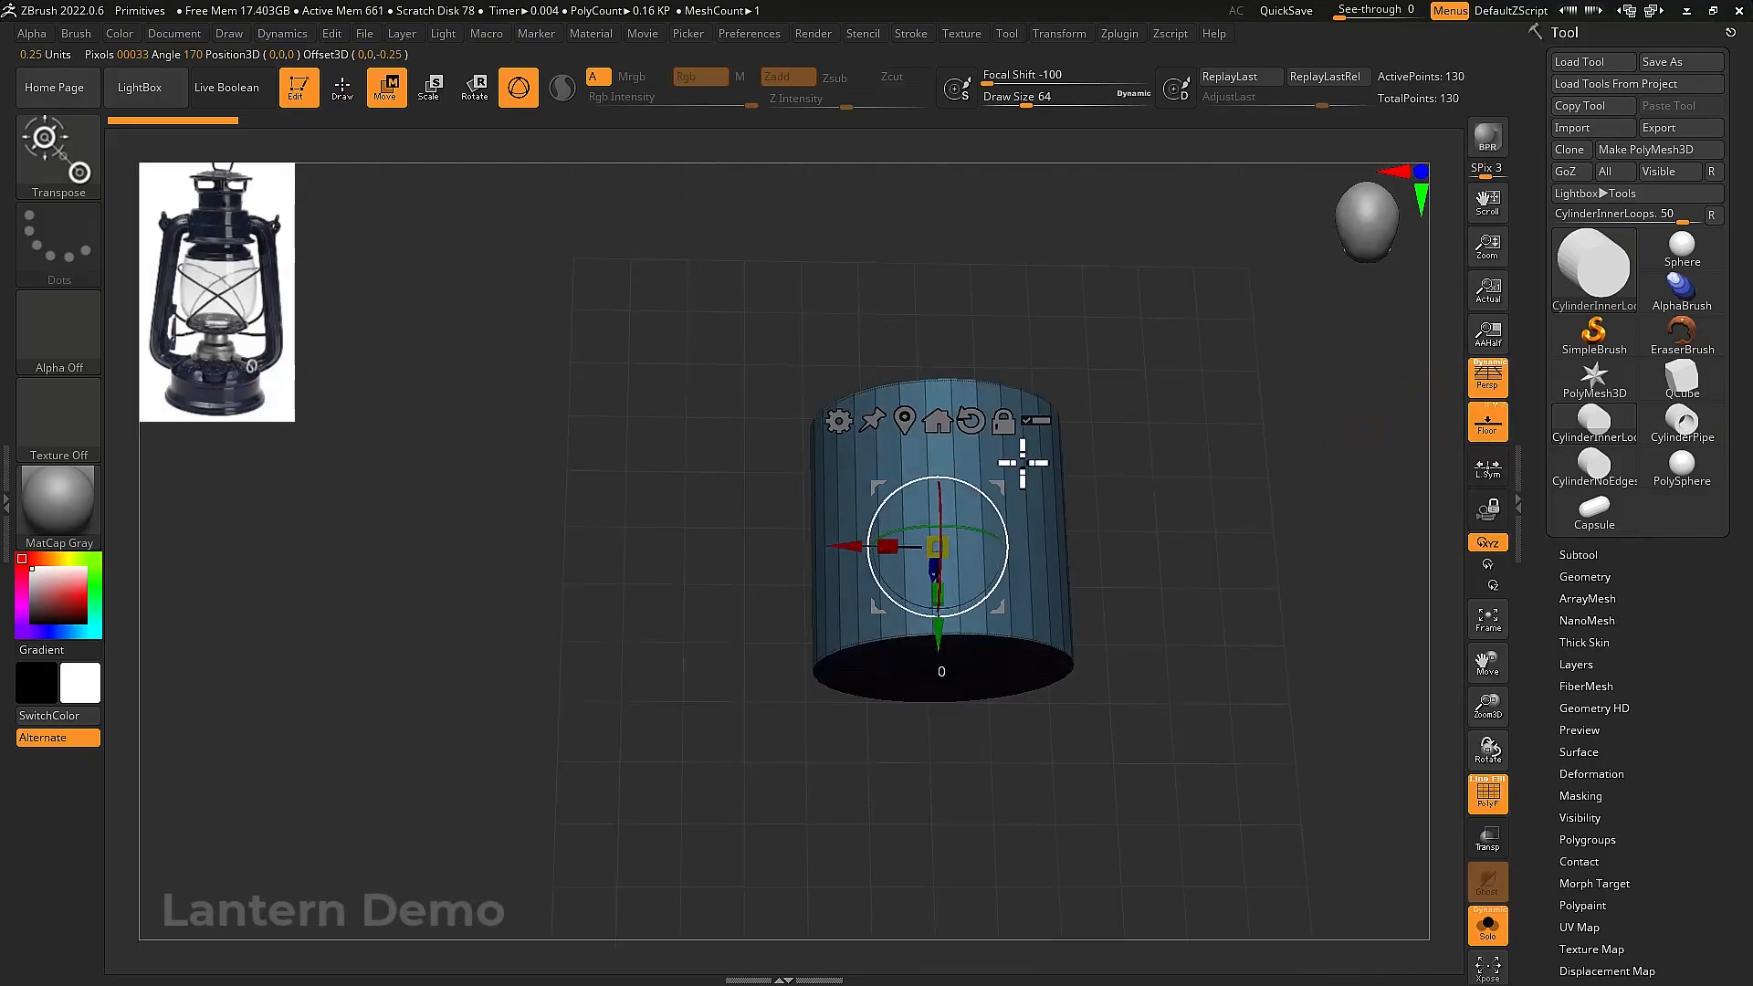
Show the cylinder in a straight side view with perspective off and select the ZModeler brush
{"action": "left_click_drag", "start_coordinate": [945, 699], "coordinate": [946, 803]}
{"action": "right_click_drag", "start_coordinate": [1140, 796], "coordinate": [1135, 665]}
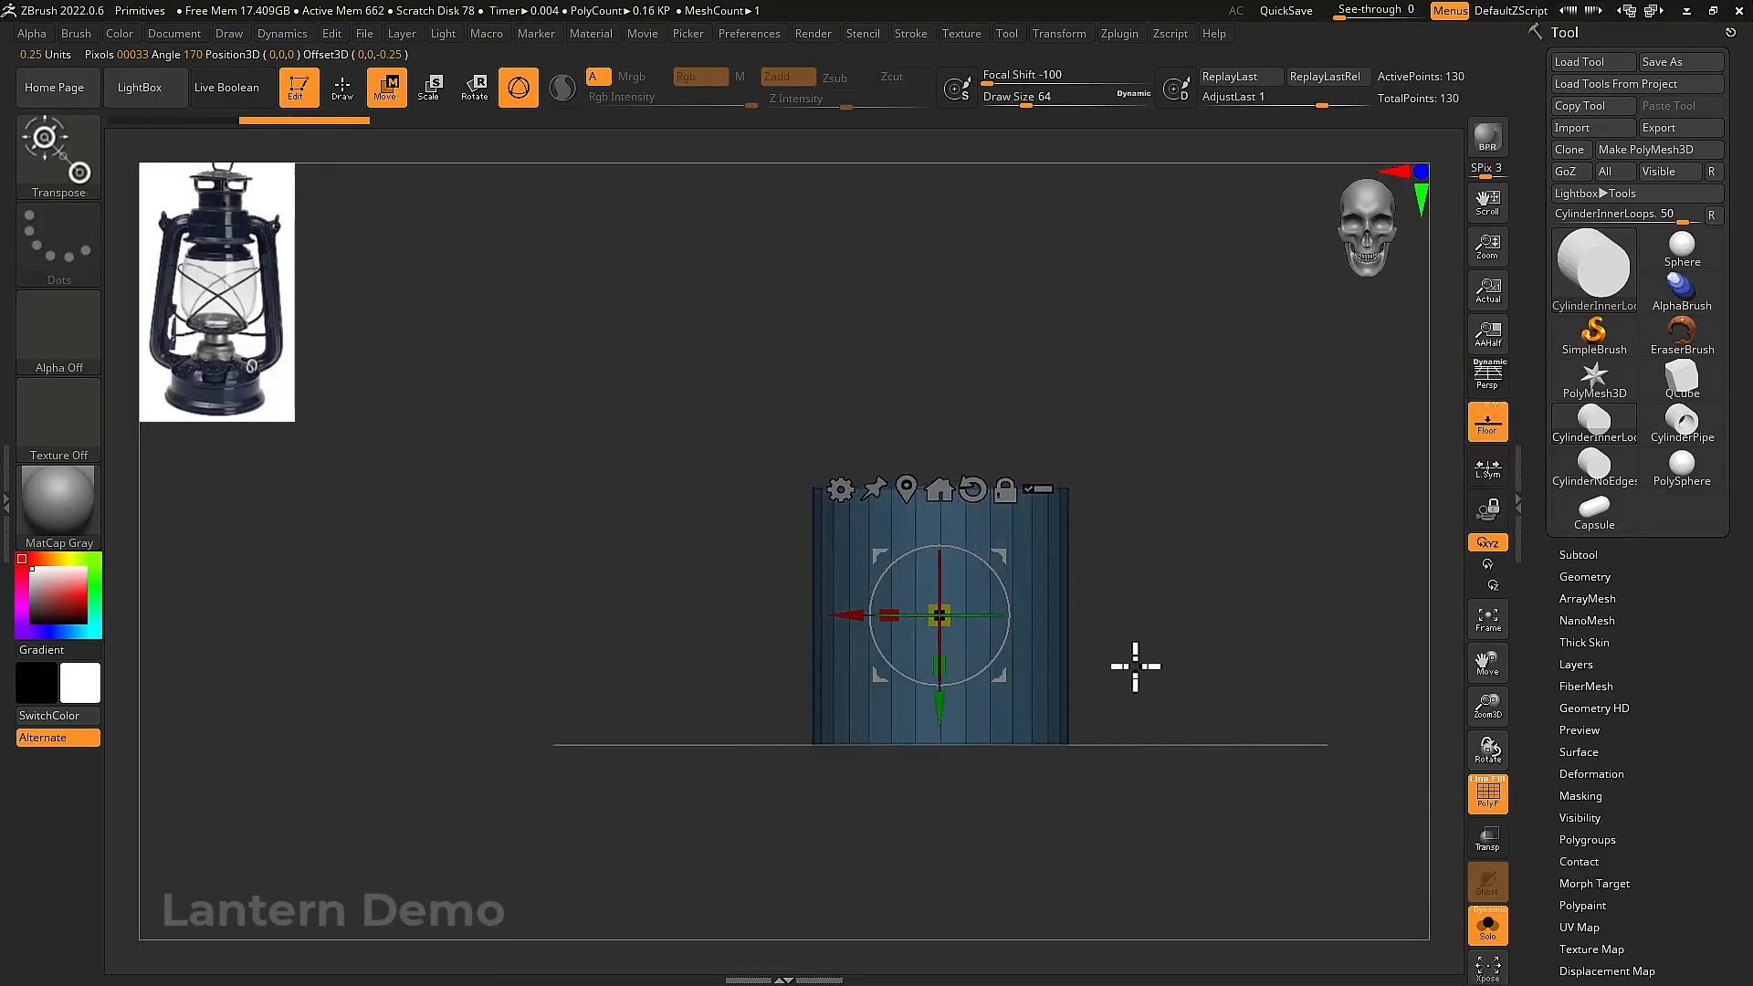
{"action": "key", "text": "p"}
{"action": "key", "text": "q"}
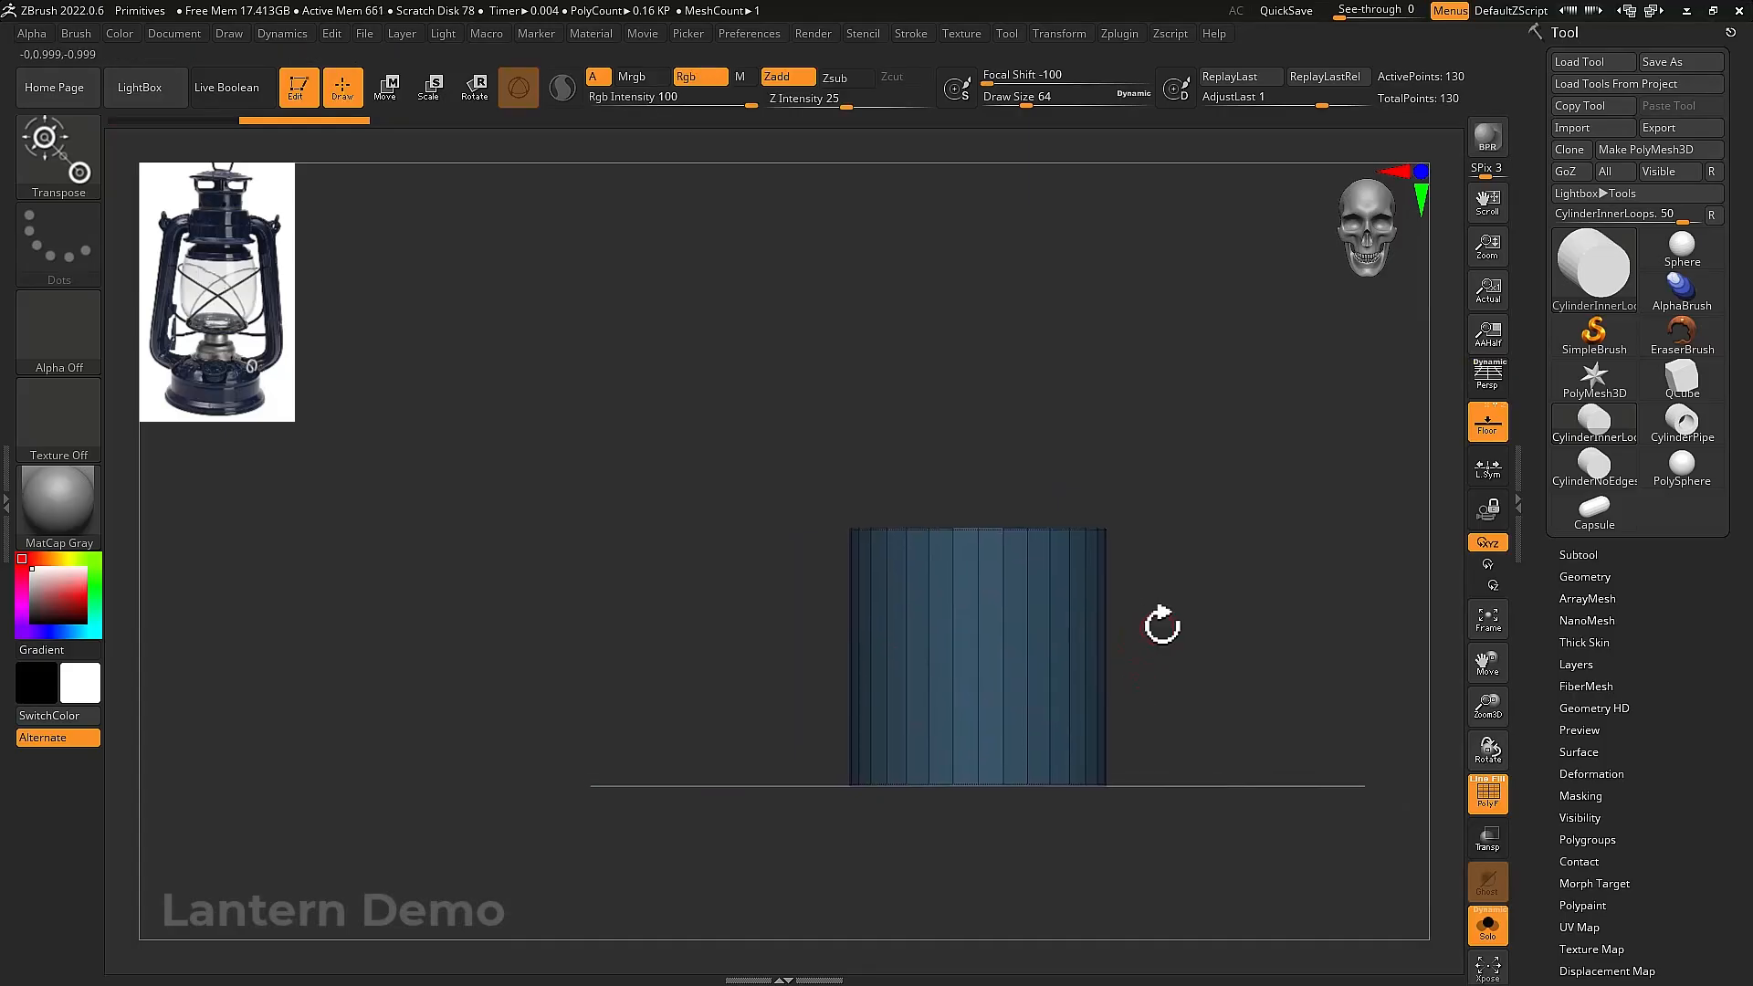
{"action": "right_click_drag", "start_coordinate": [1162, 622], "coordinate": [1187, 666], "text": "ctrl"}
{"action": "key", "text": "b"}
{"action": "key", "text": "z"}
{"action": "key", "text": "m"}
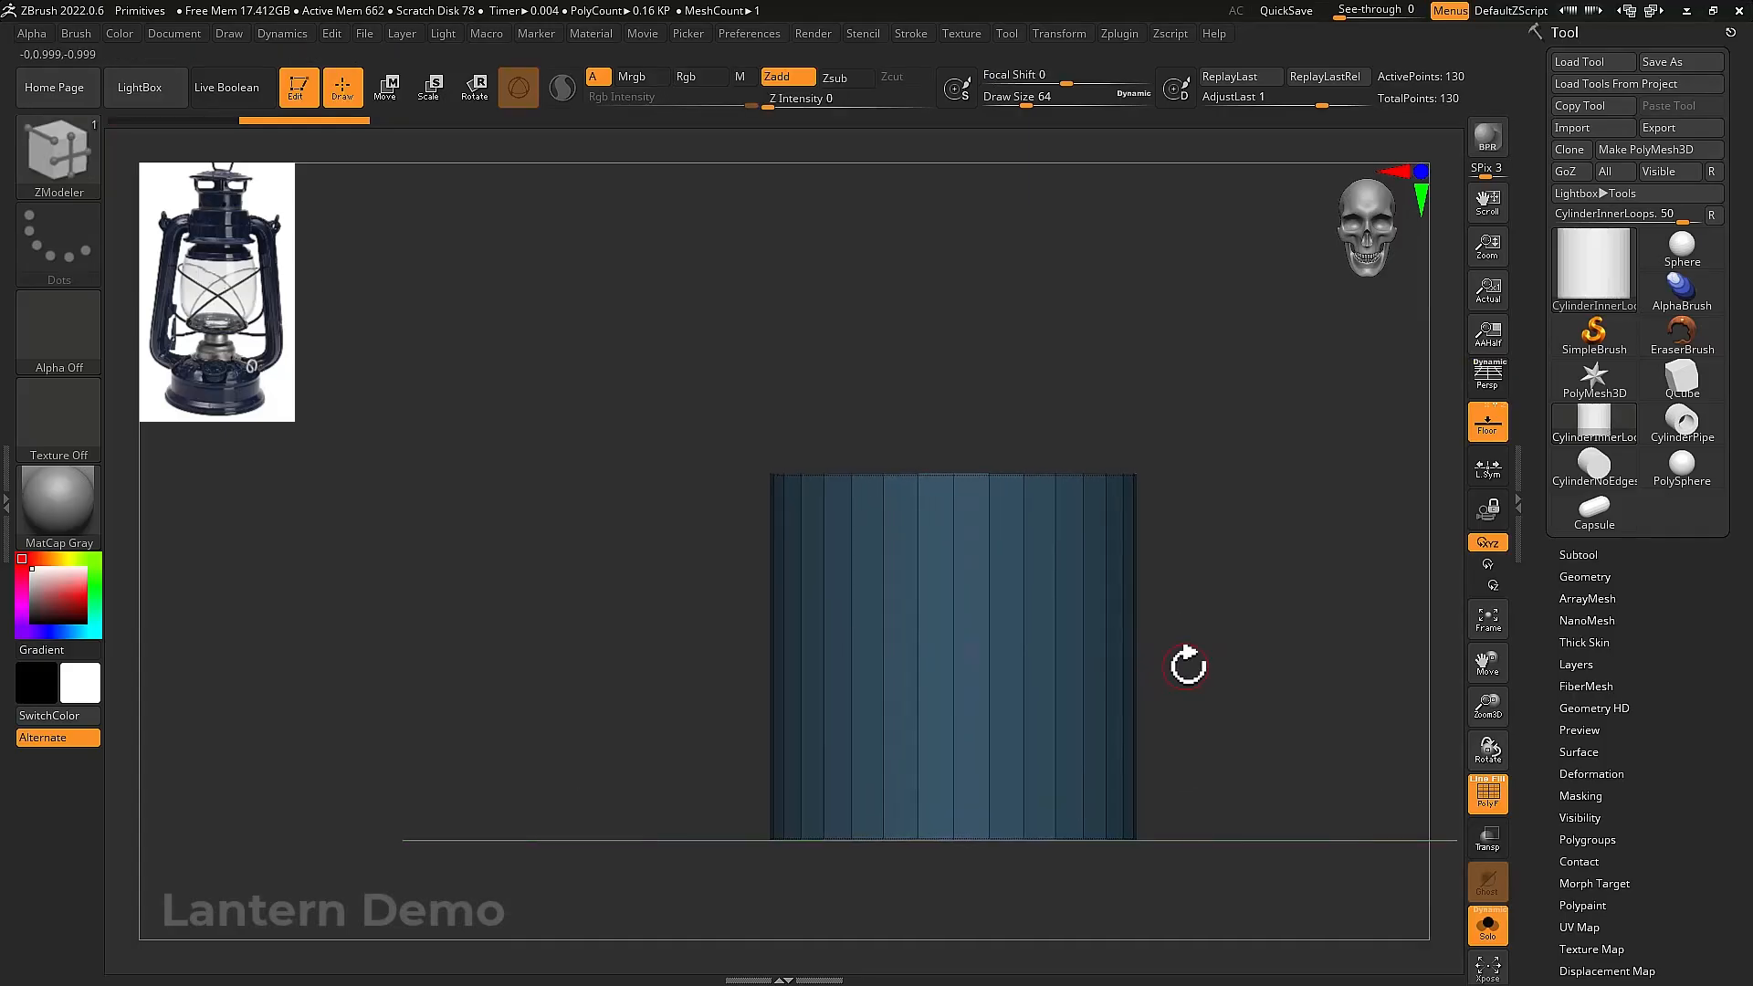
Set the edge action to Insert with Multiple EdgeLoops and no interactive elevation, and add eleven evenly spaced loops along the cylinder's height
{"action": "key", "text": "space"}
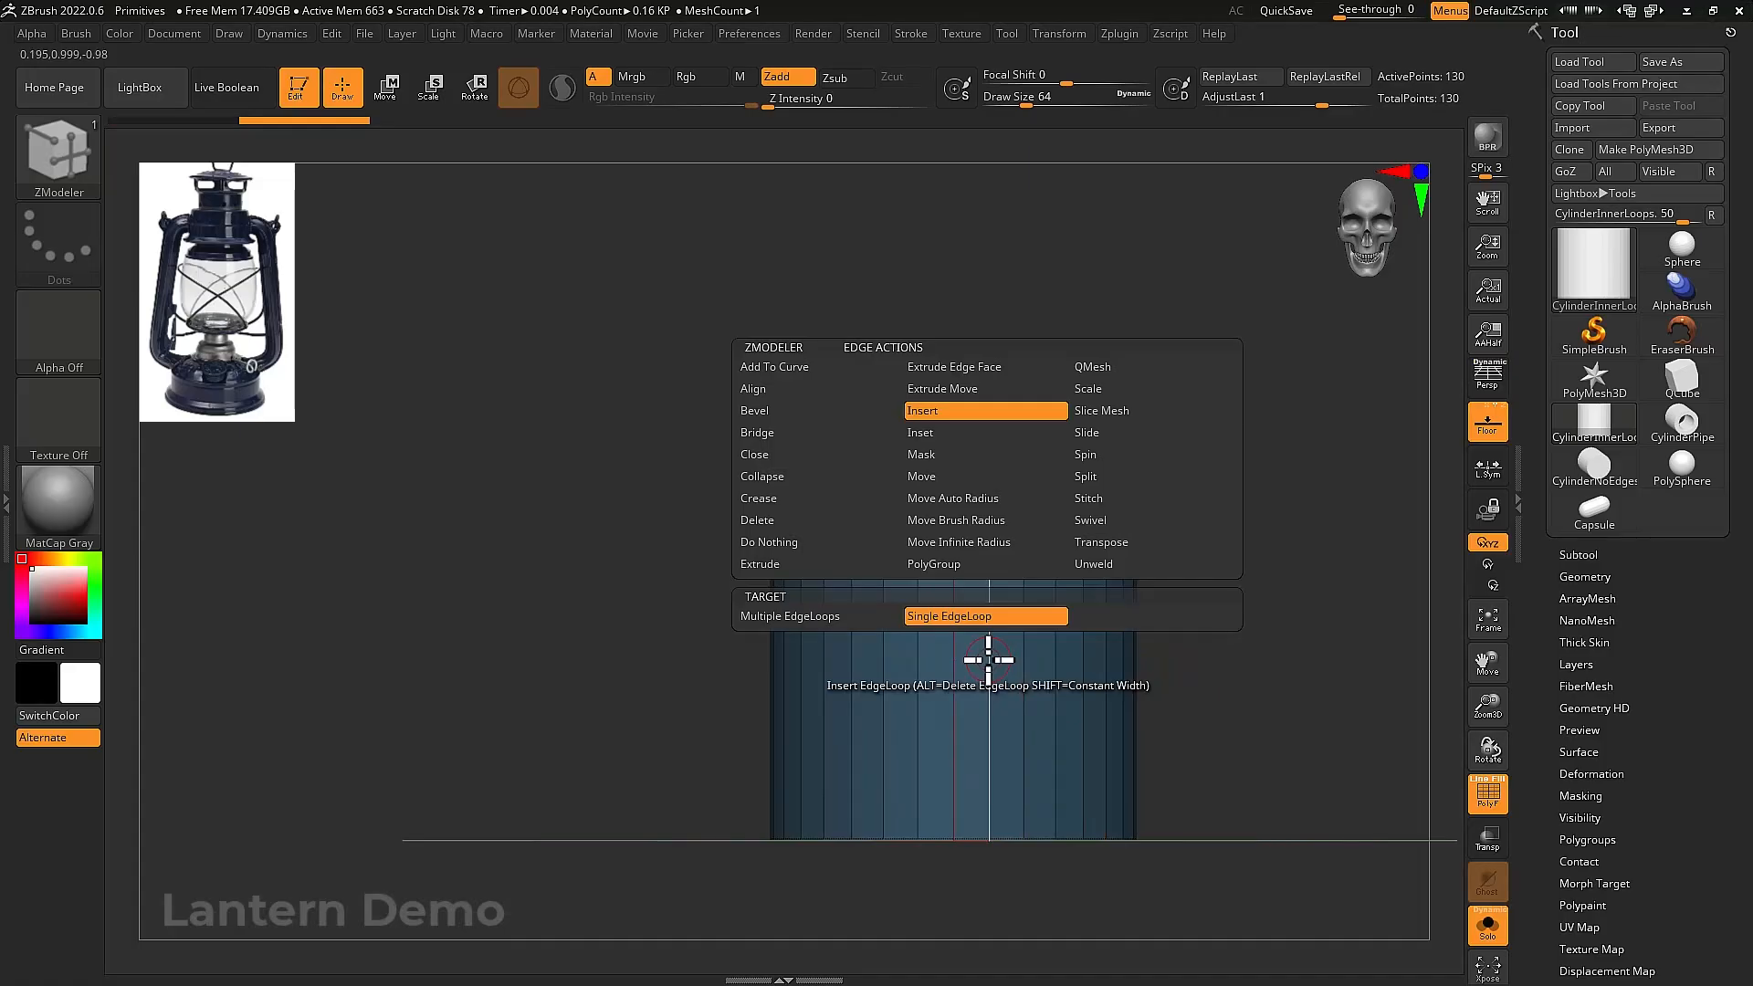
{"action": "left_click", "coordinate": [862, 616]}
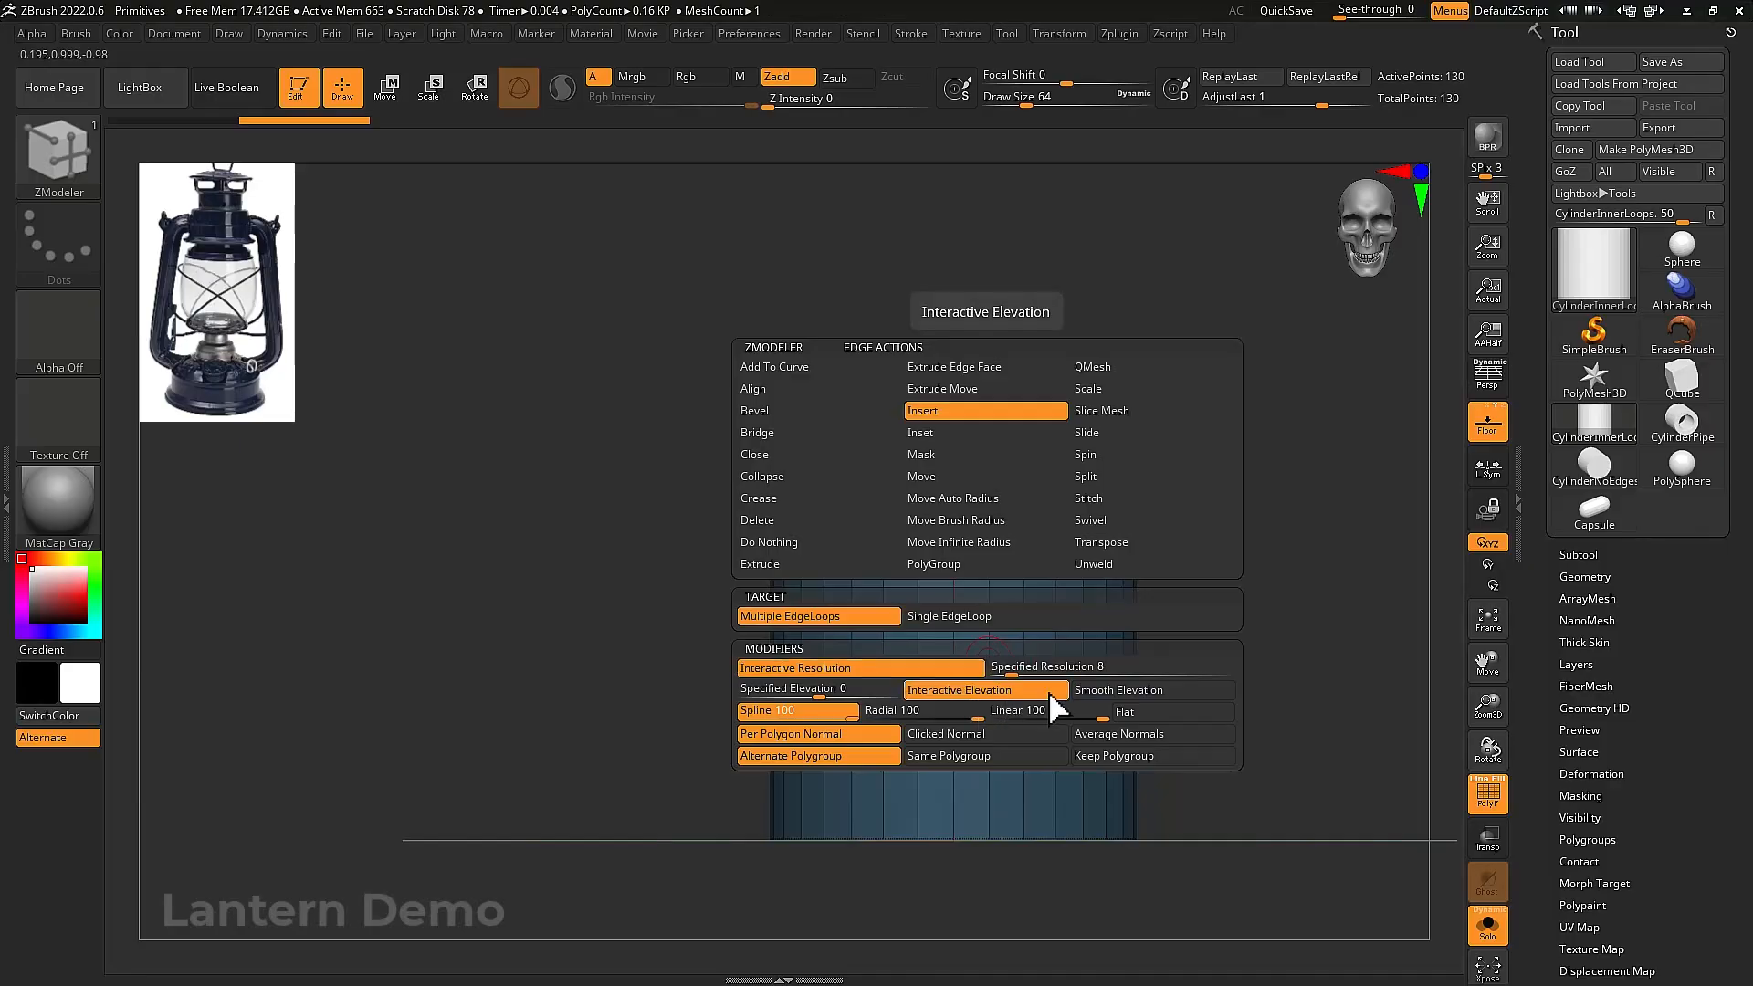
{"action": "left_click", "coordinate": [791, 690]}
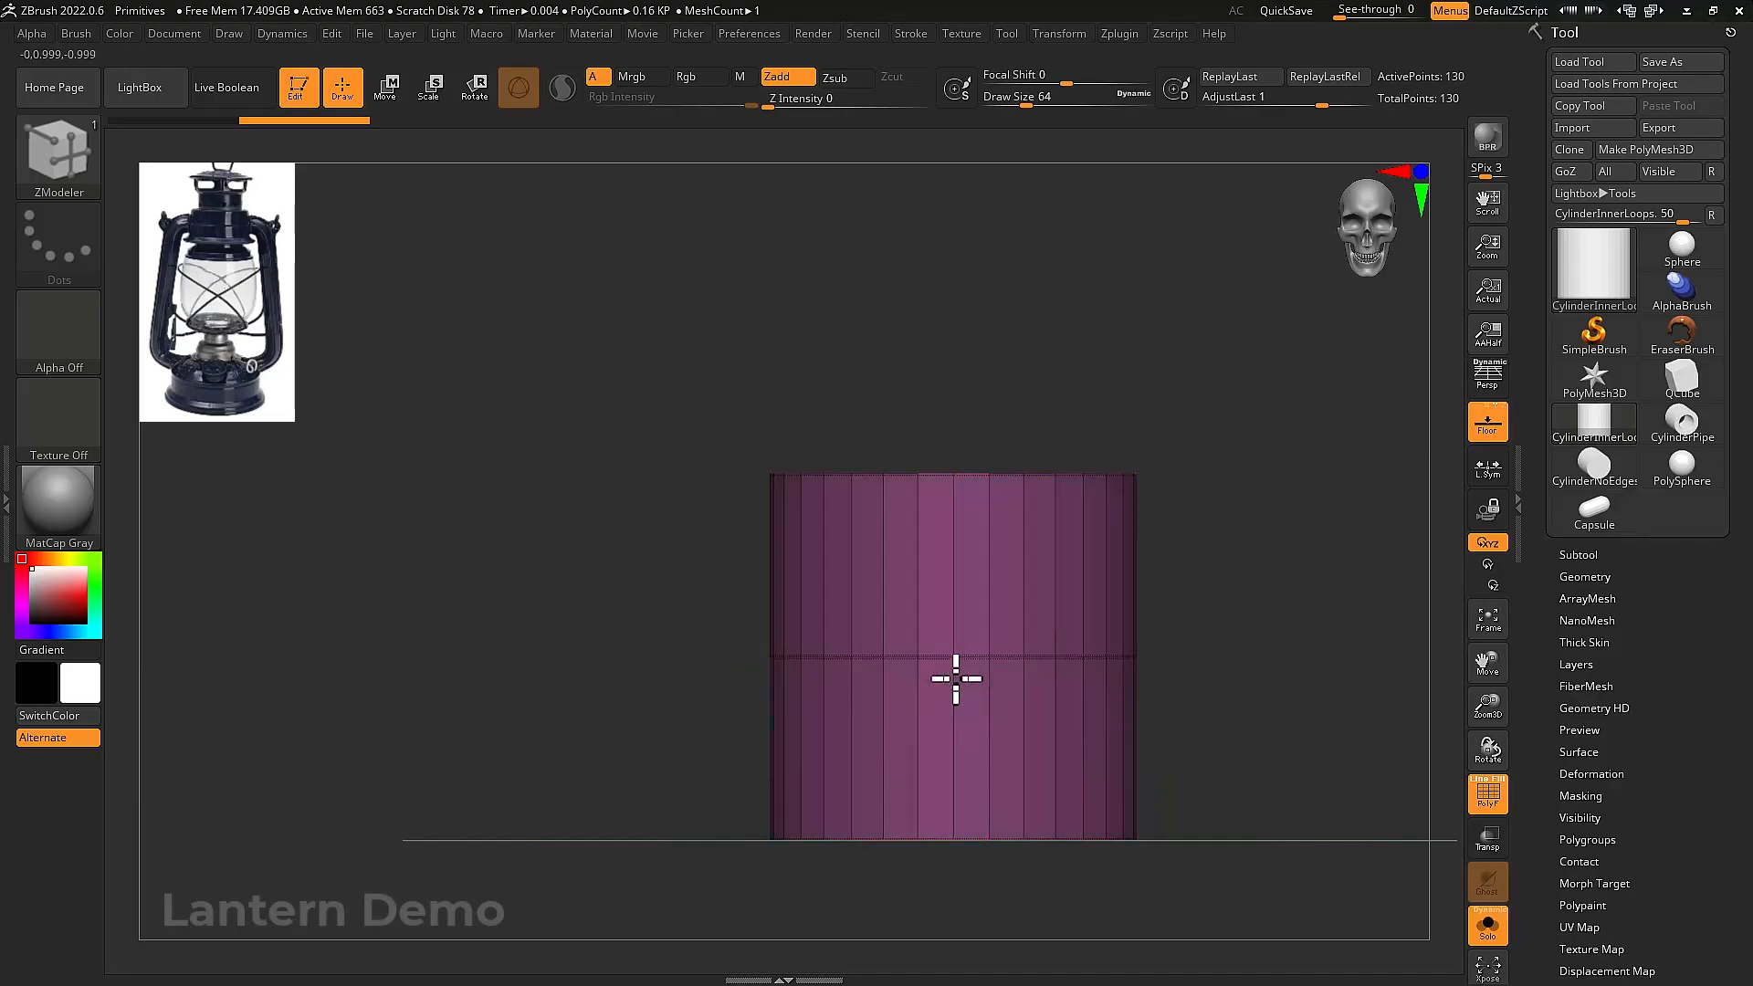
{"action": "left_click", "coordinate": [956, 679]}
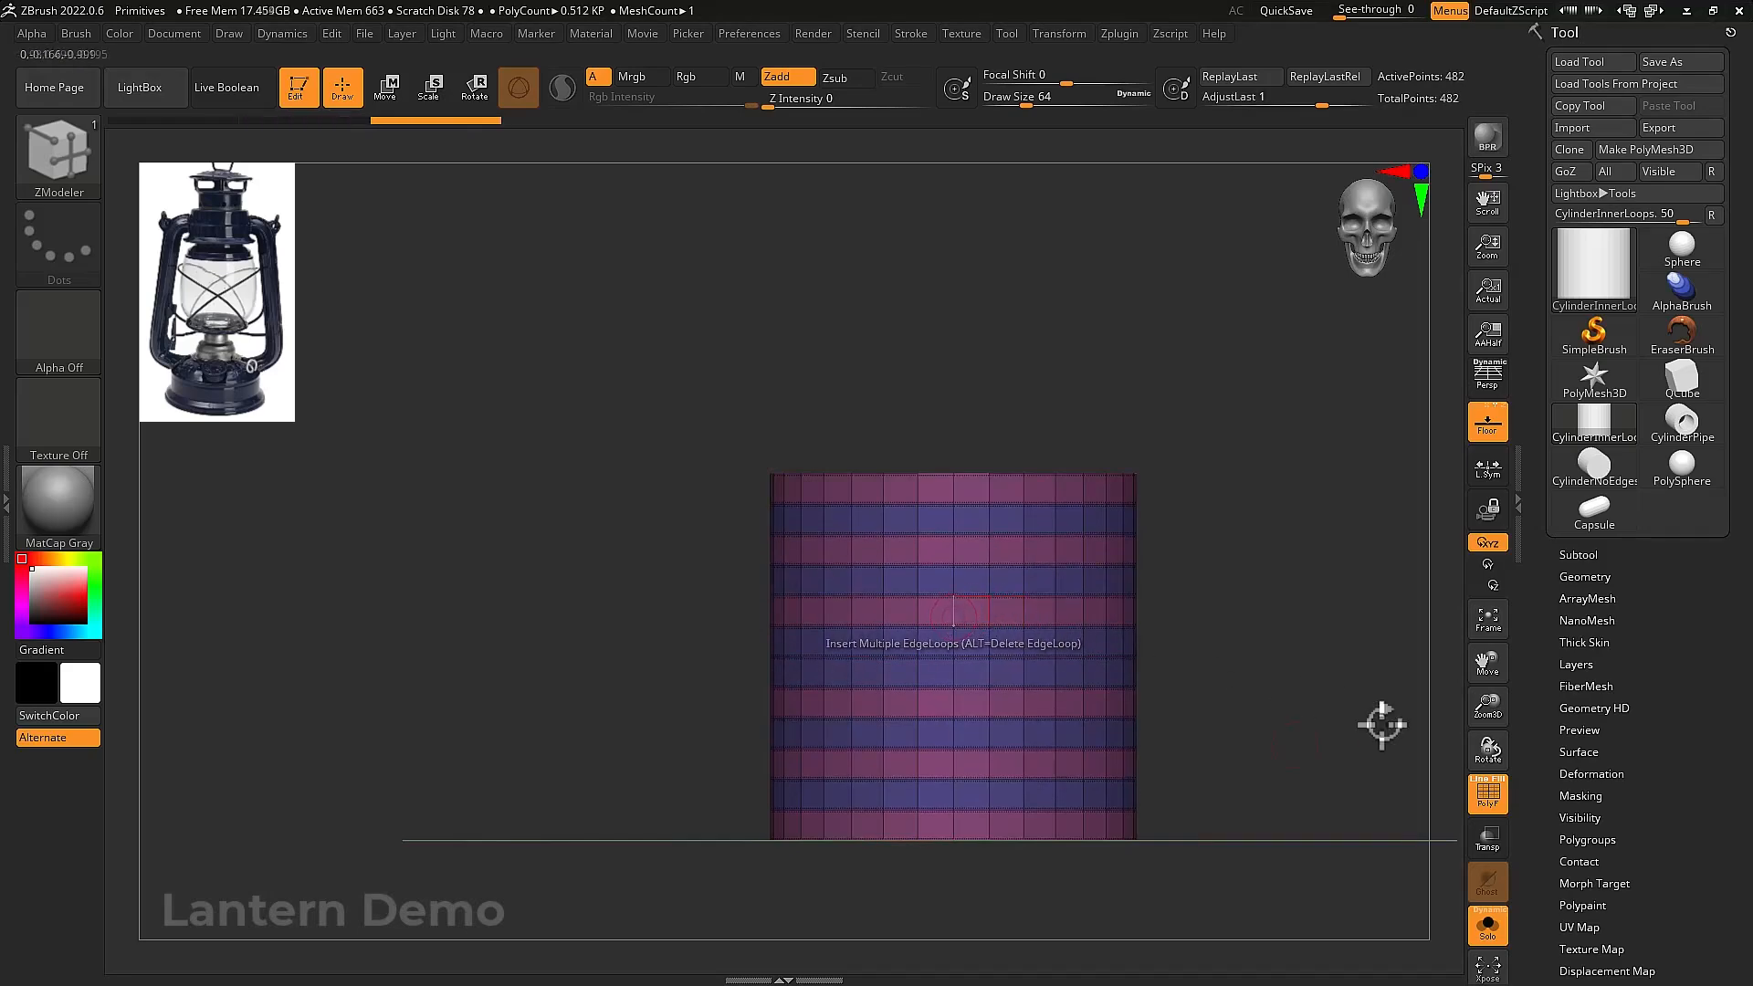
Remove the creases from all of the cylinder's edges
{"action": "left_click", "coordinate": [1587, 577]}
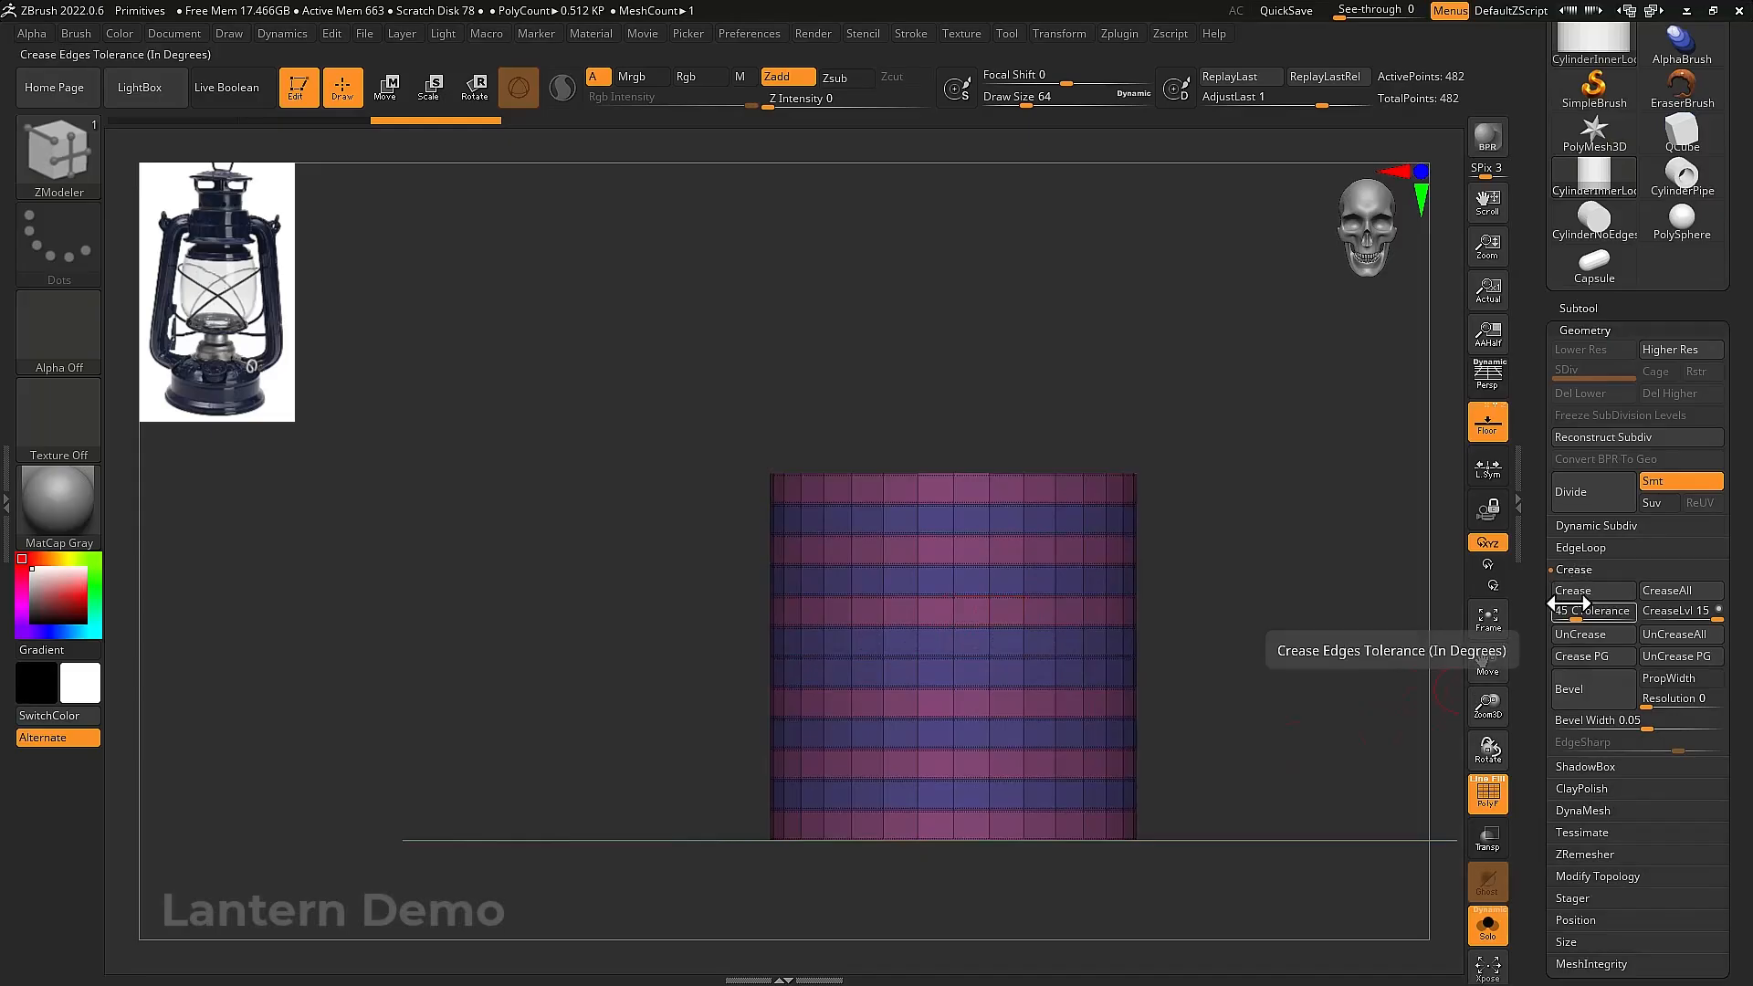
{"action": "left_click", "coordinate": [1655, 634]}
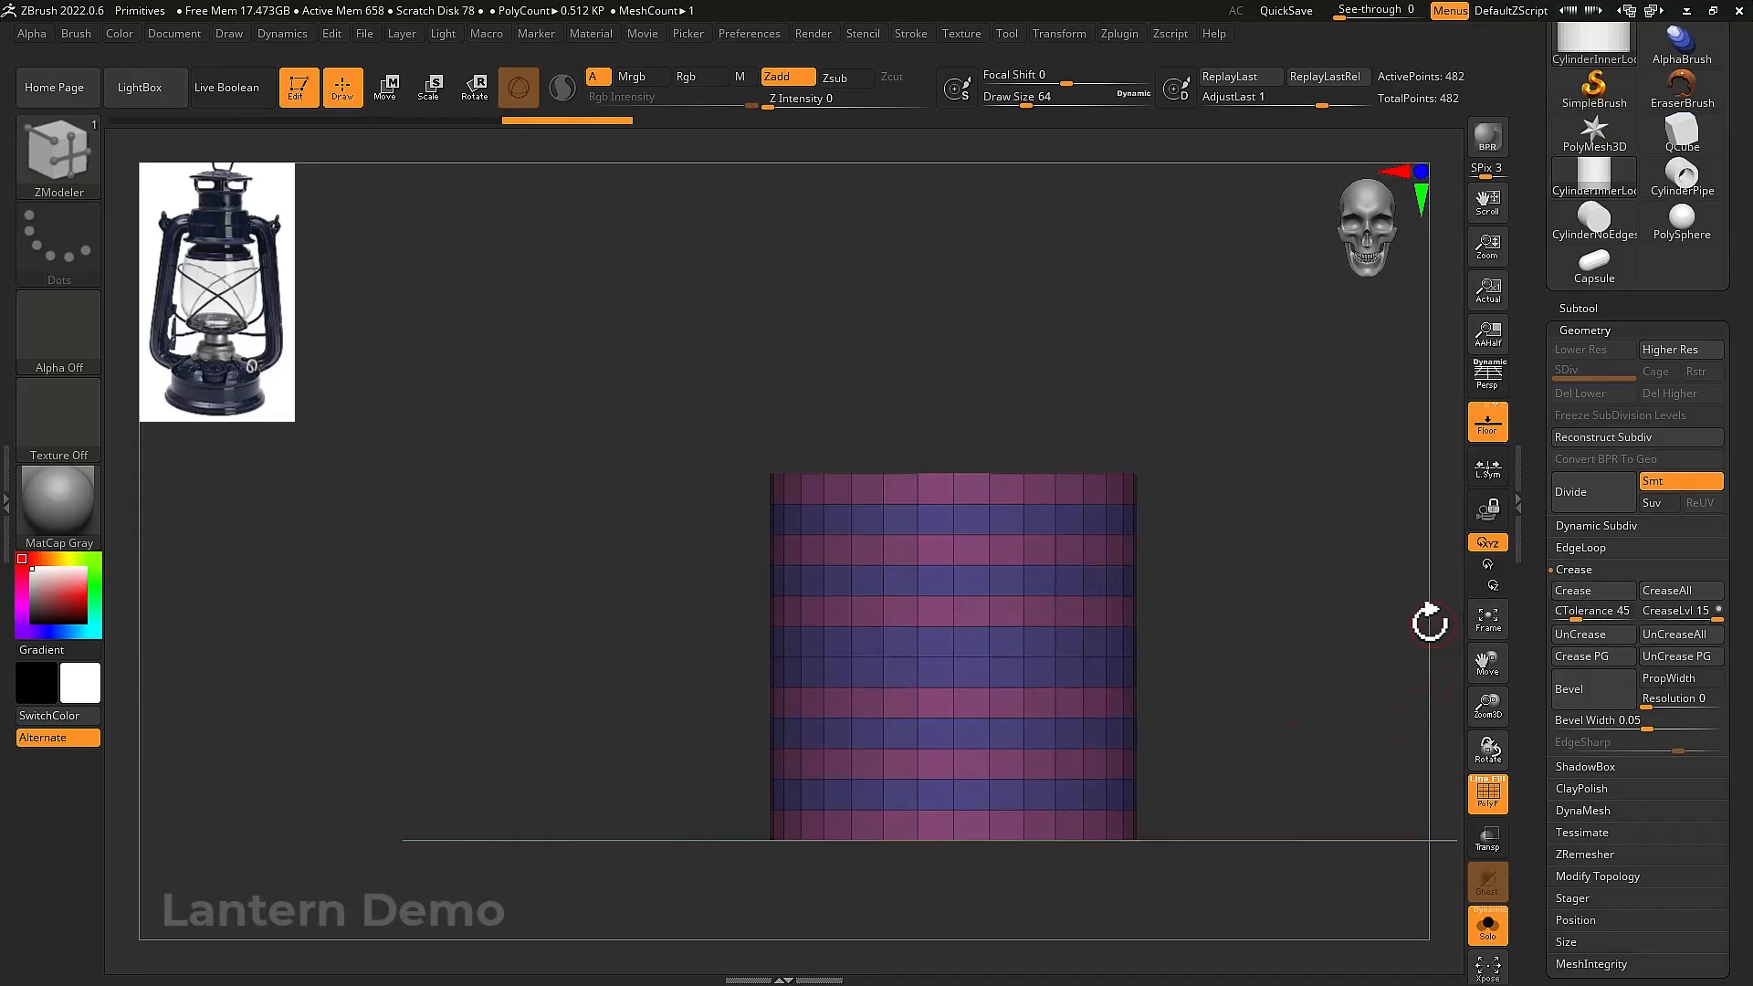
{"action": "left_click_drag", "start_coordinate": [1178, 613], "coordinate": [1203, 622]}
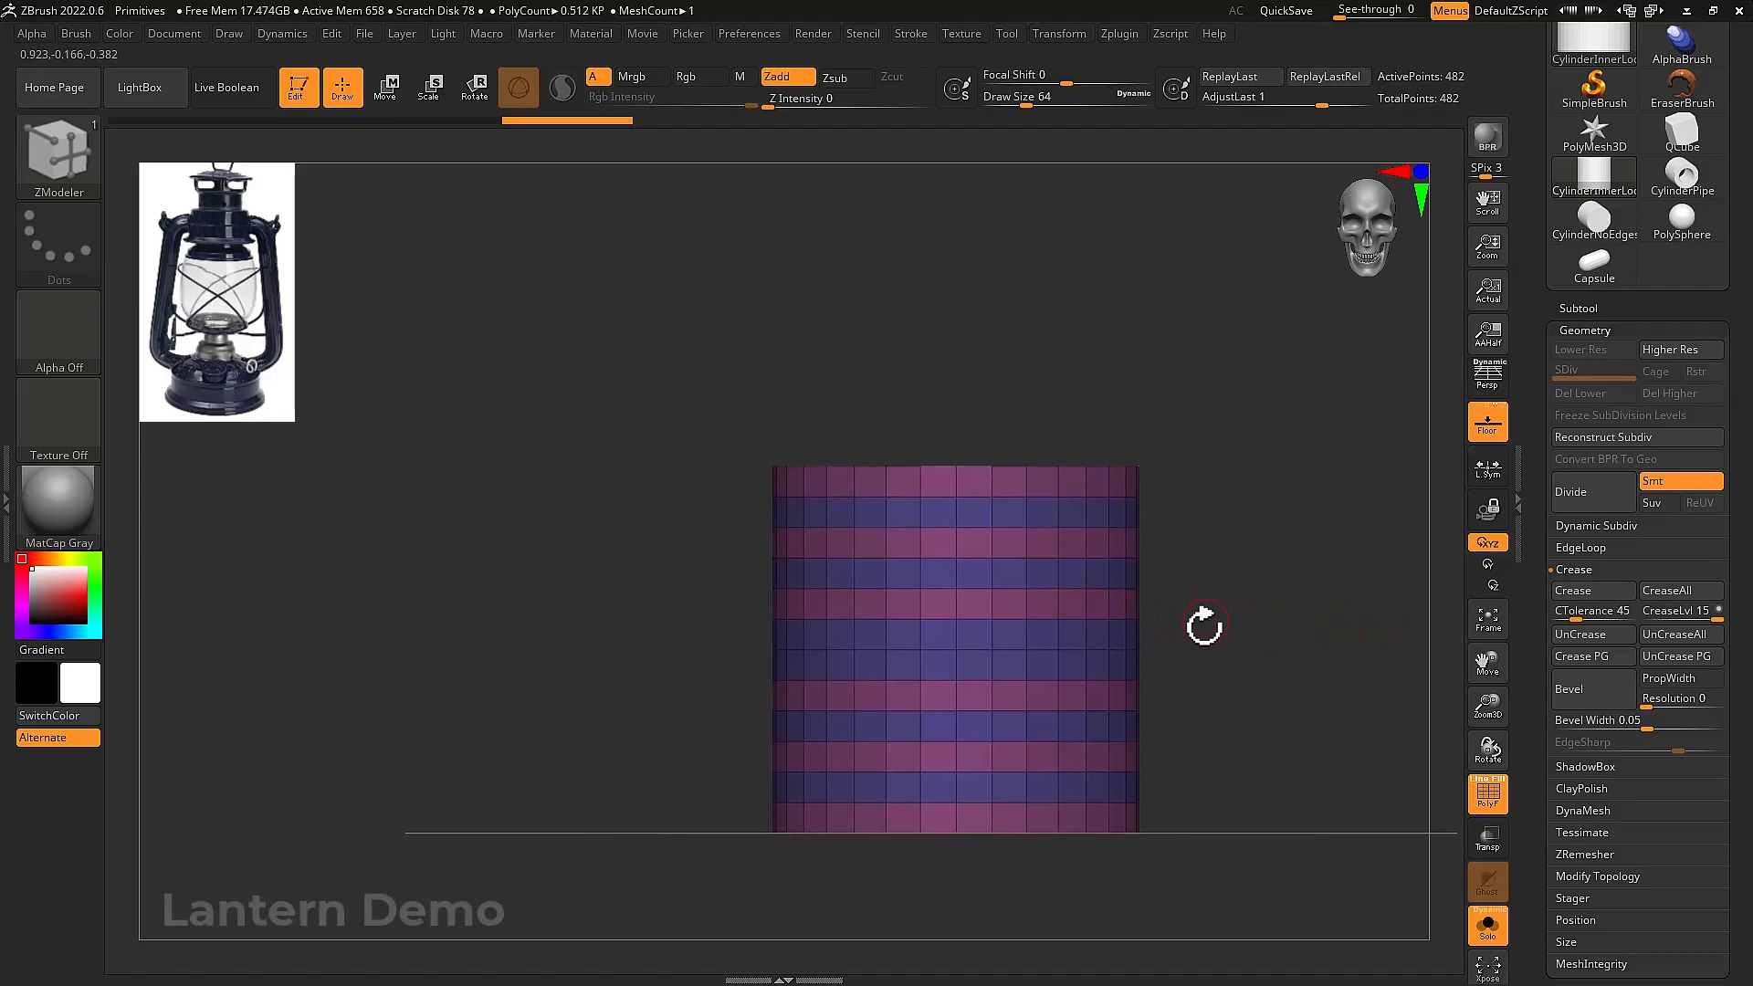
Using masks, widen the cylinder's lowest rows to about 1.38 times and raise the section above to form a sloped shoulder
{"action": "mouse_move", "coordinate": [727, 874]}
{"action": "left_mouse_down", "text": "ctrl"}
{"action": "mouse_move", "coordinate": [803, 834]}
{"action": "mouse_move", "coordinate": [1249, 717]}
{"action": "left_mouse_up", "text": "ctrl"}
{"action": "left_click", "coordinate": [1249, 718], "text": "ctrl"}
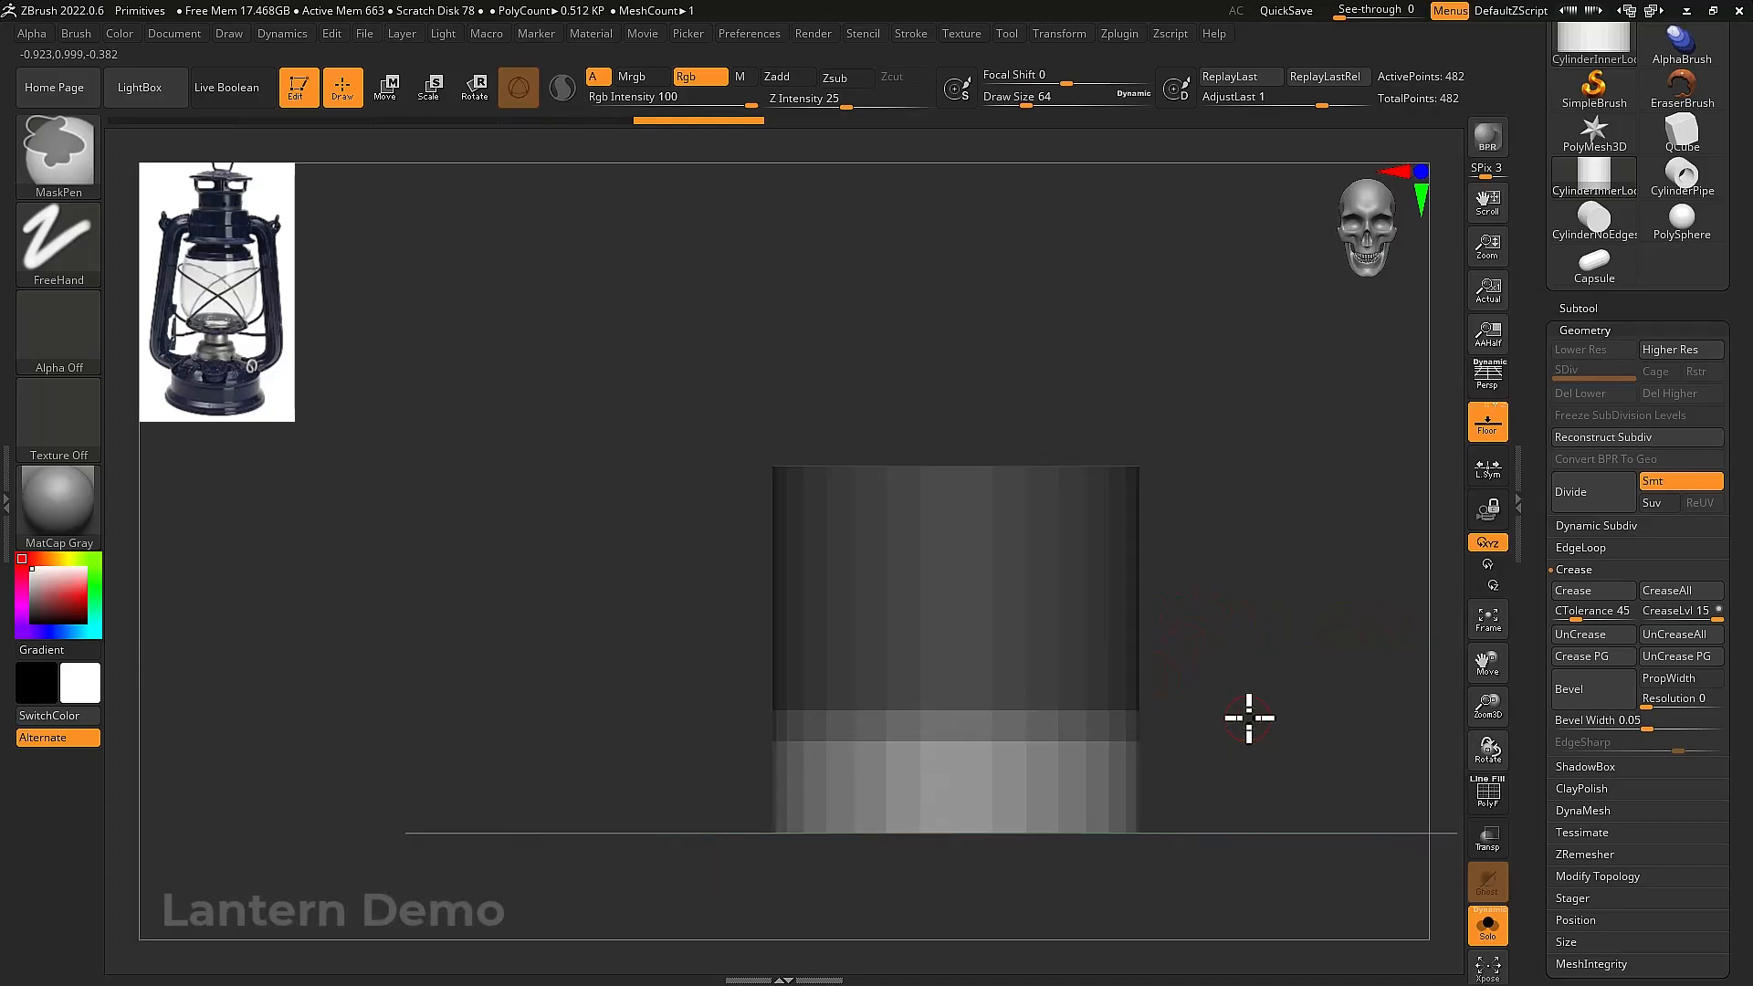
{"action": "key", "text": "w"}
{"action": "left_click", "coordinate": [922, 525]}
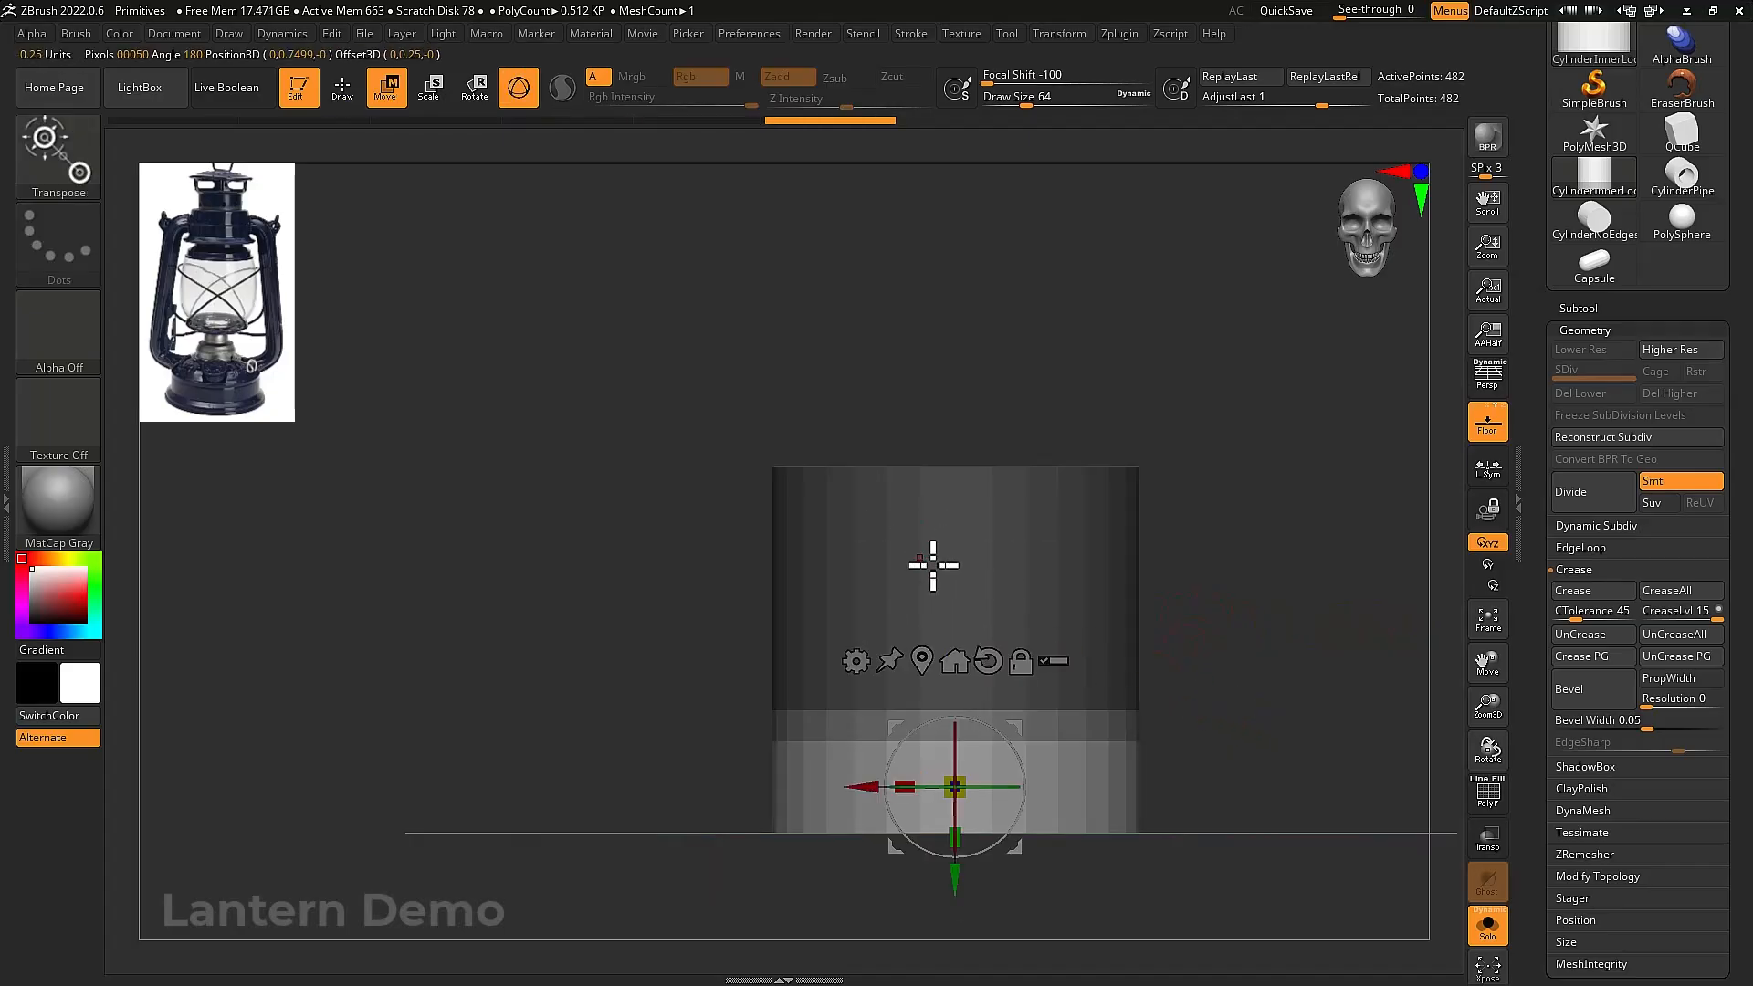
{"action": "left_click_drag", "start_coordinate": [973, 777], "coordinate": [1042, 775]}
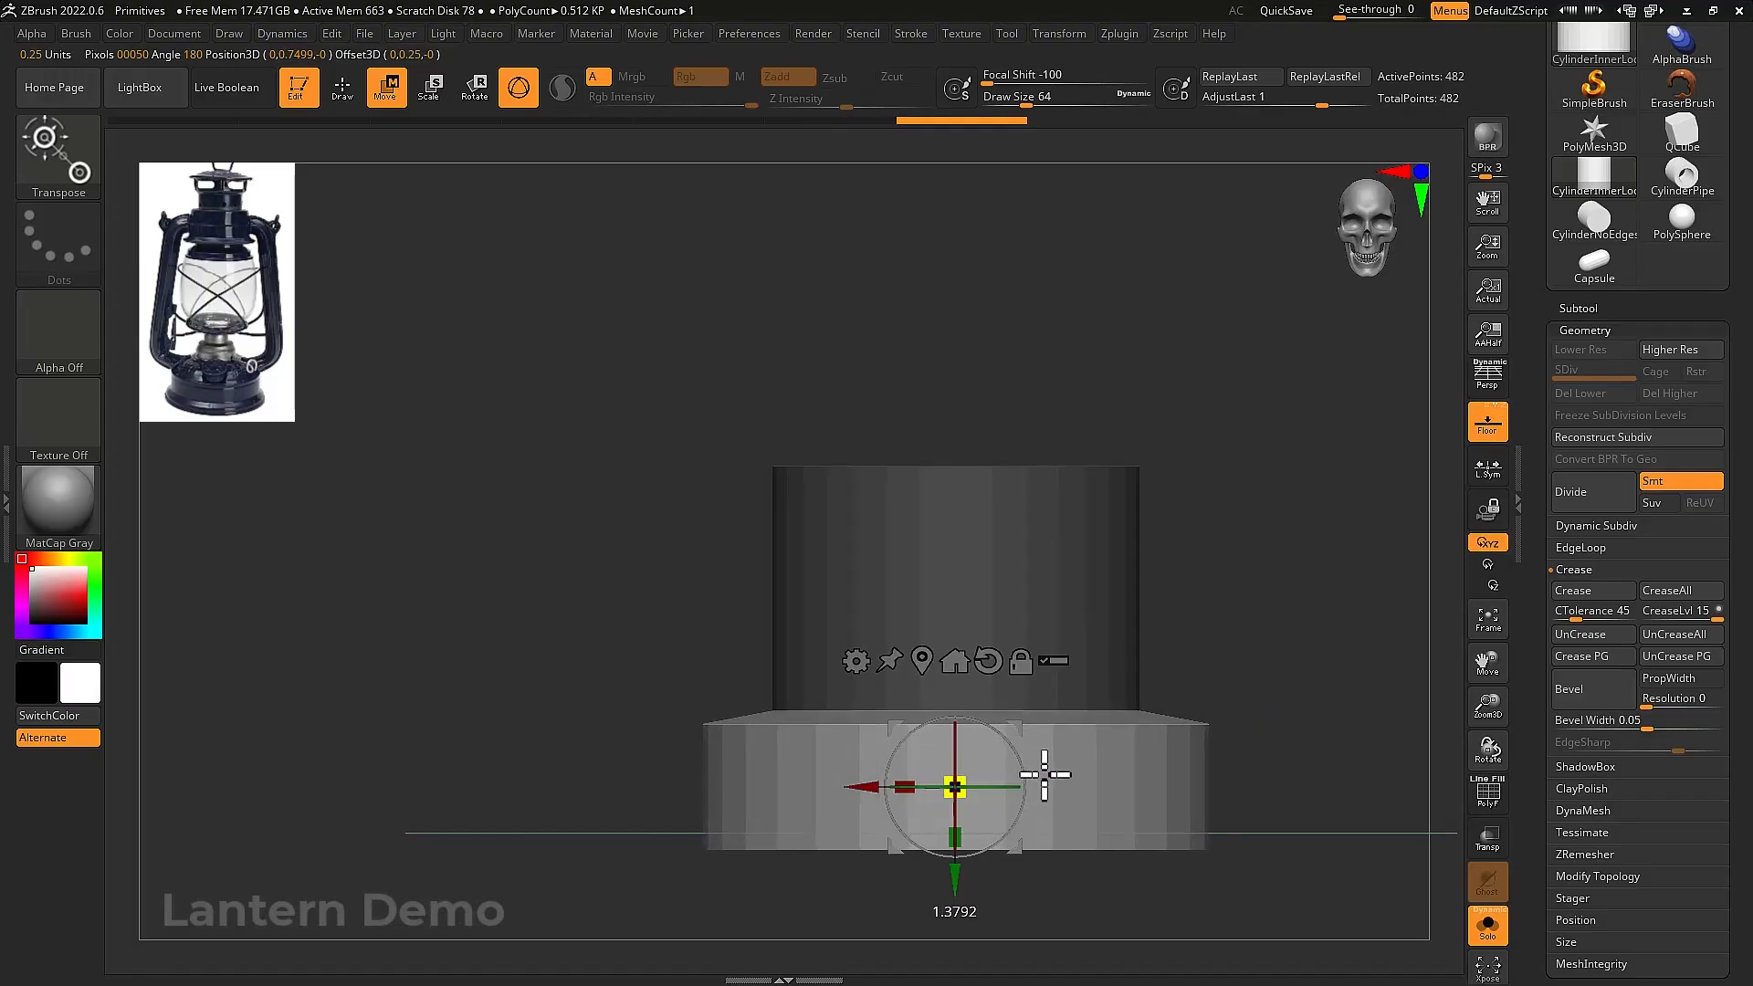
{"action": "left_click", "coordinate": [1194, 654], "text": "ctrl"}
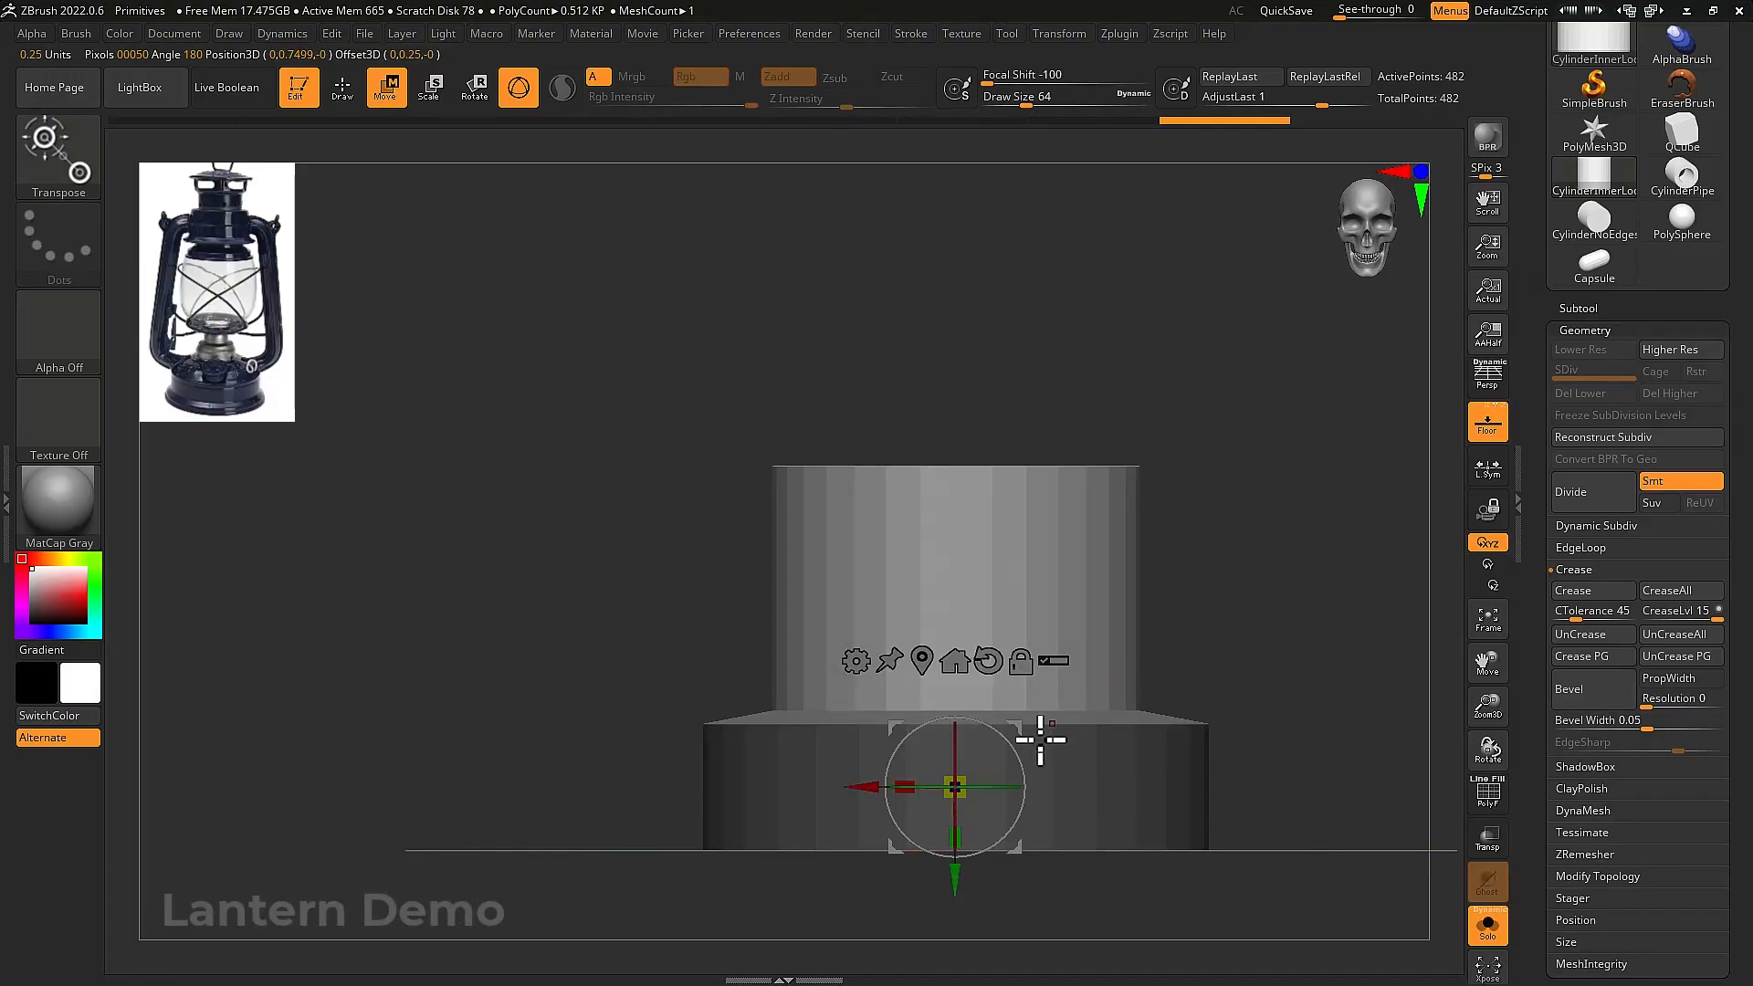
{"action": "left_click_drag", "start_coordinate": [953, 882], "coordinate": [970, 845]}
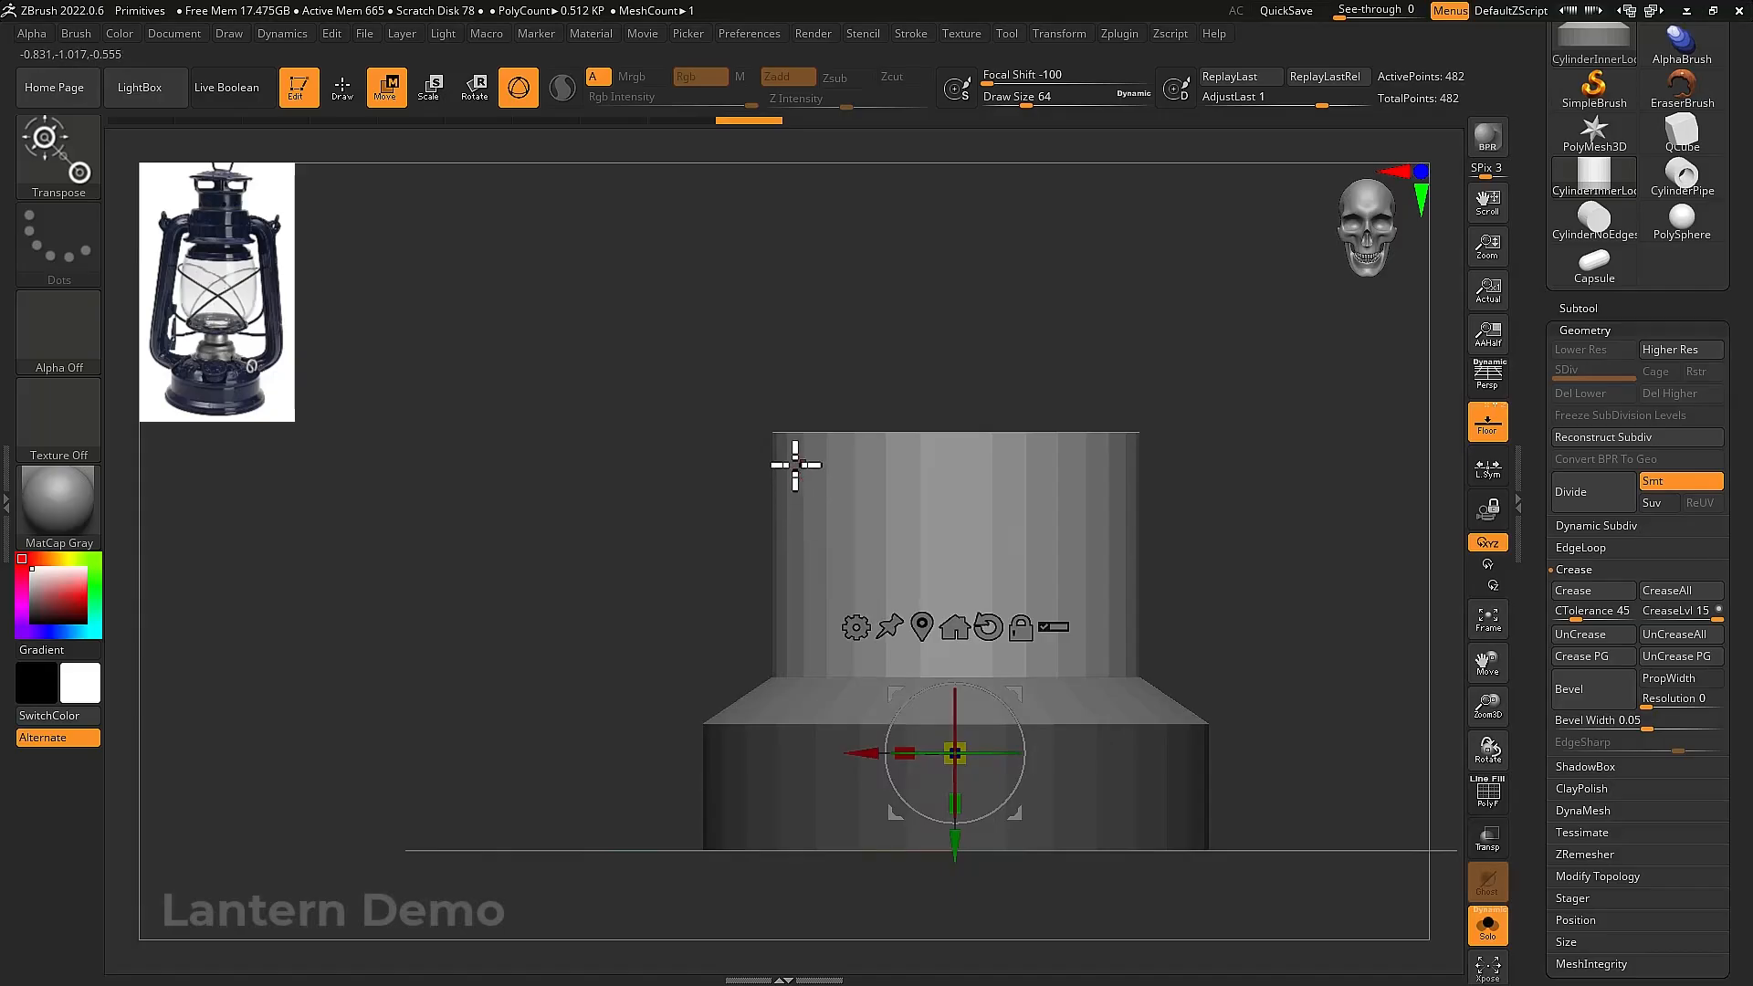
Mask everything except the cylinder's top rows and scale those rows inward around their own centre
{"action": "mouse_move", "coordinate": [787, 362]}
{"action": "left_mouse_down", "text": "ctrl"}
{"action": "mouse_move", "coordinate": [691, 326]}
{"action": "mouse_move", "coordinate": [1202, 462]}
{"action": "mouse_move", "coordinate": [1231, 497]}
{"action": "left_mouse_up", "text": "ctrl"}
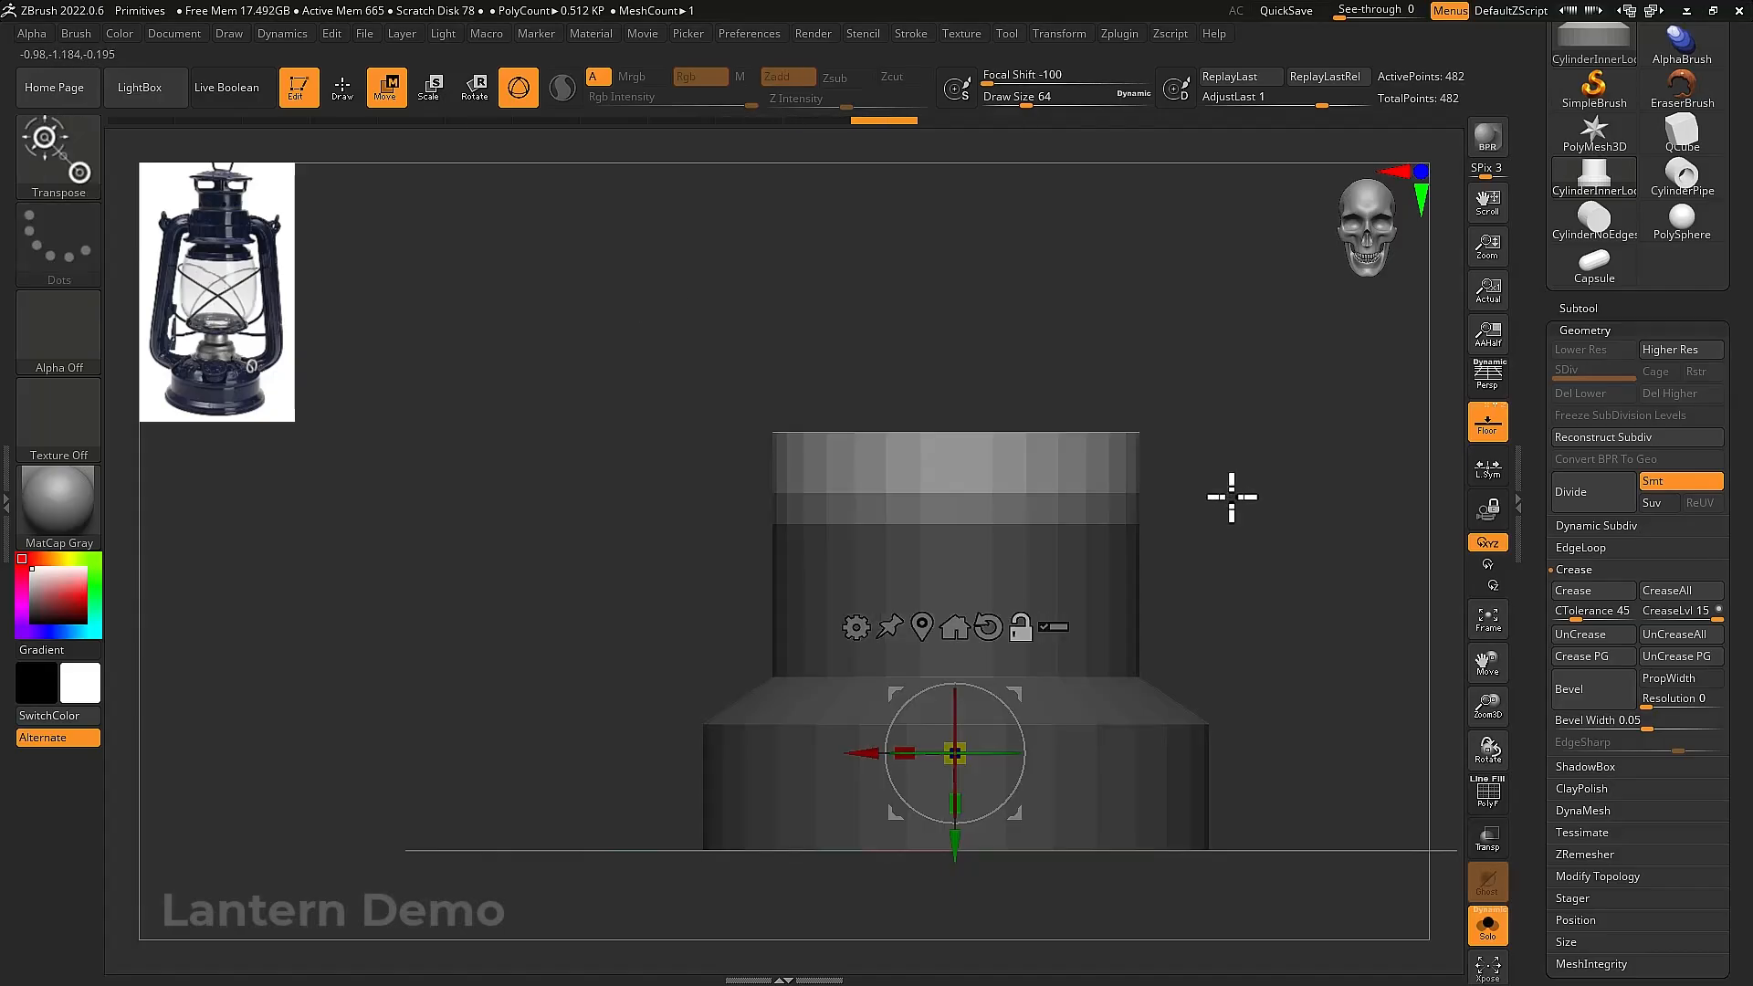
{"action": "left_click", "coordinate": [955, 628]}
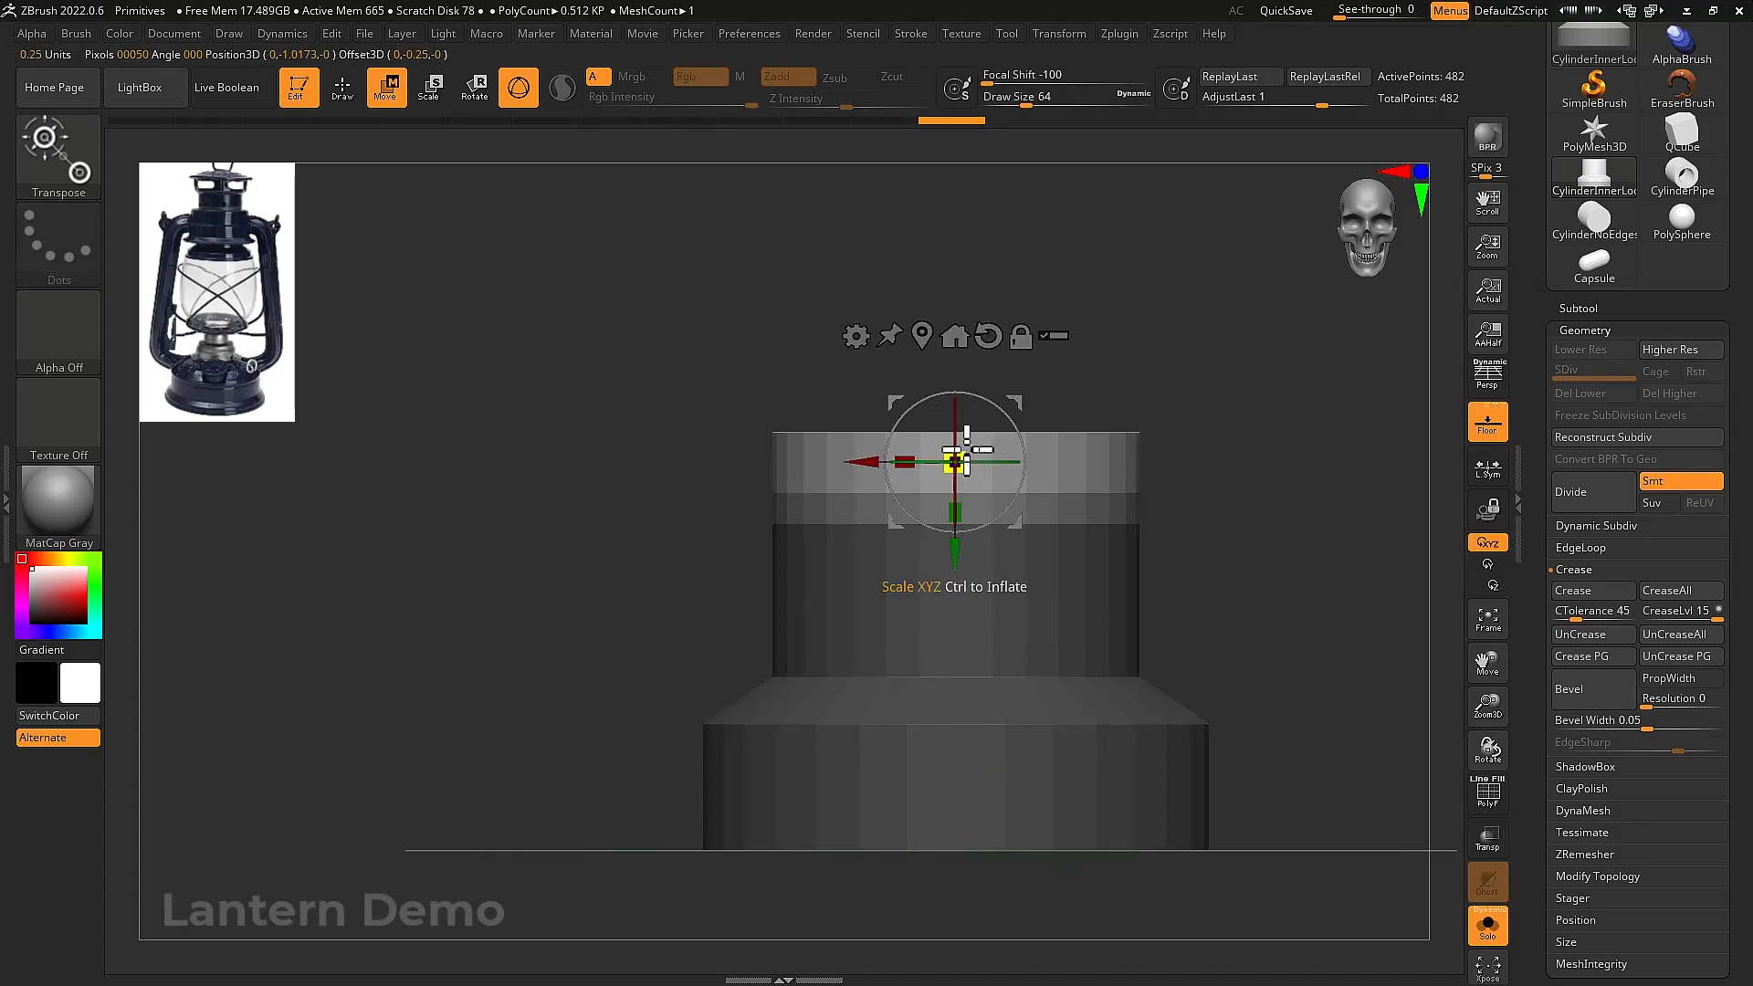
{"action": "left_click_drag", "start_coordinate": [966, 448], "coordinate": [954, 464]}
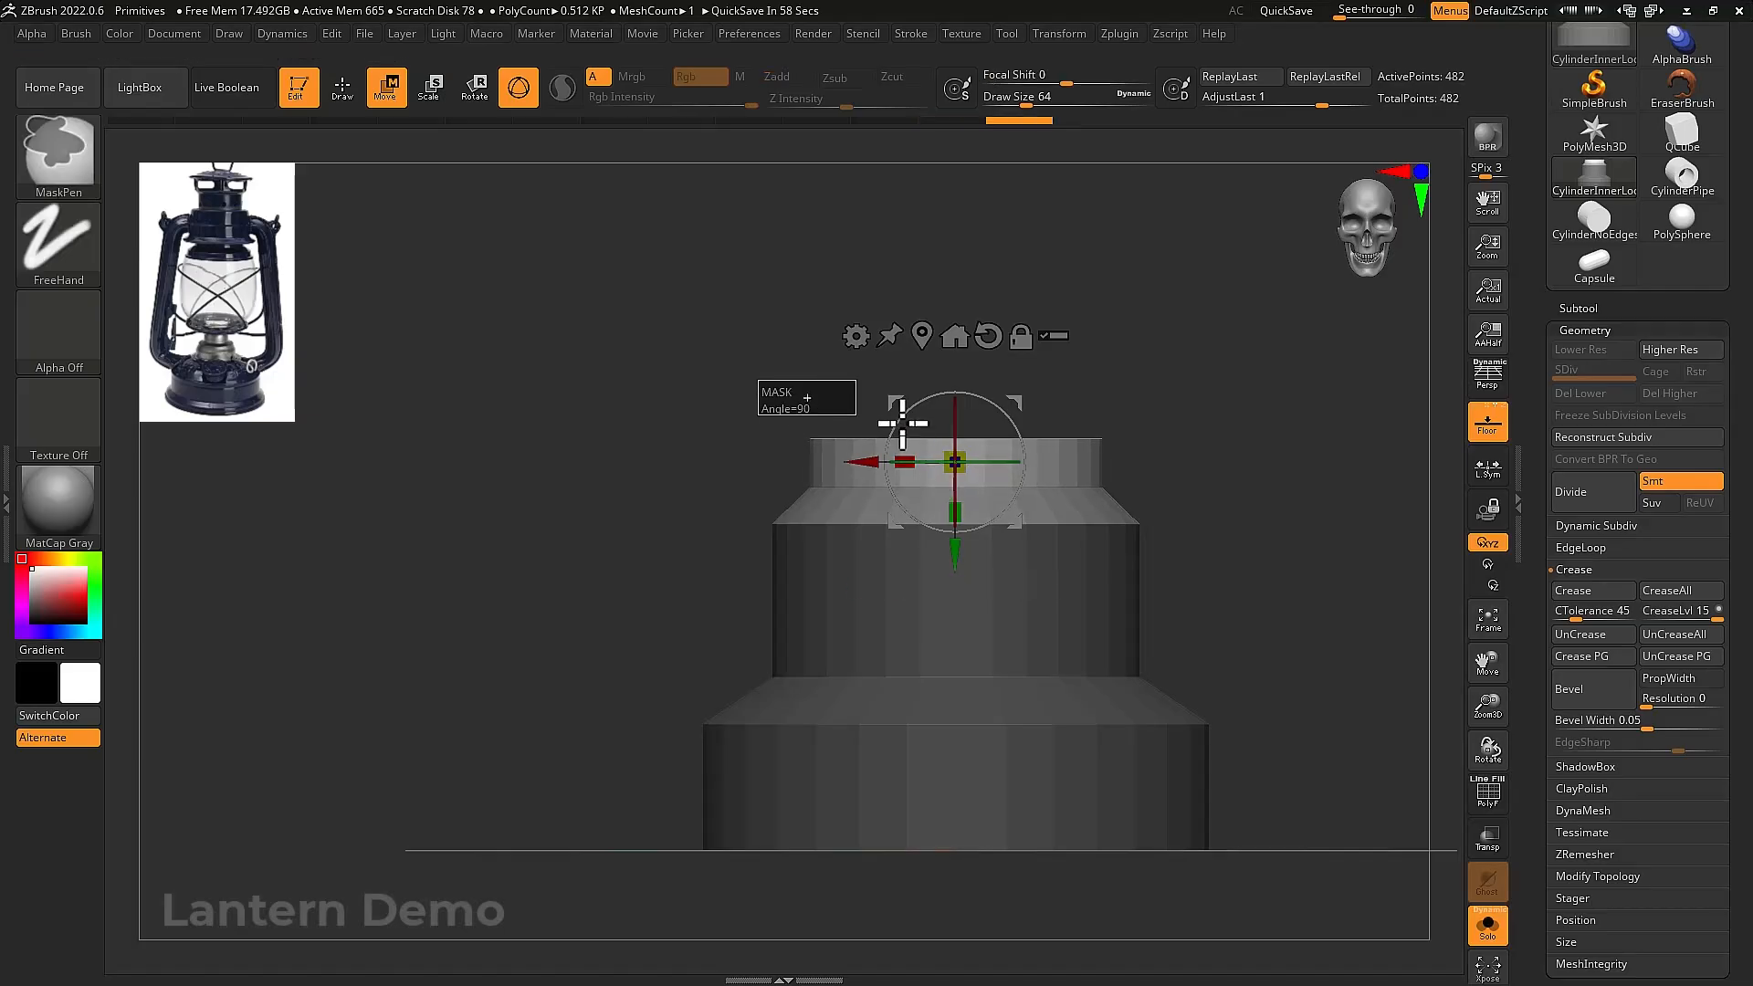
Isolate the topmost edge ring with a mask, scale it inward into a taper, and flatten it vertically to about 0.60
{"action": "mouse_move", "coordinate": [759, 380]}
{"action": "left_mouse_down", "text": "ctrl"}
{"action": "mouse_move", "coordinate": [1178, 470]}
{"action": "mouse_move", "coordinate": [1206, 523]}
{"action": "mouse_move", "coordinate": [1202, 454]}
{"action": "left_mouse_up", "text": "ctrl"}
{"action": "key", "text": "shift+f"}
{"action": "key", "text": "shift+f"}
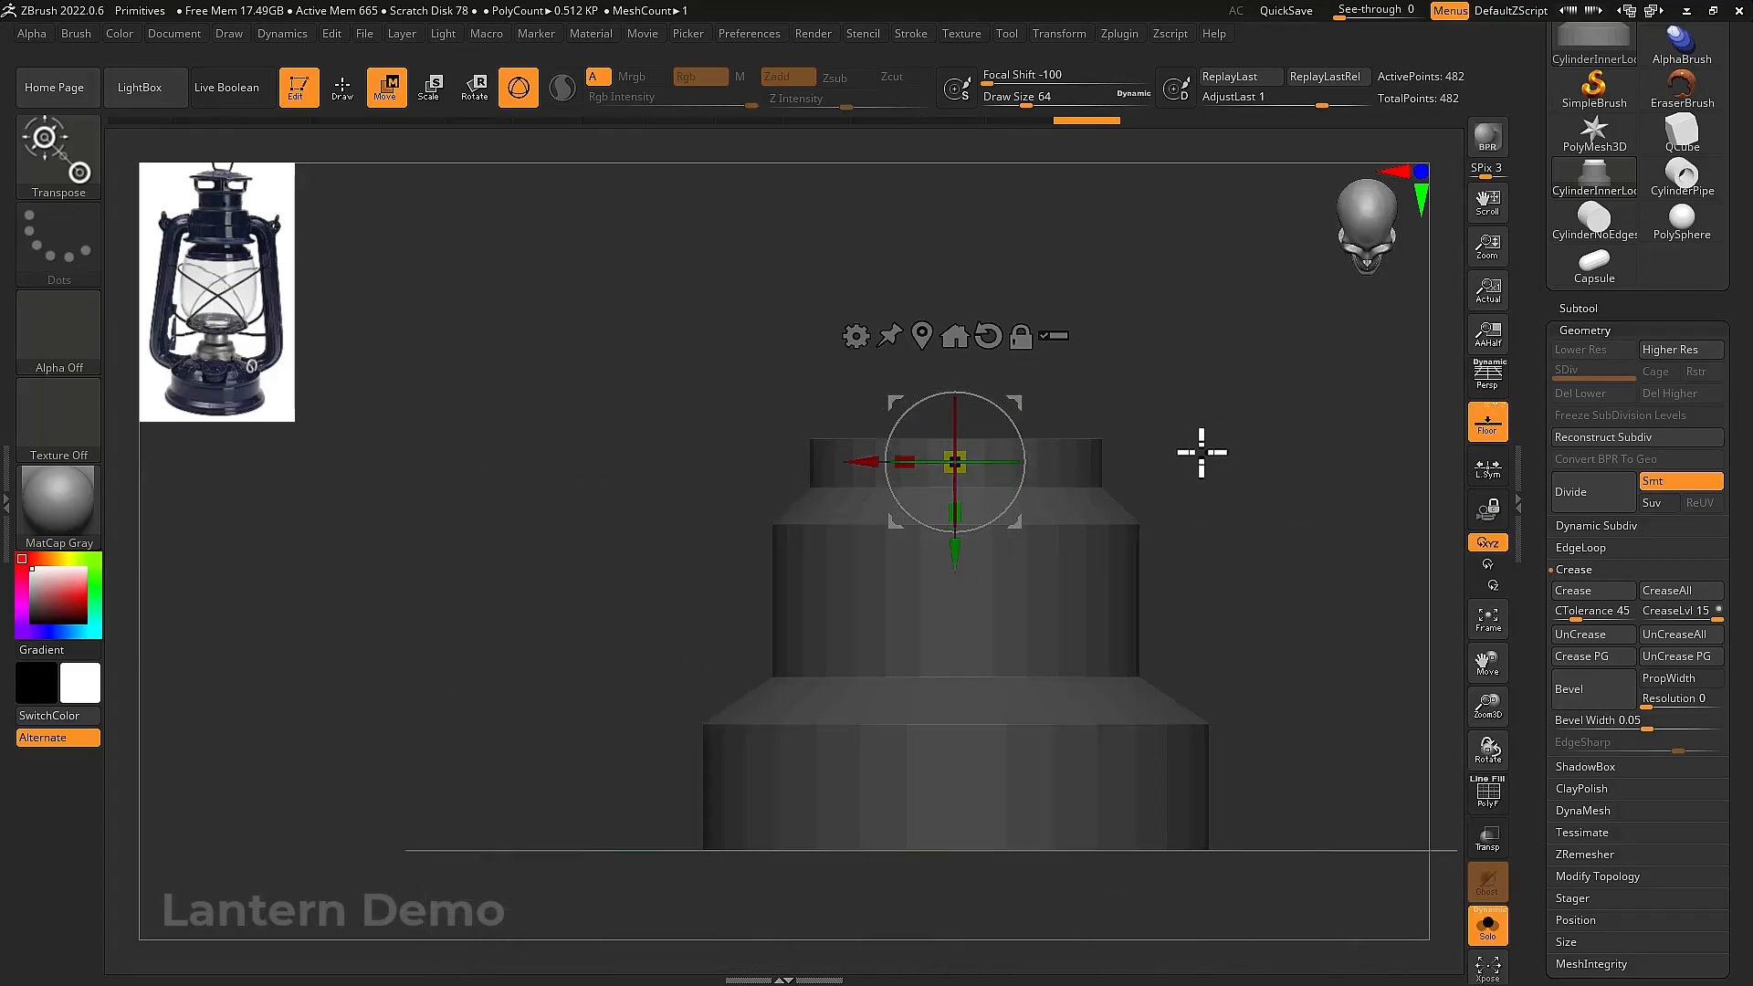
{"action": "left_click_drag", "start_coordinate": [770, 362], "coordinate": [1134, 445], "text": "ctrl"}
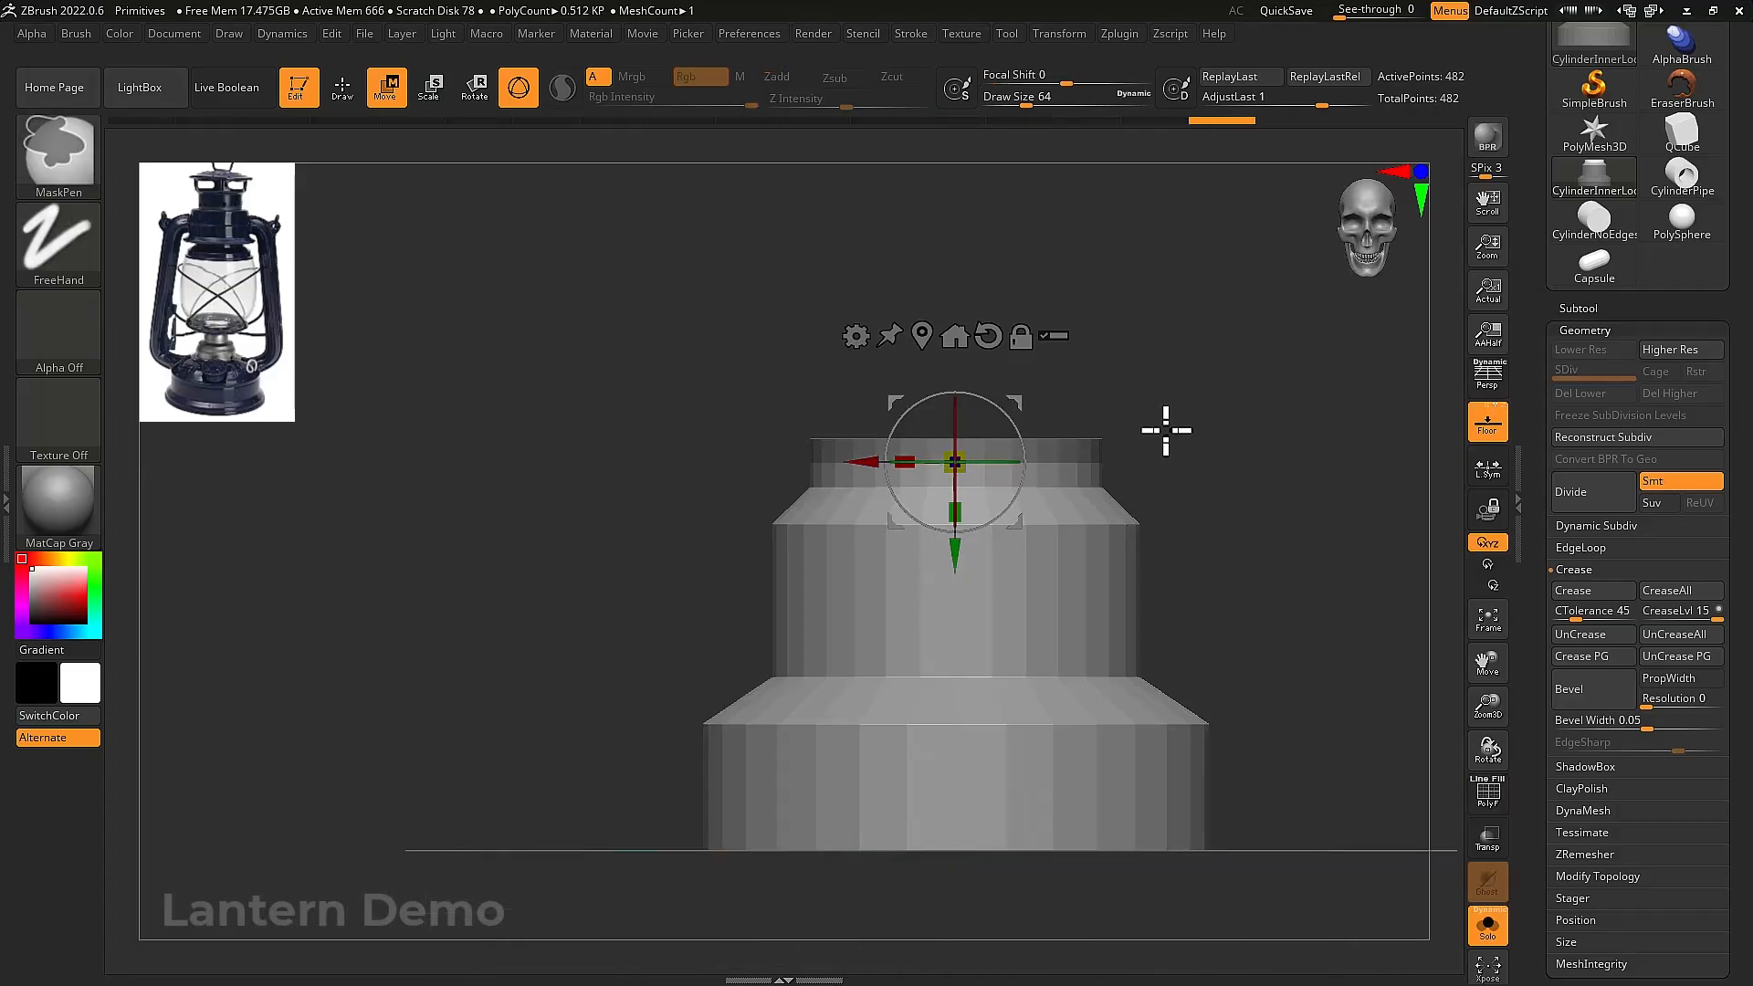
{"action": "left_click", "coordinate": [940, 360], "text": "ctrl"}
{"action": "left_click", "coordinate": [925, 336]}
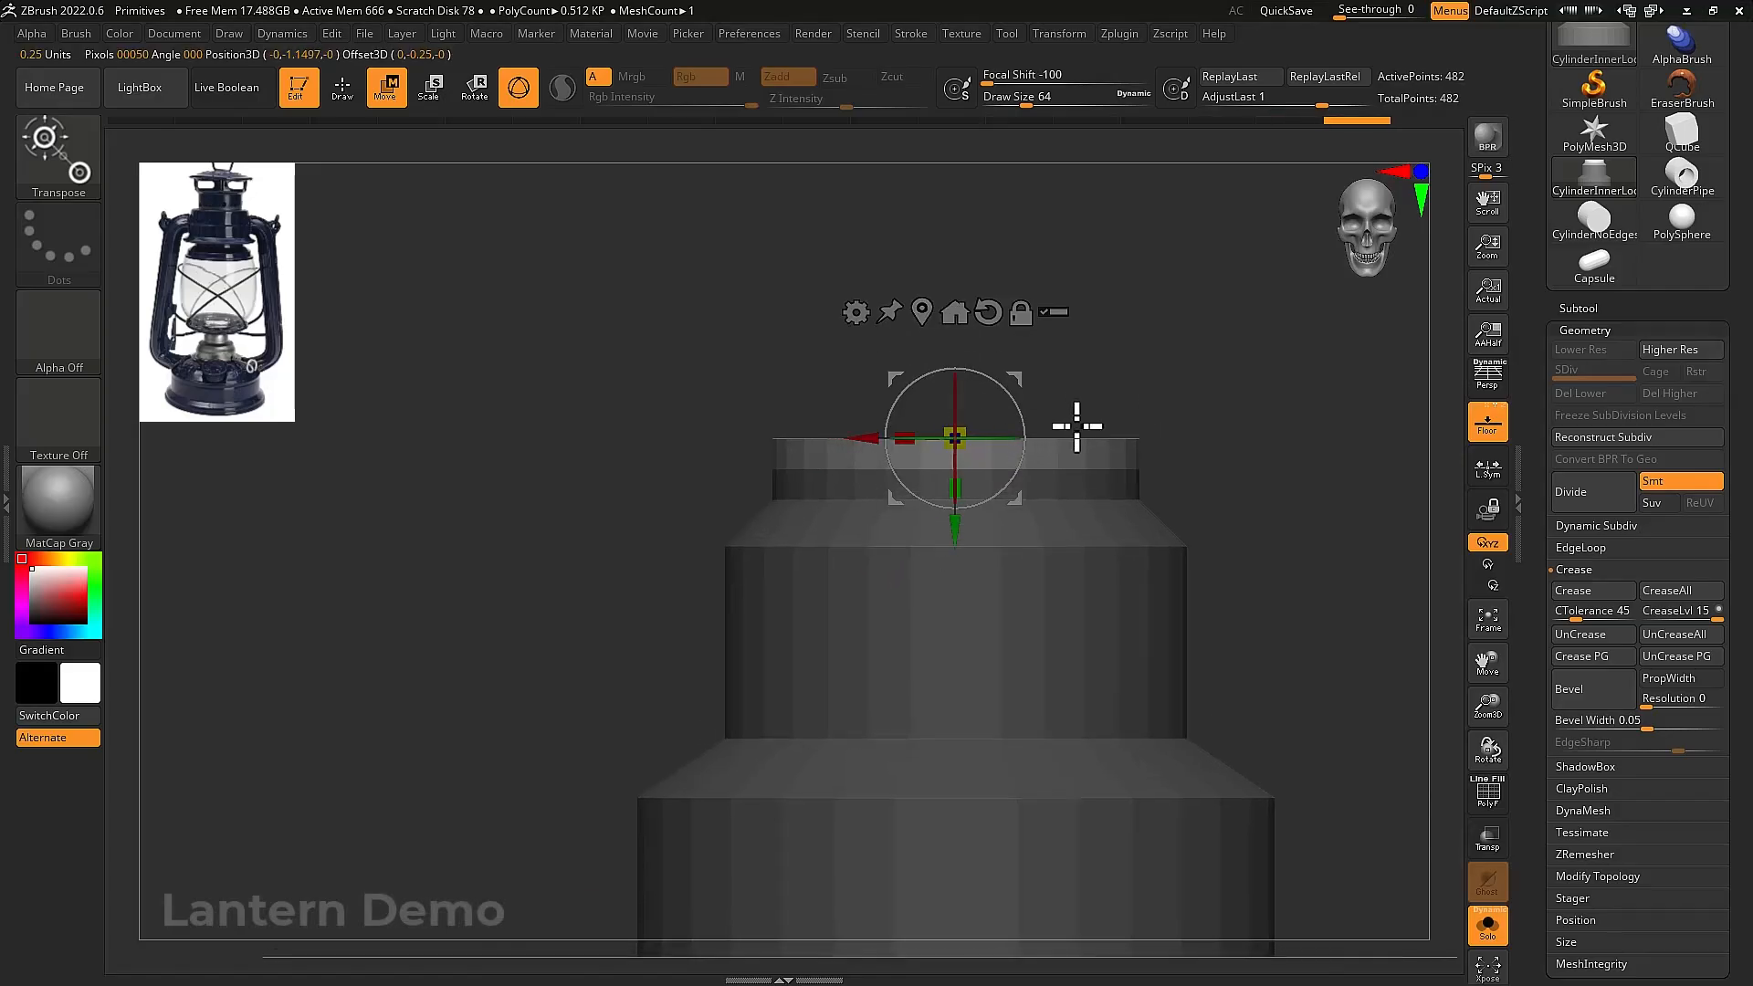
{"action": "left_click_drag", "start_coordinate": [969, 429], "coordinate": [945, 456]}
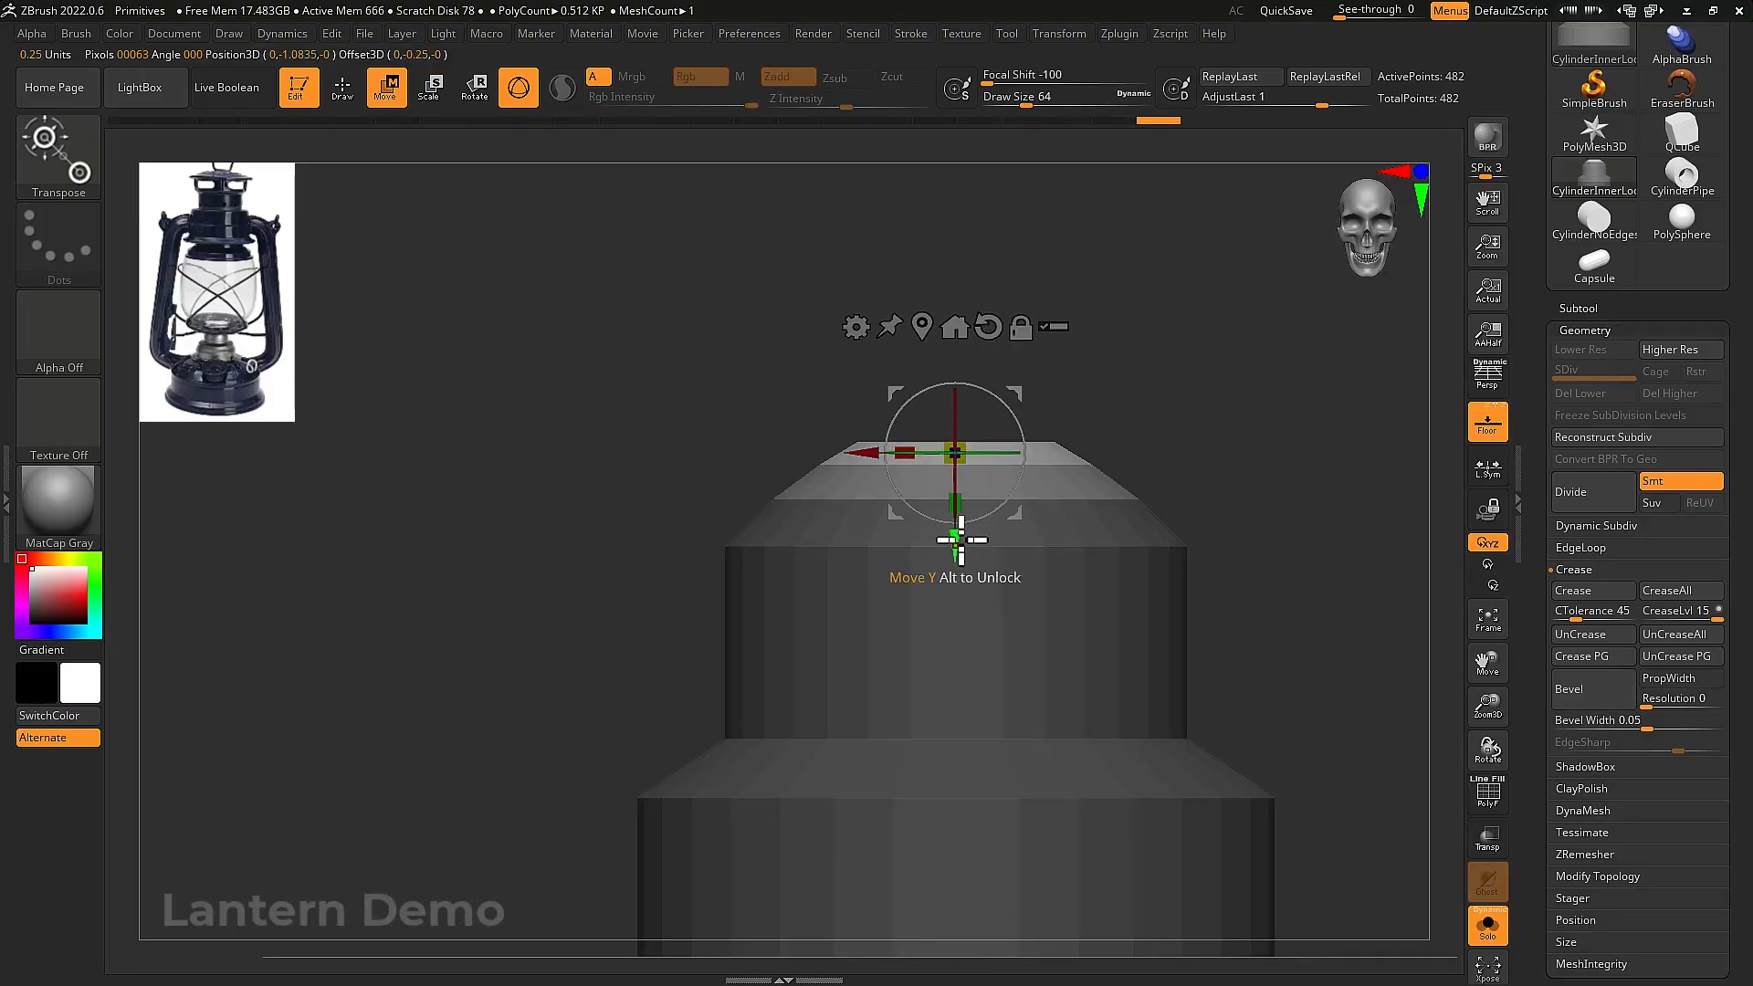
{"action": "mouse_move", "coordinate": [957, 552]}
{"action": "left_mouse_down", "text": "alt"}
{"action": "mouse_move", "coordinate": [964, 609]}
{"action": "mouse_move", "coordinate": [959, 527]}
{"action": "left_mouse_up", "text": "alt"}
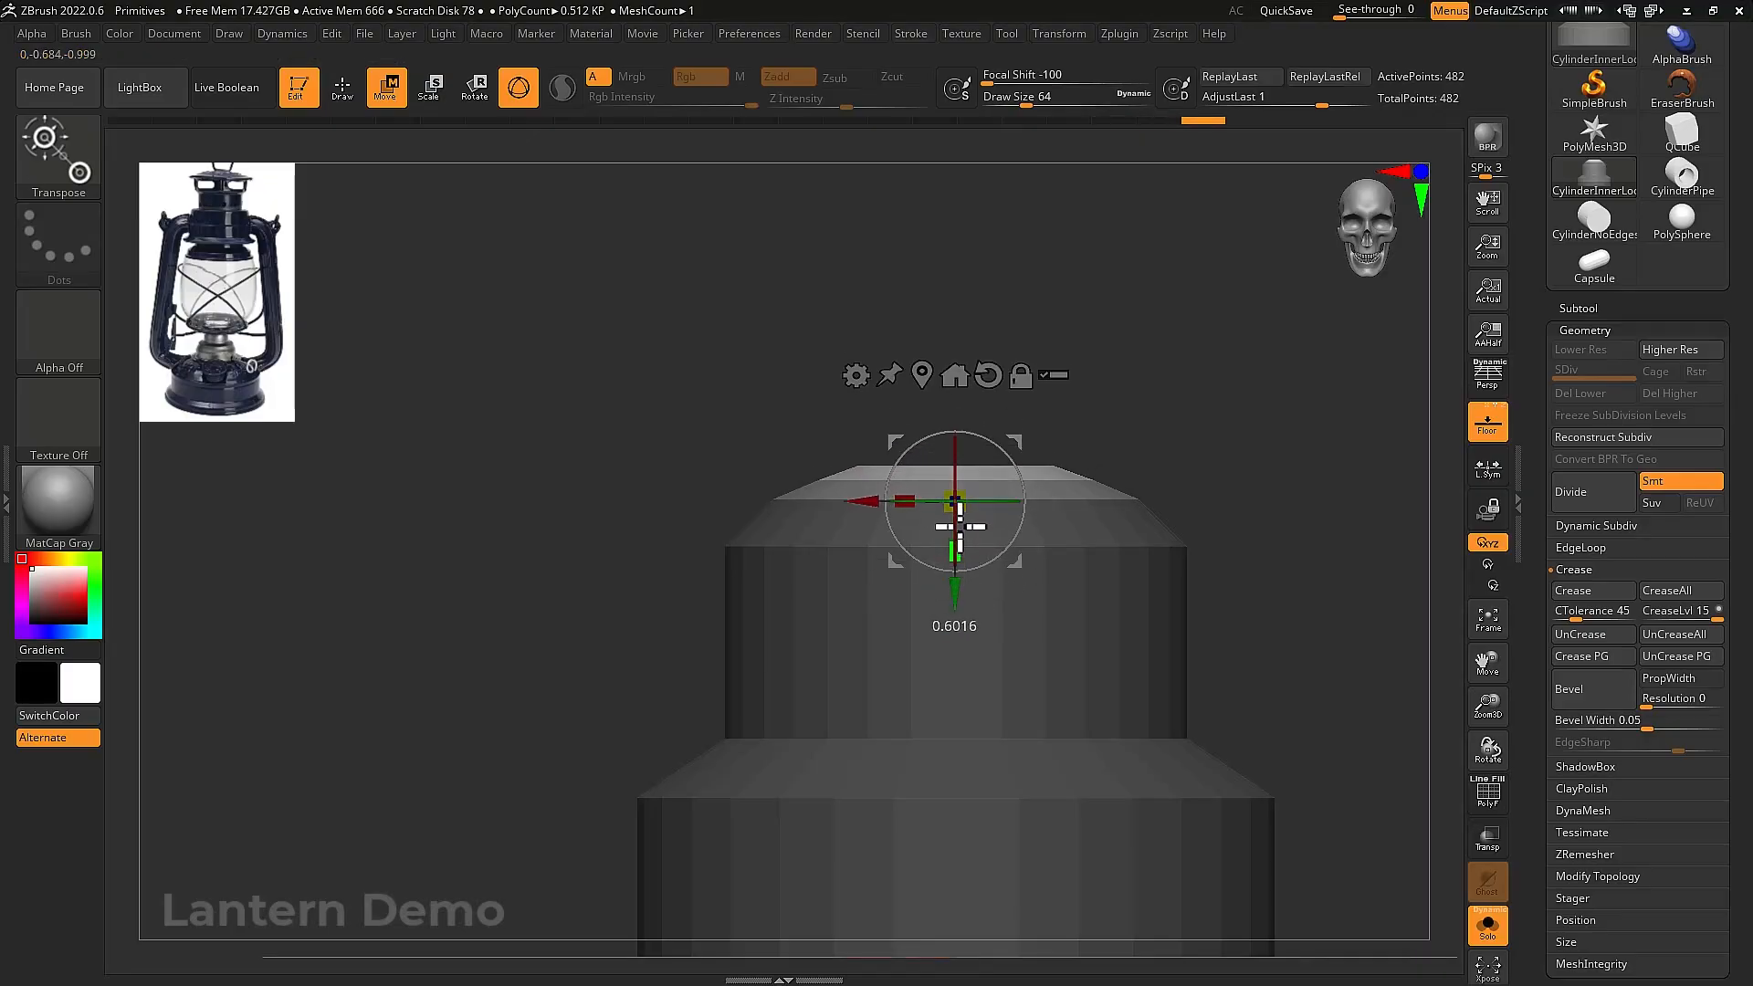
Mask all but the base's lowest rows, scale them slightly outward into a stepped foot, and clear the mask
{"action": "right_click_drag", "start_coordinate": [1270, 624], "coordinate": [1221, 579], "text": "ctrl"}
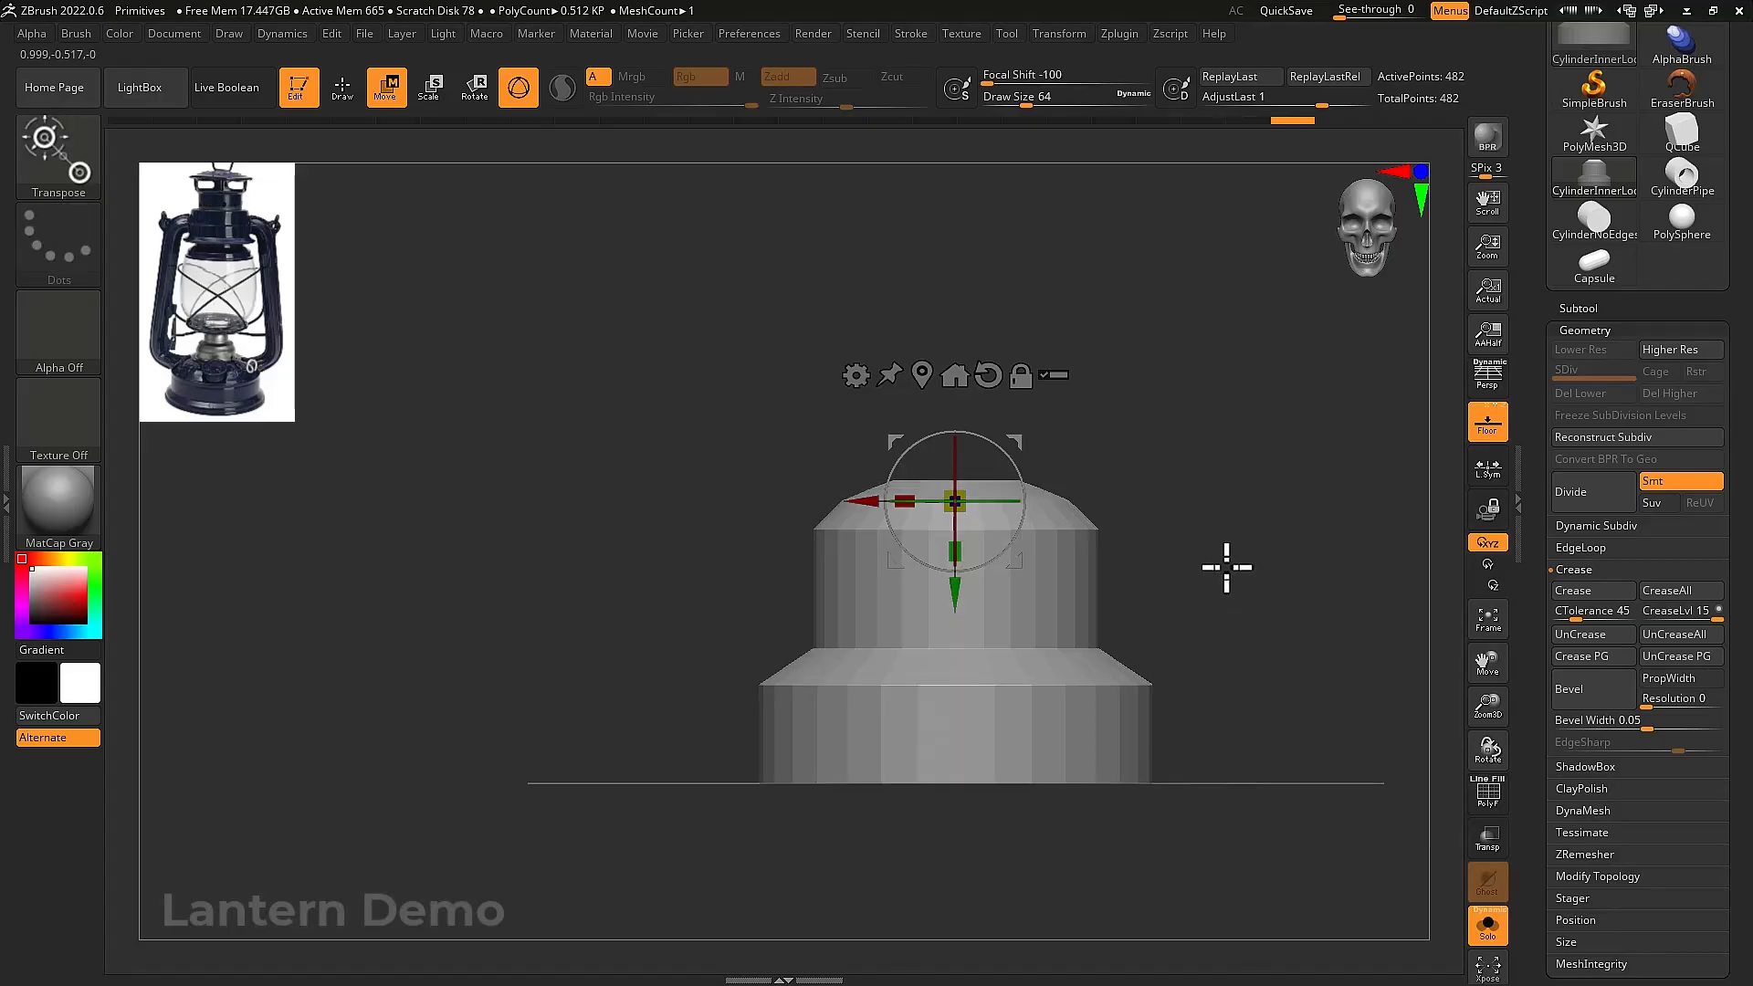
{"action": "key", "text": "shift+f"}
{"action": "key", "text": "shift+f"}
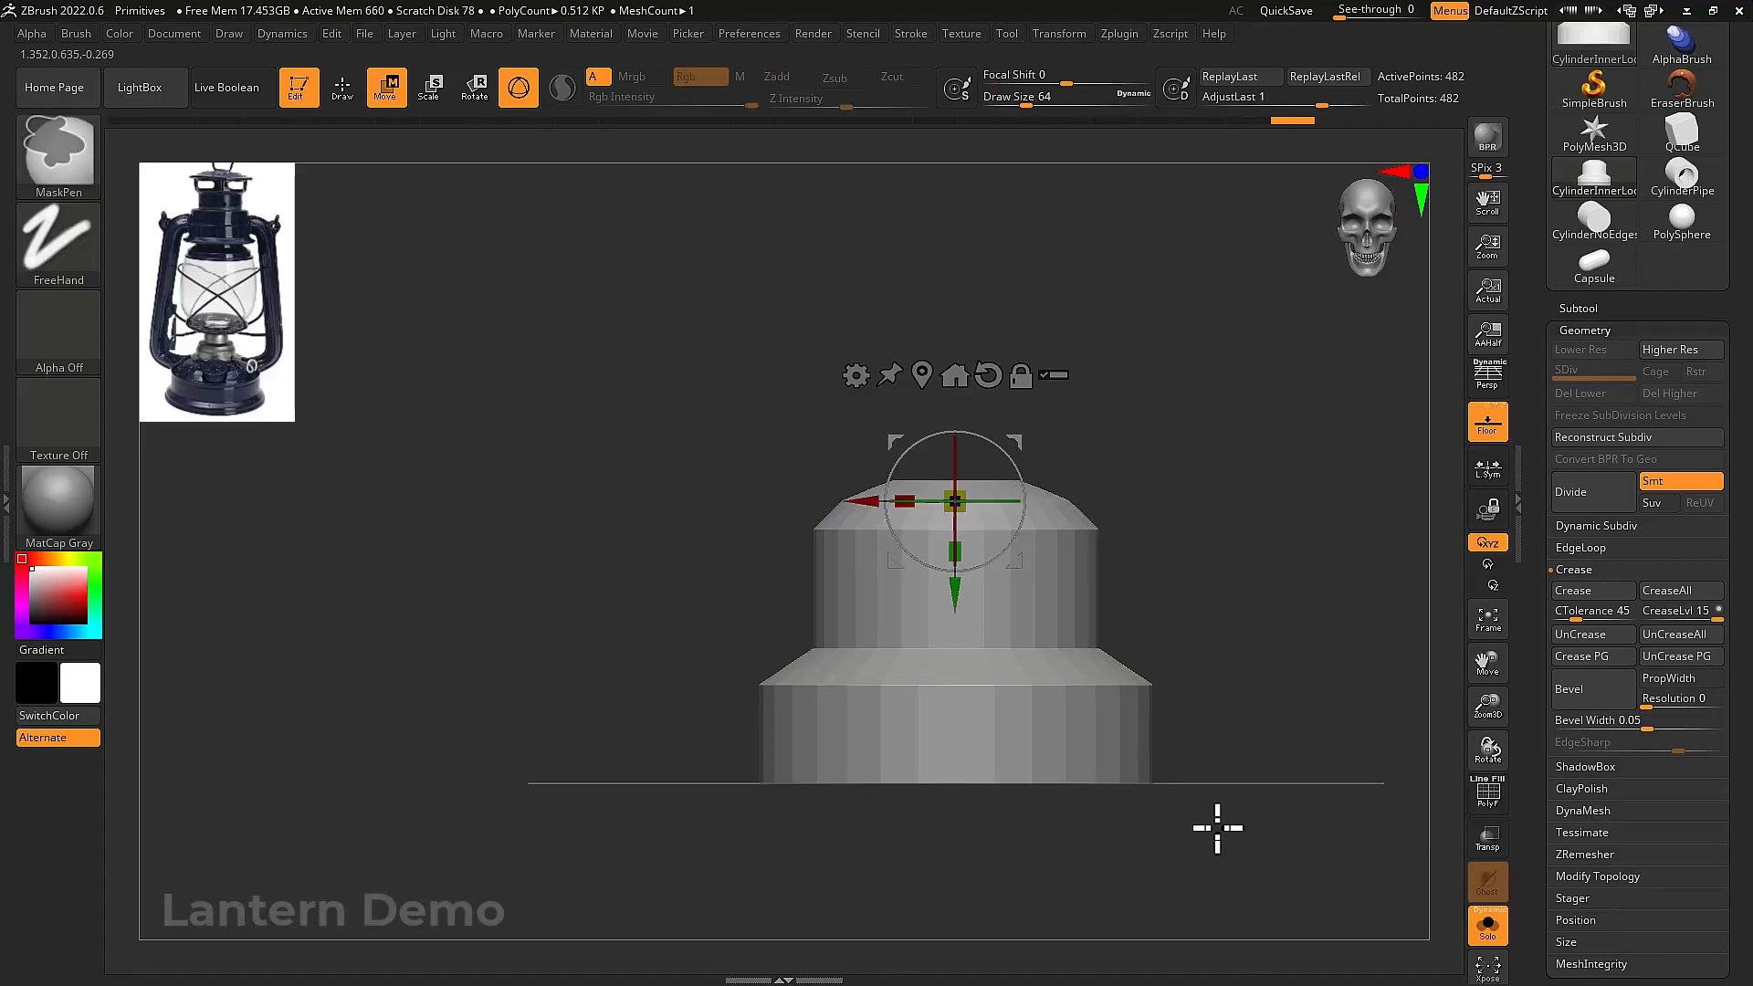
{"action": "mouse_move", "coordinate": [1217, 827]}
{"action": "left_mouse_down", "text": "ctrl"}
{"action": "mouse_move", "coordinate": [798, 748]}
{"action": "mouse_move", "coordinate": [657, 742]}
{"action": "left_mouse_up", "text": "ctrl"}
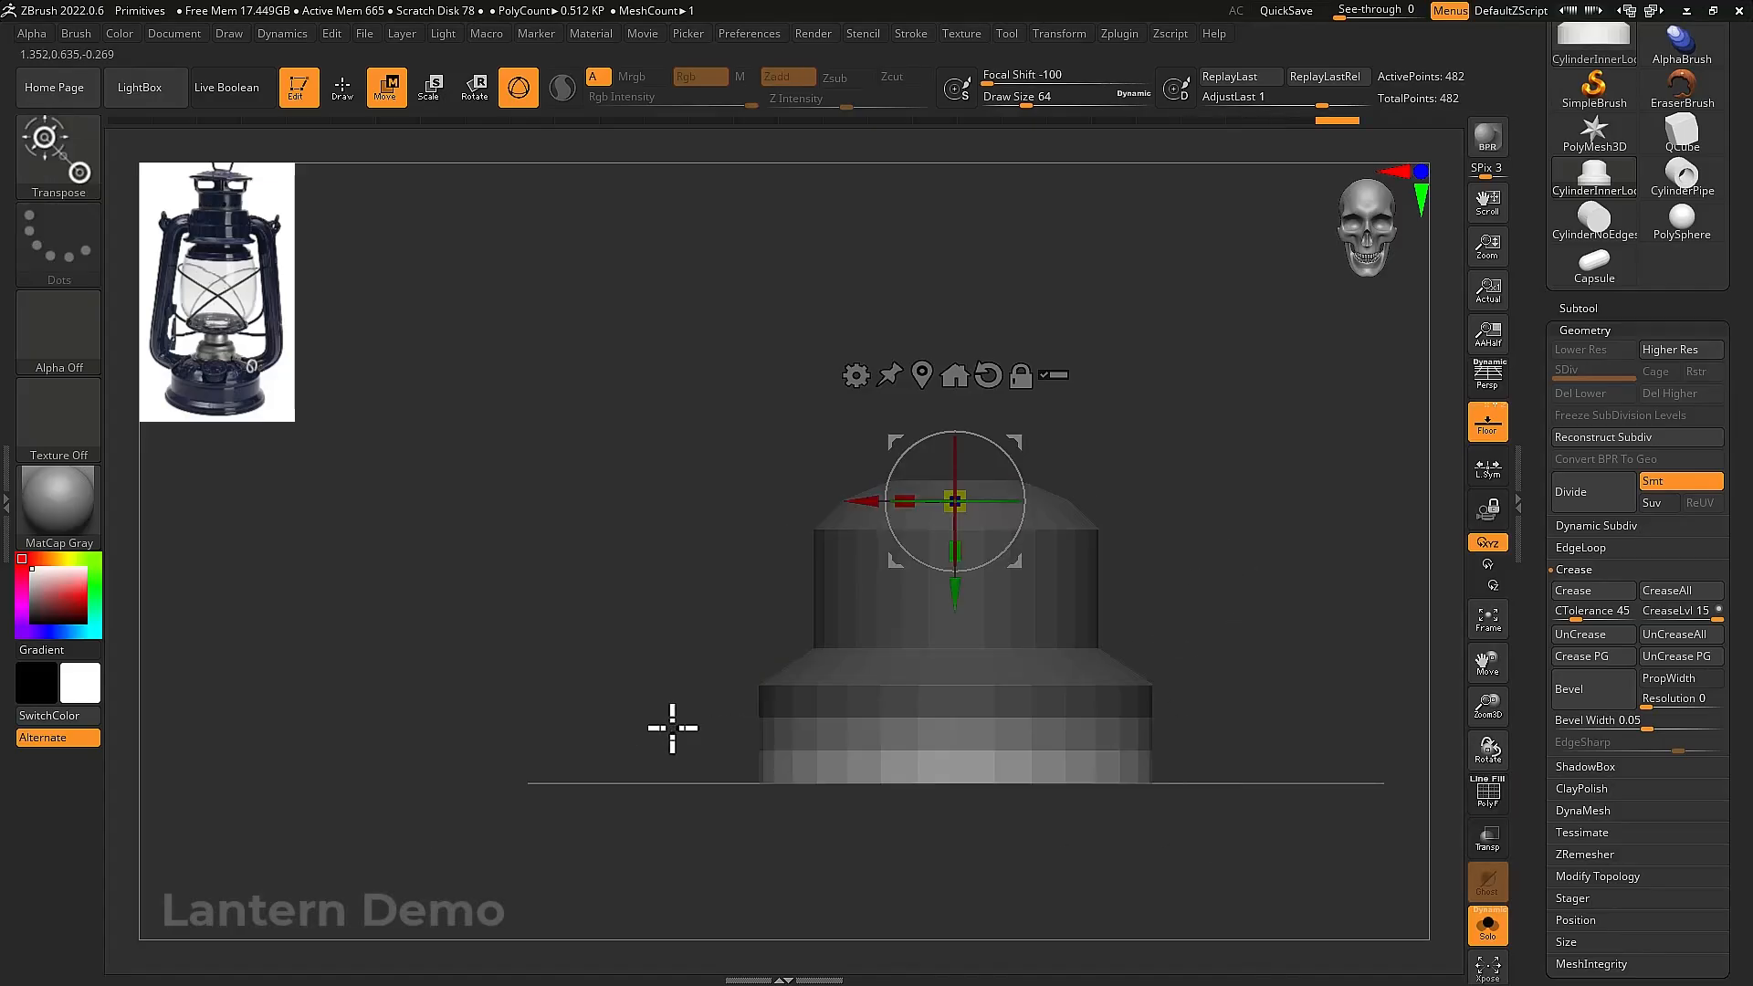
{"action": "left_click", "coordinate": [921, 375]}
{"action": "left_click_drag", "start_coordinate": [964, 758], "coordinate": [999, 766]}
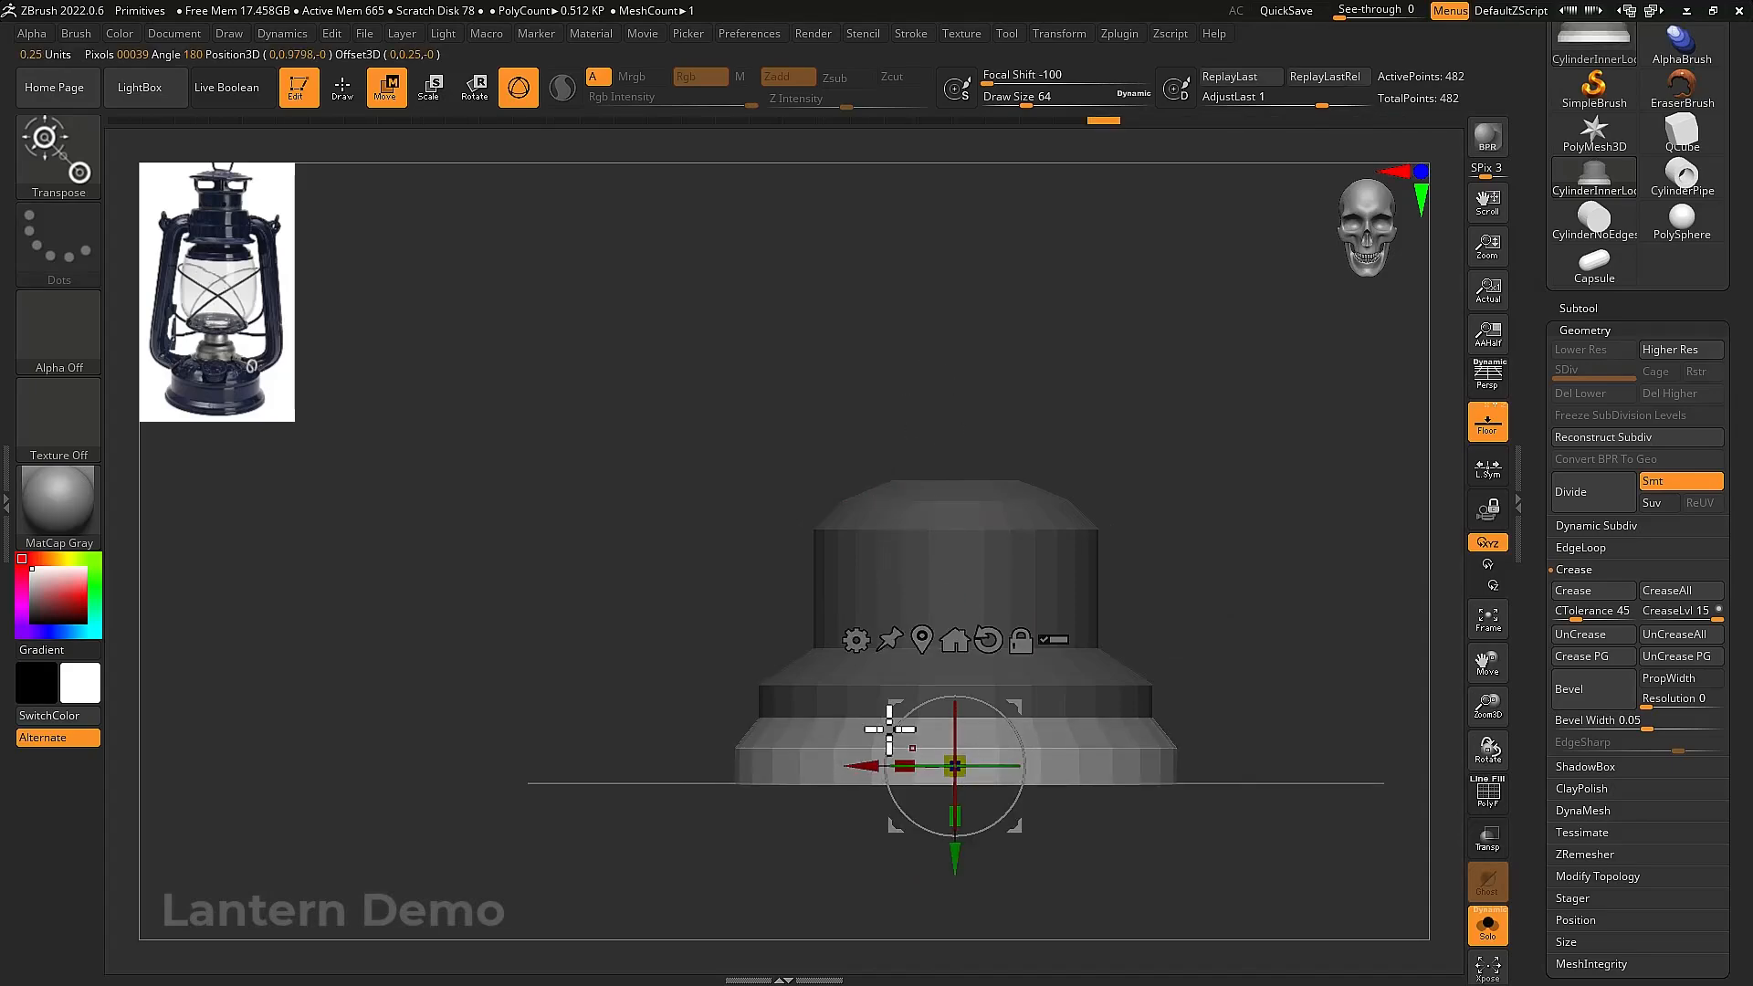
{"action": "mouse_move", "coordinate": [1225, 595]}
{"action": "left_mouse_down", "text": "ctrl"}
{"action": "mouse_move", "coordinate": [1215, 560]}
{"action": "mouse_move", "coordinate": [1247, 618]}
{"action": "left_mouse_up", "text": "ctrl"}
Append a Cylinder3D subtool, make it active with the base also visible, and raise it above the base
{"action": "left_click", "coordinate": [1578, 309]}
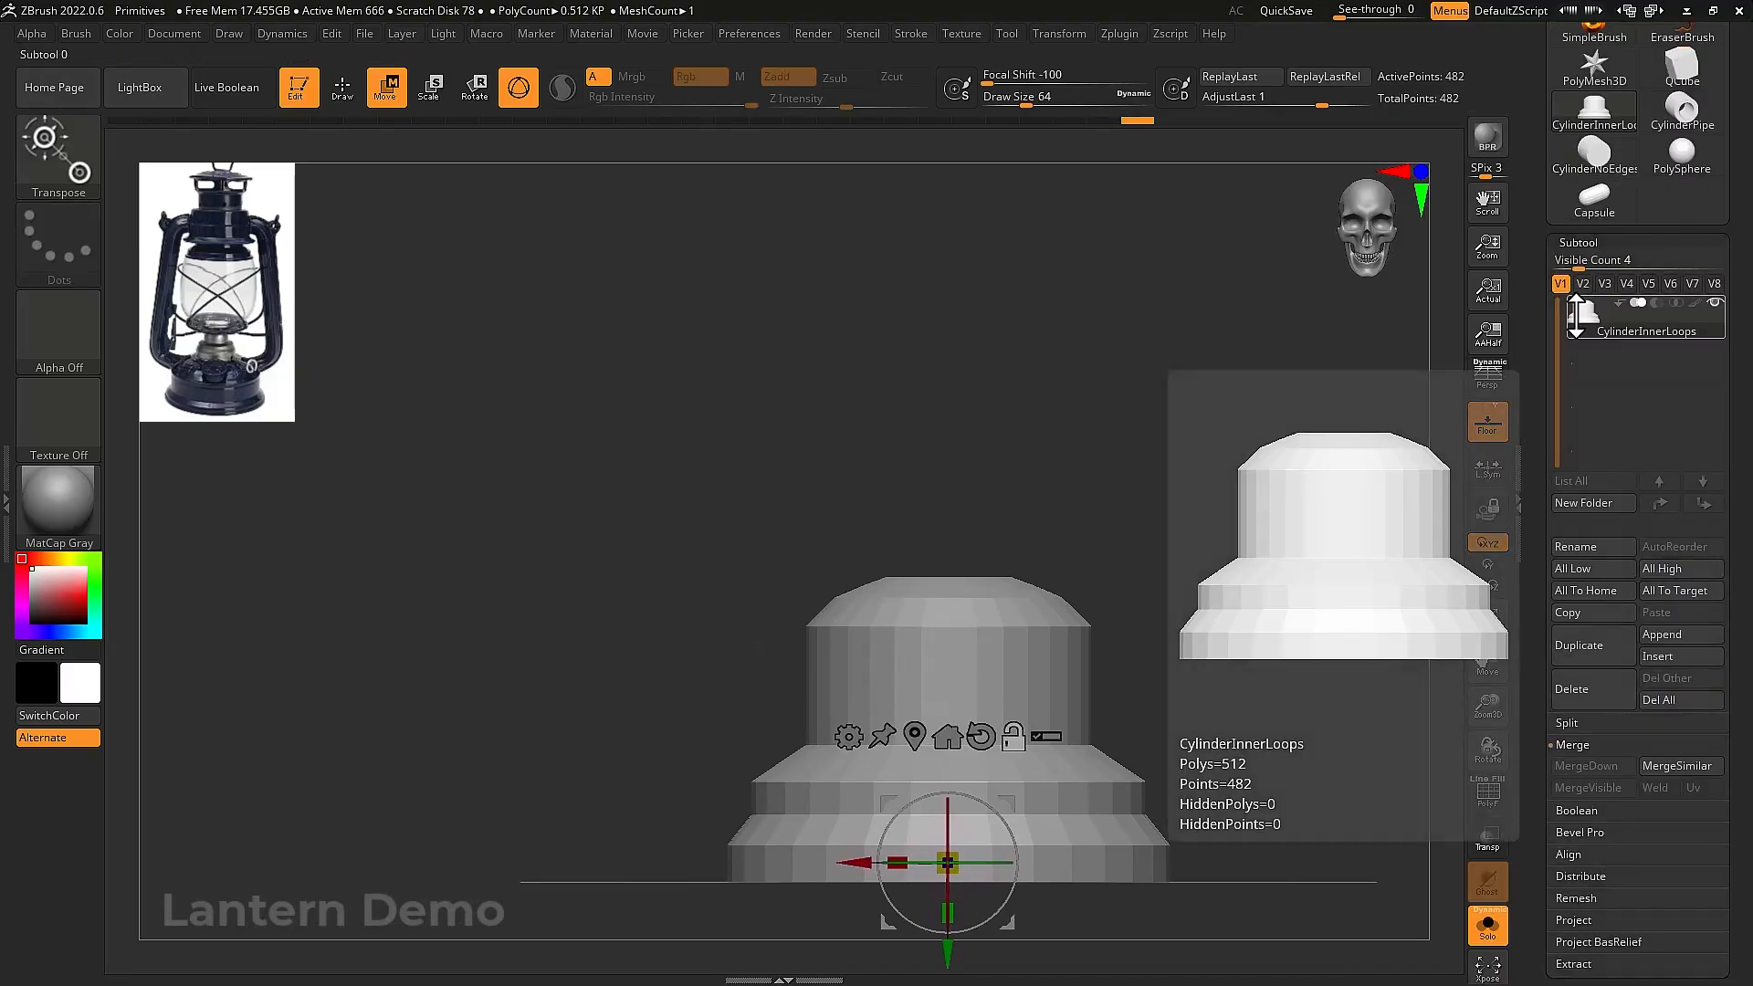
{"action": "left_click", "coordinate": [1658, 634]}
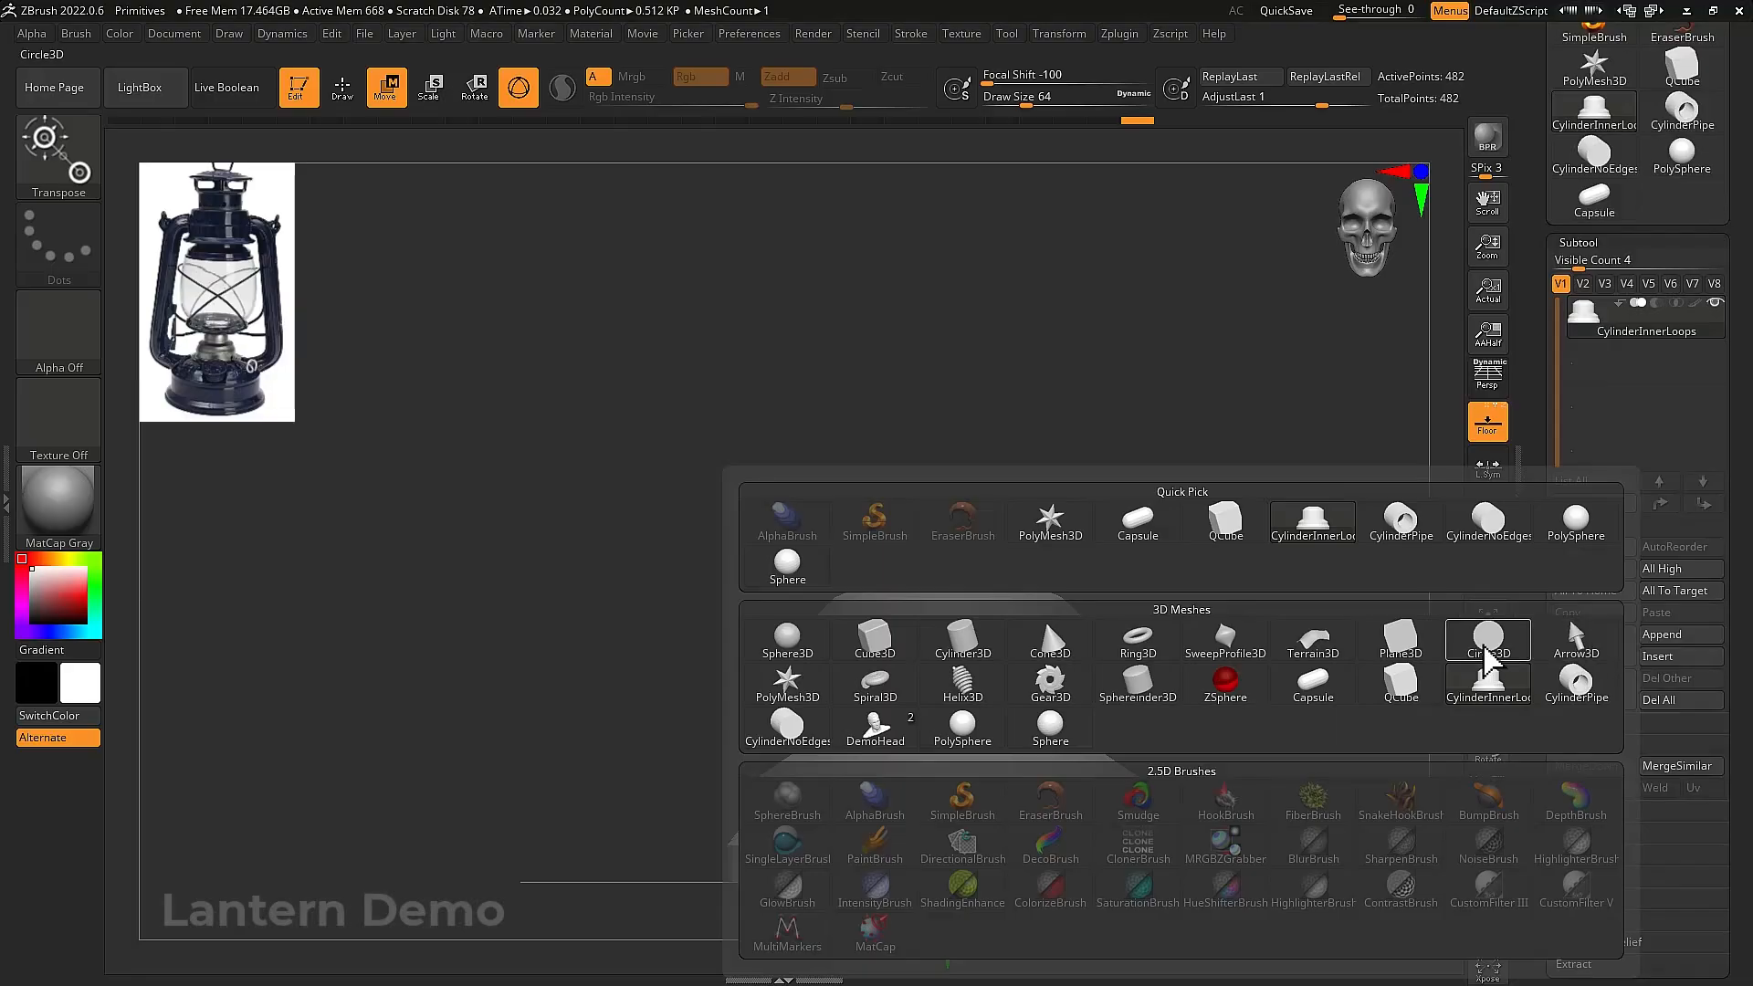
{"action": "left_click", "coordinate": [964, 646]}
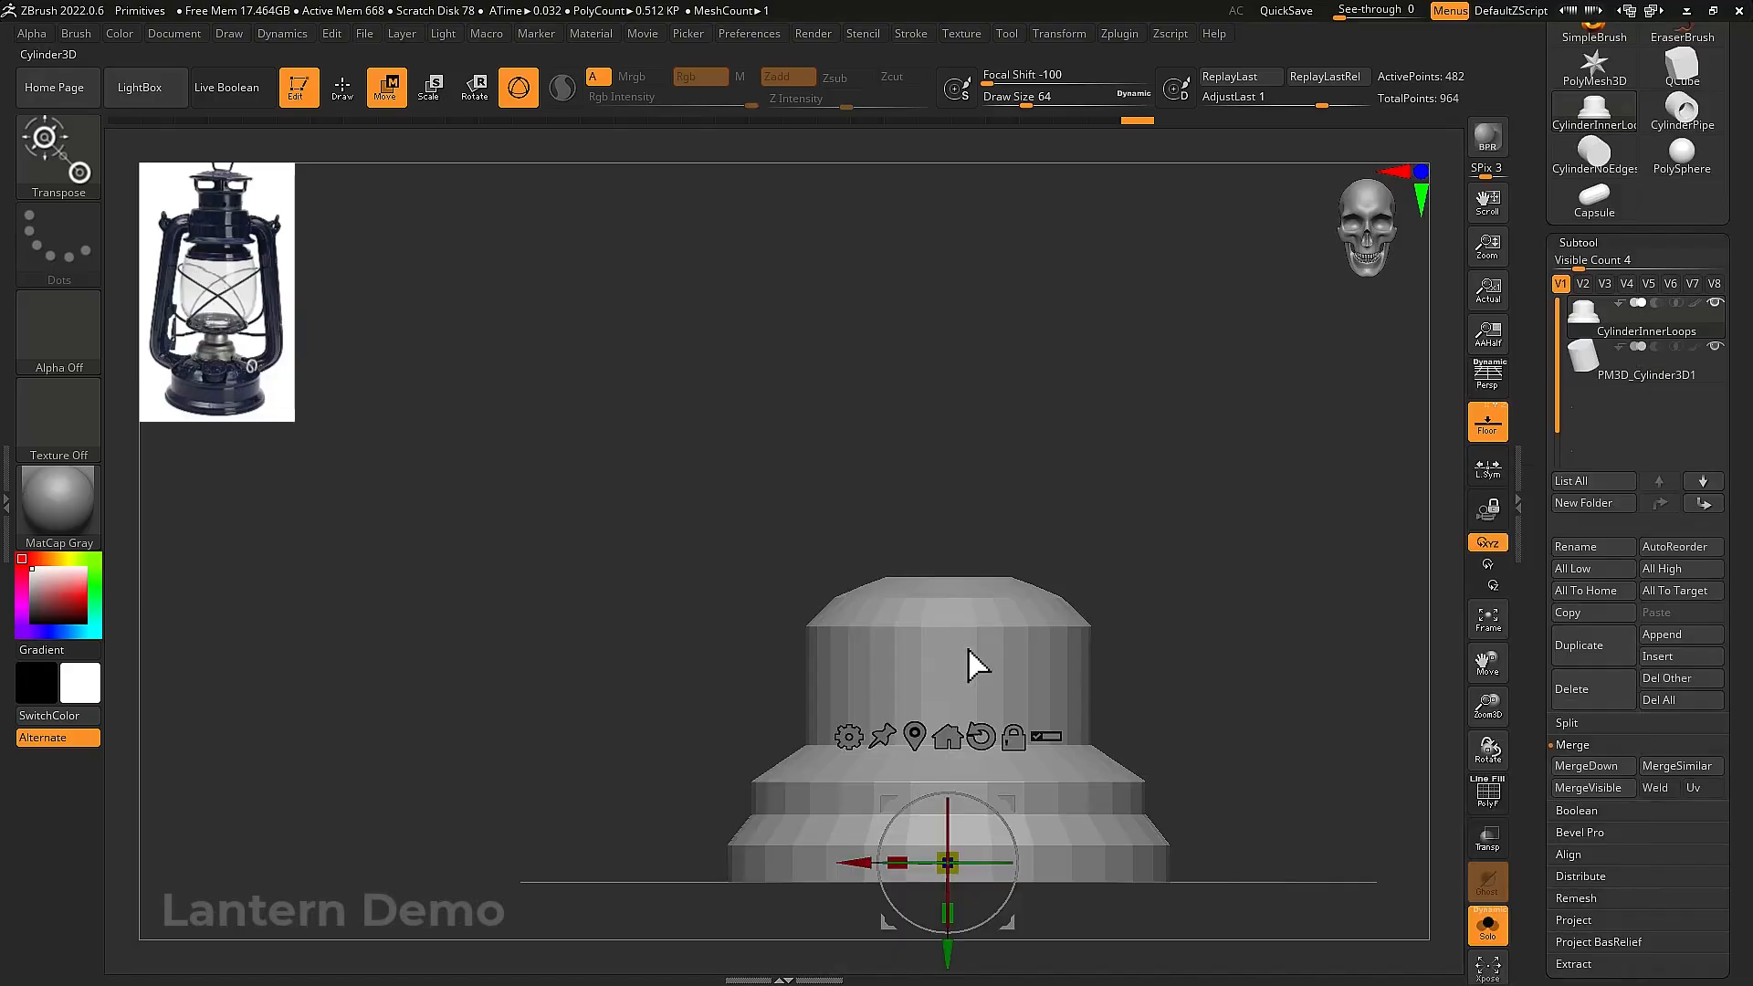
{"action": "left_click", "coordinate": [1567, 365]}
{"action": "key", "text": "alt+s"}
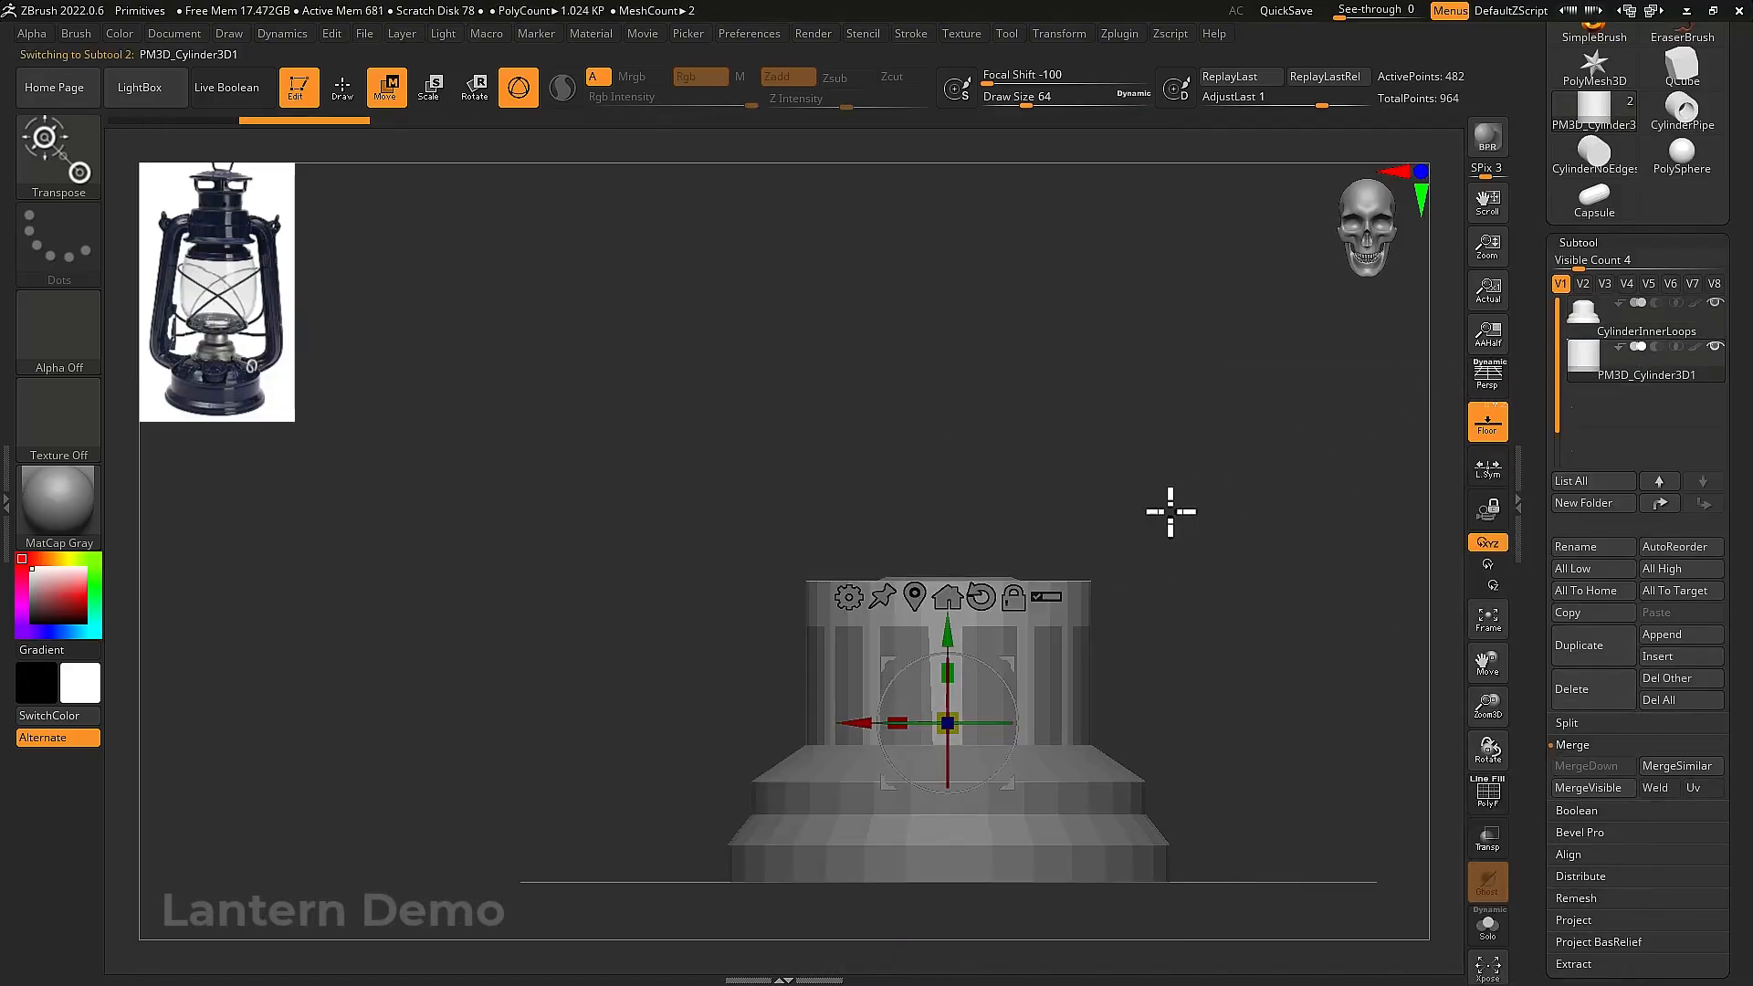
{"action": "left_click_drag", "start_coordinate": [964, 631], "coordinate": [958, 324]}
{"action": "left_click_drag", "start_coordinate": [1204, 415], "coordinate": [1196, 423], "text": "alt"}
Duplicate the new cylinder subtool three times
{"action": "left_click", "coordinate": [1596, 639]}
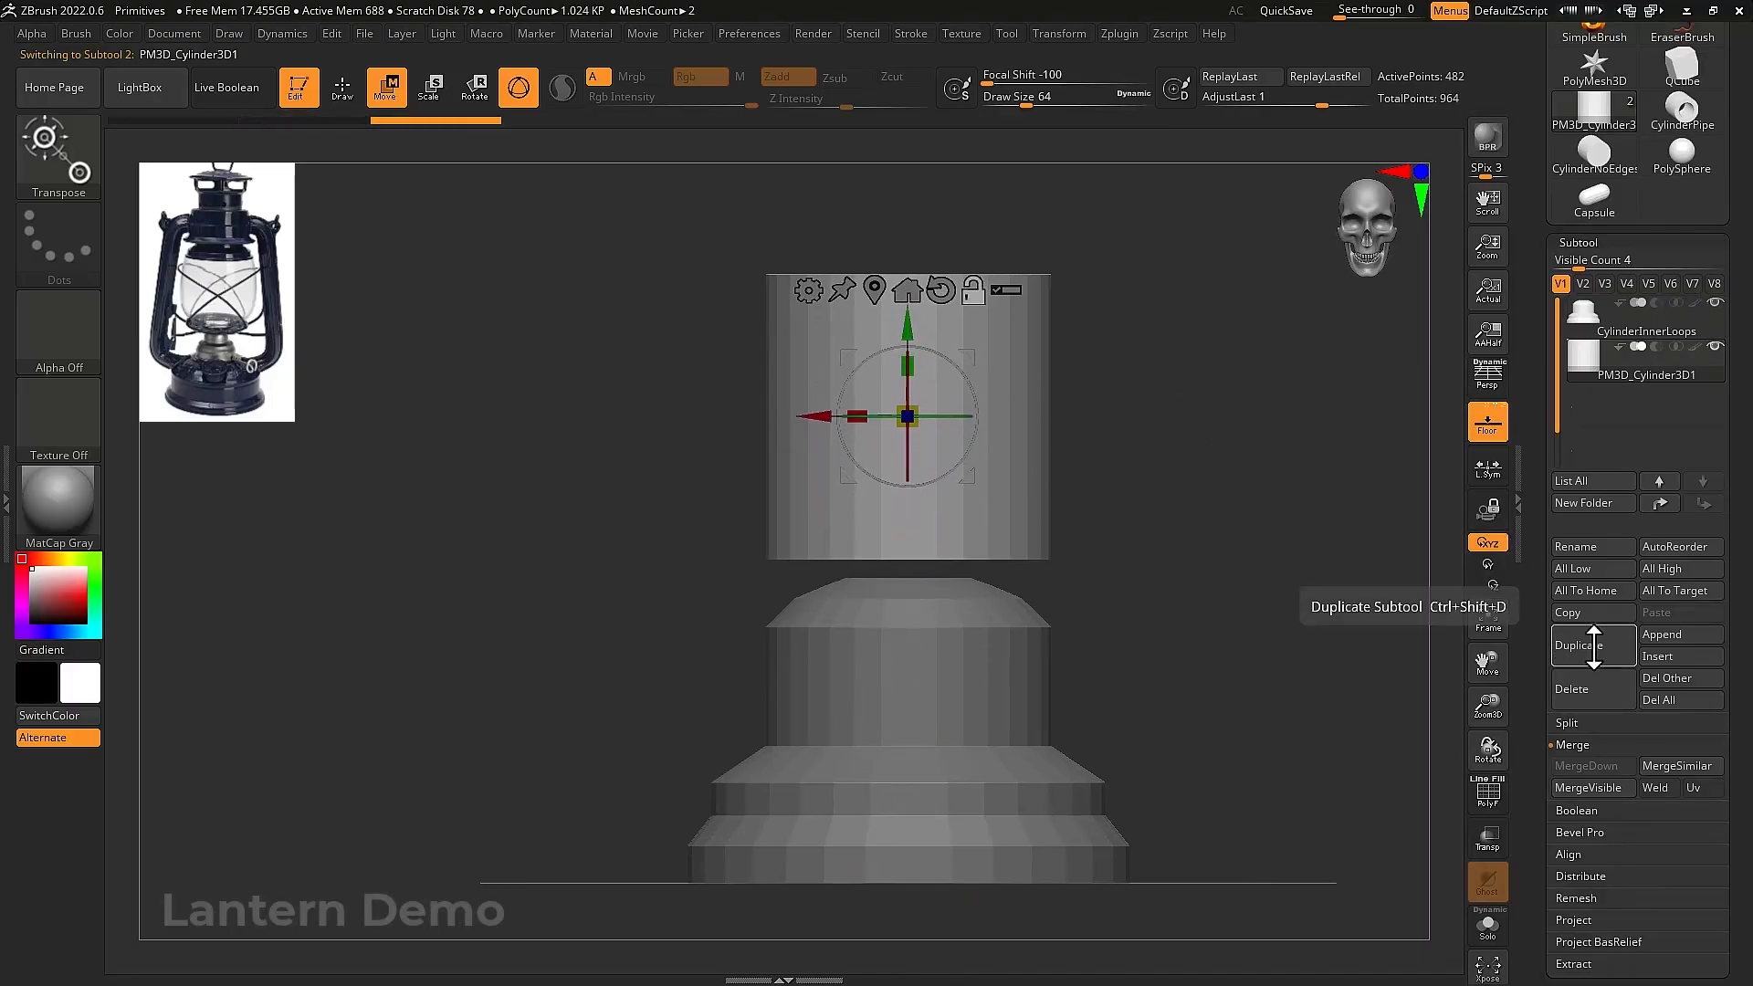
{"action": "left_click", "coordinate": [1595, 647]}
{"action": "left_click", "coordinate": [1596, 647]}
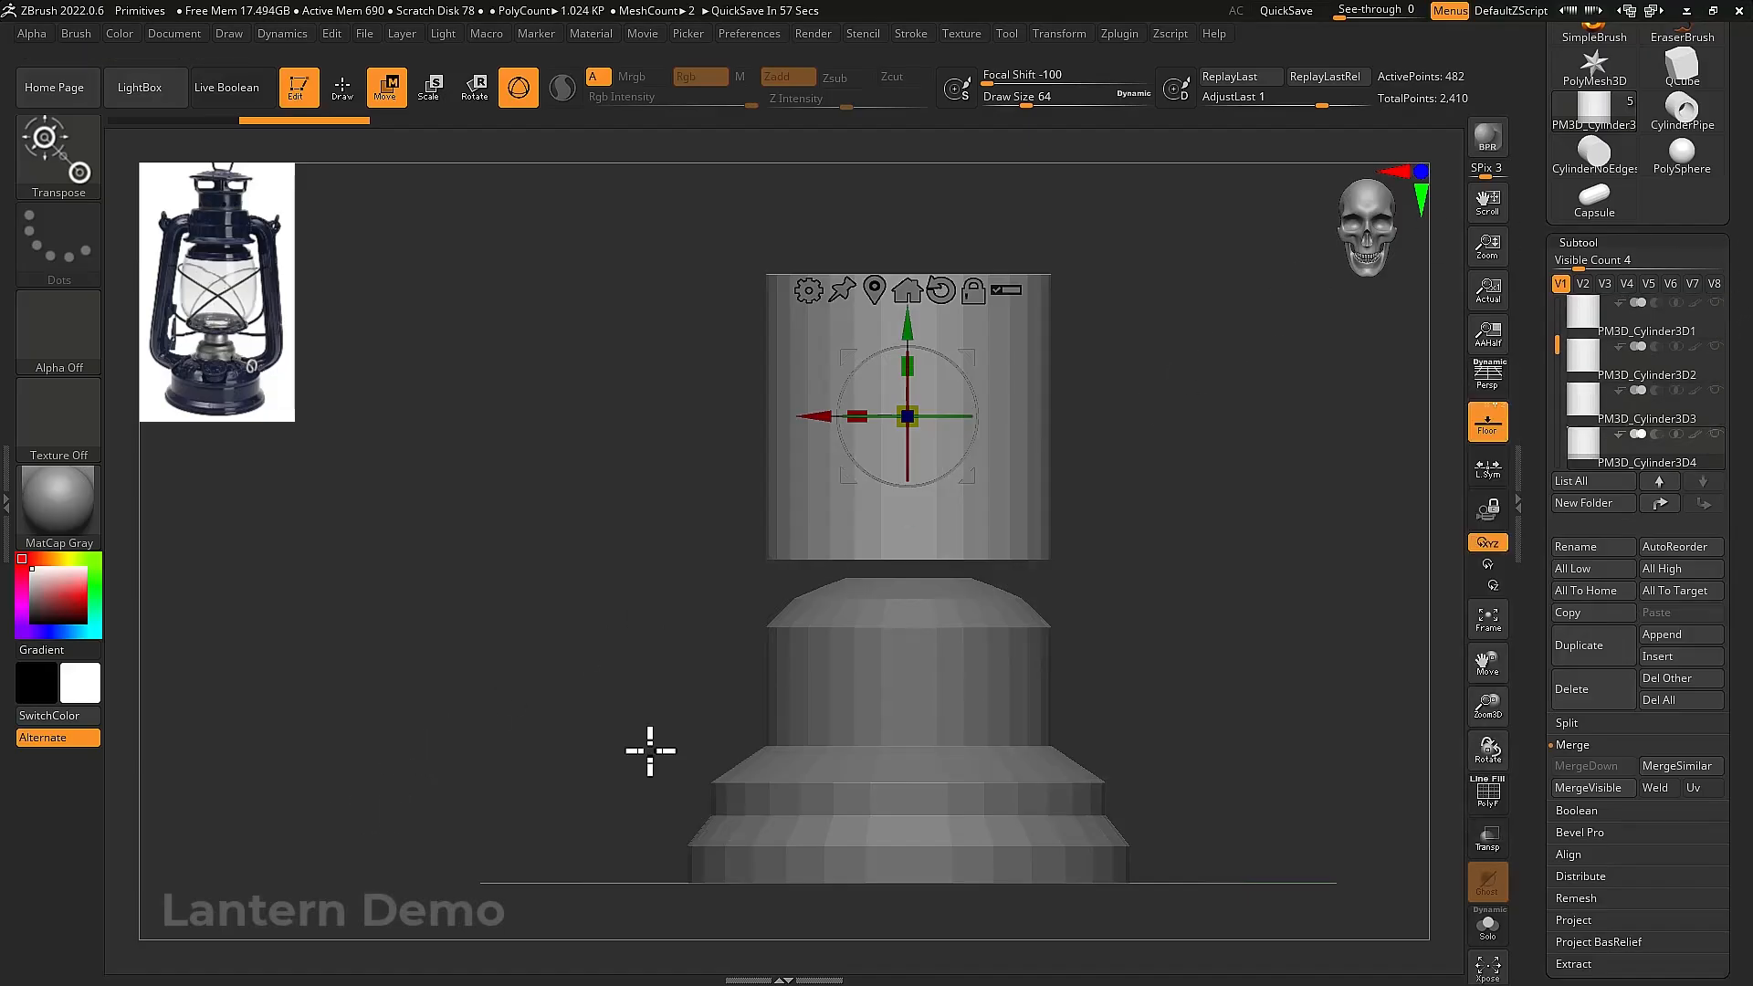
Lower the active cylinder copy toward the base and scale it uniformly down to roughly half its size
{"action": "mouse_move", "coordinate": [904, 330]}
{"action": "left_mouse_down"}
{"action": "mouse_move", "coordinate": [900, 315]}
{"action": "mouse_move", "coordinate": [893, 359]}
{"action": "left_mouse_up"}
{"action": "right_click_drag", "start_coordinate": [899, 365], "coordinate": [1178, 477], "text": "ctrl"}
{"action": "right_click_drag", "start_coordinate": [934, 470], "coordinate": [955, 442], "text": "alt"}
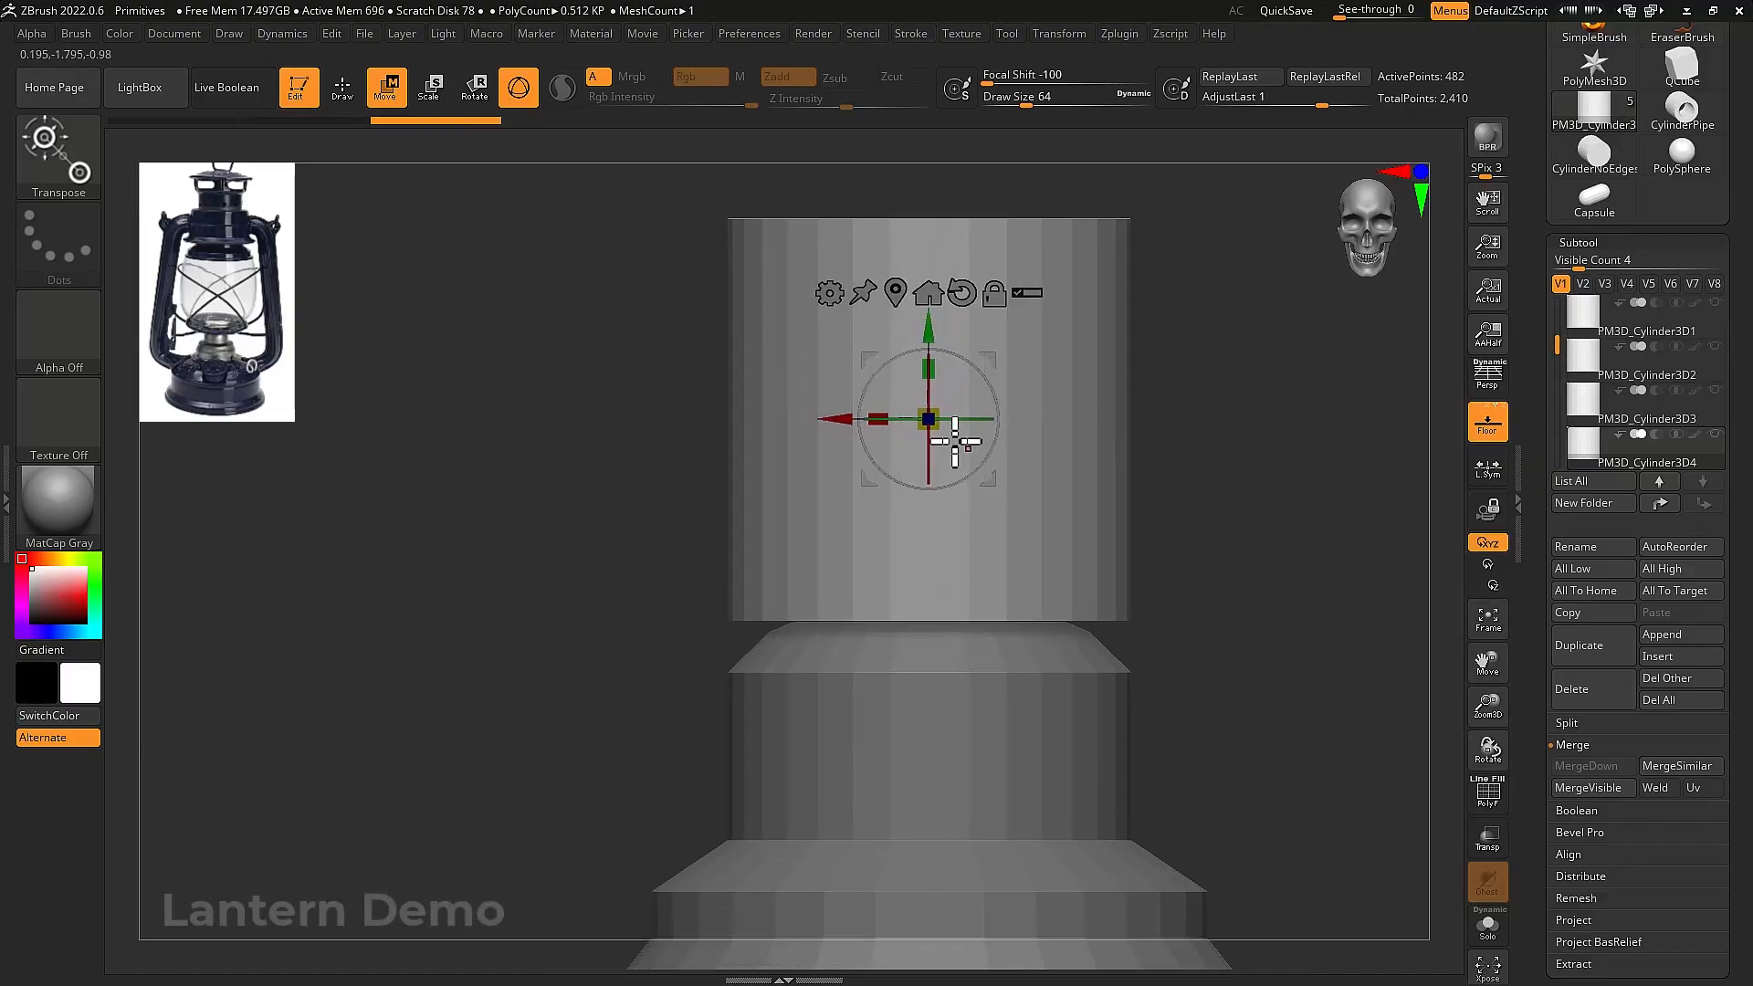
{"action": "left_click_drag", "start_coordinate": [934, 413], "coordinate": [877, 529]}
{"action": "right_click_drag", "start_coordinate": [876, 529], "coordinate": [865, 459], "text": "alt"}
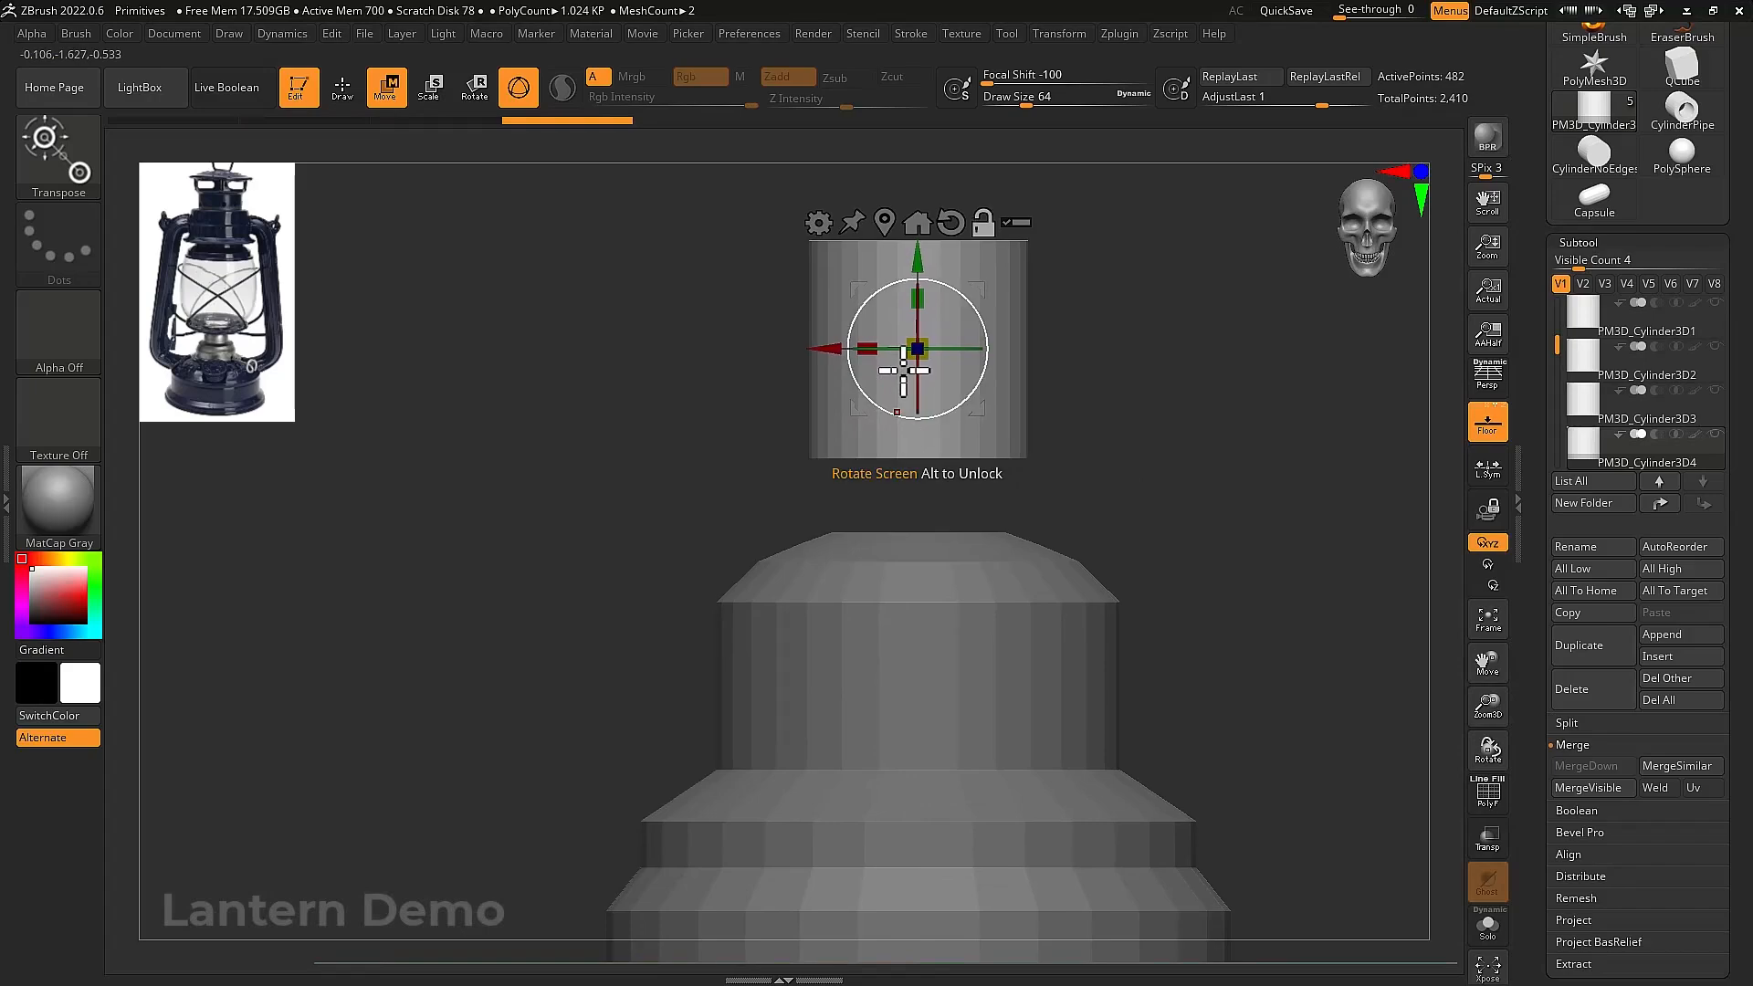
Flatten the active cylinder copy vertically, shrink it slightly, and lower it onto the top of the base
{"action": "left_click_drag", "start_coordinate": [912, 267], "coordinate": [910, 431]}
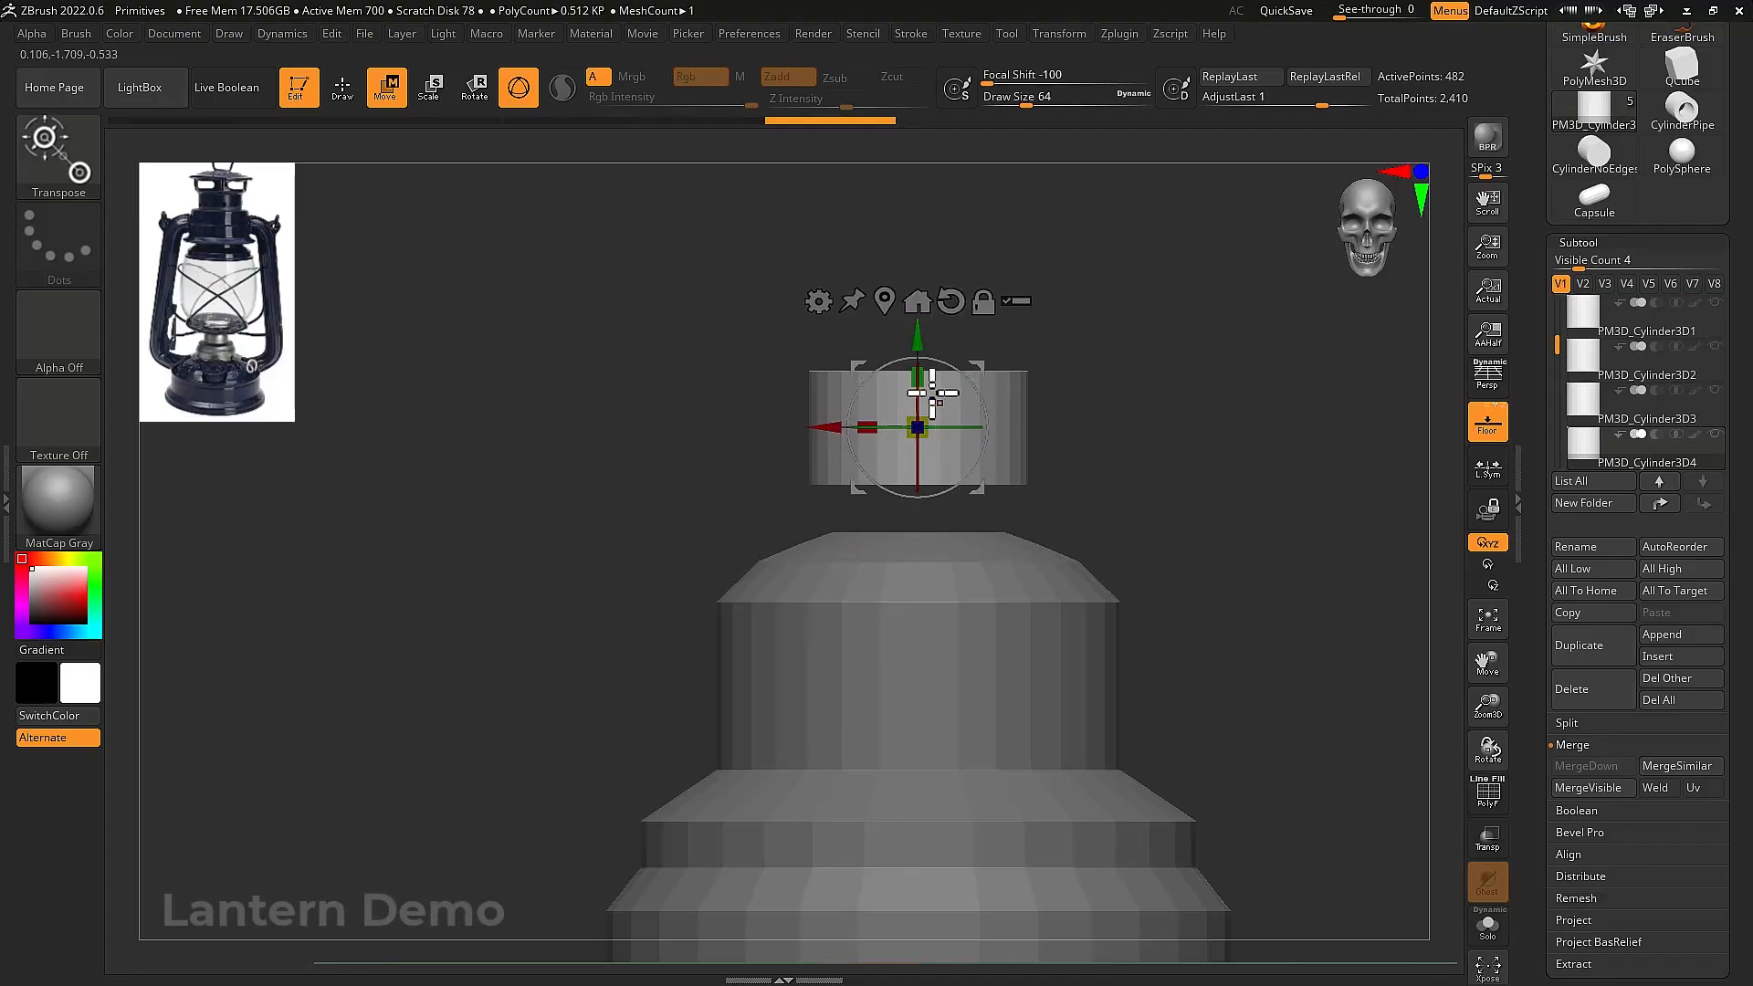
{"action": "left_click_drag", "start_coordinate": [914, 346], "coordinate": [914, 378]}
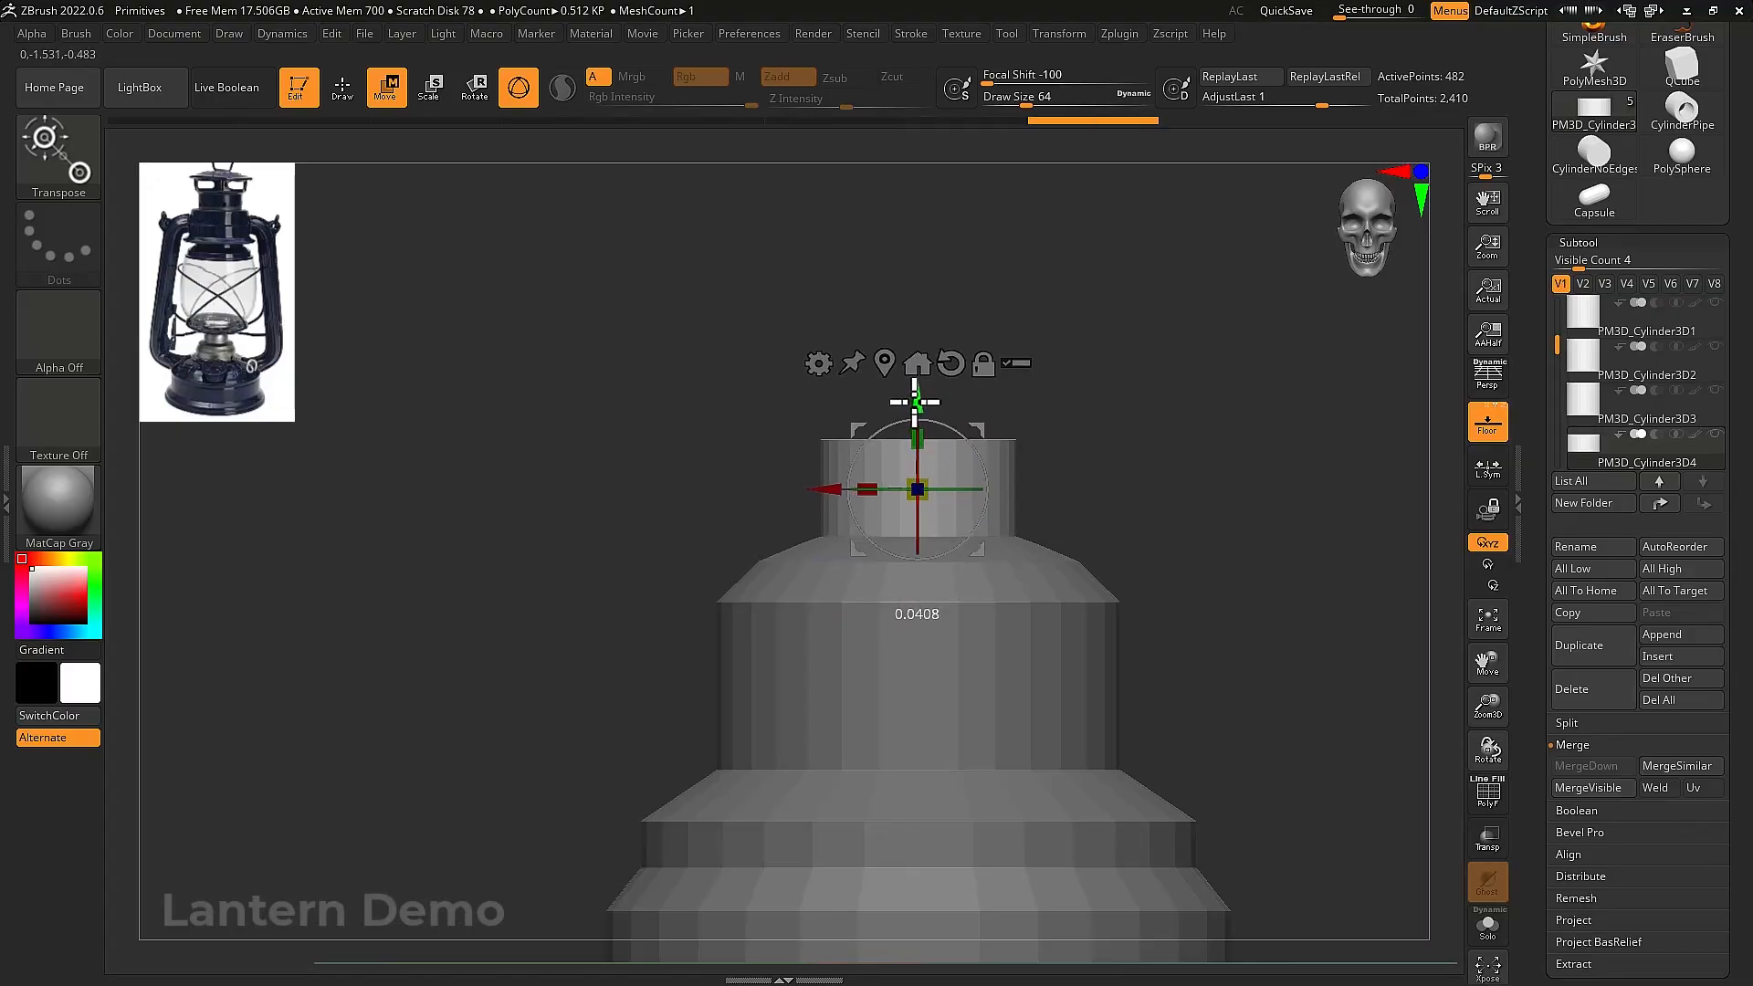
{"action": "left_click_drag", "start_coordinate": [1115, 389], "coordinate": [1123, 469], "text": "alt"}
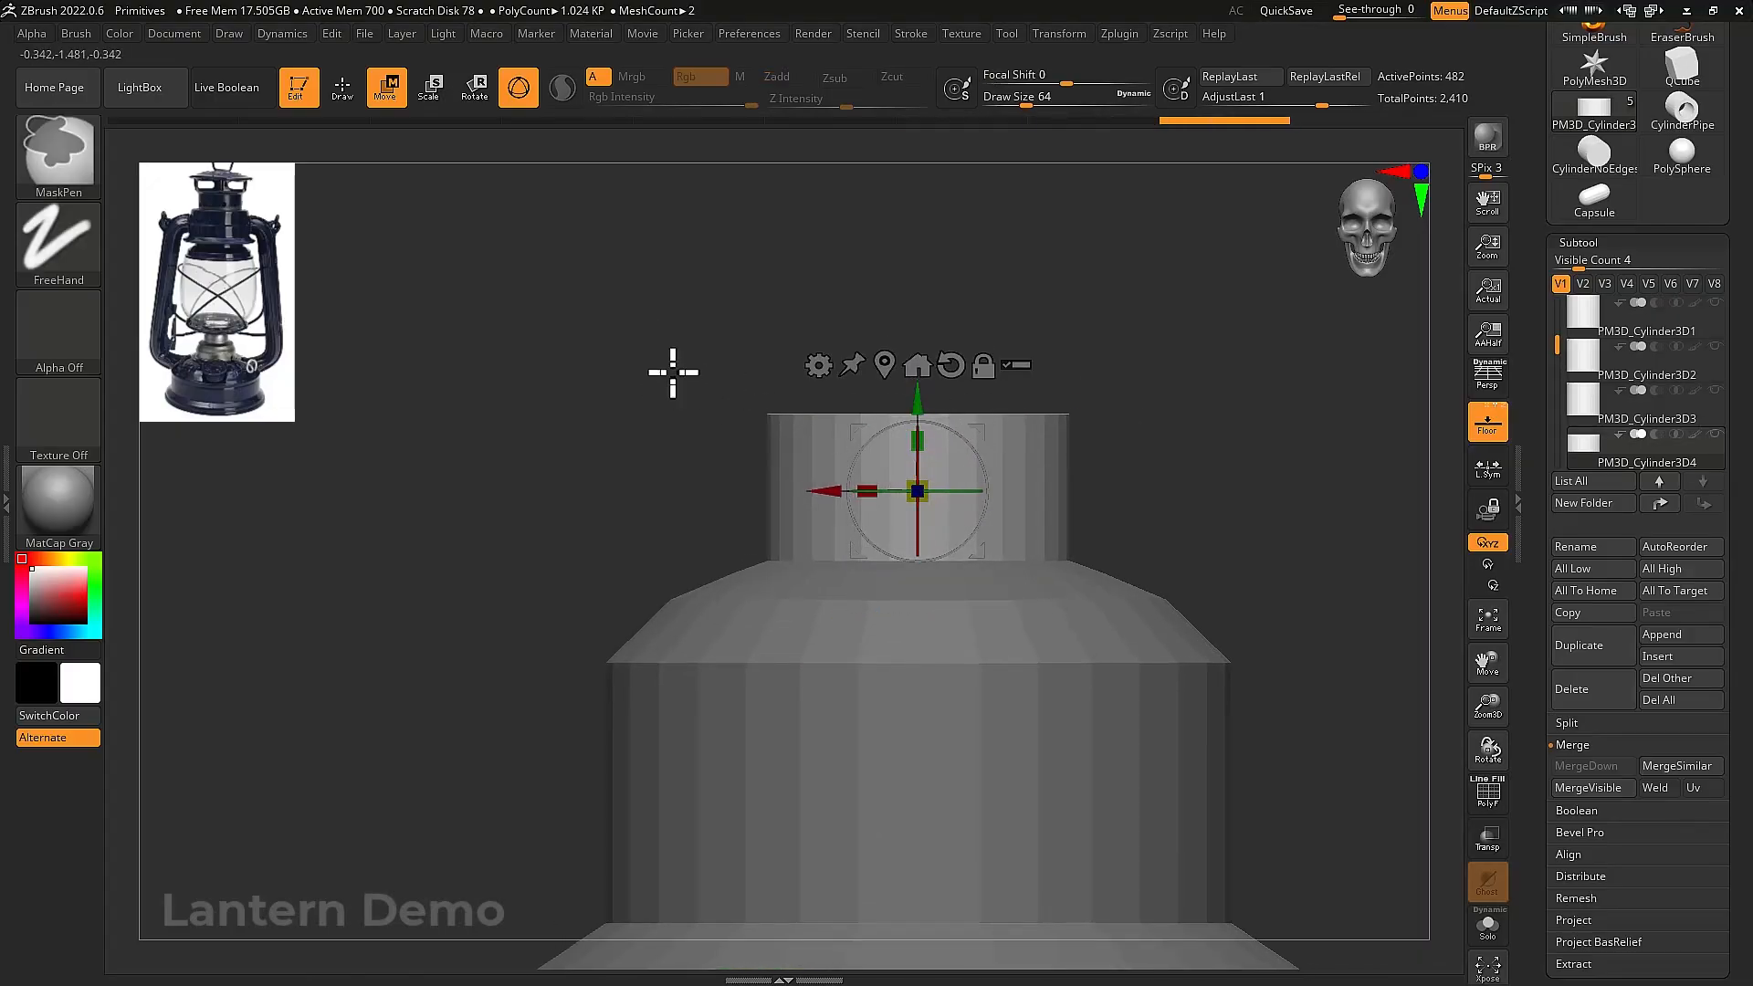
Mask the small cylinder's lower rows and scale the unmasked upper part inward to about 0.82, raising it slightly to form a sloped shoulder
{"action": "left_click_drag", "start_coordinate": [673, 372], "coordinate": [1200, 507], "text": "ctrl"}
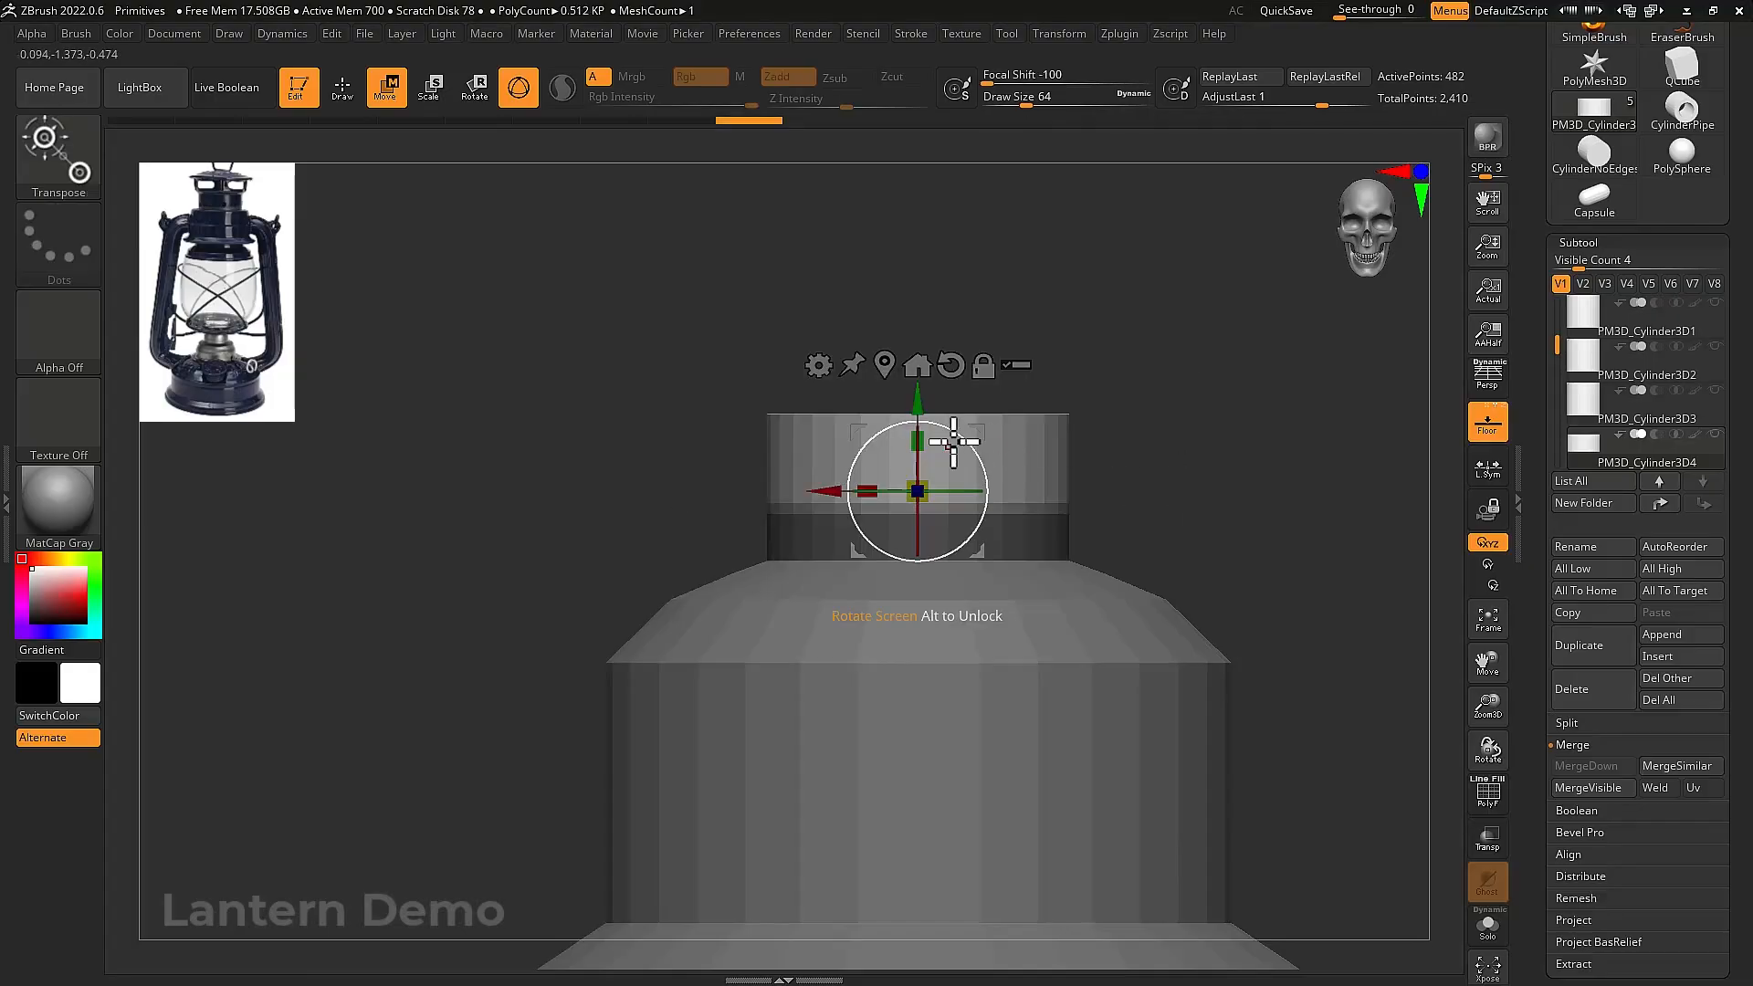
{"action": "left_click_drag", "start_coordinate": [954, 442], "coordinate": [892, 372], "text": "alt"}
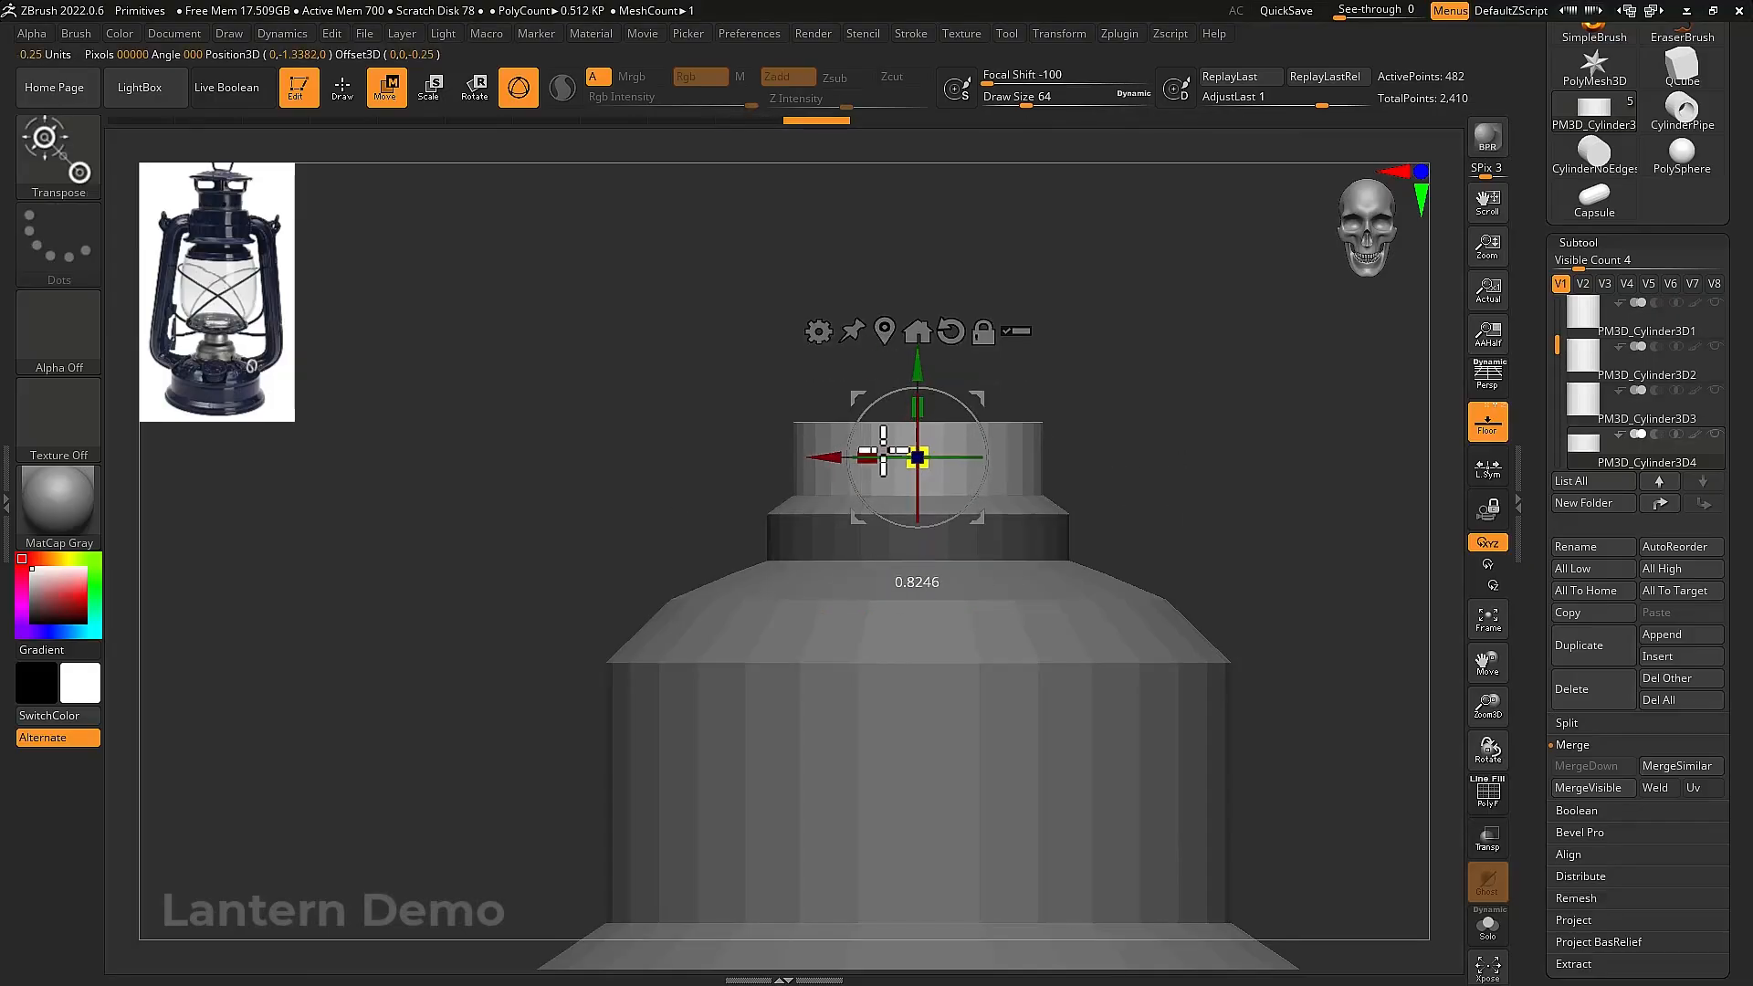
{"action": "left_click_drag", "start_coordinate": [872, 452], "coordinate": [875, 451]}
{"action": "left_click_drag", "start_coordinate": [916, 368], "coordinate": [916, 358]}
{"action": "left_click_drag", "start_coordinate": [1205, 493], "coordinate": [1126, 470], "text": "alt"}
Mask all but the small cylinder's uppermost rows and extrude the unmasked part straight upward into a taller neck
{"action": "key", "text": "shift+f"}
{"action": "key", "text": "shift+f"}
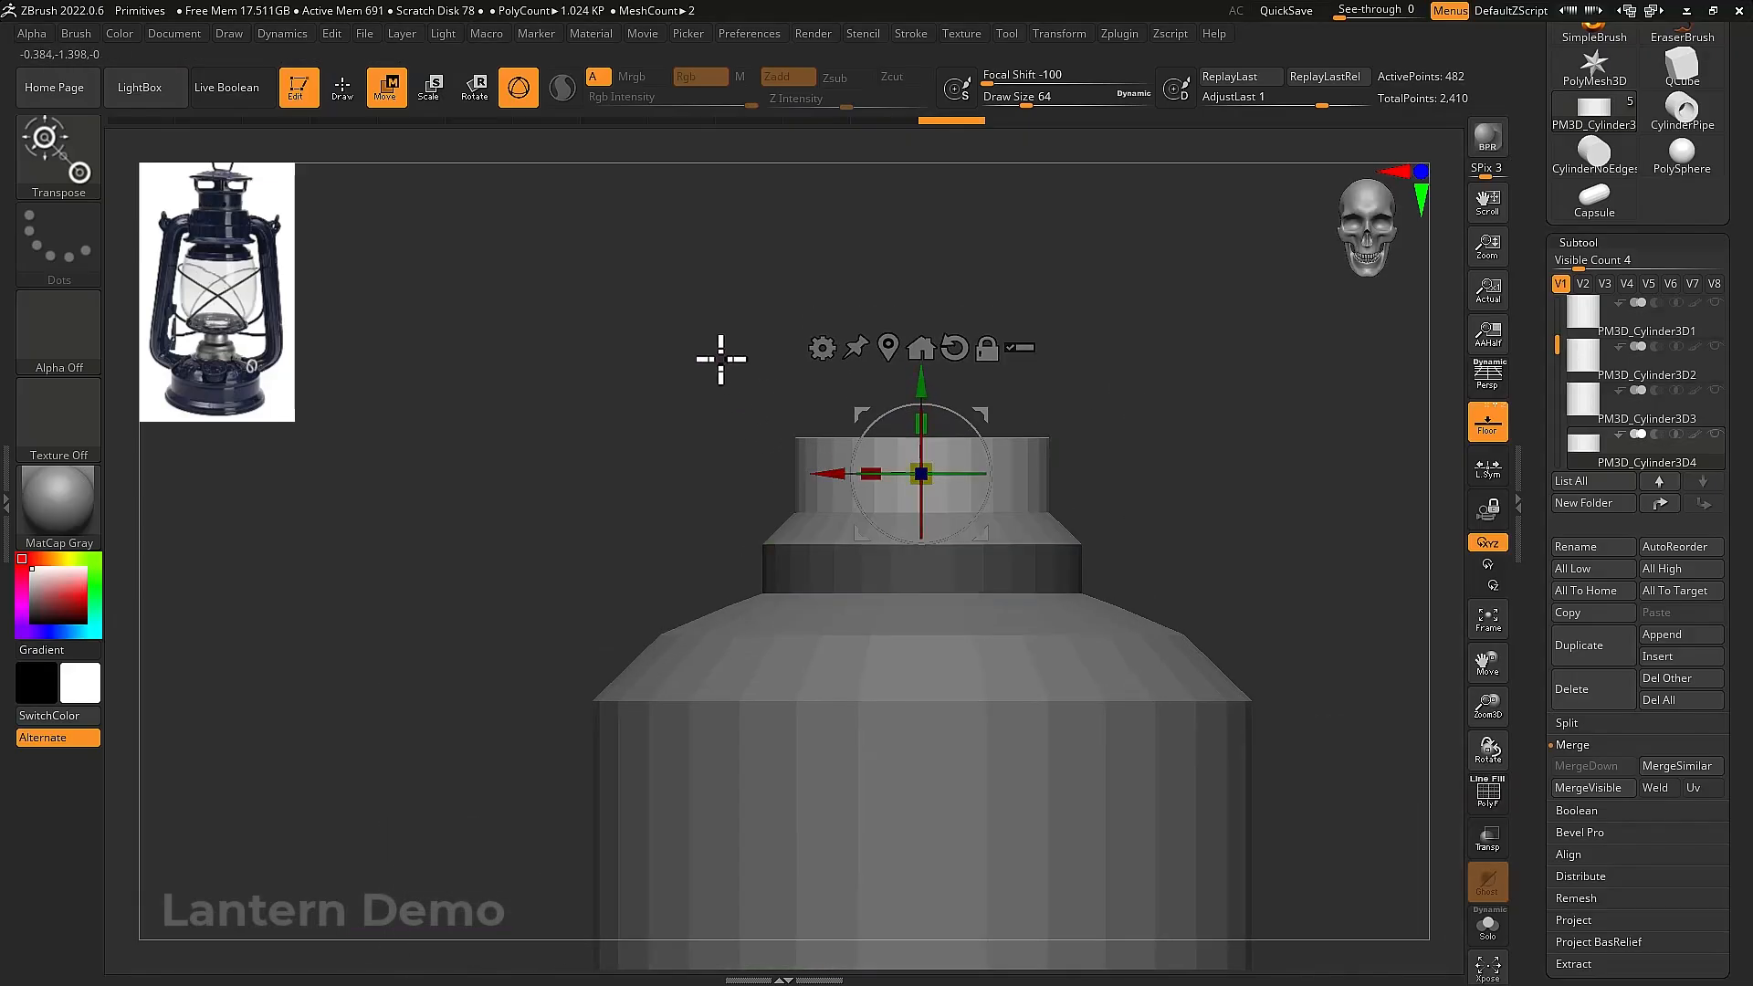
{"action": "left_click_drag", "start_coordinate": [712, 353], "coordinate": [1124, 479], "text": "ctrl+shift"}
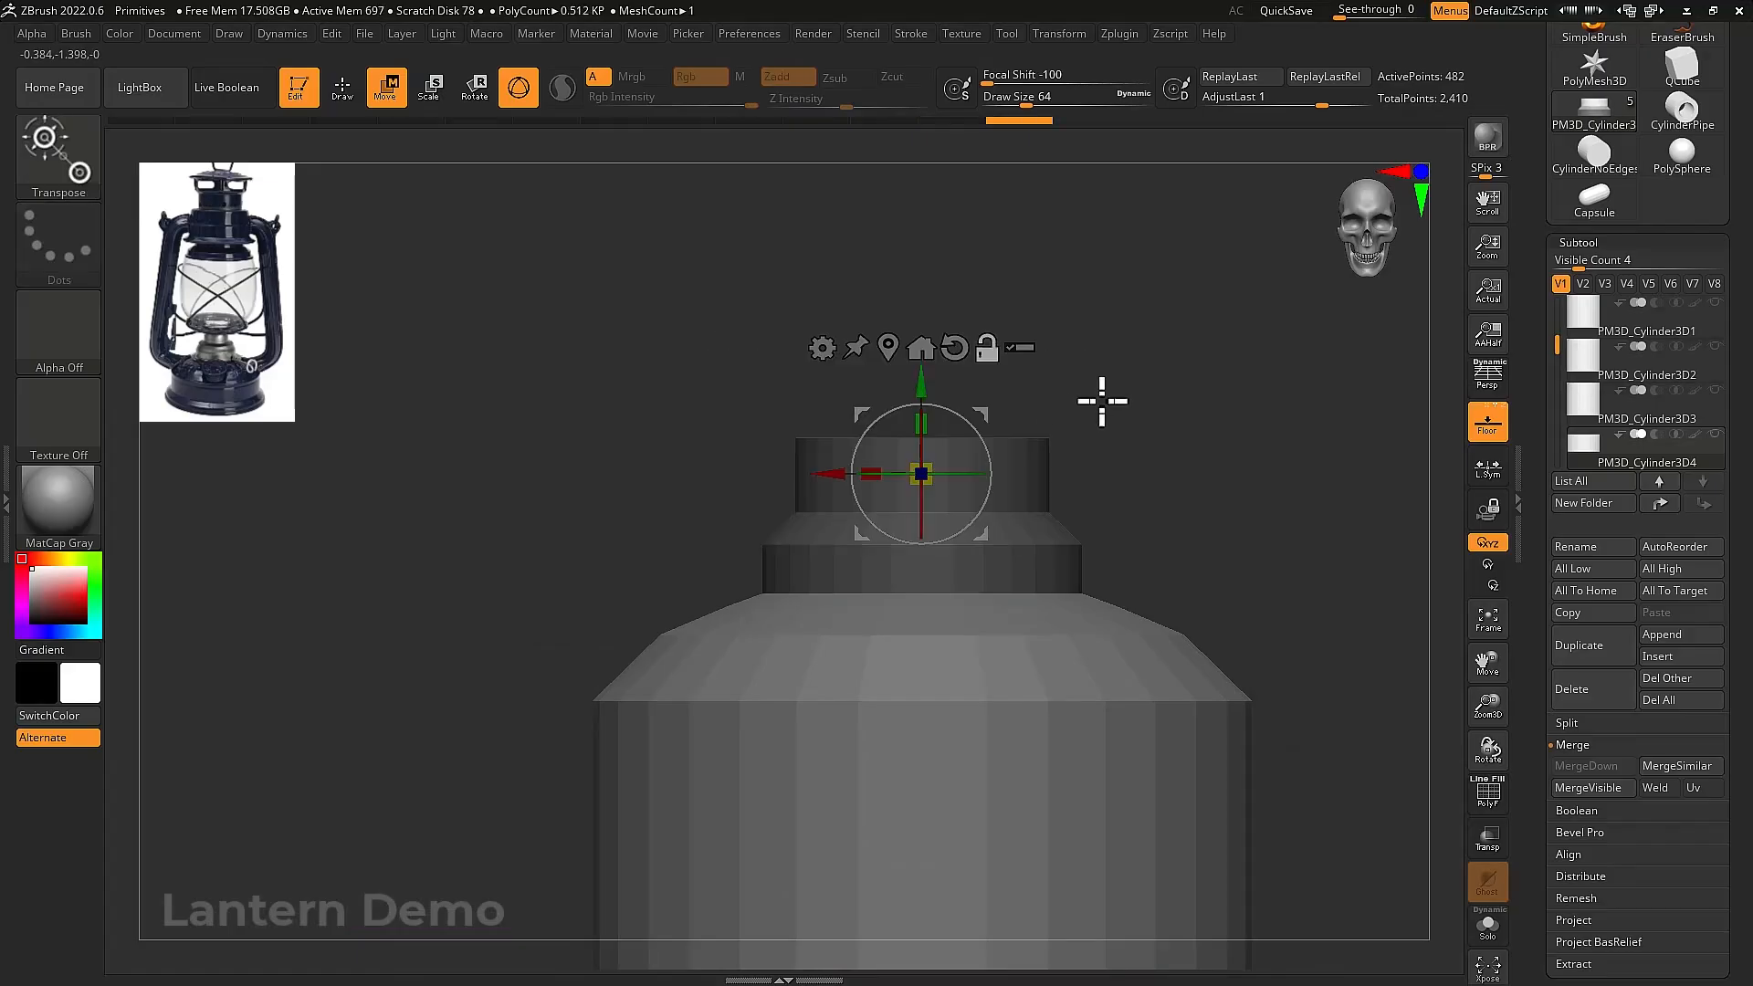
{"action": "left_click_drag", "start_coordinate": [723, 374], "coordinate": [1143, 491], "text": "ctrl"}
{"action": "key", "text": "shift+f"}
{"action": "left_click_drag", "start_coordinate": [920, 382], "coordinate": [930, 287], "text": "ctrl"}
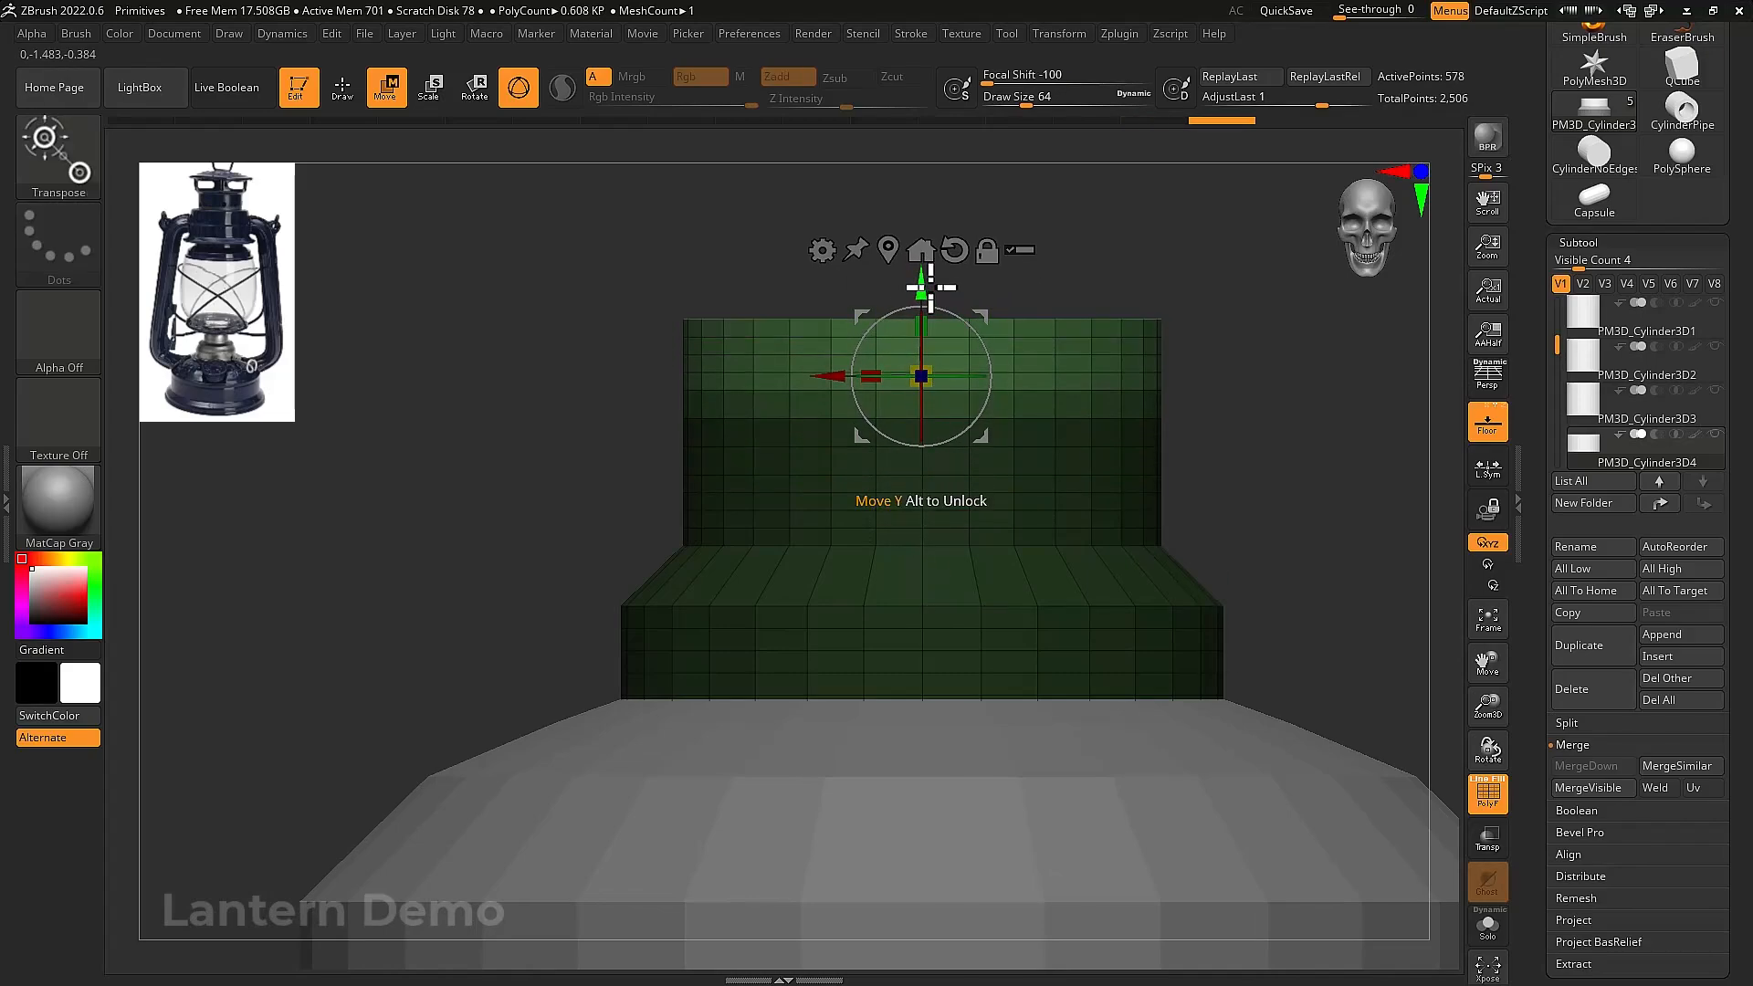
Center the gizmo on the unmasked rows, then scale them outward and flatten them into a thin, wide flange on the neck
{"action": "key", "text": "shift+f"}
{"action": "left_click", "coordinate": [888, 250]}
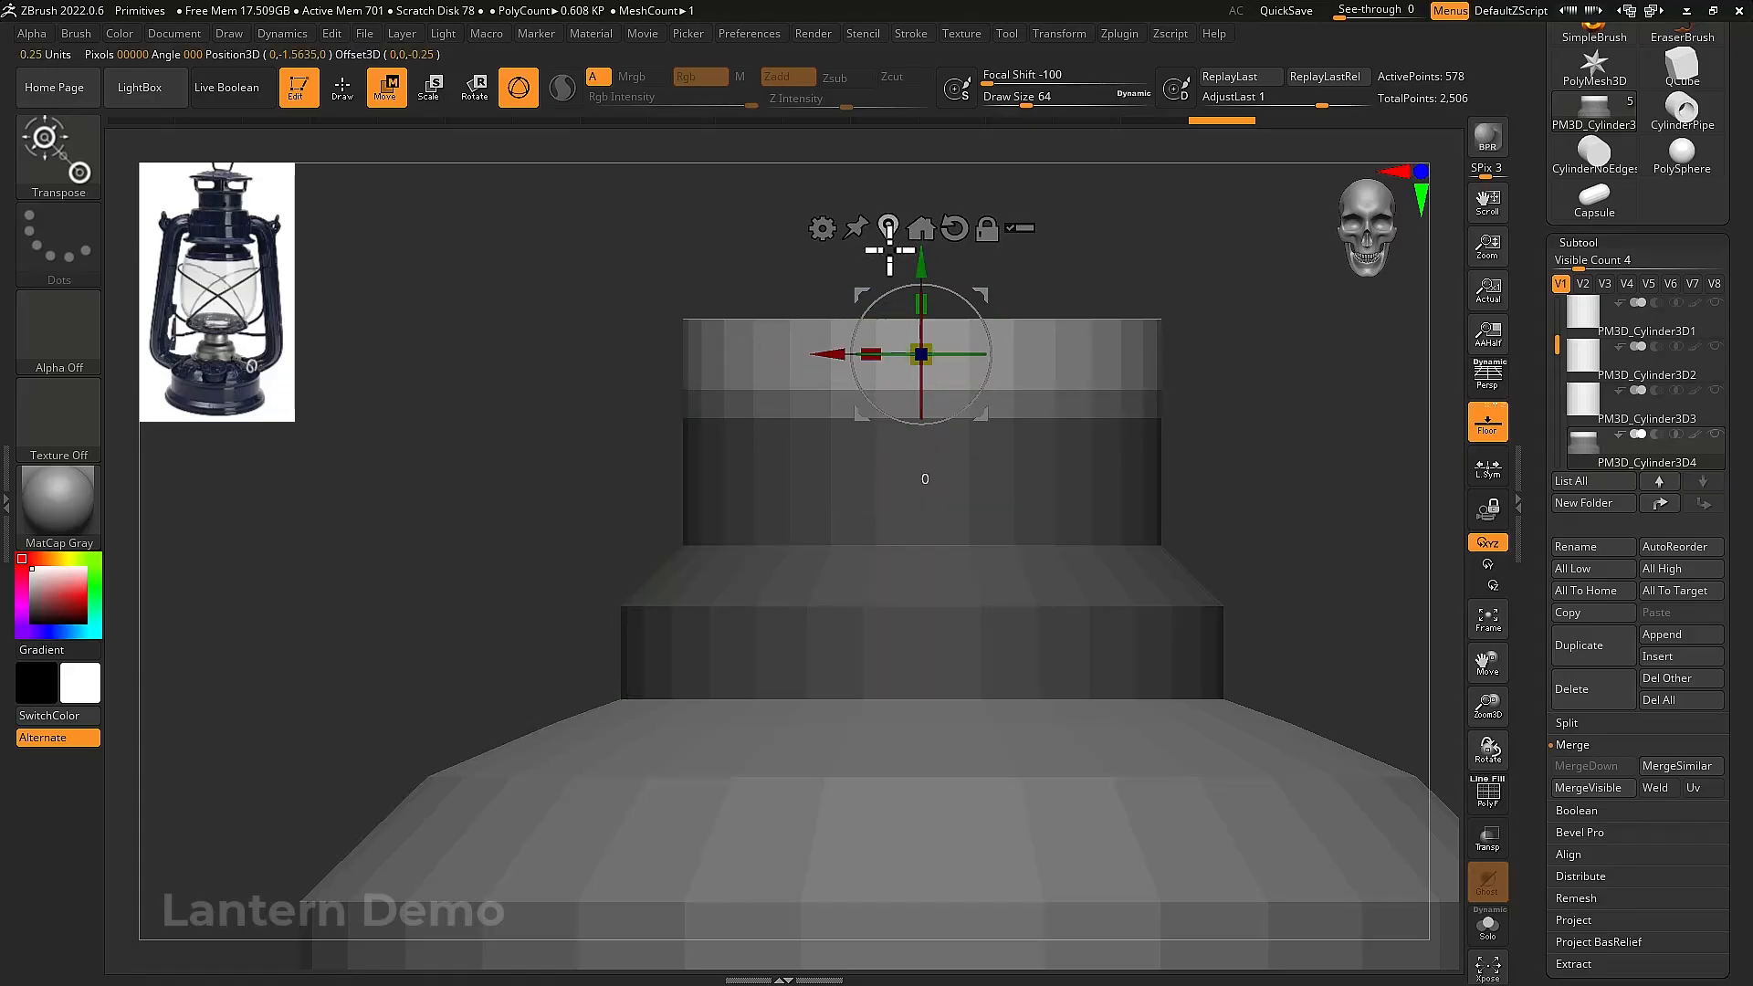
{"action": "left_click_drag", "start_coordinate": [927, 350], "coordinate": [1269, 341]}
{"action": "left_click_drag", "start_coordinate": [926, 311], "coordinate": [928, 526]}
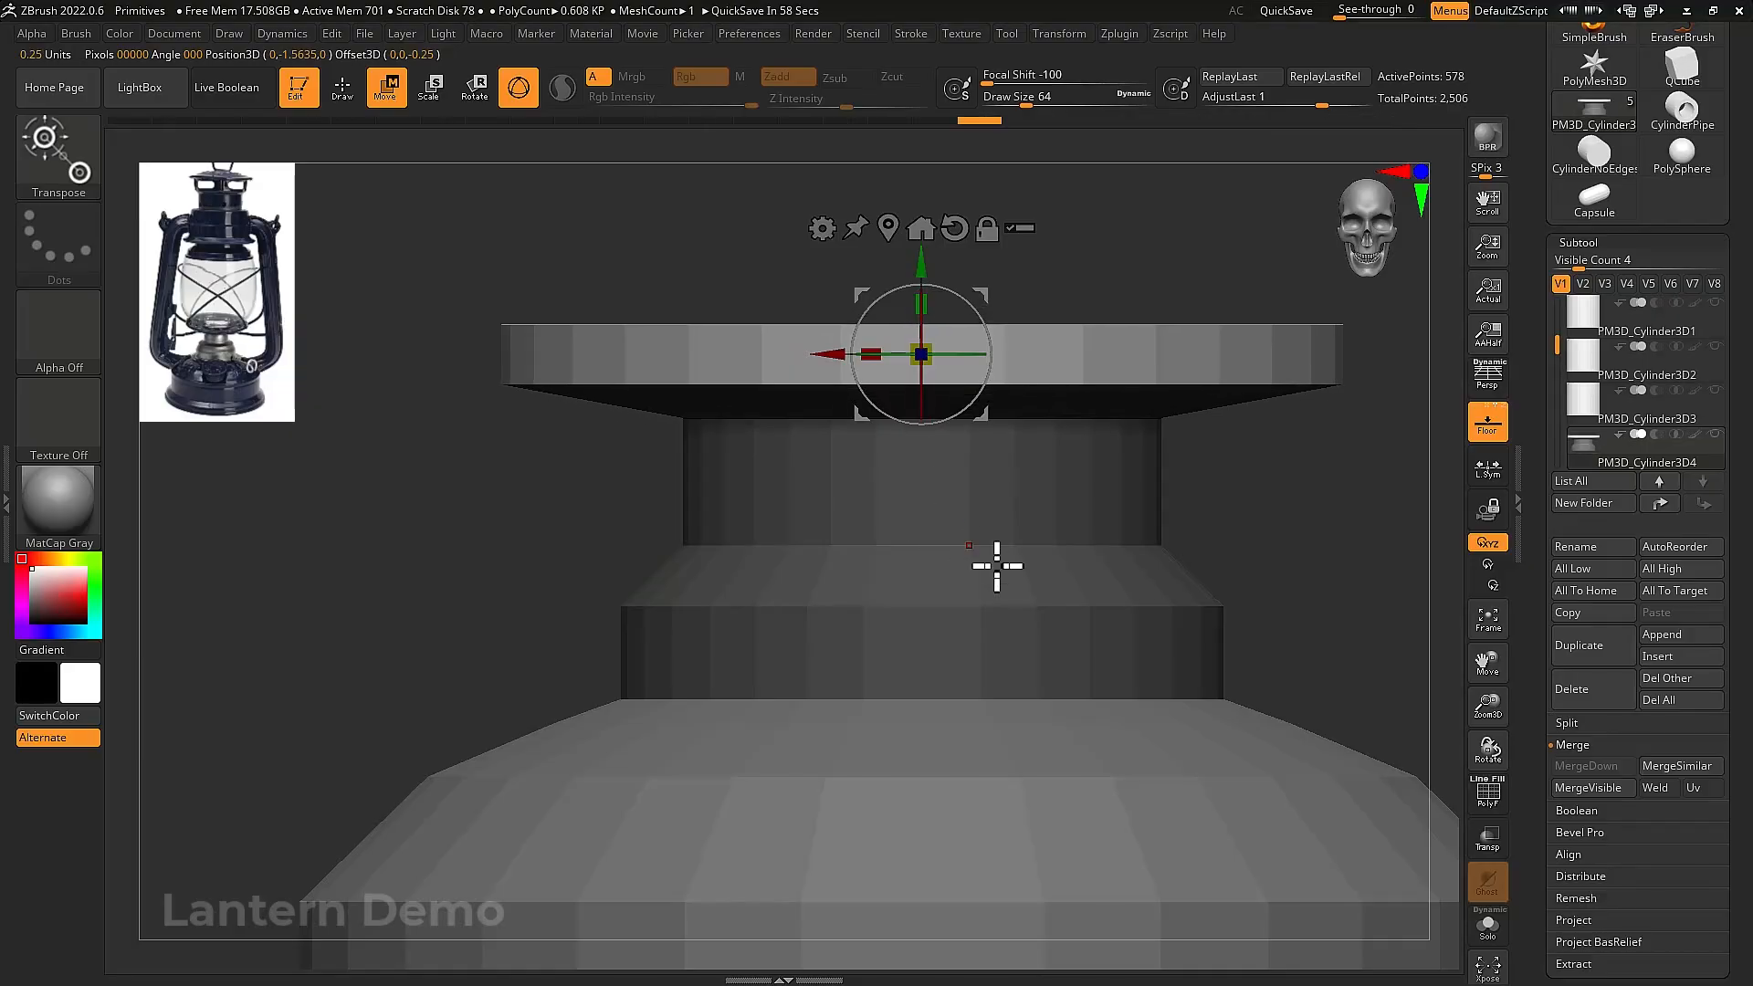
{"action": "right_click_drag", "start_coordinate": [994, 563], "coordinate": [1170, 563], "text": "alt"}
{"action": "left_click_drag", "start_coordinate": [972, 413], "coordinate": [972, 441]}
{"action": "mouse_move", "coordinate": [1170, 576]}
{"action": "right_mouse_down", "text": "ctrl"}
{"action": "mouse_move", "coordinate": [1146, 541]}
{"action": "mouse_move", "coordinate": [1157, 570]}
{"action": "right_mouse_up", "text": "ctrl"}
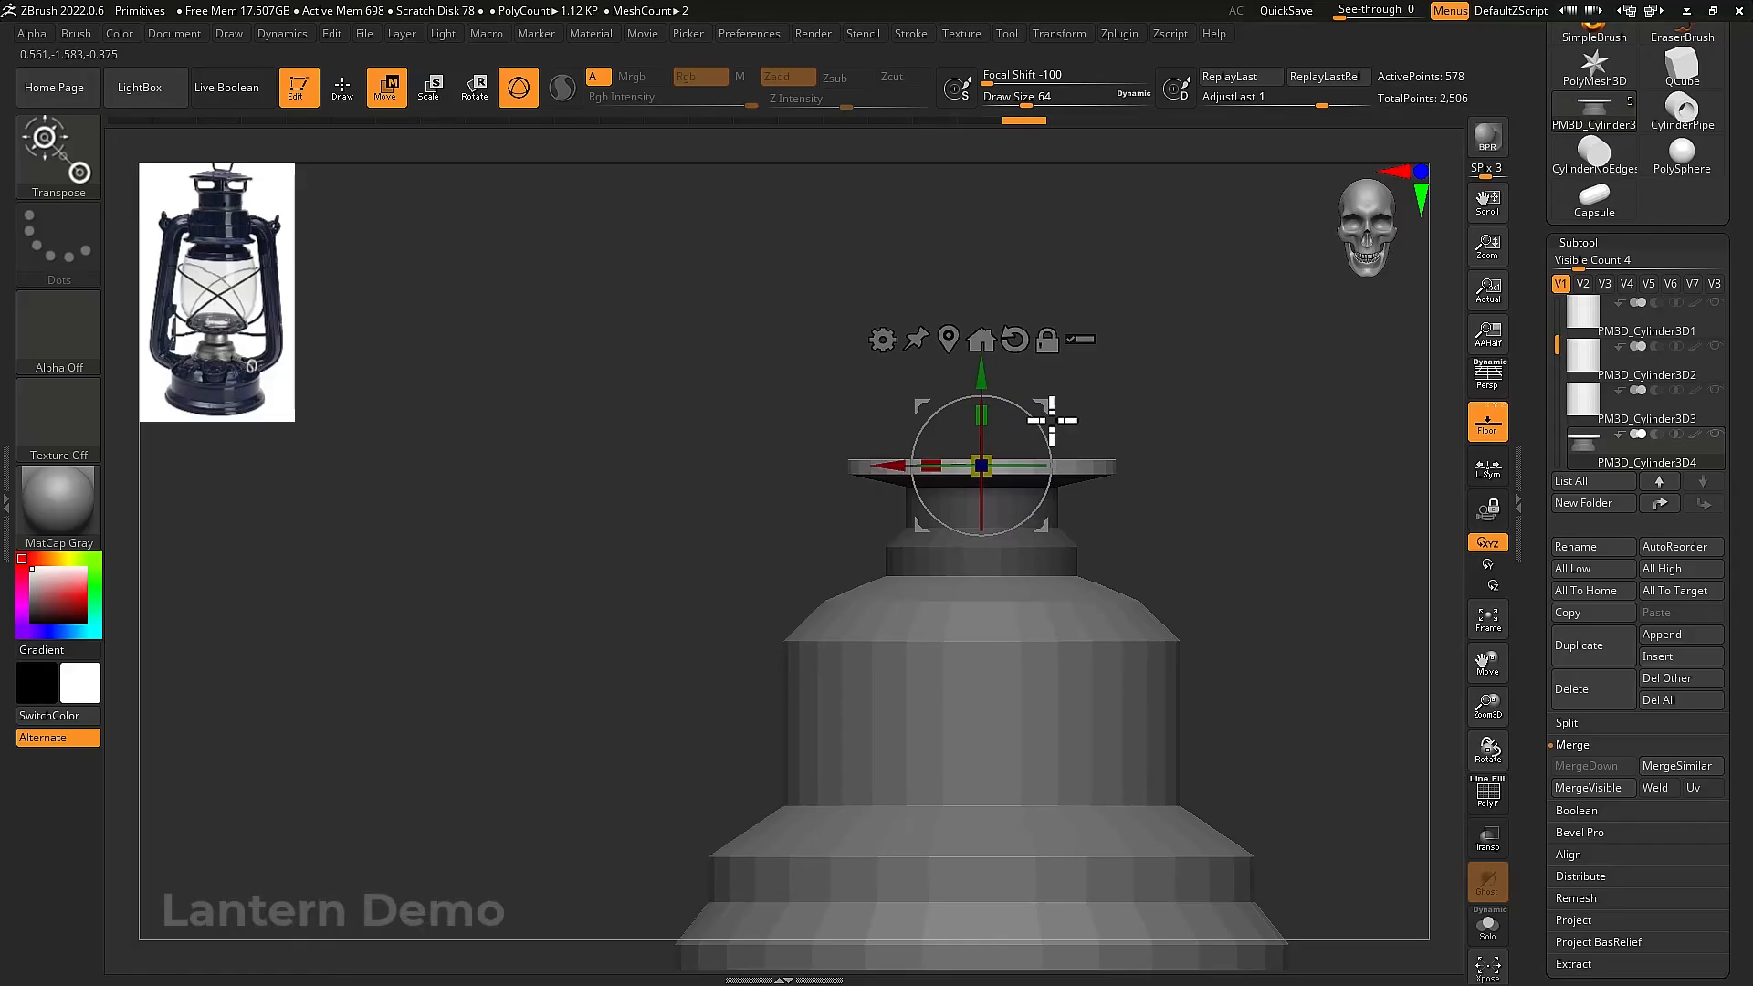
{"action": "left_click_drag", "start_coordinate": [978, 381], "coordinate": [982, 375]}
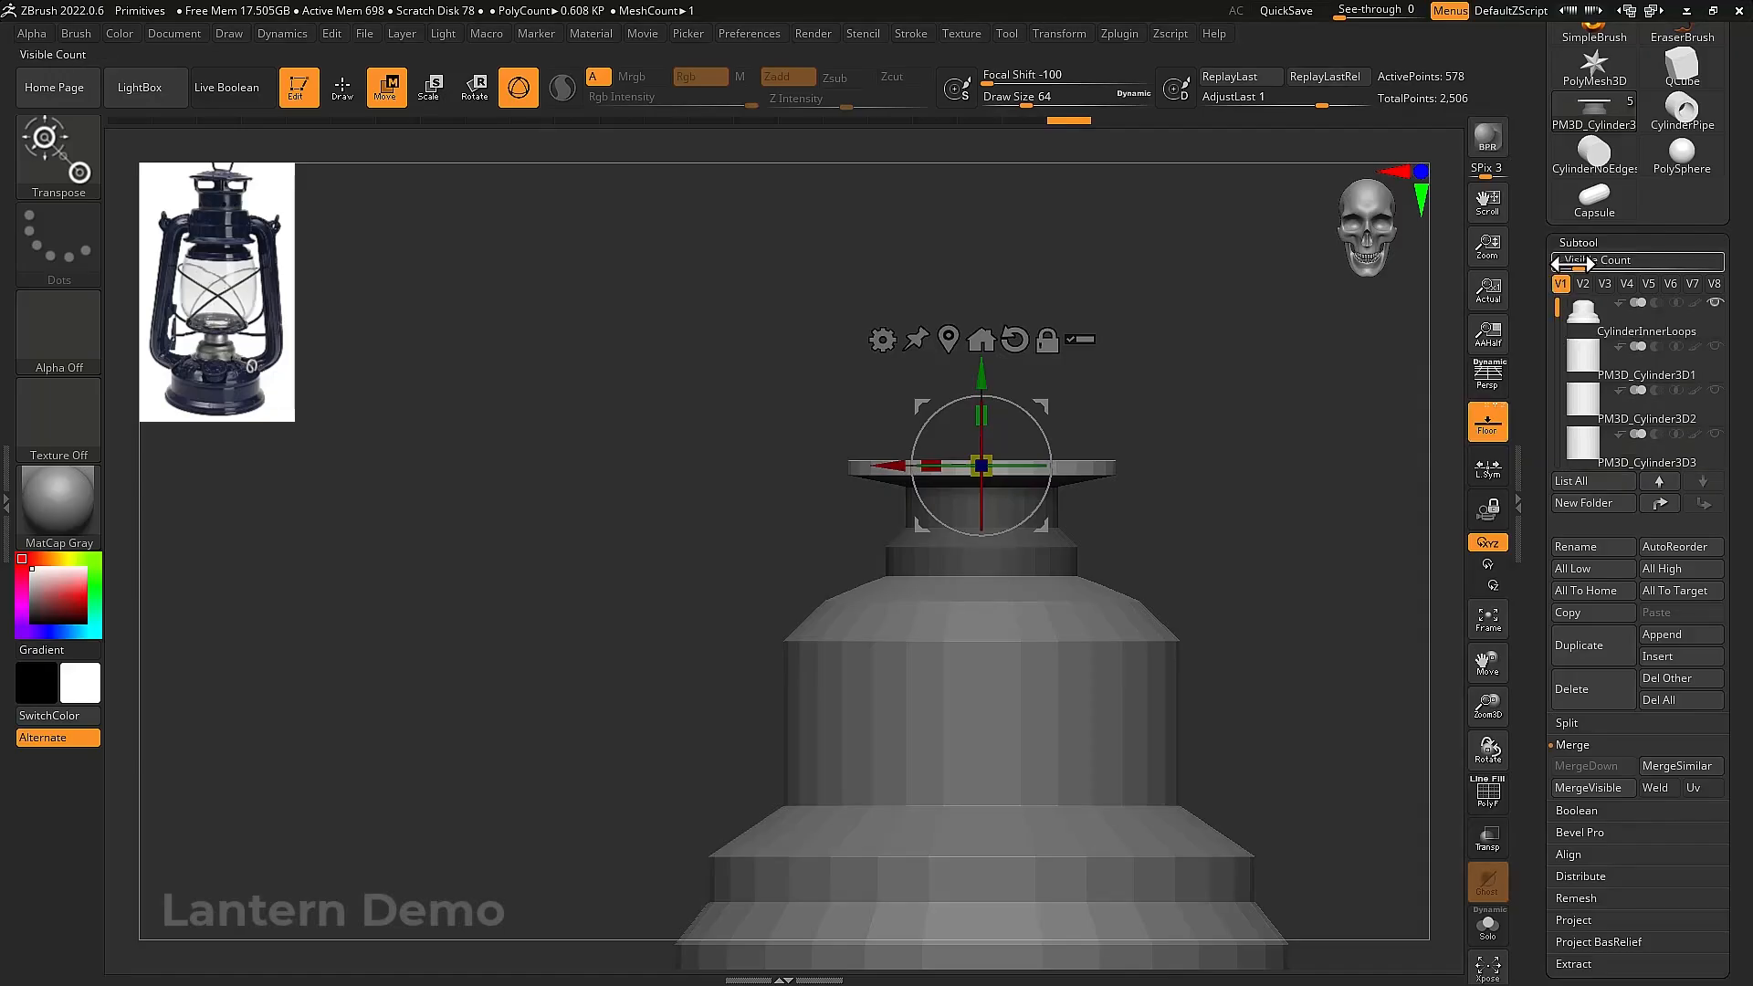
Set the subtool list's visible count to 7 and move the flanged neck subtool directly below the base subtool
{"action": "left_click_drag", "start_coordinate": [1580, 263], "coordinate": [1615, 264]}
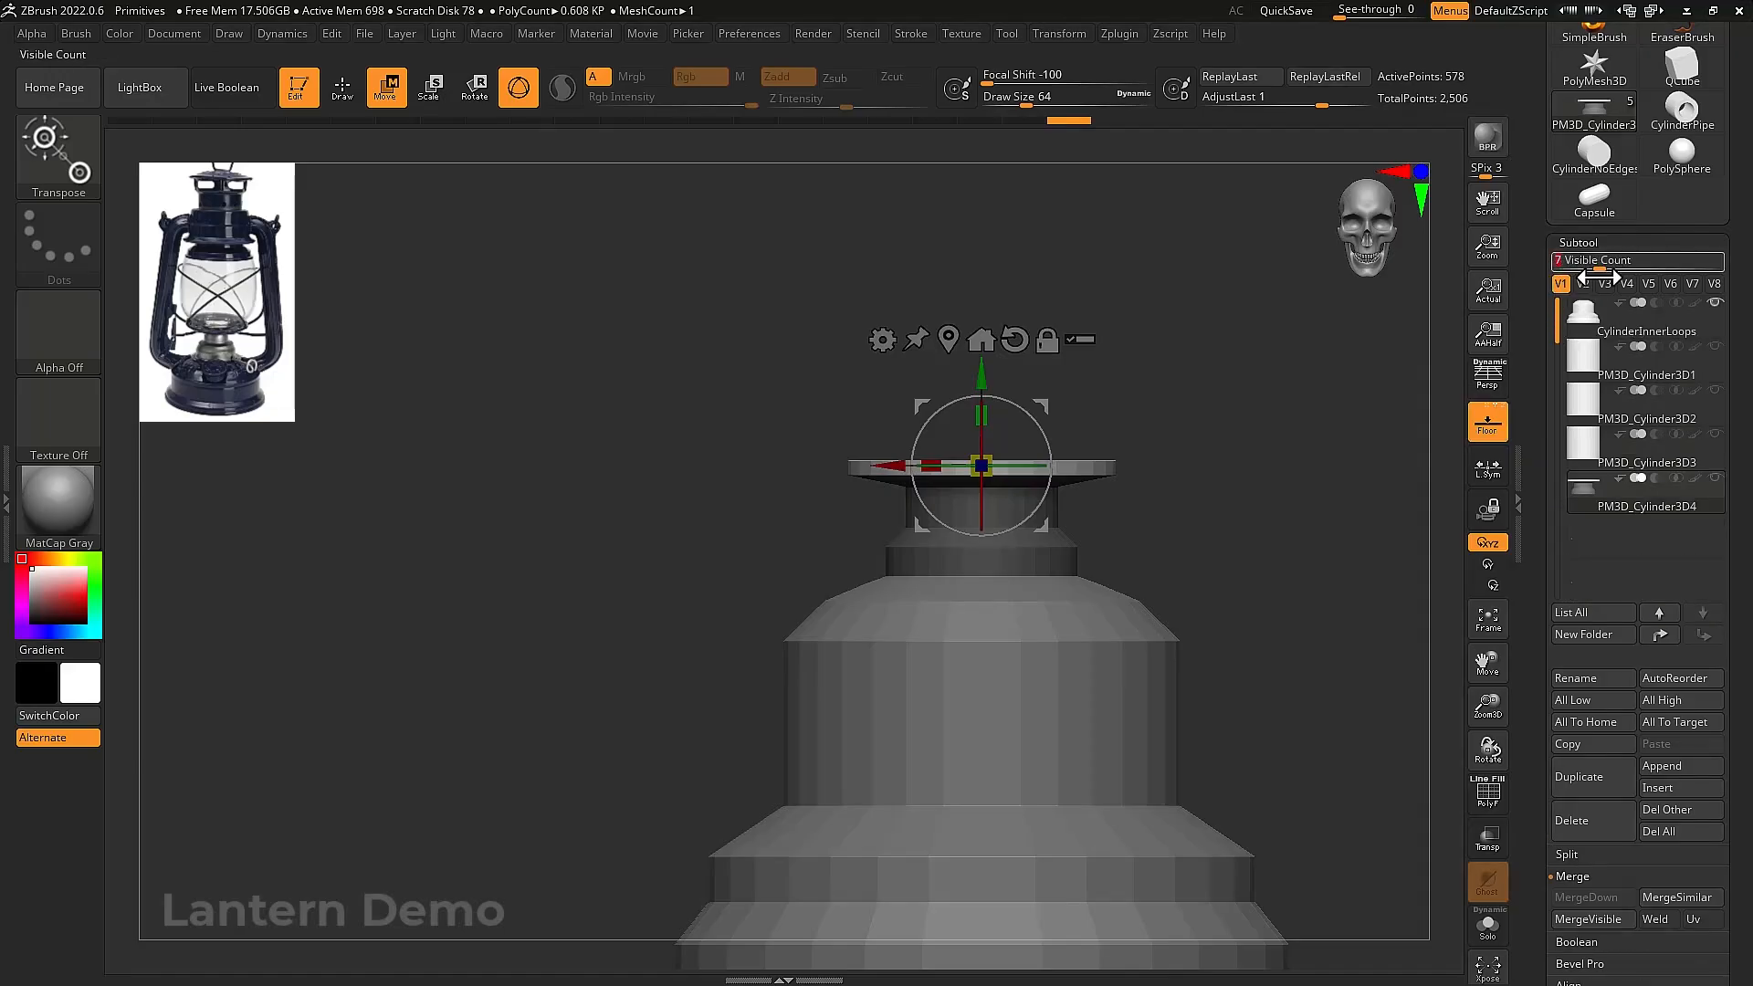
{"action": "left_click_drag", "start_coordinate": [1609, 500], "coordinate": [1600, 359]}
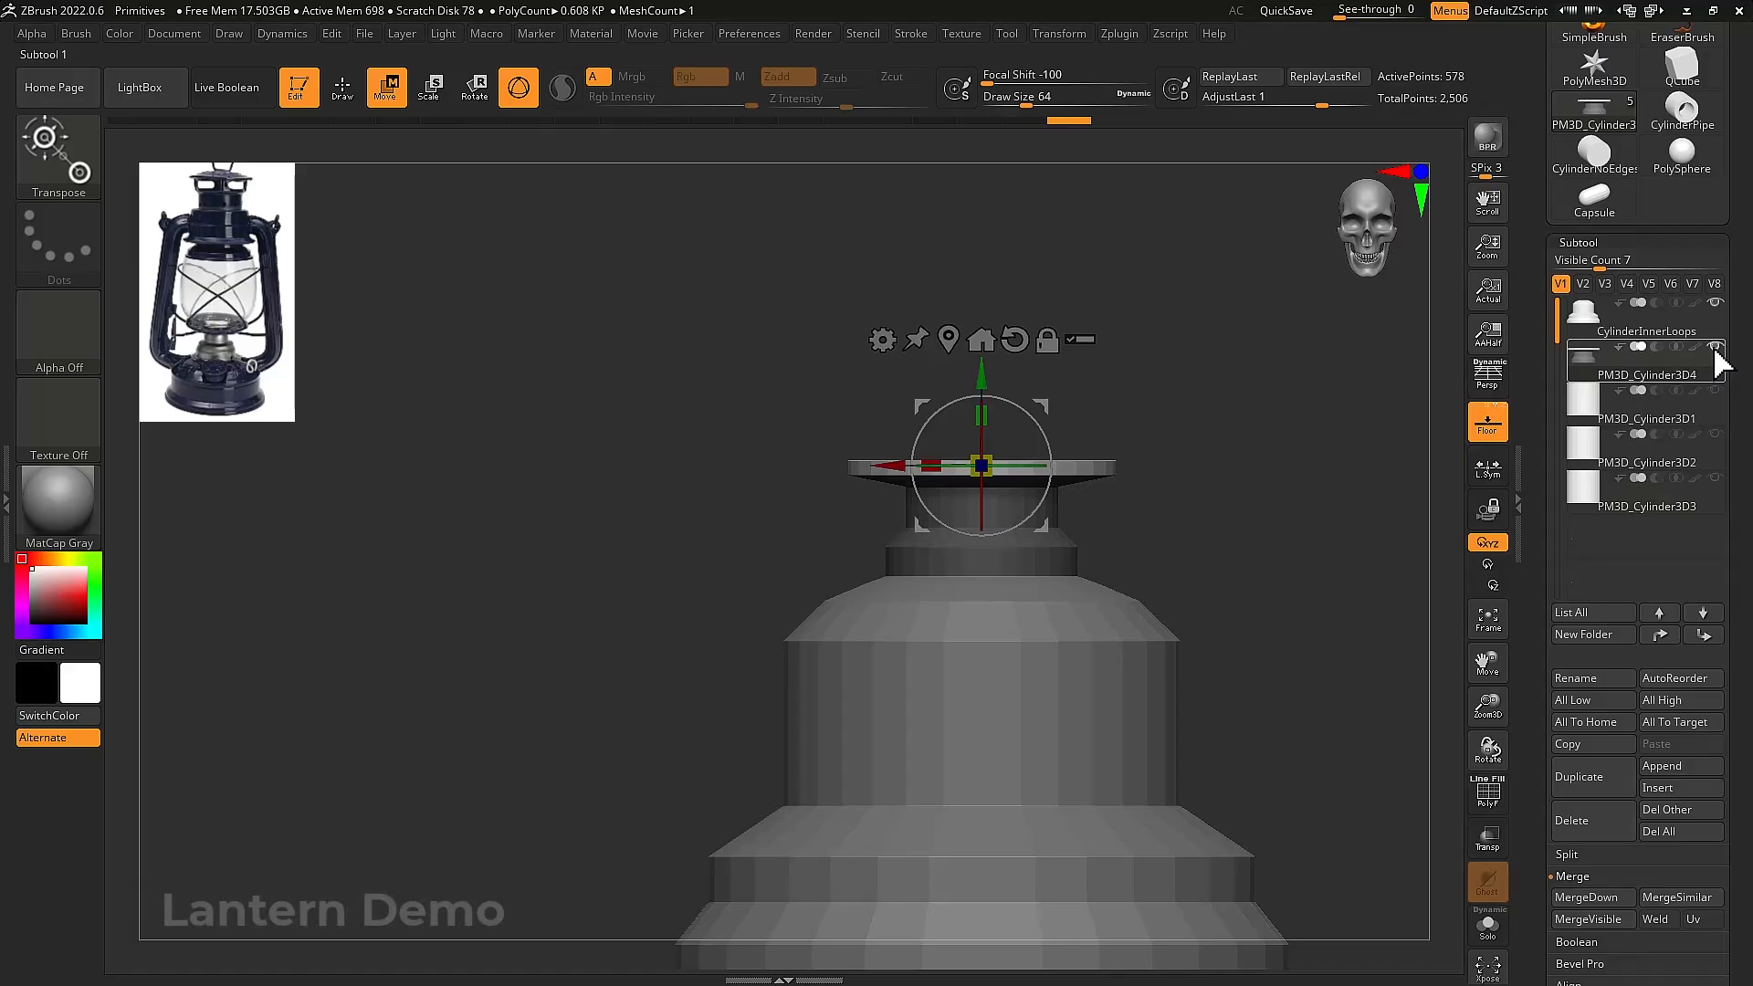
Show and activate the PM3D_Cylinder3D1 subtool, then scale it to the flange's width and rest it on the flange
{"action": "left_click", "coordinate": [1715, 391]}
{"action": "left_click_drag", "start_coordinate": [1342, 455], "coordinate": [1225, 540], "text": "alt"}
{"action": "left_click", "coordinate": [1065, 520]}
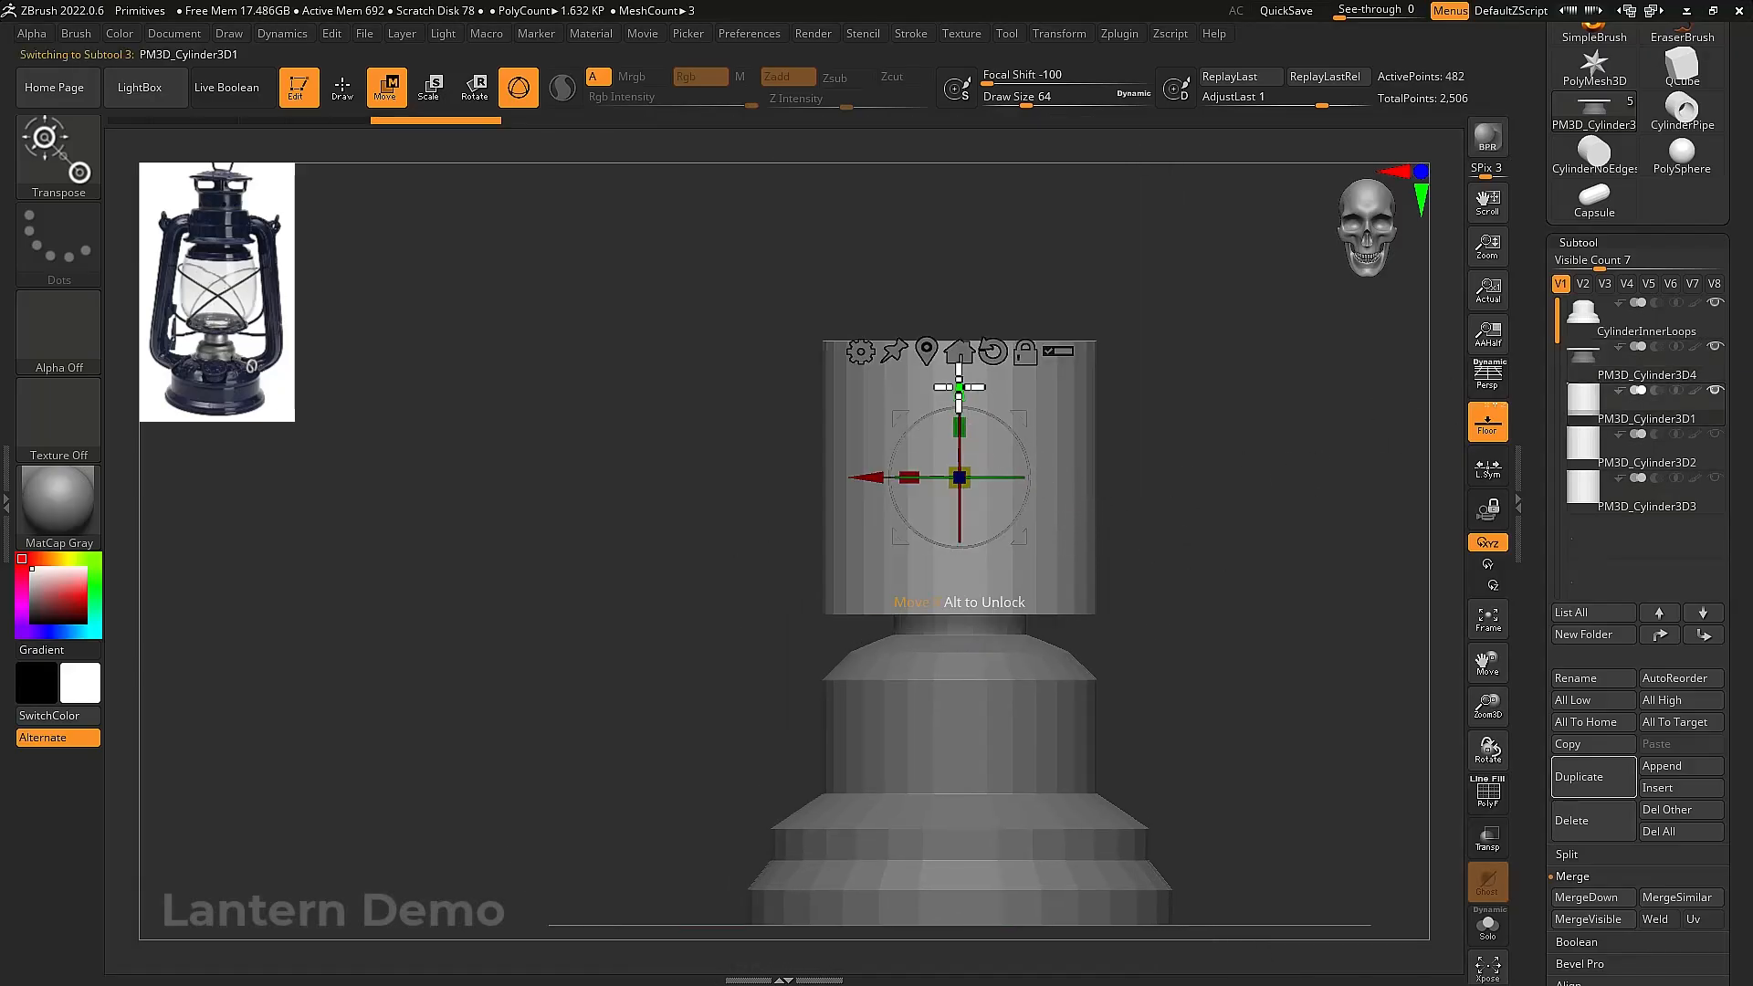
{"action": "left_click_drag", "start_coordinate": [959, 380], "coordinate": [966, 325]}
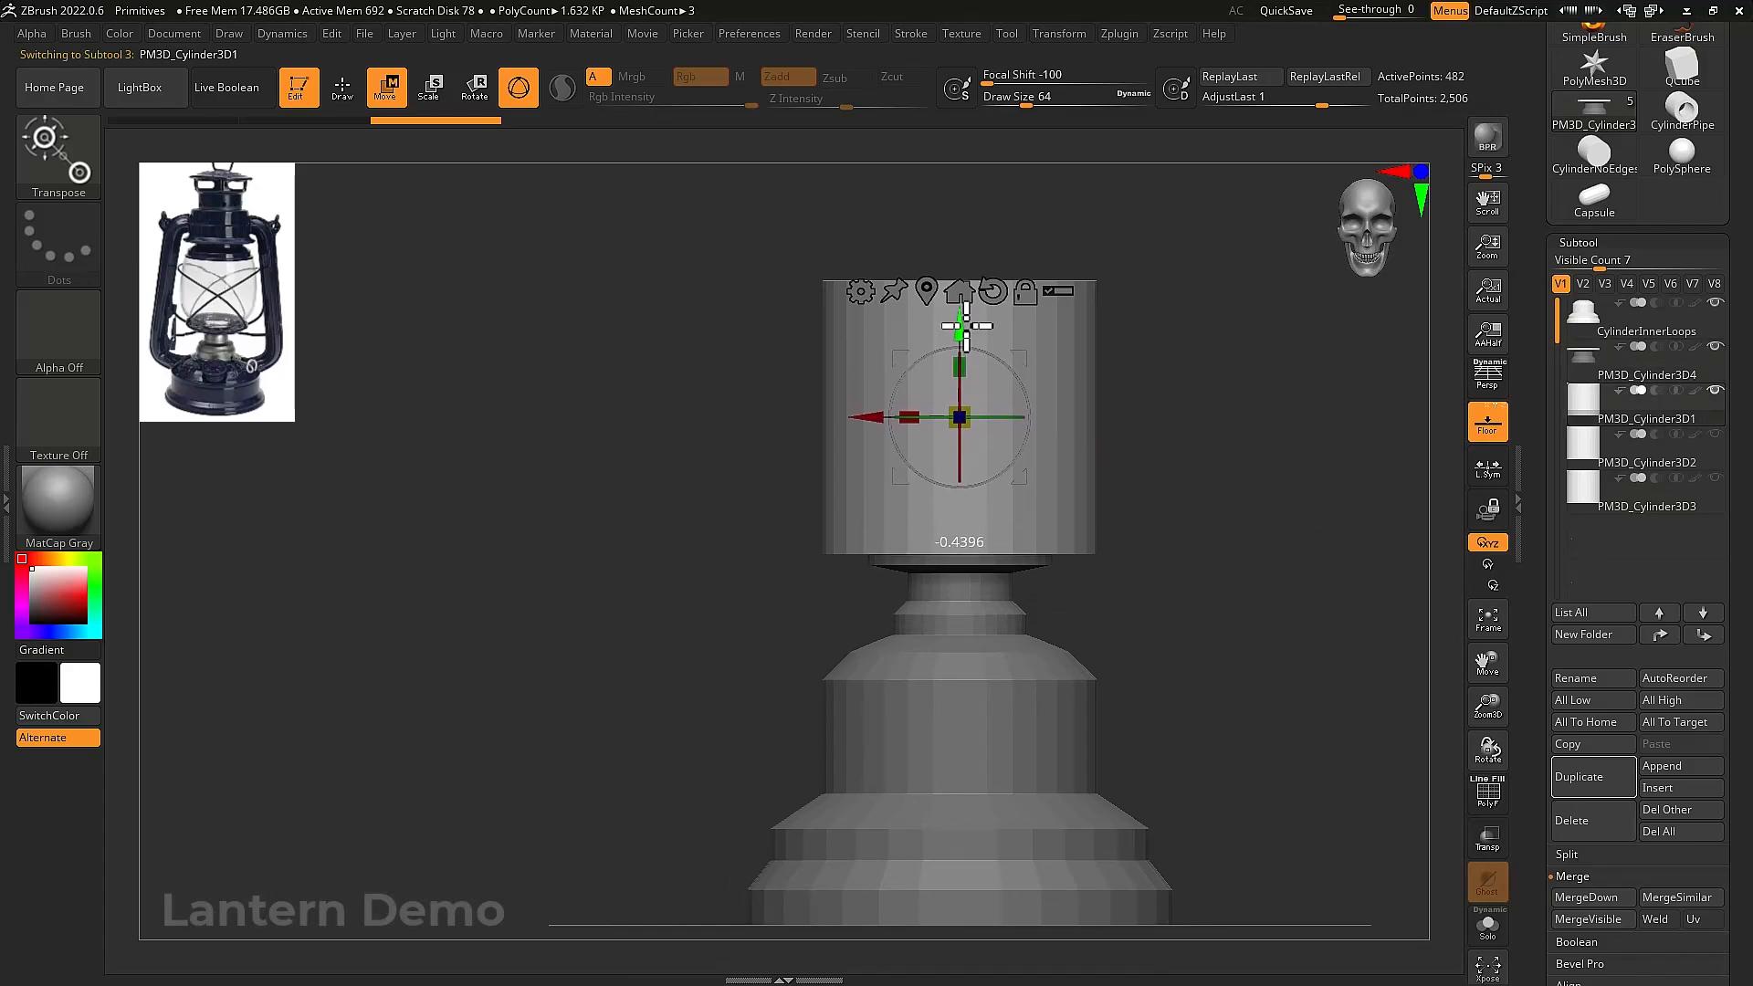
{"action": "mouse_move", "coordinate": [1221, 442]}
{"action": "left_mouse_down", "text": "alt"}
{"action": "mouse_move", "coordinate": [1272, 434]}
{"action": "mouse_move", "coordinate": [1221, 414]}
{"action": "mouse_move", "coordinate": [1220, 454]}
{"action": "mouse_move", "coordinate": [1193, 431]}
{"action": "left_mouse_up", "text": "alt"}
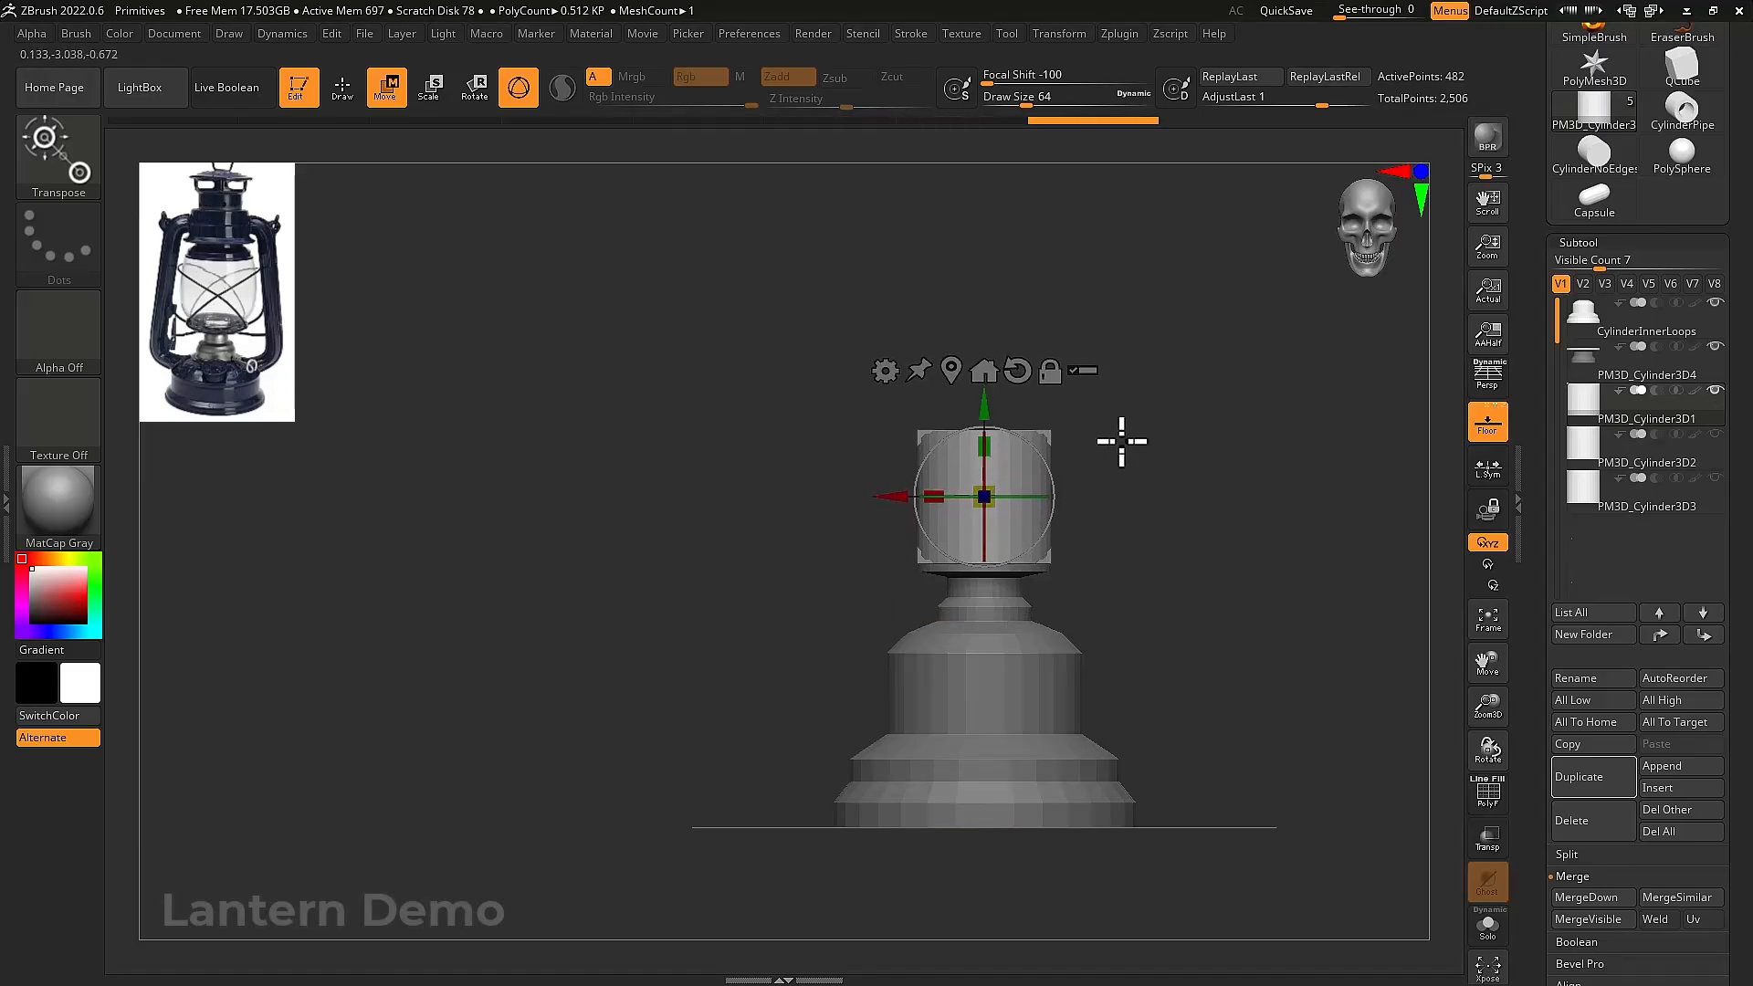
{"action": "left_click_drag", "start_coordinate": [1121, 440], "coordinate": [1121, 426]}
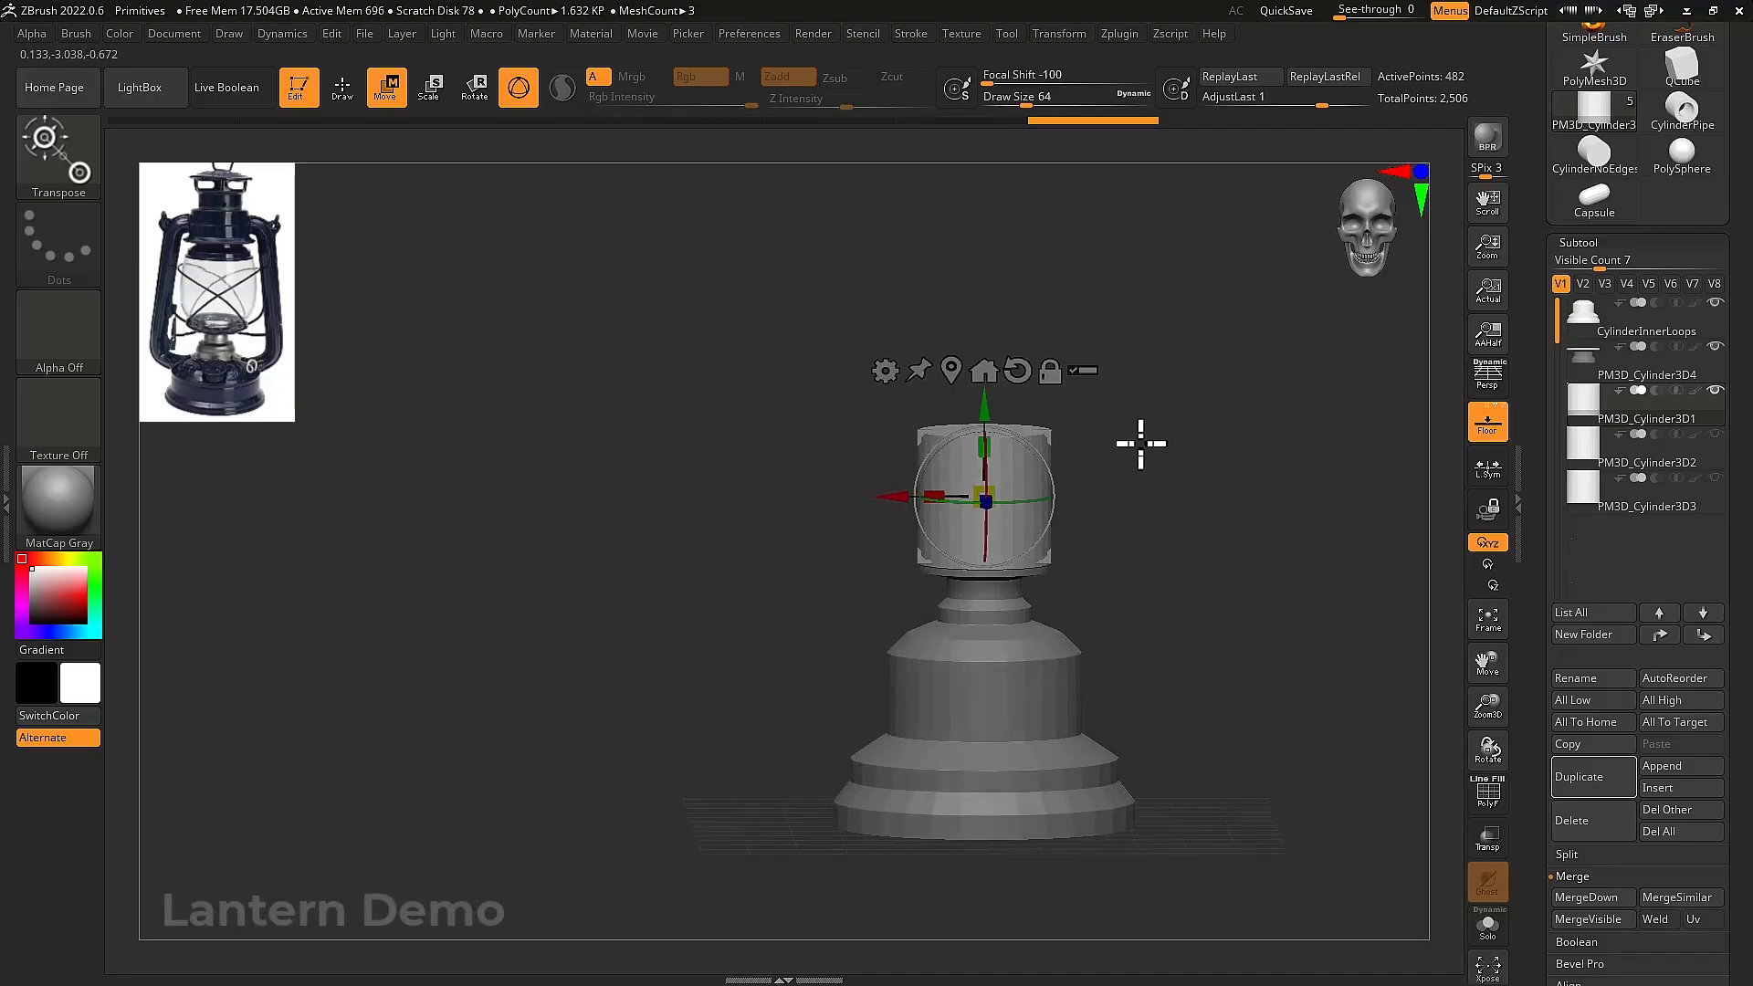
{"action": "right_click_drag", "start_coordinate": [1139, 407], "coordinate": [1147, 502], "text": "ctrl"}
{"action": "right_click_drag", "start_coordinate": [952, 576], "coordinate": [1157, 522], "text": "ctrl"}
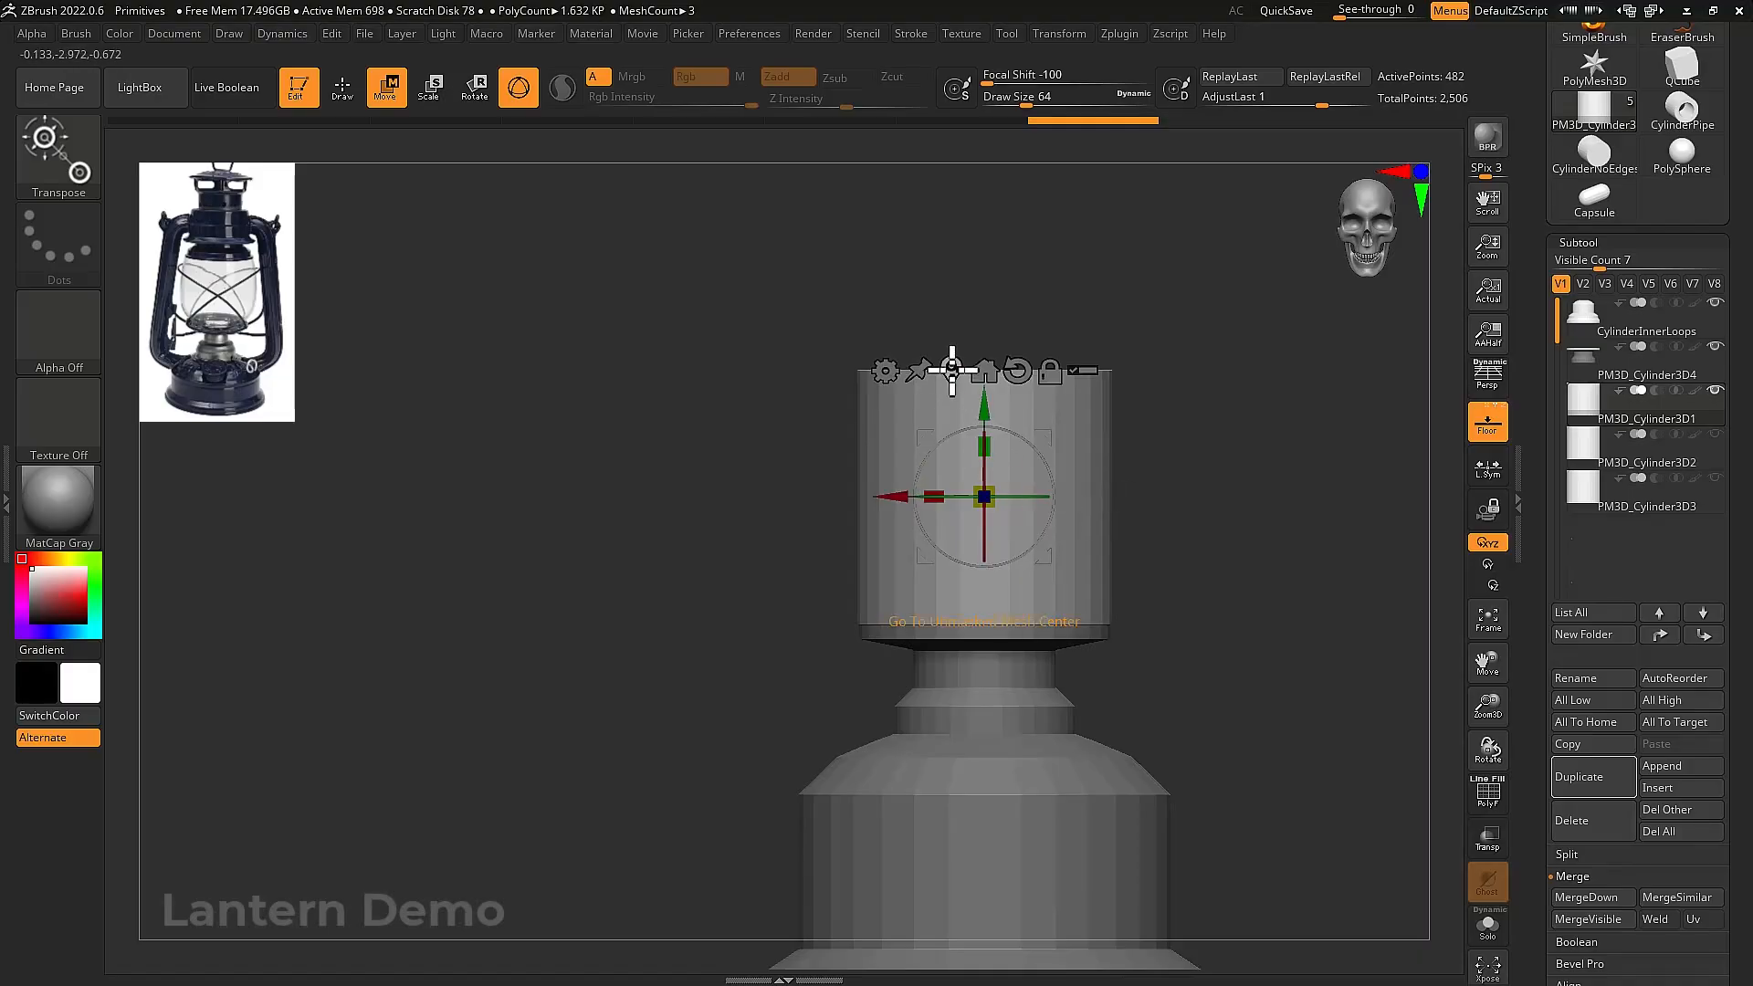
Start the Taper deformer on the cylinder standing on the flange
{"action": "left_click", "coordinate": [886, 370]}
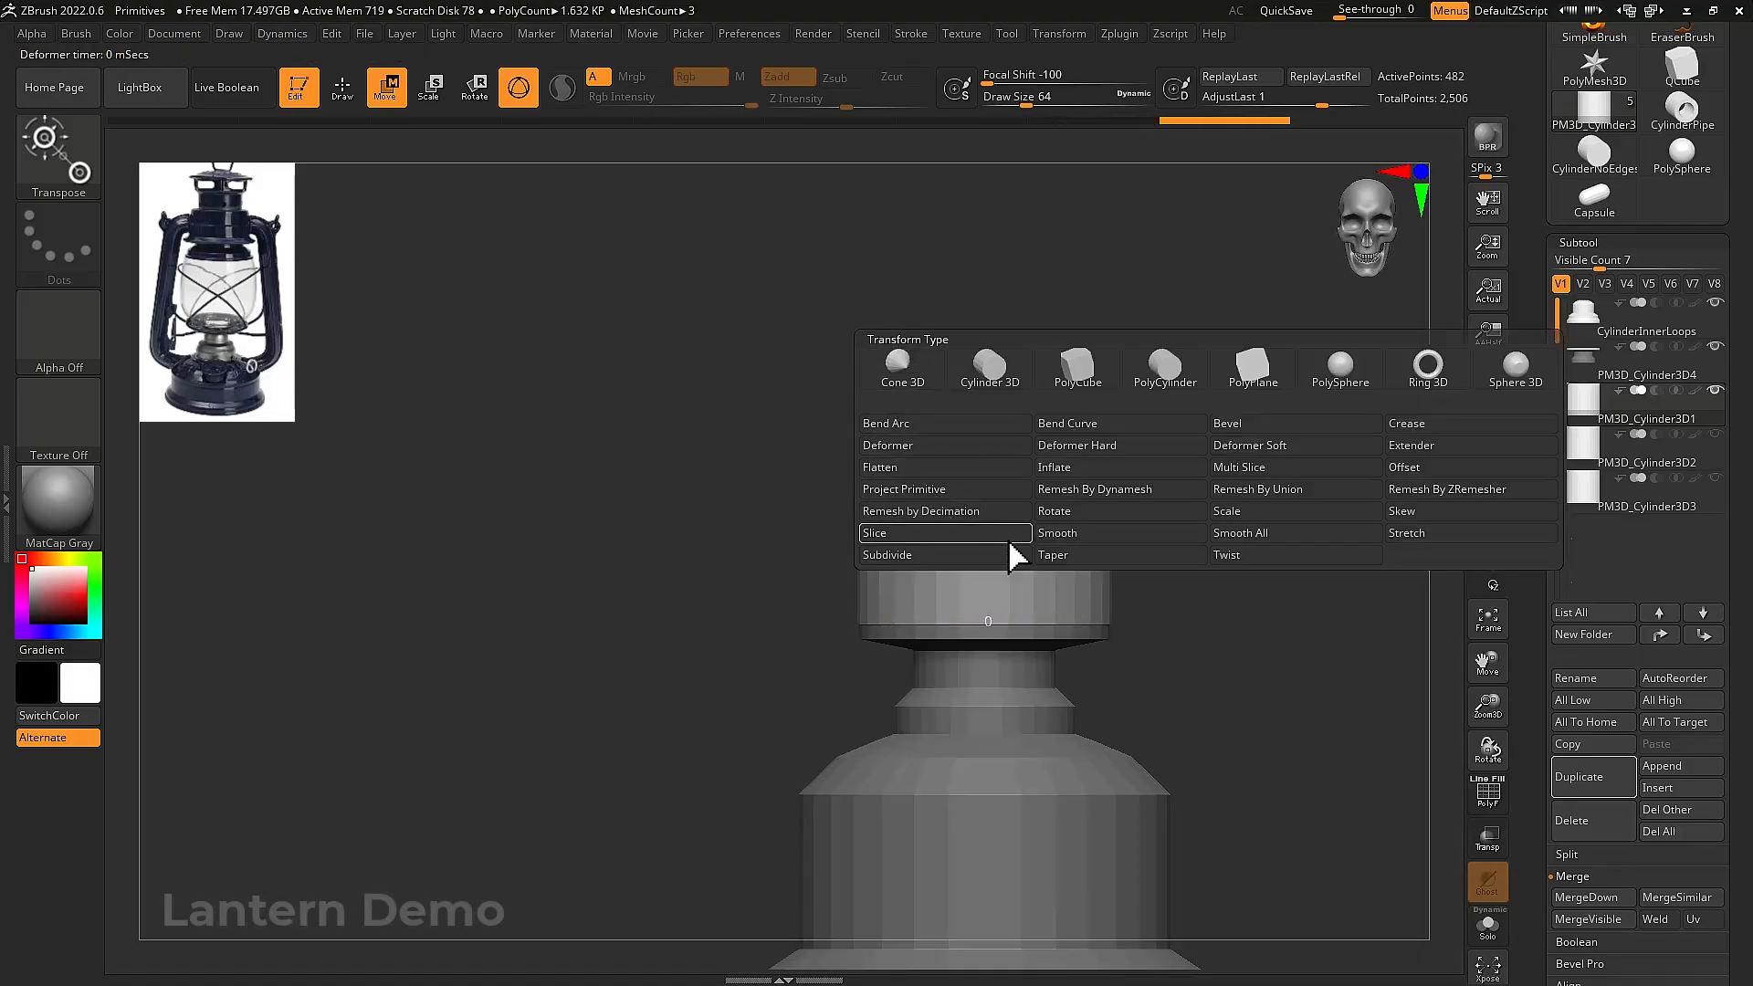
{"action": "left_click", "coordinate": [1048, 554]}
{"action": "right_click_drag", "start_coordinate": [1052, 463], "coordinate": [1035, 446]}
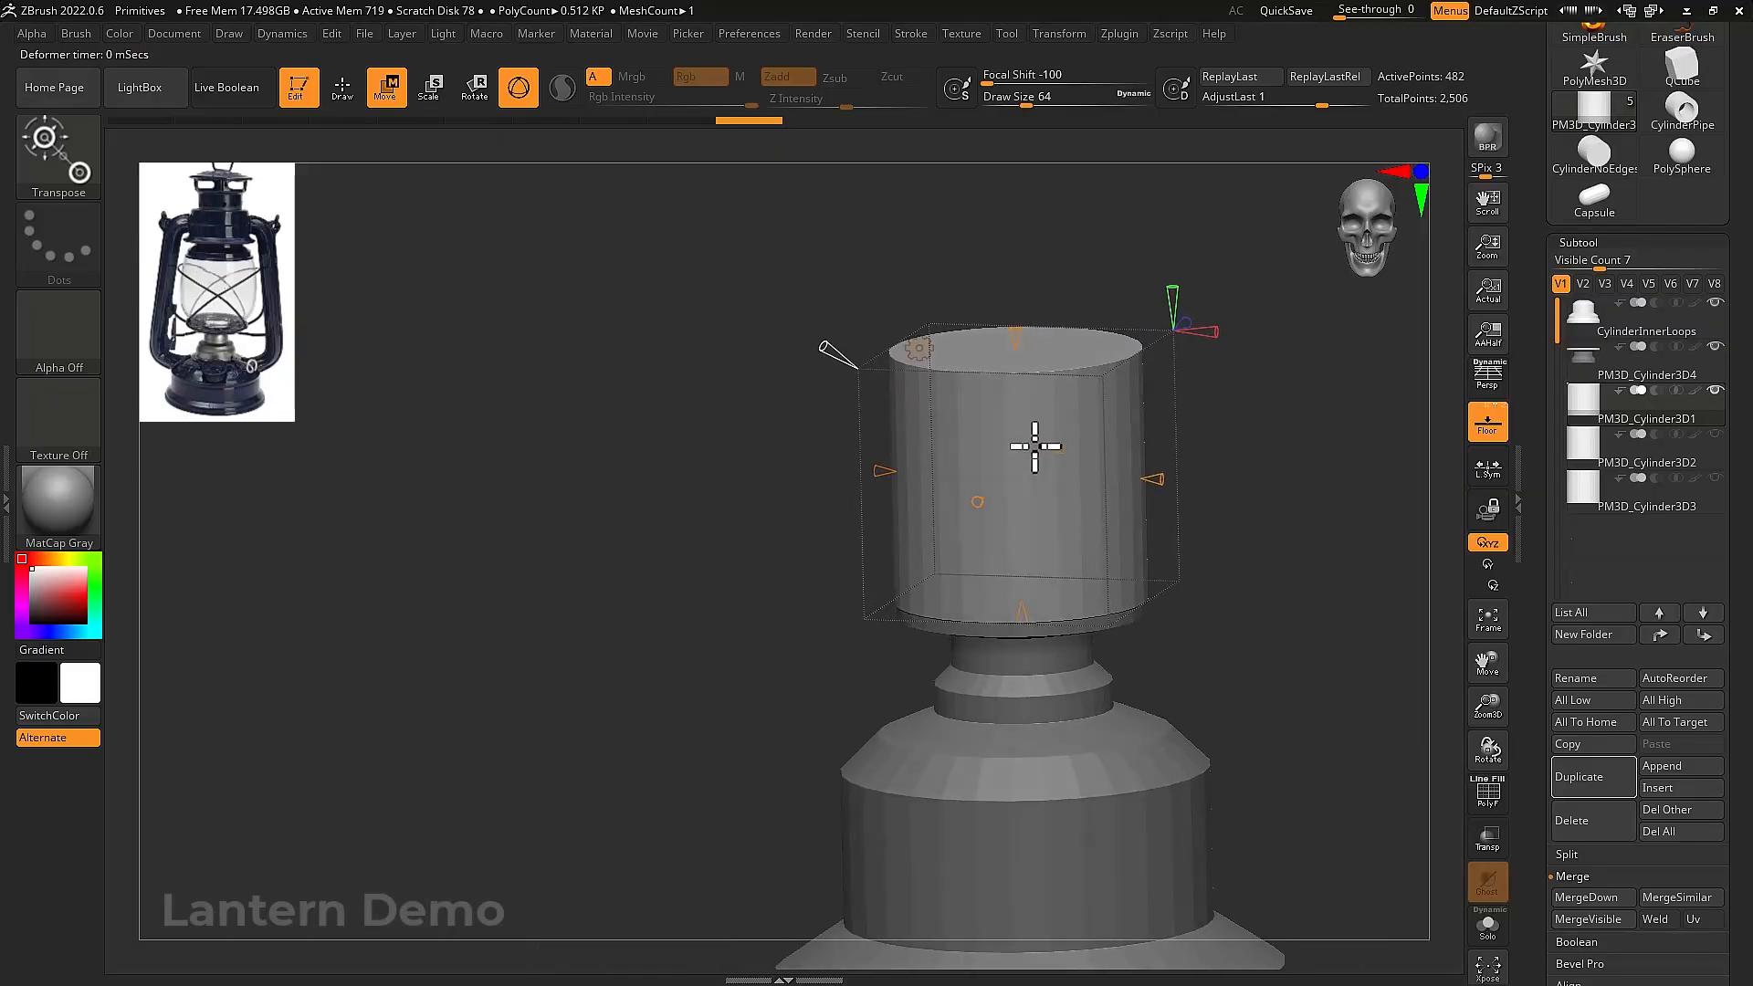
{"action": "left_click_drag", "start_coordinate": [1022, 375], "coordinate": [1027, 383]}
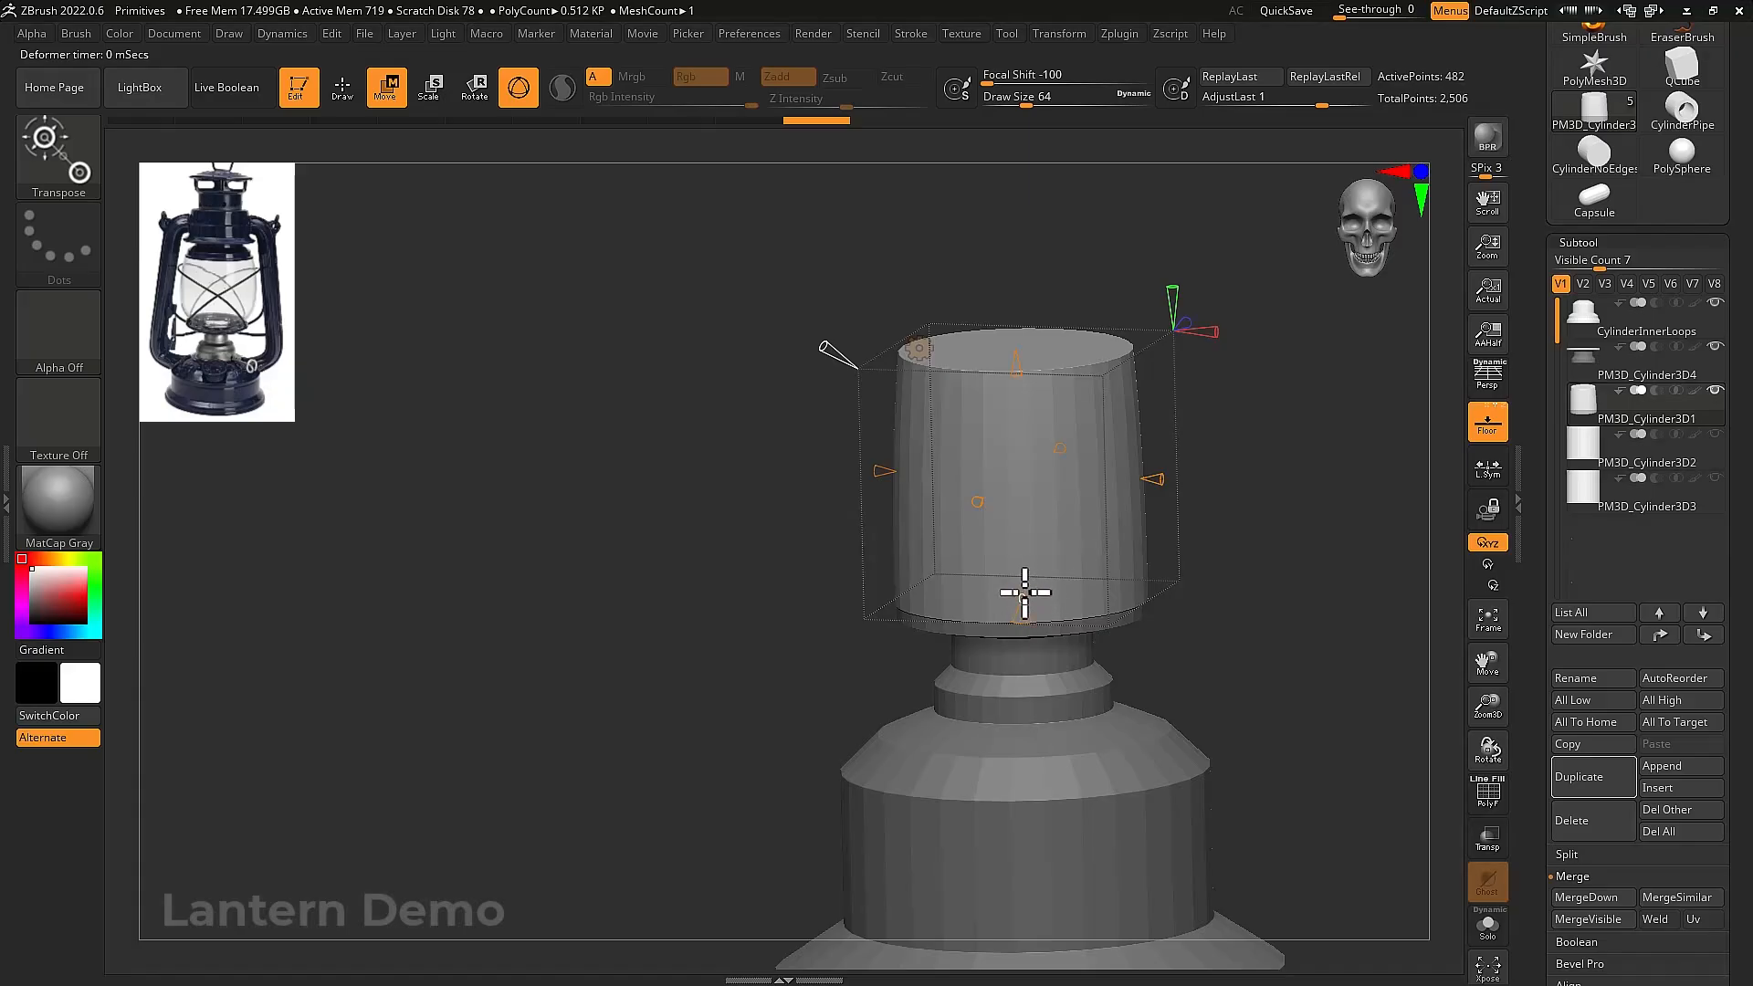
{"action": "left_click_drag", "start_coordinate": [1028, 572], "coordinate": [1029, 566]}
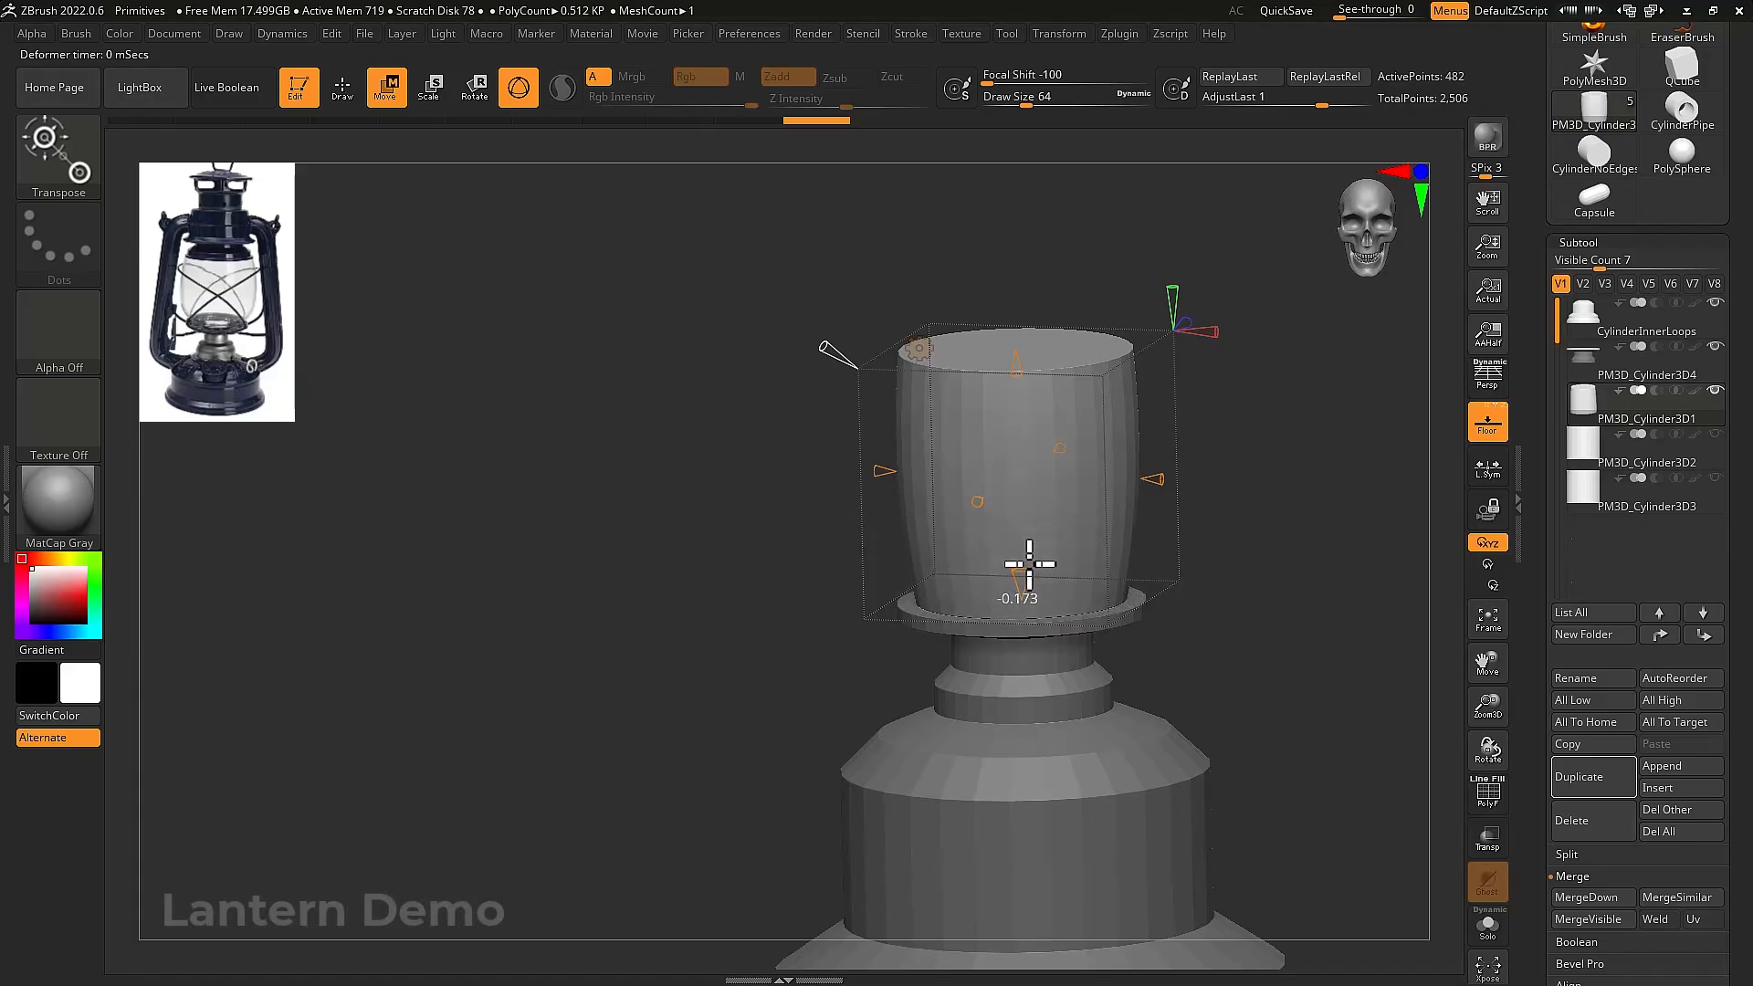
{"action": "mouse_move", "coordinate": [833, 353]}
{"action": "left_mouse_down"}
{"action": "mouse_move", "coordinate": [819, 341]}
{"action": "mouse_move", "coordinate": [812, 358]}
{"action": "left_mouse_up"}
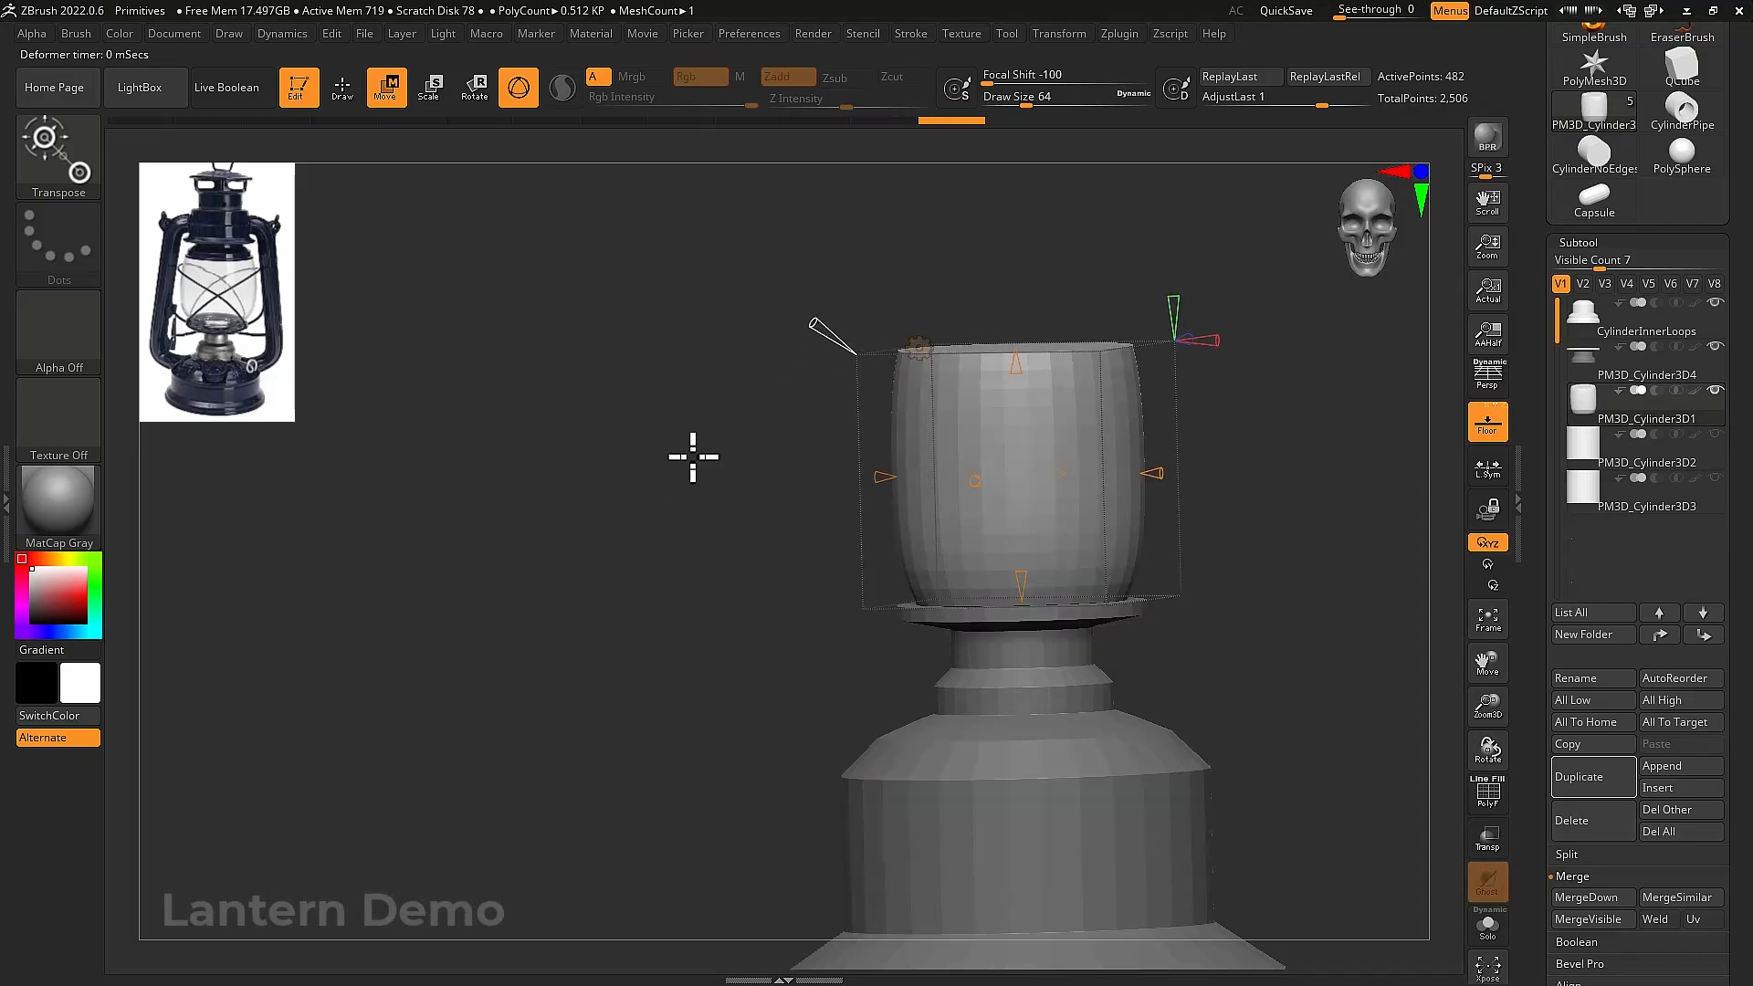
{"action": "left_click_drag", "start_coordinate": [691, 465], "coordinate": [701, 468], "text": "shift"}
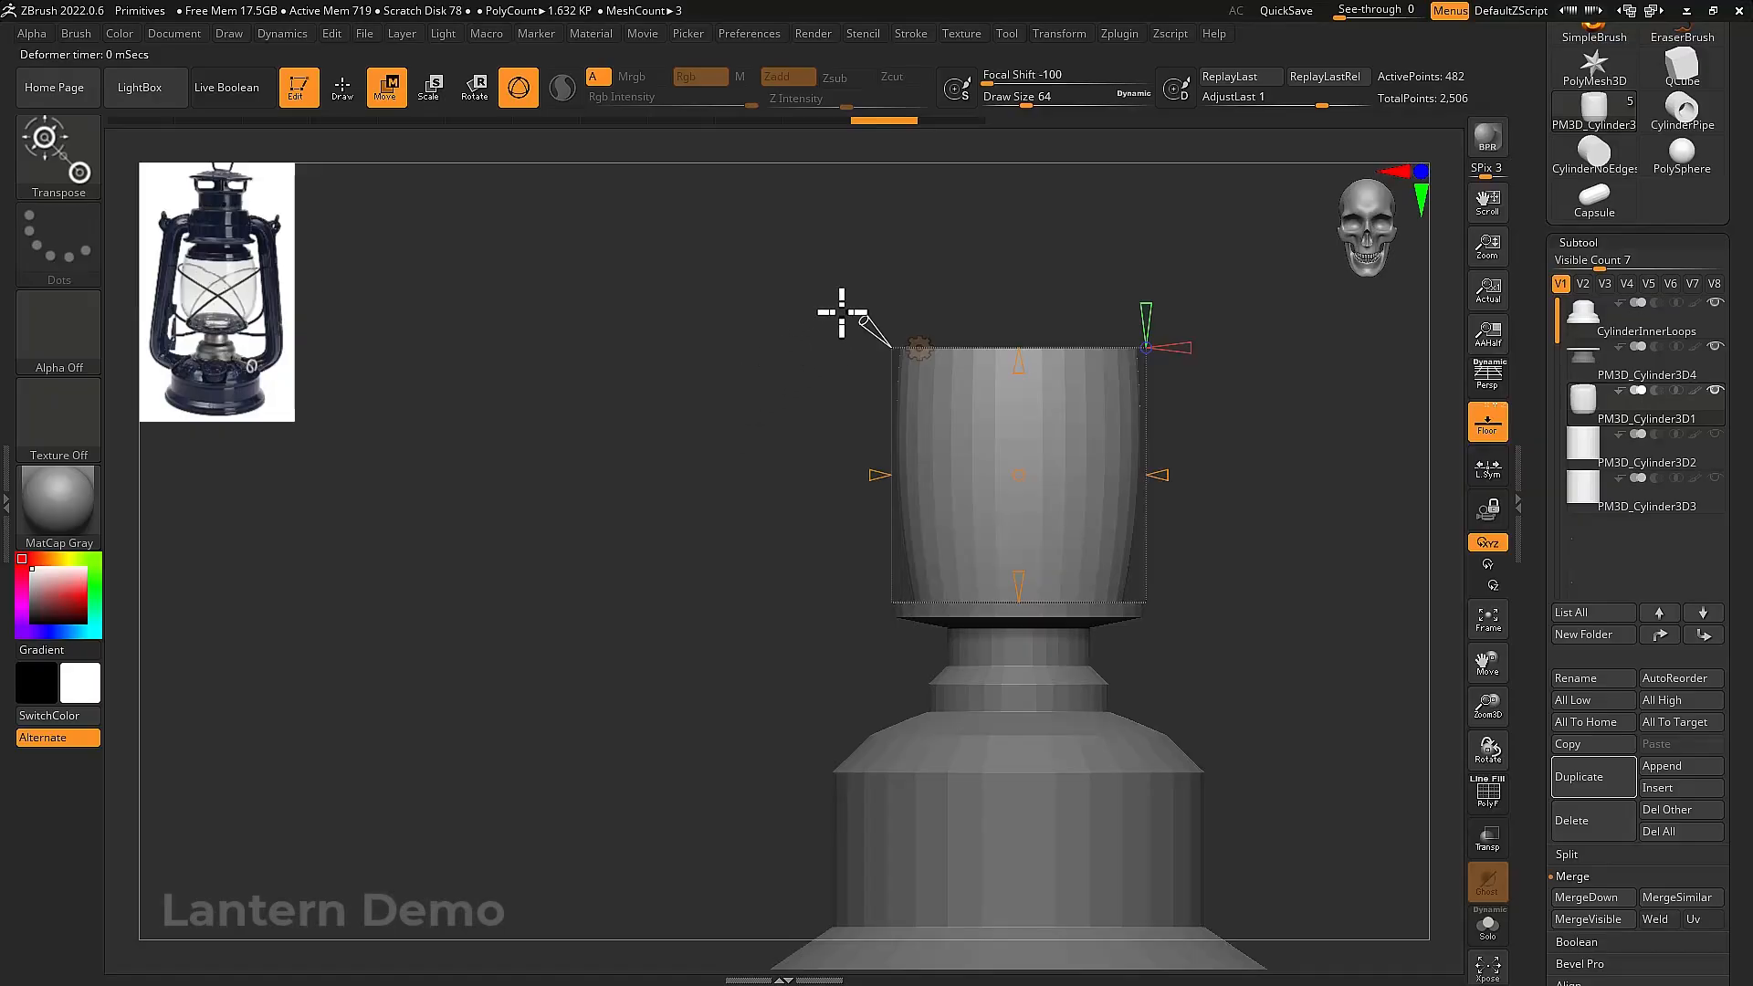
{"action": "mouse_move", "coordinate": [841, 313]}
{"action": "left_mouse_down"}
{"action": "mouse_move", "coordinate": [840, 340]}
{"action": "mouse_move", "coordinate": [794, 320]}
{"action": "mouse_move", "coordinate": [827, 340]}
{"action": "left_mouse_up"}
{"action": "left_click", "coordinate": [912, 343]}
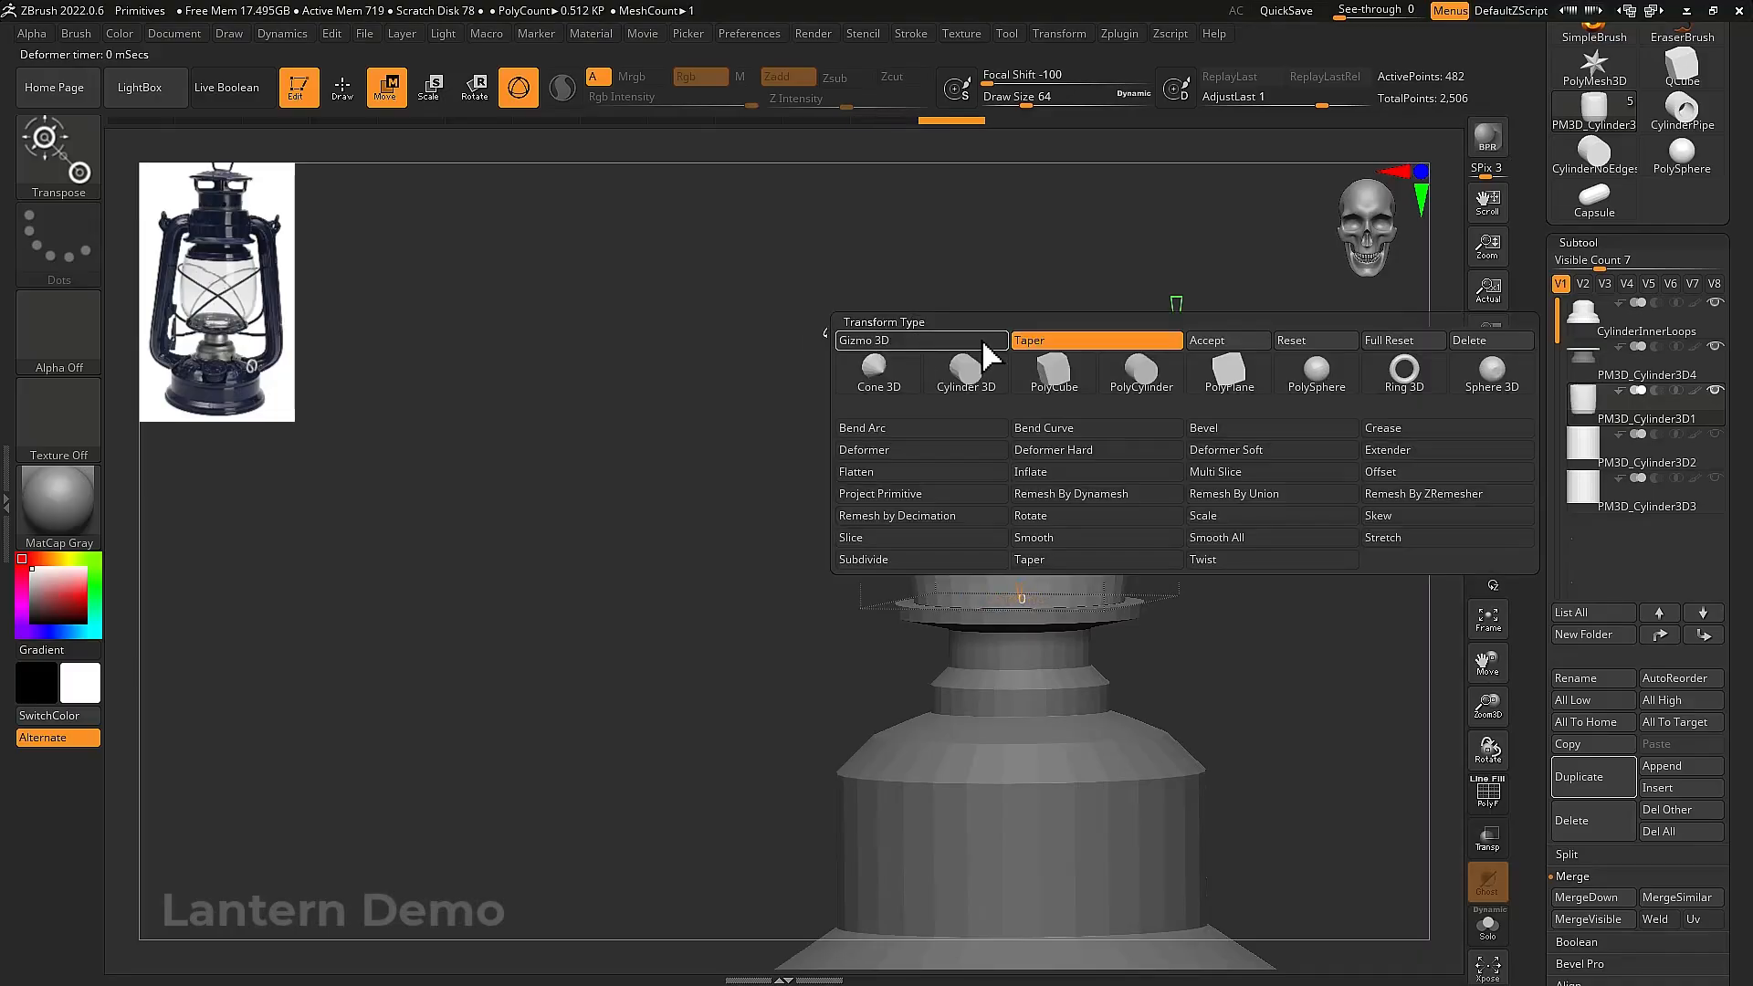
{"action": "left_click", "coordinate": [1109, 330]}
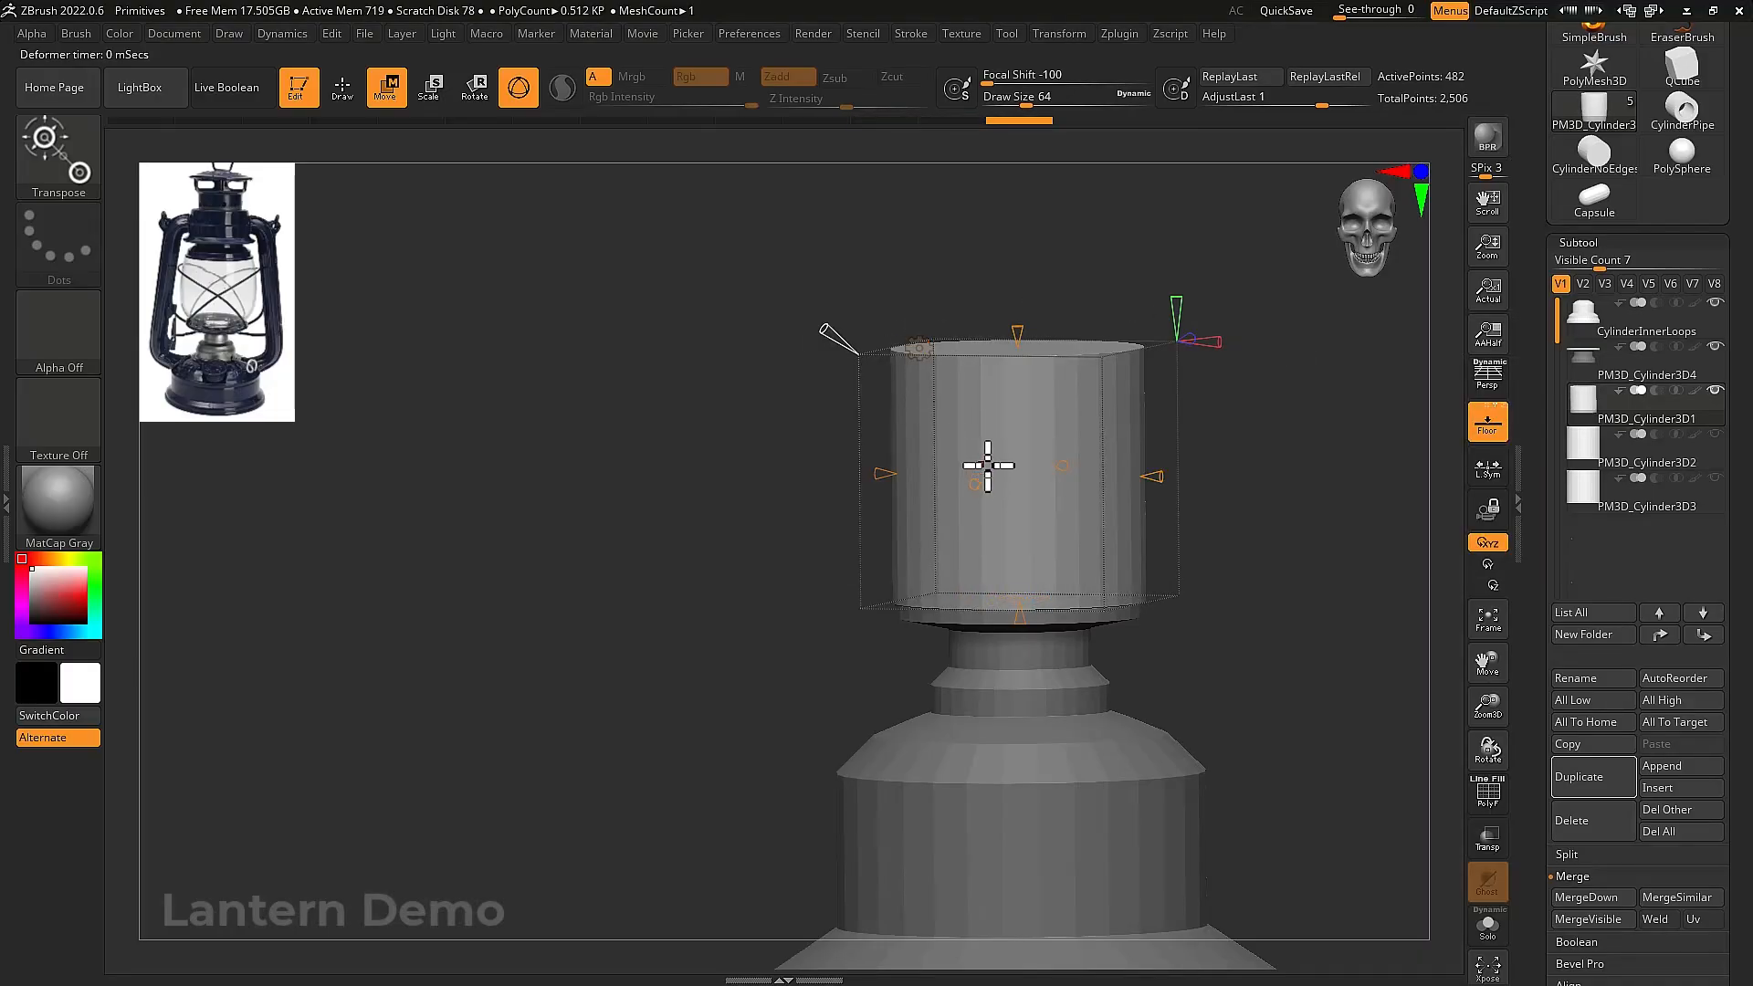
{"action": "left_click_drag", "start_coordinate": [1017, 356], "coordinate": [1016, 385]}
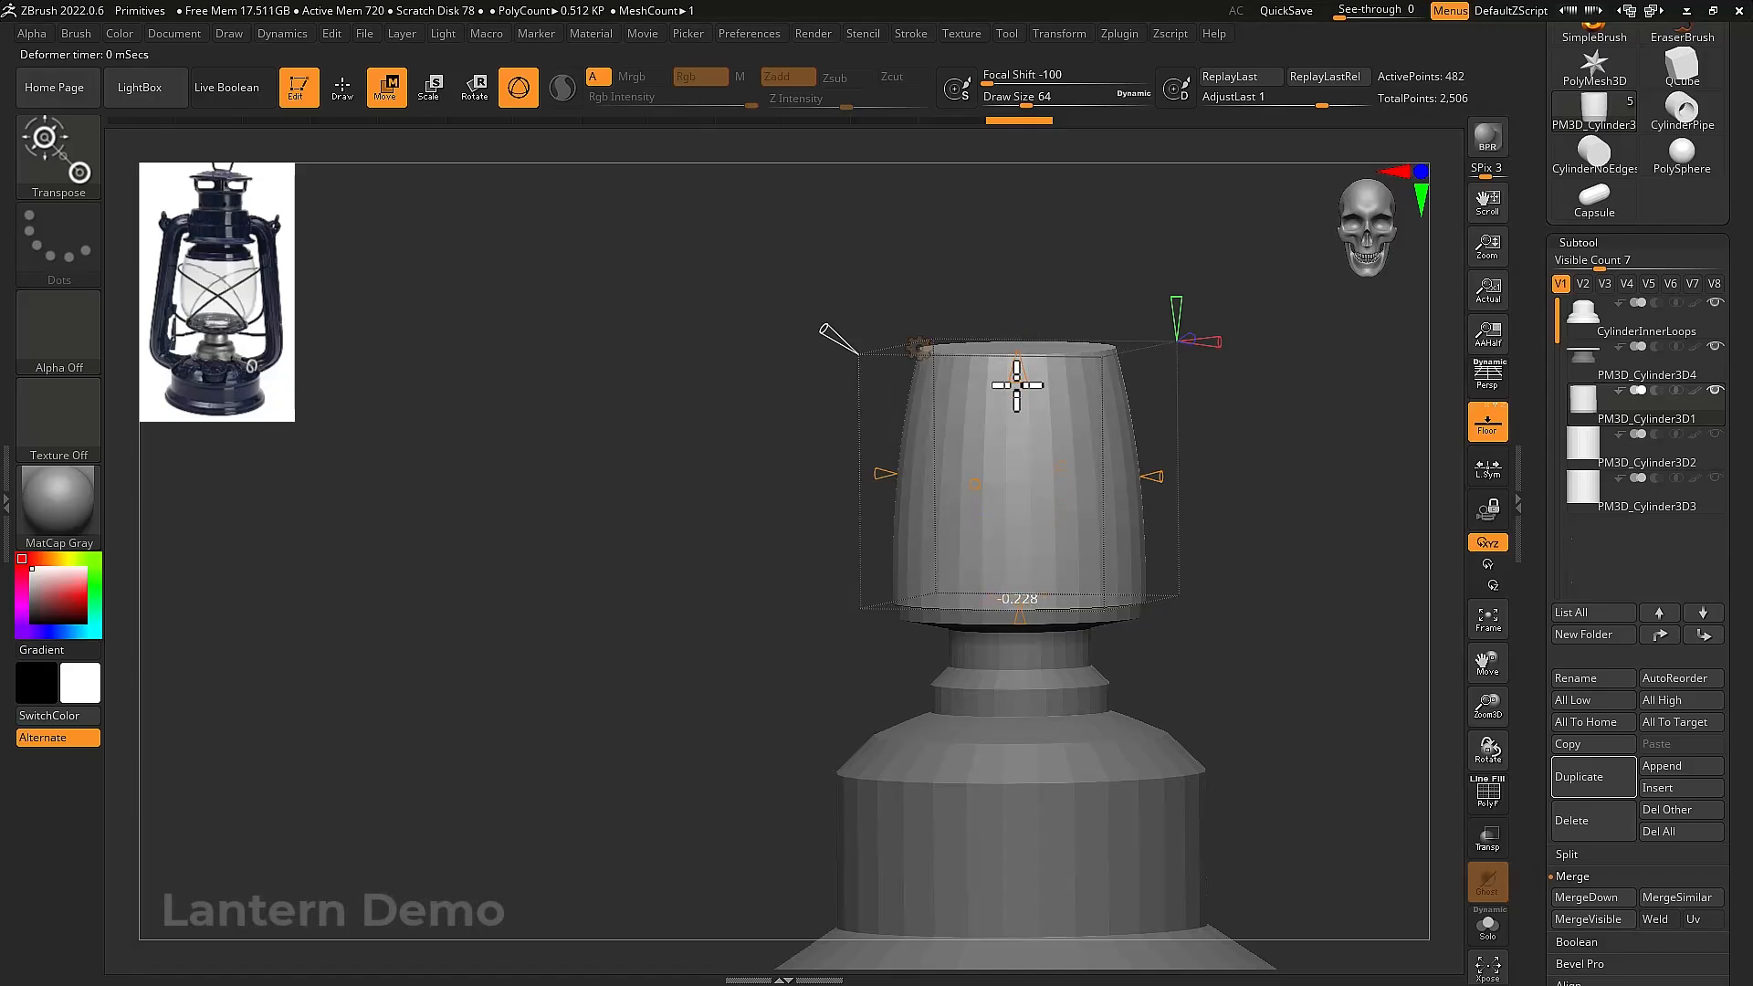
{"action": "mouse_move", "coordinate": [831, 328]}
{"action": "left_mouse_down"}
{"action": "mouse_move", "coordinate": [810, 320]}
{"action": "mouse_move", "coordinate": [831, 329]}
{"action": "left_mouse_up"}
{"action": "left_click_drag", "start_coordinate": [1017, 368], "coordinate": [1020, 361]}
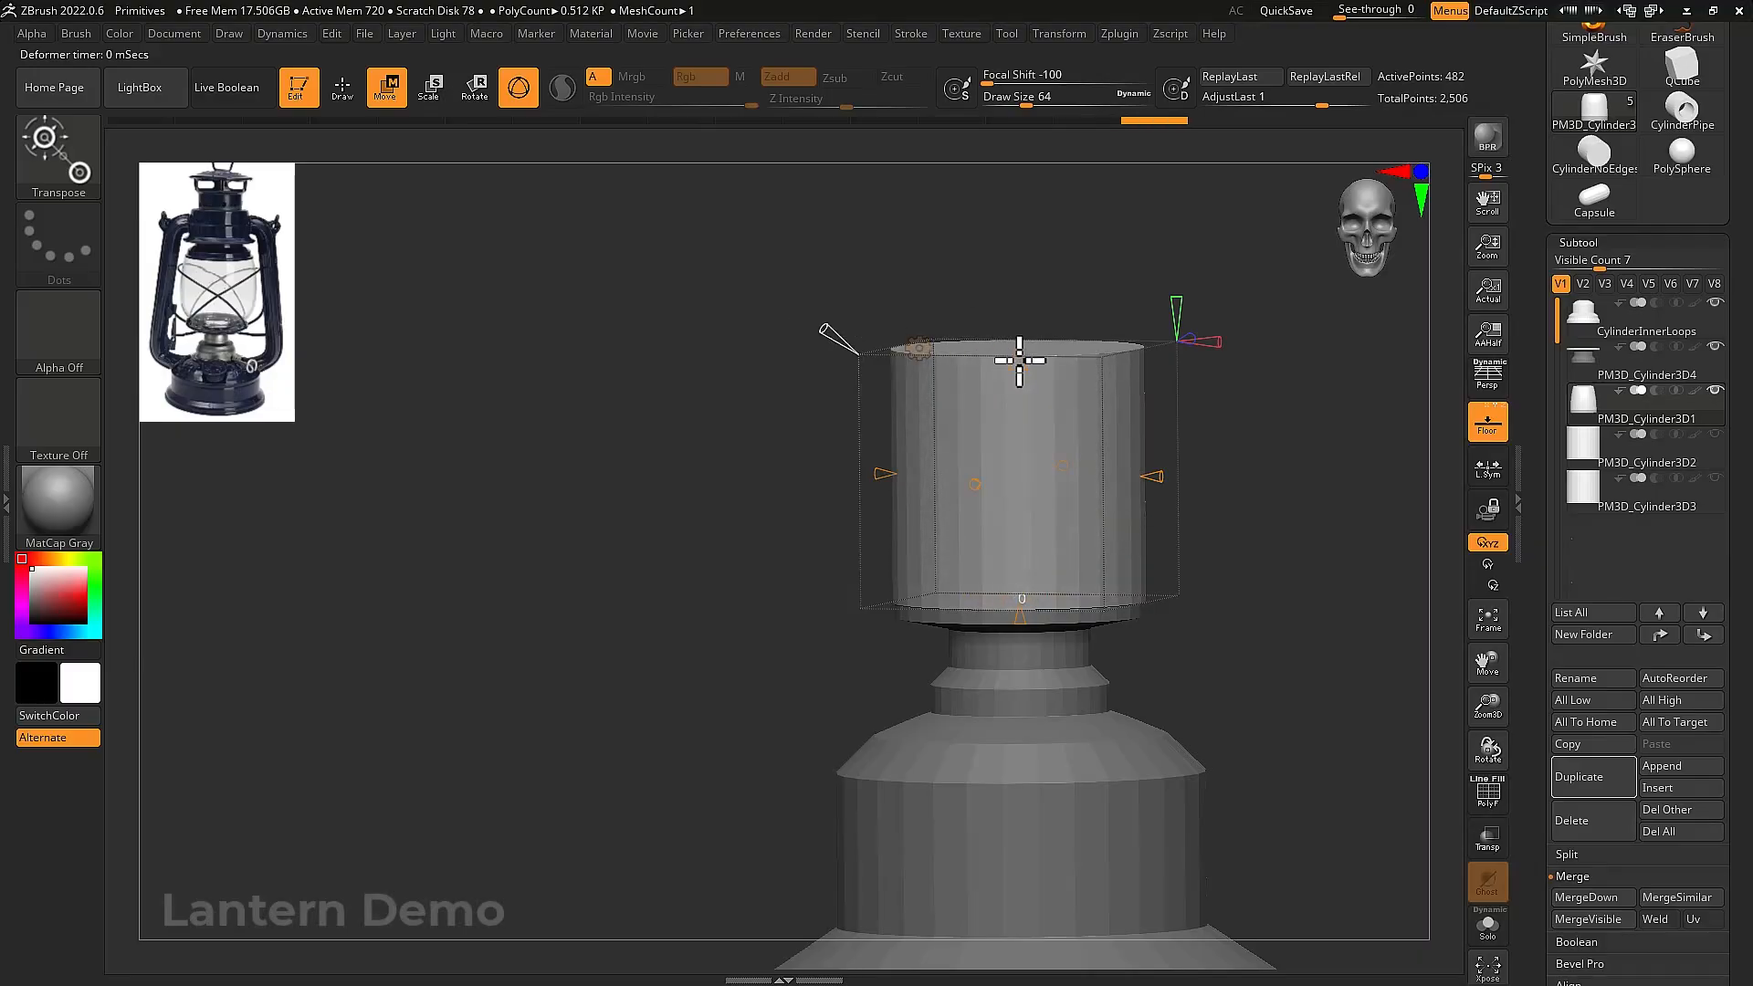
Taper the cylinder's bottom end inward with the curve concentrated near the lower edge, and accept the deformation
{"action": "left_click_drag", "start_coordinate": [1019, 589], "coordinate": [1021, 562]}
{"action": "left_click_drag", "start_coordinate": [835, 334], "coordinate": [811, 320]}
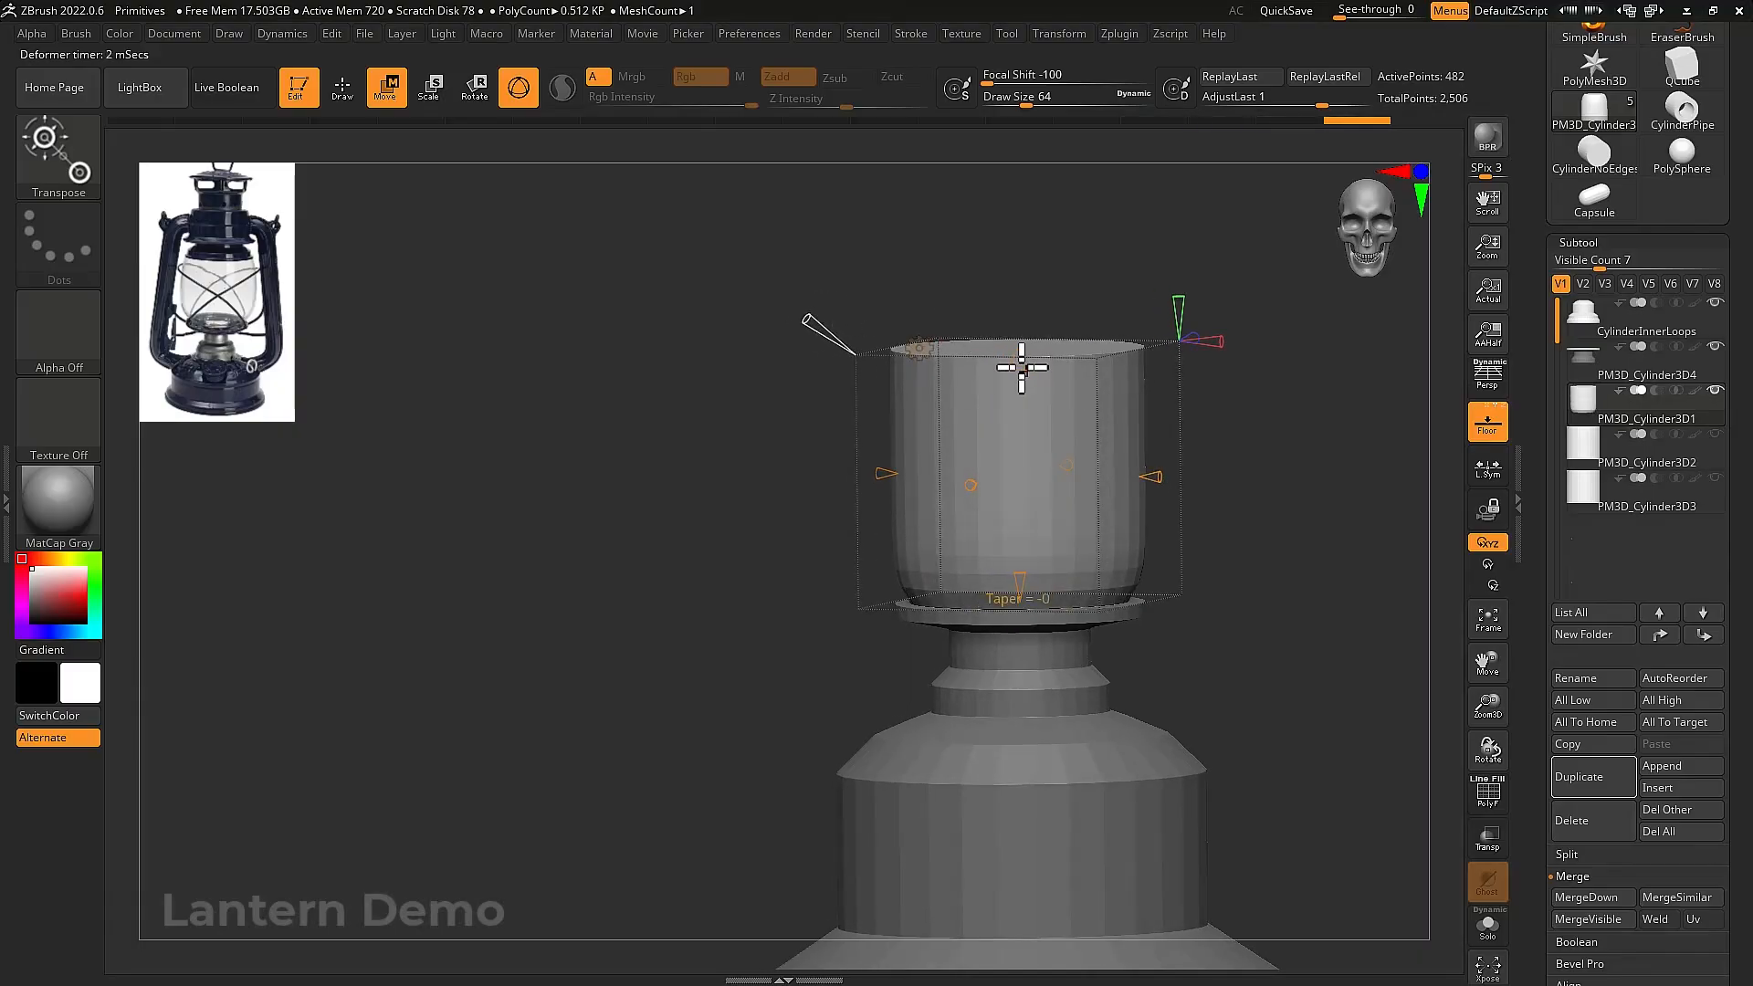
{"action": "left_click", "coordinate": [918, 347]}
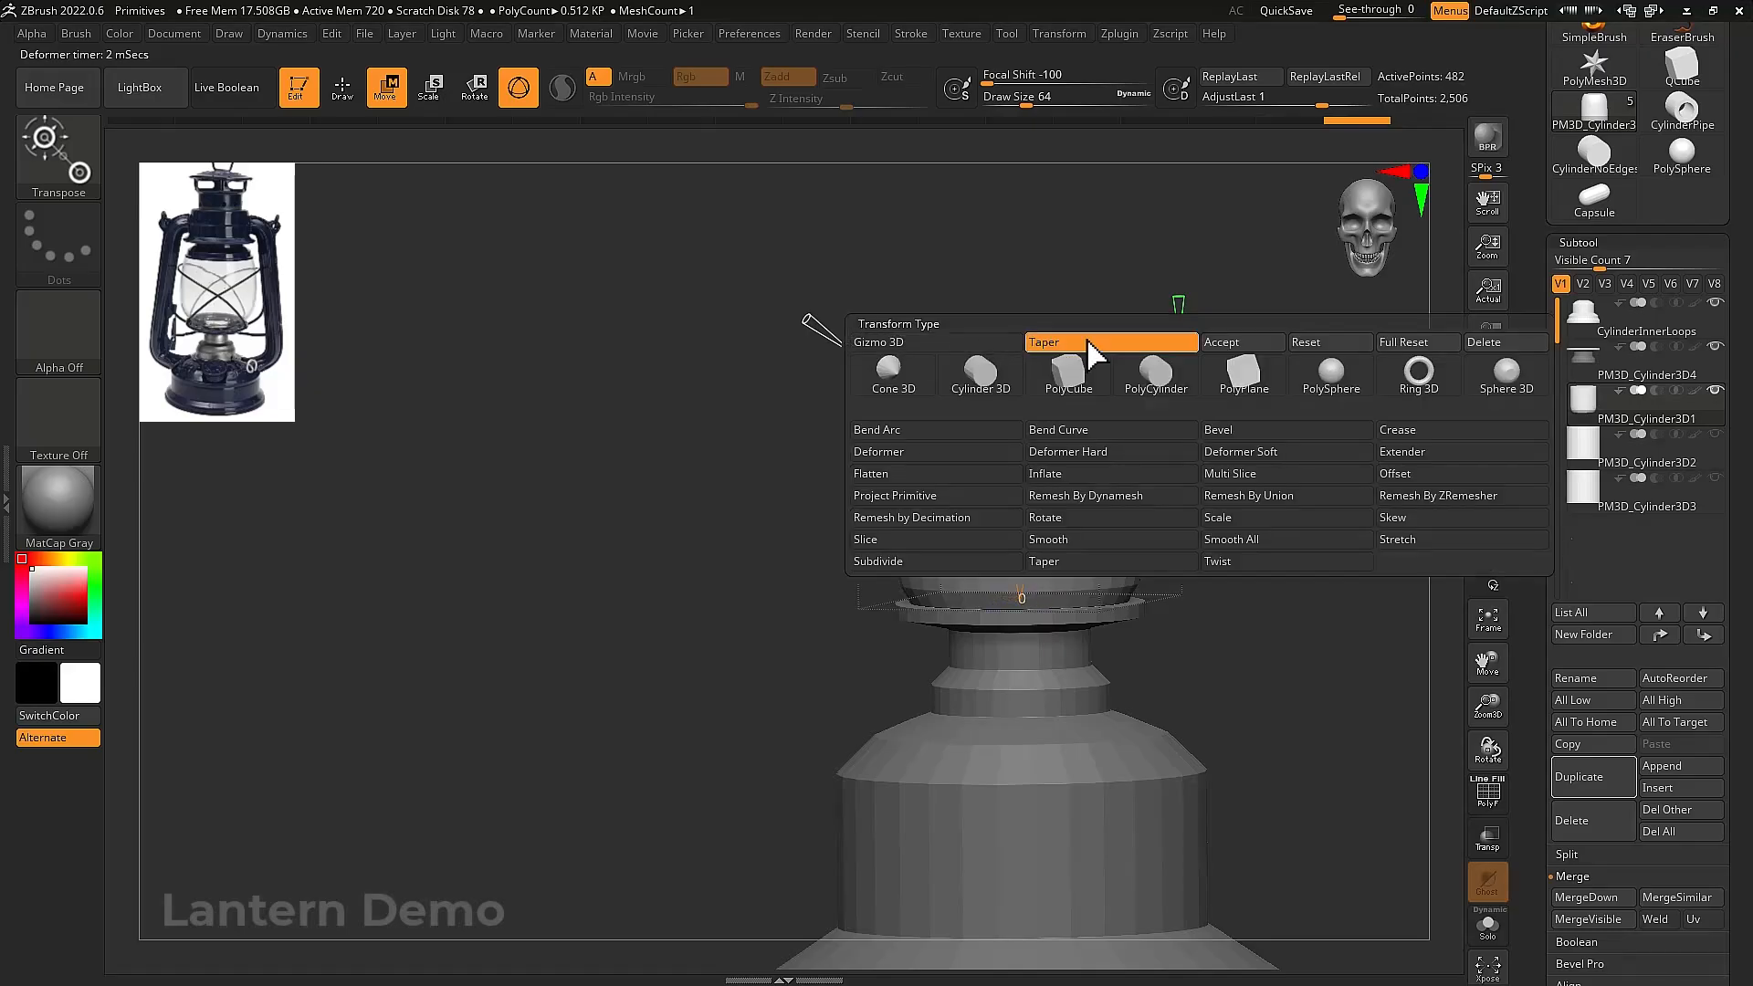
{"action": "left_click", "coordinate": [1260, 341]}
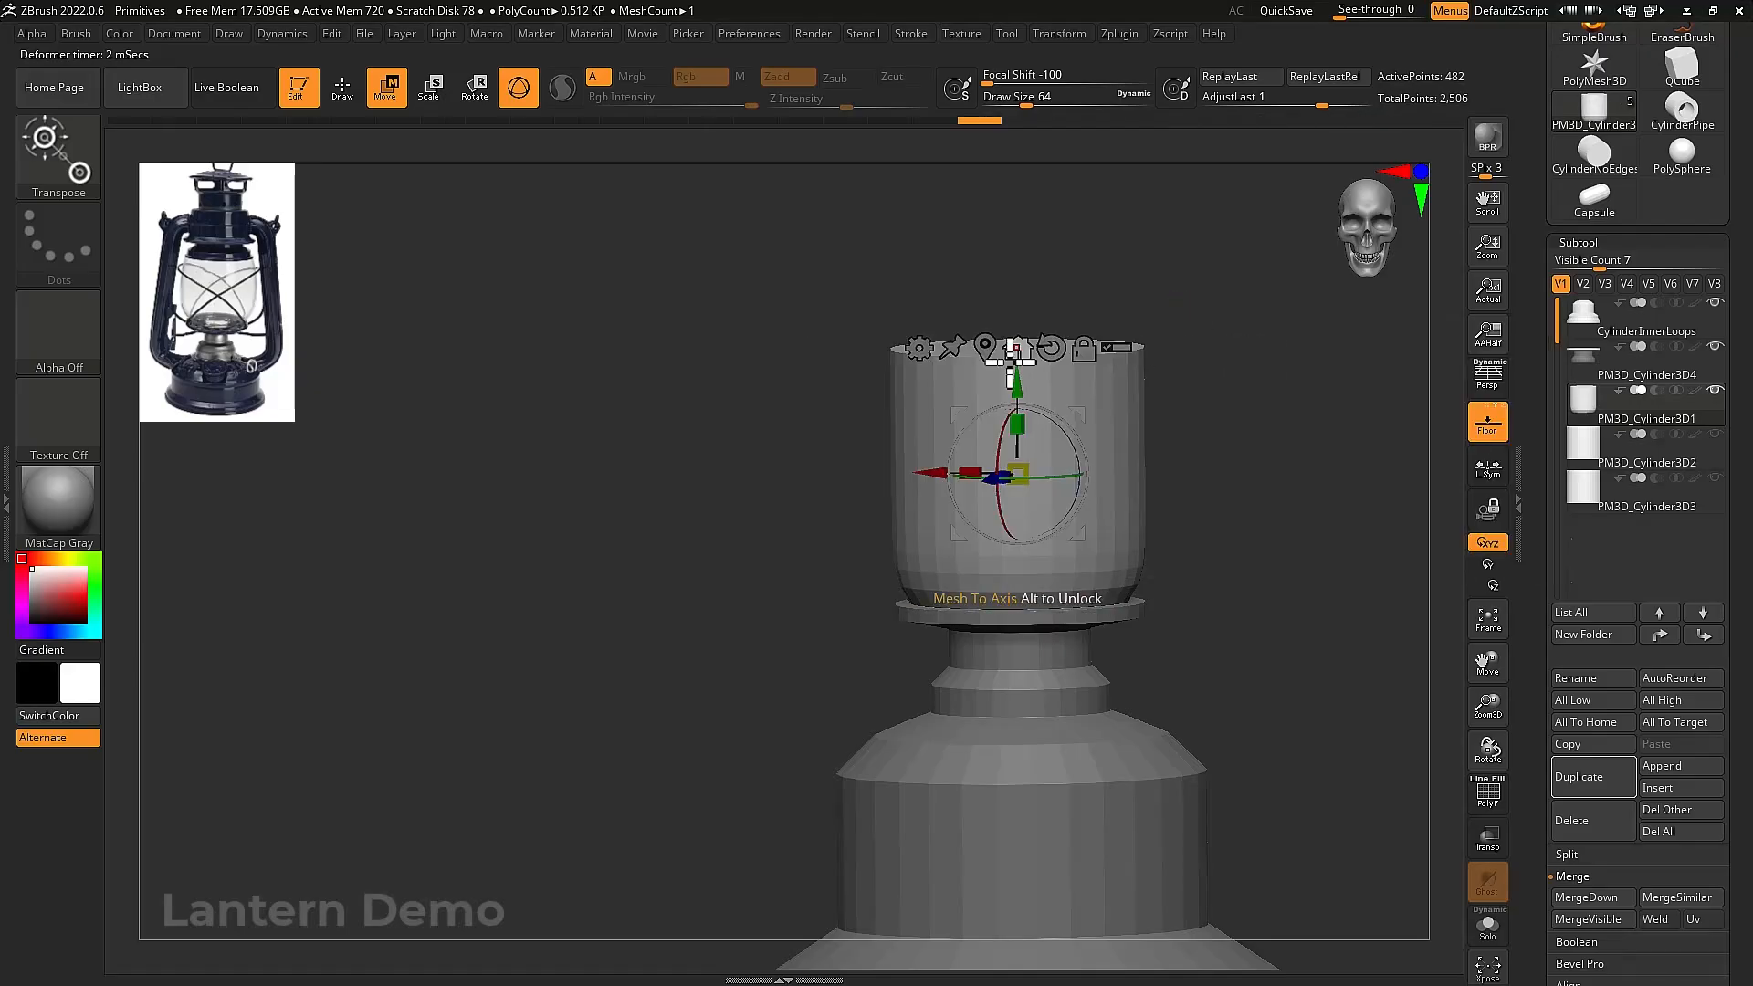
Apply a second Taper deformer to the same cylinder, narrow its top end into a rounded globe profile, and accept it
{"action": "left_click", "coordinate": [917, 347]}
{"action": "left_click", "coordinate": [1071, 540]}
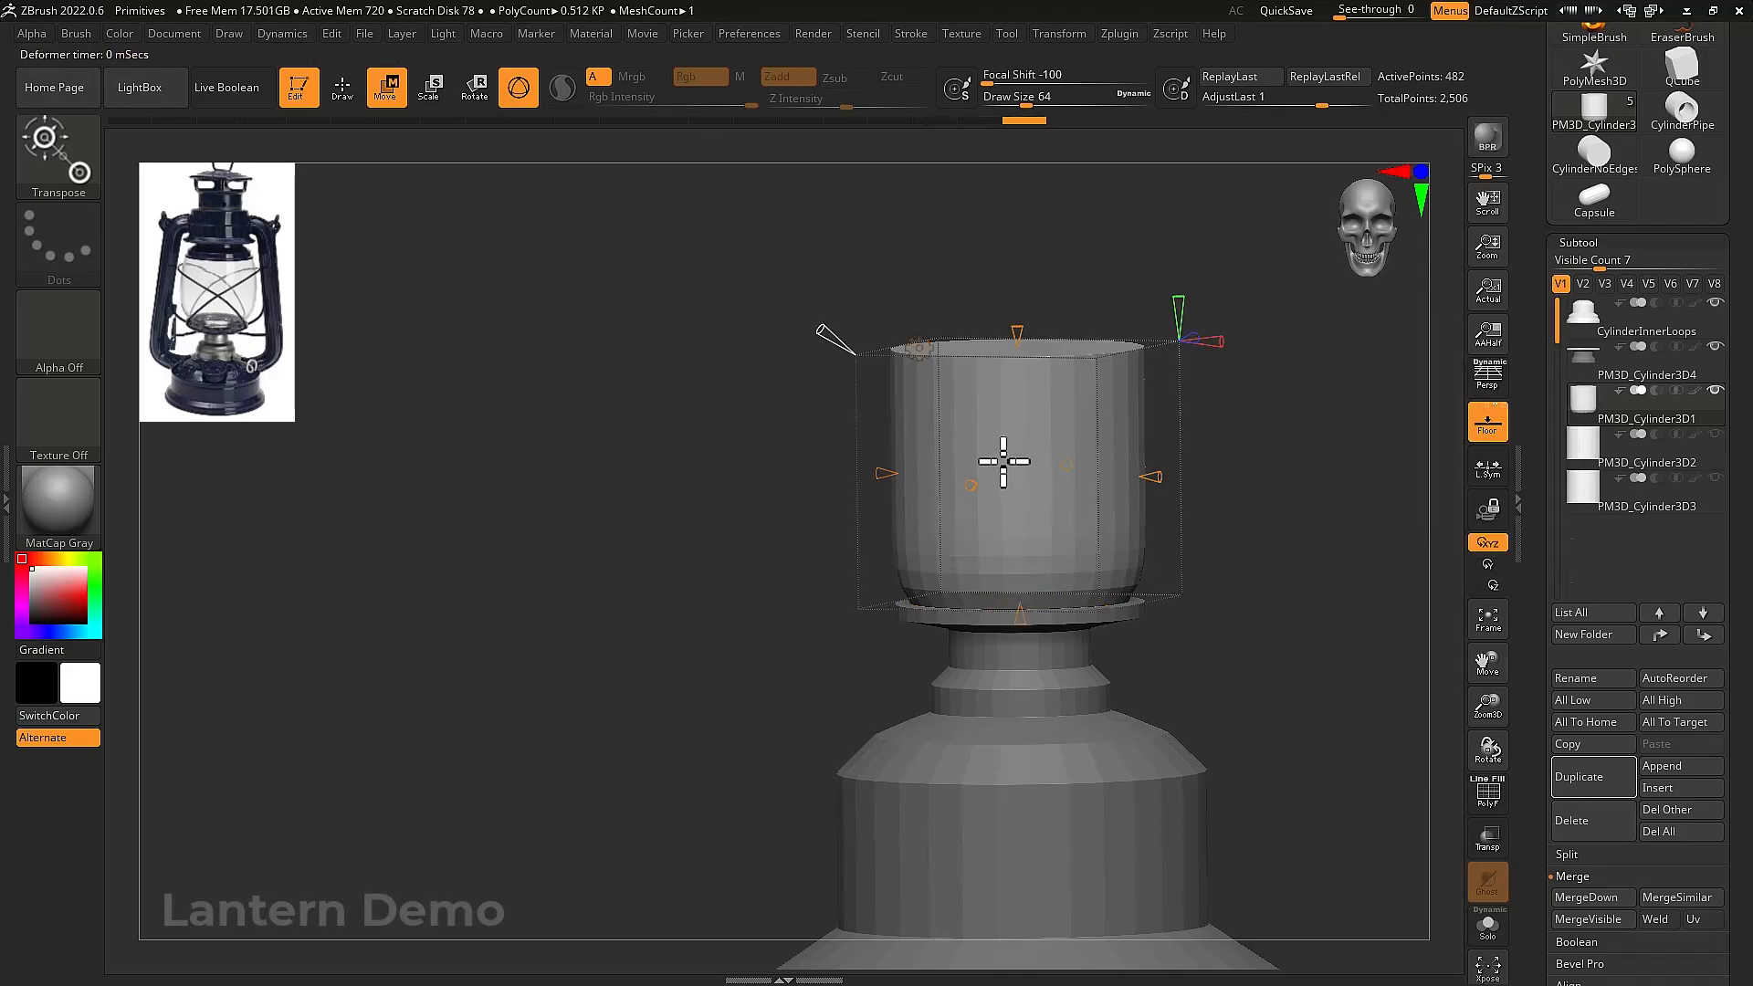
{"action": "left_click_drag", "start_coordinate": [1014, 351], "coordinate": [1038, 403]}
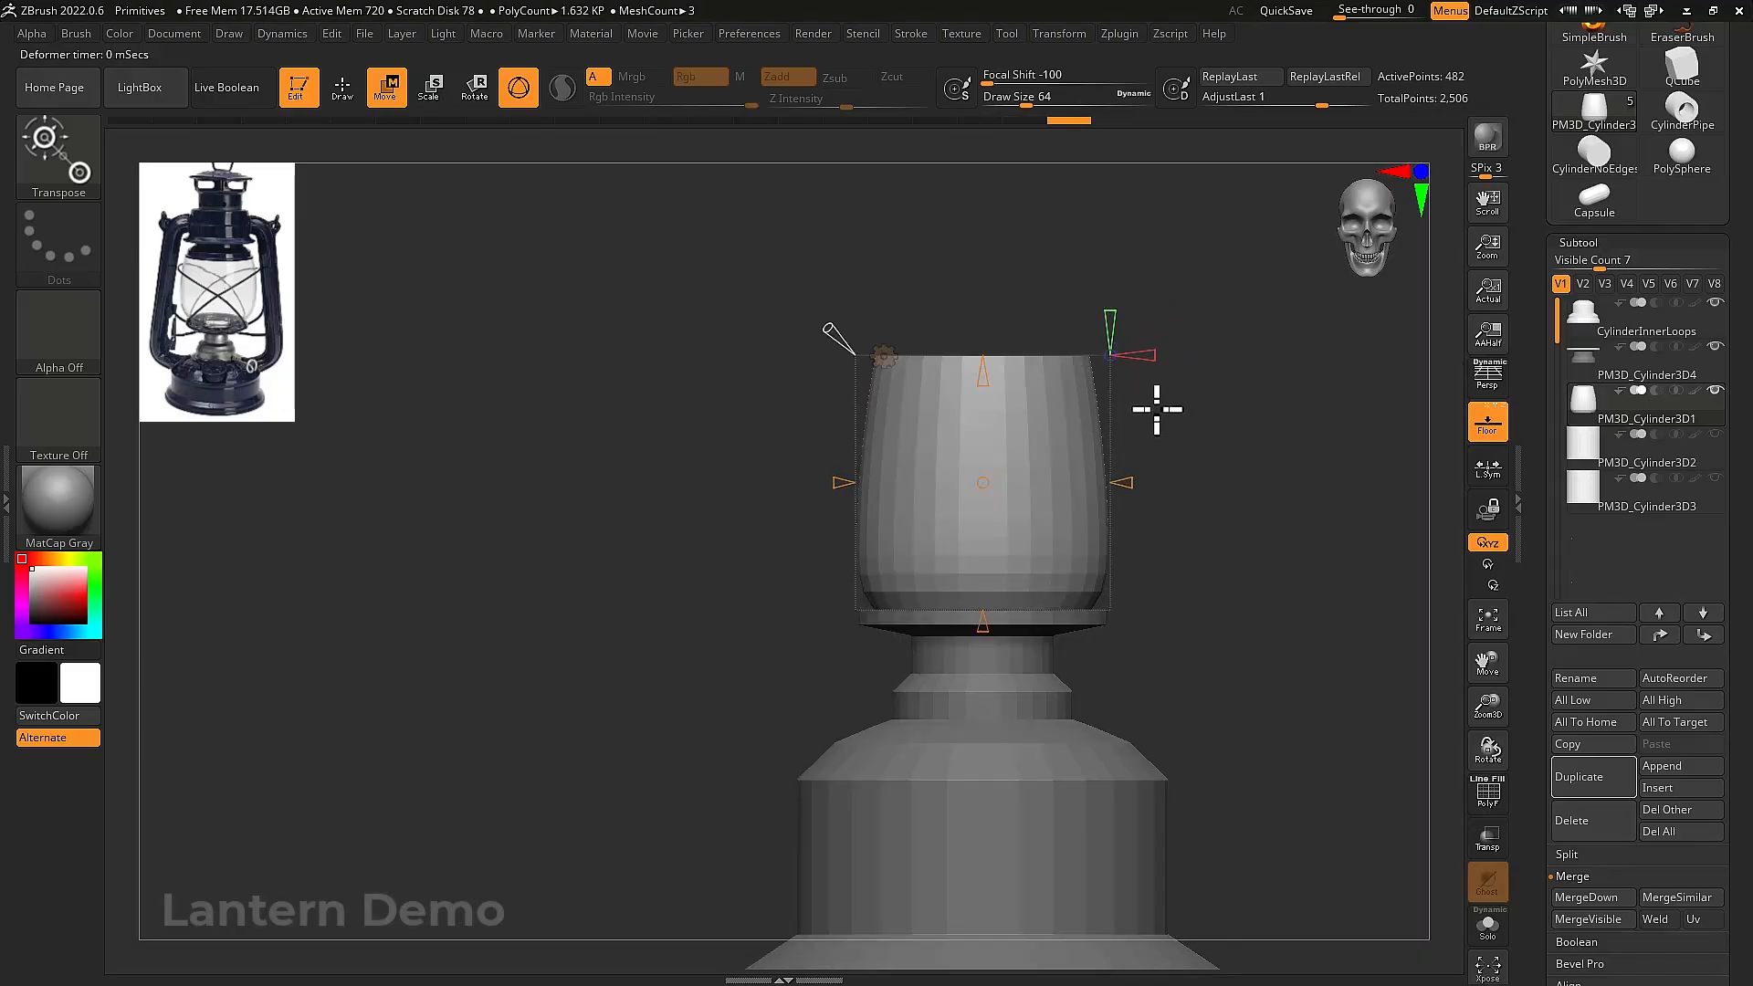
{"action": "left_click", "coordinate": [882, 353]}
{"action": "left_click", "coordinate": [1203, 354]}
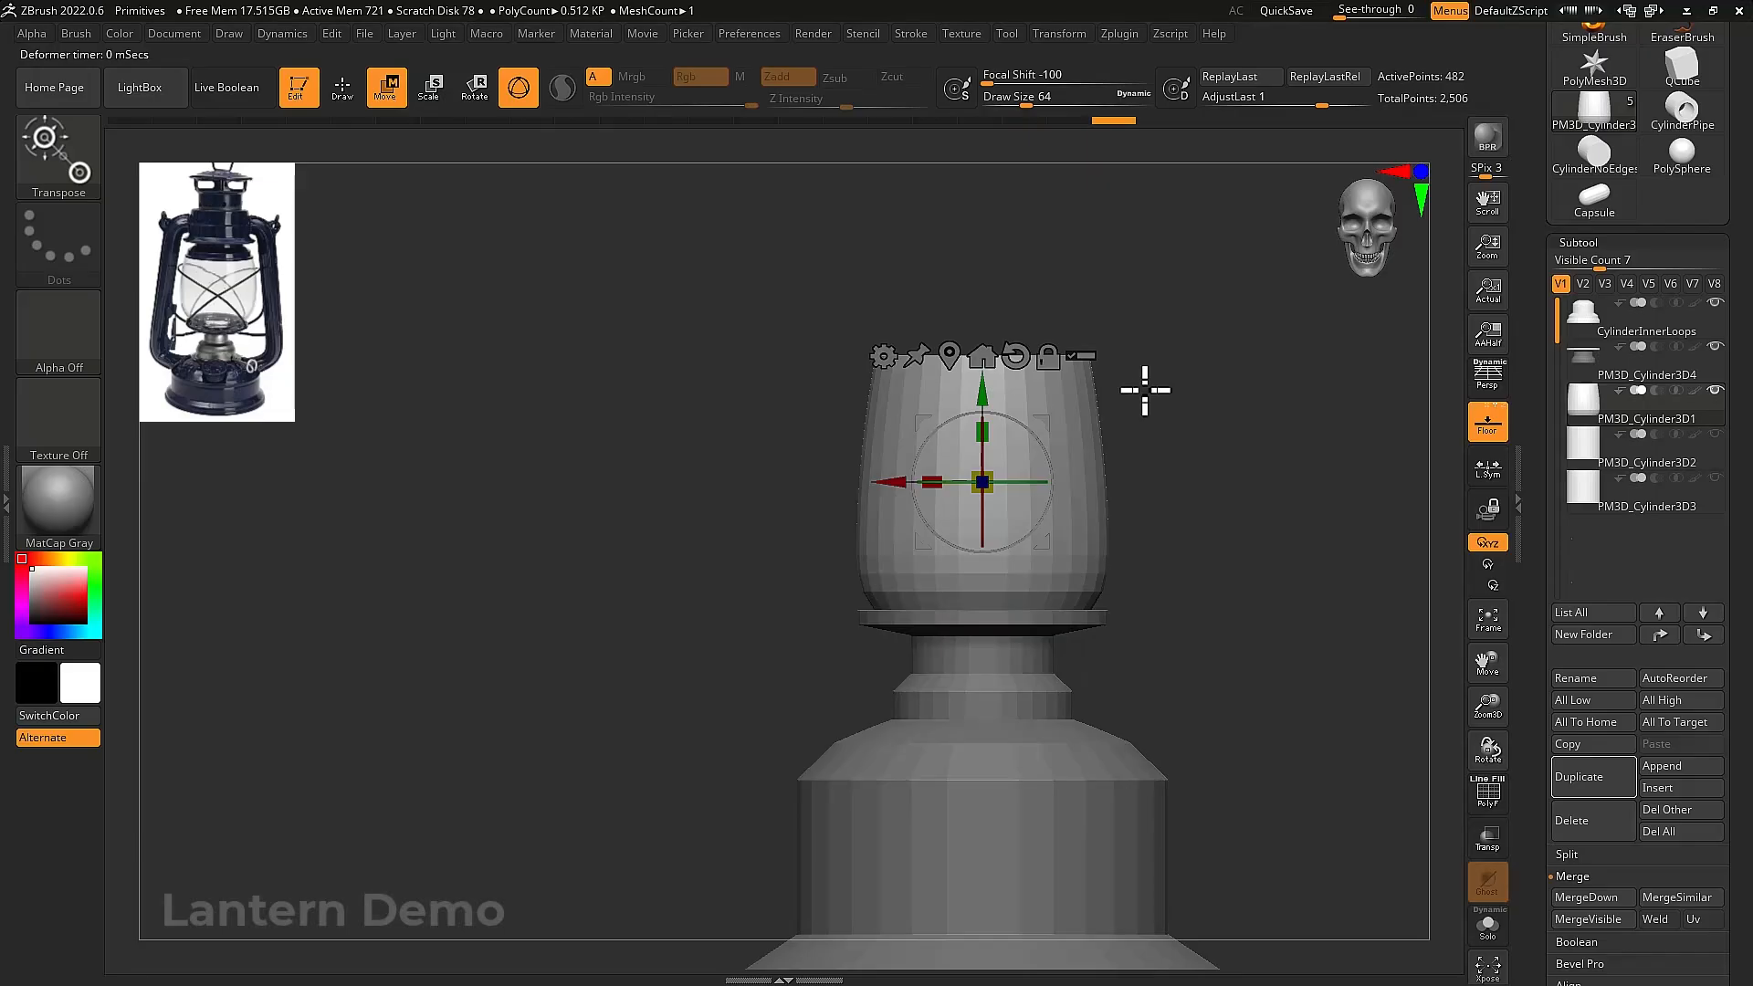
Scale the glass globe up uniformly to about 1.06 and raise it slightly so it rests on the flange
{"action": "mouse_move", "coordinate": [1003, 470]}
{"action": "left_mouse_down"}
{"action": "mouse_move", "coordinate": [989, 390]}
{"action": "mouse_move", "coordinate": [998, 457]}
{"action": "left_mouse_up"}
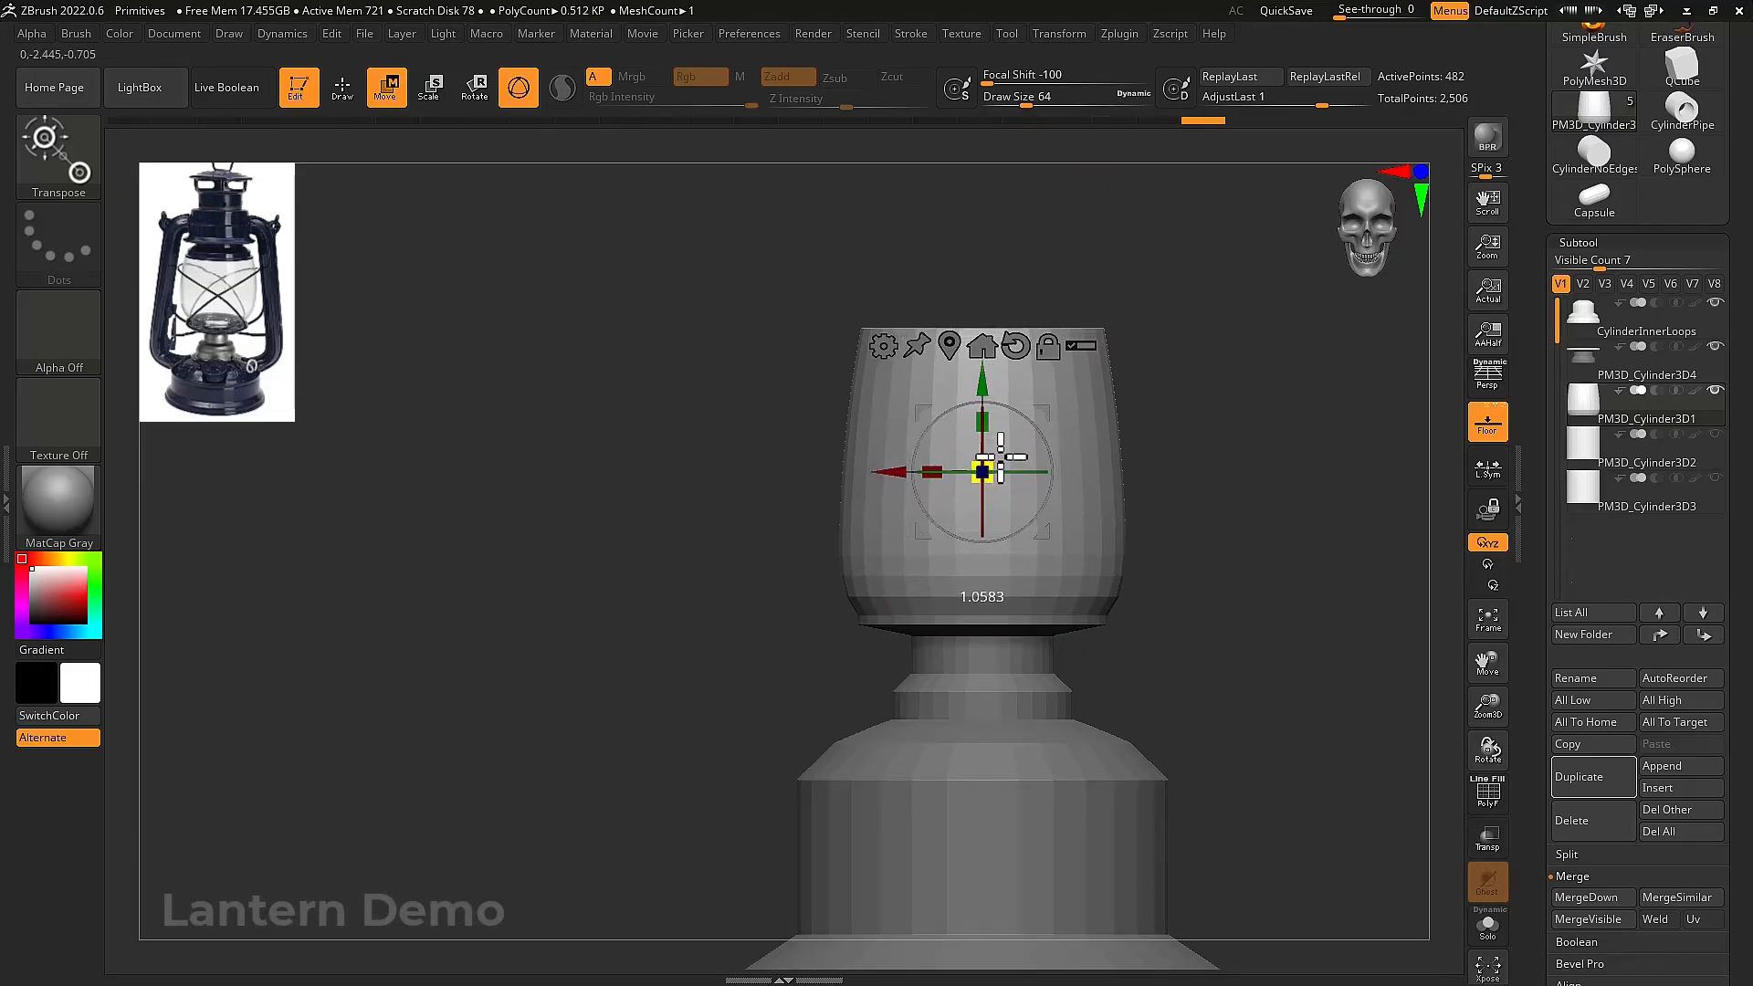
{"action": "left_click_drag", "start_coordinate": [986, 394], "coordinate": [986, 380]}
{"action": "mouse_move", "coordinate": [1183, 366]}
{"action": "left_mouse_down"}
{"action": "mouse_move", "coordinate": [1172, 447]}
{"action": "mouse_move", "coordinate": [1221, 462]}
{"action": "mouse_move", "coordinate": [1174, 508]}
{"action": "mouse_move", "coordinate": [1123, 493]}
{"action": "mouse_move", "coordinate": [1124, 474]}
{"action": "left_mouse_up"}
Show the polygon wireframe and delete the edge loop nearest the globe's top rim with the ZModeler brush
{"action": "key", "text": "shift+f"}
{"action": "key", "text": "q"}
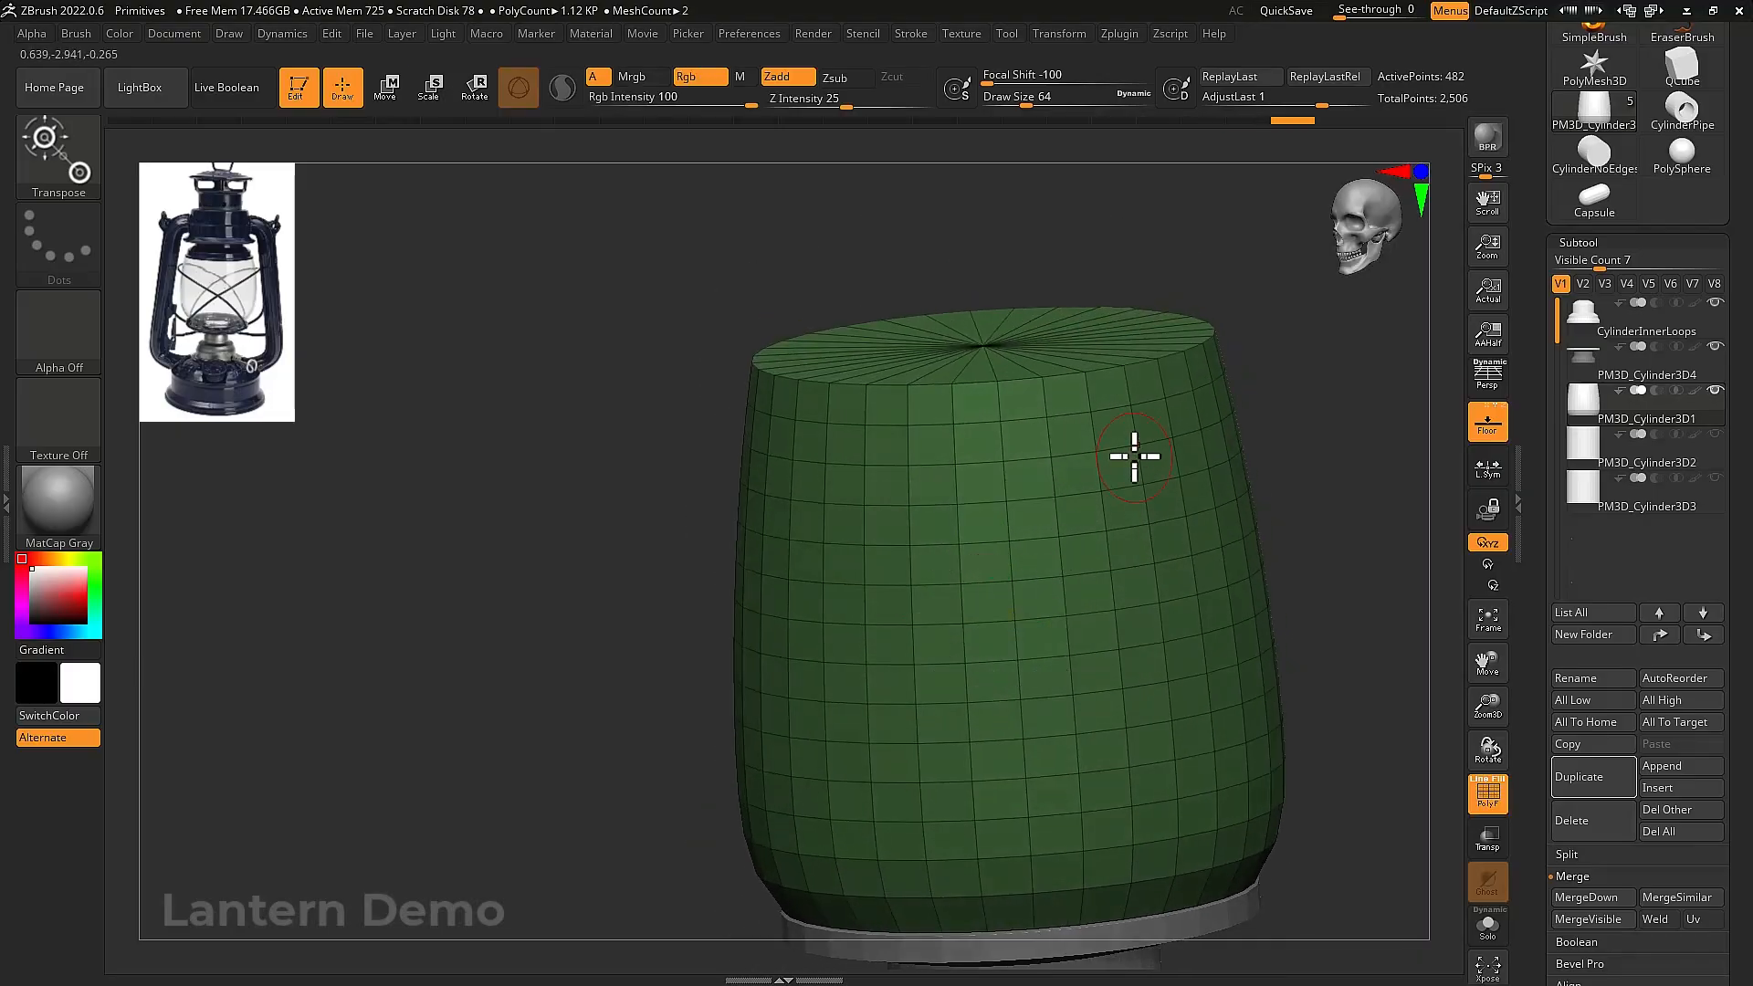
{"action": "key", "text": "b"}
{"action": "key", "text": "z"}
{"action": "key", "text": "m"}
{"action": "left_click", "coordinate": [1111, 409], "text": "alt"}
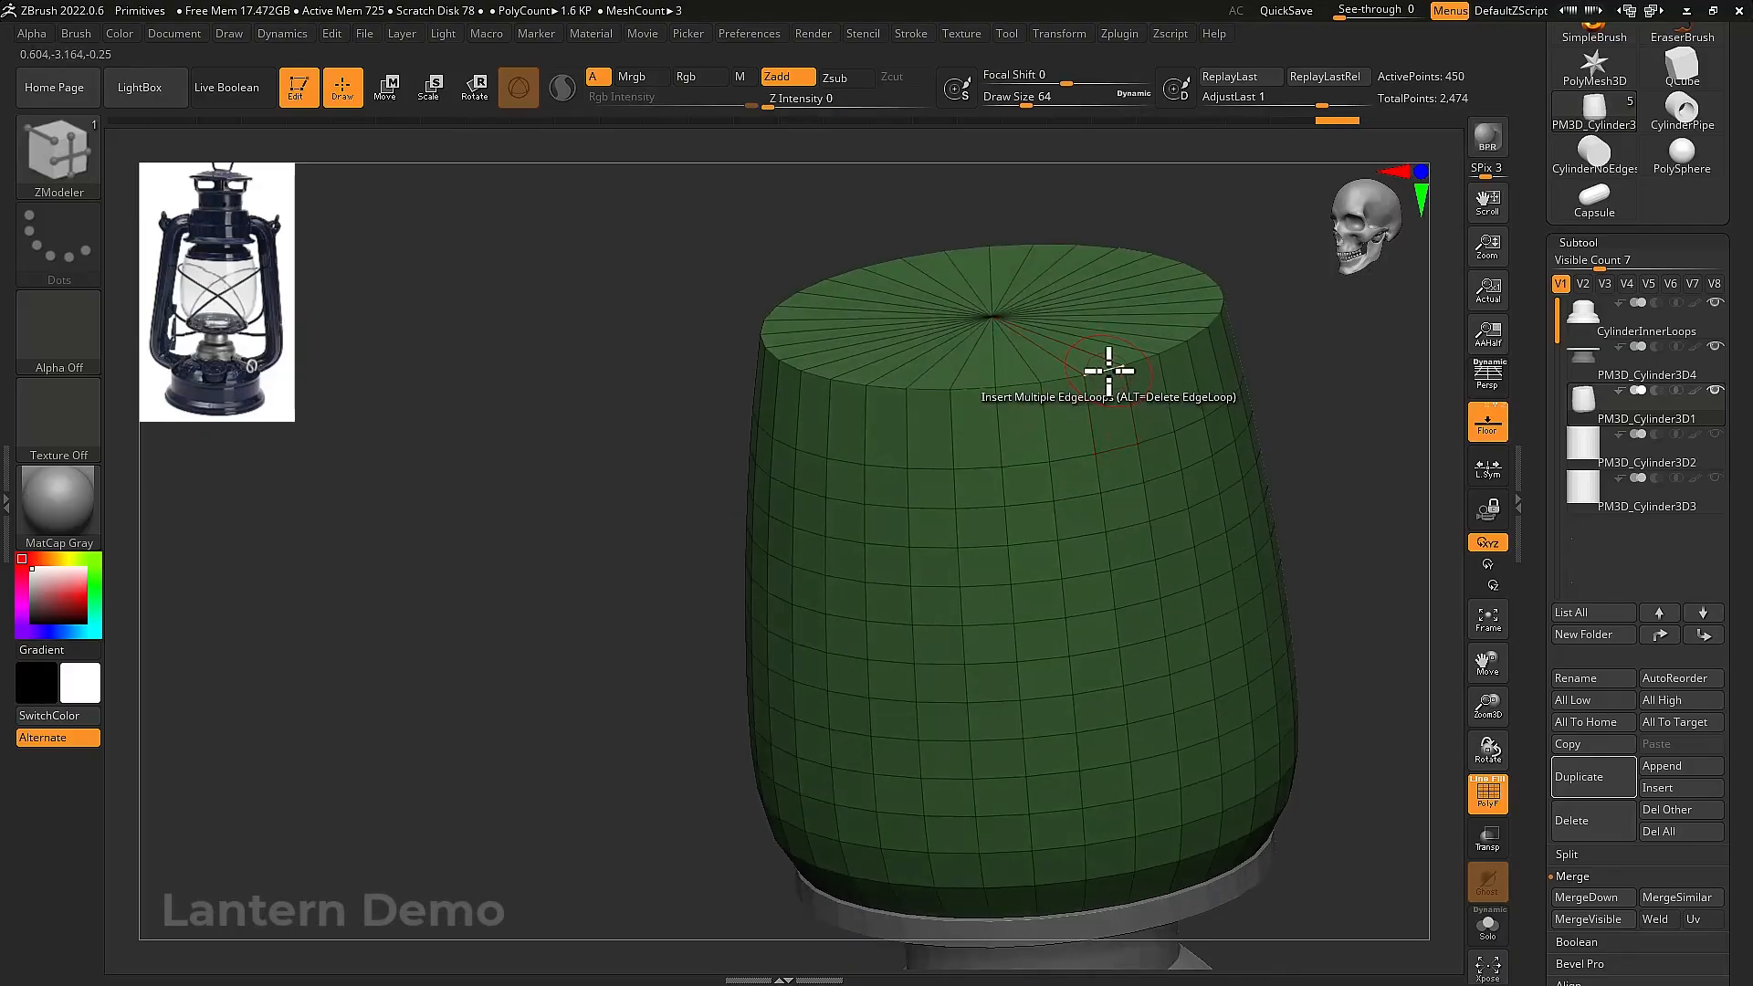
Bevel the globe's top rim edge with a narrow chamfer using ZModeler, and hide the wireframe
{"action": "key", "text": "space"}
{"action": "left_click", "coordinate": [945, 414]}
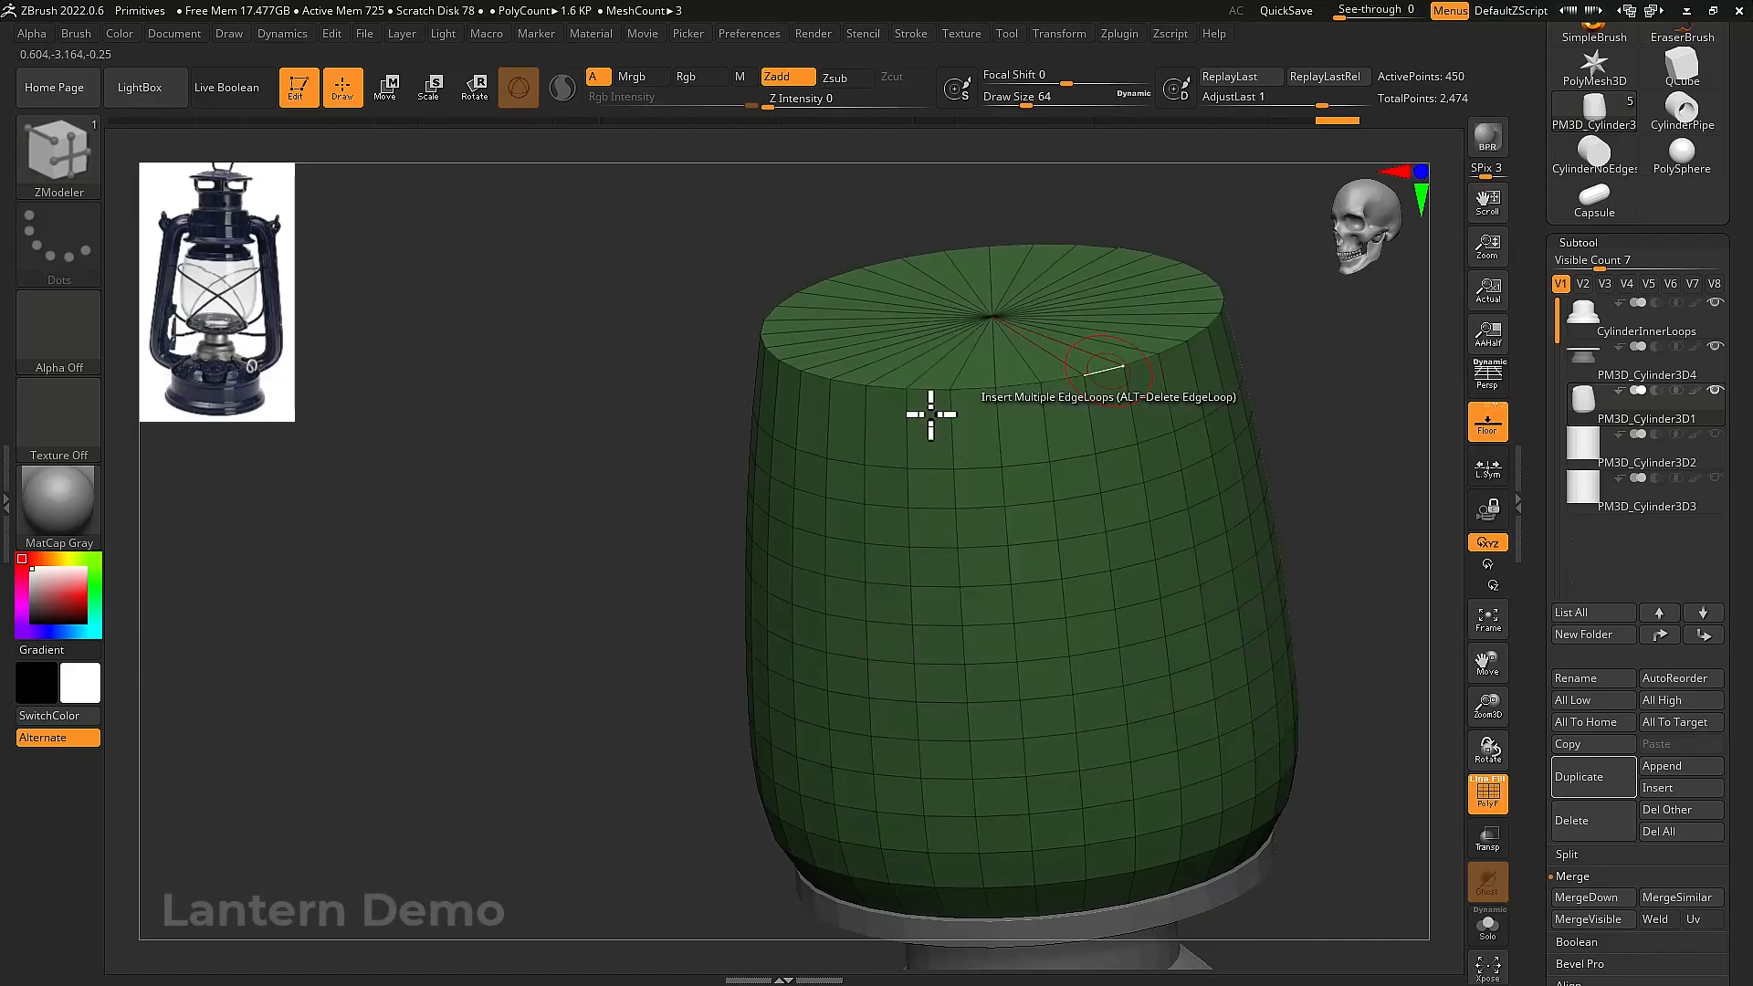
{"action": "mouse_move", "coordinate": [1071, 398]}
{"action": "left_mouse_down"}
{"action": "mouse_move", "coordinate": [1087, 442]}
{"action": "mouse_move", "coordinate": [1064, 403]}
{"action": "left_mouse_up"}
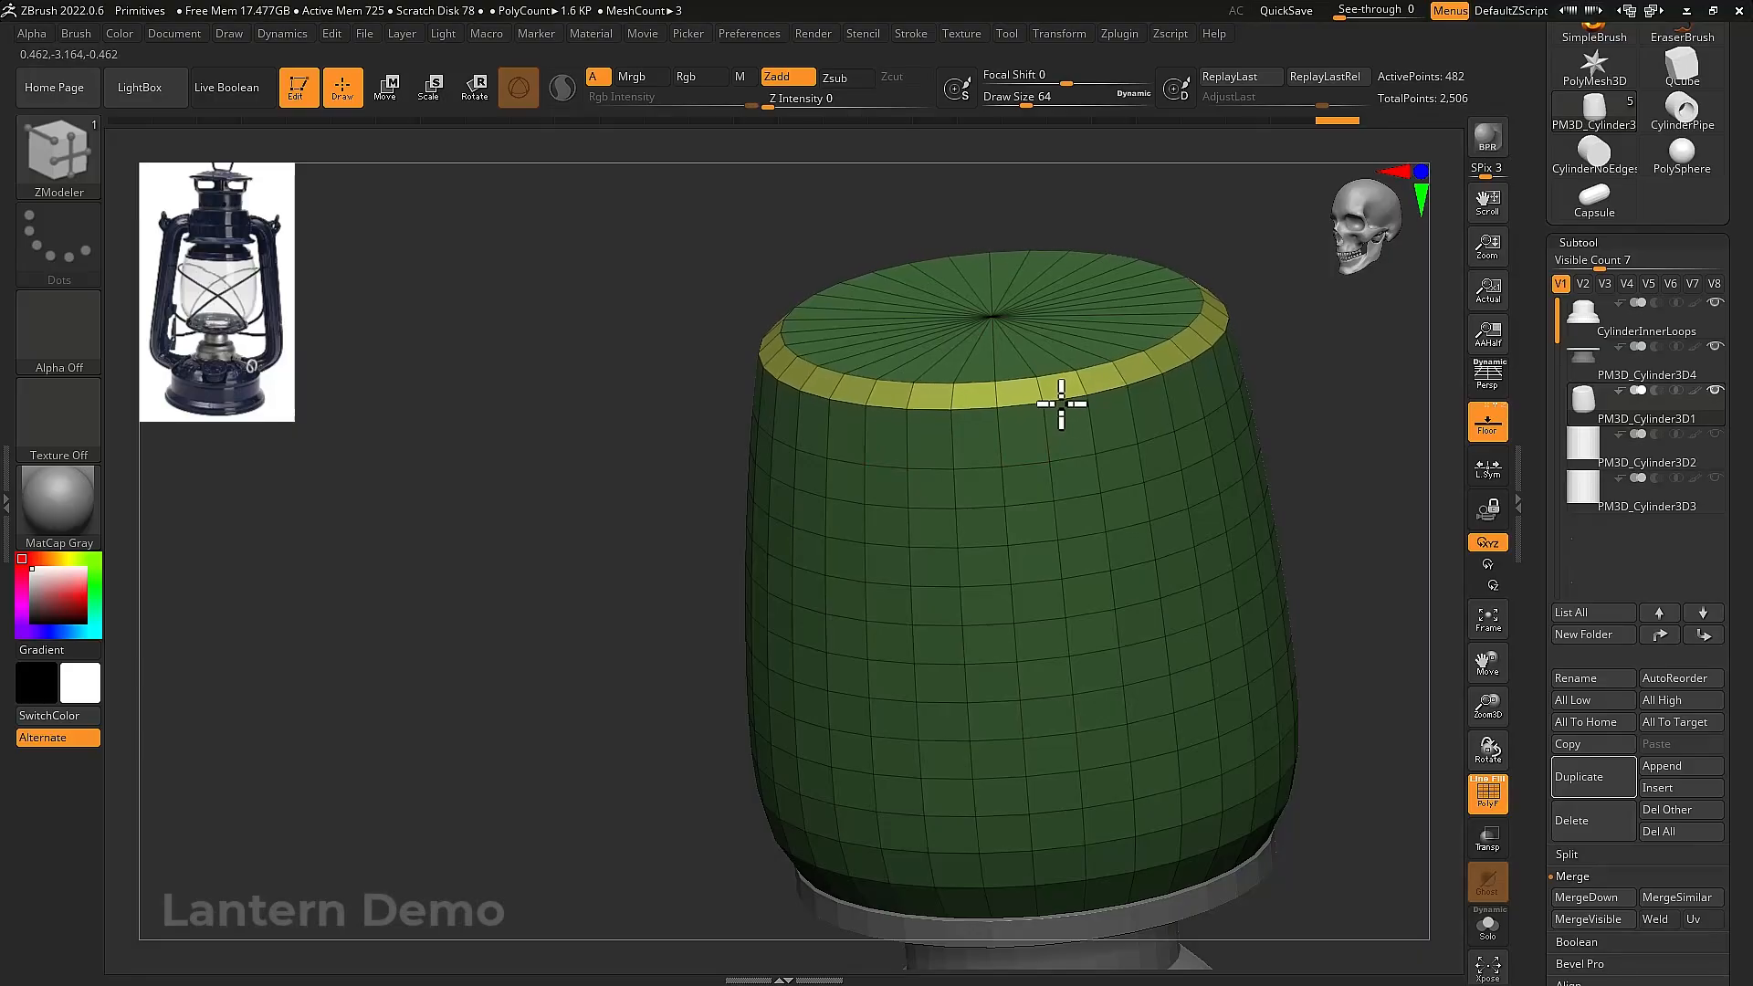
{"action": "right_click_drag", "start_coordinate": [1085, 399], "coordinate": [1093, 437]}
{"action": "key", "text": "shift+f"}
{"action": "right_click_drag", "start_coordinate": [1178, 521], "coordinate": [1214, 516]}
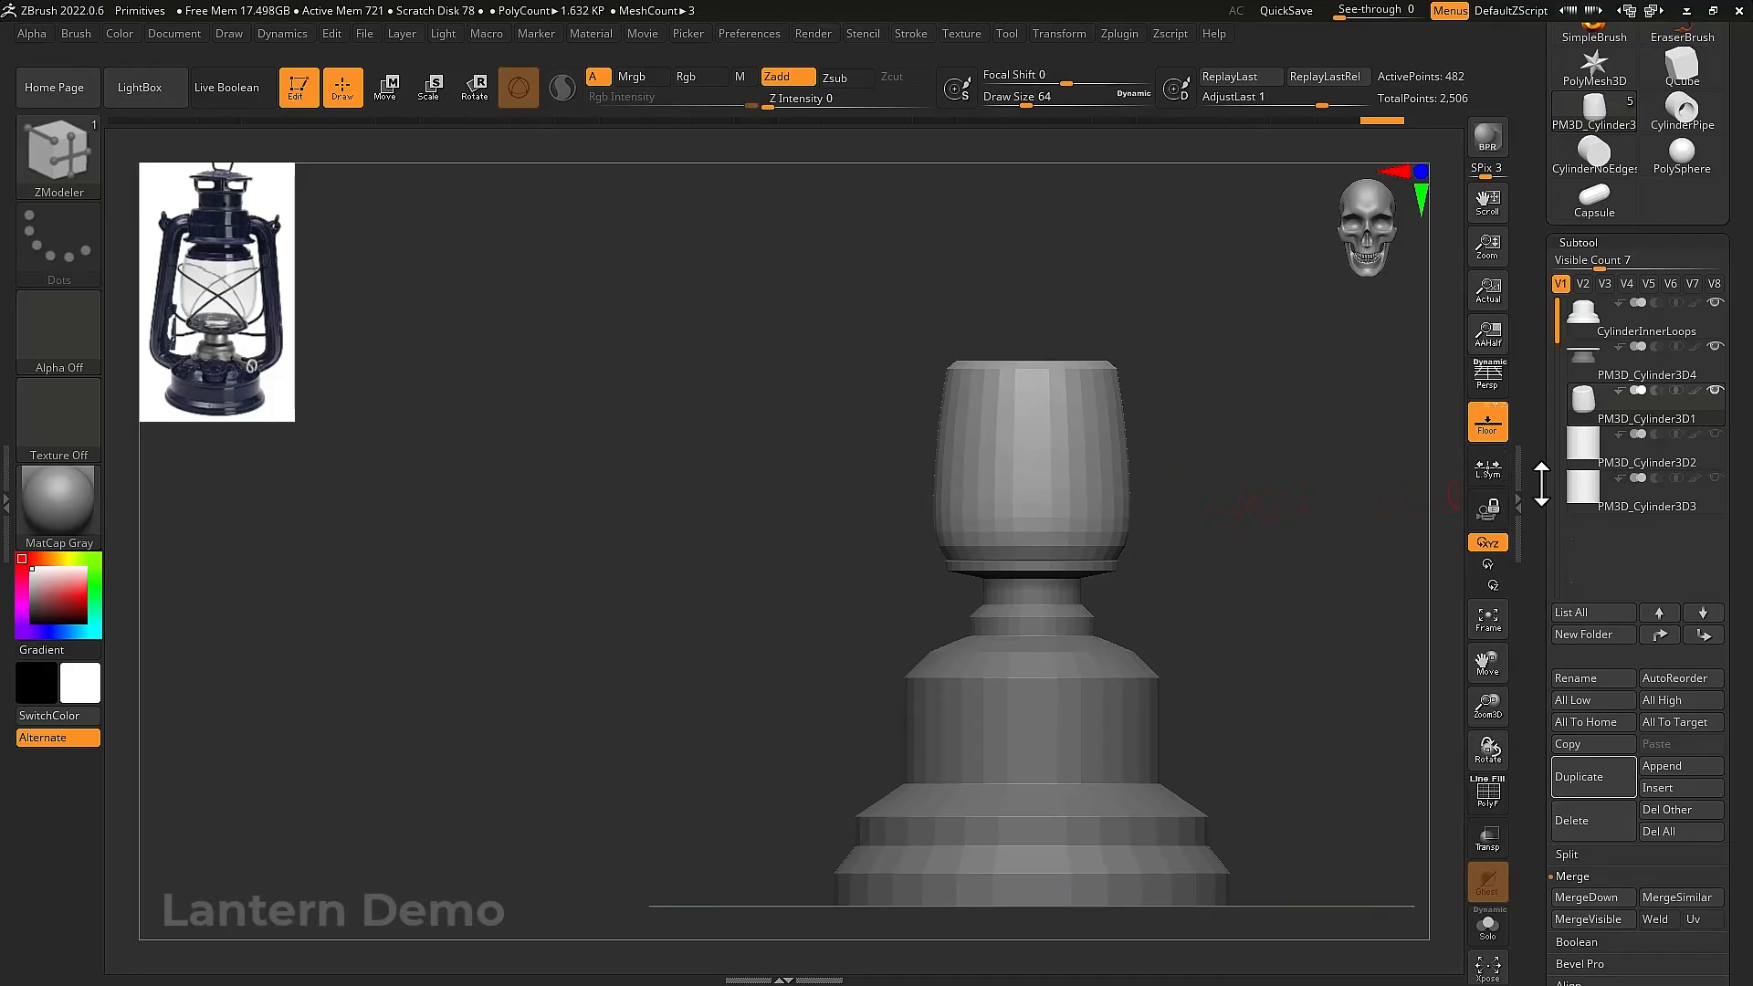
Show and activate the PM3D_Cylinder3D2 subtool, raise it about 1.99 units above the globe, and scale it to the globe's width
{"action": "left_click", "coordinate": [1589, 461]}
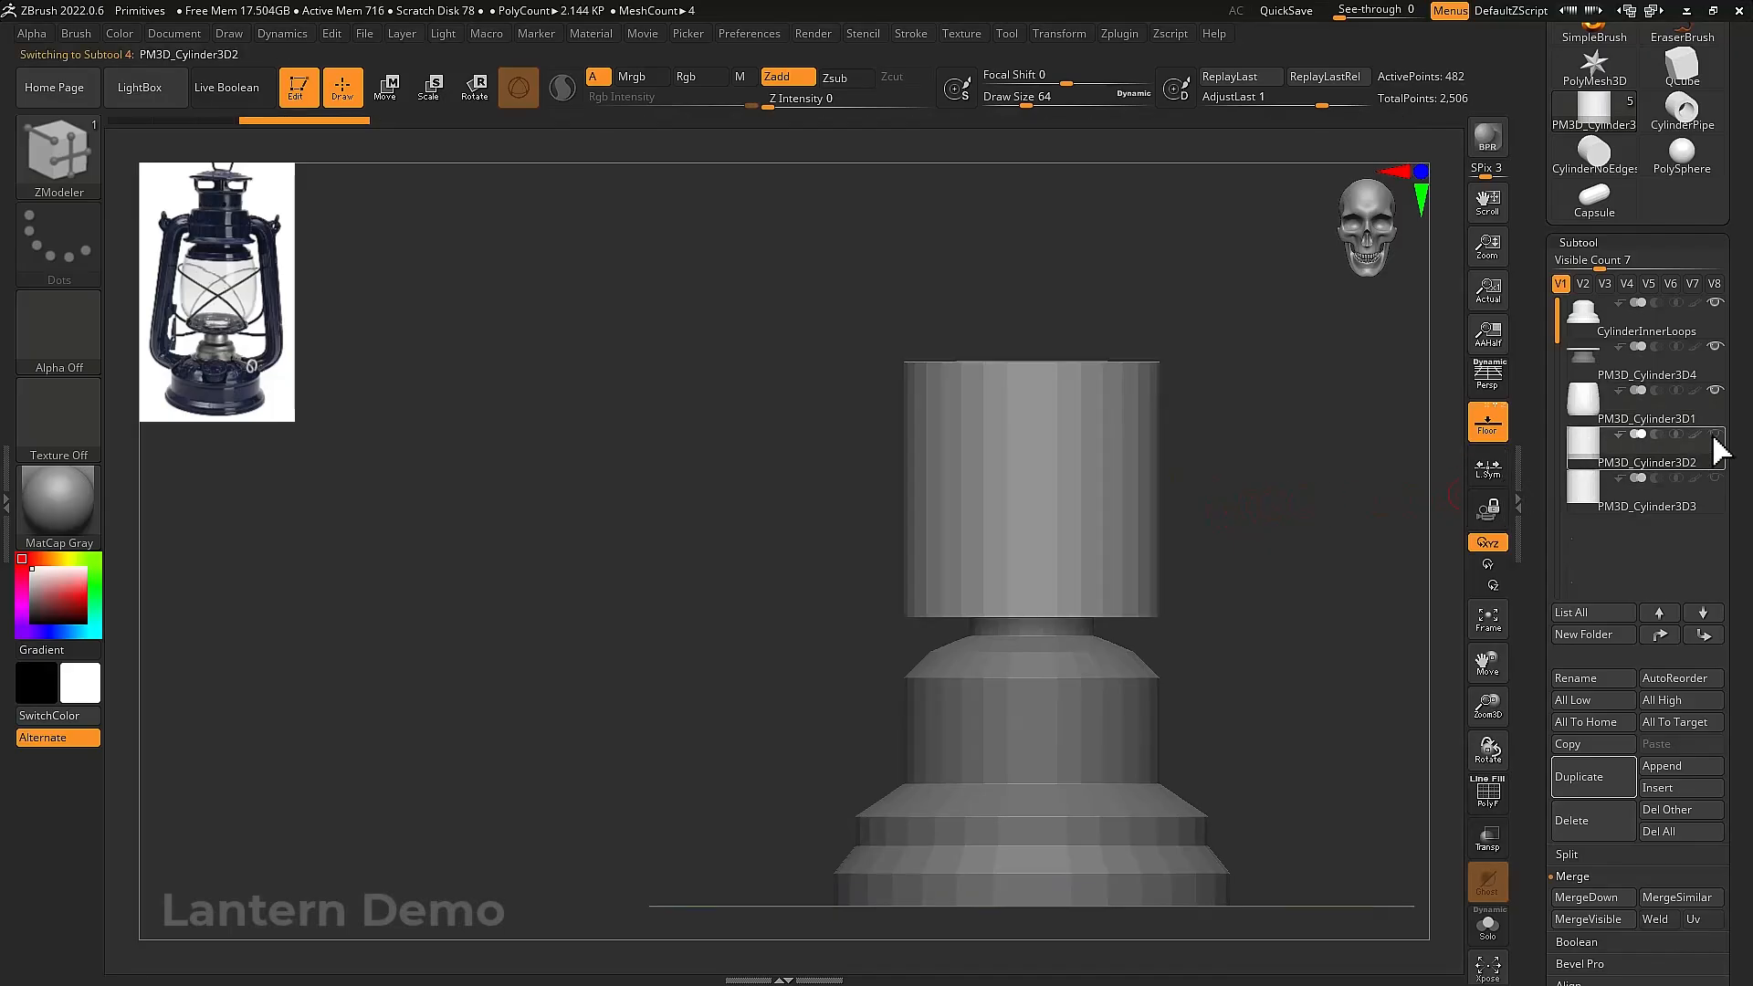
{"action": "key", "text": "w"}
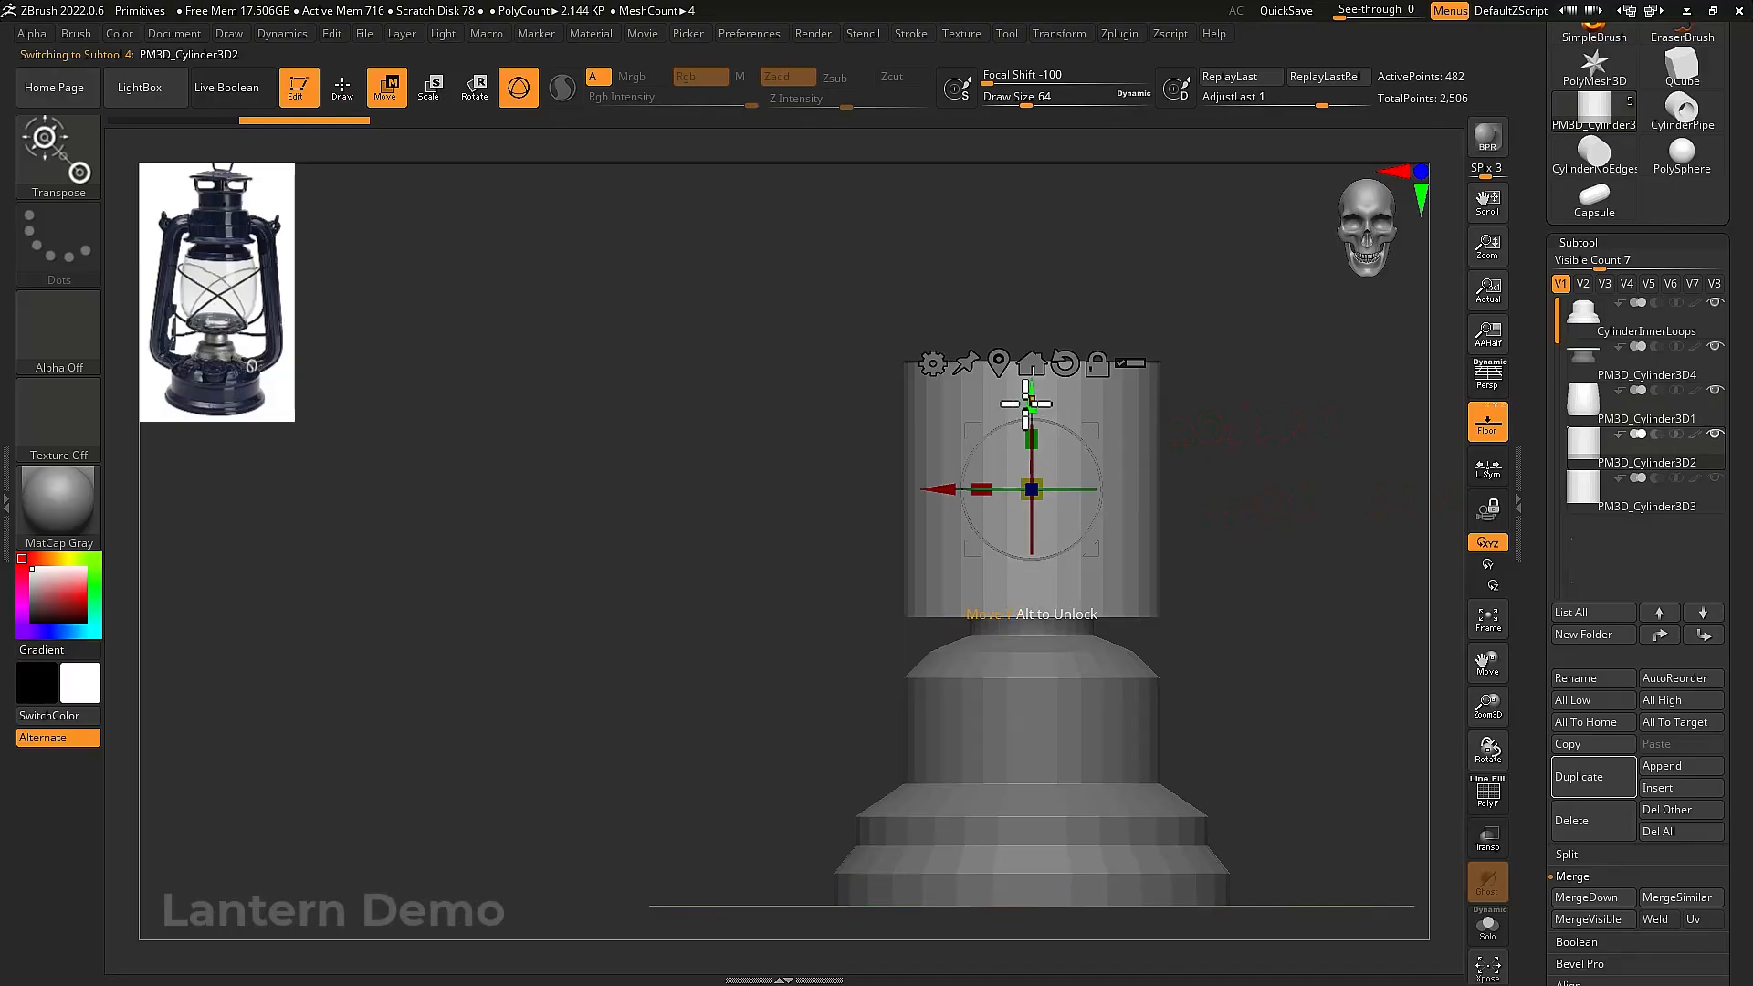
{"action": "left_click_drag", "start_coordinate": [1027, 402], "coordinate": [1011, 151]}
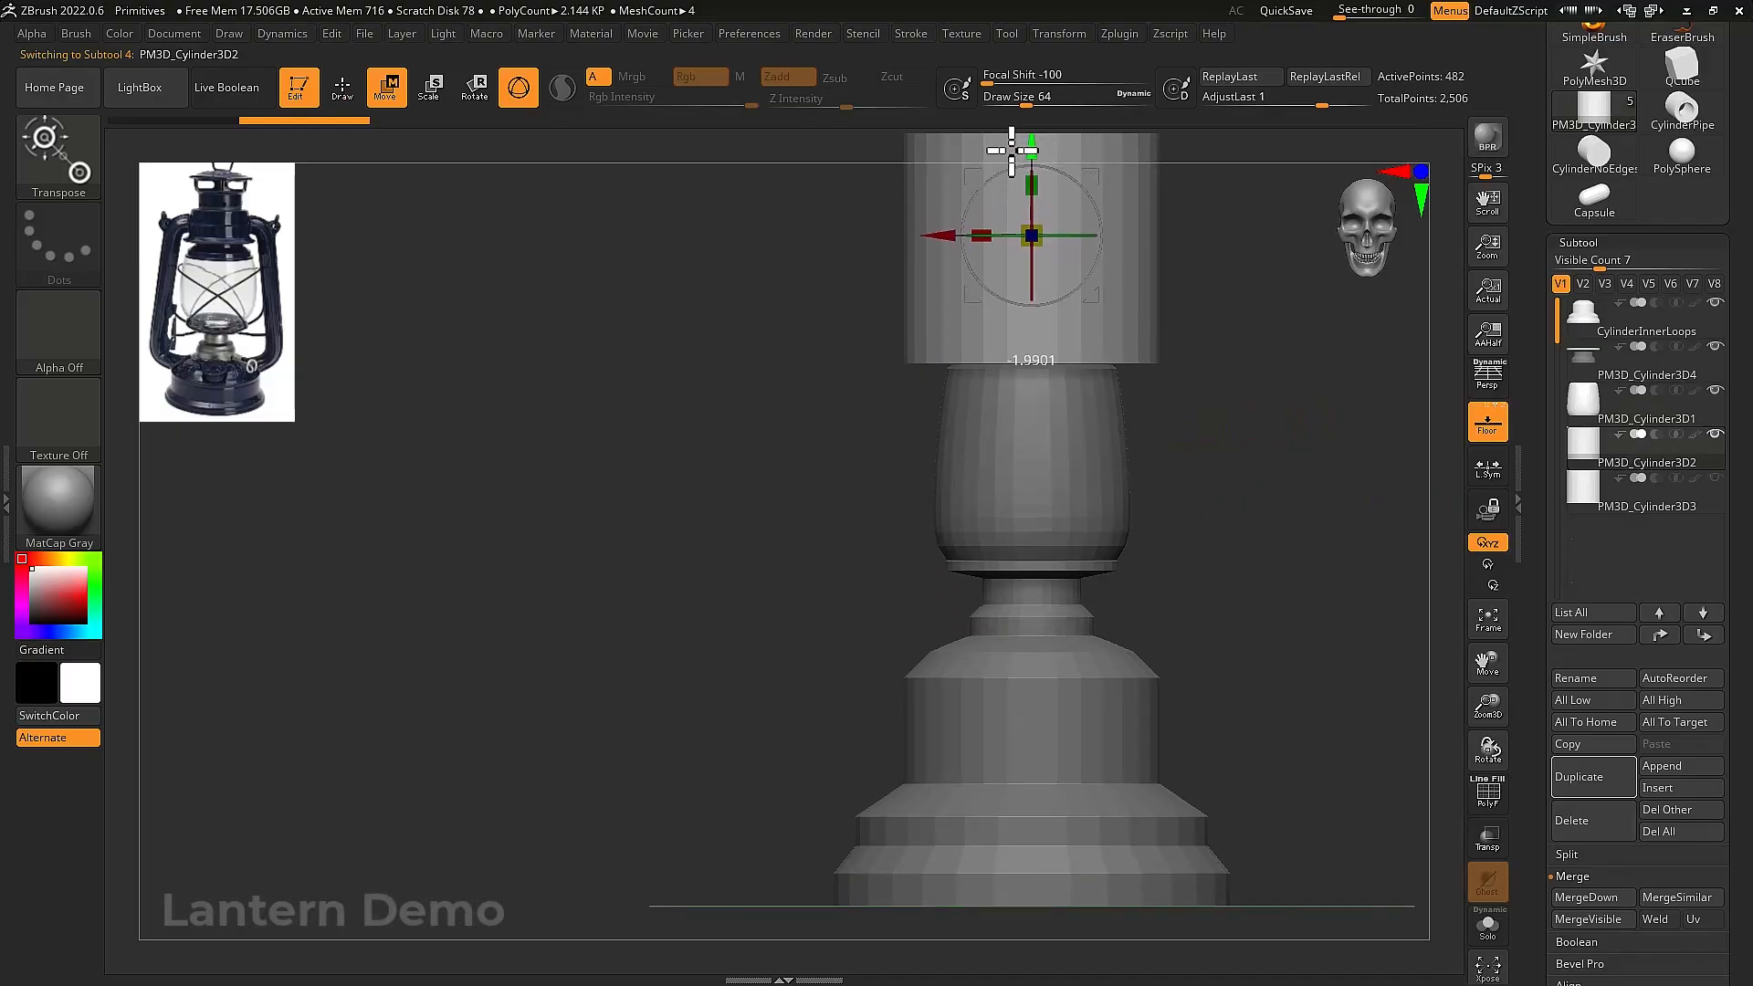
{"action": "left_click_drag", "start_coordinate": [1295, 298], "coordinate": [1251, 448], "text": "alt"}
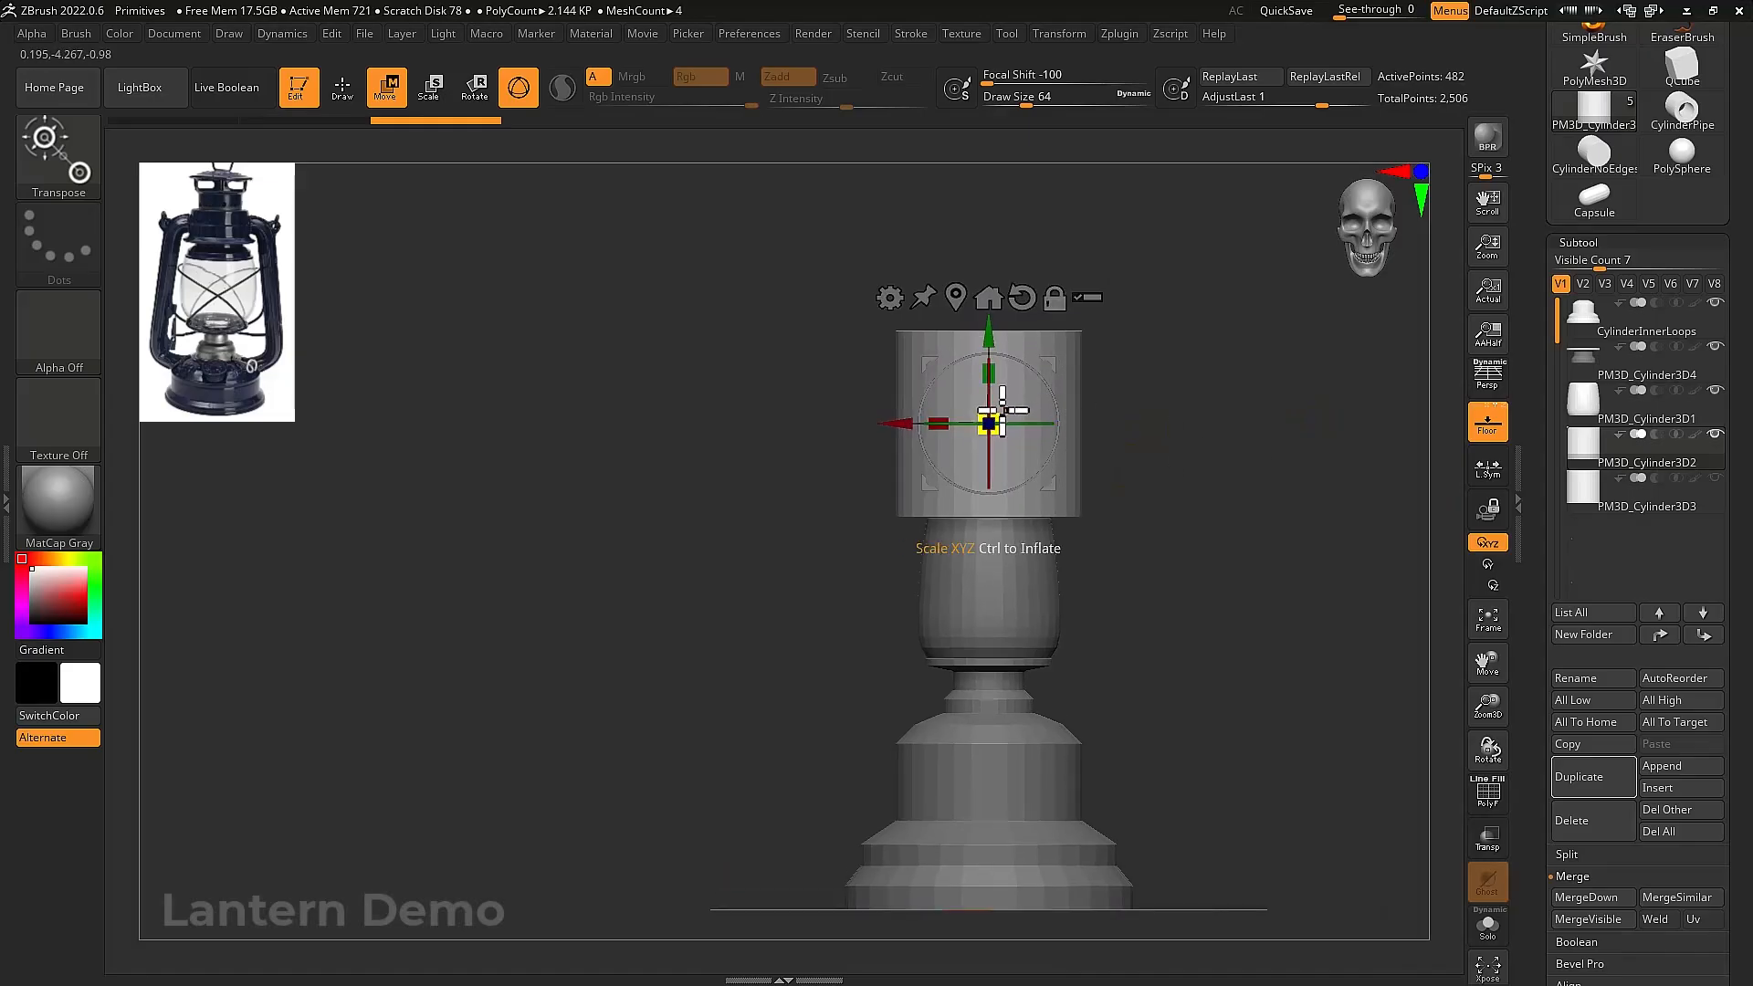
{"action": "left_click_drag", "start_coordinate": [1002, 409], "coordinate": [990, 447]}
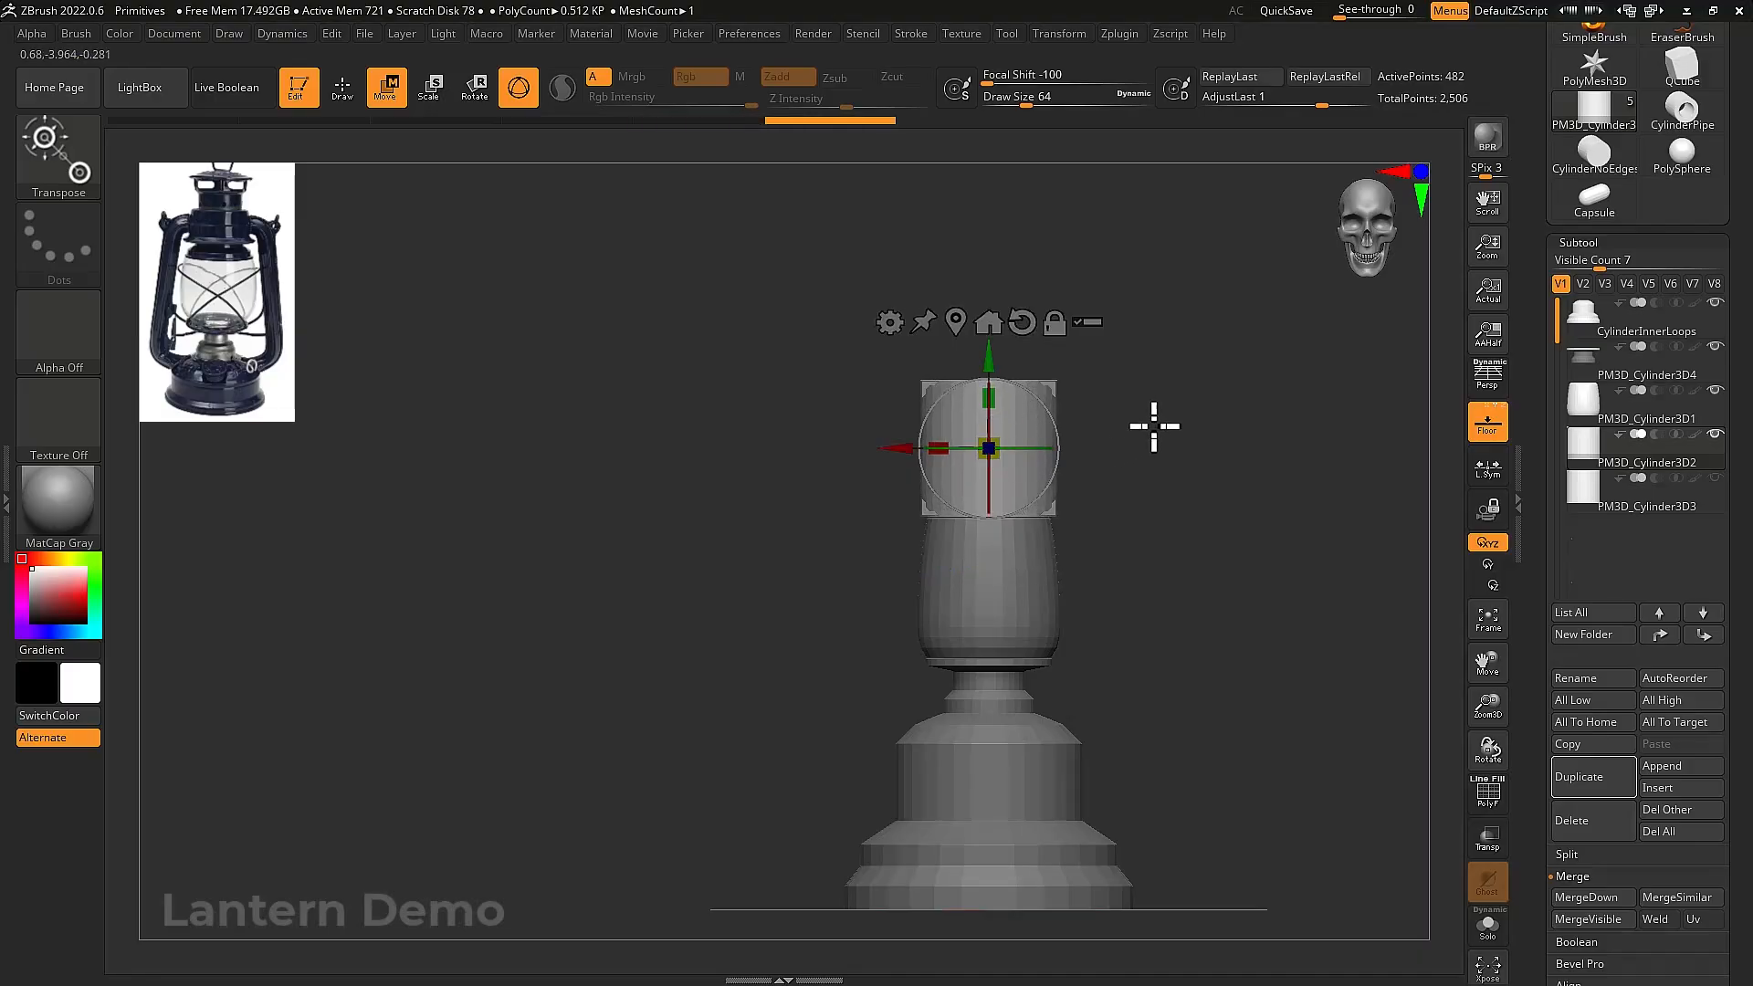
Stretch the new cylinder's lowest row of polygons into a tall band by raising everything above its bottom edge using a temporary mask
{"action": "mouse_move", "coordinate": [1187, 432]}
{"action": "left_mouse_down"}
{"action": "mouse_move", "coordinate": [1214, 461]}
{"action": "mouse_move", "coordinate": [1209, 439]}
{"action": "left_mouse_up"}
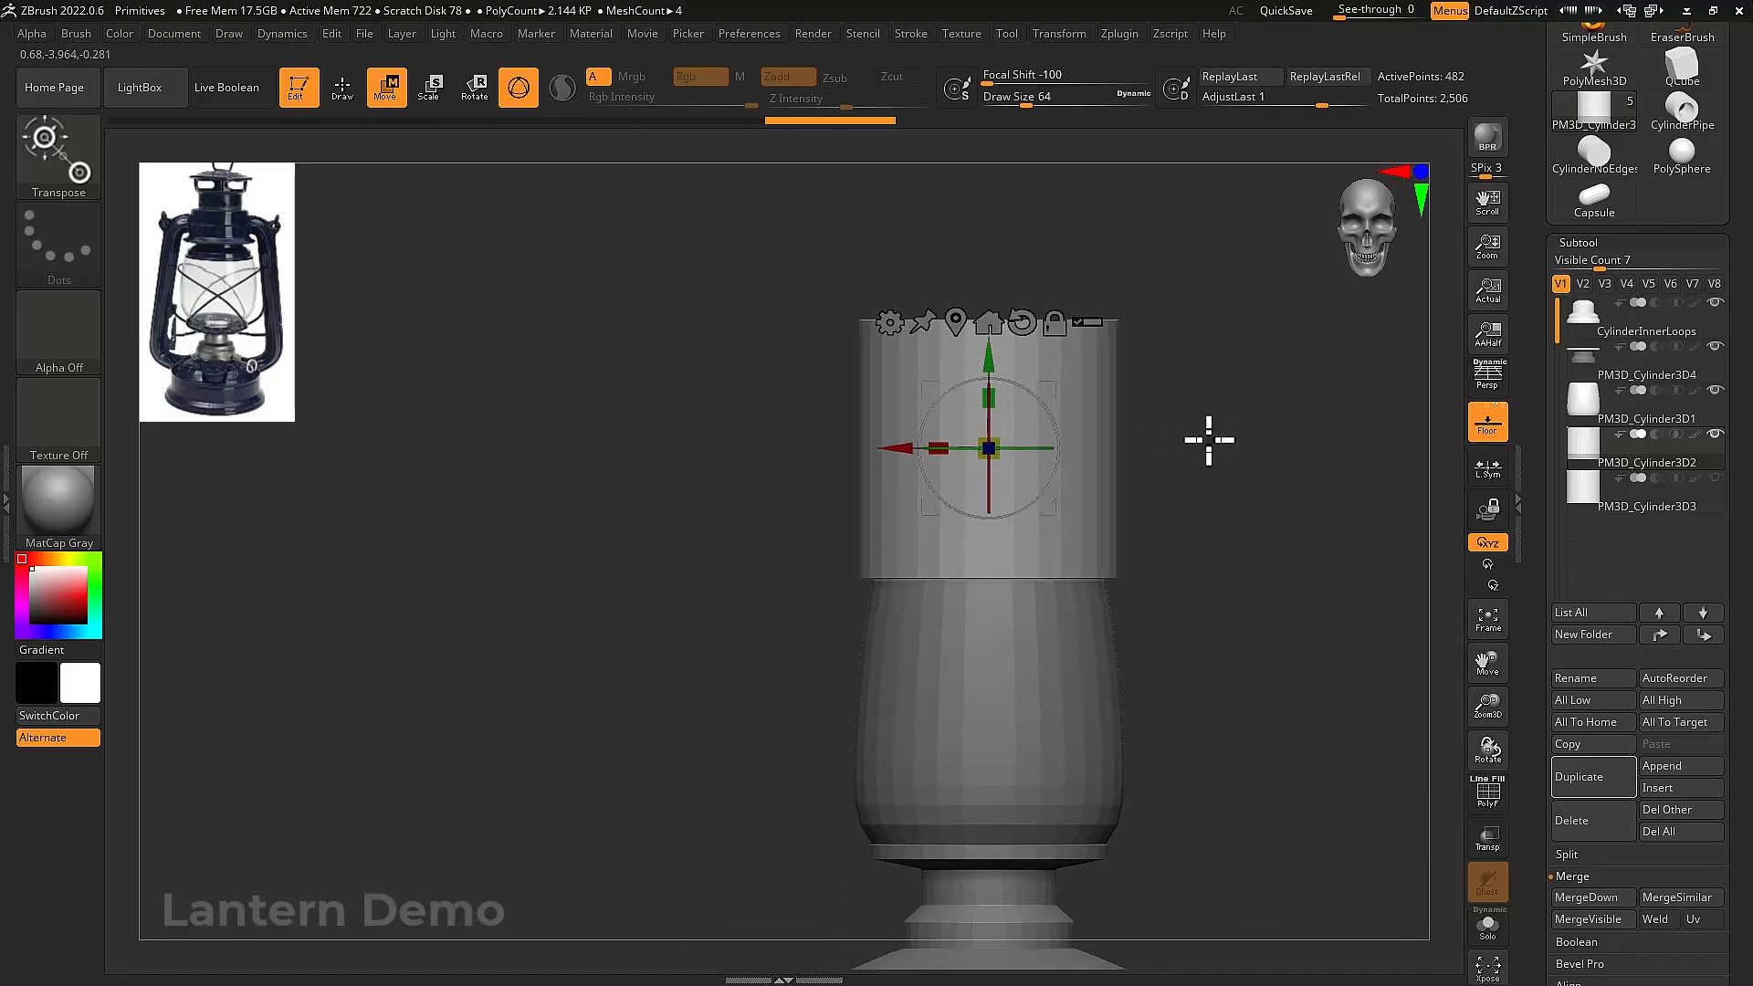
{"action": "key", "text": "shift+f"}
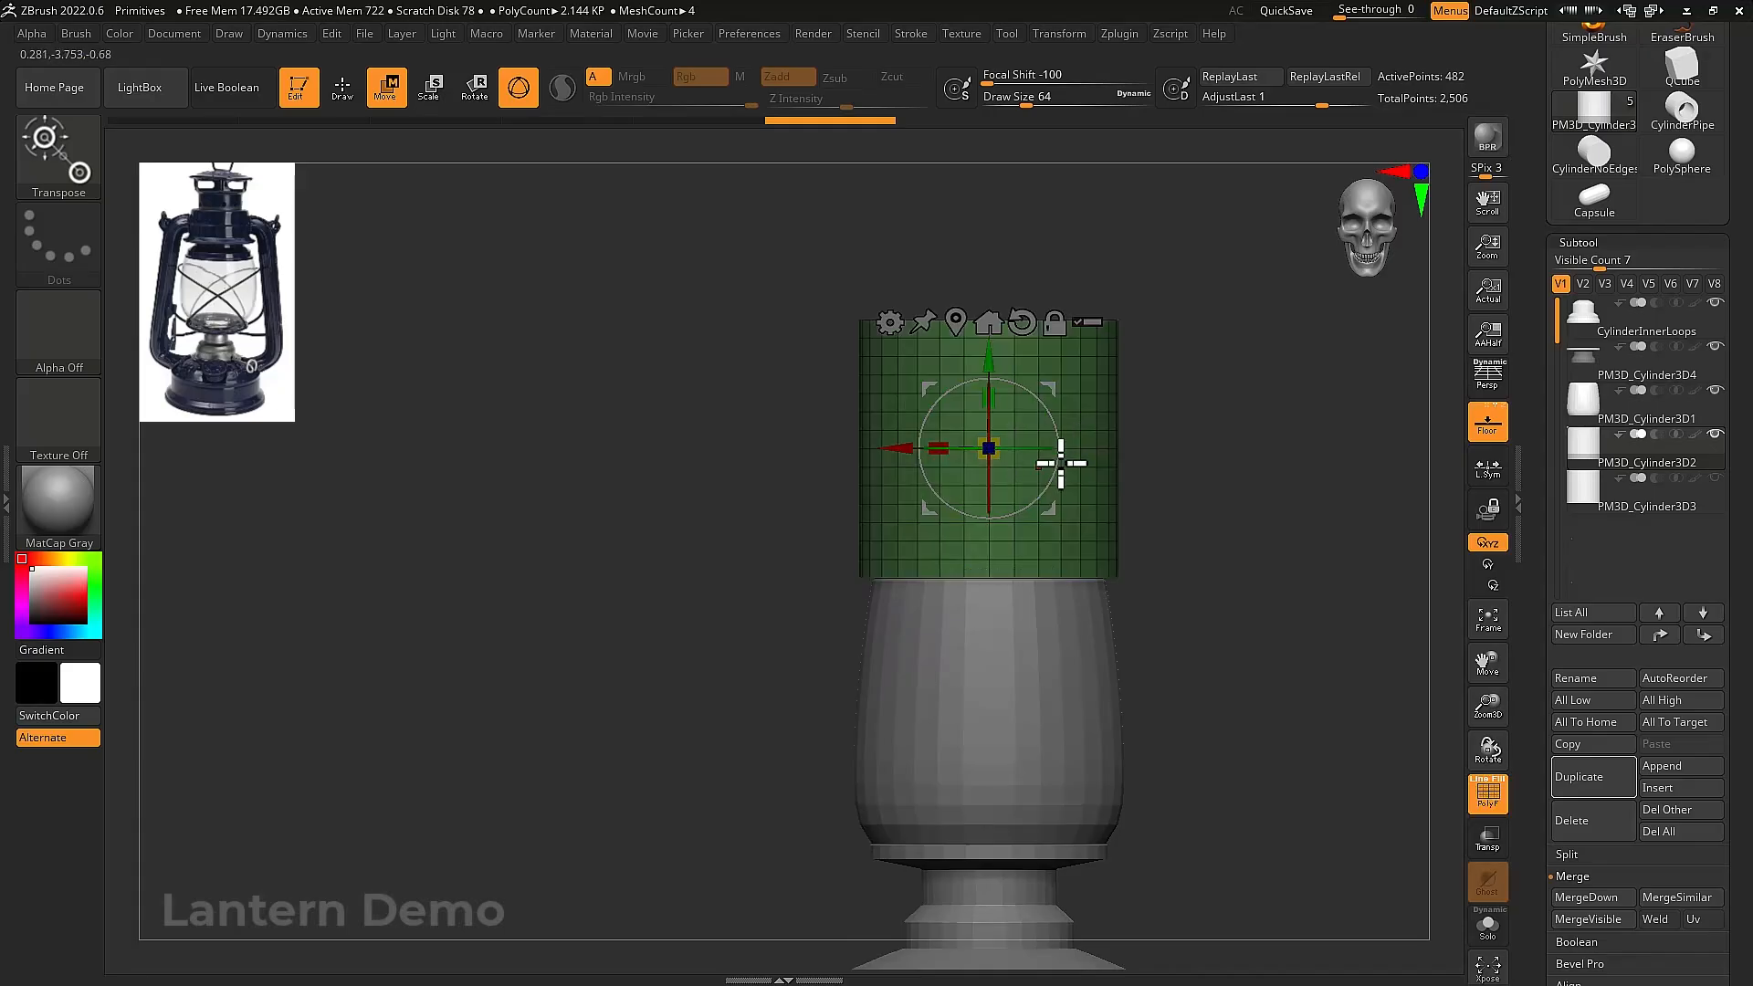
{"action": "left_click_drag", "start_coordinate": [1060, 463], "coordinate": [1137, 473]}
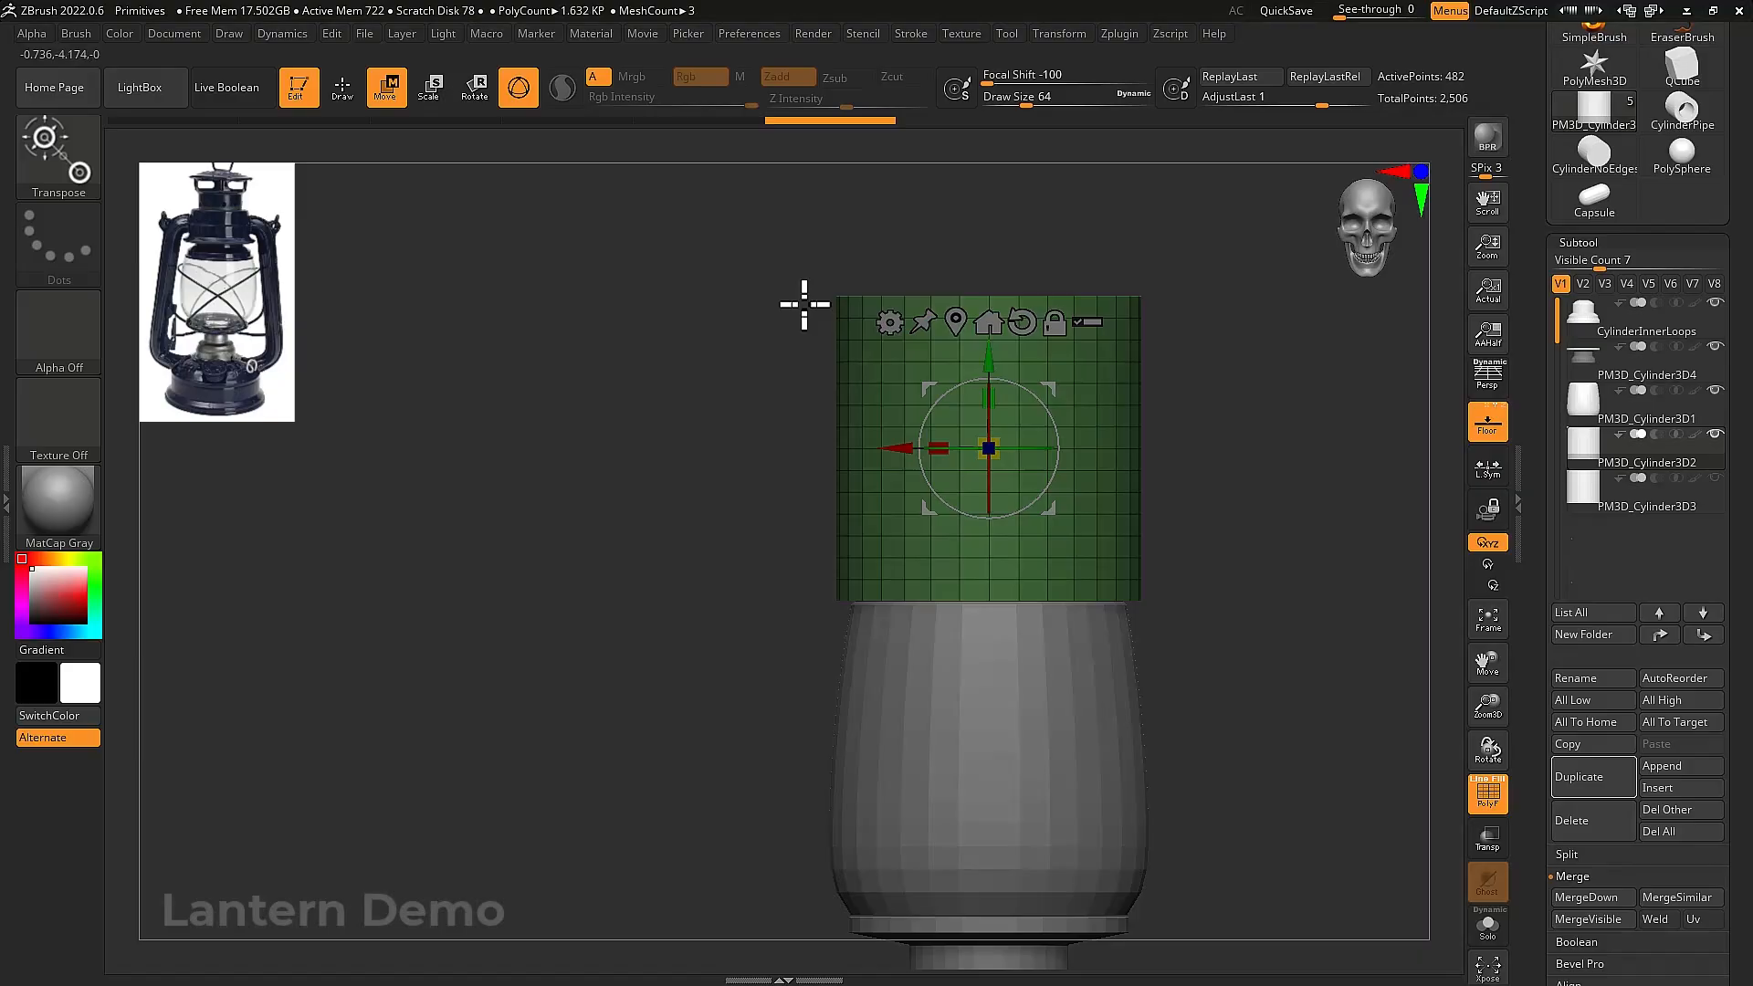
{"action": "key", "text": "q"}
{"action": "mouse_move", "coordinate": [778, 225]}
{"action": "left_mouse_down", "text": "ctrl"}
{"action": "mouse_move", "coordinate": [1049, 301]}
{"action": "mouse_move", "coordinate": [1316, 584]}
{"action": "left_mouse_up", "text": "ctrl"}
{"action": "key", "text": "w"}
{"action": "left_click_drag", "start_coordinate": [989, 361], "coordinate": [980, 169]}
{"action": "key", "text": "ctrl+z"}
{"action": "right_click_drag", "start_coordinate": [1255, 477], "coordinate": [1258, 532], "text": "ctrl"}
{"action": "left_click_drag", "start_coordinate": [999, 240], "coordinate": [999, 291]}
{"action": "right_click_drag", "start_coordinate": [1235, 429], "coordinate": [1269, 493], "text": "ctrl"}
{"action": "left_click_drag", "start_coordinate": [1271, 497], "coordinate": [1289, 548], "text": "ctrl"}
{"action": "right_click_drag", "start_coordinate": [1288, 563], "coordinate": [1304, 541], "text": "alt"}
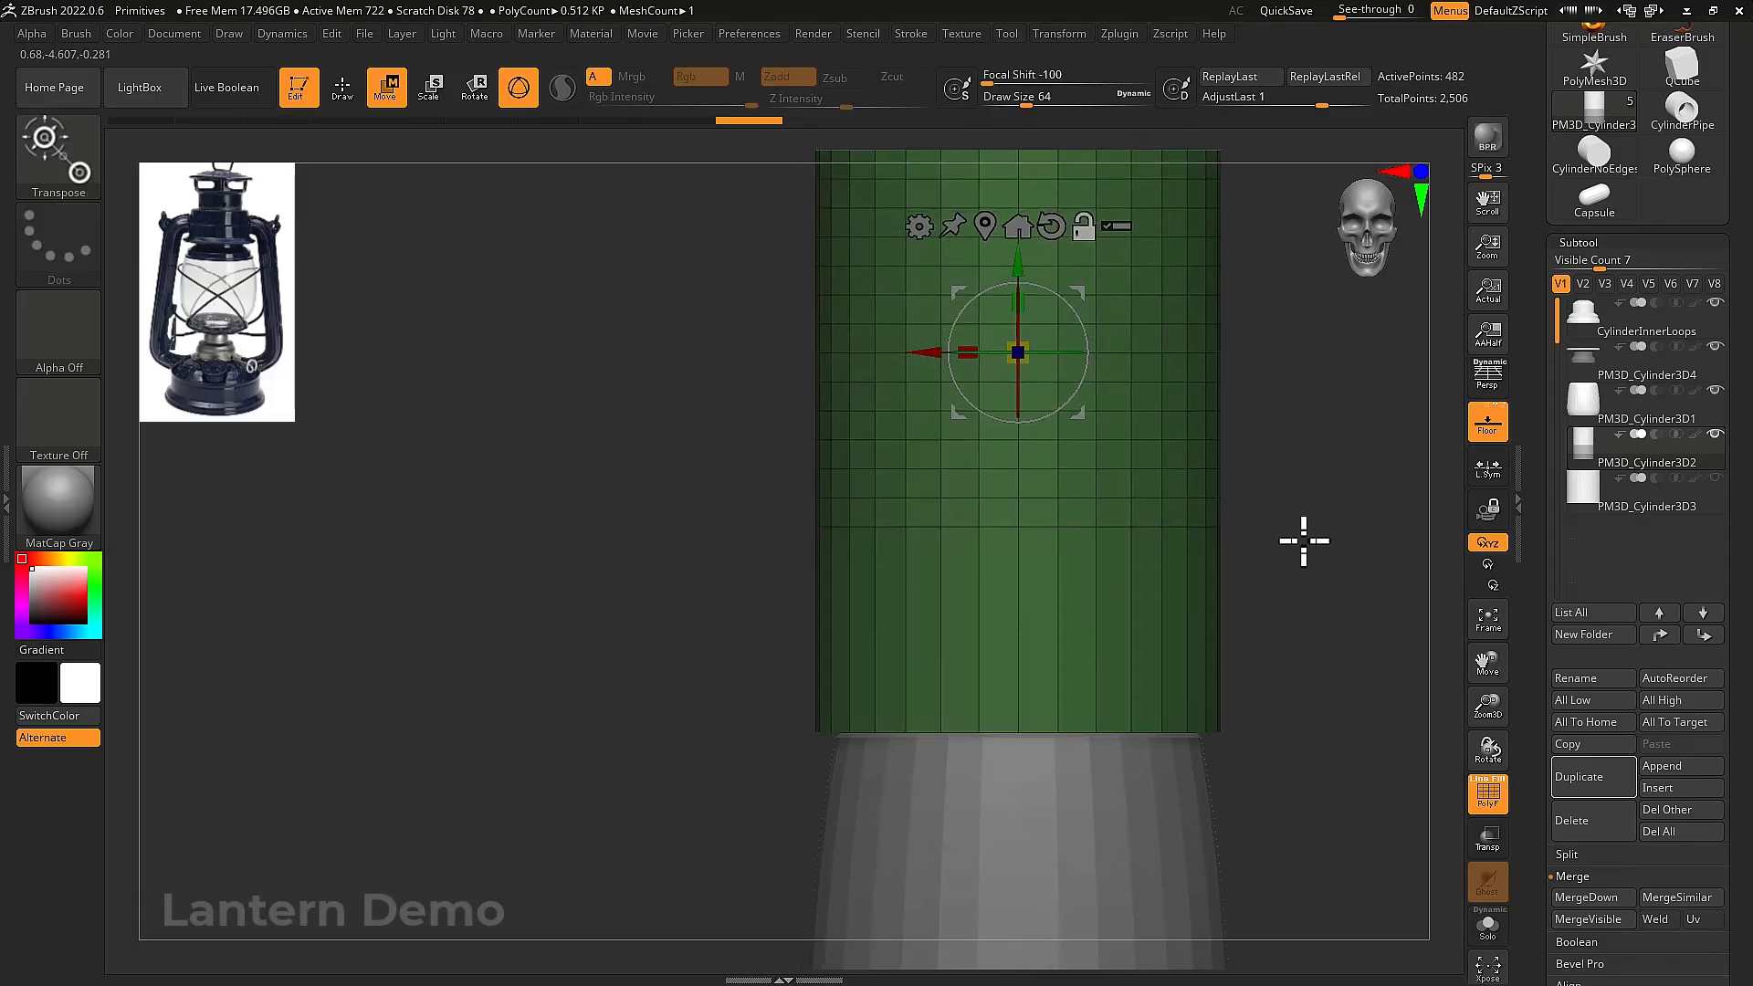
Switch to the ZModeler brush and set its edge action to Insert with Multiple EdgeLoops and Interactive Elevation
{"action": "key", "text": "q"}
{"action": "key", "text": "b"}
{"action": "key", "text": "z"}
{"action": "key", "text": "m"}
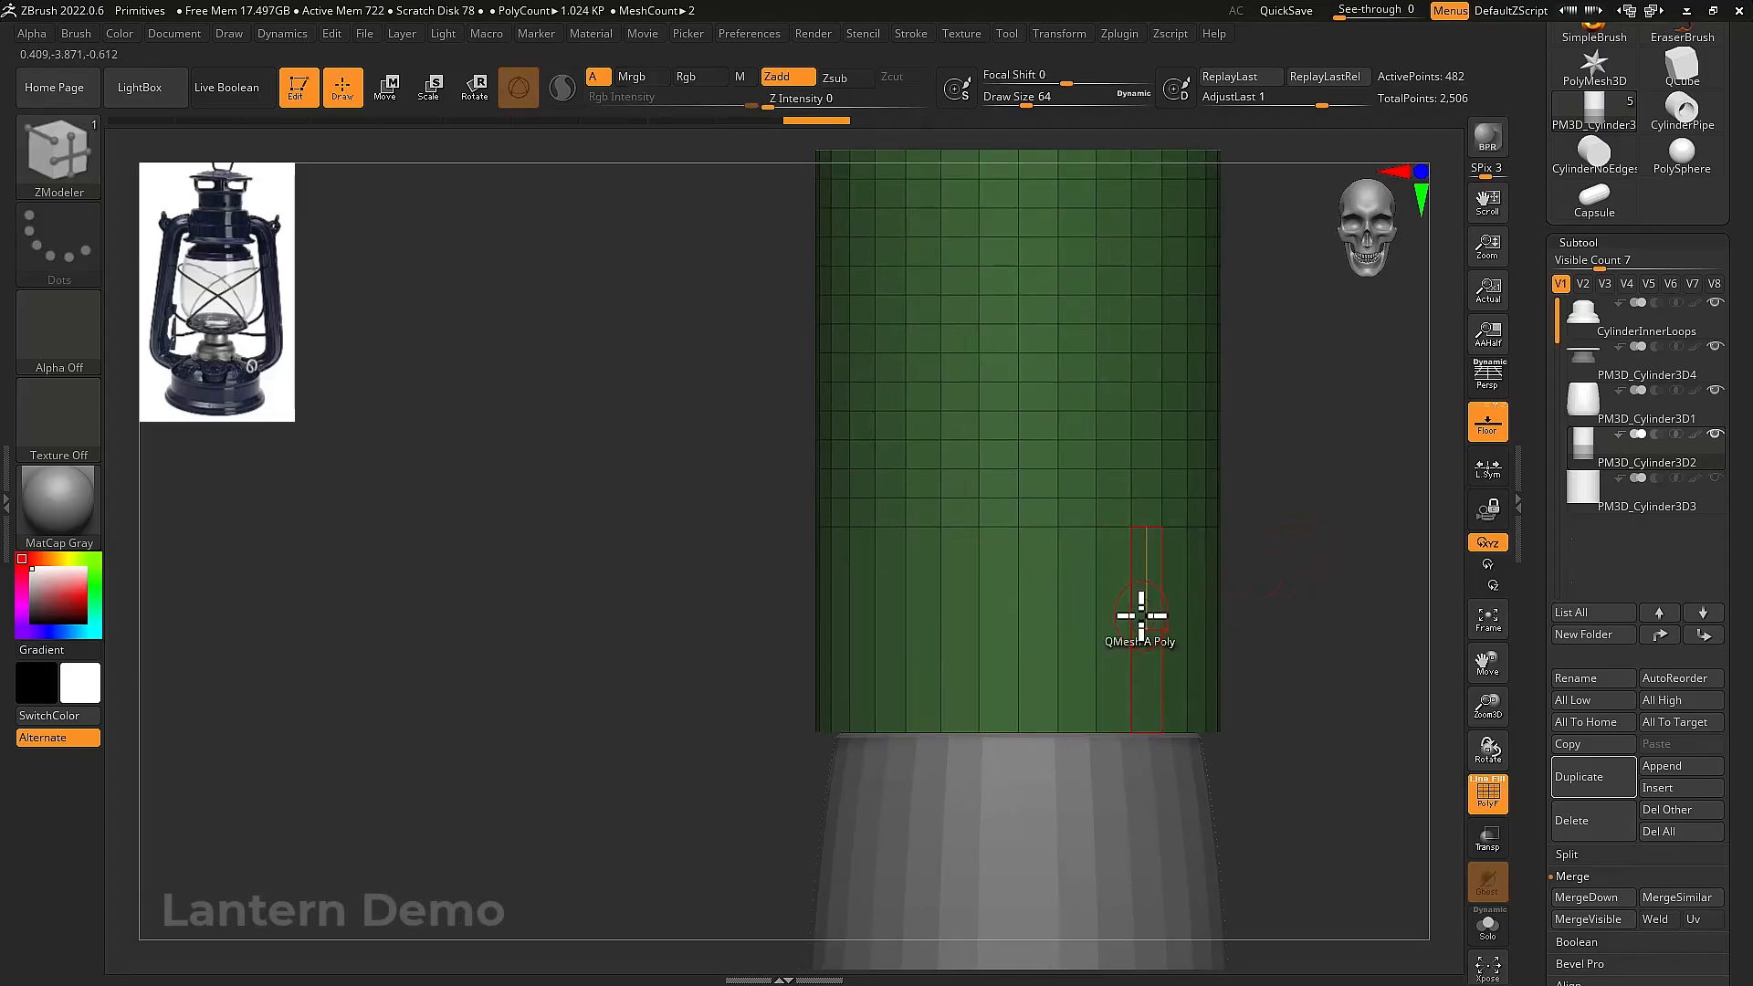
{"action": "key", "text": "space"}
{"action": "left_click", "coordinate": [1085, 413]}
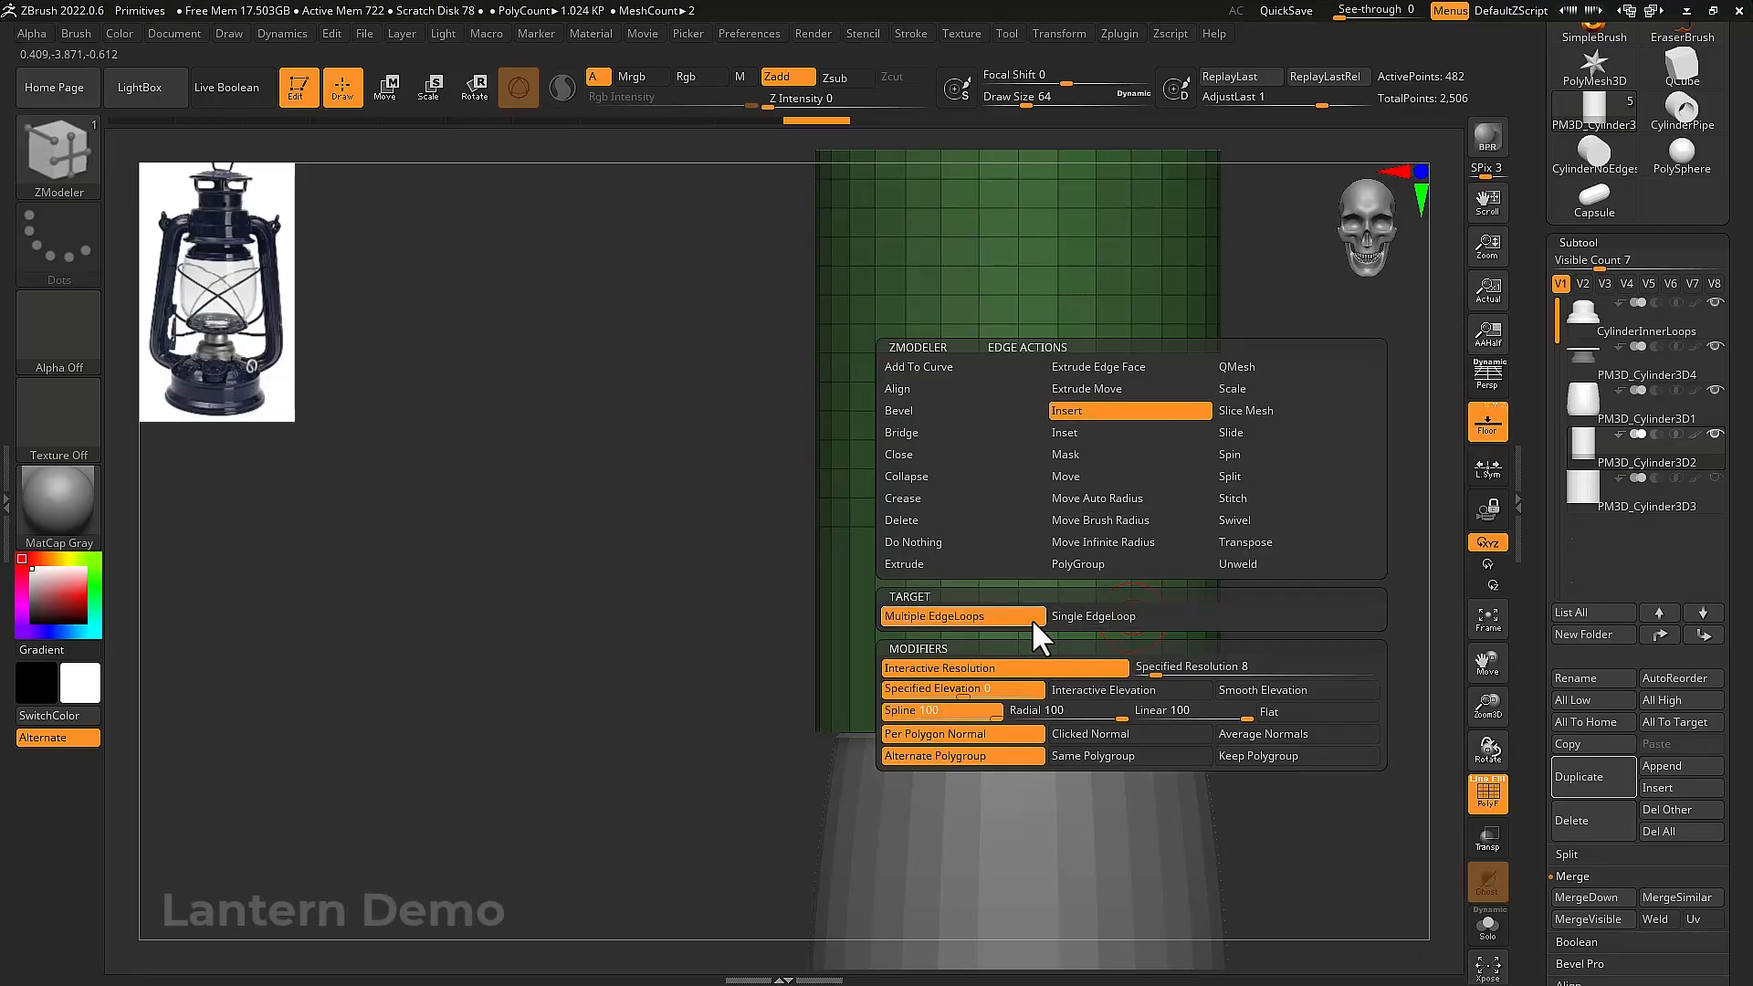
{"action": "left_click", "coordinate": [1108, 692]}
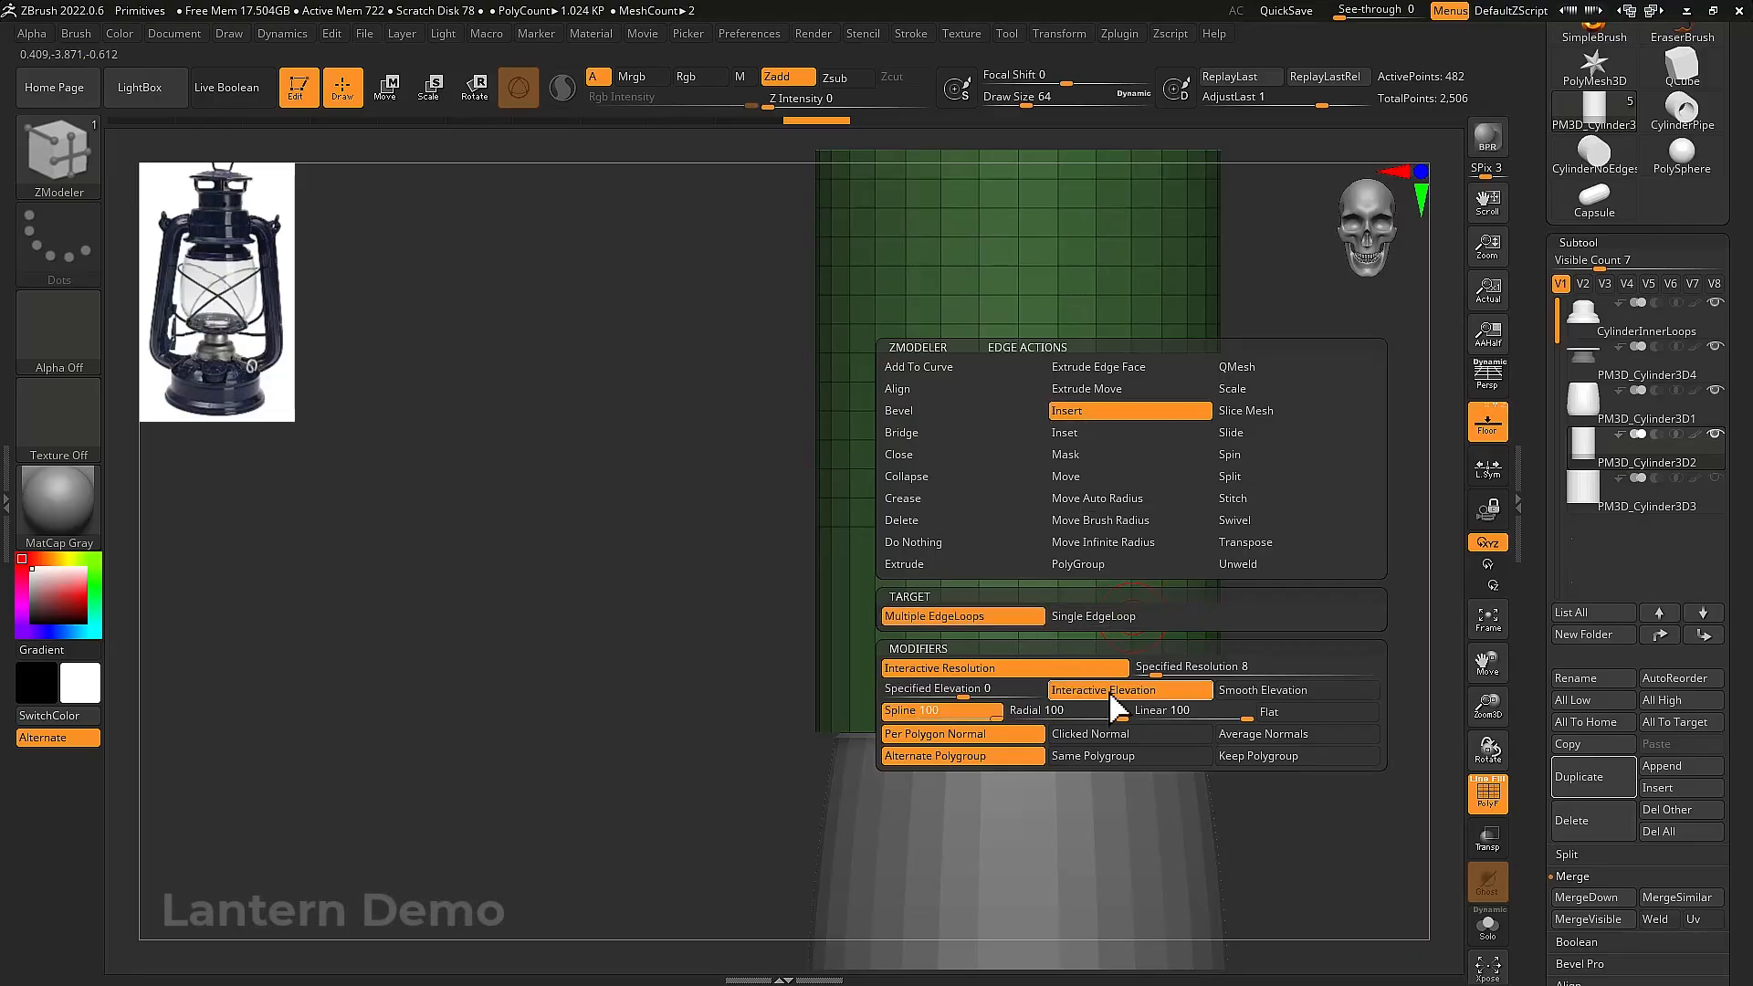
Try inserting multiple edge loops across the stretched band, first with Interactive Elevation and again with Specified Elevation, undoing each attempt
{"action": "left_click_drag", "start_coordinate": [1152, 640], "coordinate": [1033, 573]}
{"action": "key", "text": "ctrl+z"}
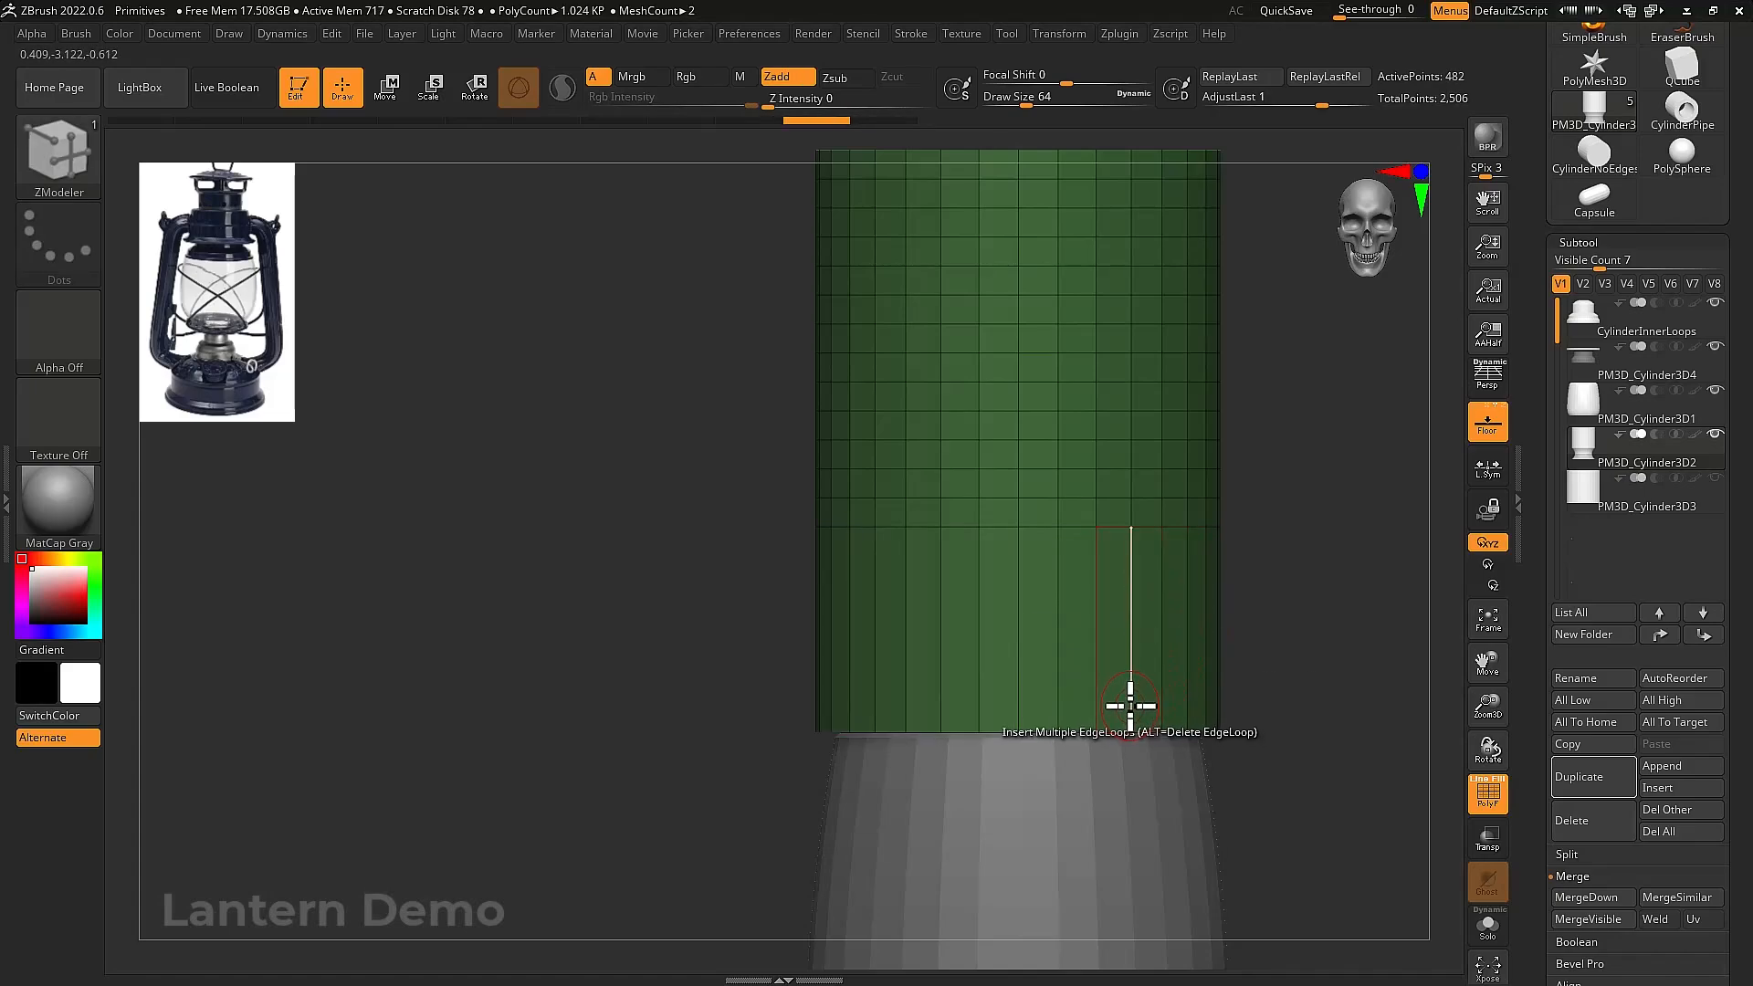
{"action": "key", "text": "space"}
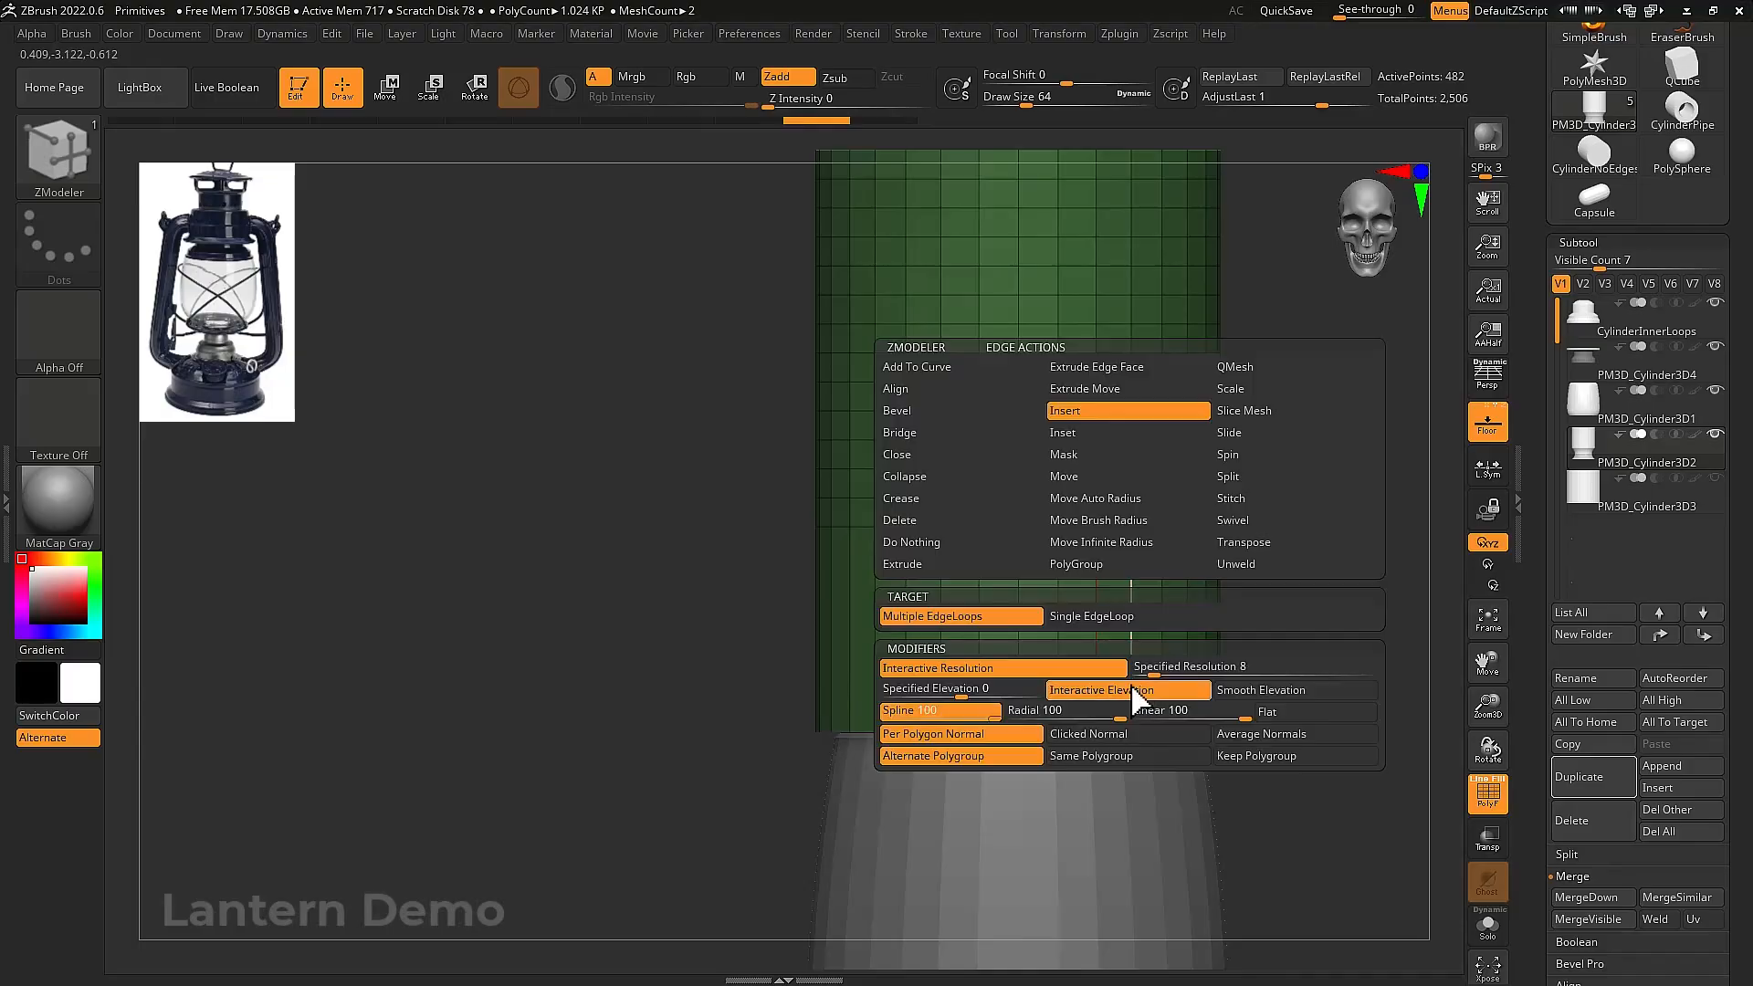
{"action": "left_click", "coordinate": [1016, 691]}
{"action": "left_click_drag", "start_coordinate": [1099, 704], "coordinate": [1099, 706]}
{"action": "key", "text": "ctrl+z"}
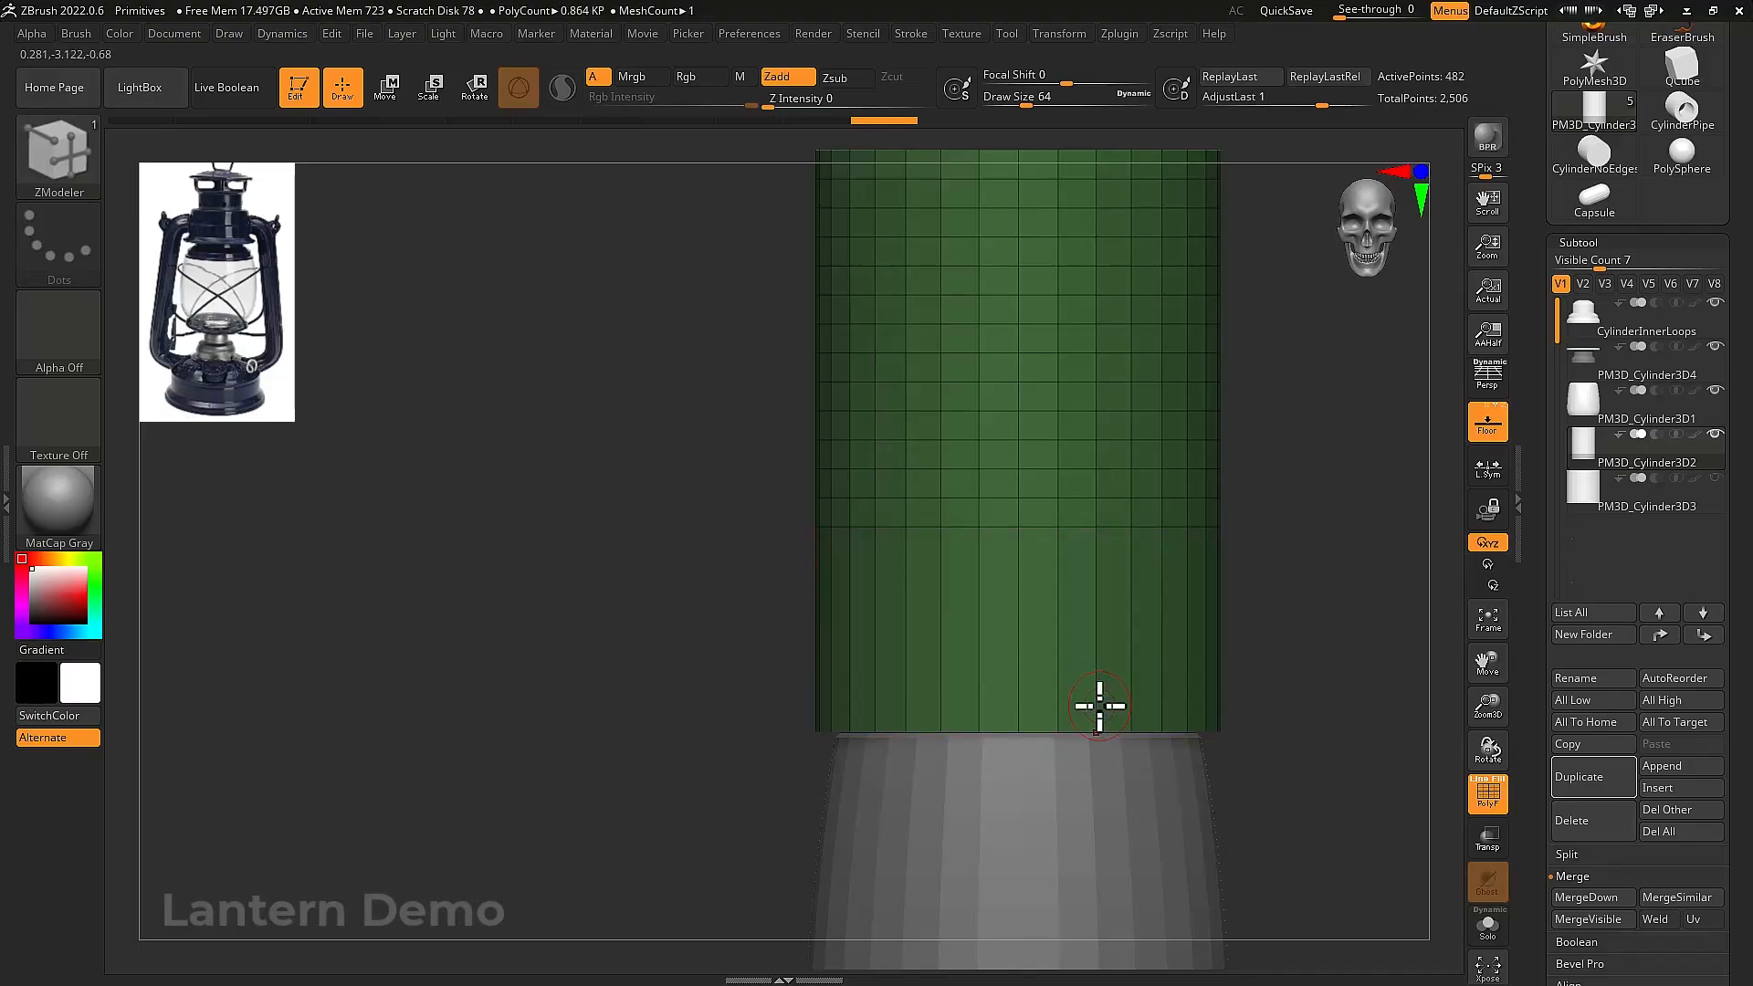
Insert a Single EdgeLoop in the stretched band just above the cylinder's bottom edge
{"action": "key", "text": "space"}
{"action": "left_click", "coordinate": [1056, 616]}
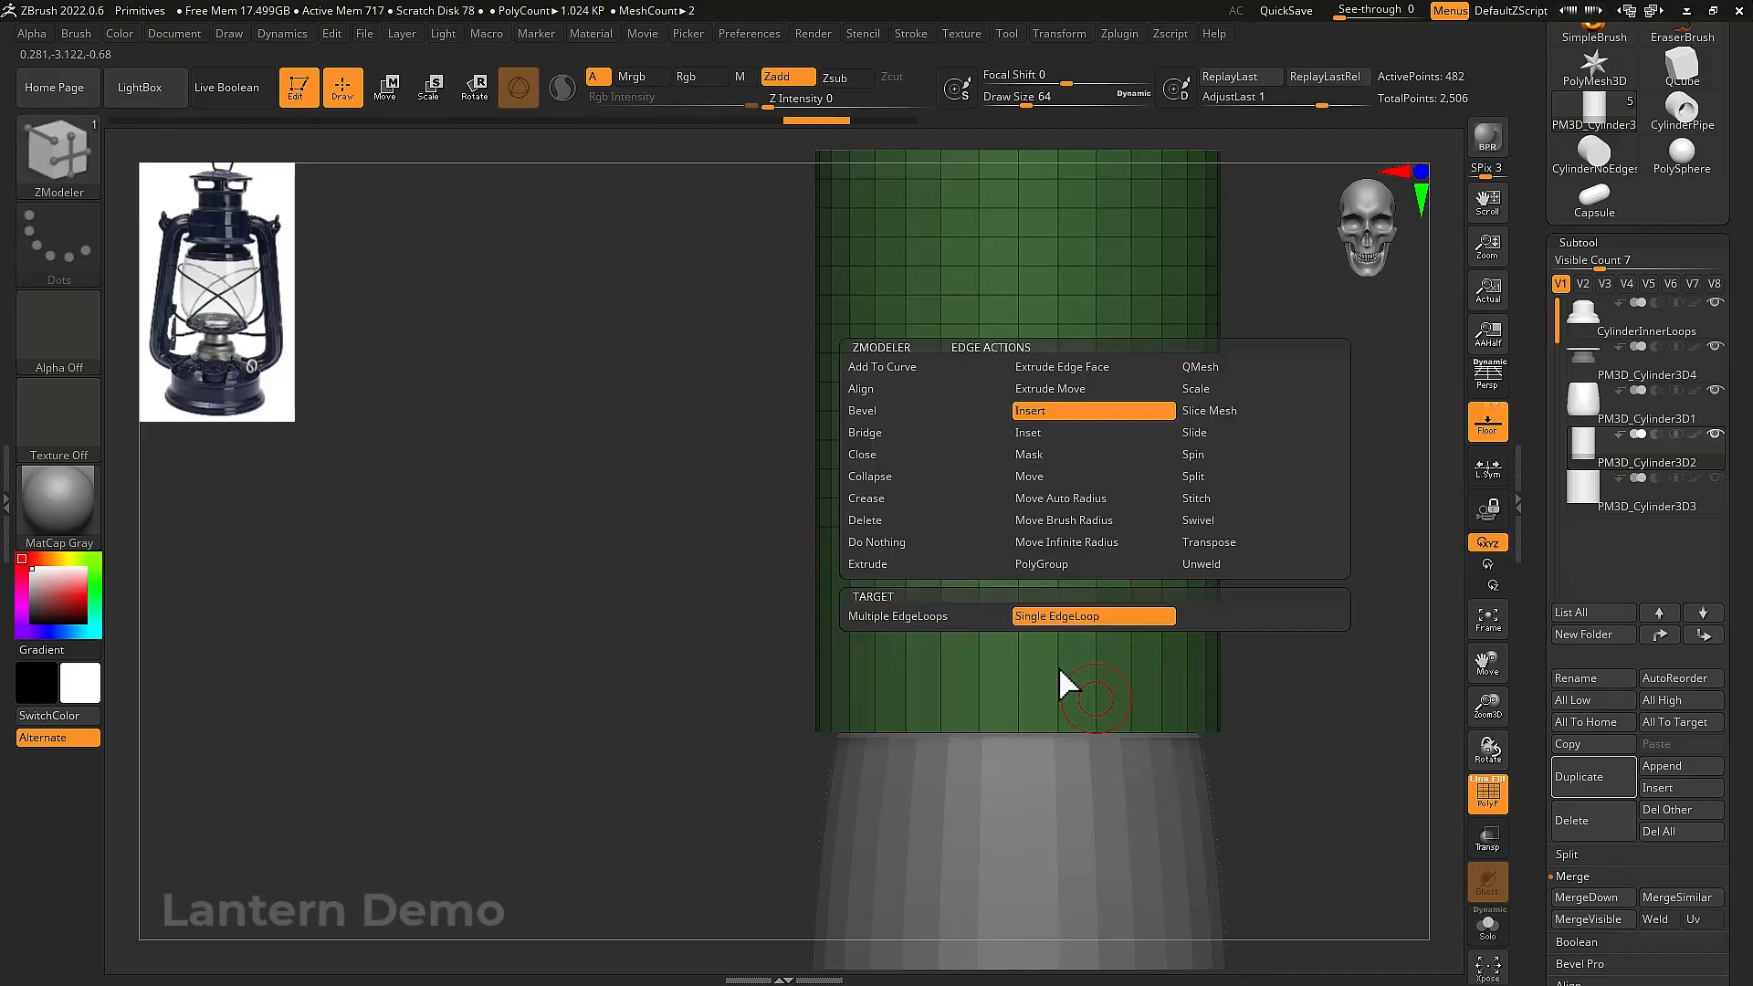
{"action": "left_click", "coordinate": [1099, 703]}
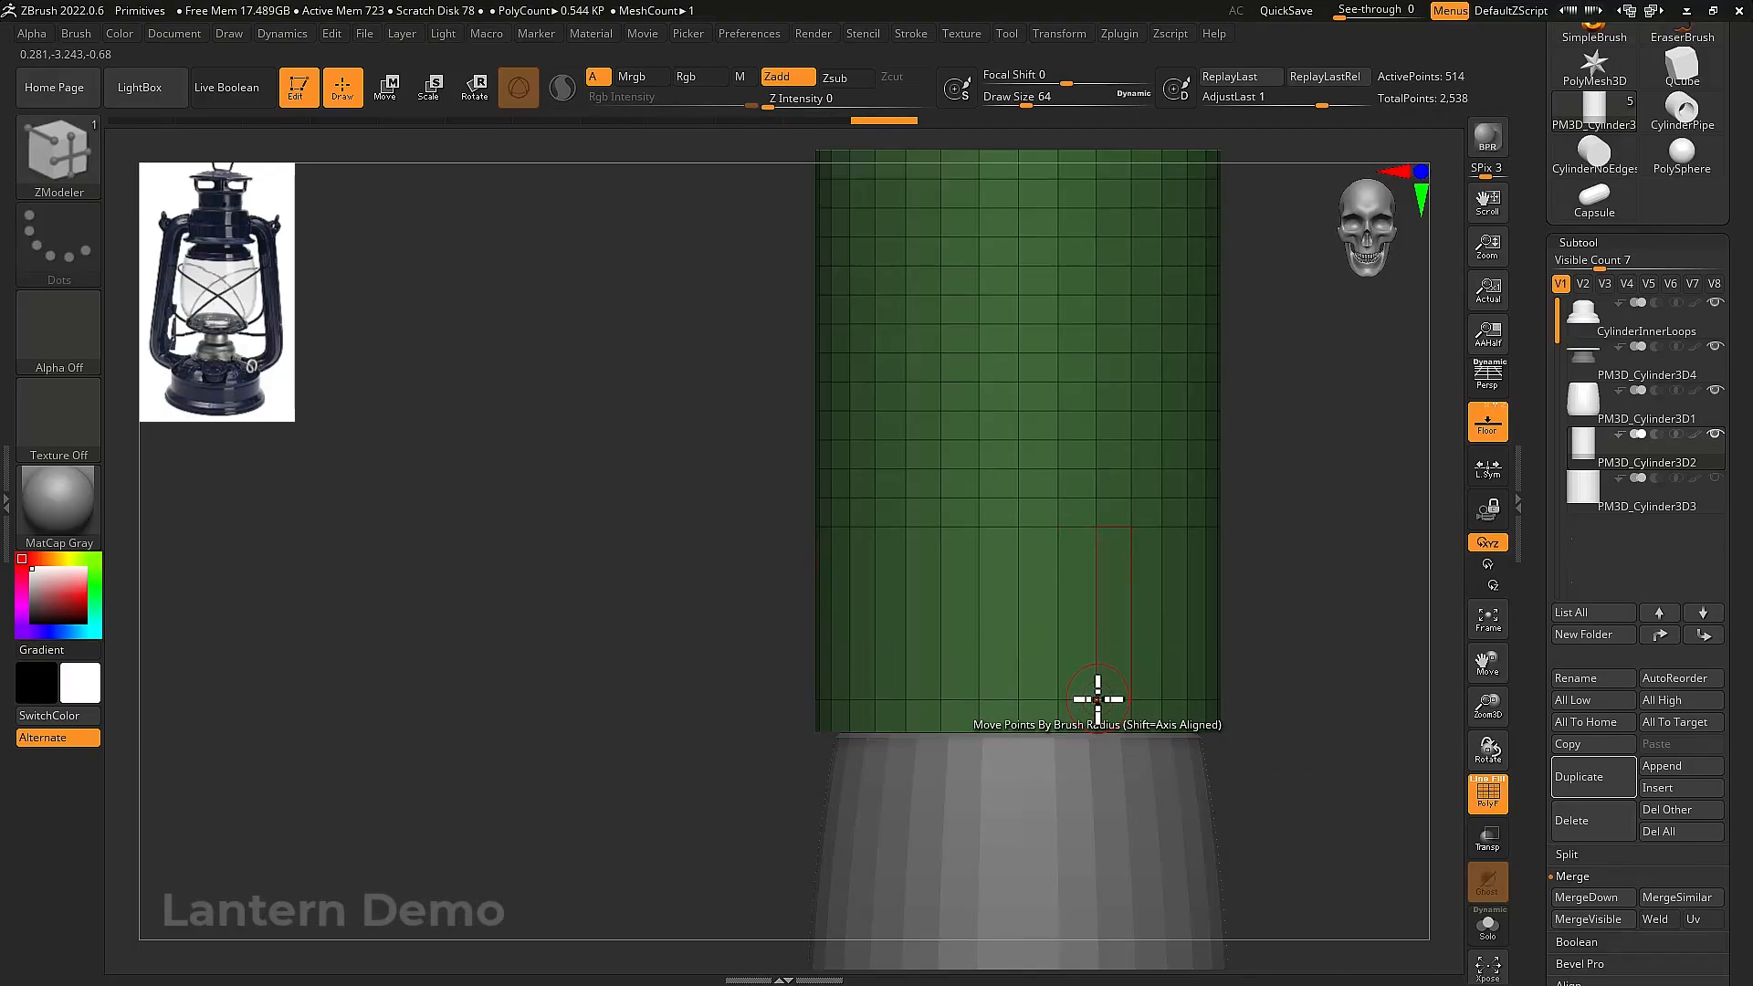
Insert six edge loops with Interactive Elevation in the band above the bottom rim, curving it inward into a concave waist
{"action": "key", "text": "space"}
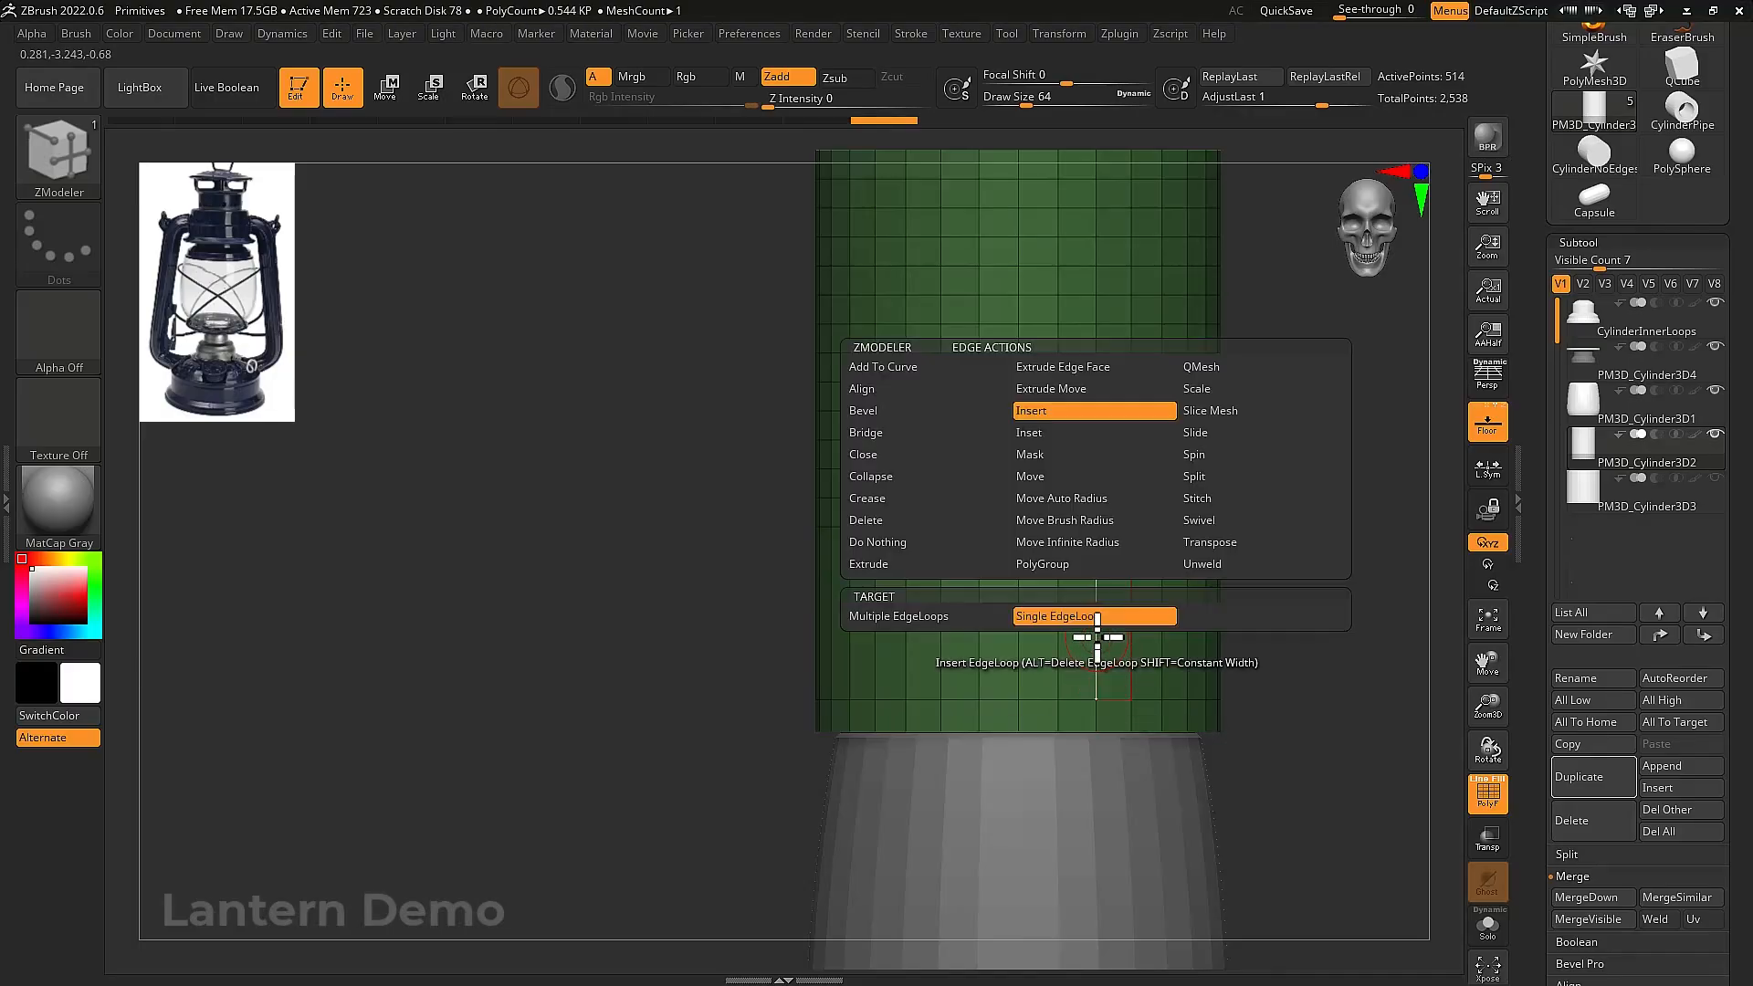
{"action": "left_click", "coordinate": [980, 611]}
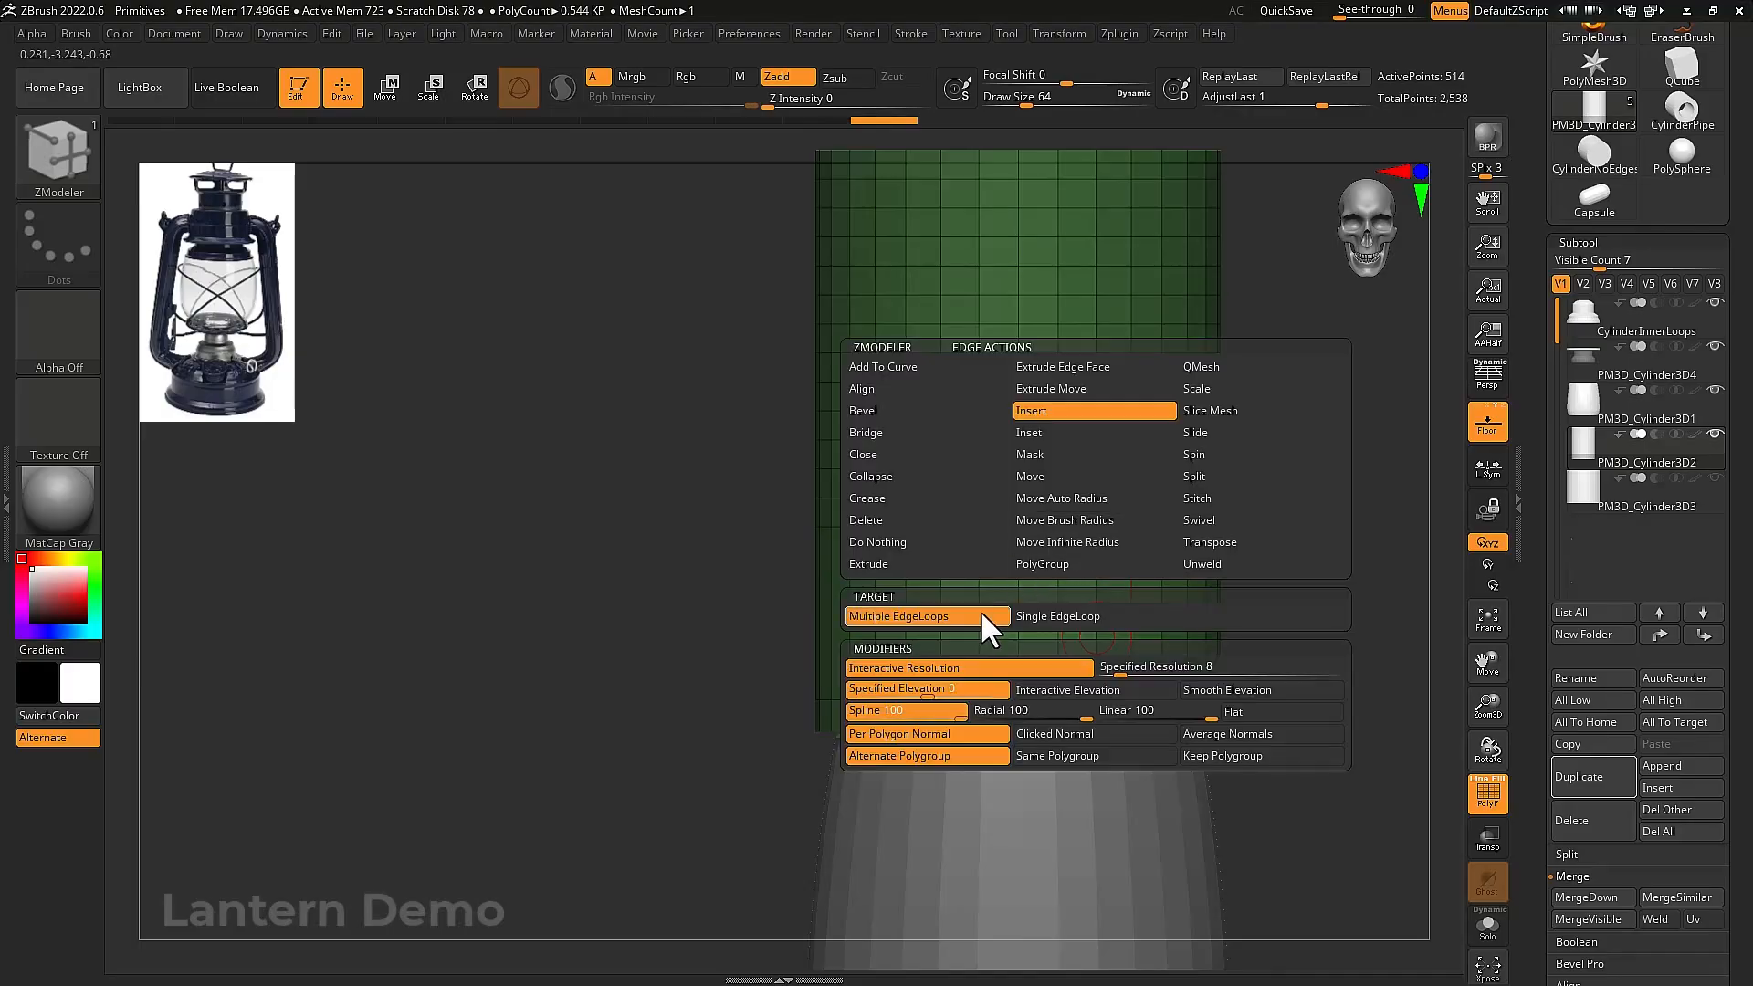
{"action": "left_click", "coordinate": [1034, 686]}
{"action": "left_click_drag", "start_coordinate": [1097, 654], "coordinate": [1024, 584]}
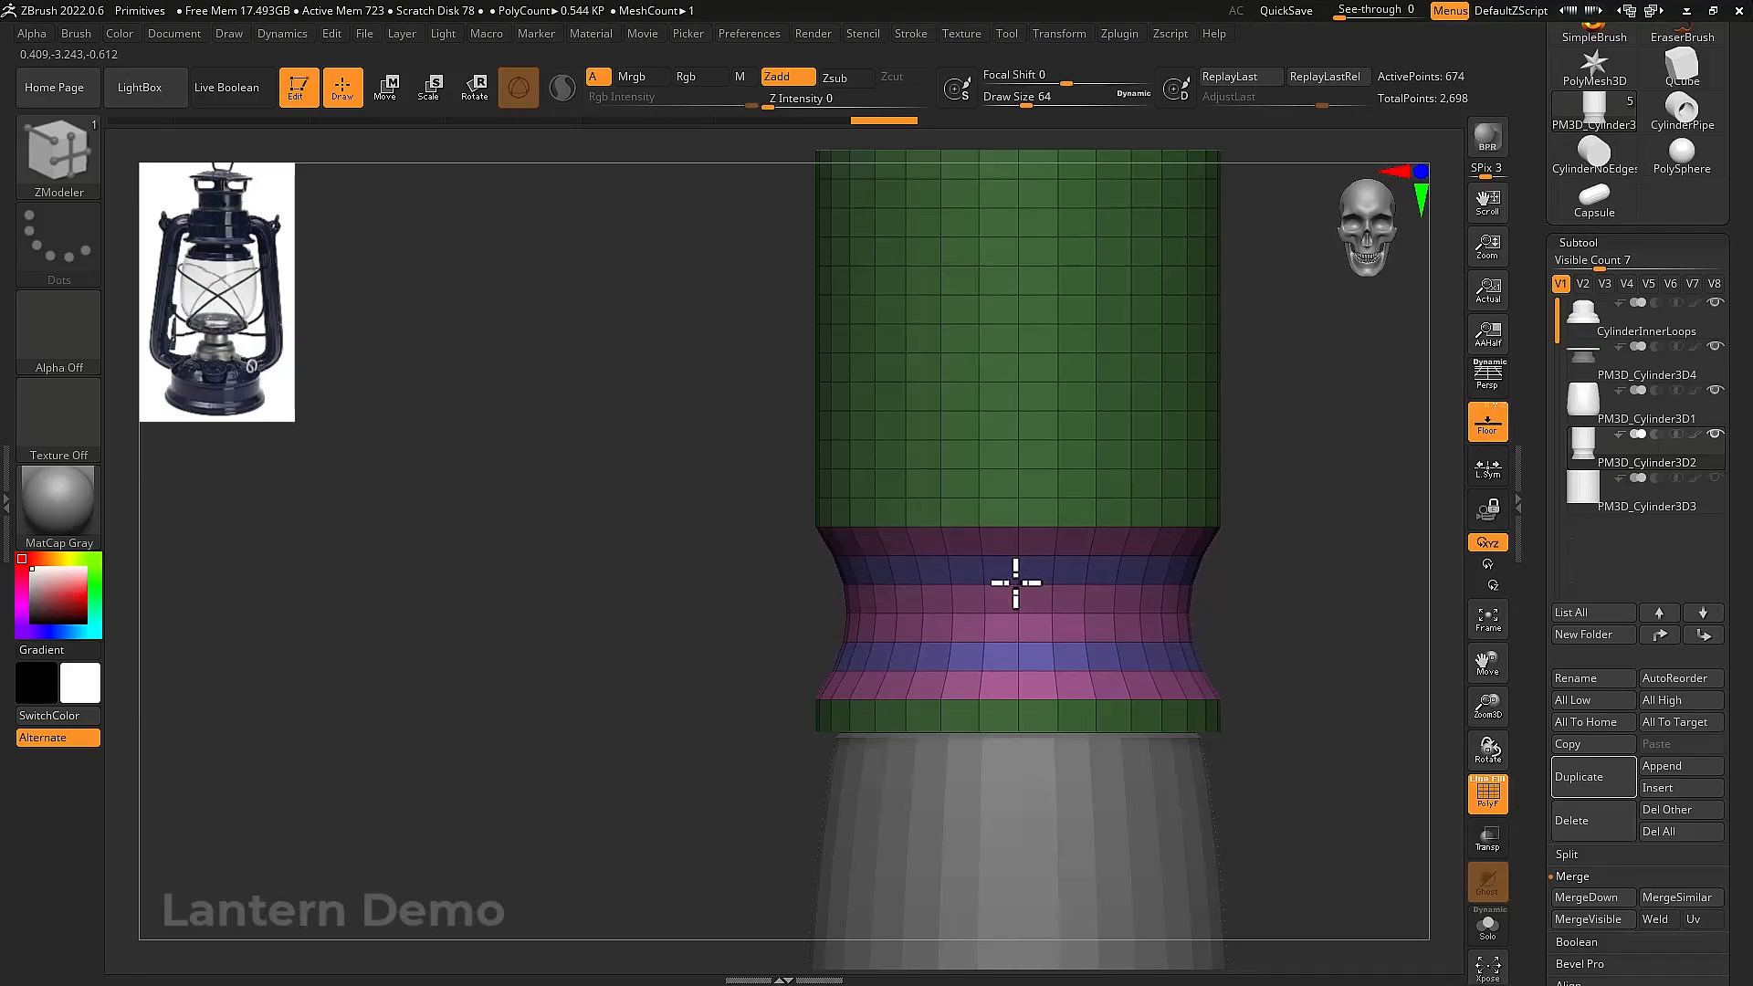
{"action": "left_click_drag", "start_coordinate": [1014, 582], "coordinate": [1010, 575]}
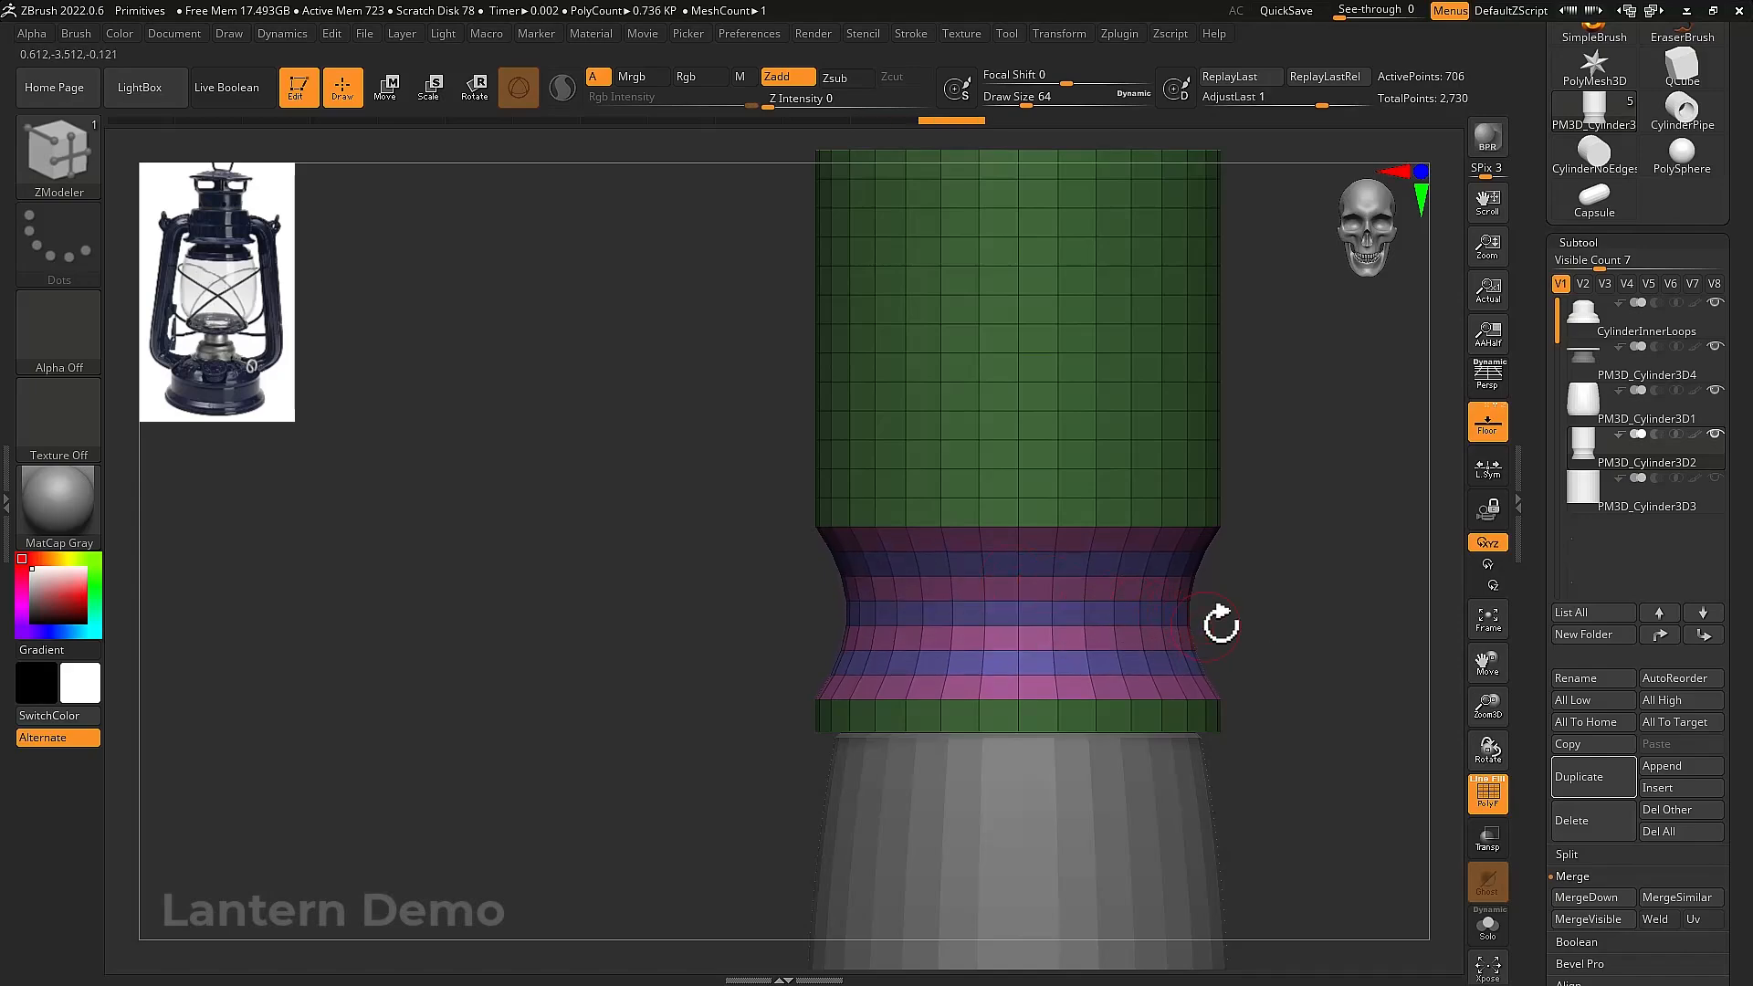
Lengthen the concave waist by masking off its lower half and raising the section above it by about 0.196
{"action": "left_click_drag", "start_coordinate": [1221, 625], "coordinate": [1250, 645]}
{"action": "key", "text": "b"}
{"action": "key", "text": "c"}
{"action": "key", "text": "l"}
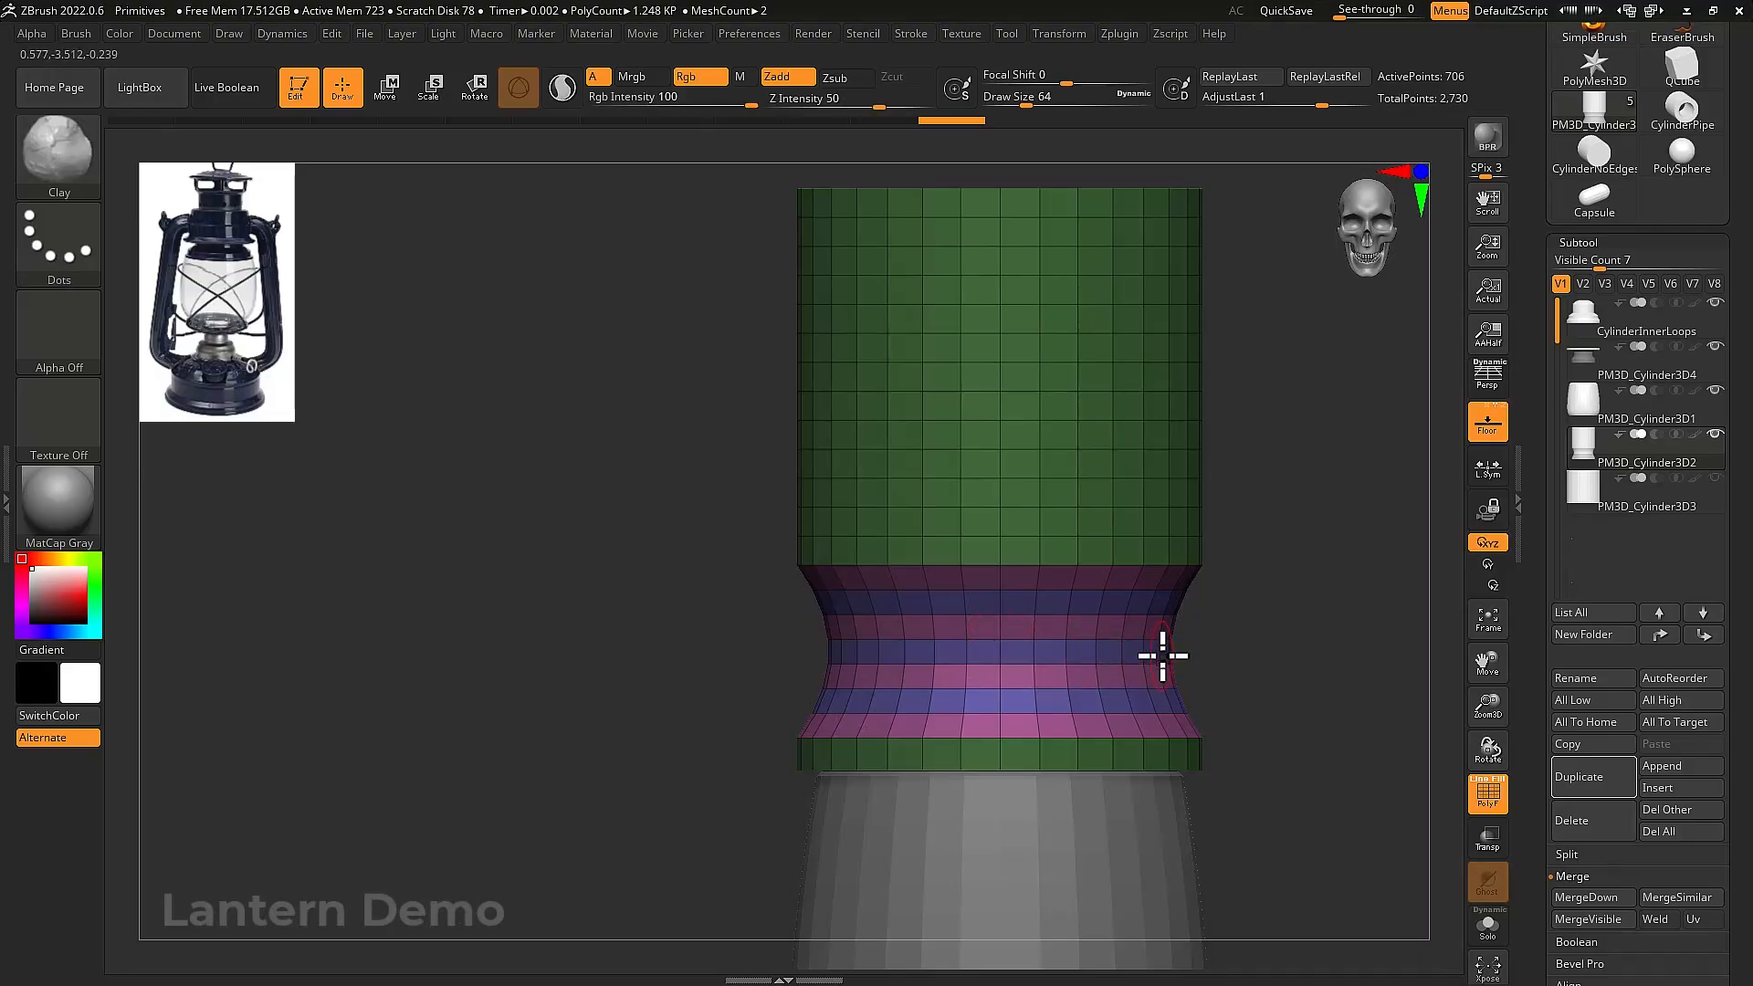
{"action": "key", "text": "shift+f"}
{"action": "left_click_drag", "start_coordinate": [1236, 657], "coordinate": [1216, 614], "text": "alt"}
{"action": "key", "text": "shift+f"}
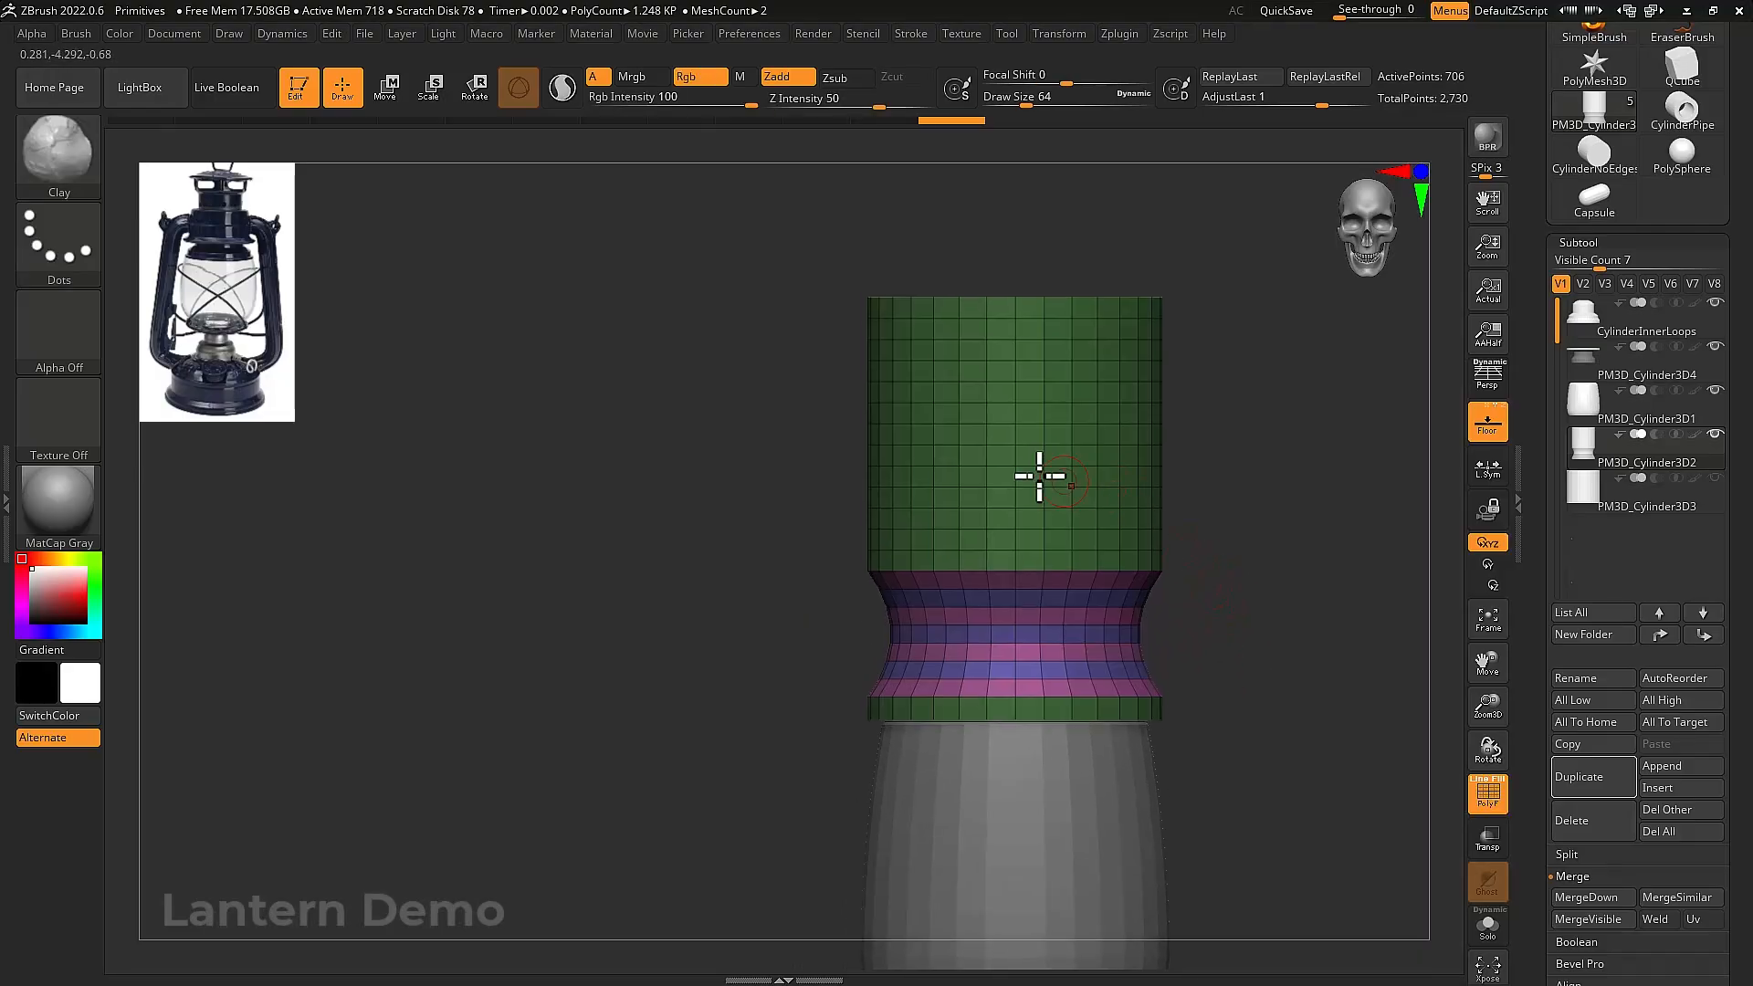
{"action": "left_click_drag", "start_coordinate": [782, 244], "coordinate": [1258, 605], "text": "ctrl"}
{"action": "key", "text": "w"}
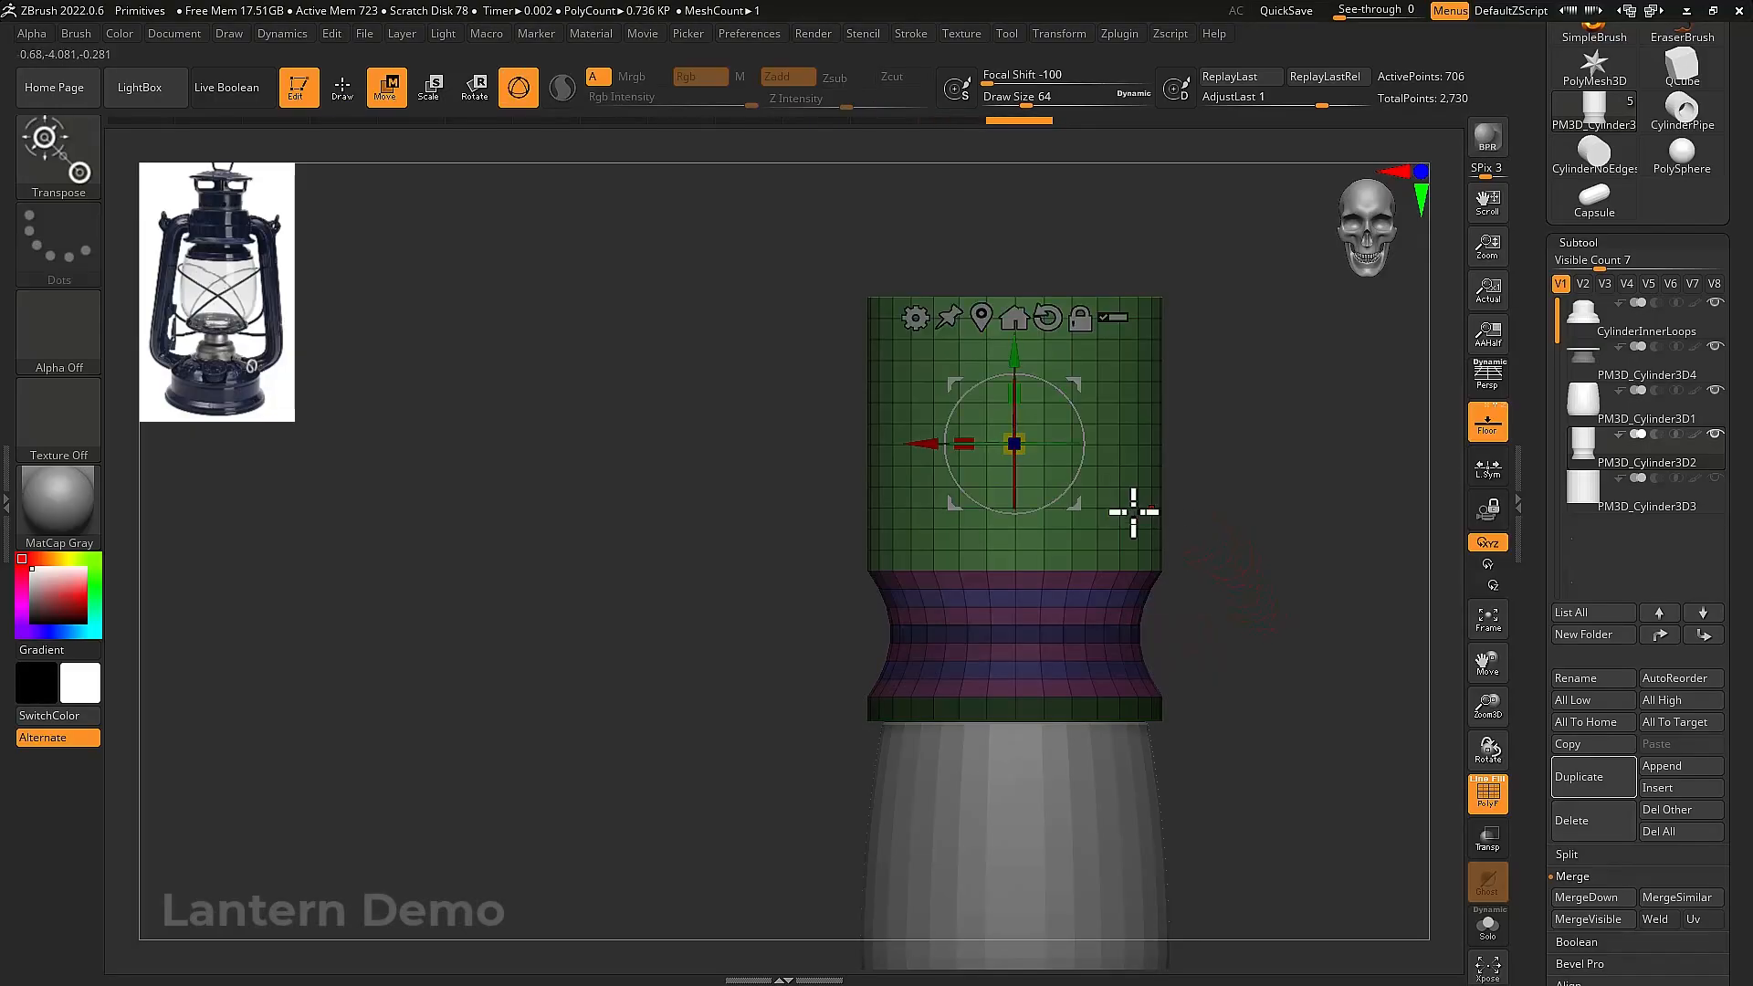
{"action": "left_click_drag", "start_coordinate": [1021, 358], "coordinate": [1028, 321]}
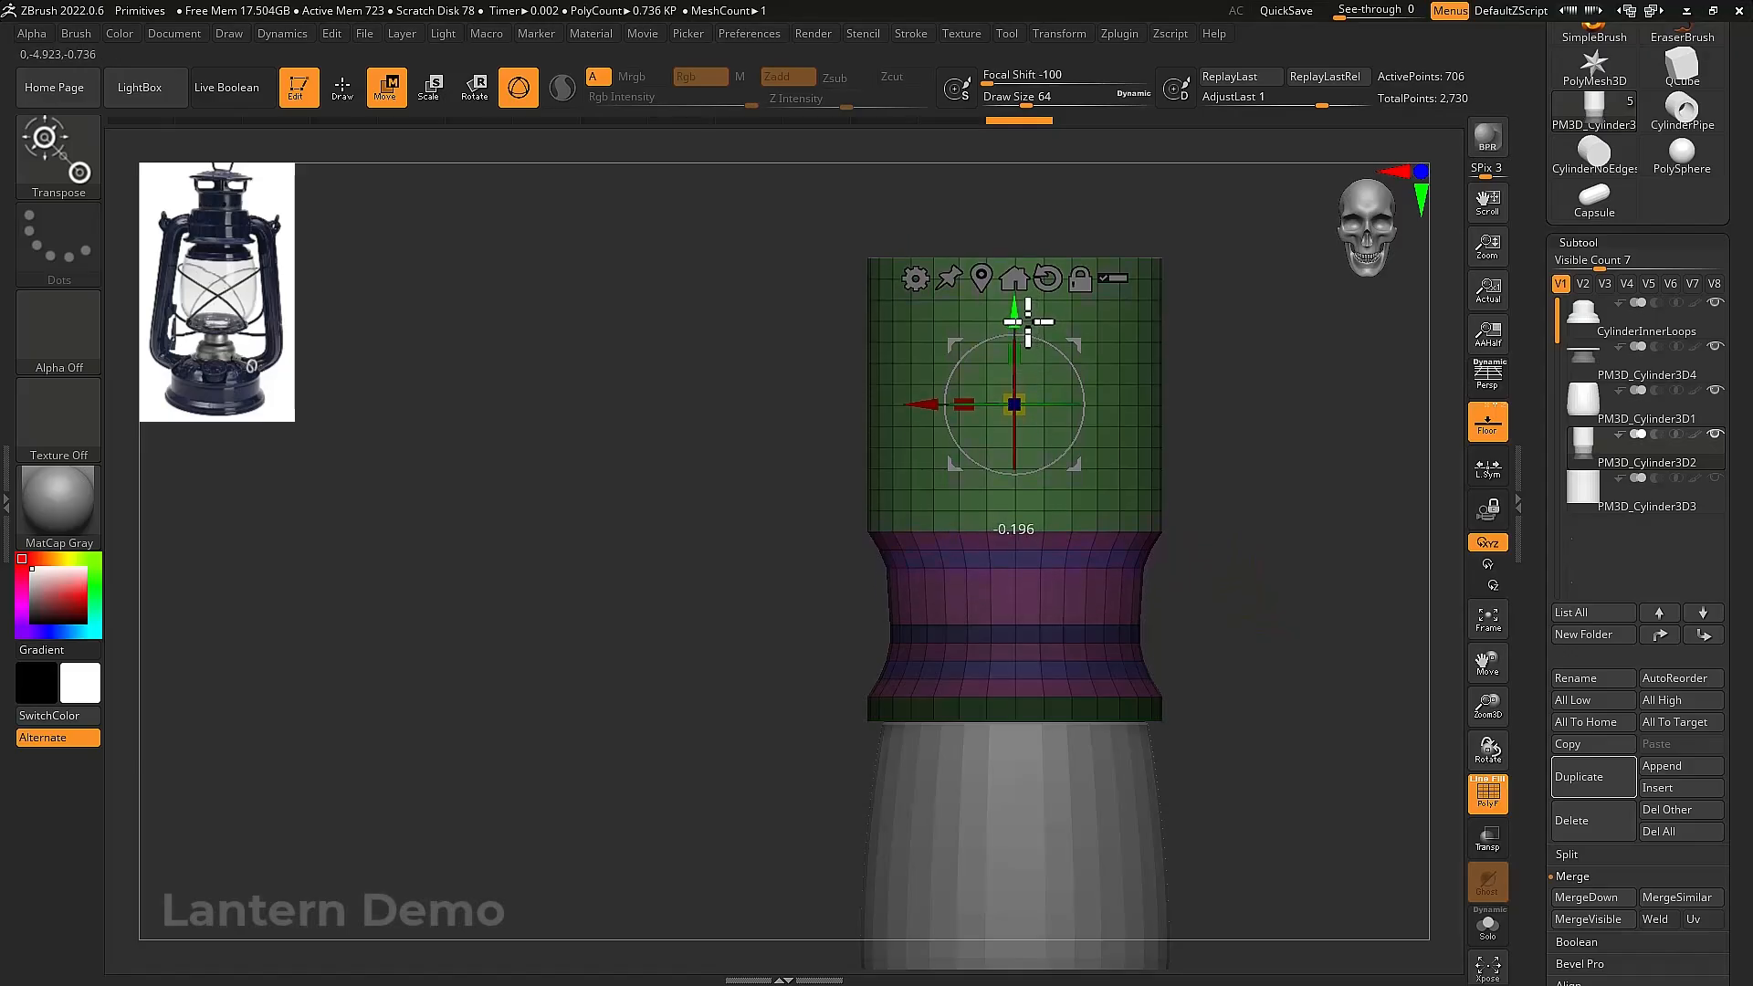
Mask the cylinder above and below, leaving only a narrow band just above the concave waist editable
{"action": "mouse_move", "coordinate": [1226, 448]}
{"action": "left_mouse_down"}
{"action": "mouse_move", "coordinate": [1236, 524]}
{"action": "mouse_move", "coordinate": [1209, 567]}
{"action": "mouse_move", "coordinate": [1248, 537]}
{"action": "mouse_move", "coordinate": [1236, 509]}
{"action": "mouse_move", "coordinate": [1232, 536]}
{"action": "left_mouse_up"}
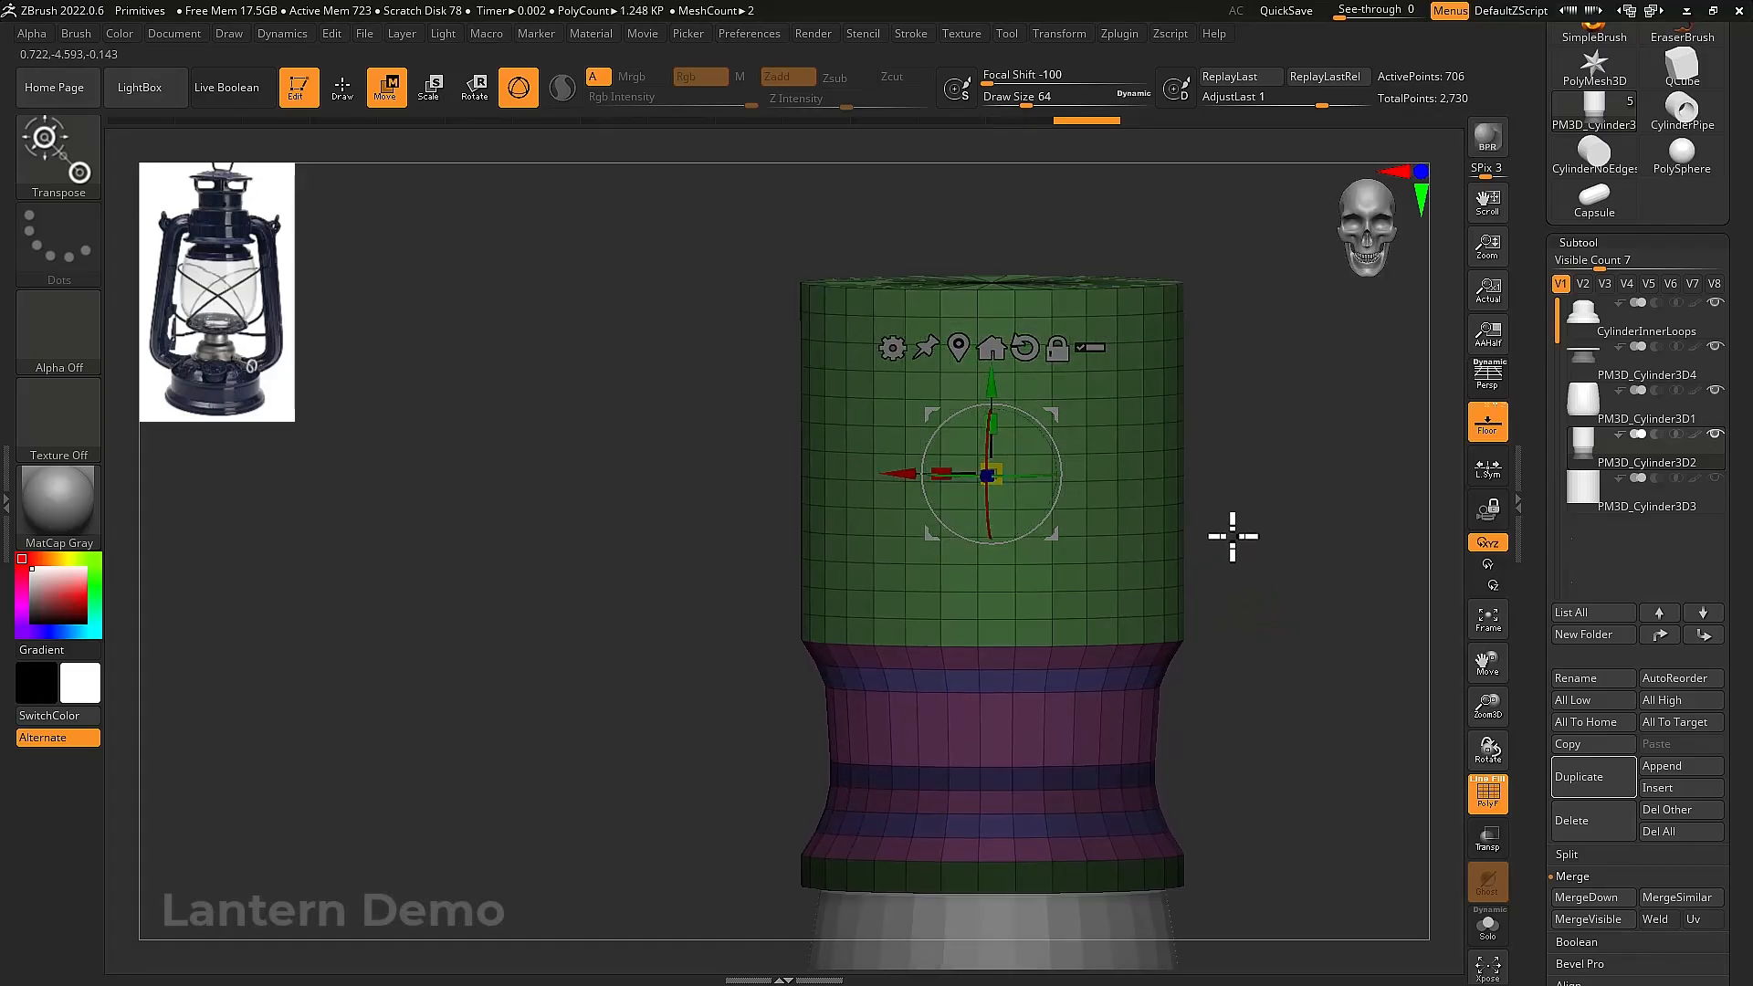
{"action": "key", "text": "q"}
{"action": "left_click_drag", "start_coordinate": [1238, 474], "coordinate": [1285, 465], "text": "alt"}
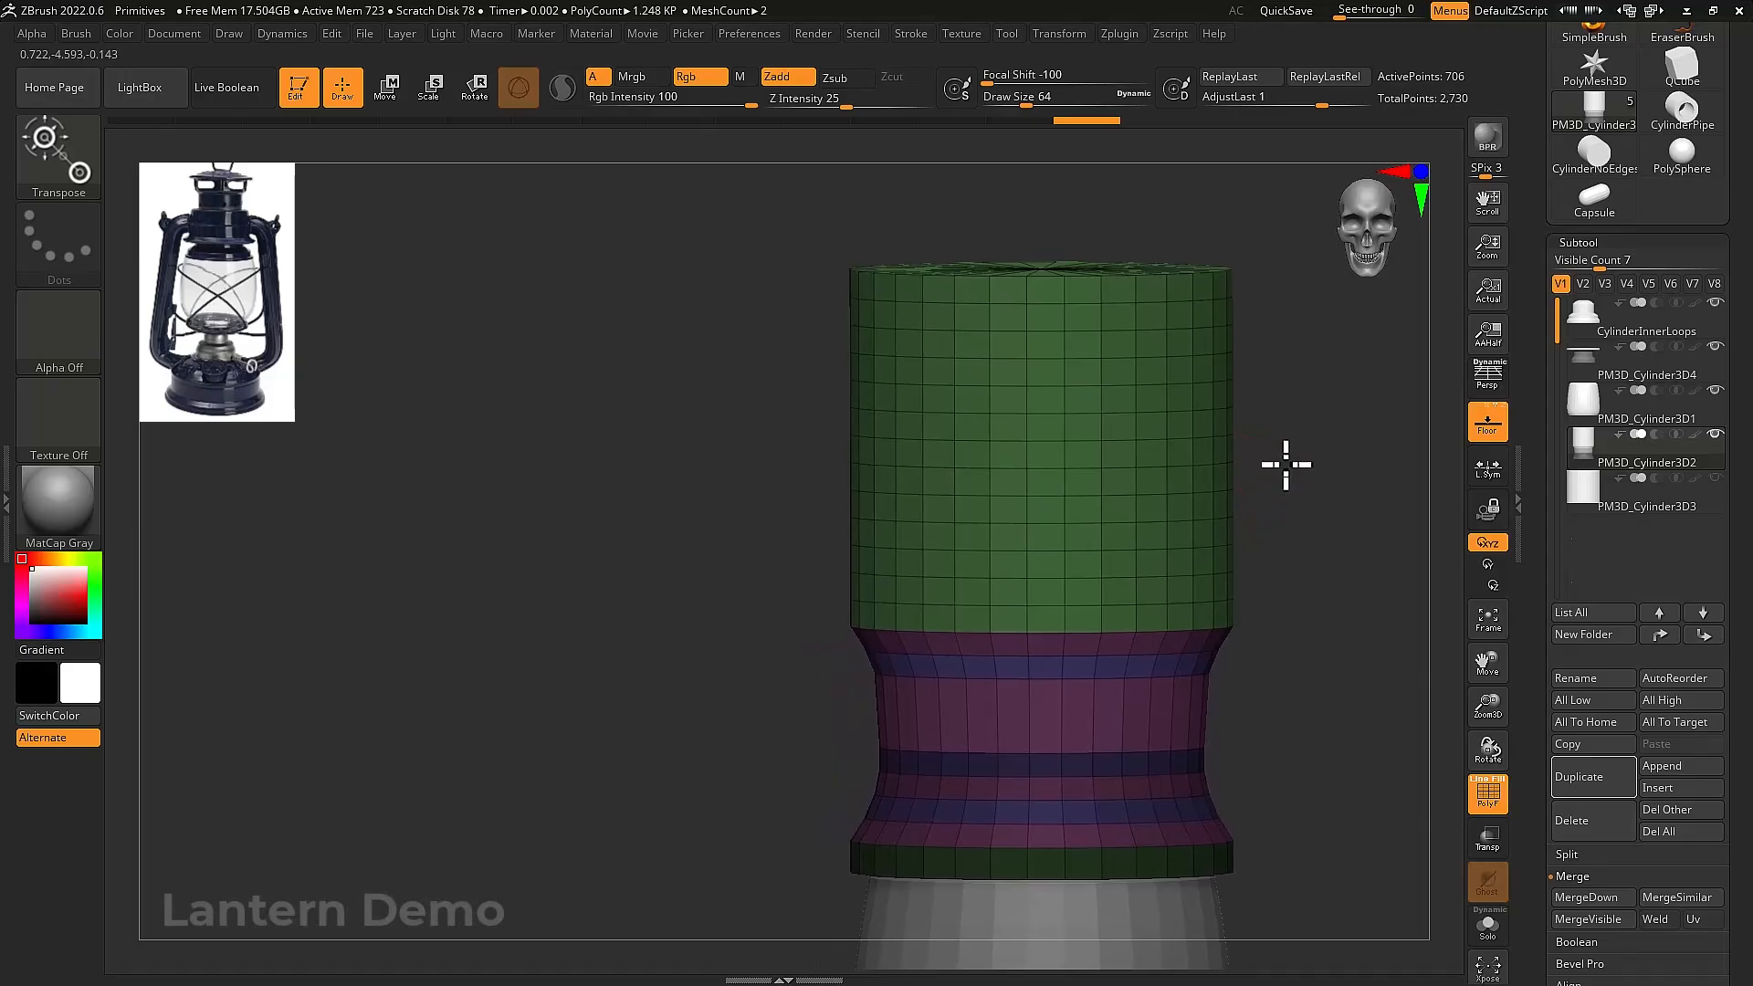
{"action": "right_click", "coordinate": [1292, 559]}
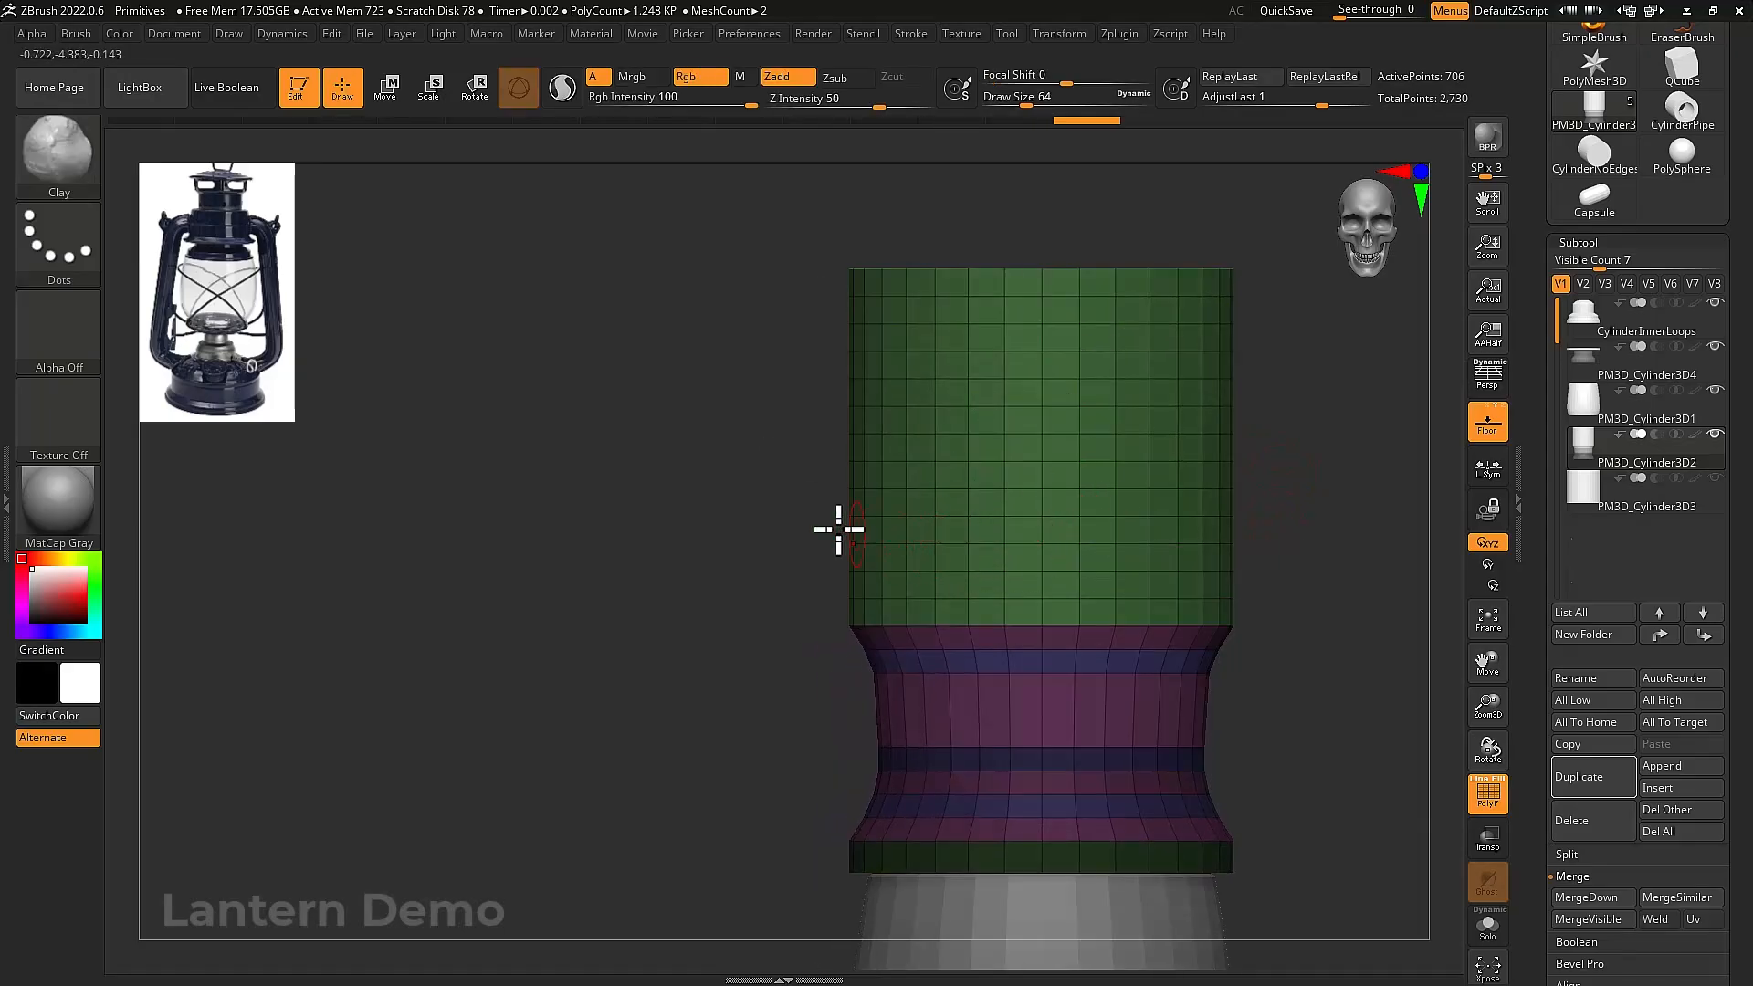
{"action": "mouse_move", "coordinate": [780, 485]}
{"action": "left_mouse_down", "text": "ctrl"}
{"action": "mouse_move", "coordinate": [996, 559]}
{"action": "mouse_move", "coordinate": [1232, 605]}
{"action": "mouse_move", "coordinate": [1279, 579]}
{"action": "left_mouse_up", "text": "ctrl"}
{"action": "left_click", "coordinate": [1279, 579], "text": "ctrl"}
{"action": "left_click_drag", "start_coordinate": [755, 474], "coordinate": [1275, 579], "text": "ctrl"}
{"action": "key", "text": "shift+f"}
{"action": "key", "text": "w"}
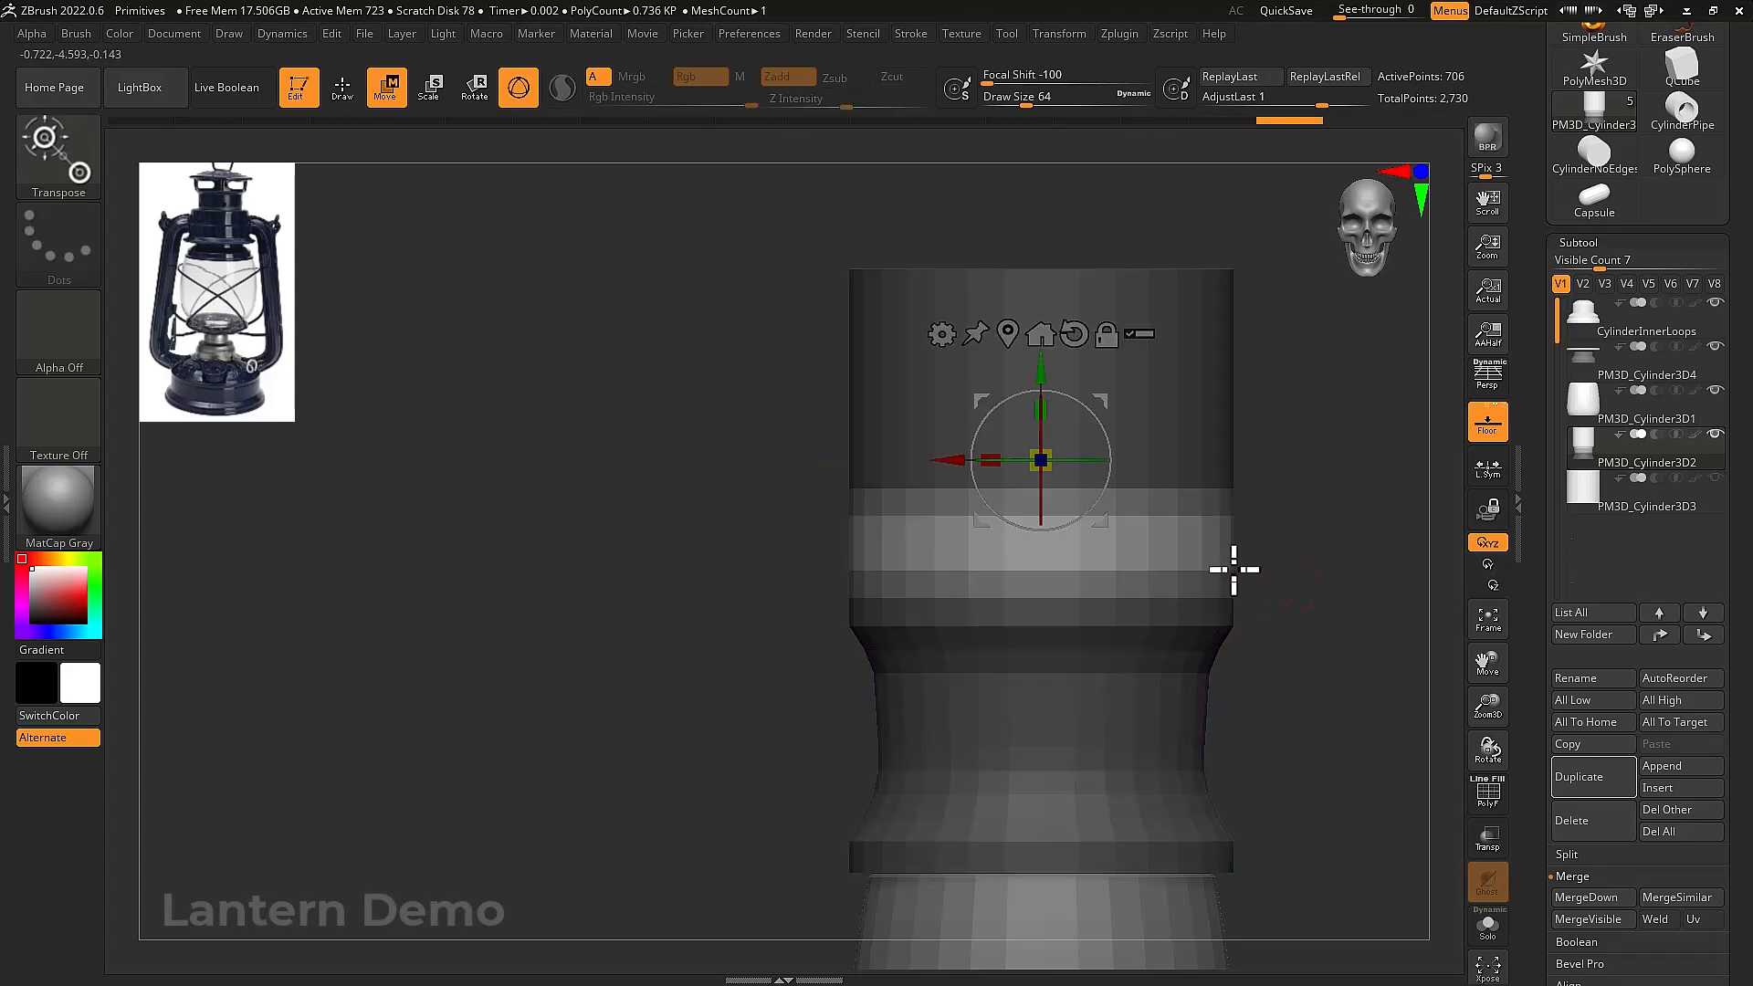
Scale the unmasked band outward into a wide flange with a thin rim, and move it down slightly
{"action": "left_click_drag", "start_coordinate": [1015, 365], "coordinate": [1048, 409], "text": "alt"}
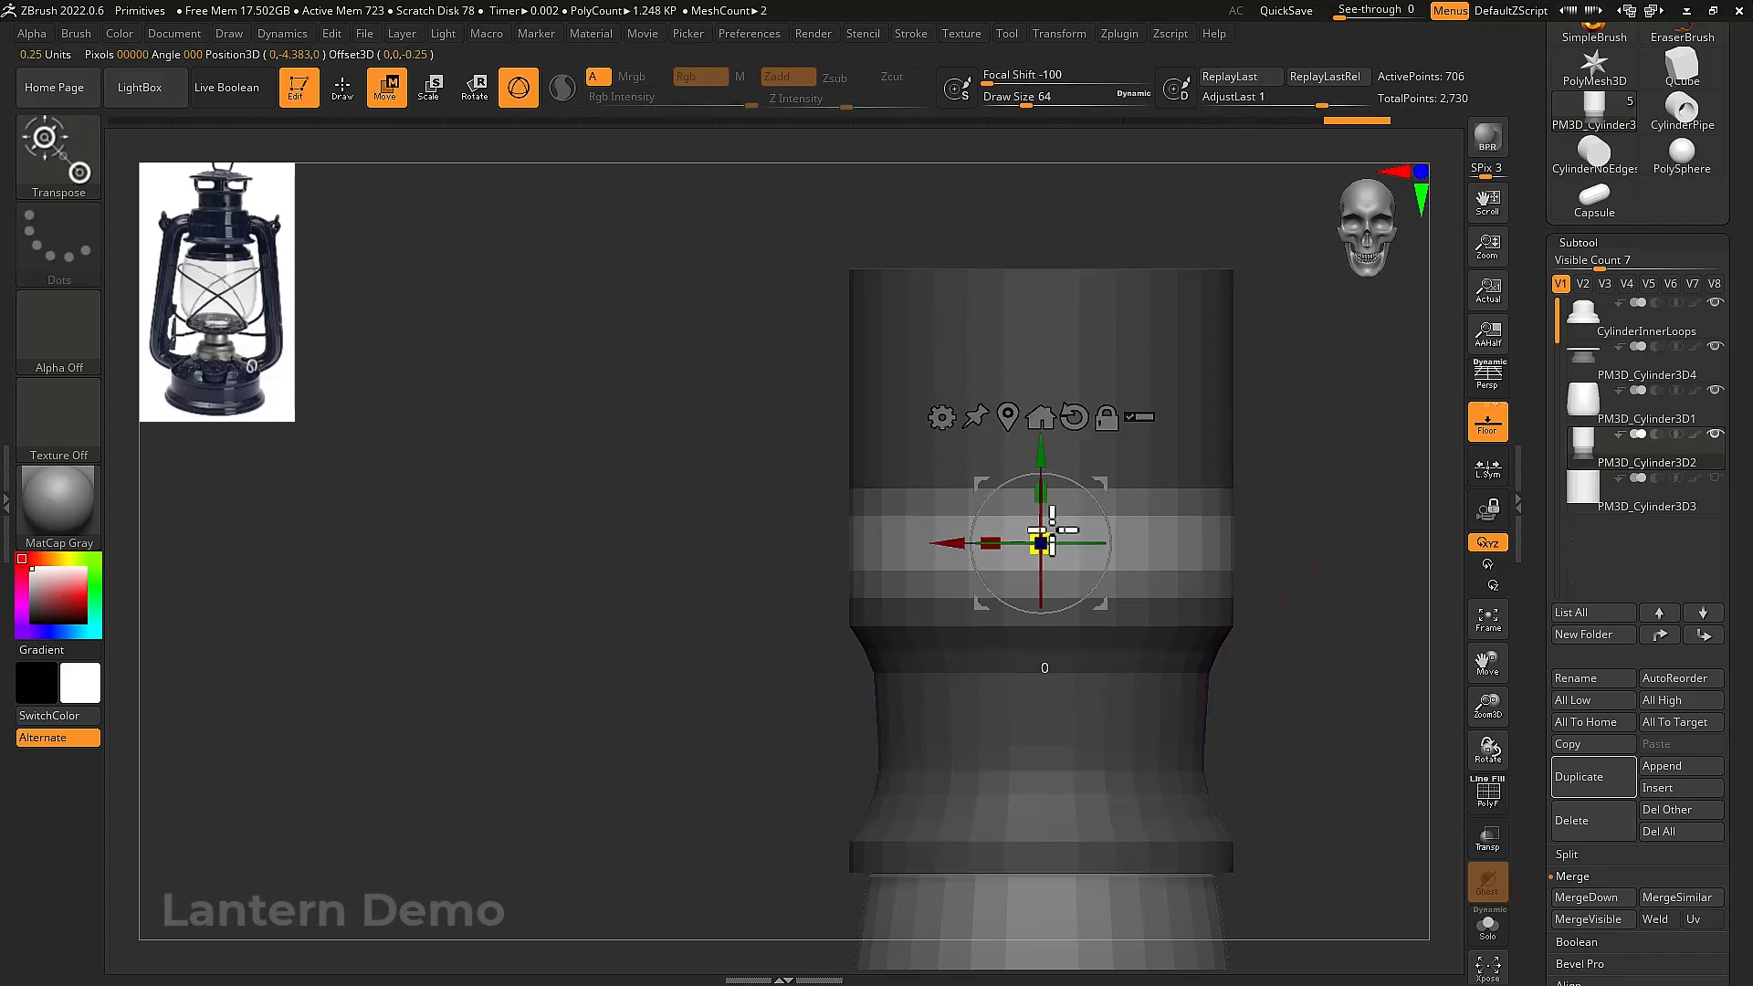
{"action": "left_click_drag", "start_coordinate": [1053, 530], "coordinate": [1245, 540]}
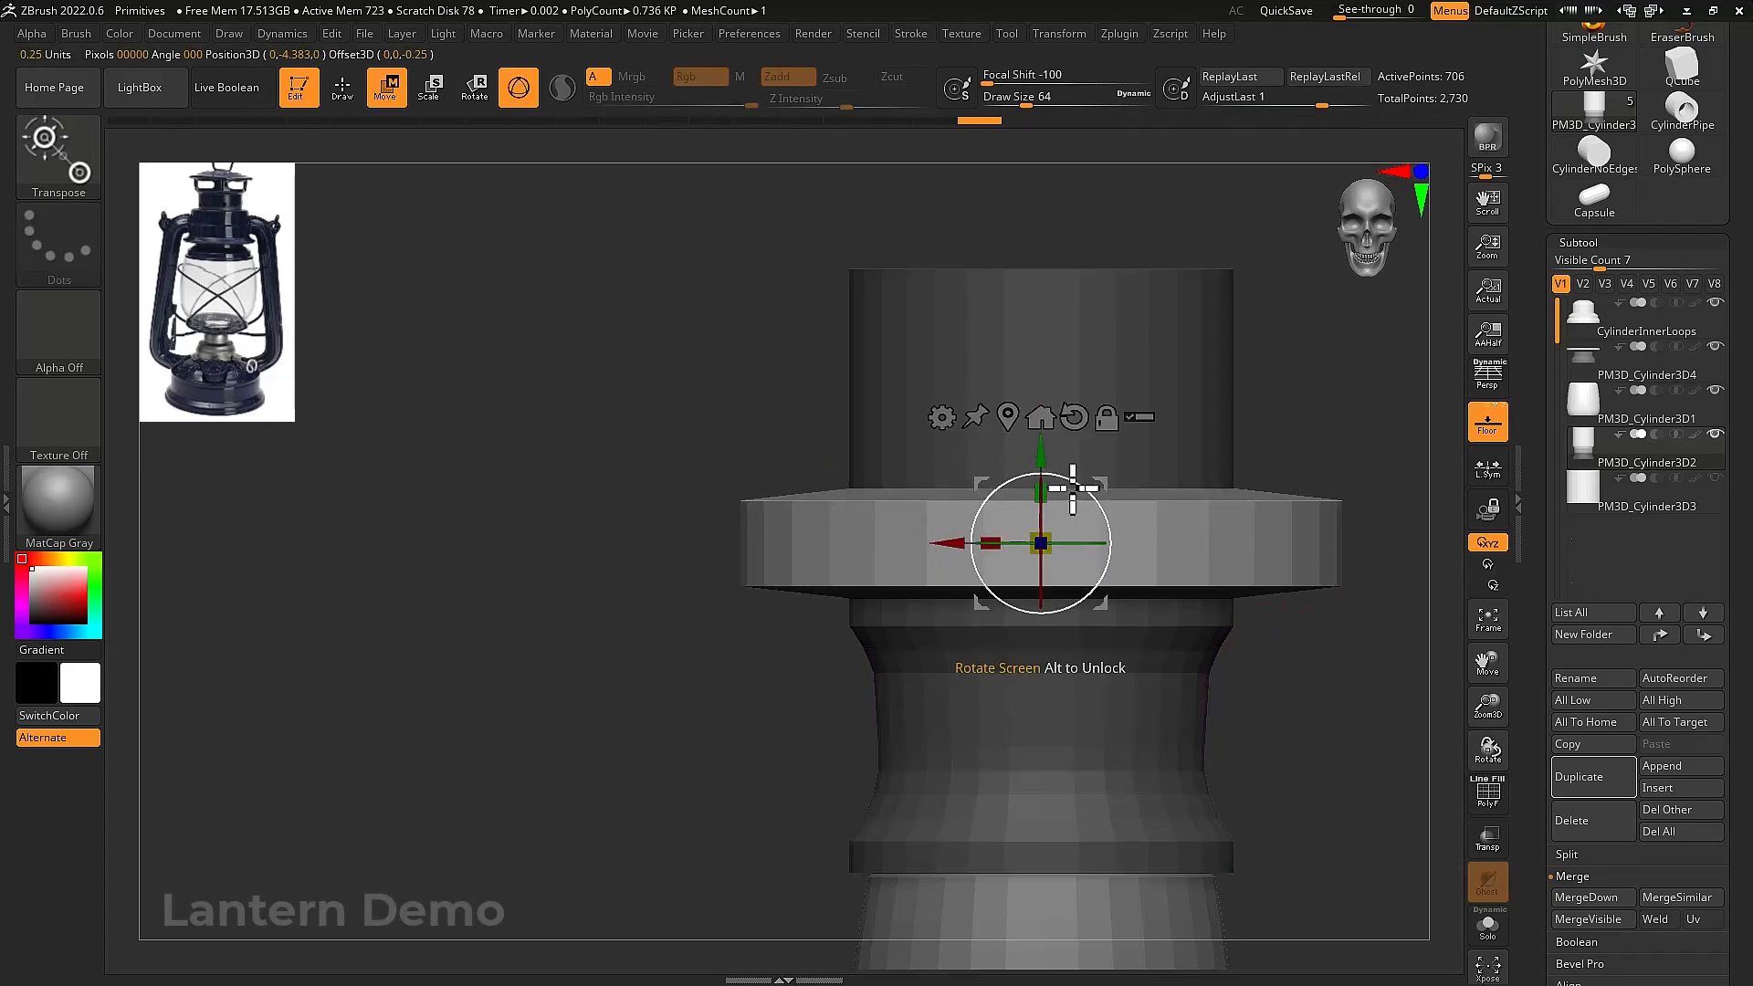
{"action": "left_click_drag", "start_coordinate": [1053, 493], "coordinate": [1060, 667]}
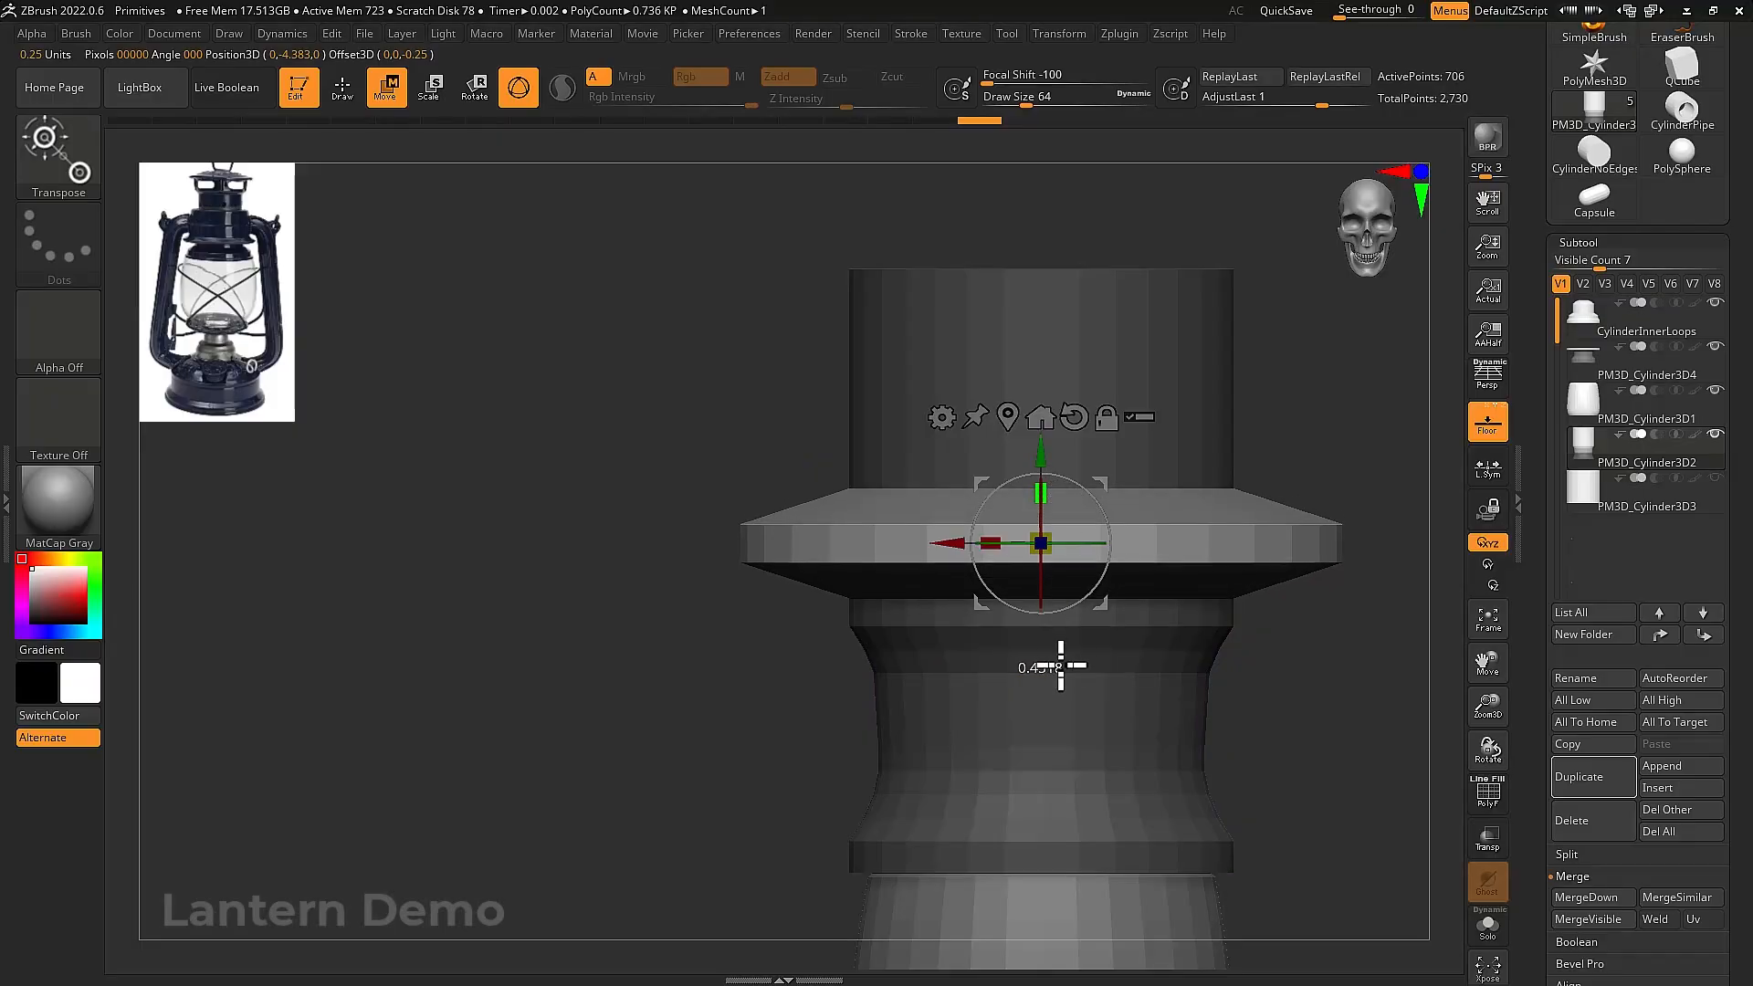
{"action": "left_click_drag", "start_coordinate": [1044, 458], "coordinate": [1039, 489]}
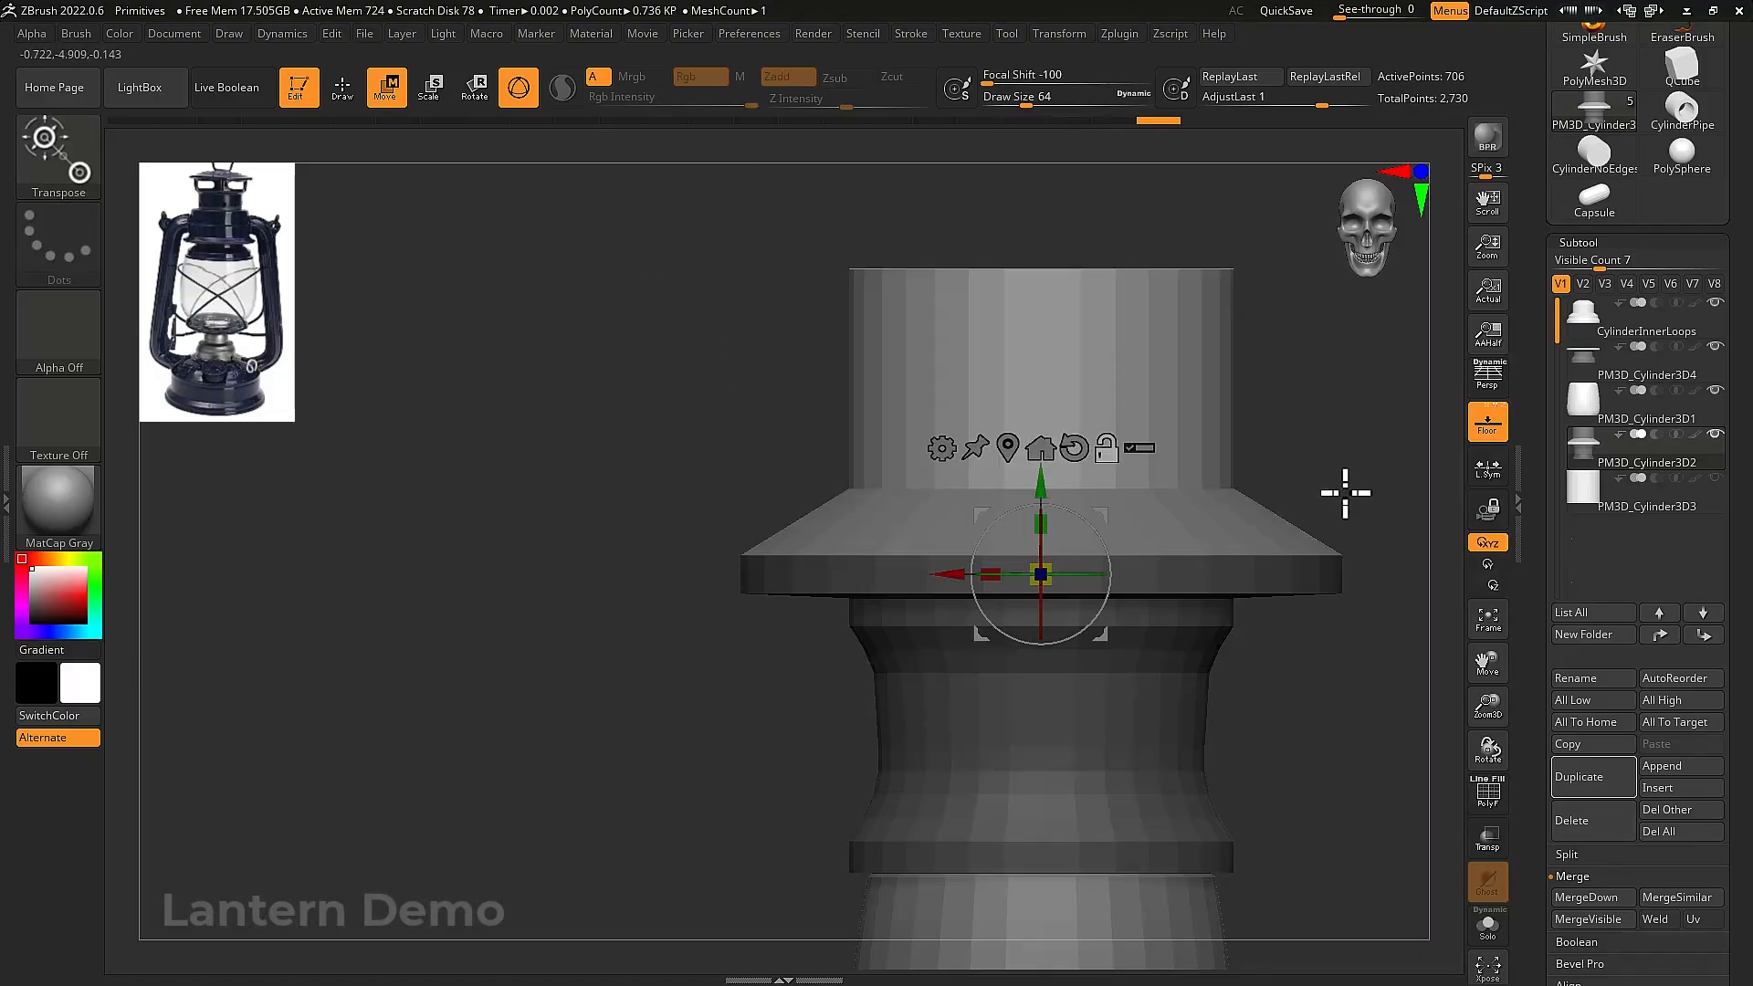
Lower the cylinder section above the flange to flatten the flange's sloping upper surface
{"action": "left_click_drag", "start_coordinate": [1055, 482], "coordinate": [1030, 529]}
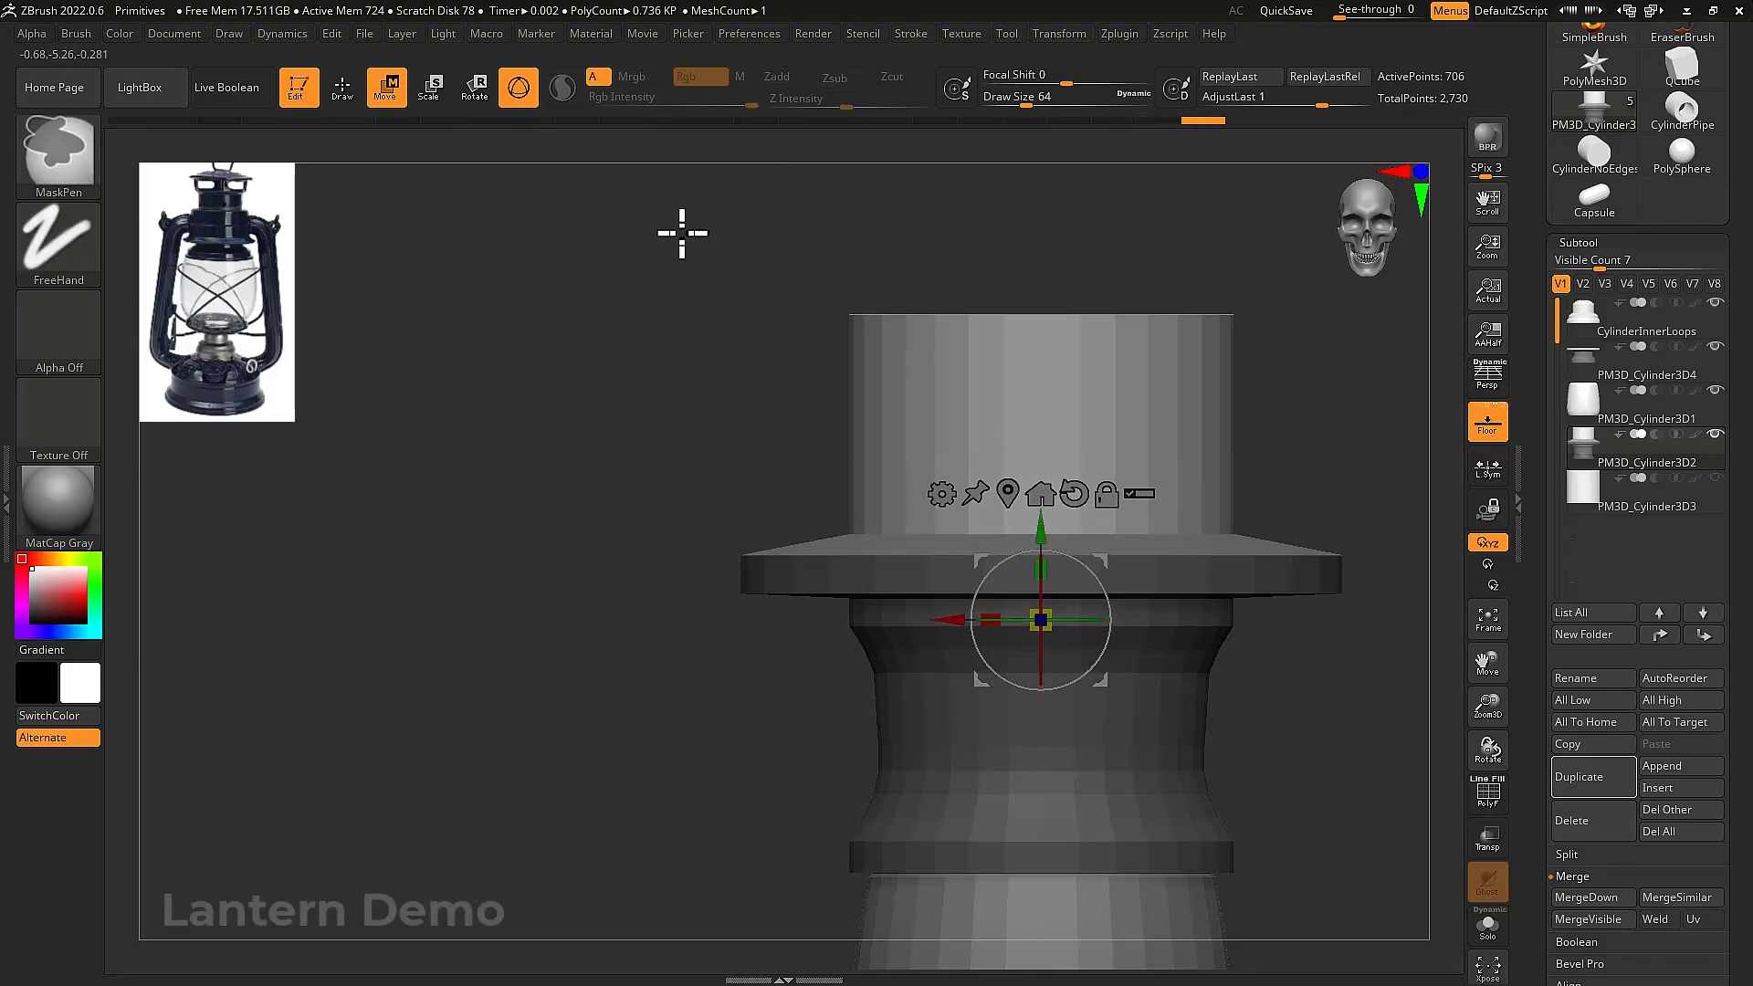
{"action": "mouse_move", "coordinate": [681, 232]}
{"action": "left_mouse_down", "text": "ctrl"}
{"action": "mouse_move", "coordinate": [1167, 391]}
{"action": "mouse_move", "coordinate": [931, 266]}
{"action": "left_mouse_up", "text": "ctrl"}
{"action": "left_click_drag", "start_coordinate": [597, 216], "coordinate": [1415, 568], "text": "ctrl"}
{"action": "left_click_drag", "start_coordinate": [1040, 528], "coordinate": [1031, 537]}
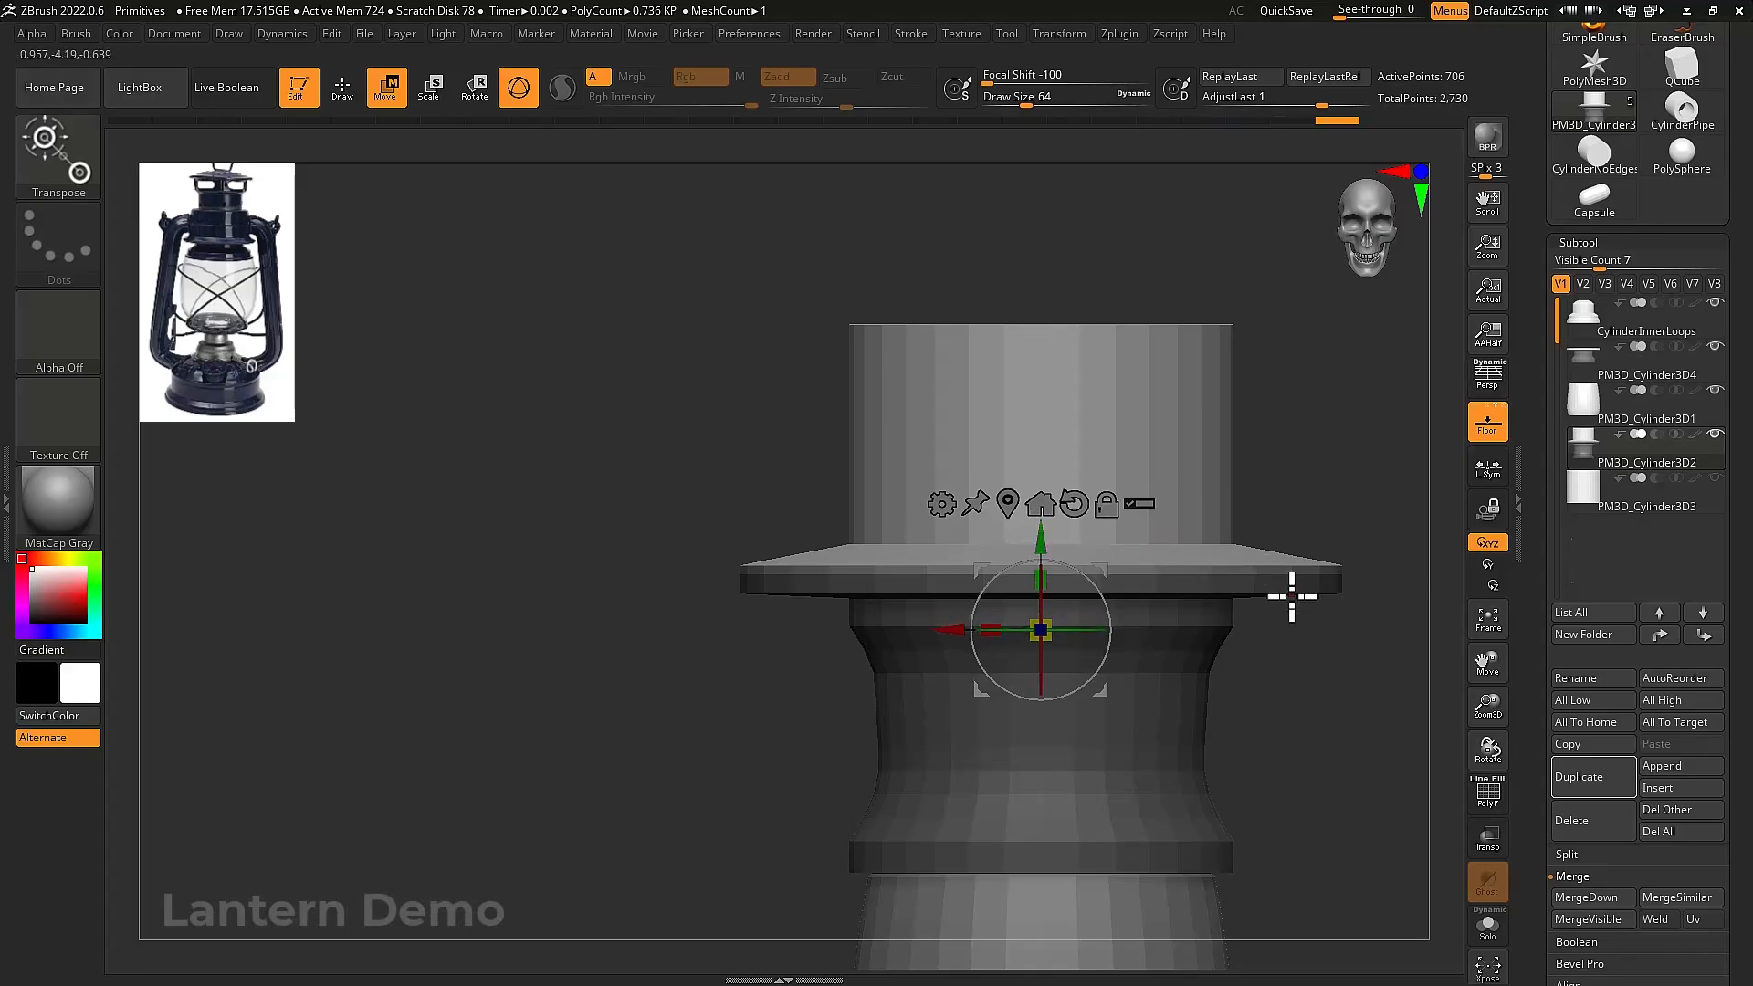
Mask everything below the upper part of the top cylinder and scale that part inward into a slightly narrower tier
{"action": "right_click_drag", "start_coordinate": [1292, 595], "coordinate": [1203, 631], "text": "ctrl"}
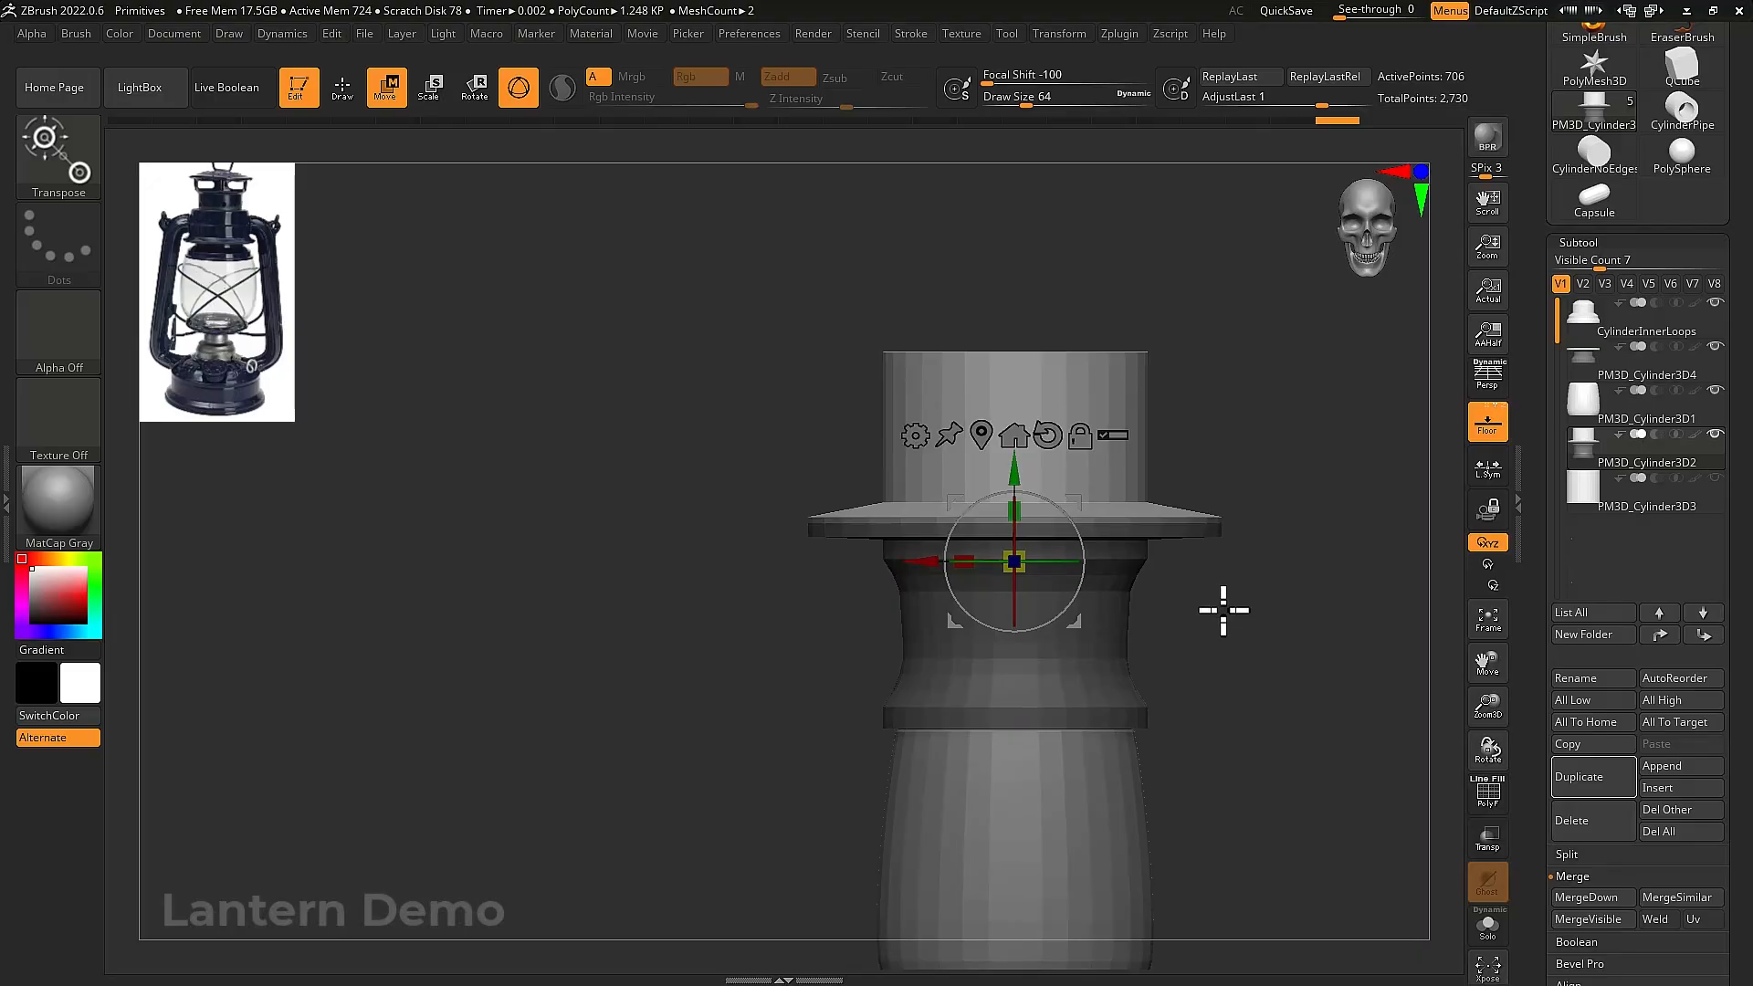
{"action": "mouse_move", "coordinate": [1221, 603]}
{"action": "right_mouse_down"}
{"action": "mouse_move", "coordinate": [1224, 556]}
{"action": "mouse_move", "coordinate": [1240, 613]}
{"action": "right_mouse_up"}
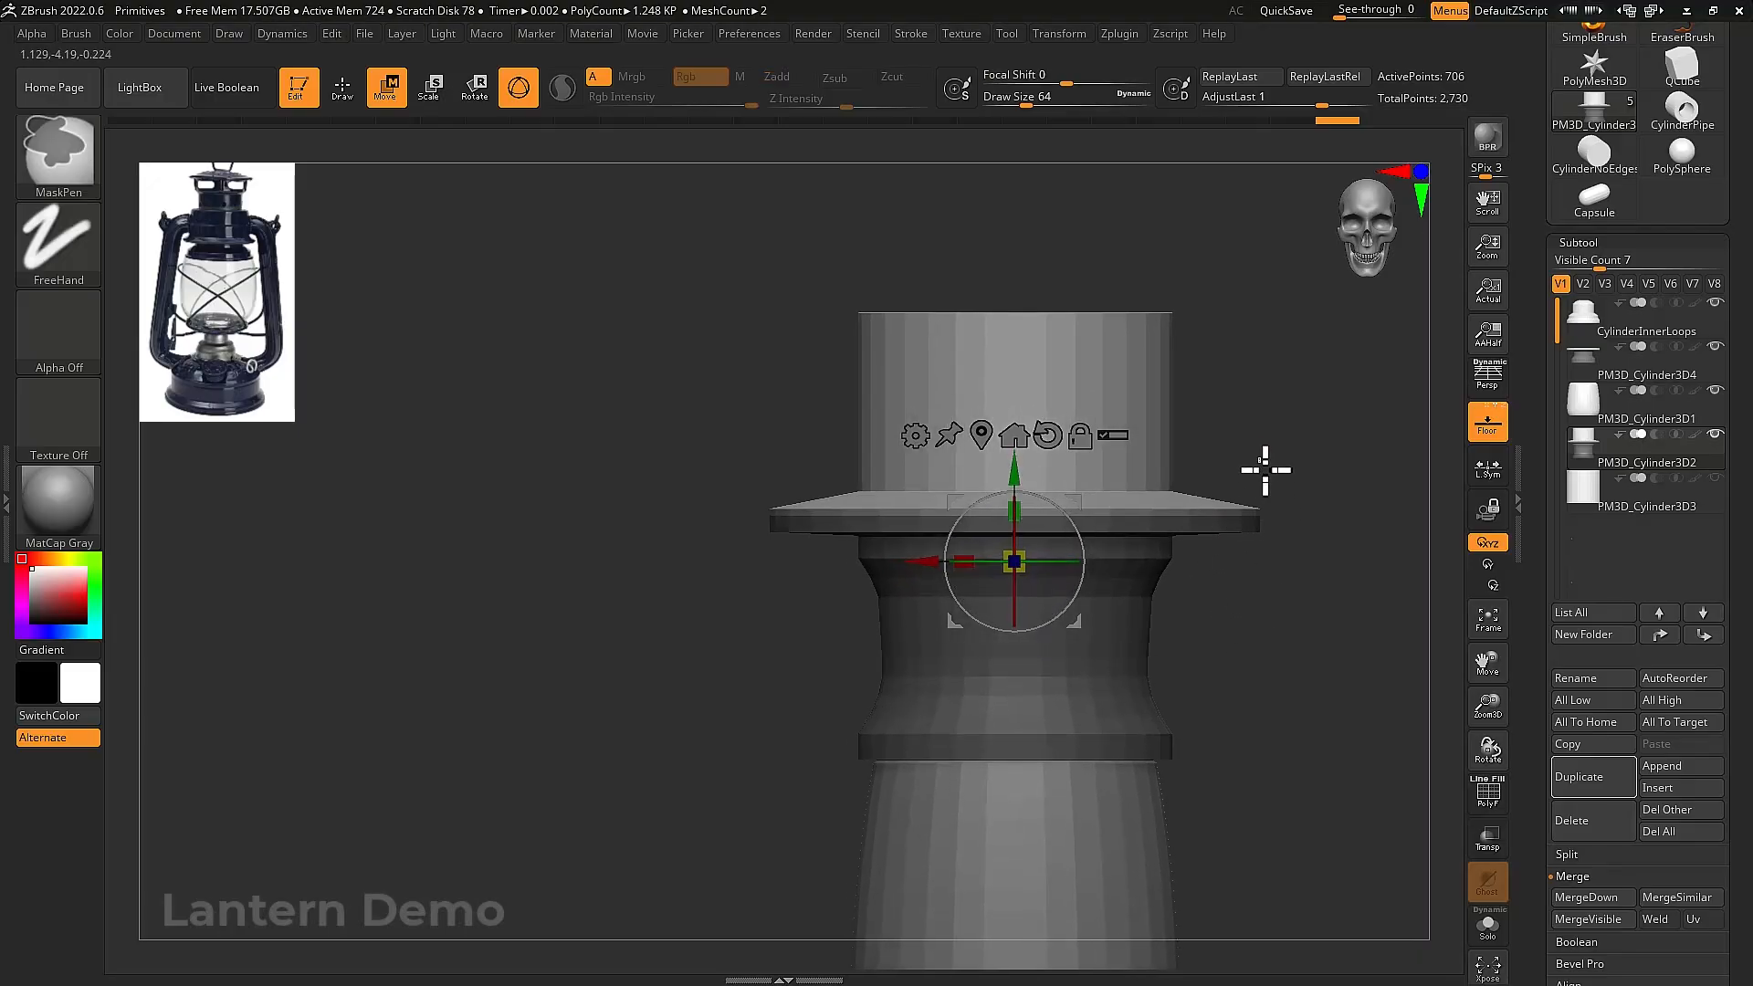
{"action": "right_click_drag", "start_coordinate": [1264, 469], "coordinate": [1262, 541], "text": "alt"}
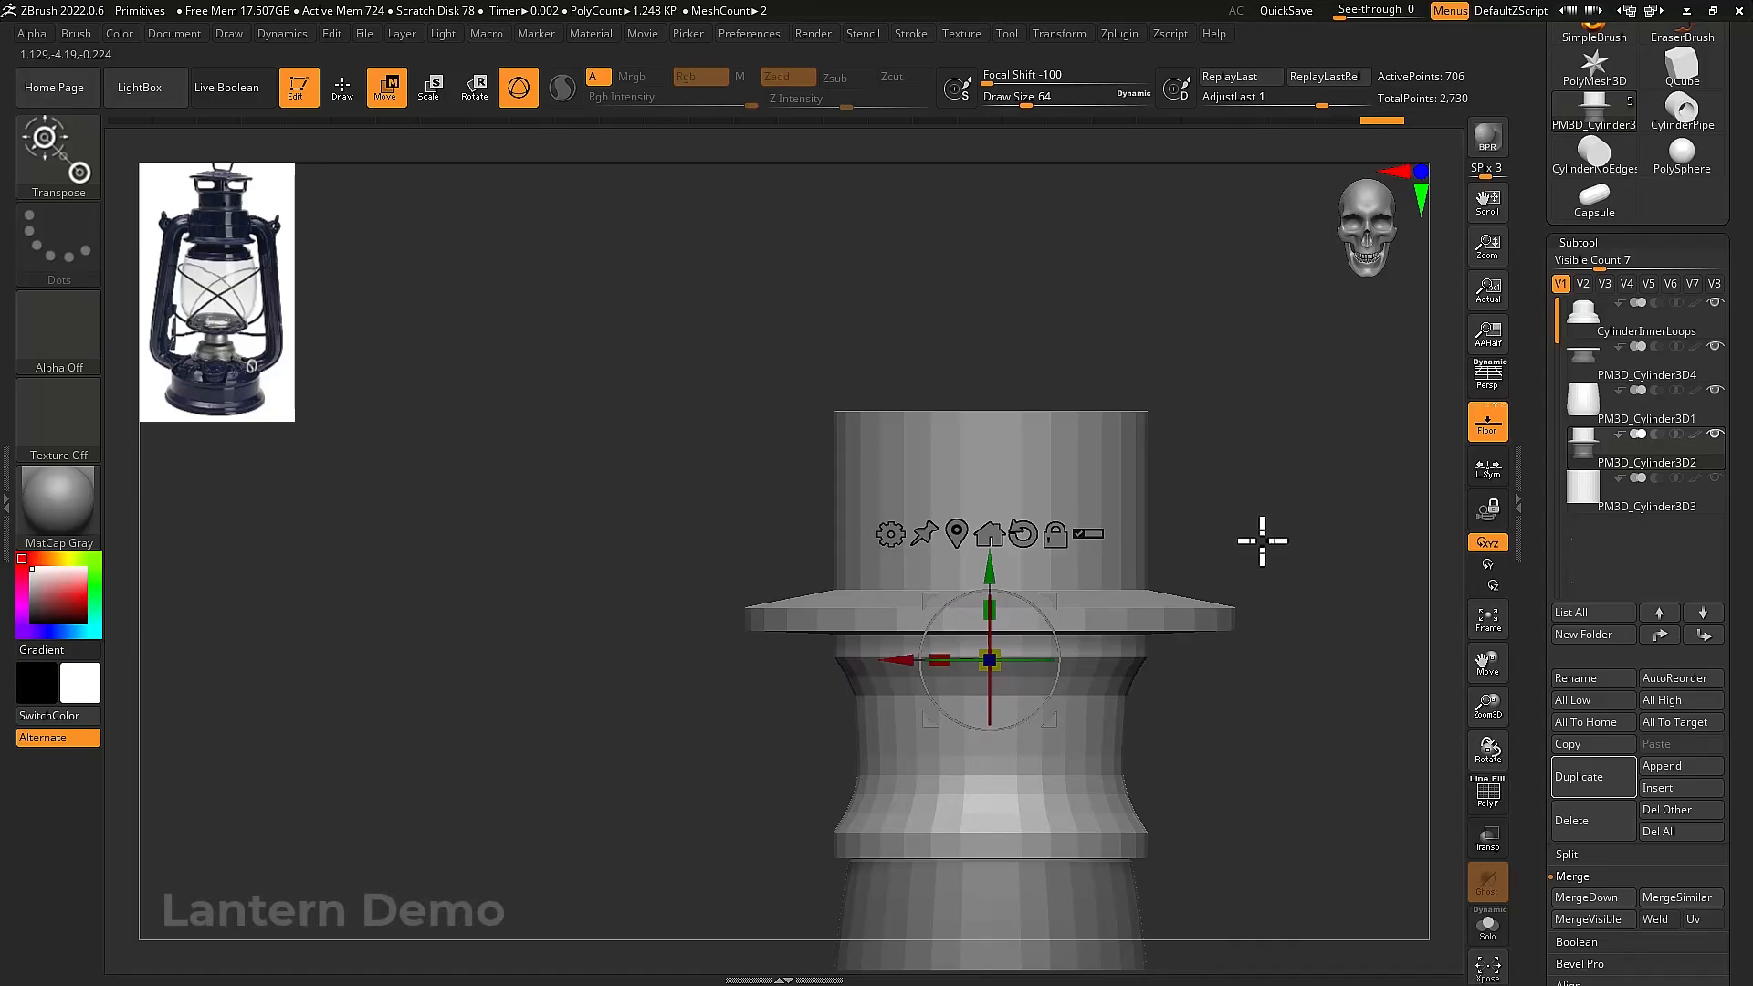
{"action": "key", "text": "ctrl"}
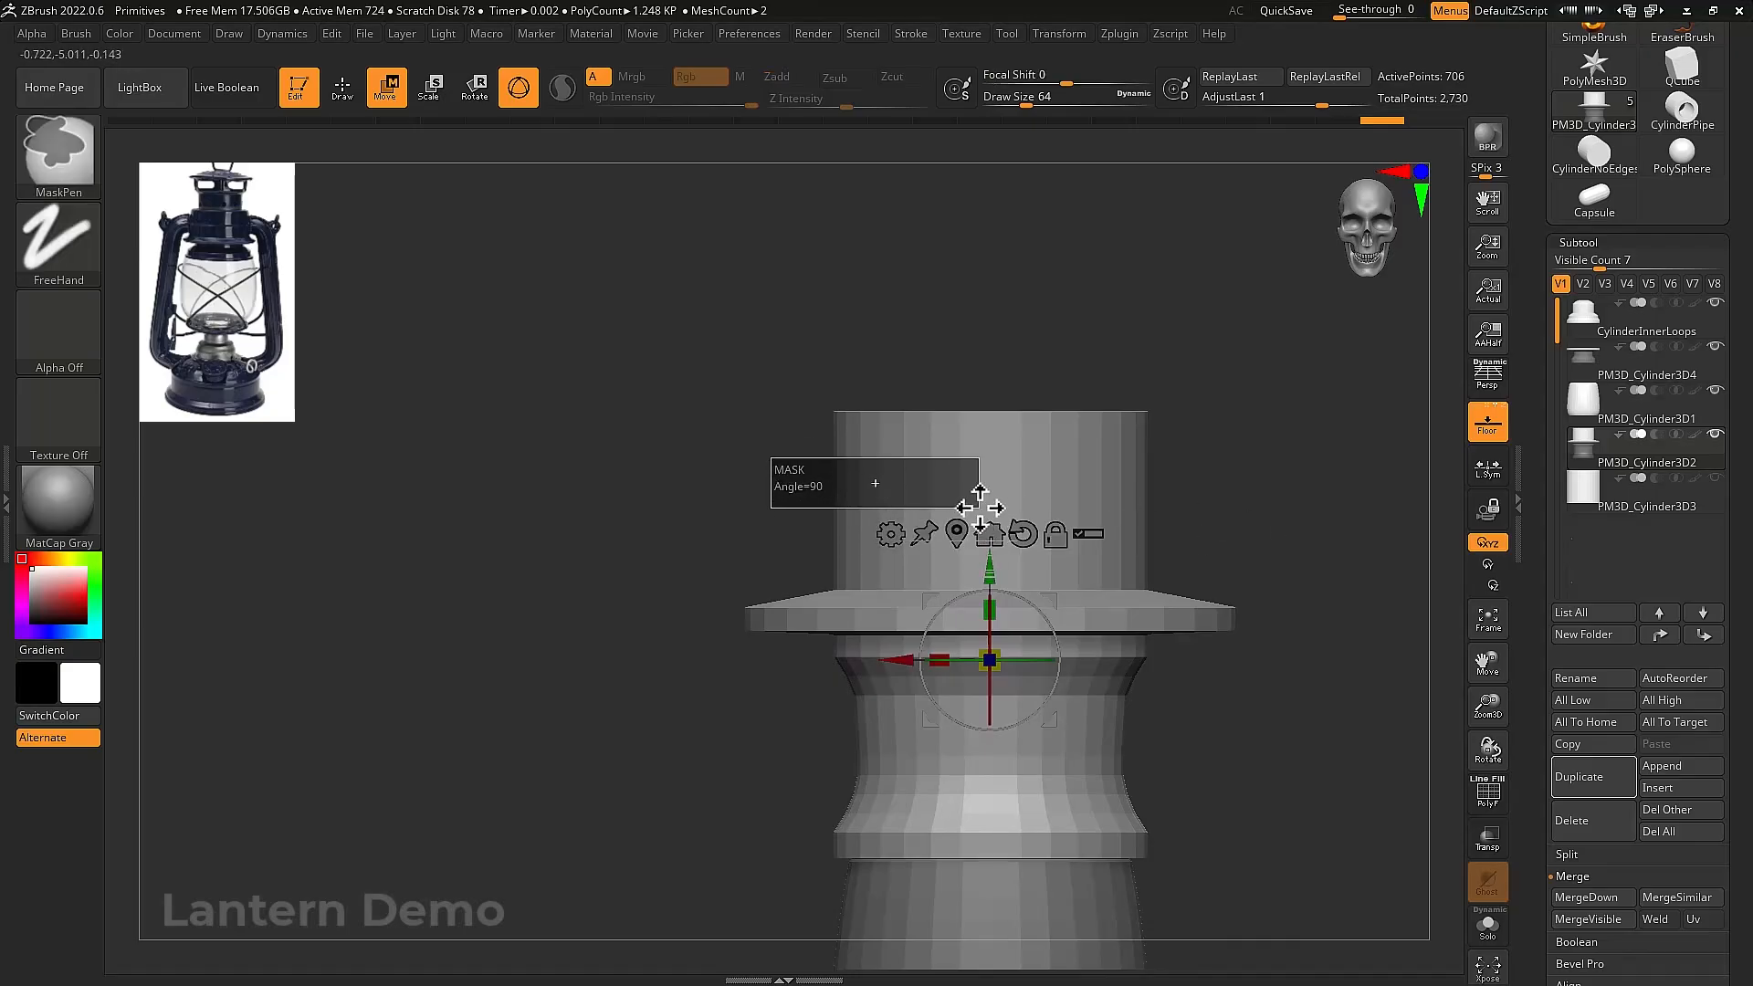
{"action": "mouse_move", "coordinate": [980, 509]}
{"action": "left_mouse_down", "text": "ctrl"}
{"action": "mouse_move", "coordinate": [1077, 478]}
{"action": "mouse_move", "coordinate": [1174, 521]}
{"action": "mouse_move", "coordinate": [1182, 497]}
{"action": "left_mouse_up", "text": "ctrl"}
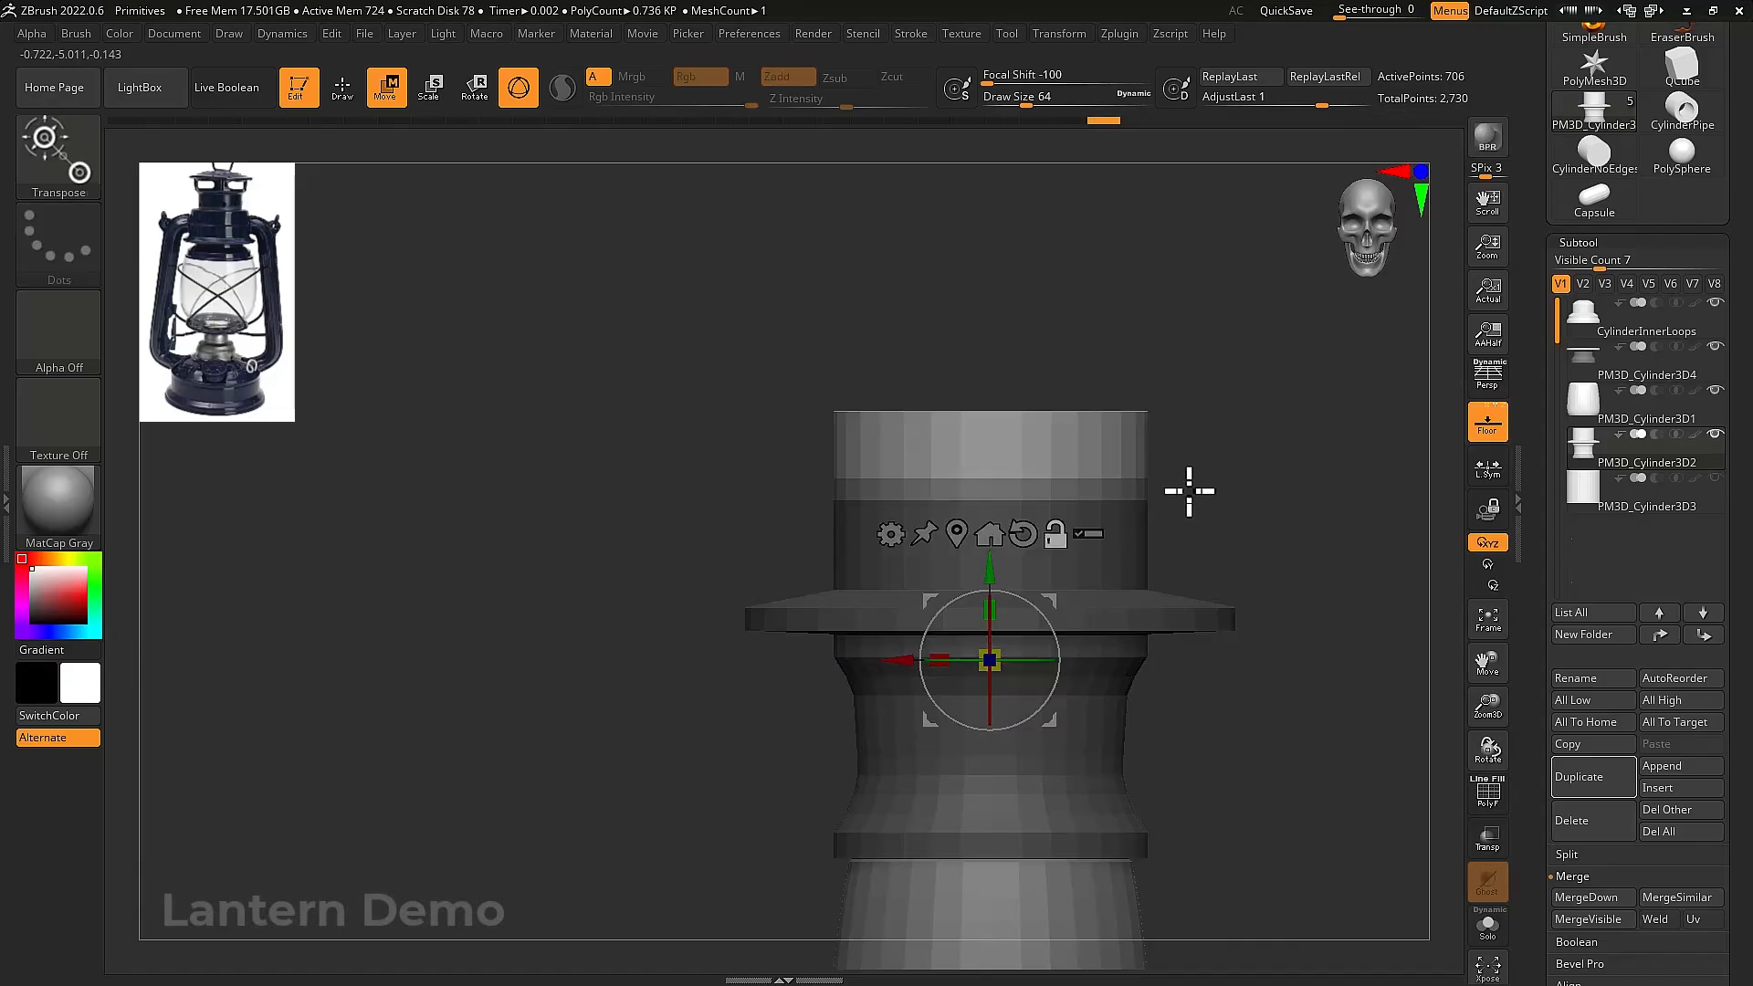
{"action": "left_click", "coordinate": [957, 534]}
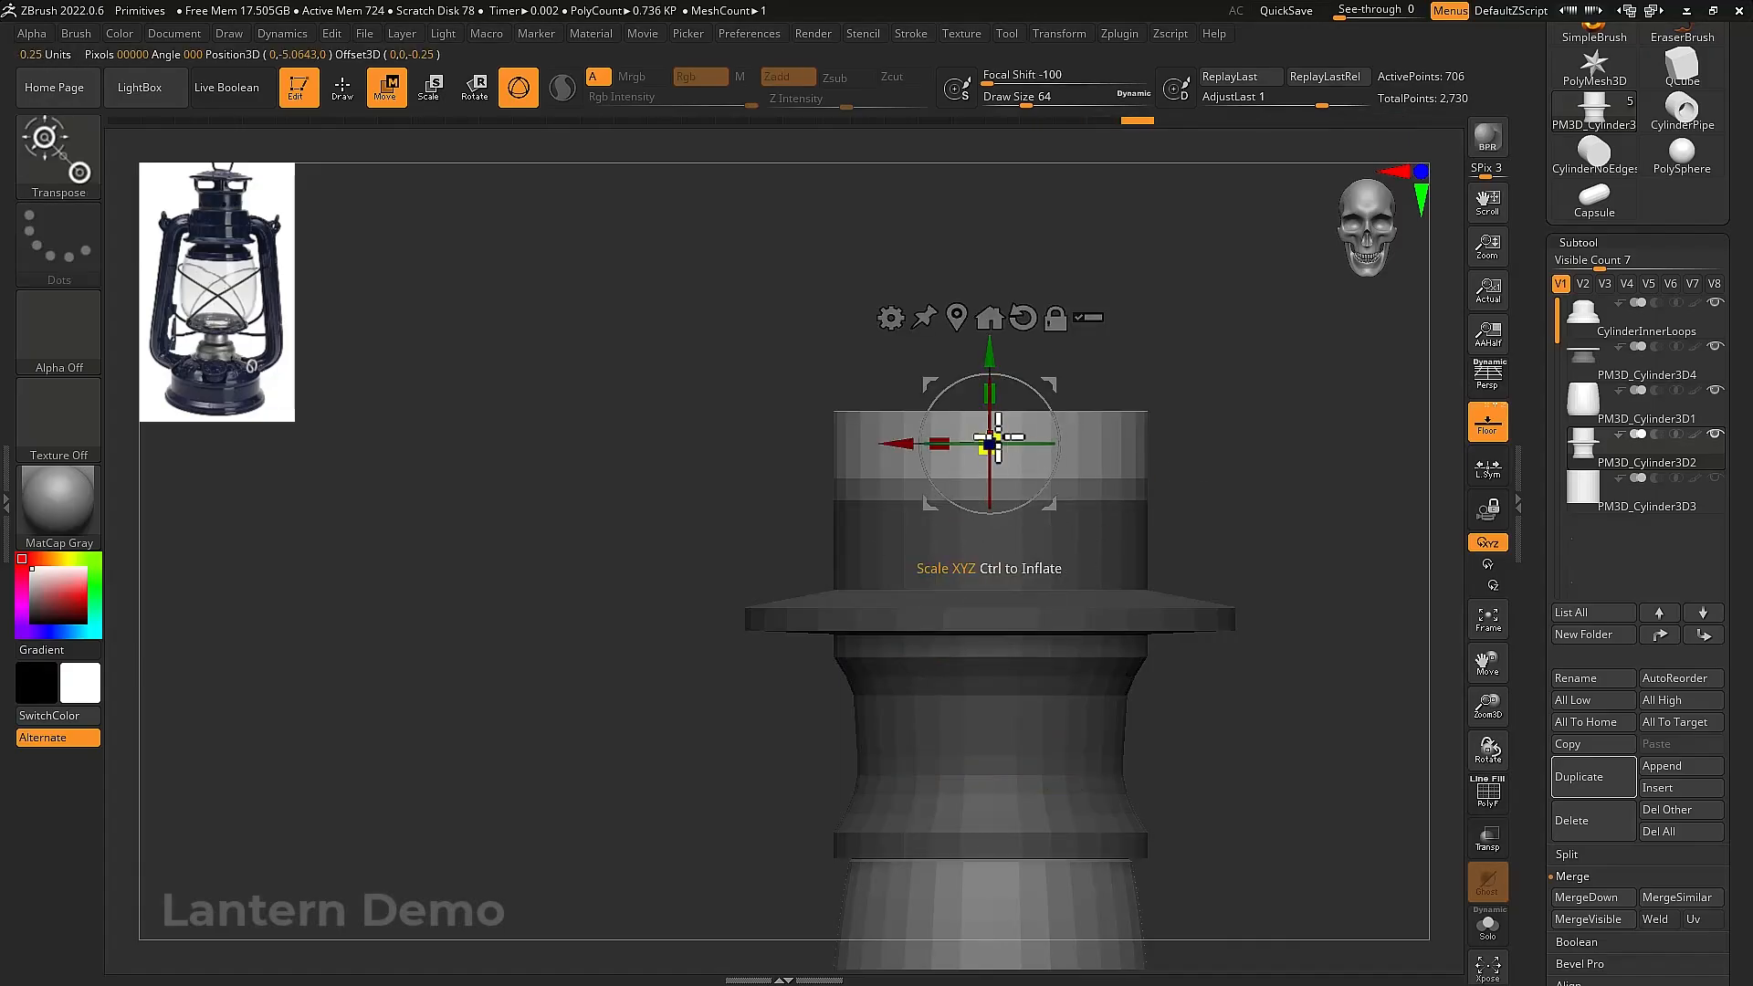
{"action": "left_click_drag", "start_coordinate": [990, 442], "coordinate": [986, 443]}
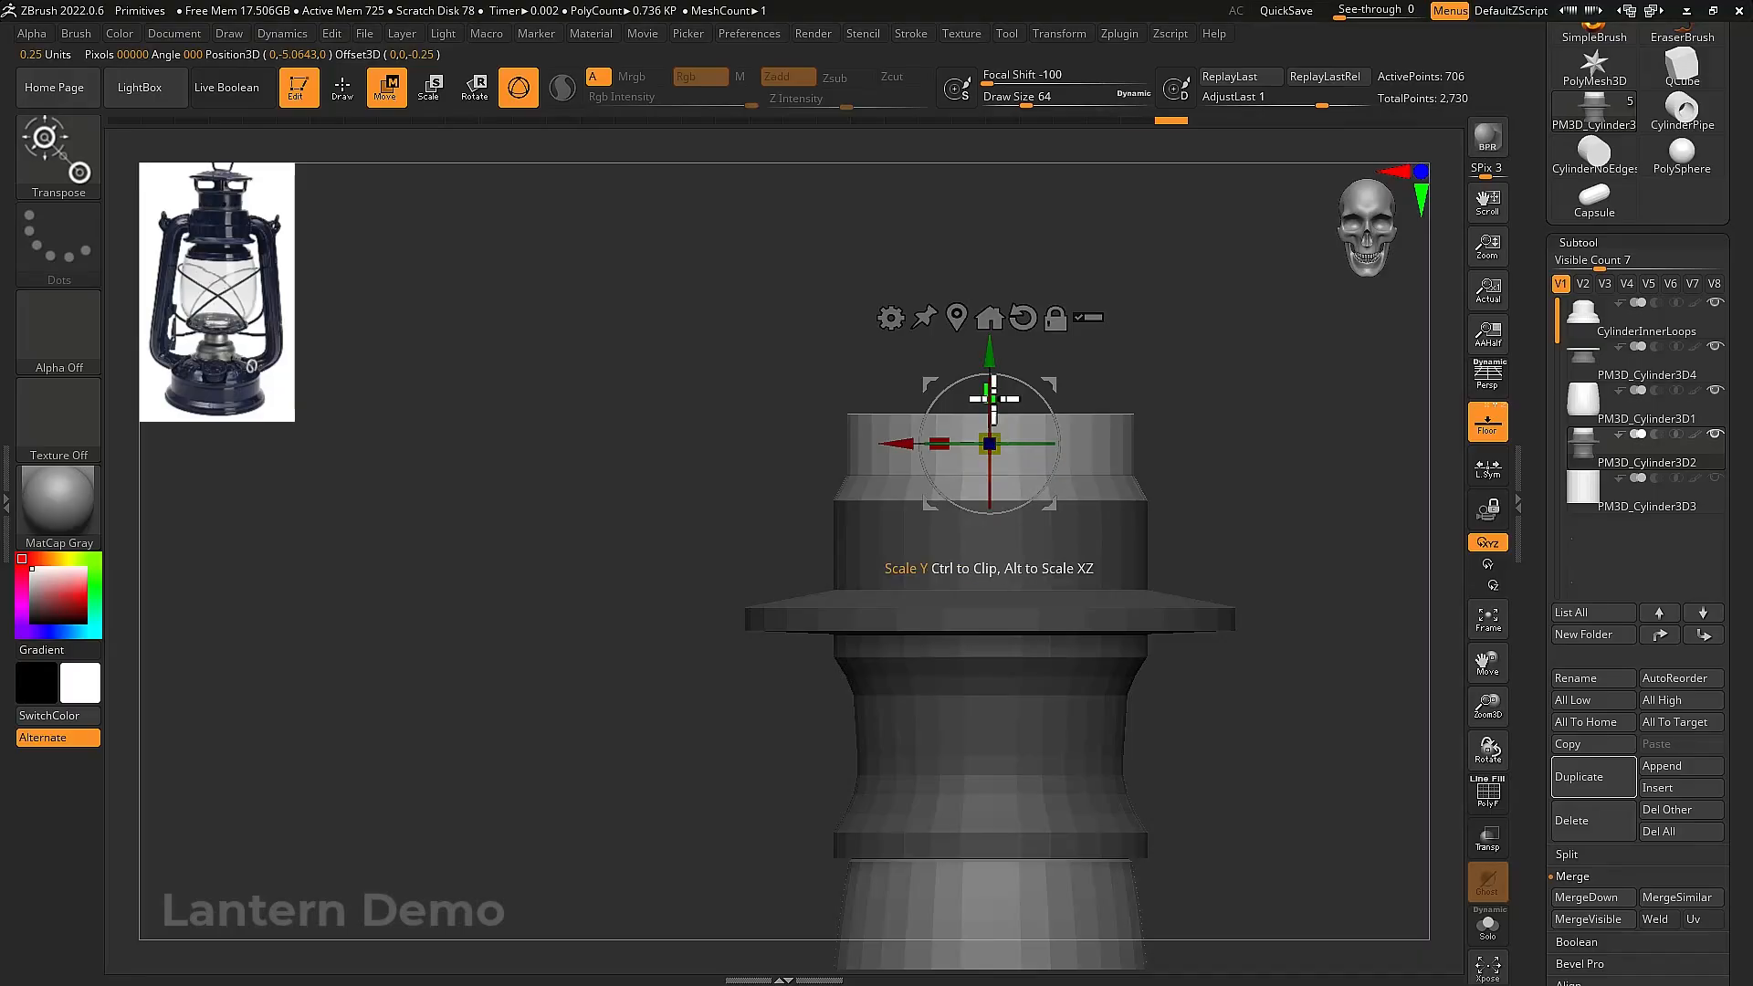
Lower the narrow tier slightly, and lengthen it by masking its lower part and raising its upper end by about 0.193
{"action": "left_click_drag", "start_coordinate": [989, 354], "coordinate": [985, 367]}
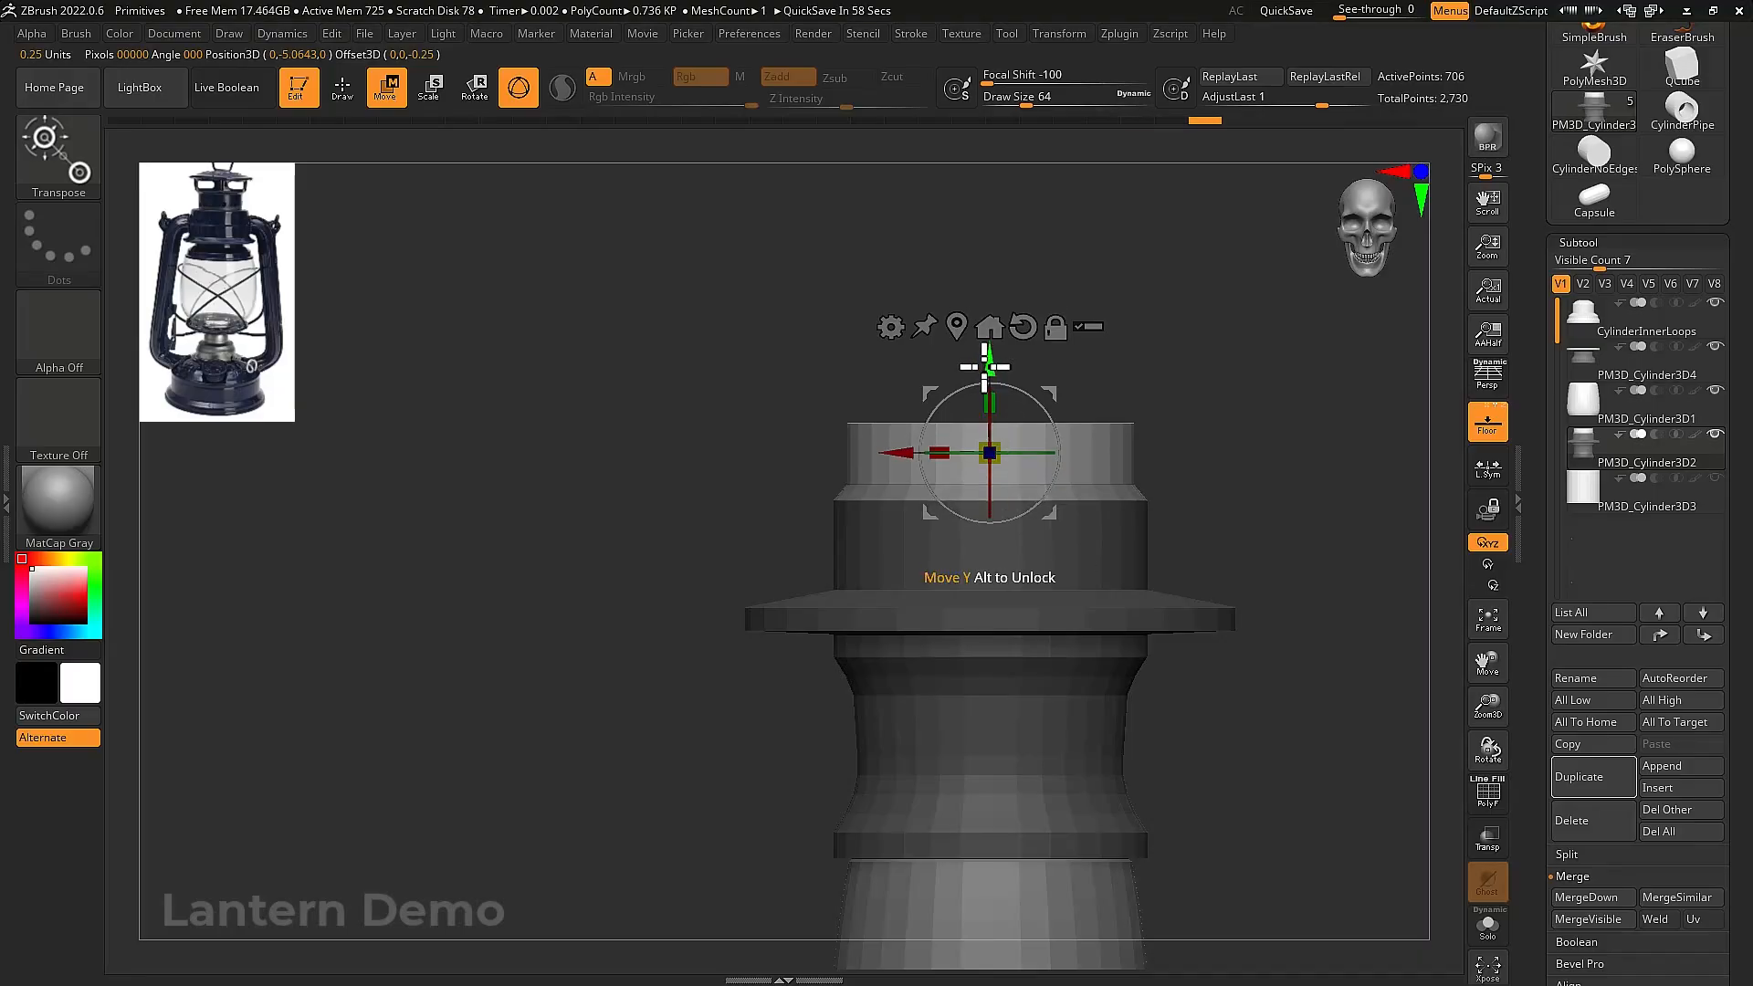
{"action": "left_click_drag", "start_coordinate": [778, 463], "coordinate": [1215, 651], "text": "ctrl"}
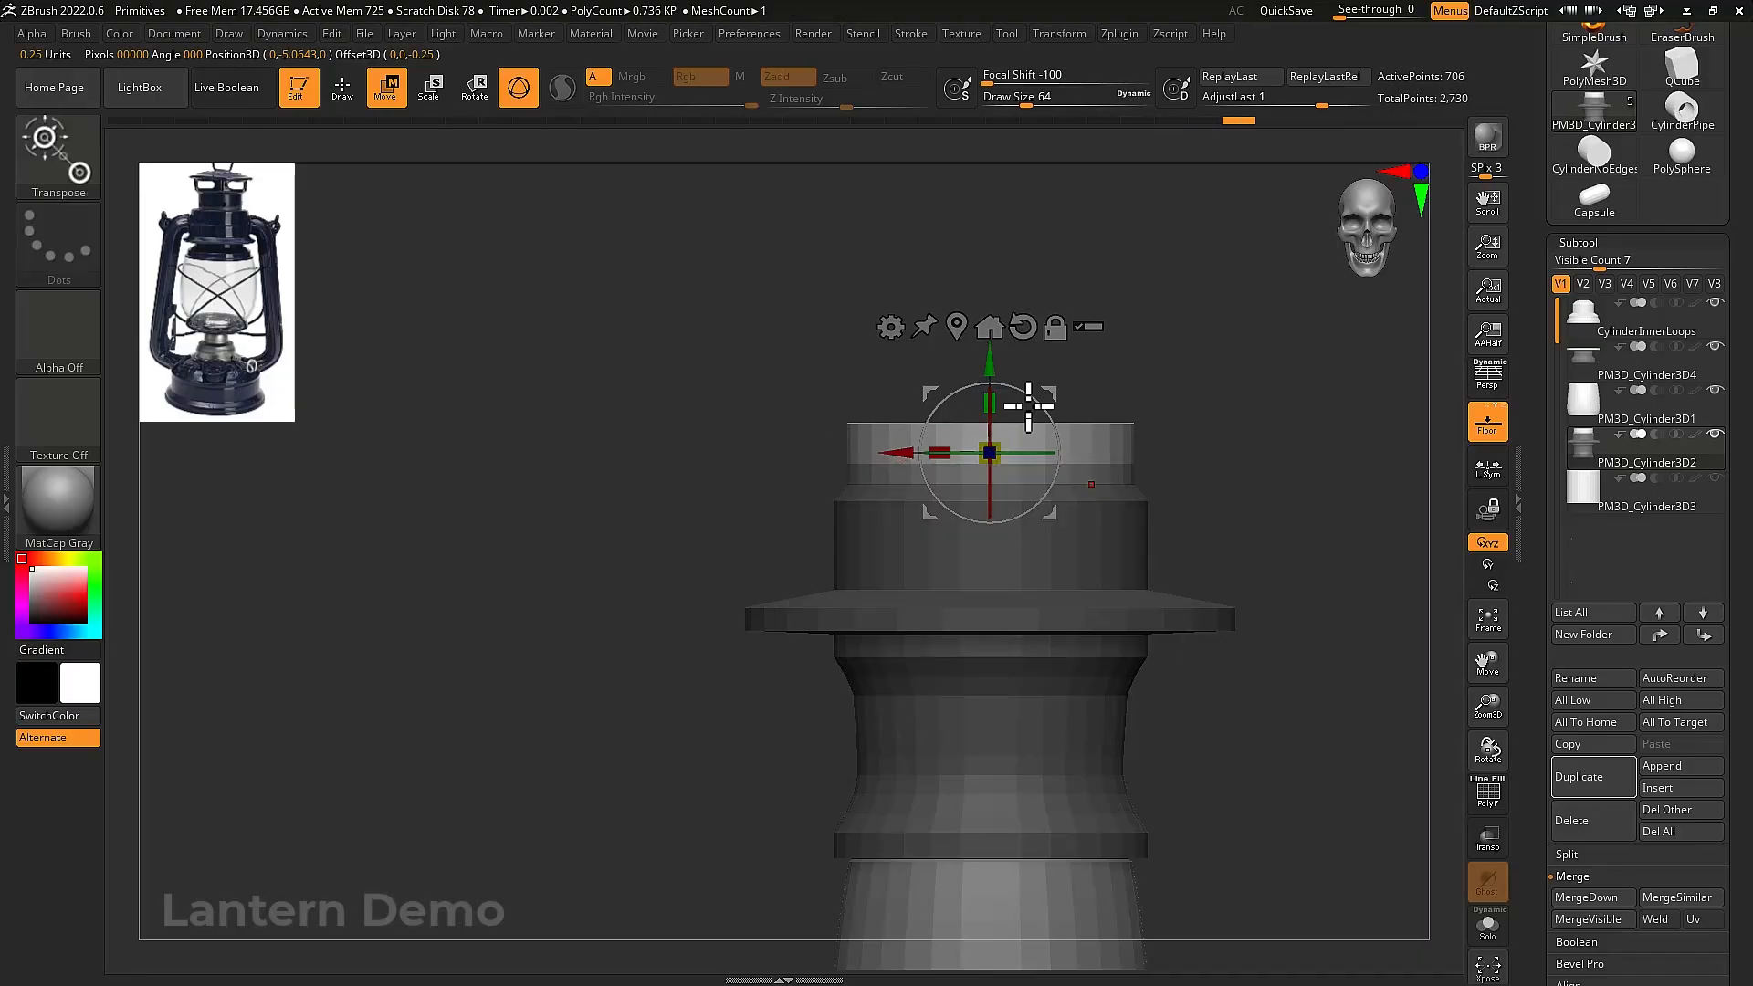
{"action": "left_click_drag", "start_coordinate": [995, 372], "coordinate": [997, 331]}
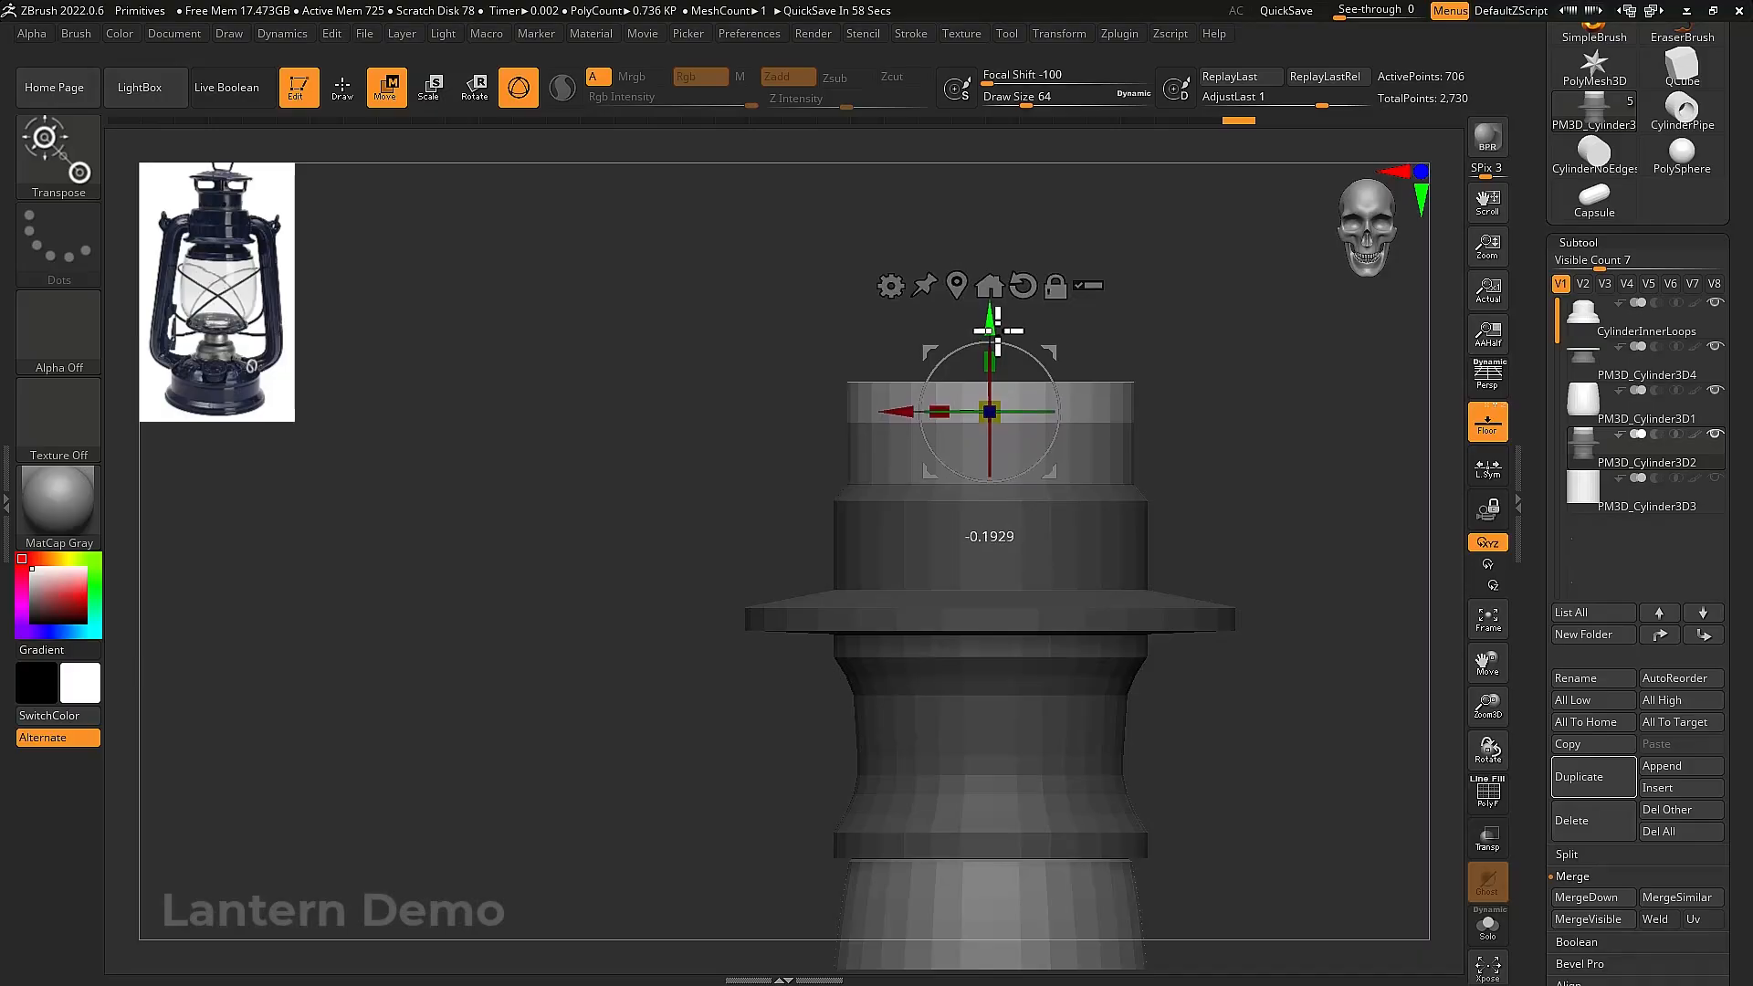
Insert an edge loop around the flat top cap with ZModeler, splitting off an outer ring as its own polygroup
{"action": "scroll", "coordinate": [1198, 361], "scroll_direction": "up", "scroll_amount": 2}
{"action": "left_click_drag", "start_coordinate": [1196, 370], "coordinate": [1225, 482]}
{"action": "scroll", "coordinate": [1229, 485], "scroll_direction": "up", "scroll_amount": 3}
{"action": "key", "text": "b"}
{"action": "key", "text": "z"}
{"action": "key", "text": "m"}
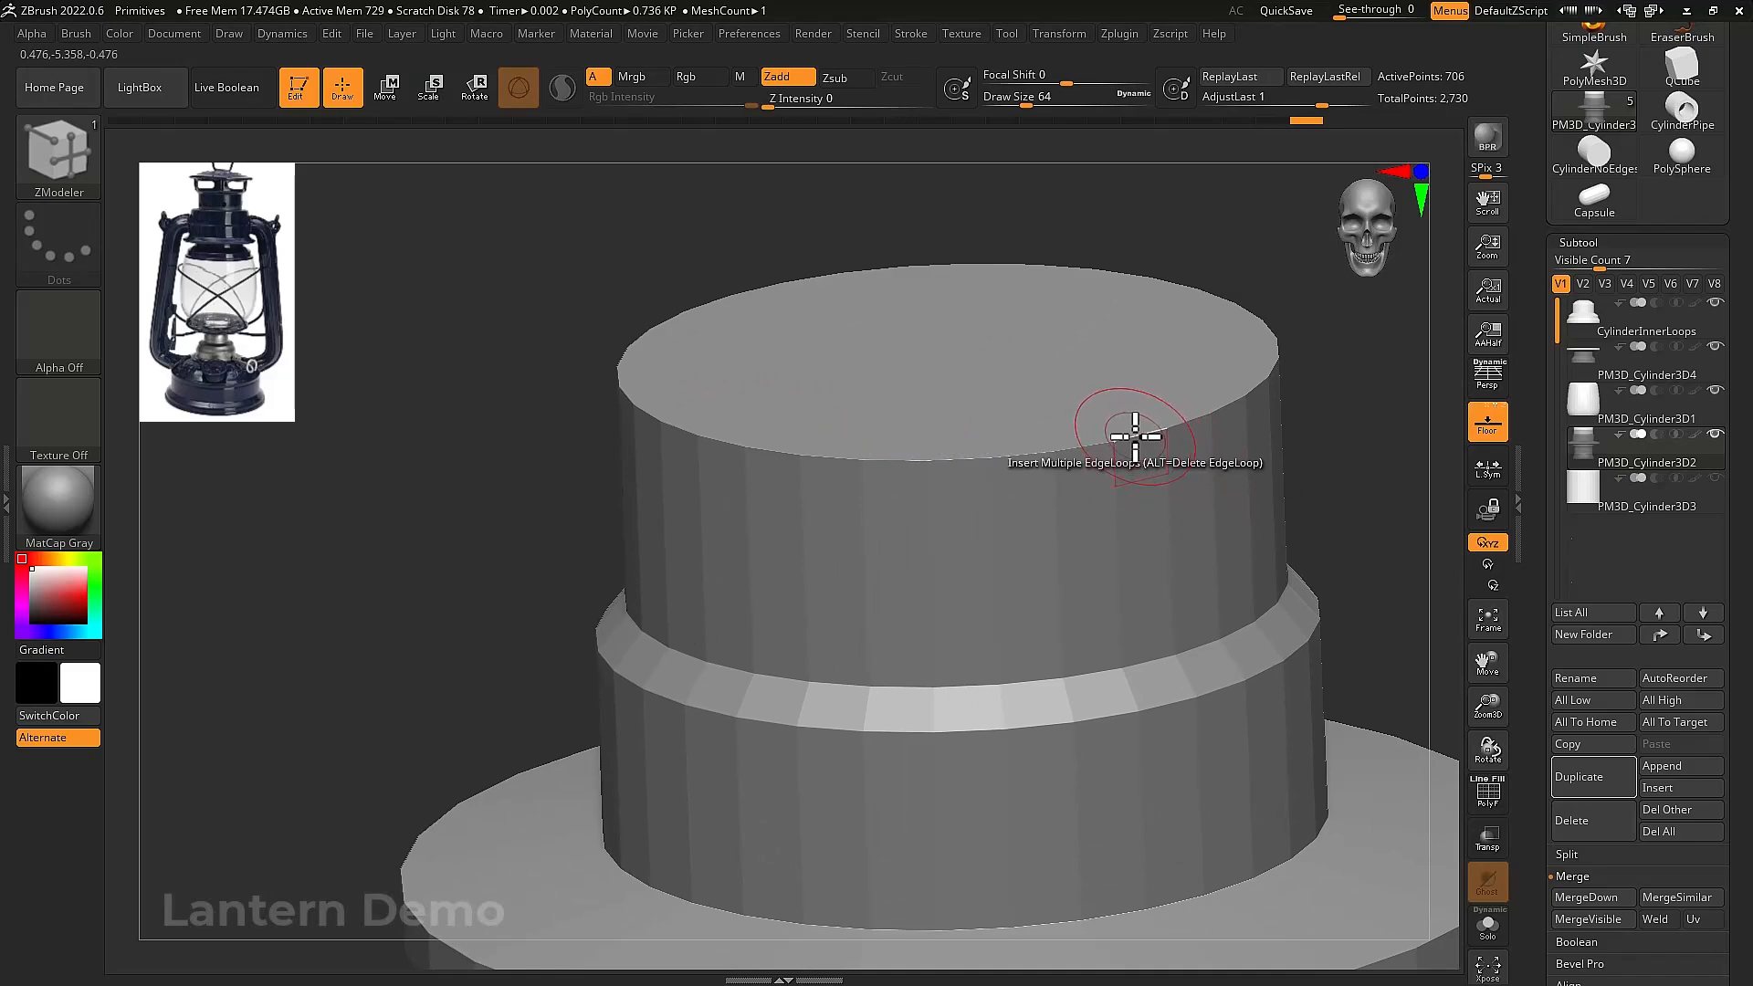
{"action": "key", "text": "shift+f"}
{"action": "key", "text": "space"}
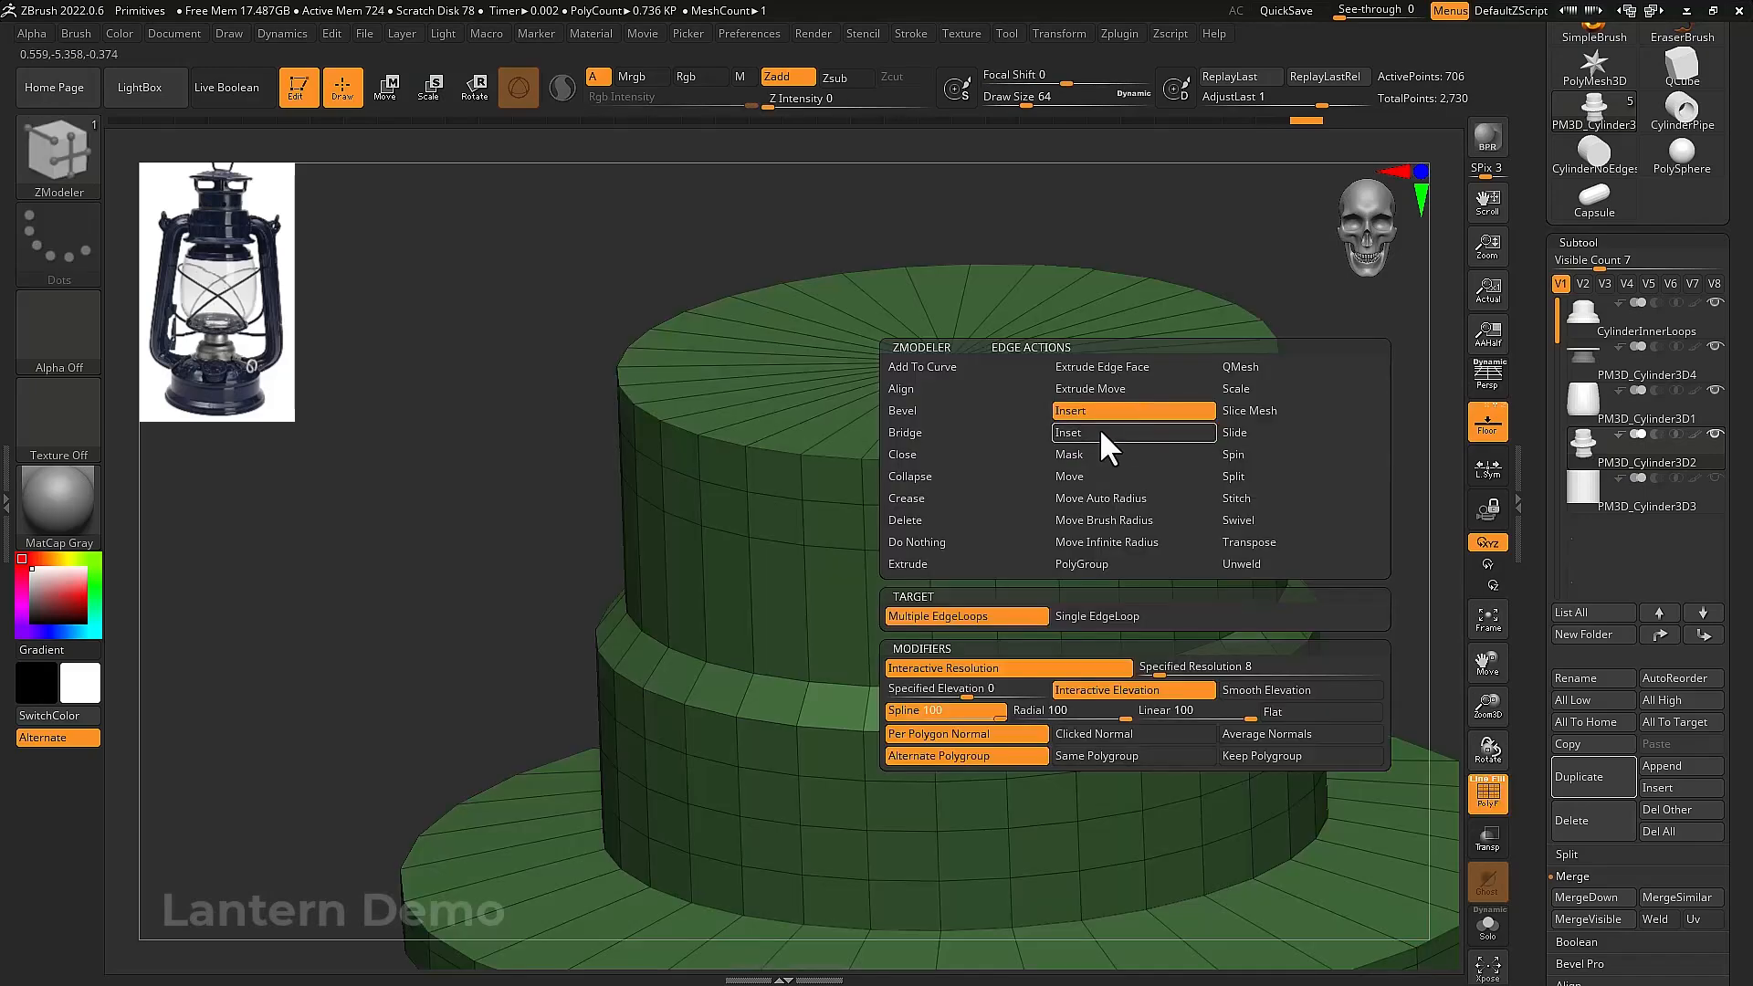
{"action": "left_click", "coordinate": [990, 410]}
{"action": "left_click_drag", "start_coordinate": [990, 450], "coordinate": [1106, 492]}
Mask the body below the cap and raise the cap's inner disc so the outer ring becomes a sloped shoulder
{"action": "right_click_drag", "start_coordinate": [1106, 492], "coordinate": [528, 324], "text": "shift"}
{"action": "left_click_drag", "start_coordinate": [480, 321], "coordinate": [1264, 484], "text": "ctrl"}
{"action": "key", "text": "w"}
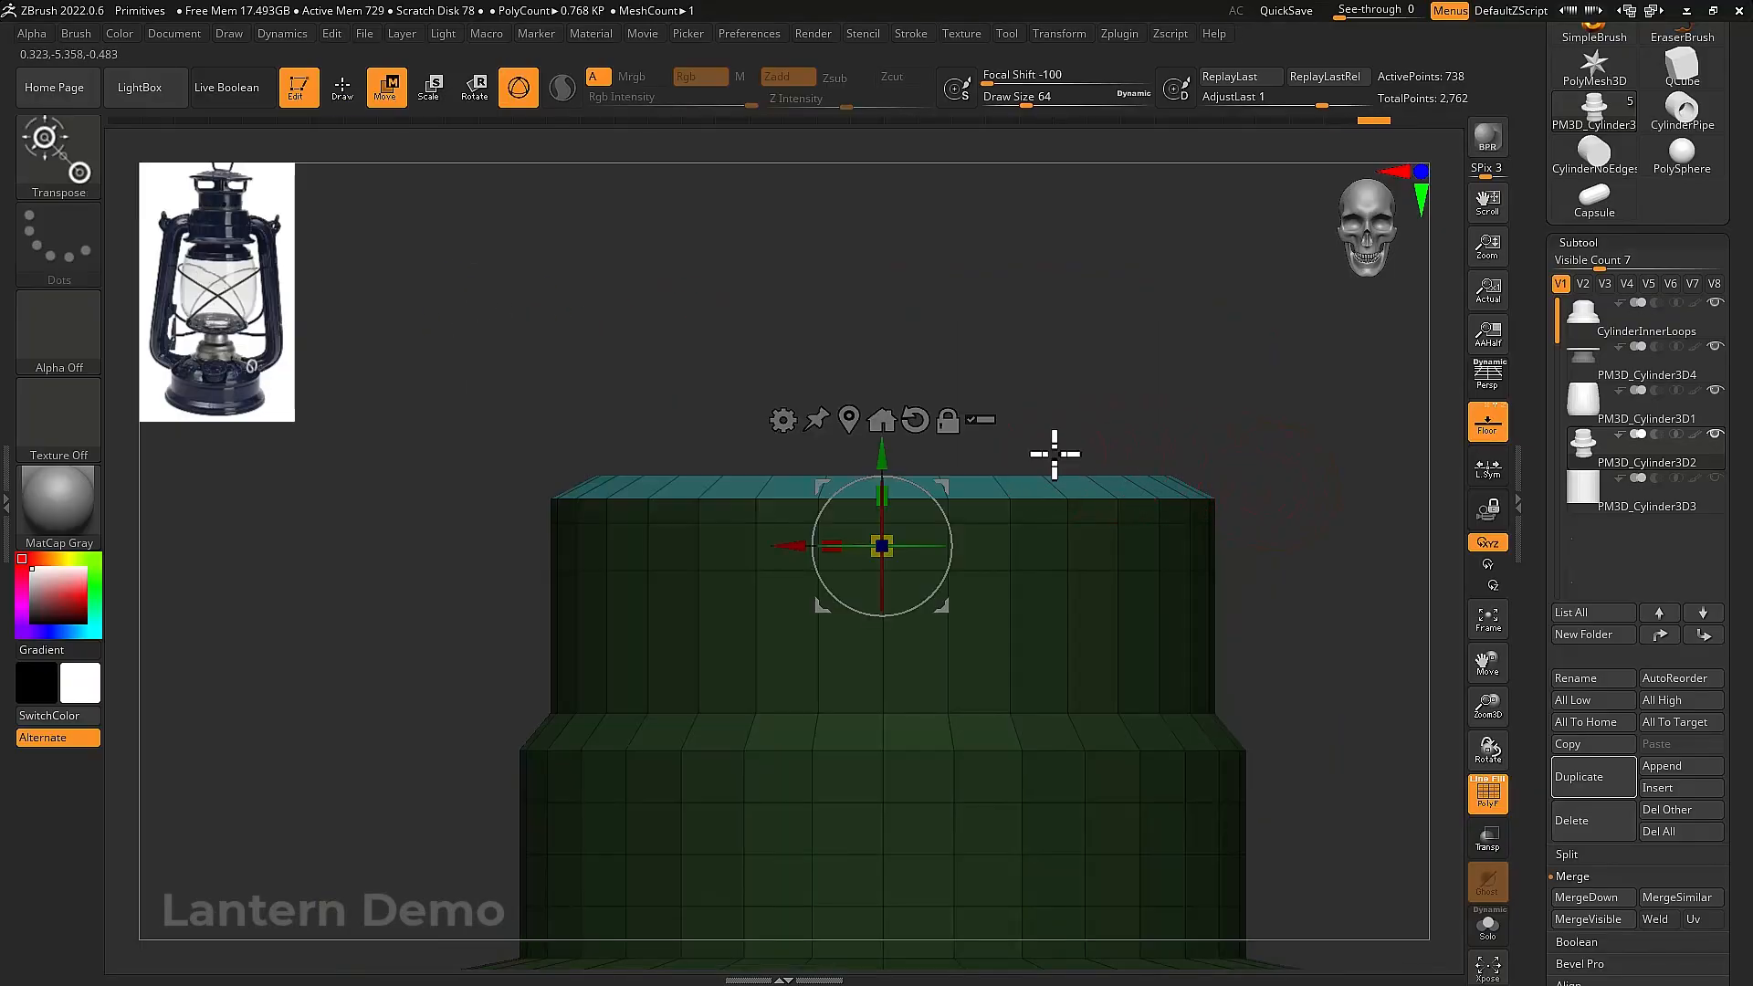
{"action": "left_click_drag", "start_coordinate": [880, 457], "coordinate": [836, 447]}
{"action": "left_click", "coordinate": [882, 394]}
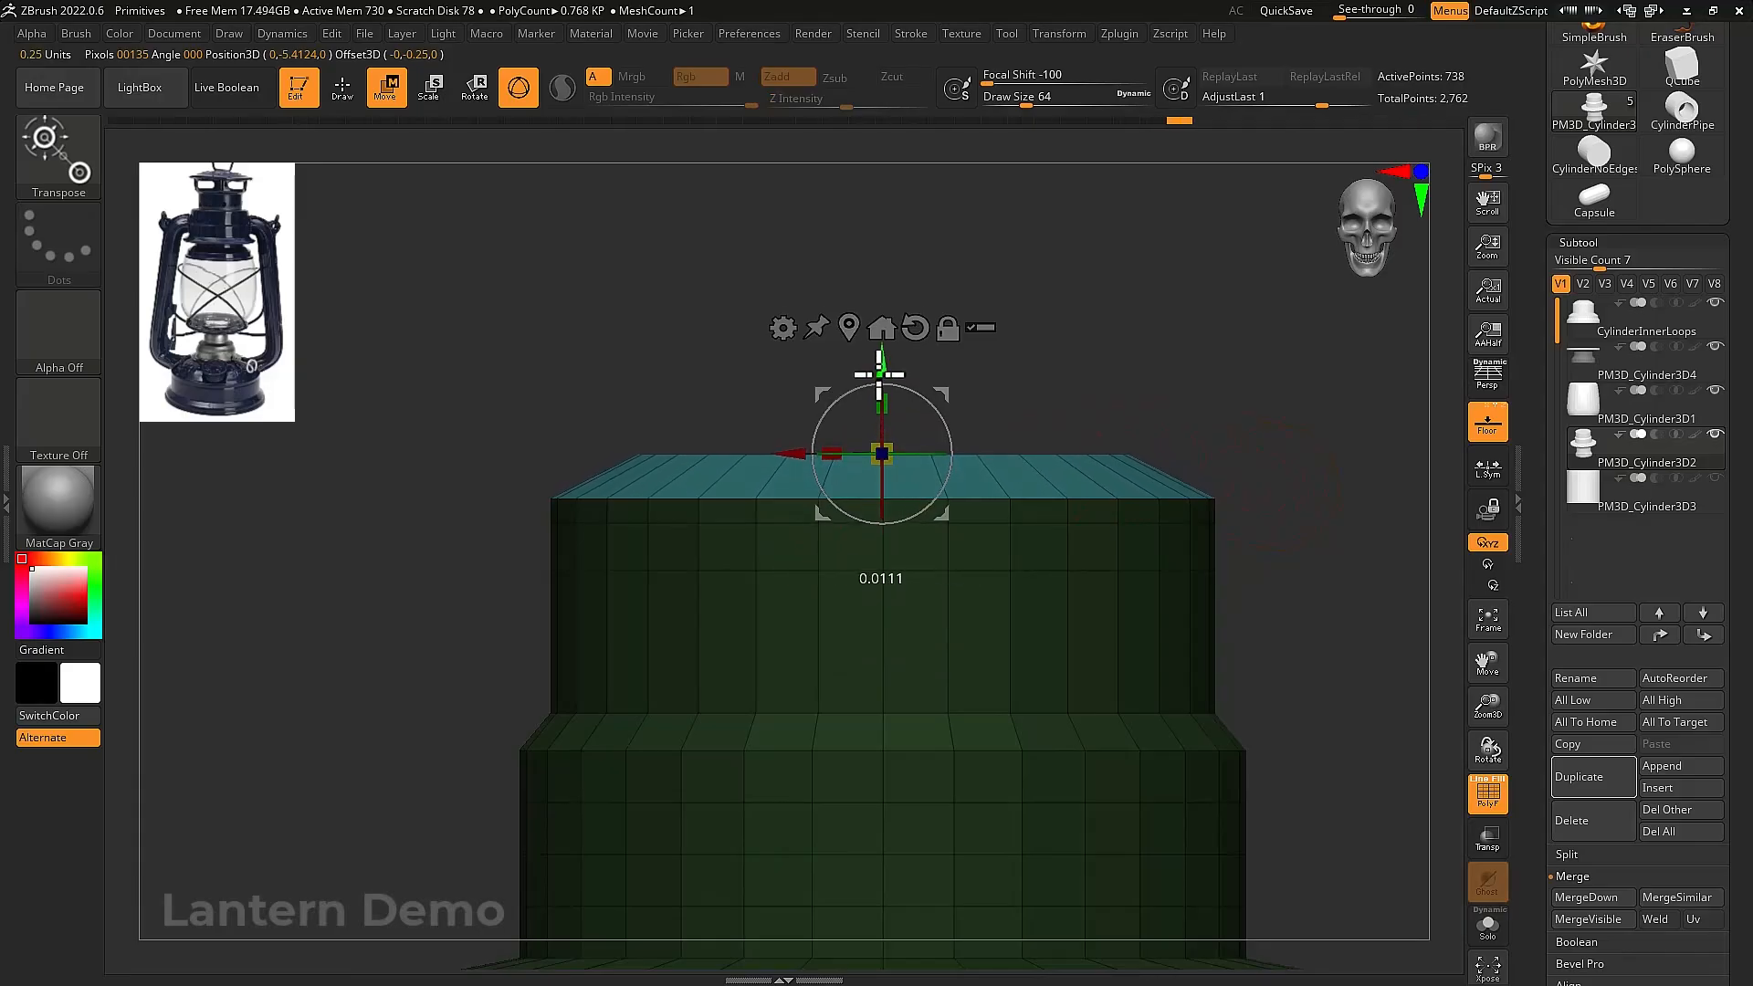
{"action": "scroll", "coordinate": [1049, 439], "scroll_direction": "down", "scroll_amount": 3}
{"action": "left_click_drag", "start_coordinate": [1213, 503], "coordinate": [1194, 627]}
{"action": "key", "text": "space"}
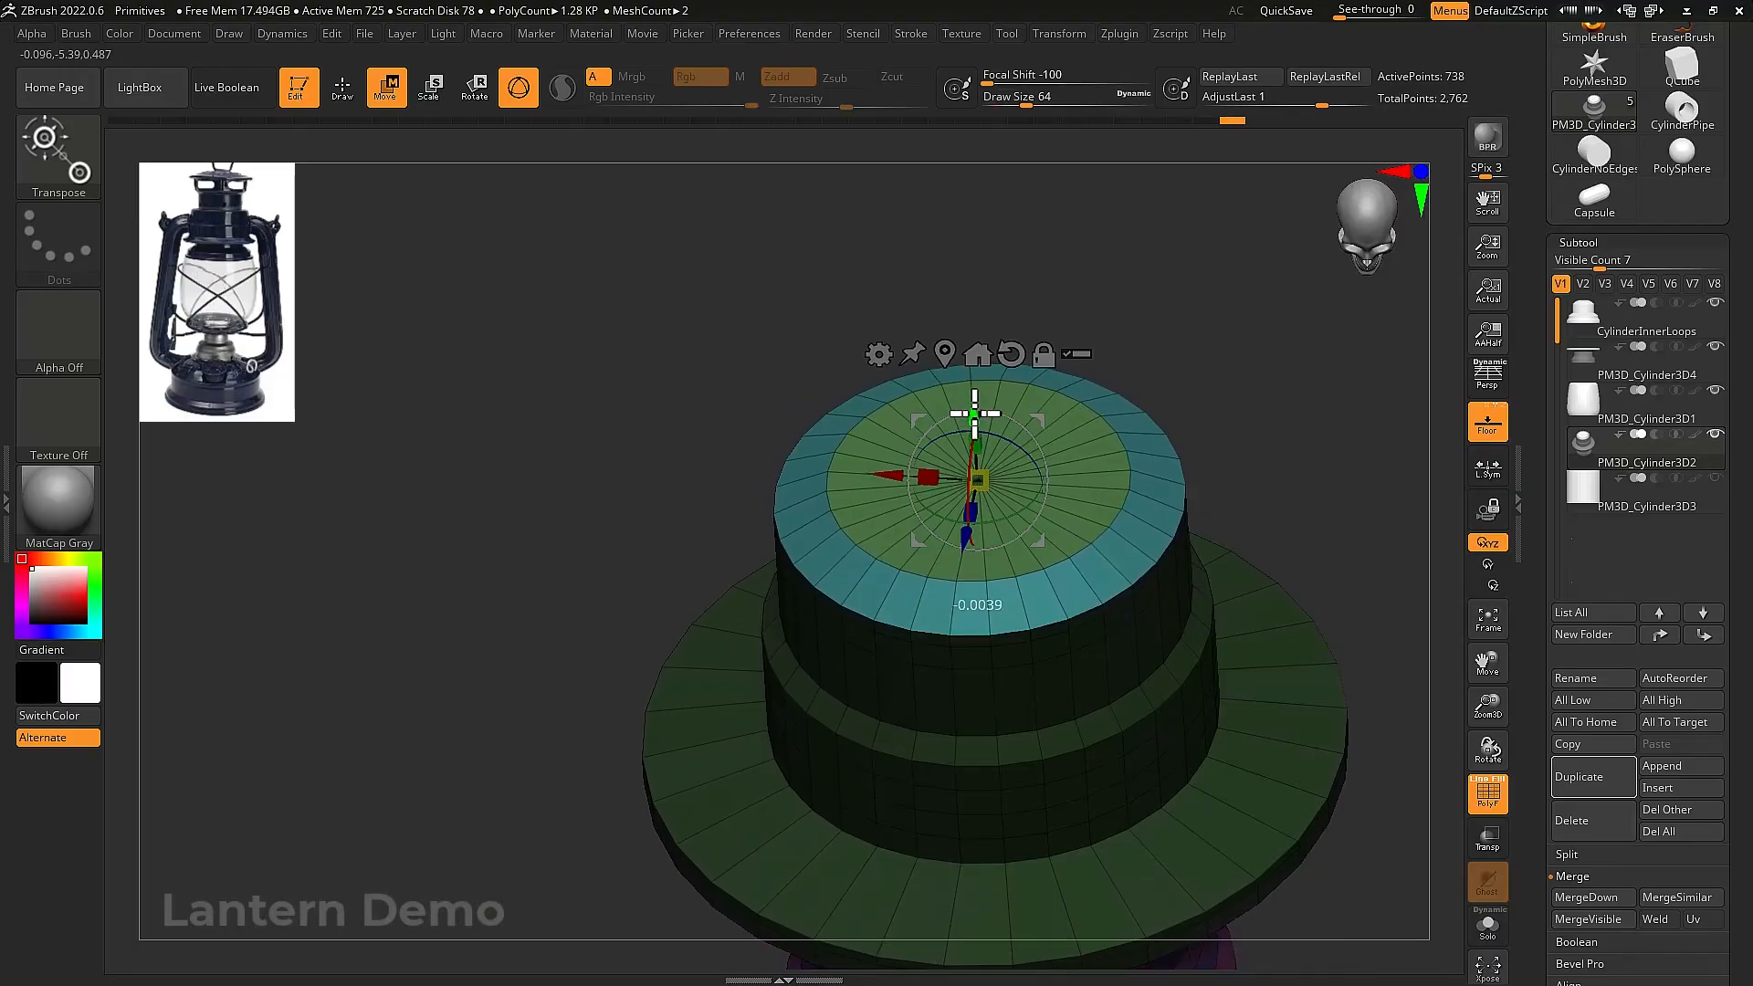
{"action": "left_click_drag", "start_coordinate": [1224, 451], "coordinate": [1207, 513]}
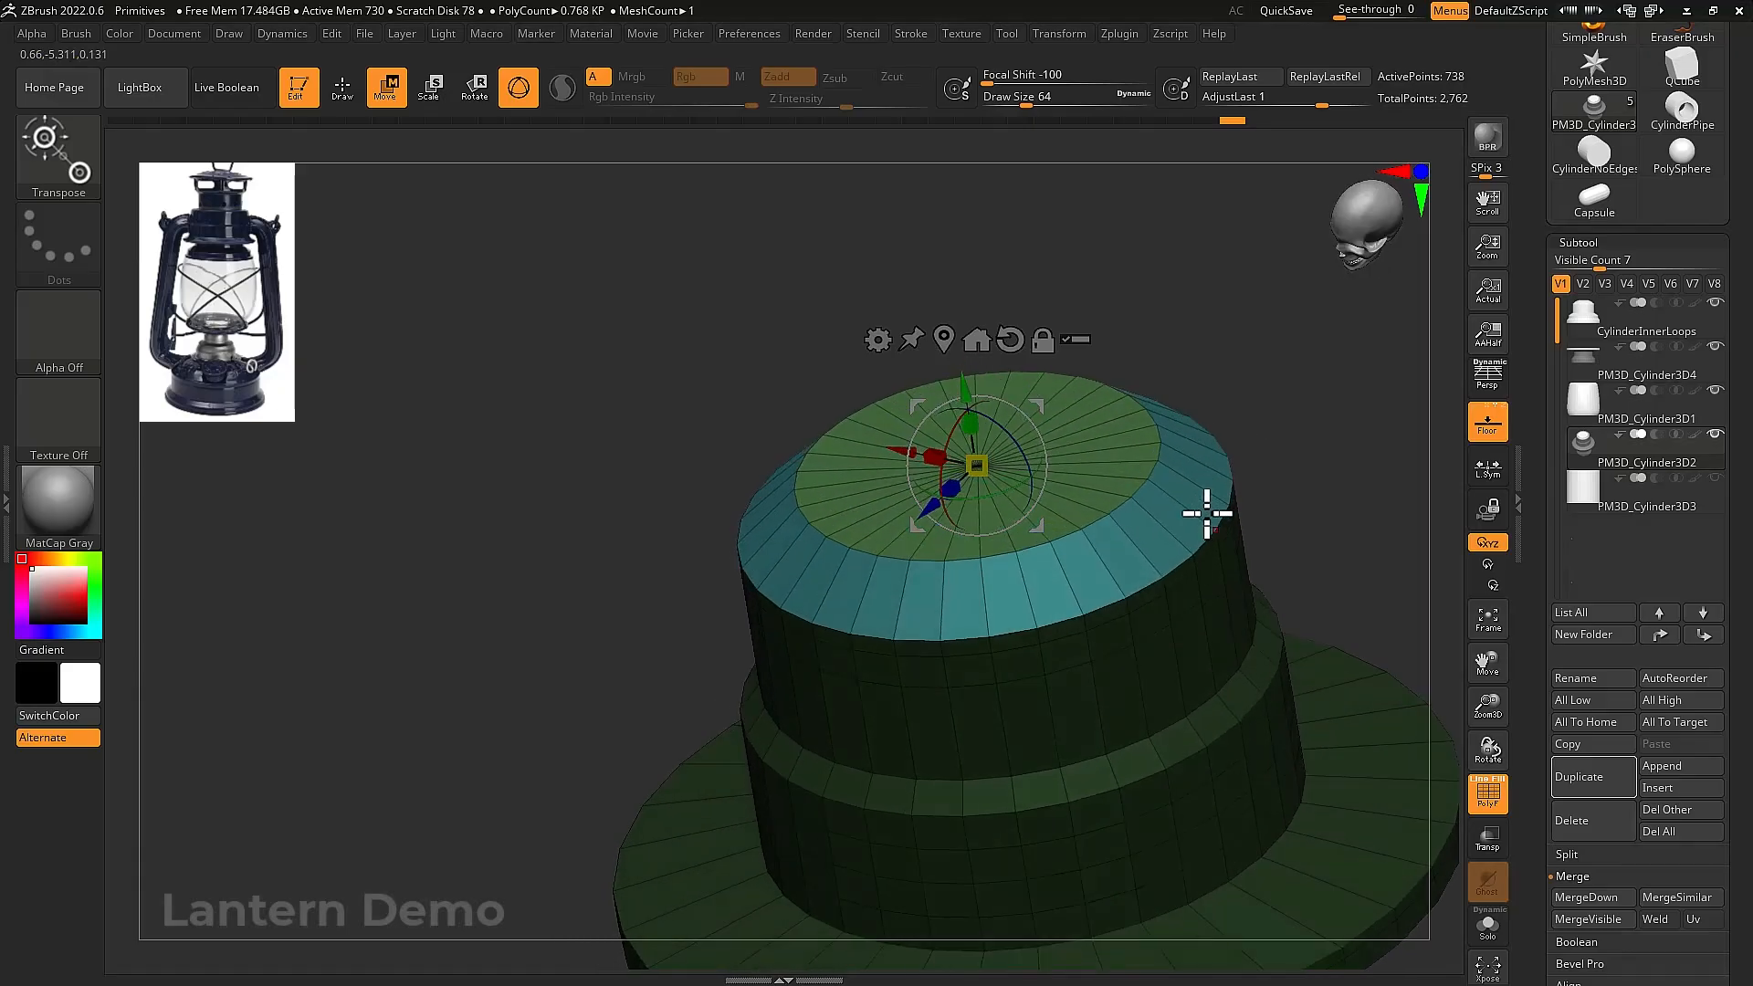
{"action": "key", "text": "q"}
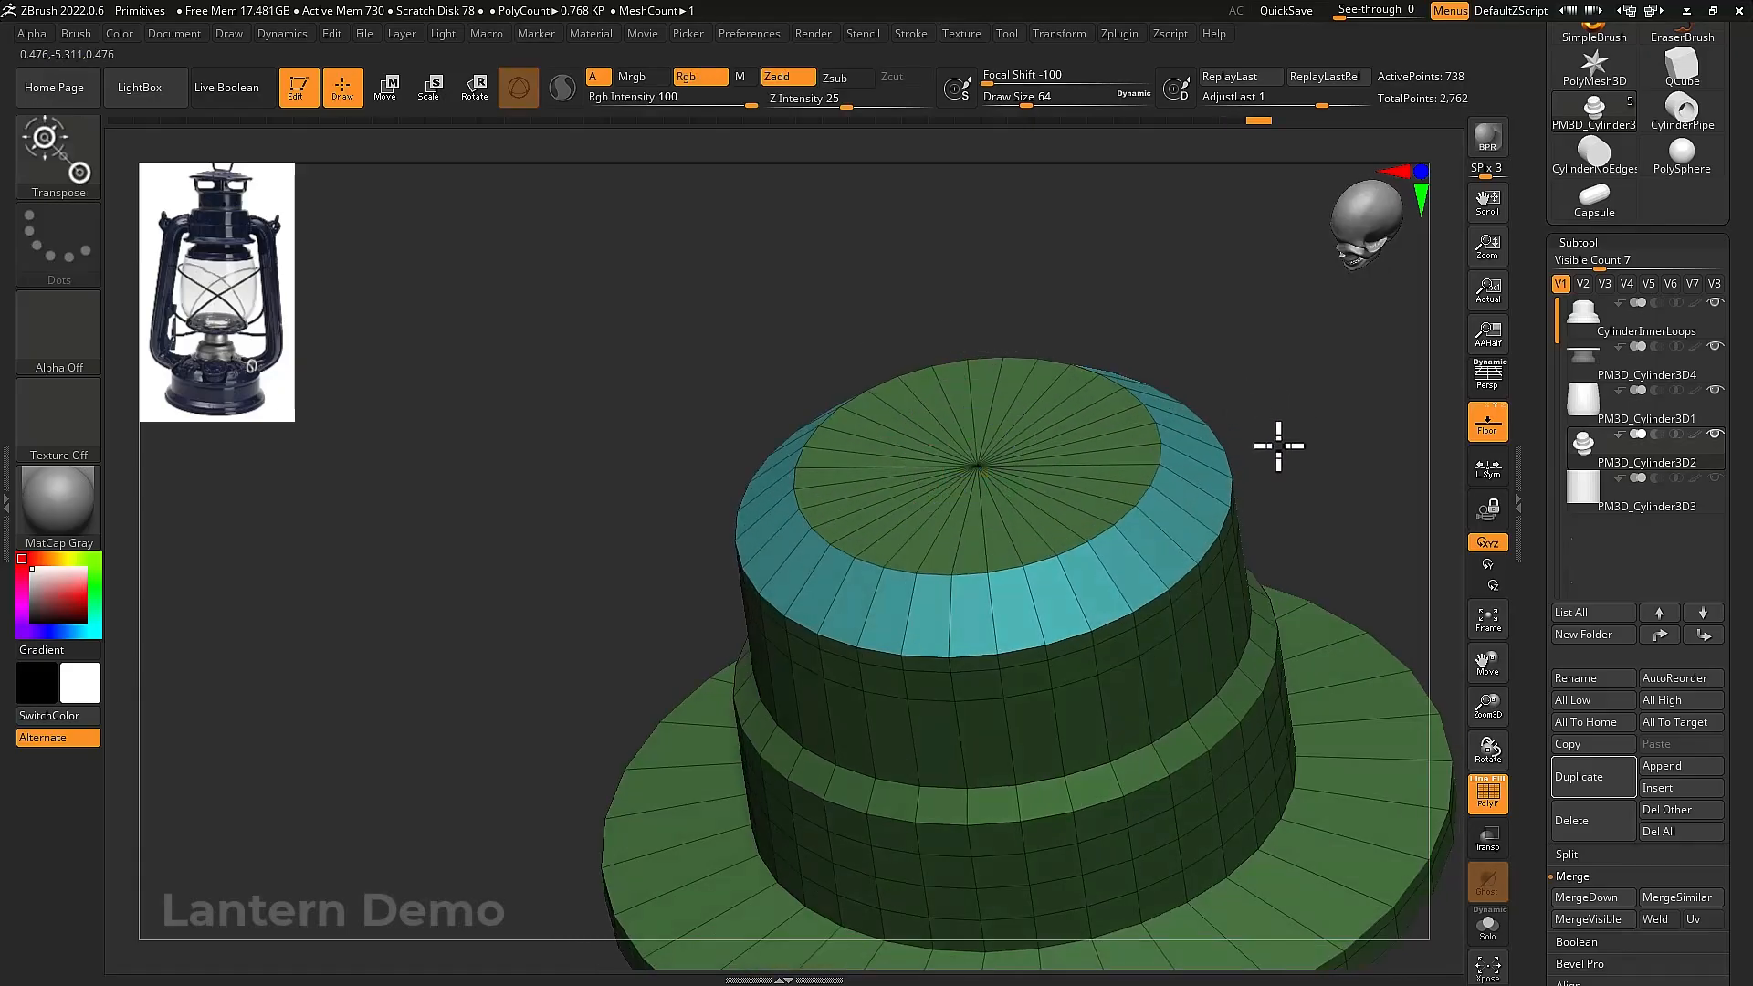
Activate radial symmetry about the Y axis only for the lantern cap
{"action": "left_click_drag", "start_coordinate": [1283, 479], "coordinate": [1139, 581]}
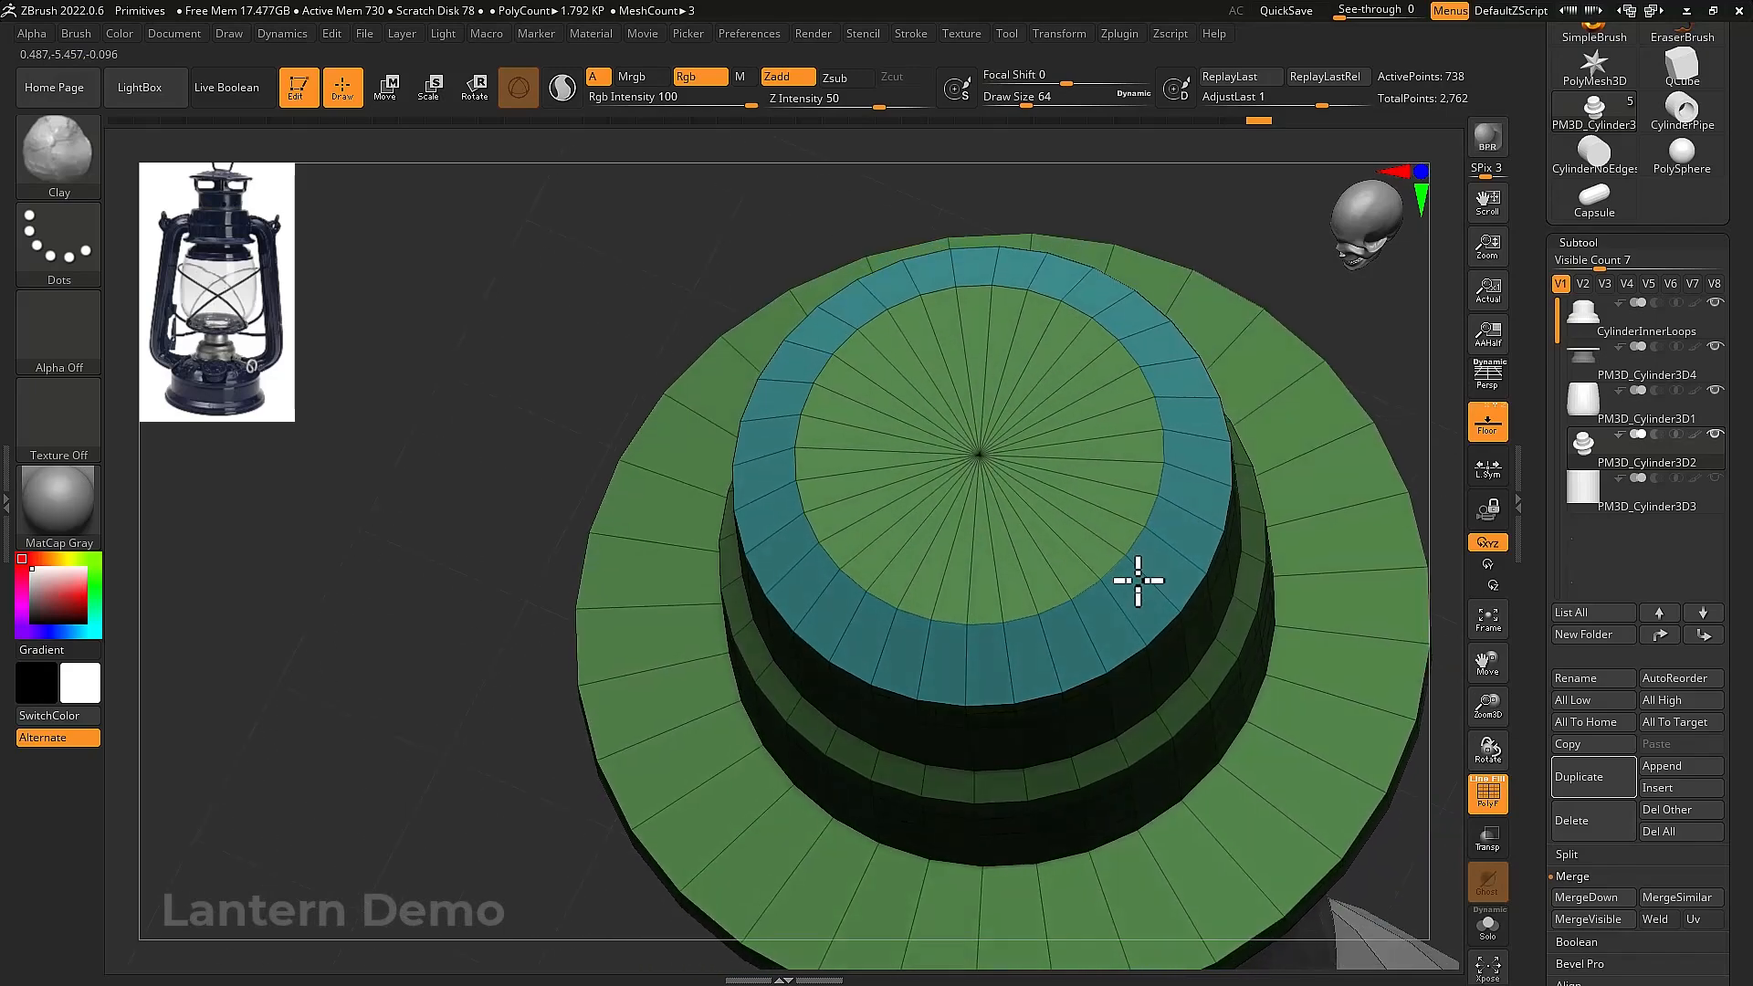
{"action": "left_click", "coordinate": [1061, 38]}
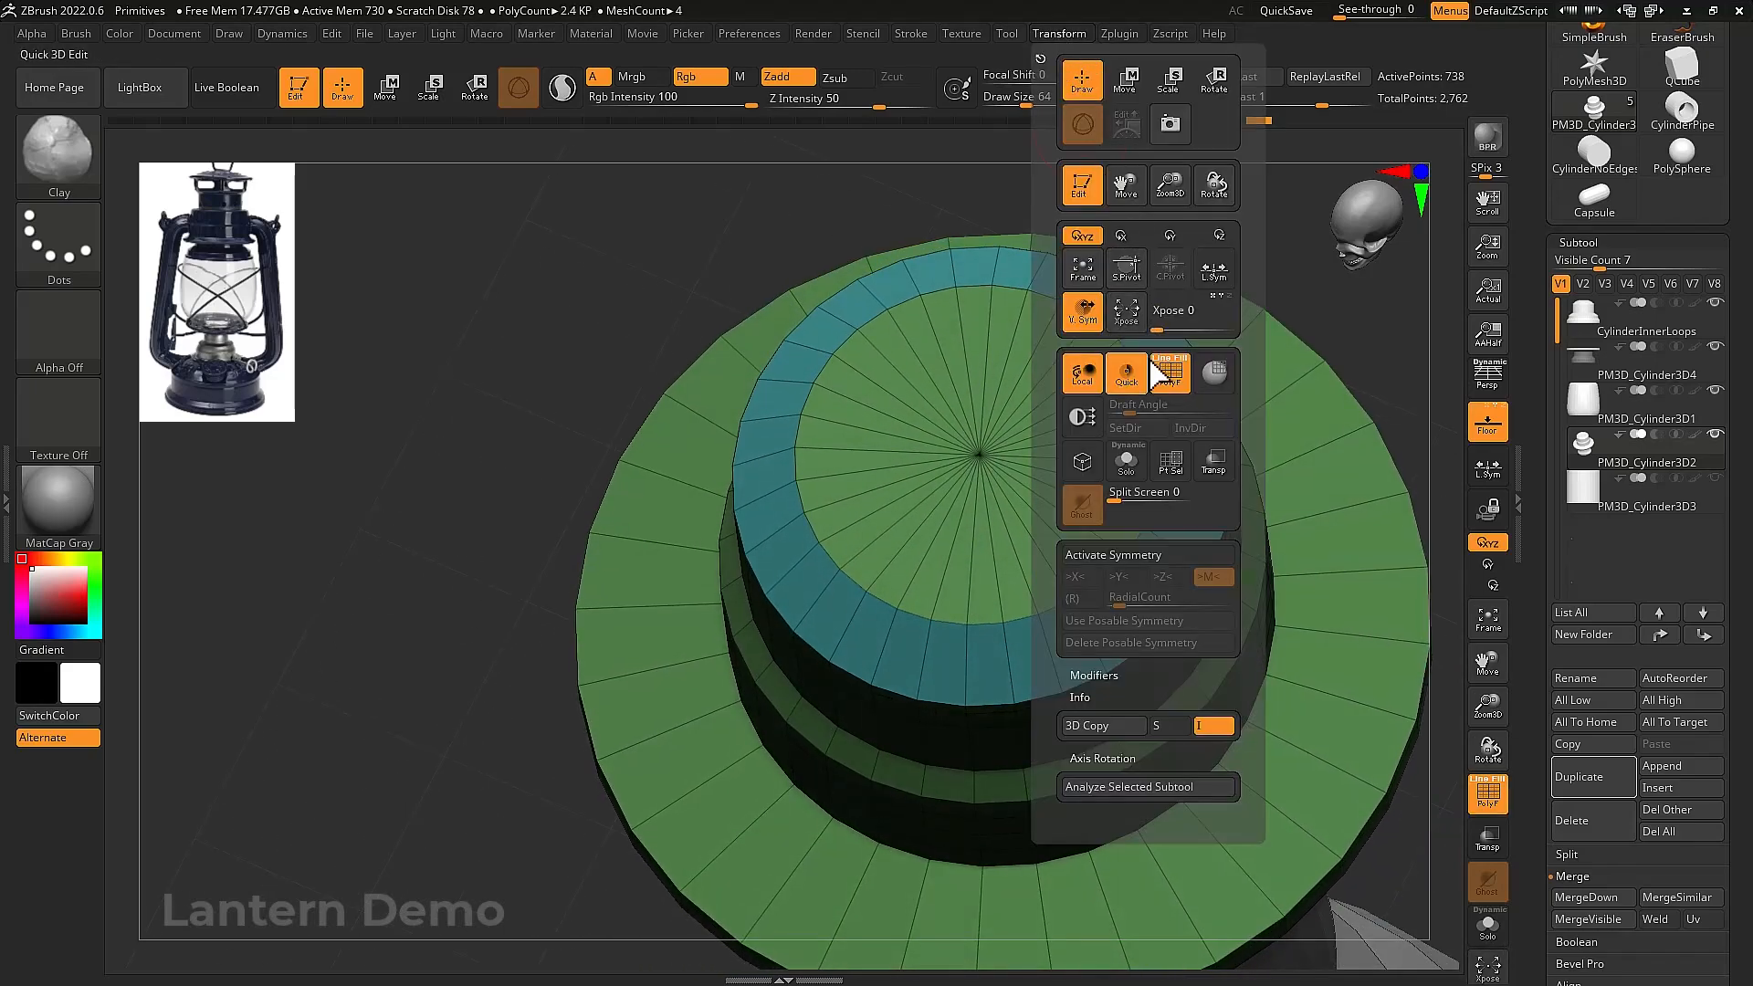
{"action": "key", "text": "x"}
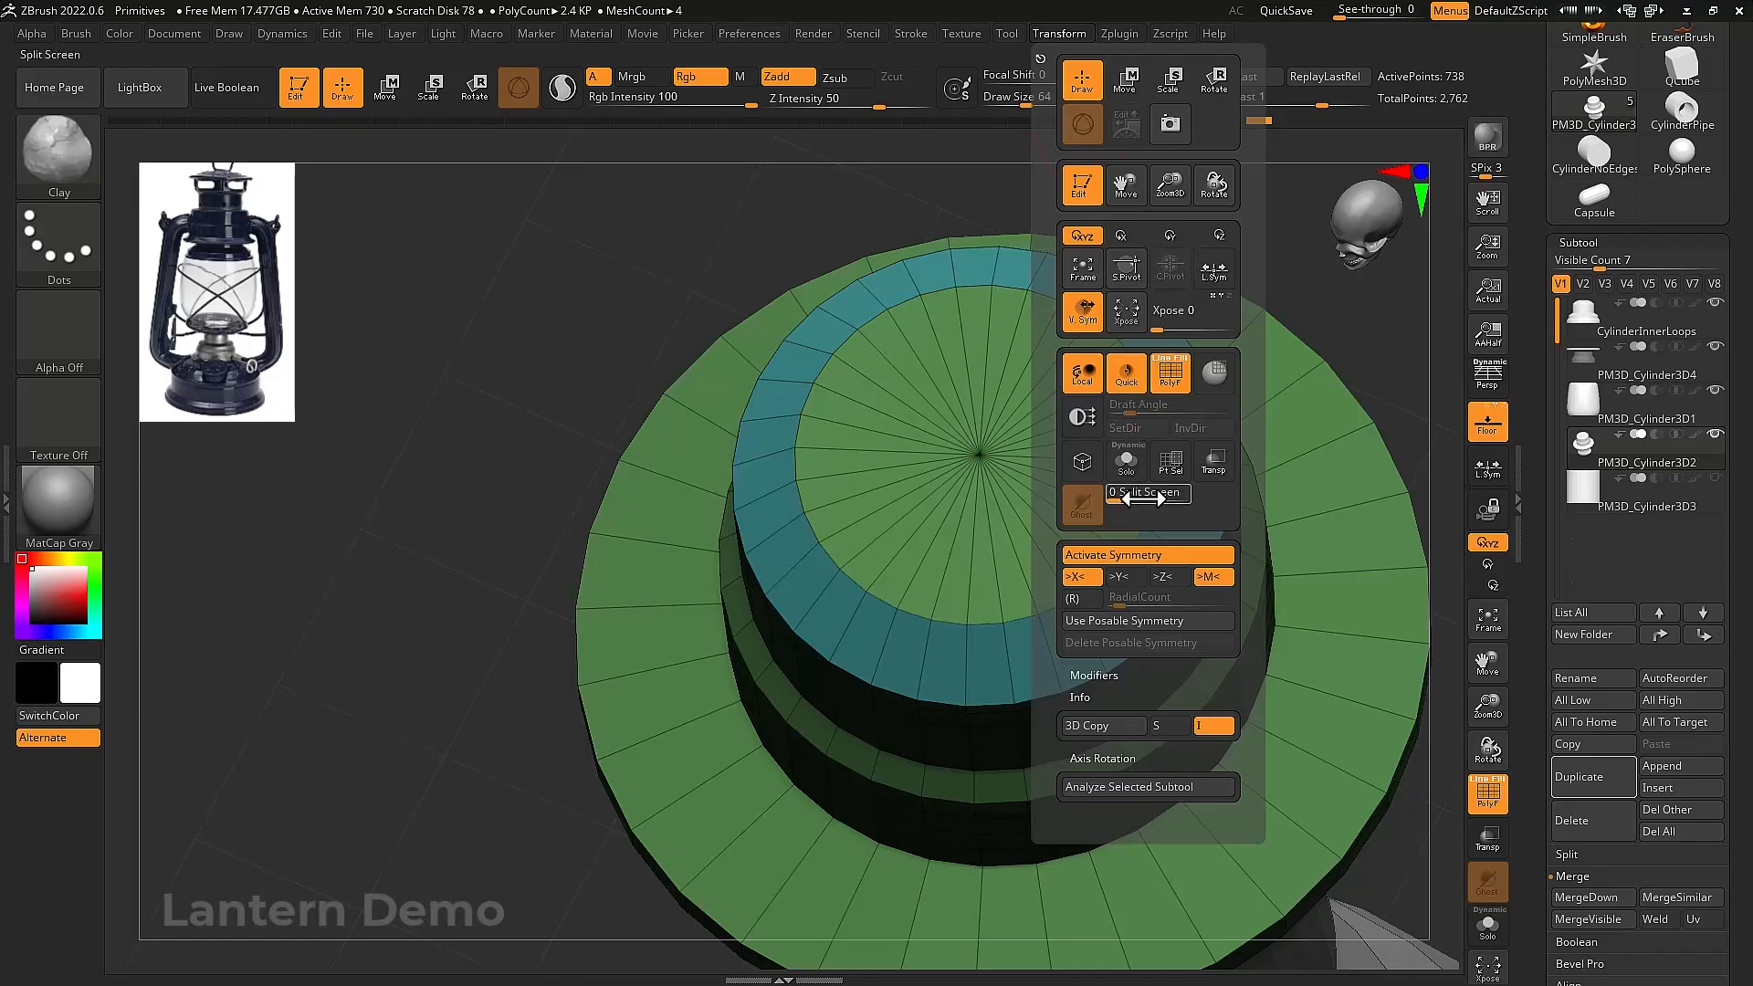
{"action": "left_click", "coordinate": [1090, 595]}
{"action": "left_click", "coordinate": [1123, 581]}
{"action": "left_click", "coordinate": [1094, 578]}
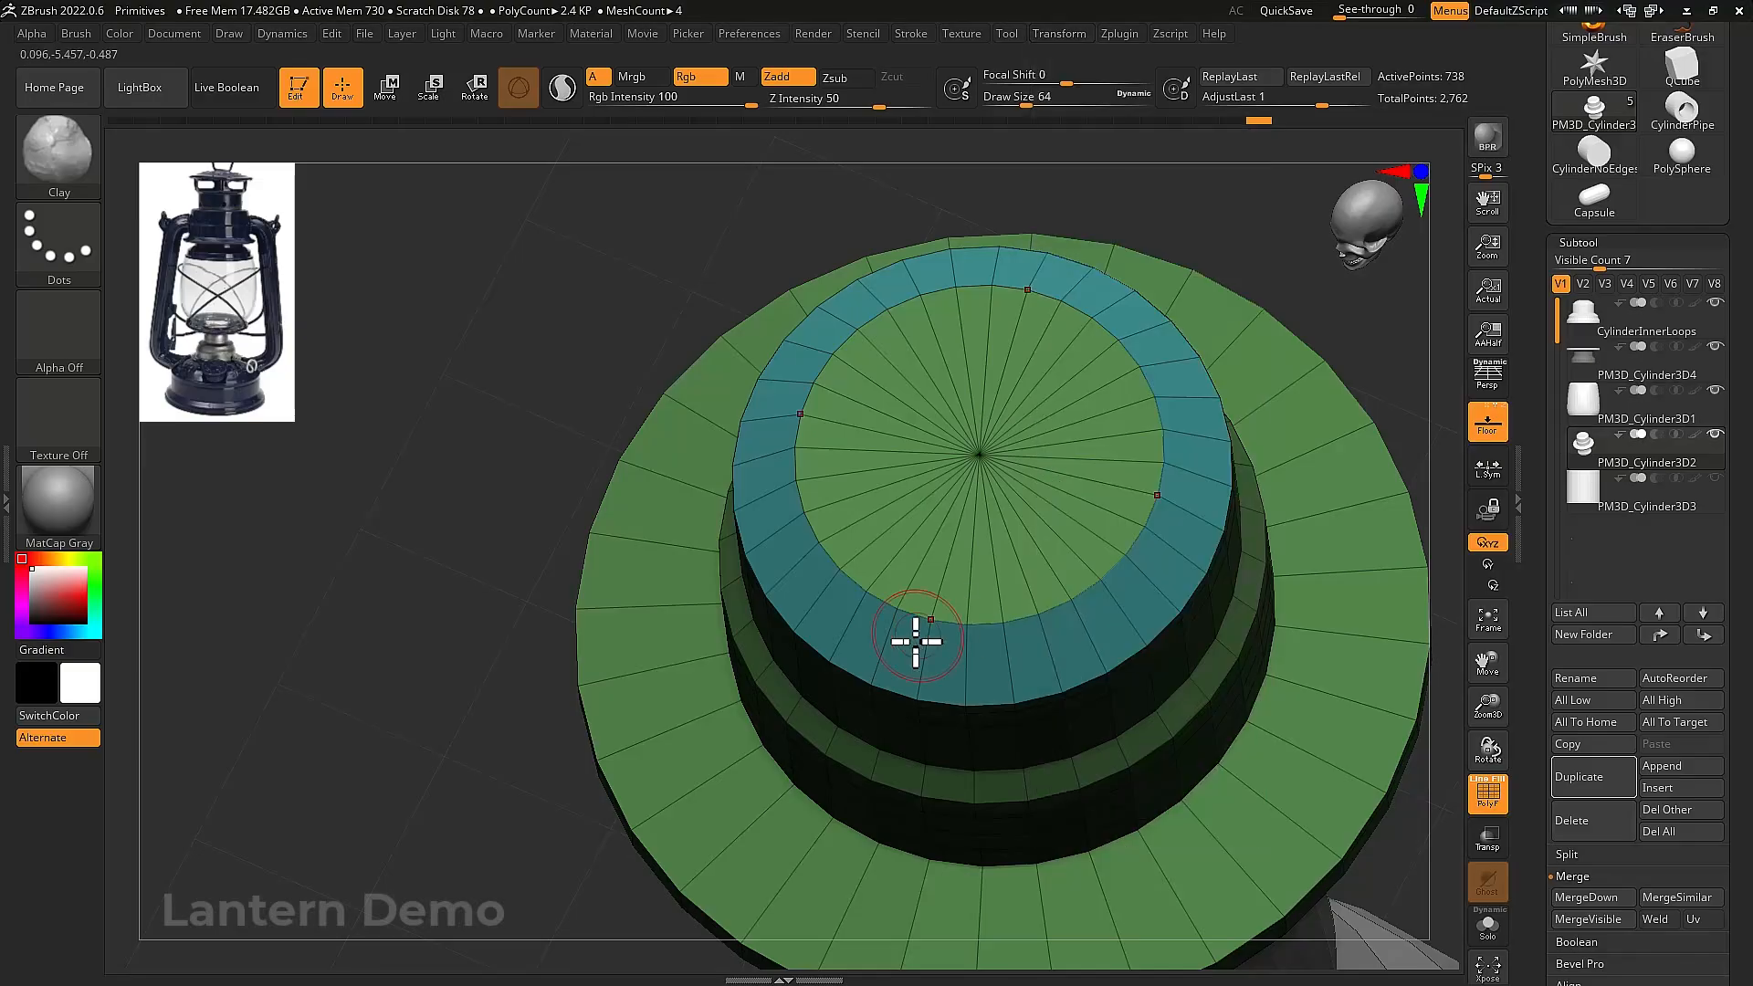
Reduce the brush's draw size to 40 and check the cap's sloped shoulder with the wireframe turned off and back on
{"action": "key", "text": "b"}
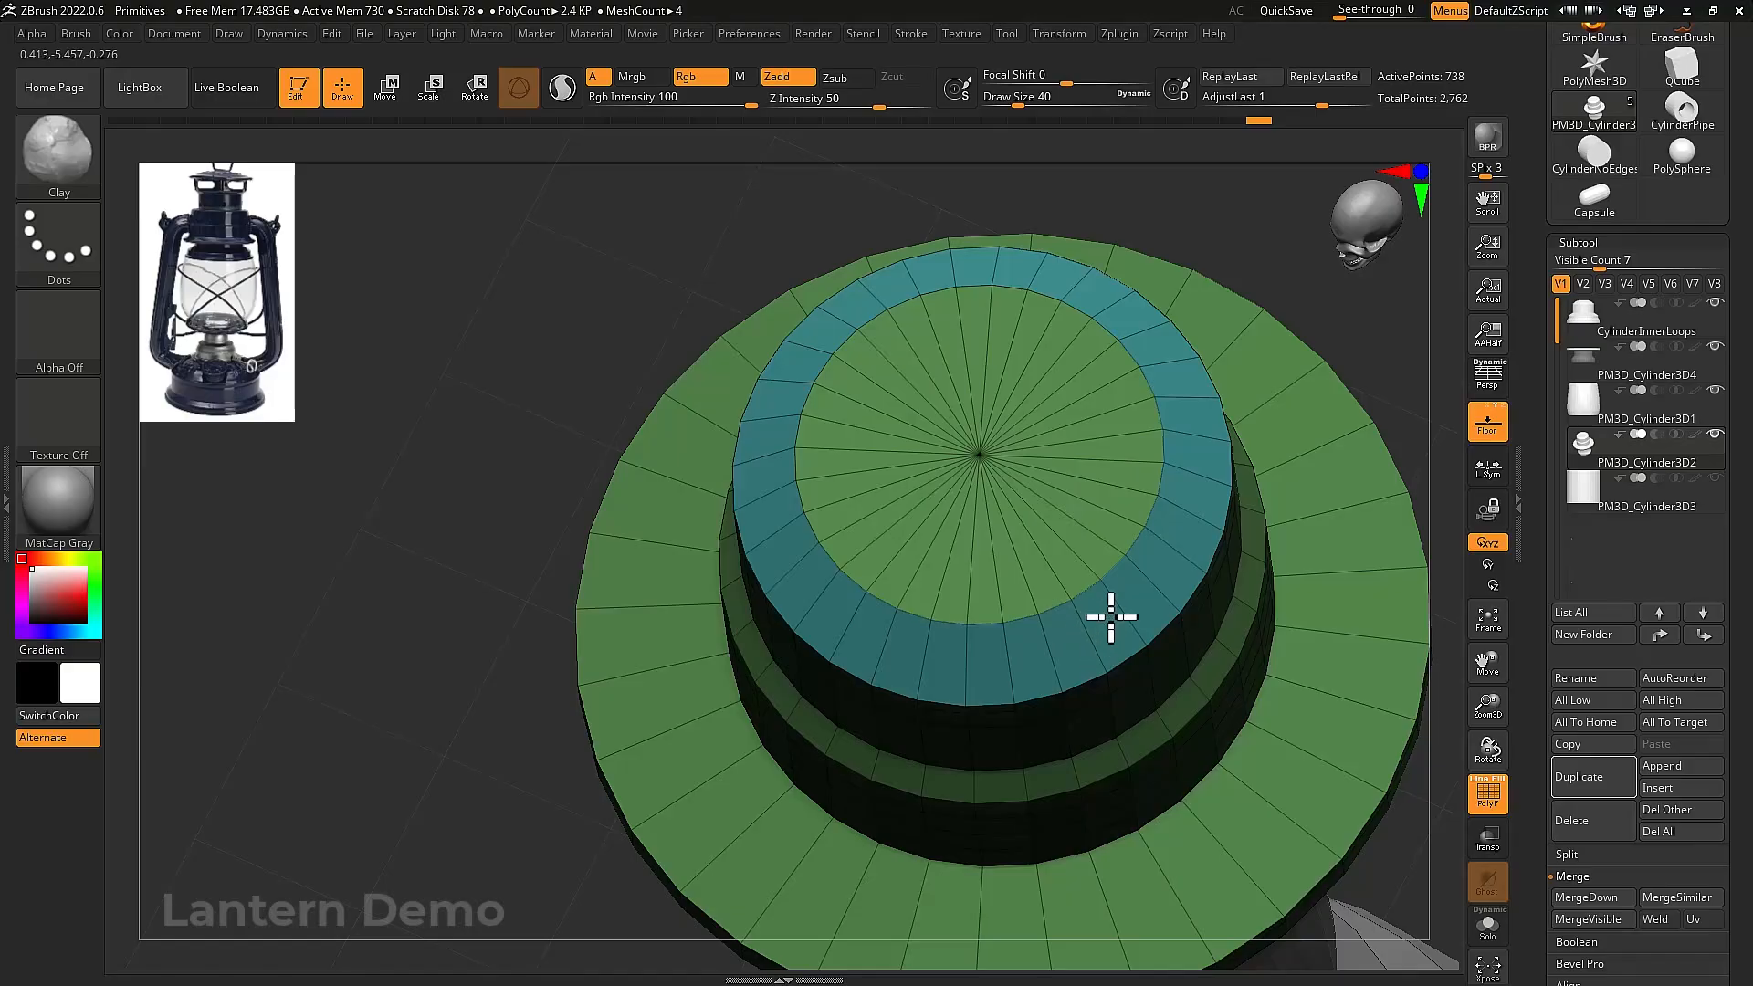
{"action": "right_click_drag", "start_coordinate": [1111, 618], "coordinate": [1290, 445]}
{"action": "key", "text": "shift+f"}
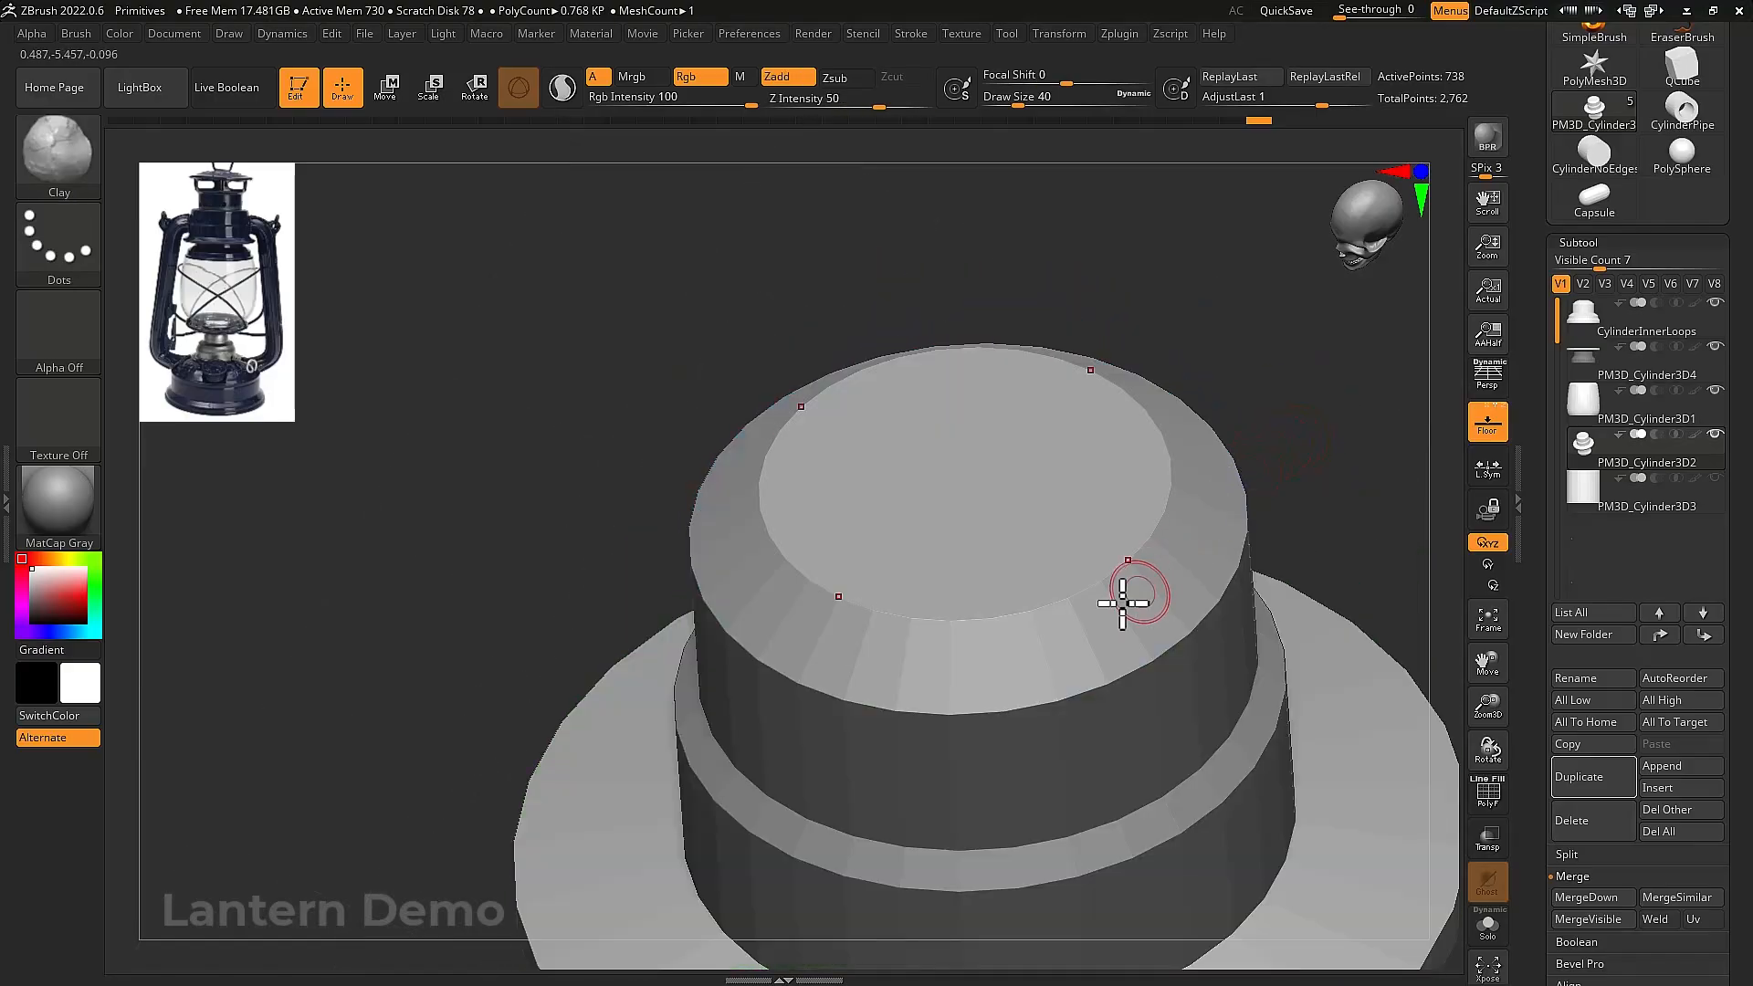
{"action": "key", "text": "shift+f"}
{"action": "mouse_move", "coordinate": [1104, 614]}
{"action": "right_mouse_down"}
{"action": "mouse_move", "coordinate": [1060, 649]}
{"action": "mouse_move", "coordinate": [1114, 664]}
{"action": "mouse_move", "coordinate": [1071, 653]}
{"action": "mouse_move", "coordinate": [1087, 595]}
{"action": "right_mouse_up"}
{"action": "key", "text": "ctrl+z"}
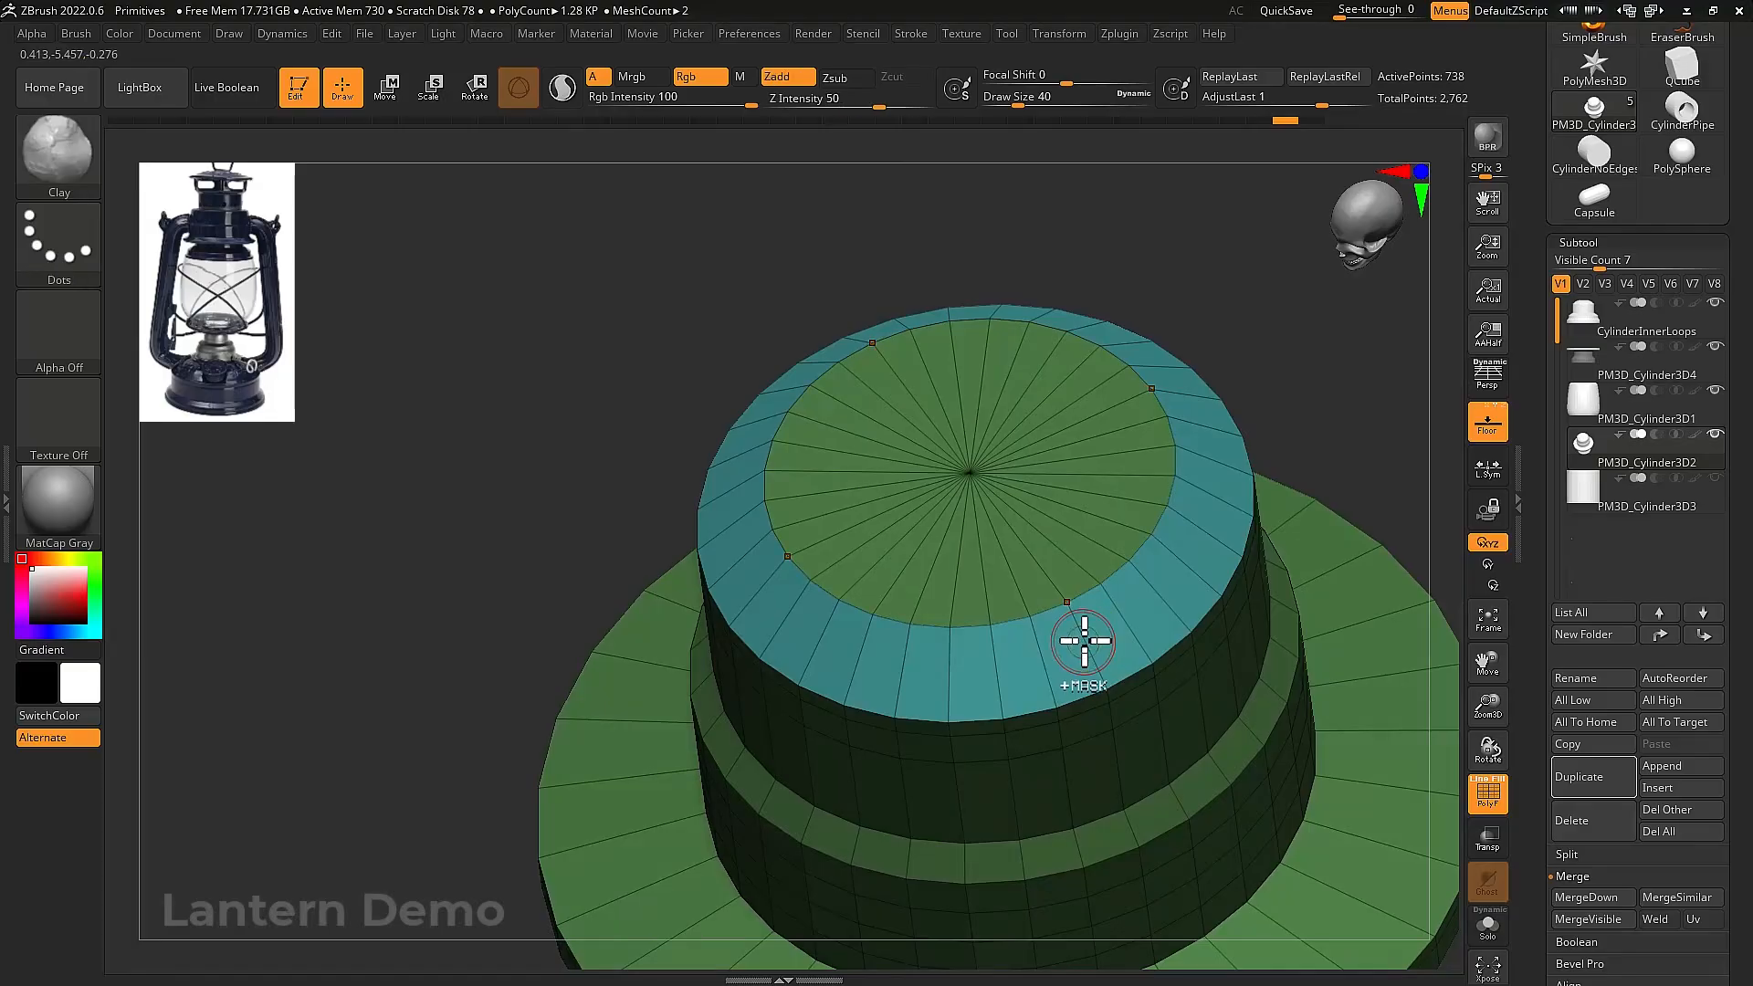
Inset three-polygon patches as regions at four radially symmetric spots on the cap's sloped shoulder with ZModeler
{"action": "key", "text": "1"}
{"action": "key", "text": "2"}
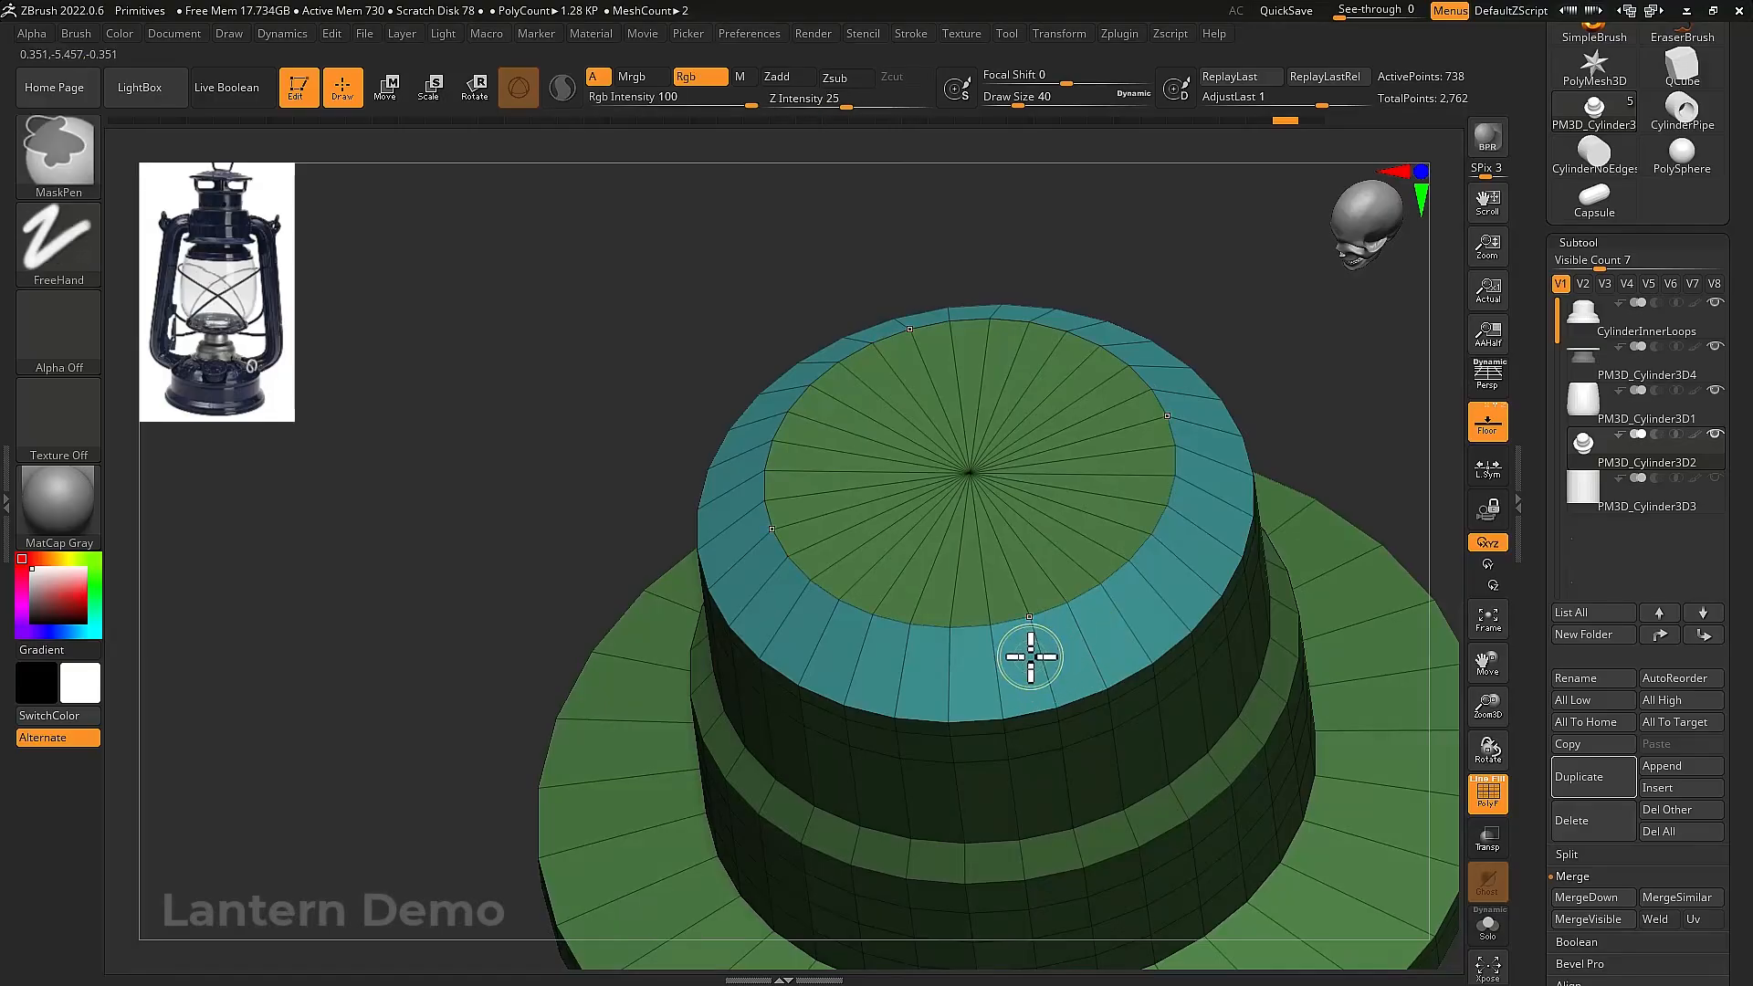
{"action": "key", "text": "3"}
{"action": "key", "text": "4"}
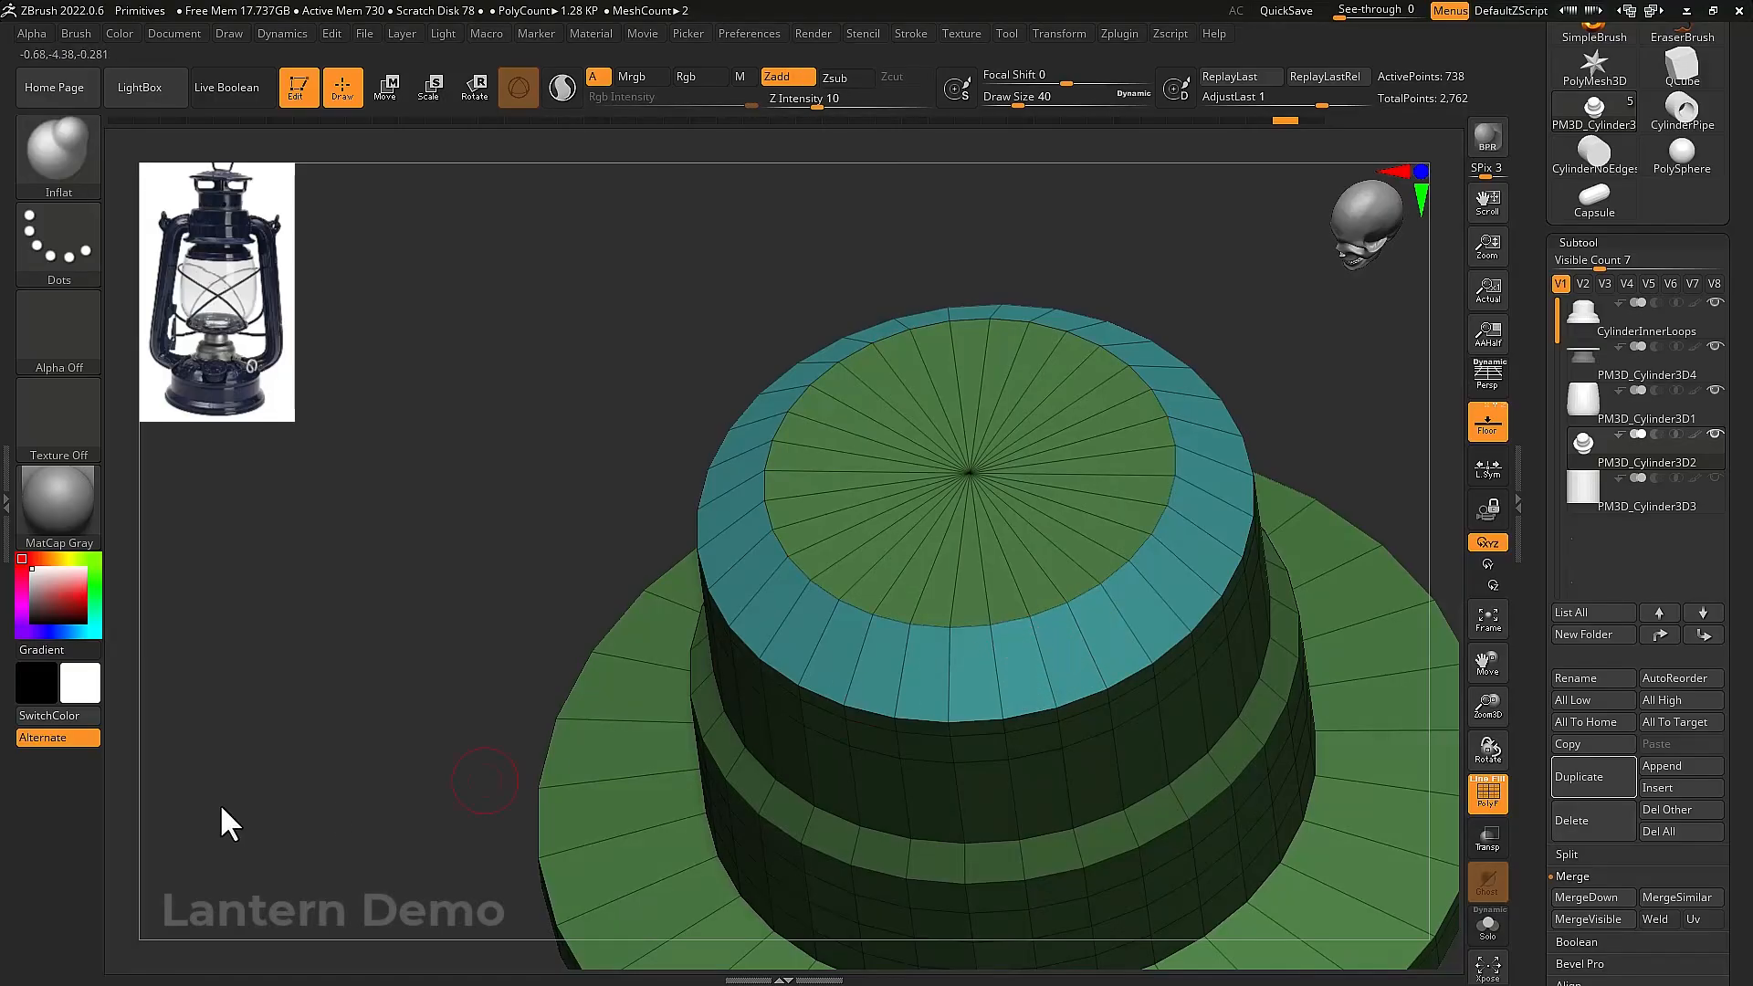
{"action": "key", "text": "5"}
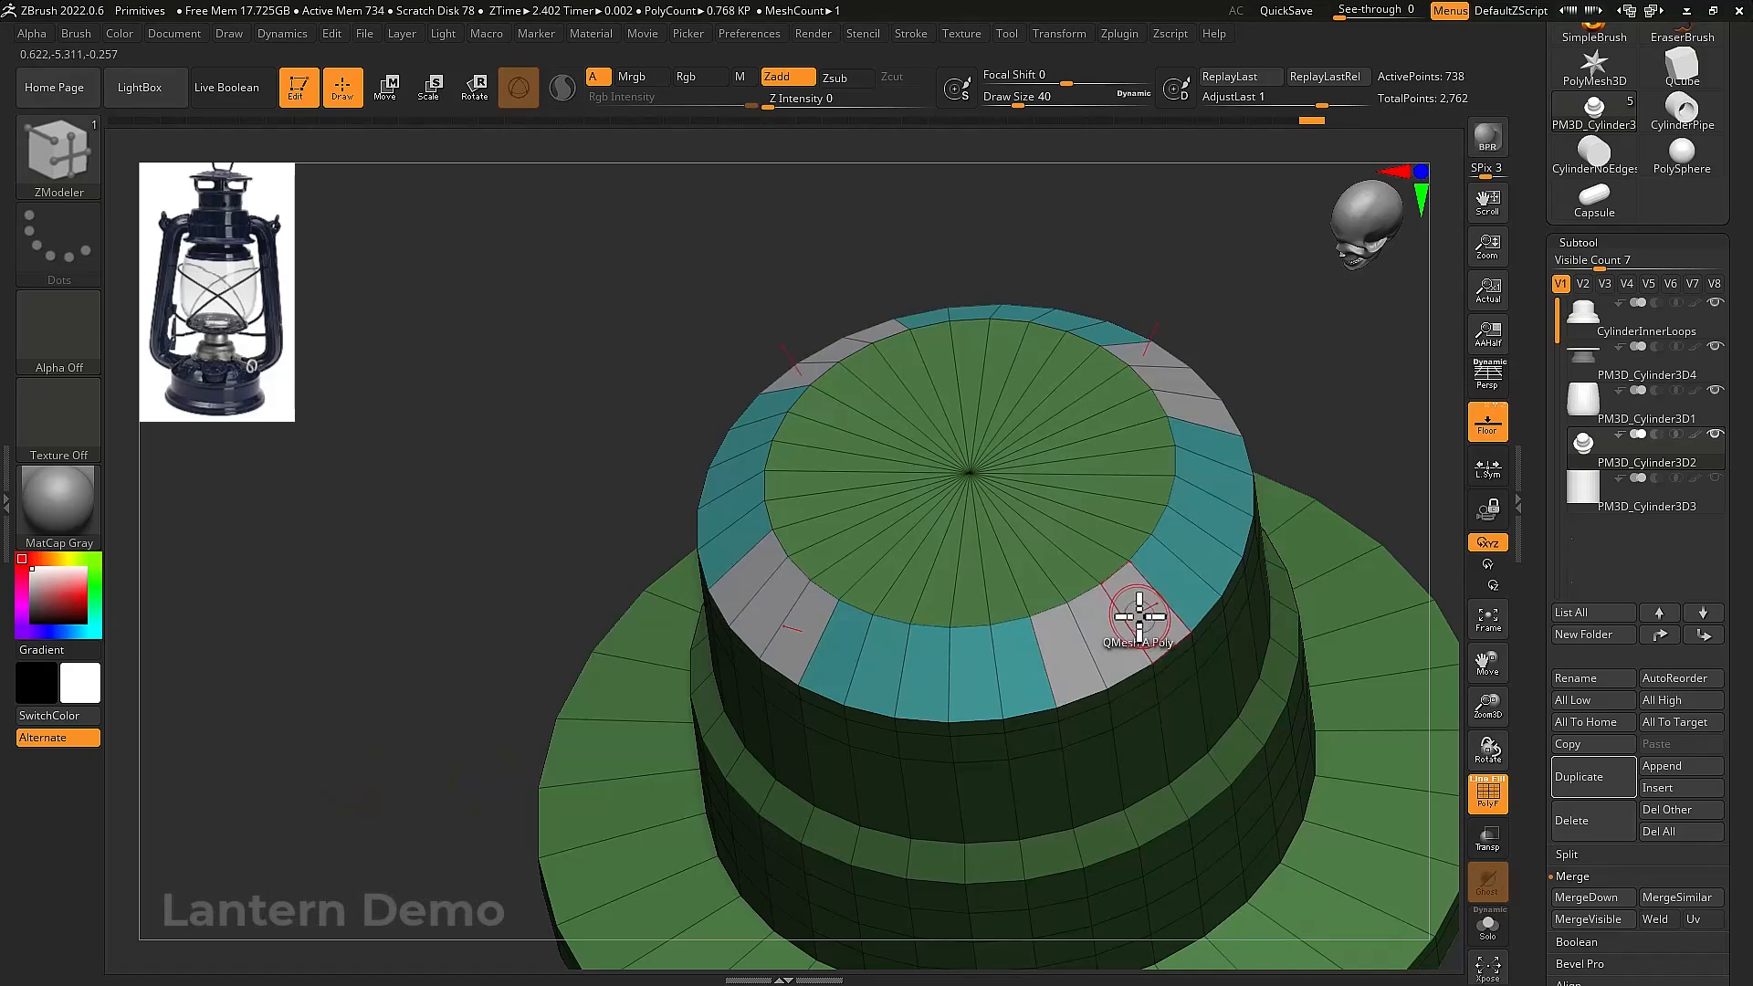
{"action": "key", "text": "space"}
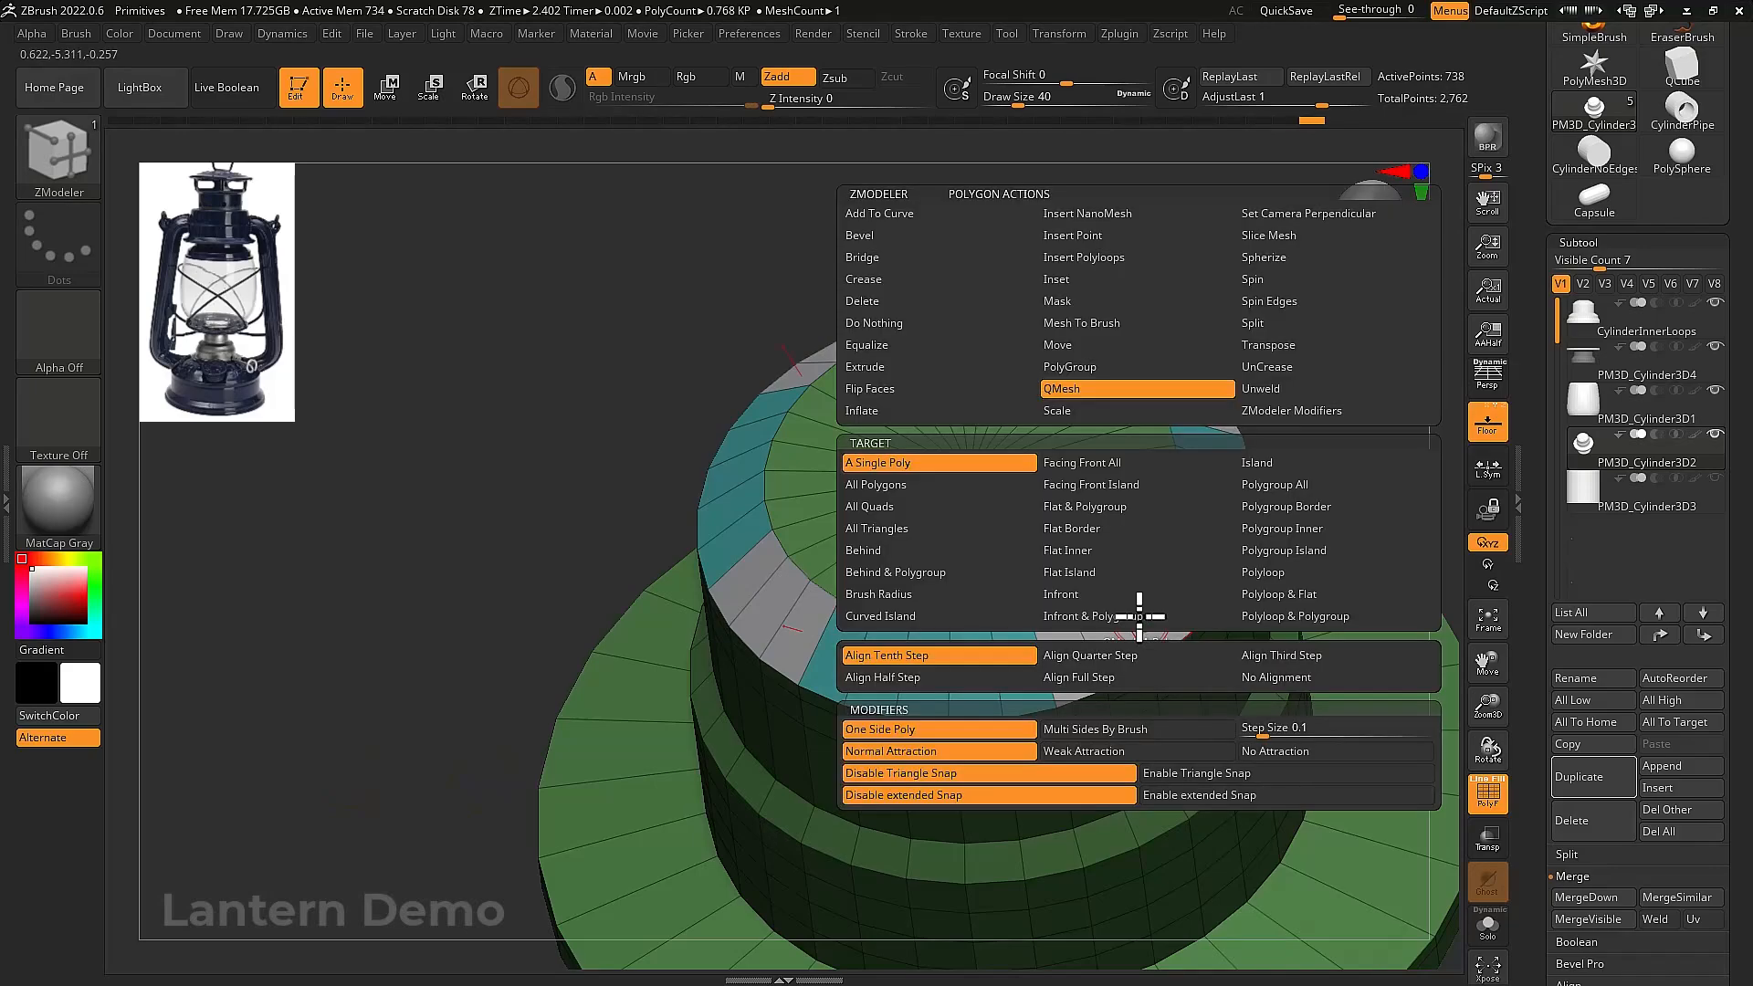
{"action": "left_click", "coordinate": [1082, 278]}
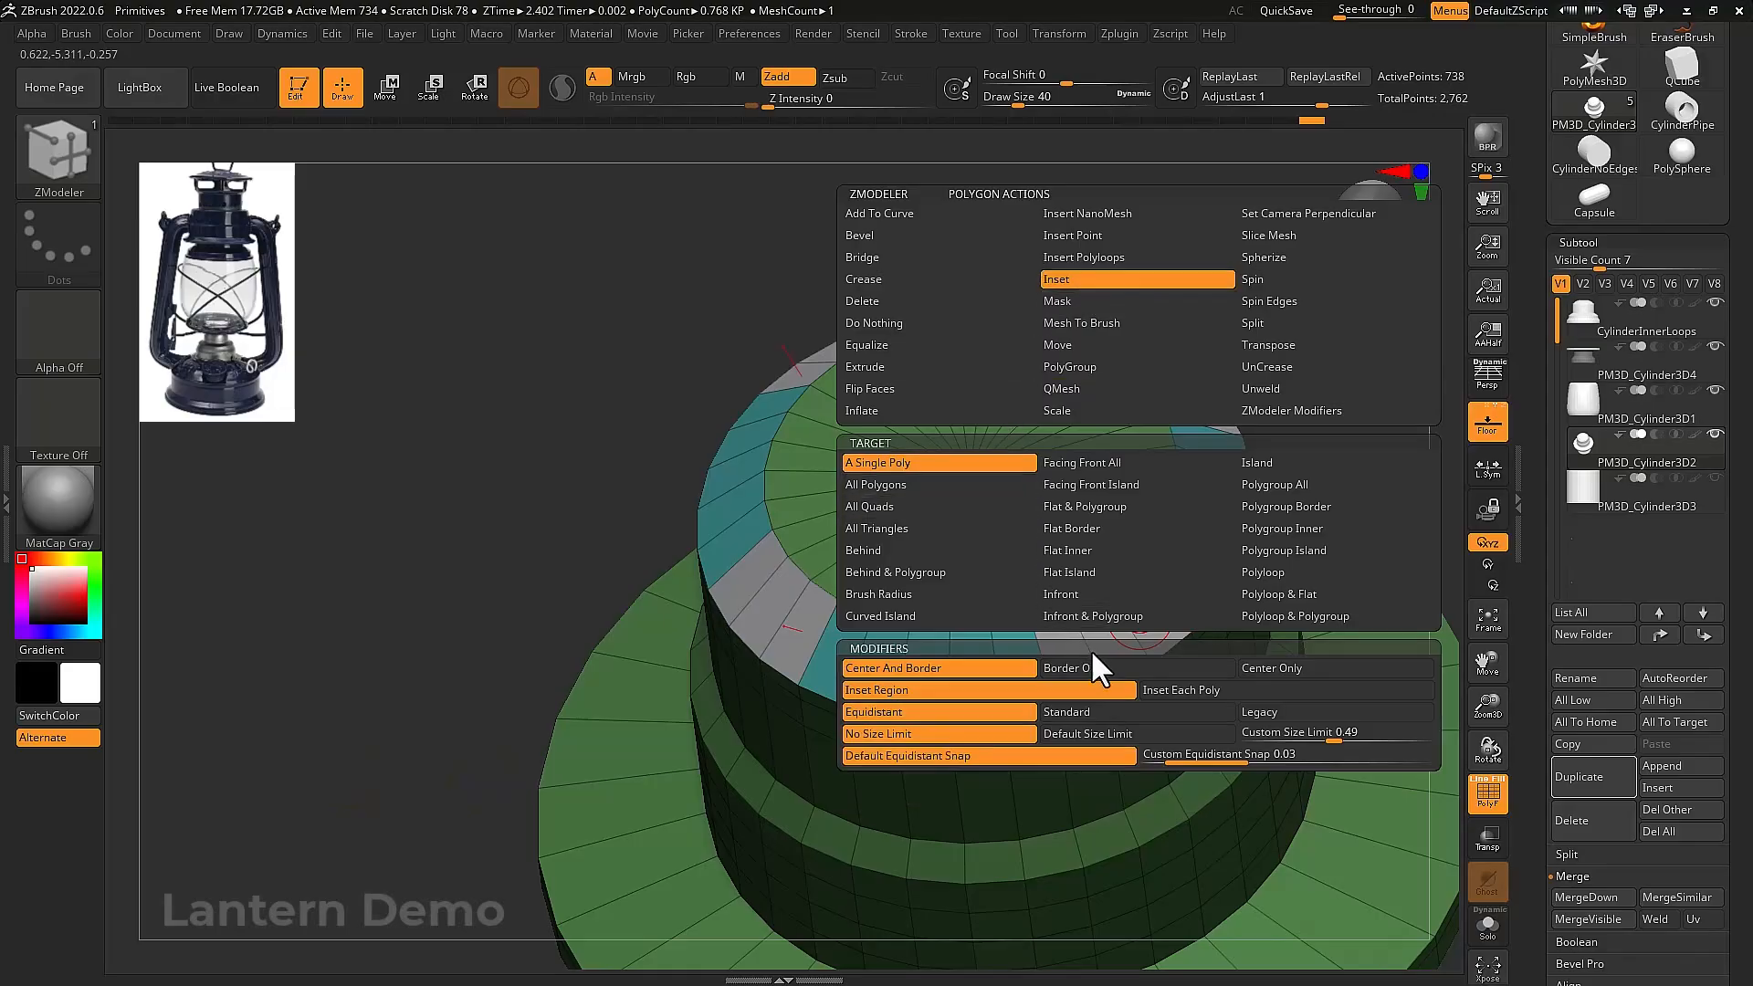
{"action": "left_click", "coordinate": [1141, 618]}
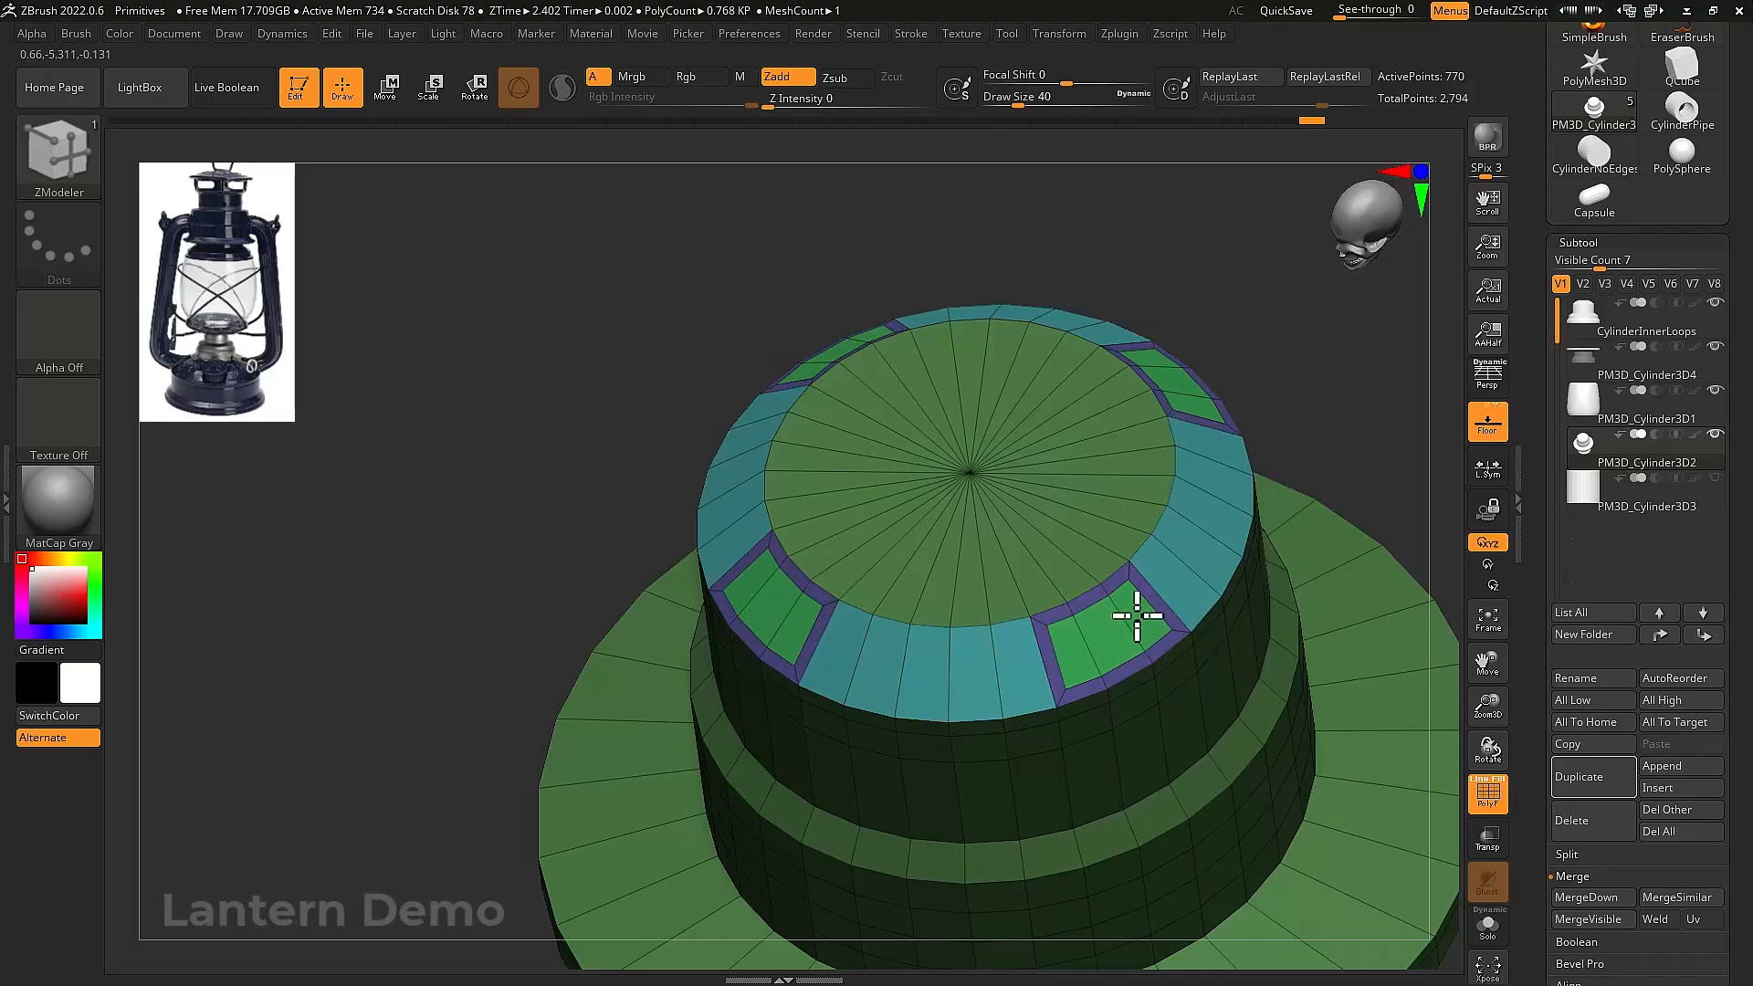
Push the four inset shoulder patches inward with the ZModeler QMesh action to form recessed vents
{"action": "right_click_drag", "start_coordinate": [1155, 693], "coordinate": [1165, 659]}
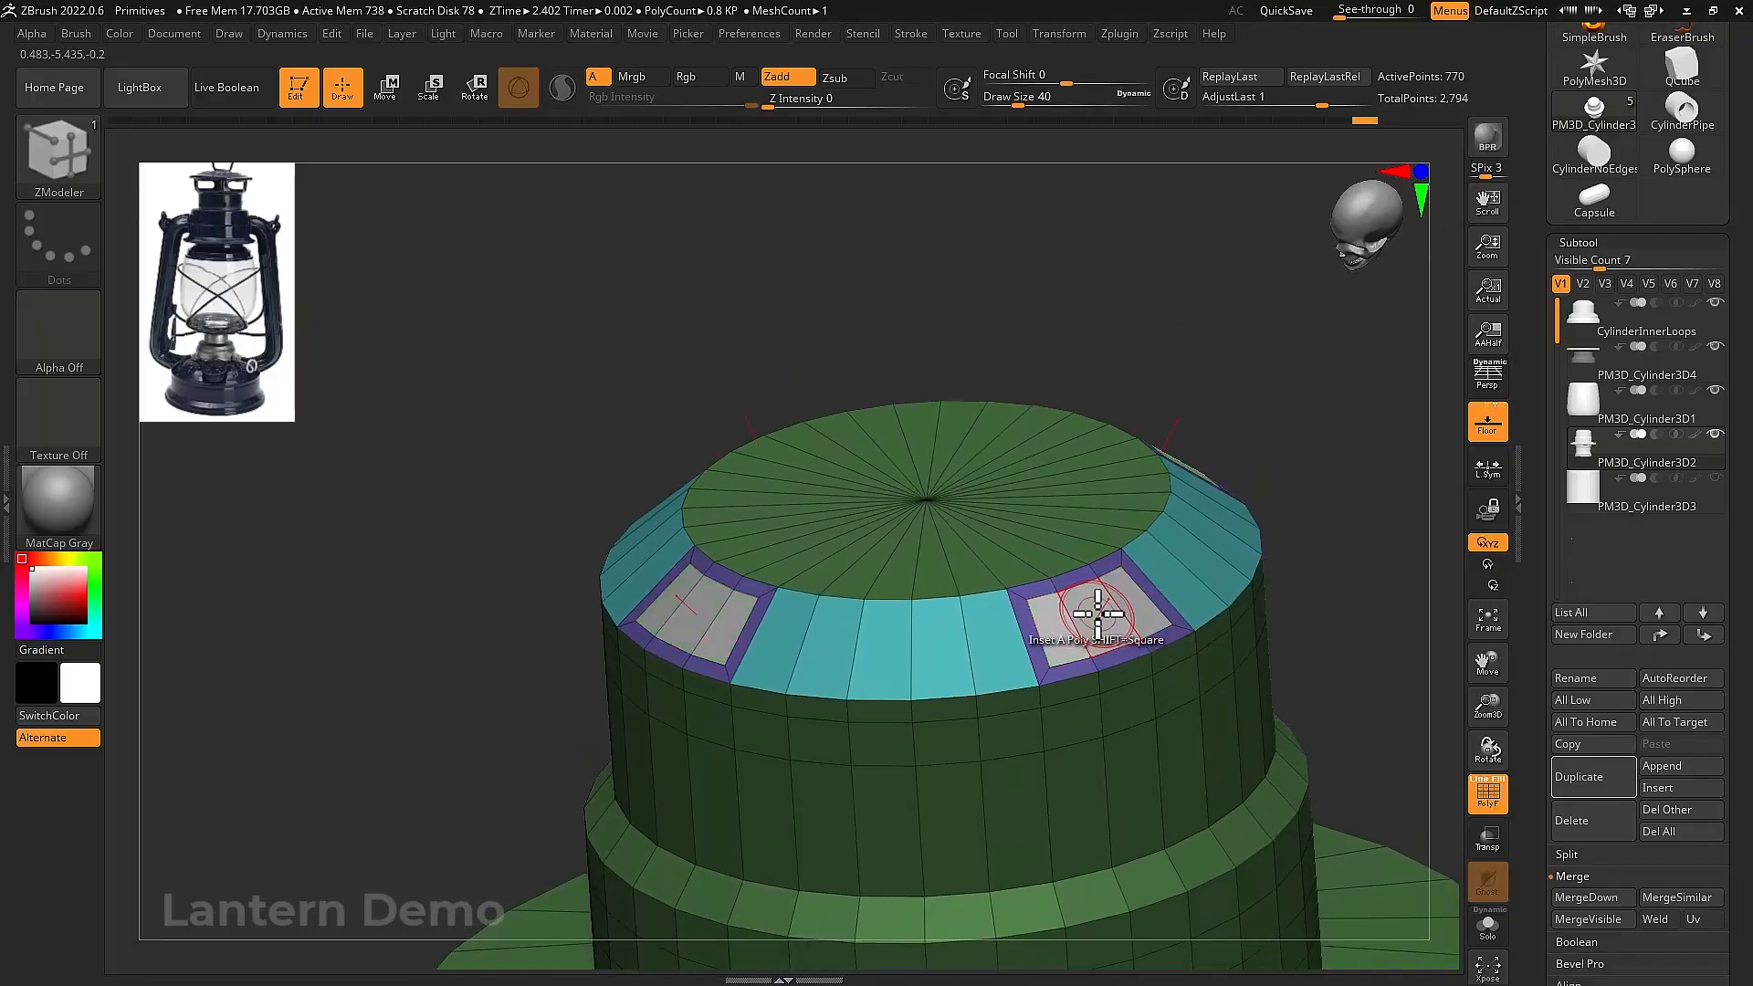
{"action": "key", "text": "space"}
{"action": "left_click", "coordinate": [1070, 387]}
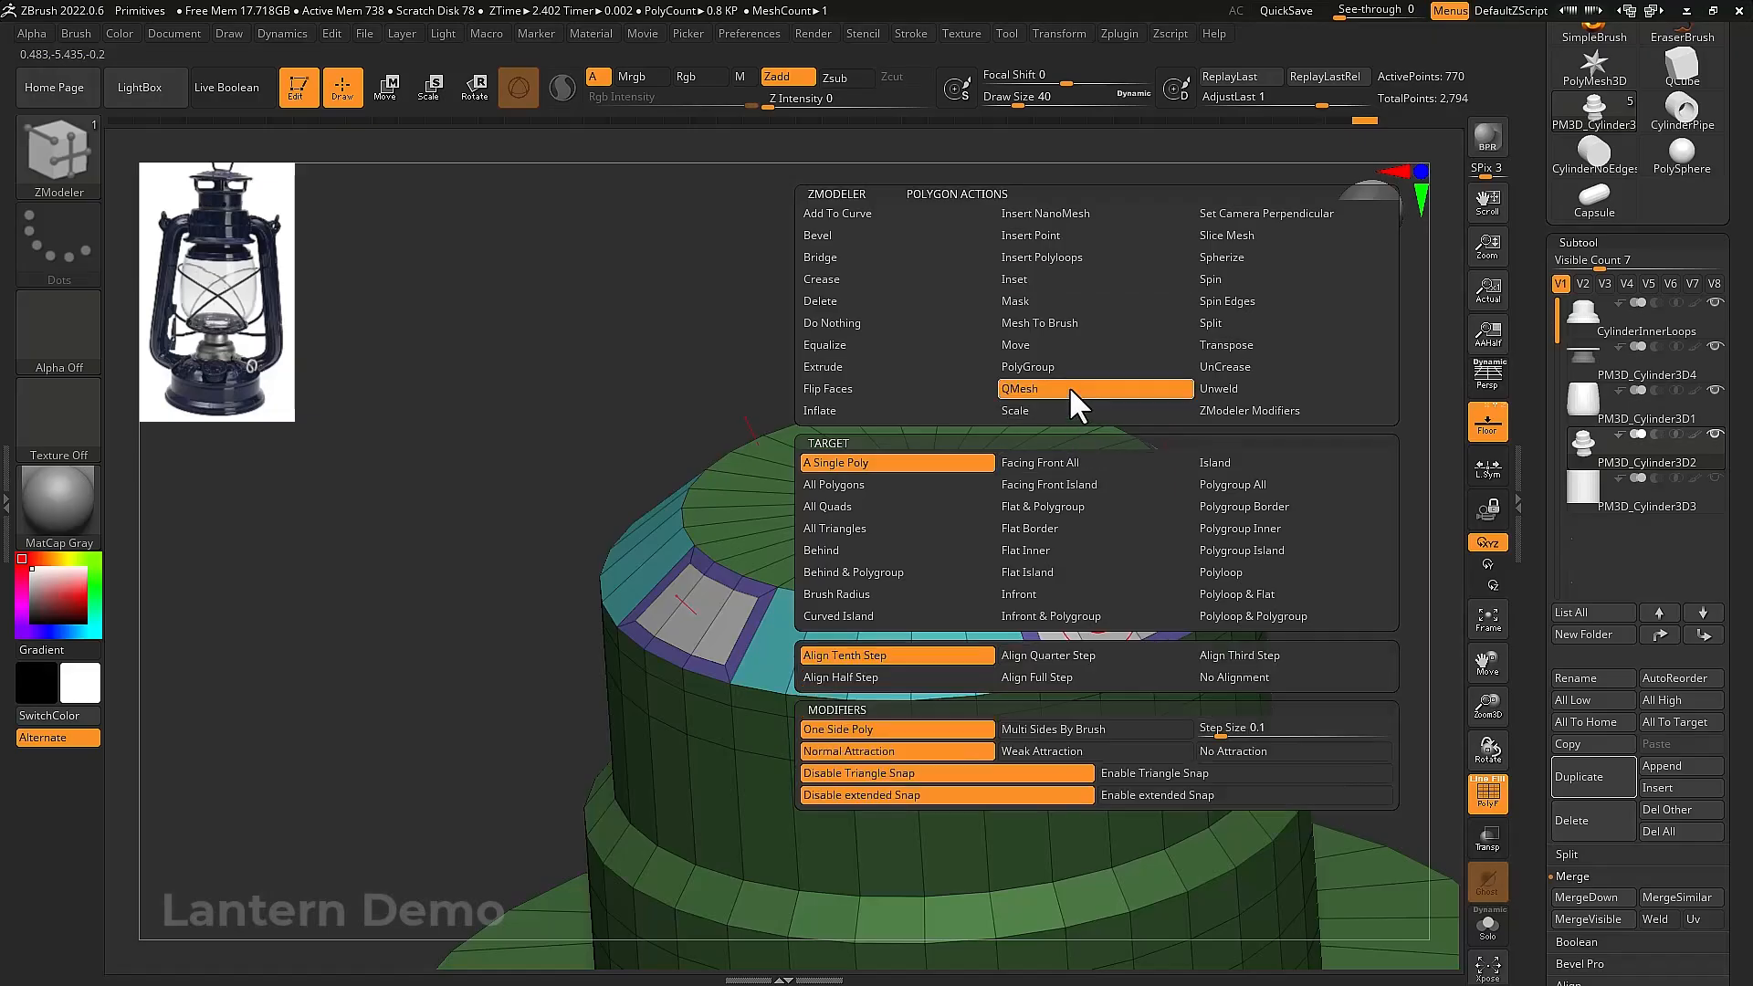
{"action": "left_click_drag", "start_coordinate": [1108, 621], "coordinate": [1095, 630]}
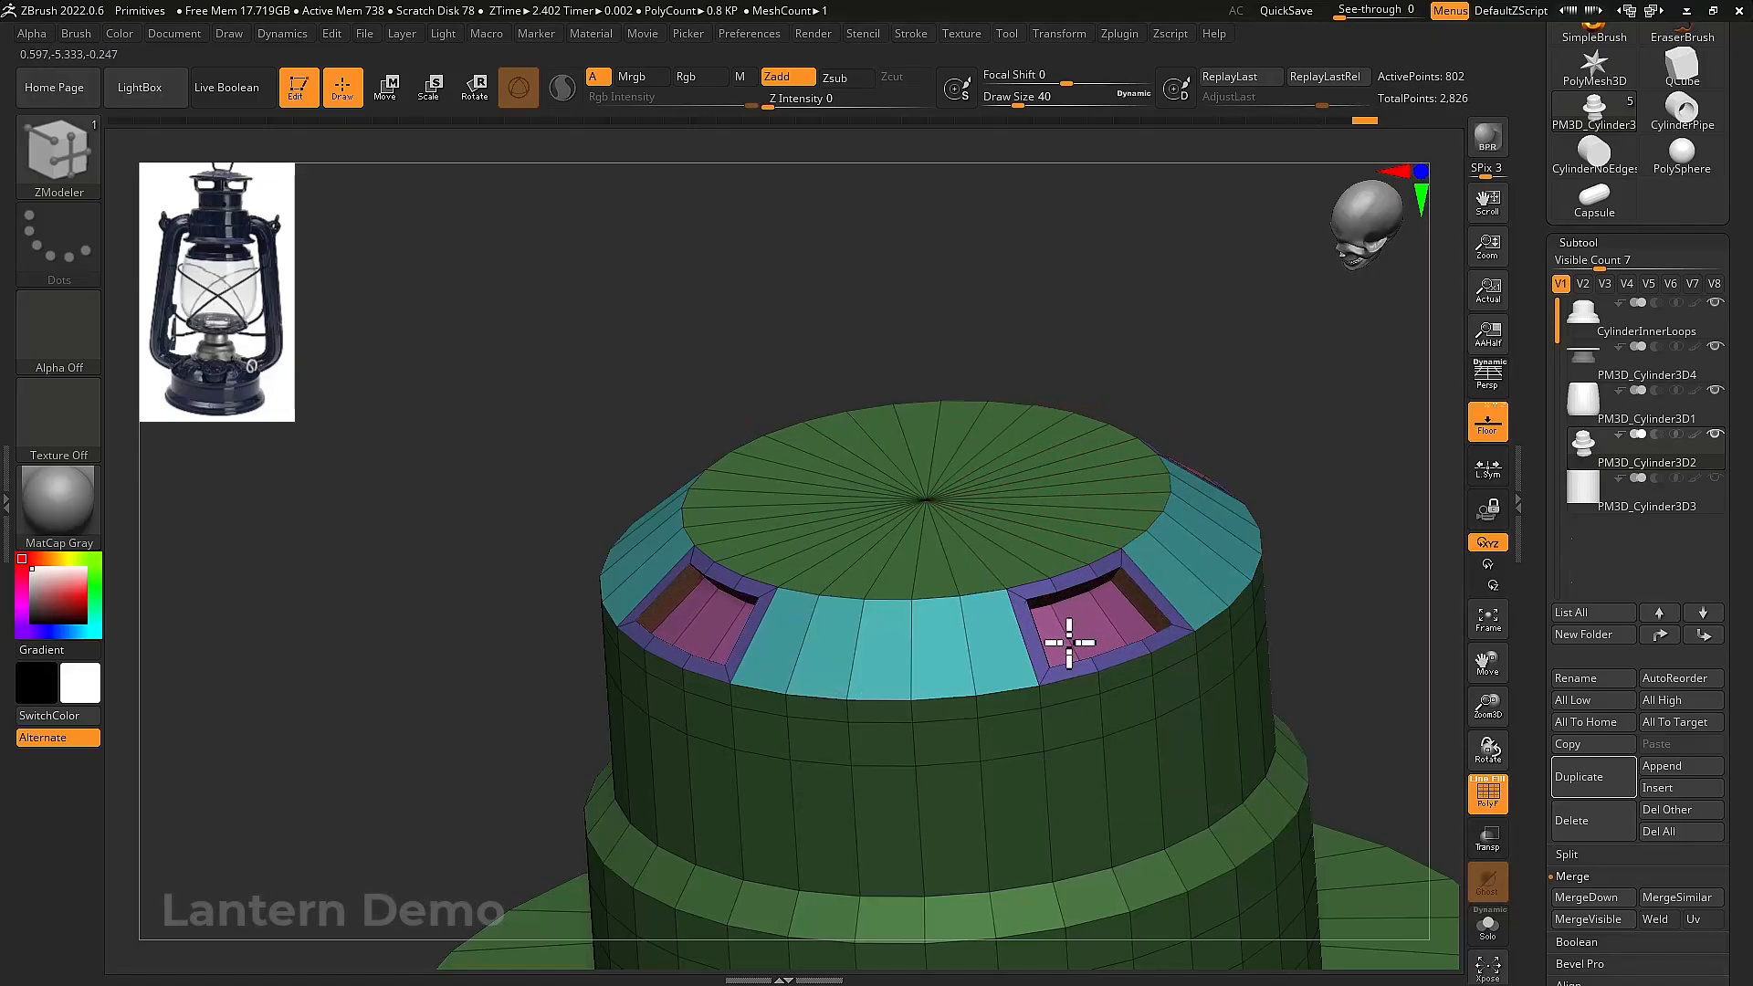
{"action": "right_click_drag", "start_coordinate": [1127, 657], "coordinate": [1056, 618], "text": "ctrl"}
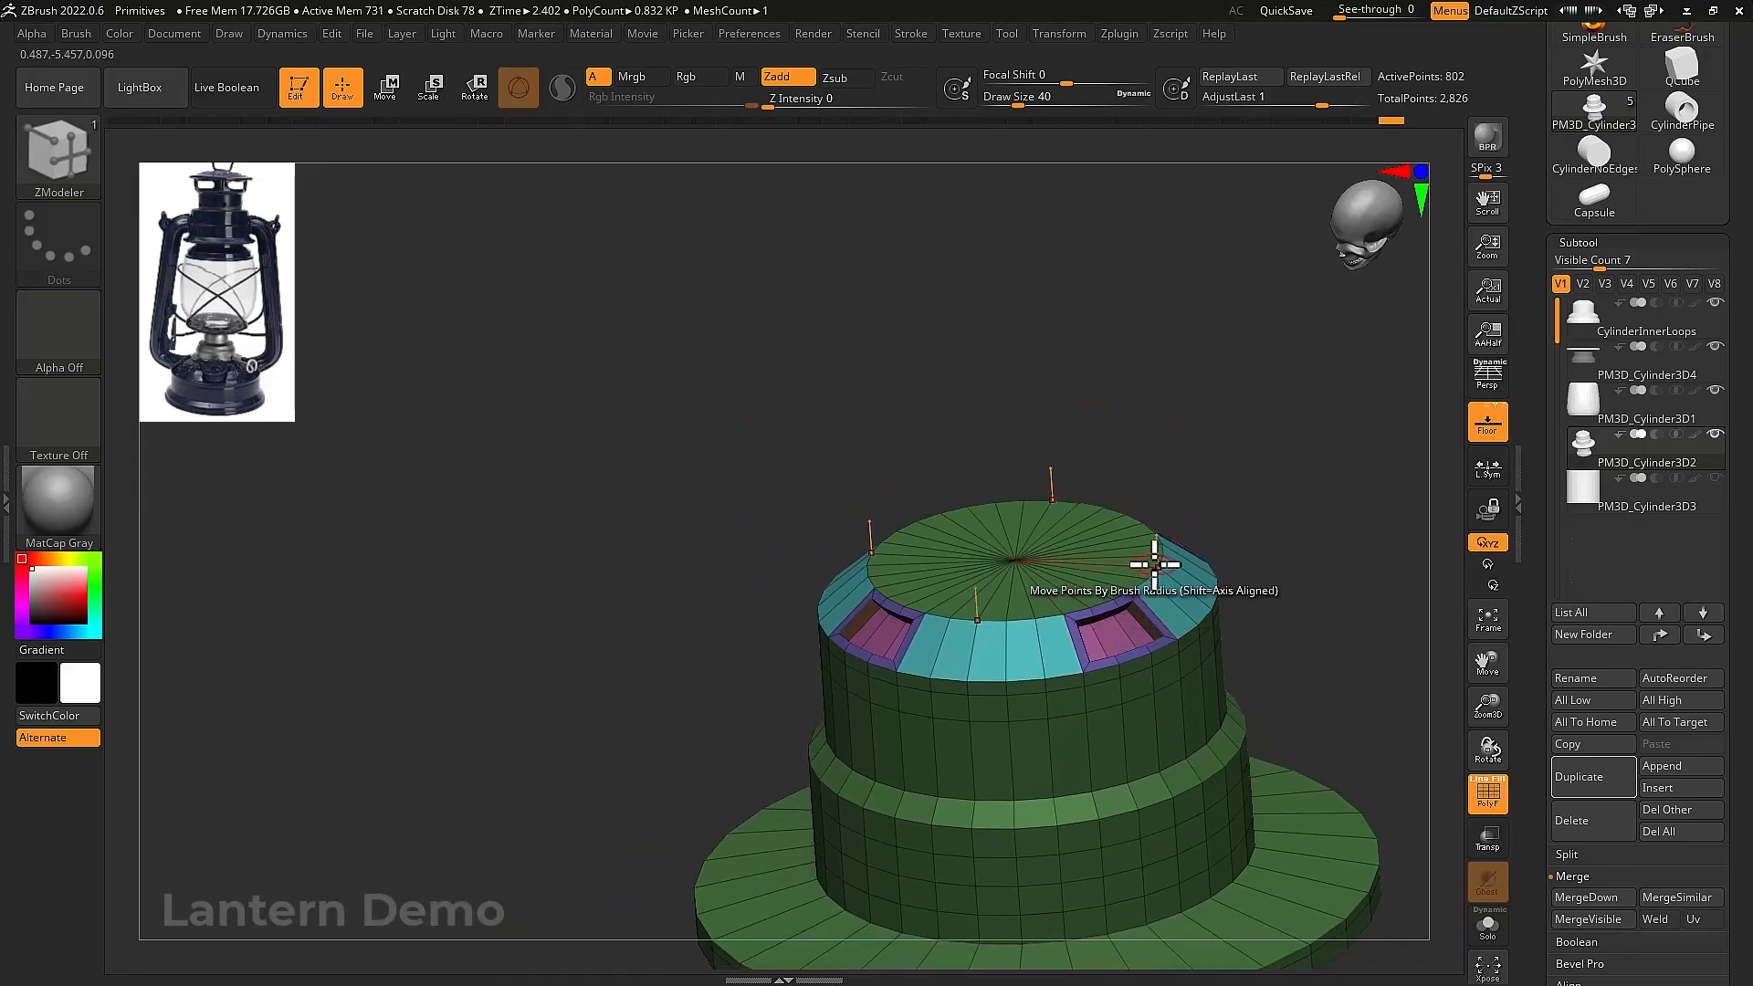
{"action": "mouse_move", "coordinate": [1154, 563]}
{"action": "right_mouse_down"}
{"action": "mouse_move", "coordinate": [1157, 648]}
{"action": "mouse_move", "coordinate": [1142, 560]}
{"action": "mouse_move", "coordinate": [1174, 579]}
{"action": "mouse_move", "coordinate": [1163, 567]}
{"action": "right_mouse_up"}
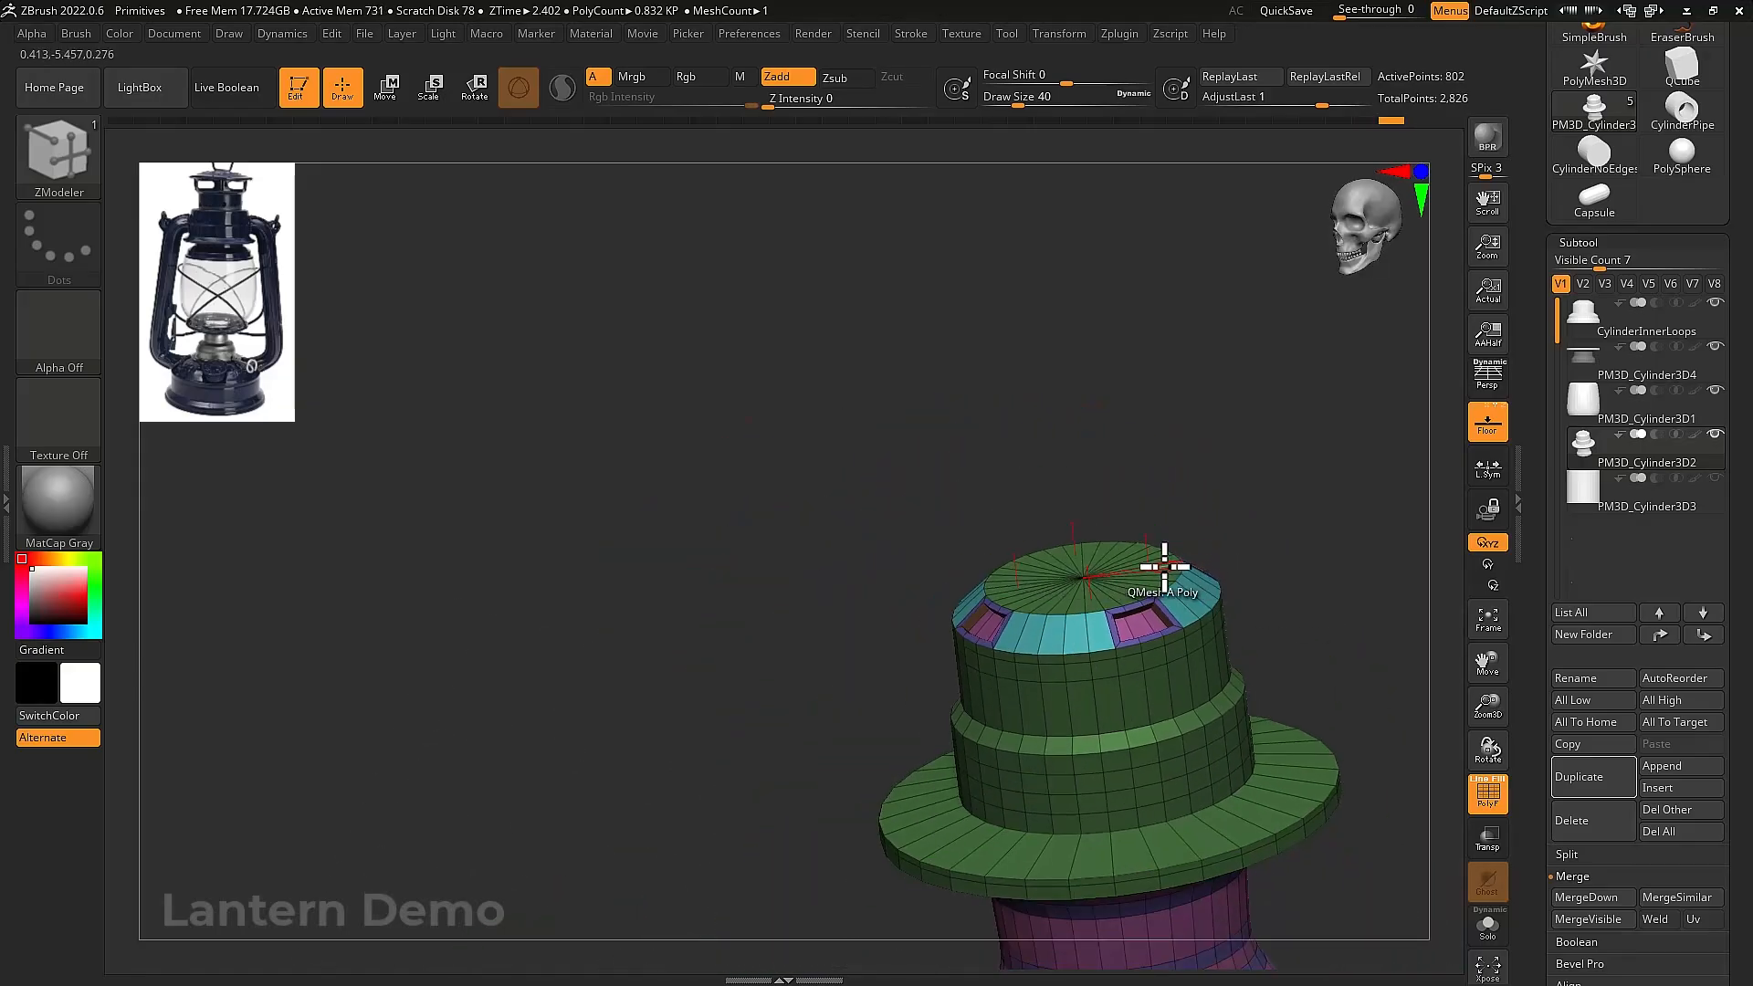
Turn off the wireframe, return to the Clay brush, and show the hidden cylinder subtool PM3D_Cylinder3D3
{"action": "key", "text": "shift+f"}
{"action": "key", "text": "b"}
{"action": "key", "text": "c"}
{"action": "key", "text": "l"}
{"action": "mouse_move", "coordinate": [1267, 626]}
{"action": "right_mouse_down"}
{"action": "mouse_move", "coordinate": [1288, 577]}
{"action": "mouse_move", "coordinate": [1289, 610]}
{"action": "right_mouse_up"}
{"action": "mouse_move", "coordinate": [1289, 610]}
{"action": "right_mouse_down", "text": "ctrl"}
{"action": "mouse_move", "coordinate": [1233, 616]}
{"action": "mouse_move", "coordinate": [1230, 556]}
{"action": "right_mouse_up", "text": "ctrl"}
{"action": "right_click_drag", "start_coordinate": [1283, 645], "coordinate": [1239, 598], "text": "alt"}
{"action": "right_click_drag", "start_coordinate": [1154, 508], "coordinate": [1421, 494], "text": "ctrl"}
{"action": "left_click", "coordinate": [1713, 480]}
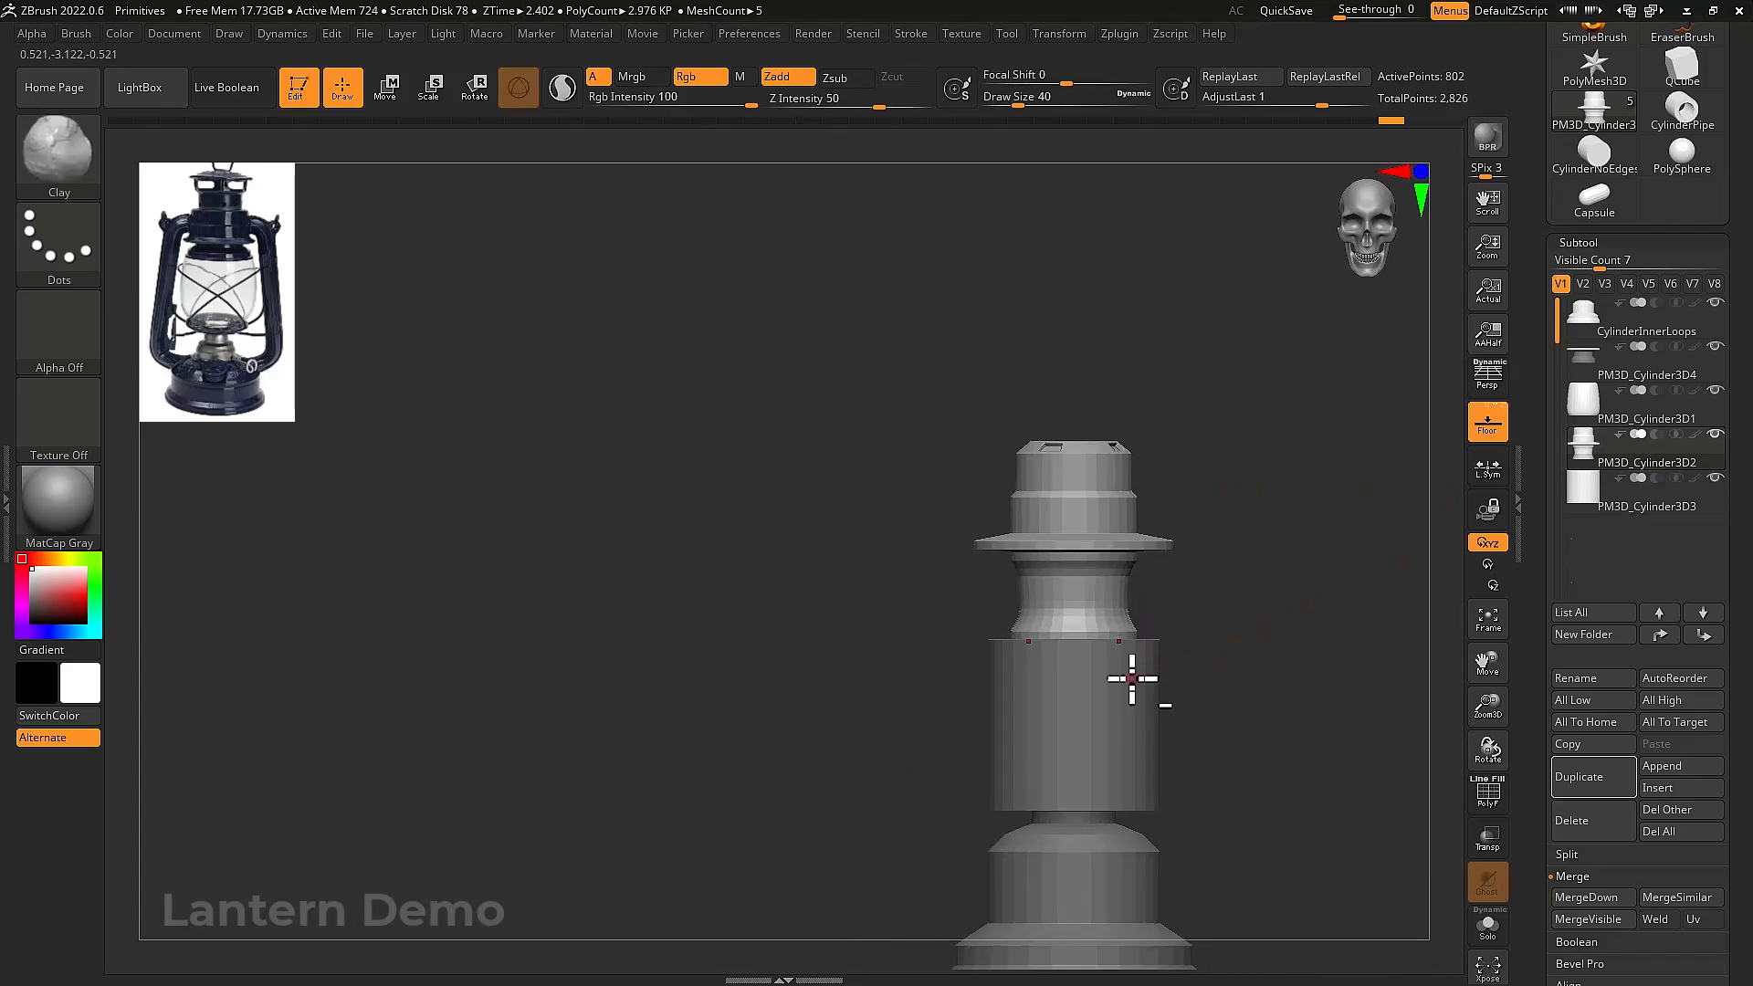
Select the unhidden cylinder around the lantern's glass and move it up along Y by about 4.27, above the cap
{"action": "mouse_move", "coordinate": [1131, 677]}
{"action": "right_mouse_down"}
{"action": "mouse_move", "coordinate": [1190, 696]}
{"action": "mouse_move", "coordinate": [1143, 699]}
{"action": "right_mouse_up"}
{"action": "key", "text": "w"}
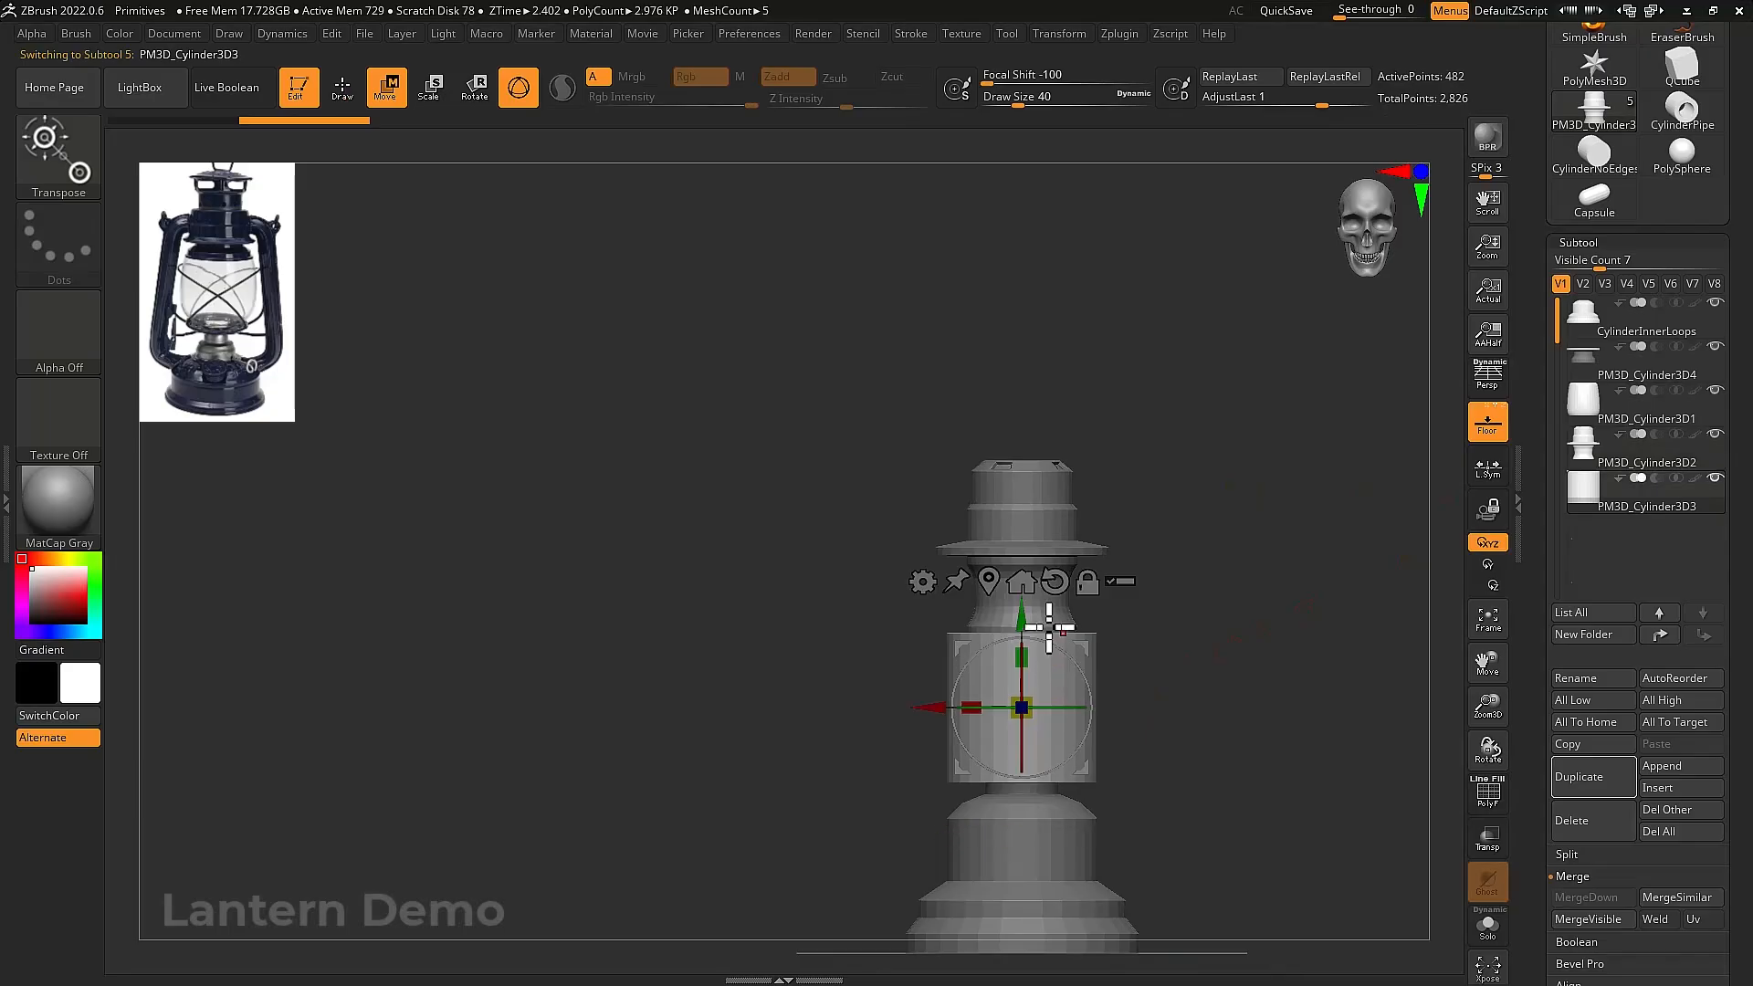
{"action": "left_click_drag", "start_coordinate": [1023, 624], "coordinate": [992, 304]}
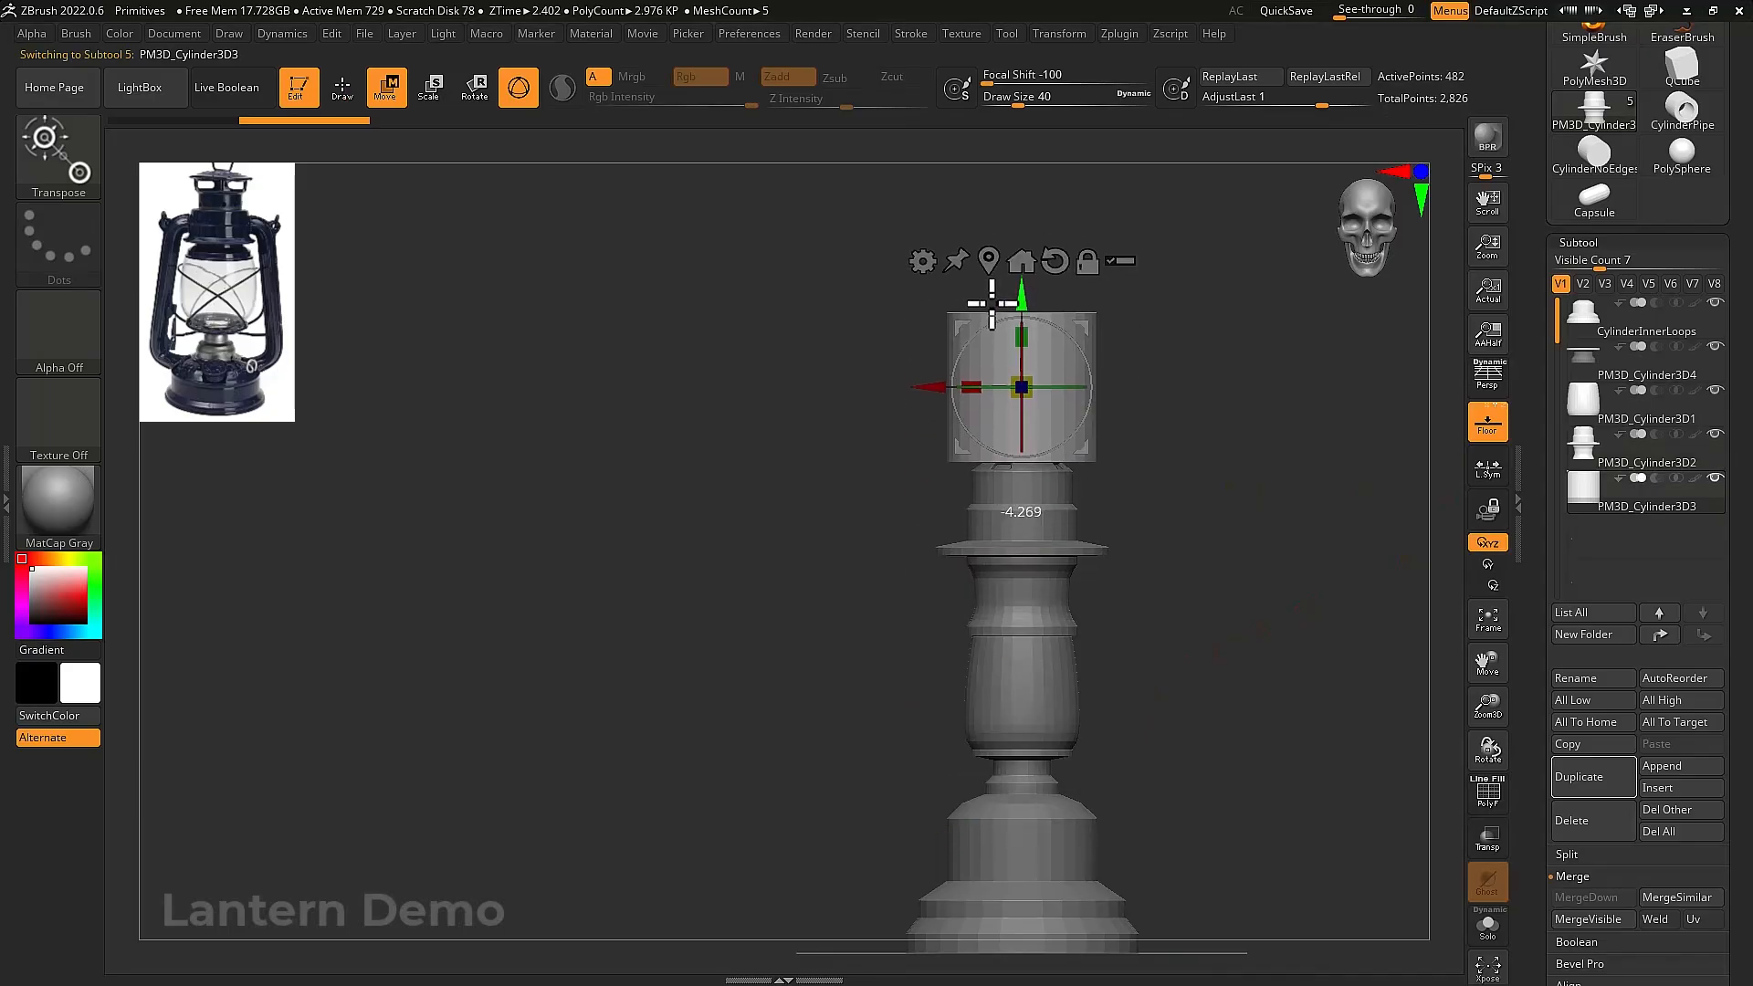
{"action": "right_click_drag", "start_coordinate": [1240, 466], "coordinate": [1260, 551], "text": "ctrl"}
Scale the raised cylinder down, flatten it vertically, and lower it onto the cap as a slightly narrower top tier
{"action": "left_click_drag", "start_coordinate": [1058, 447], "coordinate": [1041, 476]}
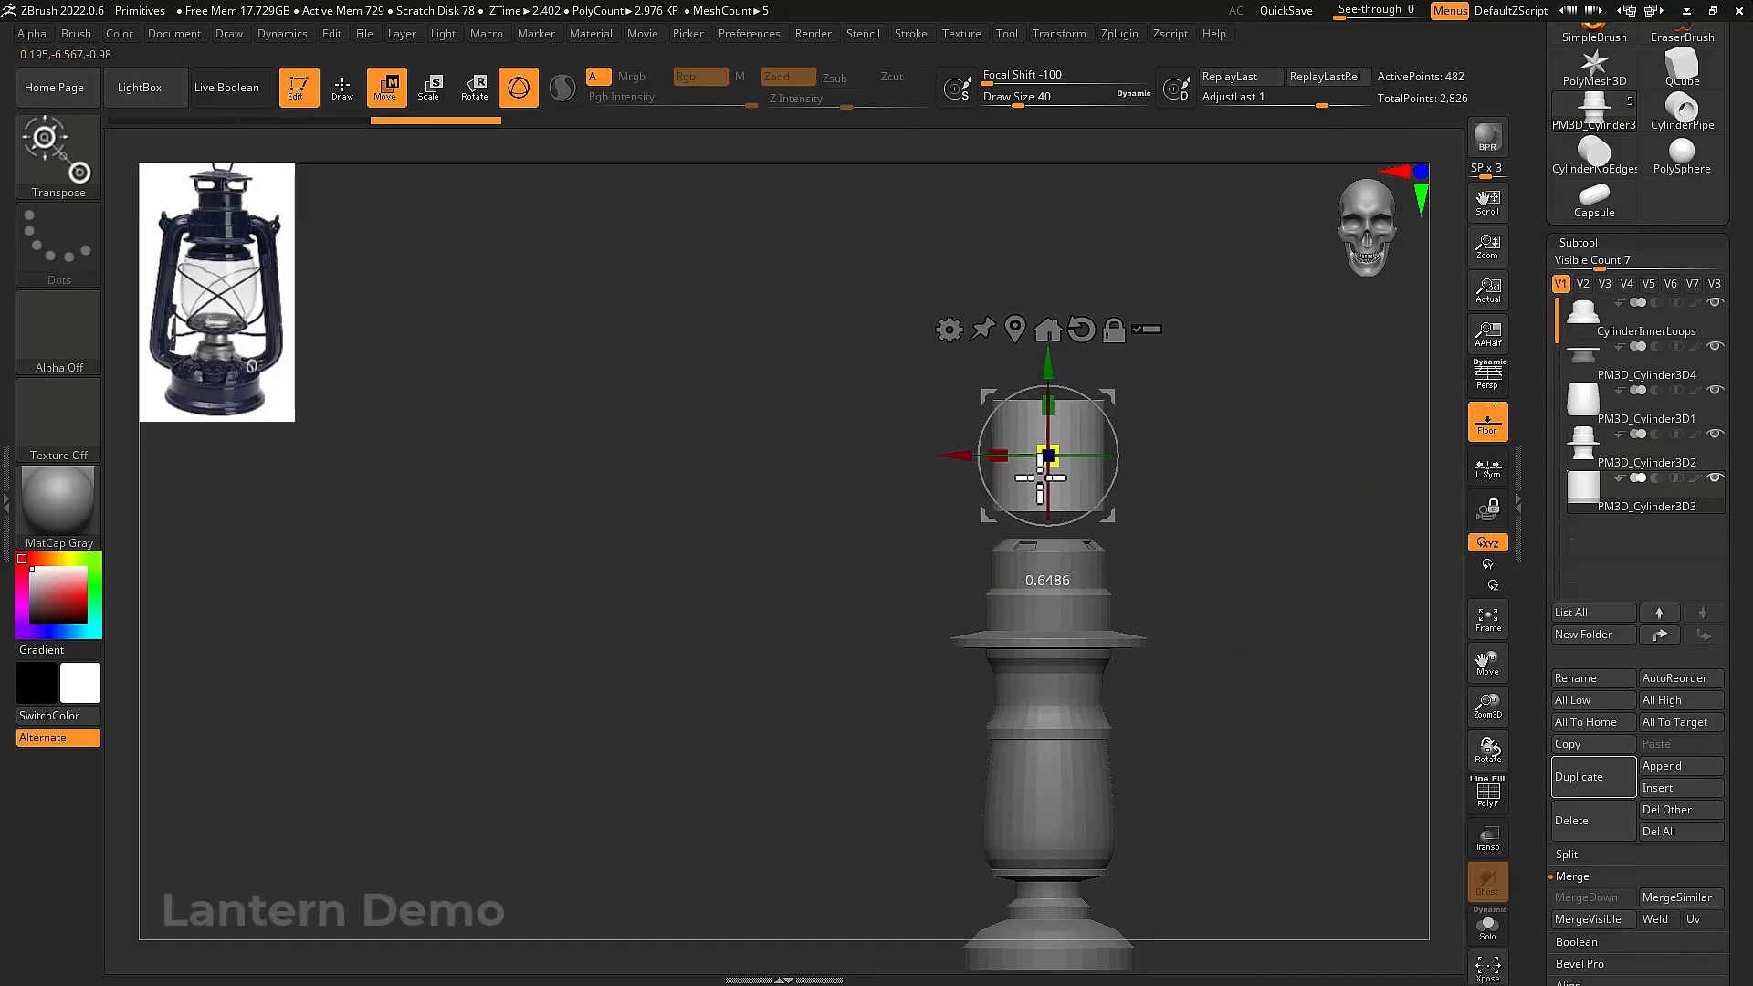
{"action": "left_click_drag", "start_coordinate": [1048, 365], "coordinate": [1047, 396]}
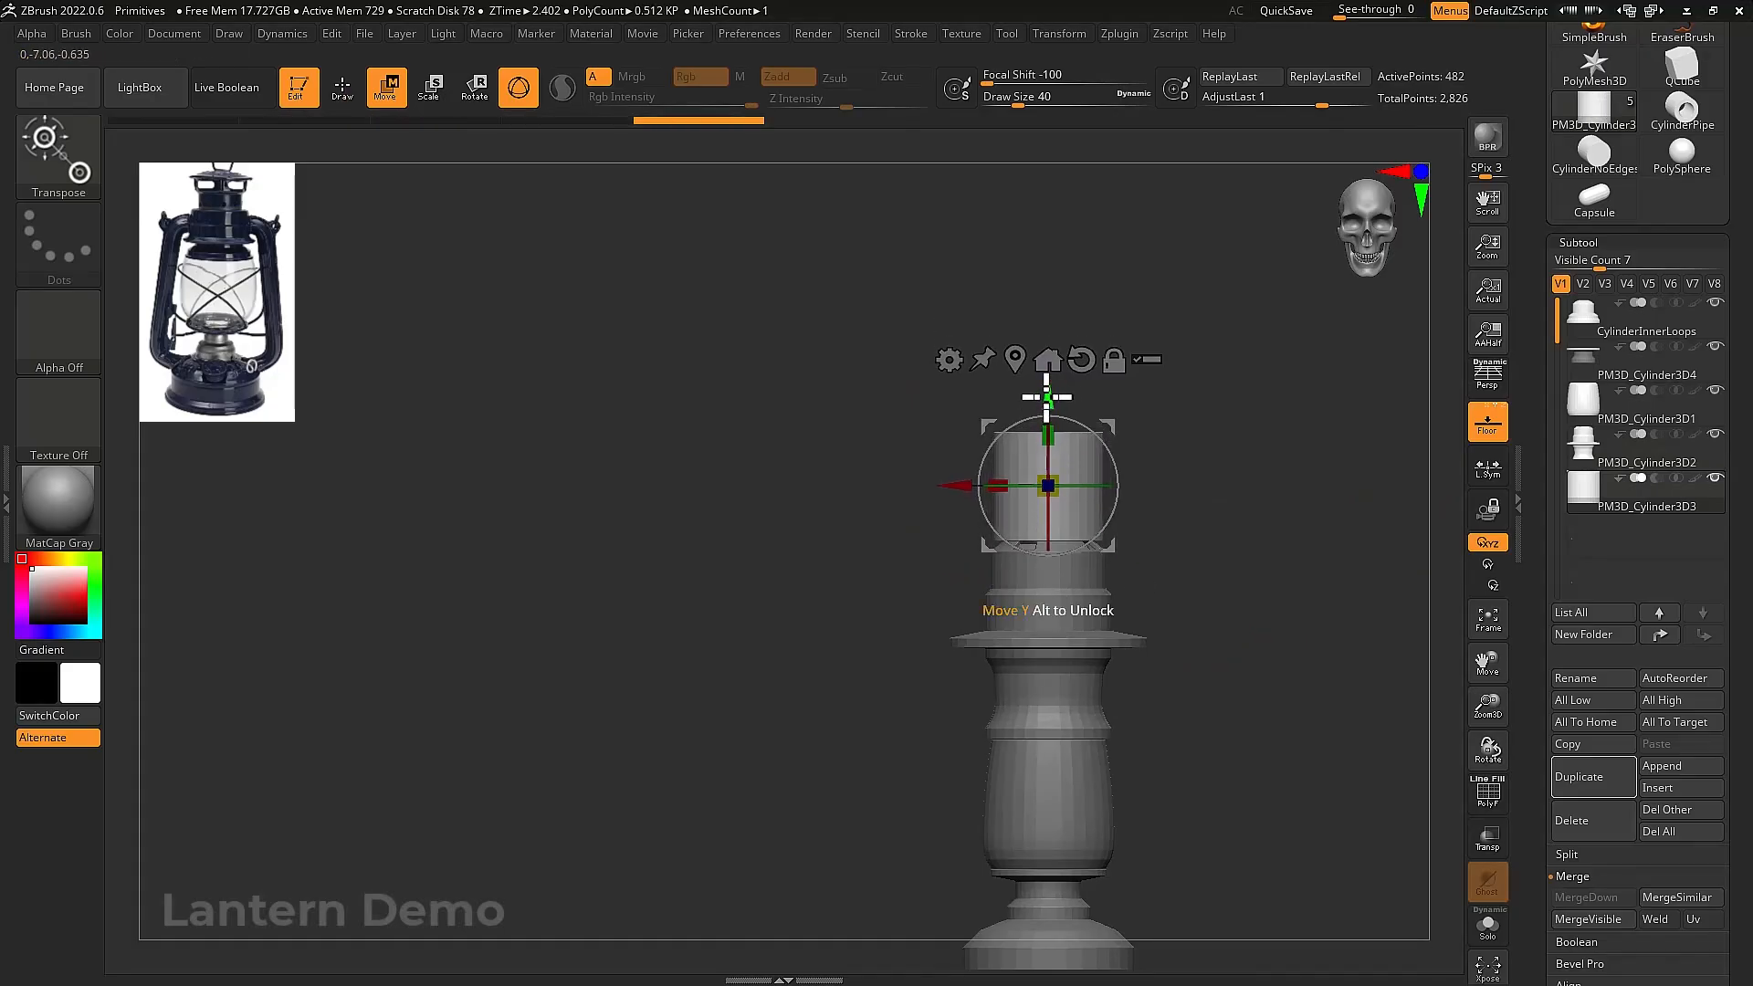
{"action": "left_click_drag", "start_coordinate": [1059, 472], "coordinate": [1056, 480]}
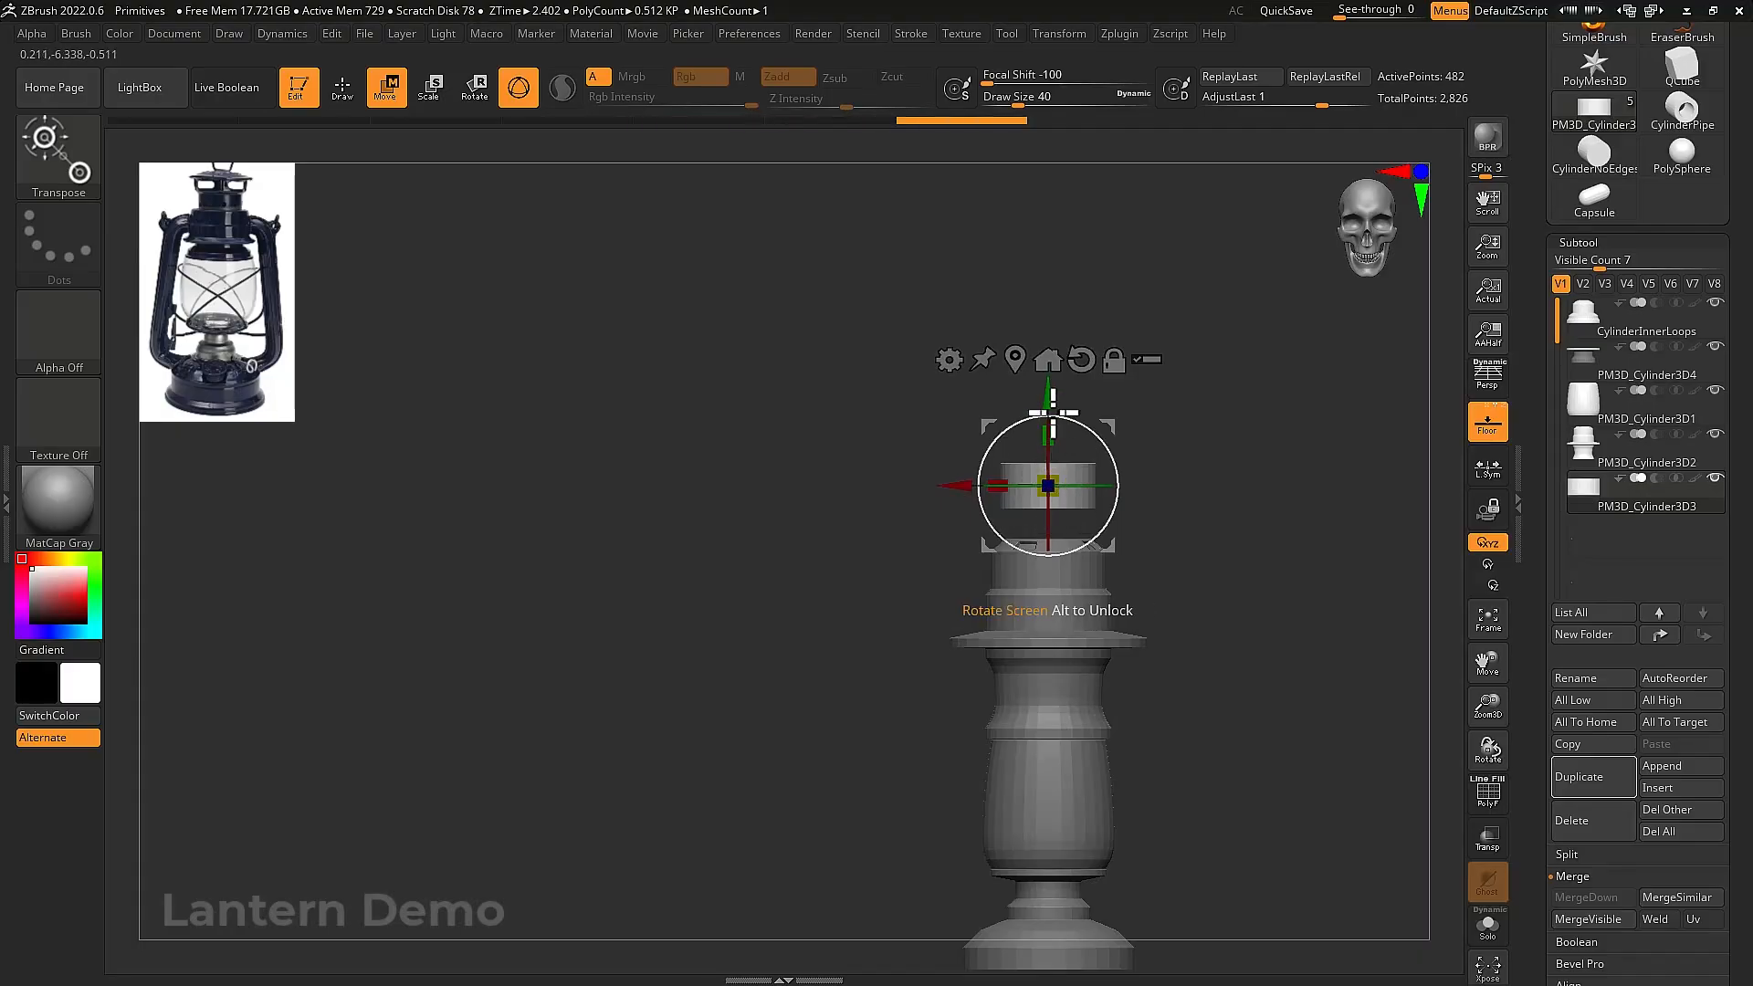
{"action": "left_click_drag", "start_coordinate": [1052, 413], "coordinate": [1047, 421]}
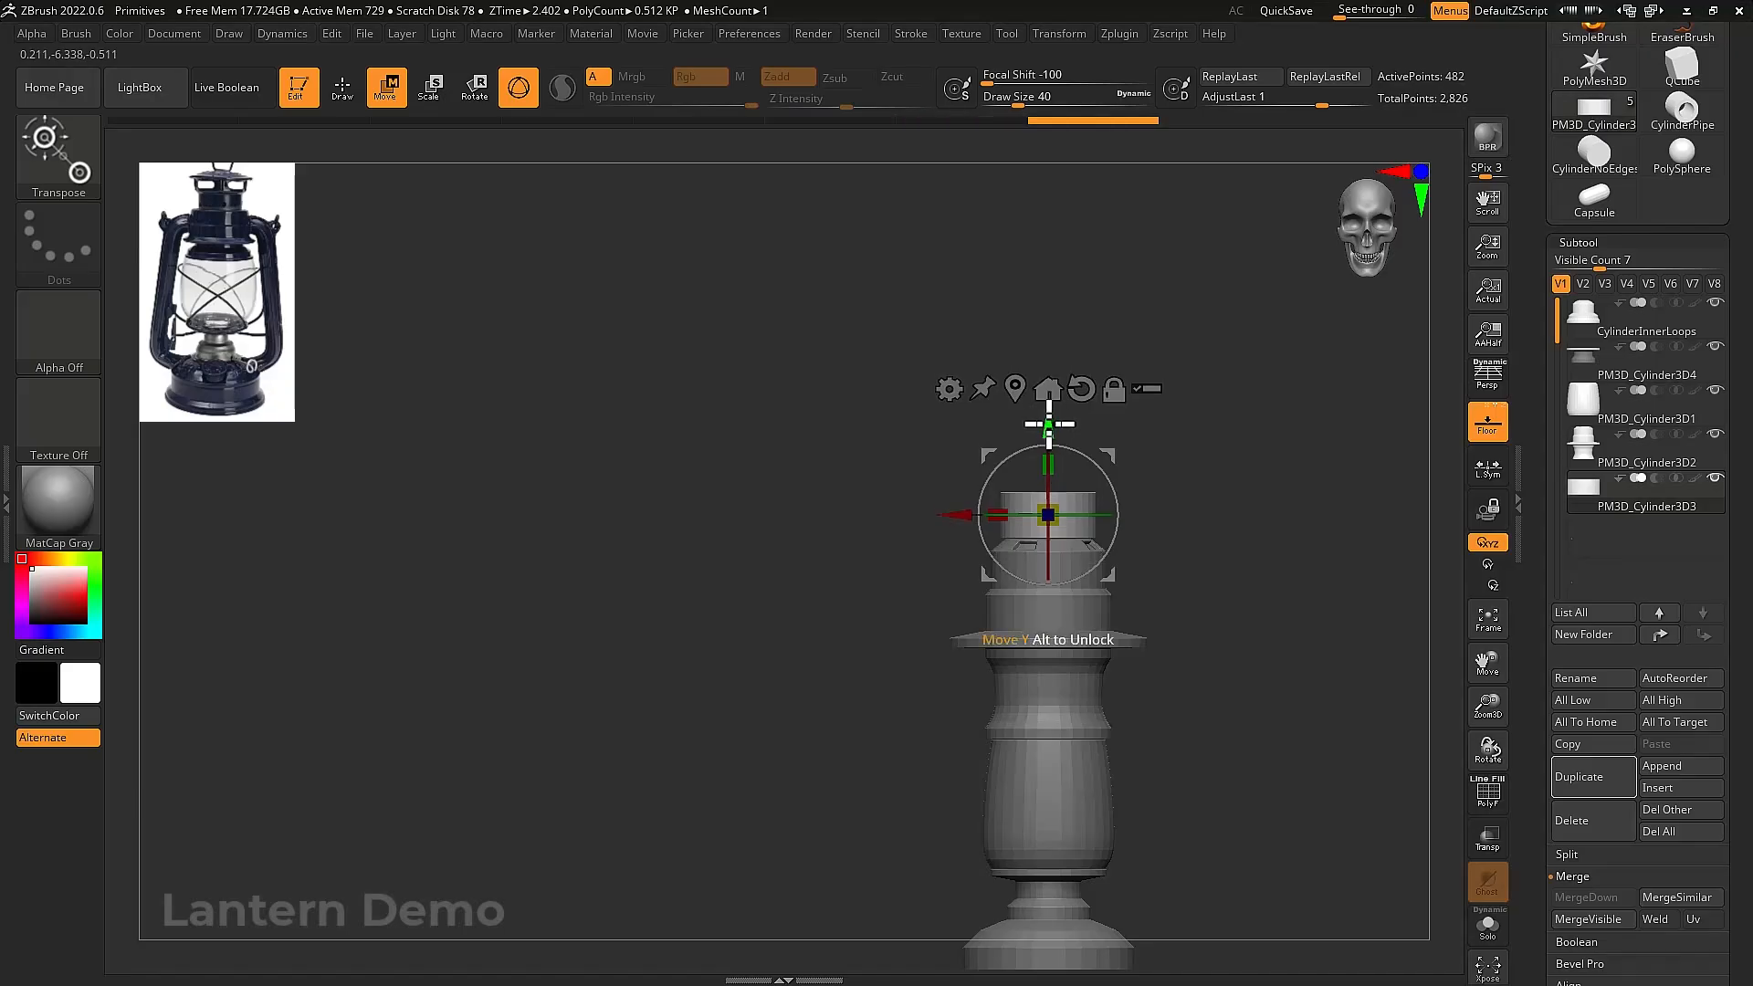
{"action": "left_click_drag", "start_coordinate": [1212, 532], "coordinate": [866, 398], "text": "alt"}
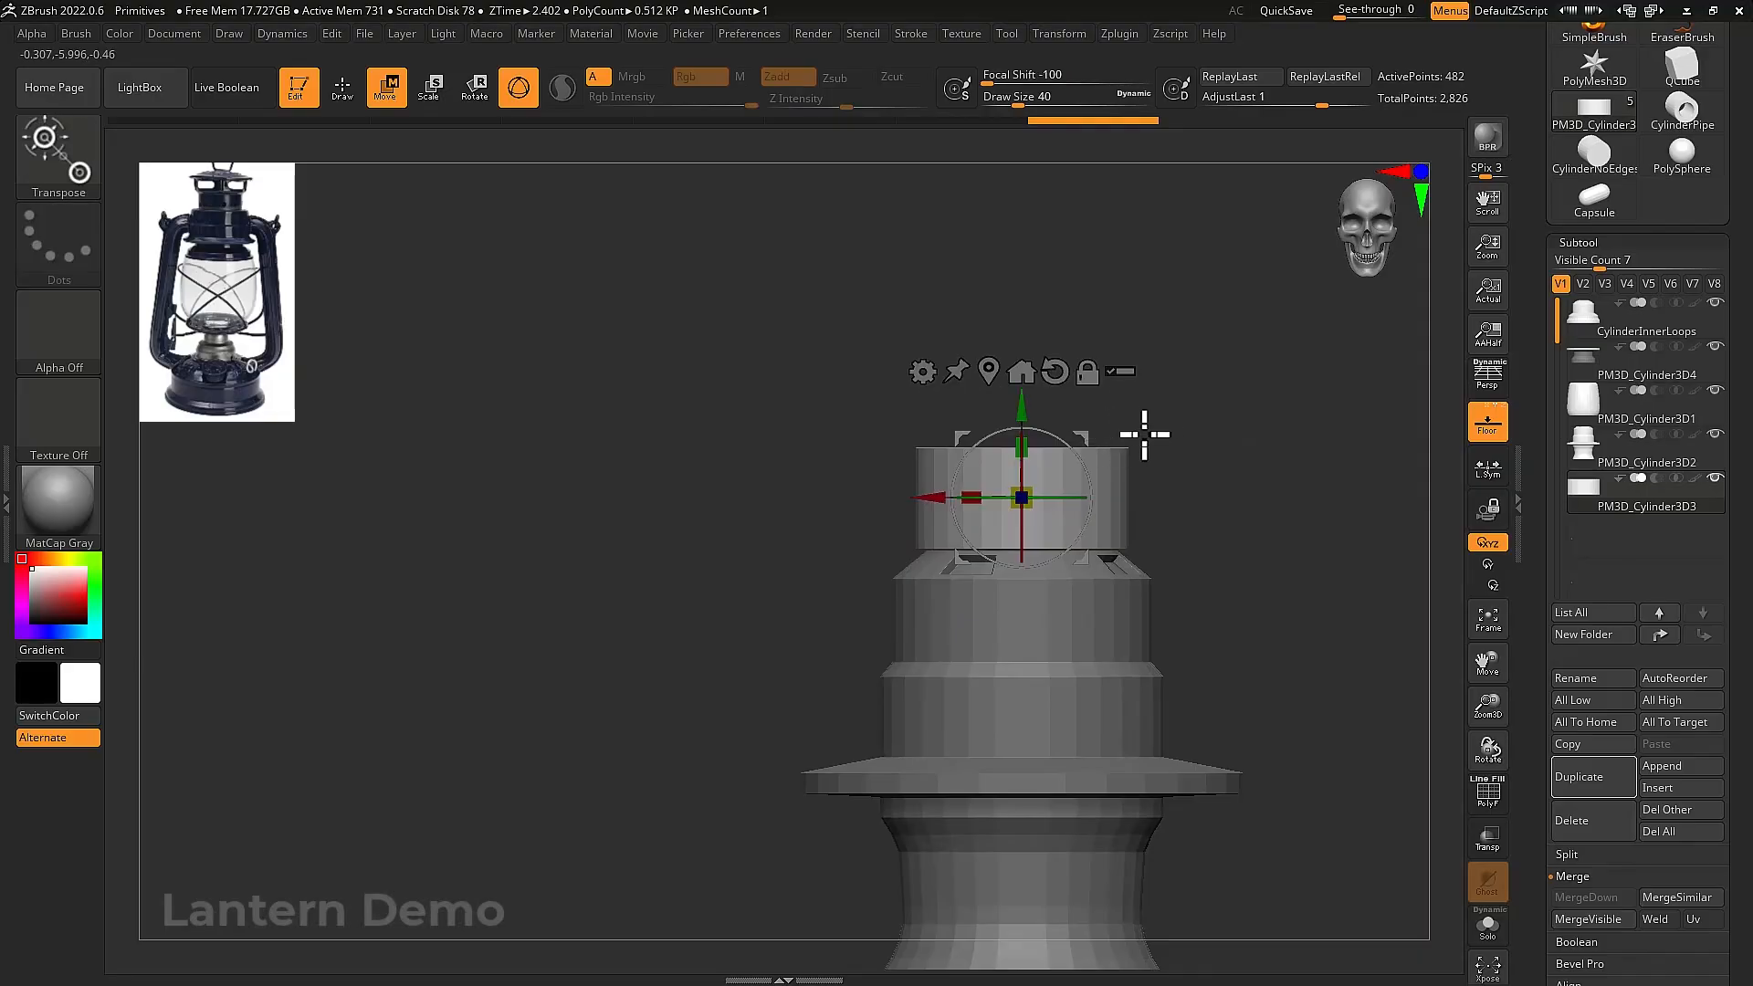
{"action": "left_click_drag", "start_coordinate": [1021, 498], "coordinate": [1023, 506]}
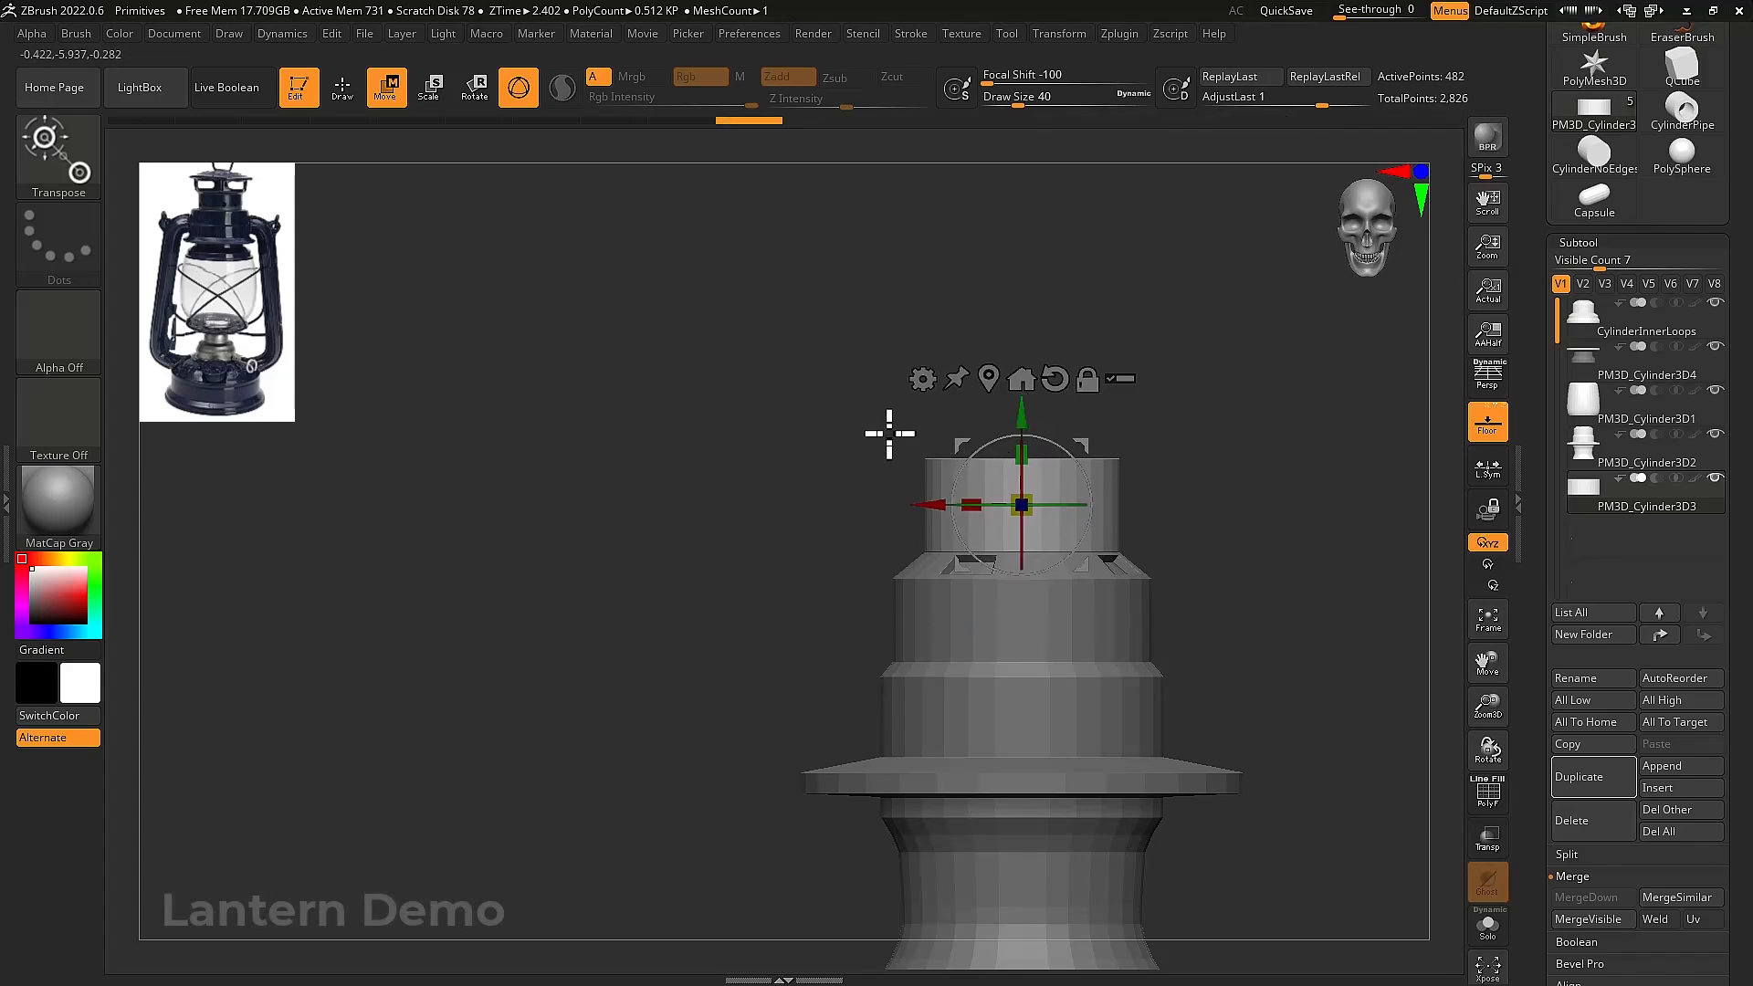
{"action": "left_click_drag", "start_coordinate": [1354, 438], "coordinate": [1300, 474], "text": "alt"}
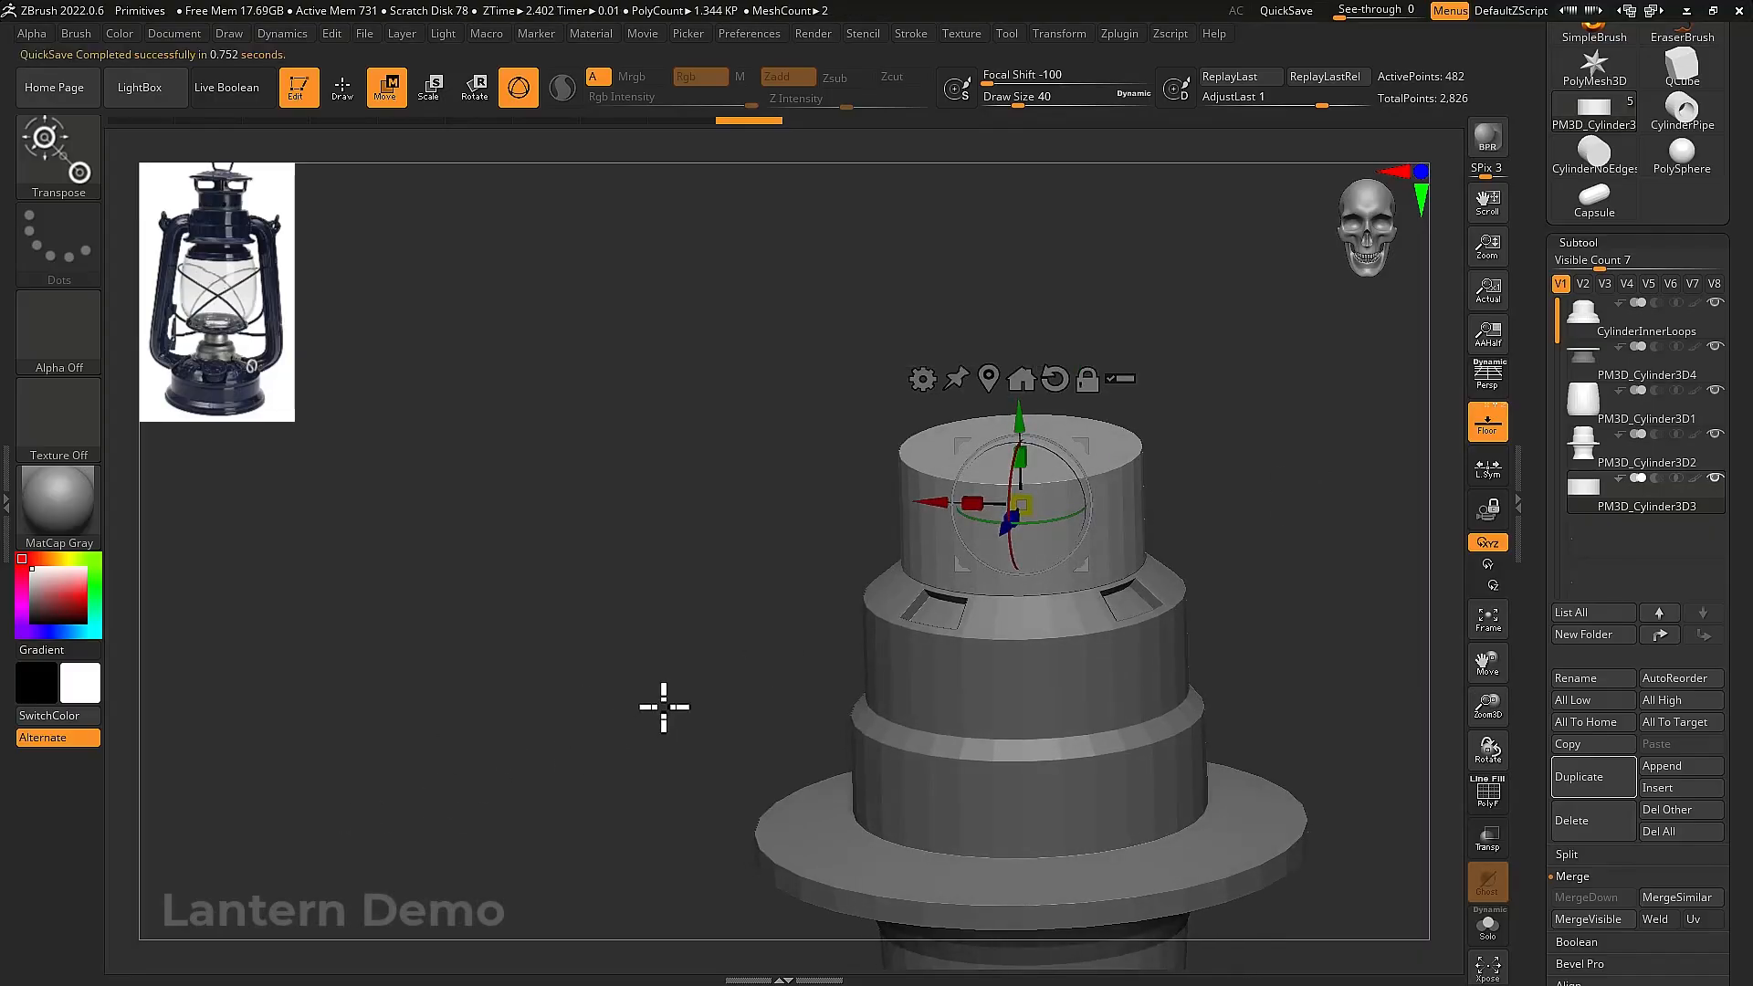
Replace the top cylinder with a Sphere 3D primitive and rotate it -90 degrees so its poles run vertically
{"action": "scroll", "coordinate": [984, 494], "scroll_direction": "up", "scroll_amount": 3}
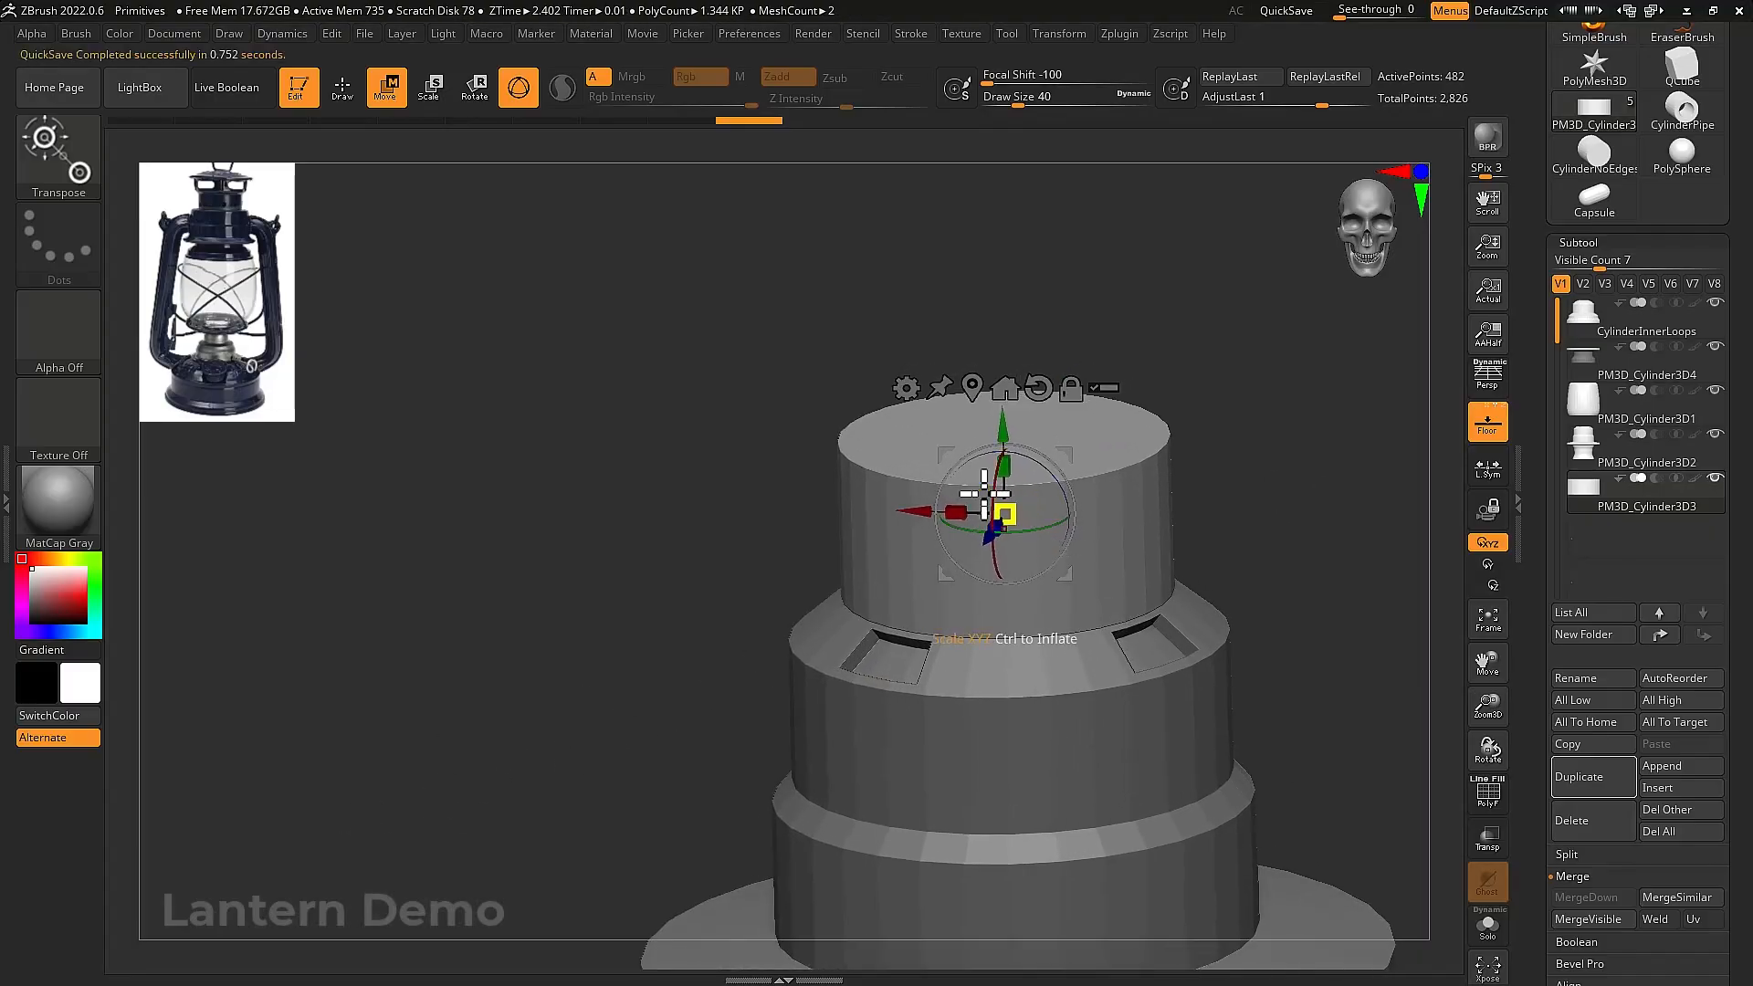
{"action": "left_click", "coordinate": [911, 387]}
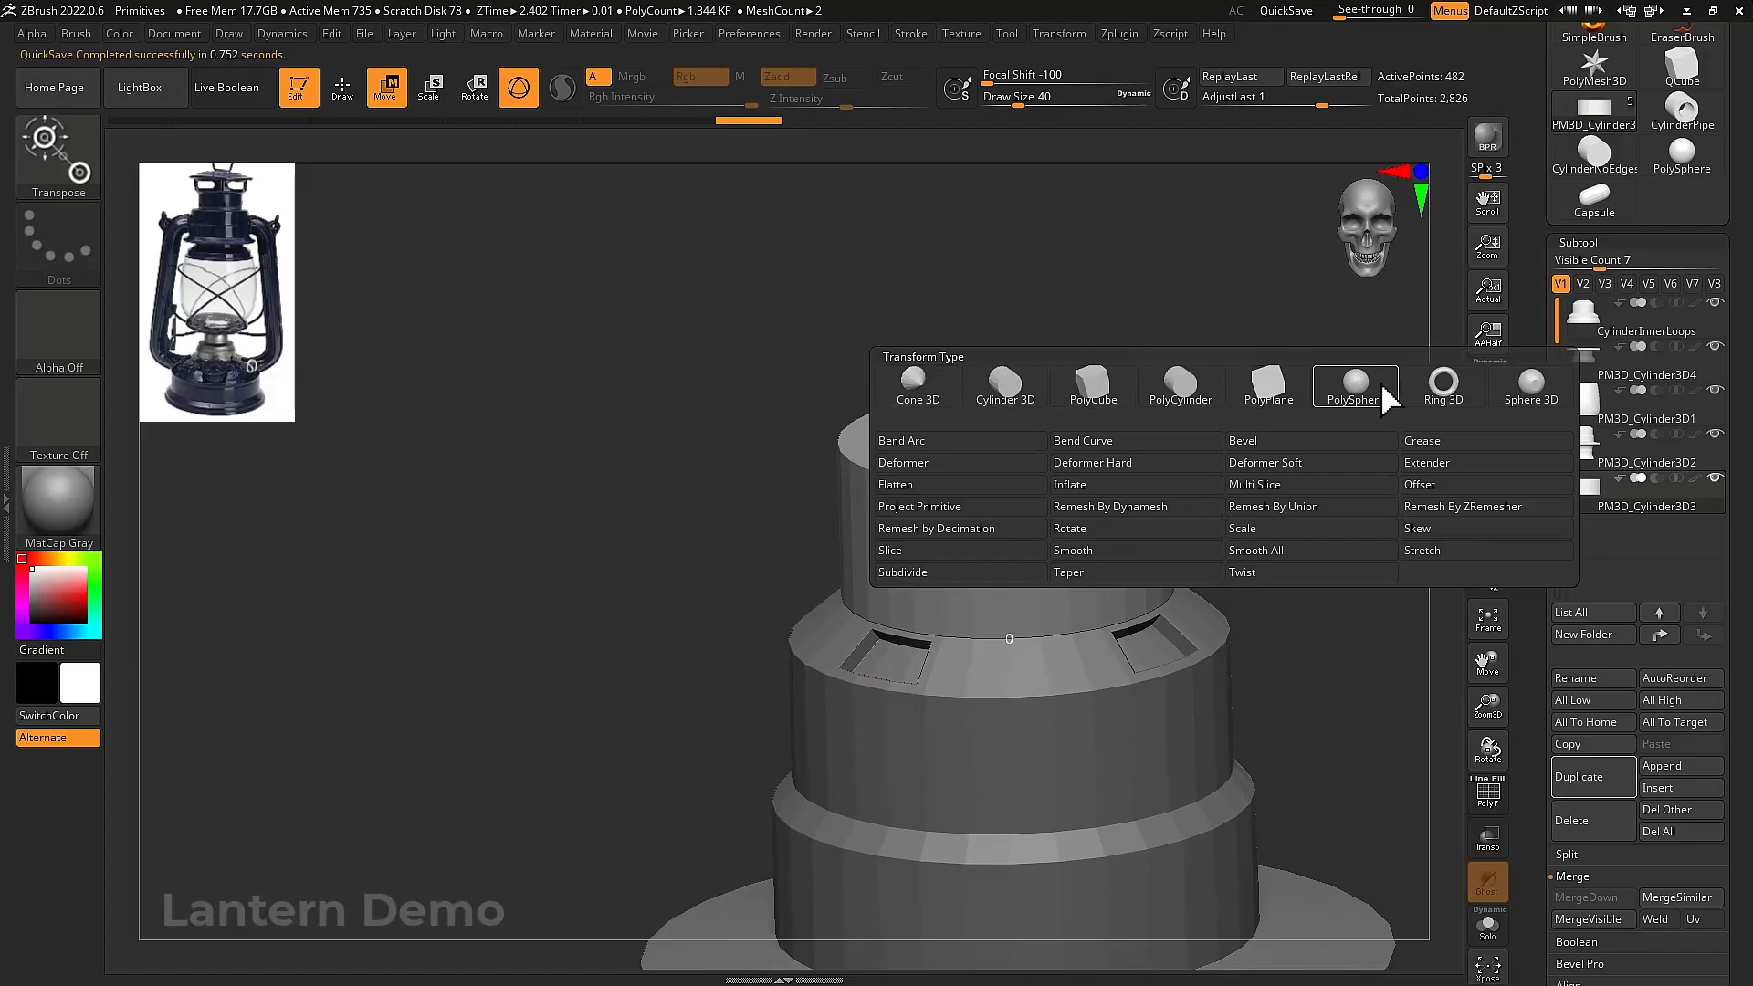
{"action": "left_click", "coordinate": [1532, 388]}
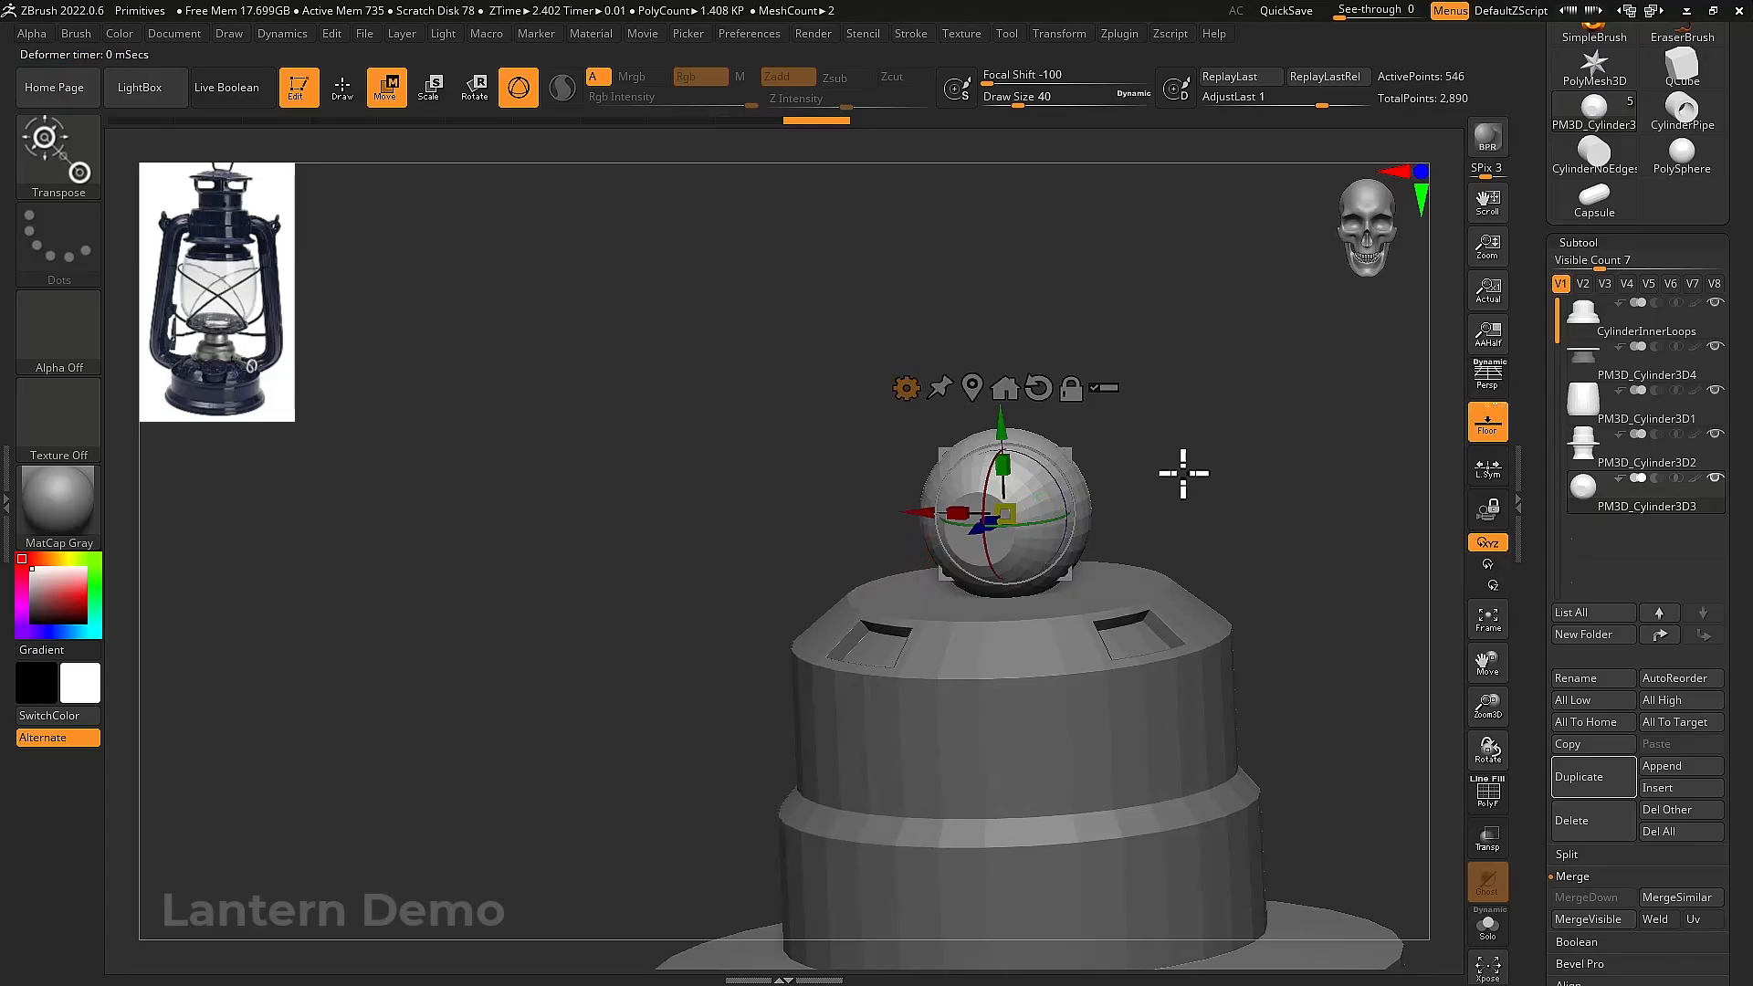
{"action": "left_click_drag", "start_coordinate": [984, 491], "coordinate": [1061, 378]}
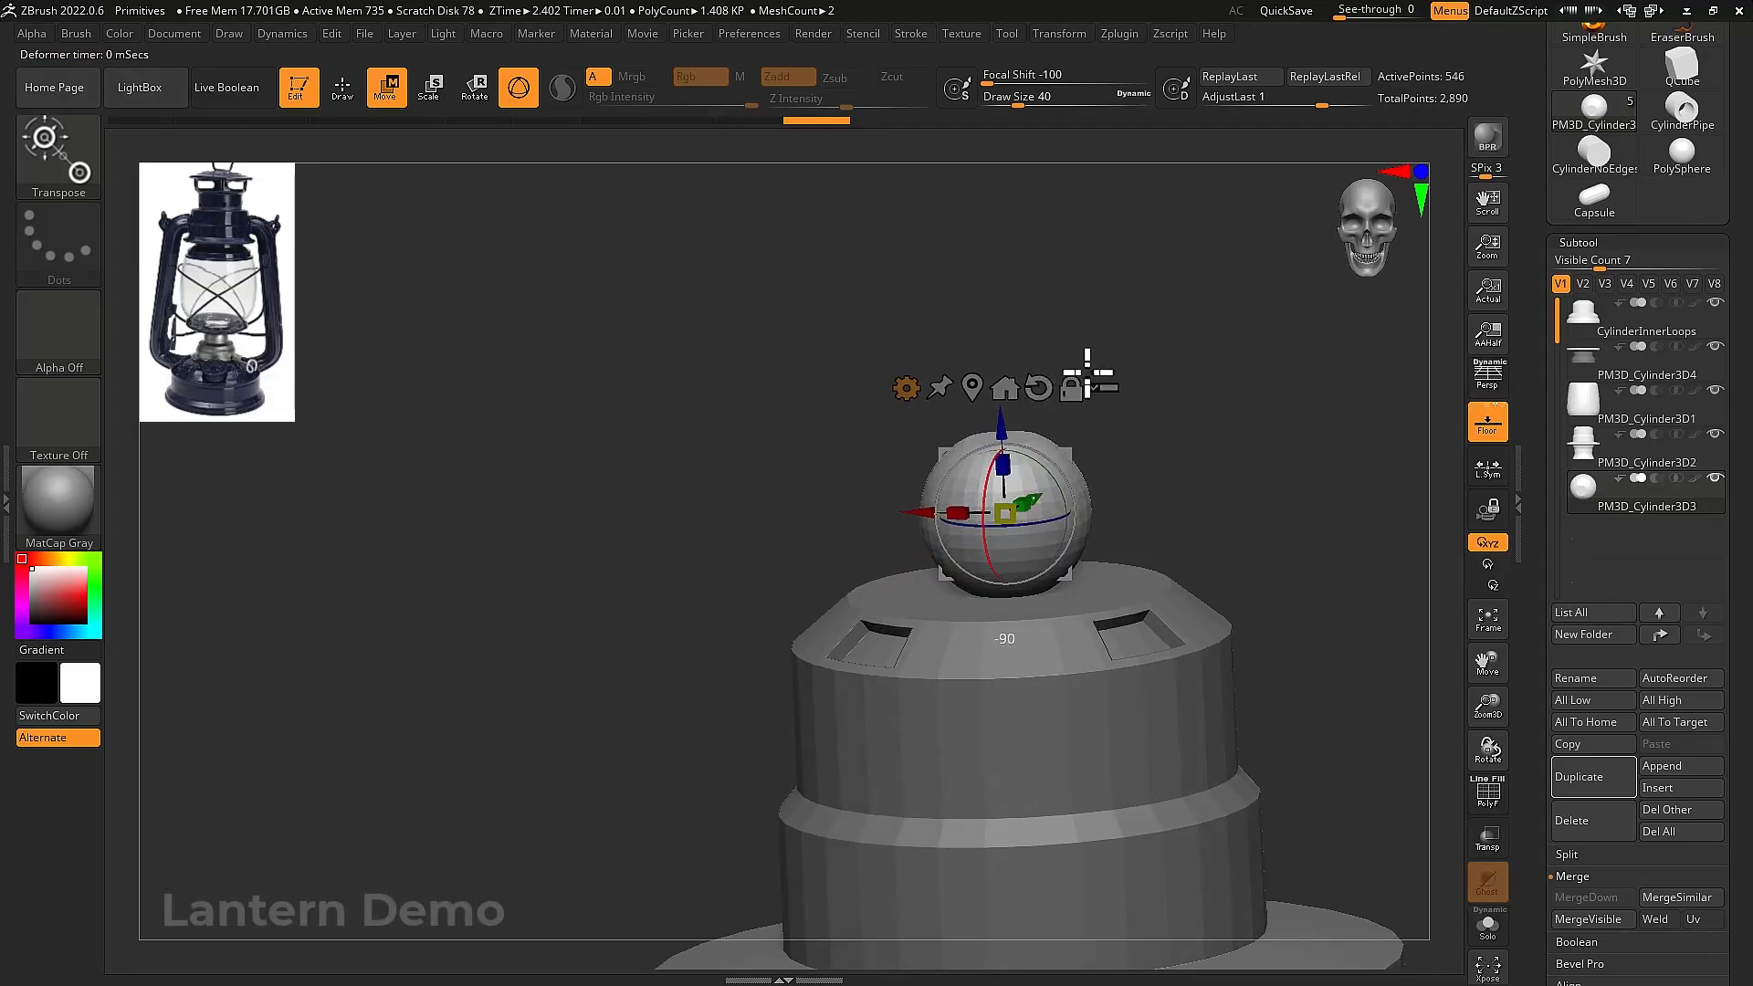
Reduce the sphere primitive's coverage with its control handles until only a shallow upper dome remains
{"action": "key", "text": "q"}
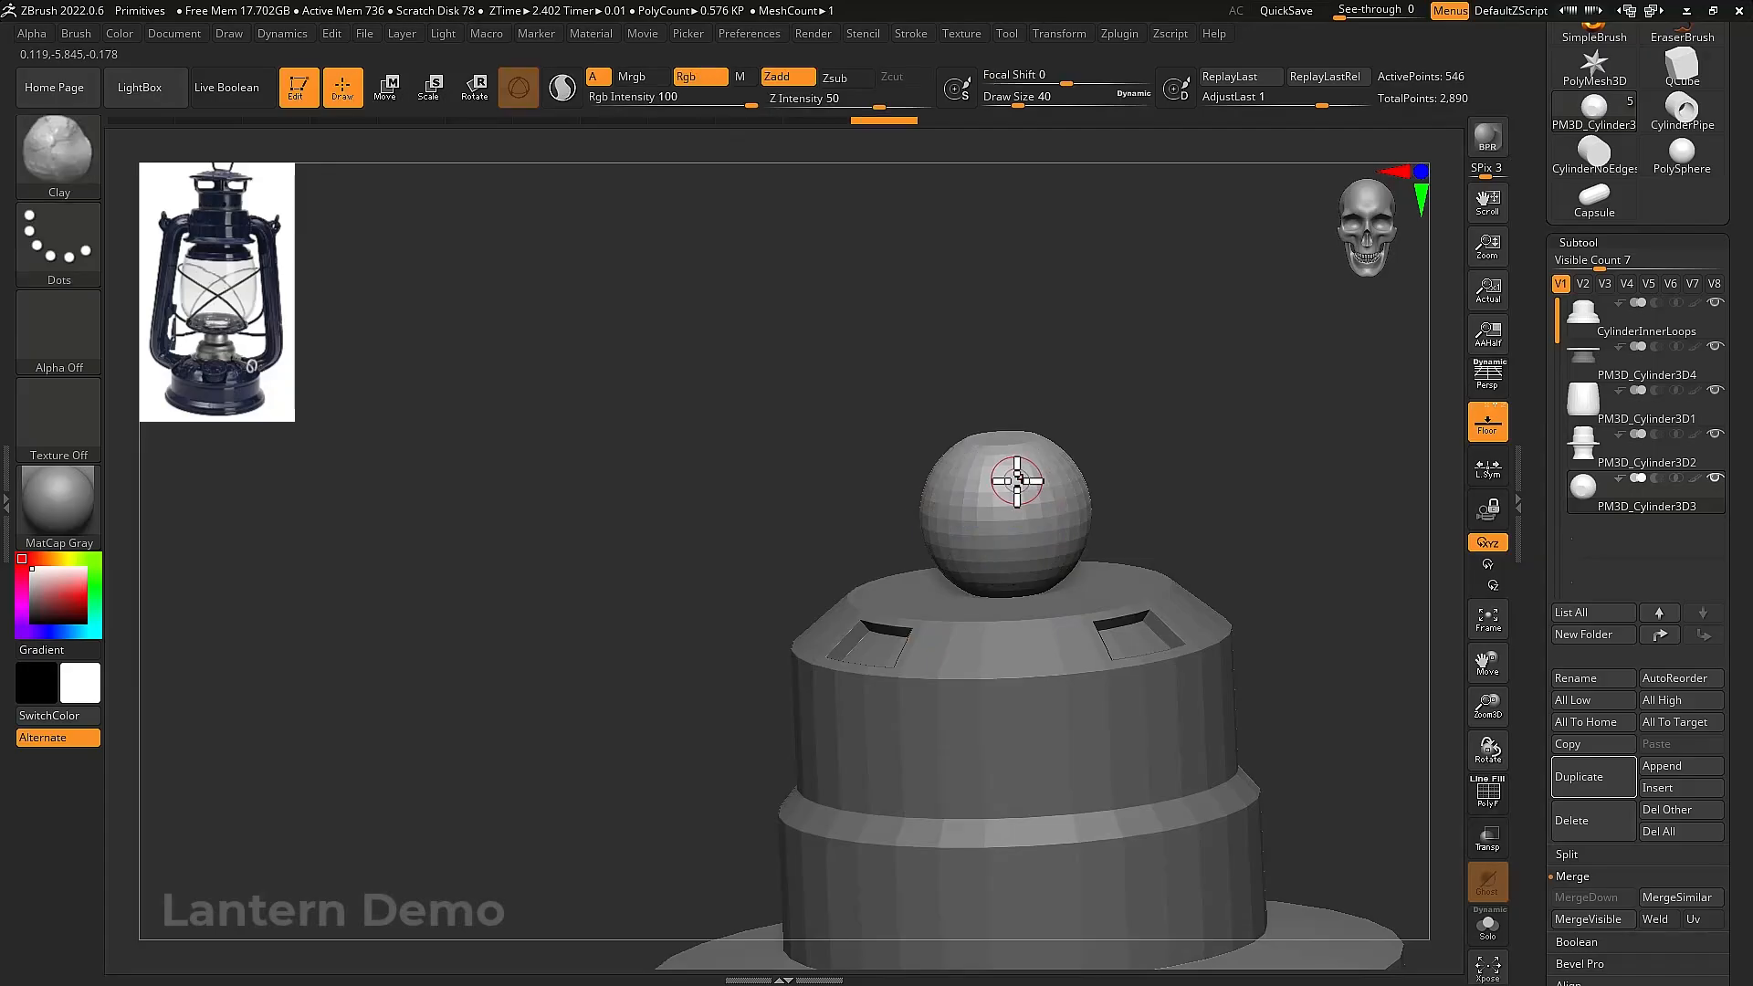
{"action": "key", "text": "w"}
{"action": "left_click", "coordinate": [1004, 439]}
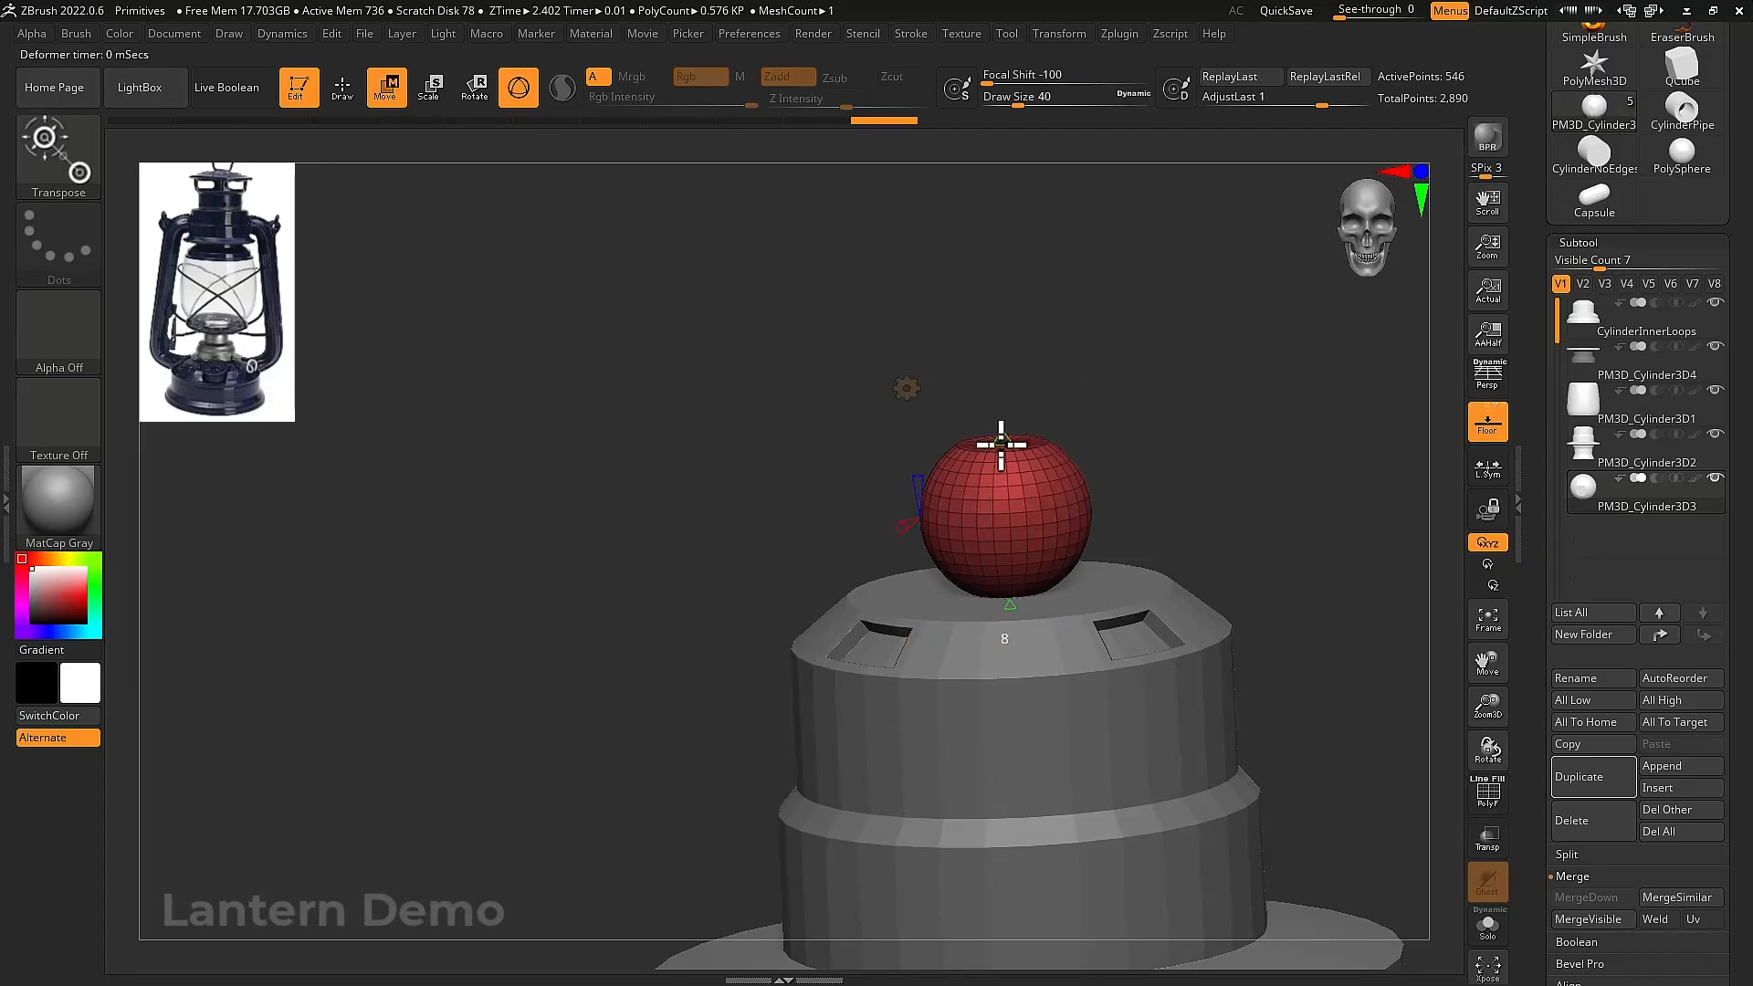
{"action": "left_click_drag", "start_coordinate": [1049, 567], "coordinate": [1144, 515]}
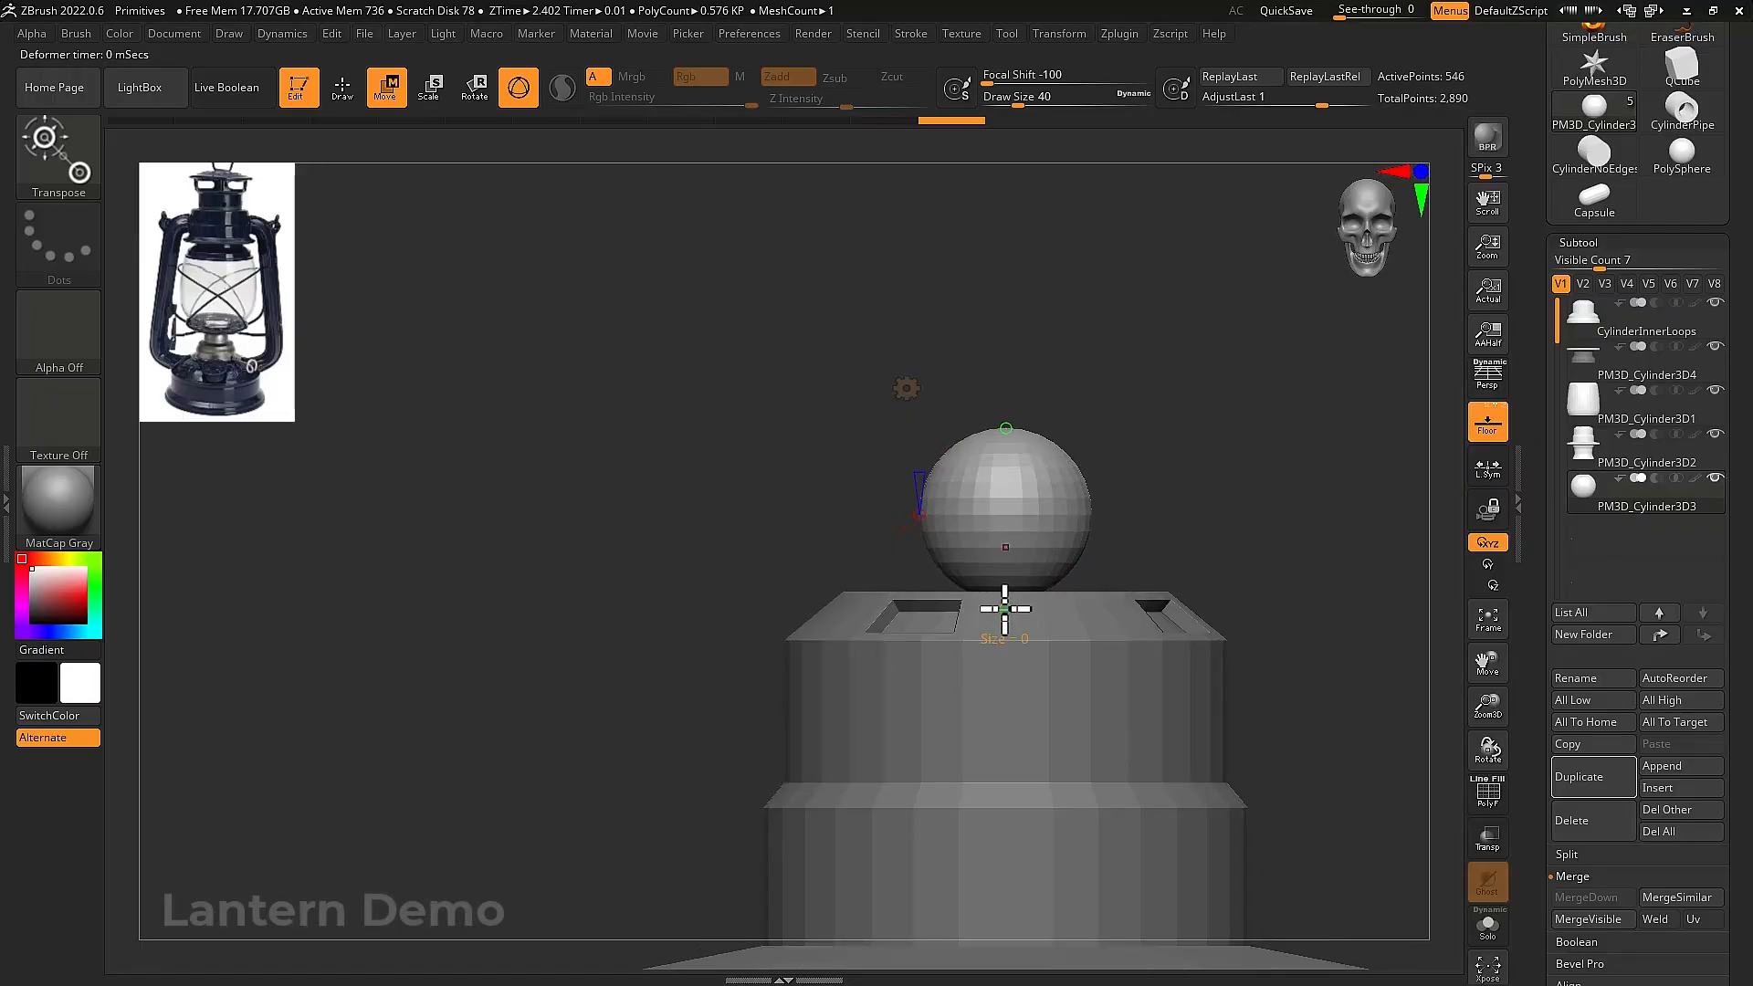
{"action": "left_click_drag", "start_coordinate": [1004, 608], "coordinate": [1015, 542]}
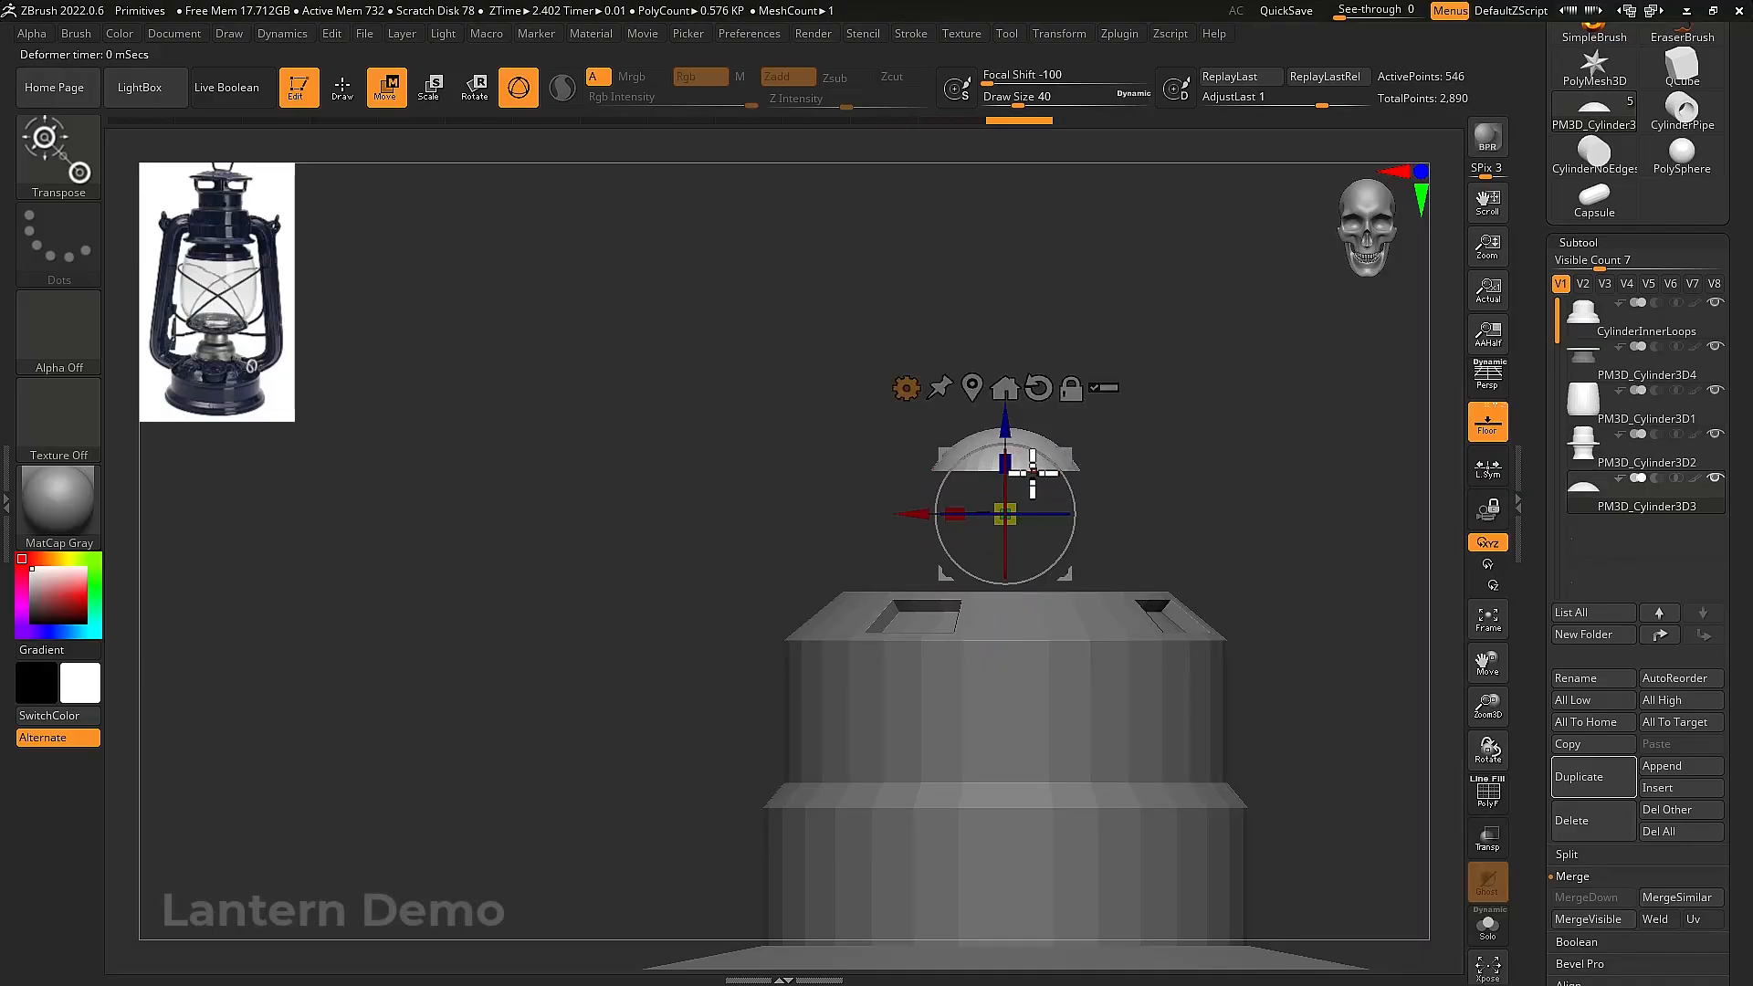
Raise the dome over the cap, scale it up uniformly by about 1.9, and display its wireframe
{"action": "left_click_drag", "start_coordinate": [1020, 470], "coordinate": [976, 383]}
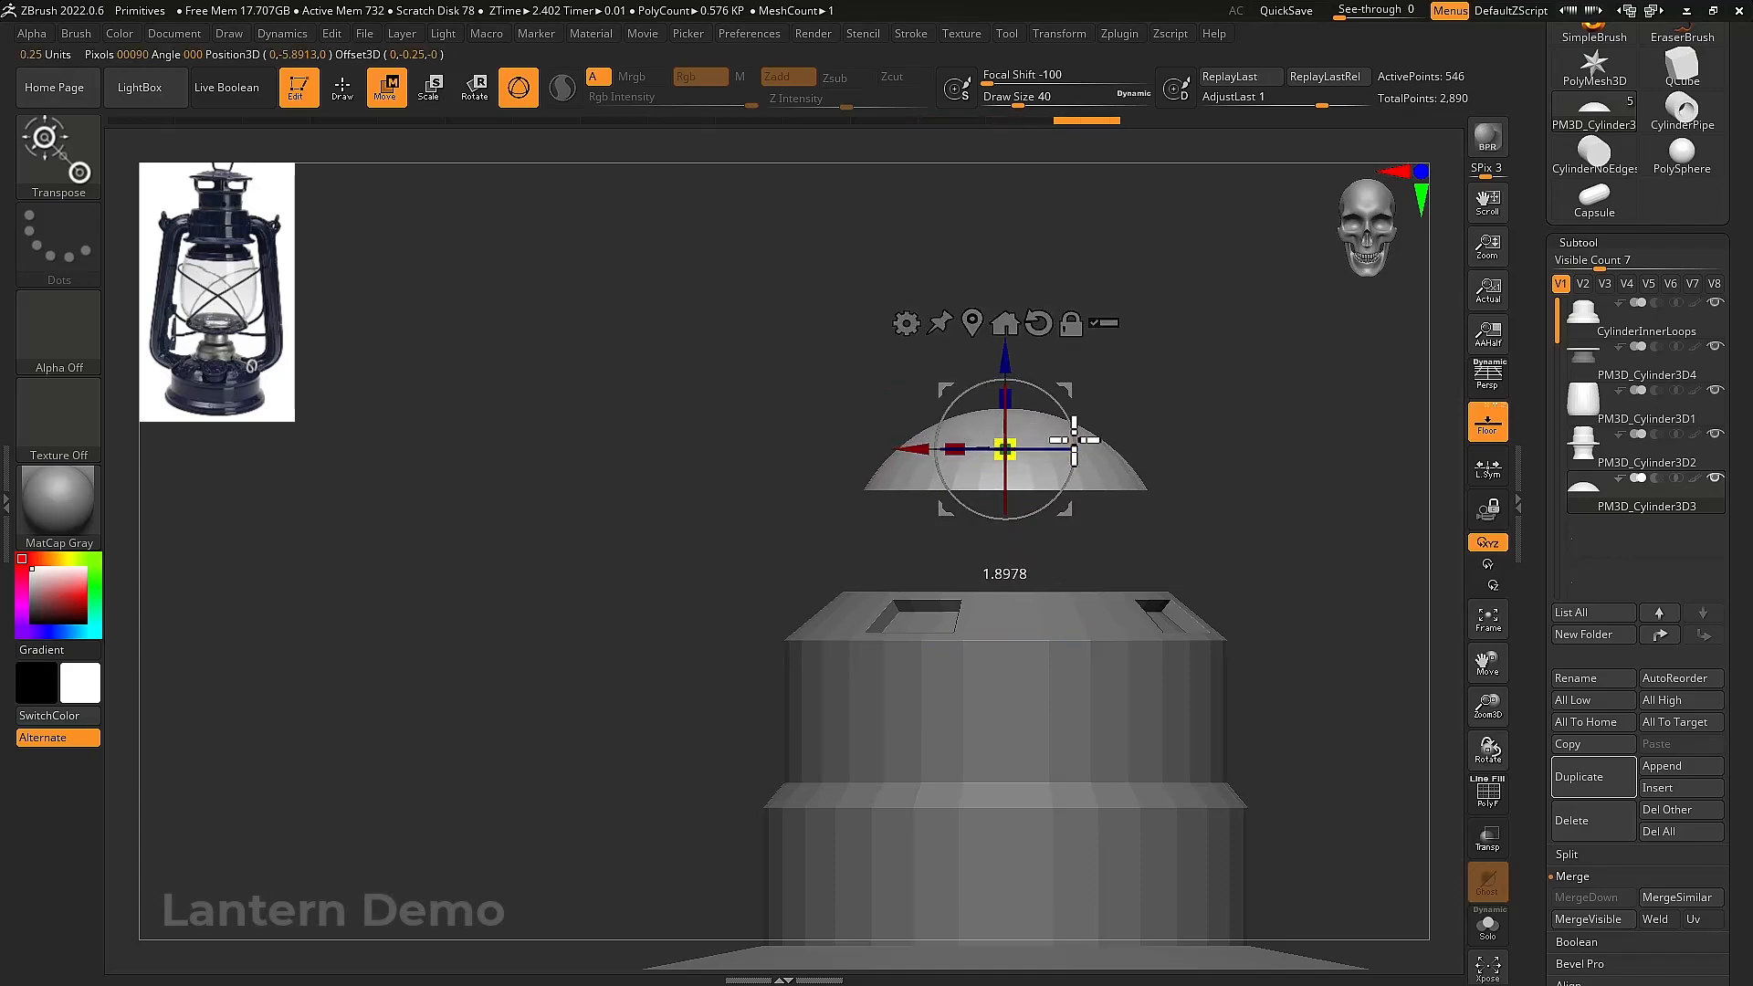
{"action": "scroll", "coordinate": [1212, 423], "scroll_direction": "up", "scroll_amount": 10}
{"action": "key", "text": "shift+f"}
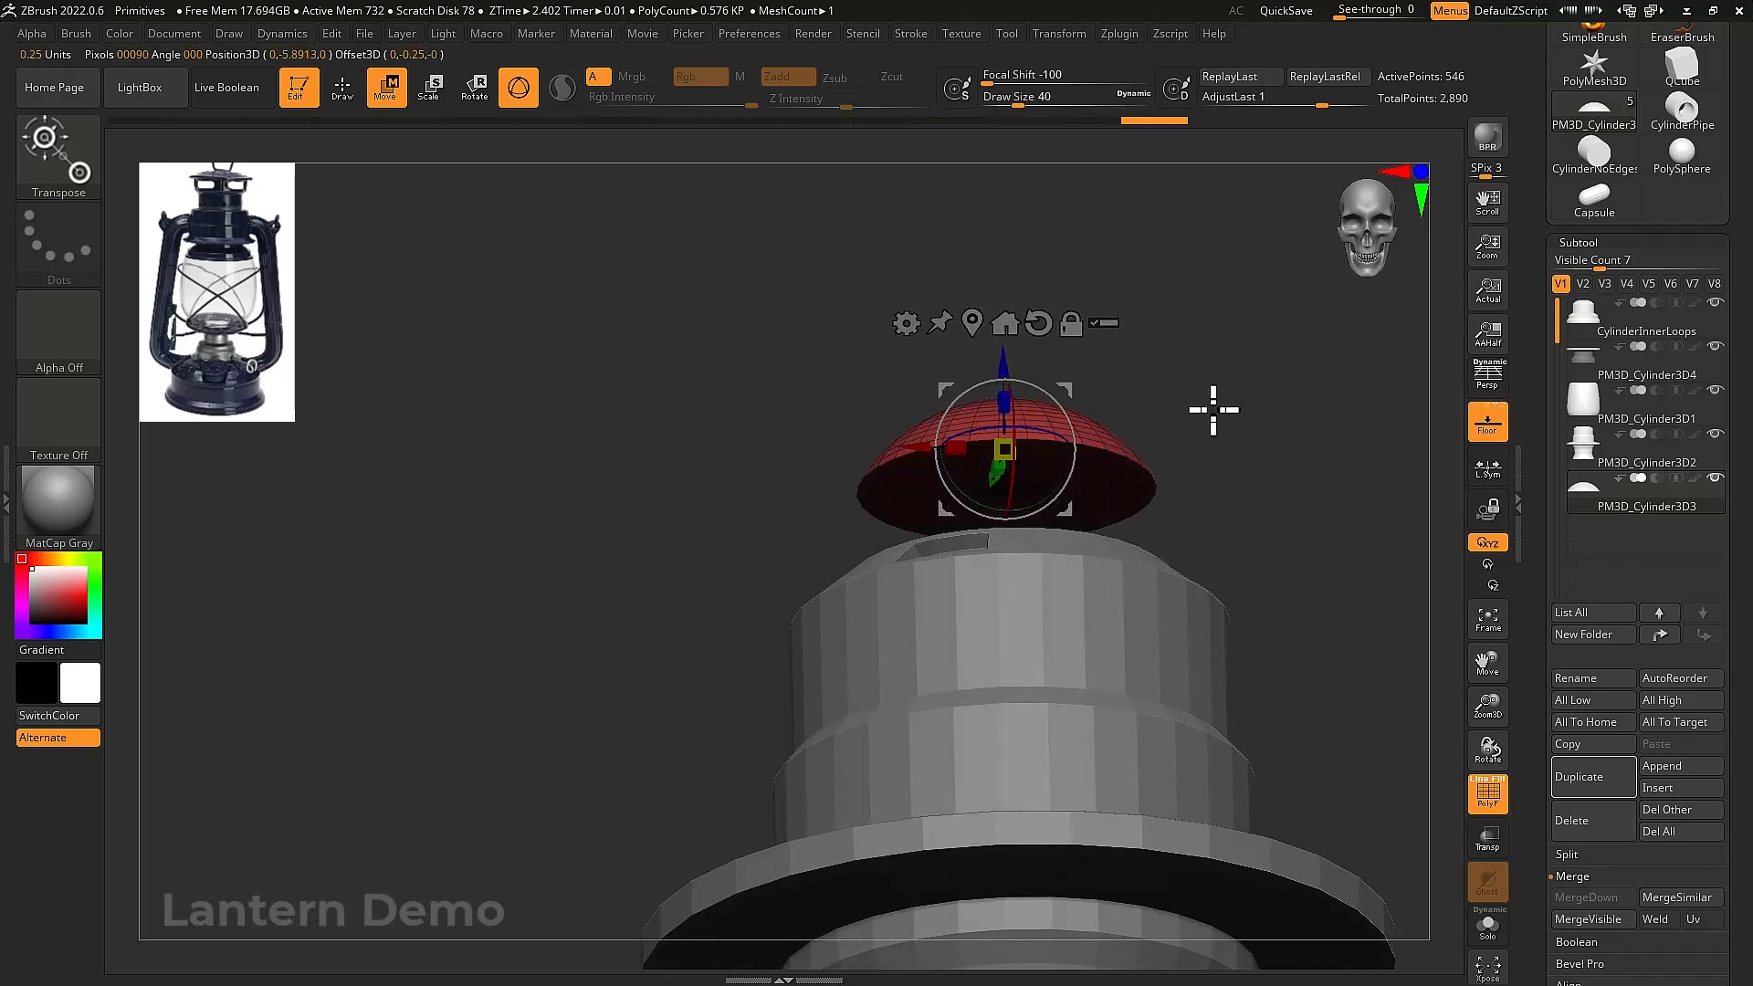
{"action": "key", "text": "shift+alt+s"}
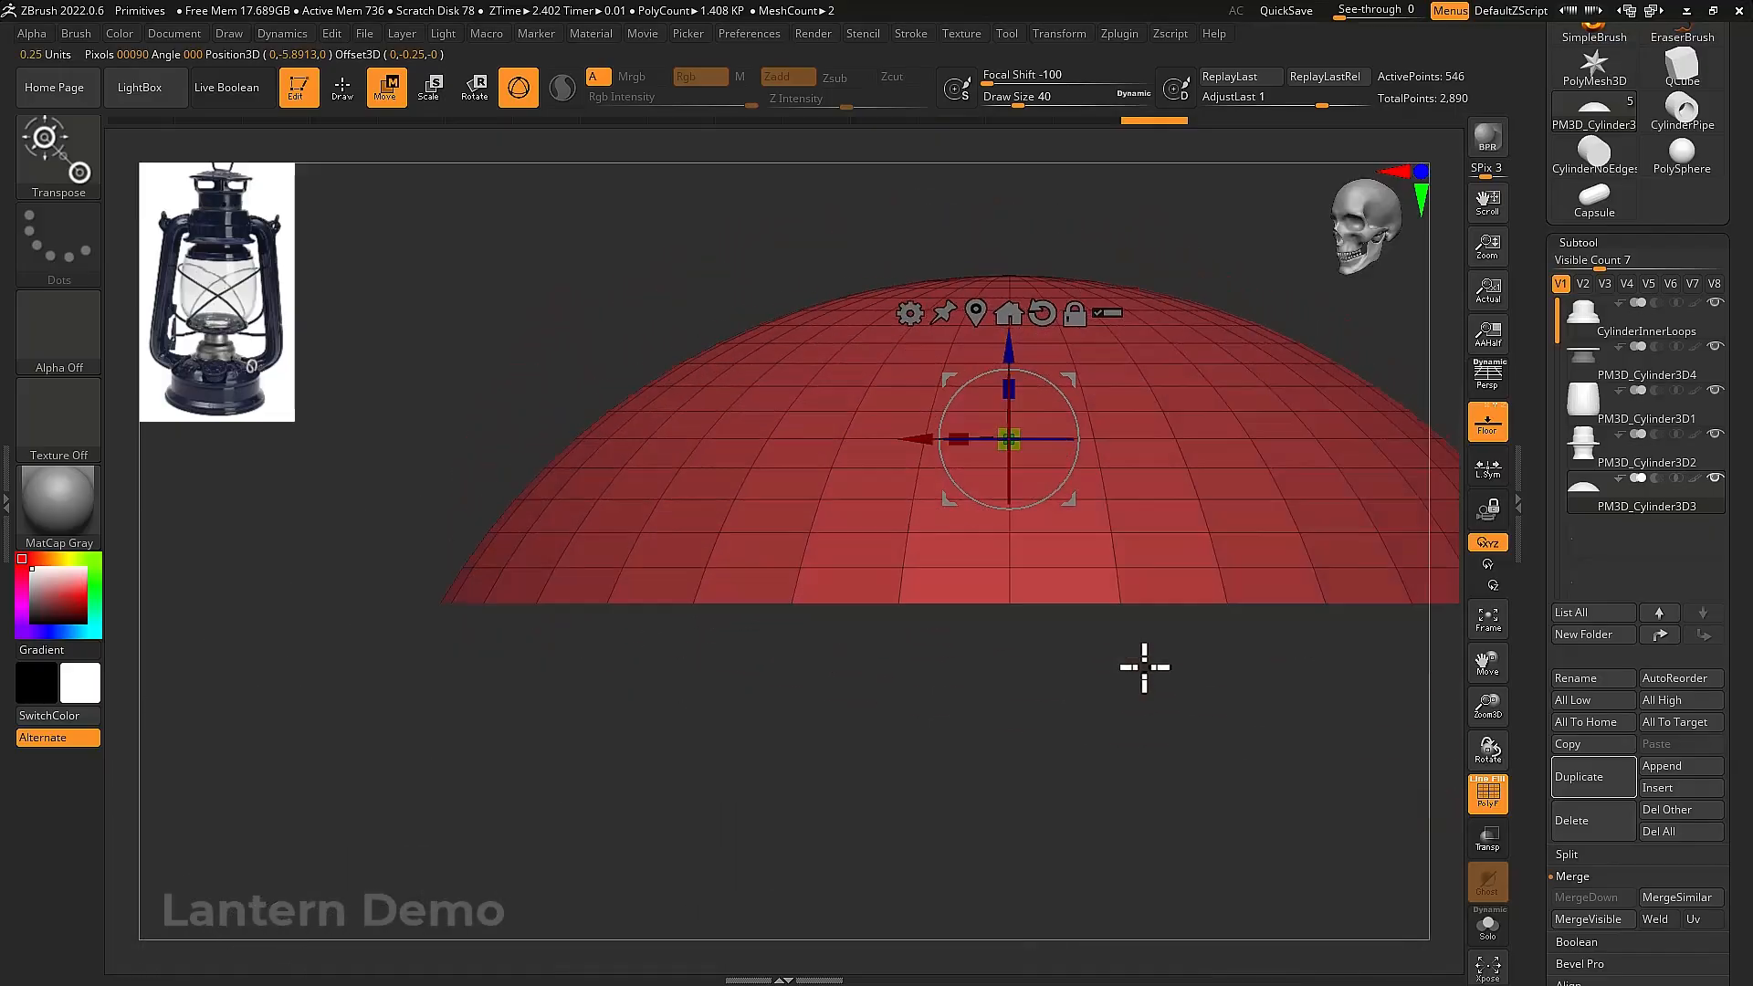
Isolate the dome subtool, turn it to face its flat underside, and activate the ZModeler brush
{"action": "left_click_drag", "start_coordinate": [1147, 626], "coordinate": [1117, 646]}
{"action": "scroll", "coordinate": [1029, 599], "scroll_direction": "down", "scroll_amount": 5}
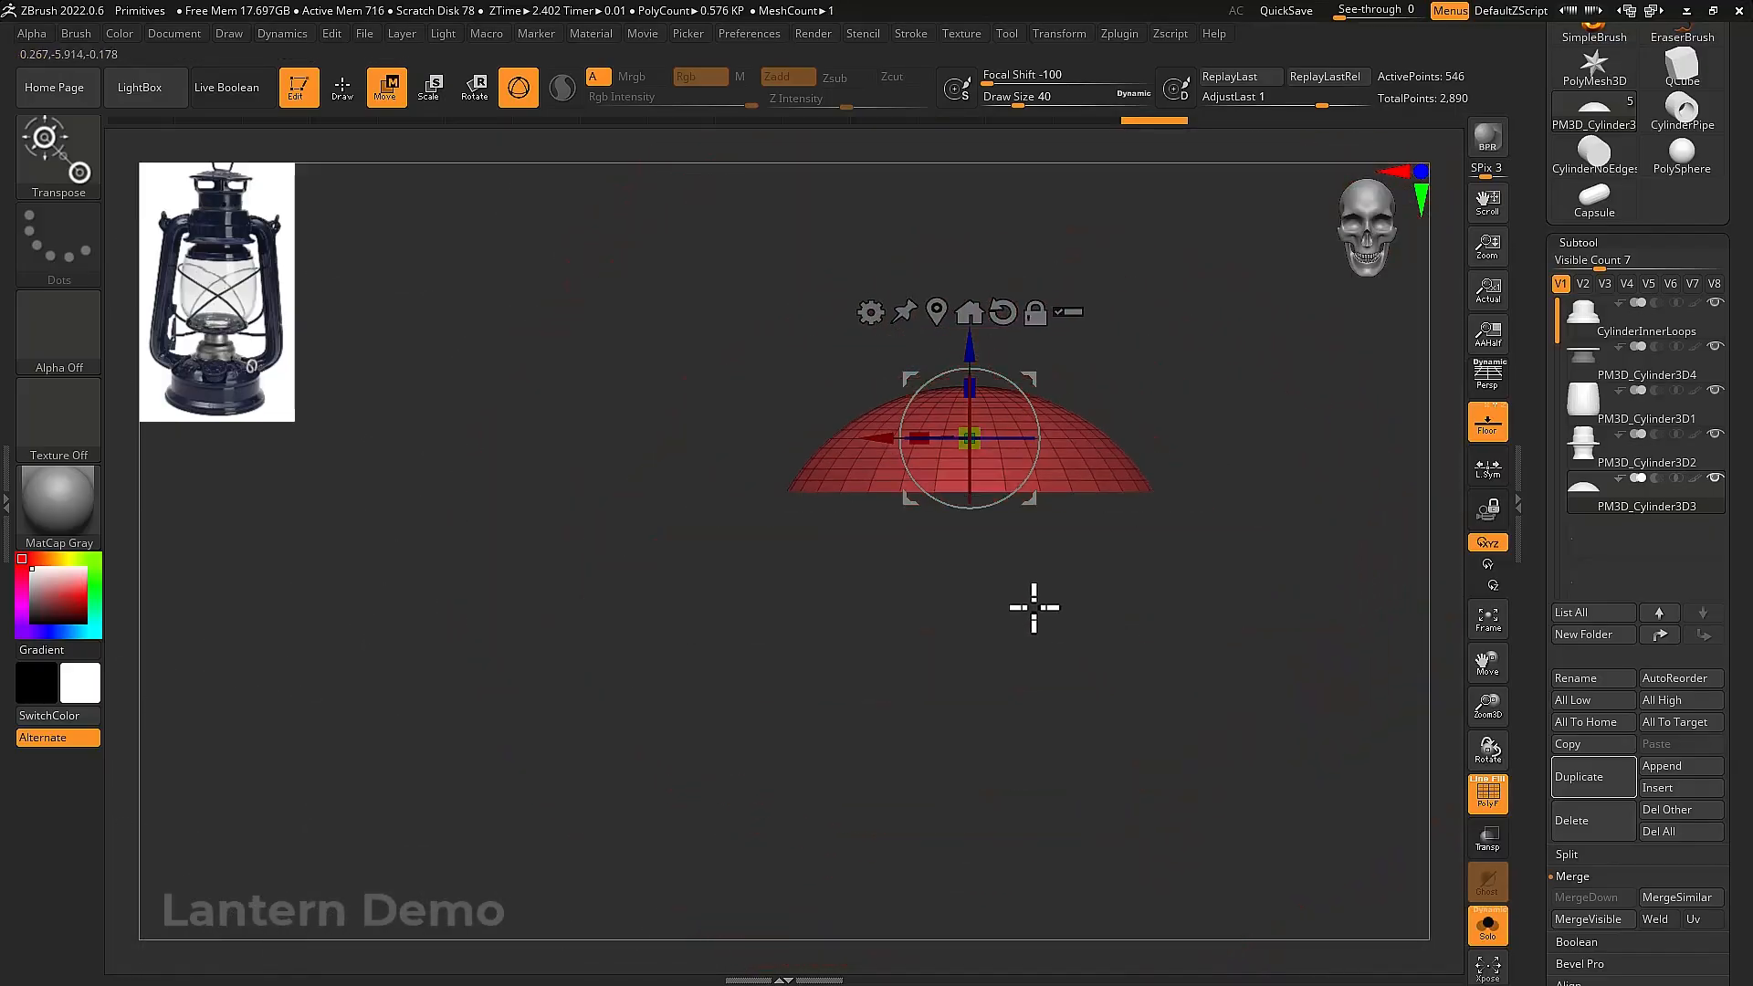
{"action": "key", "text": "shift+alt+s"}
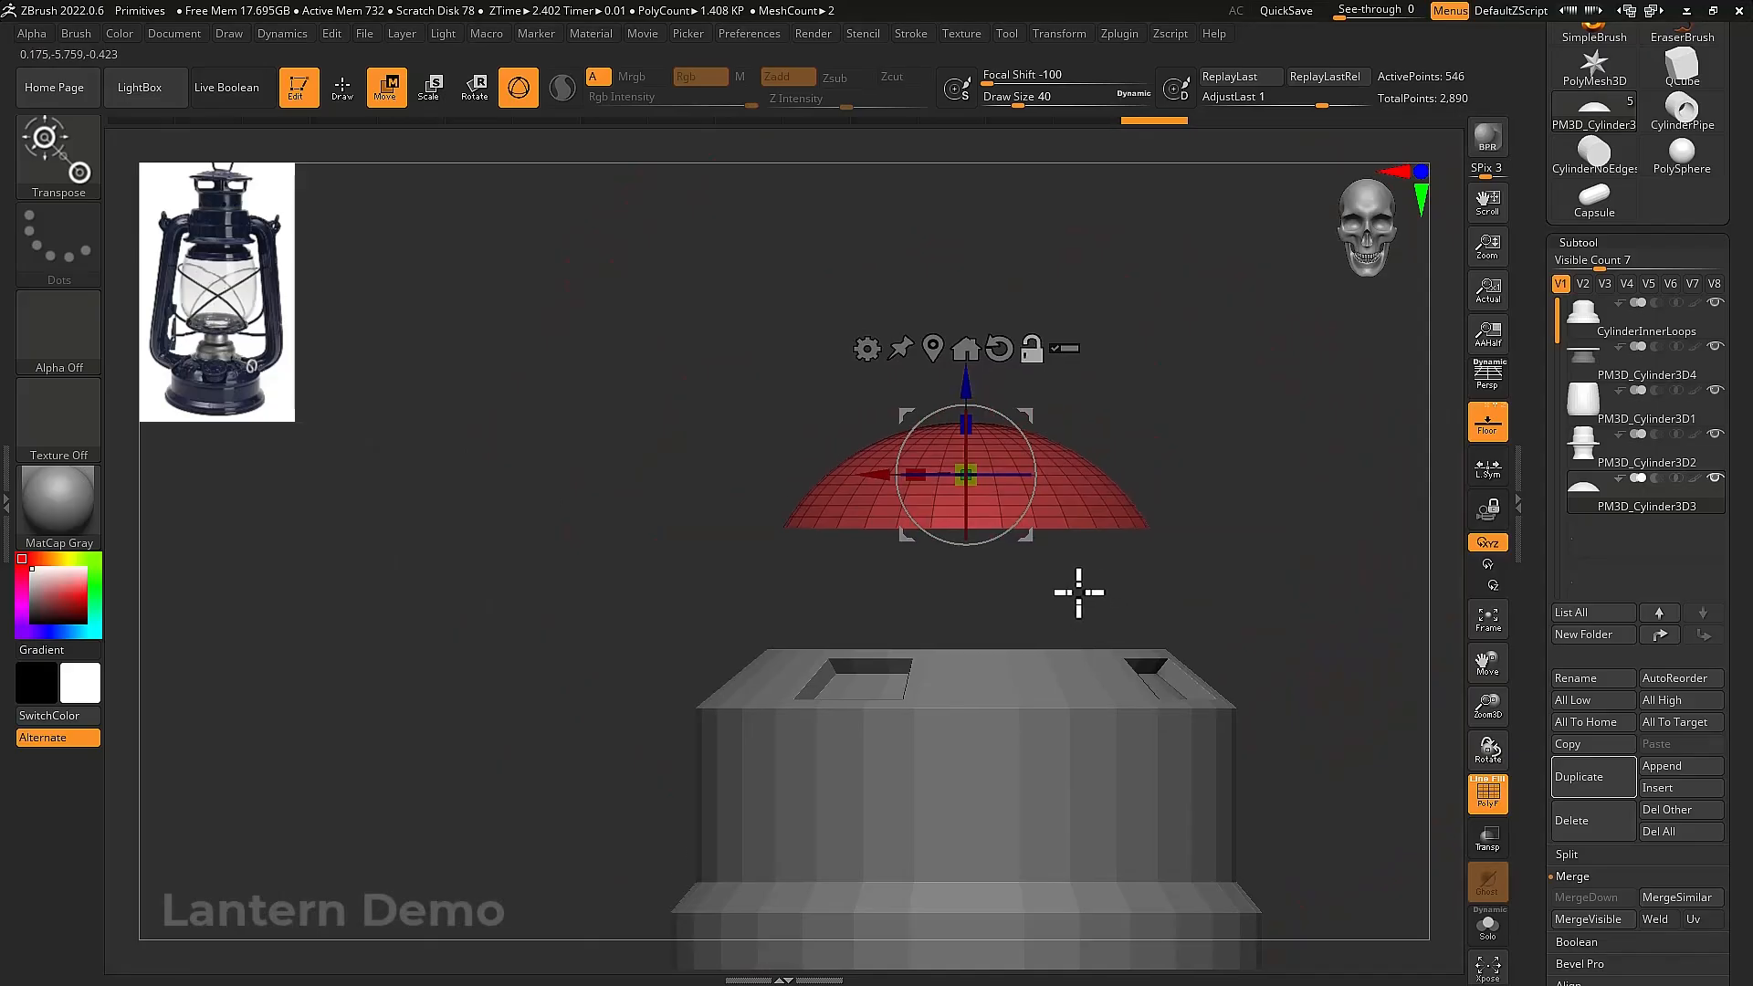
{"action": "left_click_drag", "start_coordinate": [1063, 557], "coordinate": [1107, 434]}
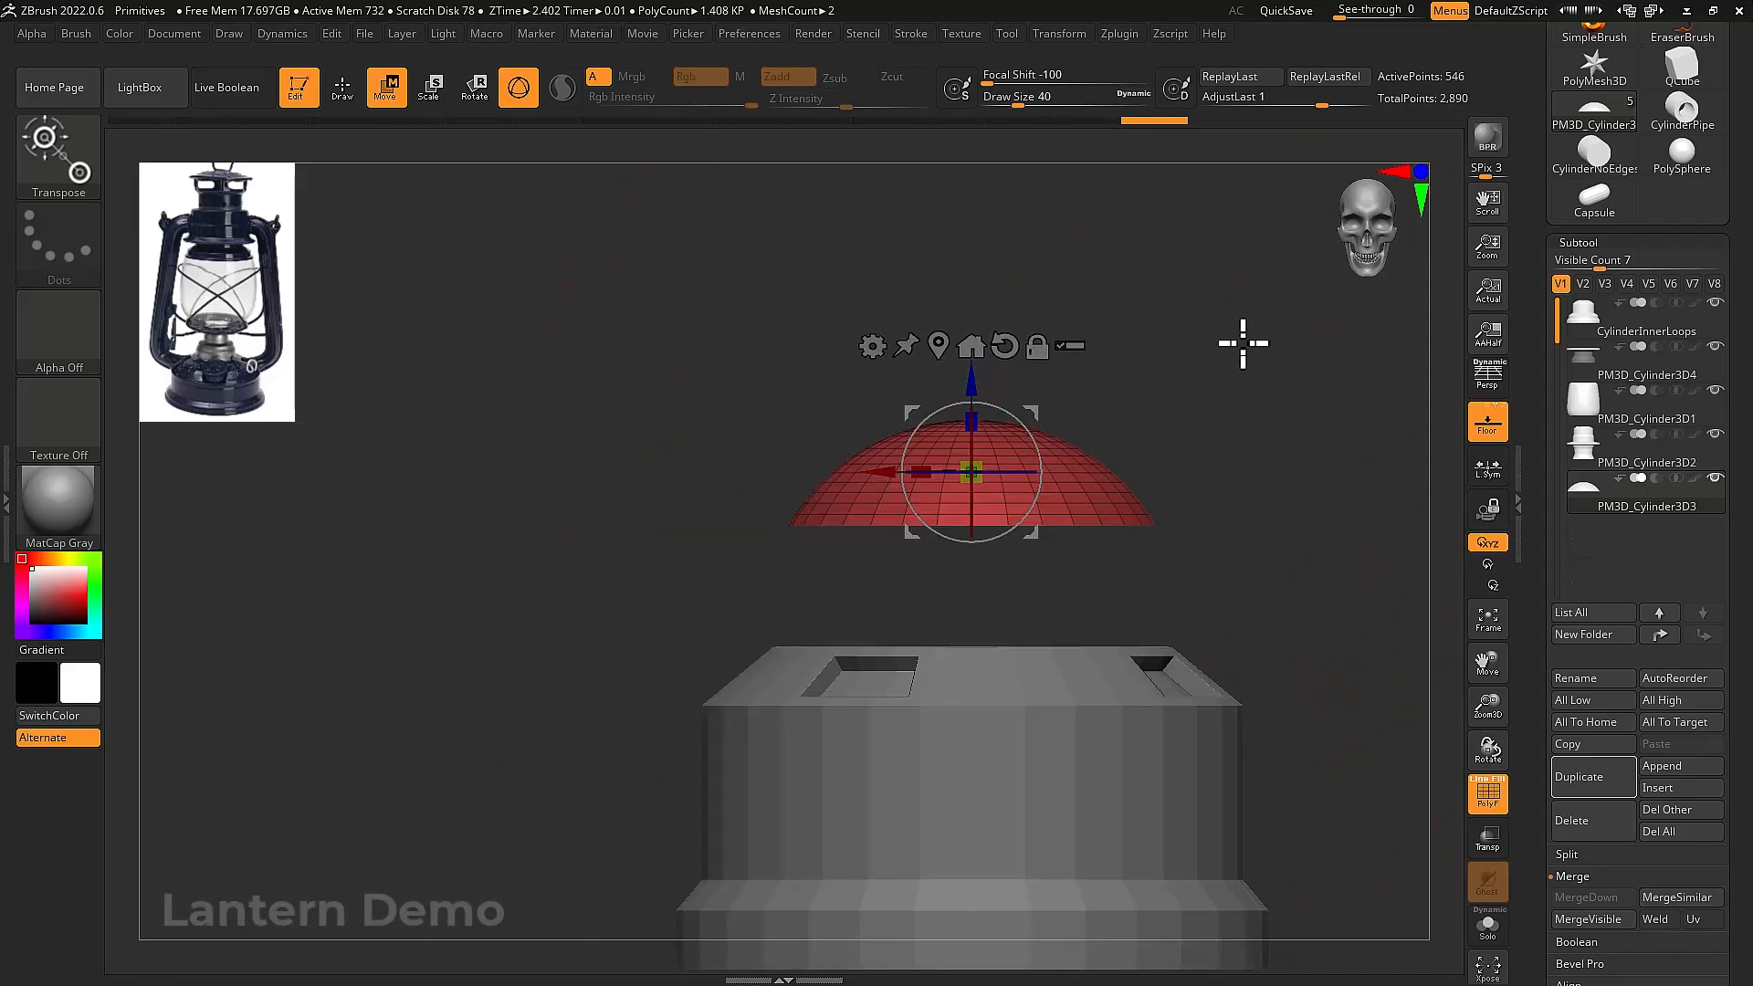
{"action": "left_click_drag", "start_coordinate": [1241, 344], "coordinate": [1160, 396]}
{"action": "key", "text": "shift+alt+s"}
{"action": "mouse_move", "coordinate": [1214, 532]}
{"action": "left_mouse_down"}
{"action": "mouse_move", "coordinate": [1202, 693]}
{"action": "mouse_move", "coordinate": [1138, 513]}
{"action": "left_mouse_up"}
{"action": "key", "text": "q"}
{"action": "key", "text": "f"}
{"action": "key", "text": "b"}
{"action": "key", "text": "z"}
{"action": "key", "text": "m"}
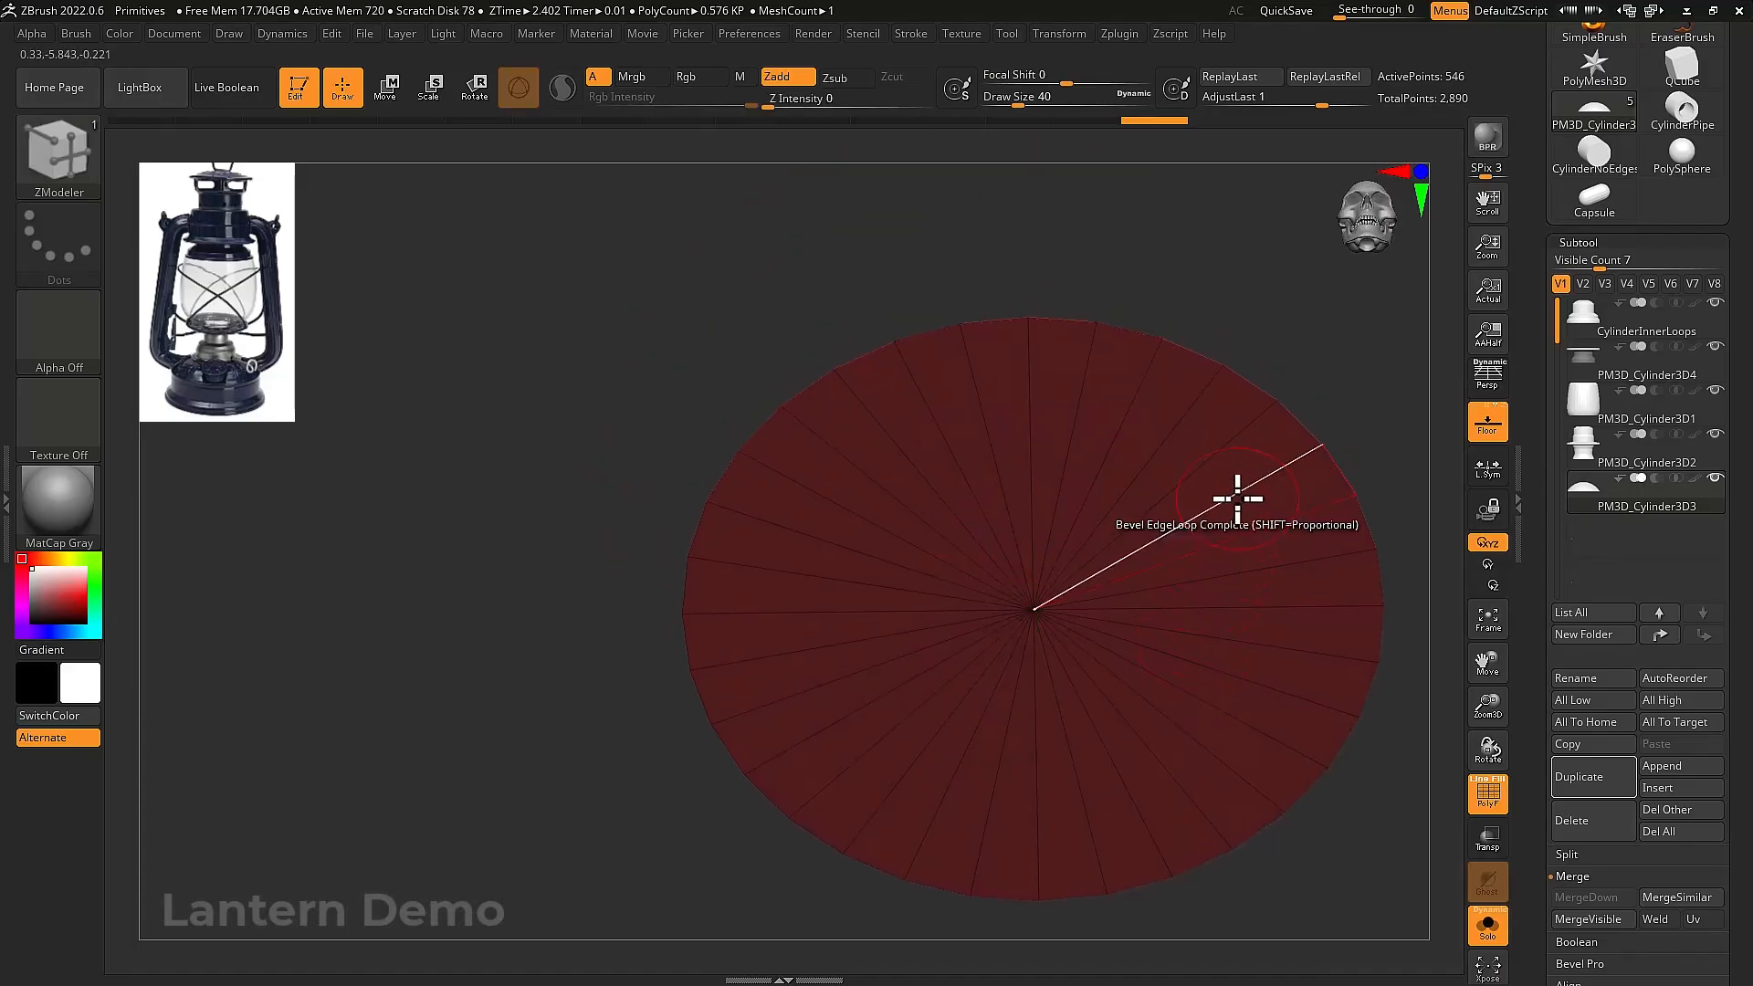
Set the ZModeler edge action to Insert with Multiple EdgeLoops and try it on the underside's radial edges
{"action": "key", "text": "space"}
{"action": "left_click", "coordinate": [1194, 413]}
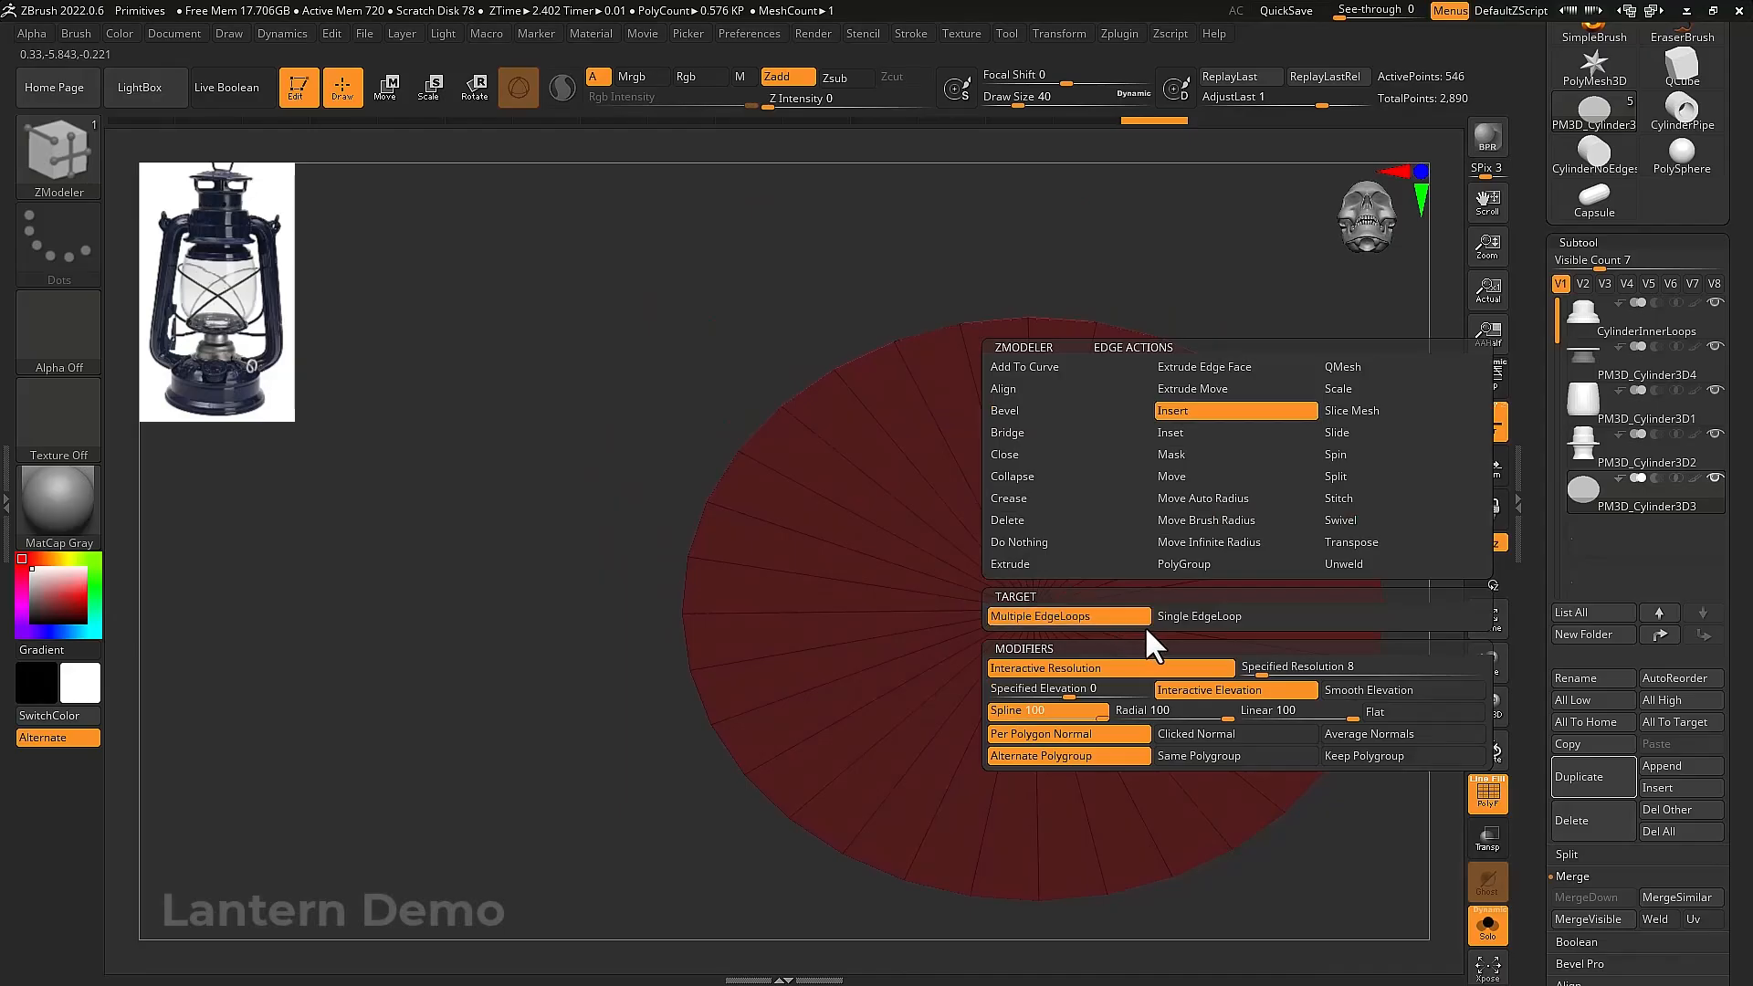
{"action": "left_click_drag", "start_coordinate": [1152, 527], "coordinate": [1166, 567]}
{"action": "right_click_drag", "start_coordinate": [1205, 536], "coordinate": [1205, 469]}
Mark all underside polygons as one temporary group and inset them with ZModeler down to a tiny central circle
{"action": "key", "text": "space"}
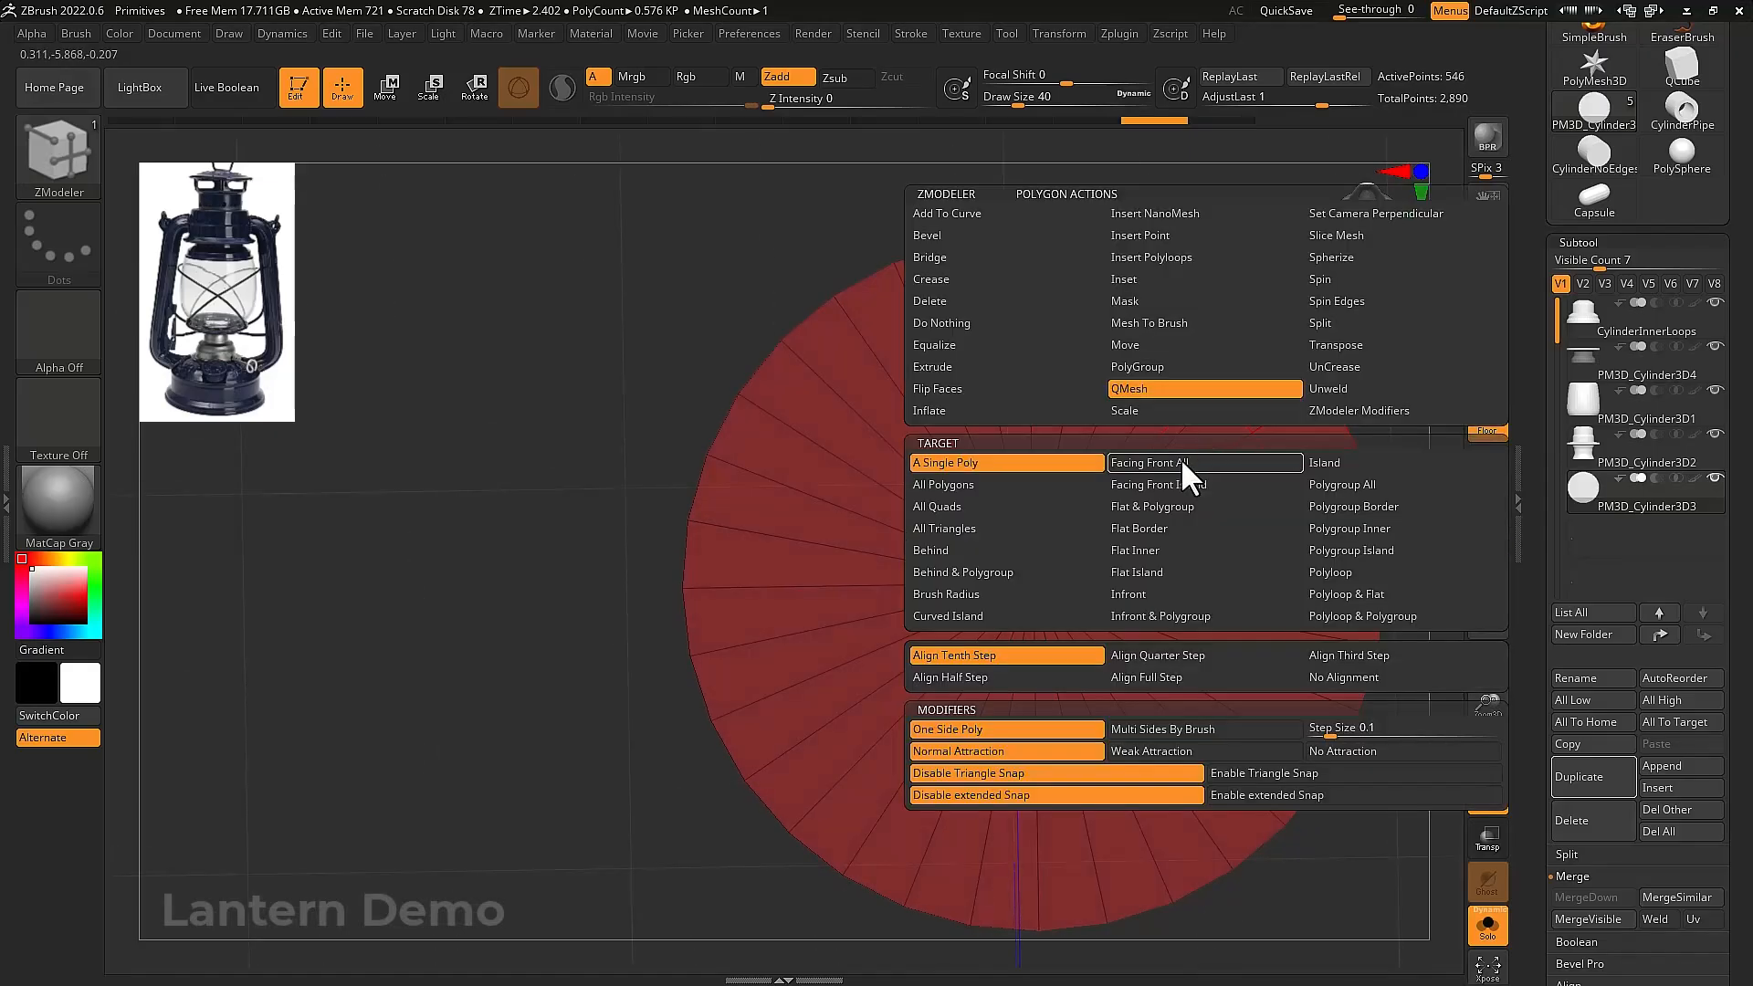
{"action": "key", "text": "space"}
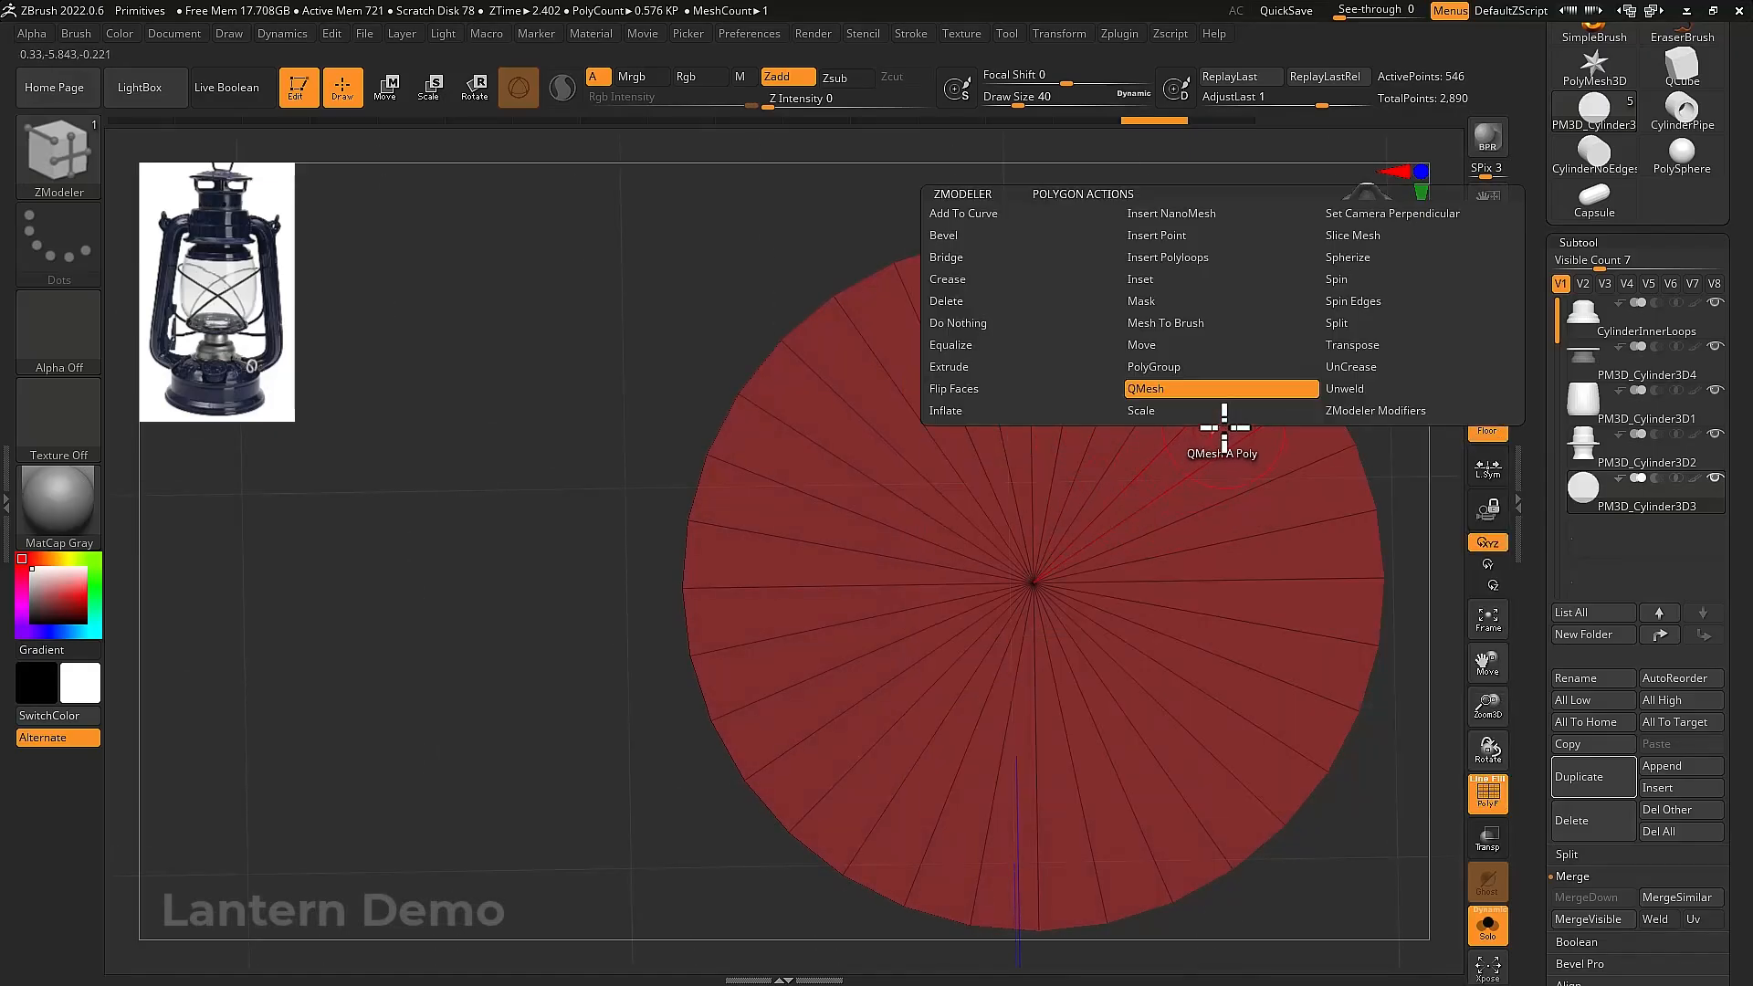
{"action": "mouse_move", "coordinate": [1218, 434]}
{"action": "left_mouse_down"}
{"action": "mouse_move", "coordinate": [1252, 587]}
{"action": "mouse_move", "coordinate": [1123, 806]}
{"action": "mouse_move", "coordinate": [874, 759]}
{"action": "mouse_move", "coordinate": [864, 493]}
{"action": "mouse_move", "coordinate": [1014, 383]}
{"action": "mouse_move", "coordinate": [1158, 403]}
{"action": "left_mouse_up"}
{"action": "key", "text": "space"}
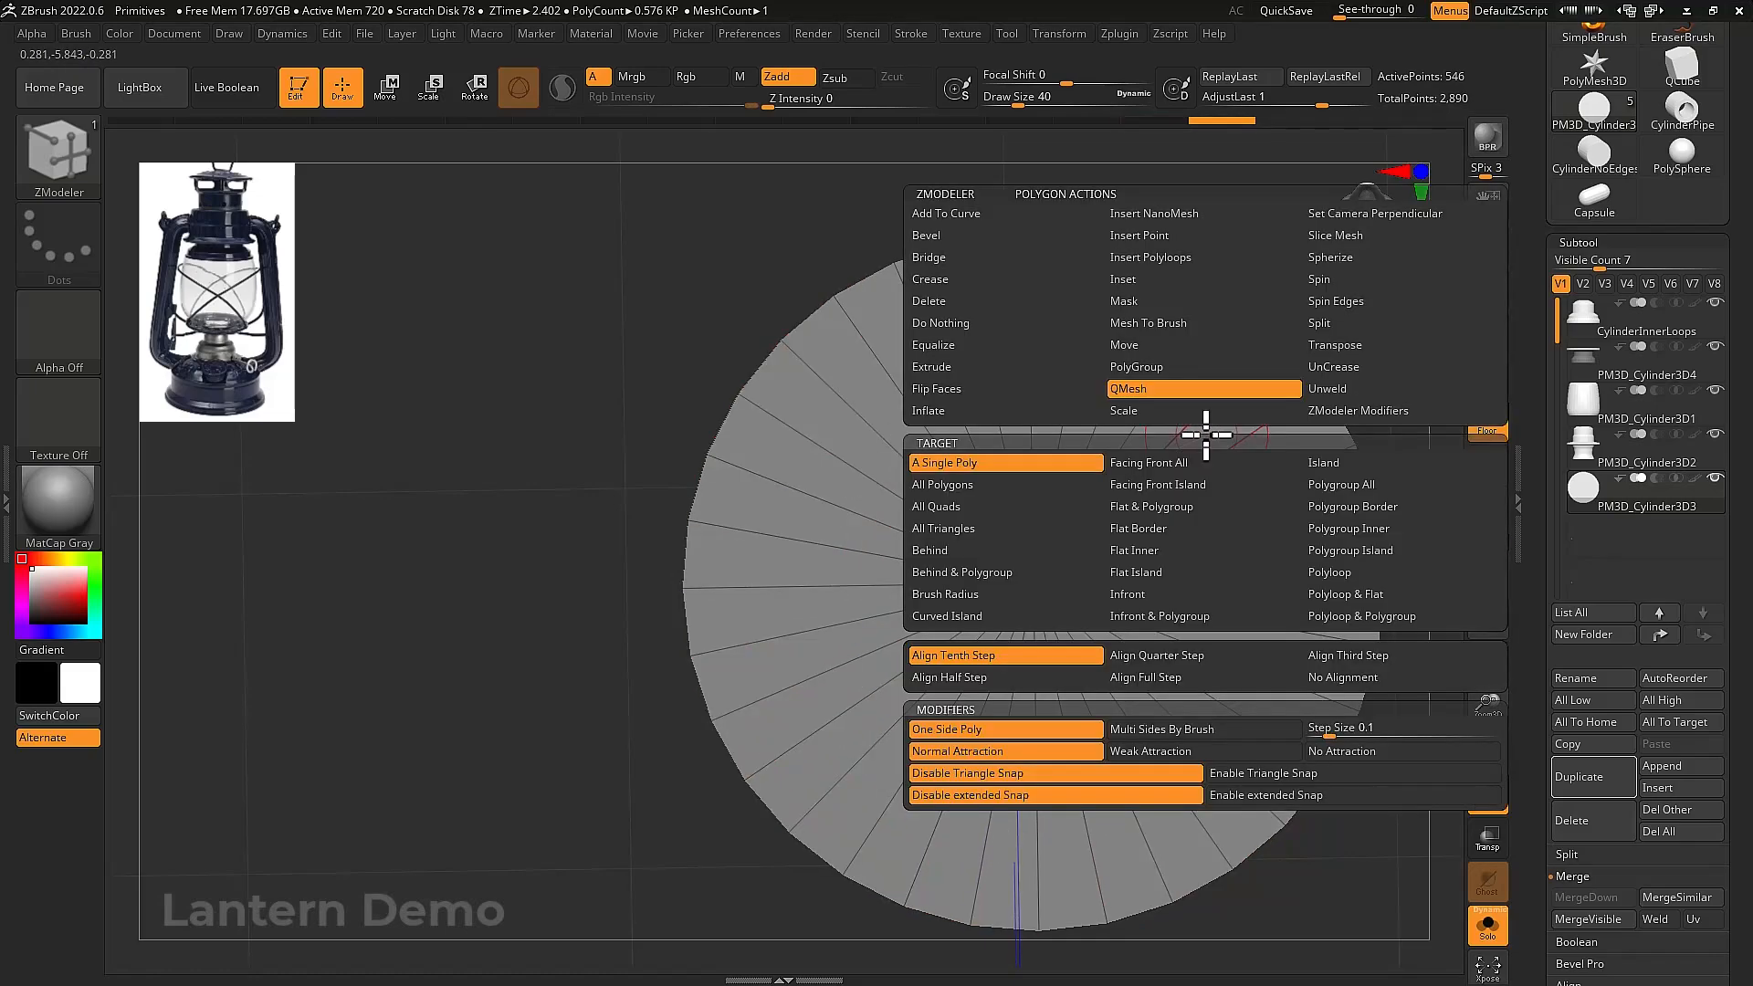
{"action": "left_click", "coordinate": [1149, 259]}
{"action": "left_click", "coordinate": [1183, 402]}
{"action": "left_click_drag", "start_coordinate": [1173, 414], "coordinate": [950, 618]}
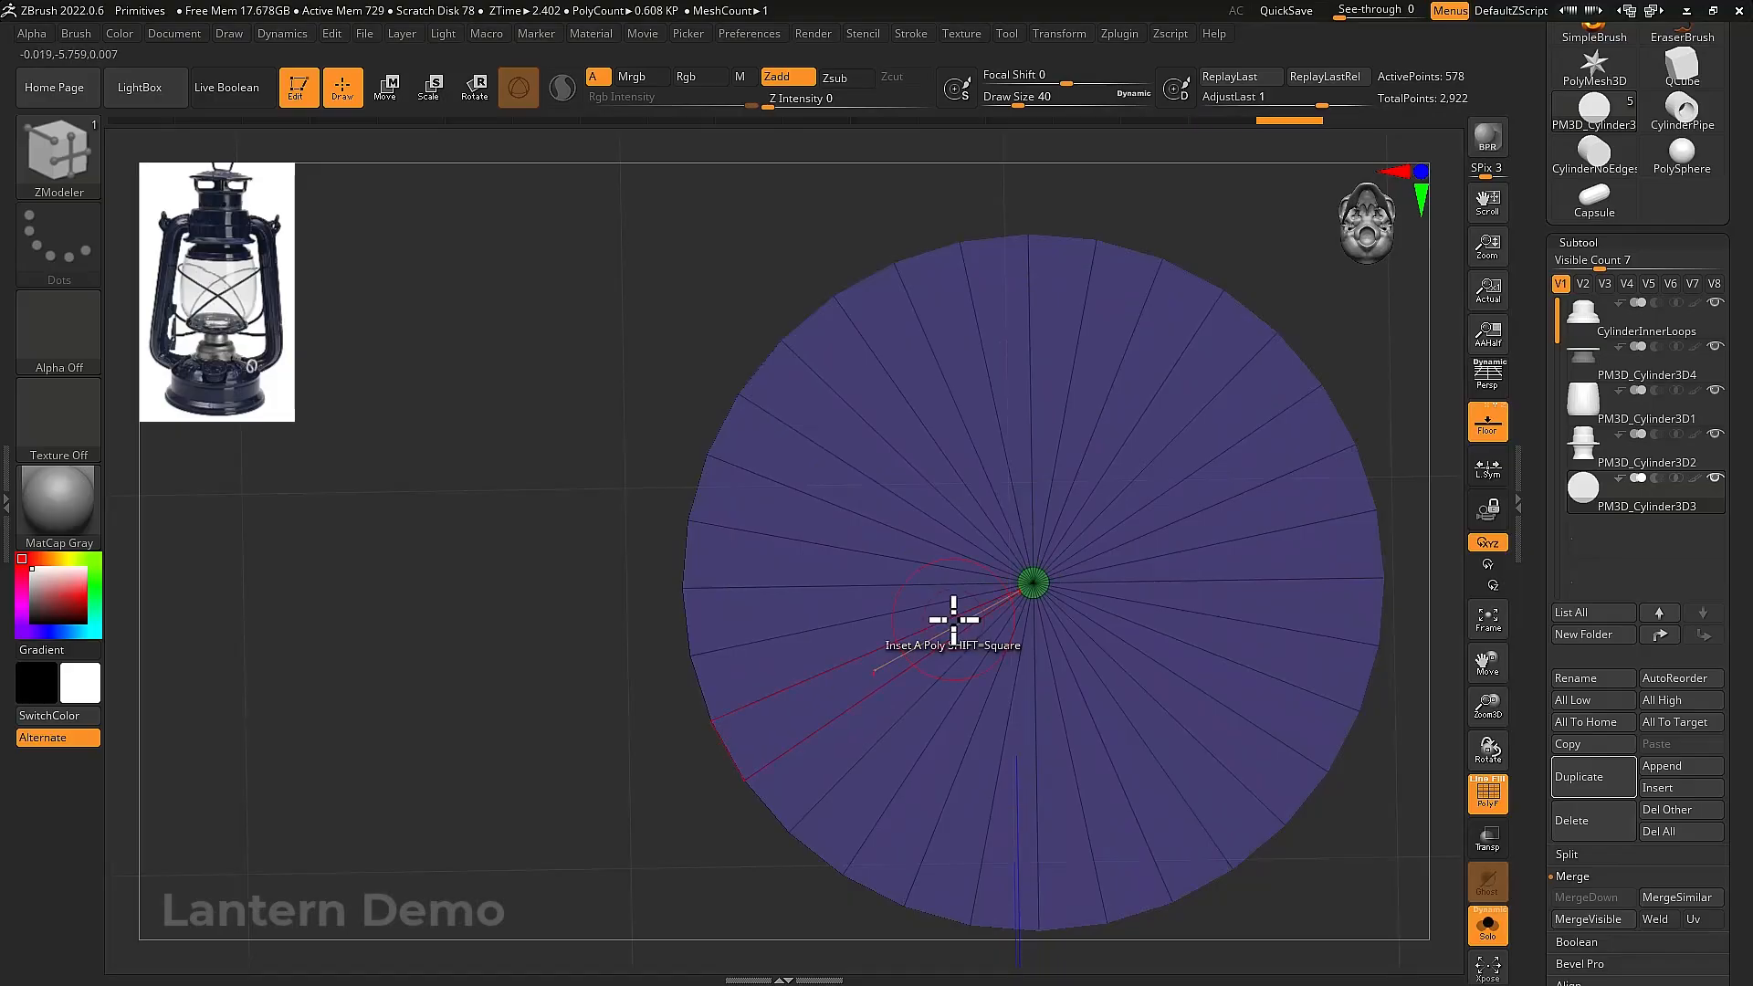
Insert multiple evenly spaced concentric edge loops across the dome's underside
{"action": "scroll", "coordinate": [1217, 502], "scroll_direction": "down", "scroll_amount": 1}
{"action": "key", "text": "space"}
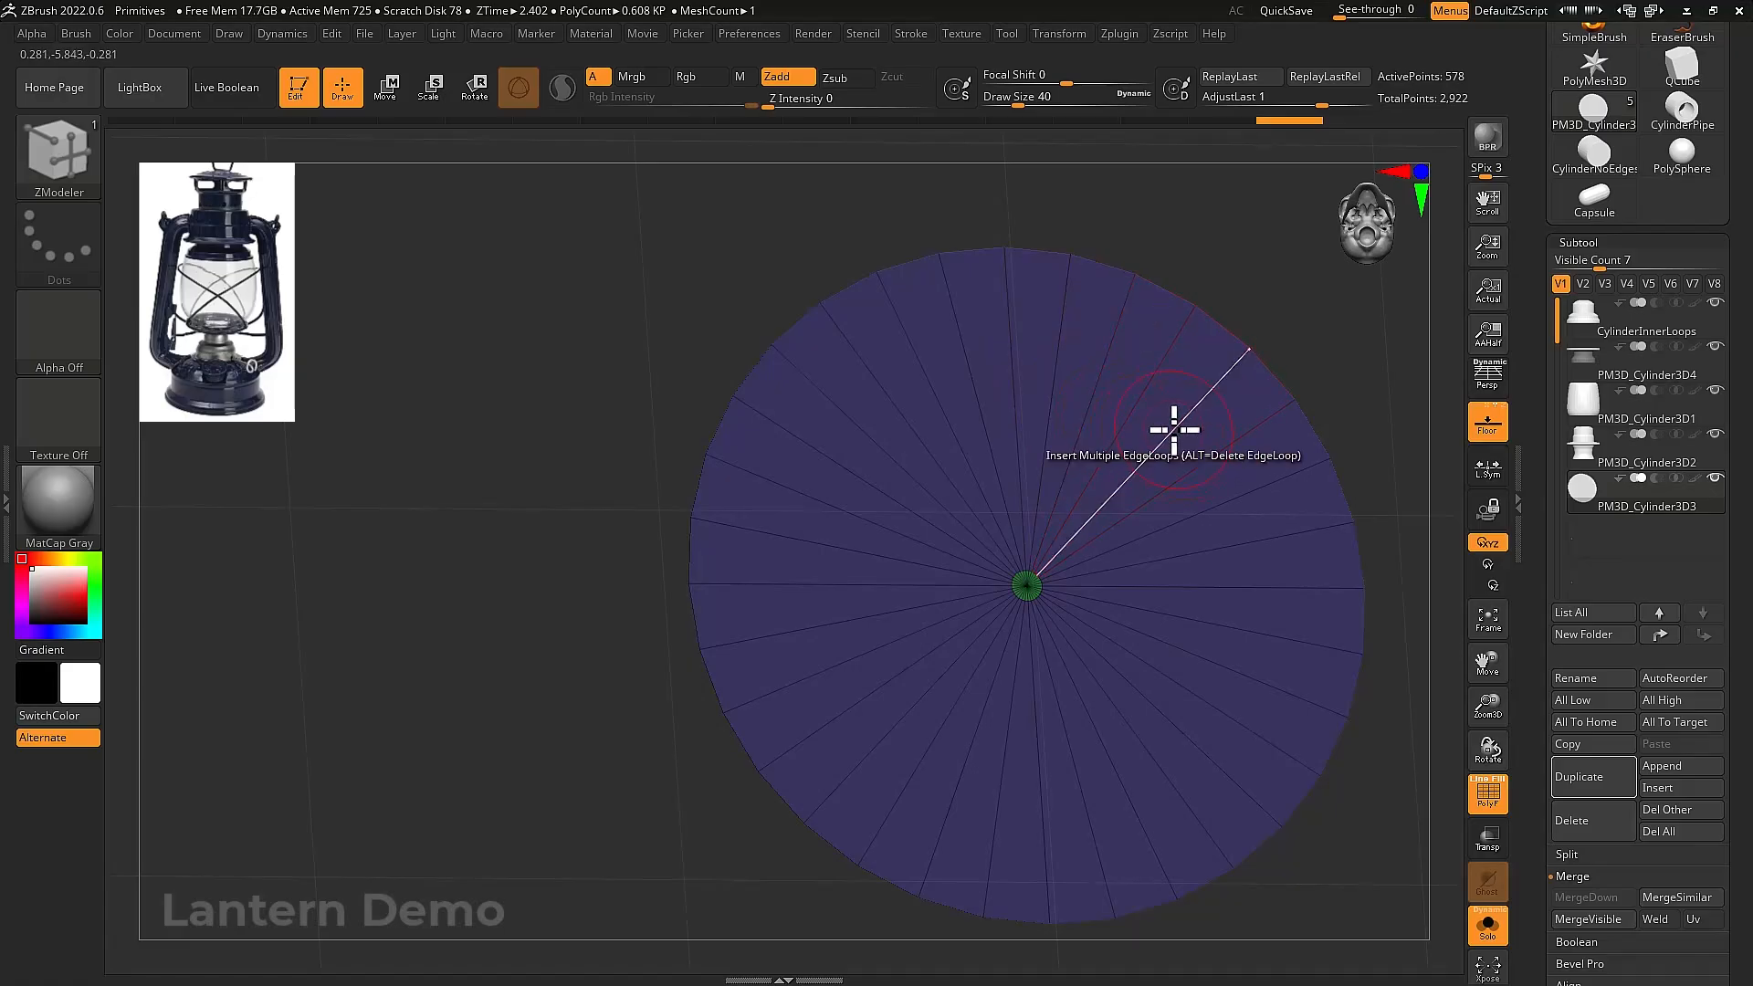
{"action": "key", "text": "space"}
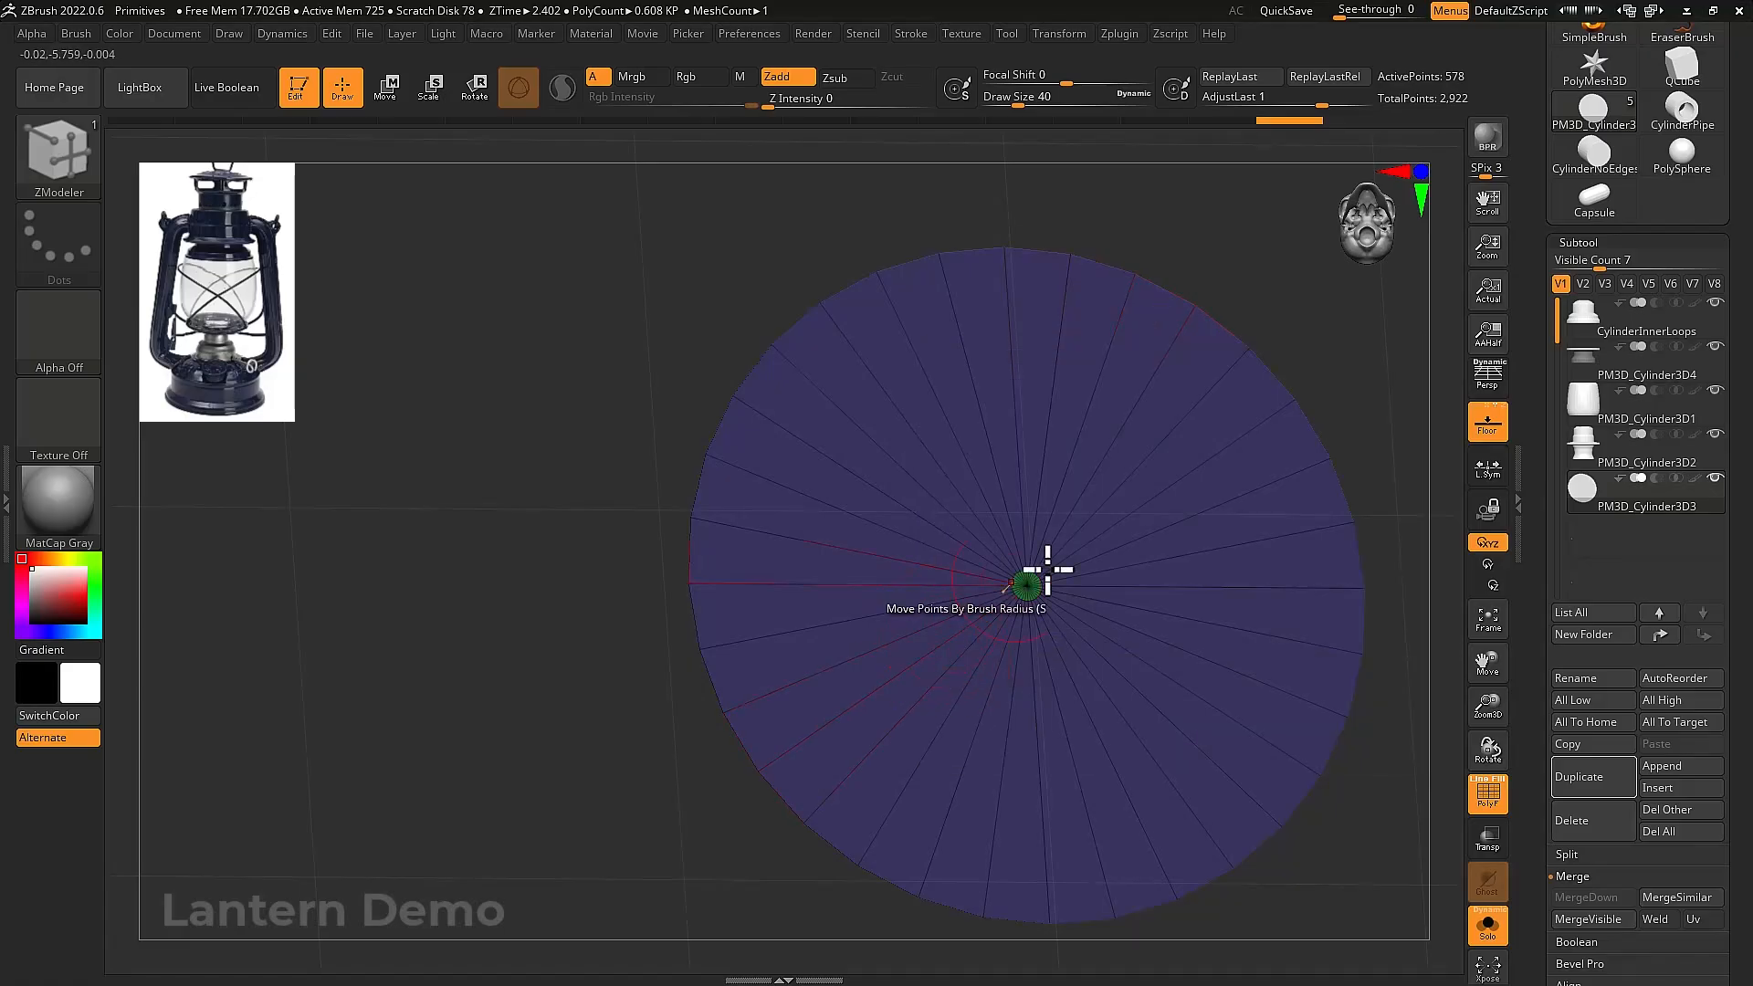
{"action": "left_click", "coordinate": [1192, 510]}
{"action": "left_click", "coordinate": [1241, 478]}
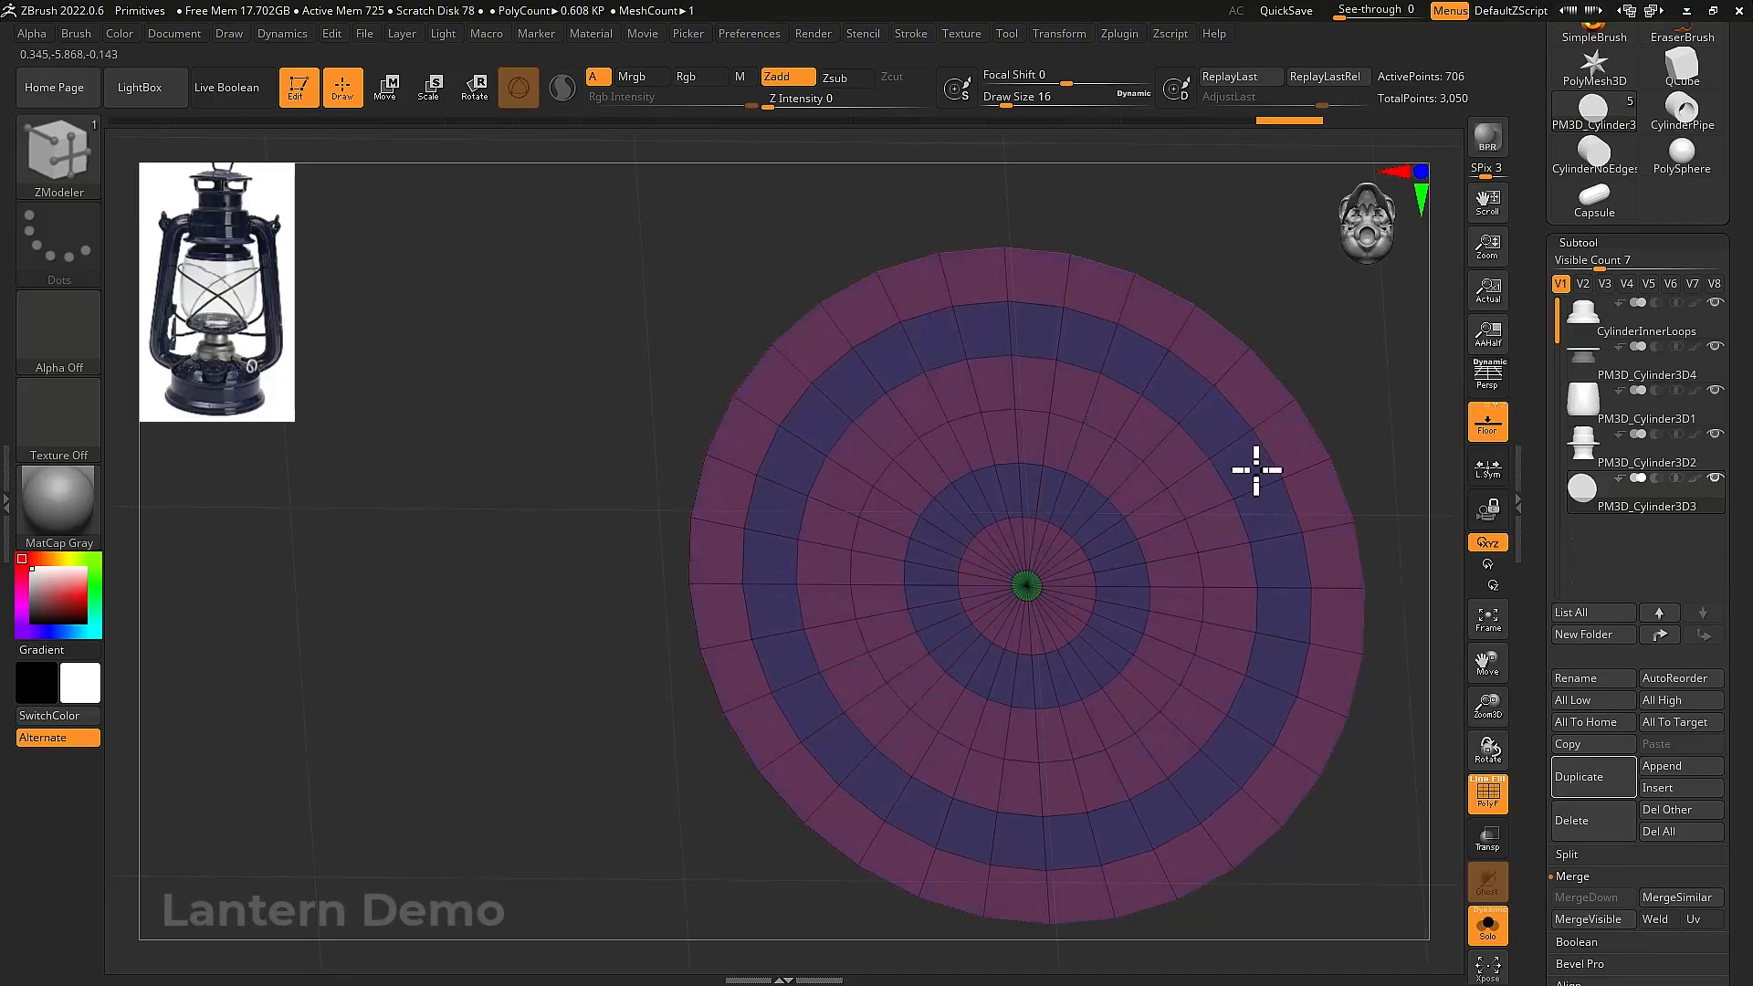
{"action": "left_click", "coordinate": [1240, 493]}
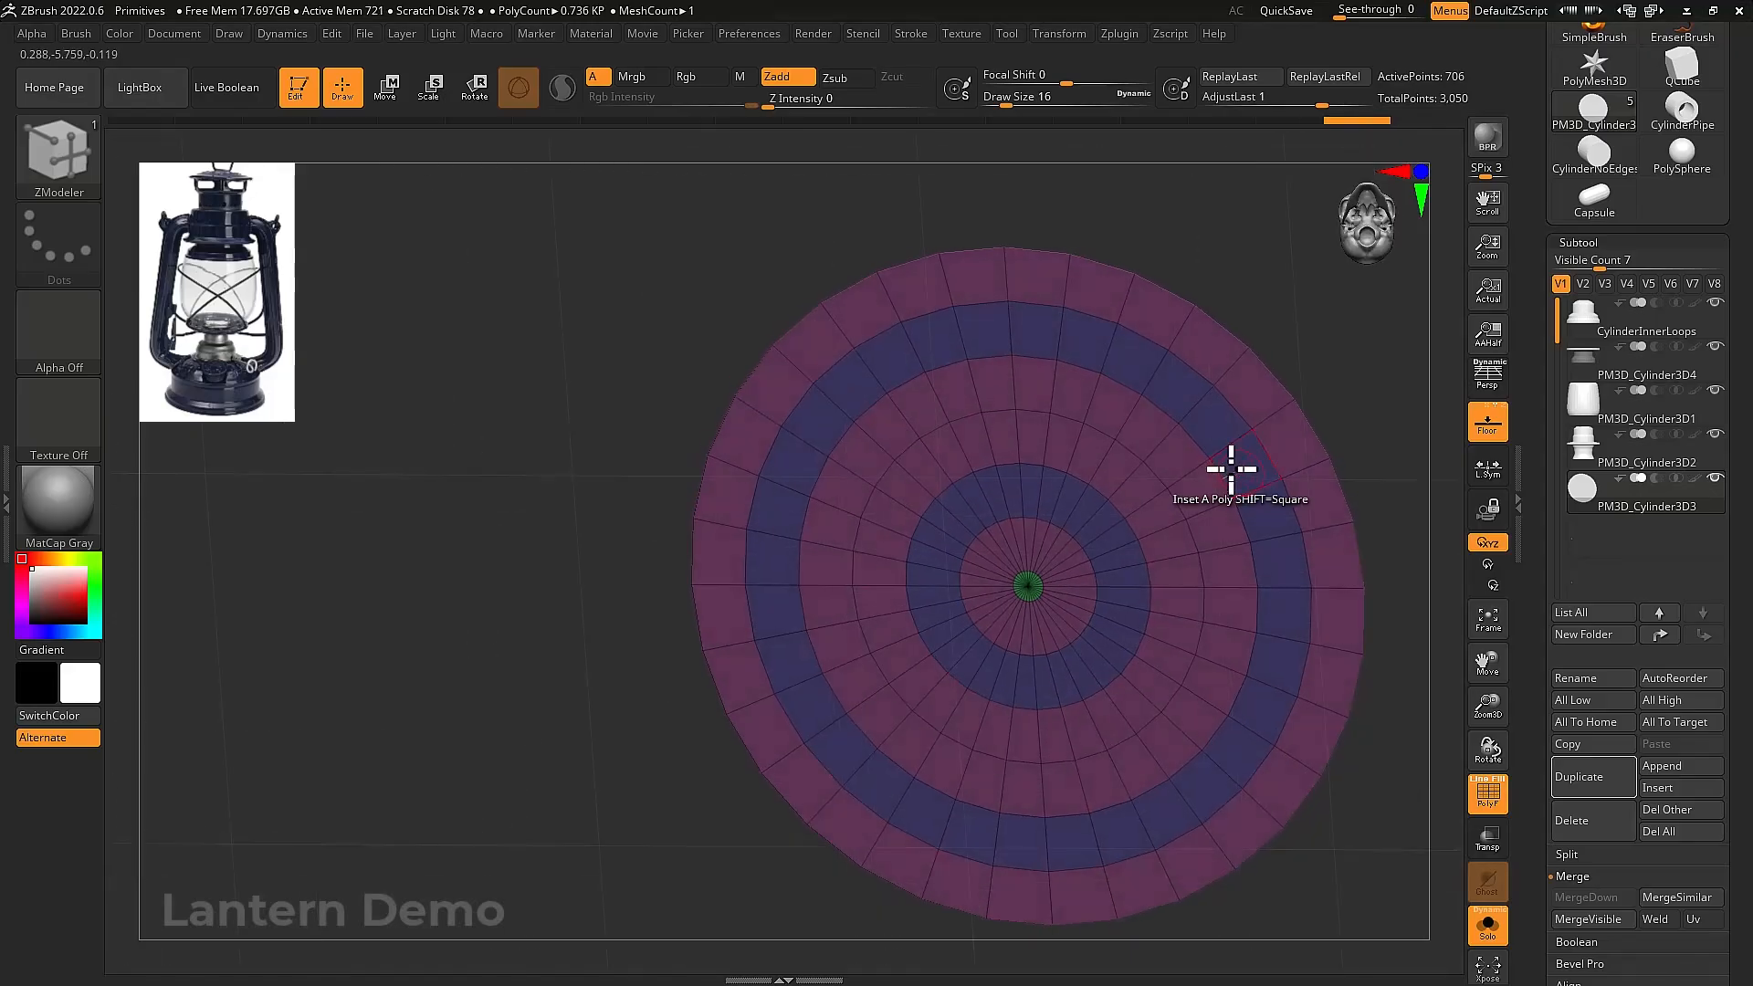
Mark every underside polygon inside the outermost ring and QMesh them downward into a deep cylindrical neck
{"action": "mouse_move", "coordinate": [1211, 479]}
{"action": "left_mouse_down"}
{"action": "mouse_move", "coordinate": [1225, 556]}
{"action": "mouse_move", "coordinate": [1174, 712]}
{"action": "mouse_move", "coordinate": [928, 752]}
{"action": "mouse_move", "coordinate": [834, 559]}
{"action": "mouse_move", "coordinate": [1017, 396]}
{"action": "mouse_move", "coordinate": [1194, 501]}
{"action": "mouse_move", "coordinate": [1135, 704]}
{"action": "mouse_move", "coordinate": [895, 634]}
{"action": "mouse_move", "coordinate": [1056, 439]}
{"action": "mouse_move", "coordinate": [1139, 646]}
{"action": "mouse_move", "coordinate": [946, 564]}
{"action": "mouse_move", "coordinate": [1123, 588]}
{"action": "mouse_move", "coordinate": [974, 607]}
{"action": "mouse_move", "coordinate": [1084, 595]}
{"action": "mouse_move", "coordinate": [1030, 575]}
{"action": "left_mouse_up"}
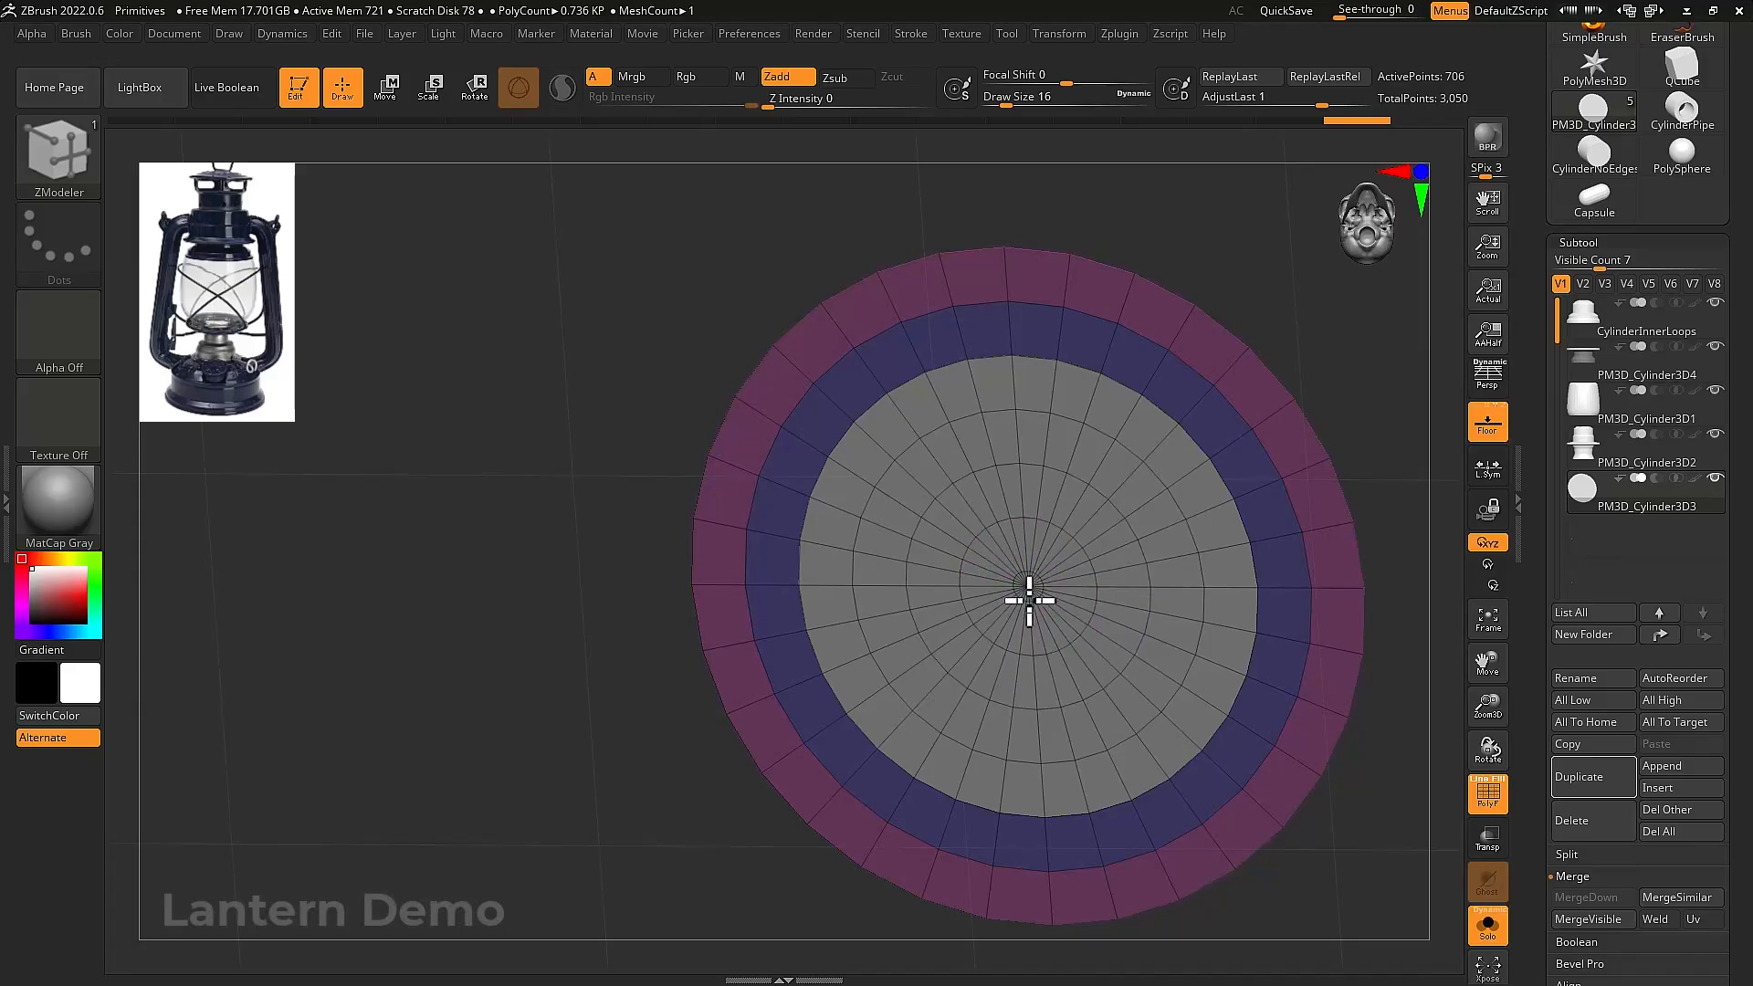
{"action": "mouse_move", "coordinate": [1150, 542]}
{"action": "left_mouse_down"}
{"action": "mouse_move", "coordinate": [1252, 652]}
{"action": "mouse_move", "coordinate": [1166, 795]}
{"action": "mouse_move", "coordinate": [974, 838]}
{"action": "mouse_move", "coordinate": [810, 697]}
{"action": "mouse_move", "coordinate": [802, 495]}
{"action": "mouse_move", "coordinate": [950, 356]}
{"action": "mouse_move", "coordinate": [1166, 387]}
{"action": "mouse_move", "coordinate": [1237, 462]}
{"action": "left_mouse_up"}
{"action": "key", "text": "space"}
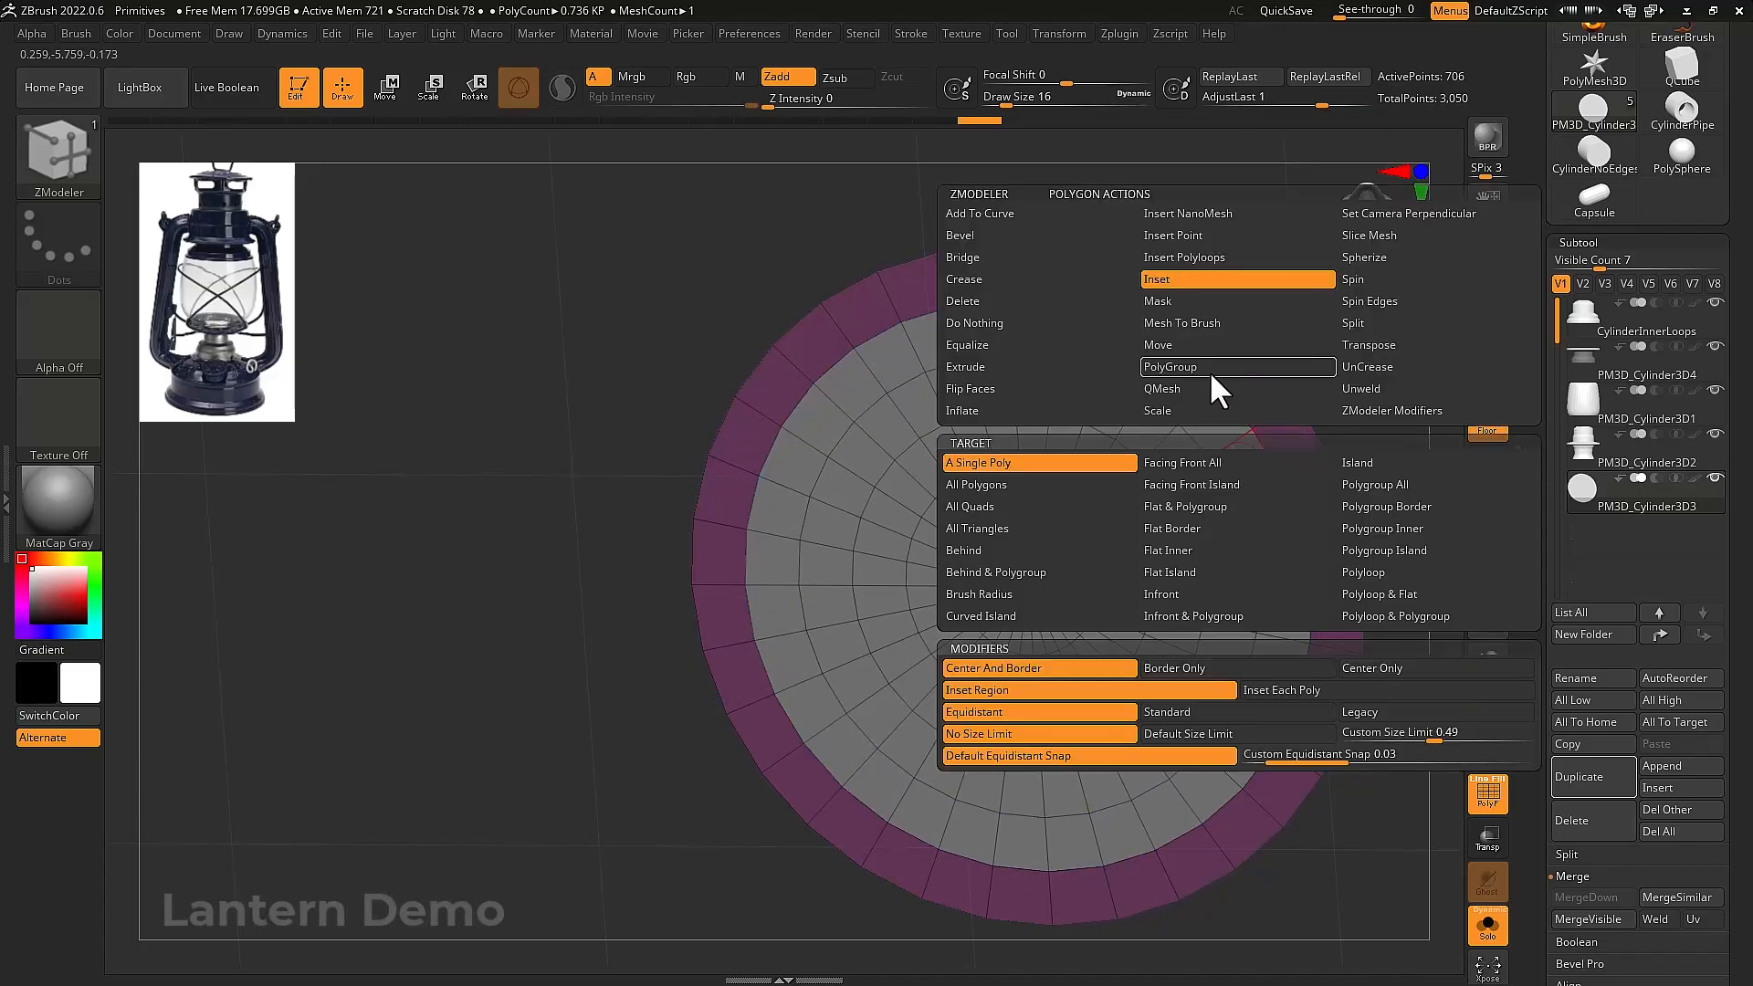
{"action": "key", "text": "space"}
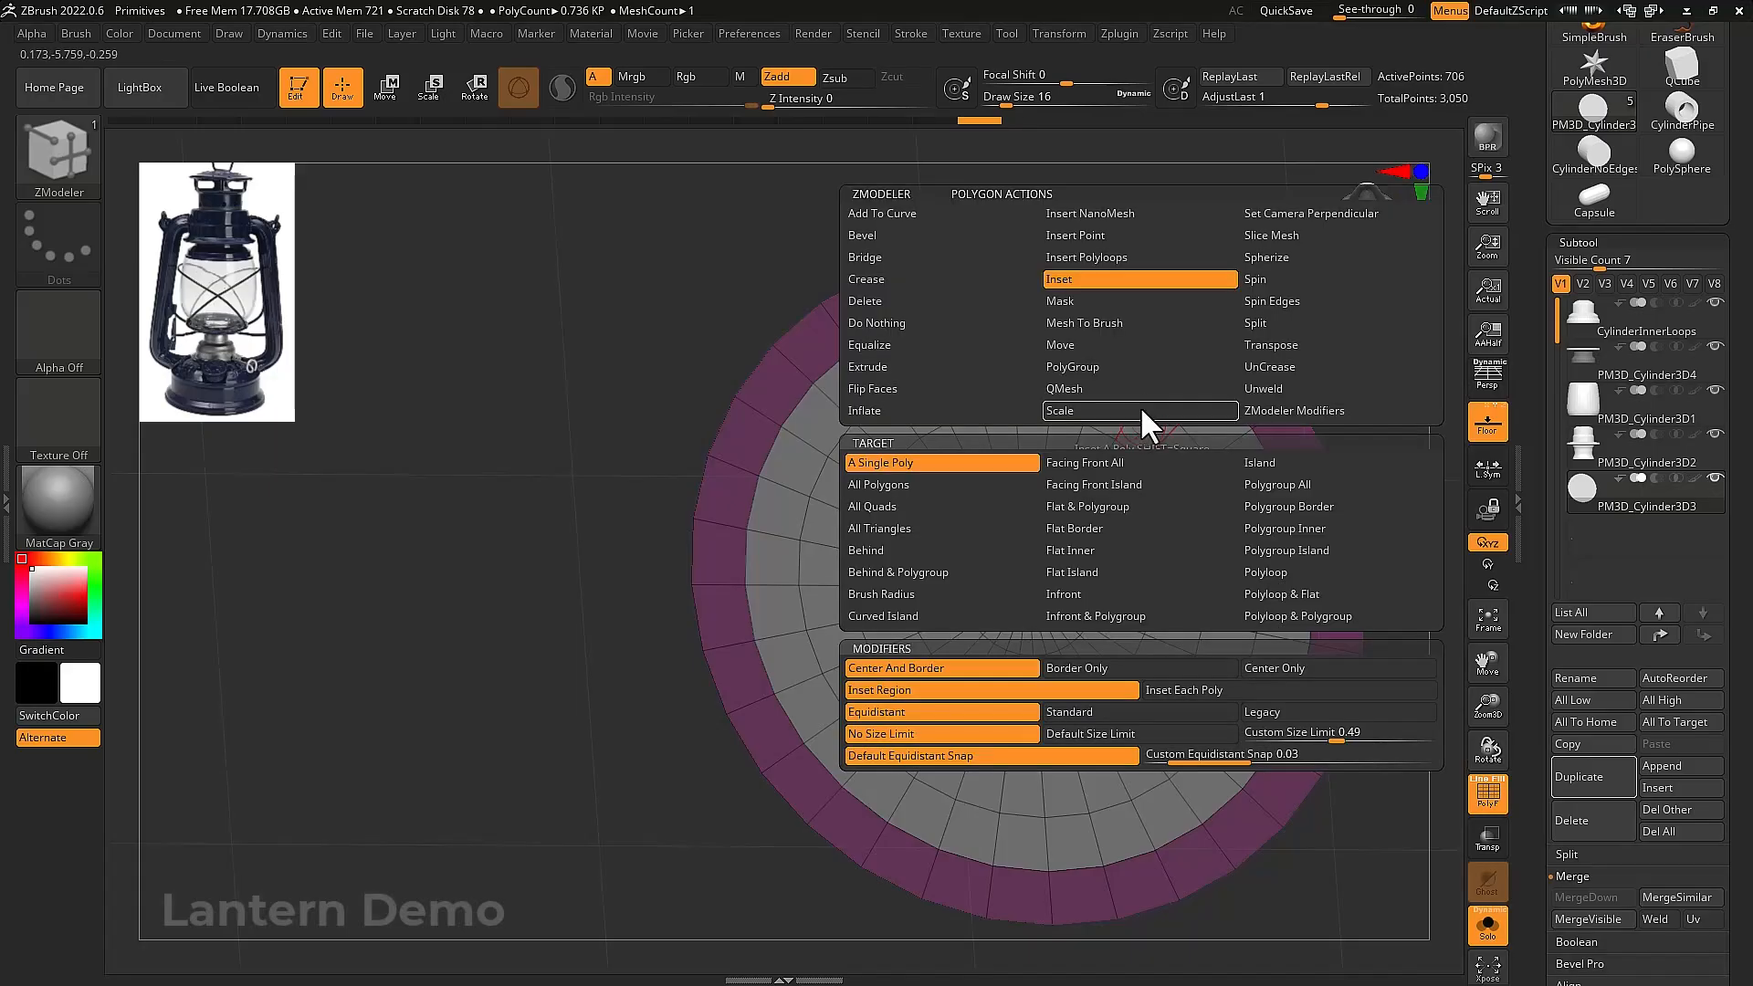
{"action": "left_click", "coordinate": [1136, 383]}
{"action": "right_click_drag", "start_coordinate": [1136, 386], "coordinate": [1107, 446]}
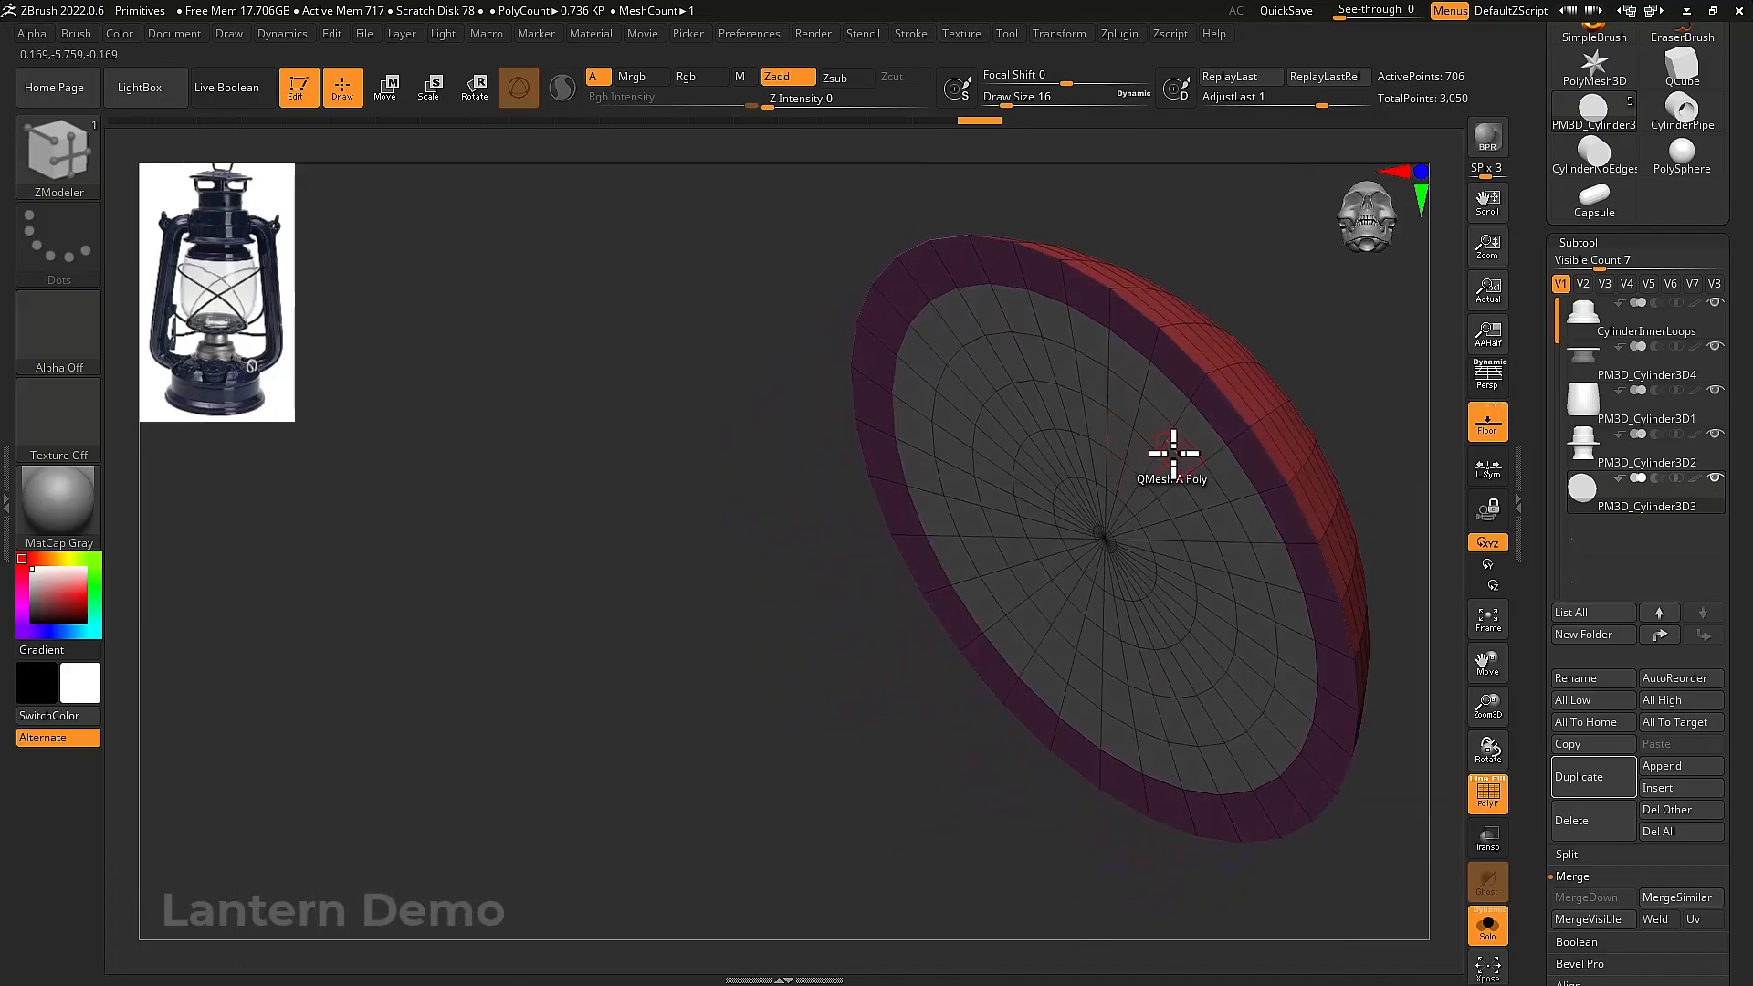
{"action": "left_click_drag", "start_coordinate": [1174, 454], "coordinate": [883, 669]}
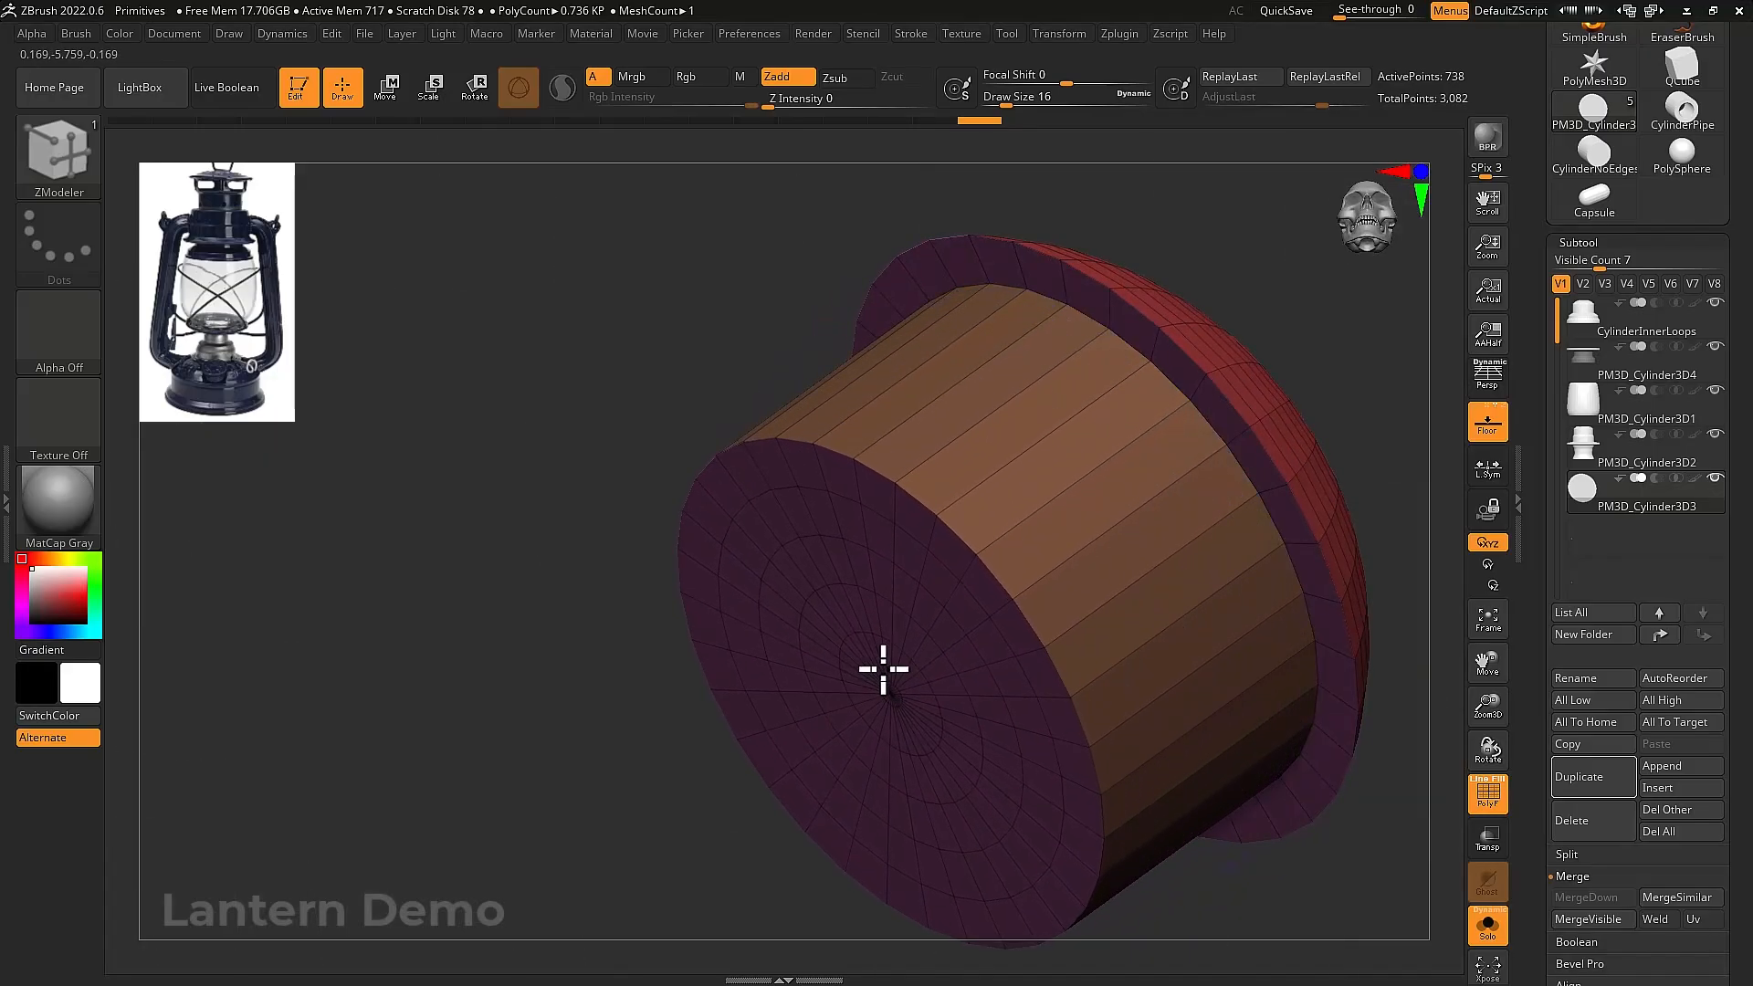
Insert evenly spaced horizontal edge loops around the neck's side wall and show the other subtools again
{"action": "right_click_drag", "start_coordinate": [885, 667], "coordinate": [1041, 595]}
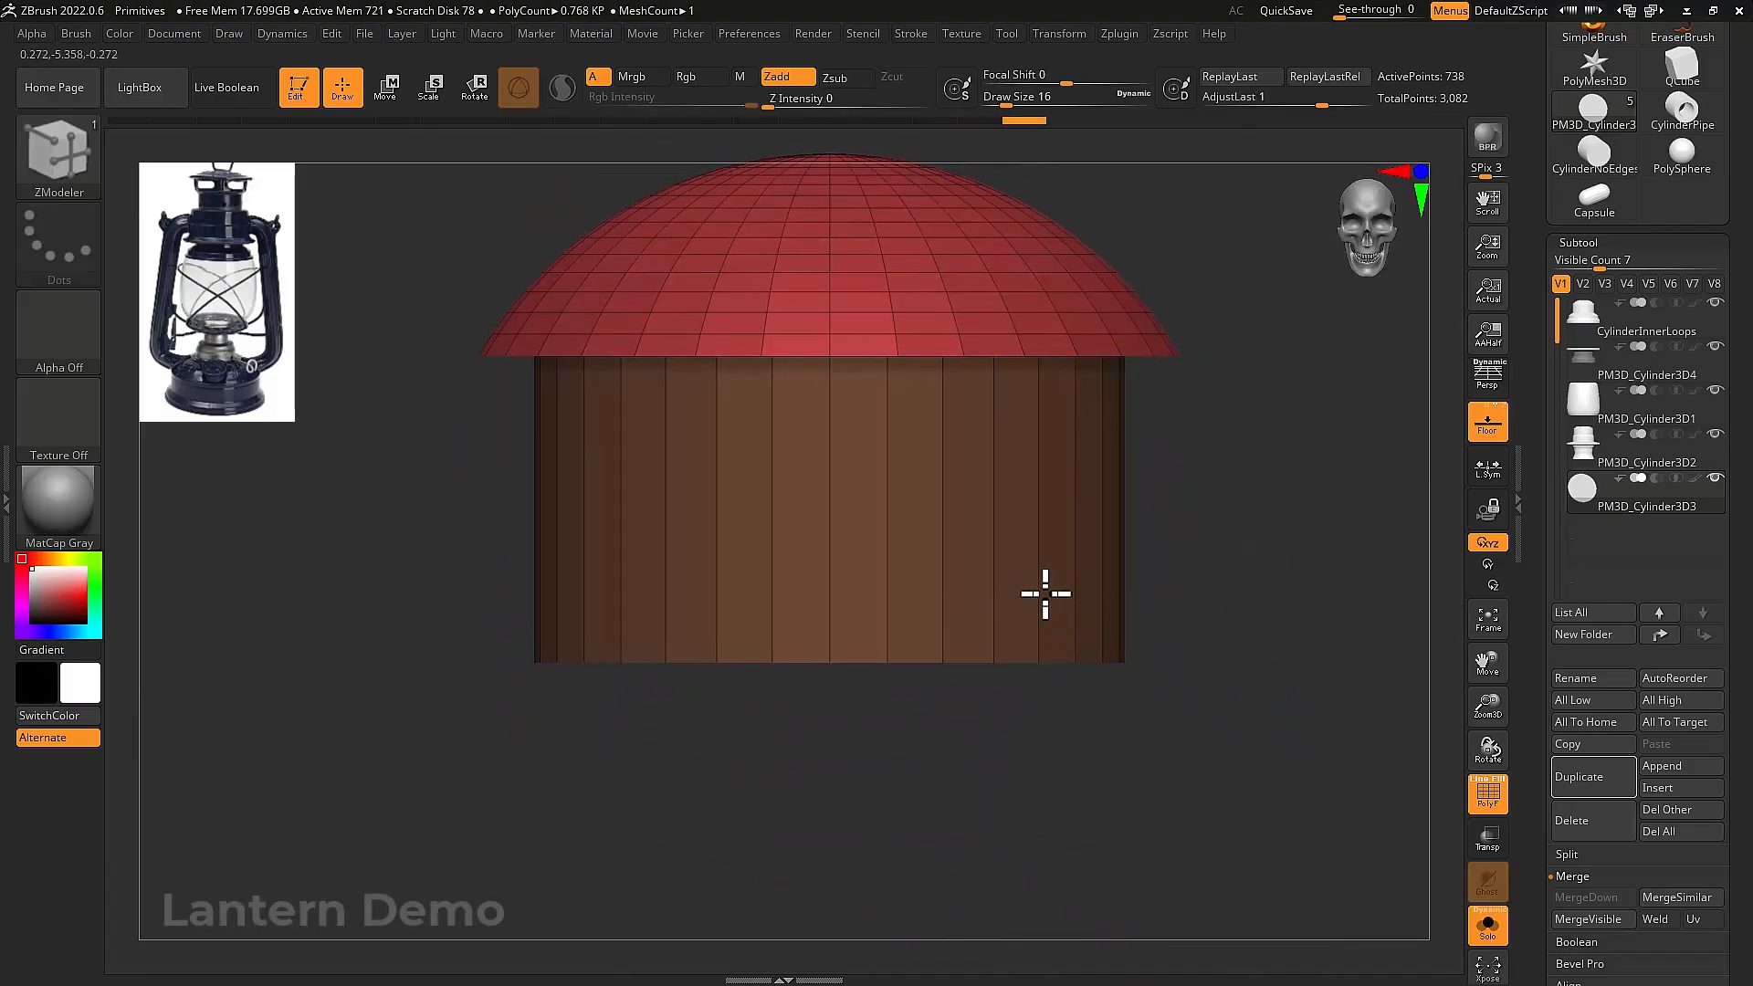
{"action": "left_click_drag", "start_coordinate": [998, 544], "coordinate": [1010, 489]}
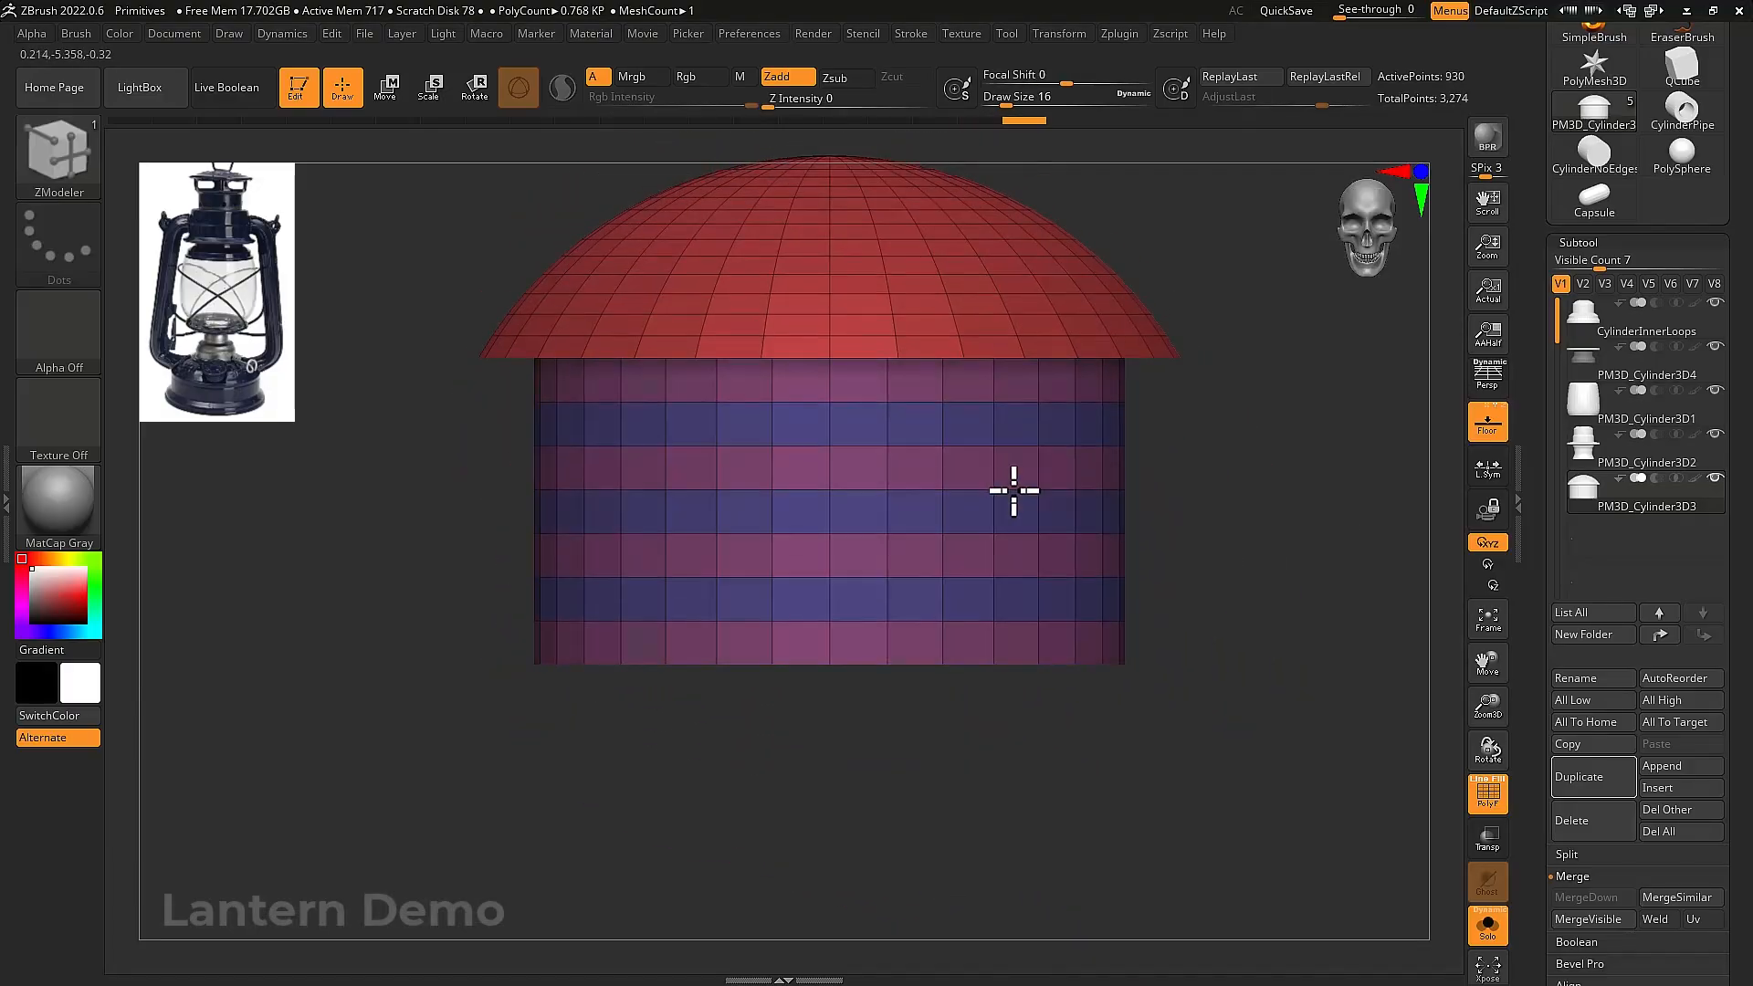
{"action": "right_click_drag", "start_coordinate": [1158, 588], "coordinate": [1093, 559]}
{"action": "key", "text": "alt+s"}
Bevel the dome's lower outer edge loop with ZModeler to form a thin rim band
{"action": "key", "text": "space"}
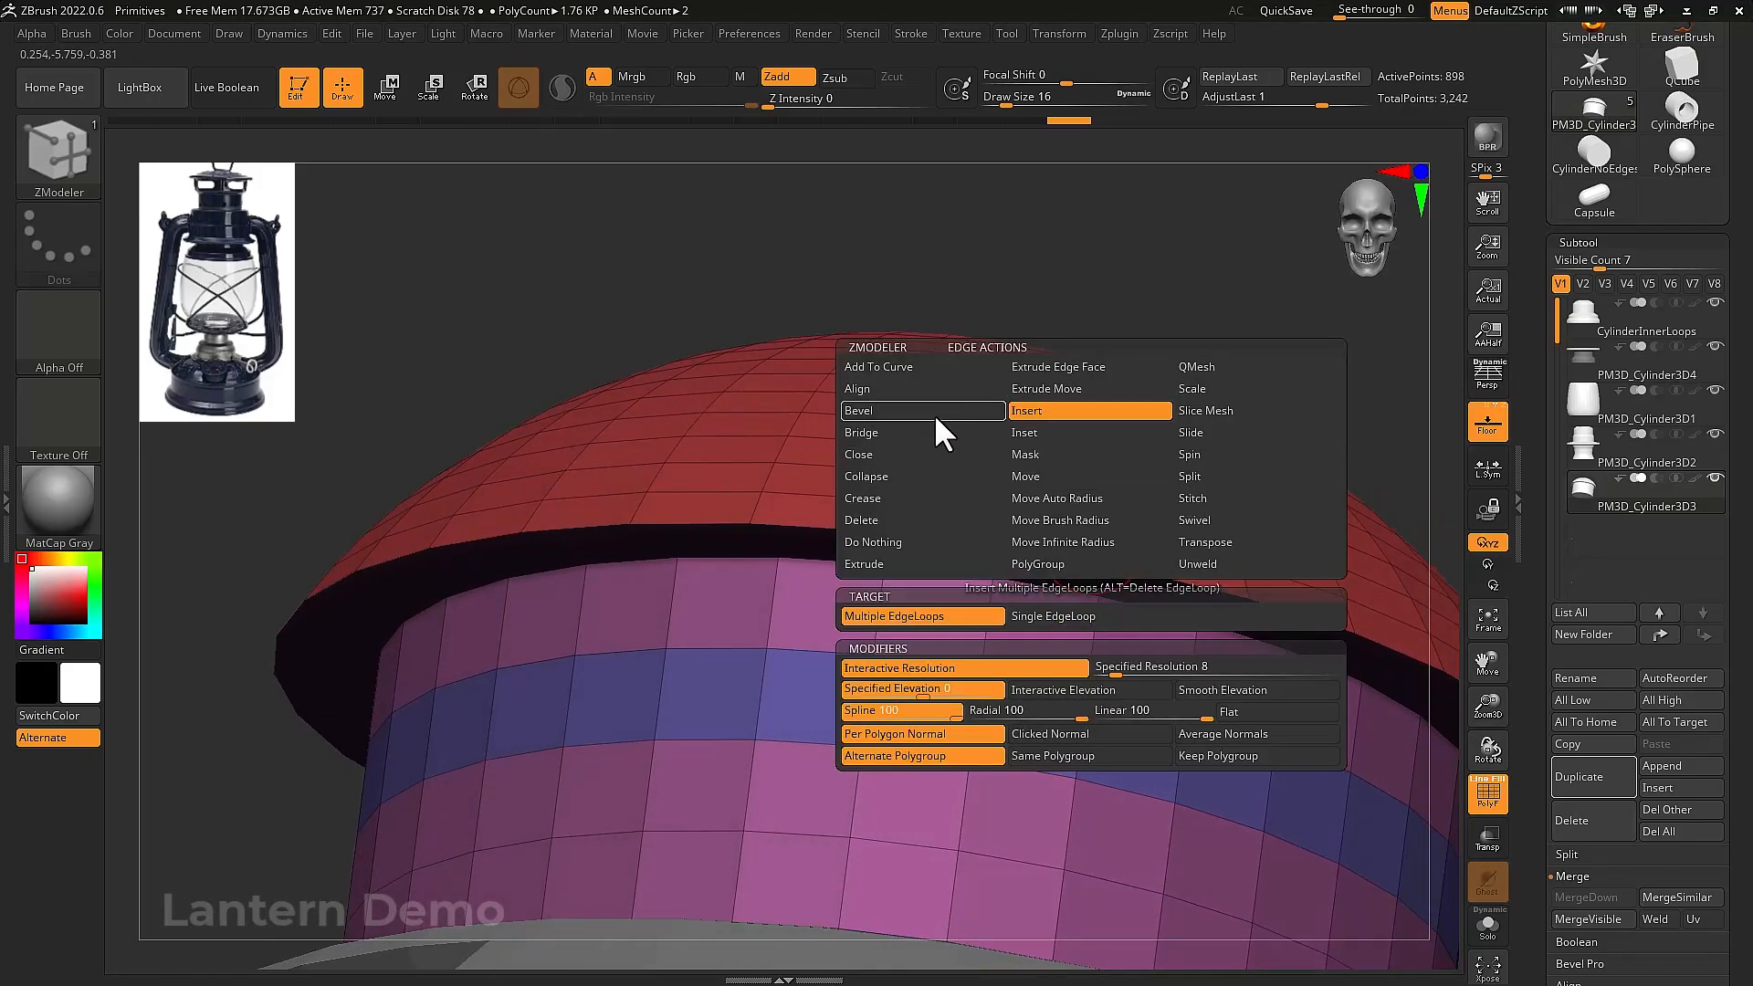
{"action": "left_click", "coordinate": [961, 537]}
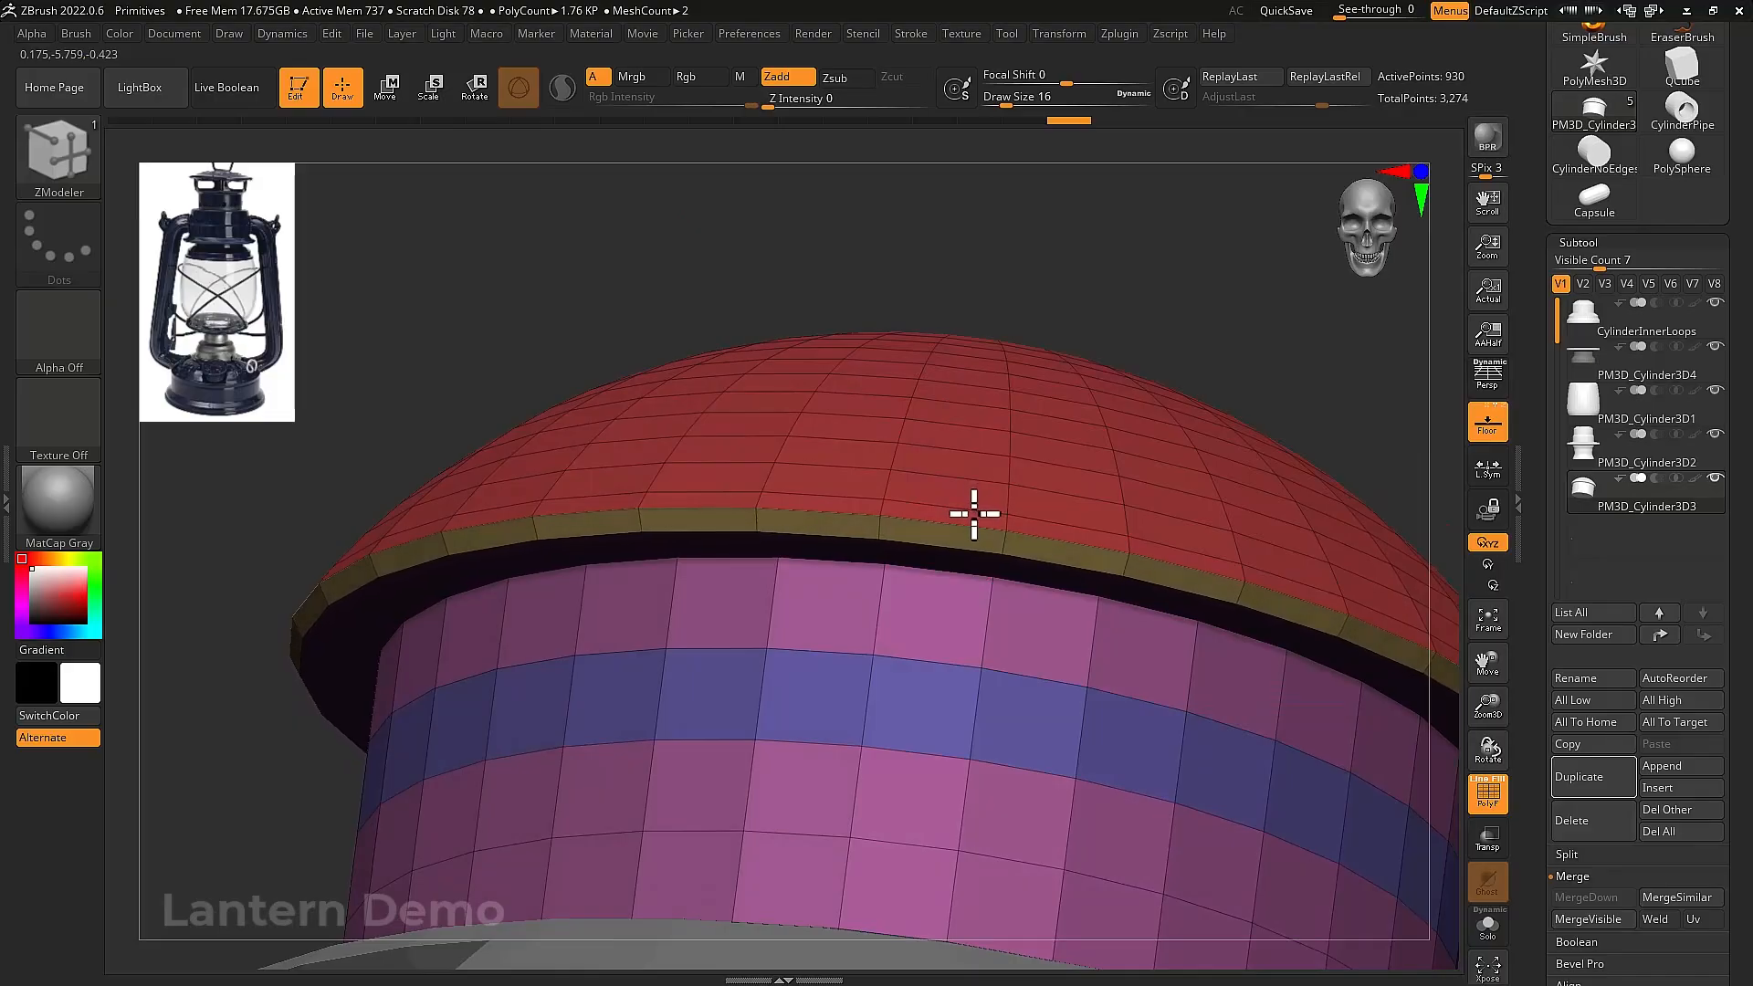
{"action": "right_click_drag", "start_coordinate": [971, 512], "coordinate": [1056, 512]}
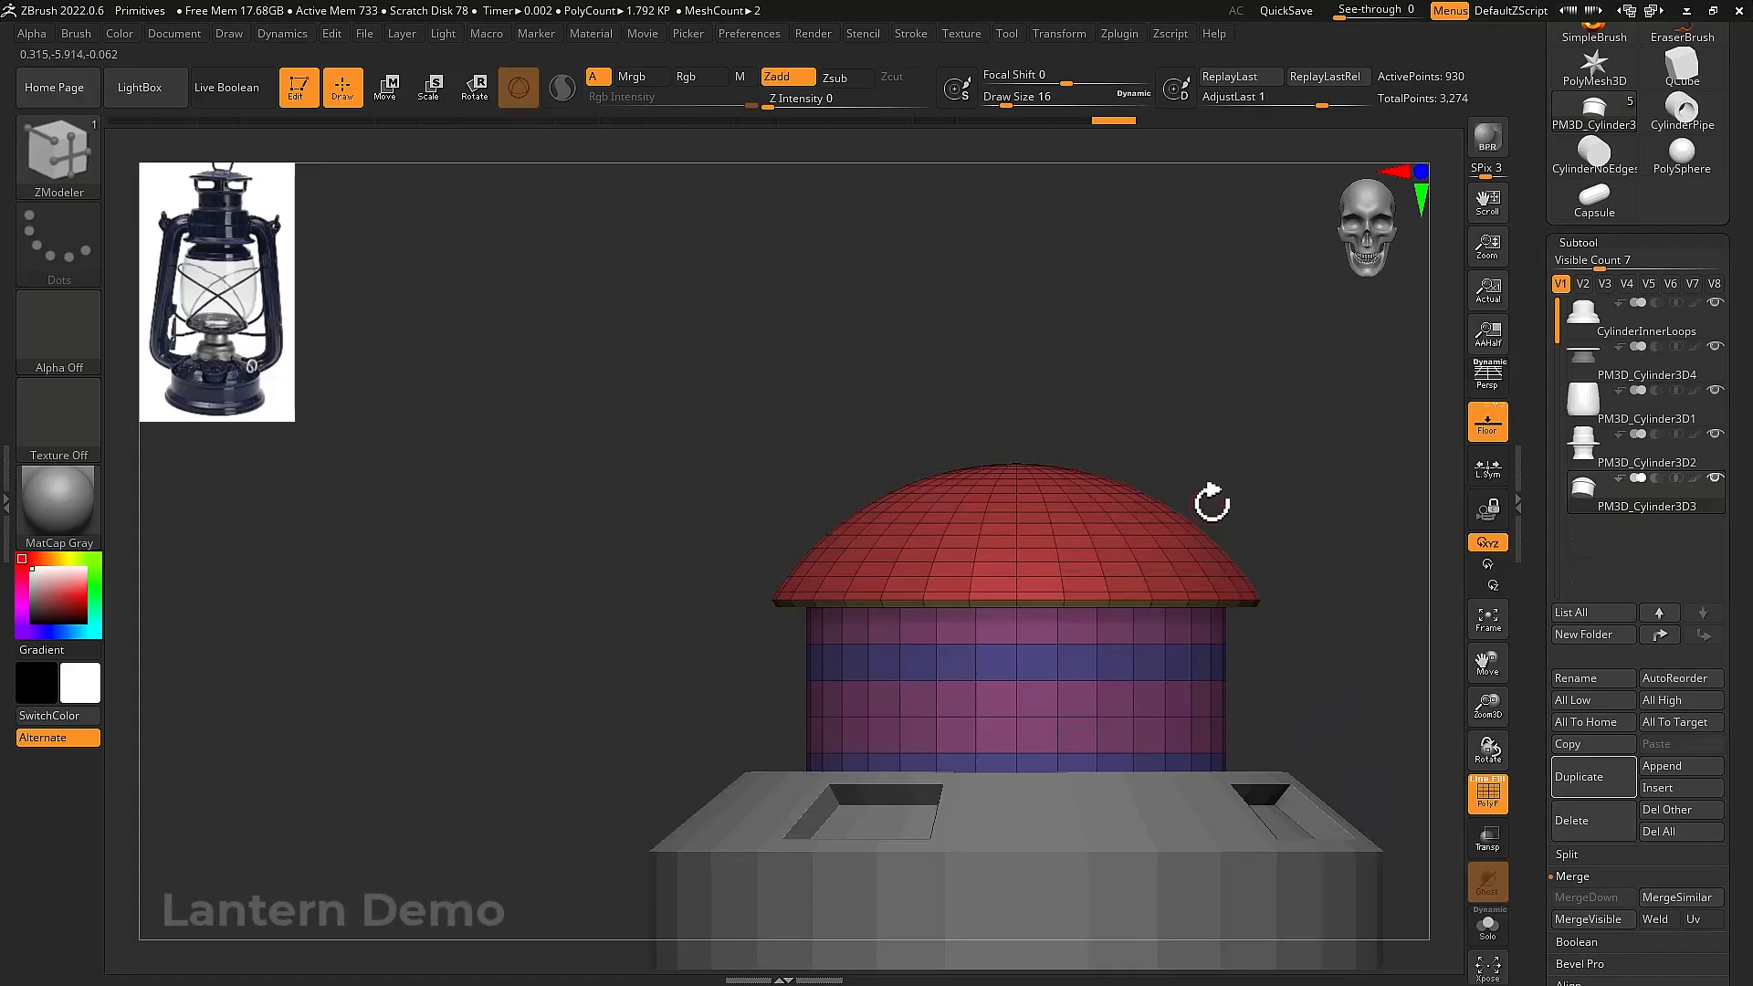
Mask everything except the dome's lower band above the rim, scale that band outward slightly, and clear the mask
{"action": "right_click_drag", "start_coordinate": [1211, 504], "coordinate": [1211, 577], "text": "ctrl"}
{"action": "right_click_drag", "start_coordinate": [1256, 585], "coordinate": [852, 497], "text": "alt"}
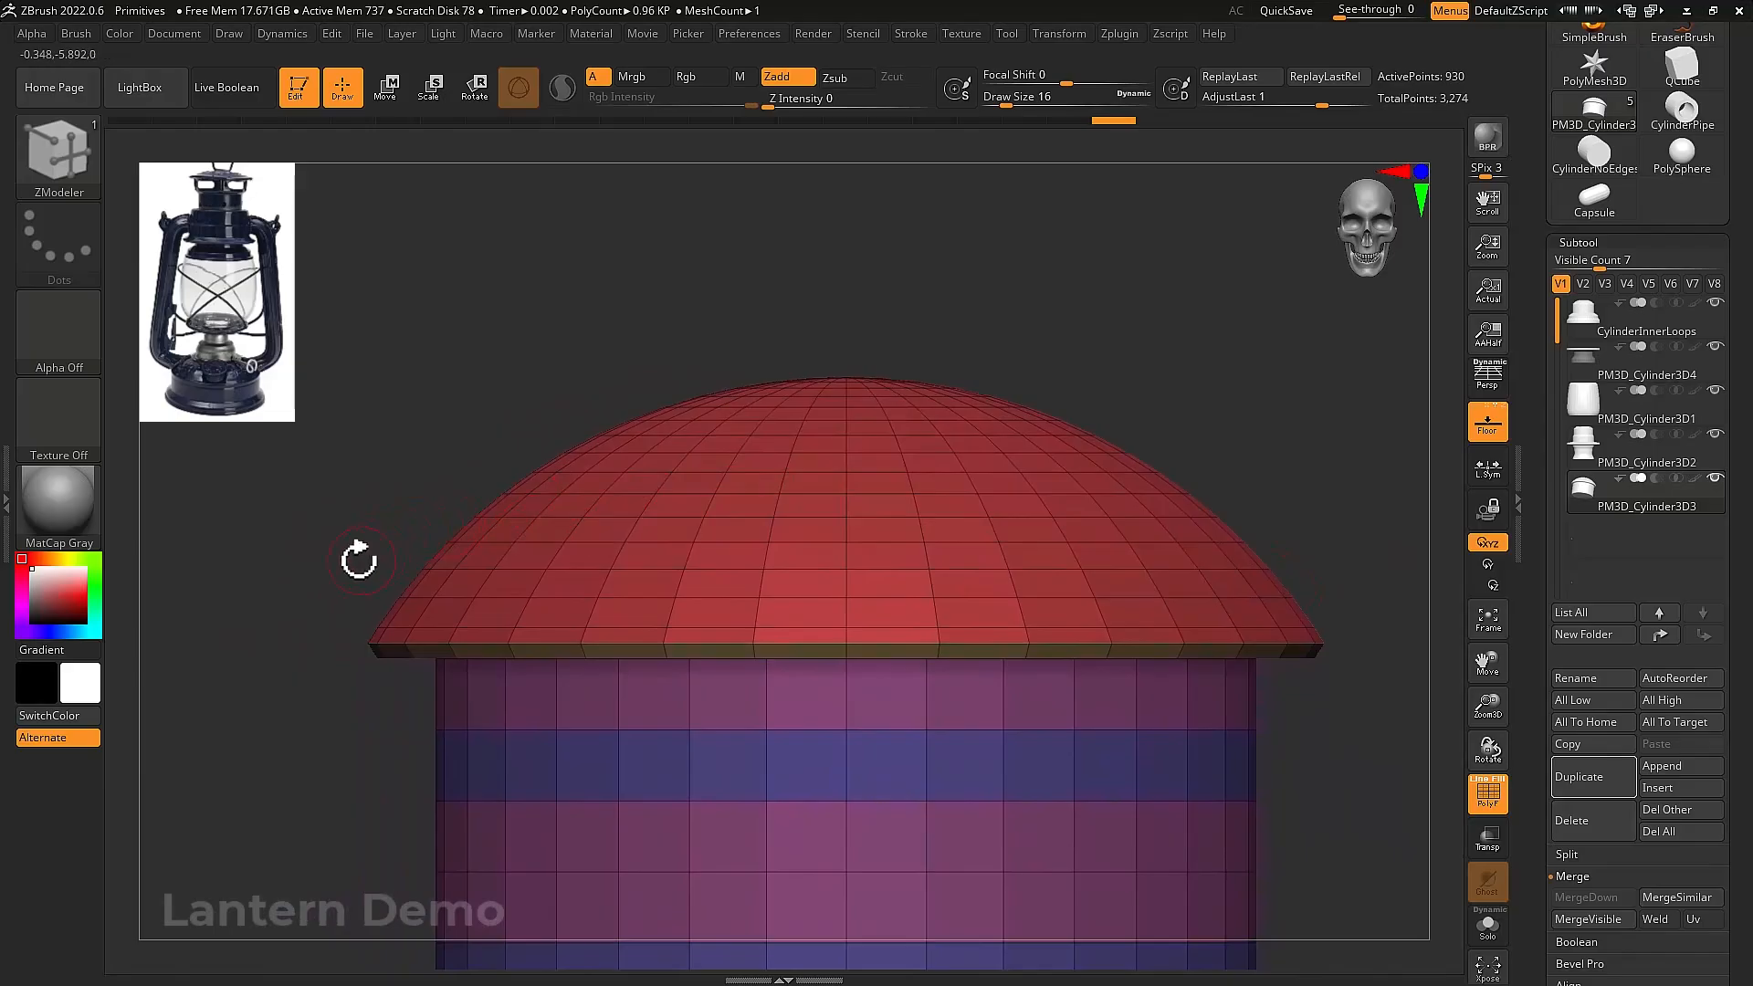
{"action": "mouse_move", "coordinate": [300, 574]}
{"action": "left_mouse_down", "text": "ctrl"}
{"action": "mouse_move", "coordinate": [654, 628]}
{"action": "mouse_move", "coordinate": [1390, 617]}
{"action": "left_mouse_up", "text": "ctrl"}
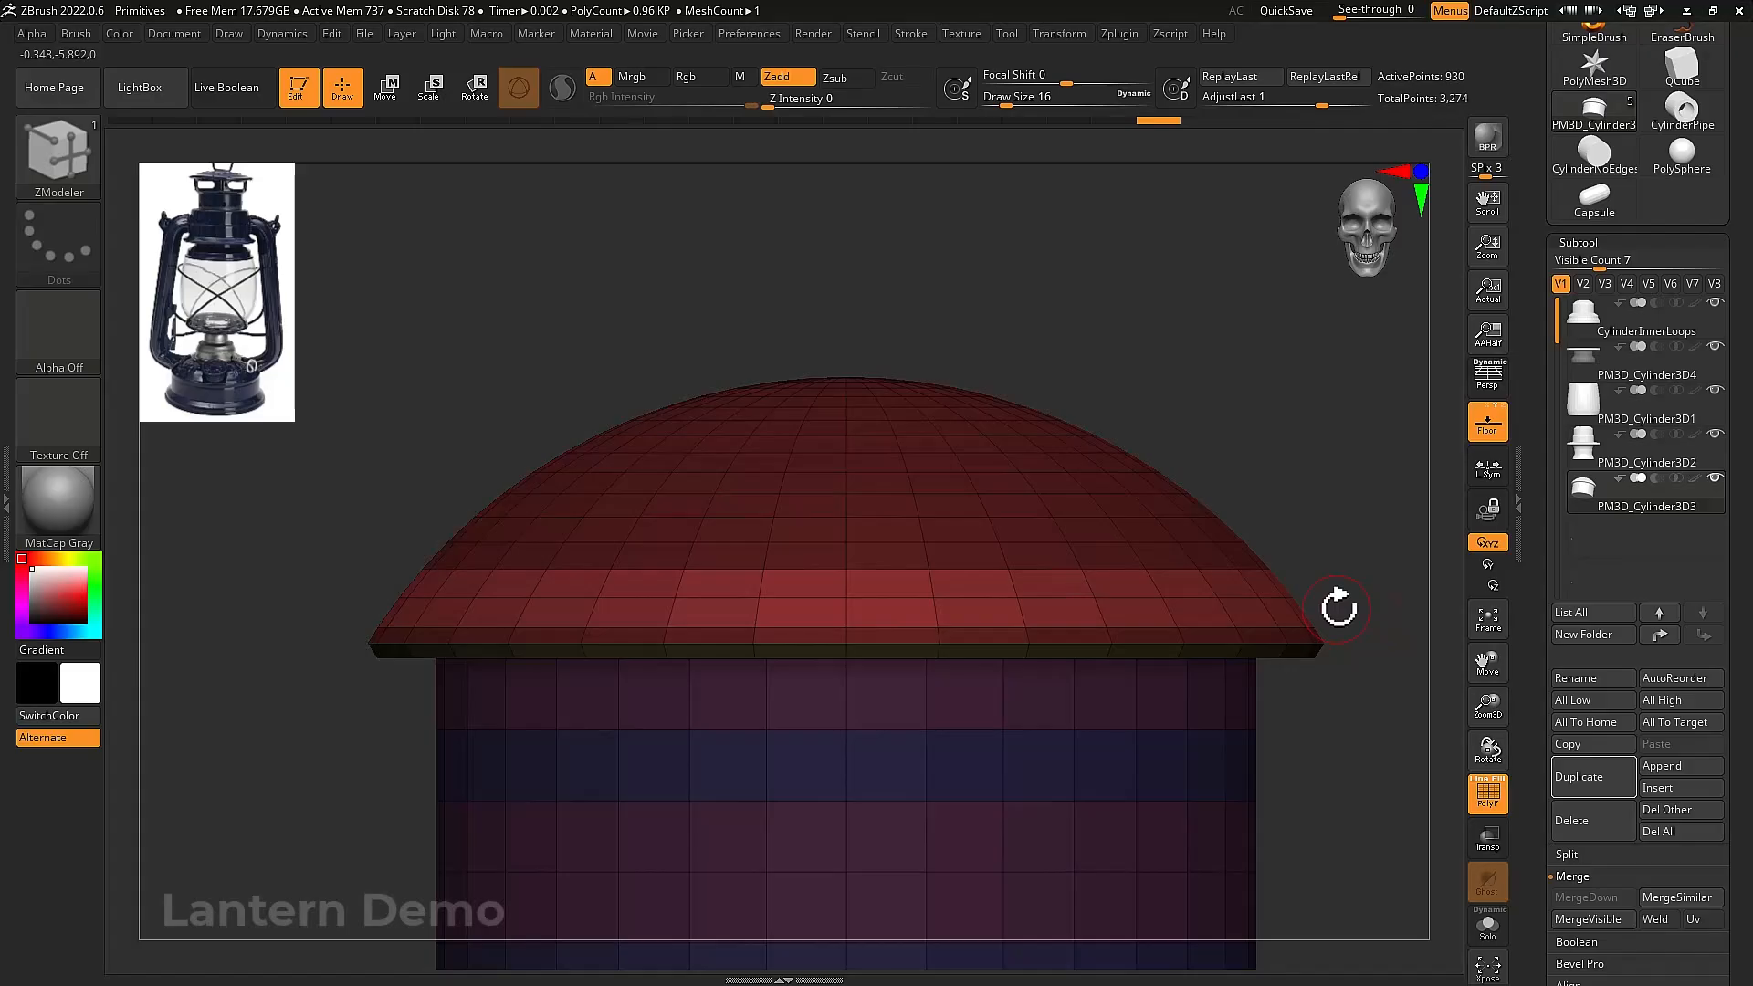
{"action": "key", "text": "w"}
{"action": "left_click", "coordinate": [810, 385]}
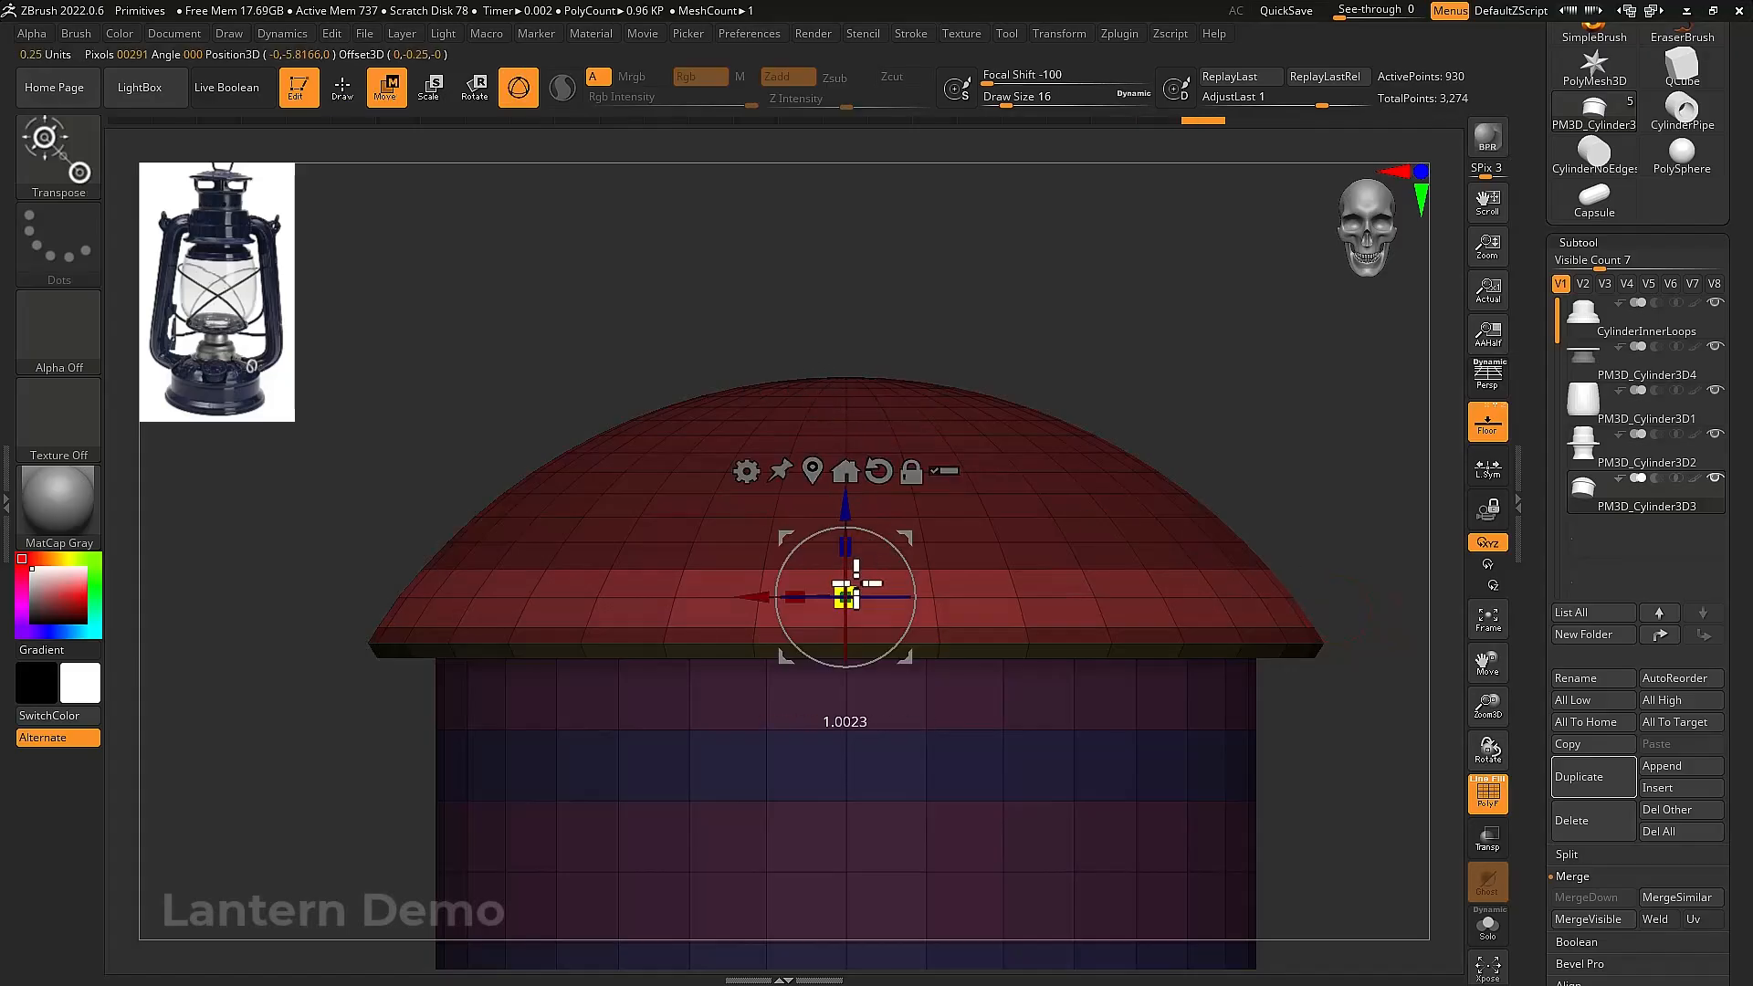
{"action": "left_click_drag", "start_coordinate": [856, 581], "coordinate": [888, 574]}
{"action": "right_click_drag", "start_coordinate": [1084, 685], "coordinate": [1010, 626], "text": "ctrl"}
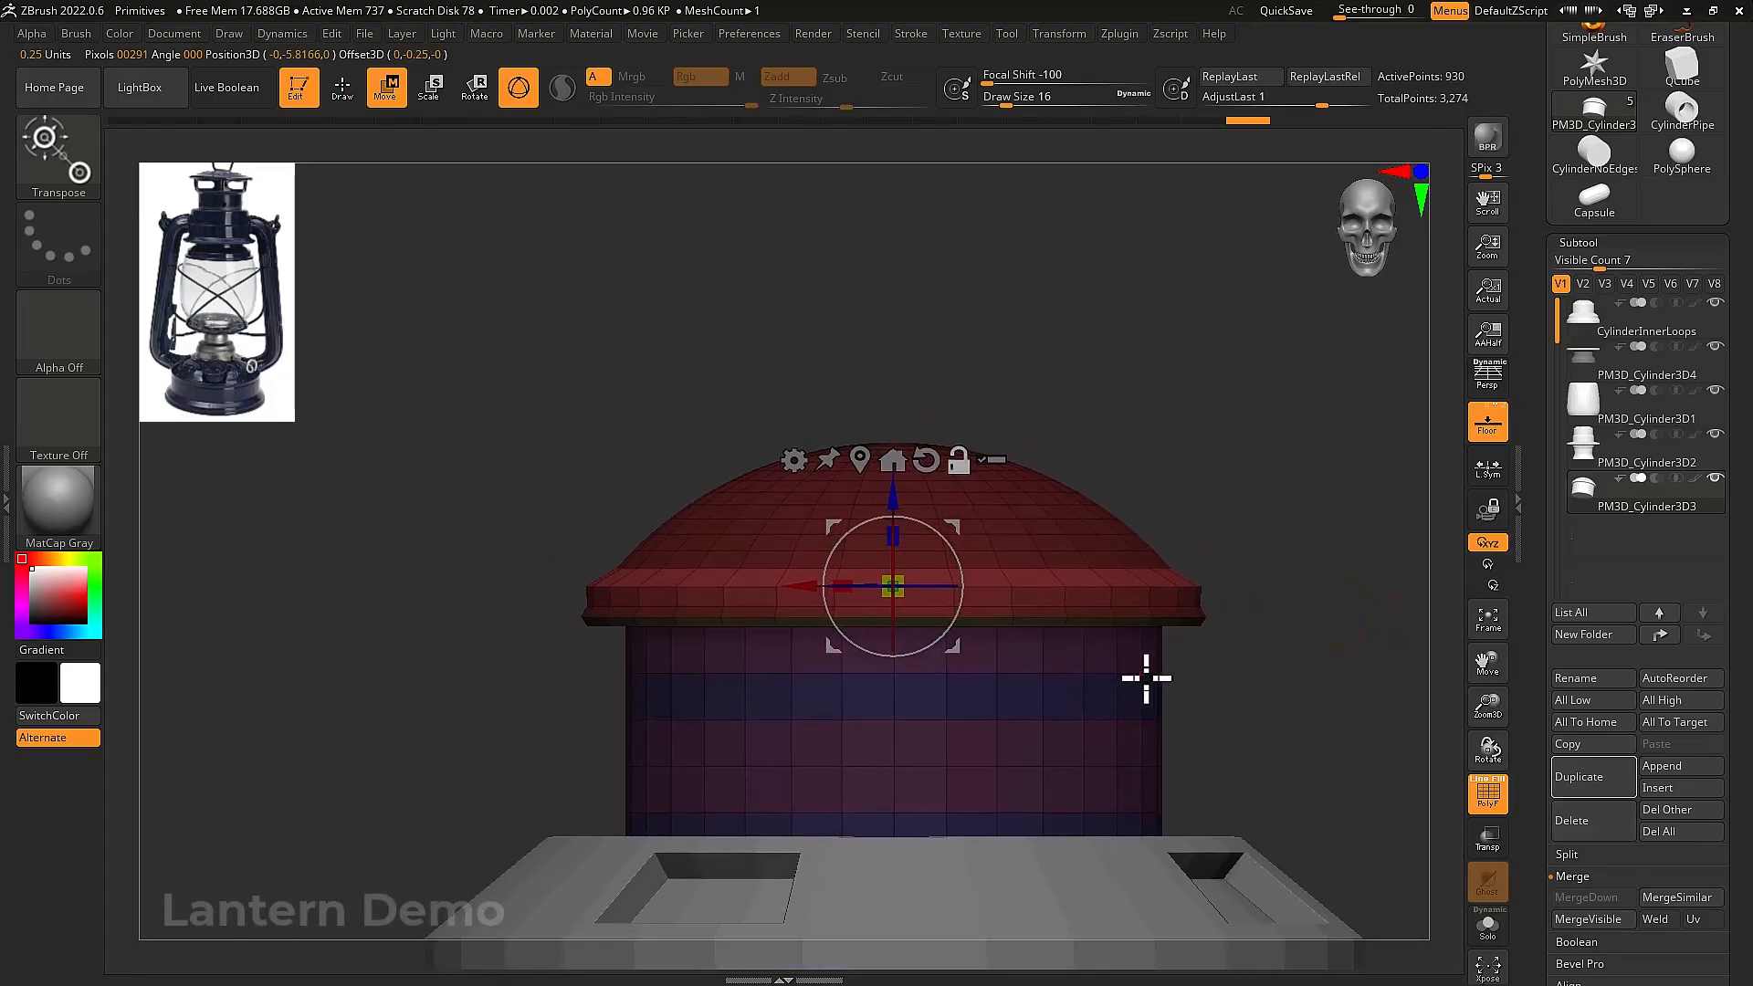
{"action": "left_click_drag", "start_coordinate": [1266, 656], "coordinate": [1235, 659], "text": "ctrl"}
Mask everything except the dome's rim bands, scale them outward into a wide brim, and raise the brim slightly
{"action": "mouse_move", "coordinate": [1208, 650]}
{"action": "right_mouse_down"}
{"action": "mouse_move", "coordinate": [1208, 607]}
{"action": "mouse_move", "coordinate": [1208, 646]}
{"action": "right_mouse_up"}
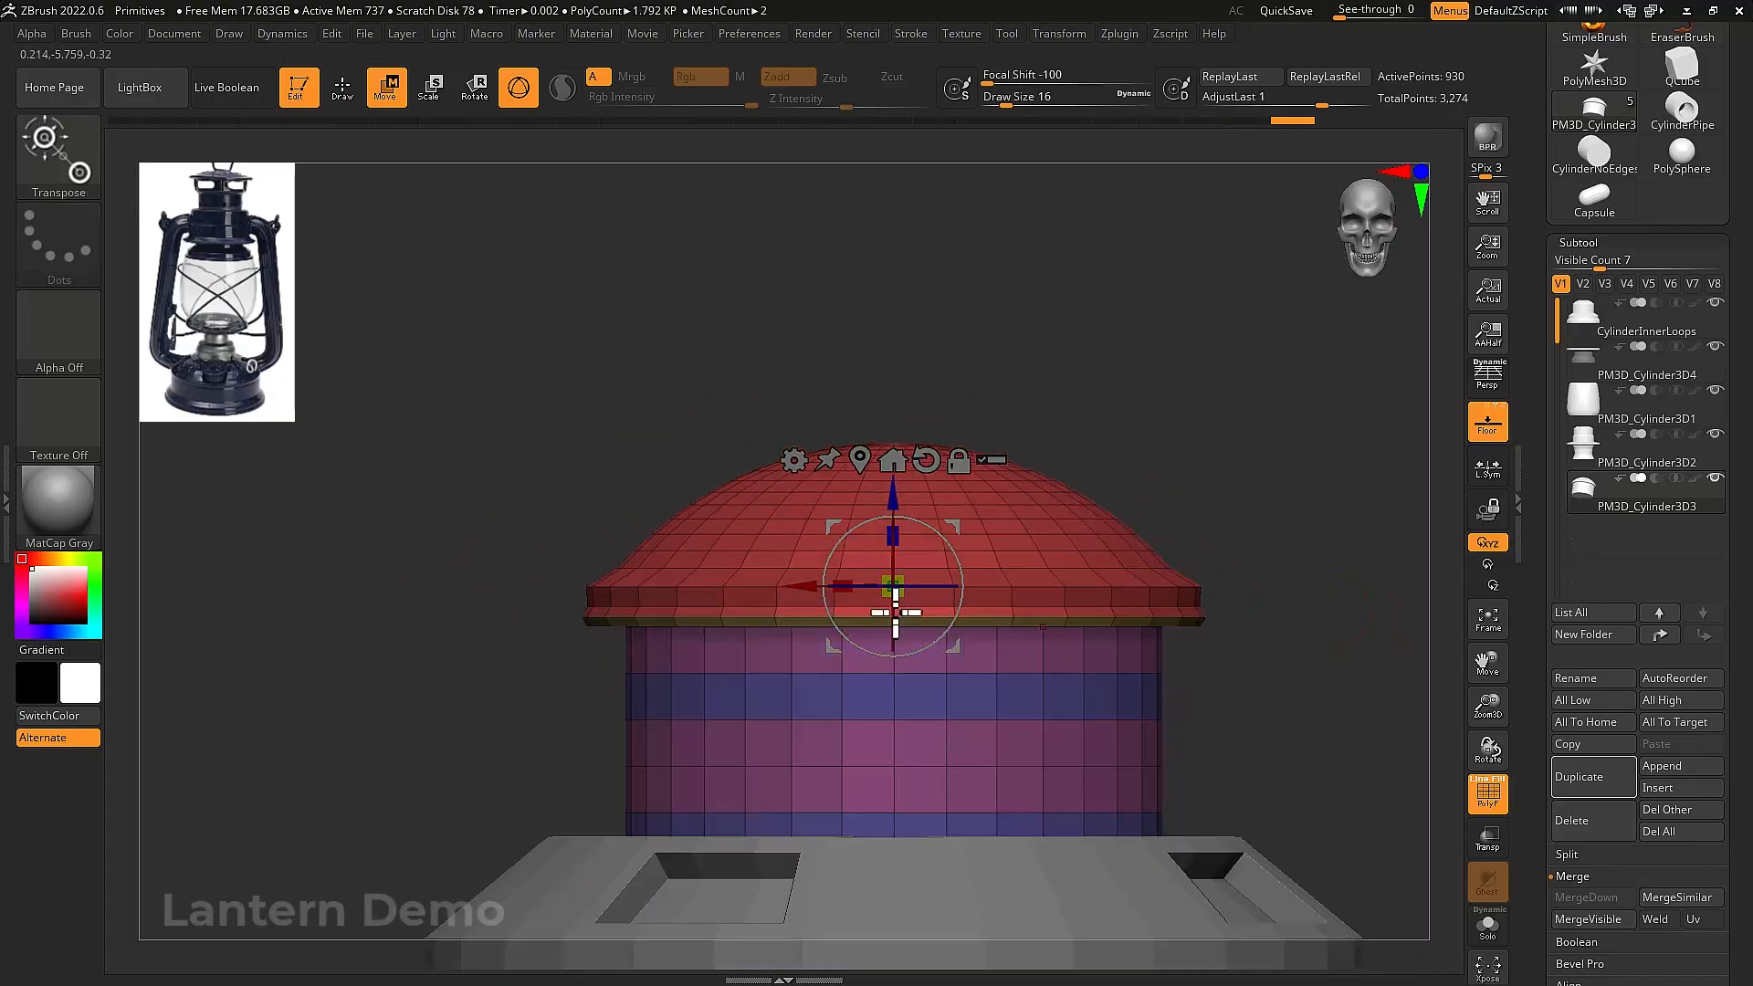
{"action": "left_click_drag", "start_coordinate": [552, 568], "coordinate": [1254, 632], "text": "ctrl"}
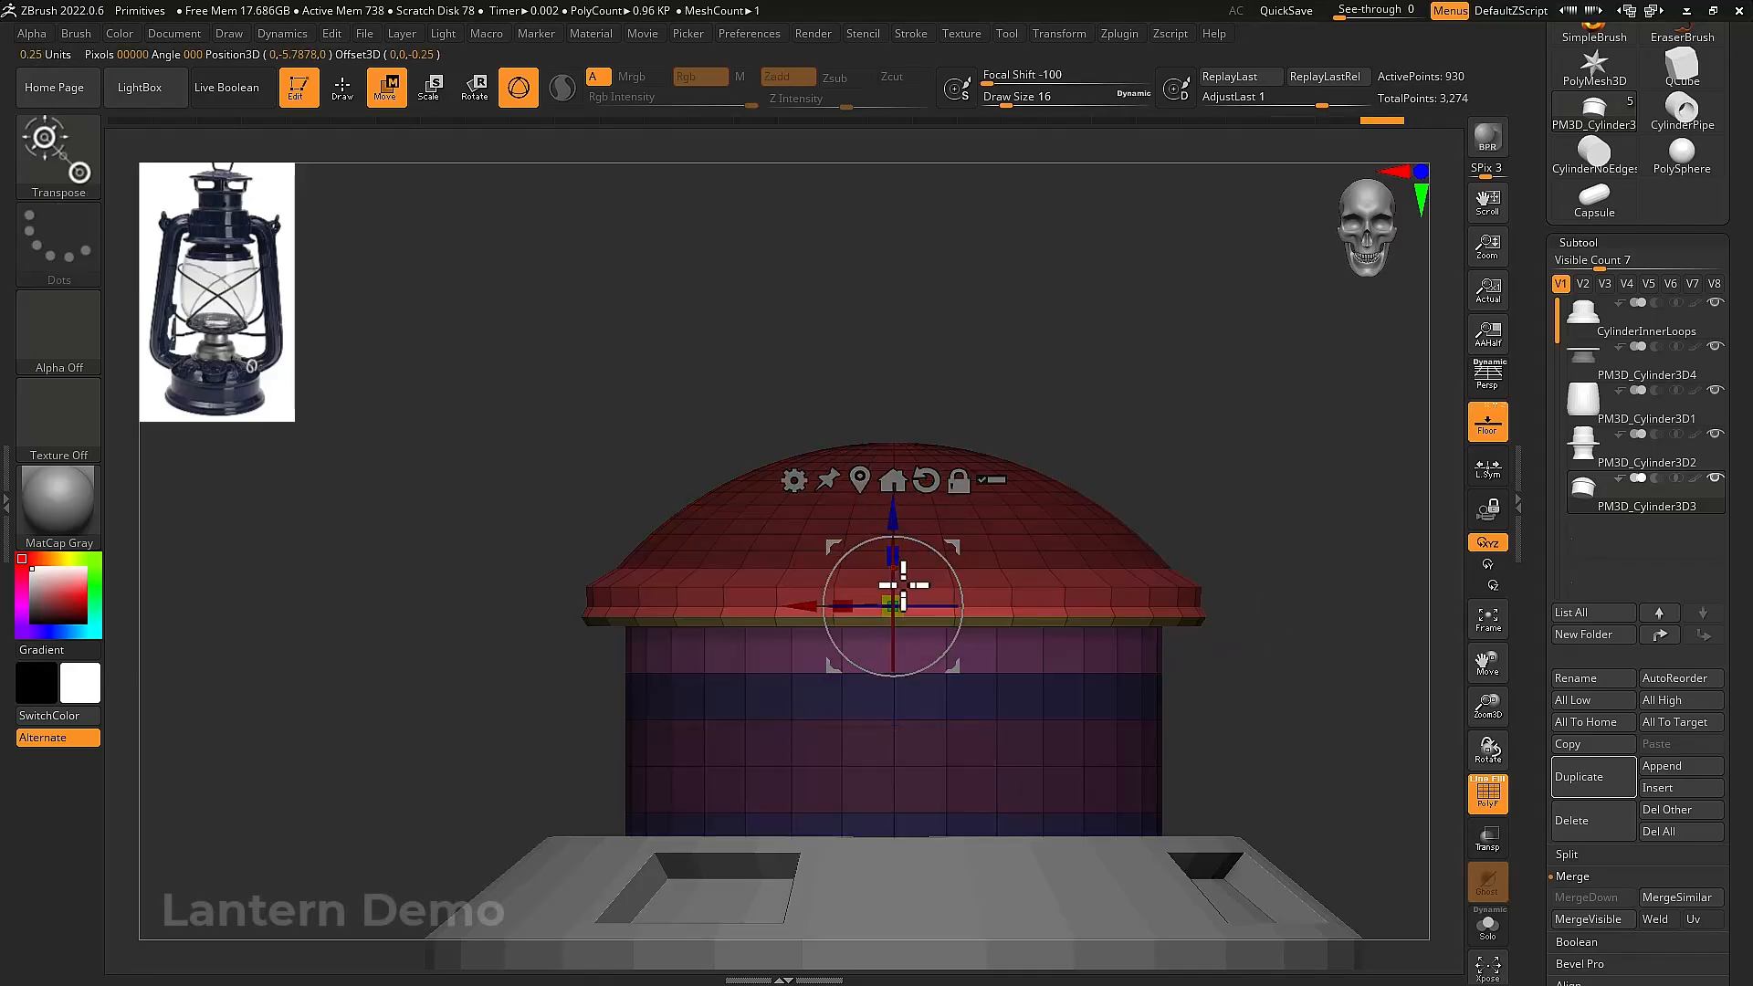
{"action": "left_click_drag", "start_coordinate": [903, 598], "coordinate": [1040, 589]}
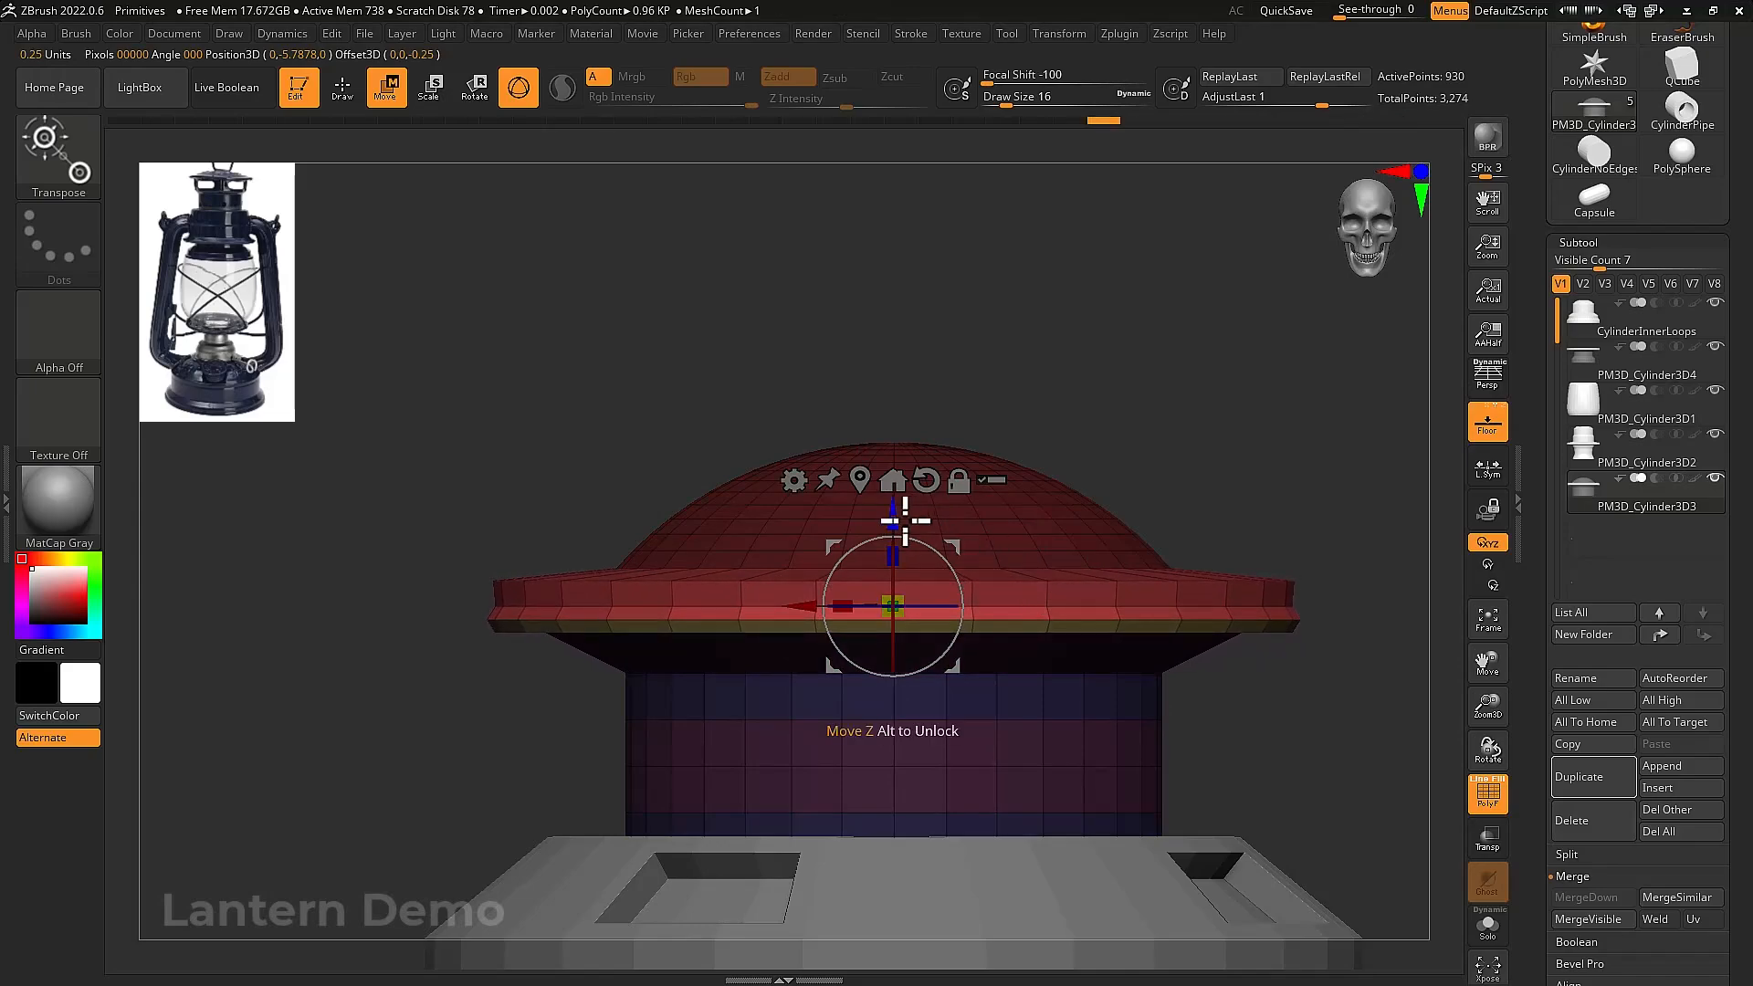
{"action": "left_click_drag", "start_coordinate": [893, 552], "coordinate": [898, 513]}
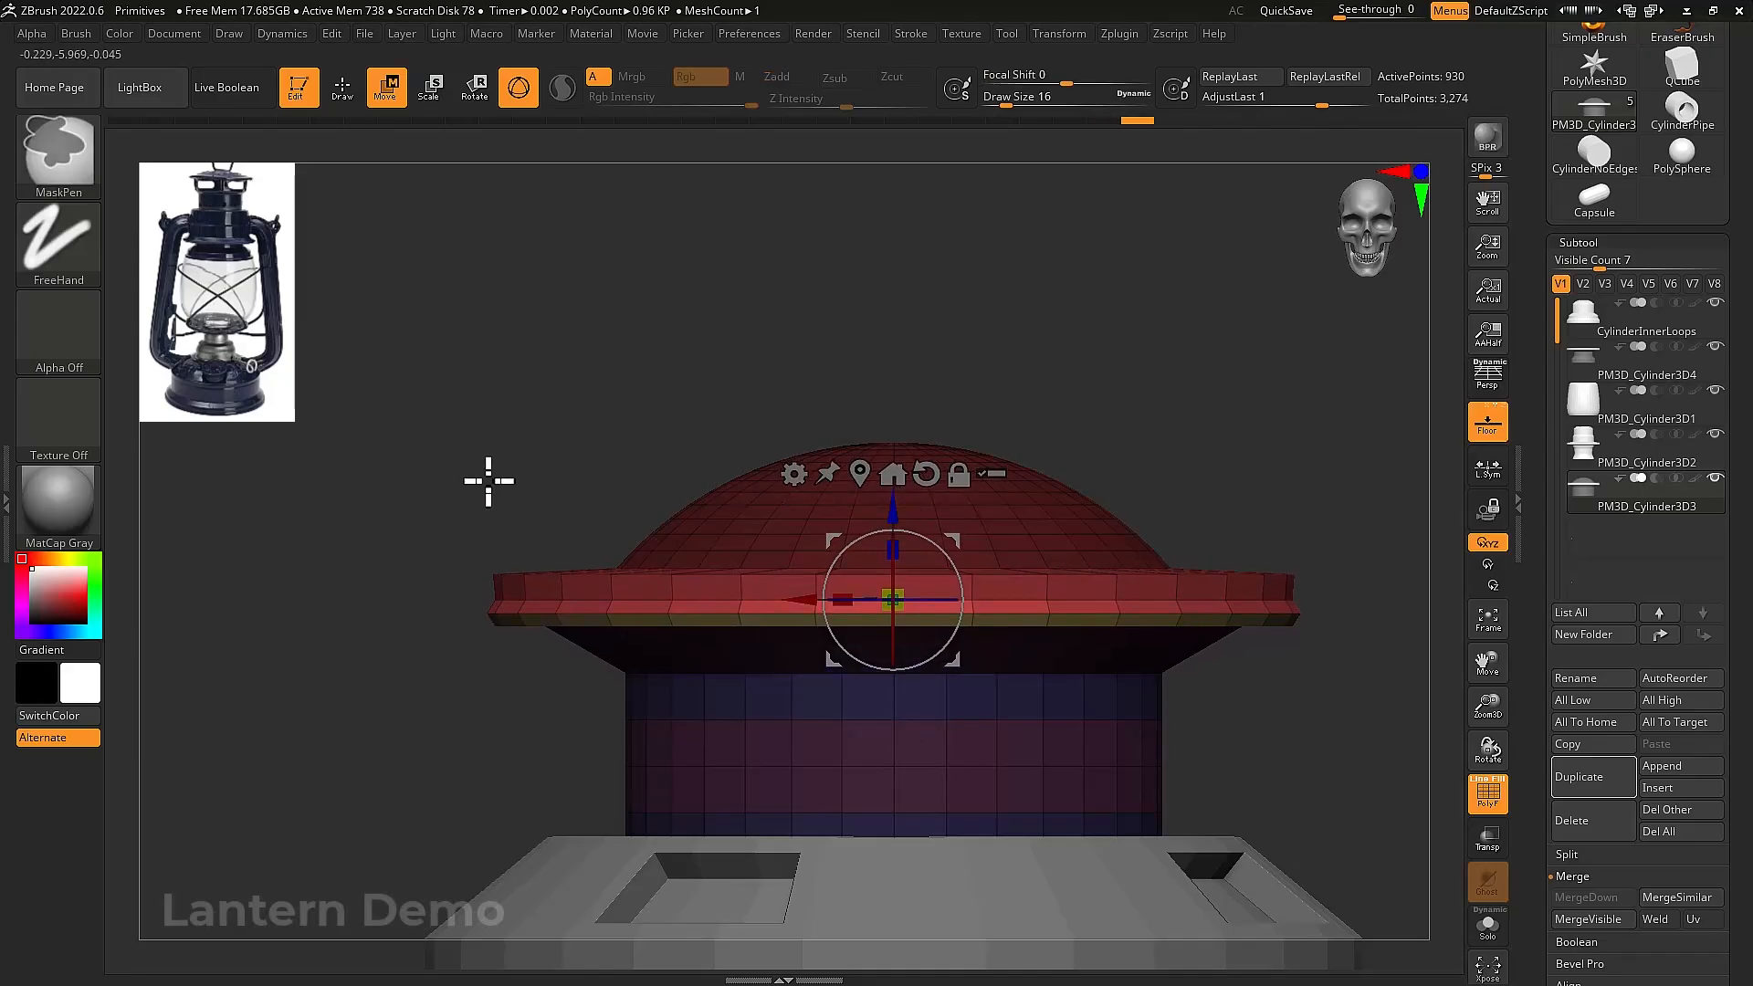
Leave only the brim's upper edge loop unmasked, scale it inward to slope the brim, and lower it by about 0.0065
{"action": "mouse_move", "coordinate": [485, 481]}
{"action": "left_mouse_down", "text": "ctrl"}
{"action": "mouse_move", "coordinate": [467, 535]}
{"action": "mouse_move", "coordinate": [813, 598]}
{"action": "mouse_move", "coordinate": [1361, 586]}
{"action": "left_mouse_up", "text": "ctrl"}
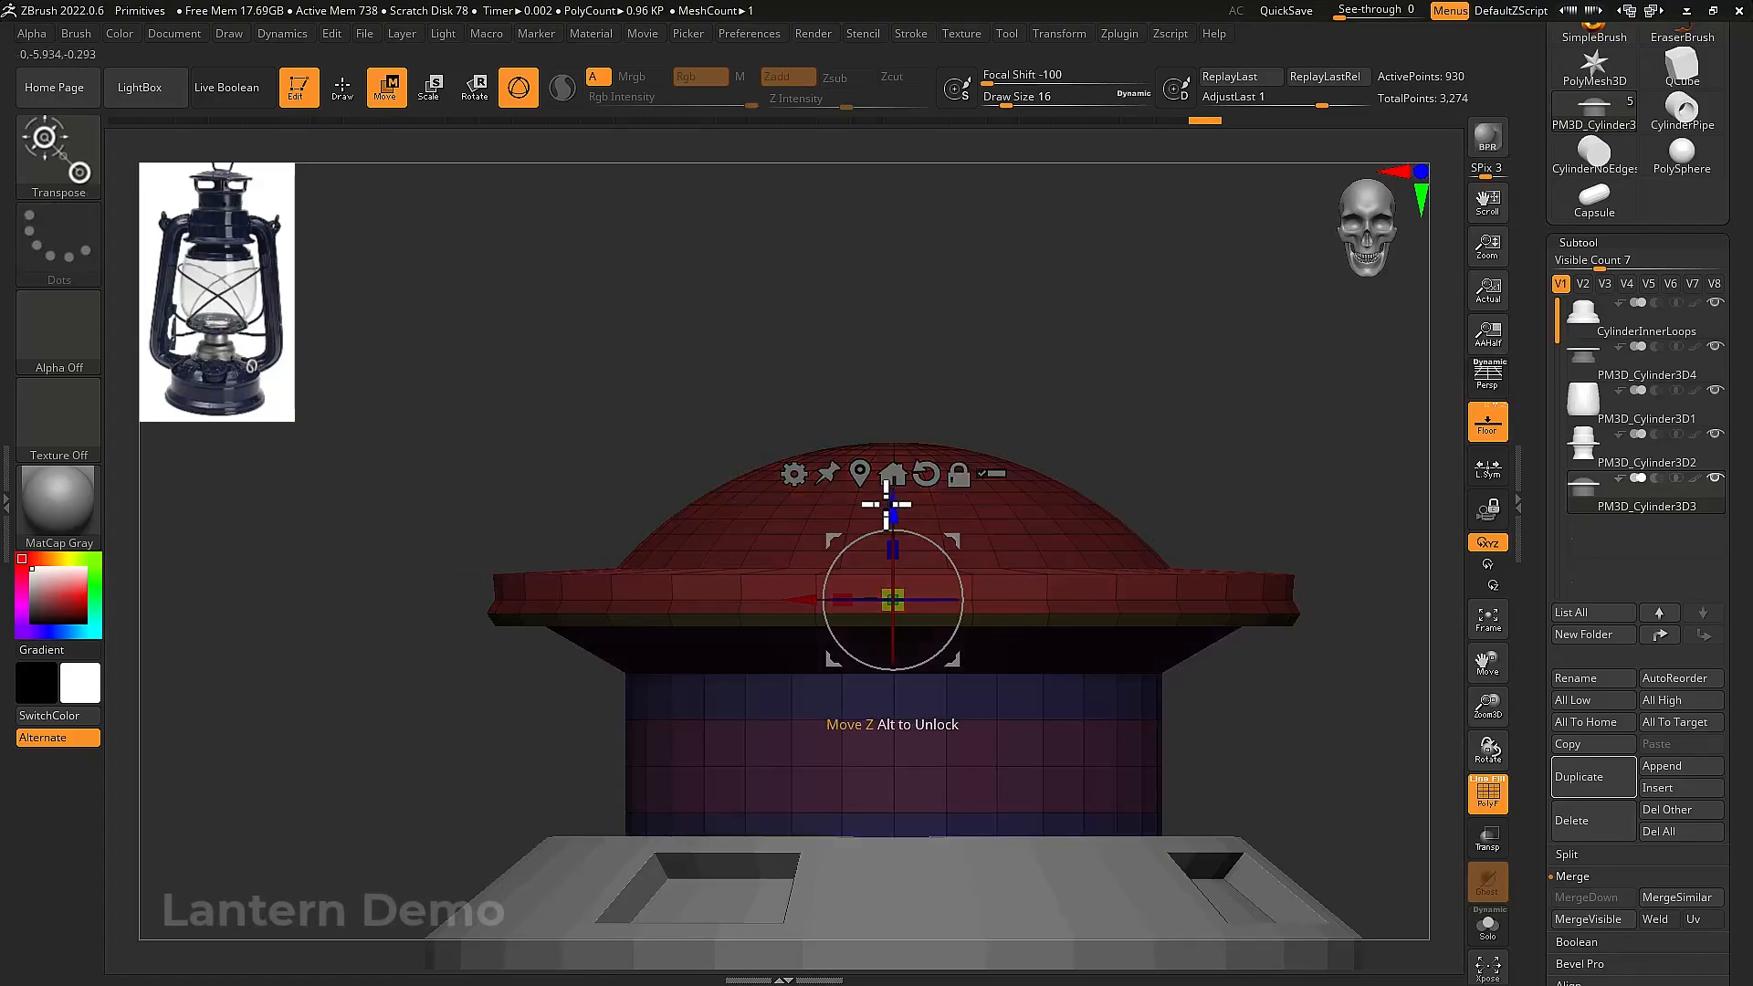
{"action": "left_click_drag", "start_coordinate": [896, 572], "coordinate": [887, 583]}
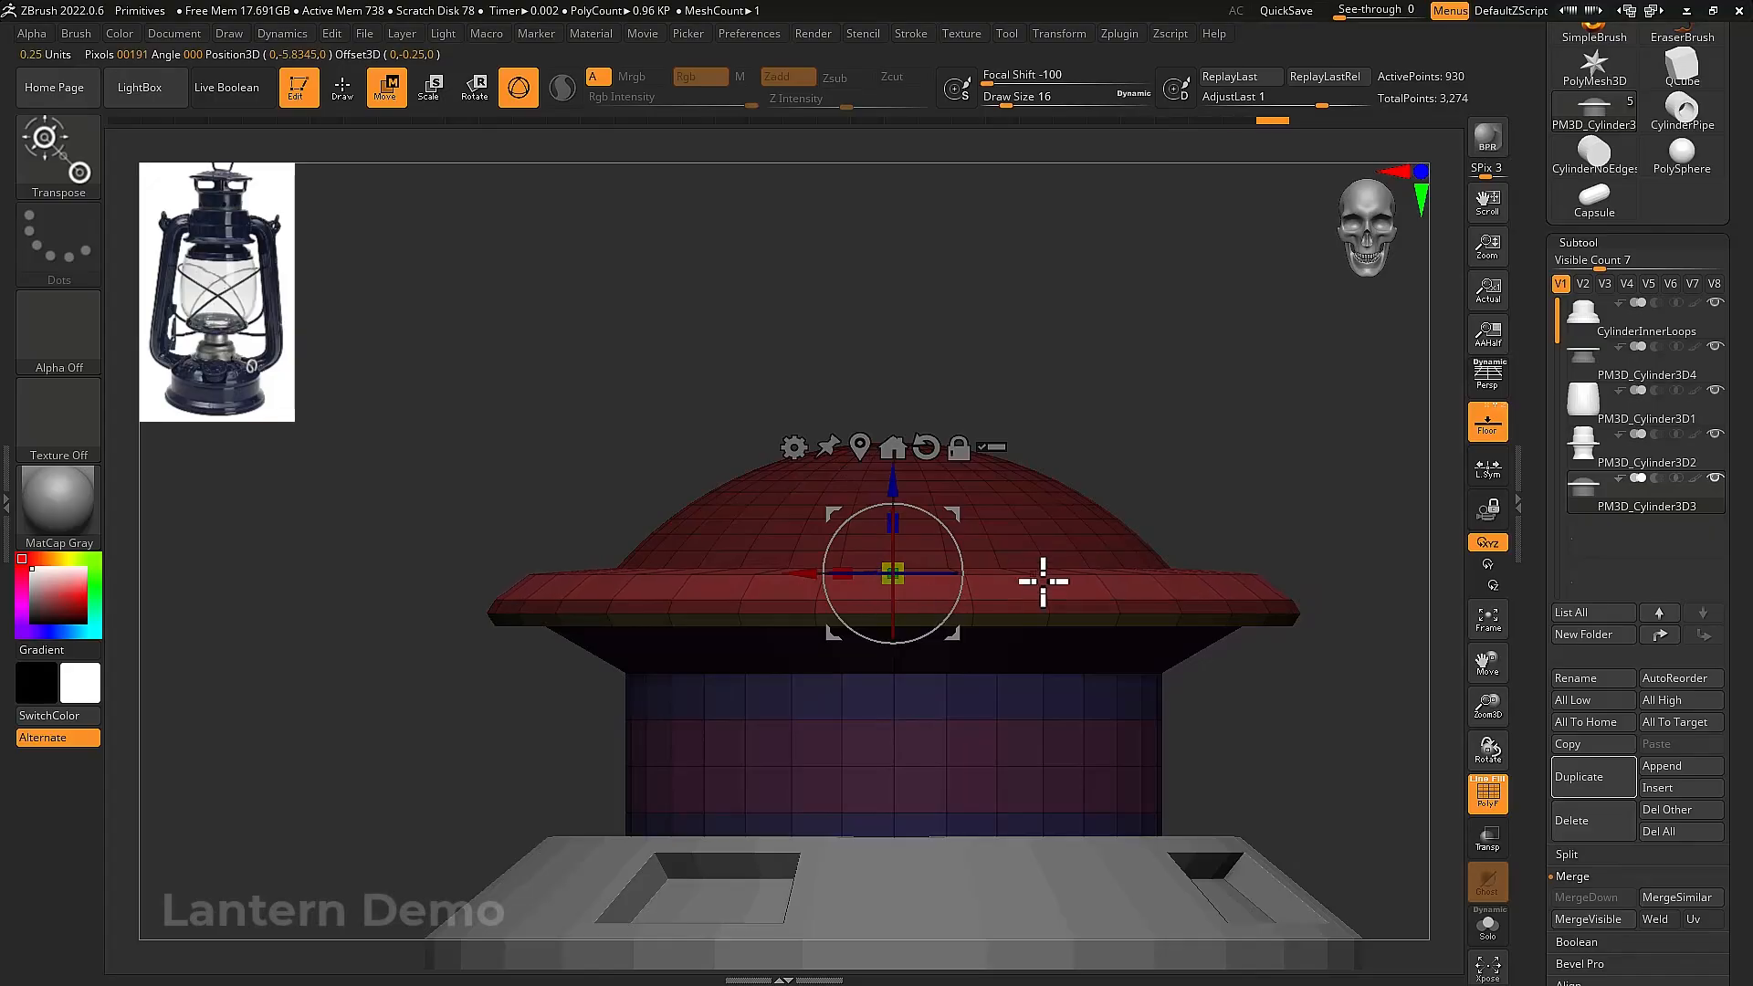
{"action": "mouse_move", "coordinate": [1043, 582]}
{"action": "right_mouse_down"}
{"action": "mouse_move", "coordinate": [1044, 622]}
{"action": "mouse_move", "coordinate": [1053, 586]}
{"action": "right_mouse_up"}
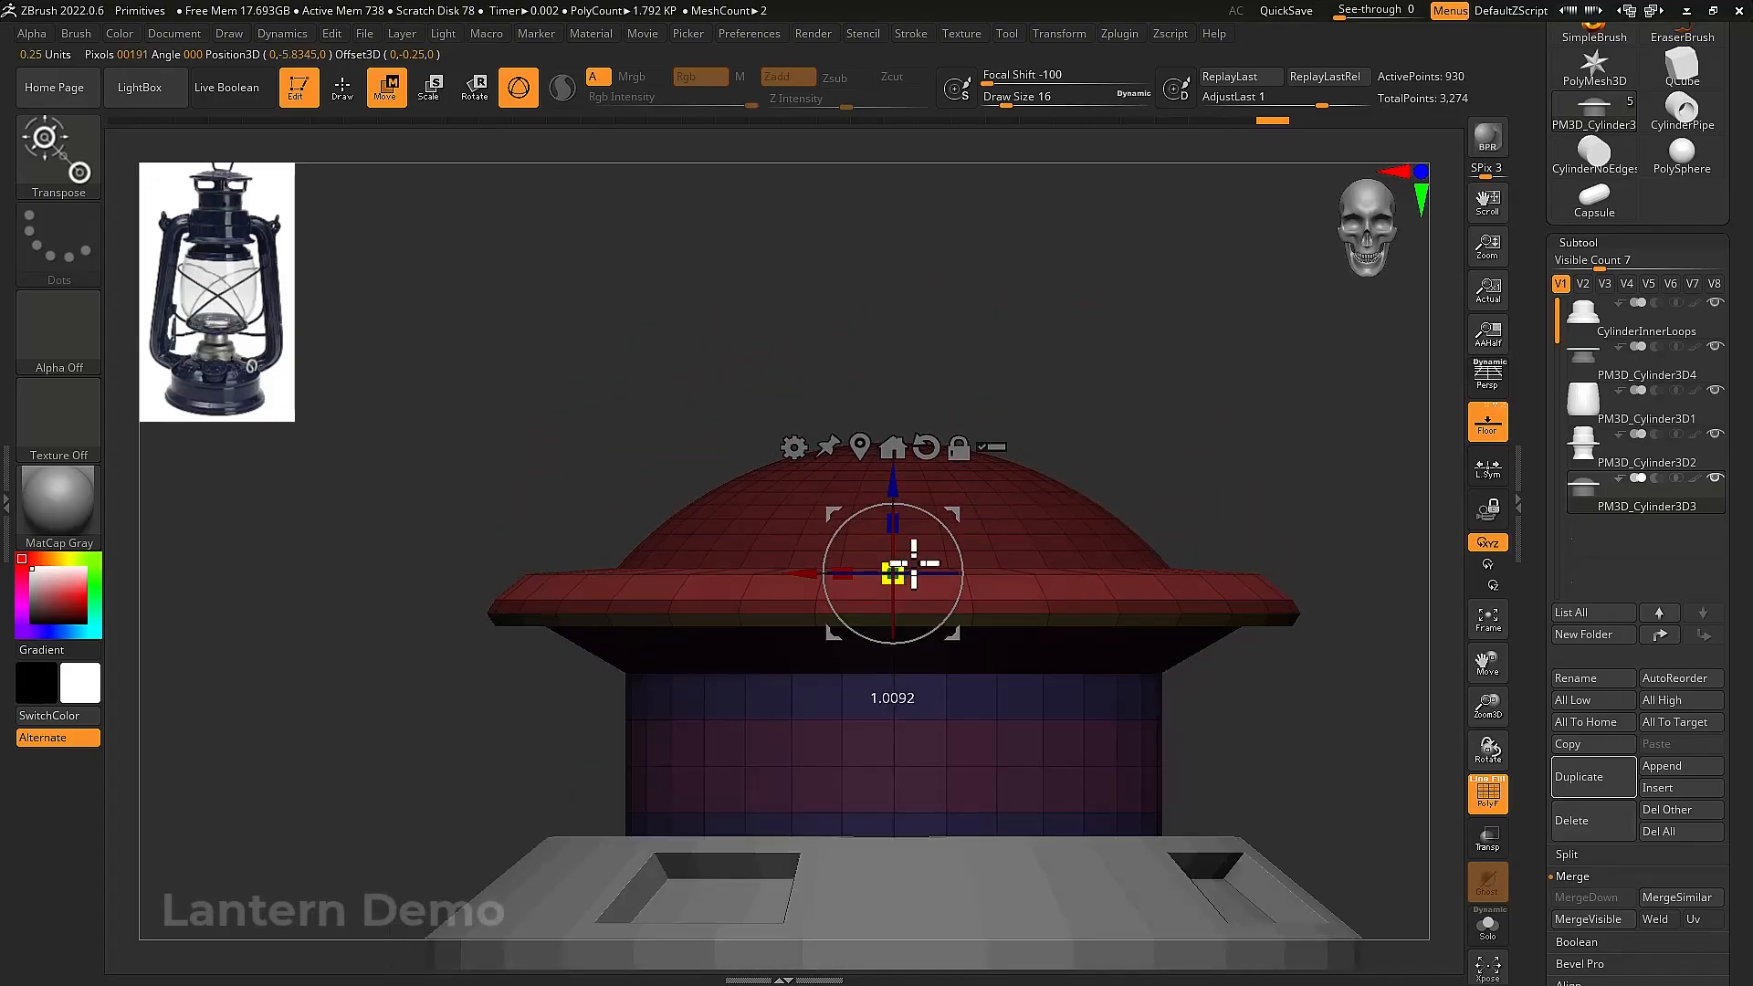
{"action": "left_click_drag", "start_coordinate": [897, 484], "coordinate": [896, 489]}
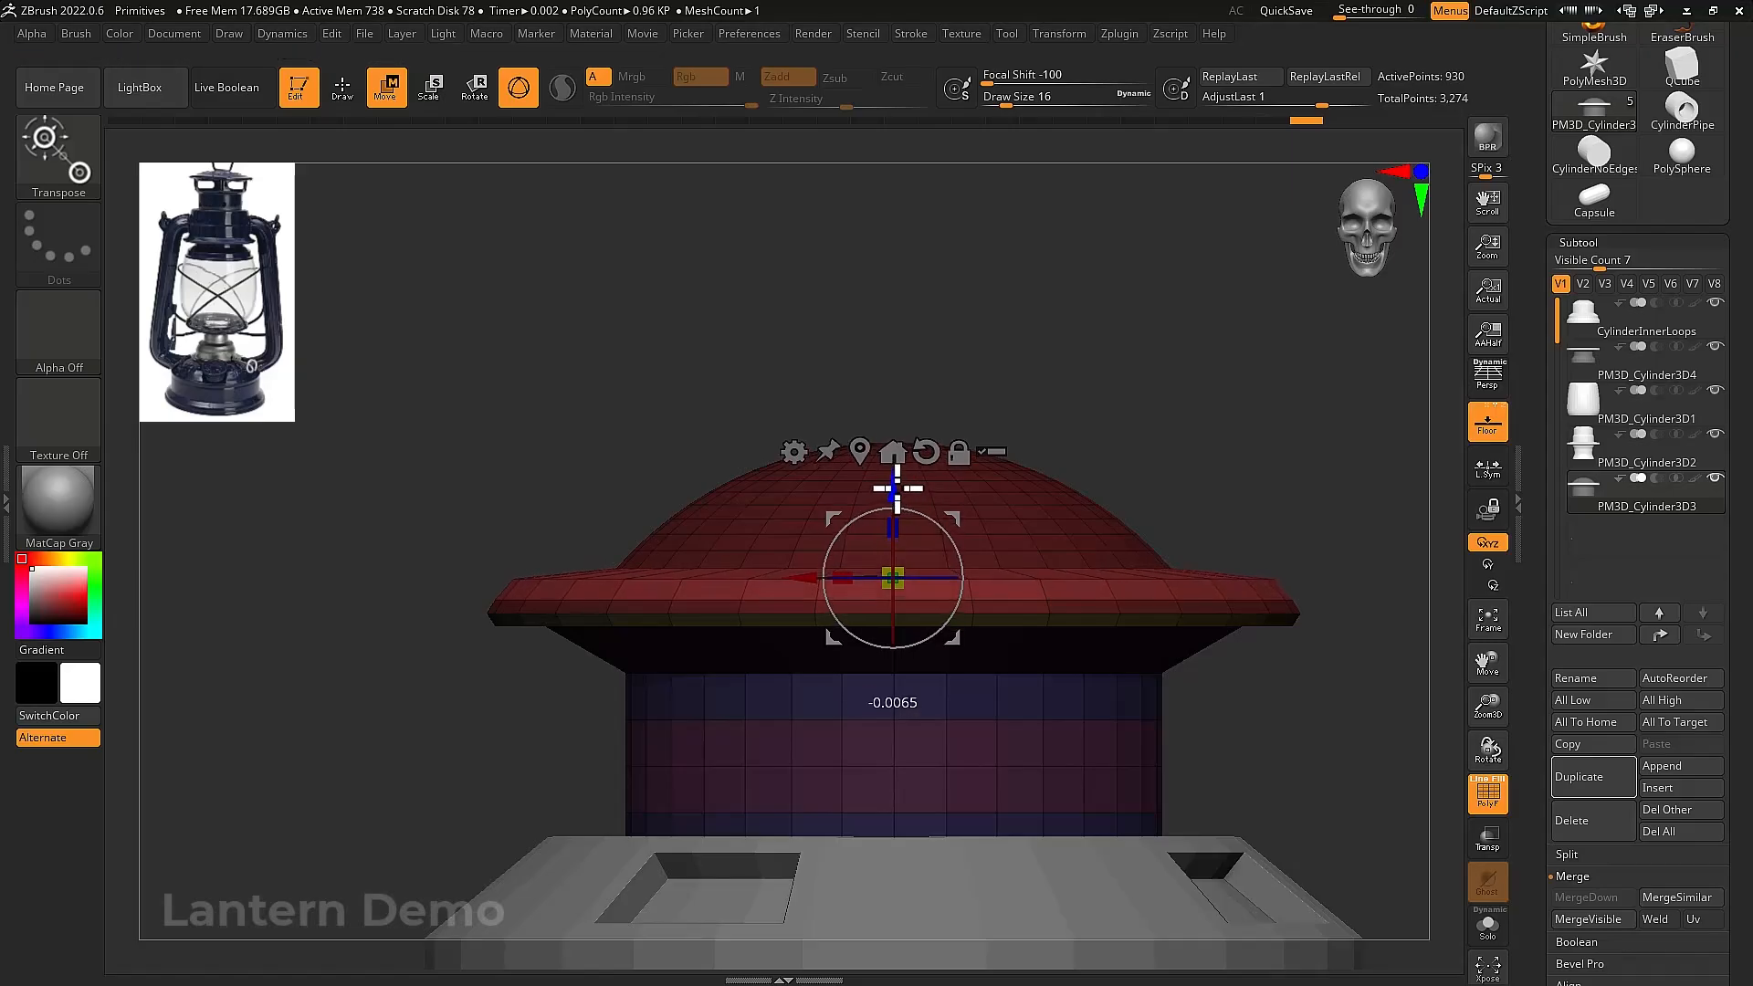
Leave only the neck below the cap's brim unmasked and raise it until it meets the brim's underside
{"action": "right_click_drag", "start_coordinate": [1152, 645], "coordinate": [1143, 603], "text": "alt"}
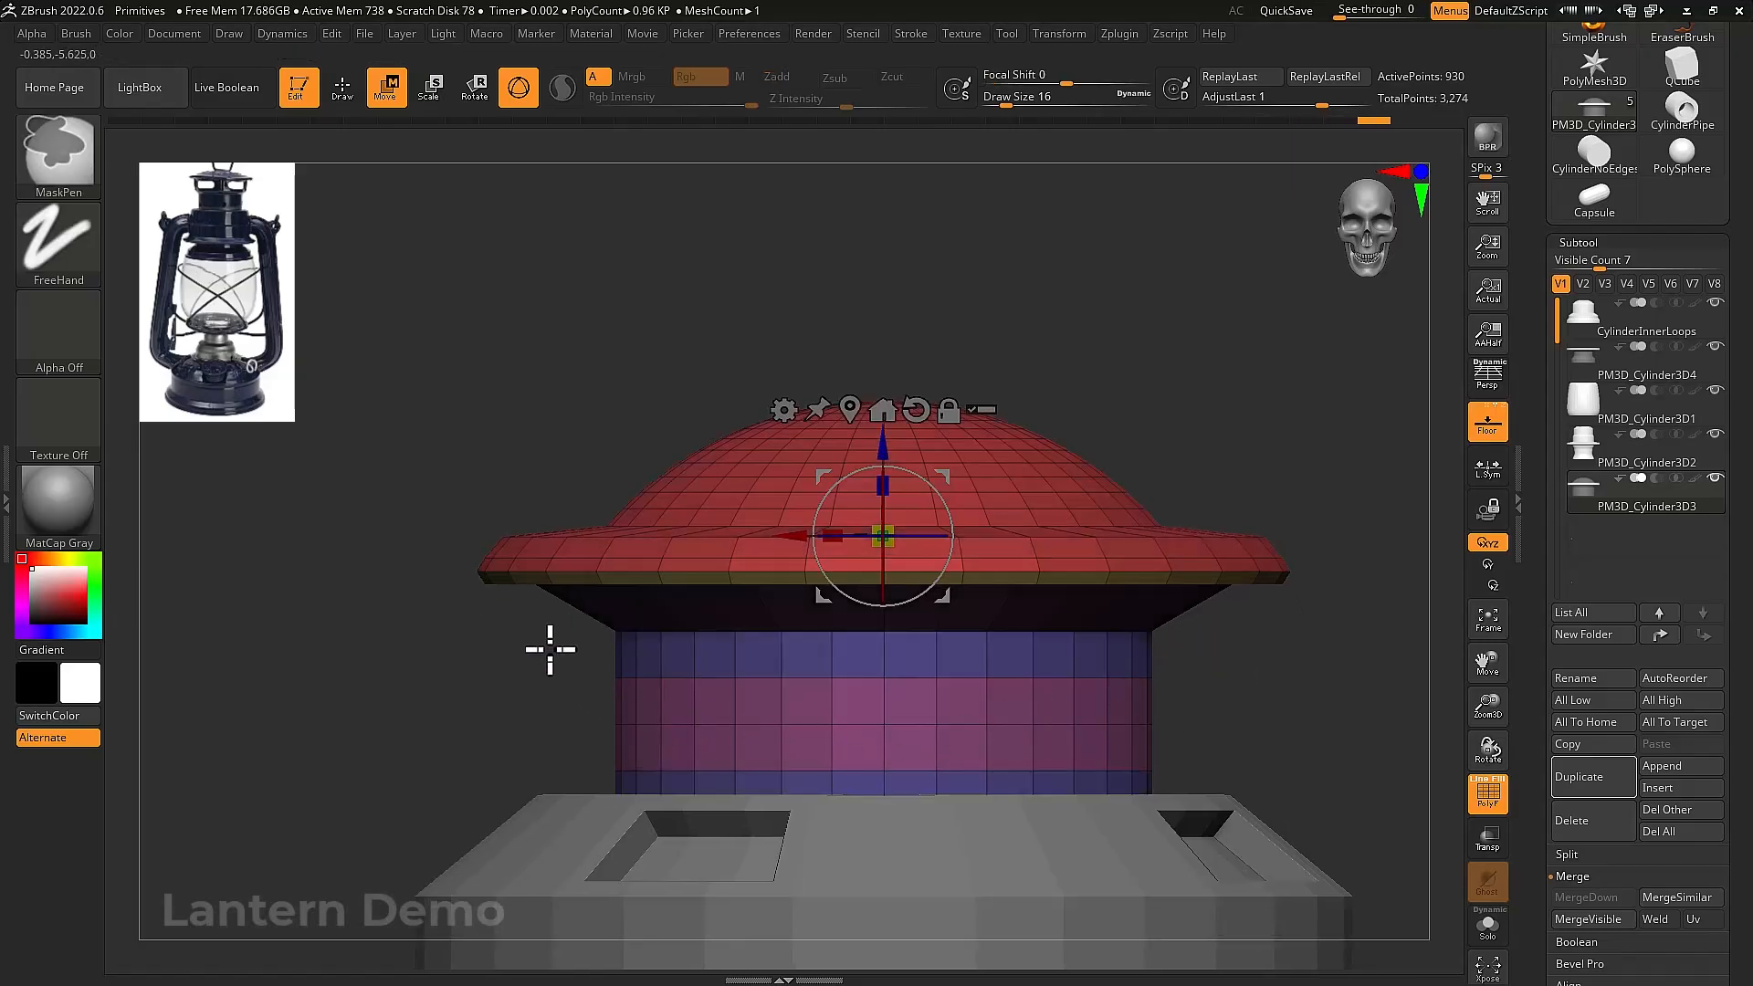
{"action": "mouse_move", "coordinate": [494, 621]}
{"action": "left_mouse_down", "text": "ctrl"}
{"action": "mouse_move", "coordinate": [579, 673]}
{"action": "mouse_move", "coordinate": [1286, 923]}
{"action": "left_mouse_up", "text": "ctrl"}
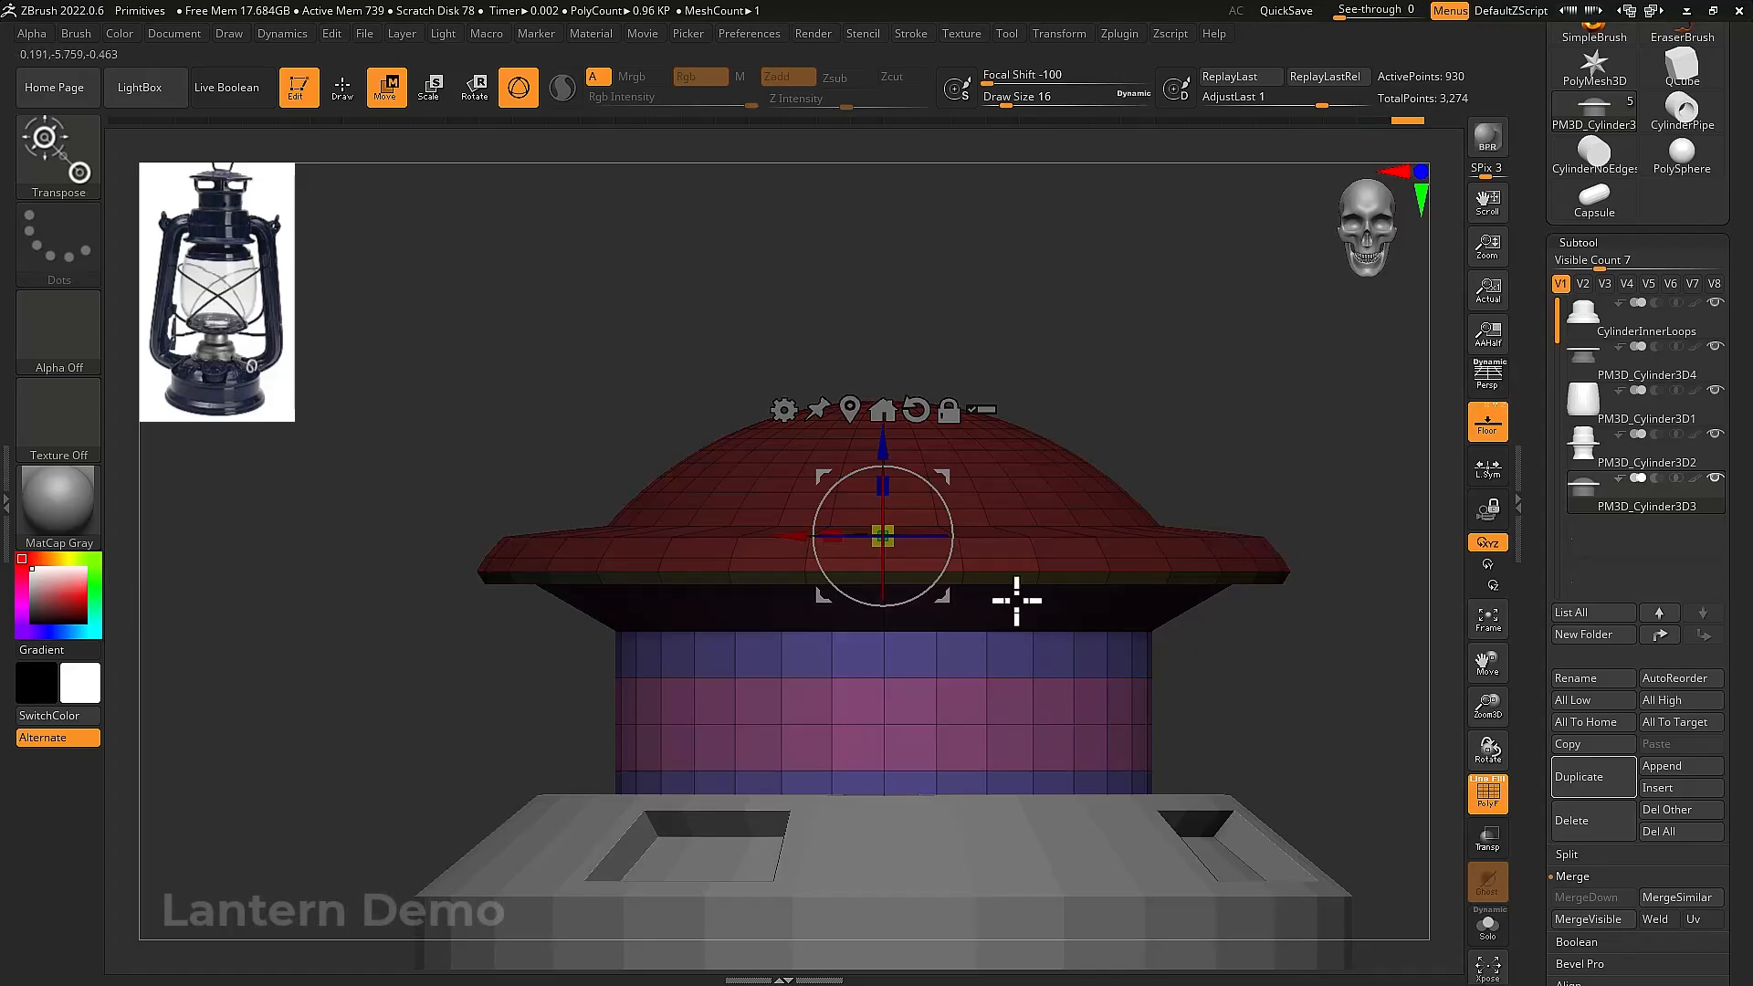
{"action": "left_click_drag", "start_coordinate": [899, 461], "coordinate": [895, 401]}
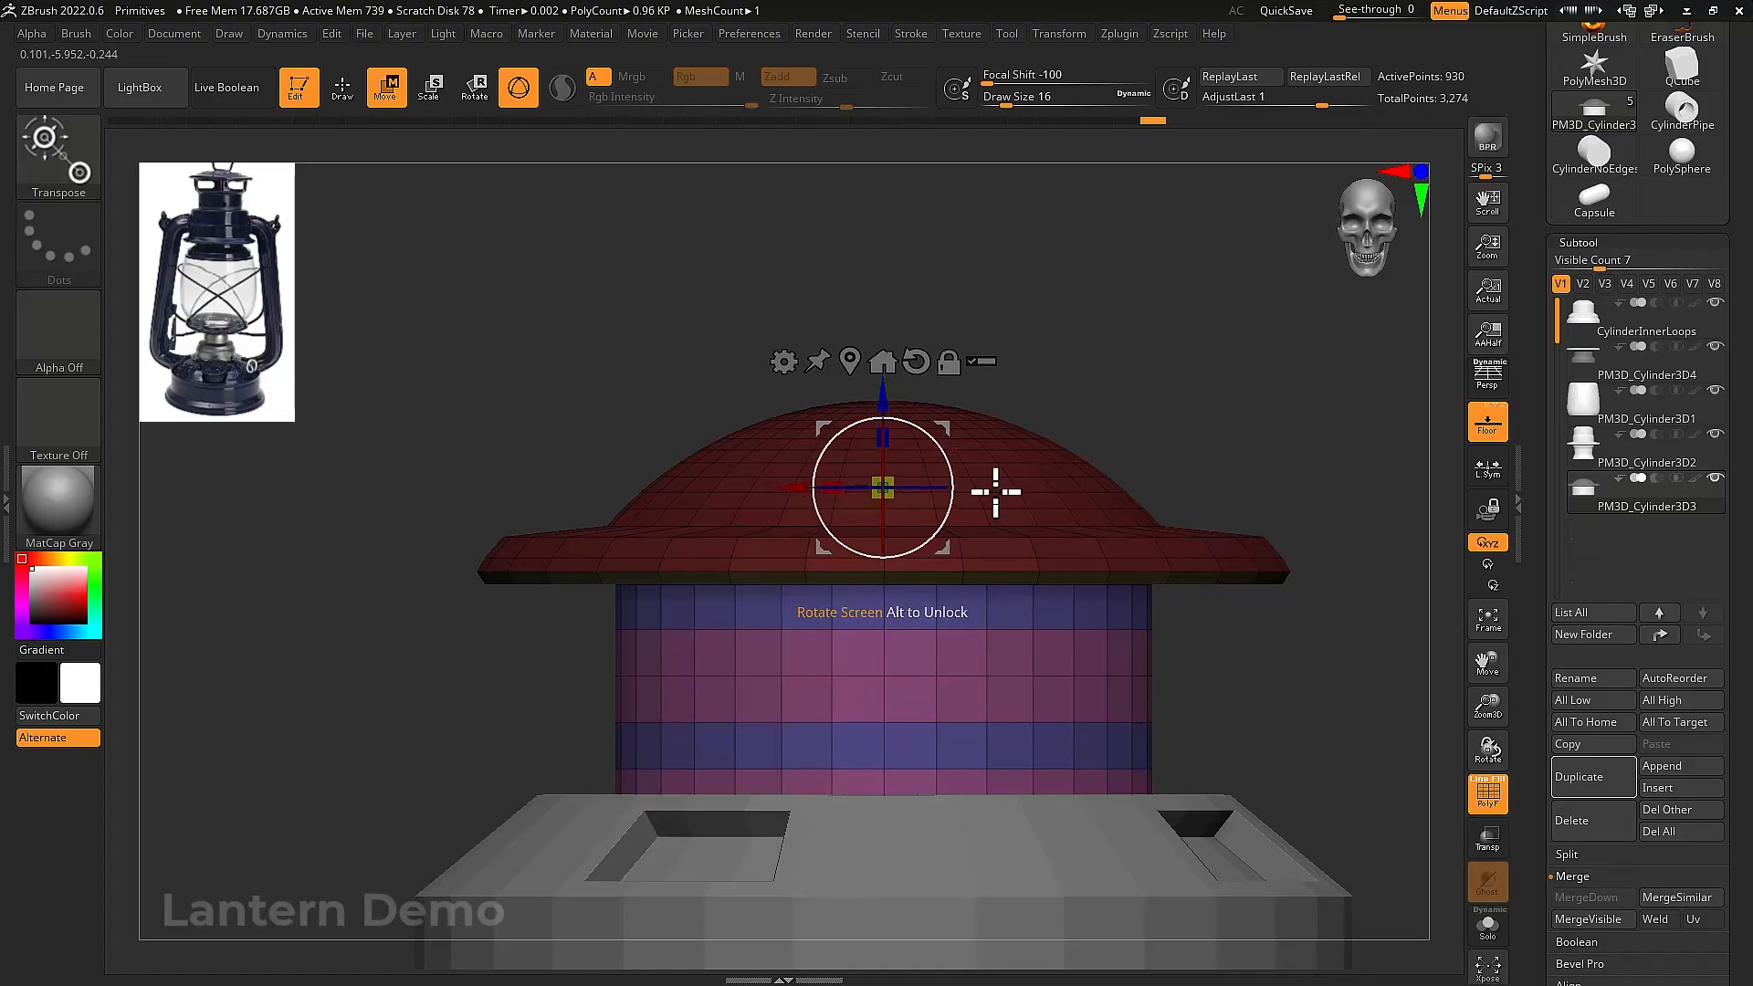
Lower the whole cap, neck included, by about 0.1018 into the lantern body and turn off the polyframe display
{"action": "right_click_drag", "start_coordinate": [1140, 701], "coordinate": [1166, 667], "text": "ctrl"}
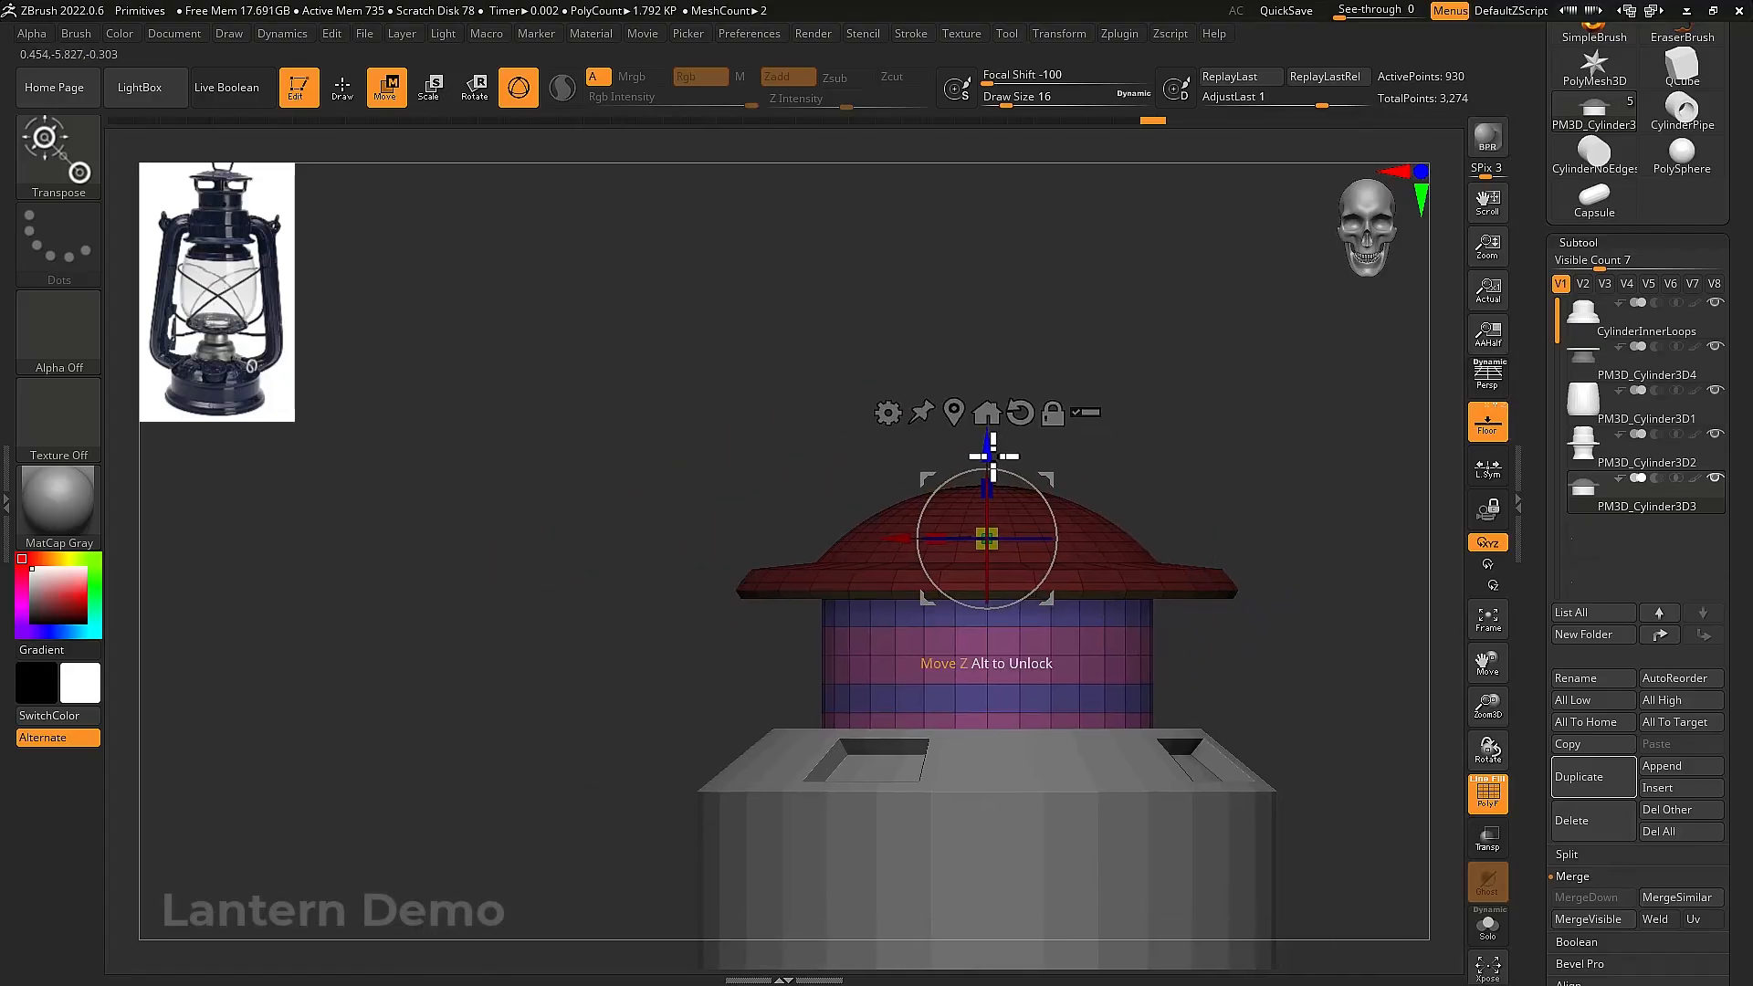
{"action": "left_click_drag", "start_coordinate": [986, 462], "coordinate": [986, 497]}
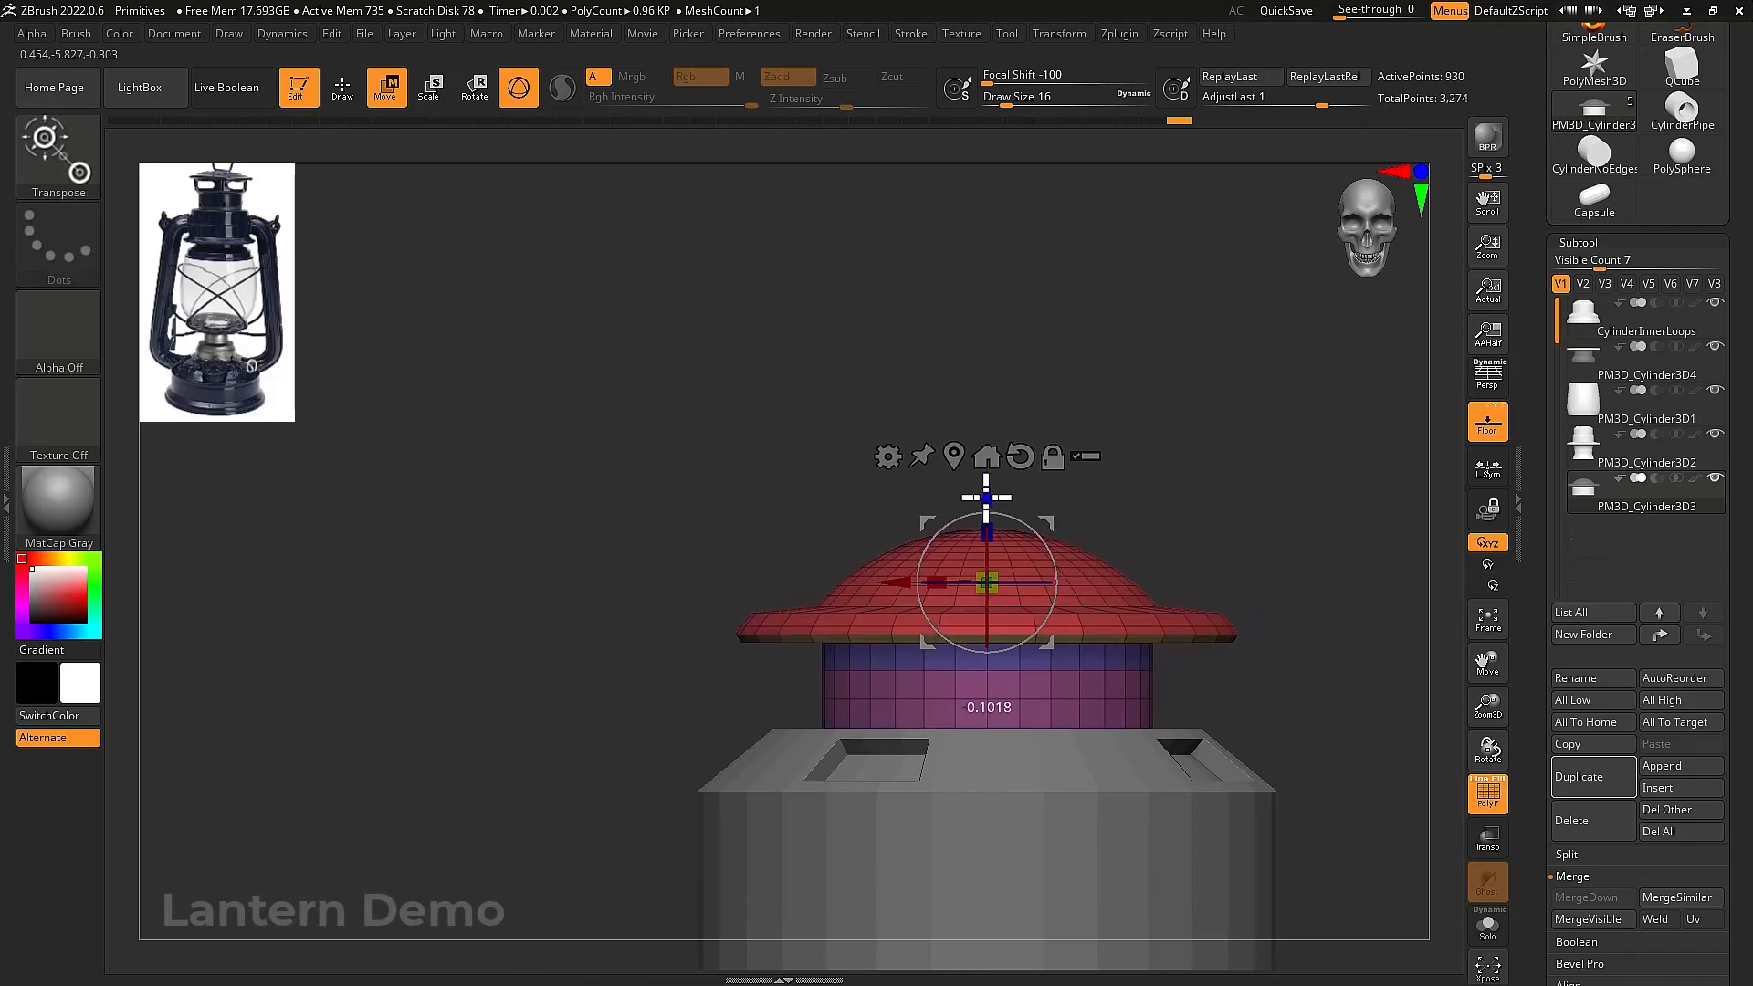
{"action": "right_click_drag", "start_coordinate": [1286, 647], "coordinate": [1200, 621], "text": "ctrl"}
{"action": "right_click_drag", "start_coordinate": [1198, 630], "coordinate": [1188, 557], "text": "alt"}
{"action": "key", "text": "shift+f"}
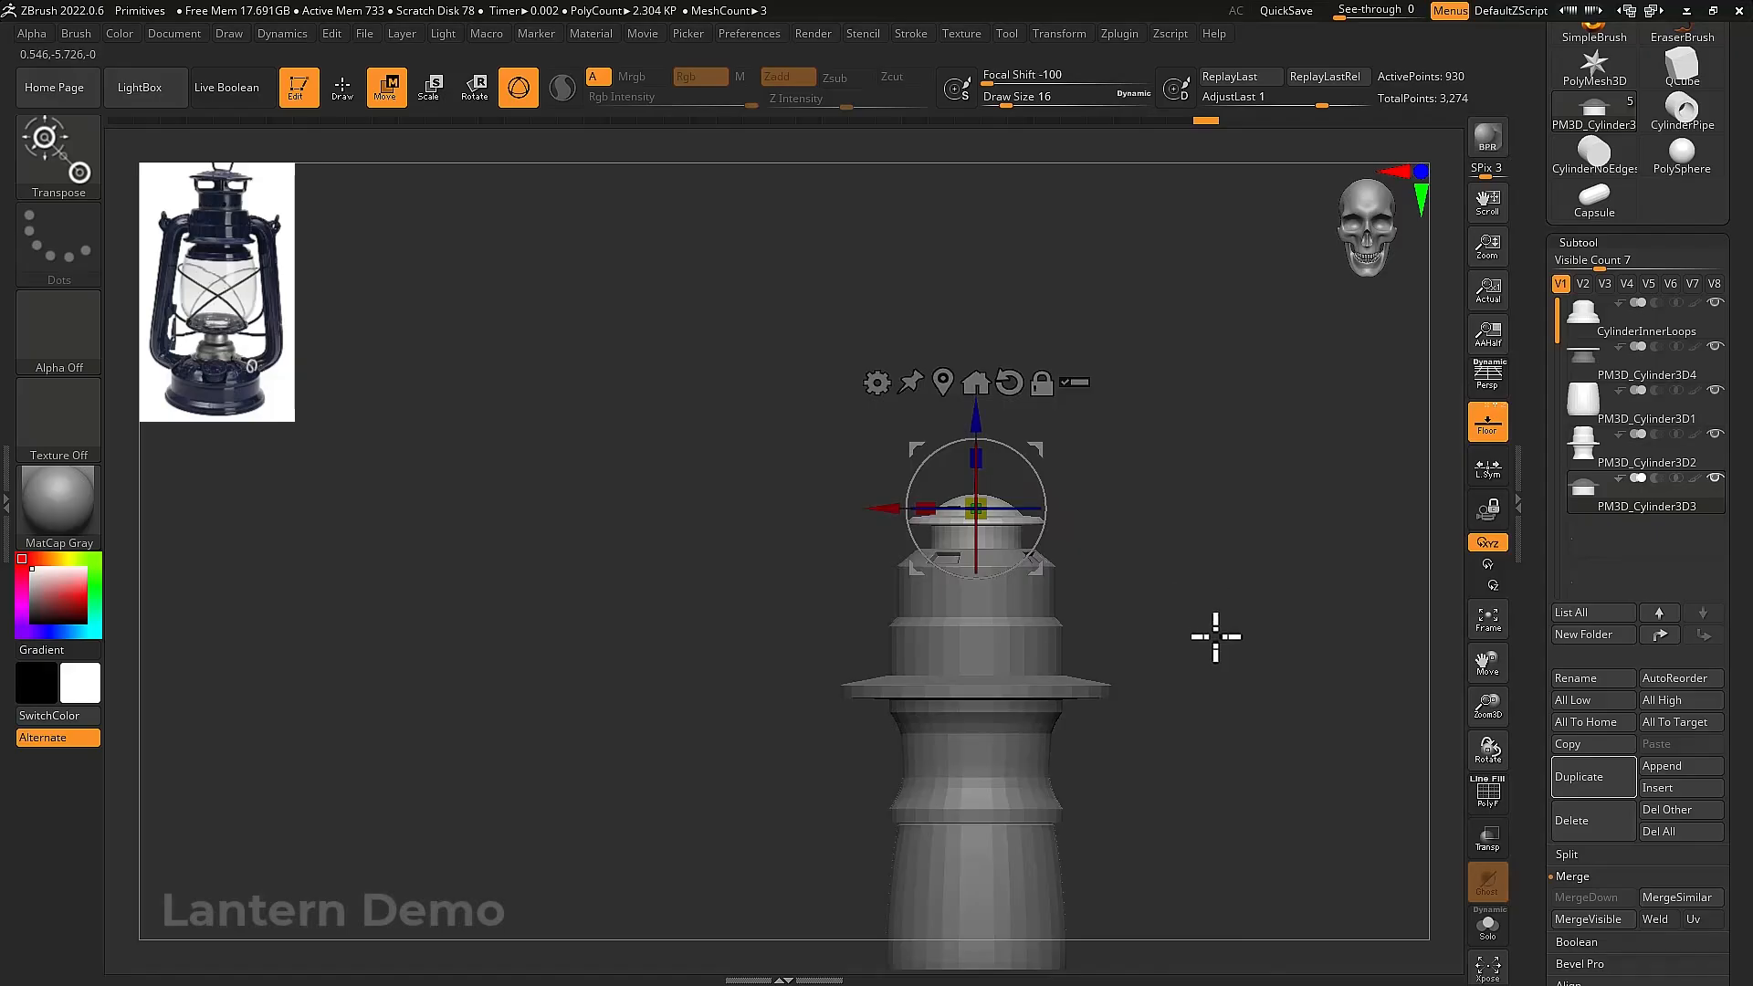
Make the lantern base the active subtool, choose the Clay brush, and mask everything above the base's lower tiers
{"action": "mouse_move", "coordinate": [1213, 633]}
{"action": "left_mouse_down"}
{"action": "mouse_move", "coordinate": [1264, 509]}
{"action": "mouse_move", "coordinate": [1267, 630]}
{"action": "mouse_move", "coordinate": [1252, 610]}
{"action": "mouse_move", "coordinate": [1155, 716]}
{"action": "mouse_move", "coordinate": [1225, 758]}
{"action": "mouse_move", "coordinate": [1099, 801]}
{"action": "left_mouse_up"}
{"action": "key", "text": "q"}
{"action": "key", "text": "b"}
{"action": "key", "text": "c"}
{"action": "key", "text": "l"}
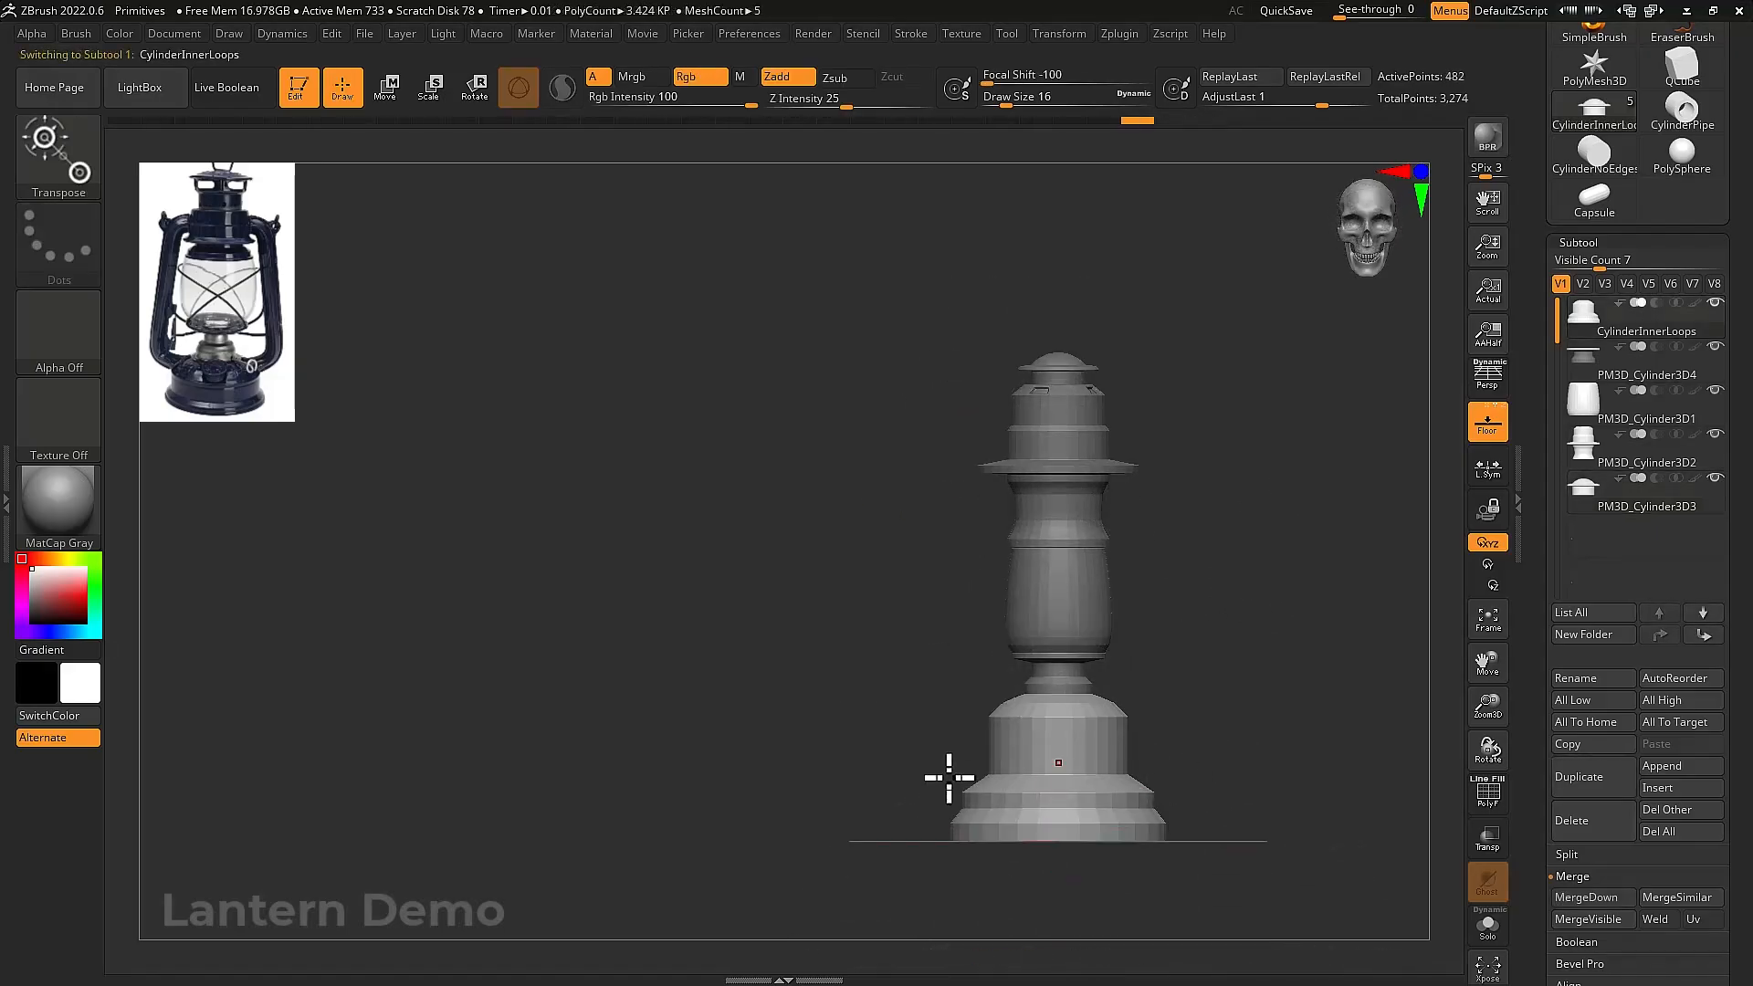
{"action": "left_click_drag", "start_coordinate": [925, 760], "coordinate": [1213, 875], "text": "ctrl"}
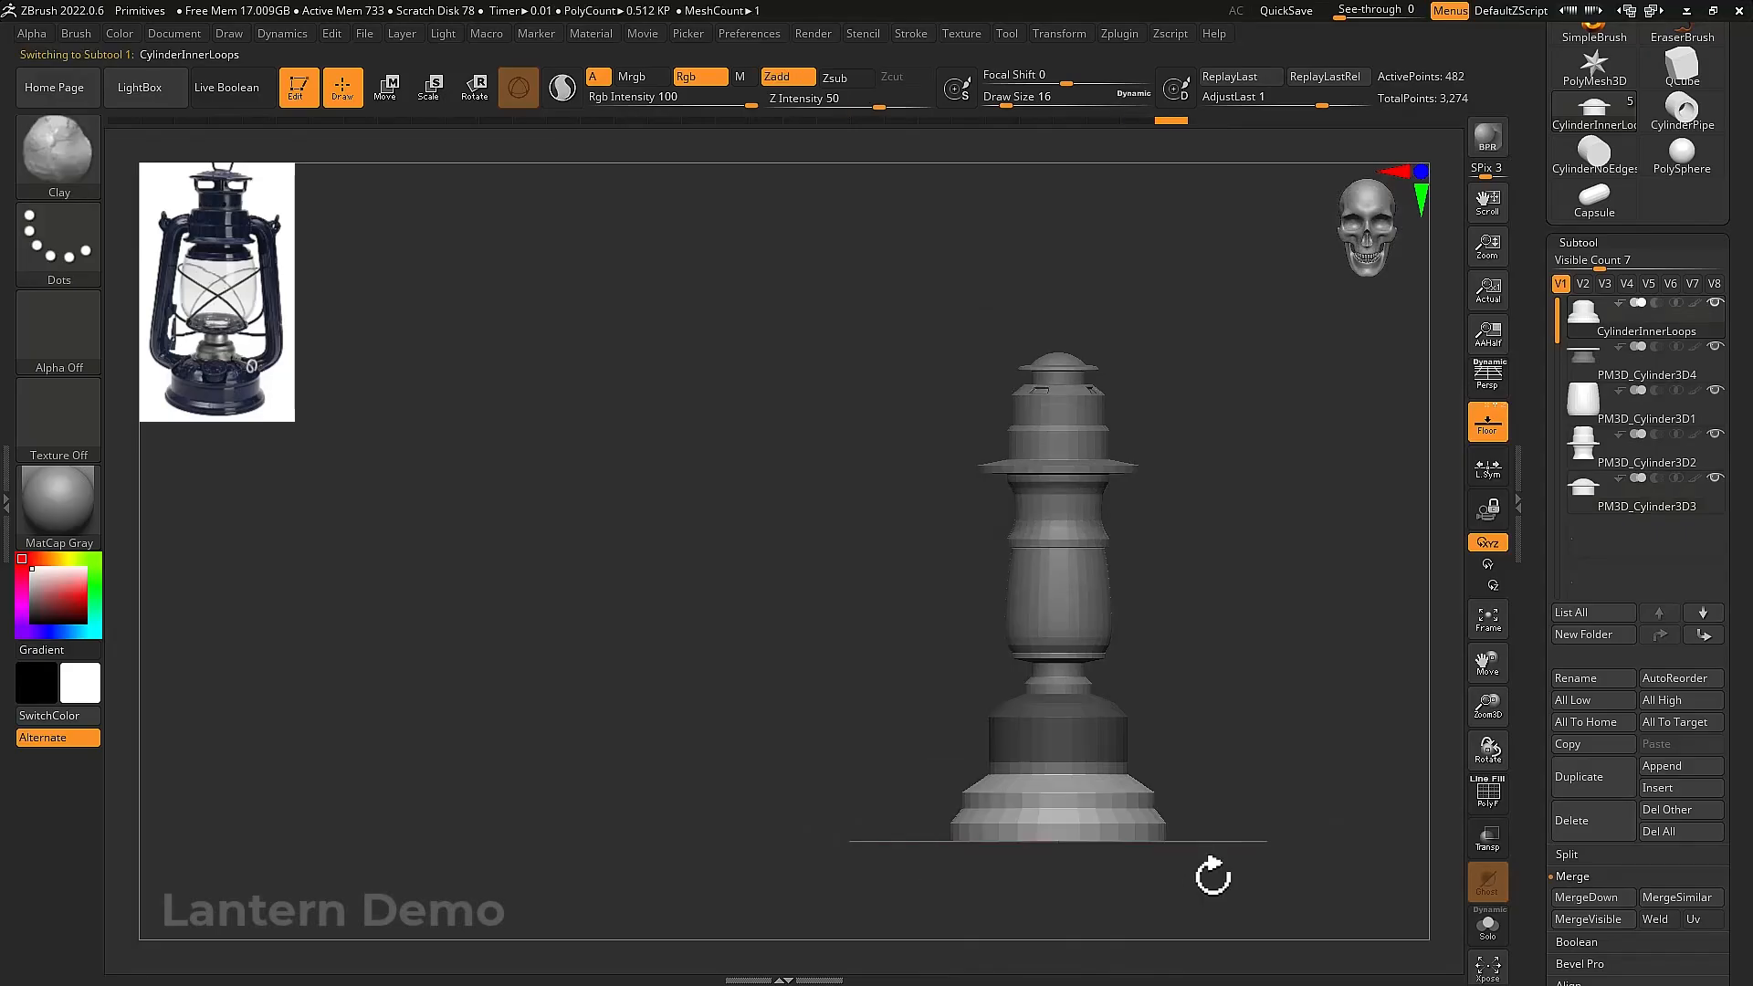
Place the gizmo pivot near the mask boundary and scale the base's lower tiers down to about 0.72
{"action": "key", "text": "w"}
{"action": "left_click", "coordinate": [1029, 706]}
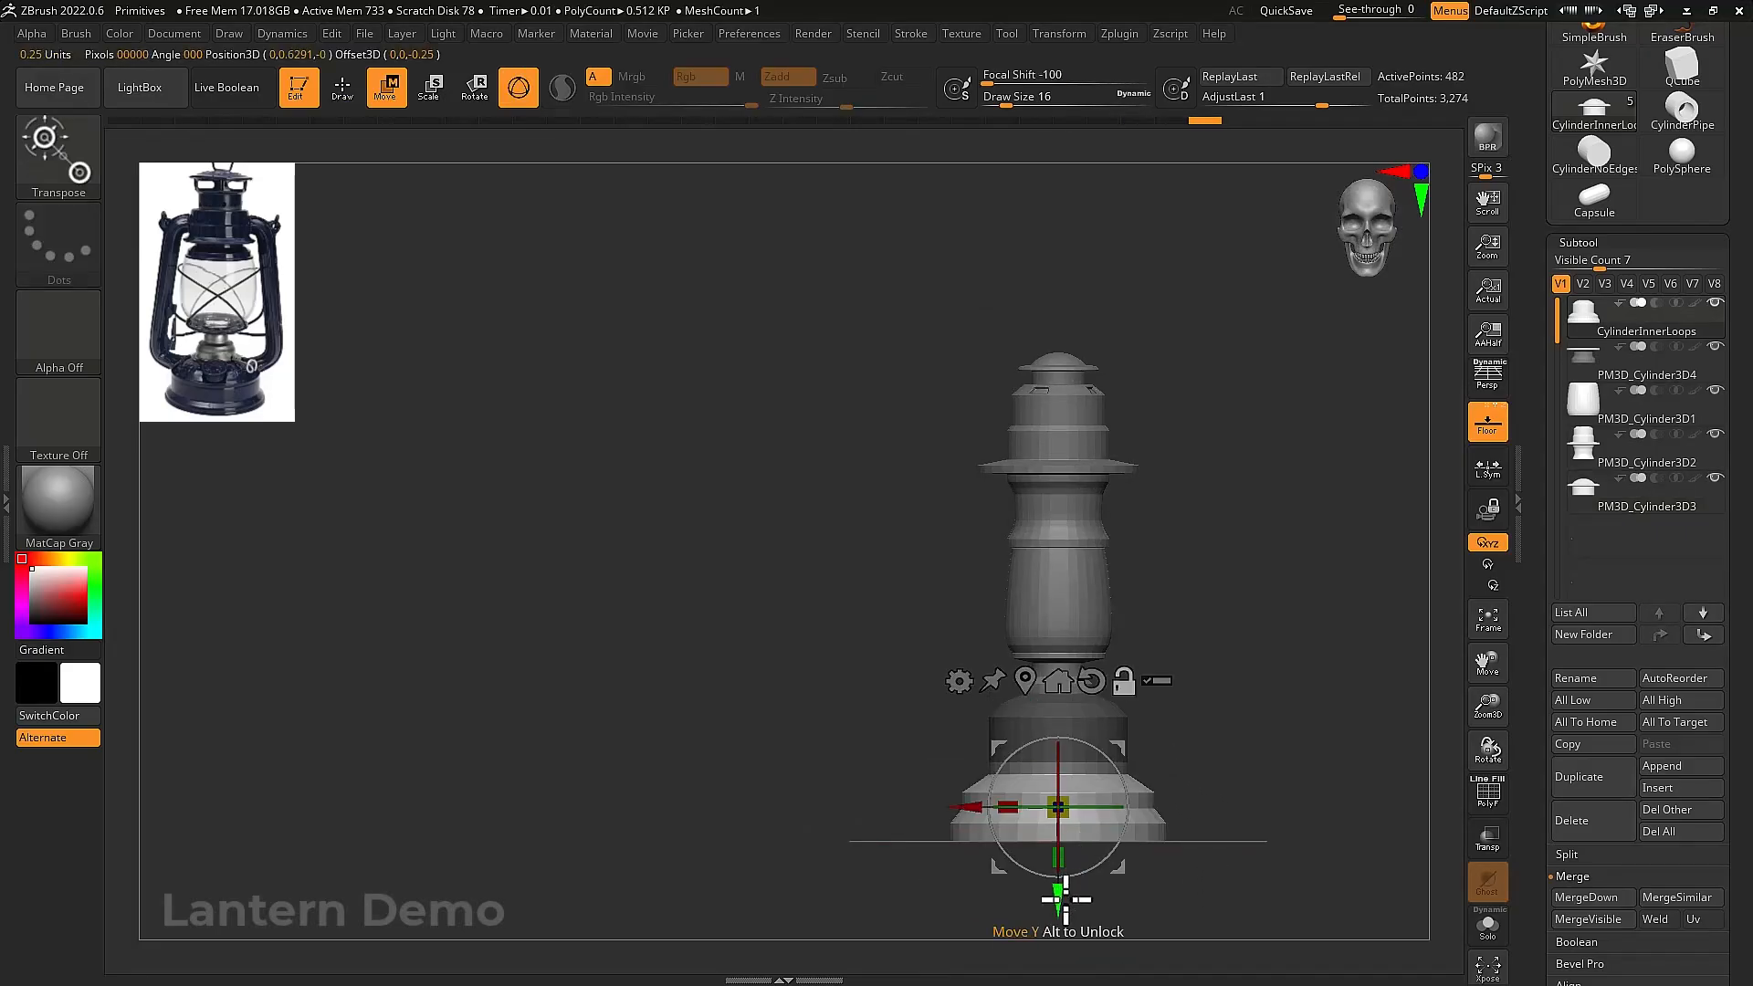
{"action": "left_click_drag", "start_coordinate": [1062, 874], "coordinate": [1062, 853]}
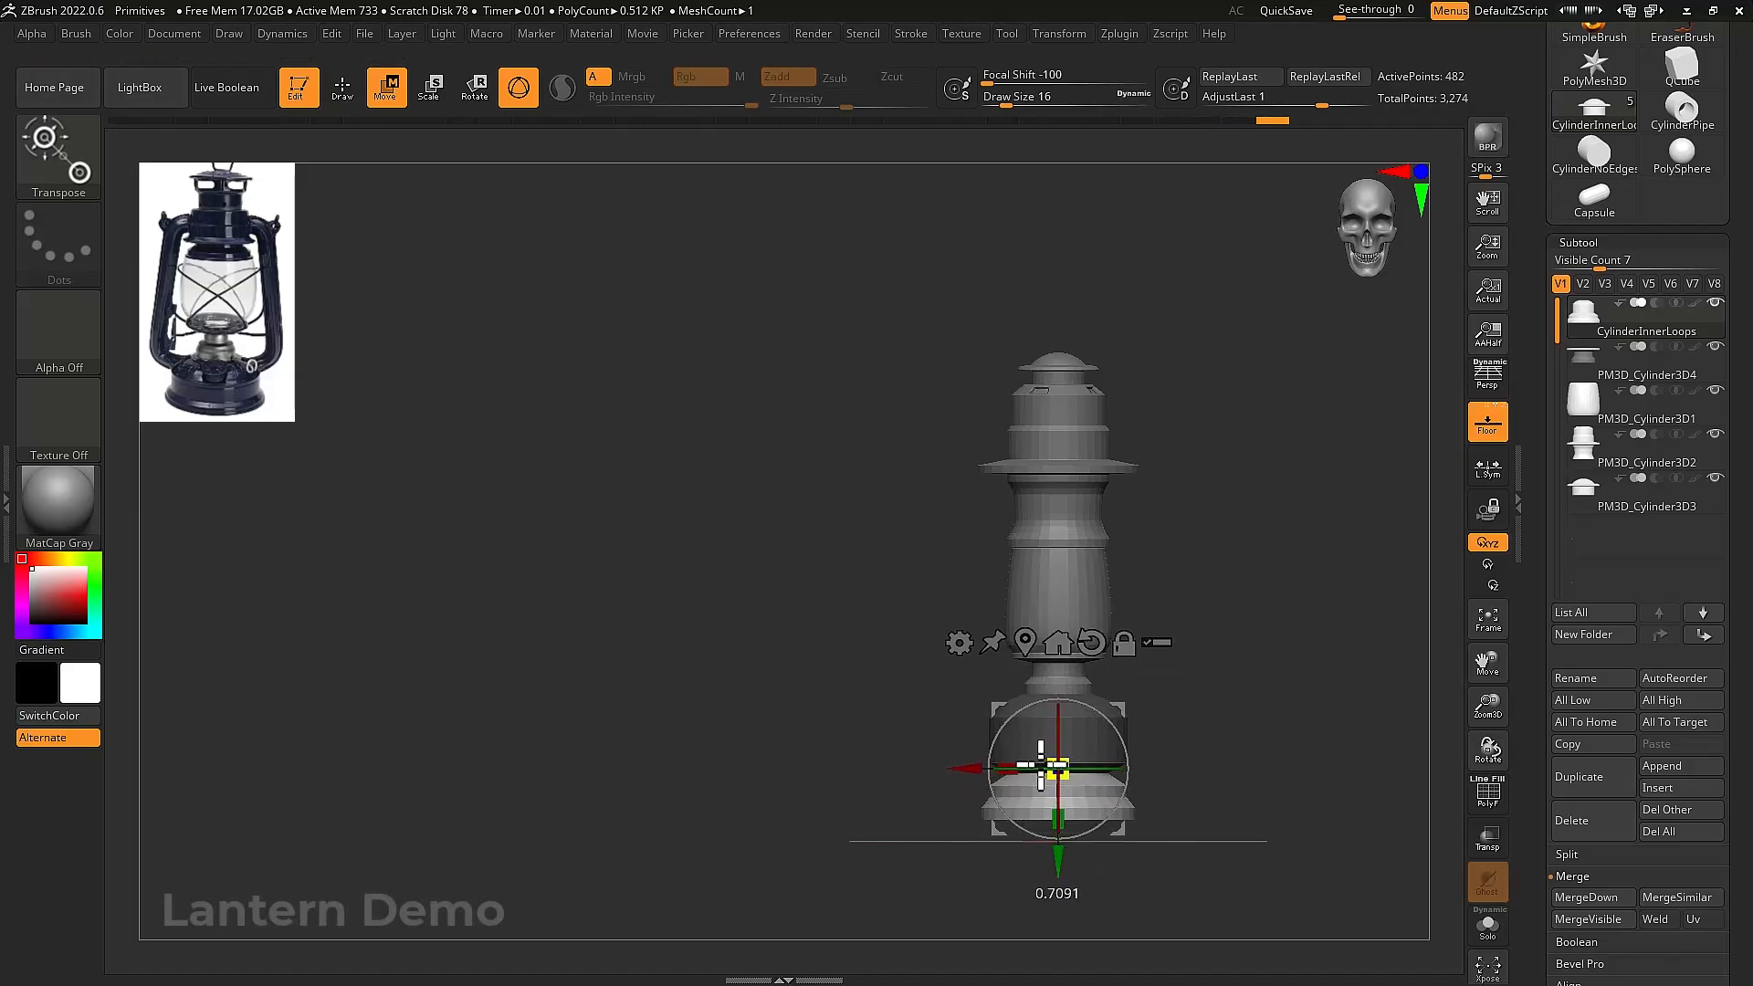
{"action": "right_click_drag", "start_coordinate": [1202, 736], "coordinate": [1206, 815], "text": "ctrl"}
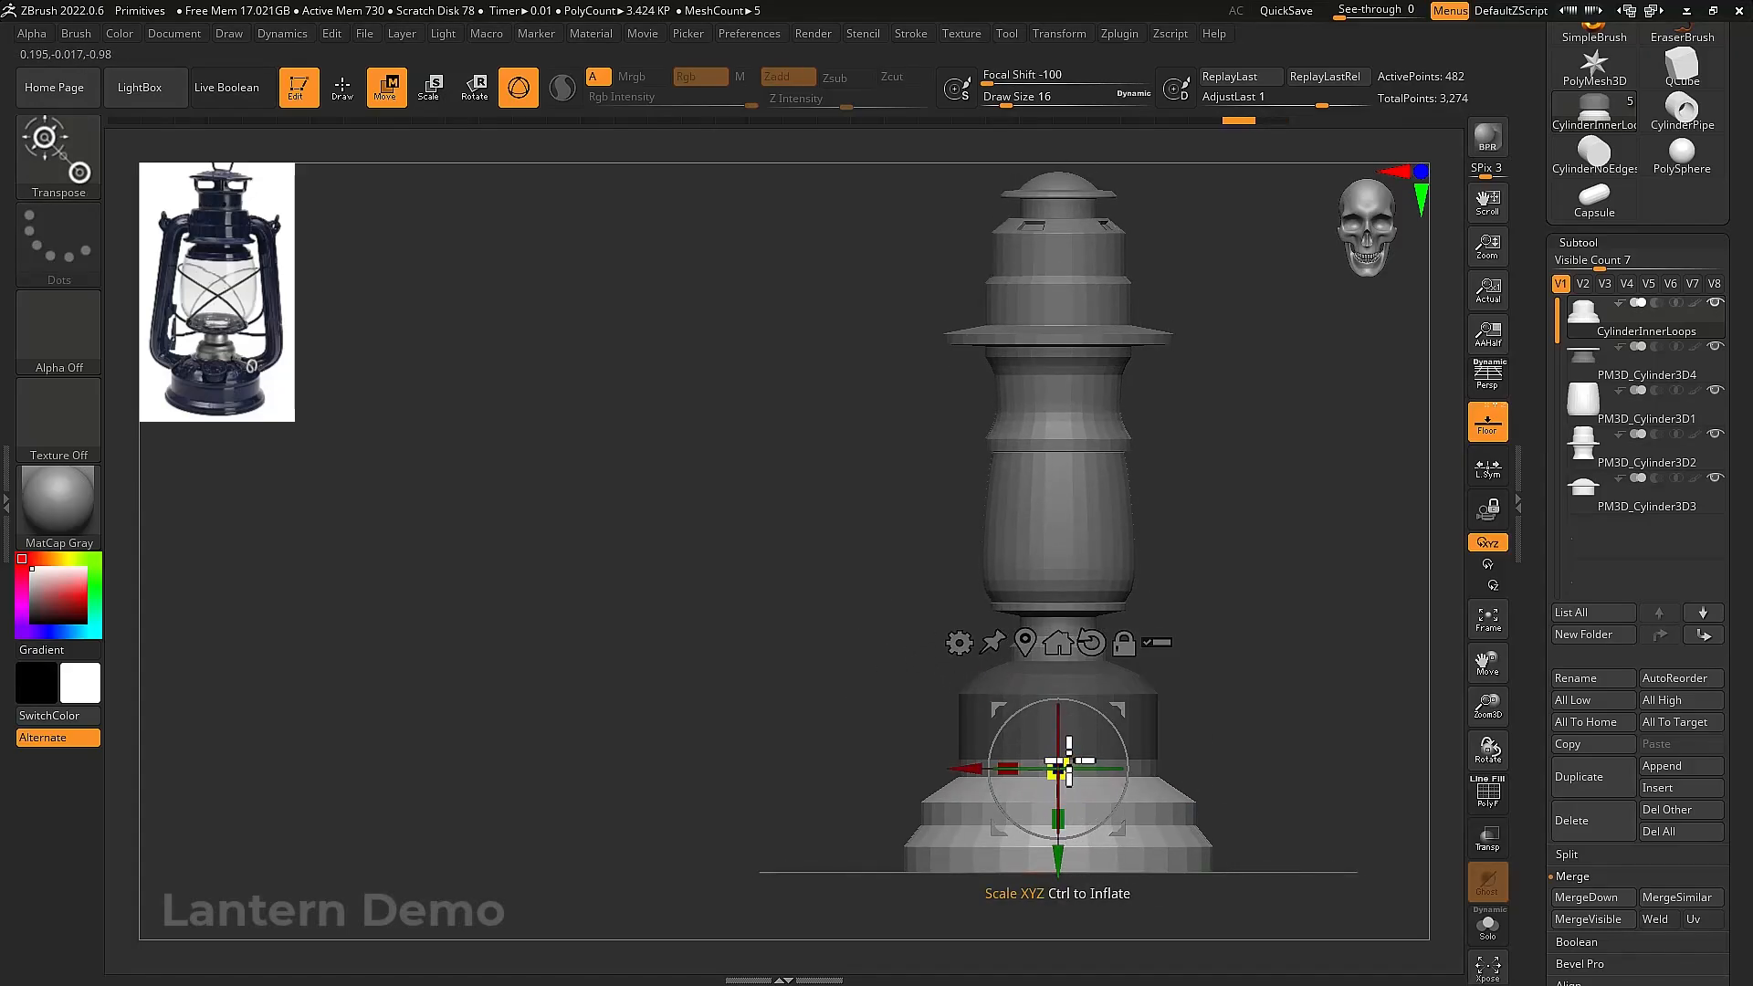
{"action": "left_click_drag", "start_coordinate": [1068, 760], "coordinate": [1048, 769]}
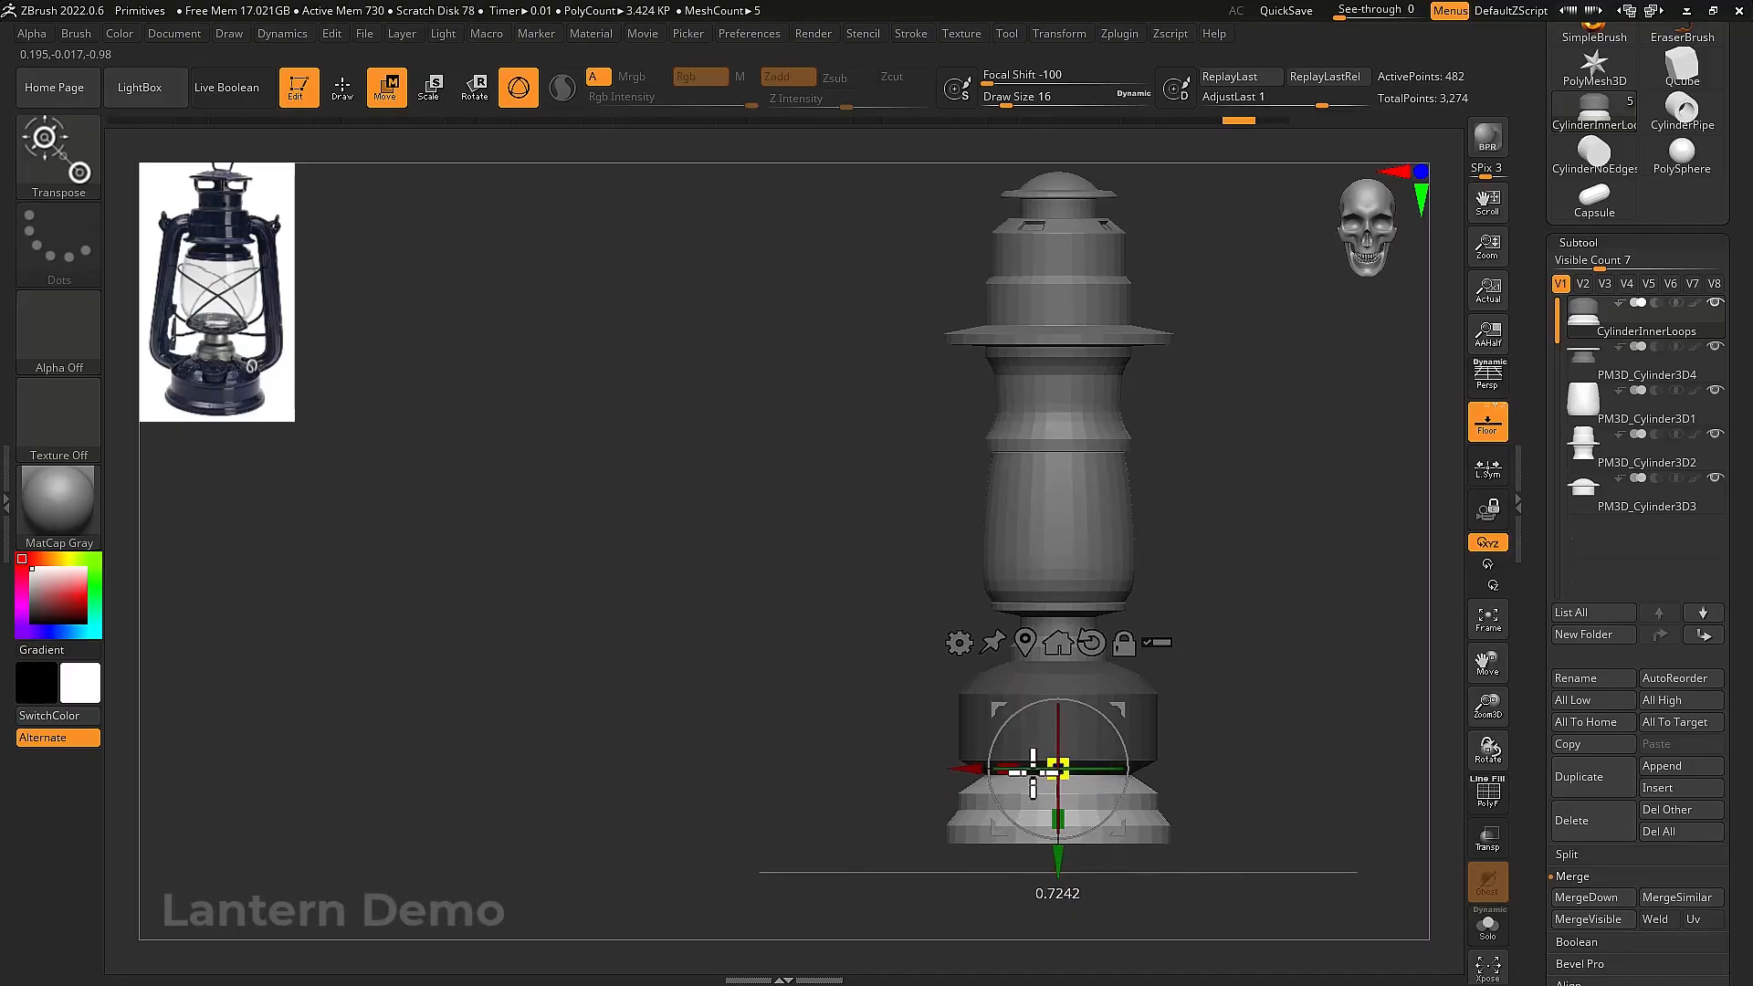
Leave only the pinched edge loop between the base's upper and lower tiers unmasked and scale it outward by about 1.39
{"action": "mouse_move", "coordinate": [1032, 773]}
{"action": "right_mouse_down", "text": "ctrl"}
{"action": "mouse_move", "coordinate": [1232, 763]}
{"action": "mouse_move", "coordinate": [1260, 794]}
{"action": "right_mouse_up", "text": "ctrl"}
{"action": "left_click_drag", "start_coordinate": [825, 756], "coordinate": [1244, 767], "text": "ctrl"}
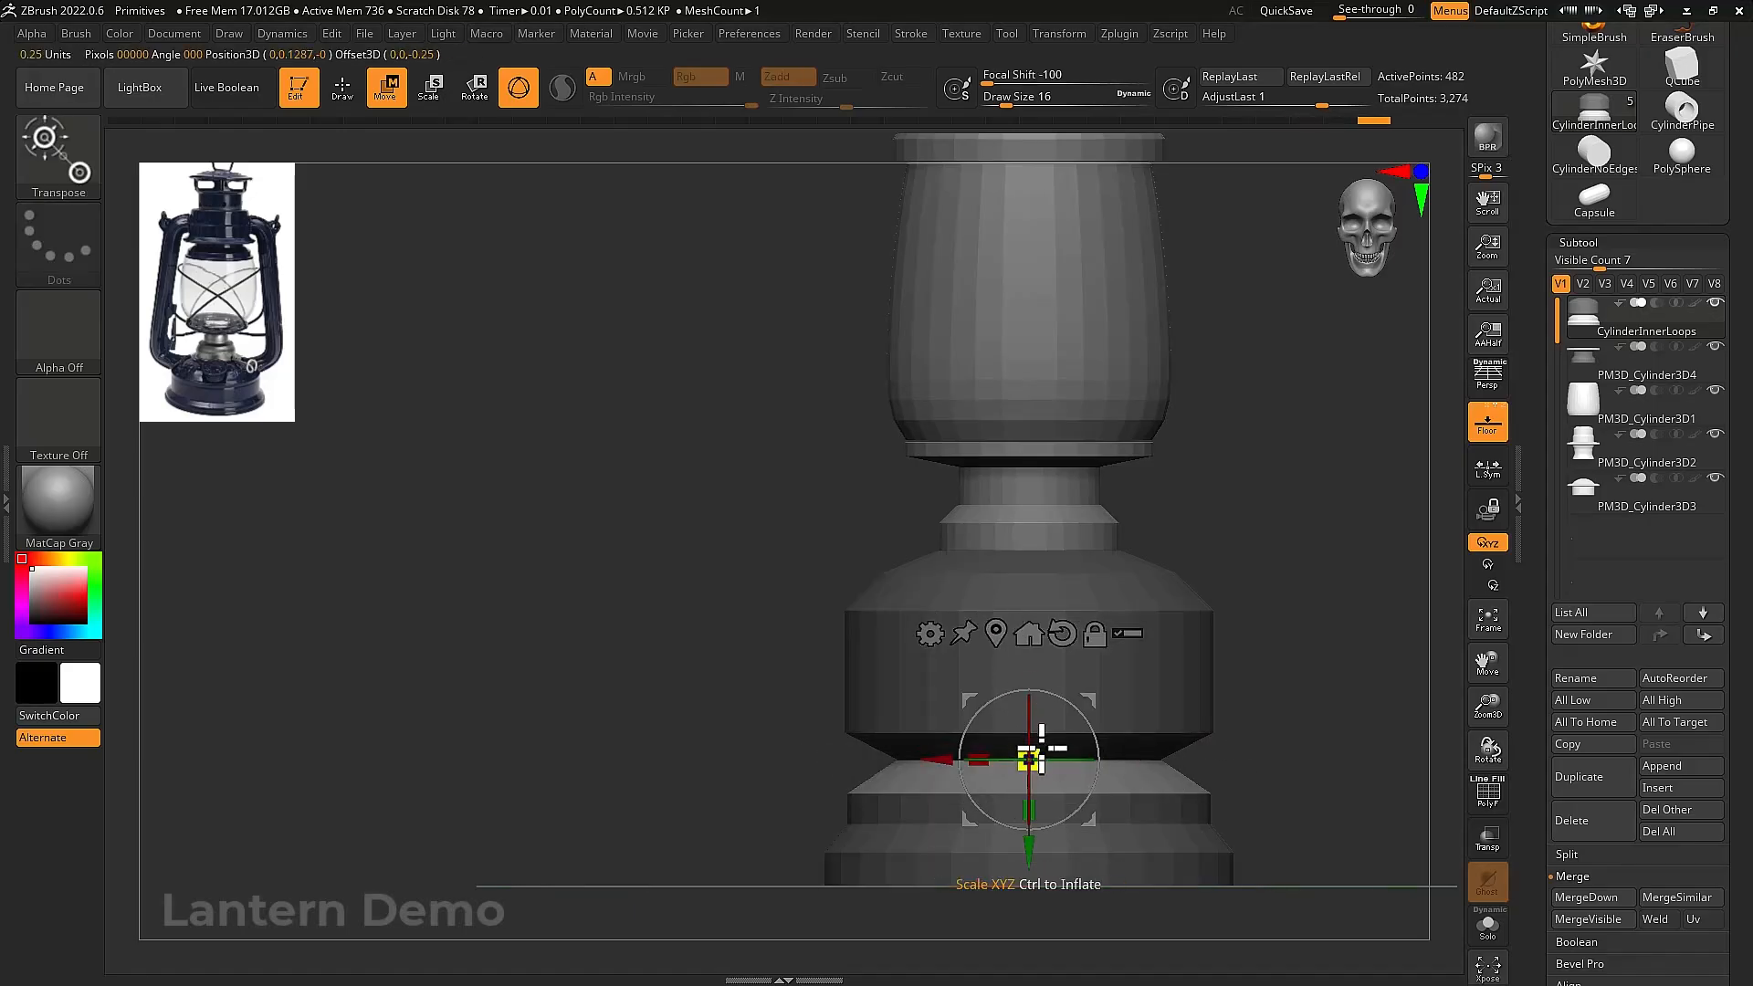
{"action": "left_click_drag", "start_coordinate": [1029, 758], "coordinate": [1104, 747]}
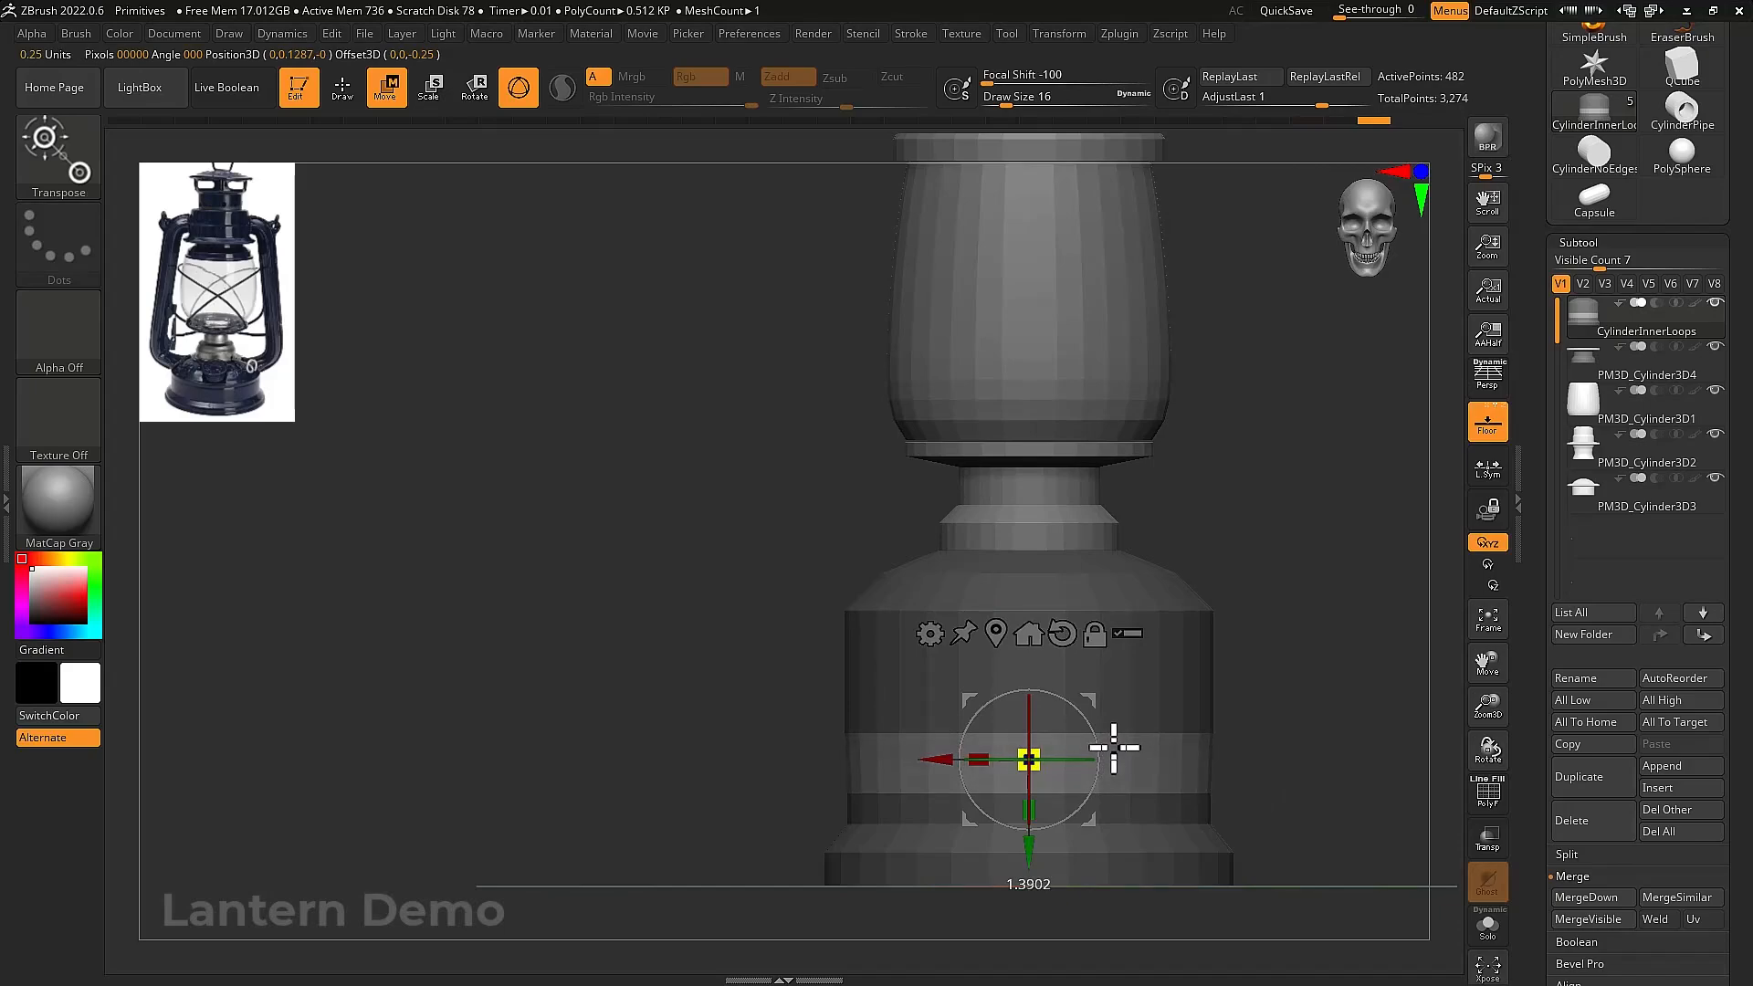
Unmask the base's lower tiers below the upper drum and compress them vertically
{"action": "left_click", "coordinate": [793, 758], "text": "ctrl"}
{"action": "left_click_drag", "start_coordinate": [793, 758], "coordinate": [1166, 821], "text": "ctrl"}
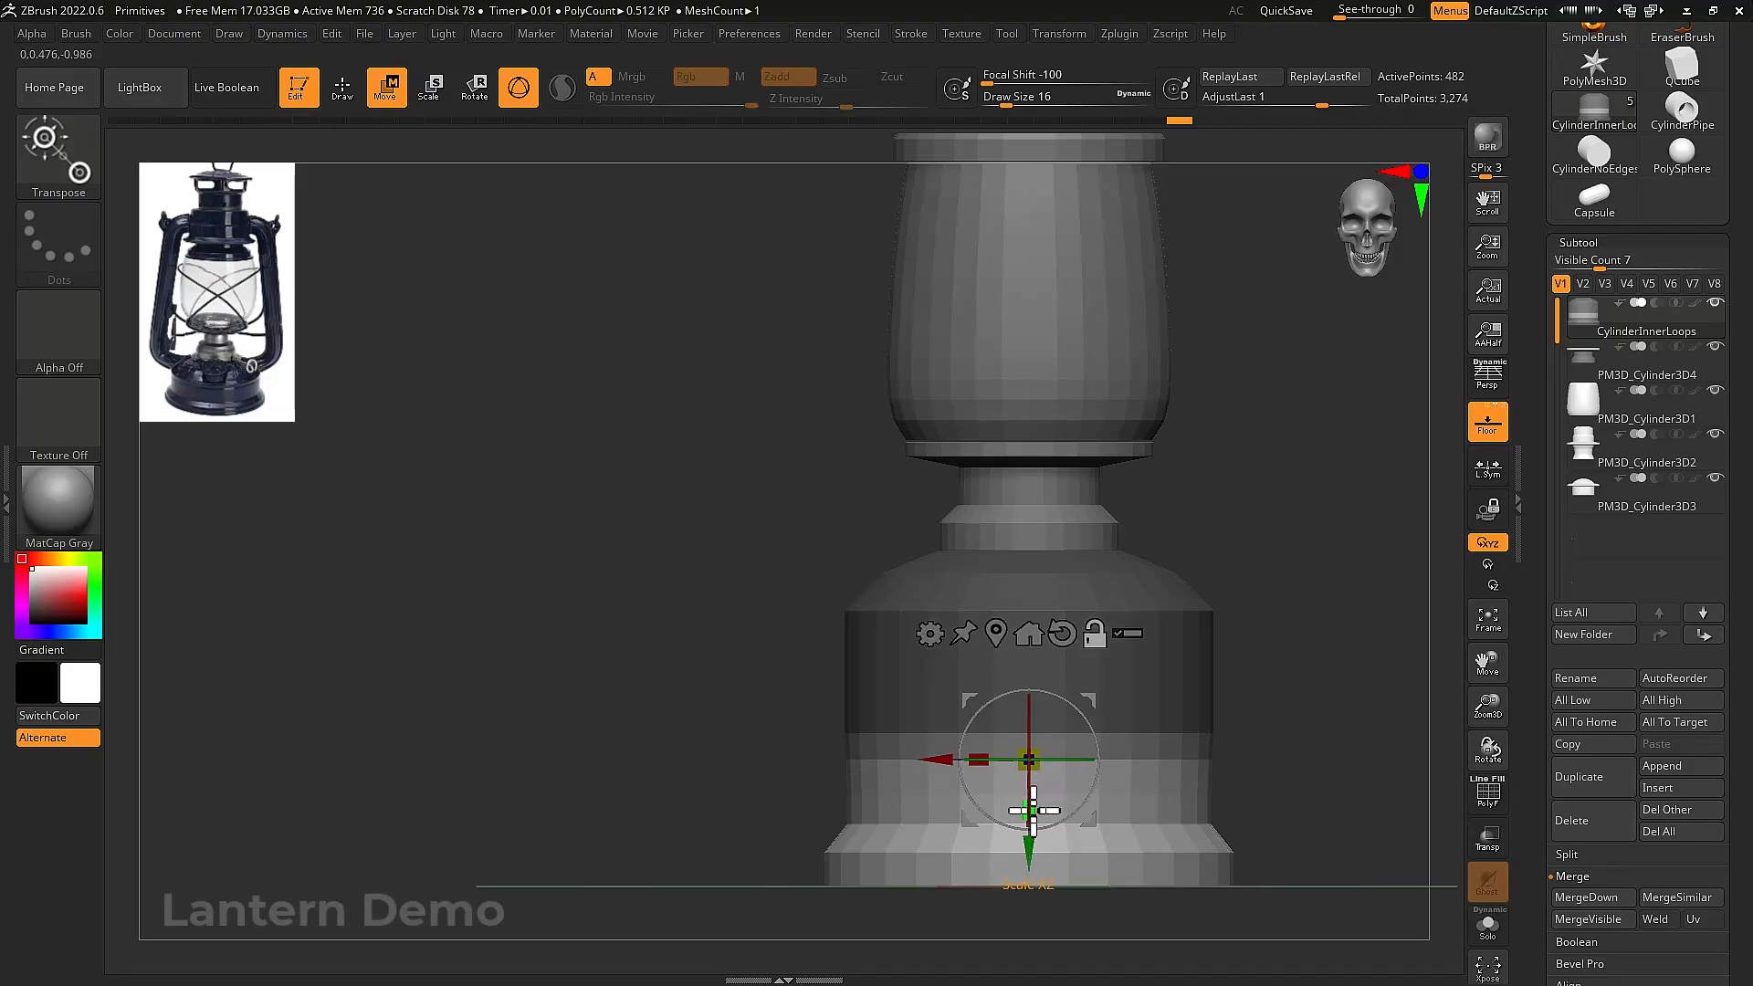
{"action": "mouse_move", "coordinate": [1032, 810]}
{"action": "left_mouse_down"}
{"action": "mouse_move", "coordinate": [1030, 735]}
{"action": "mouse_move", "coordinate": [1030, 835]}
{"action": "left_mouse_up"}
Set ZModeler's edge action to Insert Multiple EdgeLoops and delete the two extra edge loops above the base's flared foot
{"action": "mouse_move", "coordinate": [1096, 810]}
{"action": "right_mouse_down", "text": "ctrl"}
{"action": "mouse_move", "coordinate": [1260, 814]}
{"action": "mouse_move", "coordinate": [1334, 709]}
{"action": "mouse_move", "coordinate": [1310, 767]}
{"action": "right_mouse_up", "text": "ctrl"}
{"action": "key", "text": "q"}
{"action": "key", "text": "b"}
{"action": "key", "text": "z"}
{"action": "key", "text": "m"}
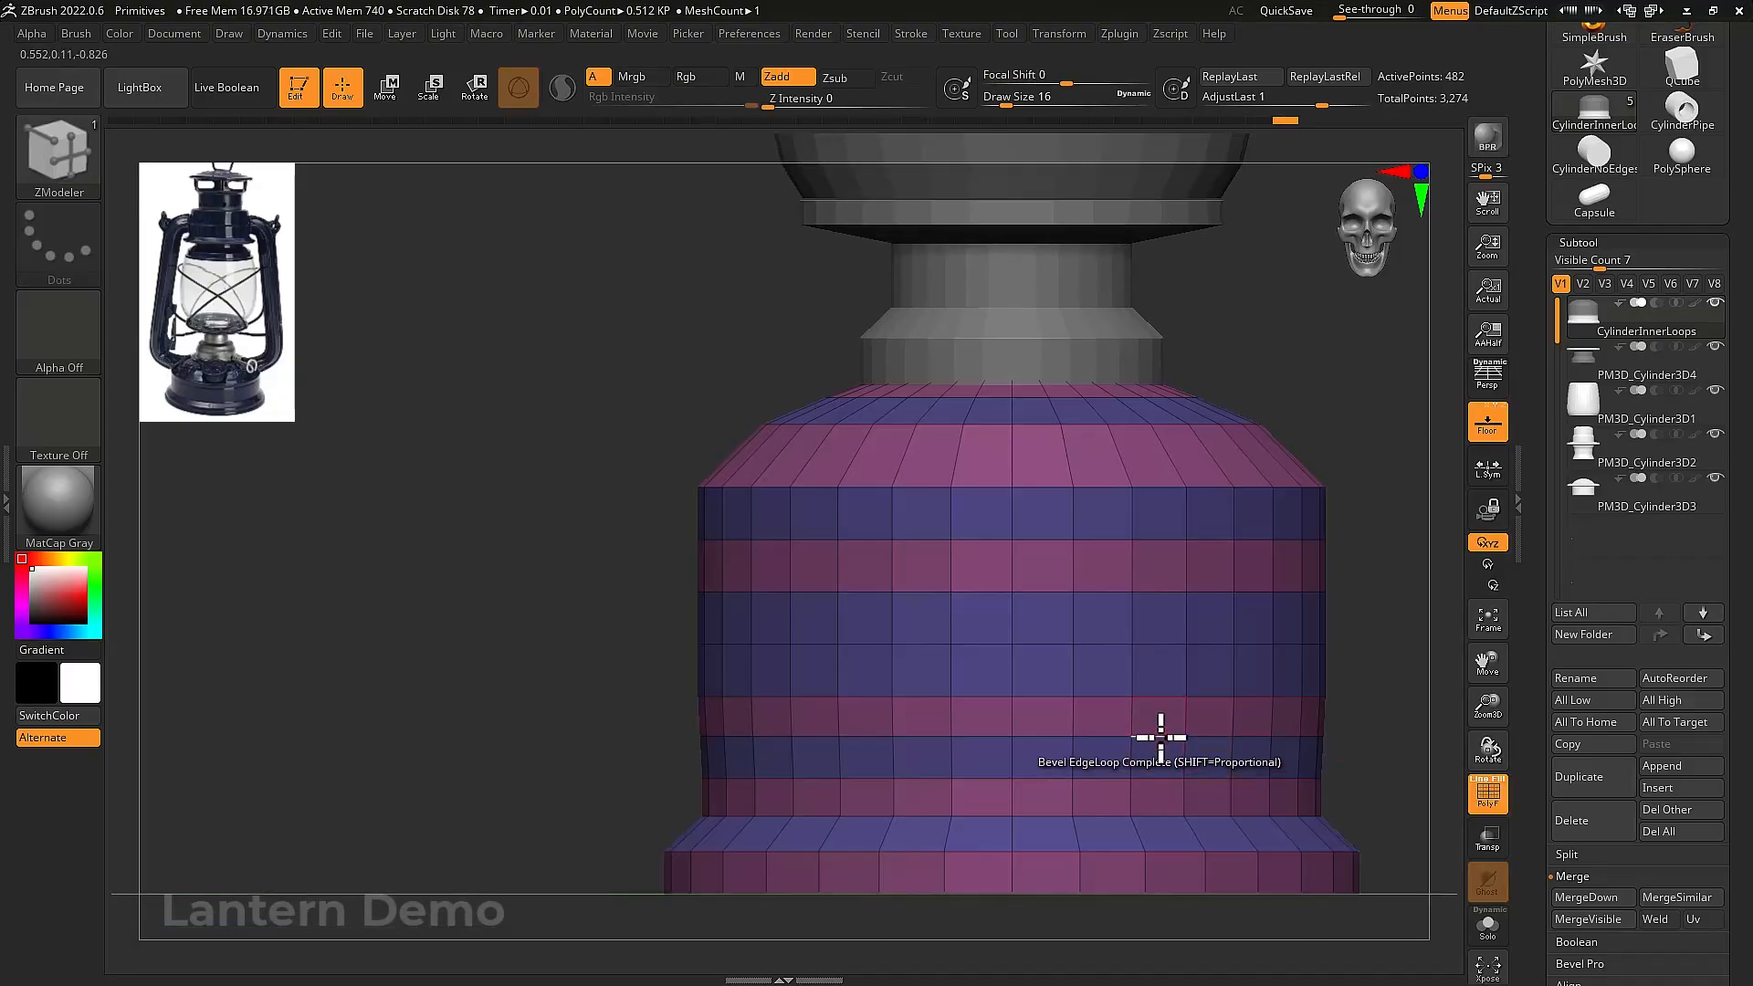
{"action": "key", "text": "space"}
{"action": "left_click", "coordinate": [1123, 435]}
{"action": "left_click", "coordinate": [1119, 721]}
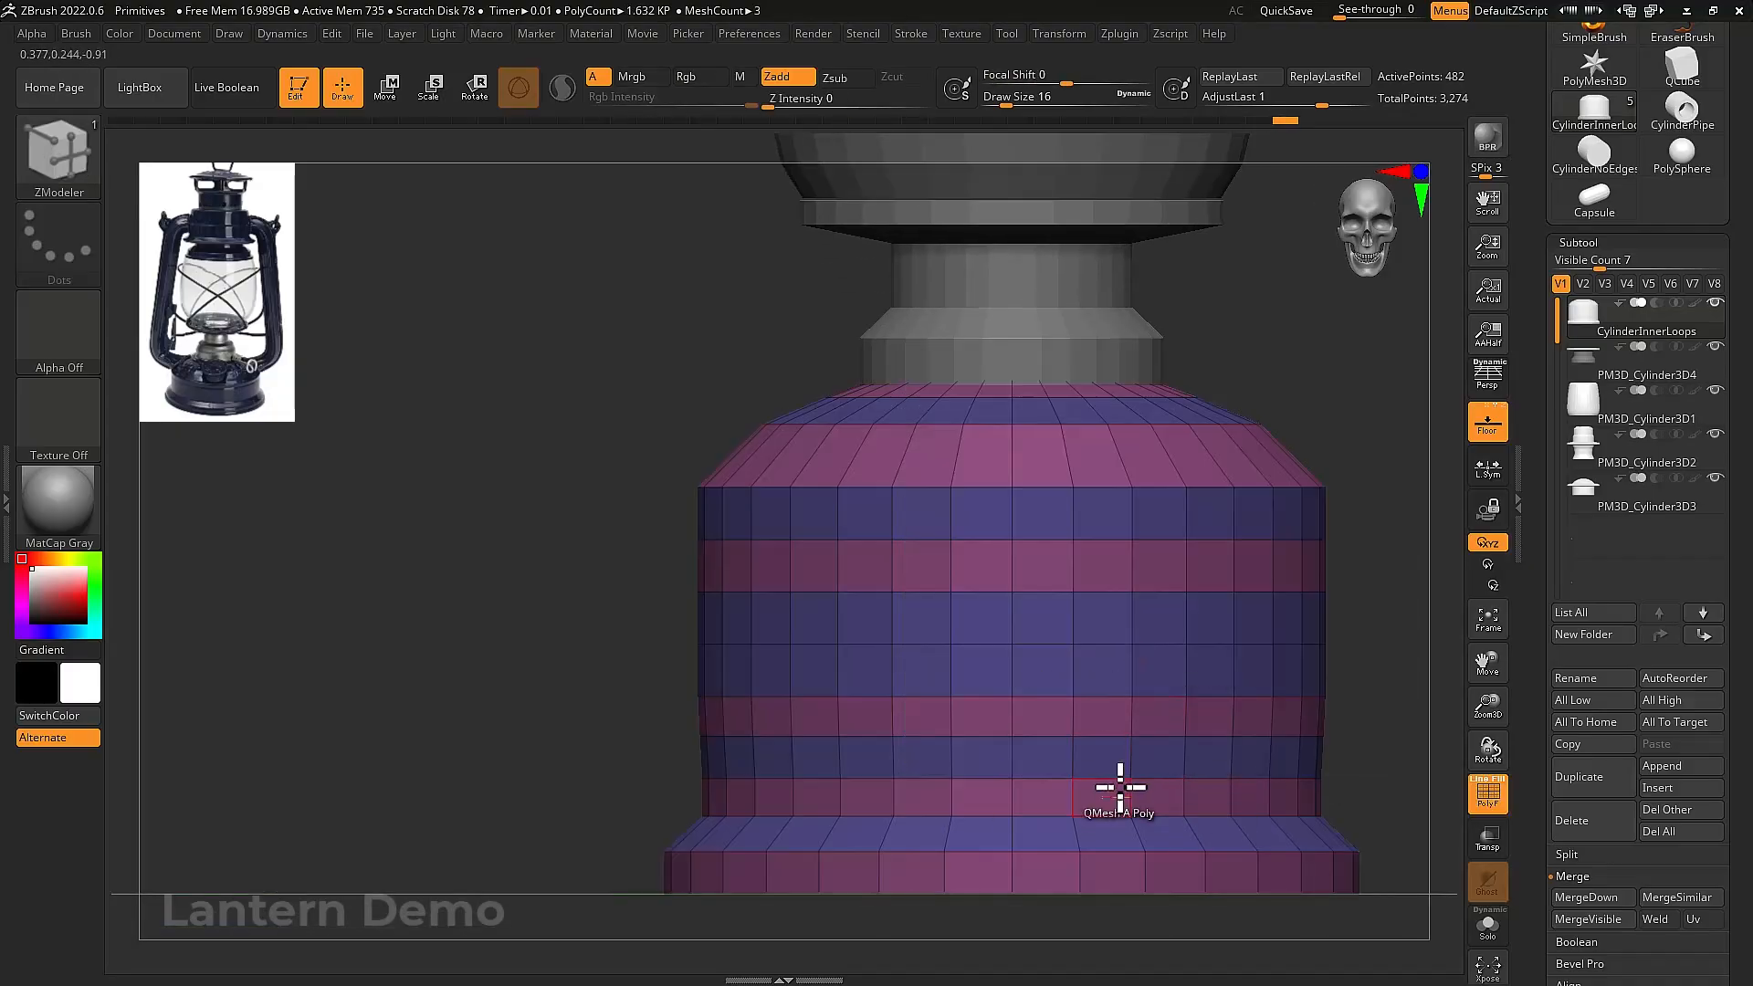
{"action": "left_click", "coordinate": [1054, 781], "text": "alt"}
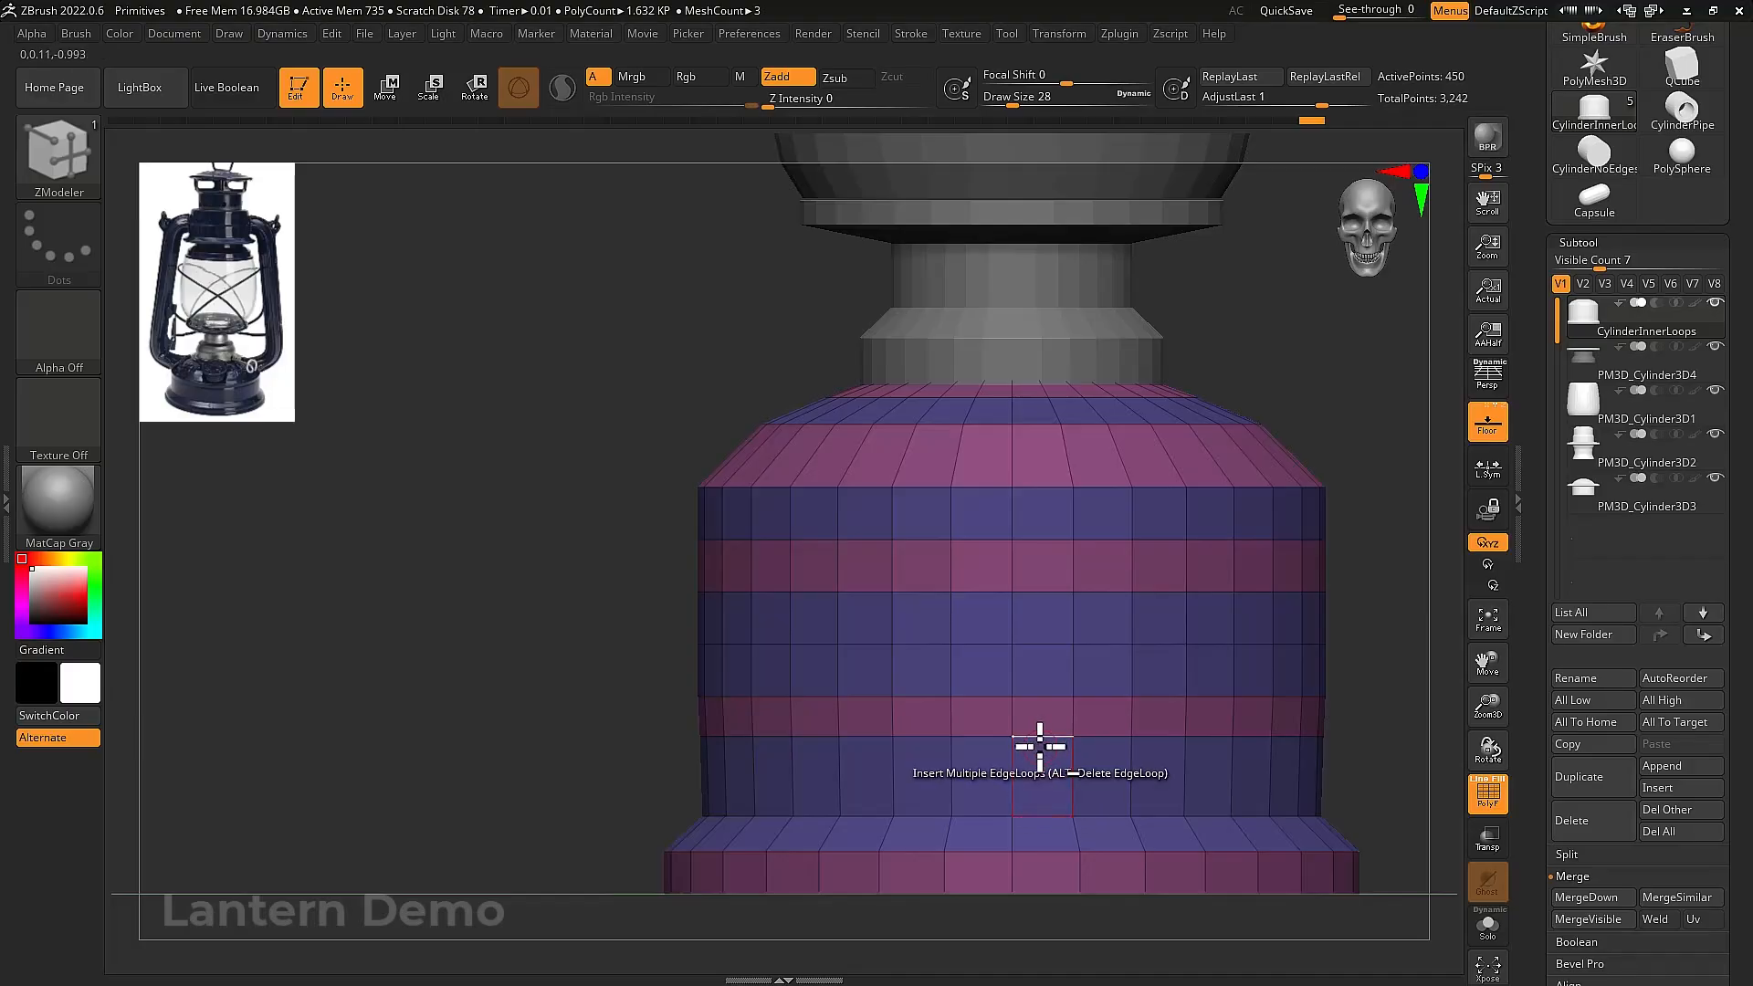
{"action": "left_click", "coordinate": [1037, 739], "text": "alt"}
Mask the base's upper drum, hide the polyframe, and raise the unmasked lower part to shorten the base
{"action": "key", "text": "ctrl"}
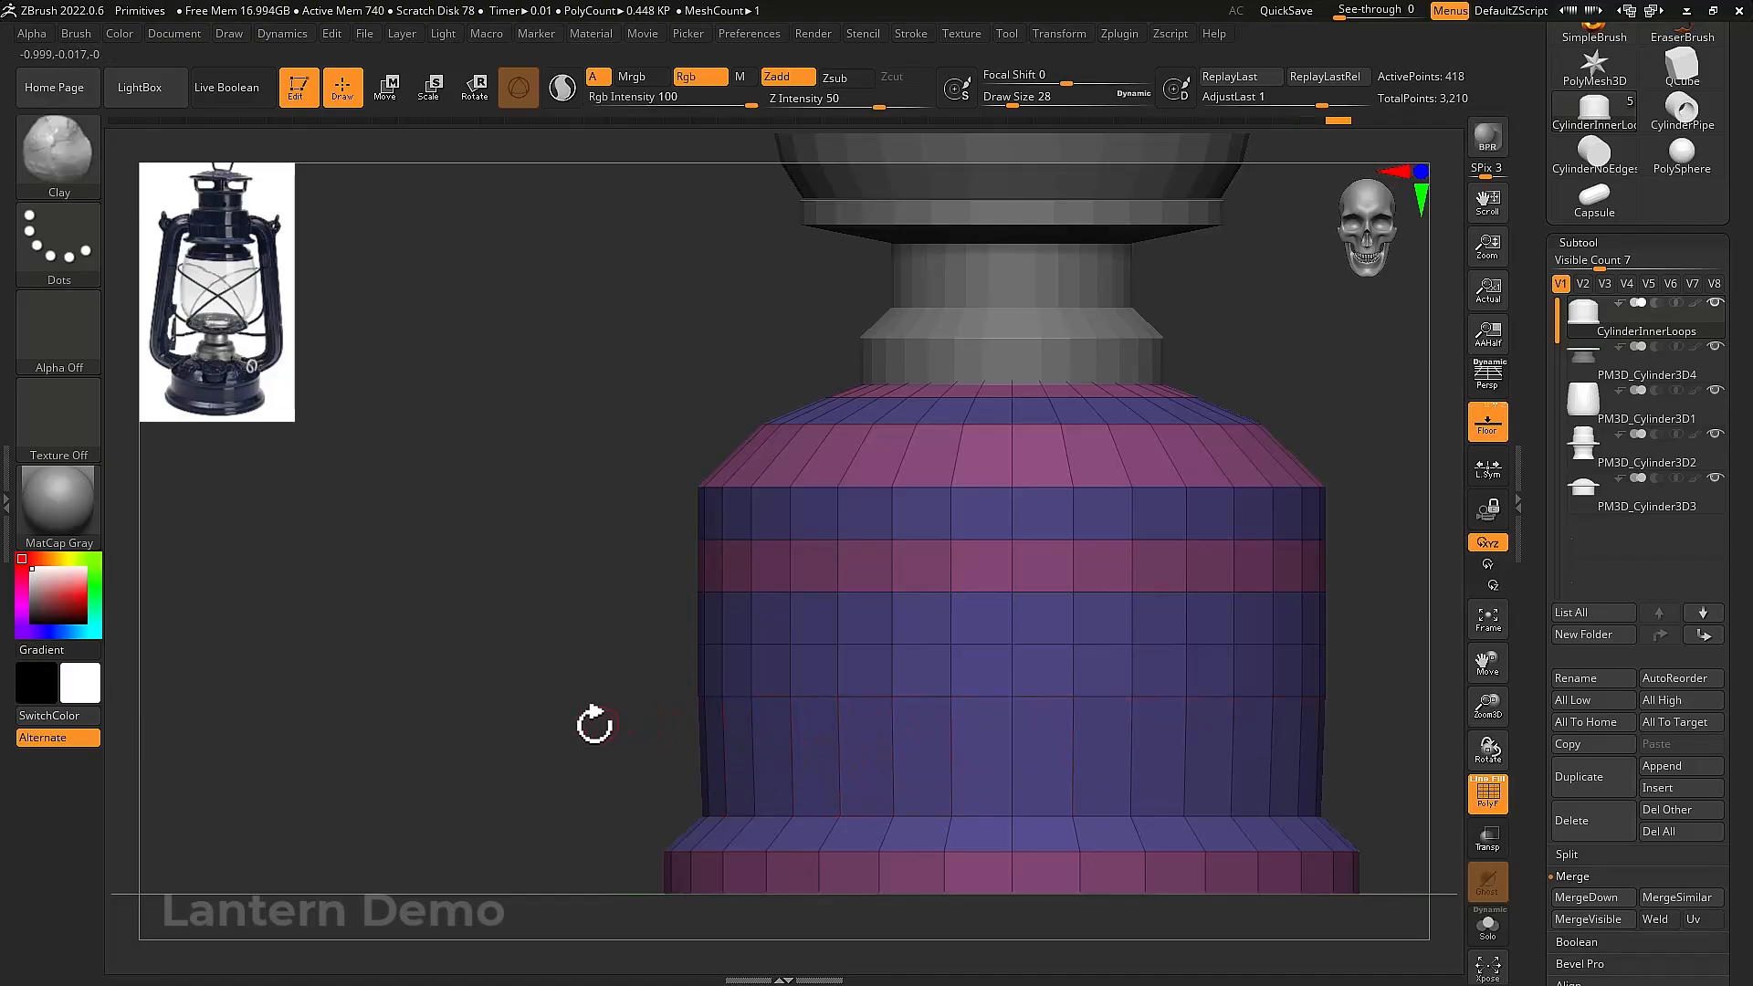
{"action": "left_click_drag", "start_coordinate": [587, 732], "coordinate": [1436, 944], "text": "ctrl"}
{"action": "key", "text": "shift+f"}
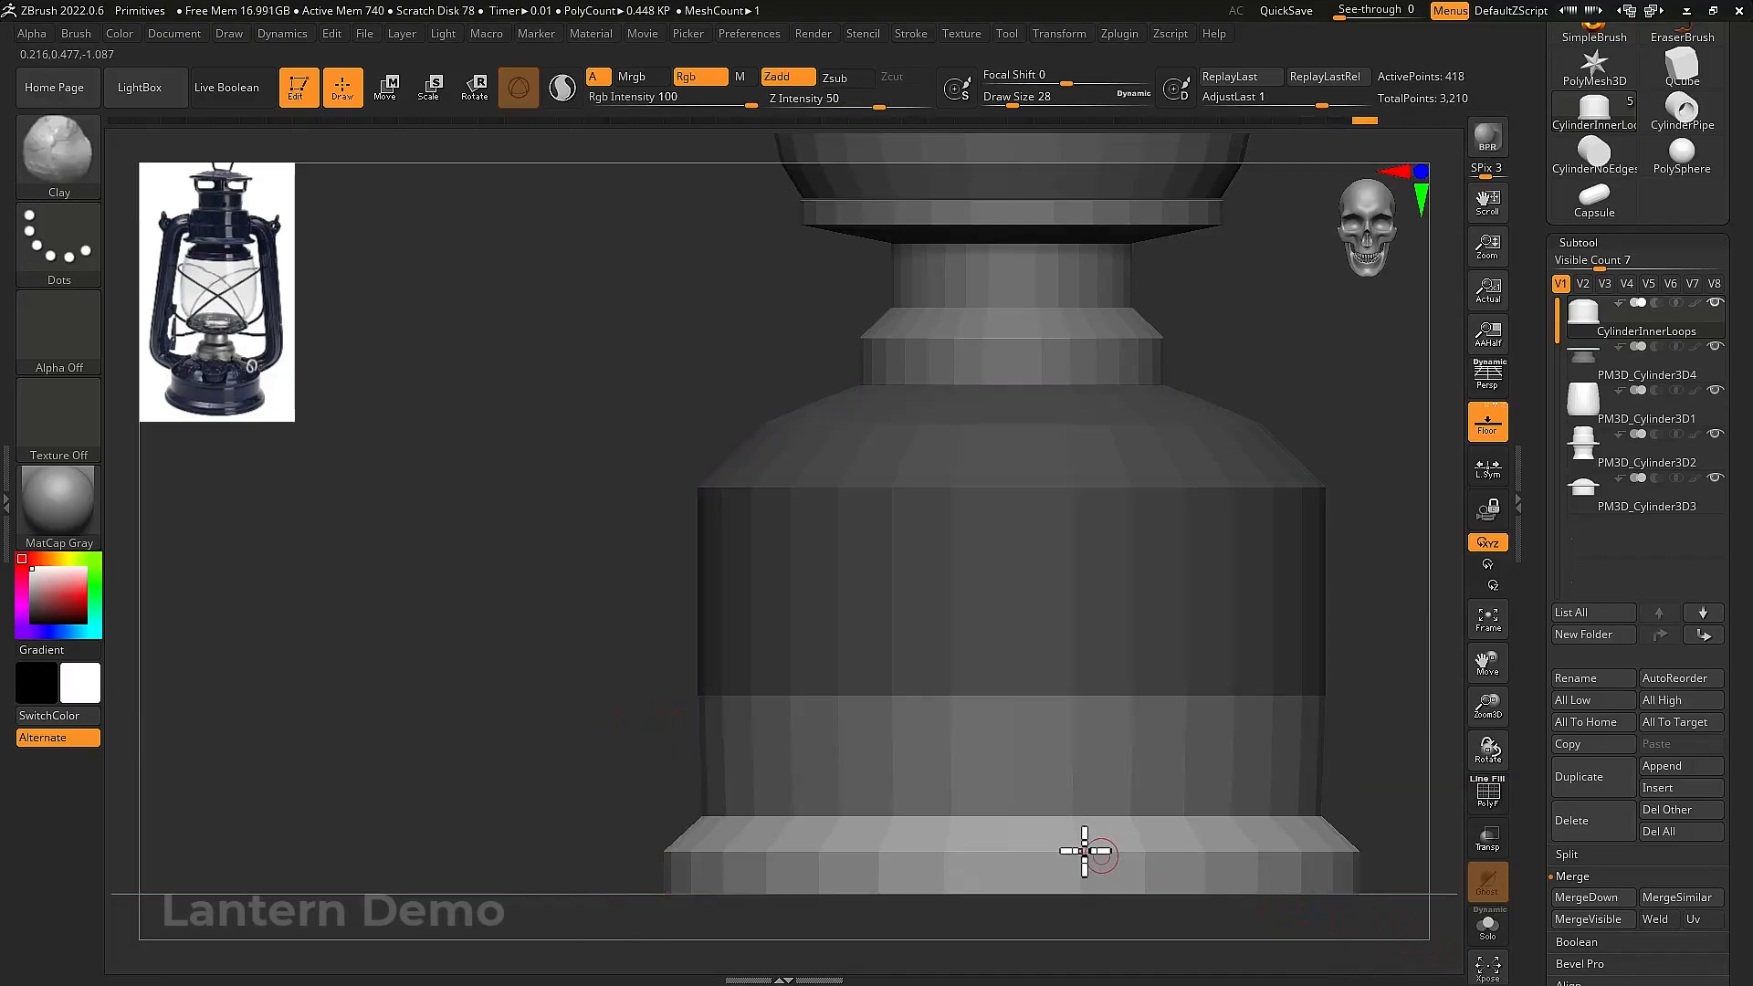
{"action": "key", "text": "w"}
{"action": "left_click_drag", "start_coordinate": [1017, 802], "coordinate": [1017, 718]}
Recenter the gizmo on the unmasked foot, scale the foot outward by about 1.03, and lower it by about 0.0058
{"action": "key", "text": "ctrl"}
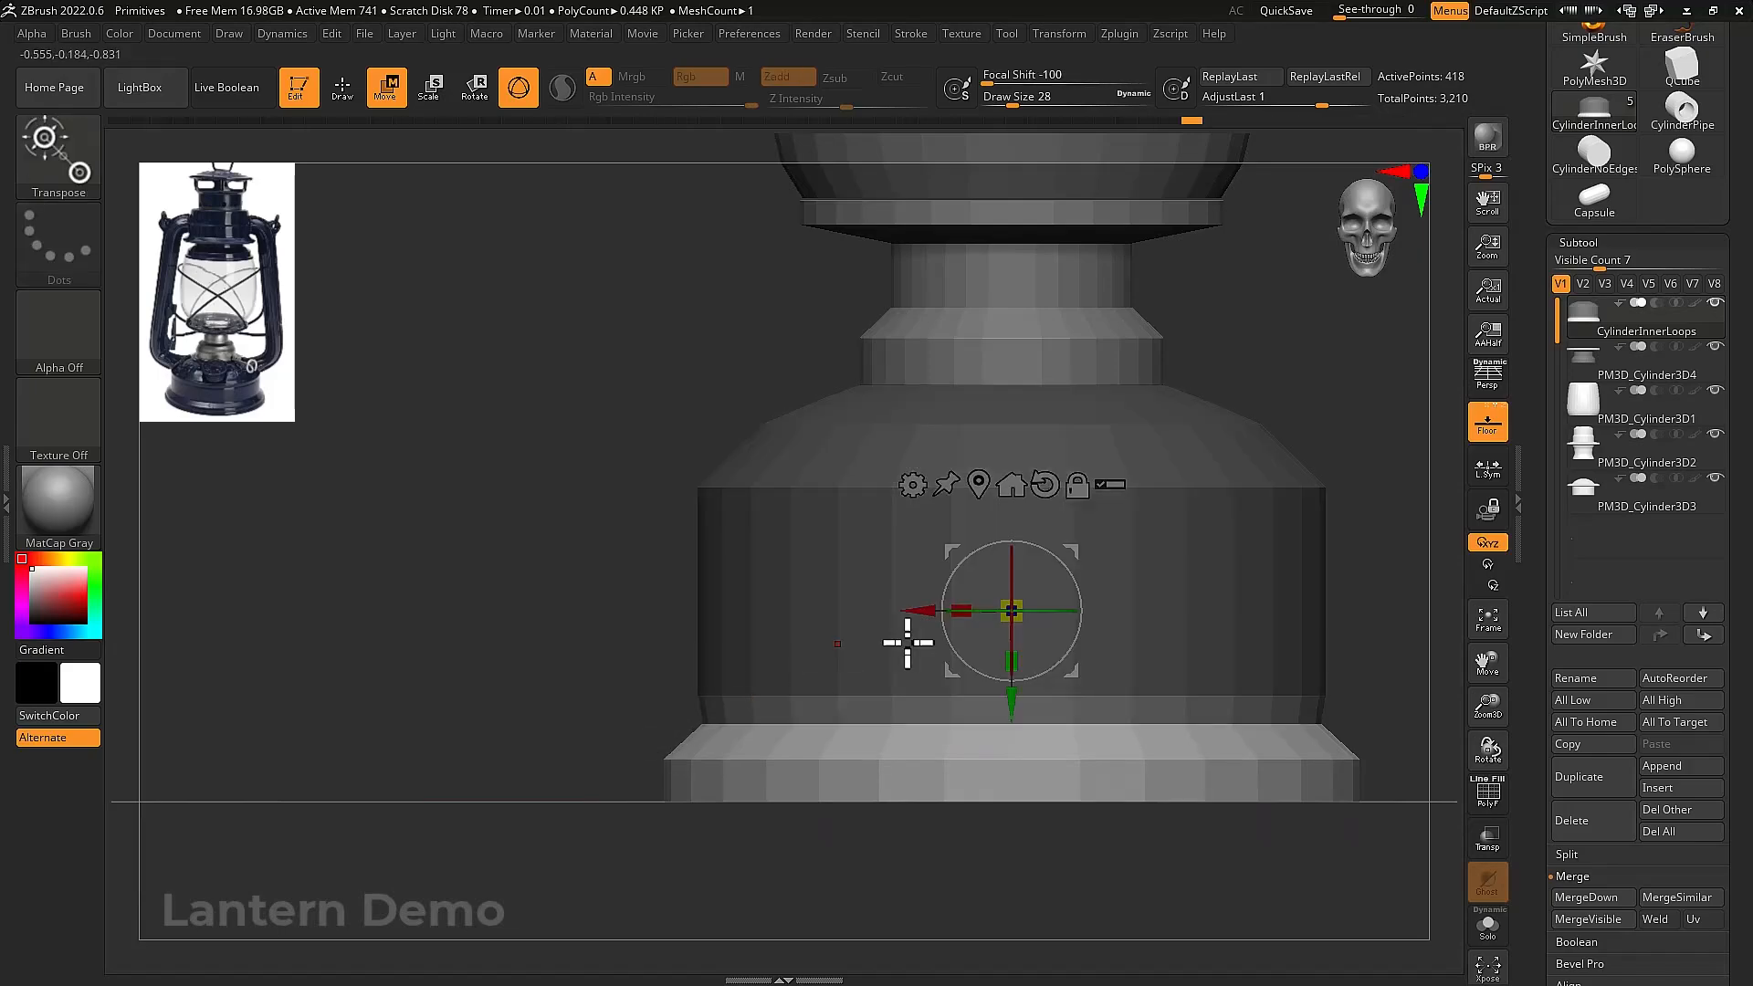
{"action": "left_click", "coordinate": [998, 489]}
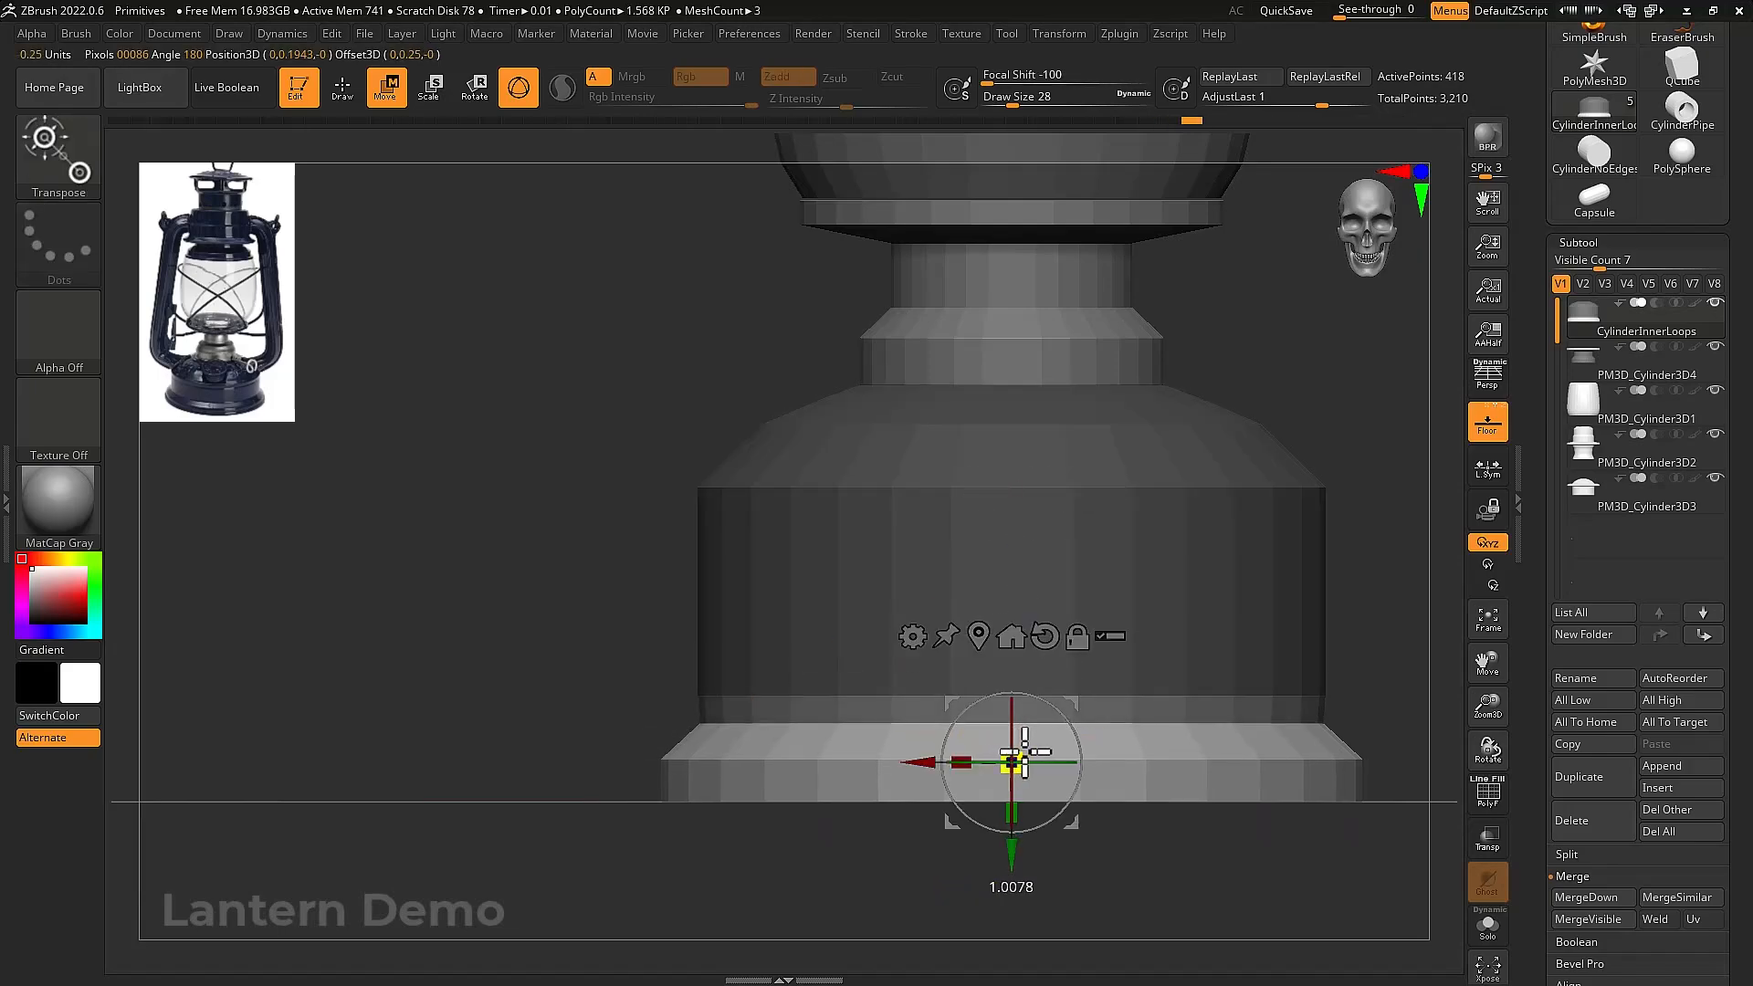
{"action": "left_click_drag", "start_coordinate": [1025, 753], "coordinate": [1039, 754]}
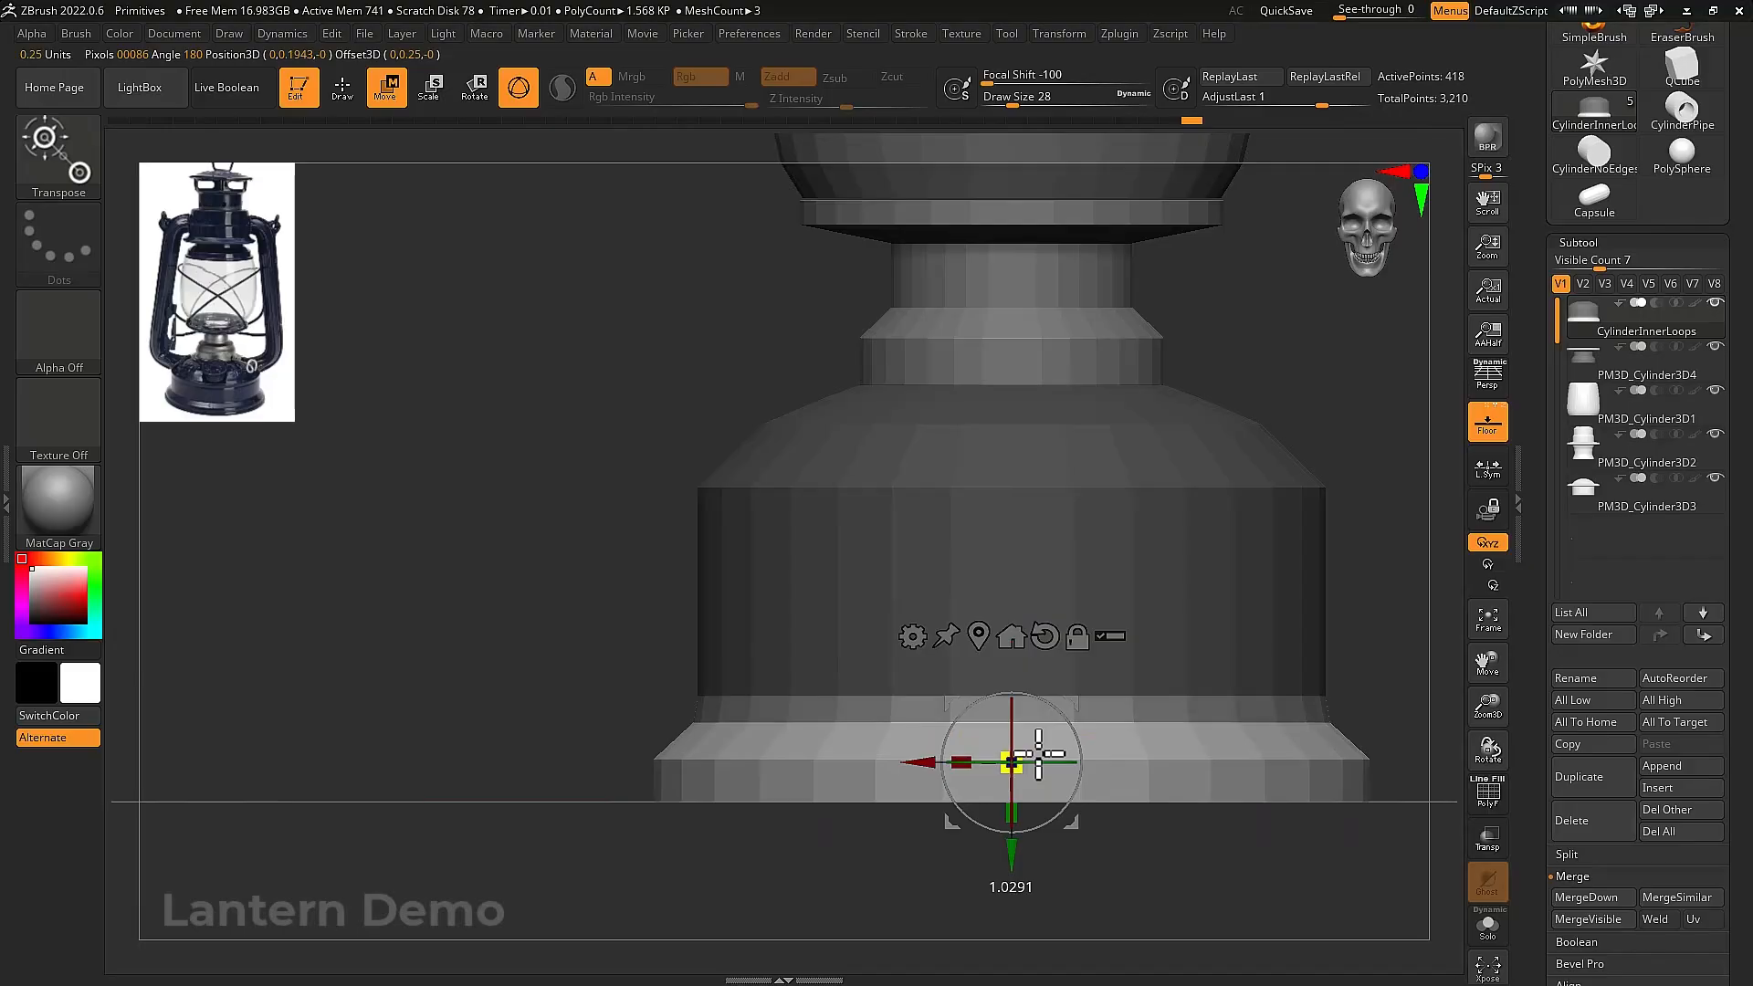
{"action": "left_click_drag", "start_coordinate": [1010, 841], "coordinate": [1010, 861]}
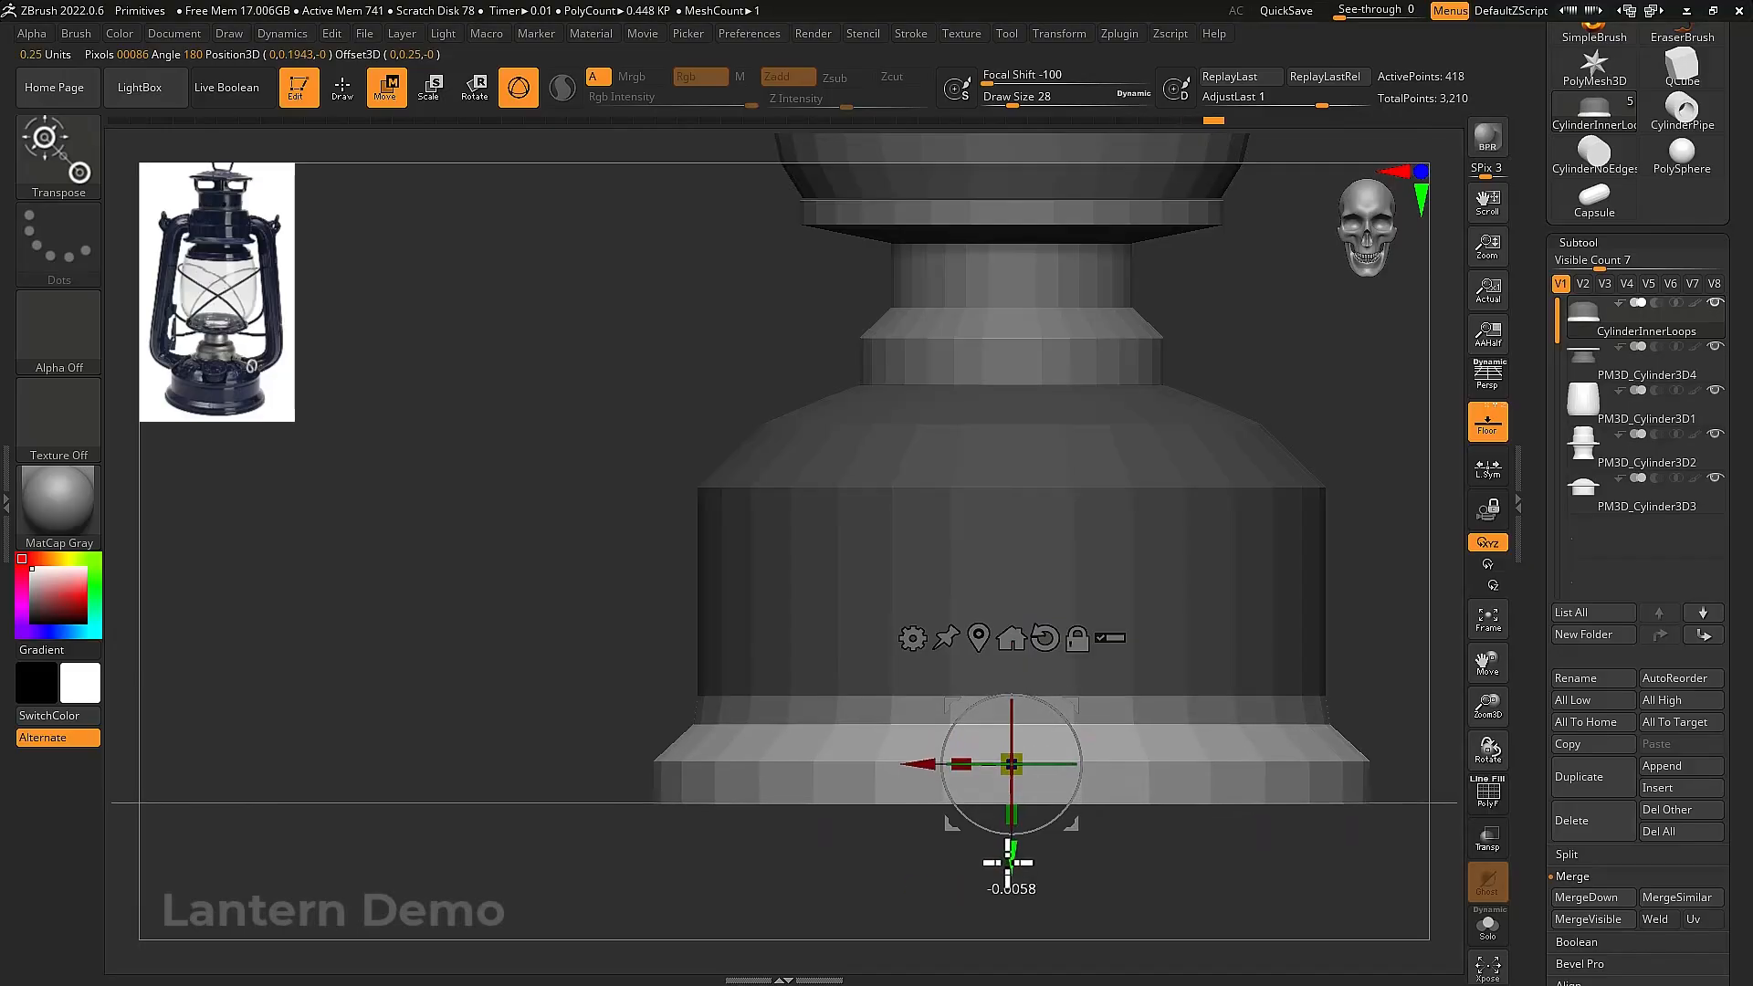
Clear the mask, move the gizmo pivot to the top of the base, and scale the whole base down to about 0.79
{"action": "left_click_drag", "start_coordinate": [1115, 810], "coordinate": [1248, 693], "text": "alt"}
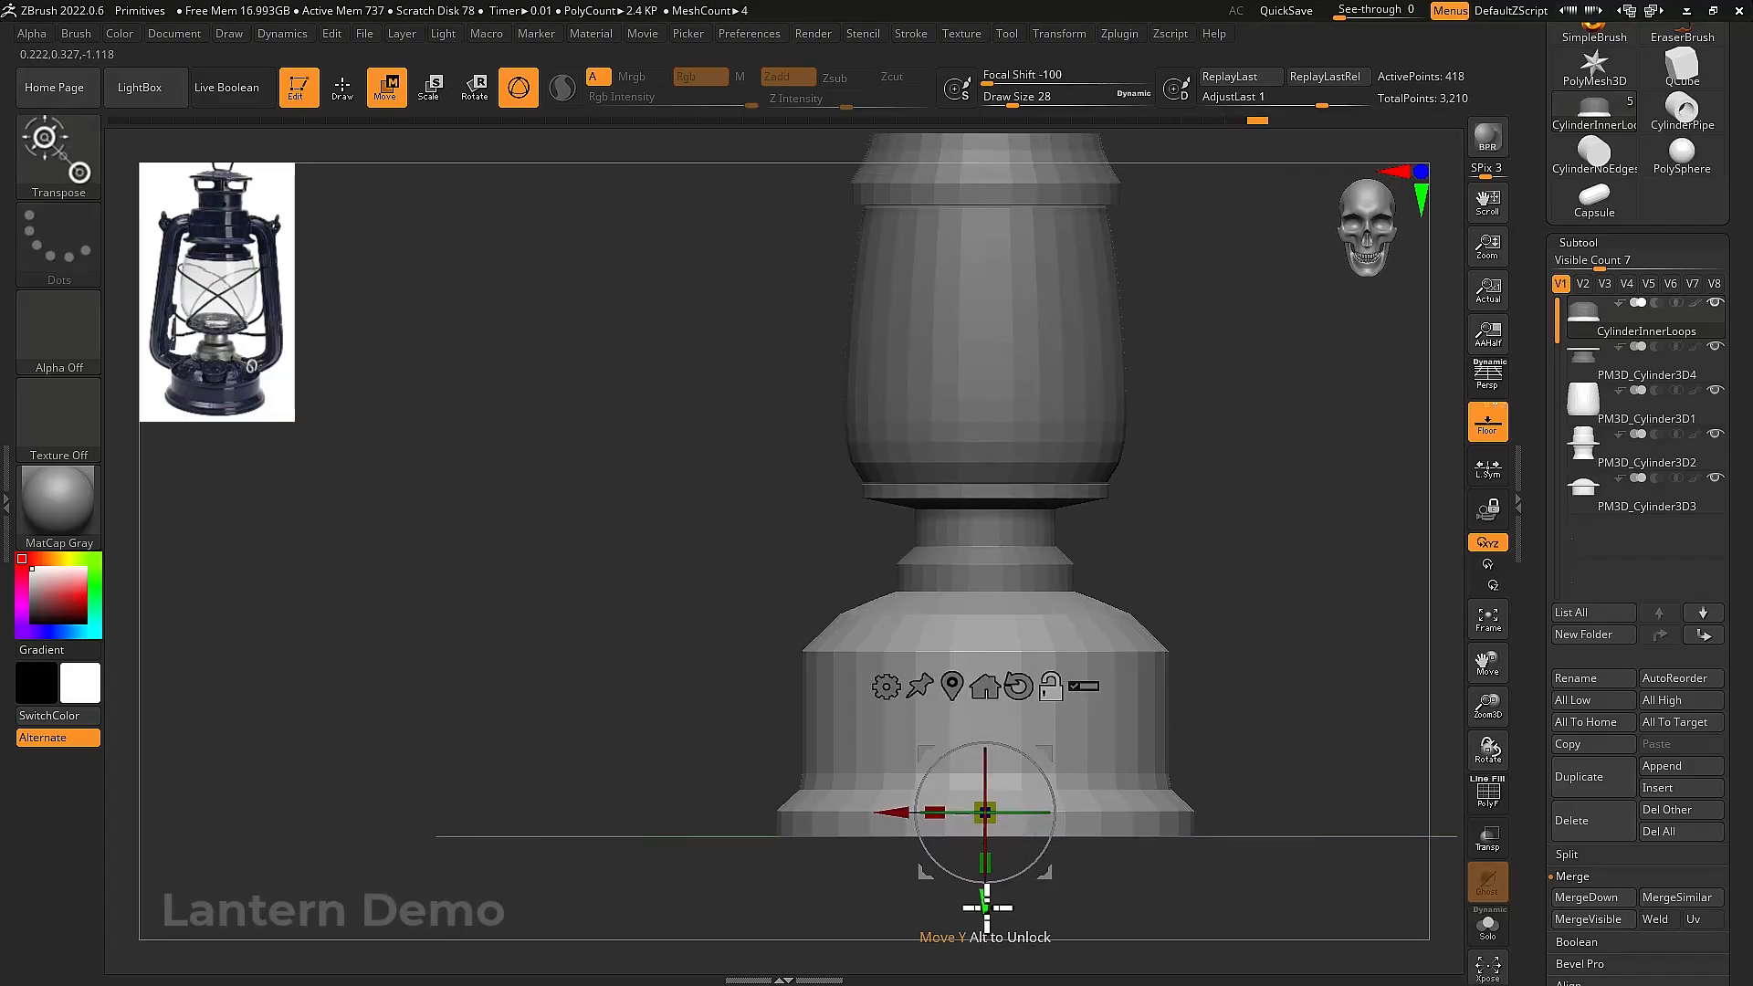
{"action": "left_click_drag", "start_coordinate": [986, 906], "coordinate": [1001, 686], "text": "alt"}
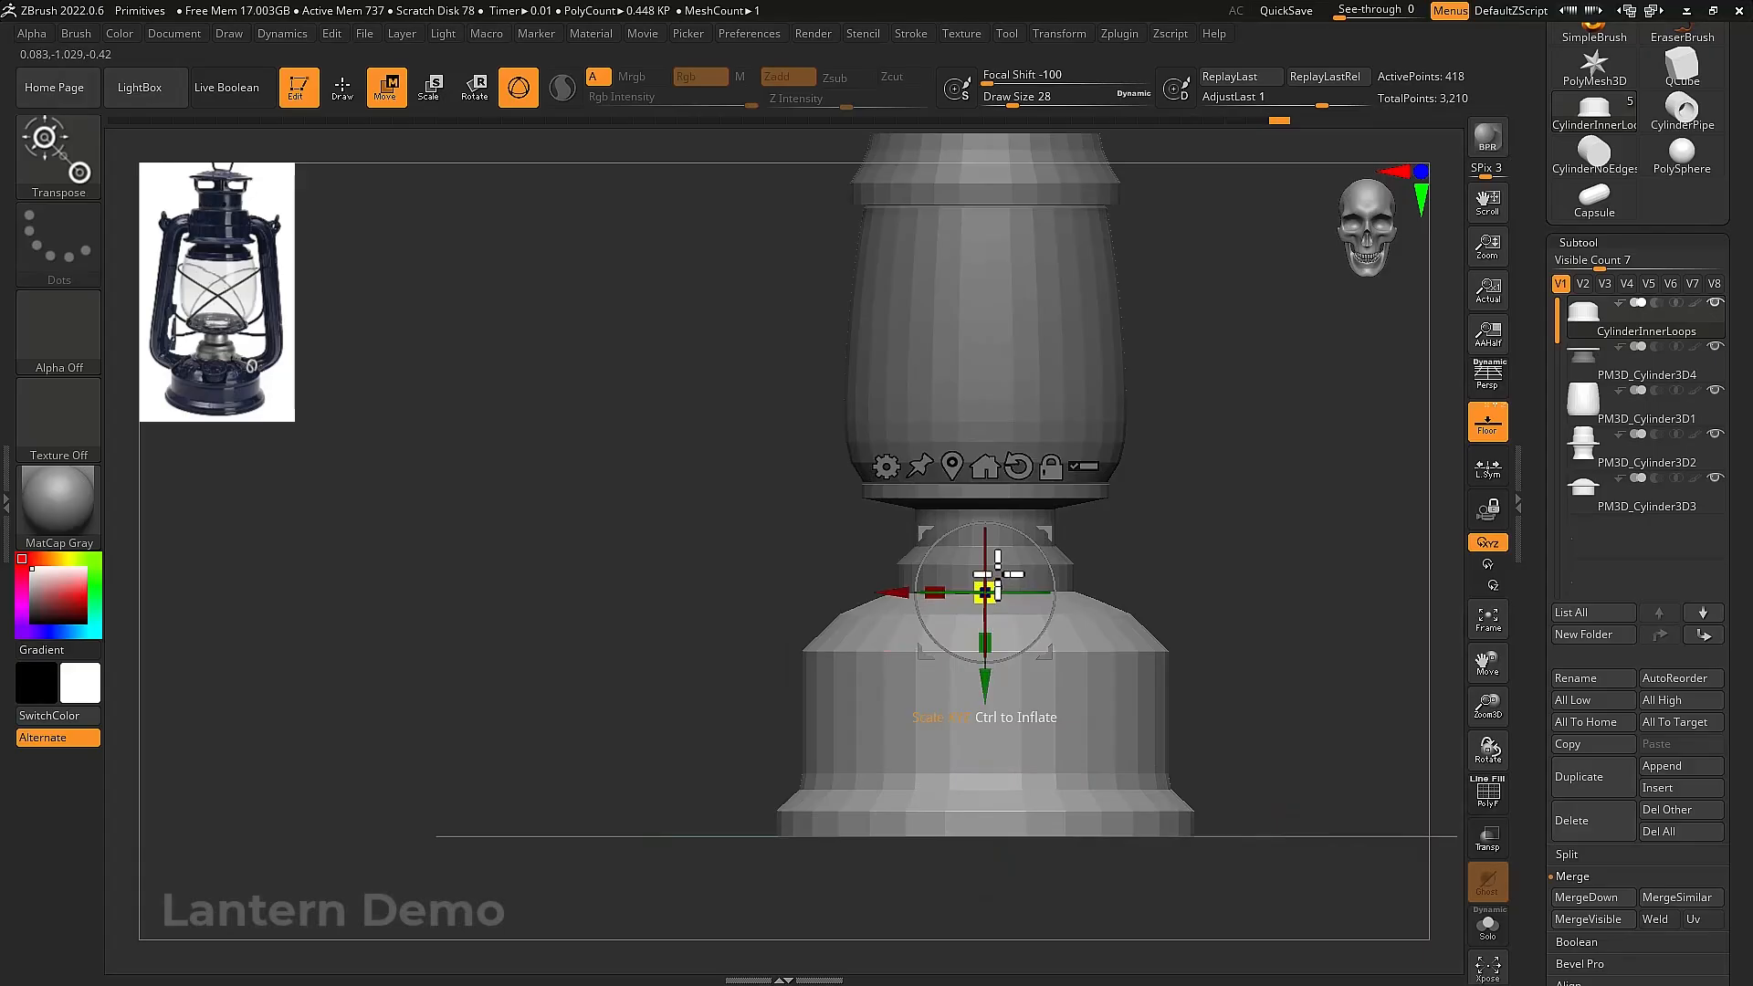
{"action": "left_click_drag", "start_coordinate": [993, 573], "coordinate": [915, 580]}
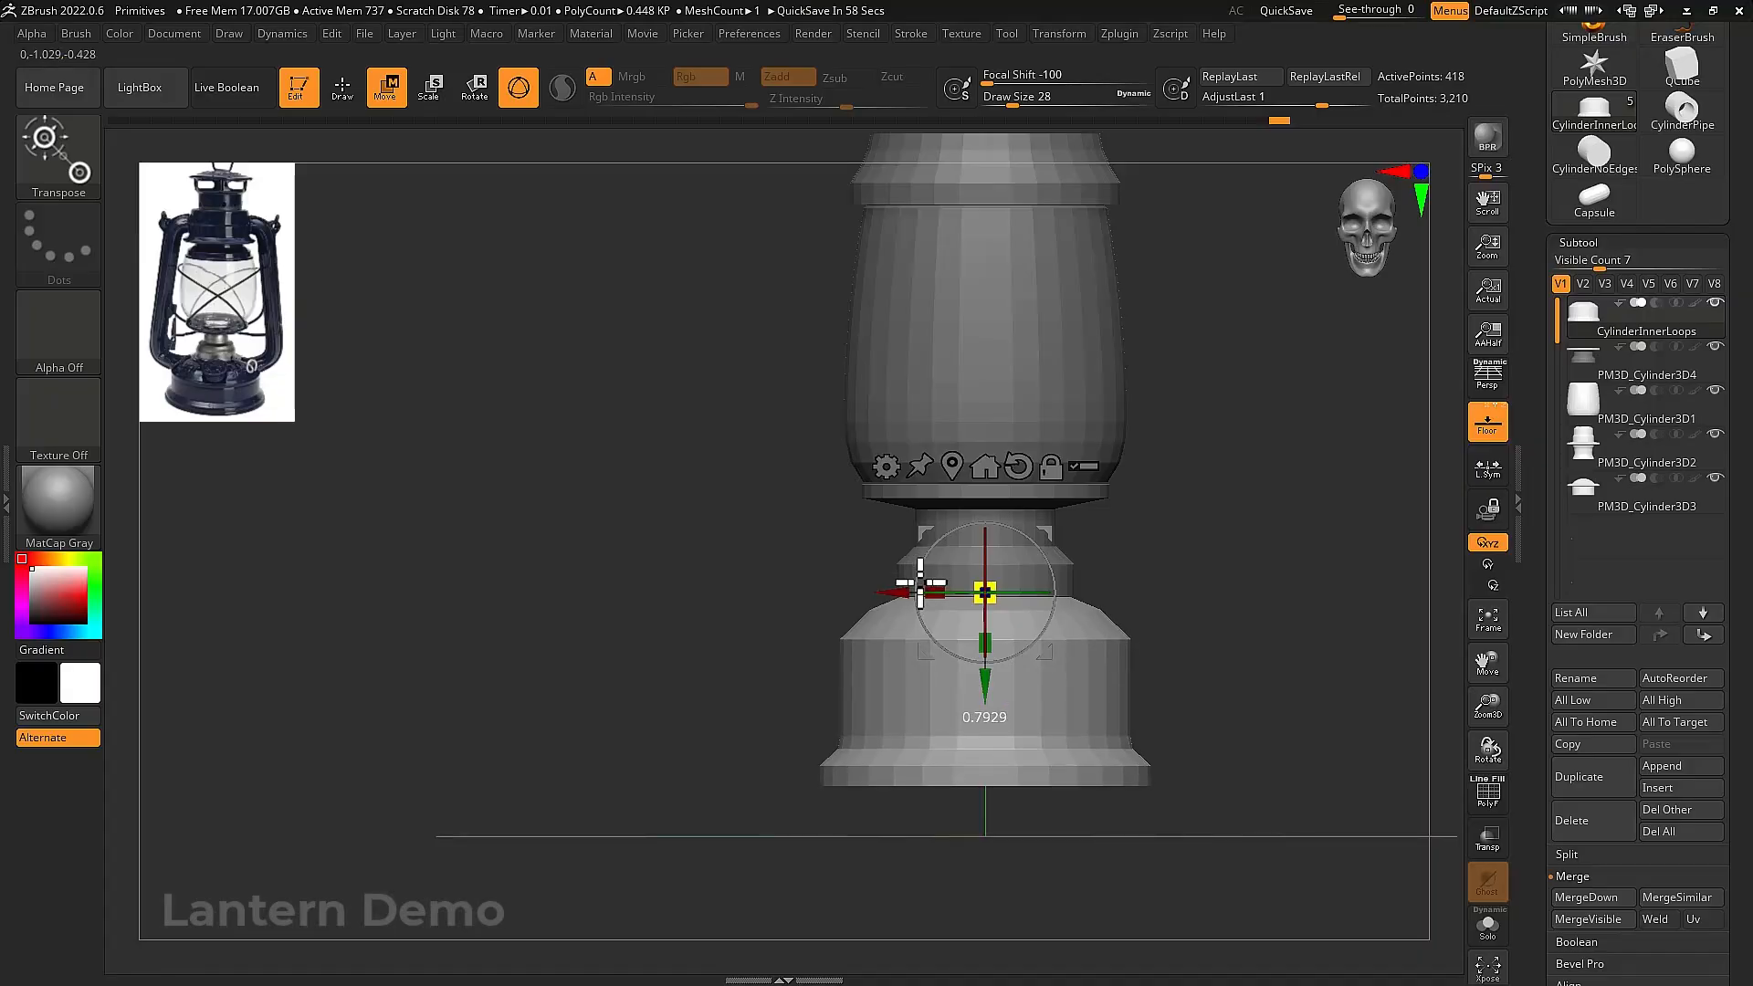
{"action": "mouse_move", "coordinate": [921, 582]}
{"action": "left_mouse_down"}
{"action": "mouse_move", "coordinate": [900, 584]}
{"action": "mouse_move", "coordinate": [920, 587]}
{"action": "left_mouse_up"}
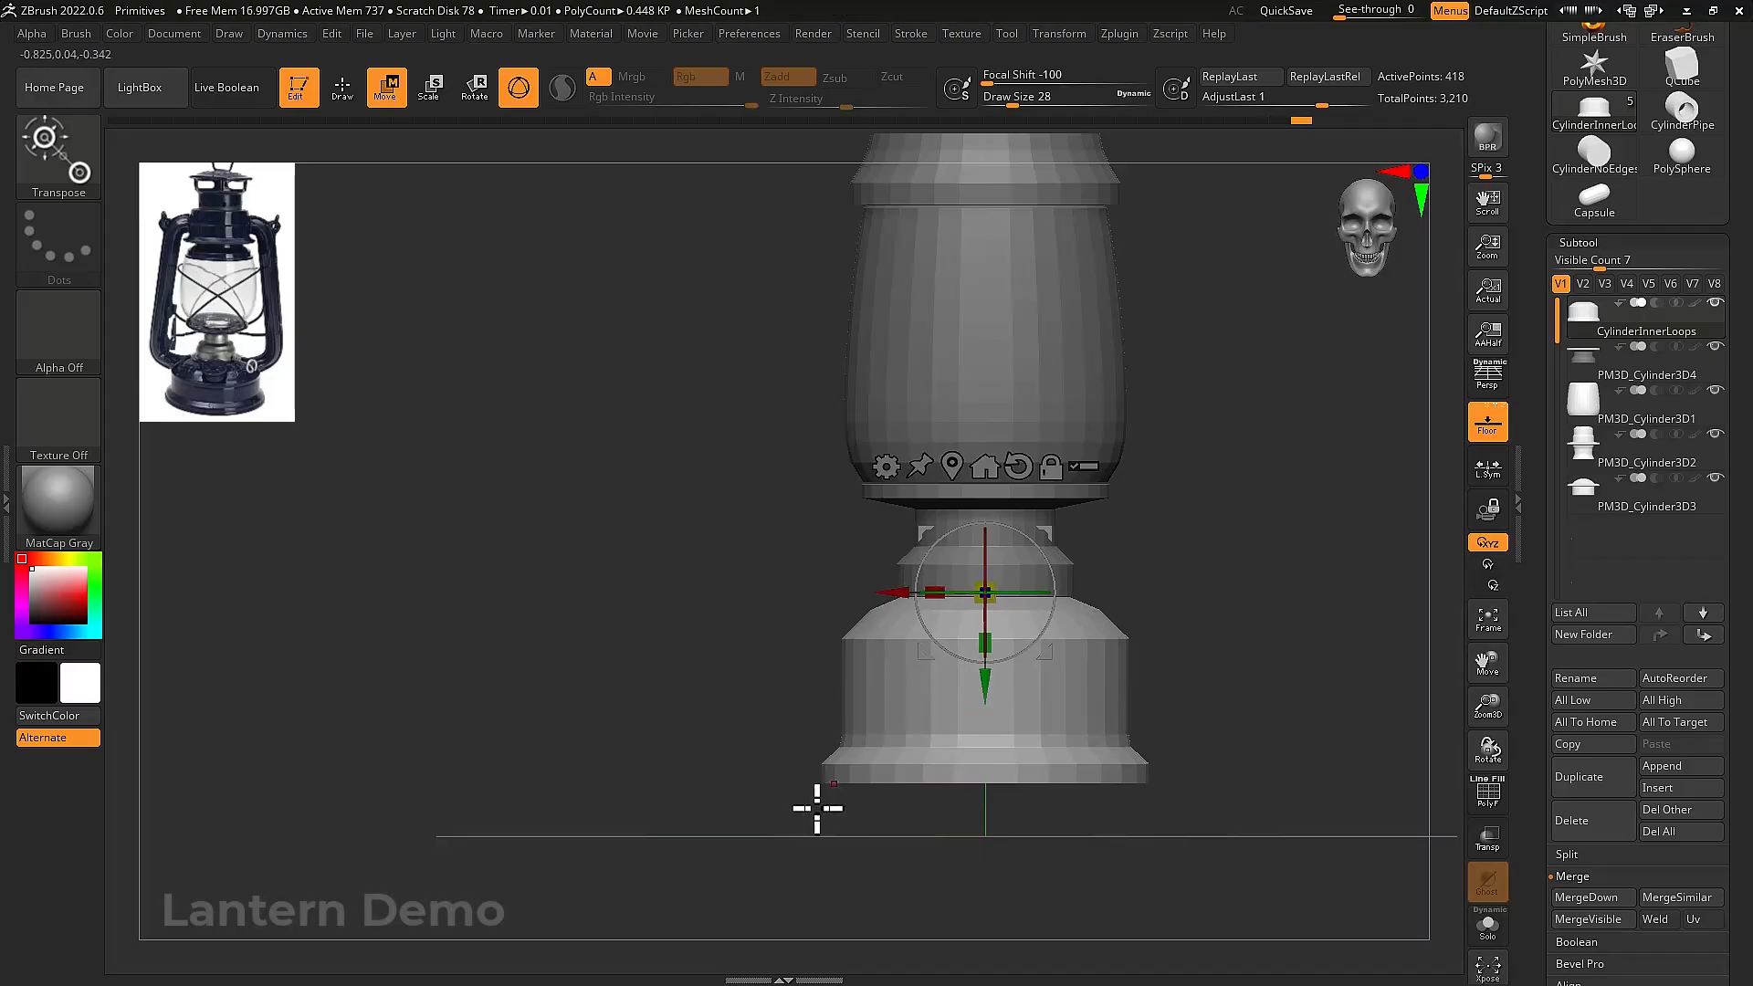
Mask the base except its flared foot, center the gizmo on the foot, and scale it slightly outward
{"action": "left_click_drag", "start_coordinate": [785, 832], "coordinate": [1254, 736], "text": "ctrl"}
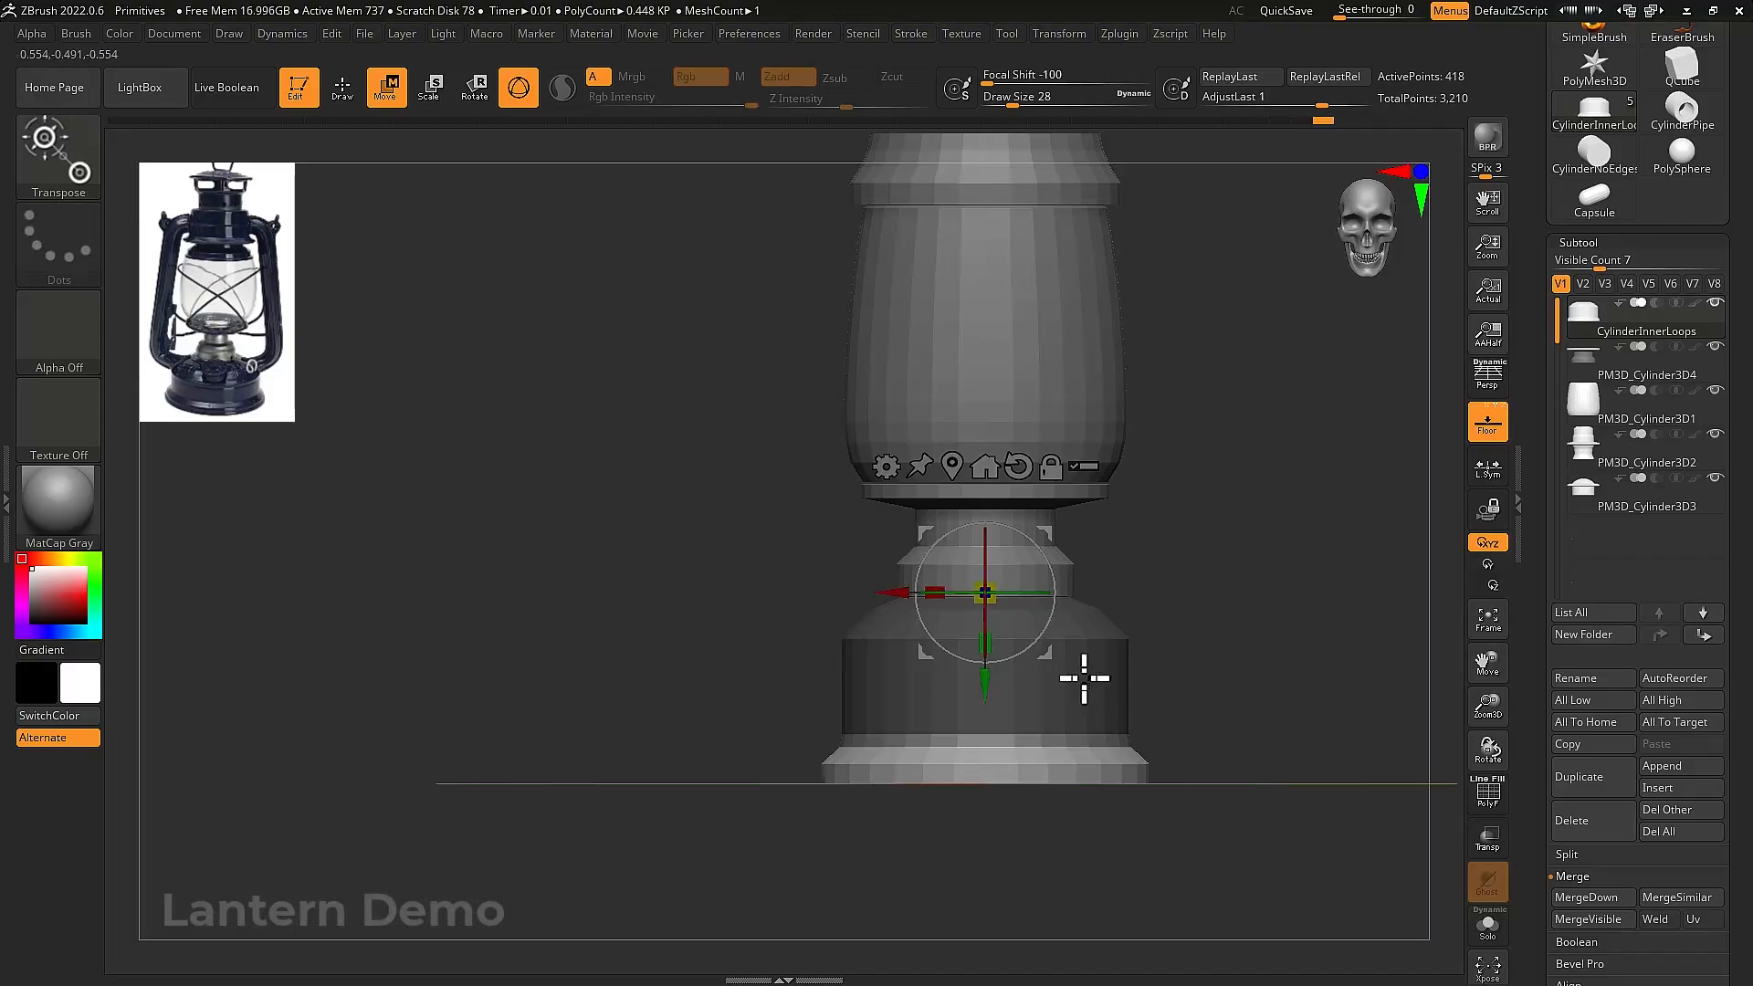
{"action": "left_click_drag", "start_coordinate": [947, 489], "coordinate": [992, 655]}
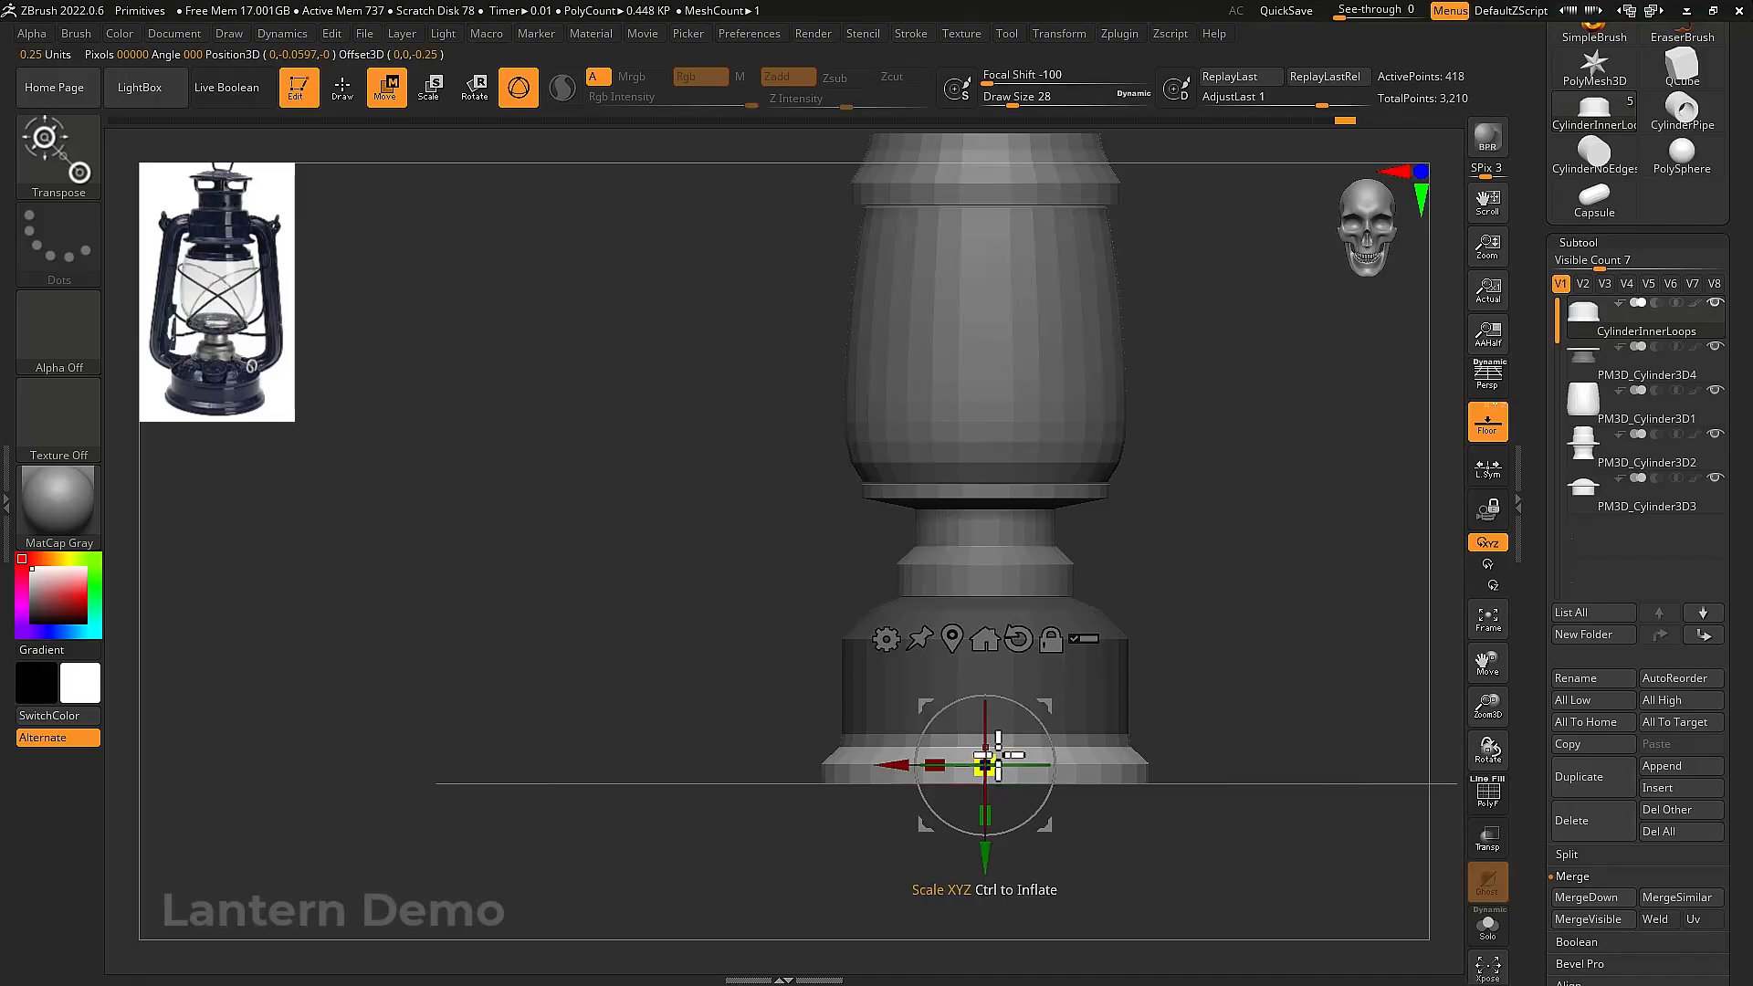
{"action": "left_click_drag", "start_coordinate": [999, 756], "coordinate": [1020, 764]}
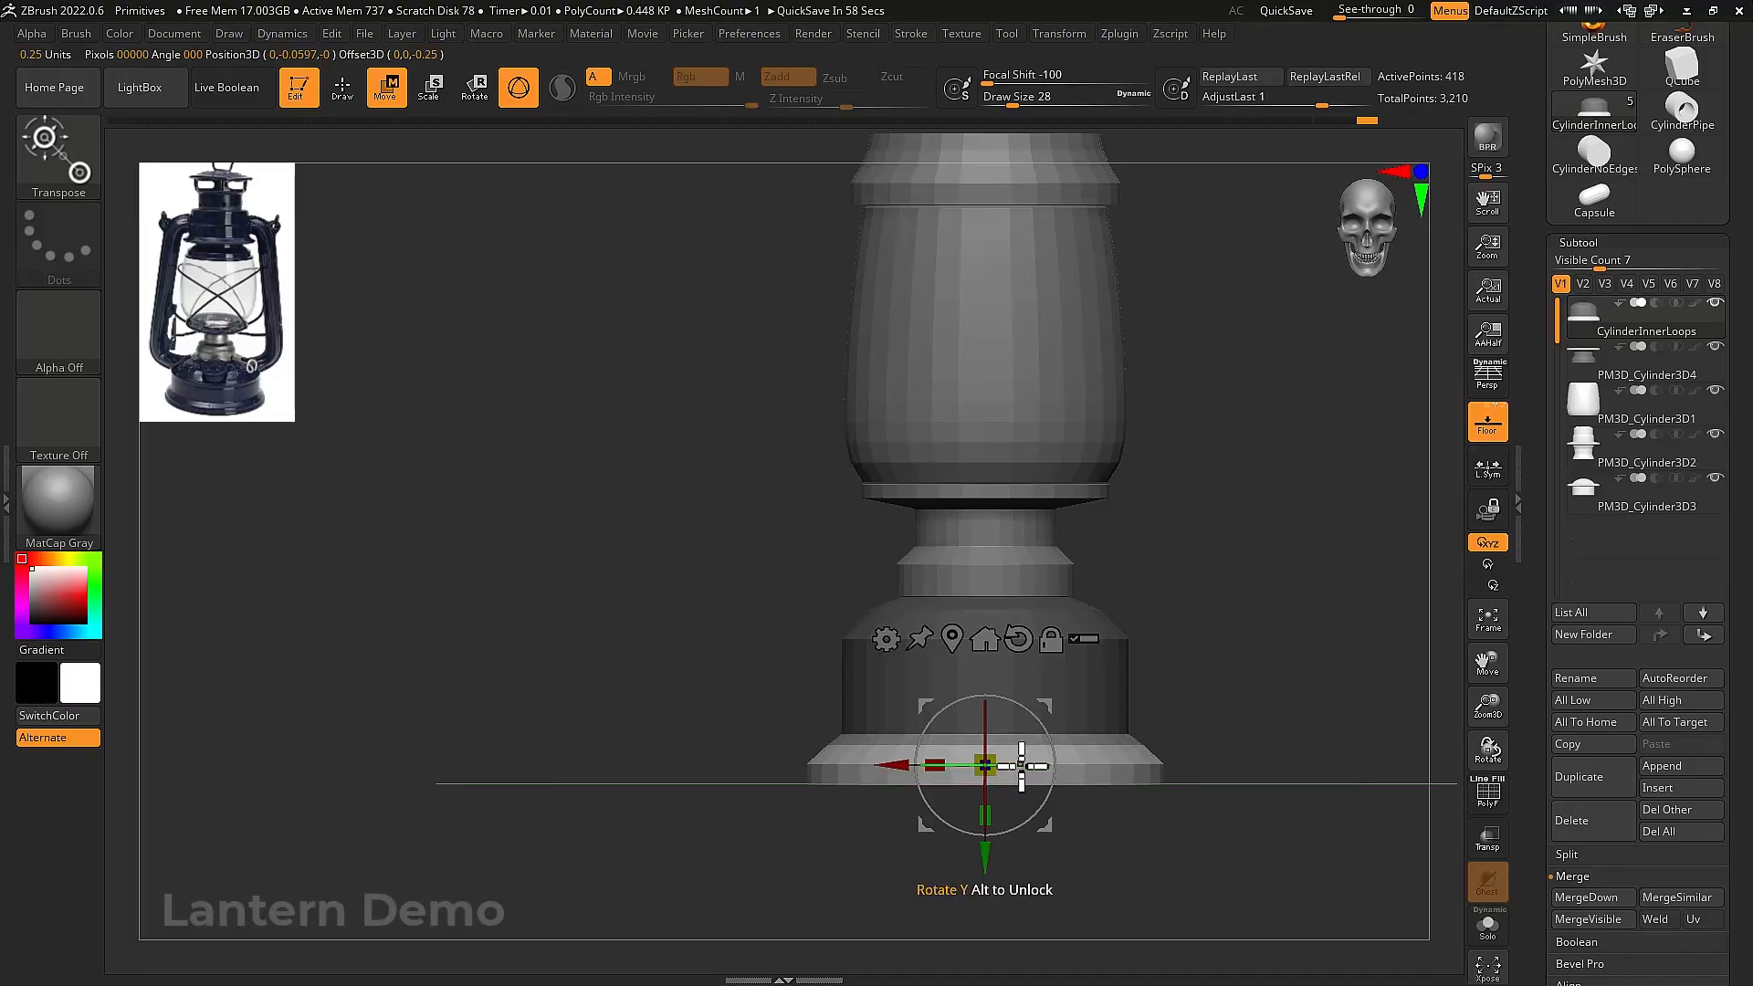
{"action": "key", "text": "f"}
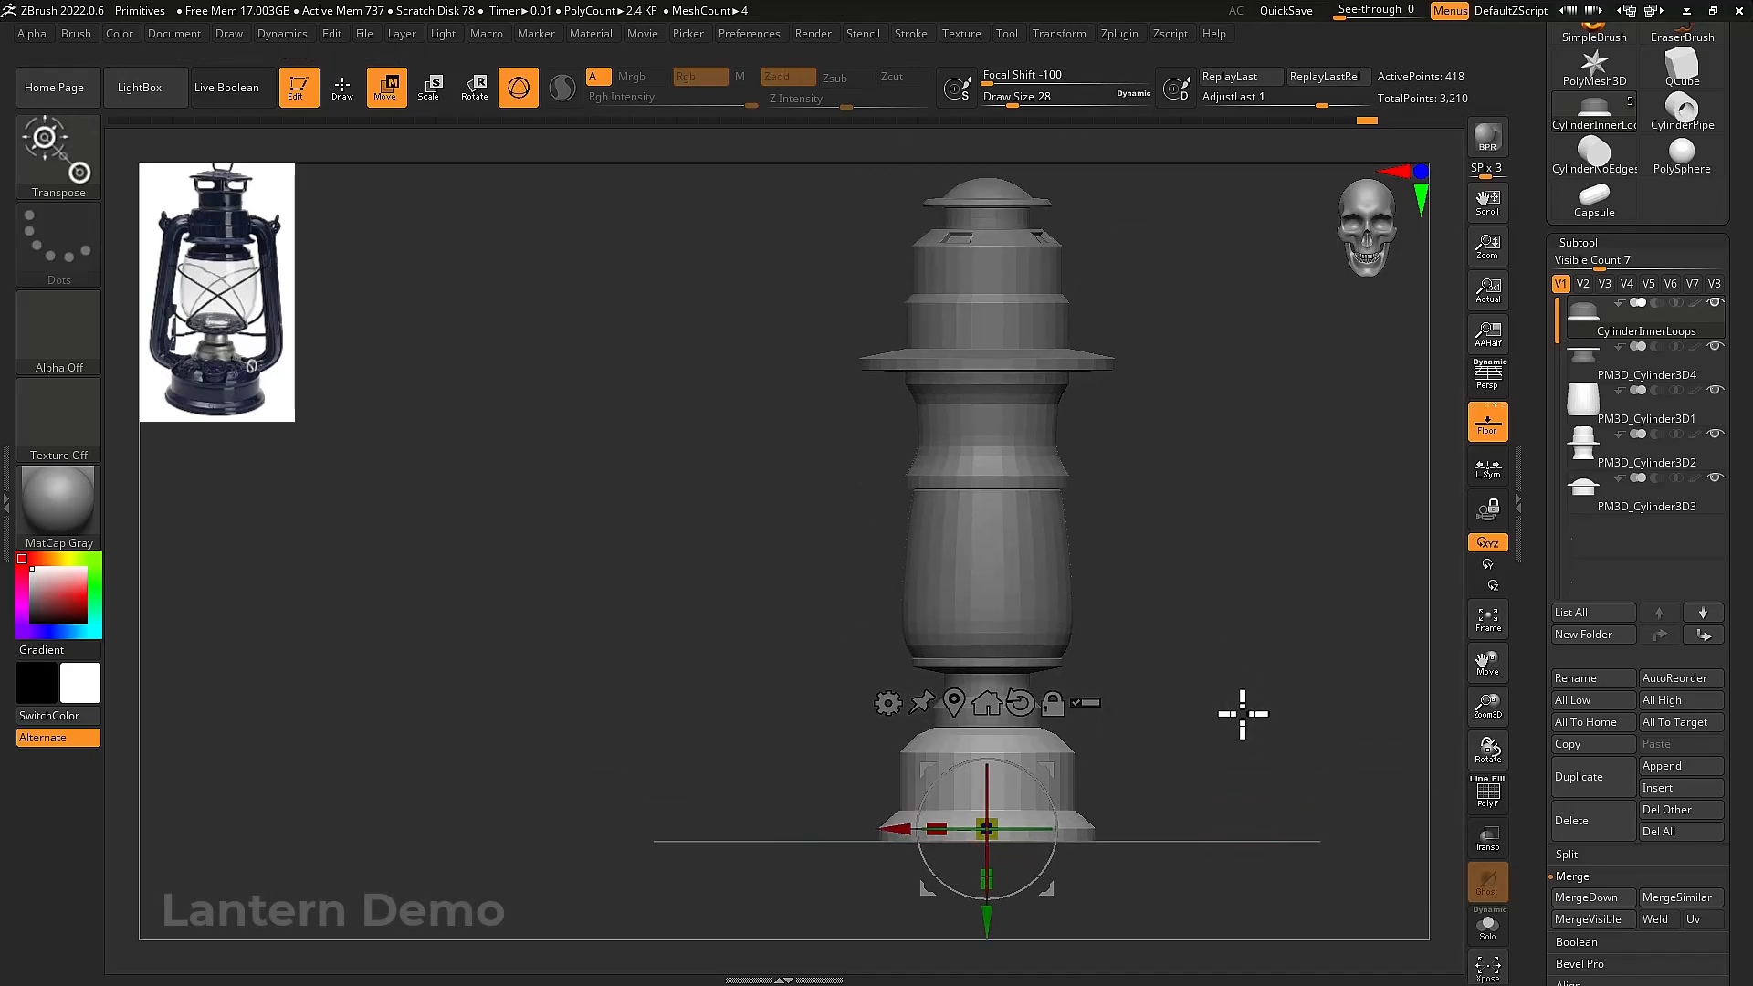
Select the globe with the parts above it, move the gizmo pivot to the globe's bottom, and scale them down together
{"action": "left_click", "coordinate": [1033, 607], "text": "alt"}
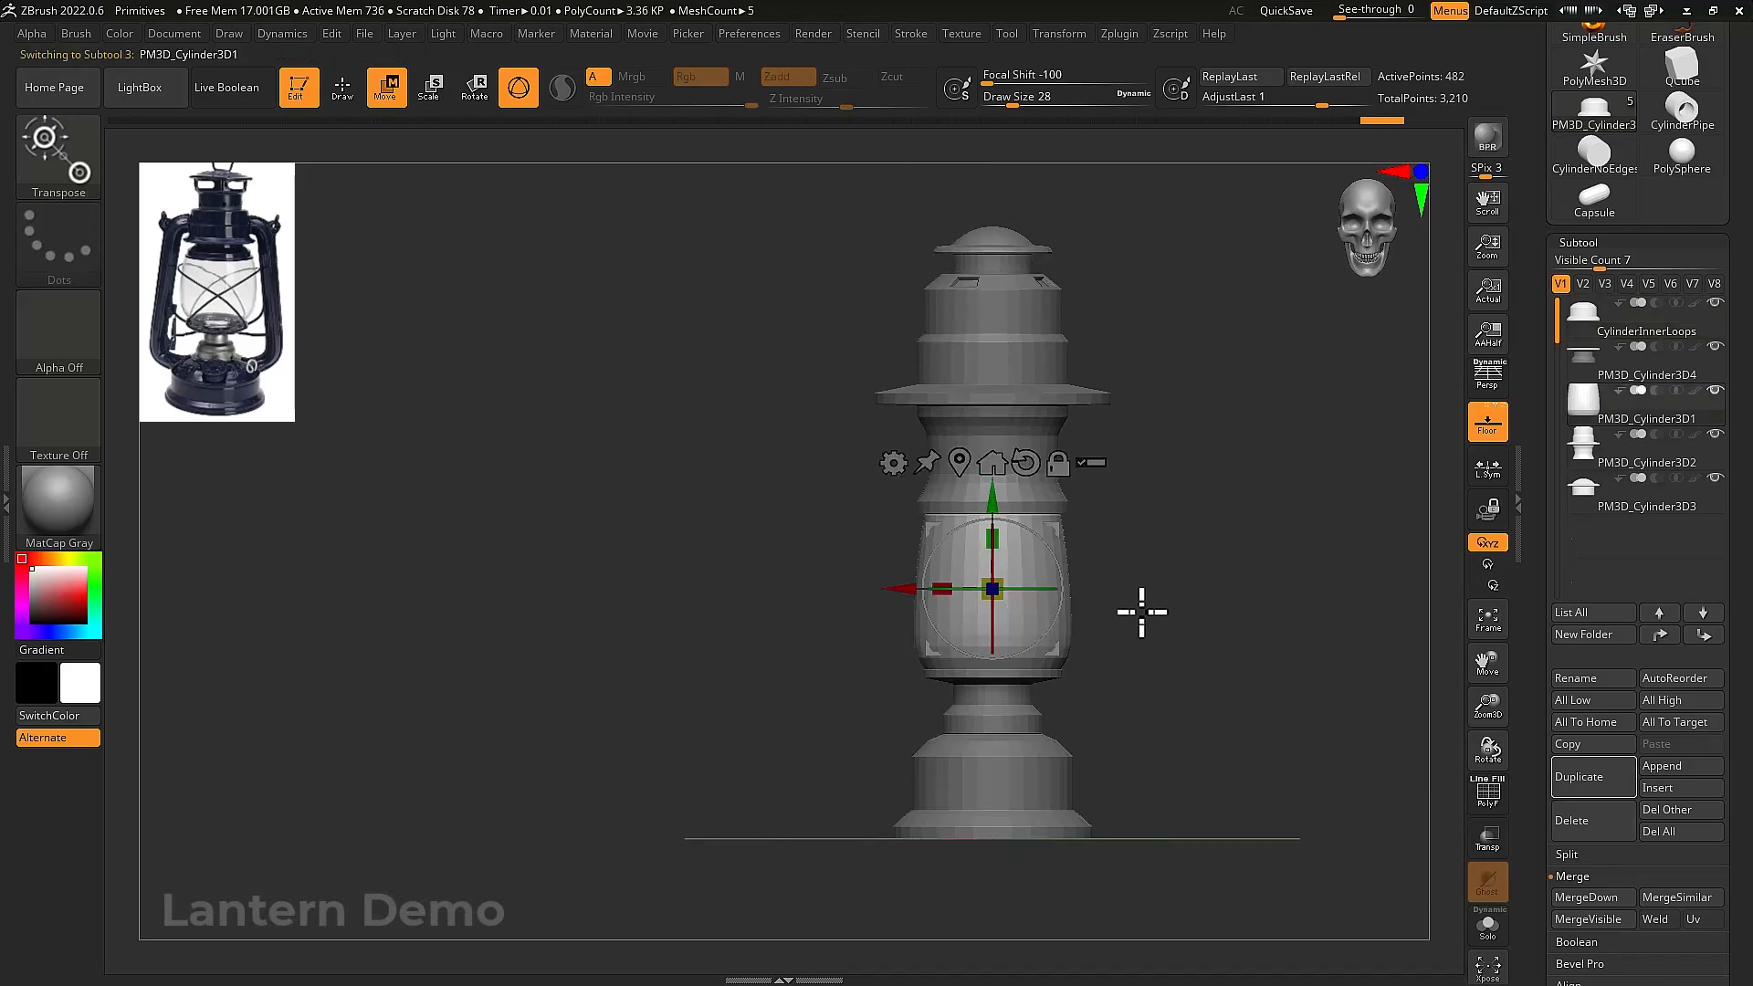
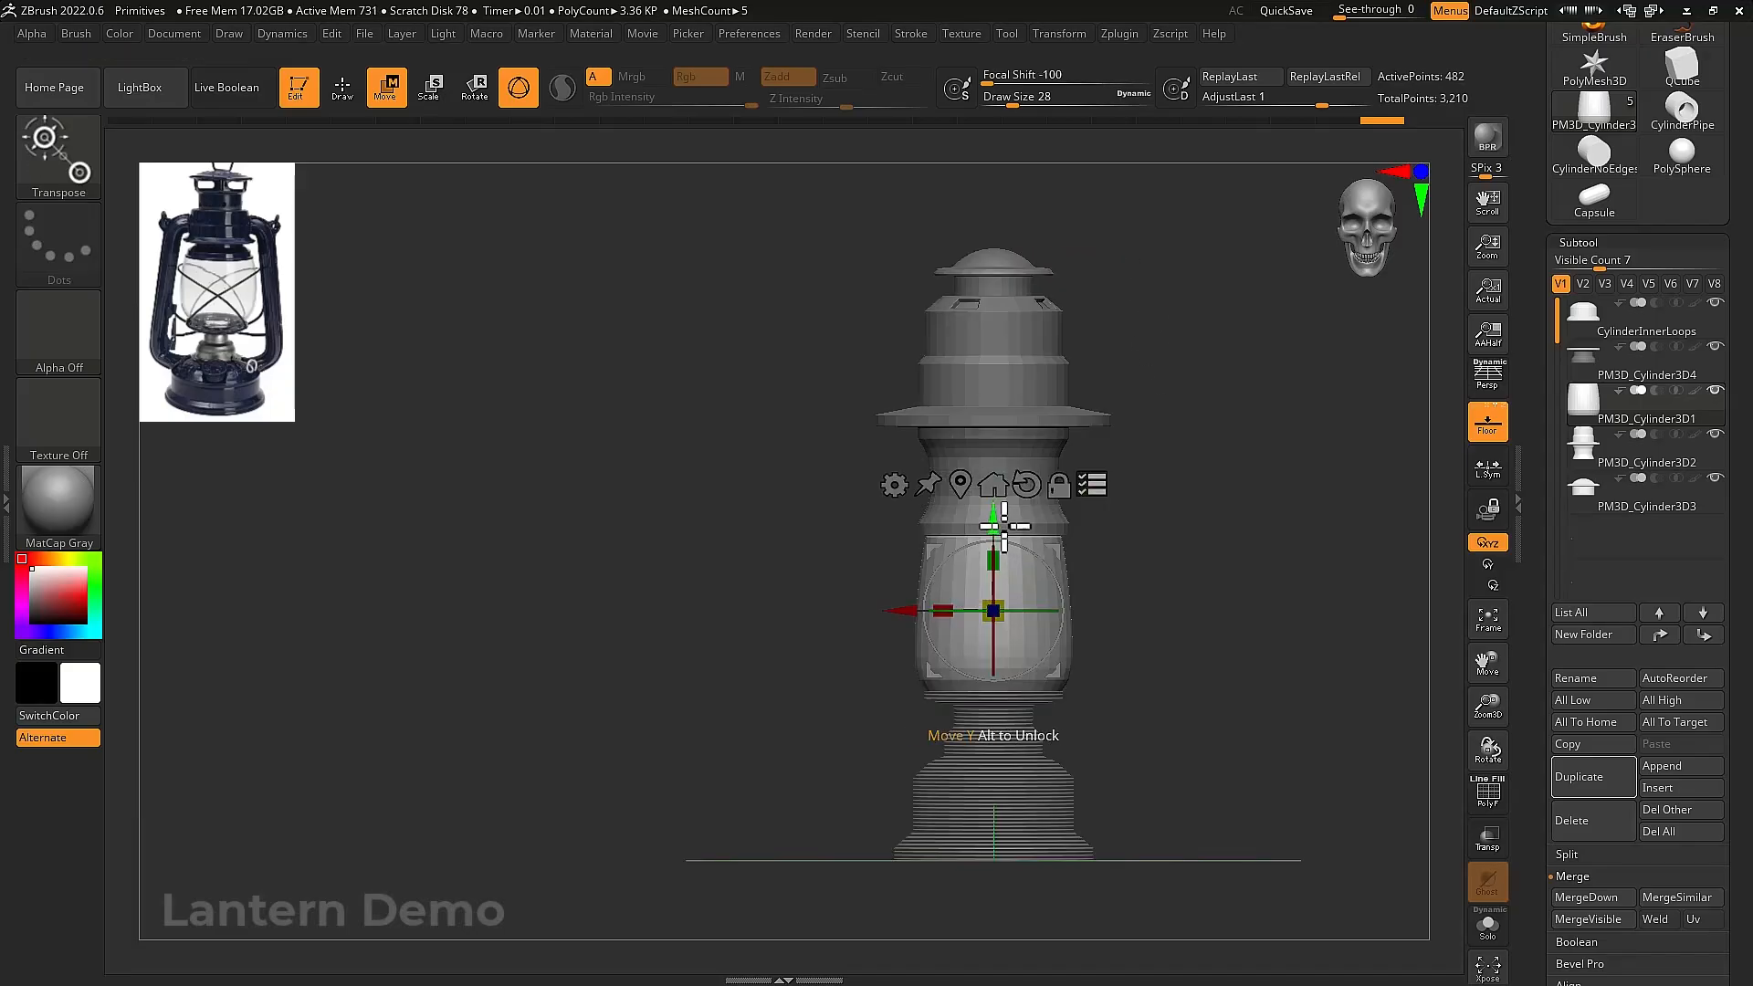
{"action": "left_click_drag", "start_coordinate": [994, 514], "coordinate": [1010, 594]}
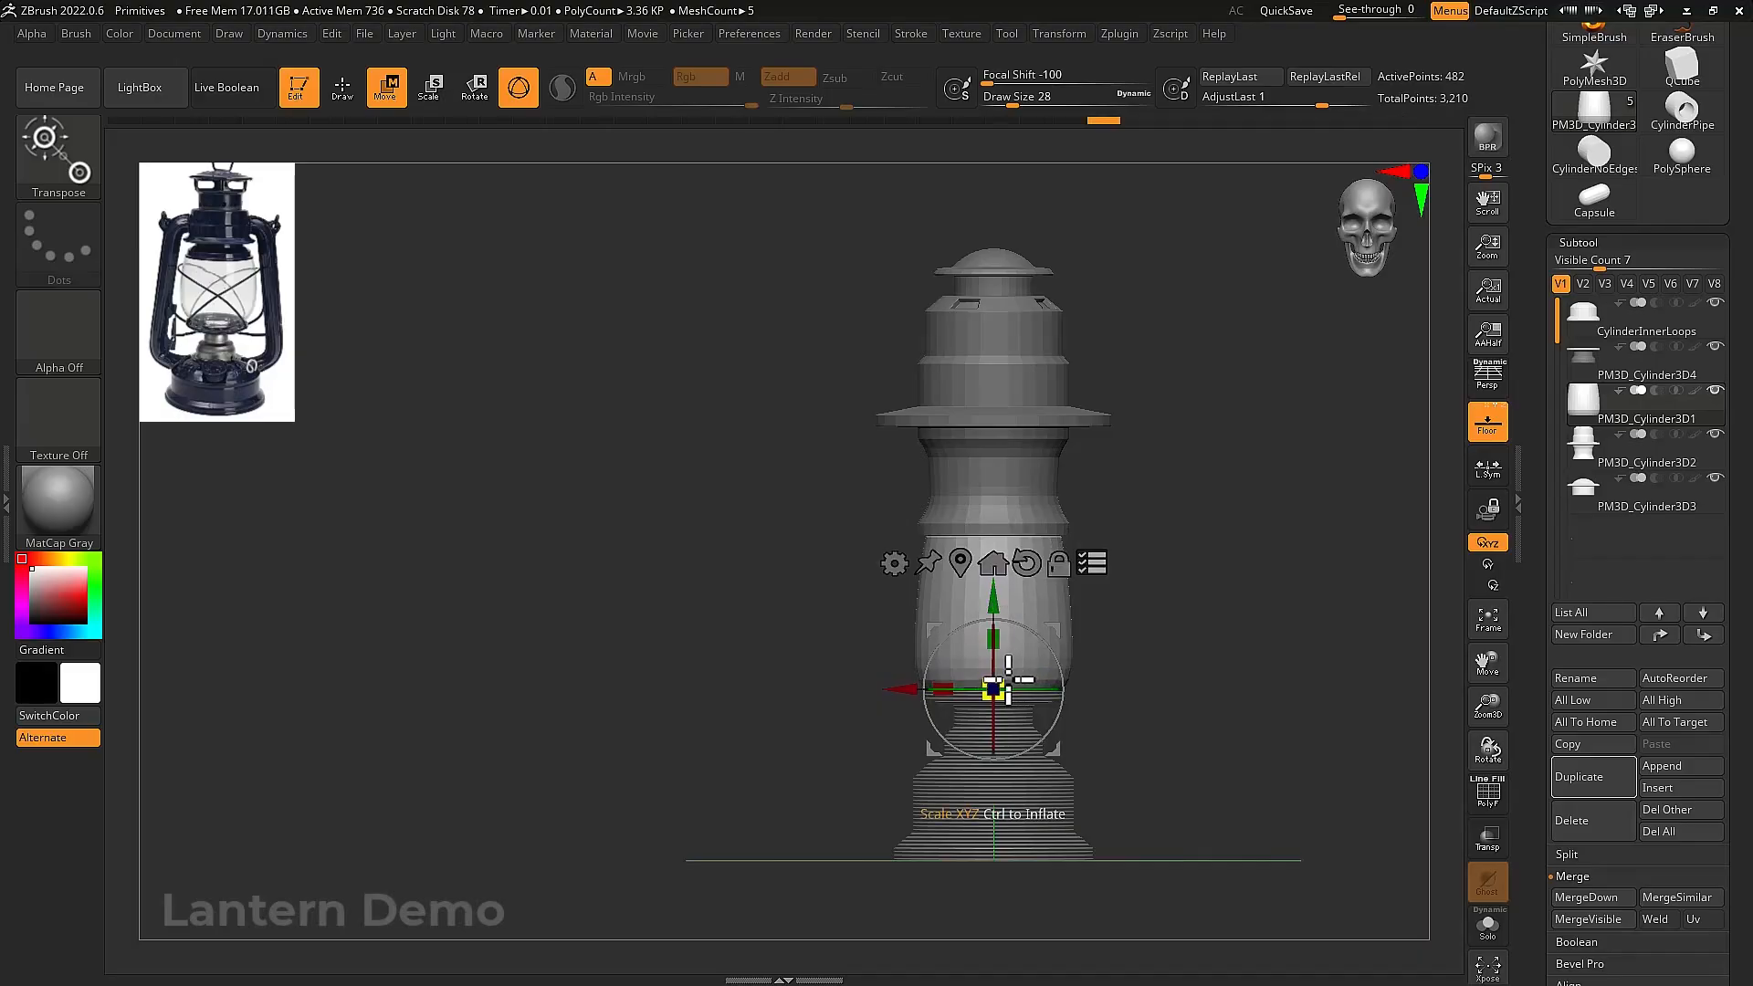
{"action": "mouse_move", "coordinate": [1008, 678]}
{"action": "left_mouse_down"}
{"action": "mouse_move", "coordinate": [991, 708]}
{"action": "mouse_move", "coordinate": [1005, 694]}
{"action": "left_mouse_up"}
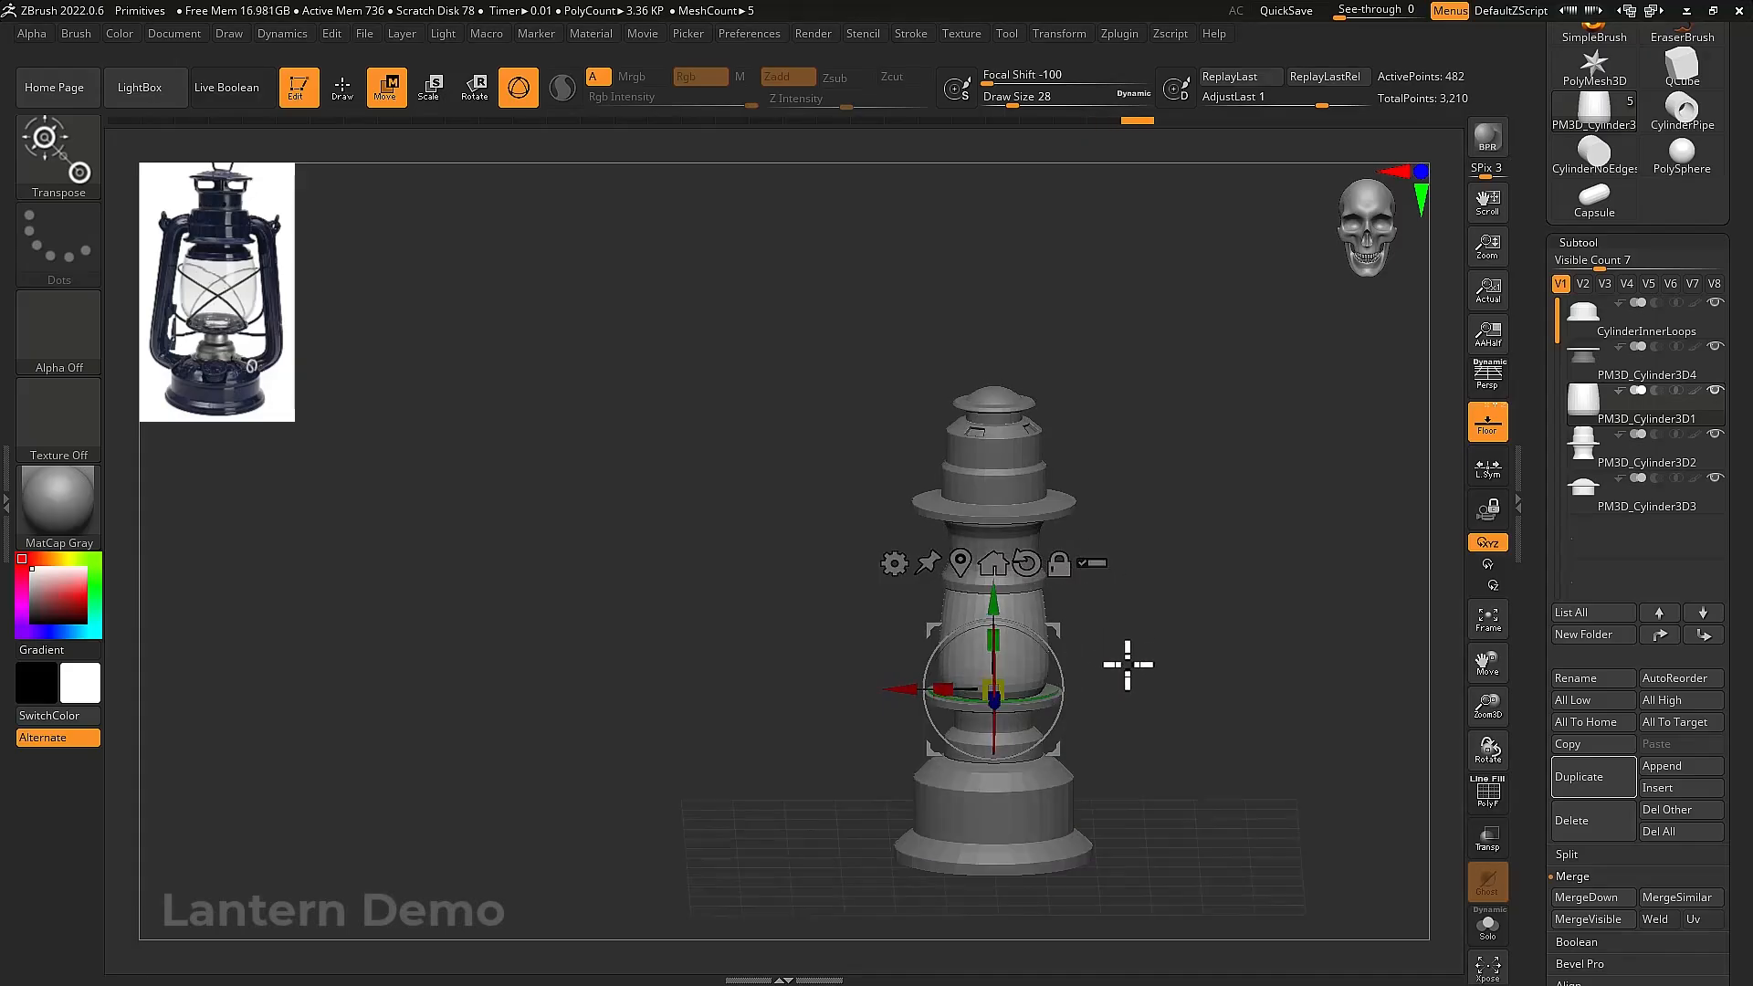
{"action": "right_click_drag", "start_coordinate": [1138, 645], "coordinate": [1157, 699], "text": "ctrl"}
{"action": "right_click_drag", "start_coordinate": [1157, 699], "coordinate": [1202, 623], "text": "alt"}
{"action": "right_click_drag", "start_coordinate": [1203, 623], "coordinate": [1219, 679], "text": "alt"}
{"action": "right_click_drag", "start_coordinate": [1220, 607], "coordinate": [1224, 540], "text": "alt"}
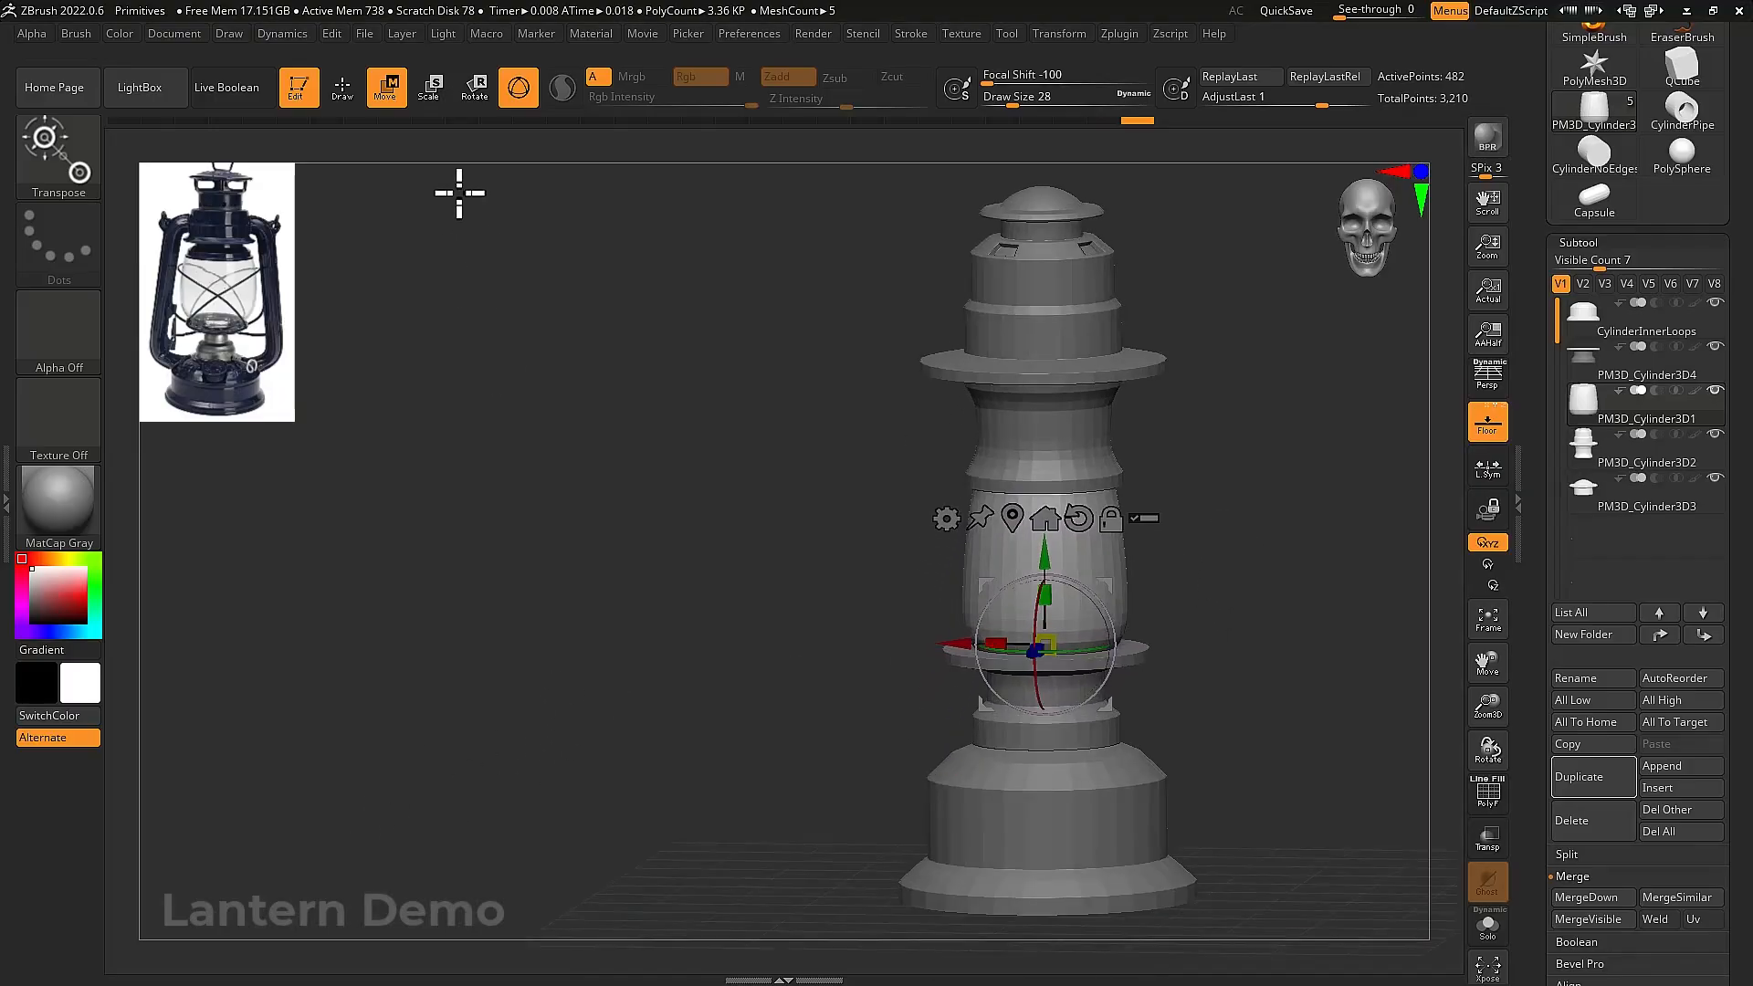
Import the "Lantern pic" image as the Front-Back floor grid reference and view the model straight from the front
{"action": "left_click", "coordinate": [229, 33]}
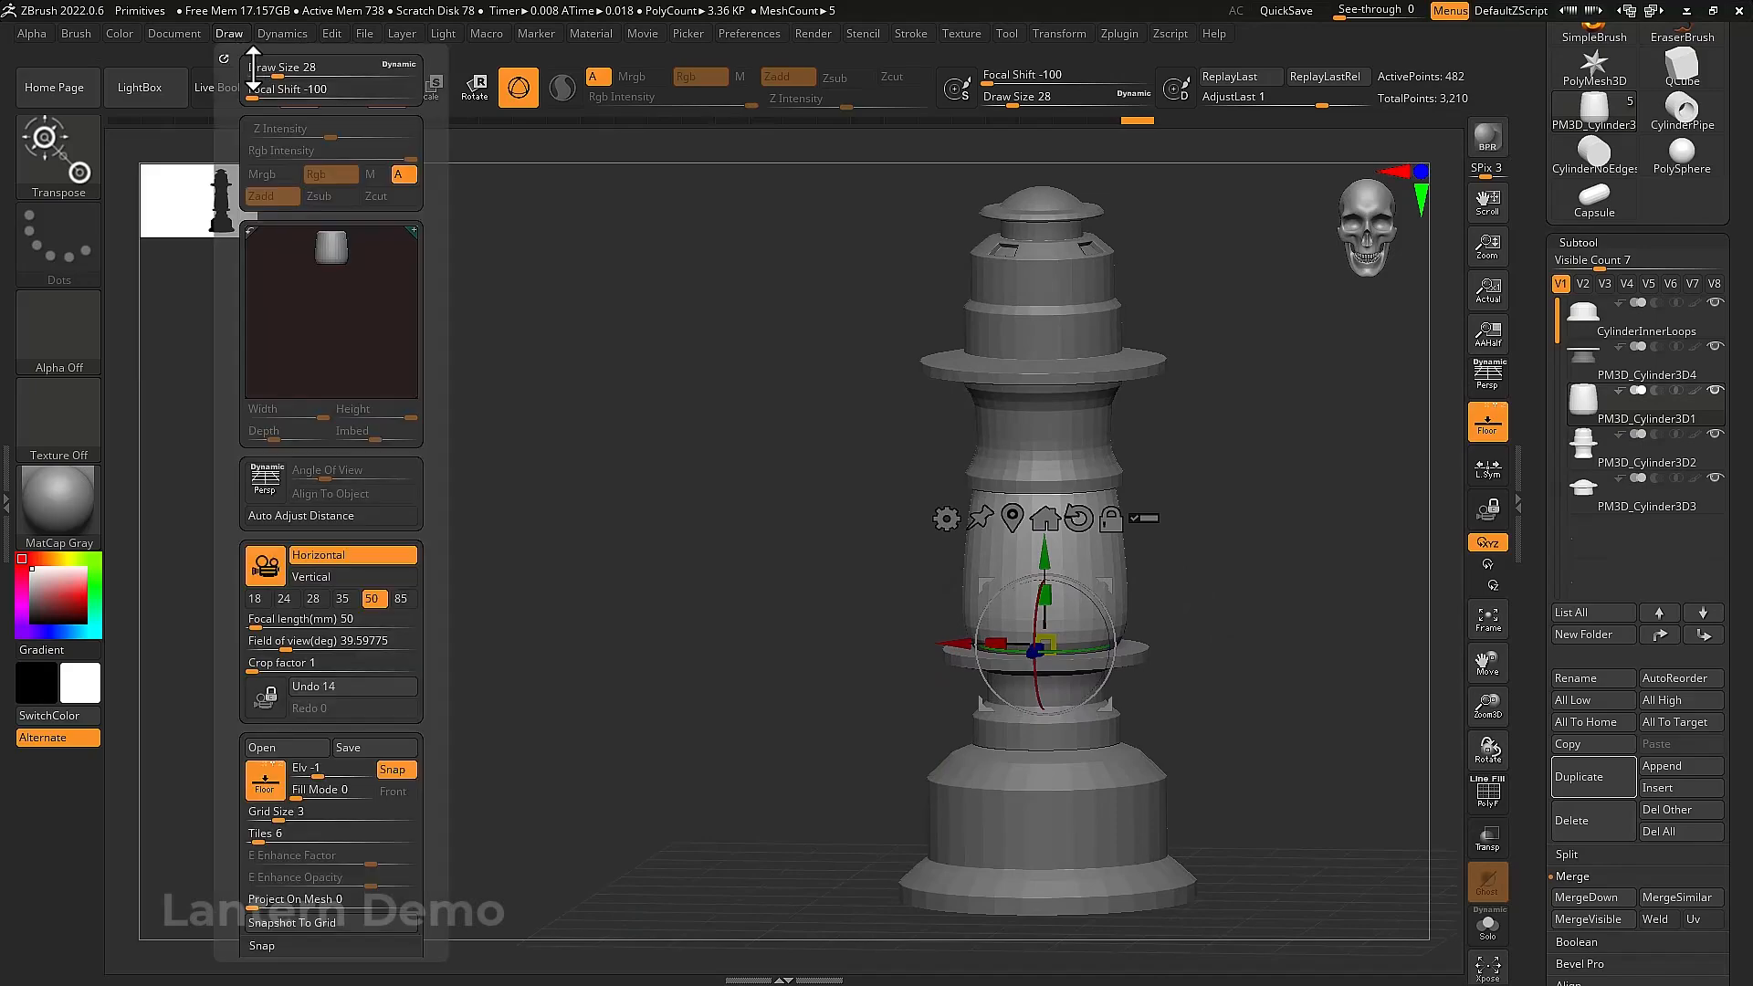
{"action": "scroll", "coordinate": [383, 328], "scroll_direction": "down", "scroll_amount": 10}
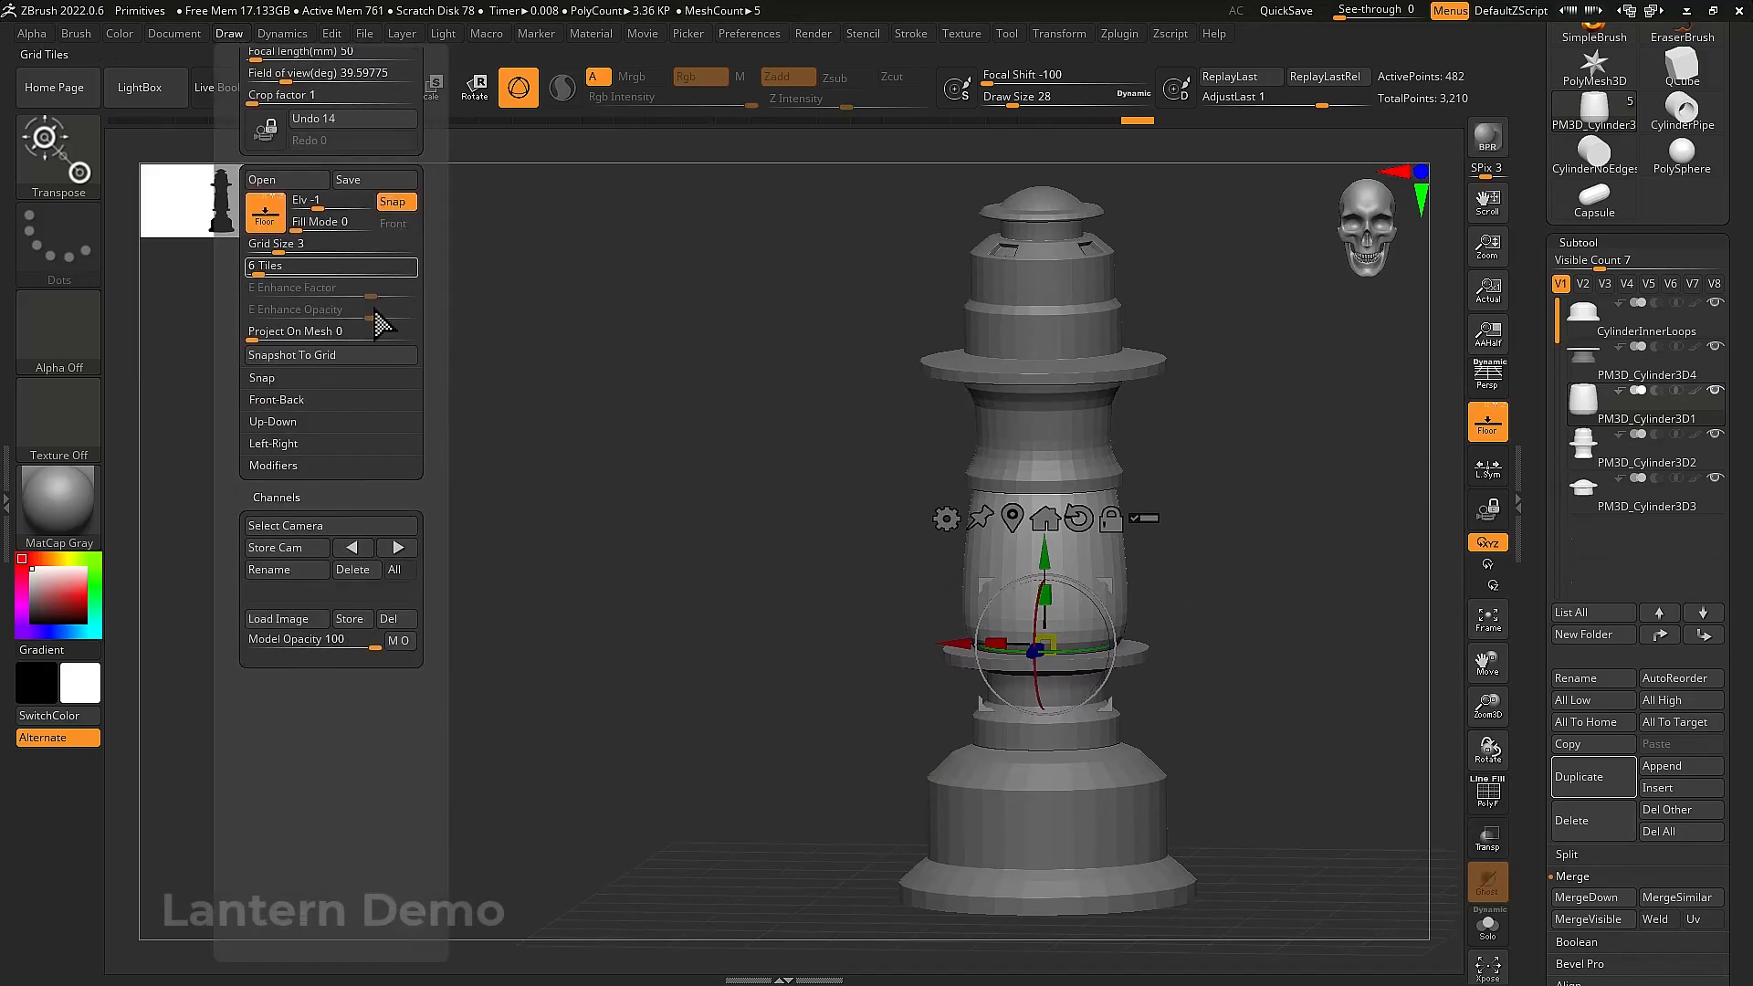
{"action": "left_click", "coordinate": [288, 399]}
{"action": "left_click", "coordinate": [264, 432]}
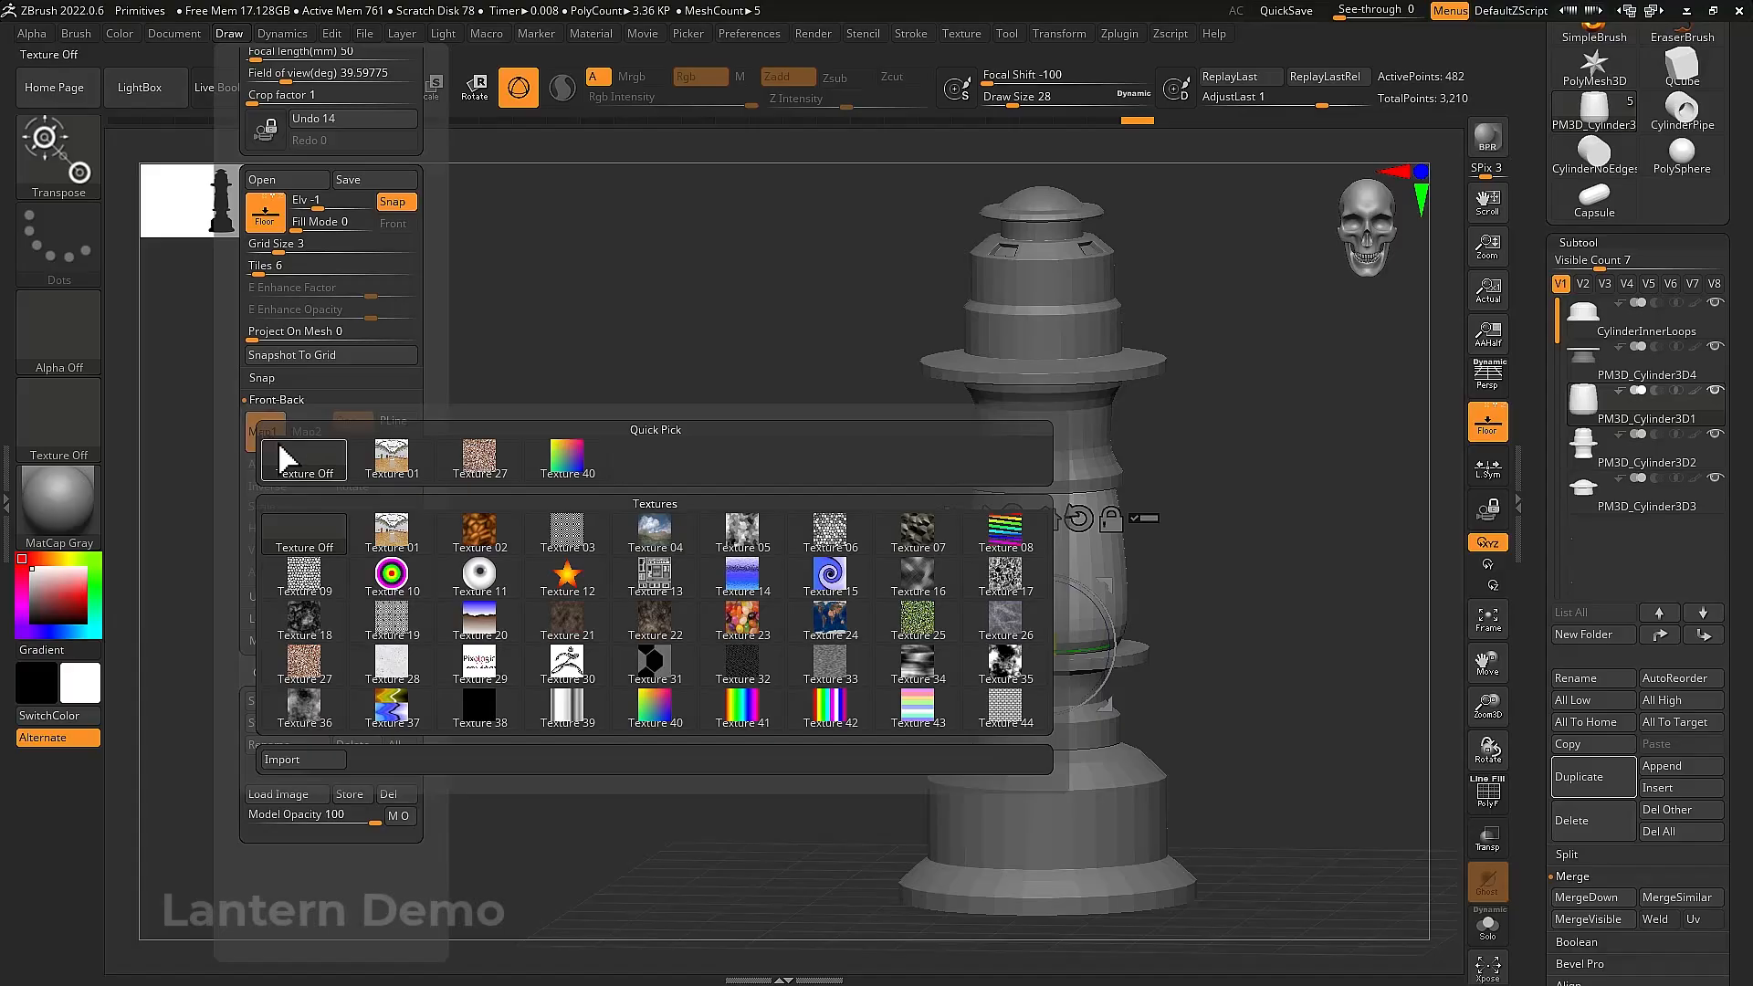
{"action": "left_click", "coordinate": [301, 758]}
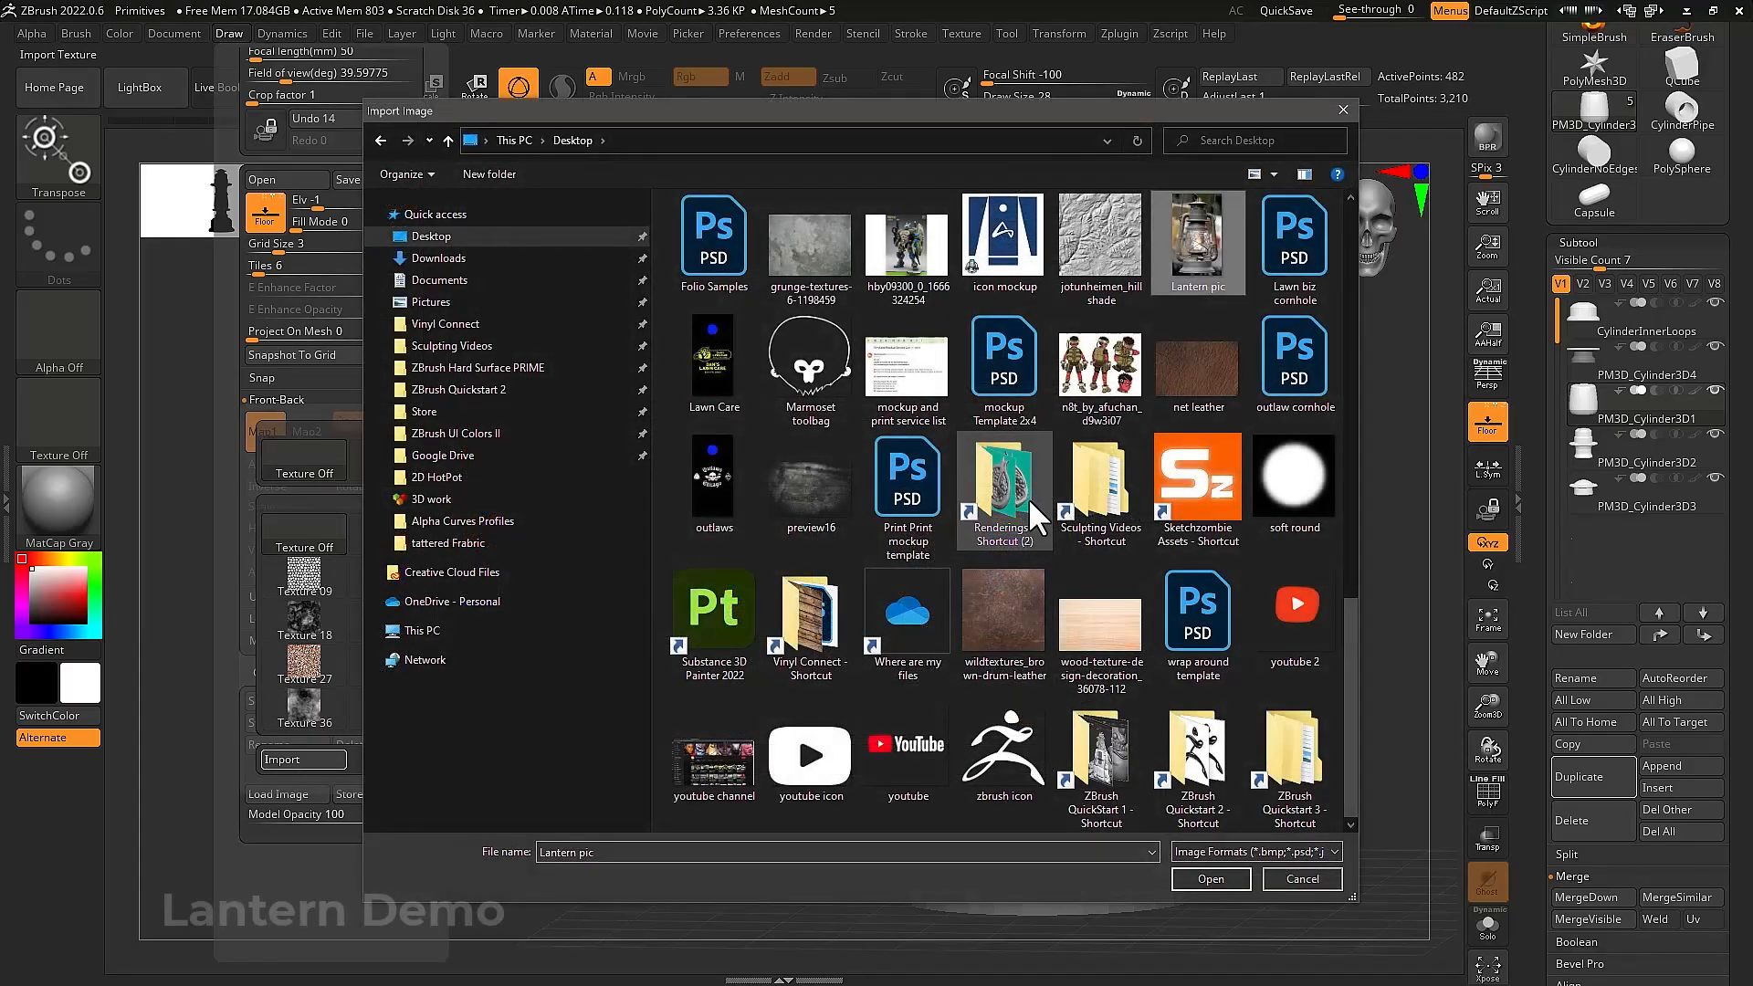
{"action": "left_click", "coordinate": [1213, 879]}
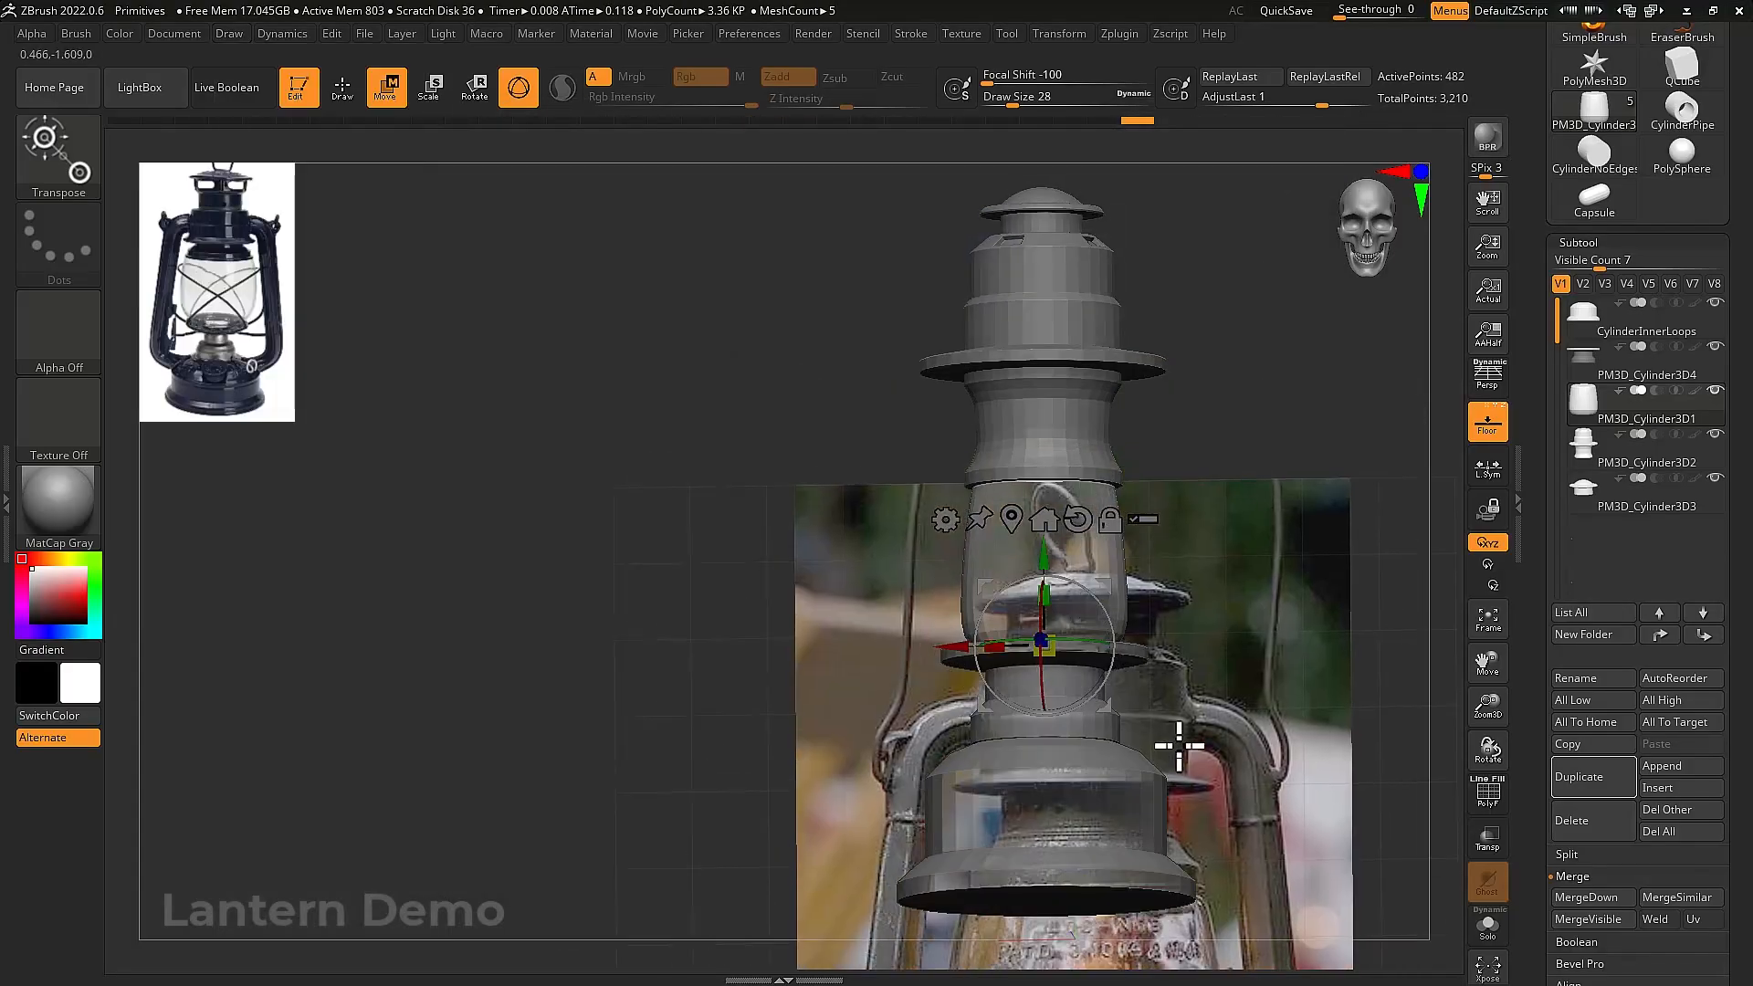
{"action": "left_click_drag", "start_coordinate": [1179, 746], "coordinate": [1141, 604], "text": "shift"}
Set the grid's E Enhance Factor to about 0.72 and E Enhance Opacity to about 0.65
{"action": "left_click", "coordinate": [367, 36]}
{"action": "left_click", "coordinate": [230, 35]}
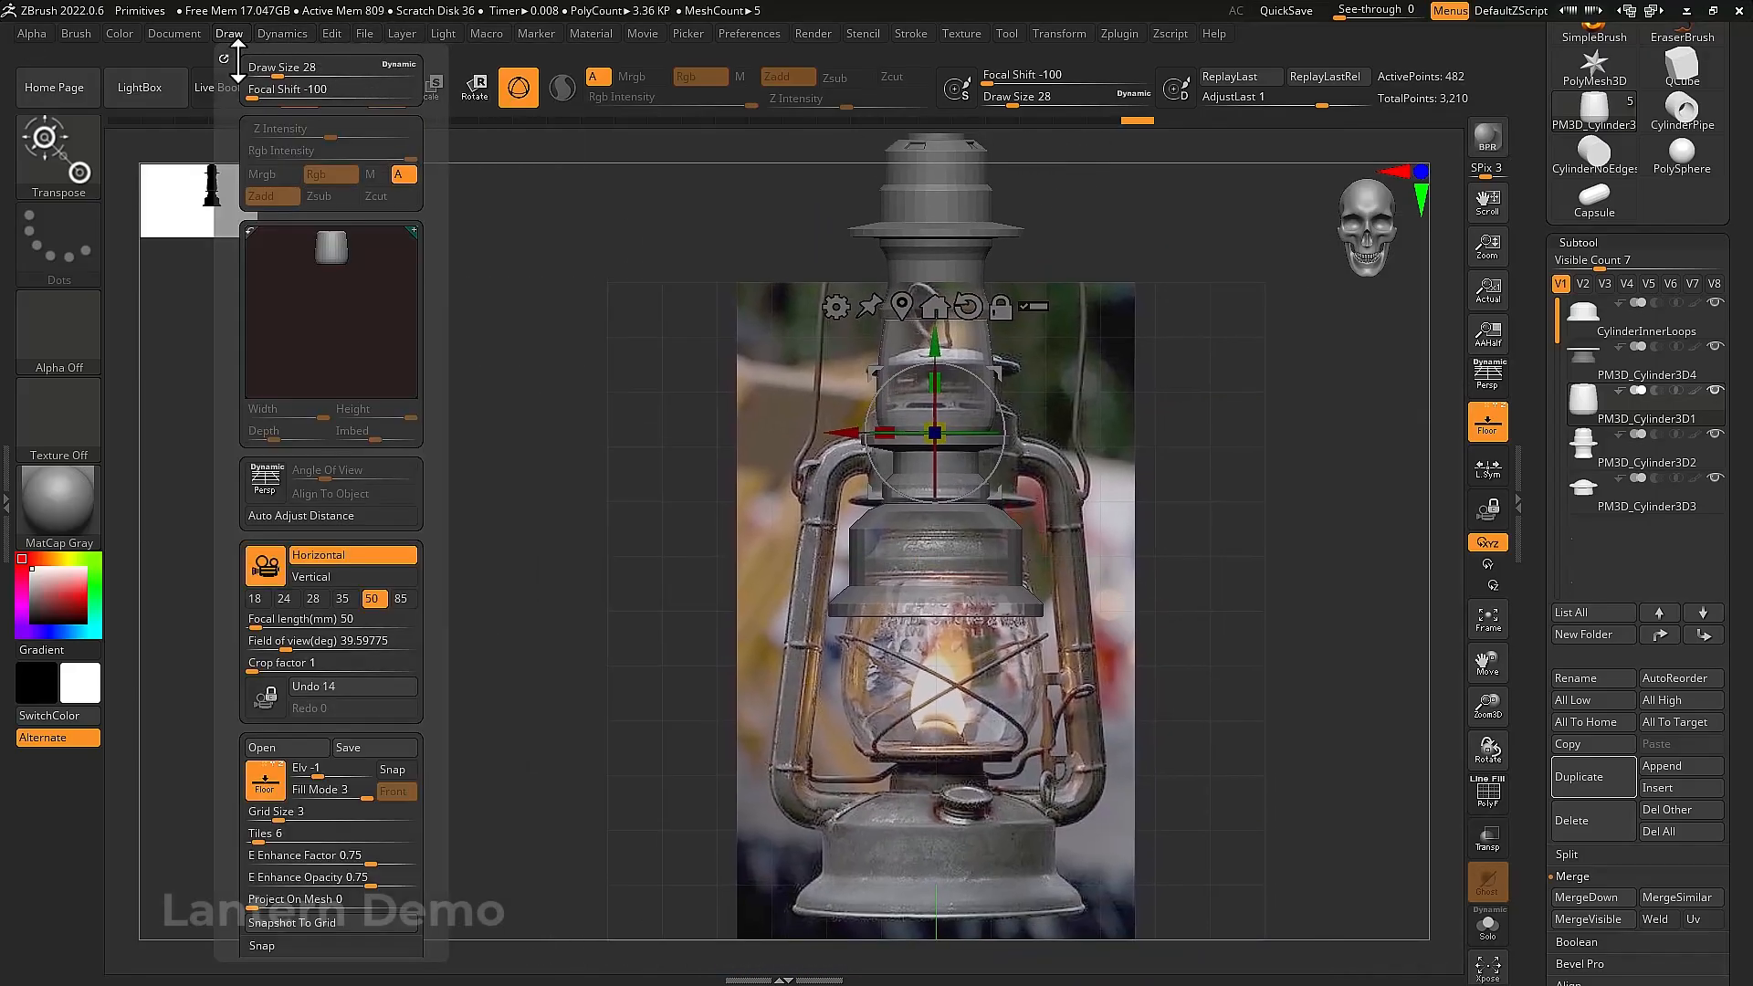
{"action": "scroll", "coordinate": [420, 587], "scroll_direction": "down", "scroll_amount": 5}
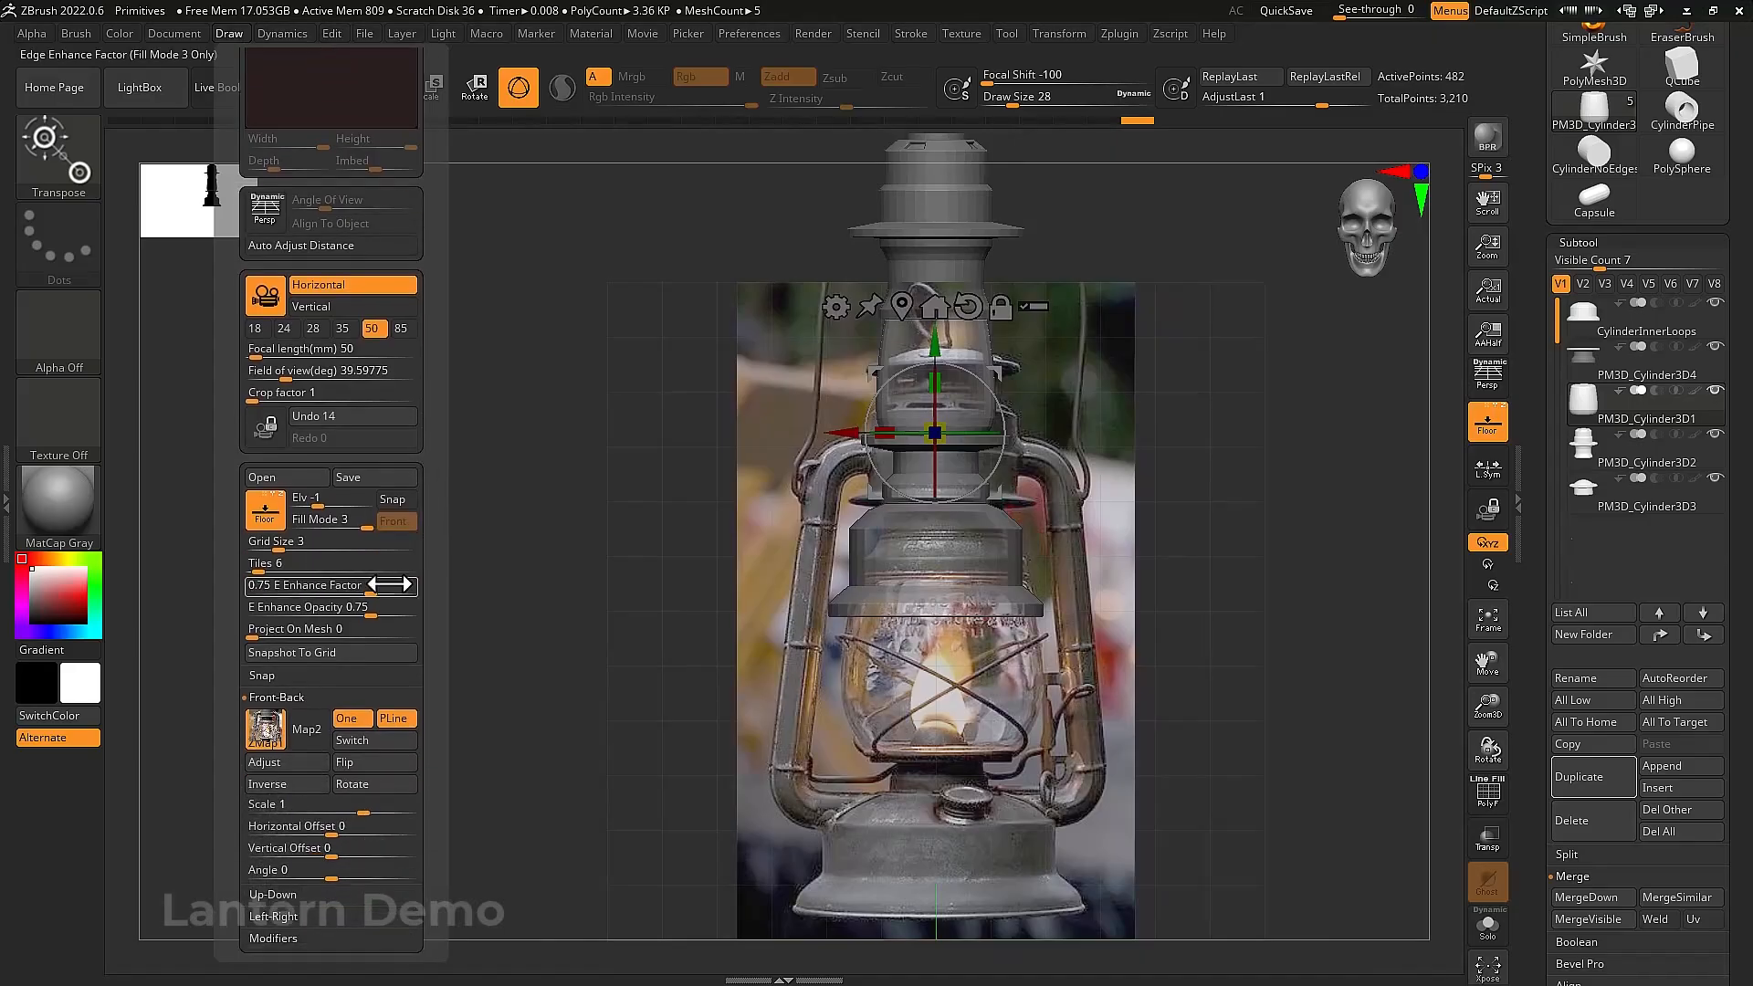
{"action": "left_click_drag", "start_coordinate": [372, 591], "coordinate": [360, 589]}
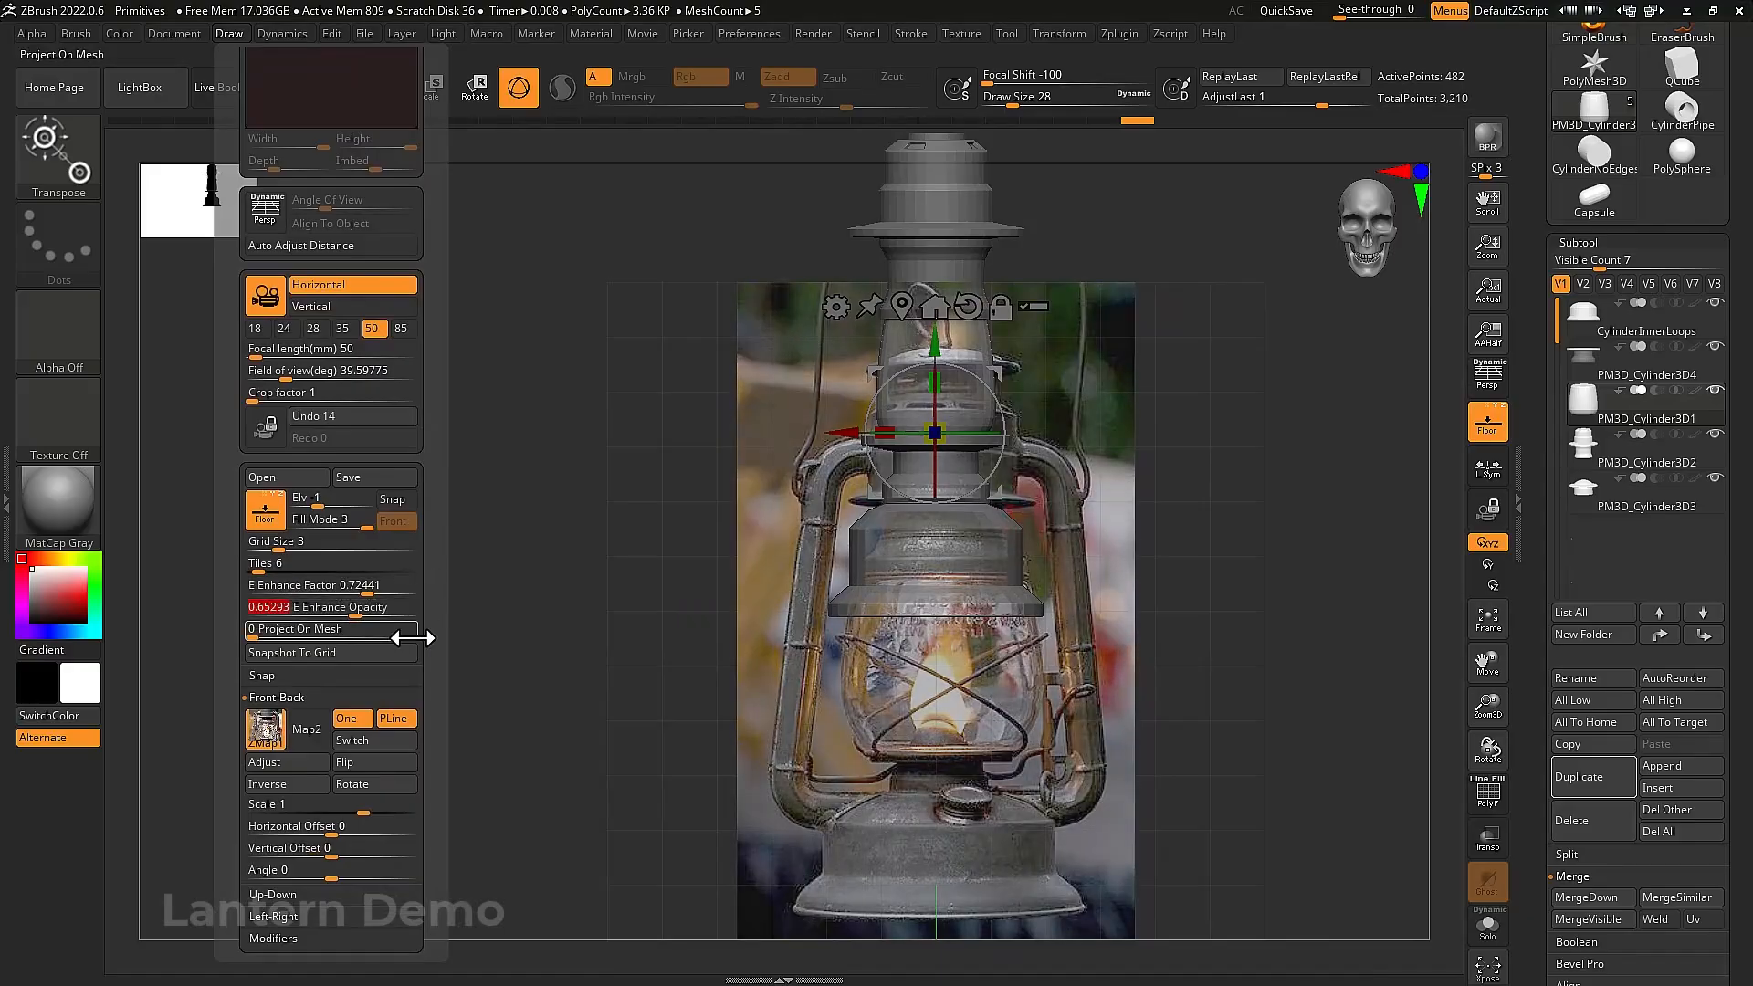
Set the Front-Back reference's Vertical Offset to about -0.86 and scale the image down to align it with the lantern
{"action": "scroll", "coordinate": [427, 605], "scroll_direction": "down", "scroll_amount": 2}
{"action": "scroll", "coordinate": [426, 605], "scroll_direction": "down", "scroll_amount": 5}
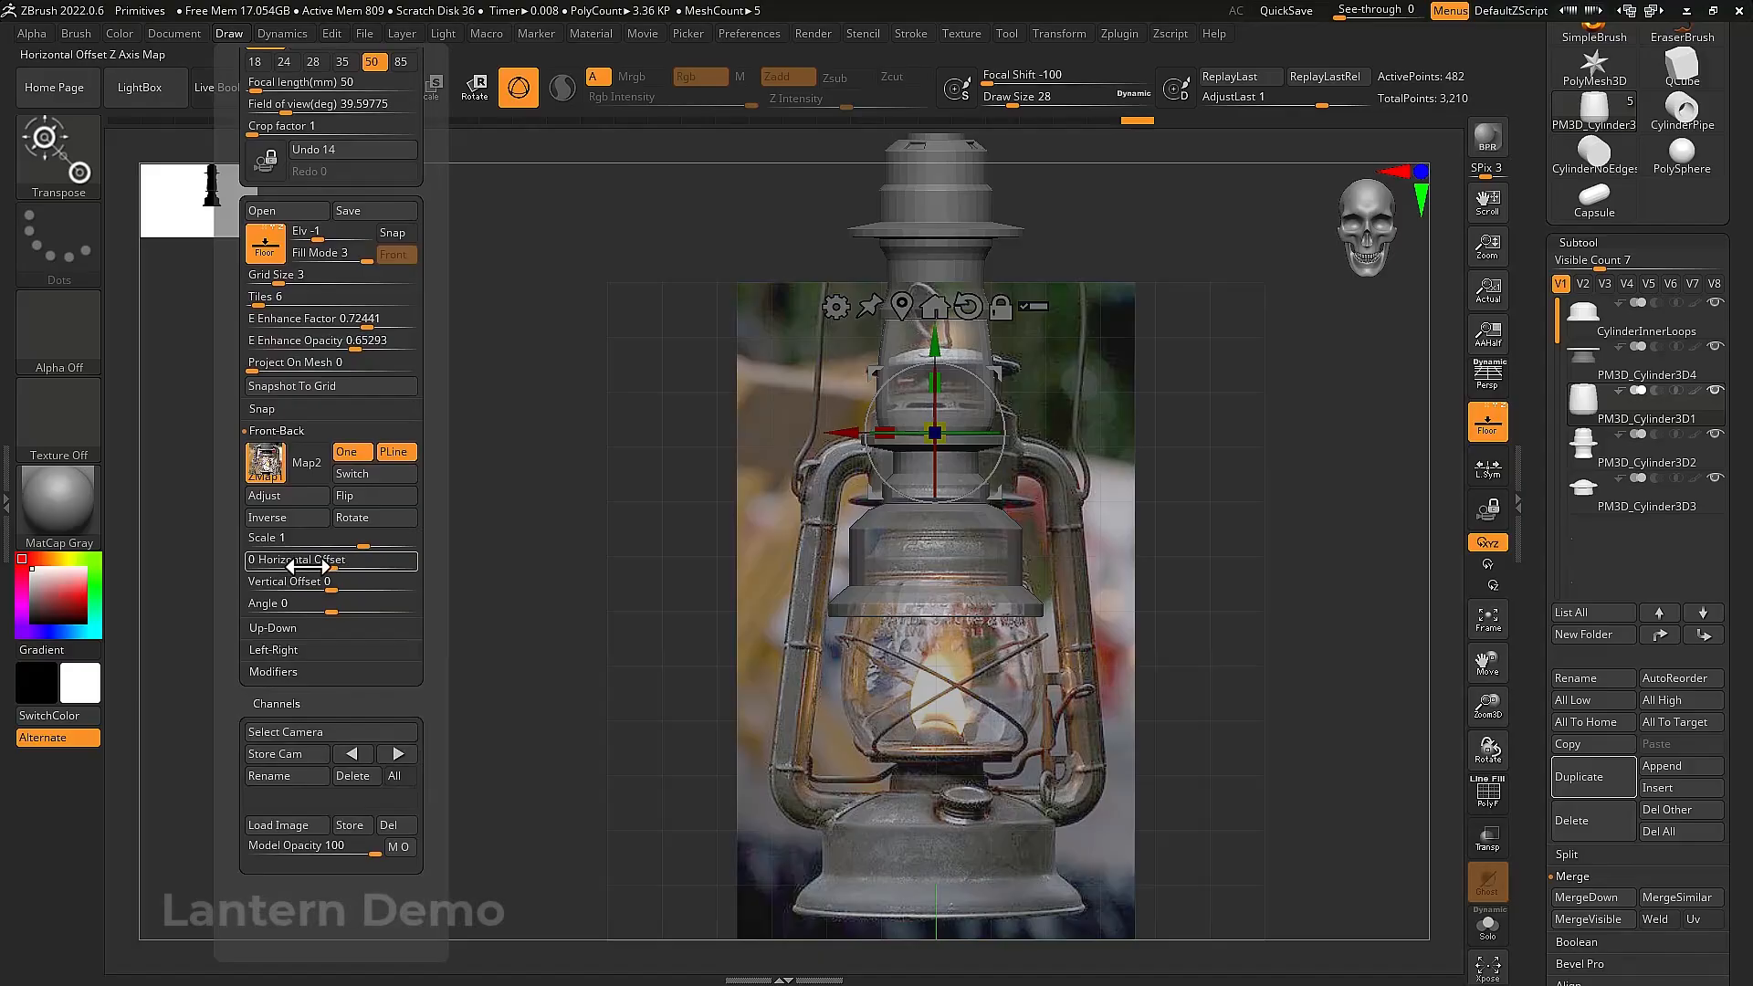
{"action": "left_click_drag", "start_coordinate": [336, 558], "coordinate": [246, 582]}
{"action": "left_click_drag", "start_coordinate": [362, 543], "coordinate": [358, 543]}
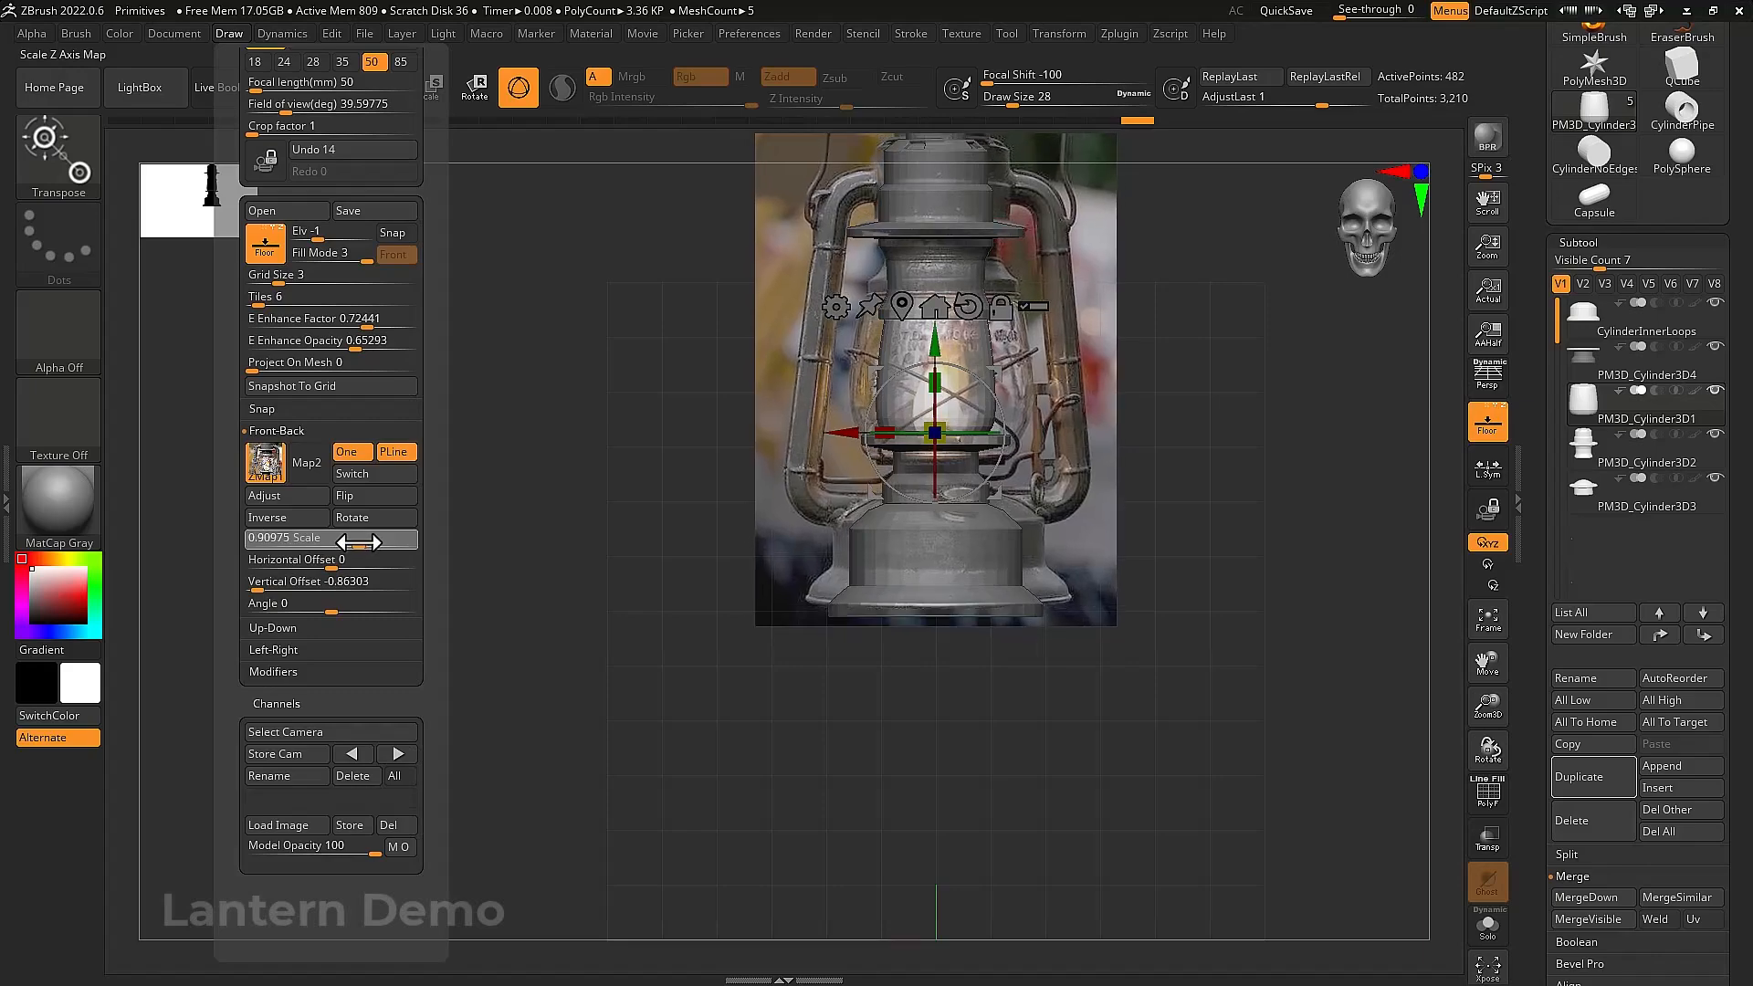
{"action": "mouse_move", "coordinate": [644, 529]}
{"action": "left_mouse_down", "text": "alt"}
{"action": "mouse_move", "coordinate": [650, 680]}
{"action": "mouse_move", "coordinate": [634, 741]}
{"action": "mouse_move", "coordinate": [626, 712]}
{"action": "mouse_move", "coordinate": [599, 733]}
{"action": "left_mouse_up", "text": "alt"}
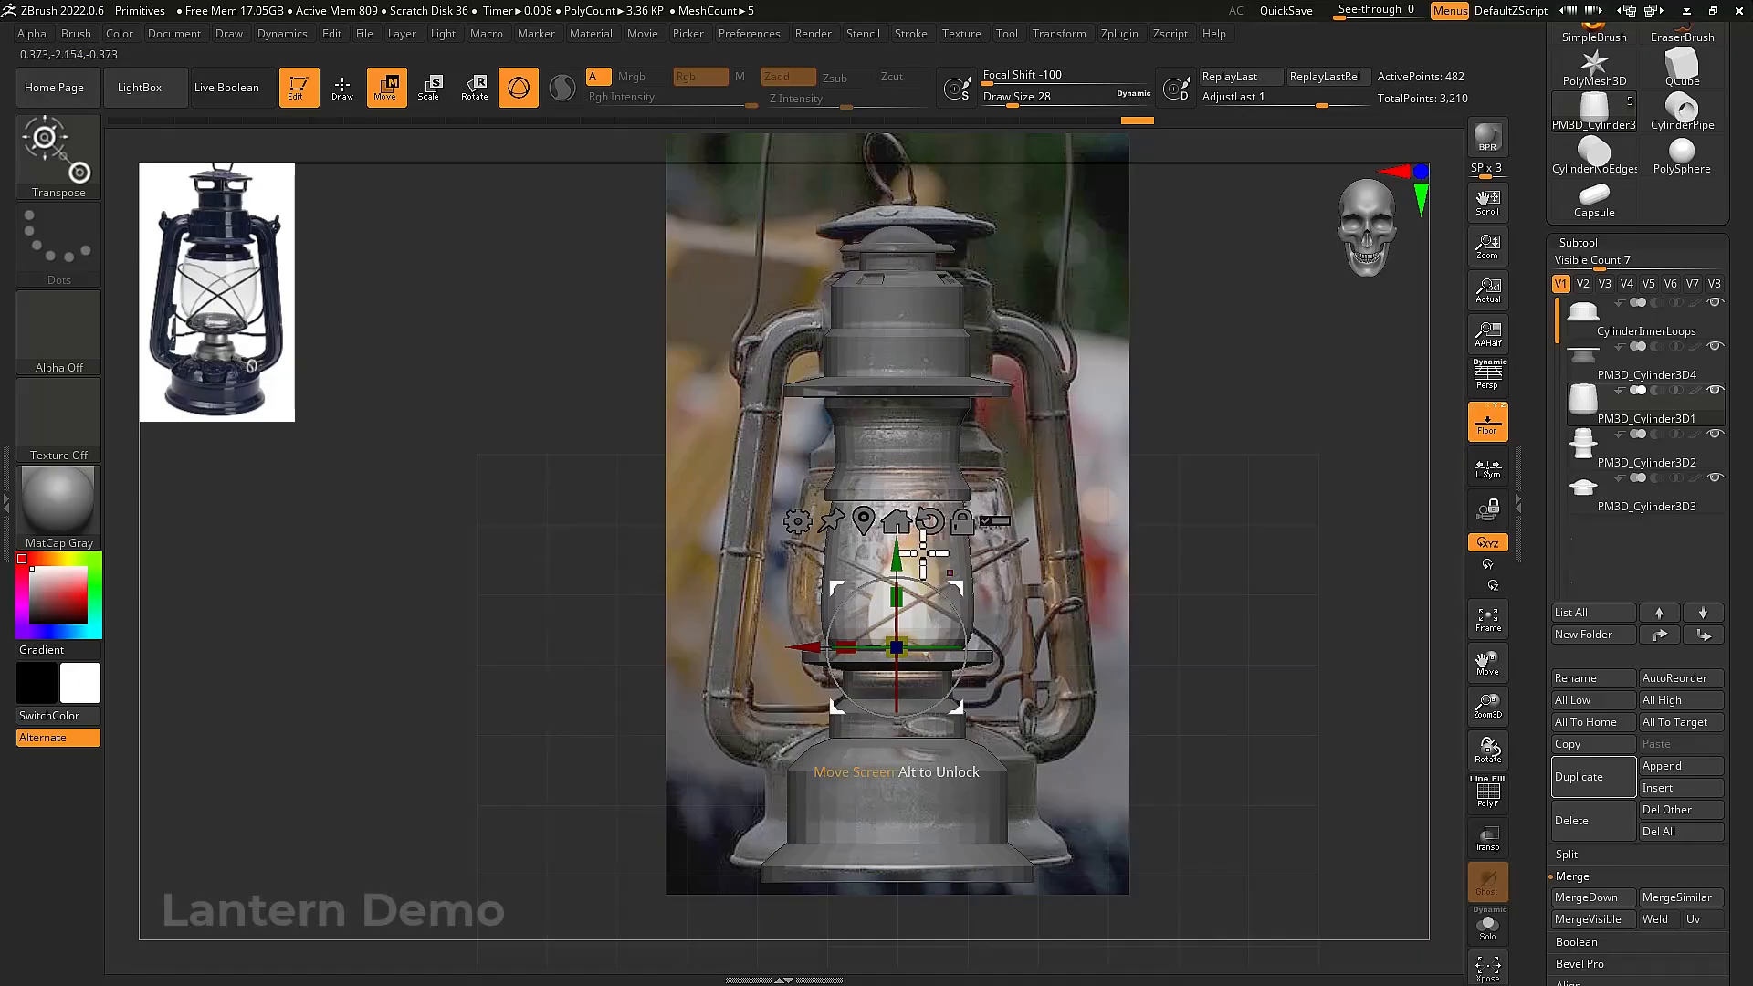
Move the gizmo pivot to the bottom of the base and scale the whole lantern up to match the reference photo
{"action": "right_click_drag", "start_coordinate": [972, 582], "coordinate": [901, 601]}
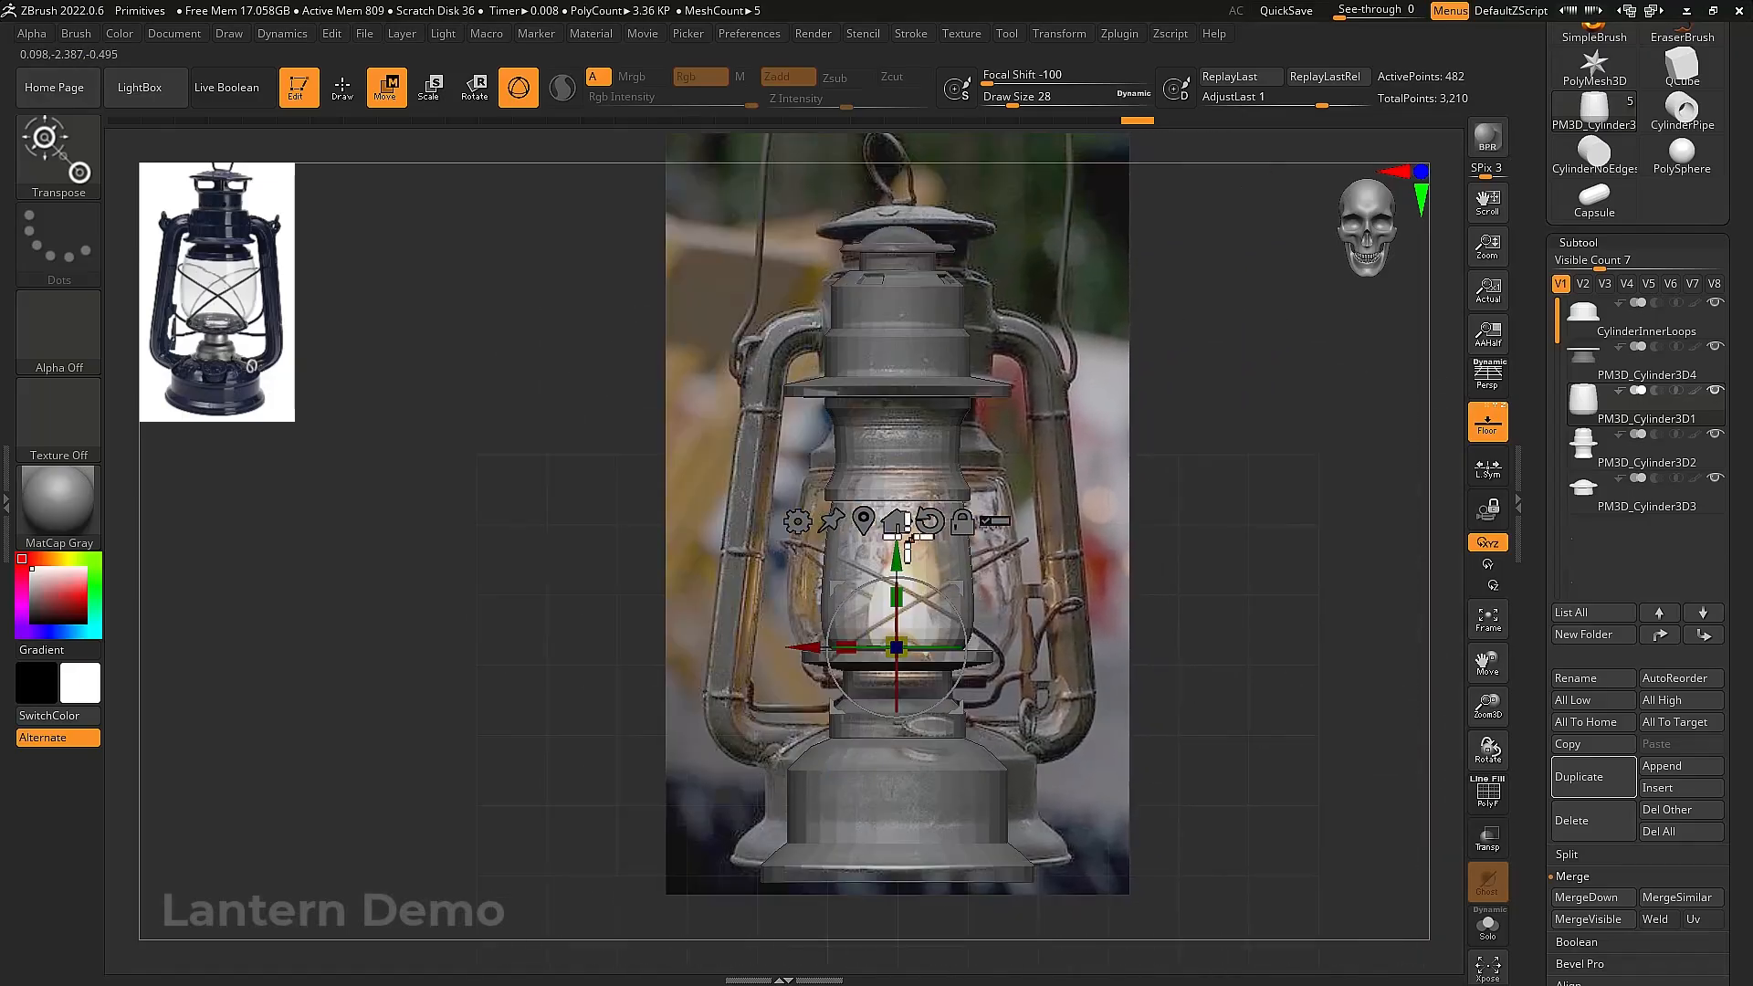
{"action": "left_click", "coordinate": [868, 522]}
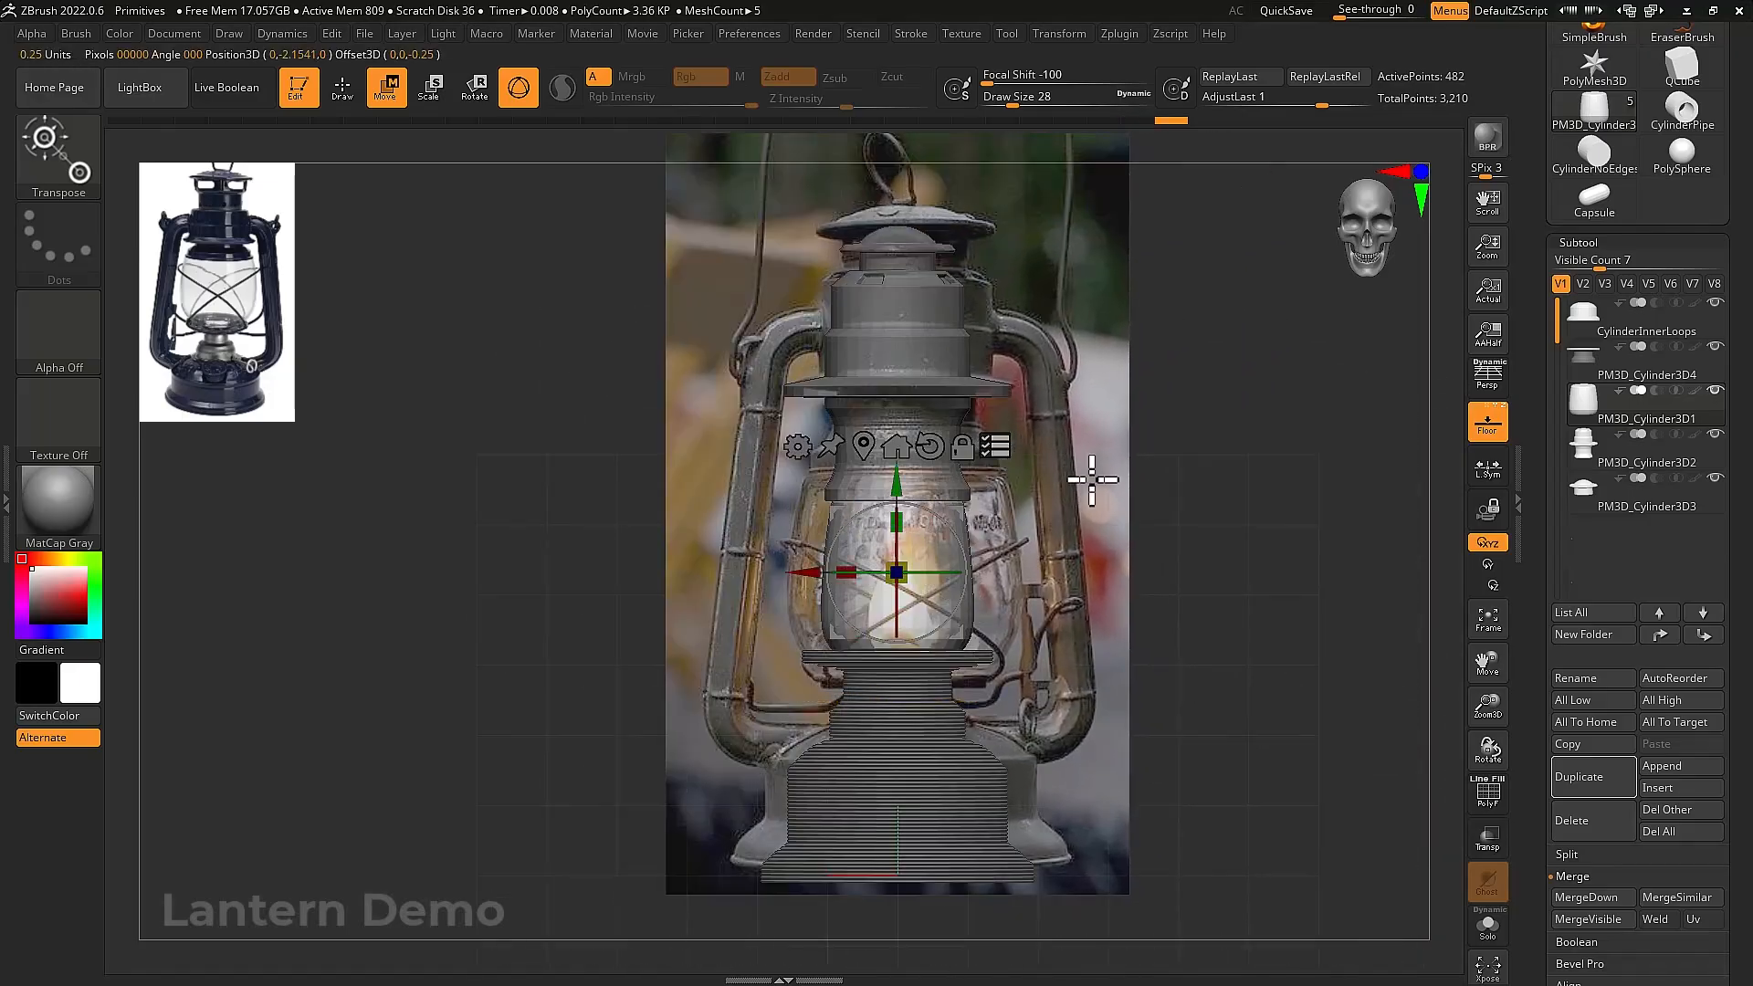
{"action": "left_click_drag", "start_coordinate": [895, 486], "coordinate": [892, 785]}
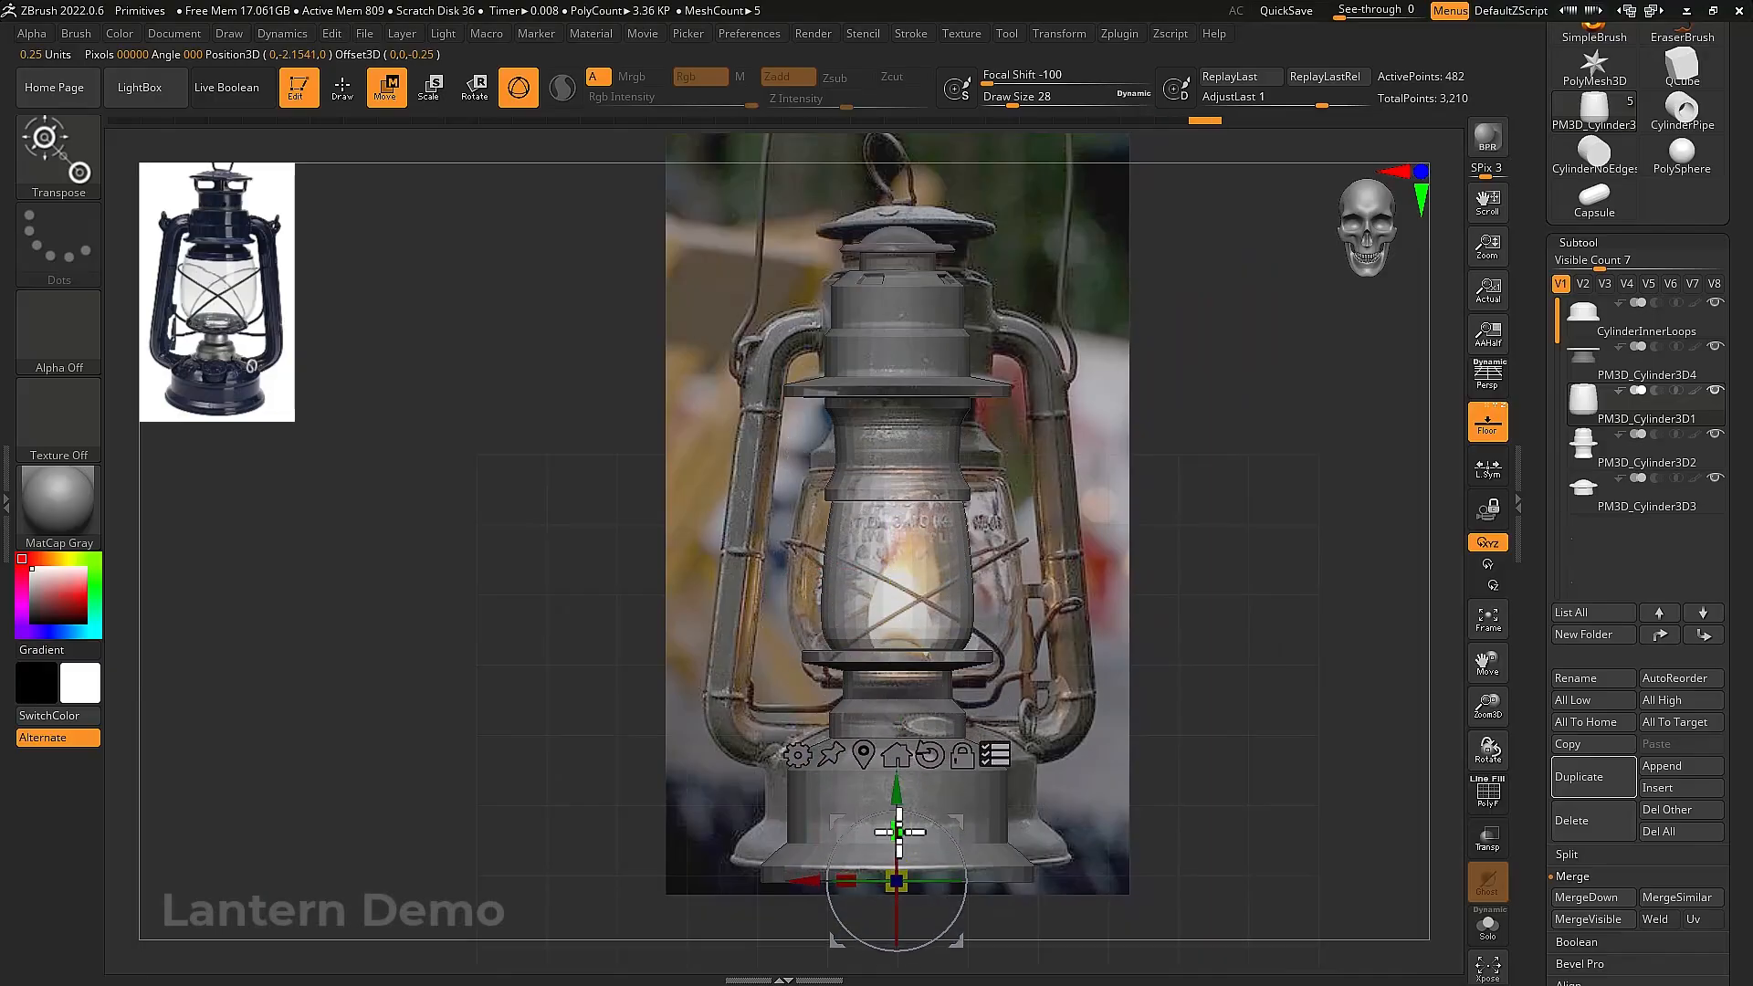
{"action": "mouse_move", "coordinate": [907, 861]}
{"action": "left_mouse_down"}
{"action": "mouse_move", "coordinate": [946, 868]}
{"action": "mouse_move", "coordinate": [925, 865]}
{"action": "left_mouse_up"}
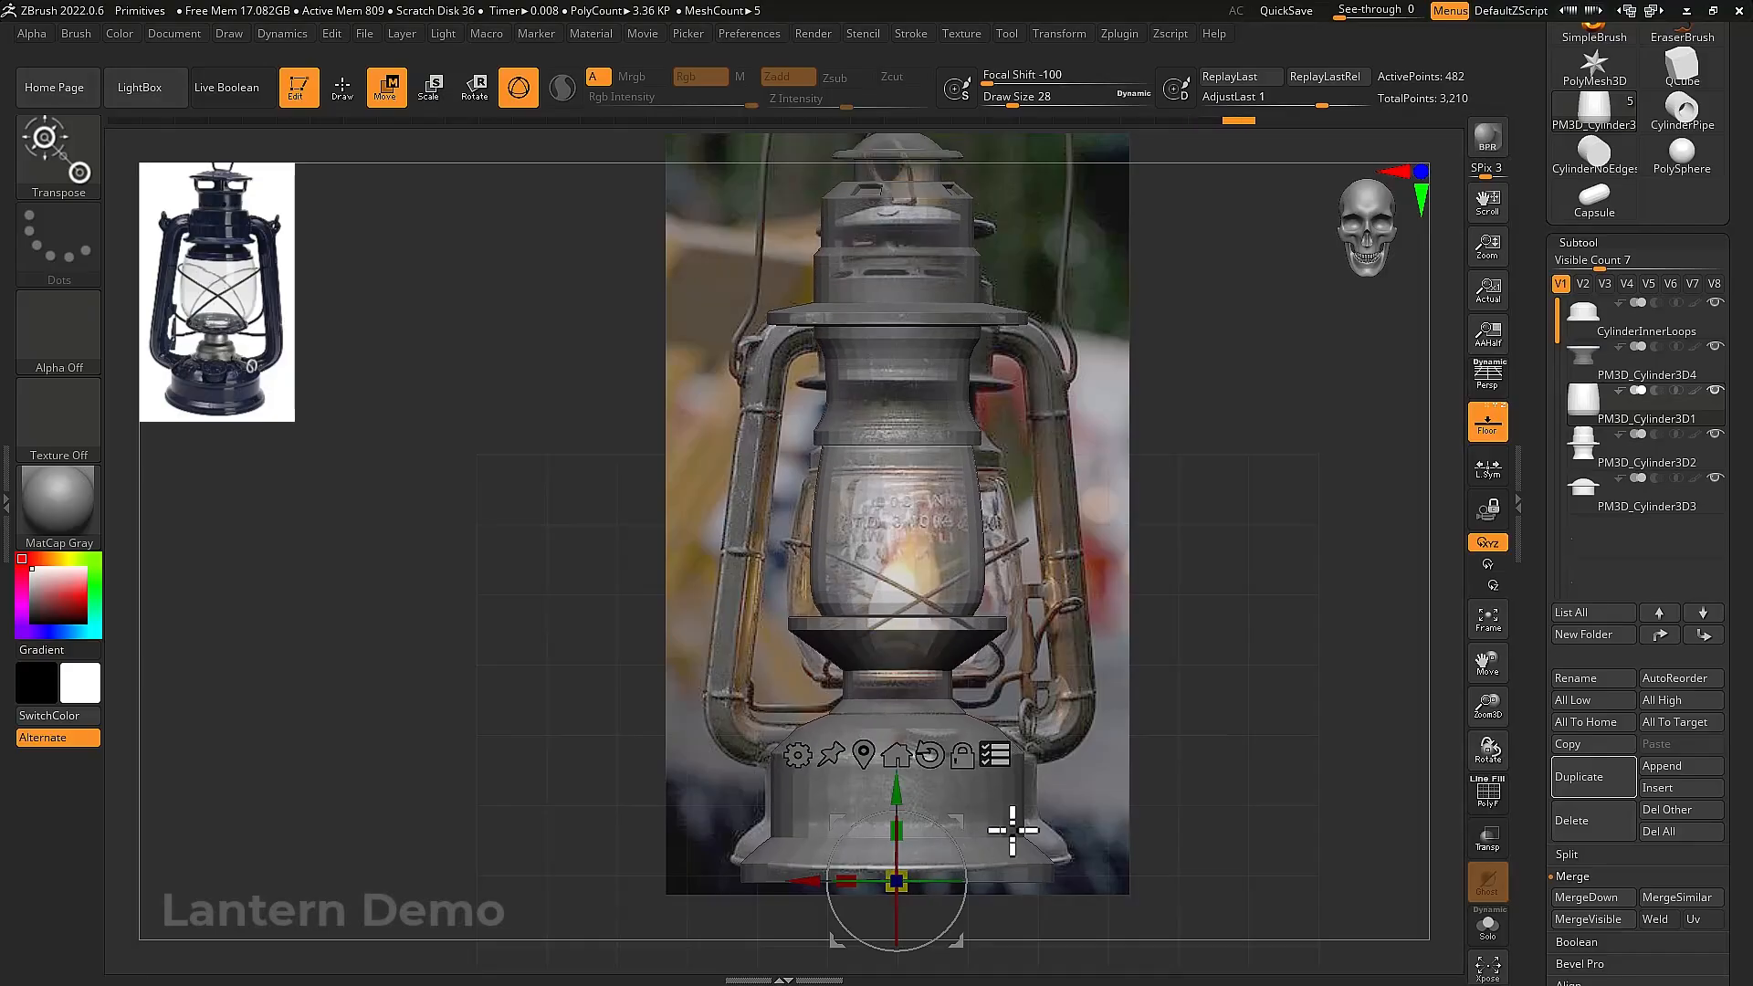
Isolate the base, mask all but its flared foot, and raise the foot slightly to match the reference photo
{"action": "left_click_drag", "start_coordinate": [1136, 716], "coordinate": [1068, 672], "text": "alt"}
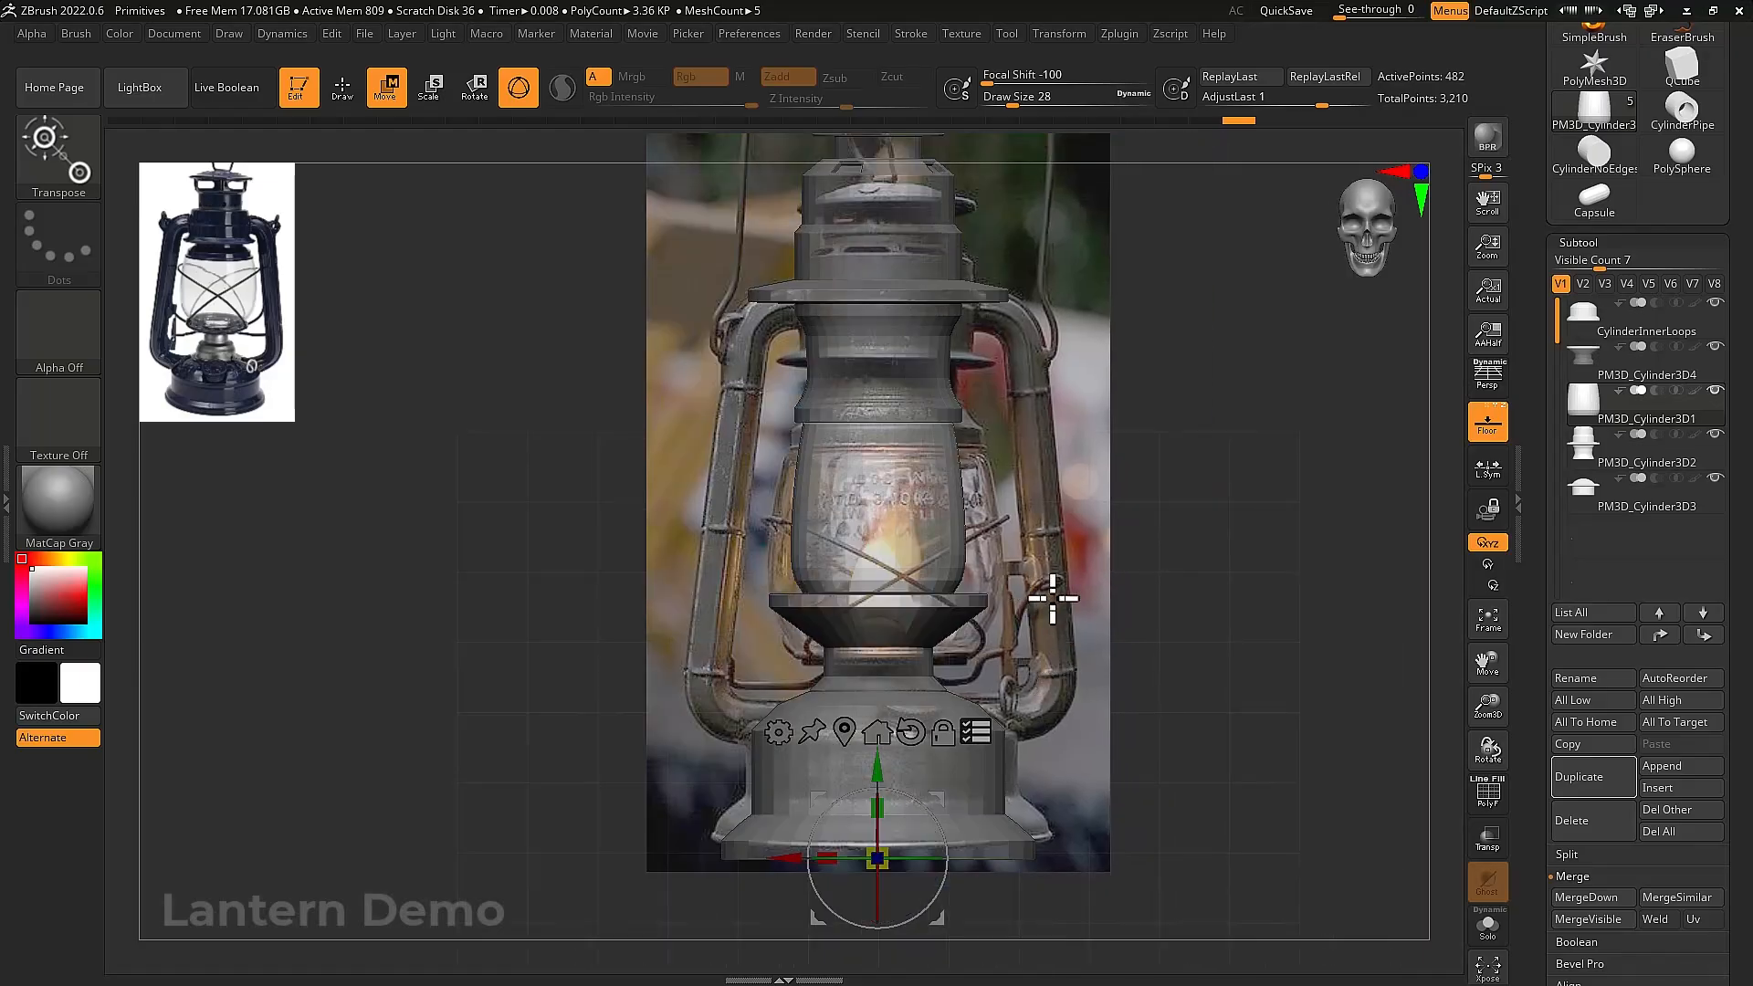
{"action": "left_click_drag", "start_coordinate": [1130, 606], "coordinate": [1135, 623], "text": "alt"}
{"action": "key", "text": "q"}
{"action": "left_click_drag", "start_coordinate": [1067, 738], "coordinate": [1112, 727], "text": "alt"}
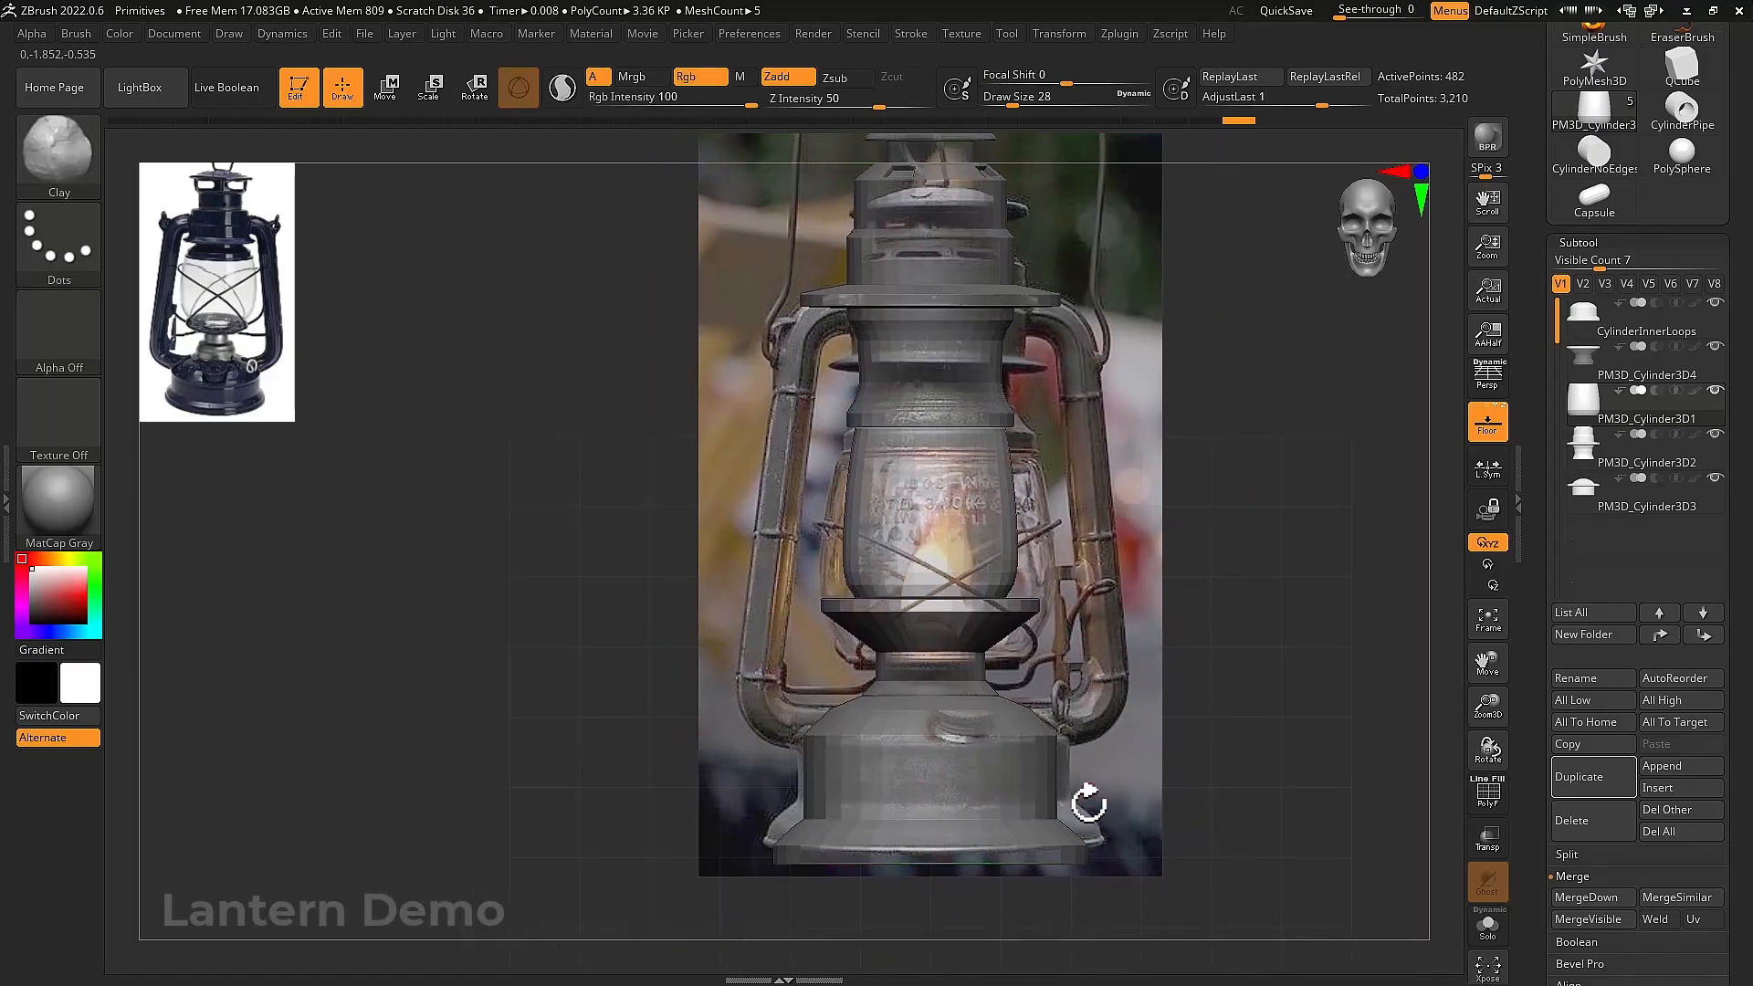
{"action": "left_click_drag", "start_coordinate": [1108, 900], "coordinate": [674, 786], "text": "ctrl"}
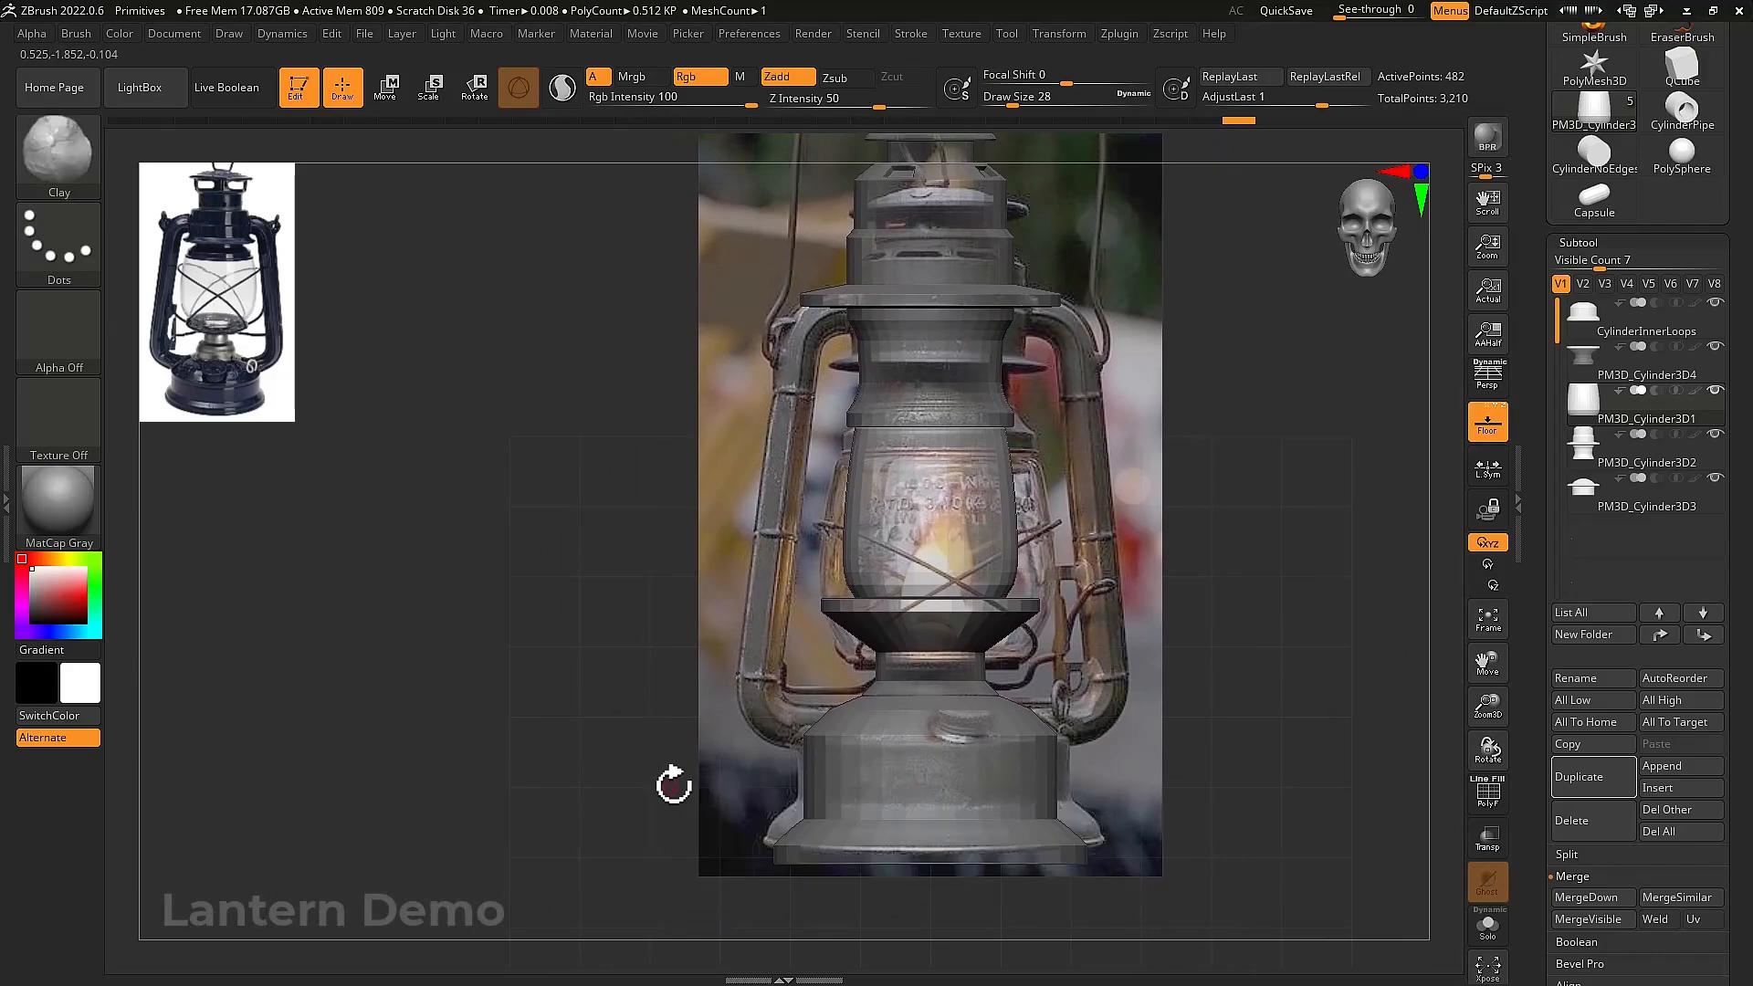
{"action": "left_click", "coordinate": [1006, 828], "text": "alt"}
{"action": "key", "text": "alt+s"}
{"action": "left_click_drag", "start_coordinate": [1142, 898], "coordinate": [696, 785], "text": "ctrl"}
{"action": "key", "text": "w"}
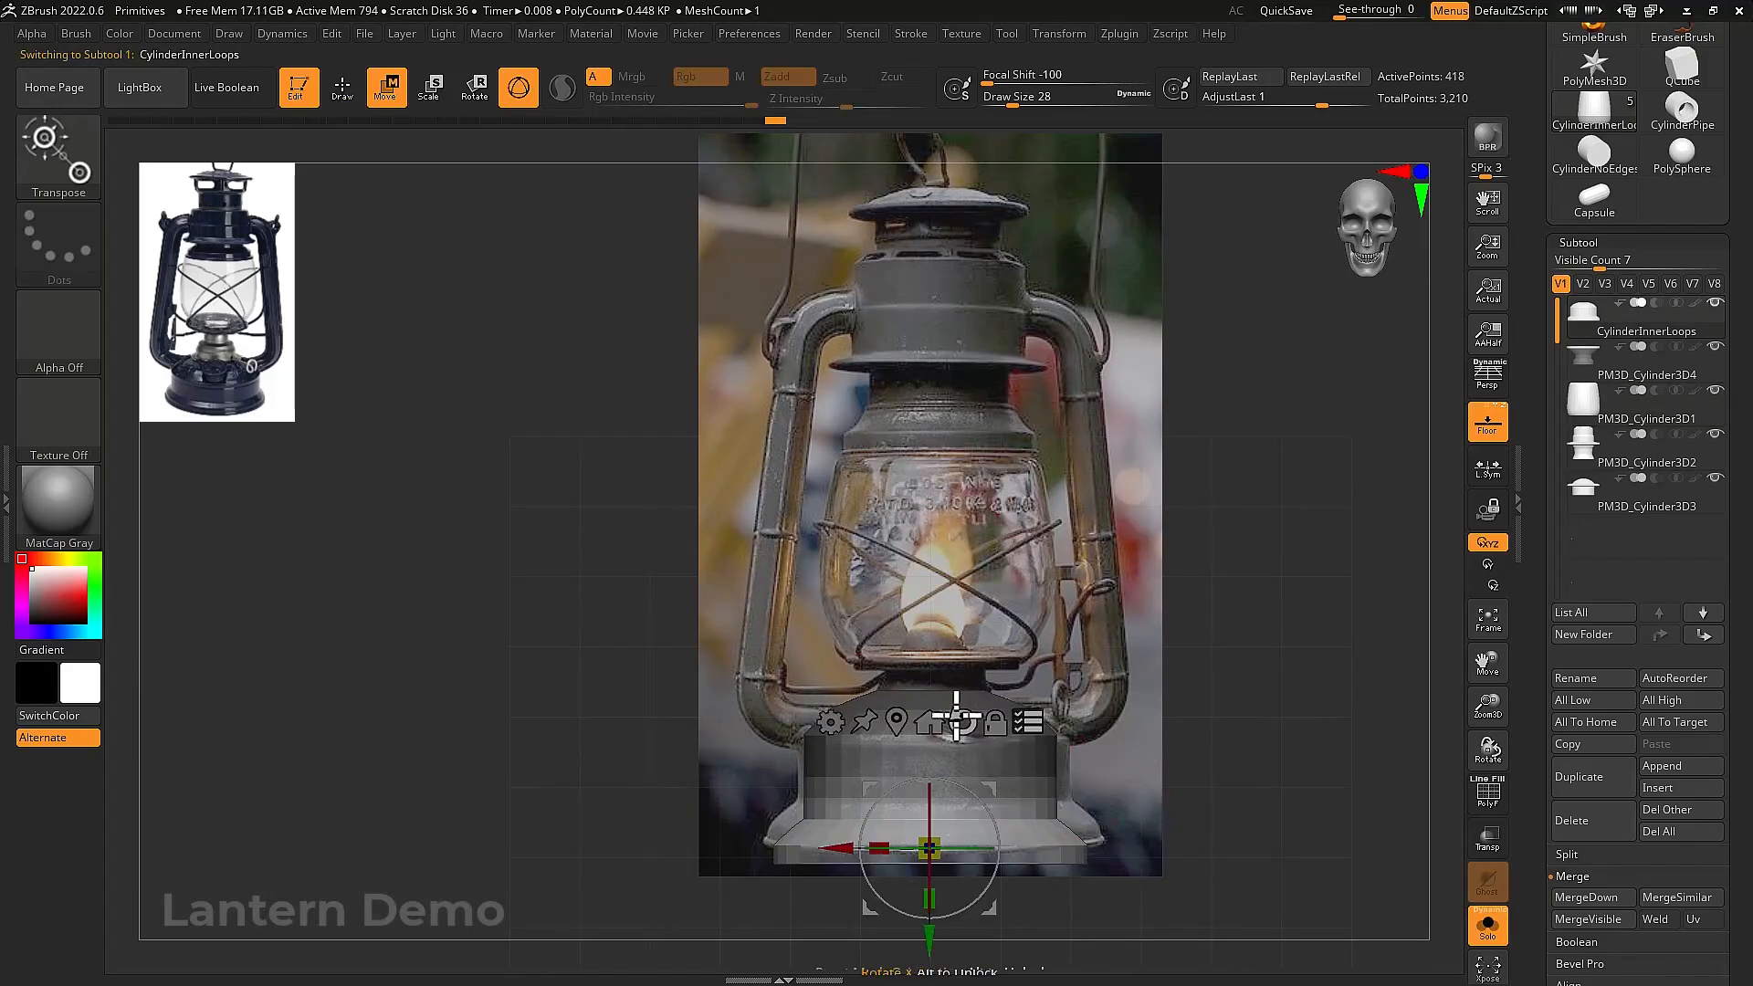
{"action": "left_click_drag", "start_coordinate": [924, 940], "coordinate": [933, 734], "text": "alt"}
Select the flanged collar below the globe and lower it onto the base to match the reference photo
{"action": "mouse_move", "coordinate": [1085, 720]}
{"action": "right_mouse_down", "text": "ctrl"}
{"action": "mouse_move", "coordinate": [1202, 704]}
{"action": "mouse_move", "coordinate": [1092, 729]}
{"action": "right_mouse_up", "text": "ctrl"}
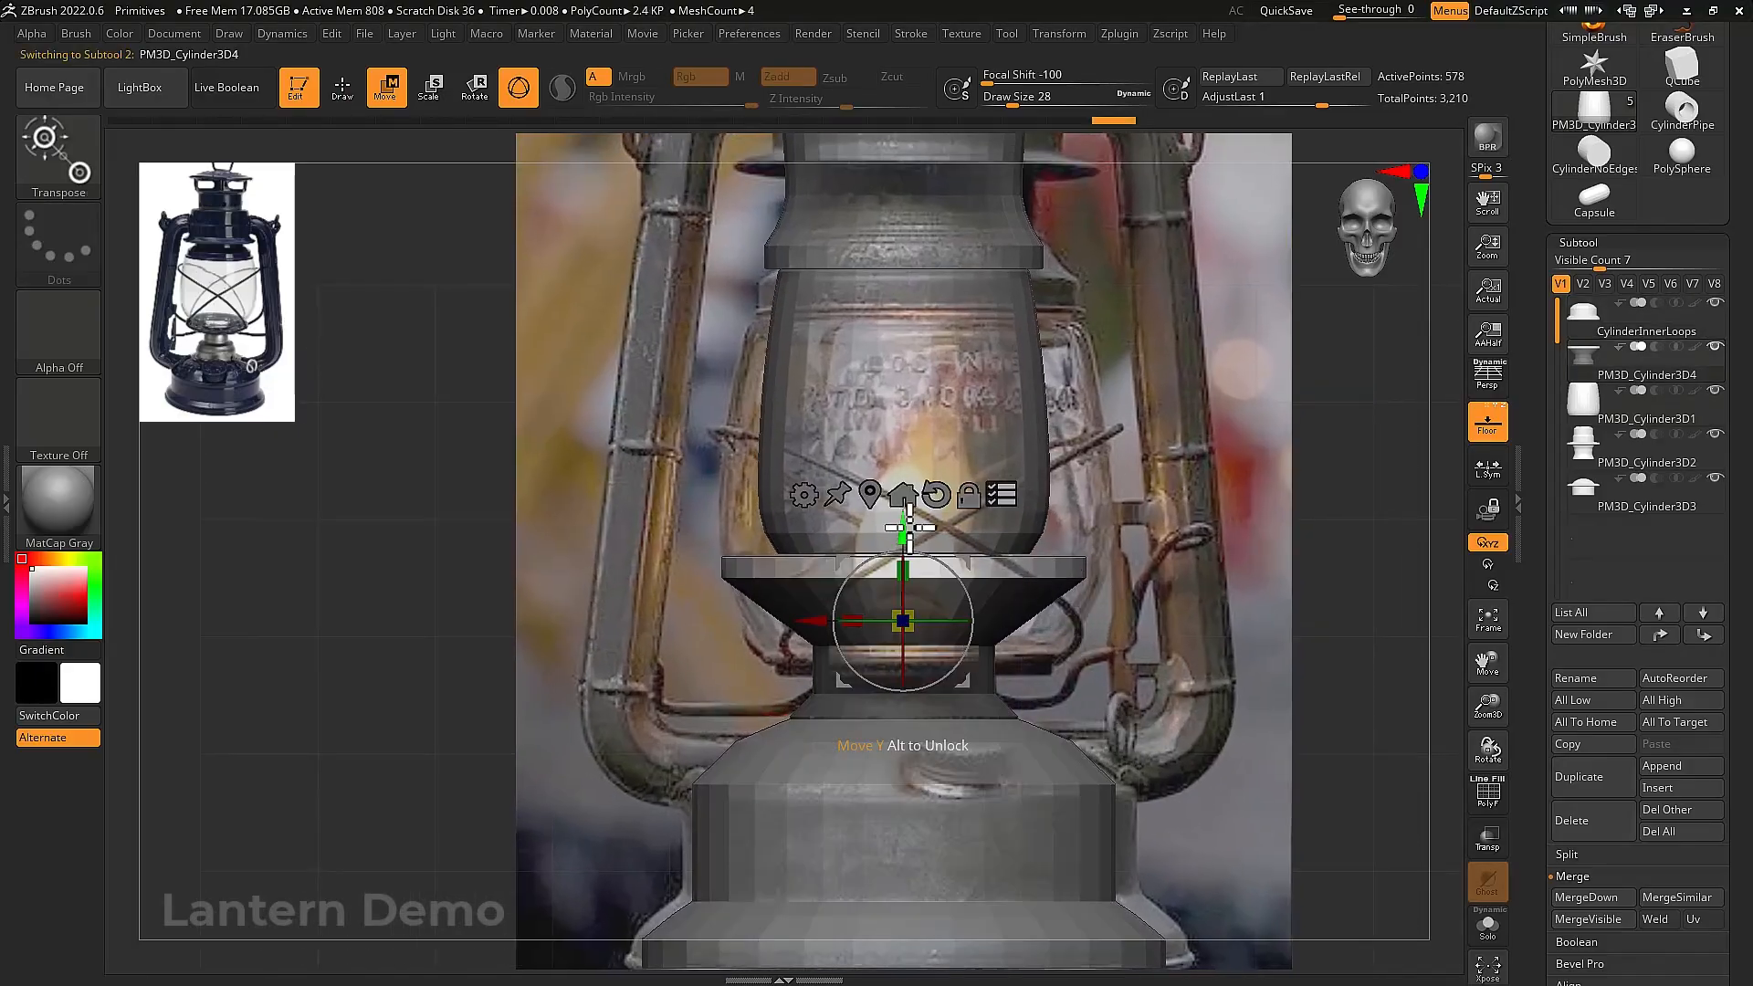
{"action": "left_click", "coordinate": [904, 615], "text": "alt"}
{"action": "right_click_drag", "start_coordinate": [906, 699], "coordinate": [909, 618], "text": "alt"}
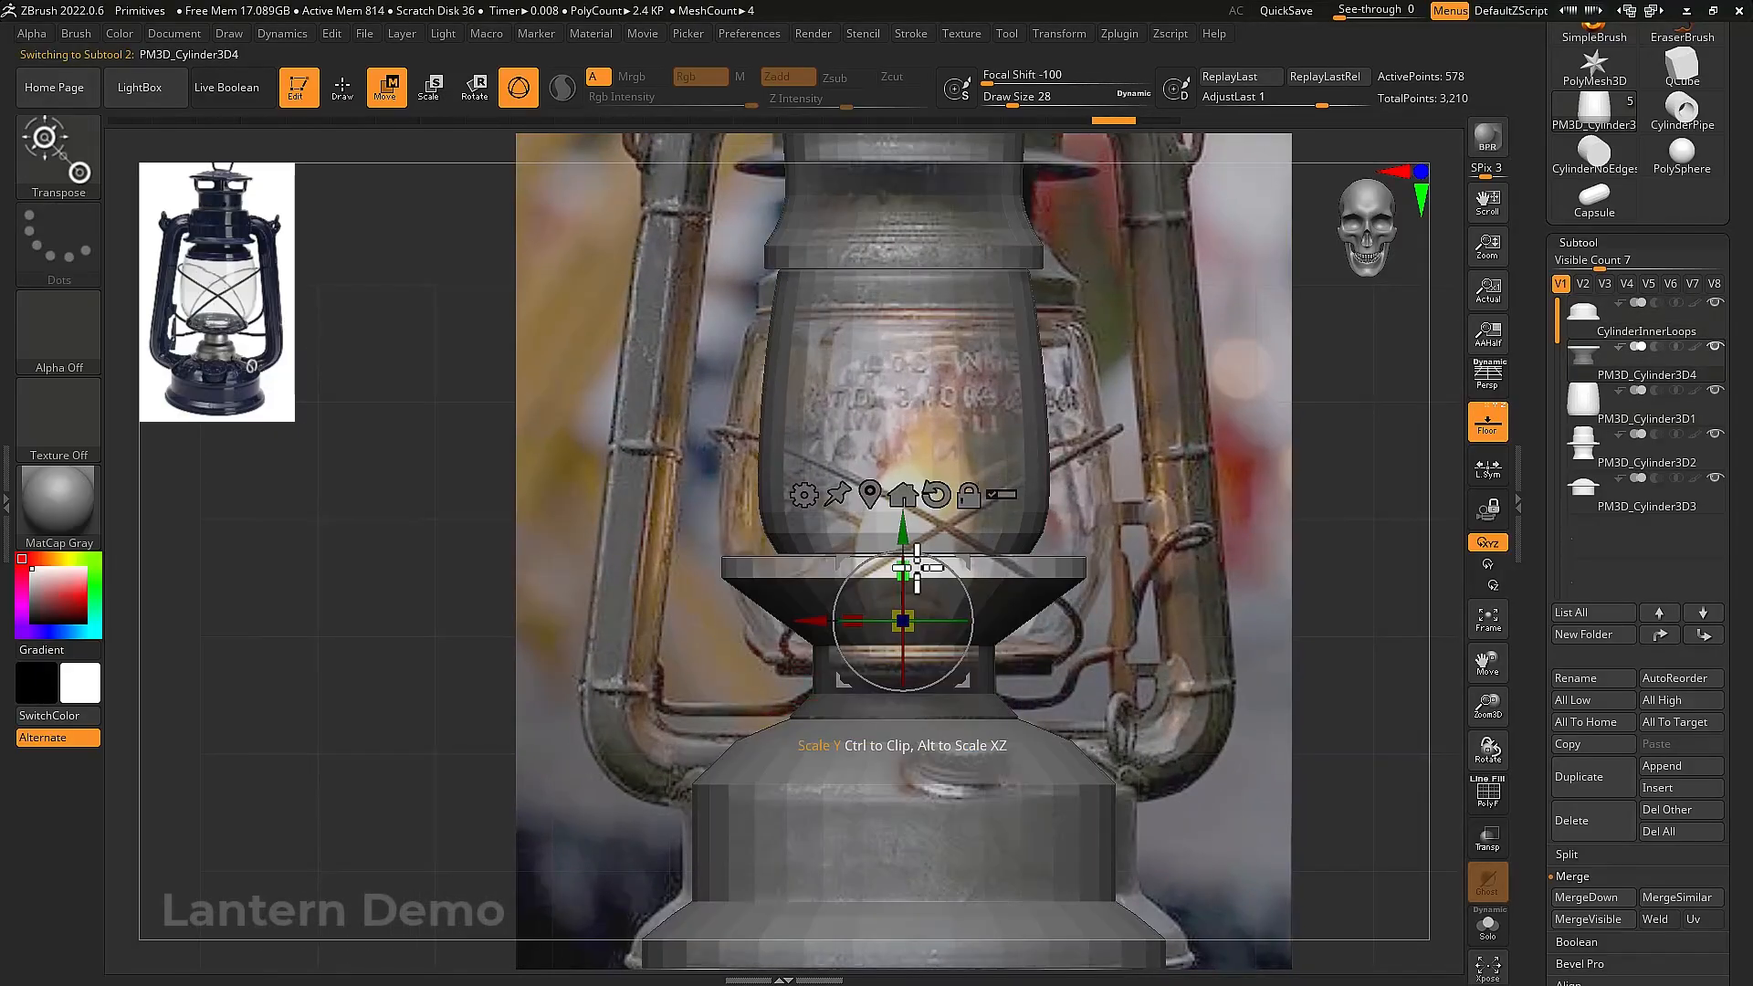
{"action": "left_click_drag", "start_coordinate": [909, 541], "coordinate": [1010, 404]}
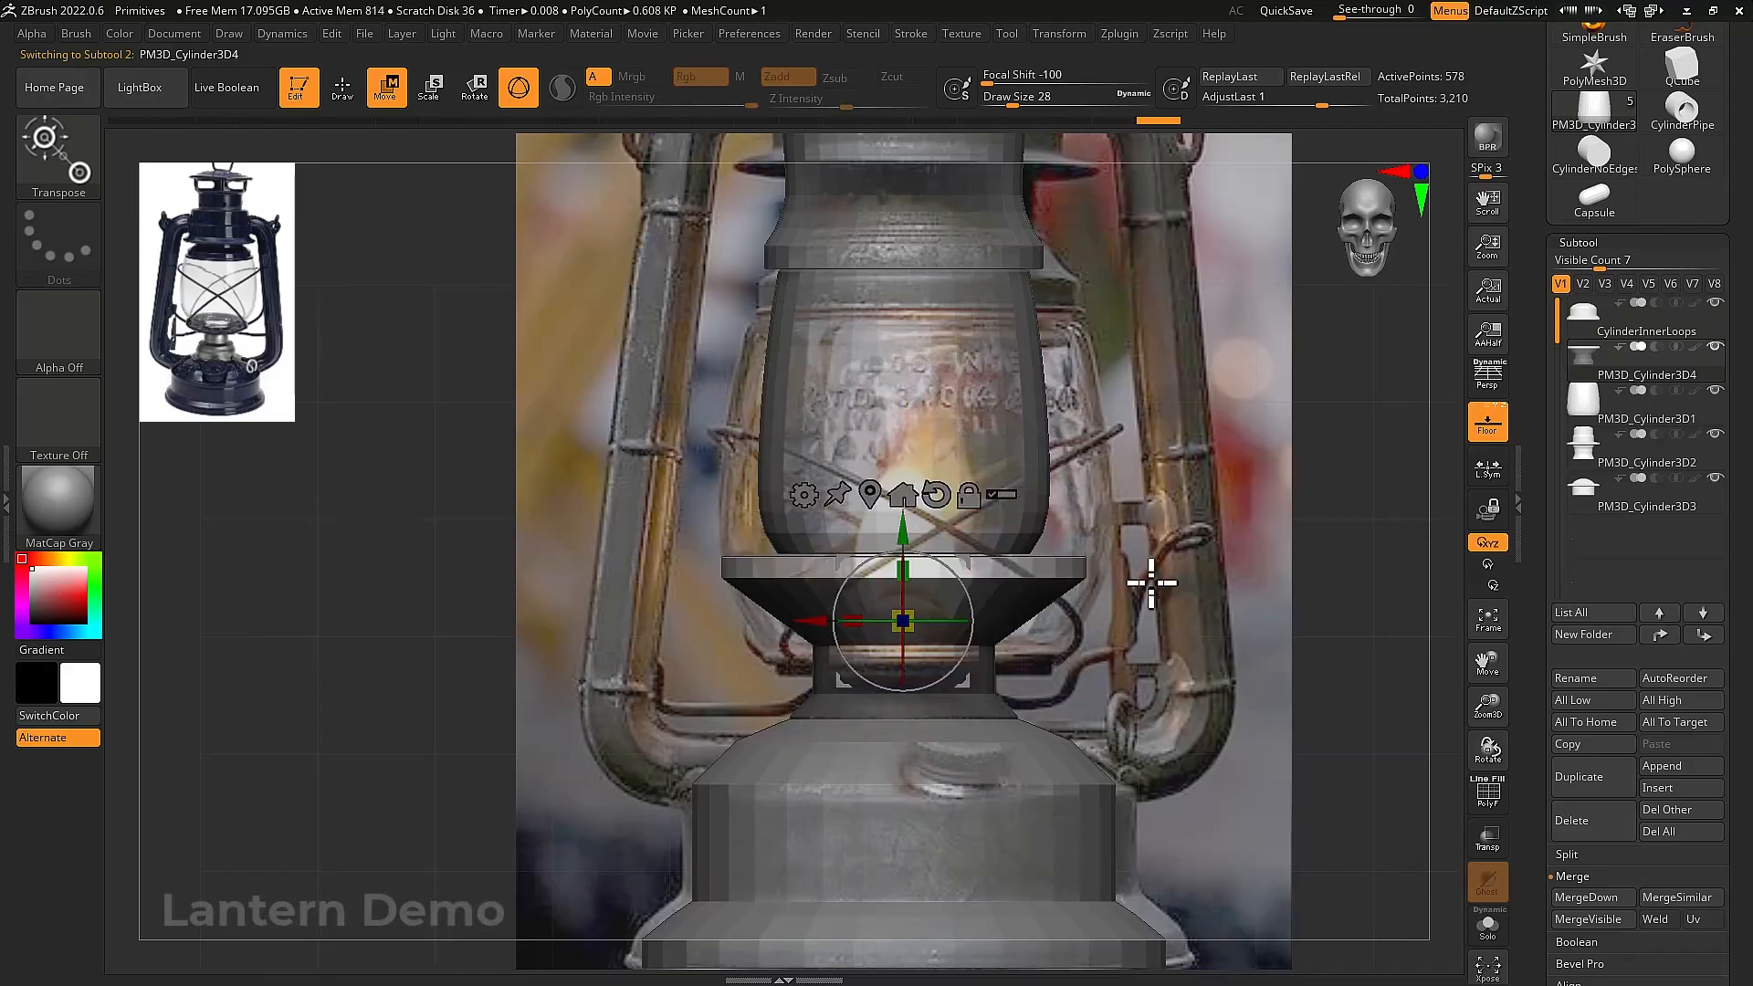
{"action": "mouse_move", "coordinate": [1263, 588]}
{"action": "left_mouse_down"}
{"action": "mouse_move", "coordinate": [1279, 630]}
{"action": "mouse_move", "coordinate": [1236, 684]}
{"action": "mouse_move", "coordinate": [1241, 649]}
{"action": "mouse_move", "coordinate": [1291, 607]}
{"action": "left_mouse_up"}
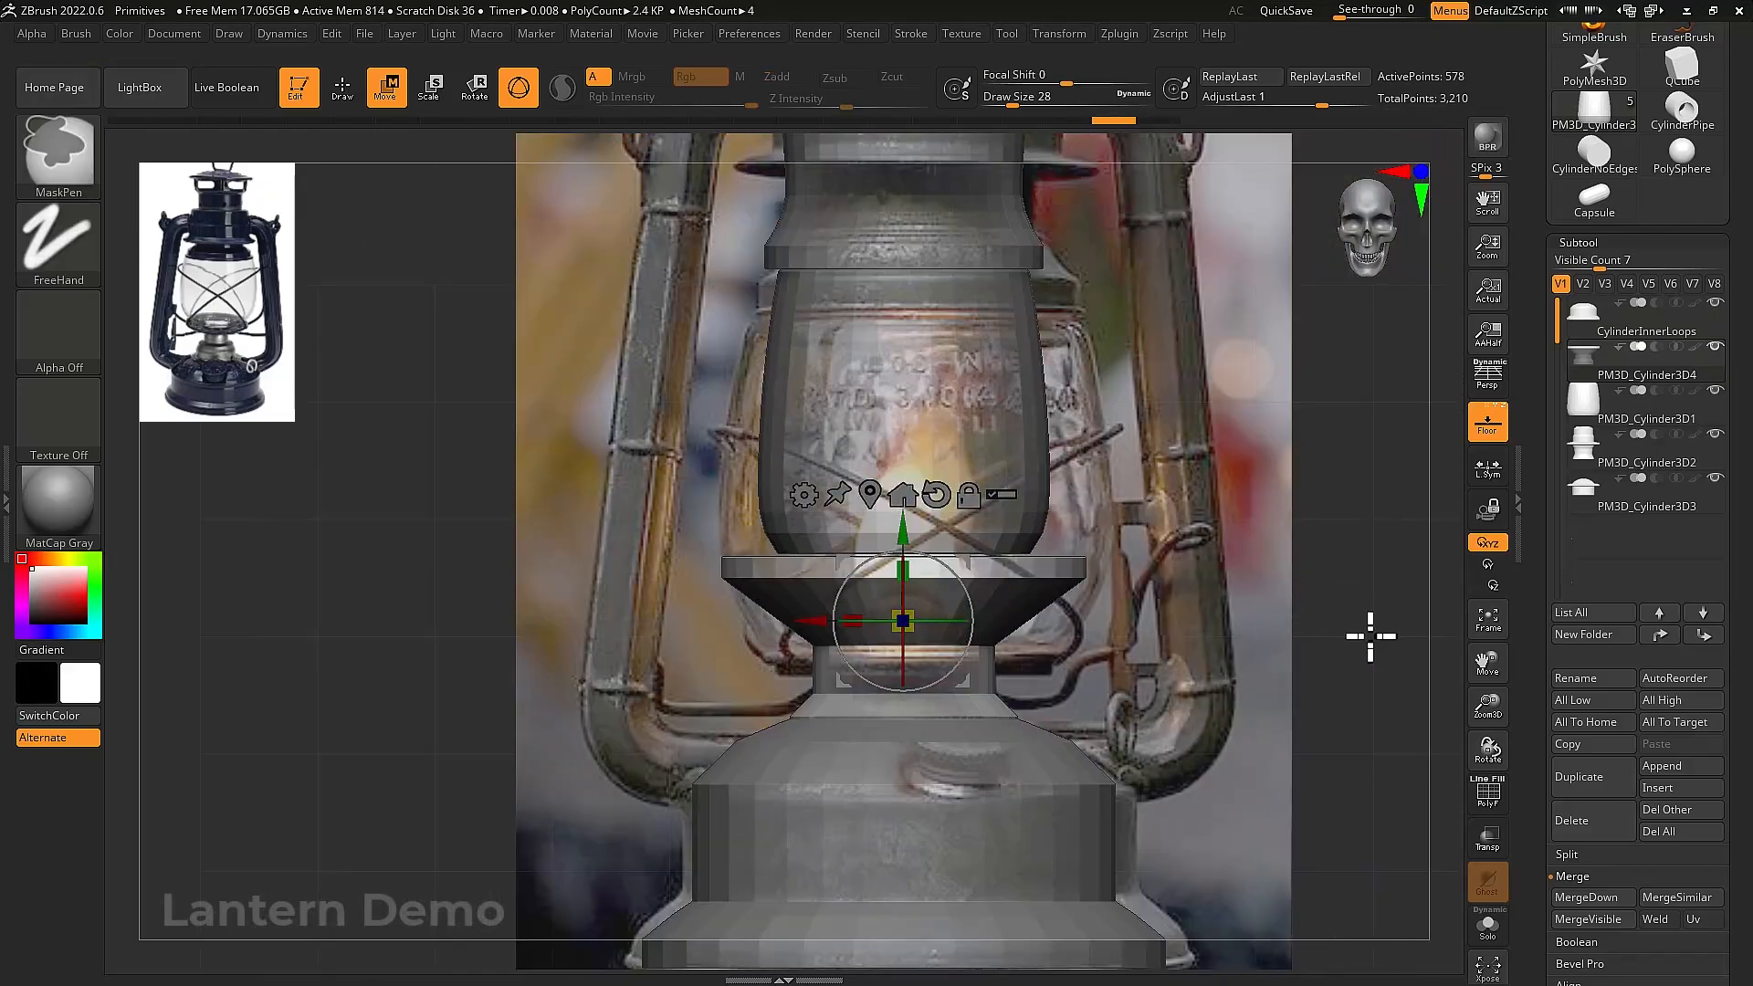
{"action": "left_click_drag", "start_coordinate": [902, 534], "coordinate": [942, 621]}
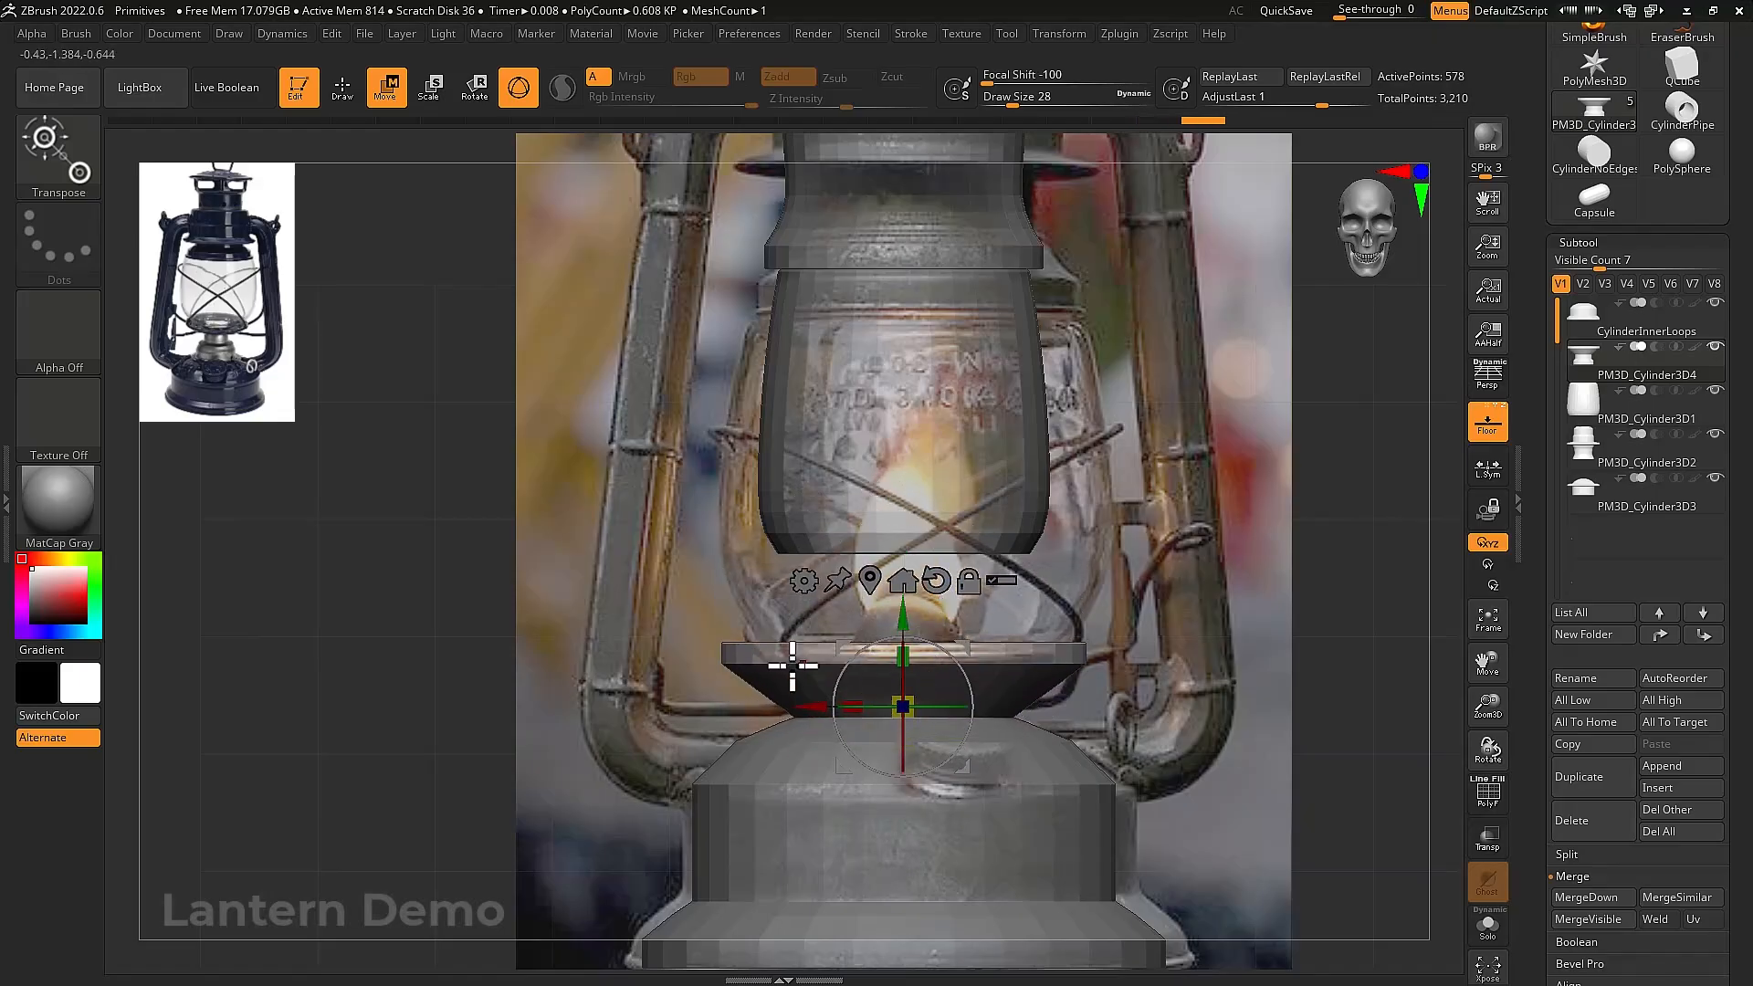
Mask the collar's rim, raise its unmasked cone and neck by about 0.24, and fine-tune its height against the reference photo
{"action": "mouse_move", "coordinate": [1147, 673]}
{"action": "left_mouse_down"}
{"action": "mouse_move", "coordinate": [1129, 717]}
{"action": "mouse_move", "coordinate": [693, 591]}
{"action": "mouse_move", "coordinate": [728, 583]}
{"action": "left_mouse_up"}
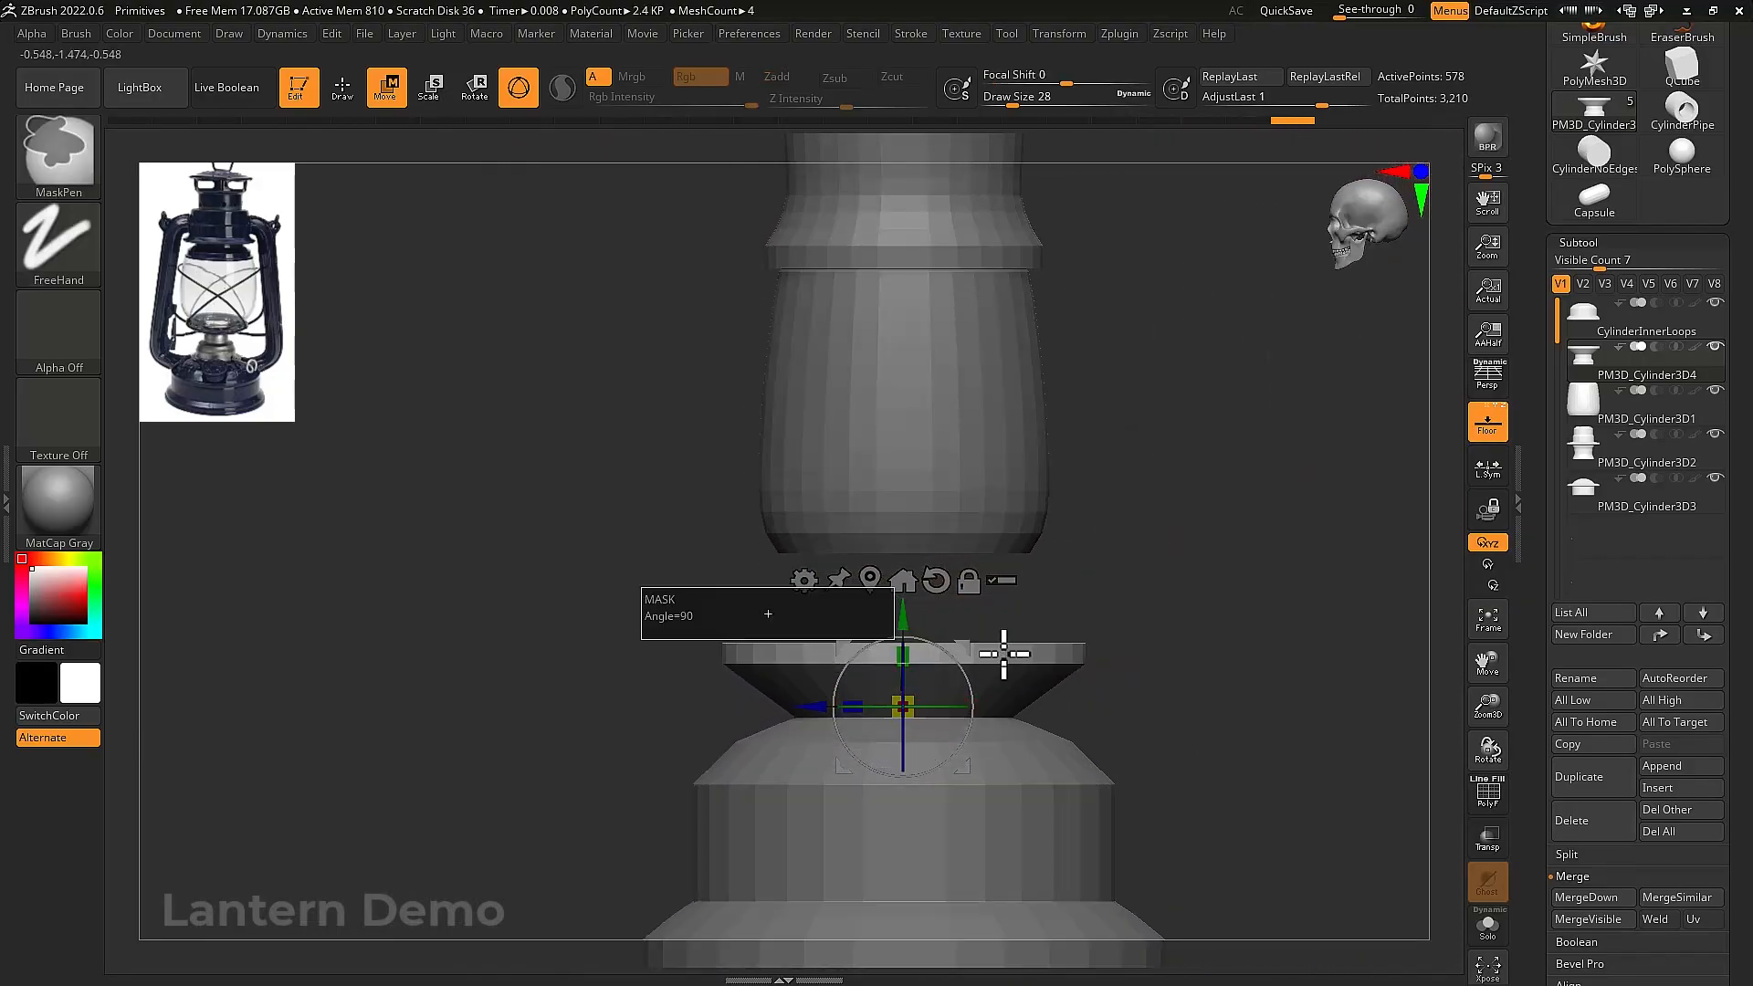
{"action": "left_click_drag", "start_coordinate": [1158, 681], "coordinate": [1252, 673], "text": "shift"}
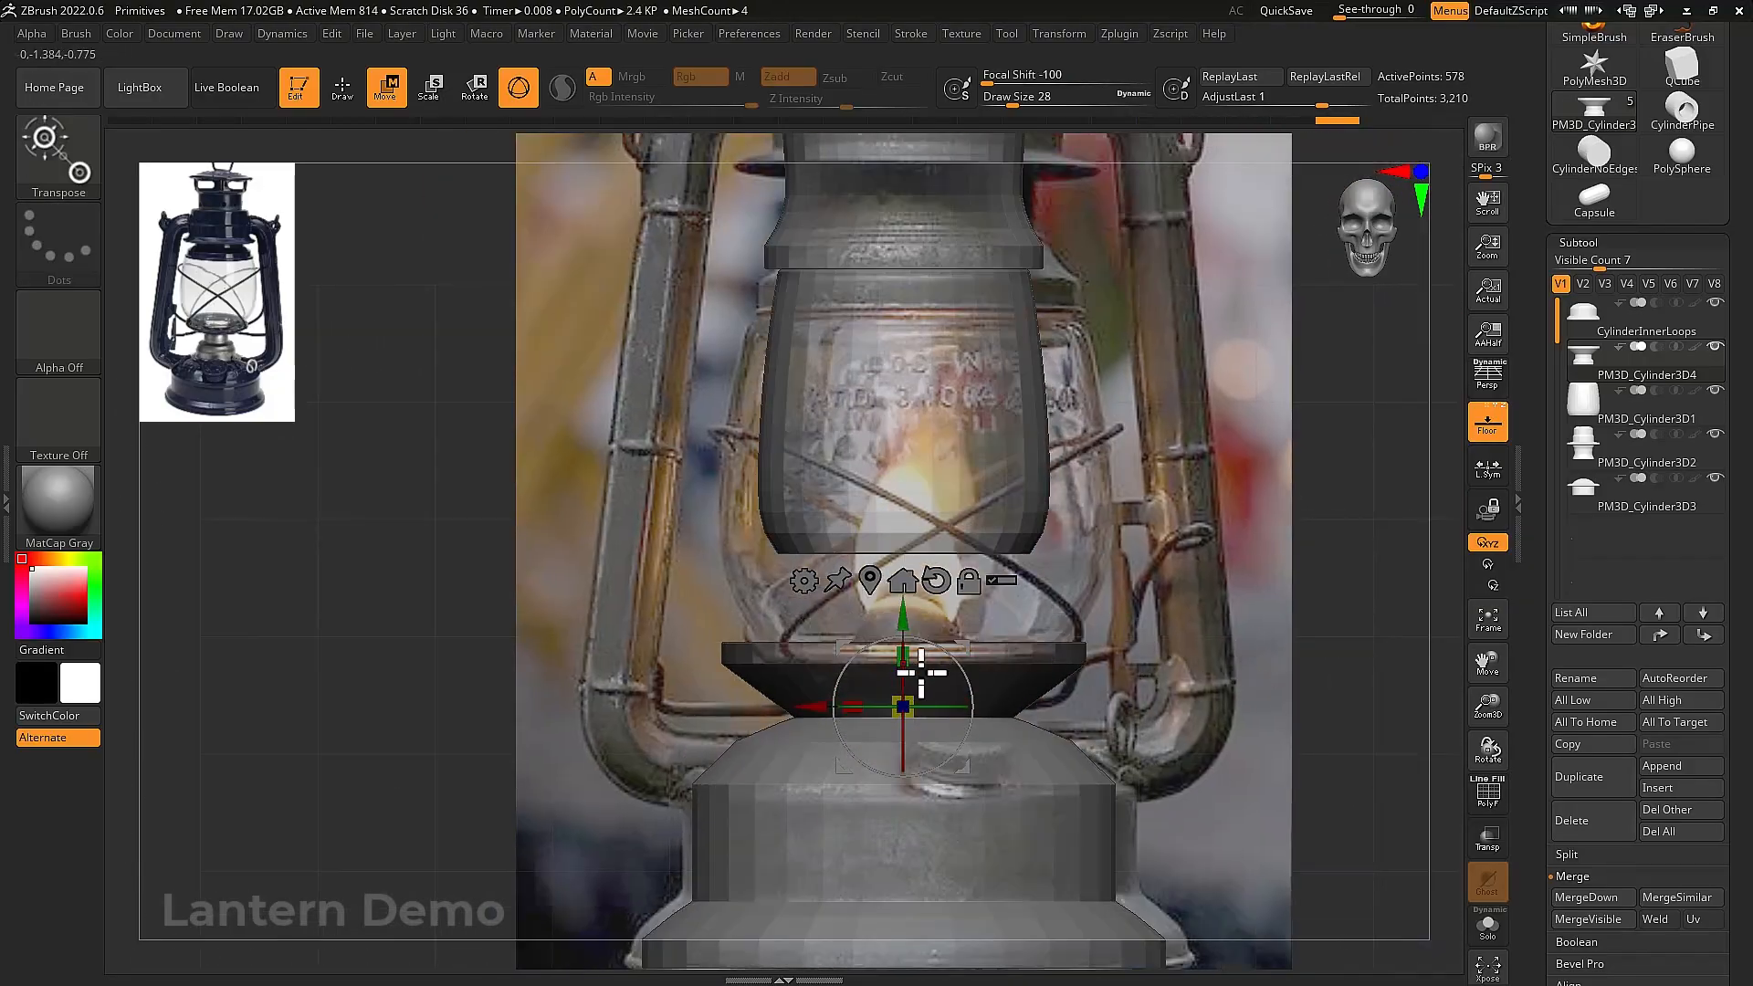
{"action": "left_click", "coordinate": [1052, 690], "text": "ctrl"}
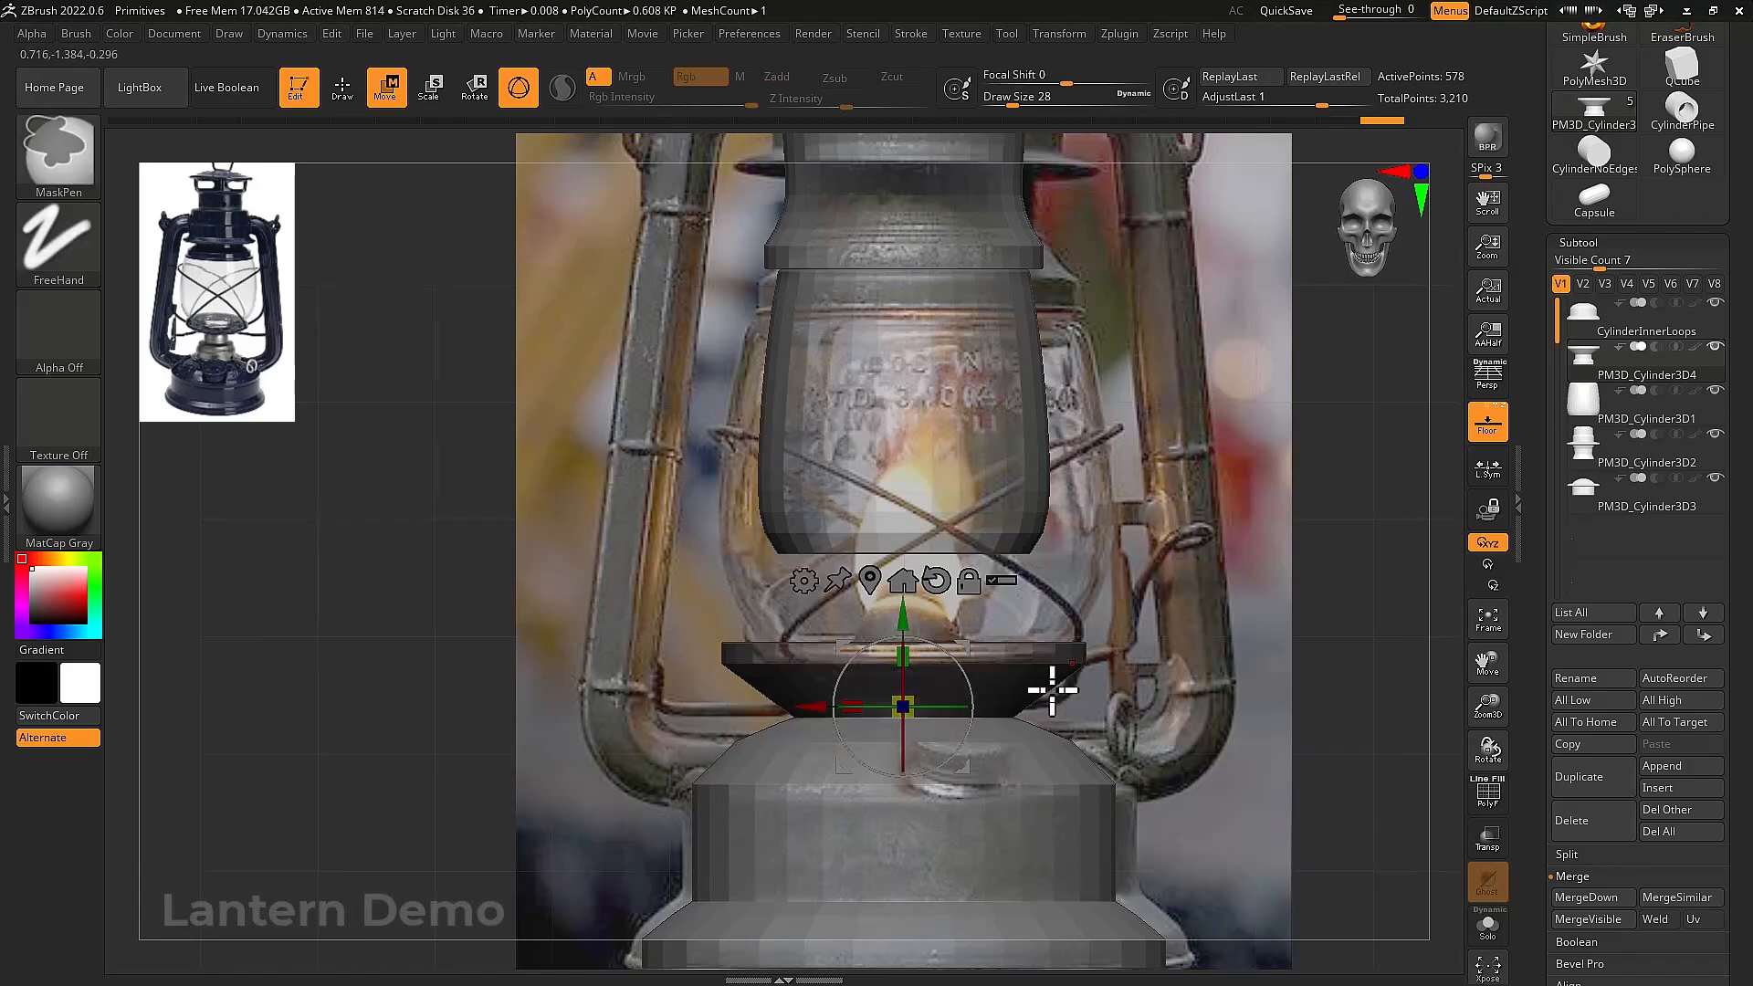
{"action": "left_click_drag", "start_coordinate": [906, 609], "coordinate": [909, 571]}
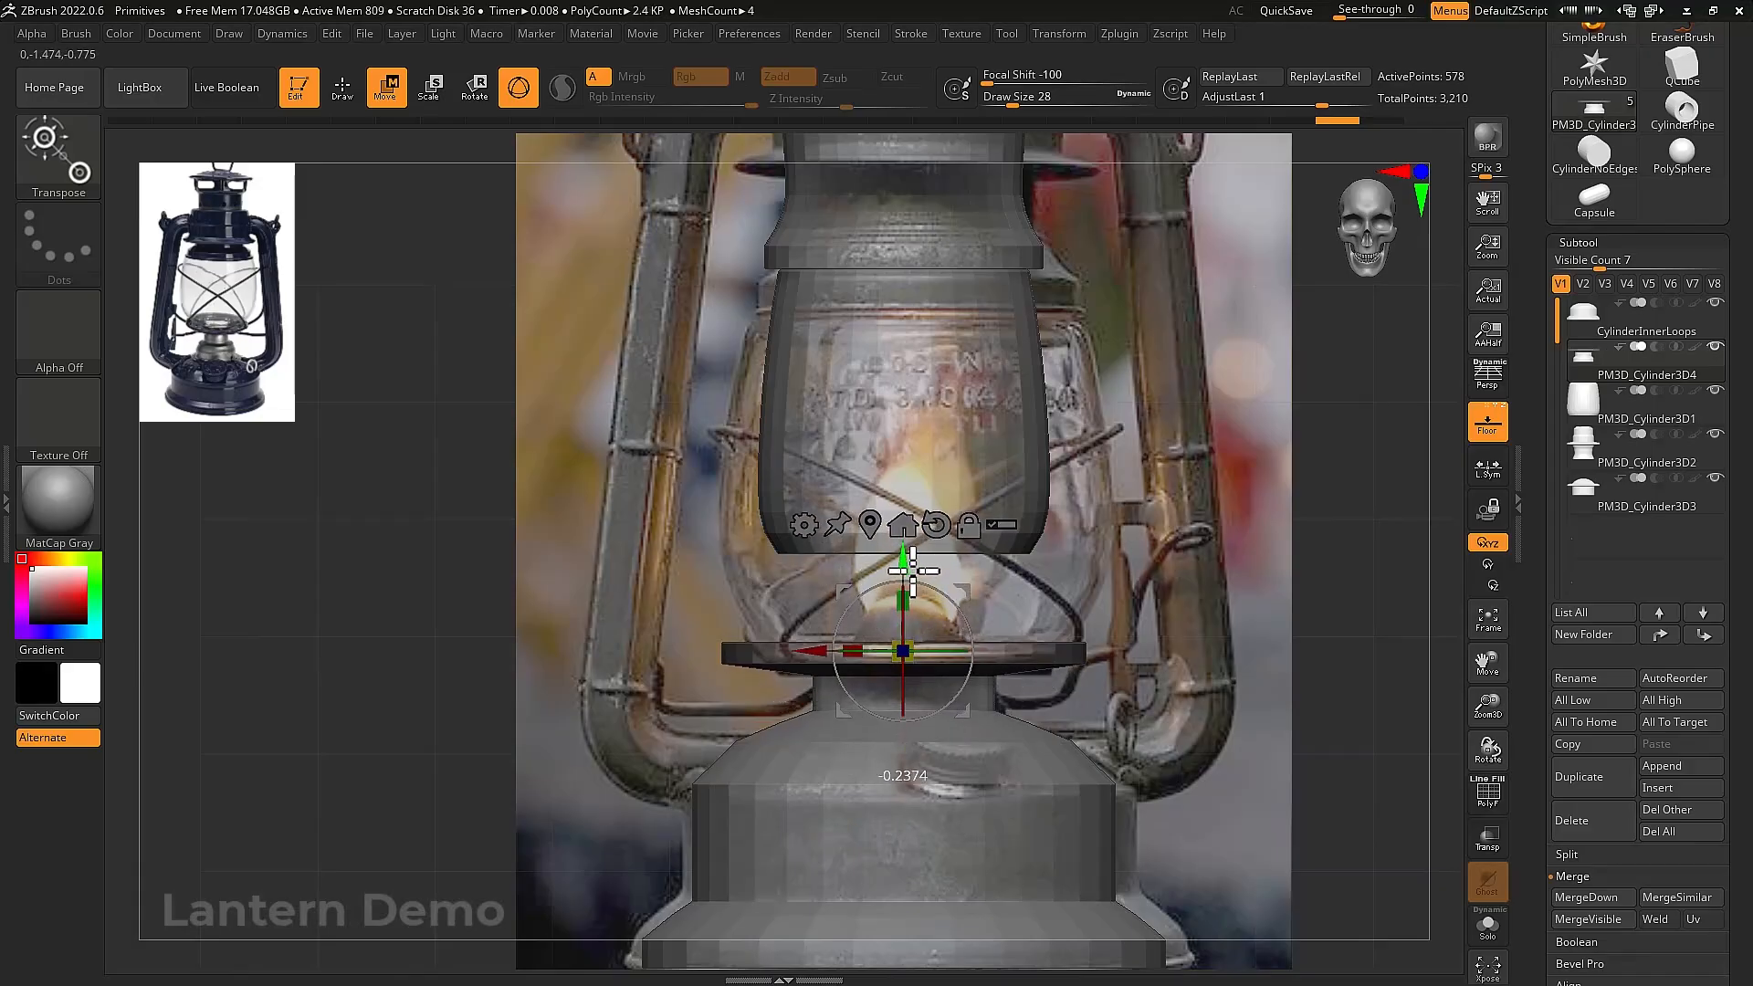
{"action": "left_click_drag", "start_coordinate": [905, 564], "coordinate": [904, 568]}
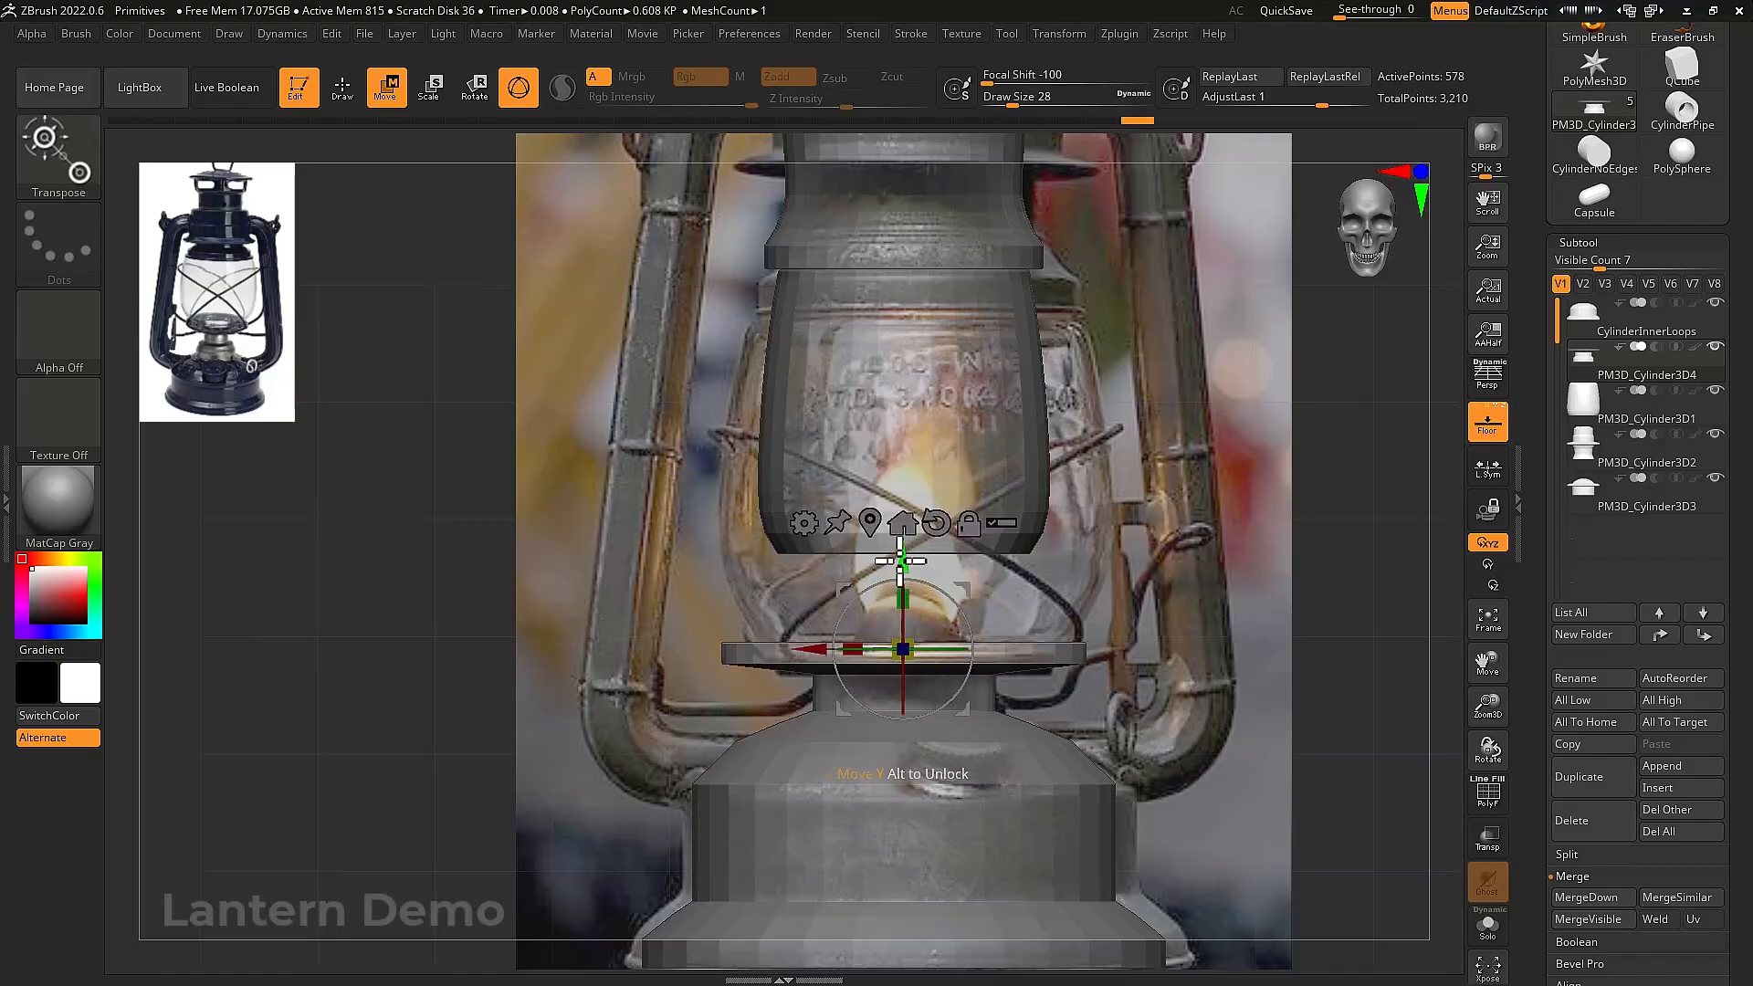
{"action": "left_click_drag", "start_coordinate": [901, 561], "coordinate": [905, 574]}
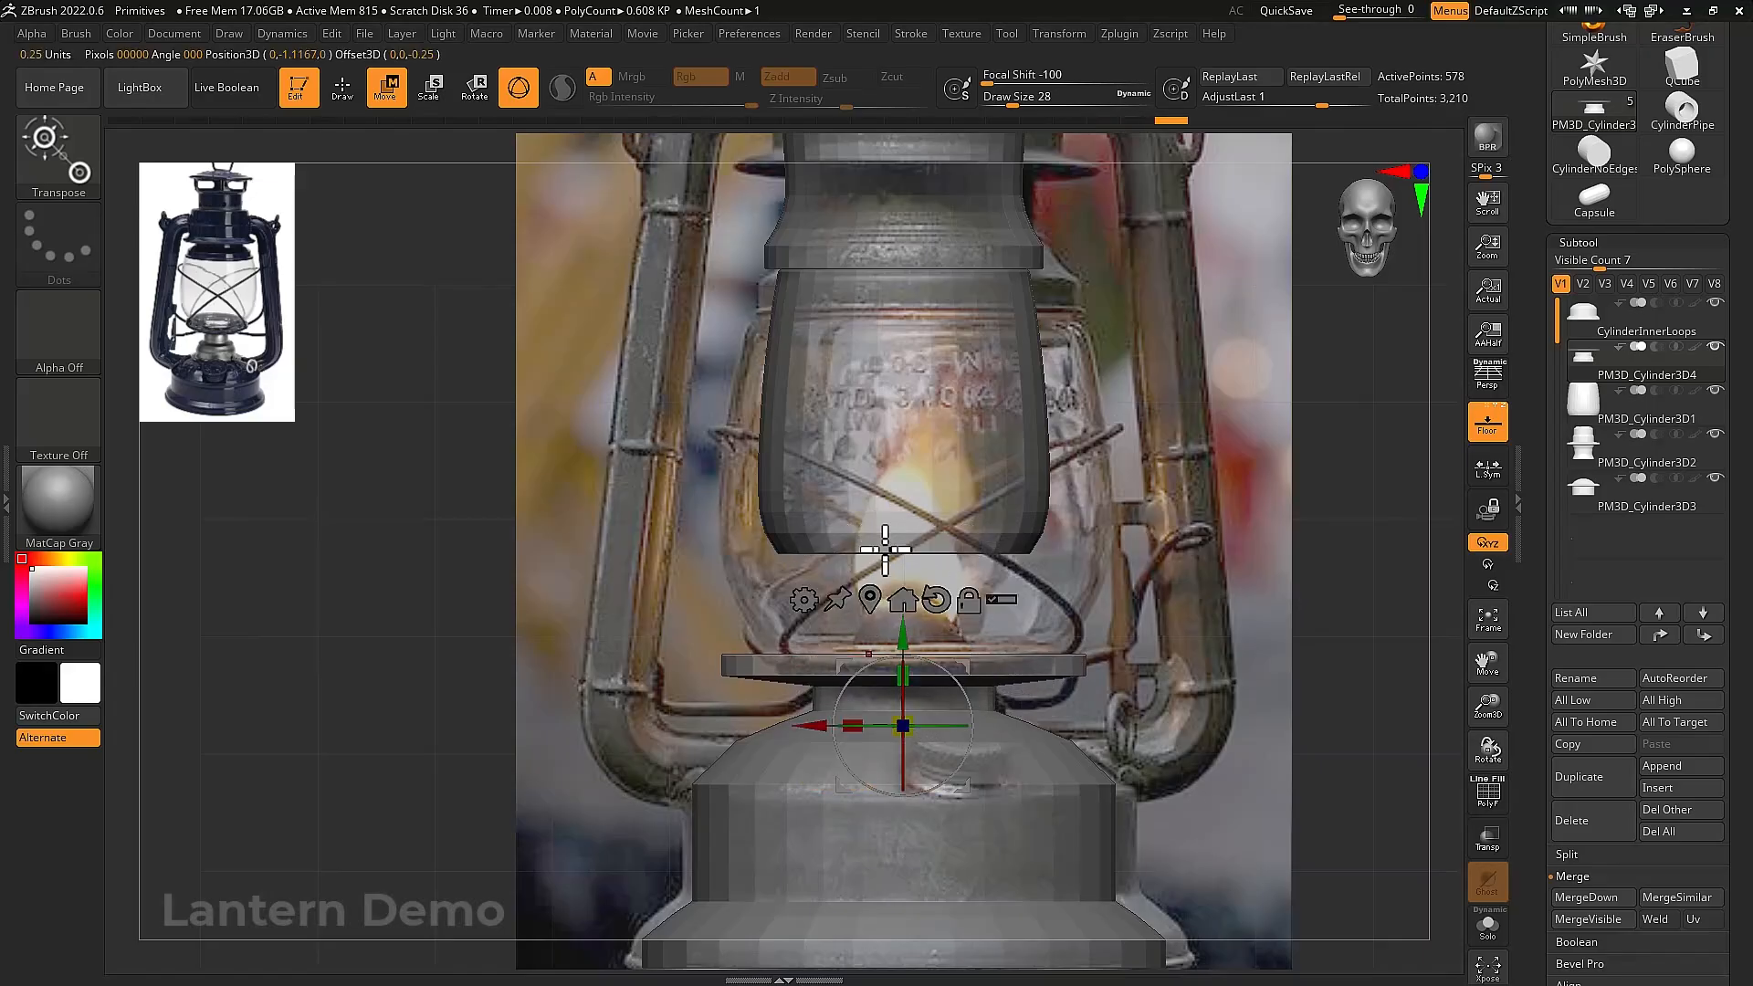
Scale the flanged collar below the globe down to about 0.92 and raise it slightly to match the reference photo
{"action": "right_click_drag", "start_coordinate": [940, 684], "coordinate": [1150, 679]}
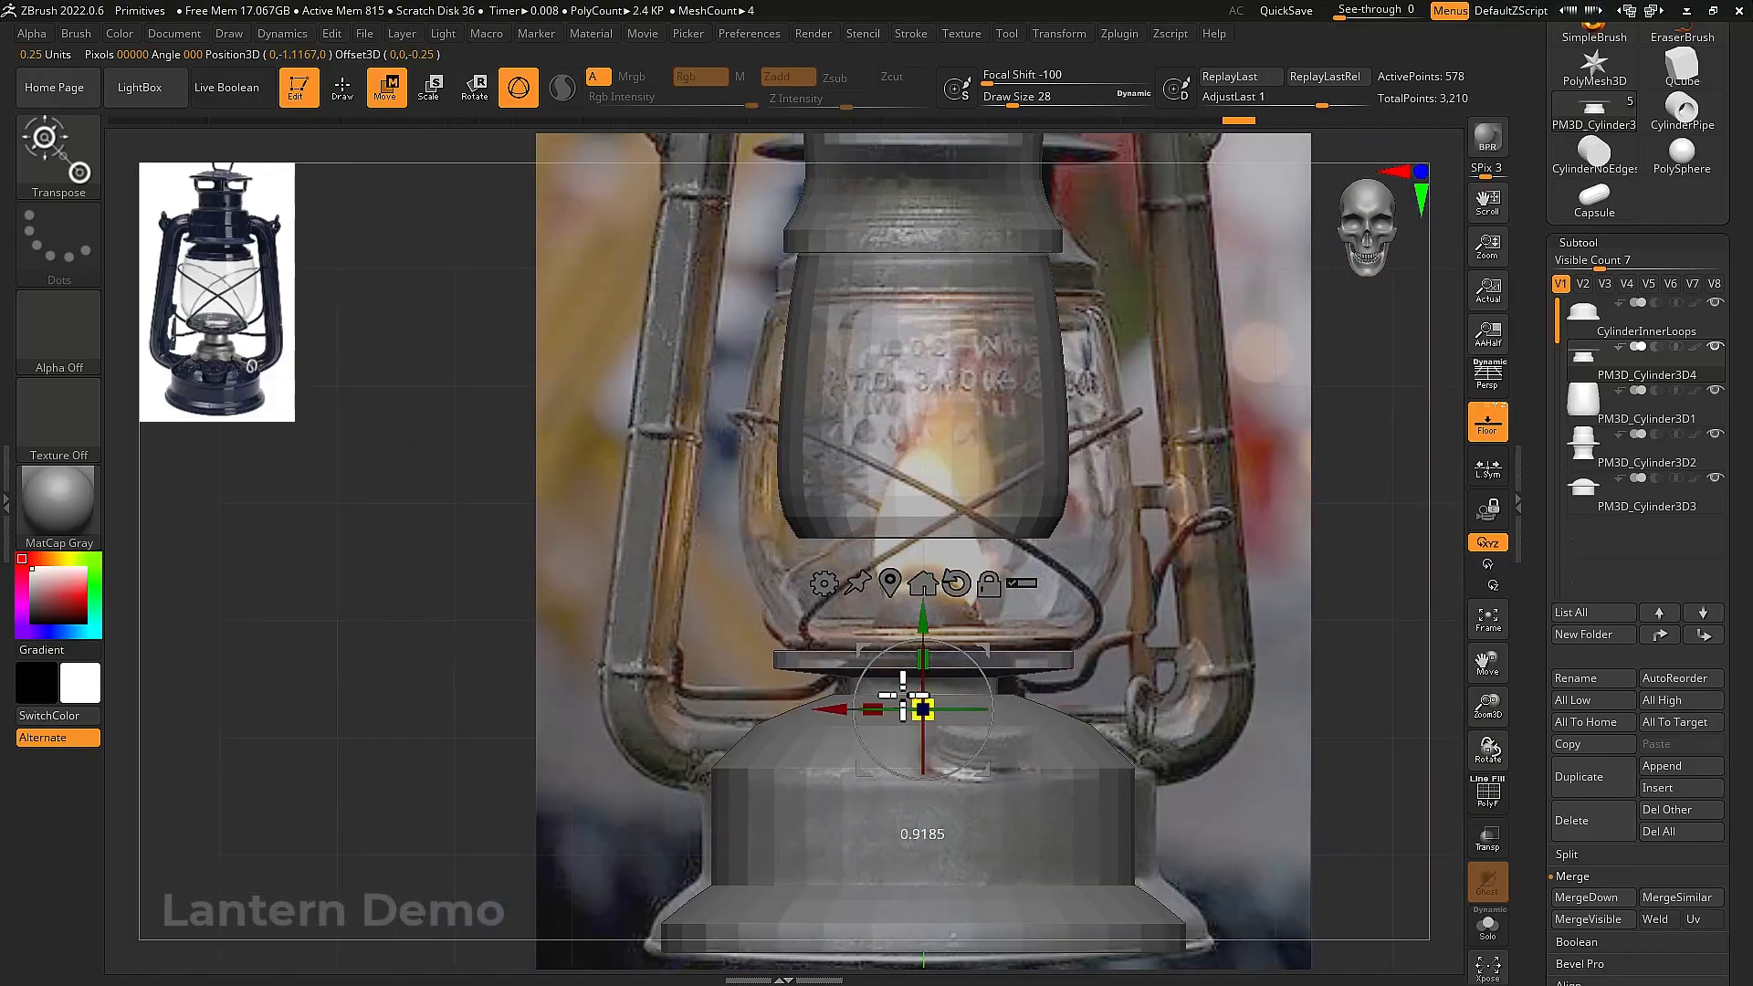
{"action": "left_click_drag", "start_coordinate": [917, 626], "coordinate": [918, 618]}
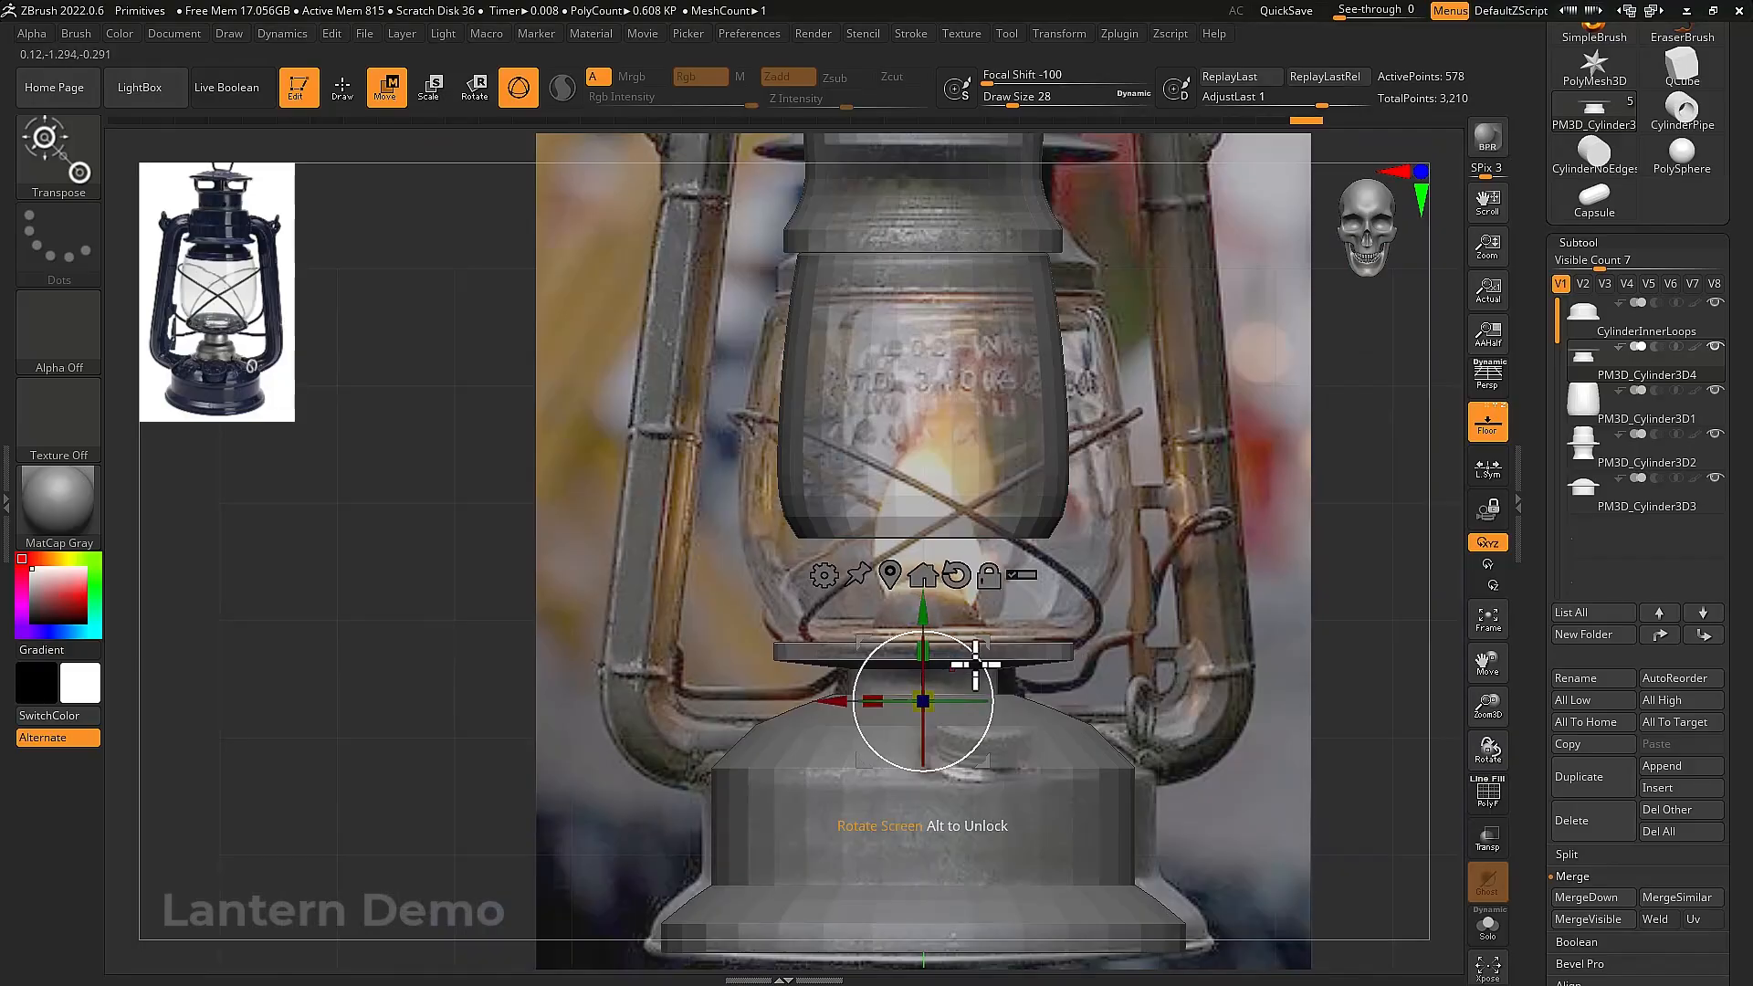
Mask the collar's rim, centre the gizmo on the unmasked neck, scale it up about 1.25, and raise it by about 0.02
{"action": "left_click_drag", "start_coordinate": [528, 542], "coordinate": [1230, 666], "text": "ctrl"}
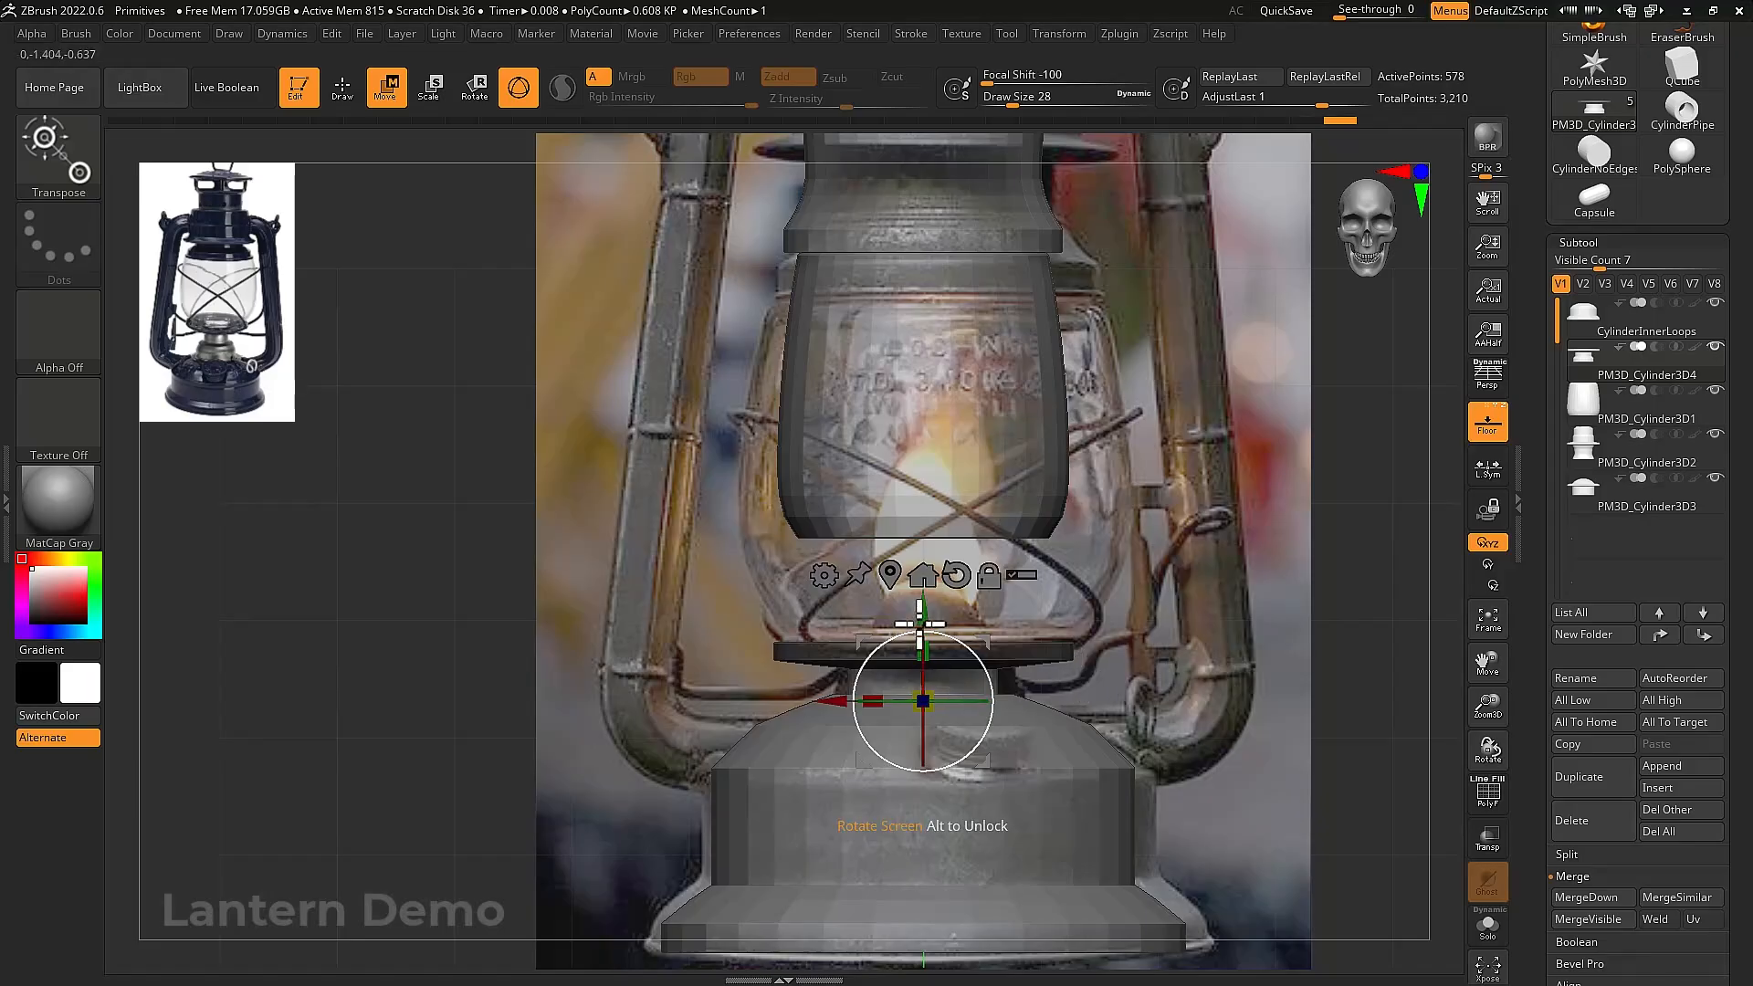
{"action": "left_click", "coordinate": [890, 576]}
{"action": "right_click_drag", "start_coordinate": [1163, 637], "coordinate": [807, 735]}
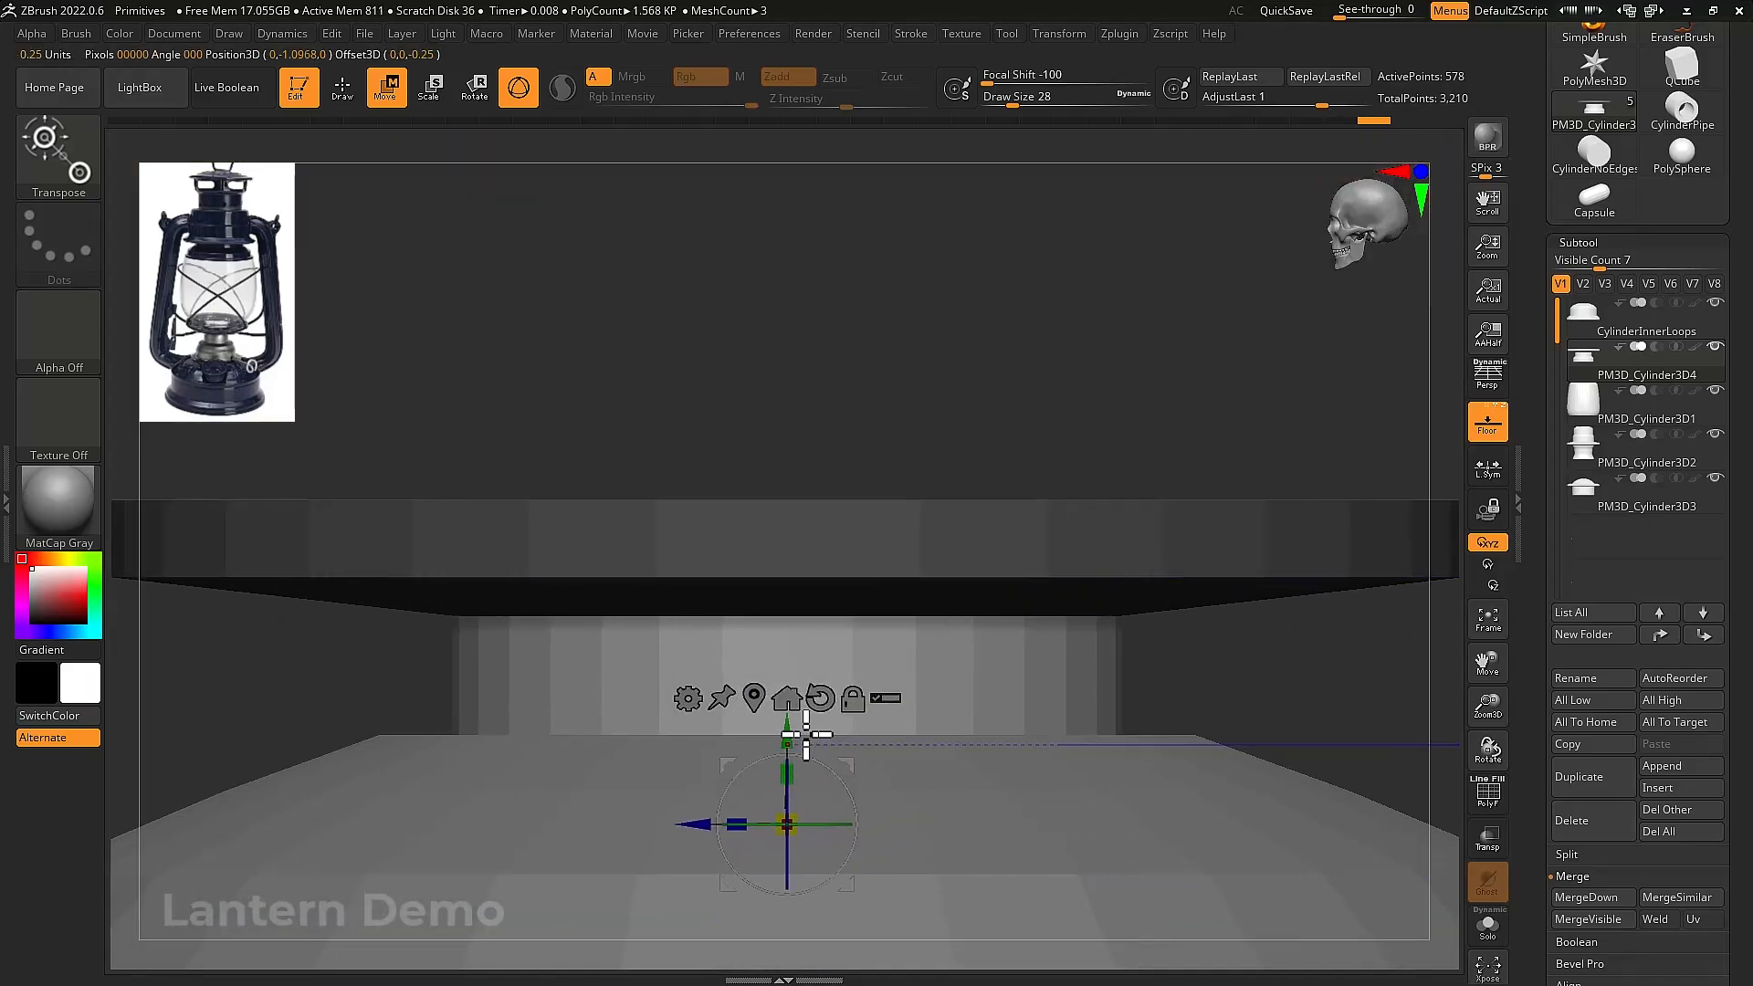
{"action": "left_click_drag", "start_coordinate": [786, 734], "coordinate": [787, 521]}
{"action": "right_click_drag", "start_coordinate": [786, 520], "coordinate": [930, 622]}
{"action": "left_click_drag", "start_coordinate": [772, 621], "coordinate": [904, 620]}
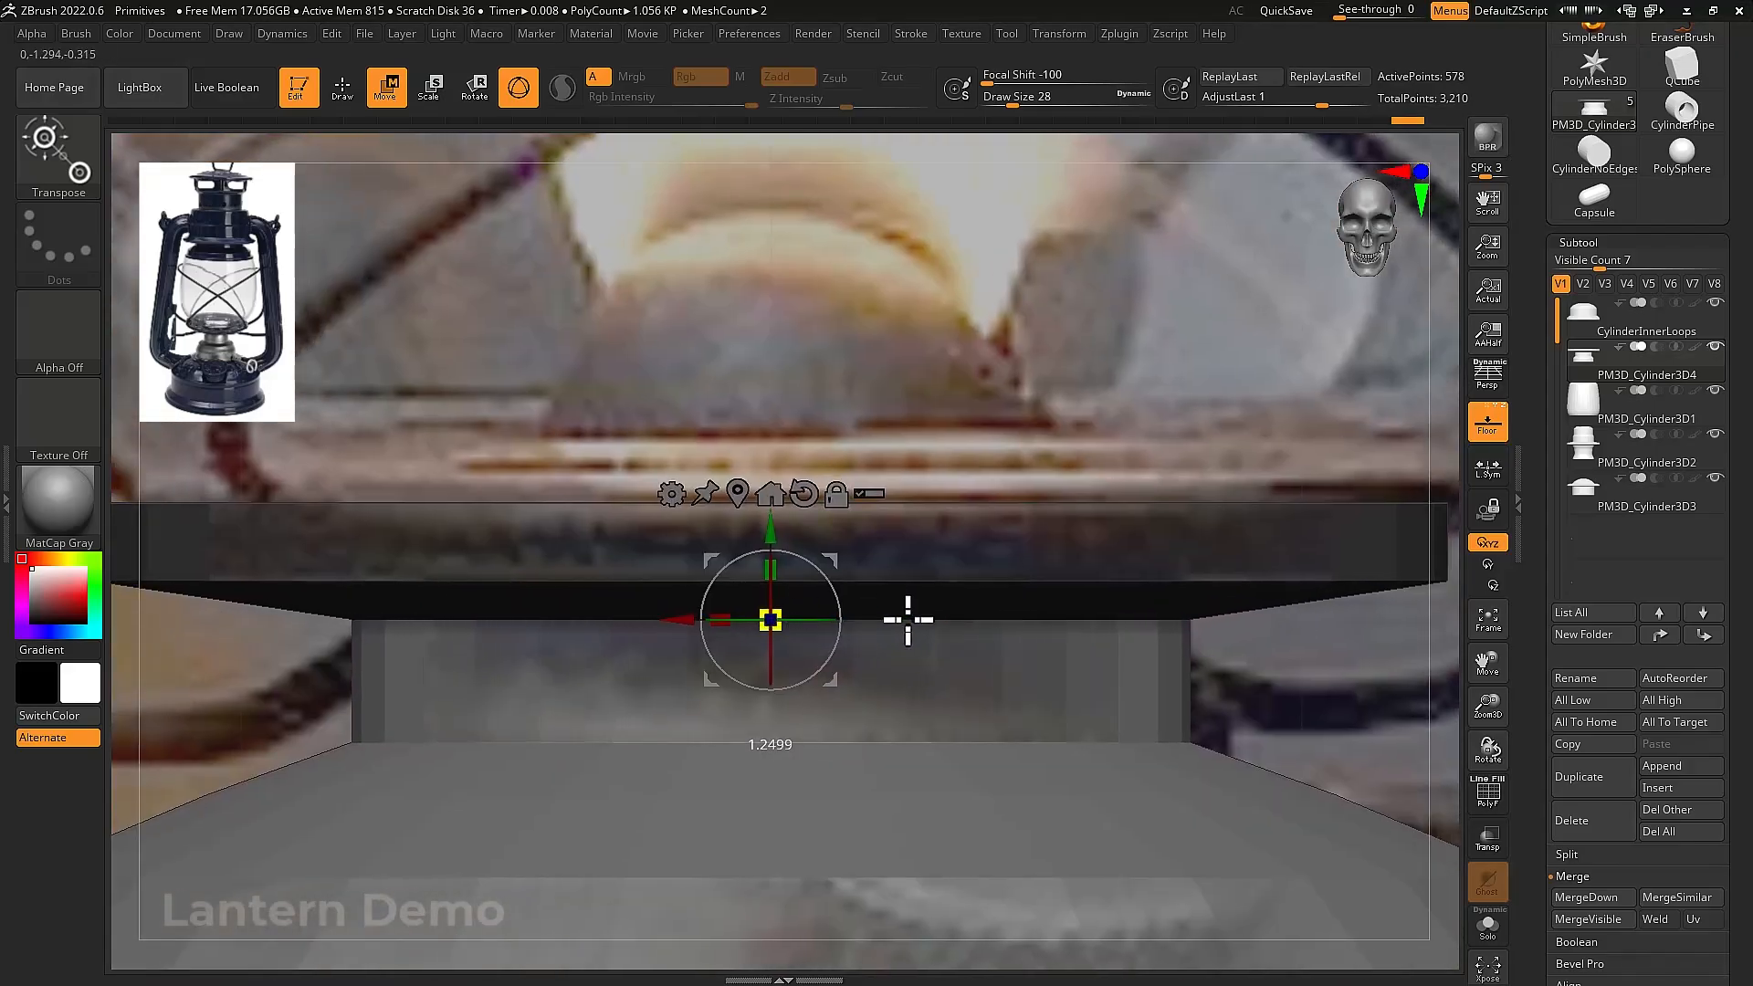
{"action": "right_click_drag", "start_coordinate": [1053, 677], "coordinate": [990, 666]}
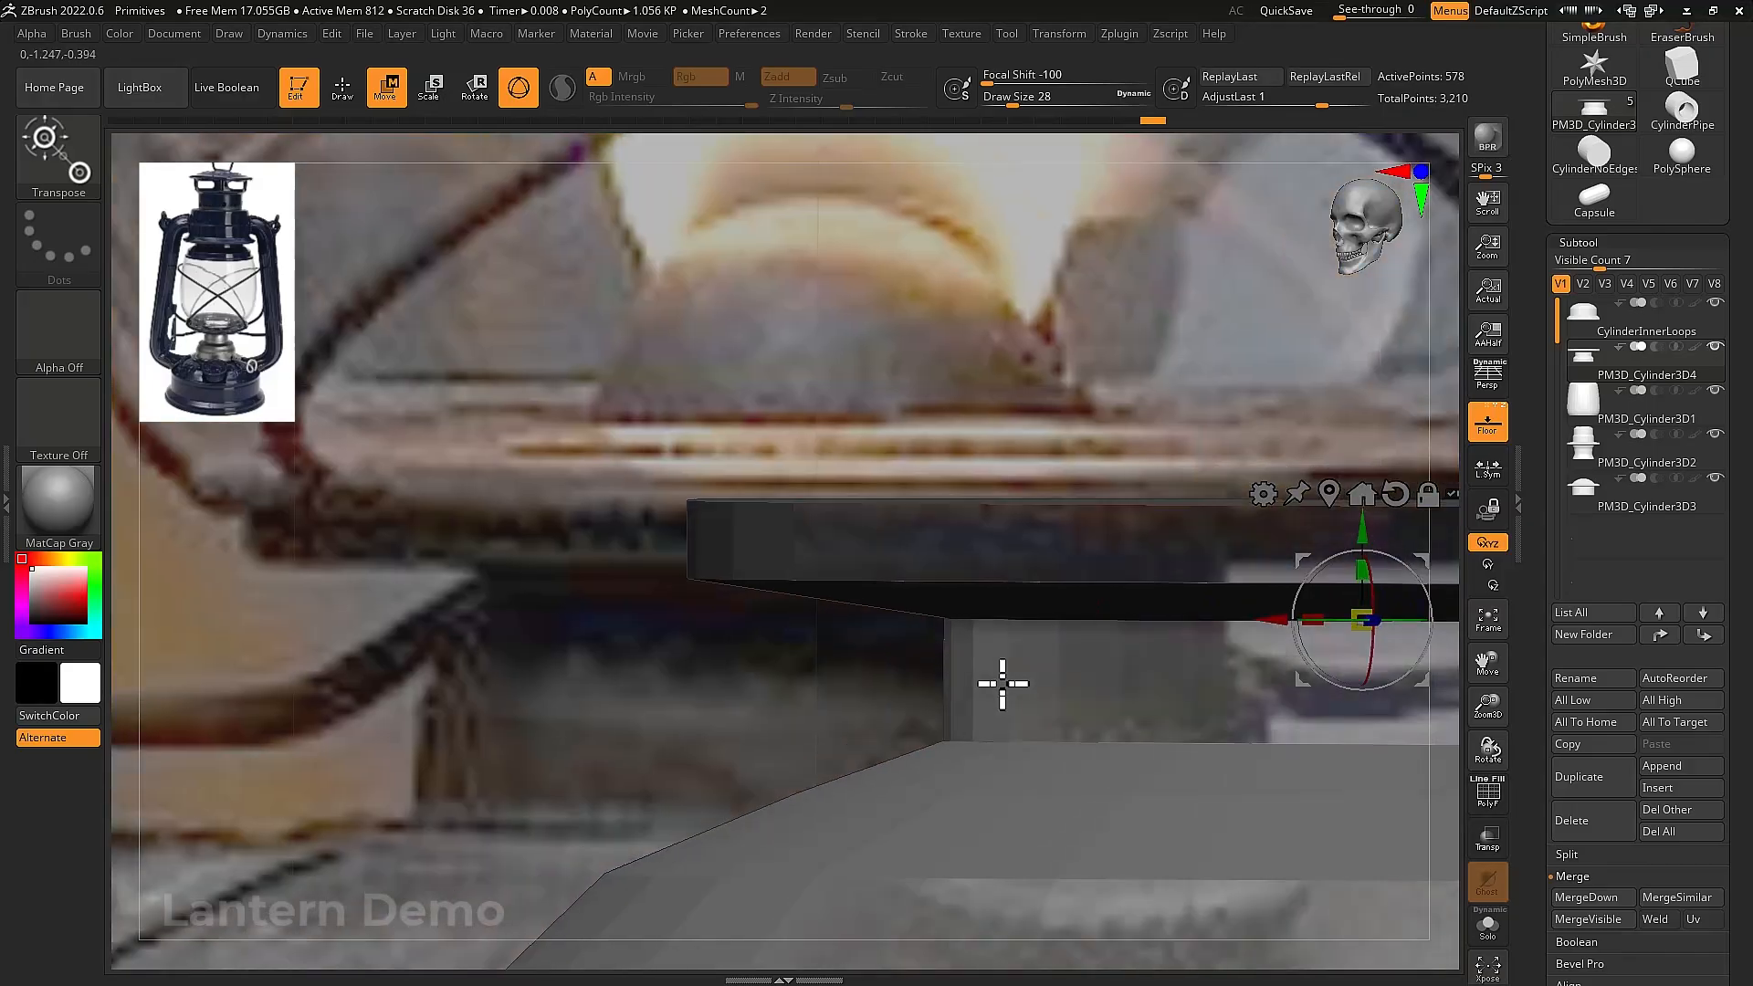
{"action": "right_click_drag", "start_coordinate": [1111, 715], "coordinate": [645, 704]}
{"action": "left_click_drag", "start_coordinate": [913, 556], "coordinate": [861, 498]}
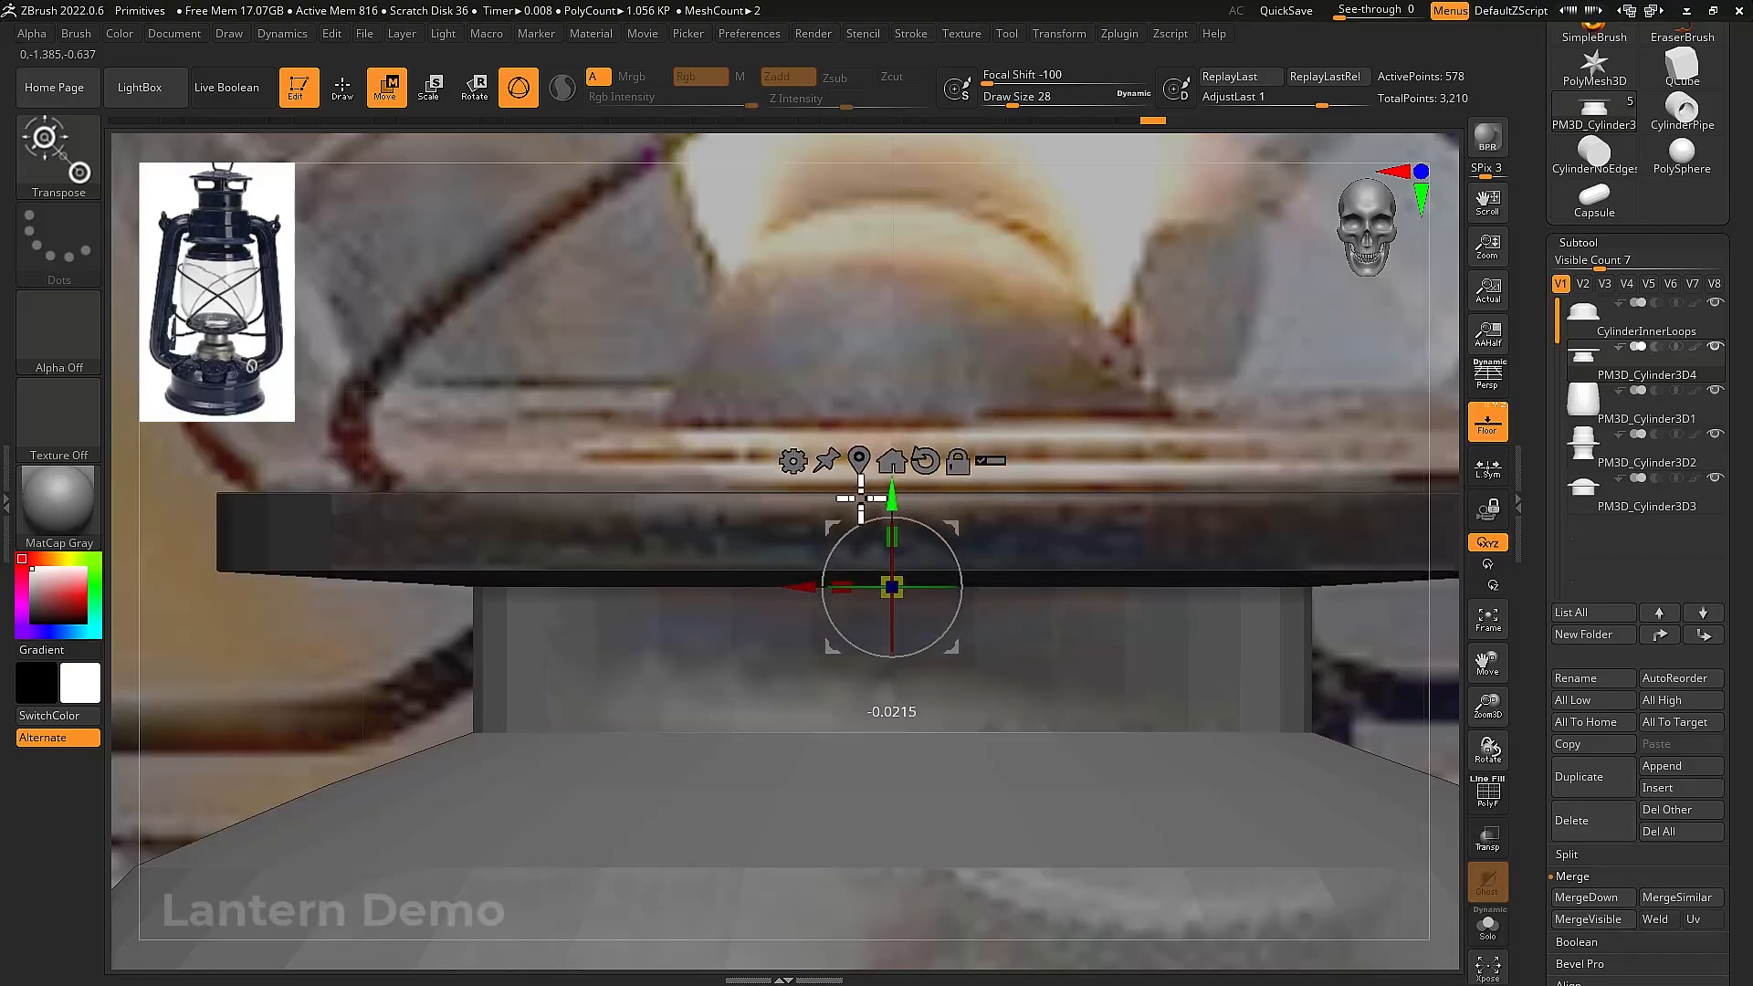
{"action": "right_click_drag", "start_coordinate": [912, 575], "coordinate": [630, 621]}
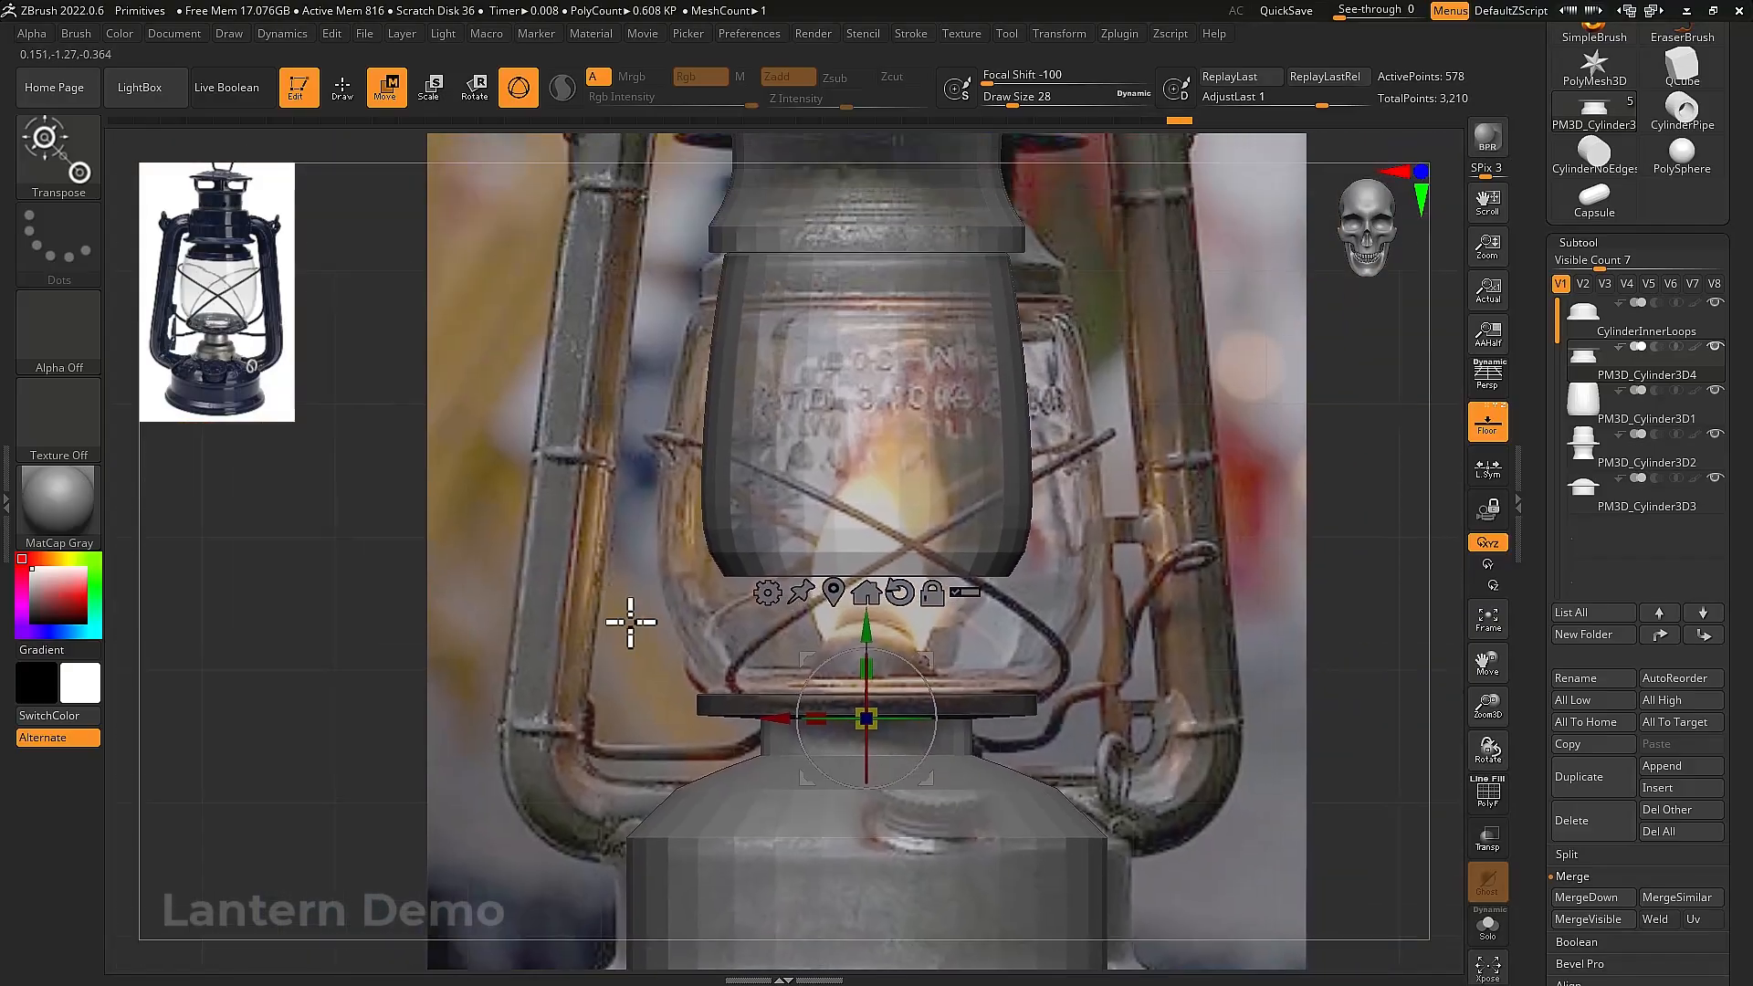
Select the glass globe, lower it onto the collar, and scale it up from its base toward the photo's globe
{"action": "left_click", "coordinate": [861, 490], "text": "alt"}
{"action": "right_click_drag", "start_coordinate": [861, 490], "coordinate": [987, 559]}
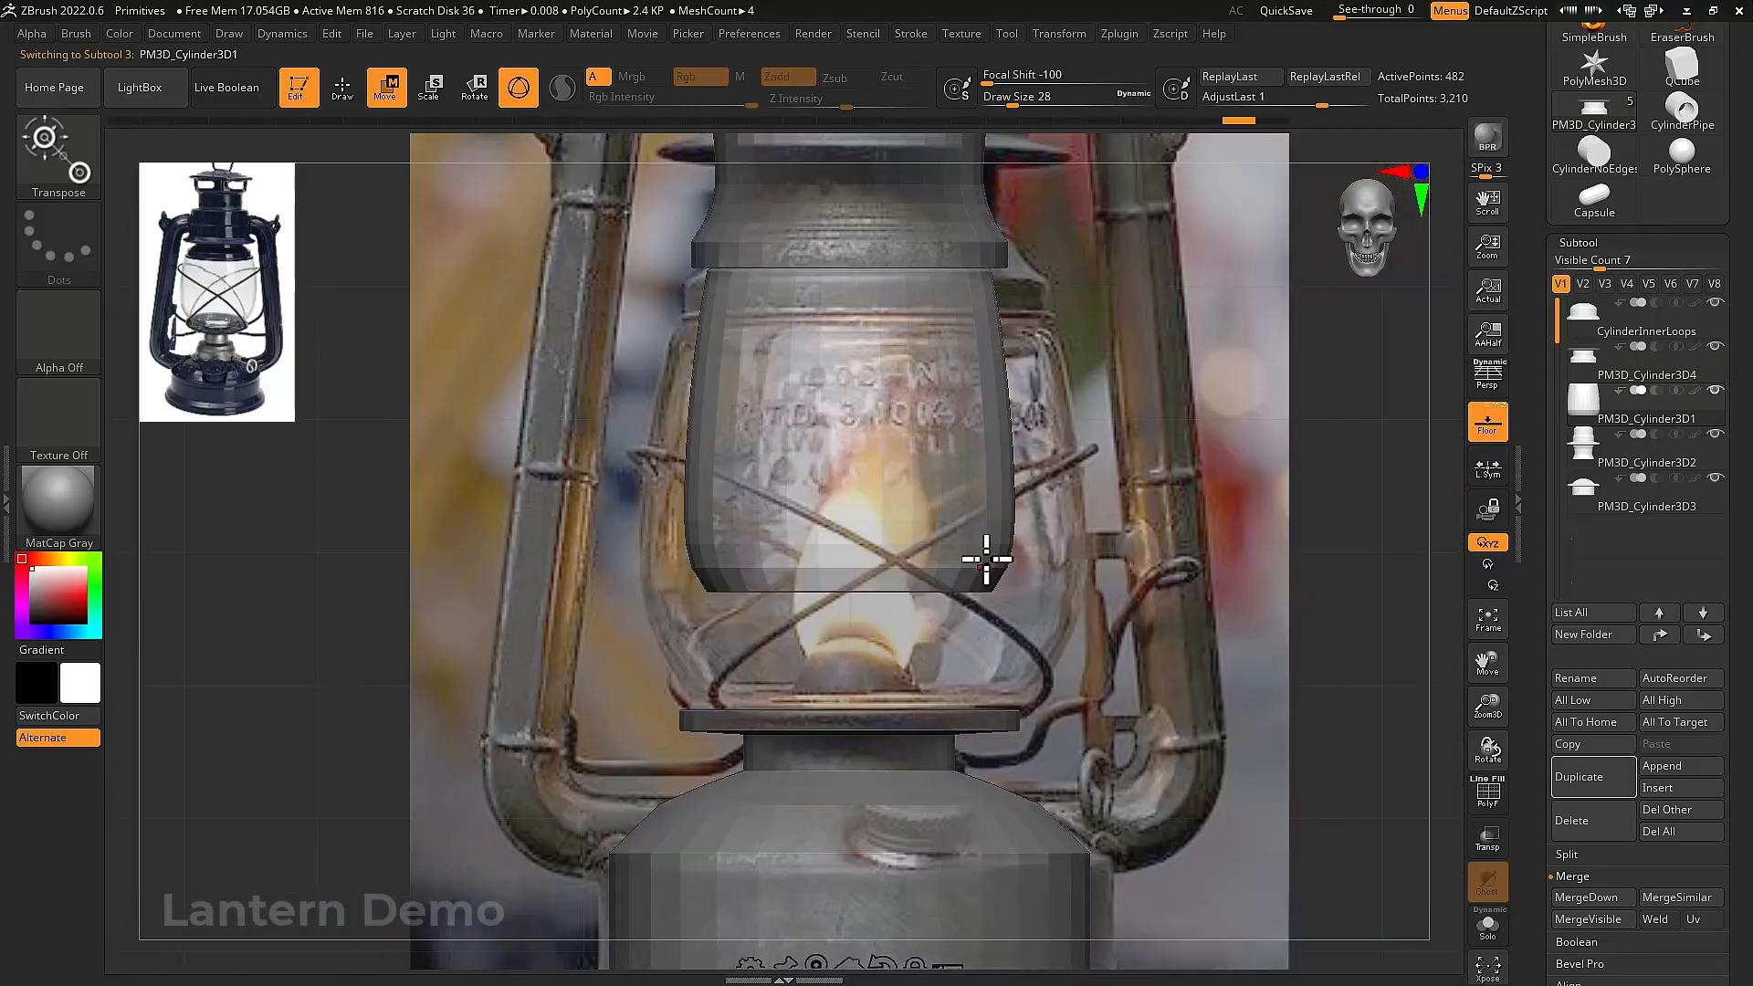
{"action": "left_click", "coordinate": [881, 447]}
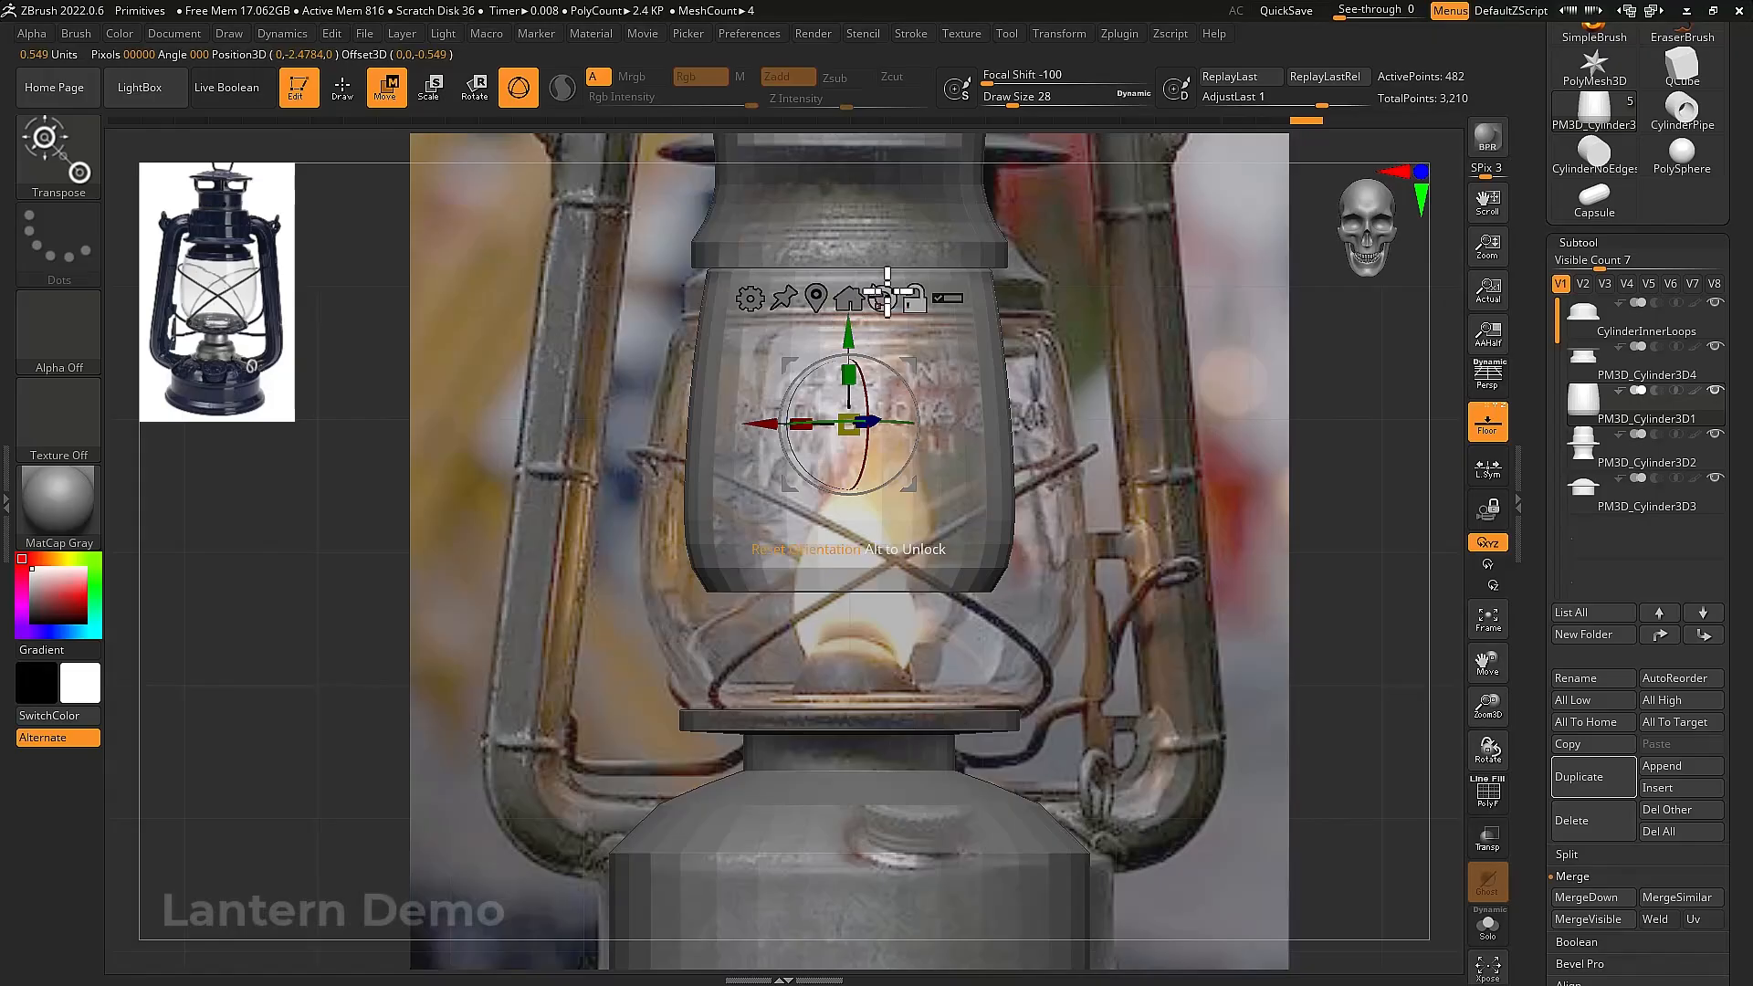
{"action": "left_click", "coordinate": [884, 294]}
{"action": "left_click_drag", "start_coordinate": [848, 332], "coordinate": [842, 617]}
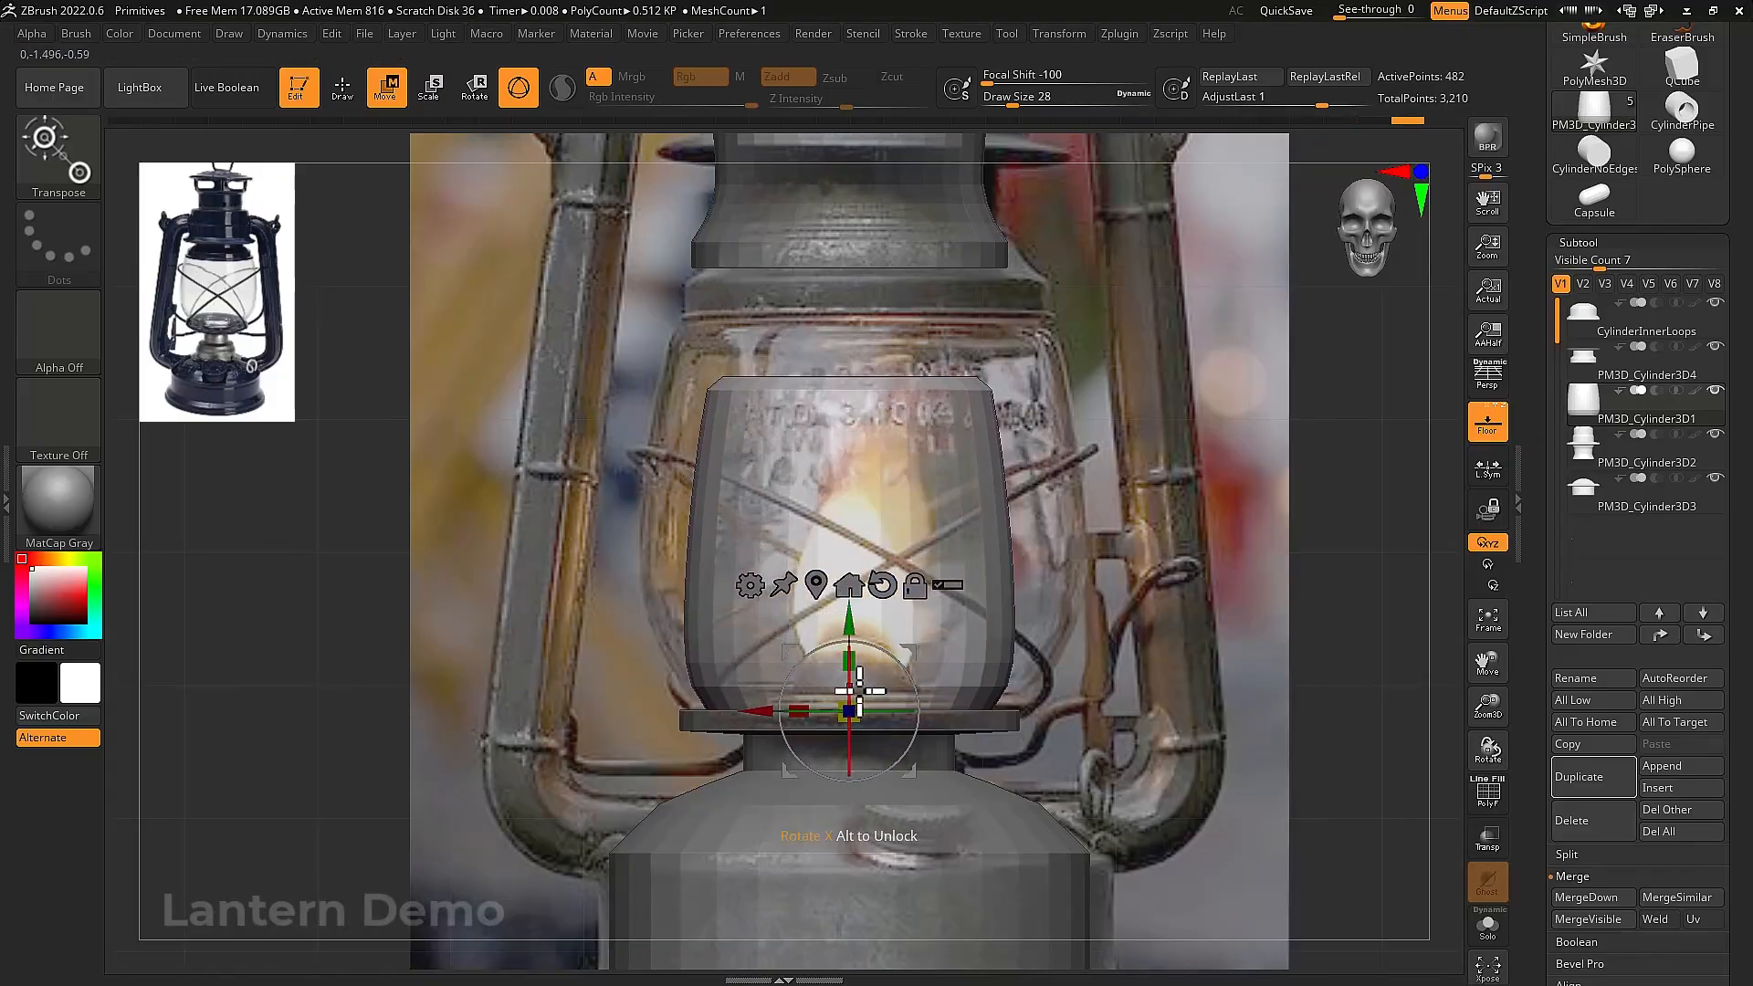
{"action": "left_click_drag", "start_coordinate": [859, 703], "coordinate": [926, 713]}
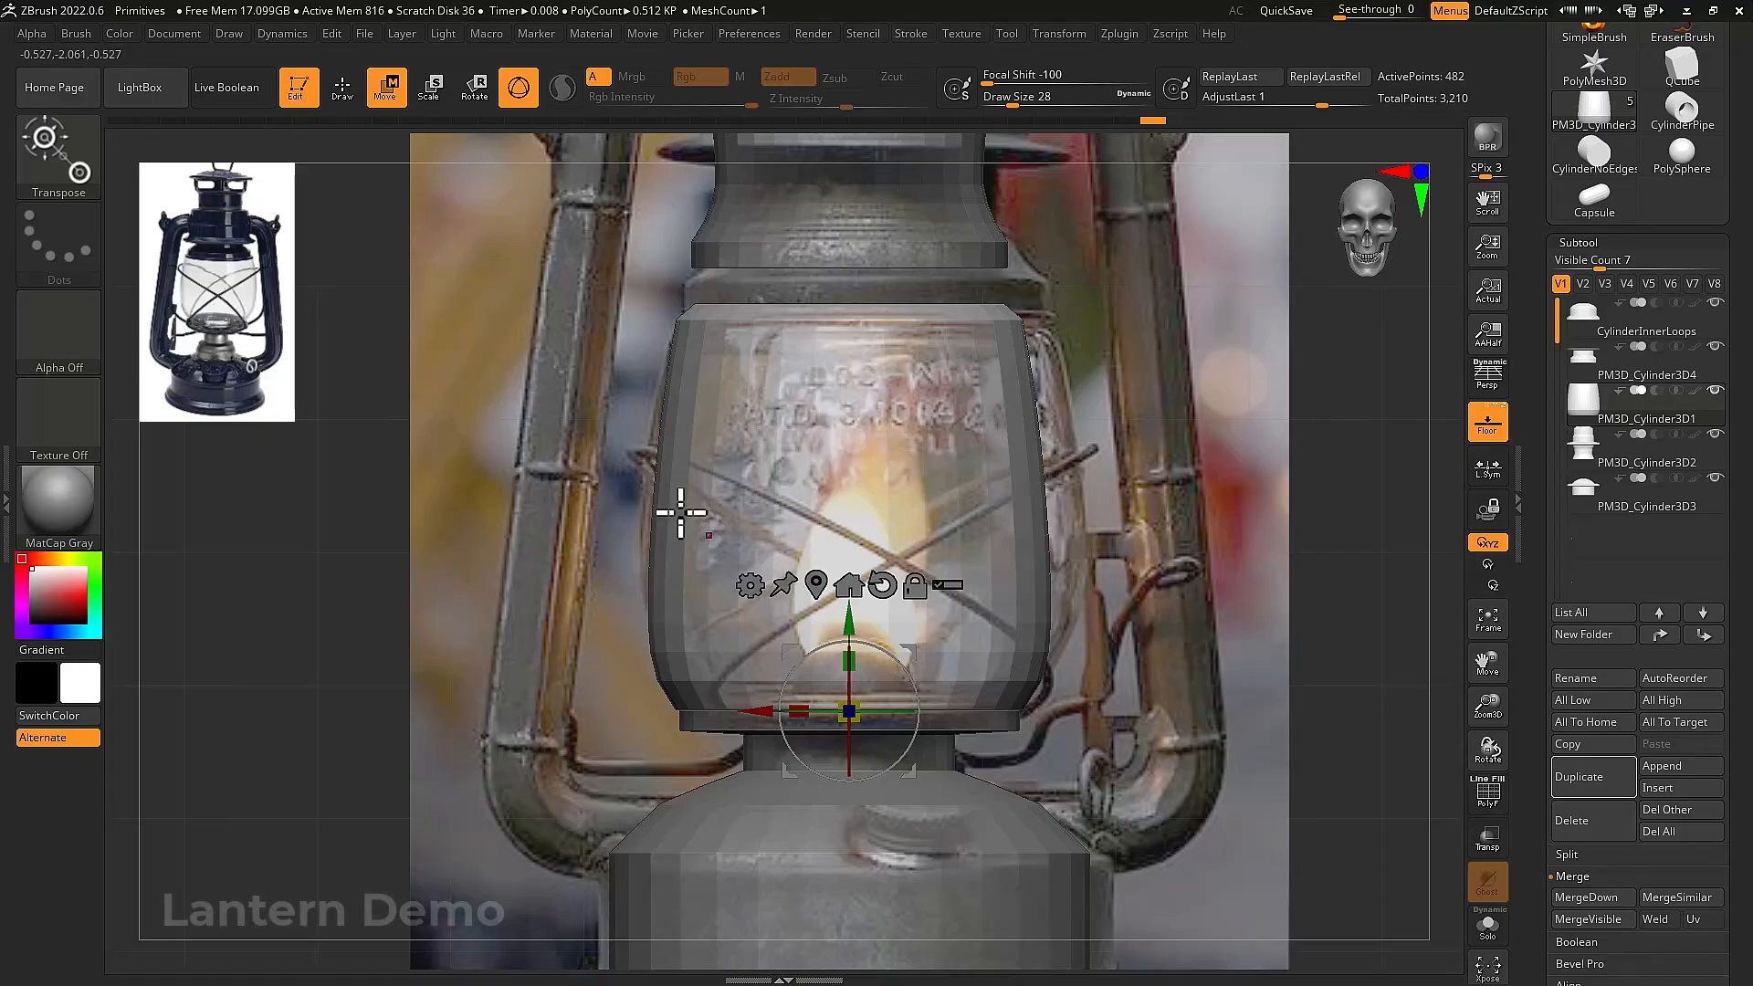
Mask the globe's upper and lower ends, leaving its middle band free, and blur the mask for a soft transition
{"action": "key", "text": "ctrl"}
{"action": "left_click_drag", "start_coordinate": [510, 410], "coordinate": [1179, 588], "text": "ctrl"}
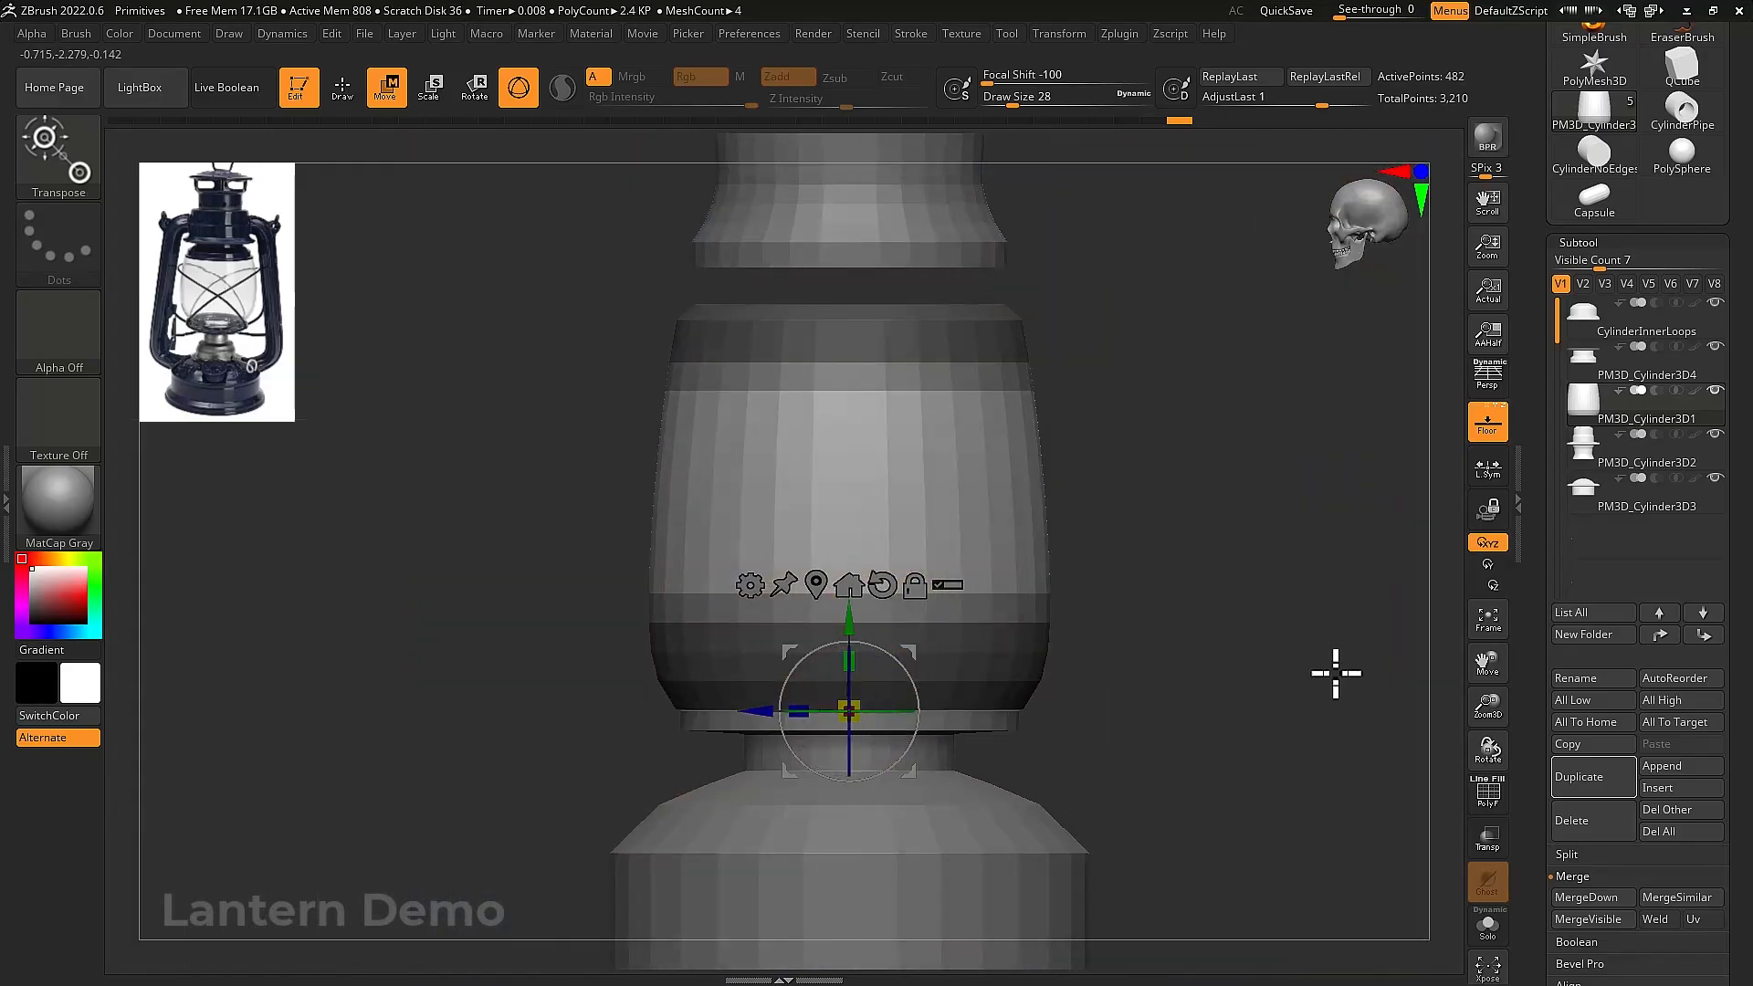
{"action": "left_click_drag", "start_coordinate": [1521, 766], "coordinate": [1533, 539]}
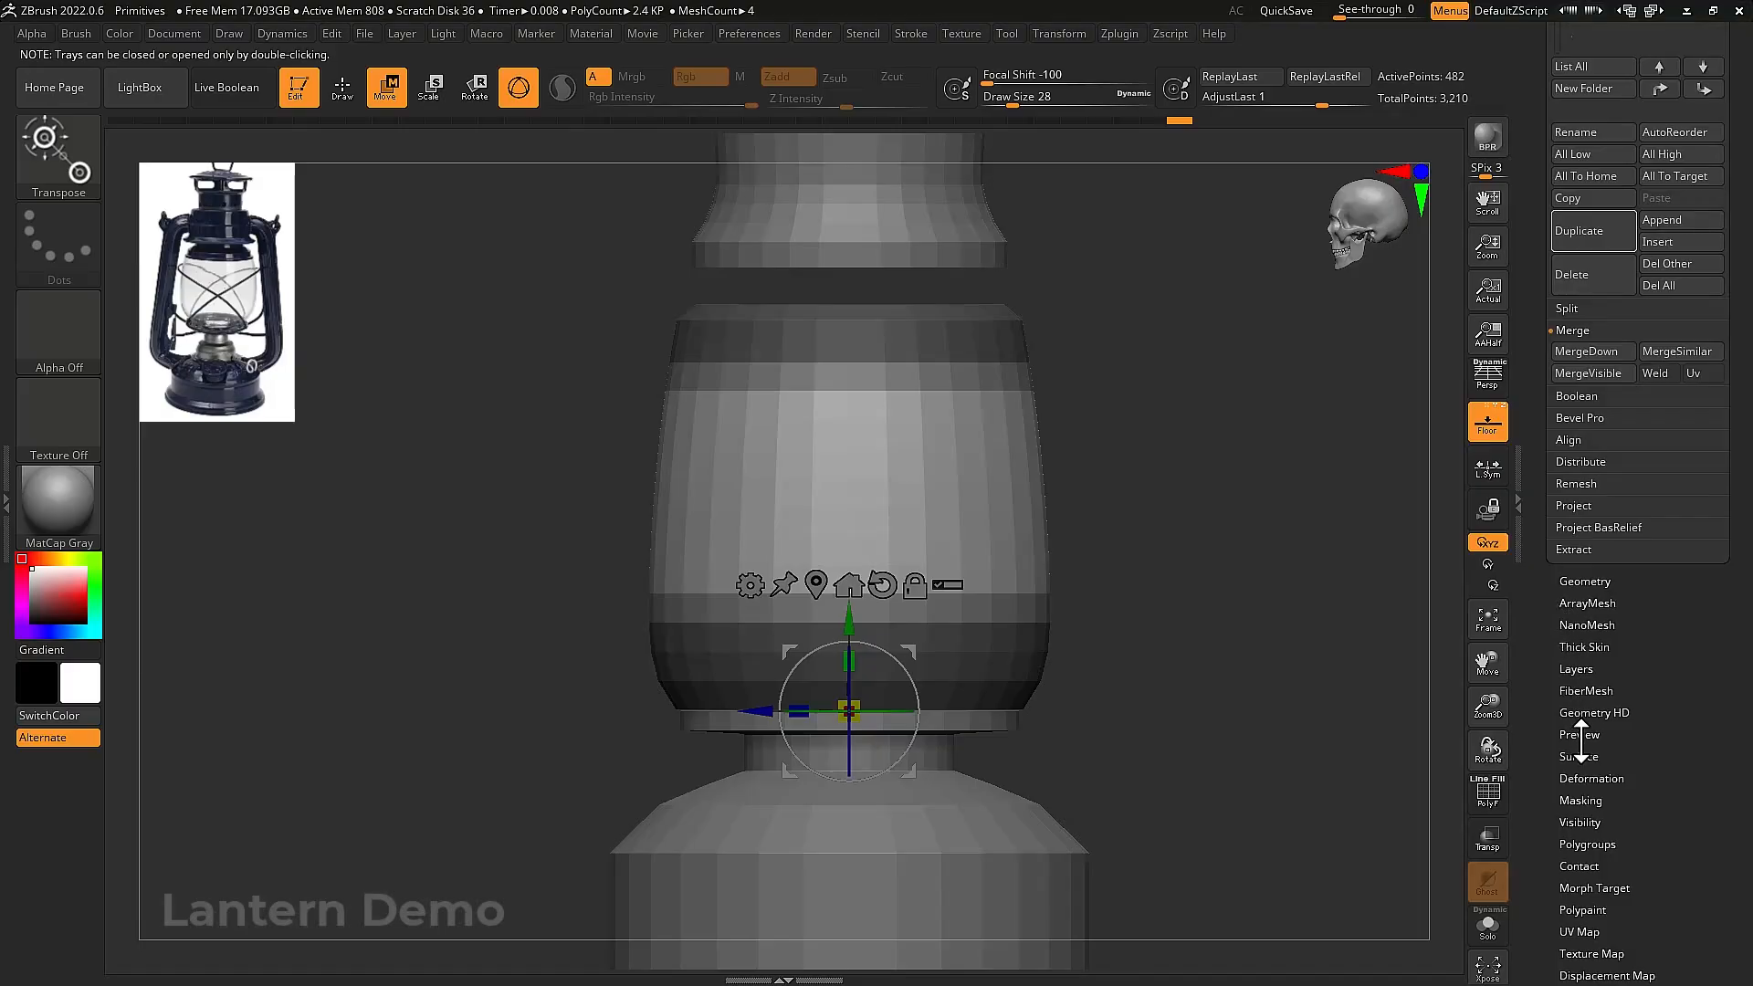
{"action": "left_click", "coordinate": [1580, 800]}
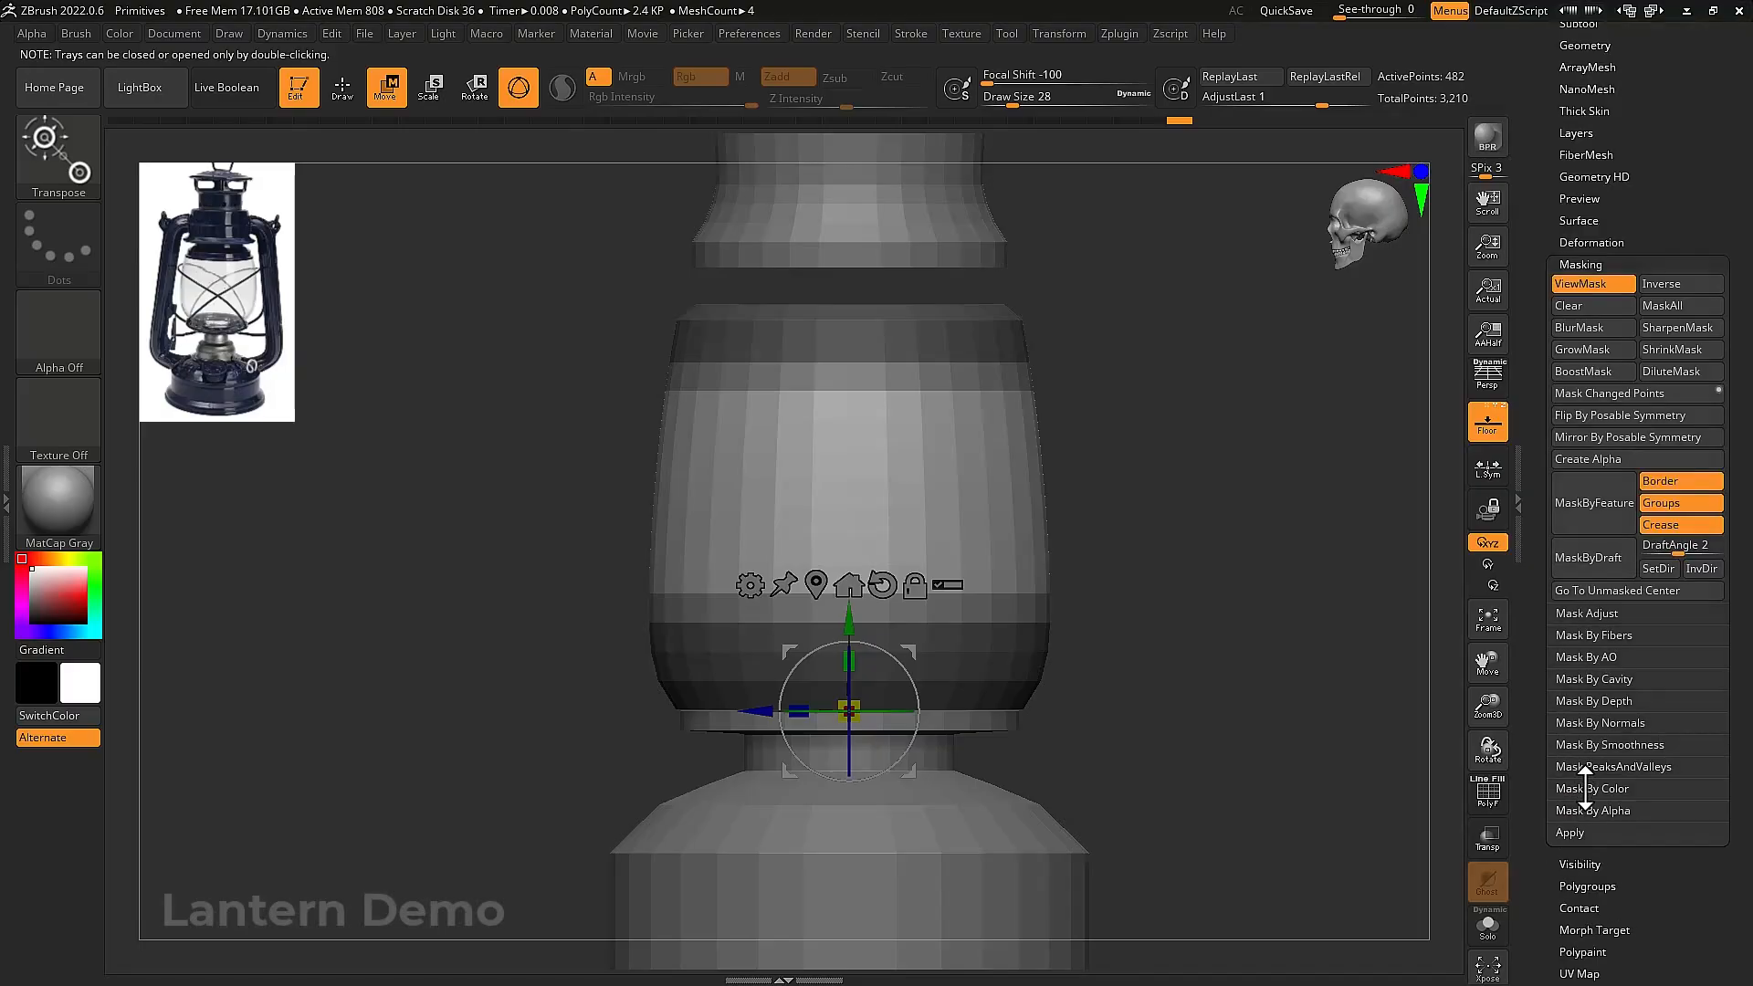
{"action": "left_click", "coordinate": [1599, 326]}
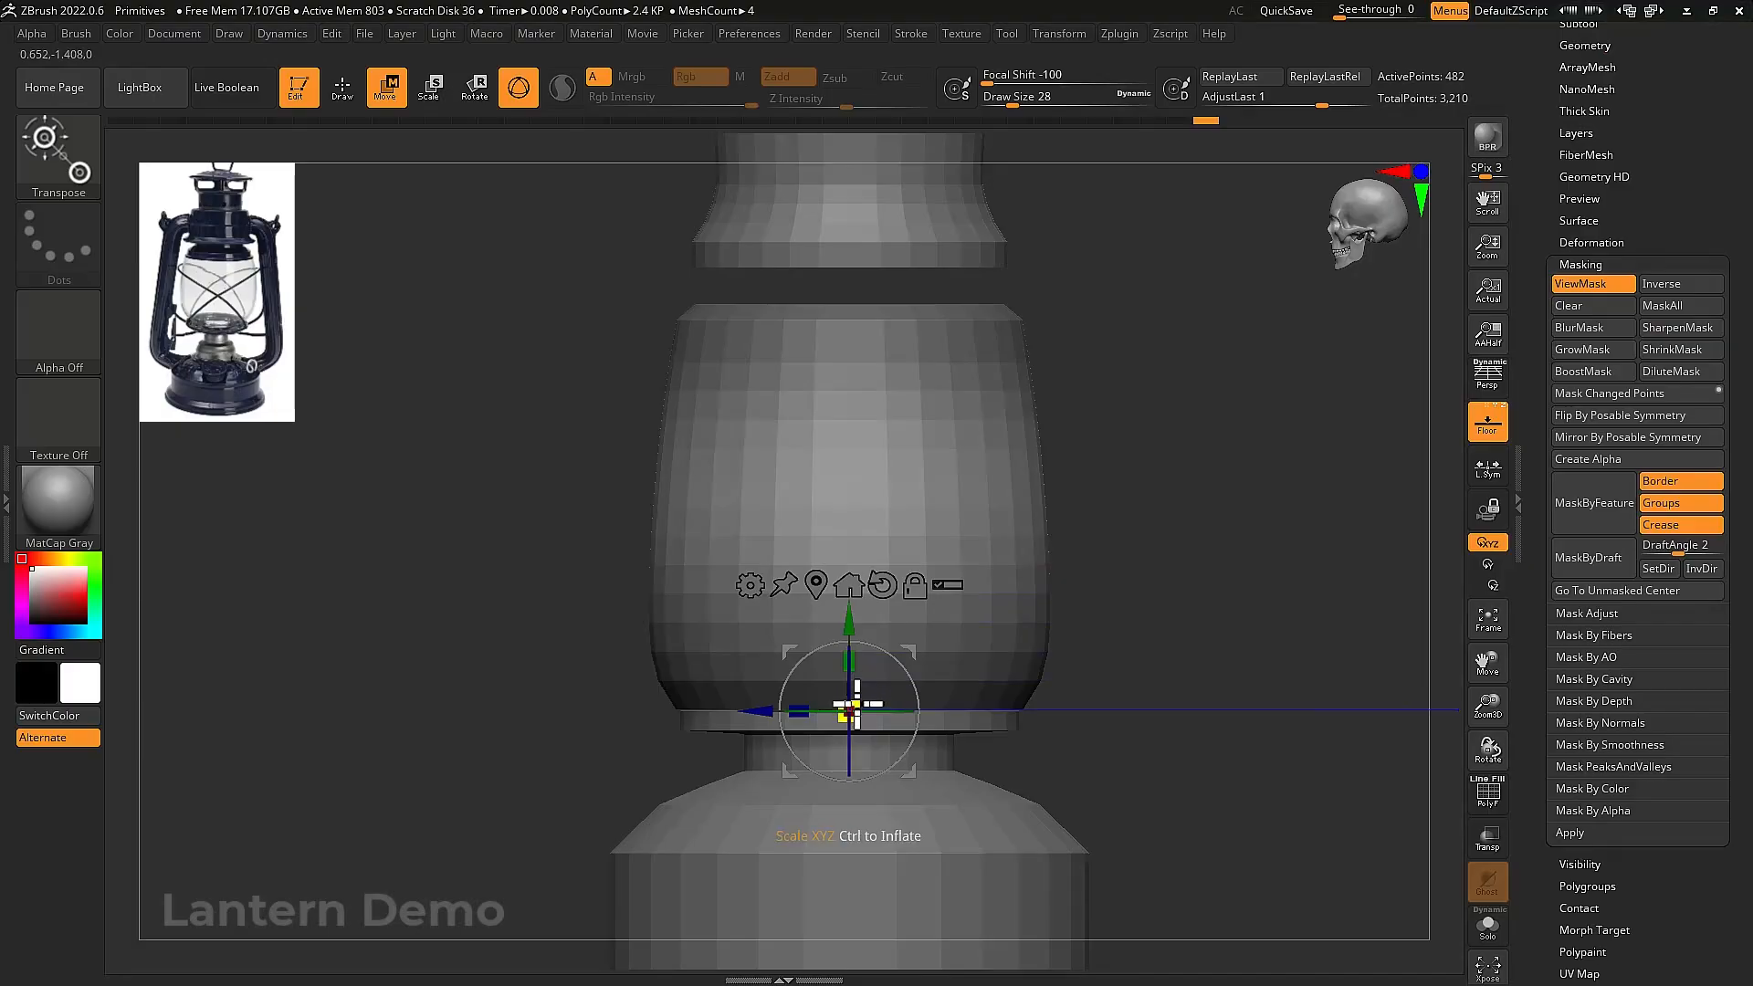
Scale the globe's free middle into a bulge and enlarge the whole globe from its base to match the reference photo
{"action": "left_click_drag", "start_coordinate": [866, 703], "coordinate": [931, 690]}
{"action": "right_click_drag", "start_coordinate": [995, 685], "coordinate": [1155, 697]}
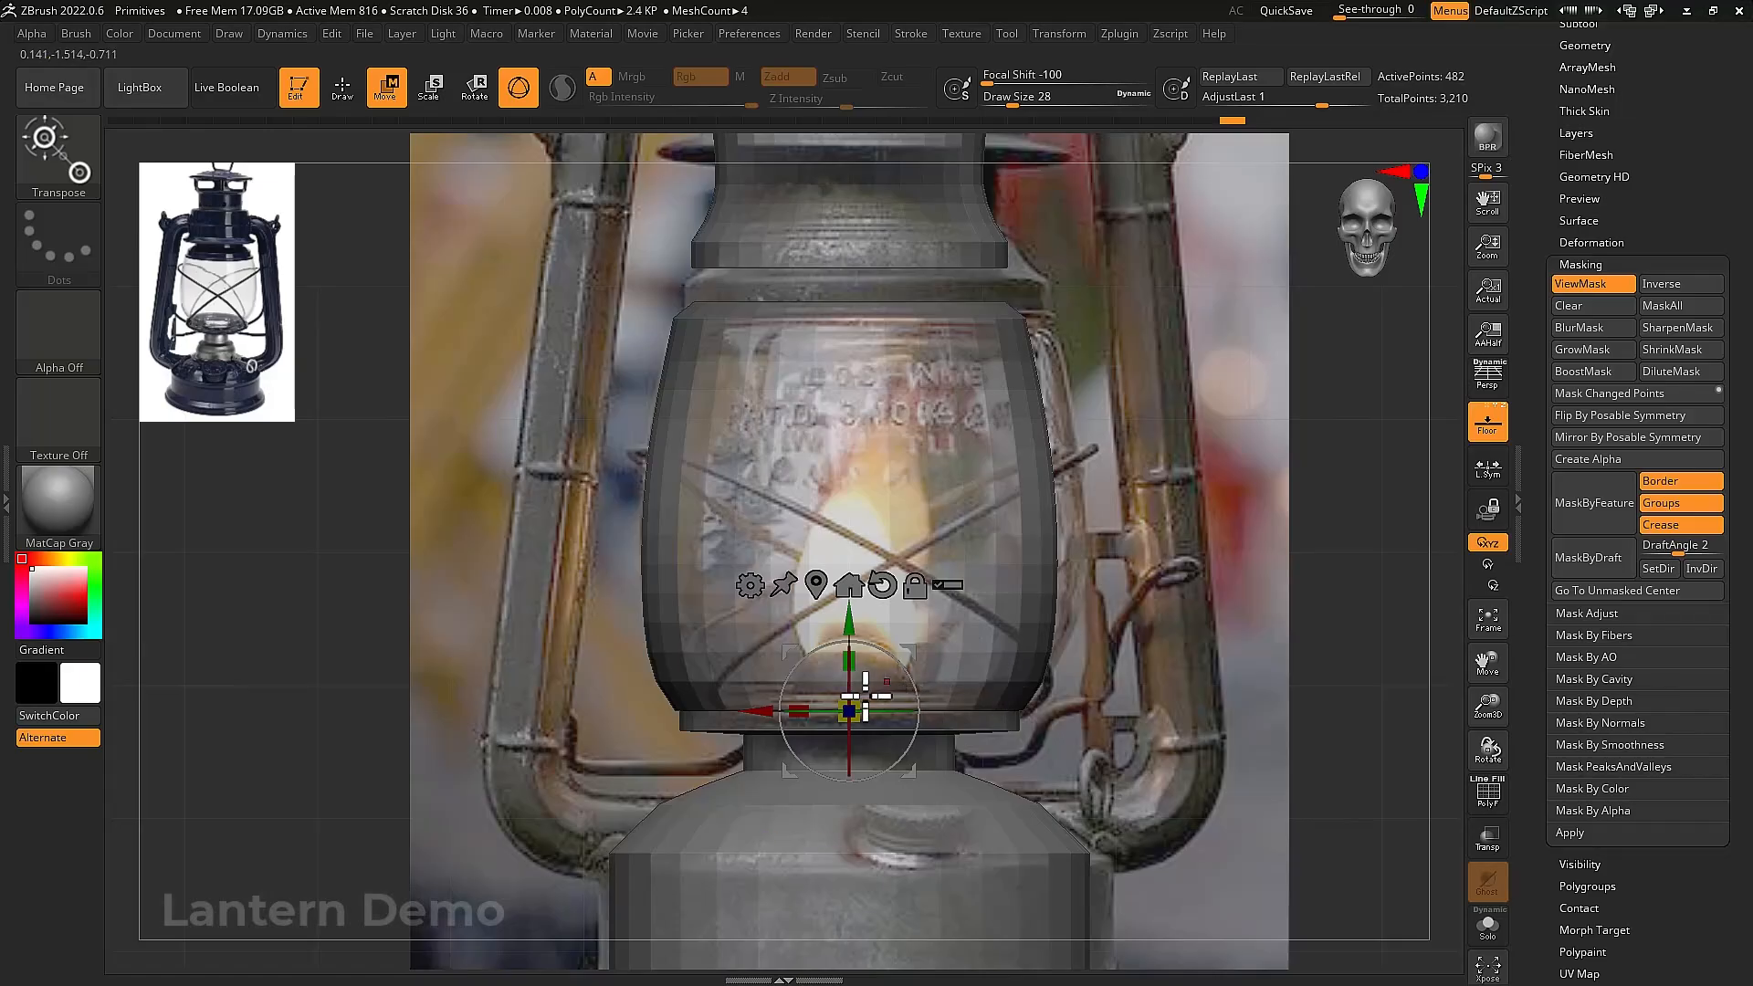
{"action": "left_click_drag", "start_coordinate": [863, 699], "coordinate": [1164, 683]}
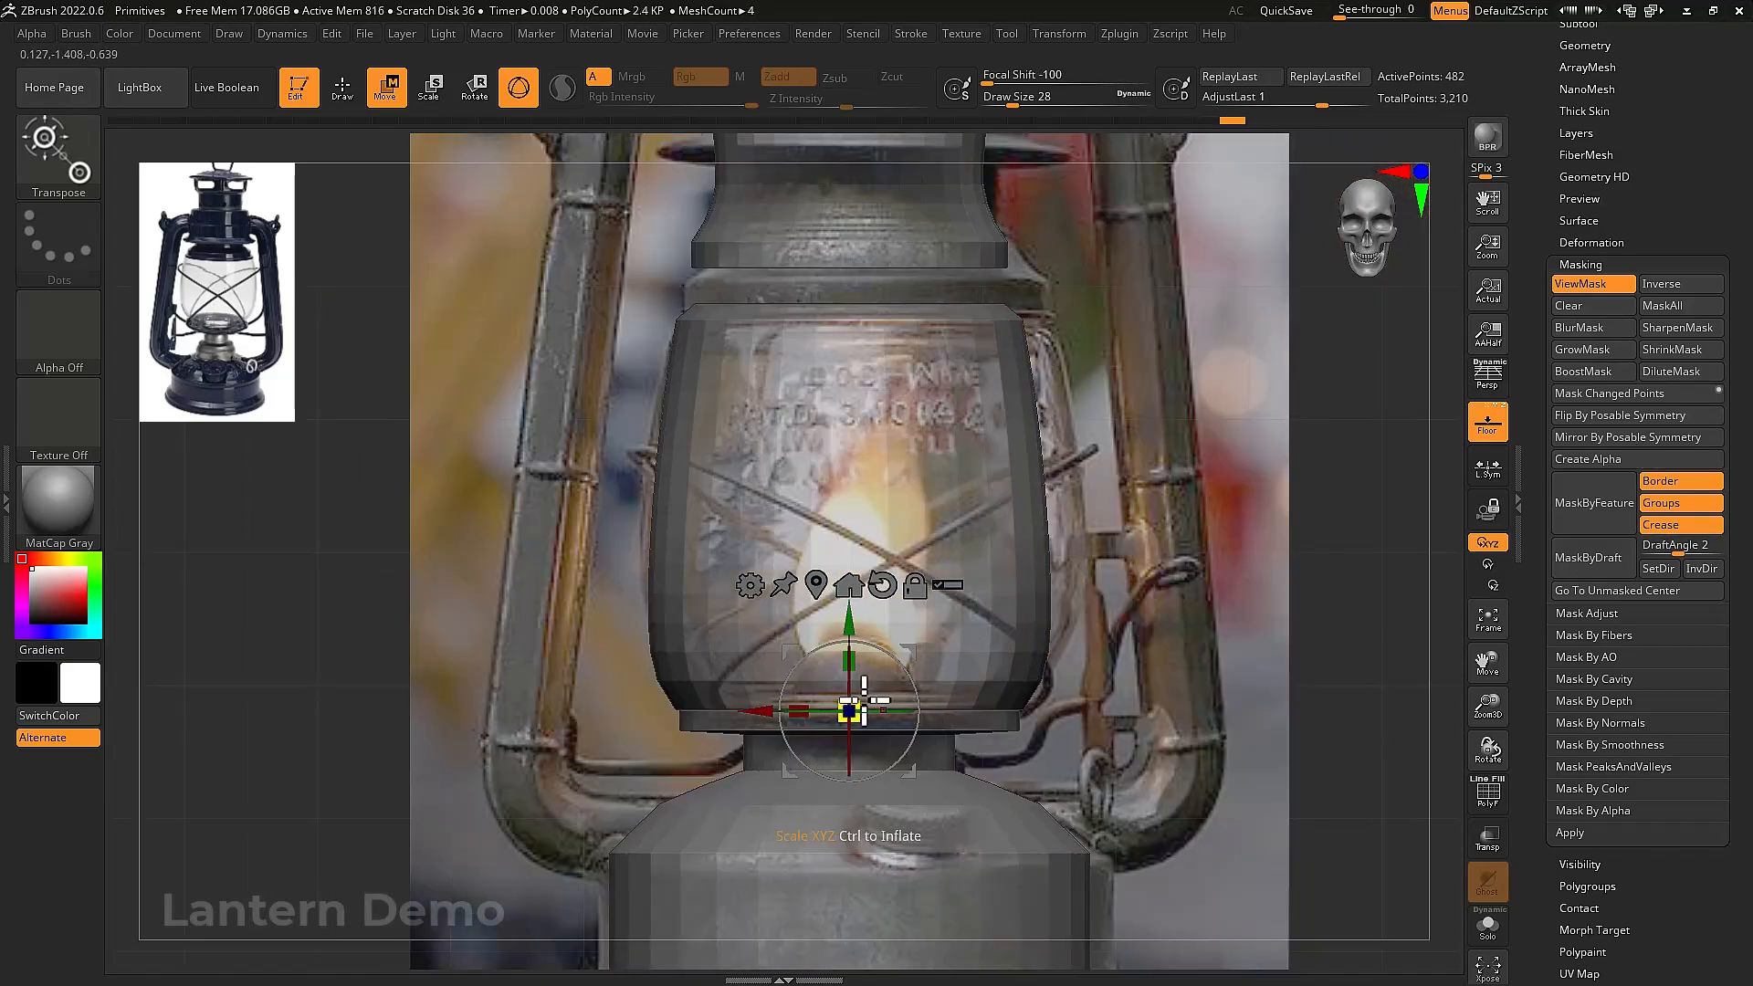
{"action": "left_click_drag", "start_coordinate": [875, 684], "coordinate": [930, 666]}
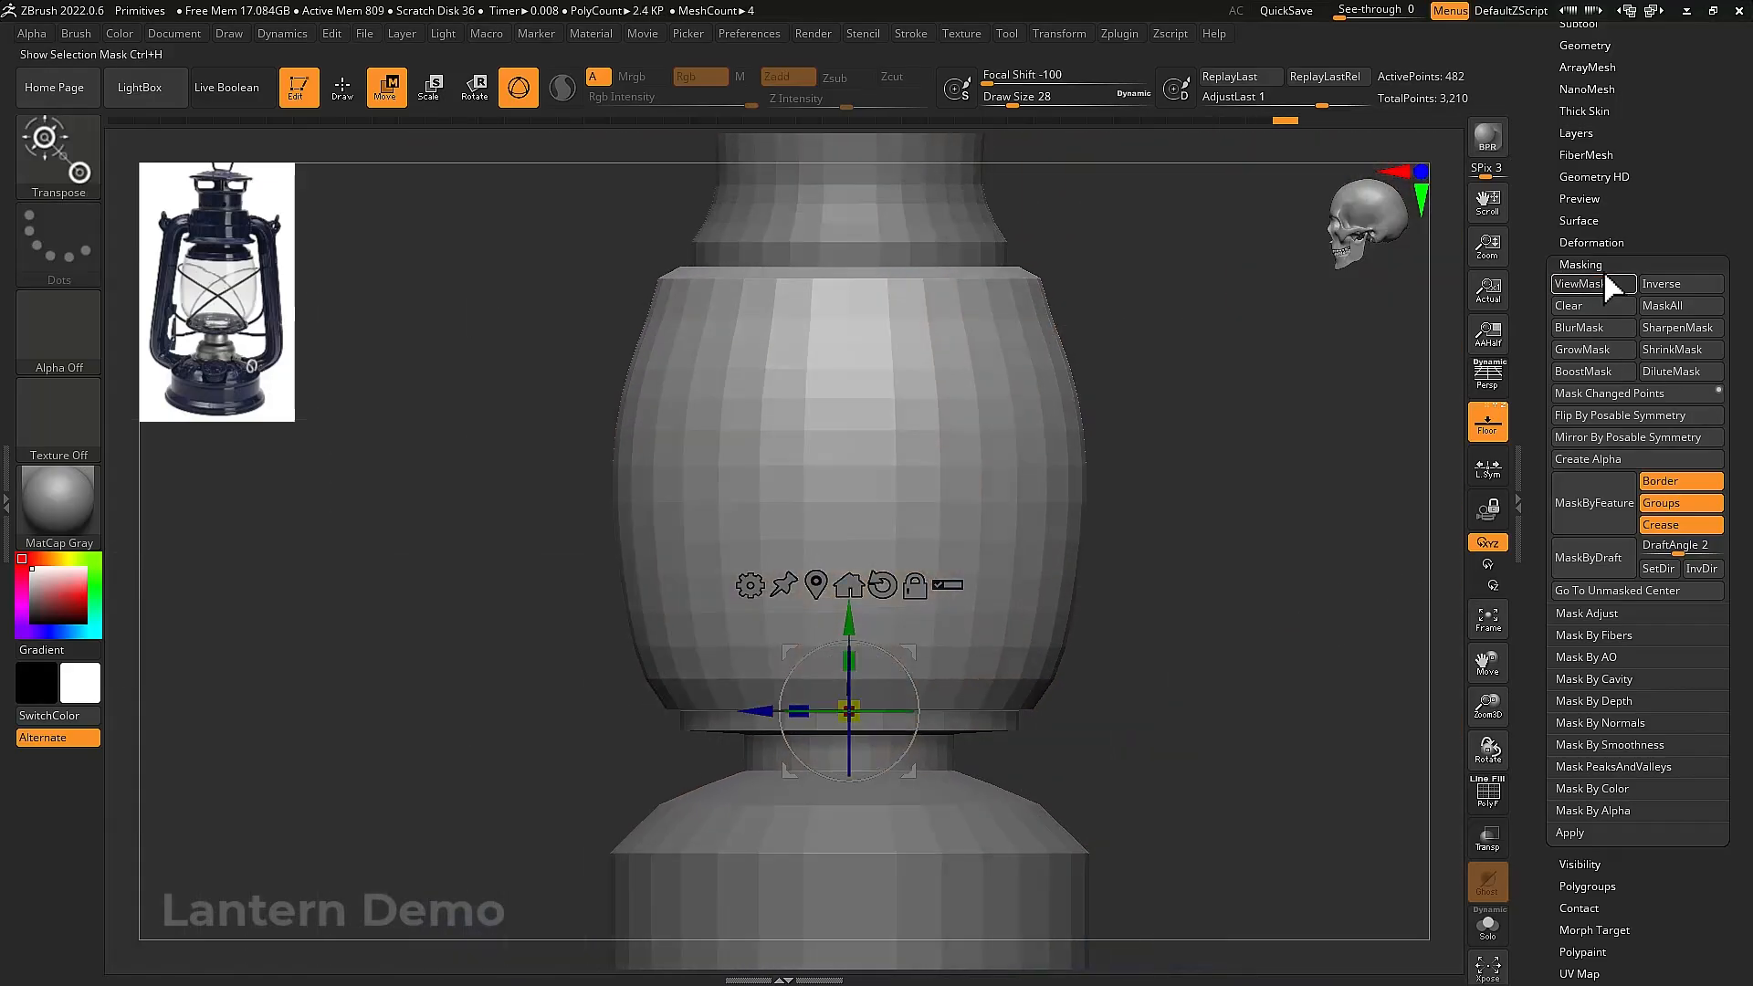
Try refining the globe's rounded shape with the Polish deformations and a Contrast of -12
{"action": "left_click", "coordinate": [1600, 265]}
{"action": "scroll", "coordinate": [1645, 287], "scroll_direction": "up", "scroll_amount": 5}
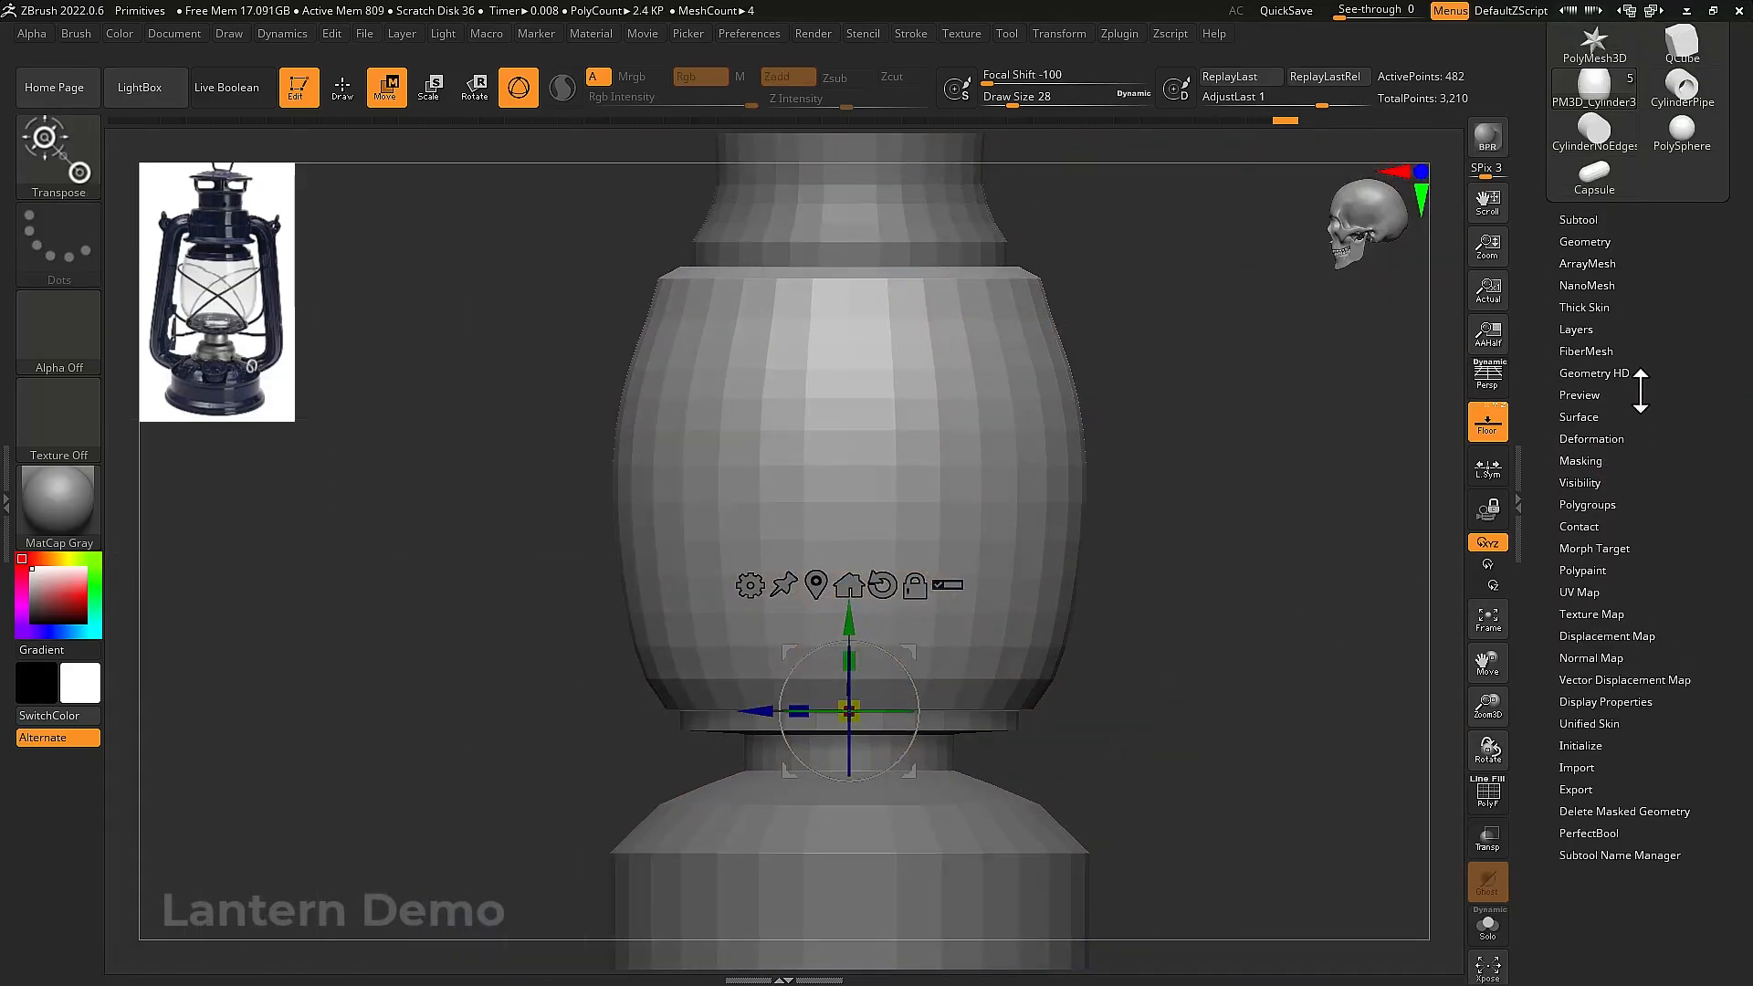
{"action": "left_click", "coordinate": [1593, 459]}
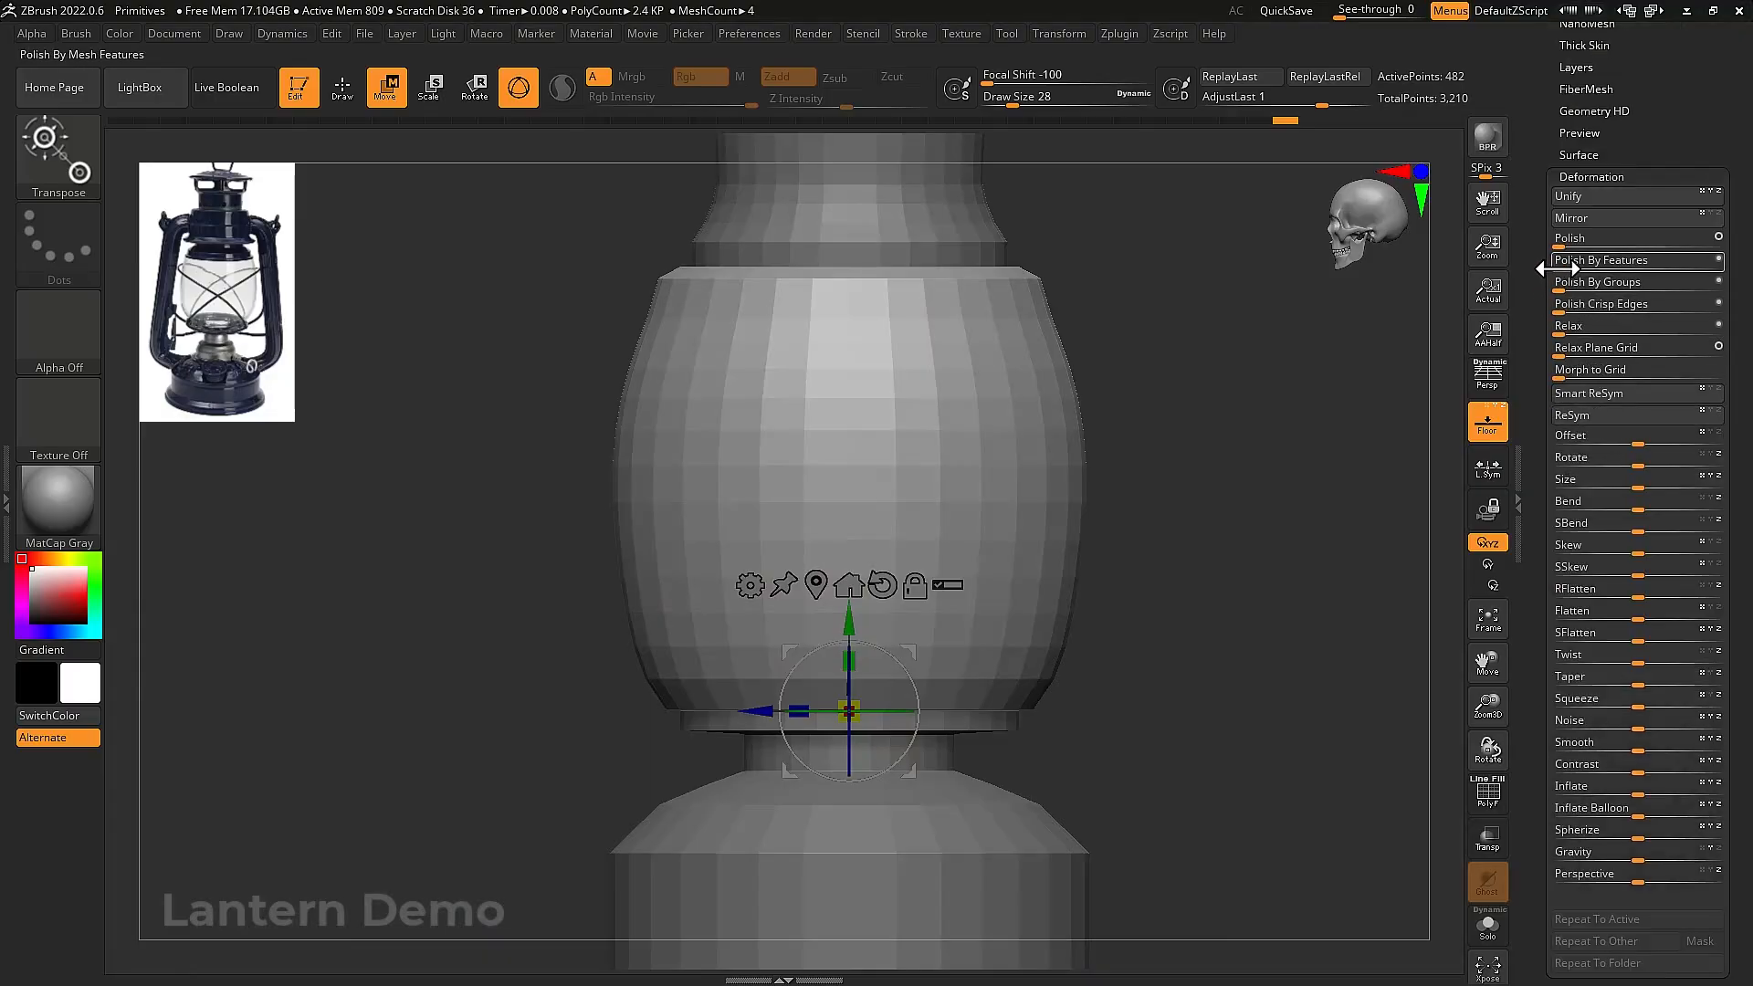
{"action": "left_click_drag", "start_coordinate": [1563, 268], "coordinate": [1562, 268]}
{"action": "key", "text": "ctrl+z"}
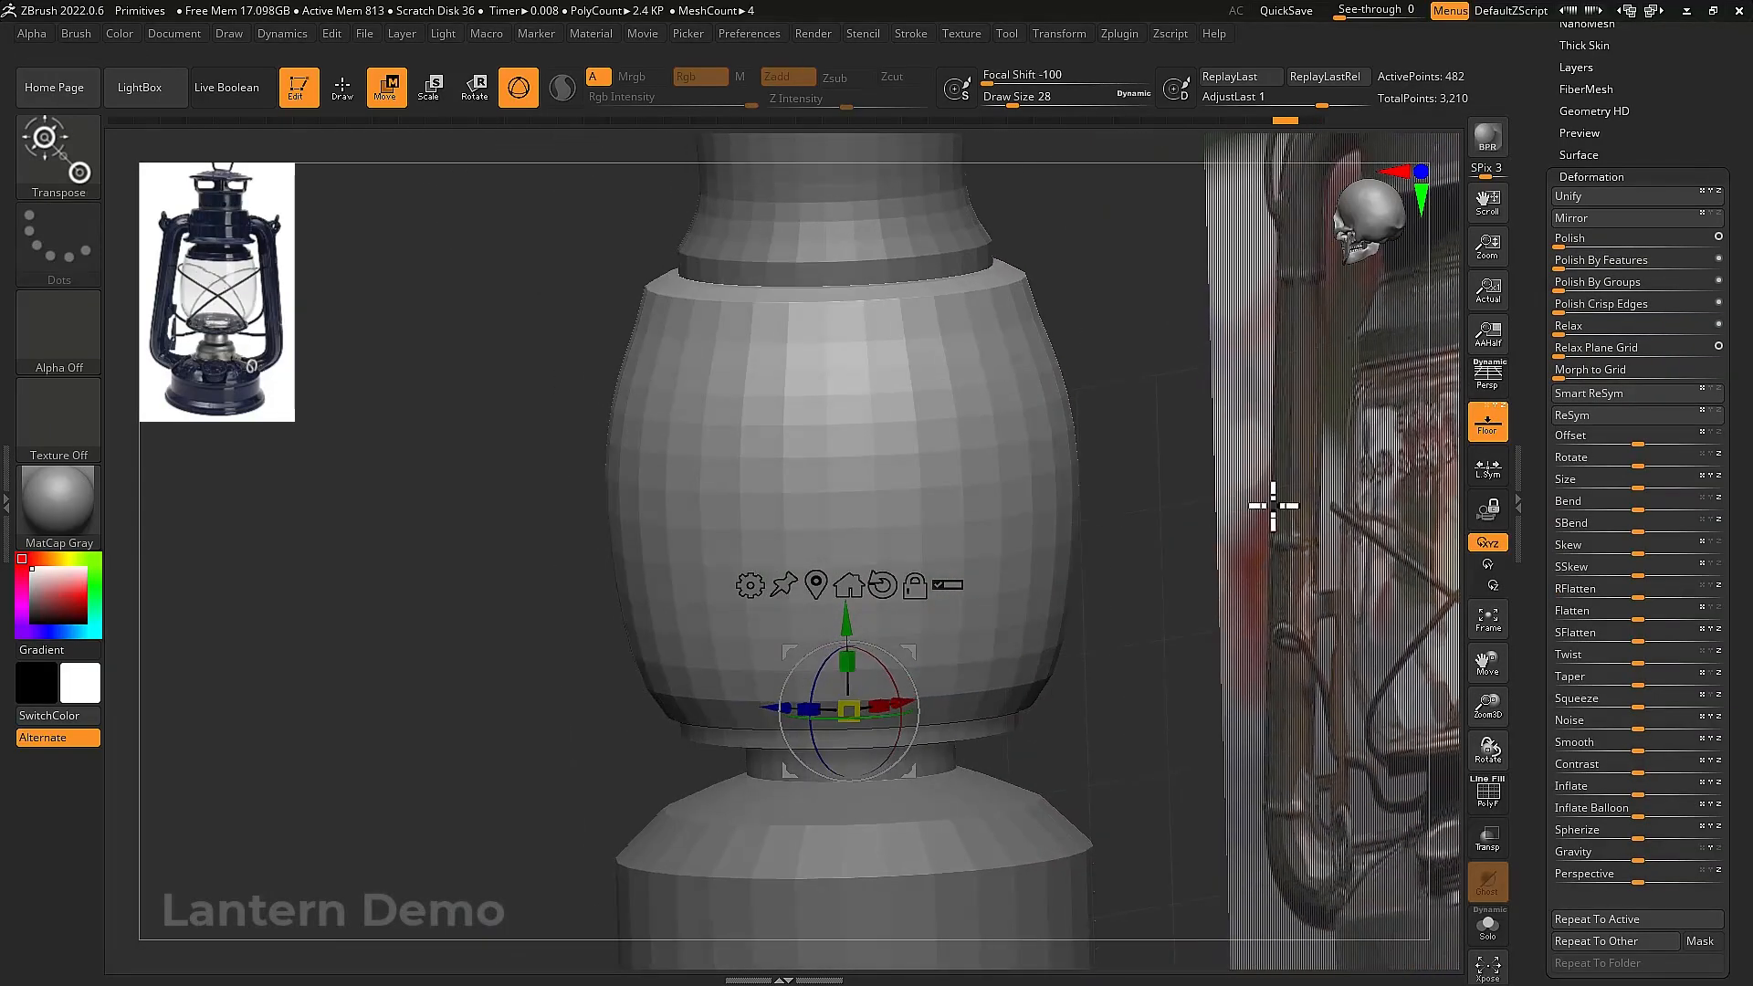
{"action": "mouse_move", "coordinate": [1575, 303]}
{"action": "left_mouse_down"}
{"action": "mouse_move", "coordinate": [1553, 301]}
{"action": "mouse_move", "coordinate": [1580, 303]}
{"action": "left_mouse_up"}
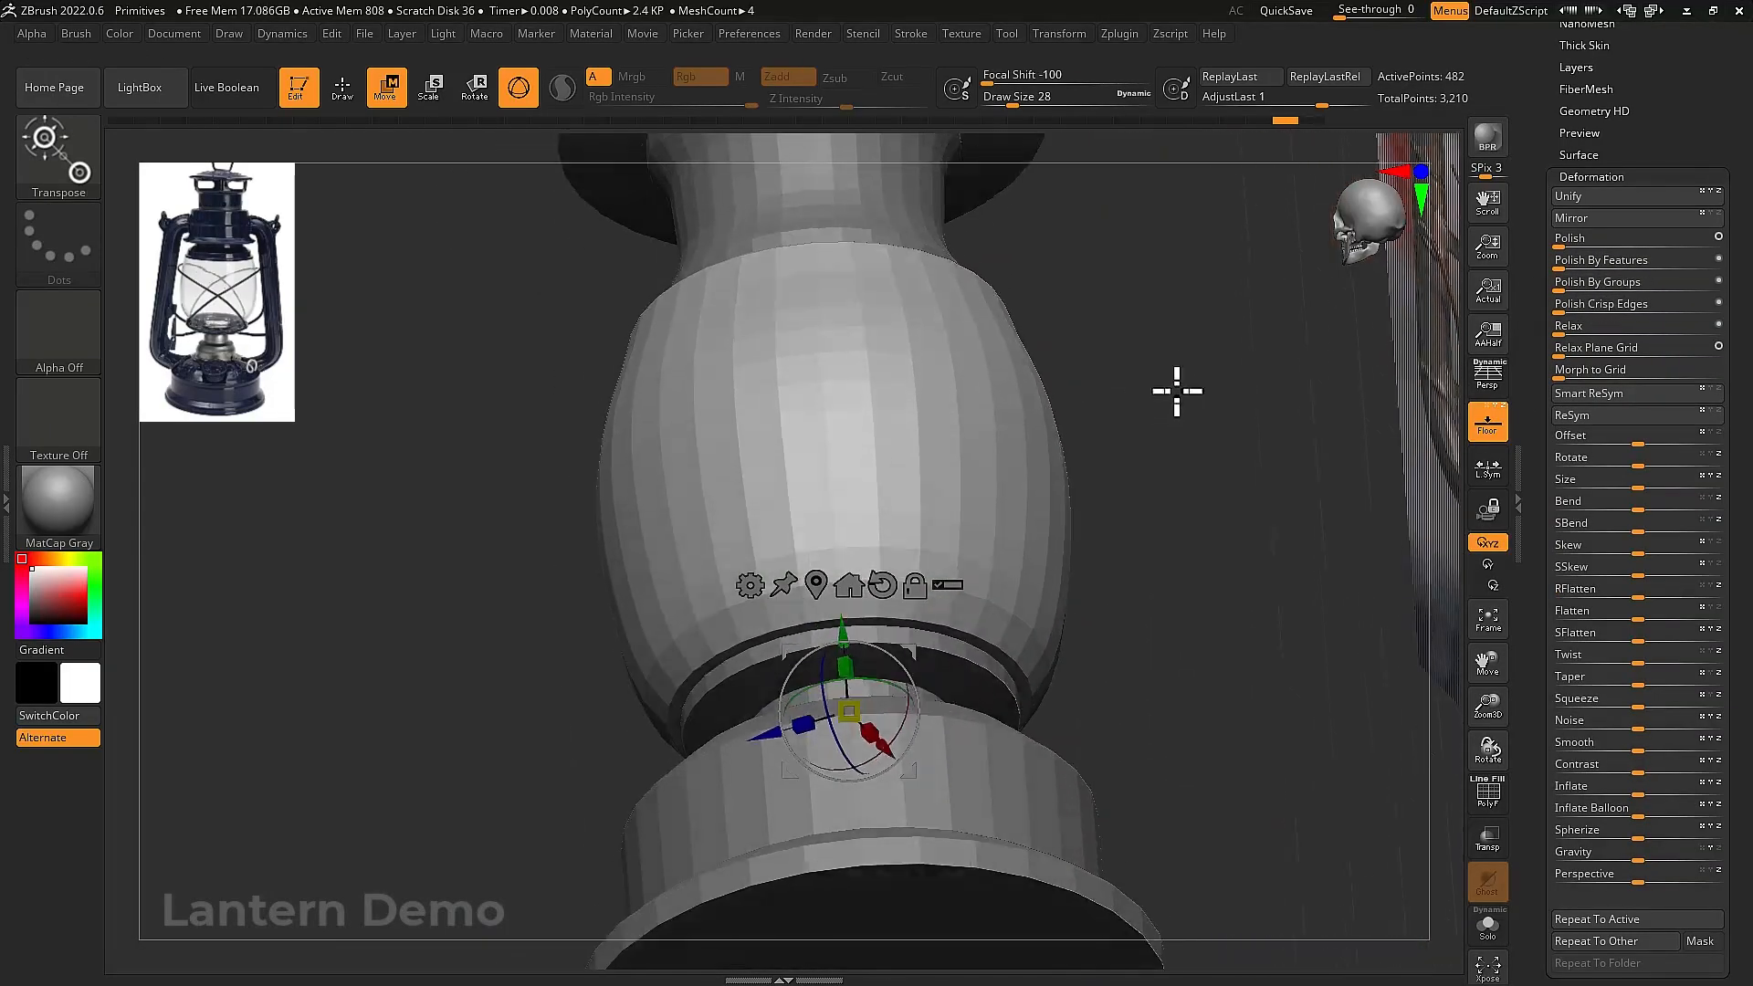
{"action": "left_click_drag", "start_coordinate": [1177, 392], "coordinate": [1235, 493]}
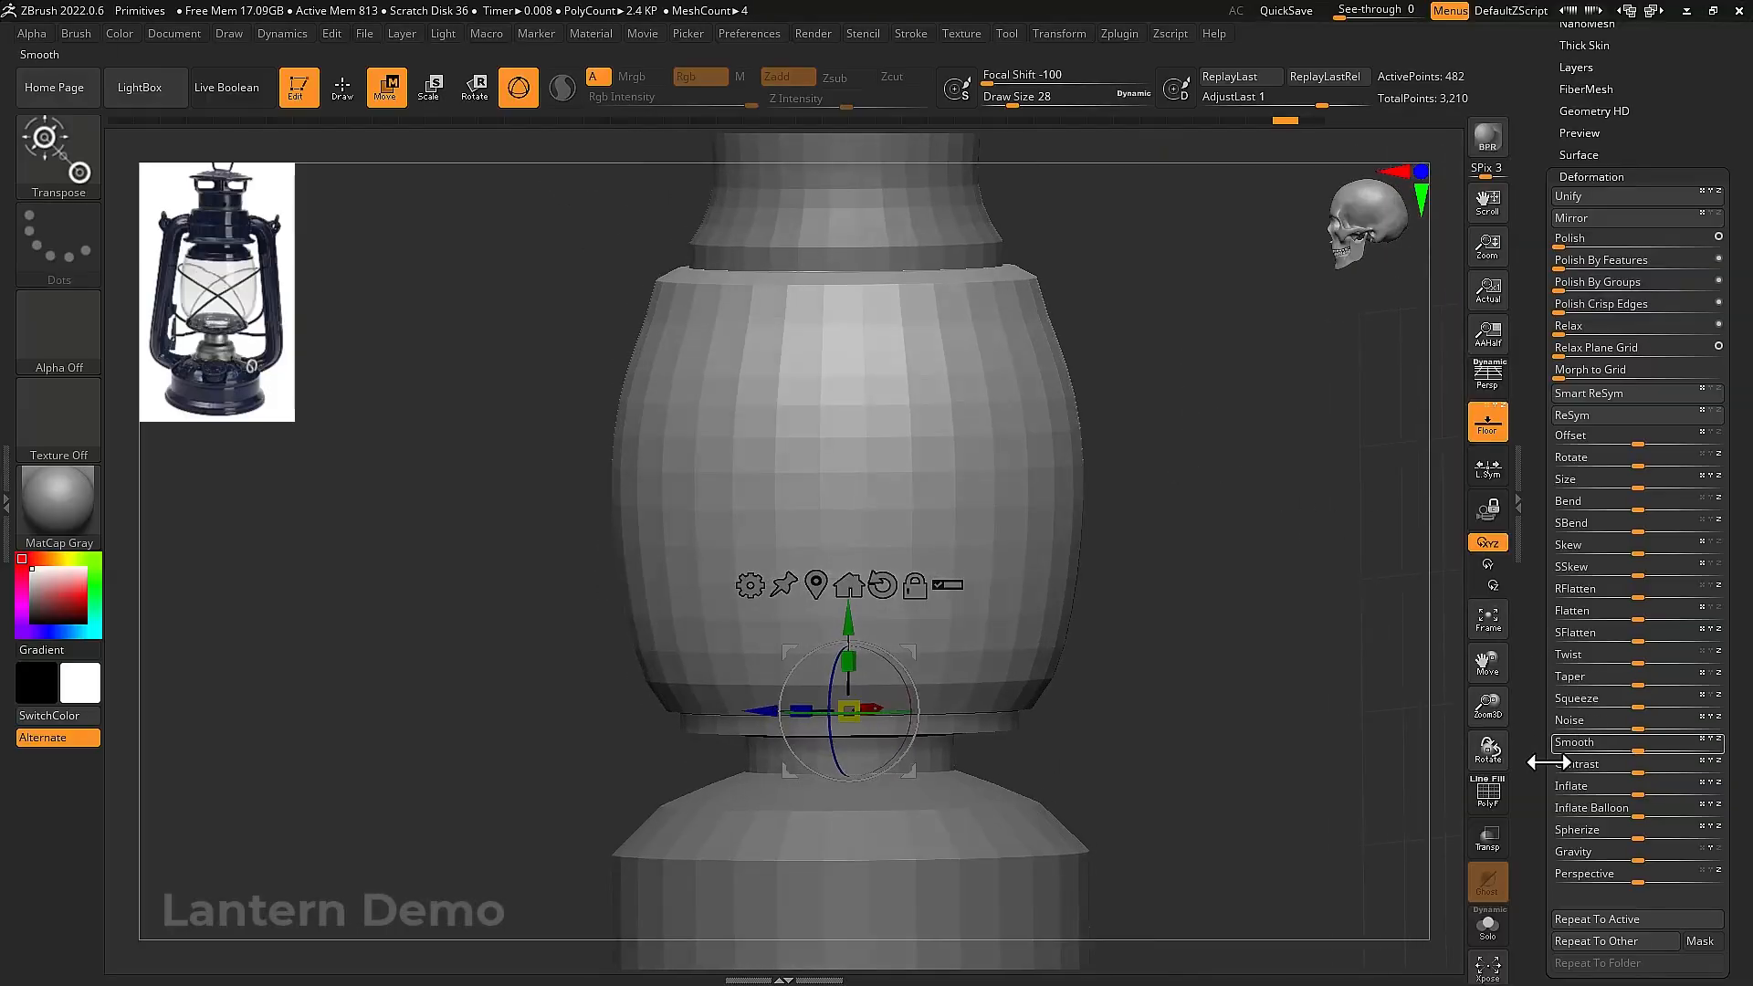
{"action": "scroll", "coordinate": [1550, 762], "scroll_direction": "down", "scroll_amount": 2}
{"action": "left_click_drag", "start_coordinate": [1596, 728], "coordinate": [1625, 729]}
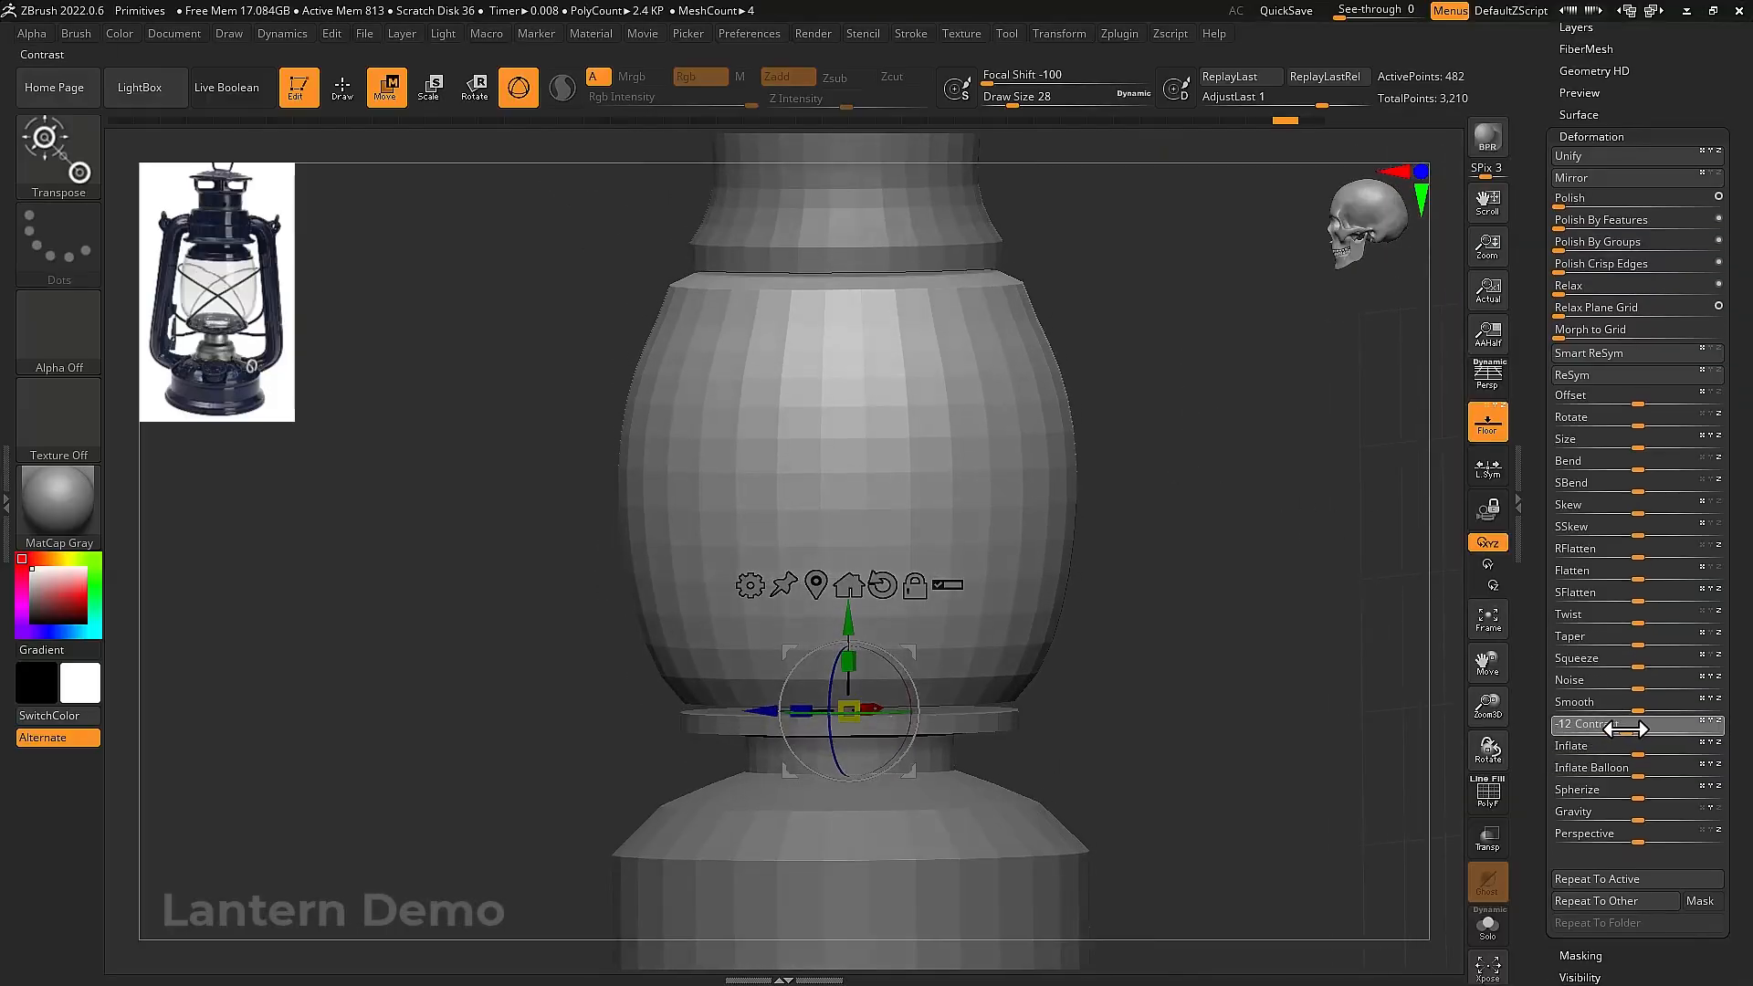
{"action": "right_click", "coordinate": [1155, 520]}
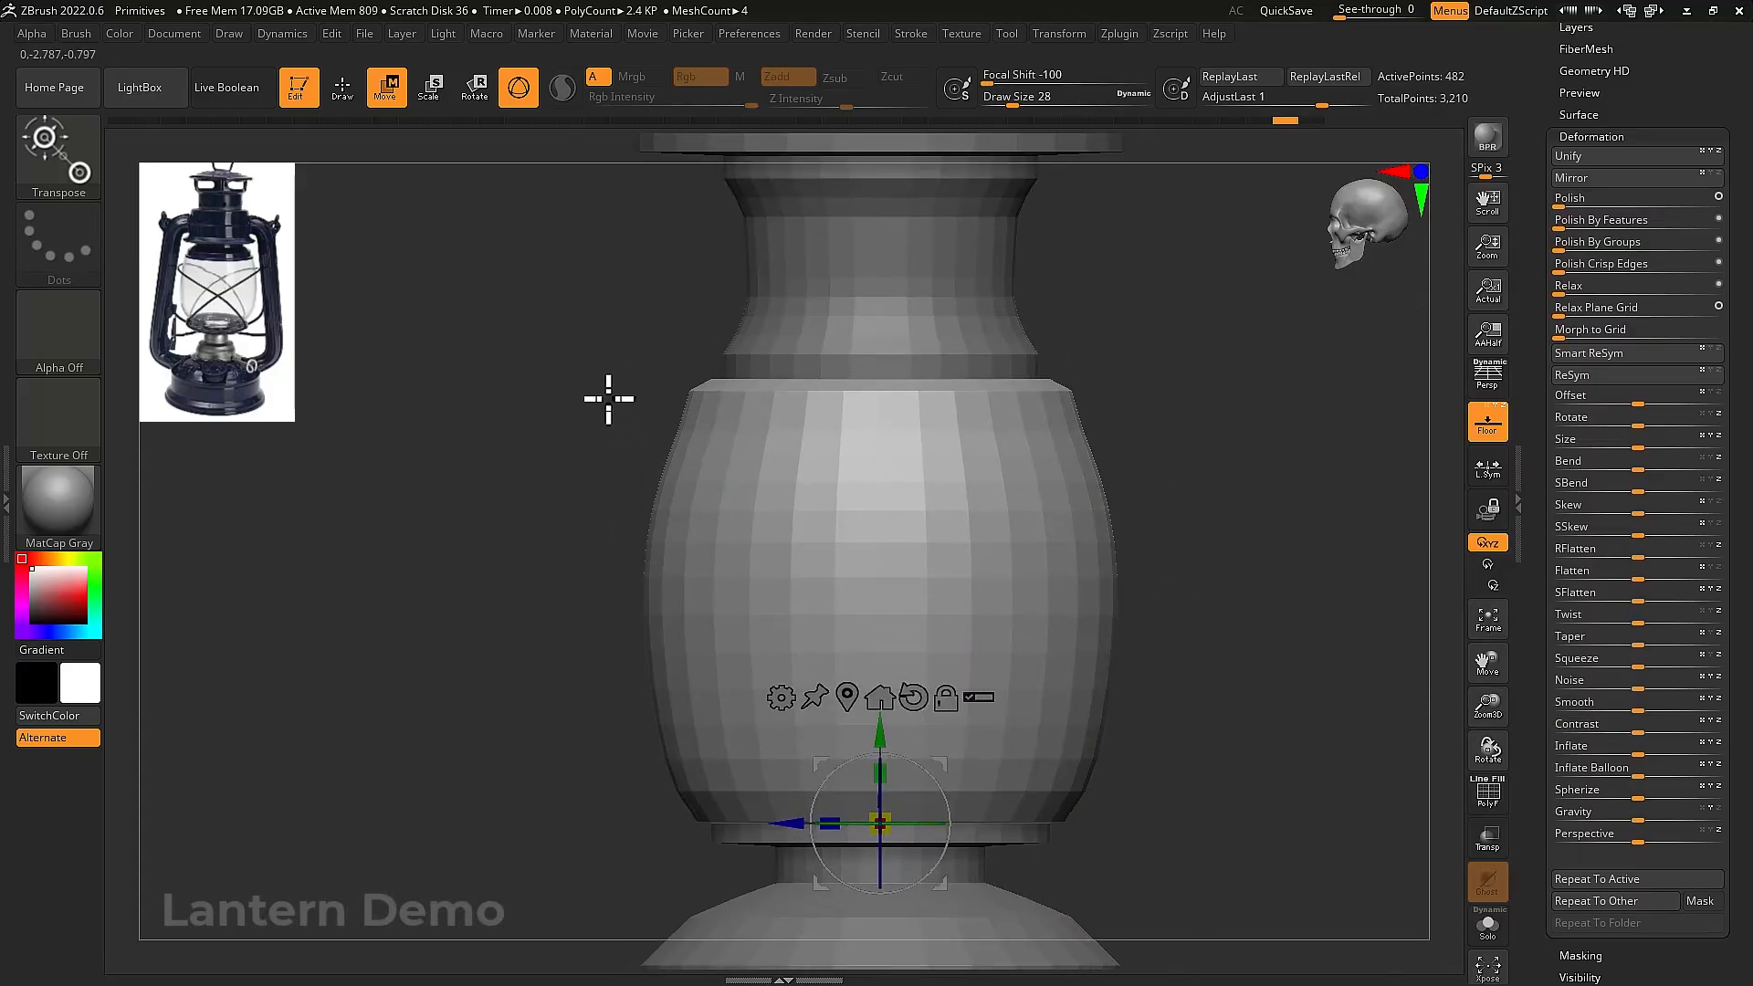
Mask all but the globe's upper band, blur the mask, and scale the band slightly outward to fill out the shoulder
{"action": "left_click_drag", "start_coordinate": [608, 399], "coordinate": [1127, 457], "text": "ctrl"}
{"action": "left_click", "coordinate": [1142, 442], "text": "ctrl"}
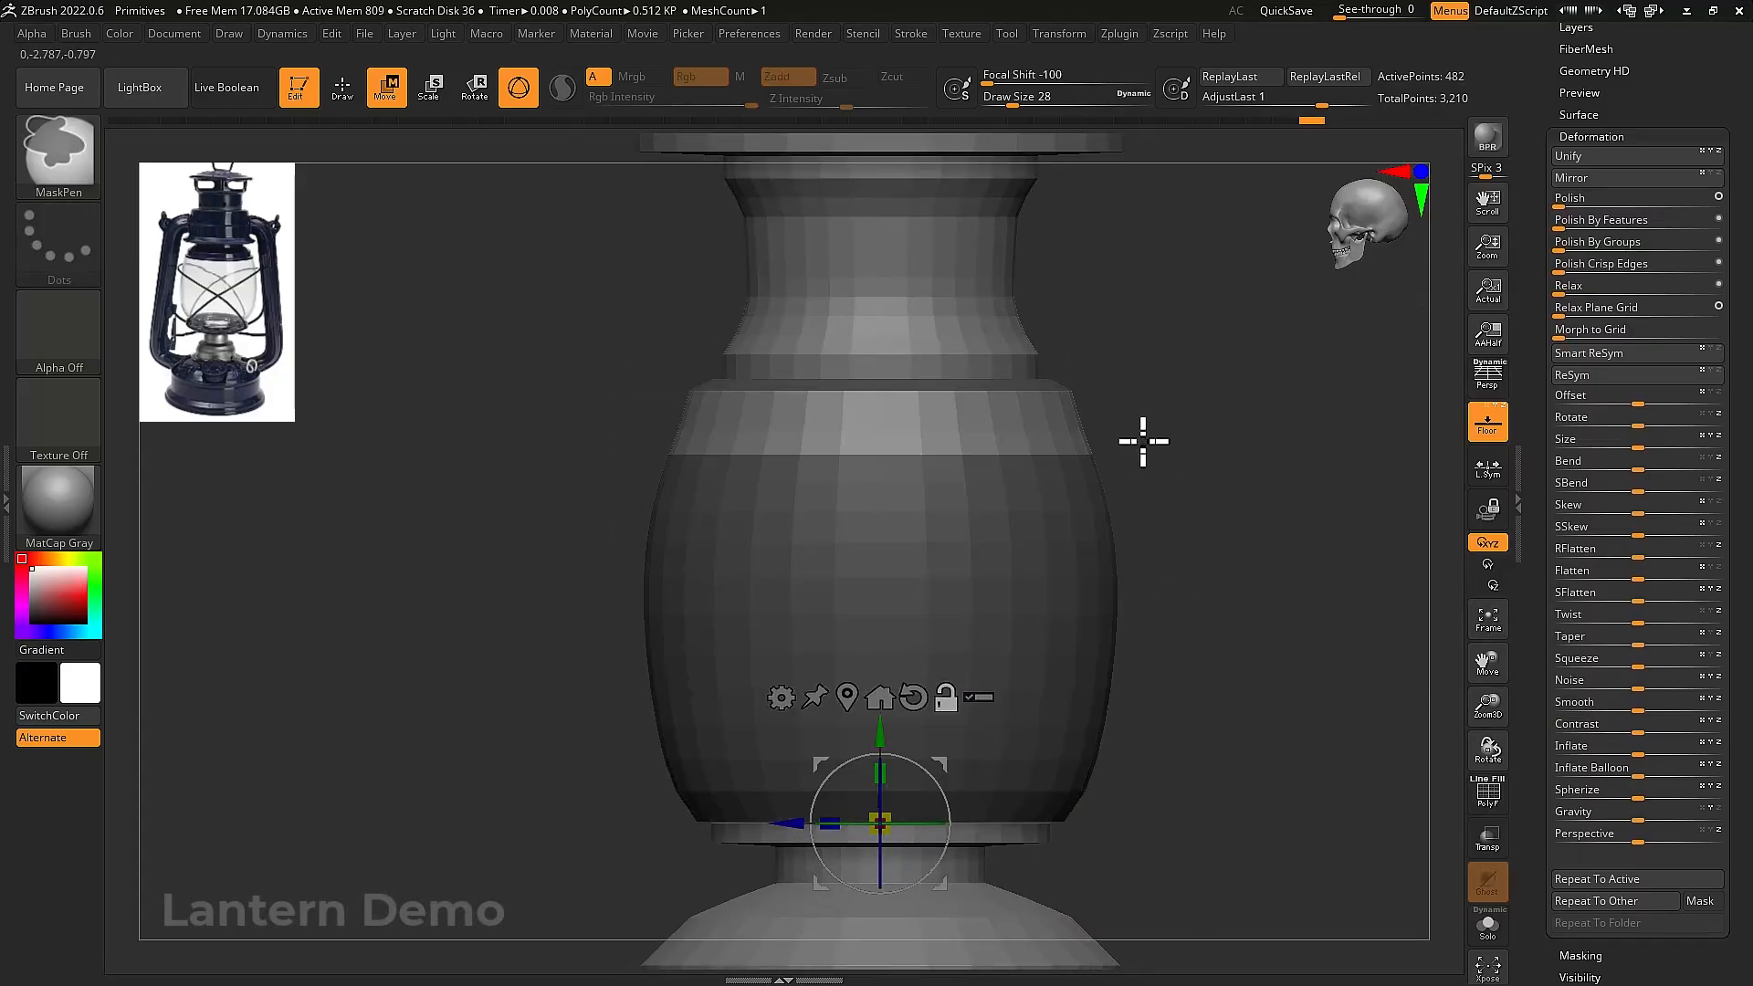
{"action": "left_click", "coordinate": [846, 697]}
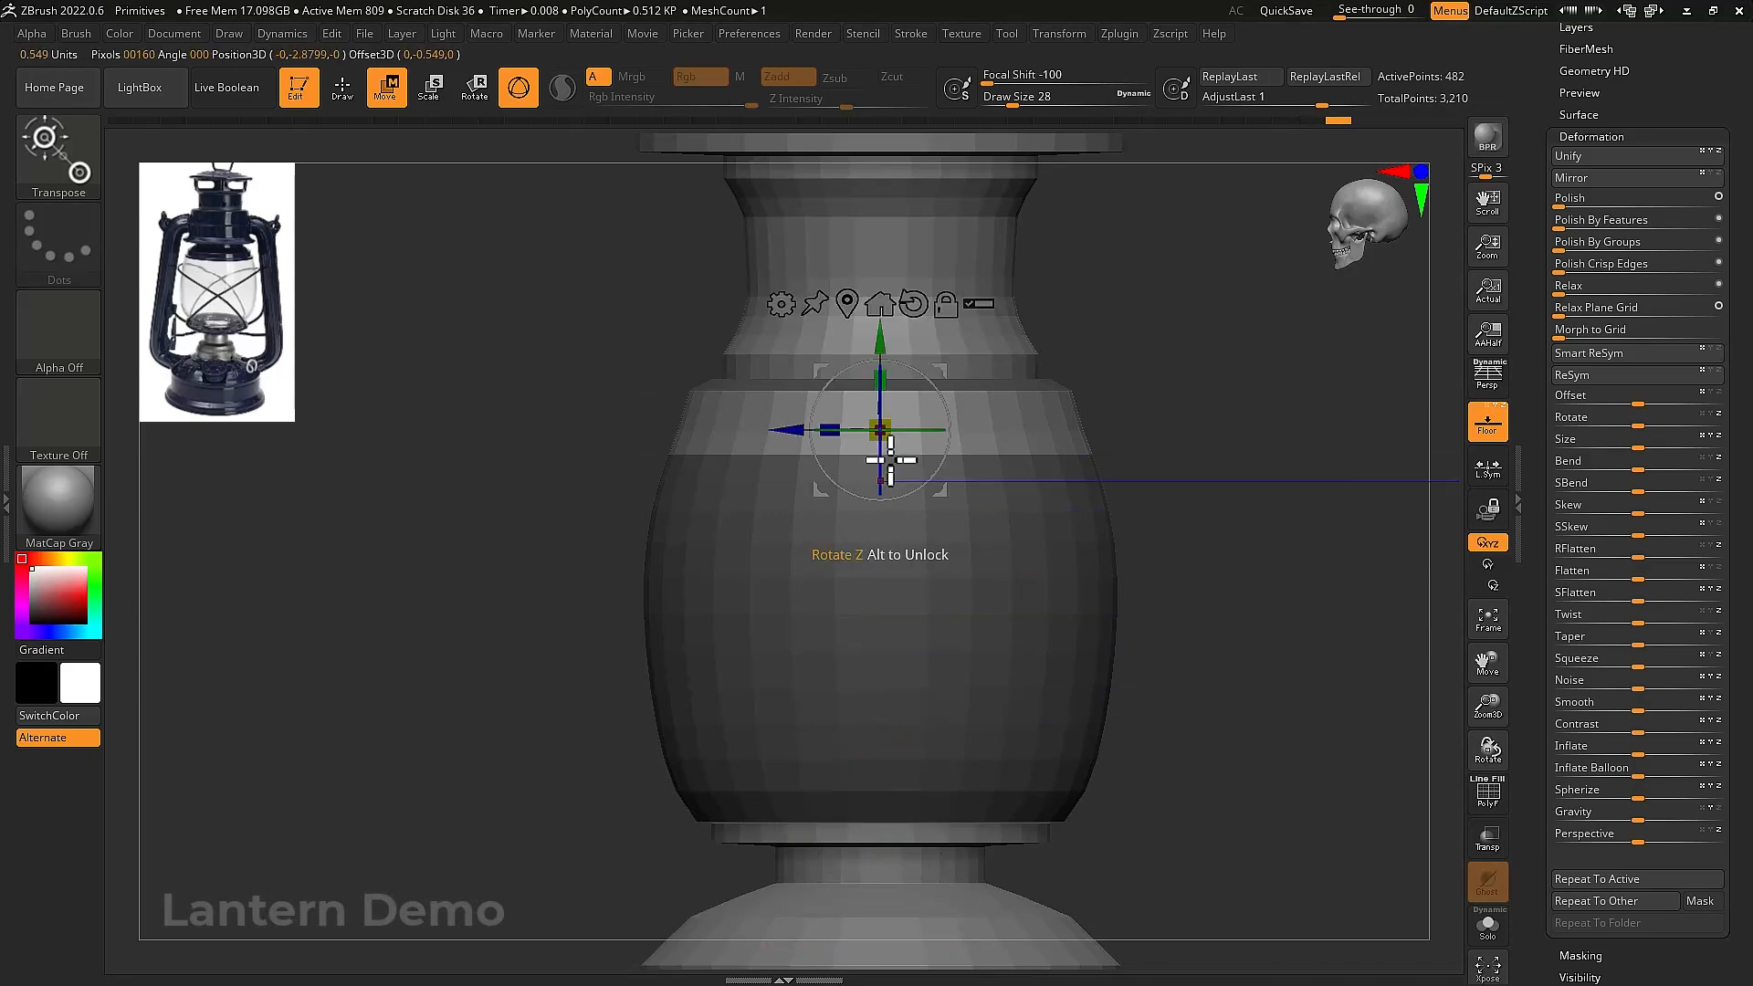
{"action": "left_click_drag", "start_coordinate": [895, 421], "coordinate": [908, 420]}
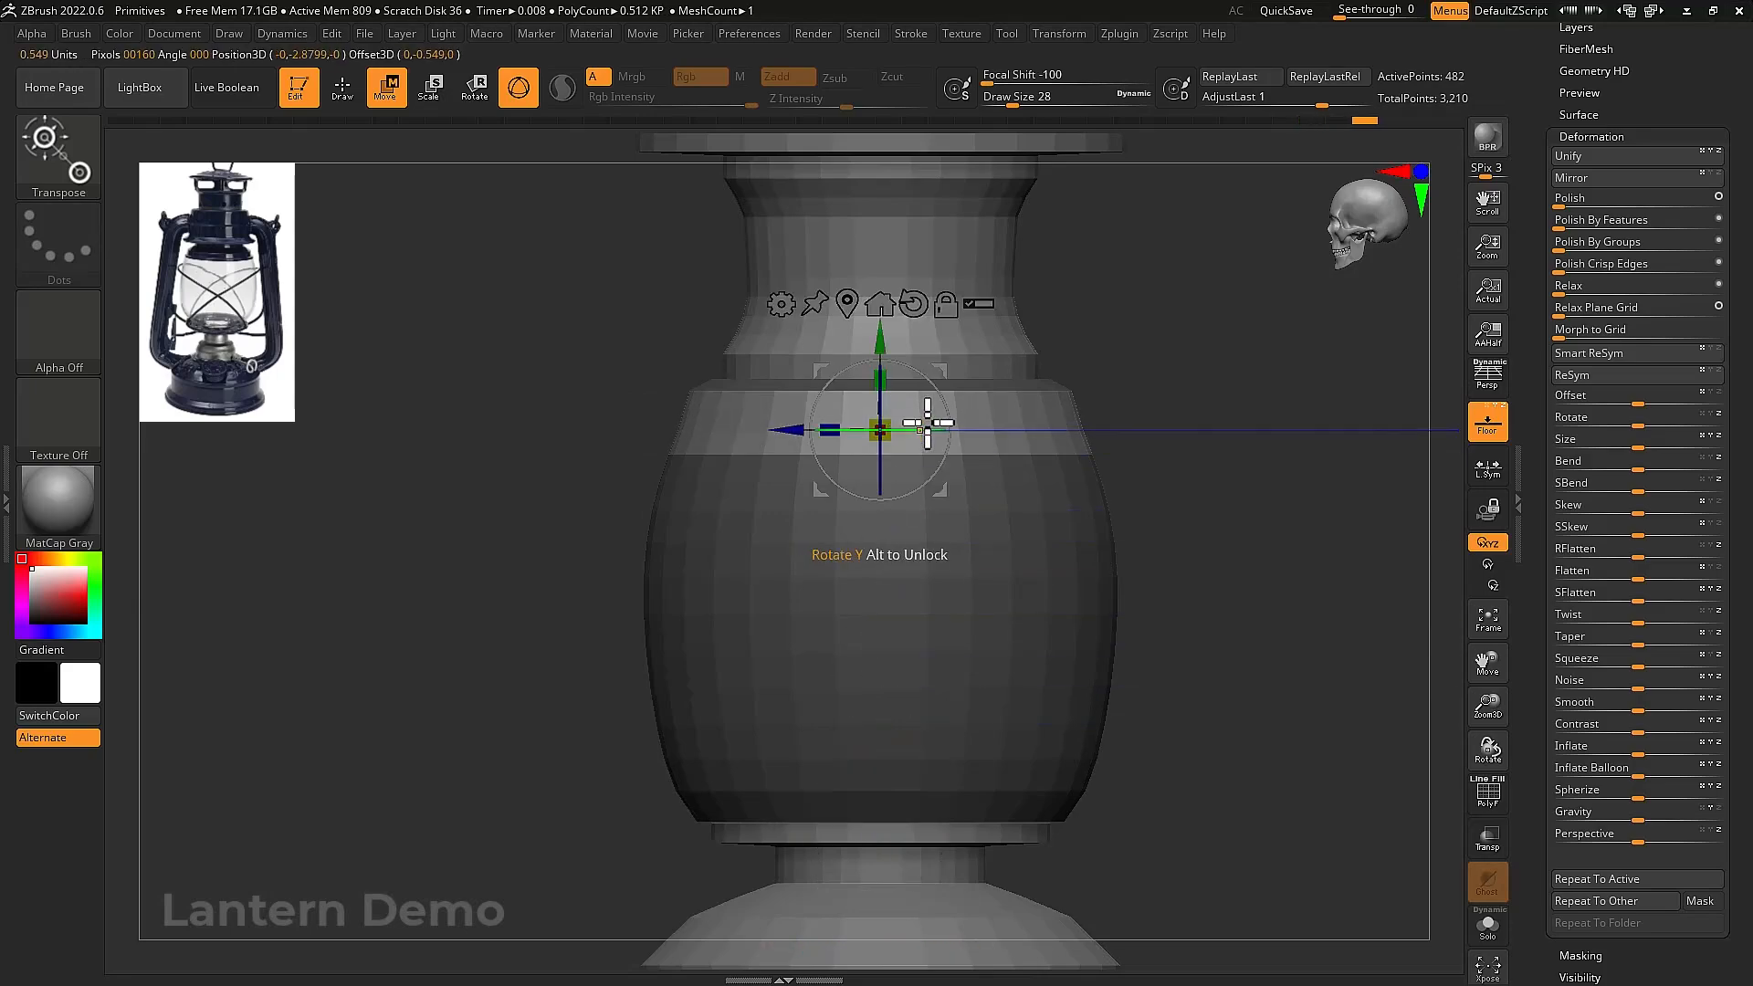
{"action": "key", "text": "ctrl+z"}
{"action": "left_click", "coordinate": [922, 420], "text": "ctrl"}
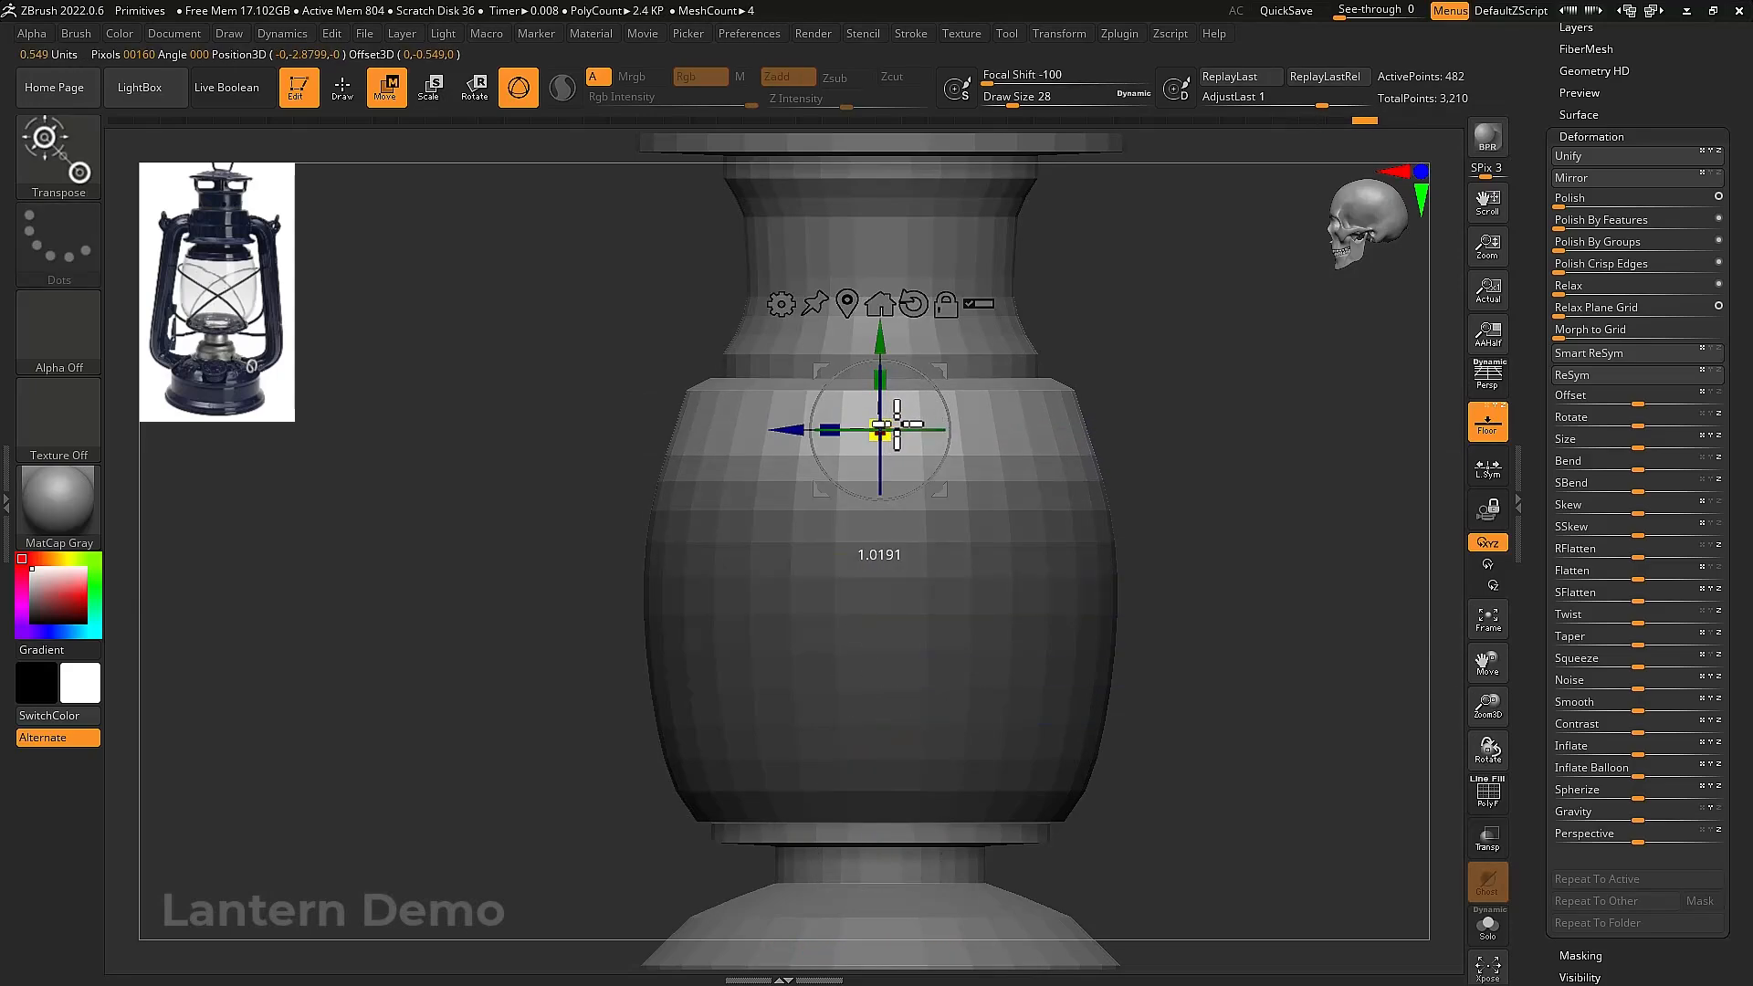
{"action": "left_click_drag", "start_coordinate": [897, 425], "coordinate": [905, 423]}
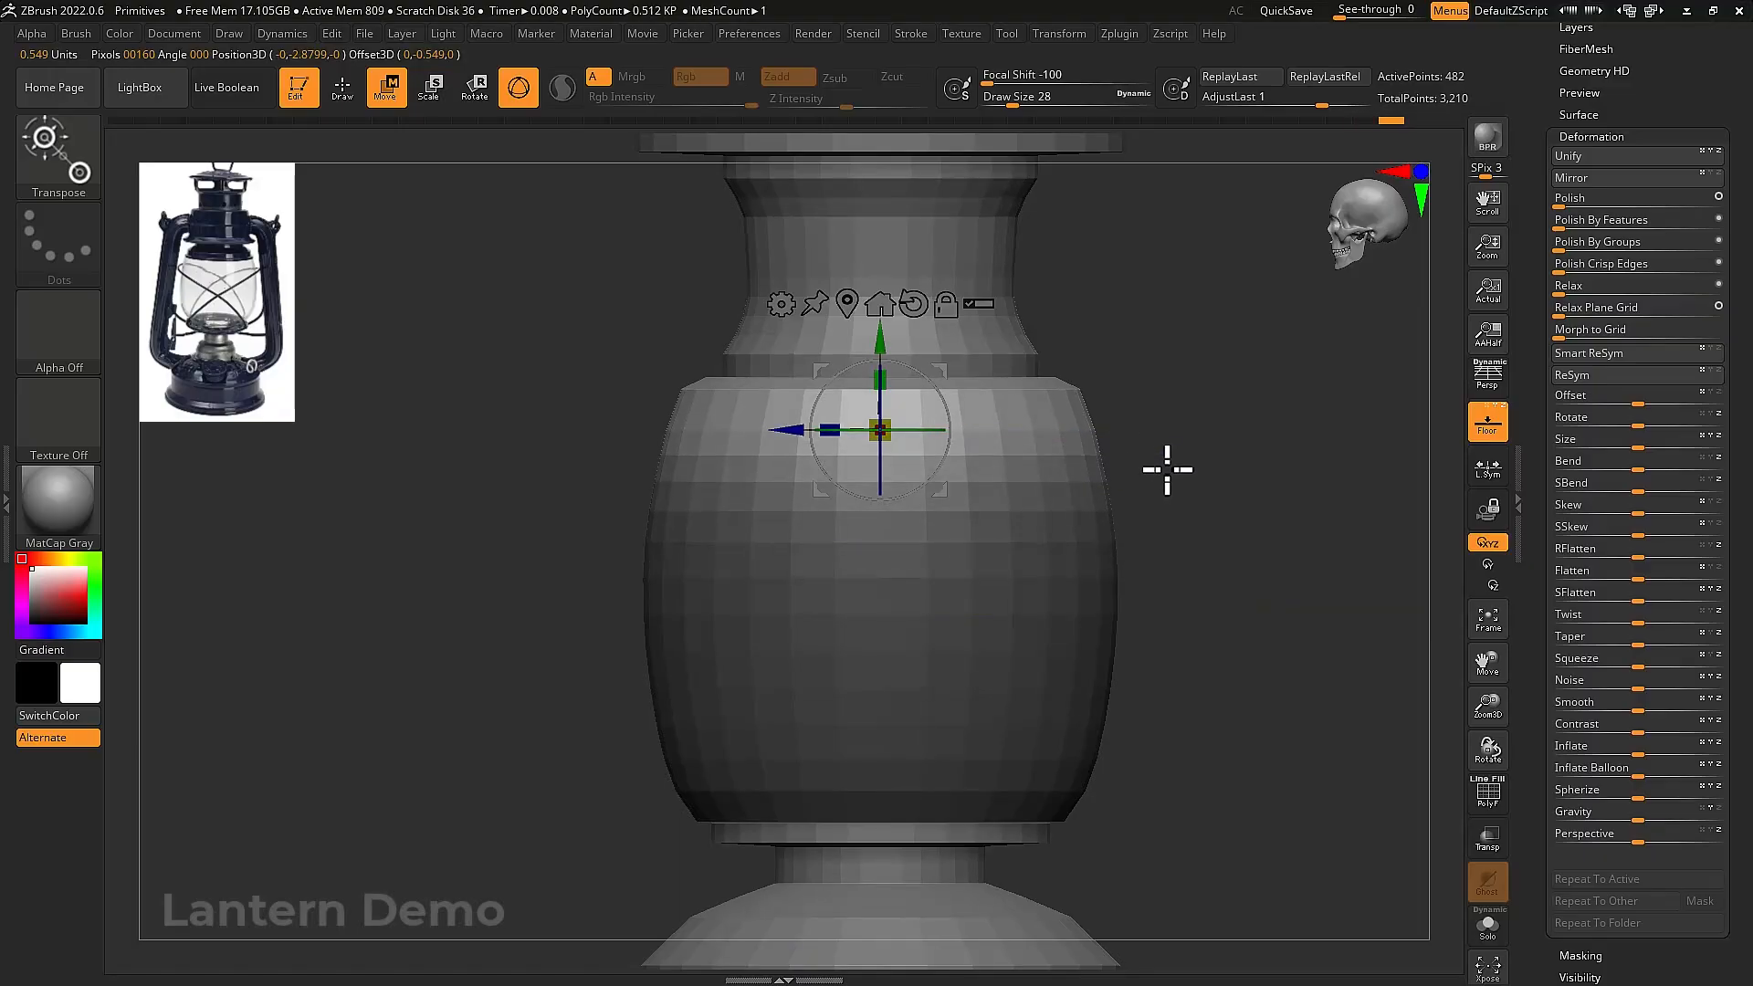
{"action": "left_click_drag", "start_coordinate": [1167, 469], "coordinate": [1278, 505], "text": "ctrl"}
{"action": "left_click_drag", "start_coordinate": [1225, 583], "coordinate": [1195, 519], "text": "alt"}
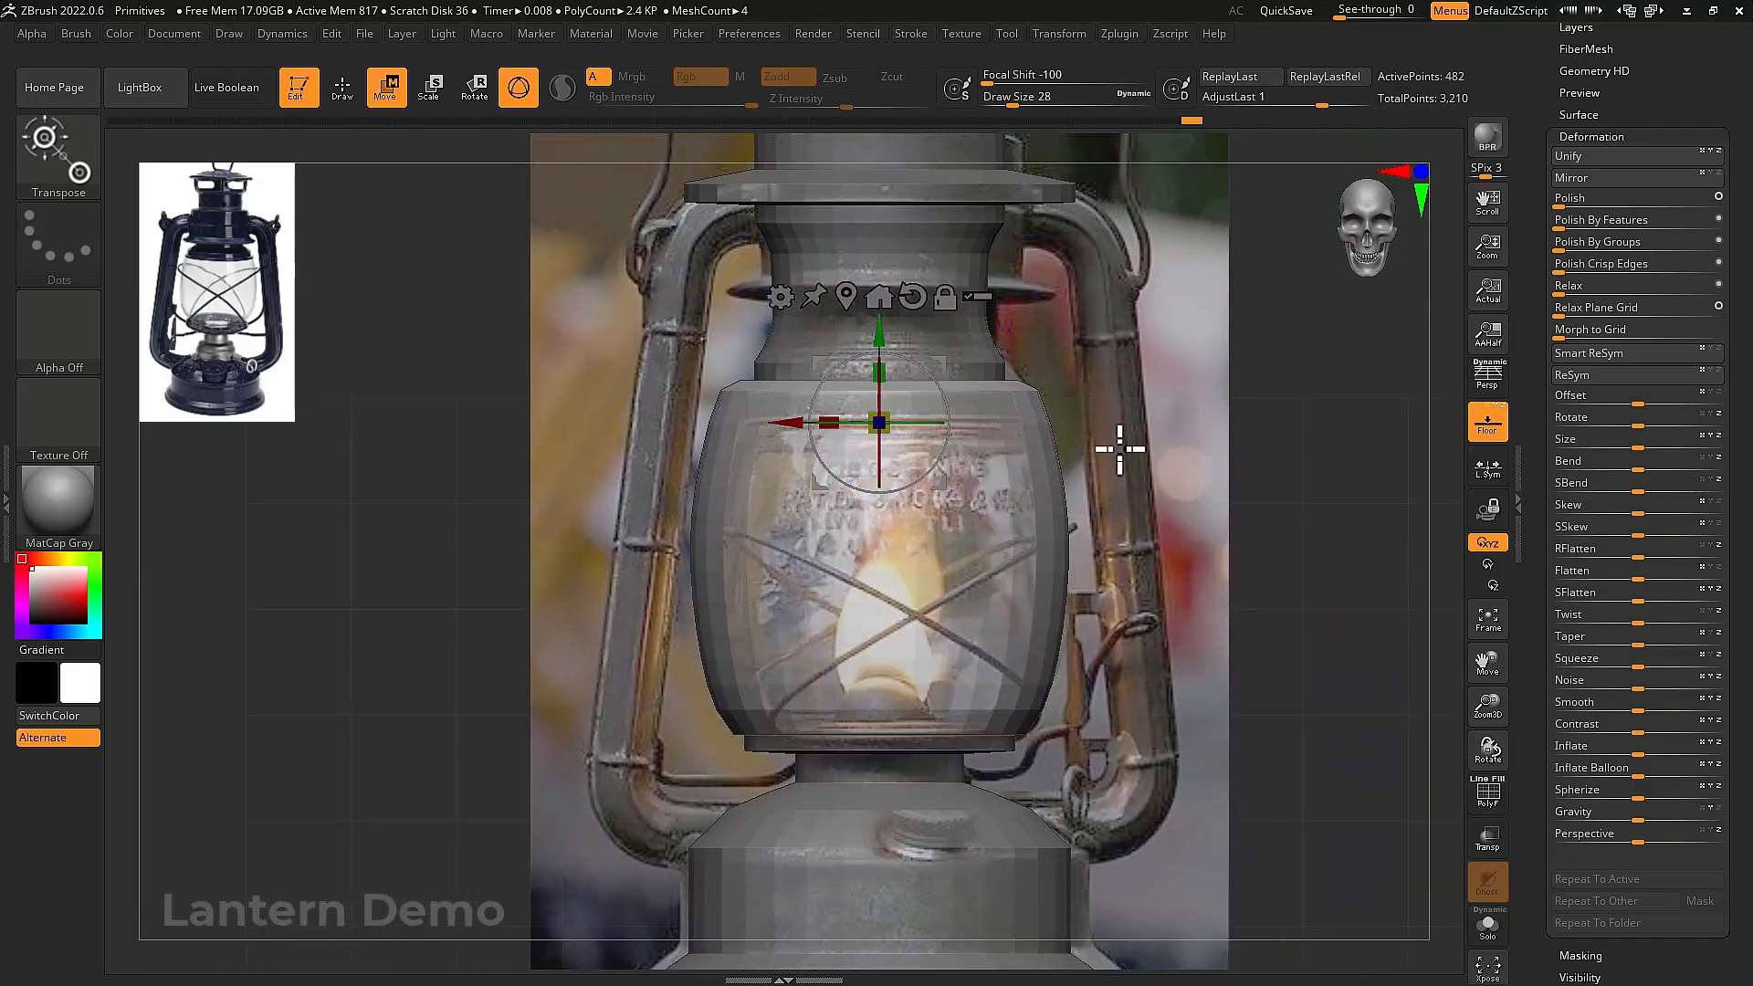
Select the chimney subtool above the globe and turn off its symmetry
{"action": "left_click", "coordinate": [973, 369], "text": "alt"}
{"action": "left_click_drag", "start_coordinate": [1141, 404], "coordinate": [1088, 628], "text": "alt"}
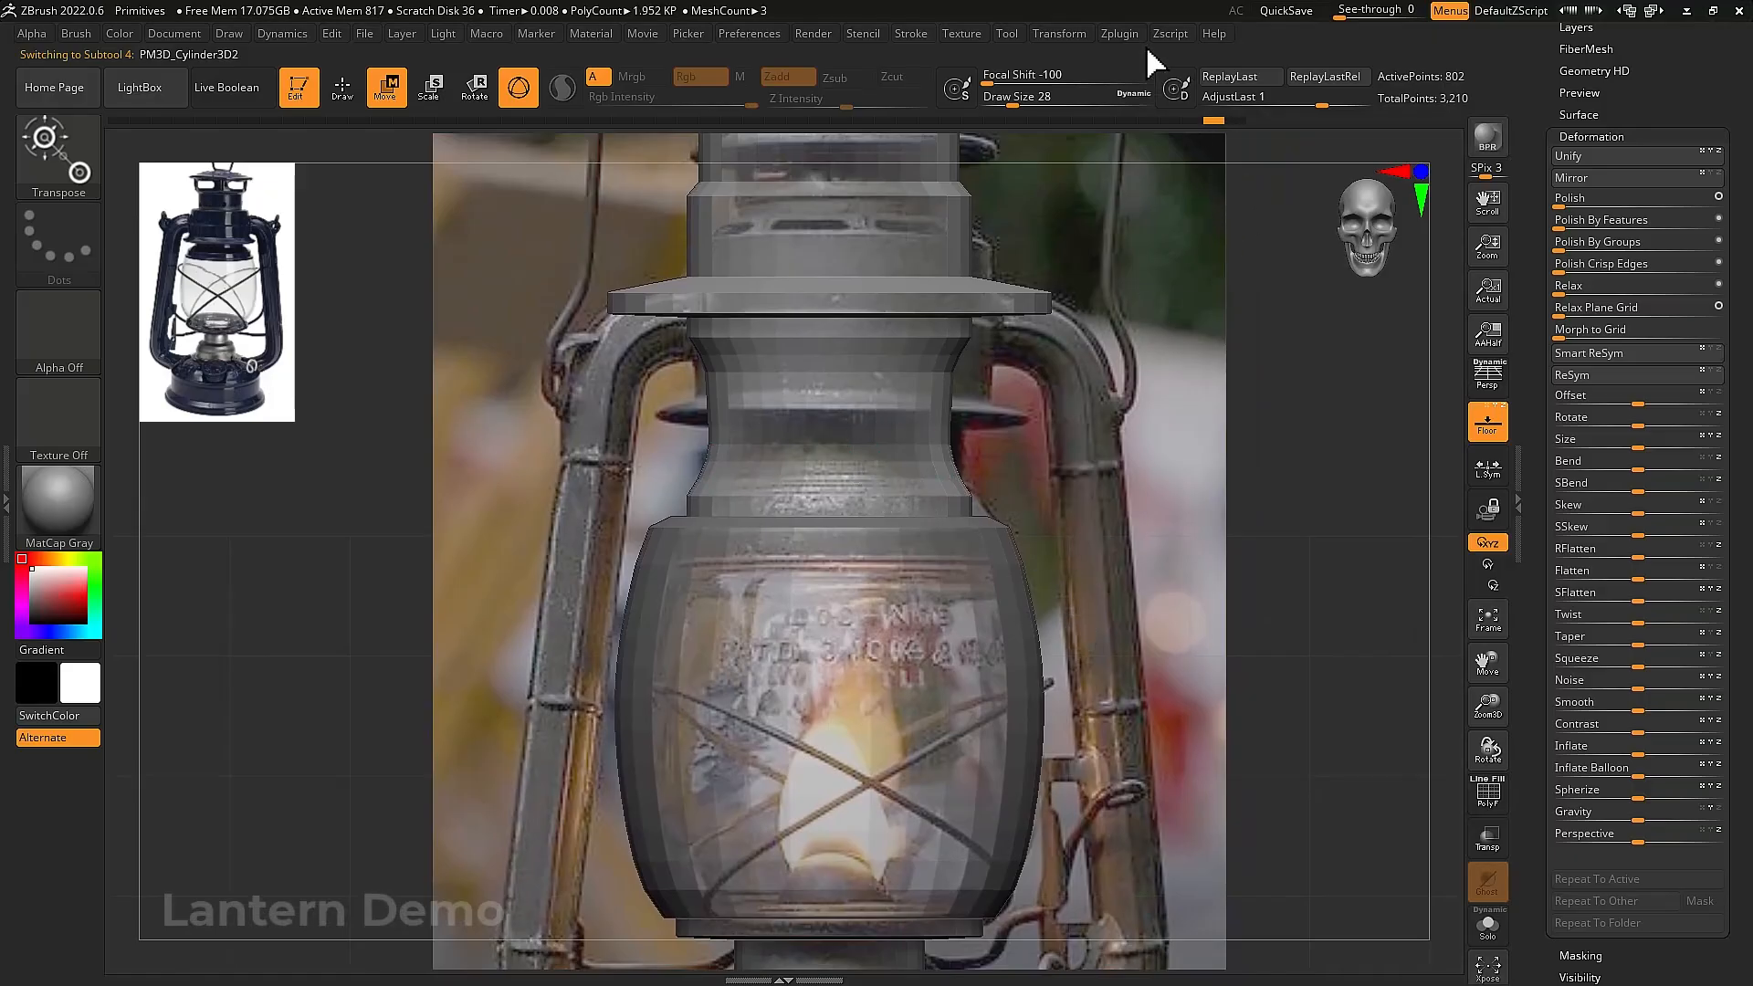
{"action": "left_click_drag", "start_coordinate": [1300, 280], "coordinate": [1250, 282]}
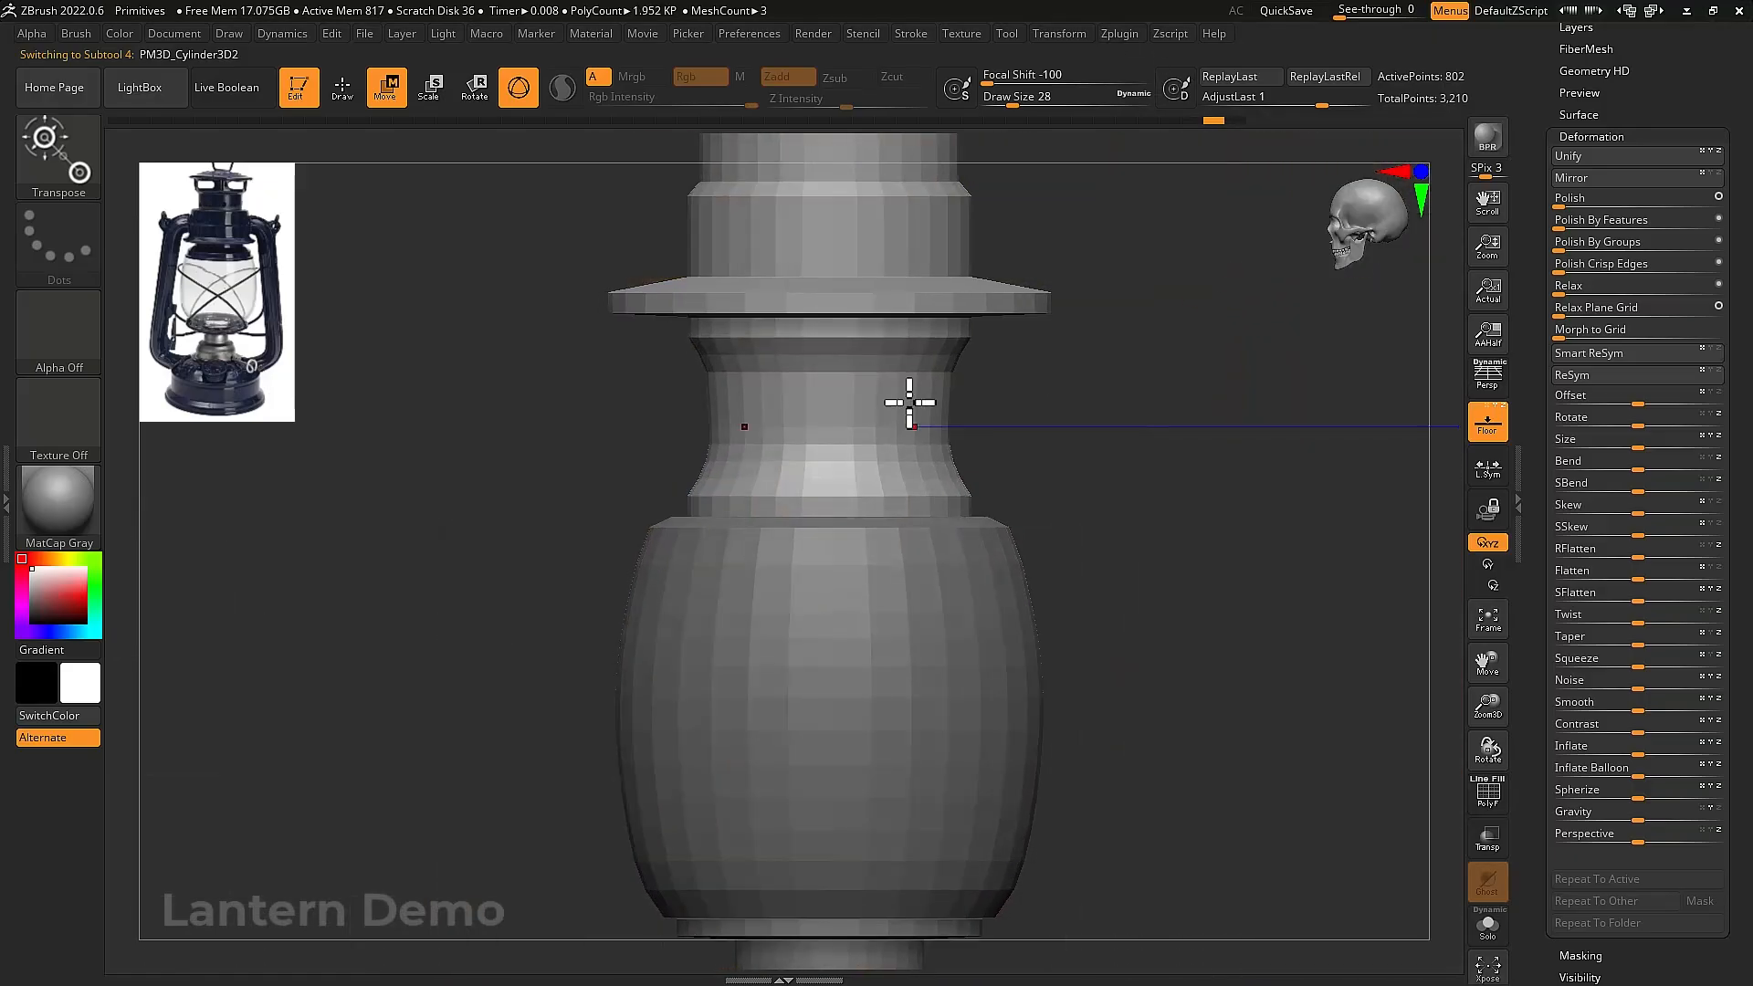
{"action": "left_click", "coordinate": [1016, 33]}
{"action": "left_click", "coordinate": [1059, 34]}
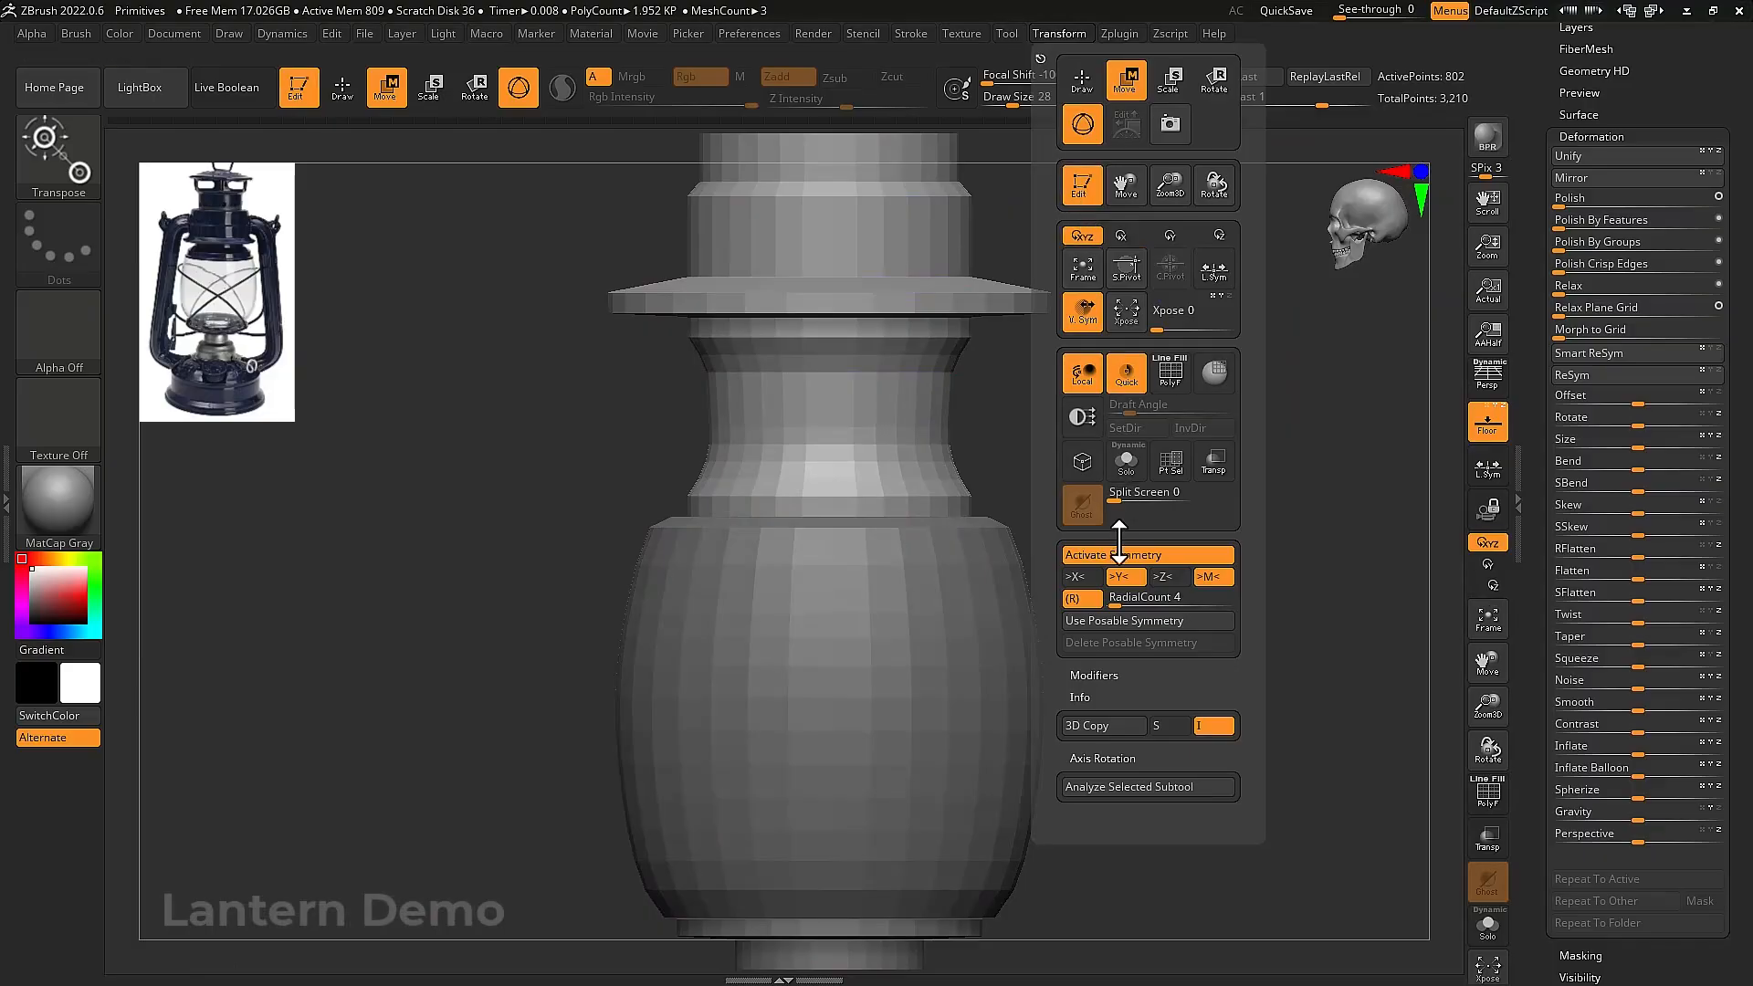
{"action": "left_click", "coordinate": [1113, 579]}
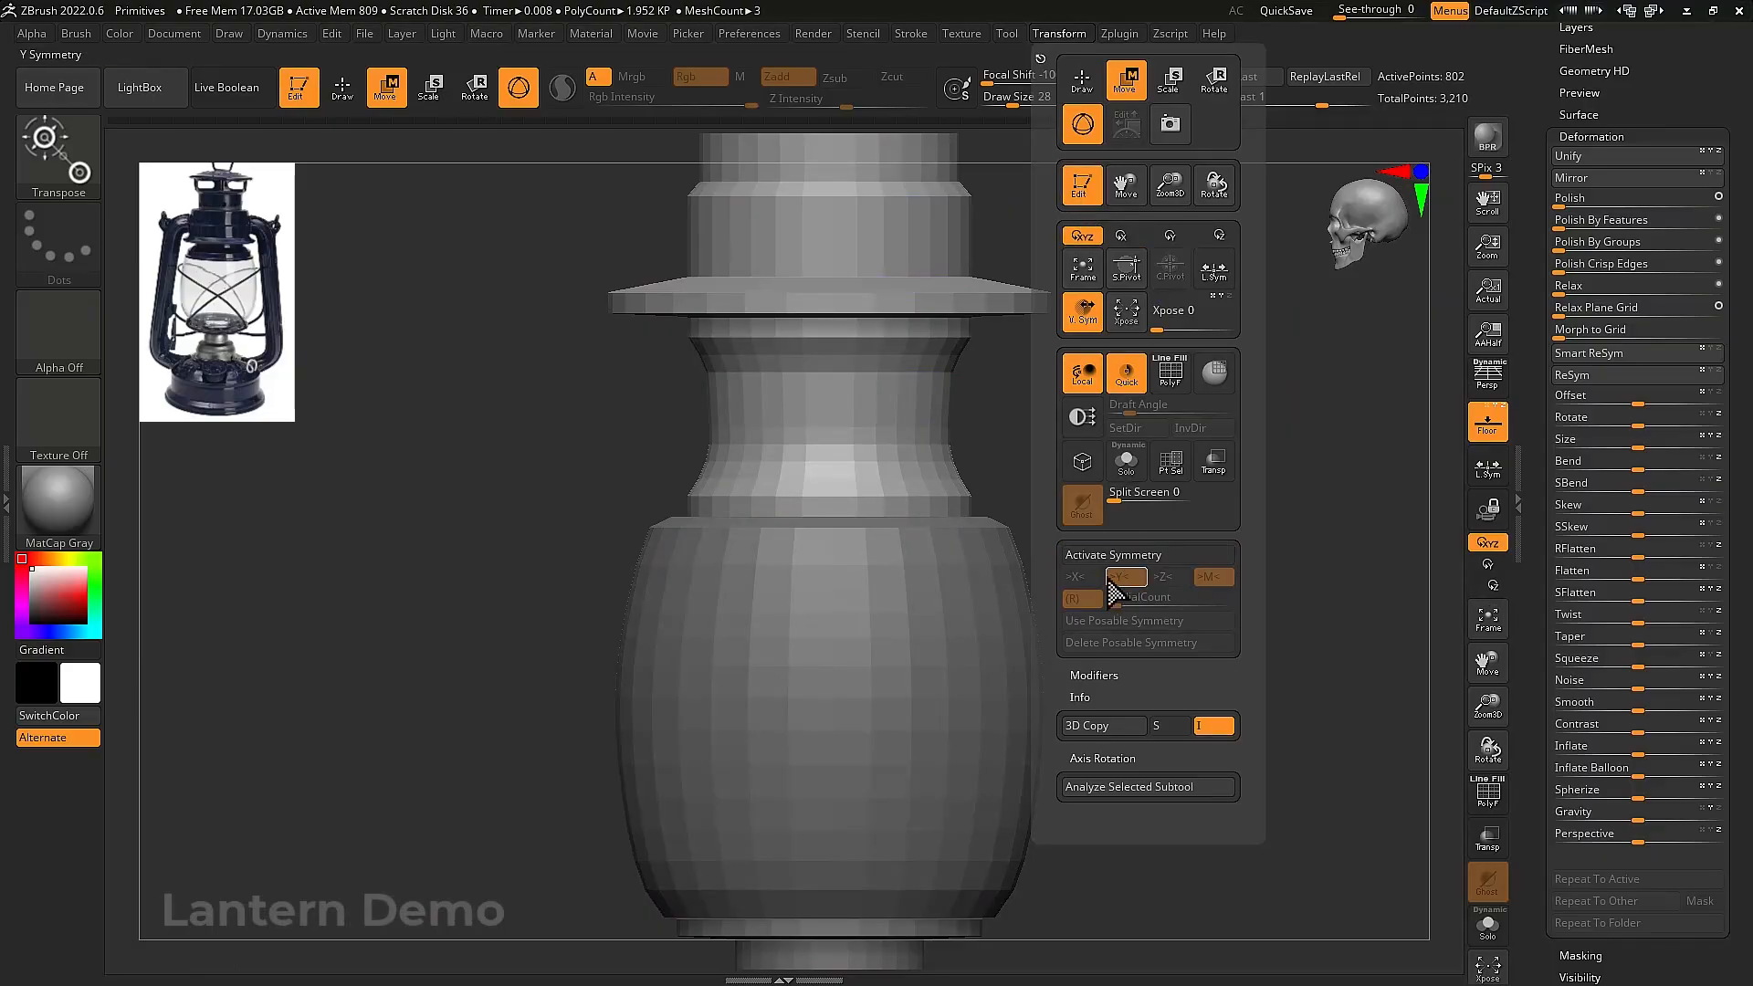
Isolate the chimney in front view, center the gizmo on it, and lower it about 0.17 units to meet the photo's glass globe
{"action": "left_click_drag", "start_coordinate": [1007, 483], "coordinate": [1077, 485], "text": "shift"}
{"action": "key", "text": "alt+s"}
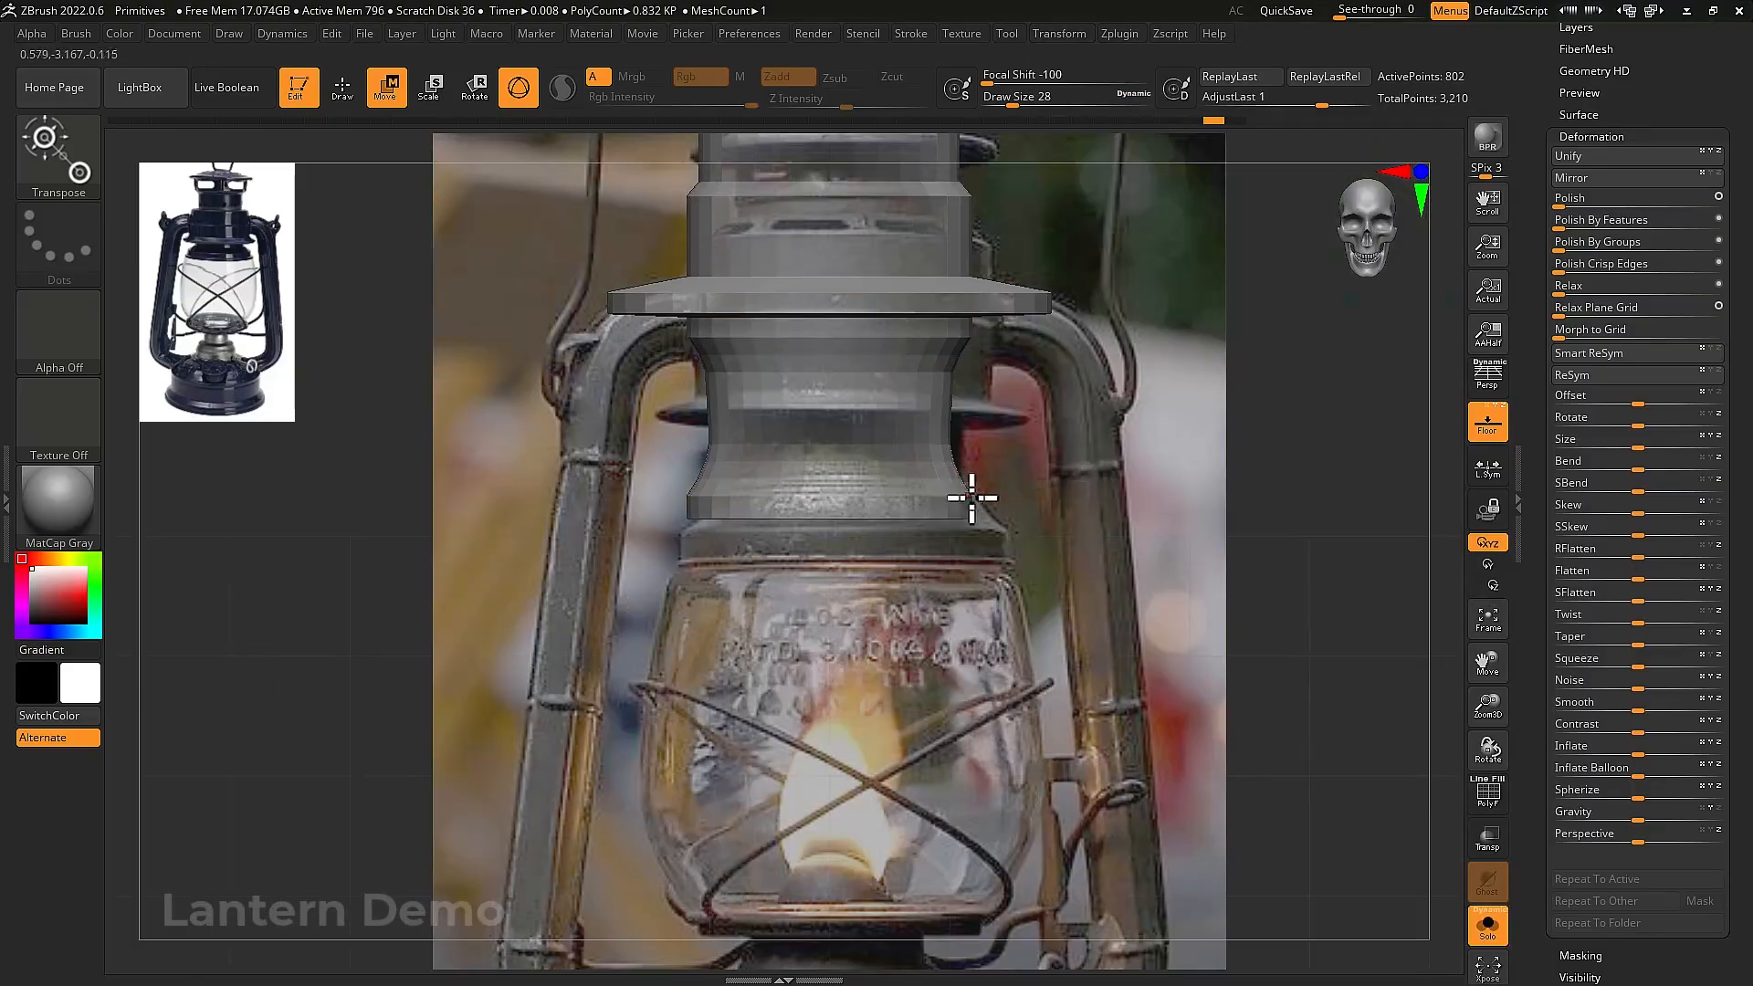
{"action": "left_click", "coordinate": [896, 463], "text": "alt"}
{"action": "left_click", "coordinate": [866, 334]}
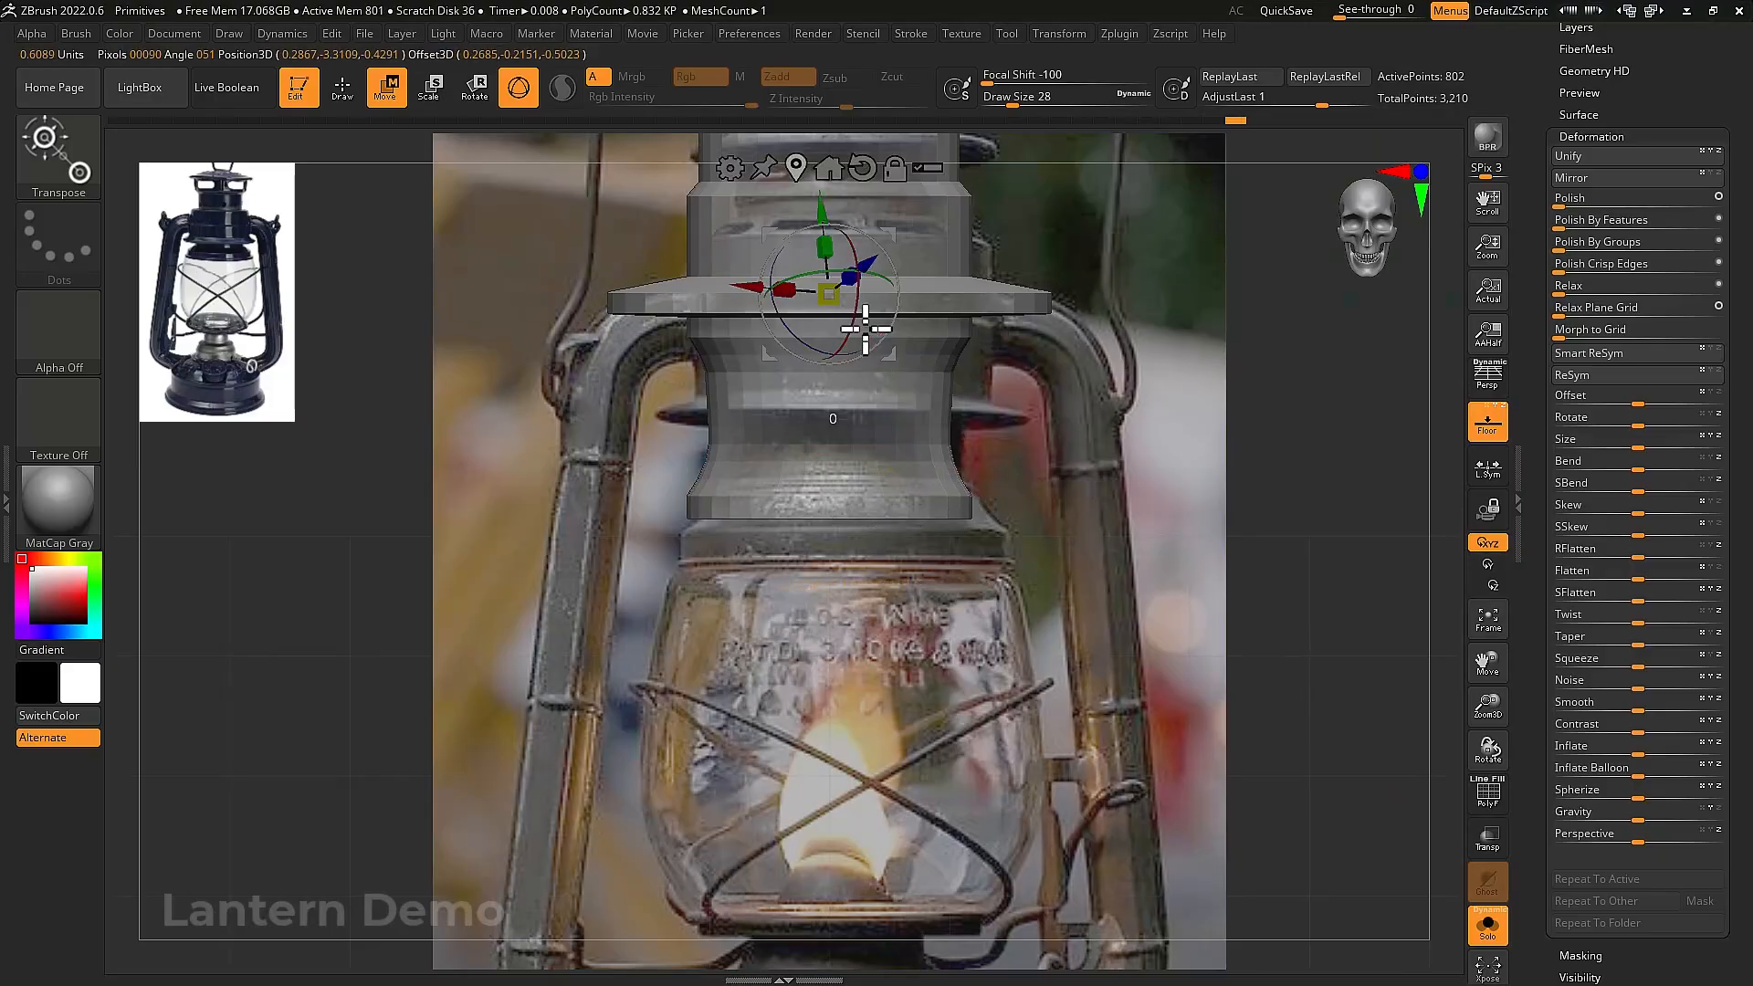
{"action": "left_click", "coordinate": [864, 168]}
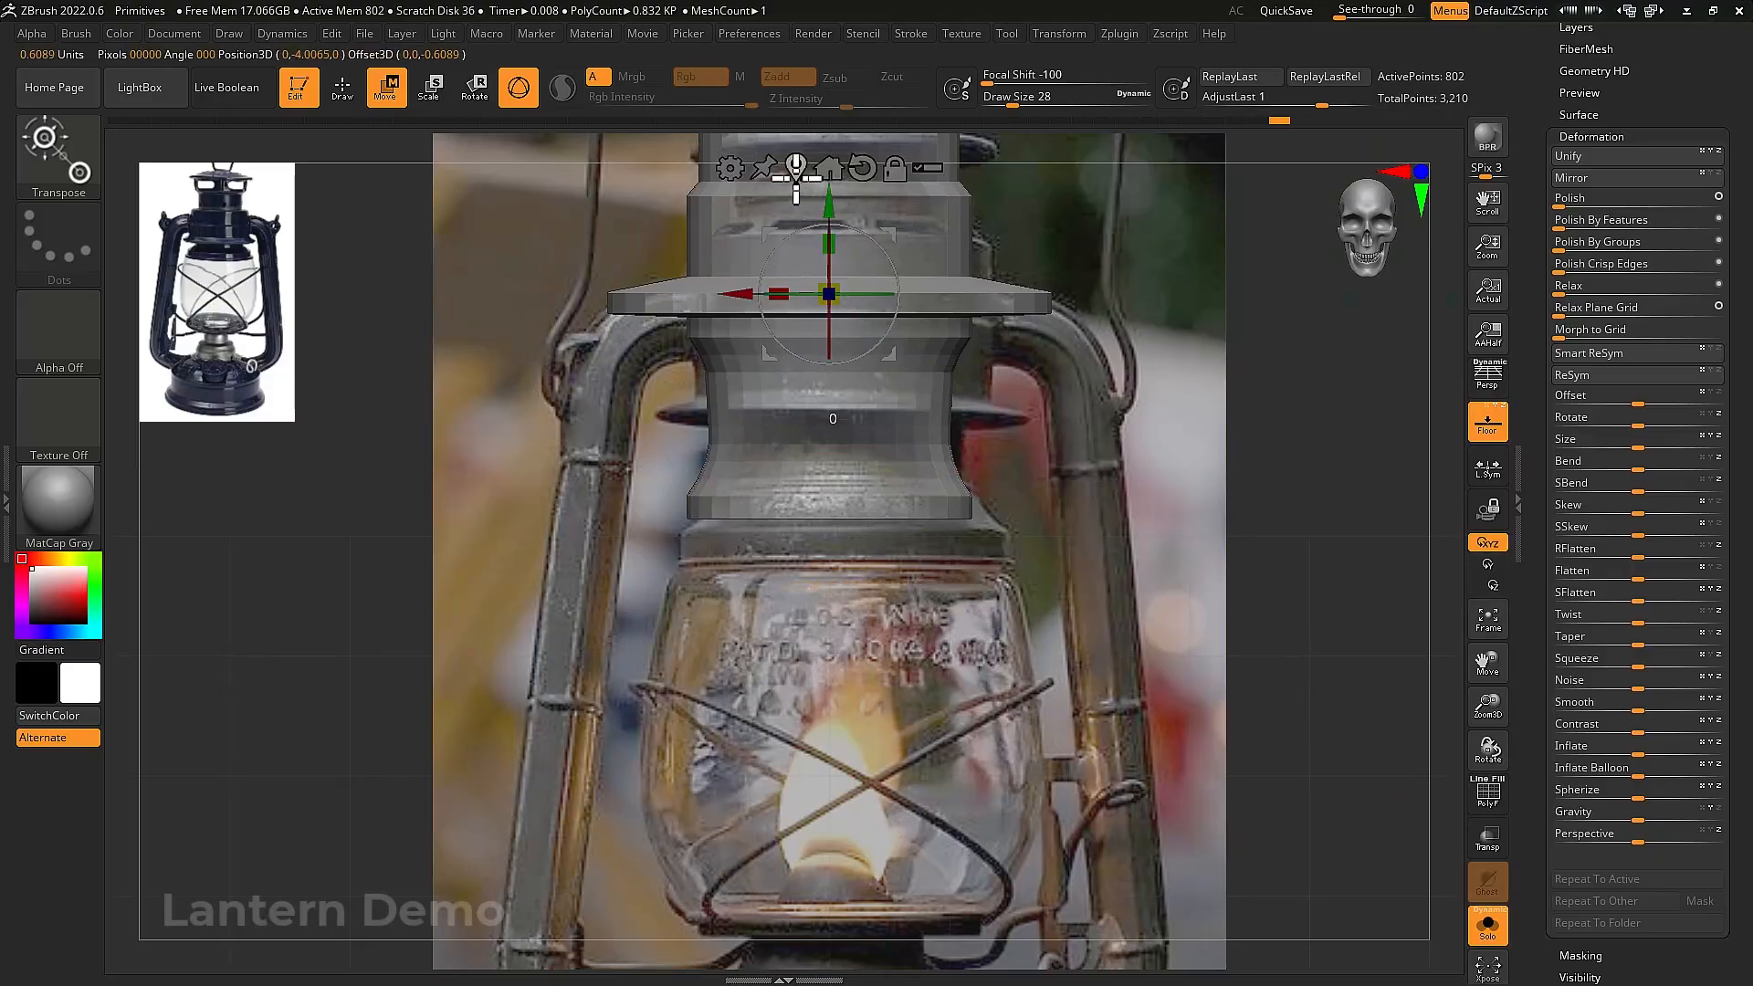
{"action": "left_click_drag", "start_coordinate": [829, 195], "coordinate": [831, 246]}
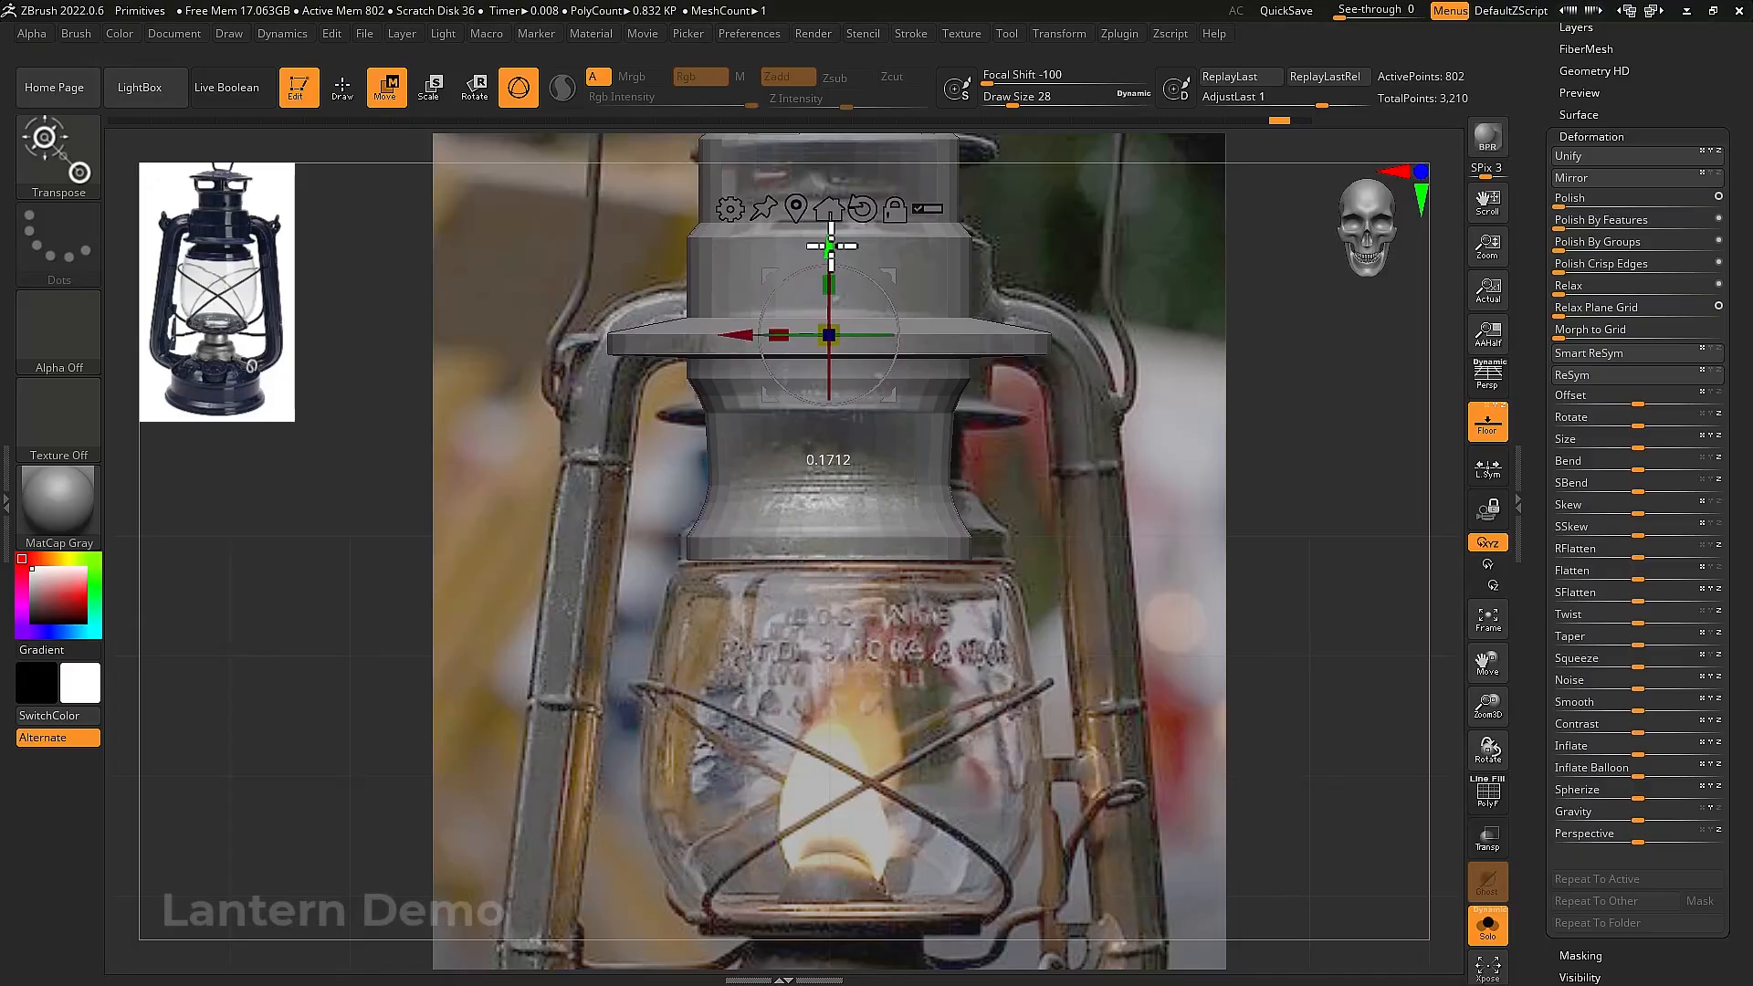
Mask all but the lower flare of the chimney's collar and blur the mask
{"action": "right_click_drag", "start_coordinate": [976, 375], "coordinate": [957, 474], "text": "ctrl"}
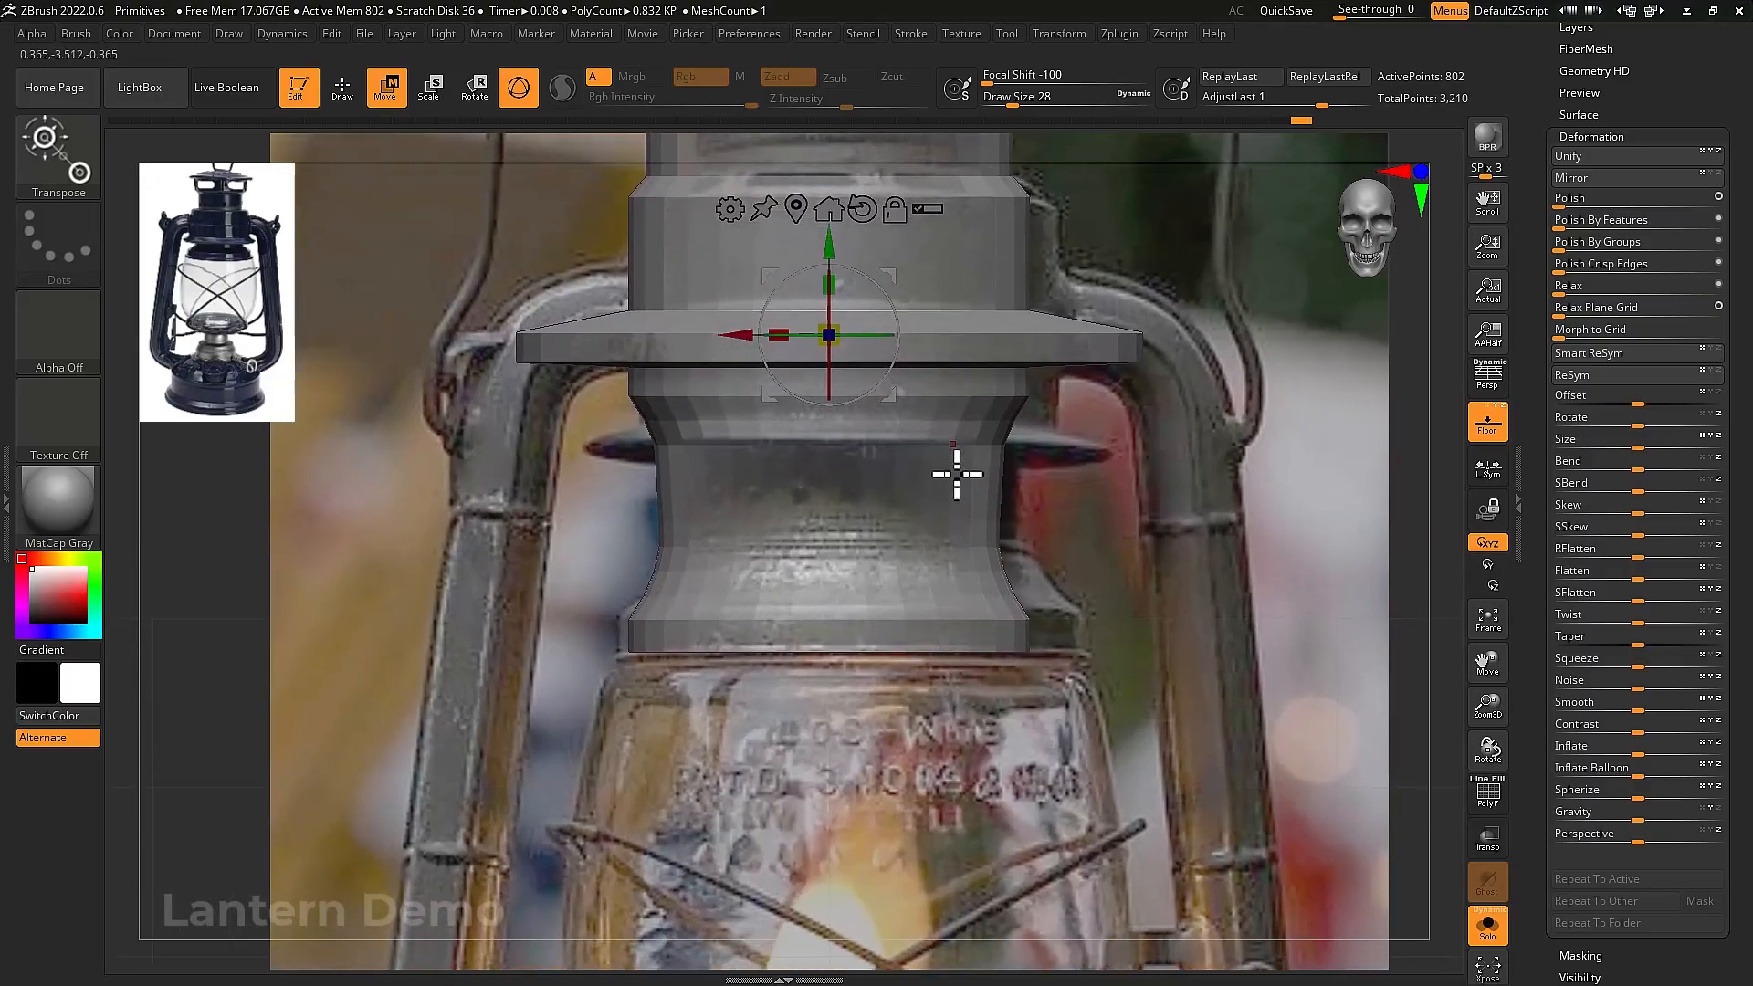
{"action": "left_click_drag", "start_coordinate": [566, 763], "coordinate": [1199, 594], "text": "ctrl"}
{"action": "left_click_drag", "start_coordinate": [1660, 126], "coordinate": [1651, 256]}
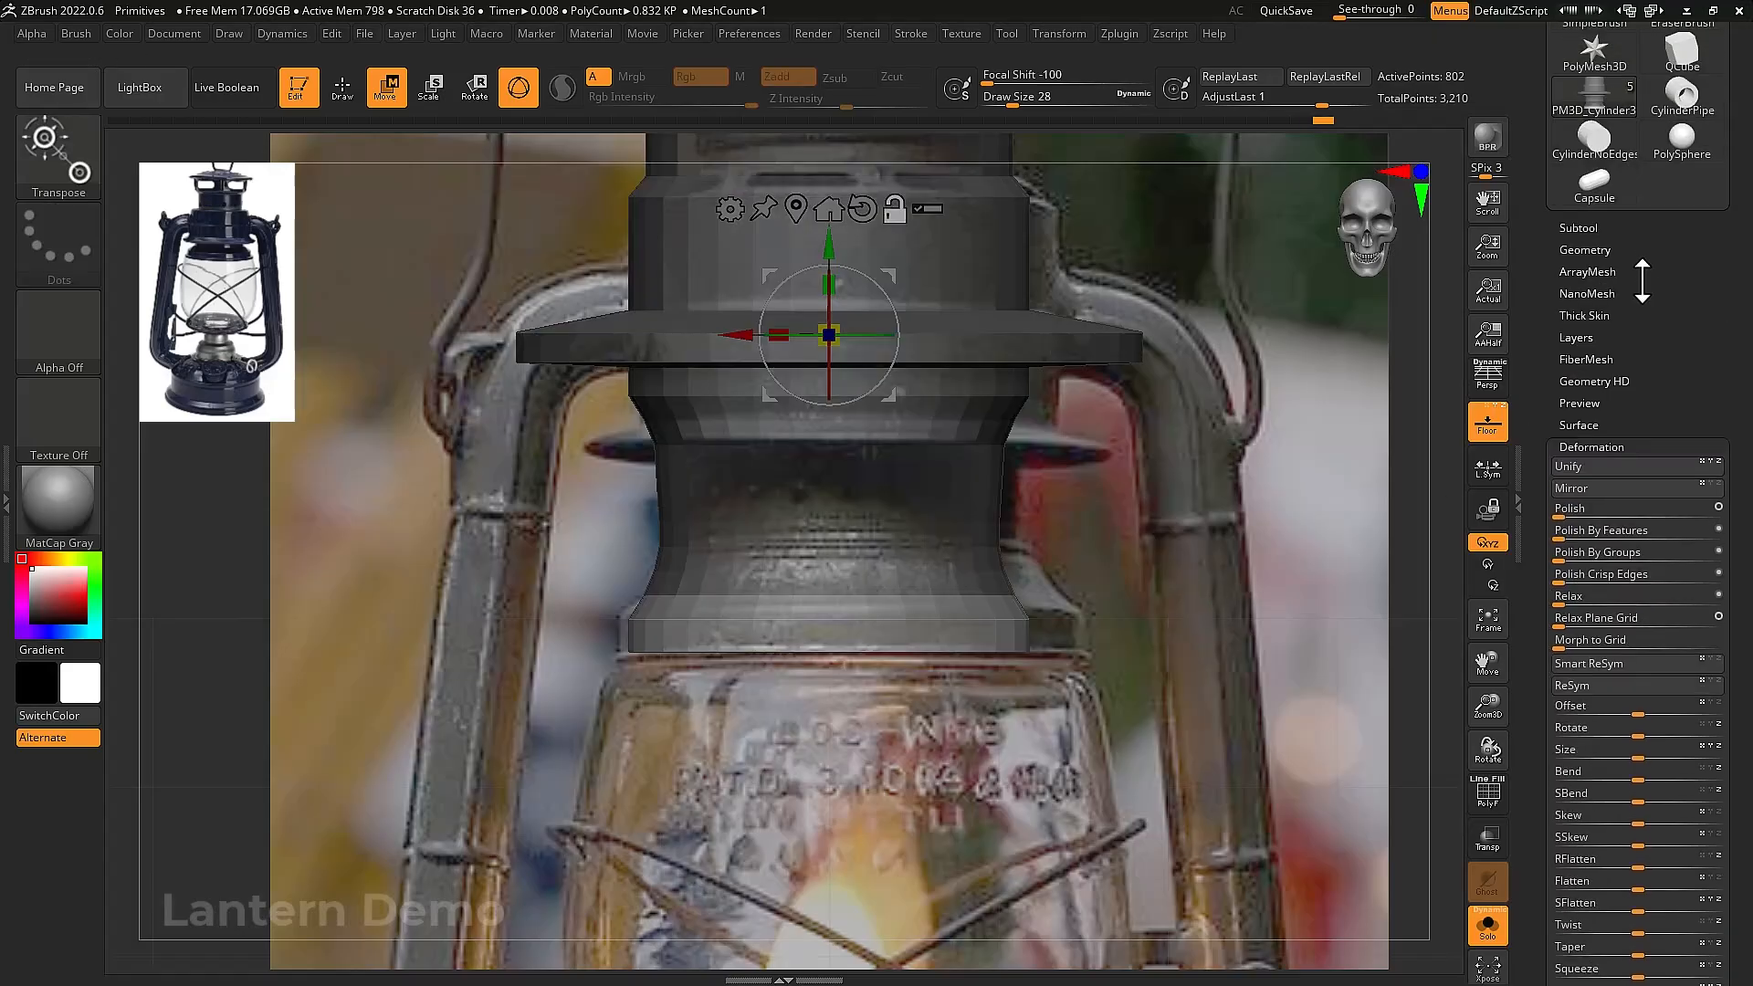
{"action": "left_click", "coordinate": [1598, 447]}
{"action": "left_click", "coordinate": [1581, 373]}
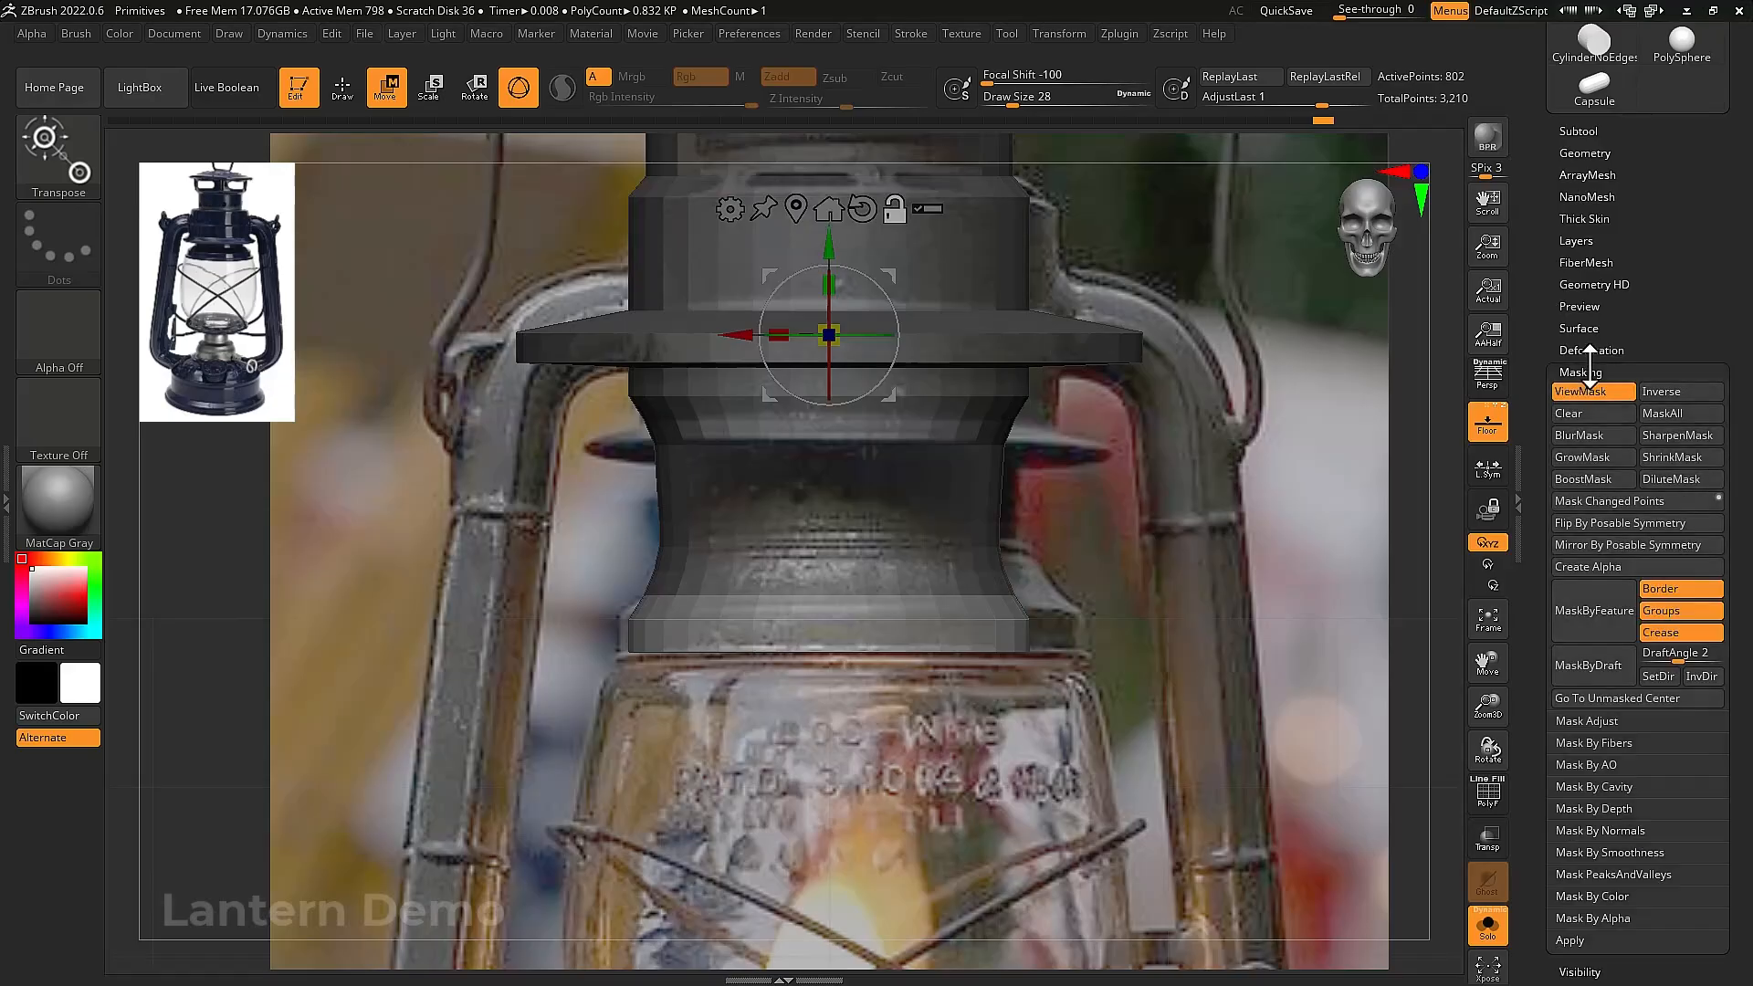
{"action": "left_click", "coordinate": [1586, 435]}
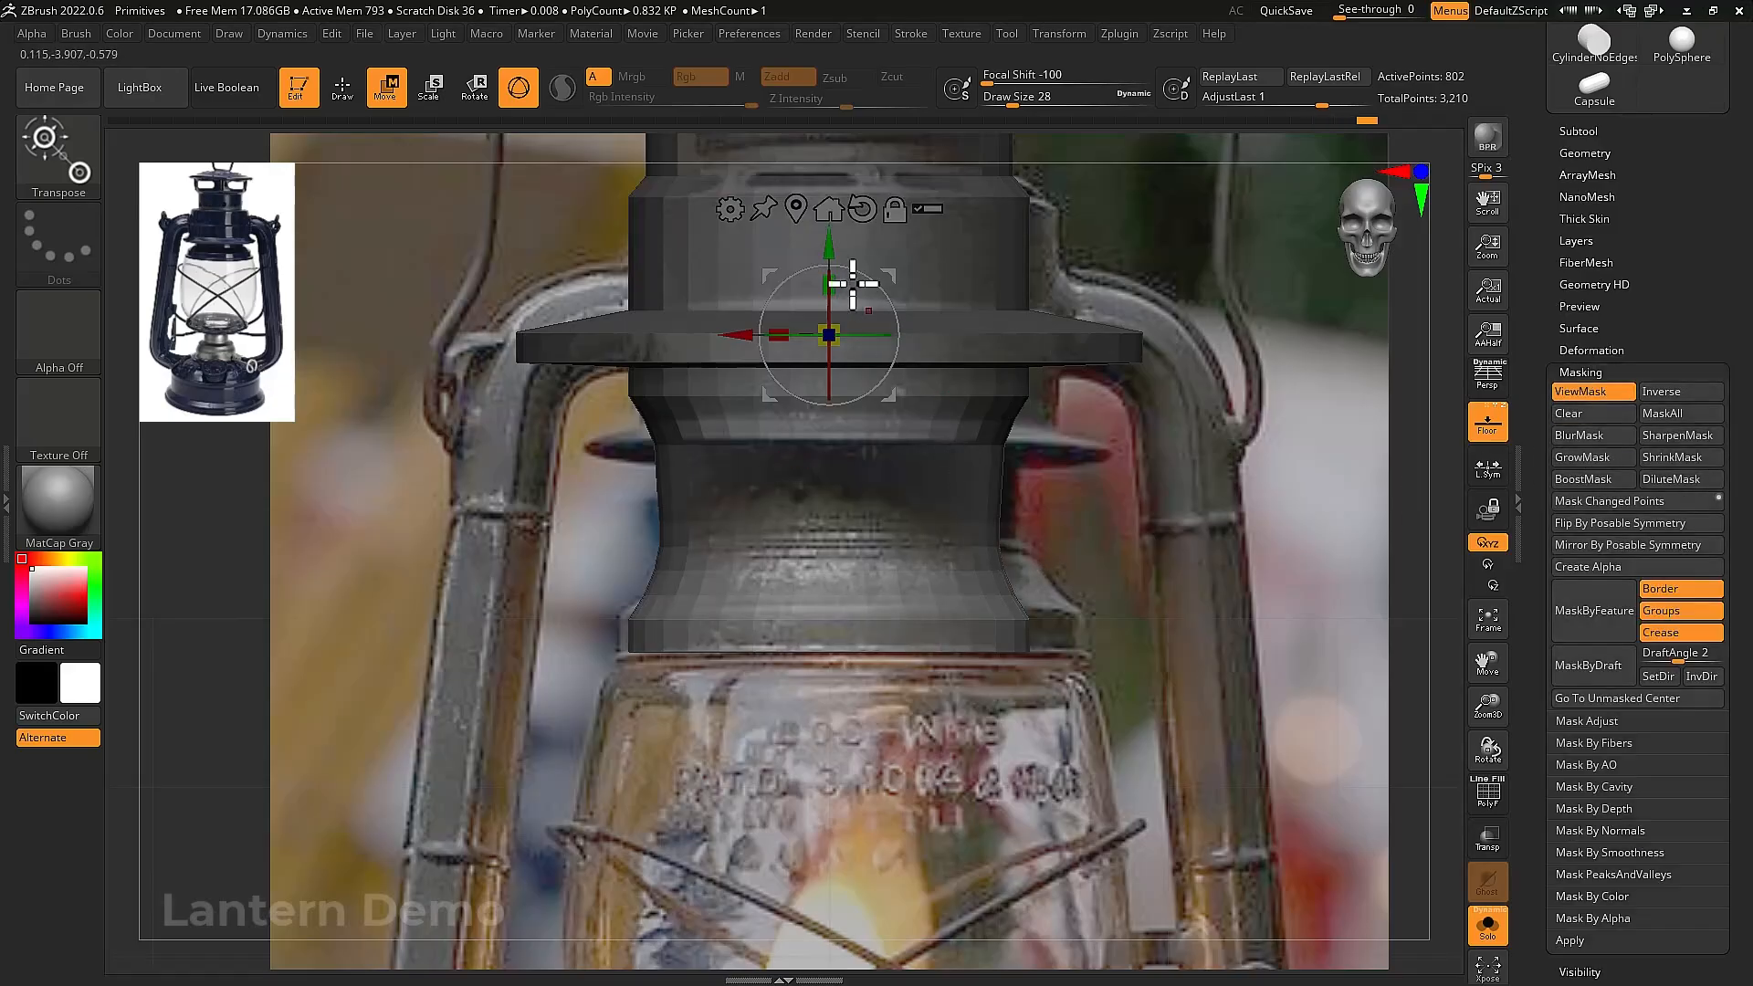
Center the gizmo on the unmasked flare, scale it outward, and bring its lower edge level with the glass's upper rim
{"action": "left_click", "coordinate": [799, 215]}
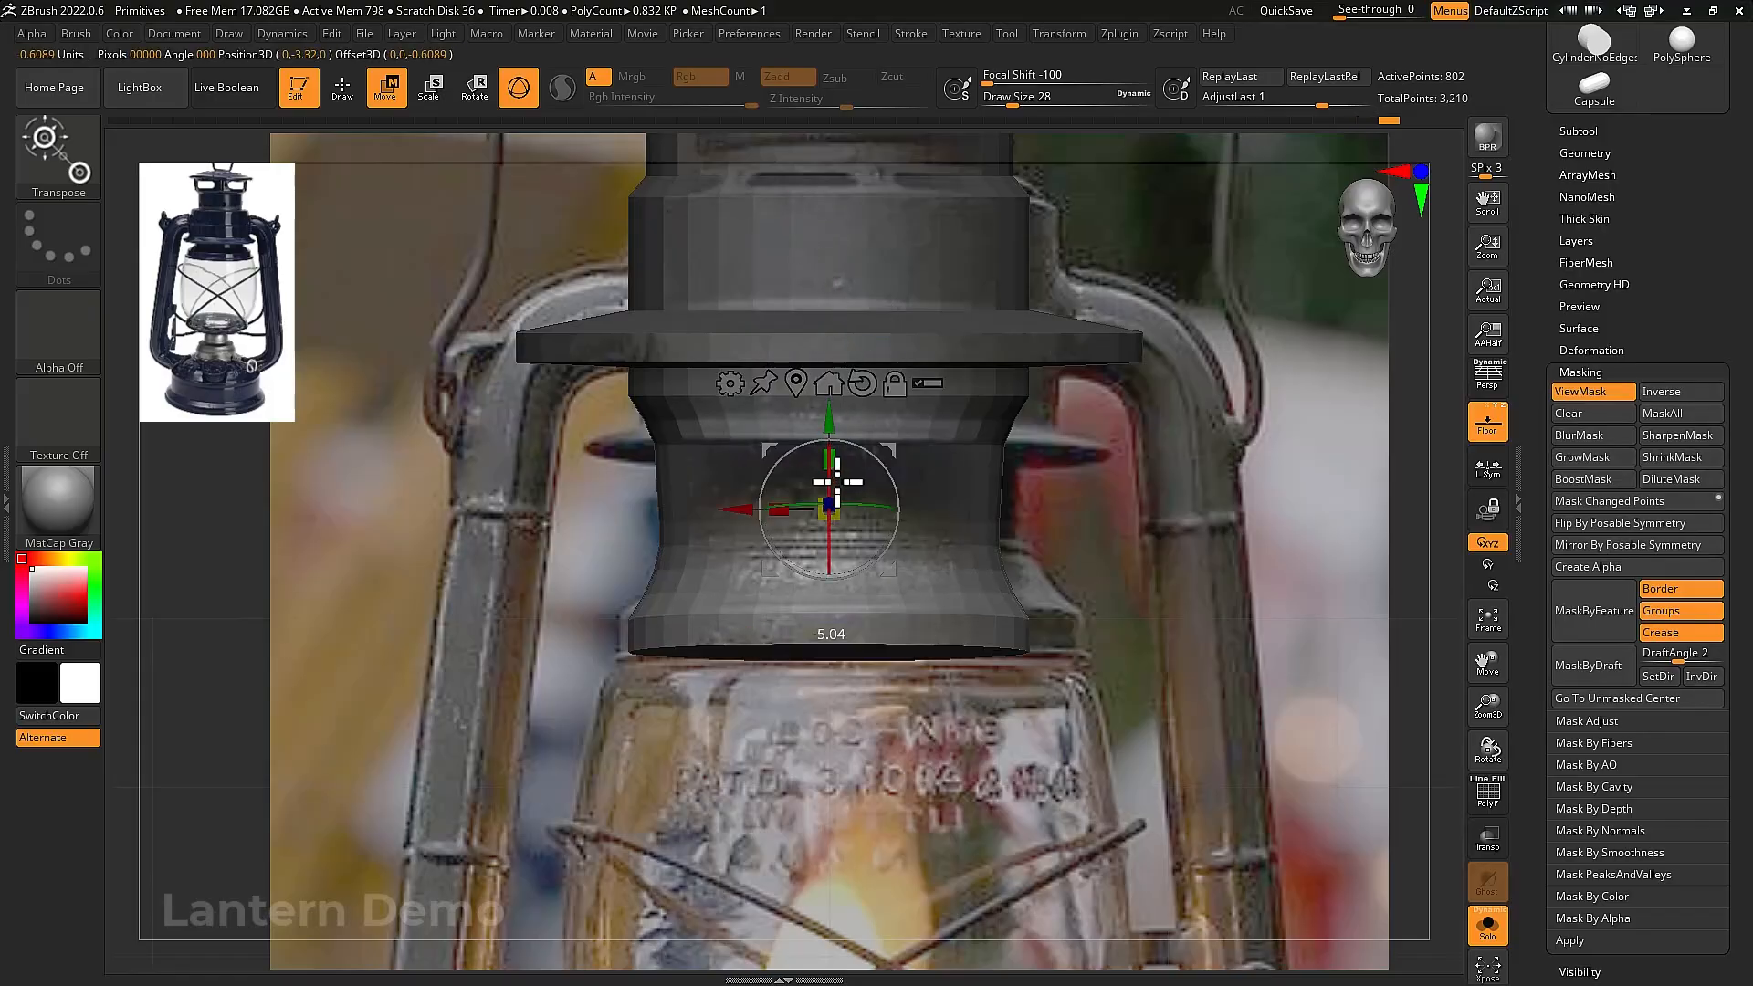
{"action": "left_click_drag", "start_coordinate": [835, 495], "coordinate": [917, 409]}
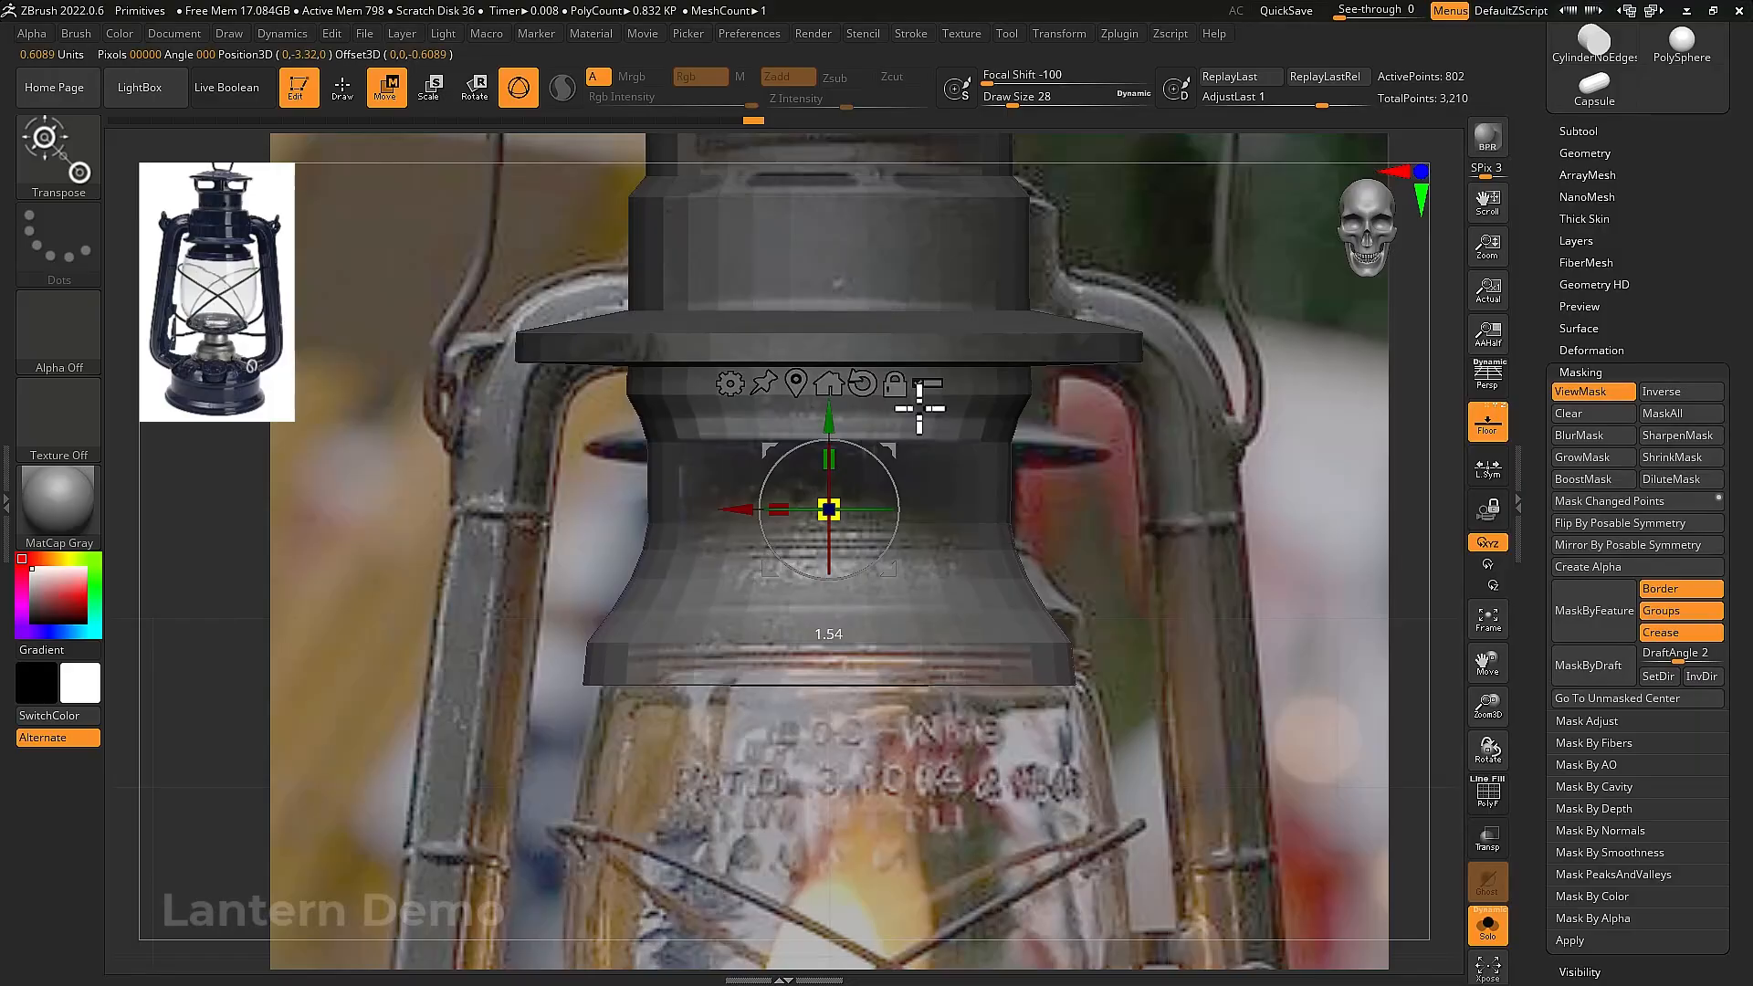
{"action": "left_click_drag", "start_coordinate": [840, 449], "coordinate": [862, 543]}
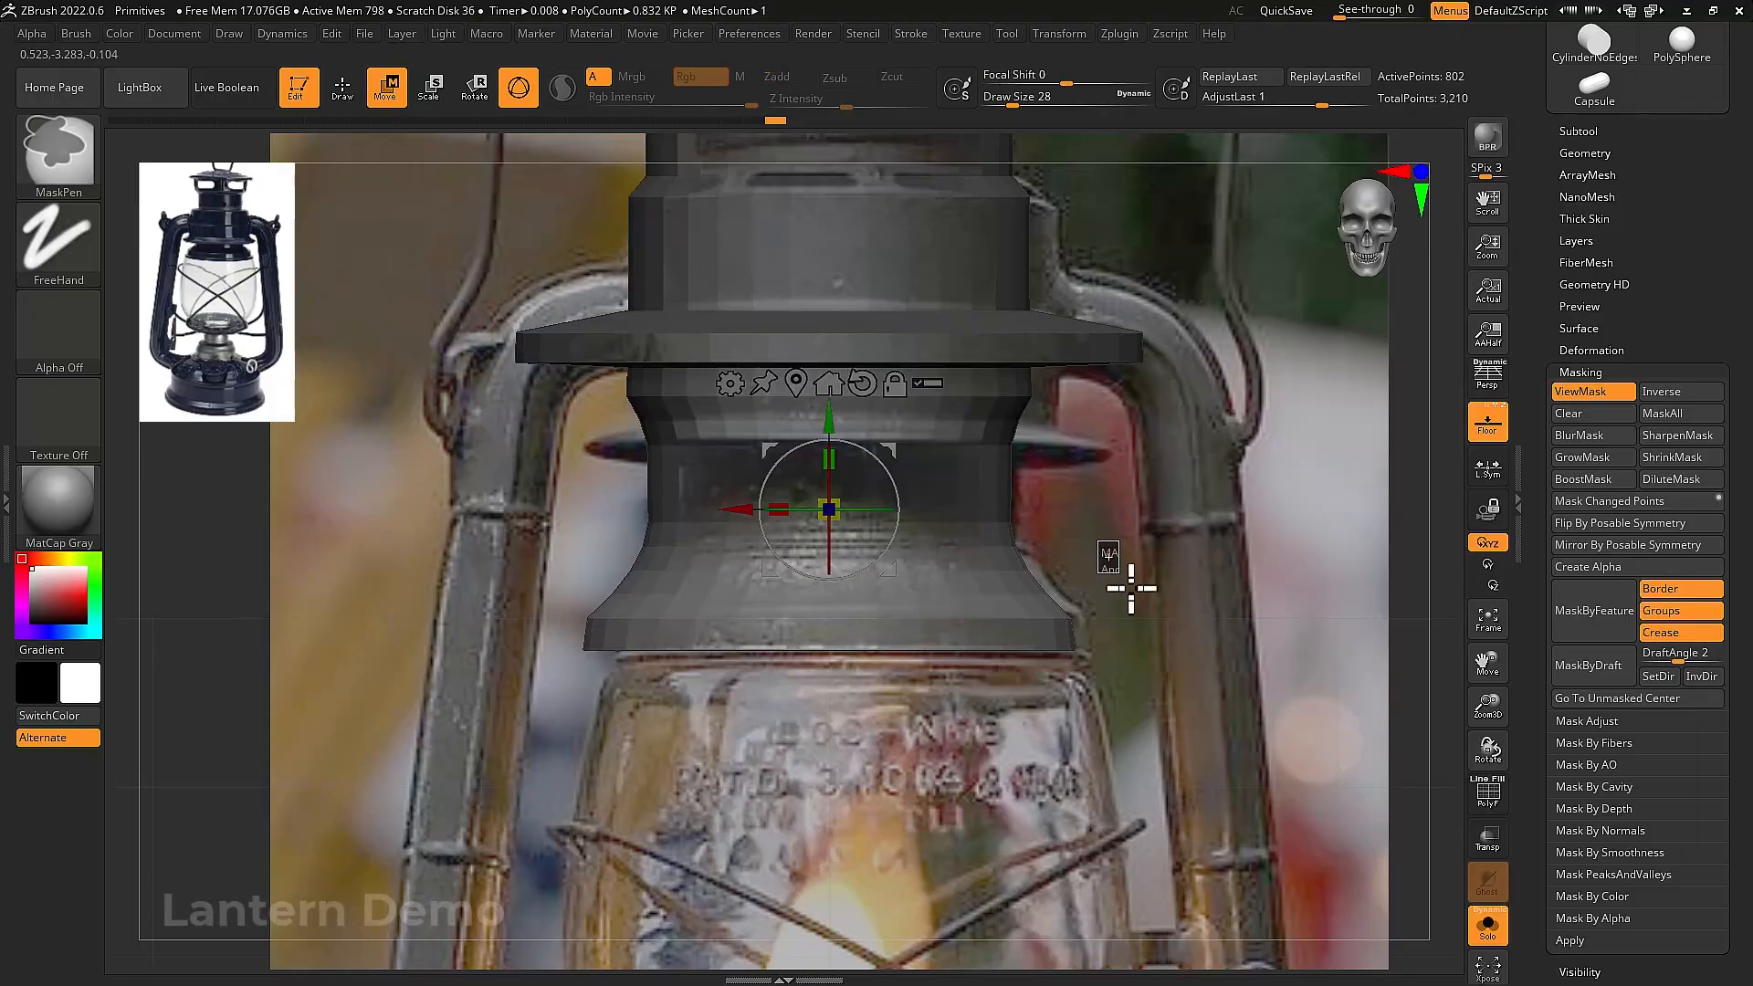
Mask the collar's flared lower end, blur the mask, and move the chimney's free upper body down to match the photo with polyframe shown
{"action": "mouse_move", "coordinate": [1185, 760]}
{"action": "left_mouse_down", "text": "ctrl"}
{"action": "mouse_move", "coordinate": [782, 607]}
{"action": "mouse_move", "coordinate": [509, 538]}
{"action": "left_mouse_up", "text": "ctrl"}
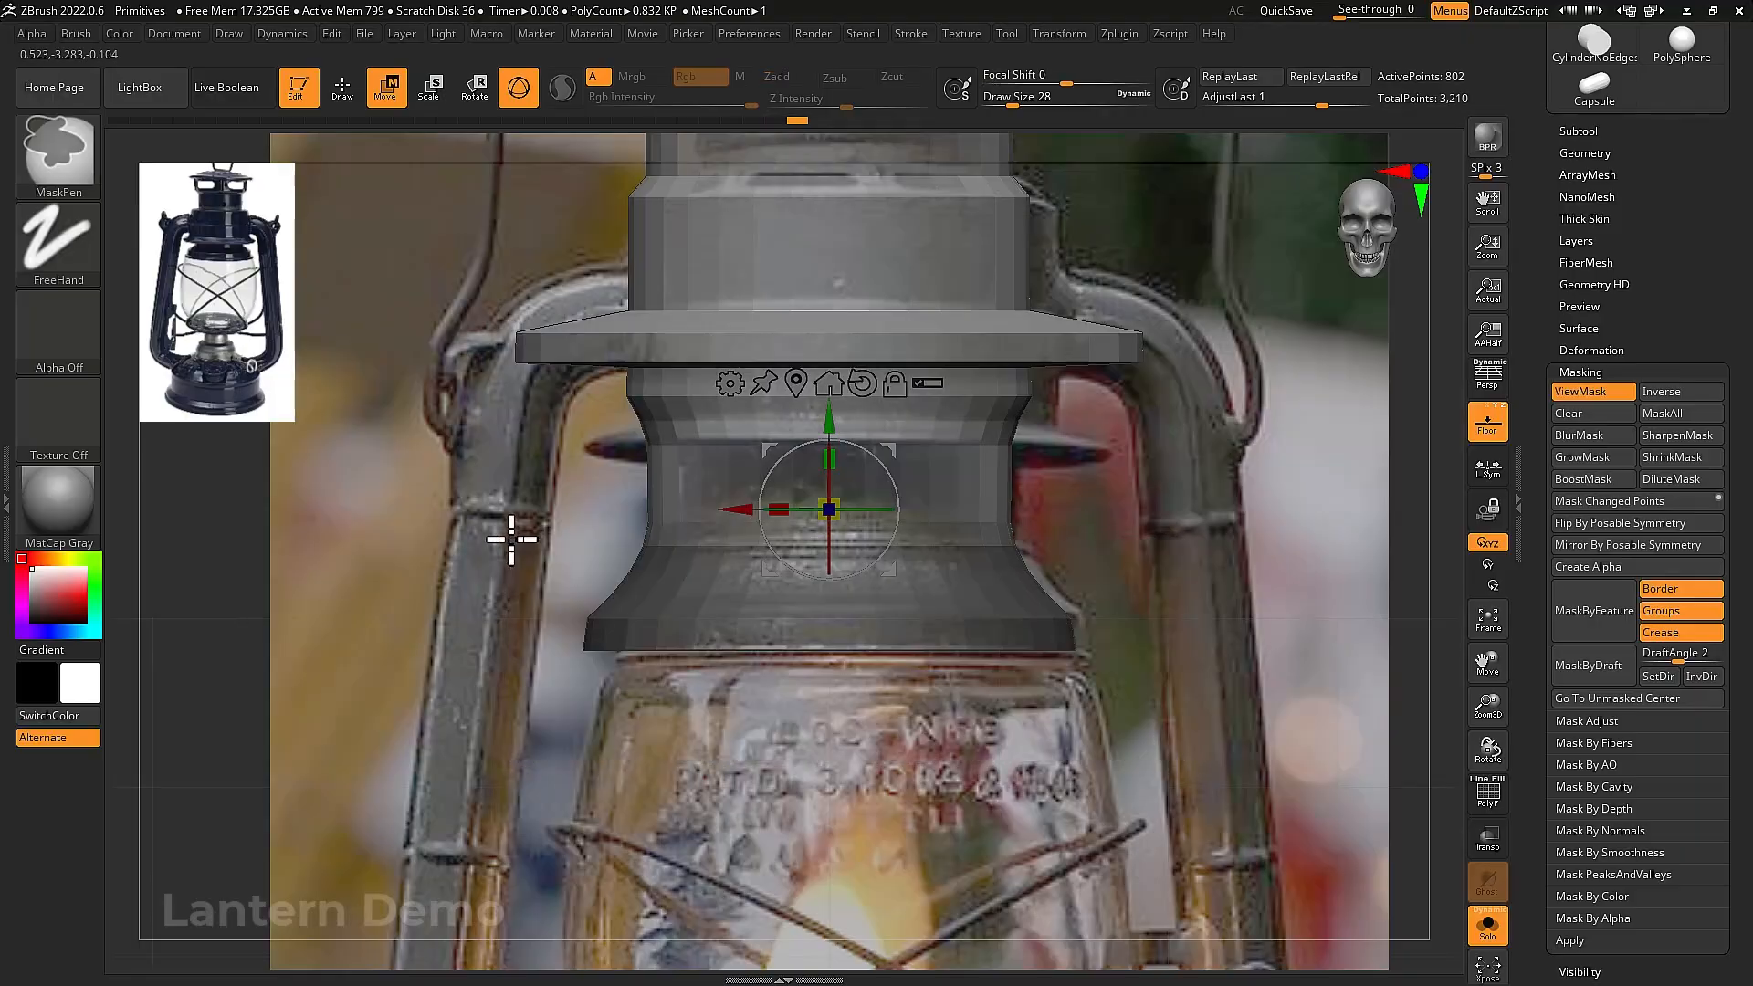
{"action": "left_click", "coordinate": [1591, 436]}
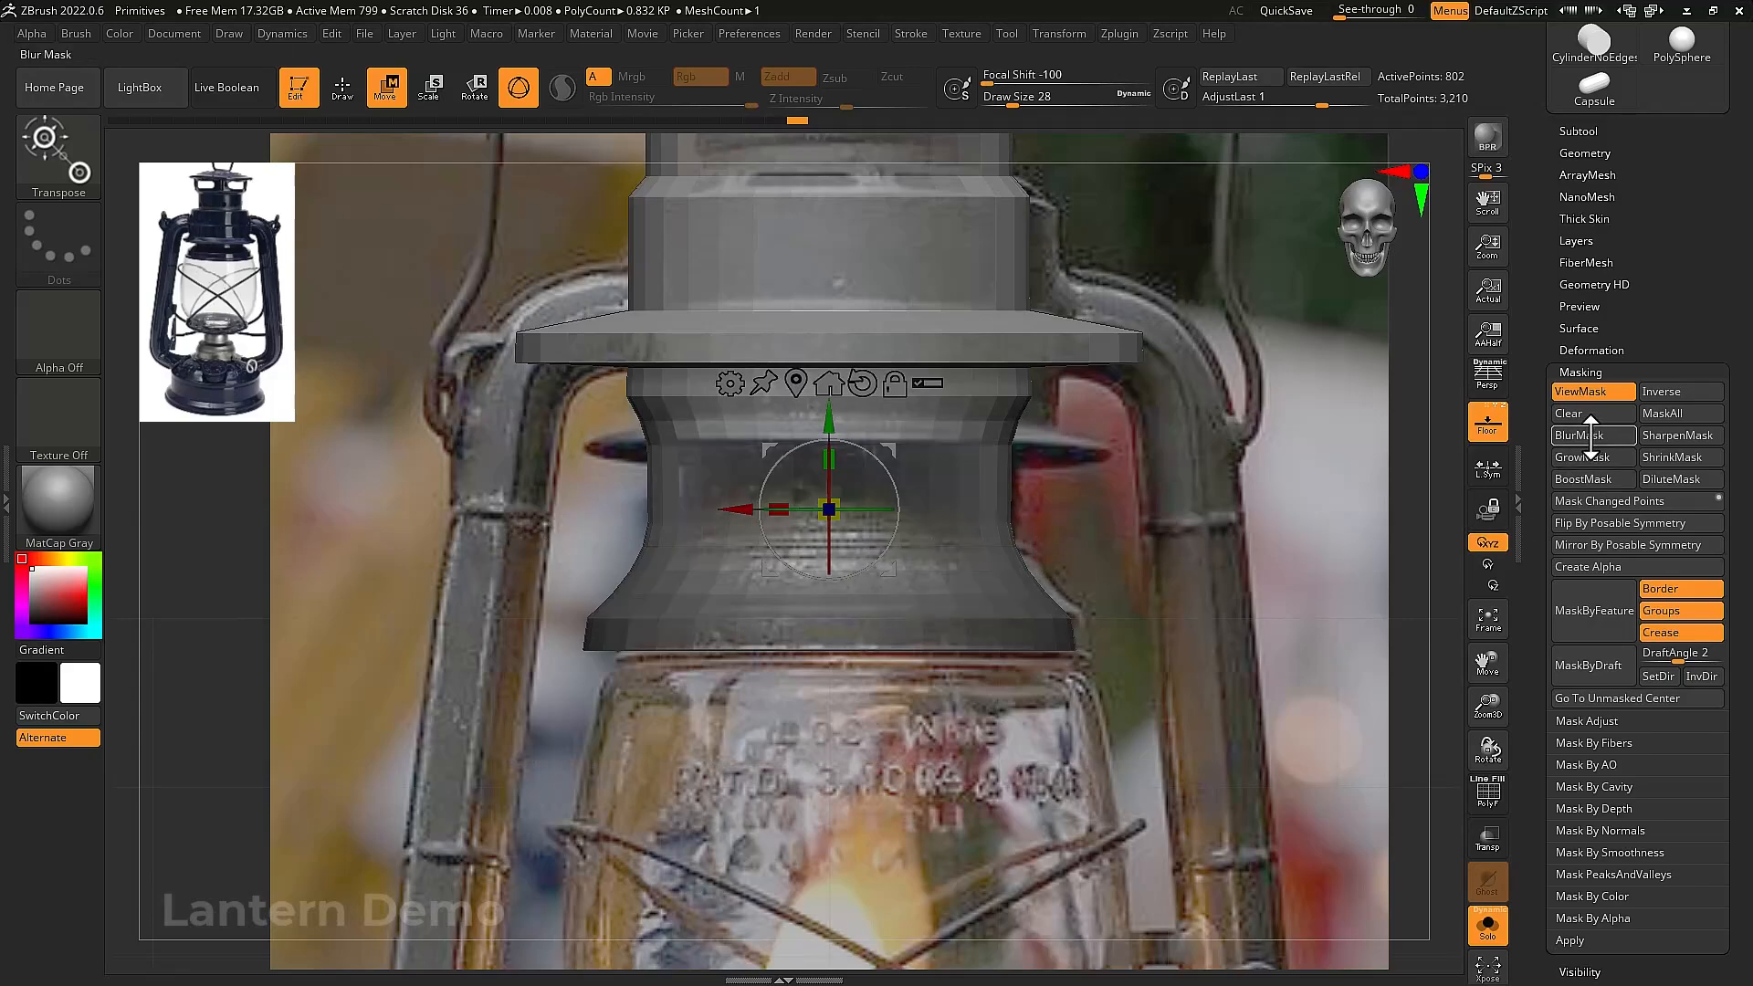
{"action": "key", "text": "shift+f"}
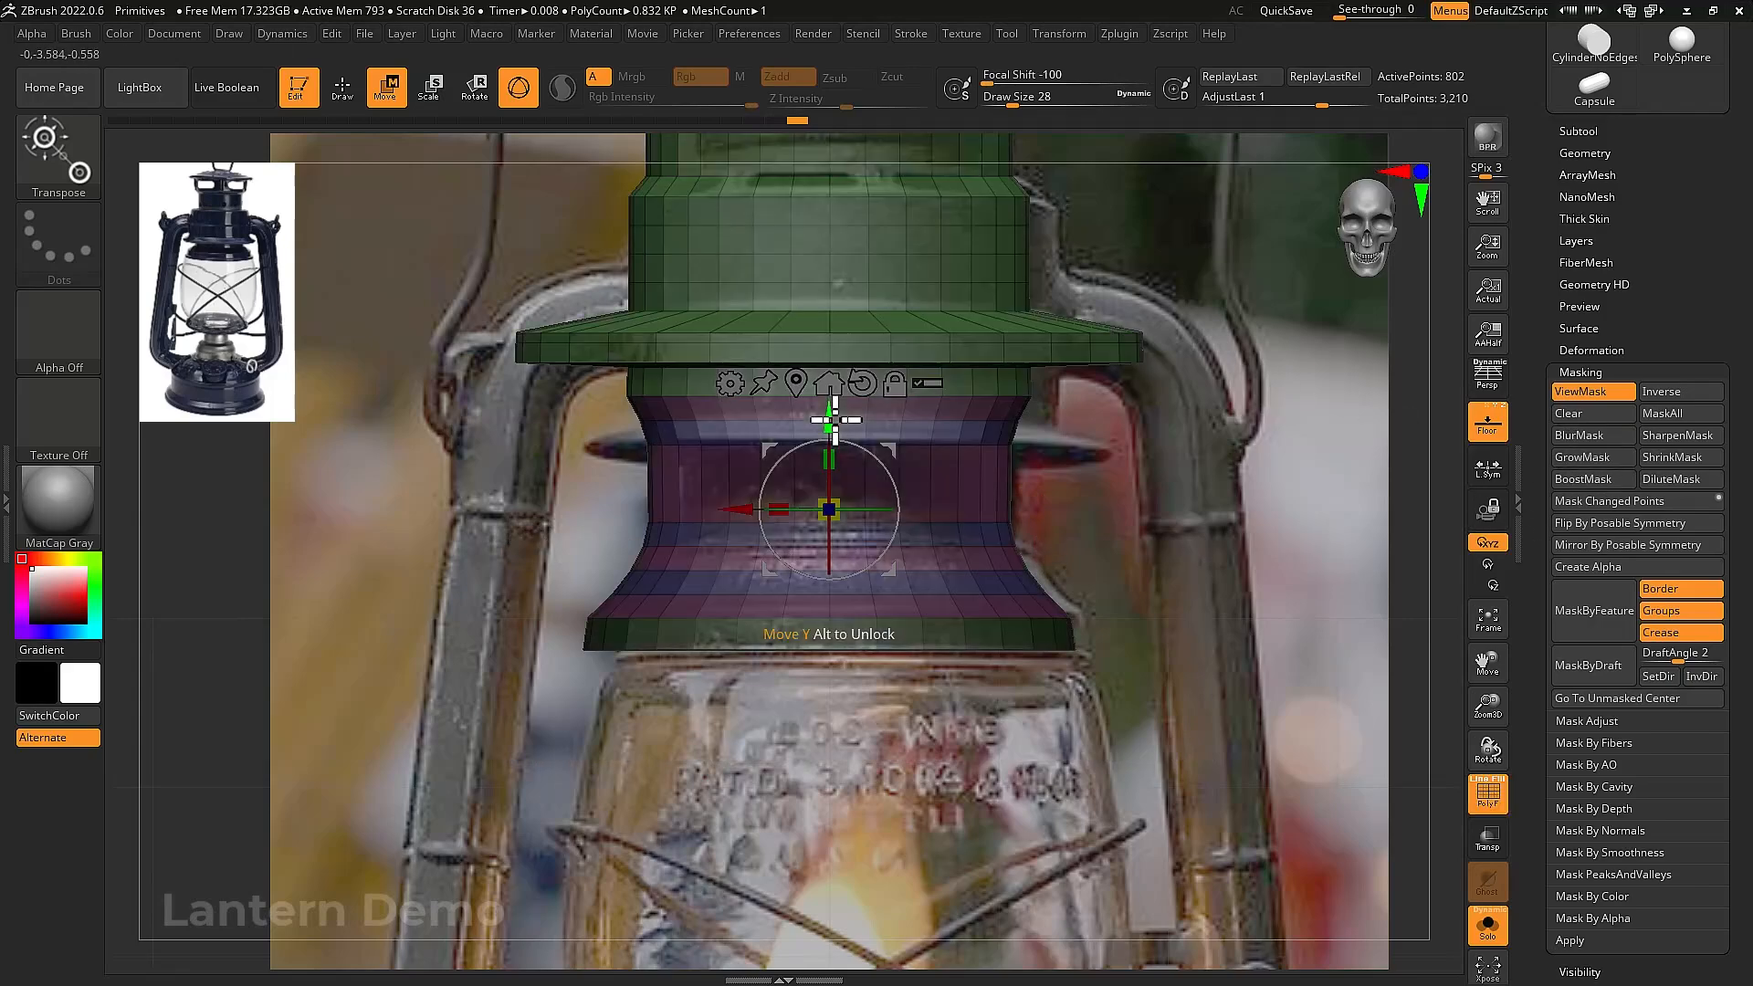
{"action": "left_click_drag", "start_coordinate": [835, 418], "coordinate": [853, 520]}
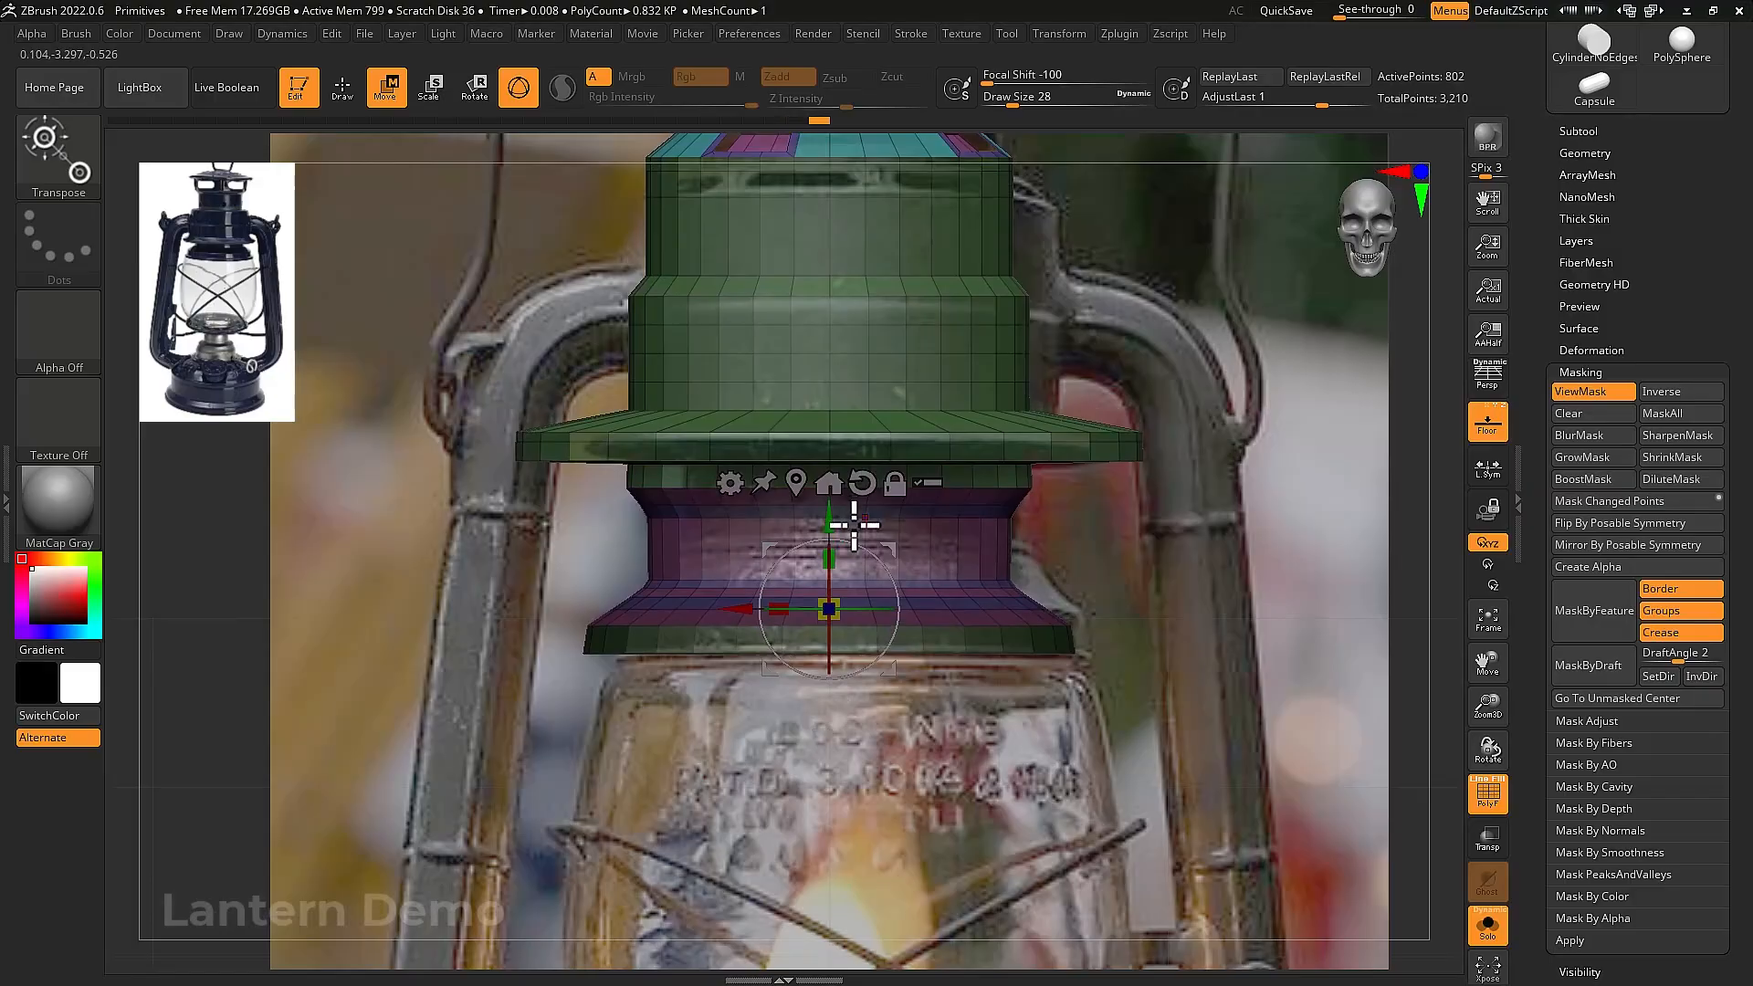
{"action": "key", "text": "q"}
{"action": "key", "text": "w"}
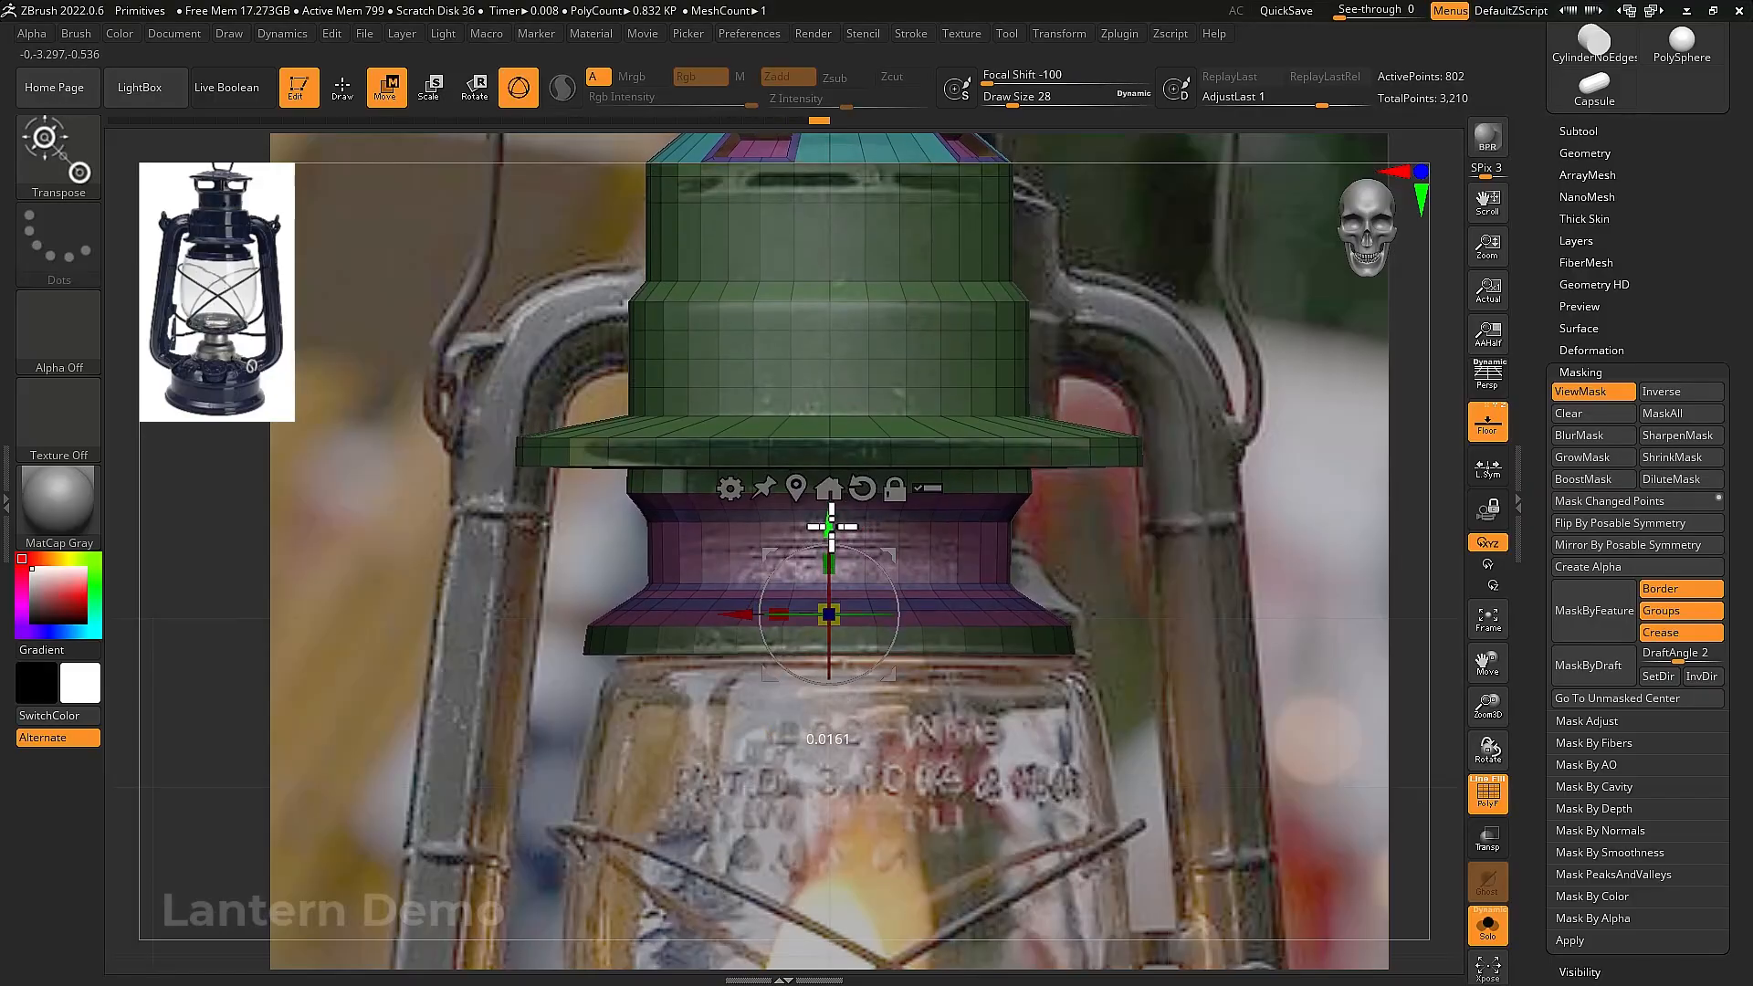
{"action": "left_click_drag", "start_coordinate": [963, 531], "coordinate": [1192, 493]}
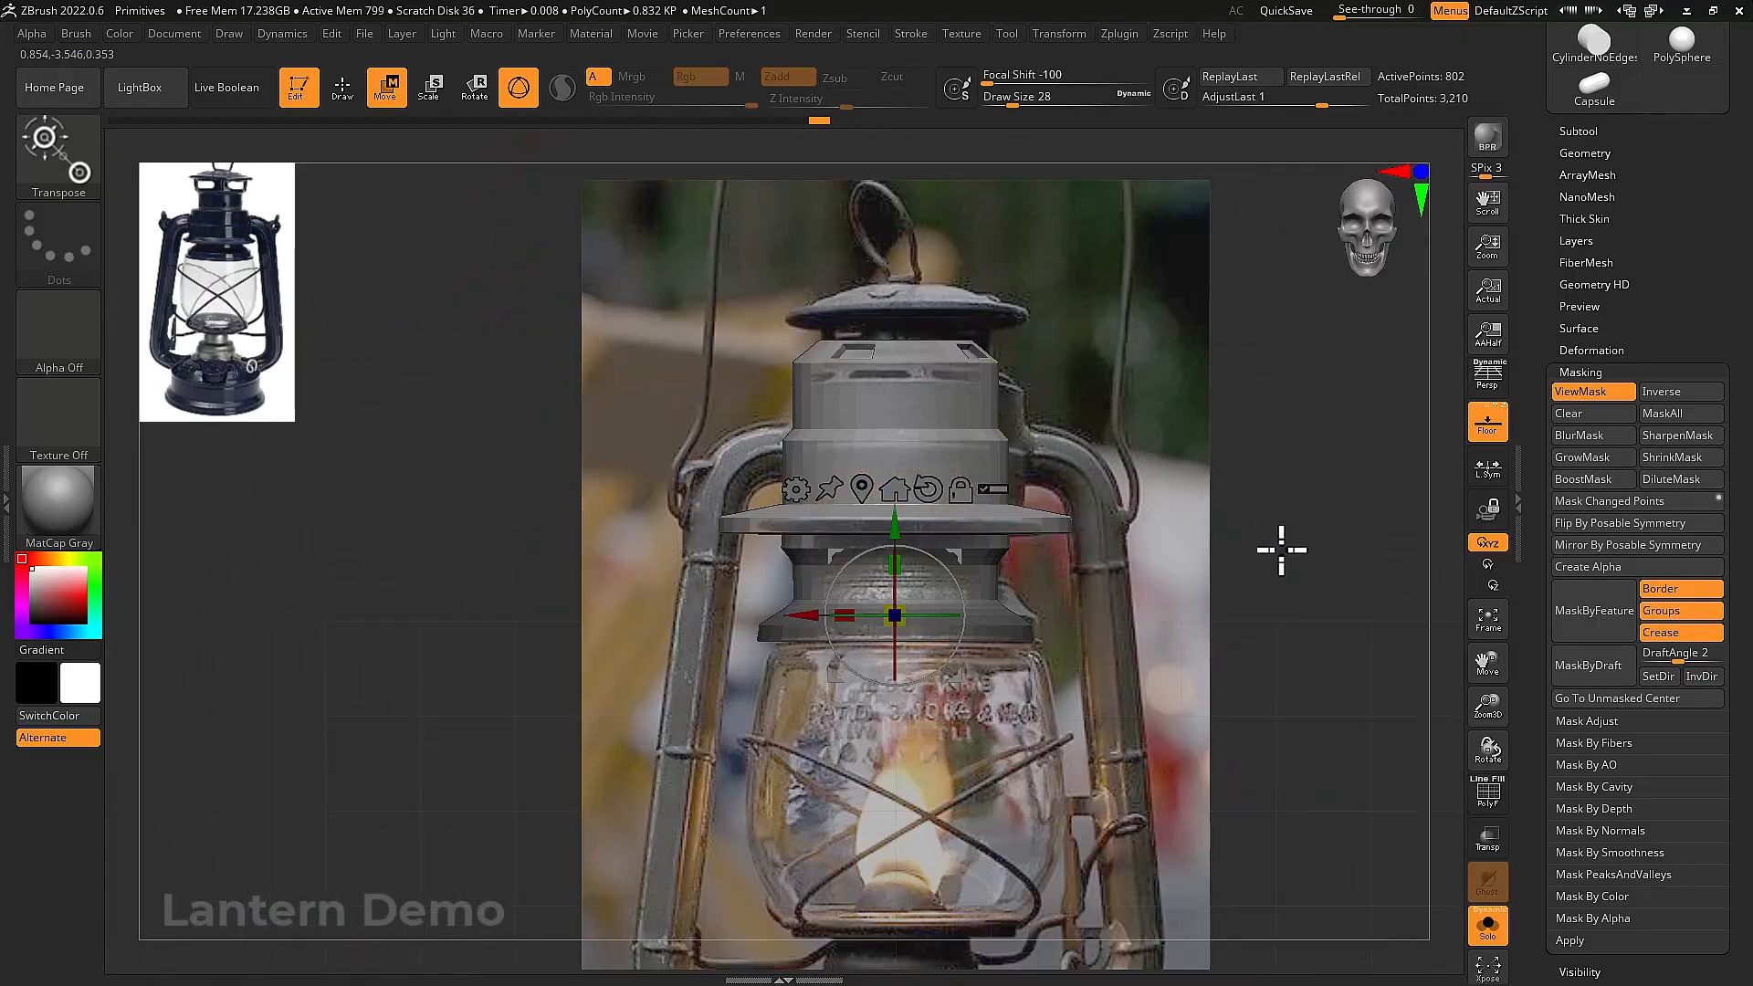
Open the subtool list, leave Solo mode, and select the domed cap PM3D_Cylinder3D3 above the chimney
{"action": "left_click_drag", "start_coordinate": [1282, 550], "coordinate": [1244, 524]}
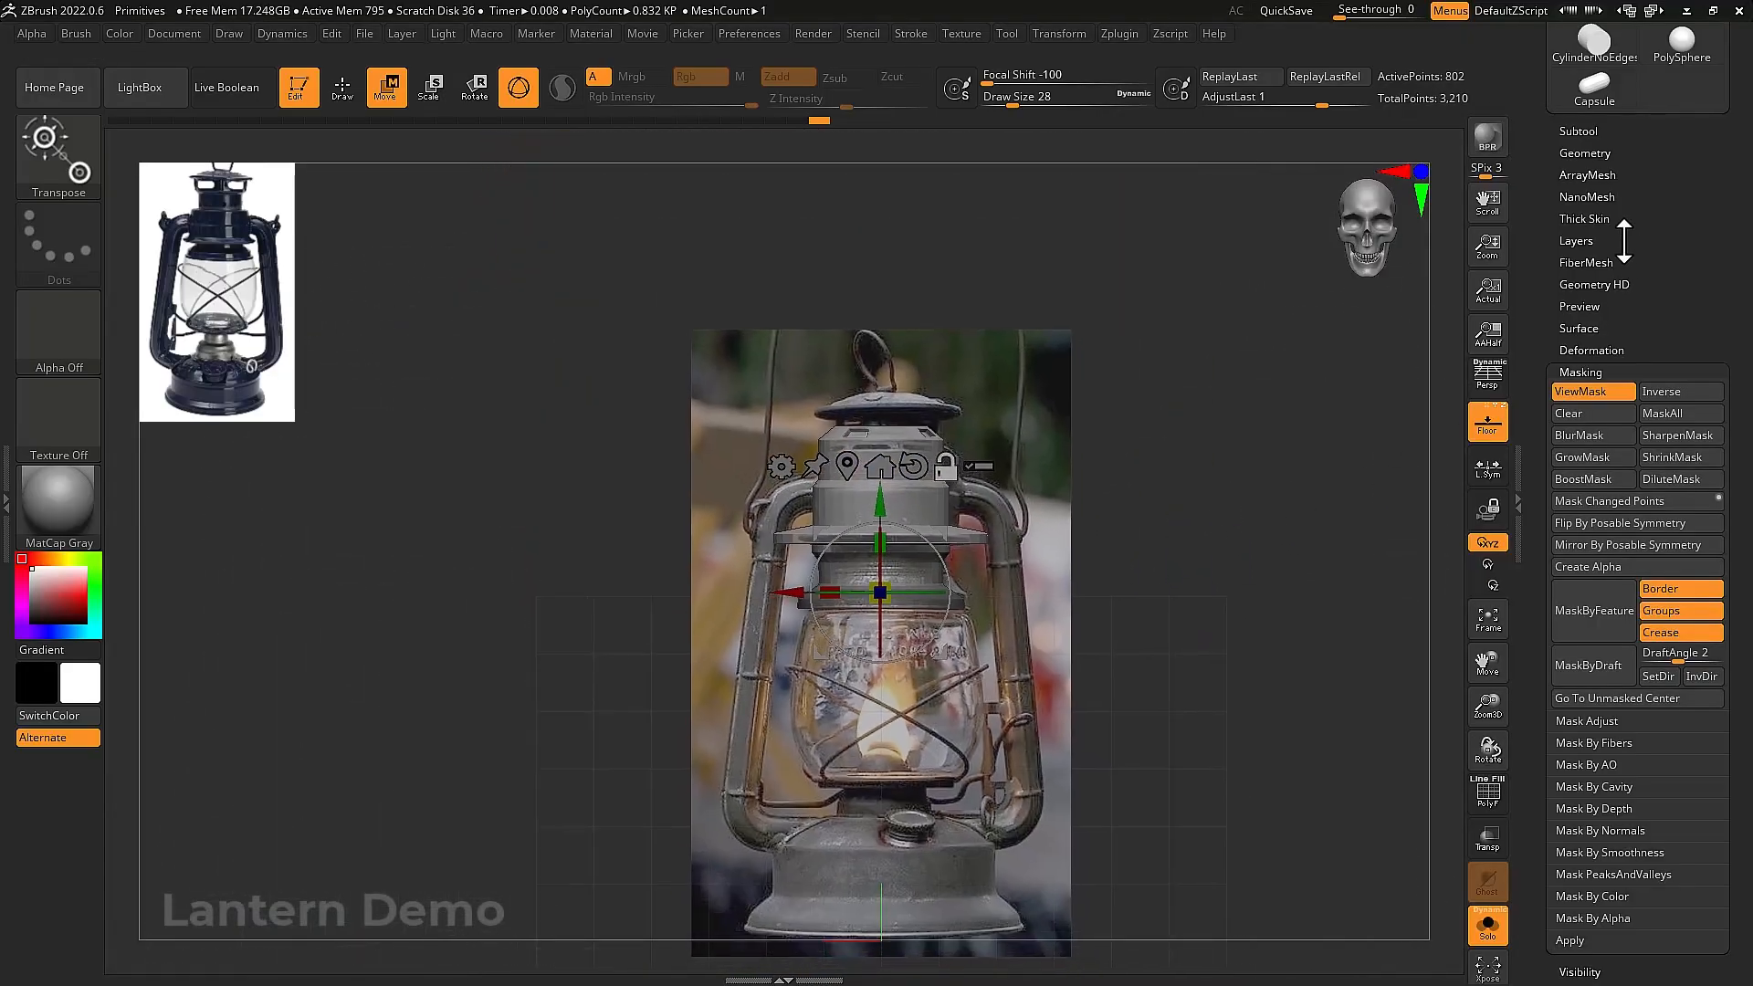
{"action": "left_click", "coordinate": [1579, 130]}
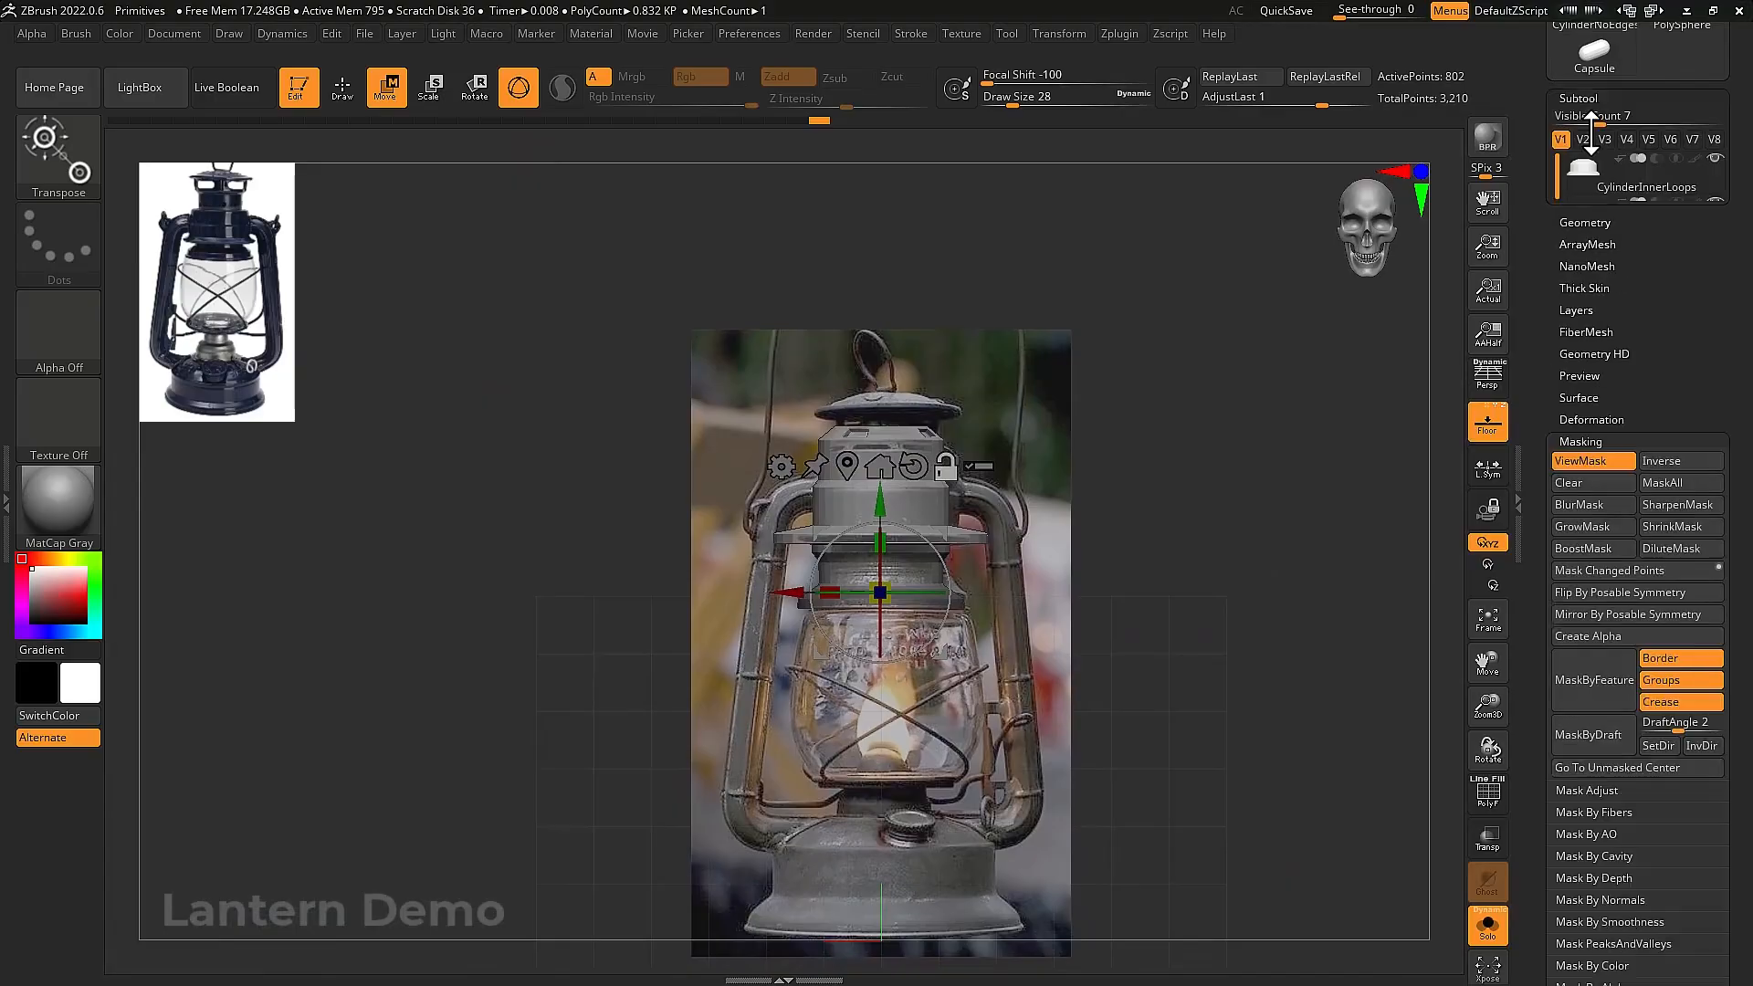
{"action": "left_click", "coordinate": [1577, 182]}
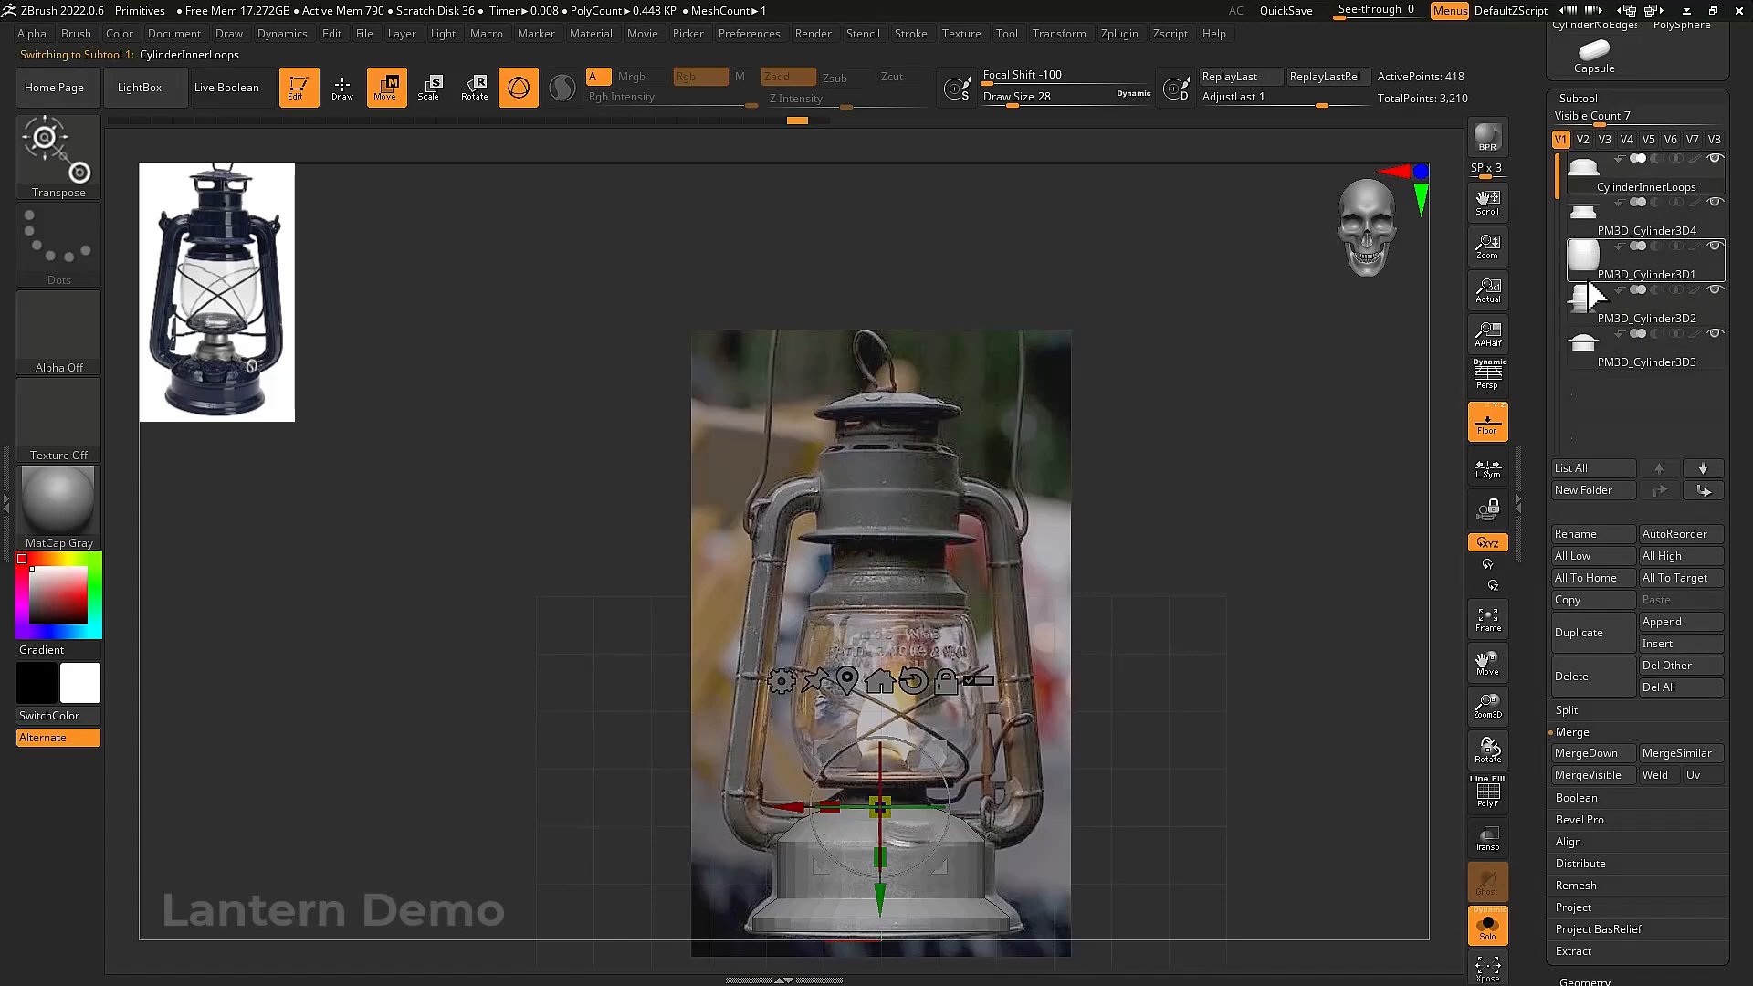
{"action": "left_click", "coordinate": [904, 356], "text": "alt"}
{"action": "left_click_drag", "start_coordinate": [1060, 380], "coordinate": [1022, 417]}
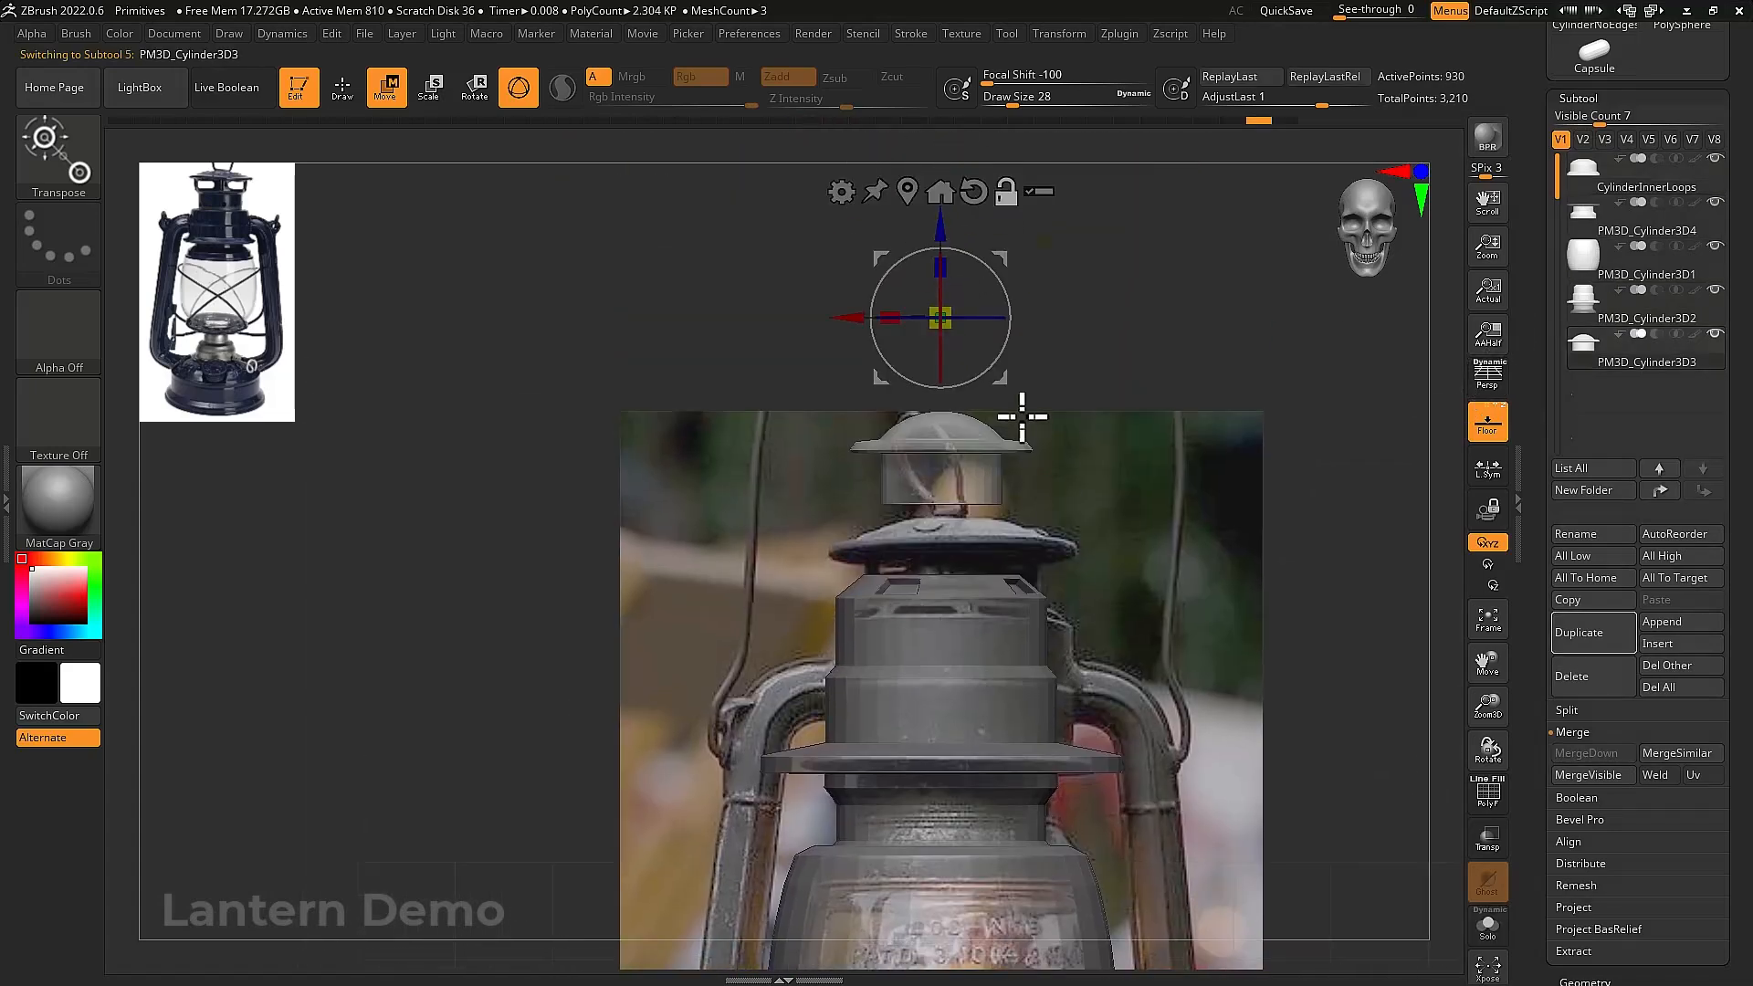
Lower the domed cap onto the top of the chimney and enlarge it to match the cap in the reference photo
{"action": "left_click_drag", "start_coordinate": [925, 217], "coordinate": [963, 310], "text": "alt"}
{"action": "left_click_drag", "start_coordinate": [940, 371], "coordinate": [944, 468]}
{"action": "left_click_drag", "start_coordinate": [1073, 501], "coordinate": [886, 438], "text": "alt"}
{"action": "left_click_drag", "start_coordinate": [955, 546], "coordinate": [1016, 534]}
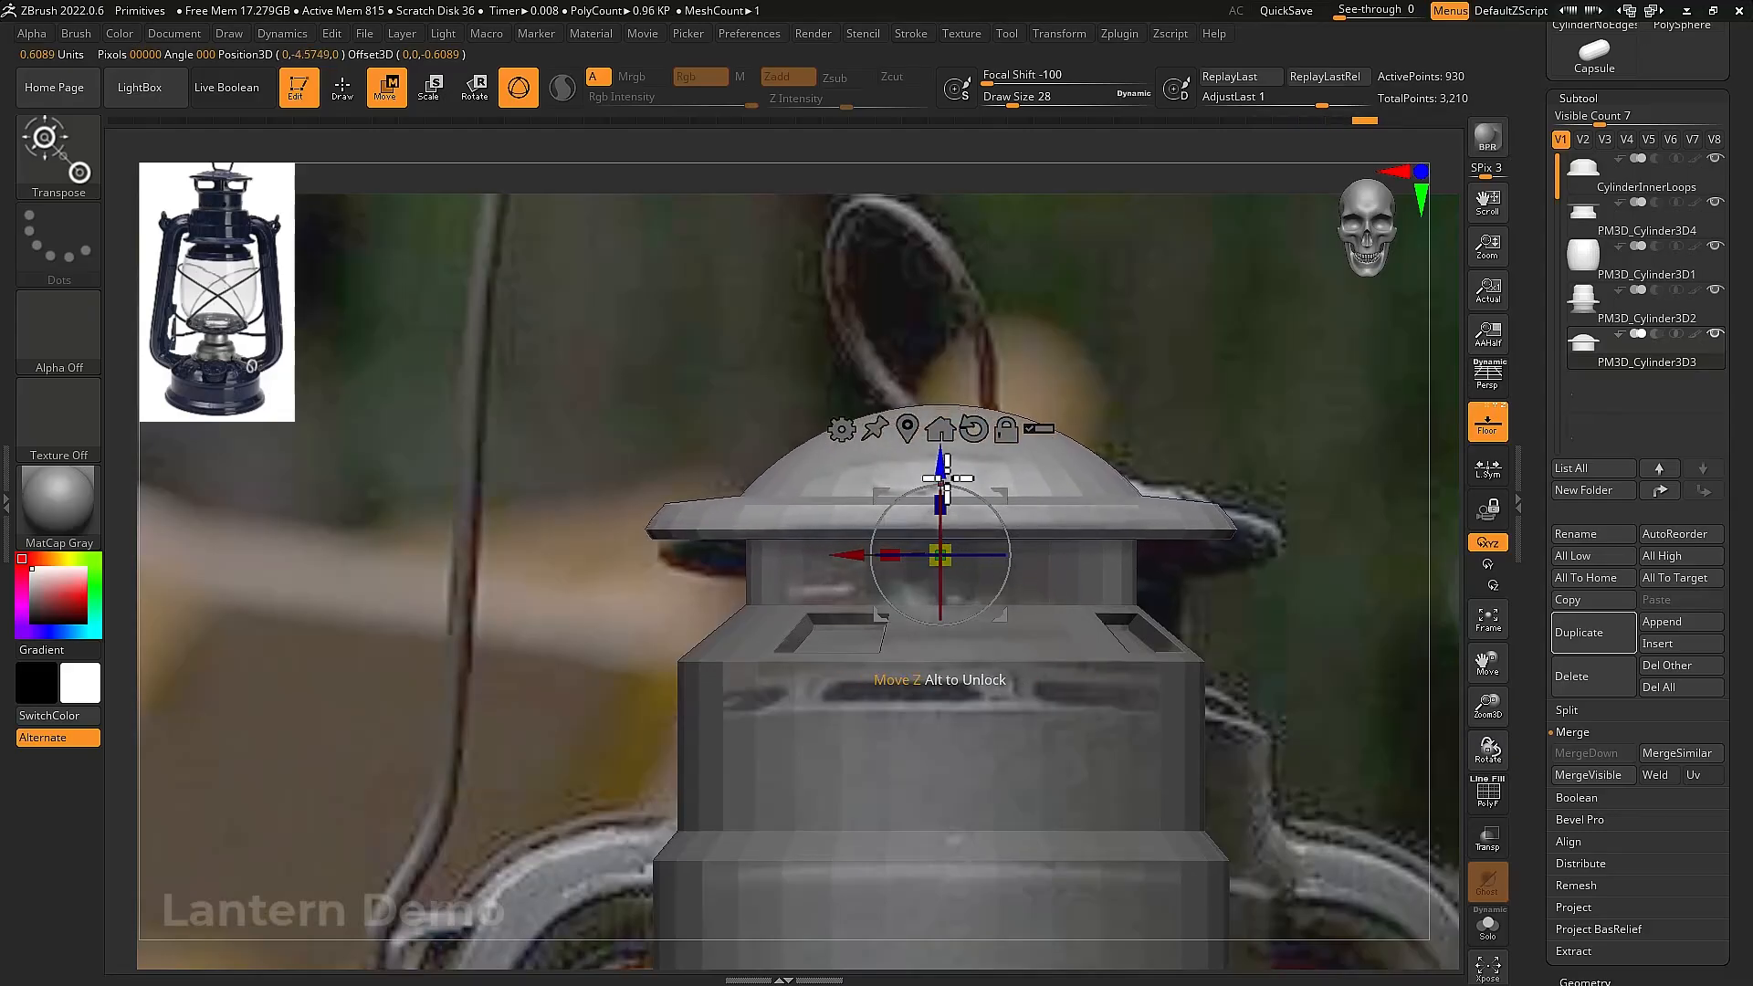
{"action": "left_click_drag", "start_coordinate": [946, 478], "coordinate": [1092, 653]}
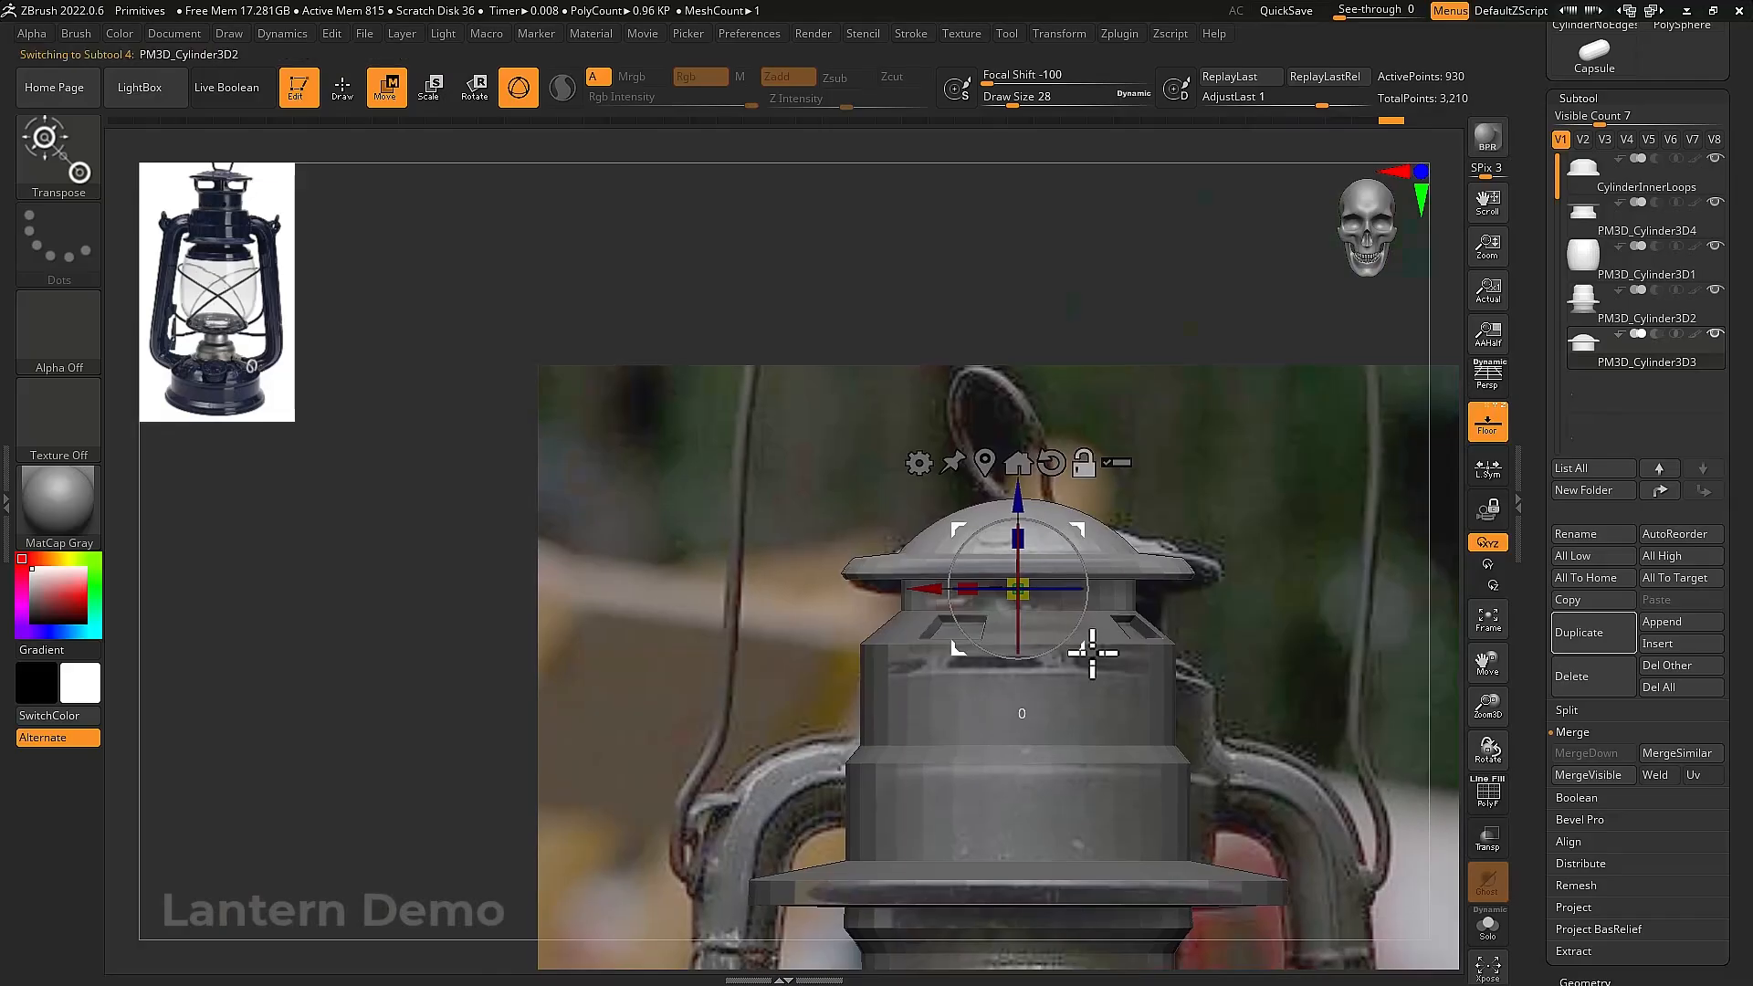
Select the lantern's upper body, PM3D_Cylinder3D2, and isolate it in Solo view
{"action": "left_click", "coordinate": [1089, 691], "text": "alt"}
{"action": "left_click_drag", "start_coordinate": [1017, 932], "coordinate": [1214, 657], "text": "ctrl"}
{"action": "left_click_drag", "start_coordinate": [1021, 558], "coordinate": [1020, 557]}
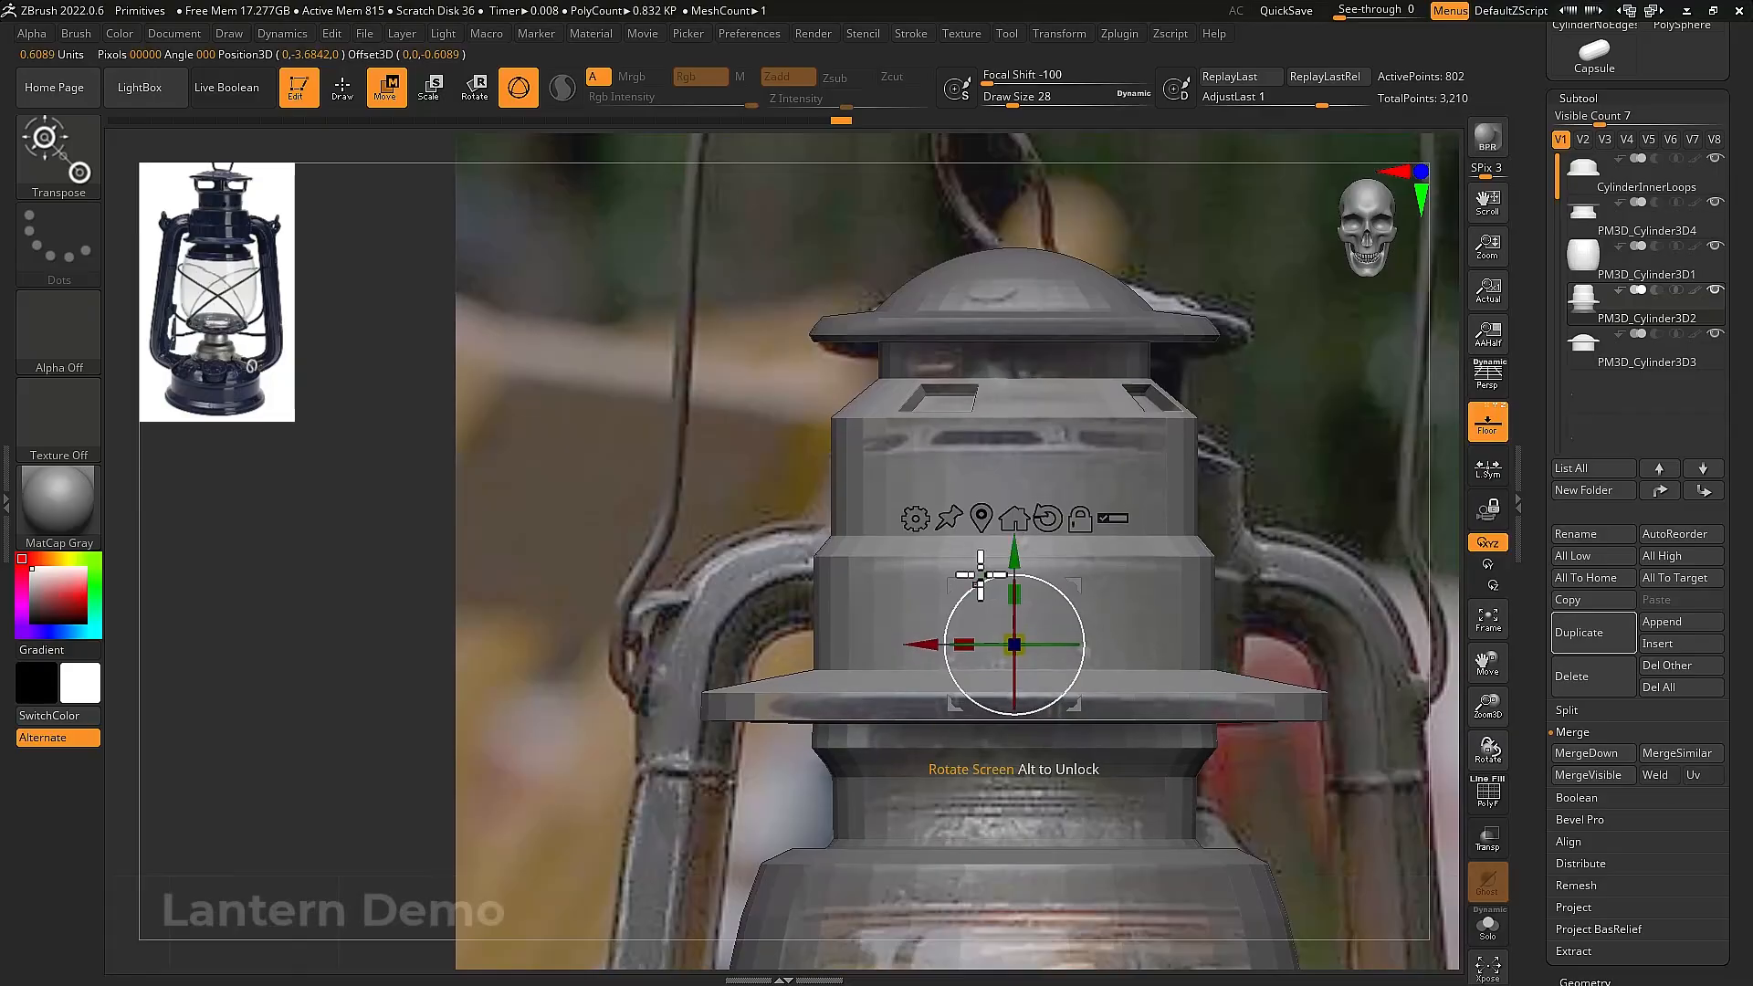
{"action": "mouse_move", "coordinate": [658, 674]}
{"action": "left_mouse_down", "text": "ctrl"}
{"action": "mouse_move", "coordinate": [1038, 756]}
{"action": "mouse_move", "coordinate": [1239, 758]}
{"action": "mouse_move", "coordinate": [1389, 724]}
{"action": "mouse_move", "coordinate": [1322, 786]}
{"action": "mouse_move", "coordinate": [1302, 719]}
{"action": "left_mouse_up", "text": "ctrl"}
{"action": "key", "text": "ctrl+shift+s"}
{"action": "left_click", "coordinate": [806, 623], "text": "ctrl"}
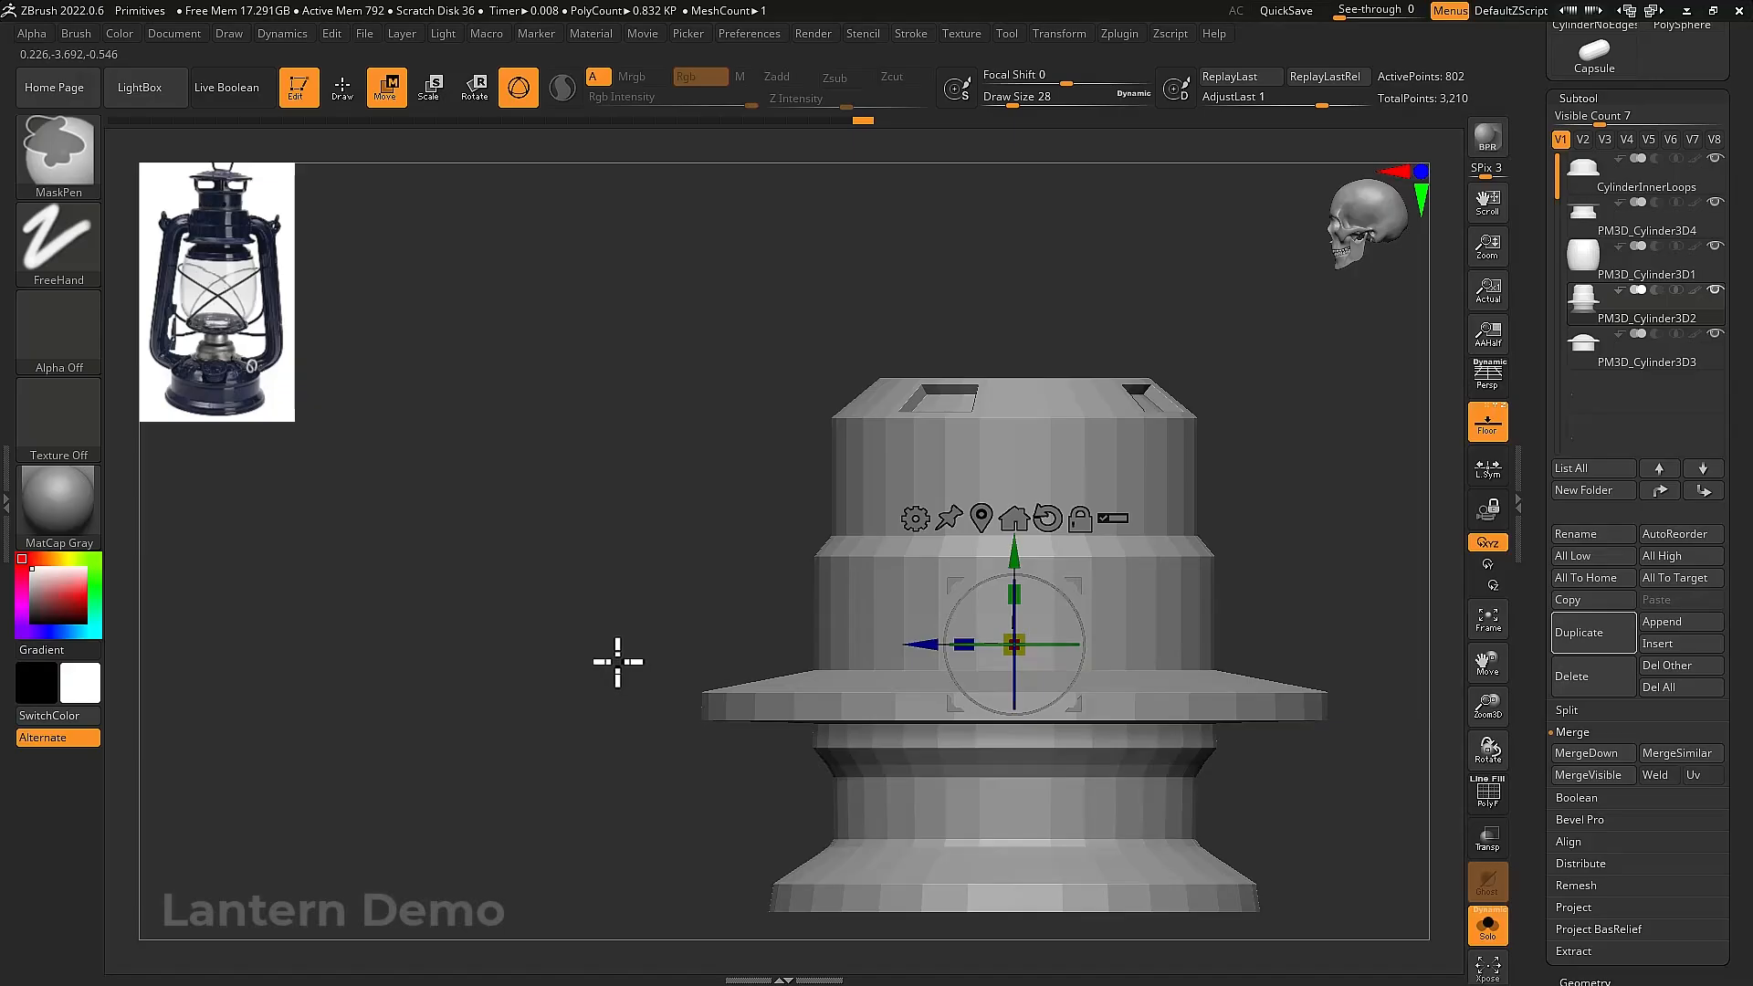
Try to scale the body's wide flange inward with the rest of the body masked
{"action": "mouse_move", "coordinate": [627, 681]}
{"action": "left_mouse_down", "text": "ctrl"}
{"action": "mouse_move", "coordinate": [1202, 751]}
{"action": "mouse_move", "coordinate": [1370, 728]}
{"action": "left_mouse_up", "text": "ctrl"}
{"action": "left_click", "coordinate": [1370, 728], "text": "ctrl"}
{"action": "left_click", "coordinate": [990, 523]}
{"action": "left_click_drag", "start_coordinate": [1148, 606], "coordinate": [1137, 661]}
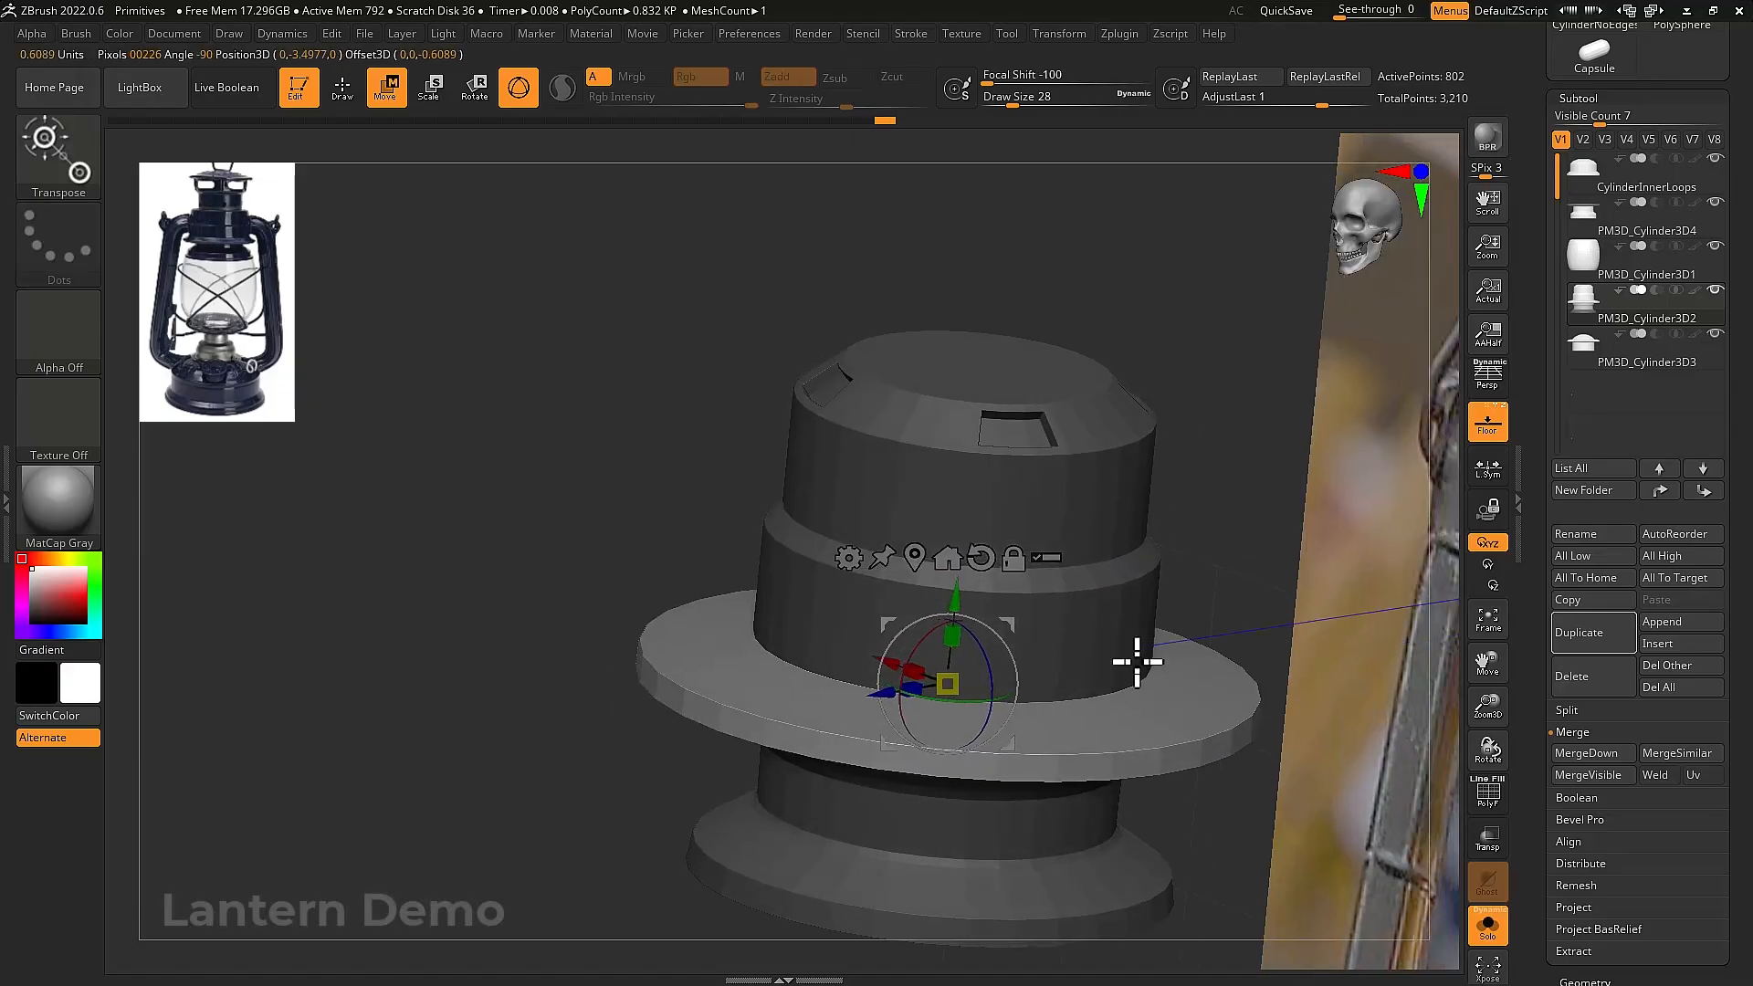
{"action": "left_click_drag", "start_coordinate": [961, 677], "coordinate": [693, 689]}
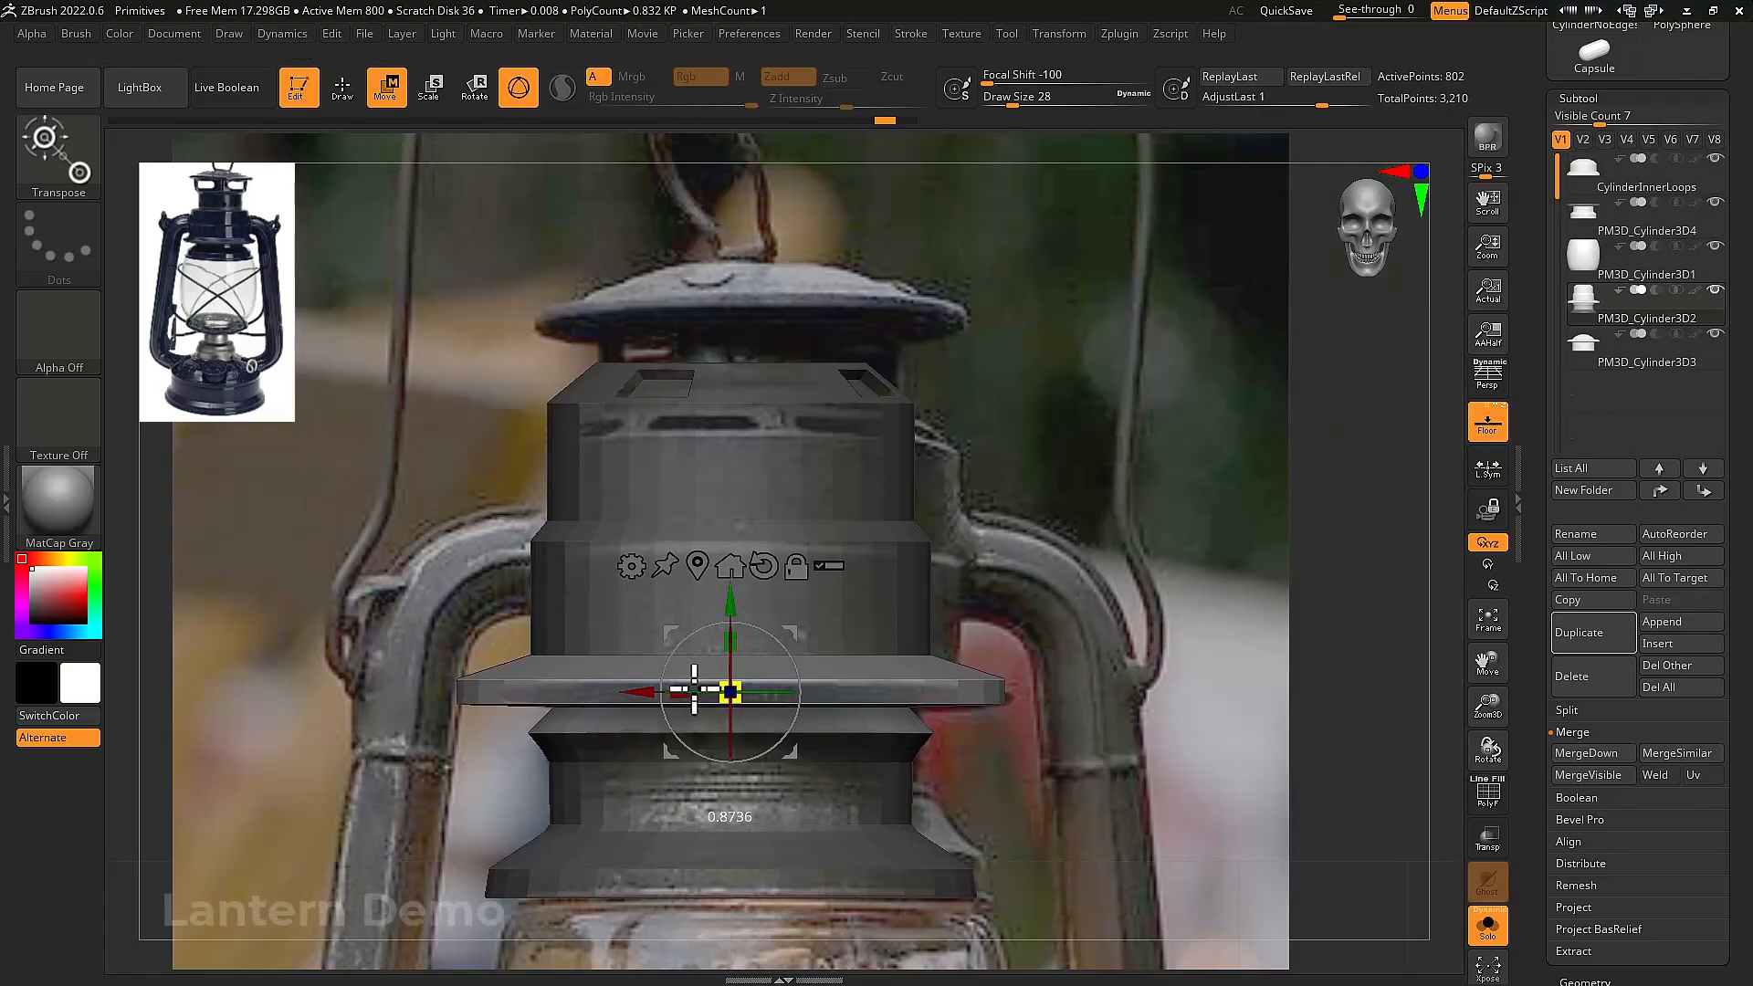
{"action": "left_click_drag", "start_coordinate": [703, 701], "coordinate": [940, 680]}
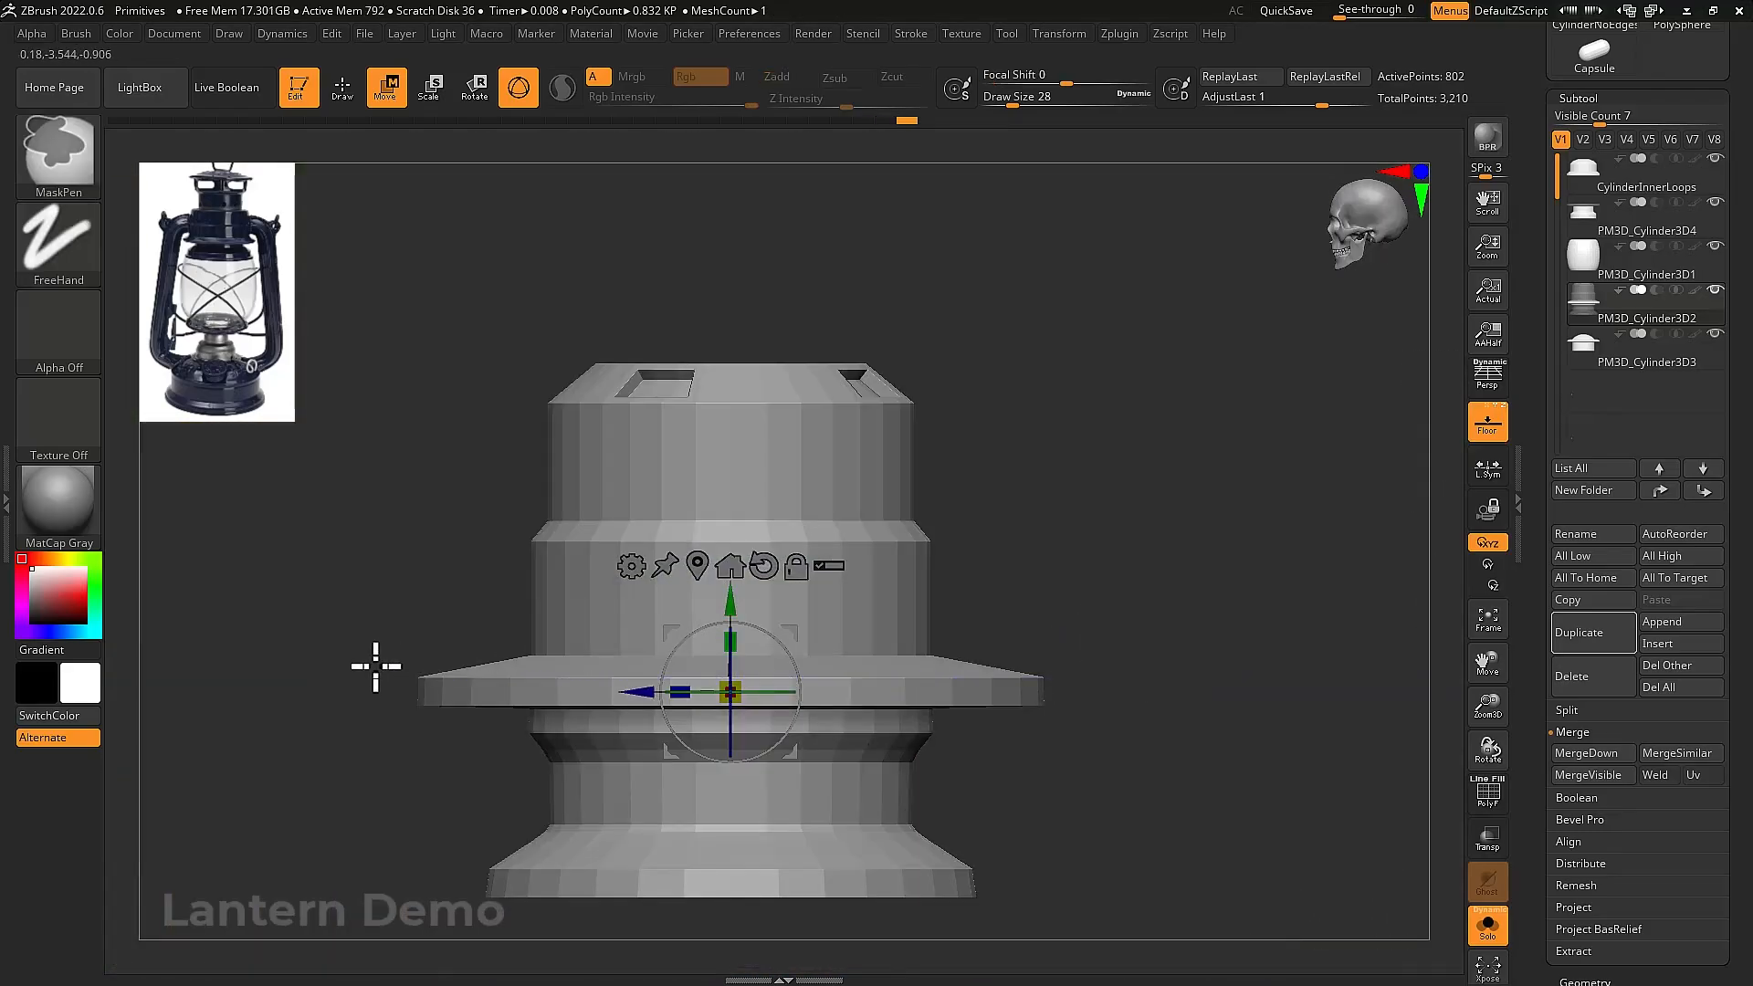
Mask everything on the body except the wide flange and scale the flange inward to about 0.83 of its size
{"action": "left_click_drag", "start_coordinate": [530, 702], "coordinate": [769, 717], "text": "ctrl"}
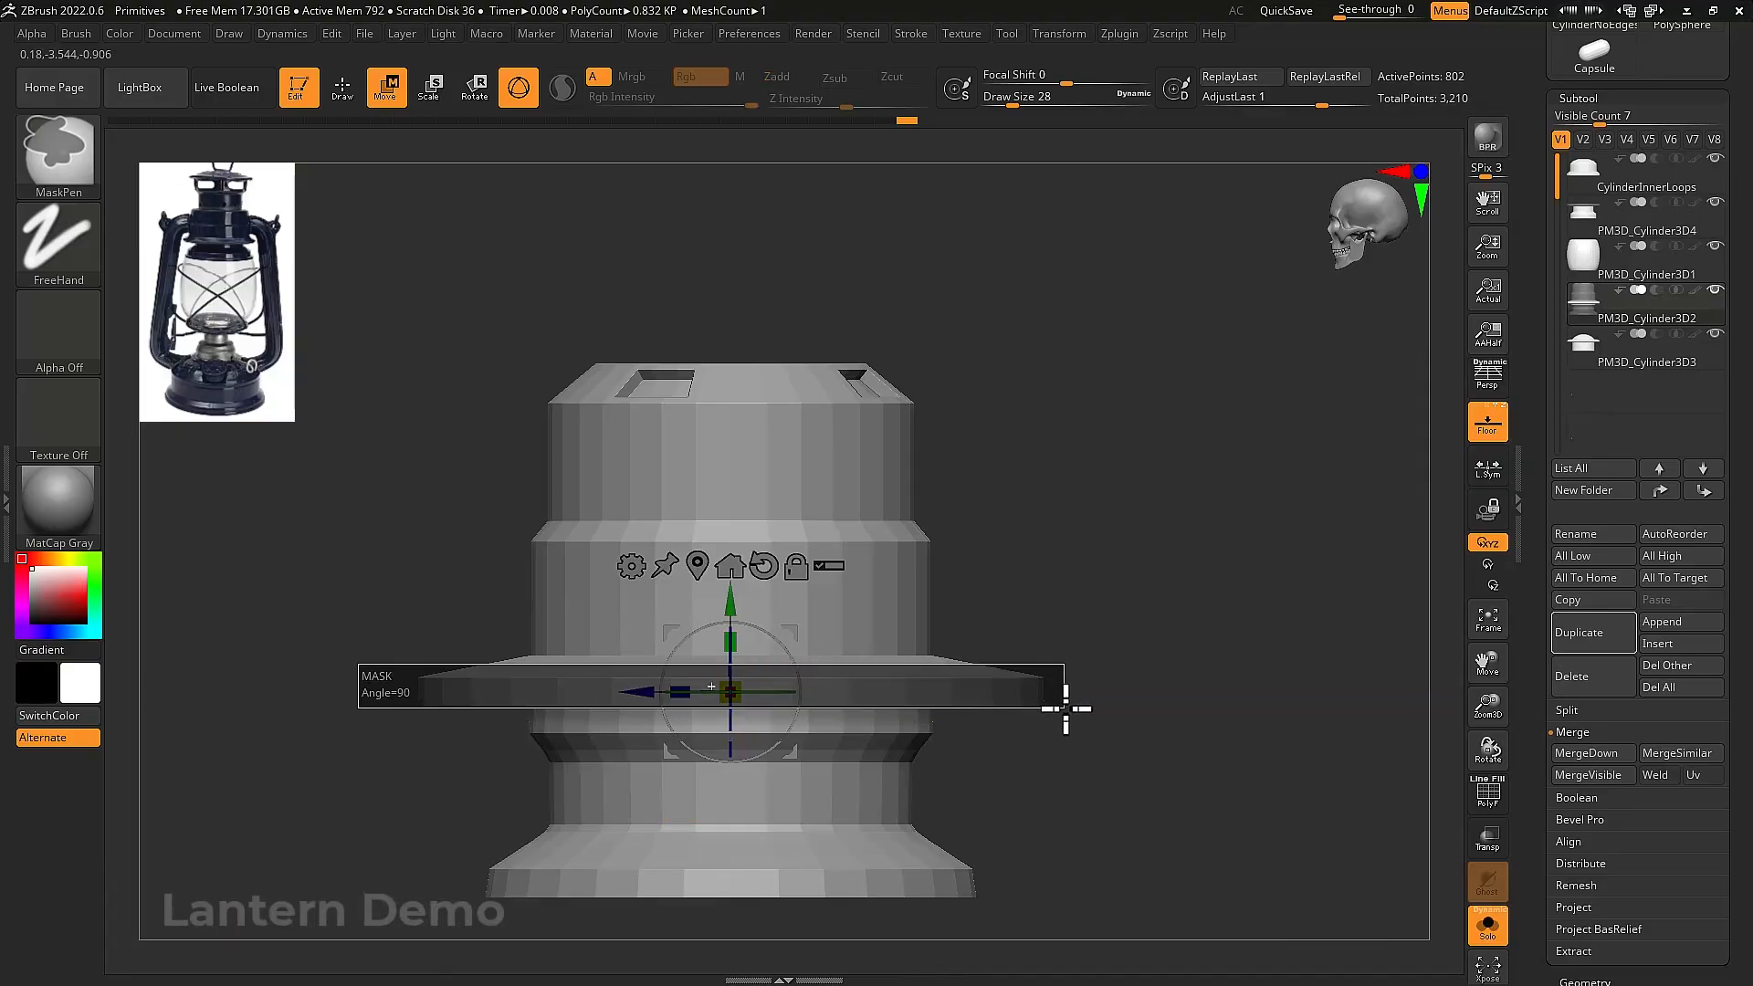
{"action": "left_click_drag", "start_coordinate": [1070, 707], "coordinate": [1072, 707], "text": "ctrl"}
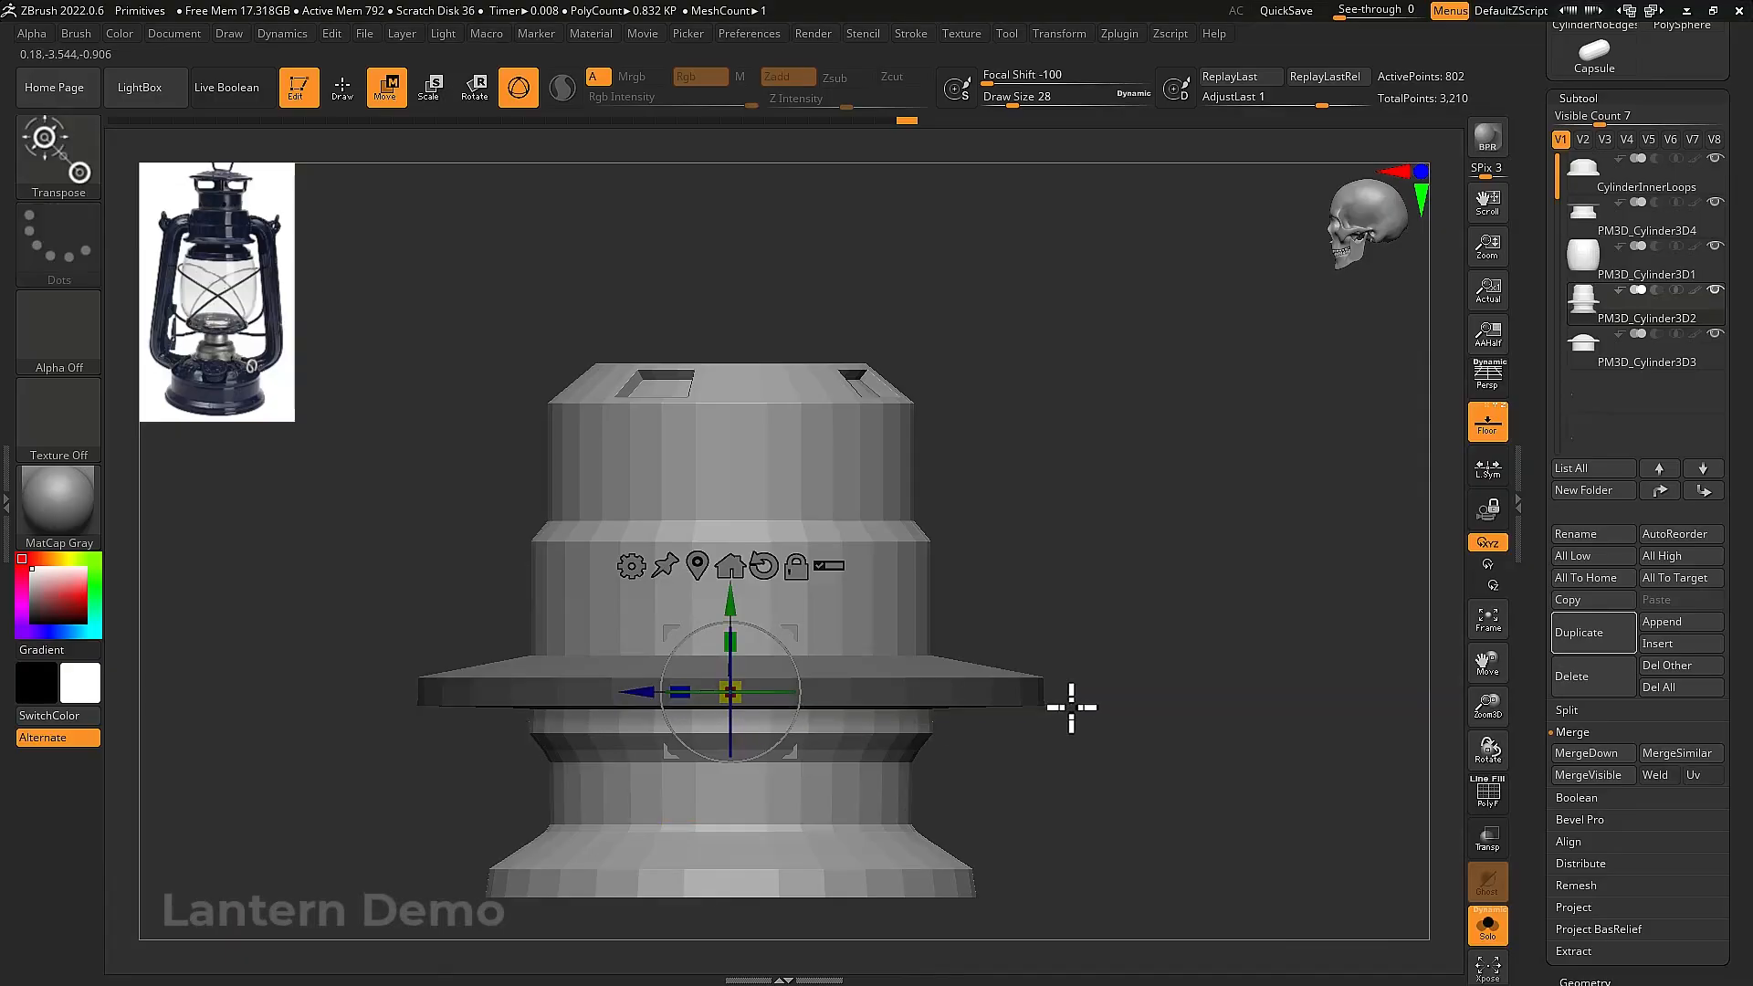
{"action": "key", "text": "ctrl+i"}
{"action": "left_click_drag", "start_coordinate": [730, 691], "coordinate": [370, 704]}
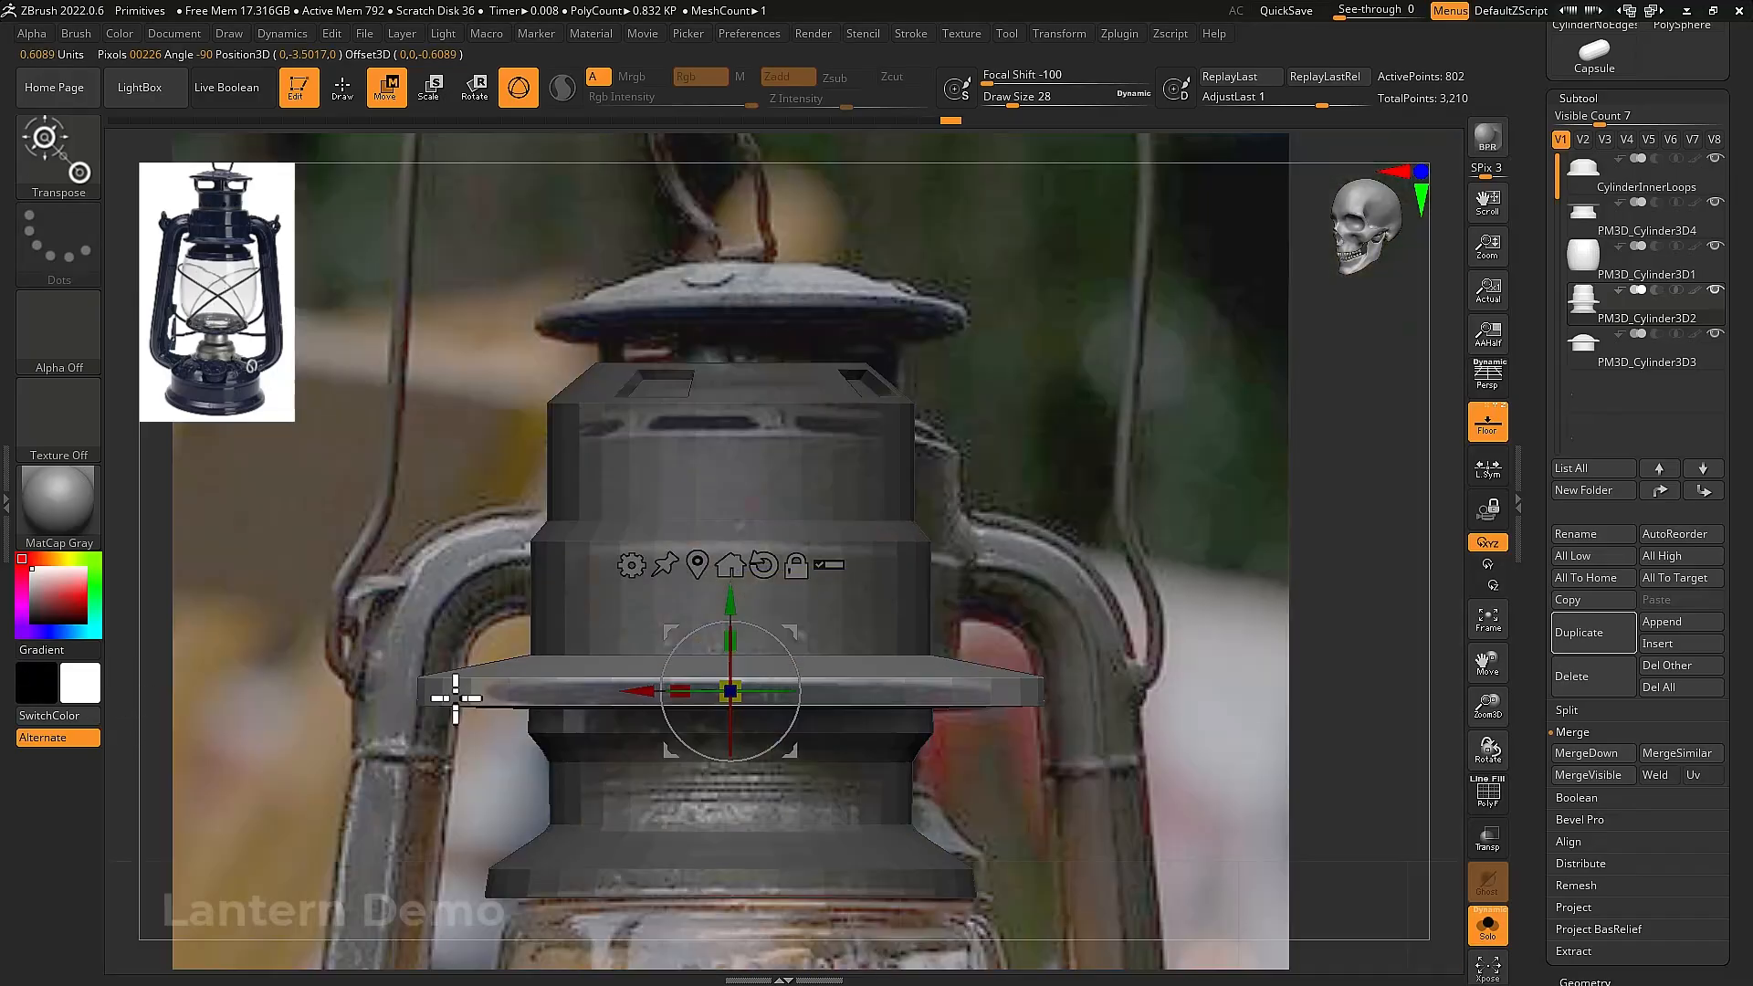
{"action": "left_click_drag", "start_coordinate": [743, 681], "coordinate": [689, 719]}
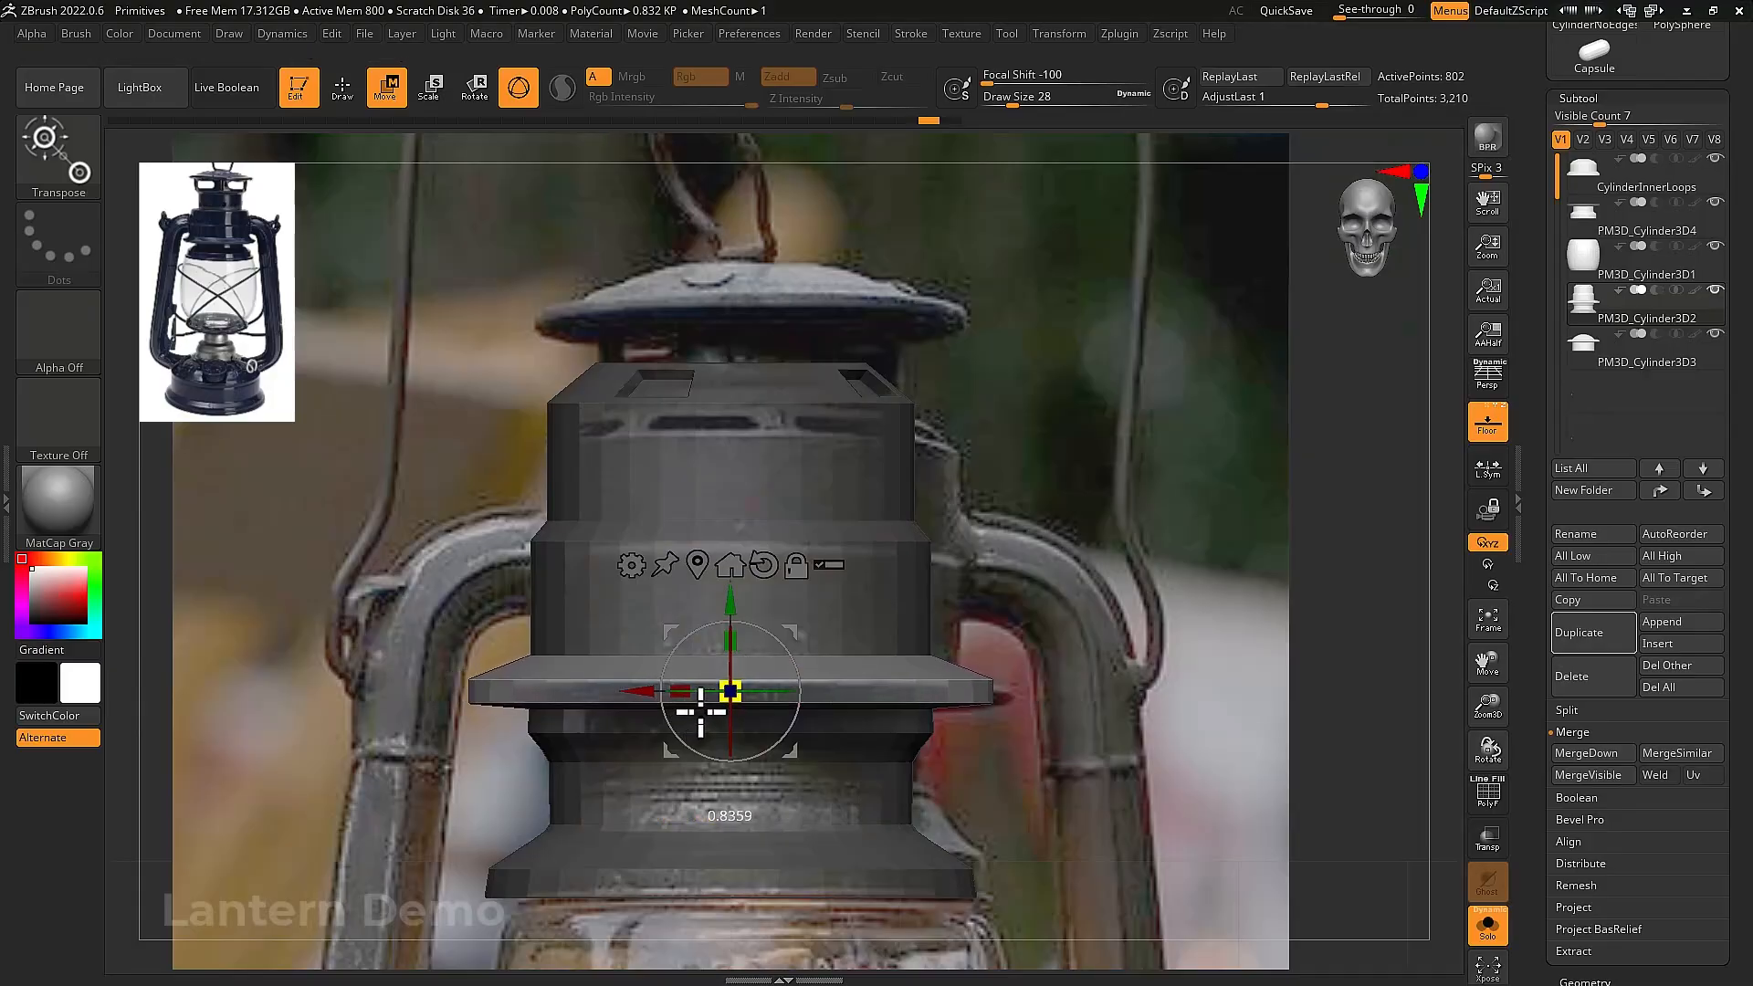
Mask all of the body except its vented top tier and move that tier straight down, shortening the section below it
{"action": "right_click_drag", "start_coordinate": [869, 809], "coordinate": [897, 498], "text": "alt"}
{"action": "left_click", "coordinate": [990, 478]}
{"action": "left_click", "coordinate": [1017, 458]}
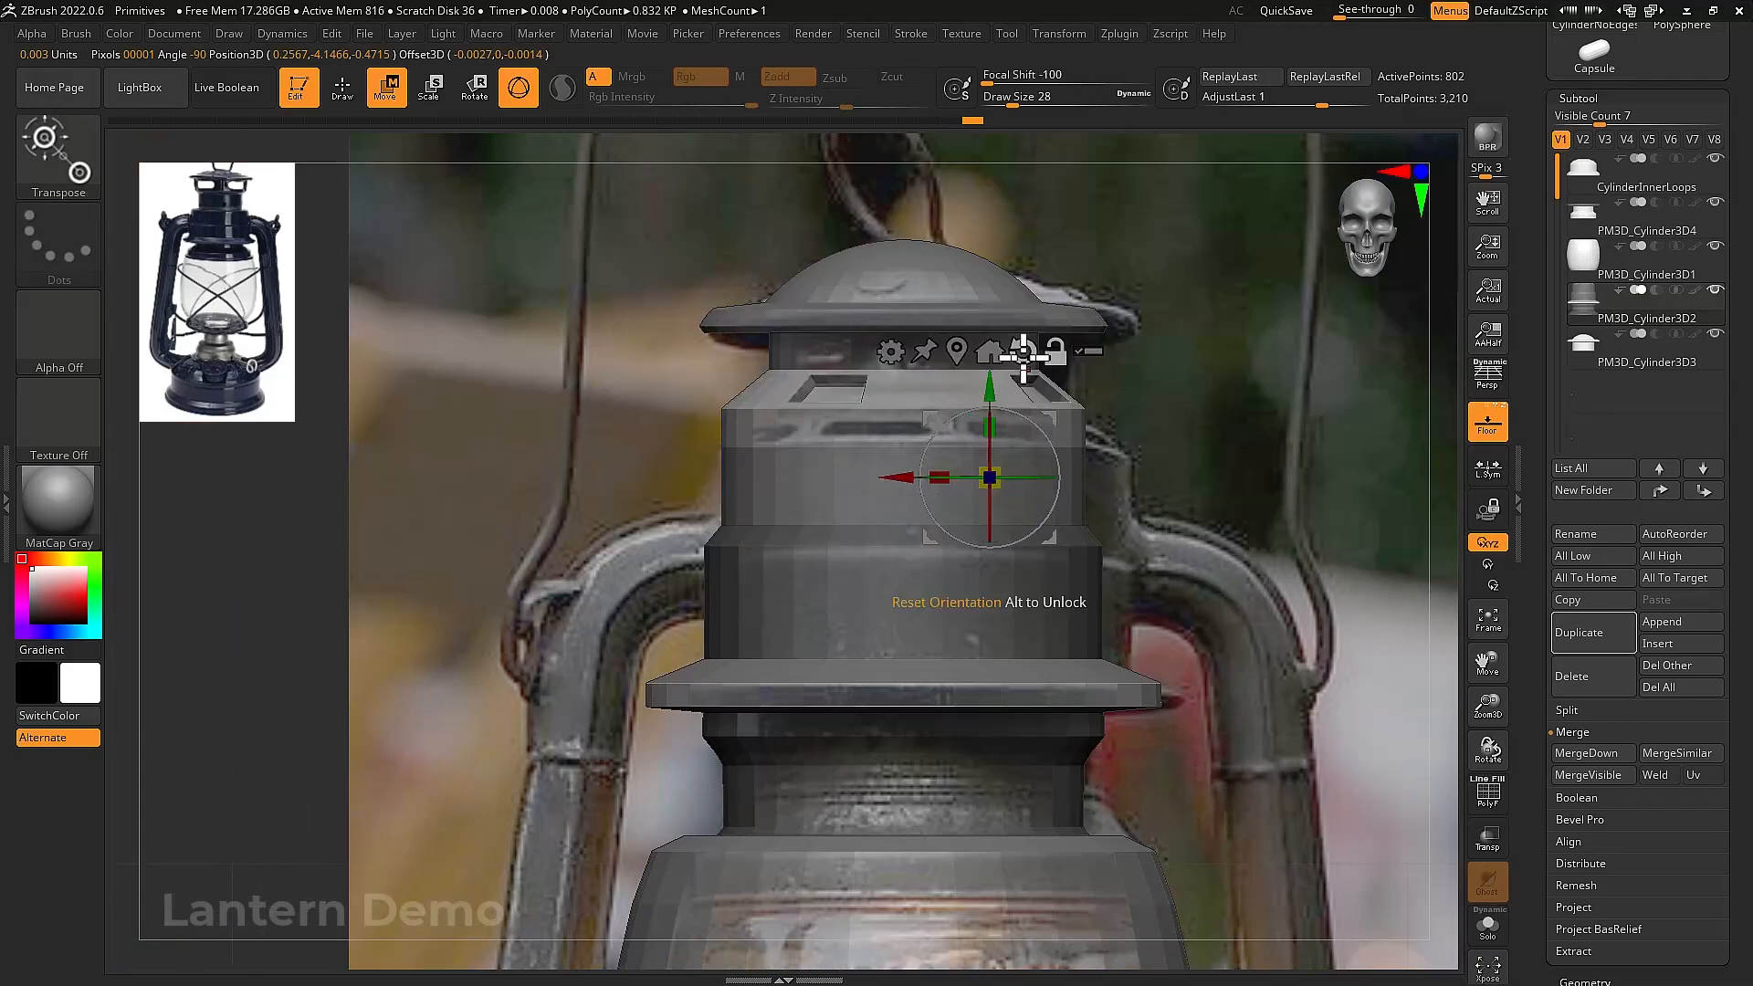
{"action": "left_click", "coordinate": [988, 353]}
{"action": "key", "text": "shift+f"}
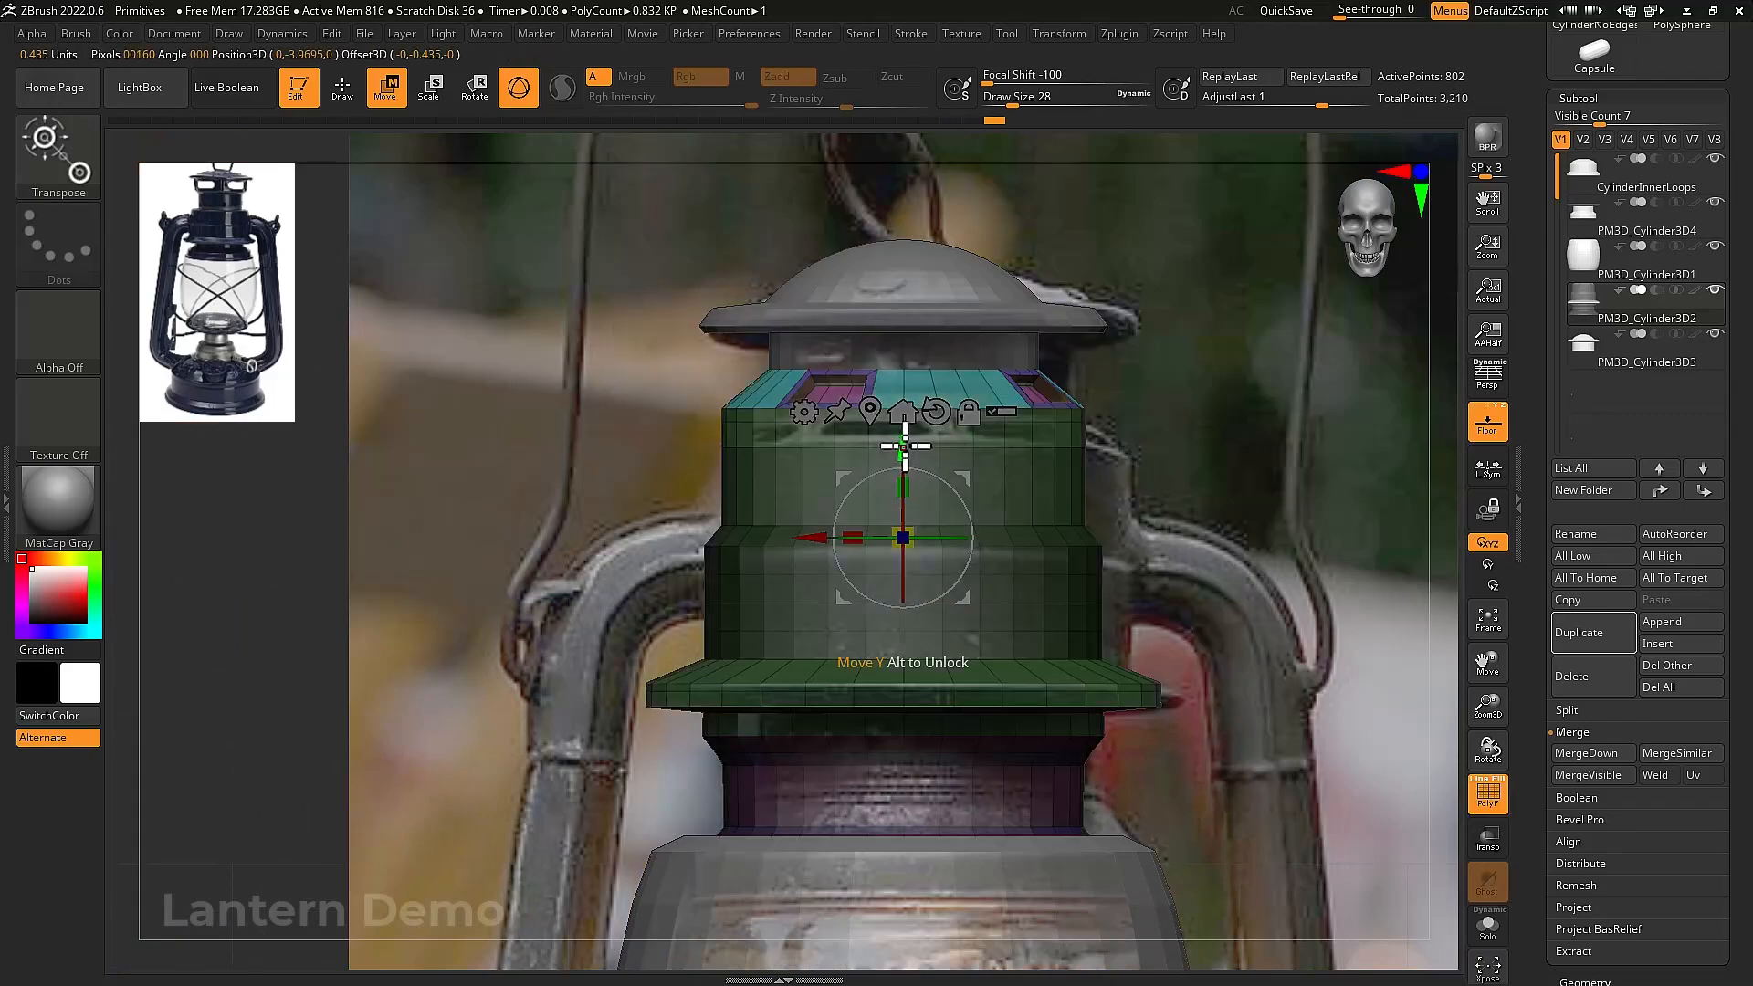
{"action": "left_click_drag", "start_coordinate": [548, 429], "coordinate": [482, 449], "text": "ctrl"}
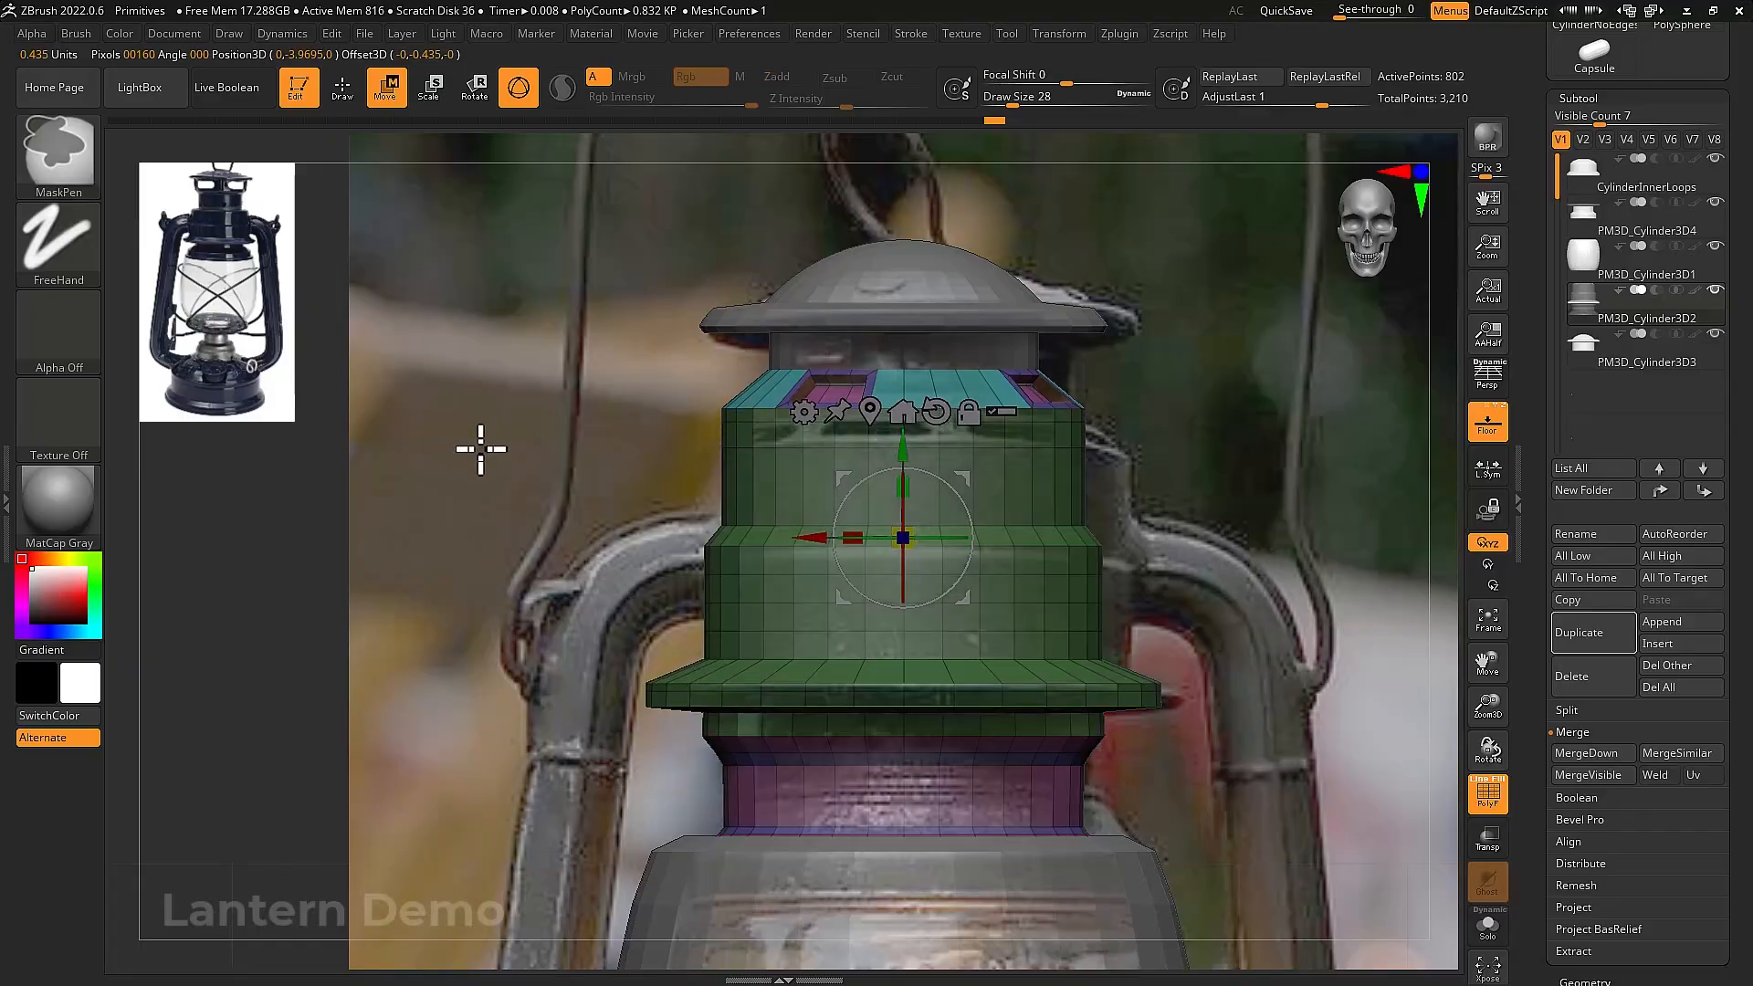
{"action": "left_click_drag", "start_coordinate": [524, 340], "coordinate": [1215, 502], "text": "ctrl"}
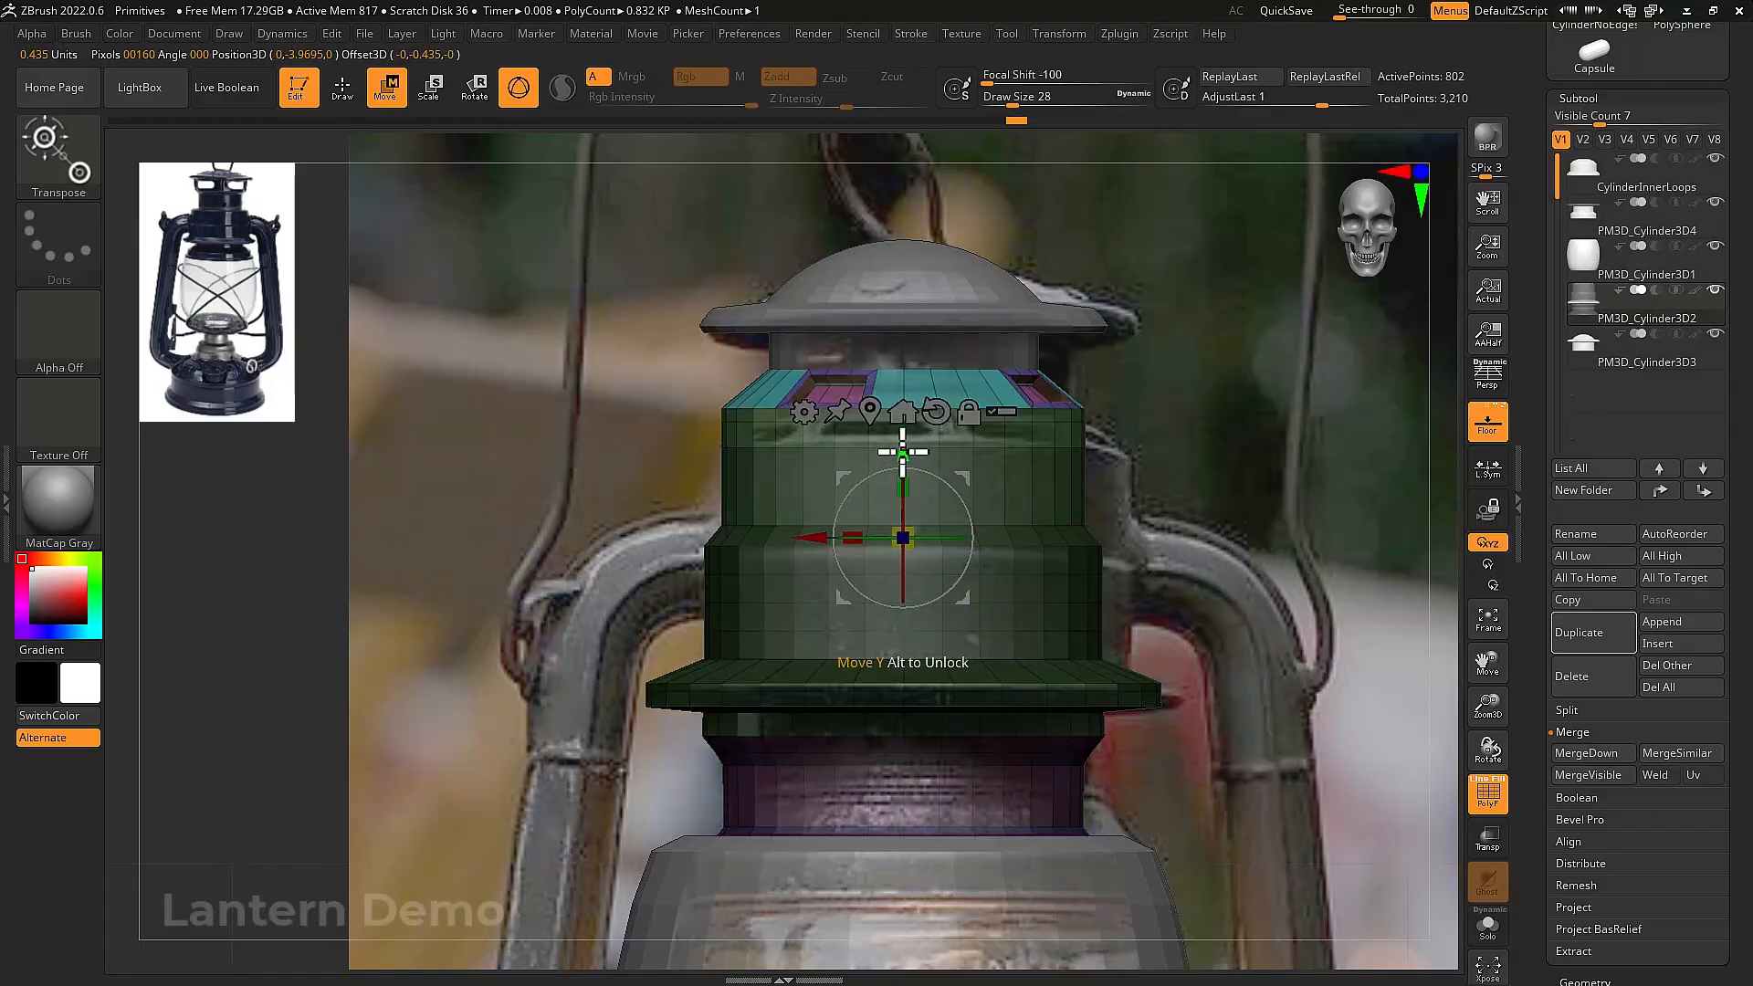
{"action": "left_click_drag", "start_coordinate": [902, 450], "coordinate": [905, 500]}
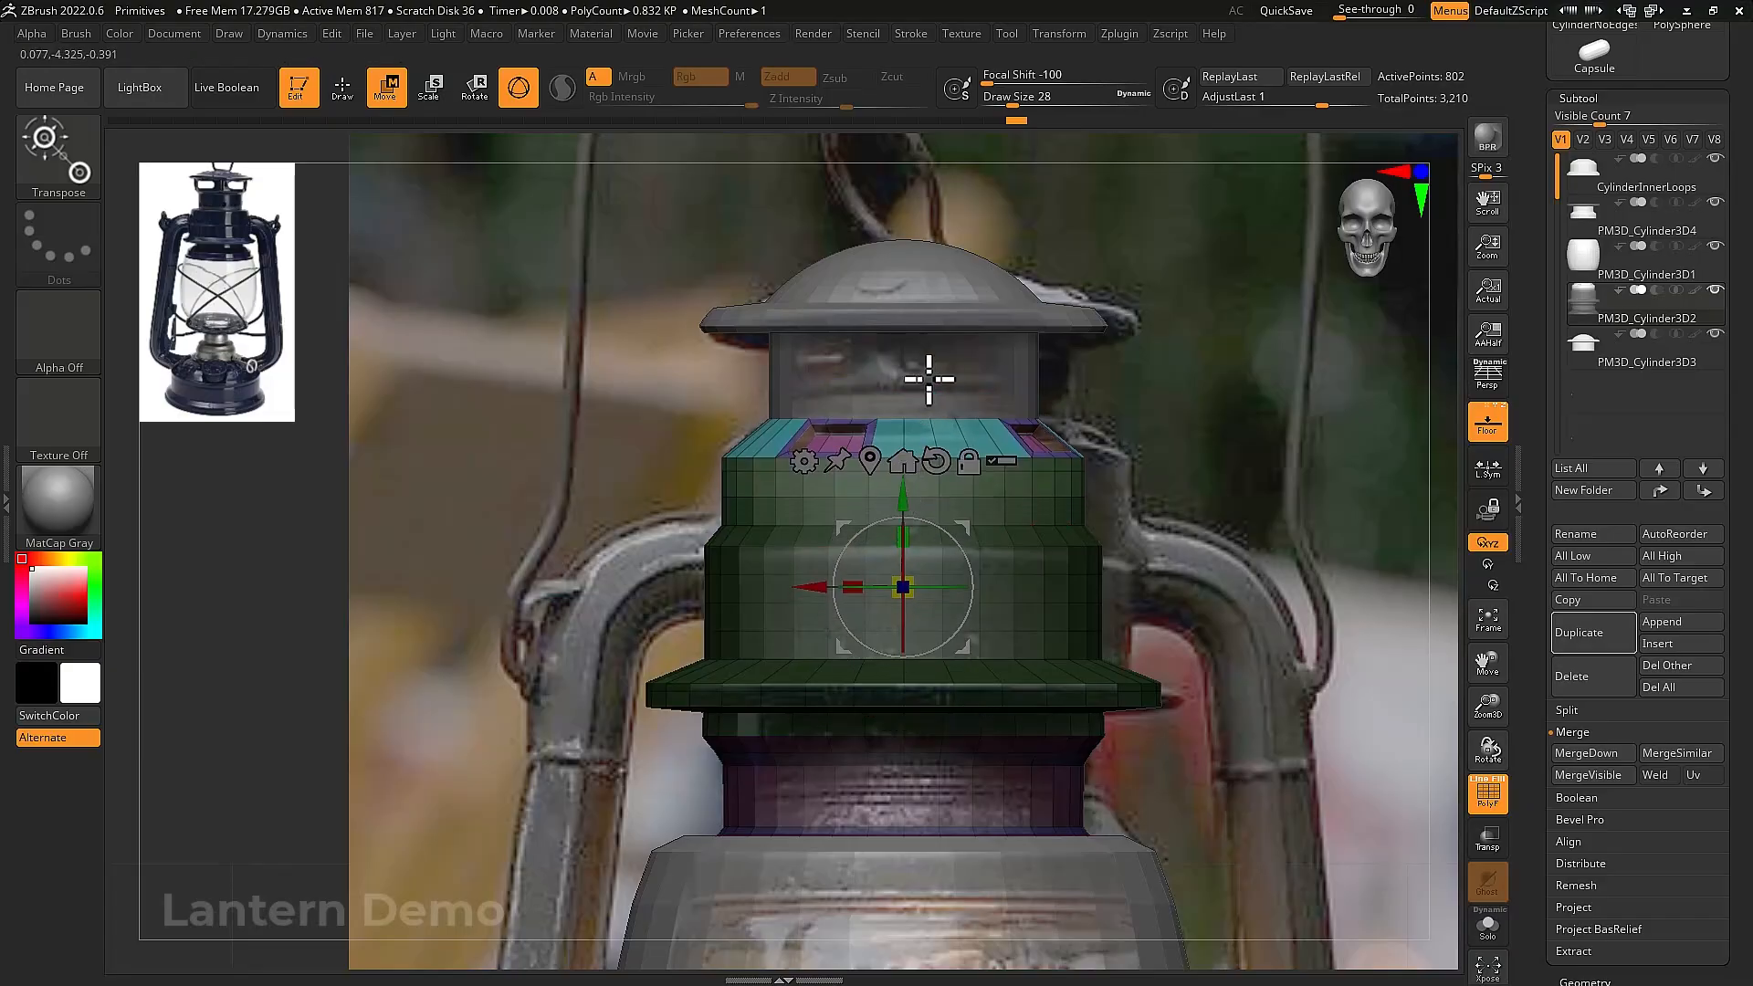
Hide the reference image behind the lantern and reselect the PM3D_Cylinder3D2 body for editing
{"action": "left_click", "coordinate": [929, 379], "text": "alt"}
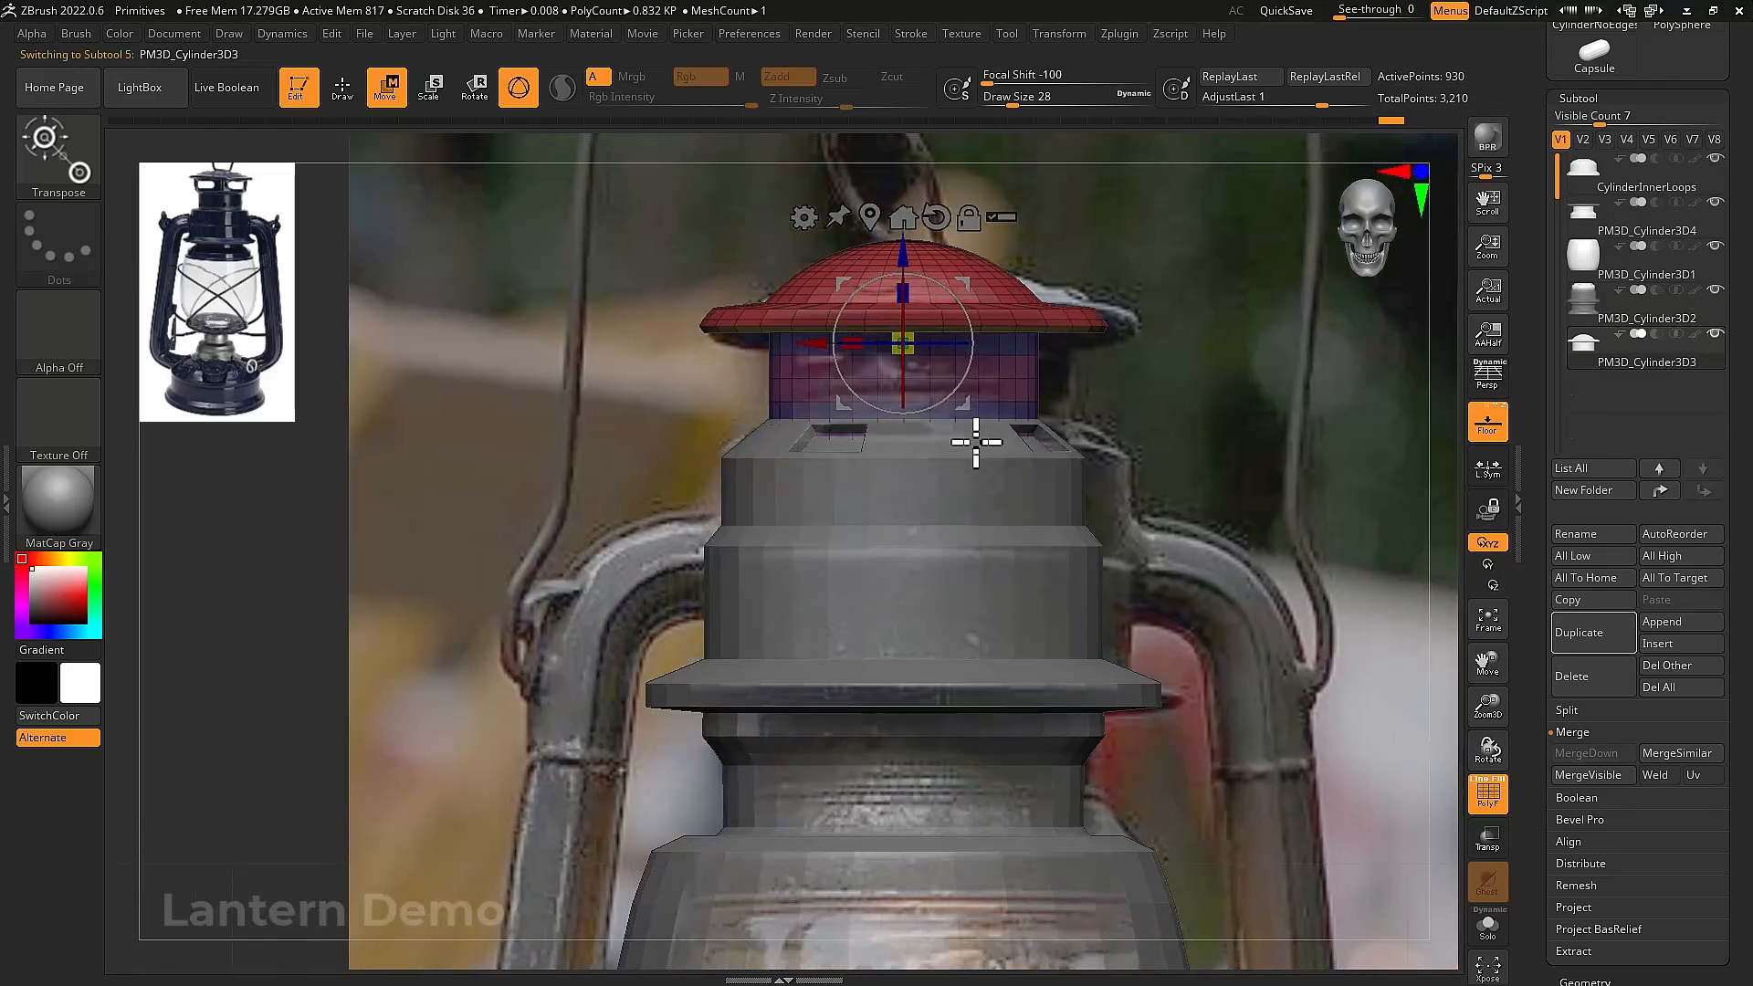
{"action": "right_click_drag", "start_coordinate": [975, 443], "coordinate": [967, 473], "text": "ctrl"}
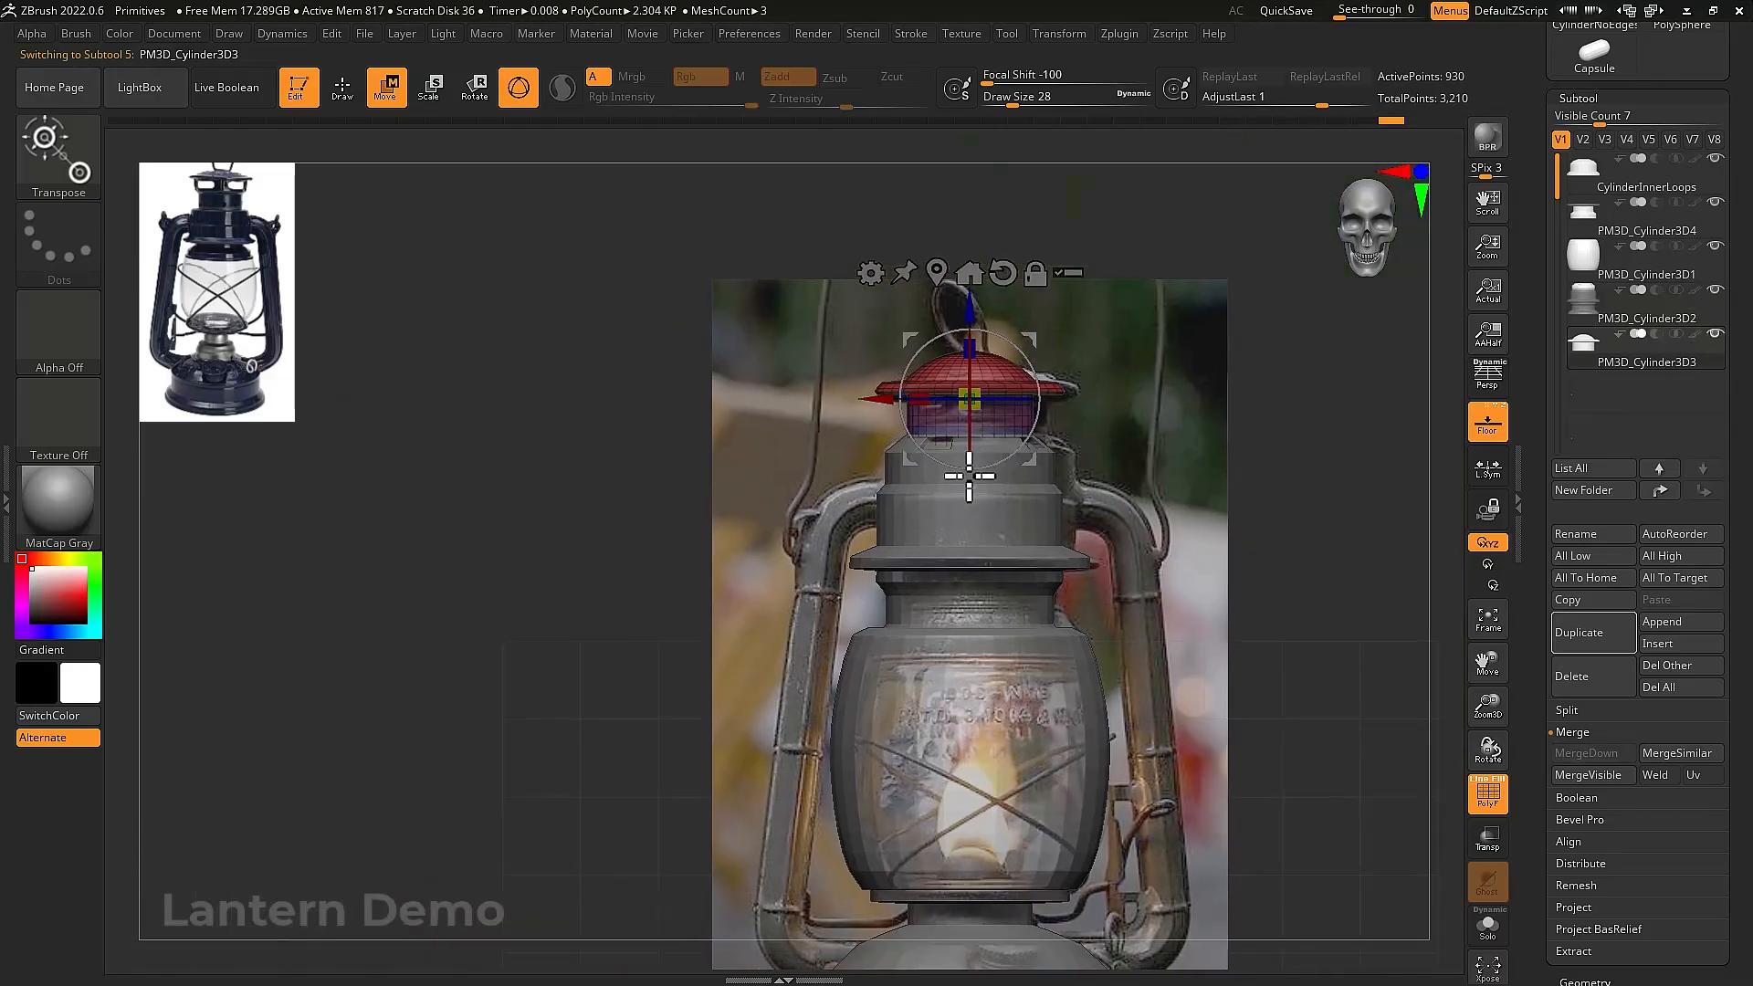
{"action": "left_click", "coordinate": [1490, 426]}
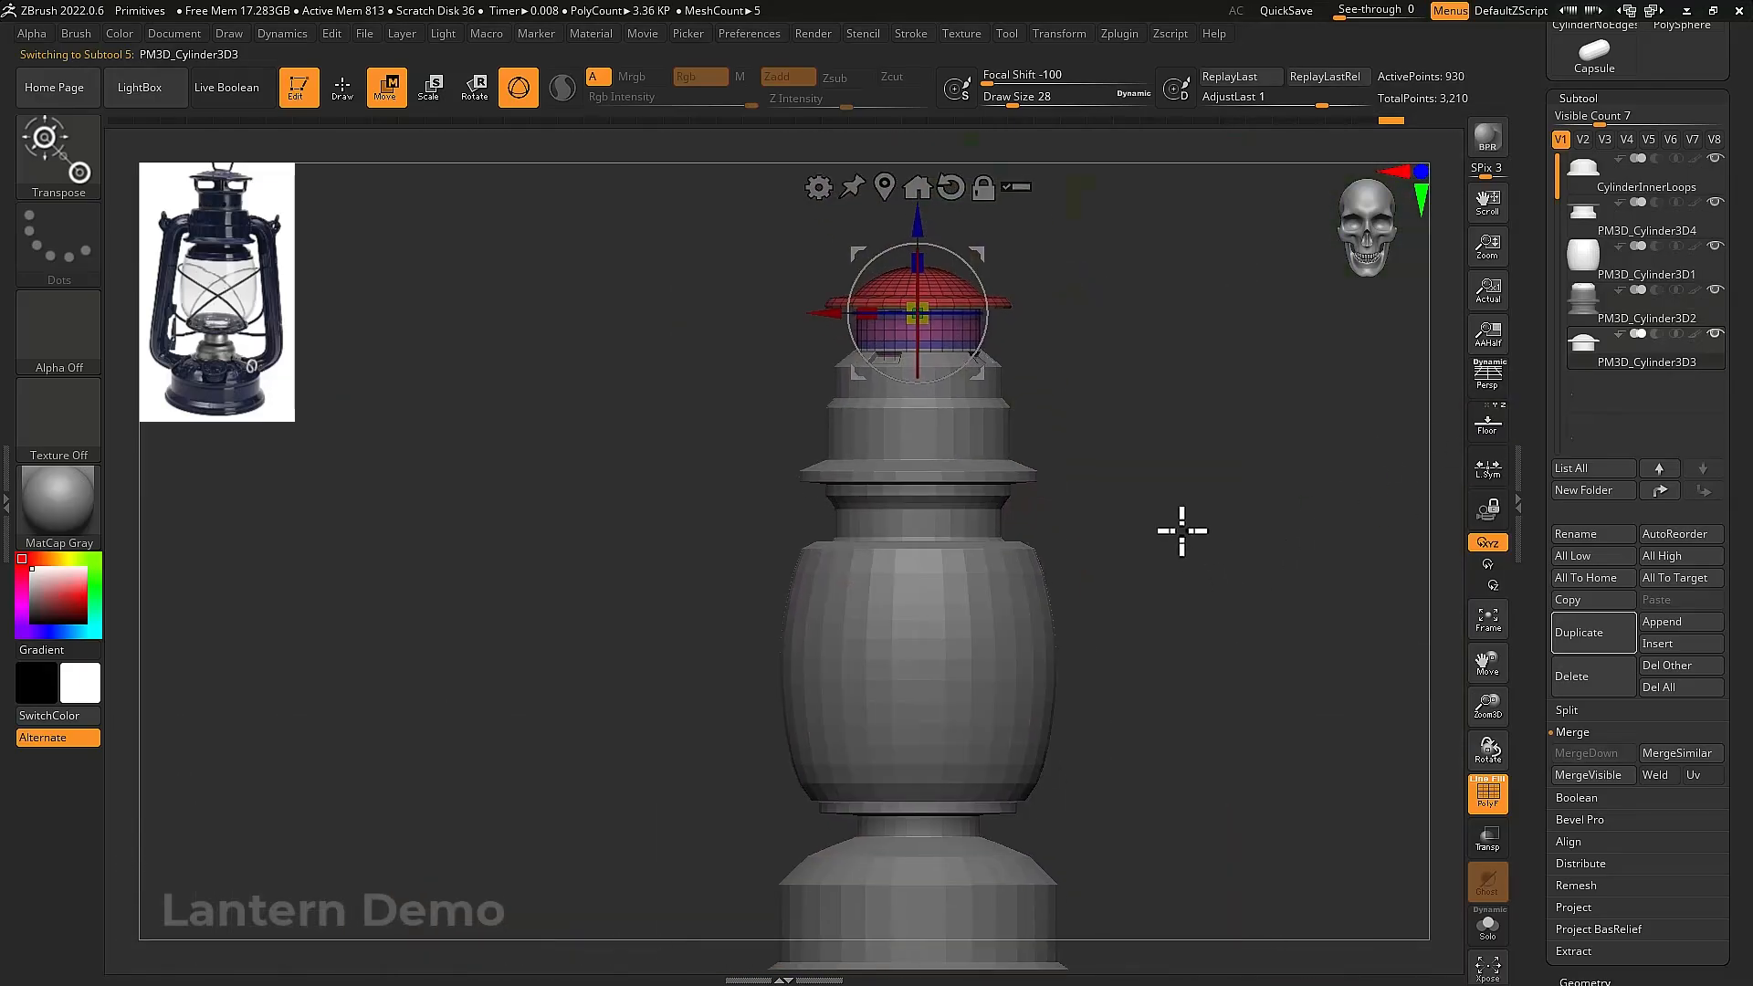
{"action": "mouse_move", "coordinate": [1196, 526]}
{"action": "right_mouse_down"}
{"action": "mouse_move", "coordinate": [1197, 548]}
{"action": "mouse_move", "coordinate": [1123, 564]}
{"action": "mouse_move", "coordinate": [1136, 618]}
{"action": "mouse_move", "coordinate": [1139, 567]}
{"action": "mouse_move", "coordinate": [1108, 564]}
{"action": "mouse_move", "coordinate": [1099, 595]}
{"action": "mouse_move", "coordinate": [1105, 561]}
{"action": "mouse_move", "coordinate": [1077, 669]}
{"action": "right_mouse_up"}
{"action": "key", "text": "shift+f"}
{"action": "key", "text": "q"}
{"action": "left_click", "coordinate": [1026, 595], "text": "alt"}
{"action": "mouse_move", "coordinate": [1029, 607]}
{"action": "right_mouse_down"}
{"action": "mouse_move", "coordinate": [1096, 638]}
{"action": "mouse_move", "coordinate": [1166, 613]}
{"action": "right_mouse_up"}
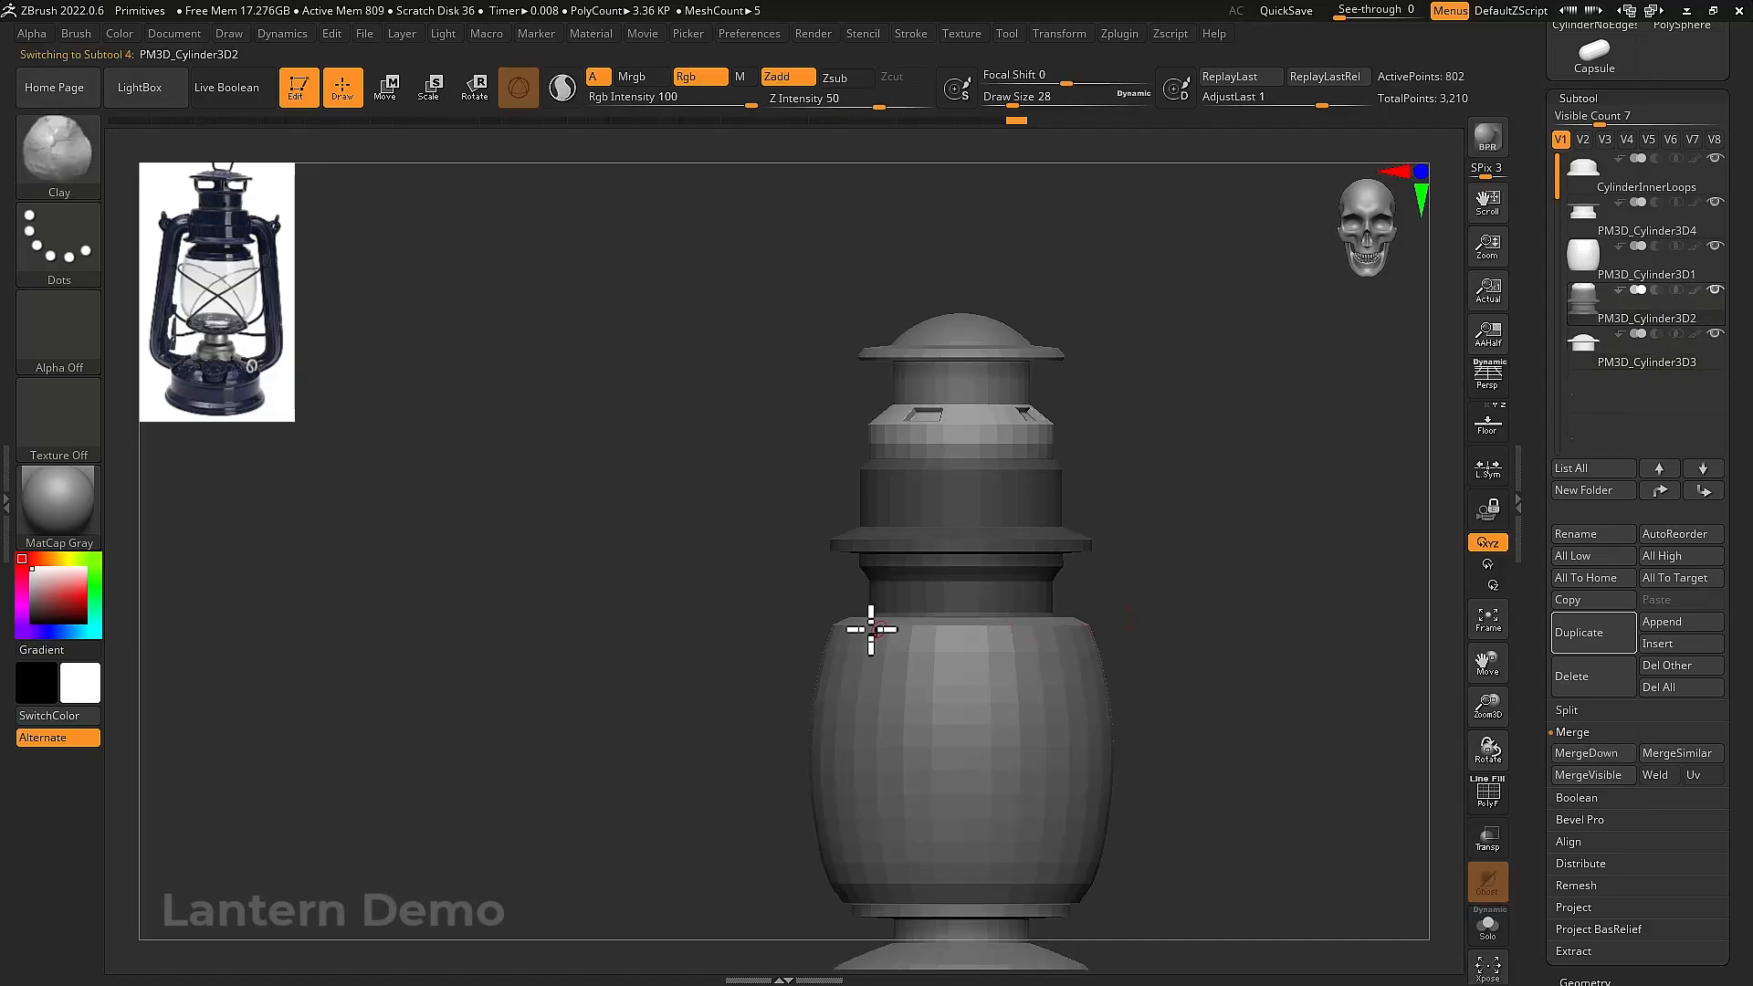
Mask the body except for its flared lower section and move that section up toward the narrow neck
{"action": "left_click_drag", "start_coordinate": [763, 603], "coordinate": [1167, 774], "text": "ctrl"}
{"action": "left_click", "coordinate": [1167, 774], "text": "ctrl"}
{"action": "right_click_drag", "start_coordinate": [1025, 630], "coordinate": [1142, 734], "text": "ctrl"}
{"action": "key", "text": "shift+f"}
{"action": "key", "text": "shift+f"}
{"action": "key", "text": "w"}
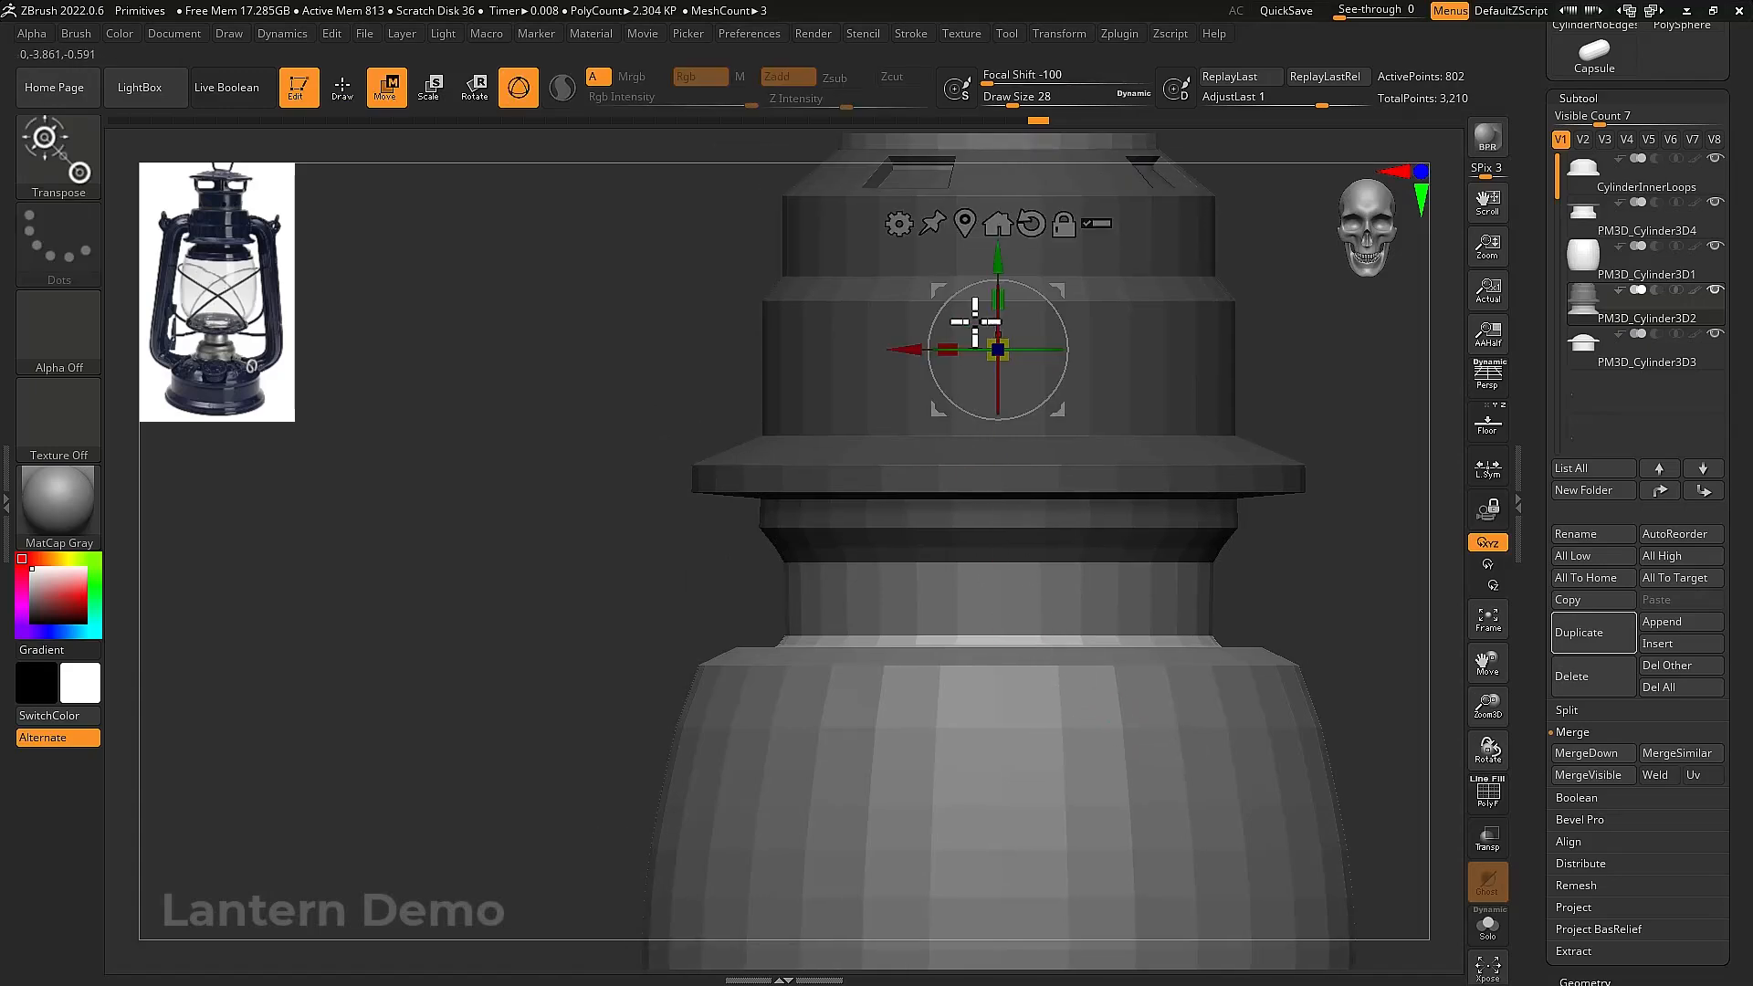
{"action": "left_click", "coordinate": [965, 224]}
{"action": "left_click_drag", "start_coordinate": [1003, 592], "coordinate": [1011, 538]}
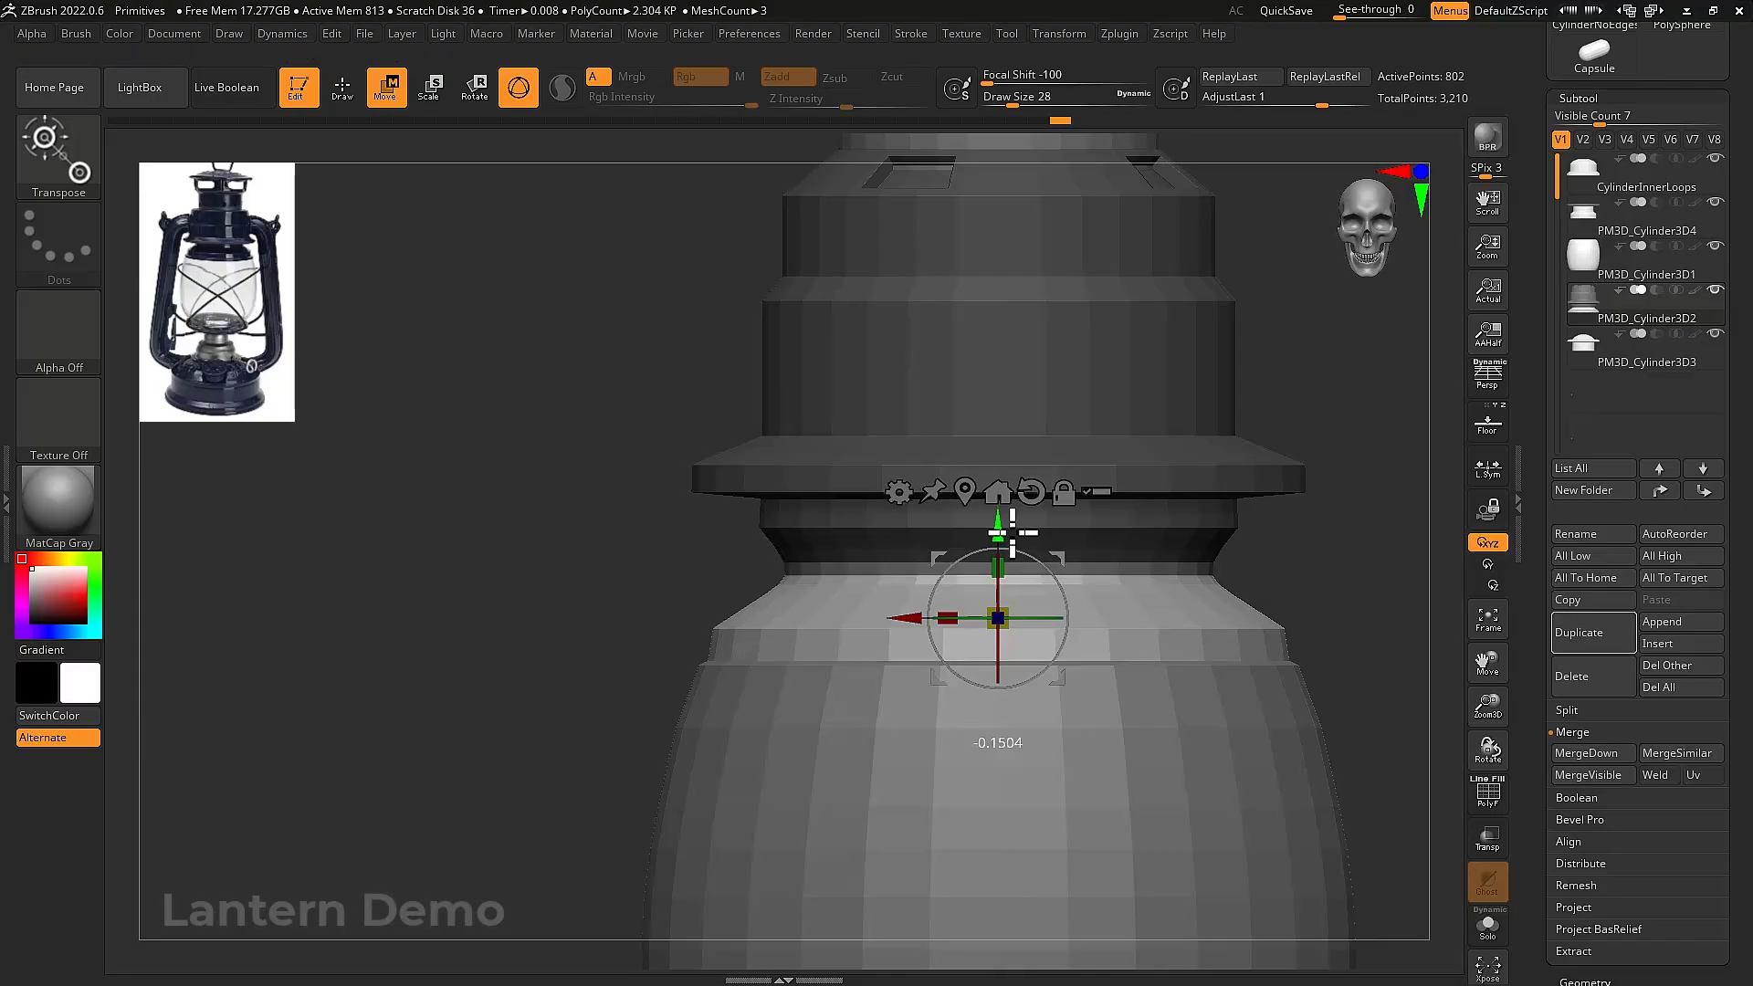
Extend the mask down to the neck, center the gizmo on the unmasked lower rim and scale the rim slightly outward
{"action": "left_click_drag", "start_coordinate": [502, 364], "coordinate": [1336, 592], "text": "ctrl"}
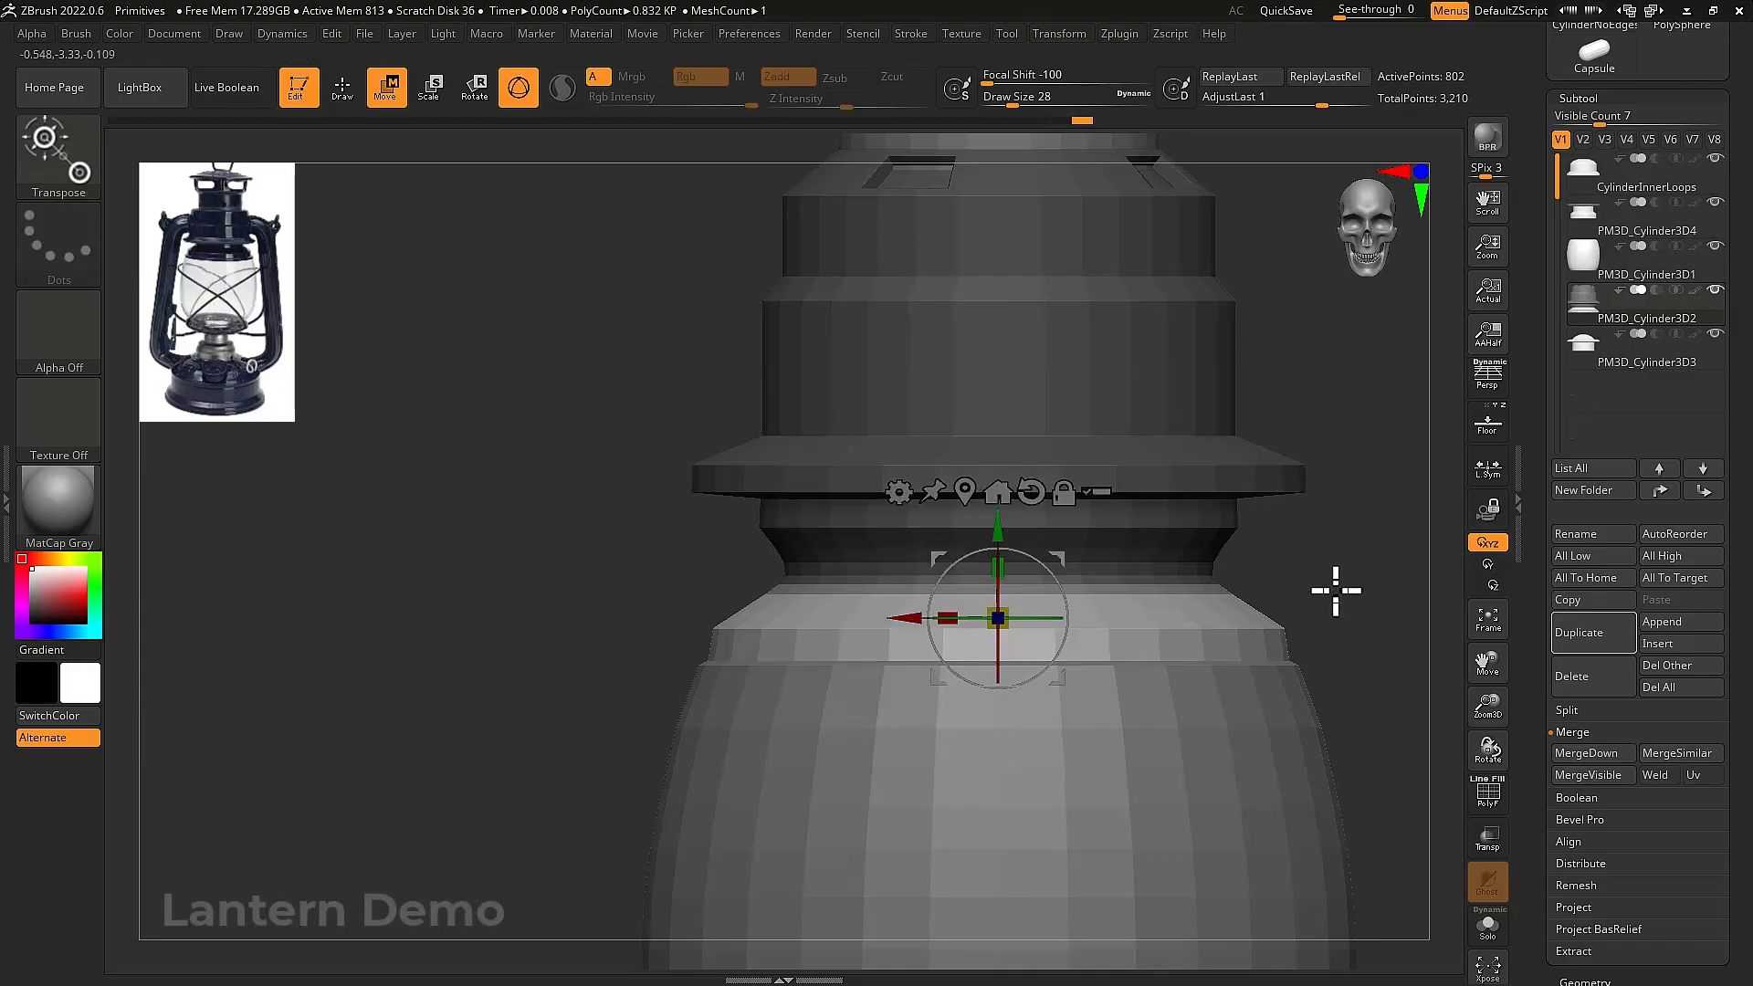
{"action": "left_click", "coordinate": [966, 494]}
{"action": "left_click_drag", "start_coordinate": [1009, 617], "coordinate": [1034, 612]}
{"action": "mouse_move", "coordinate": [630, 542]}
{"action": "left_mouse_down"}
{"action": "mouse_move", "coordinate": [646, 474]}
{"action": "mouse_move", "coordinate": [618, 466]}
{"action": "mouse_move", "coordinate": [617, 549]}
{"action": "left_mouse_up"}
Extrude the body's bottom rim downward over the glass and scale the new edge slightly inward, leaving nothing masked
{"action": "key", "text": "alt+shift+s"}
{"action": "mouse_move", "coordinate": [704, 614]}
{"action": "left_mouse_down"}
{"action": "mouse_move", "coordinate": [658, 552]}
{"action": "mouse_move", "coordinate": [590, 619]}
{"action": "mouse_move", "coordinate": [615, 660]}
{"action": "mouse_move", "coordinate": [900, 813]}
{"action": "mouse_move", "coordinate": [1375, 927]}
{"action": "mouse_move", "coordinate": [1358, 916]}
{"action": "left_mouse_up"}
{"action": "key", "text": "shift+f"}
{"action": "left_click", "coordinate": [703, 725], "text": "ctrl"}
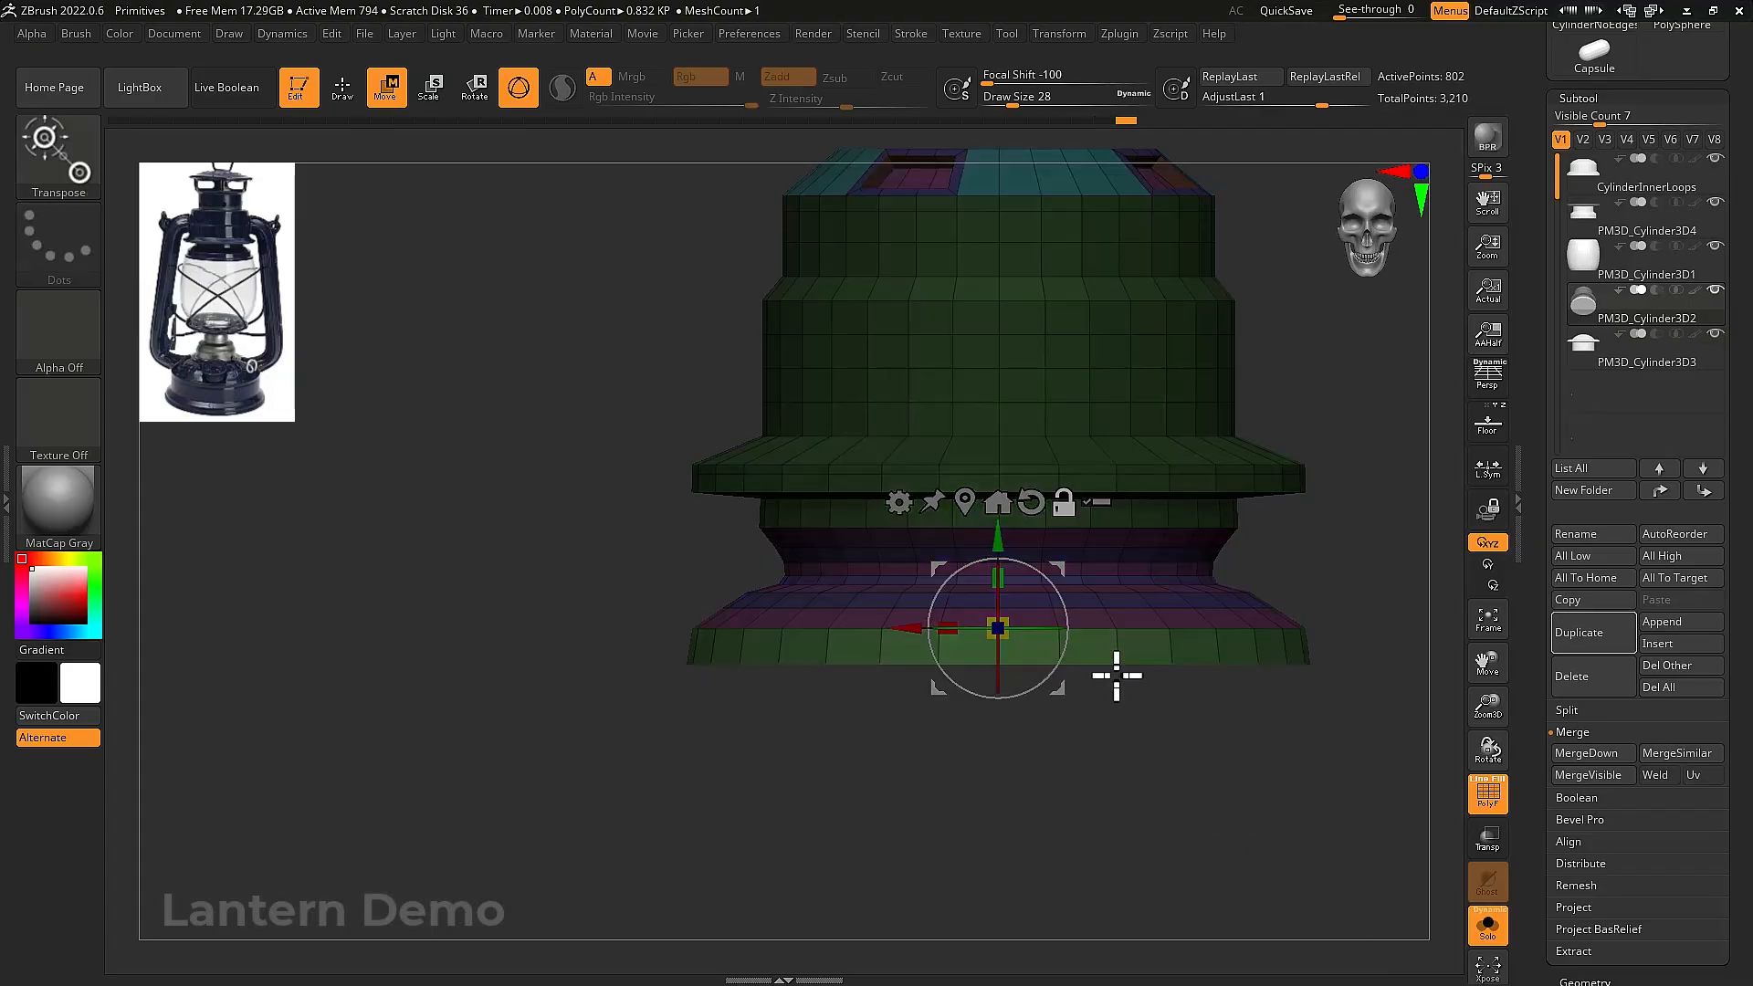
{"action": "left_click", "coordinate": [974, 503]}
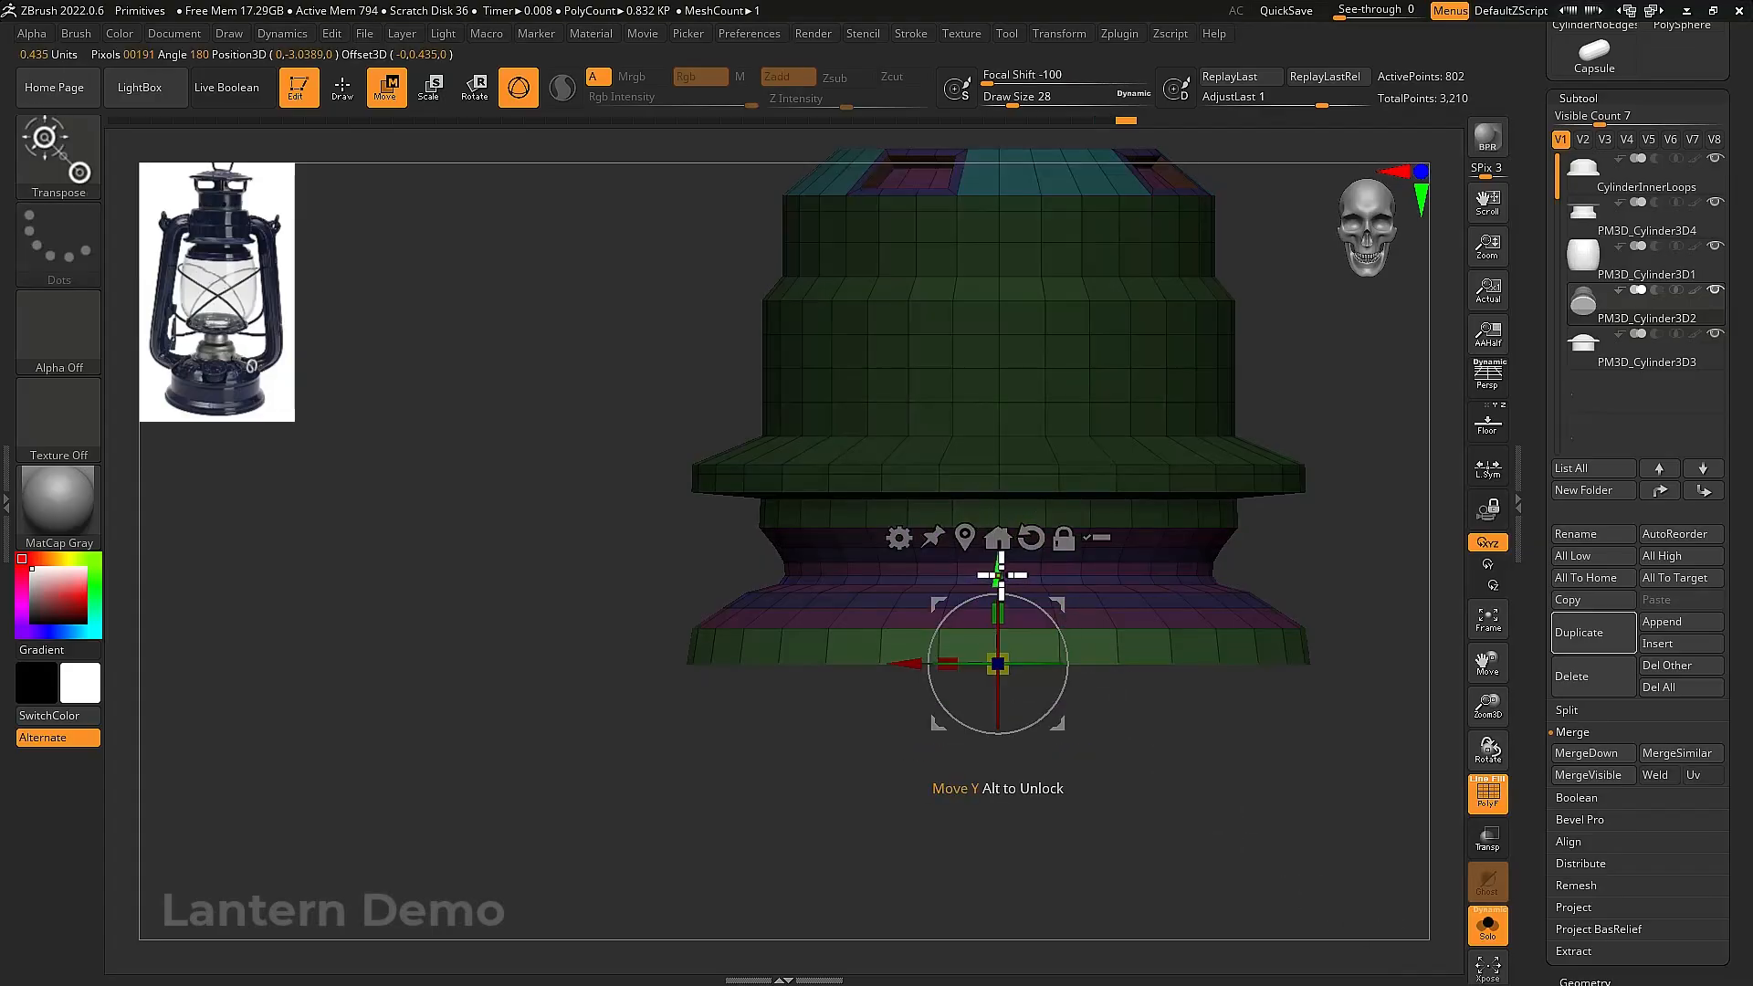
{"action": "left_click_drag", "start_coordinate": [1002, 574], "coordinate": [1004, 600]}
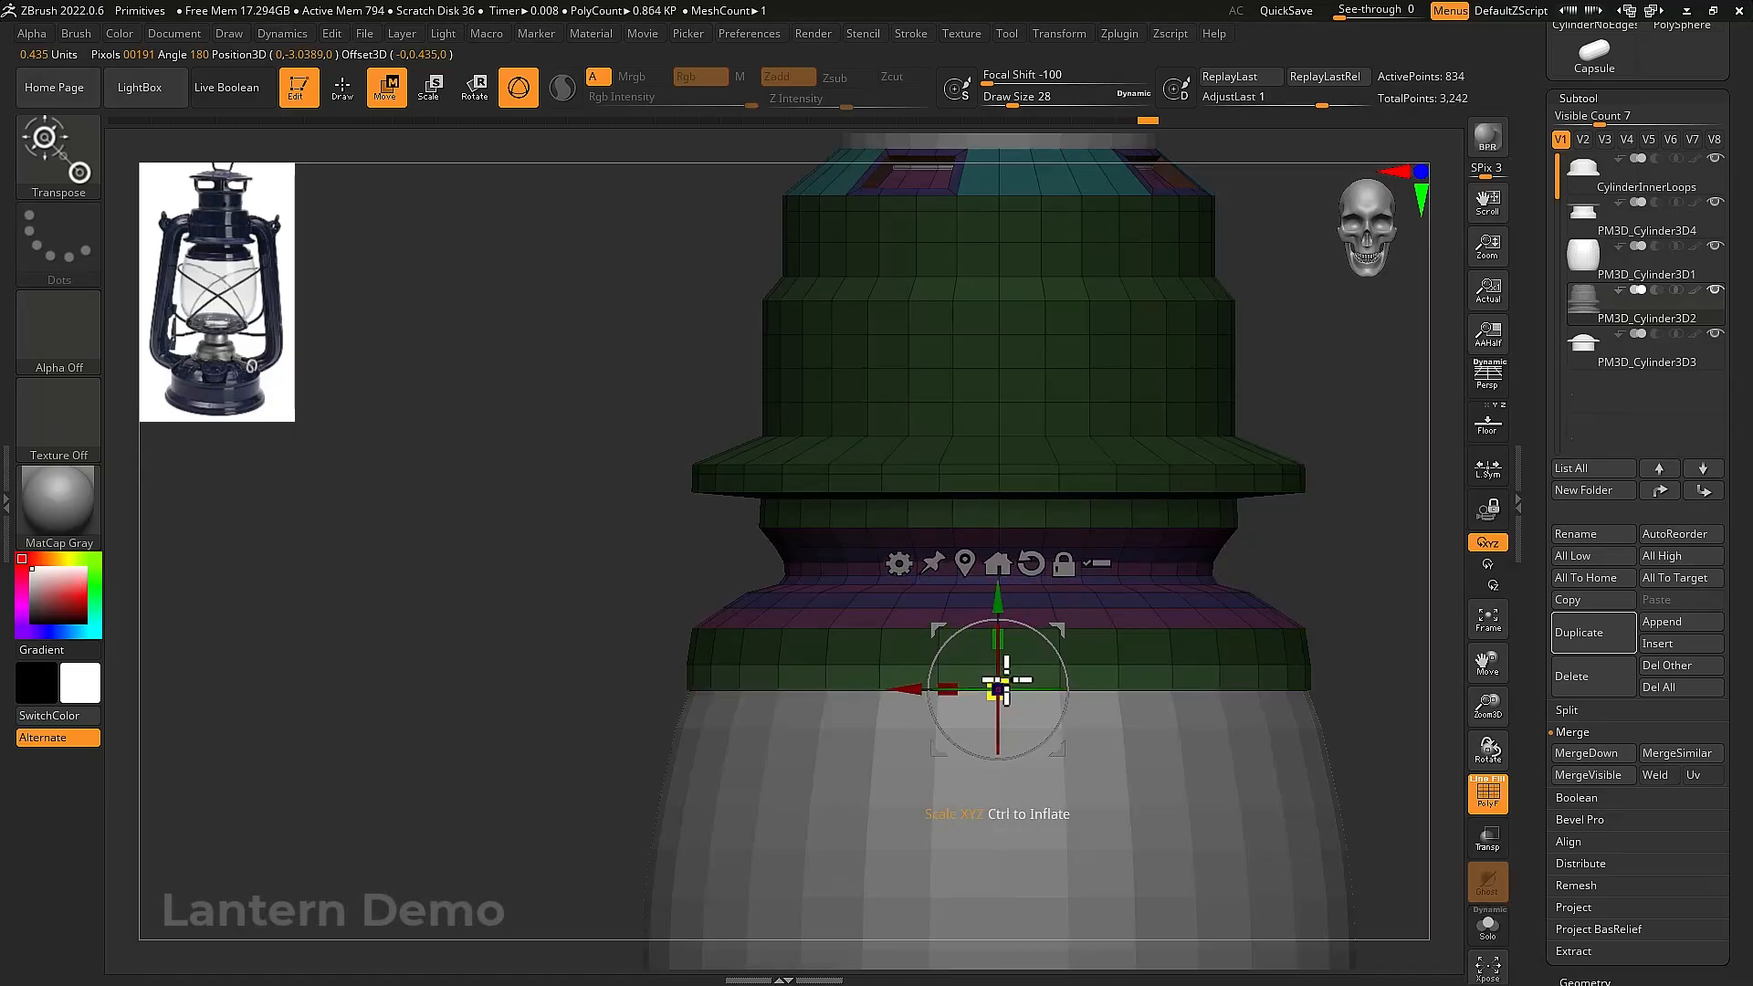
{"action": "left_click_drag", "start_coordinate": [1004, 679], "coordinate": [979, 685]}
{"action": "left_click", "coordinate": [604, 599], "text": "ctrl"}
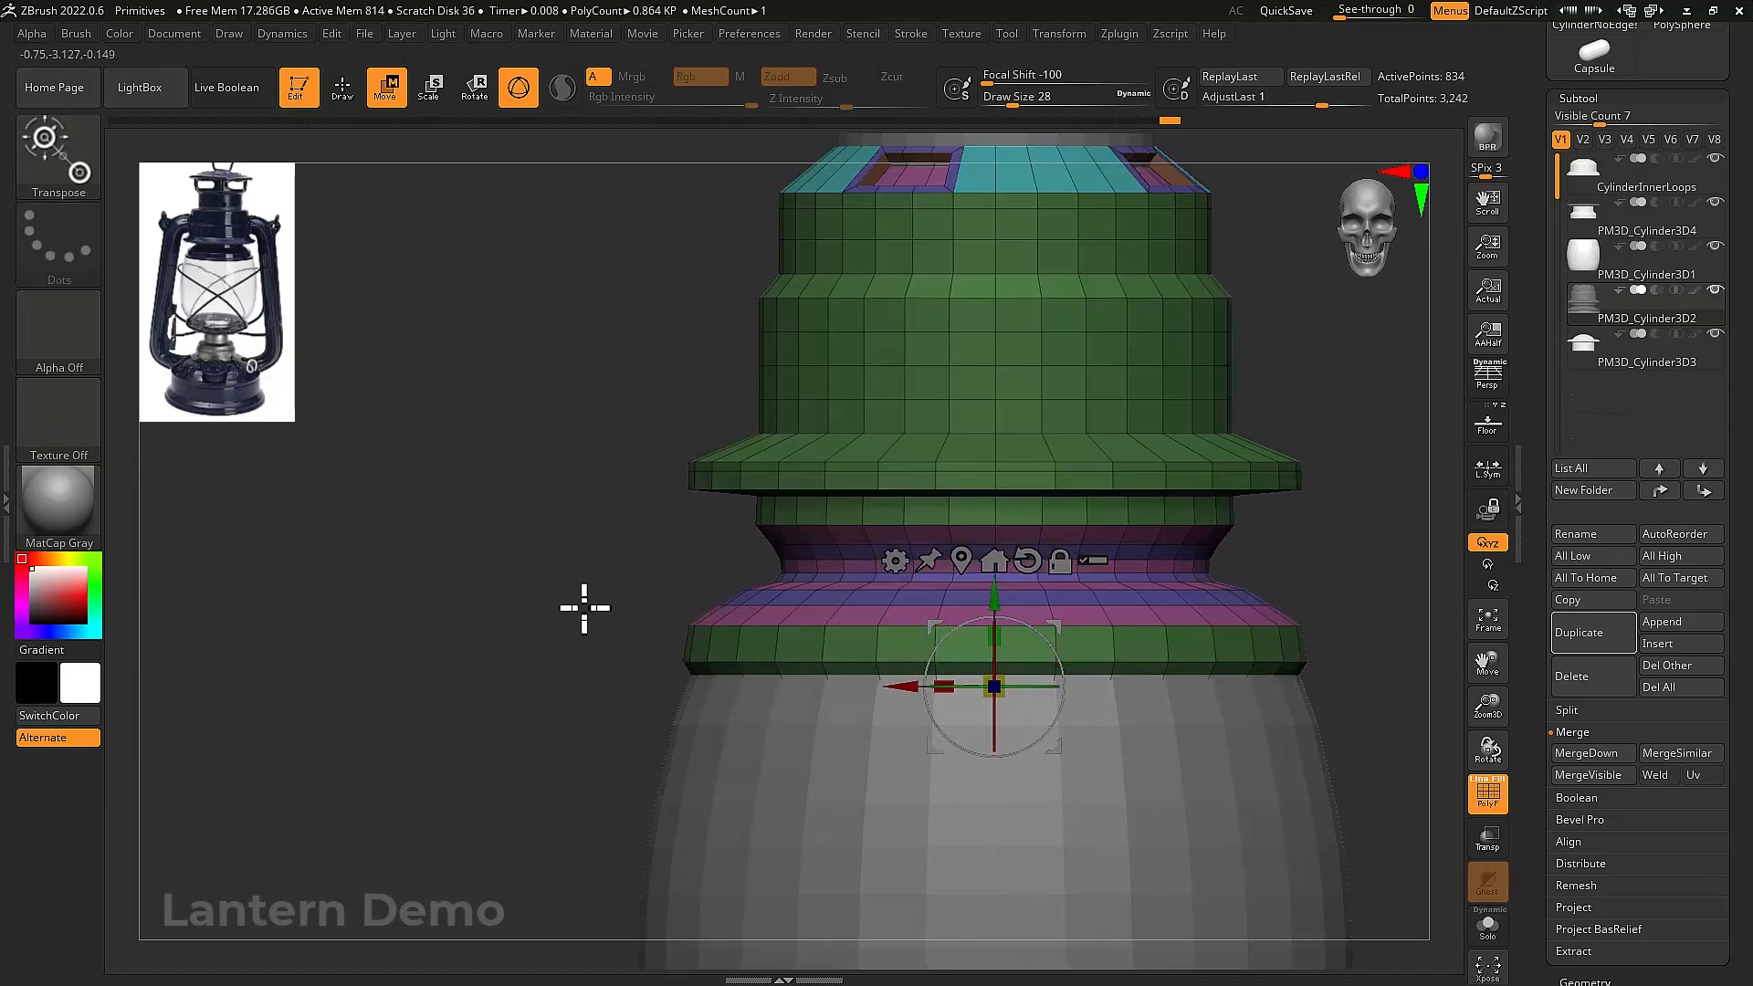
Append a Plane3D mesh to the lantern as a new subtool and select it
{"action": "right_click_drag", "start_coordinate": [584, 608], "coordinate": [556, 599], "text": "ctrl"}
{"action": "key", "text": "shift+f"}
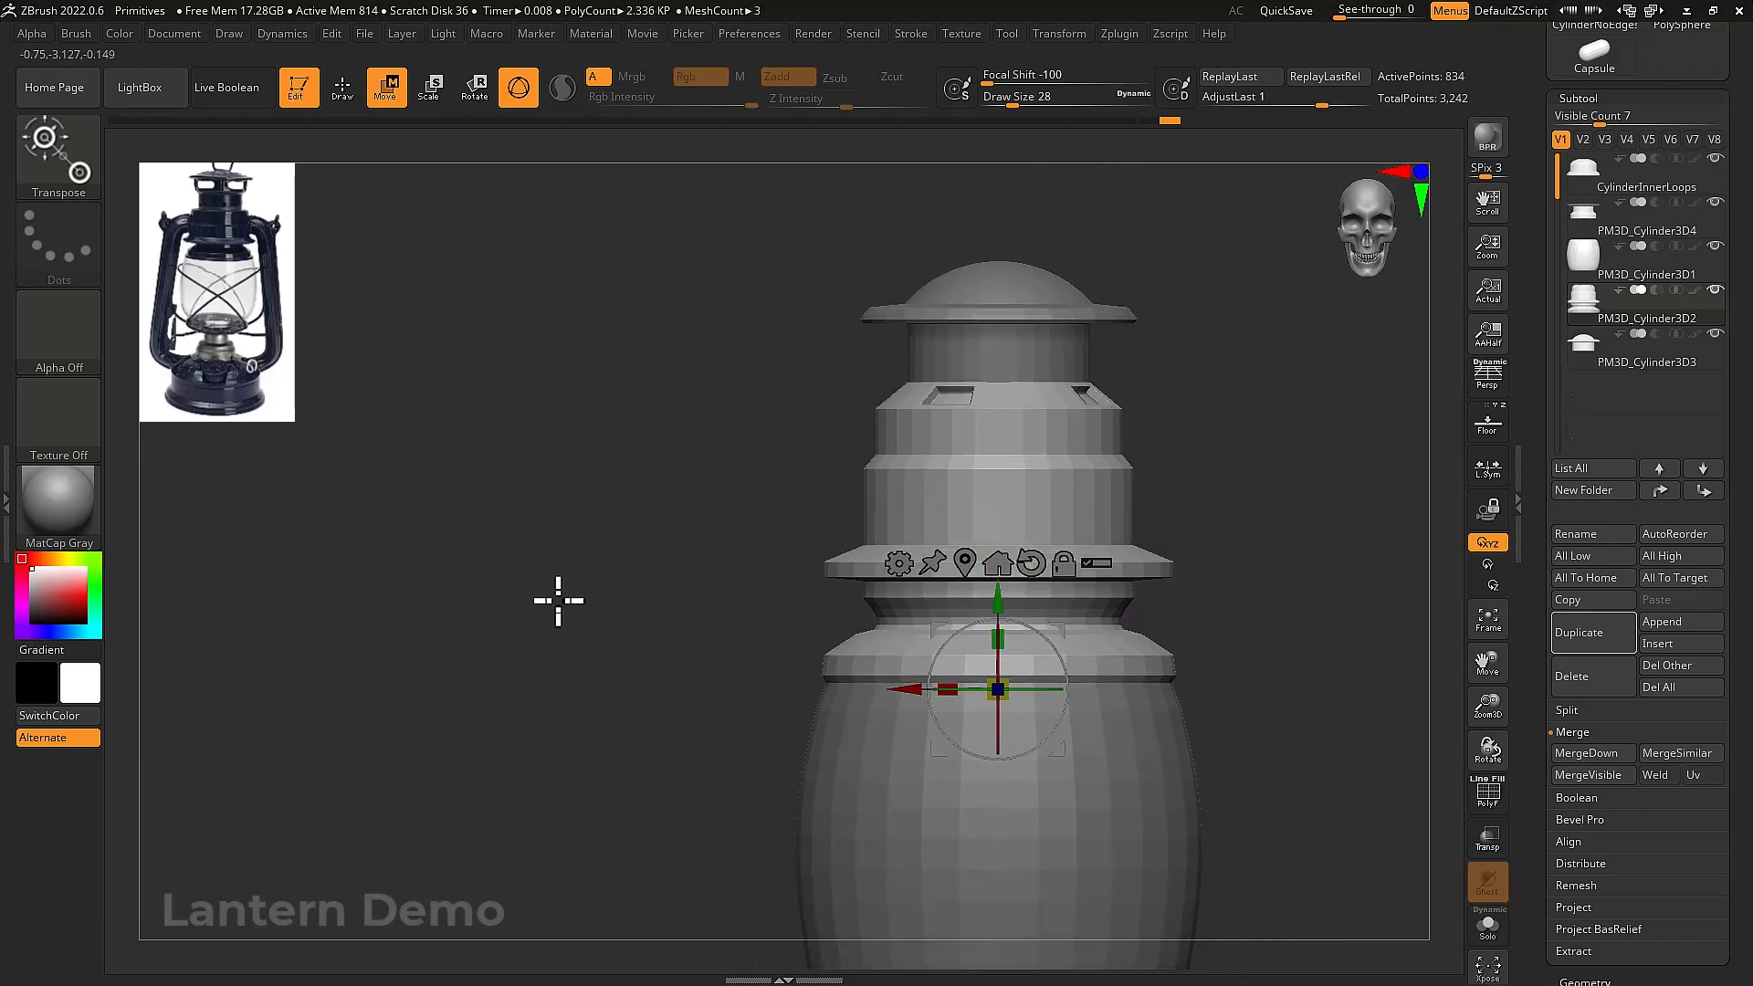
{"action": "key", "text": "q"}
{"action": "right_click_drag", "start_coordinate": [630, 647], "coordinate": [575, 589], "text": "ctrl"}
{"action": "right_click_drag", "start_coordinate": [697, 668], "coordinate": [702, 492], "text": "alt"}
{"action": "right_click_drag", "start_coordinate": [755, 560], "coordinate": [858, 618]}
{"action": "right_click_drag", "start_coordinate": [1030, 671], "coordinate": [1041, 693], "text": "ctrl"}
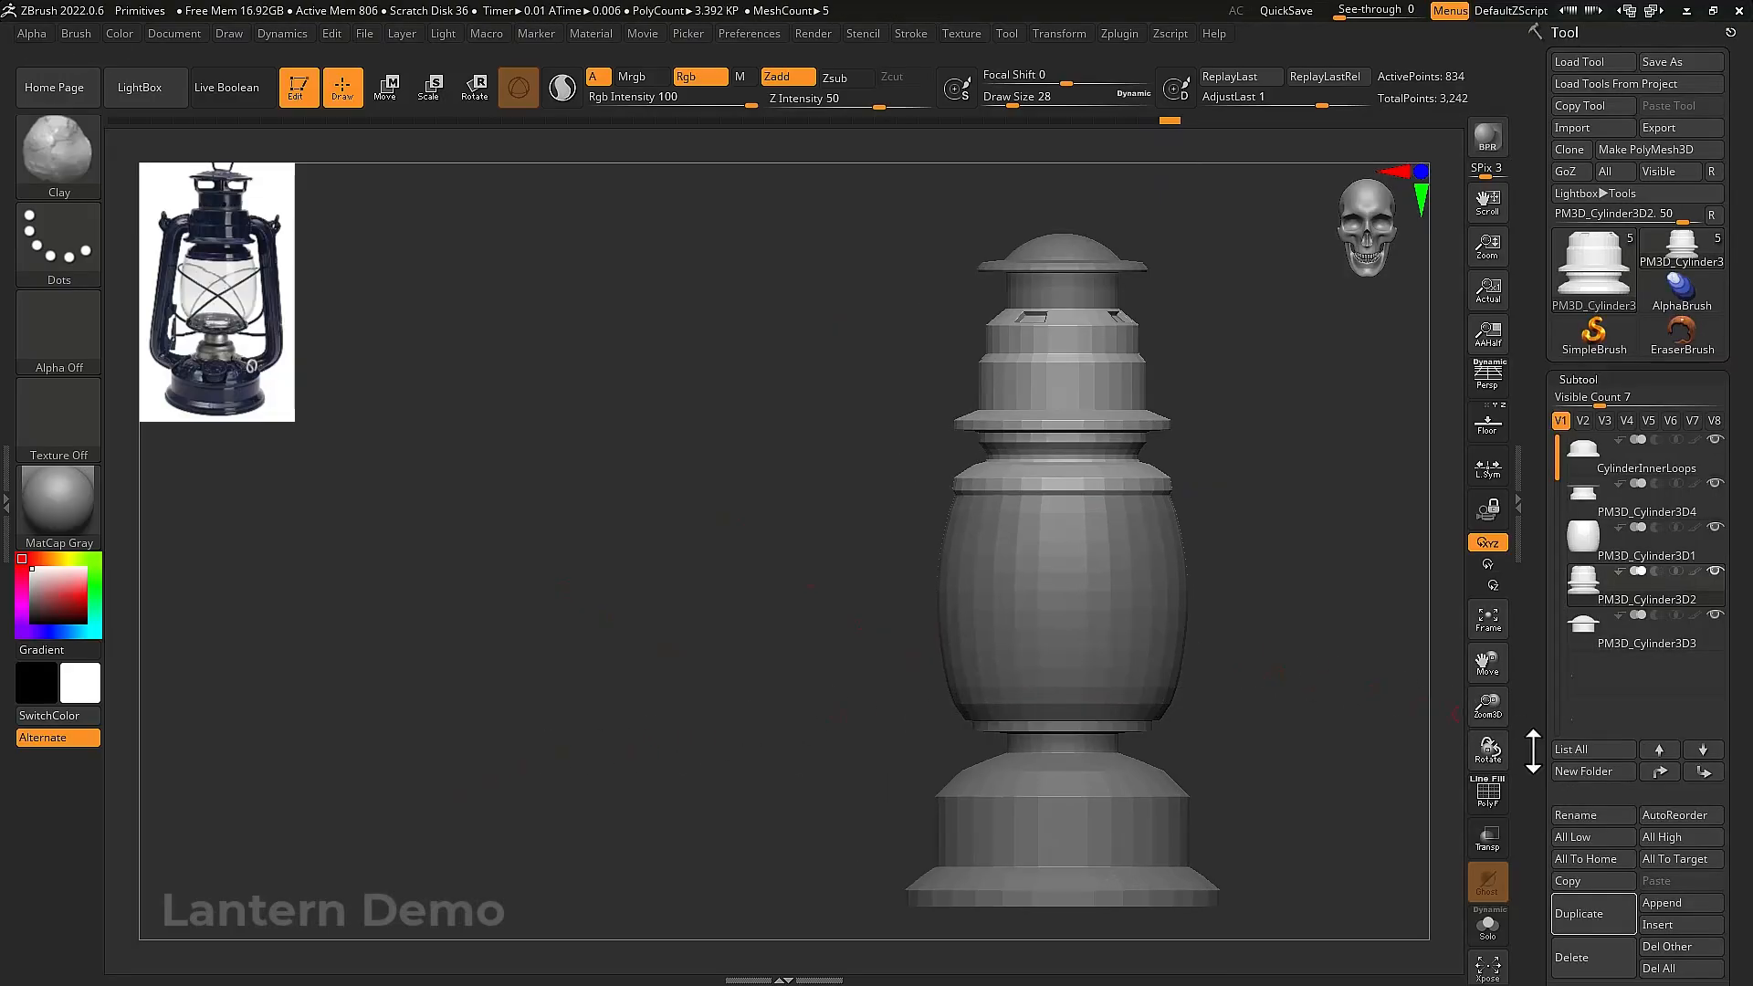
{"action": "left_click_drag", "start_coordinate": [1533, 751], "coordinate": [1534, 673]}
{"action": "left_click", "coordinate": [1664, 764]}
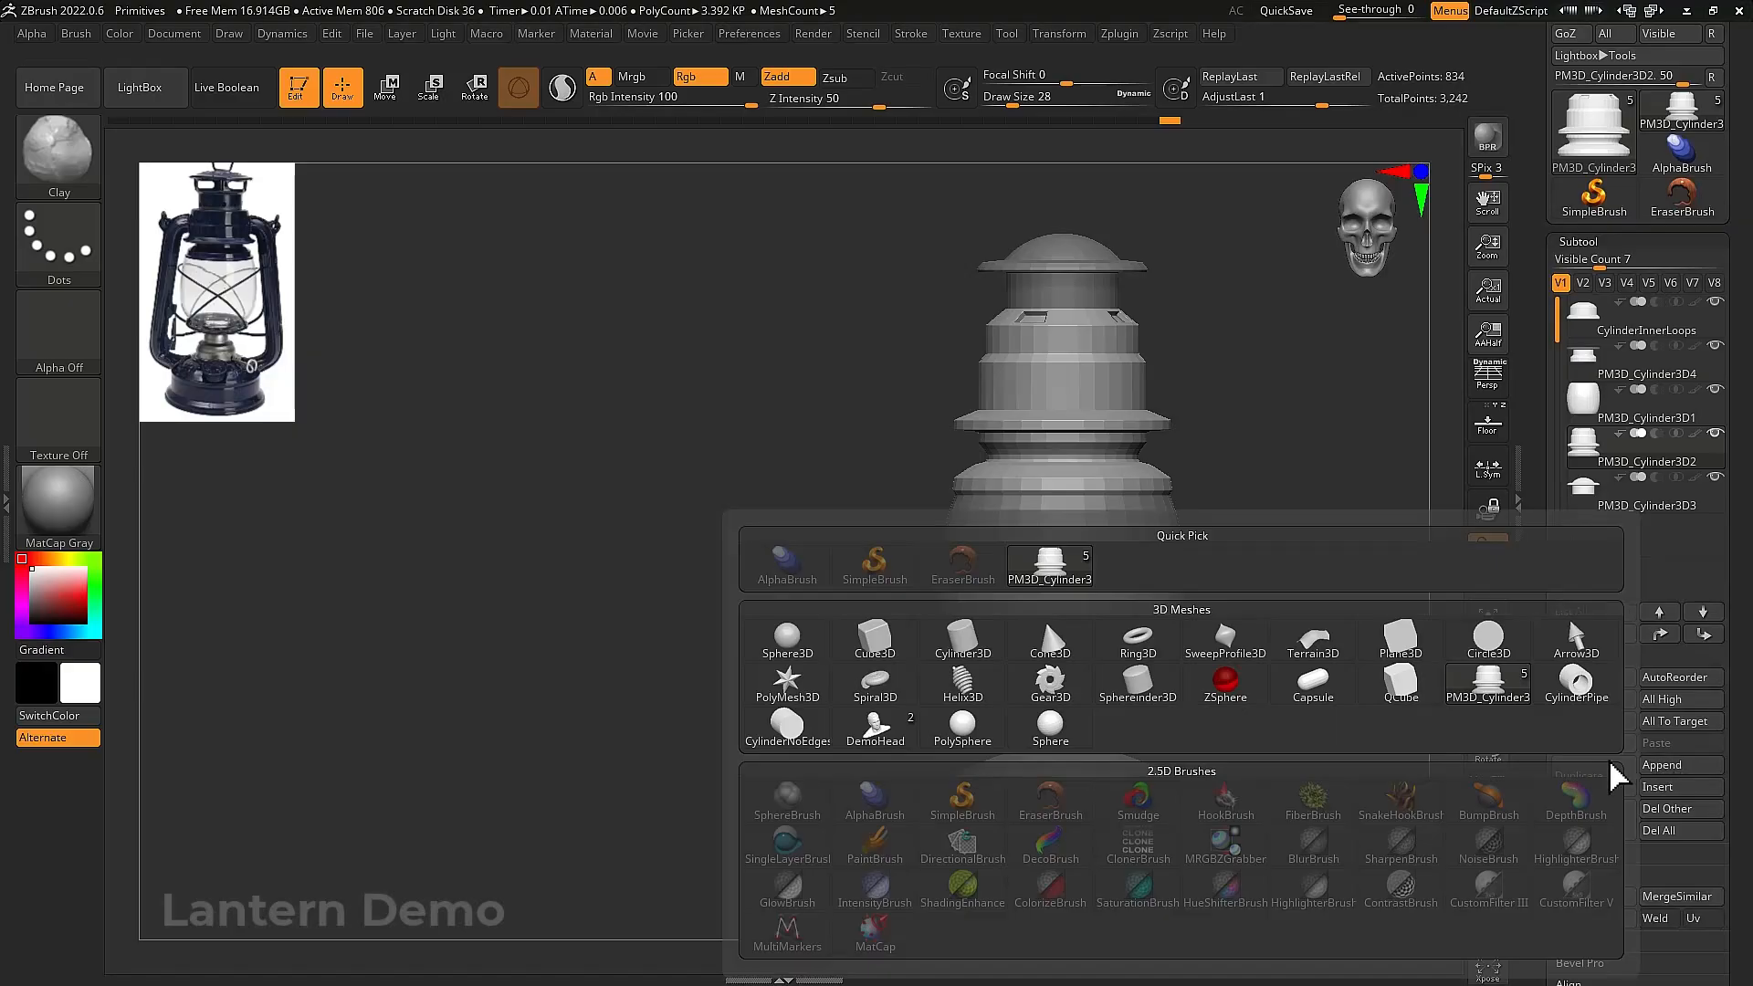
{"action": "left_click", "coordinate": [1420, 632]}
{"action": "left_click", "coordinate": [1586, 539]}
Isolate the appended plane facing the view with its polyframe displayed
{"action": "left_click_drag", "start_coordinate": [1307, 667], "coordinate": [1074, 524], "text": "alt"}
{"action": "left_click", "coordinate": [1047, 610]}
{"action": "left_click_drag", "start_coordinate": [971, 738], "coordinate": [1111, 666], "text": "alt"}
{"action": "key", "text": "shift+f"}
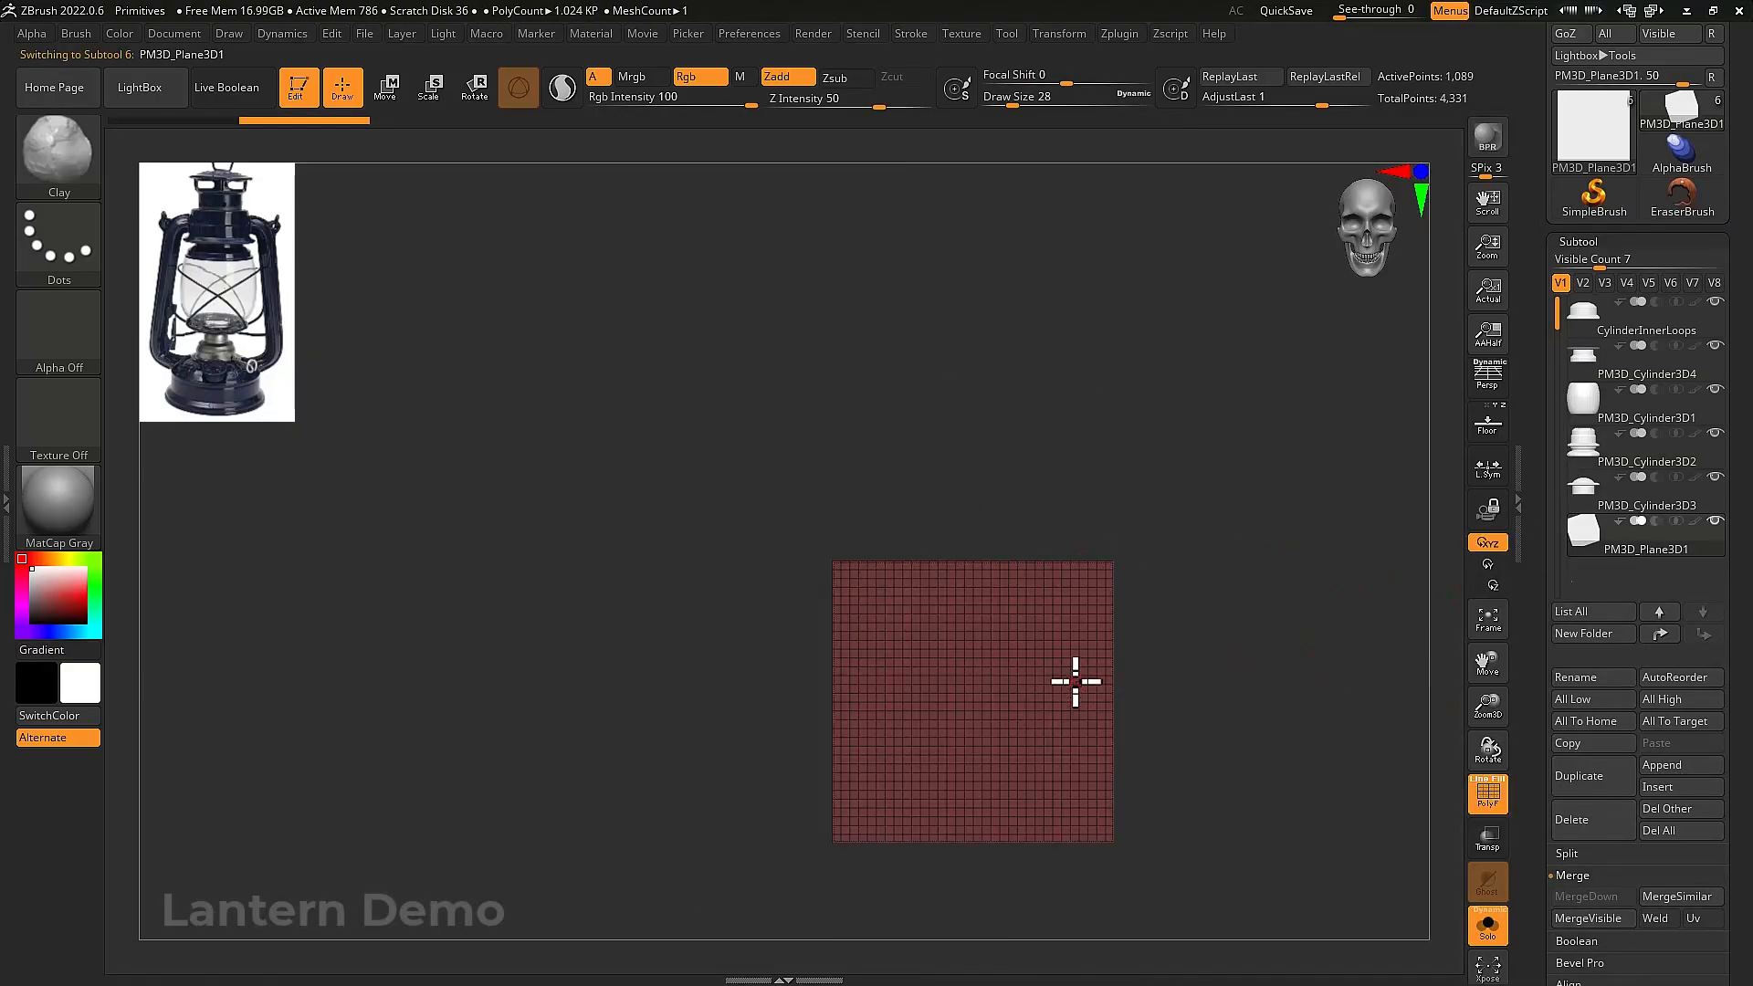
{"action": "right_click_drag", "start_coordinate": [1076, 682], "coordinate": [1100, 705], "text": "ctrl"}
Reconstruct the plane's lower subdivision levels until it is reduced to a 2 by 2 polygon grid
{"action": "scroll", "coordinate": [1571, 541], "scroll_direction": "down", "scroll_amount": 5}
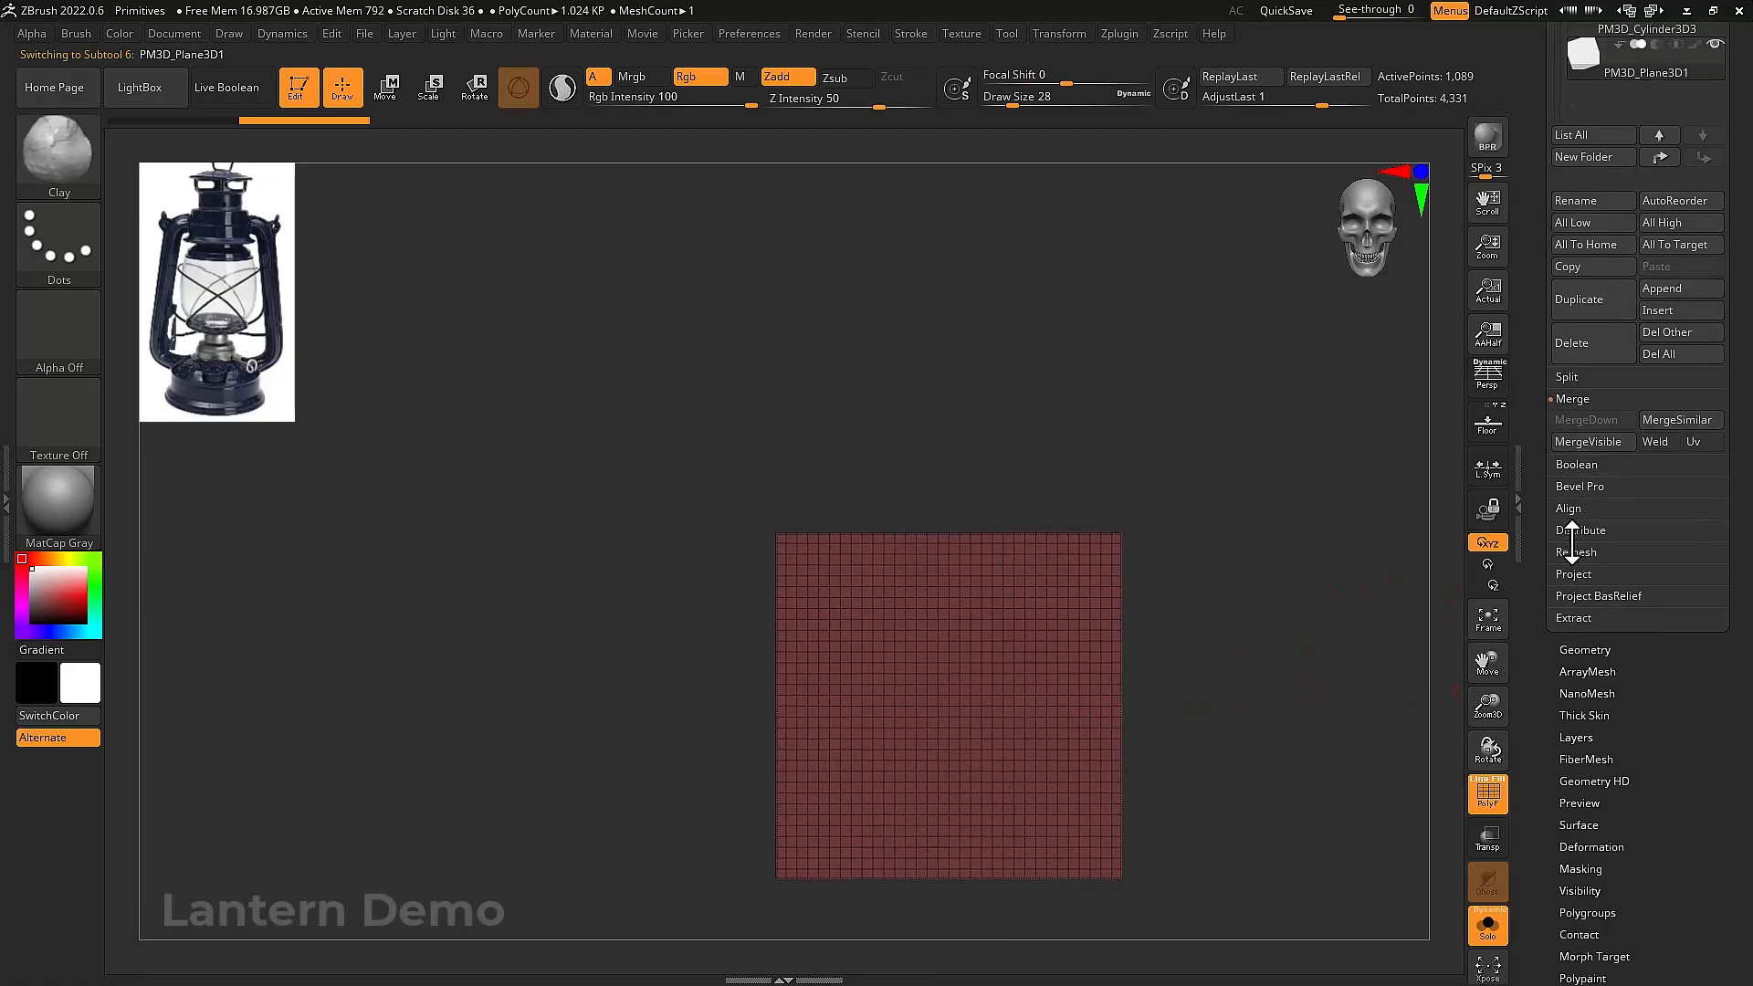
{"action": "left_click", "coordinate": [1582, 648]}
{"action": "scroll", "coordinate": [1535, 534], "scroll_direction": "up", "scroll_amount": 4}
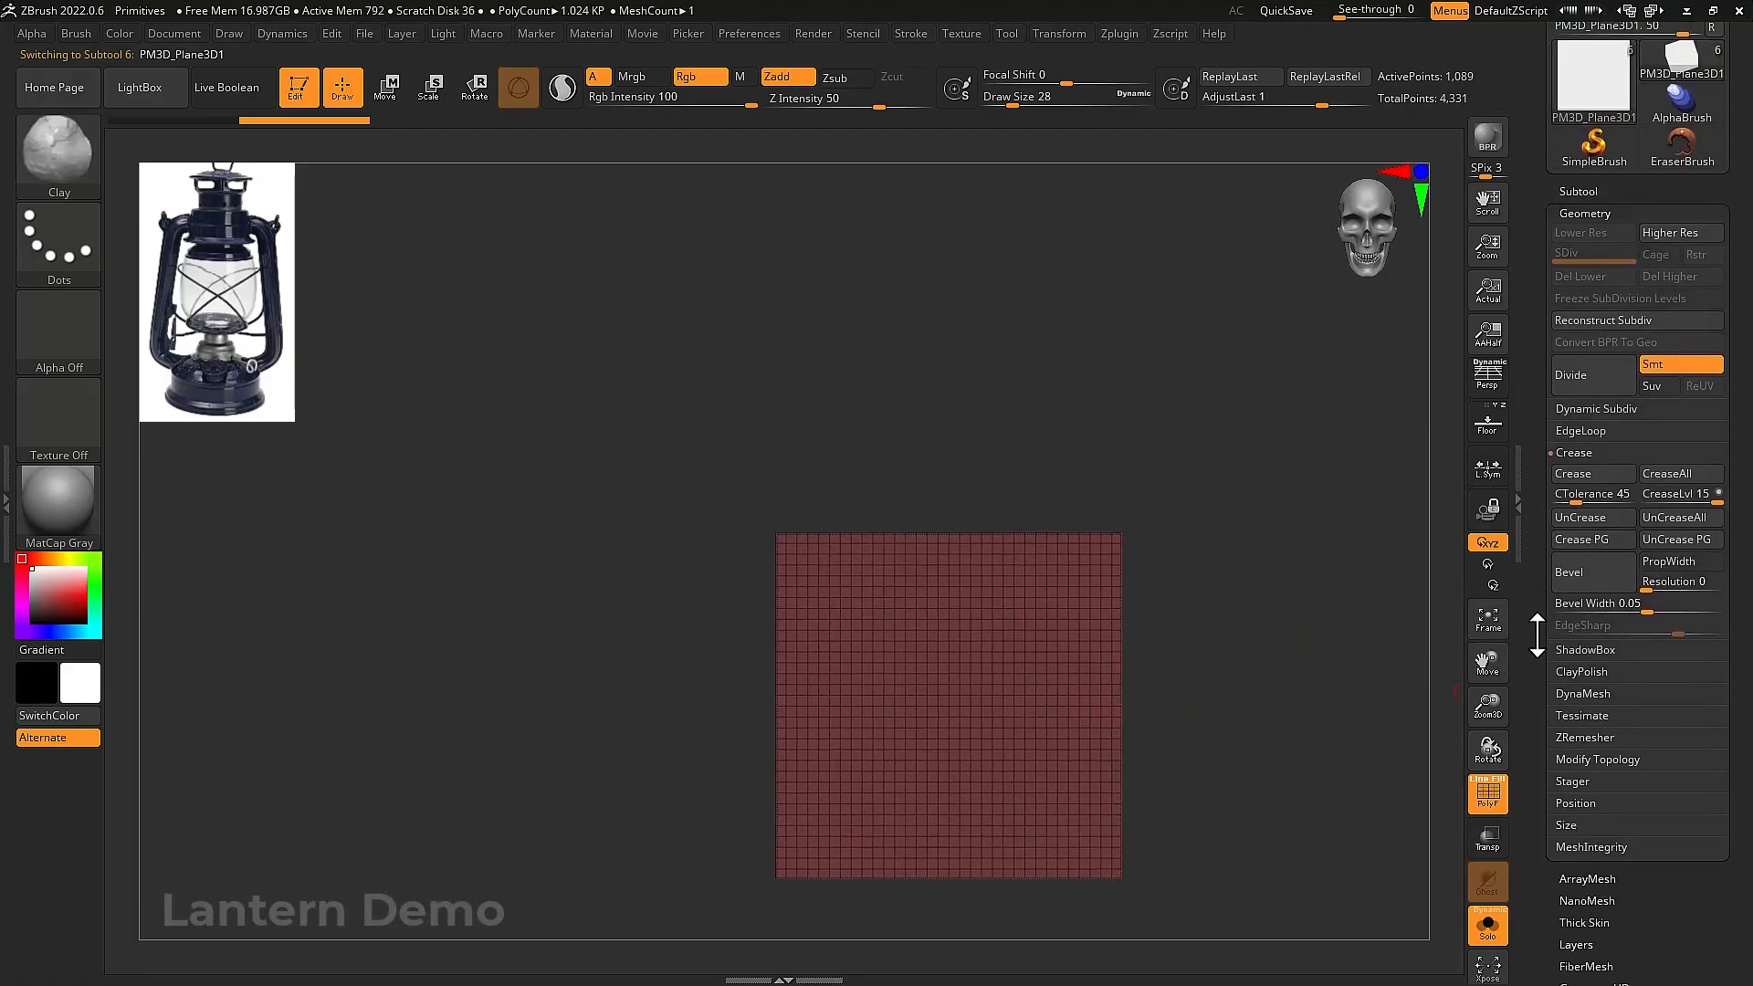
{"action": "left_click", "coordinate": [1605, 495]}
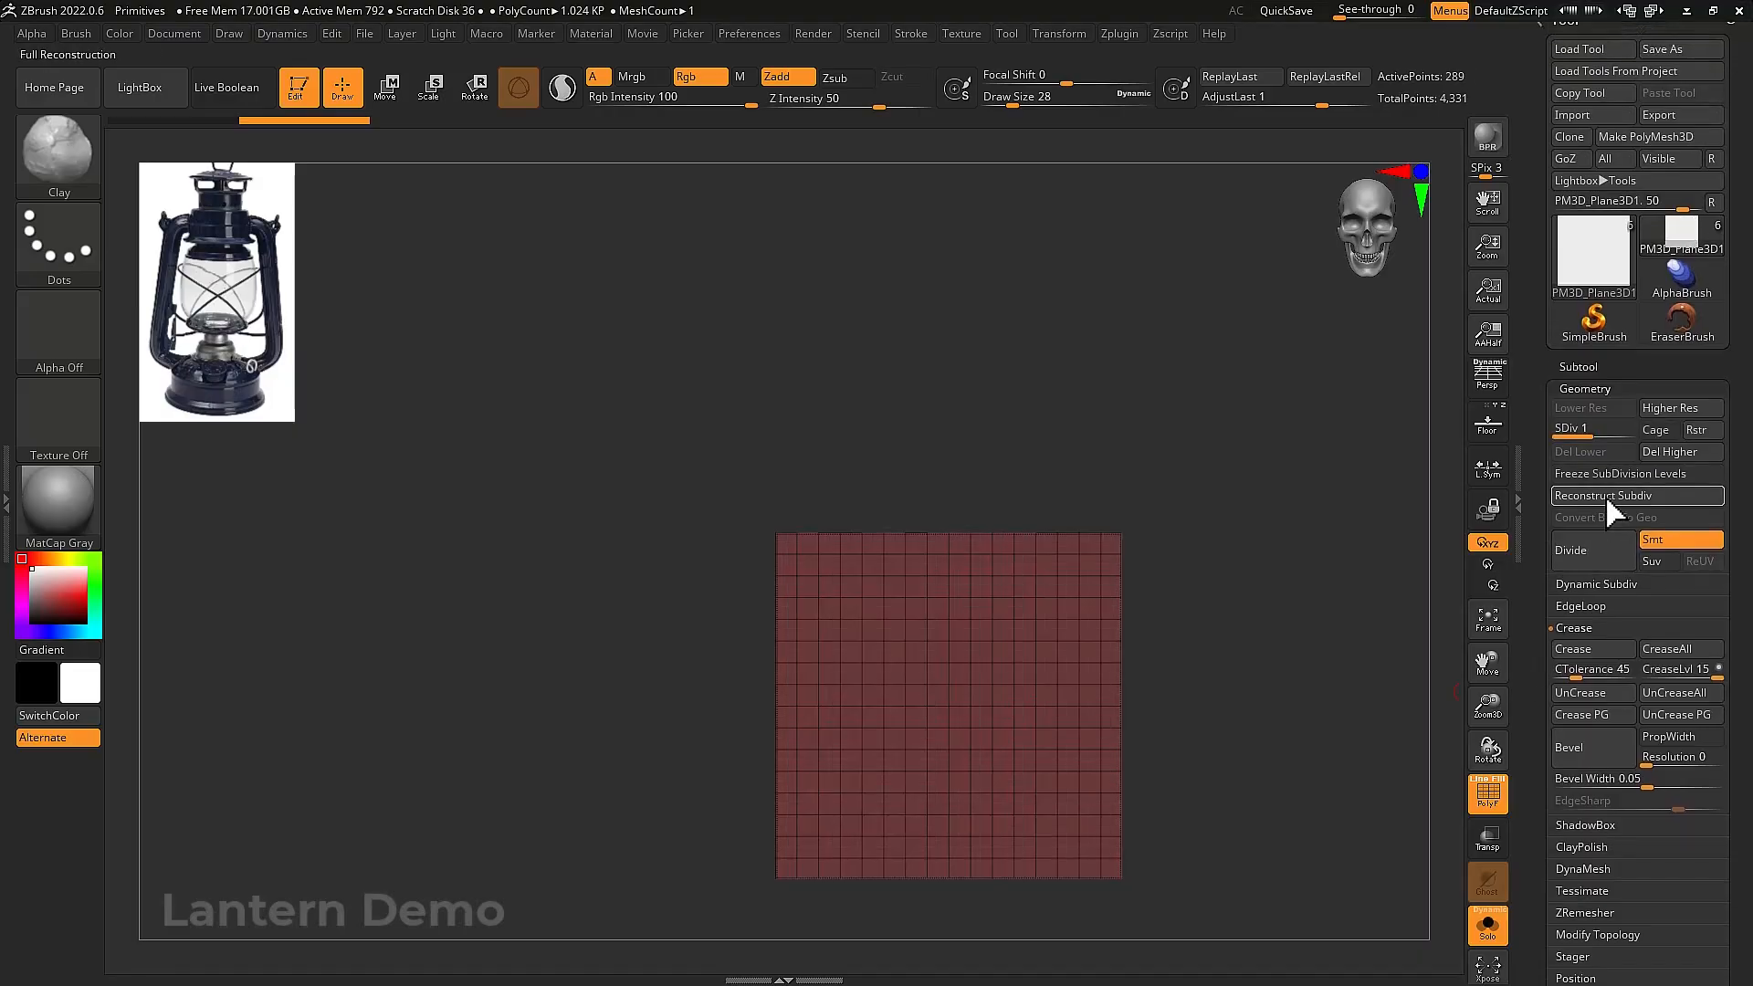
{"action": "left_click", "coordinate": [1605, 494]}
{"action": "left_click", "coordinate": [1603, 495]}
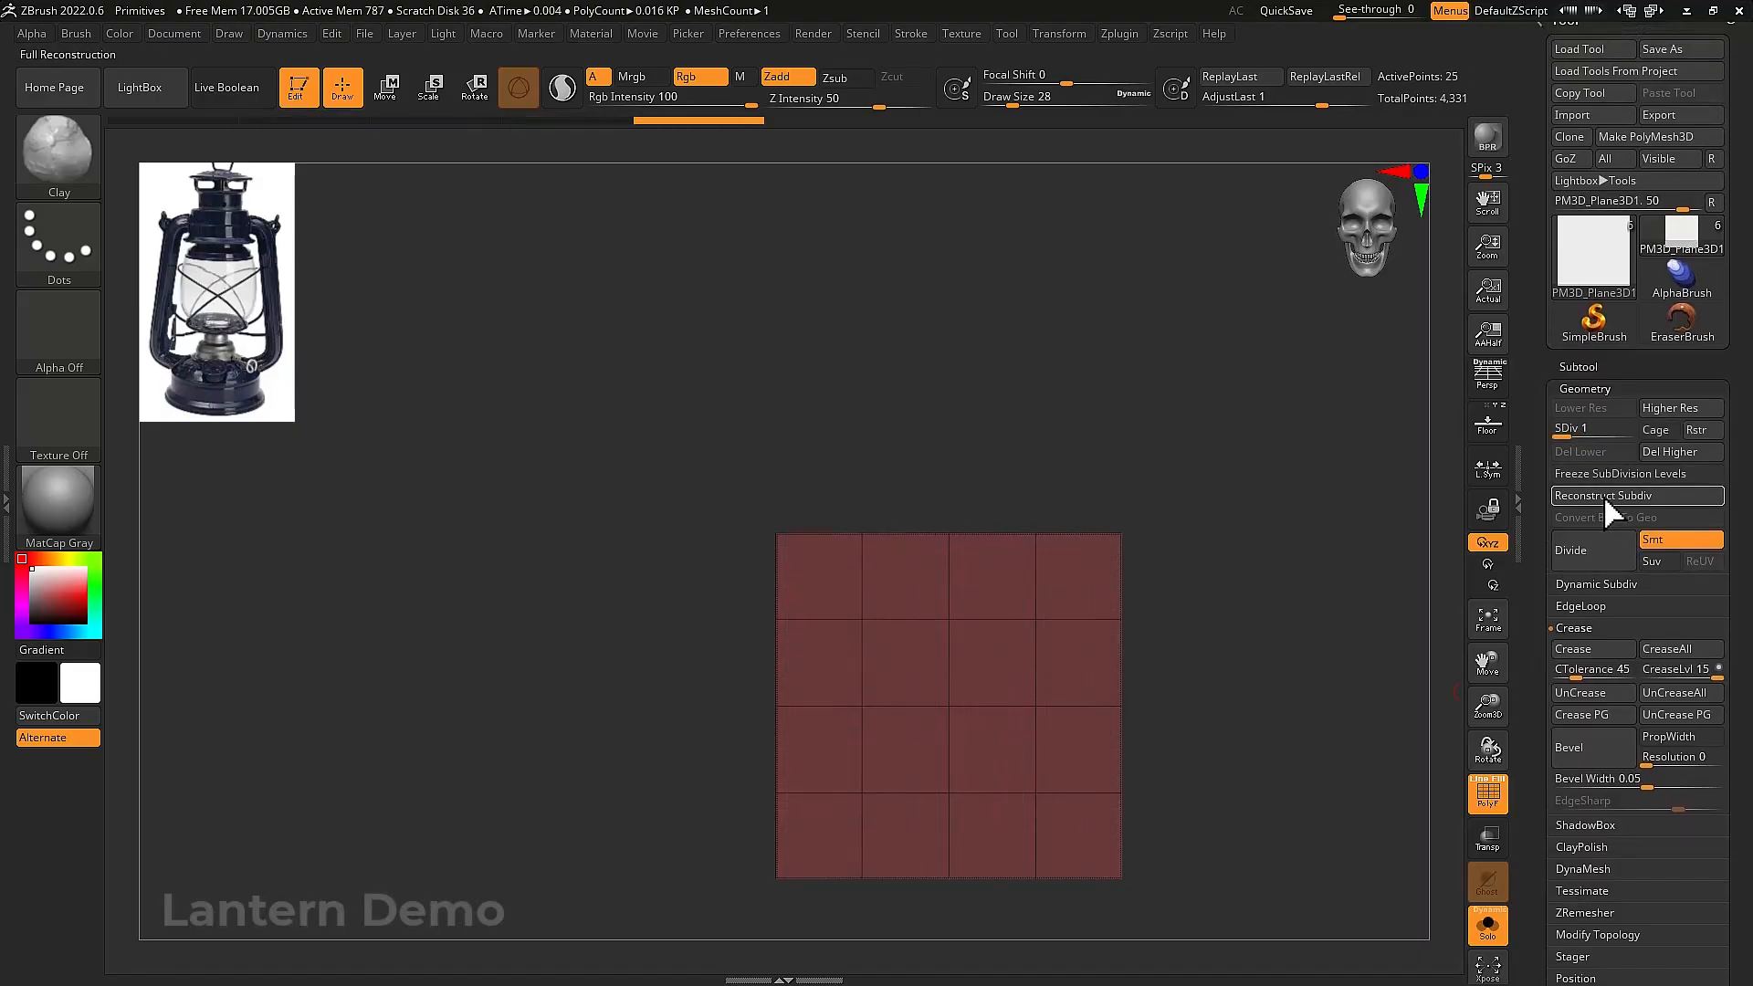
{"action": "left_click", "coordinate": [1603, 495]}
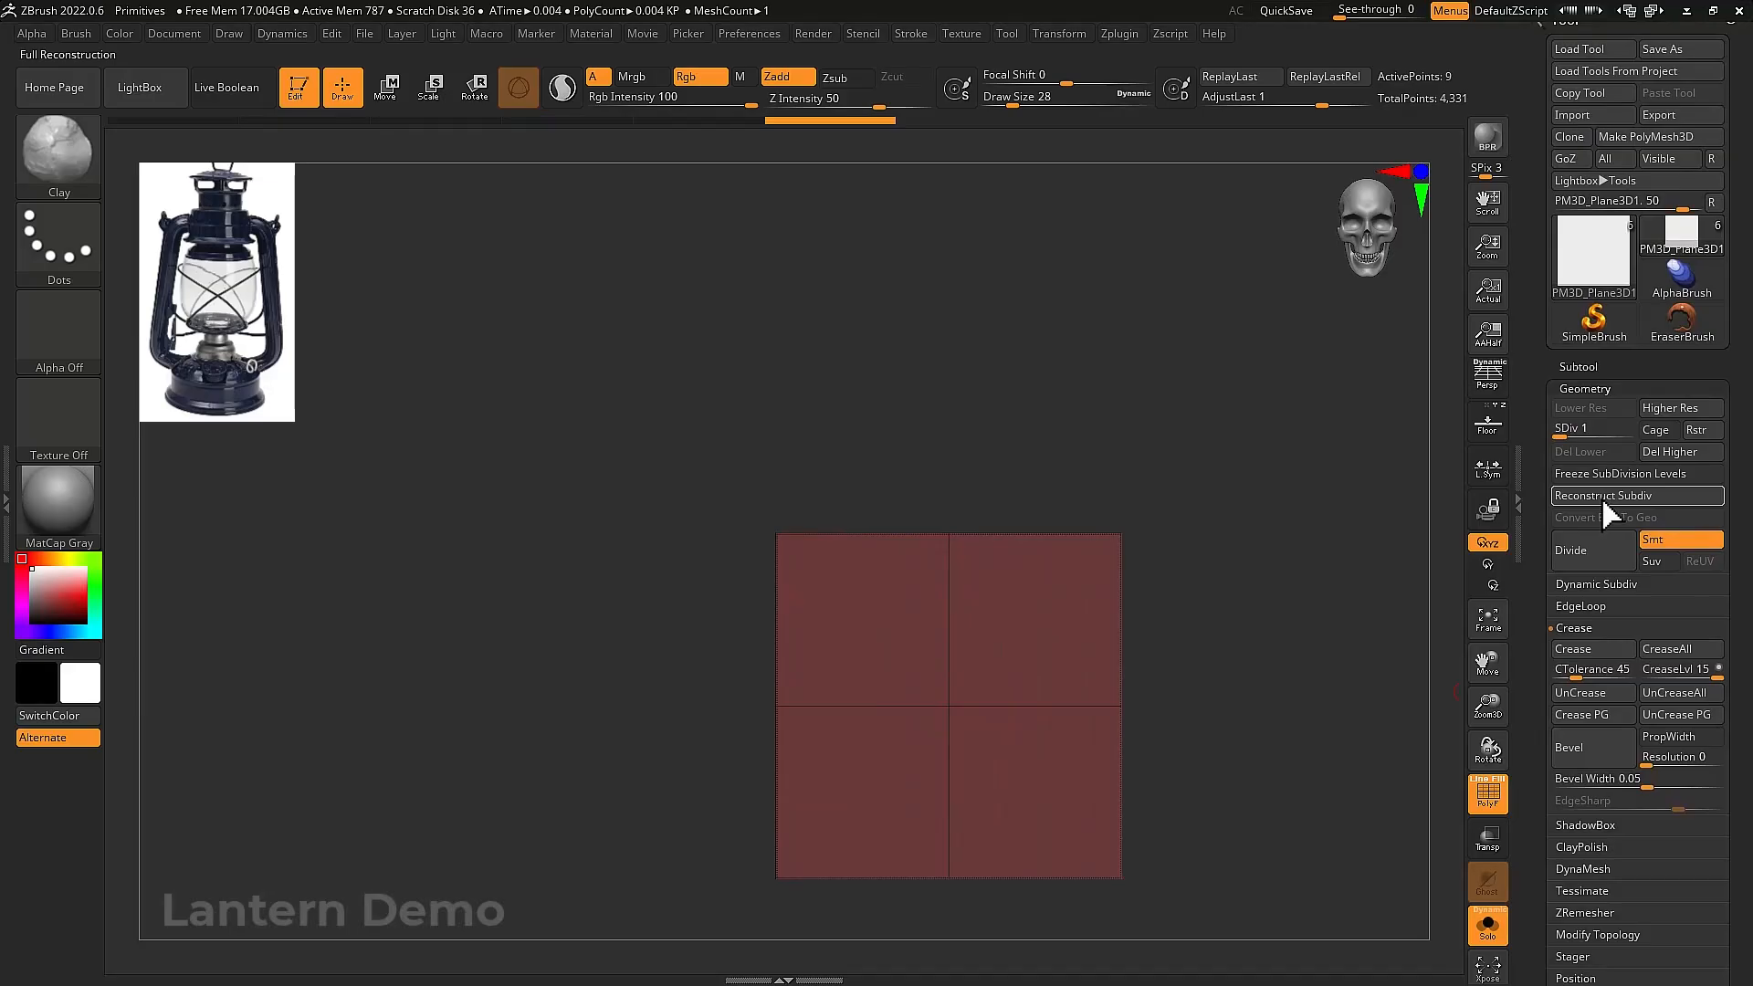
{"action": "mouse_move", "coordinate": [1352, 504]}
{"action": "left_mouse_down"}
{"action": "mouse_move", "coordinate": [1339, 548]}
{"action": "mouse_move", "coordinate": [1380, 517]}
{"action": "left_mouse_up"}
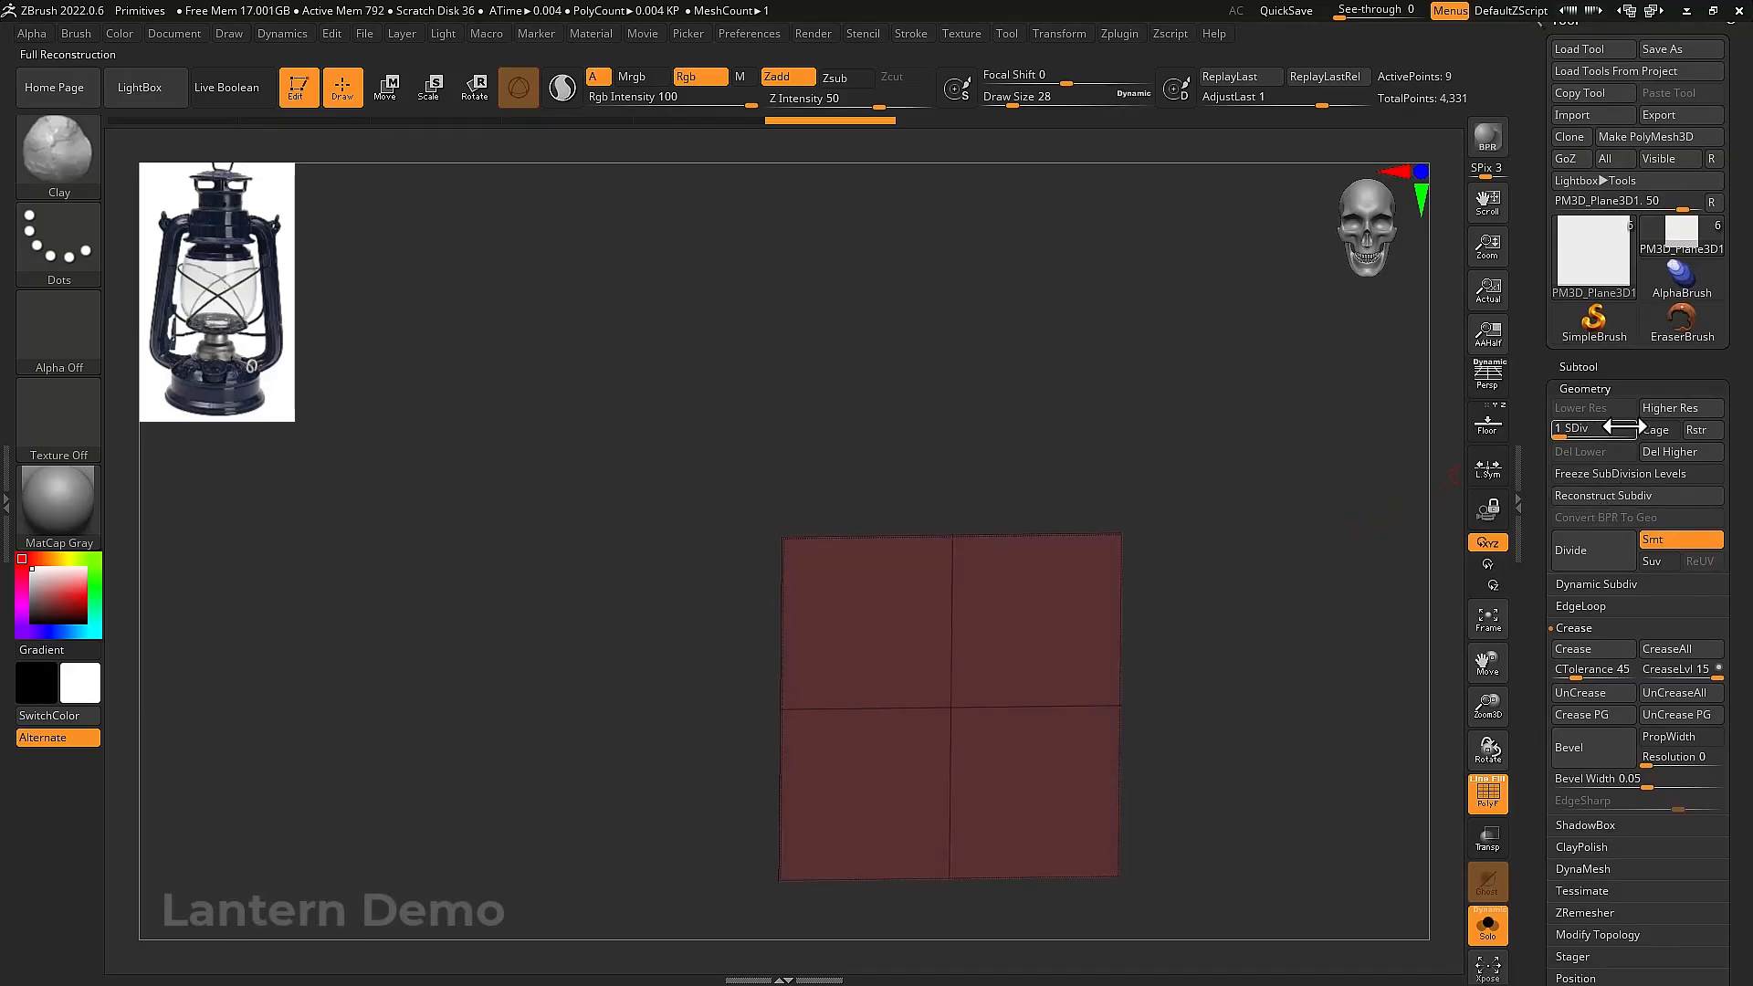
Delete the higher subdivision levels and pull the plane's four corners inward with the Move brush to form an octagon
{"action": "left_click", "coordinate": [1662, 447]}
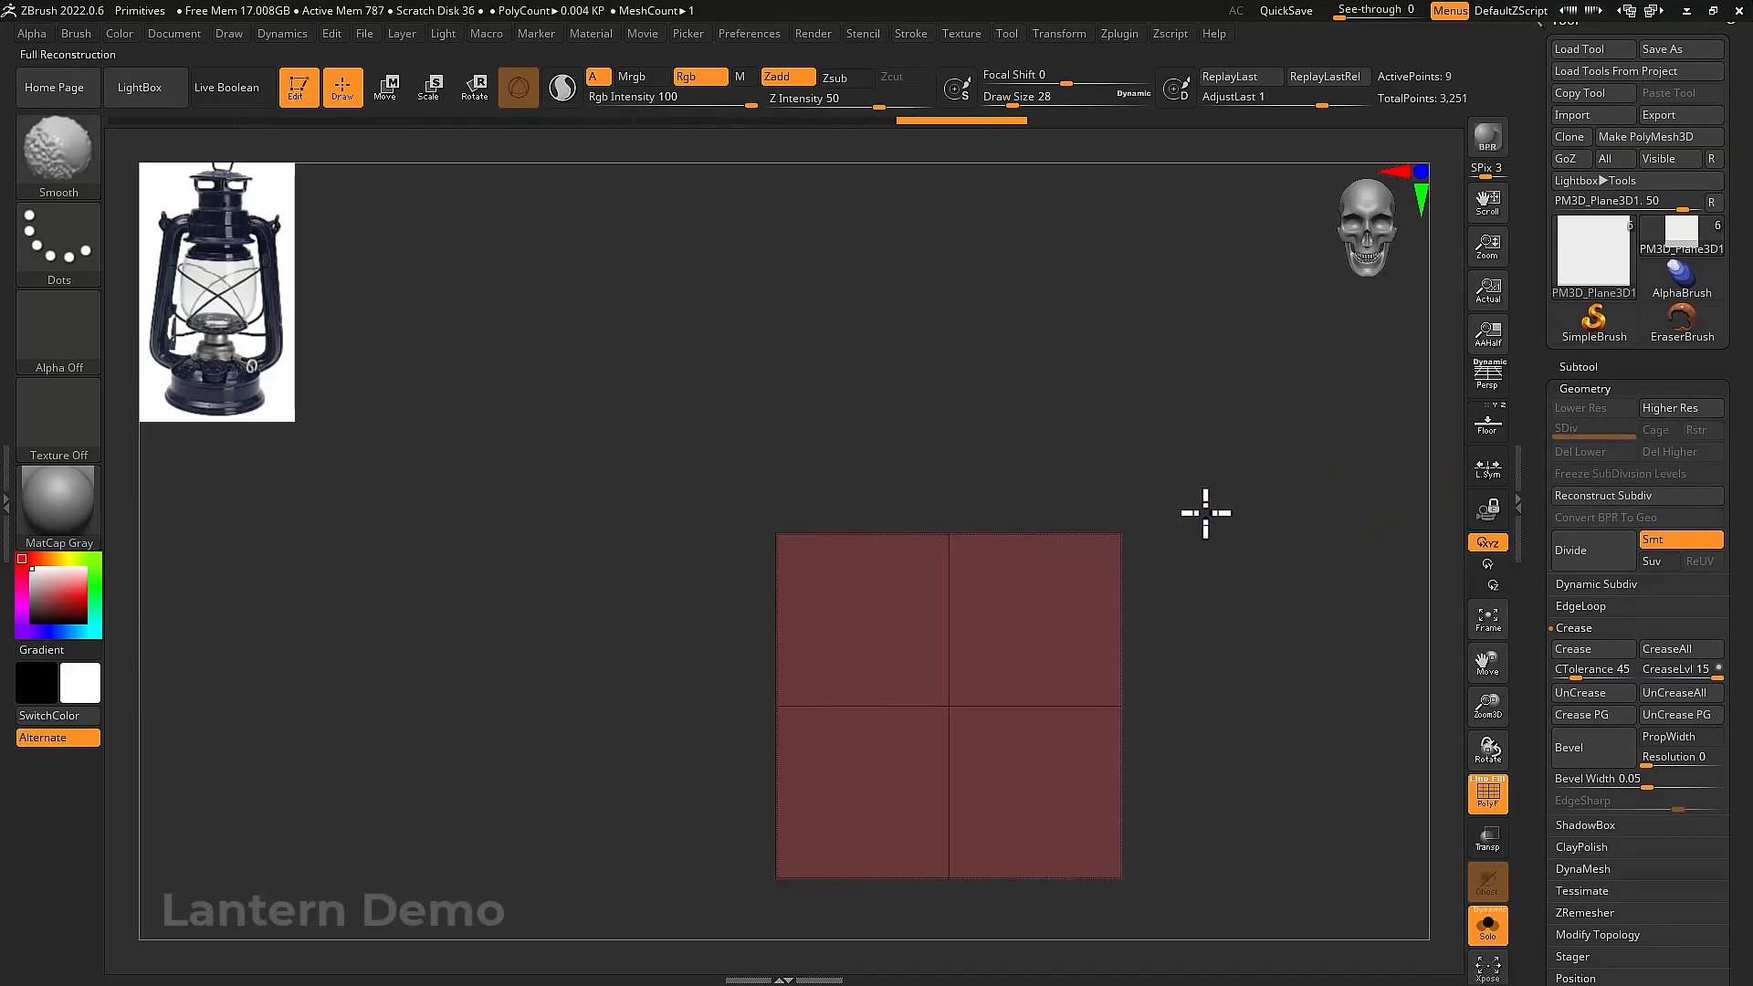
{"action": "left_click_drag", "start_coordinate": [1208, 510], "coordinate": [1160, 551]}
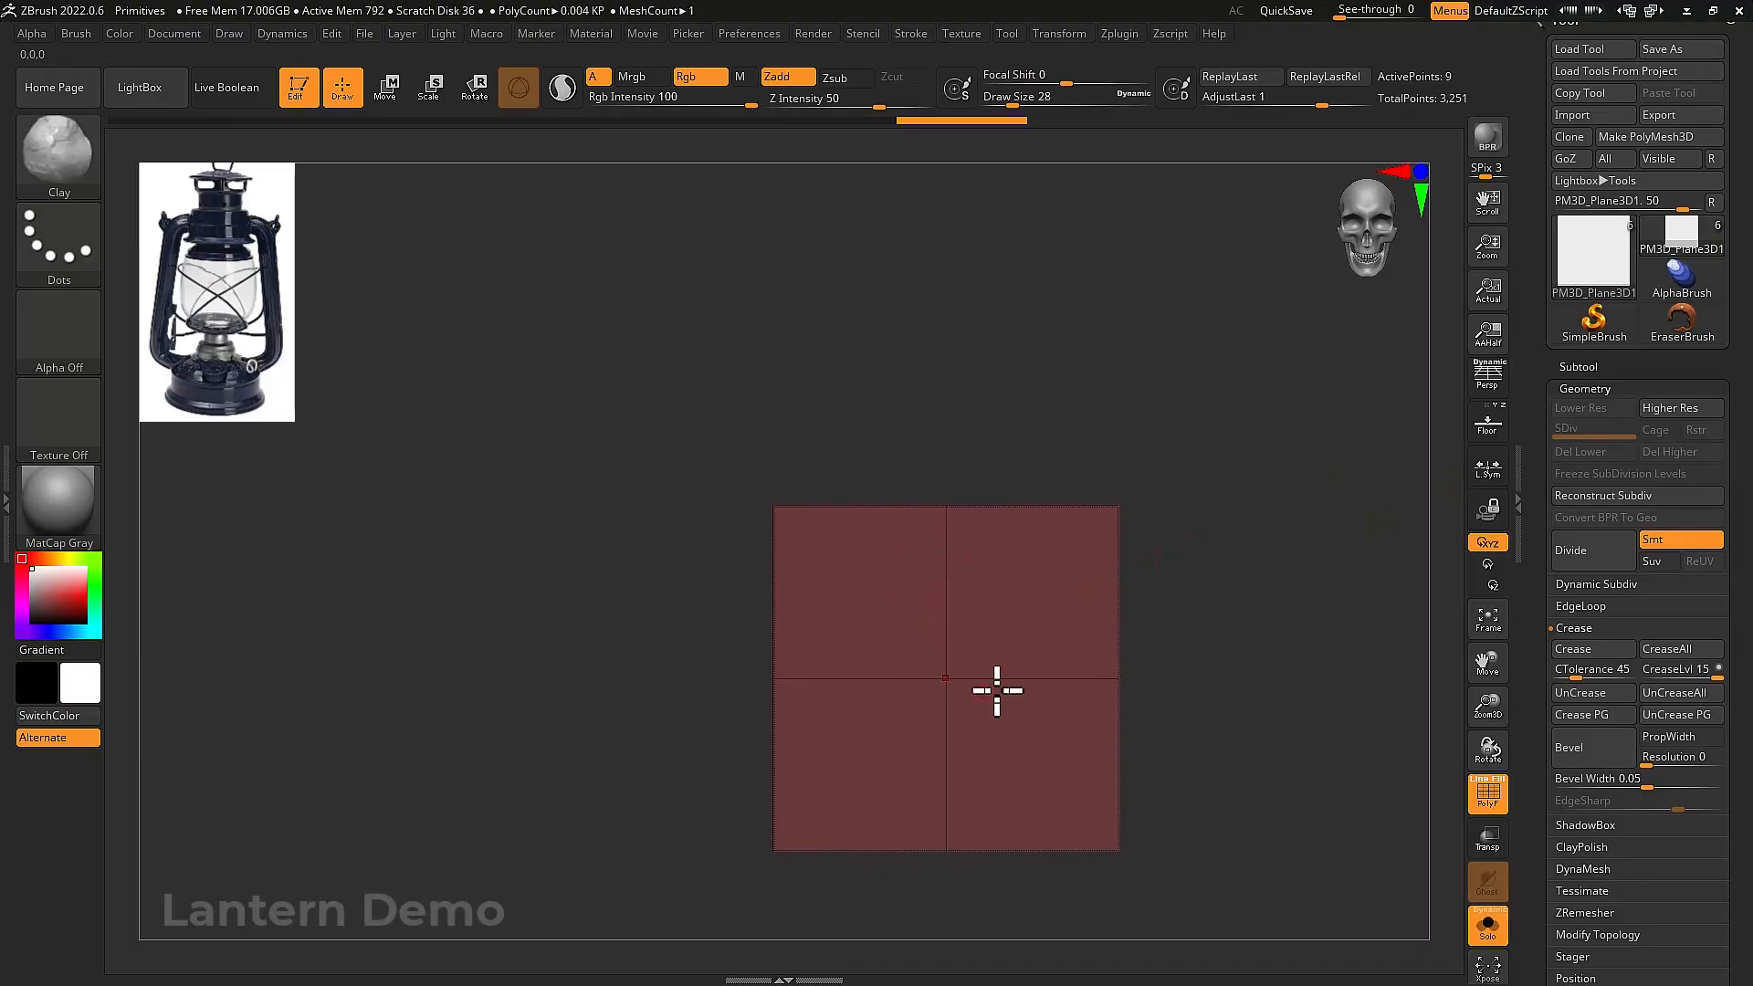
{"action": "key", "text": "b"}
{"action": "key", "text": "m"}
{"action": "key", "text": "v"}
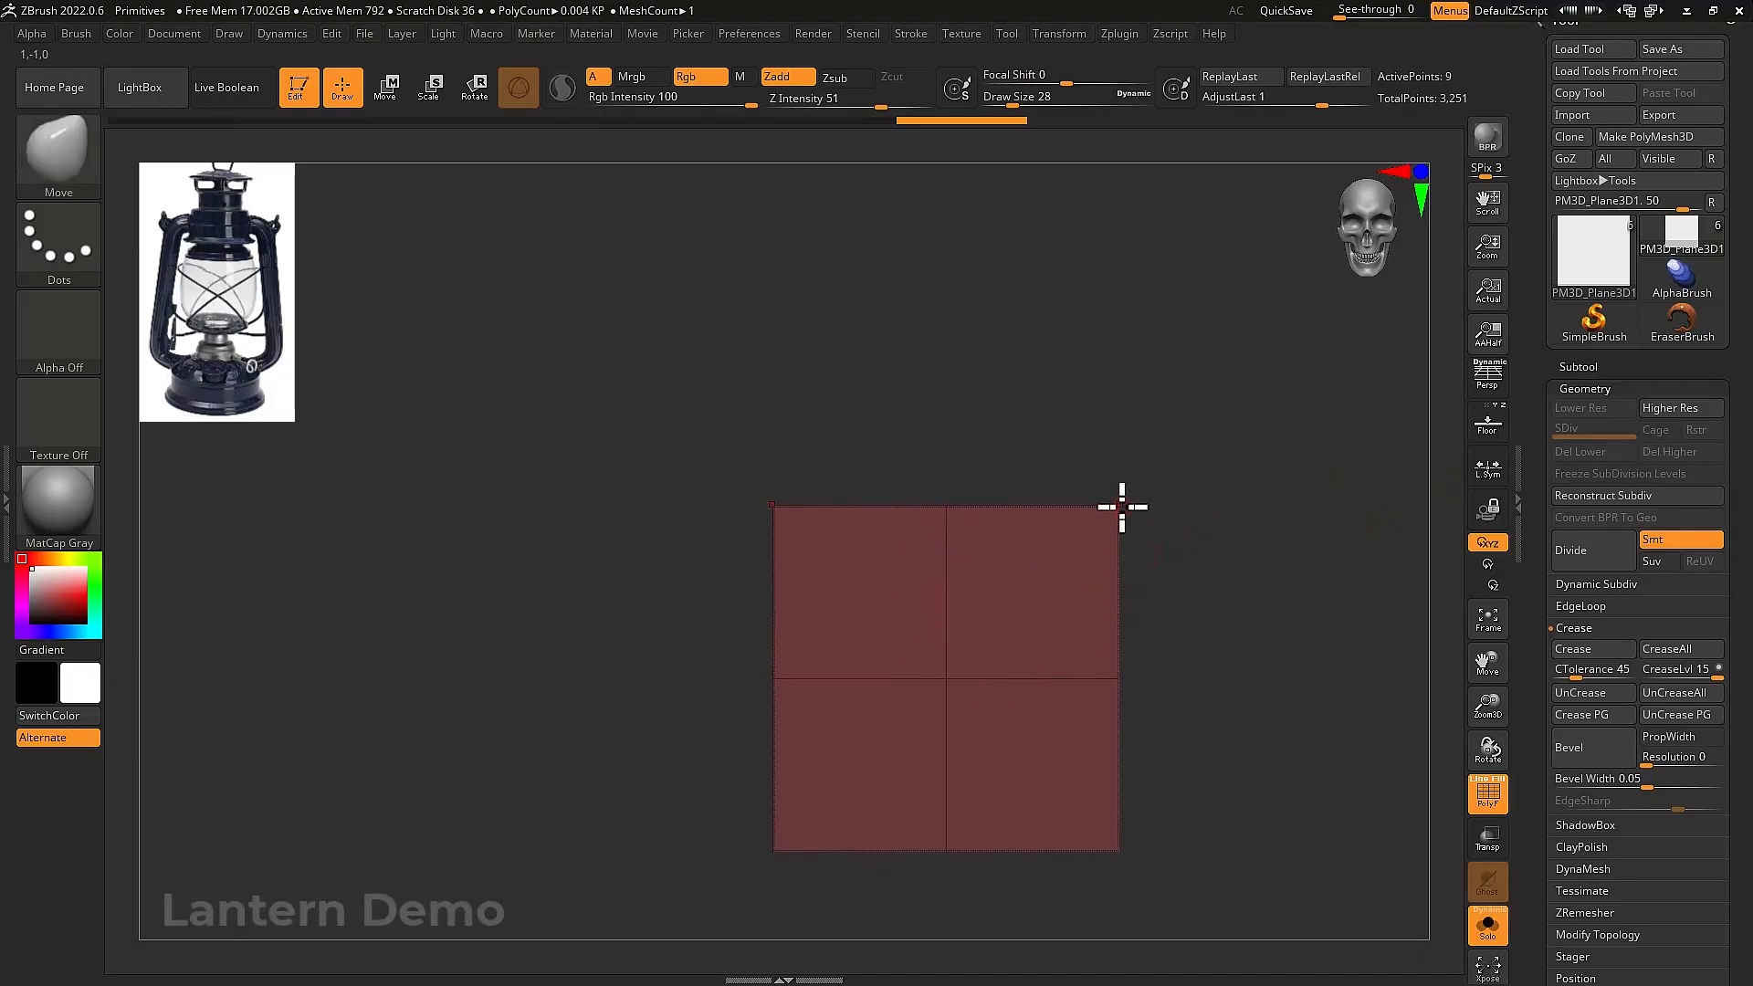
{"action": "key", "text": "bracketright"}
{"action": "left_click_drag", "start_coordinate": [1119, 521], "coordinate": [1106, 614]}
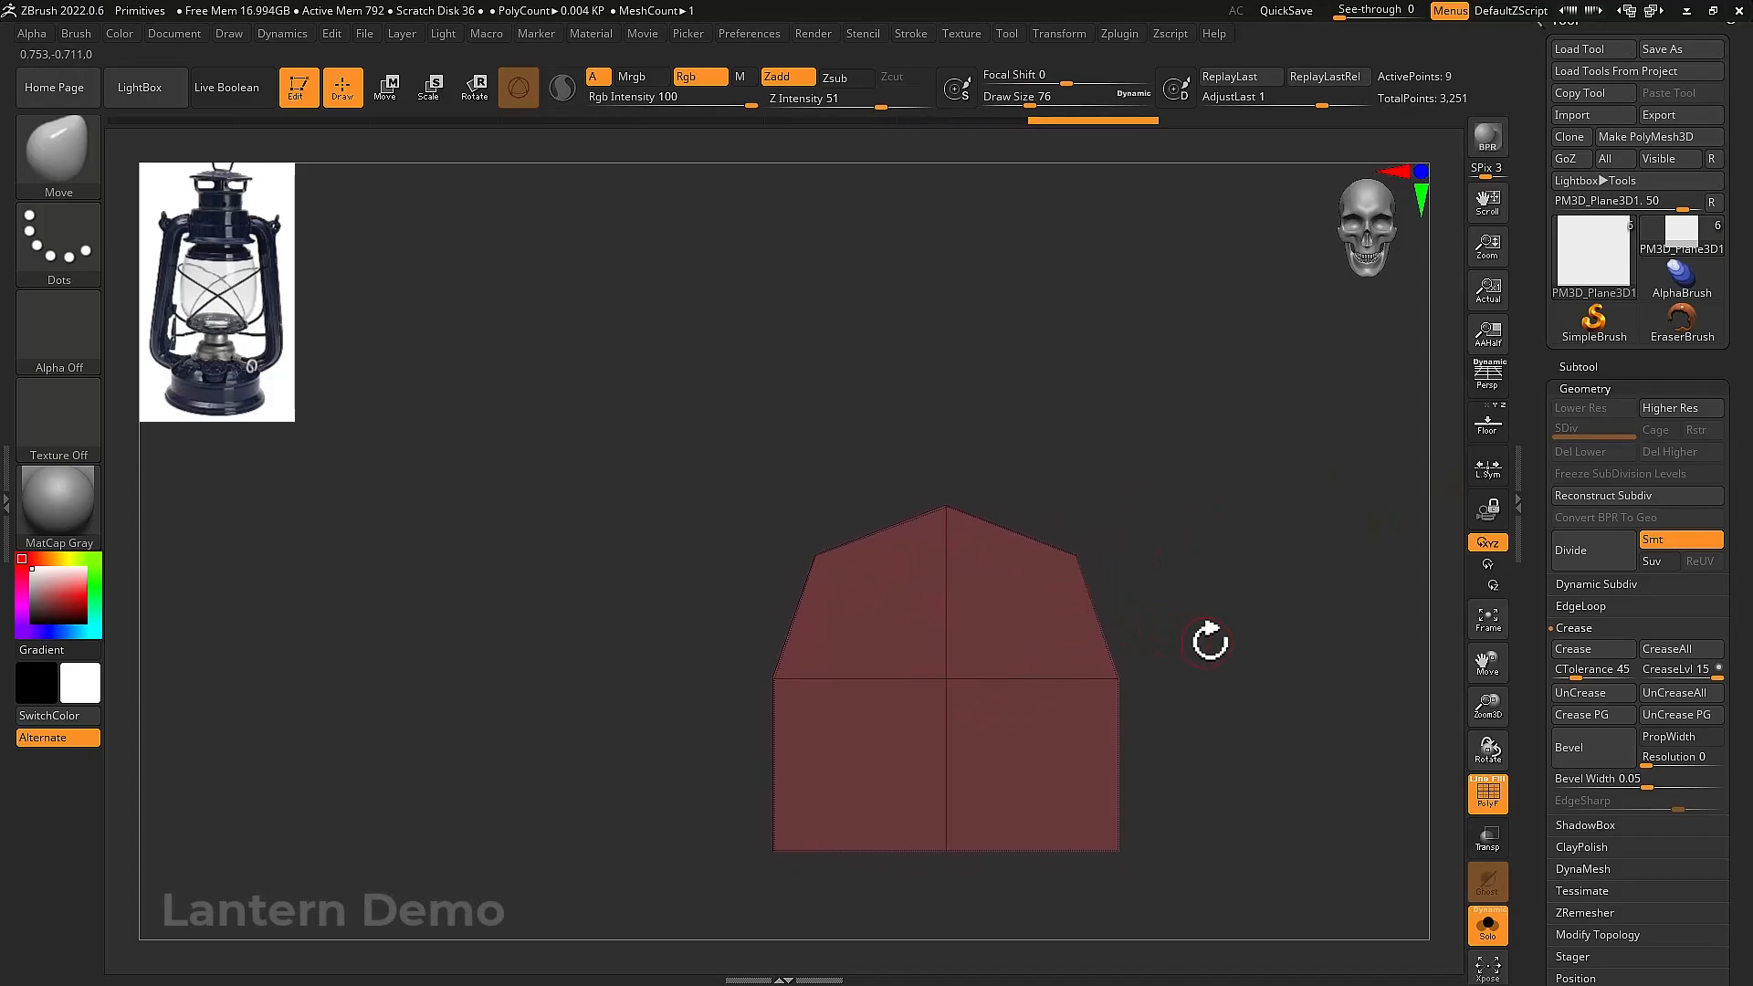
{"action": "left_click_drag", "start_coordinate": [1208, 637], "coordinate": [1232, 479], "text": "alt"}
{"action": "mouse_move", "coordinate": [1140, 688]}
{"action": "left_mouse_down"}
{"action": "mouse_move", "coordinate": [1111, 652]}
{"action": "mouse_move", "coordinate": [1108, 670]}
{"action": "mouse_move", "coordinate": [1058, 664]}
{"action": "left_mouse_up"}
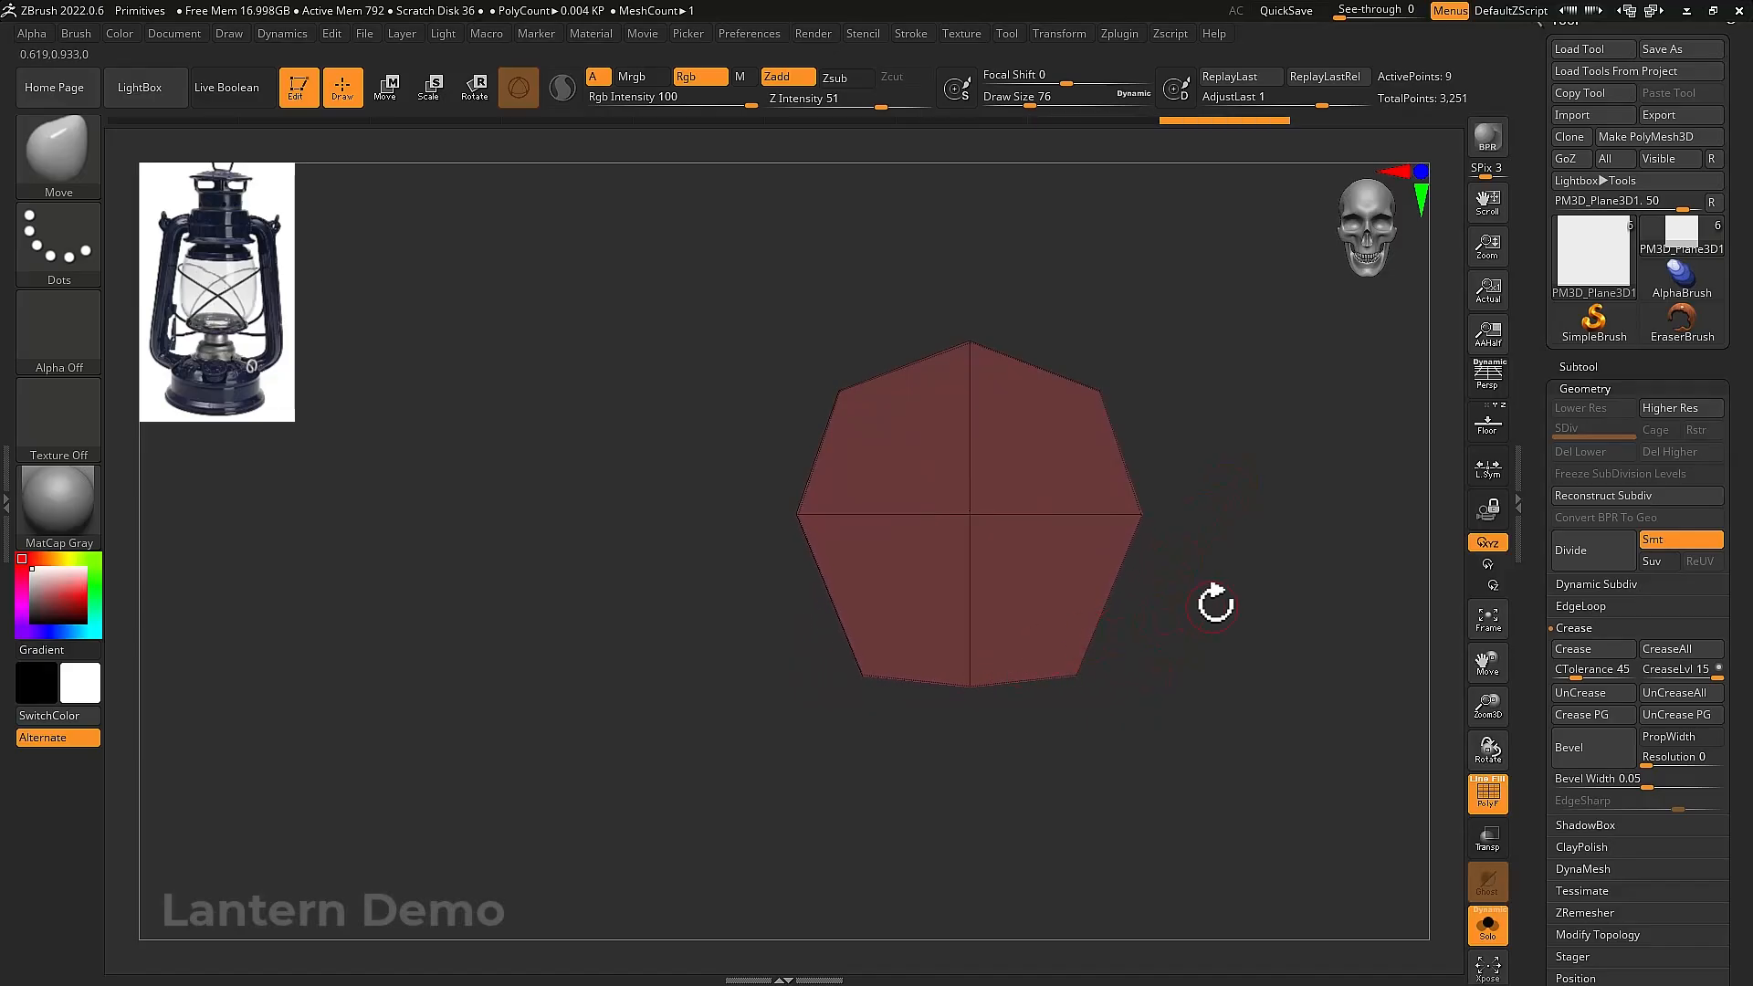
{"action": "left_click_drag", "start_coordinate": [1213, 602], "coordinate": [1206, 673], "text": "alt"}
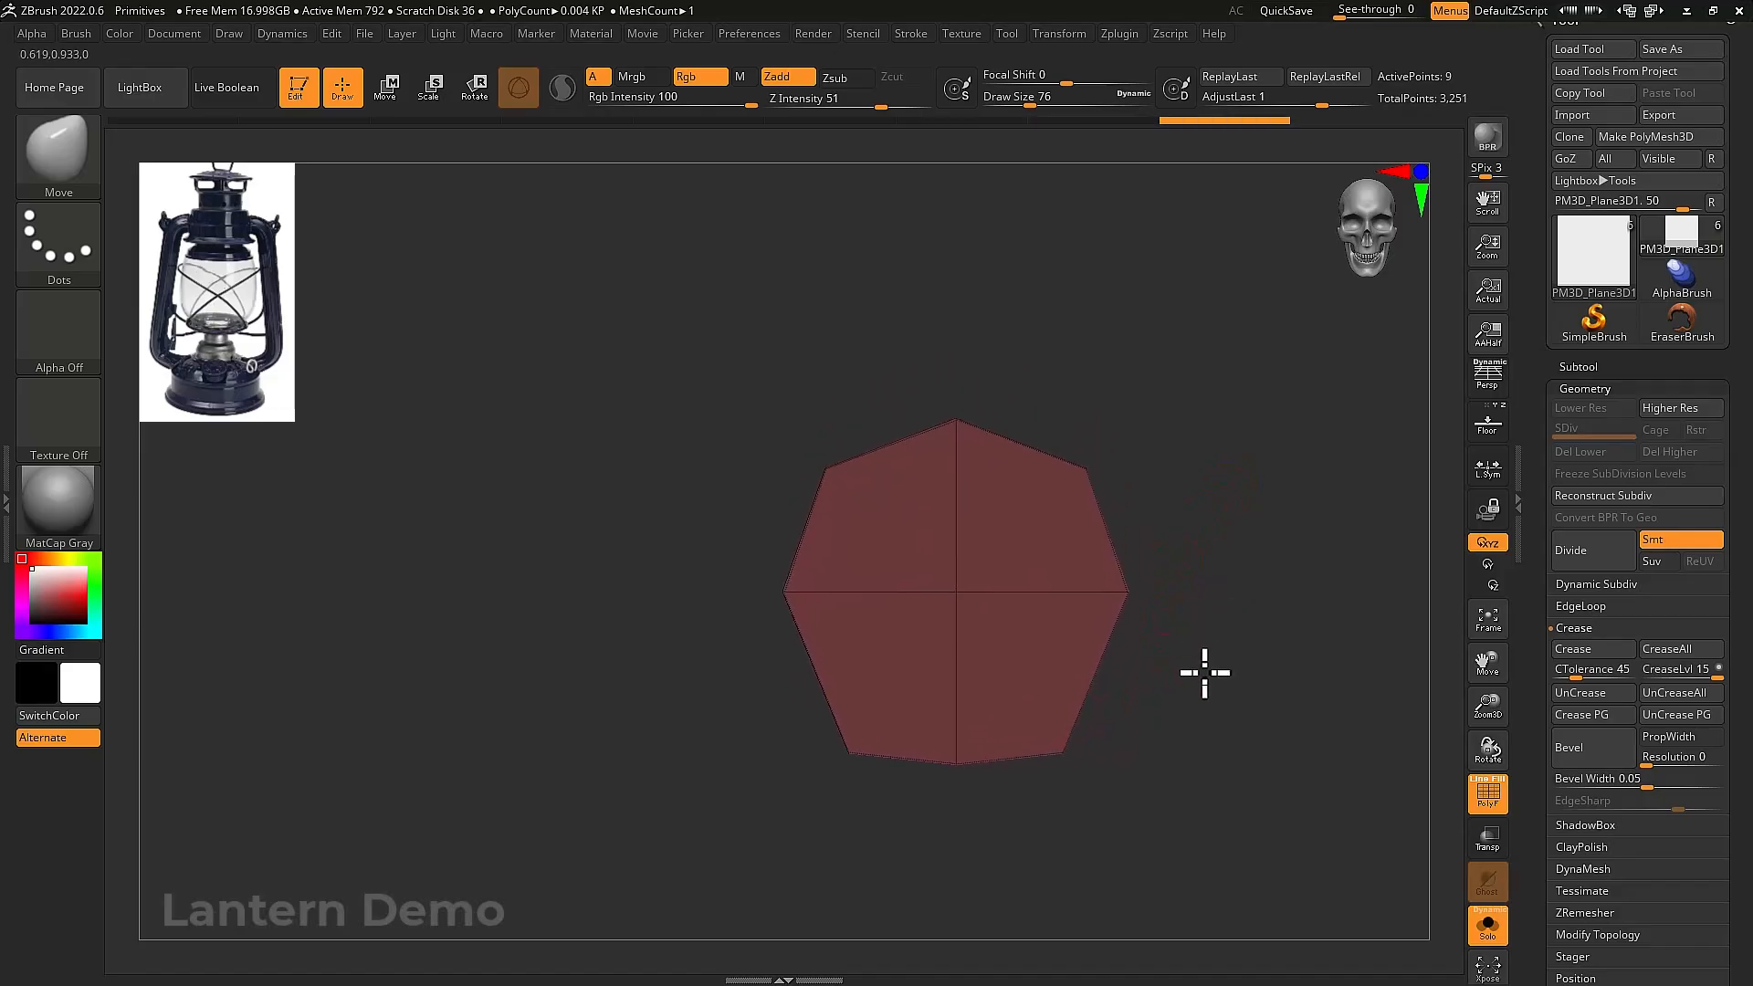
{"action": "right_click", "coordinate": [1156, 591]}
Show the whole lantern again, move the octagon out beside the body and scale it down
{"action": "mouse_move", "coordinate": [1217, 532]}
{"action": "left_mouse_down", "text": "alt"}
{"action": "mouse_move", "coordinate": [1191, 627]}
{"action": "mouse_move", "coordinate": [1122, 656]}
{"action": "mouse_move", "coordinate": [1096, 639]}
{"action": "mouse_move", "coordinate": [1108, 665]}
{"action": "mouse_move", "coordinate": [1076, 744]}
{"action": "mouse_move", "coordinate": [1178, 752]}
{"action": "mouse_move", "coordinate": [1174, 810]}
{"action": "left_mouse_up", "text": "alt"}
{"action": "key", "text": "shift+ctrl+f"}
{"action": "key", "text": "w"}
{"action": "left_click", "coordinate": [932, 639]}
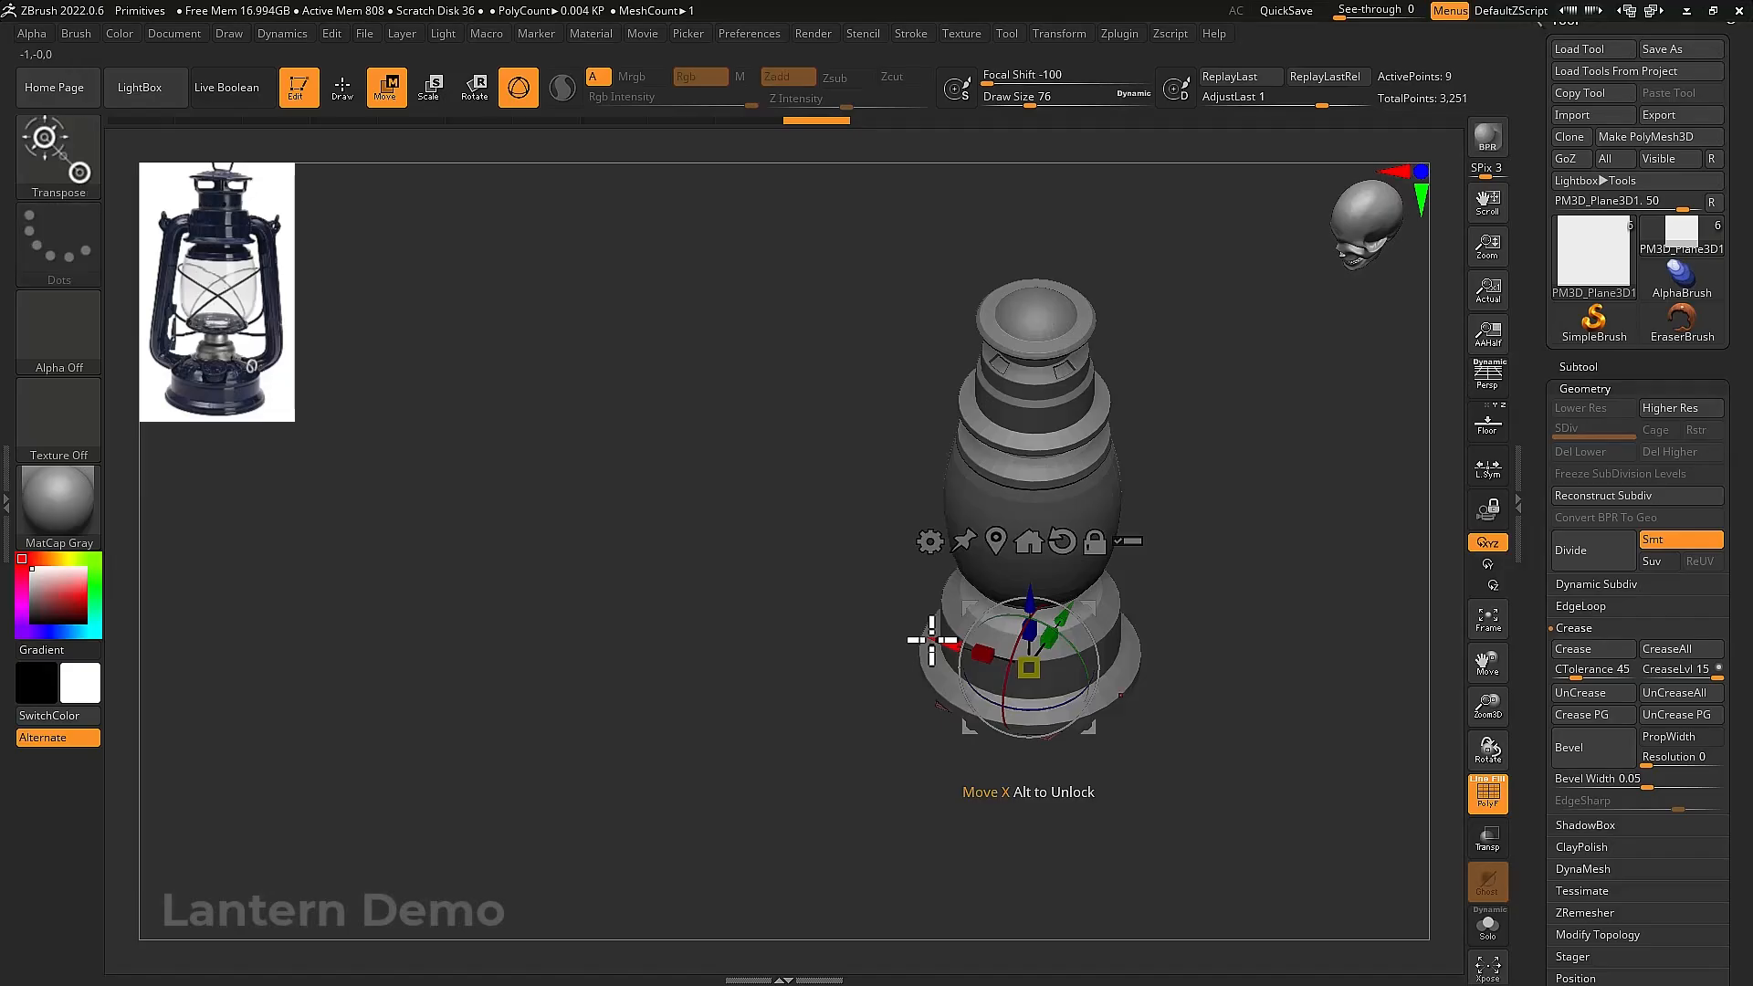
{"action": "left_click_drag", "start_coordinate": [931, 639], "coordinate": [885, 794]}
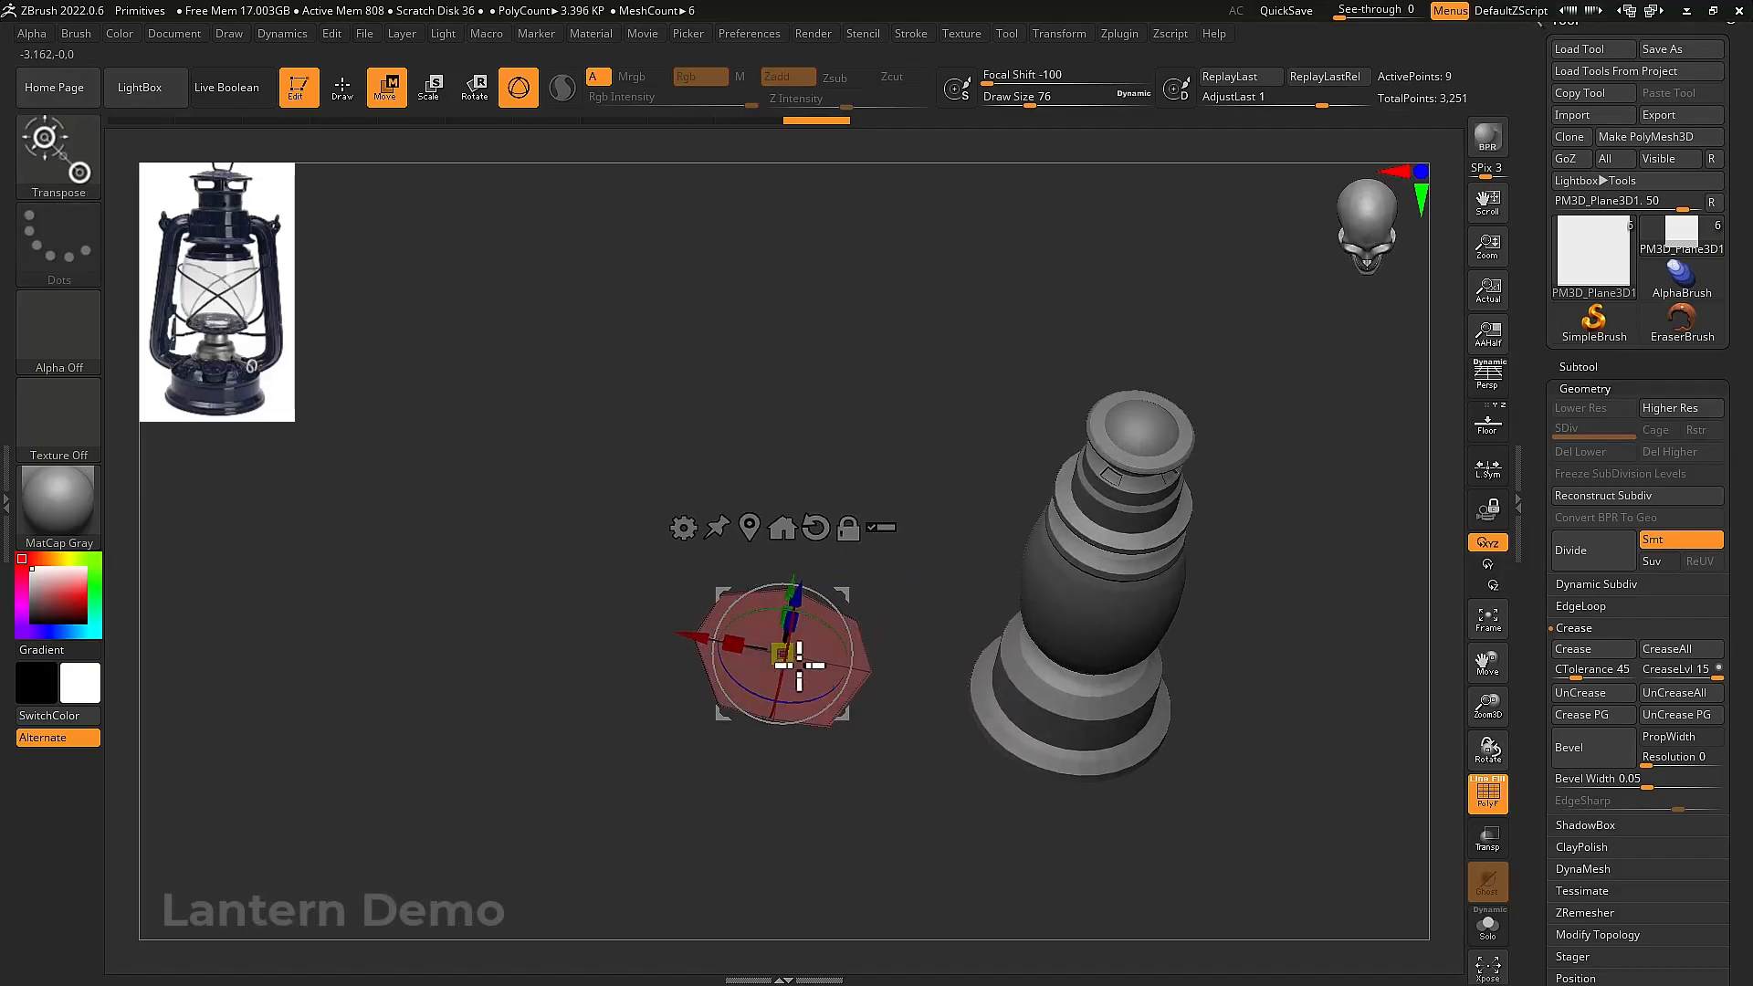
{"action": "left_click_drag", "start_coordinate": [782, 654], "coordinate": [737, 673]}
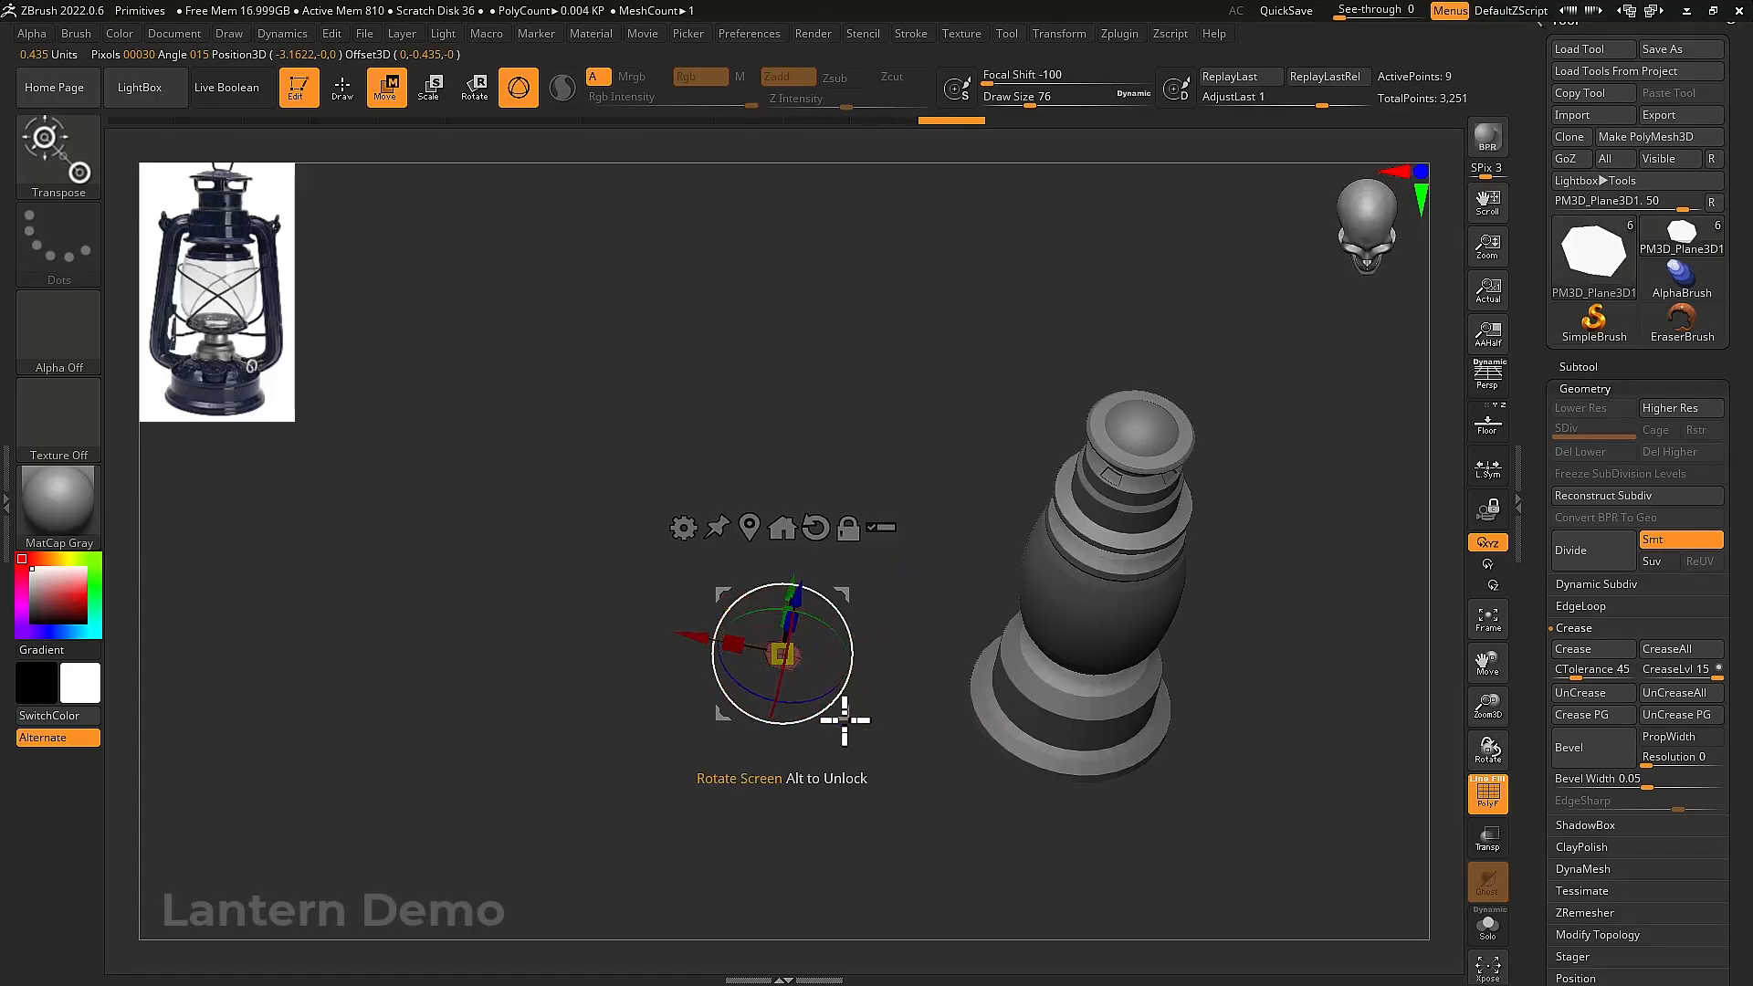
Extrude the octagon into a bar nearly as tall as the lantern and divide it lengthwise with evenly spaced, uncreased edge loops
{"action": "mouse_move", "coordinate": [841, 716]}
{"action": "left_mouse_down", "text": "alt"}
{"action": "mouse_move", "coordinate": [931, 818]}
{"action": "mouse_move", "coordinate": [1029, 685]}
{"action": "mouse_move", "coordinate": [990, 736]}
{"action": "mouse_move", "coordinate": [922, 696]}
{"action": "mouse_move", "coordinate": [924, 634]}
{"action": "mouse_move", "coordinate": [922, 699]}
{"action": "mouse_move", "coordinate": [1049, 153]}
{"action": "mouse_move", "coordinate": [1099, 39]}
{"action": "mouse_move", "coordinate": [1045, 509]}
{"action": "mouse_move", "coordinate": [1021, 567]}
{"action": "mouse_move", "coordinate": [959, 550]}
{"action": "mouse_move", "coordinate": [955, 599]}
{"action": "mouse_move", "coordinate": [1025, 622]}
{"action": "left_mouse_up", "text": "alt"}
{"action": "key", "text": "q"}
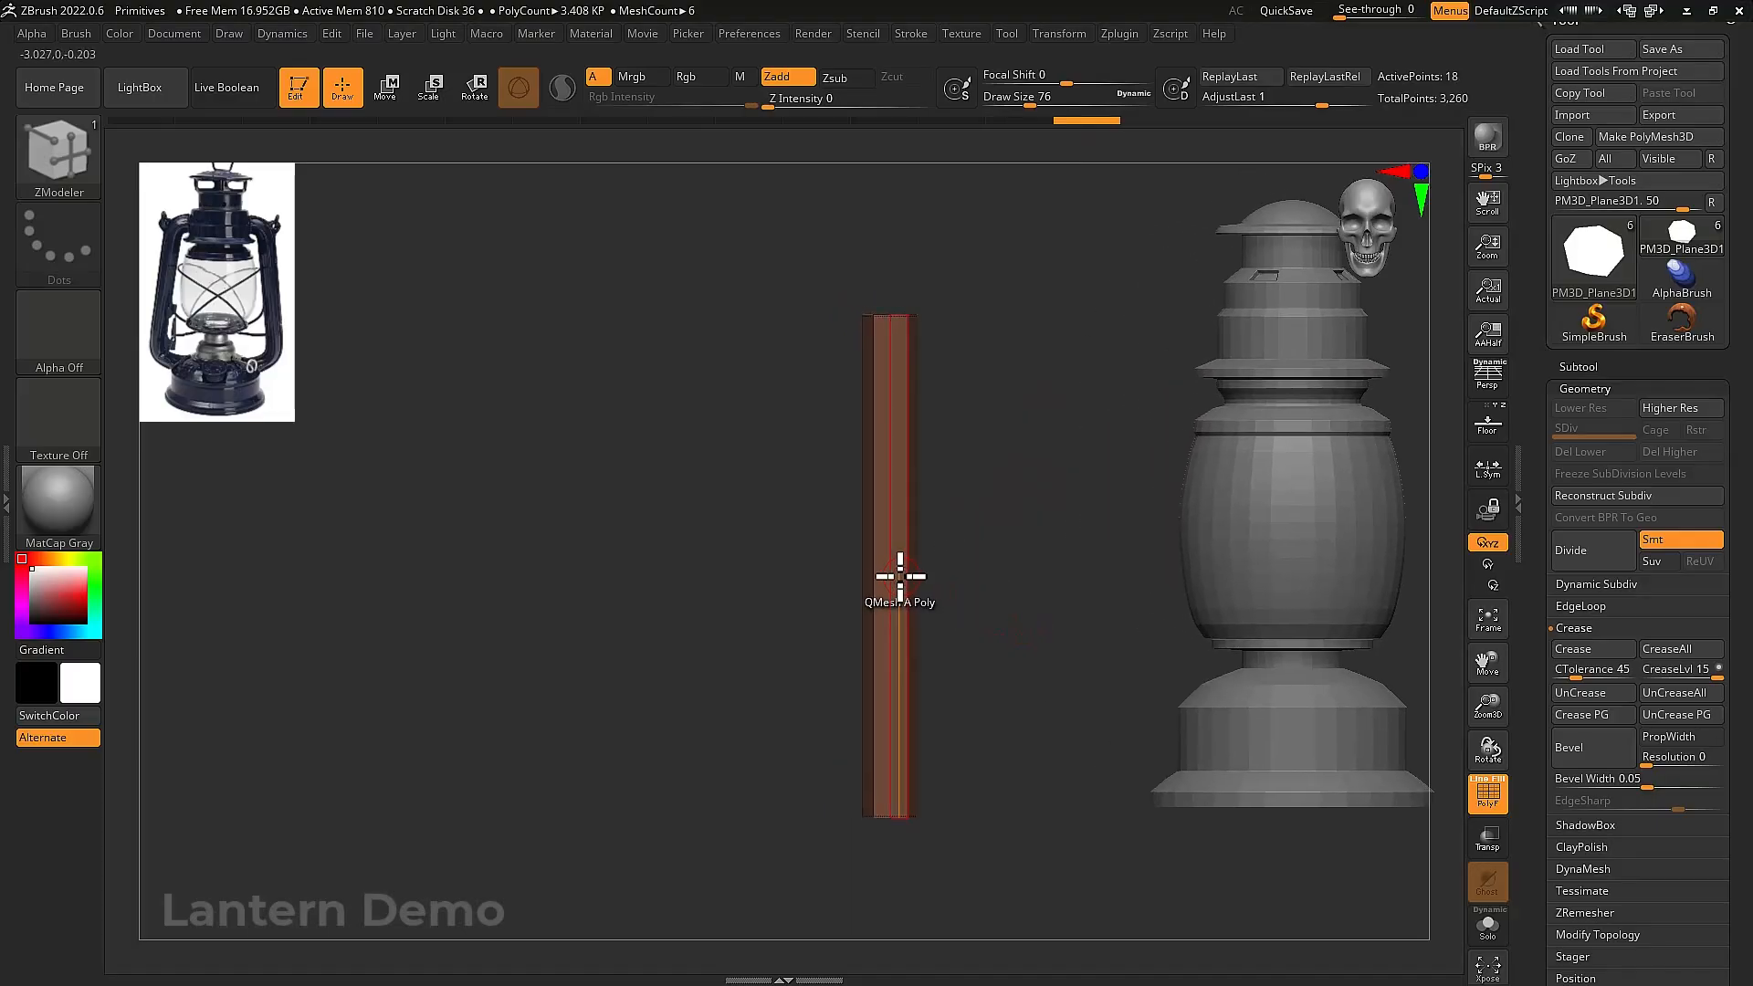
{"action": "left_click_drag", "start_coordinate": [891, 573], "coordinate": [1029, 544]}
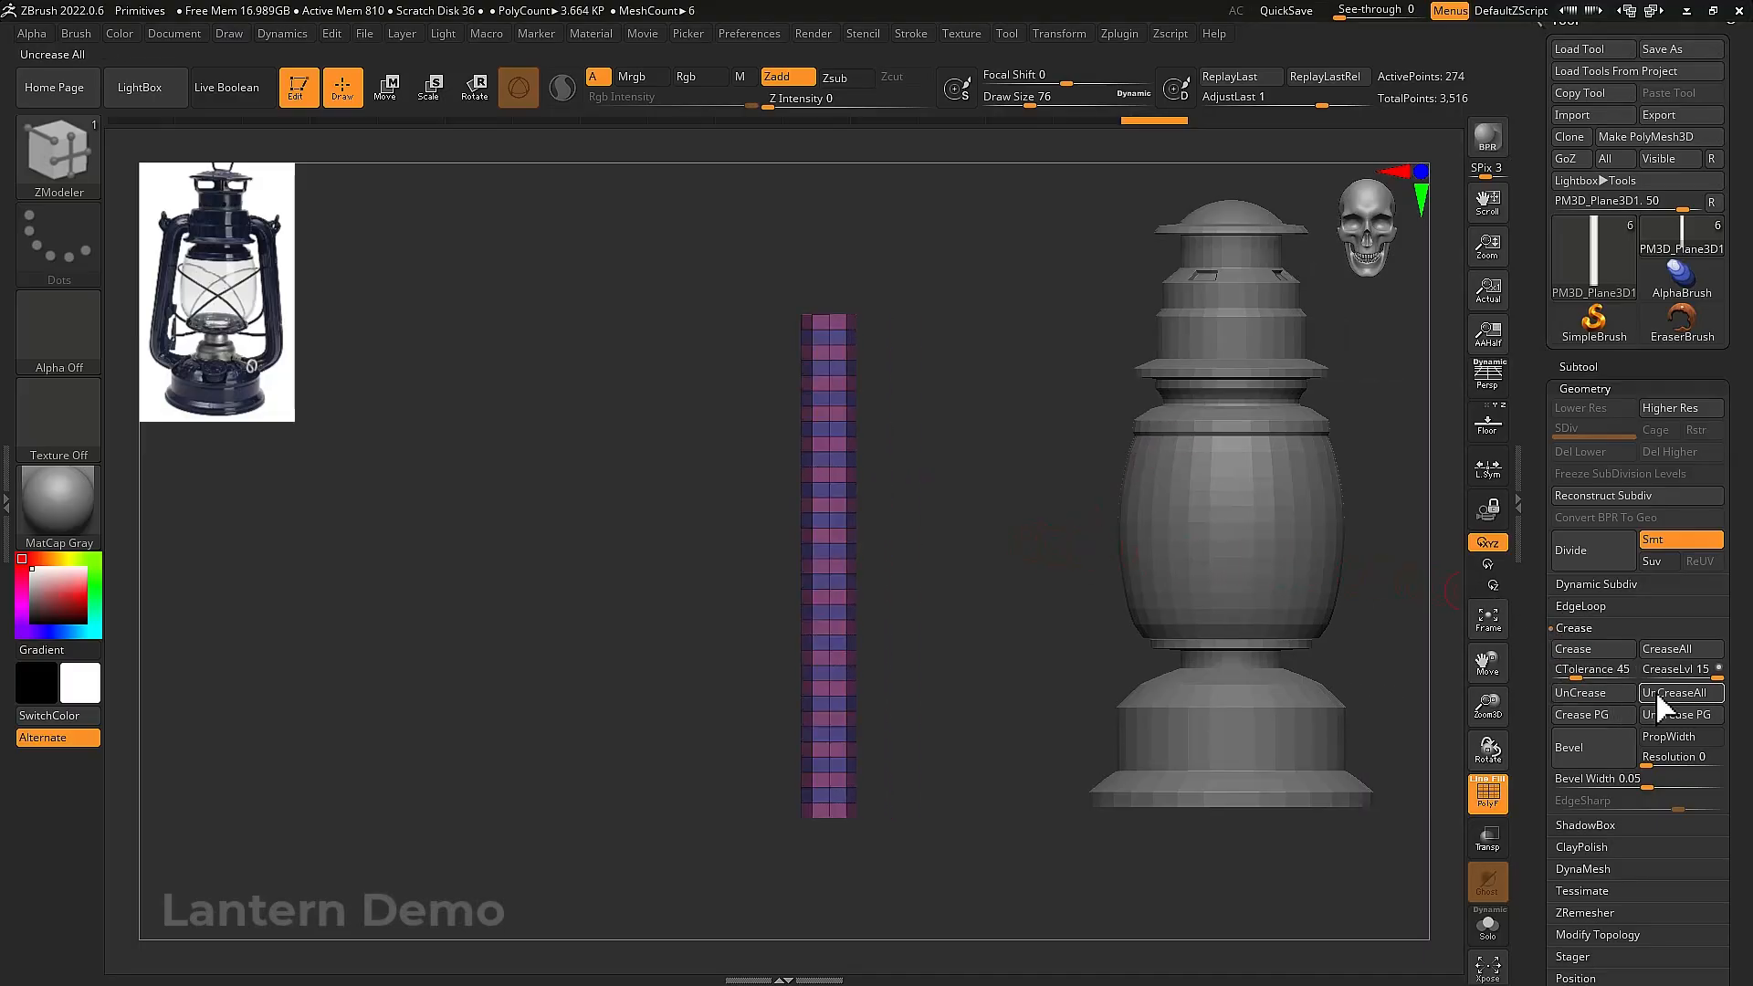
{"action": "left_click_drag", "start_coordinate": [1002, 606], "coordinate": [818, 646], "text": "alt"}
Center the gizmo on the bar and move the bar up close beside the lantern's glass
{"action": "key", "text": "w"}
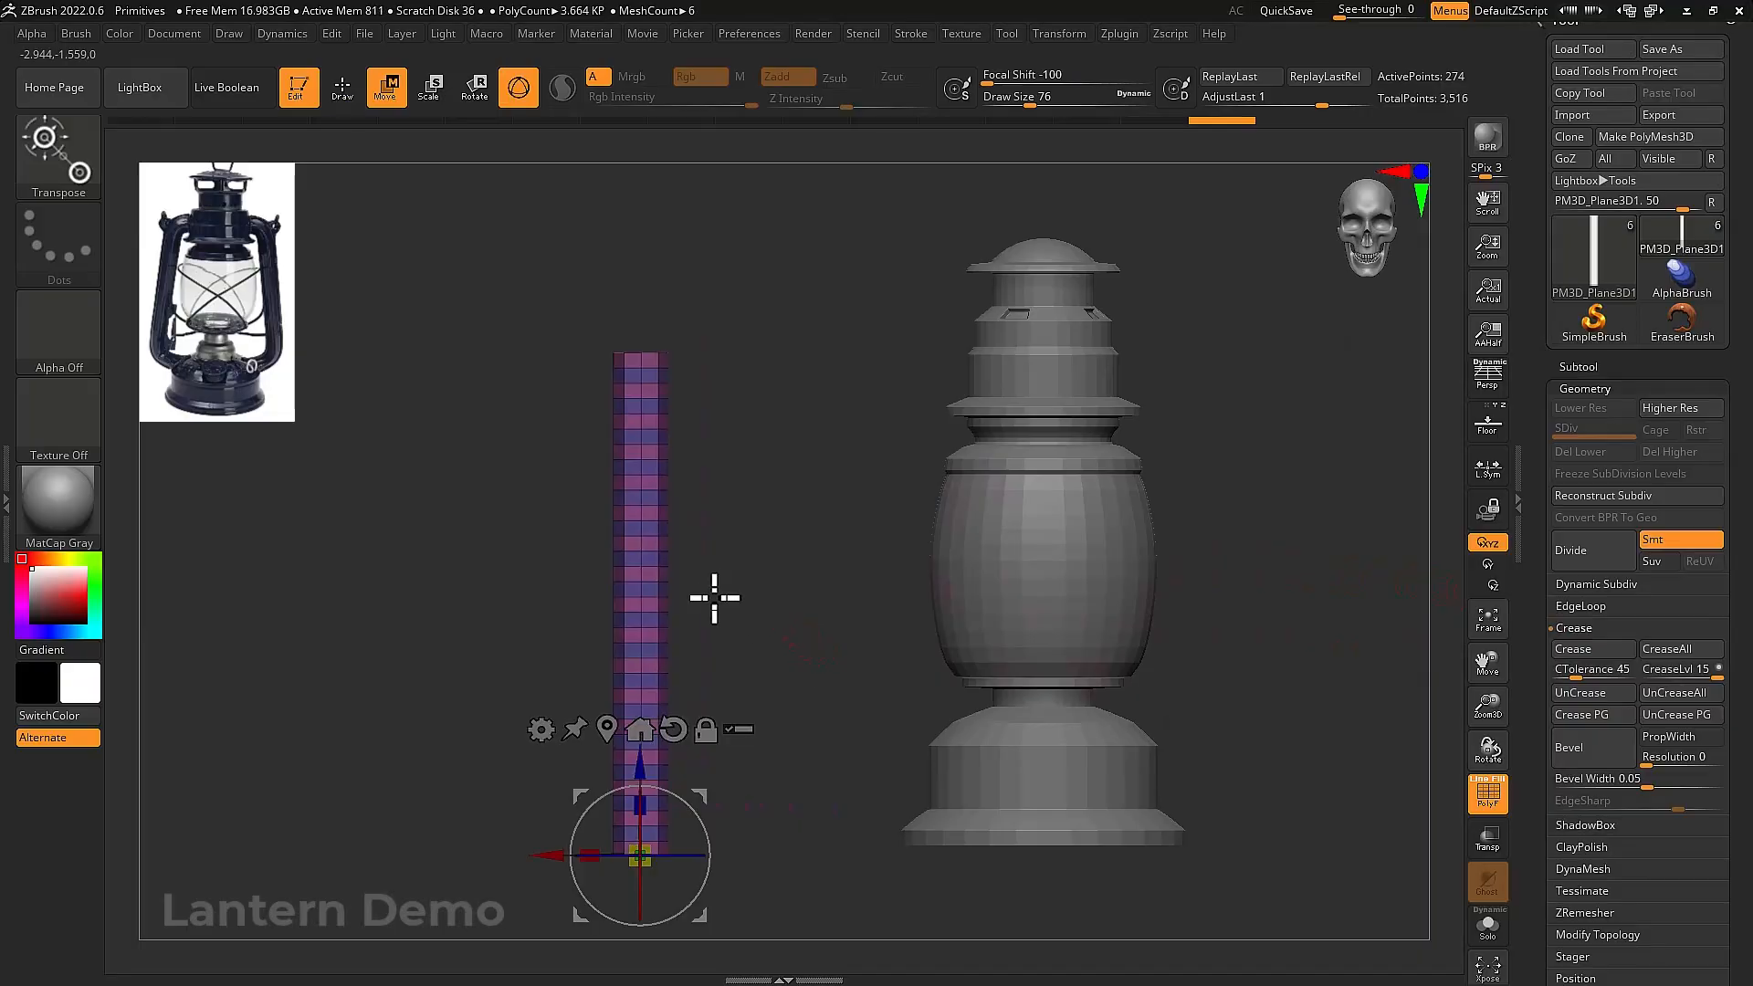
{"action": "left_click", "coordinate": [640, 728]}
{"action": "left_click_drag", "start_coordinate": [716, 547], "coordinate": [924, 518]}
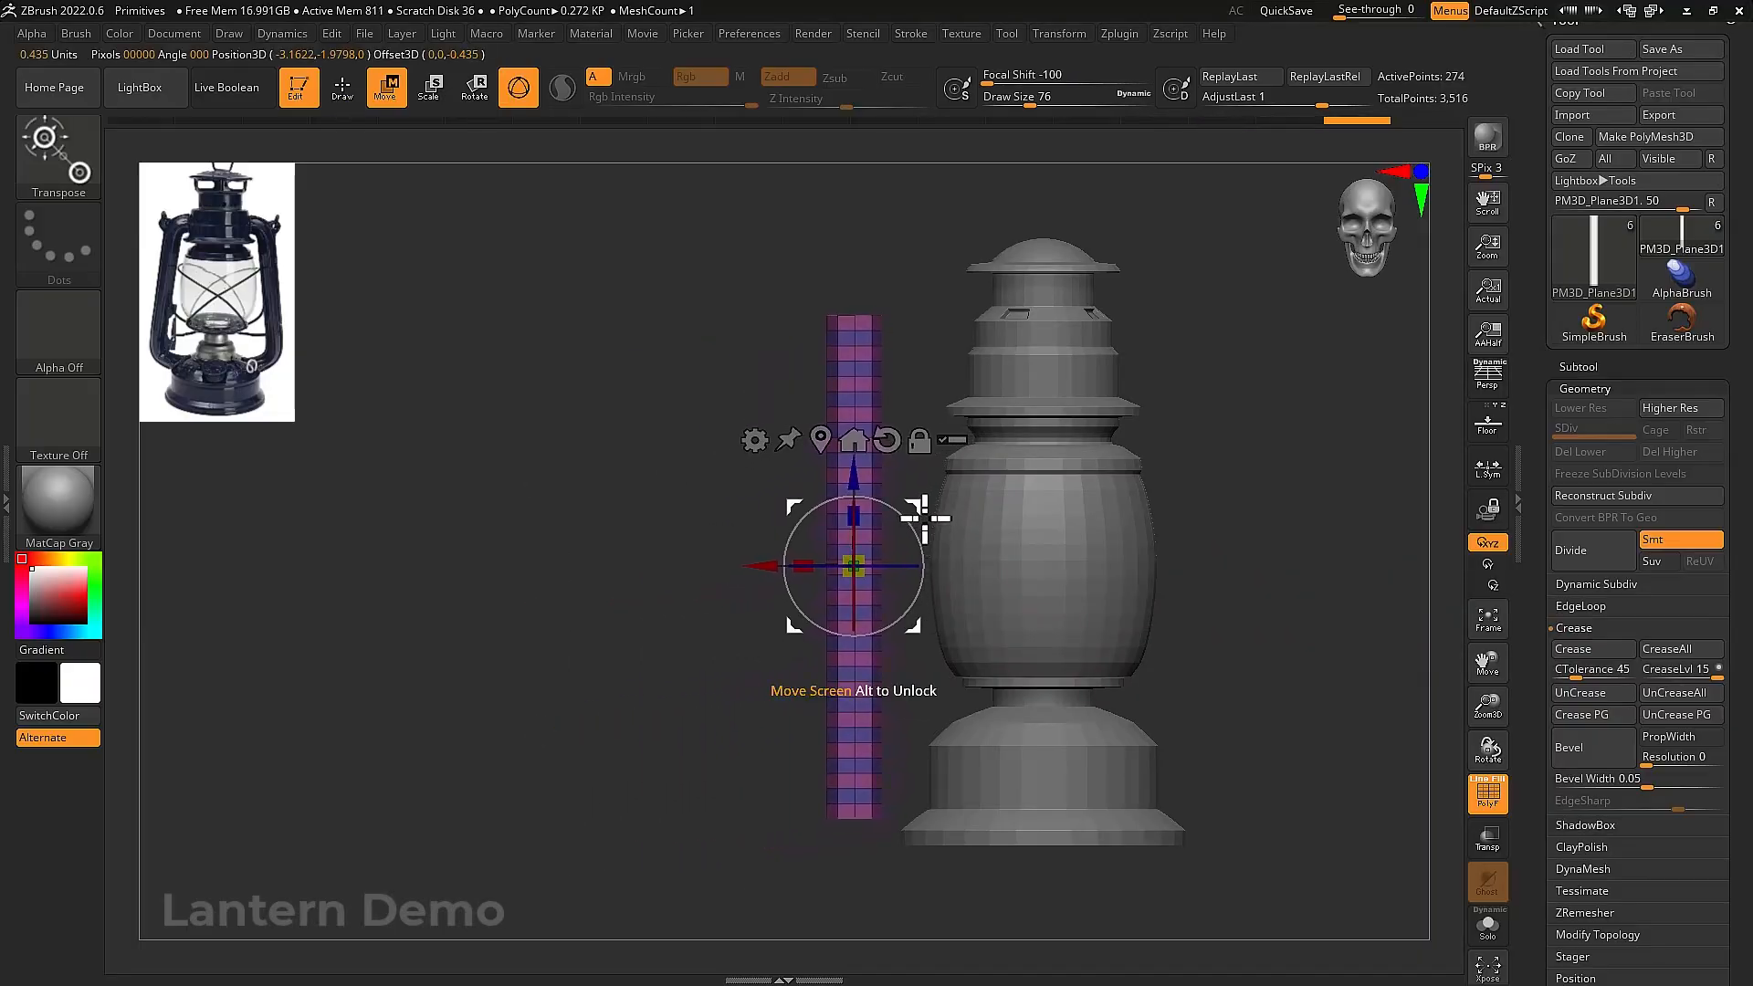
Apply a Bend Curve with five control points to the bar and display the reference photo behind the lantern
{"action": "left_click", "coordinate": [756, 440]}
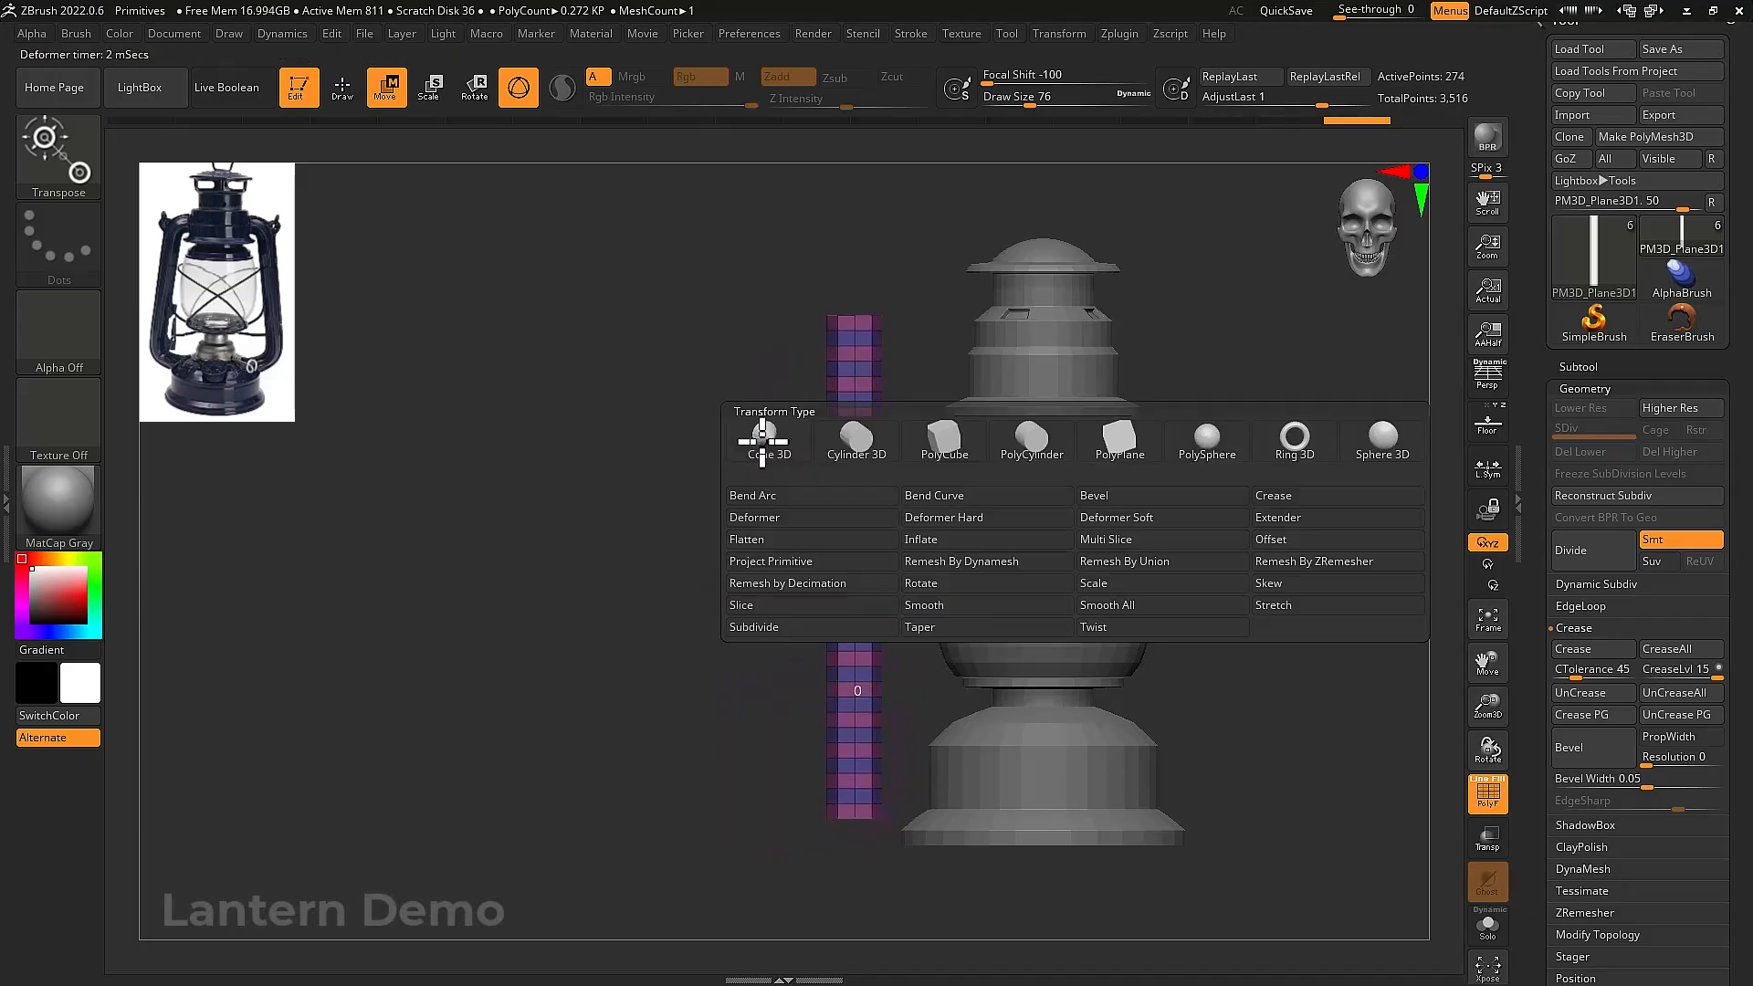
{"action": "left_click", "coordinate": [928, 496]}
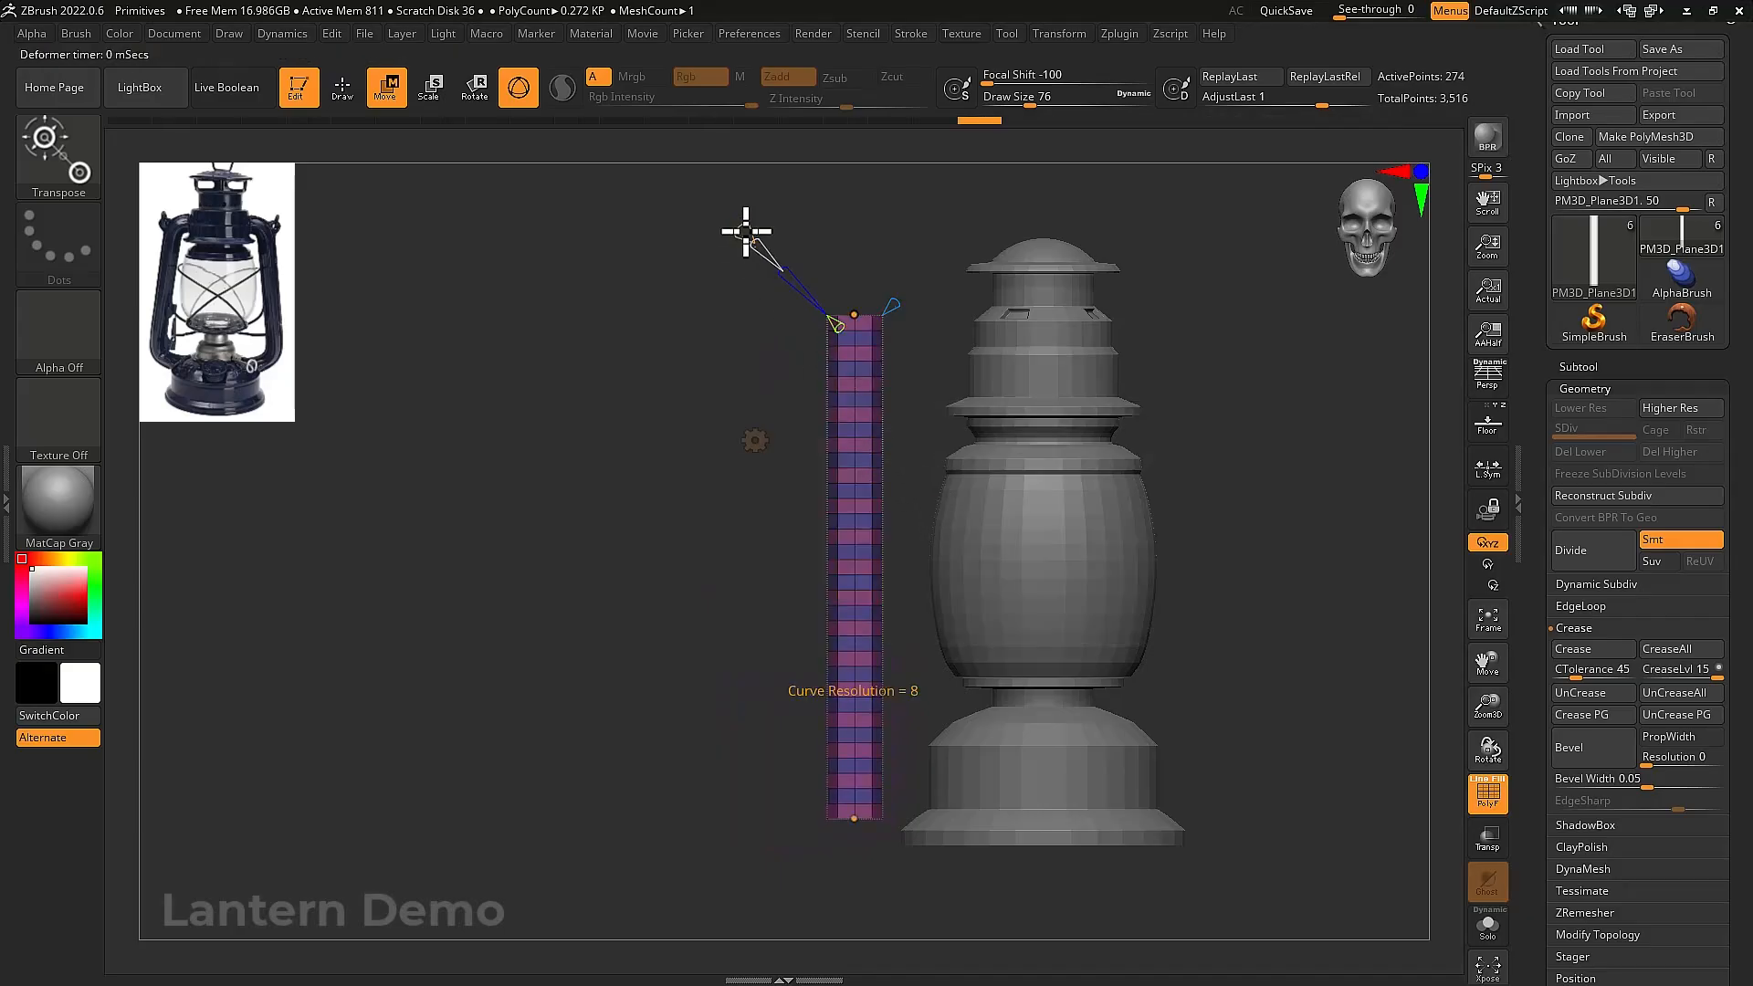
{"action": "left_click_drag", "start_coordinate": [746, 231], "coordinate": [741, 229]}
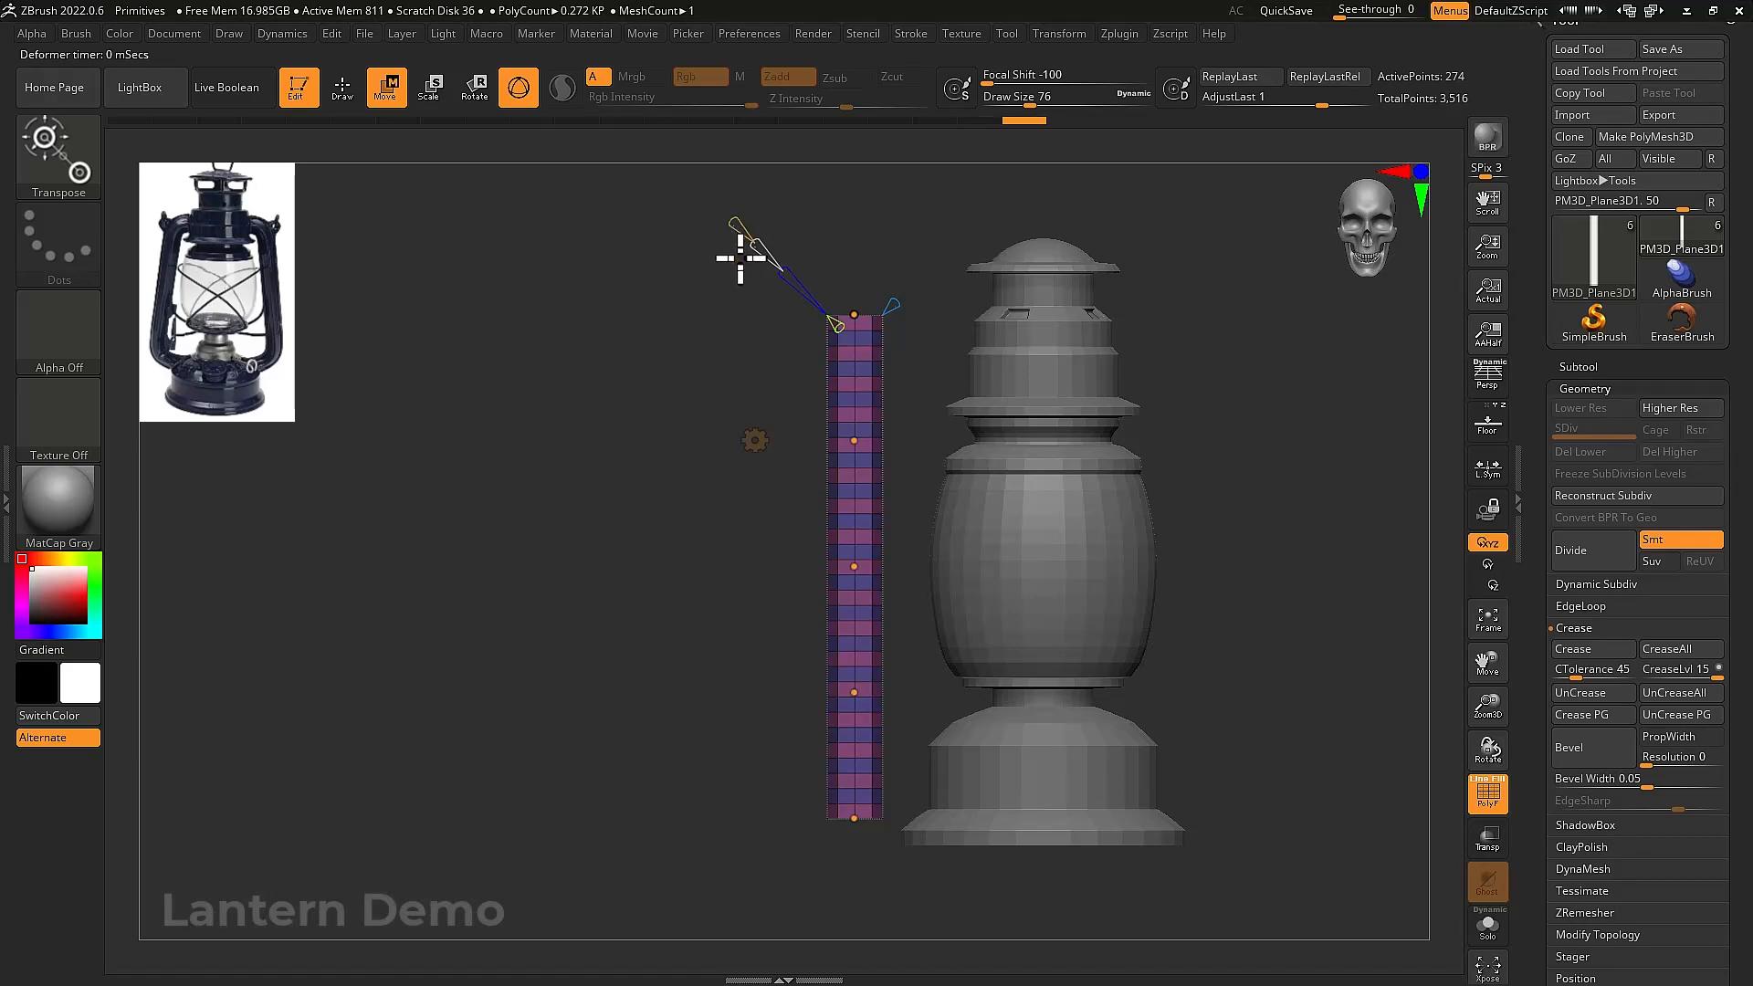
{"action": "scroll", "coordinate": [1159, 458], "scroll_direction": "right", "scroll_amount": 2}
{"action": "scroll", "coordinate": [1168, 411], "scroll_direction": "up", "scroll_amount": 2}
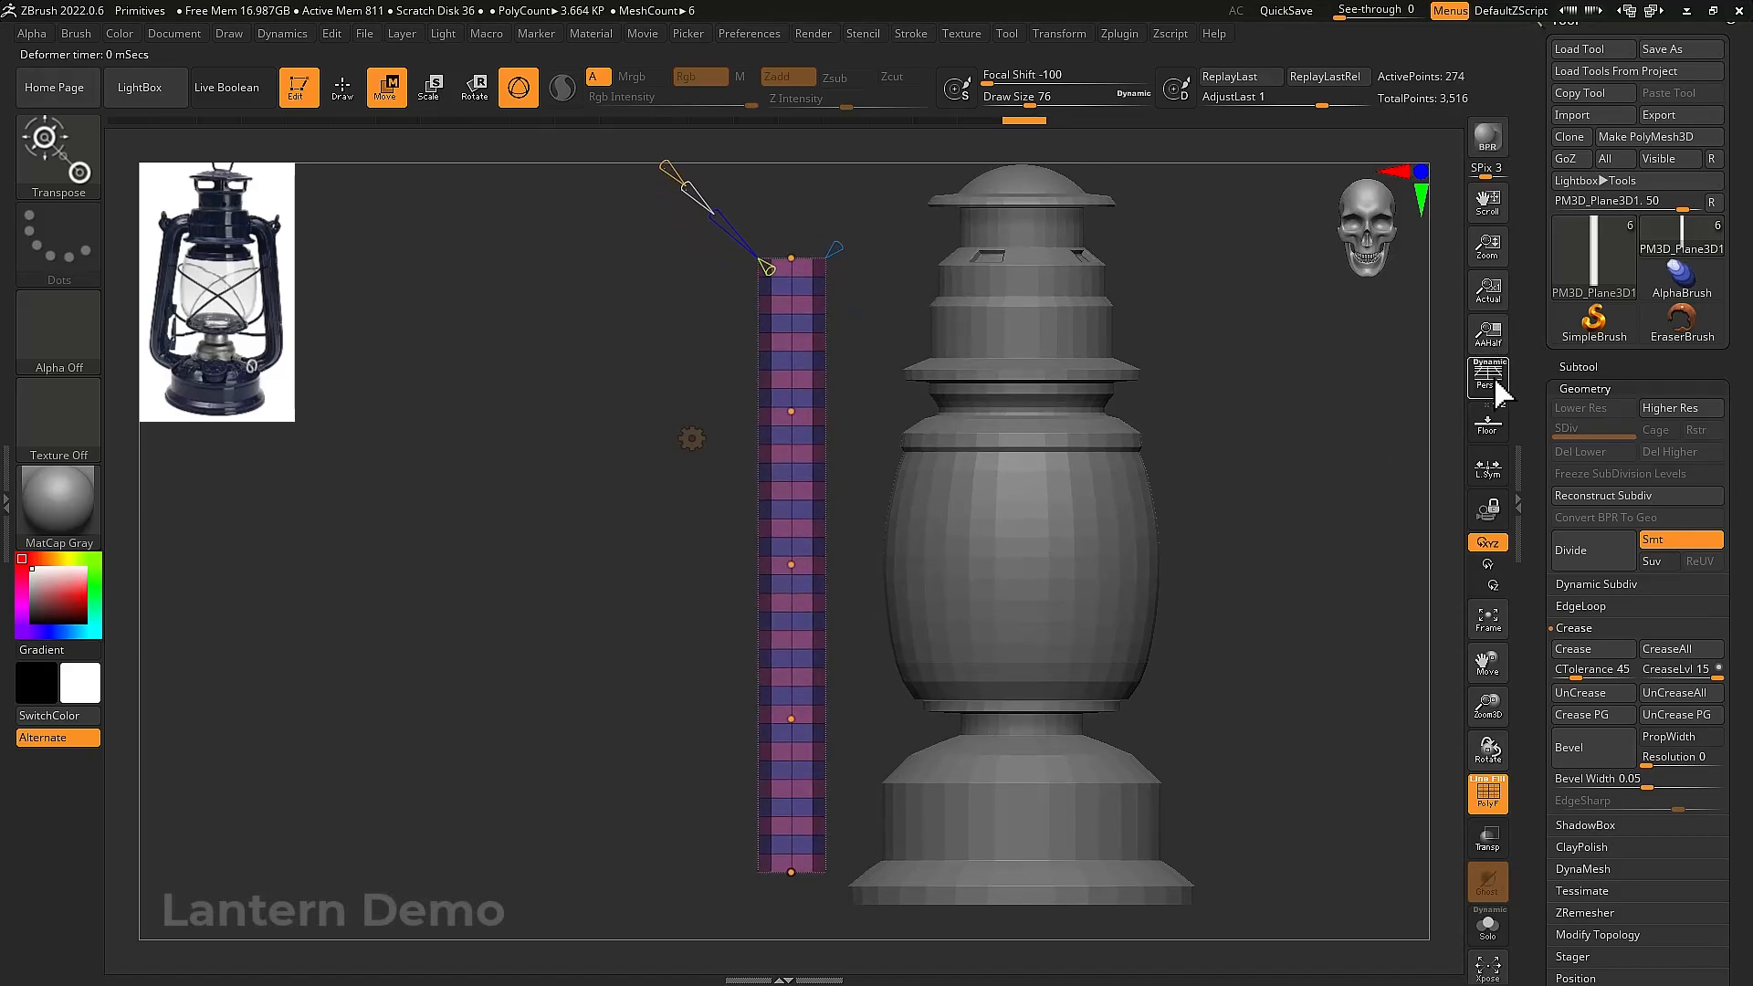
{"action": "left_click", "coordinate": [1490, 426]}
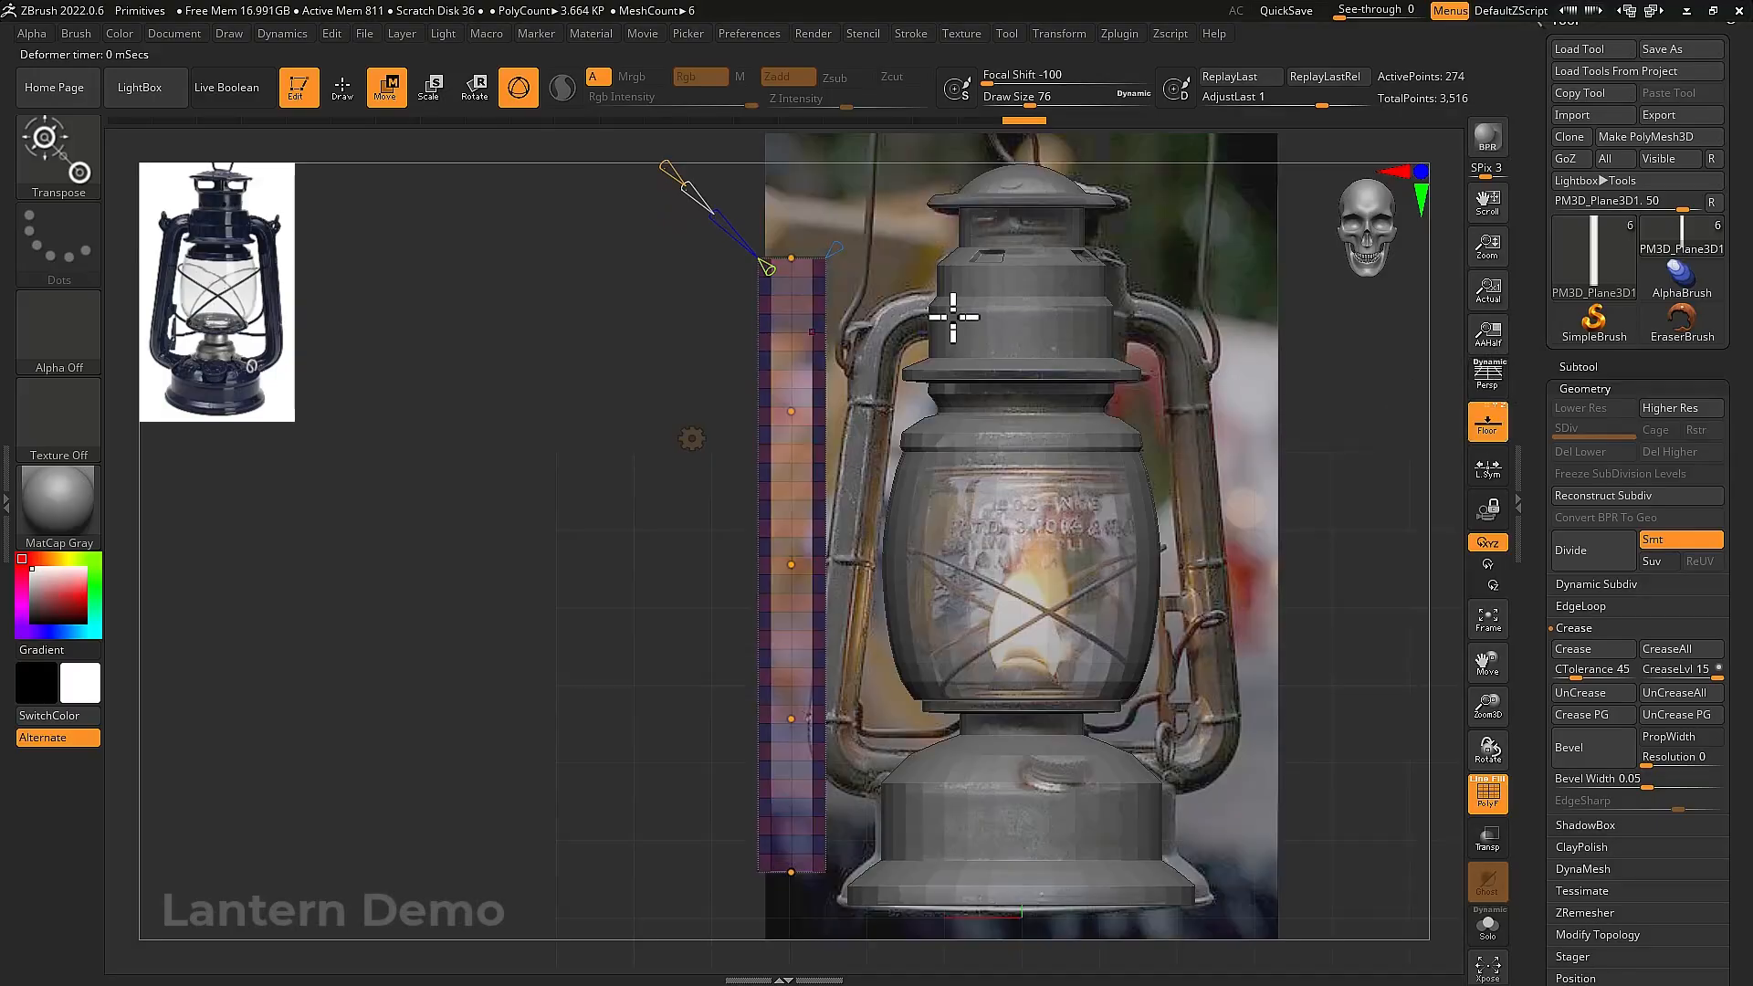
Try to bend the bar's upper and lower ends inward along the side tube in the reference photo
{"action": "left_click_drag", "start_coordinate": [793, 258], "coordinate": [962, 310]}
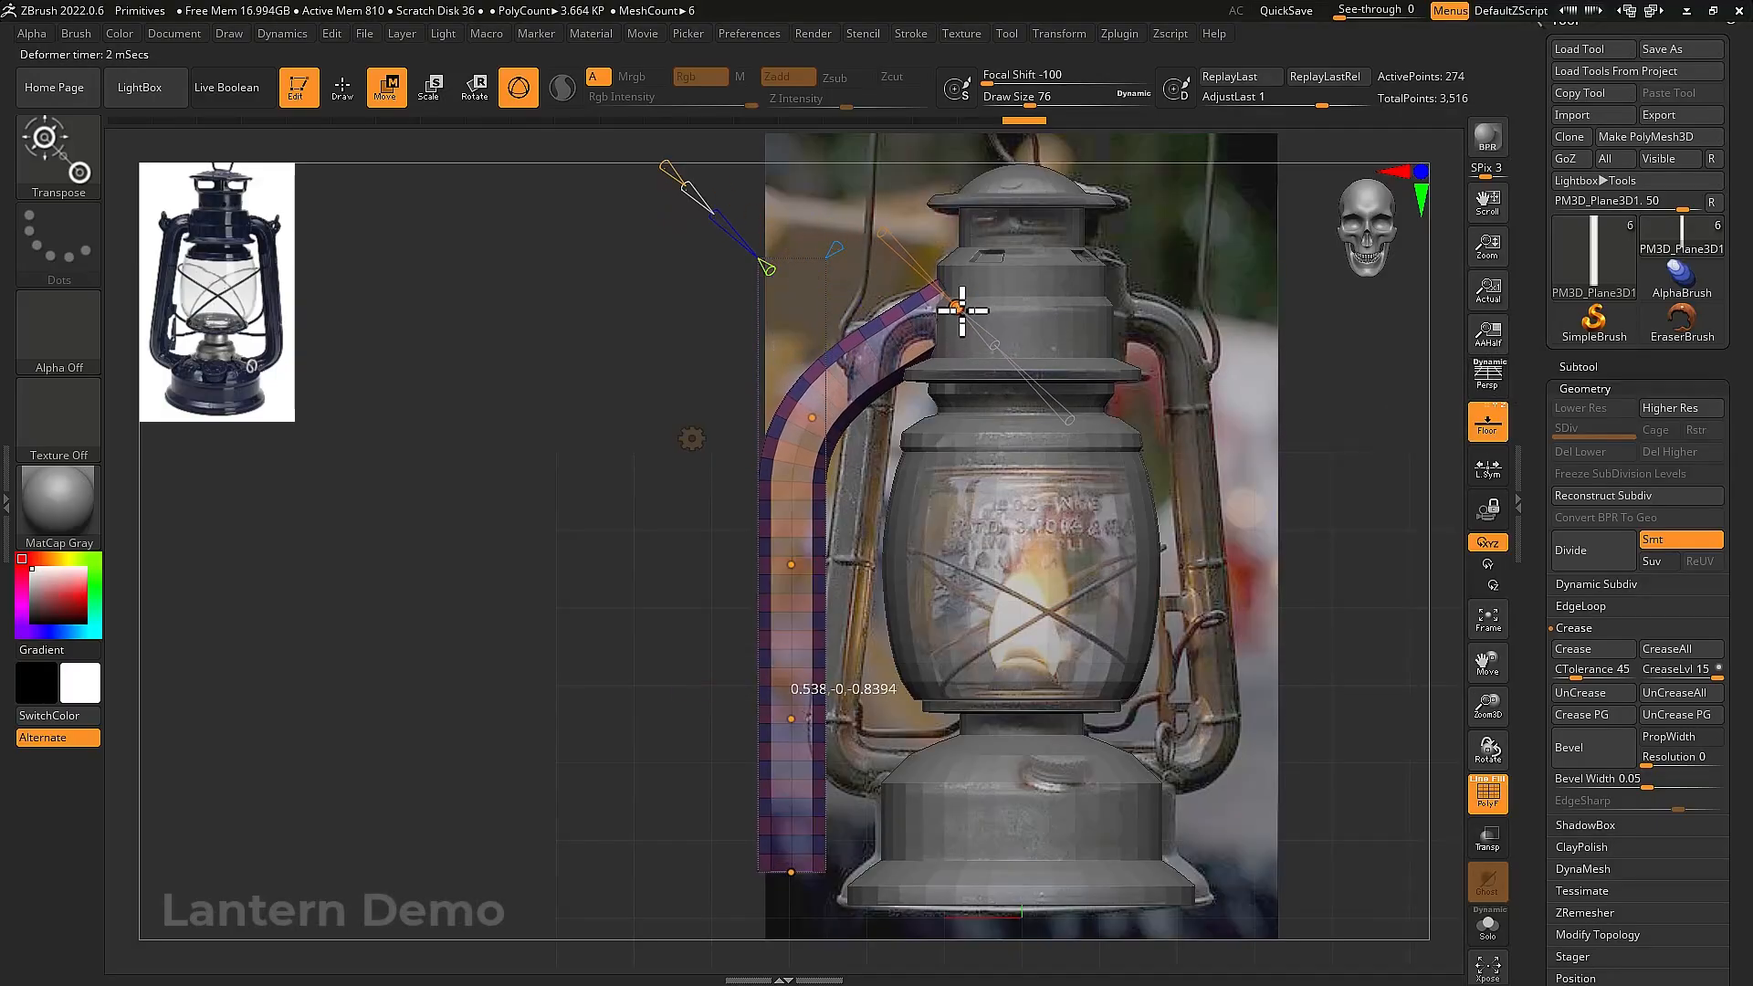
{"action": "left_click_drag", "start_coordinate": [793, 868], "coordinate": [906, 727]}
{"action": "key", "text": "ctrl+z"}
{"action": "key", "text": "ctrl+z"}
{"action": "key", "text": "ctrl+z"}
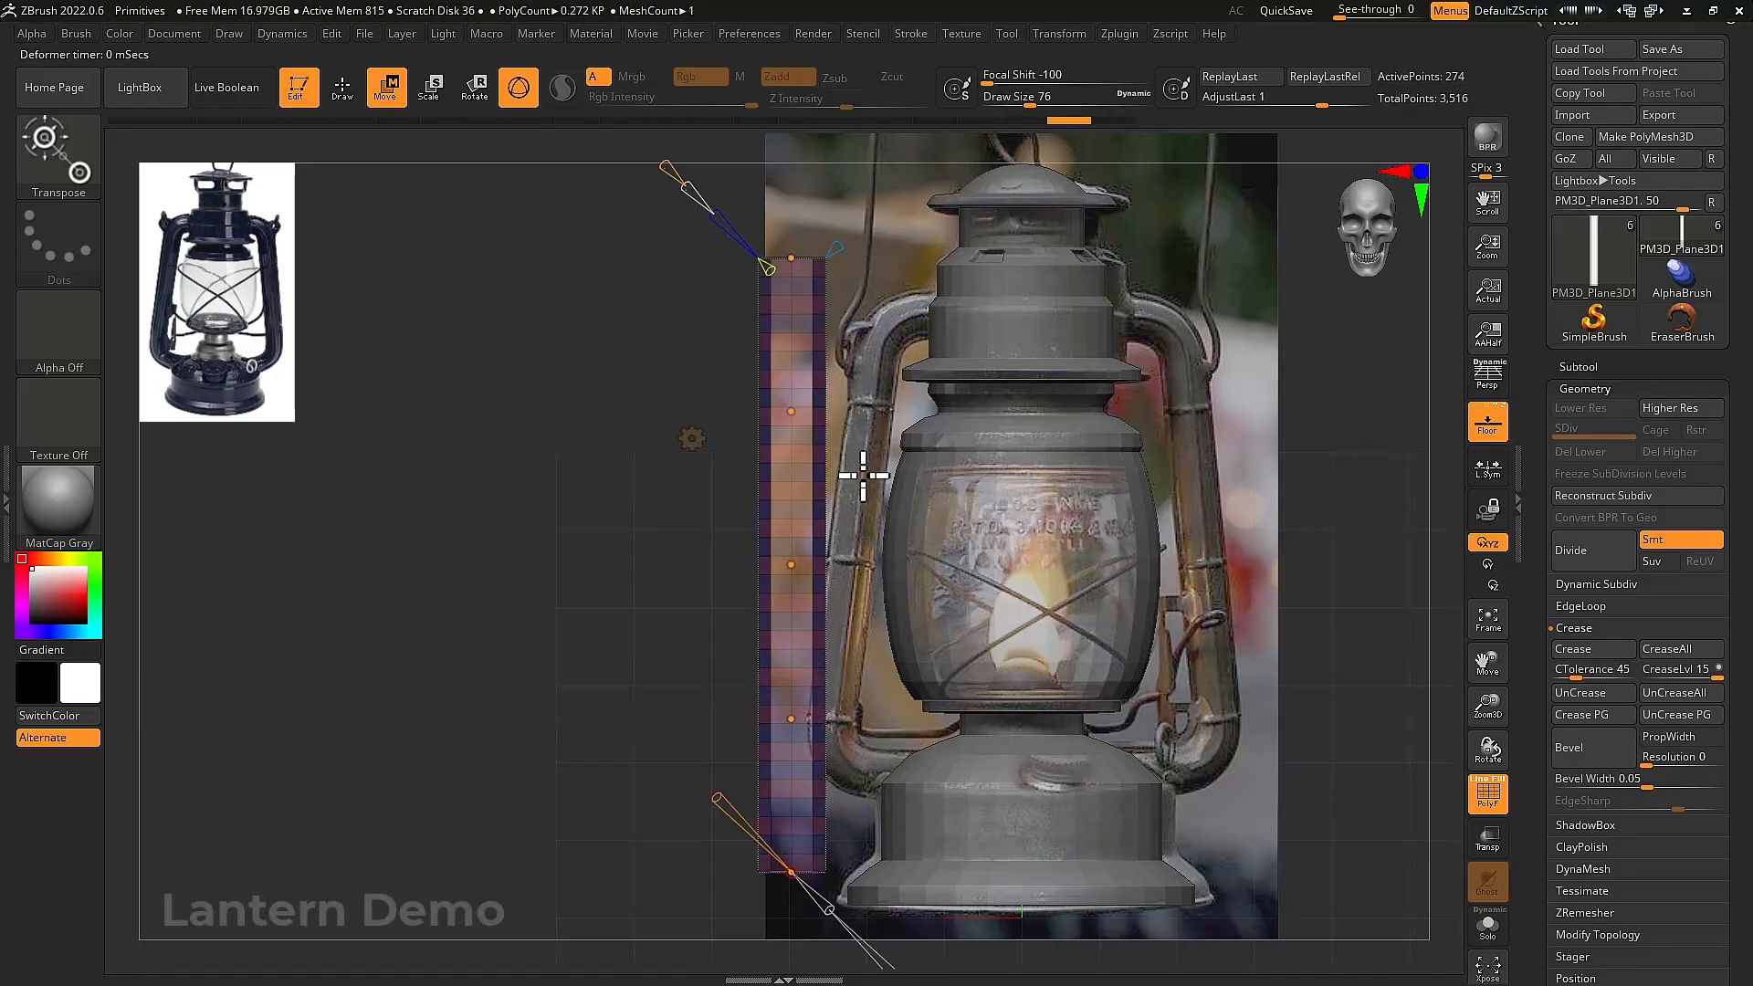
Make the bar thinner and slightly shorter to suit the photo's side tube, and accept the Bend Curve deformer
{"action": "left_click_drag", "start_coordinate": [791, 563], "coordinate": [789, 489]}
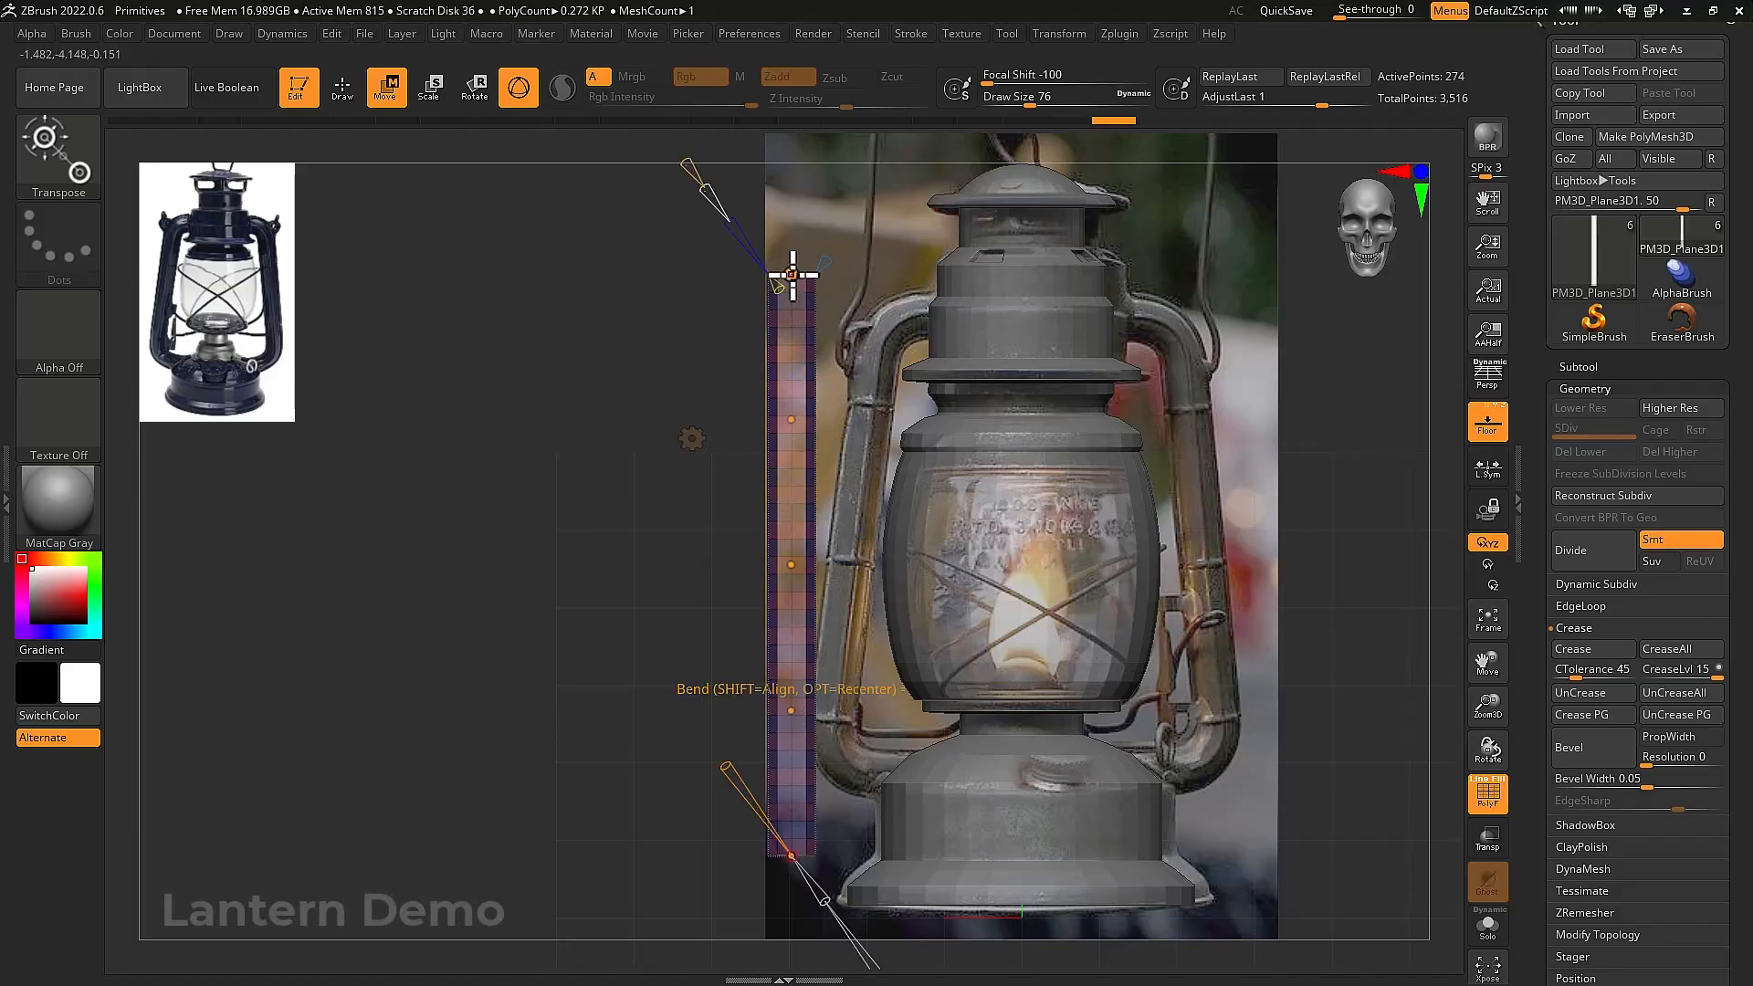
{"action": "left_click_drag", "start_coordinate": [792, 272], "coordinate": [864, 271]}
{"action": "key", "text": "ctrl+z"}
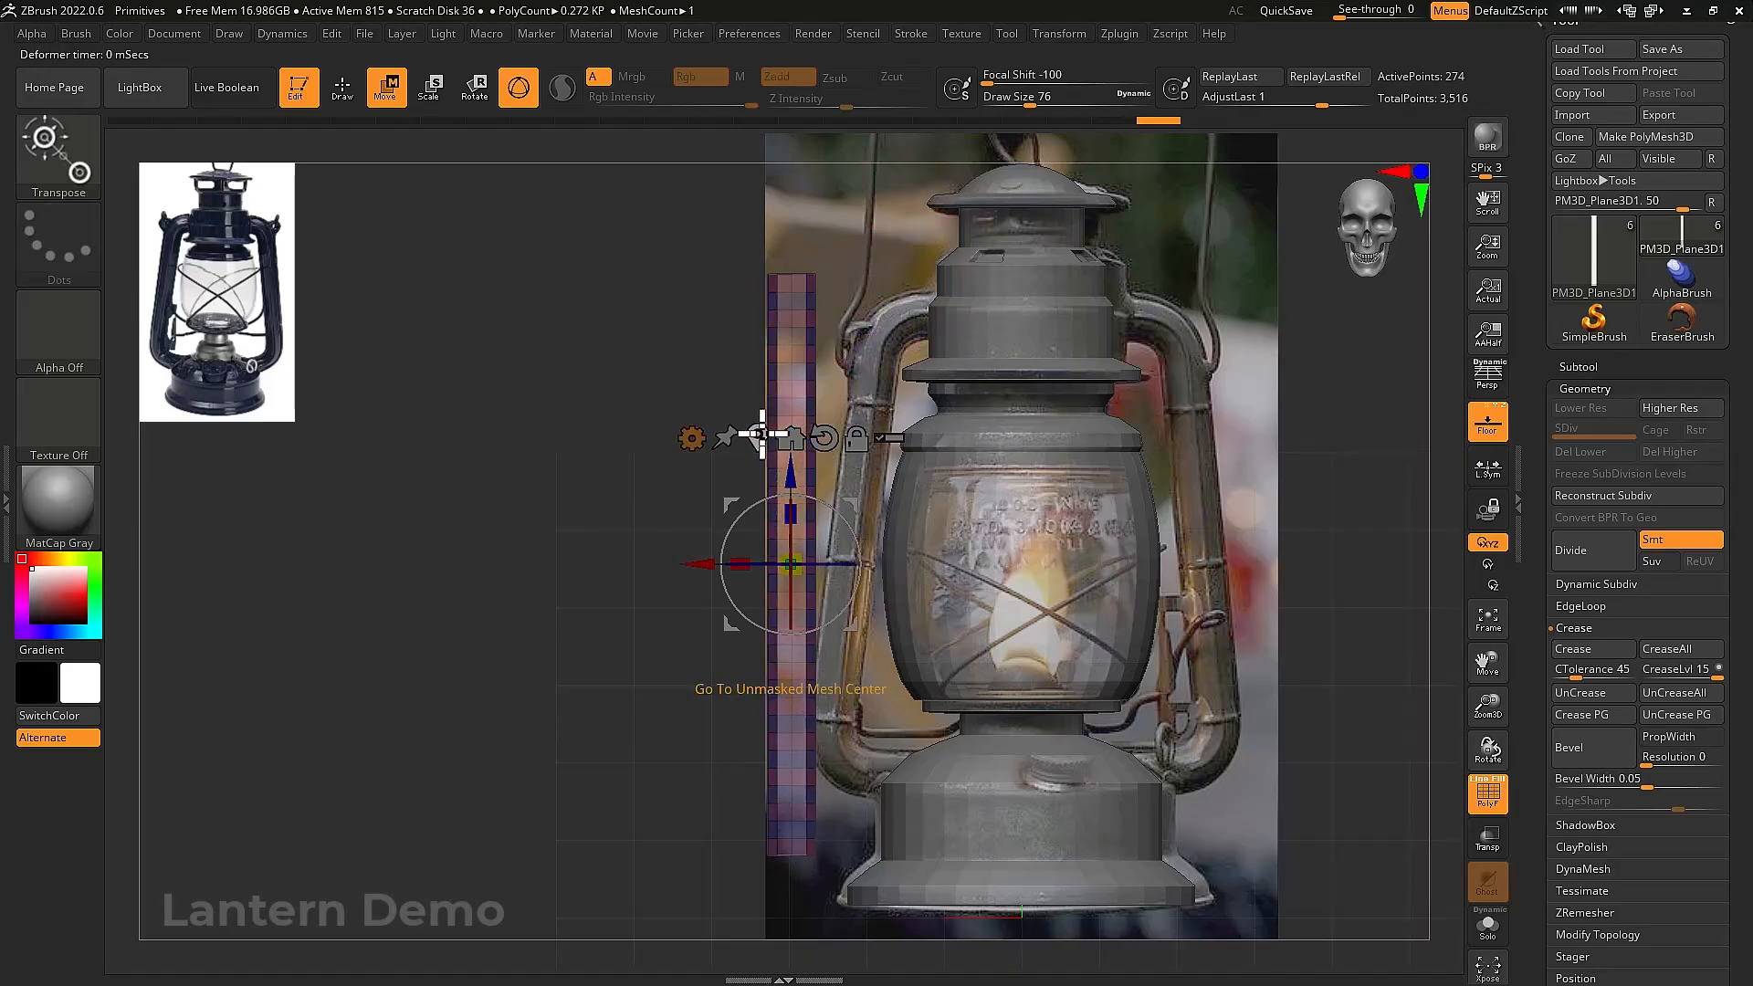
{"action": "left_click", "coordinate": [697, 441]}
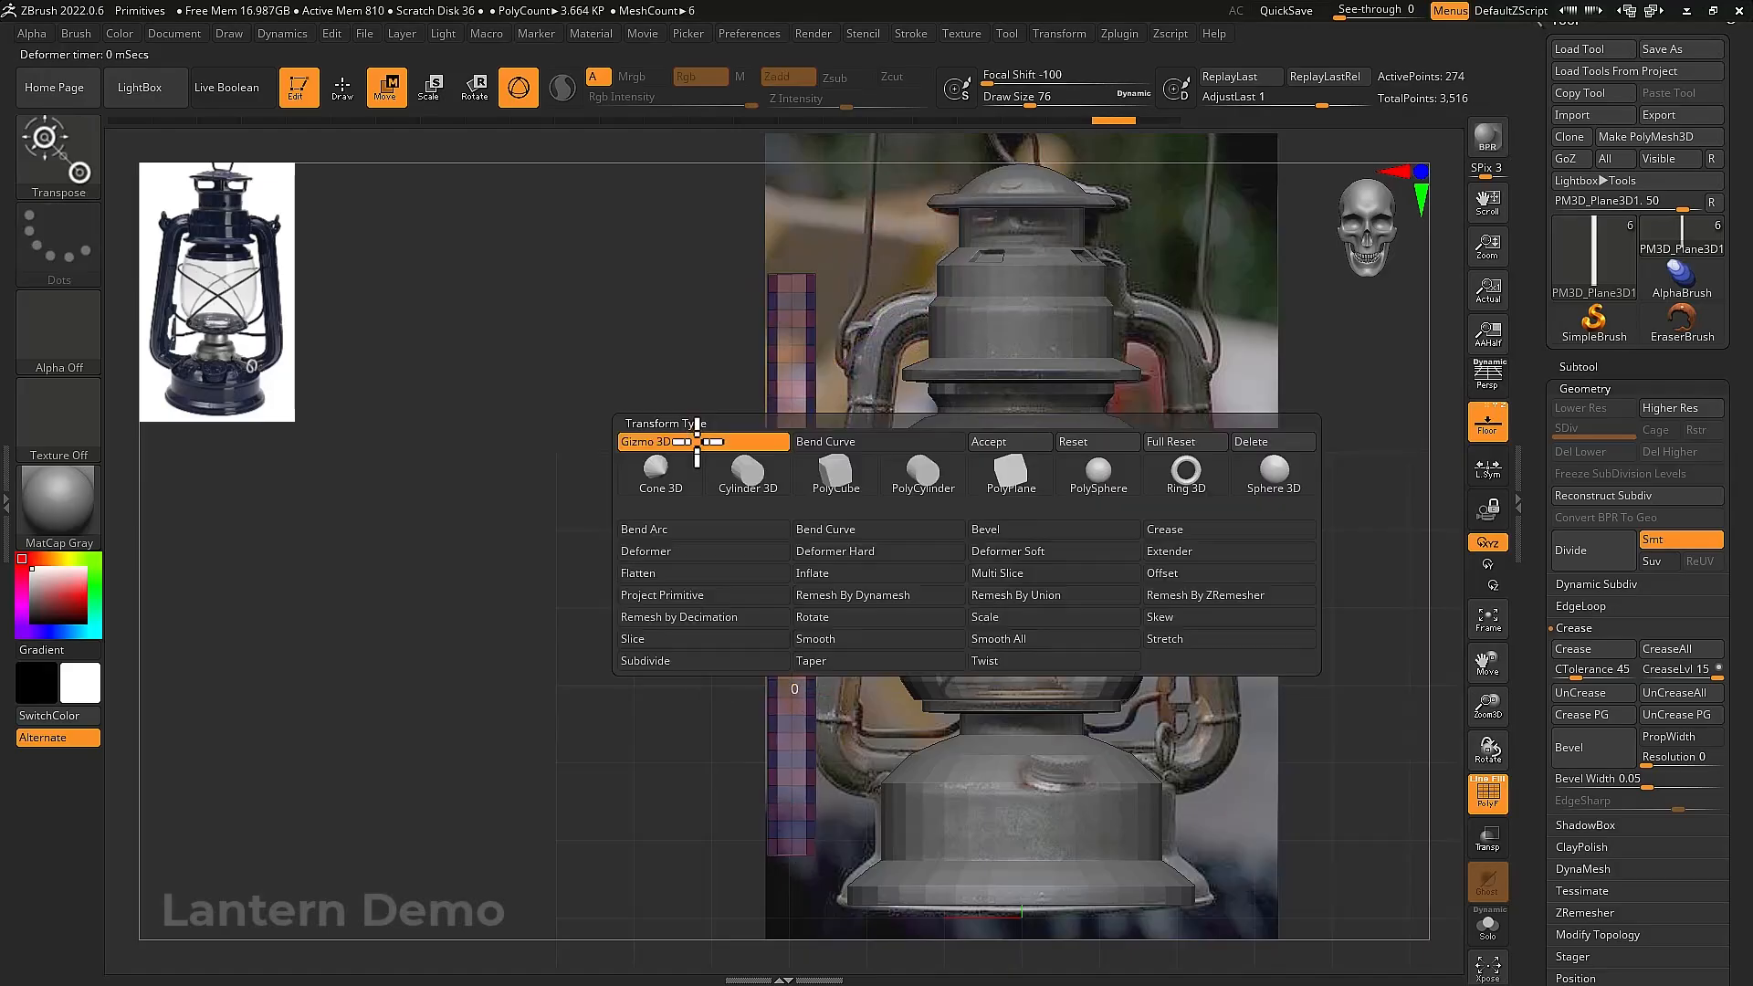
{"action": "left_click", "coordinate": [1022, 444]}
Apply a new Bend Curve and bend the bar's upper half along the photo's side tube into the lantern's upper housing
{"action": "left_click", "coordinate": [696, 439]}
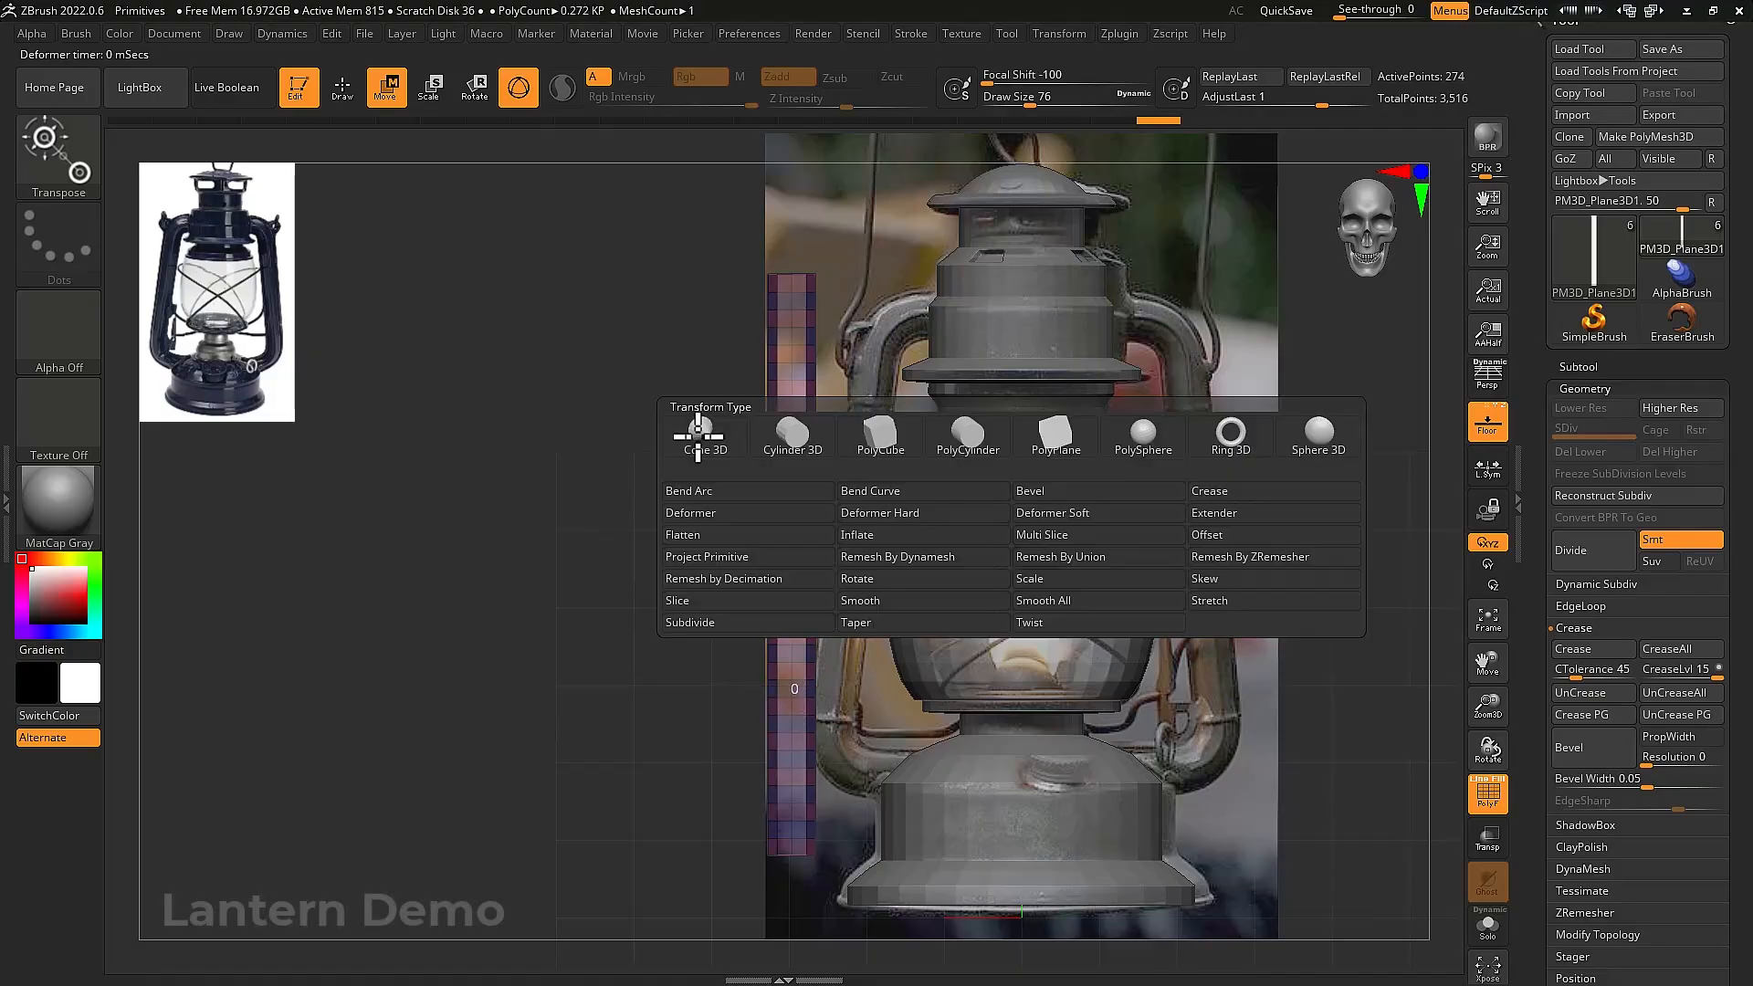
{"action": "left_click", "coordinate": [857, 491]}
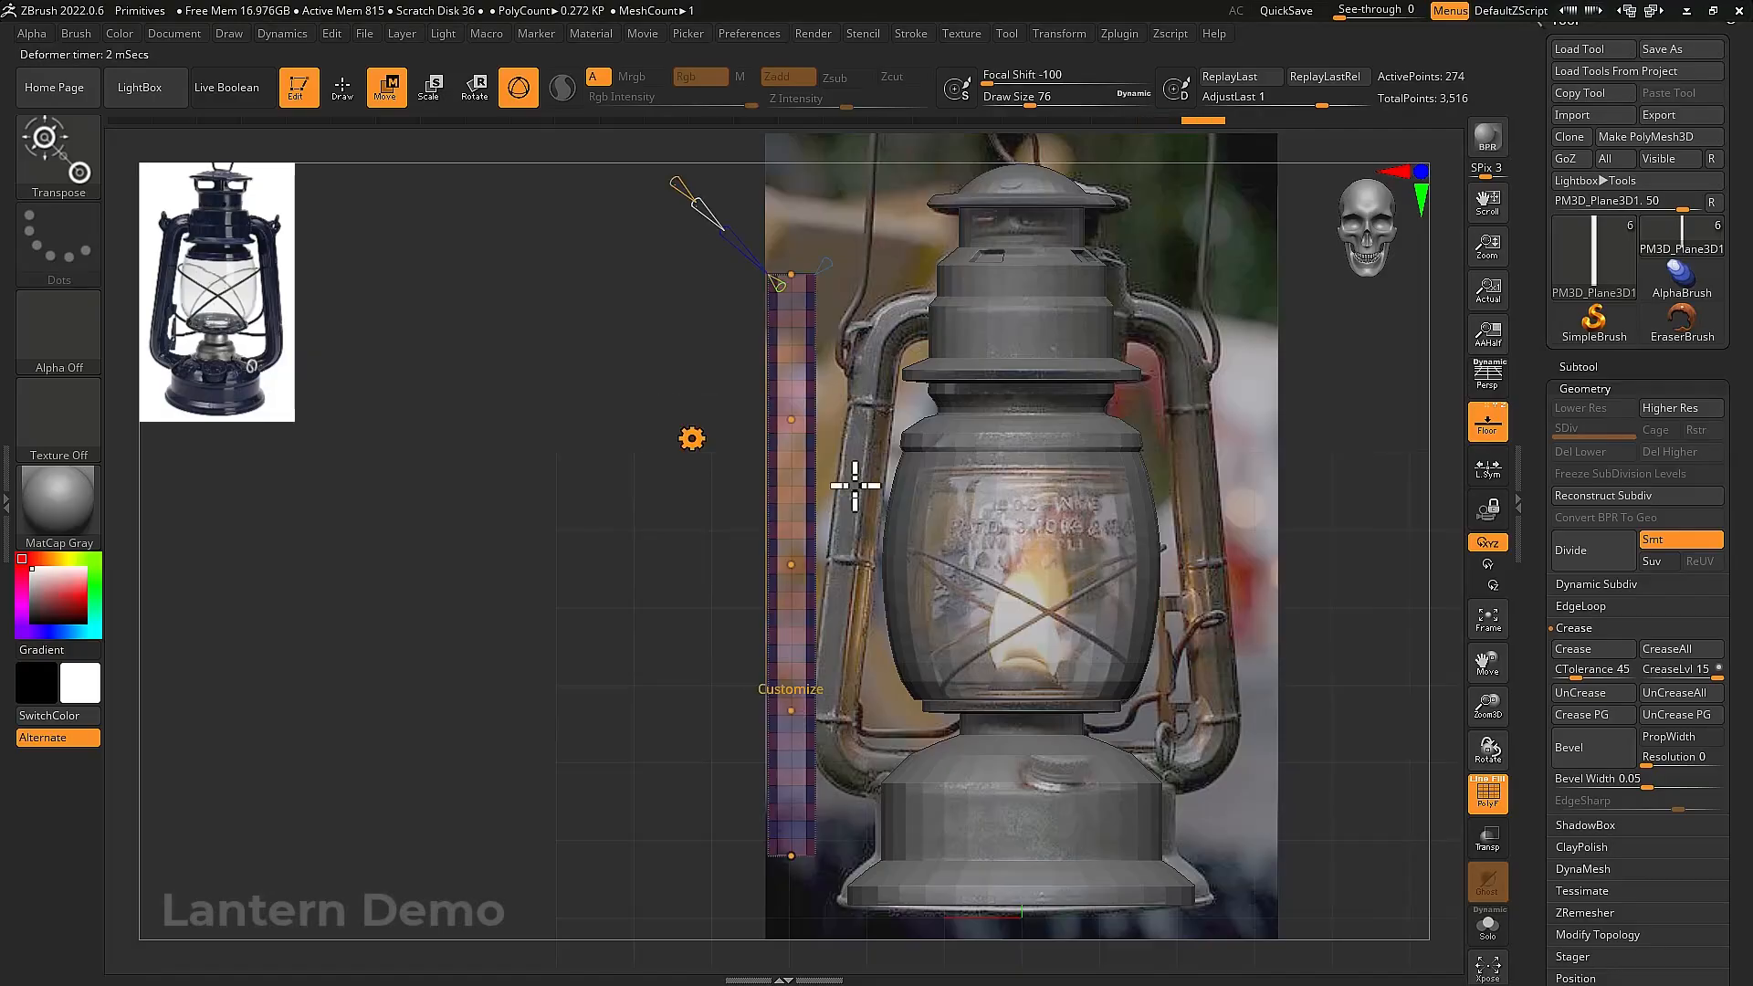
{"action": "left_click_drag", "start_coordinate": [791, 284], "coordinate": [907, 321]}
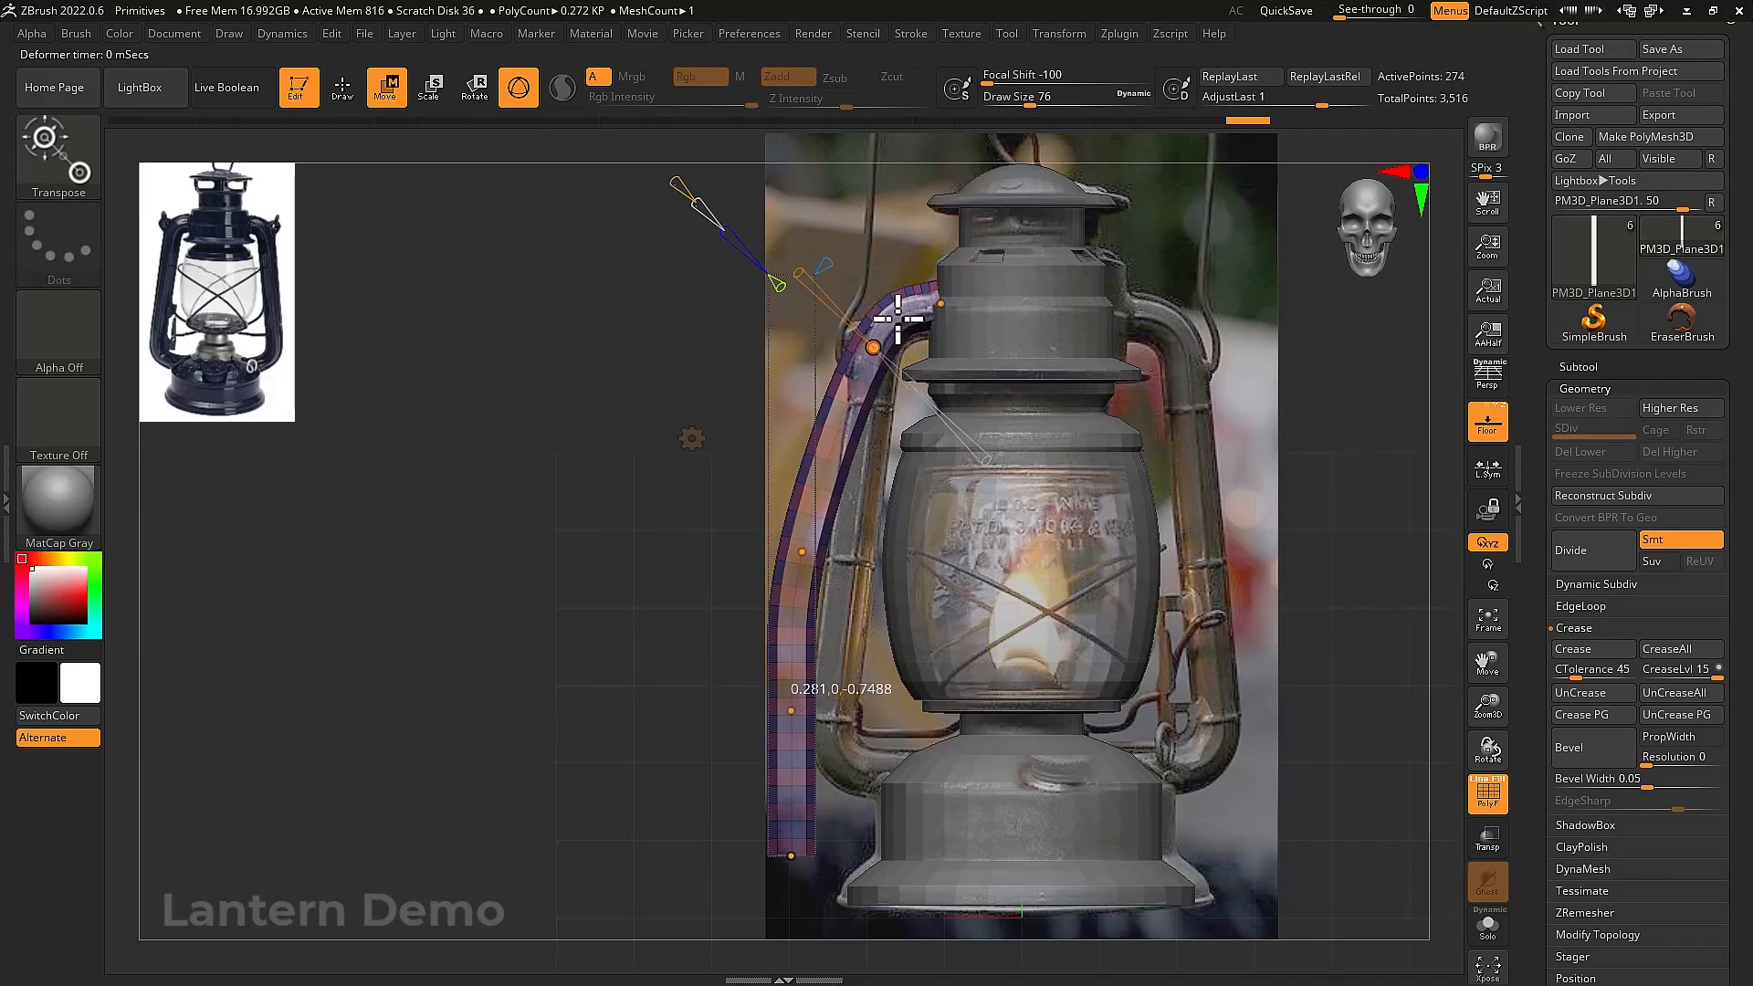
{"action": "left_click_drag", "start_coordinate": [809, 557], "coordinate": [865, 560]}
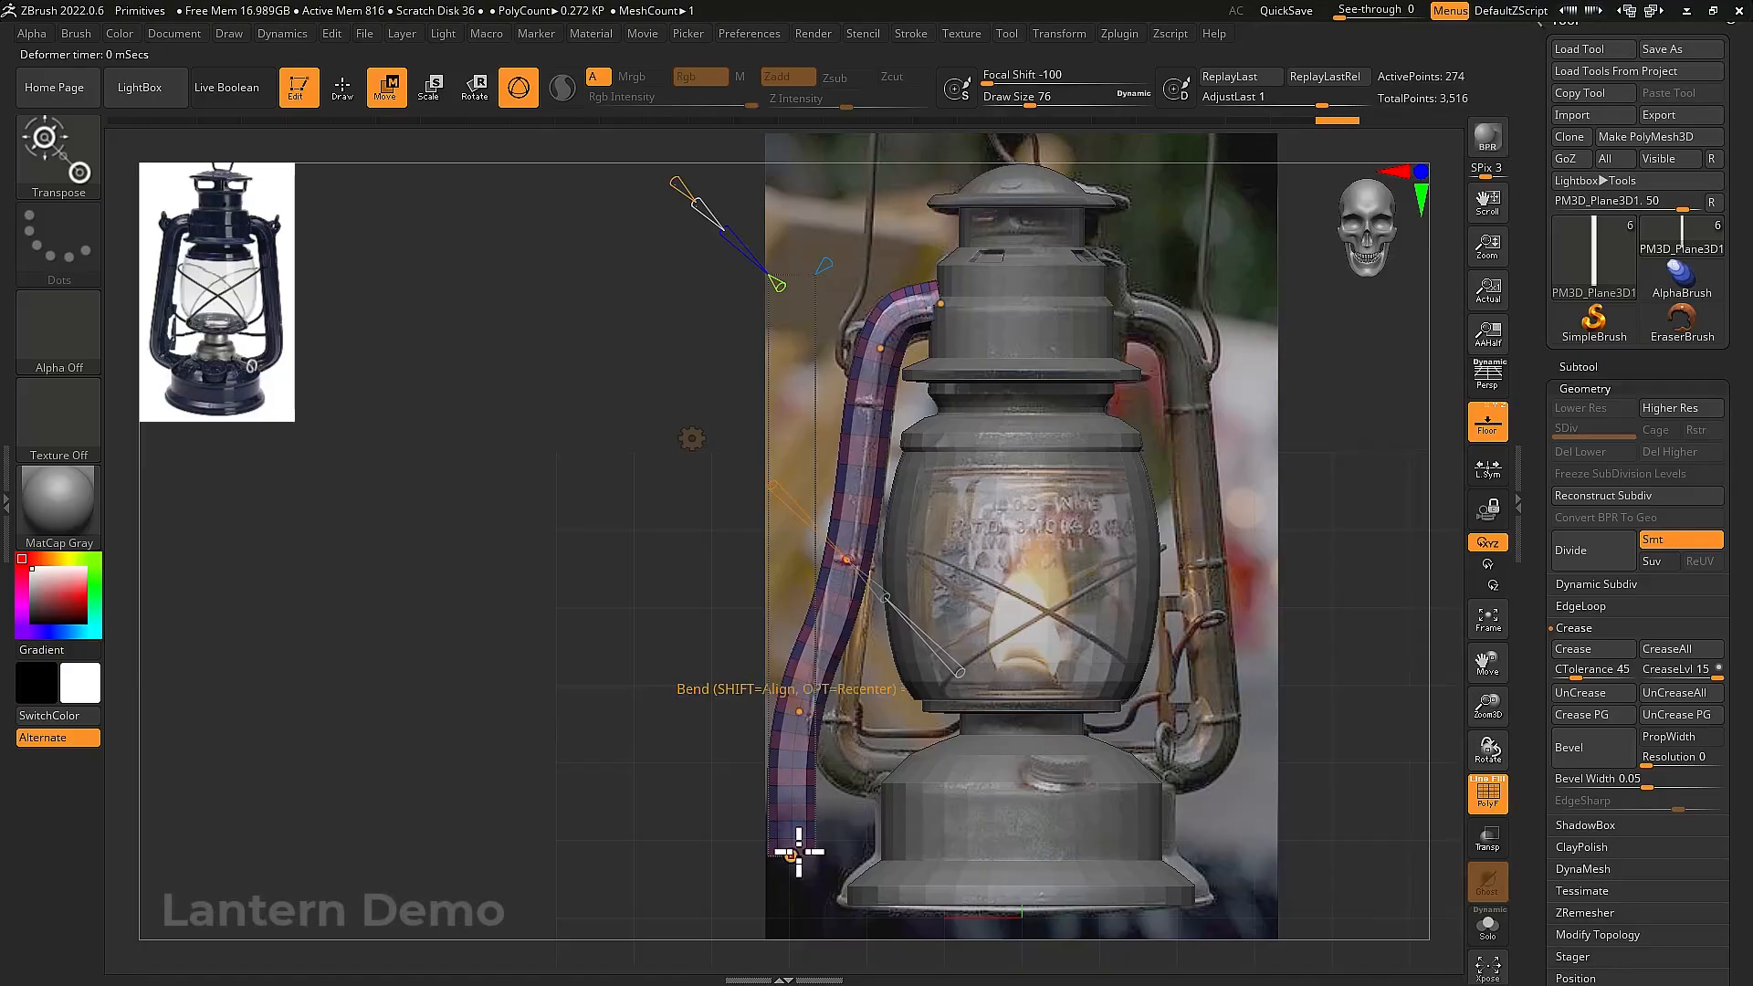
Bend the bar's lower end around the photo's lower corner and into the top of the lantern base
{"action": "left_click_drag", "start_coordinate": [799, 851], "coordinate": [951, 798]}
{"action": "left_click_drag", "start_coordinate": [838, 716], "coordinate": [956, 772]}
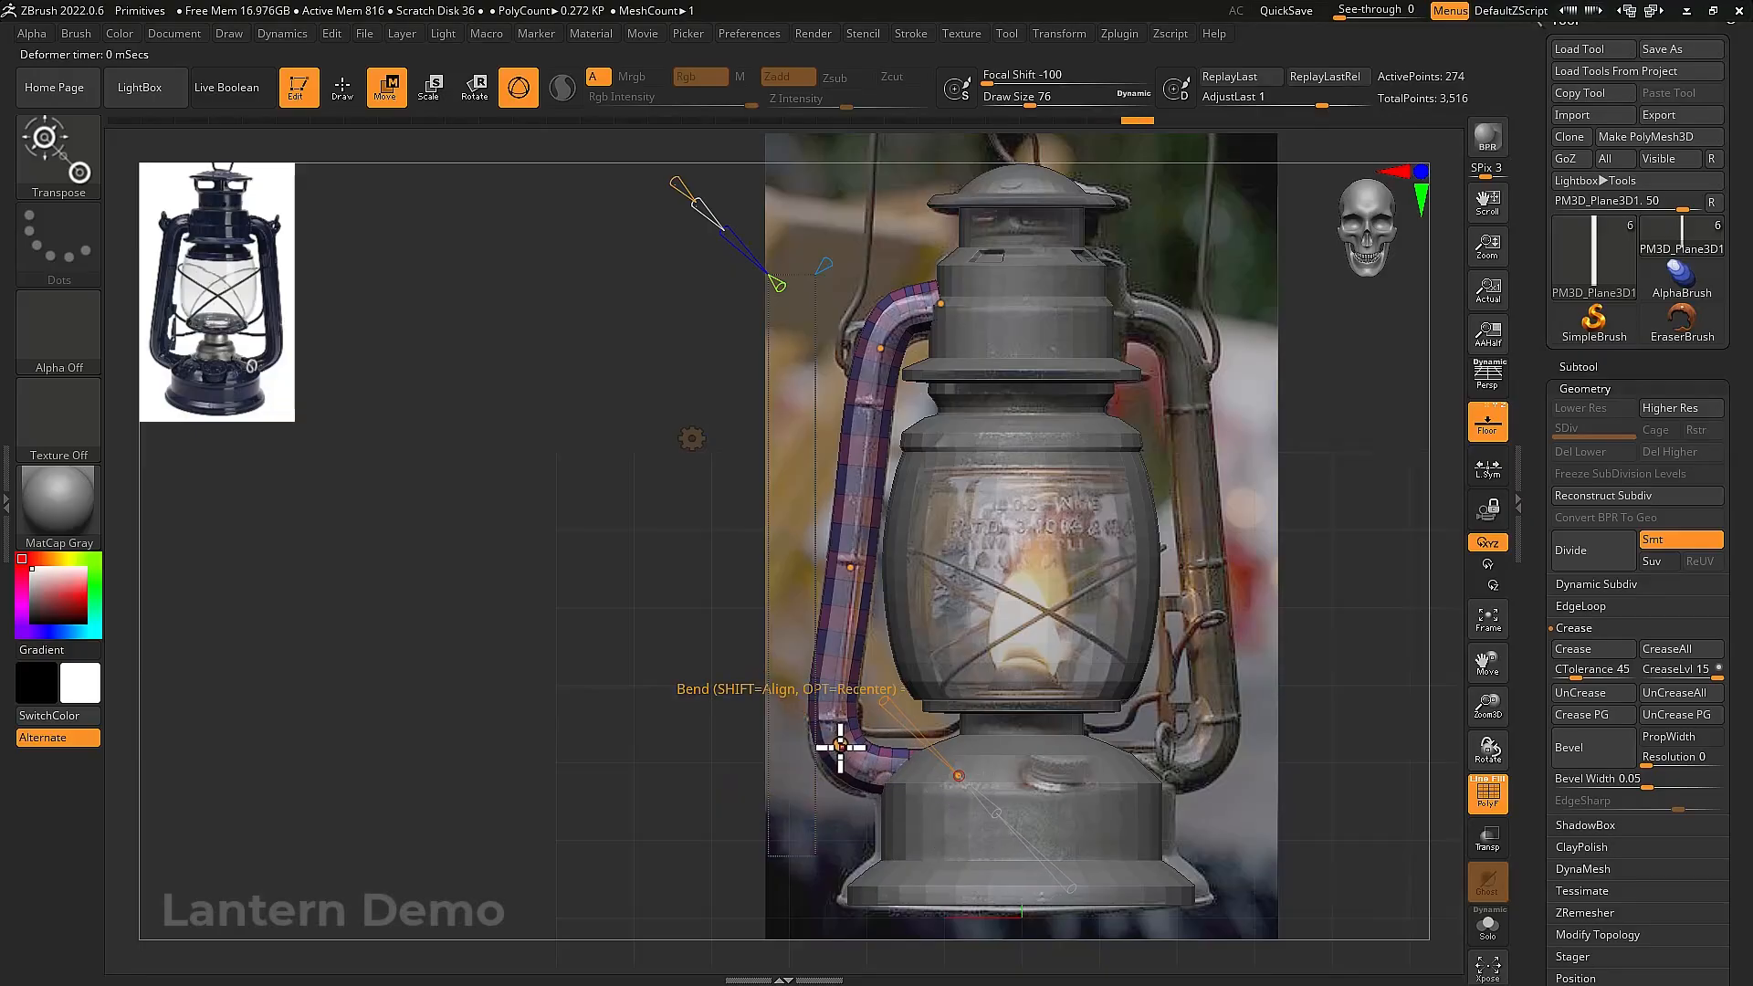
{"action": "left_click_drag", "start_coordinate": [840, 747], "coordinate": [957, 775]}
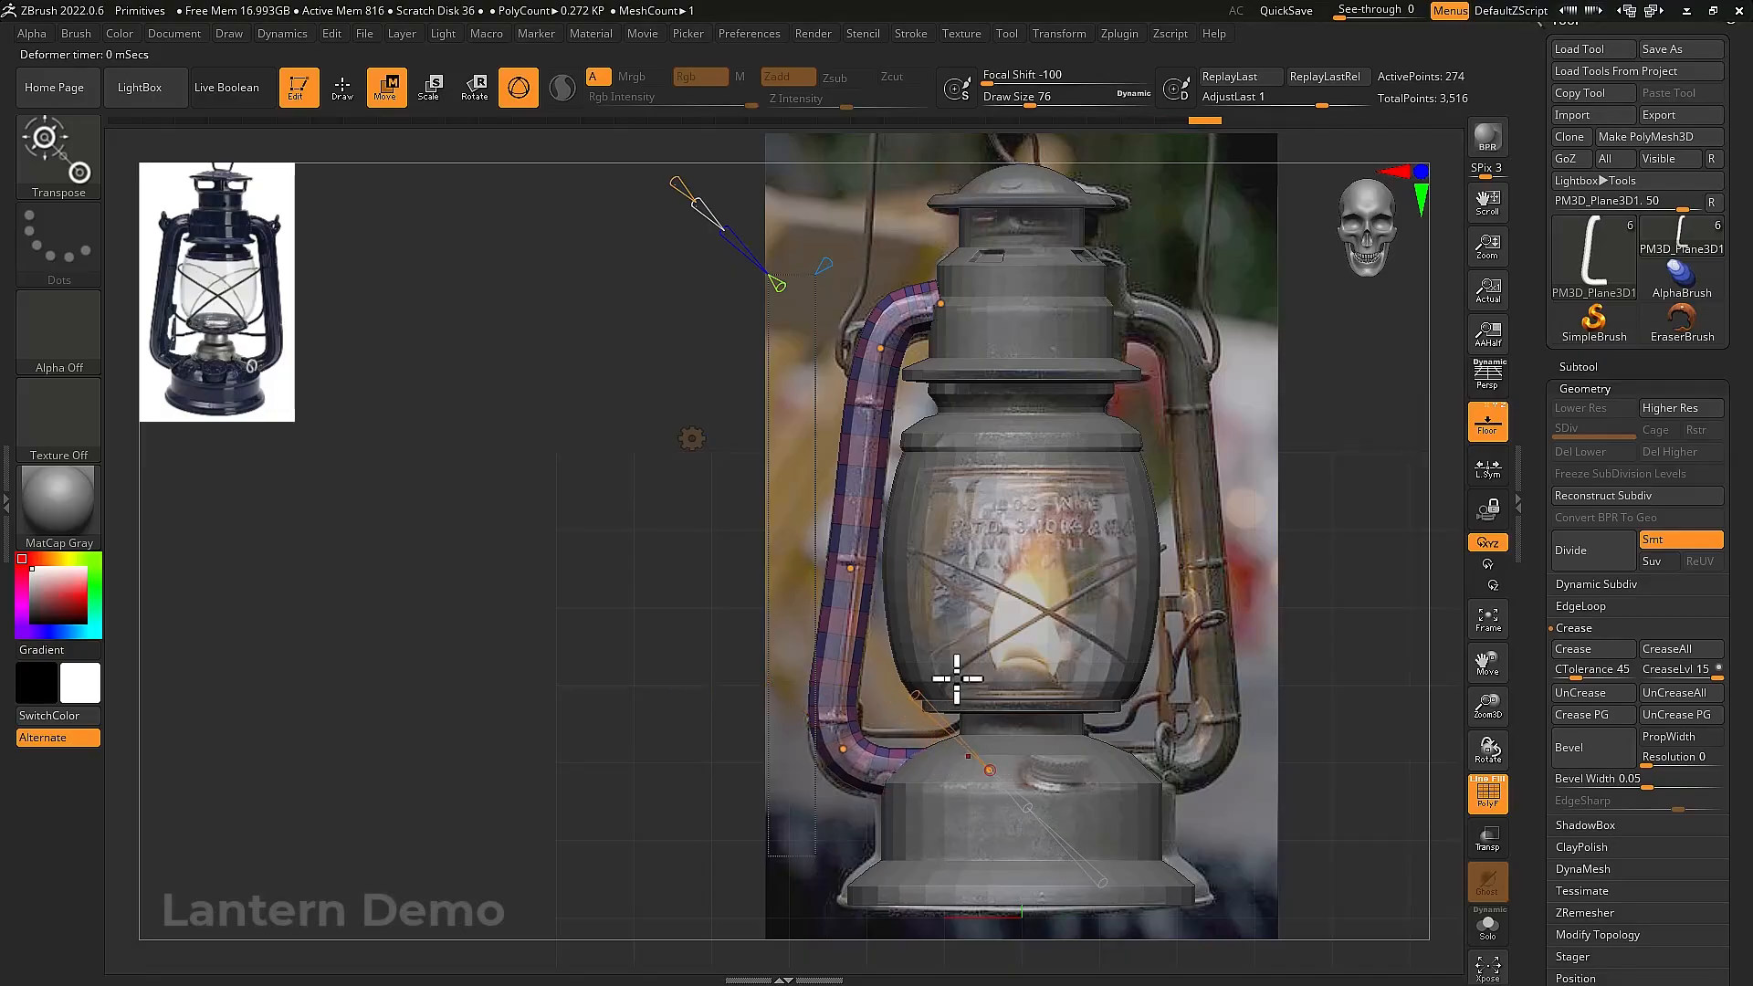
Adjust the tube's middle, upper bend and upper end points so it reaches further into the housing and follows the photo
{"action": "left_click_drag", "start_coordinate": [854, 561], "coordinate": [850, 559]}
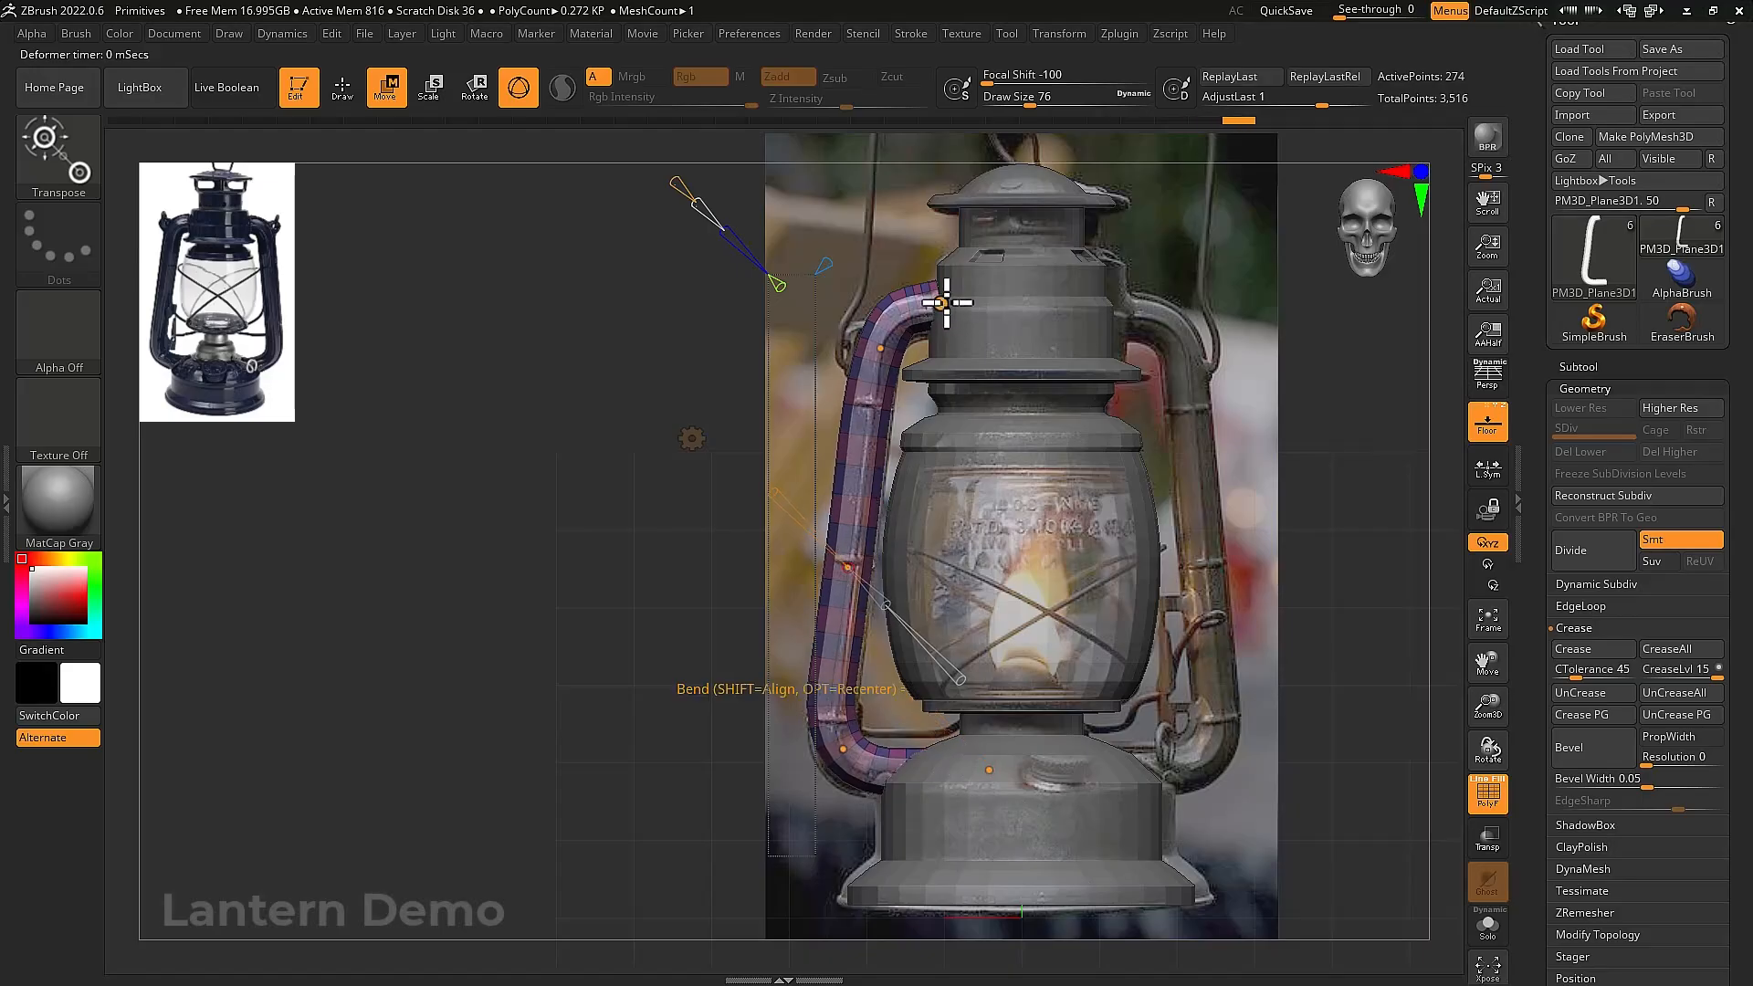
{"action": "left_click_drag", "start_coordinate": [943, 299], "coordinate": [886, 343]}
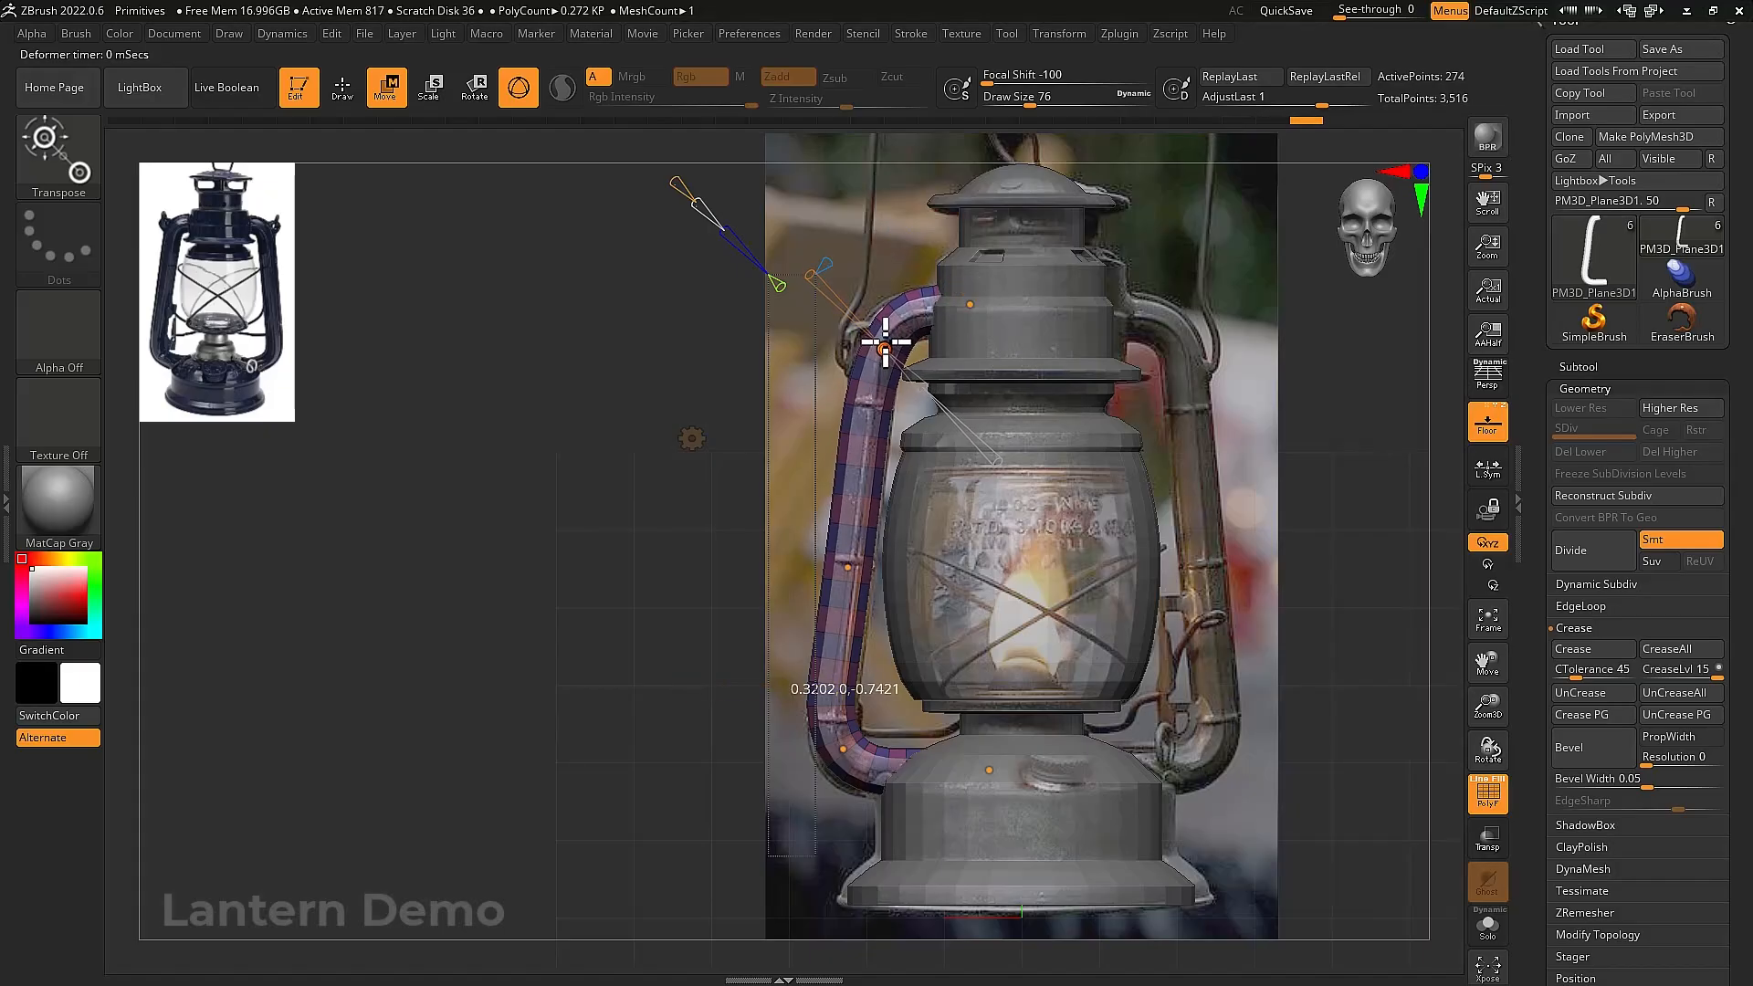
{"action": "left_click_drag", "start_coordinate": [969, 305], "coordinate": [973, 310]}
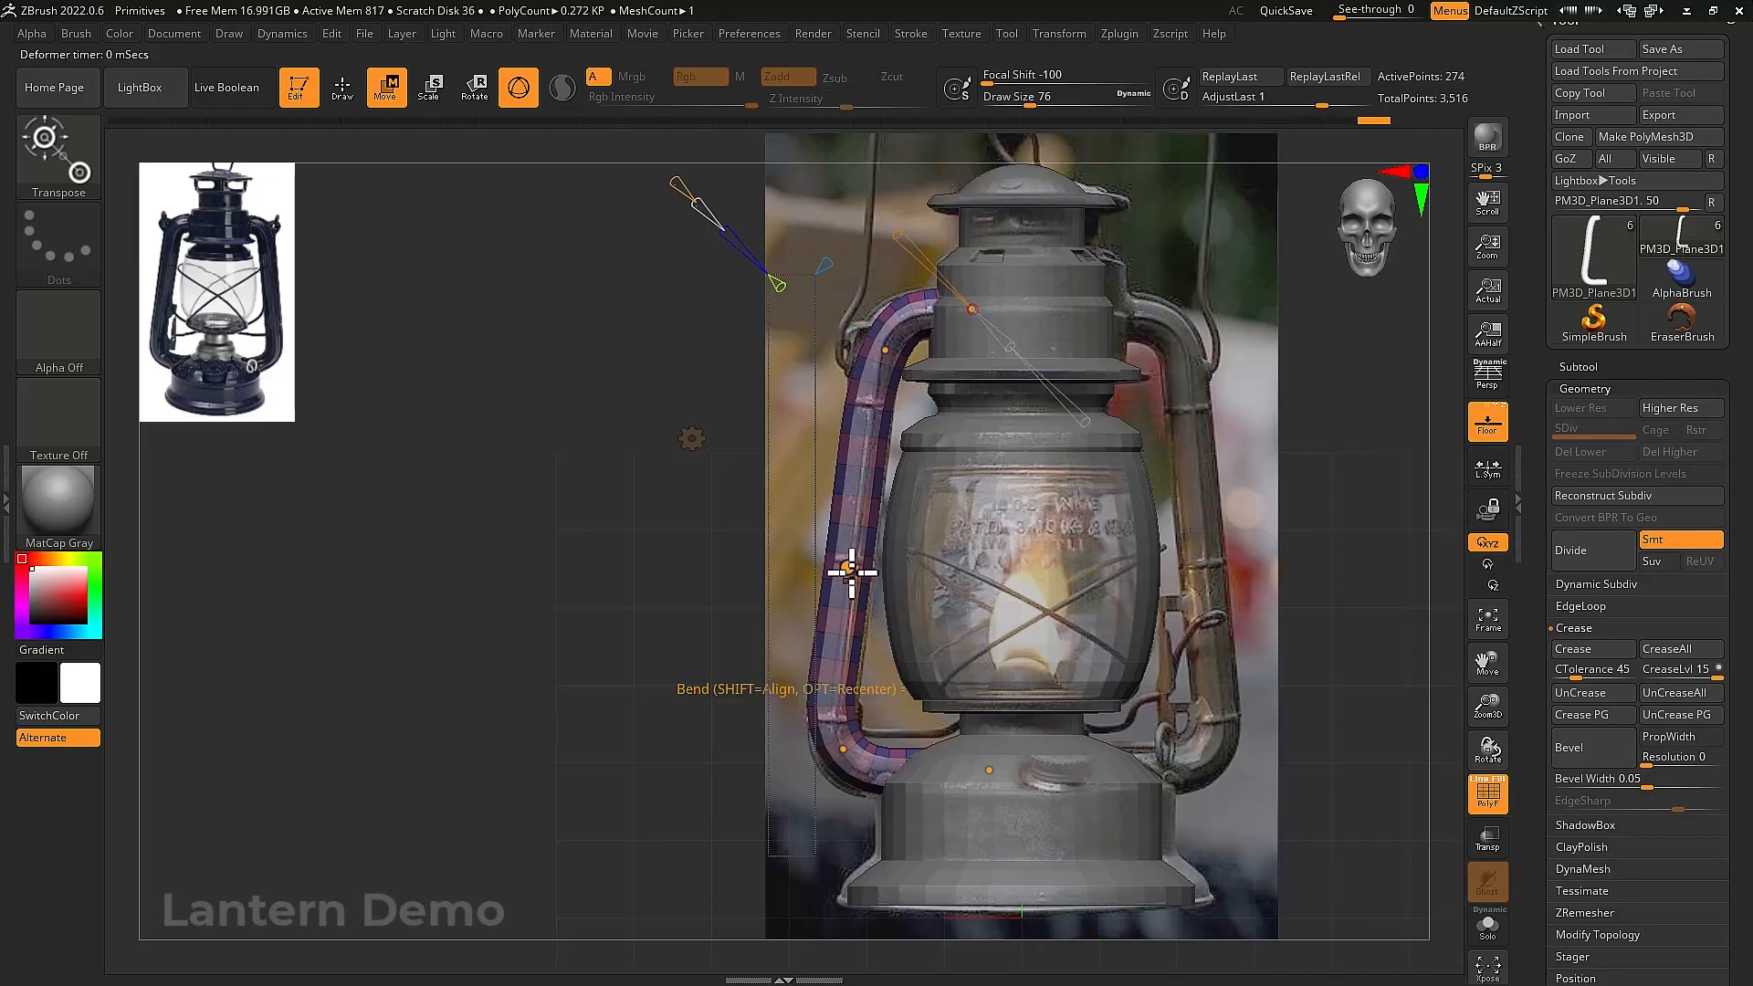
Refine the side tube's curve points along its straight run and bends to match the photo, and accept the Bend Curve deformer
{"action": "left_click_drag", "start_coordinate": [851, 571], "coordinate": [852, 570]}
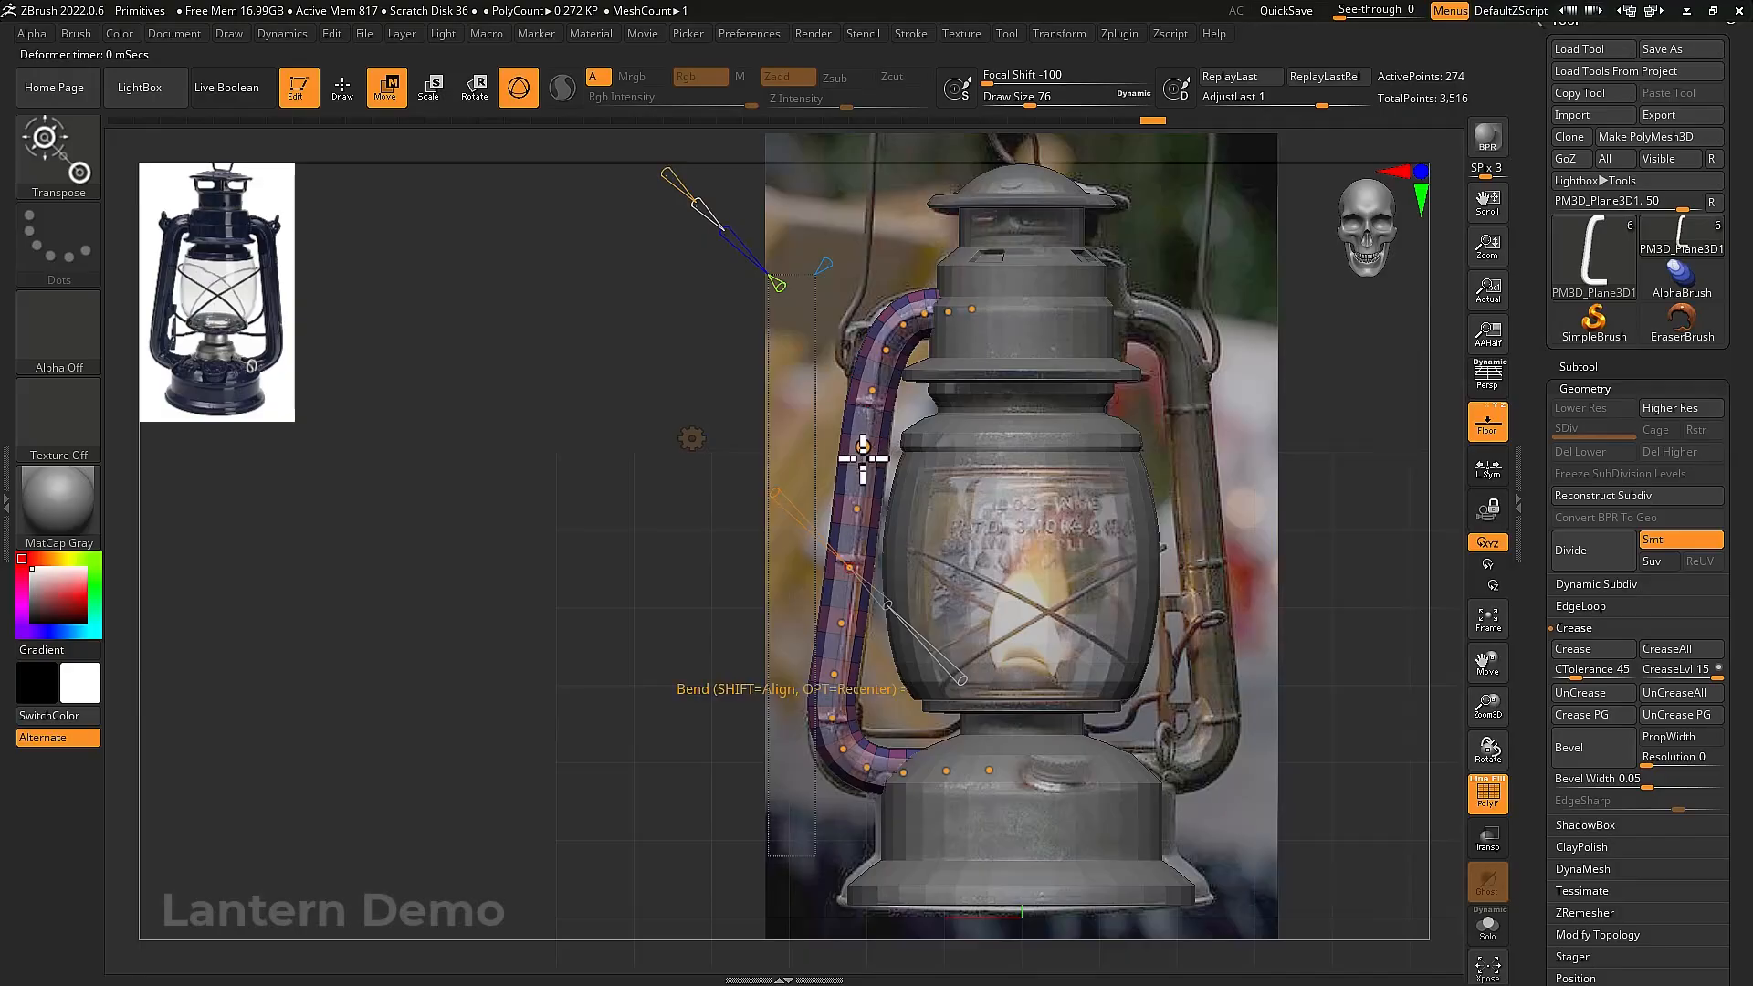
{"action": "left_click_drag", "start_coordinate": [854, 564], "coordinate": [855, 508]}
{"action": "left_click", "coordinate": [881, 347]}
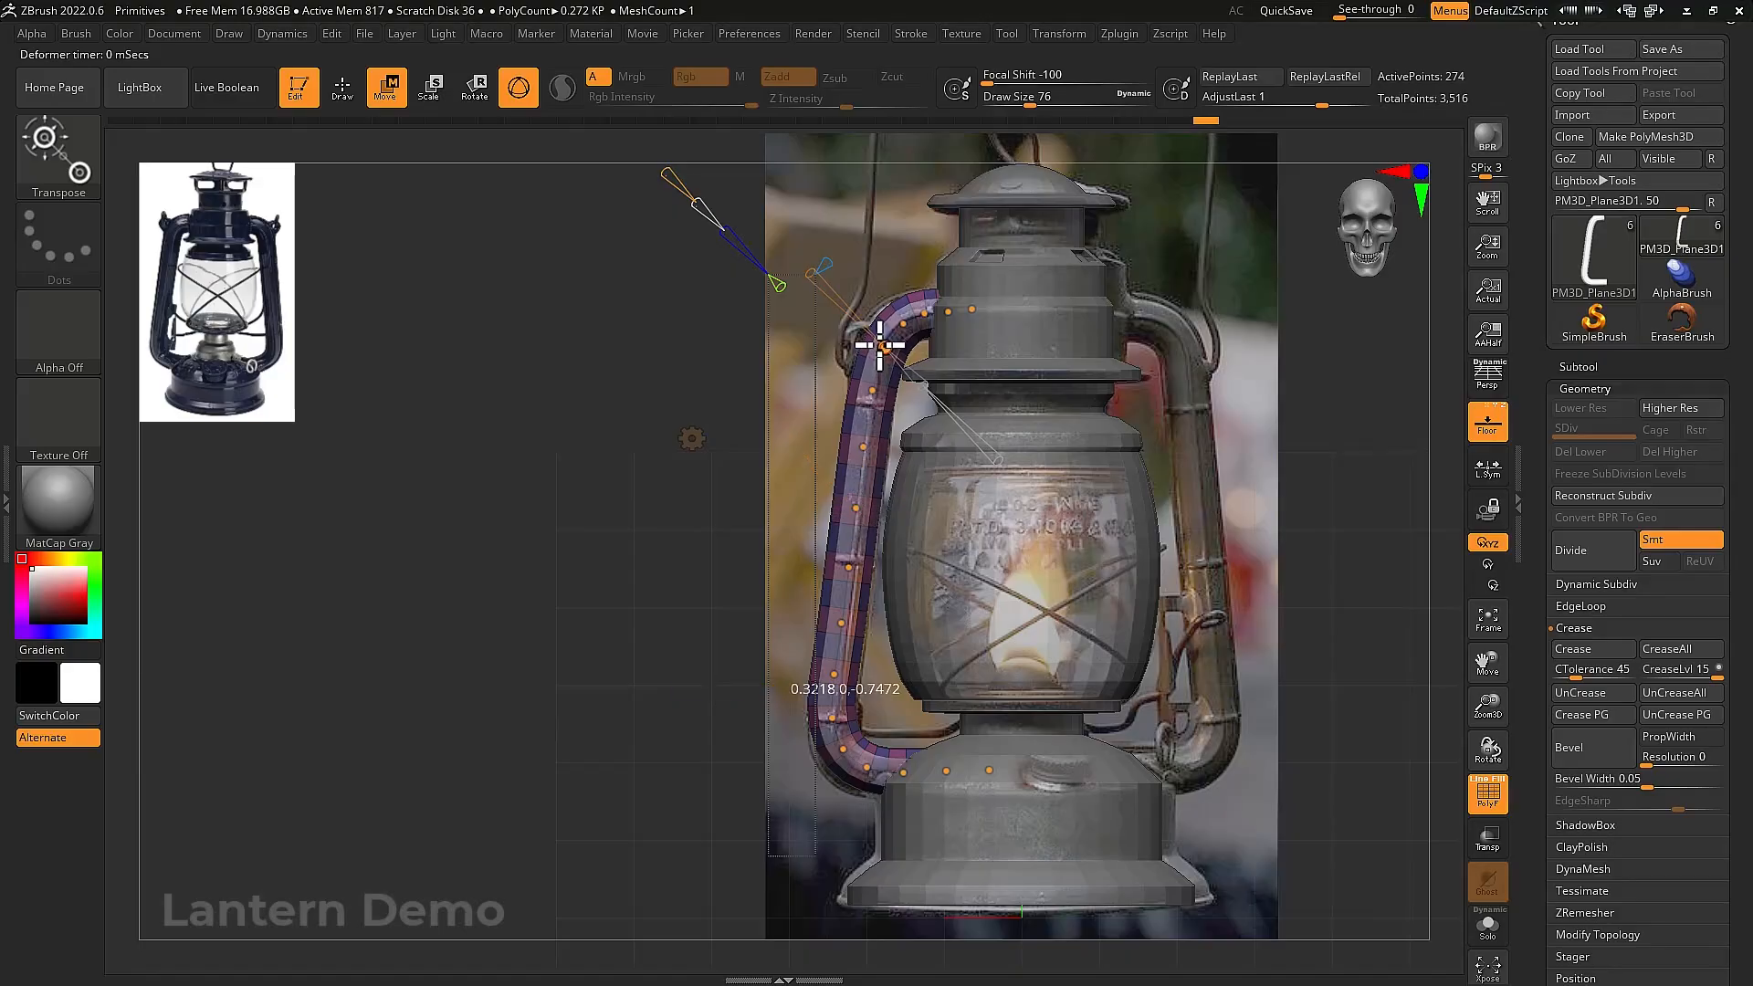
{"action": "left_click", "coordinate": [848, 754]}
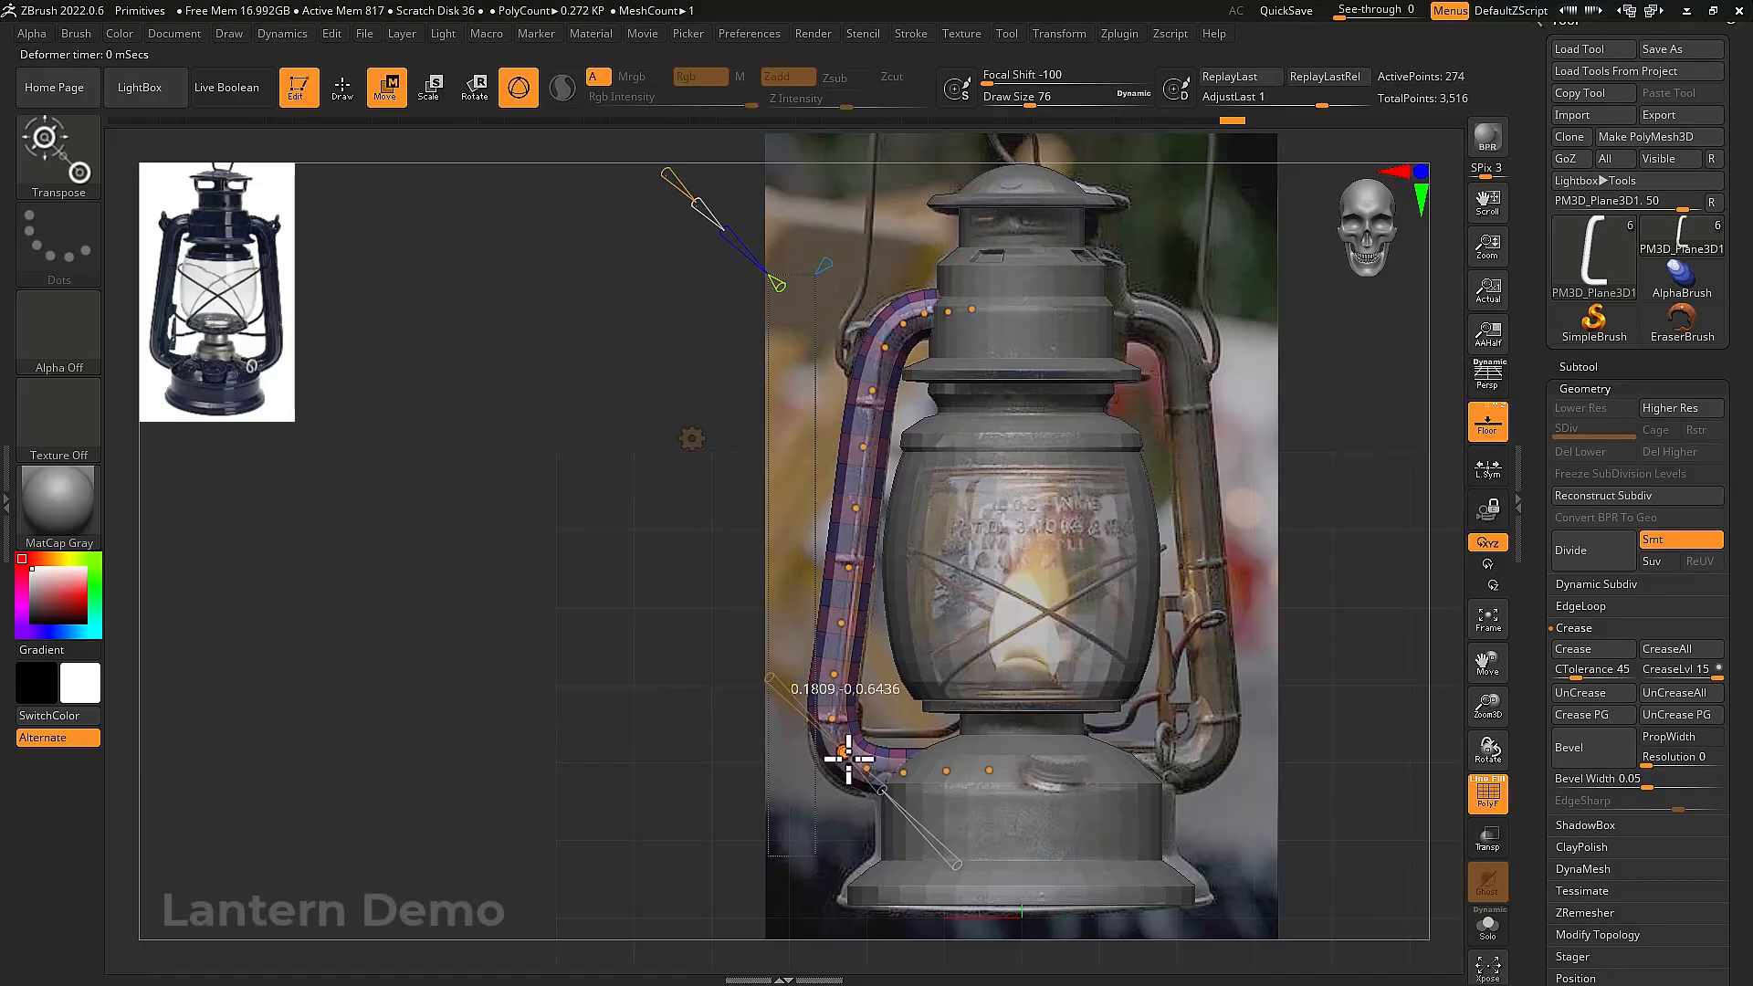
{"action": "left_click_drag", "start_coordinate": [848, 757], "coordinate": [874, 772]}
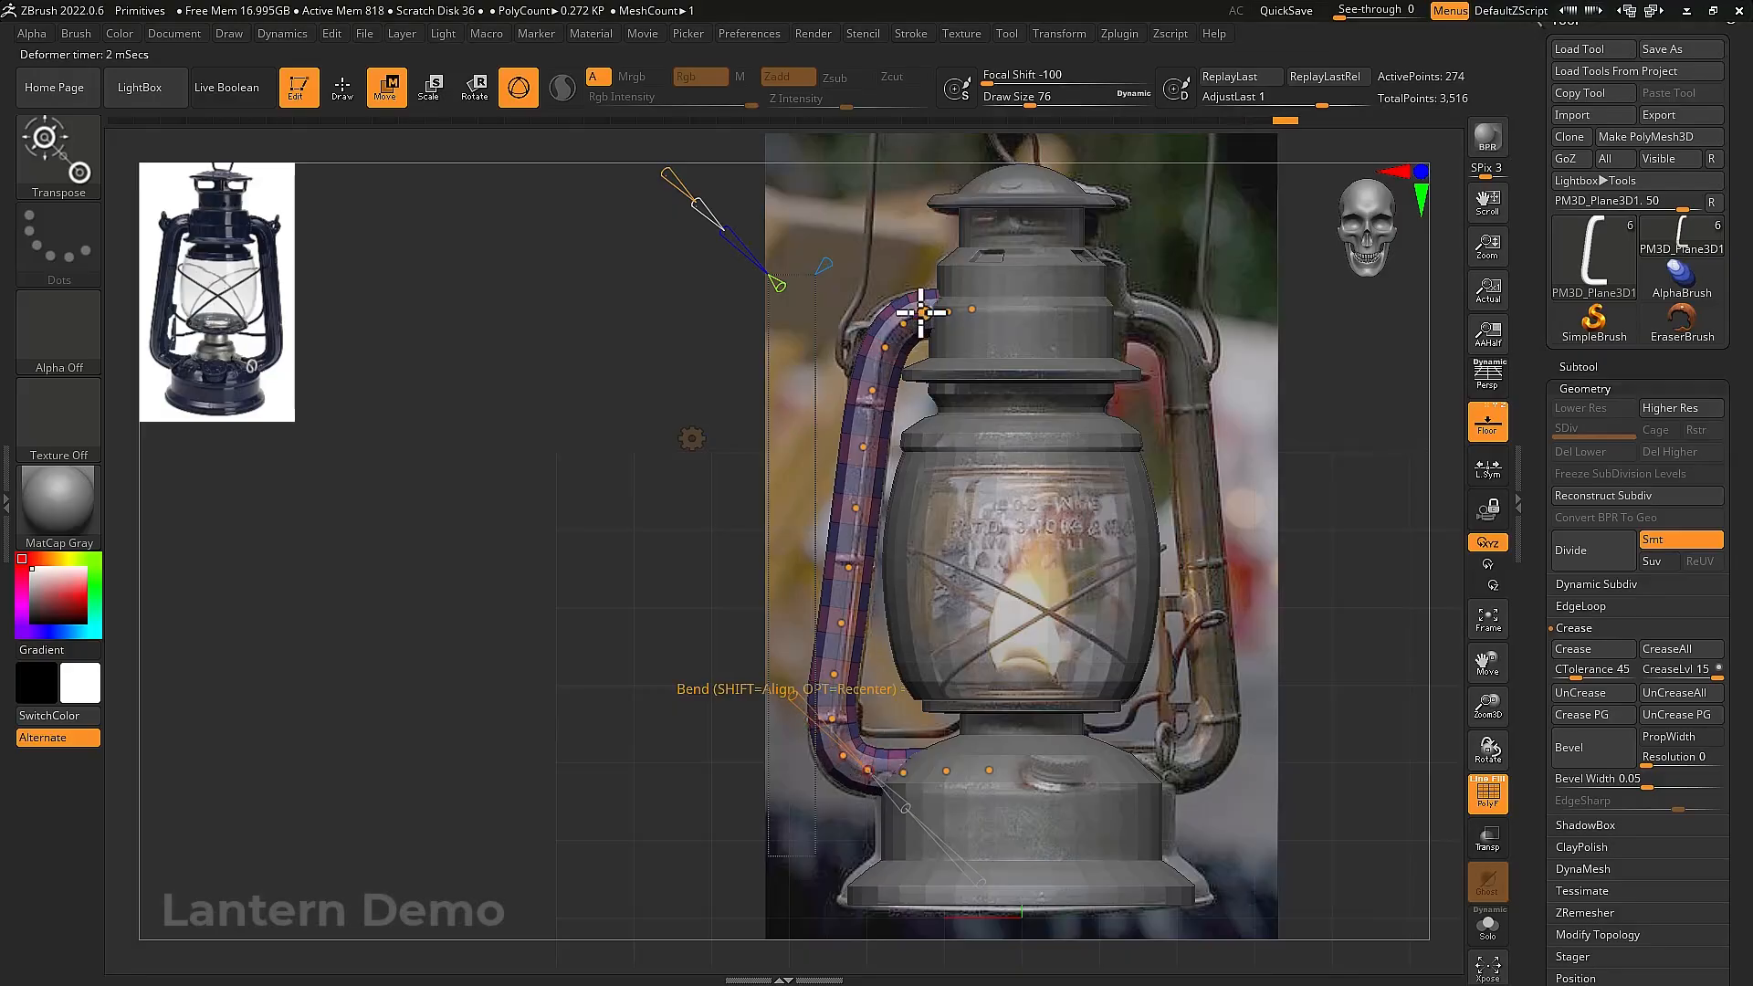
{"action": "left_click", "coordinate": [697, 435]}
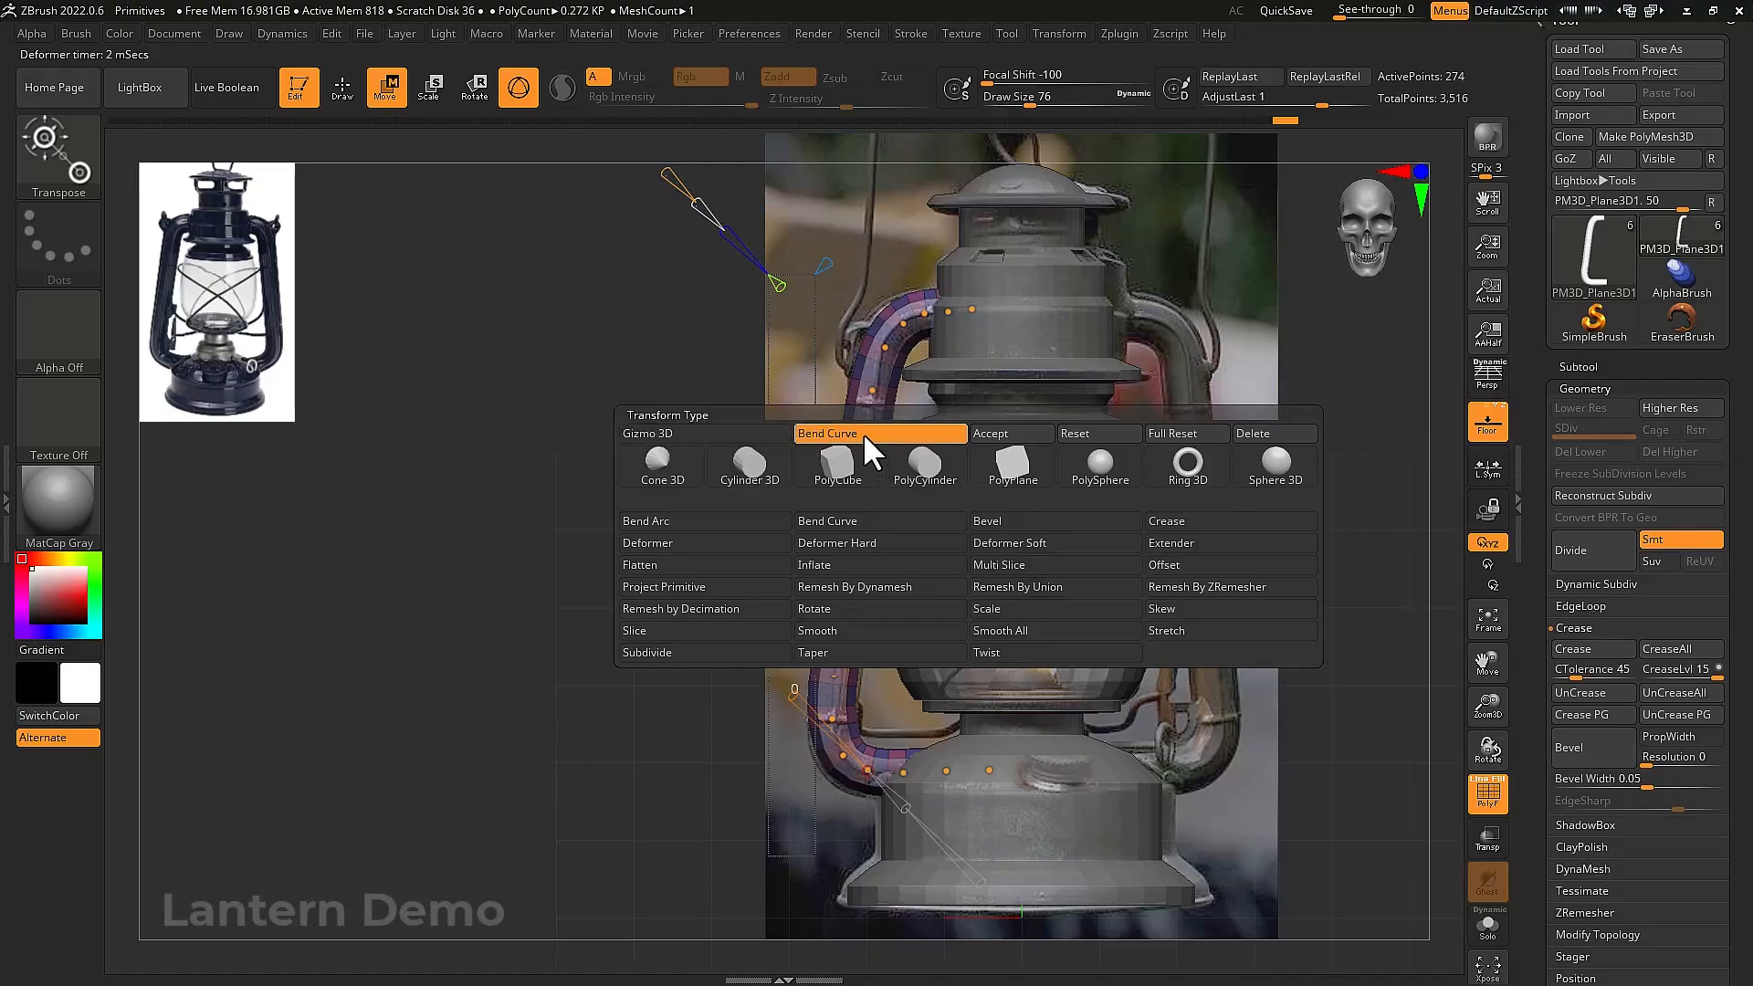
{"action": "left_click", "coordinate": [1011, 435]}
Mirror and weld the side tube onto the lantern's opposite side, and hide the polyframe
{"action": "left_click_drag", "start_coordinate": [1011, 452], "coordinate": [1086, 473]}
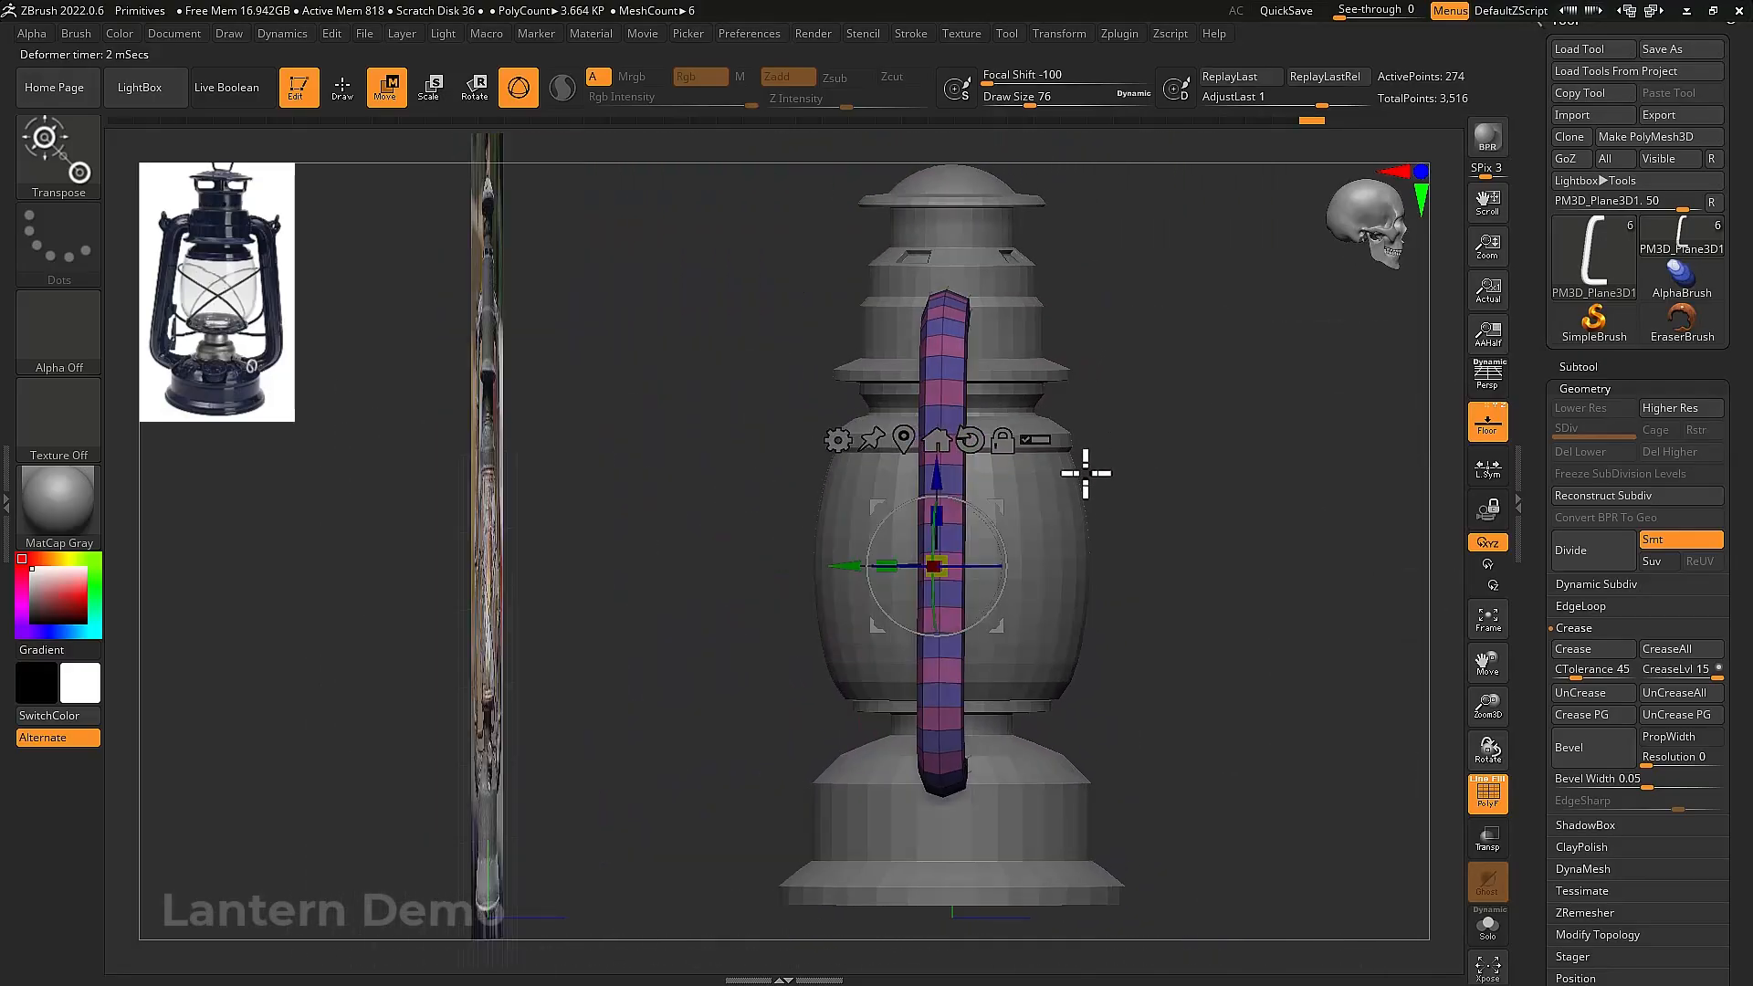
{"action": "right_click_drag", "start_coordinate": [1086, 473], "coordinate": [984, 482], "text": "shift"}
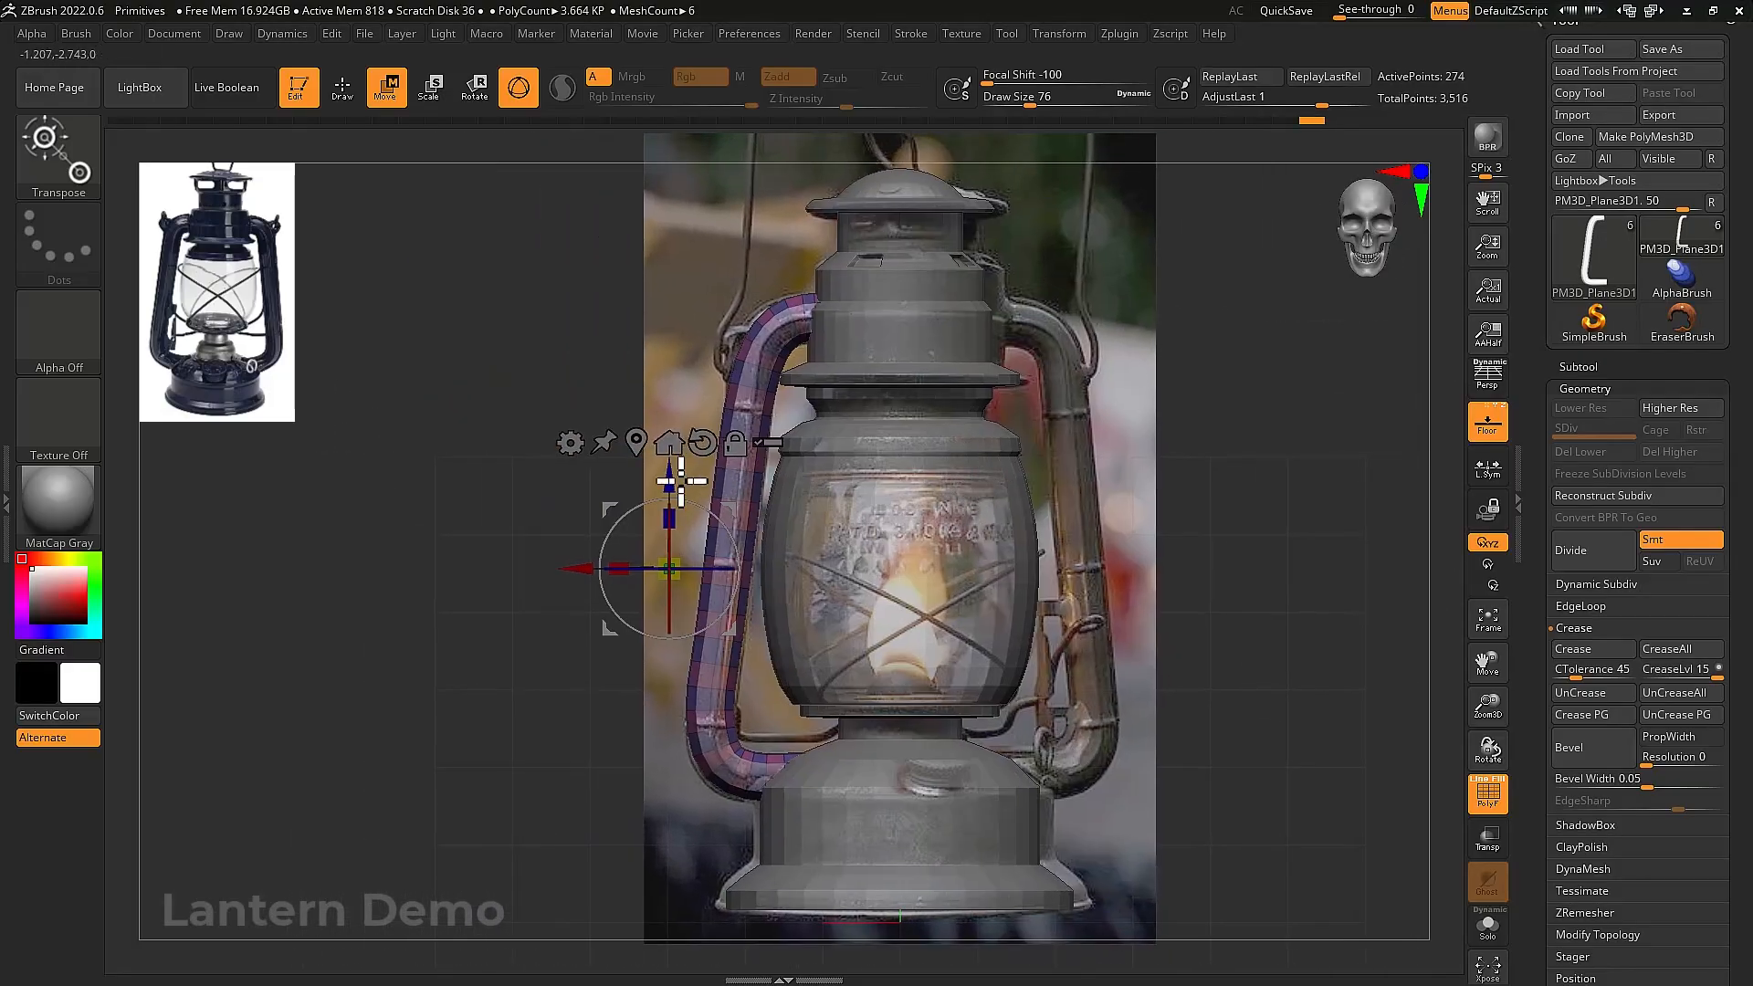
{"action": "left_click_drag", "start_coordinate": [680, 480], "coordinate": [626, 443], "text": "alt"}
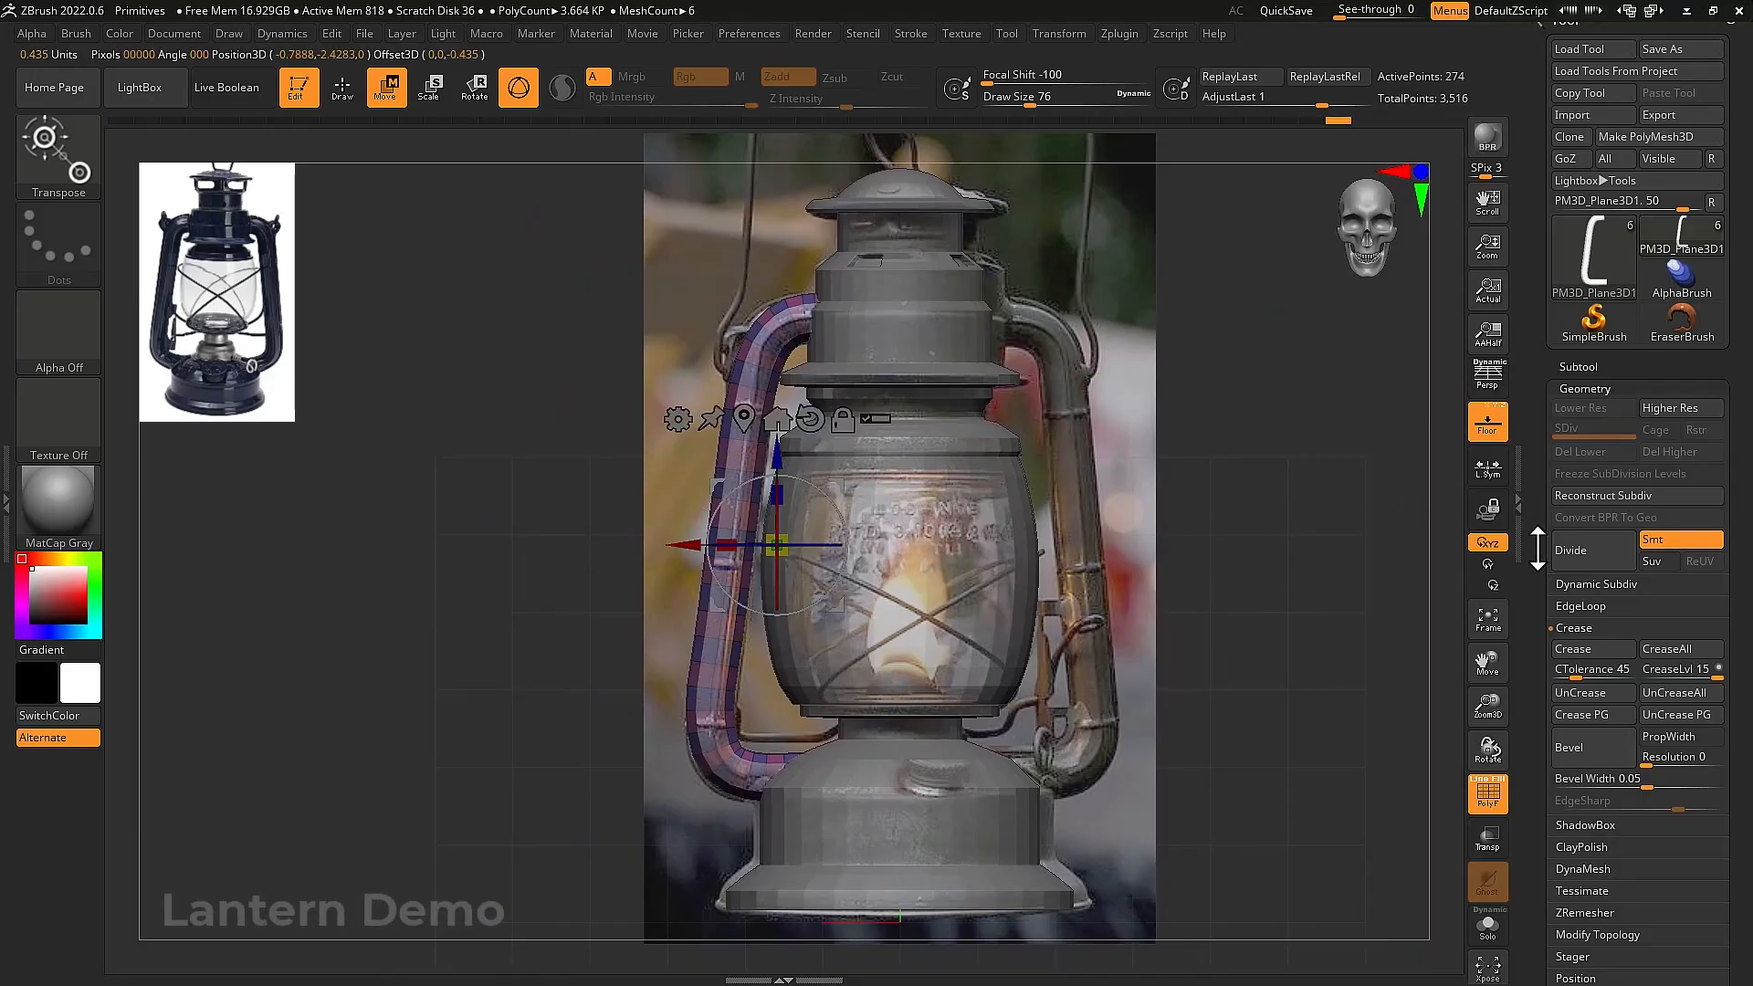
{"action": "left_click_drag", "start_coordinate": [1538, 548], "coordinate": [1534, 426]}
{"action": "left_click", "coordinate": [1599, 606]}
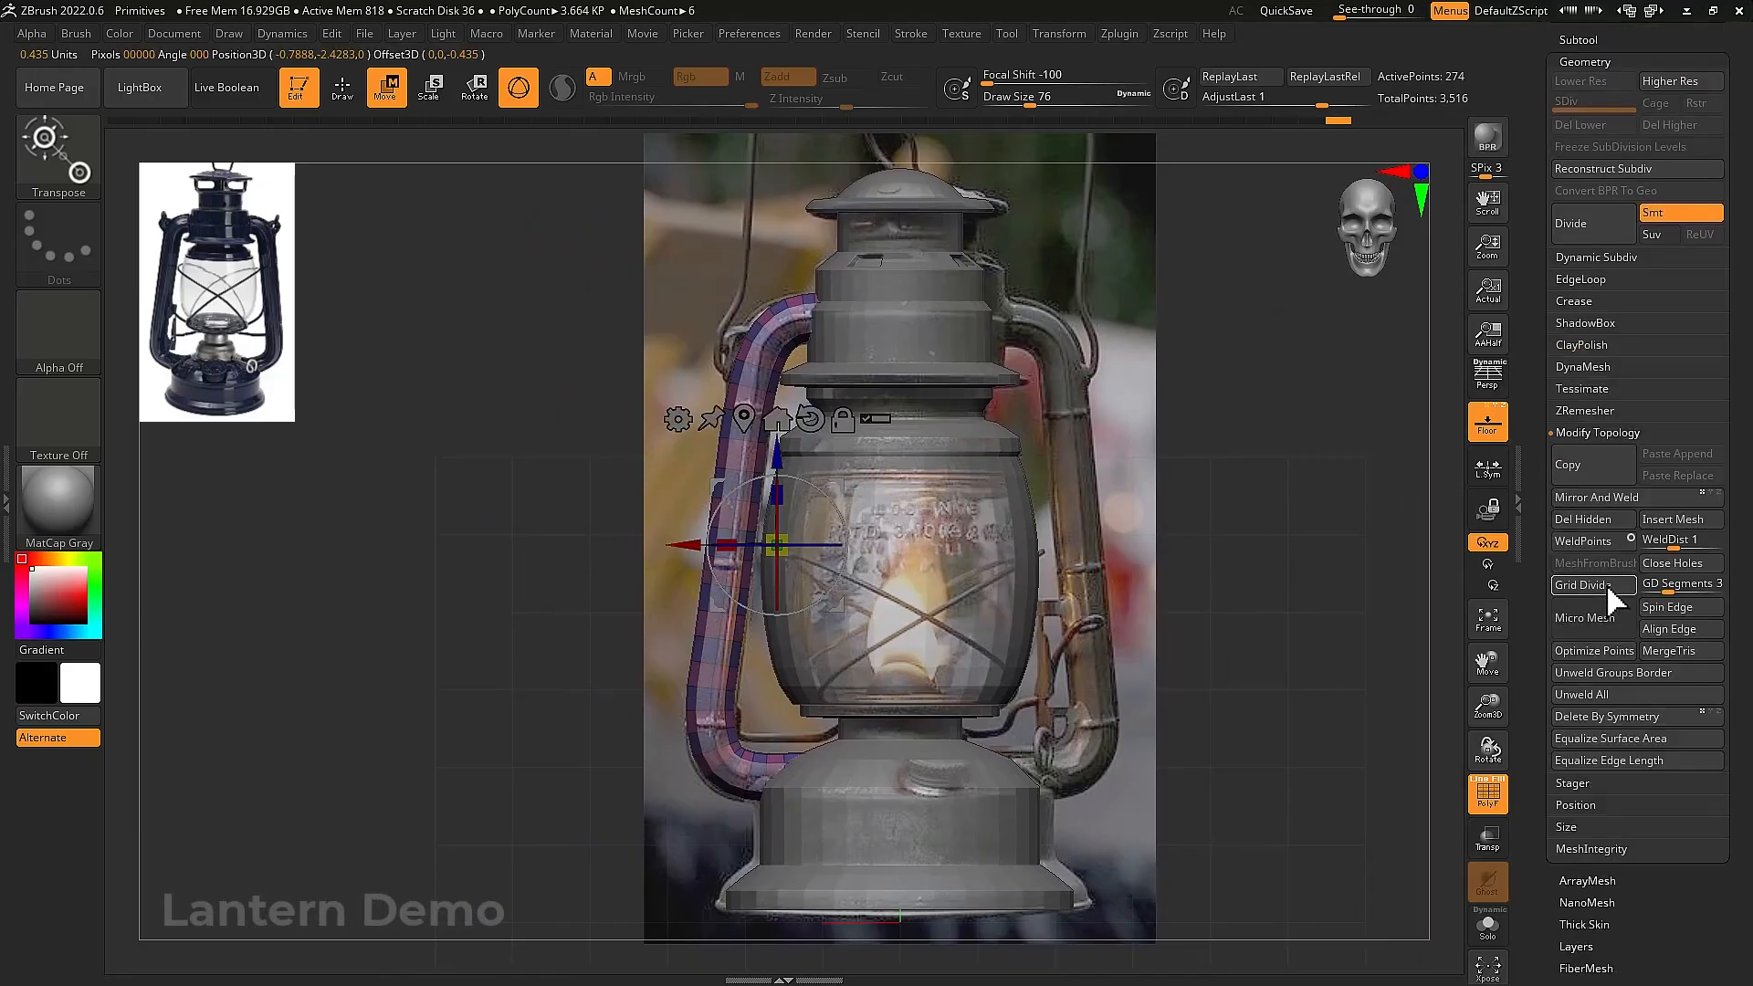
{"action": "left_click", "coordinate": [1663, 497]}
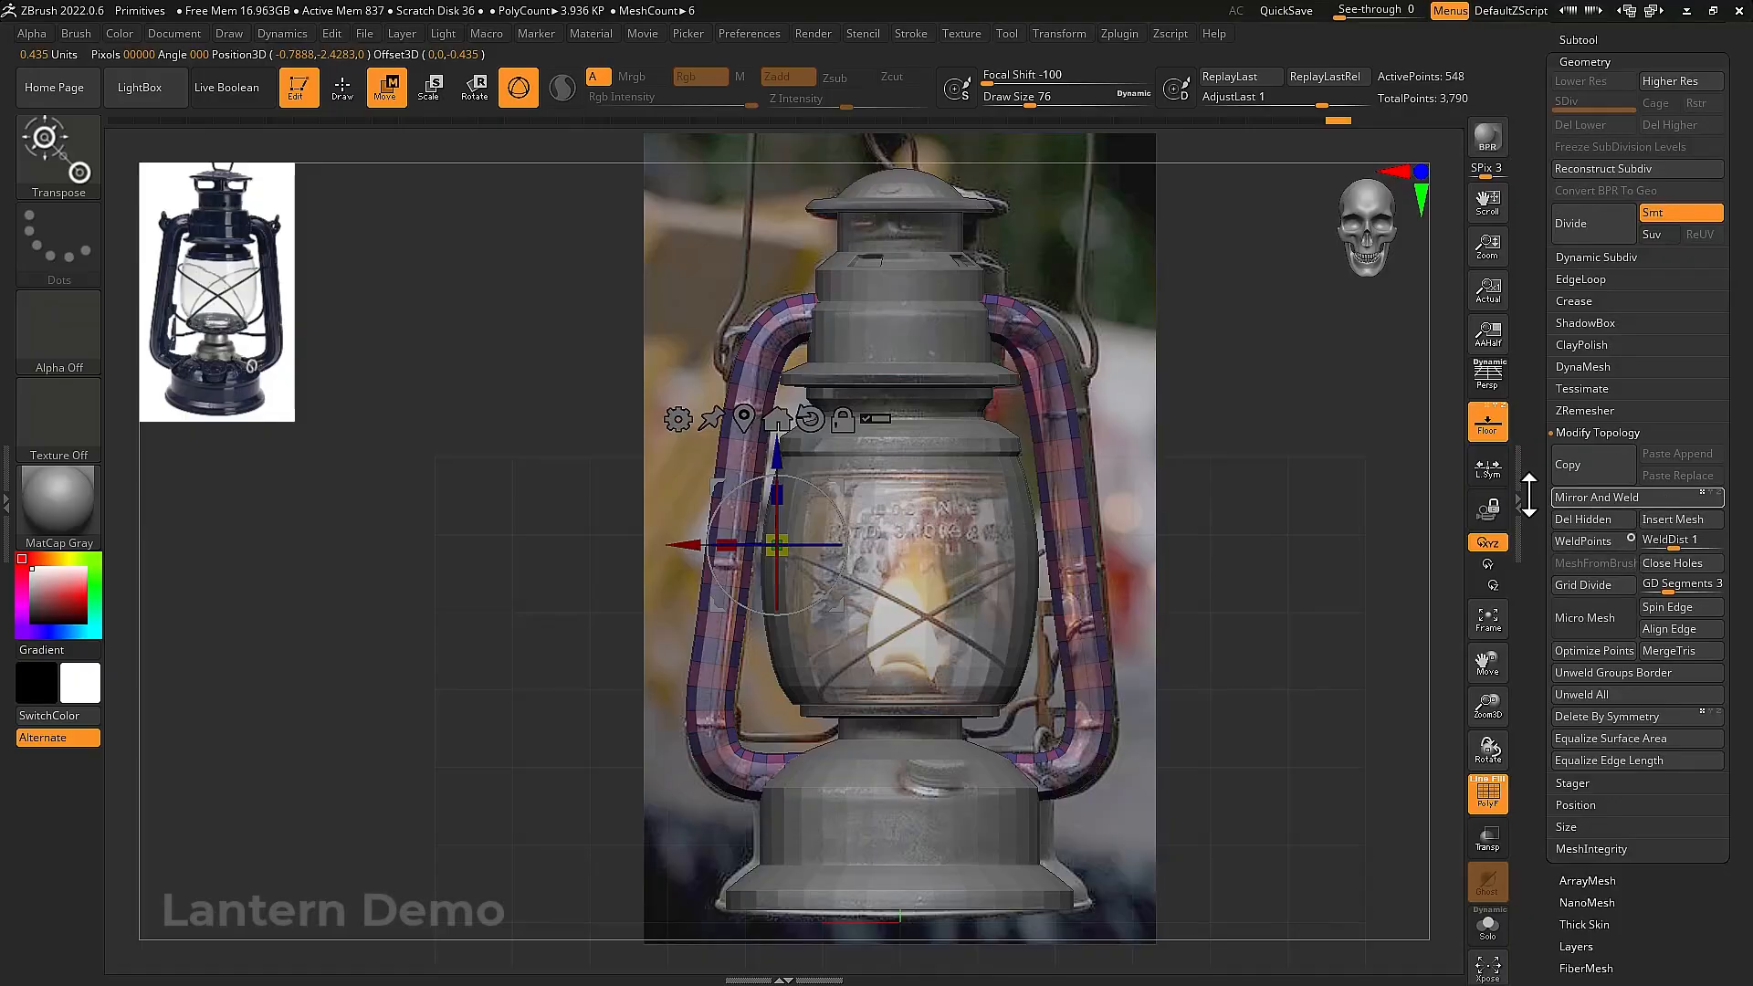
{"action": "key", "text": "space"}
{"action": "left_click_drag", "start_coordinate": [1213, 390], "coordinate": [1198, 430], "text": "alt"}
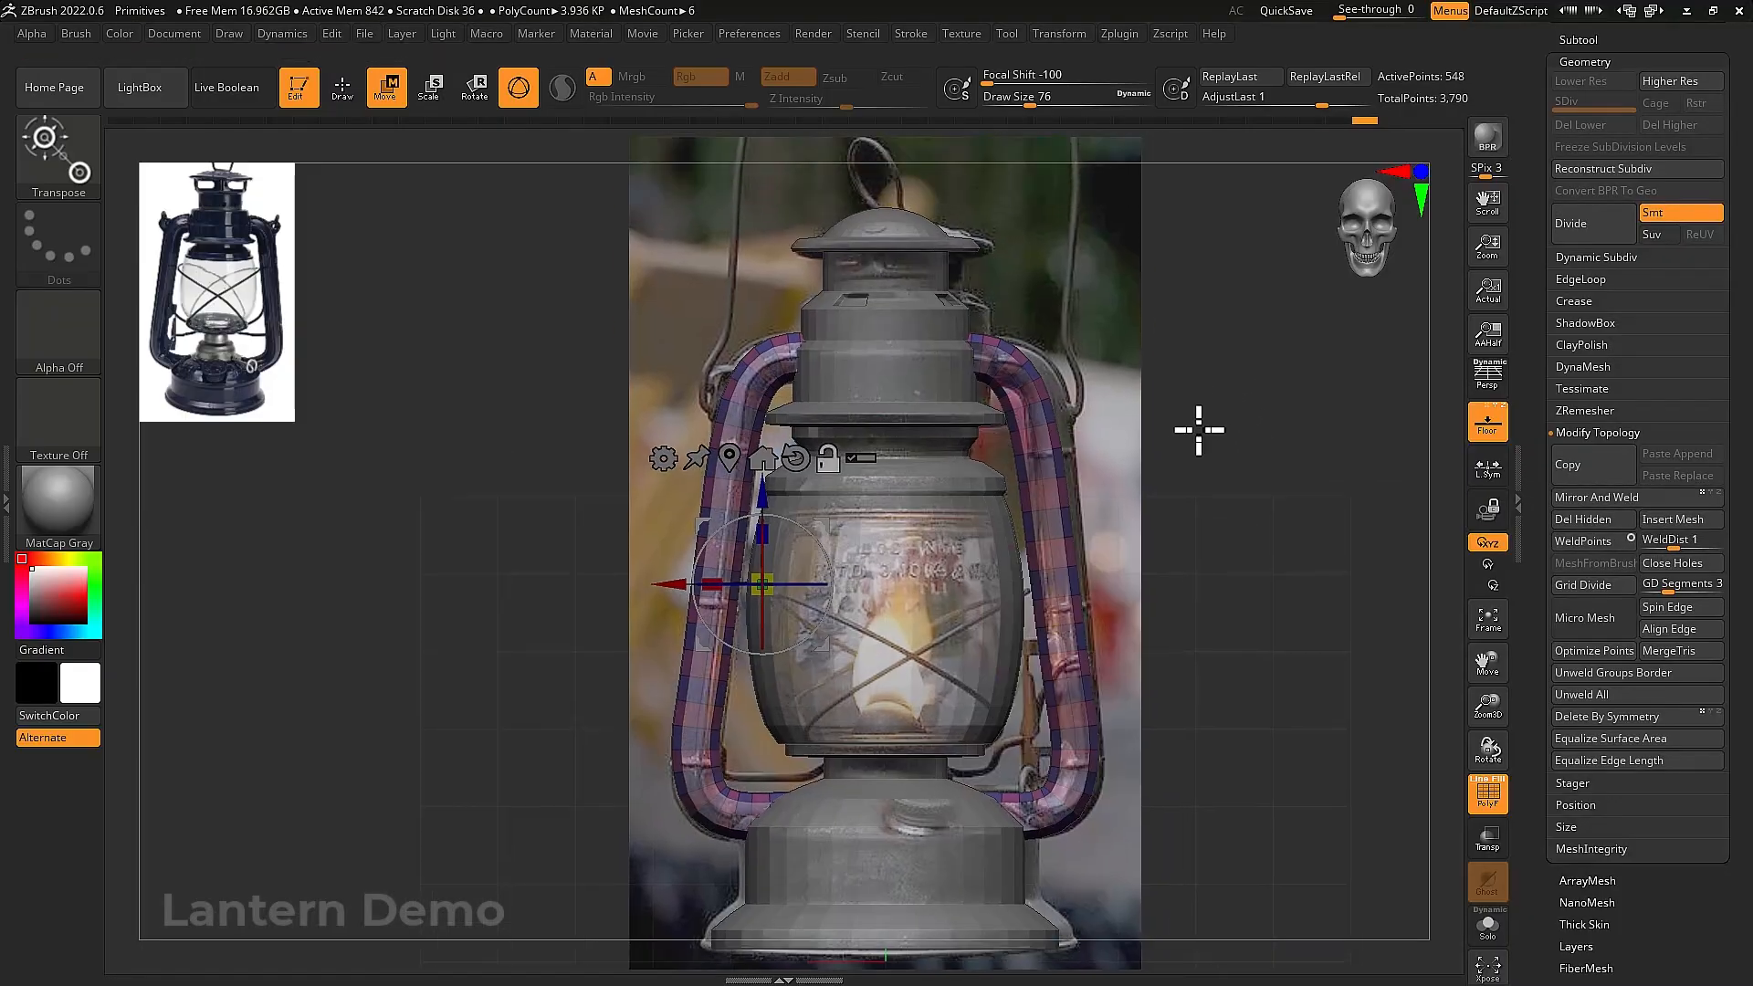
{"action": "key", "text": "alt+s"}
{"action": "key", "text": "alt+s"}
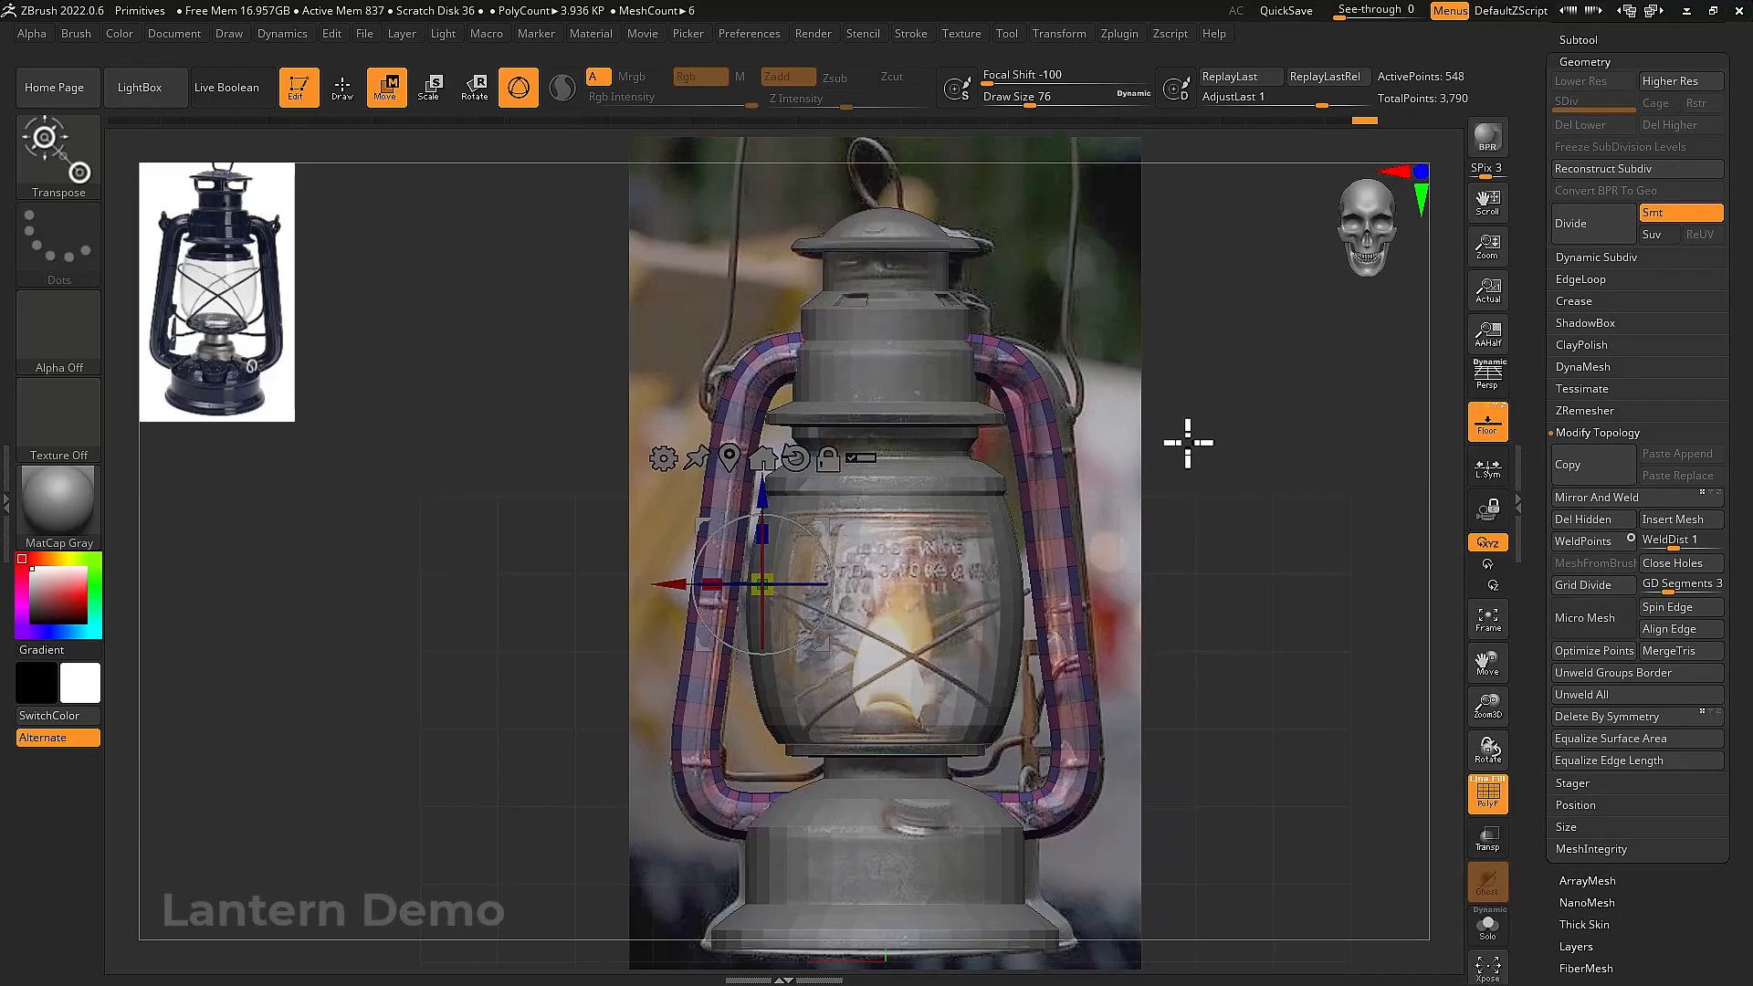
{"action": "key", "text": "shift+f"}
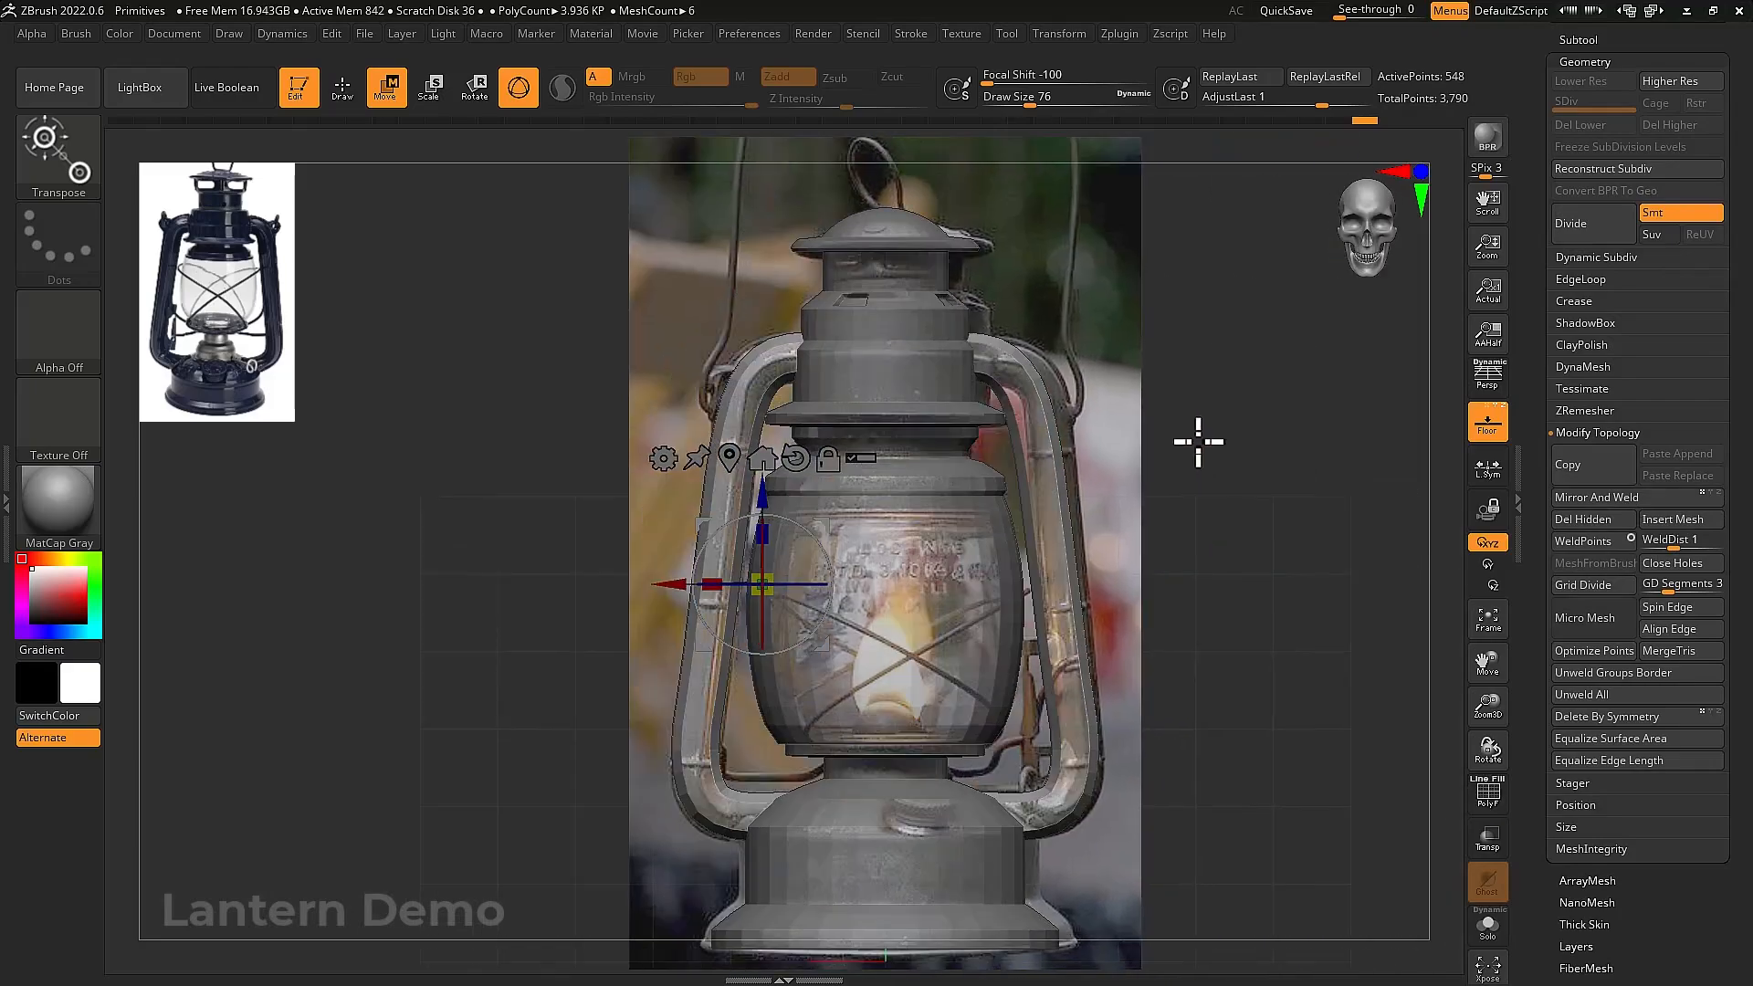
{"action": "left_click_drag", "start_coordinate": [1198, 441], "coordinate": [1263, 549], "text": "alt"}
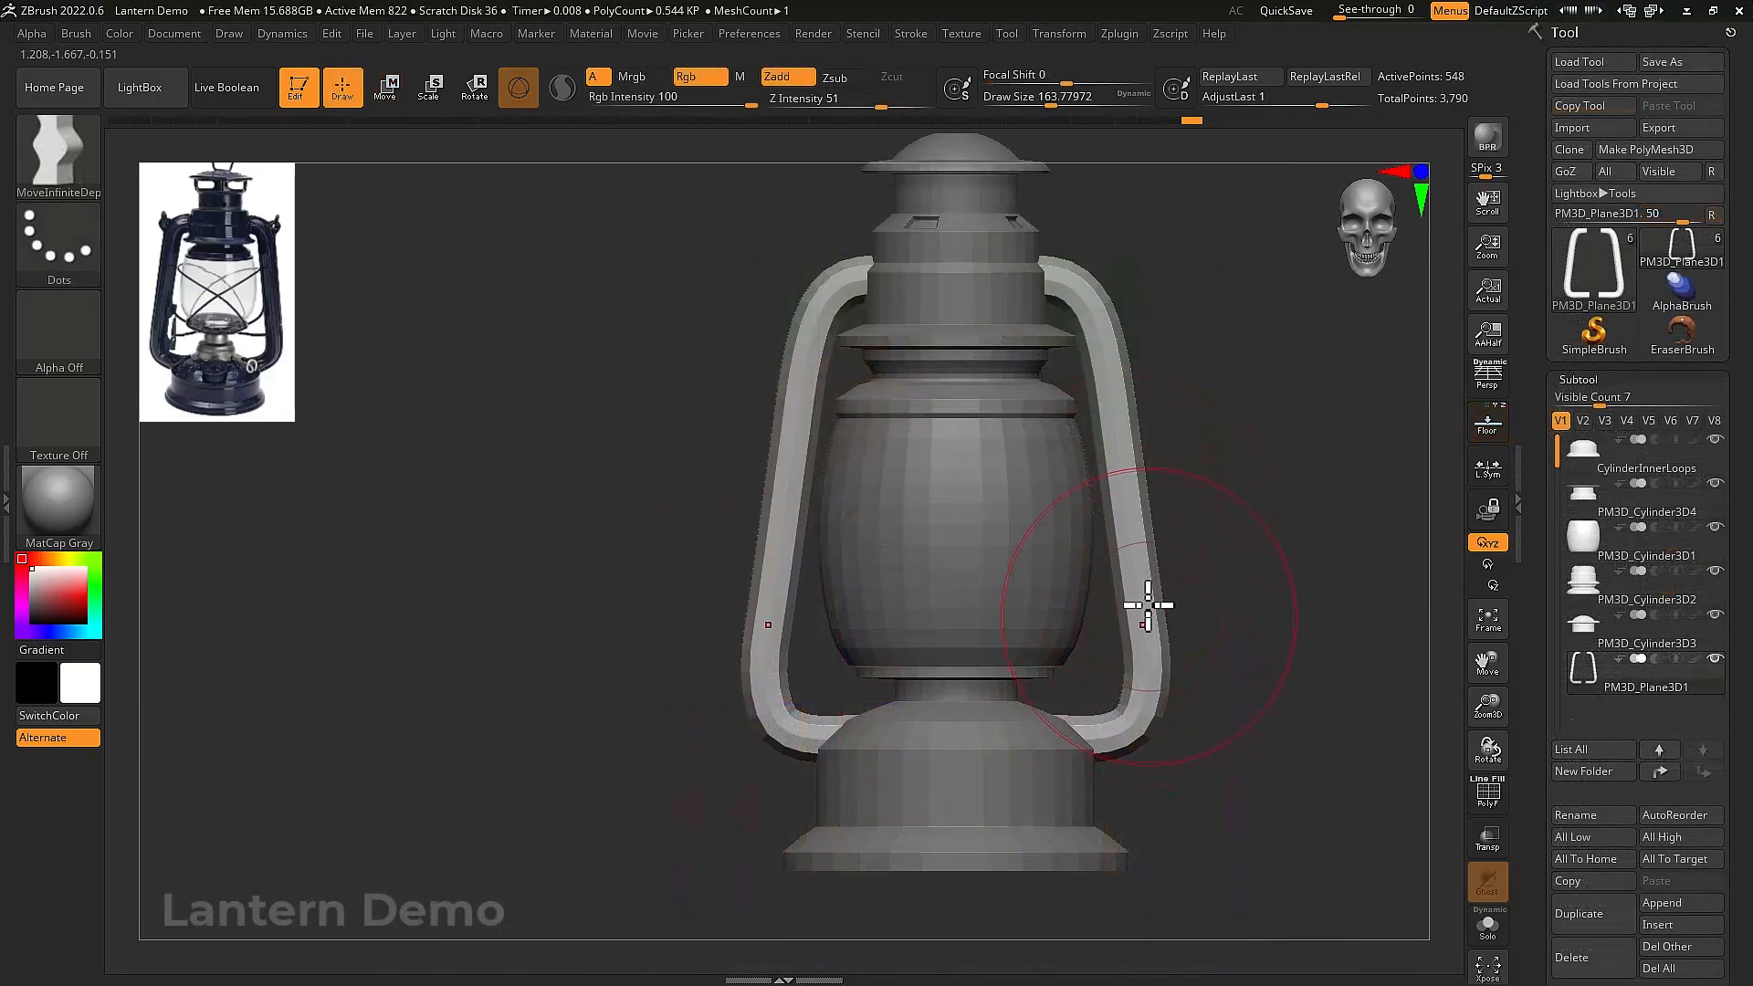
Nudge the lower parts of both side tubes with the MoveInfiniteDepth brush at Draw Size about 108, and check their topology
{"action": "left_click_drag", "start_coordinate": [1133, 529], "coordinate": [1134, 483]}
{"action": "key", "text": "bracketleft"}
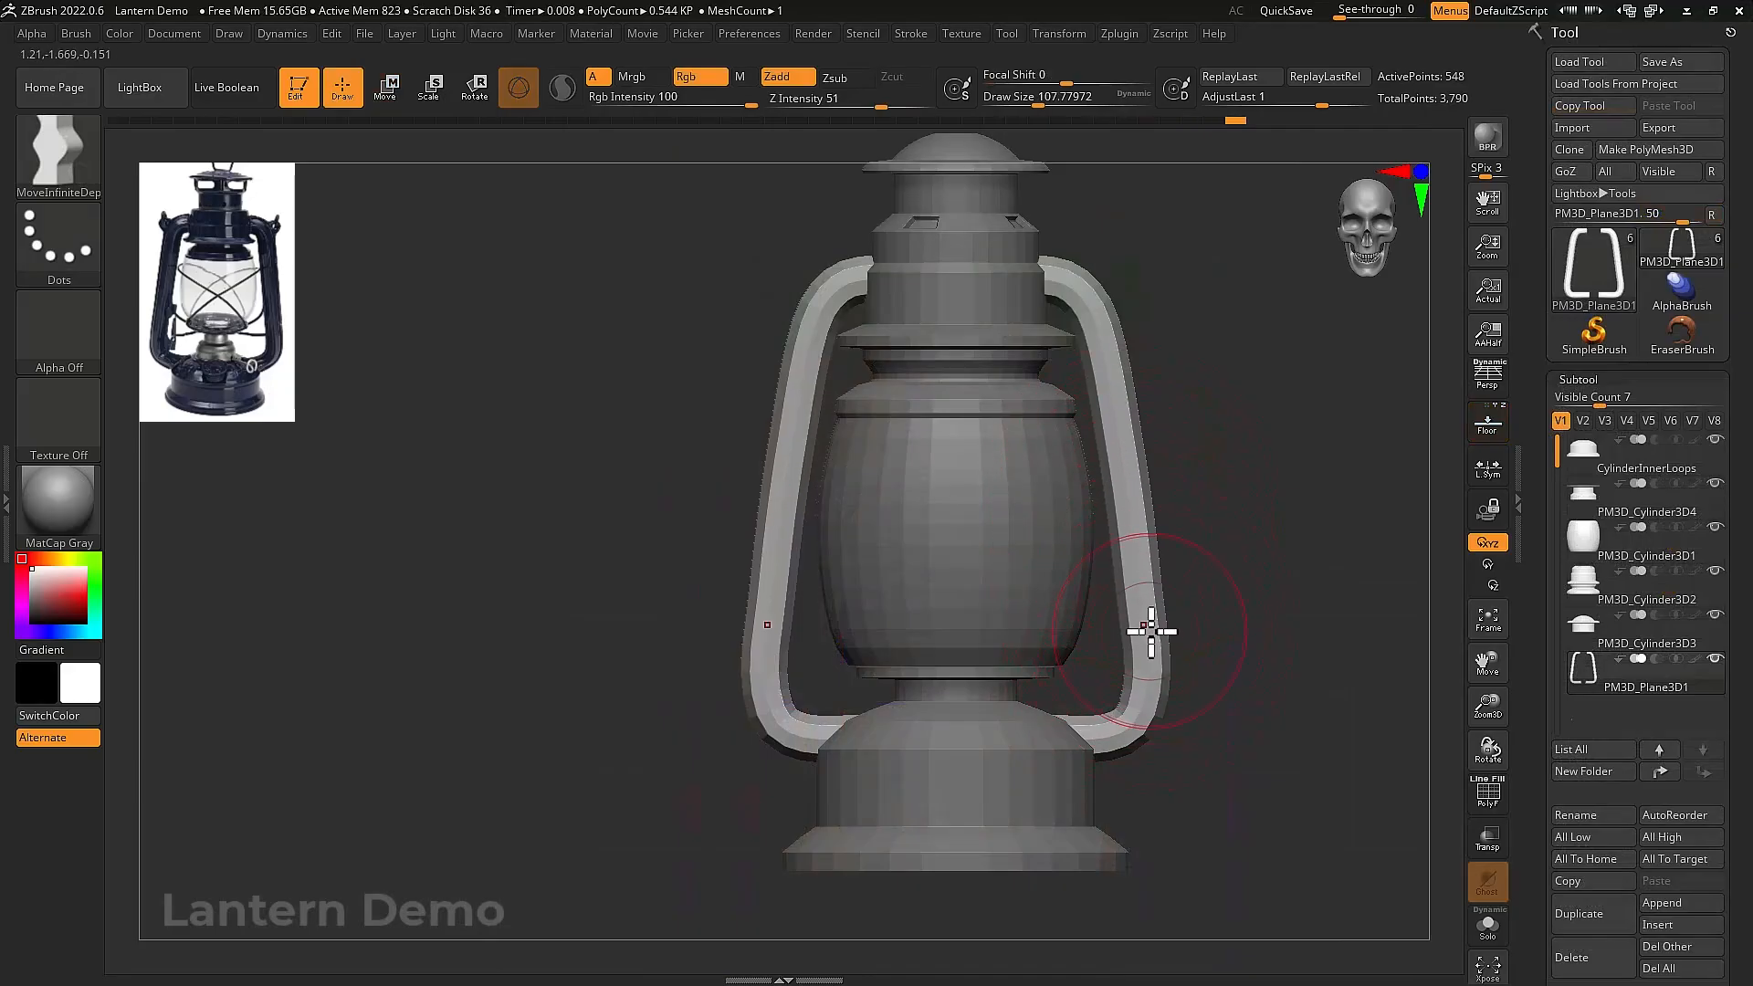
{"action": "left_click_drag", "start_coordinate": [1152, 632], "coordinate": [1154, 638]}
{"action": "key", "text": "shift+f"}
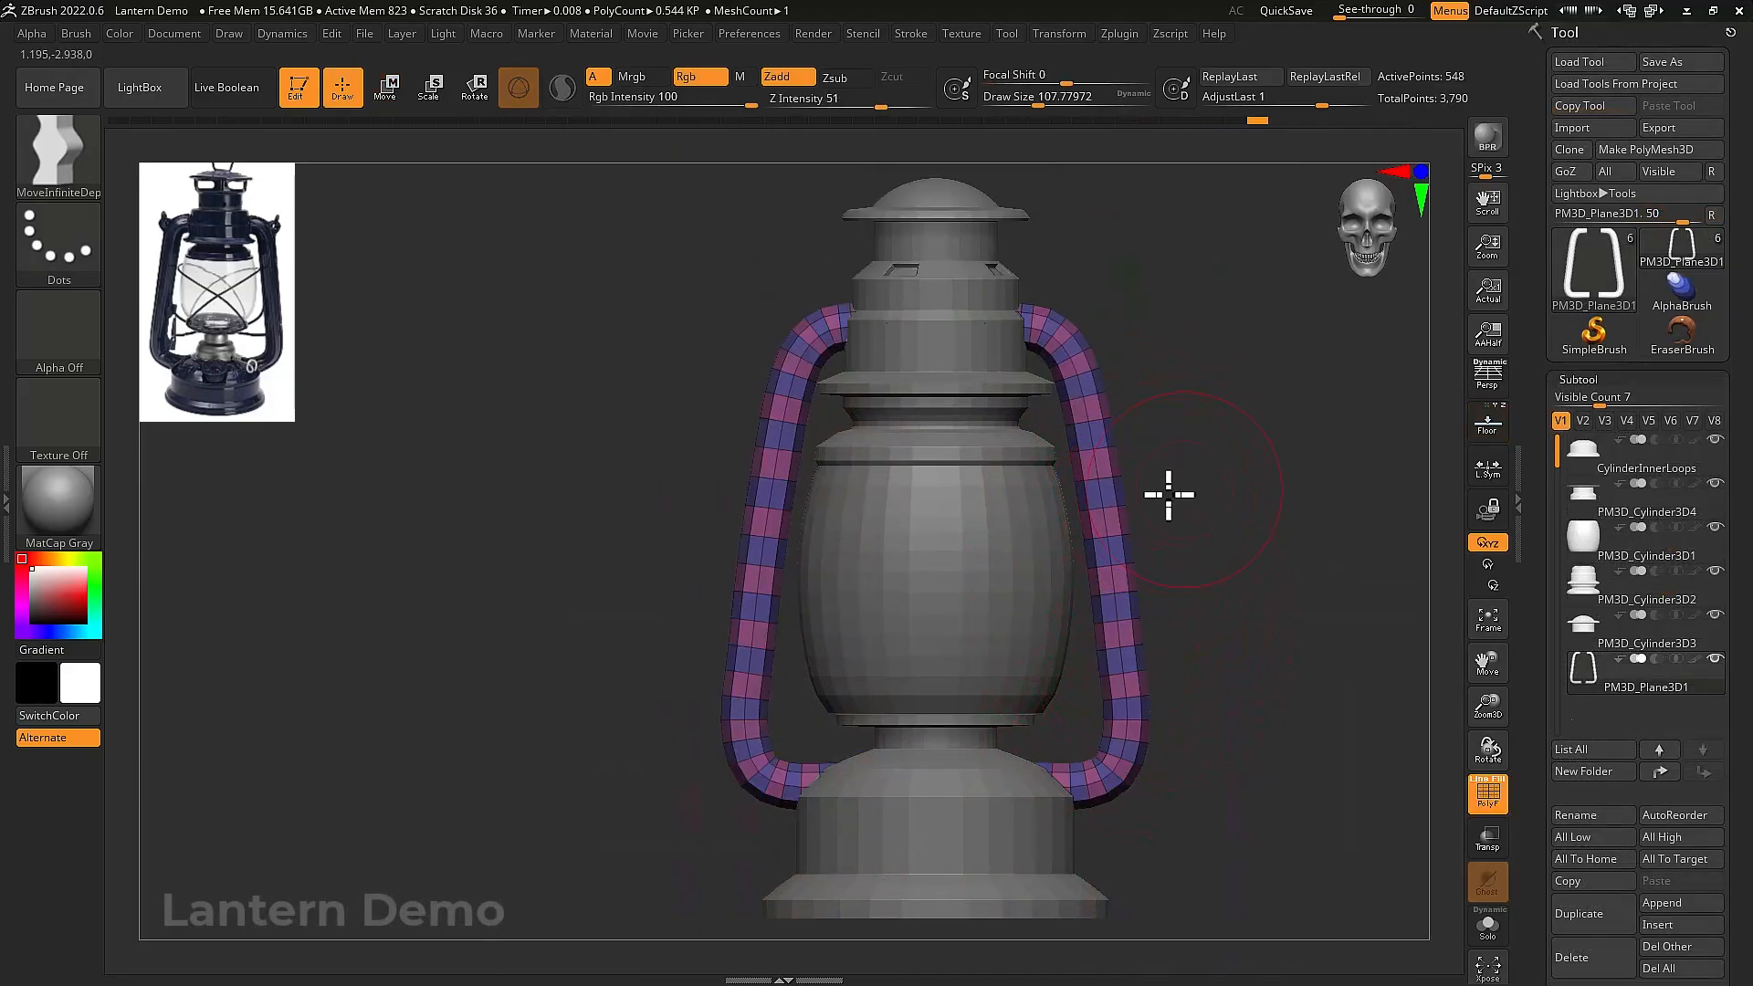
{"action": "mouse_move", "coordinate": [1166, 494]}
{"action": "left_mouse_down", "text": "shift"}
{"action": "mouse_move", "coordinate": [1151, 490]}
{"action": "mouse_move", "coordinate": [1176, 501]}
{"action": "mouse_move", "coordinate": [1197, 478]}
{"action": "left_mouse_up", "text": "shift"}
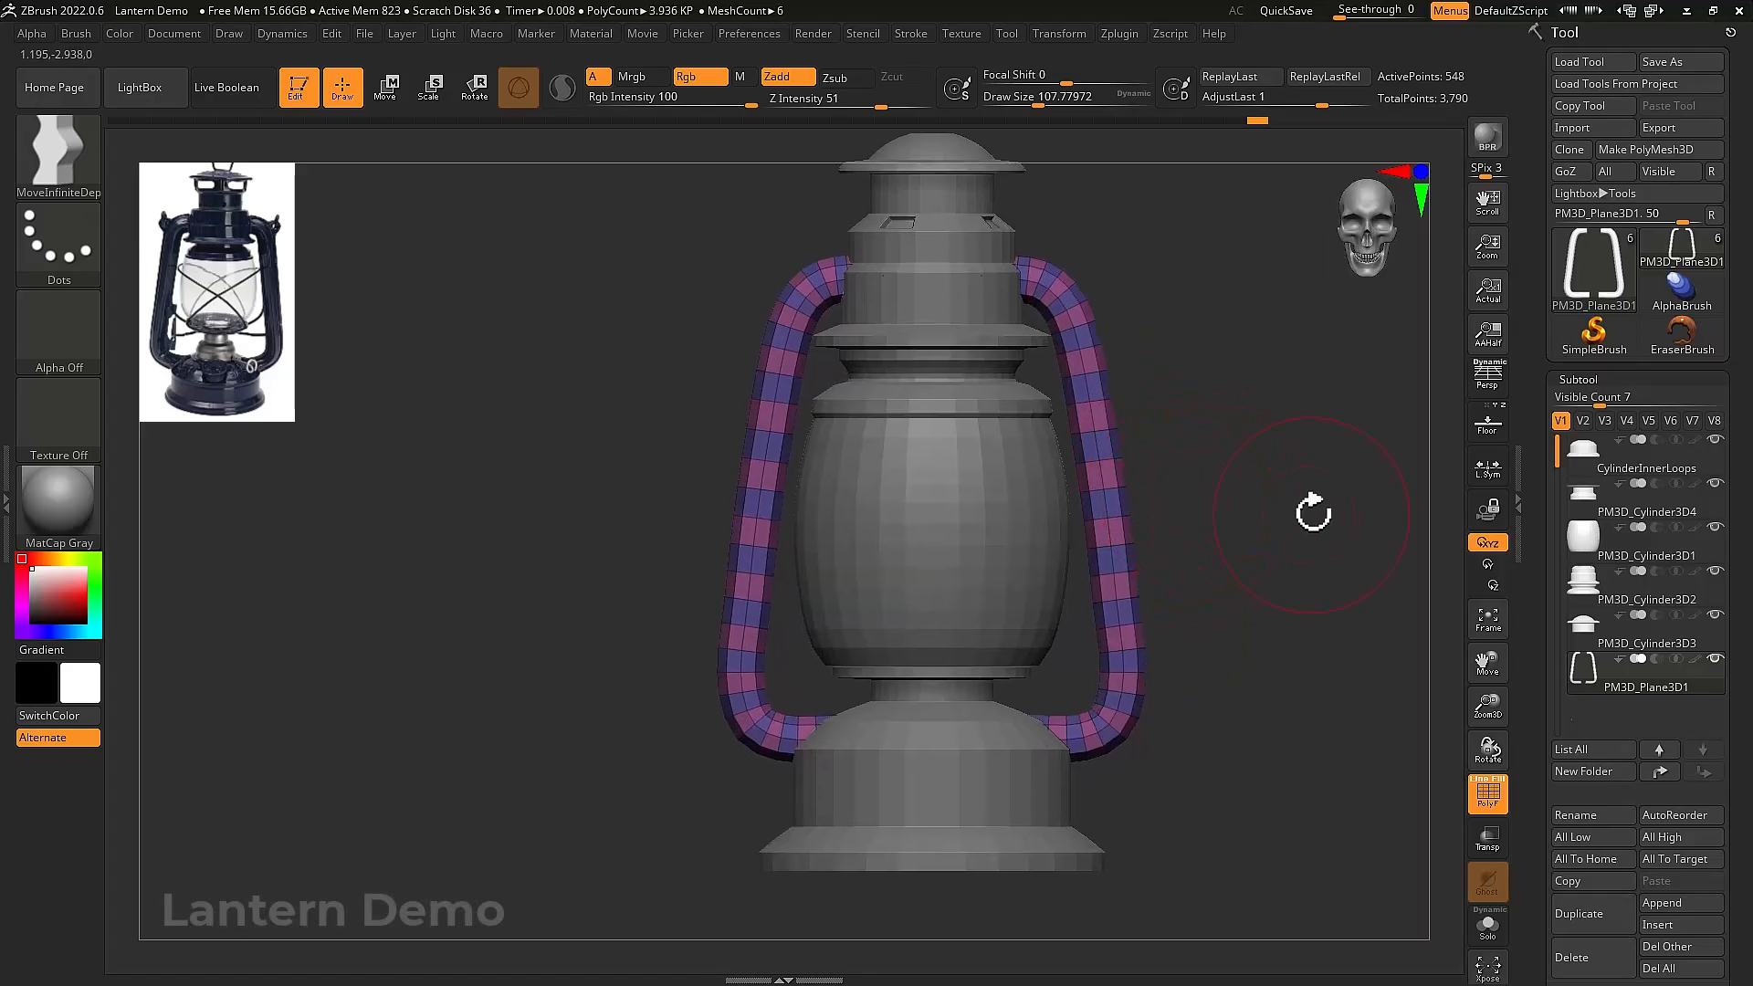
{"action": "left_click_drag", "start_coordinate": [1539, 622], "coordinate": [1556, 523]}
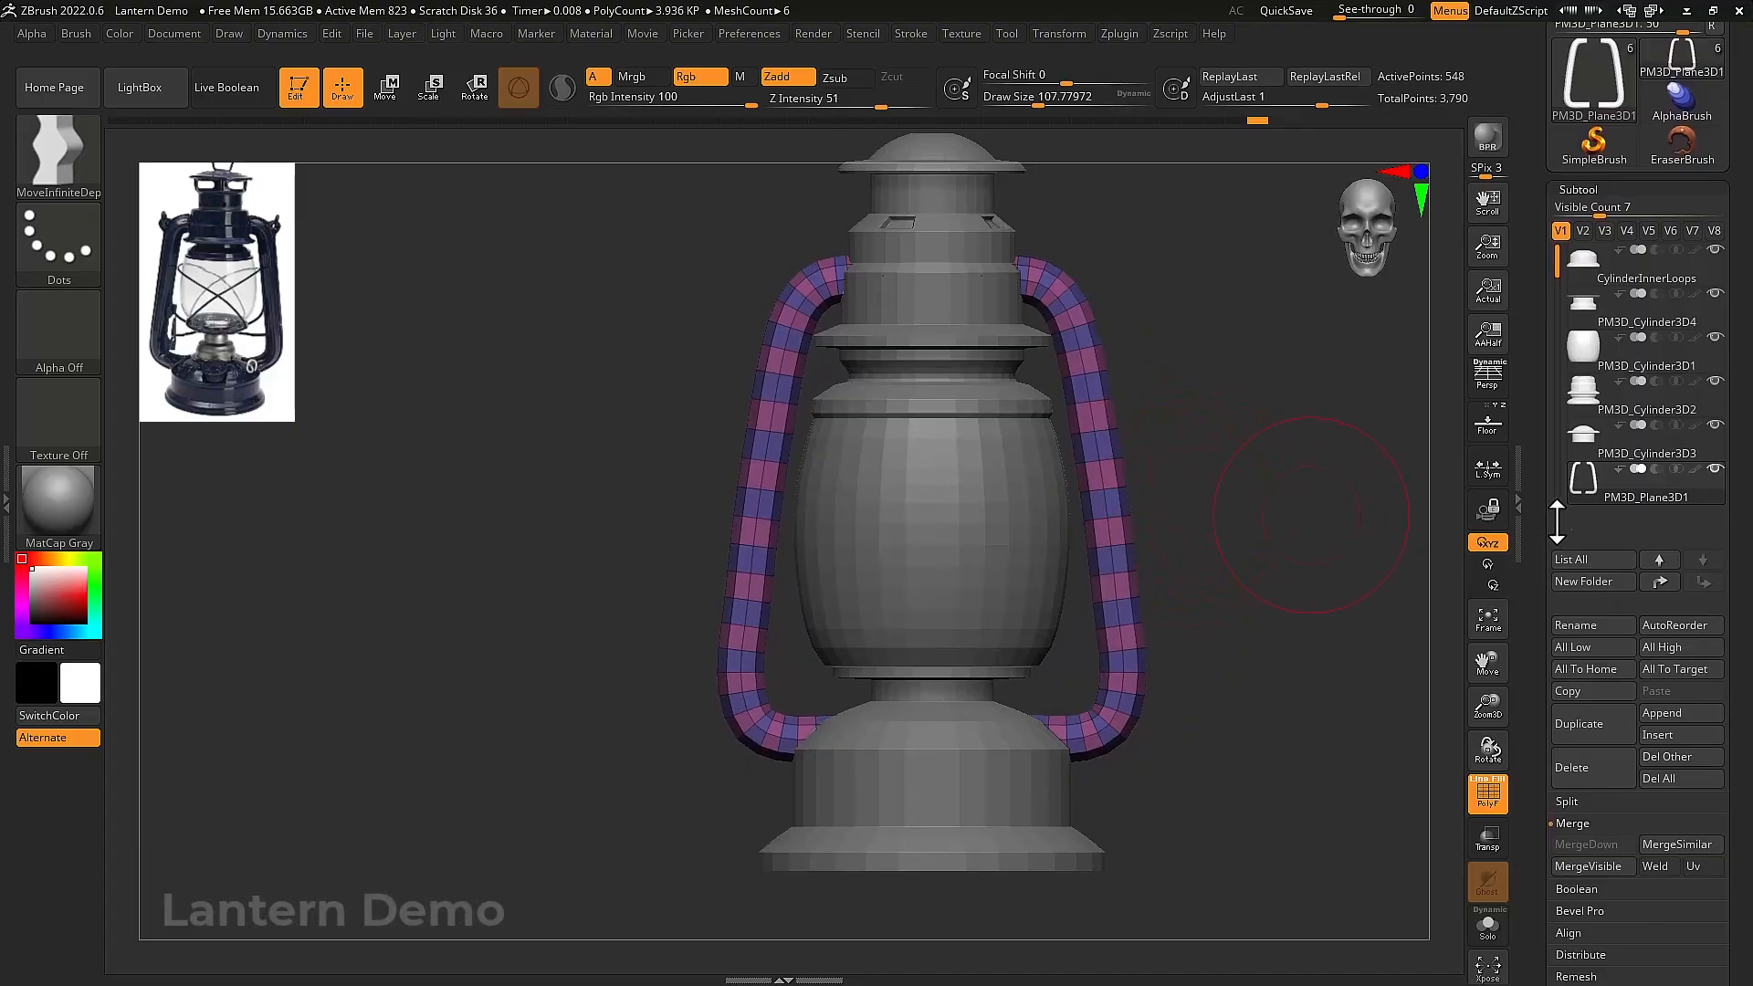
{"action": "key", "text": "shift+f"}
{"action": "left_click_drag", "start_coordinate": [1323, 529], "coordinate": [1331, 525], "text": "shift"}
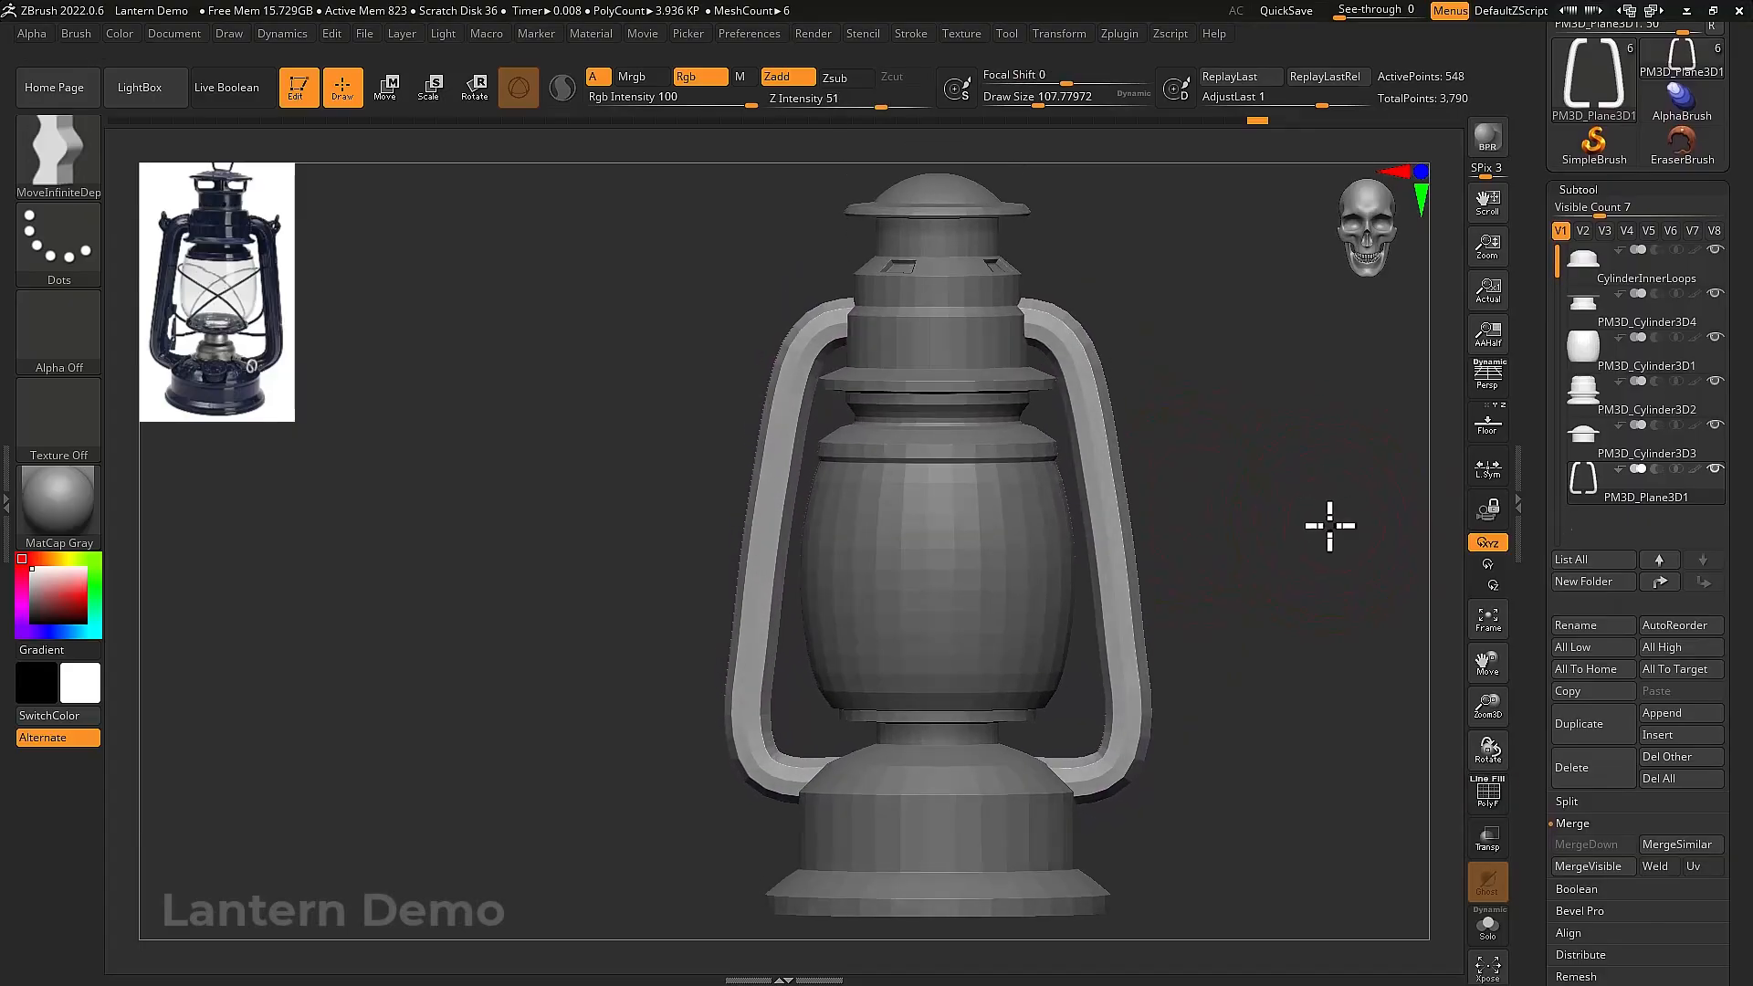
Append a Cylinder3D as a new subtool and move it above the lantern's cap
{"action": "left_click", "coordinate": [1676, 712]}
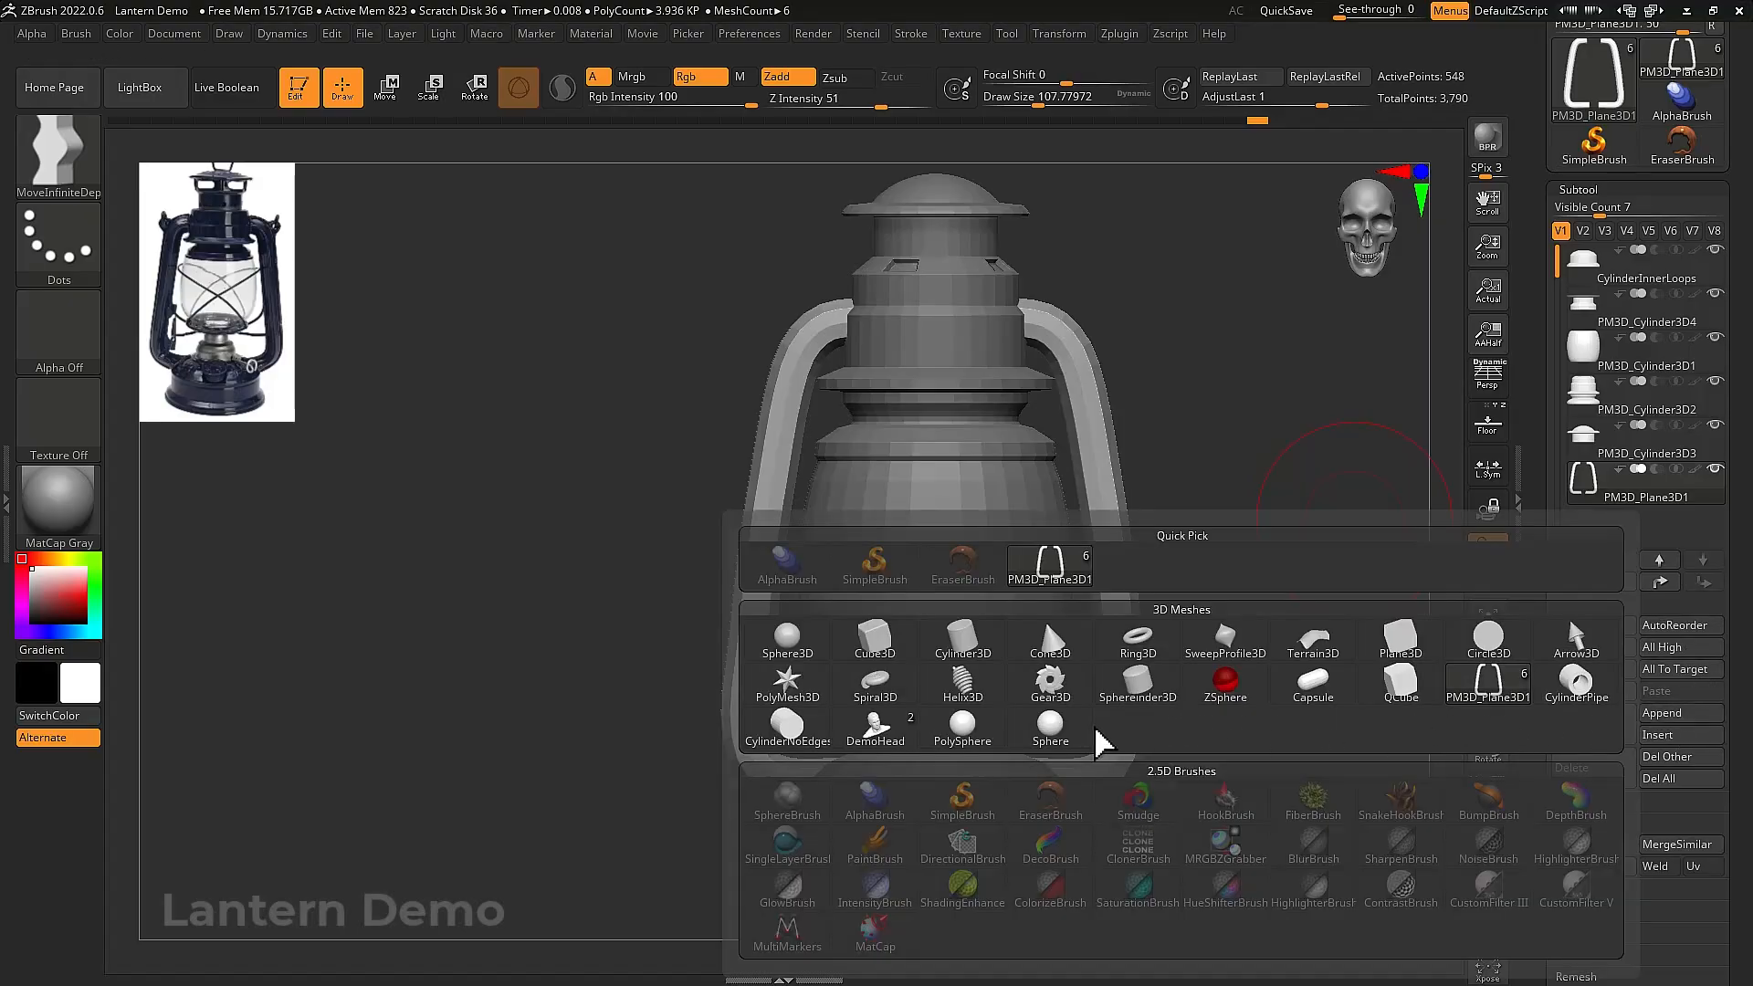
{"action": "left_click", "coordinate": [963, 640]}
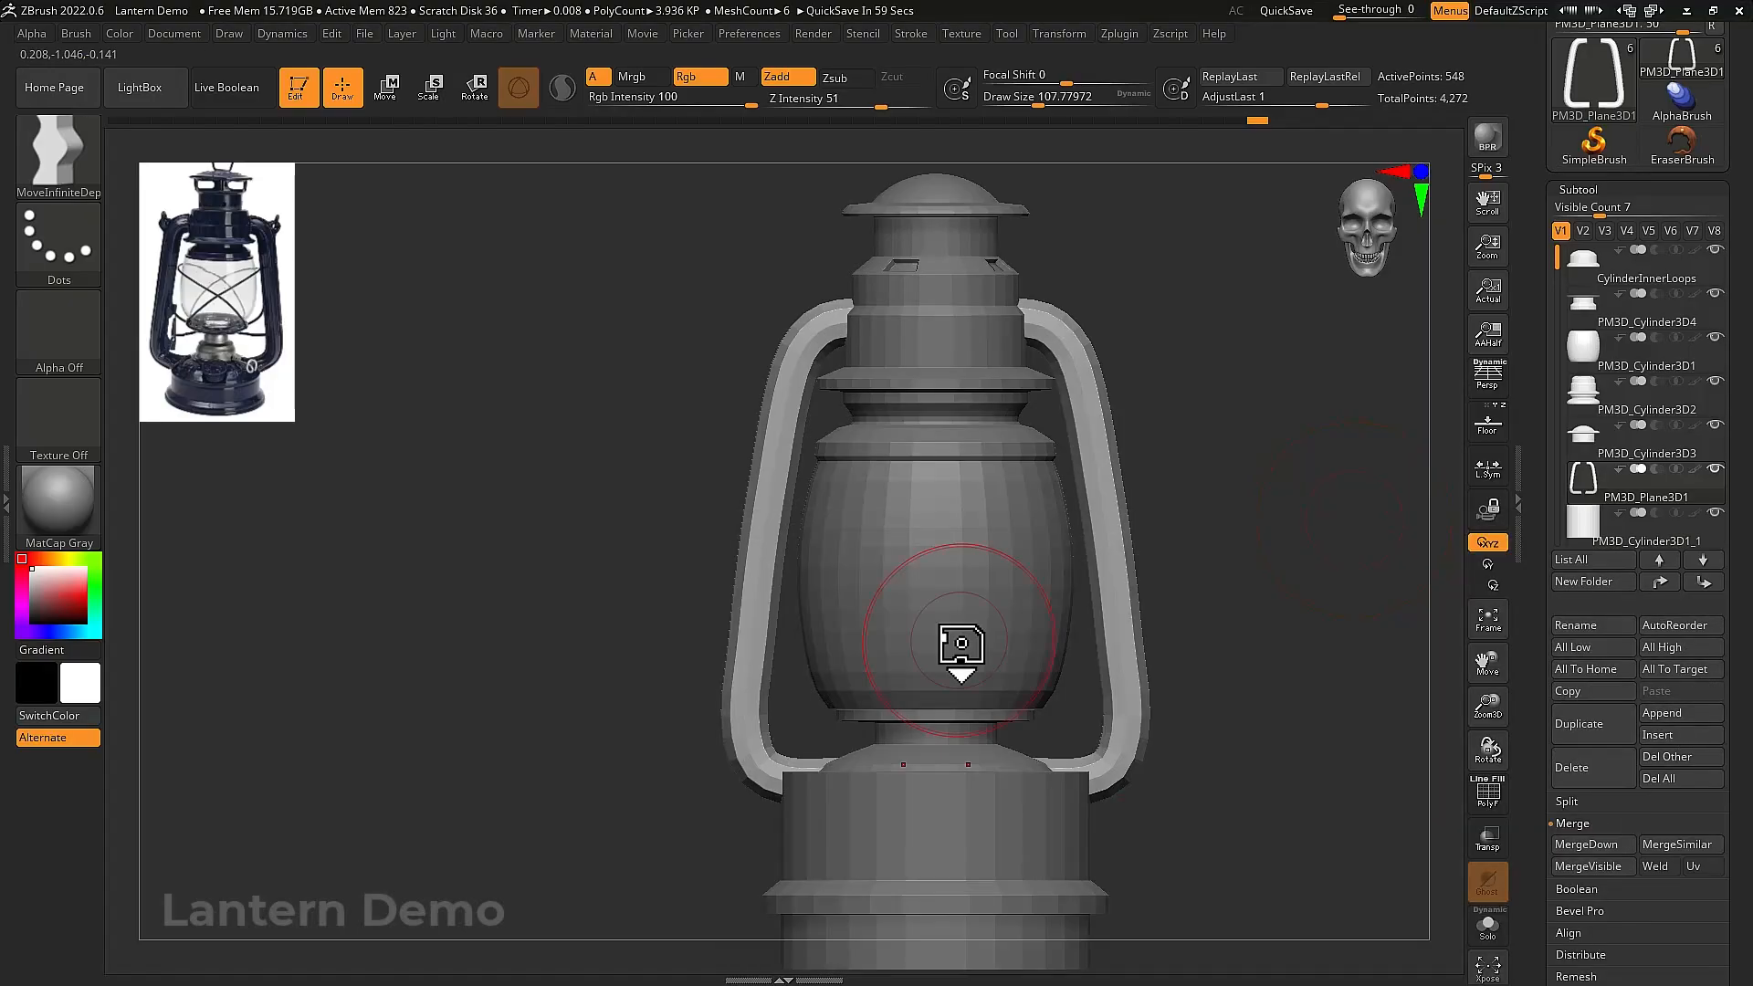
{"action": "mouse_move", "coordinate": [1221, 557]}
{"action": "left_mouse_down", "text": "alt"}
{"action": "mouse_move", "coordinate": [1224, 508]}
{"action": "mouse_move", "coordinate": [1221, 525]}
{"action": "left_mouse_up", "text": "alt"}
{"action": "key", "text": "w"}
{"action": "left_click_drag", "start_coordinate": [1002, 849], "coordinate": [1020, 304]}
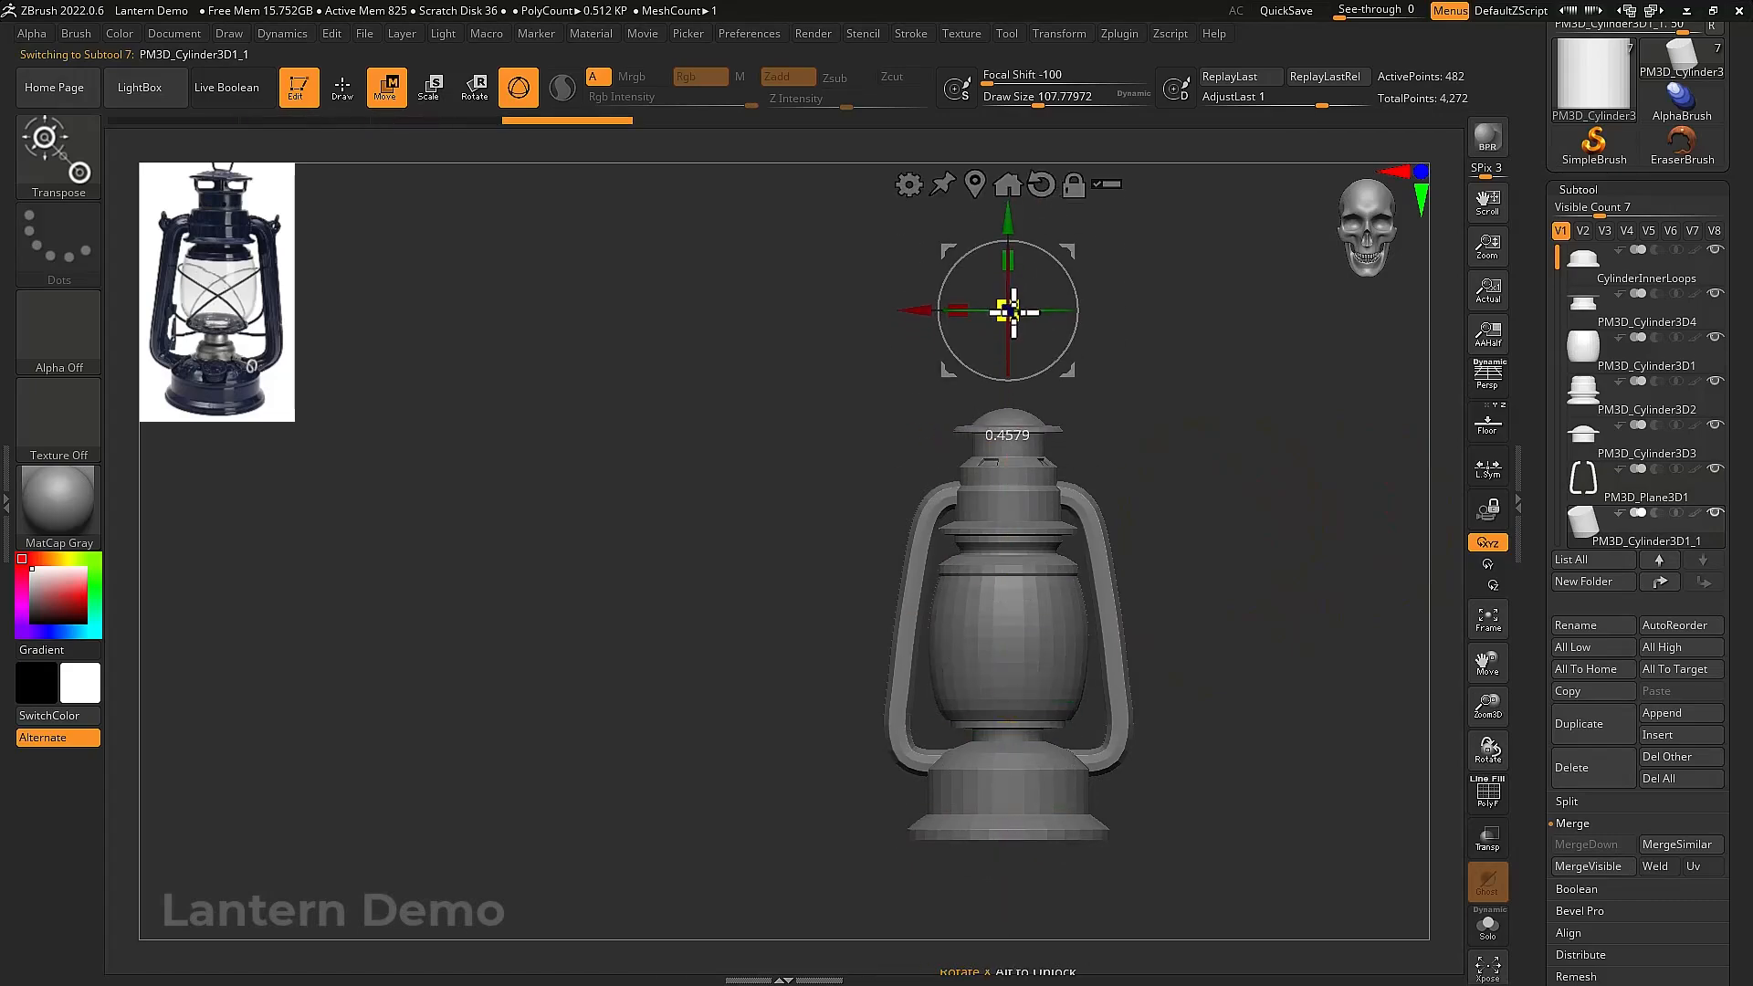
Stretch the cylinder into a long thin rod, rotate it horizontal, and raise it higher above the lantern to match the handle reference
{"action": "left_click_drag", "start_coordinate": [1162, 305], "coordinate": [1140, 493], "text": "alt"}
{"action": "left_click", "coordinate": [1023, 289]}
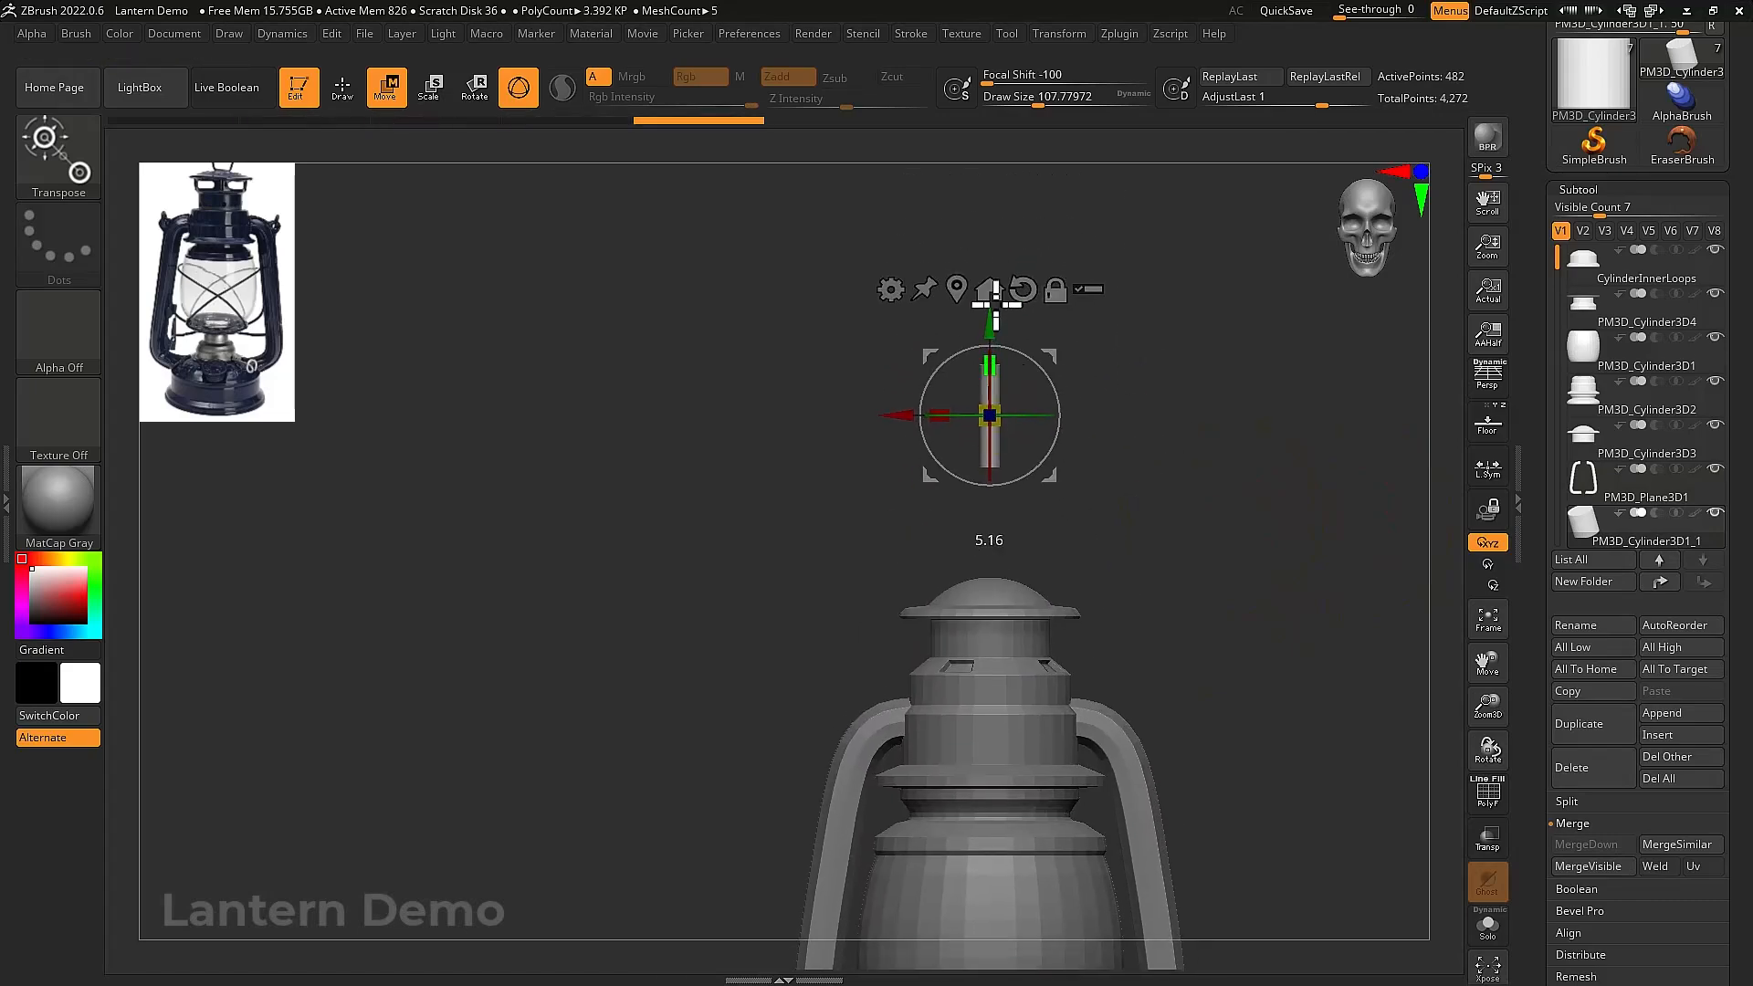
{"action": "left_click_drag", "start_coordinate": [990, 415], "coordinate": [960, 448]}
{"action": "left_click_drag", "start_coordinate": [1058, 418], "coordinate": [1038, 522]}
{"action": "scroll", "coordinate": [1186, 516], "scroll_direction": "down", "scroll_amount": 5}
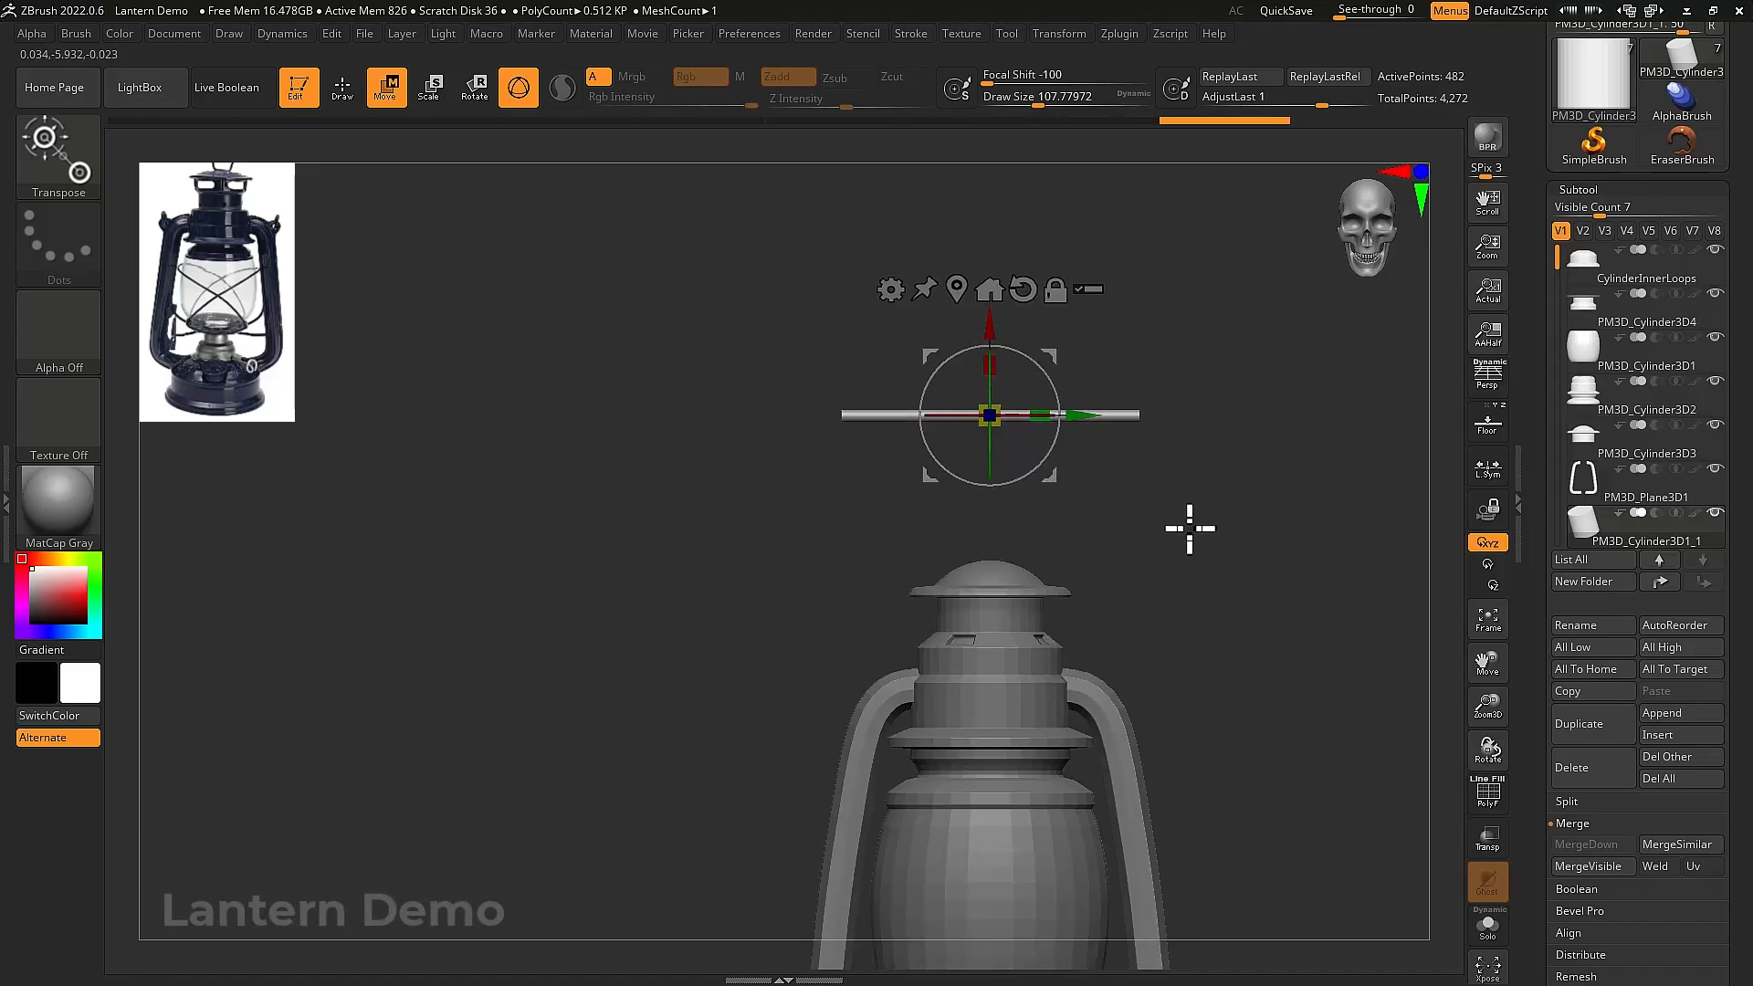
{"action": "scroll", "coordinate": [1214, 493], "scroll_direction": "down", "scroll_amount": 2}
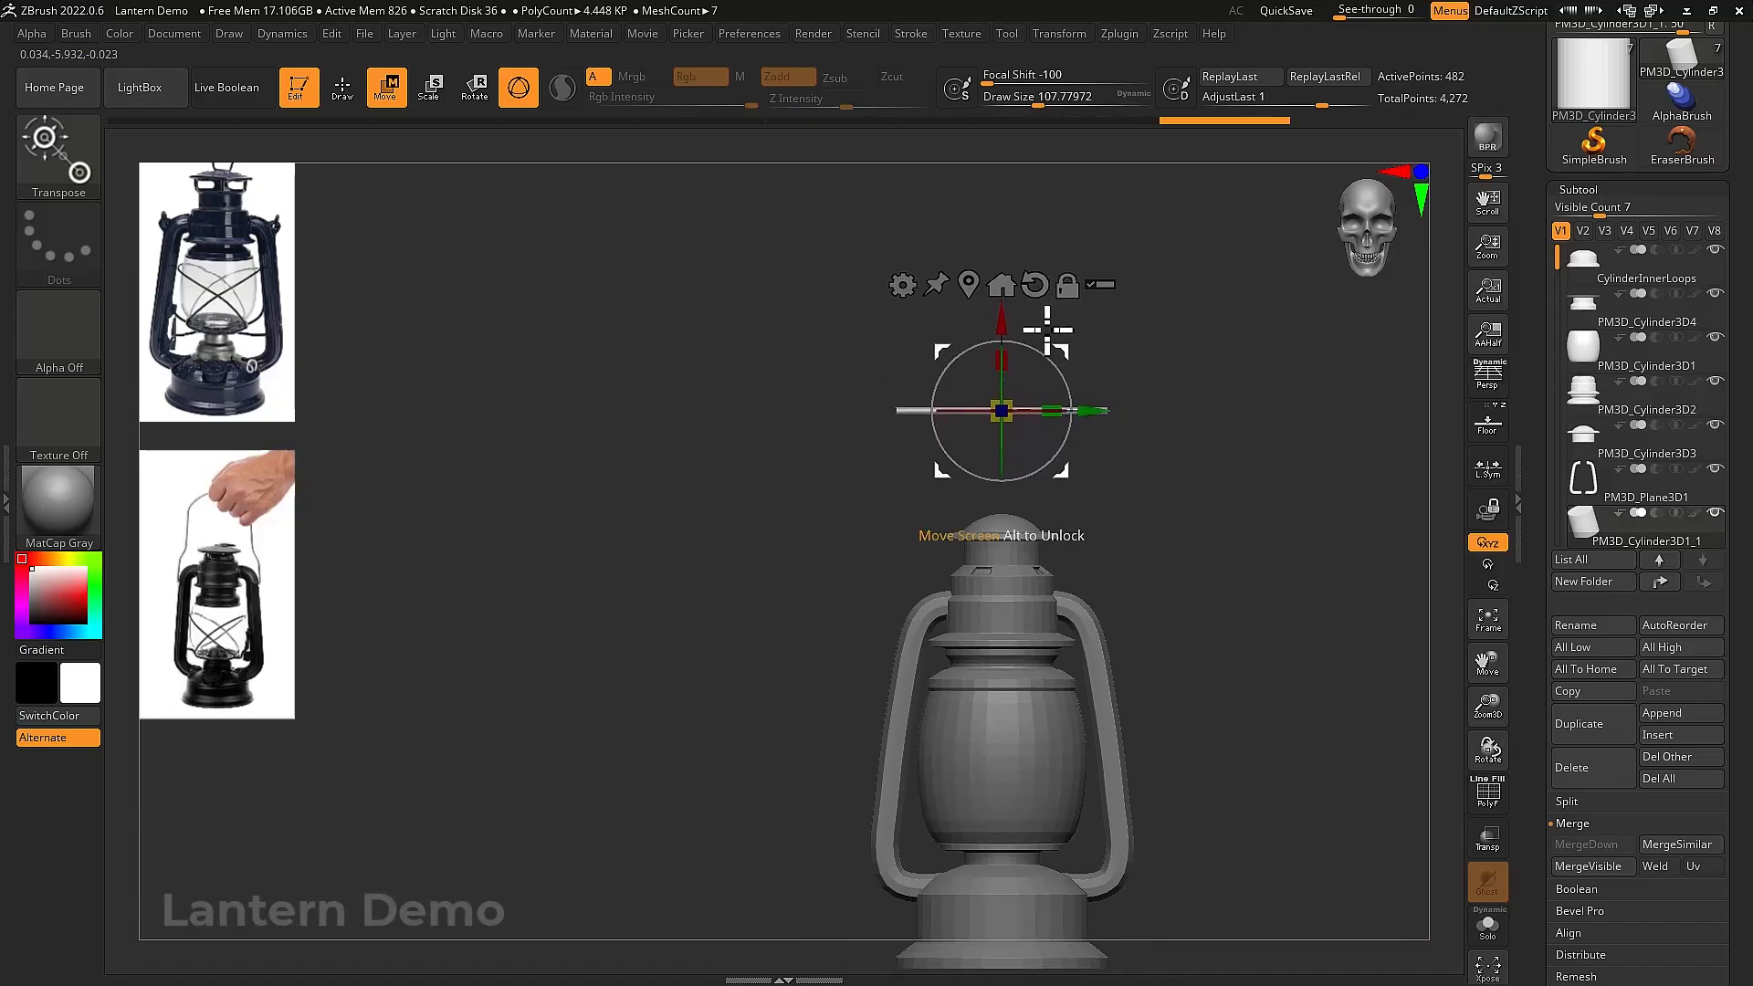
{"action": "left_click_drag", "start_coordinate": [1005, 315], "coordinate": [1001, 235]}
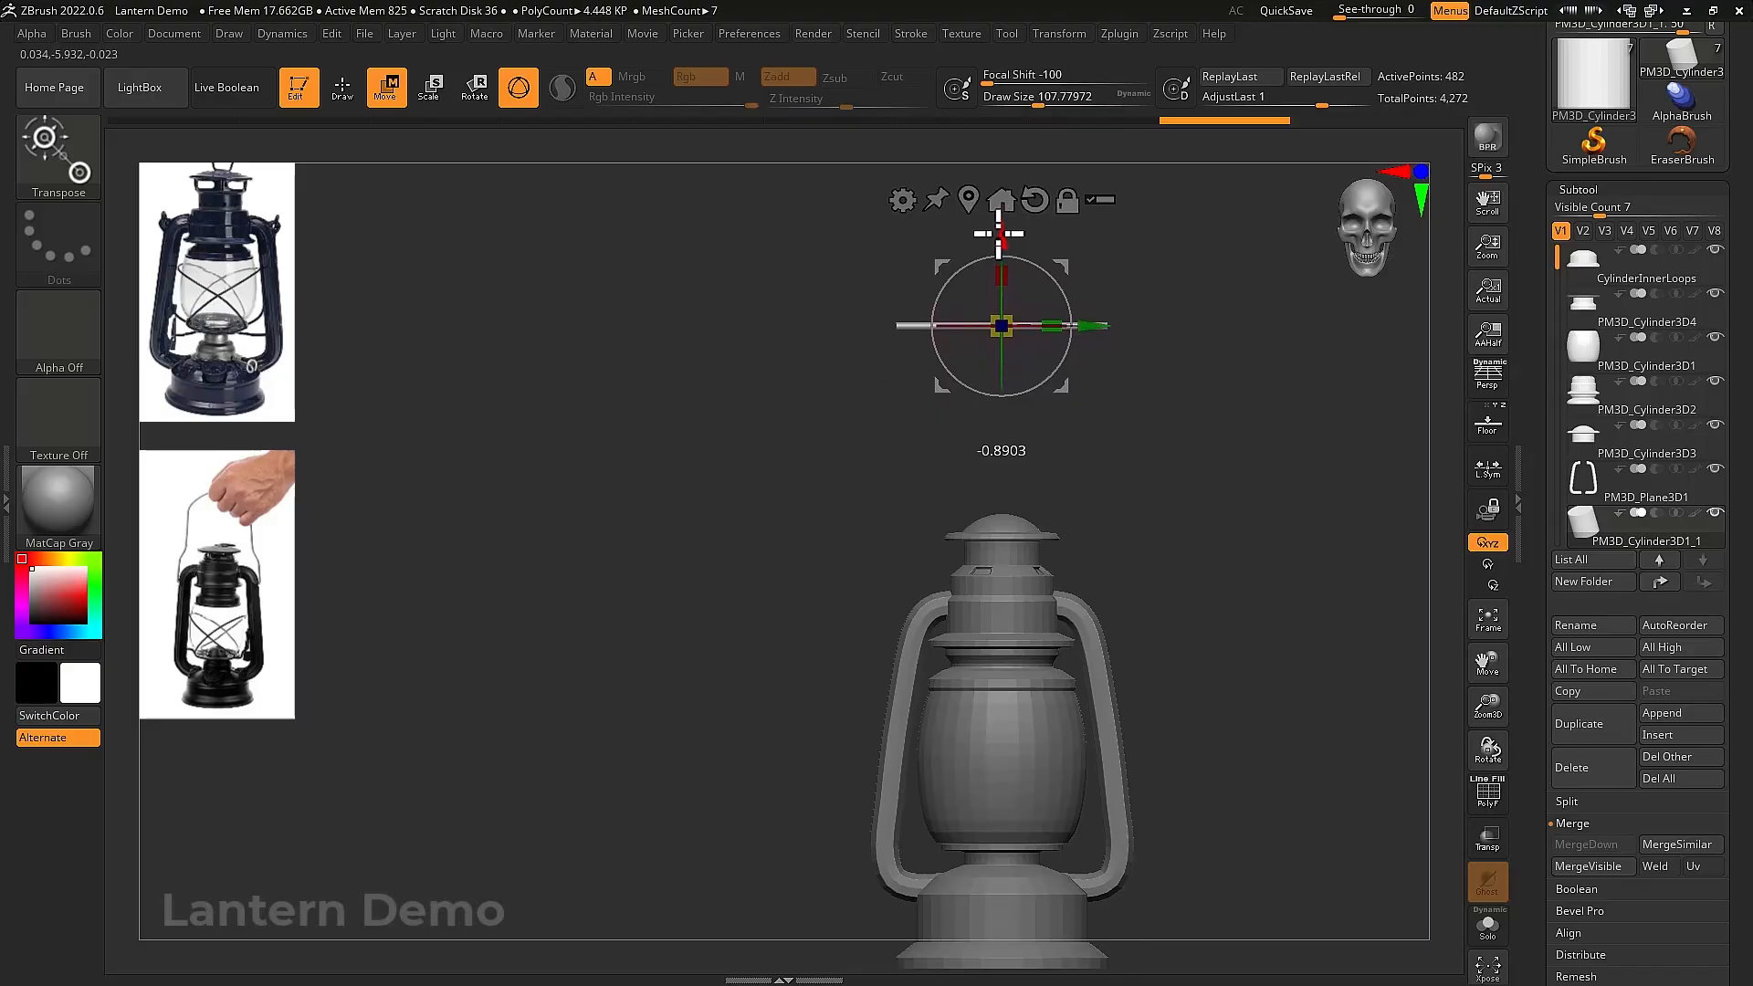
Divide the rod twice to subdivision level 3 and delete its lower subdivision levels
{"action": "scroll", "coordinate": [1172, 463], "scroll_direction": "up", "scroll_amount": 2}
{"action": "key", "text": "shift+f"}
{"action": "scroll", "coordinate": [1162, 579], "scroll_direction": "up", "scroll_amount": 6}
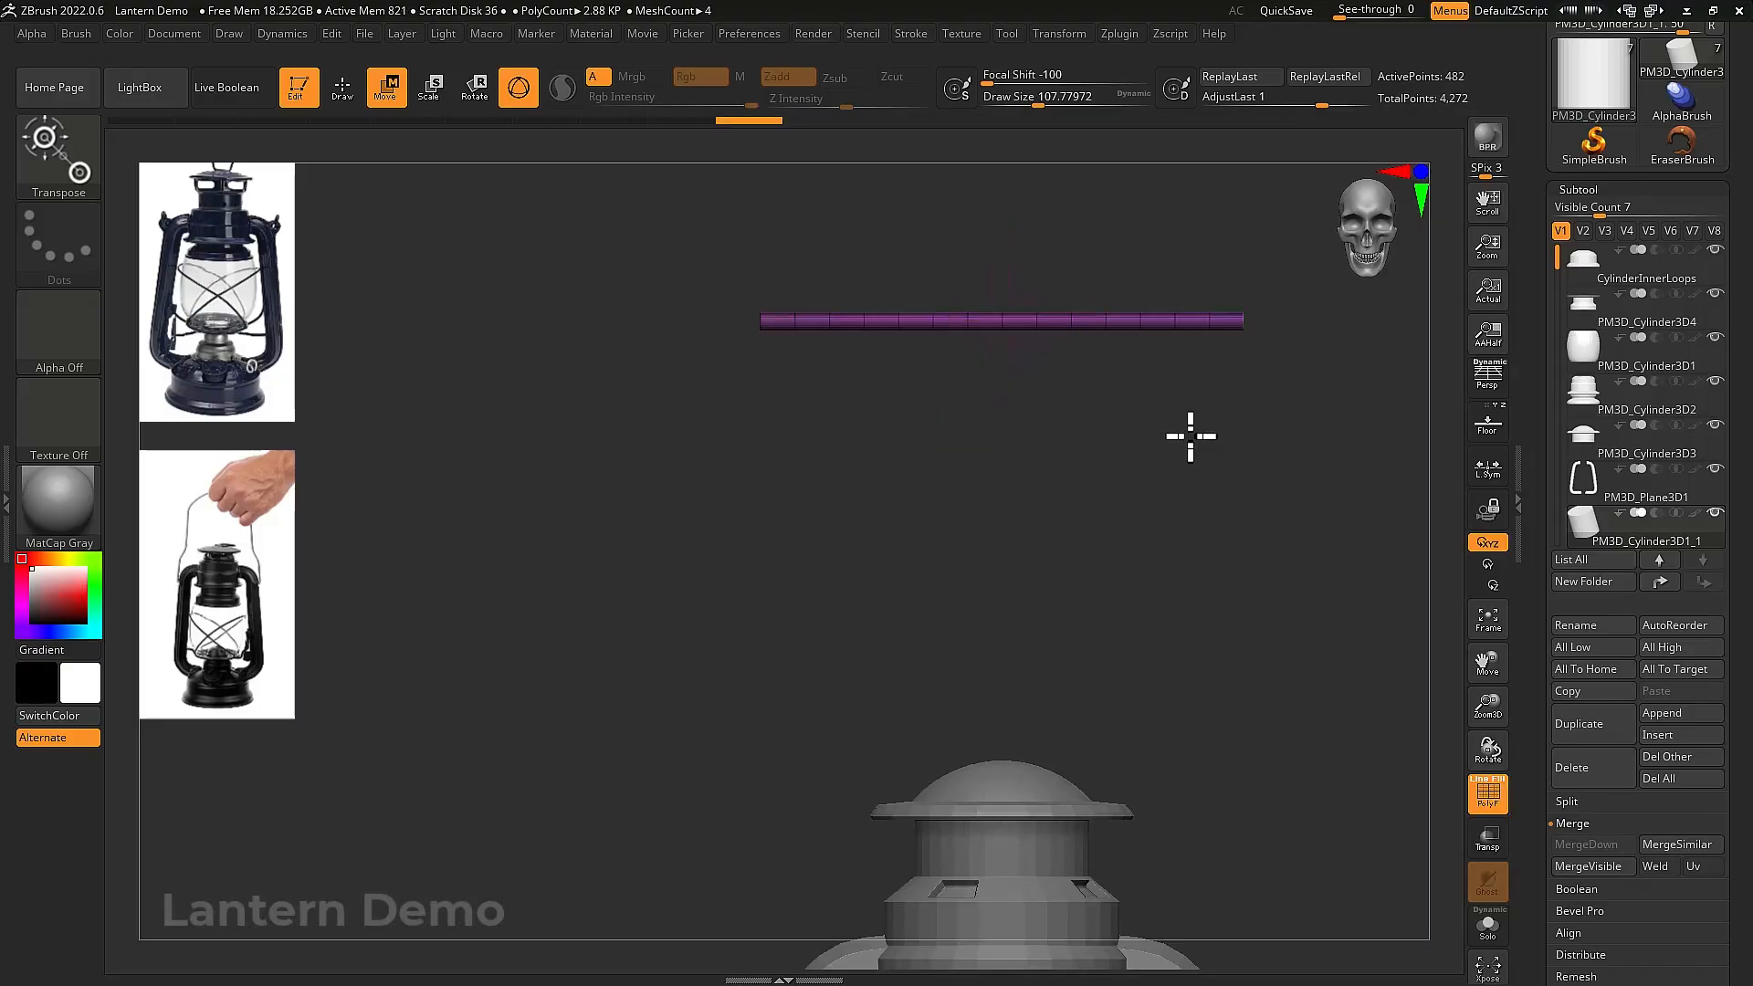
{"action": "left_click_drag", "start_coordinate": [1205, 505], "coordinate": [1173, 639]}
{"action": "scroll", "coordinate": [1200, 585], "scroll_direction": "up", "scroll_amount": 2}
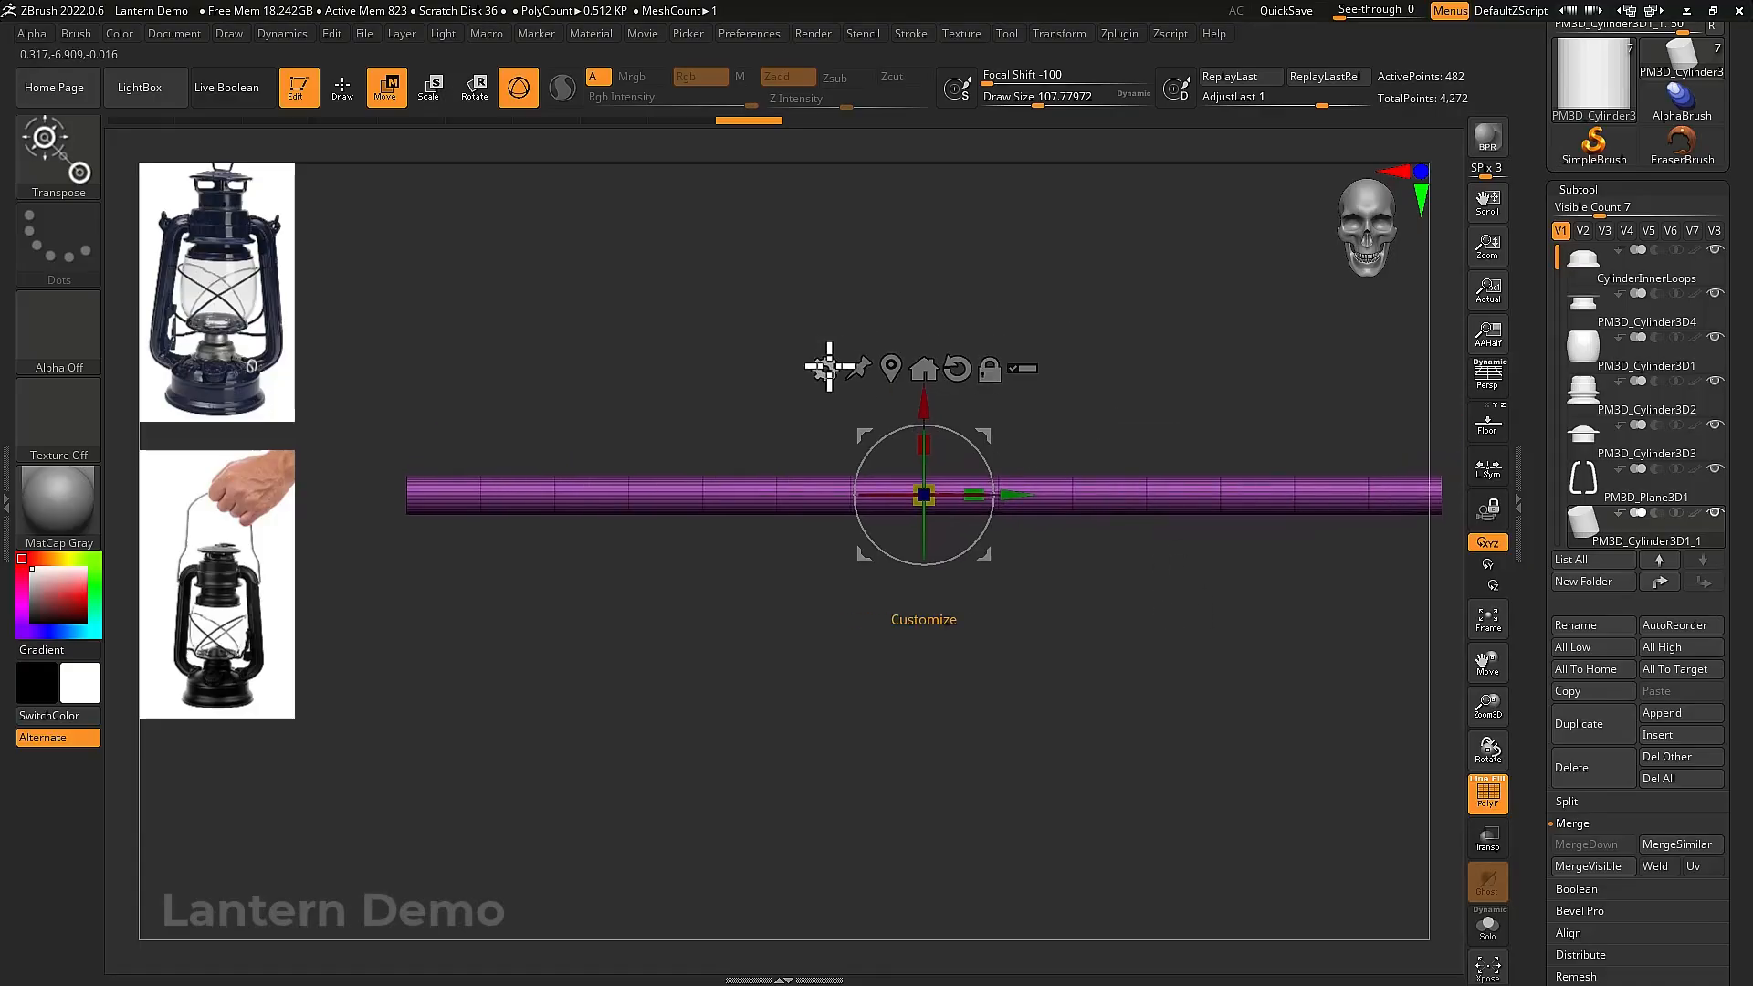
{"action": "key", "text": "q"}
{"action": "scroll", "coordinate": [1591, 566], "scroll_direction": "down", "scroll_amount": 15}
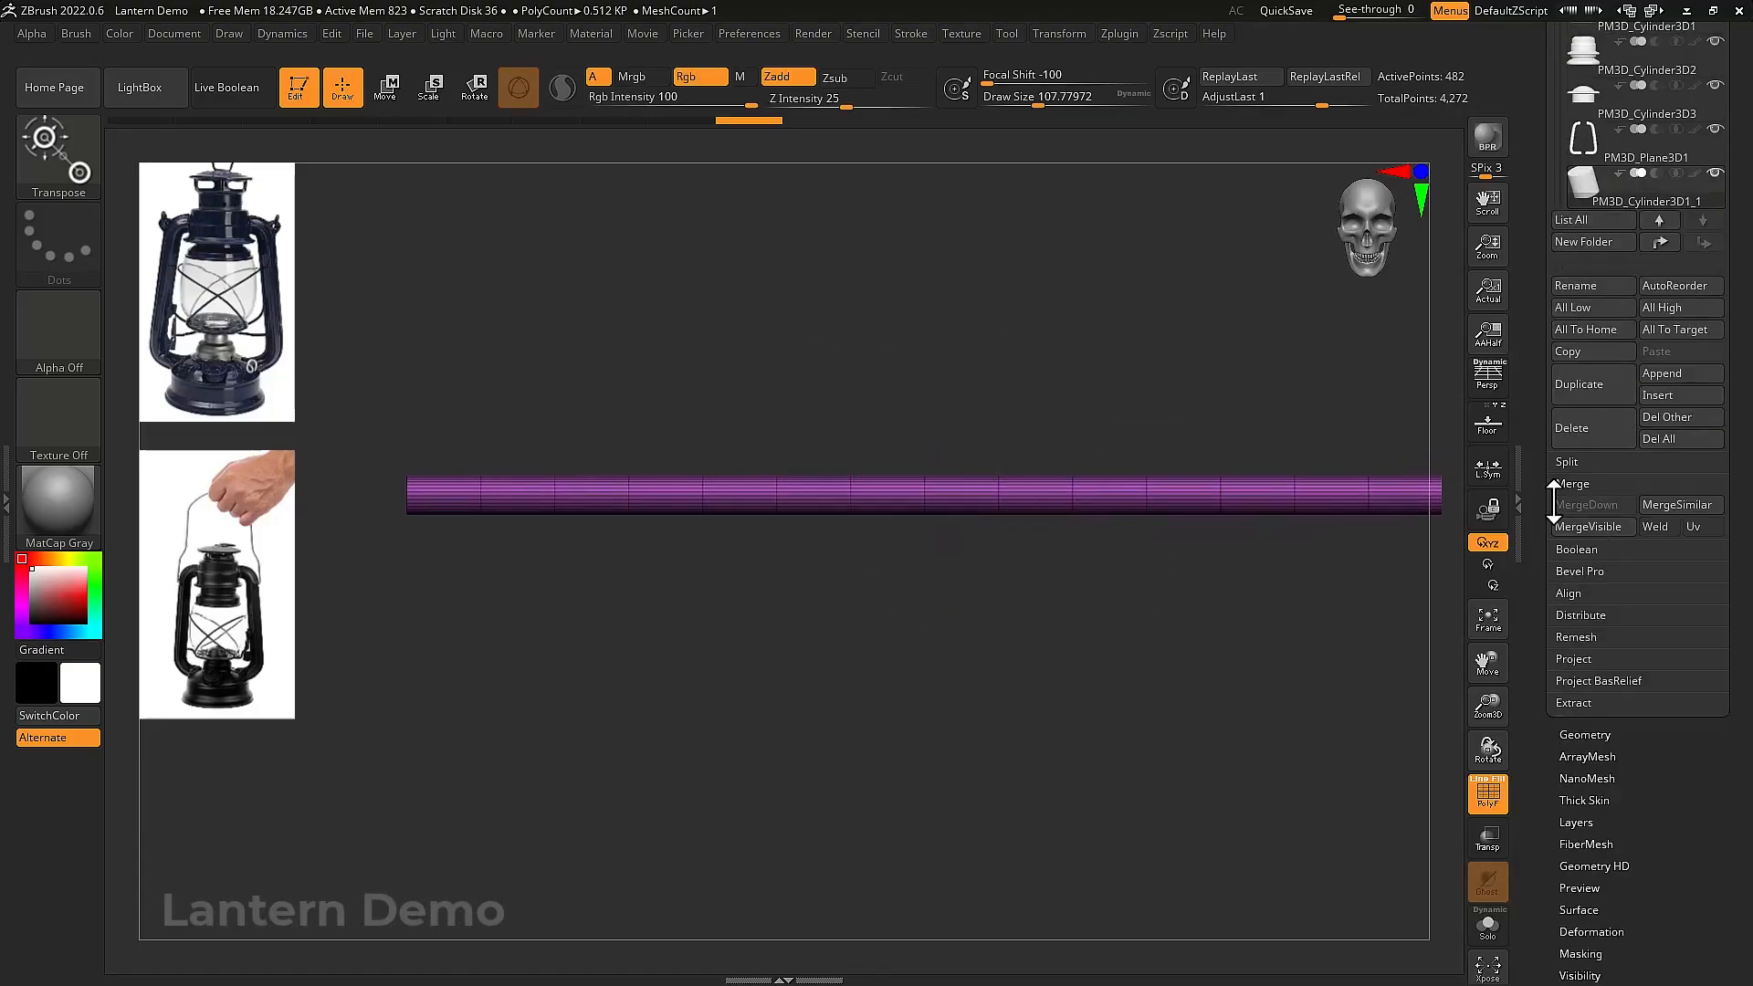
{"action": "scroll", "coordinate": [1590, 537], "scroll_direction": "up", "scroll_amount": 5}
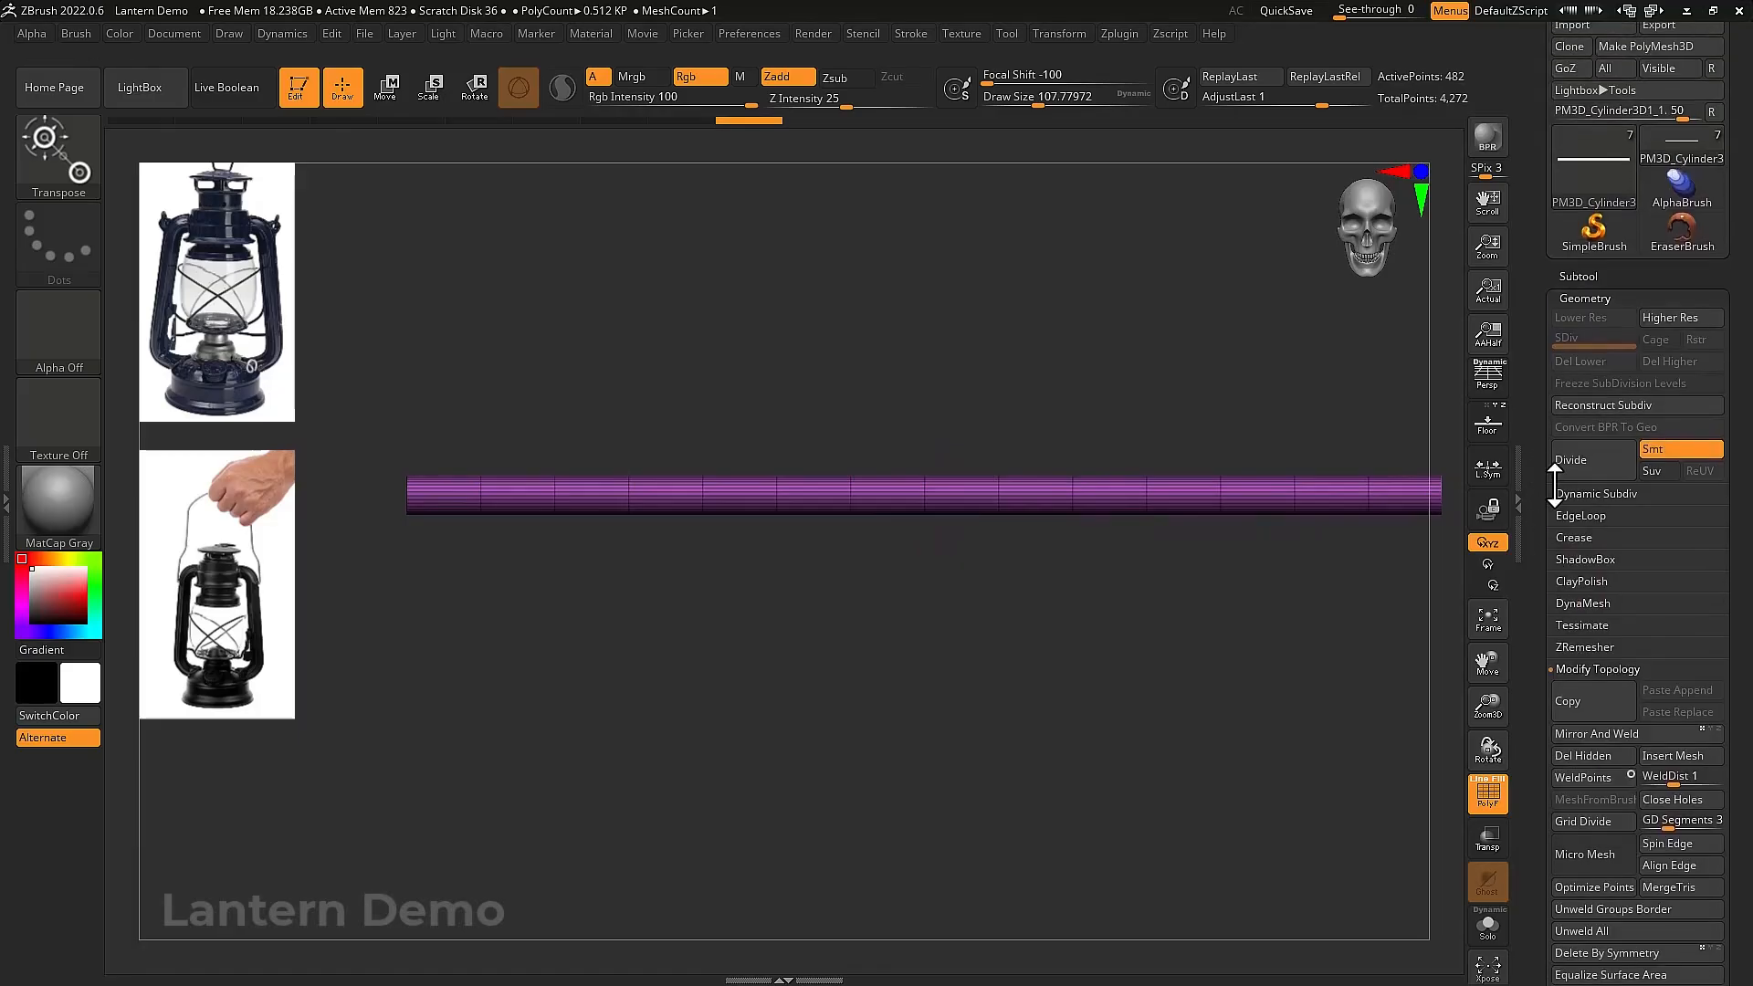
{"action": "left_click", "coordinate": [1585, 458]}
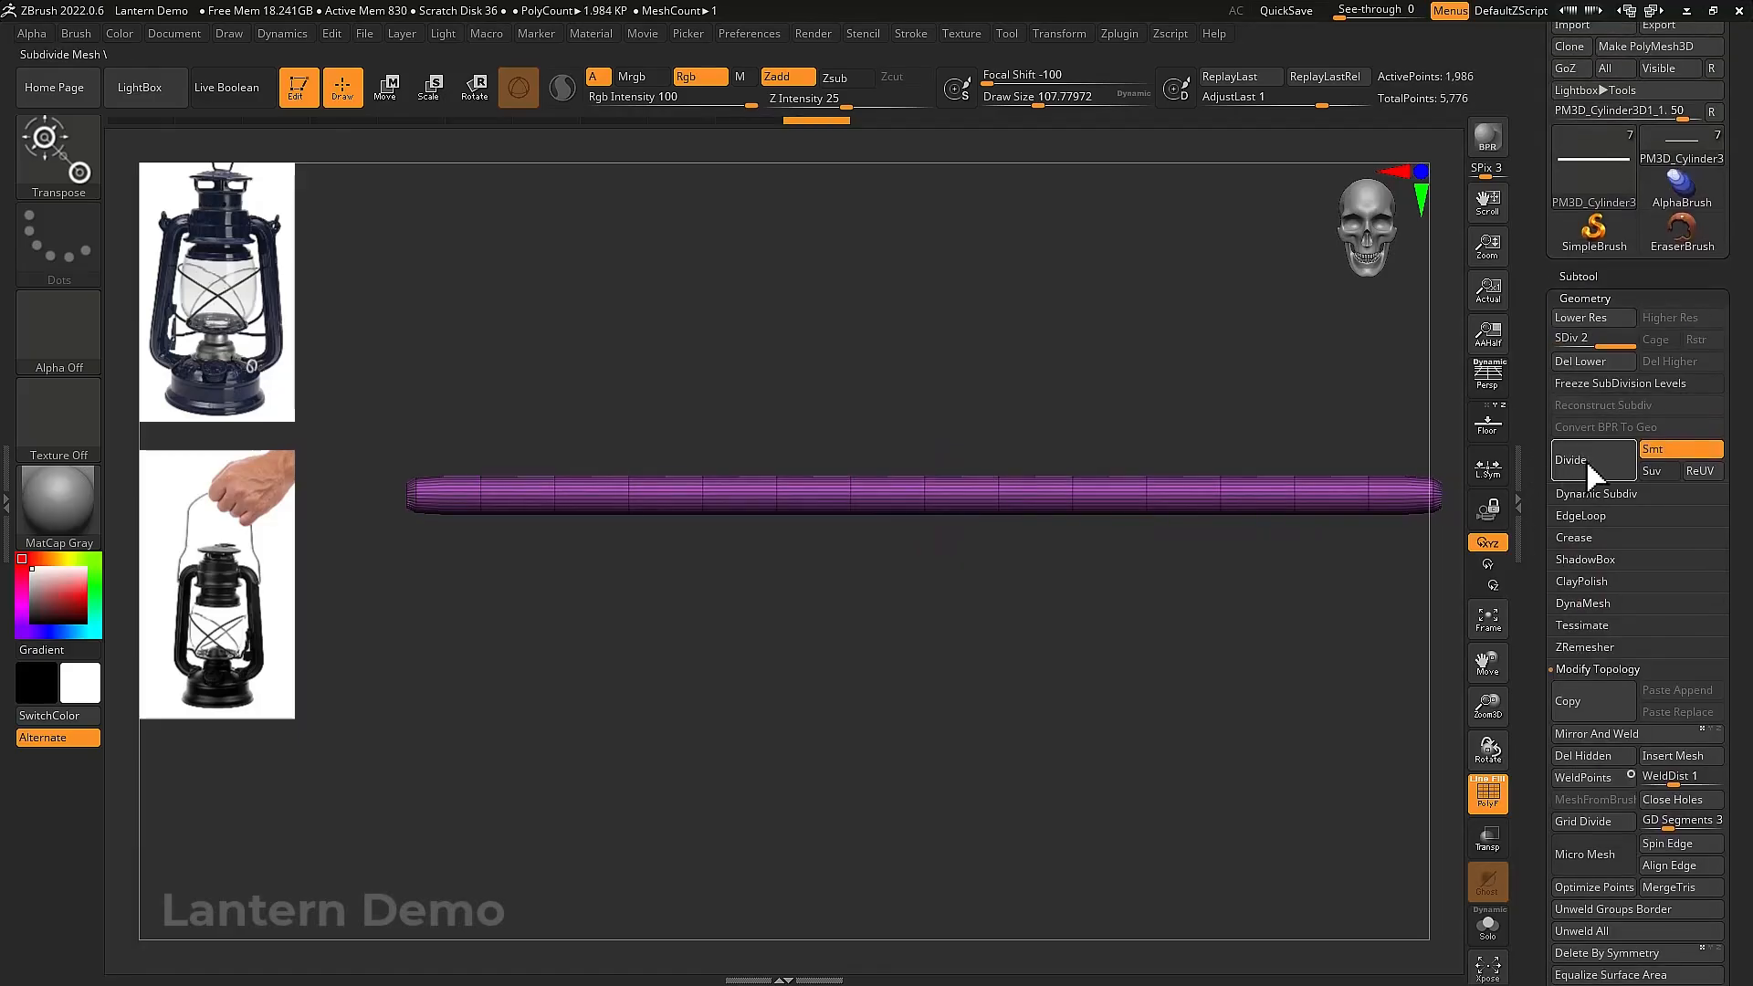
{"action": "left_click", "coordinate": [1582, 460]}
{"action": "key", "text": "w"}
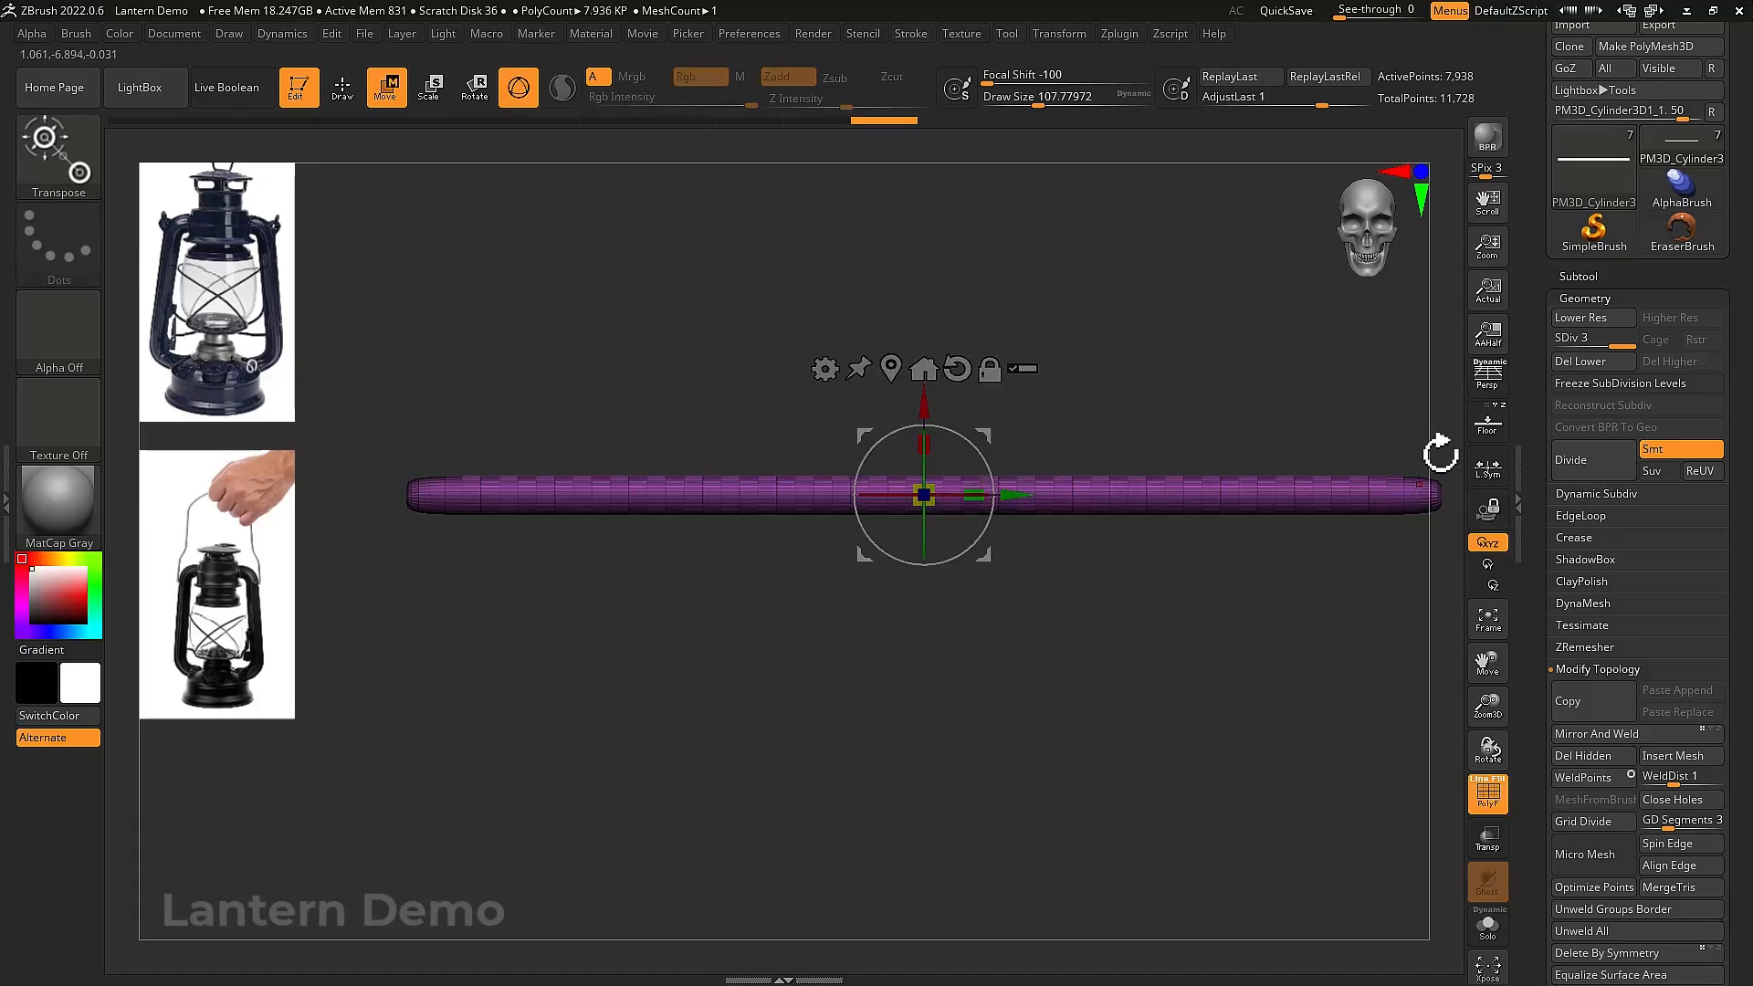
{"action": "left_click", "coordinate": [1589, 361]}
{"action": "key", "text": "shift+f"}
Apply a Bend Curve deformer to the horizontal rod with Symmetrical at 1
{"action": "right_click_drag", "start_coordinate": [1288, 599], "coordinate": [1299, 501], "text": "alt"}
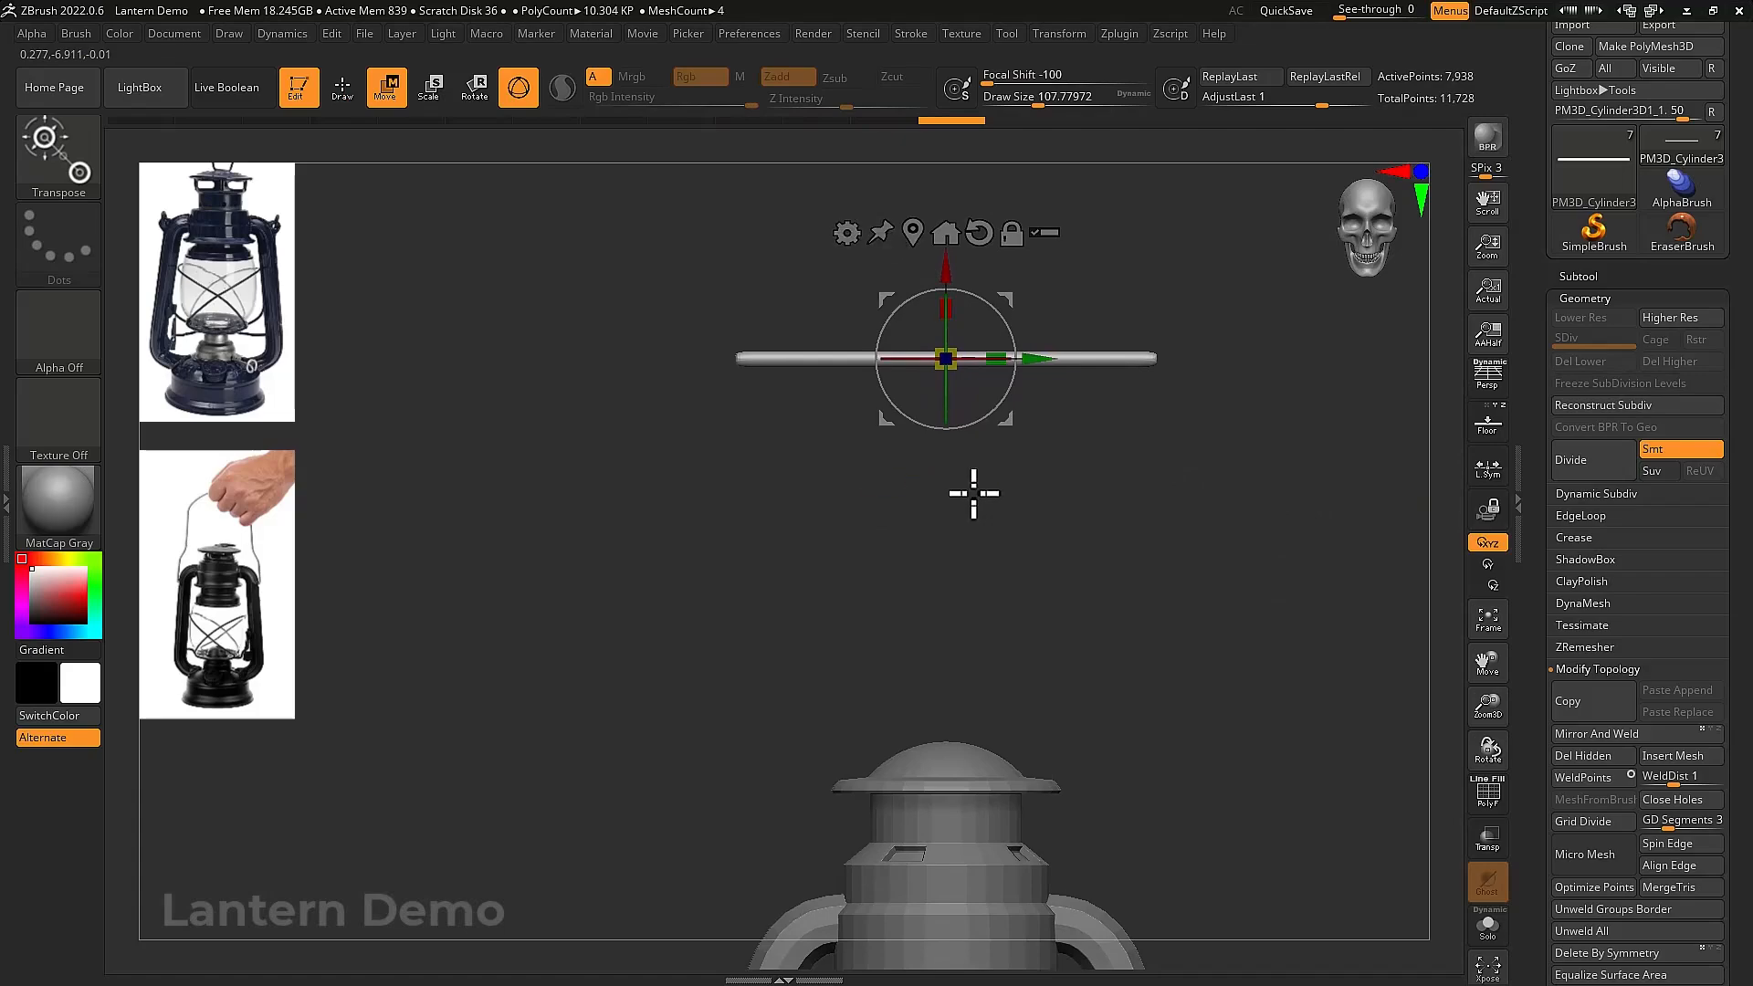
{"action": "right_click_drag", "start_coordinate": [970, 493], "coordinate": [913, 324]}
{"action": "left_click", "coordinate": [849, 232]}
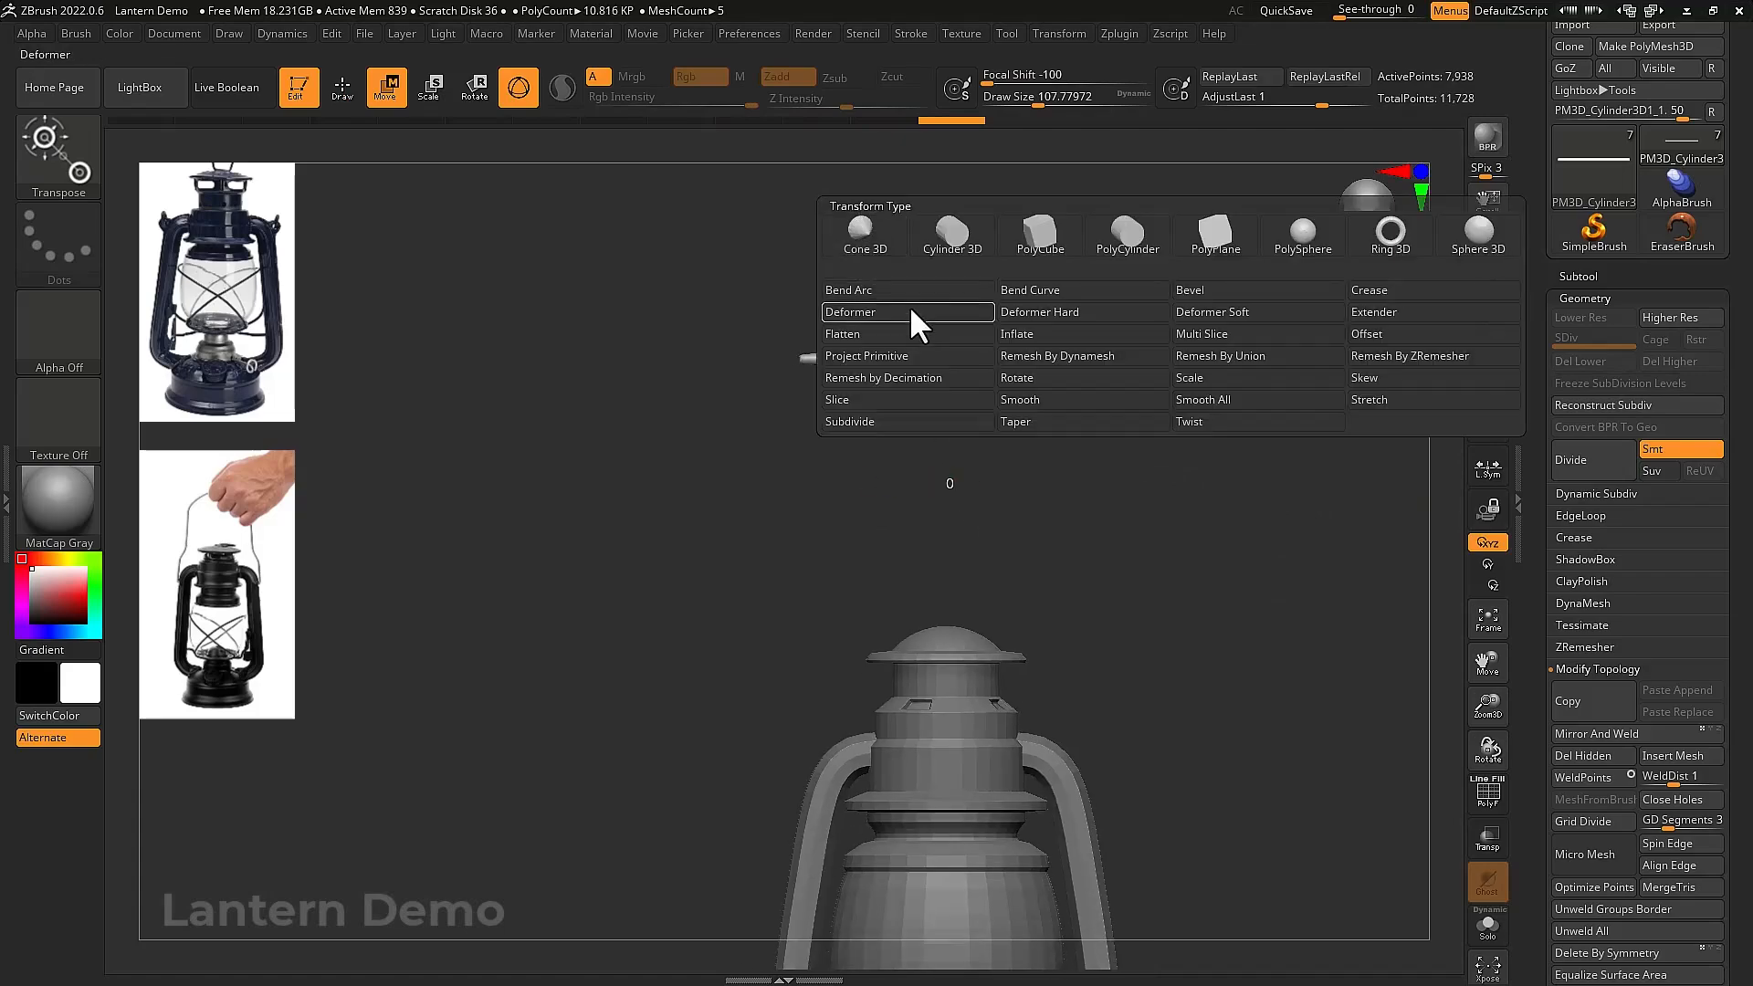
{"action": "left_click", "coordinate": [1047, 290]}
{"action": "right_click_drag", "start_coordinate": [1230, 405], "coordinate": [1248, 384], "text": "ctrl"}
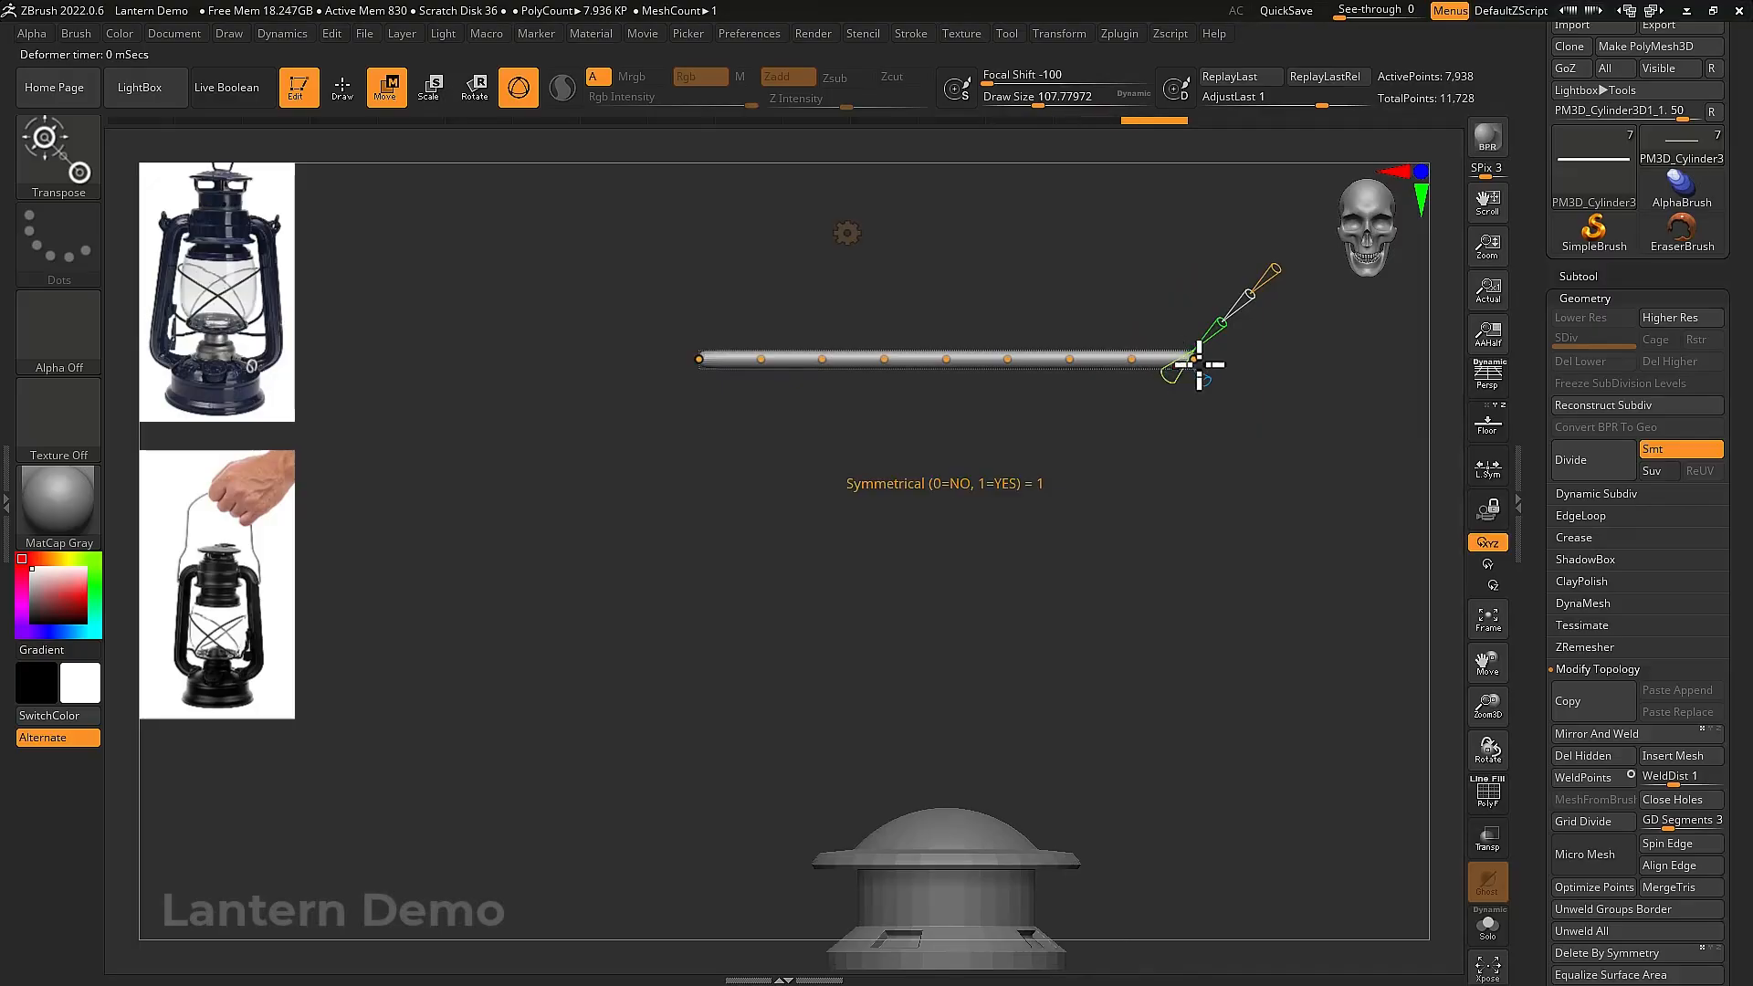
Bend the rod into a tall symmetrical arch over the lantern, with both ends reaching down to the side tubes
{"action": "left_click_drag", "start_coordinate": [1199, 365], "coordinate": [1216, 561]}
{"action": "left_click_drag", "start_coordinate": [1146, 375], "coordinate": [1182, 451]}
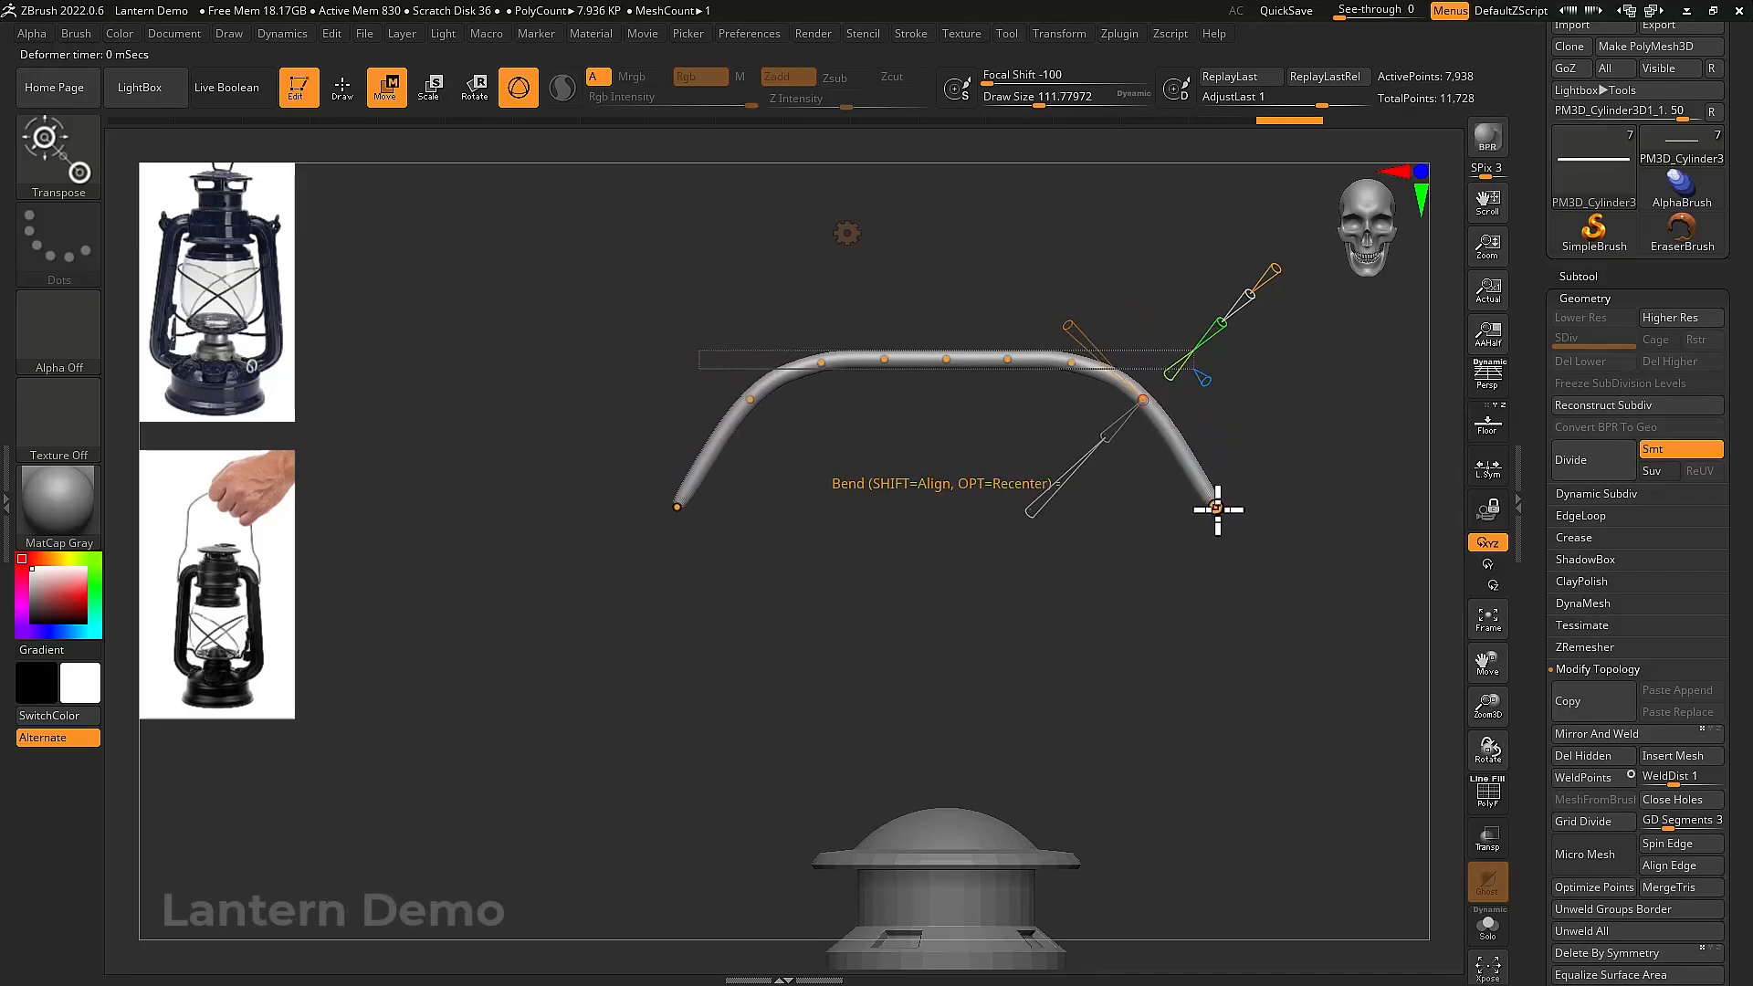
{"action": "left_click_drag", "start_coordinate": [1216, 508], "coordinate": [1159, 807]}
{"action": "left_click_drag", "start_coordinate": [1076, 356], "coordinate": [1093, 423]}
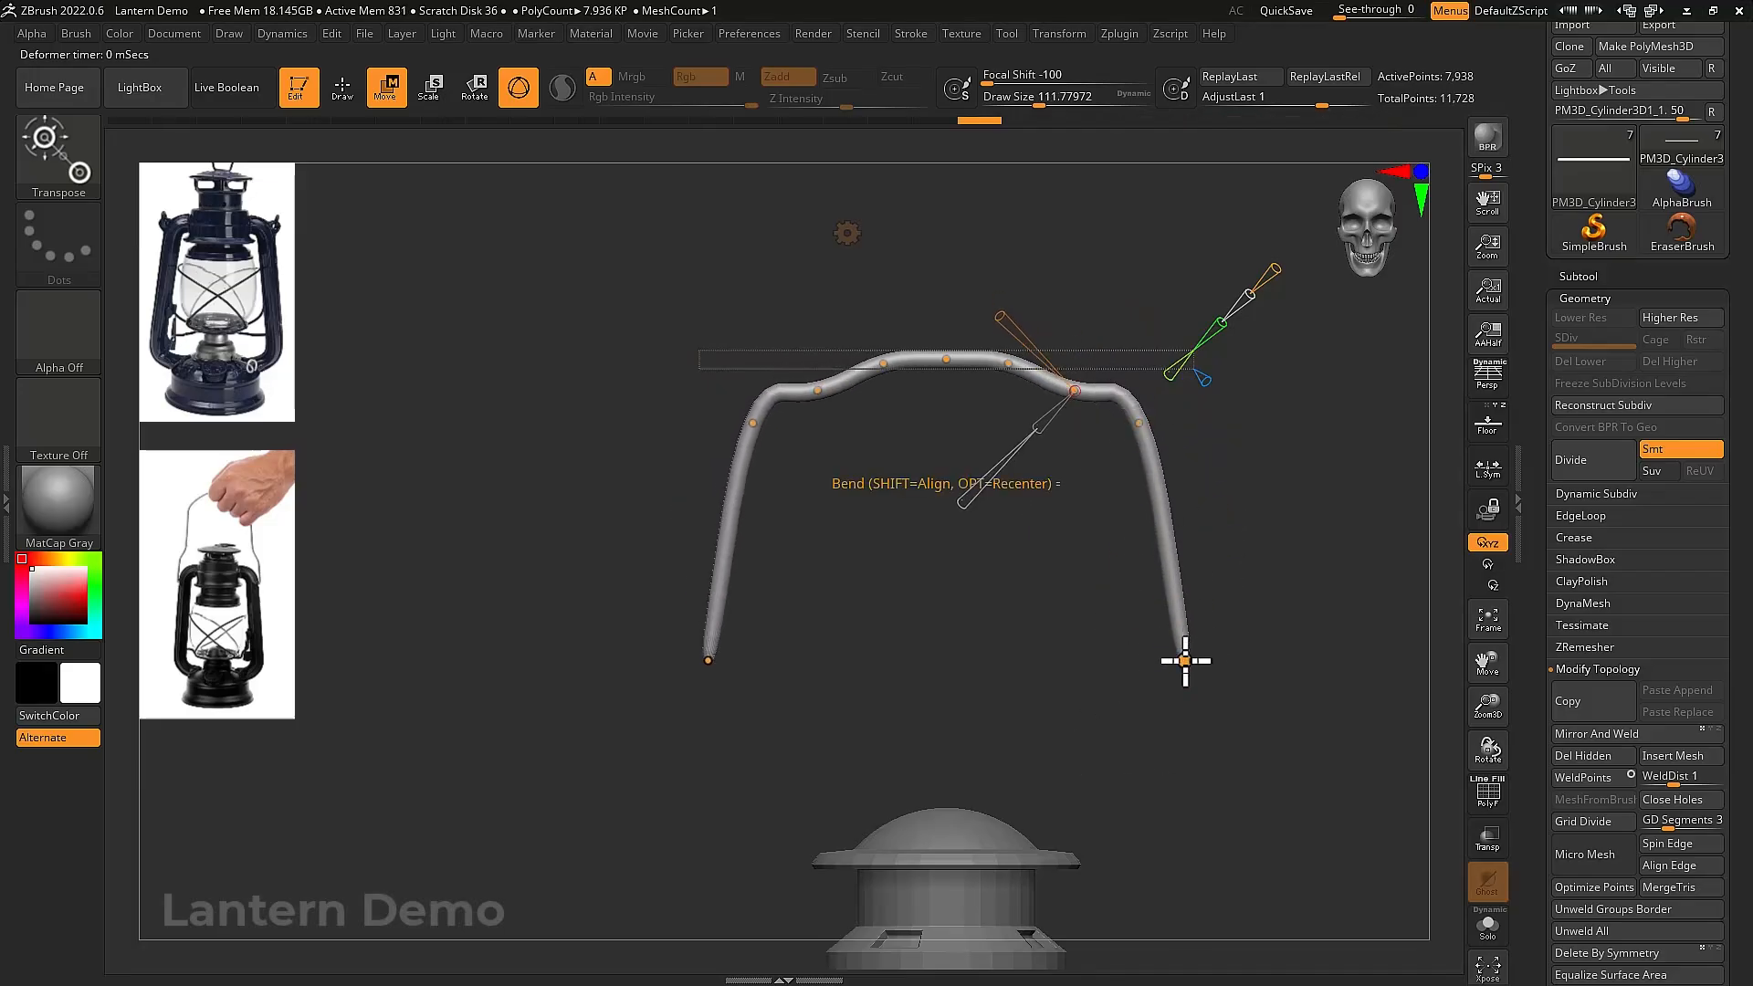
{"action": "left_click_drag", "start_coordinate": [1185, 660], "coordinate": [1150, 962]}
{"action": "left_click_drag", "start_coordinate": [1139, 442], "coordinate": [1065, 392]}
{"action": "left_click_drag", "start_coordinate": [1127, 509], "coordinate": [1177, 515], "text": "alt"}
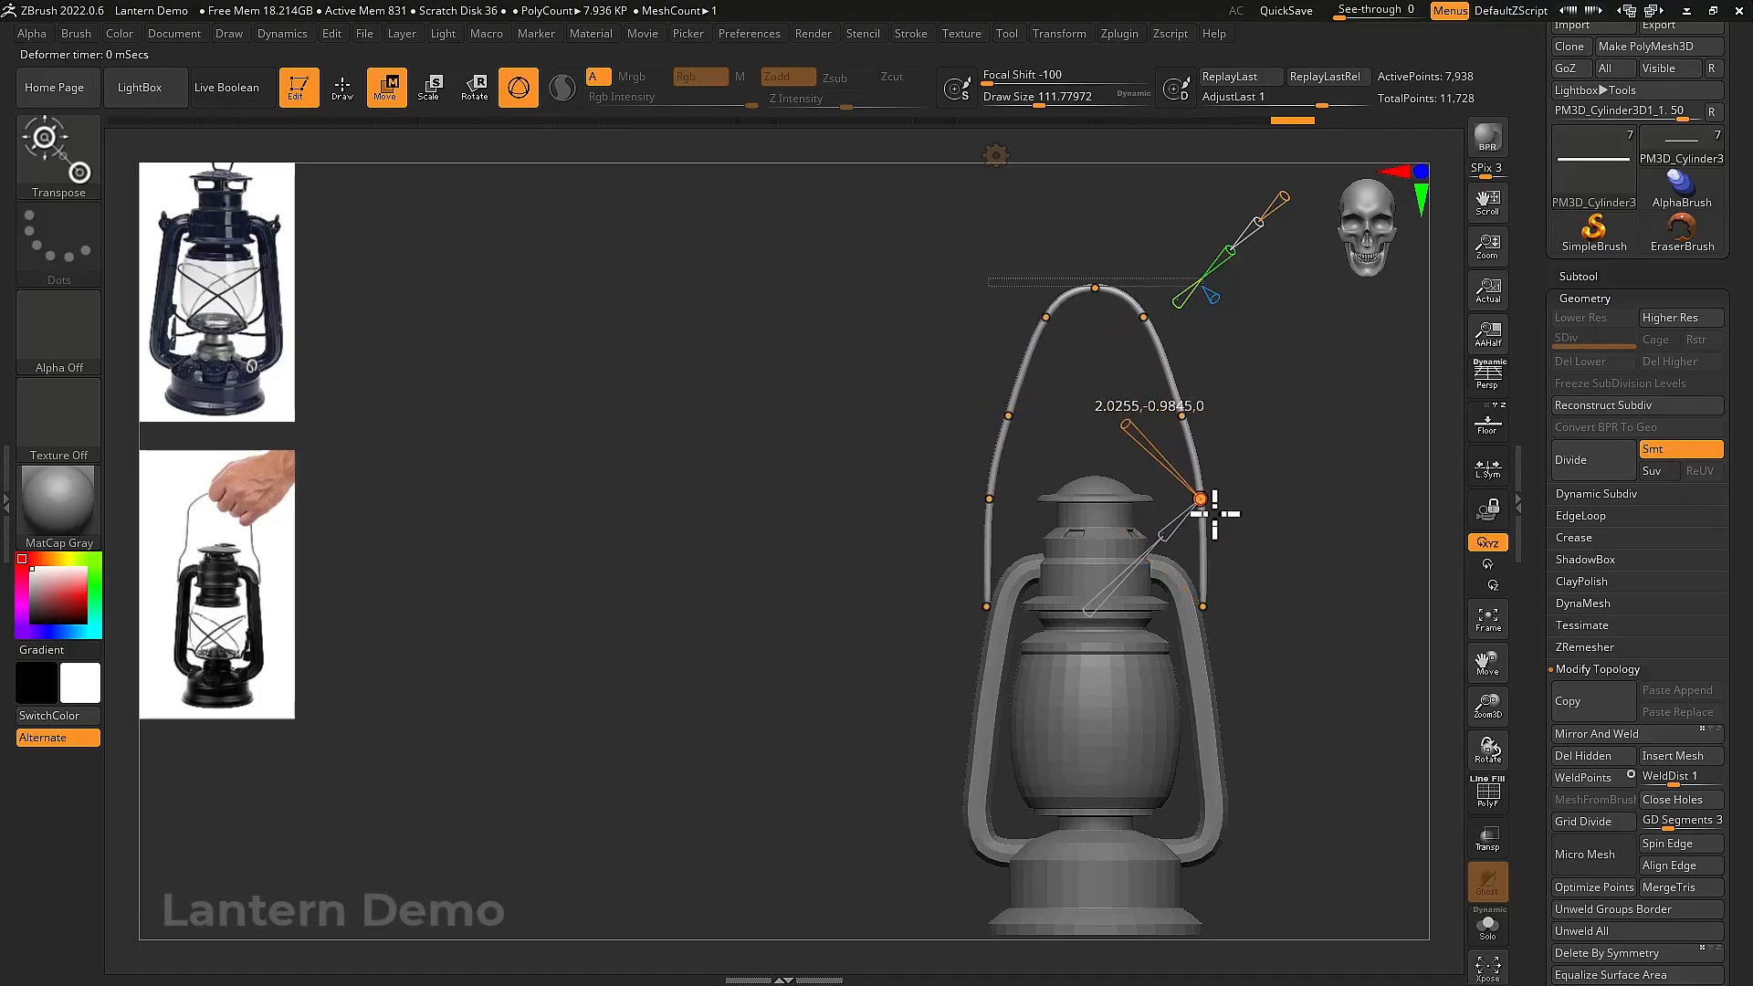
{"action": "left_click_drag", "start_coordinate": [1251, 544], "coordinate": [1224, 489], "text": "alt"}
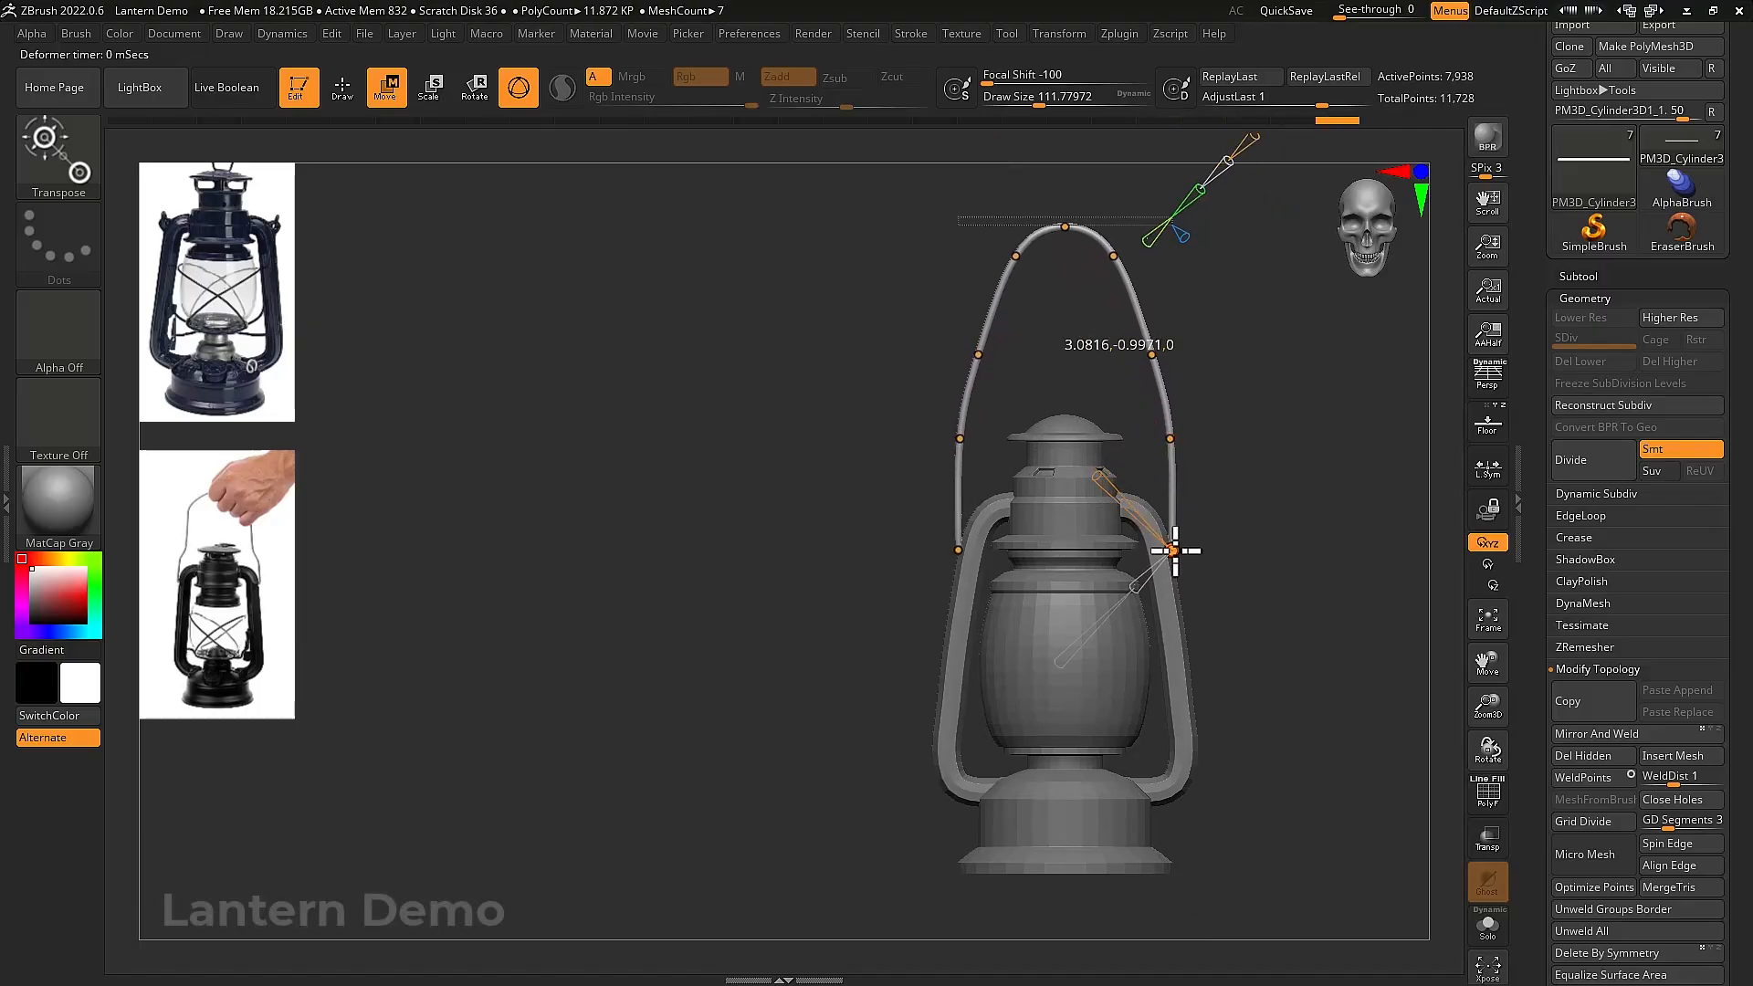
Increase the bend's curve resolution and hook the arch's lower ends inward onto the side tubes
{"action": "left_click_drag", "start_coordinate": [1173, 551], "coordinate": [1182, 499]}
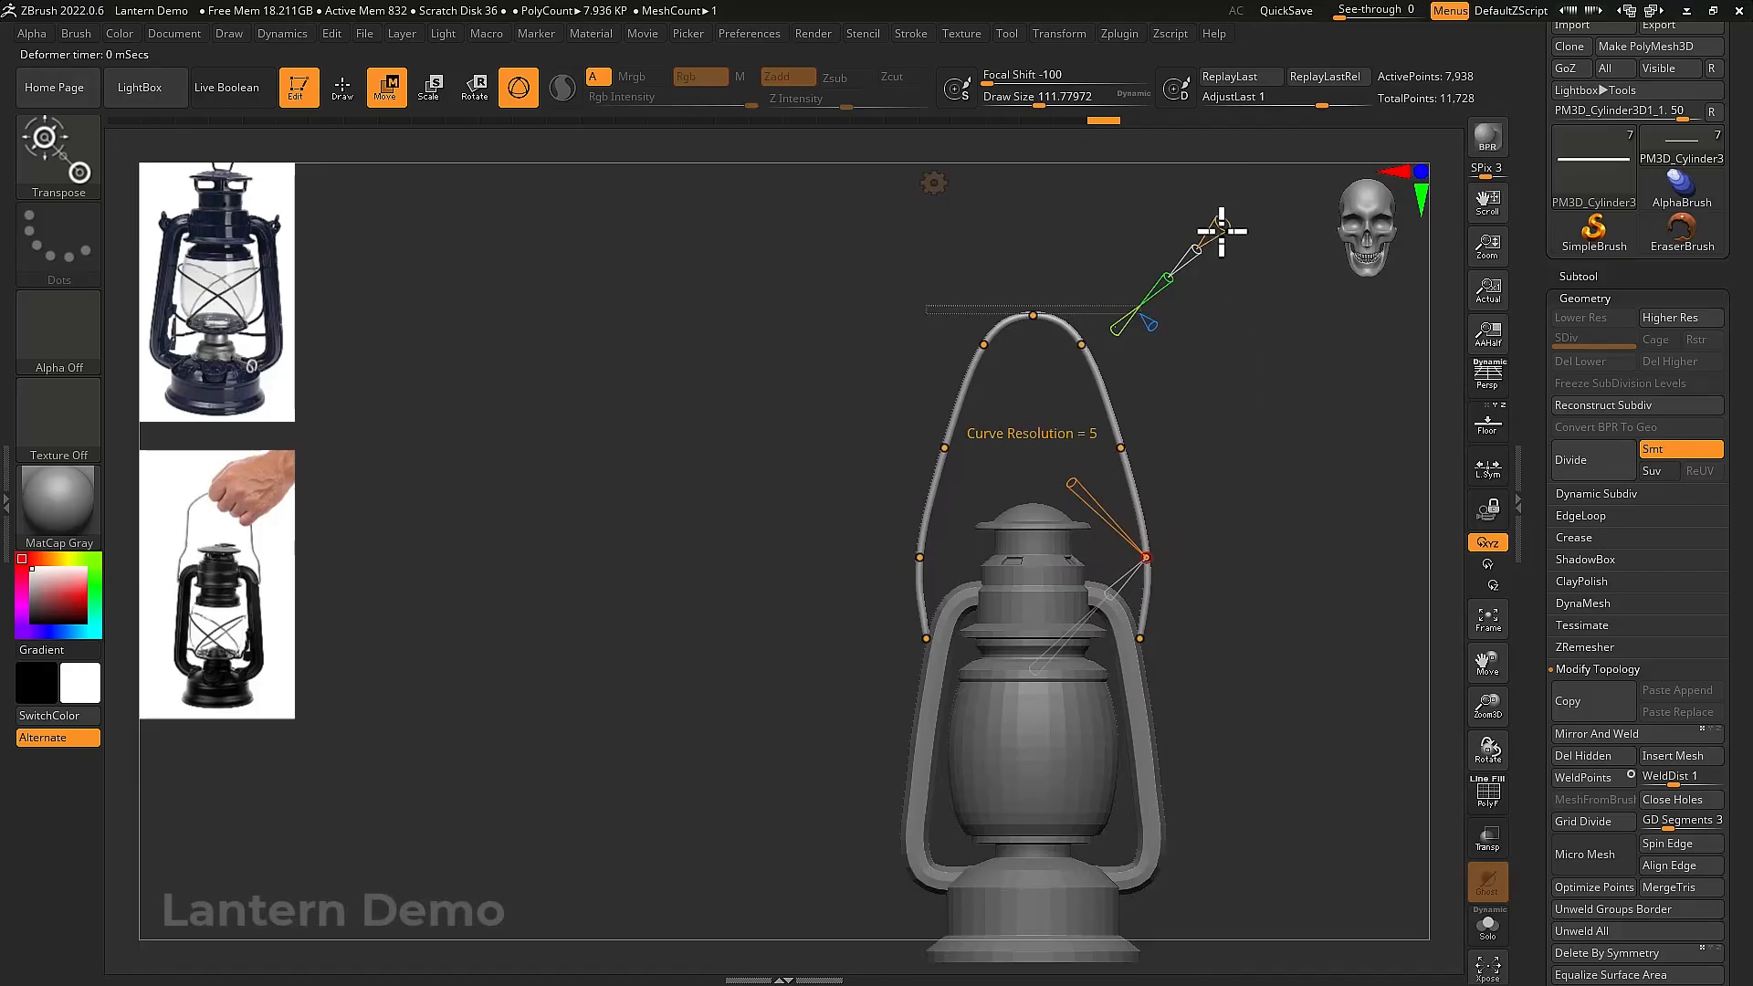
{"action": "left_click_drag", "start_coordinate": [1167, 572], "coordinate": [1160, 630]}
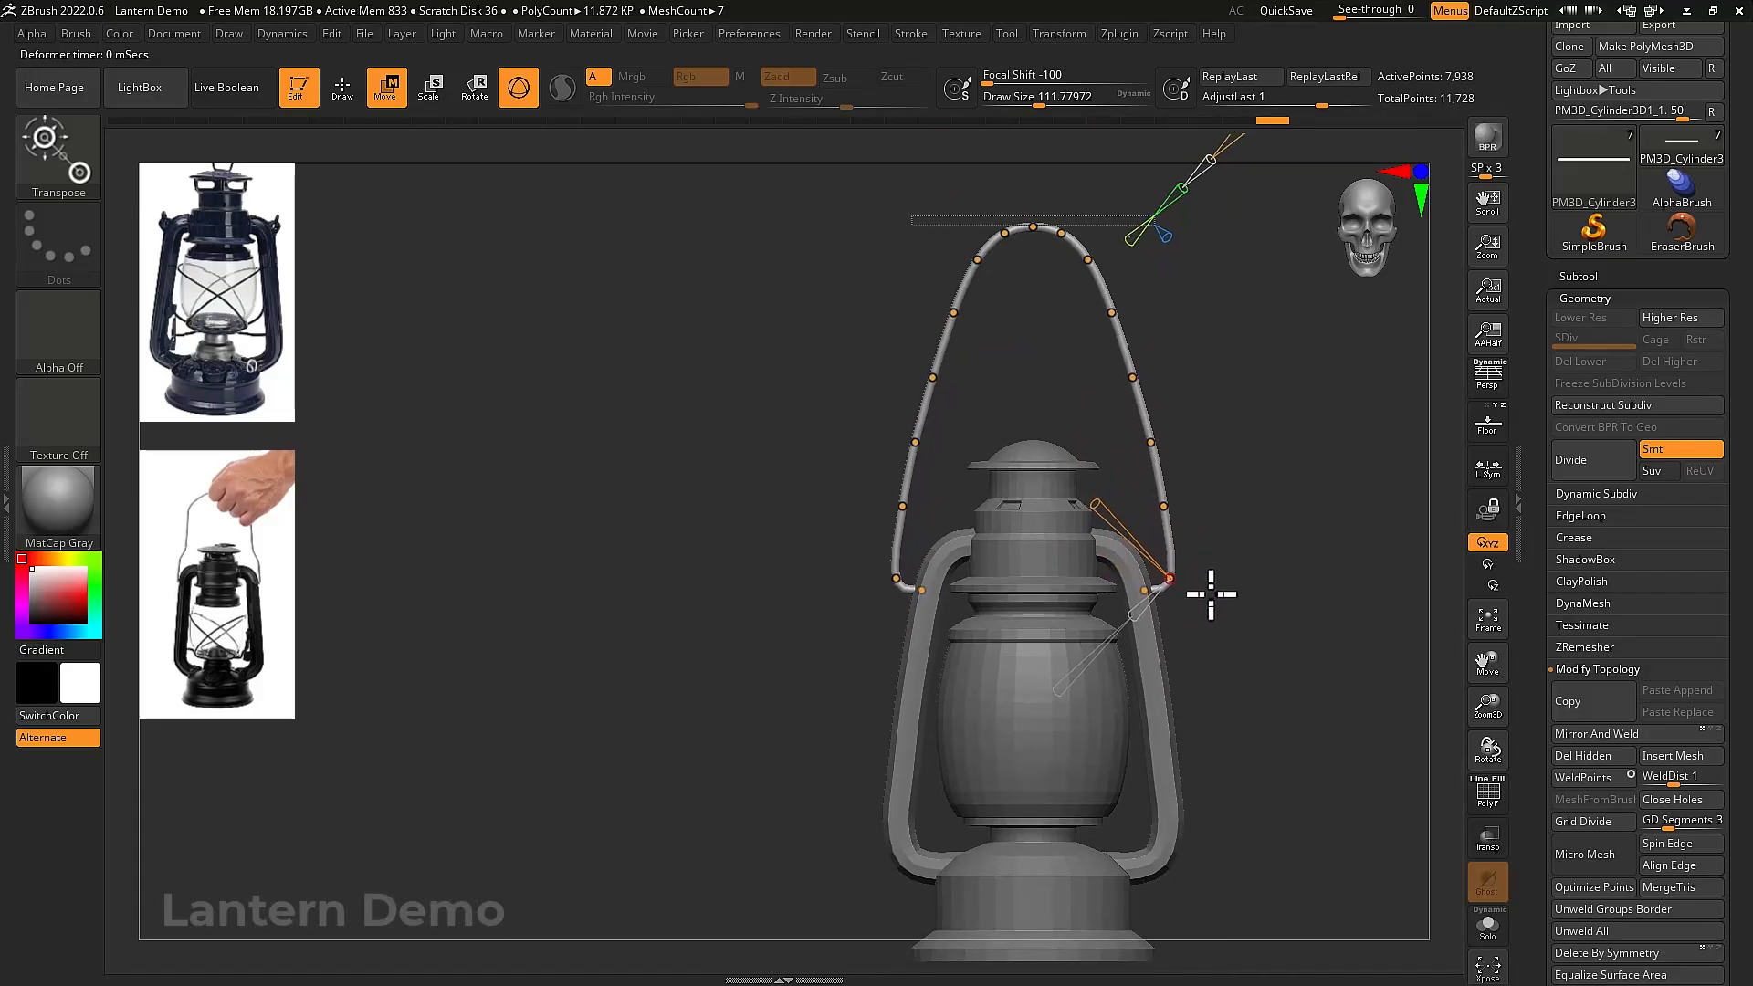
{"action": "left_click_drag", "start_coordinate": [1201, 577], "coordinate": [1168, 572]}
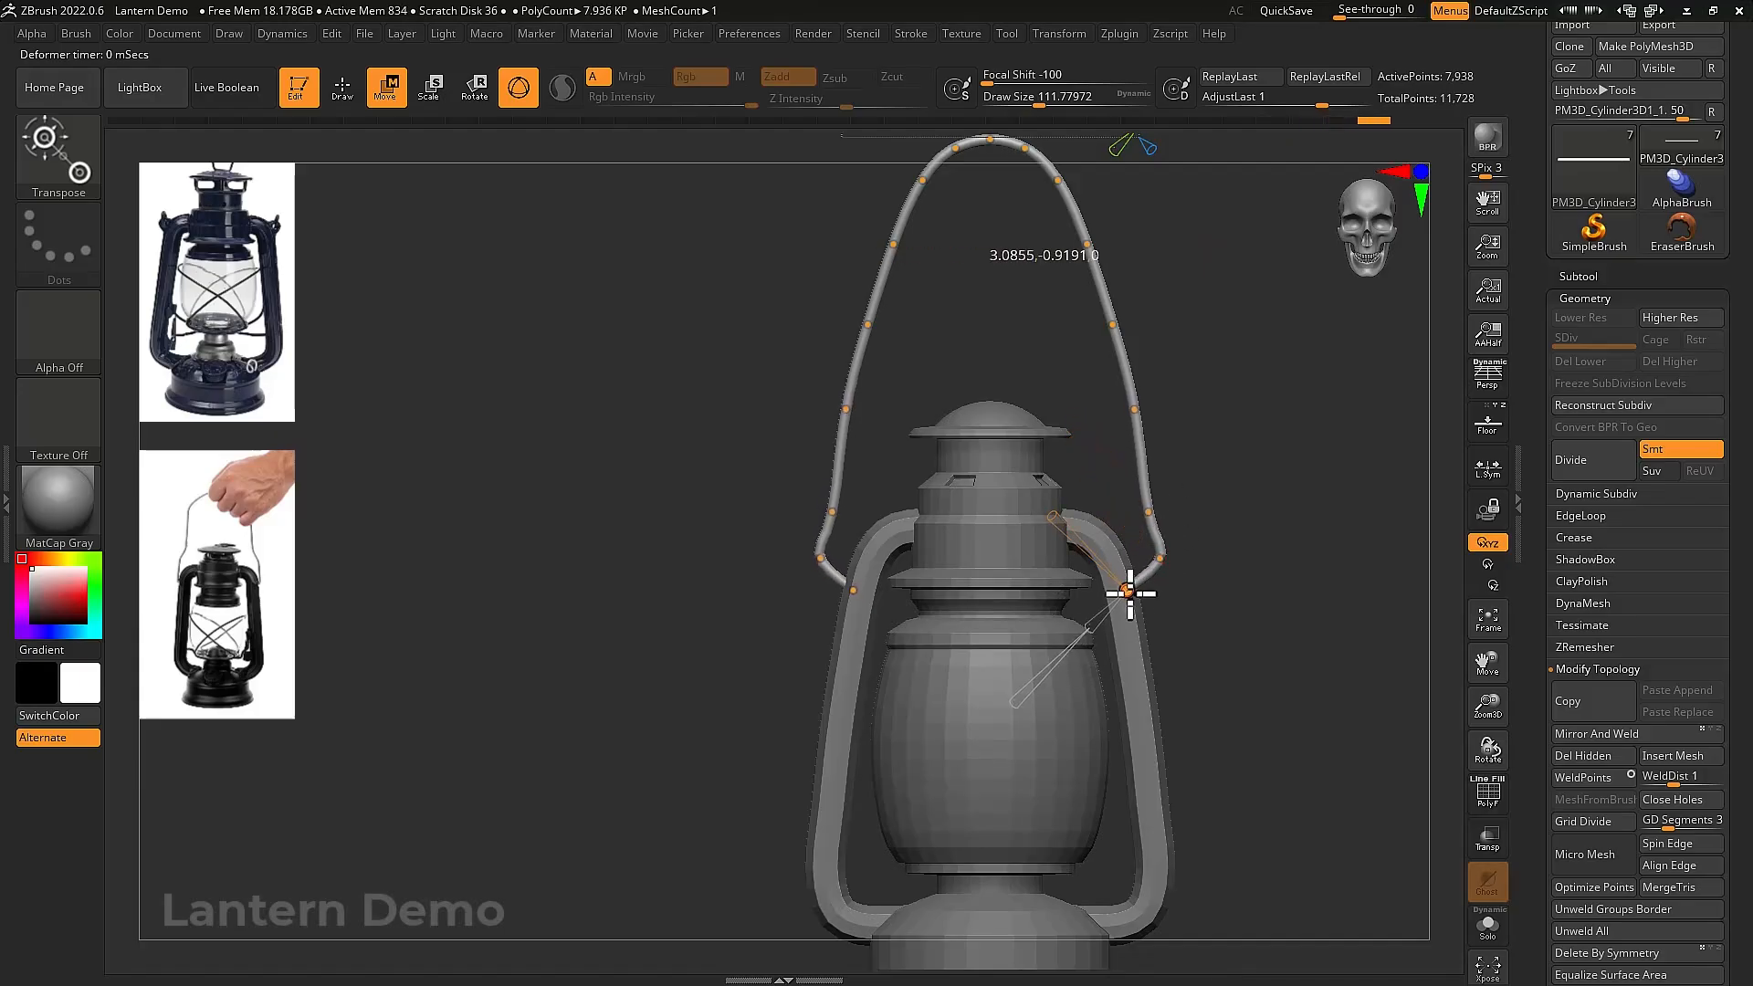
{"action": "mouse_move", "coordinate": [1166, 563]}
{"action": "left_mouse_down"}
{"action": "mouse_move", "coordinate": [1154, 579]}
{"action": "mouse_move", "coordinate": [1148, 557]}
{"action": "left_mouse_up"}
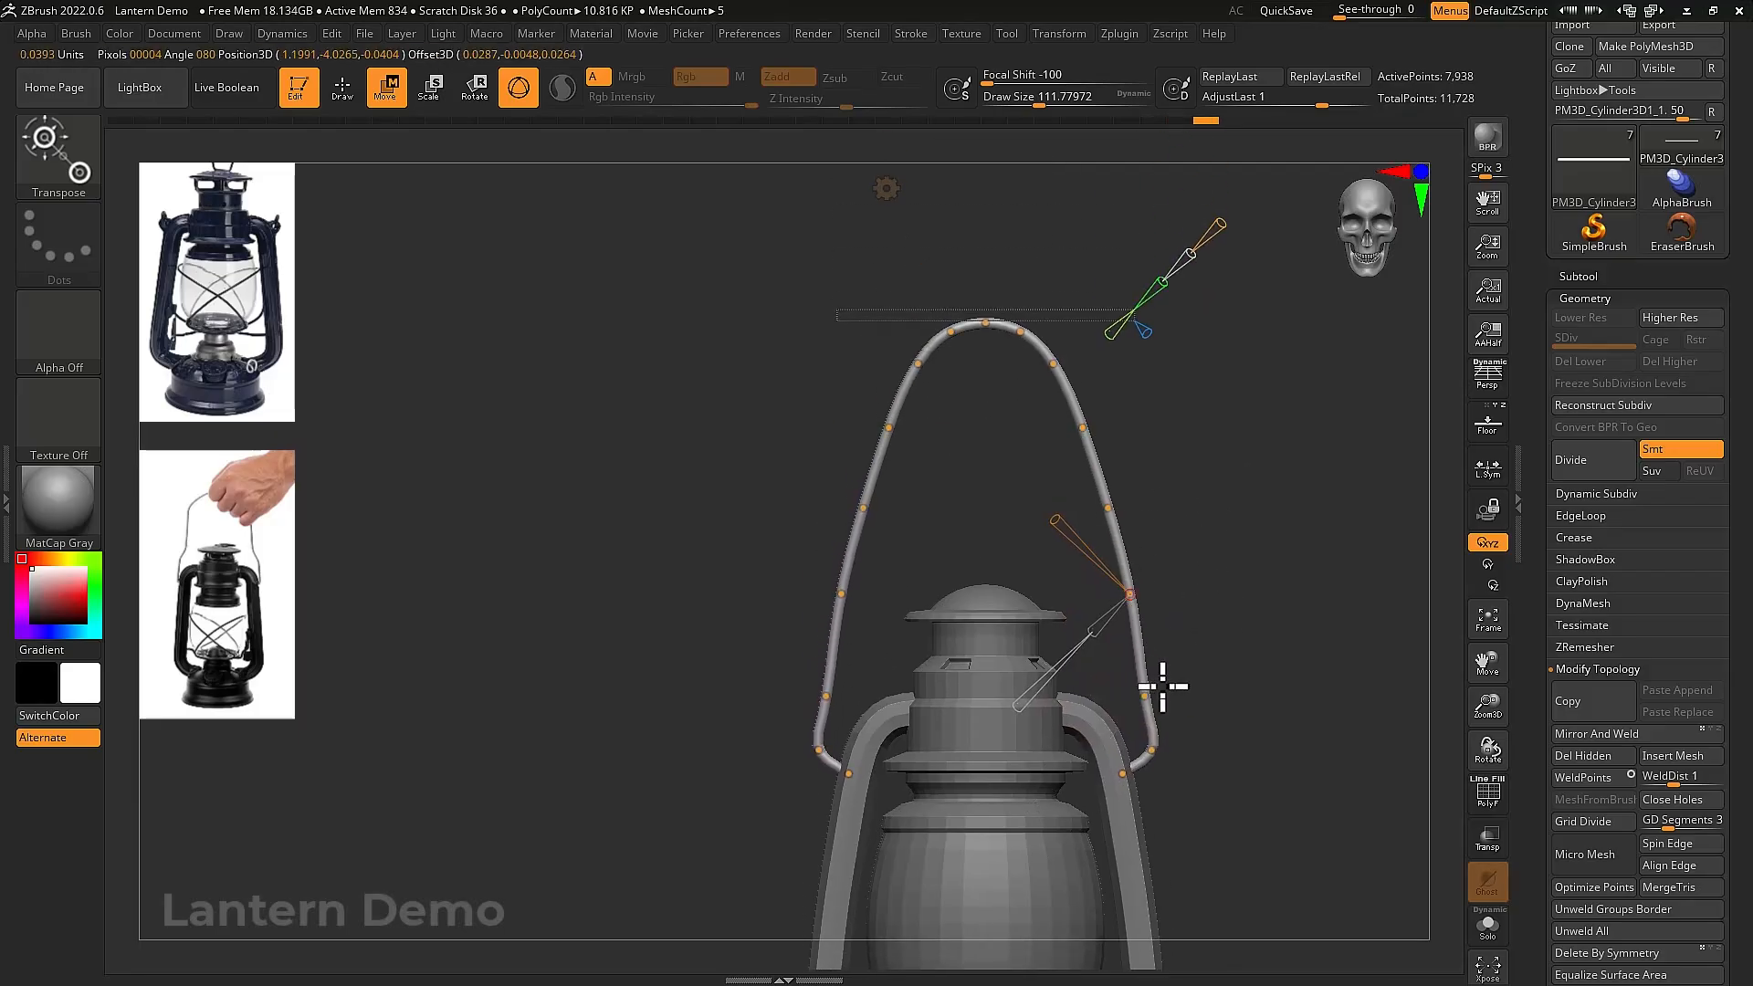
Push the handle's middle curve points outward so its sides run wider and straighter above the side tubes
{"action": "left_click_drag", "start_coordinate": [1163, 685], "coordinate": [1147, 693]}
{"action": "left_click_drag", "start_coordinate": [1133, 576], "coordinate": [1136, 507]}
{"action": "left_click_drag", "start_coordinate": [1103, 427], "coordinate": [1133, 505]}
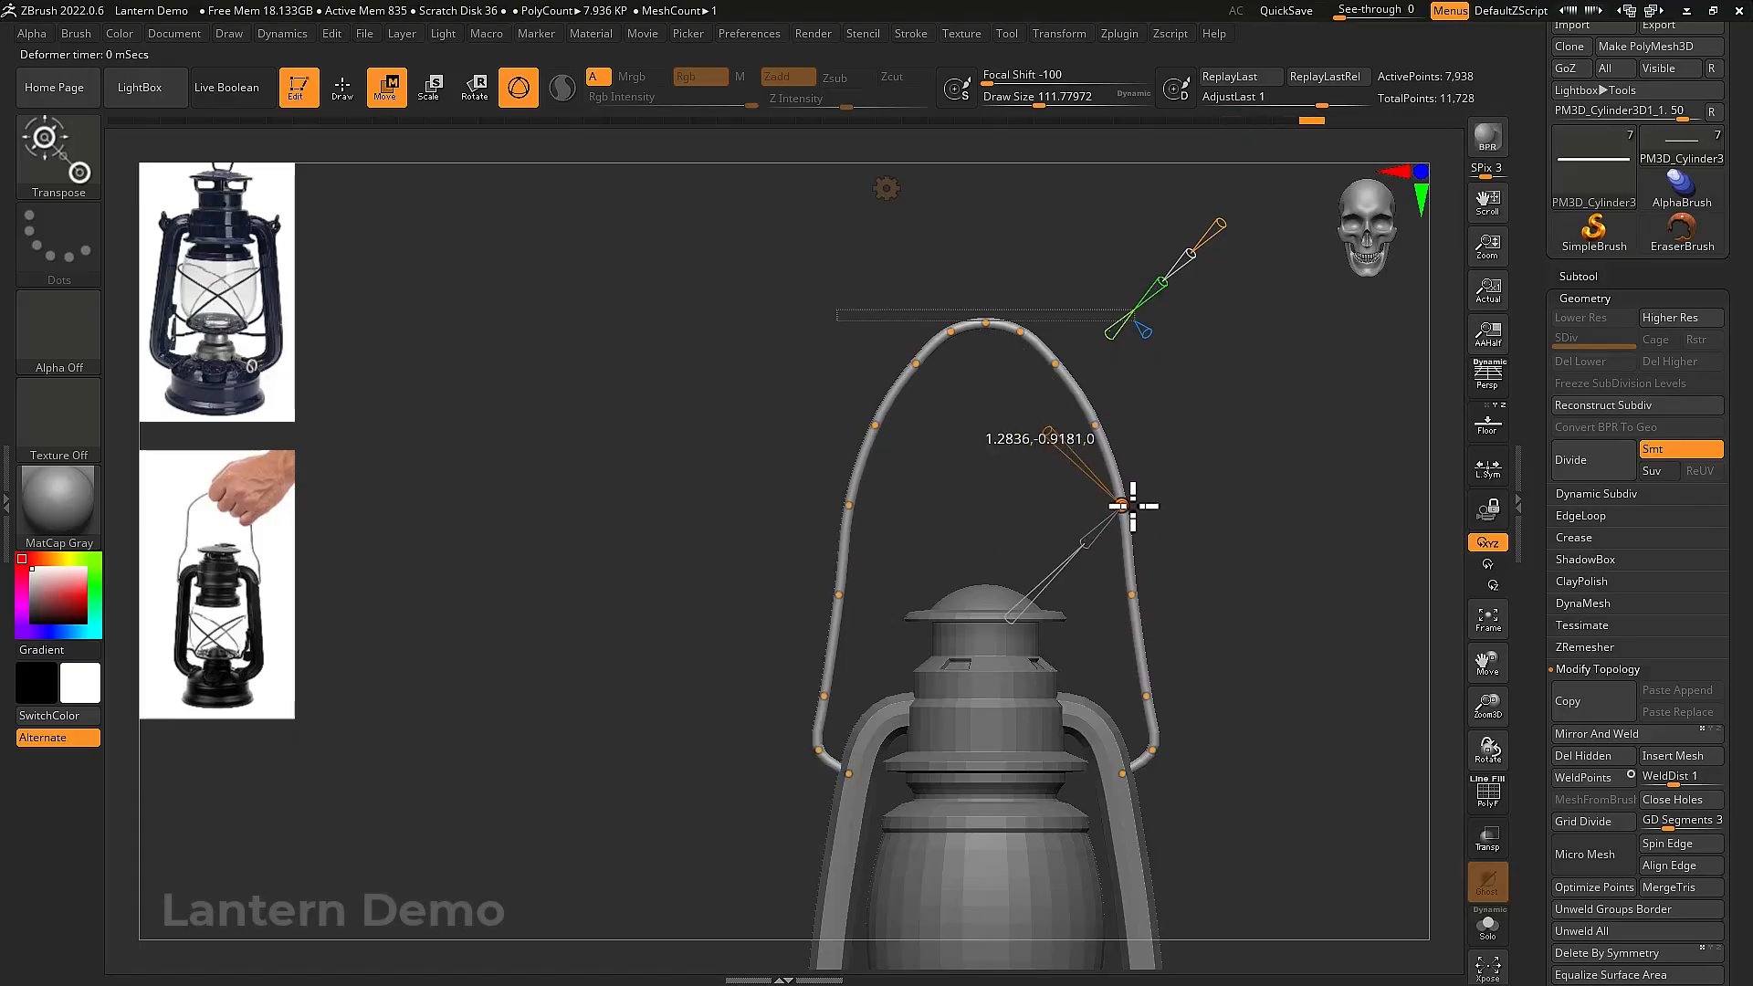
{"action": "left_click_drag", "start_coordinate": [1134, 597], "coordinate": [1141, 692]}
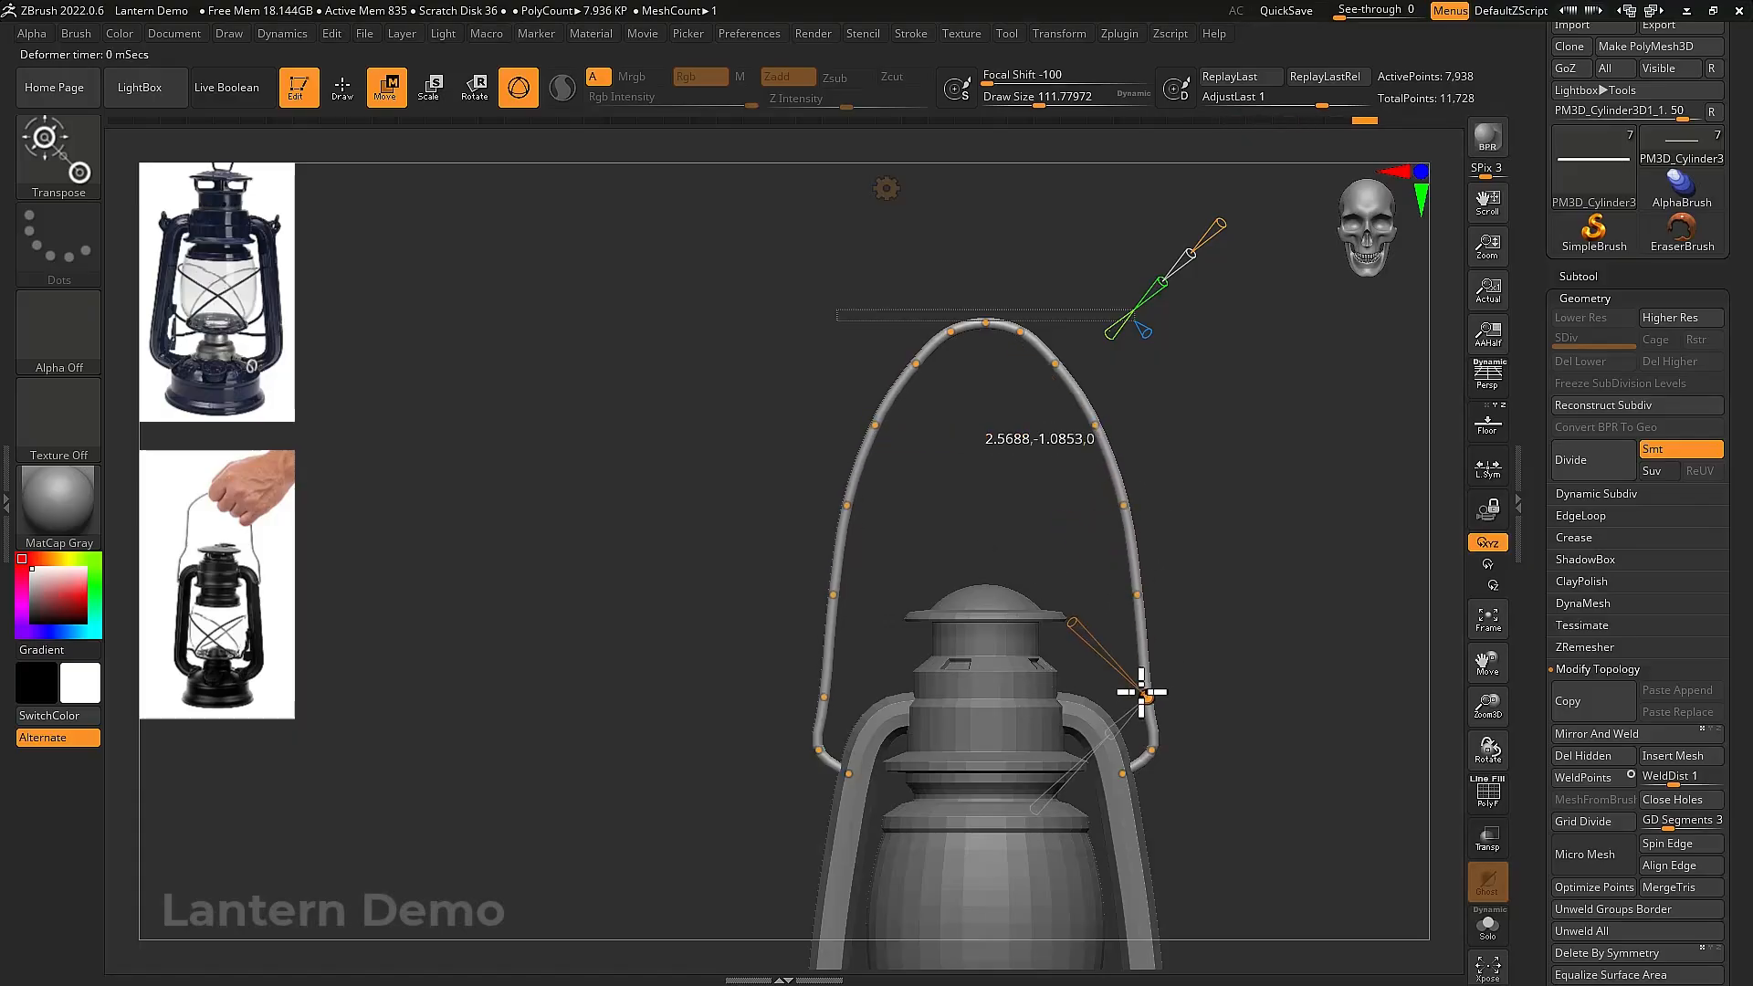
{"action": "left_click_drag", "start_coordinate": [1142, 594], "coordinate": [1153, 596]}
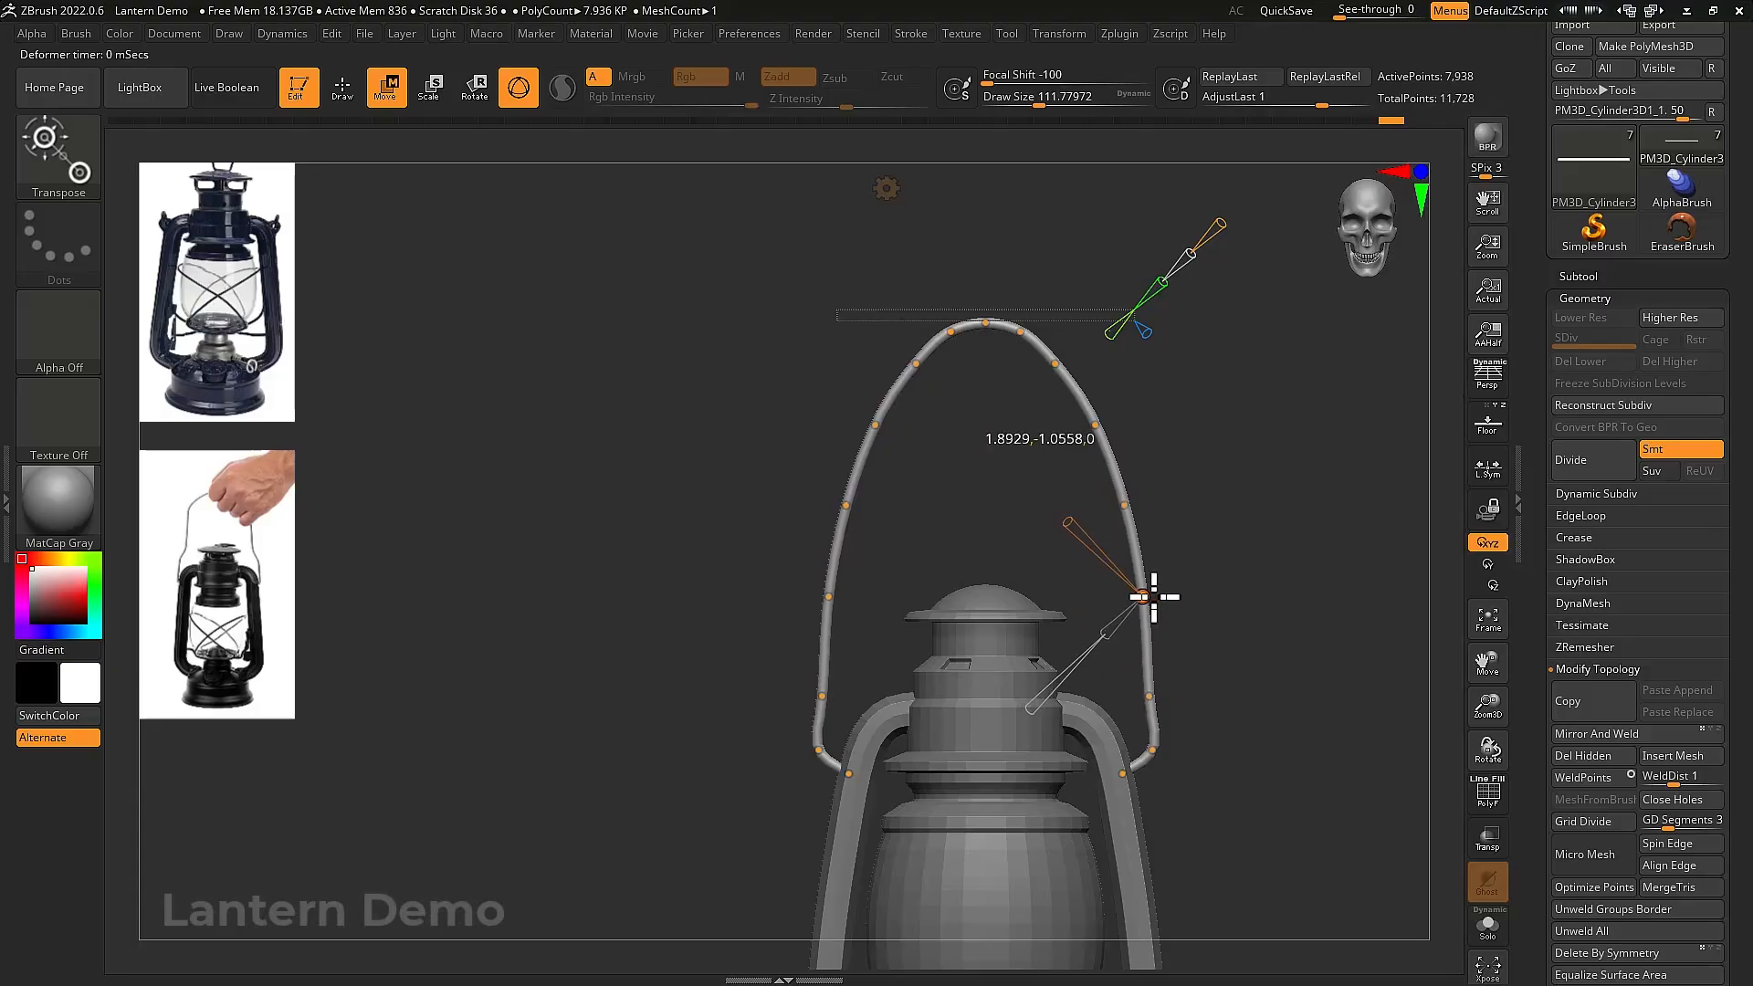
Reshape the top of the handle into a narrow, flattened grip with sloping shoulders, and adjust its lower hooks
{"action": "left_click_drag", "start_coordinate": [1128, 518], "coordinate": [1160, 549]}
{"action": "left_click_drag", "start_coordinate": [1068, 371], "coordinate": [1148, 342]}
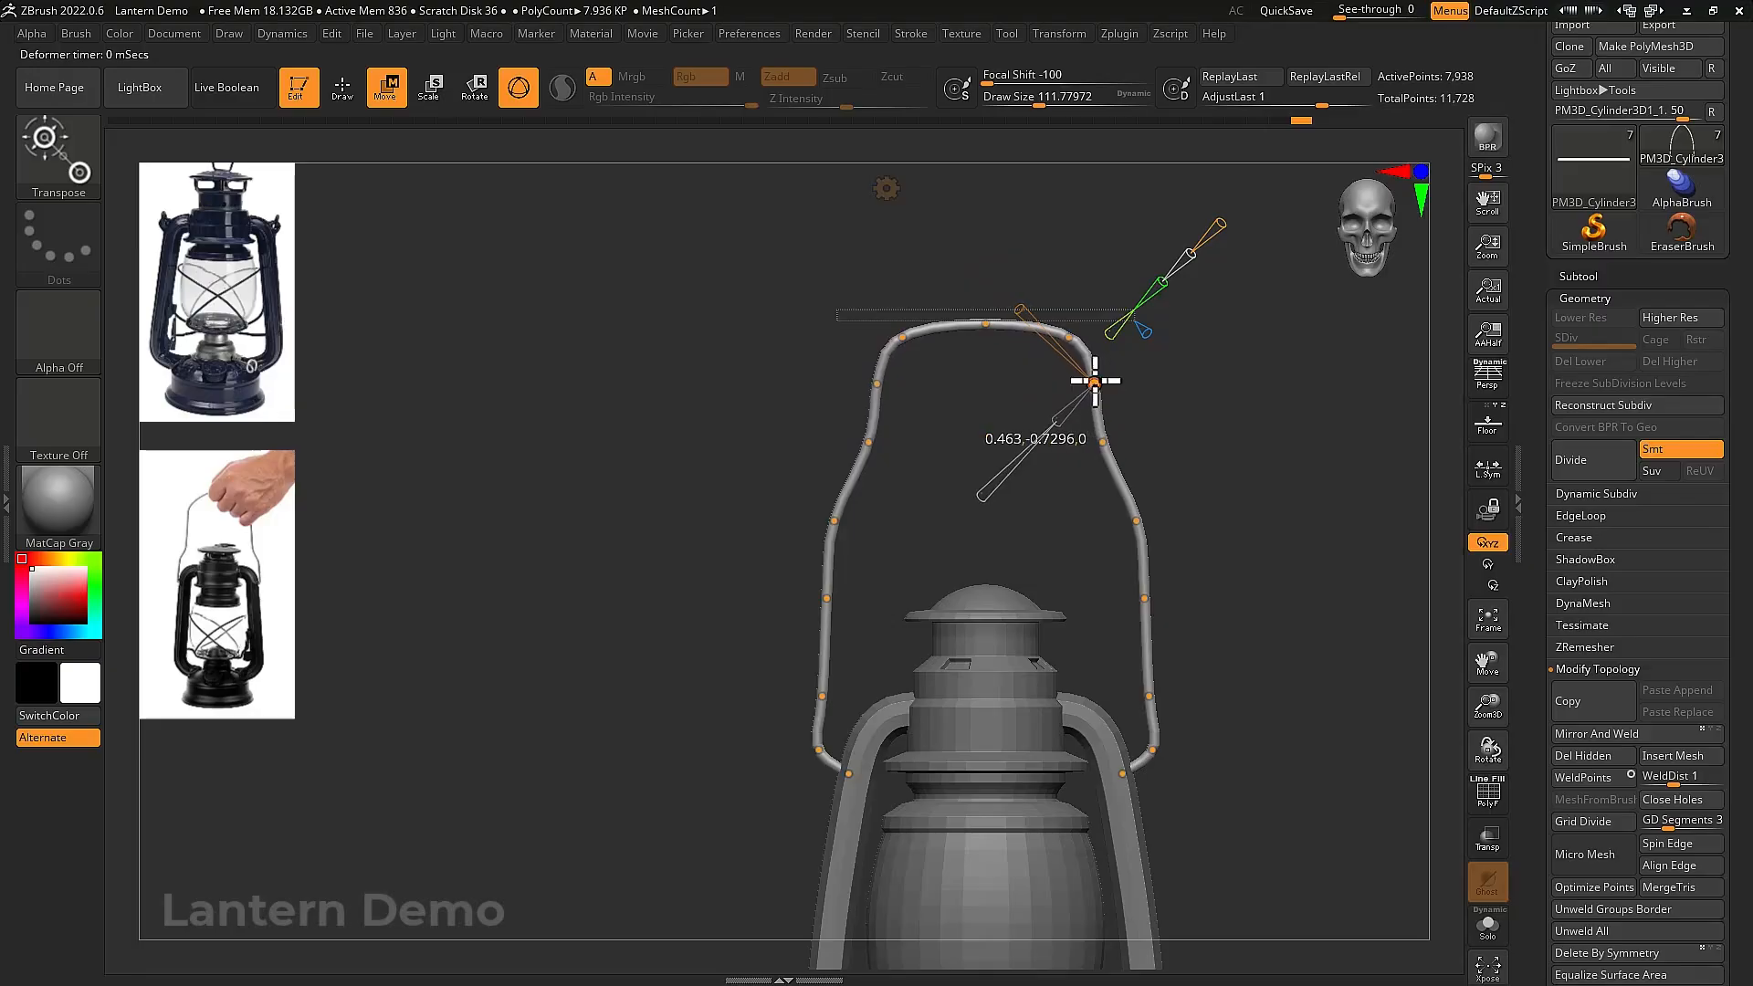
{"action": "left_click_drag", "start_coordinate": [1074, 340], "coordinate": [1084, 399]}
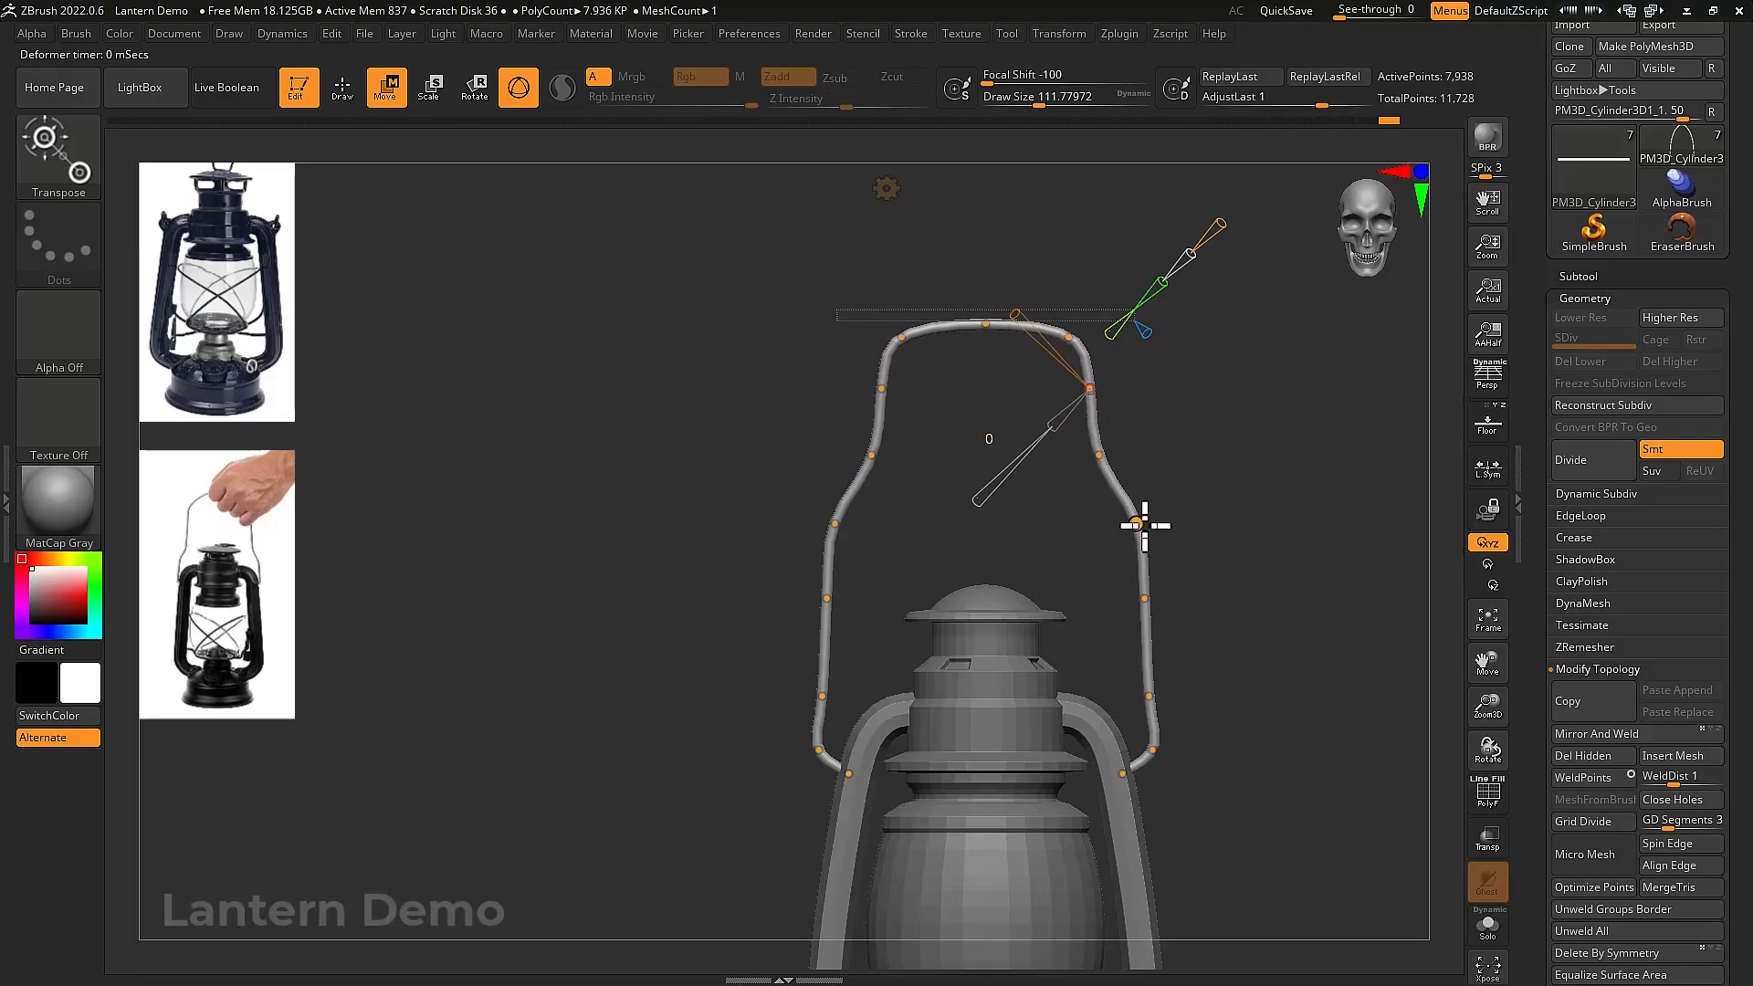
{"action": "left_click_drag", "start_coordinate": [1145, 526], "coordinate": [1108, 687]}
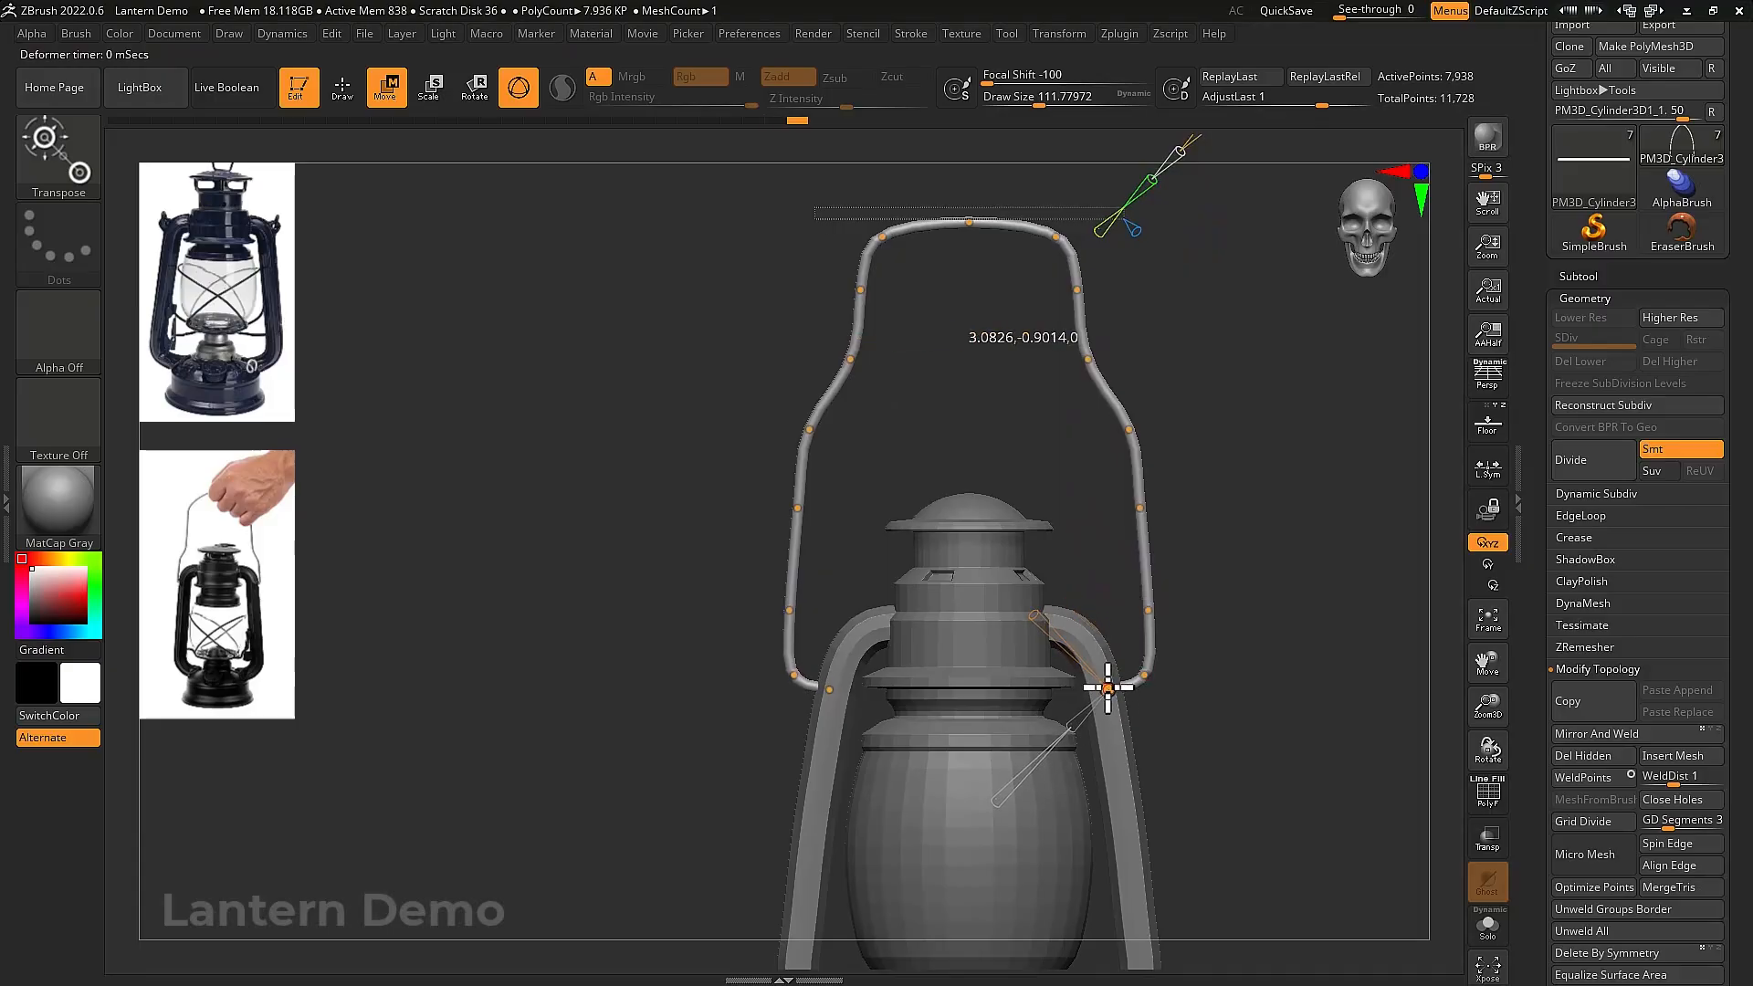
Accept the handle's Bend Curve deformation and return to the Gizmo 3D
{"action": "left_click_drag", "start_coordinate": [1218, 551], "coordinate": [1190, 496], "text": "alt"}
{"action": "left_click_drag", "start_coordinate": [1206, 767], "coordinate": [1166, 661], "text": "alt"}
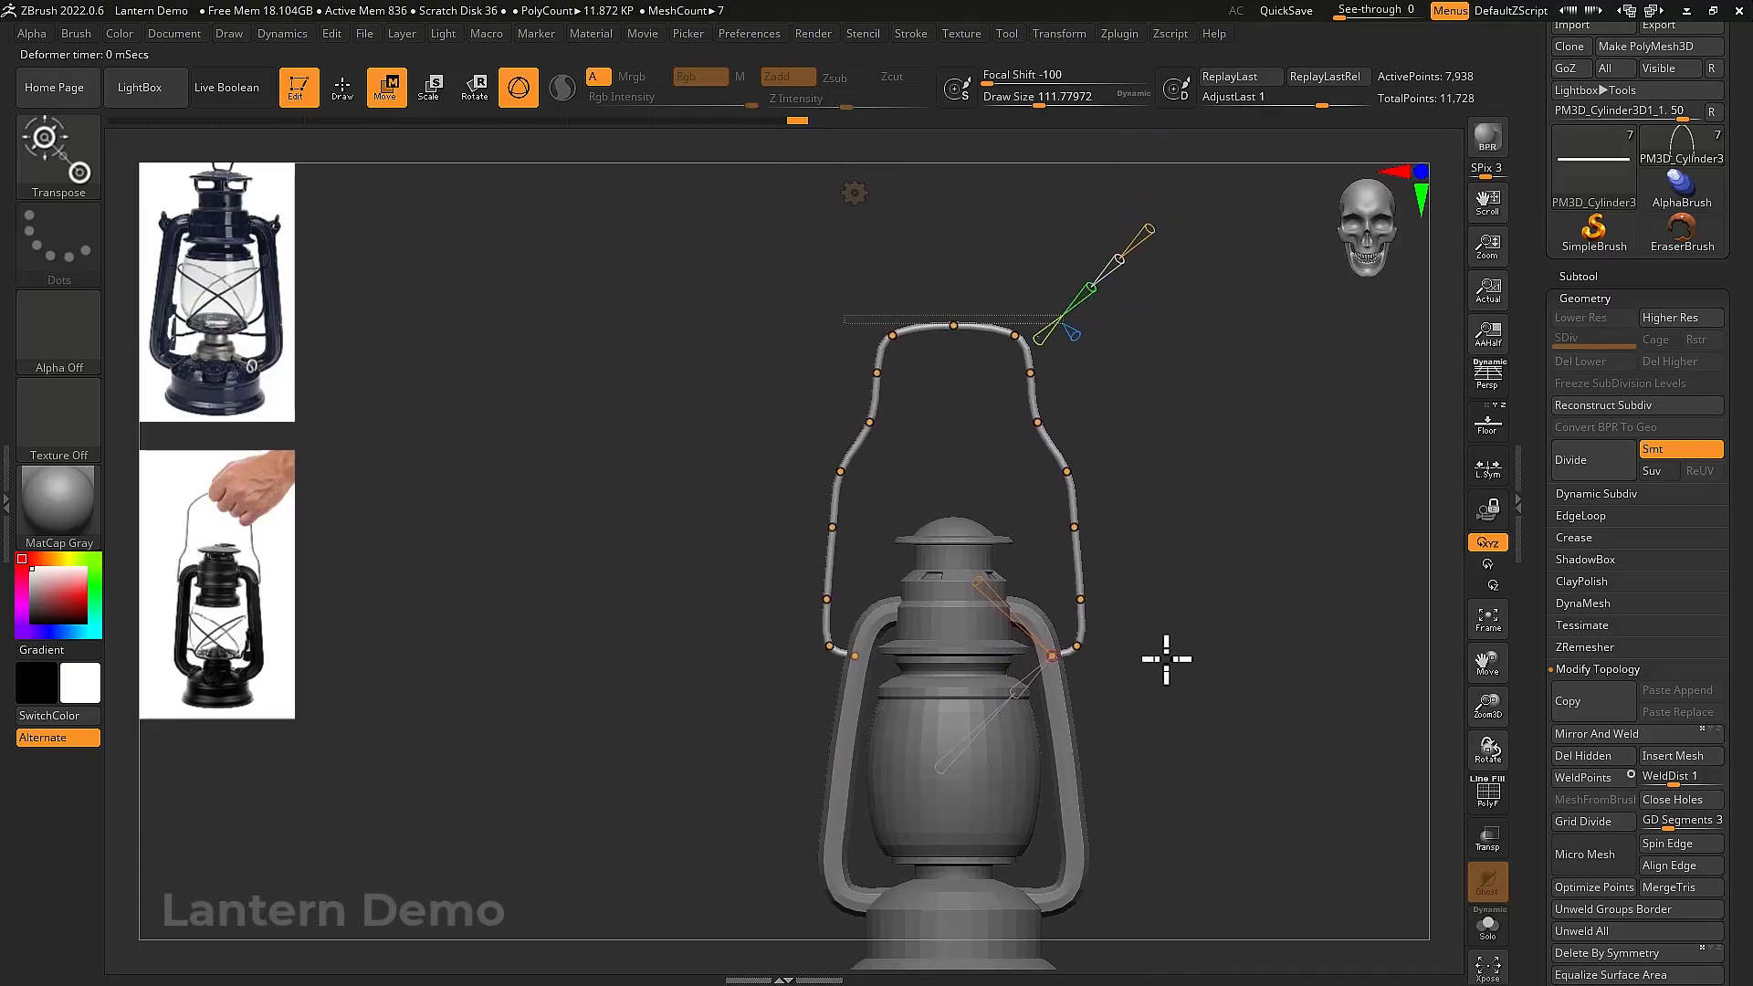
{"action": "left_click", "coordinate": [861, 195]}
{"action": "left_click", "coordinate": [854, 193]}
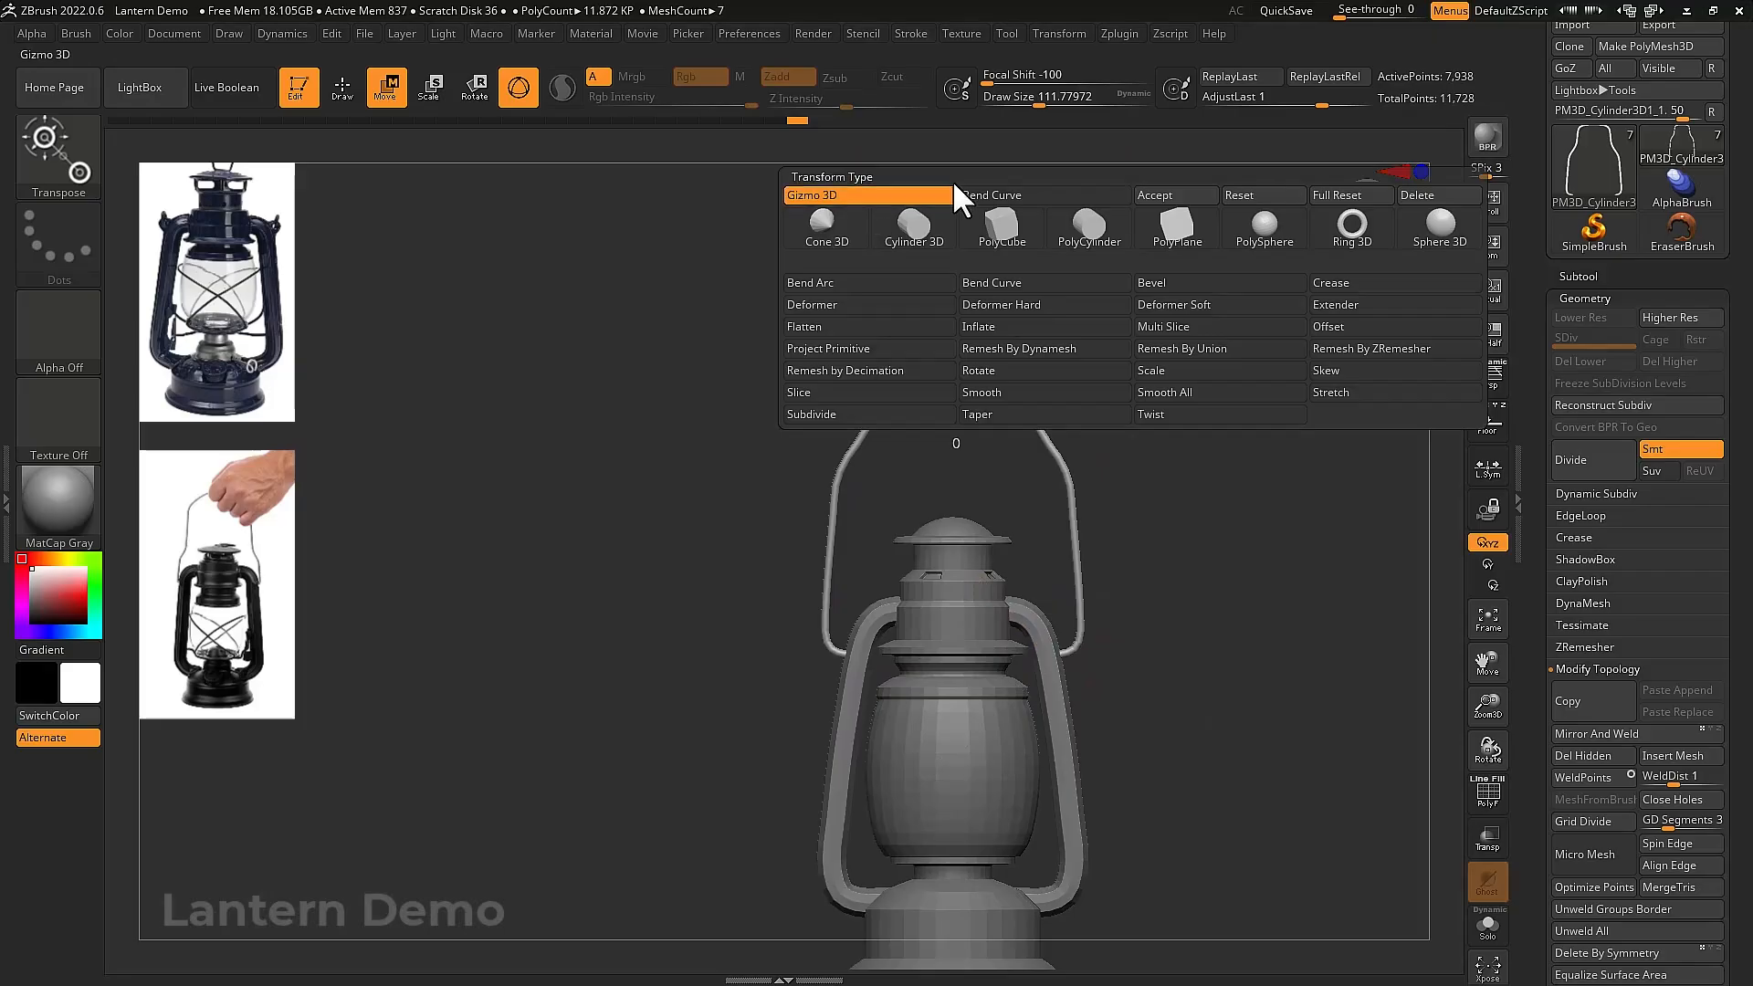
{"action": "left_click", "coordinate": [1253, 195]}
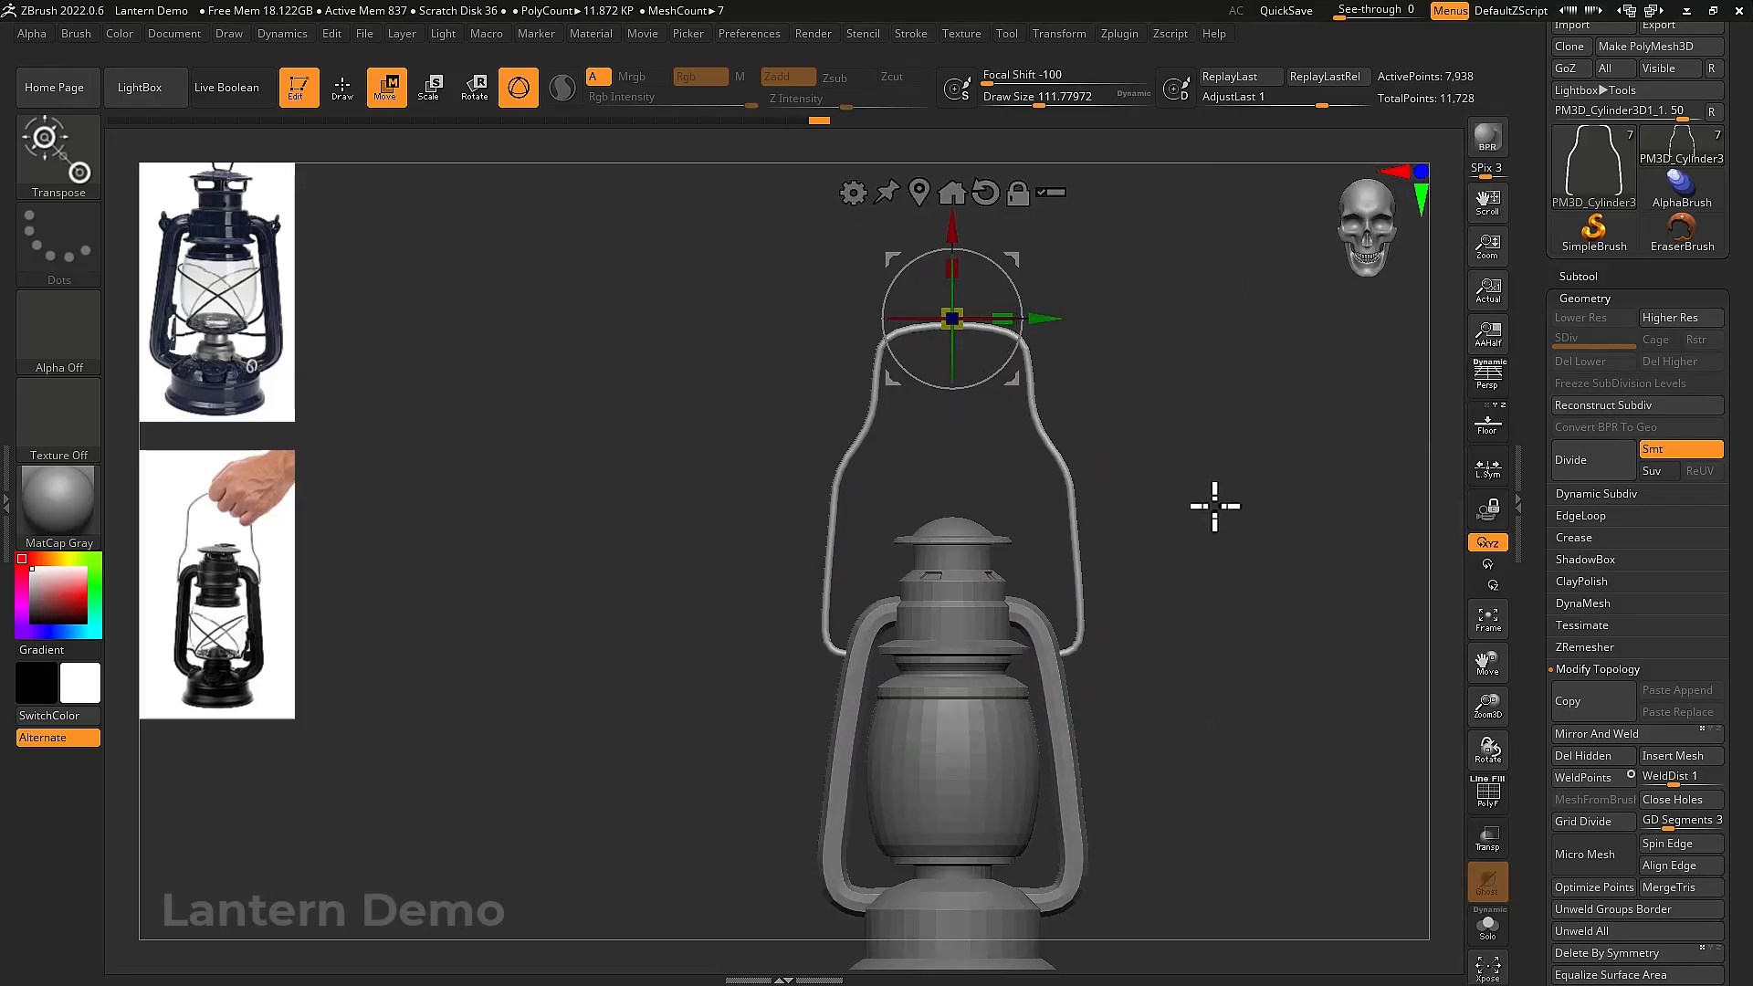
Center the gizmo on the handle and inflate it slightly so the rod is thicker
{"action": "left_click_drag", "start_coordinate": [1214, 501], "coordinate": [1122, 389]}
{"action": "left_click", "coordinate": [975, 262]}
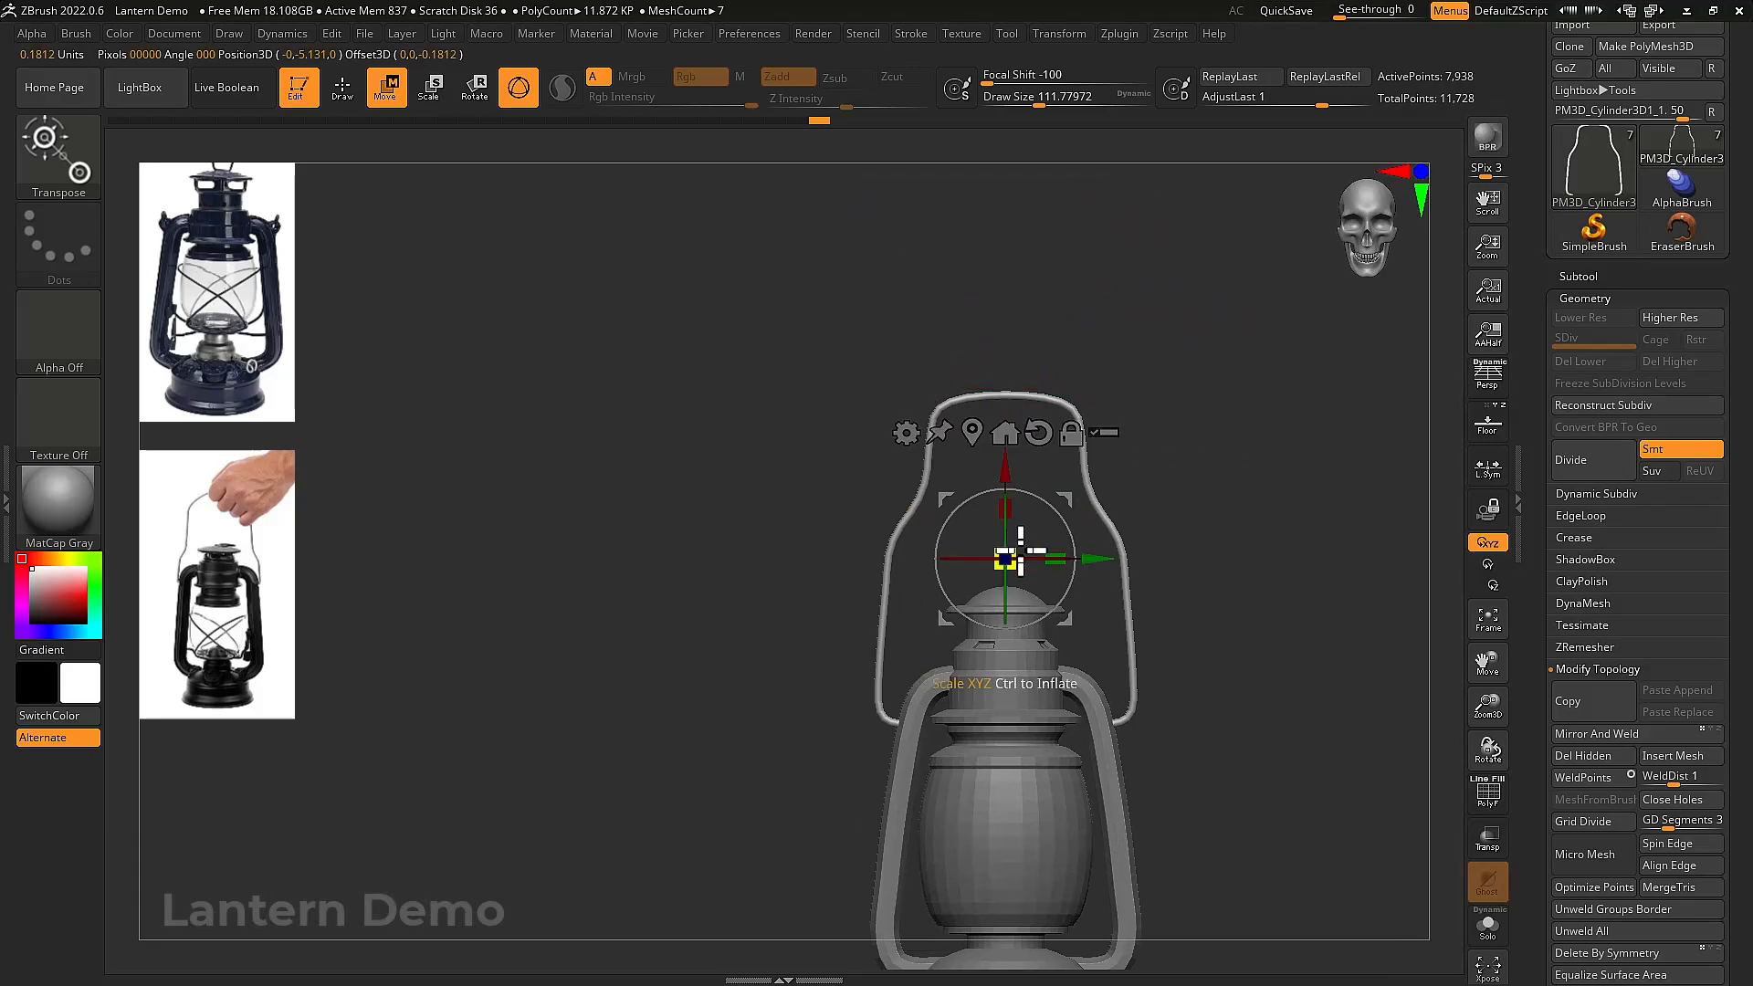
{"action": "key", "text": "ctrl"}
{"action": "left_click_drag", "start_coordinate": [1042, 531], "coordinate": [1040, 534], "text": "ctrl"}
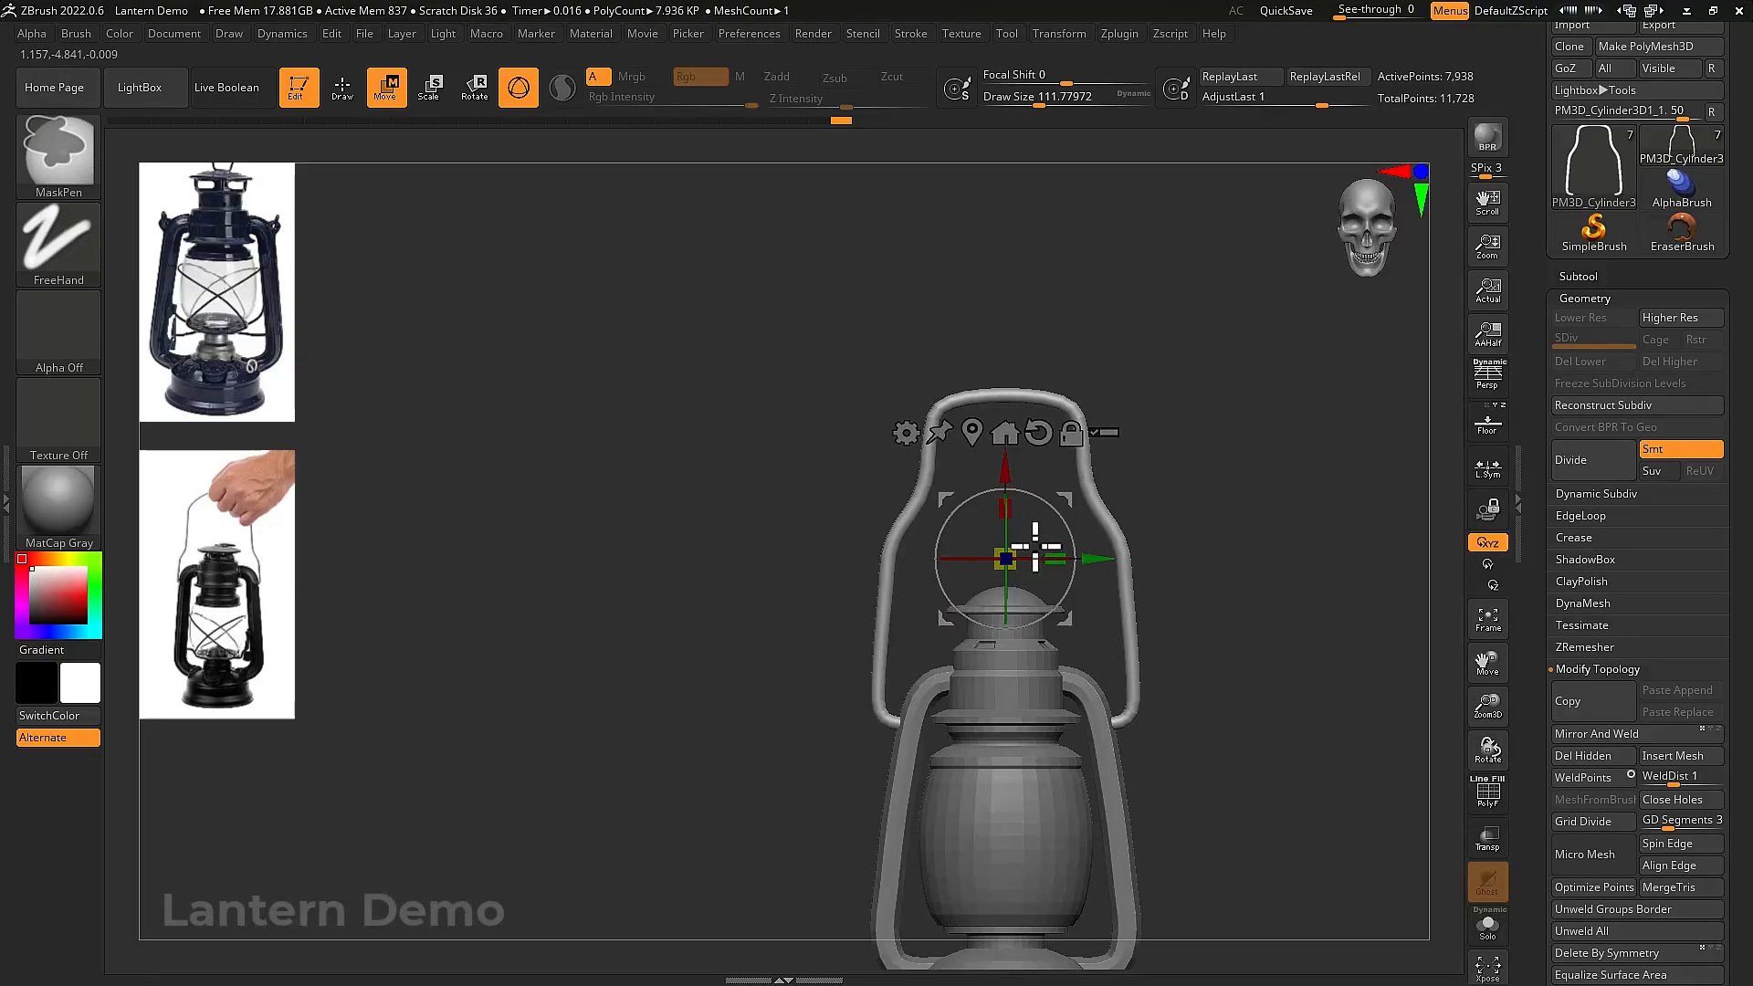
Append a Cylinder3D to the lantern as a new subtool and make it the active one
{"action": "mouse_move", "coordinate": [1252, 708]}
{"action": "left_mouse_down"}
{"action": "mouse_move", "coordinate": [1245, 615]}
{"action": "mouse_move", "coordinate": [1201, 639]}
{"action": "mouse_move", "coordinate": [1206, 611]}
{"action": "left_mouse_up"}
{"action": "left_click_drag", "start_coordinate": [1145, 537], "coordinate": [1291, 693], "text": "alt"}
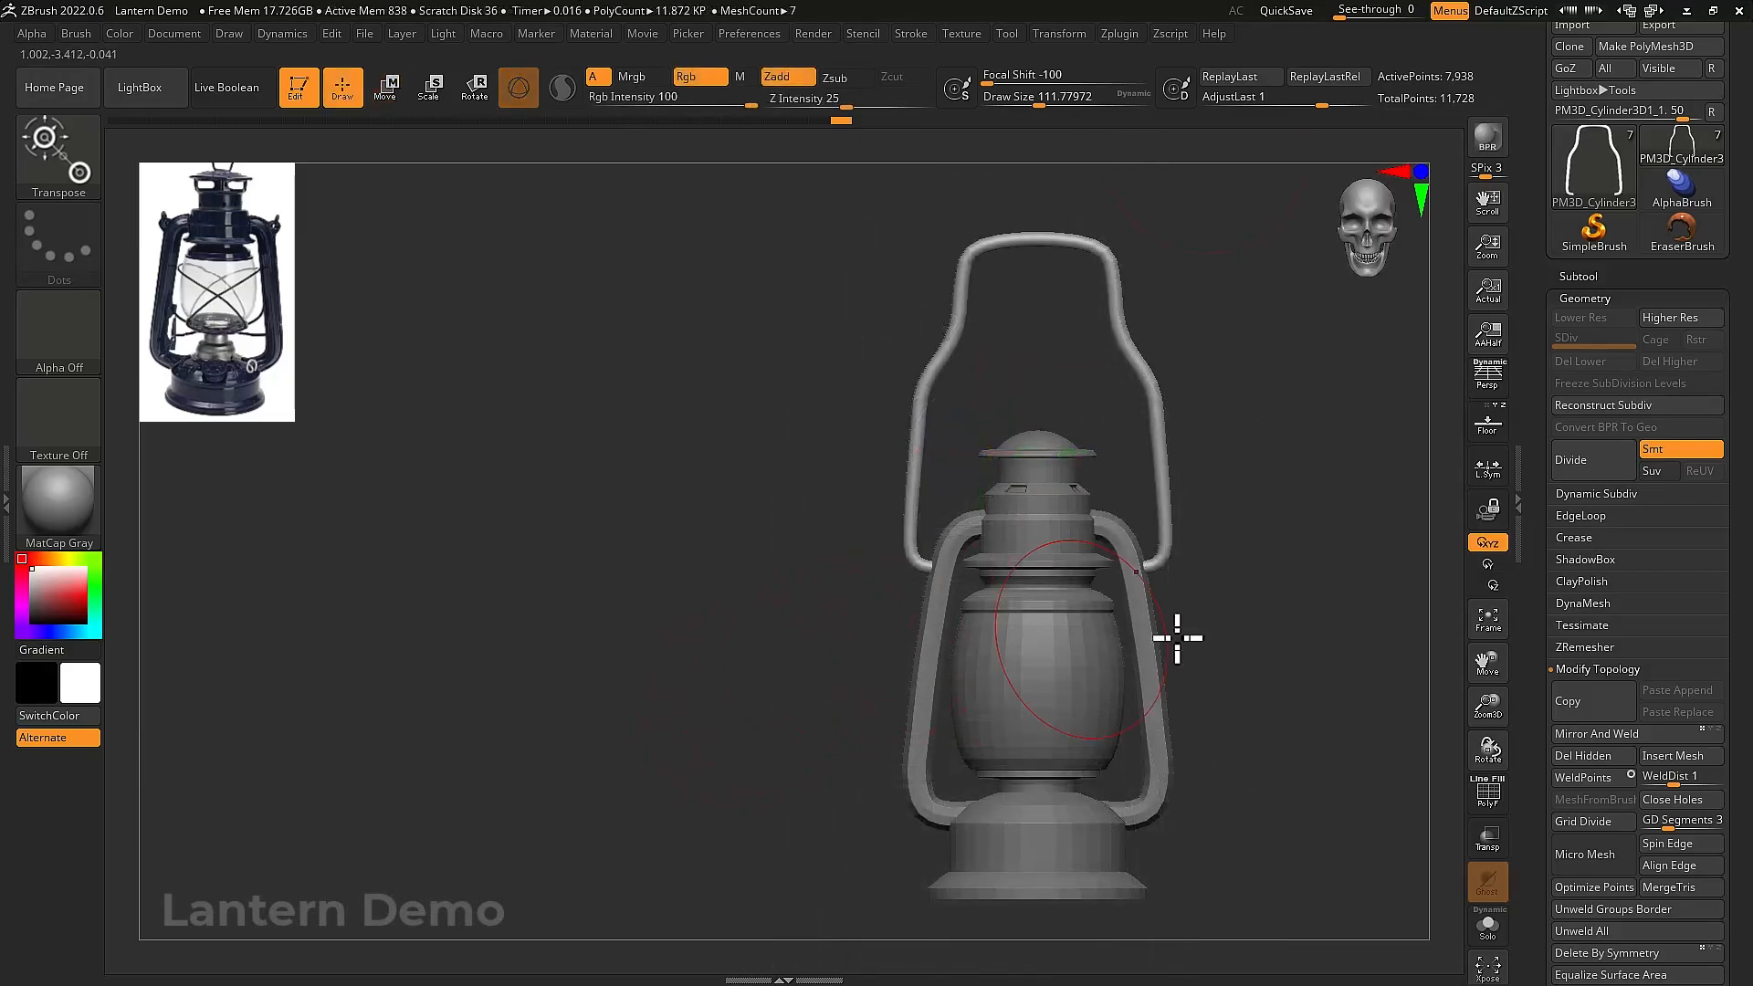
{"action": "left_click_drag", "start_coordinate": [1174, 633], "coordinate": [1247, 655]}
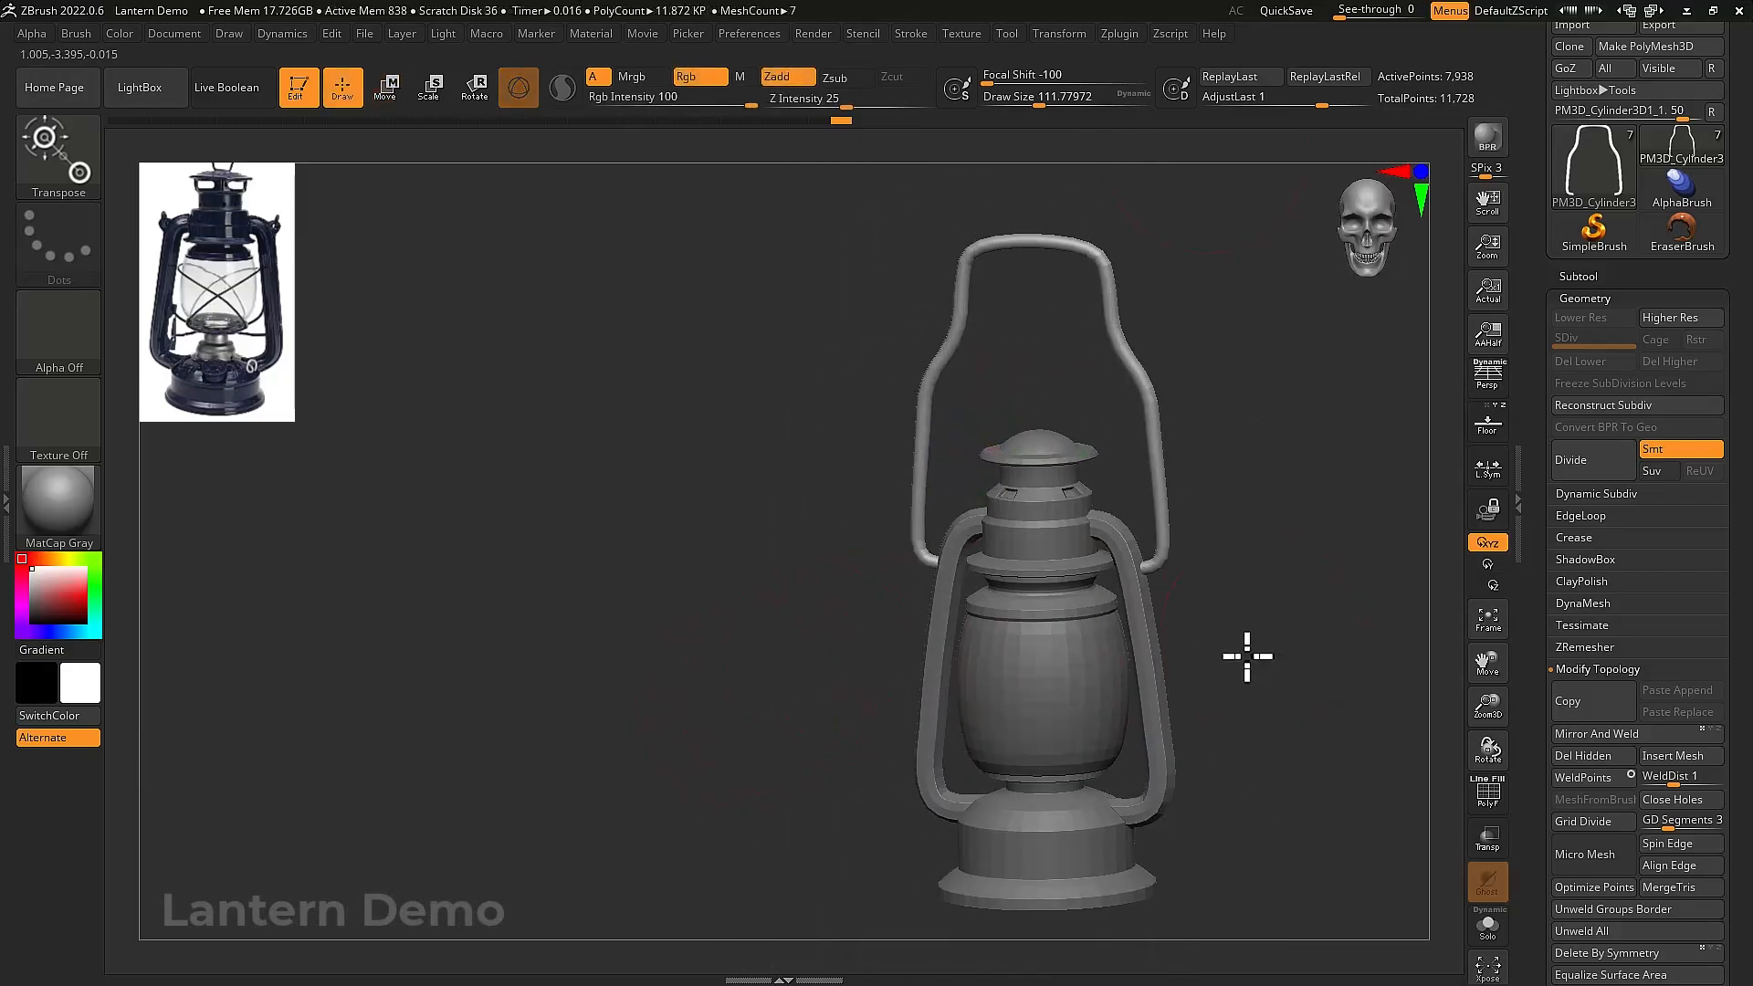
{"action": "left_click", "coordinate": [1578, 276]}
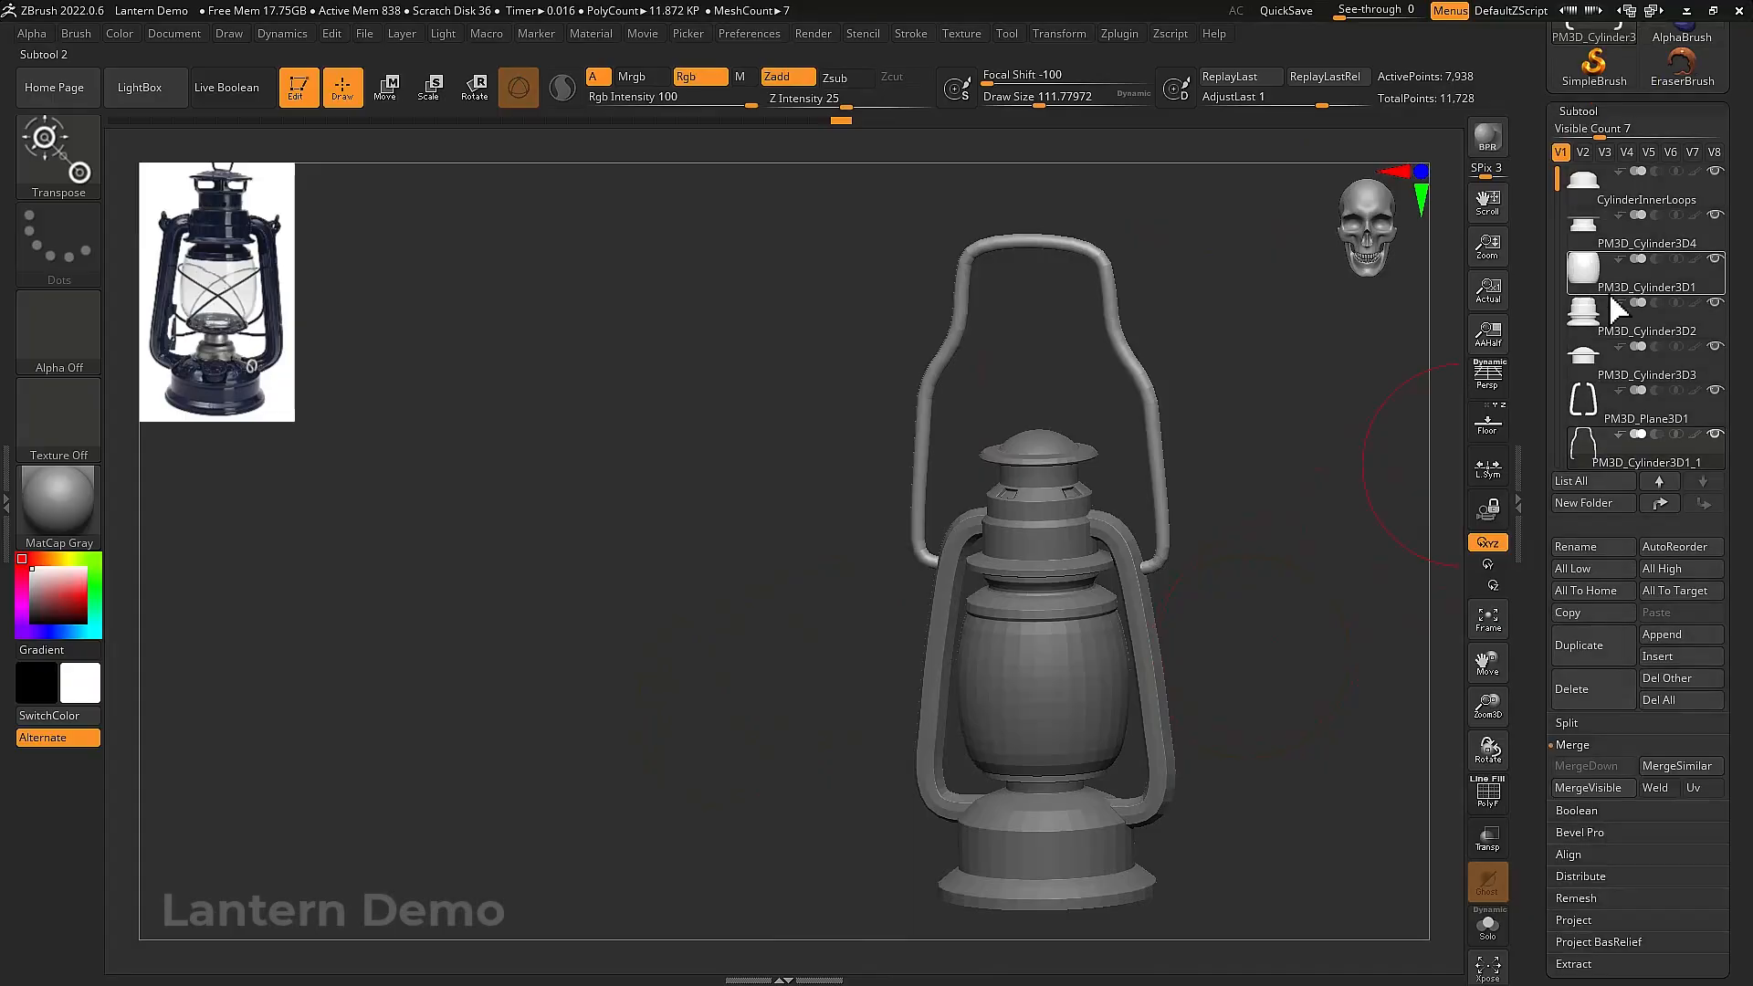
{"action": "left_click", "coordinate": [1662, 634]}
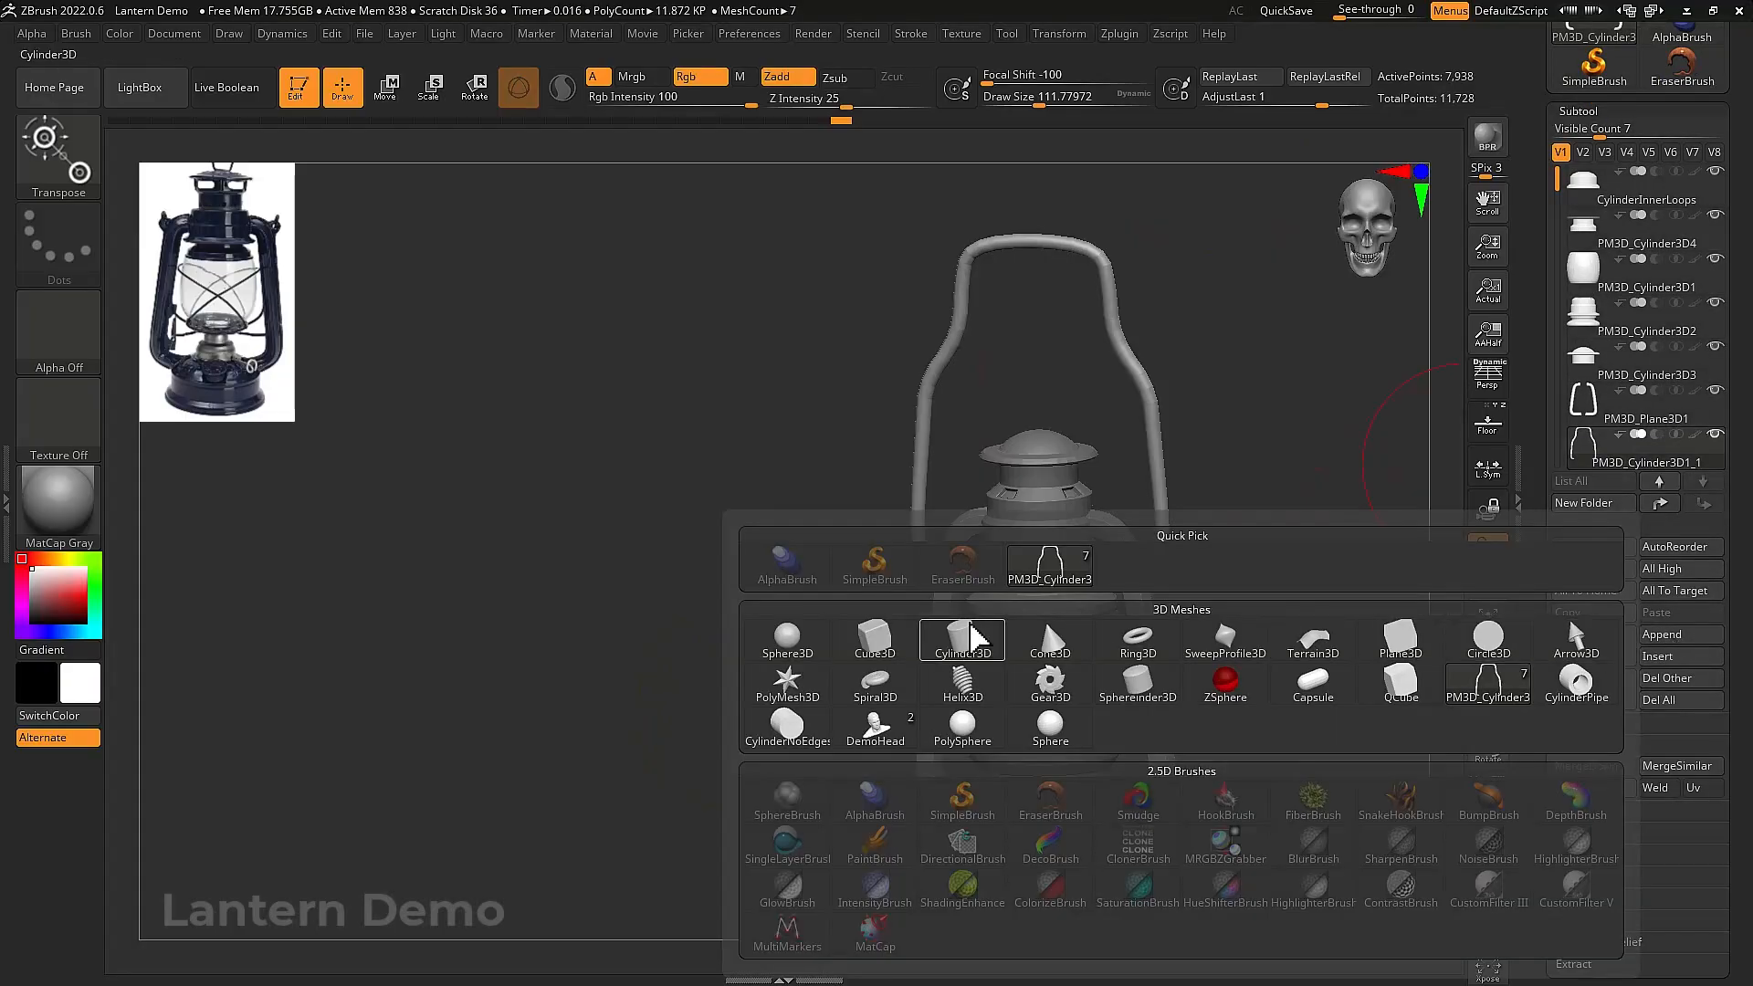
{"action": "left_click", "coordinate": [966, 642]}
{"action": "left_click", "coordinate": [1064, 849], "text": "alt"}
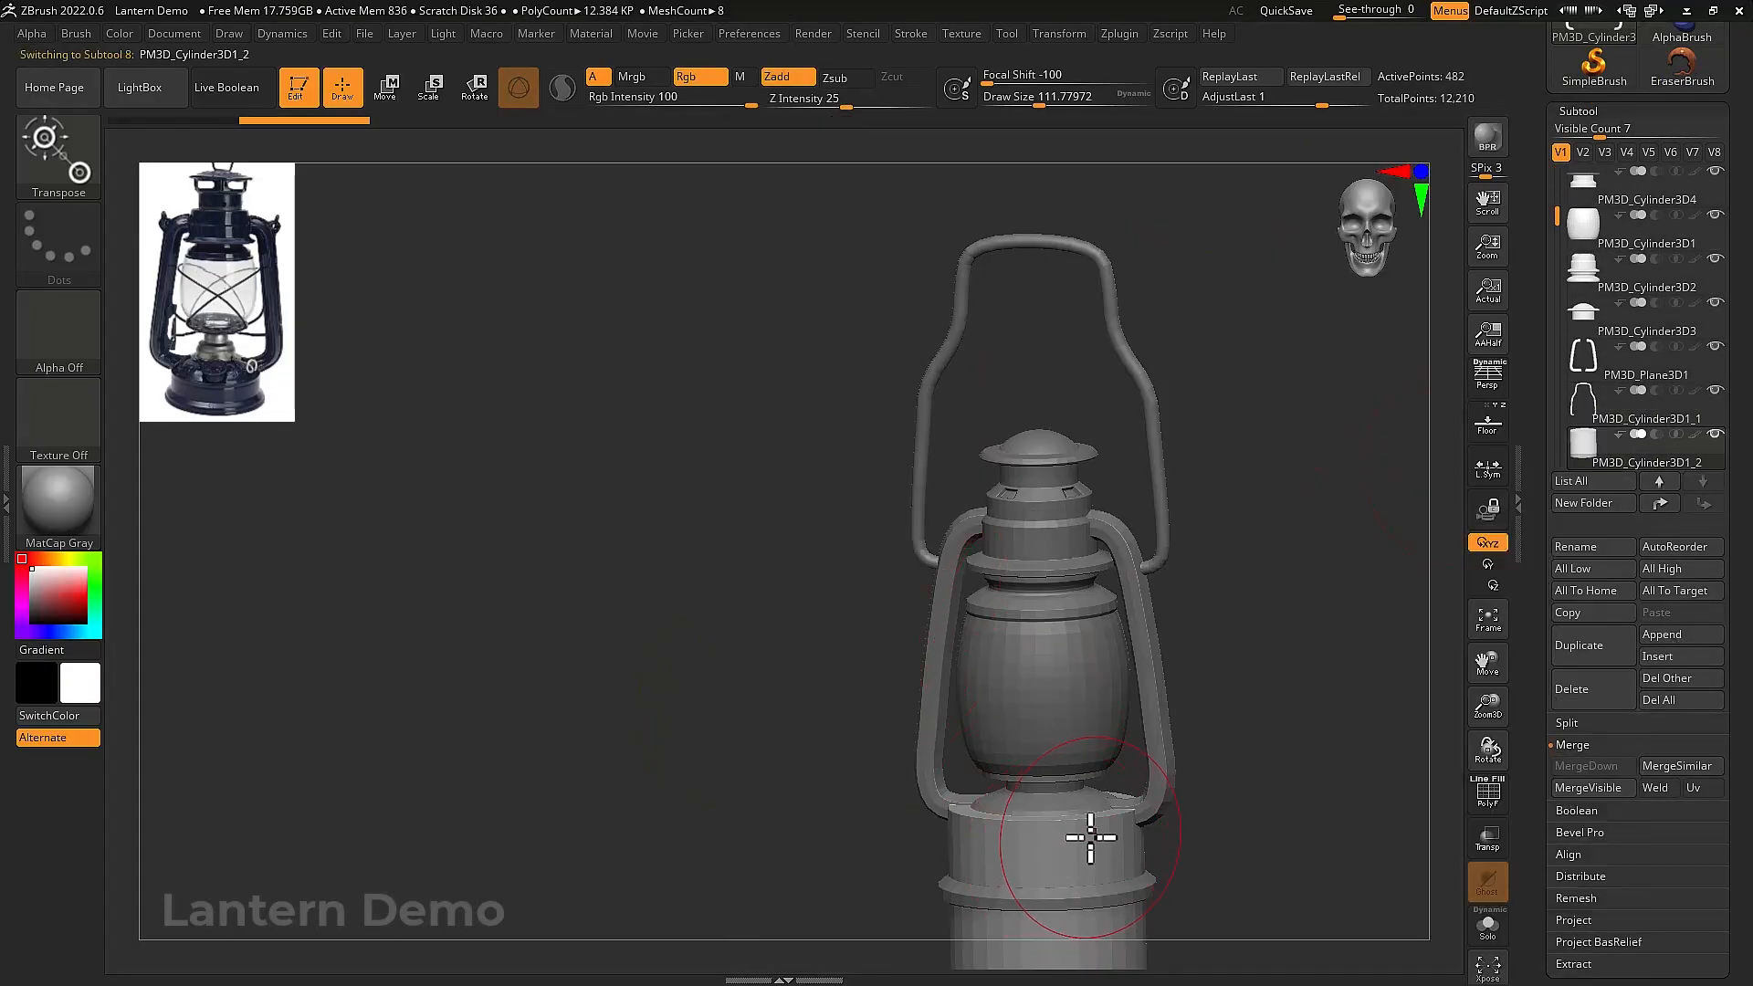
Isolate the appended cylinder and shape it into a small, thin horizontal rod
{"action": "key", "text": "alt+s"}
{"action": "key", "text": "w"}
{"action": "left_click_drag", "start_coordinate": [1053, 822], "coordinate": [1233, 869]}
{"action": "left_click_drag", "start_coordinate": [1097, 564], "coordinate": [1186, 558]}
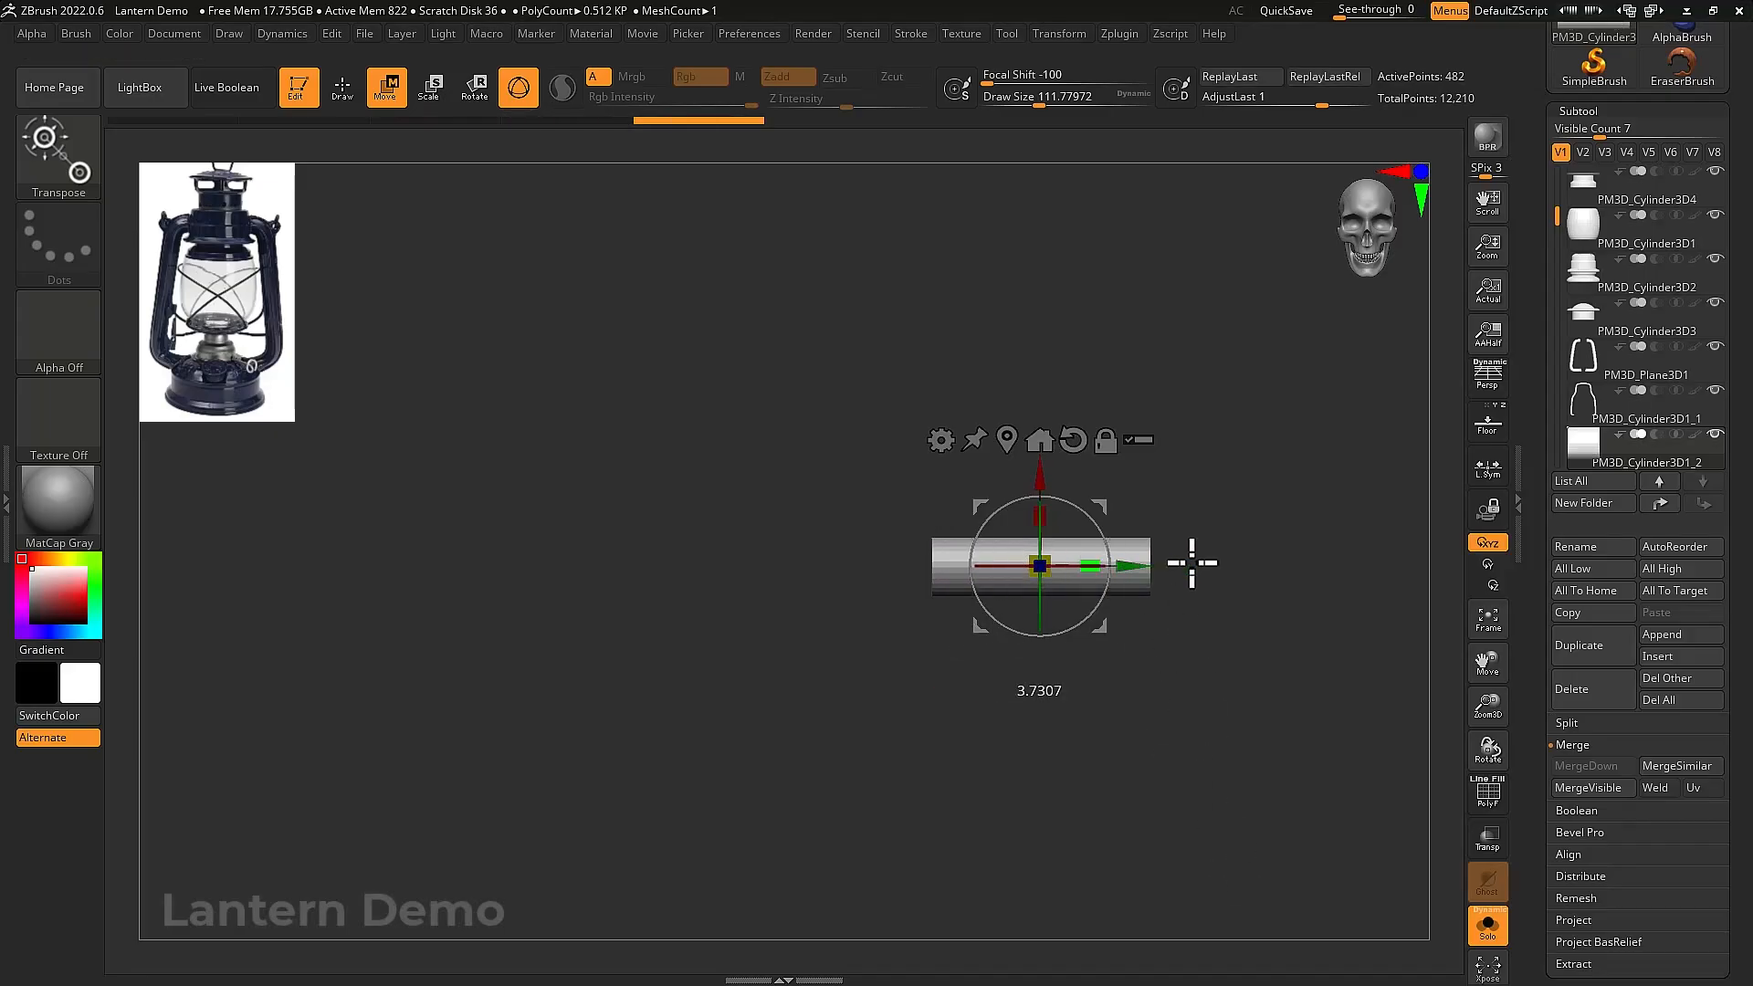
{"action": "left_click_drag", "start_coordinate": [1057, 559], "coordinate": [1030, 595]}
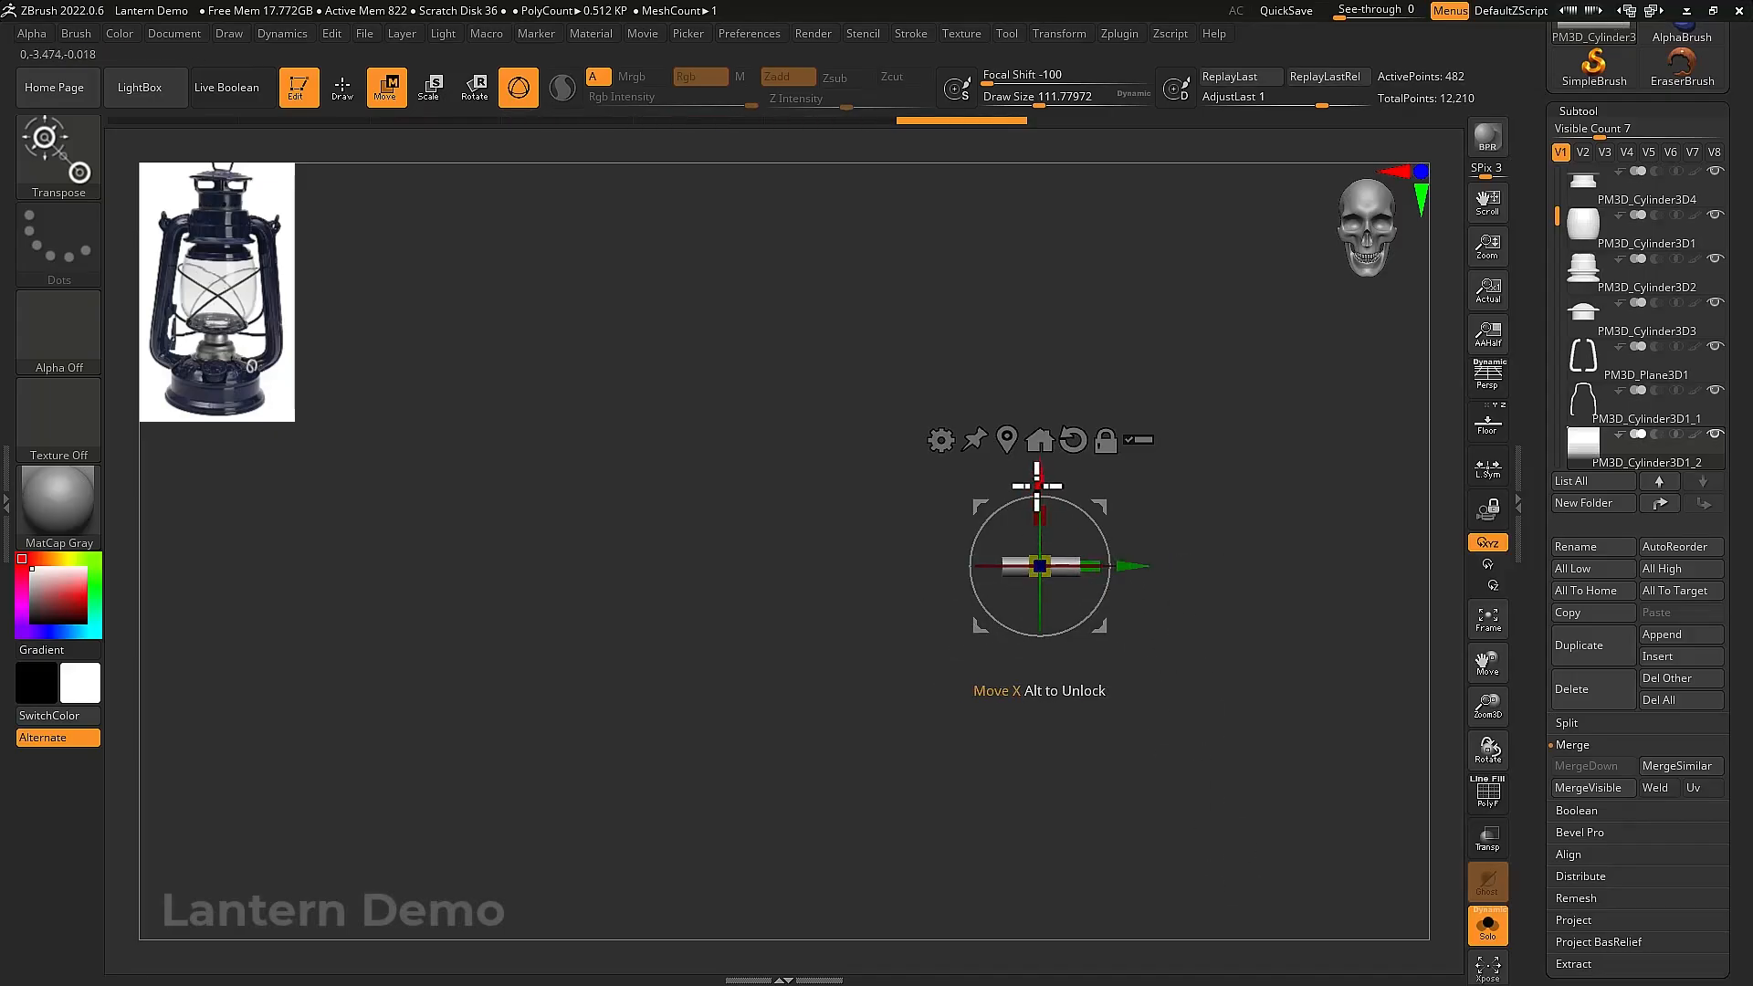
Raise the small rod to the top of the lantern's domed cap, scale it down, and seat it on the apex
{"action": "left_click_drag", "start_coordinate": [1040, 483], "coordinate": [1068, 231]}
{"action": "key", "text": "alt+s"}
{"action": "left_click_drag", "start_coordinate": [1292, 337], "coordinate": [1268, 592], "text": "alt"}
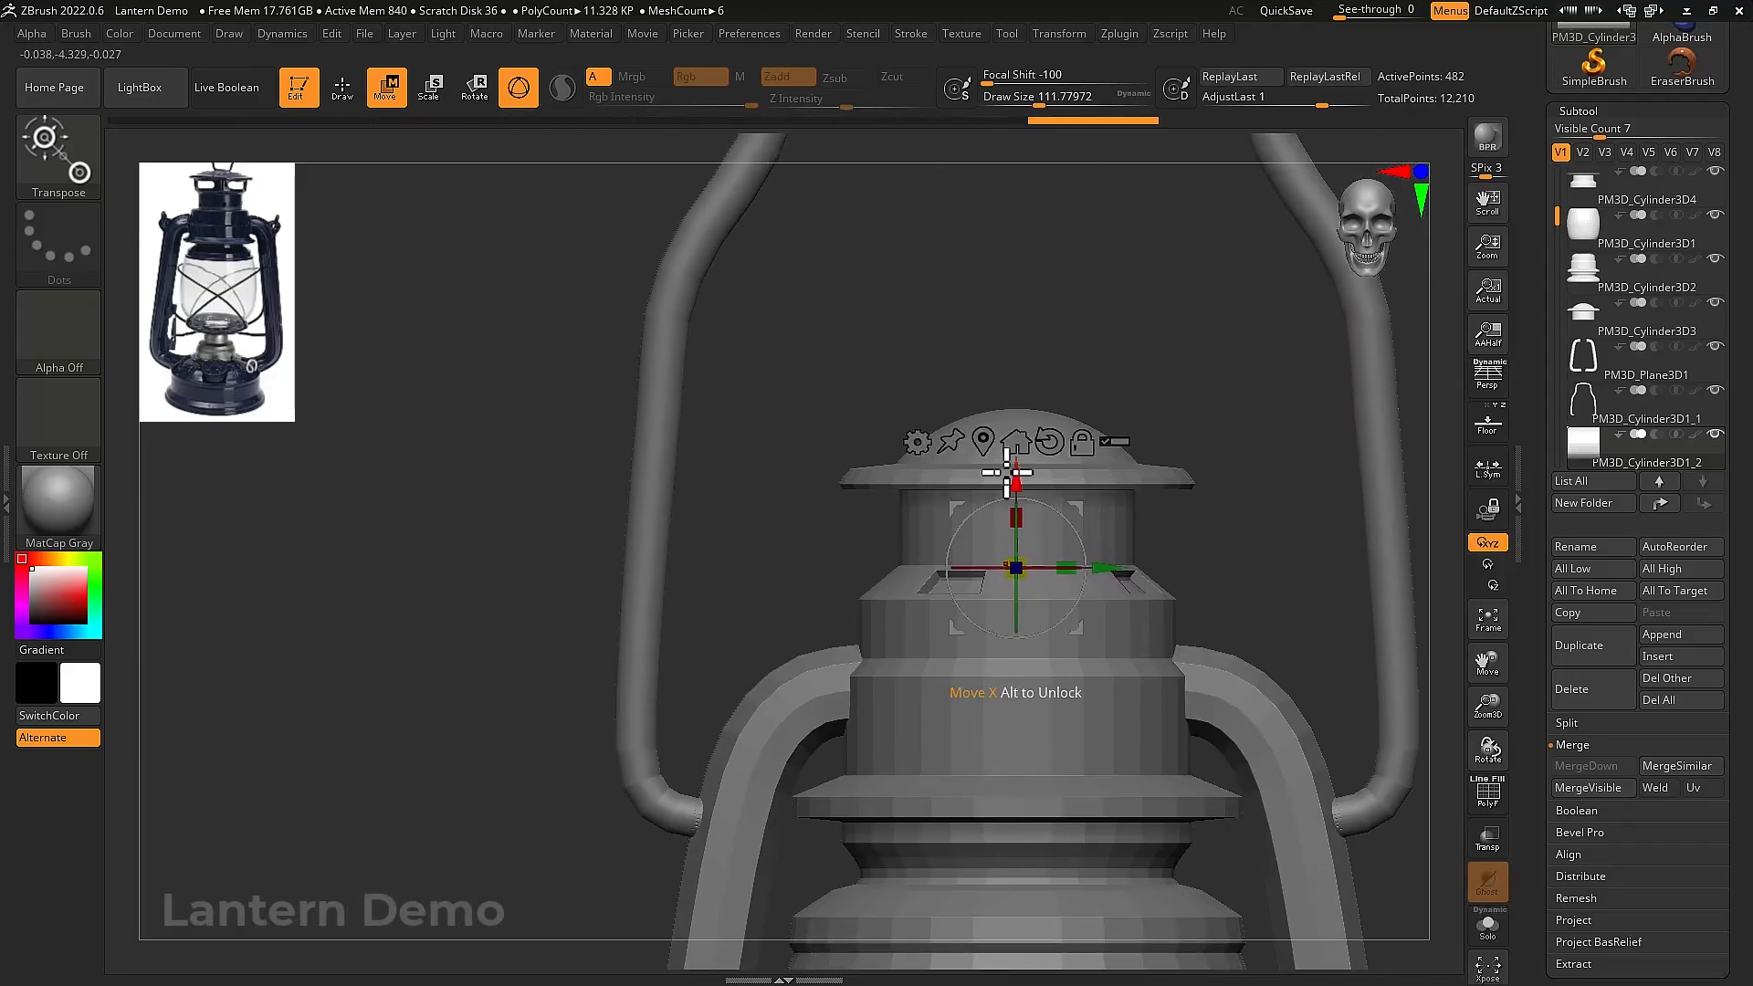
{"action": "left_click_drag", "start_coordinate": [1020, 473], "coordinate": [1150, 383]}
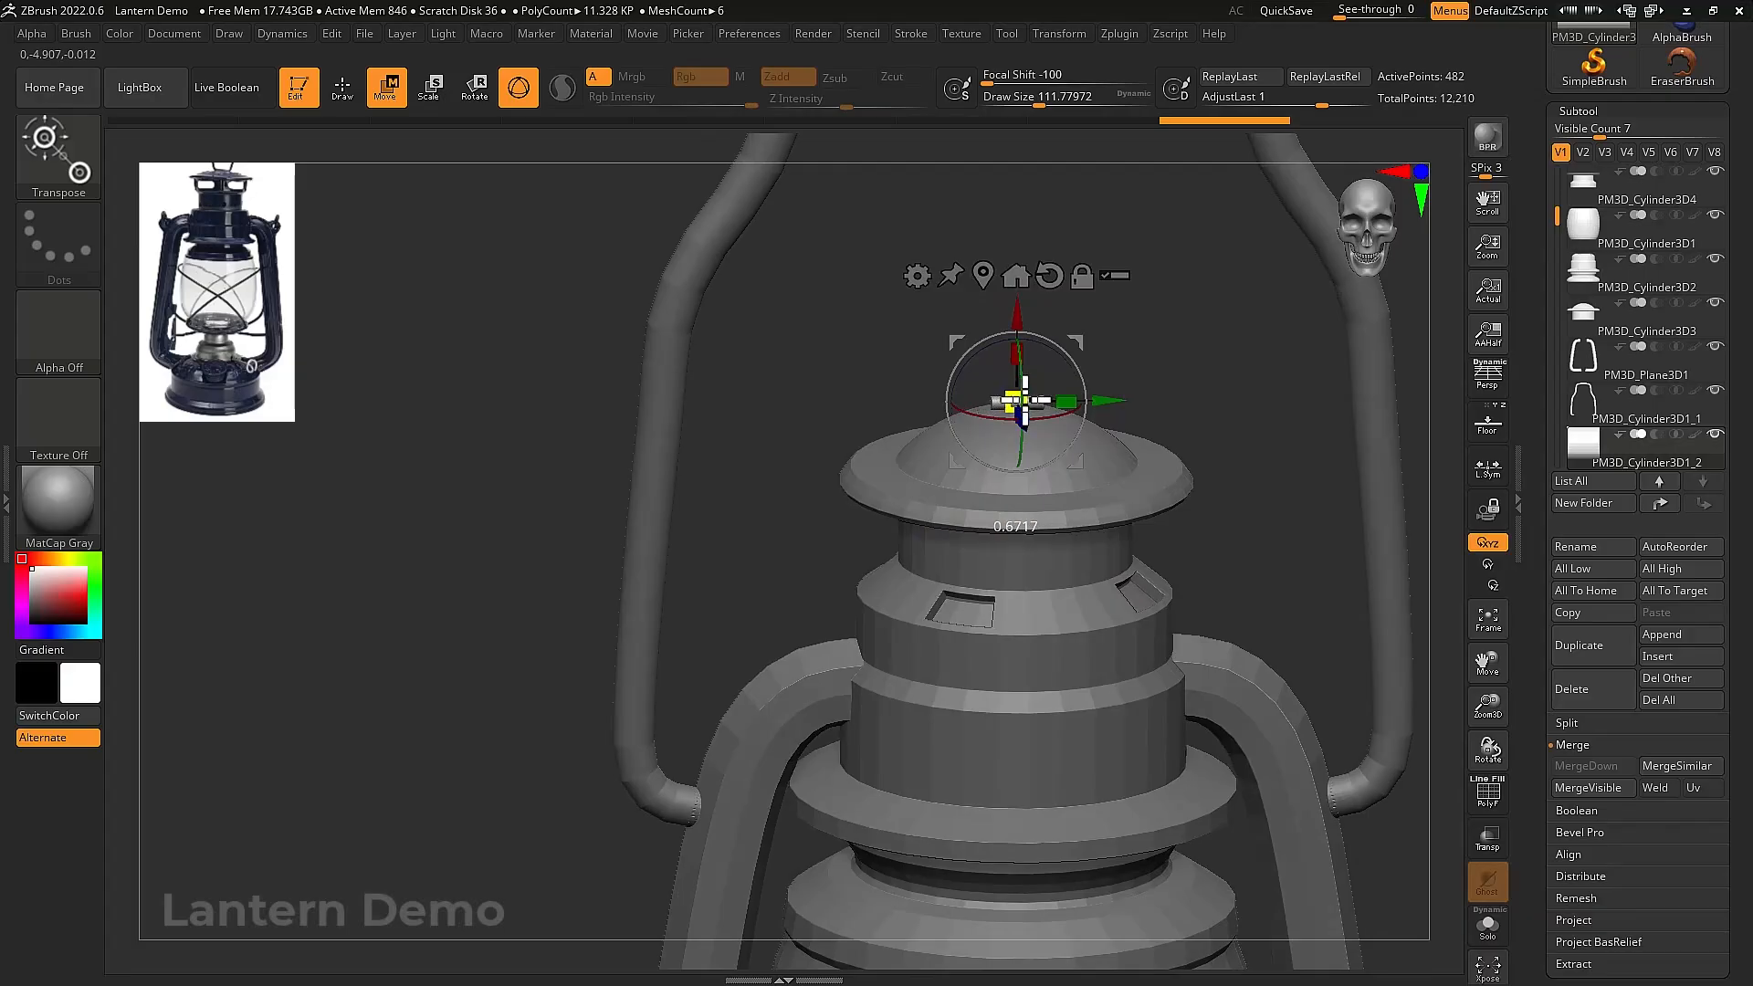
{"action": "left_click_drag", "start_coordinate": [1141, 361], "coordinate": [1195, 567]}
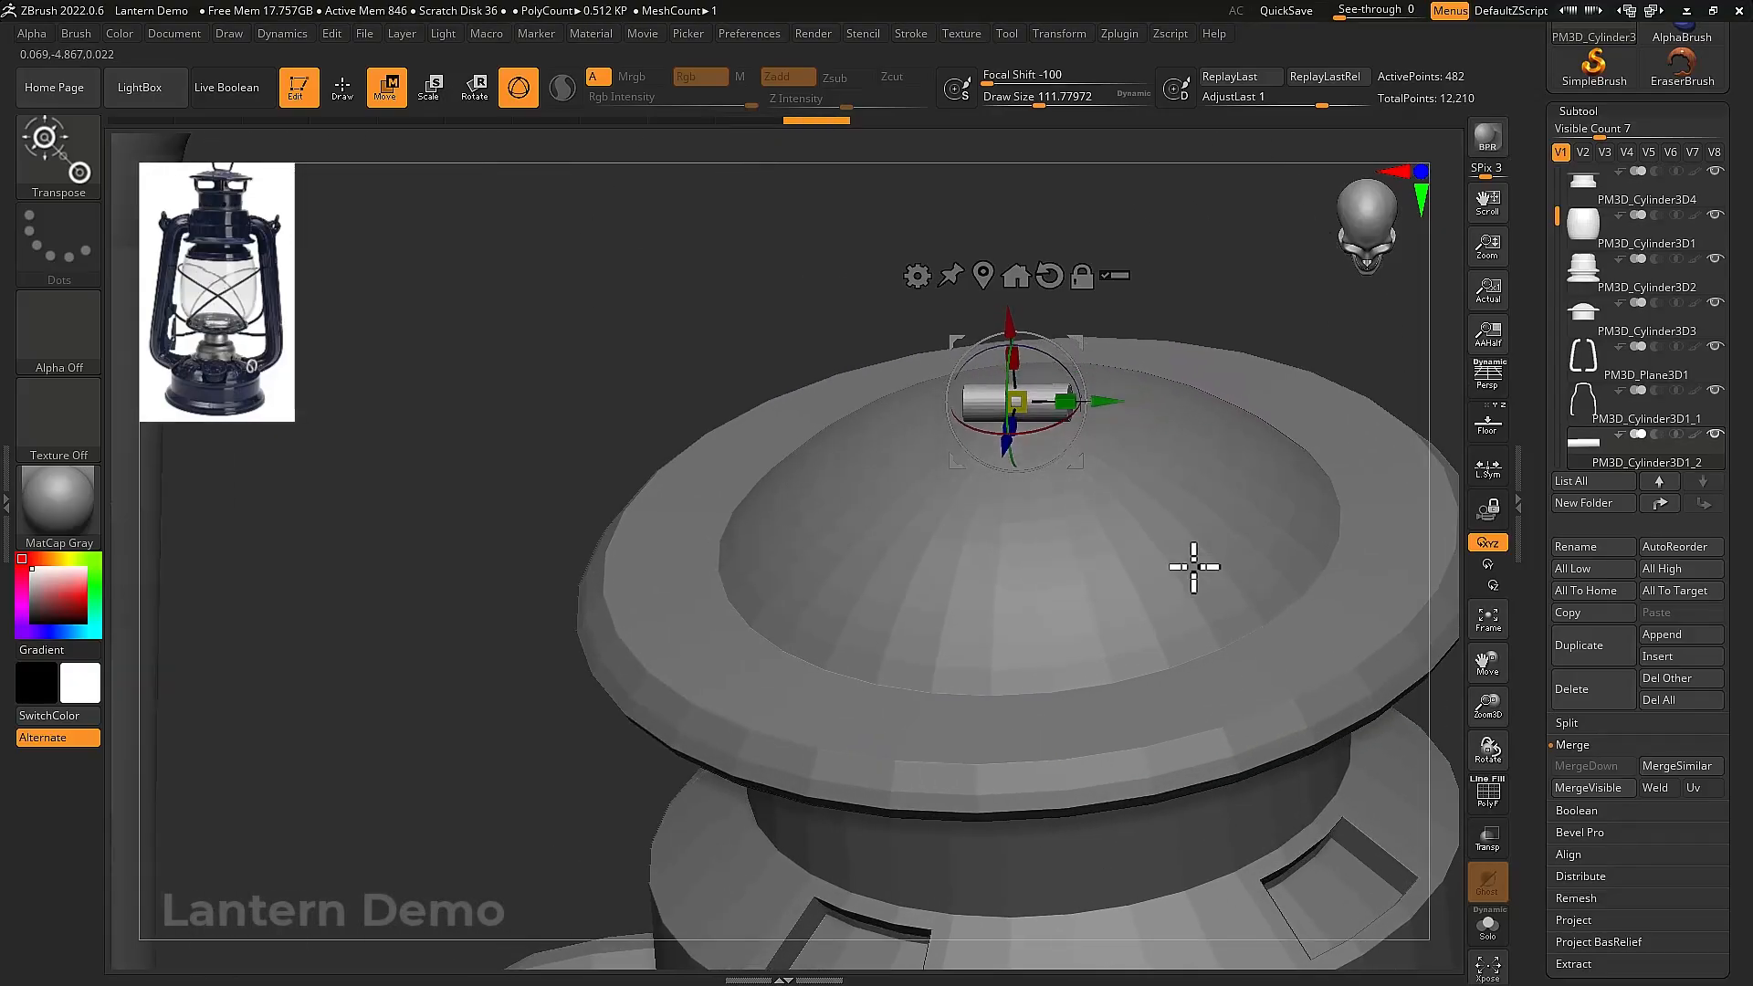
{"action": "left_click_drag", "start_coordinate": [1027, 393], "coordinate": [1122, 353]}
{"action": "left_click_drag", "start_coordinate": [1020, 302], "coordinate": [1025, 305], "text": "ctrl"}
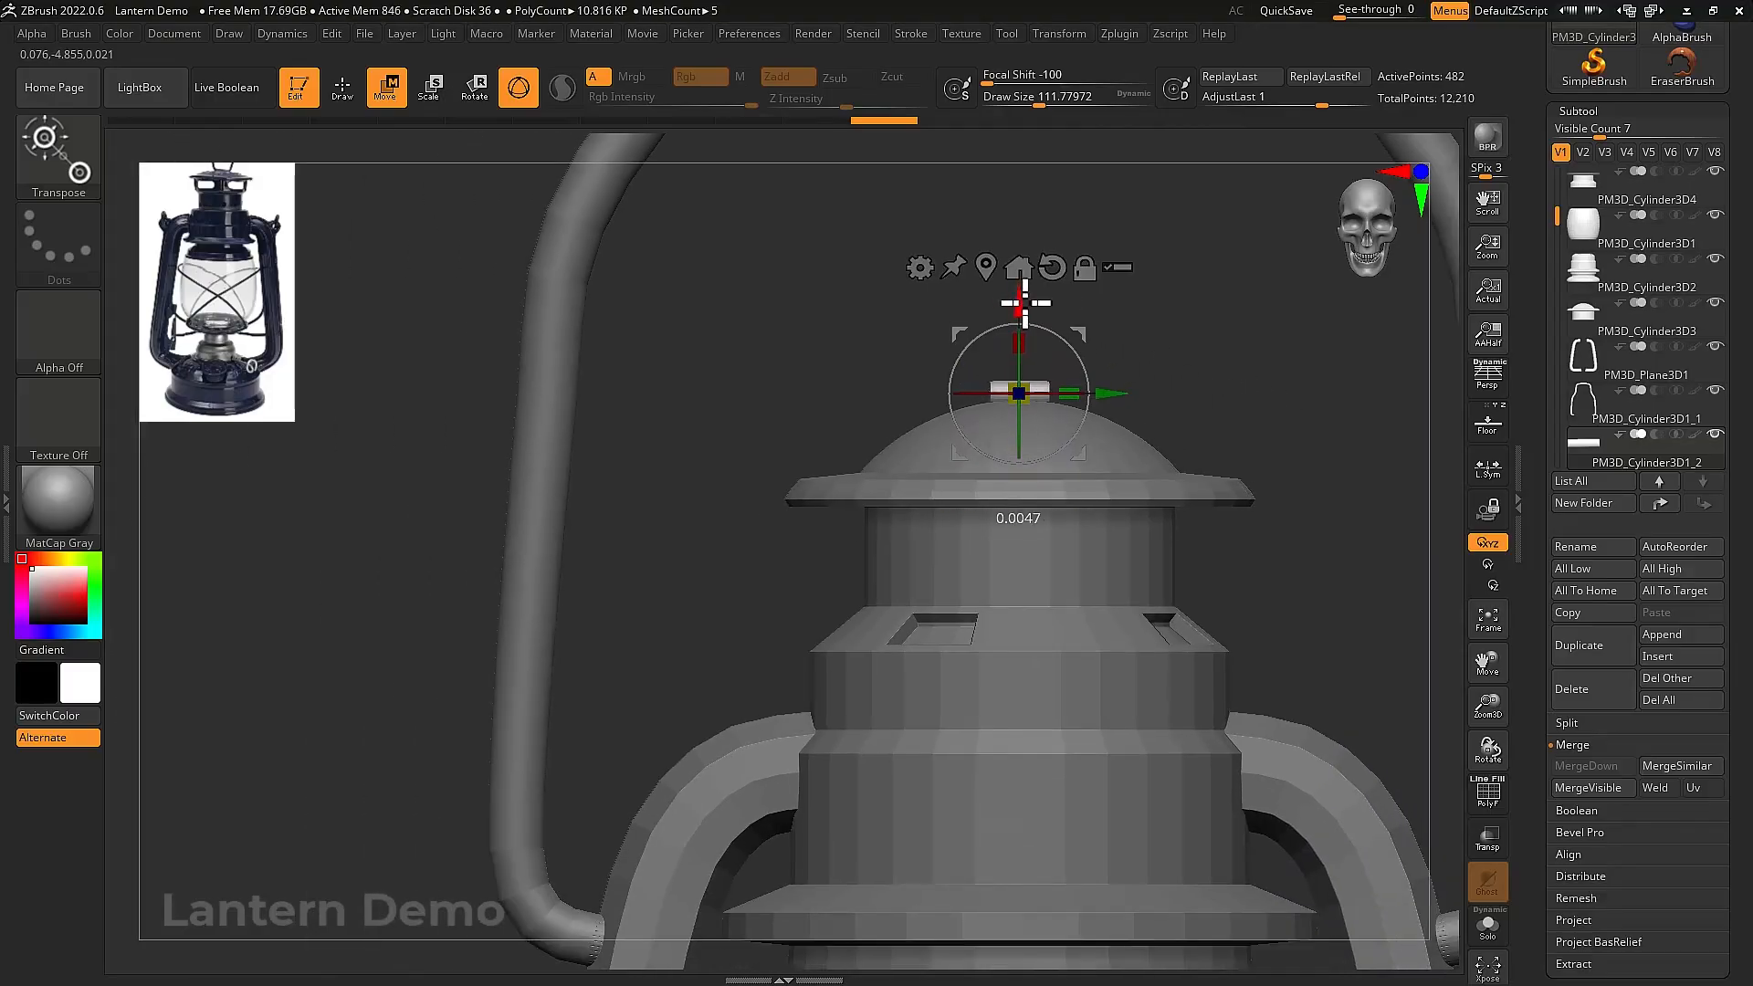
{"action": "mouse_move", "coordinate": [1252, 438]}
{"action": "left_mouse_down", "text": "alt"}
{"action": "mouse_move", "coordinate": [1202, 384]}
{"action": "mouse_move", "coordinate": [1225, 429]}
{"action": "left_mouse_up", "text": "alt"}
{"action": "key", "text": "q"}
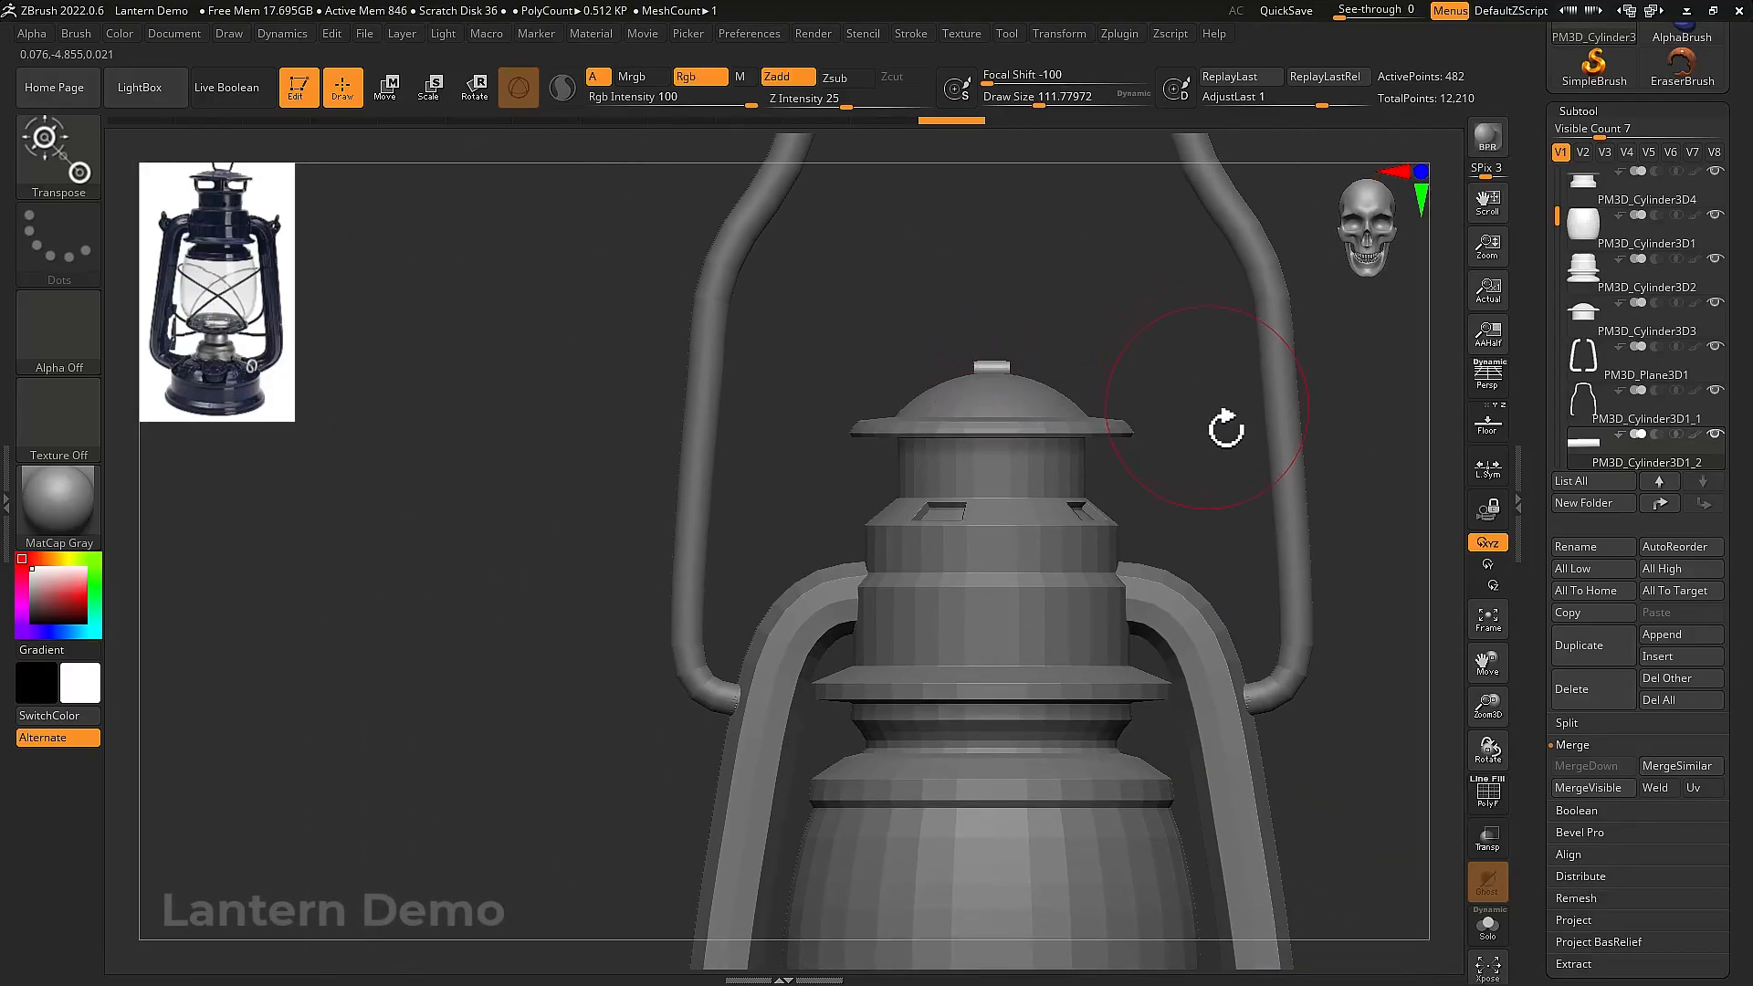
Append a Ring3D as a new subtool and bring its entry into view in the subtool list
{"action": "left_click_drag", "start_coordinate": [1390, 607], "coordinate": [1401, 559], "text": "alt"}
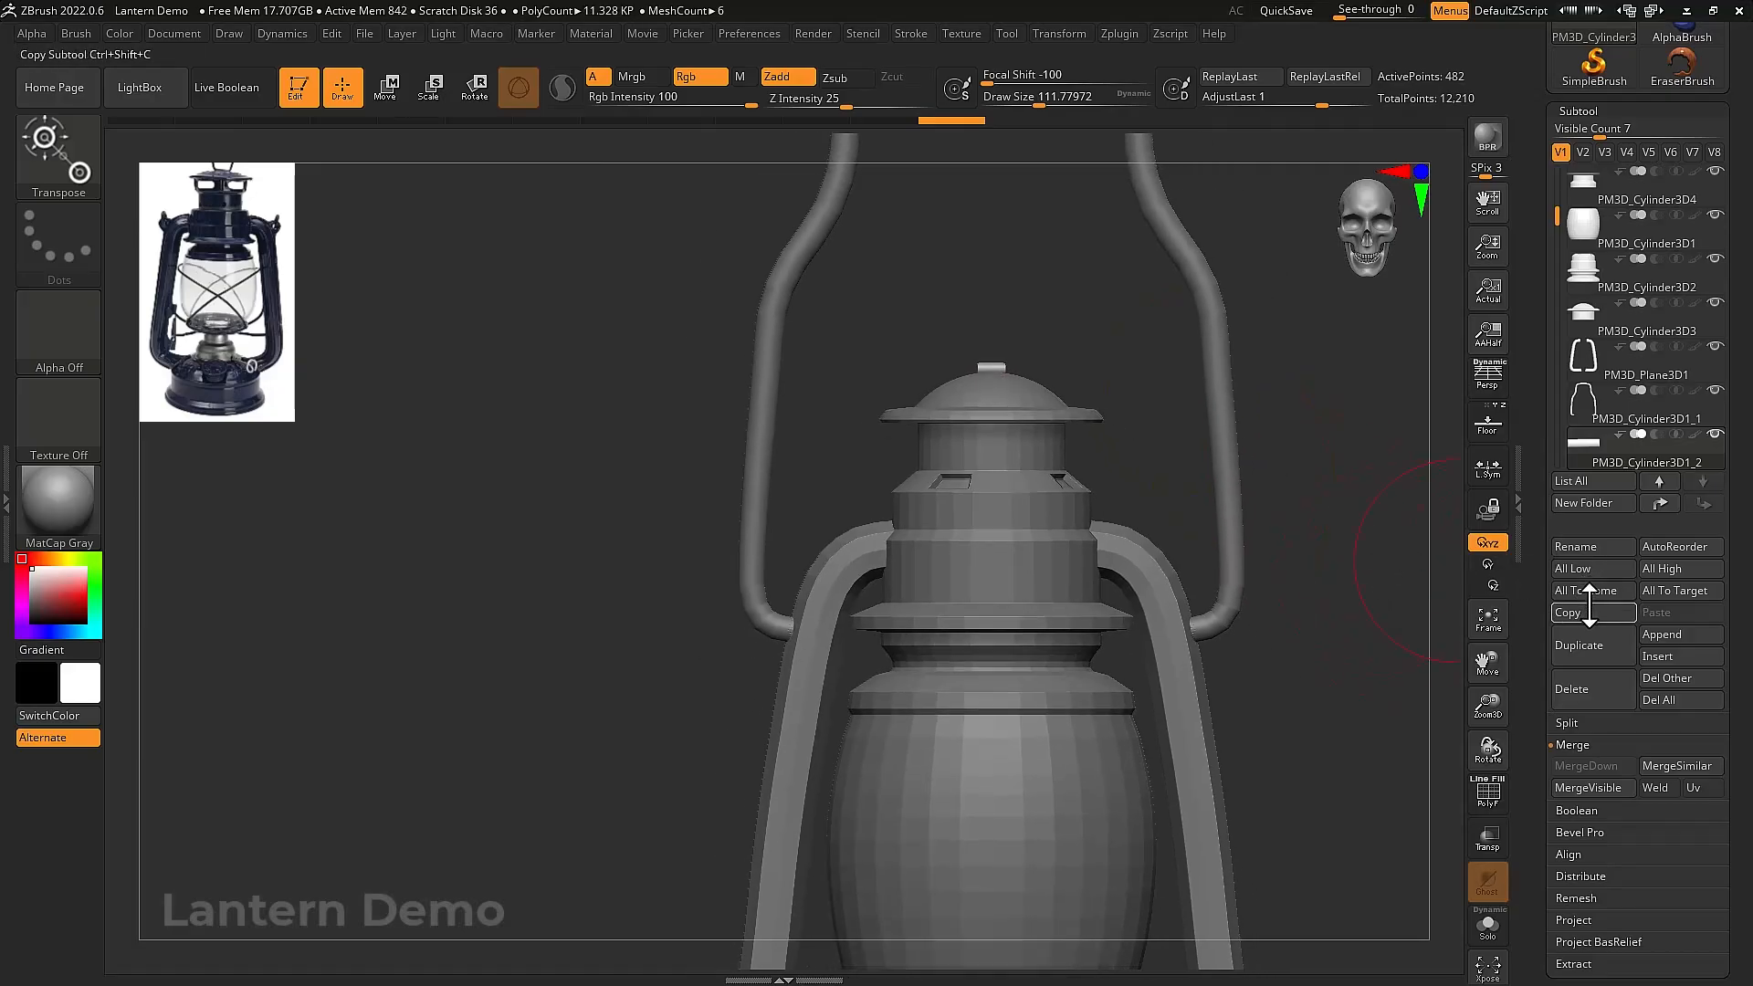
{"action": "left_click", "coordinate": [1662, 637]}
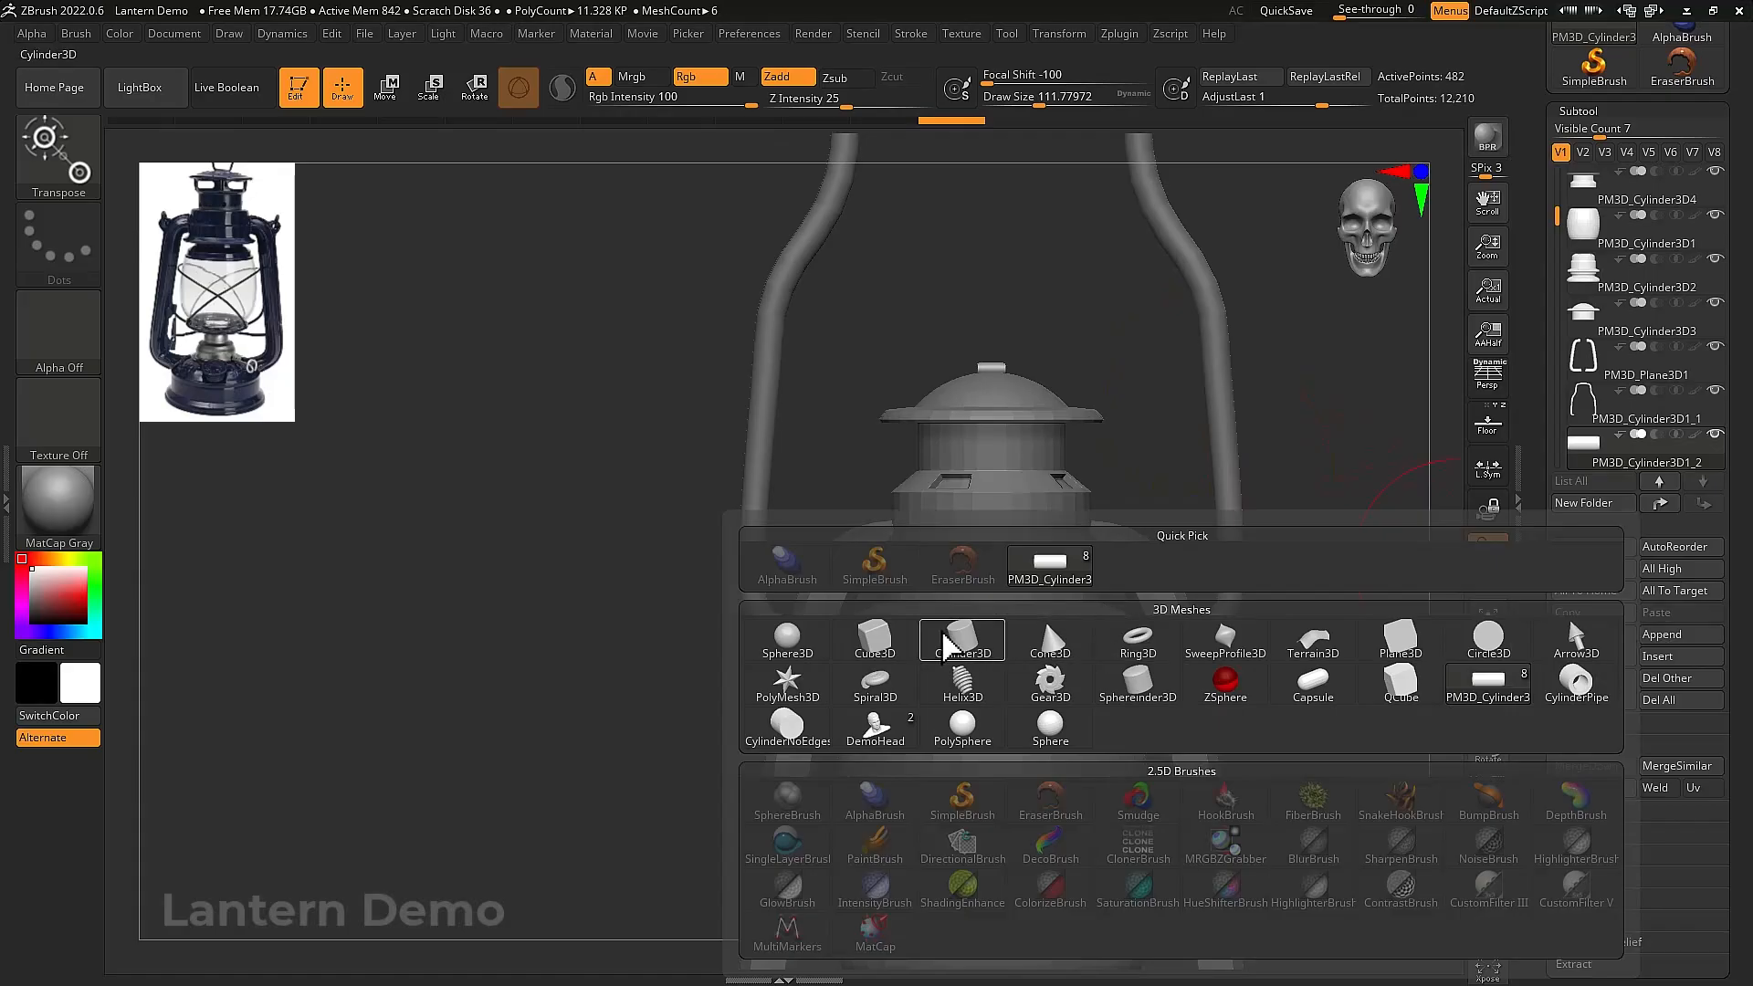
{"action": "left_click", "coordinate": [1038, 643]}
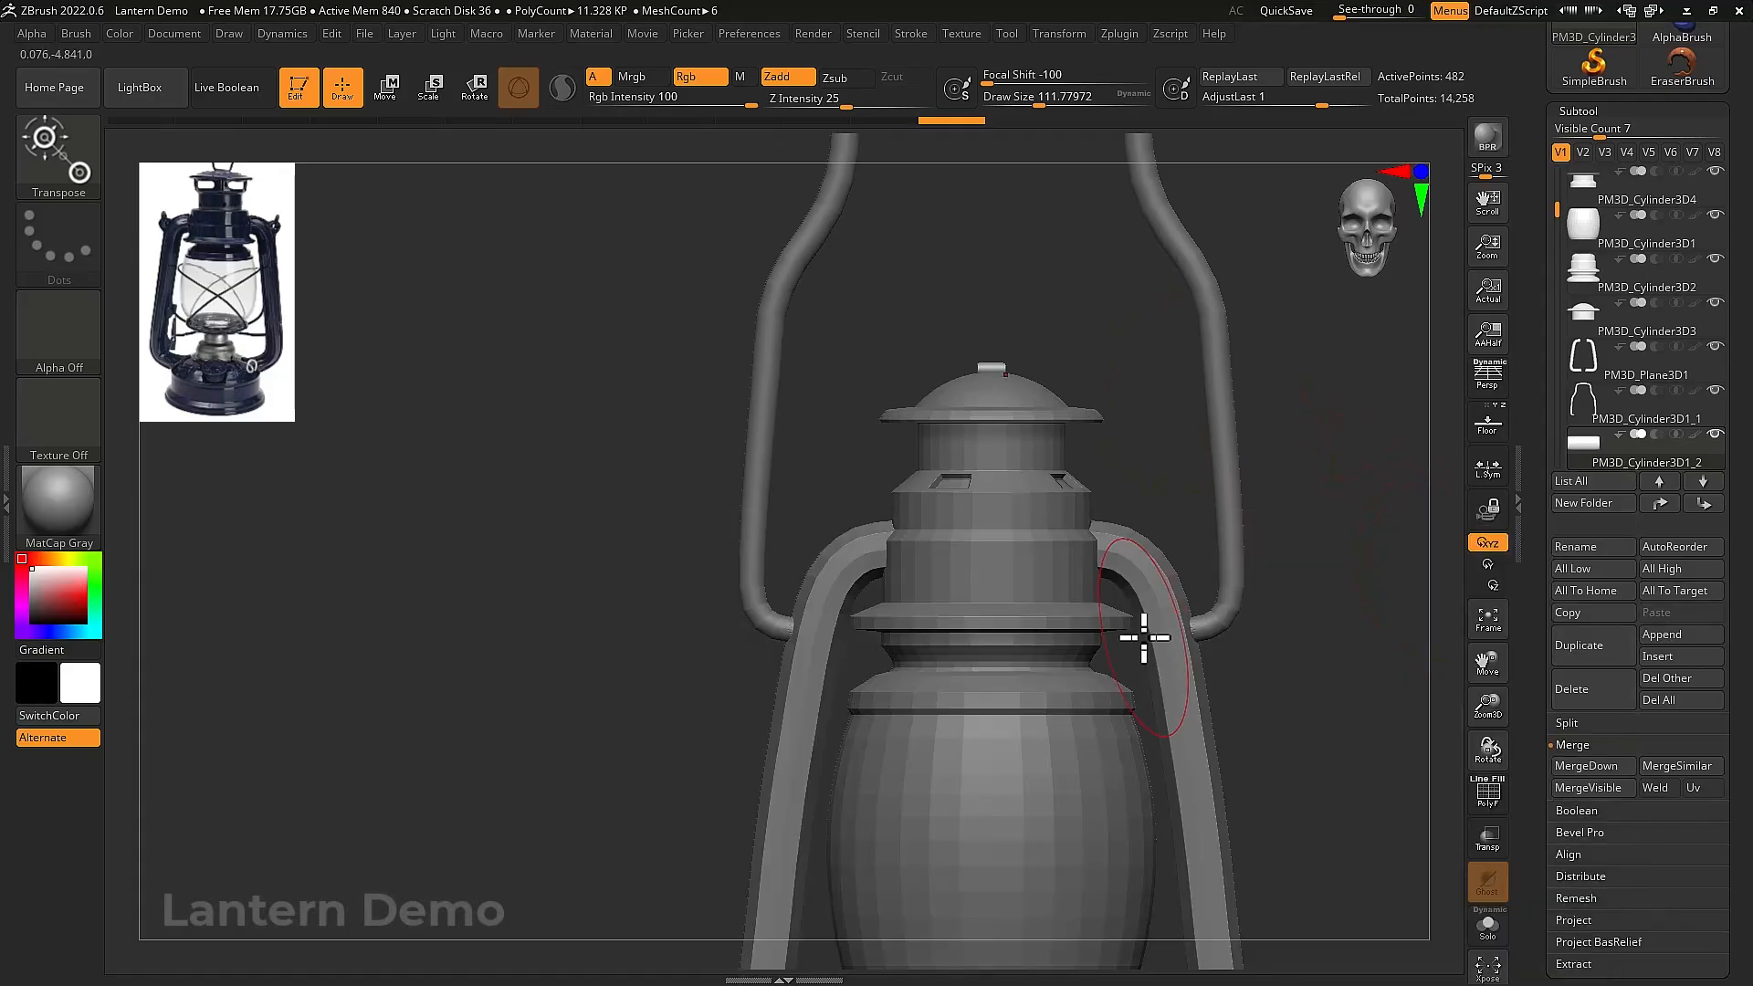
{"action": "left_click_drag", "start_coordinate": [1555, 212], "coordinate": [1553, 292]}
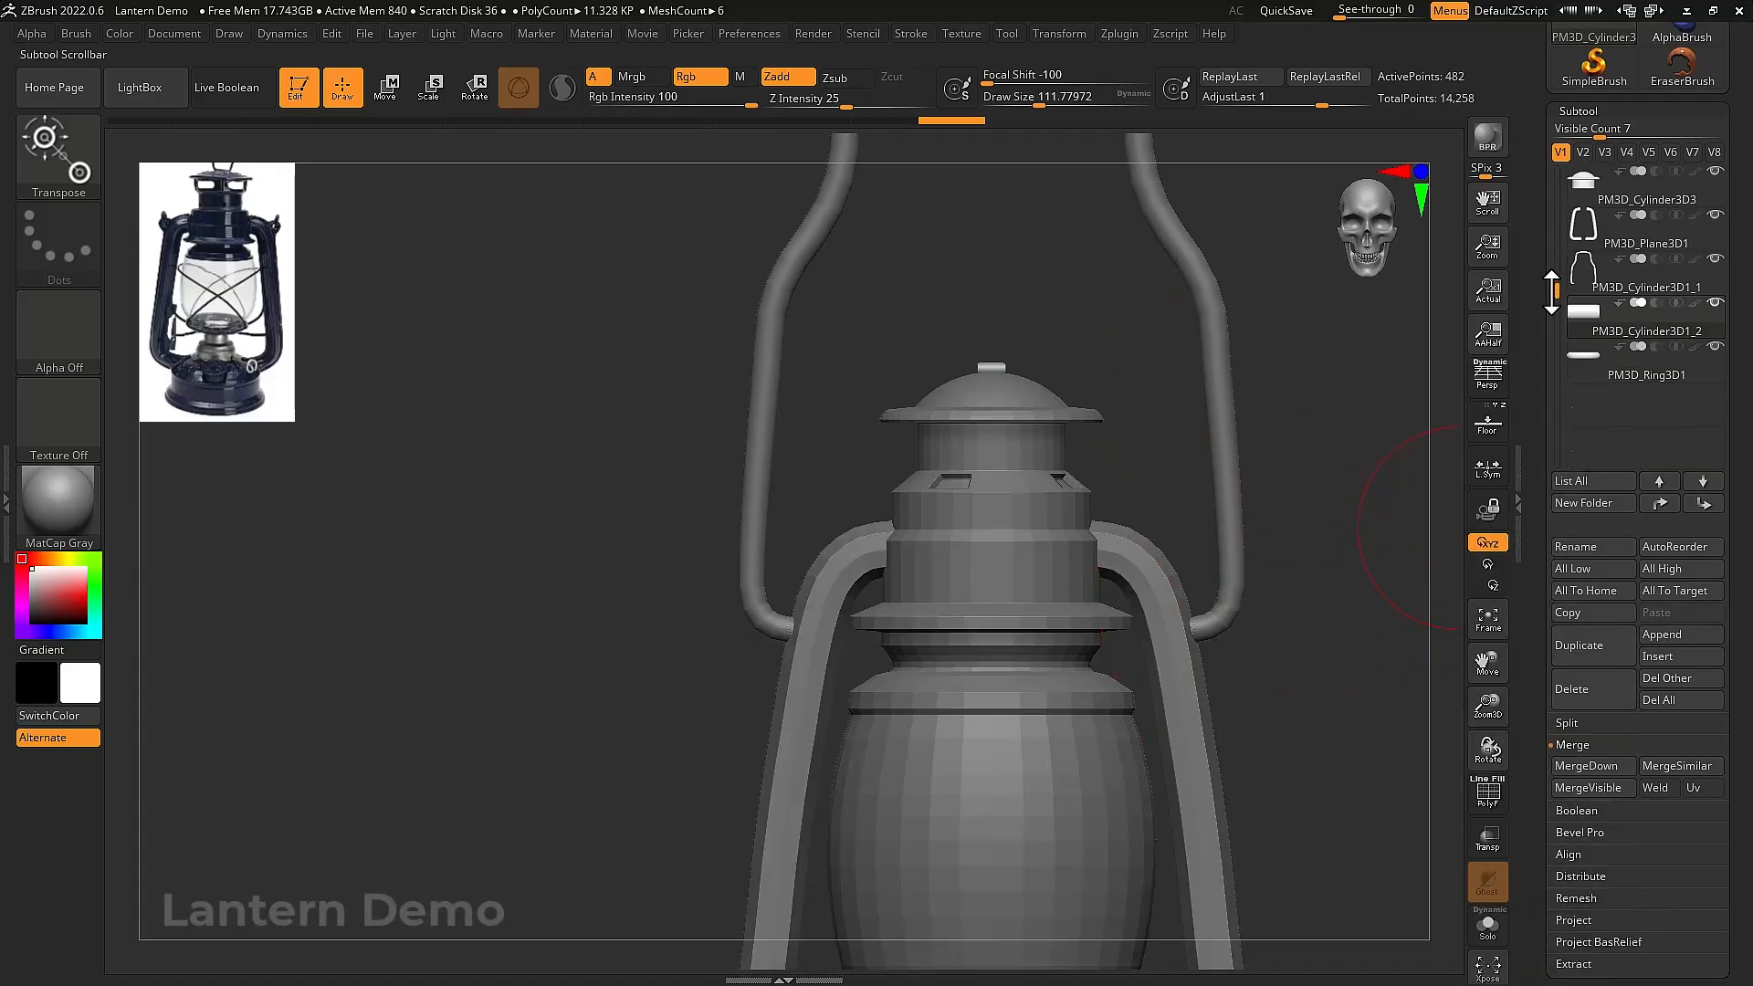
Make the appended ring the active subtool and raise it from the lantern's base to just above the cap
{"action": "left_click", "coordinate": [1571, 362]}
{"action": "key", "text": "alt+s"}
{"action": "key", "text": "alt+s"}
{"action": "key", "text": "alt+t"}
{"action": "right_click_drag", "start_coordinate": [1146, 608], "coordinate": [1163, 682], "text": "ctrl"}
{"action": "key", "text": "w"}
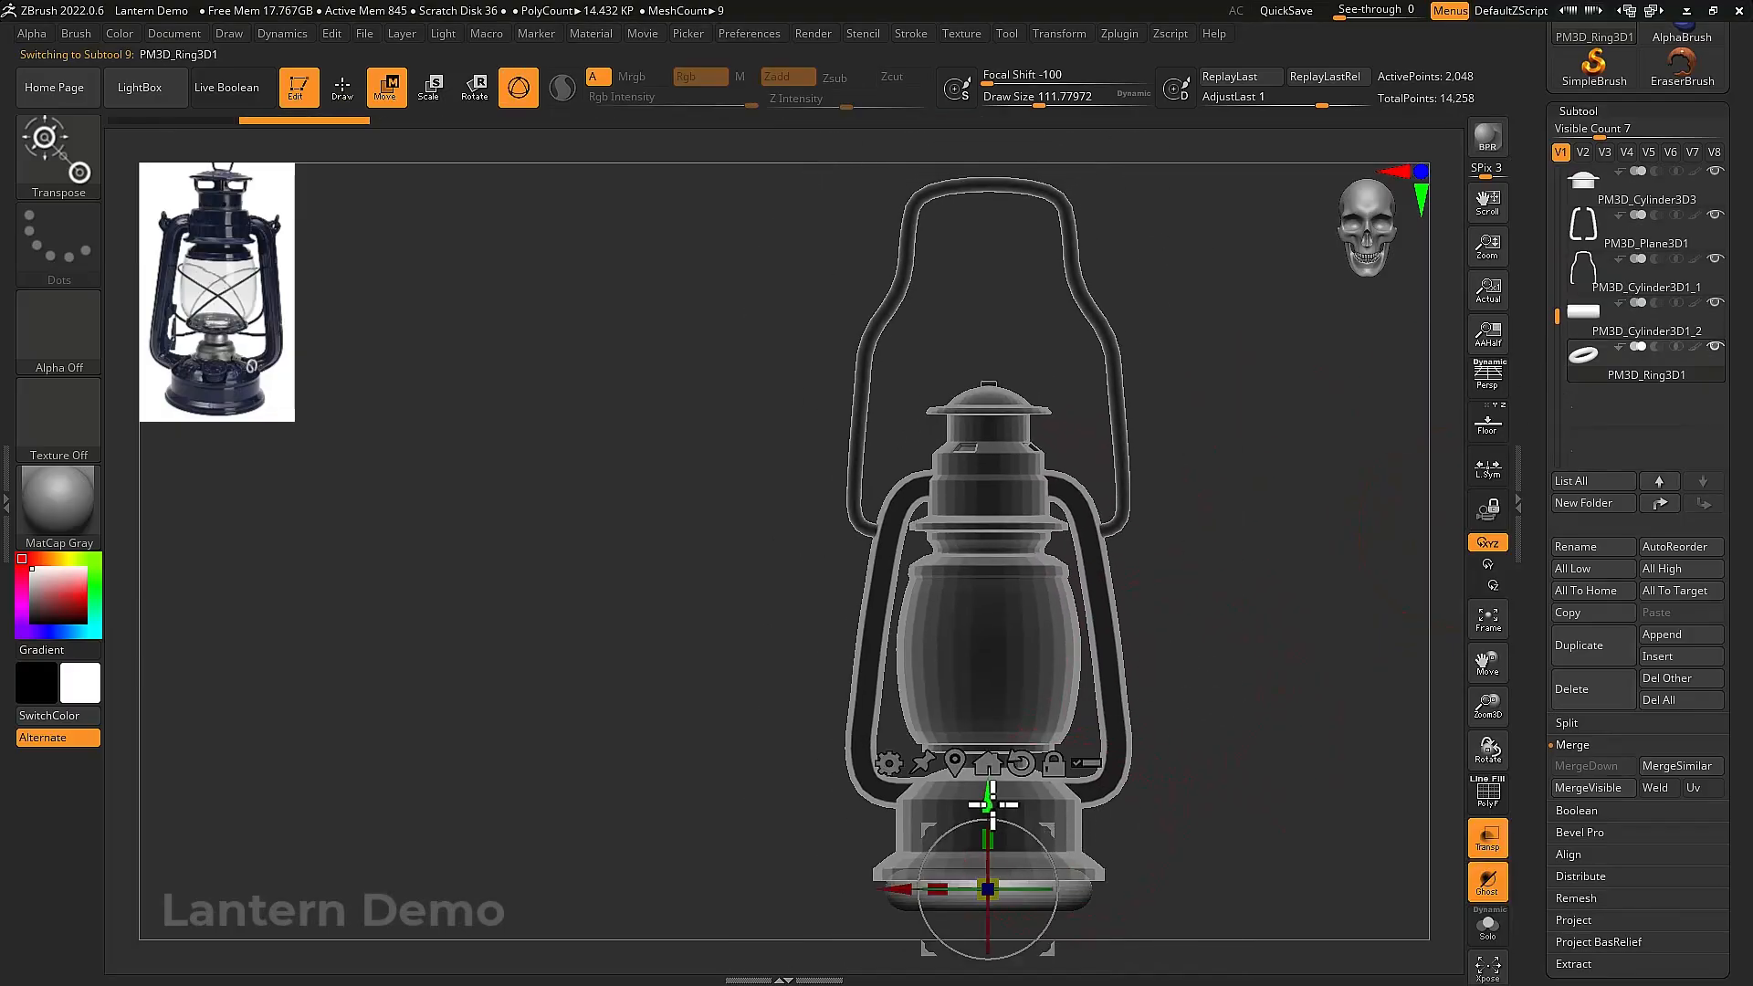
{"action": "left_click_drag", "start_coordinate": [993, 803], "coordinate": [1008, 275]}
{"action": "key", "text": "ctrl+shift+t"}
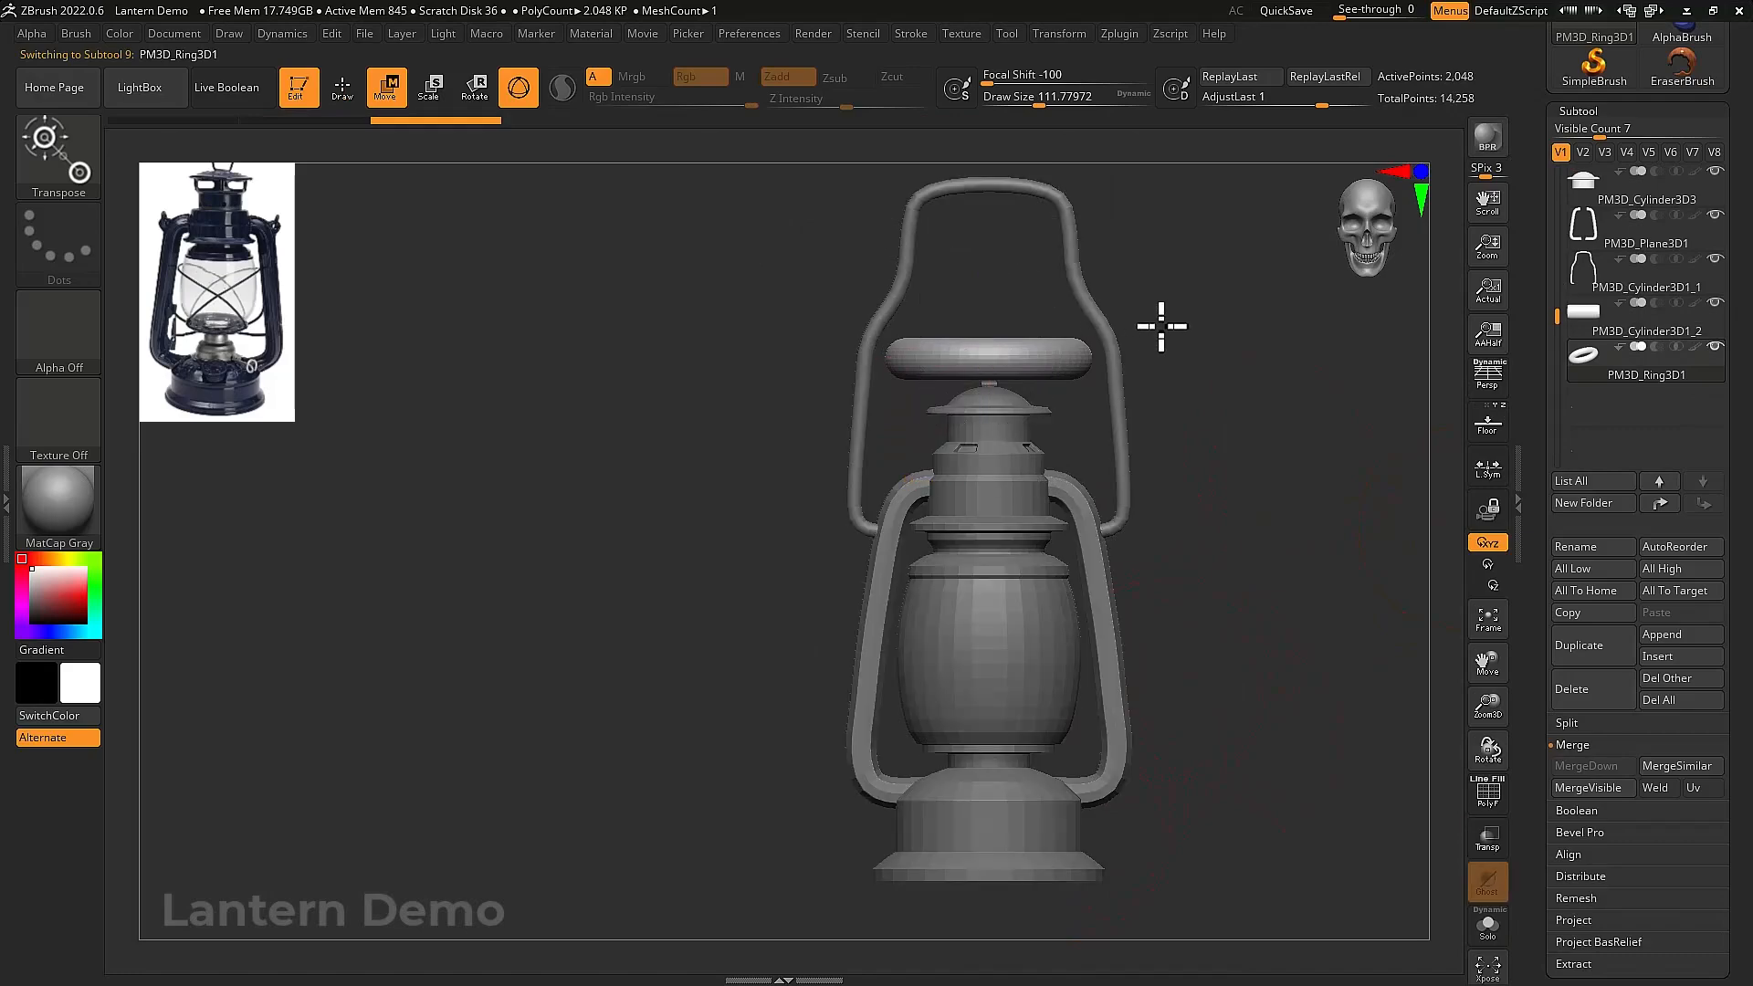
{"action": "right_click_drag", "start_coordinate": [1158, 325], "coordinate": [1204, 603], "text": "ctrl"}
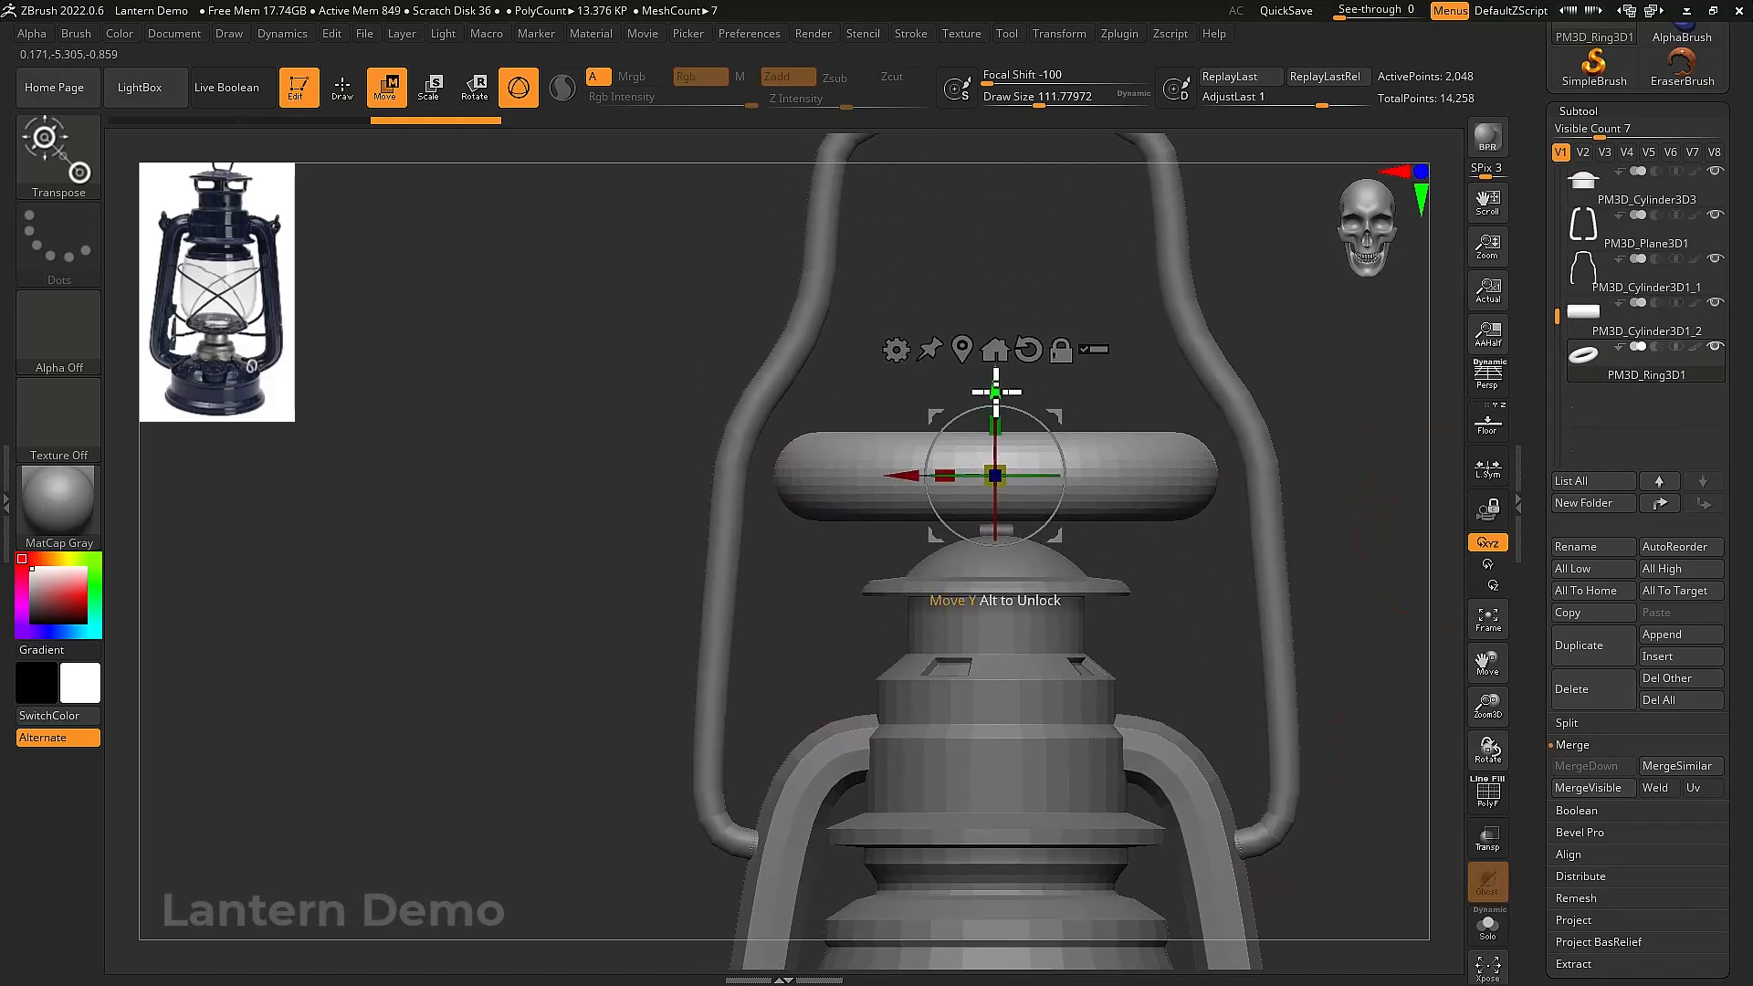
Rotate the ring upright, scale it down, and place it just above the small rod on the cap
{"action": "left_click_drag", "start_coordinate": [996, 450], "coordinate": [1004, 557]}
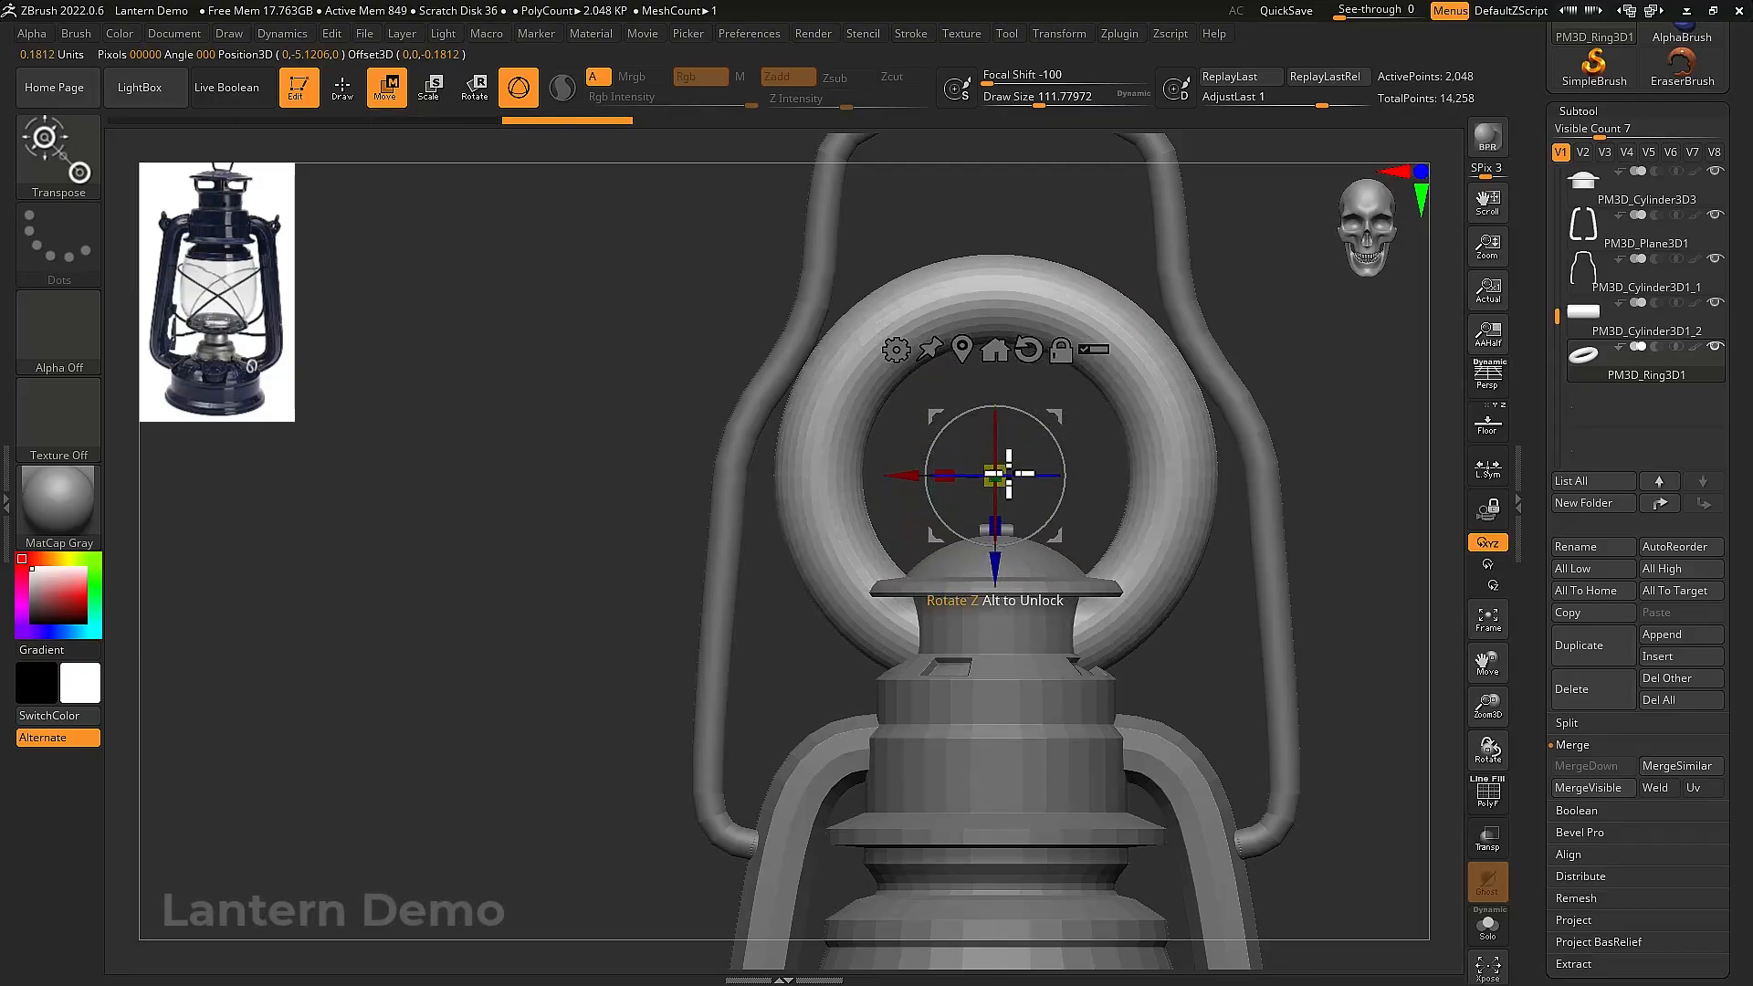
{"action": "left_click_drag", "start_coordinate": [1009, 474], "coordinate": [938, 573]}
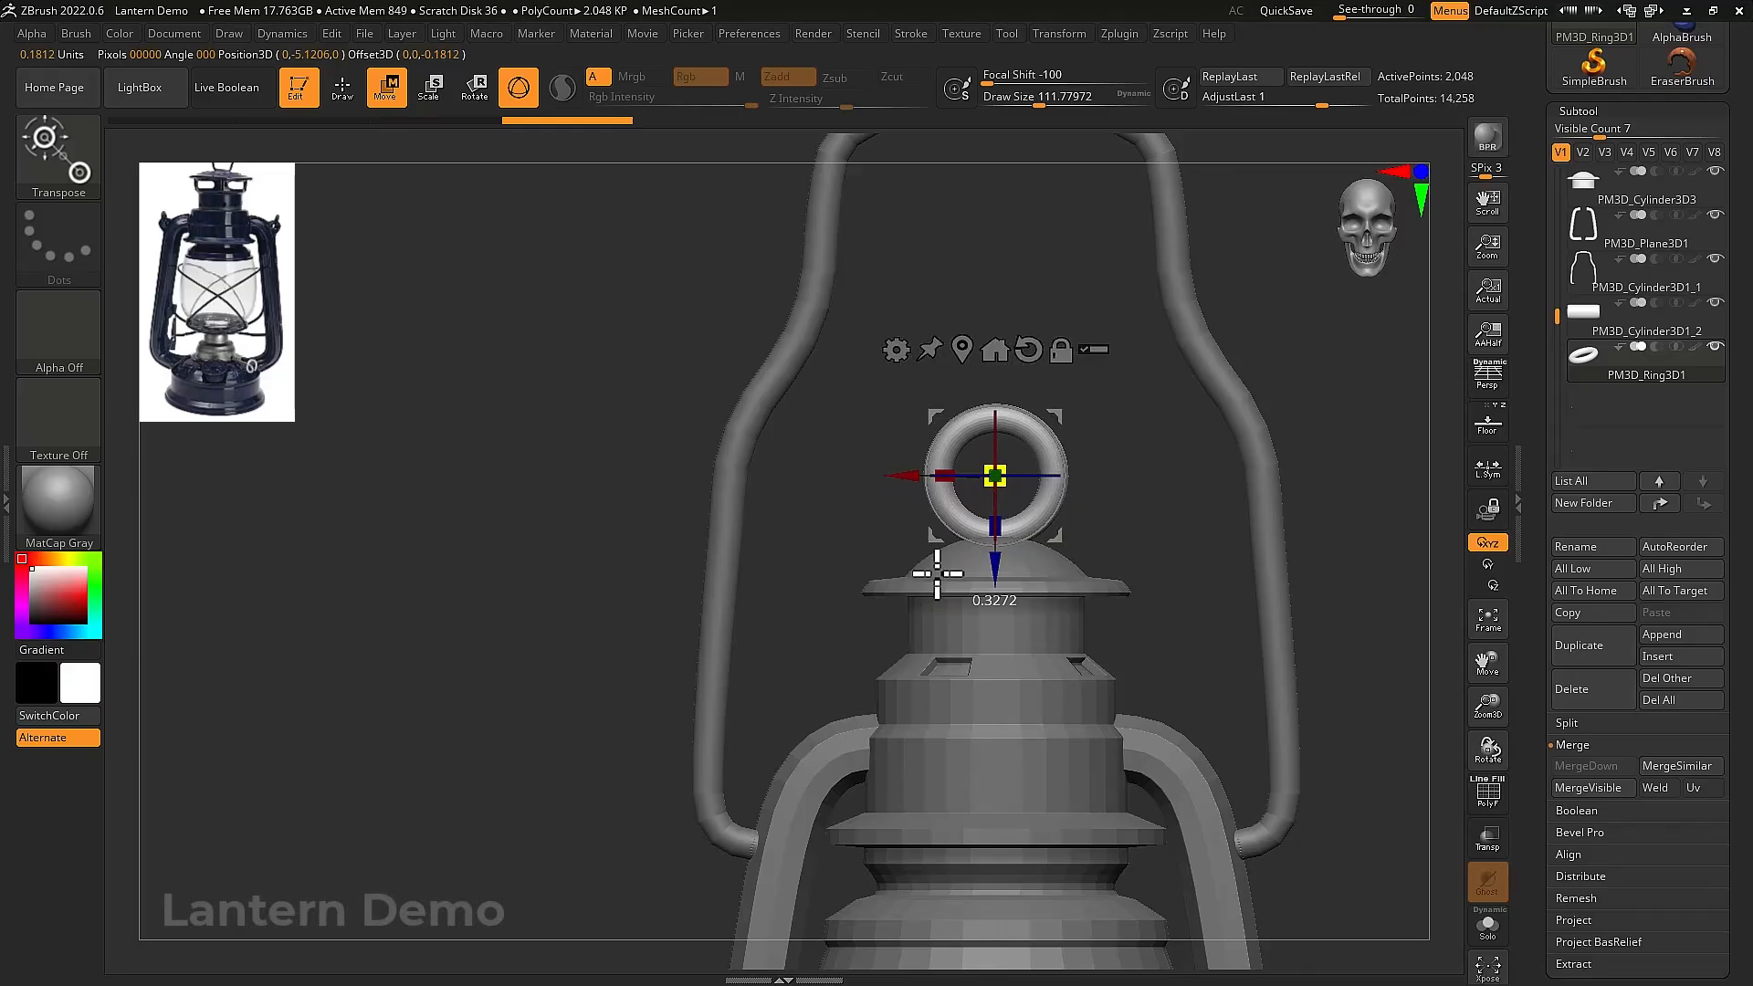
{"action": "left_click_drag", "start_coordinate": [1147, 520], "coordinate": [1087, 552], "text": "alt"}
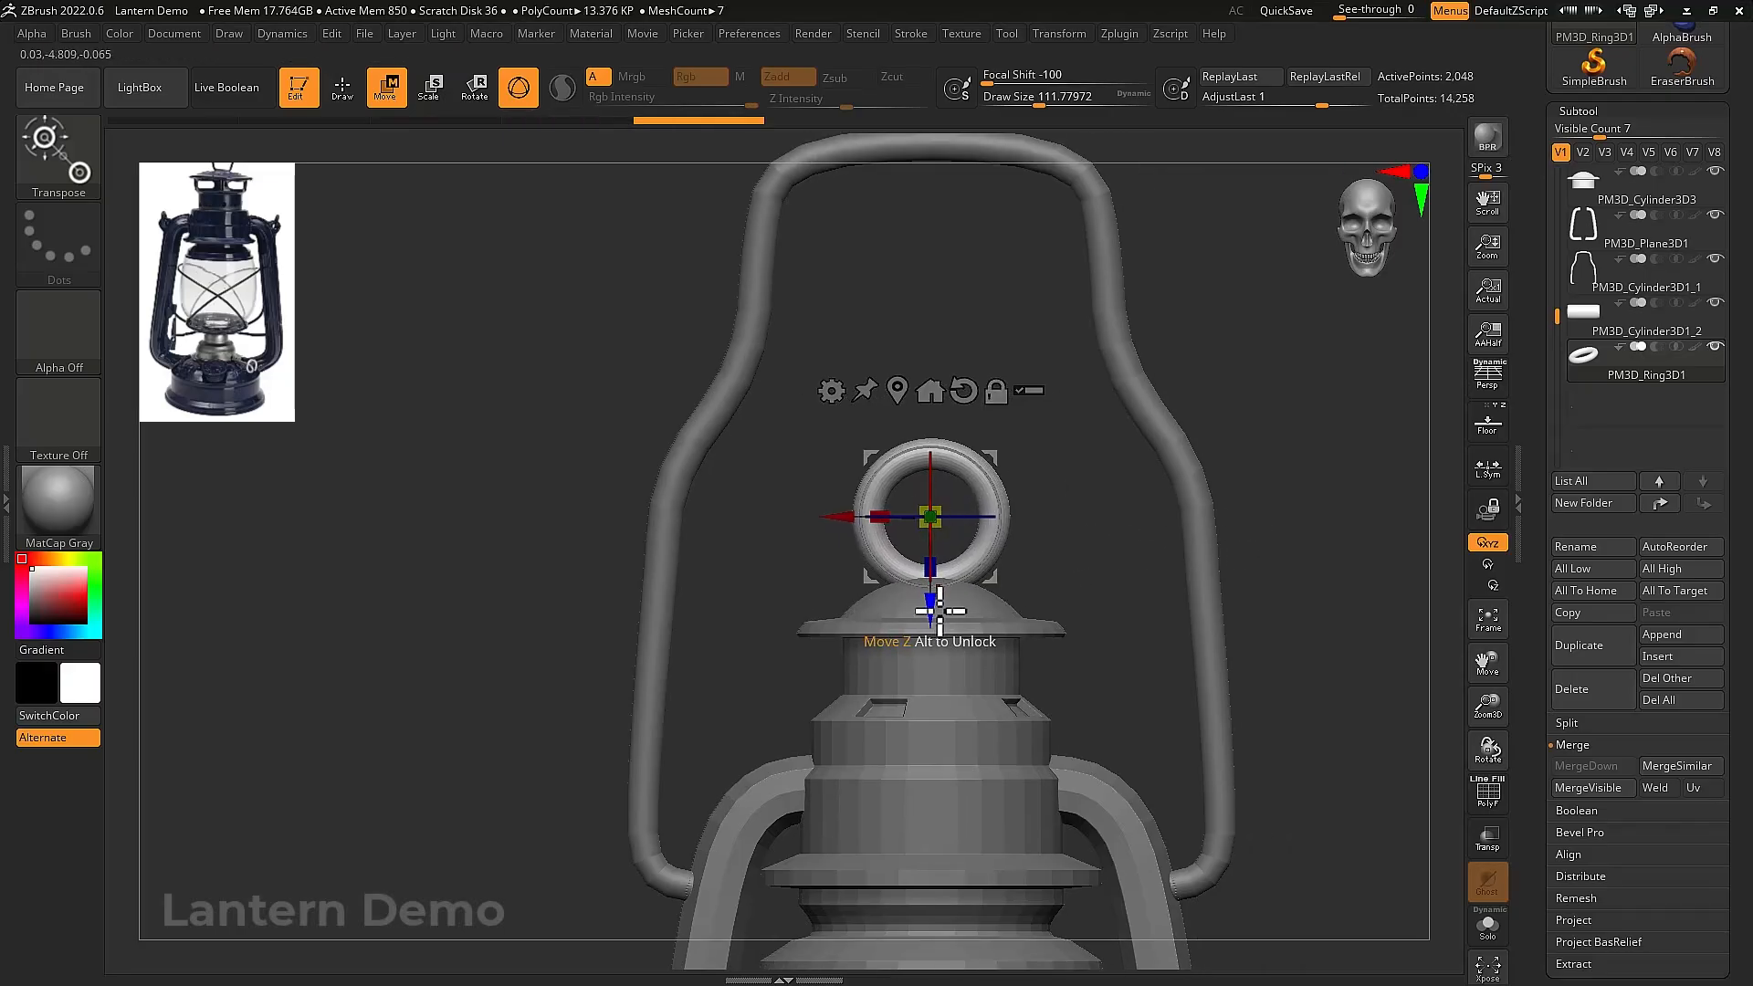
{"action": "left_click_drag", "start_coordinate": [940, 611], "coordinate": [951, 566]}
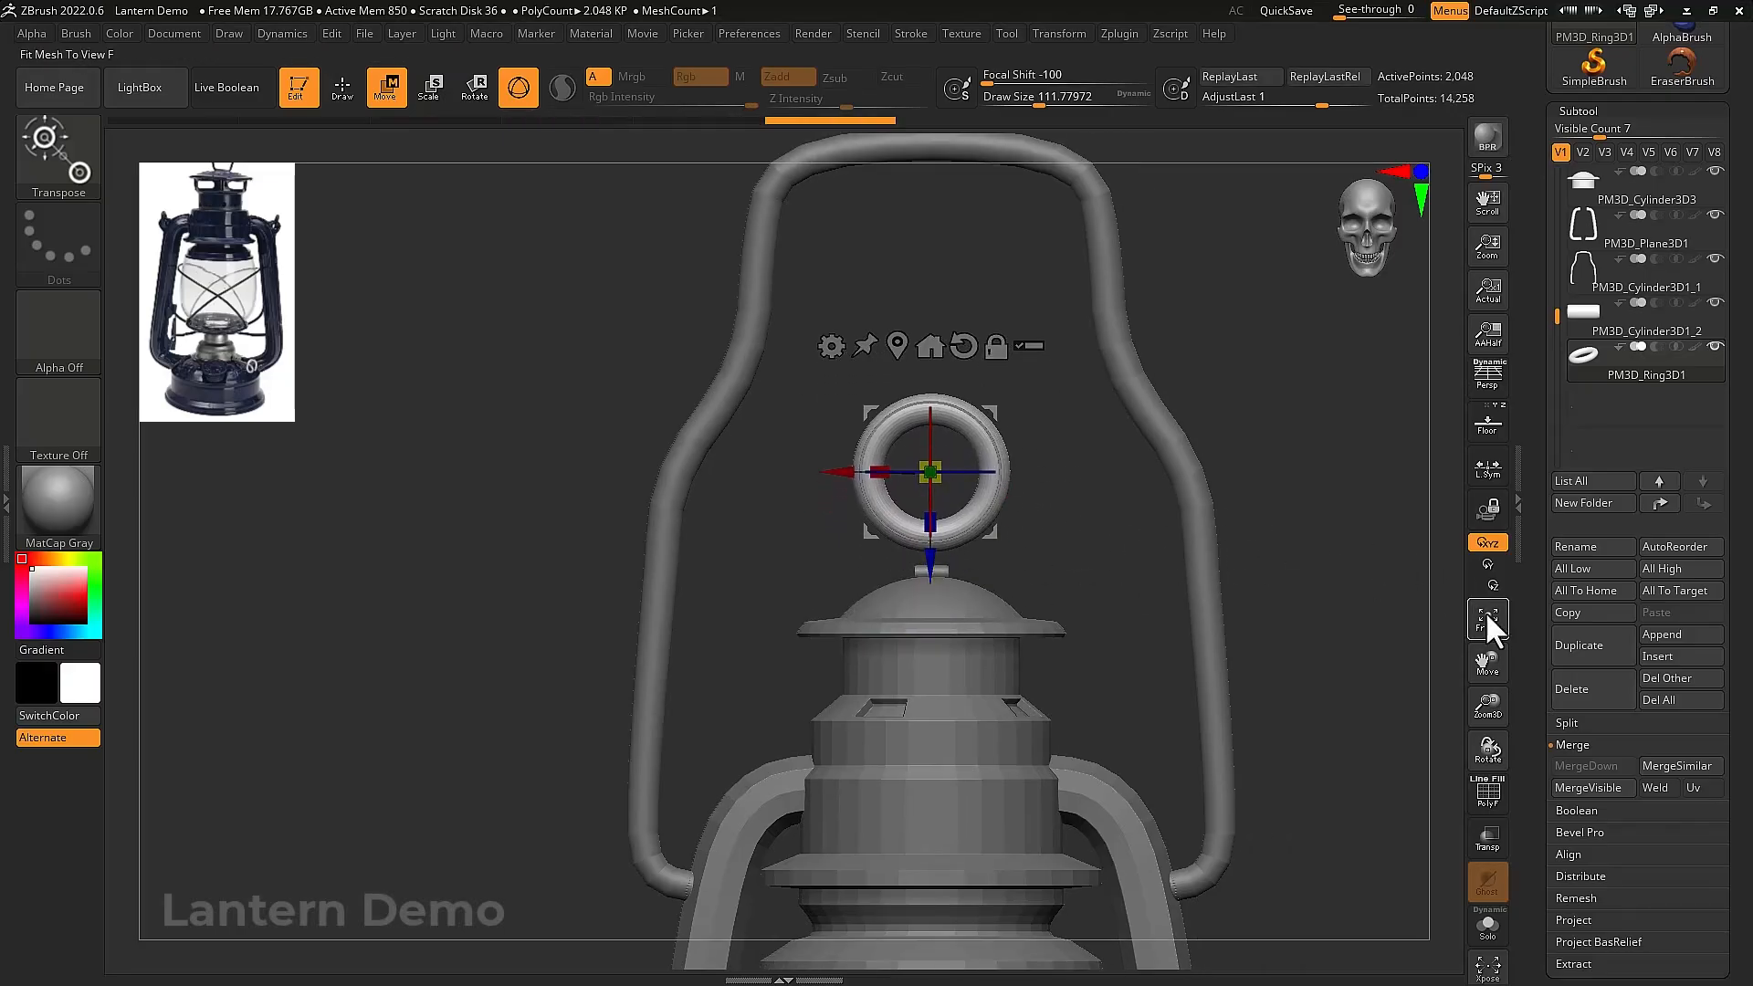
Thin the ring into a wire with the Contrast deformation and lower it onto the small rod
{"action": "key", "text": "q"}
{"action": "left_click_drag", "start_coordinate": [1532, 652], "coordinate": [1543, 466]}
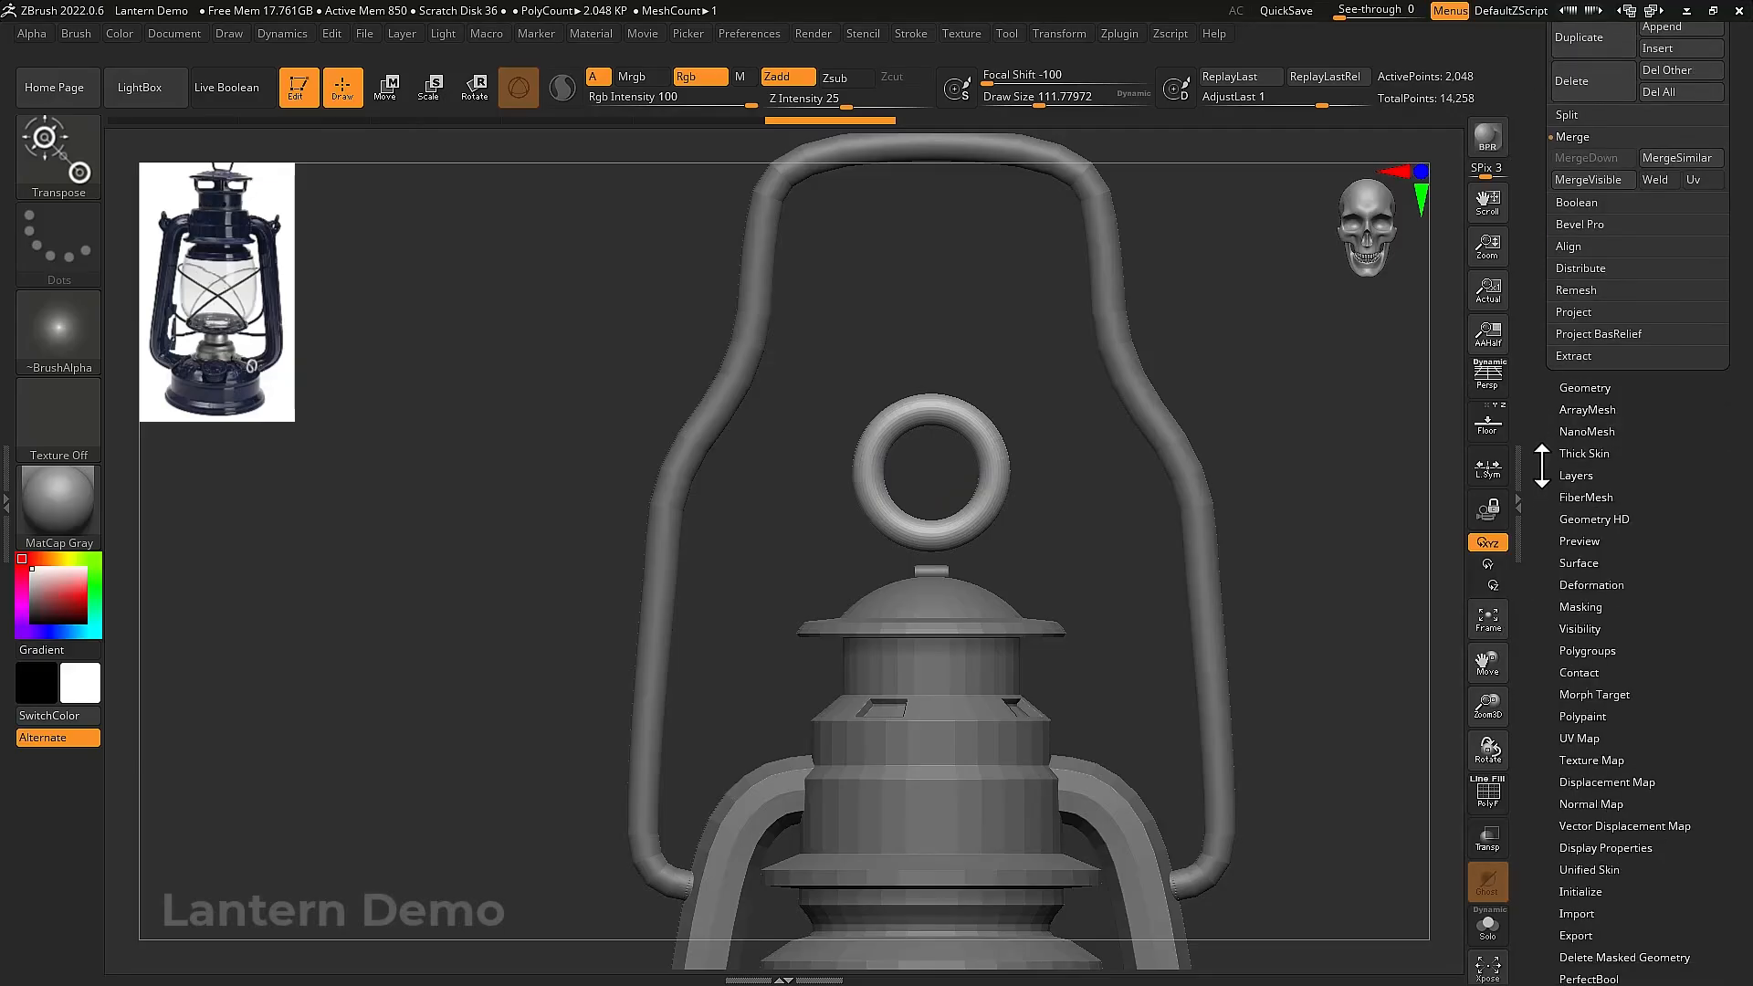
{"action": "left_click", "coordinate": [1571, 587]}
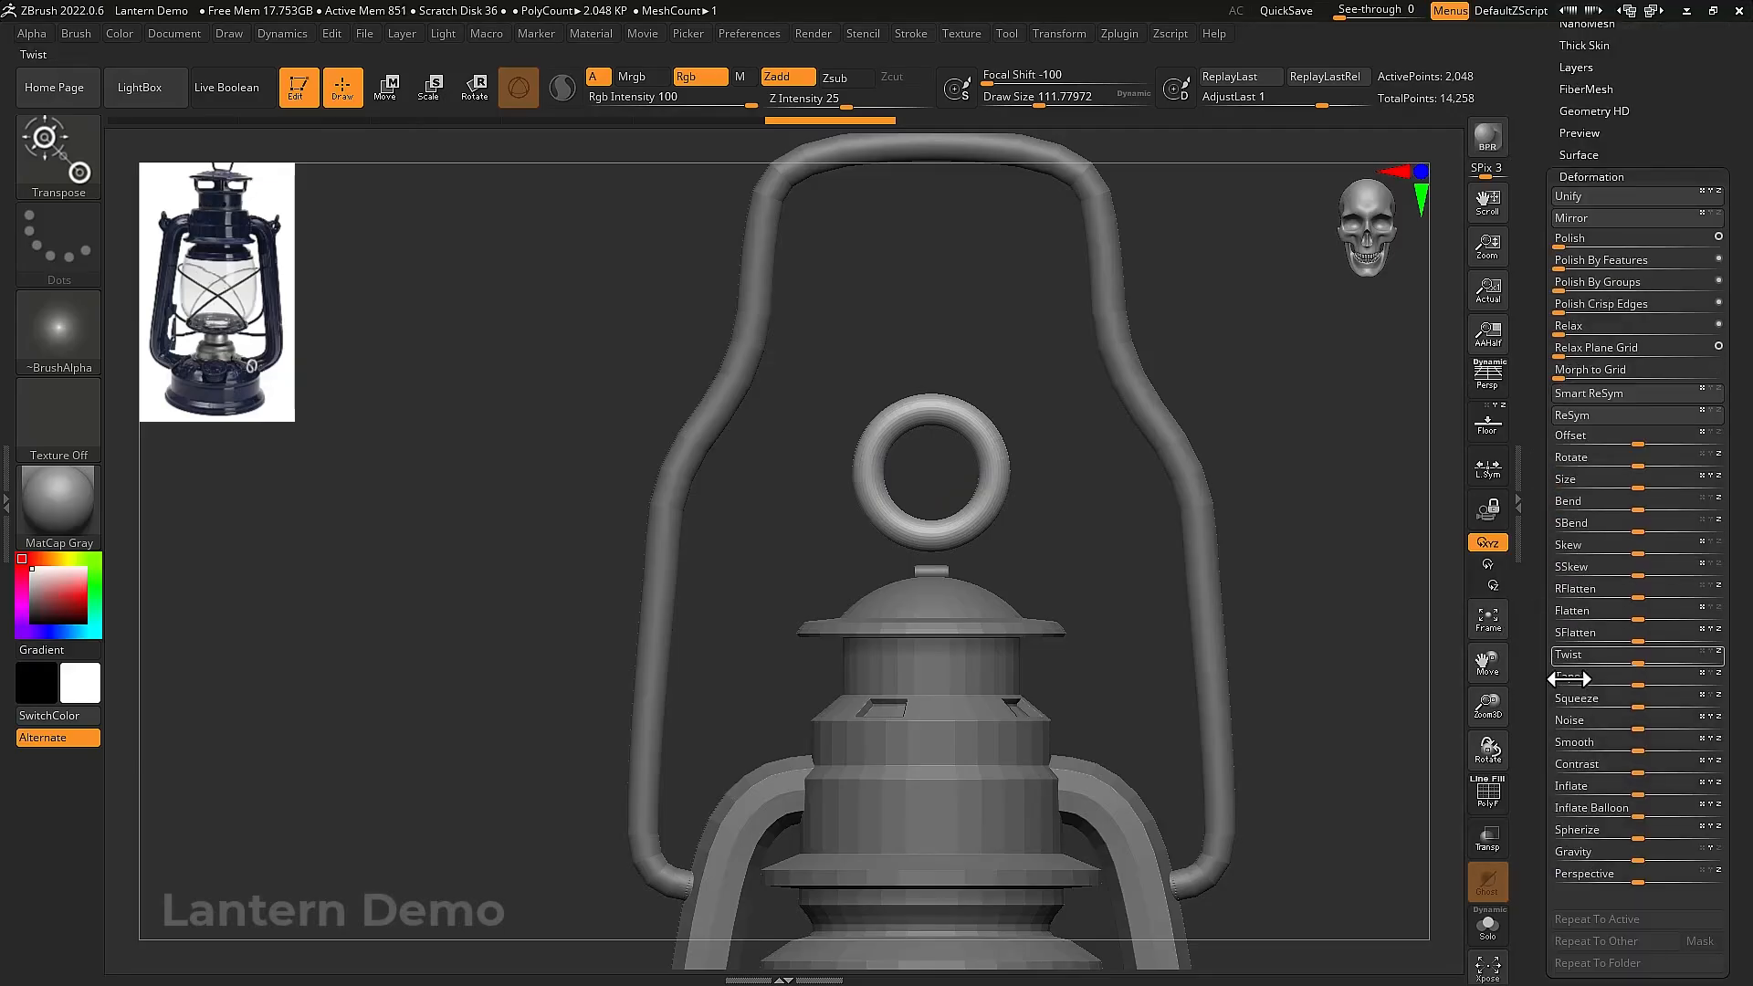
{"action": "left_click_drag", "start_coordinate": [1642, 764], "coordinate": [1536, 767]}
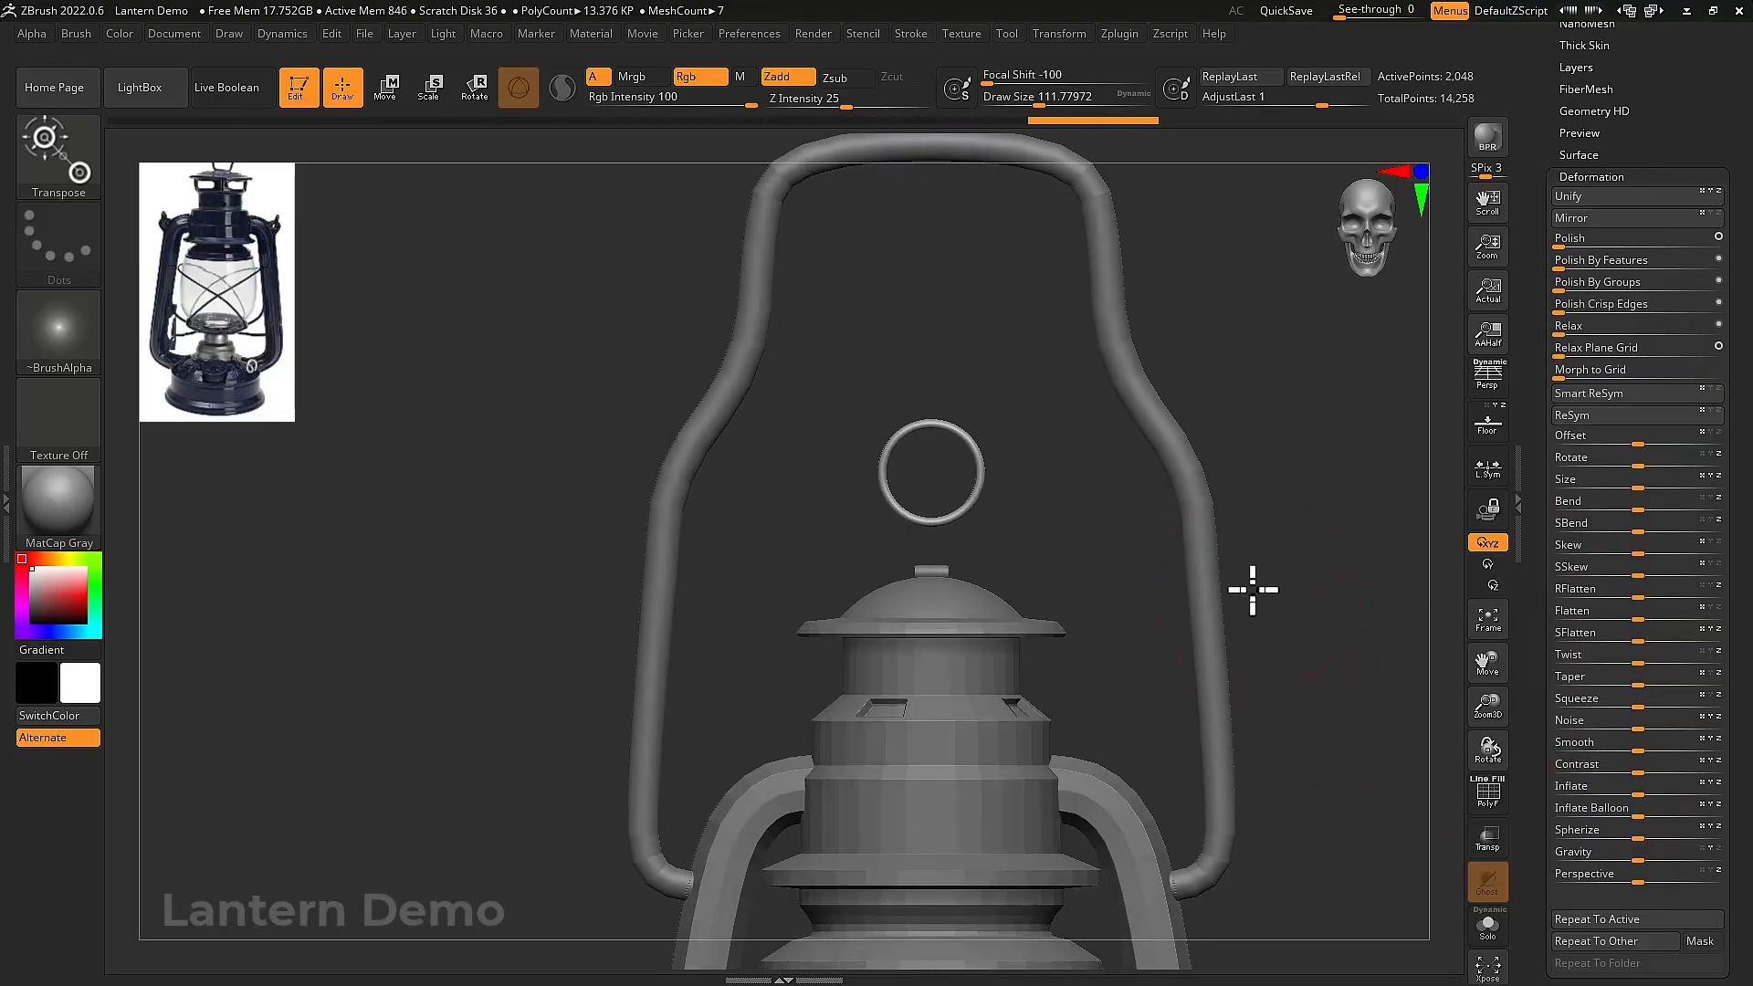
{"action": "key", "text": "w"}
{"action": "left_click_drag", "start_coordinate": [929, 564], "coordinate": [928, 606]}
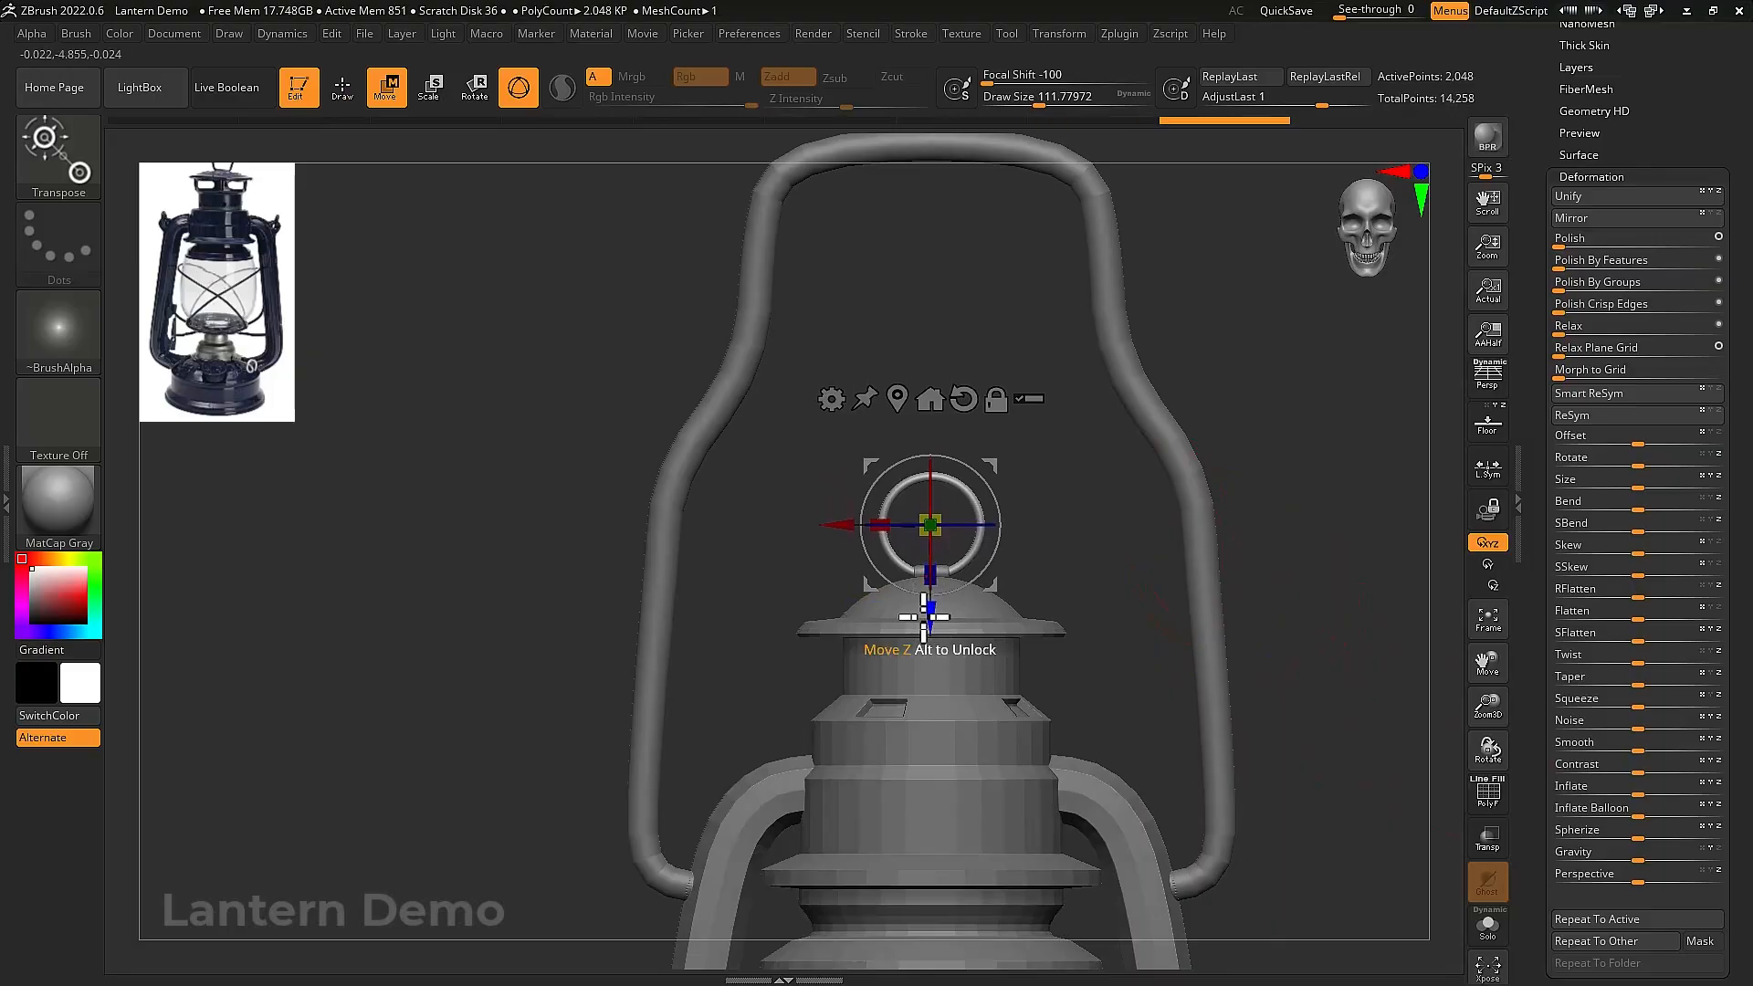
Pull the lower part of the ring inward with the MoveInfiniteDepth brush to form a narrow neck at the rod
{"action": "left_click_drag", "start_coordinate": [1139, 595], "coordinate": [1276, 611], "text": "alt"}
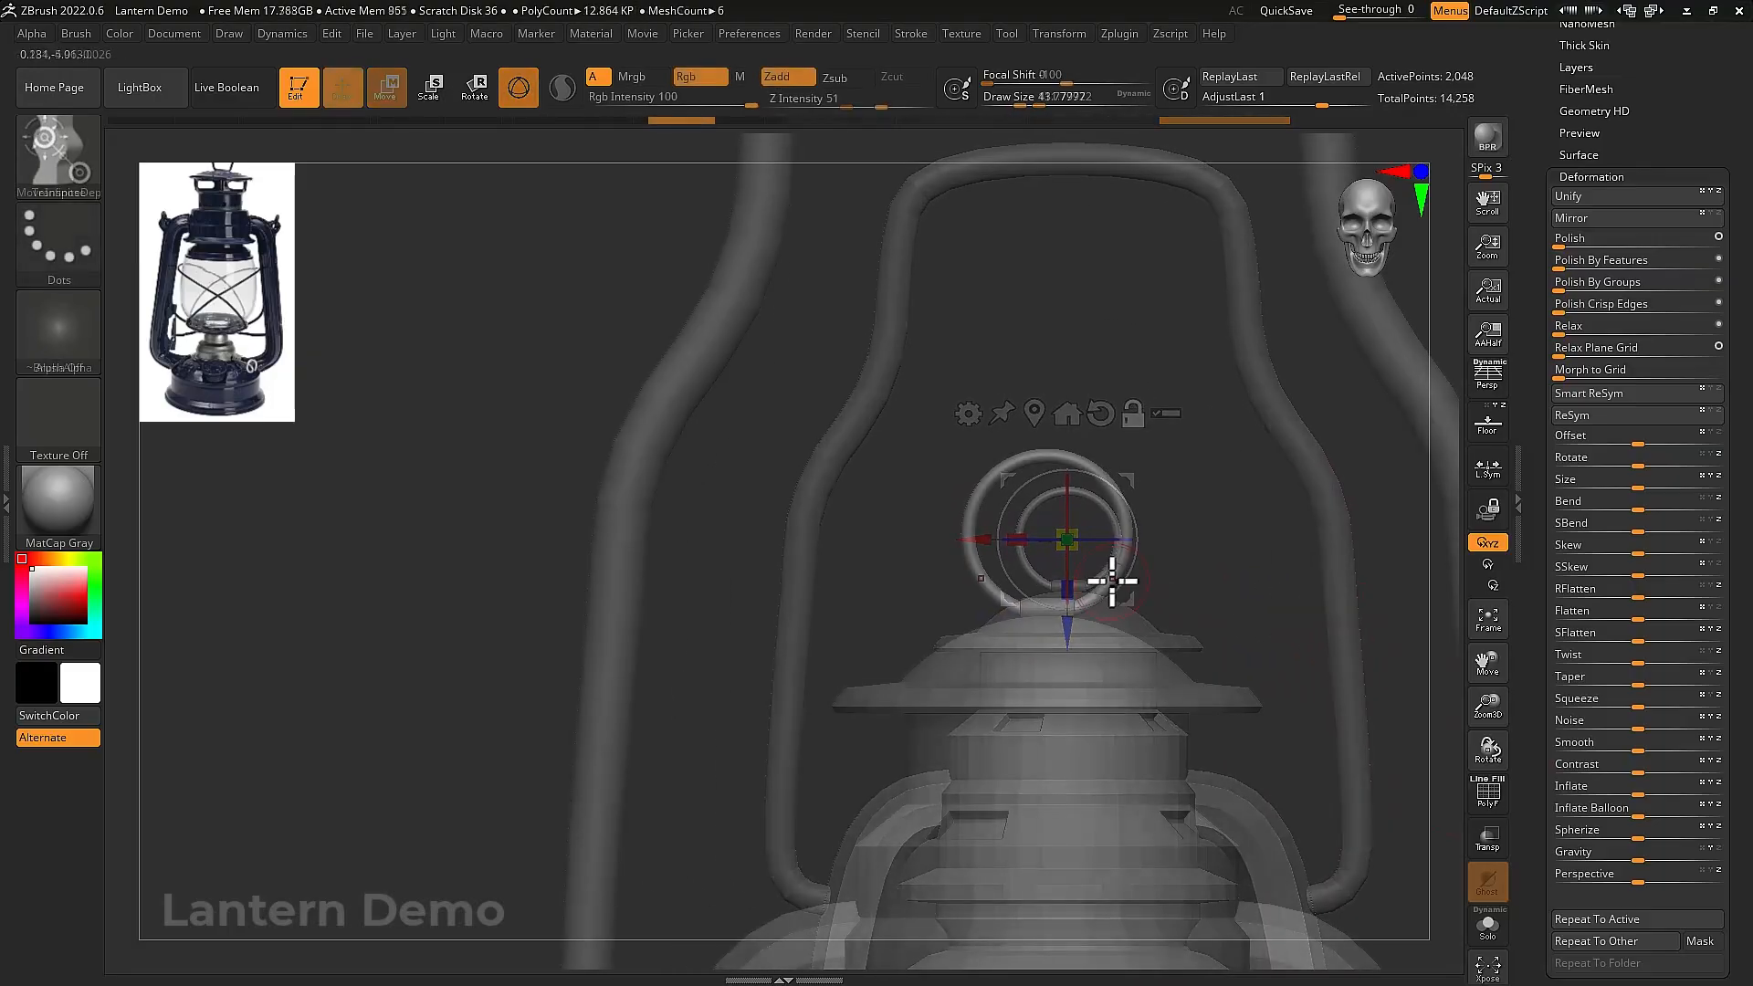
{"action": "scroll", "coordinate": [1113, 579], "scroll_direction": "up", "scroll_amount": 3}
{"action": "key", "text": "q"}
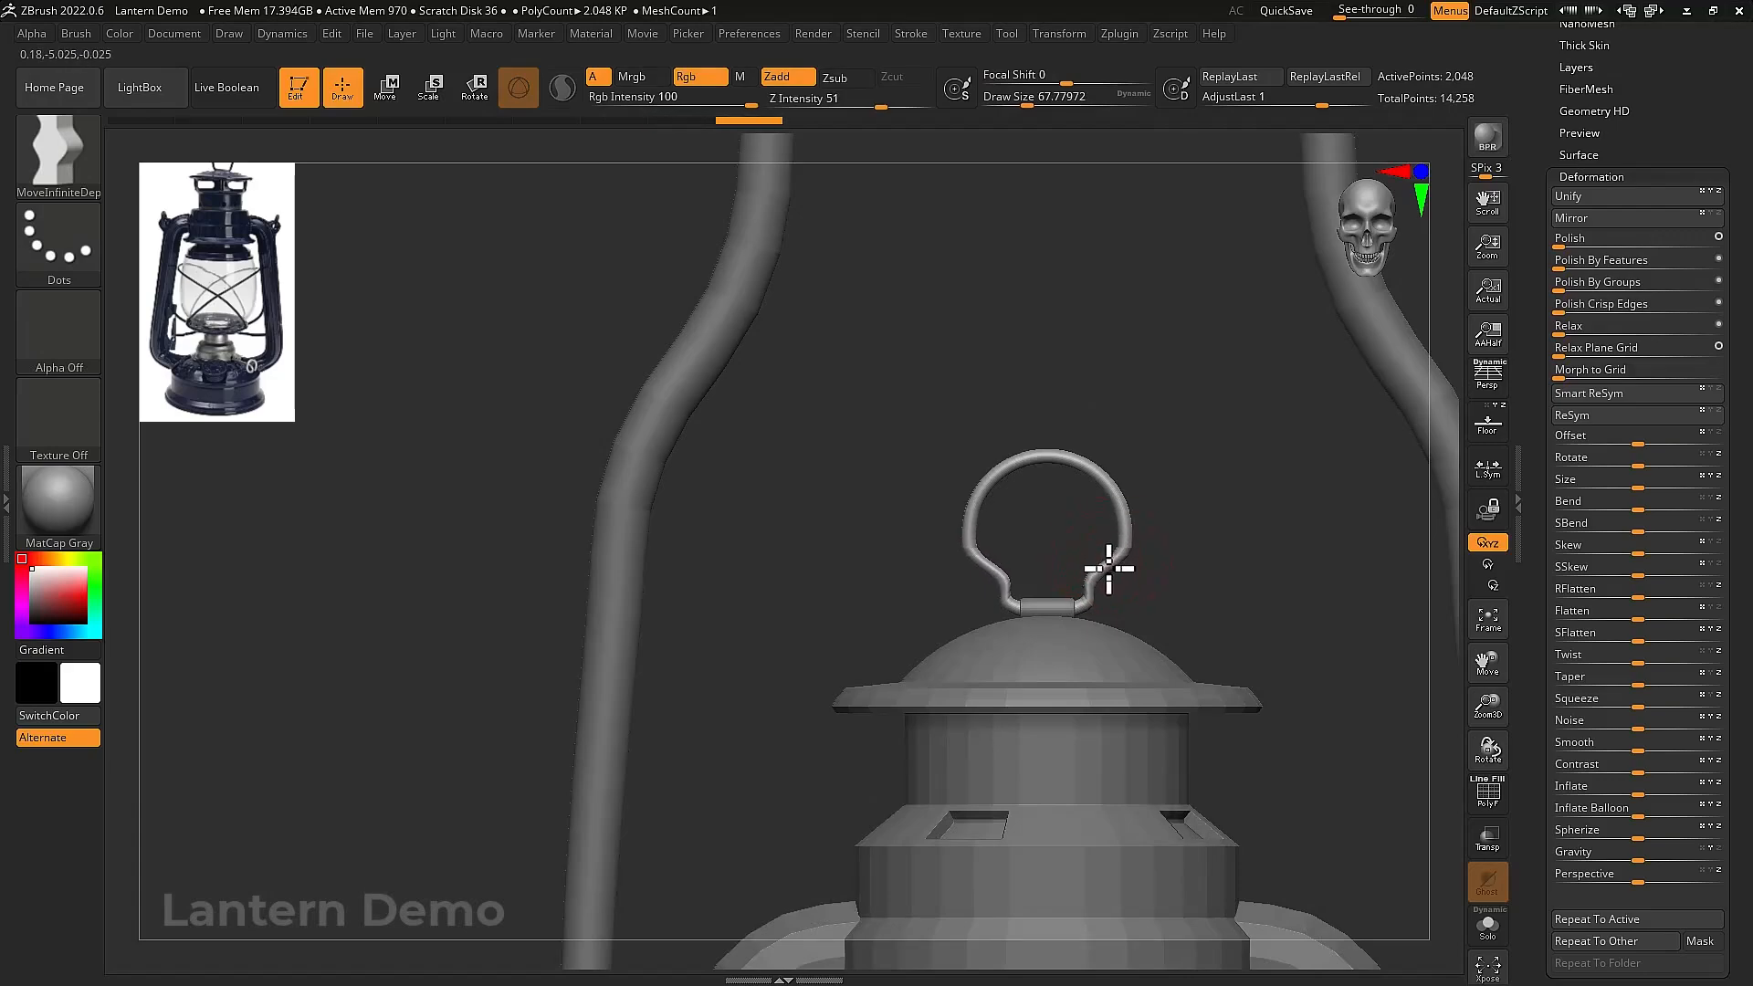
{"action": "left_click", "coordinate": [1090, 598]}
{"action": "left_click", "coordinate": [1100, 593]}
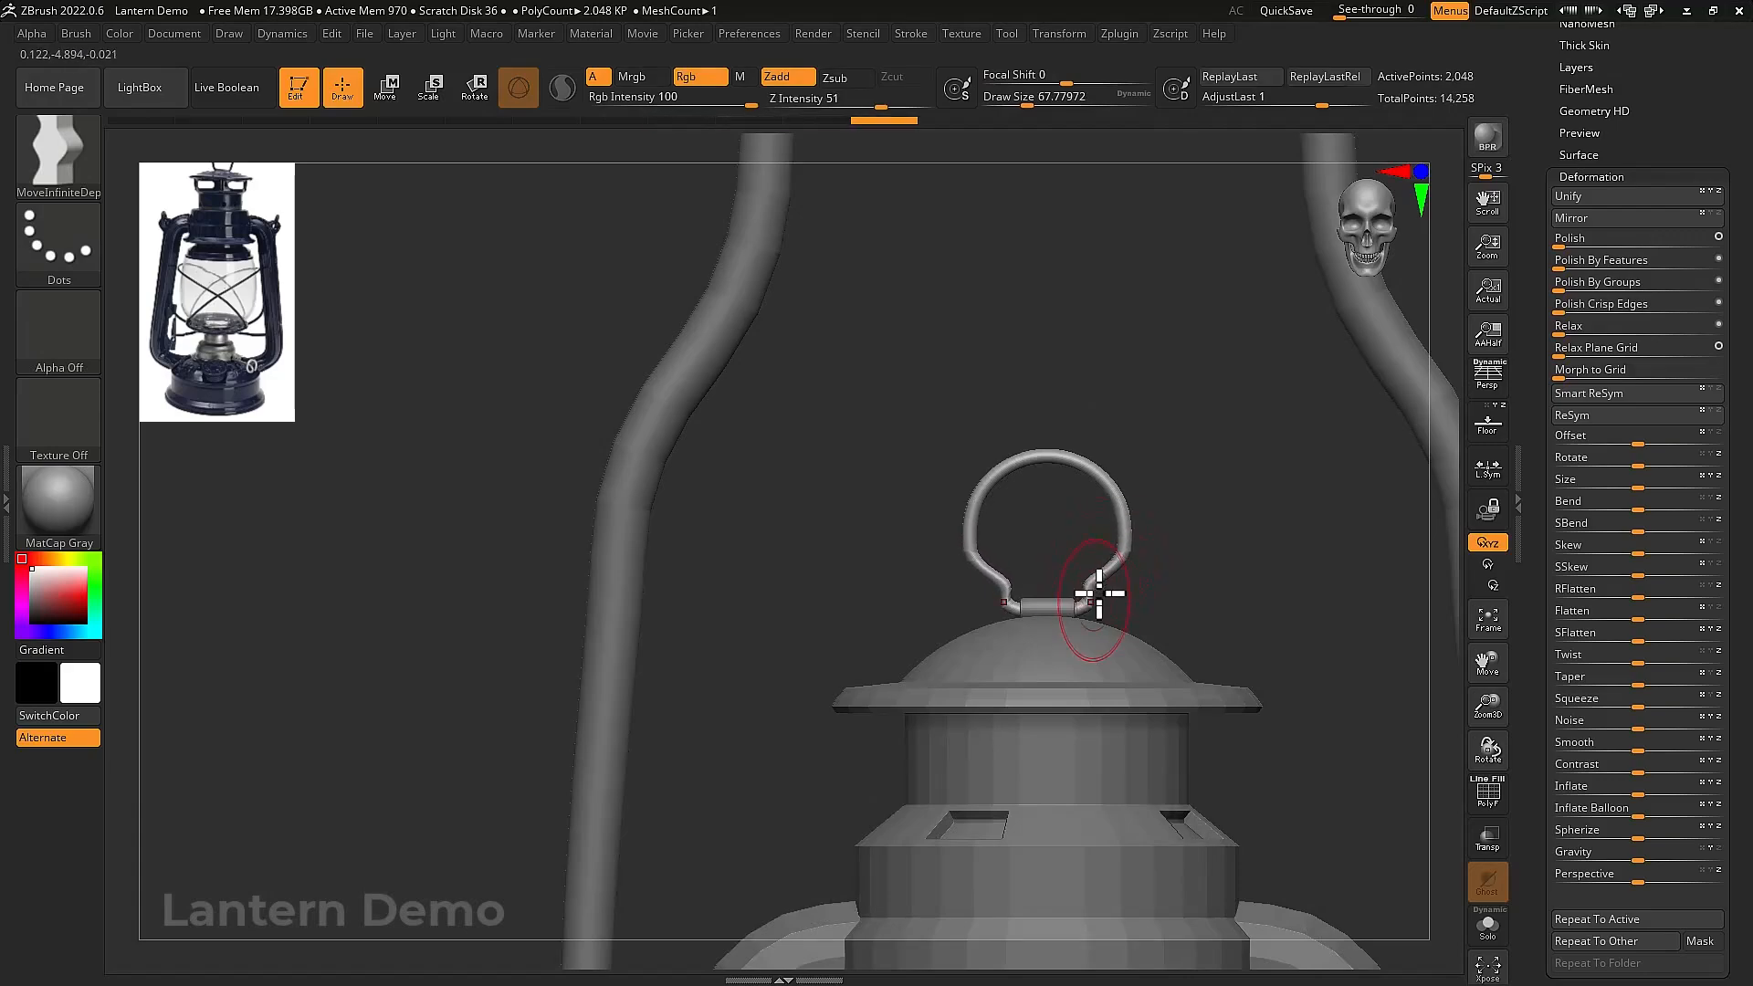
Refine the loop's sides and lower ends with the Move brush so its ends meet the rod
{"action": "key", "text": "bracketright"}
{"action": "mouse_move", "coordinate": [1110, 571]}
{"action": "left_mouse_down"}
{"action": "mouse_move", "coordinate": [1126, 544]}
{"action": "mouse_move", "coordinate": [1130, 588]}
{"action": "mouse_move", "coordinate": [1092, 650]}
{"action": "mouse_move", "coordinate": [1033, 670]}
{"action": "left_mouse_up"}
{"action": "left_click", "coordinate": [1115, 502]}
{"action": "key", "text": "bracketleft"}
{"action": "key", "text": "bracketright"}
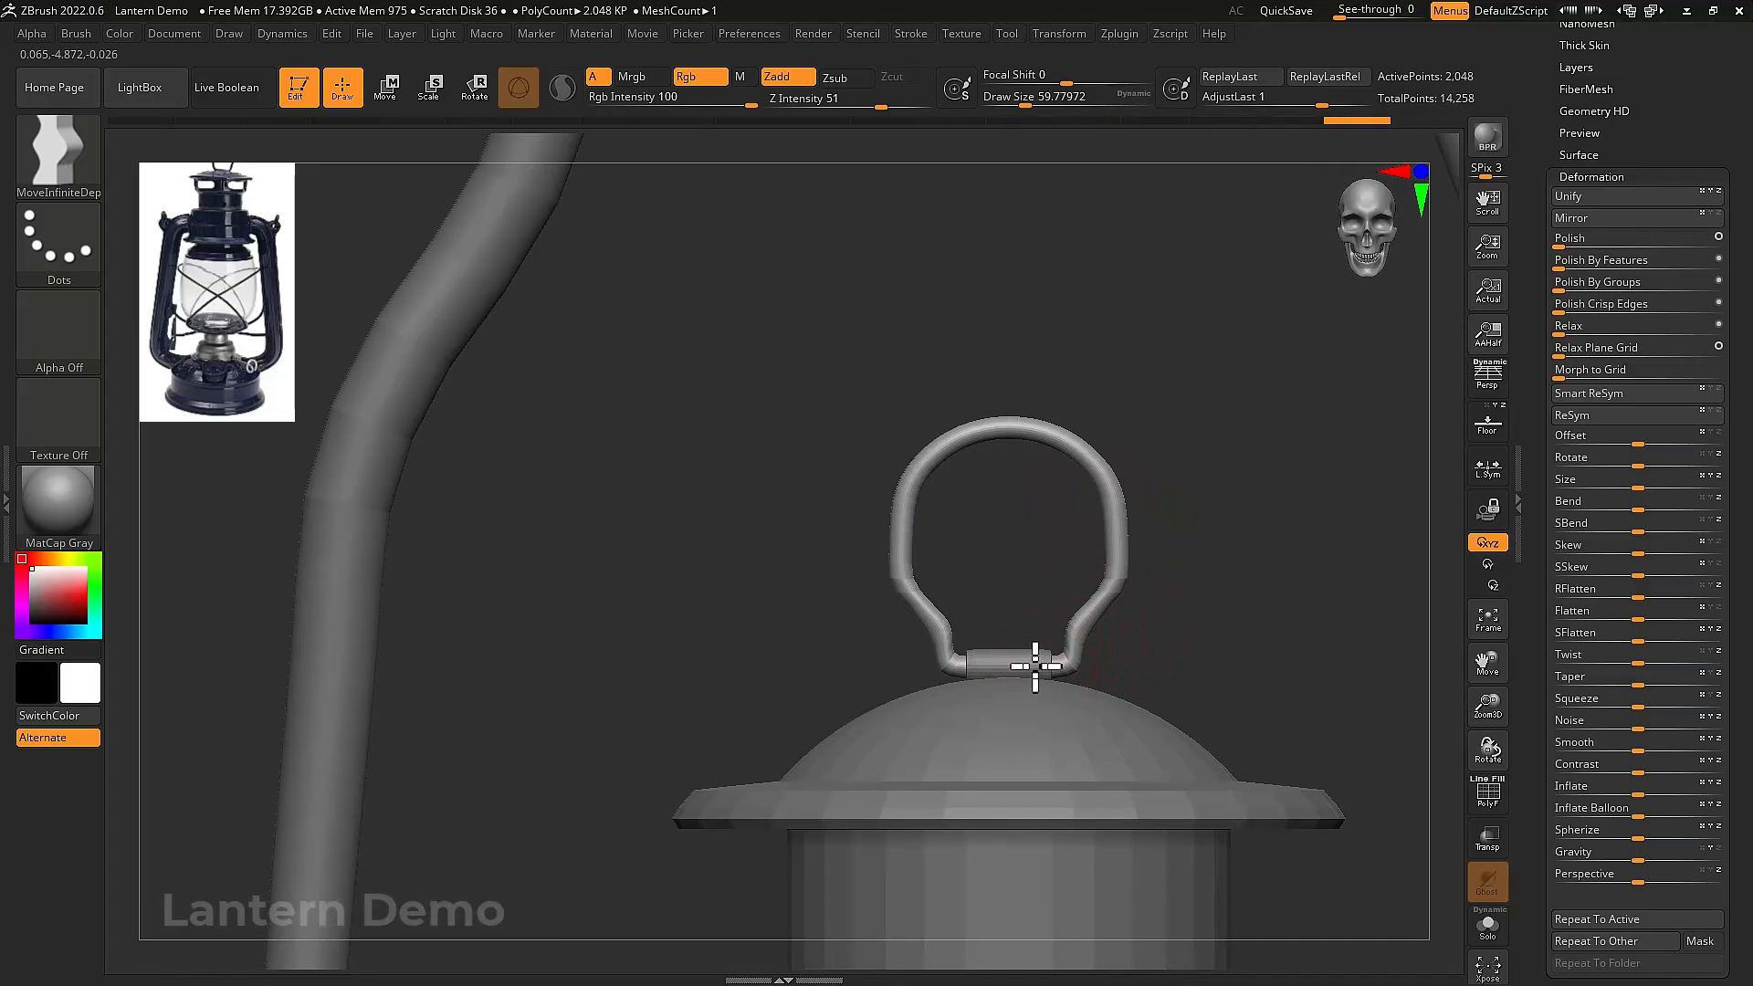
{"action": "key", "text": "bracketleft"}
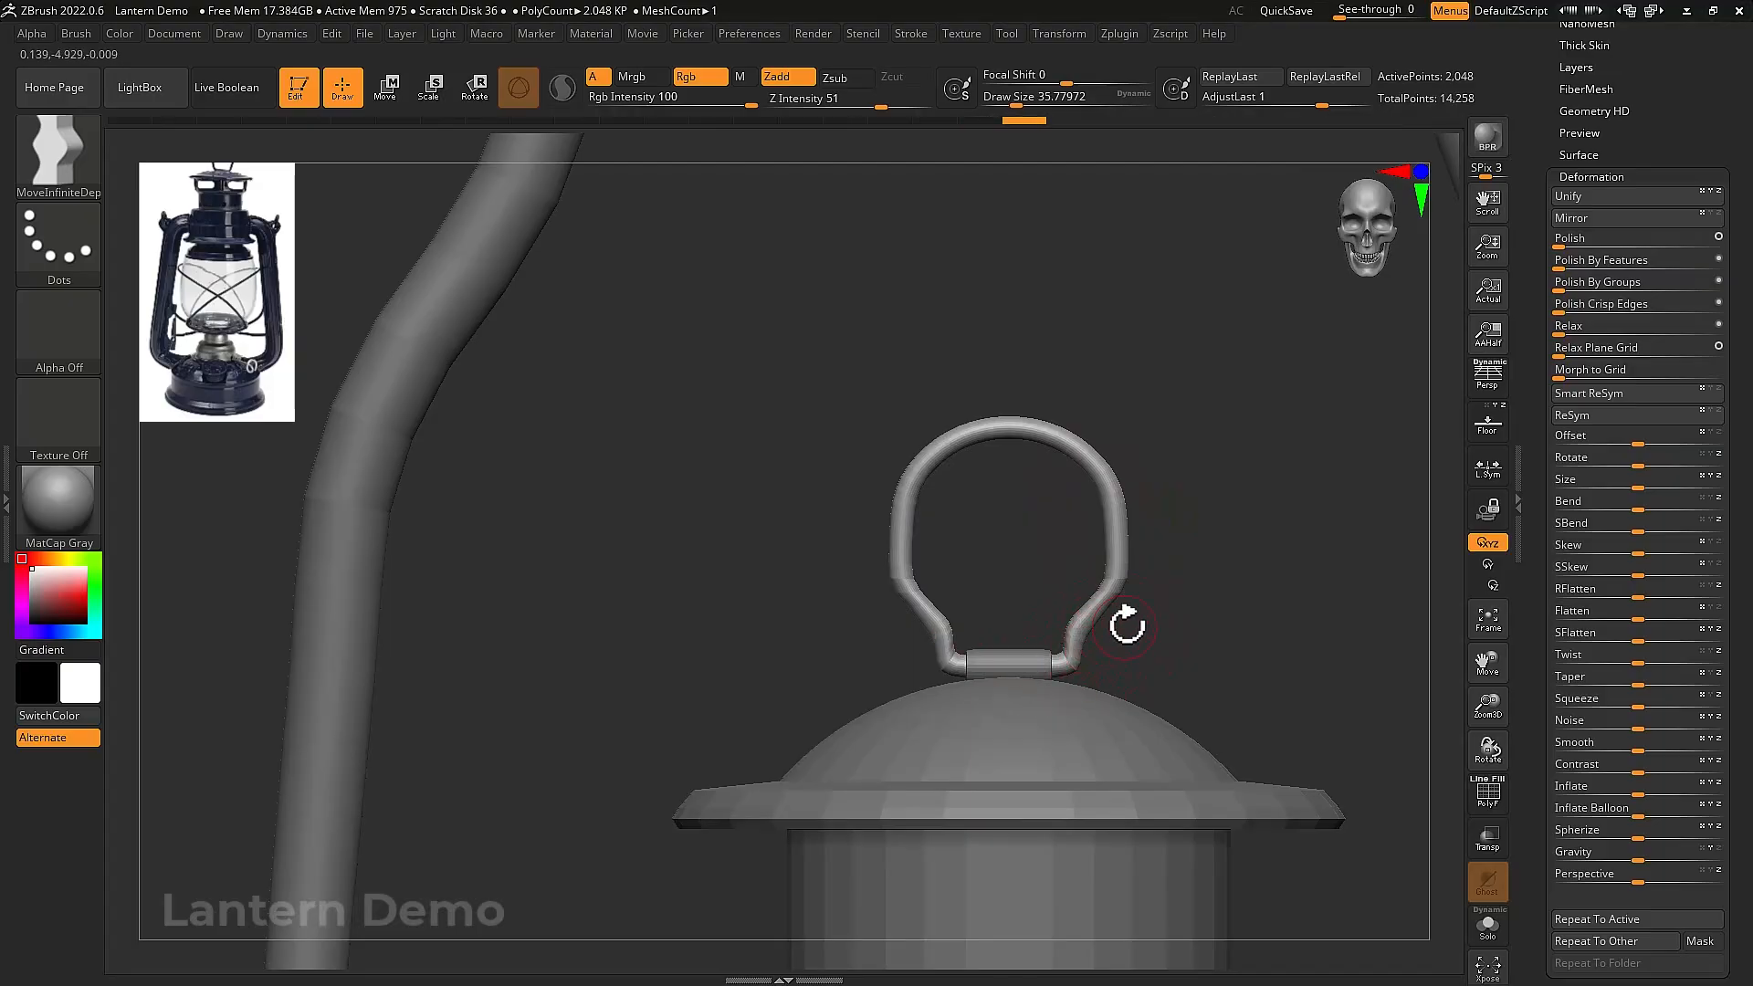
{"action": "left_click_drag", "start_coordinate": [1127, 618], "coordinate": [1113, 673]}
Thicken the wire of the top loop slightly
{"action": "key", "text": "w"}
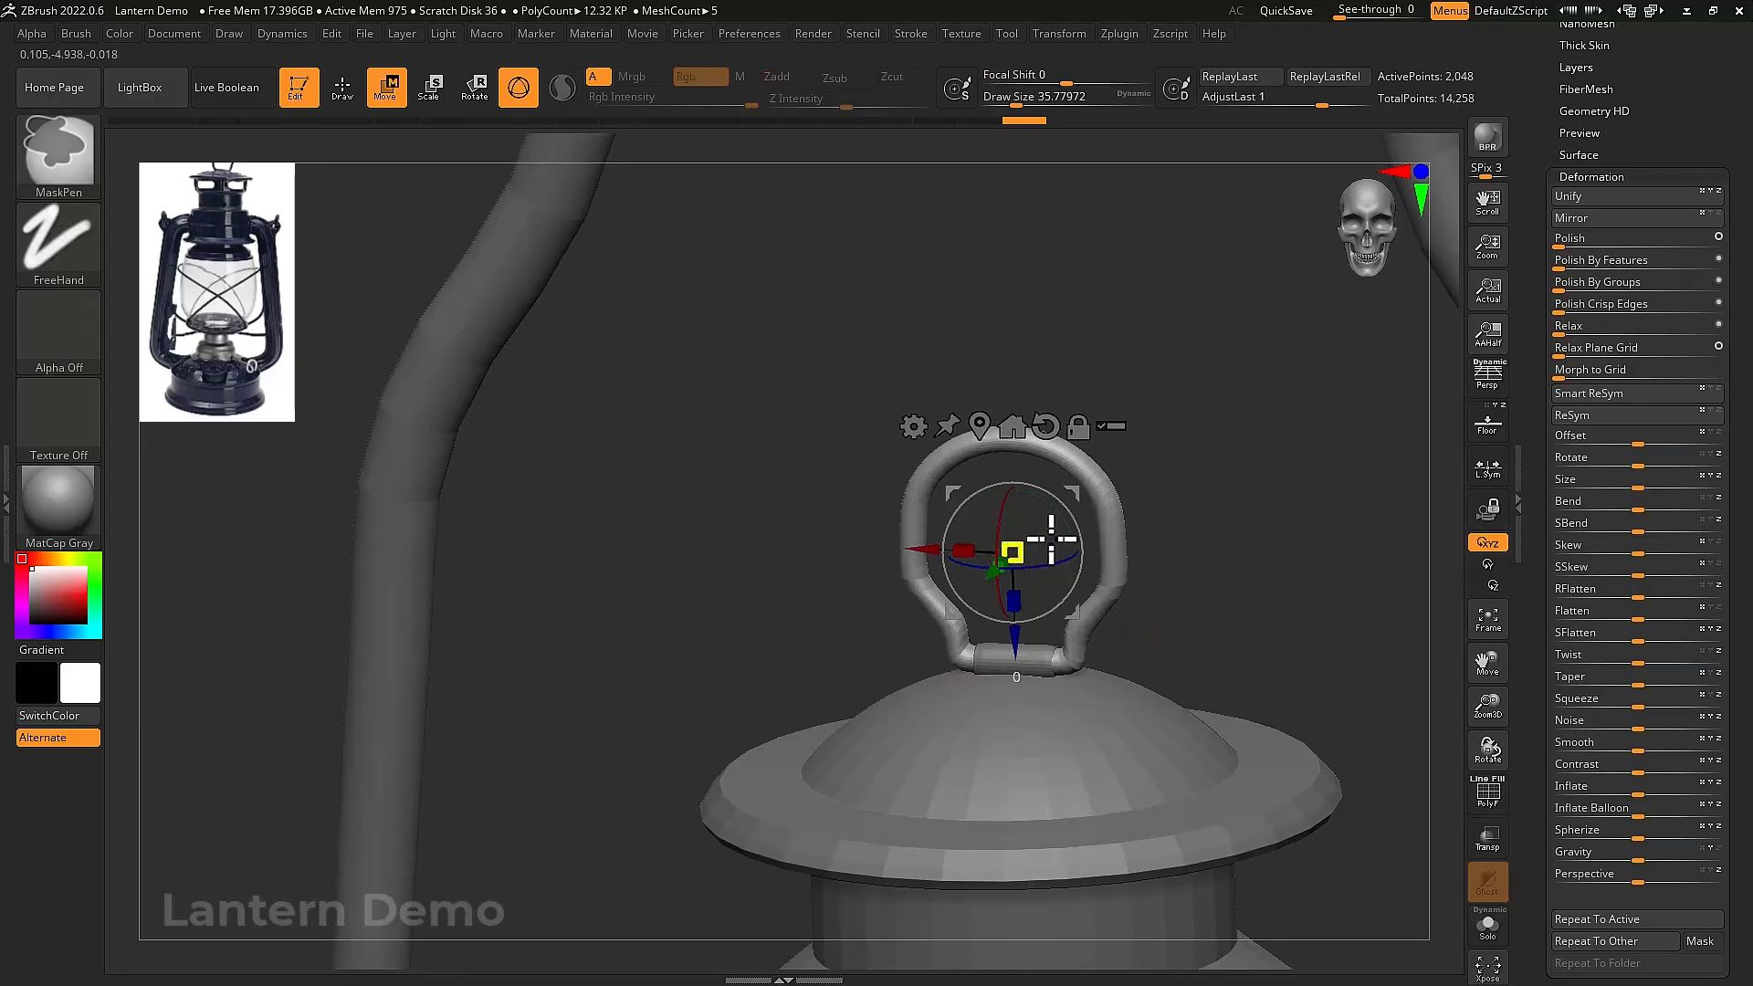
{"action": "mouse_move", "coordinate": [1052, 540]}
{"action": "left_mouse_down", "text": "shift"}
{"action": "mouse_move", "coordinate": [1168, 605]}
{"action": "mouse_move", "coordinate": [1010, 550]}
{"action": "mouse_move", "coordinate": [885, 442]}
{"action": "mouse_move", "coordinate": [1174, 415]}
{"action": "mouse_move", "coordinate": [1187, 491]}
{"action": "mouse_move", "coordinate": [1154, 485]}
{"action": "mouse_move", "coordinate": [1166, 536]}
{"action": "left_mouse_up", "text": "shift"}
{"action": "key", "text": "q"}
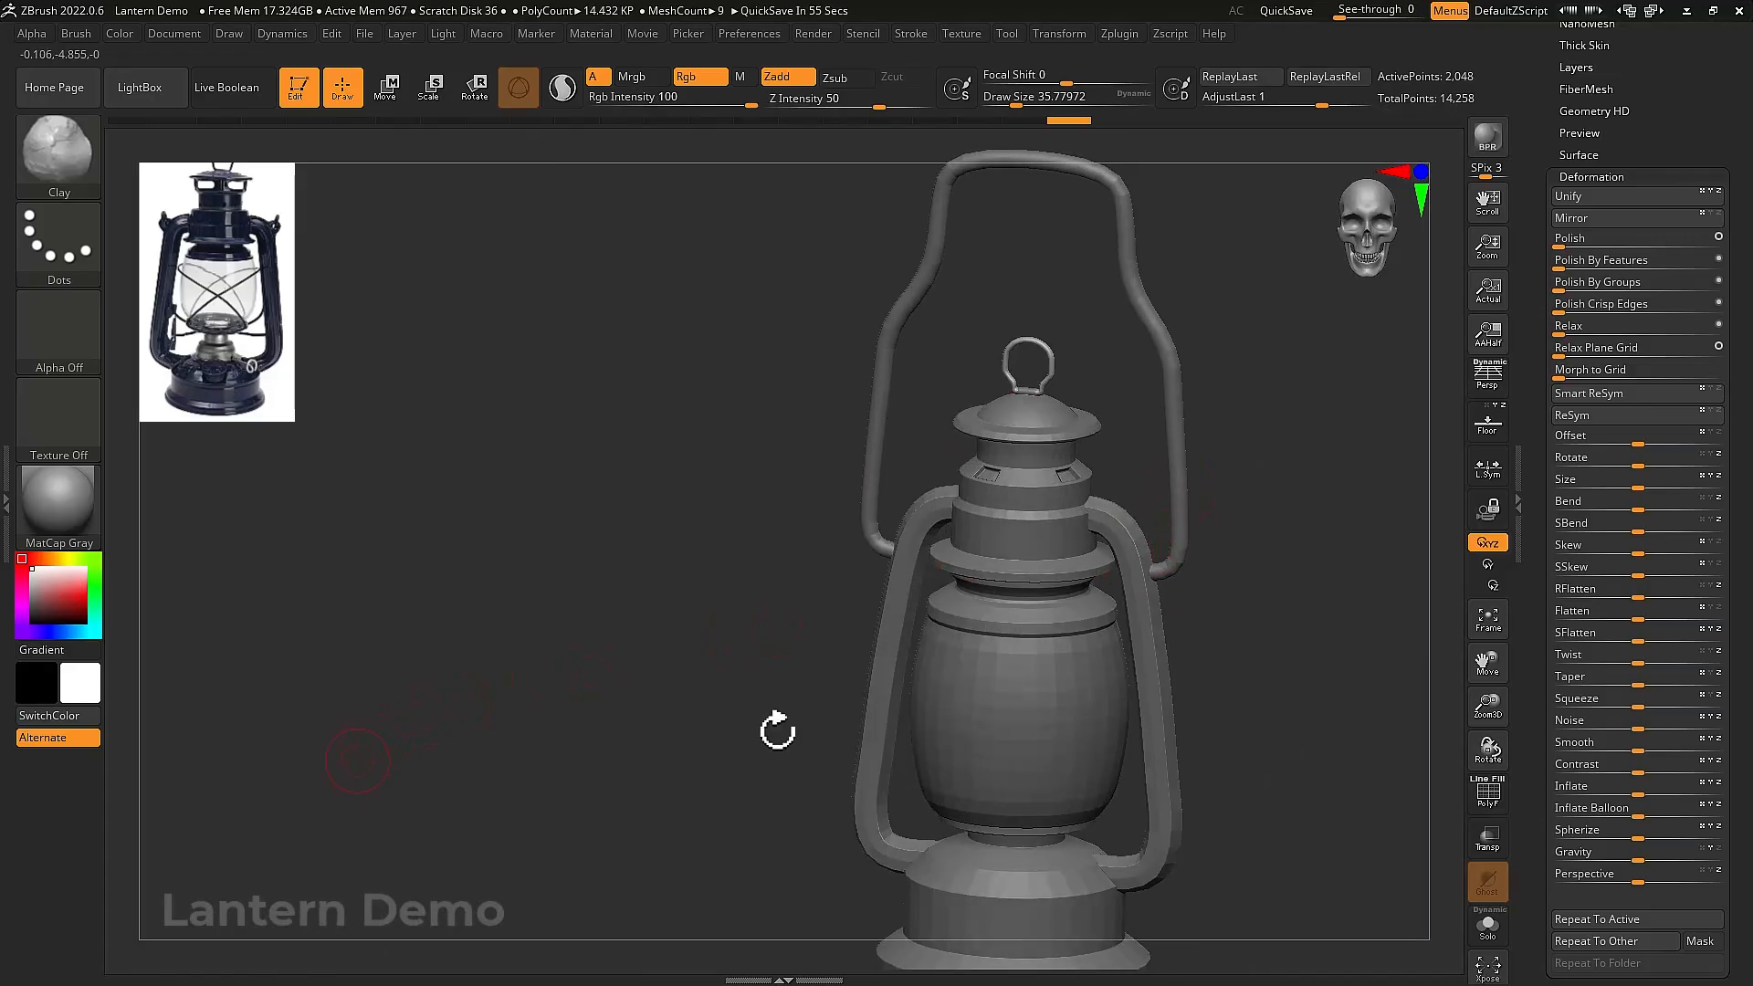
{"action": "left_click_drag", "start_coordinate": [1312, 700], "coordinate": [1424, 511], "text": "shift"}
Add a second Ring3D as a new subtool and make it active
{"action": "left_click_drag", "start_coordinate": [1652, 137], "coordinate": [1683, 325]}
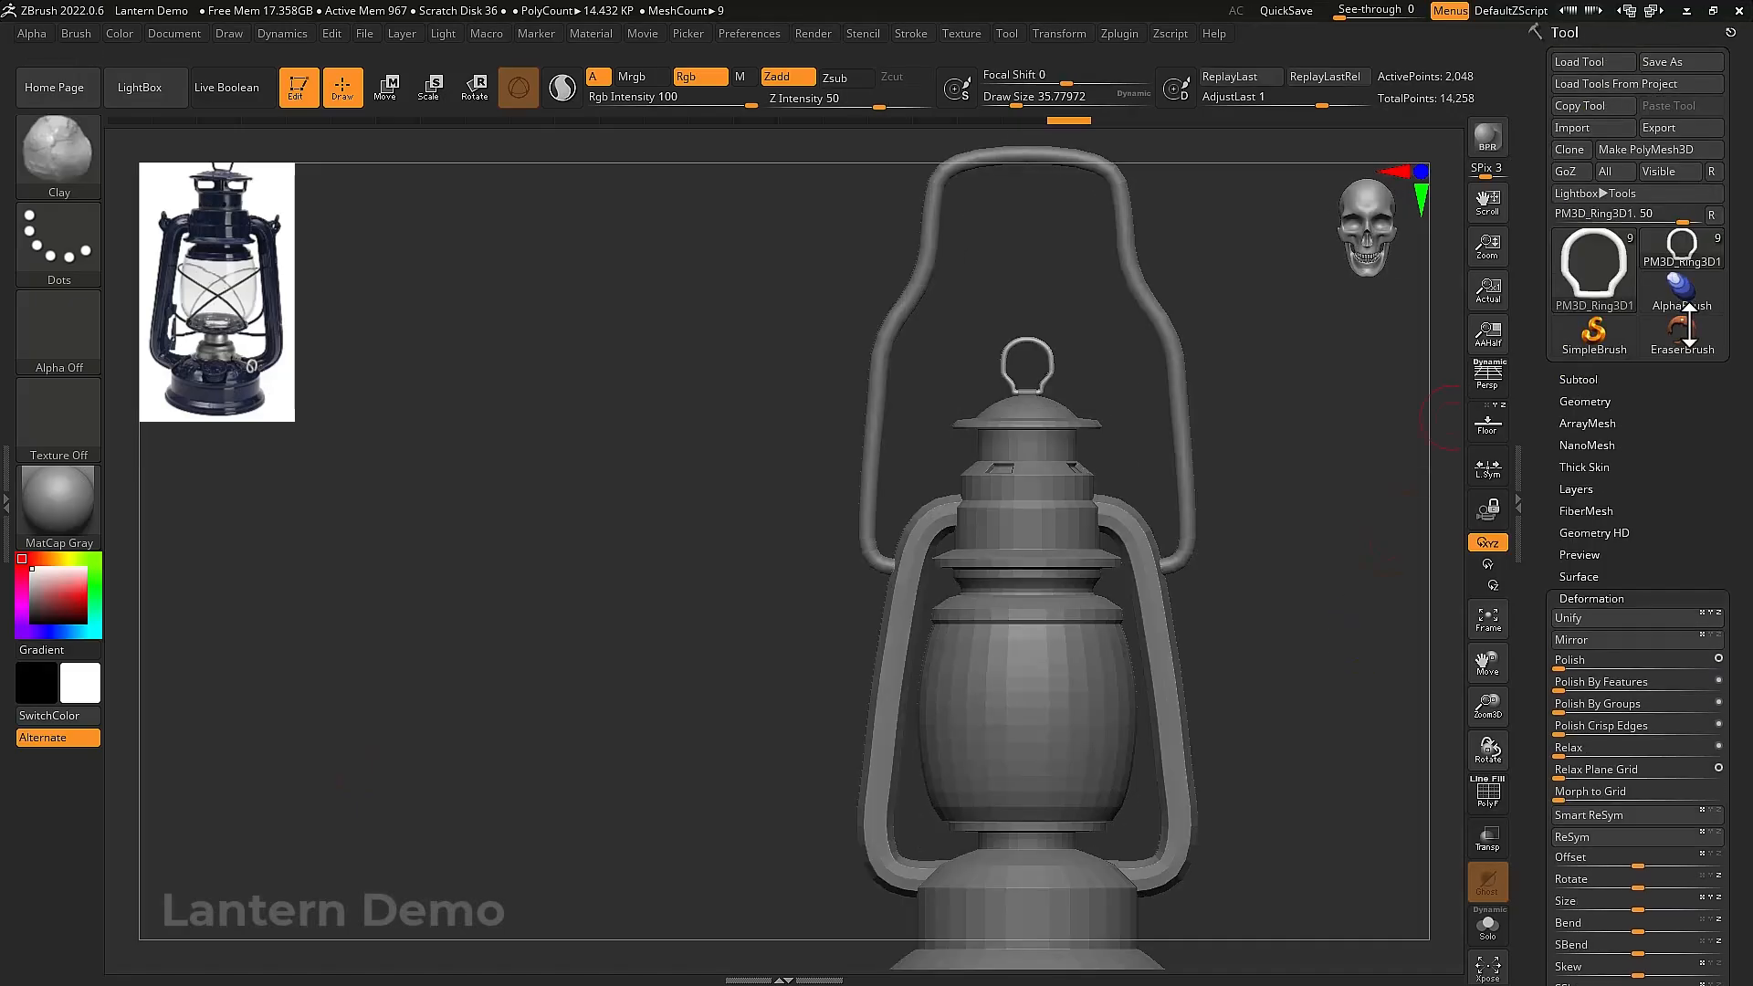
{"action": "left_click", "coordinate": [1582, 382]}
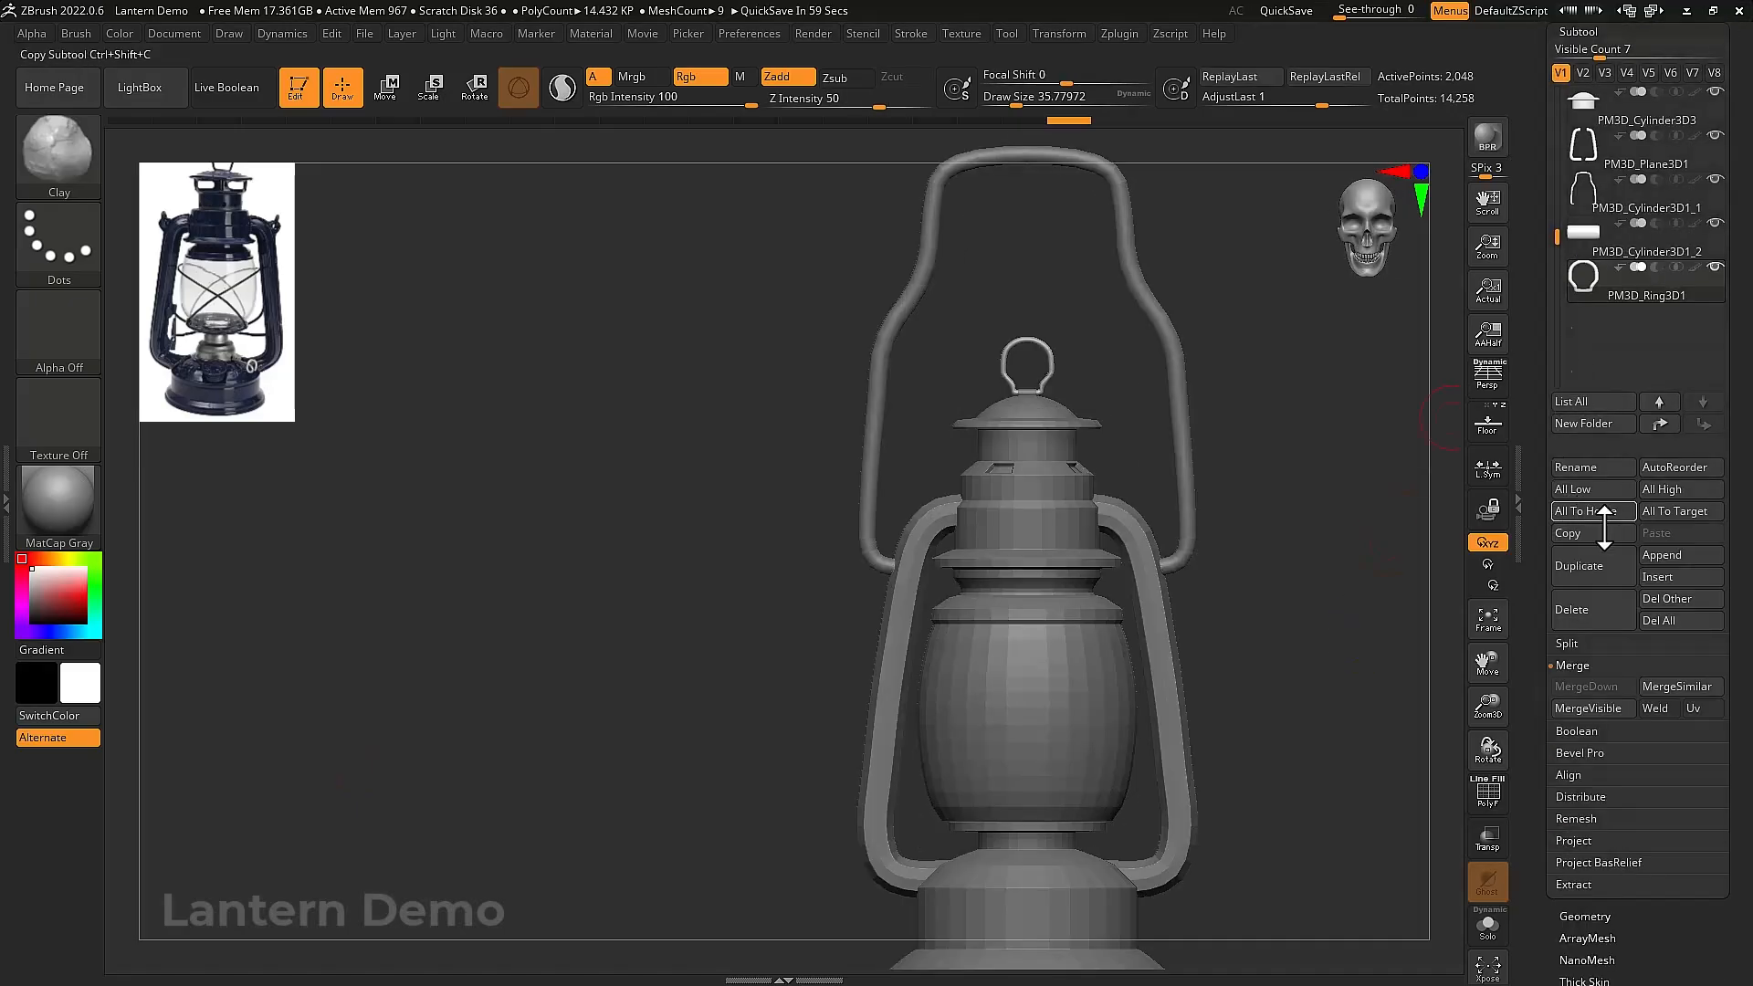
{"action": "left_click", "coordinate": [1658, 576]}
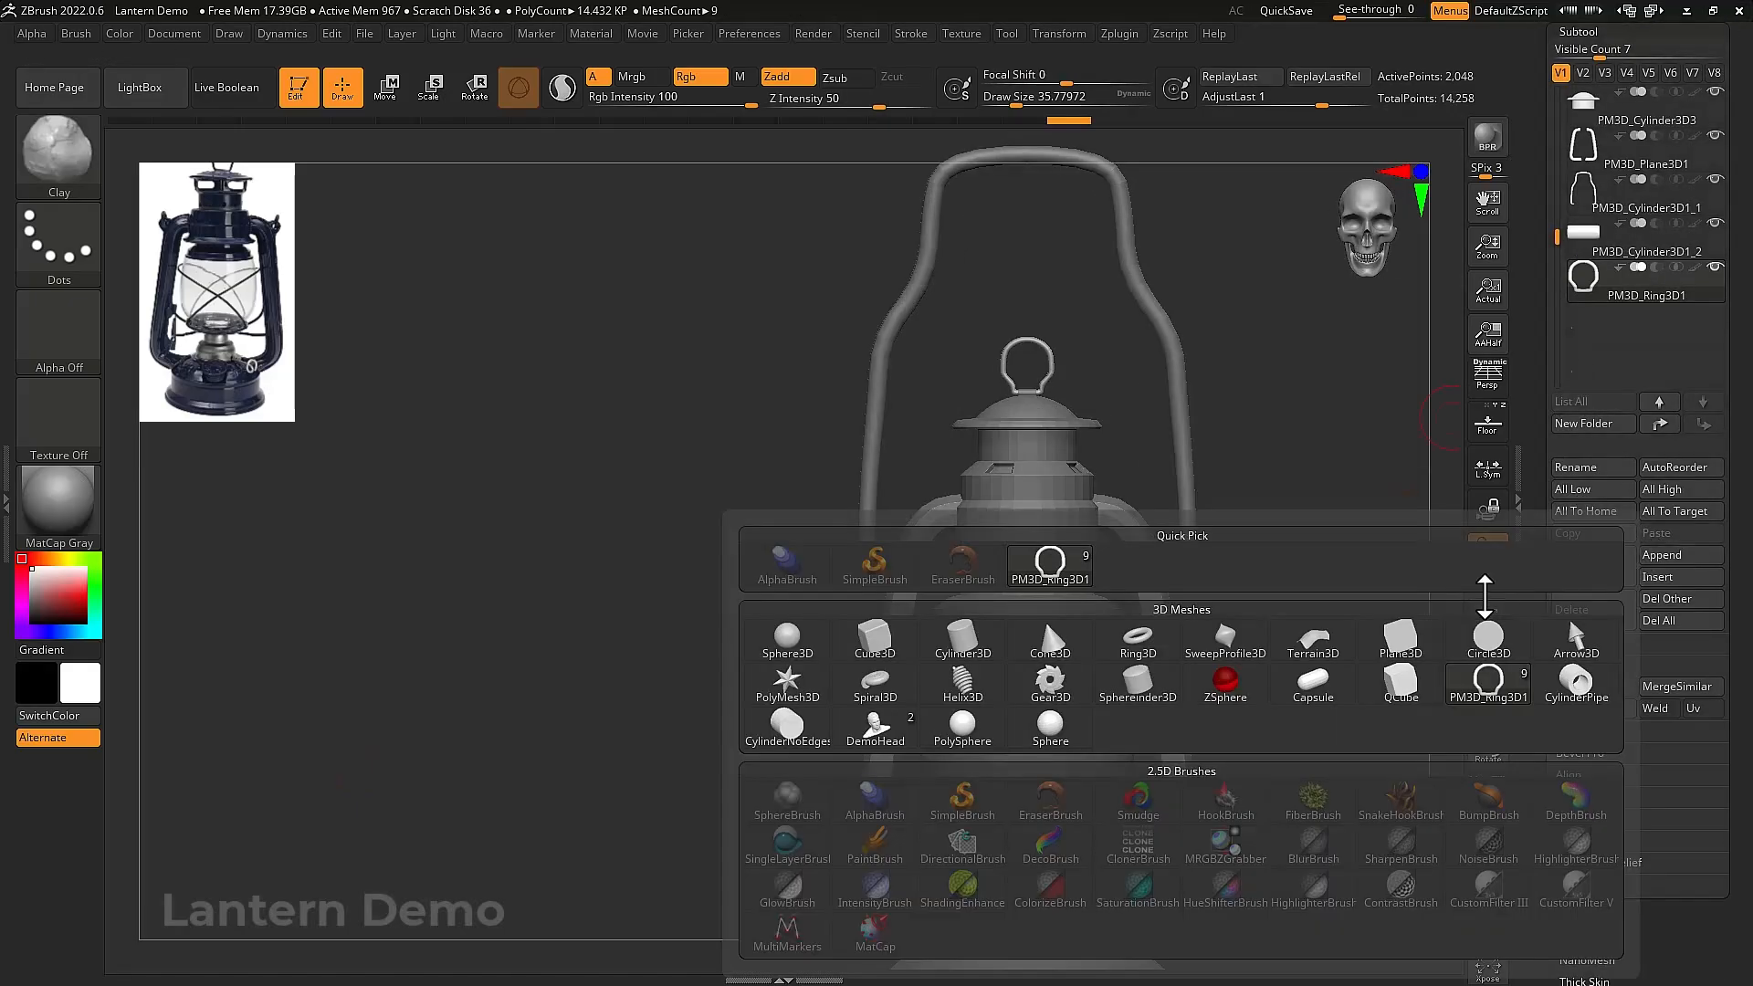
{"action": "left_click", "coordinate": [1135, 635]}
{"action": "left_click", "coordinate": [1568, 339]}
{"action": "left_click_drag", "start_coordinate": [1292, 478], "coordinate": [1266, 491]}
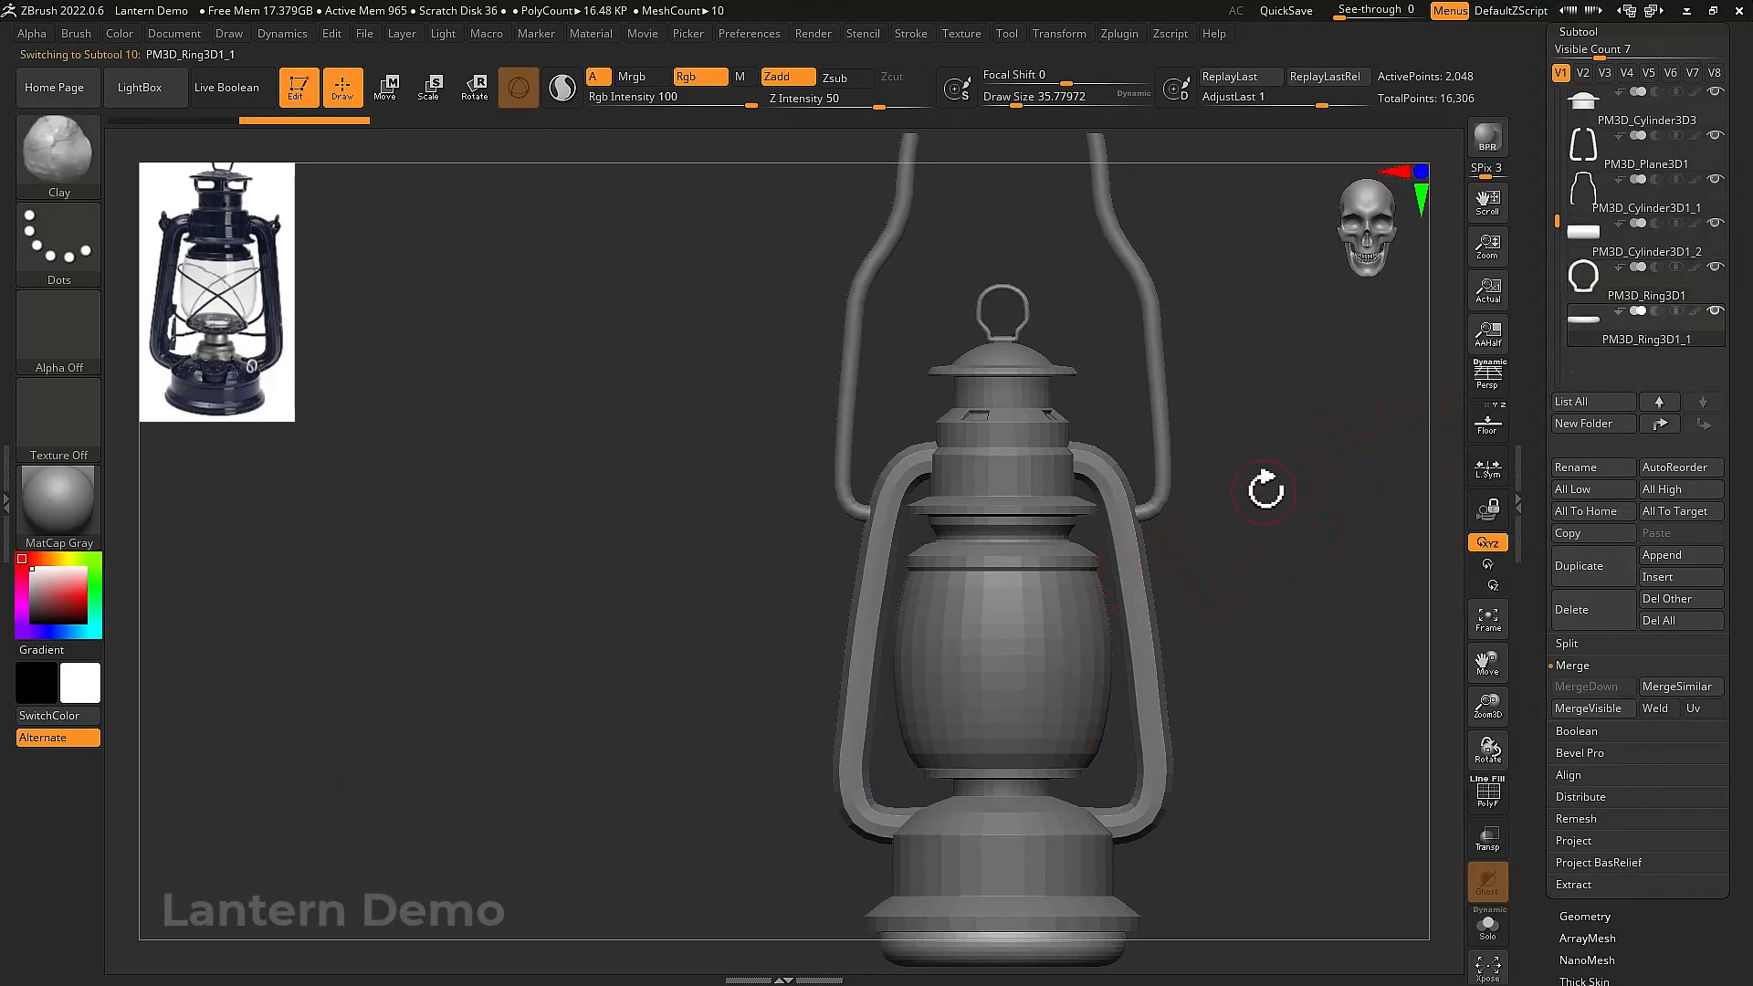
Raise the new ring to the middle of the glass globe, tilt it diagonally, and show the floor reference photo
{"action": "left_click_drag", "start_coordinate": [1232, 716], "coordinate": [1099, 754]}
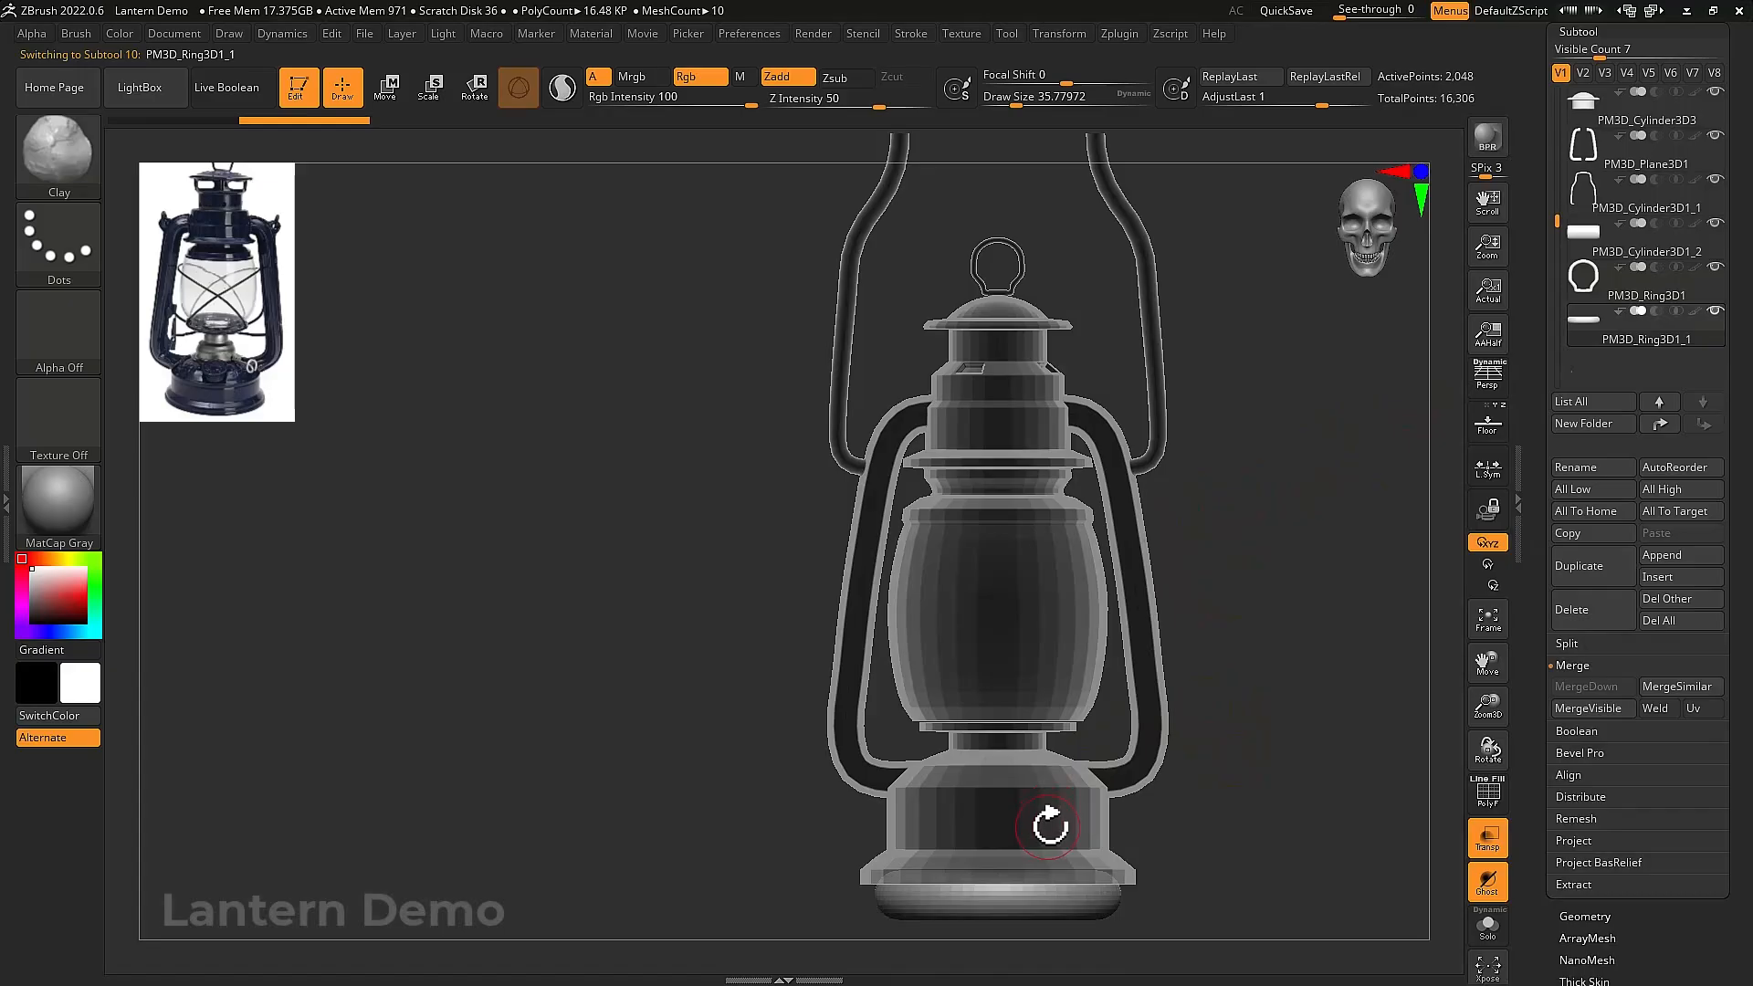
{"action": "key", "text": "w"}
{"action": "left_click_drag", "start_coordinate": [1002, 829], "coordinate": [1082, 604]}
{"action": "left_click_drag", "start_coordinate": [1187, 592], "coordinate": [1005, 555]}
{"action": "left_click", "coordinate": [1490, 426]}
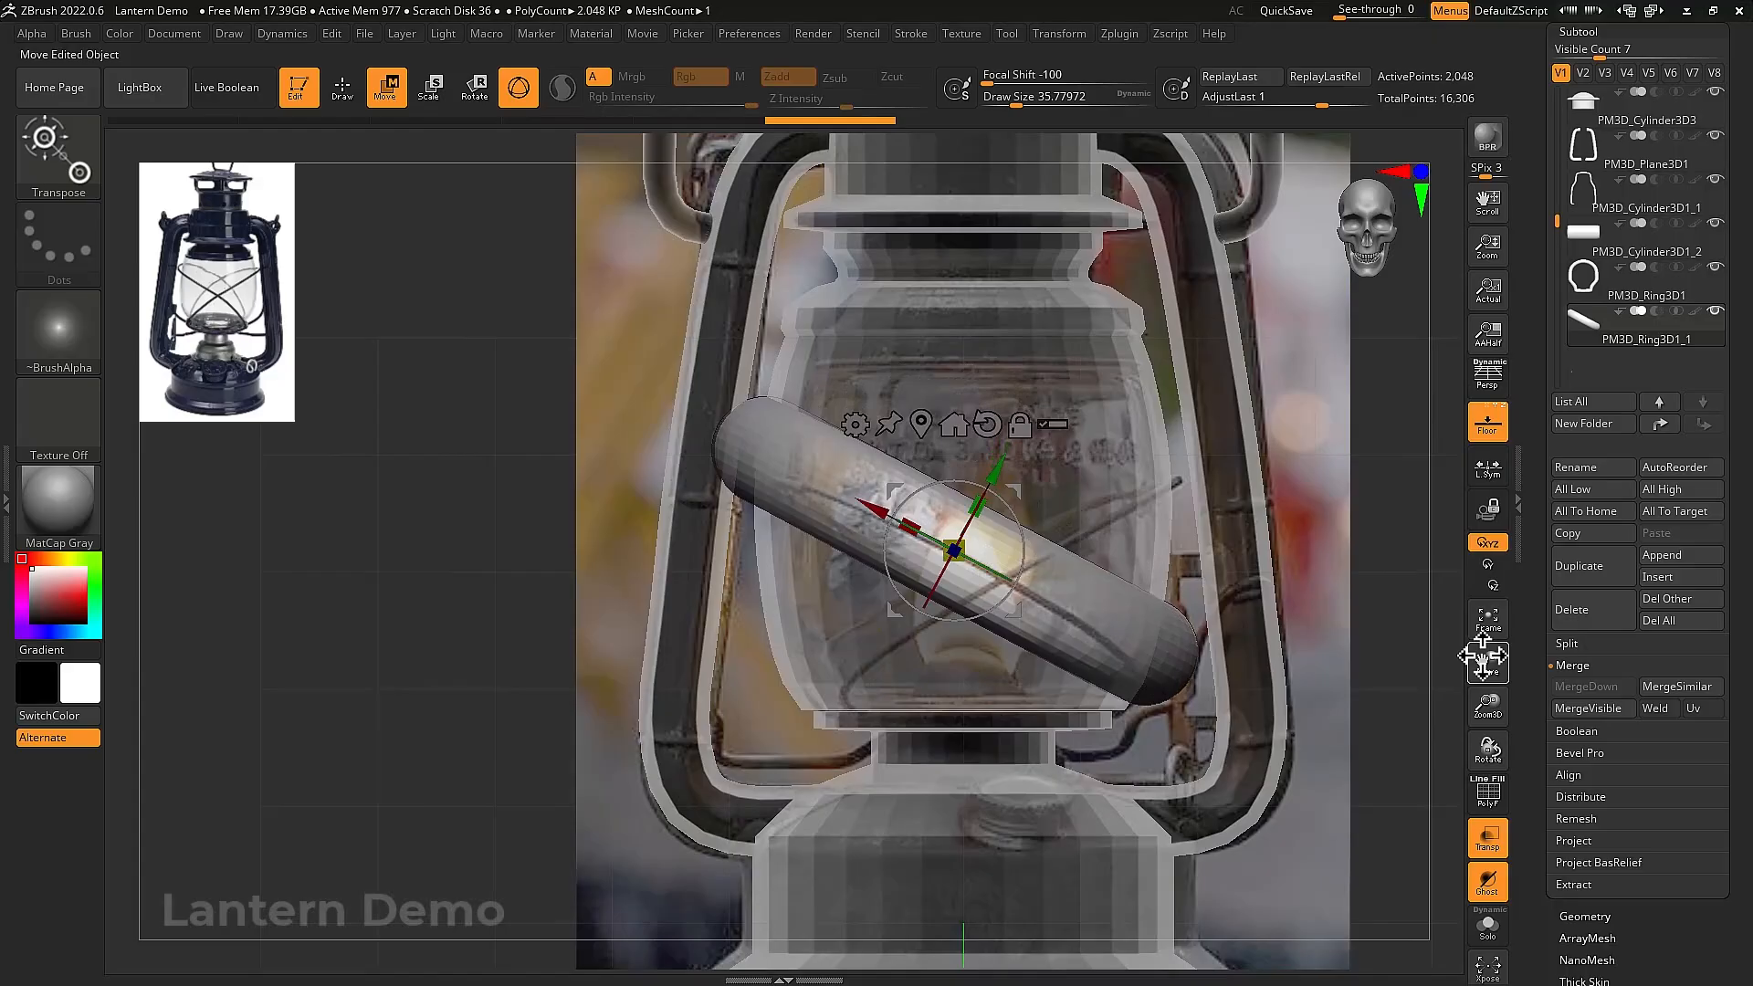
Thin the tilted ring with the Contrast deformation and enlarge it to match the guard wire across the globe
{"action": "scroll", "coordinate": [1552, 639], "scroll_direction": "down", "scroll_amount": 7}
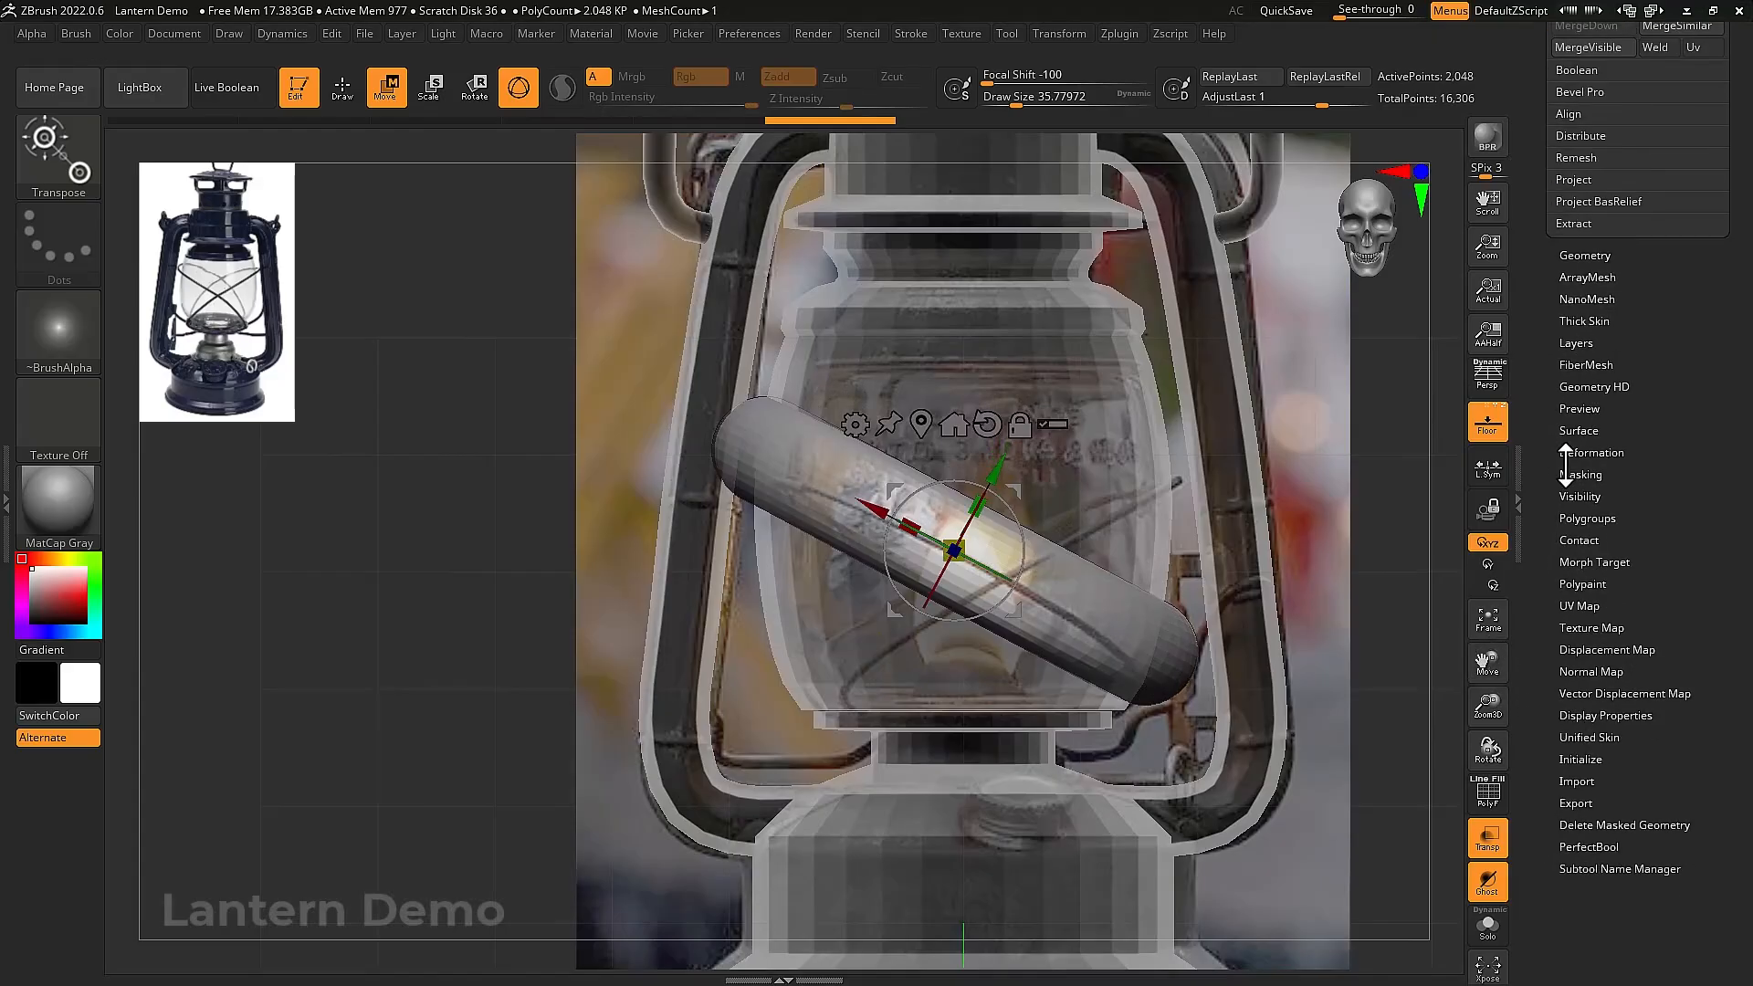
{"action": "scroll", "coordinate": [1572, 454], "scroll_direction": "down", "scroll_amount": 3}
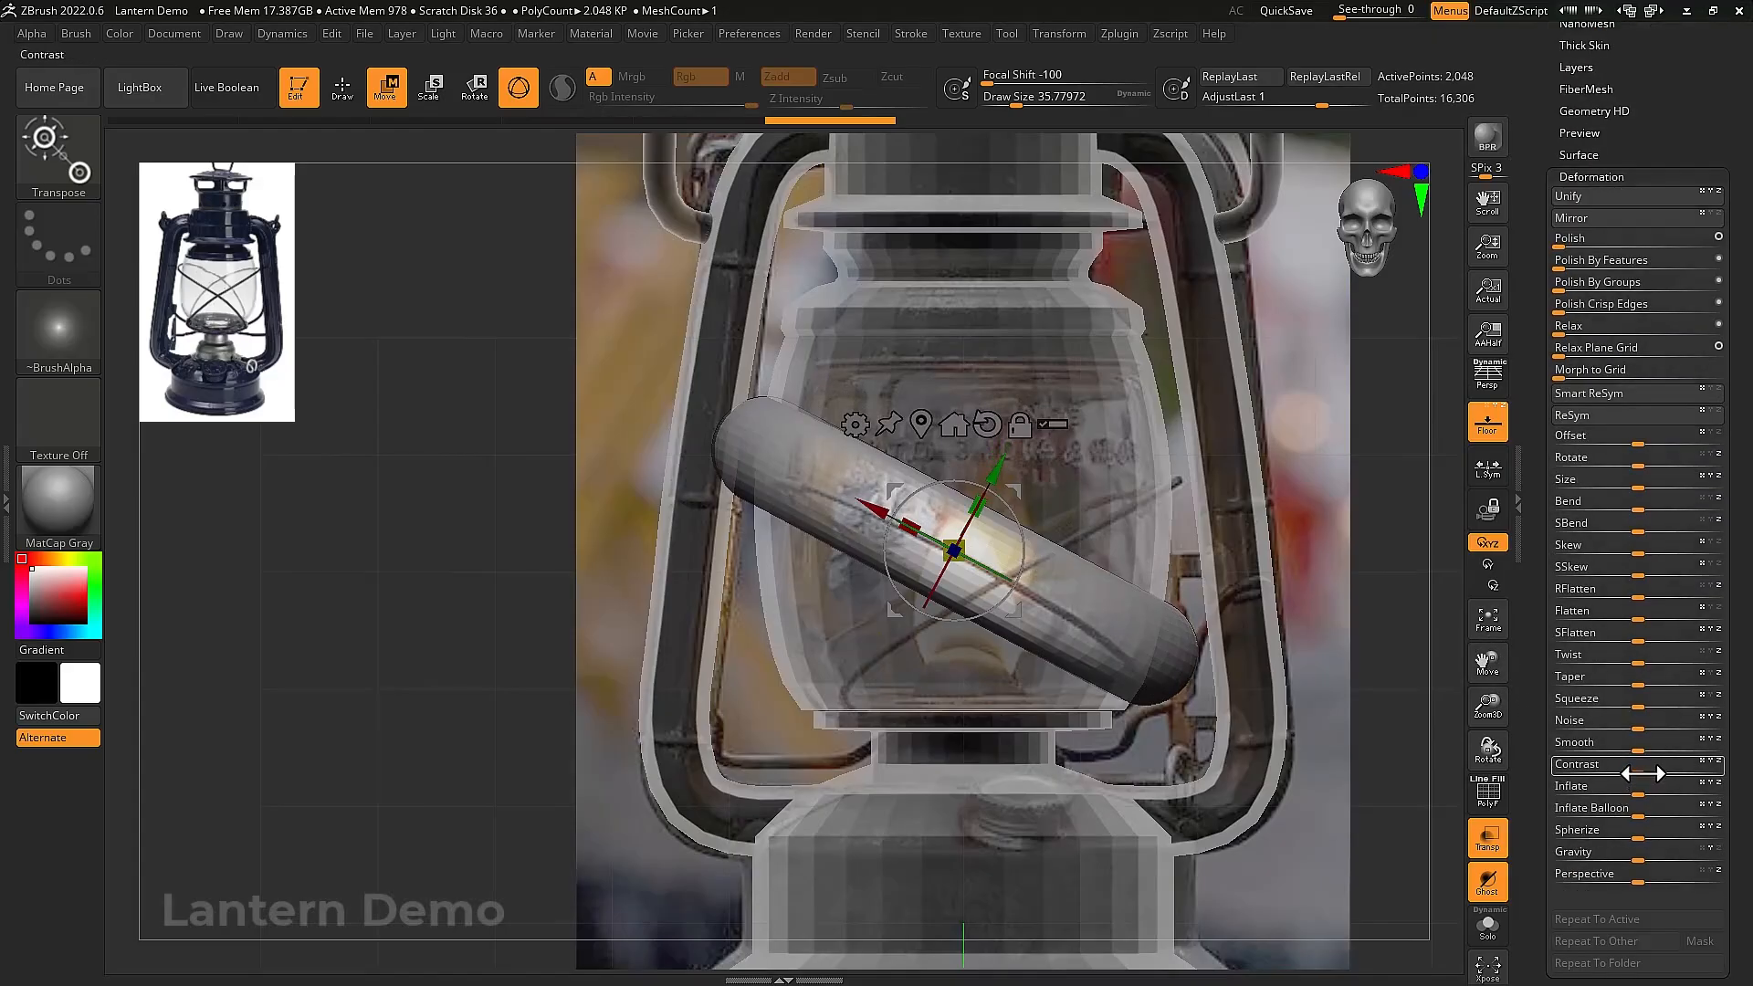
{"action": "left_click_drag", "start_coordinate": [1603, 765], "coordinate": [1518, 748]}
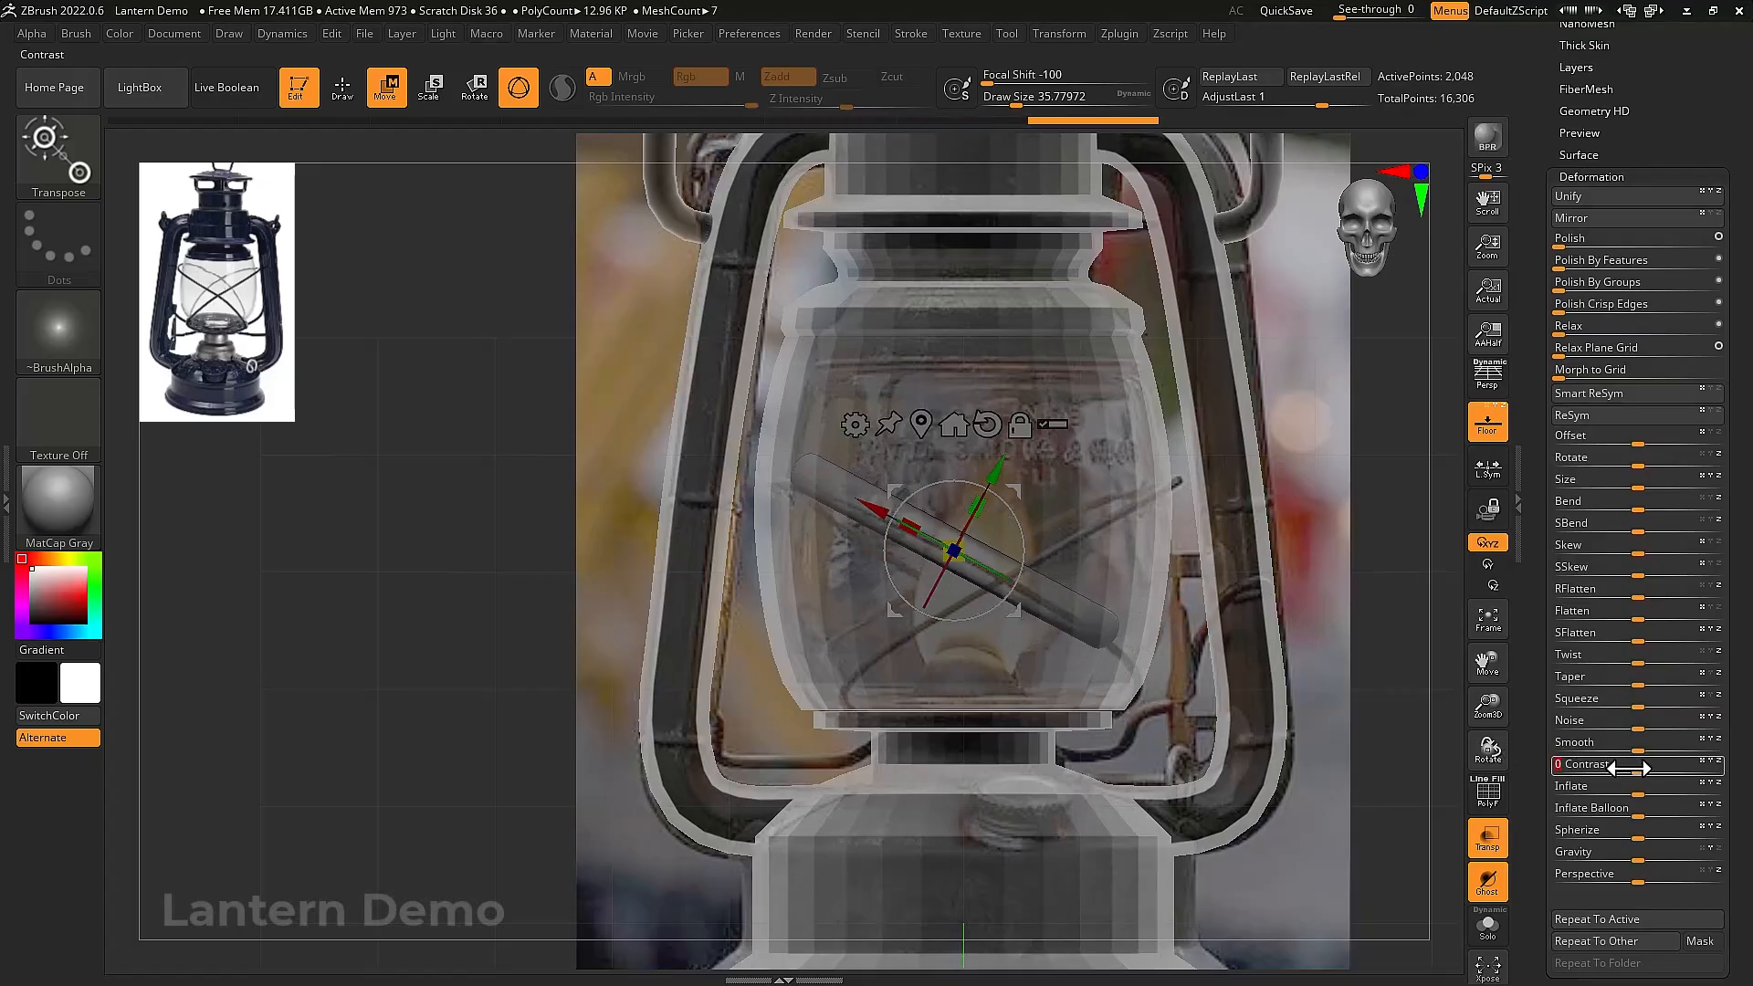
{"action": "left_click_drag", "start_coordinate": [1624, 767], "coordinate": [1553, 765]}
{"action": "left_click_drag", "start_coordinate": [954, 551], "coordinate": [1123, 568]}
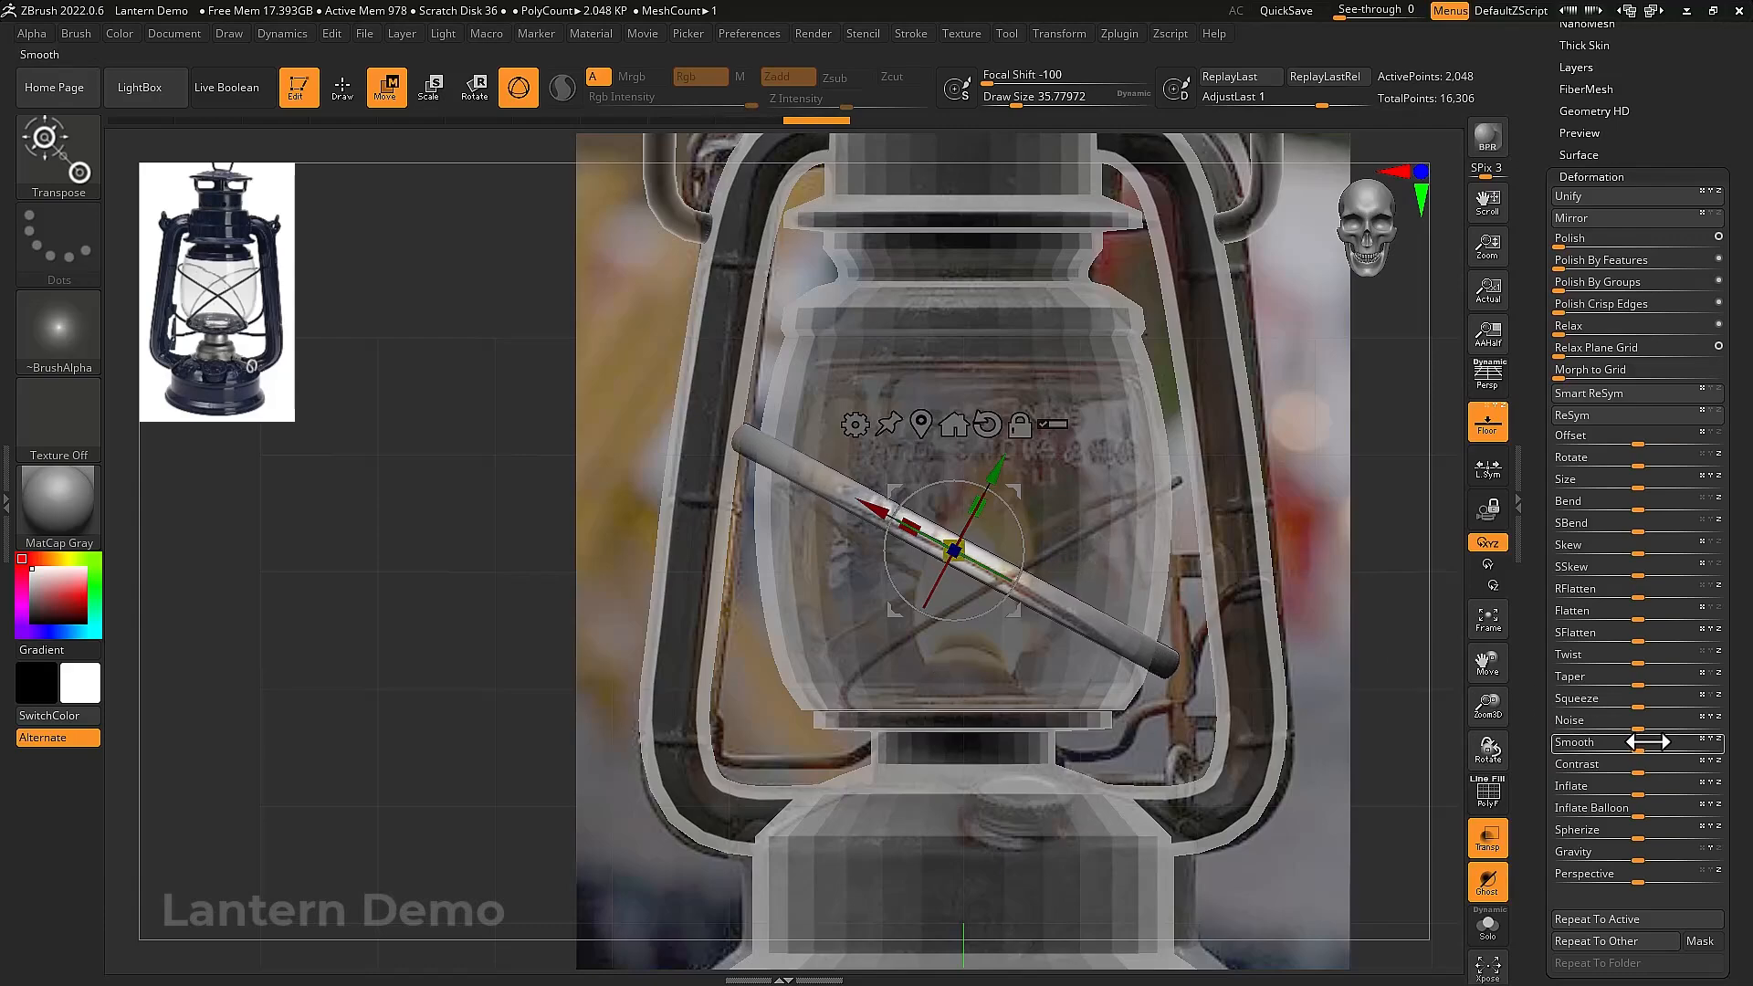
{"action": "left_click_drag", "start_coordinate": [1631, 772], "coordinate": [1599, 765]}
{"action": "left_click_drag", "start_coordinate": [954, 551], "coordinate": [1009, 501]}
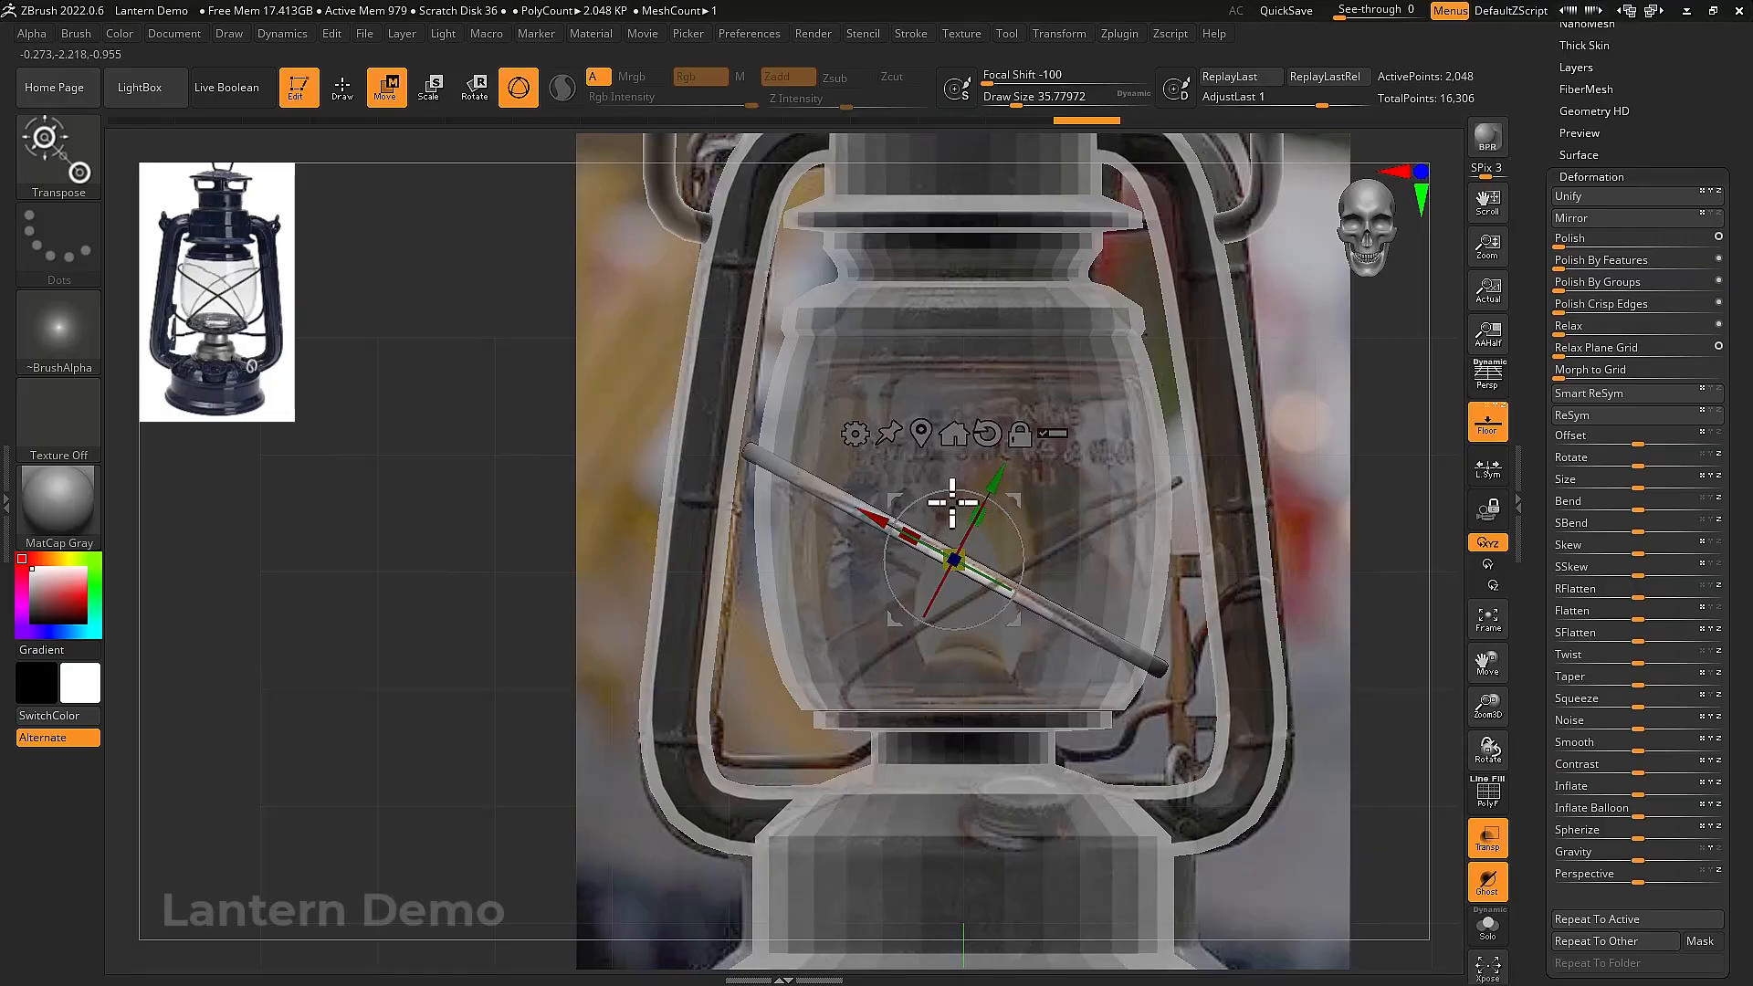
Move the gizmo pivot to the lower end of the tilted ring and set the Focal Shift to 93
{"action": "left_click", "coordinate": [920, 436]}
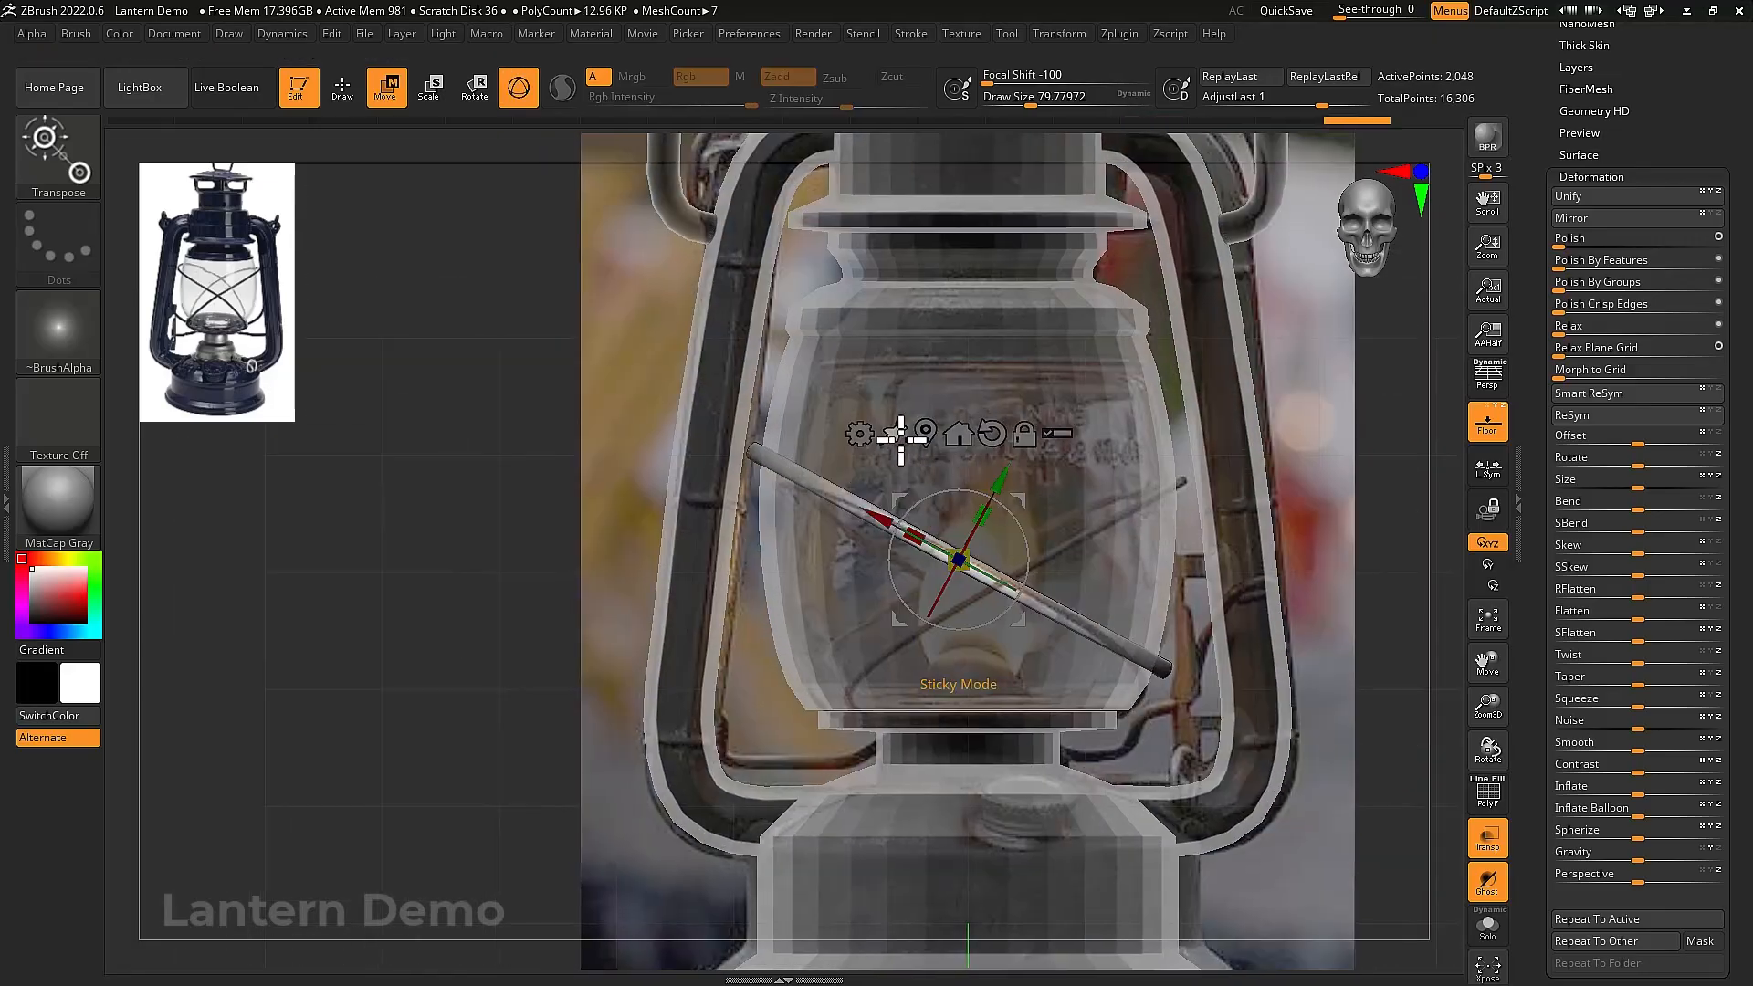
{"action": "left_click_drag", "start_coordinate": [1027, 501], "coordinate": [1382, 687], "text": "alt"}
{"action": "key", "text": "space"}
{"action": "key", "text": "space"}
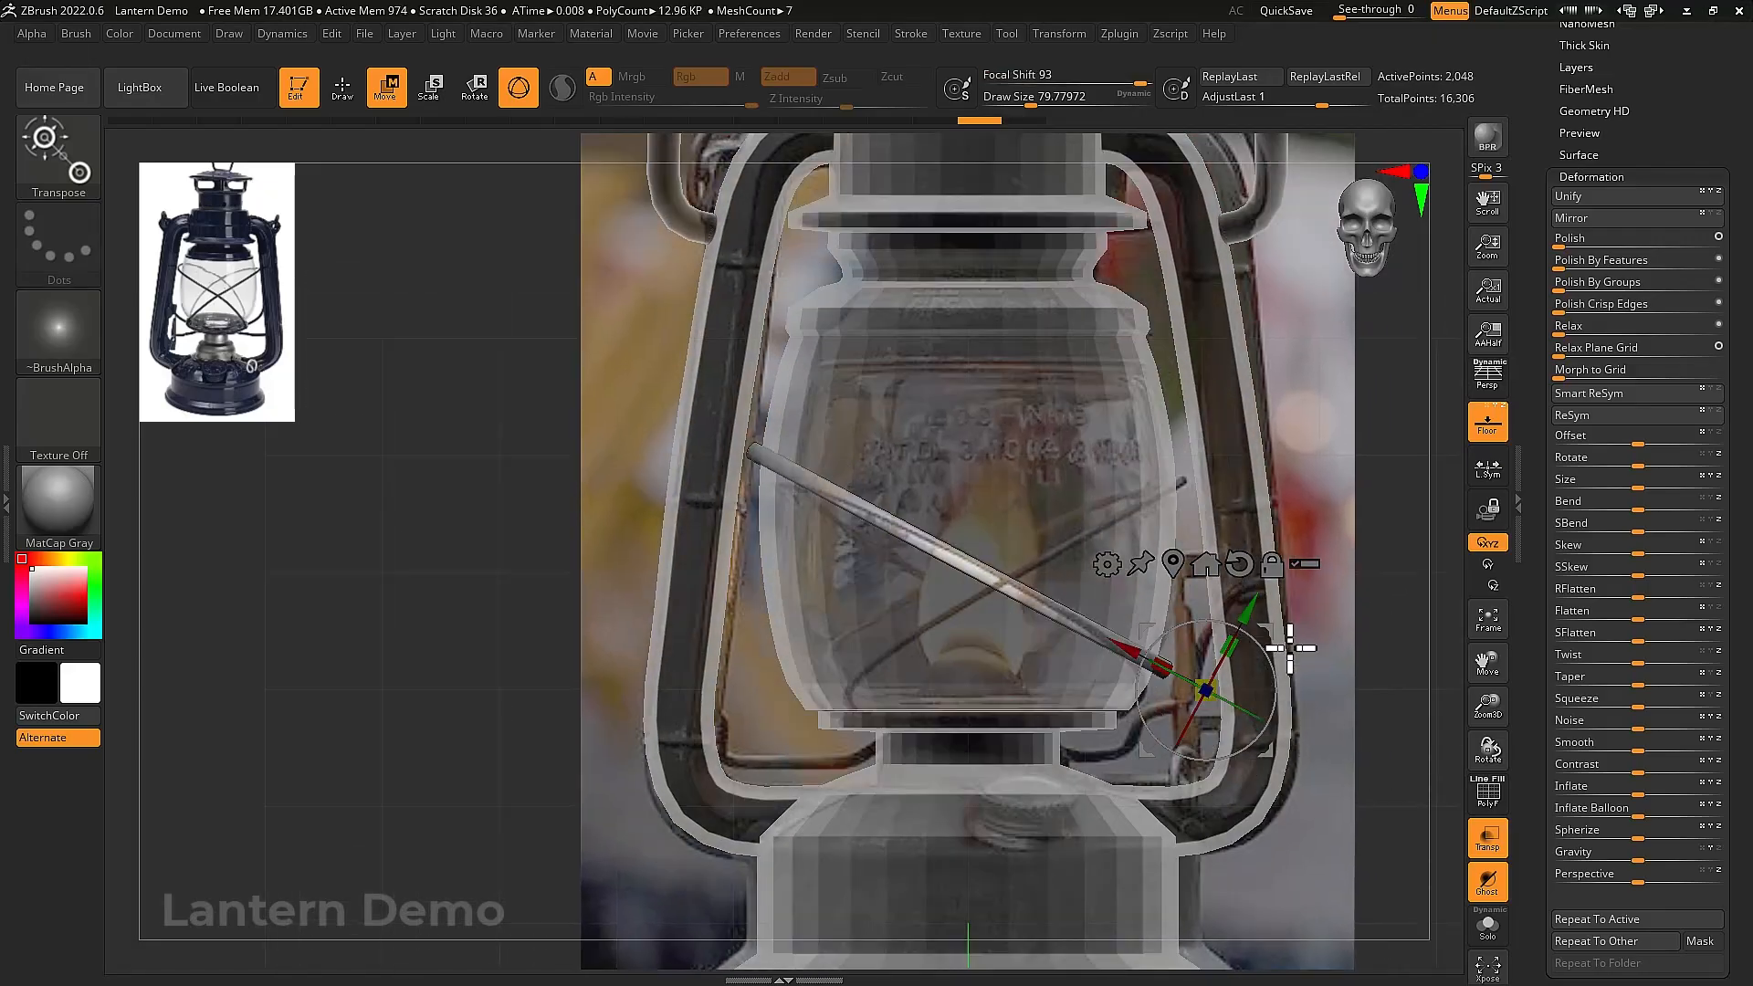
Undo the trial bend and reshape the tilted ring's ends with a Focal Shift of 82, hiding the floor reference photo
{"action": "mouse_move", "coordinate": [1276, 634]}
{"action": "left_mouse_down"}
{"action": "mouse_move", "coordinate": [1263, 675]}
{"action": "mouse_move", "coordinate": [1225, 666]}
{"action": "mouse_move", "coordinate": [1307, 652]}
{"action": "mouse_move", "coordinate": [1224, 628]}
{"action": "left_mouse_up"}
{"action": "key", "text": "ctrl+z"}
{"action": "key", "text": "space"}
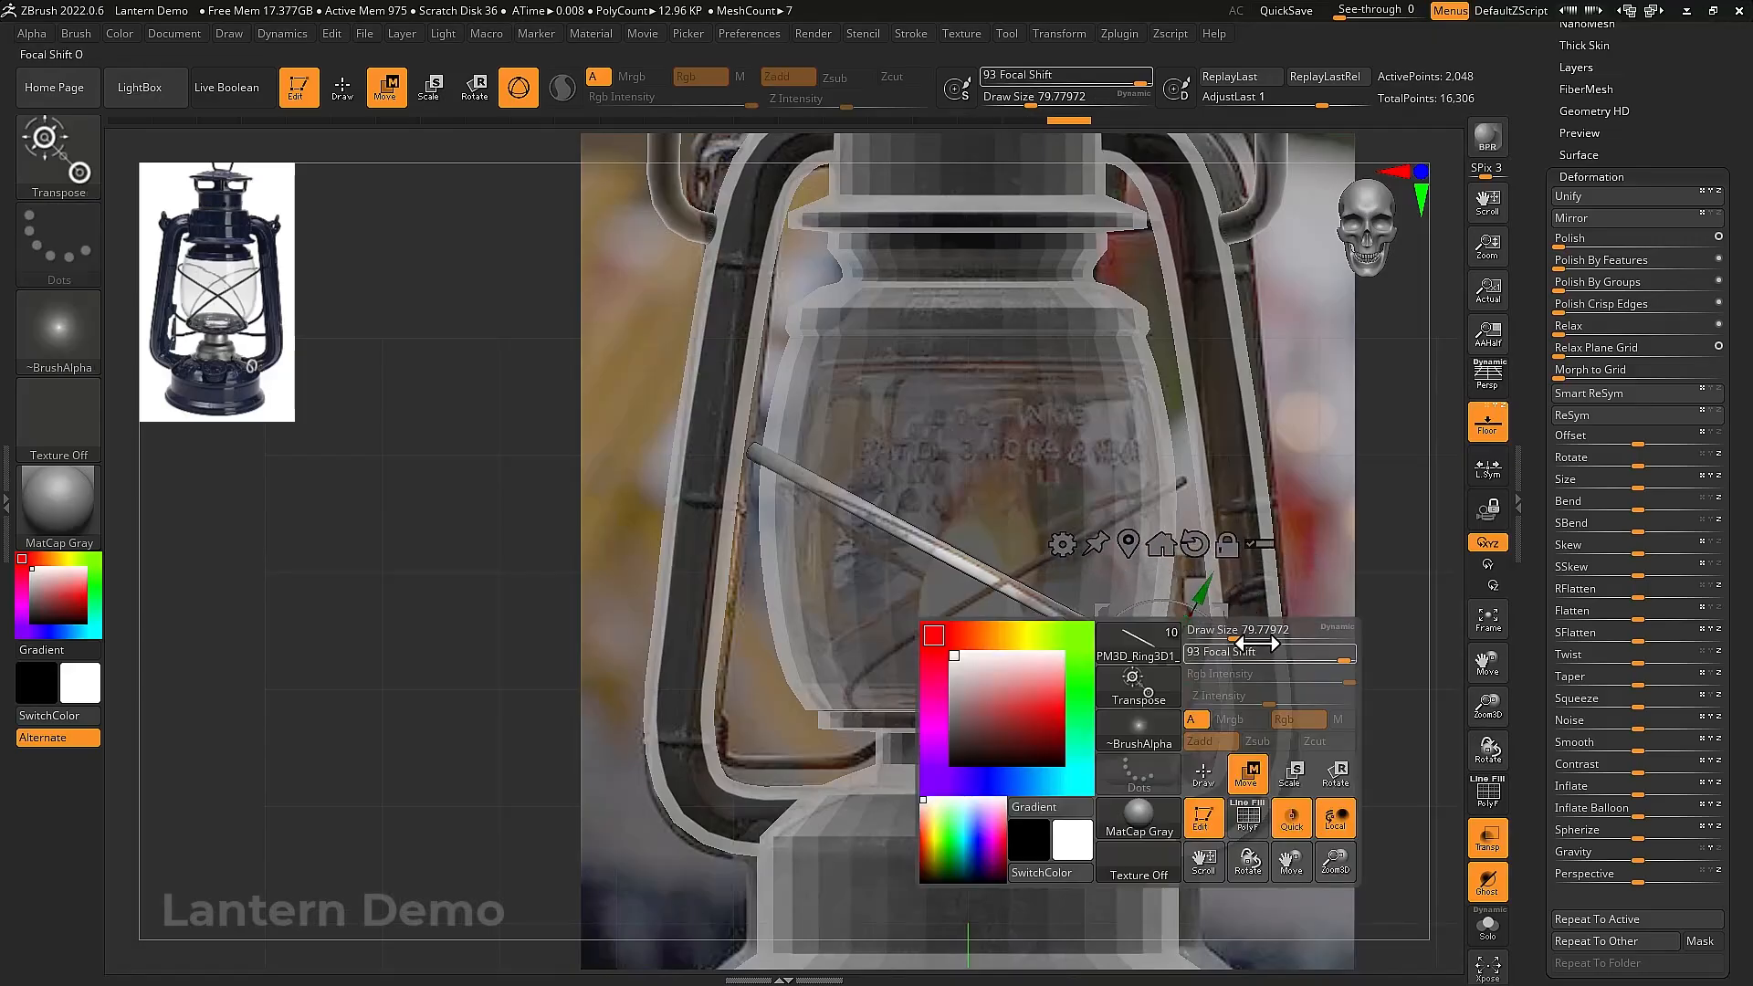
{"action": "left_click", "coordinate": [1336, 659]}
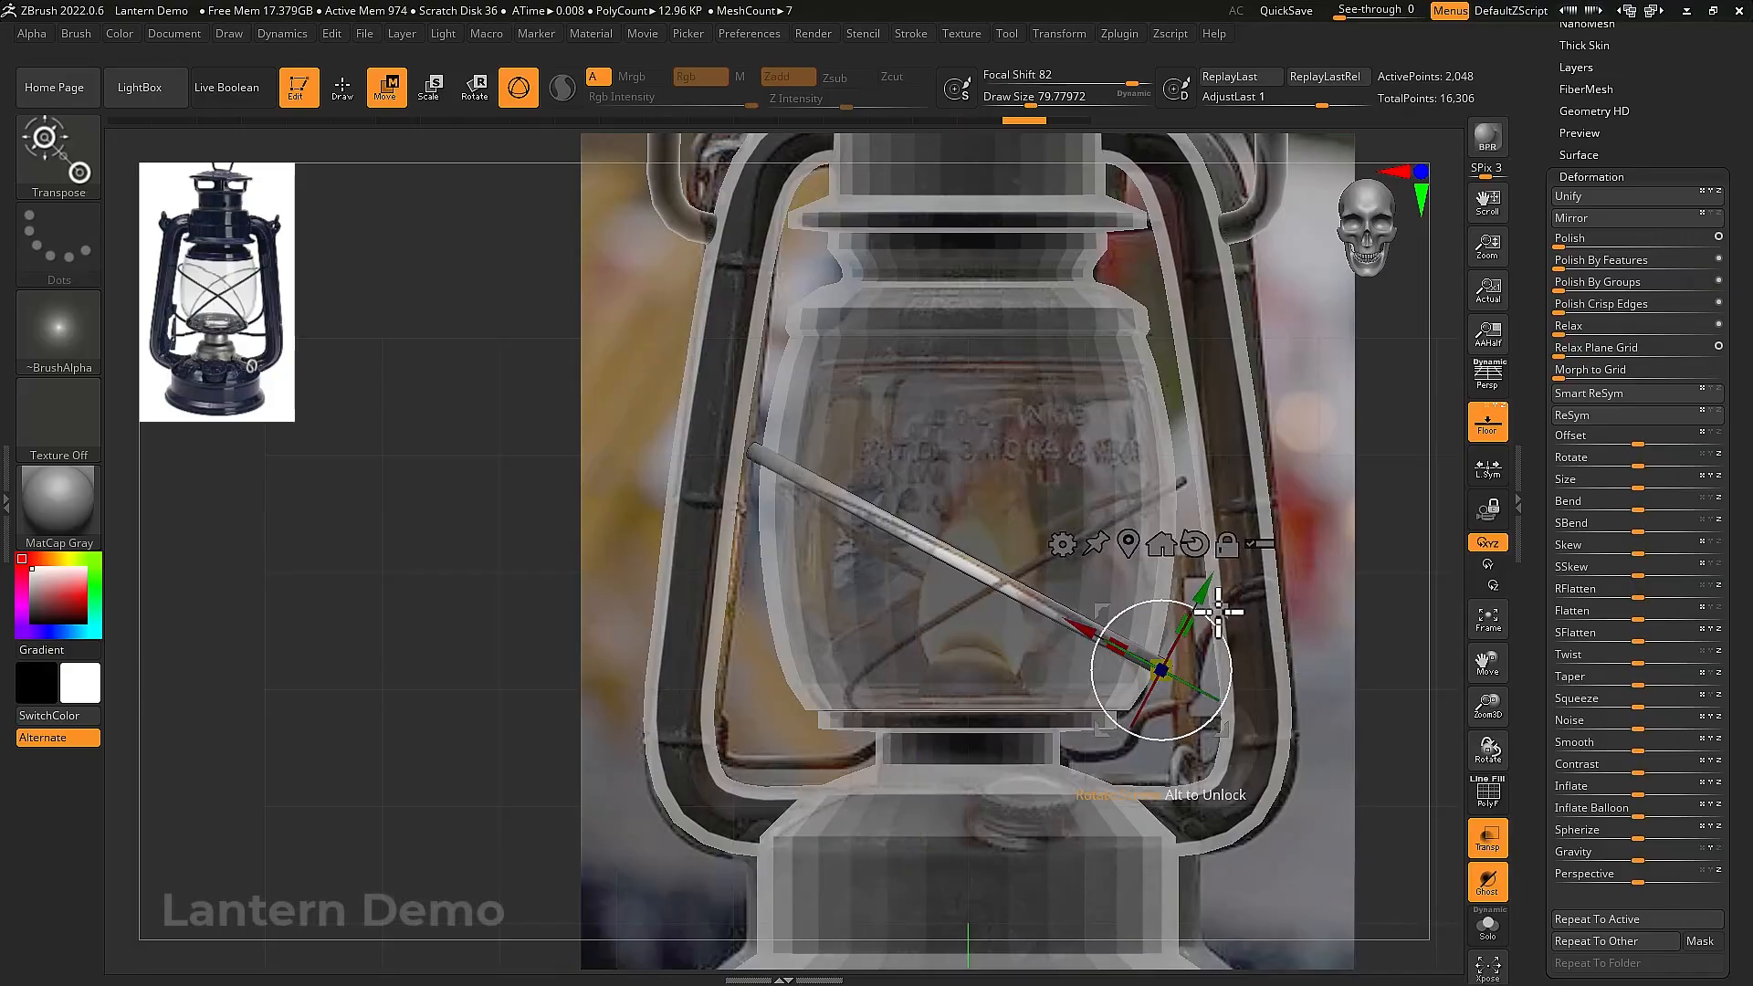
{"action": "left_click_drag", "start_coordinate": [1233, 615], "coordinate": [1070, 495]}
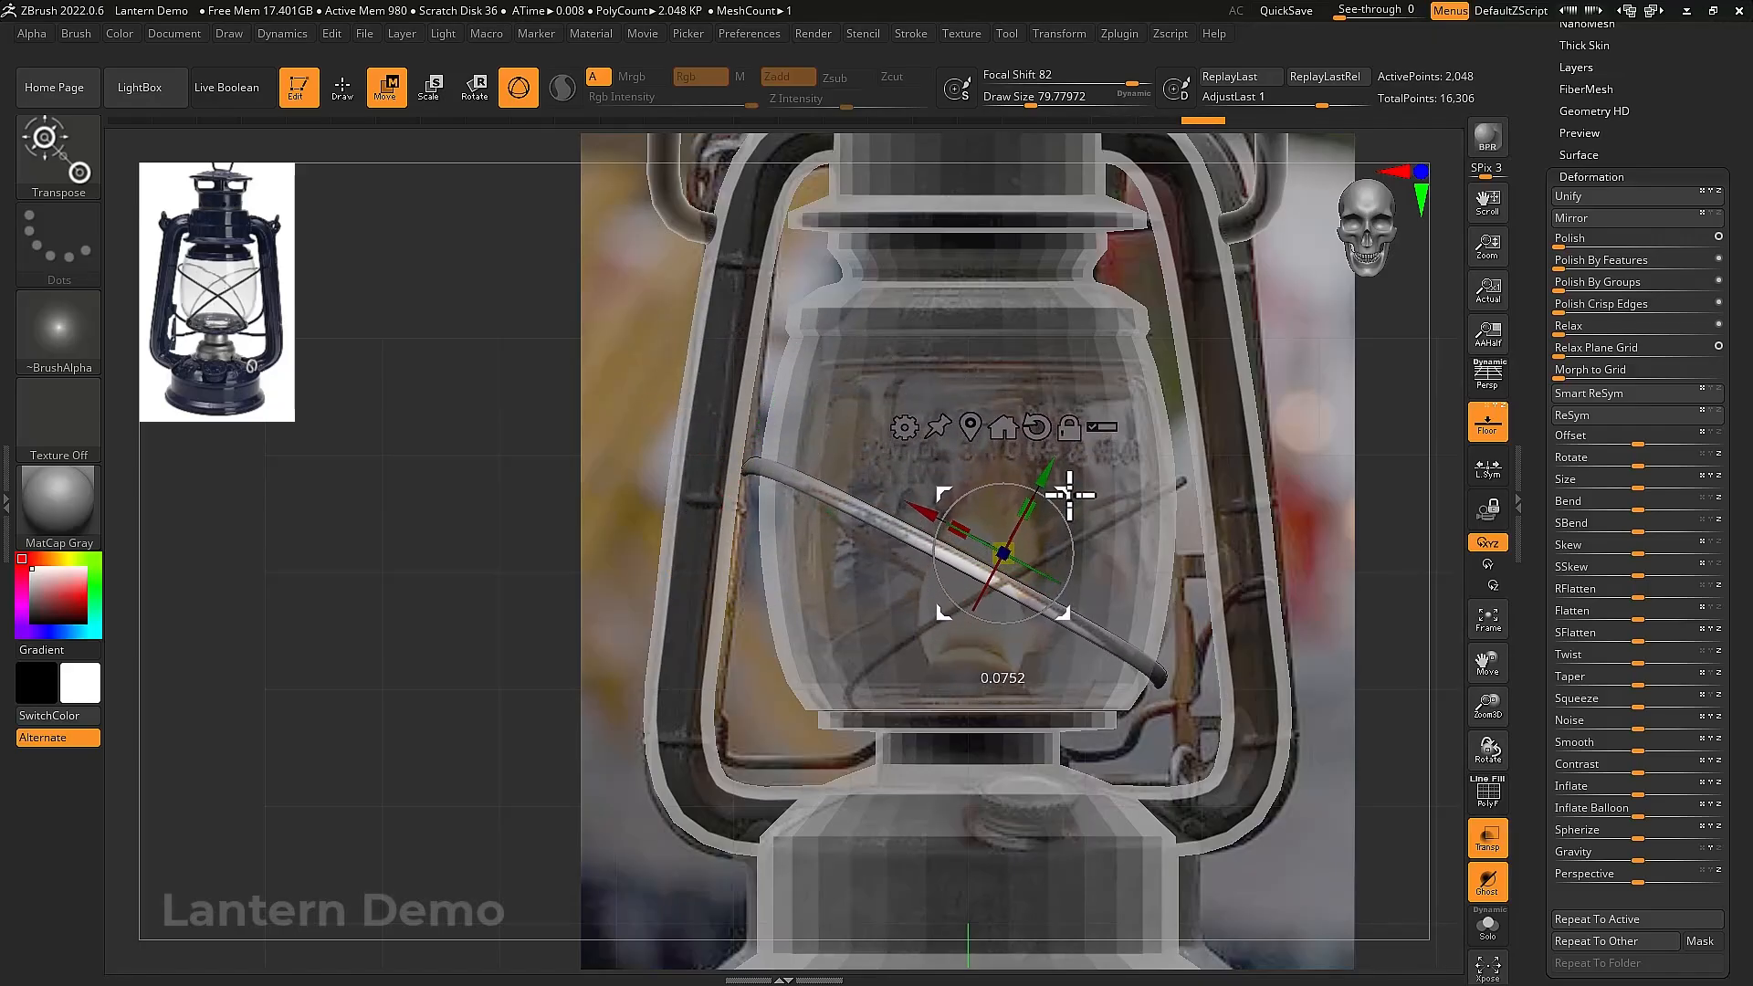
{"action": "left_click", "coordinate": [1494, 431]}
{"action": "left_click_drag", "start_coordinate": [1315, 493], "coordinate": [1215, 494]}
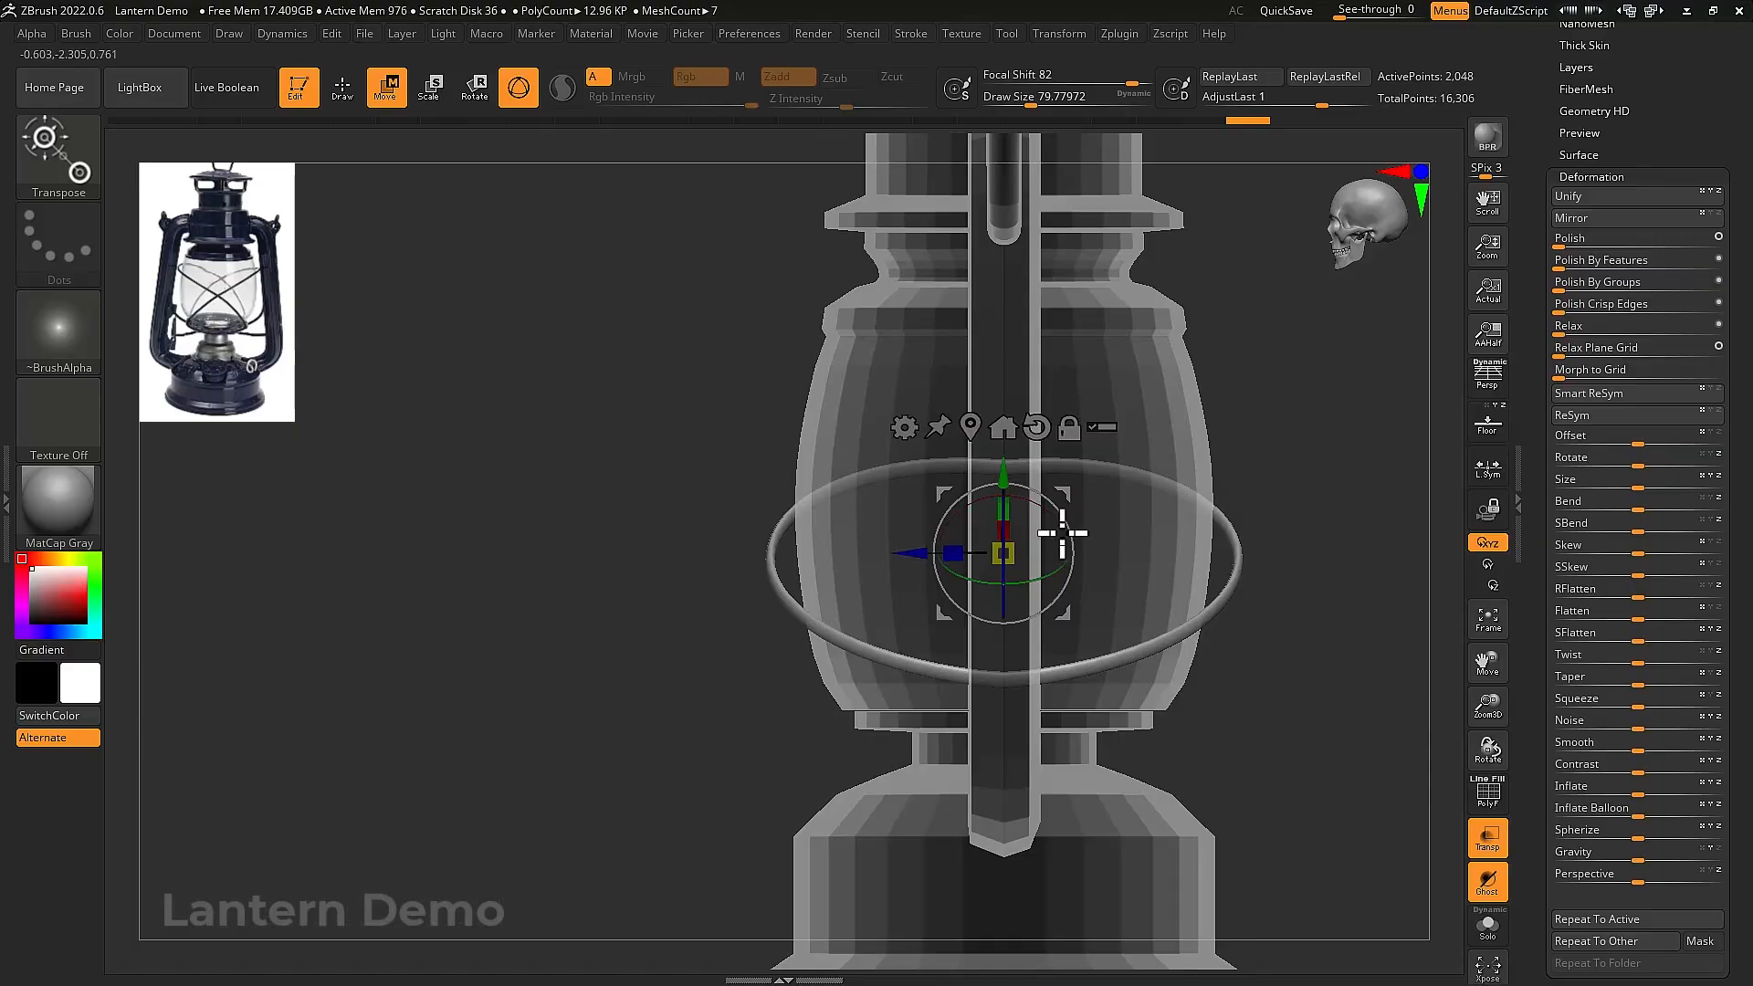
Scale the tilted ring down uniformly and stretch it along its length to hug the glass globe
{"action": "left_click_drag", "start_coordinate": [1062, 533], "coordinate": [1174, 560]}
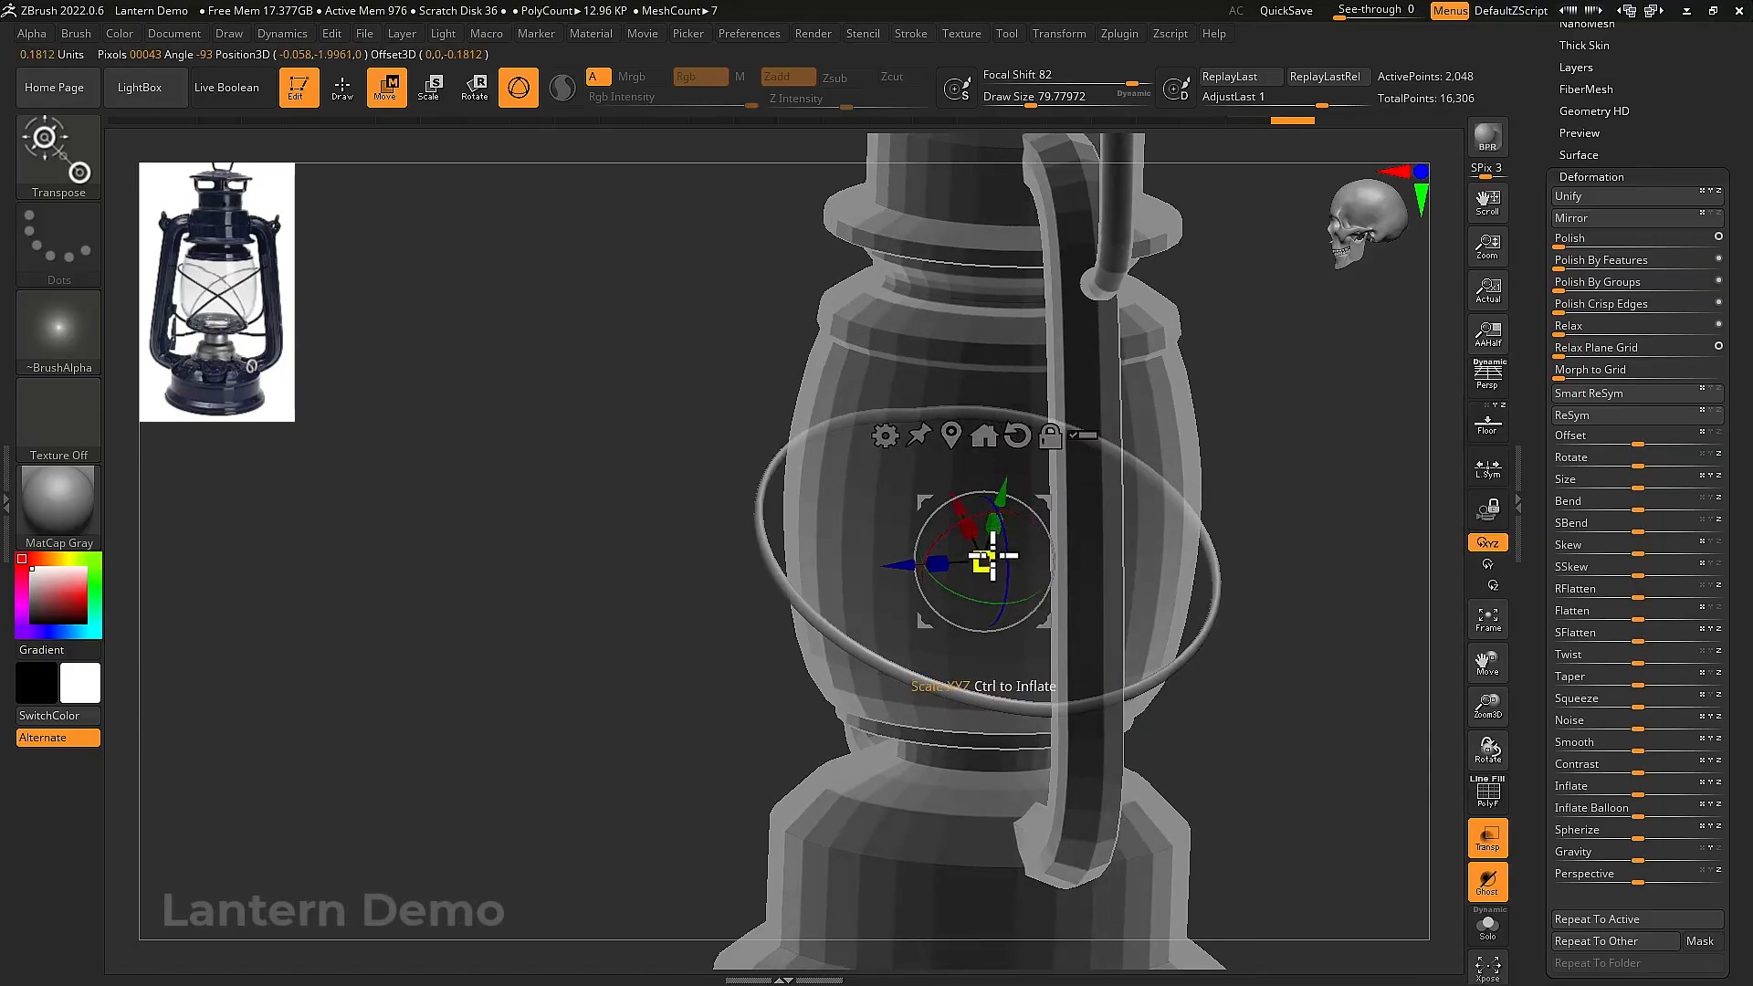
{"action": "left_click_drag", "start_coordinate": [993, 555], "coordinate": [872, 563]}
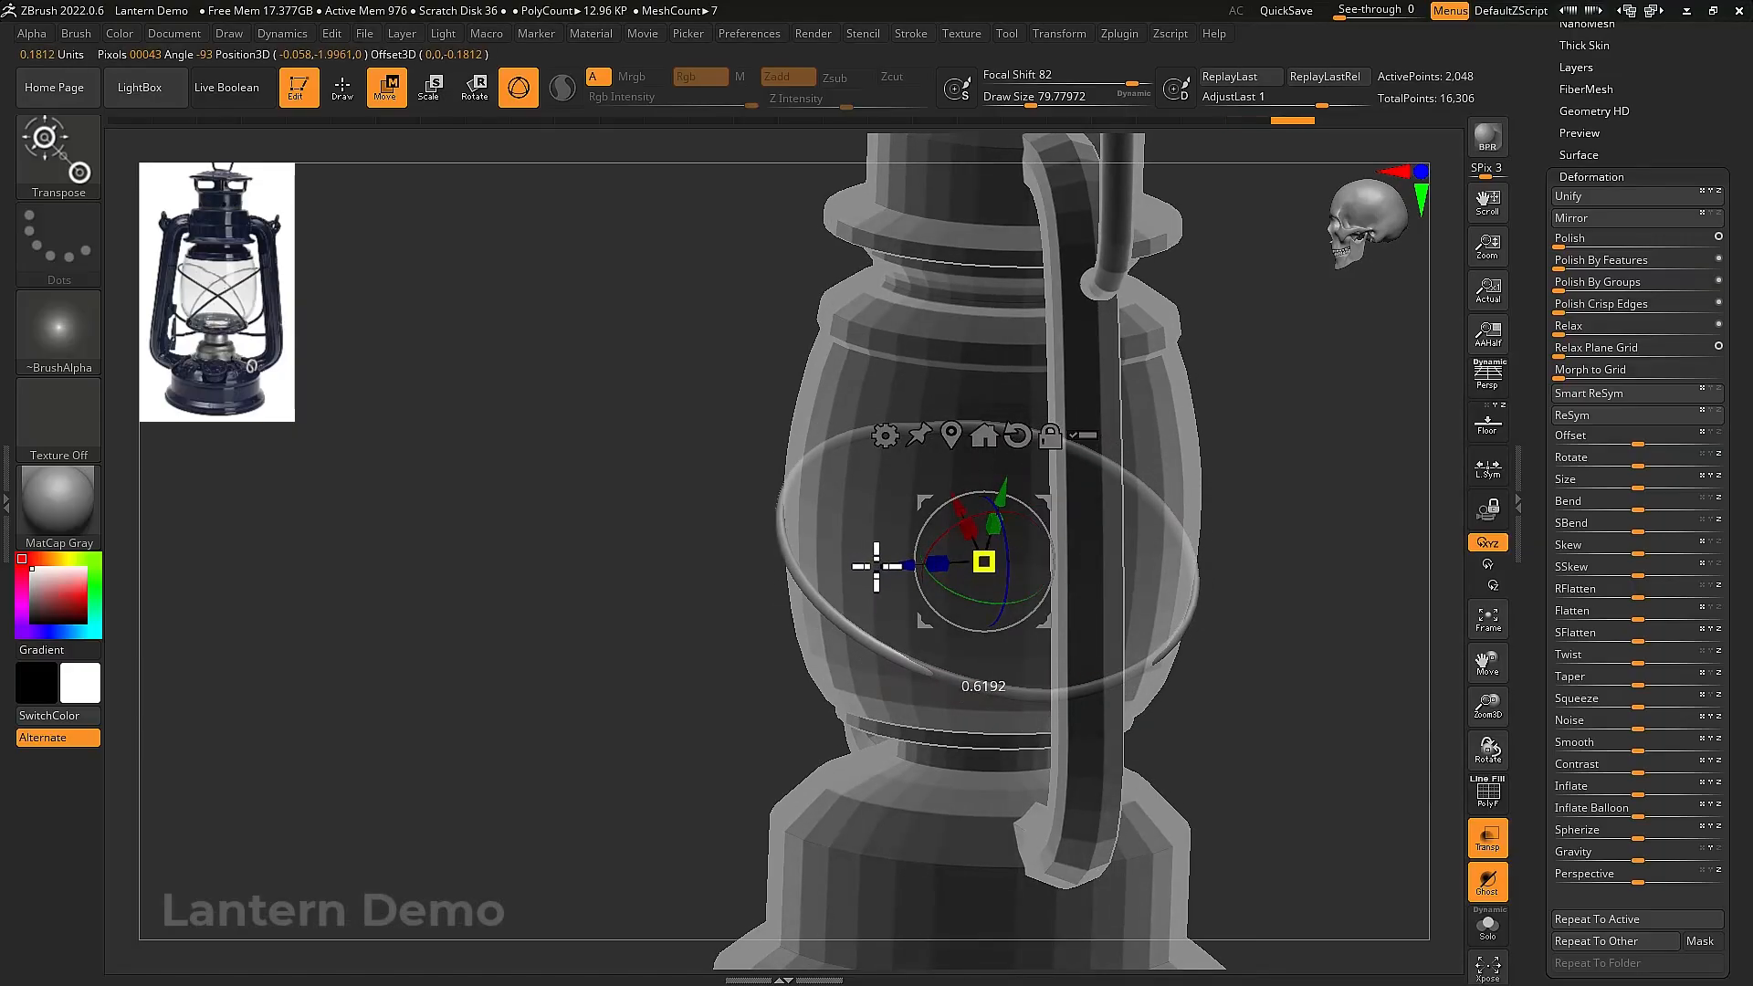
{"action": "left_click_drag", "start_coordinate": [1141, 668], "coordinate": [1207, 628]}
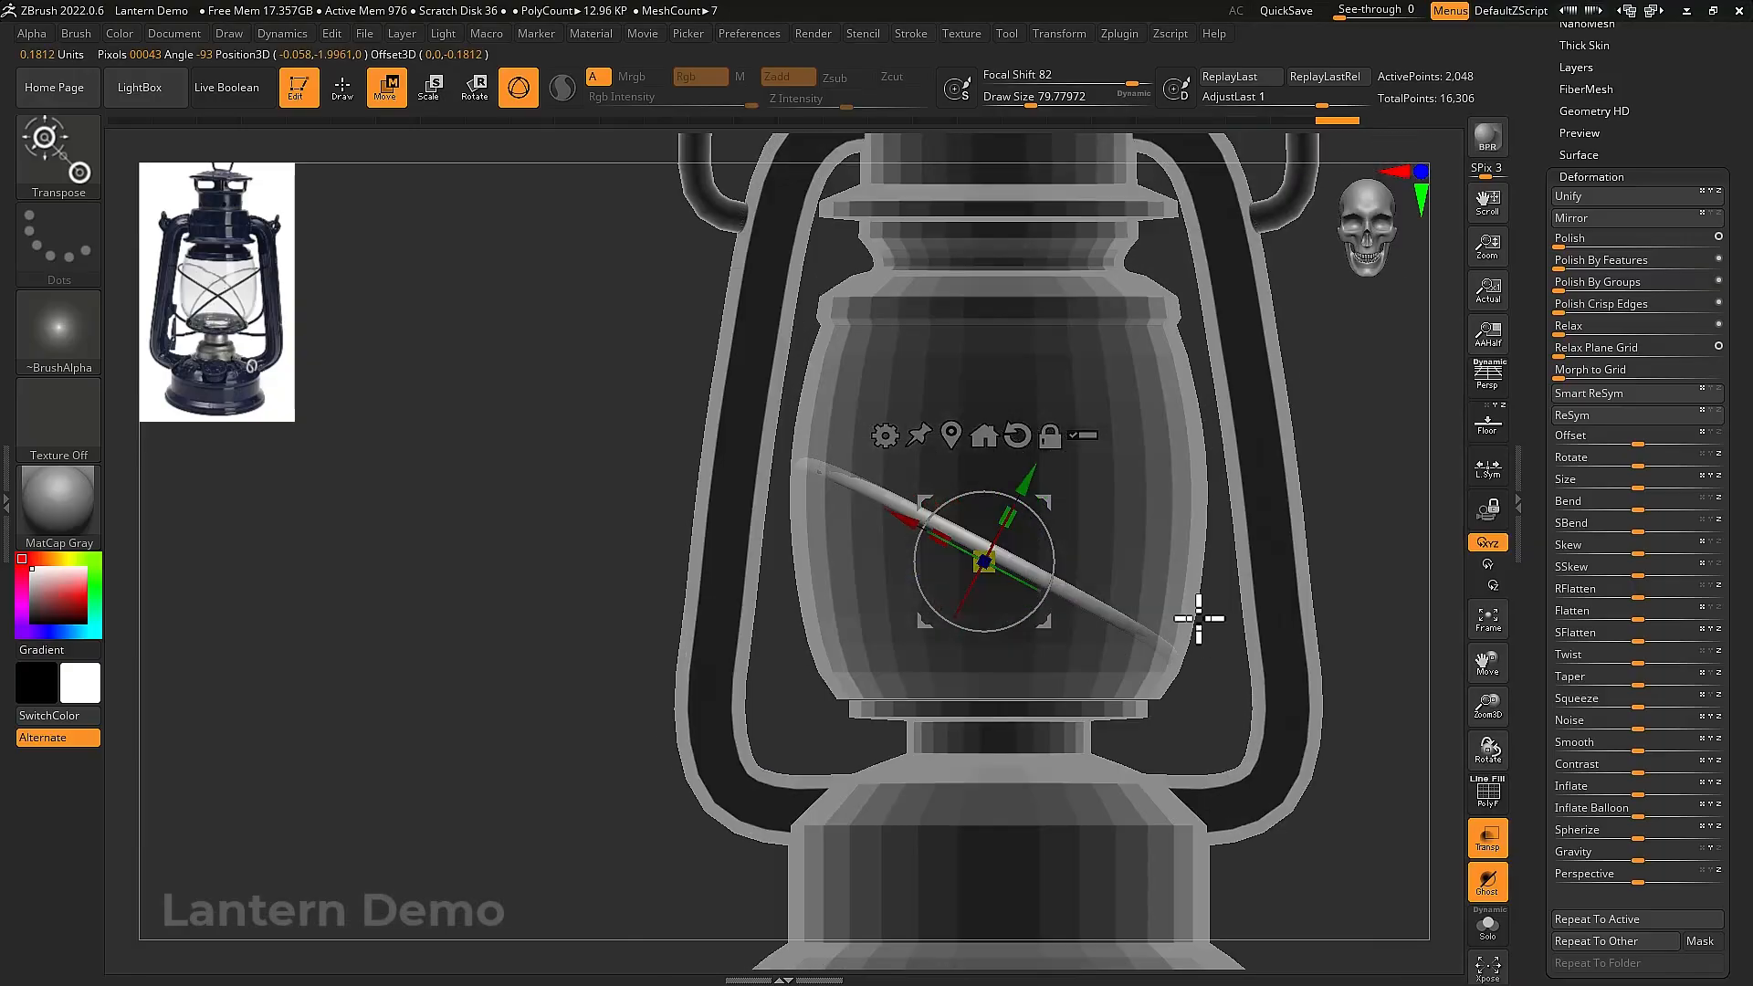
{"action": "left_click_drag", "start_coordinate": [964, 539], "coordinate": [938, 526]}
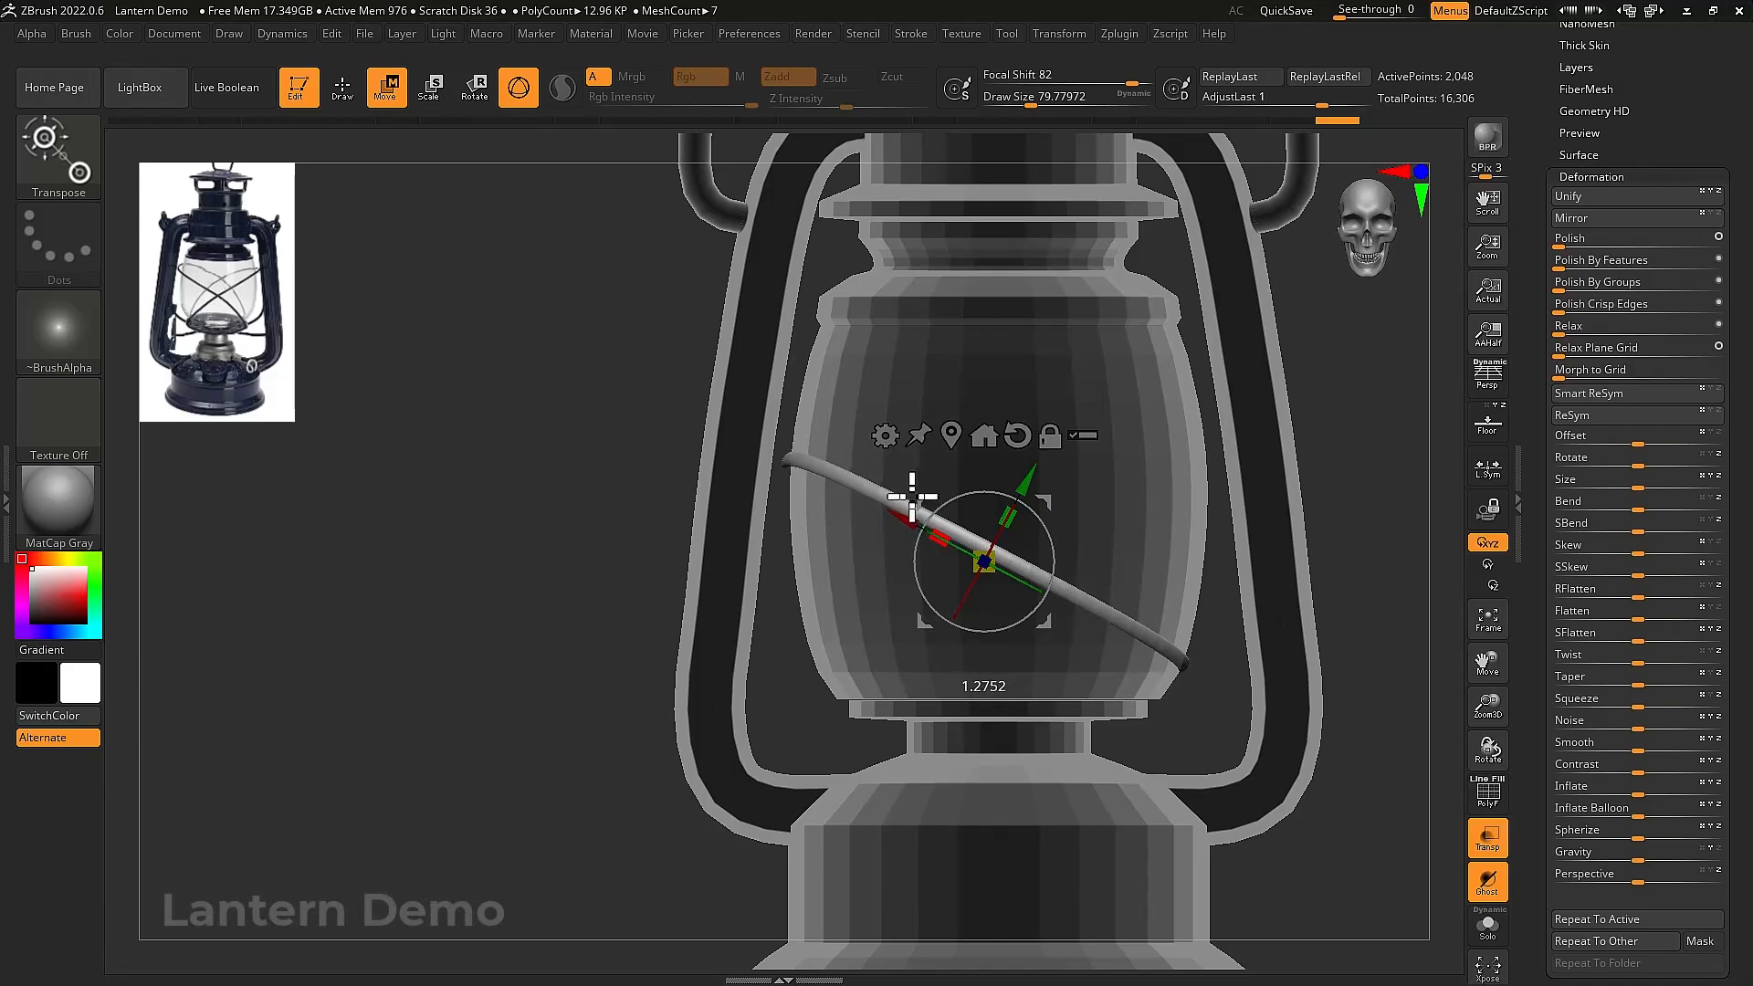
Thicken the tilted ring by inflating it and smooth it with Polish By Features
{"action": "left_click_drag", "start_coordinate": [1178, 511], "coordinate": [1134, 556]}
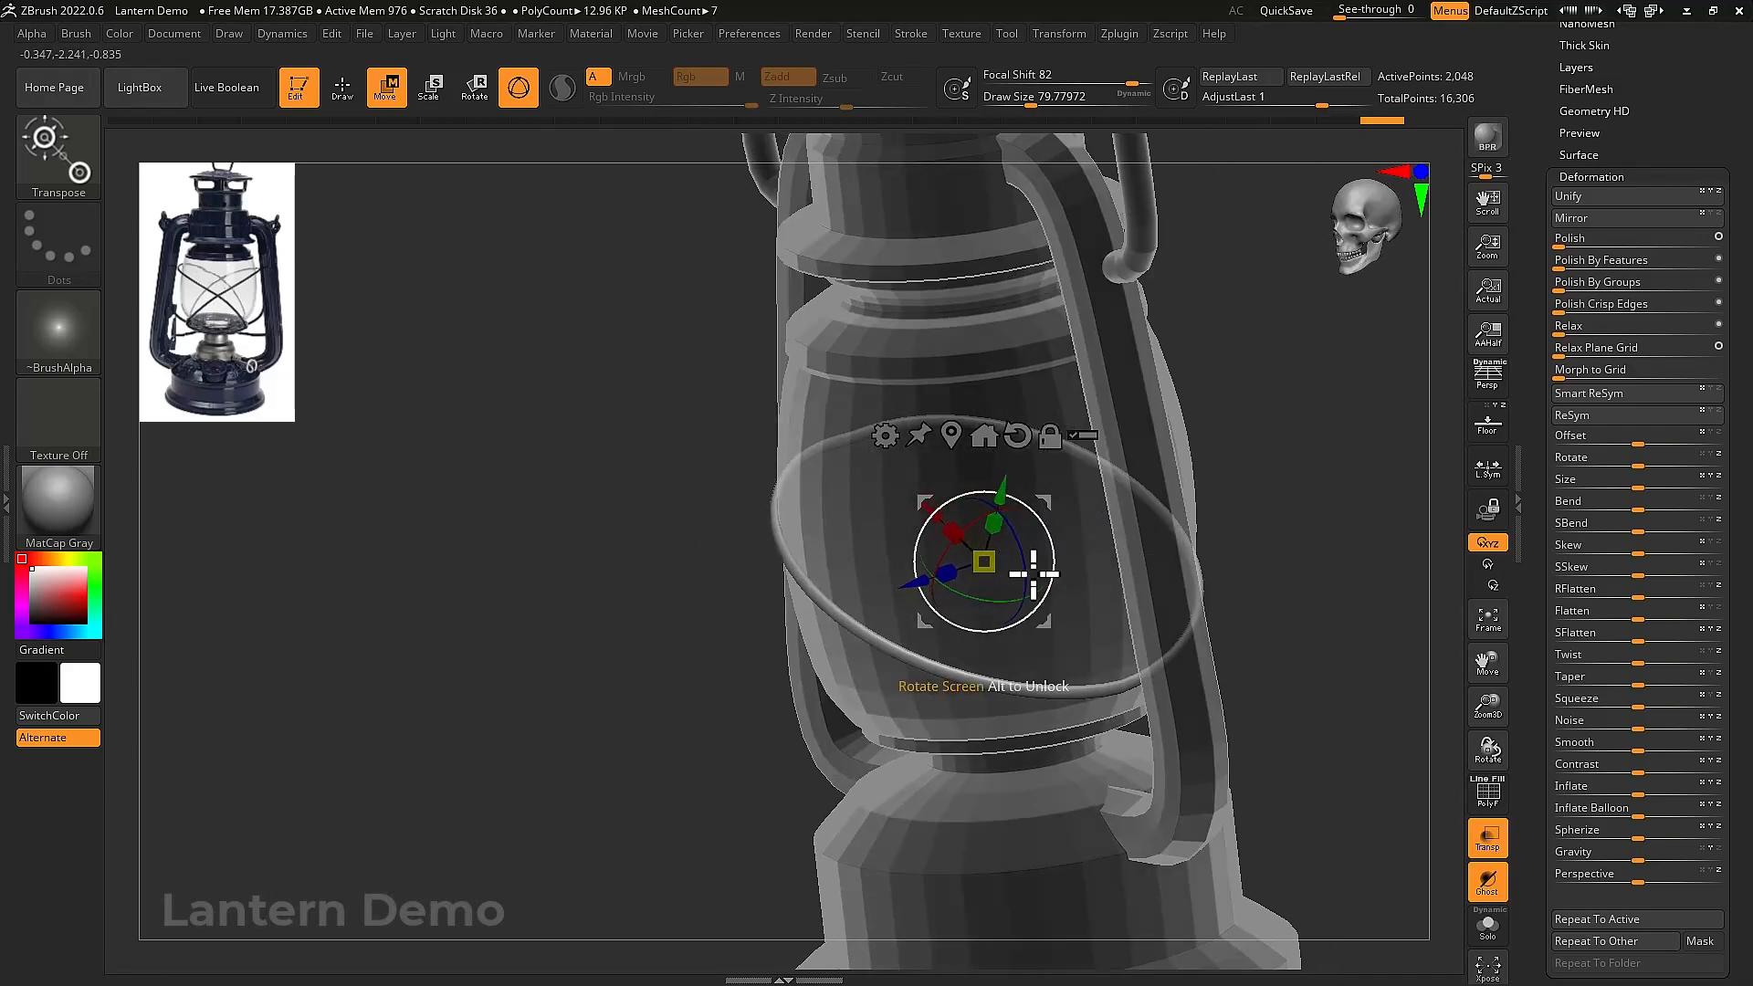
{"action": "key", "text": "ctrl"}
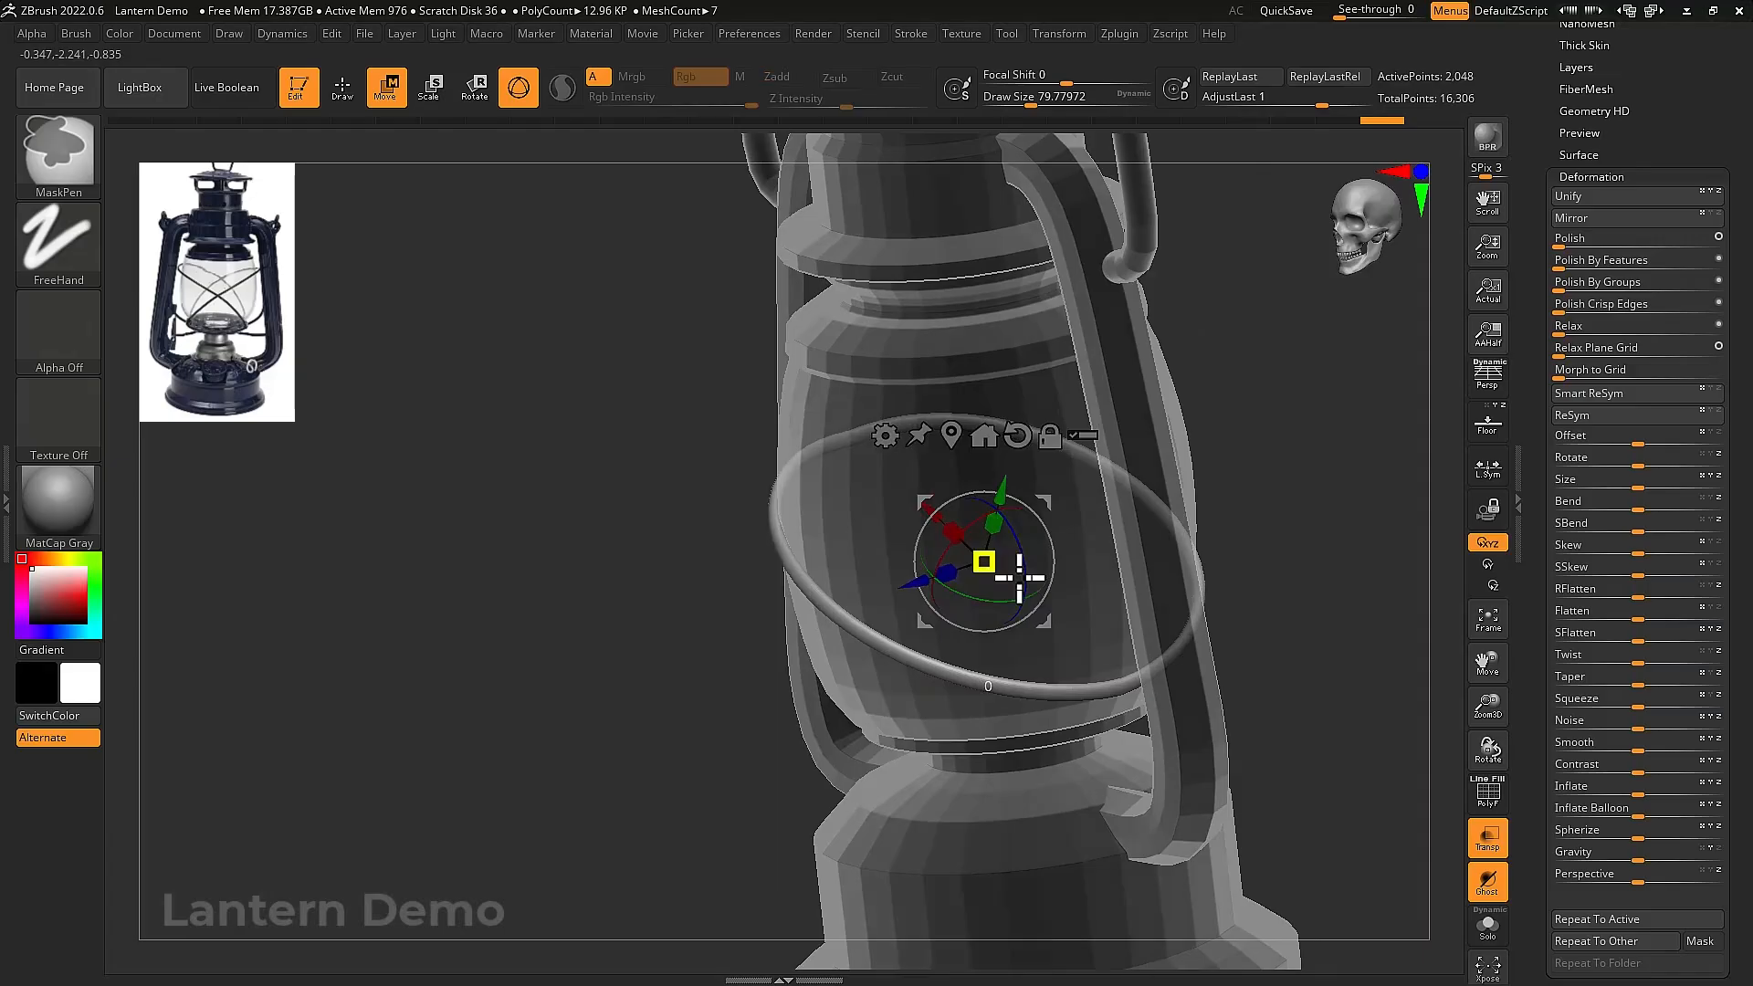
{"action": "left_click_drag", "start_coordinate": [1360, 400], "coordinate": [1396, 399]}
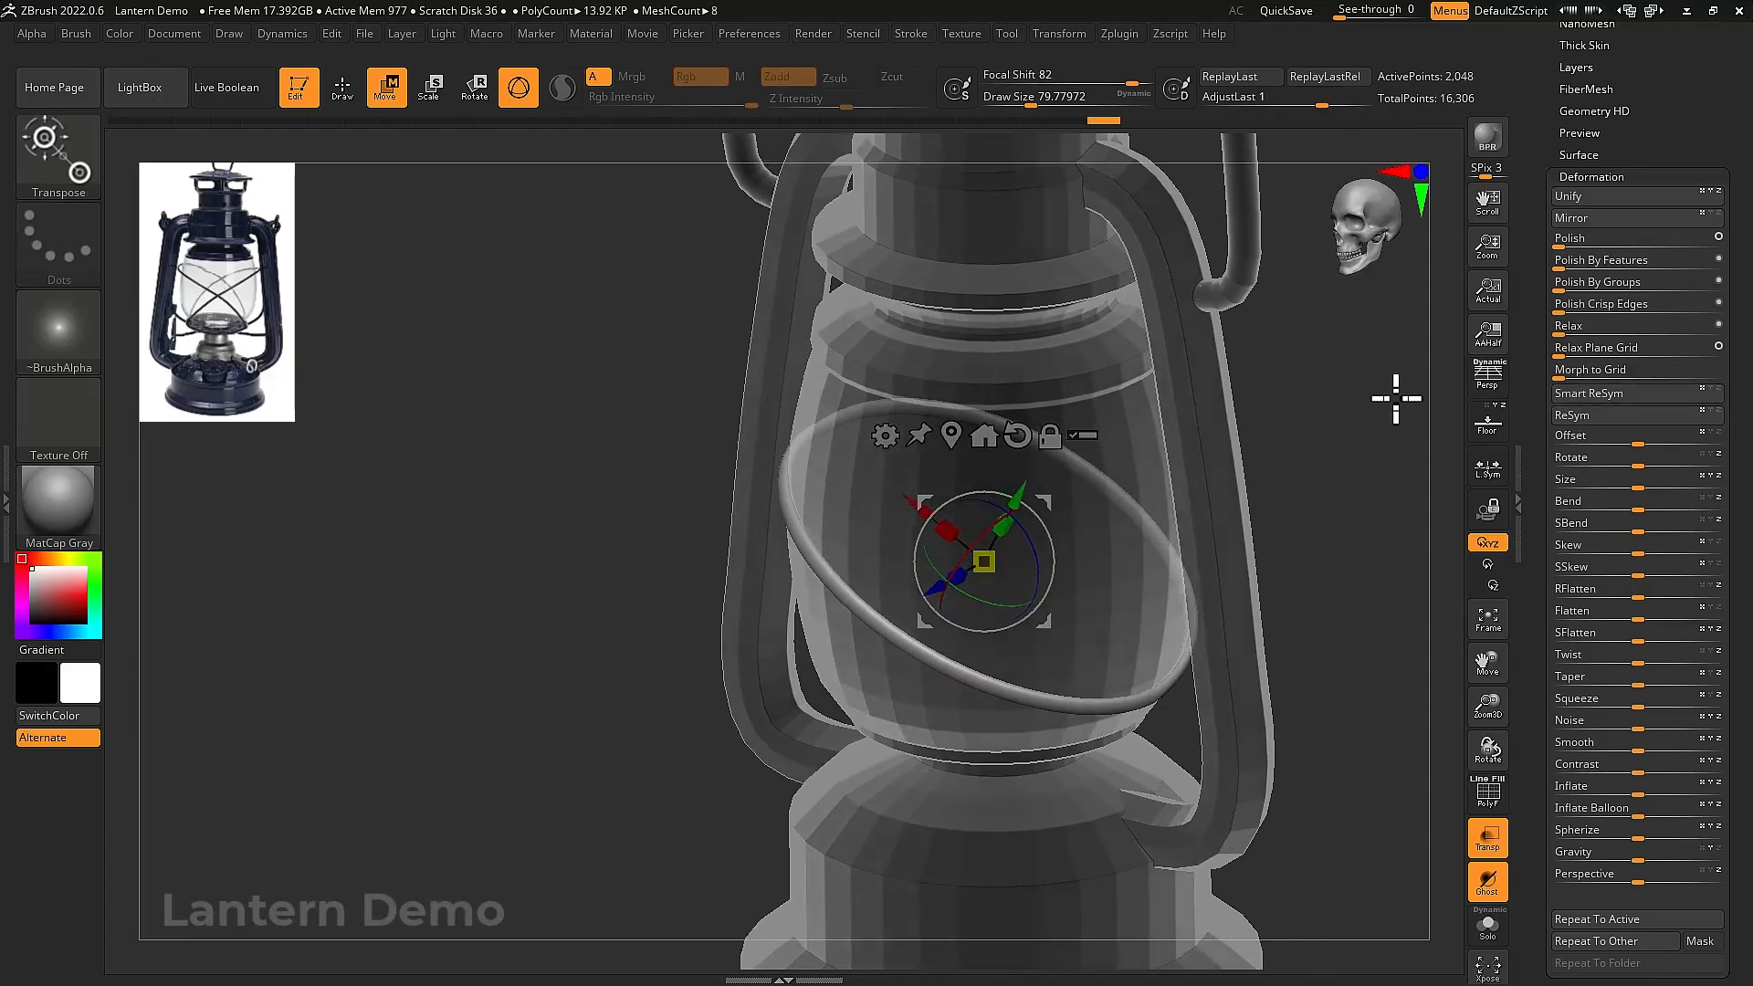
{"action": "left_click", "coordinate": [1584, 262]}
{"action": "left_click_drag", "start_coordinate": [1382, 340], "coordinate": [1344, 357]}
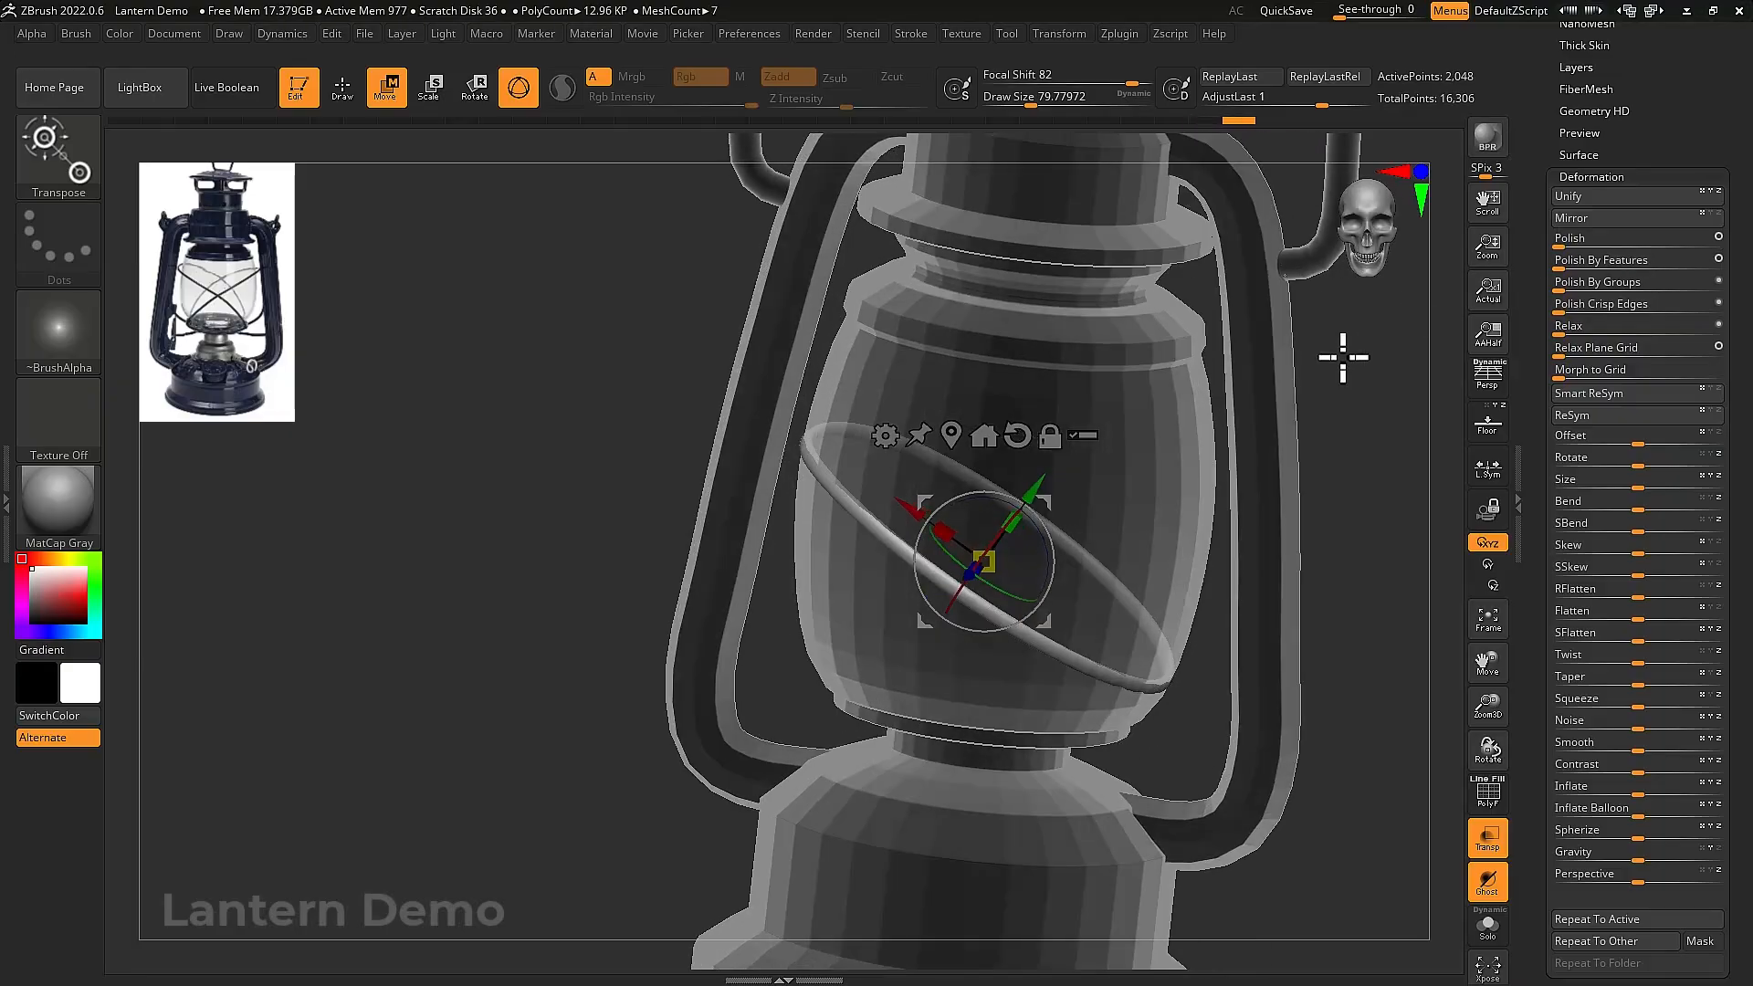
{"action": "key", "text": "ctrl"}
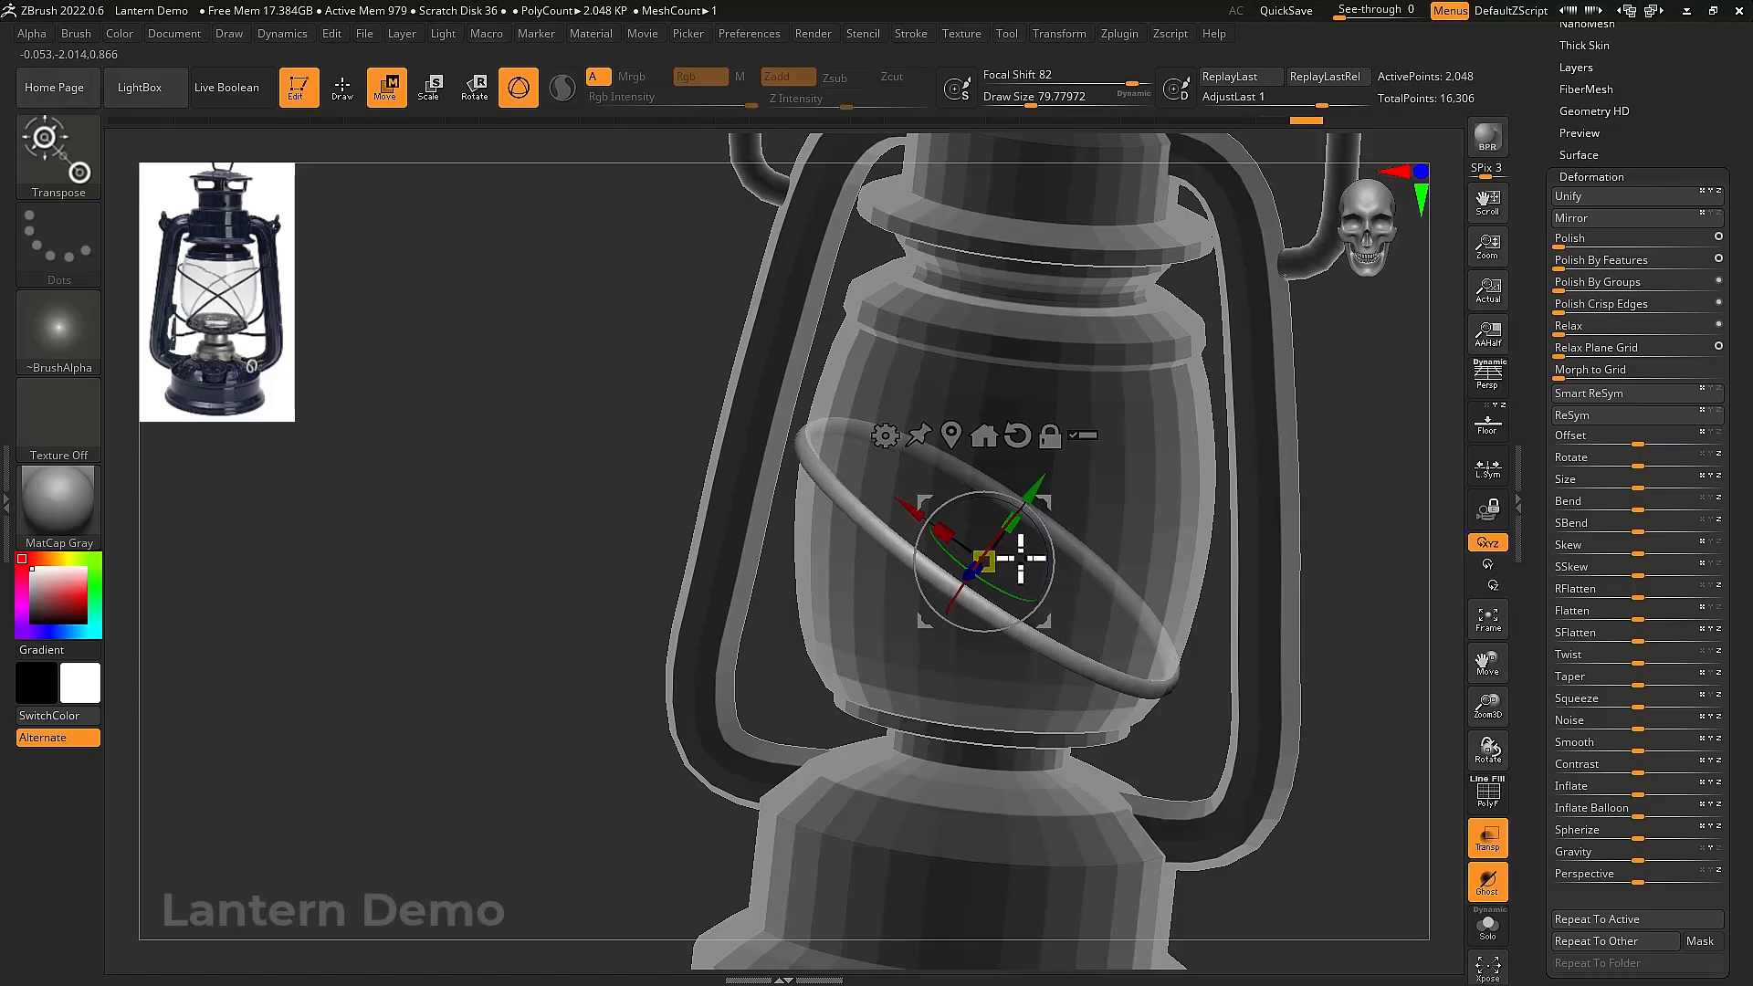
{"action": "left_click_drag", "start_coordinate": [1204, 559], "coordinate": [1303, 552], "text": "shift"}
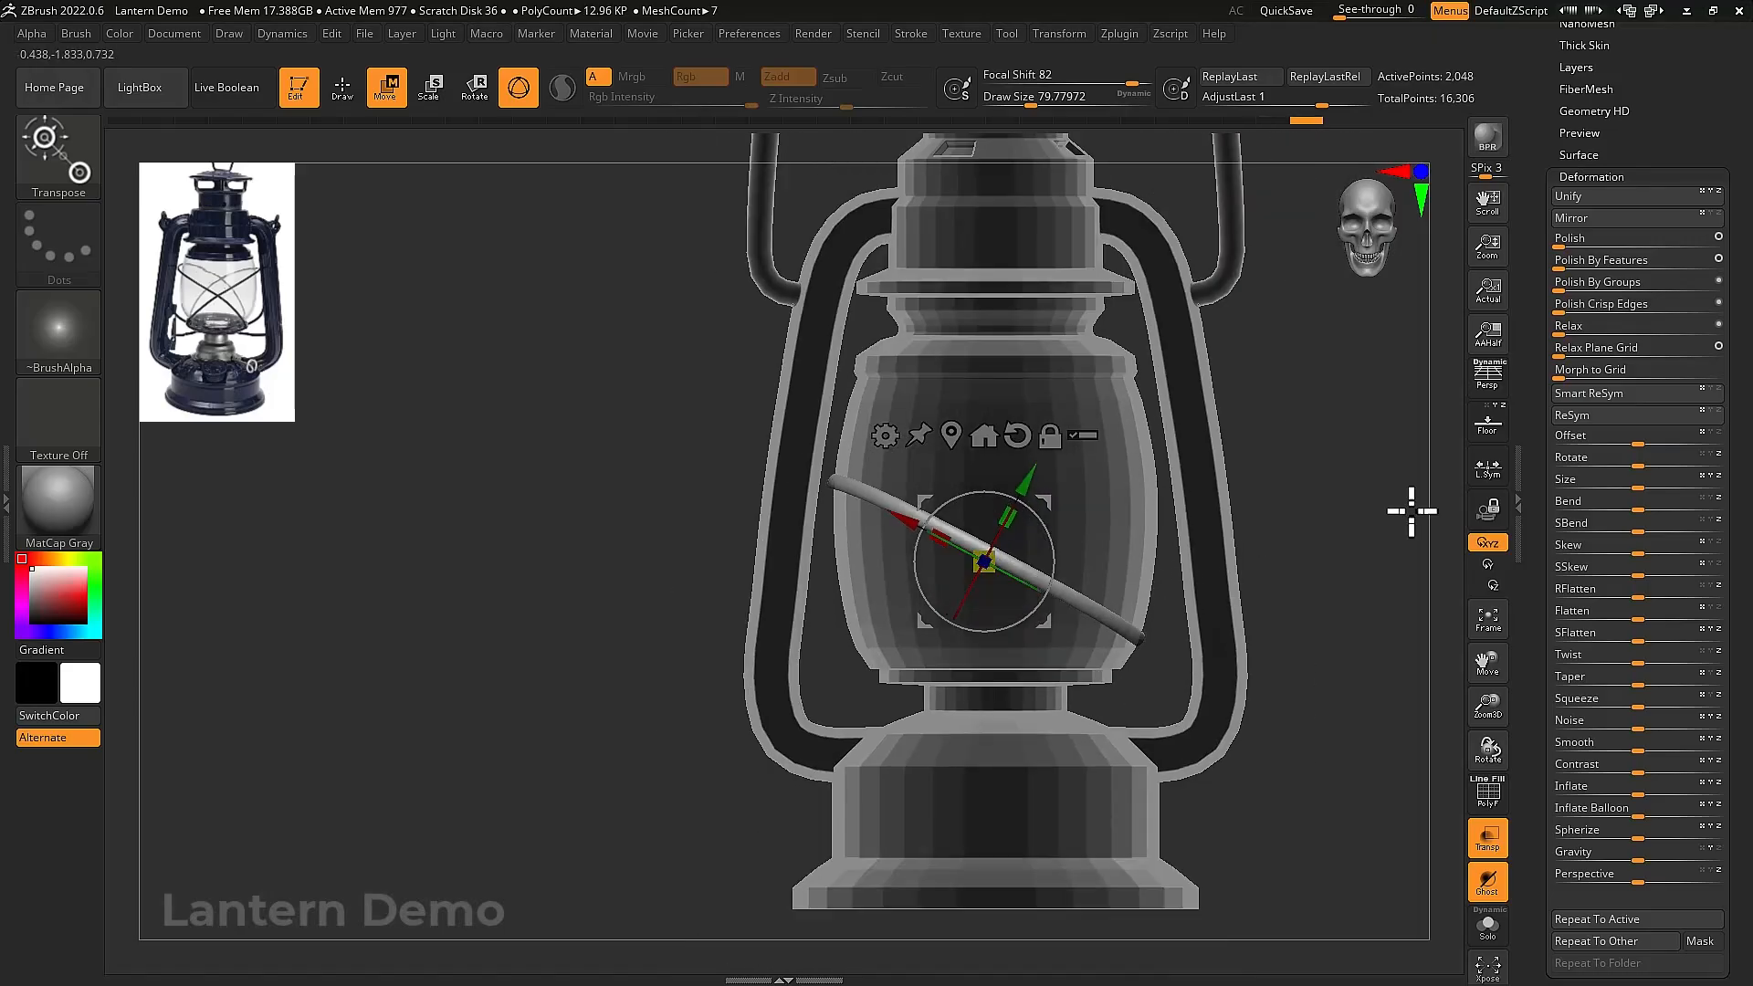
Shape the tilted wire's ends against the floor reference photo with the MoveInfiniteDepth brush, bending the lower end downward
{"action": "left_click", "coordinate": [1486, 420]}
{"action": "left_click_drag", "start_coordinate": [1253, 471], "coordinate": [1247, 584], "text": "alt"}
{"action": "left_click_drag", "start_coordinate": [1275, 712], "coordinate": [1275, 714]}
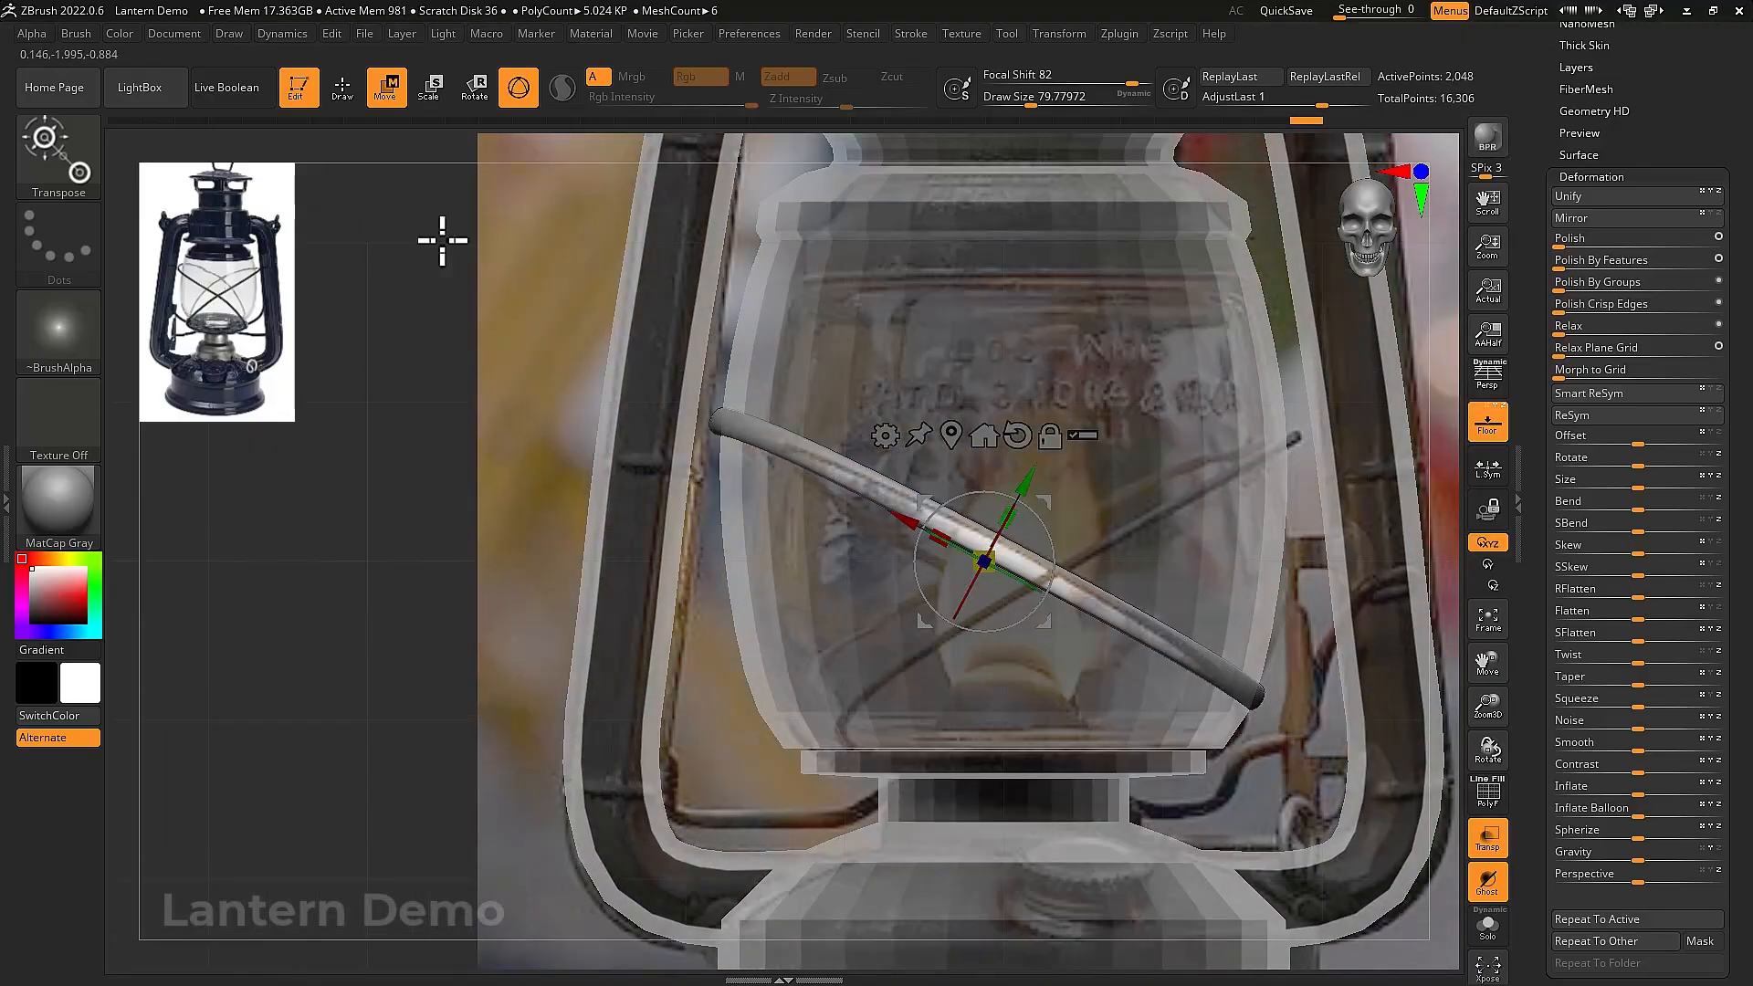
{"action": "left_click", "coordinate": [78, 173]}
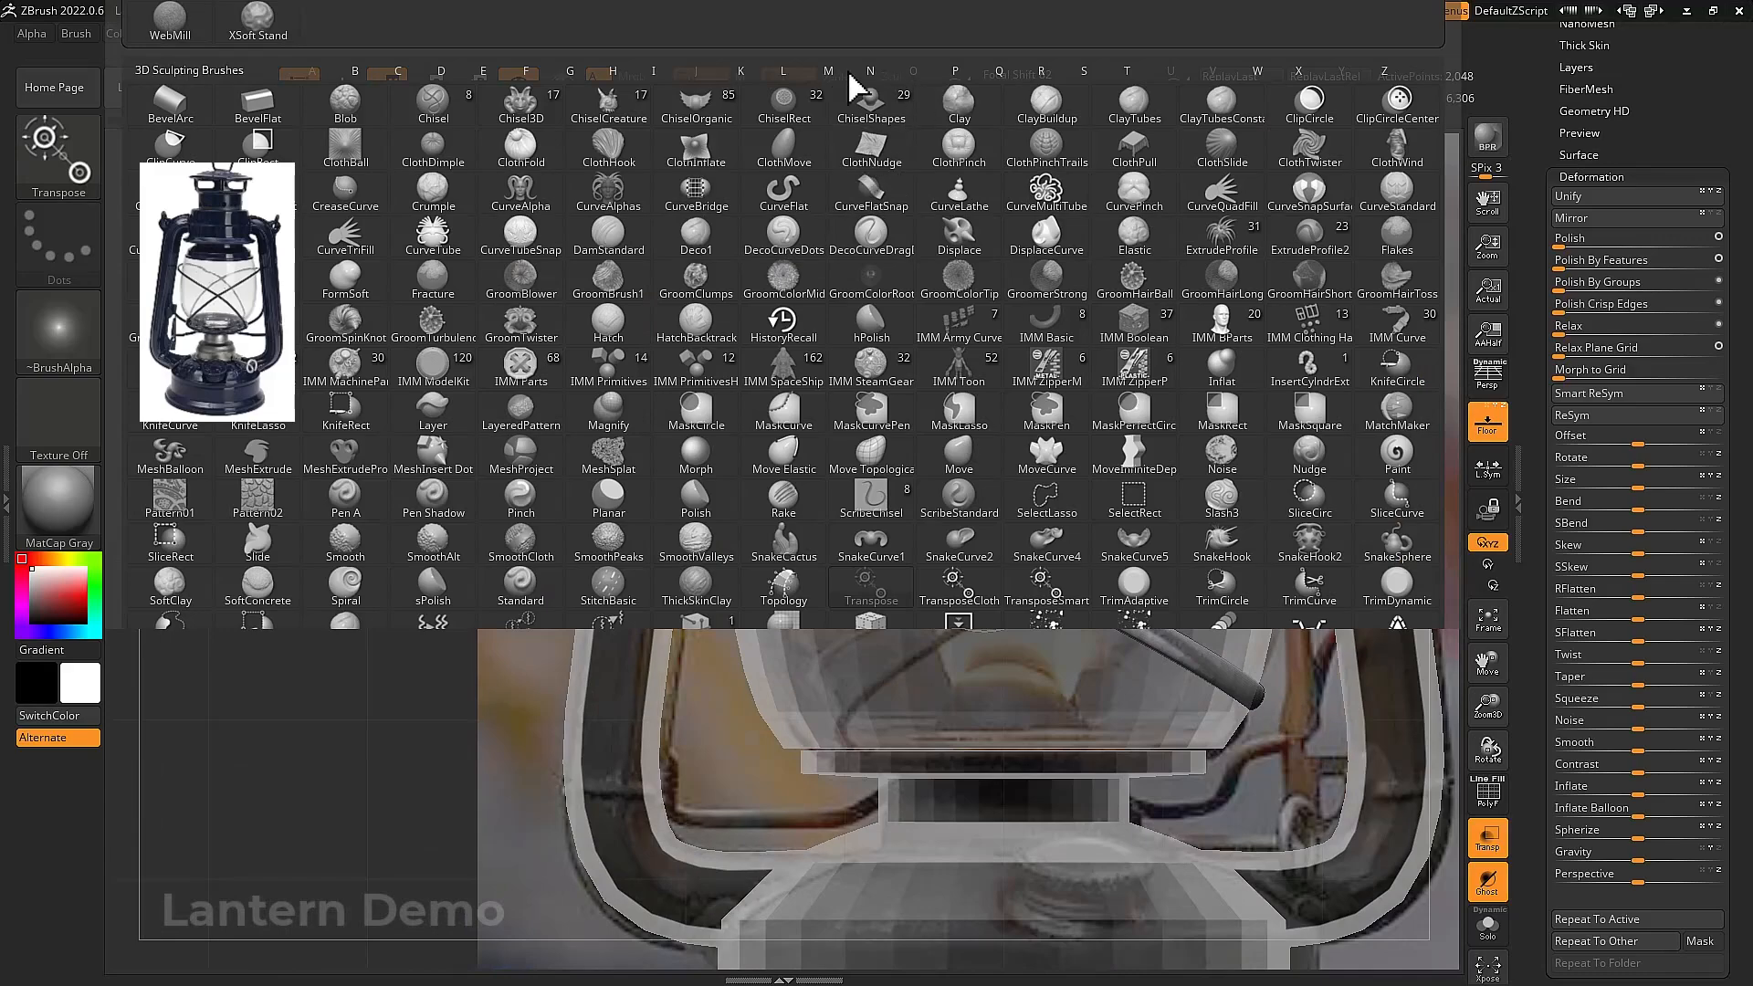
{"action": "key", "text": "m"}
{"action": "left_click", "coordinate": [1135, 466]}
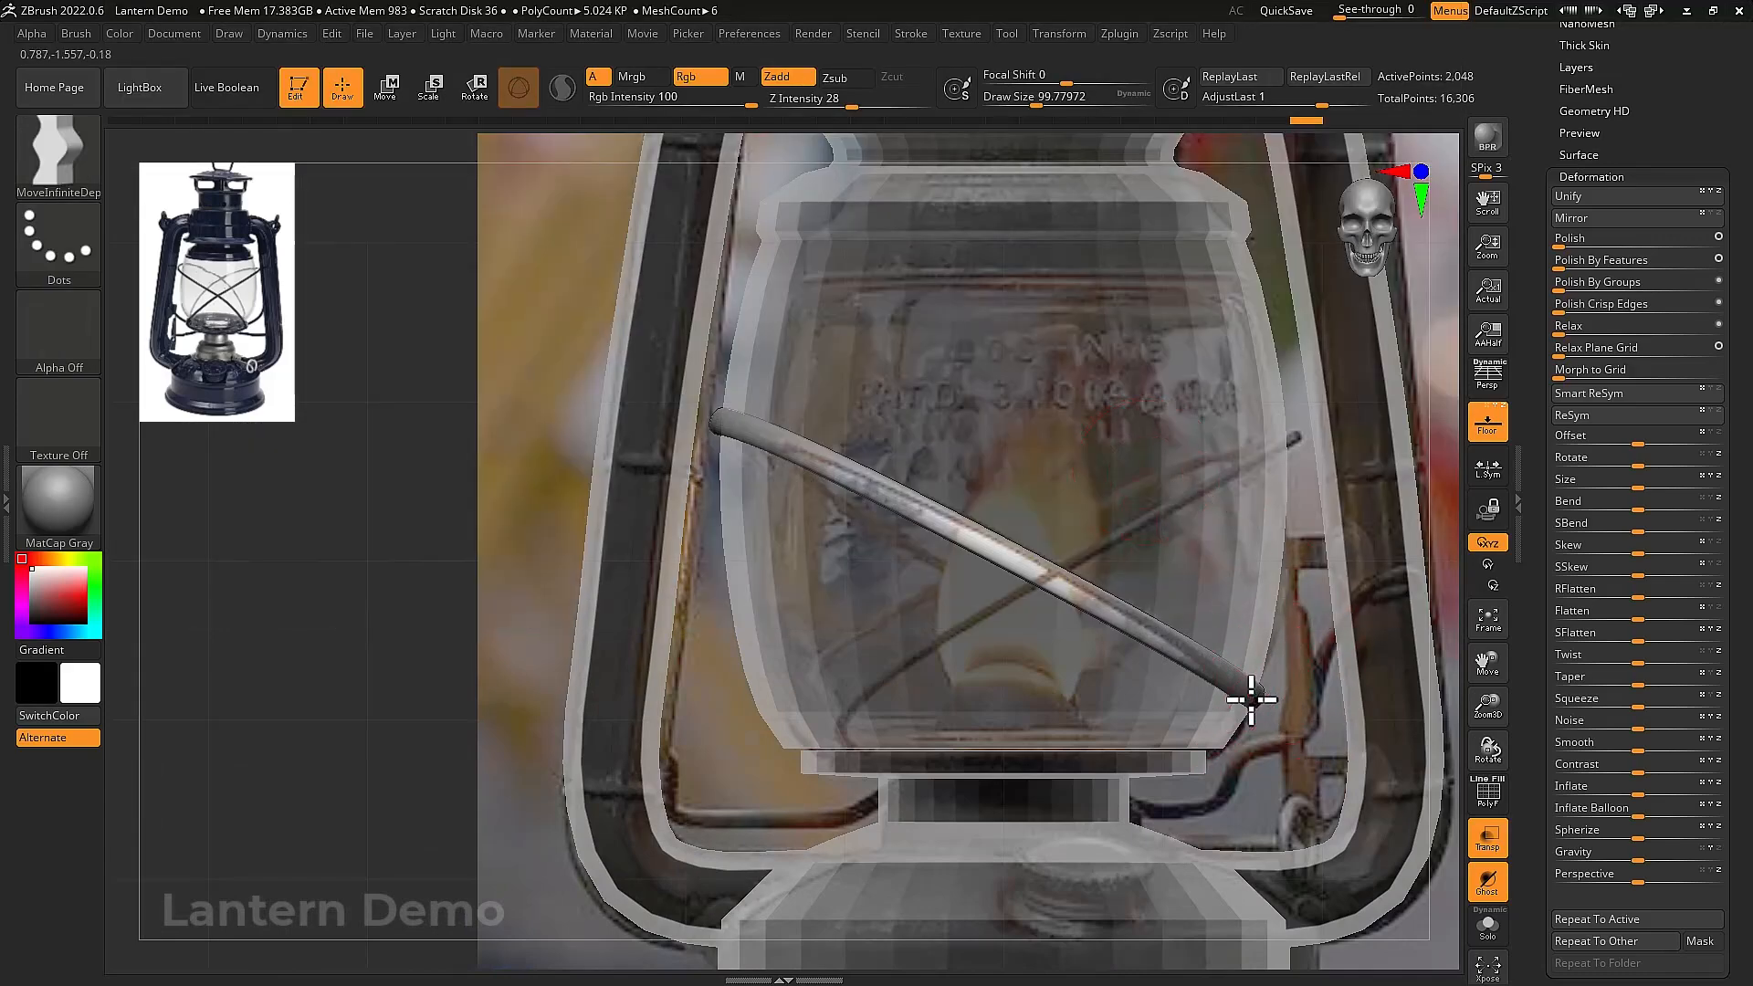
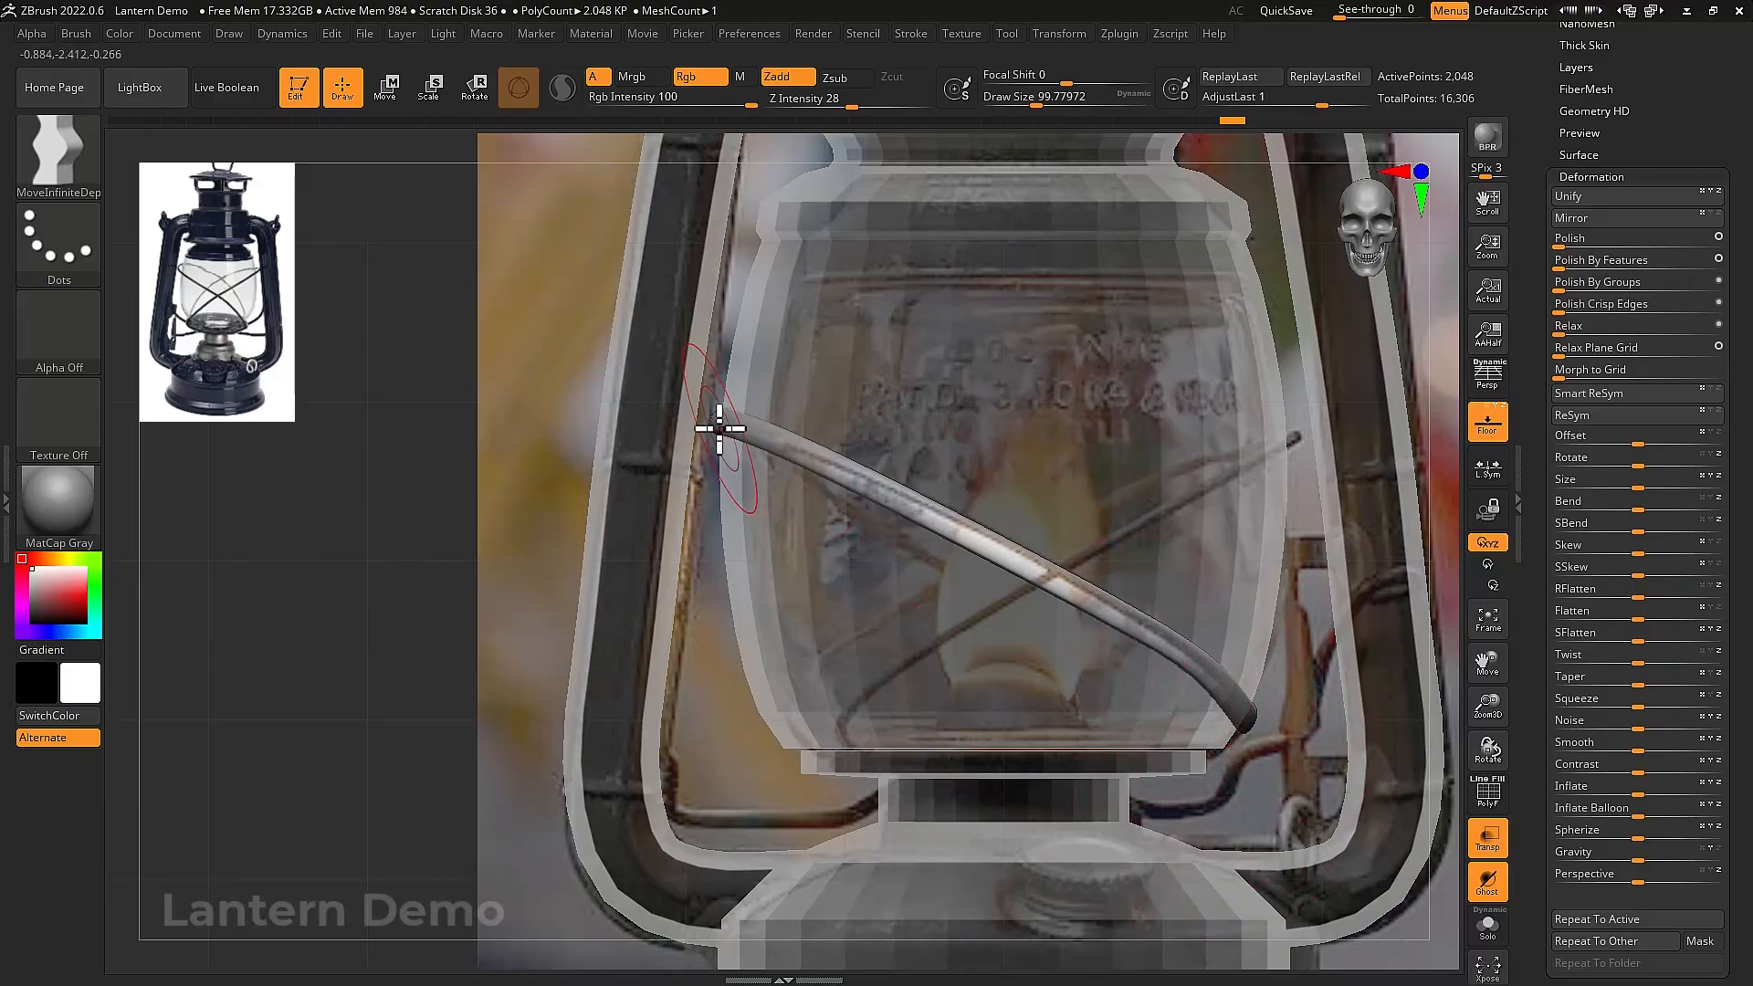
{"action": "key", "text": "bracketright"}
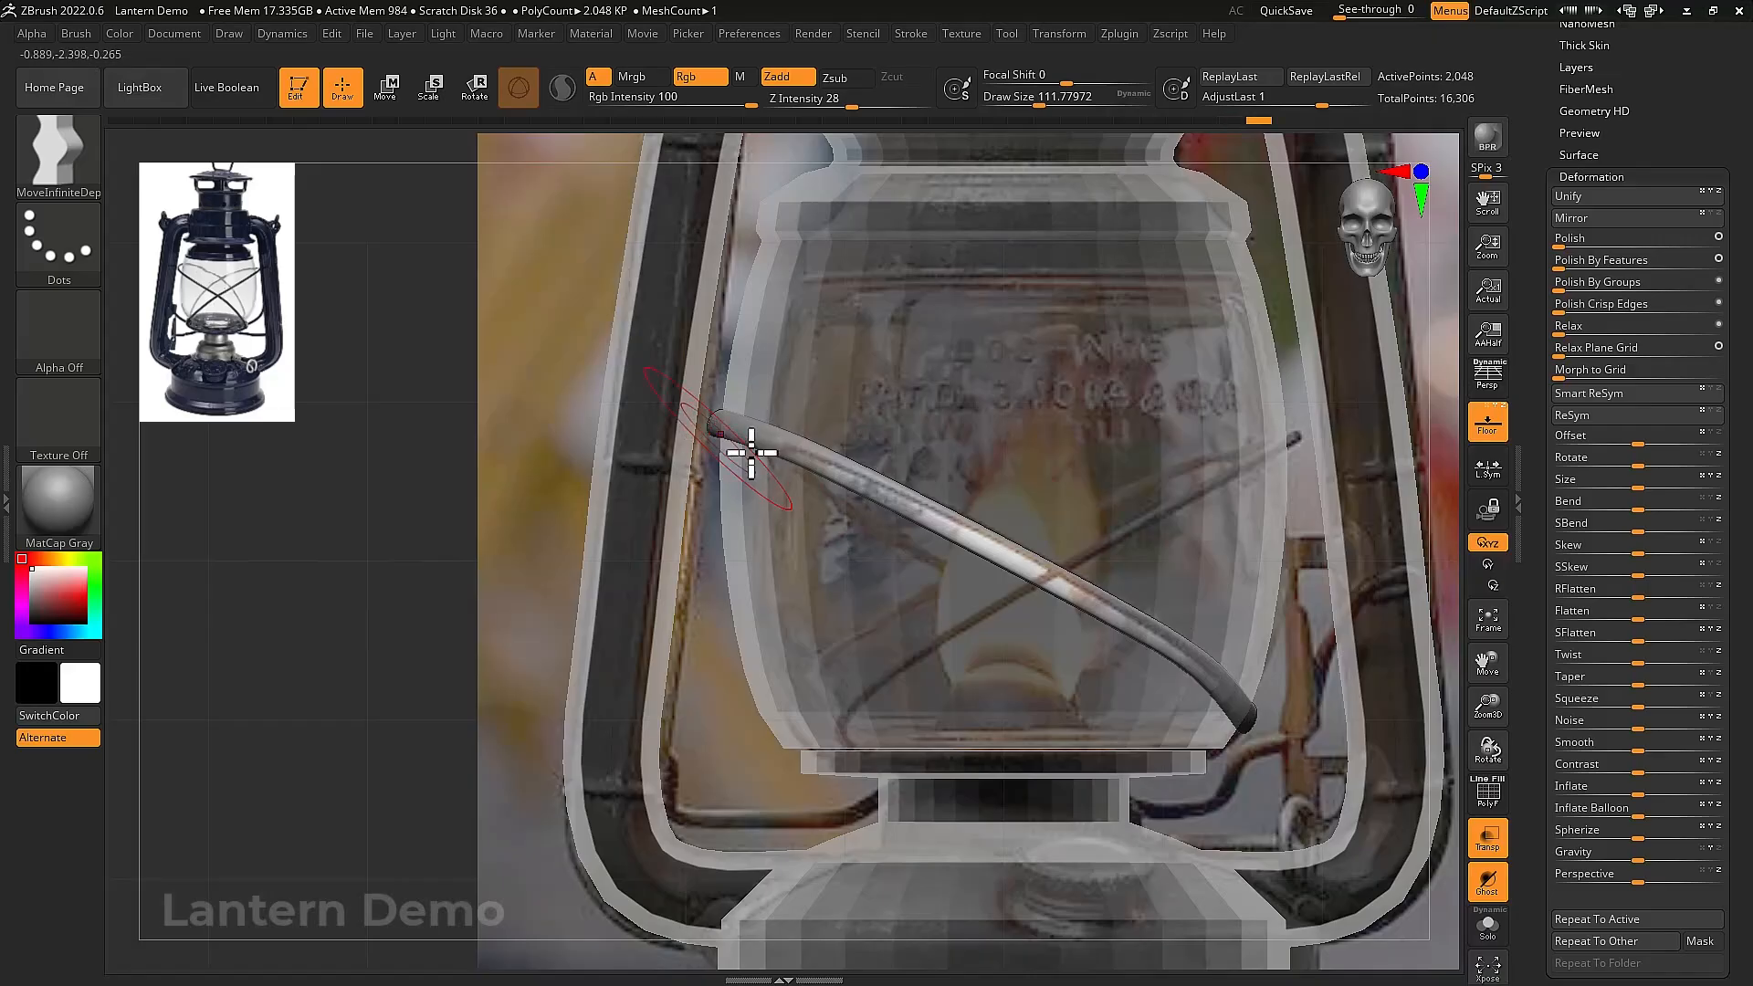
{"action": "key", "text": "bracketleft"}
{"action": "key", "text": "bracketleft"}
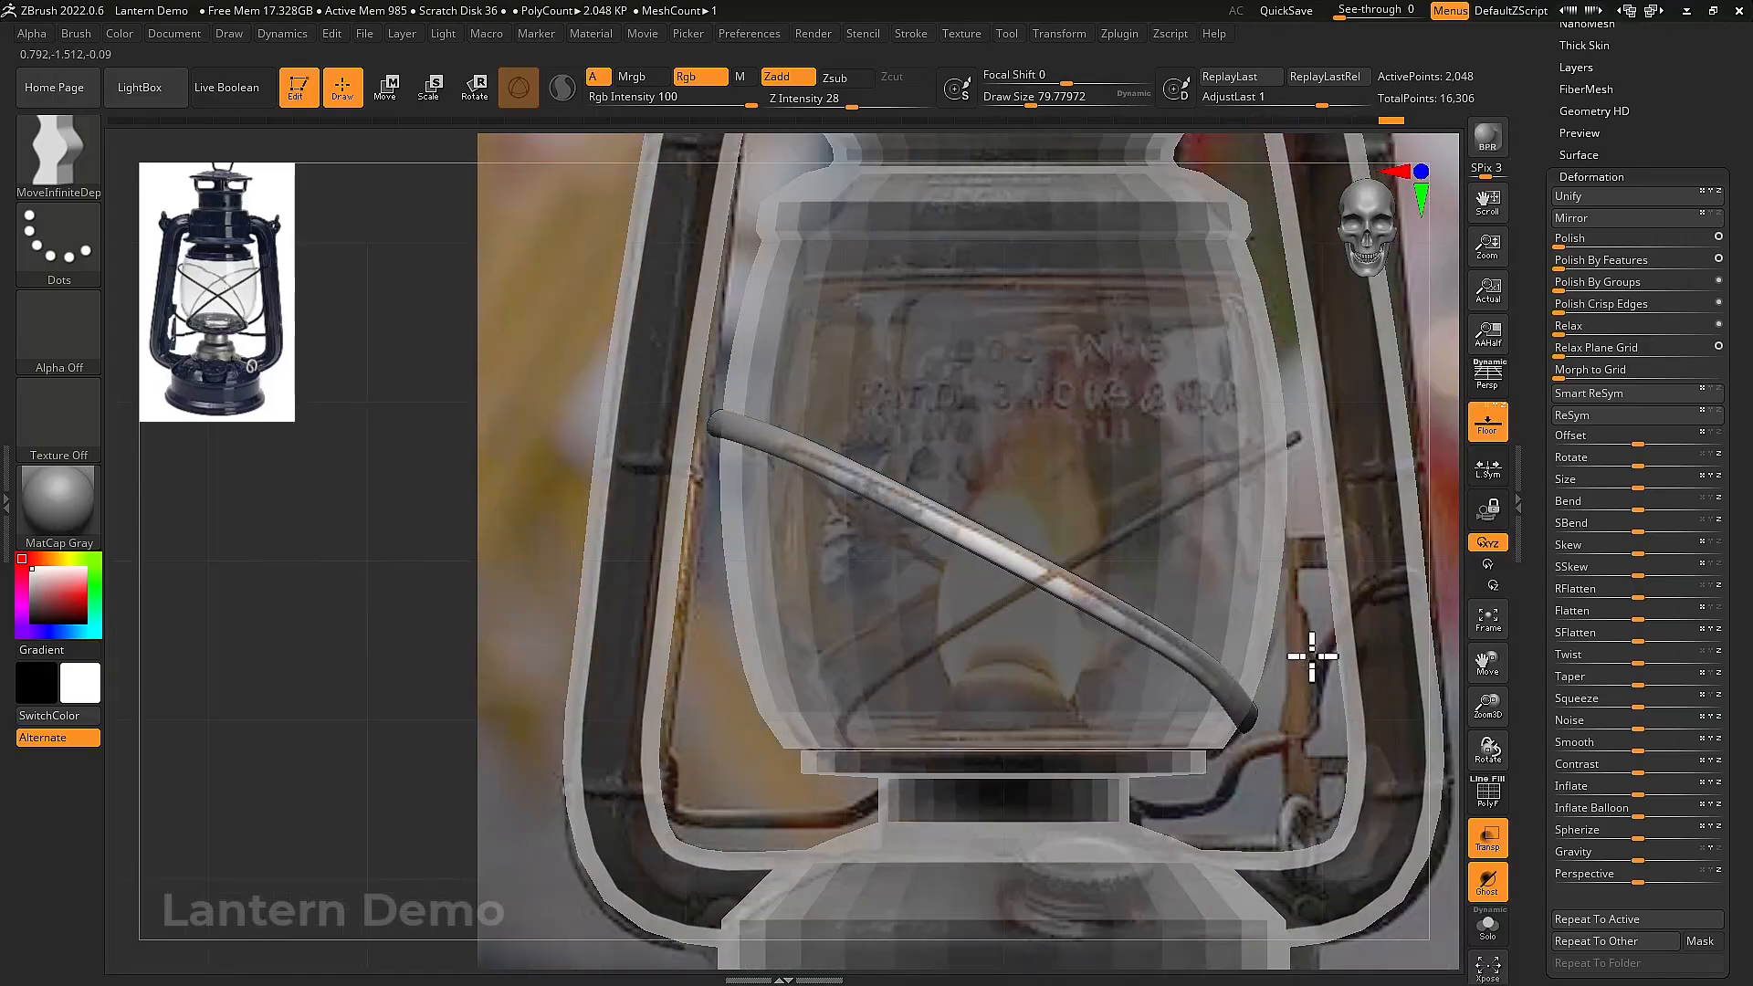
{"action": "left_click_drag", "start_coordinate": [1312, 656], "coordinate": [1258, 578]}
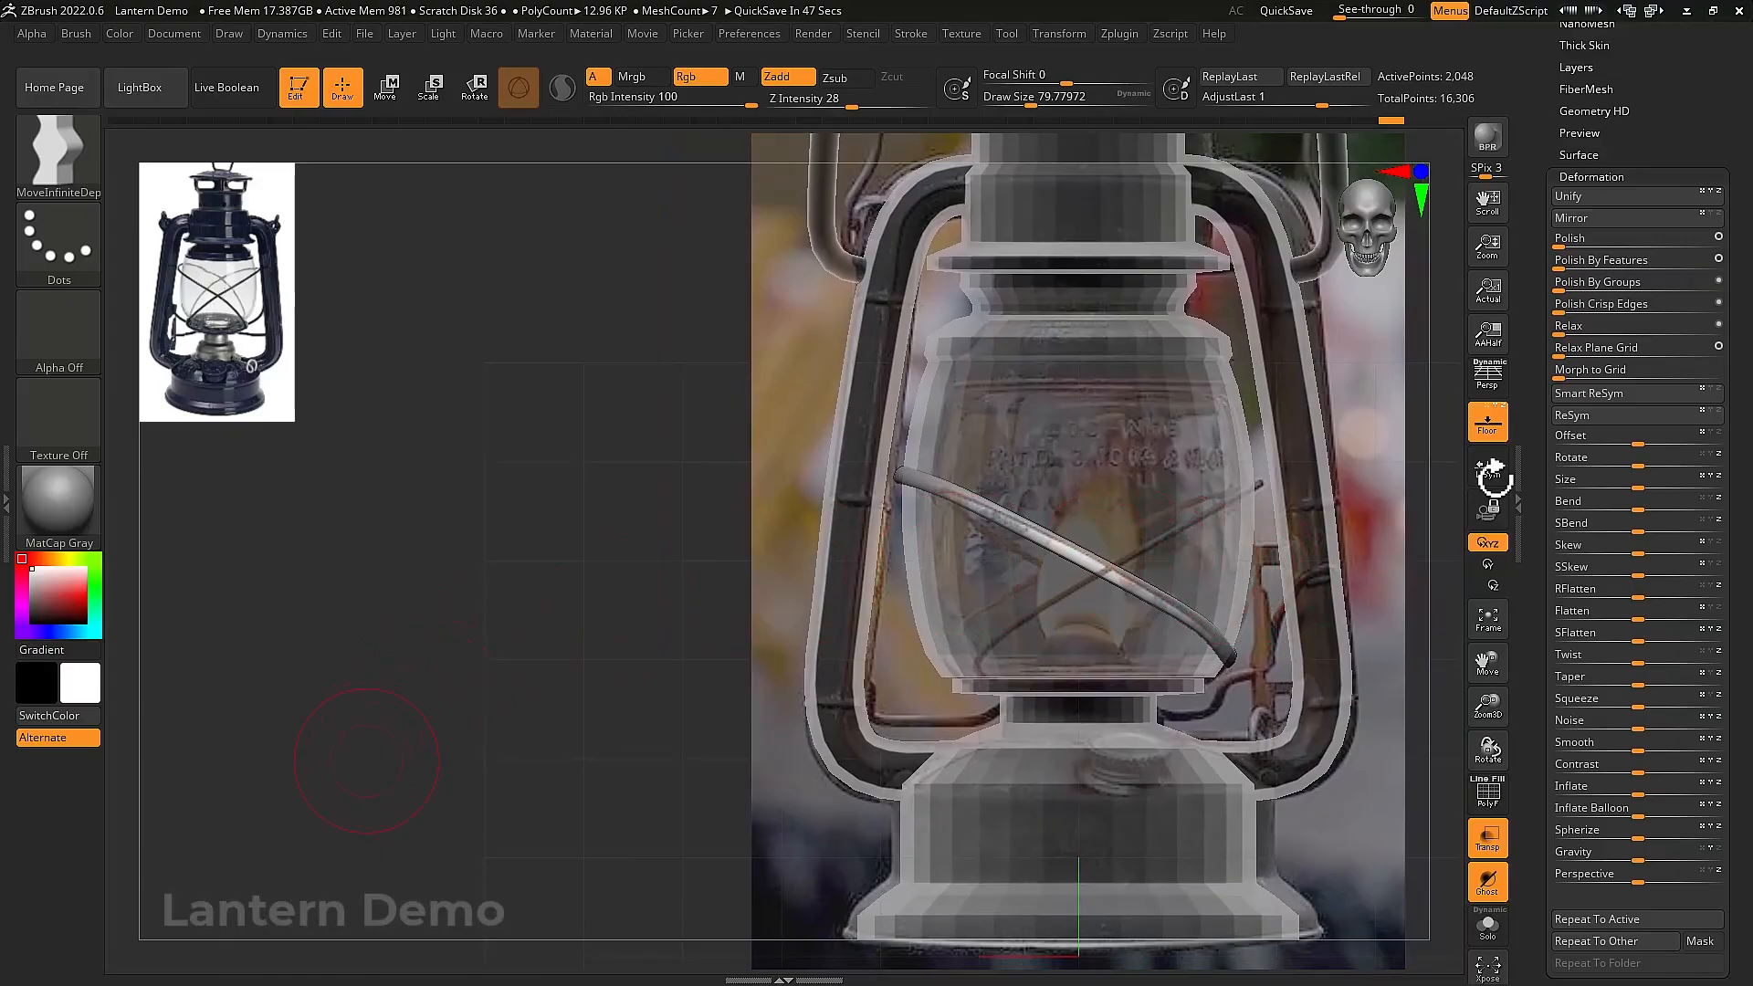
Hide the floor reference photo, view the lantern from the side, and add the close-up reference image of the guard wires
{"action": "left_click", "coordinate": [1488, 422]}
{"action": "left_click_drag", "start_coordinate": [1342, 594], "coordinate": [1209, 711]}
{"action": "left_click", "coordinate": [1379, 408], "text": "ctrl+shift"}
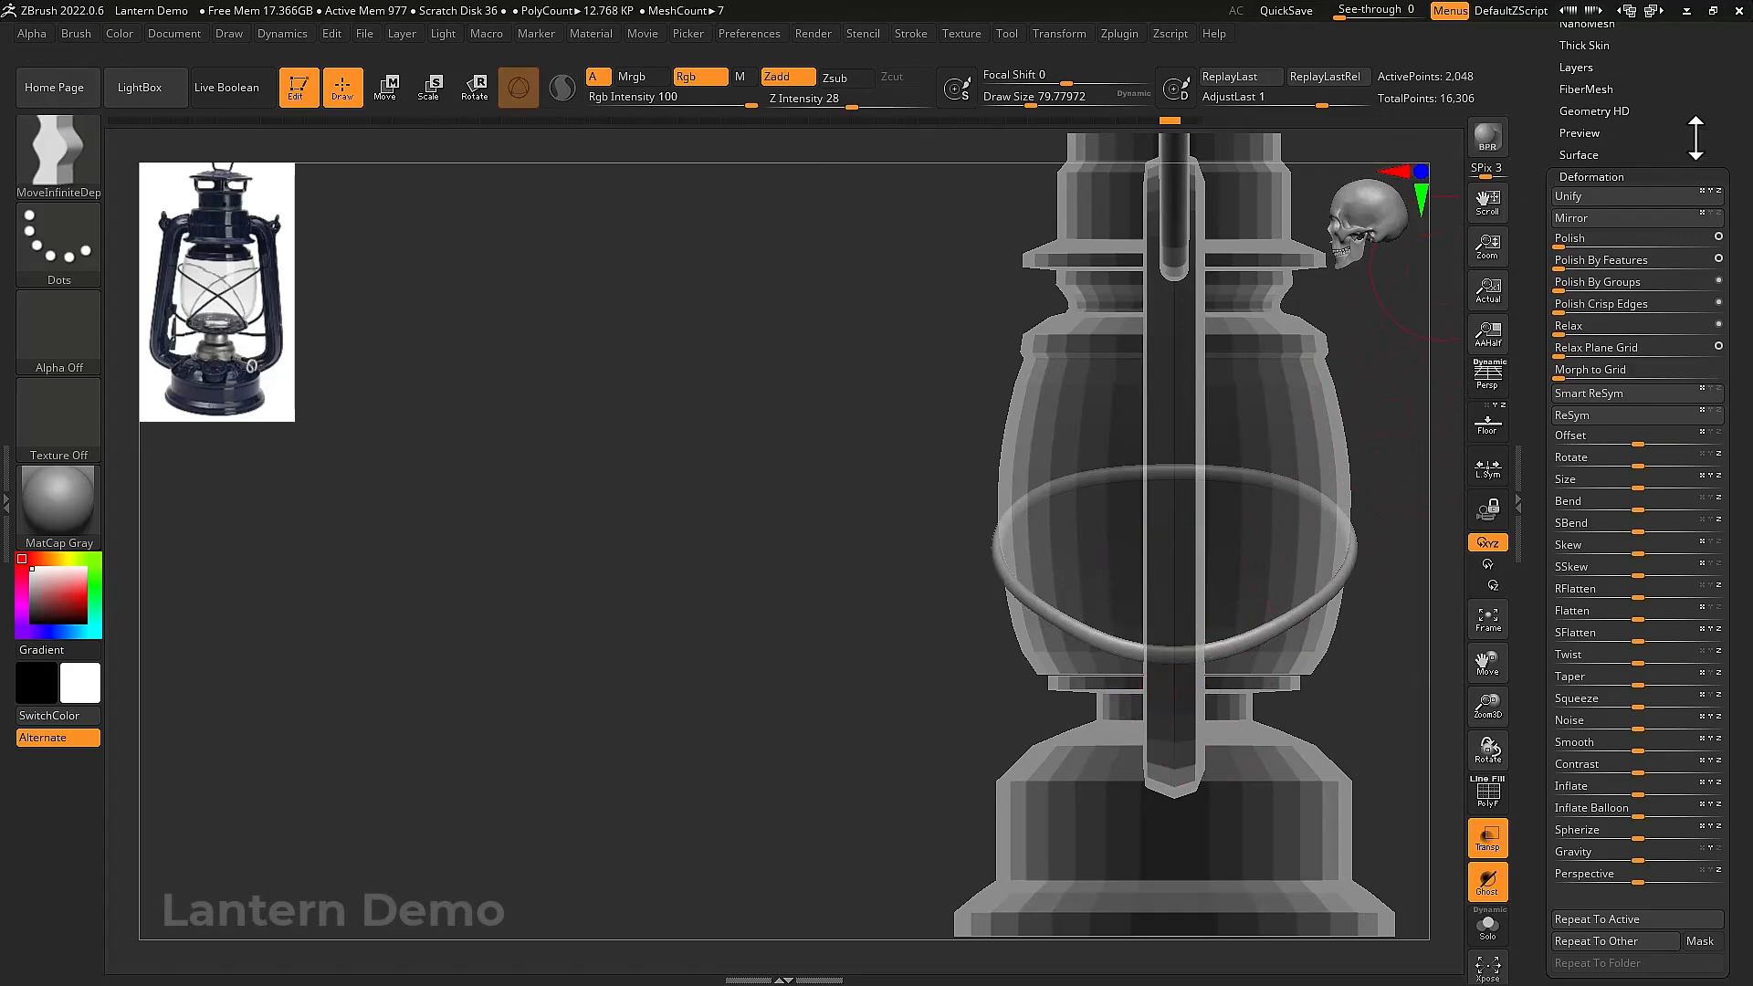
{"action": "left_click_drag", "start_coordinate": [1695, 137], "coordinate": [1696, 559]}
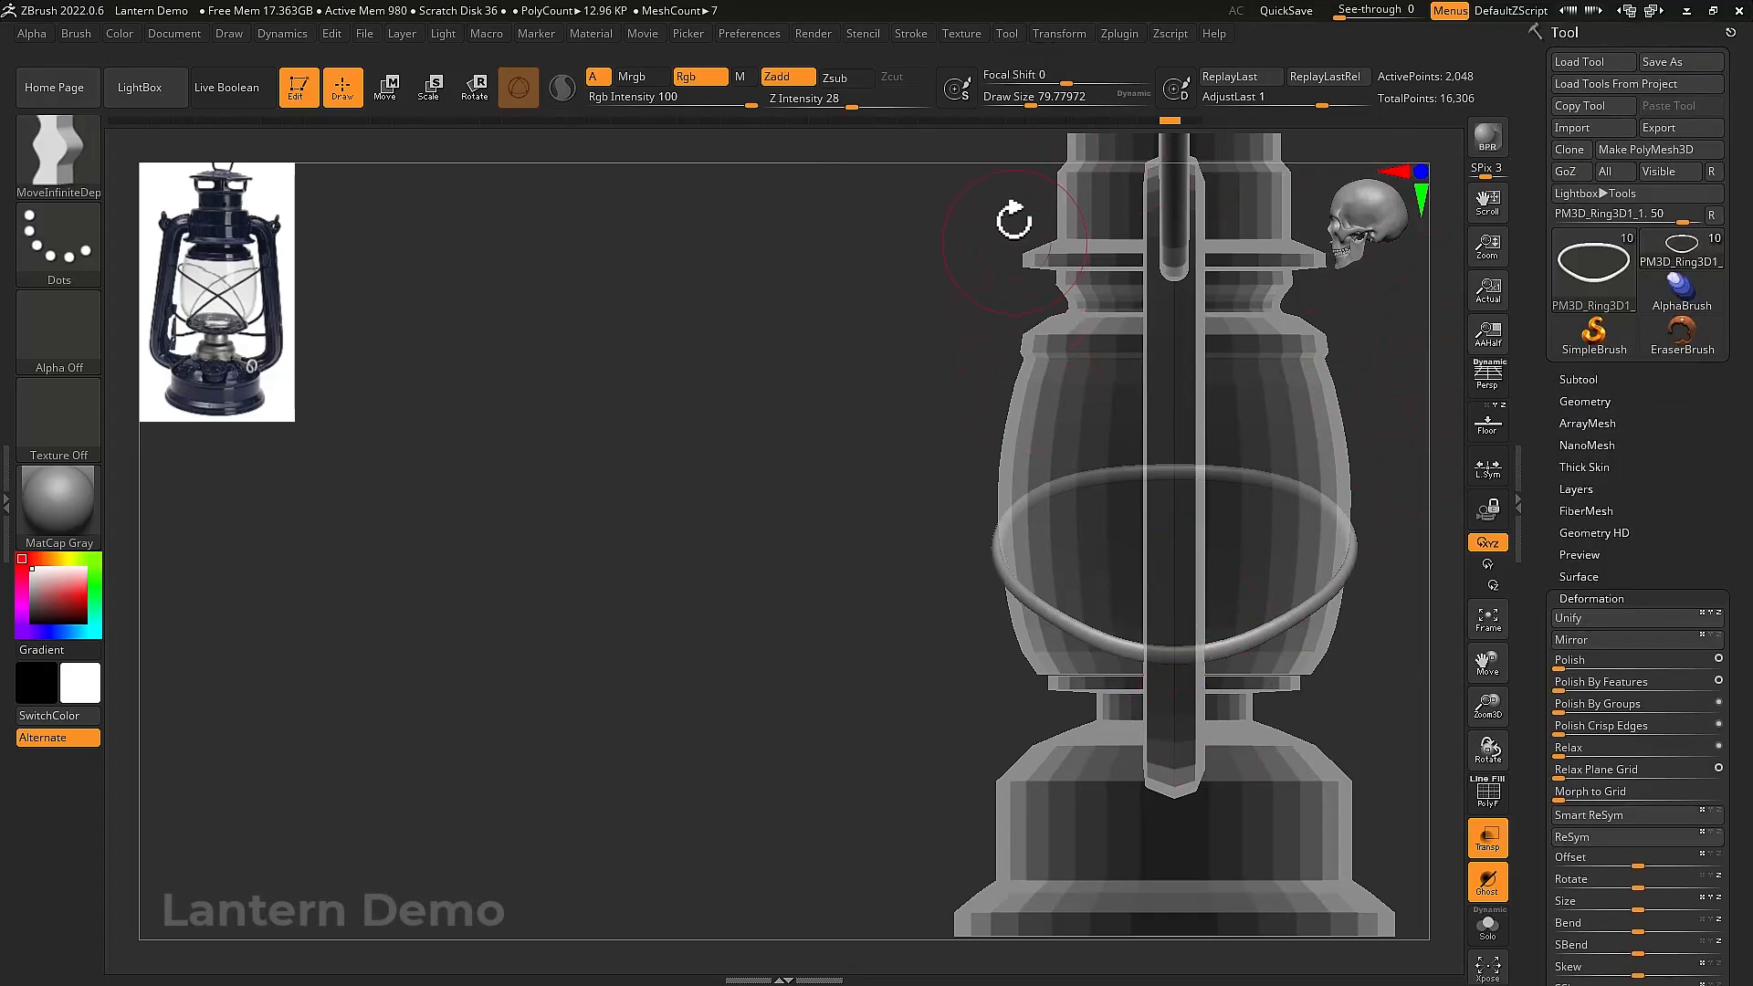
{"action": "left_click", "coordinate": [961, 33]}
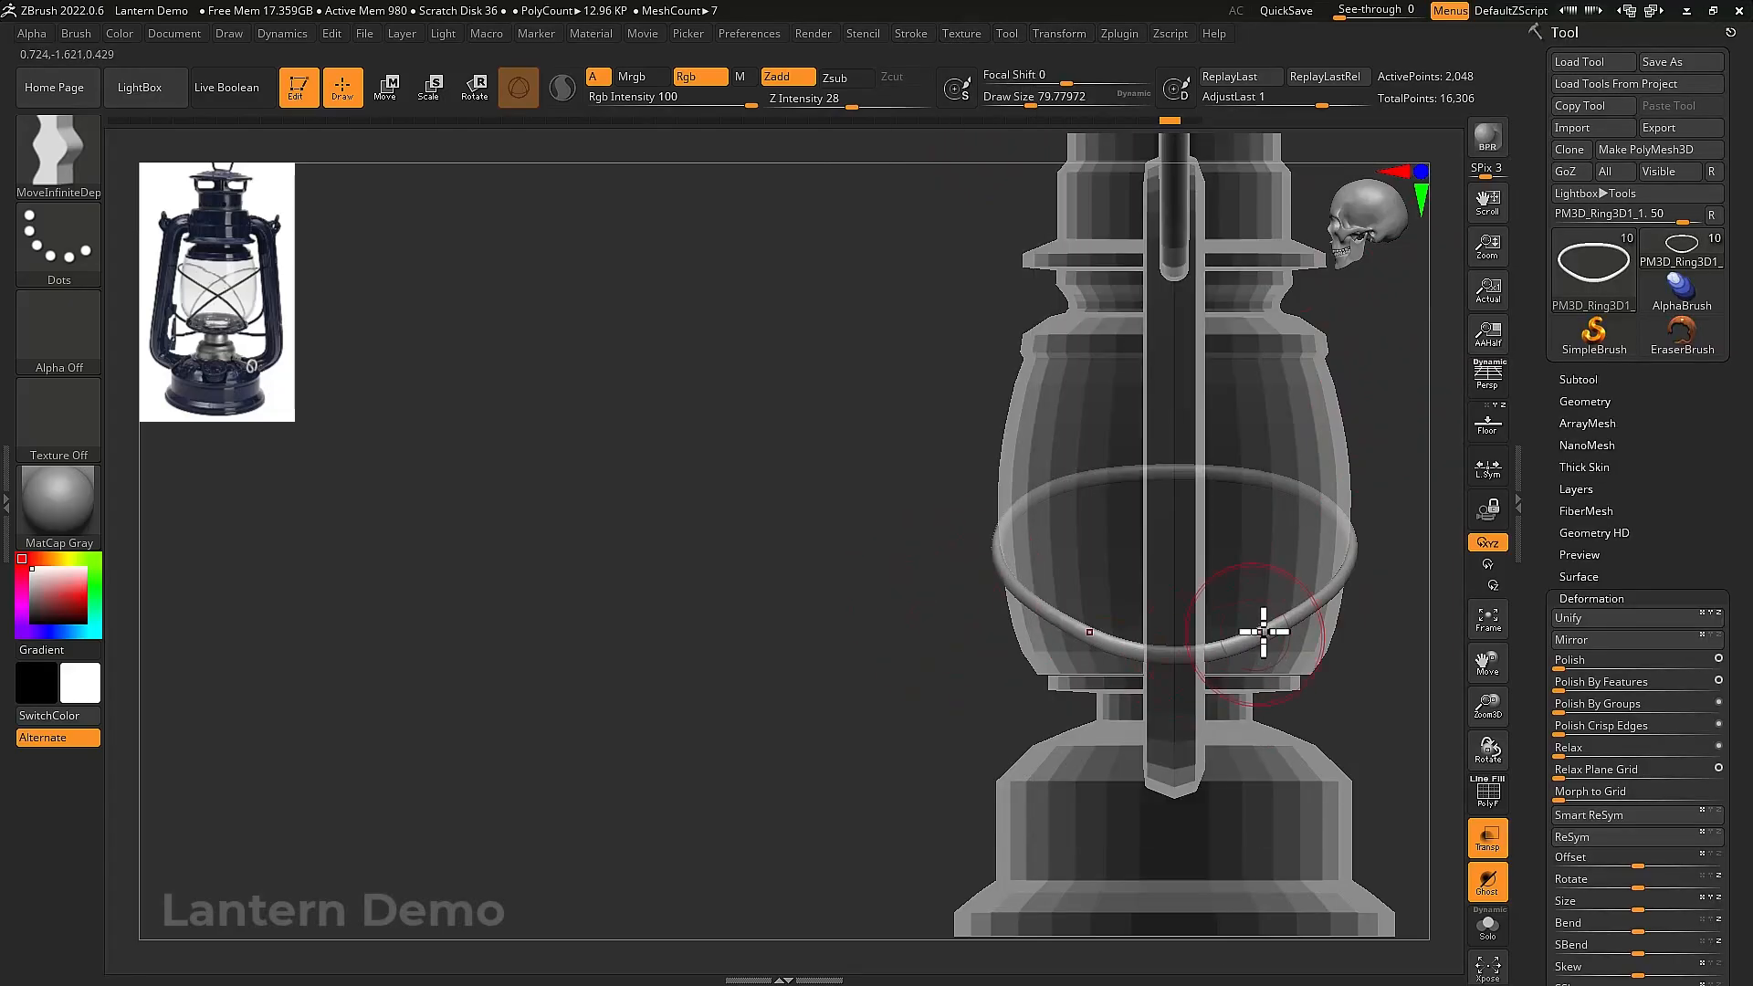
Hide the lower middle section of the wire ring symmetrically and delete the hidden geometry to leave a gap
{"action": "mouse_move", "coordinate": [1244, 612]}
{"action": "left_mouse_down", "text": "ctrl+shift"}
{"action": "mouse_move", "coordinate": [1166, 716]}
{"action": "mouse_move", "coordinate": [1153, 709]}
{"action": "left_mouse_up", "text": "ctrl+shift"}
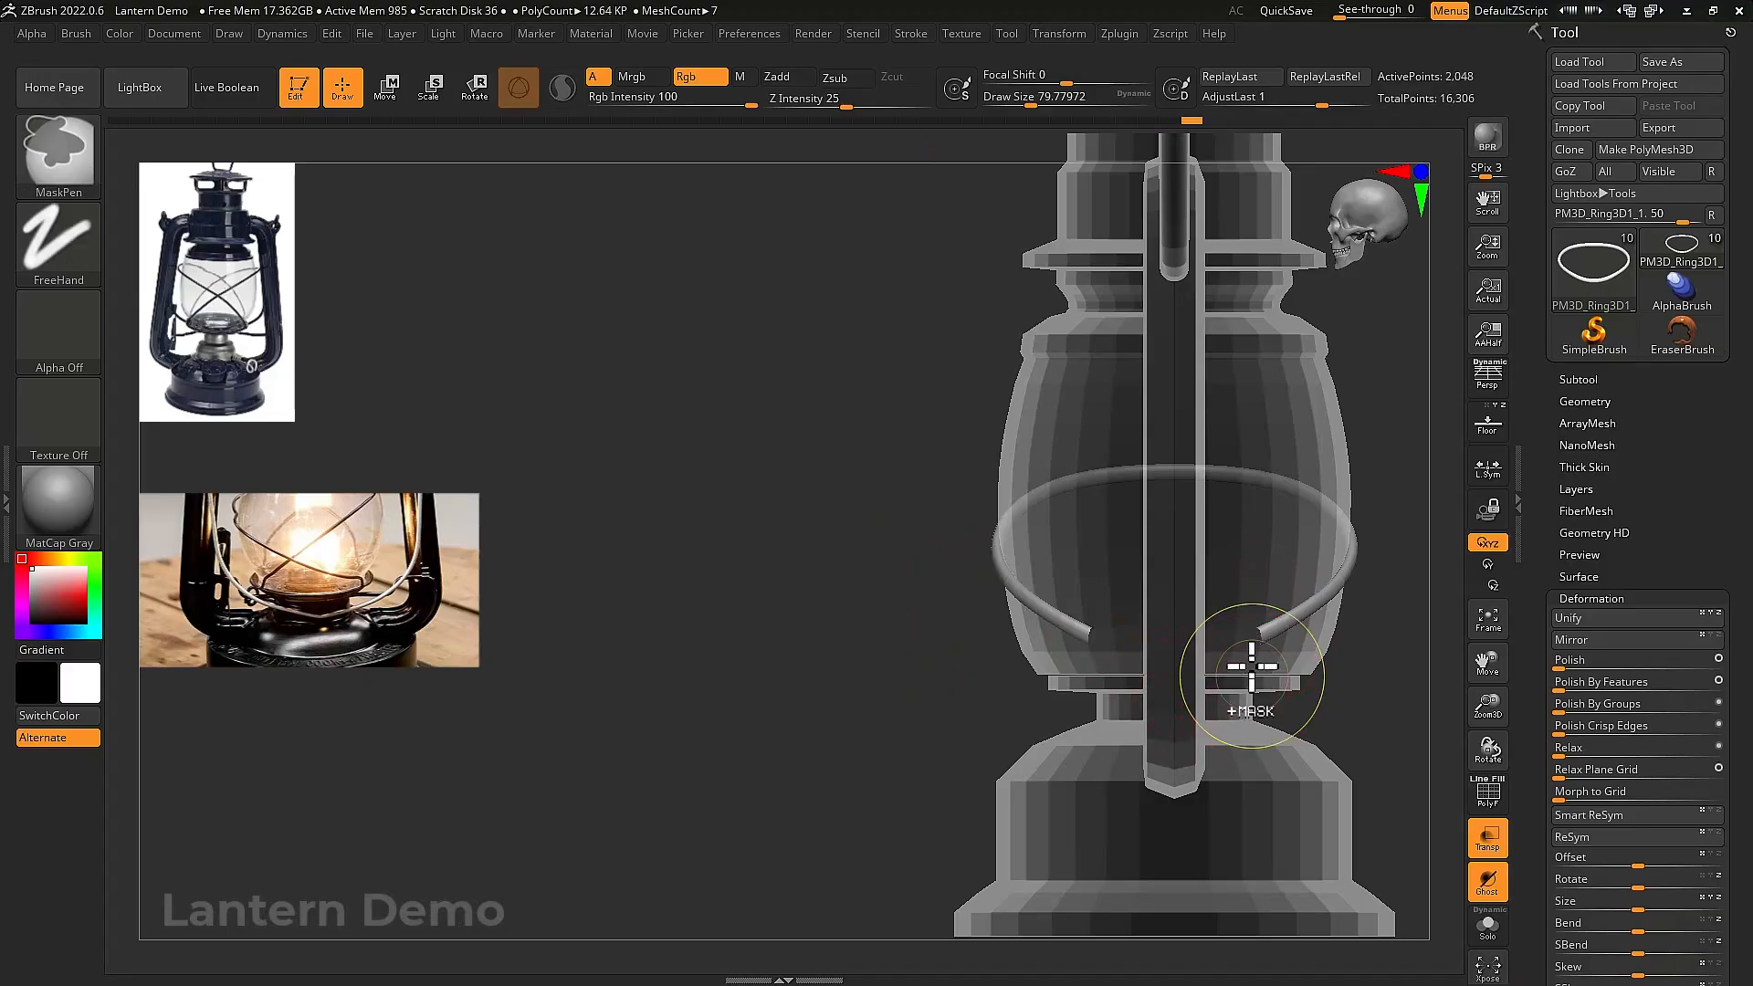
{"action": "left_click", "coordinate": [1245, 687], "text": "ctrl+shift"}
{"action": "left_click_drag", "start_coordinate": [1225, 619], "coordinate": [1135, 697], "text": "ctrl+shift"}
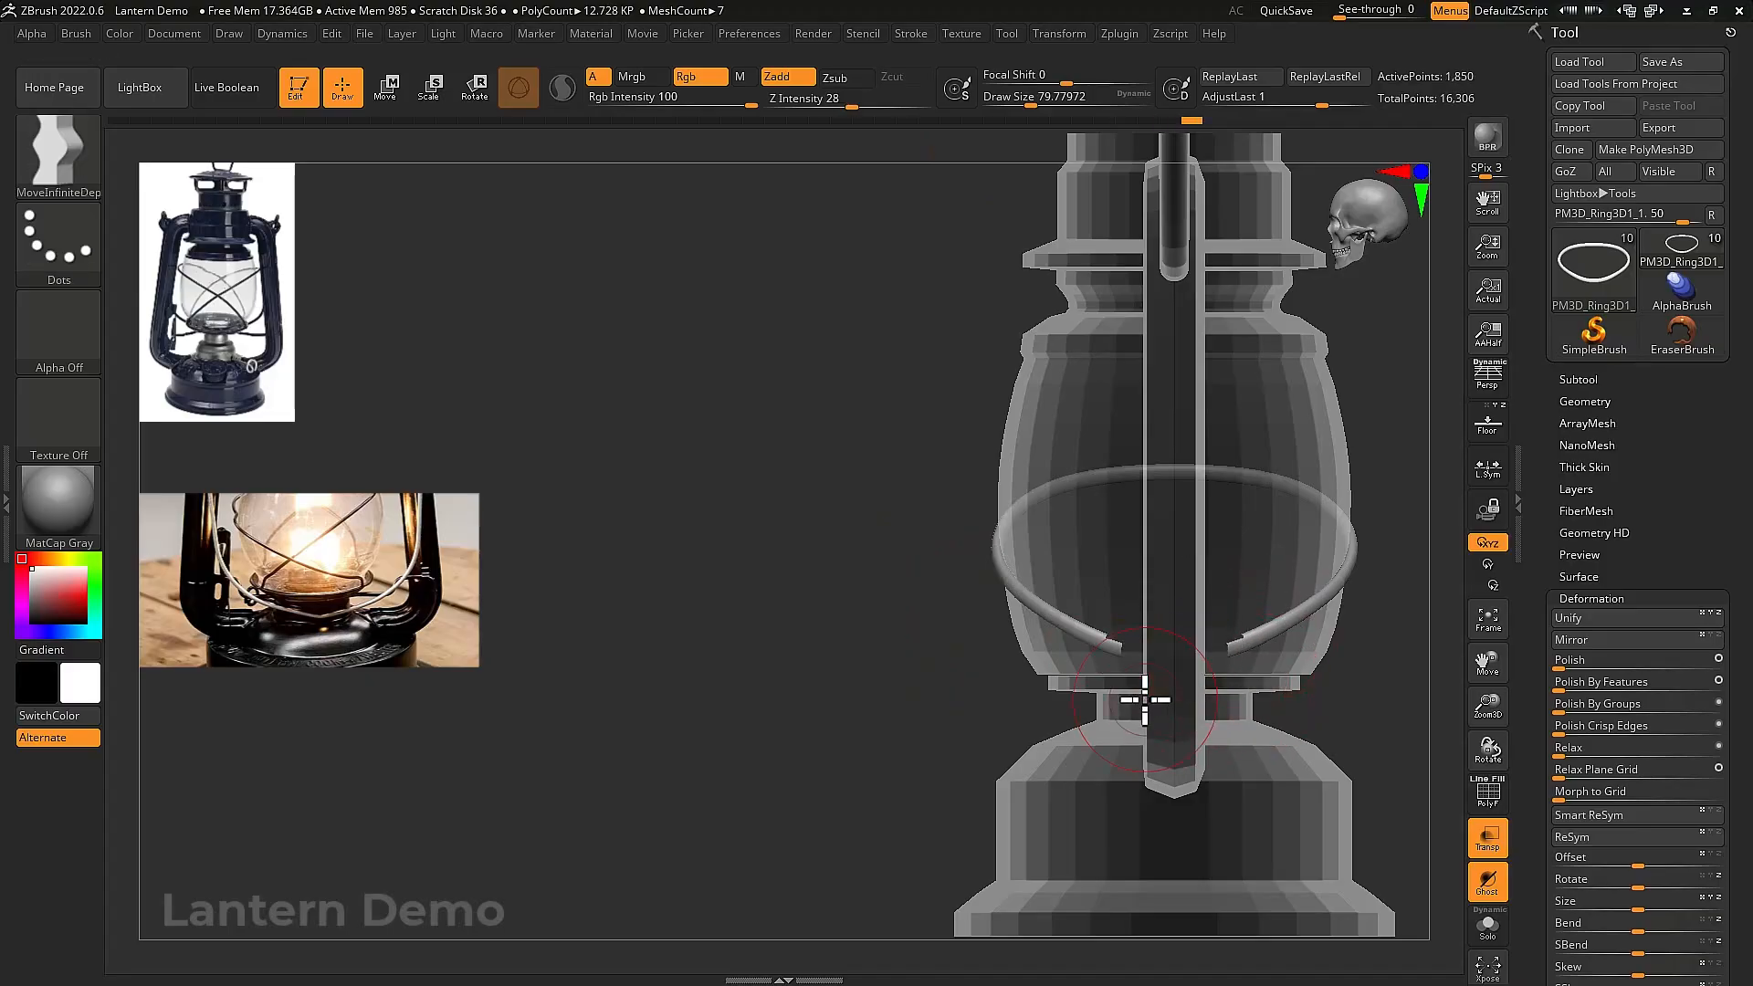
{"action": "left_click", "coordinate": [1202, 615], "text": "ctrl+shift"}
{"action": "left_click_drag", "start_coordinate": [1167, 626], "coordinate": [1171, 673], "text": "ctrl+alt+shift"}
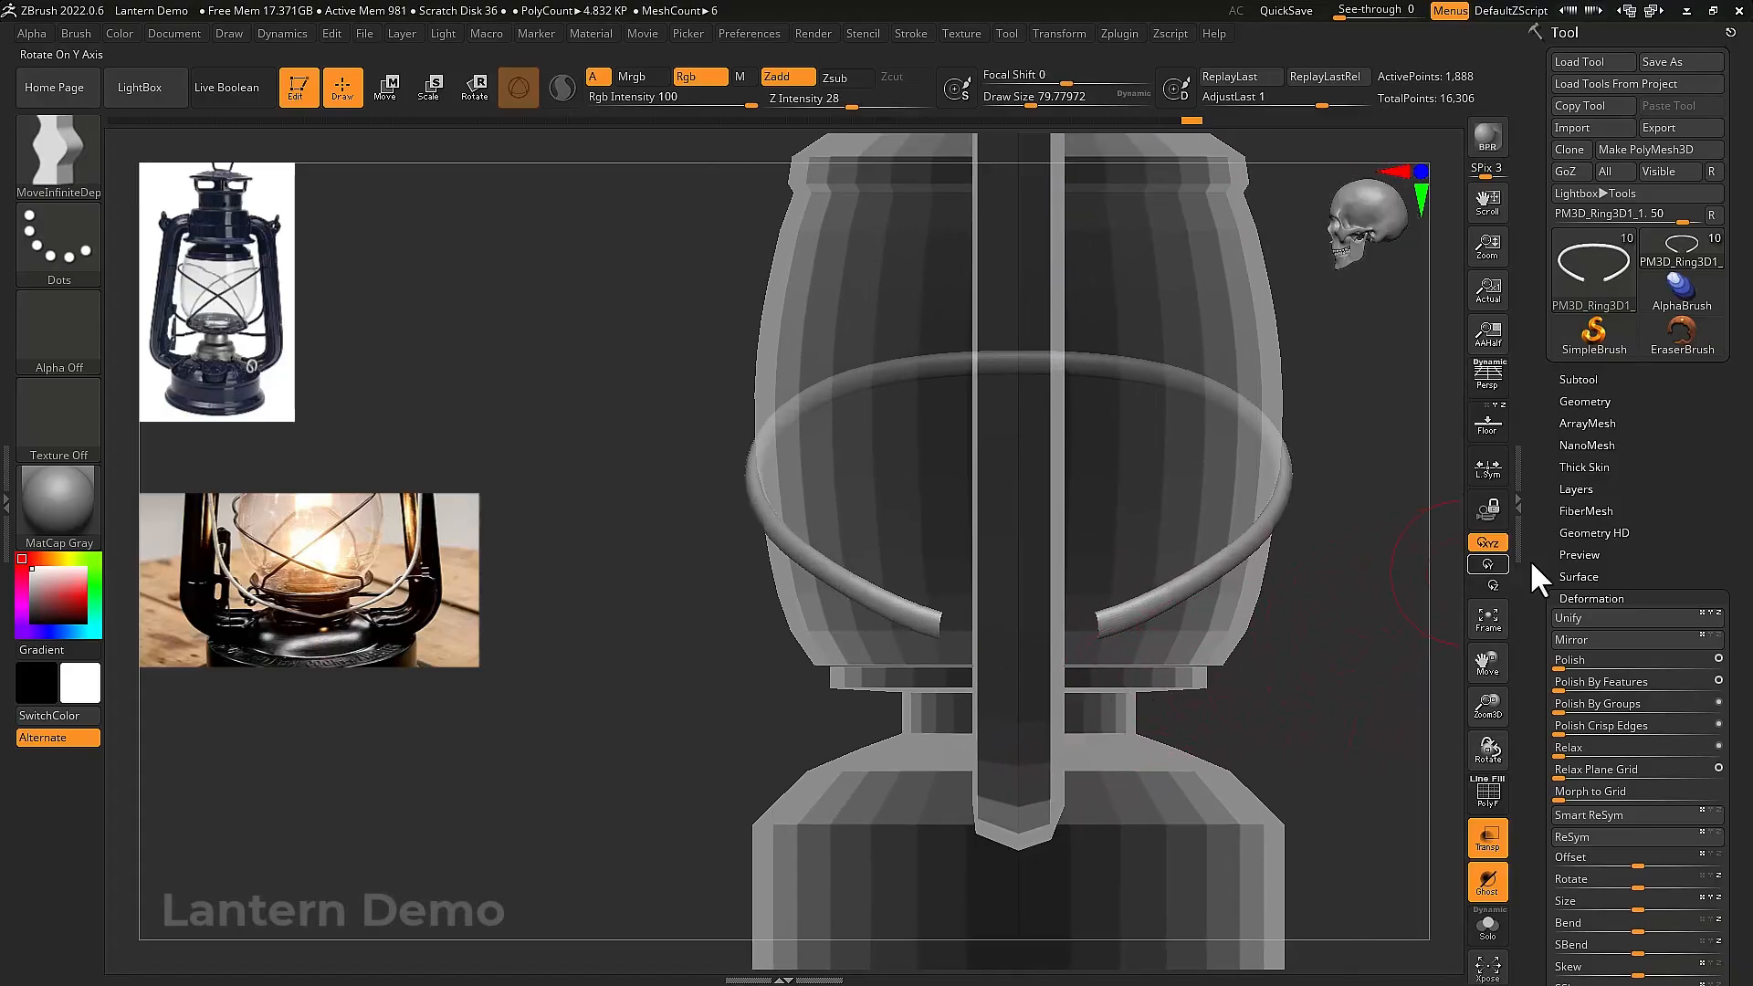
{"action": "left_click", "coordinate": [1641, 401]}
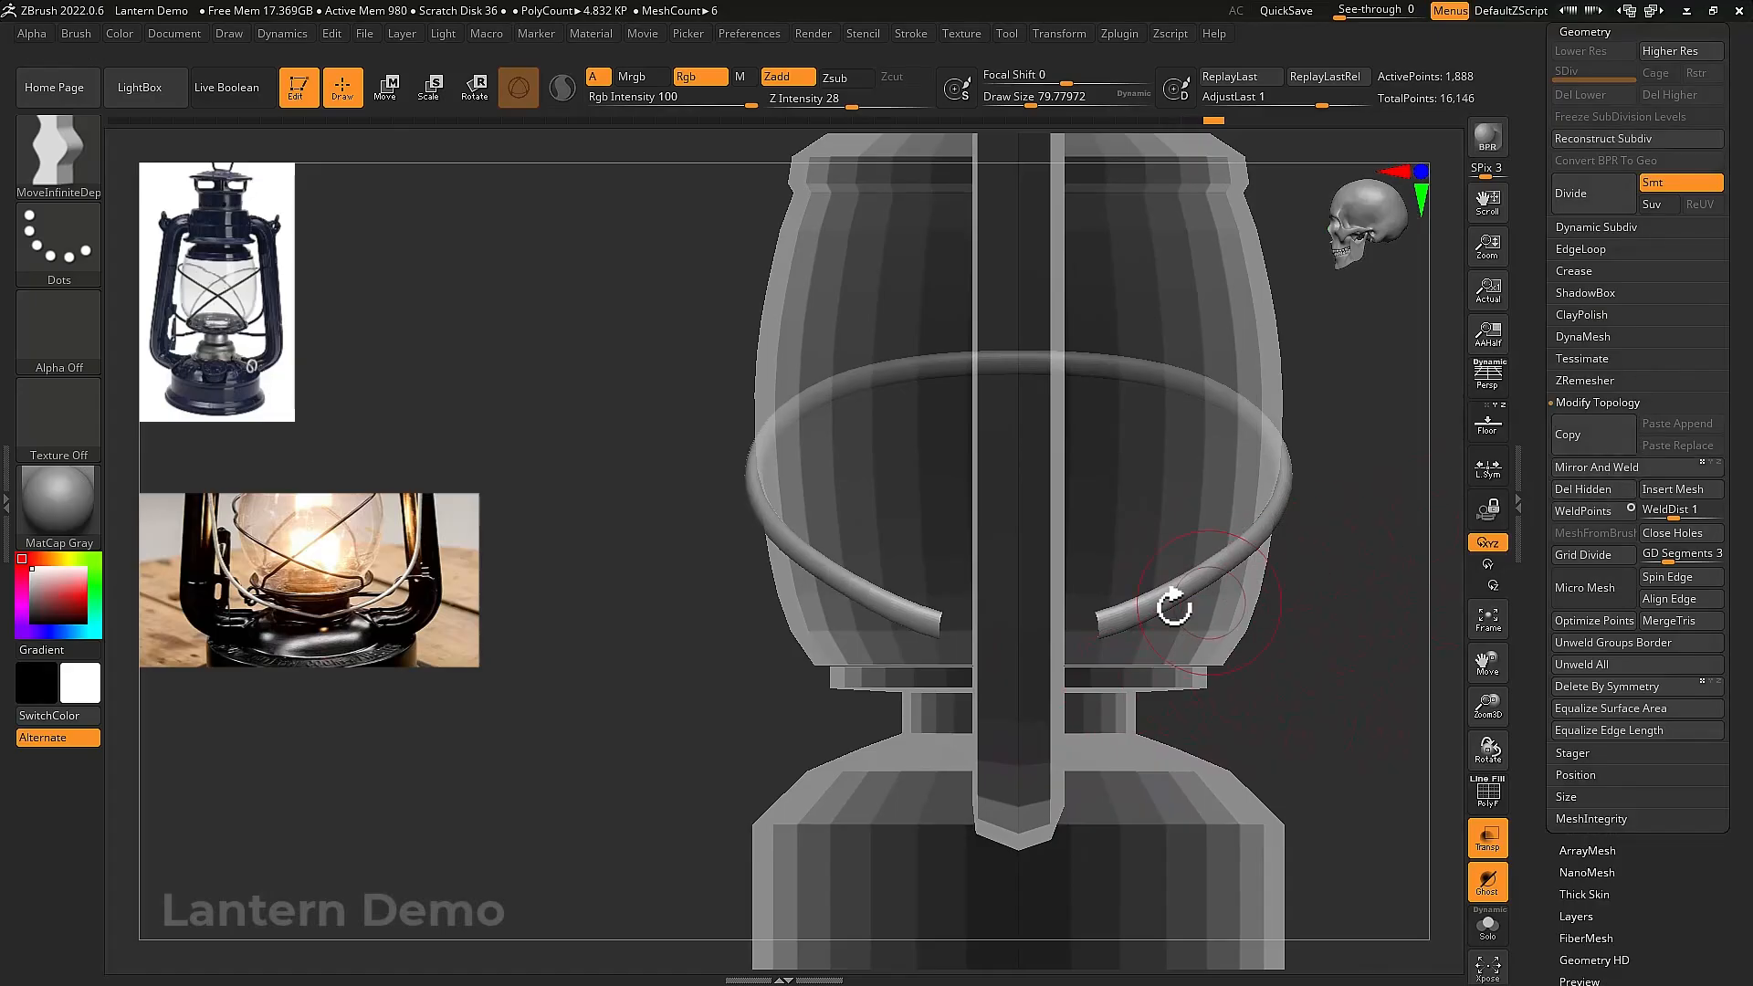
Isolate the open wire ring in Solo mode and turn on its double-sided display
{"action": "key", "text": "shift+ctrl+s"}
{"action": "key", "text": "f"}
{"action": "left_click_drag", "start_coordinate": [1147, 661], "coordinate": [1132, 618]}
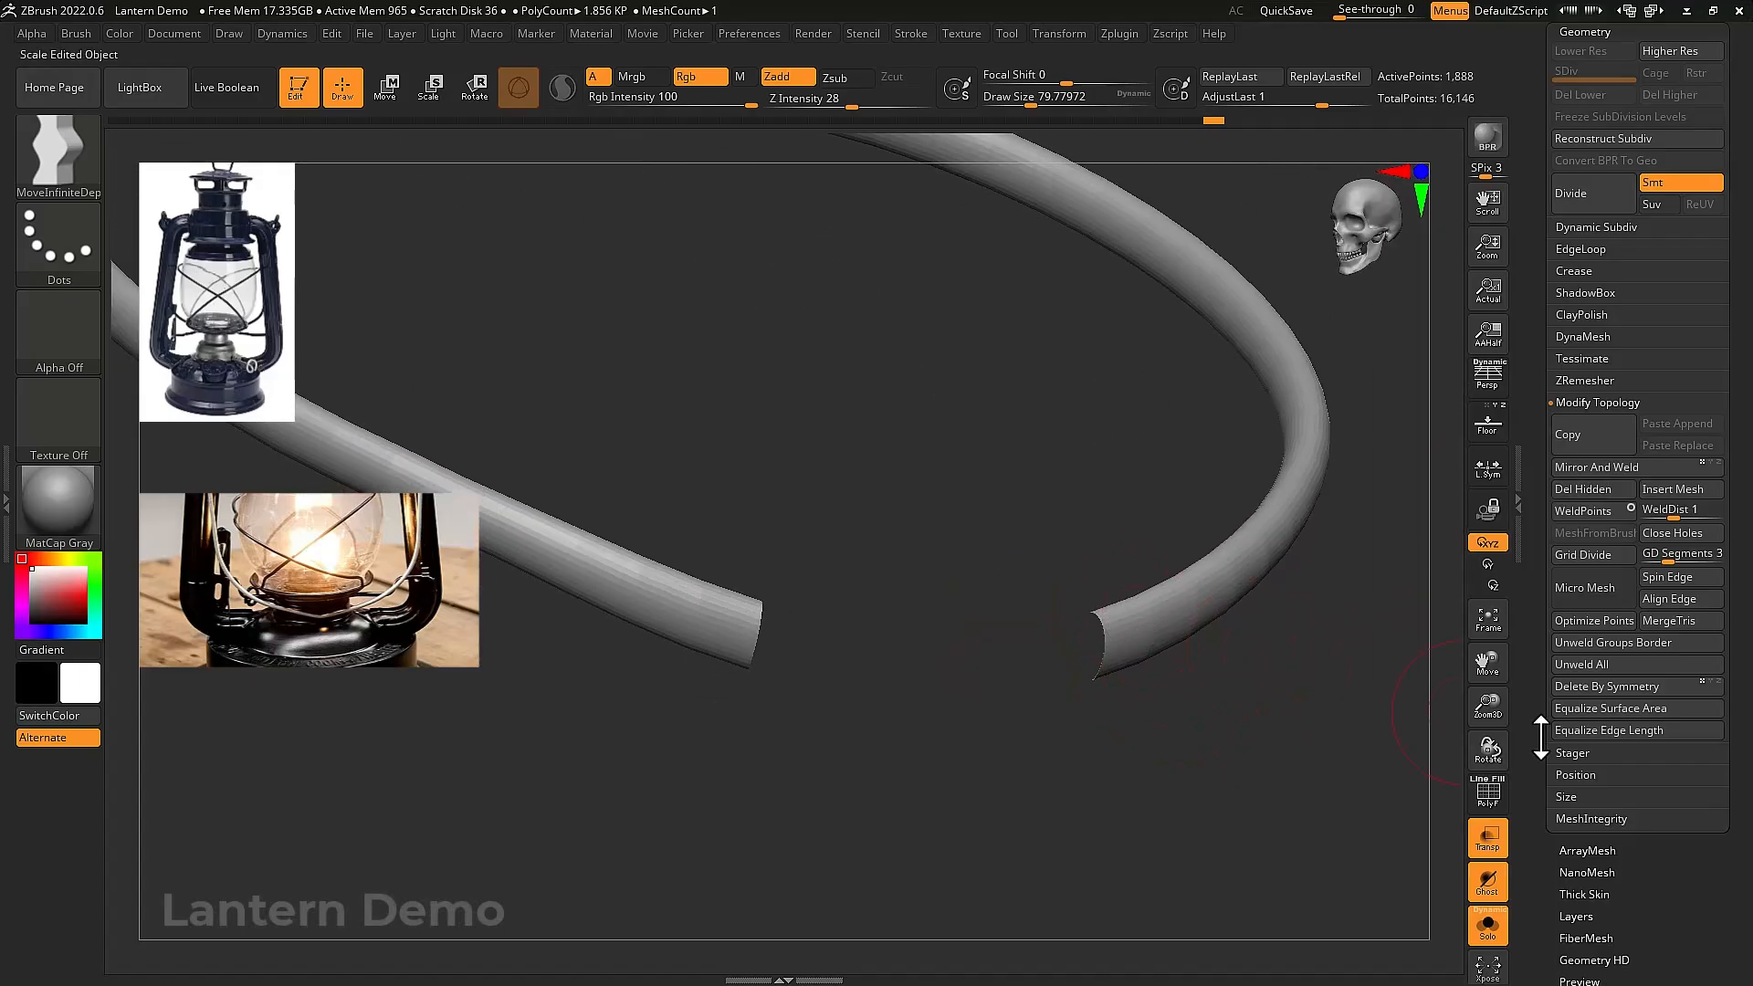
{"action": "left_click_drag", "start_coordinate": [1565, 872], "coordinate": [1585, 700]}
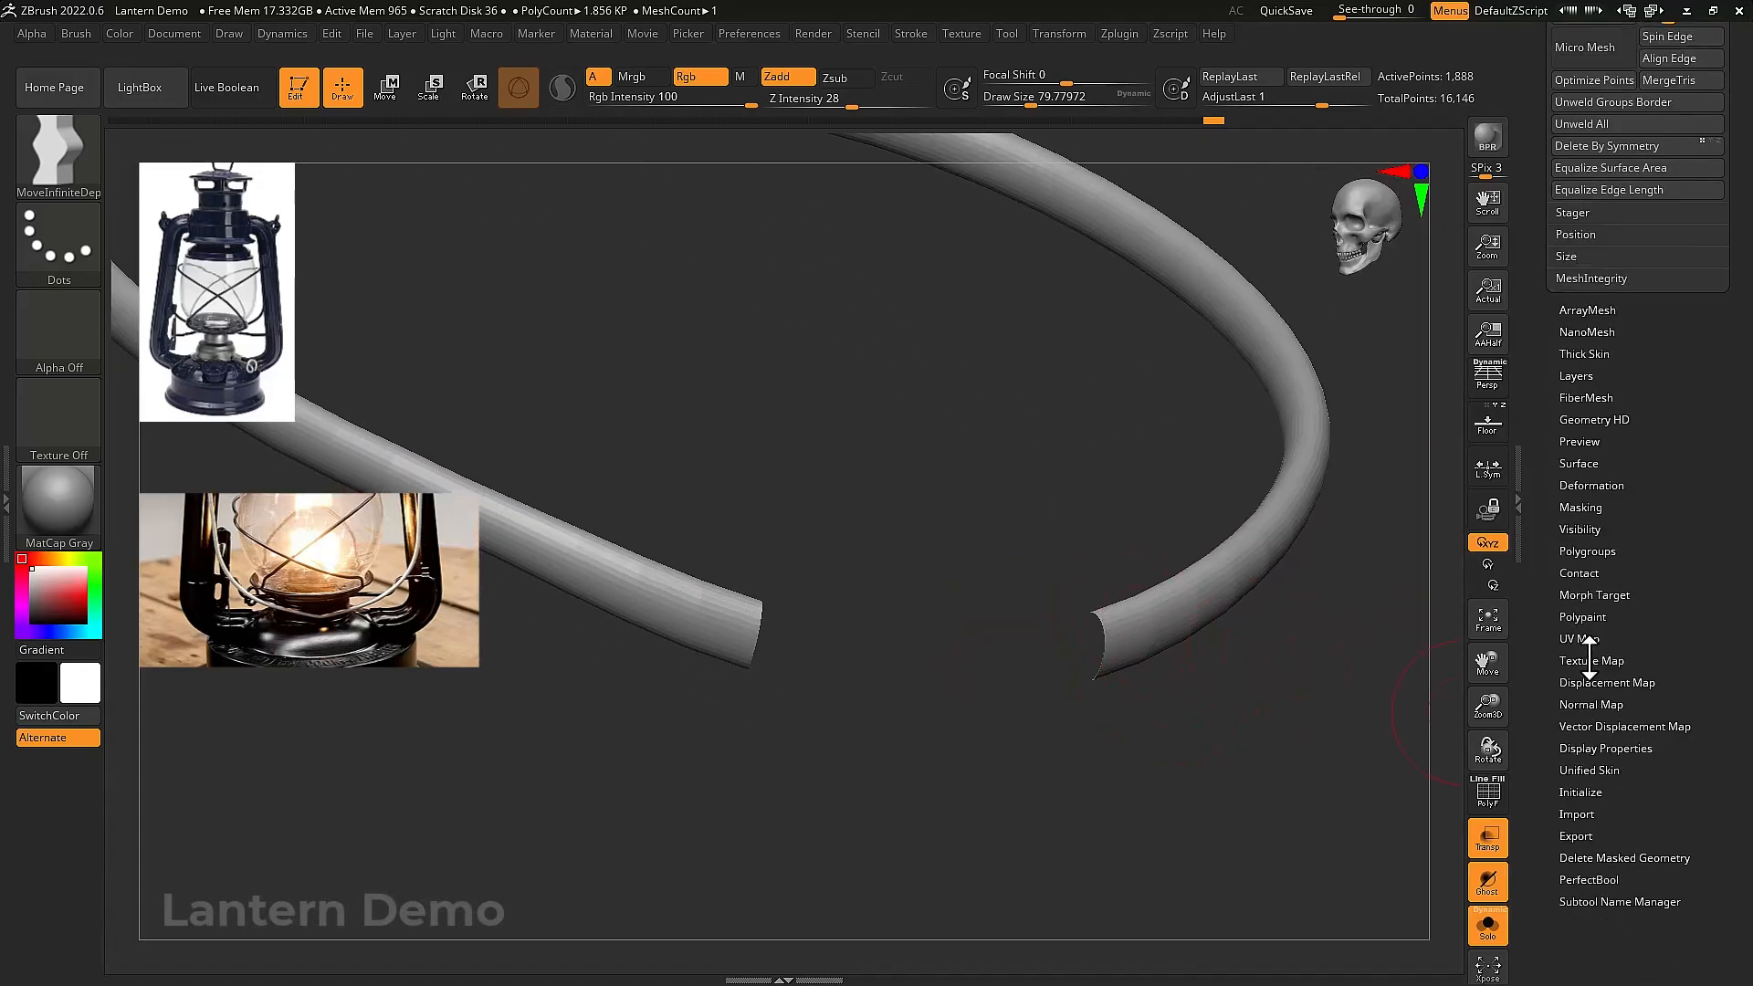
{"action": "left_click", "coordinate": [1590, 742]}
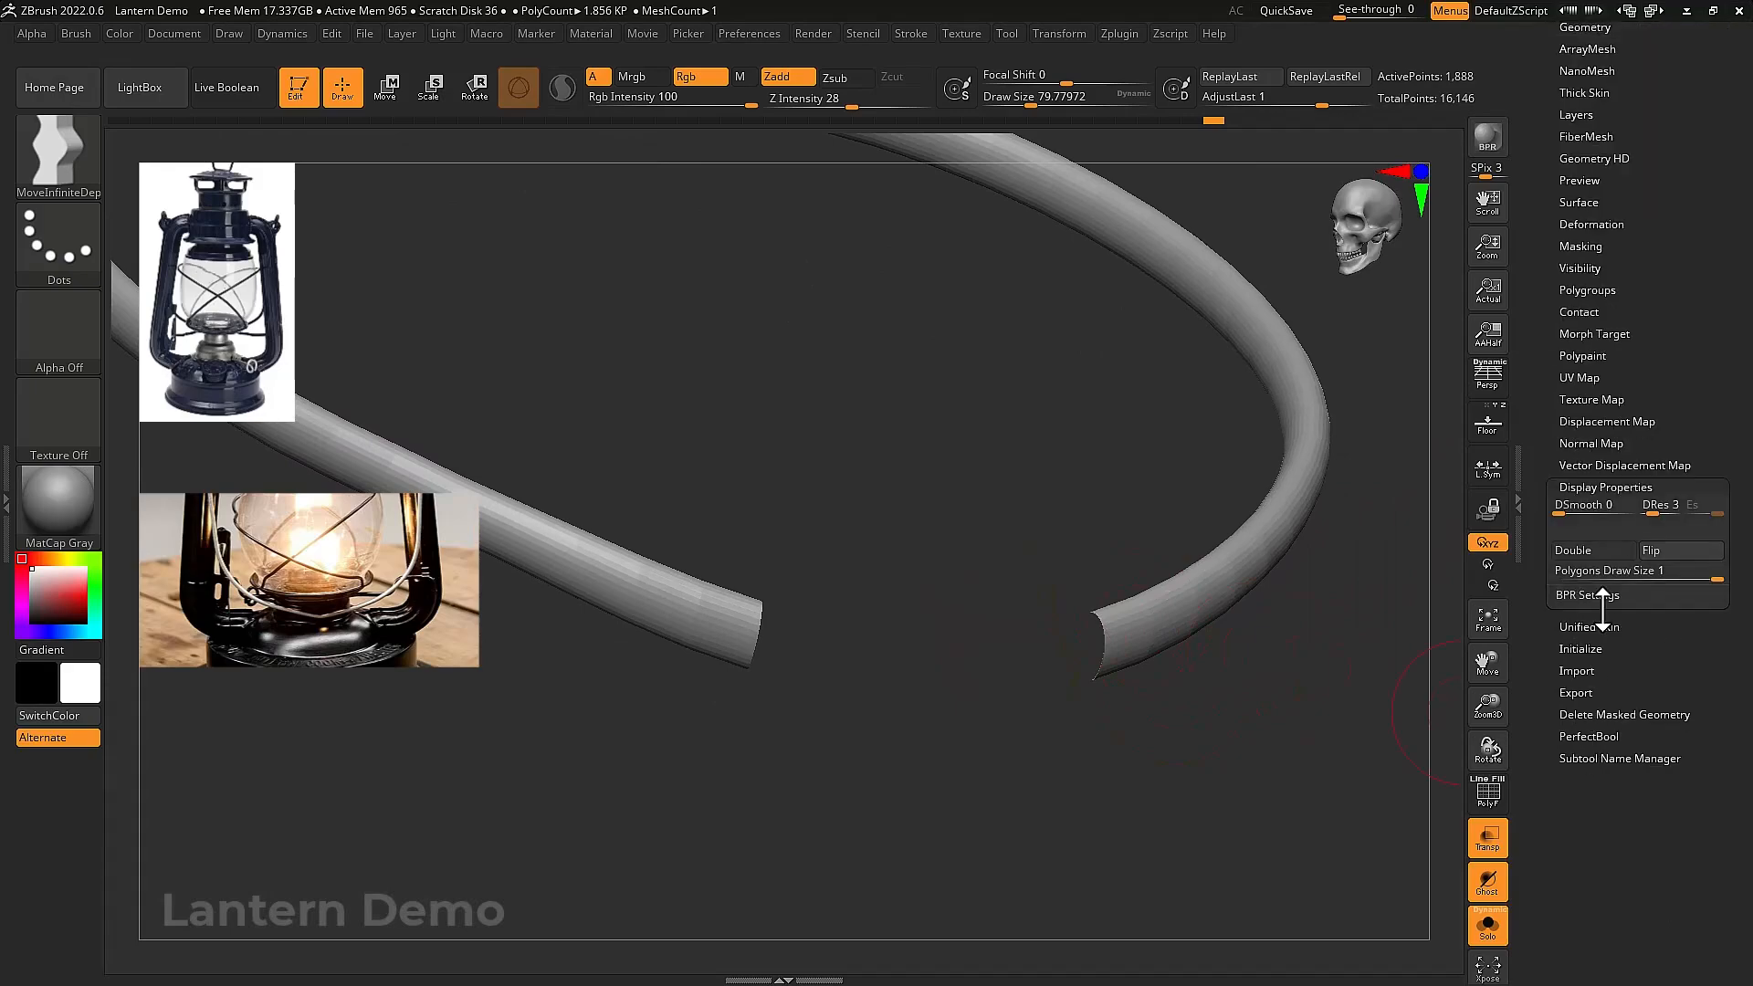
{"action": "left_click", "coordinate": [1600, 551]}
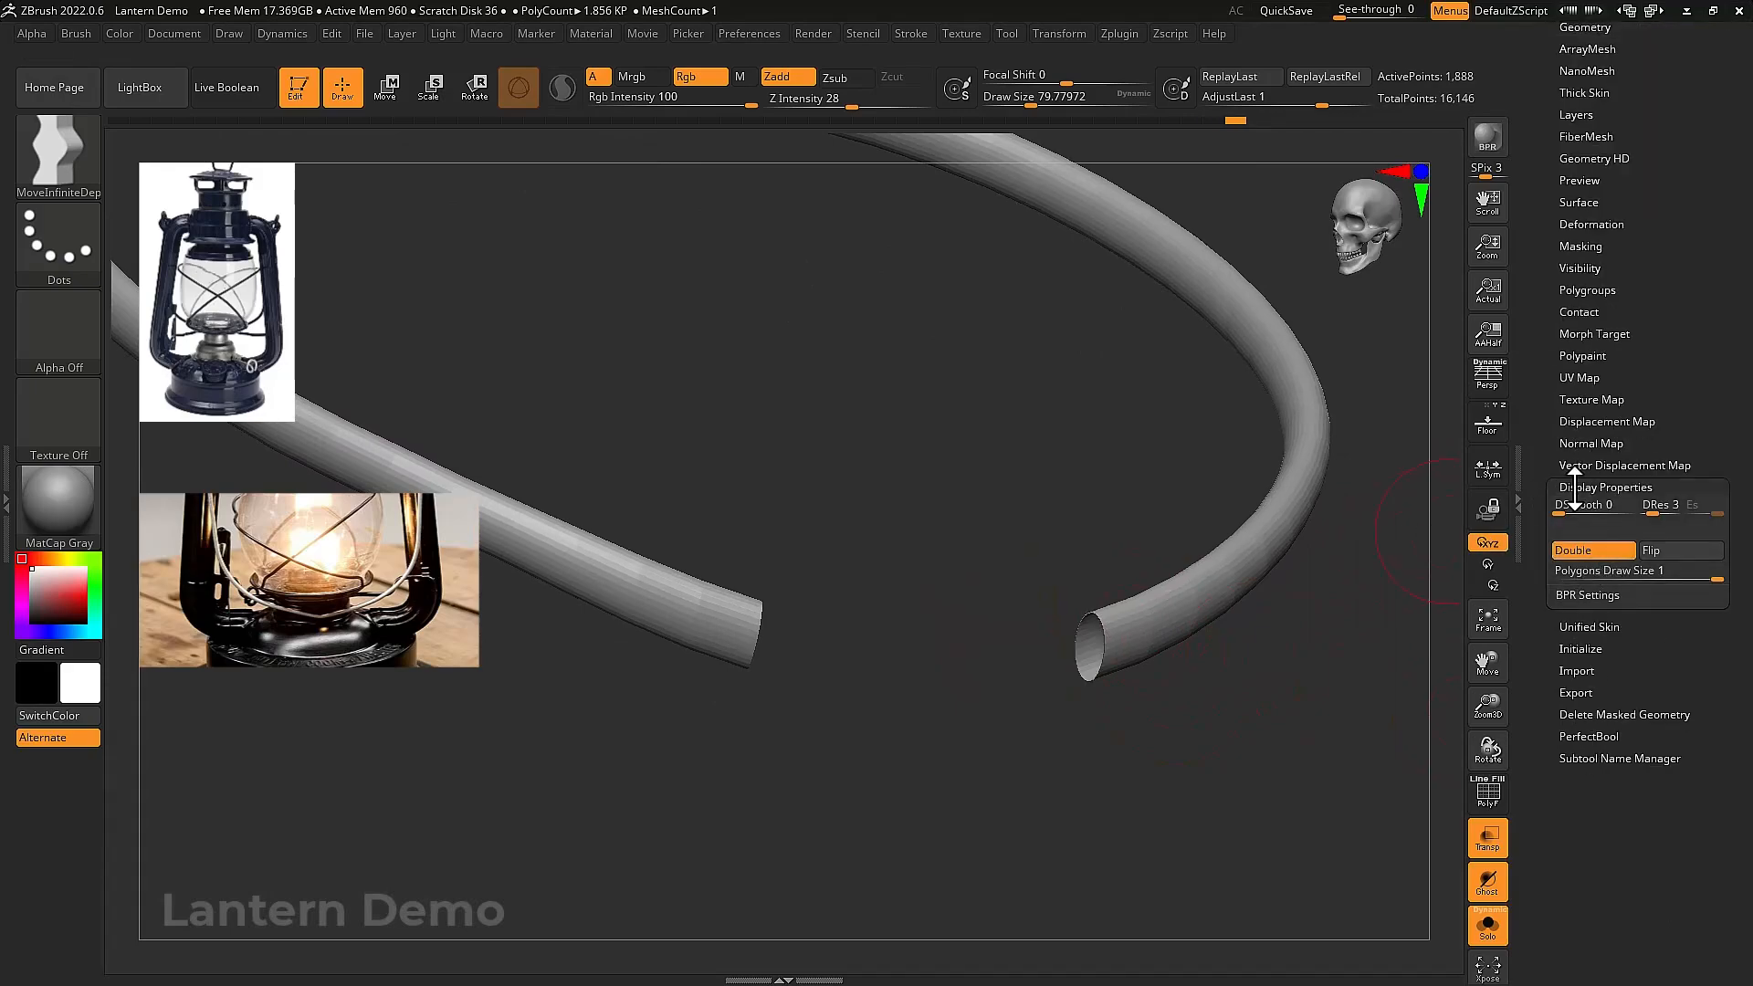
{"action": "left_click", "coordinate": [1574, 487]}
Switch to the ZModeler brush at the wire's open end and show the polyframe
{"action": "mouse_move", "coordinate": [1260, 512]}
{"action": "left_mouse_down"}
{"action": "mouse_move", "coordinate": [1233, 697]}
{"action": "mouse_move", "coordinate": [1098, 669]}
{"action": "mouse_move", "coordinate": [1127, 715]}
{"action": "mouse_move", "coordinate": [1084, 660]}
{"action": "left_mouse_up"}
{"action": "left_click", "coordinate": [1135, 751]}
{"action": "mouse_move", "coordinate": [1143, 587]}
{"action": "right_mouse_down"}
{"action": "mouse_move", "coordinate": [1167, 544]}
{"action": "mouse_move", "coordinate": [1164, 610]}
{"action": "right_mouse_up"}
{"action": "key", "text": "shift+f"}
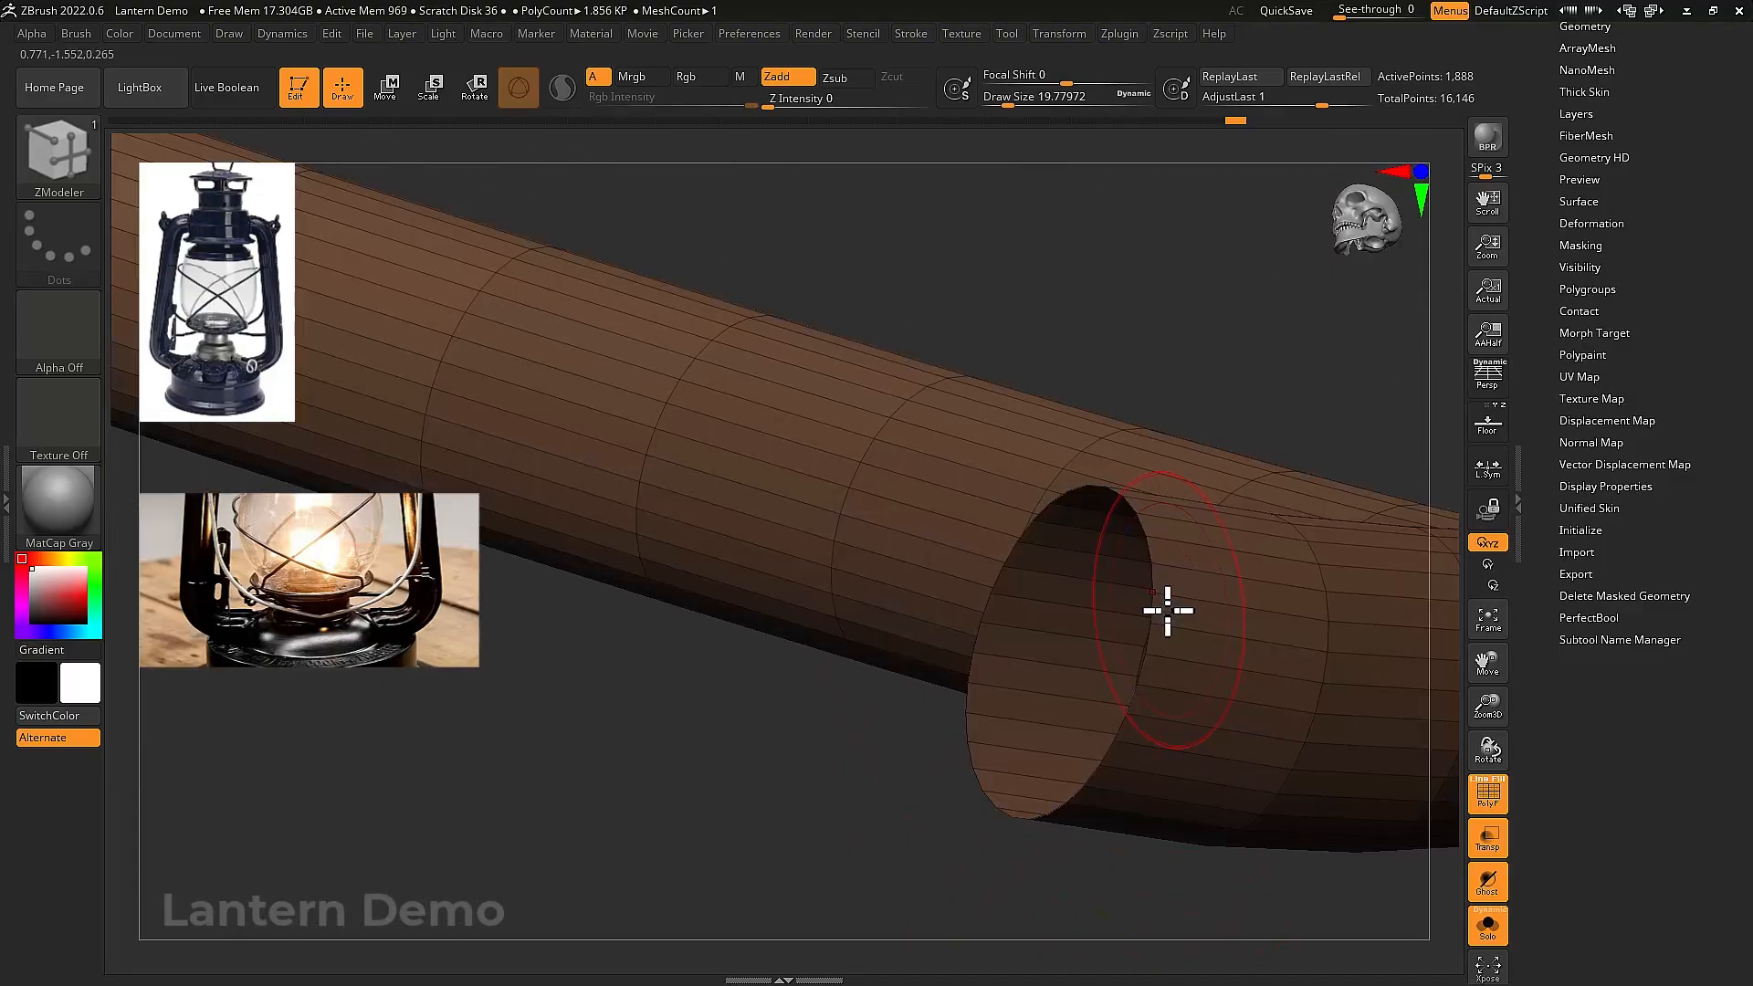
Try to cap the wire's open end with the ZModeler edge action Close set to Concave Hole, and undo it
{"action": "key", "text": "space"}
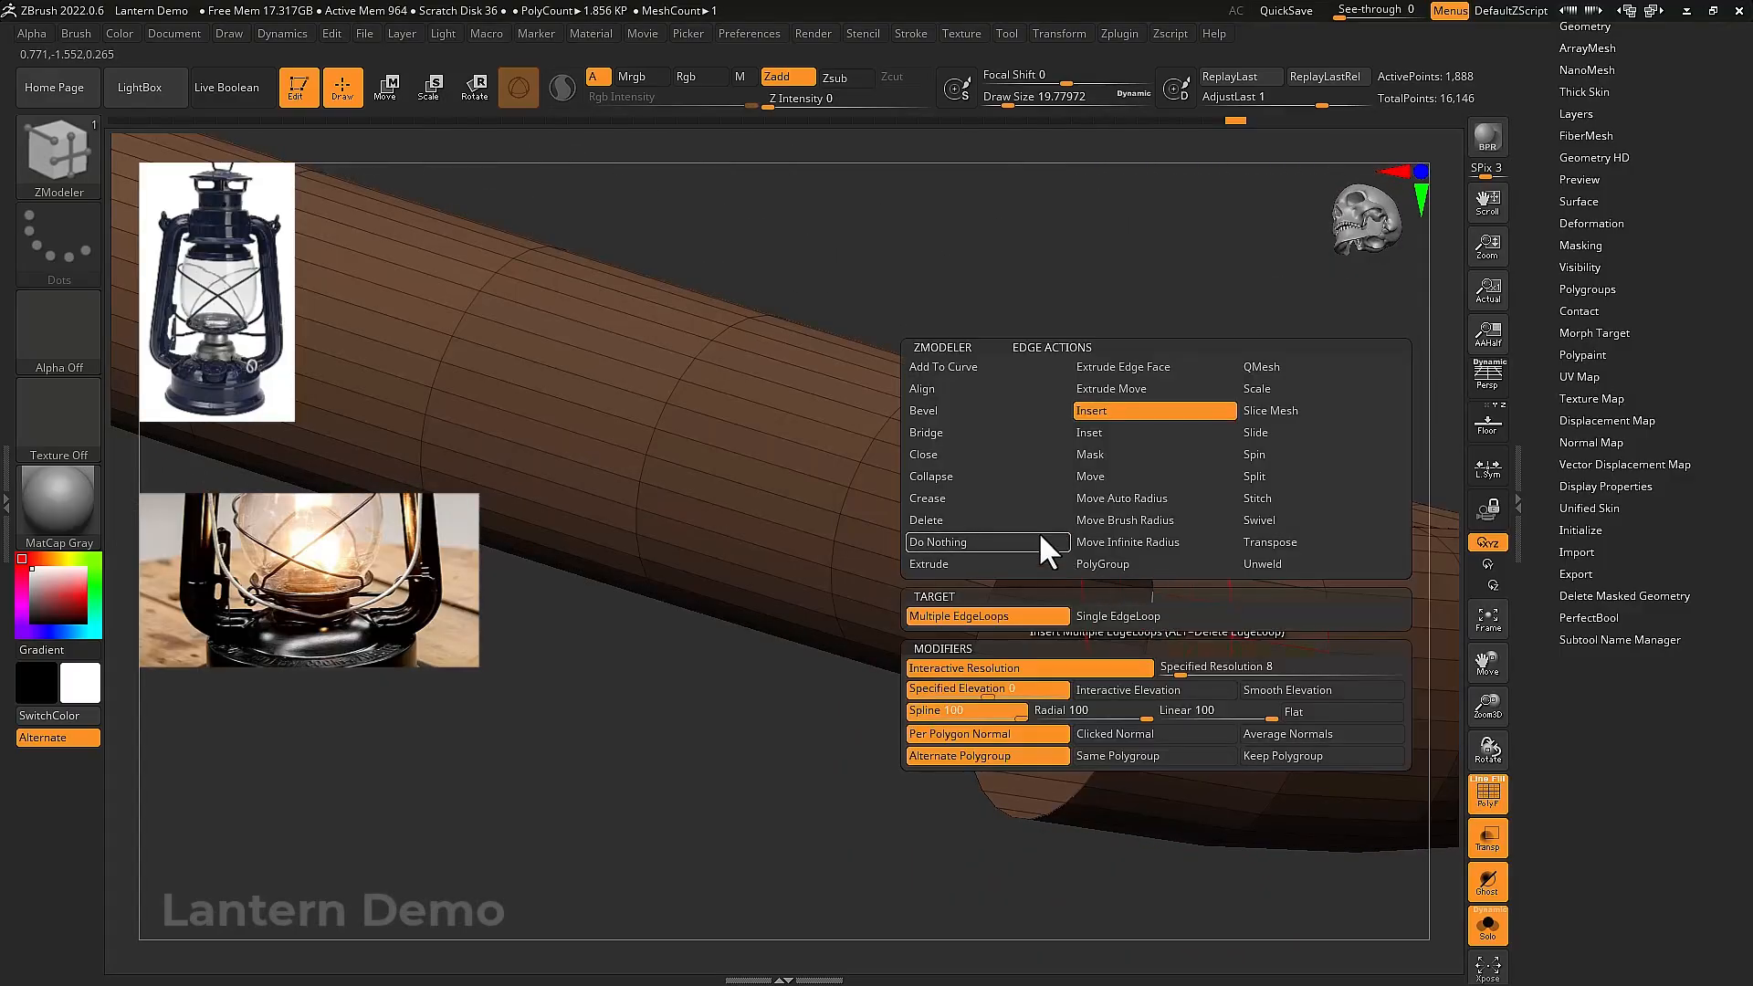
{"action": "left_click", "coordinate": [984, 454]}
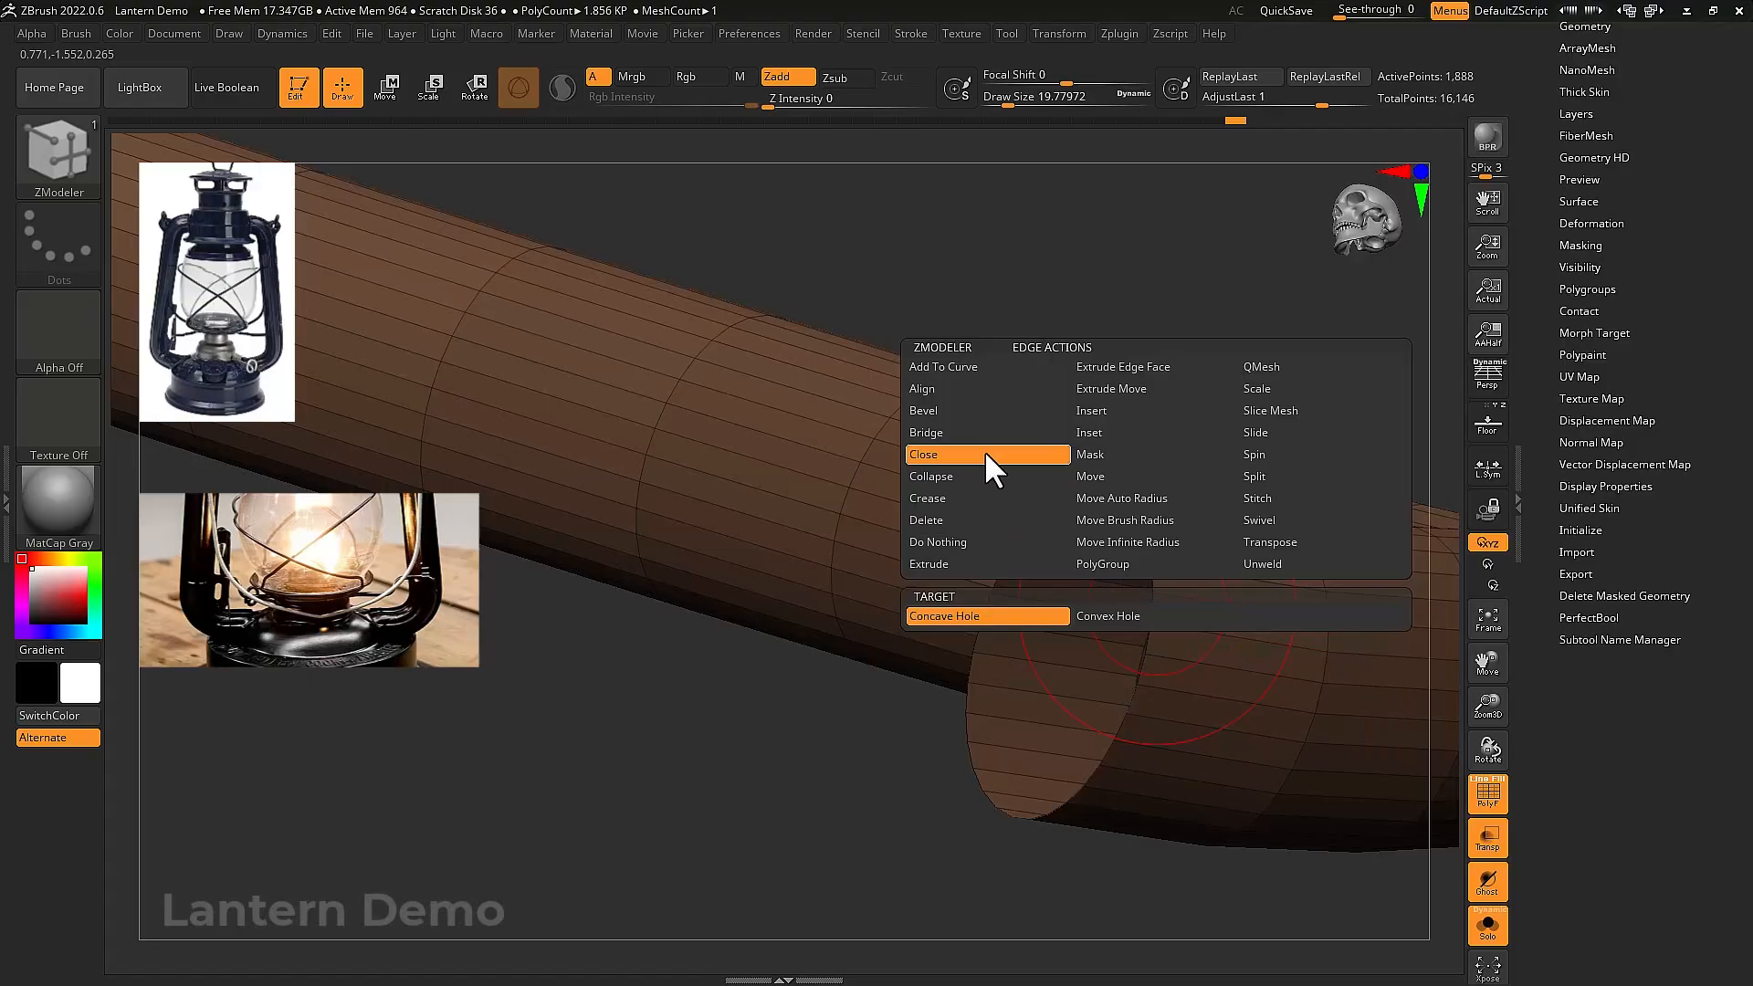
{"action": "left_click_drag", "start_coordinate": [1096, 630], "coordinate": [1154, 632]}
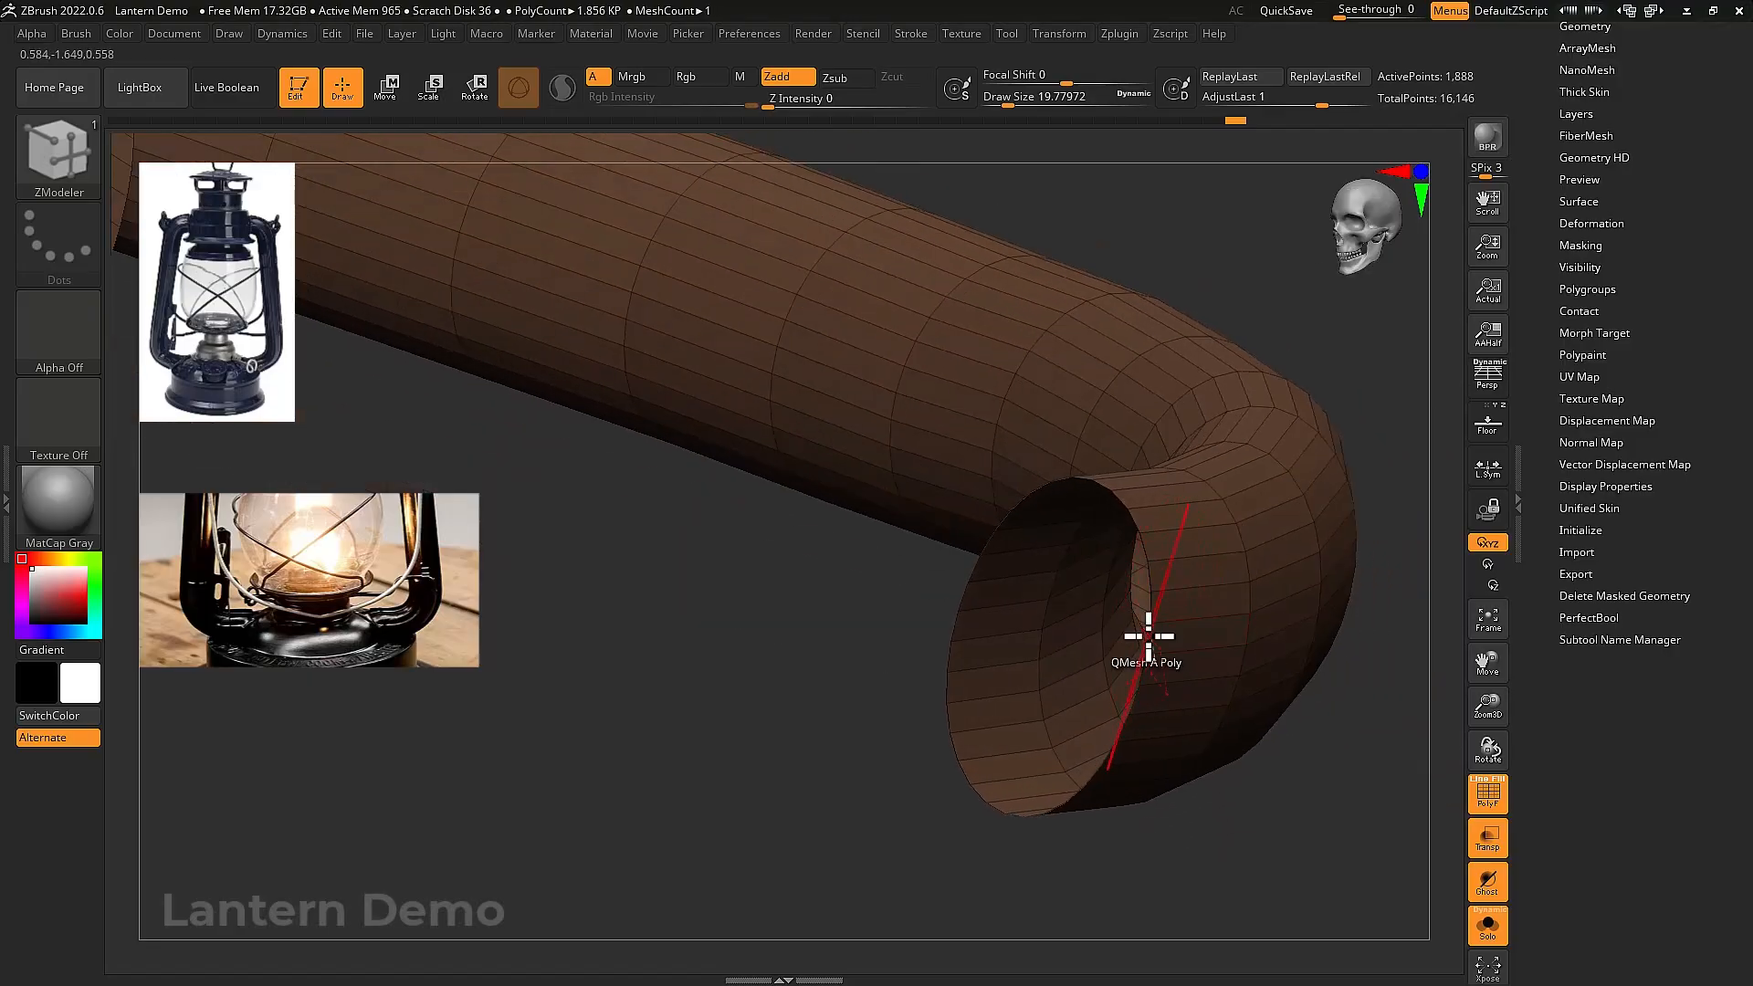
{"action": "left_click", "coordinate": [1153, 633]}
{"action": "left_click", "coordinate": [1151, 634]}
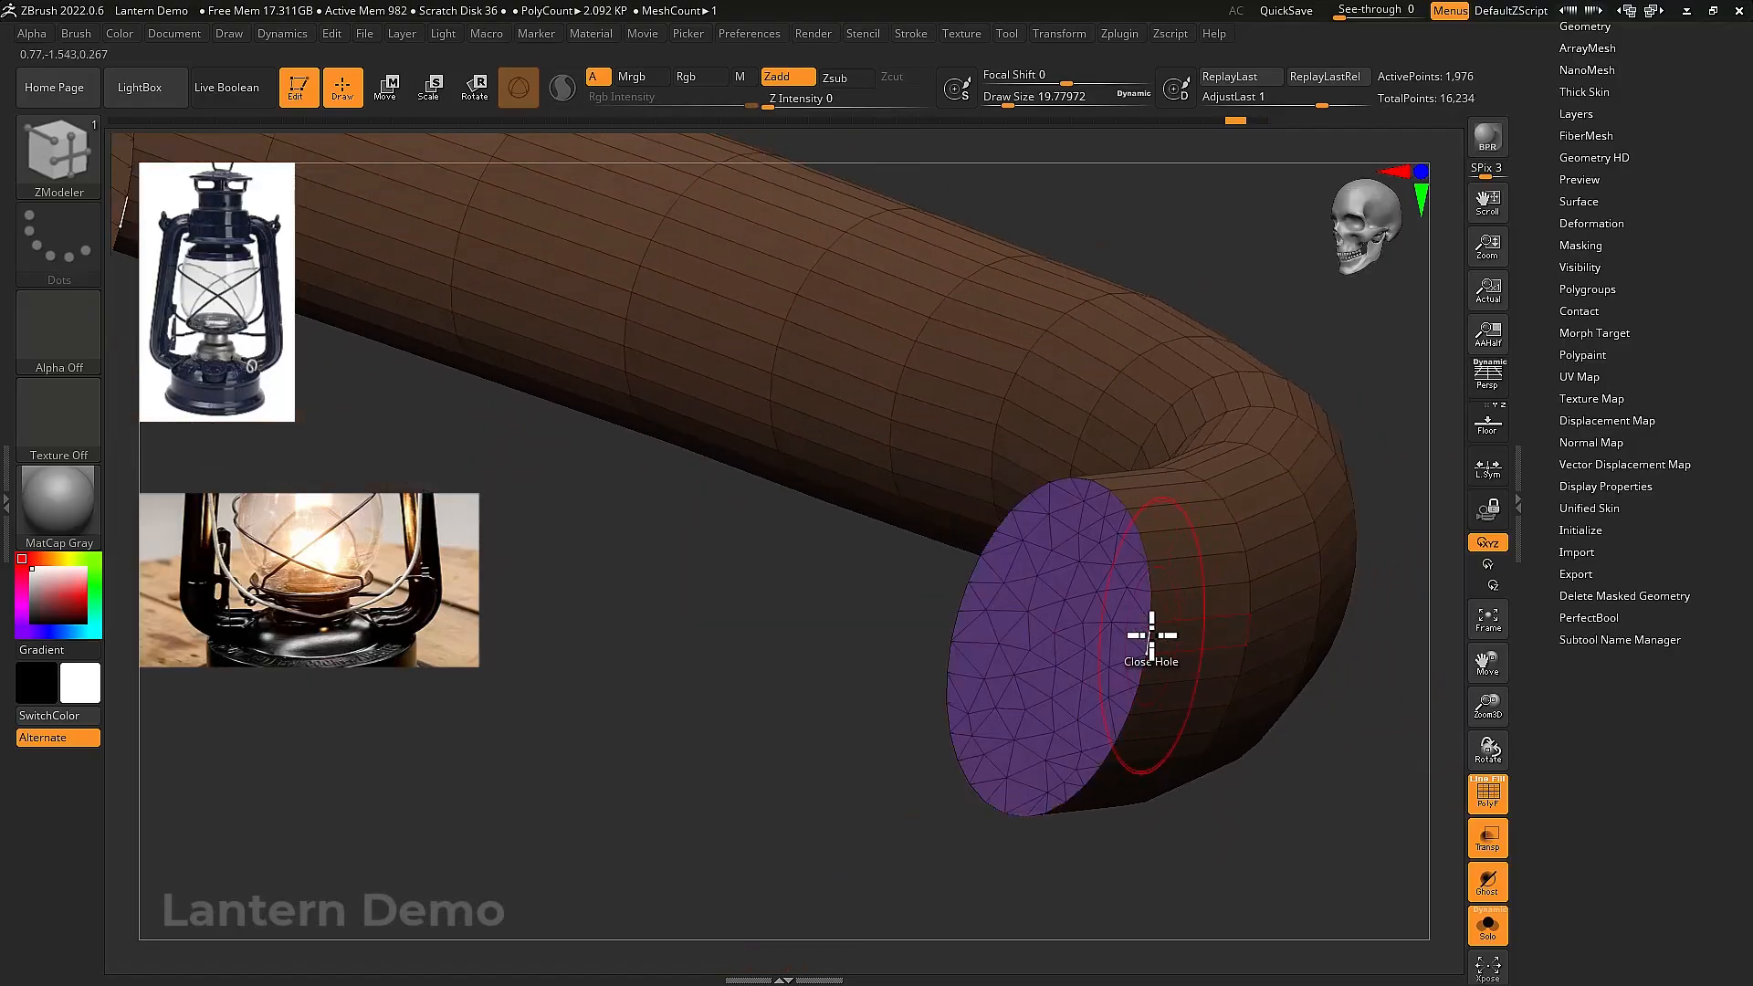
{"action": "key", "text": "ctrl+z"}
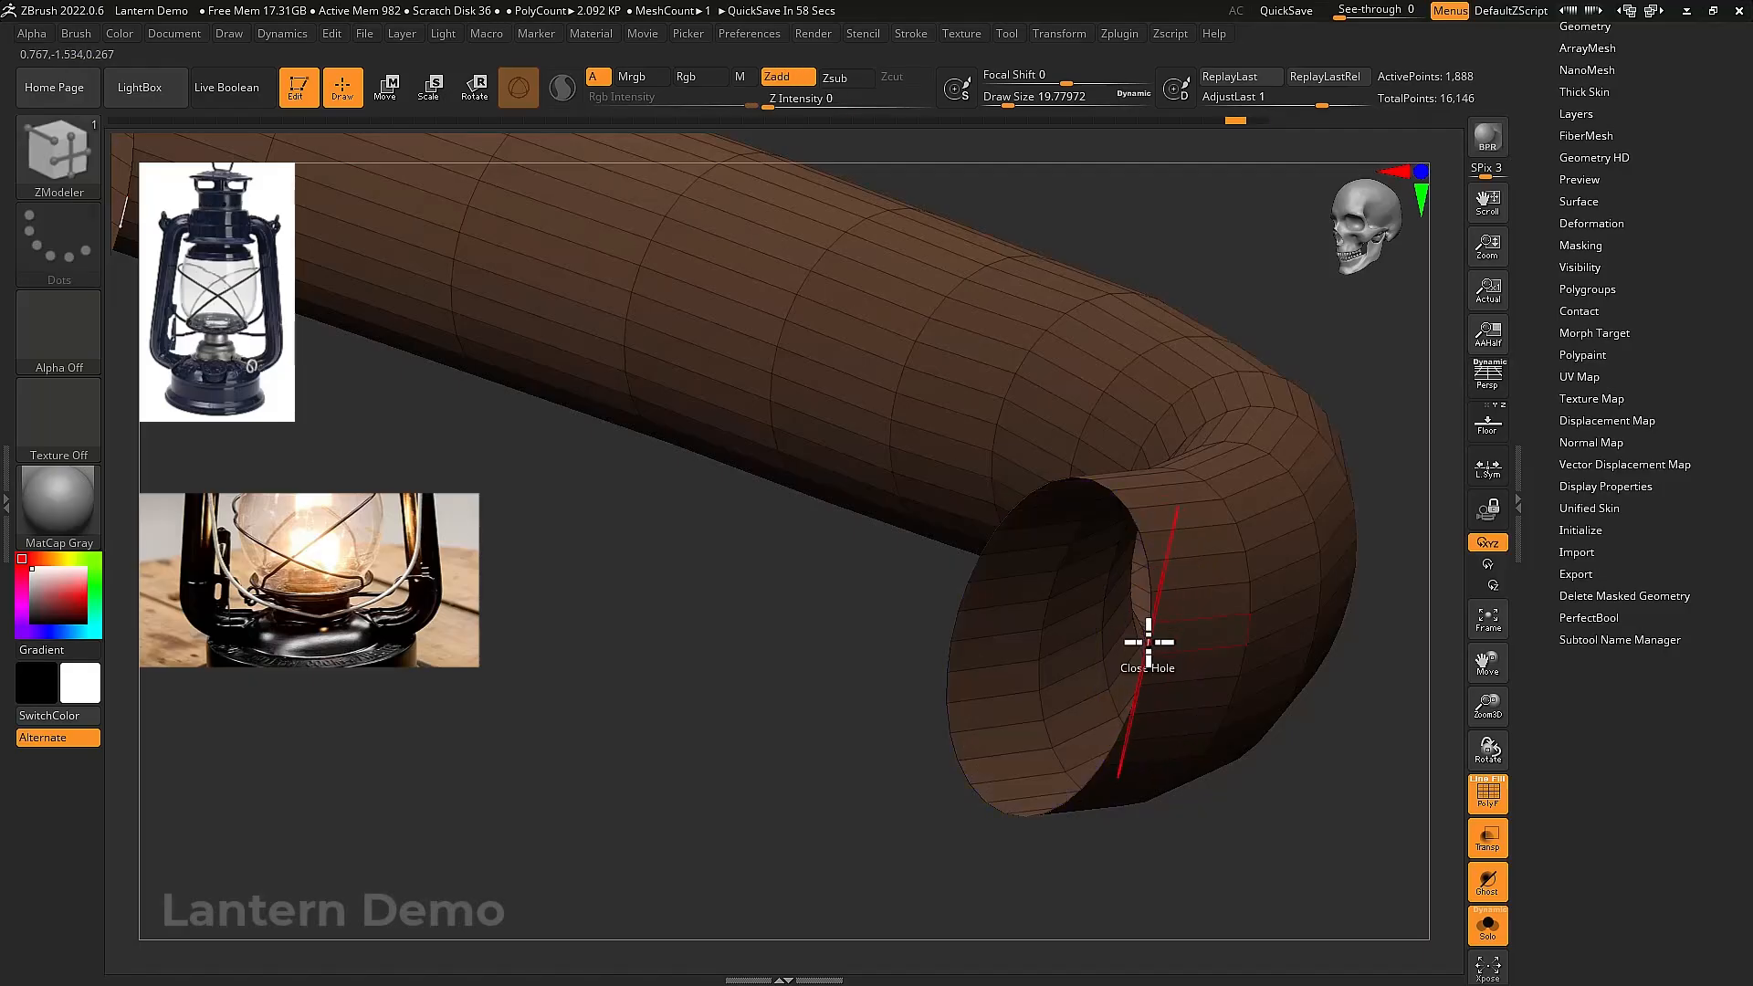
{"action": "key", "text": "ctrl+z"}
Cap the wire's open ends with the ZModeler edge action Close set to Convex Hole
{"action": "key", "text": "space"}
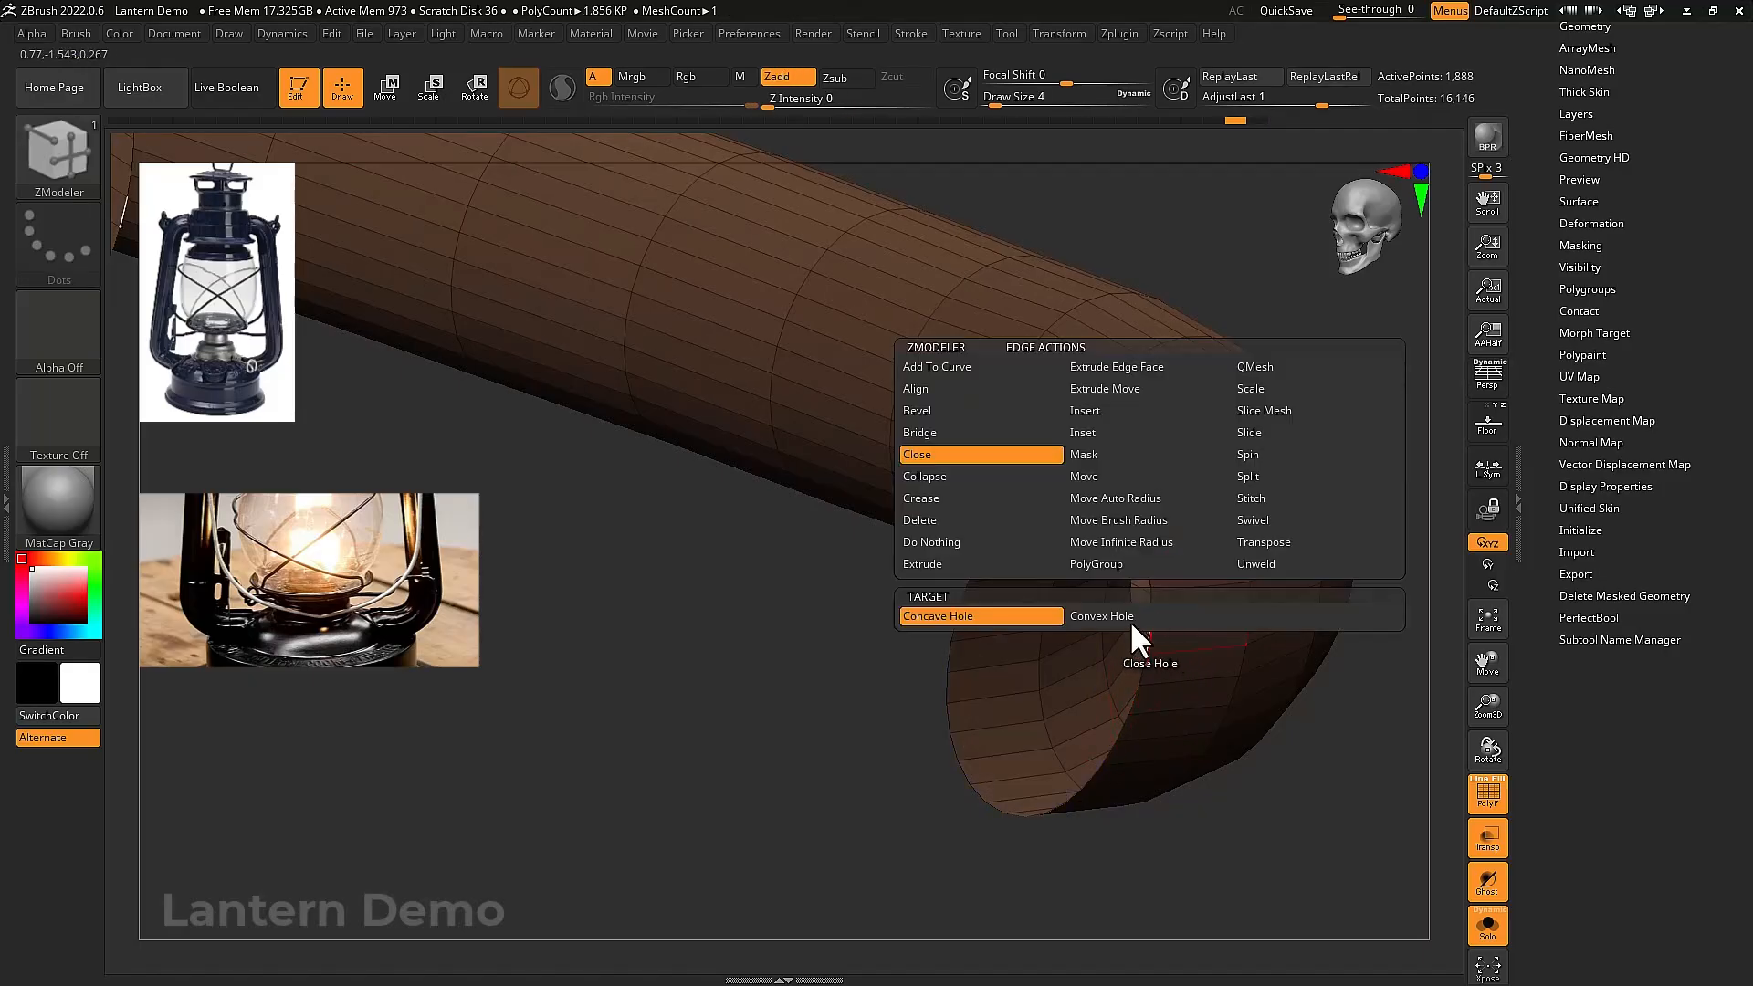
{"action": "left_click", "coordinate": [1131, 617]}
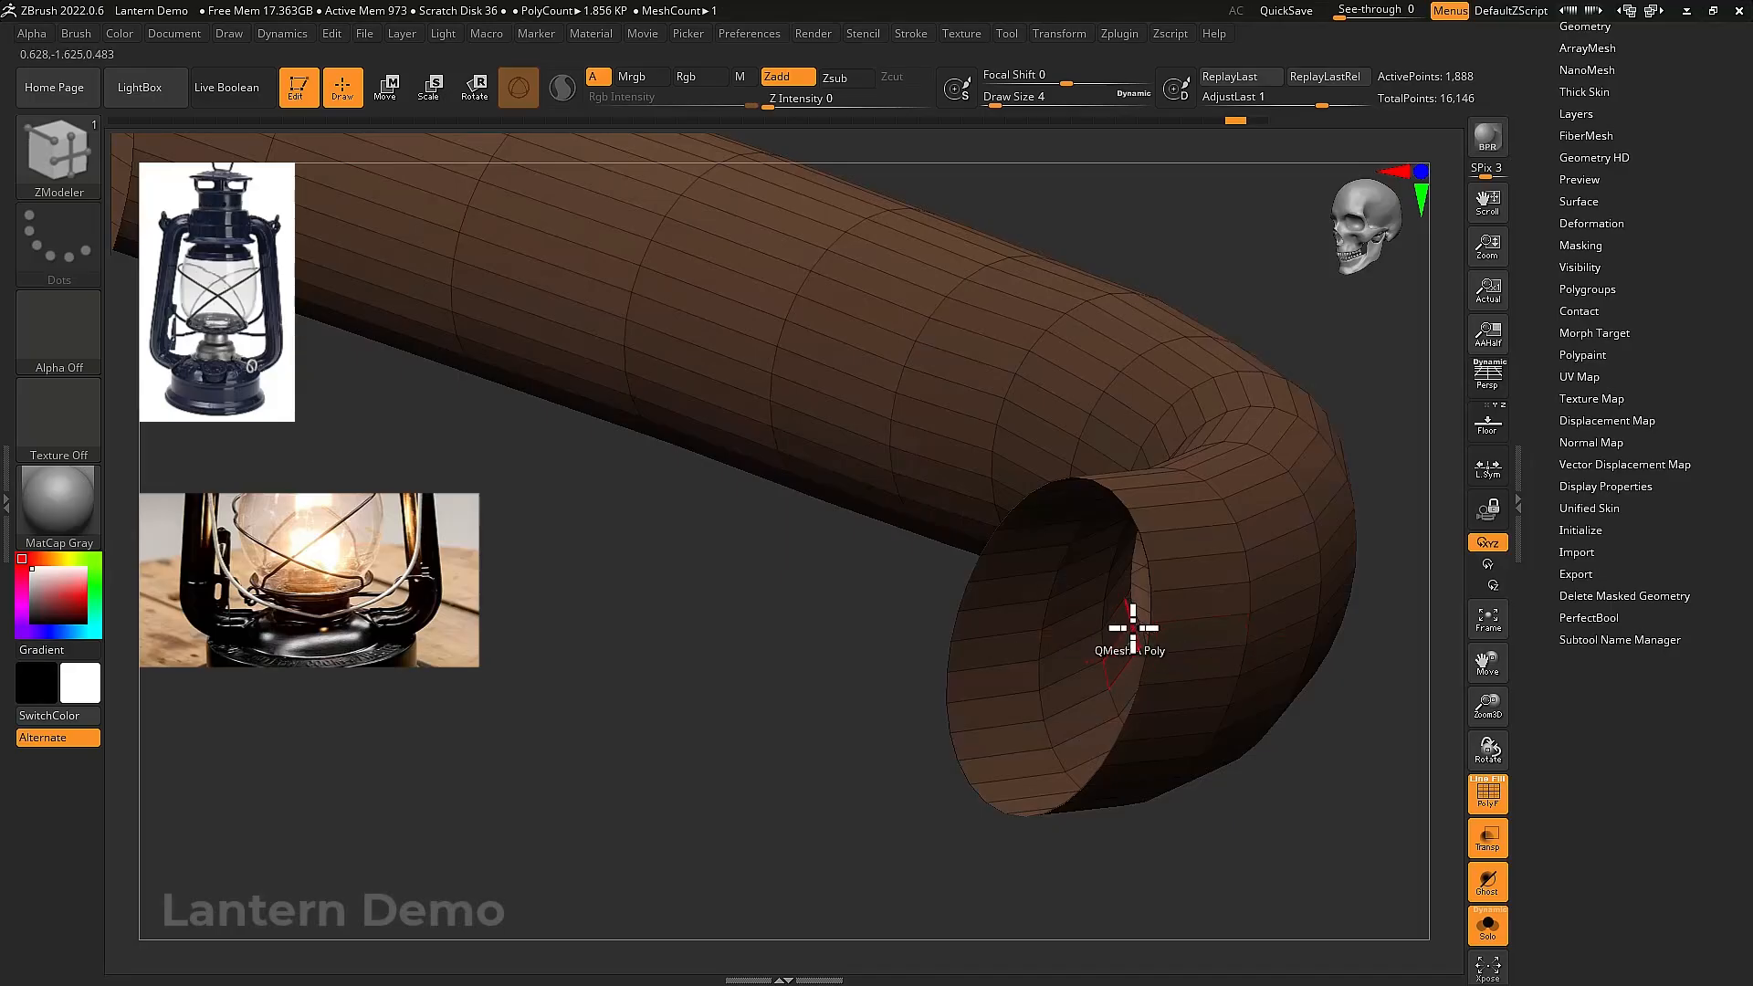
{"action": "left_click", "coordinate": [1151, 639]}
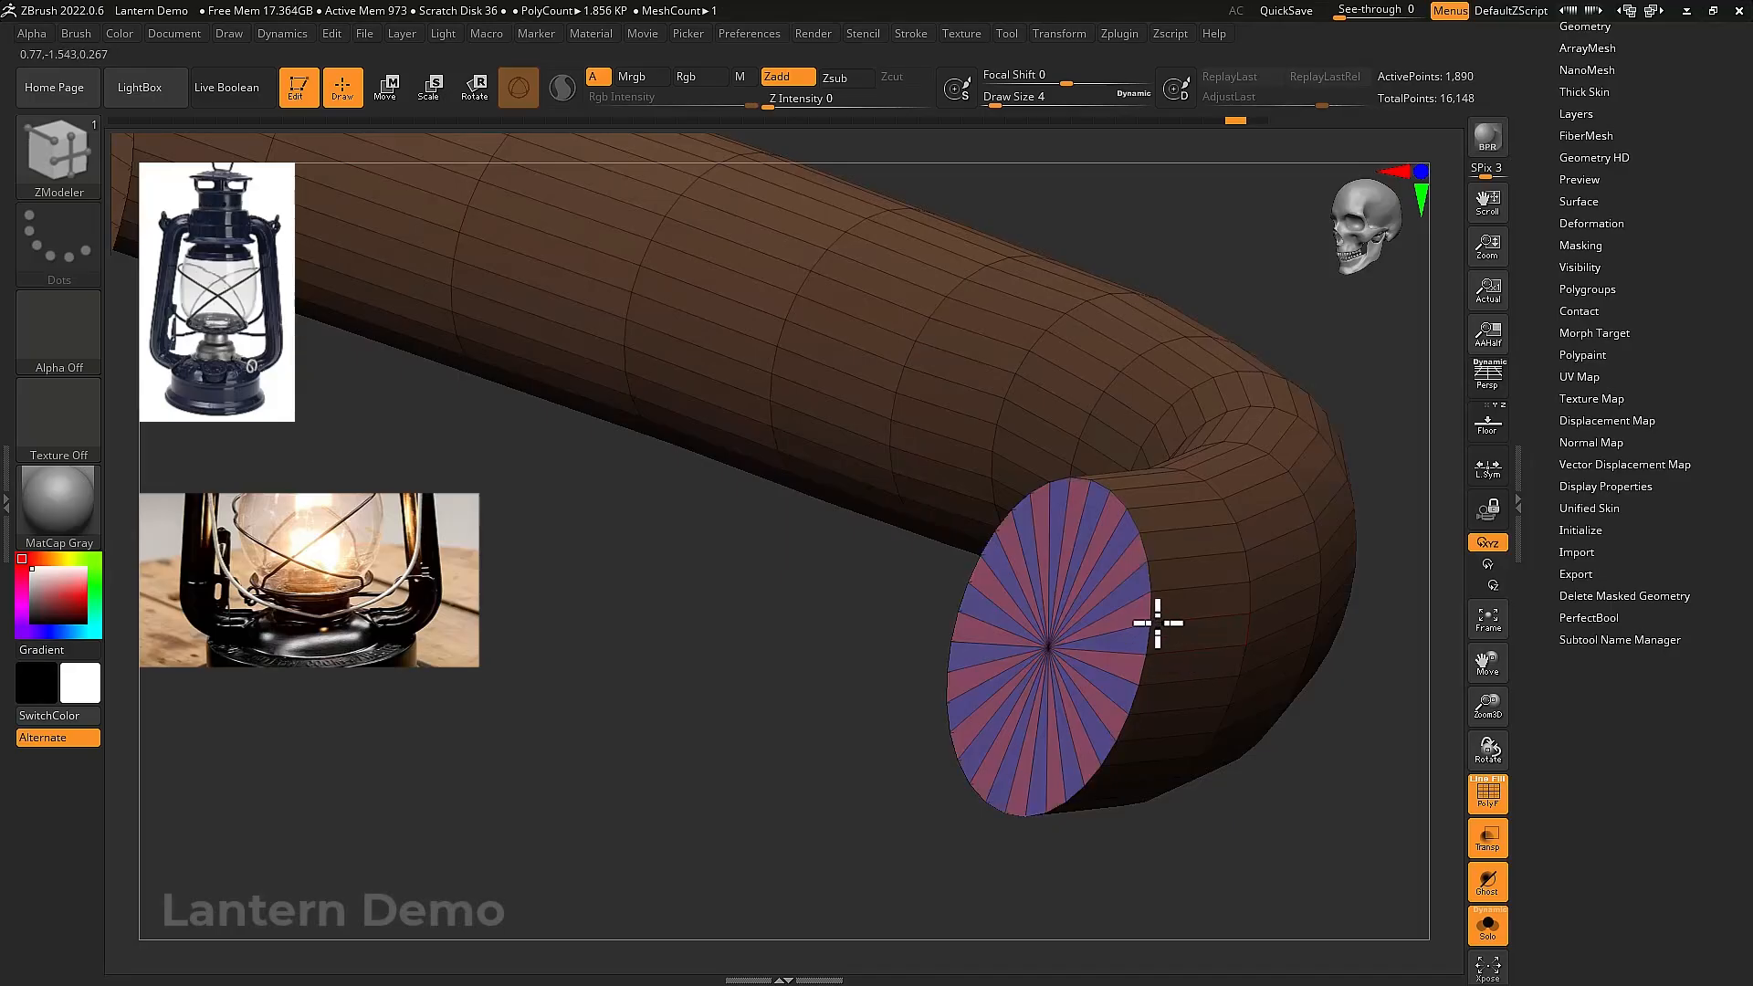
{"action": "left_click", "coordinate": [1151, 605]}
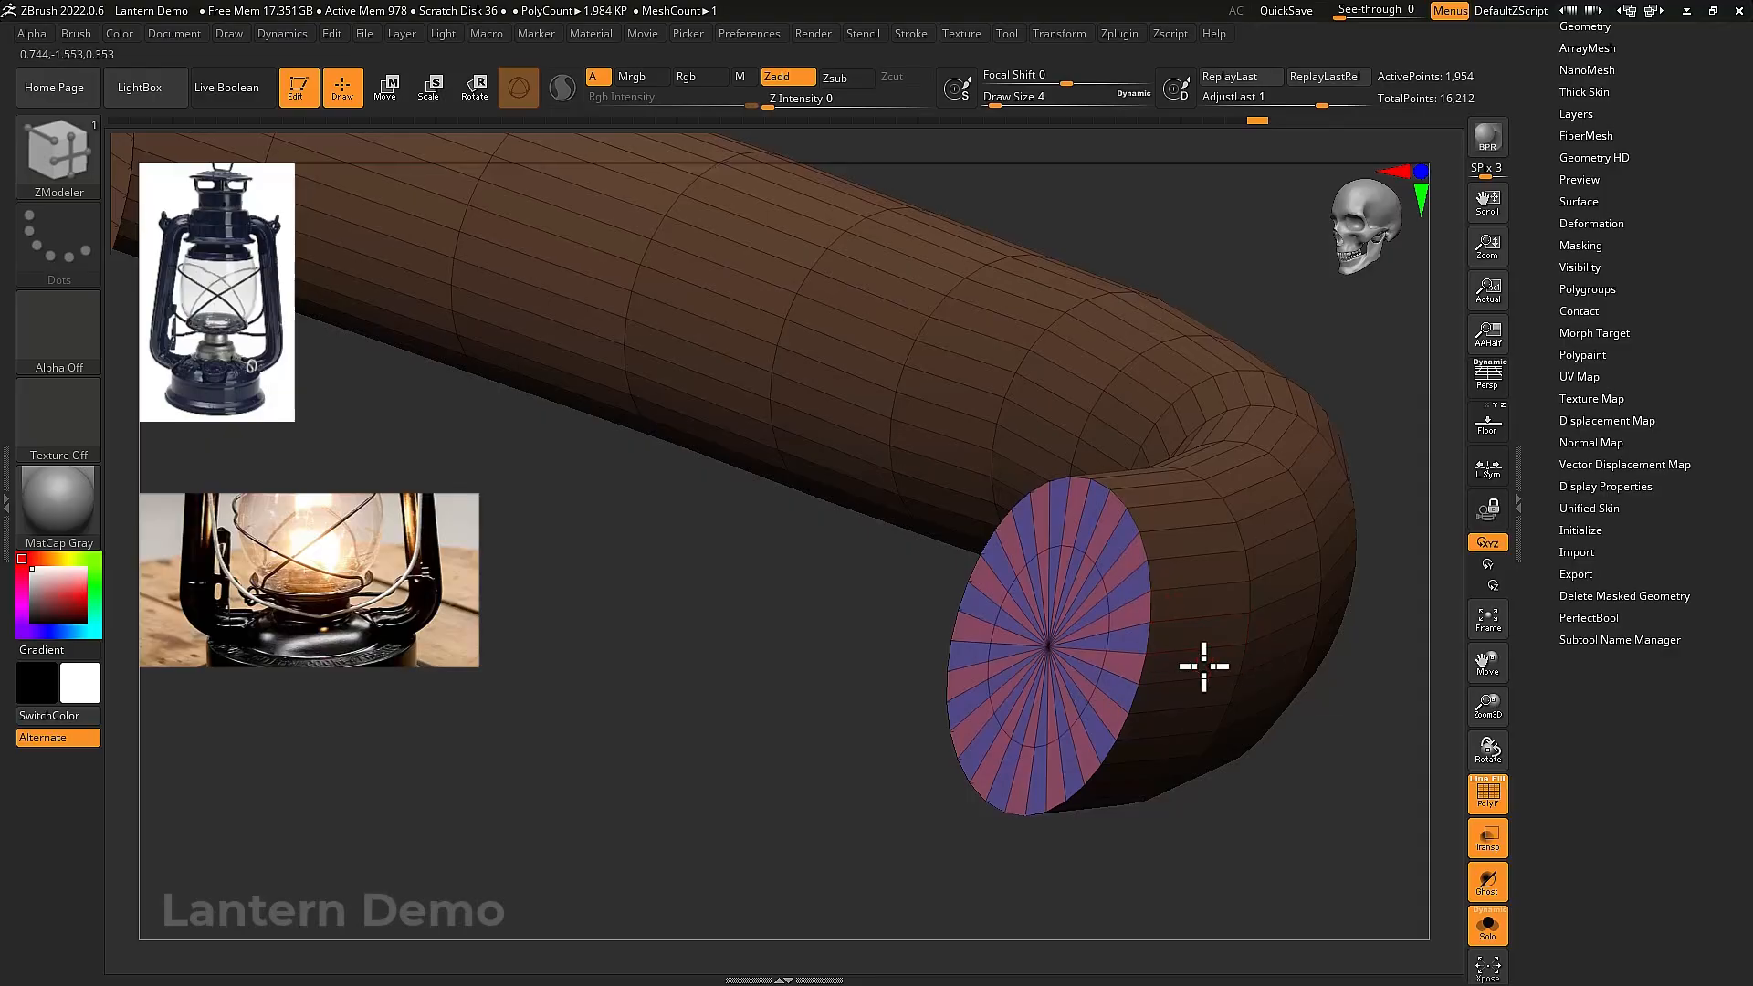
Leave the isolated polyframe view, mask all but the wire's end segment, and place the move gizmo on its tip
{"action": "left_click_drag", "start_coordinate": [1202, 666], "coordinate": [884, 646]}
{"action": "key", "text": "shift+f"}
{"action": "key", "text": "ctrl+shift+s"}
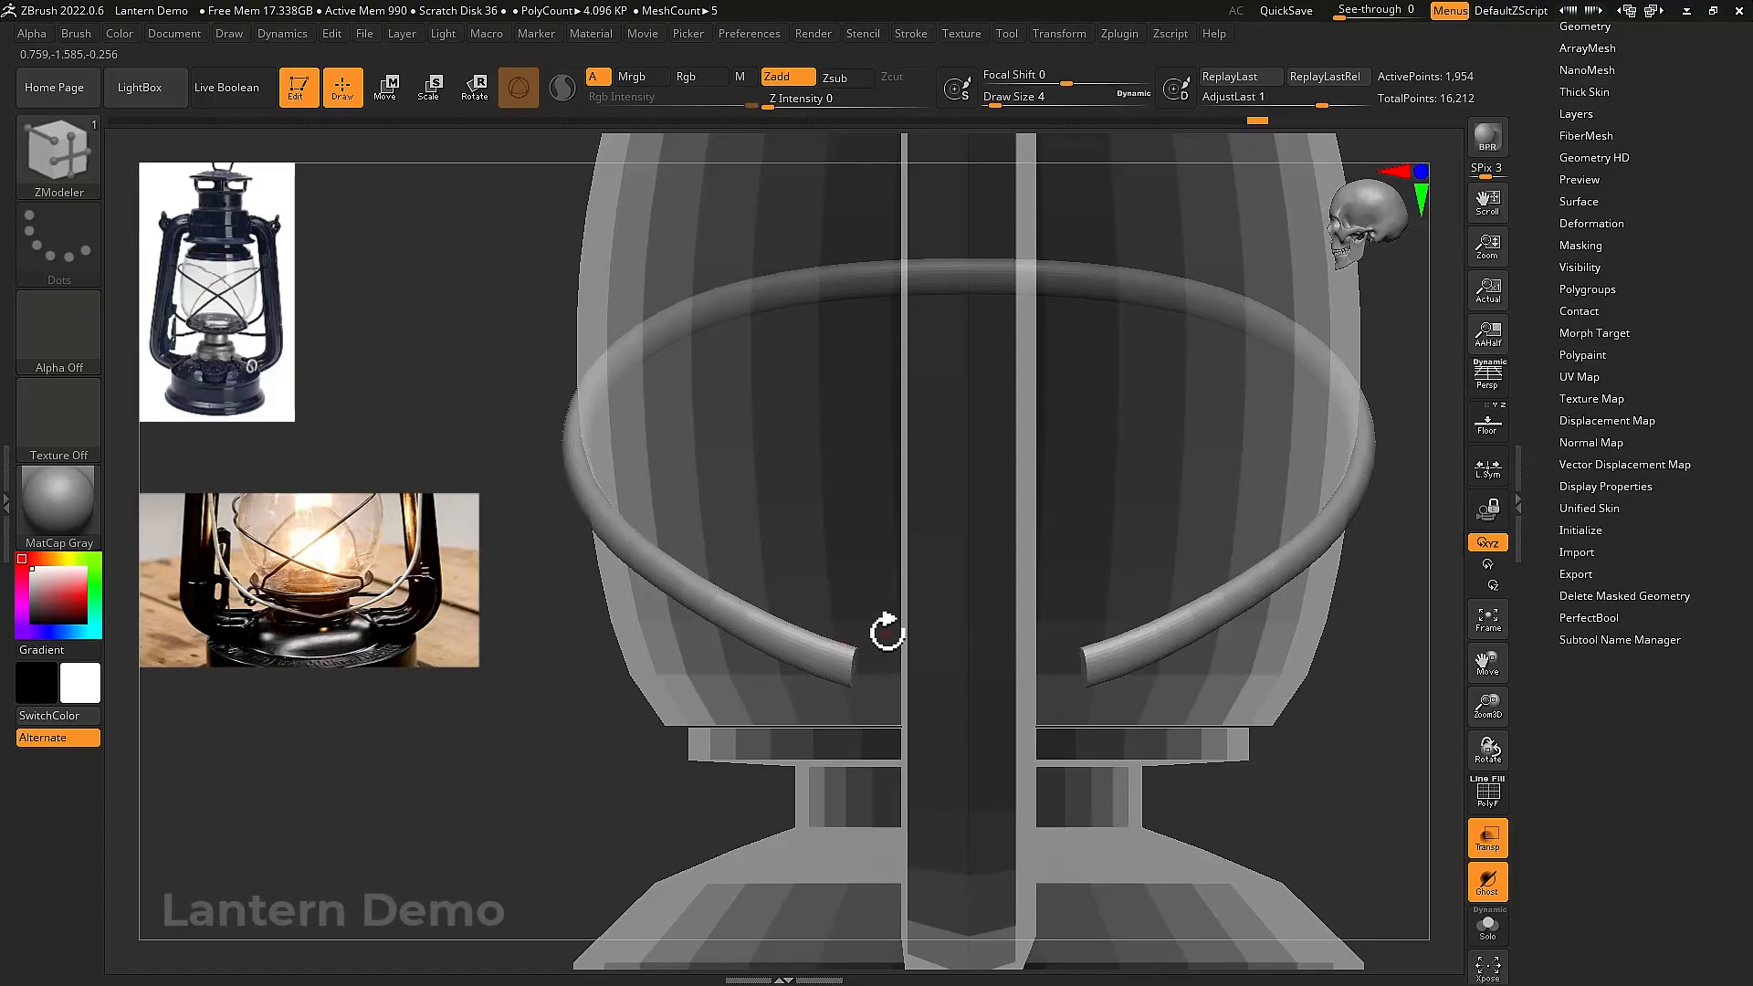
{"action": "key", "text": "ctrl"}
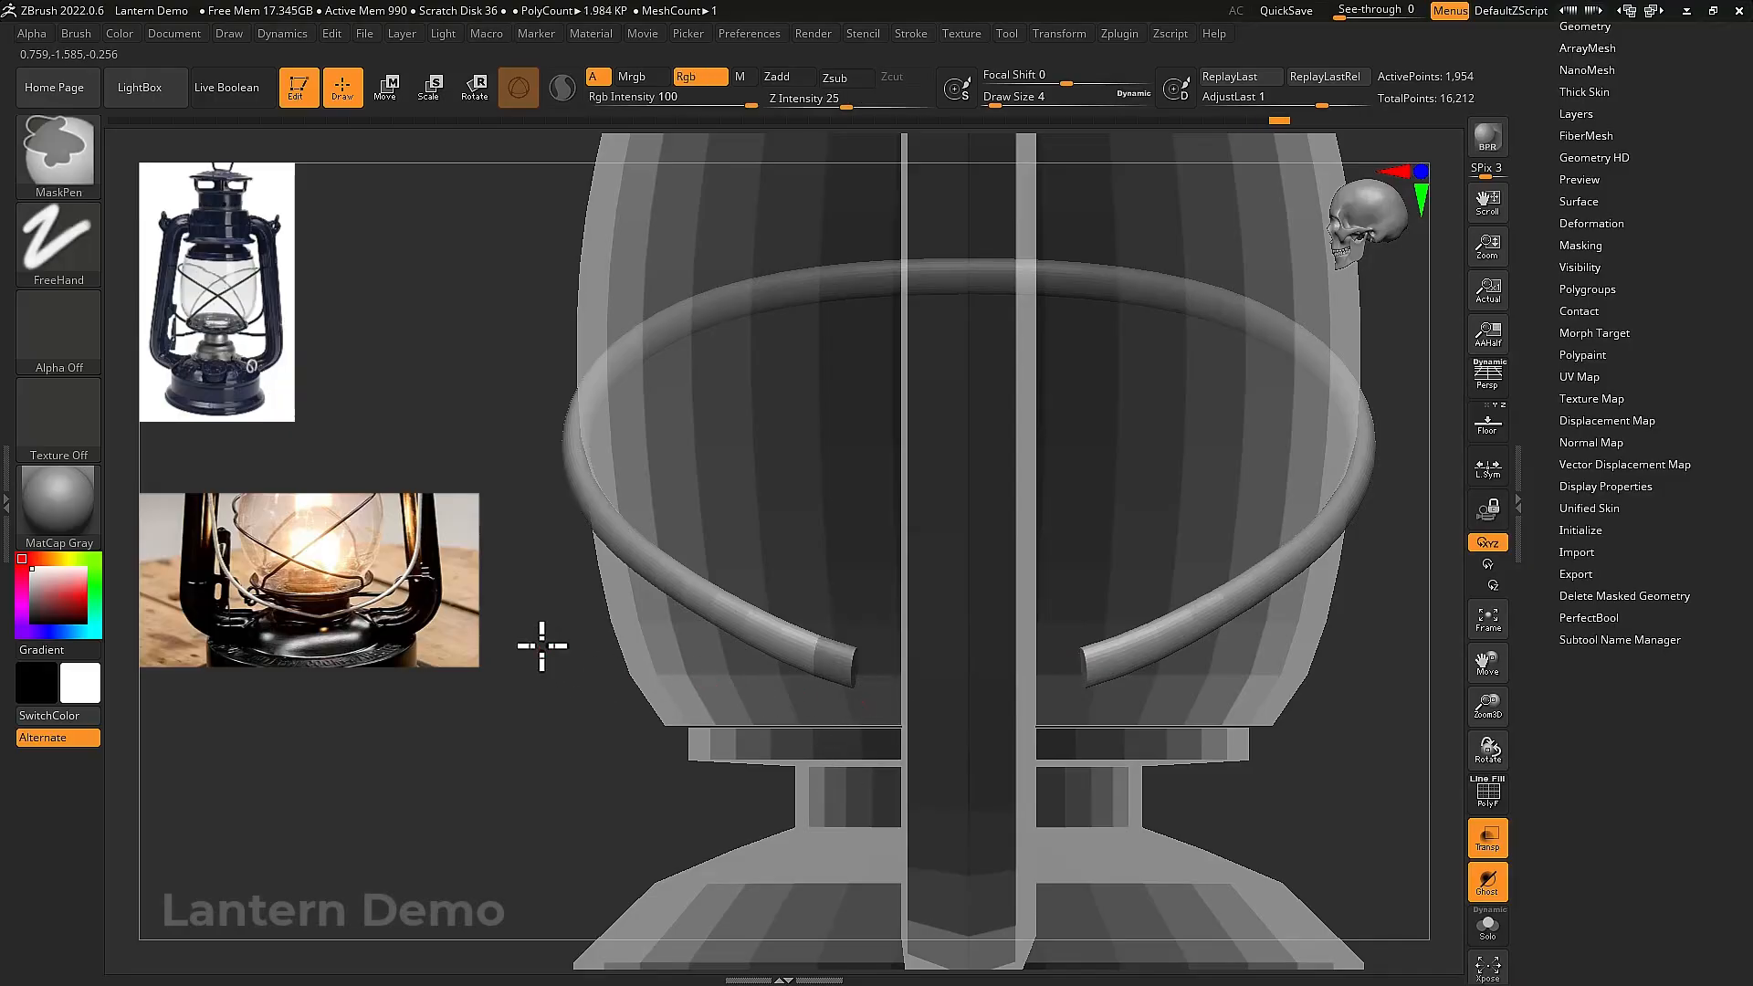
{"action": "key", "text": "w"}
{"action": "left_click", "coordinate": [860, 674], "text": "alt"}
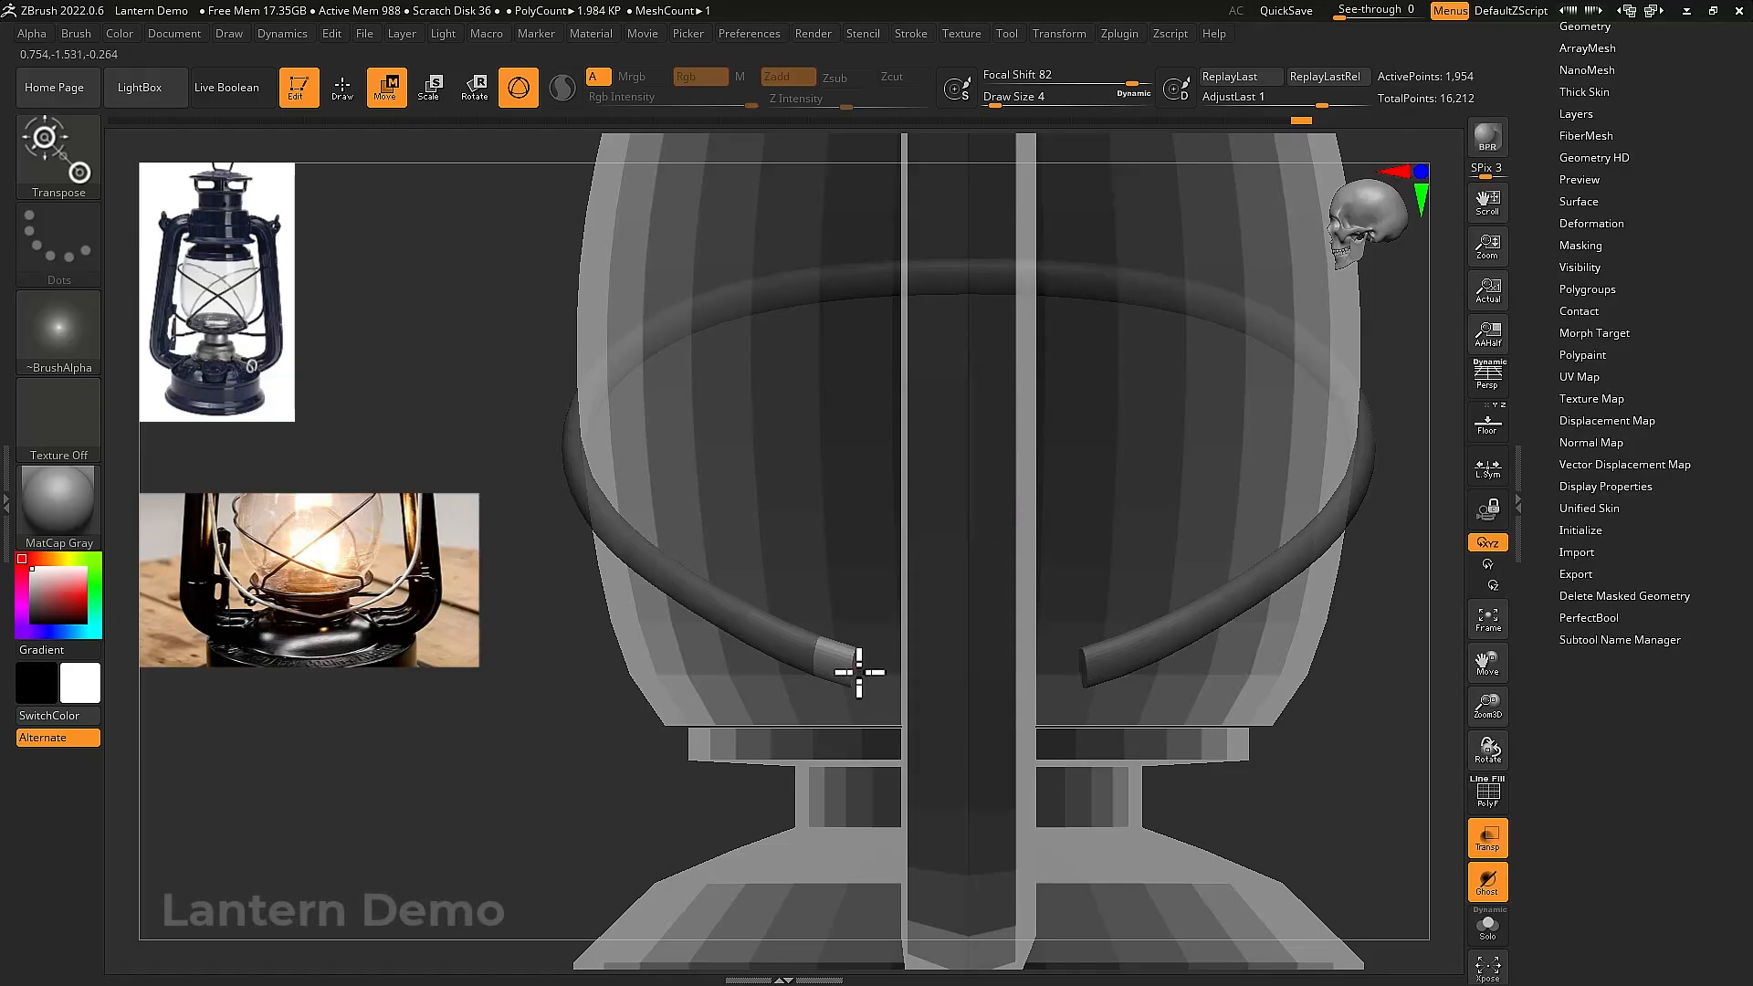
{"action": "left_click", "coordinate": [854, 669]}
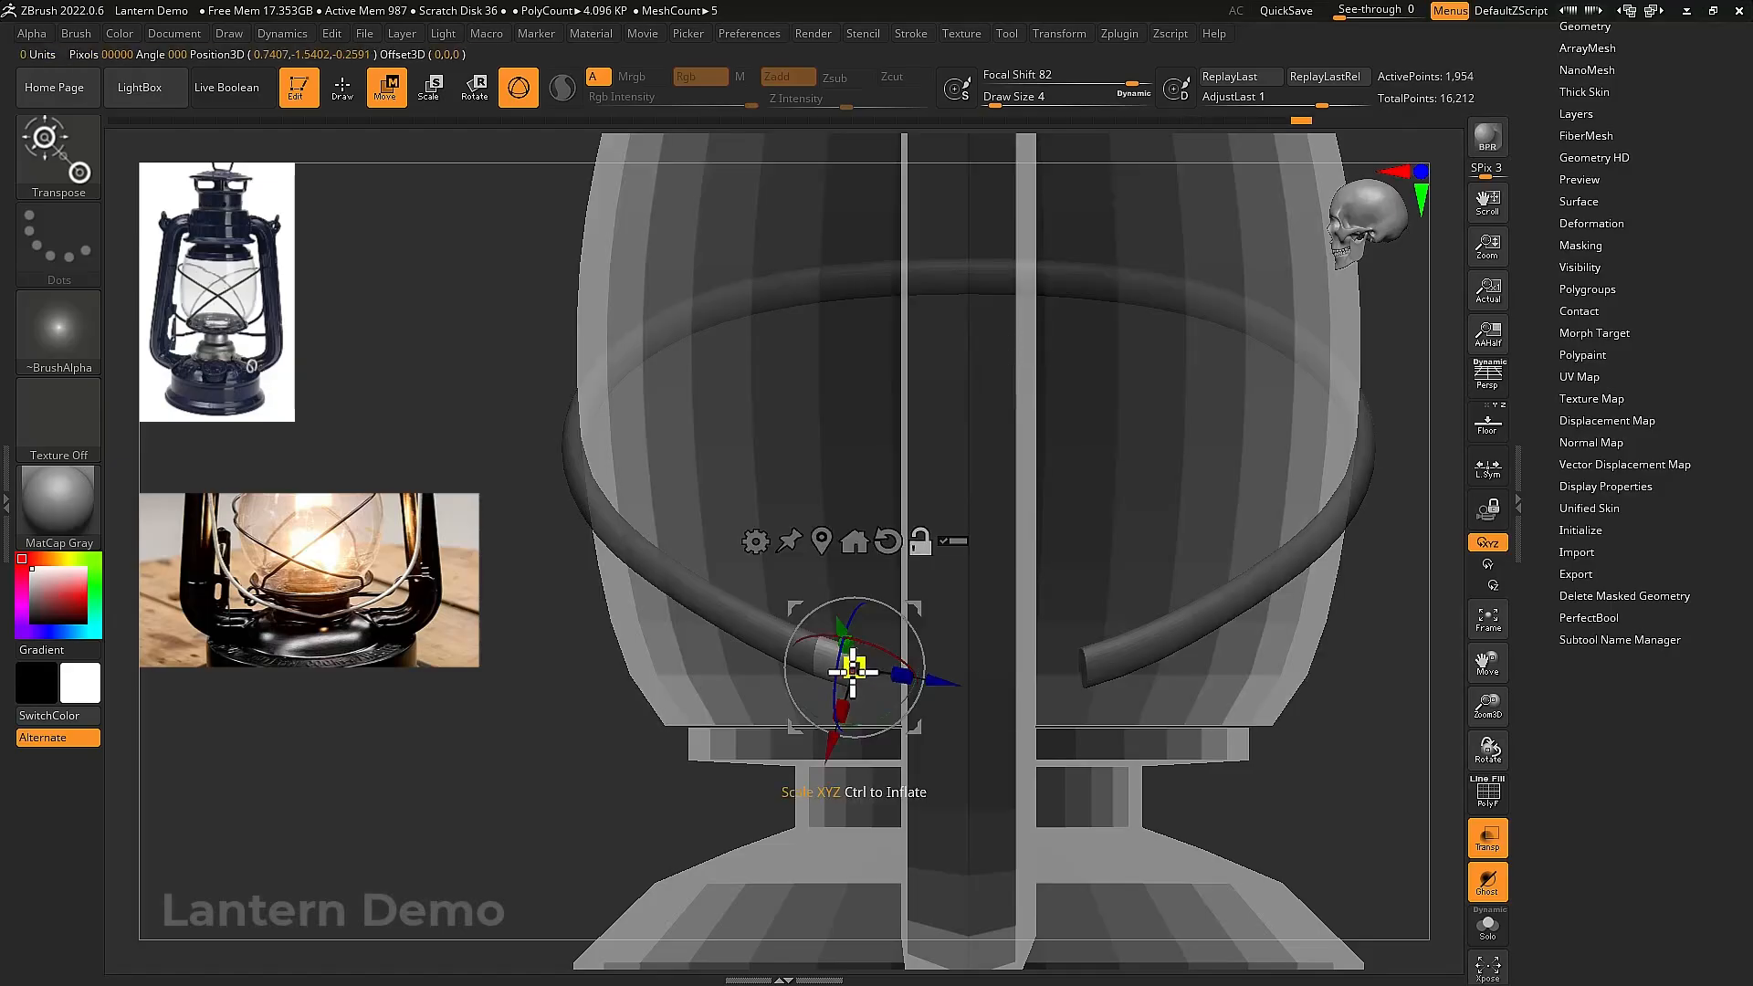
Extrude the wire's end twice to continue it past the cut, angling the tip down towards the globe's lower collar
{"action": "left_click_drag", "start_coordinate": [956, 689], "coordinate": [974, 645], "text": "ctrl"}
{"action": "right_click_drag", "start_coordinate": [977, 646], "coordinate": [914, 612]}
{"action": "right_click_drag", "start_coordinate": [913, 612], "coordinate": [1149, 676], "text": "ctrl"}
{"action": "right_click_drag", "start_coordinate": [1149, 677], "coordinate": [1084, 664]}
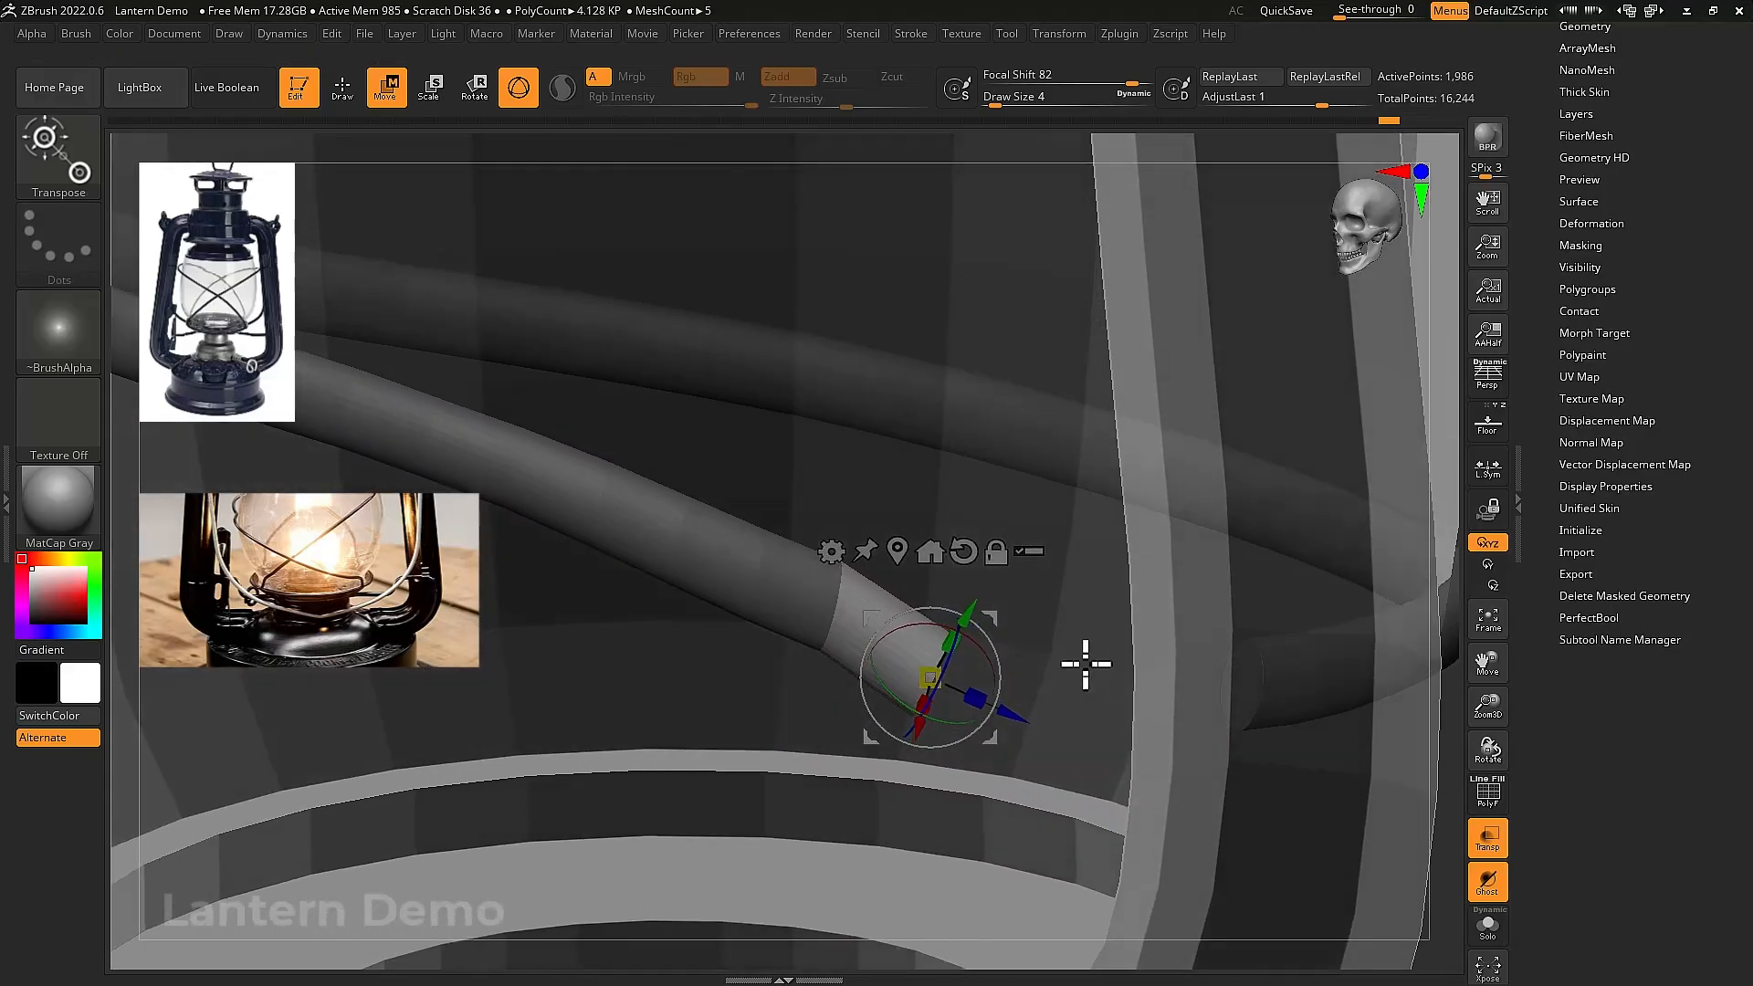
{"action": "left_click_drag", "start_coordinate": [996, 617], "coordinate": [1039, 681], "text": "ctrl"}
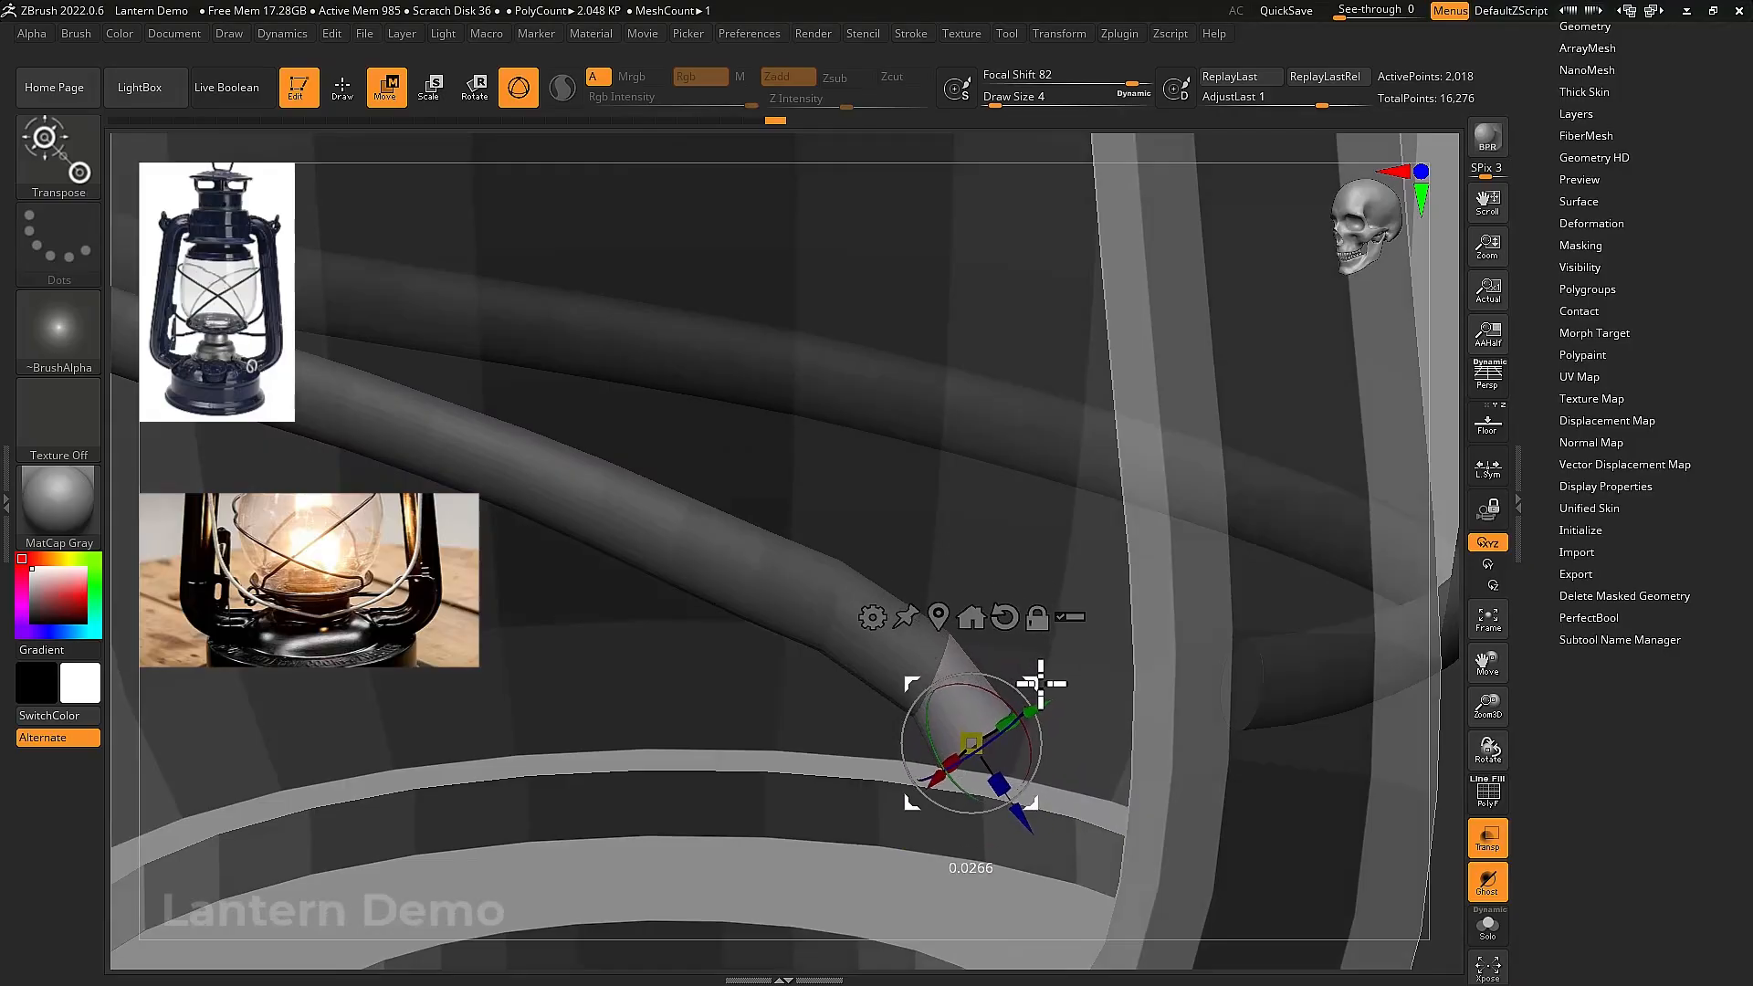
{"action": "right_click_drag", "start_coordinate": [1066, 732], "coordinate": [995, 743]}
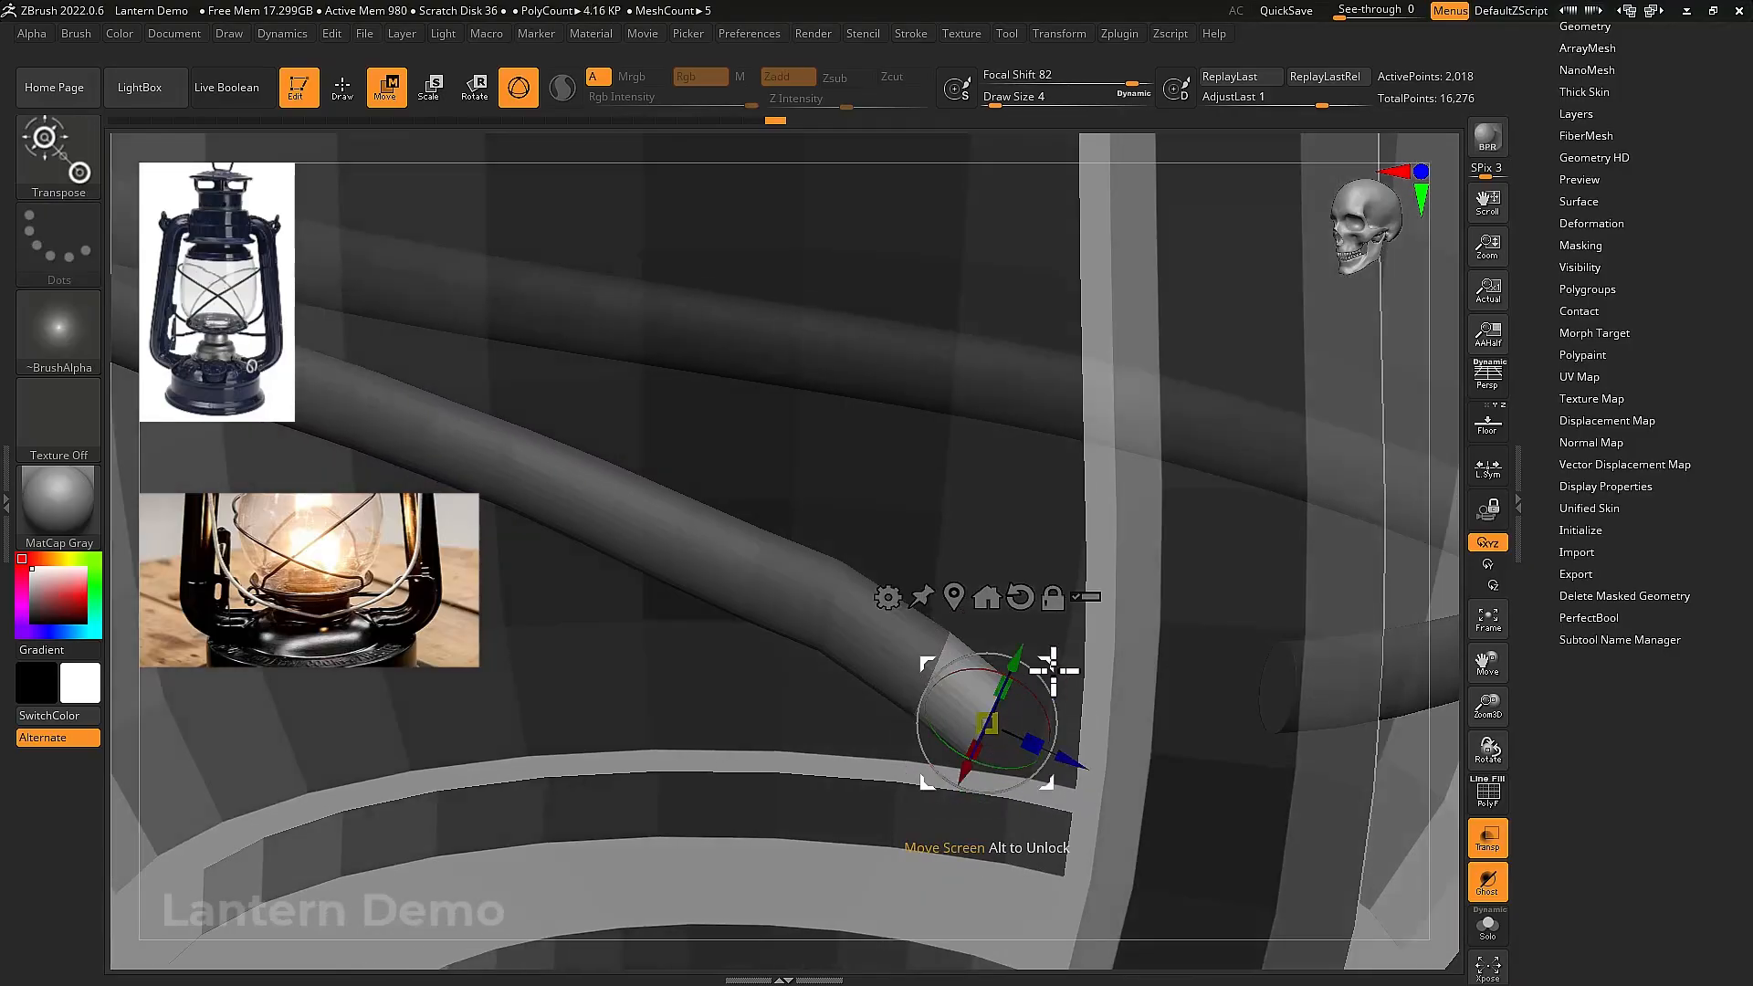
{"action": "left_click_drag", "start_coordinate": [1051, 670], "coordinate": [886, 796]}
{"action": "left_click", "coordinate": [988, 730], "text": "alt"}
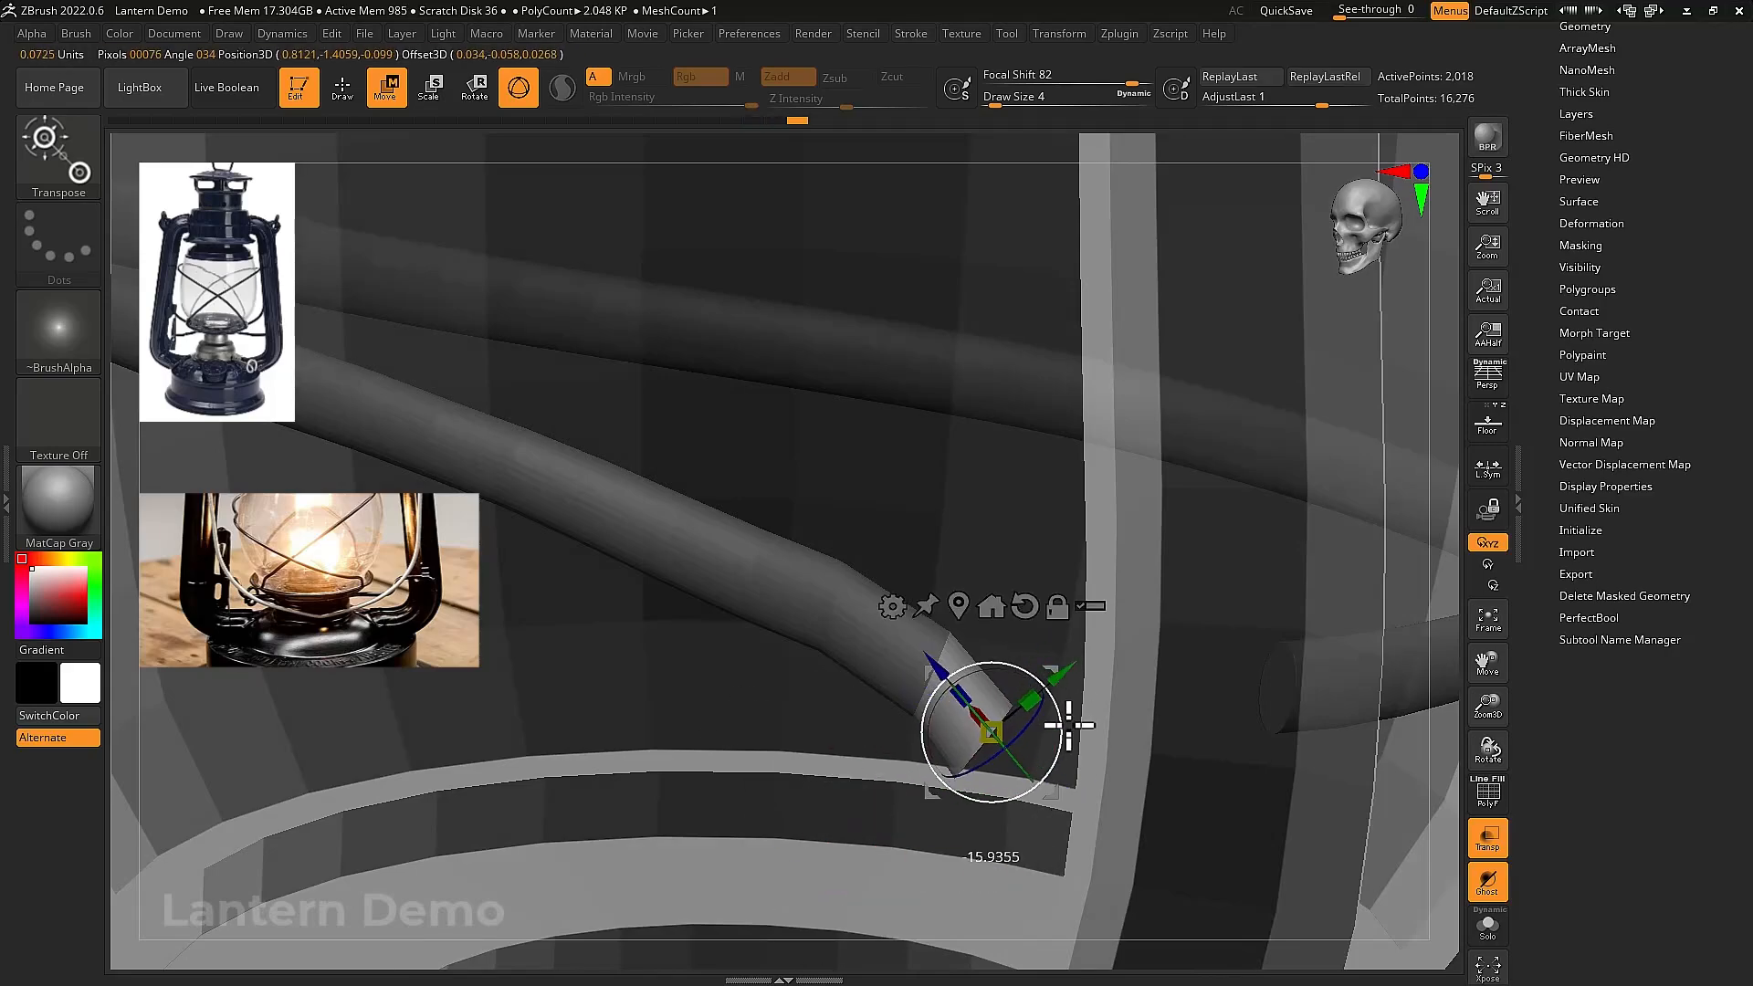
Try to lengthen the wire's tip downward with further extrusions, reorienting it between them
{"action": "key", "text": "ctrl"}
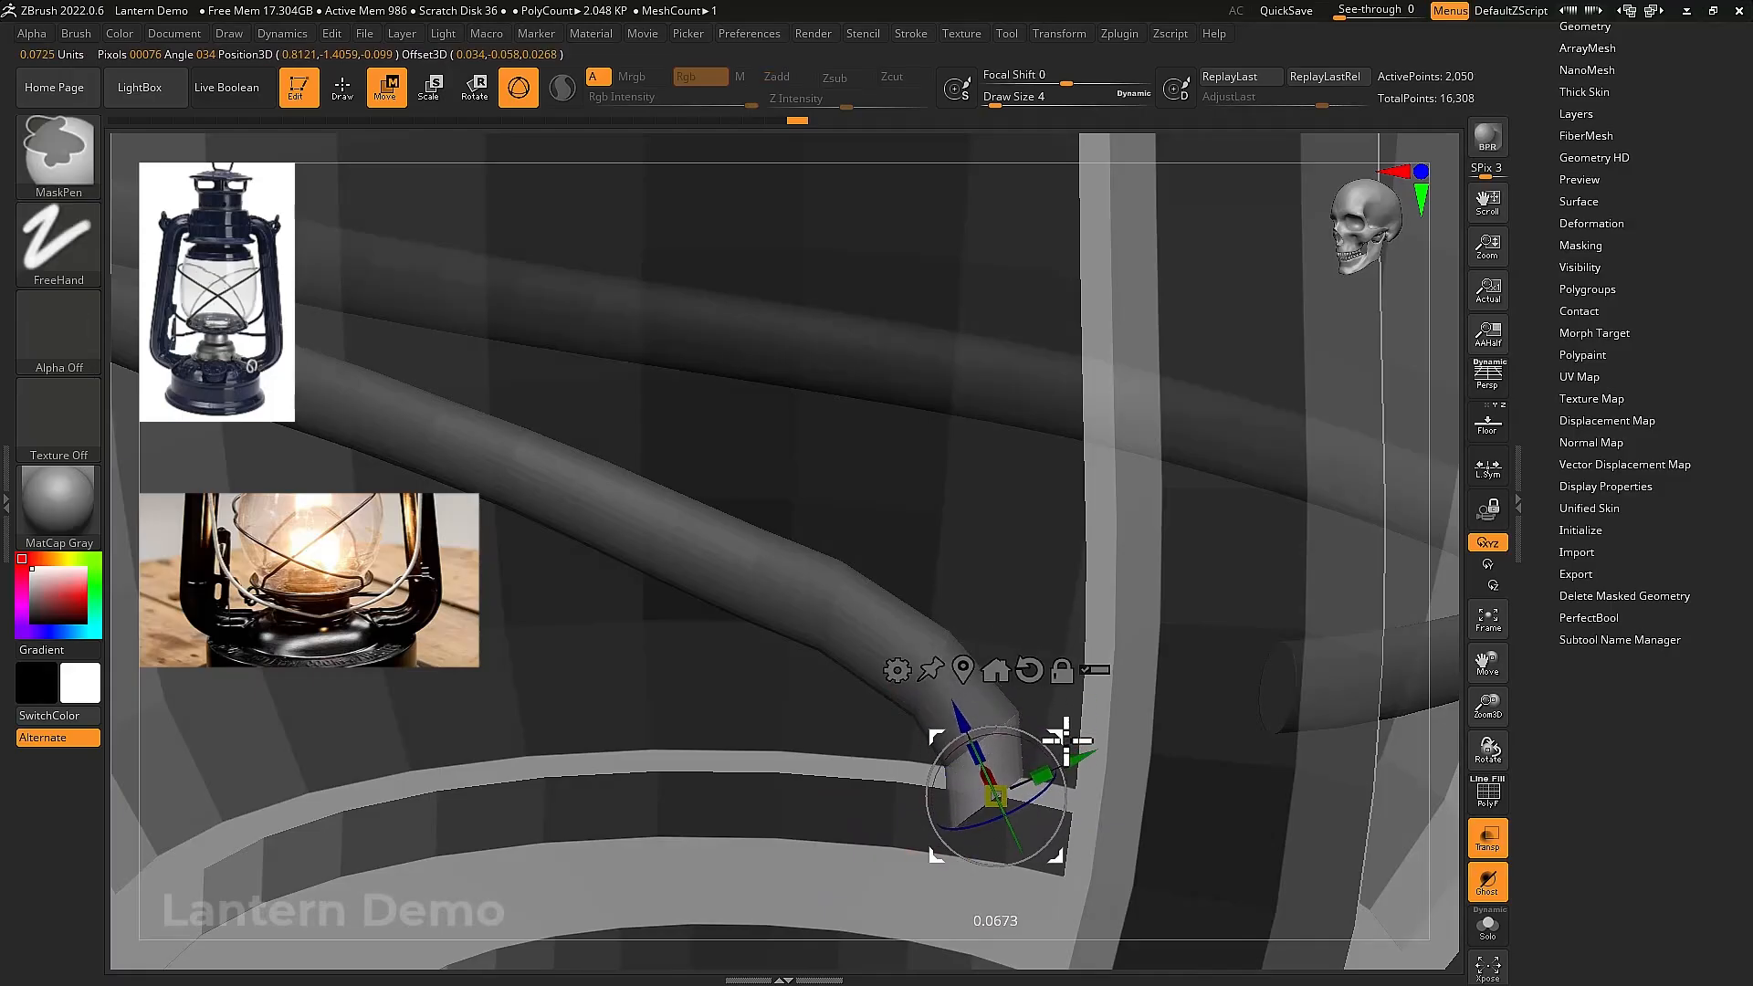
{"action": "right_click_drag", "start_coordinate": [1067, 789], "coordinate": [1072, 819]}
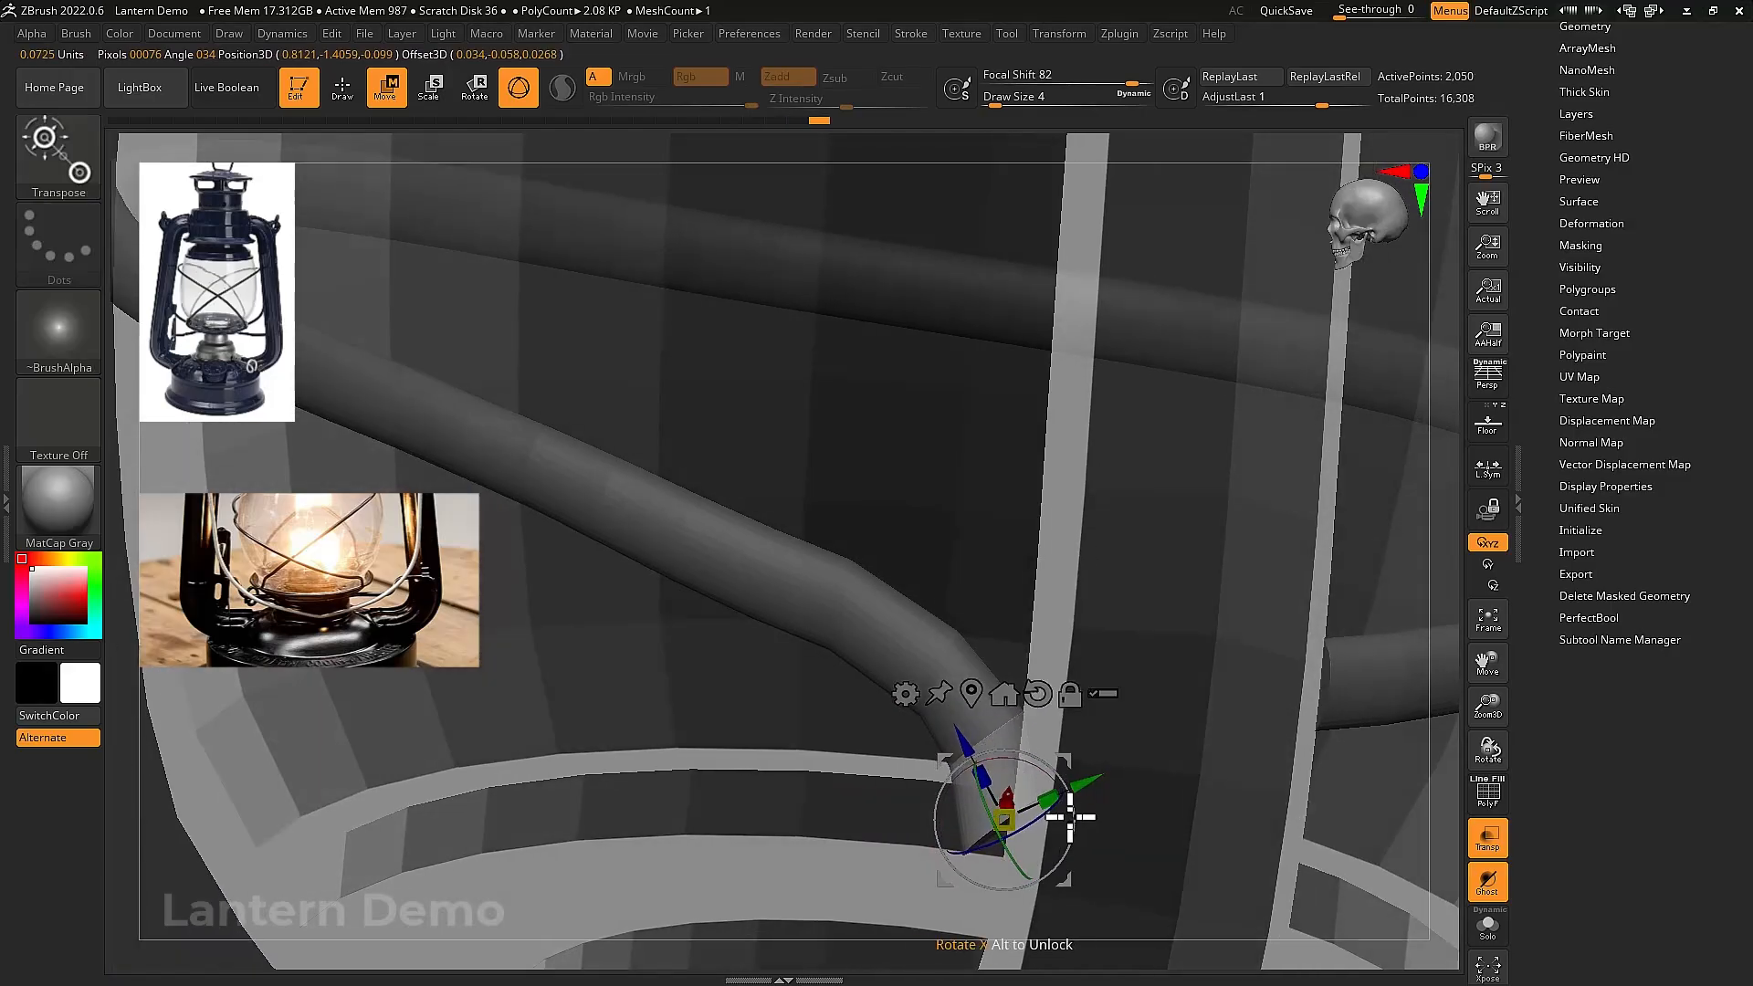
{"action": "left_click_drag", "start_coordinate": [1073, 819], "coordinate": [1063, 851]}
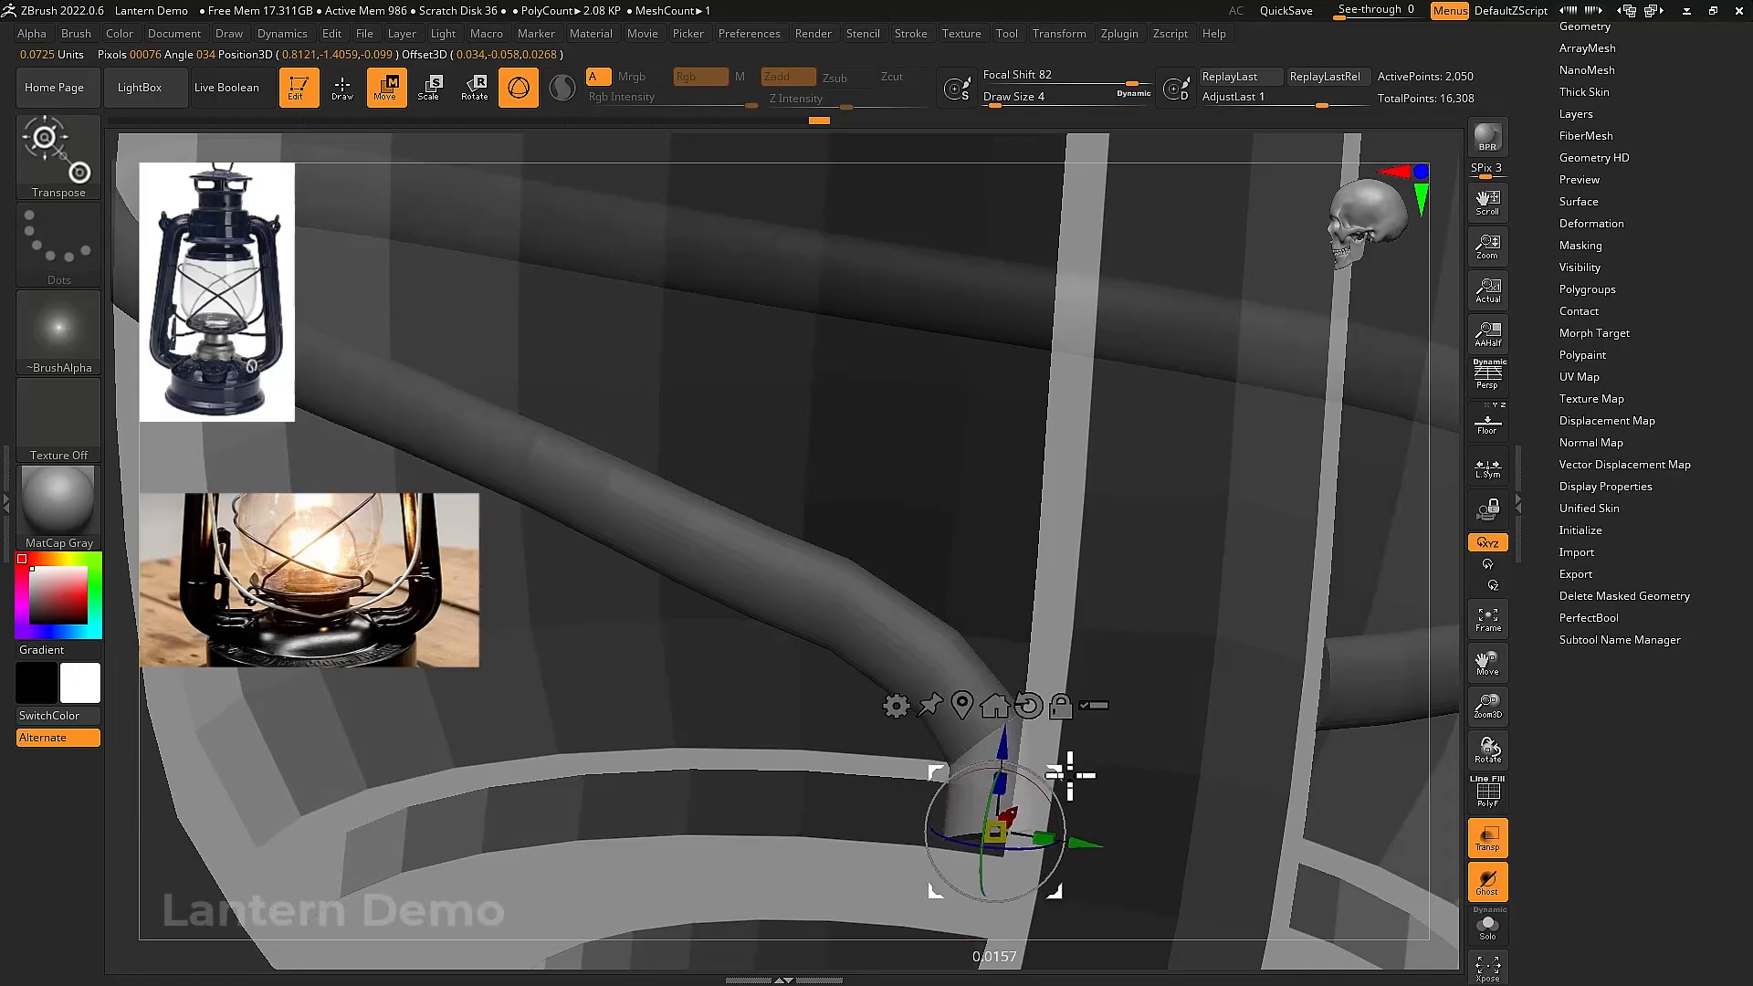
{"action": "left_click_drag", "start_coordinate": [1070, 776], "coordinate": [1056, 850]}
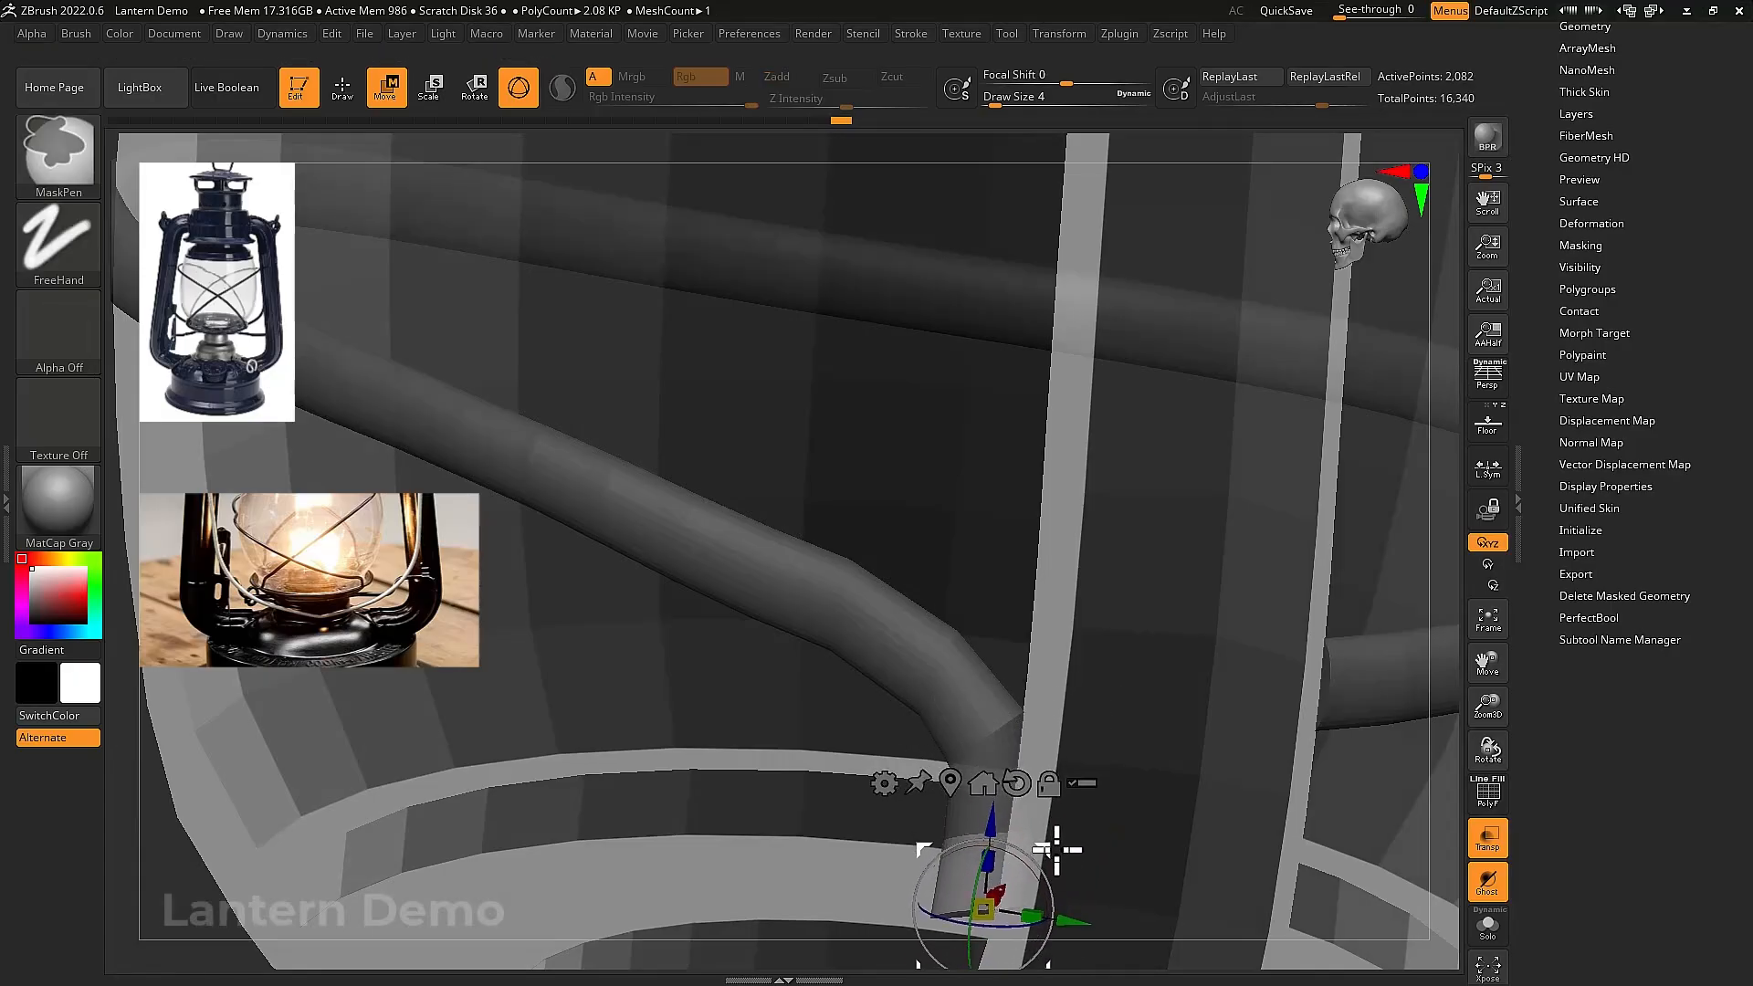
{"action": "right_click_drag", "start_coordinate": [1153, 847], "coordinate": [1134, 746]}
{"action": "left_click_drag", "start_coordinate": [1131, 744], "coordinate": [895, 893], "text": "ctrl"}
{"action": "left_click", "coordinate": [894, 895], "text": "ctrl"}
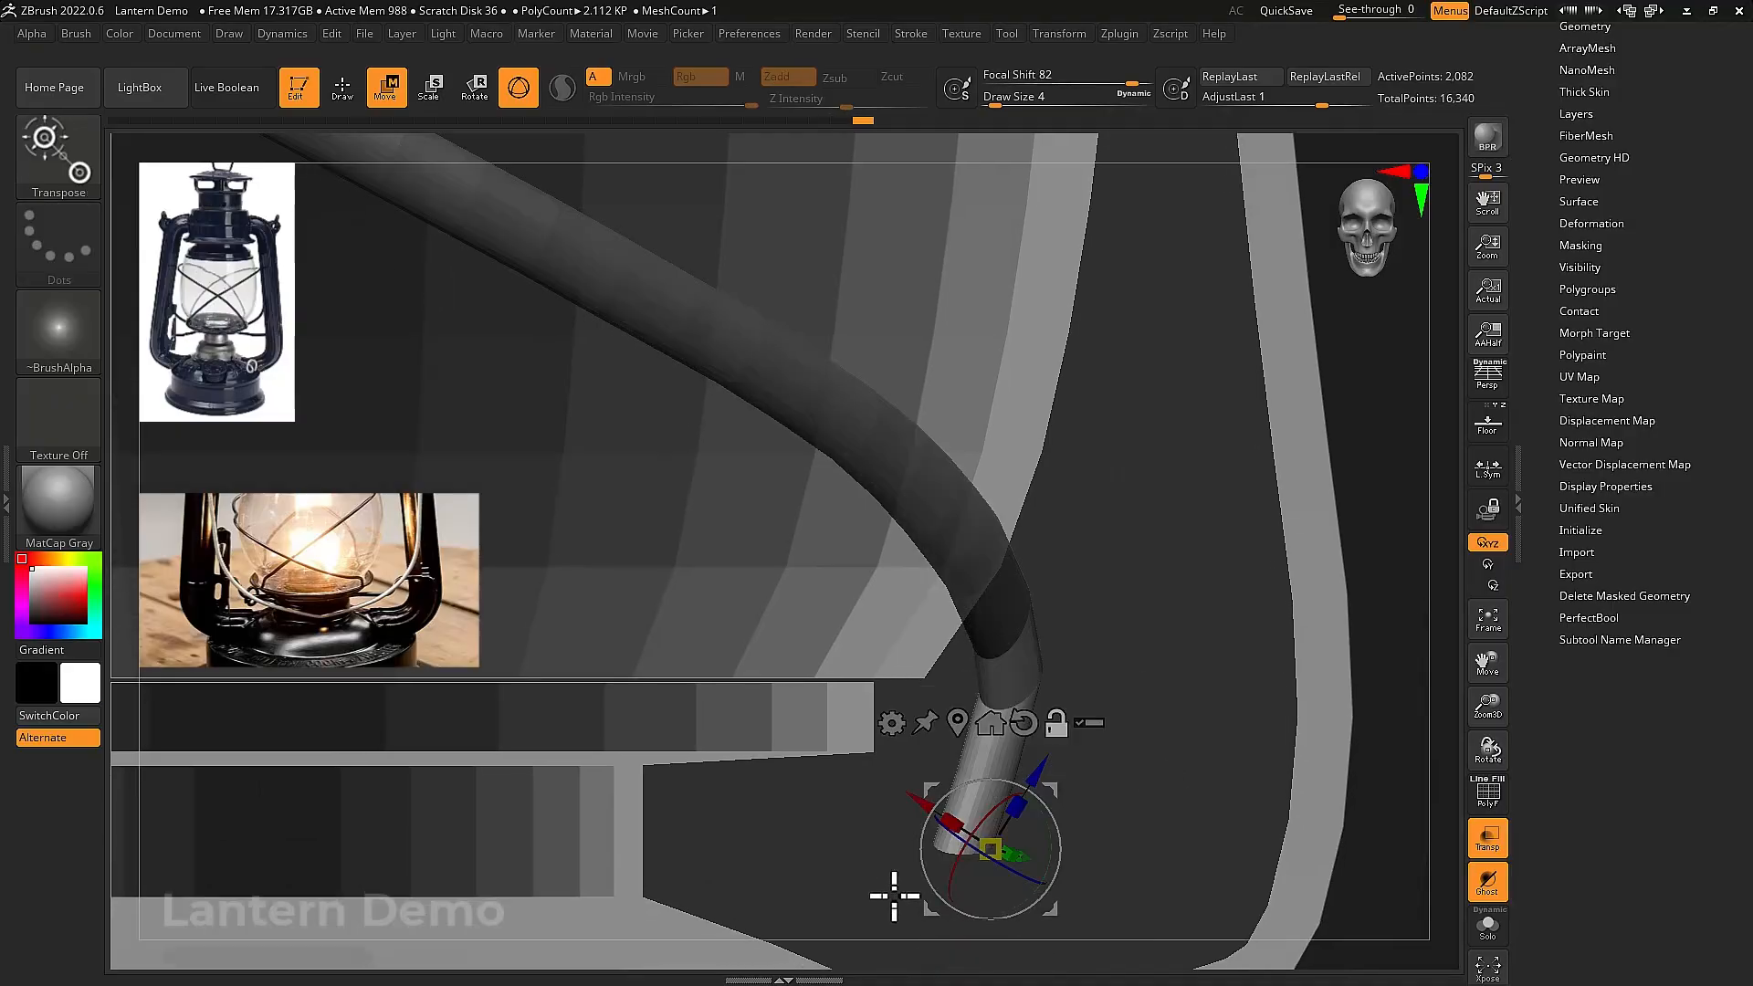
{"action": "right_click_drag", "start_coordinate": [1103, 805], "coordinate": [1107, 804]}
Undo the last extrusions and adjustments of the wire's tip
{"action": "key", "text": "ctrl+z"}
{"action": "key", "text": "ctrl+z"}
{"action": "key", "text": "ctrl+z"}
{"action": "key", "text": "ctrl+z"}
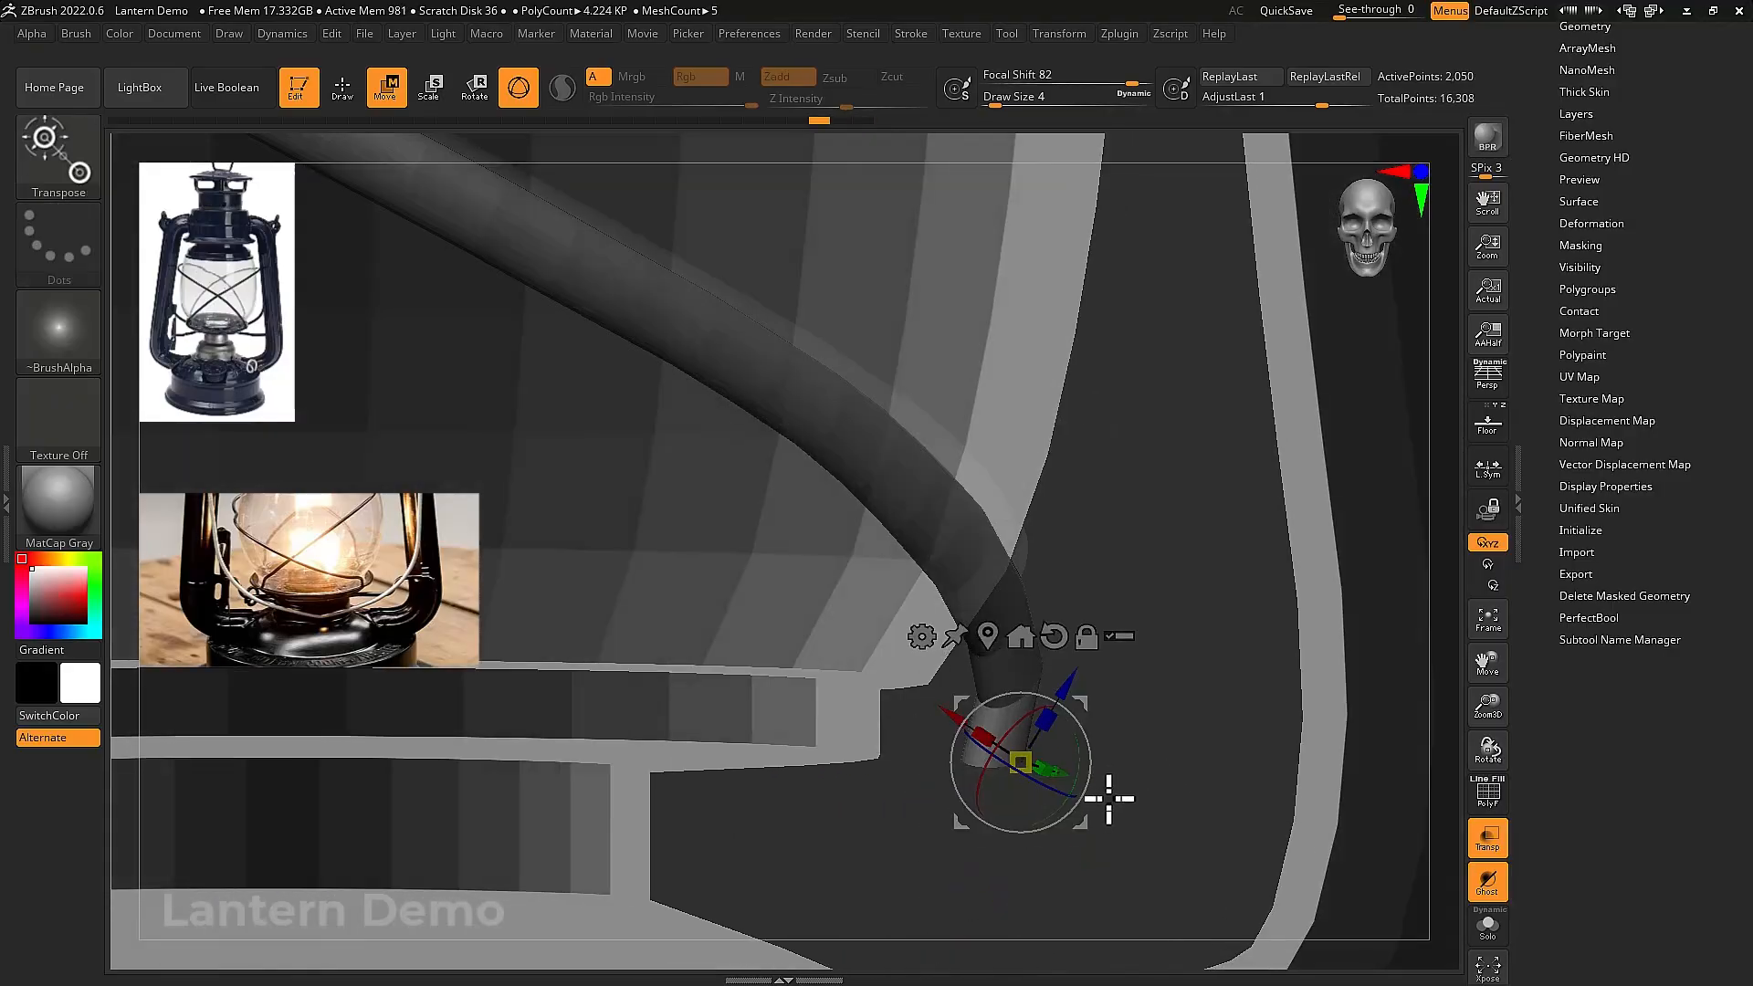
{"action": "key", "text": "ctrl+z"}
Reorient the gizmo on the wire's tip and extrude two new segments bending in towards the globe's lower collar
{"action": "right_click_drag", "start_coordinate": [1147, 732], "coordinate": [1123, 650]}
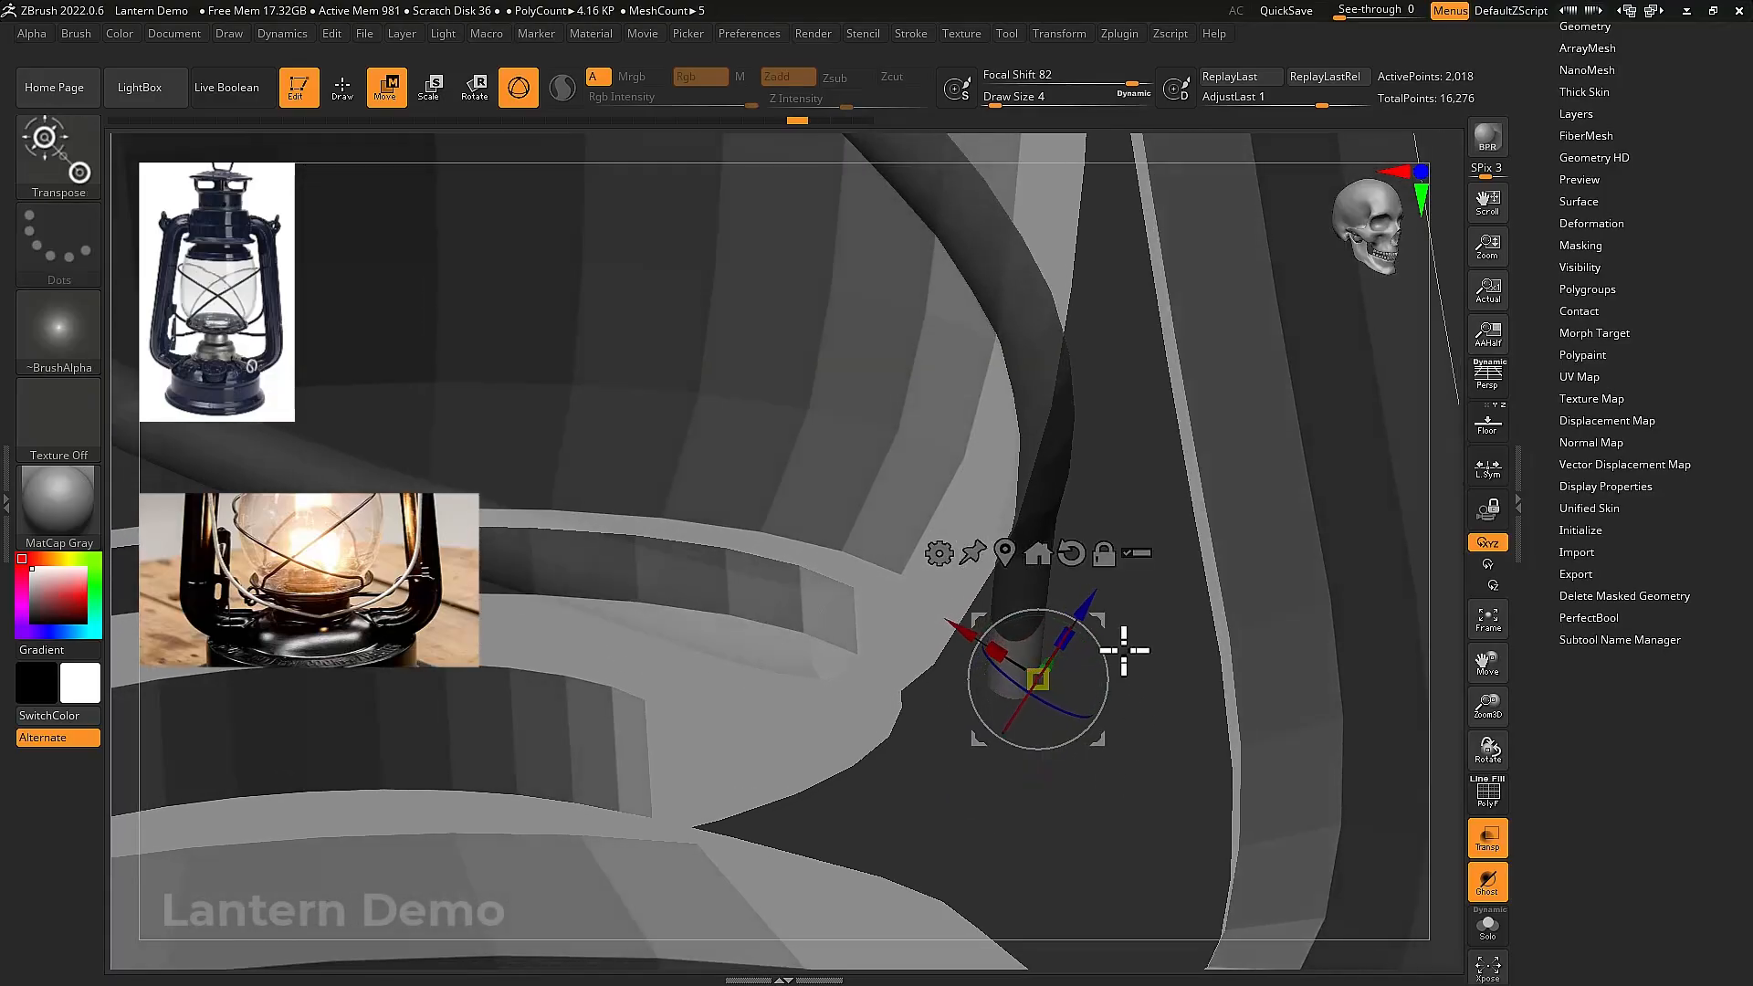
{"action": "left_click_drag", "start_coordinate": [1100, 624], "coordinate": [1029, 738], "text": "alt"}
{"action": "left_click_drag", "start_coordinate": [1009, 640], "coordinate": [1010, 697]}
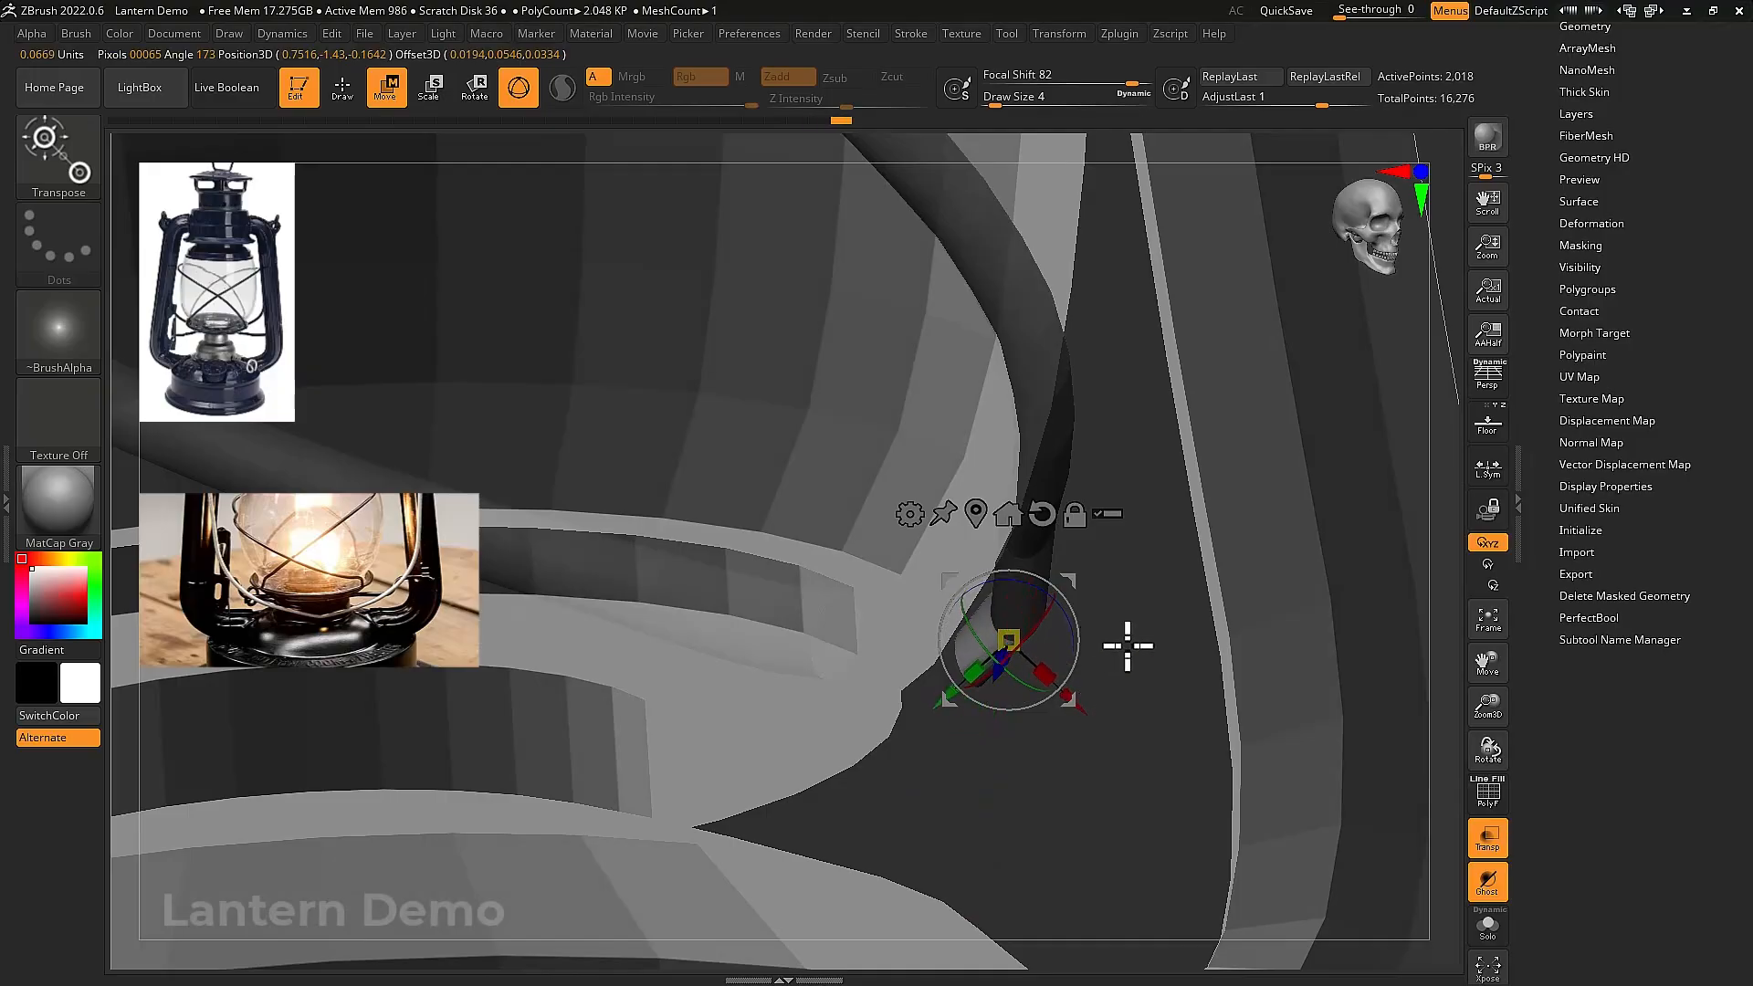
{"action": "right_click_drag", "start_coordinate": [1128, 646], "coordinate": [1079, 593]}
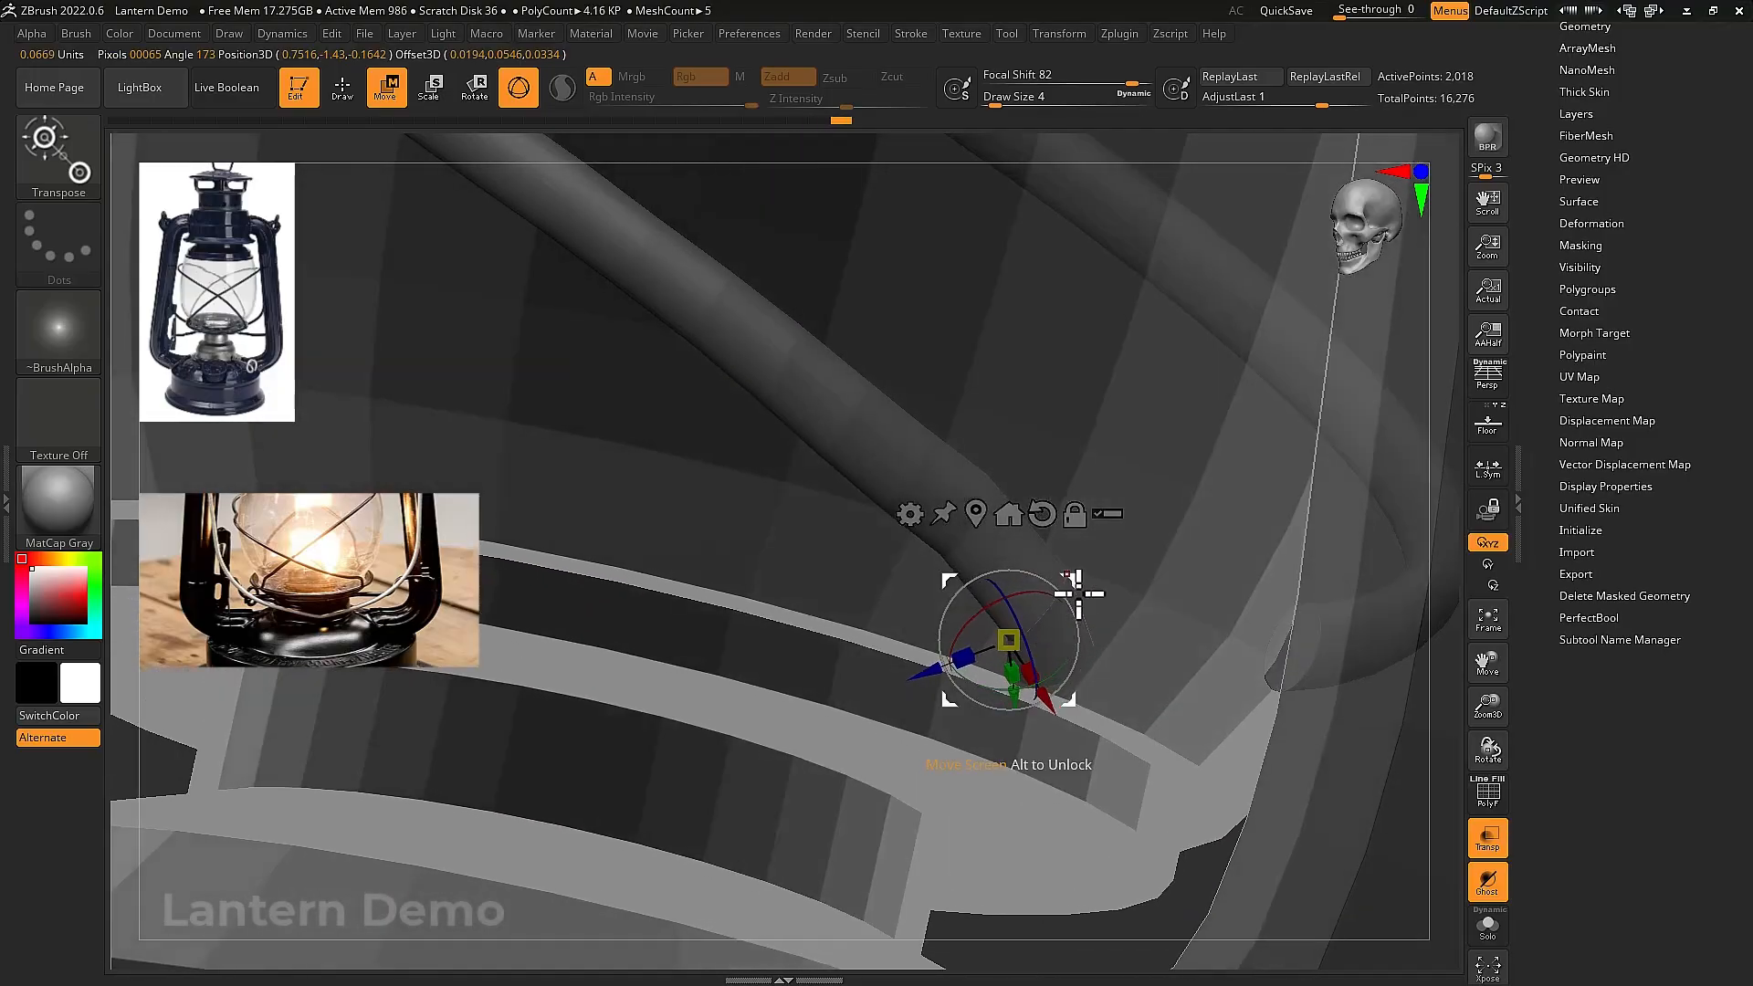
{"action": "left_click_drag", "start_coordinate": [1079, 594], "coordinate": [1079, 644], "text": "ctrl"}
{"action": "right_click_drag", "start_coordinate": [1150, 681], "coordinate": [1050, 594]}
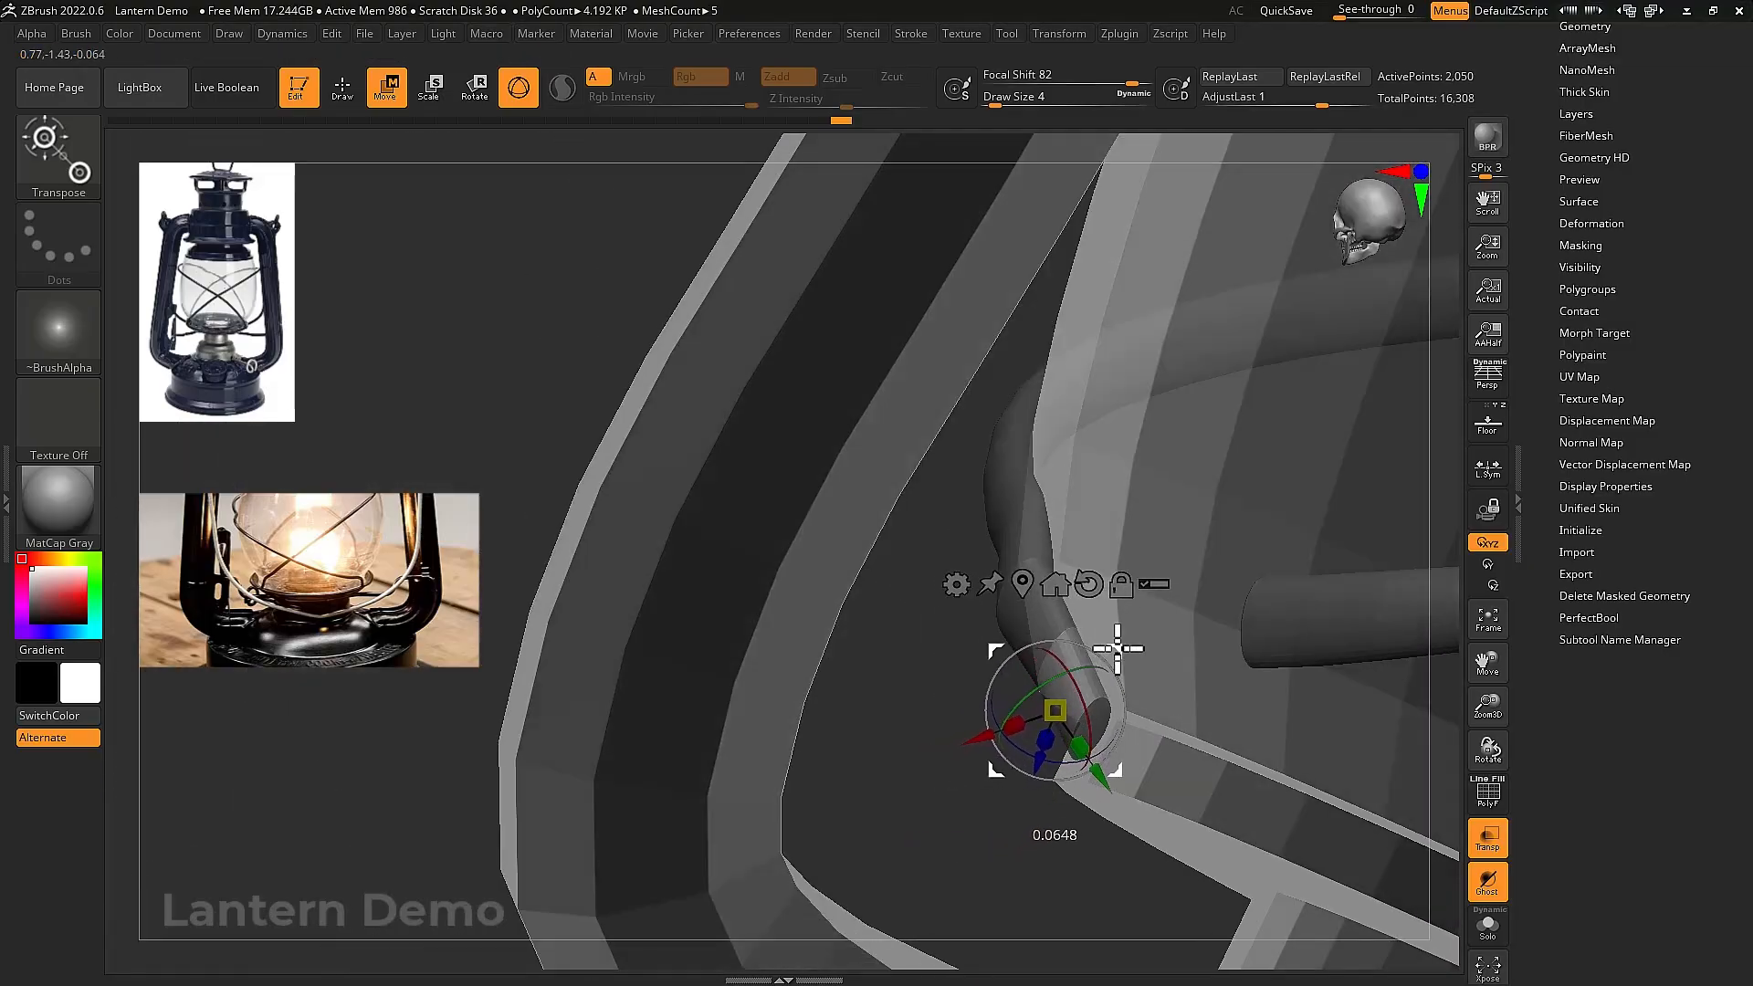
{"action": "right_click_drag", "start_coordinate": [1124, 648], "coordinate": [1165, 606]}
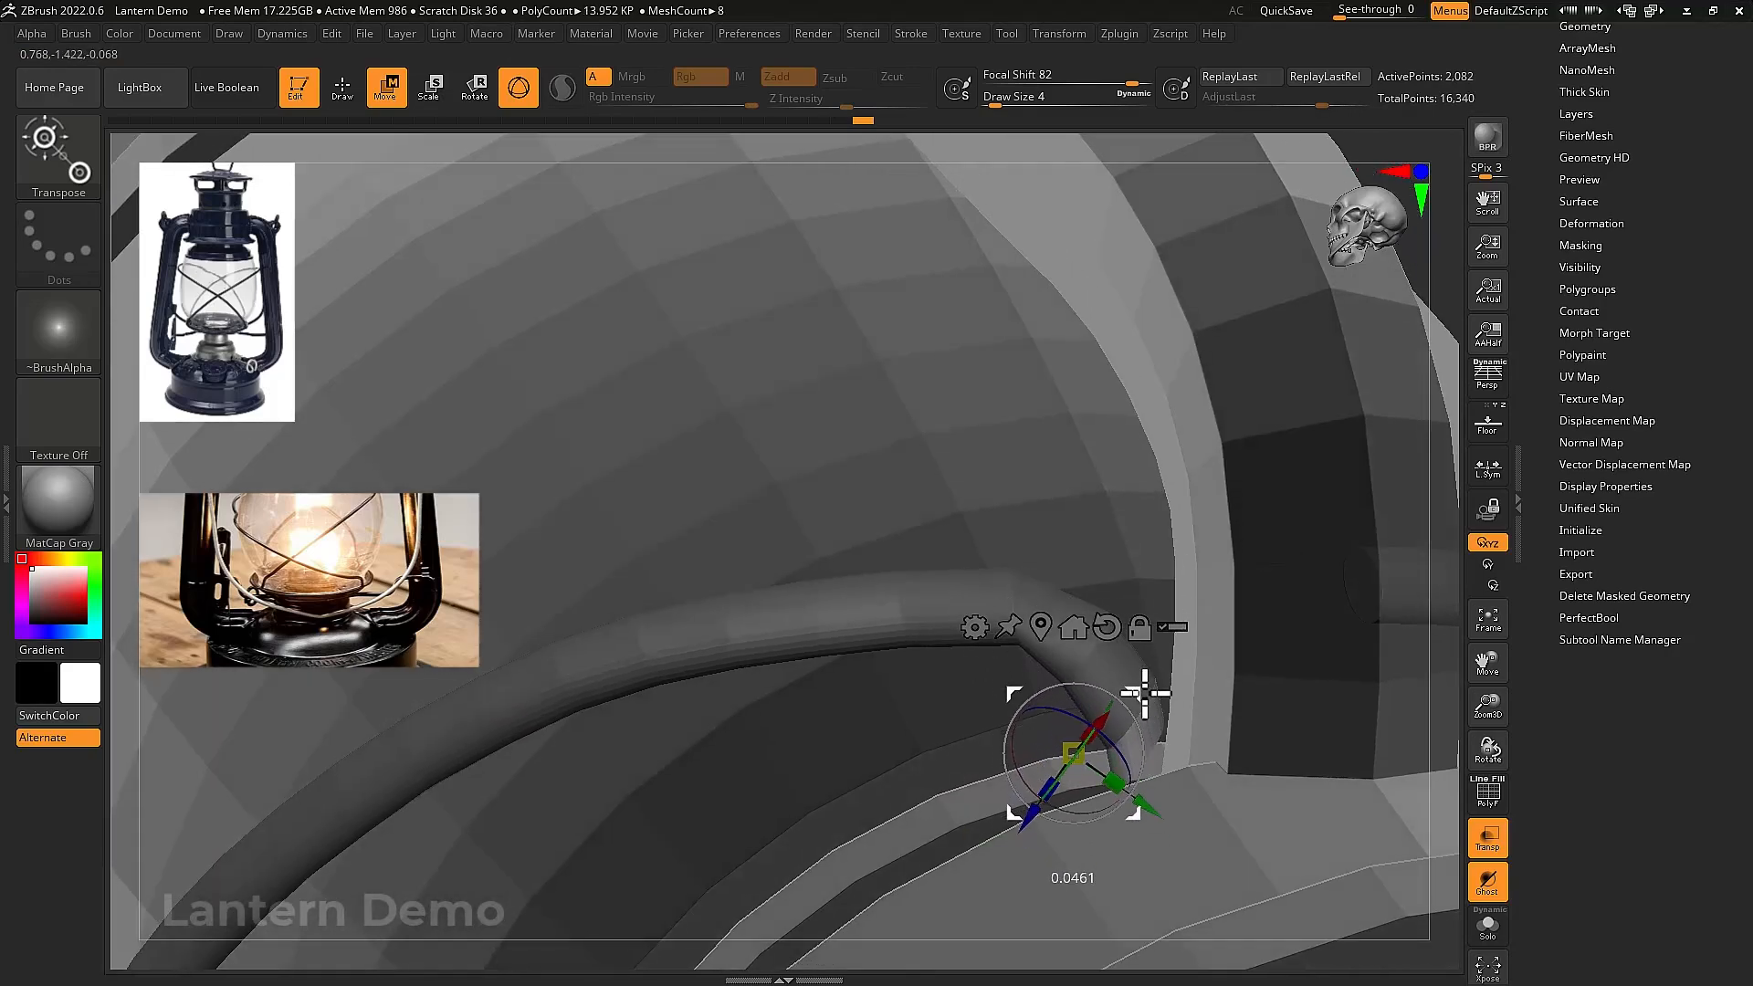
Turn off the transparent display and ready the Move brush with an enlarged draw size at the unmasked wire tip
{"action": "right_click_drag", "start_coordinate": [1236, 715], "coordinate": [1373, 703]}
{"action": "key", "text": "shift+f"}
{"action": "key", "text": "shift+f"}
{"action": "key", "text": "shift+t"}
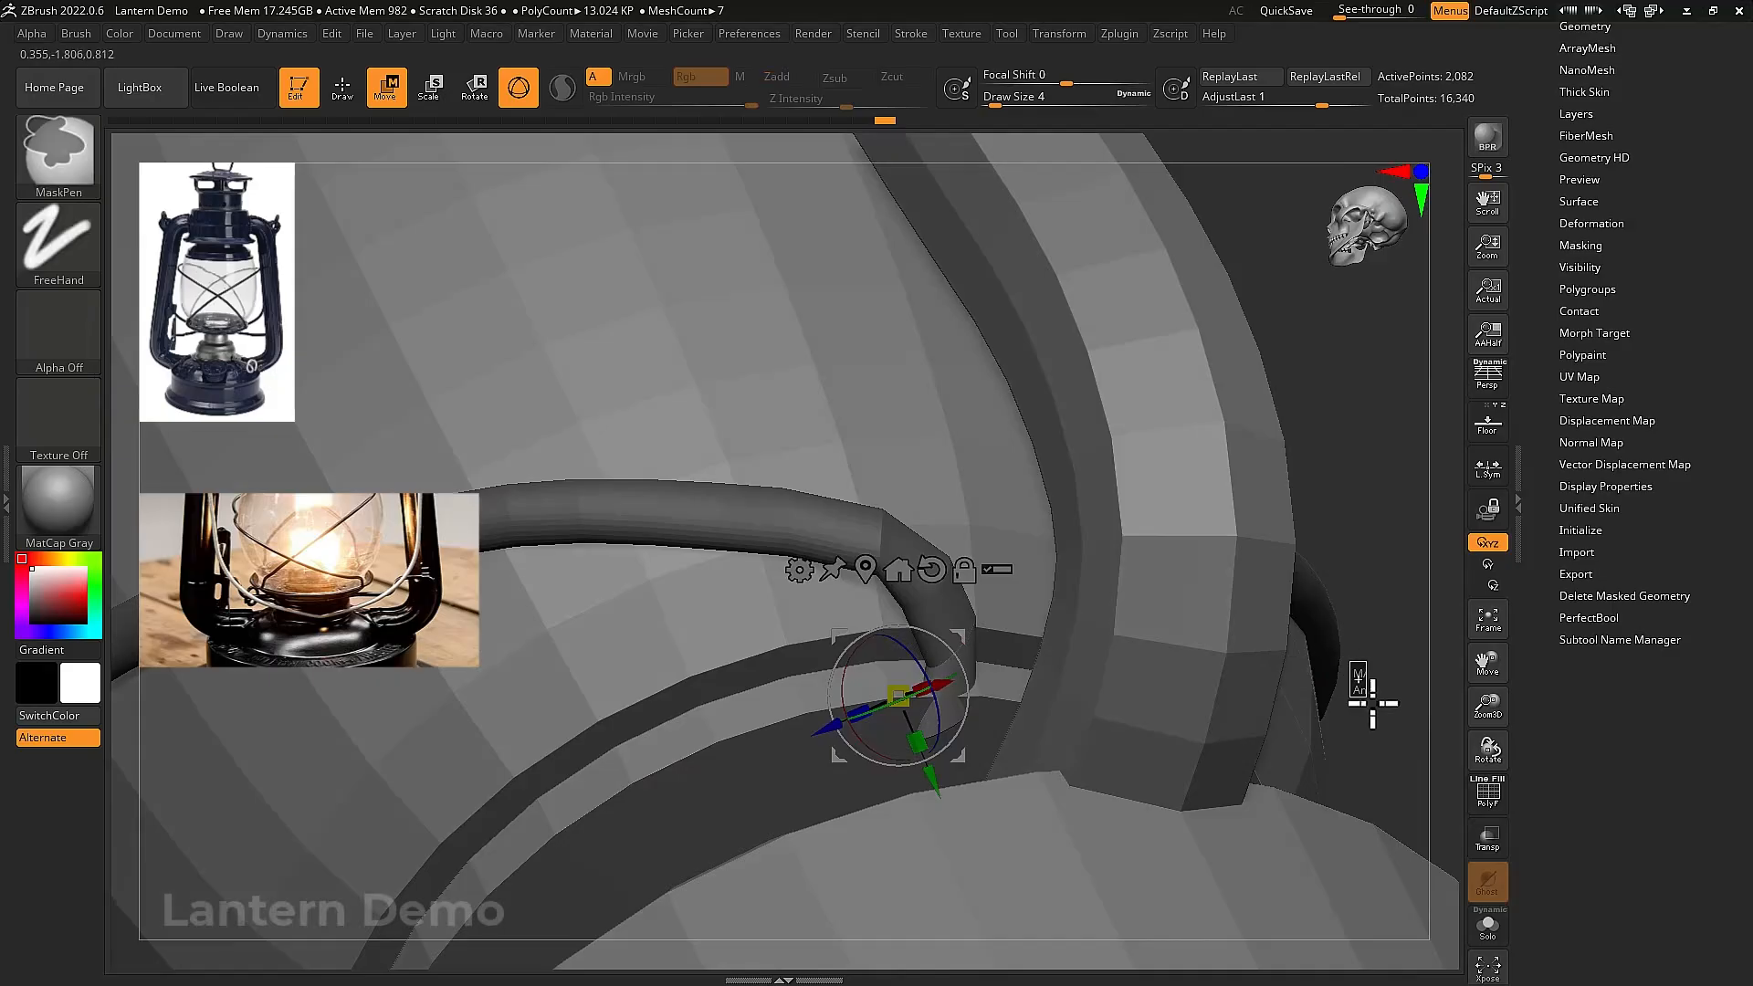
{"action": "key", "text": "q"}
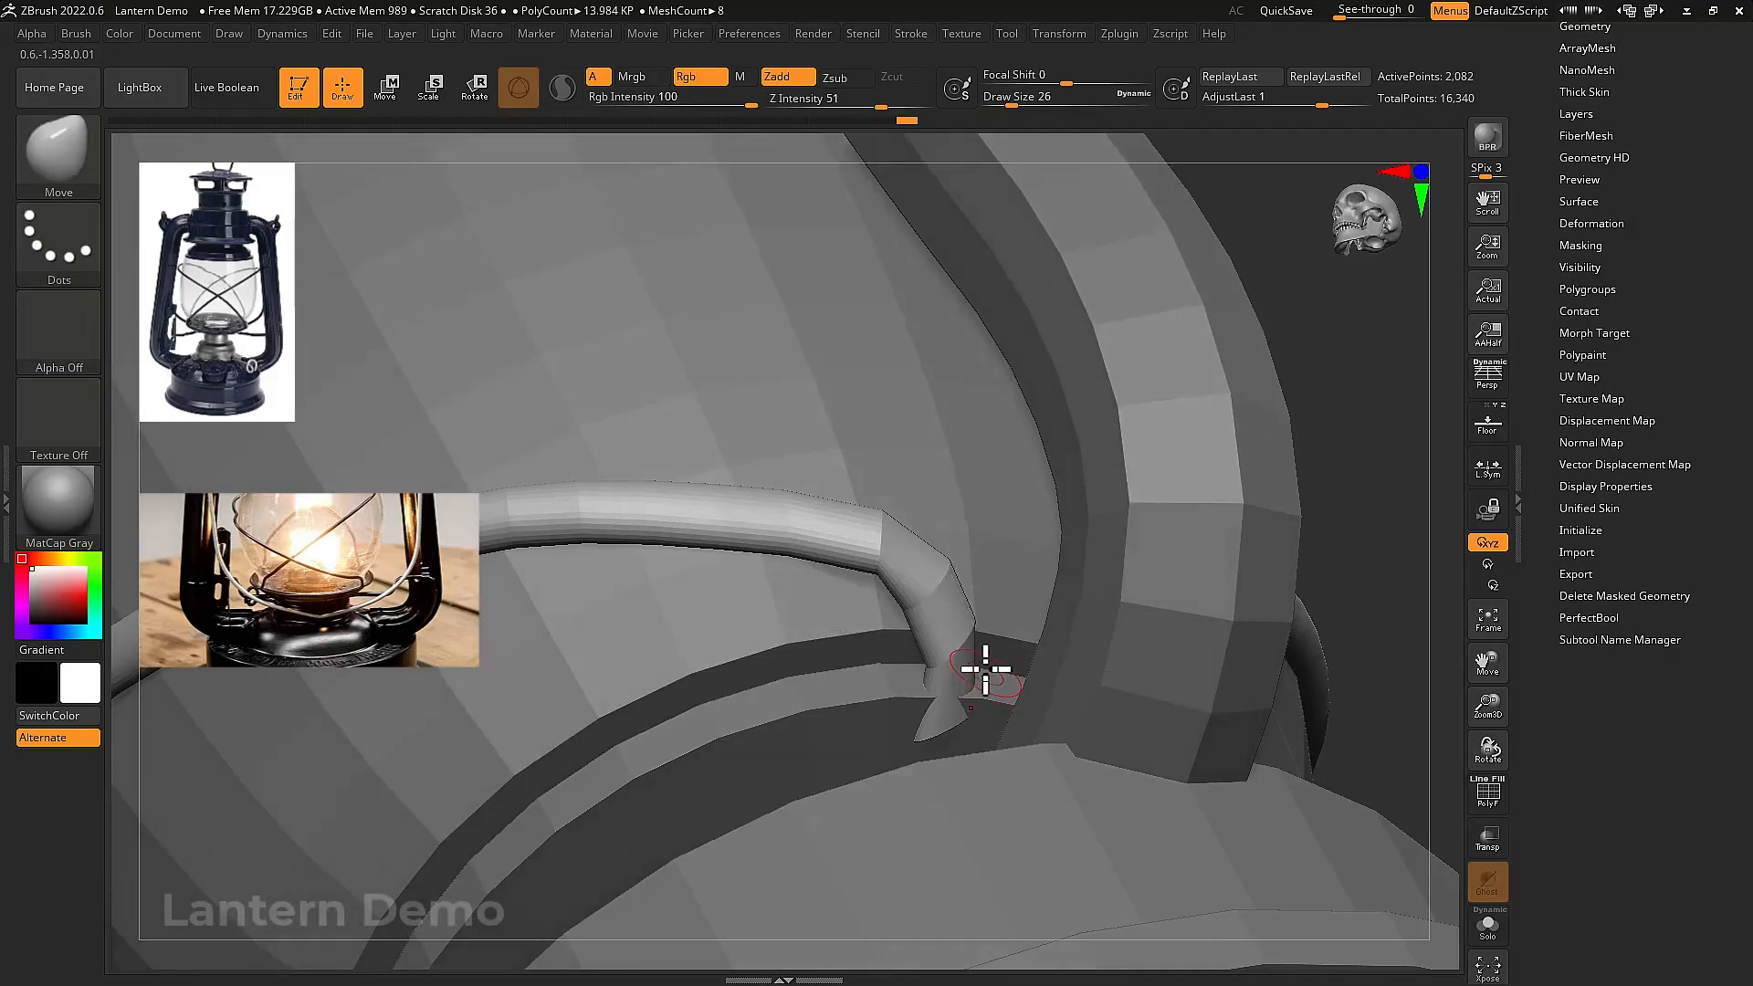
{"action": "key", "text": "bracketright"}
{"action": "key", "text": "bracketright"}
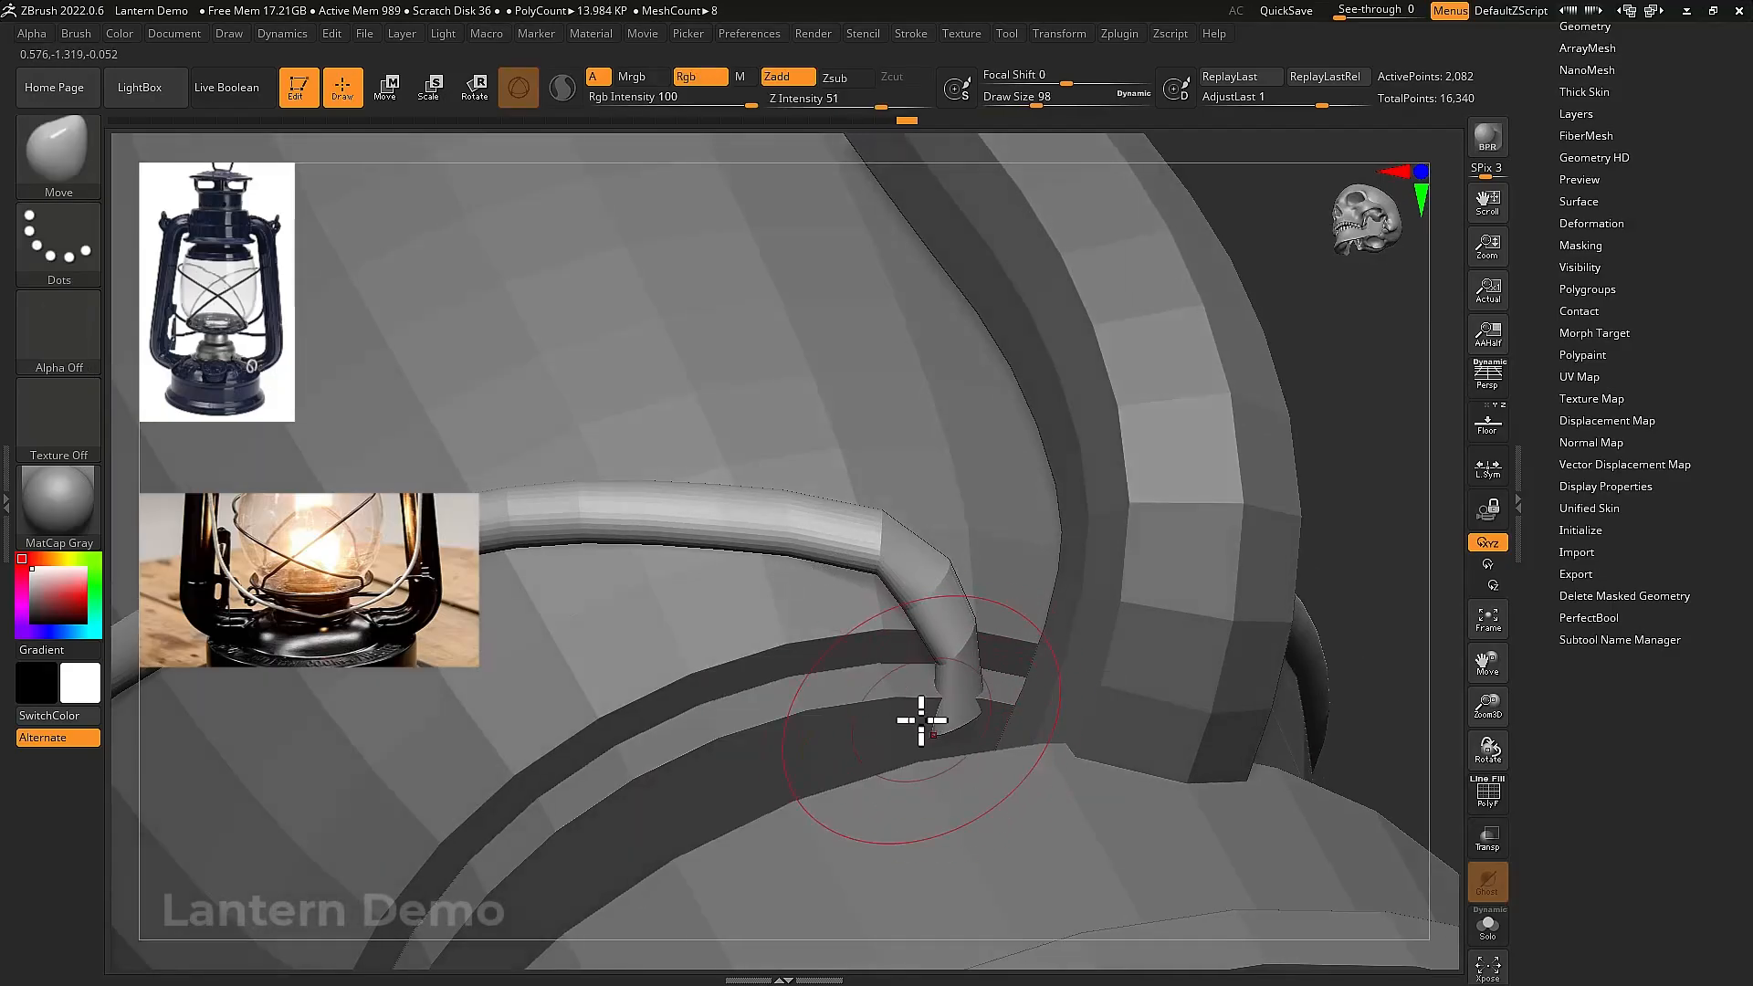
Tuck the wire's tip against the collar beneath the globe using the Move brush at draw size 74
{"action": "mouse_move", "coordinate": [922, 720]}
{"action": "right_mouse_down"}
{"action": "mouse_move", "coordinate": [872, 751]}
{"action": "mouse_move", "coordinate": [857, 732]}
{"action": "mouse_move", "coordinate": [976, 725]}
{"action": "right_mouse_up"}
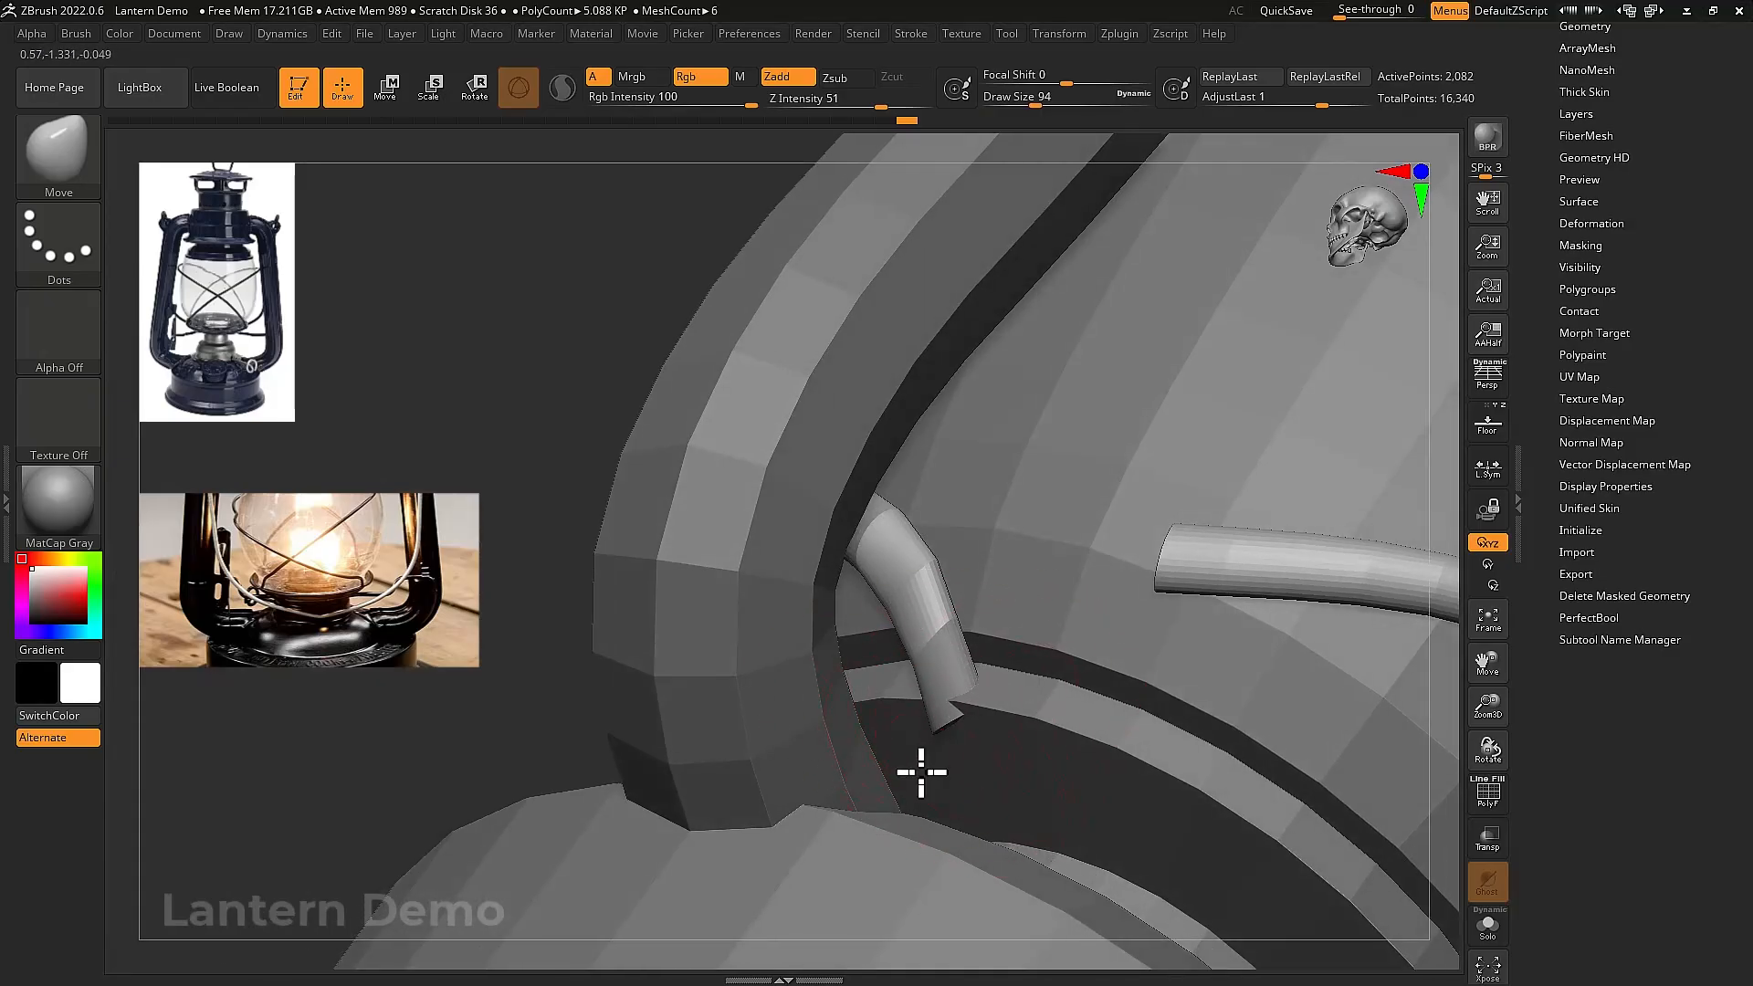
{"action": "right_click_drag", "start_coordinate": [881, 780], "coordinate": [924, 783]}
{"action": "key", "text": "space"}
{"action": "left_click_drag", "start_coordinate": [1037, 665], "coordinate": [1025, 665]}
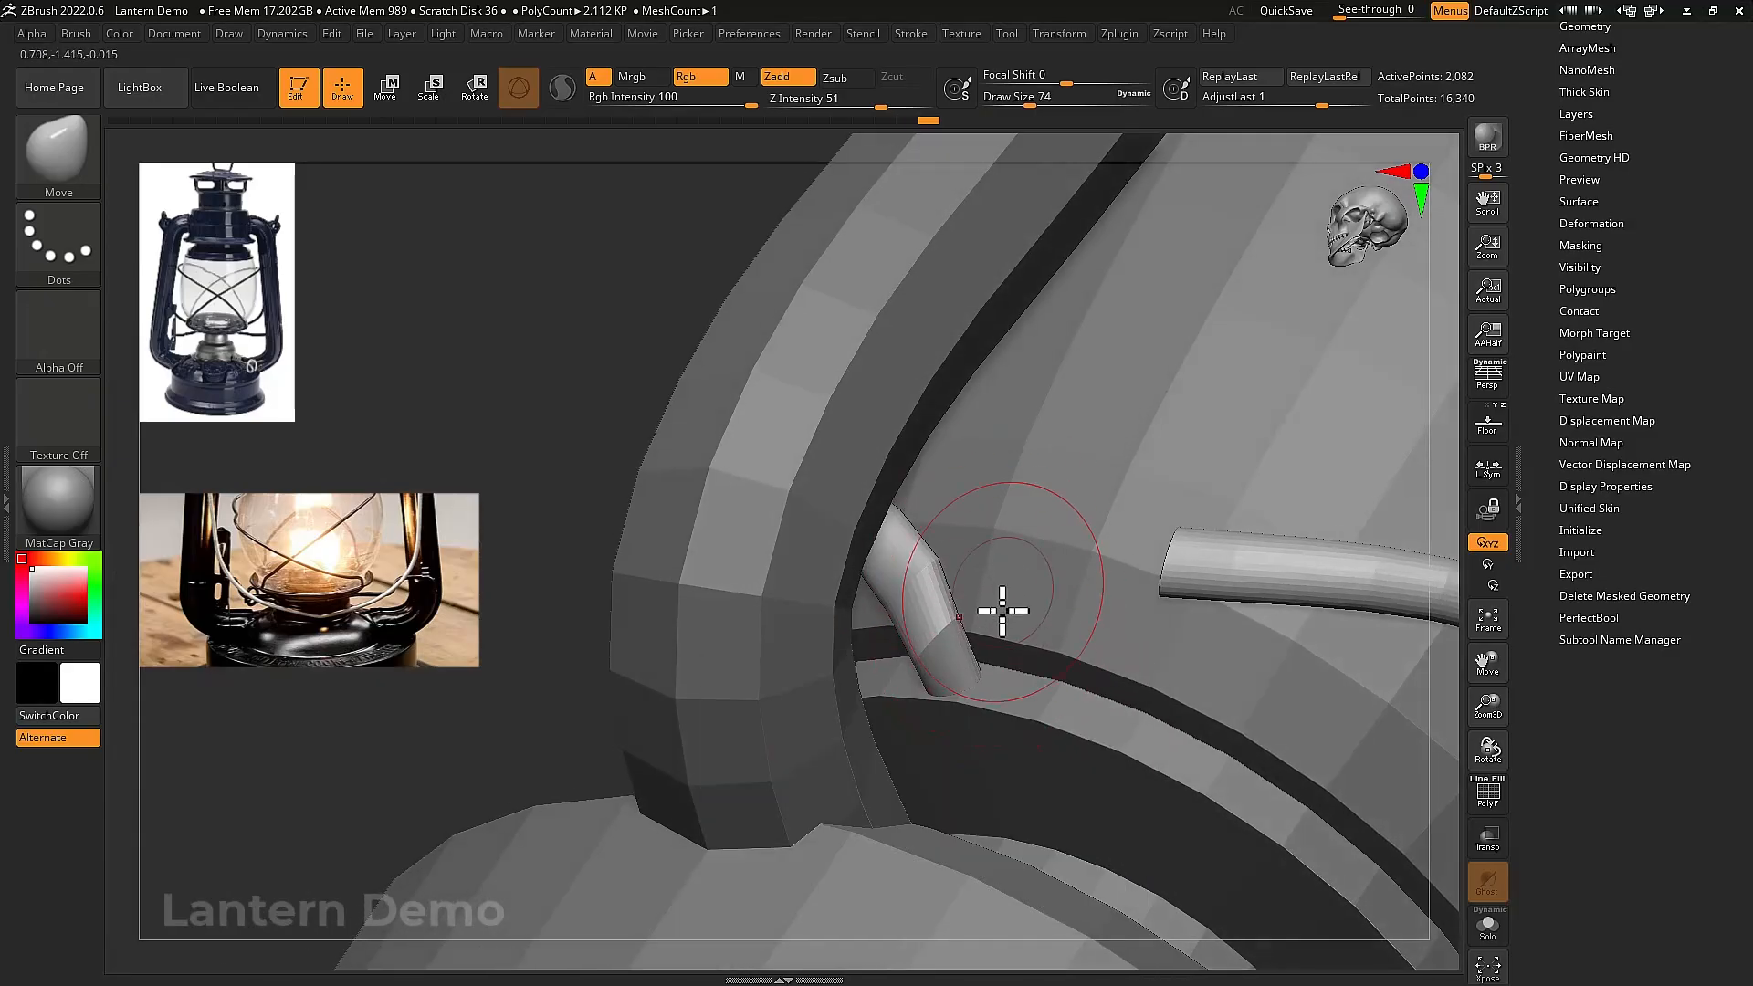
{"action": "mouse_move", "coordinate": [1025, 602]}
{"action": "right_mouse_down"}
{"action": "mouse_move", "coordinate": [1096, 639]}
{"action": "mouse_move", "coordinate": [911, 693]}
{"action": "mouse_move", "coordinate": [1022, 704]}
{"action": "mouse_move", "coordinate": [943, 700]}
{"action": "right_mouse_up"}
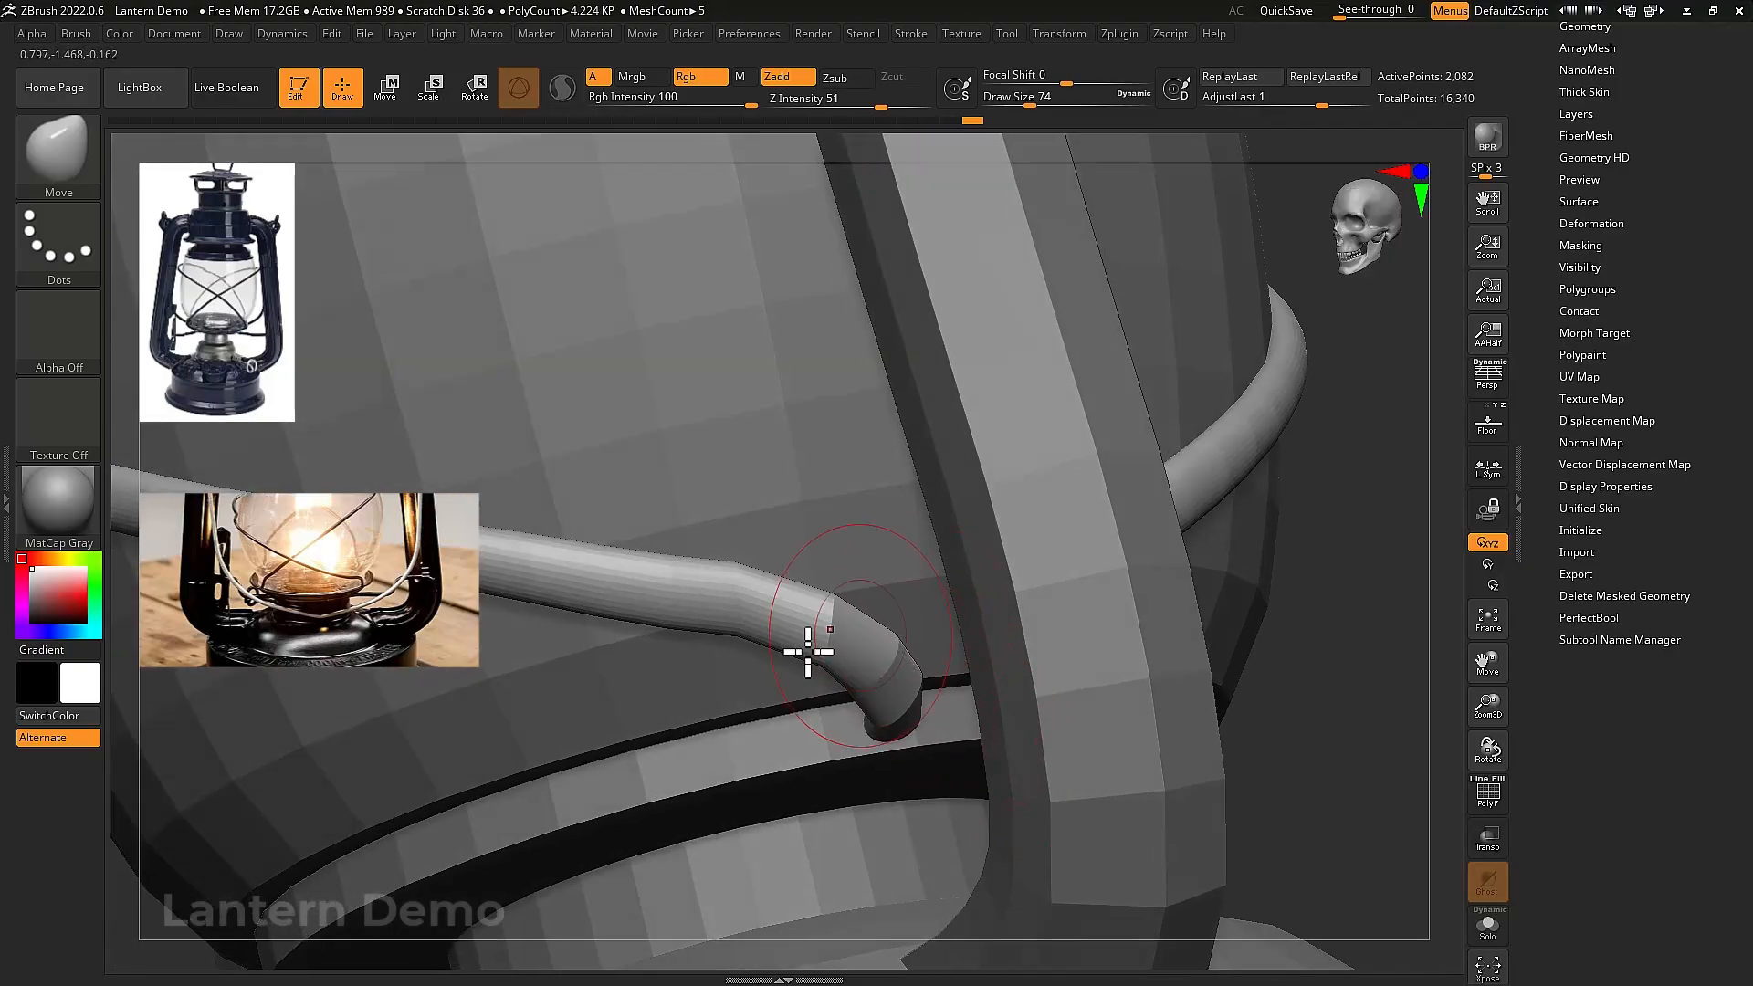
Reshape the bend above the wire's tip with the Move brush at draw size 62
{"action": "right_click_drag", "start_coordinate": [808, 652], "coordinate": [845, 632]}
{"action": "key", "text": "space"}
{"action": "mouse_move", "coordinate": [711, 615]}
{"action": "left_mouse_down"}
{"action": "mouse_move", "coordinate": [744, 614]}
{"action": "mouse_move", "coordinate": [756, 579]}
{"action": "left_mouse_up"}
{"action": "right_click_drag", "start_coordinate": [842, 617], "coordinate": [875, 597]}
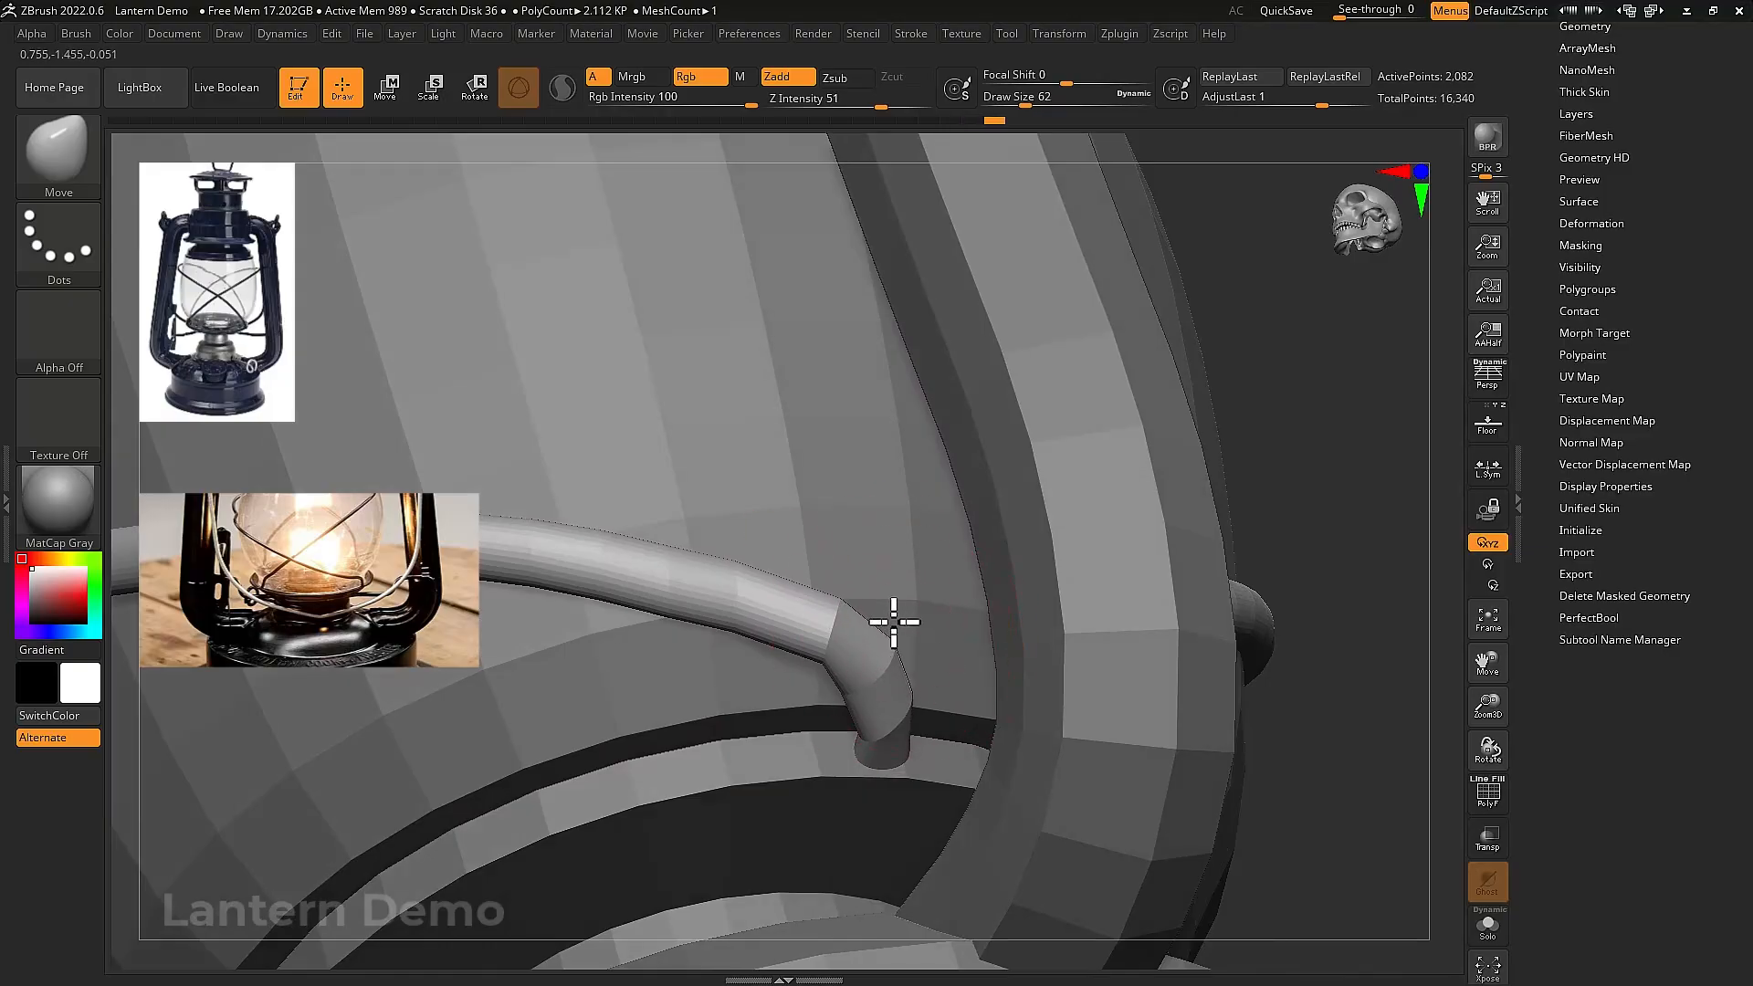
{"action": "mouse_move", "coordinate": [922, 621]}
{"action": "right_mouse_down"}
{"action": "mouse_move", "coordinate": [877, 630]}
{"action": "mouse_move", "coordinate": [886, 655]}
{"action": "right_mouse_up"}
Refine the wire's hooked end with the Move brush at draw sizes 58 and 50, smoothing the wire beside the bend
{"action": "key", "text": "space"}
{"action": "left_click", "coordinate": [870, 656]}
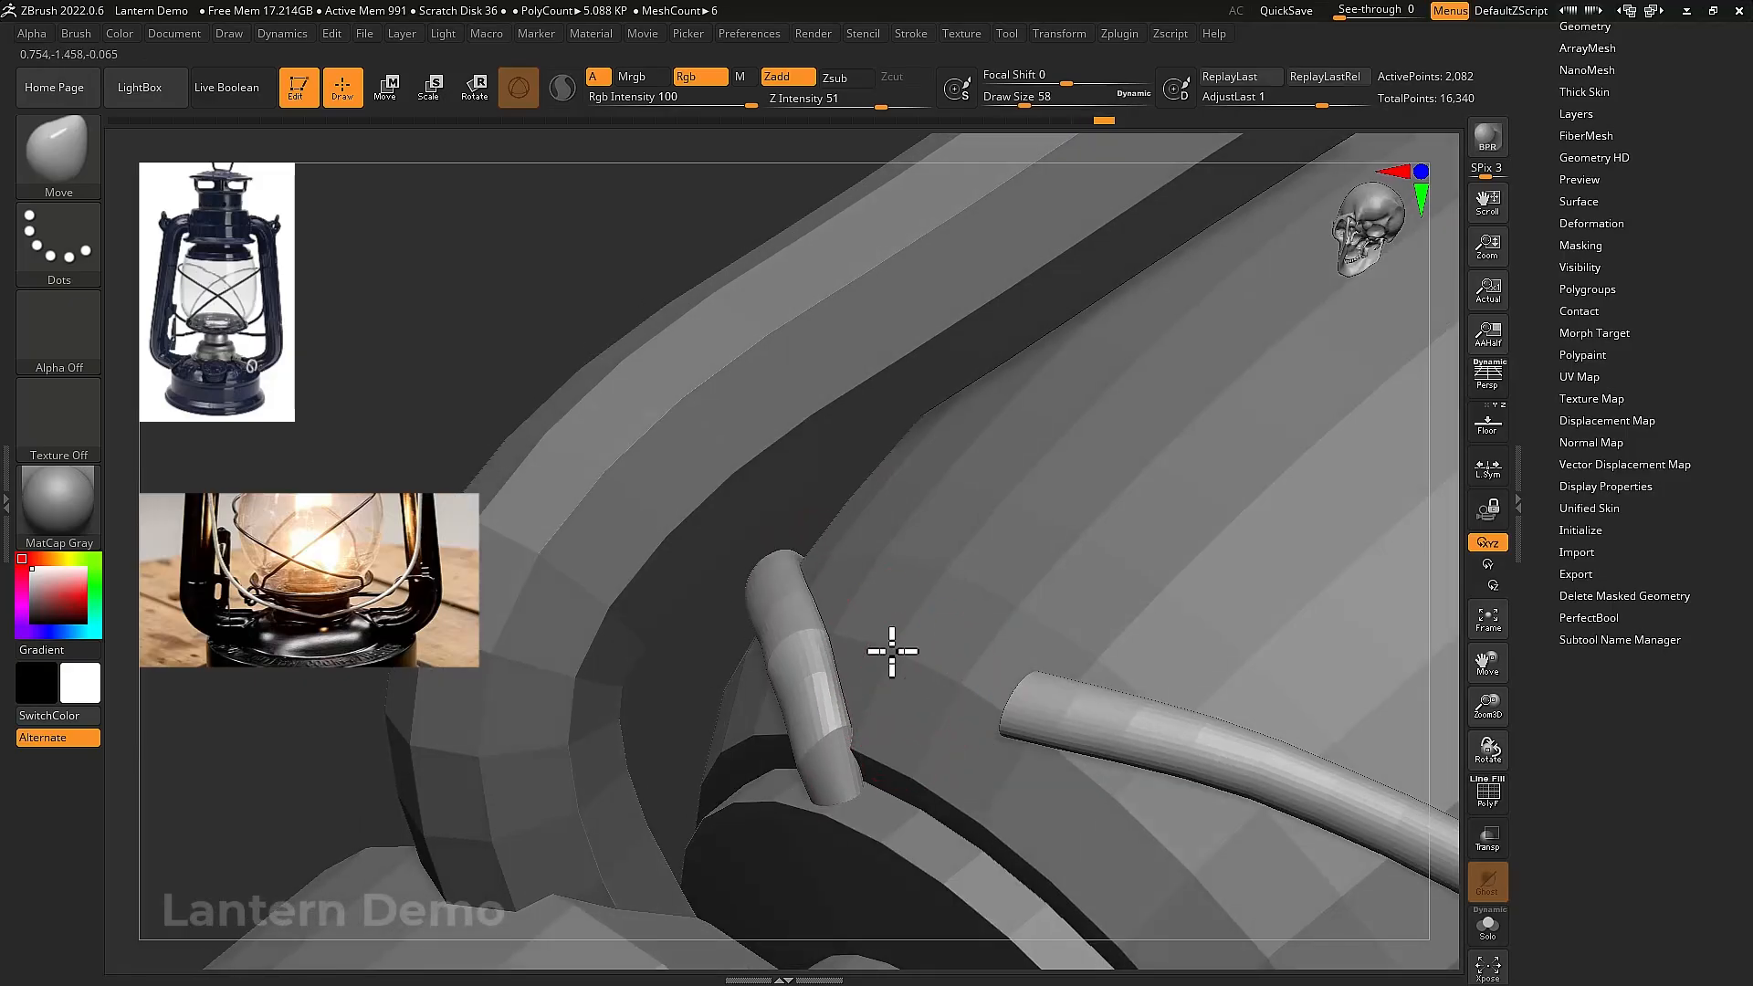
{"action": "mouse_move", "coordinate": [892, 651]}
{"action": "right_mouse_down"}
{"action": "mouse_move", "coordinate": [920, 643]}
{"action": "mouse_move", "coordinate": [1004, 776]}
{"action": "right_mouse_up"}
{"action": "left_click_drag", "start_coordinate": [835, 759], "coordinate": [720, 728]}
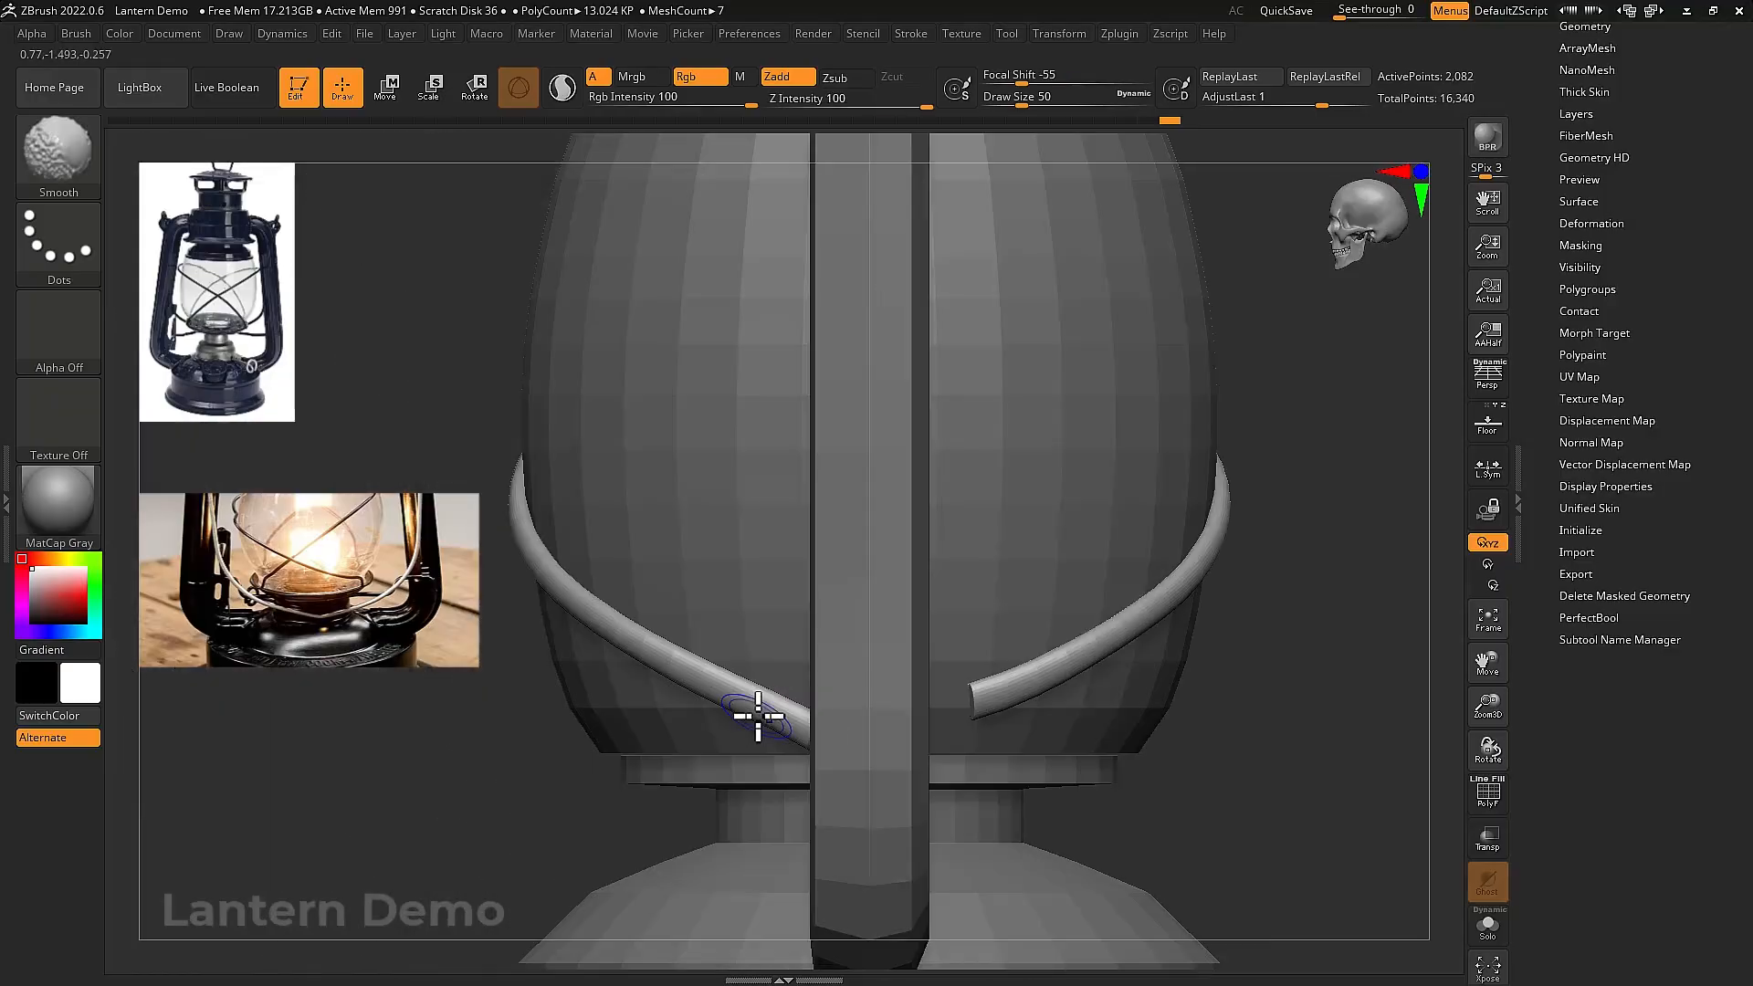
{"action": "left_click_drag", "start_coordinate": [758, 716], "coordinate": [1176, 536]}
Apply Mirror And Weld to the wire ring to copy the hooked end to the opposite side
{"action": "scroll", "coordinate": [1670, 302], "scroll_direction": "up", "scroll_amount": 5}
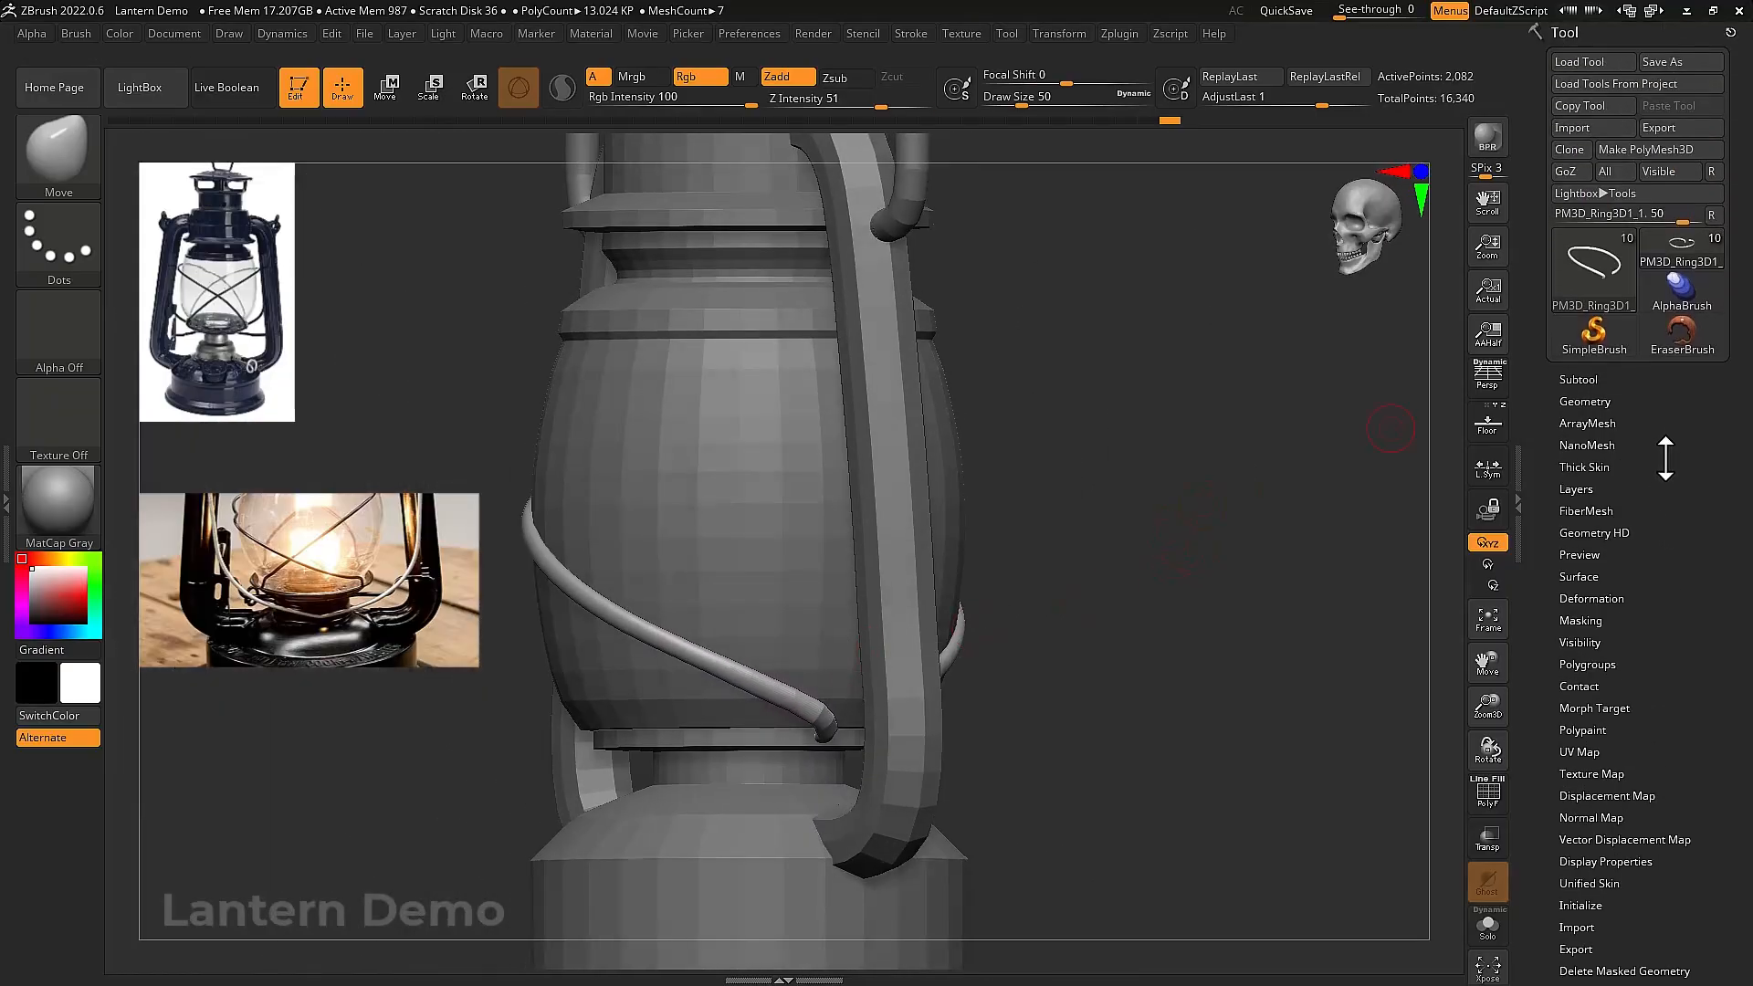
{"action": "left_click", "coordinate": [1612, 404]}
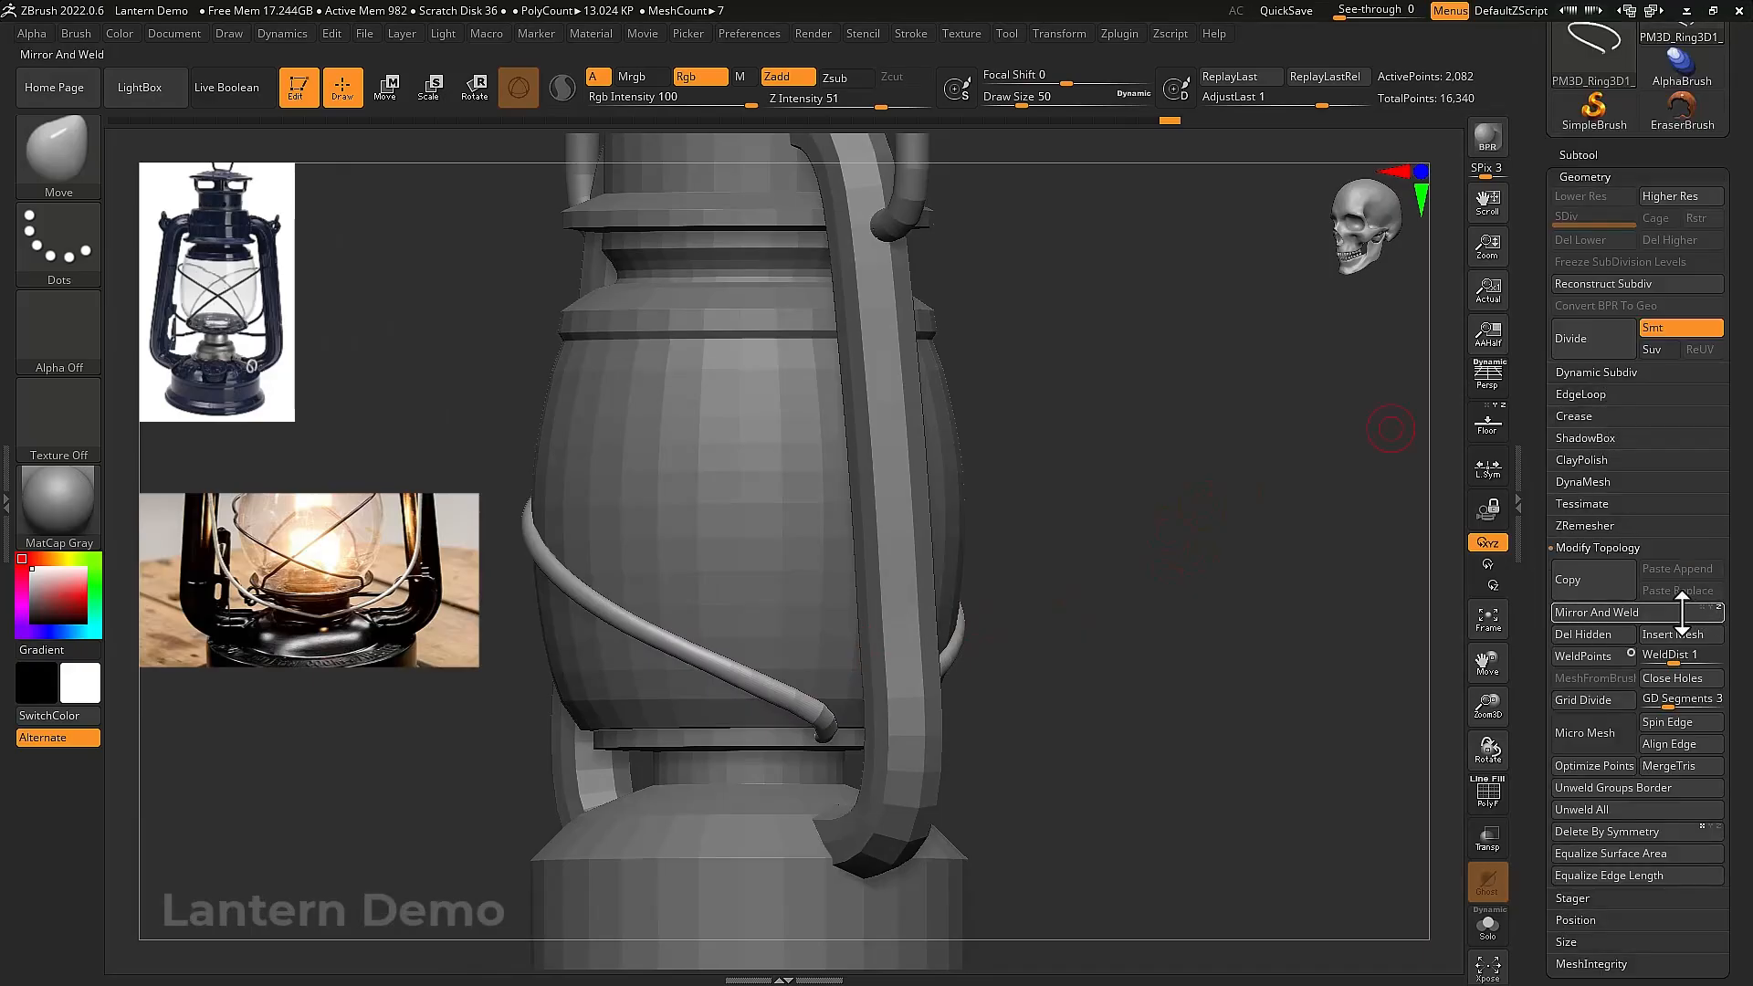
{"action": "left_click", "coordinate": [1631, 612]}
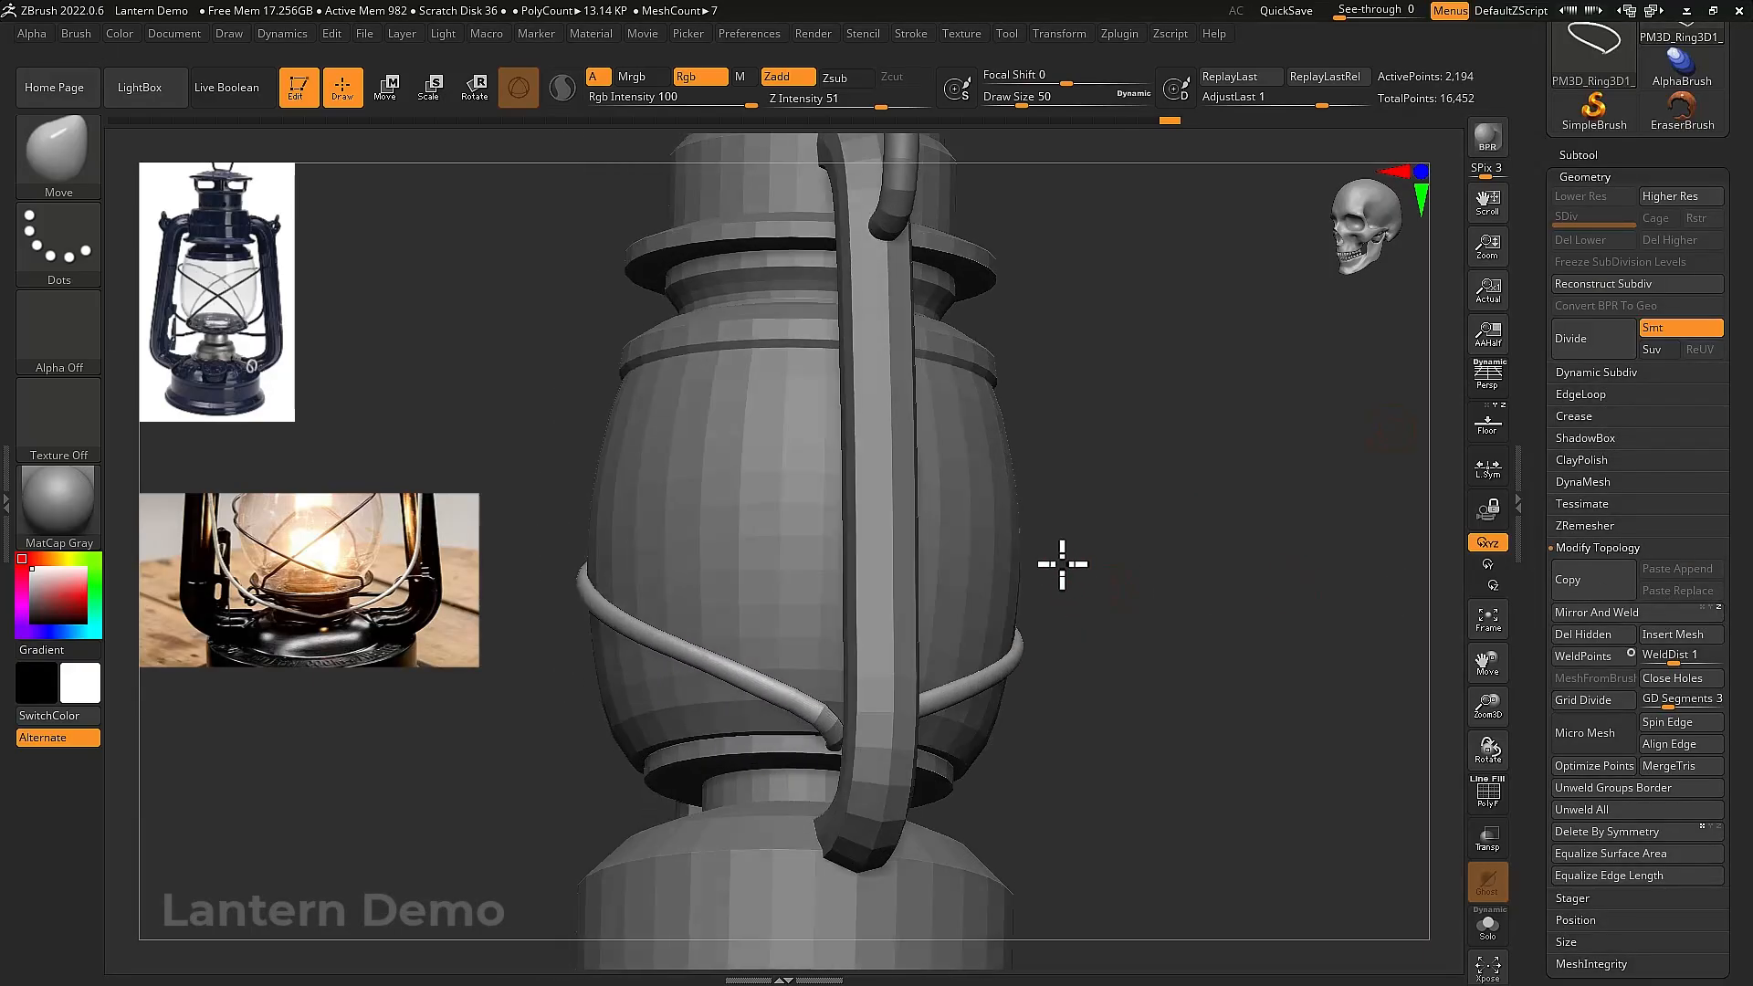
Rework the wire's hooked end against the globe's collar using the Move brush at draw sizes 126 to 154, with transparency on
{"action": "left_click_drag", "start_coordinate": [1060, 564], "coordinate": [1207, 576]}
{"action": "left_click_drag", "start_coordinate": [1241, 666], "coordinate": [1014, 736]}
{"action": "key", "text": "ctrl+shift+t"}
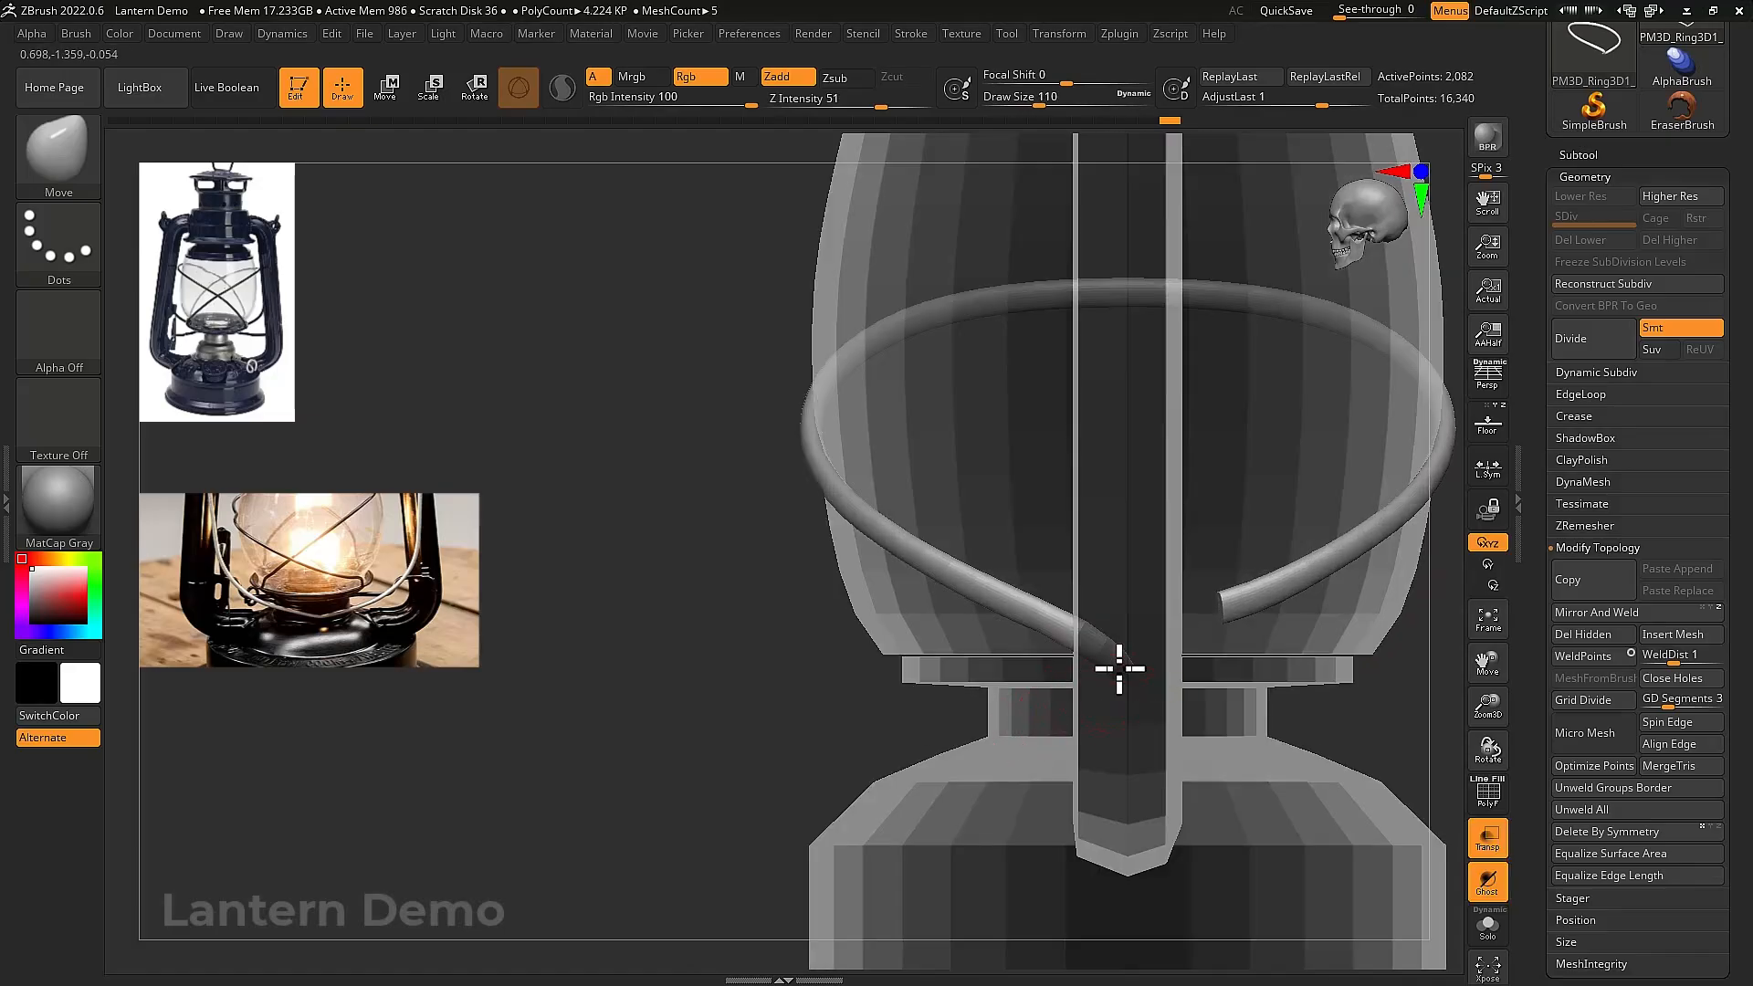
{"action": "key", "text": "bracketright"}
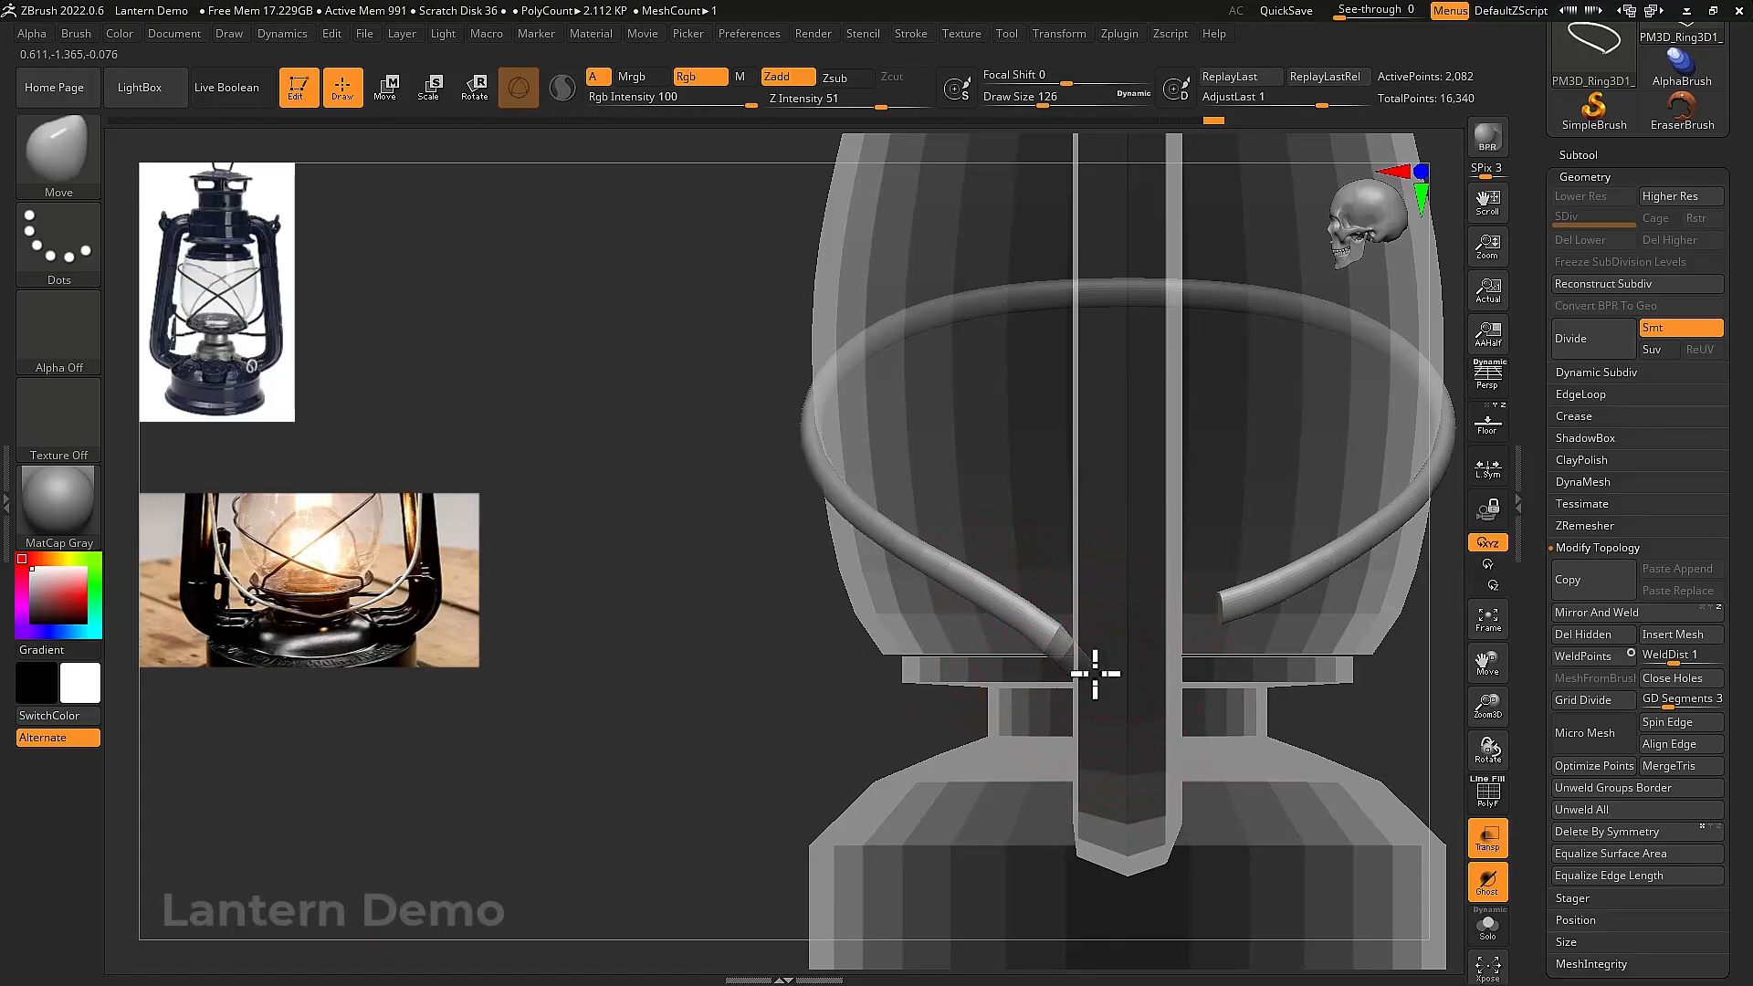
{"action": "left_click_drag", "start_coordinate": [1101, 673], "coordinate": [1049, 642]}
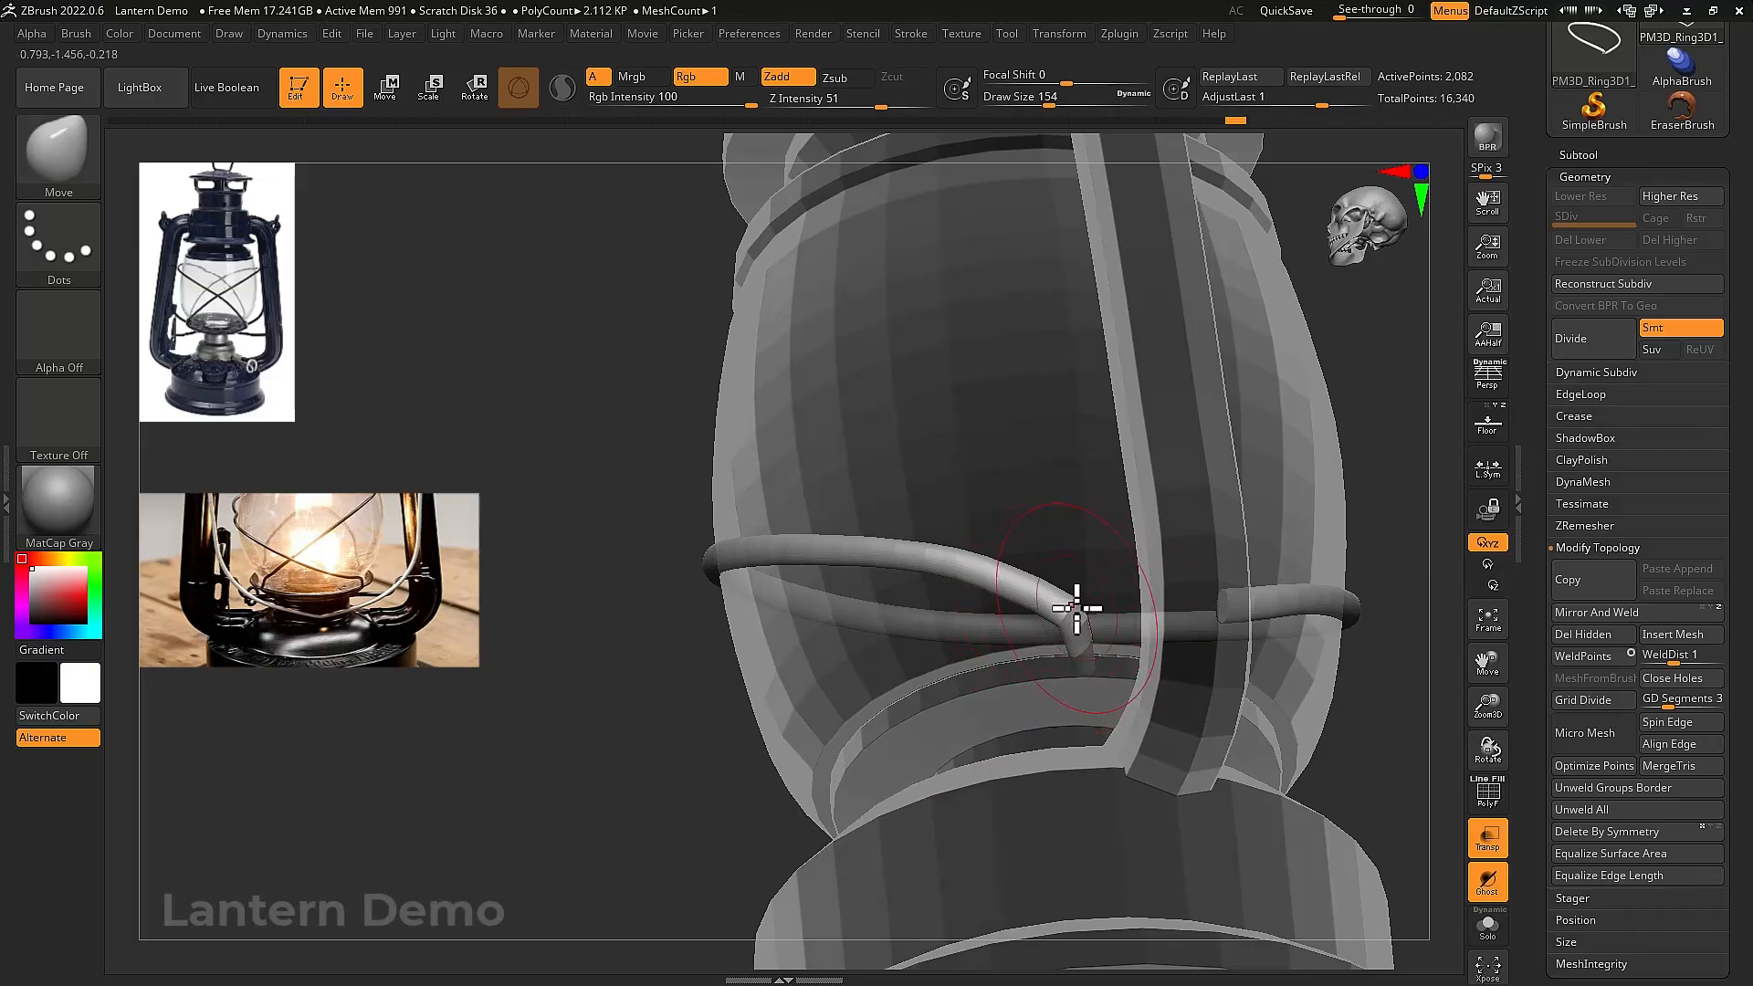
{"action": "right_click_drag", "start_coordinate": [1071, 608], "coordinate": [1100, 644]}
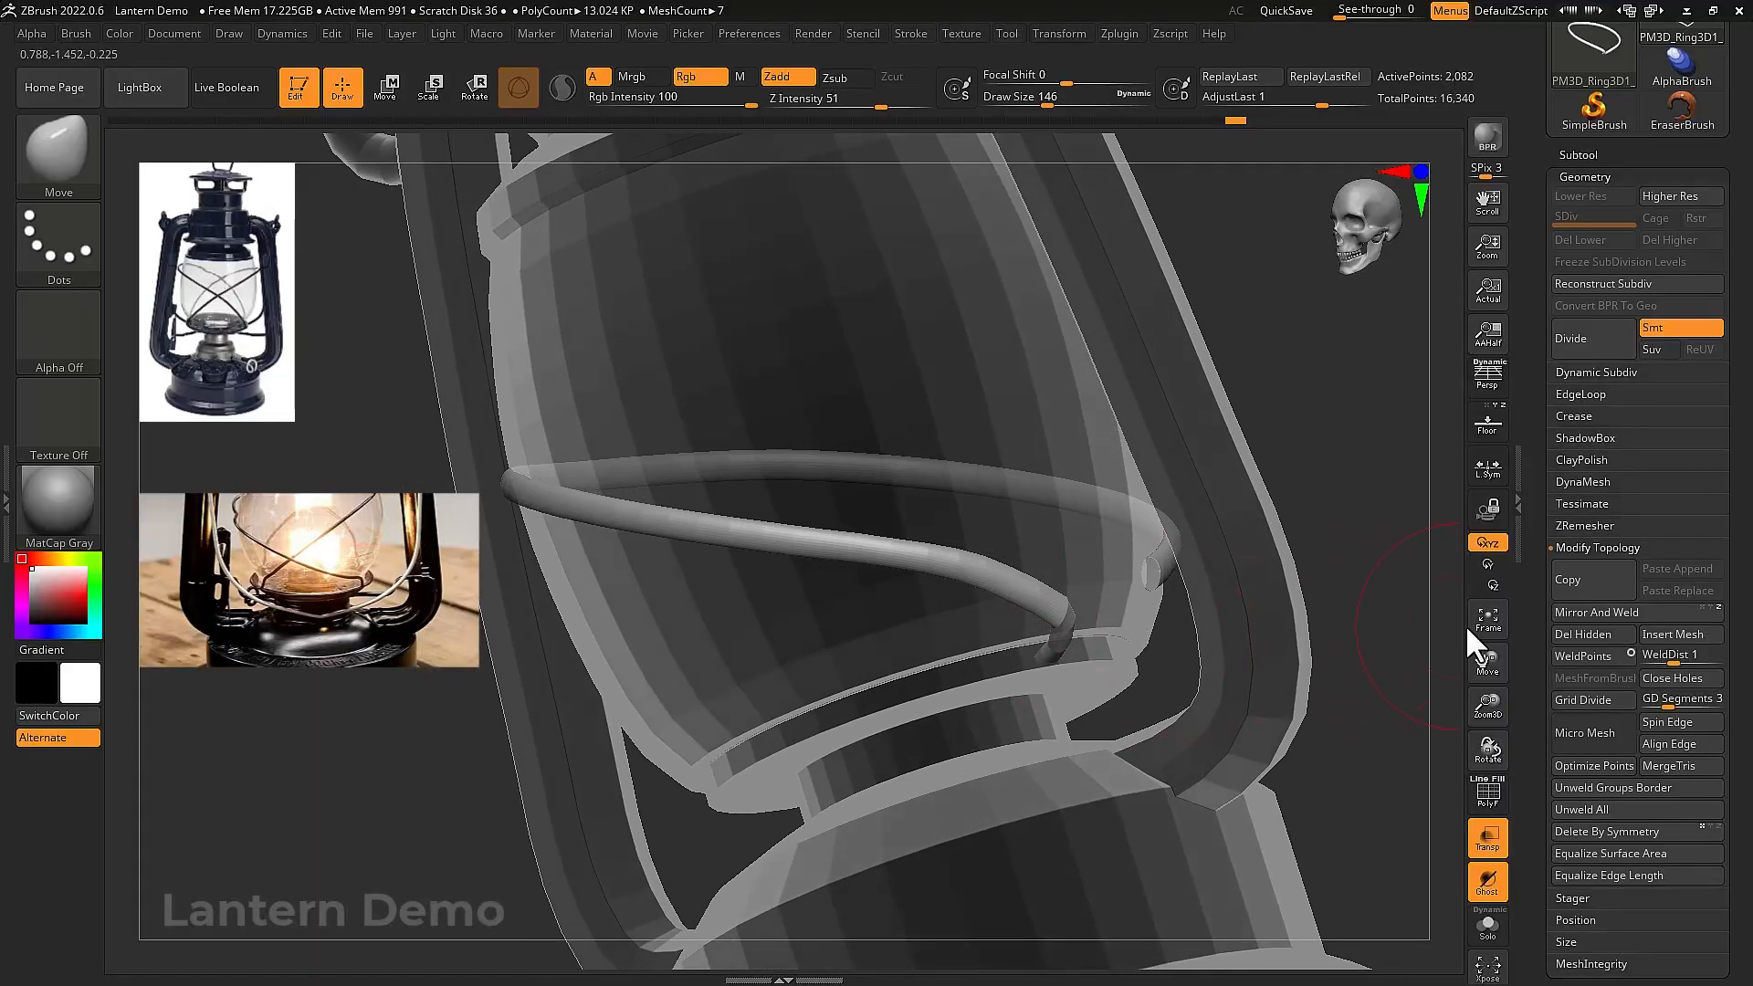
Isolate the wire and smooth its bends with the Polish By Features deformation, bringing the other lantern parts back into view
{"action": "left_click", "coordinate": [1605, 176]}
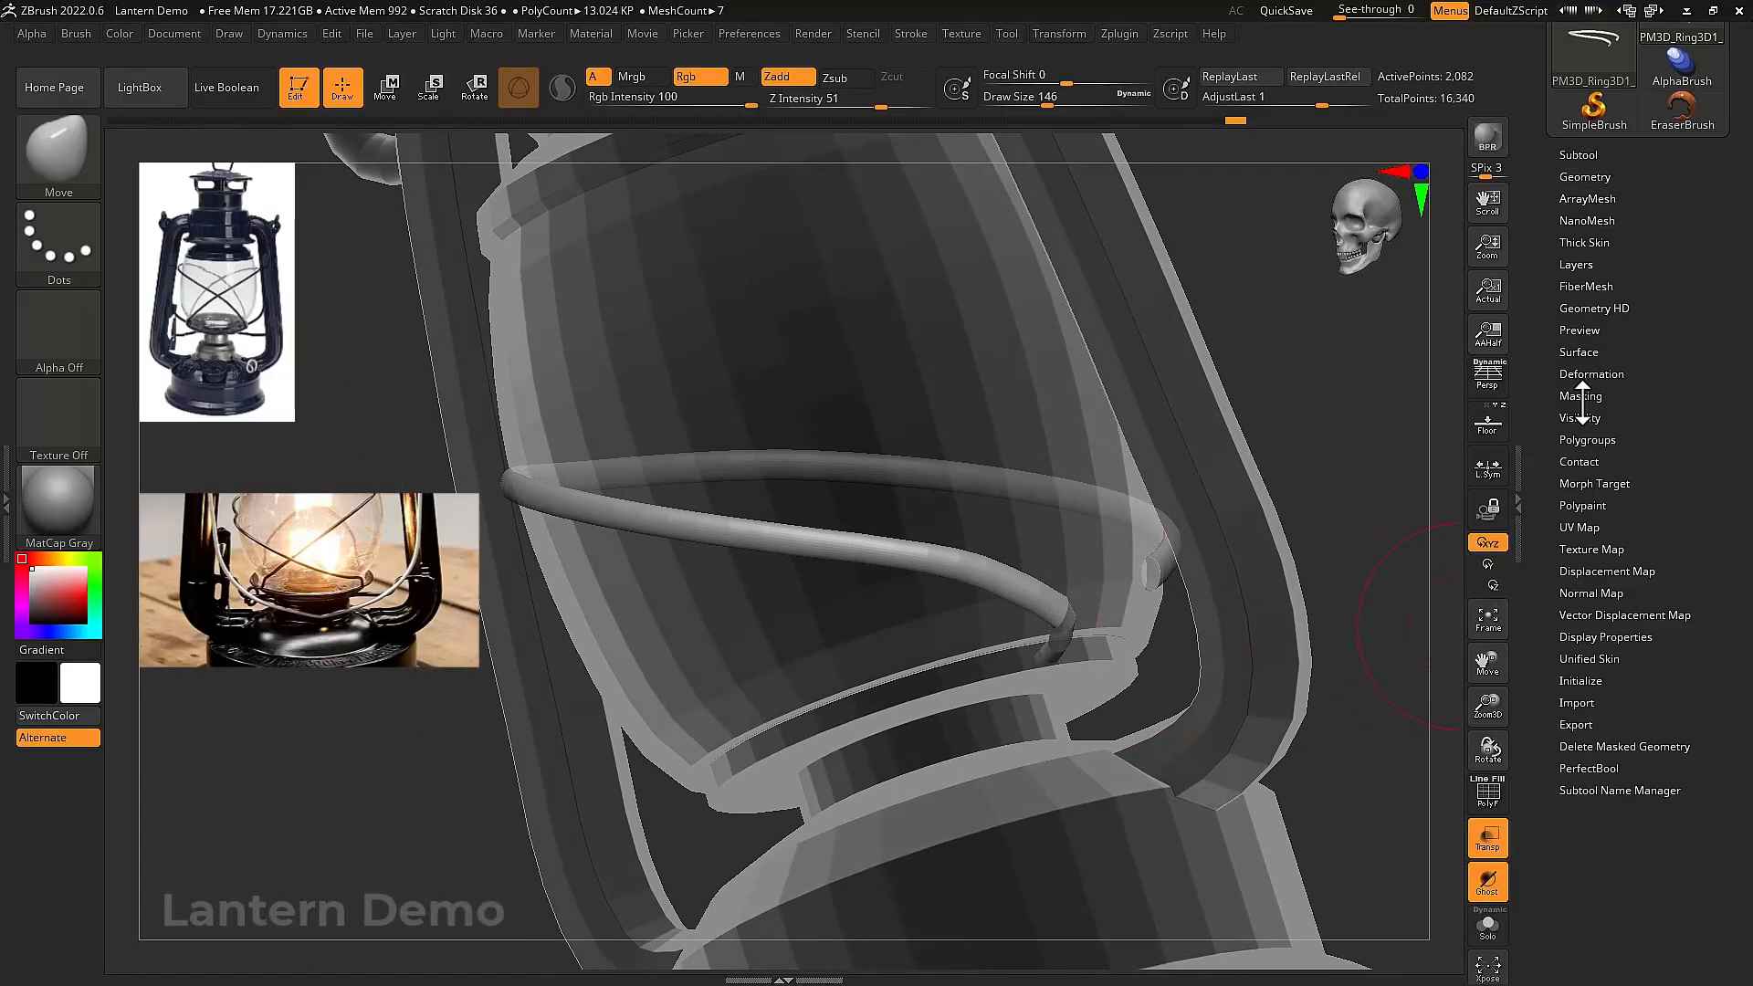
{"action": "key", "text": "alt+s"}
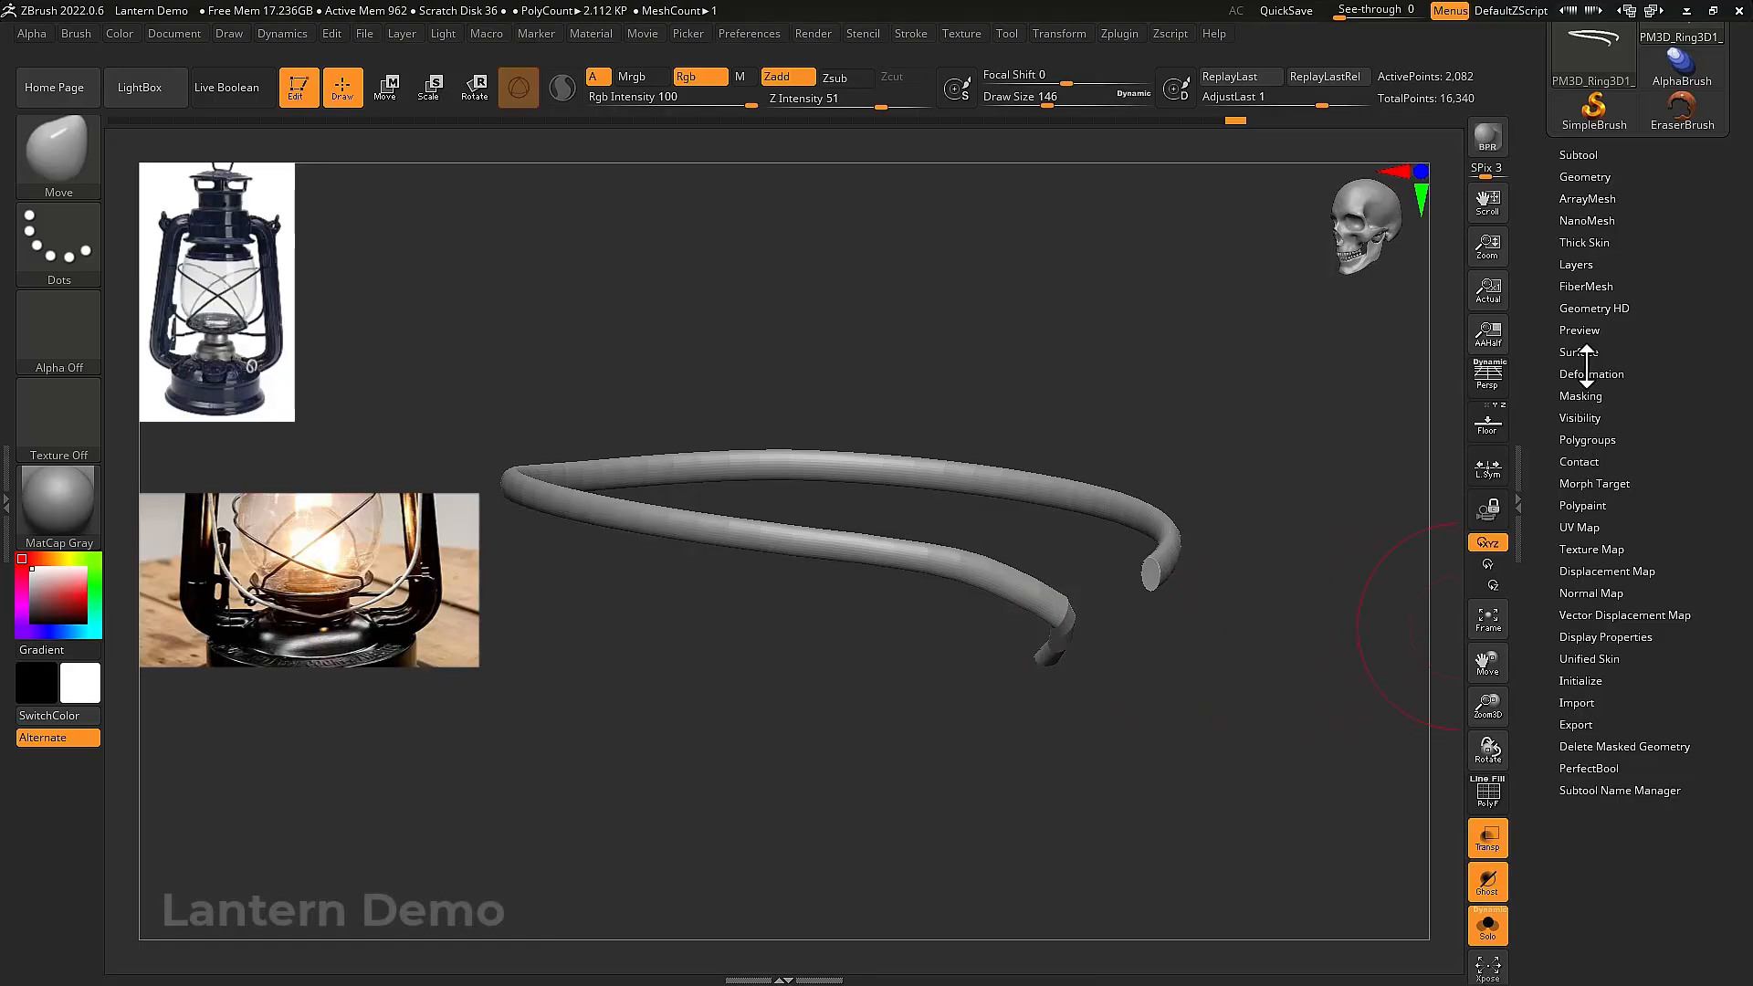
{"action": "left_click", "coordinate": [1587, 372]}
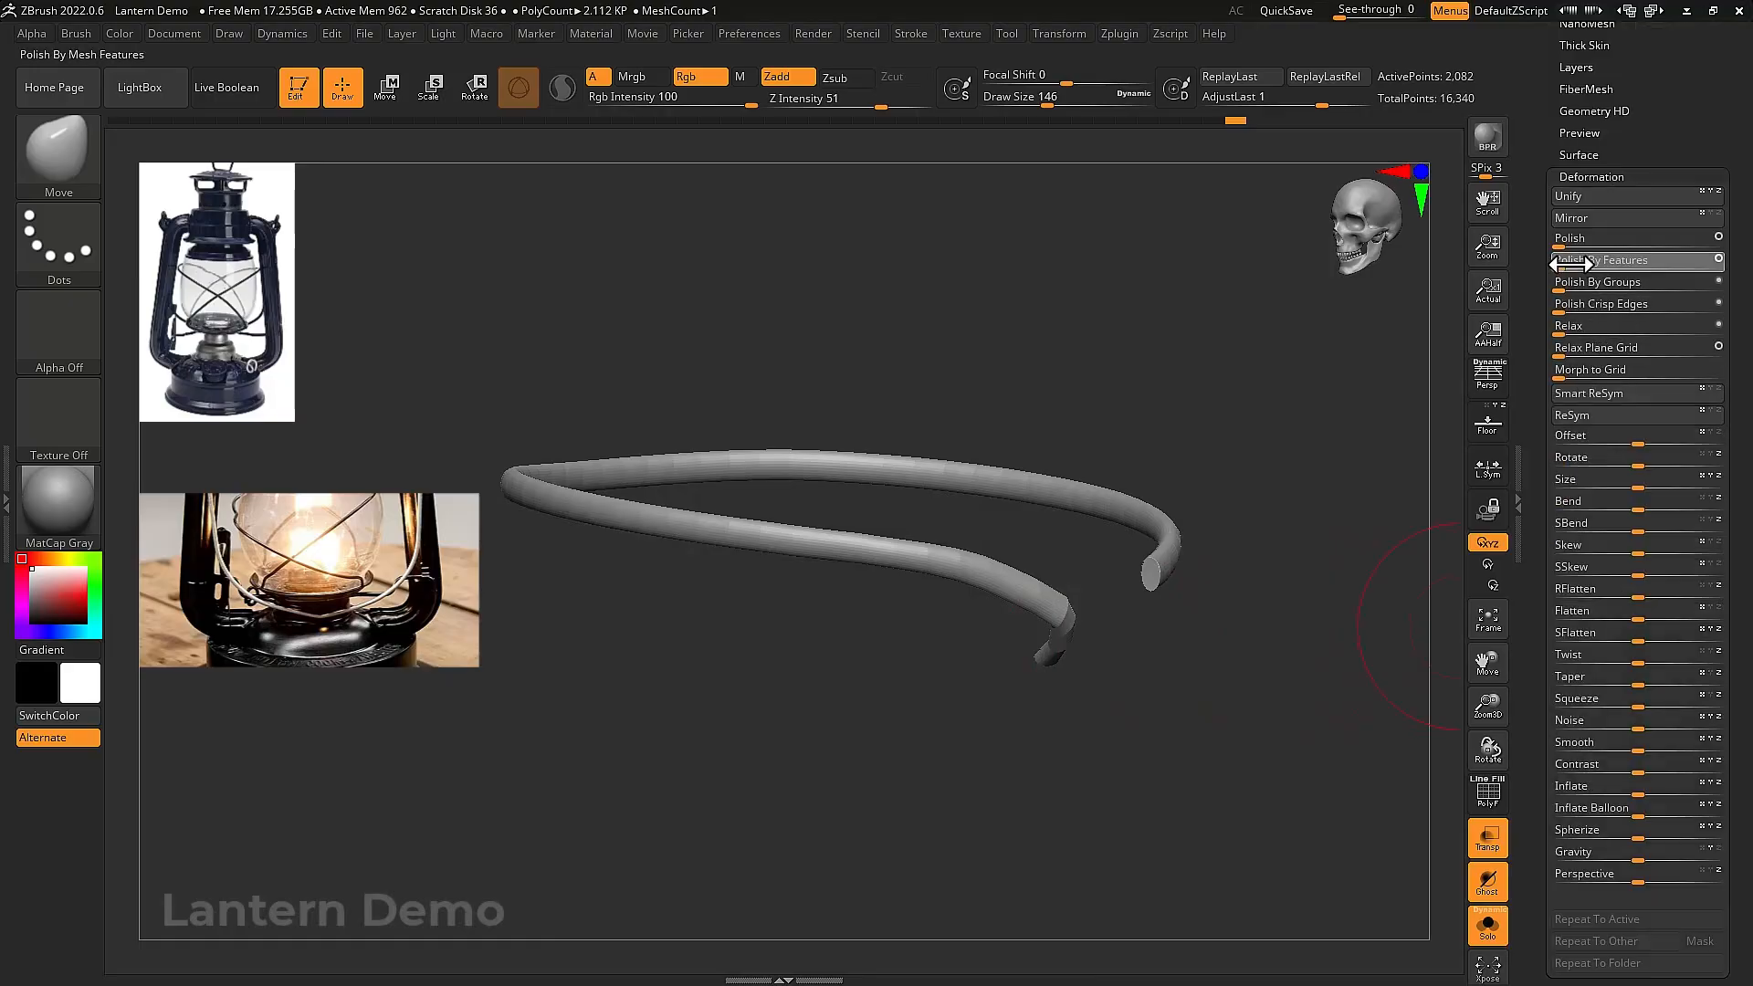
{"action": "left_click", "coordinate": [1570, 262]}
{"action": "key", "text": "alt+s"}
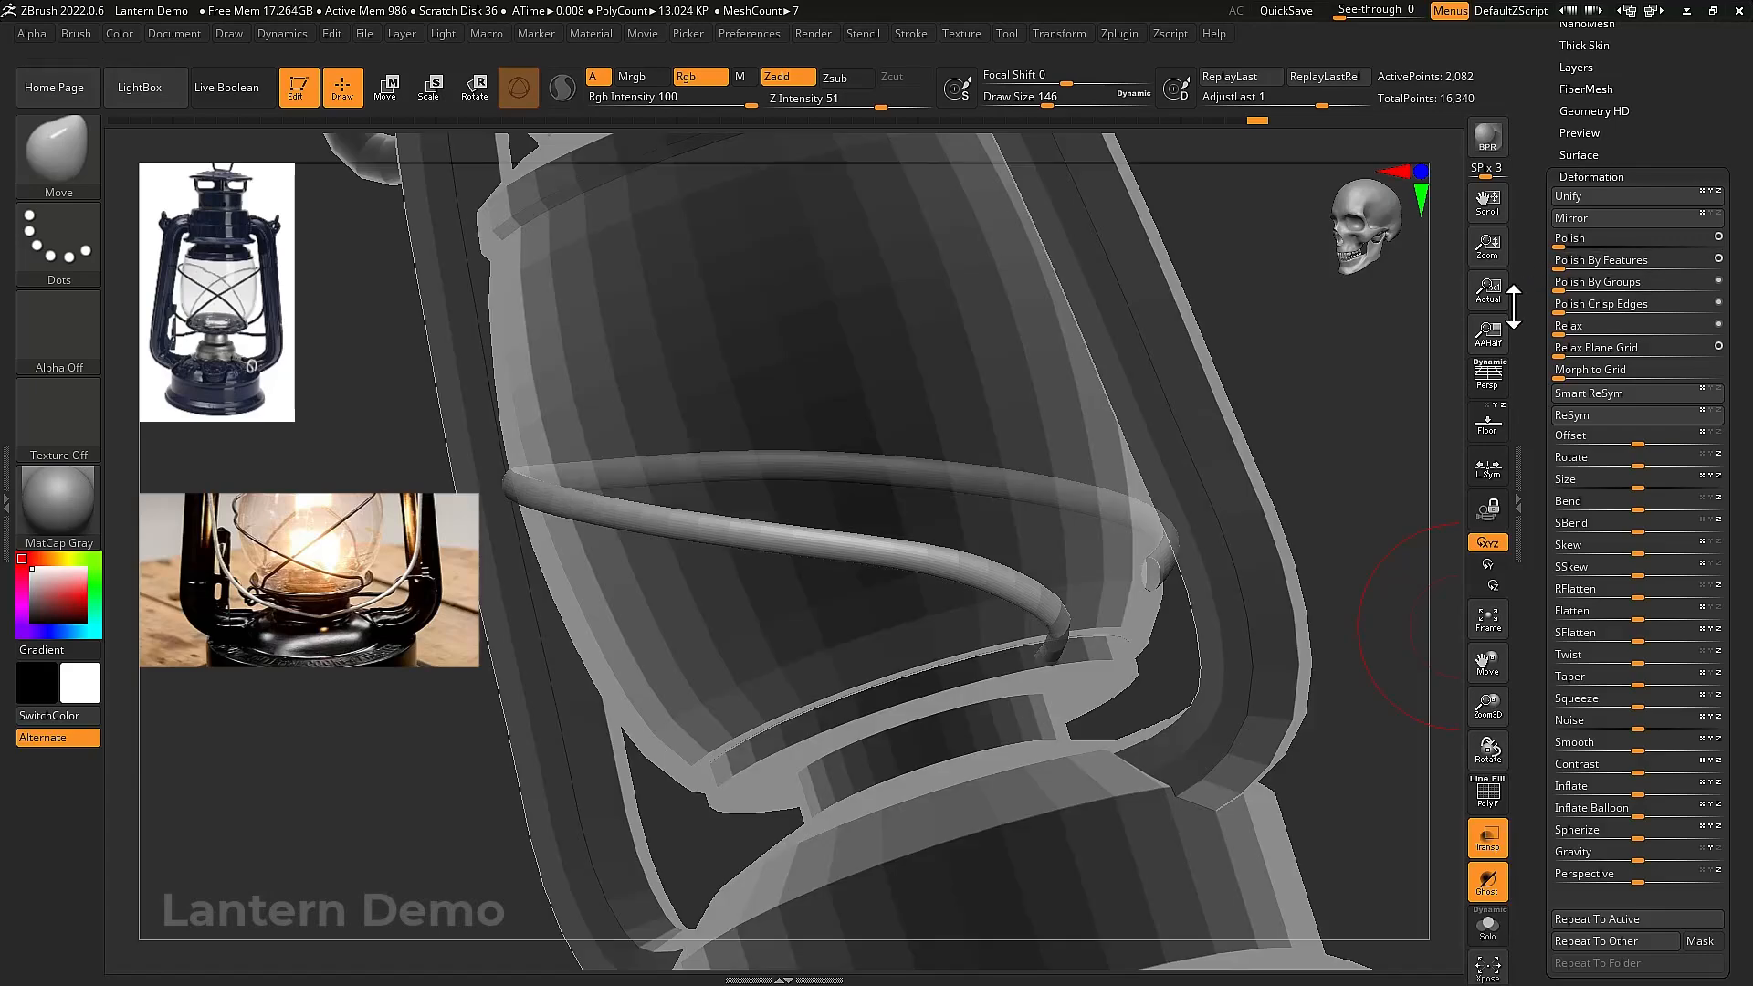
Apply Mirror And Weld to the smoothed wire to copy its hooked end across, and turn transparency off
{"action": "left_click_drag", "start_coordinate": [1291, 390], "coordinate": [1557, 224]}
{"action": "left_click", "coordinate": [1591, 176]}
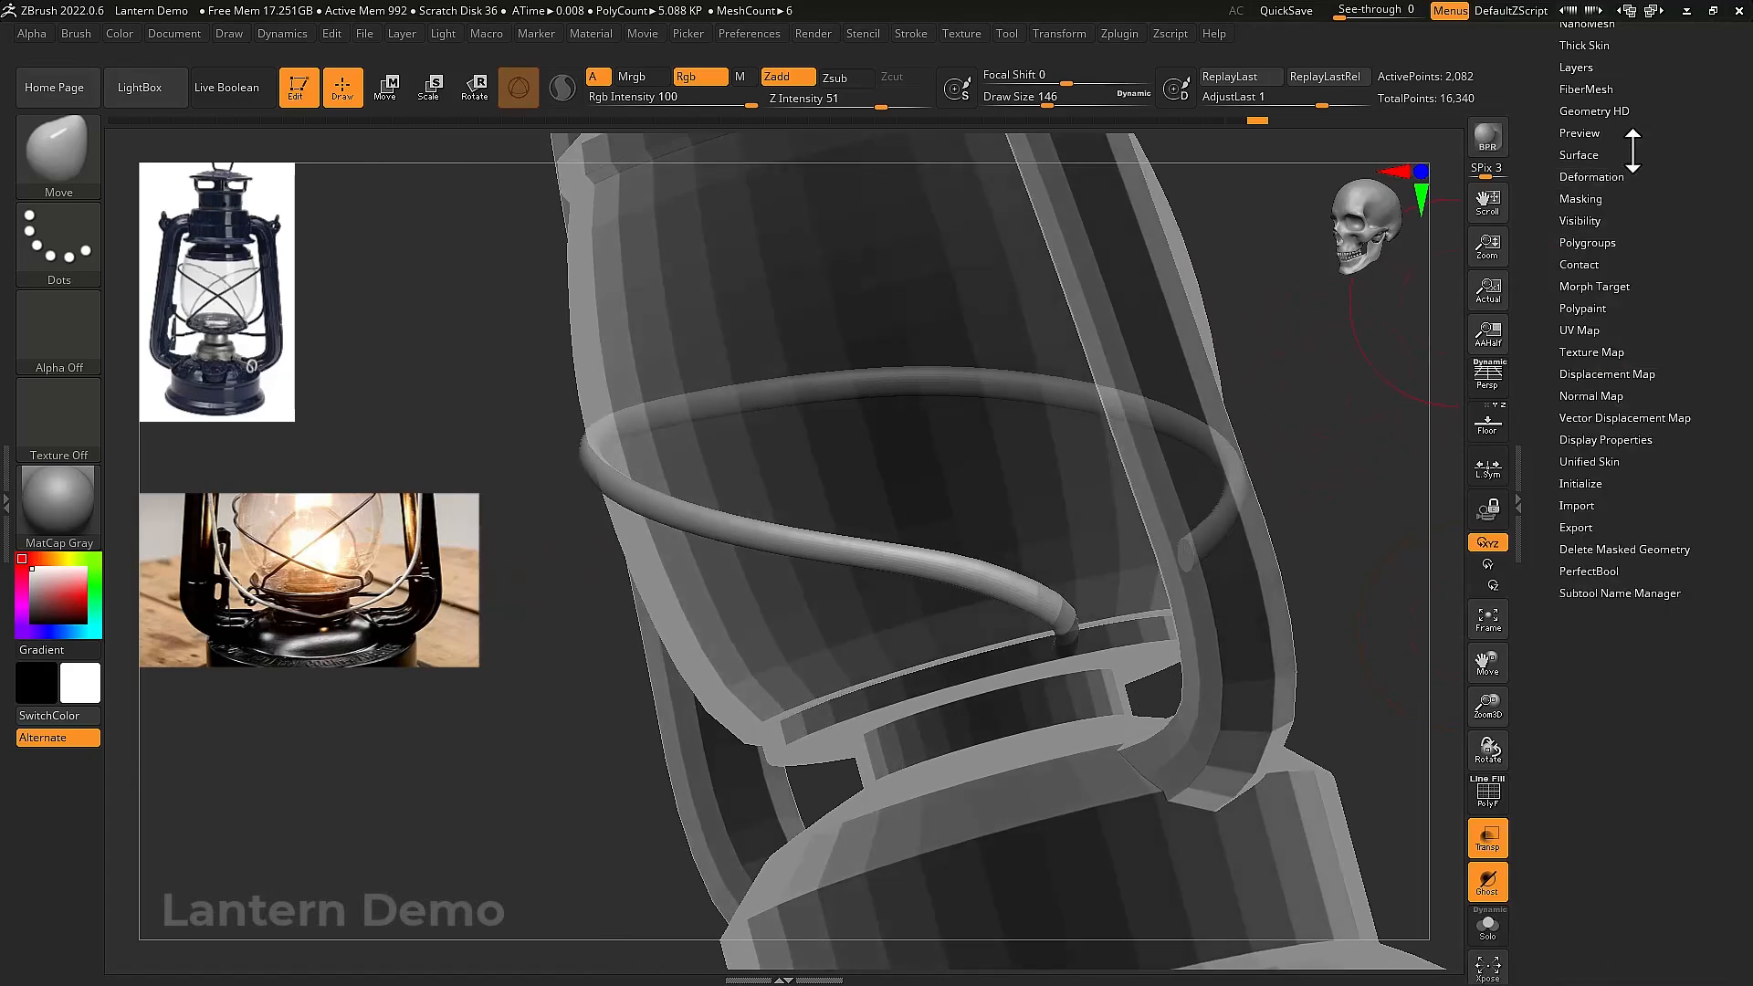
{"action": "left_click", "coordinate": [1621, 399]}
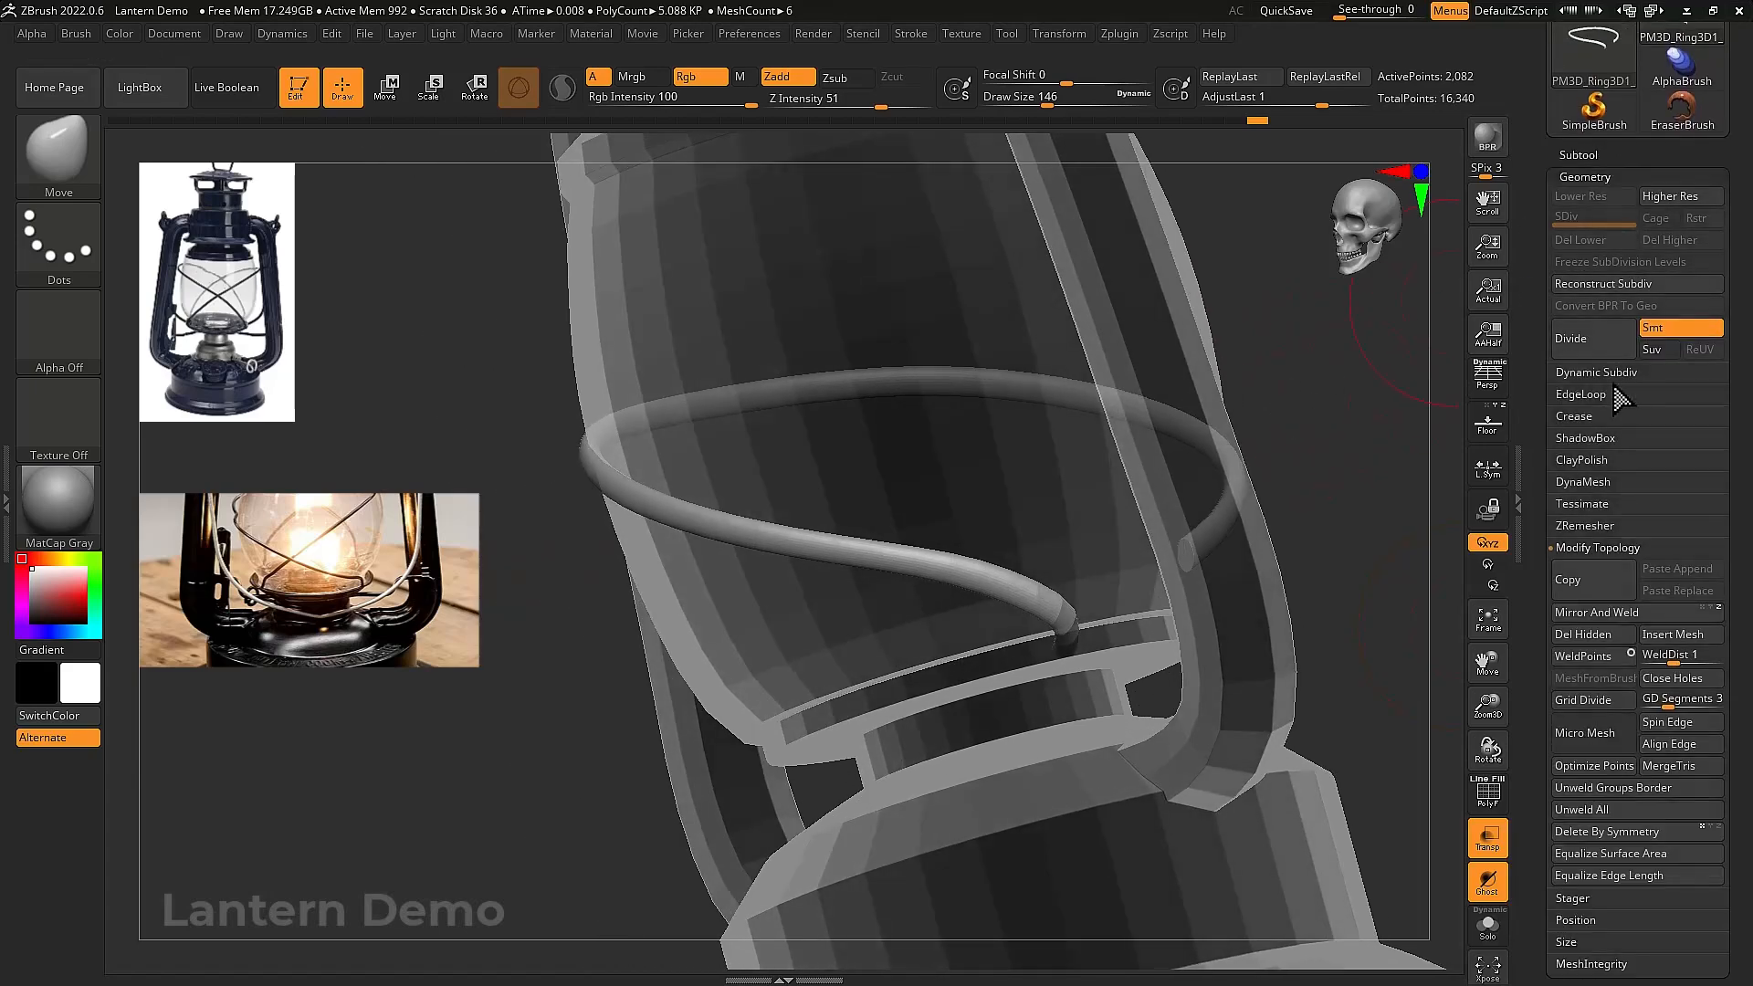
{"action": "left_click", "coordinate": [1629, 613]}
{"action": "mouse_move", "coordinate": [1321, 566]}
{"action": "left_mouse_down"}
{"action": "mouse_move", "coordinate": [1300, 536]}
{"action": "mouse_move", "coordinate": [1305, 438]}
{"action": "mouse_move", "coordinate": [1351, 490]}
{"action": "mouse_move", "coordinate": [1362, 552]}
{"action": "mouse_move", "coordinate": [1232, 575]}
{"action": "mouse_move", "coordinate": [1231, 624]}
{"action": "mouse_move", "coordinate": [1245, 587]}
{"action": "mouse_move", "coordinate": [1217, 560]}
{"action": "left_mouse_up"}
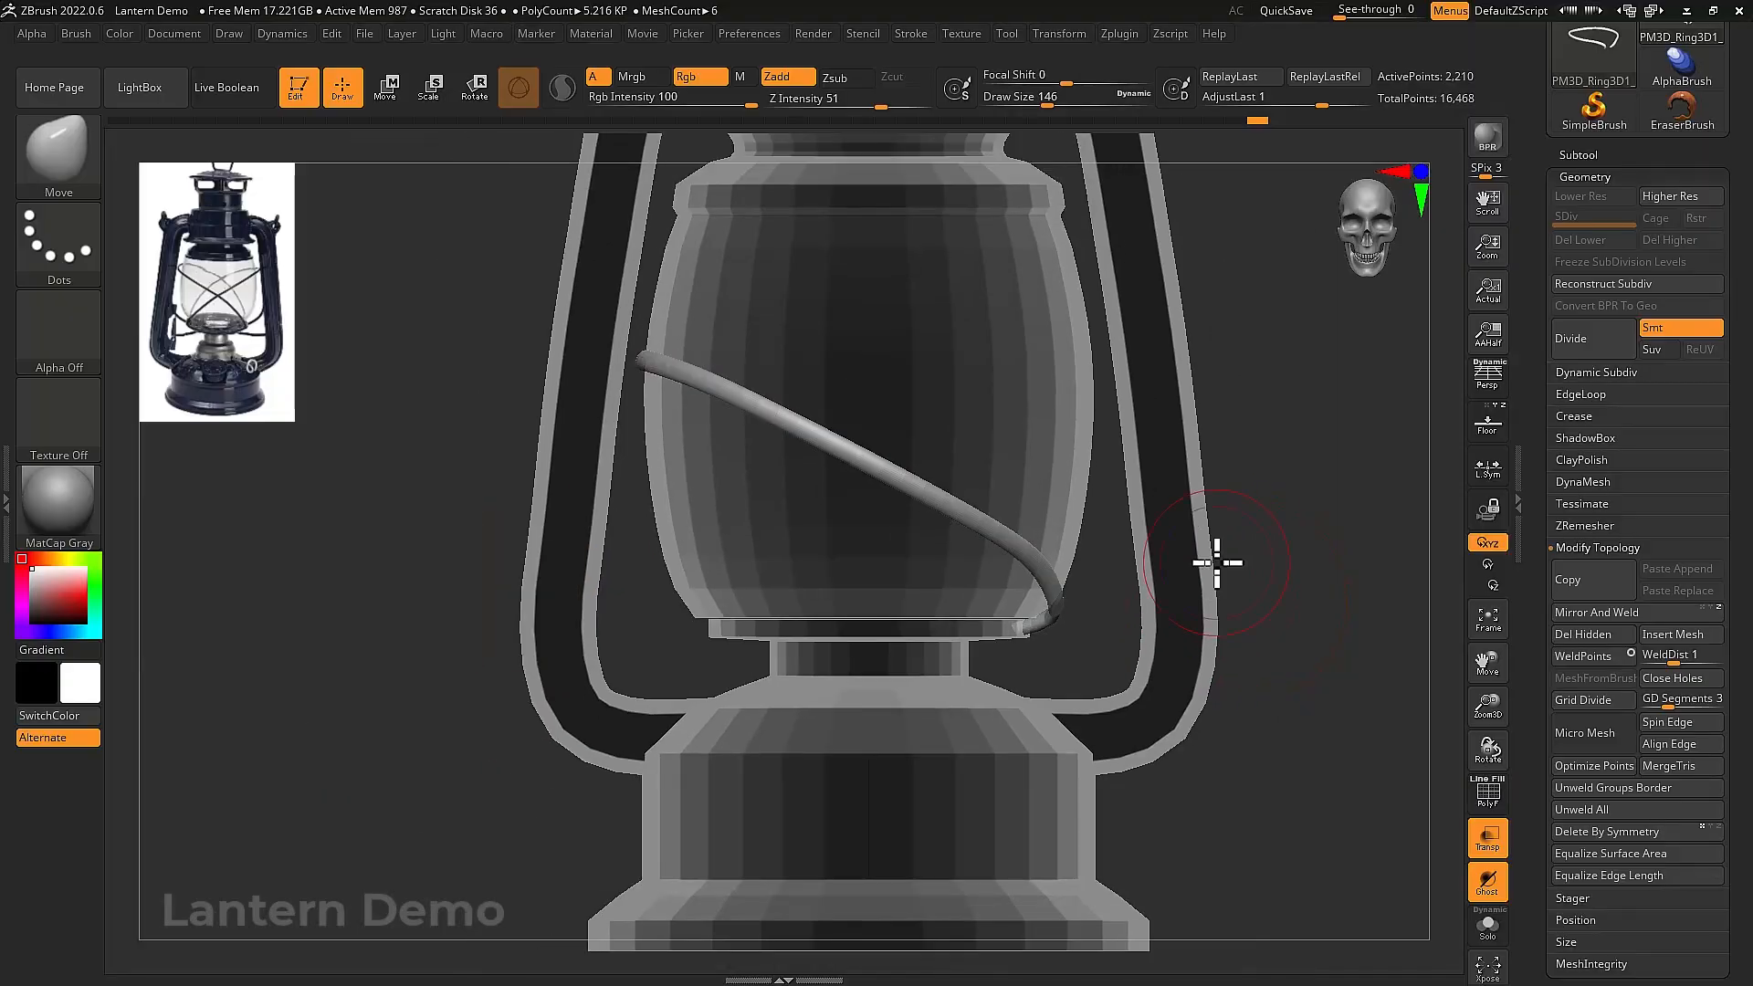
{"action": "key", "text": "ctrl+shift+t"}
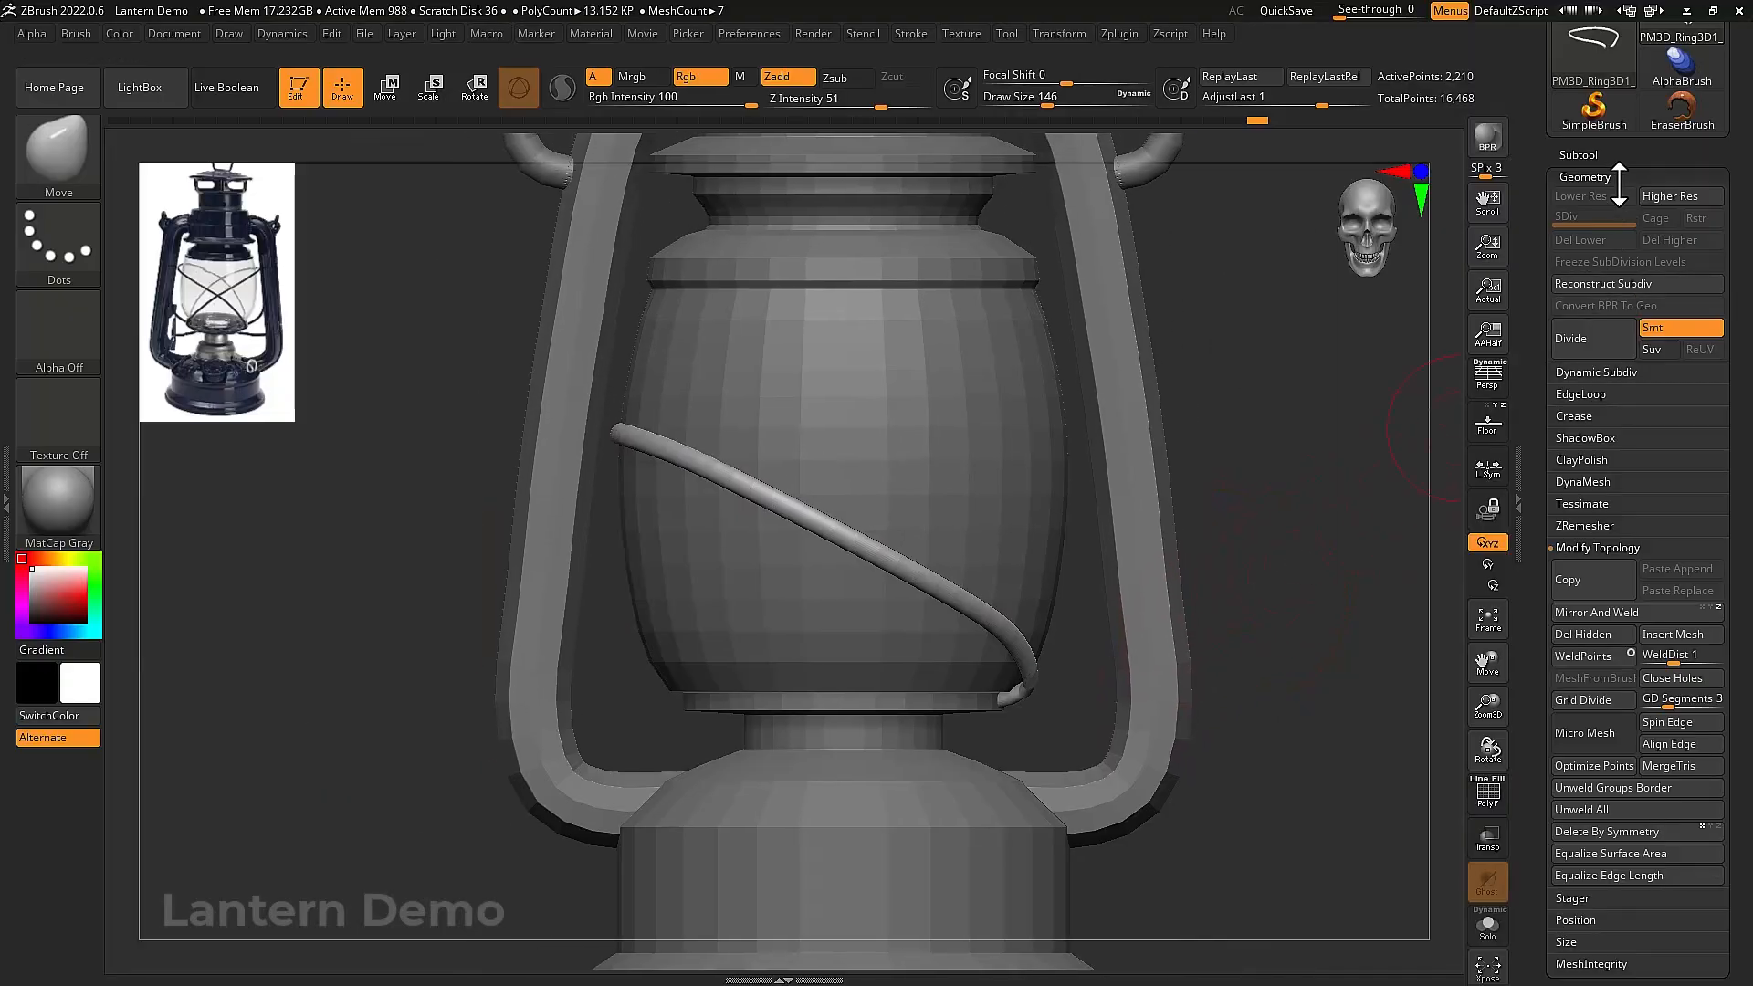
Duplicate the guard wire subtool PM3D_Ring3D1_1
{"action": "left_click", "coordinate": [1611, 156]}
{"action": "left_click", "coordinate": [1574, 461]}
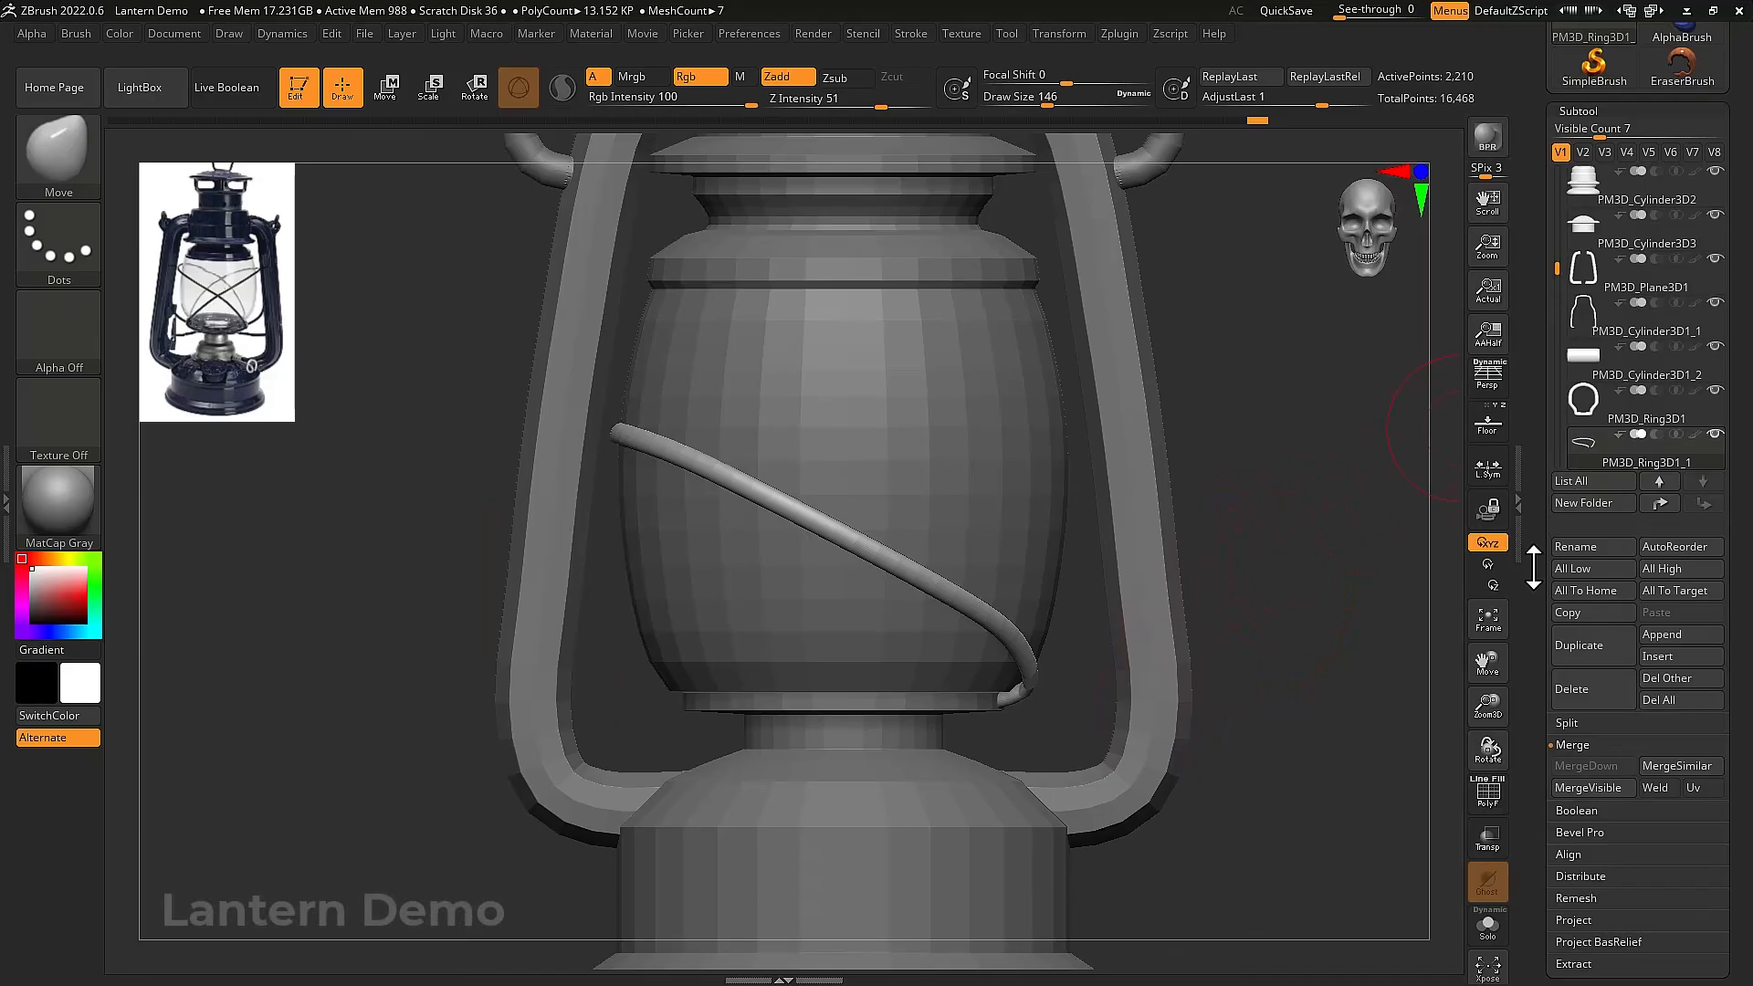
{"action": "scroll", "coordinate": [1534, 566], "scroll_direction": "down", "scroll_amount": 2}
{"action": "left_click", "coordinate": [1572, 574]}
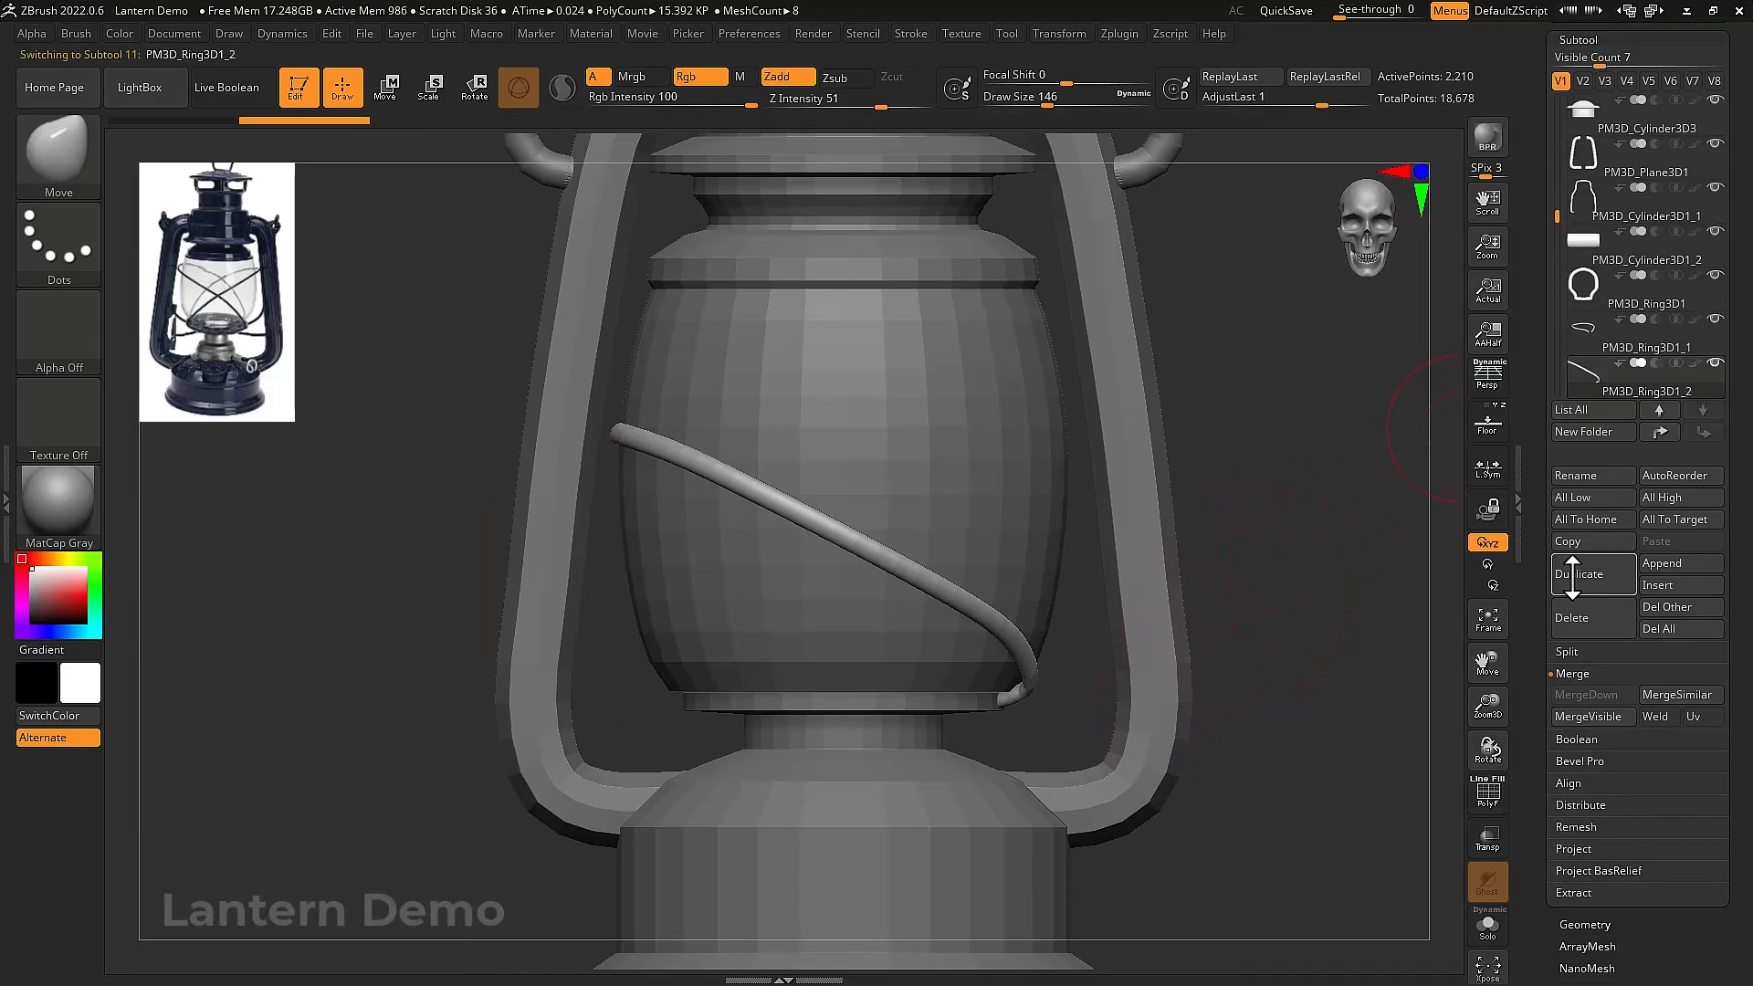
Flip the duplicated wire across the X axis with the Mirror deformation so both wires form a cross over the globe
{"action": "scroll", "coordinate": [1539, 620], "scroll_direction": "down", "scroll_amount": 10}
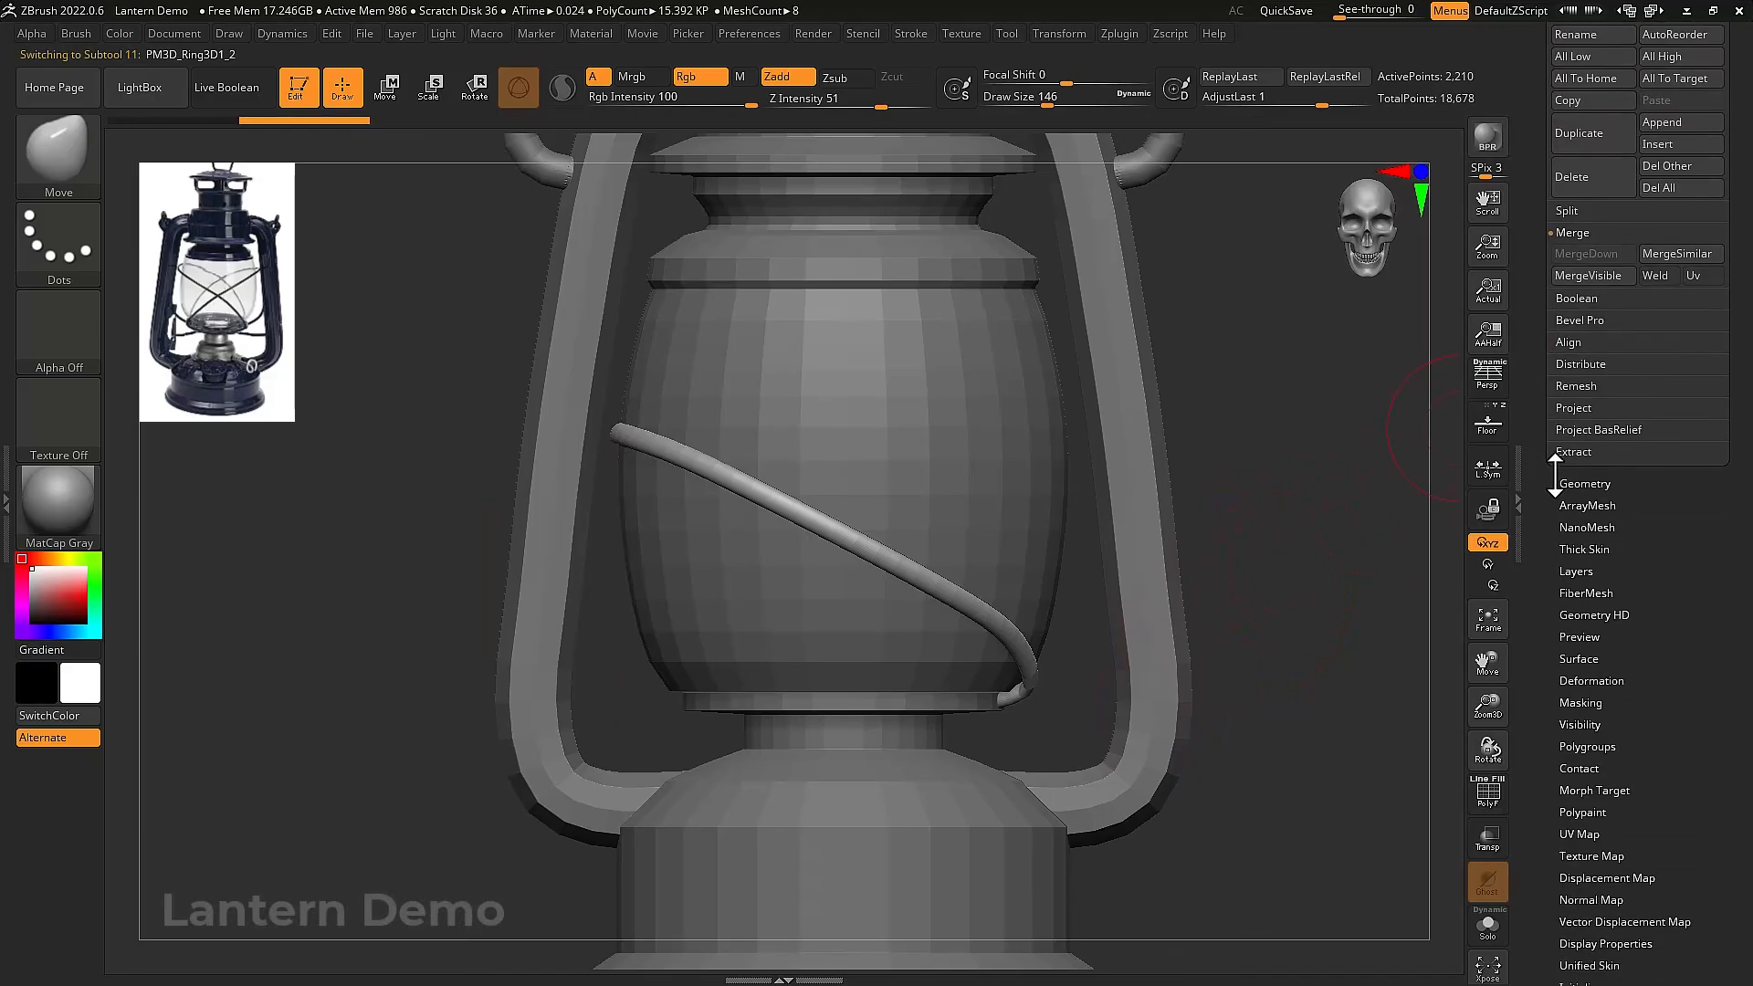
{"action": "left_click", "coordinate": [1579, 484]}
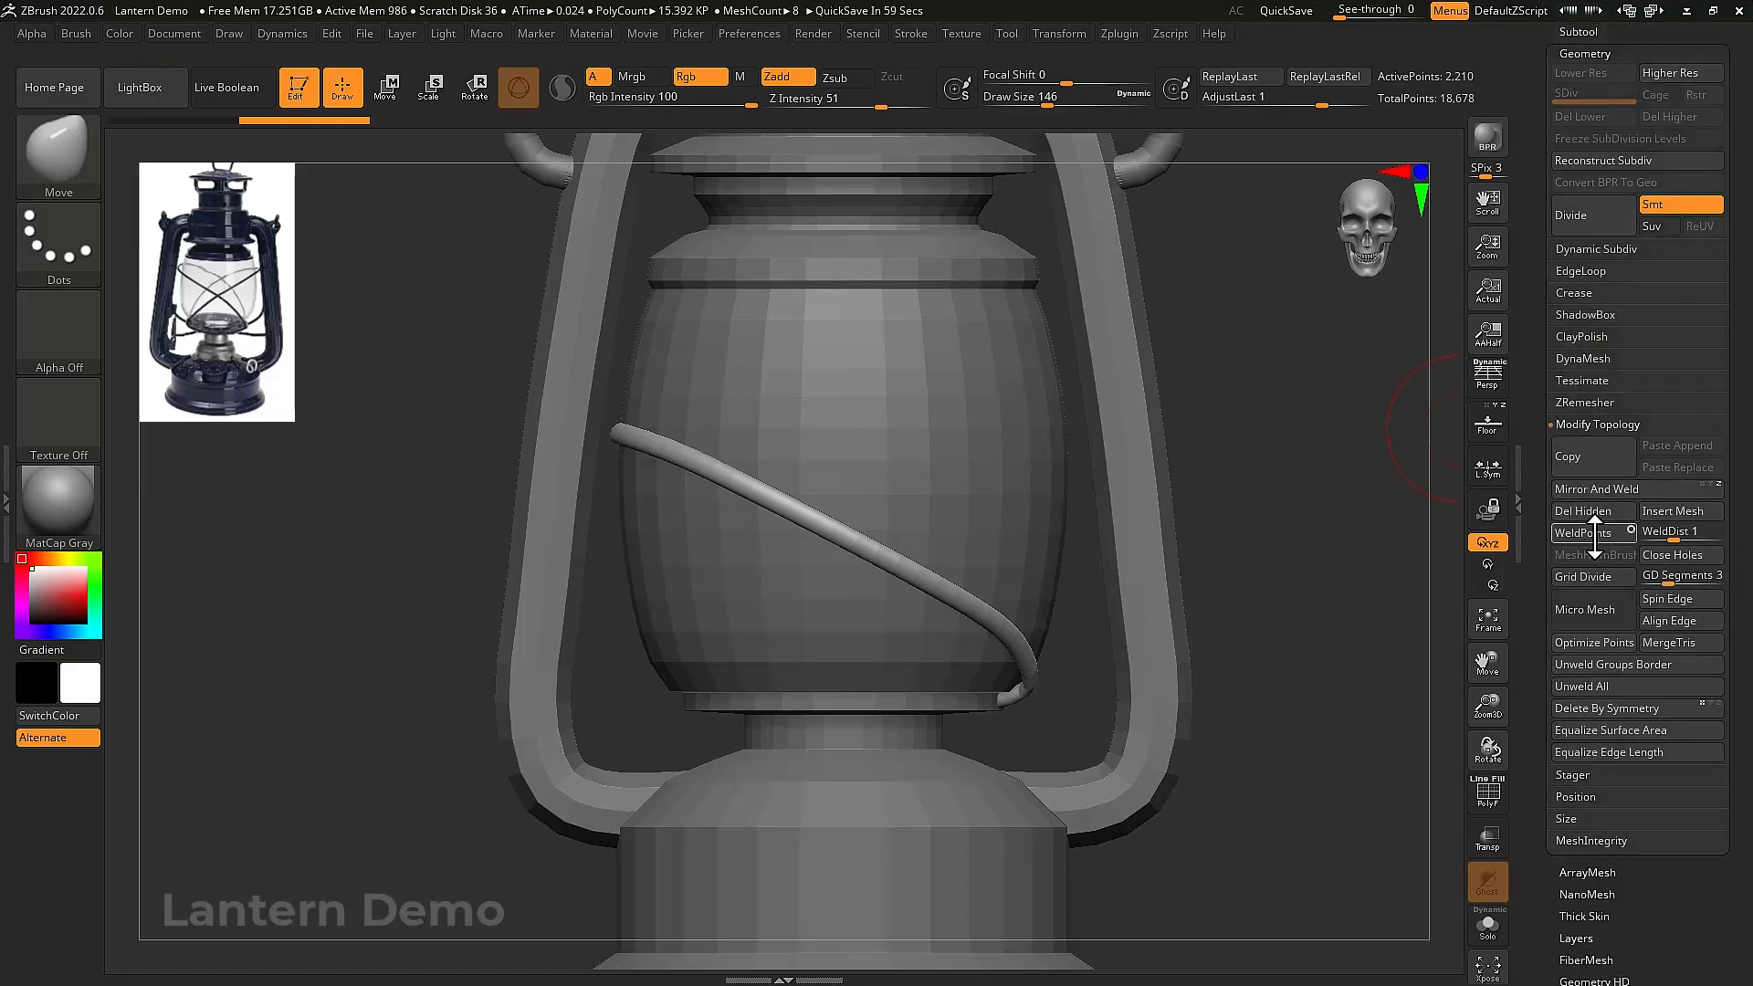
{"action": "scroll", "coordinate": [1542, 721], "scroll_direction": "down", "scroll_amount": 9}
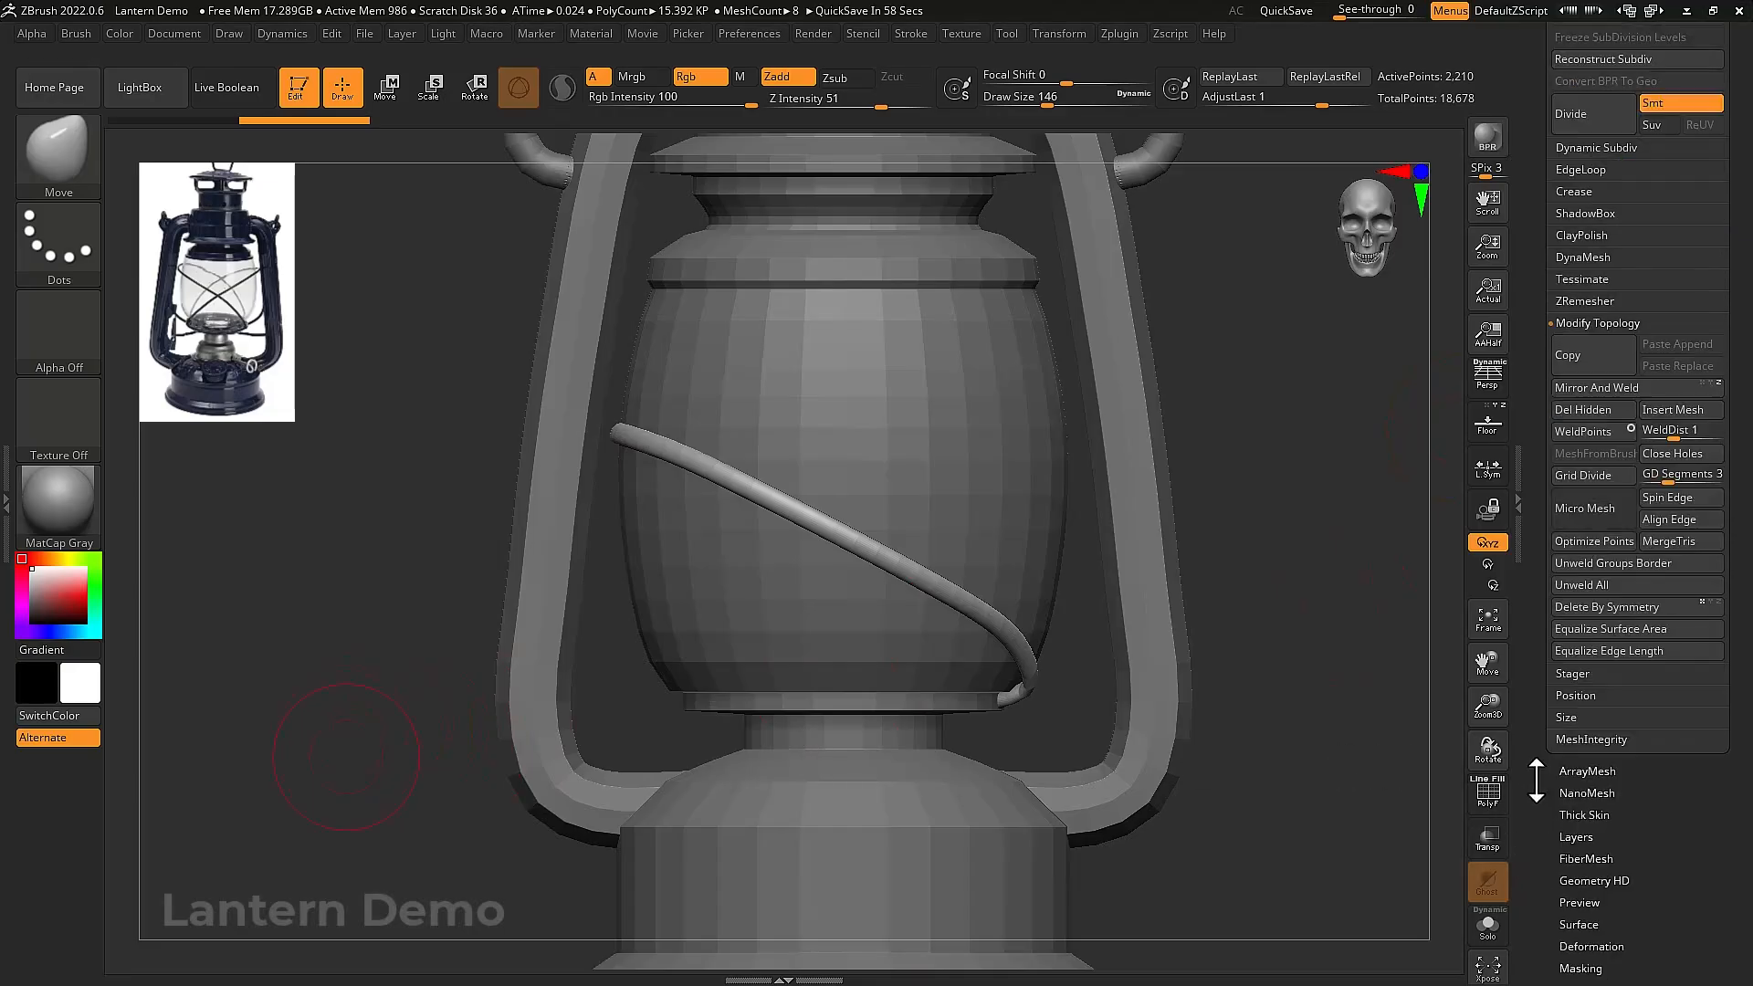
{"action": "left_click", "coordinate": [1581, 657]}
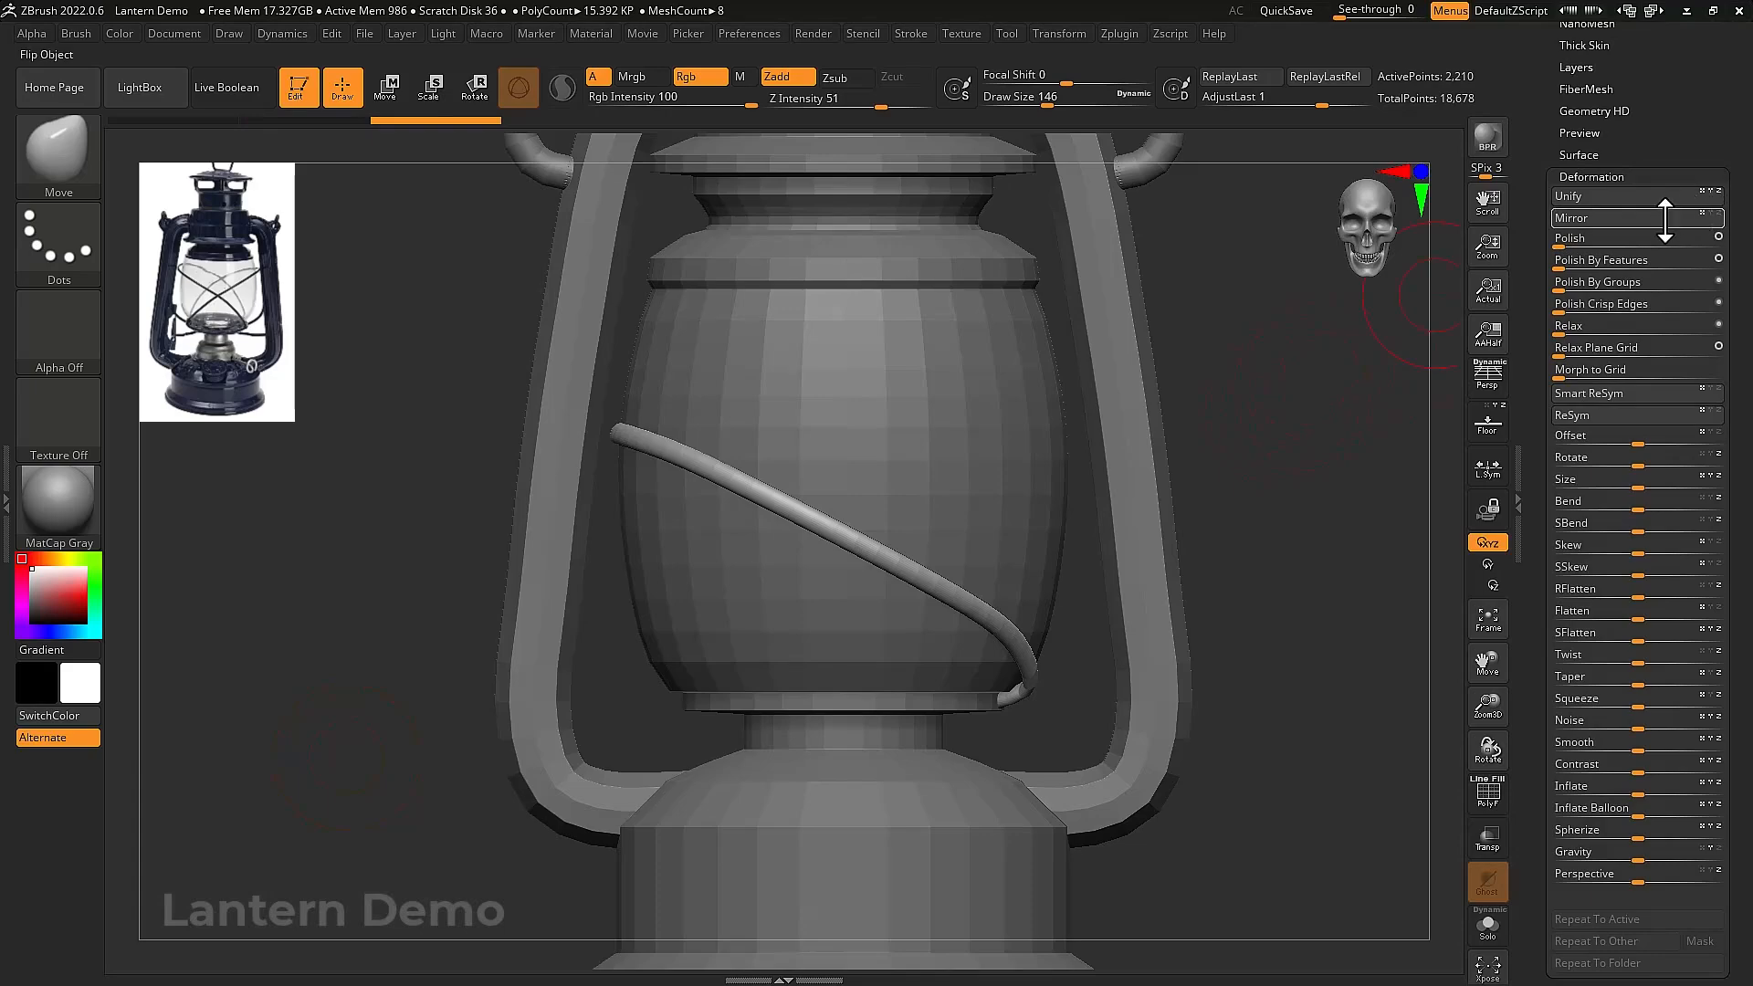
{"action": "left_click", "coordinate": [1665, 218]}
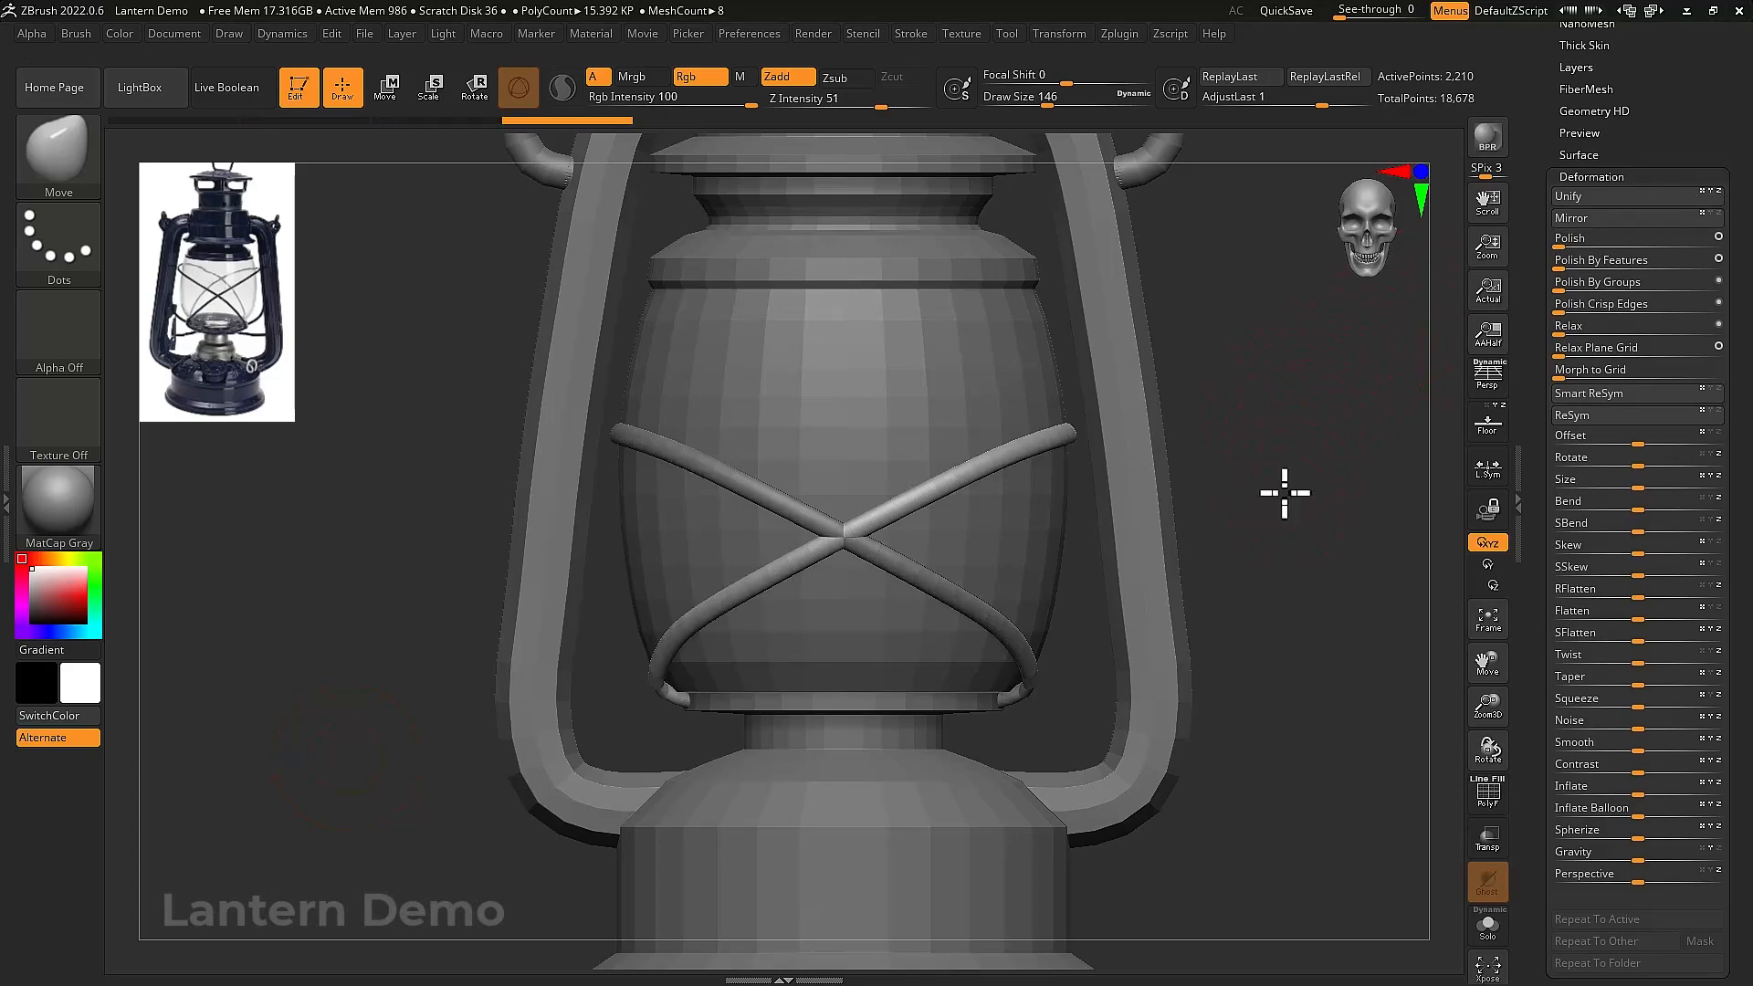
Pull the duplicated wire outward where it crosses the first wire, using the Move brush at draw sizes 250 to 318
{"action": "left_click_drag", "start_coordinate": [1284, 493], "coordinate": [1329, 515]}
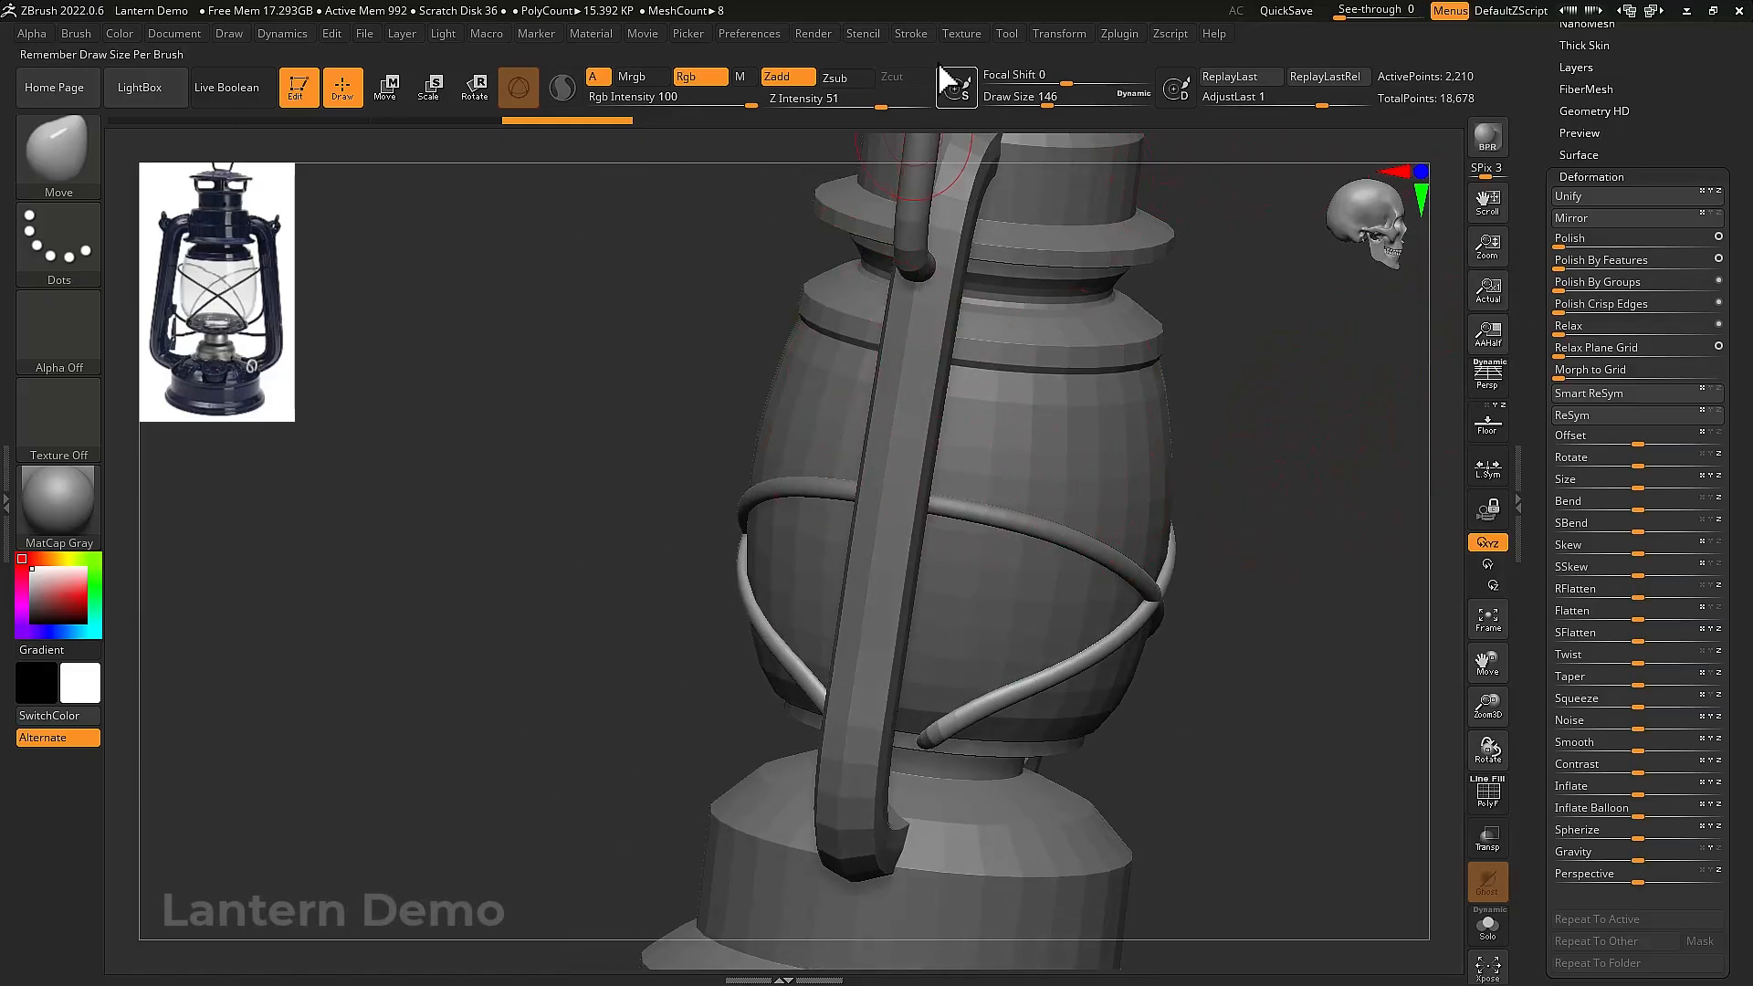
{"action": "left_click", "coordinate": [1006, 33]}
{"action": "left_click", "coordinate": [1058, 34]}
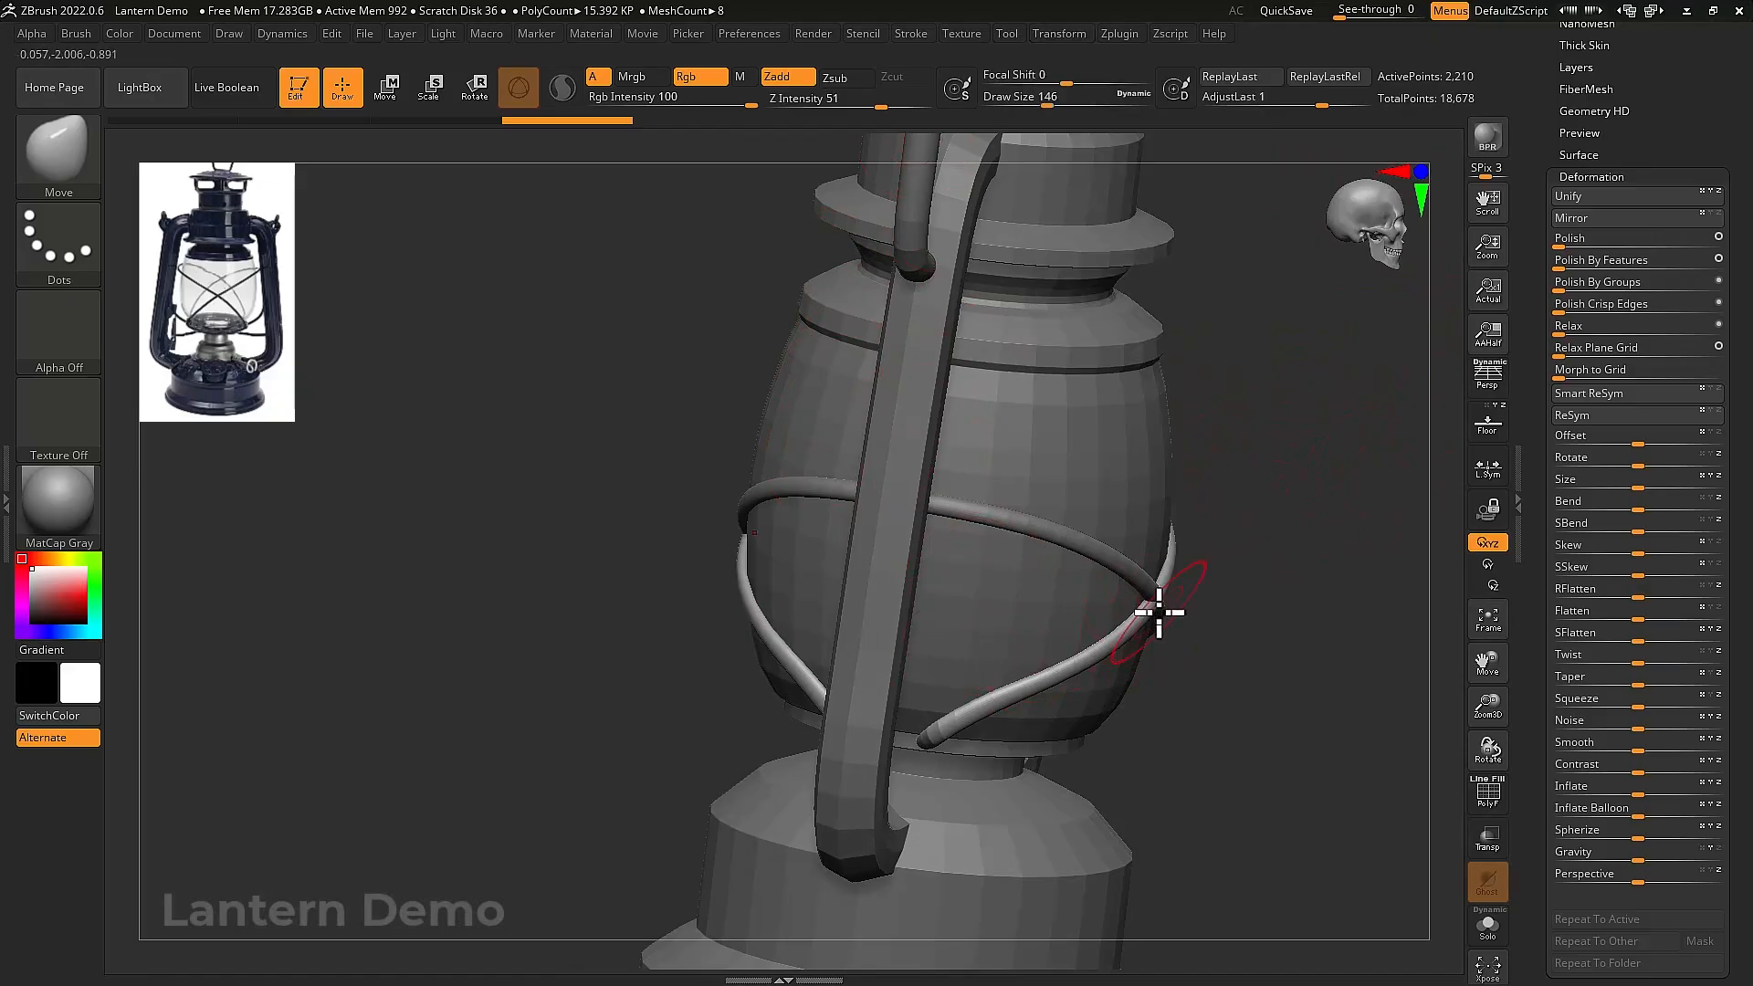
{"action": "right_click_drag", "start_coordinate": [1157, 611], "coordinate": [1147, 601]}
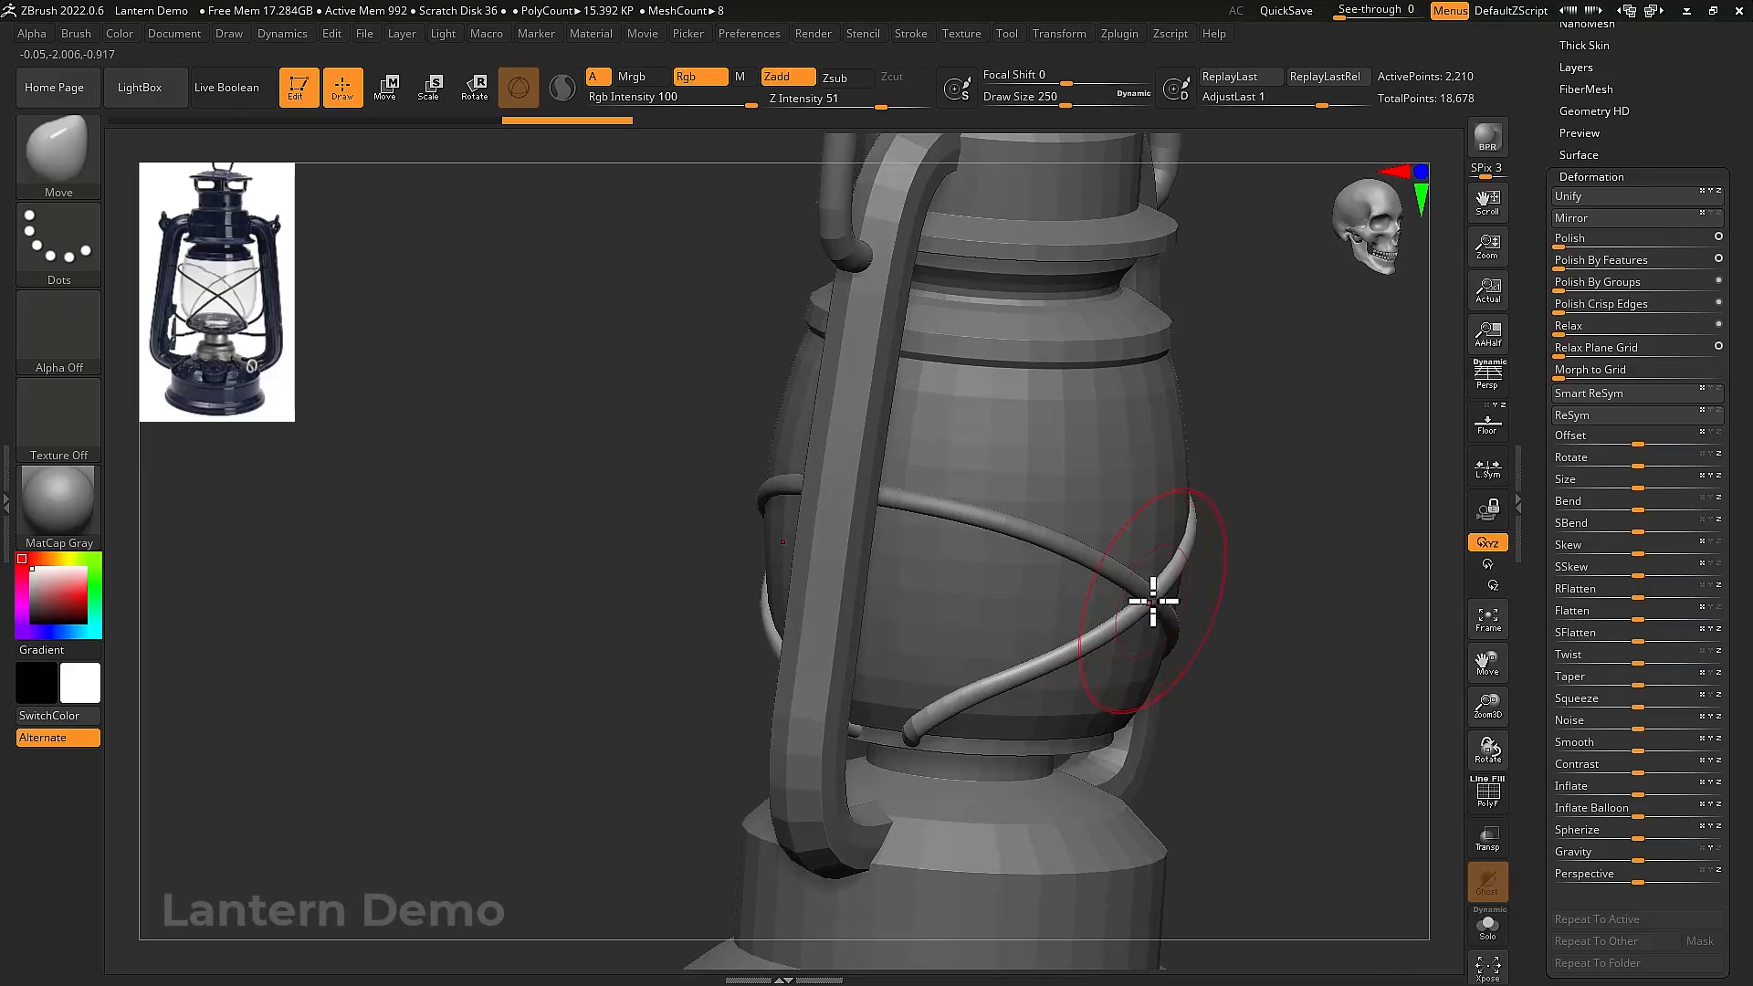
{"action": "key", "text": "ctrl+shift+z"}
{"action": "key", "text": "ctrl+shift+z"}
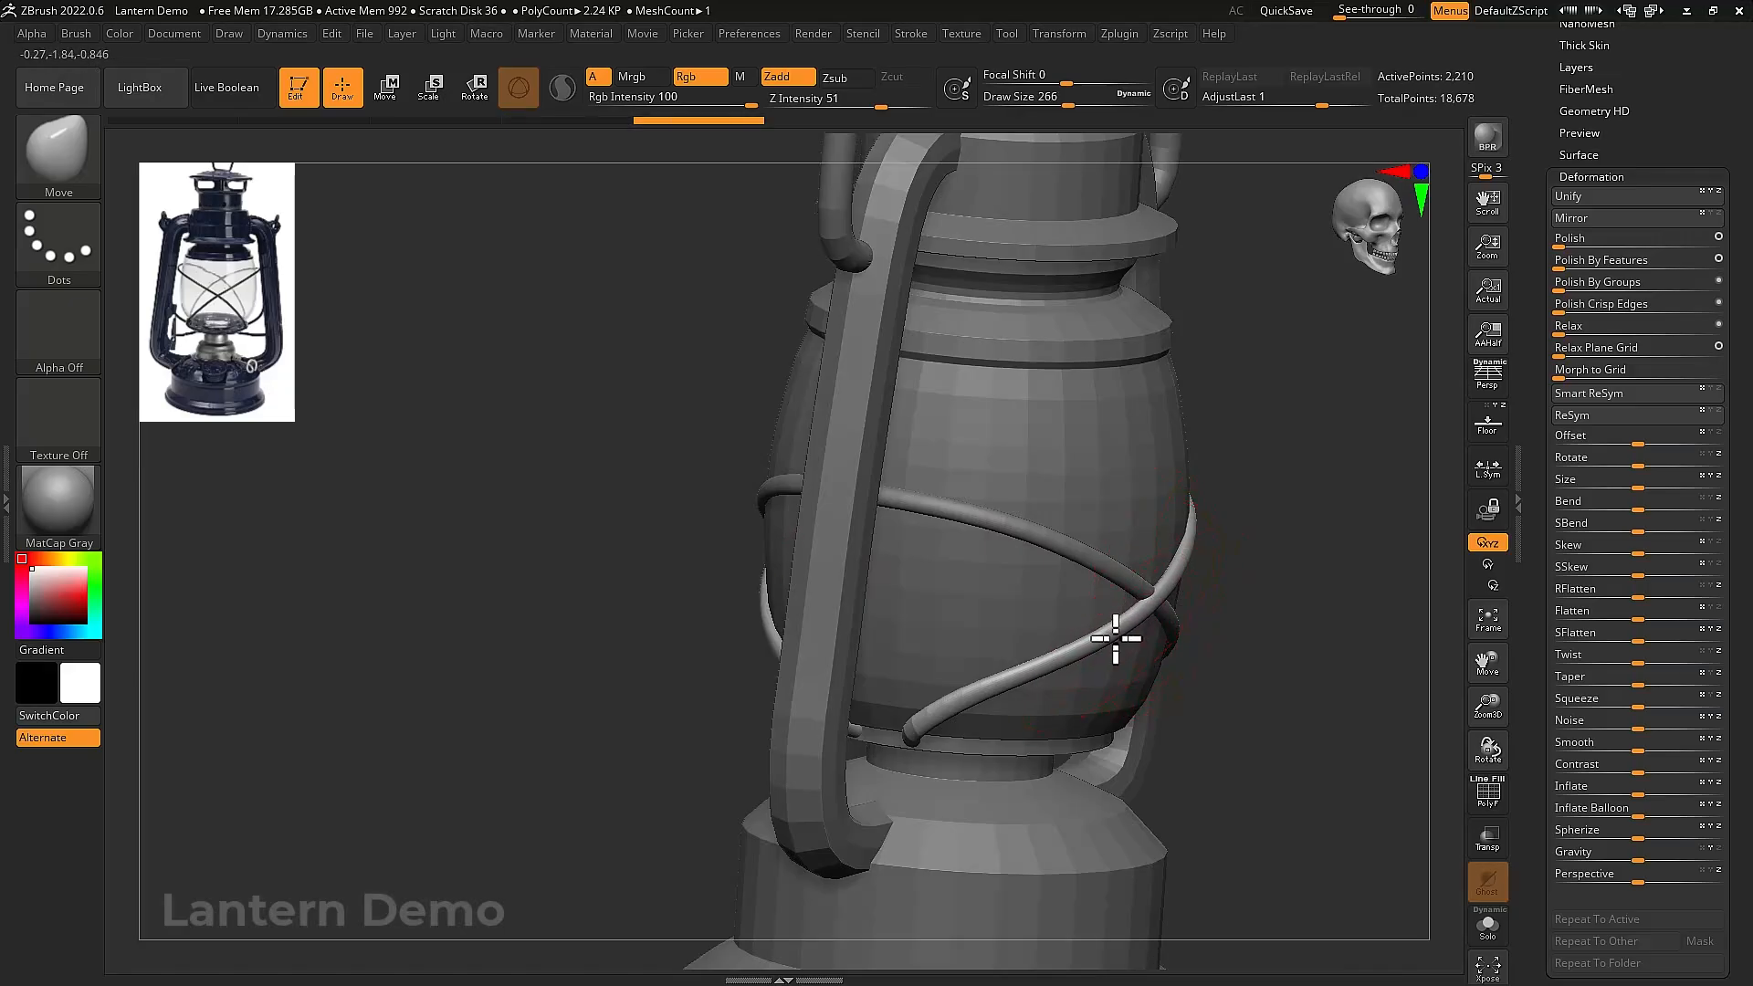
{"action": "key", "text": "ctrl+shift+z"}
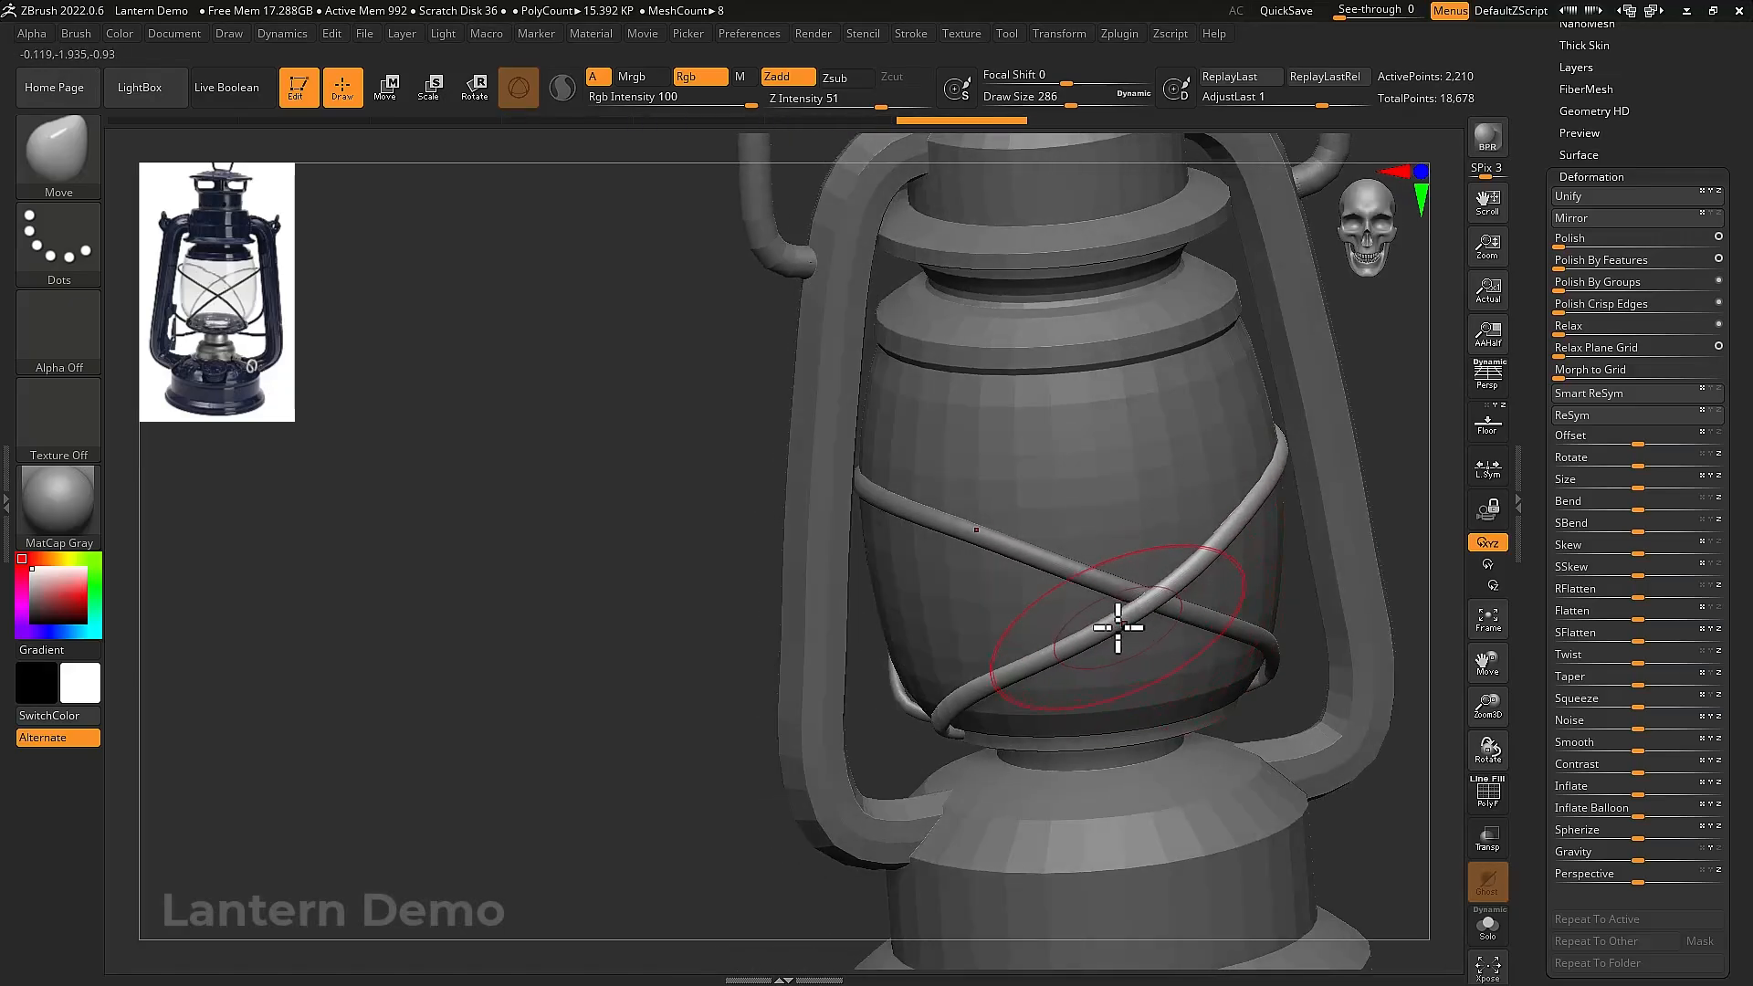
{"action": "key", "text": "ctrl+shift+z"}
{"action": "key", "text": "ctrl+shift+z"}
{"action": "key", "text": "ctrl+shift+z"}
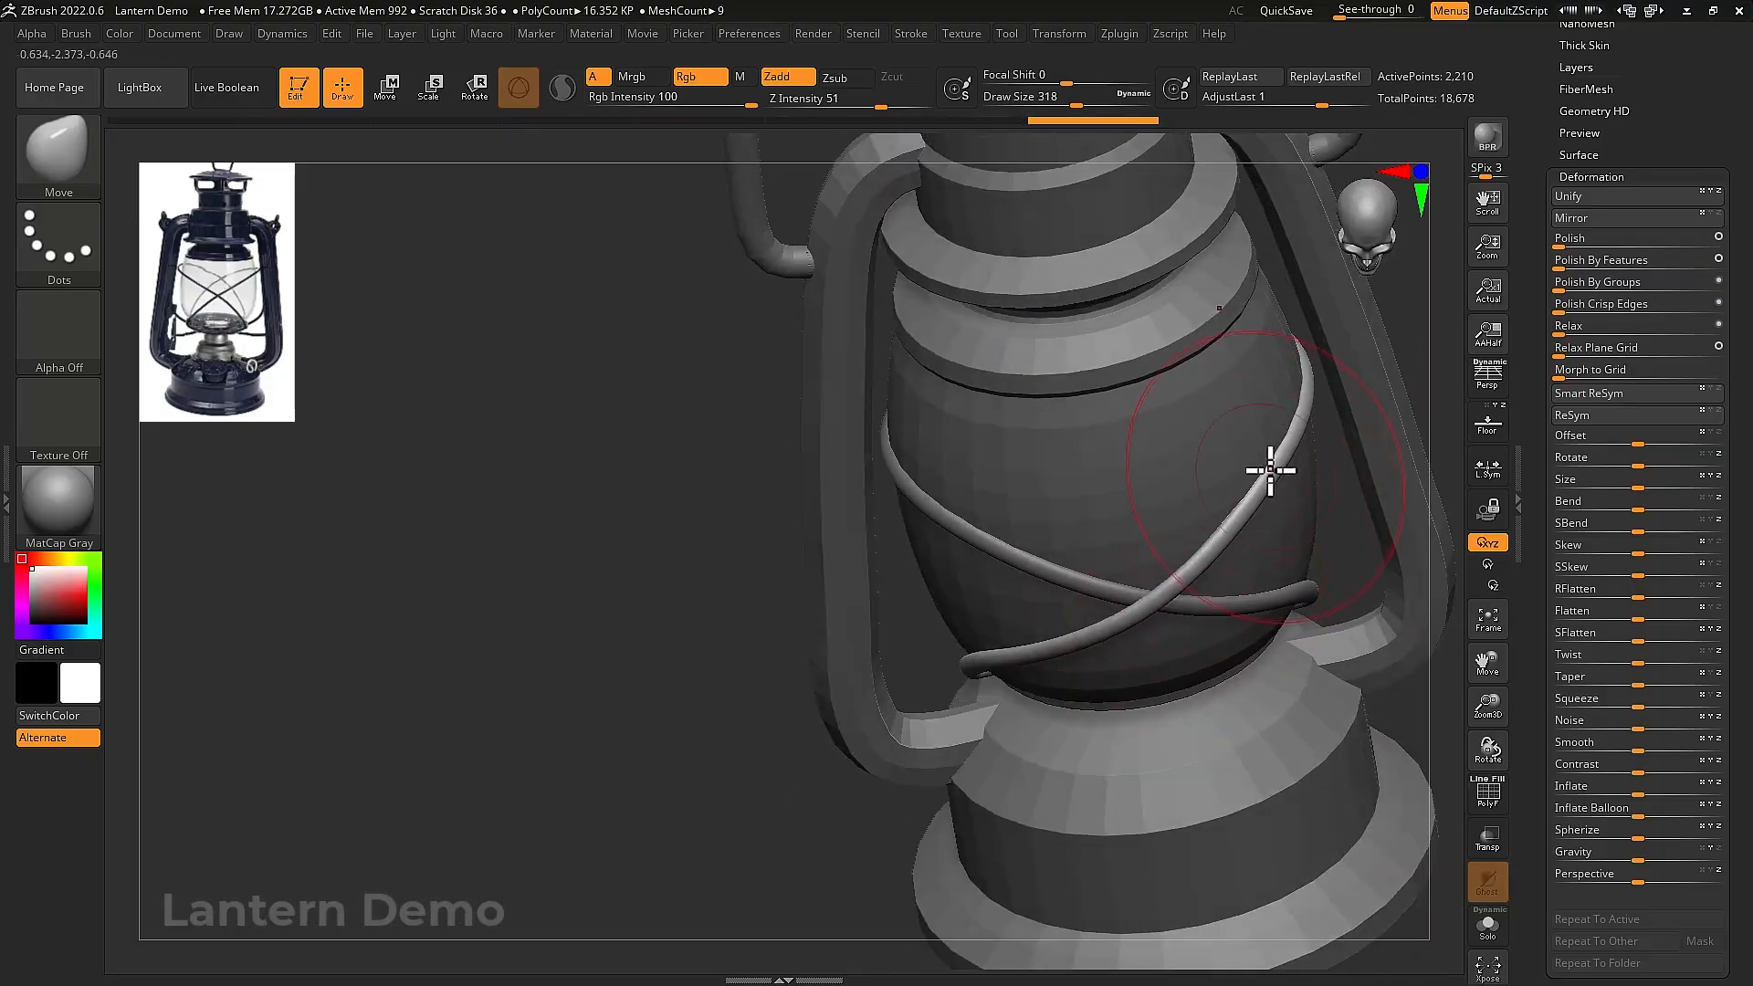
Refine the duplicated wire's curve with the Move brush at draw size 318 so it passes over the other wire
{"action": "key", "text": "ctrl+z"}
{"action": "key", "text": "ctrl+z"}
{"action": "key", "text": "ctrl+z"}
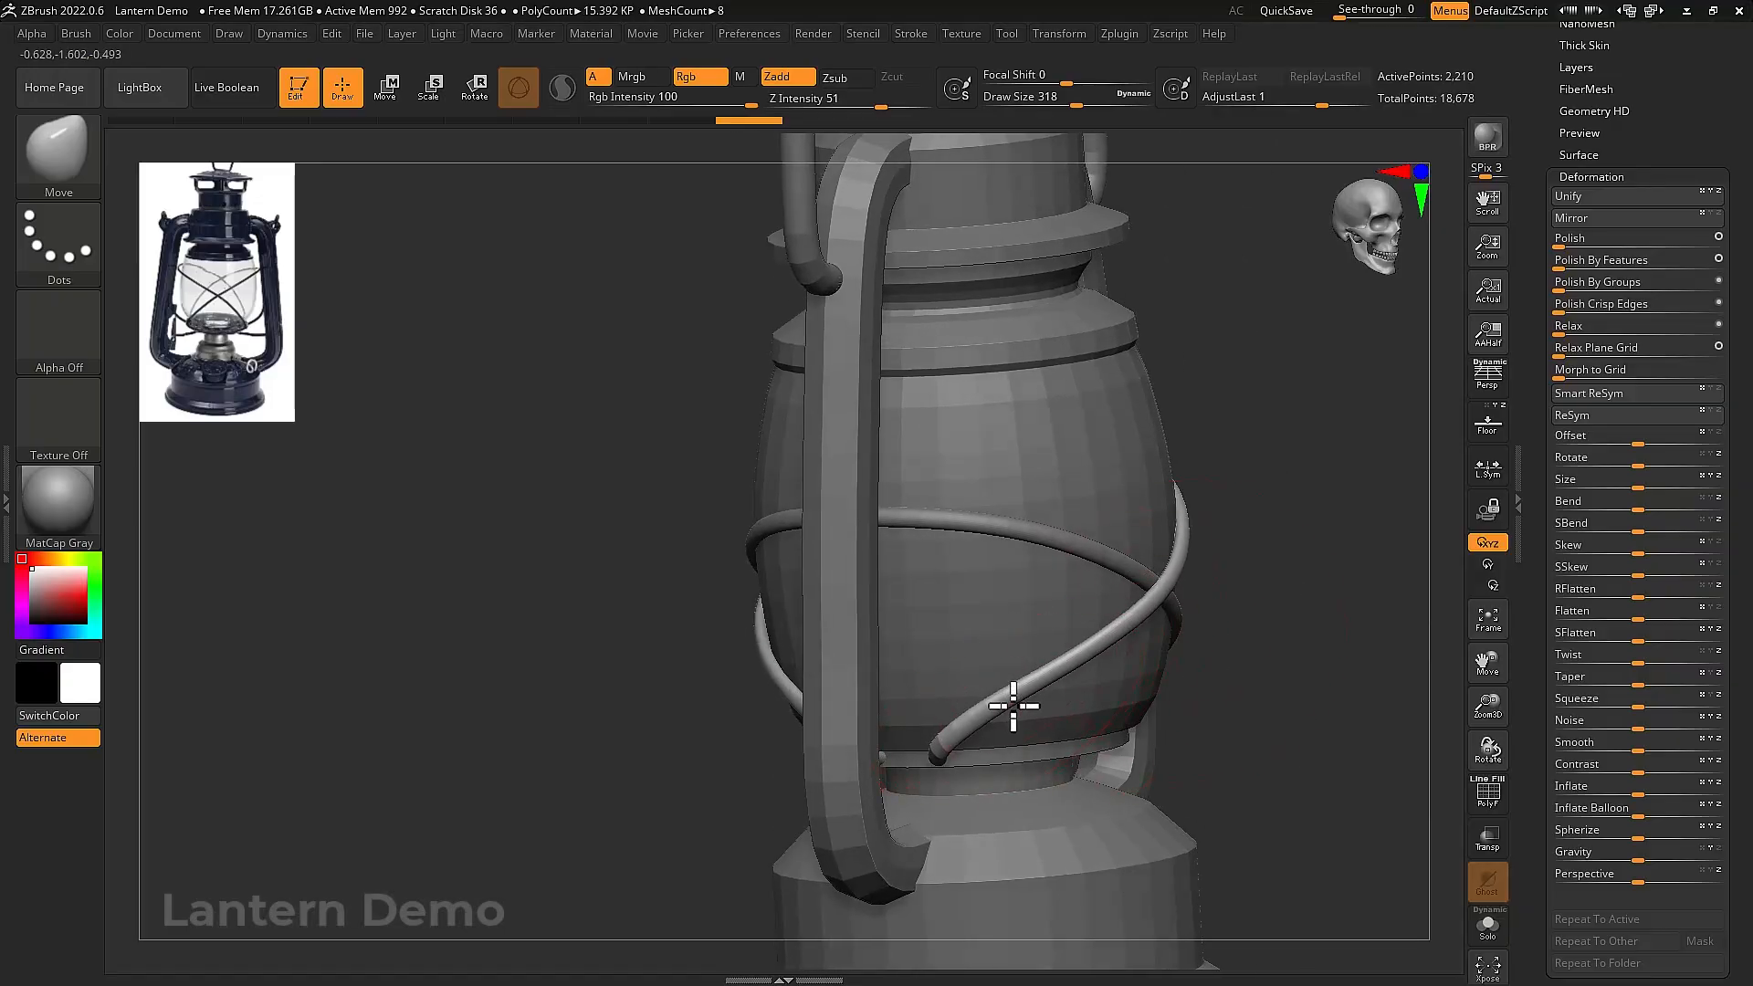
{"action": "key", "text": "ctrl+shift+z"}
{"action": "key", "text": "ctrl+shift+z"}
{"action": "key", "text": "ctrl+shift+z"}
{"action": "key", "text": "ctrl+shift+z"}
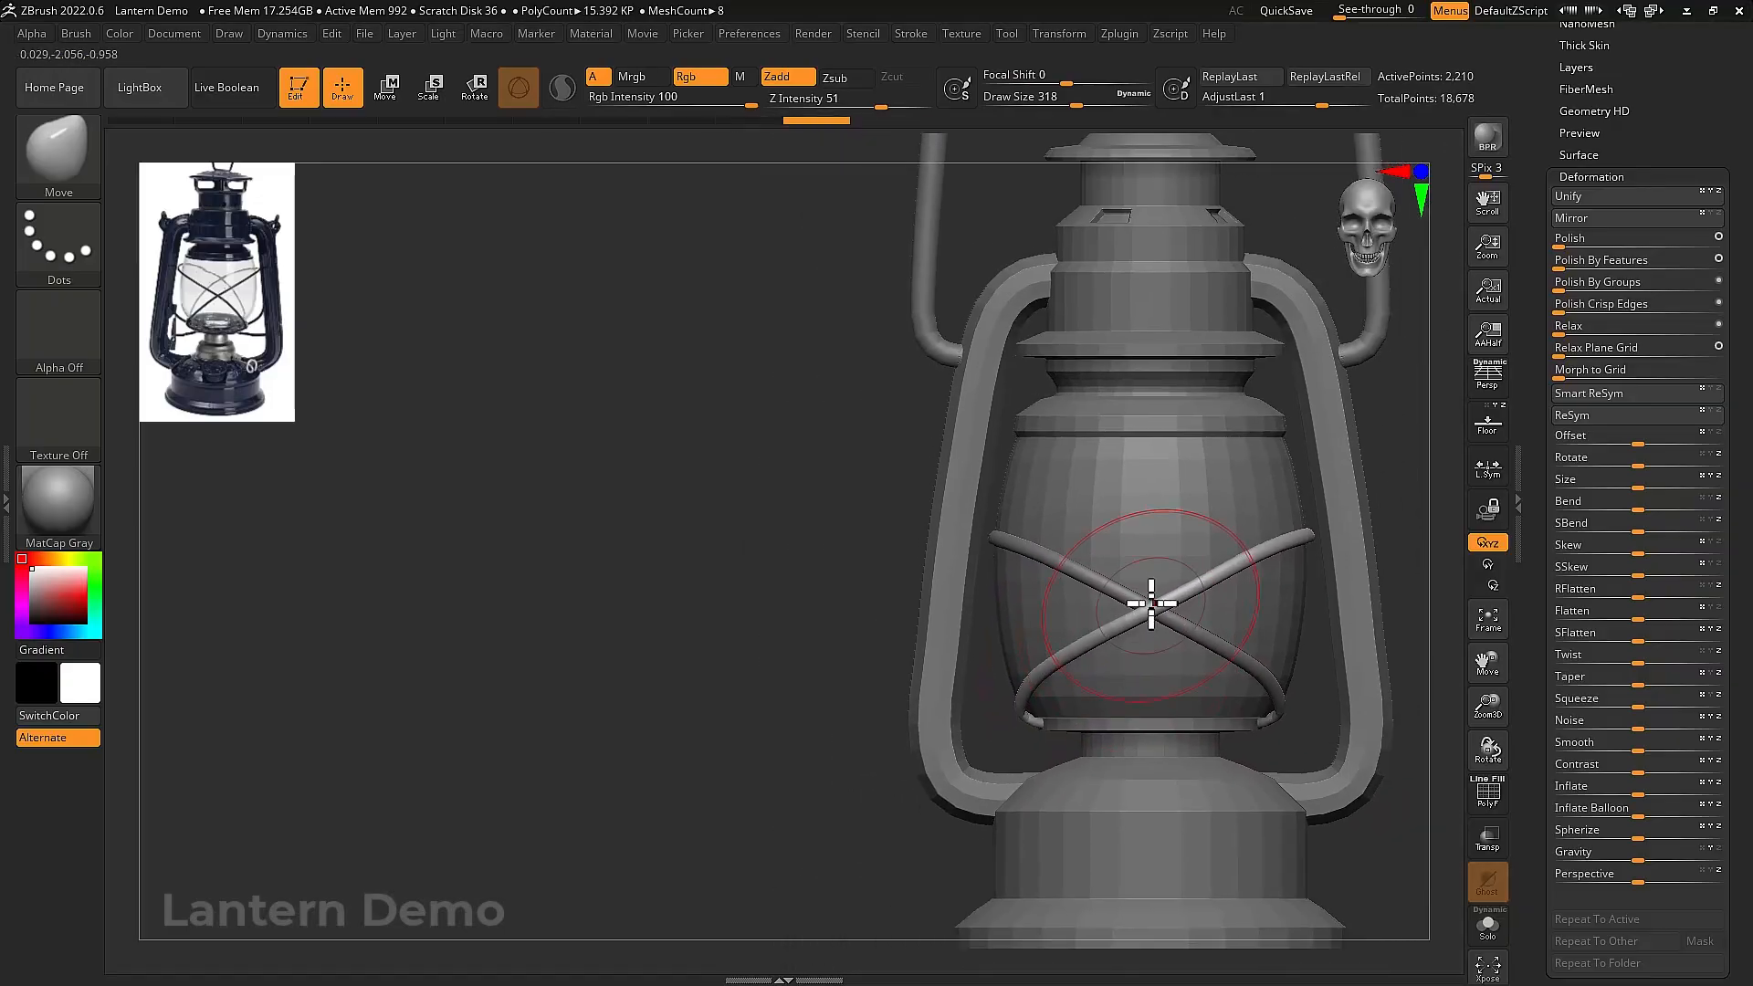
{"action": "right_click_drag", "start_coordinate": [1169, 639], "coordinate": [1037, 654], "text": "alt"}
{"action": "mouse_move", "coordinate": [1077, 639]}
{"action": "right_mouse_down"}
{"action": "mouse_move", "coordinate": [1033, 658]}
{"action": "mouse_move", "coordinate": [1078, 612]}
{"action": "right_mouse_up"}
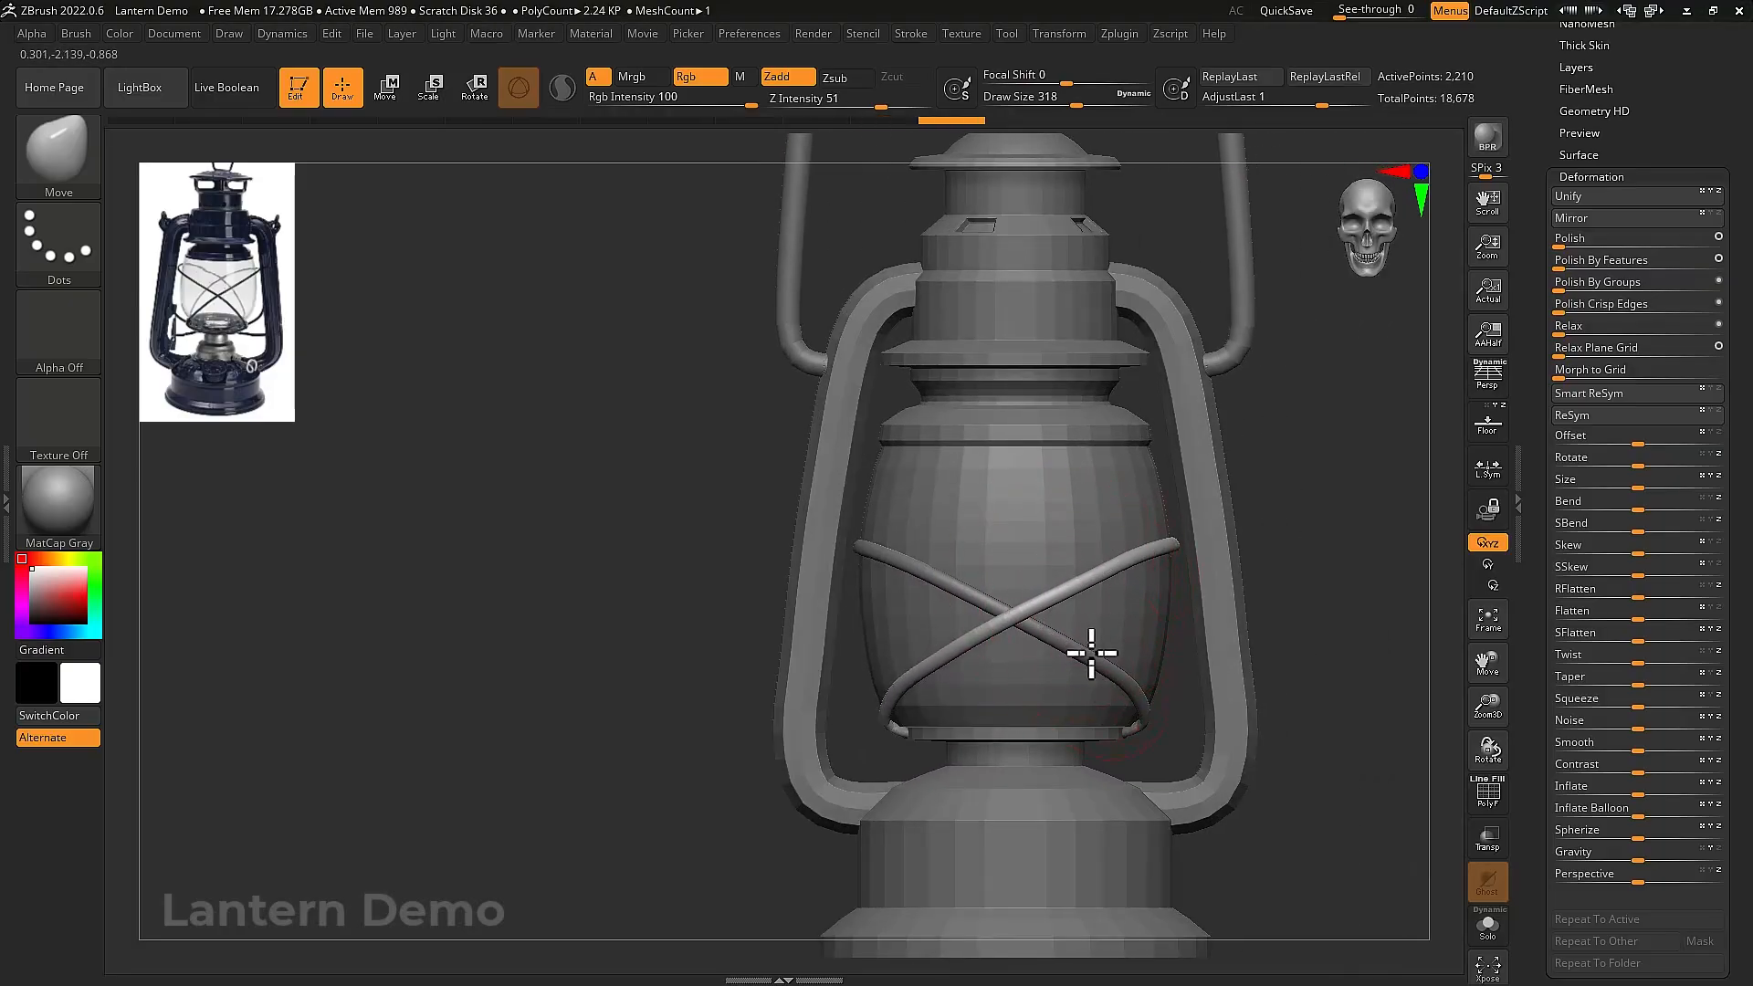
Append a Cube3D as a new subtool to the lantern
{"action": "mouse_move", "coordinate": [1092, 654]}
{"action": "right_mouse_down", "text": "alt"}
{"action": "mouse_move", "coordinate": [1111, 661]}
{"action": "mouse_move", "coordinate": [1108, 736]}
{"action": "mouse_move", "coordinate": [994, 721]}
{"action": "mouse_move", "coordinate": [1124, 688]}
{"action": "mouse_move", "coordinate": [1186, 633]}
{"action": "mouse_move", "coordinate": [1092, 720]}
{"action": "right_mouse_up", "text": "alt"}
{"action": "key", "text": "ctrl+shift+z"}
{"action": "key", "text": "p"}
{"action": "key", "text": "p"}
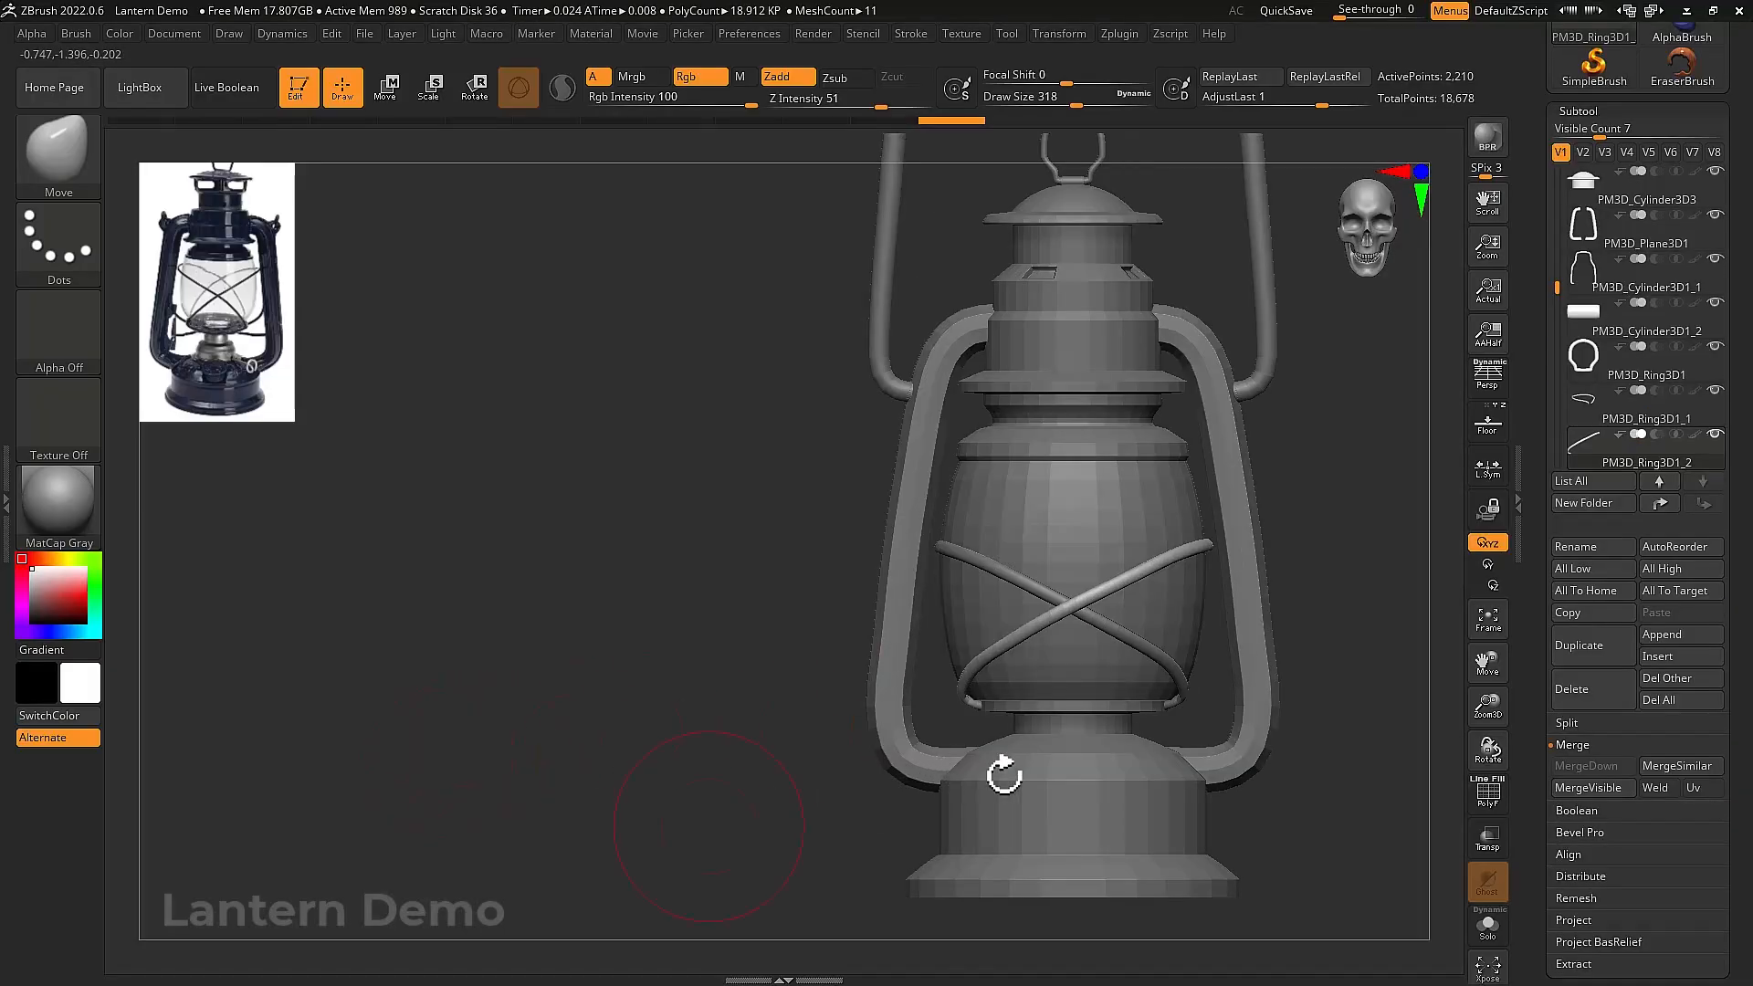
{"action": "right_click_drag", "start_coordinate": [1005, 774], "coordinate": [1096, 772]}
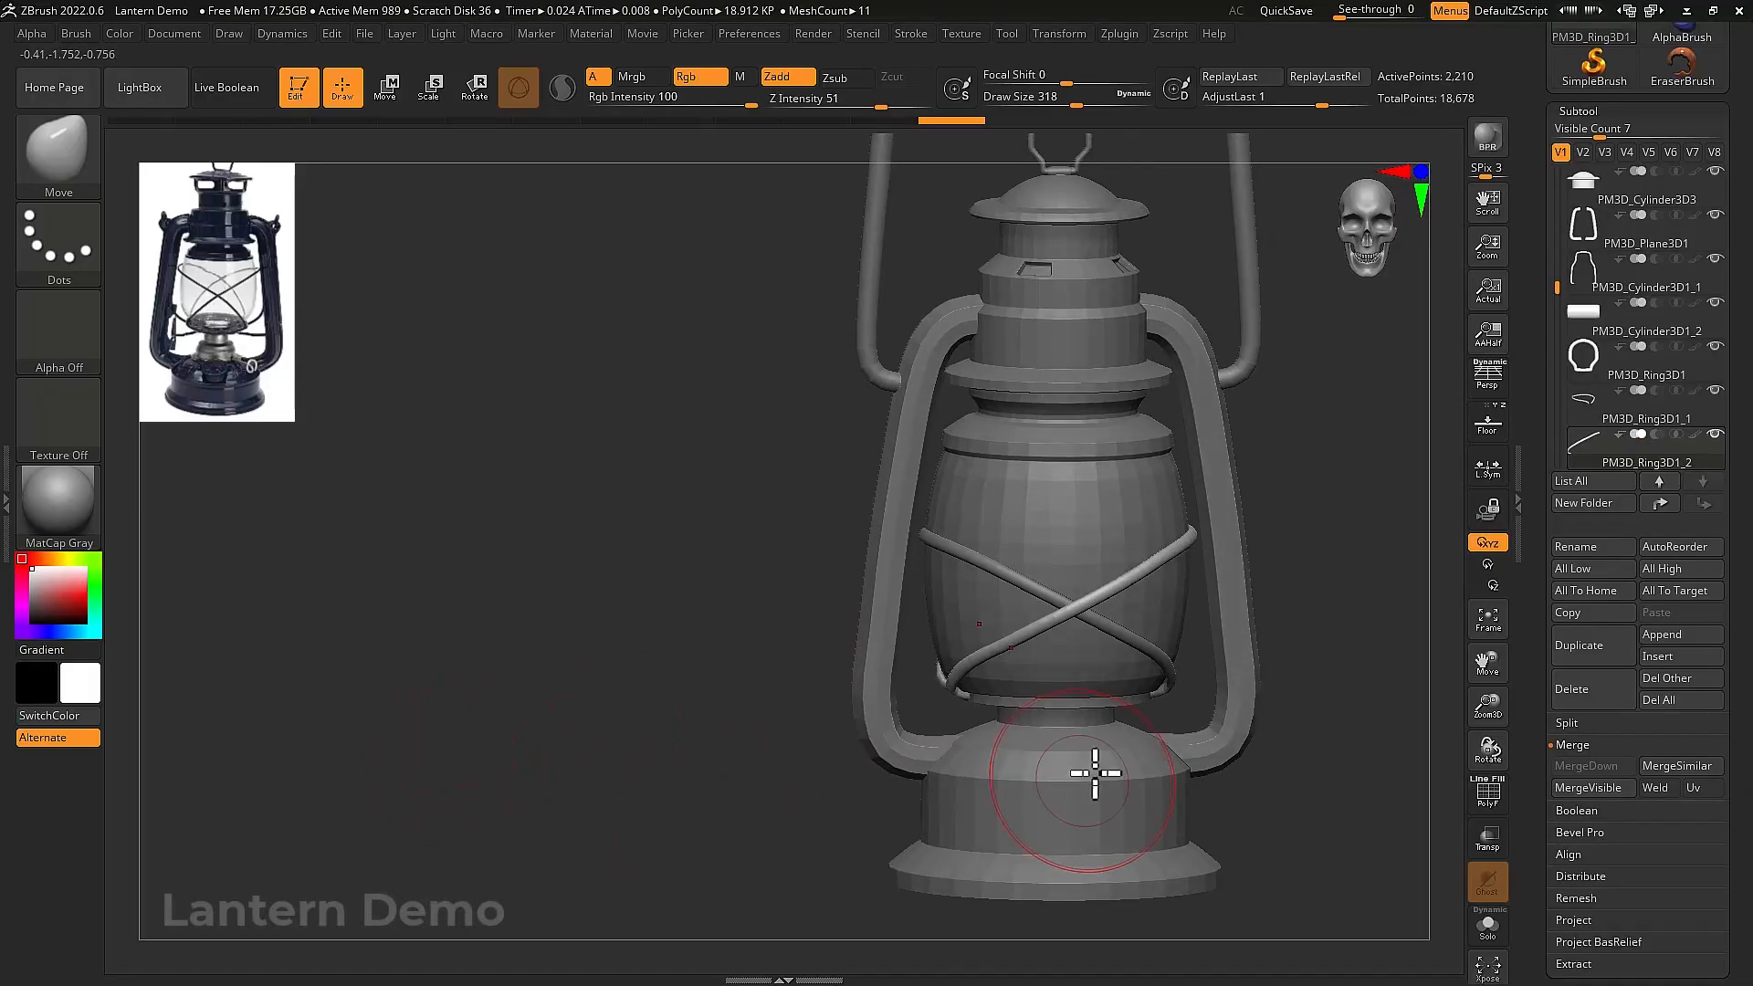
{"action": "left_click", "coordinate": [1654, 632]}
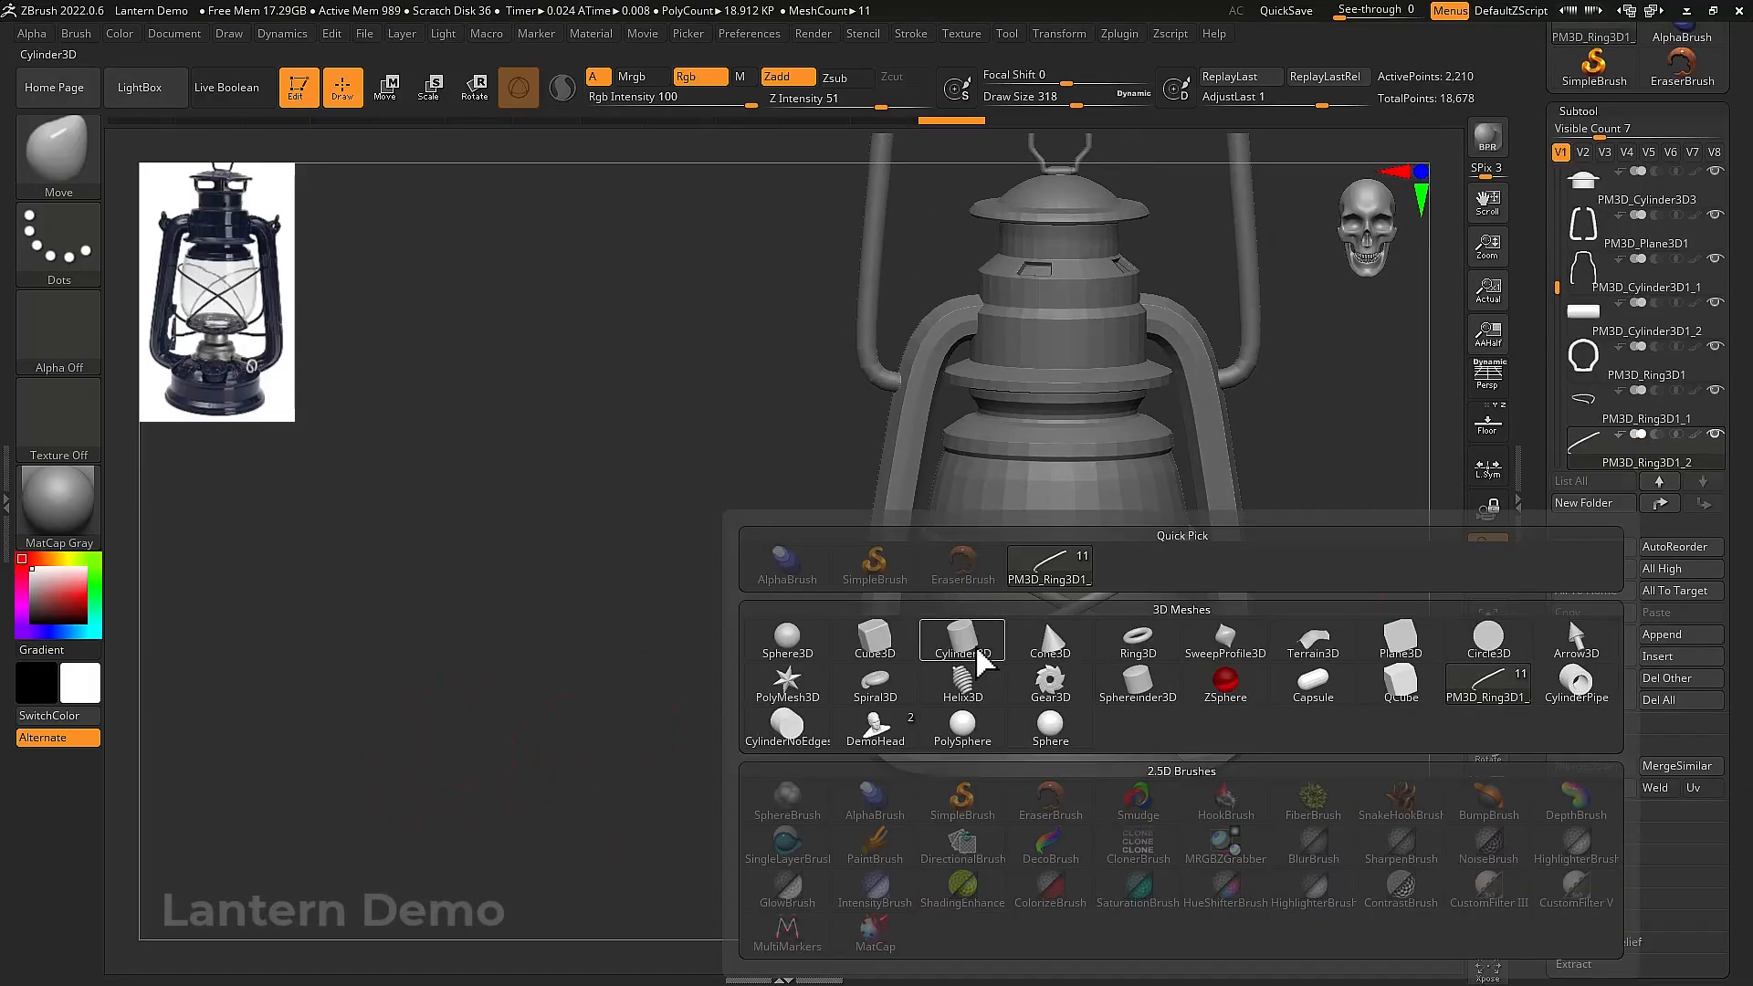
{"action": "left_click", "coordinate": [896, 650]}
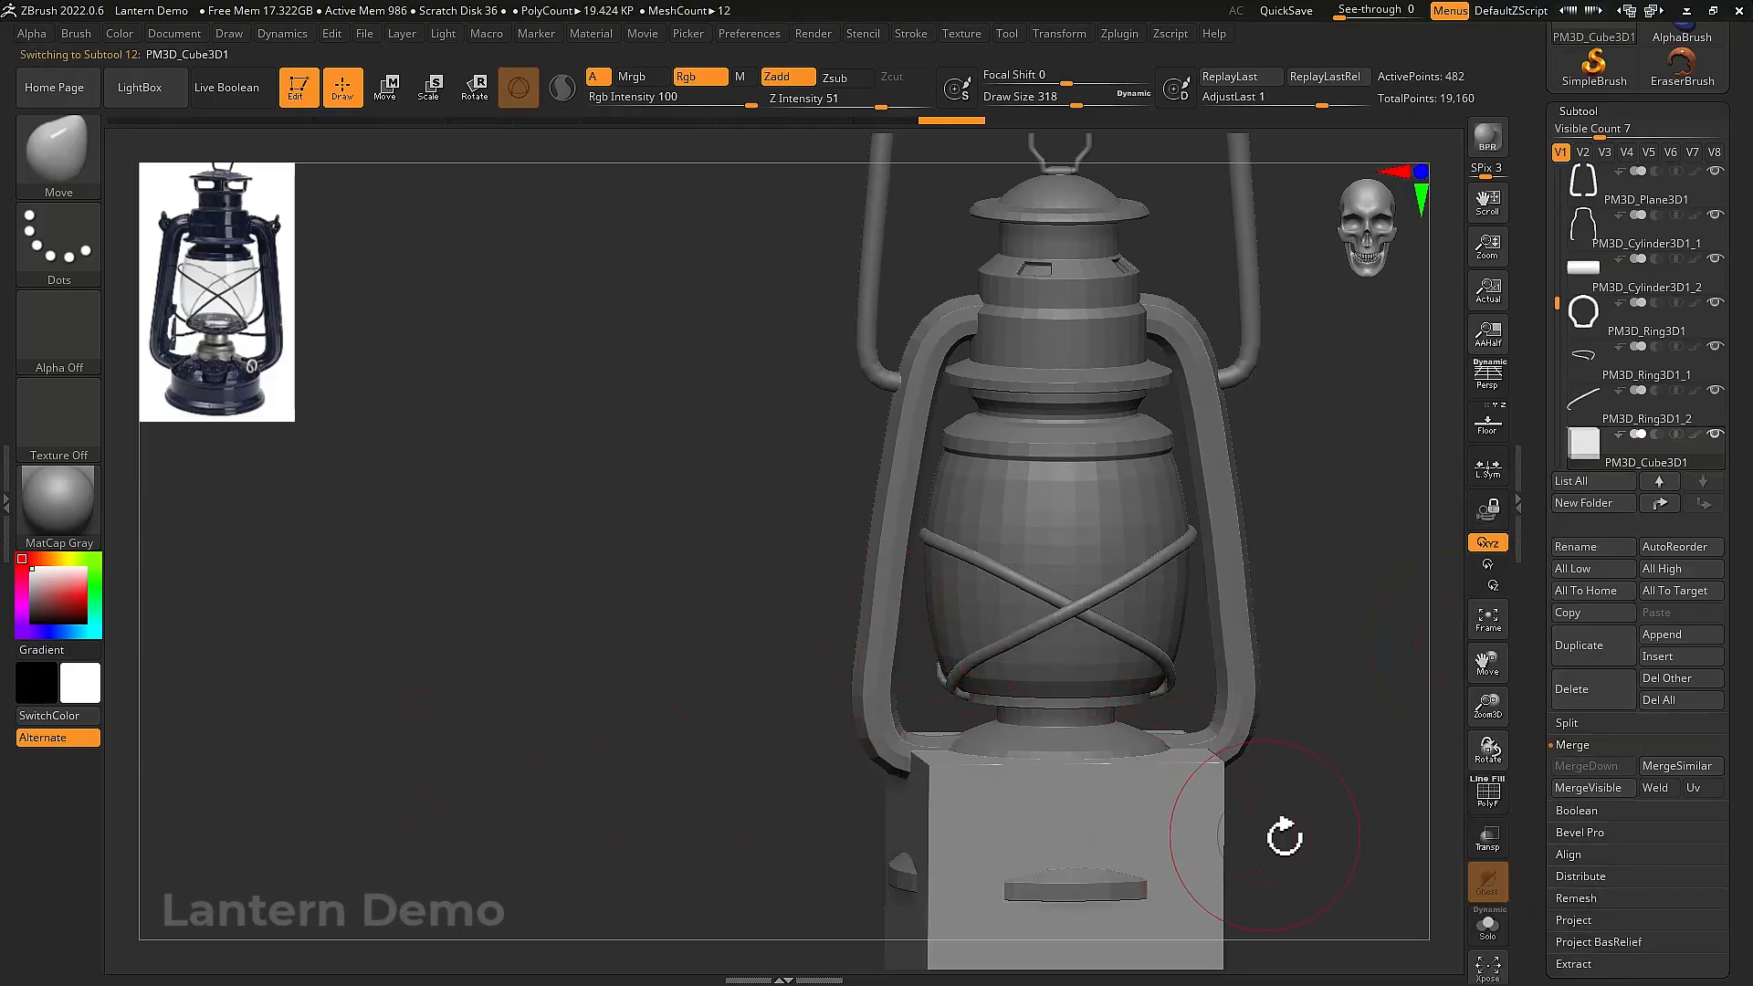
Switch the new cube to the Transpose gizmo and set Focal Shift to -100
{"action": "right_click_drag", "start_coordinate": [1285, 834], "coordinate": [1252, 731]}
{"action": "key", "text": "shift+t"}
{"action": "key", "text": "w"}
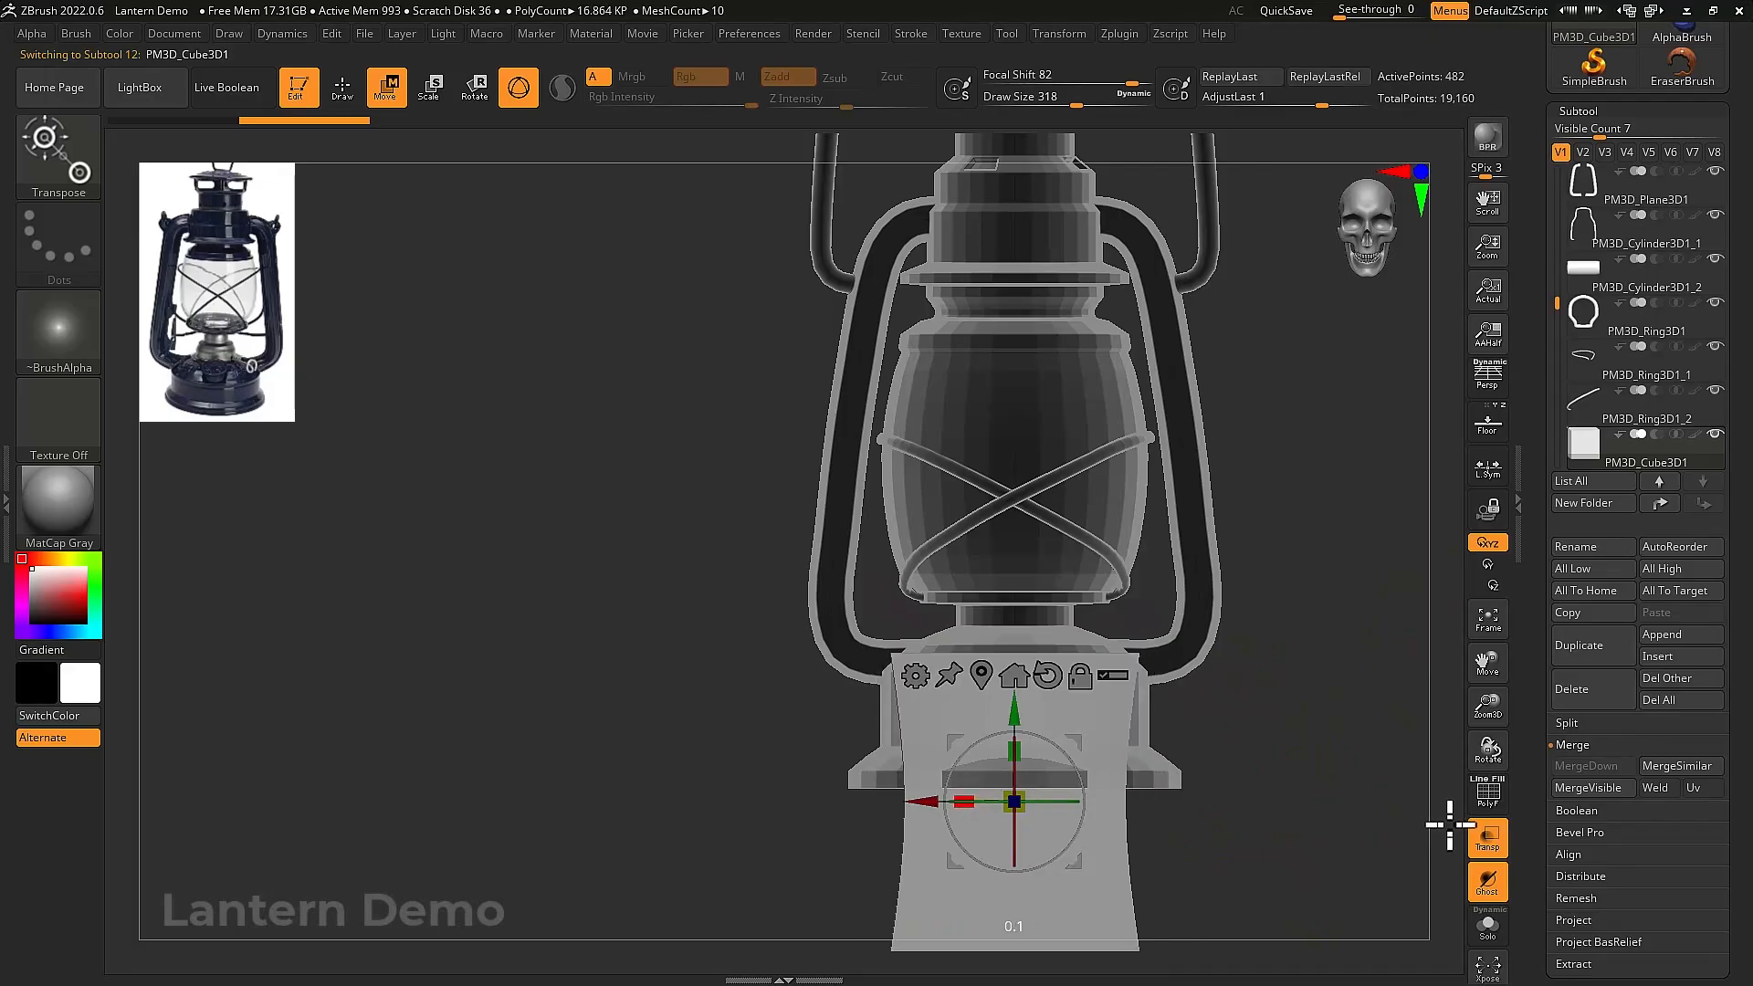
{"action": "key", "text": "space"}
{"action": "left_click_drag", "start_coordinate": [997, 685], "coordinate": [954, 685]}
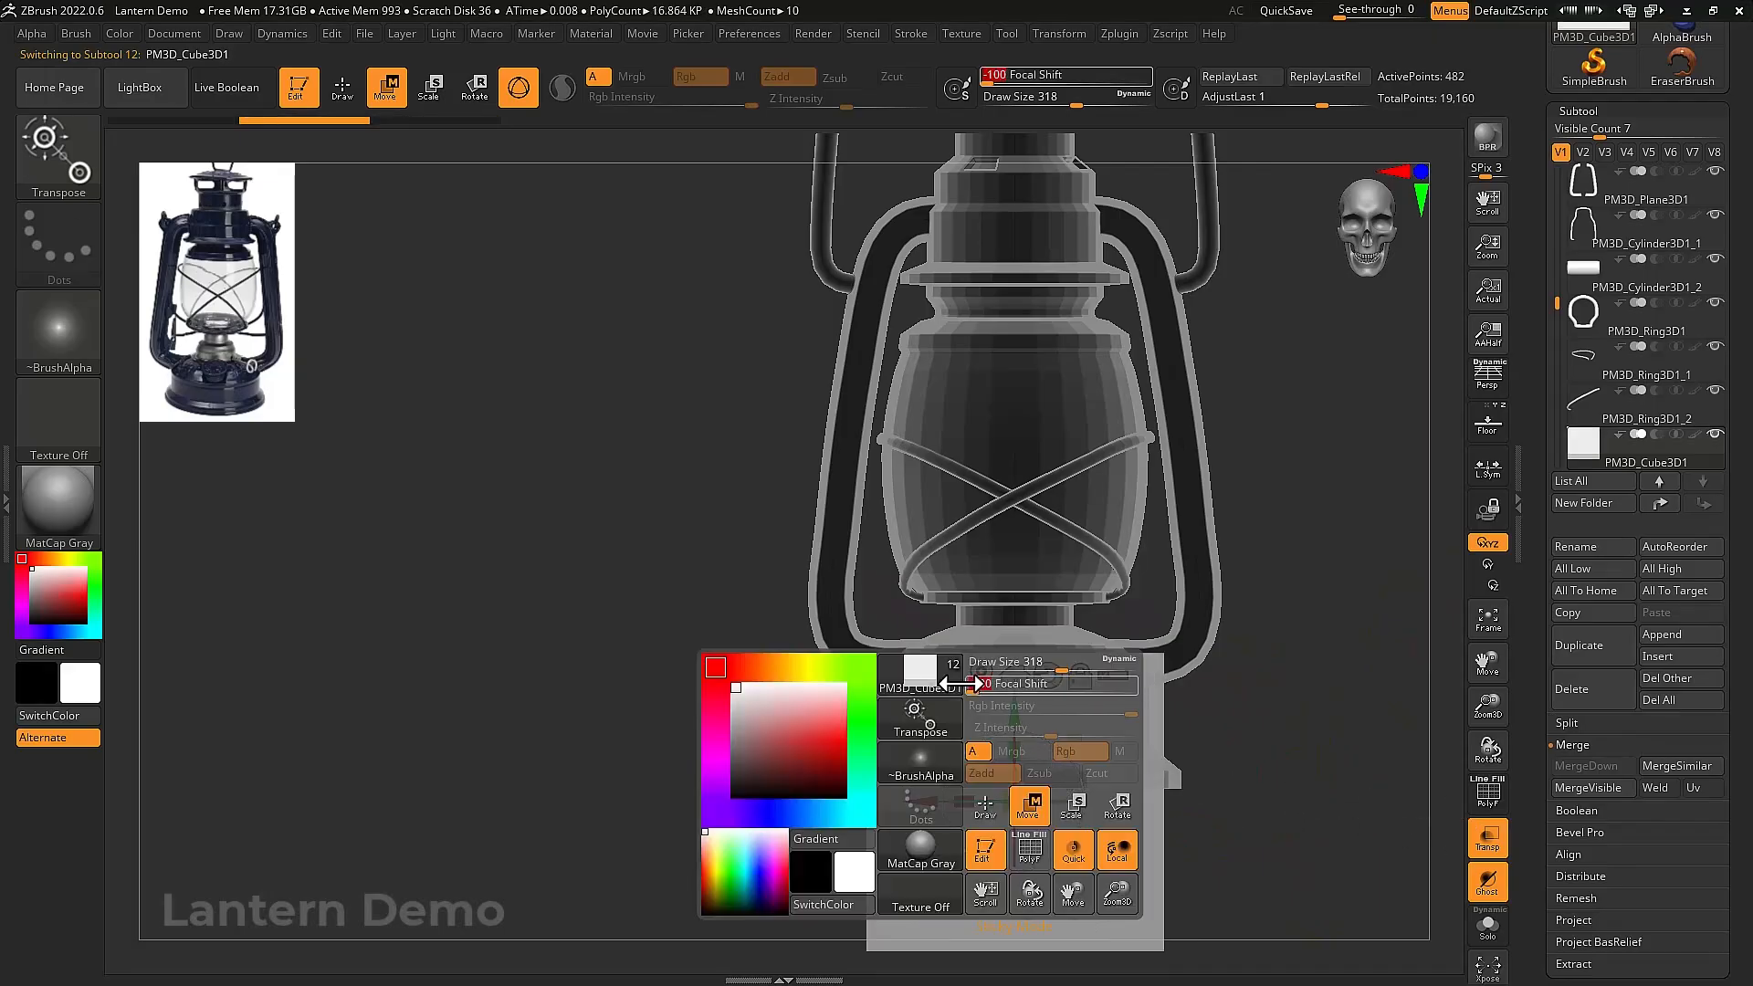
Scale the cube into a narrow upright bar and fit it between the globe and side frame, matching the reference photo
{"action": "left_click_drag", "start_coordinate": [977, 795], "coordinate": [1163, 537]}
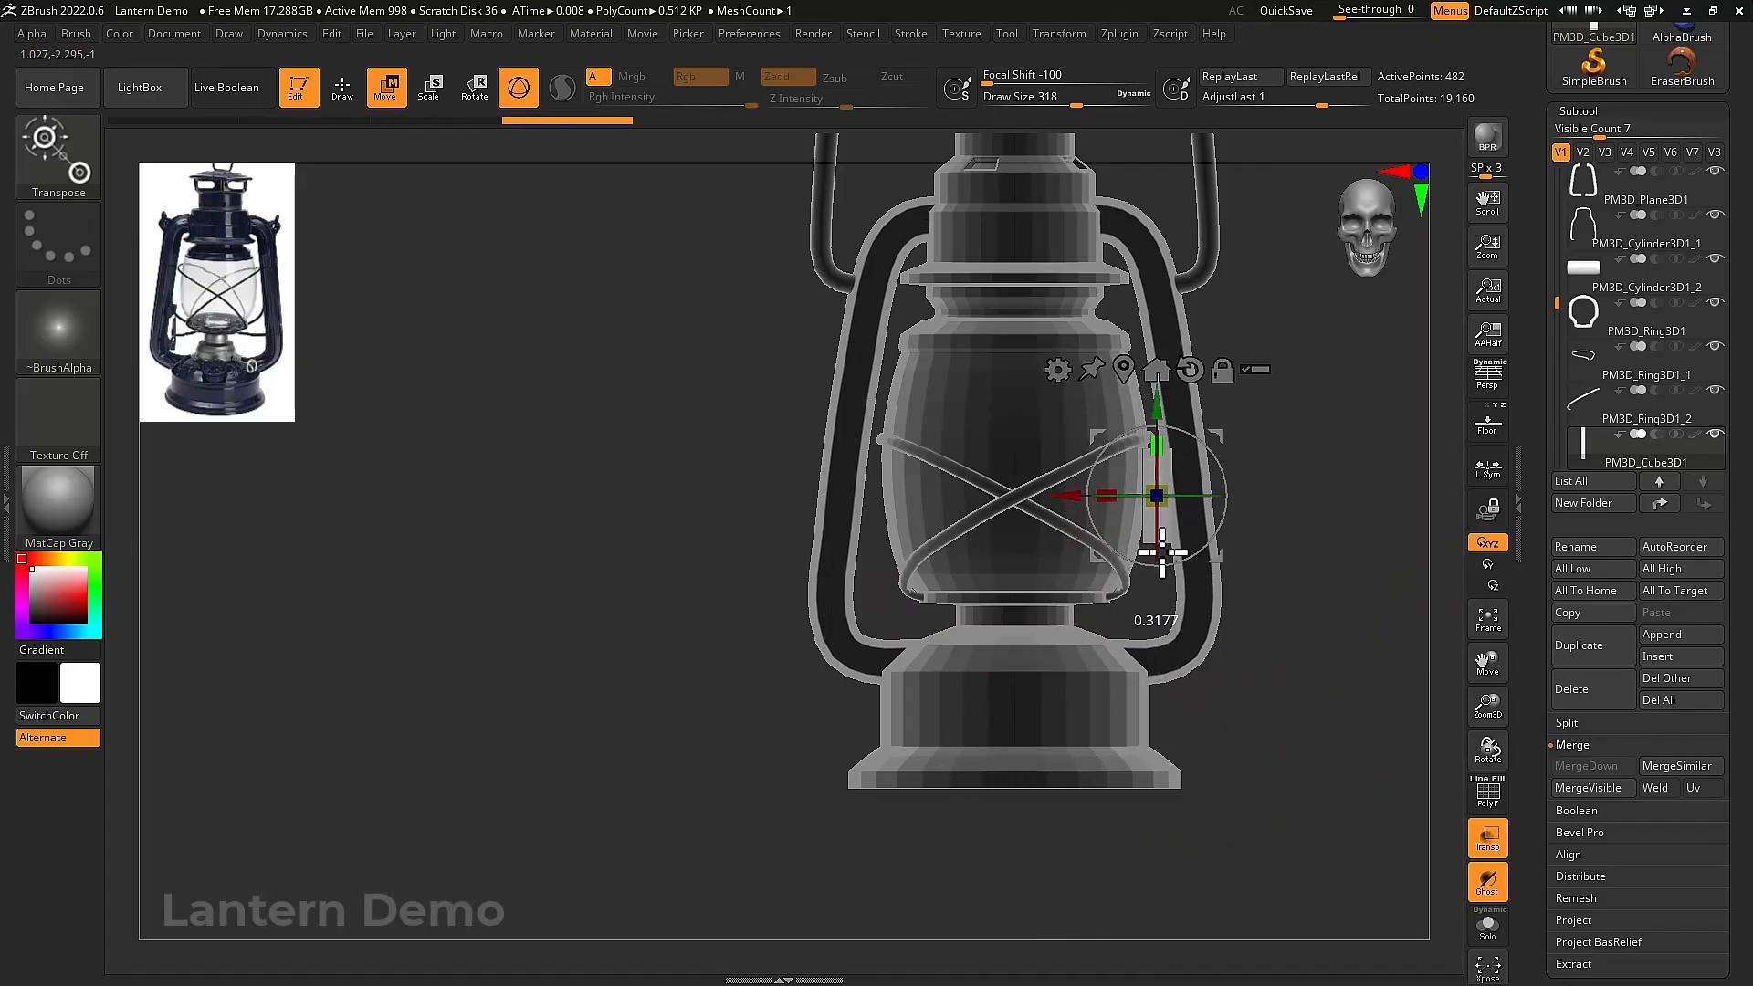
{"action": "left_click_drag", "start_coordinate": [1217, 438], "coordinate": [1221, 531]}
{"action": "right_click_drag", "start_coordinate": [1252, 548], "coordinate": [1283, 675], "text": "ctrl"}
{"action": "left_click", "coordinate": [1488, 423]}
{"action": "right_click_drag", "start_coordinate": [1351, 518], "coordinate": [1321, 571], "text": "ctrl"}
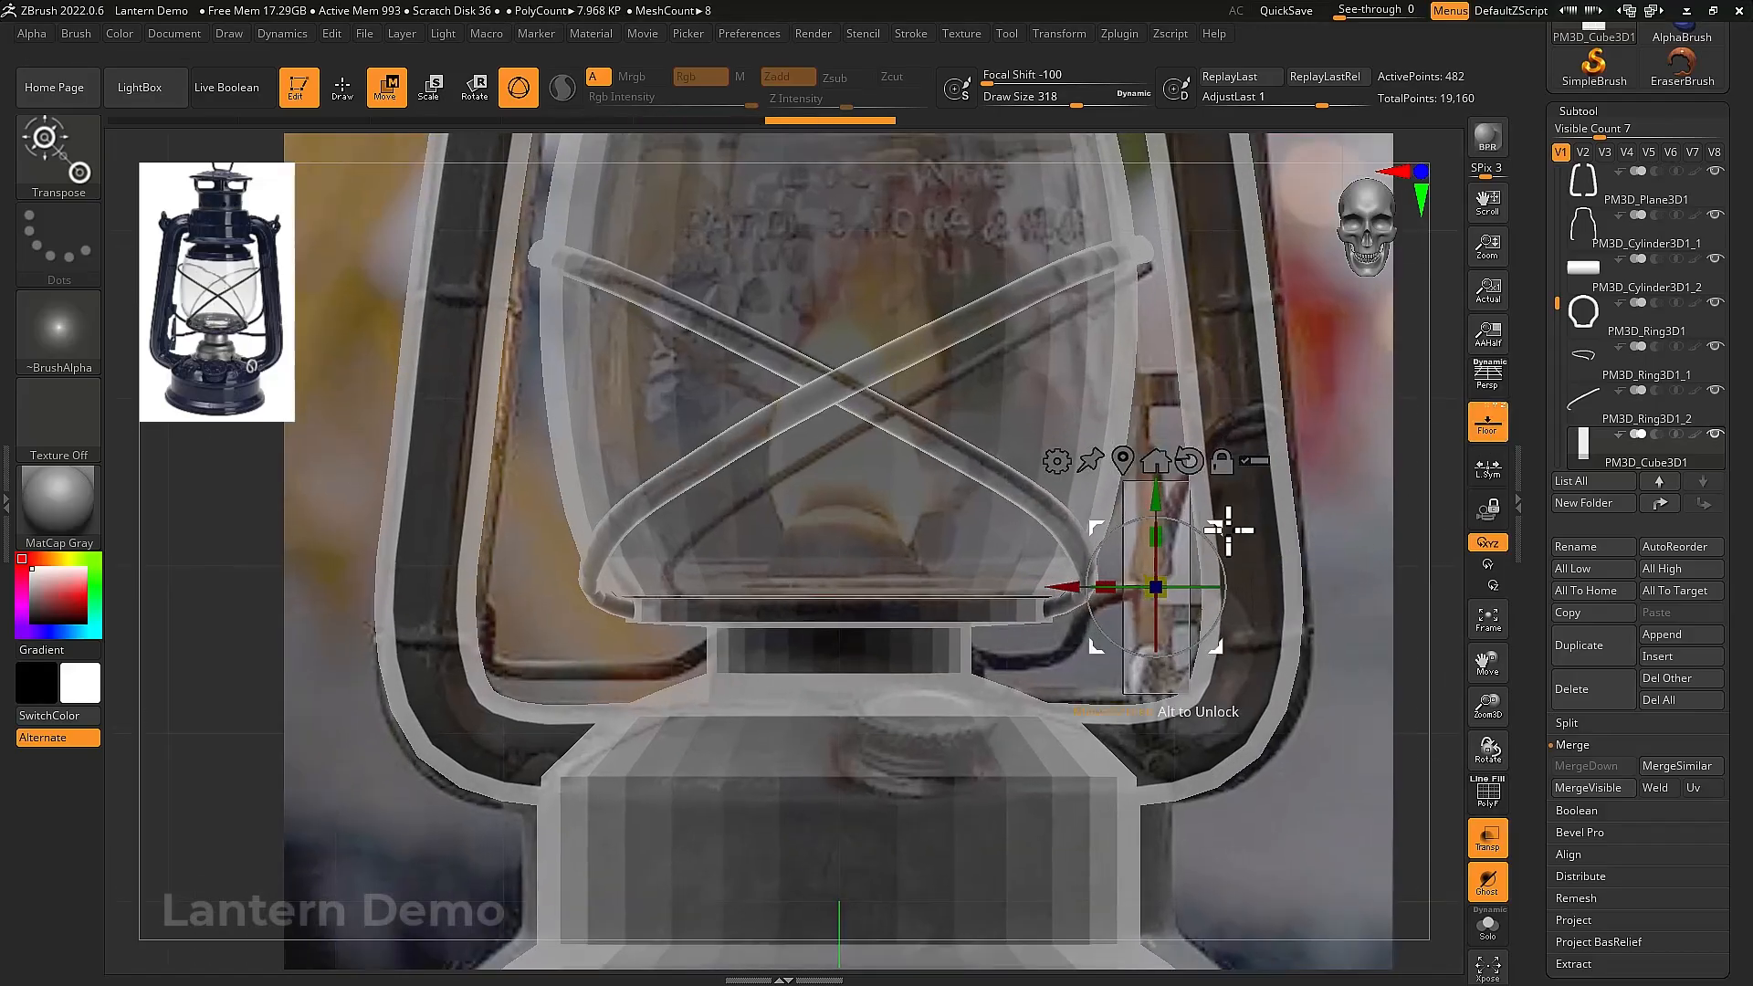
{"action": "left_click_drag", "start_coordinate": [1228, 529], "coordinate": [1173, 260]}
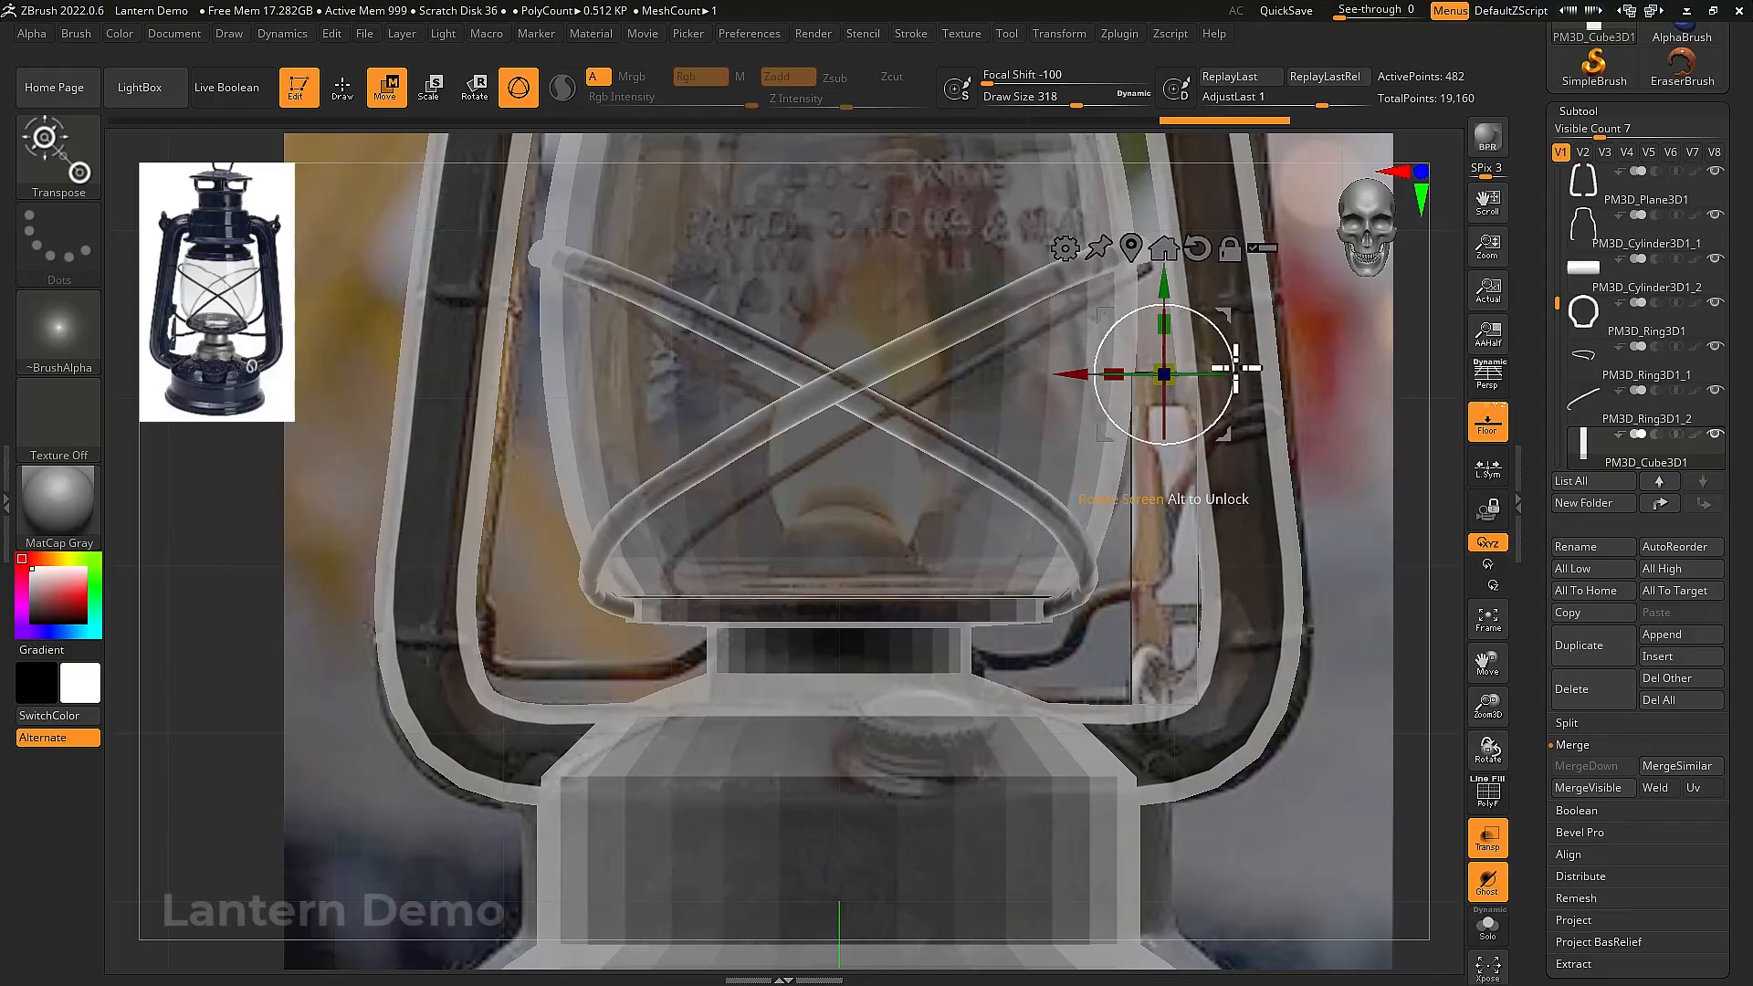
{"action": "left_click_drag", "start_coordinate": [1225, 318], "coordinate": [1193, 337], "text": "alt"}
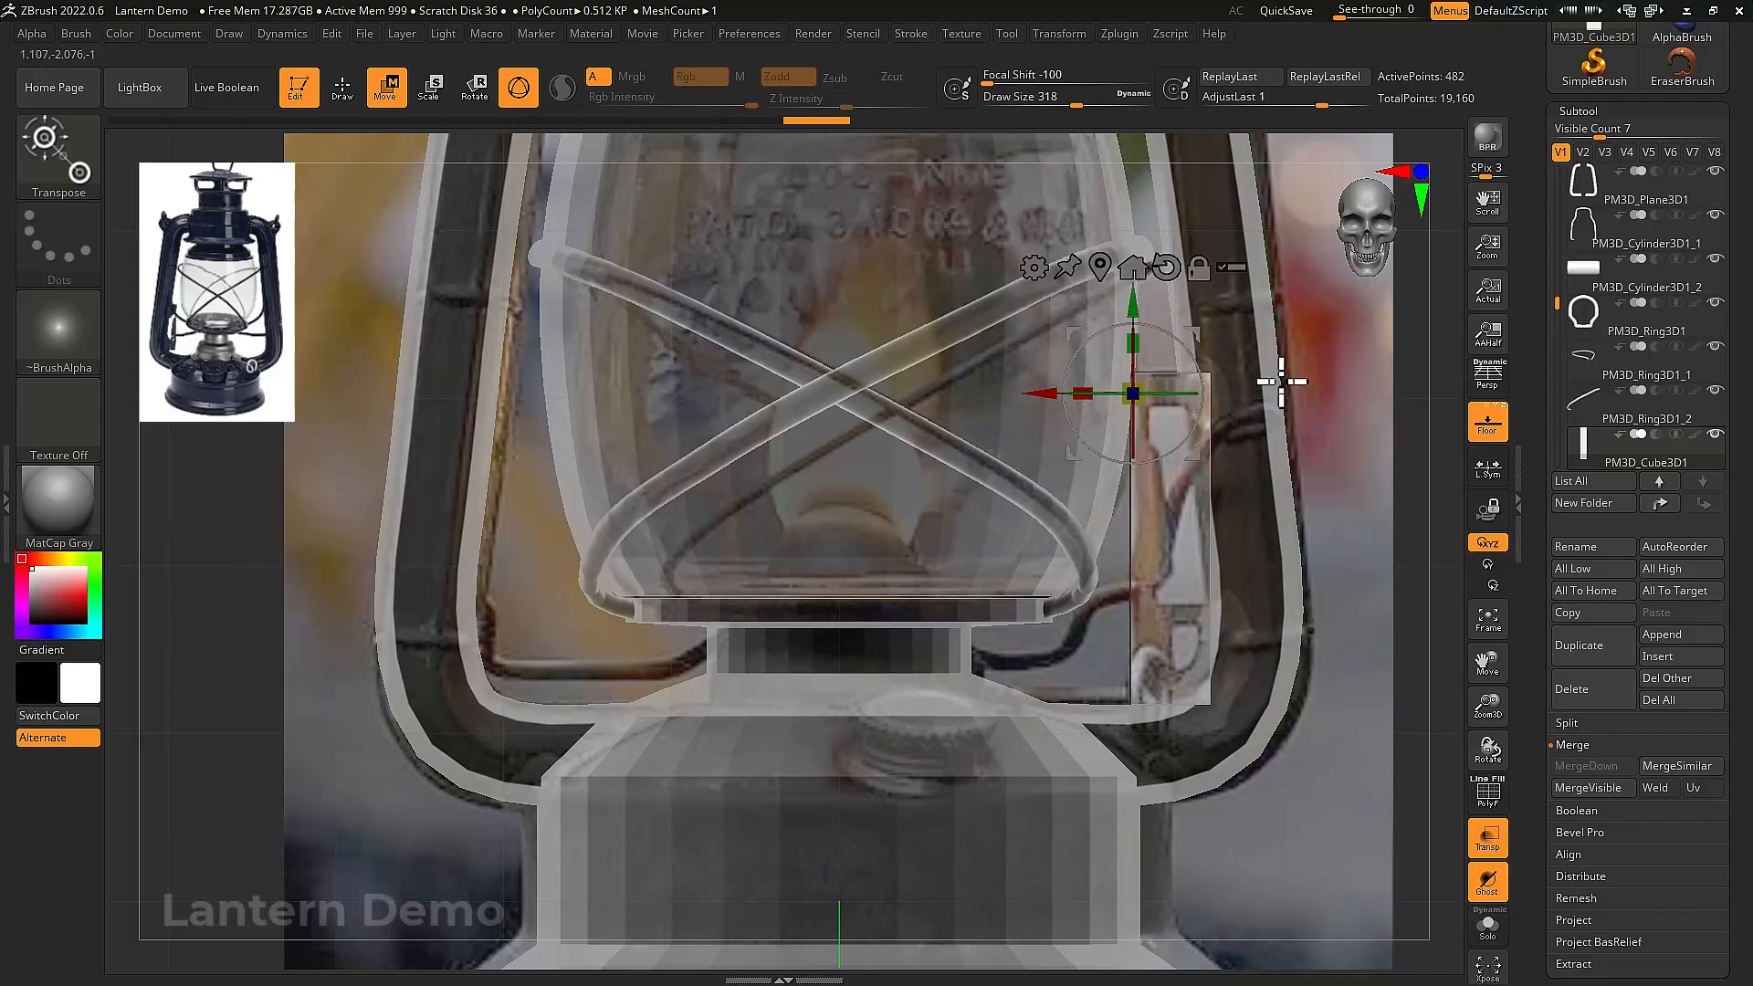
{"action": "left_click", "coordinate": [1487, 422]}
{"action": "mouse_move", "coordinate": [1323, 470]}
{"action": "left_mouse_down"}
{"action": "mouse_move", "coordinate": [1079, 392]}
{"action": "mouse_move", "coordinate": [1323, 380]}
{"action": "mouse_move", "coordinate": [1299, 440]}
{"action": "mouse_move", "coordinate": [1357, 442]}
{"action": "mouse_move", "coordinate": [1291, 457]}
{"action": "mouse_move", "coordinate": [1303, 442]}
{"action": "left_mouse_up"}
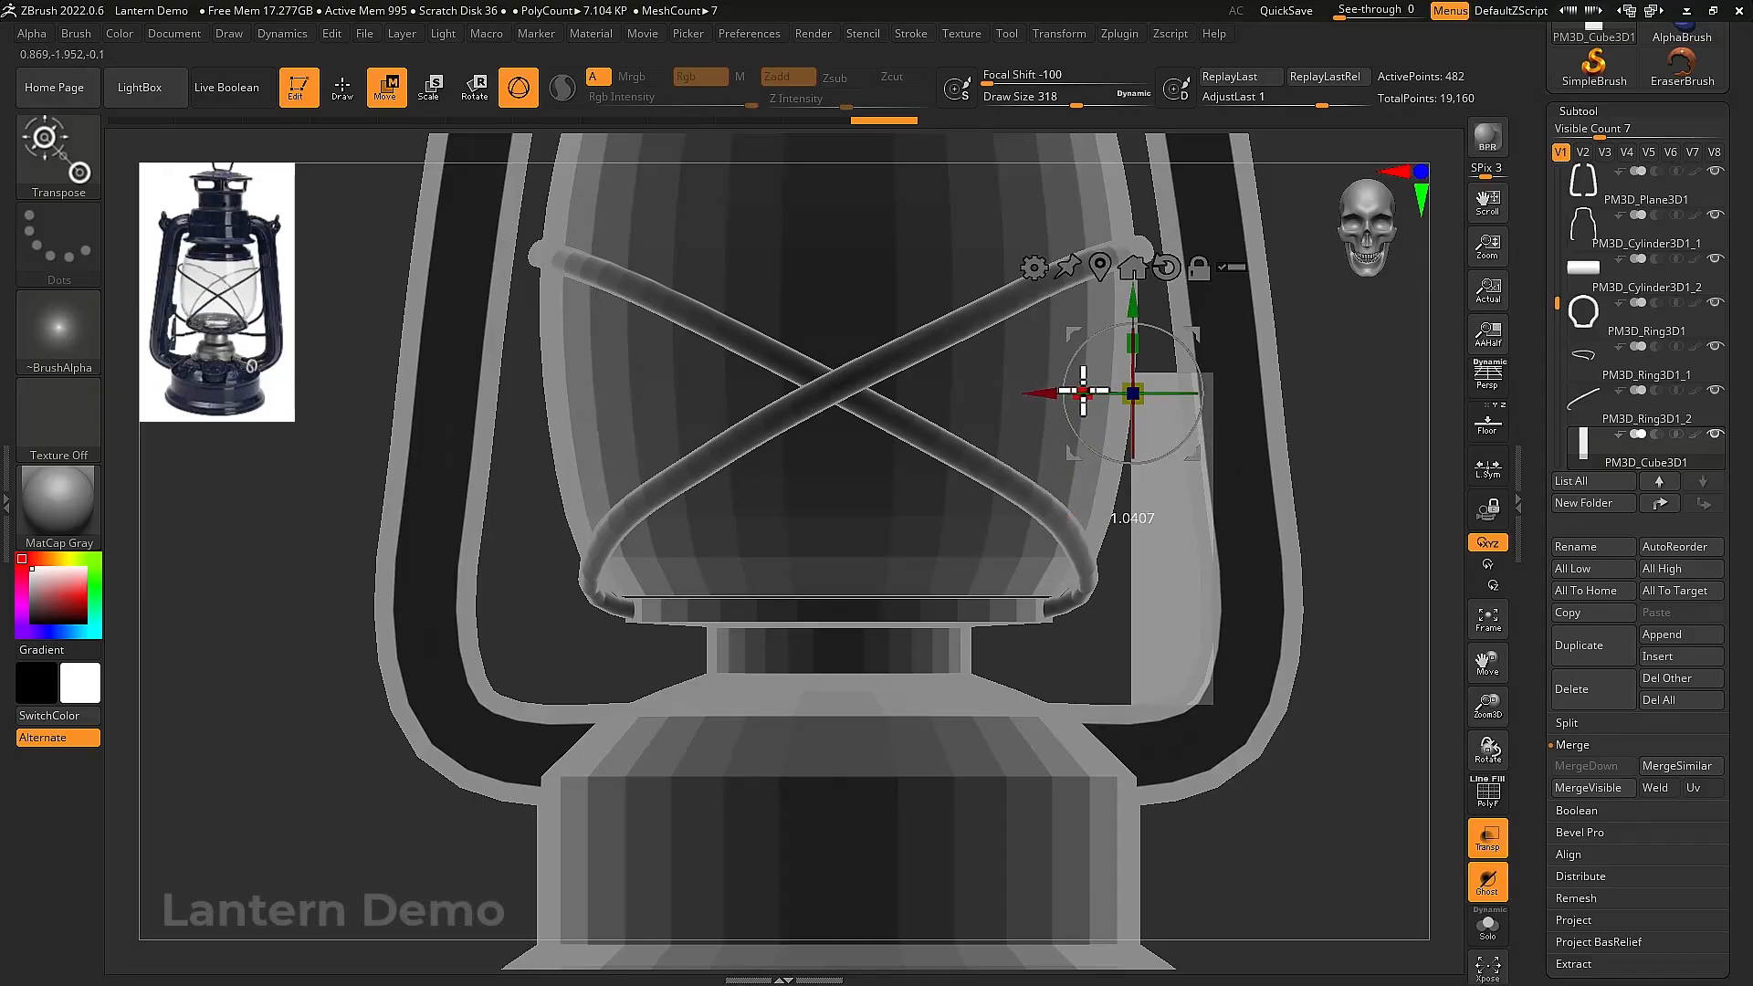
Isolate the bar and narrow it with the Taper deformation, switching the taper from a curved to a straight profile
{"action": "left_click_drag", "start_coordinate": [1364, 436], "coordinate": [1320, 539]}
{"action": "key", "text": "alt+shift+s"}
{"action": "left_click_drag", "start_coordinate": [1184, 341], "coordinate": [1249, 517]}
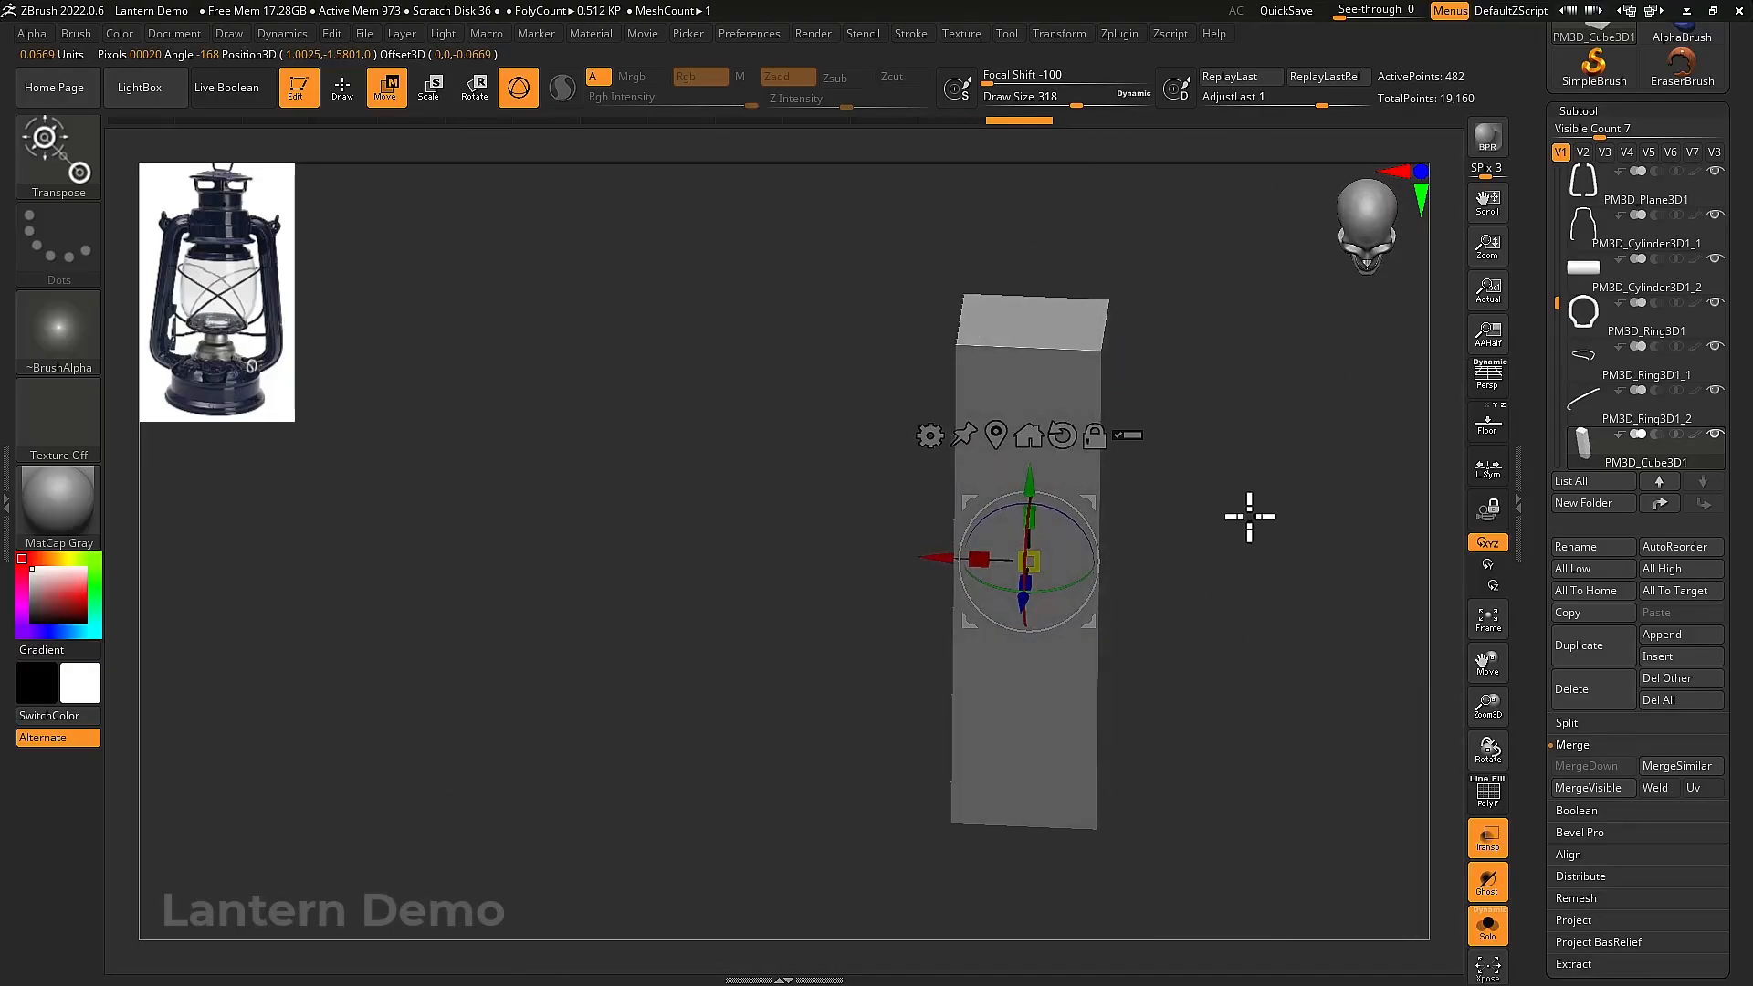
{"action": "left_click", "coordinate": [938, 436]}
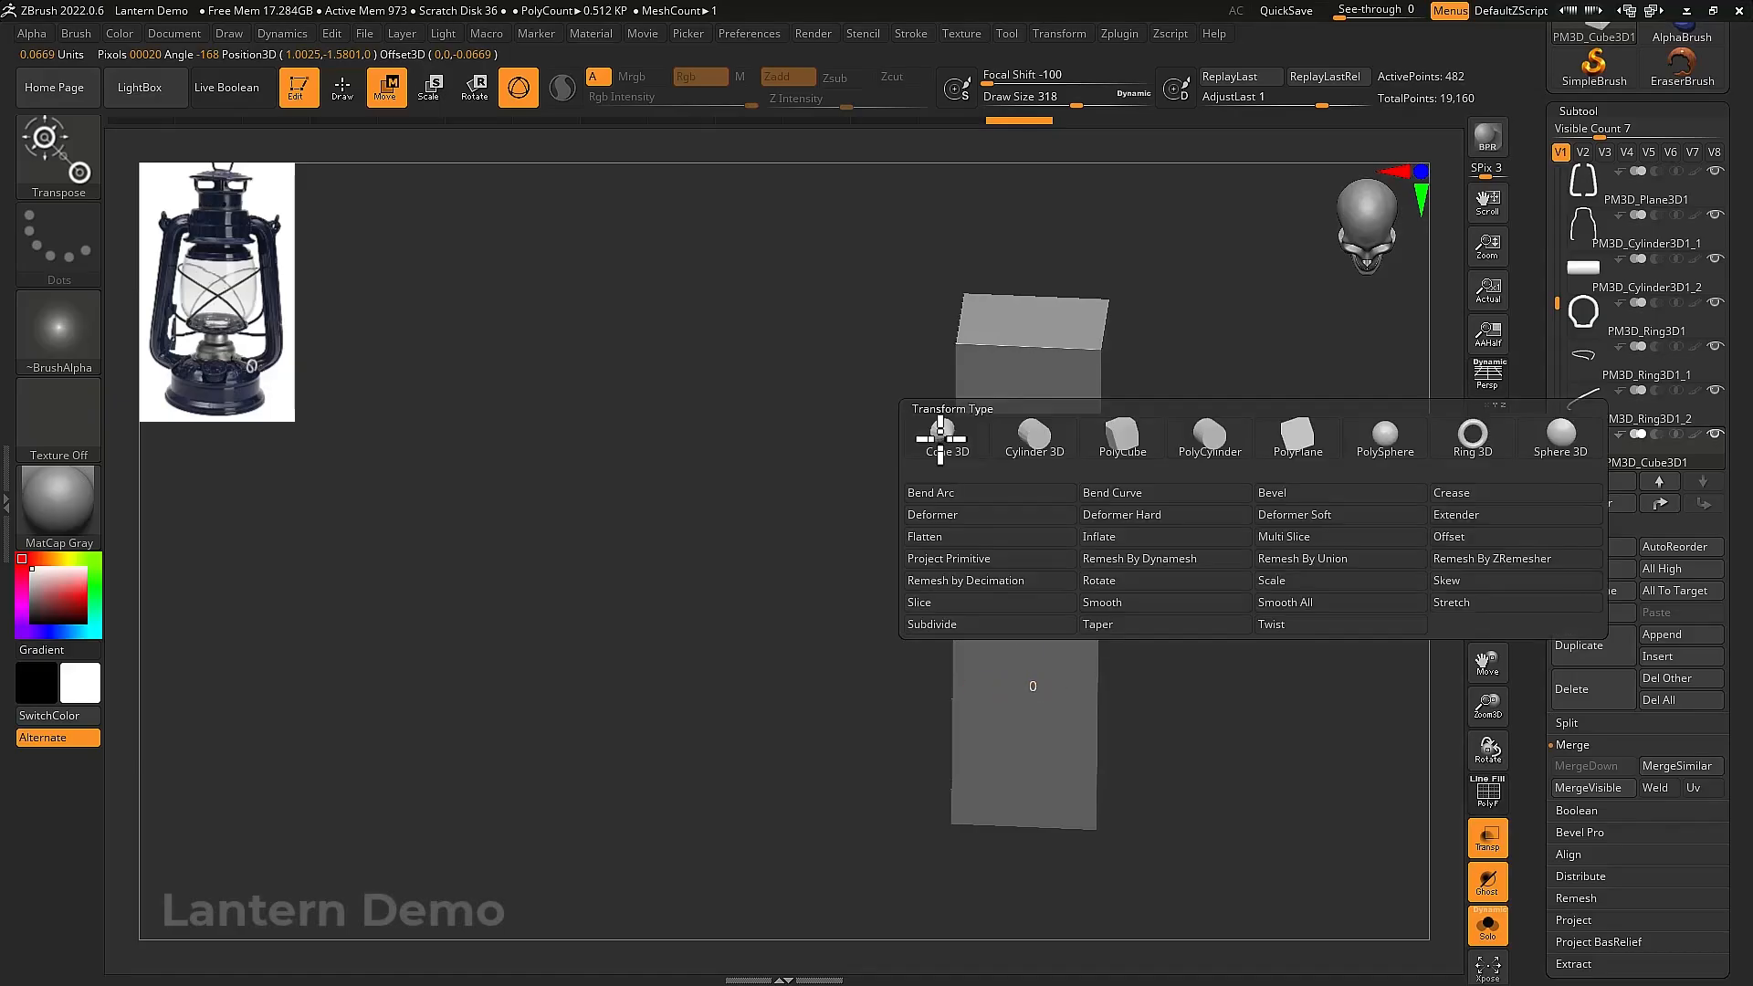
{"action": "left_click", "coordinate": [1105, 621]}
{"action": "mouse_move", "coordinate": [1142, 540]}
{"action": "left_mouse_down"}
{"action": "mouse_move", "coordinate": [1138, 603]}
{"action": "mouse_move", "coordinate": [1137, 555]}
{"action": "left_mouse_up"}
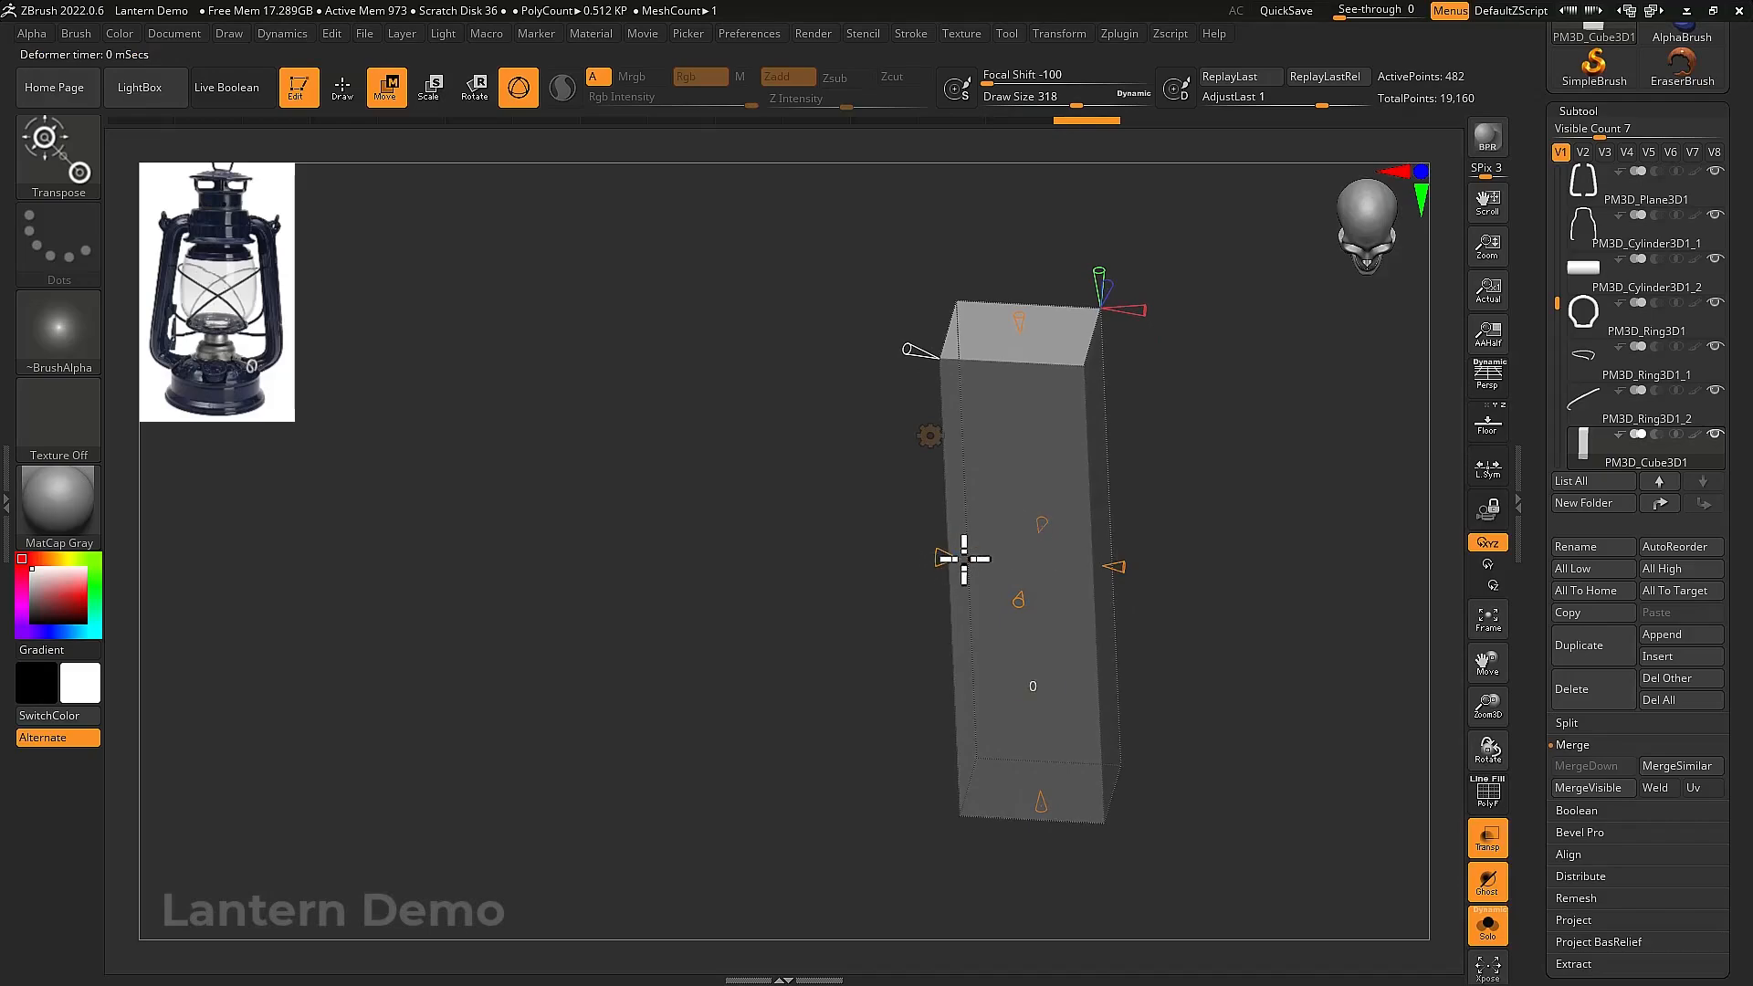
{"action": "left_click_drag", "start_coordinate": [982, 563], "coordinate": [996, 568]}
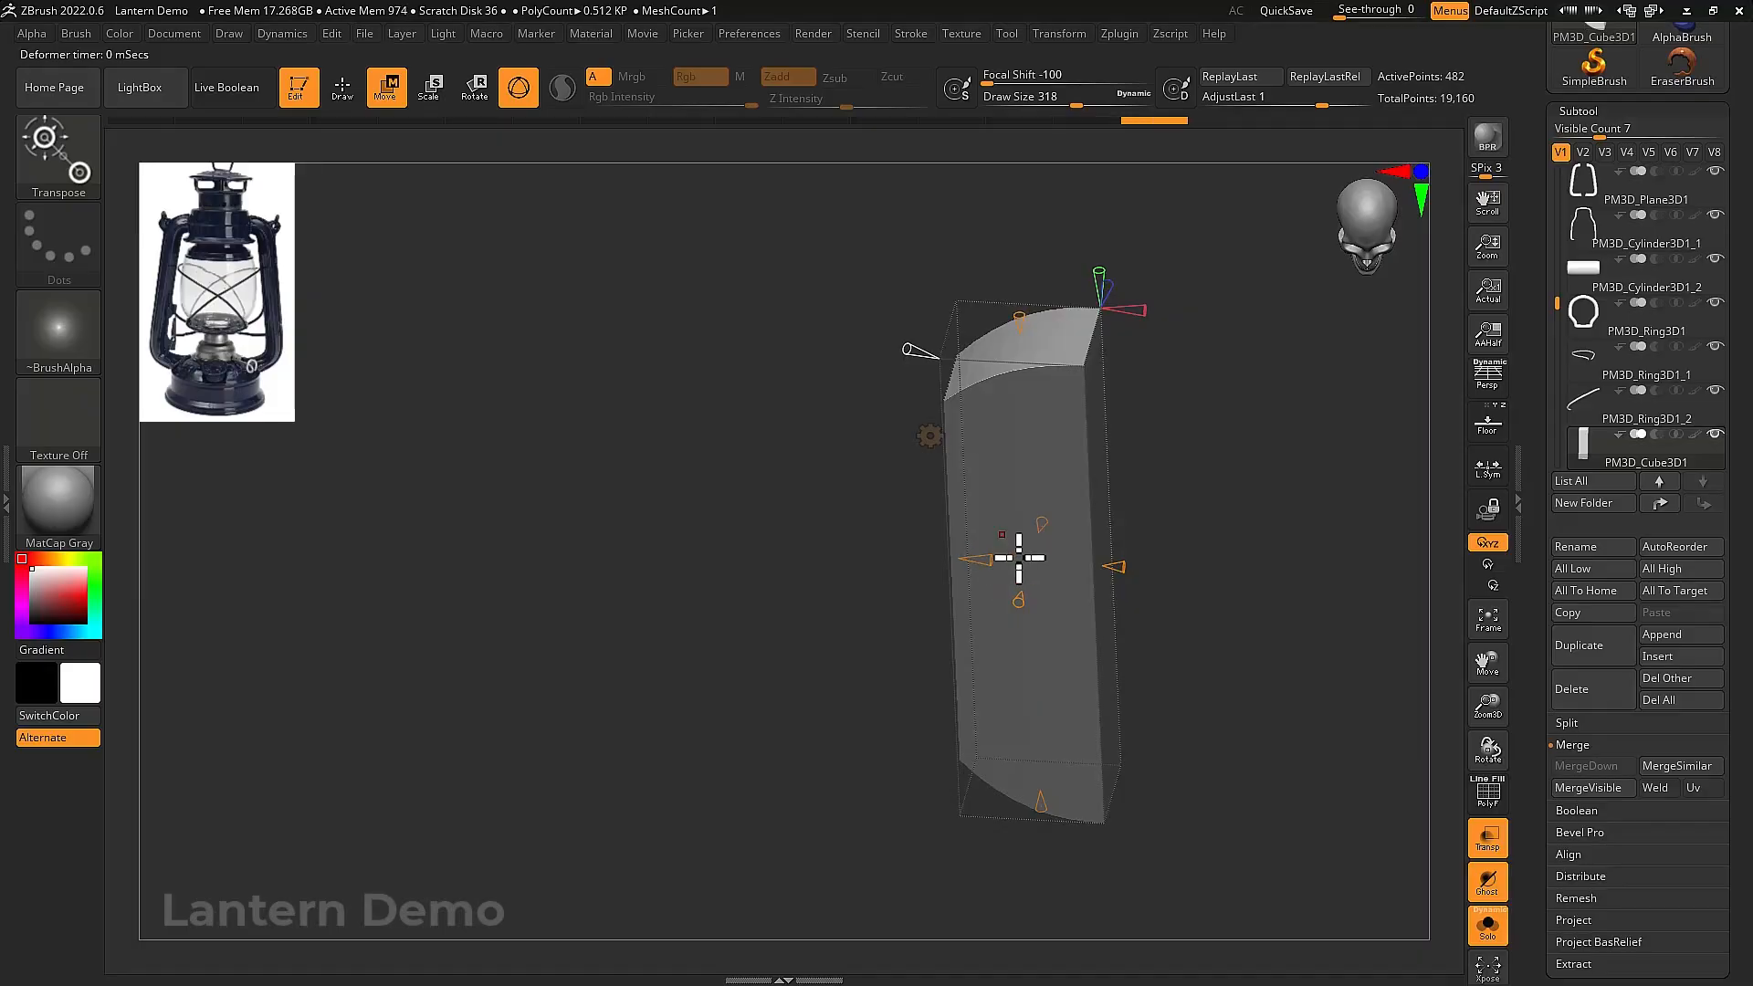
{"action": "left_click_drag", "start_coordinate": [1199, 528], "coordinate": [1209, 513]}
{"action": "left_click_drag", "start_coordinate": [922, 321], "coordinate": [937, 328]}
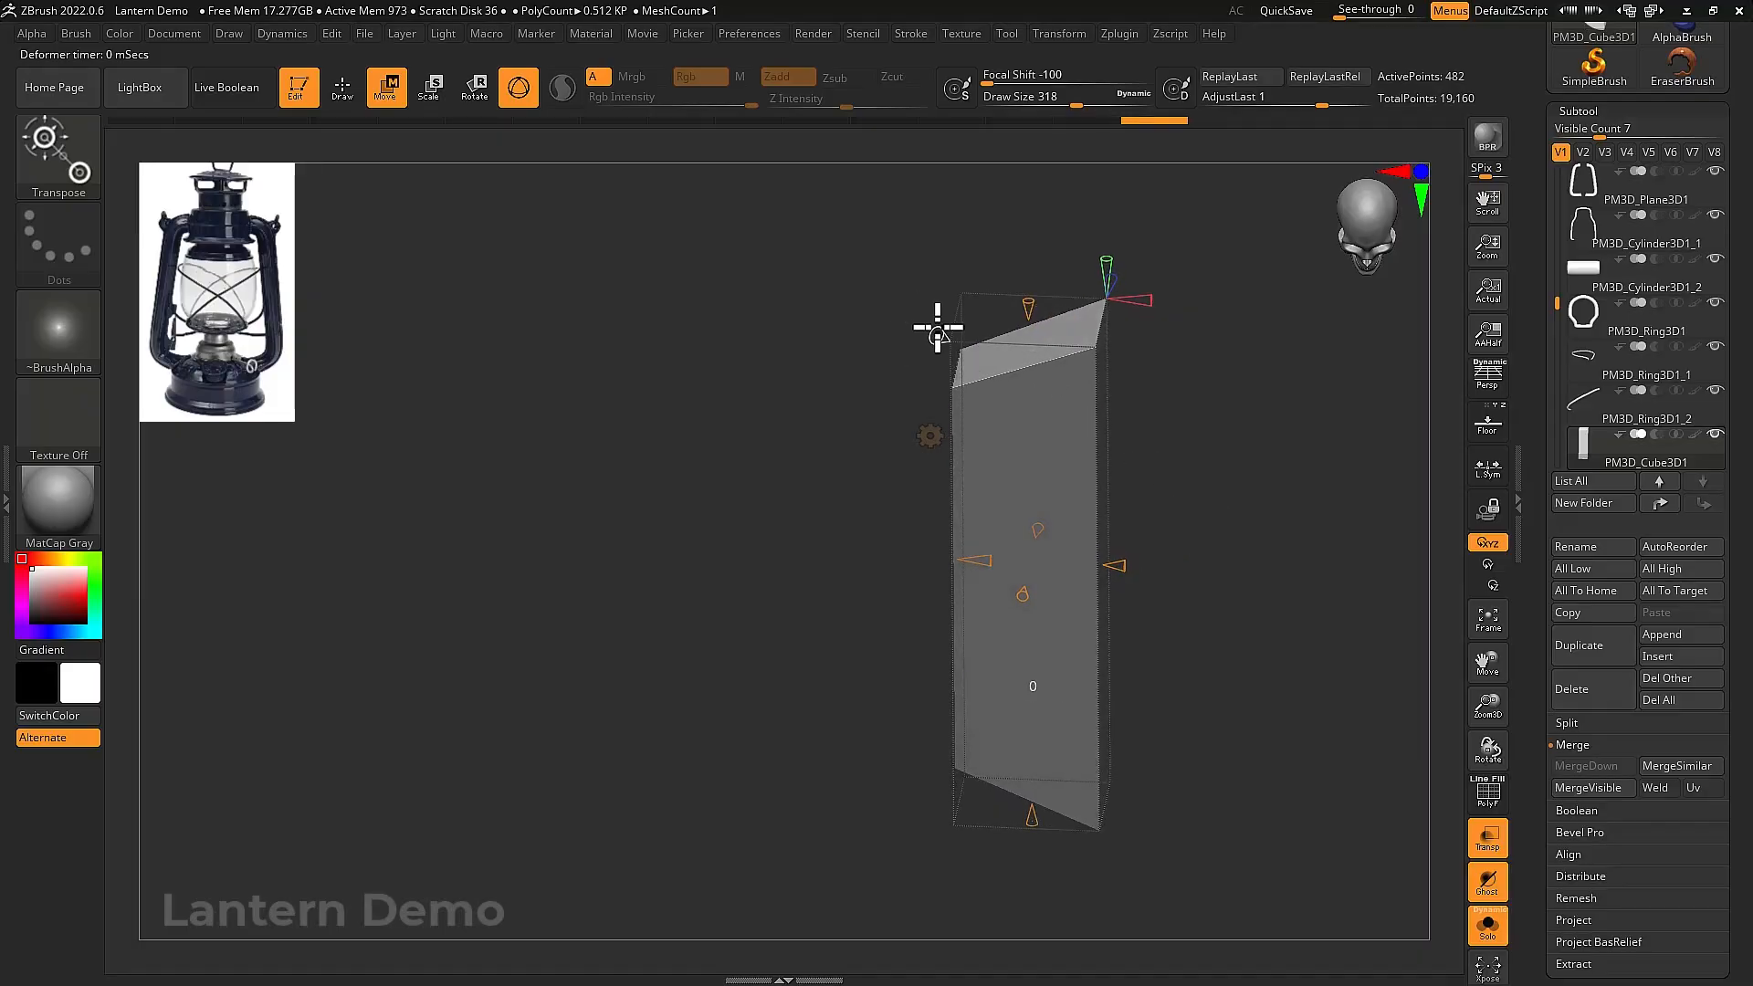
{"action": "left_click_drag", "start_coordinate": [1186, 458], "coordinate": [1201, 355]}
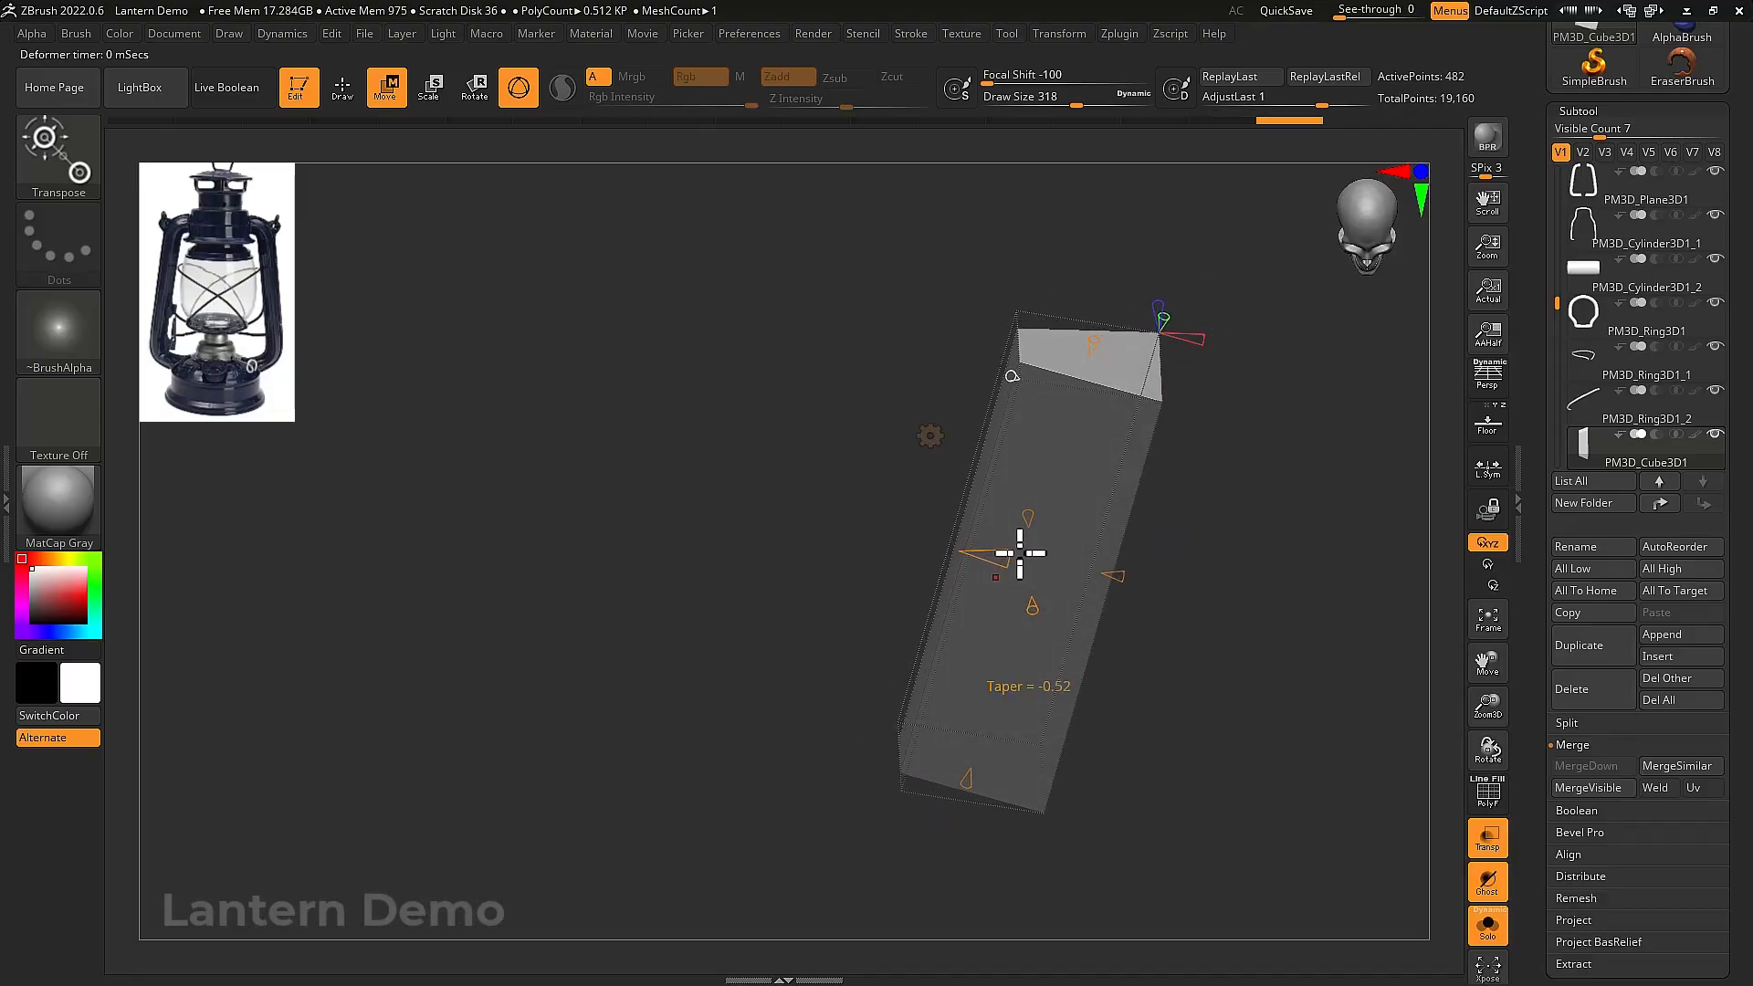
{"action": "left_click_drag", "start_coordinate": [1020, 553], "coordinate": [997, 555]}
Accept the Taper deformation with the whole lantern shown, and nudge the bar along X toward the side frame
{"action": "key", "text": "shift+s"}
{"action": "left_click_drag", "start_coordinate": [1241, 536], "coordinate": [1238, 559]}
{"action": "key", "text": "shift+t"}
{"action": "left_click_drag", "start_coordinate": [1247, 423], "coordinate": [1267, 509]}
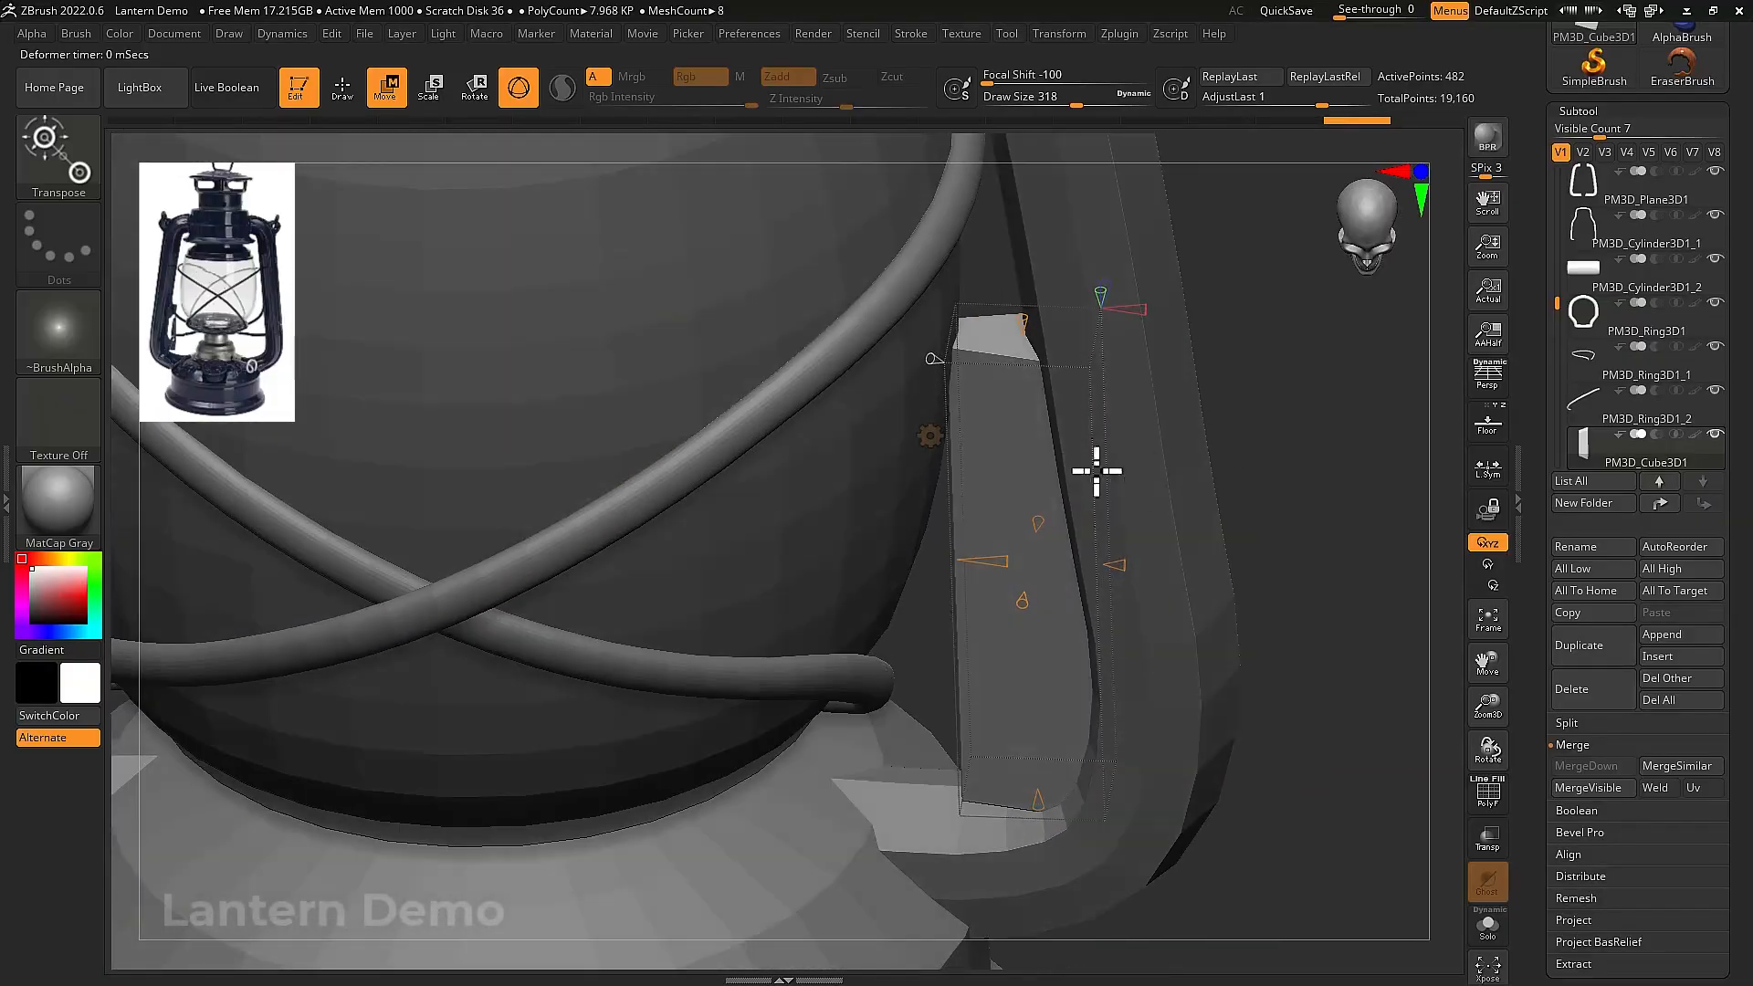
{"action": "left_click", "coordinate": [930, 436]}
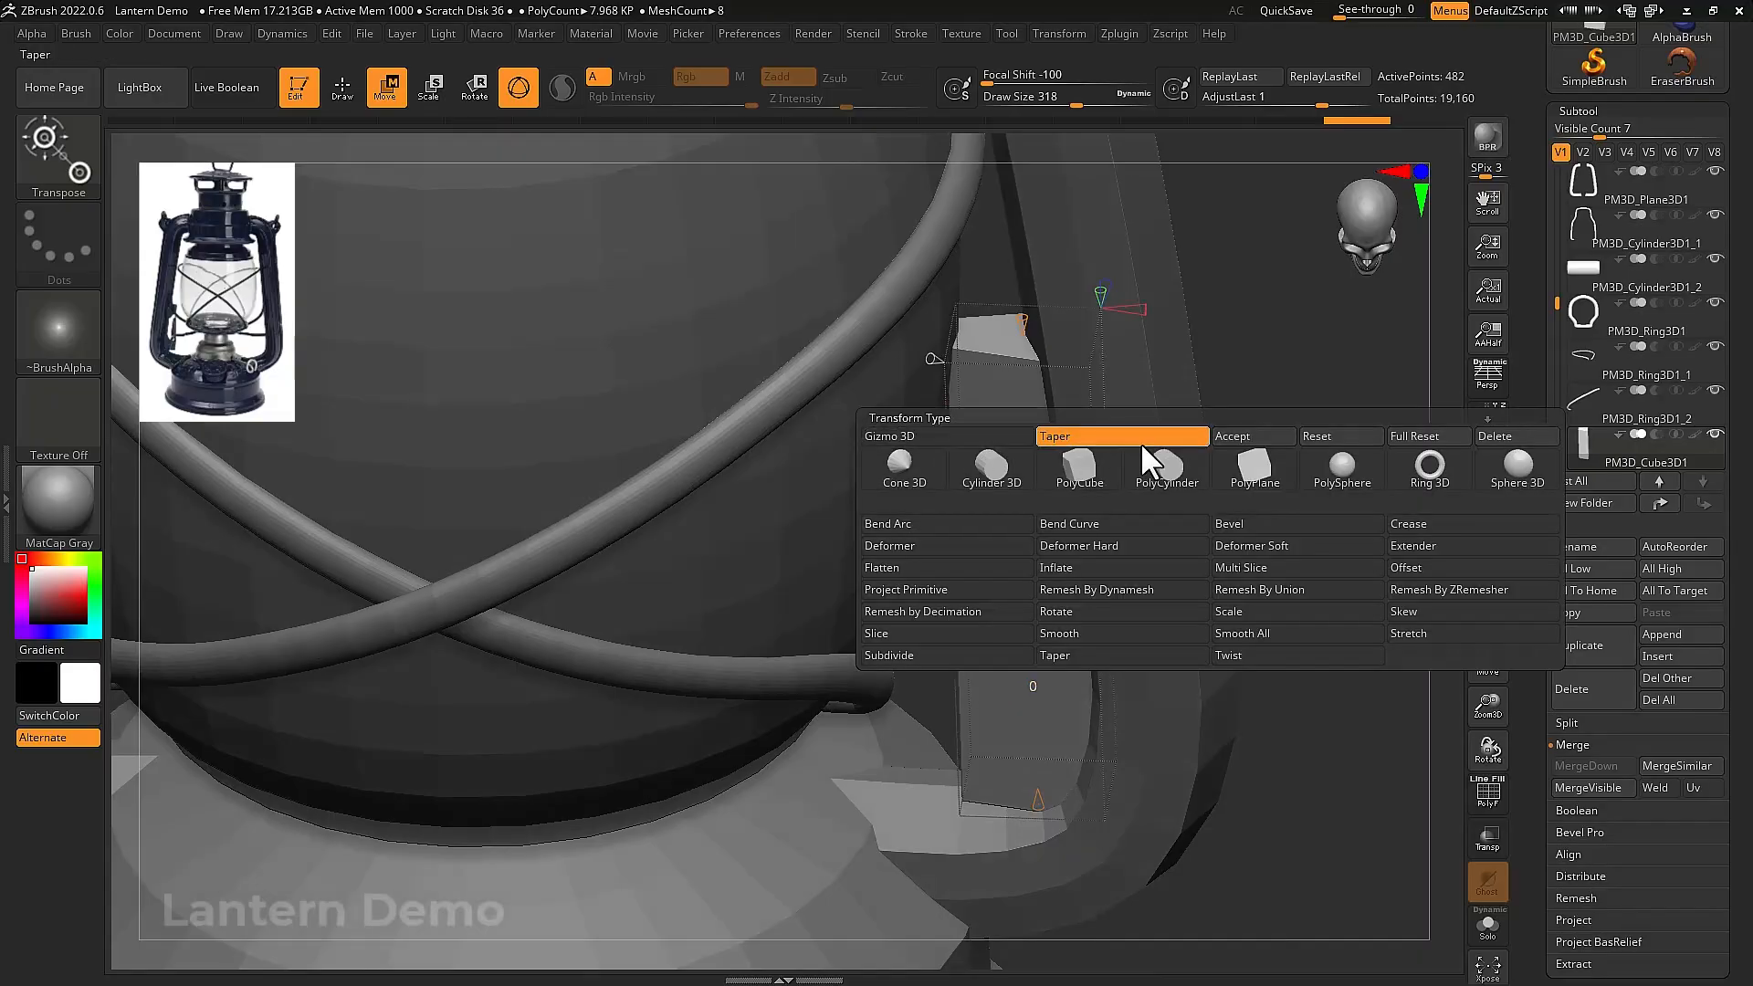
{"action": "left_click", "coordinate": [1260, 436]}
{"action": "left_click_drag", "start_coordinate": [1260, 454], "coordinate": [1142, 485]}
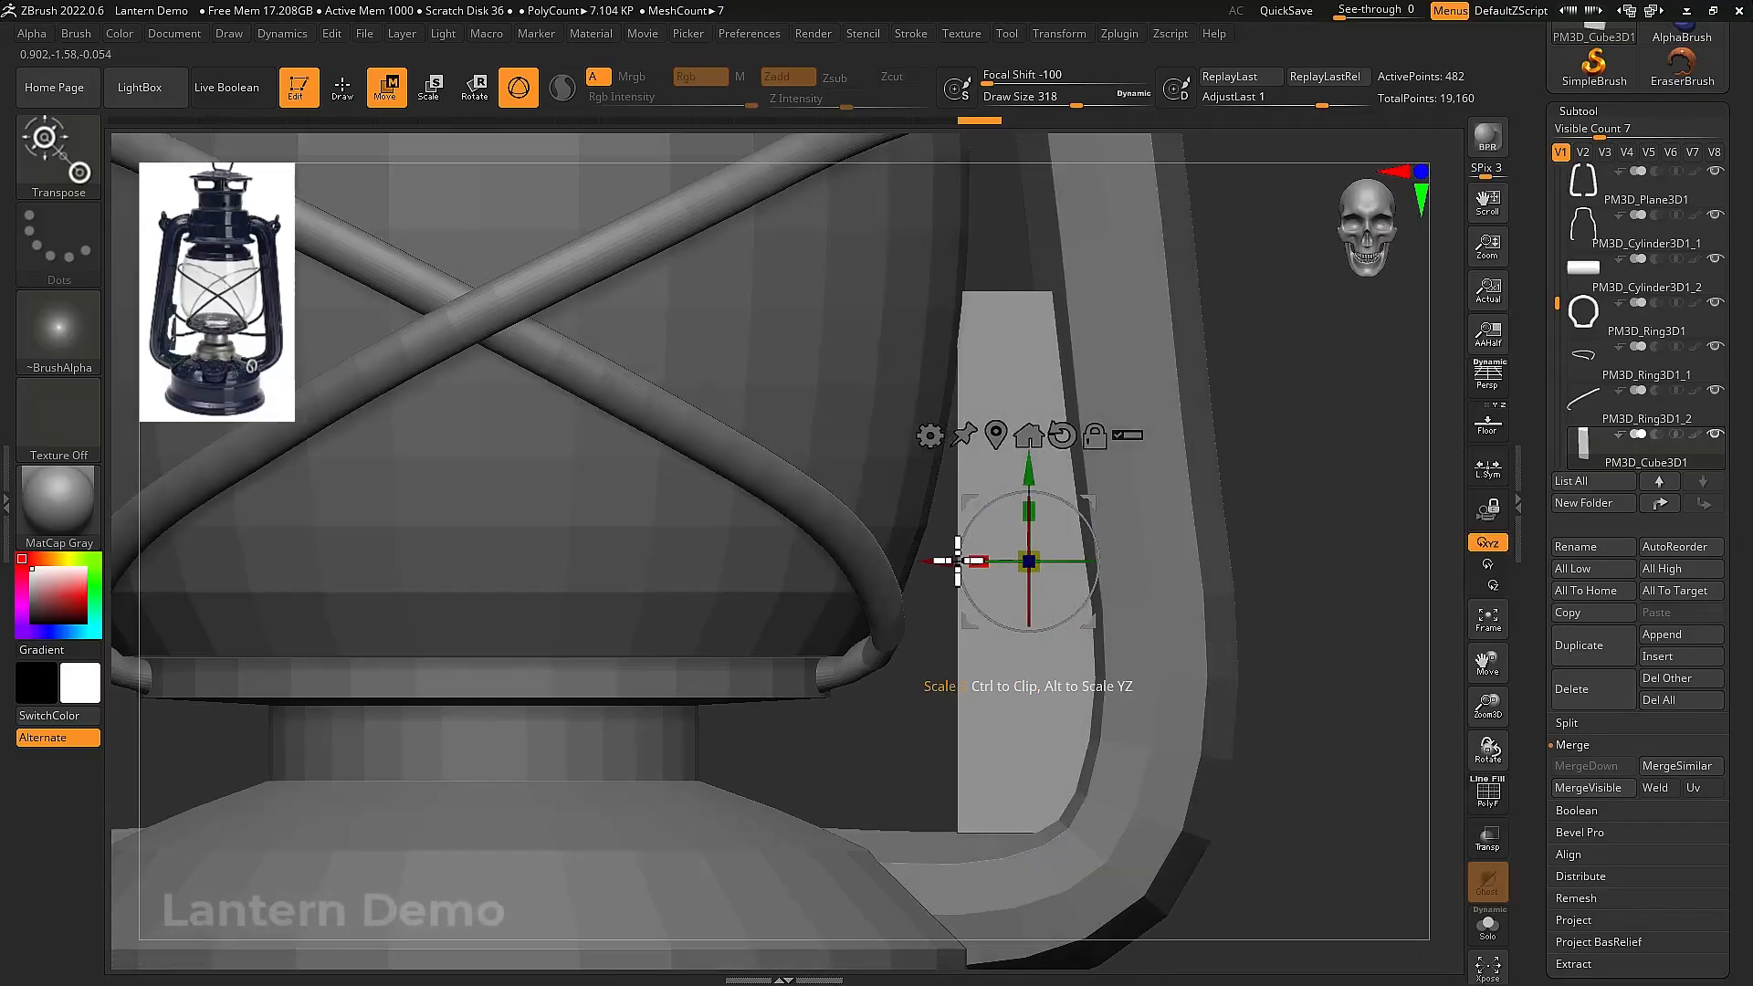
{"action": "left_click_drag", "start_coordinate": [947, 561], "coordinate": [950, 567]}
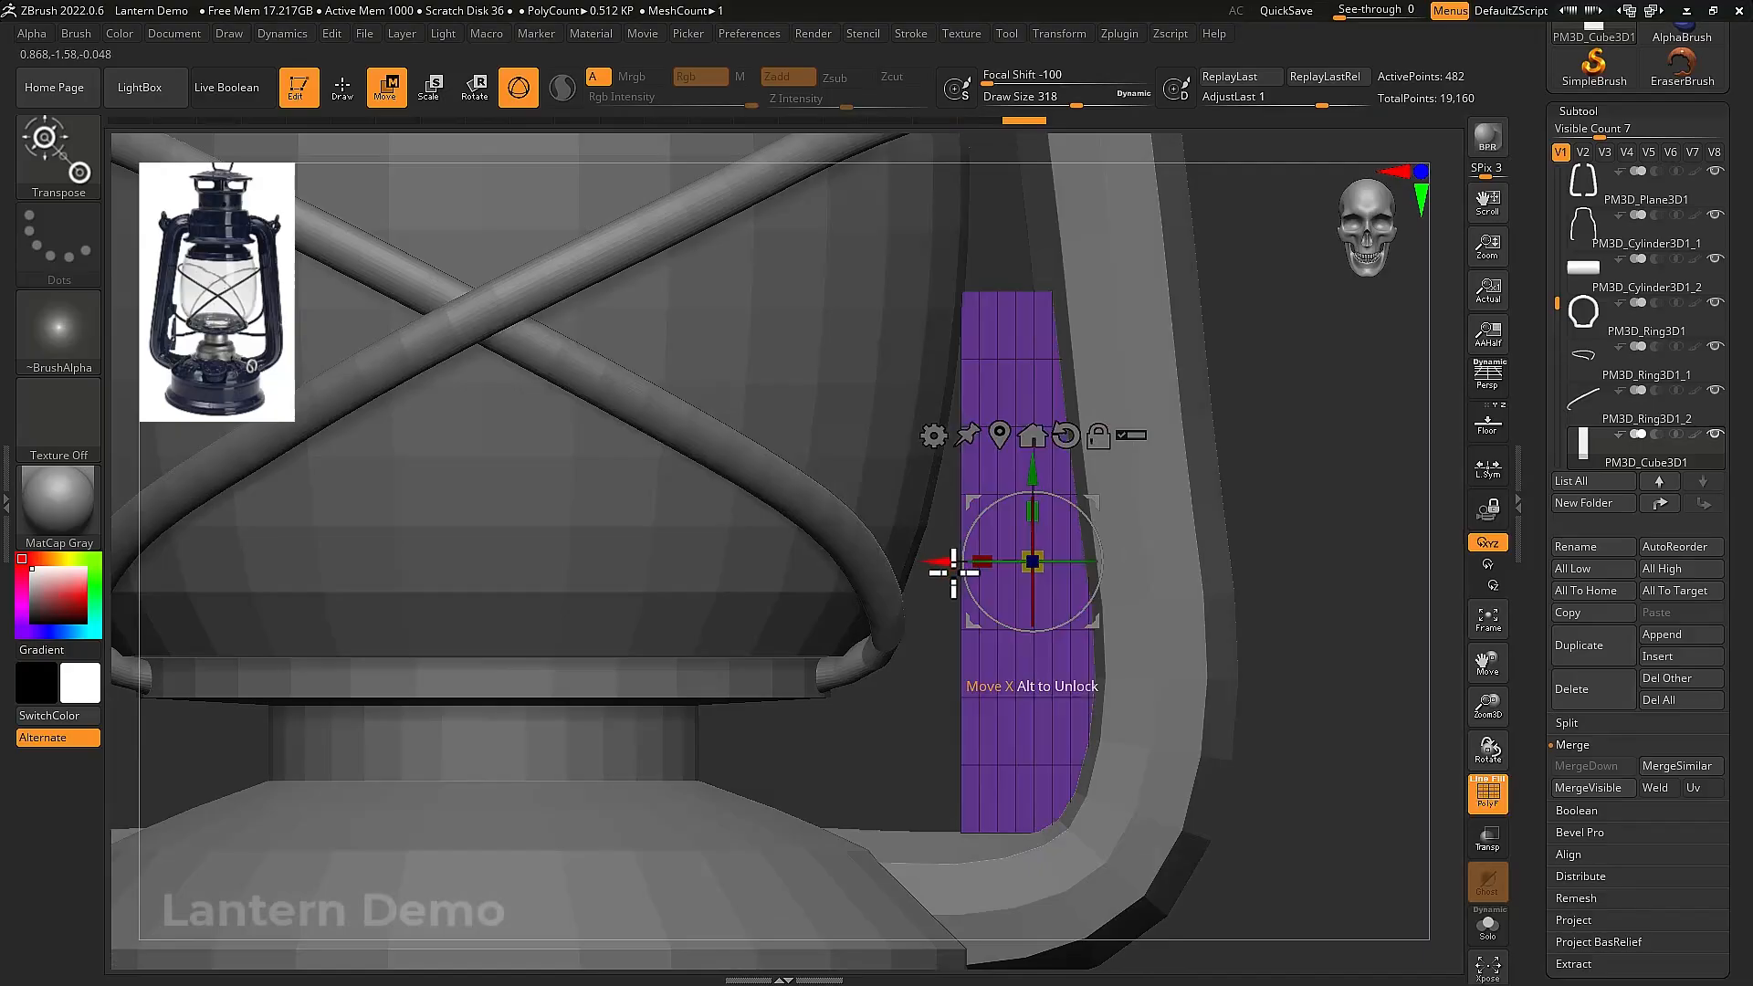
Show the floor reference photo behind the isolated bar and display the bar's polyframe in front view
{"action": "left_click", "coordinate": [1488, 422]}
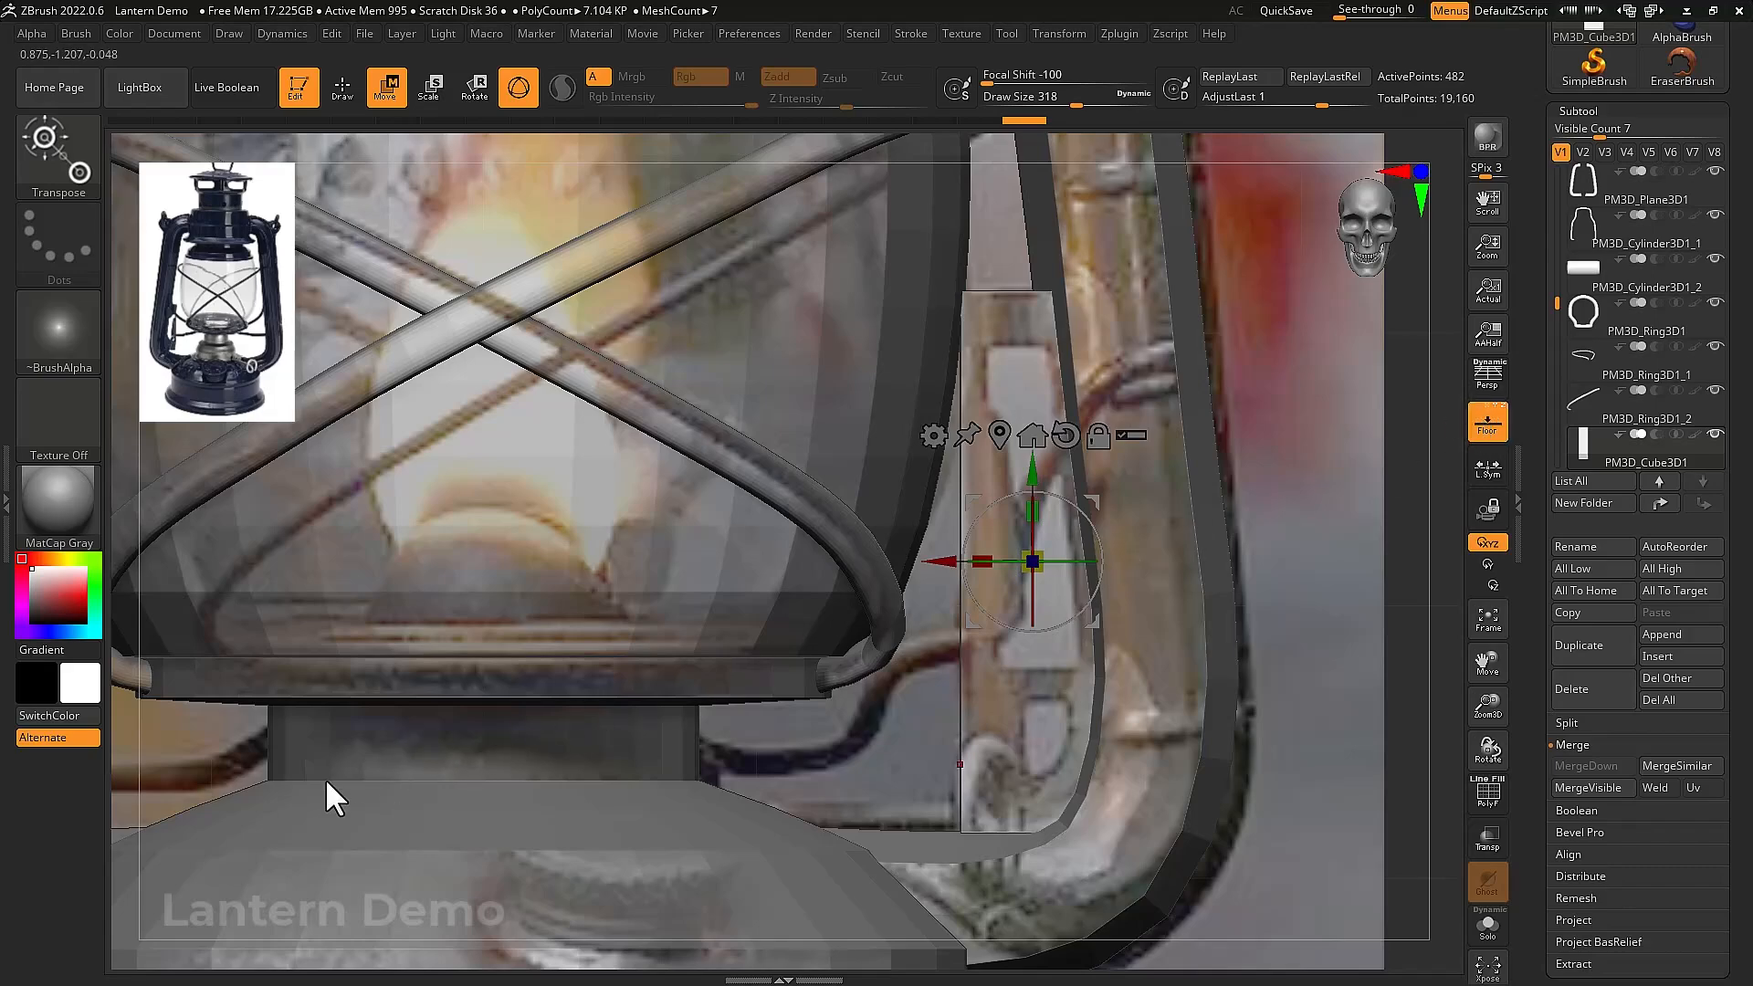
{"action": "key", "text": "q"}
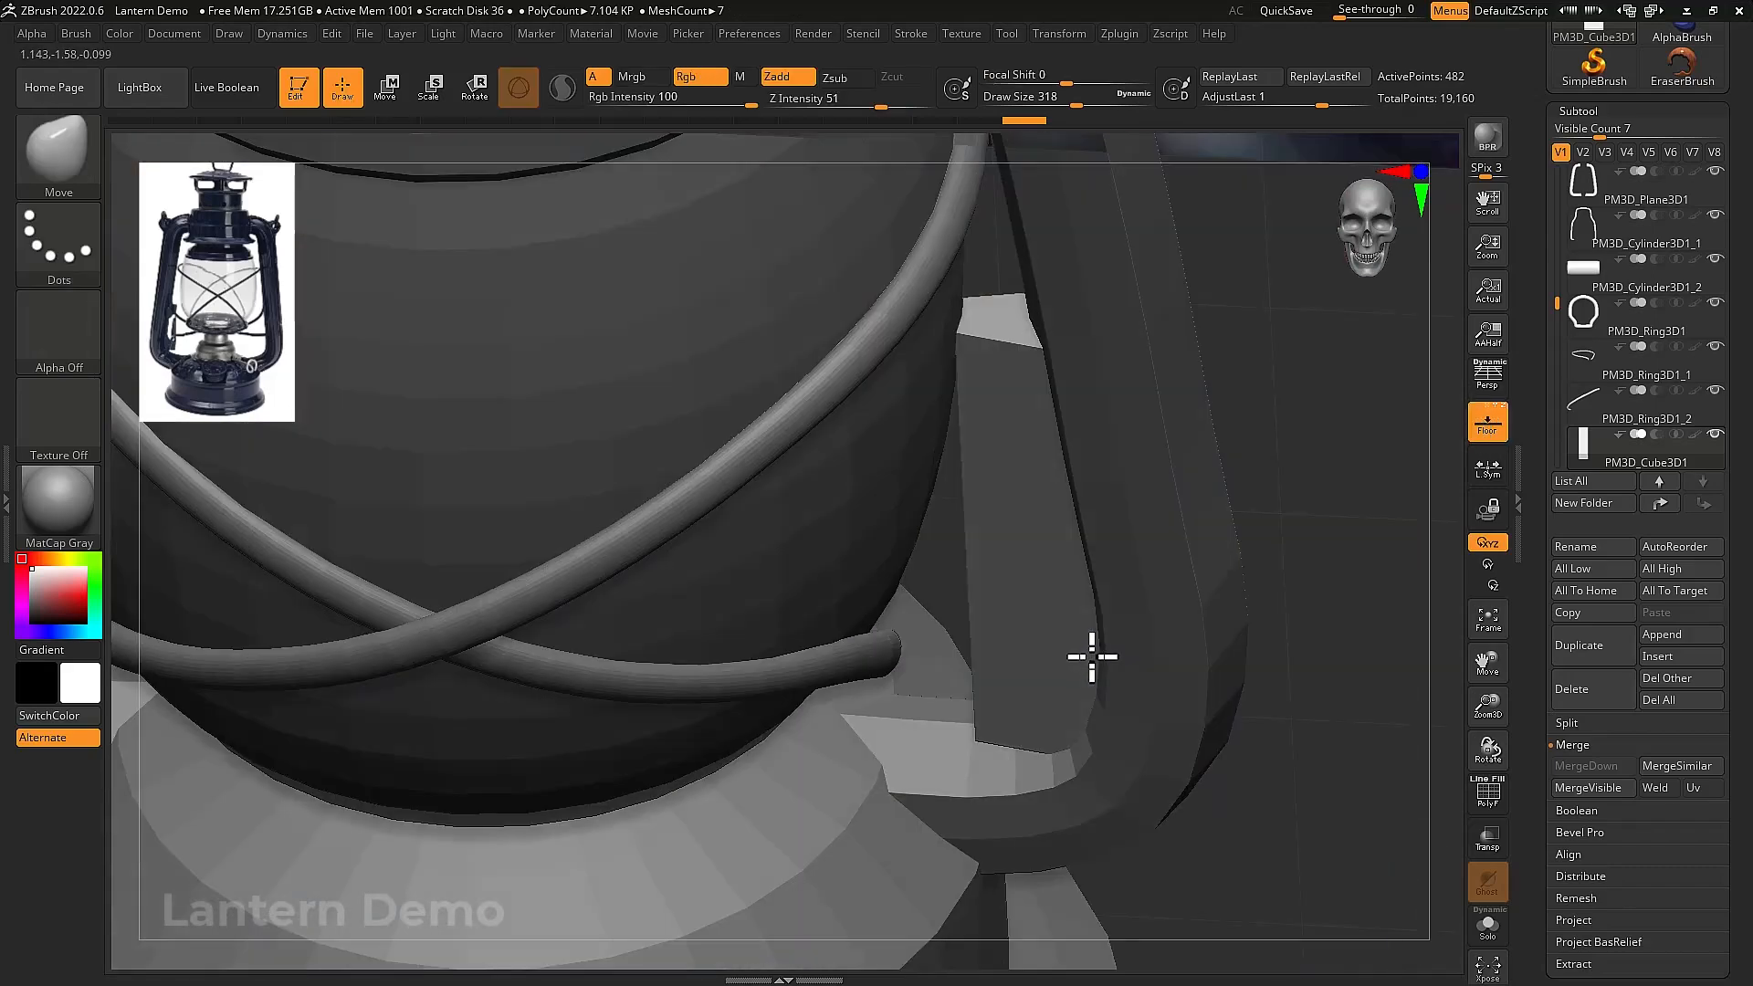
{"action": "key", "text": "ctrl+s"}
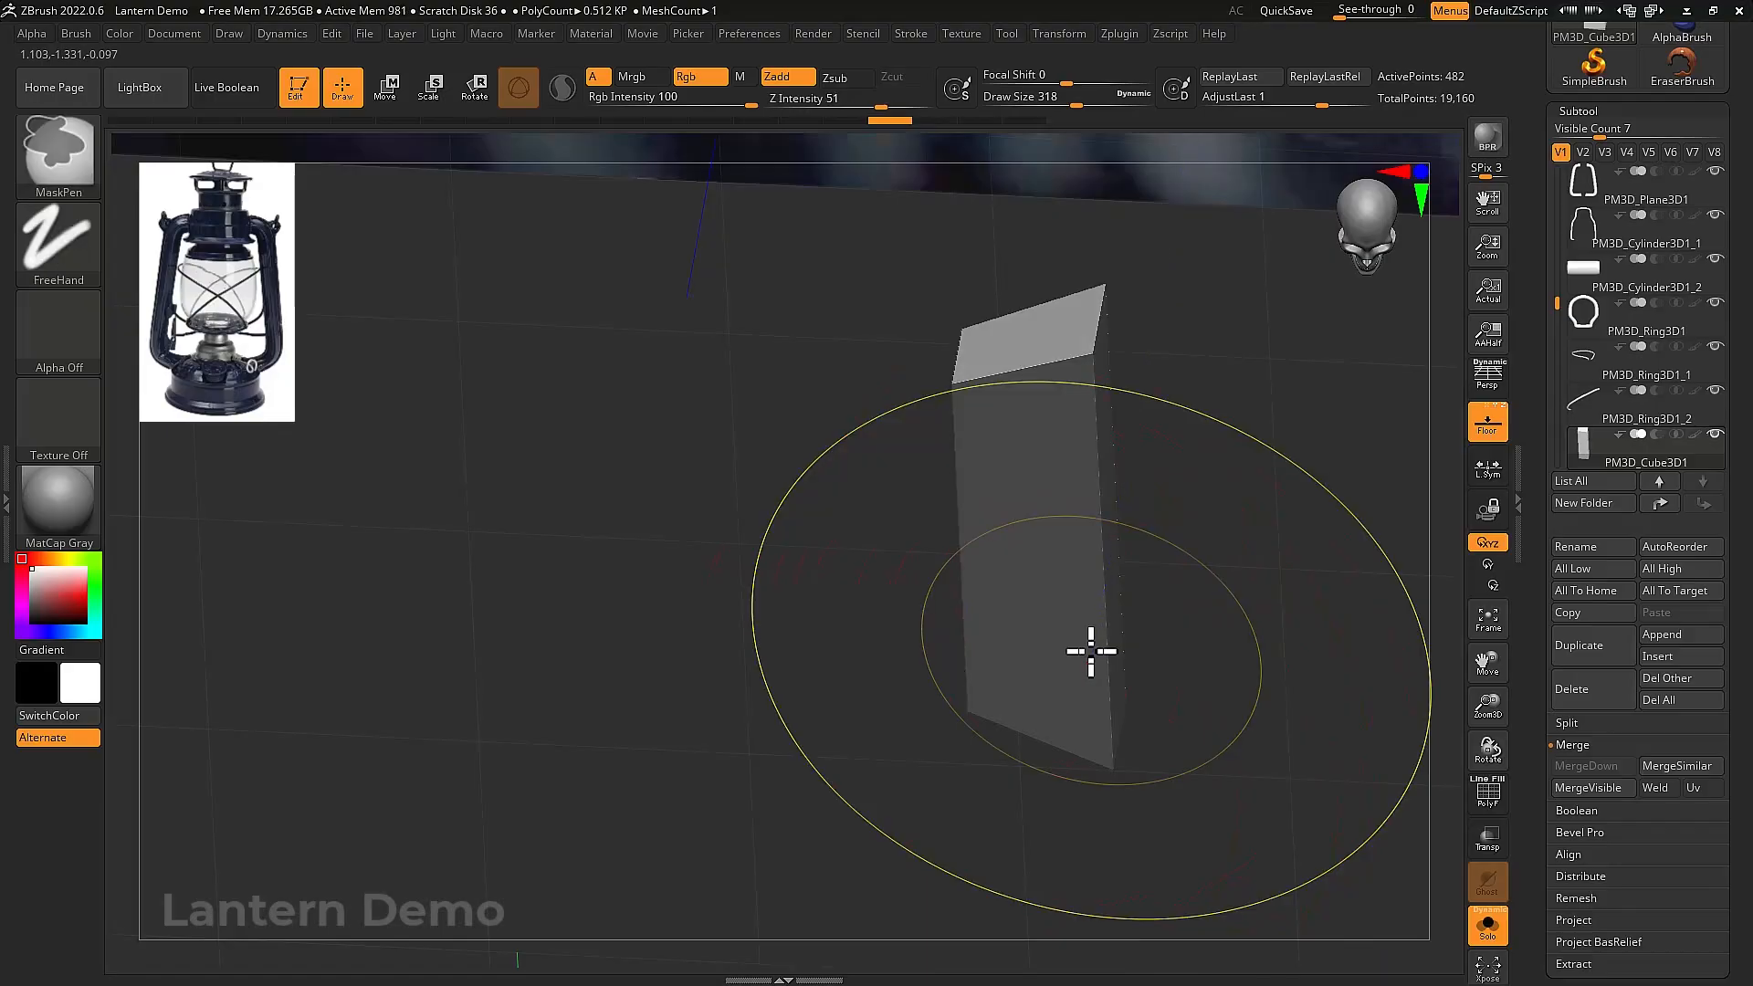
{"action": "key", "text": "shift+f"}
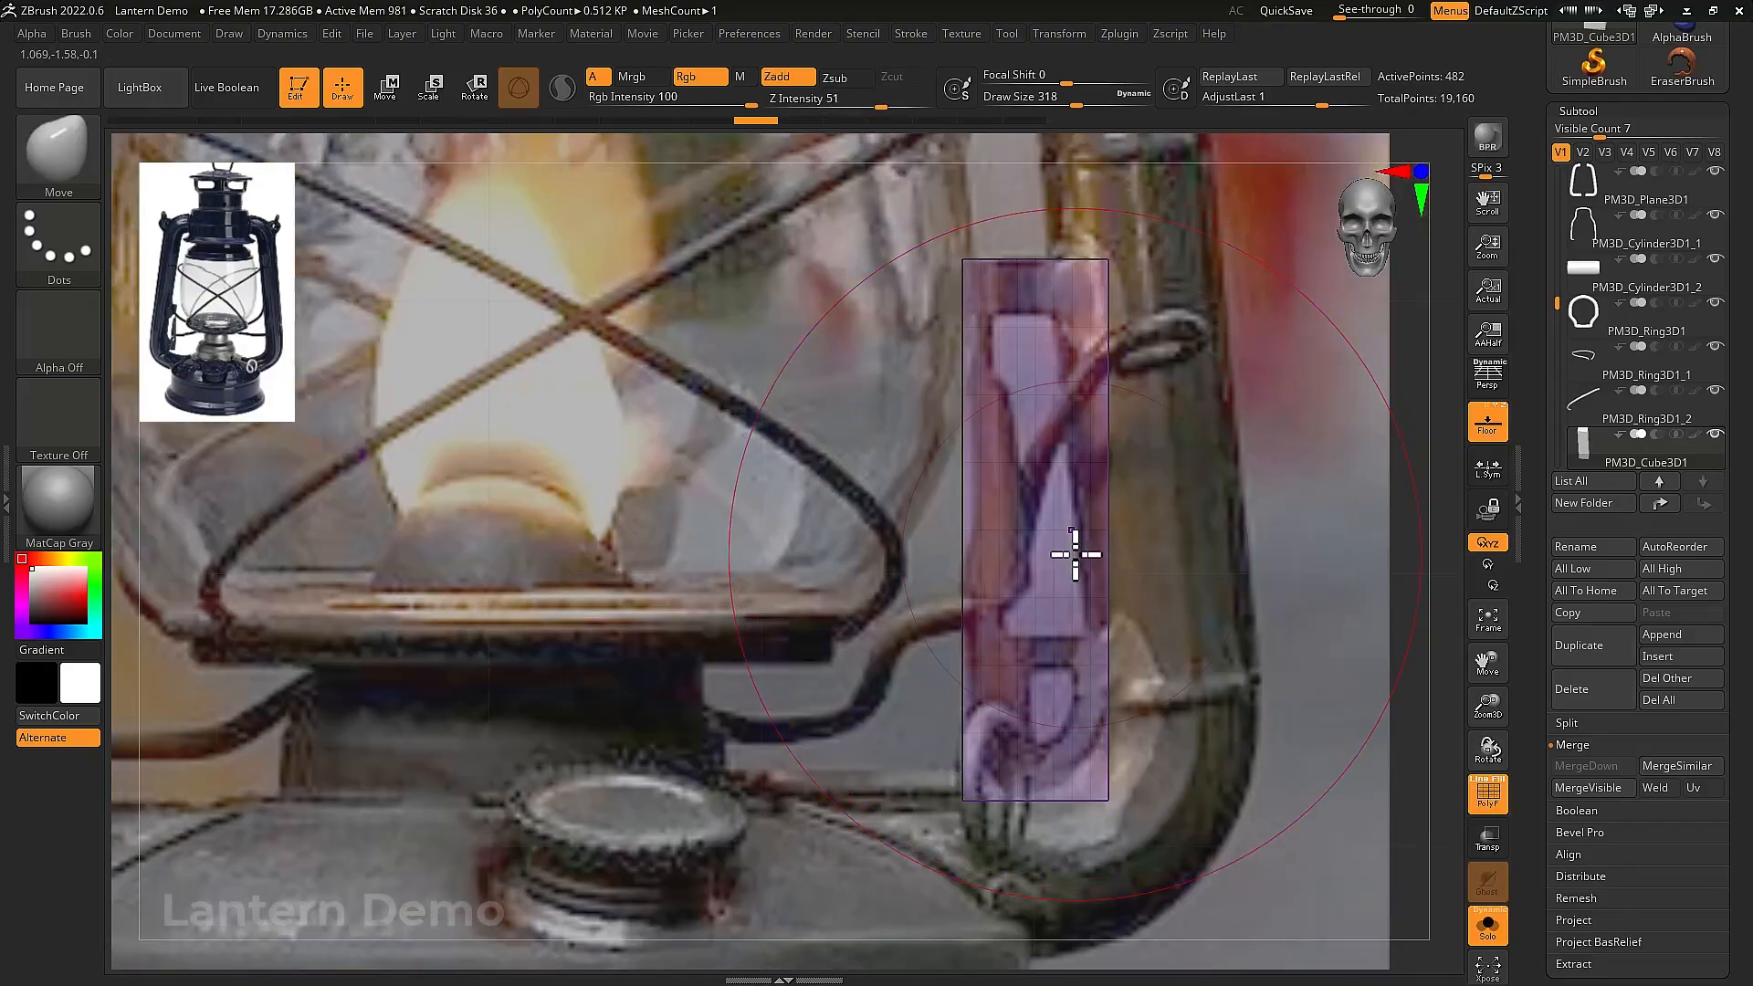
{"action": "scroll", "coordinate": [1063, 533], "scroll_direction": "up", "scroll_amount": 2}
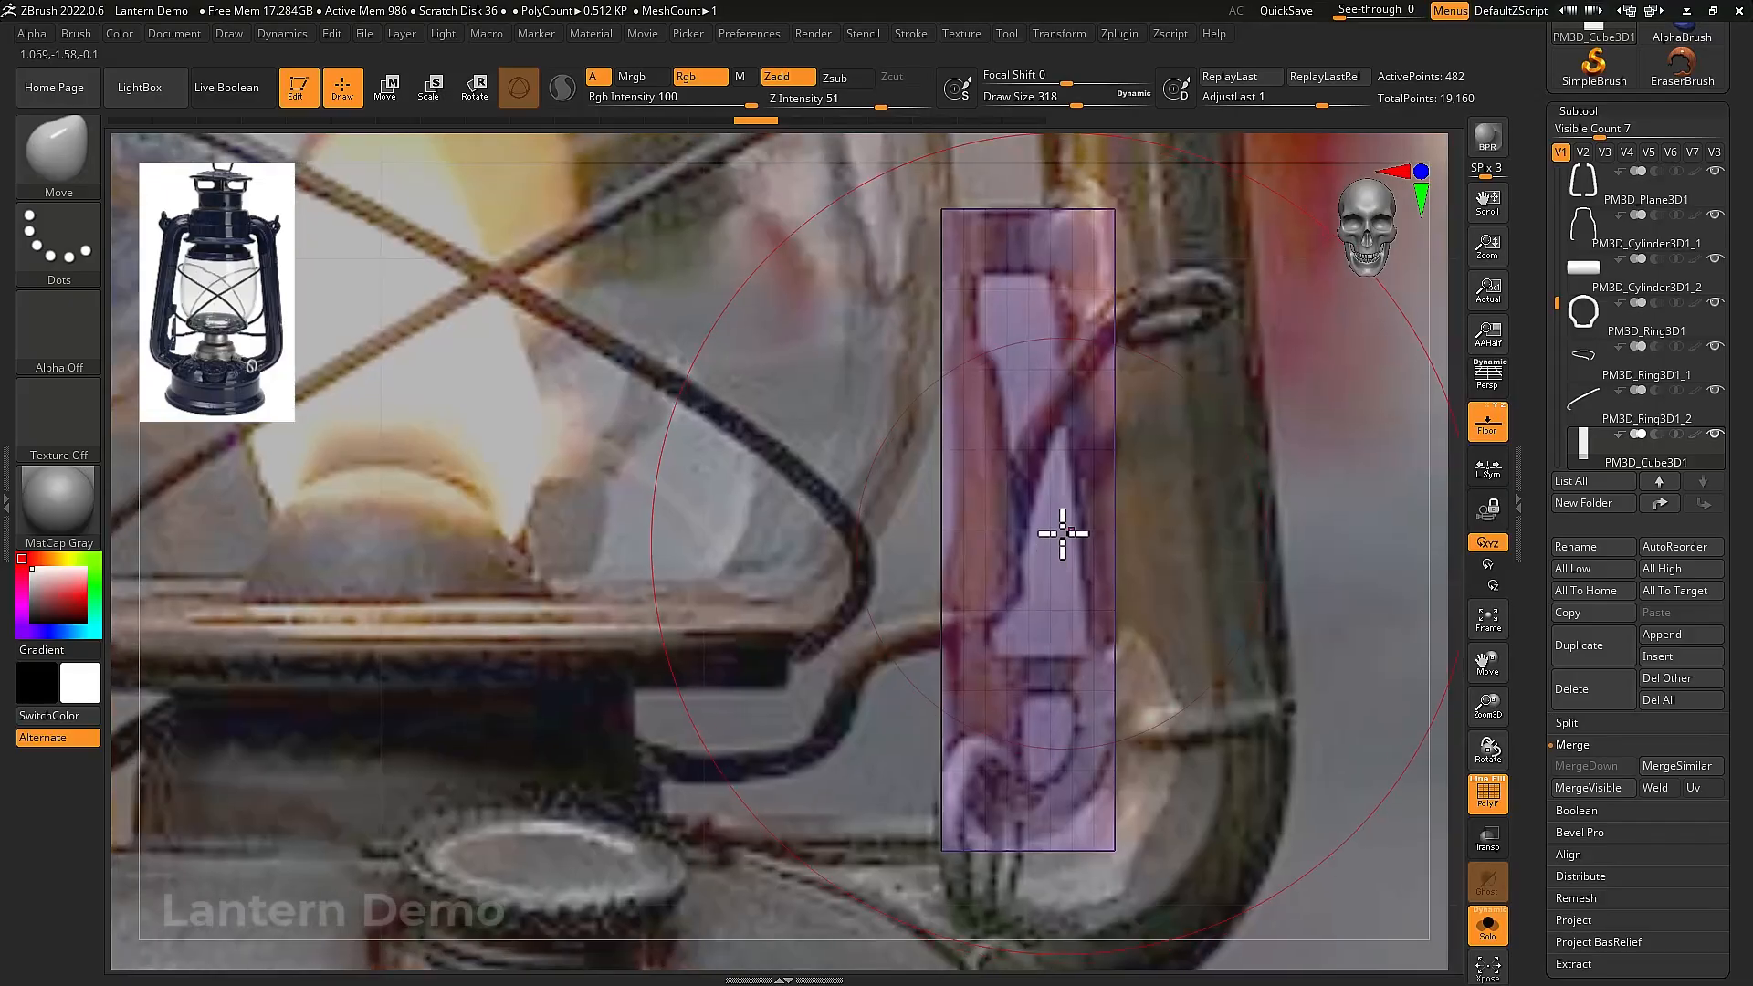
Mask a band across the bar's upper part and shift the unmasked edge rows vertically to match the photo's cutouts
{"action": "left_click_drag", "start_coordinate": [1063, 533], "coordinate": [1068, 555], "text": "alt"}
{"action": "mouse_move", "coordinate": [995, 345]}
{"action": "left_mouse_down", "text": "ctrl"}
{"action": "mouse_move", "coordinate": [975, 345]}
{"action": "mouse_move", "coordinate": [1136, 383]}
{"action": "left_mouse_up", "text": "ctrl"}
{"action": "key", "text": "w"}
{"action": "left_click_drag", "start_coordinate": [1025, 505], "coordinate": [1022, 493]}
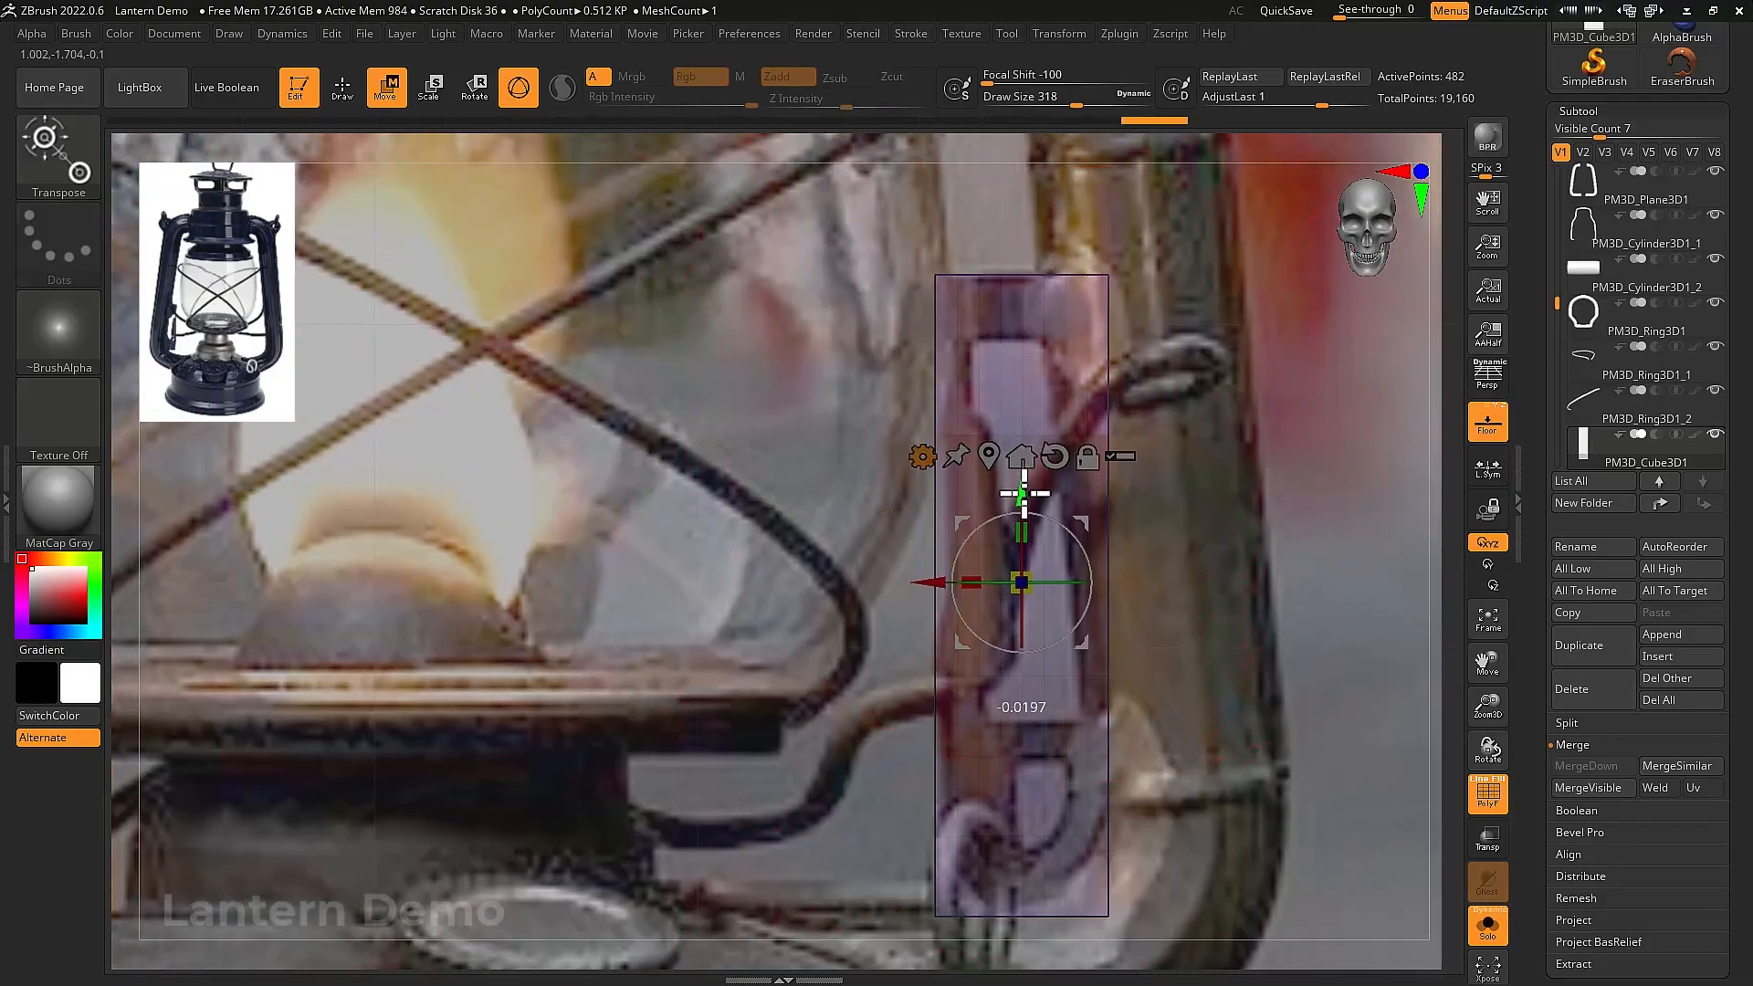
{"action": "left_click_drag", "start_coordinate": [1191, 608], "coordinate": [1169, 547], "text": "alt"}
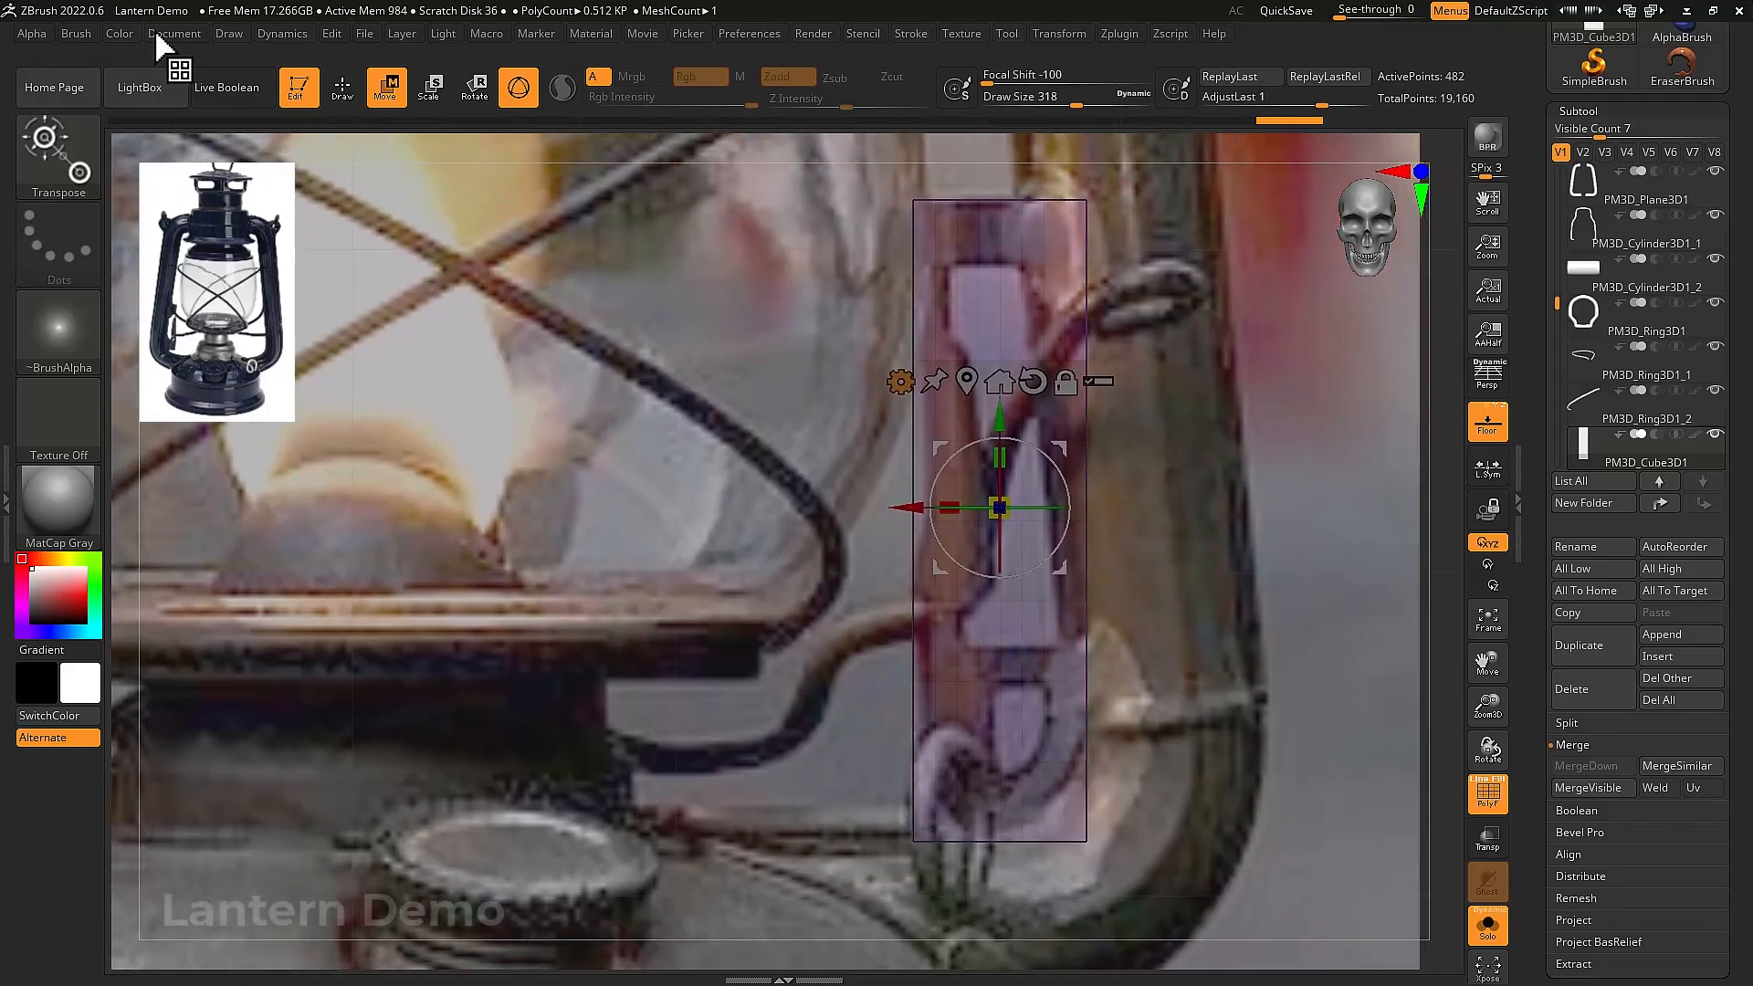
Adjust the floor image's Edge Enhance Opacity and Edge Enhance Factor so the bar's wireframe reads against the photo
{"action": "mouse_move", "coordinate": [226, 38]}
{"action": "scroll", "coordinate": [392, 528], "scroll_direction": "down", "scroll_amount": 3}
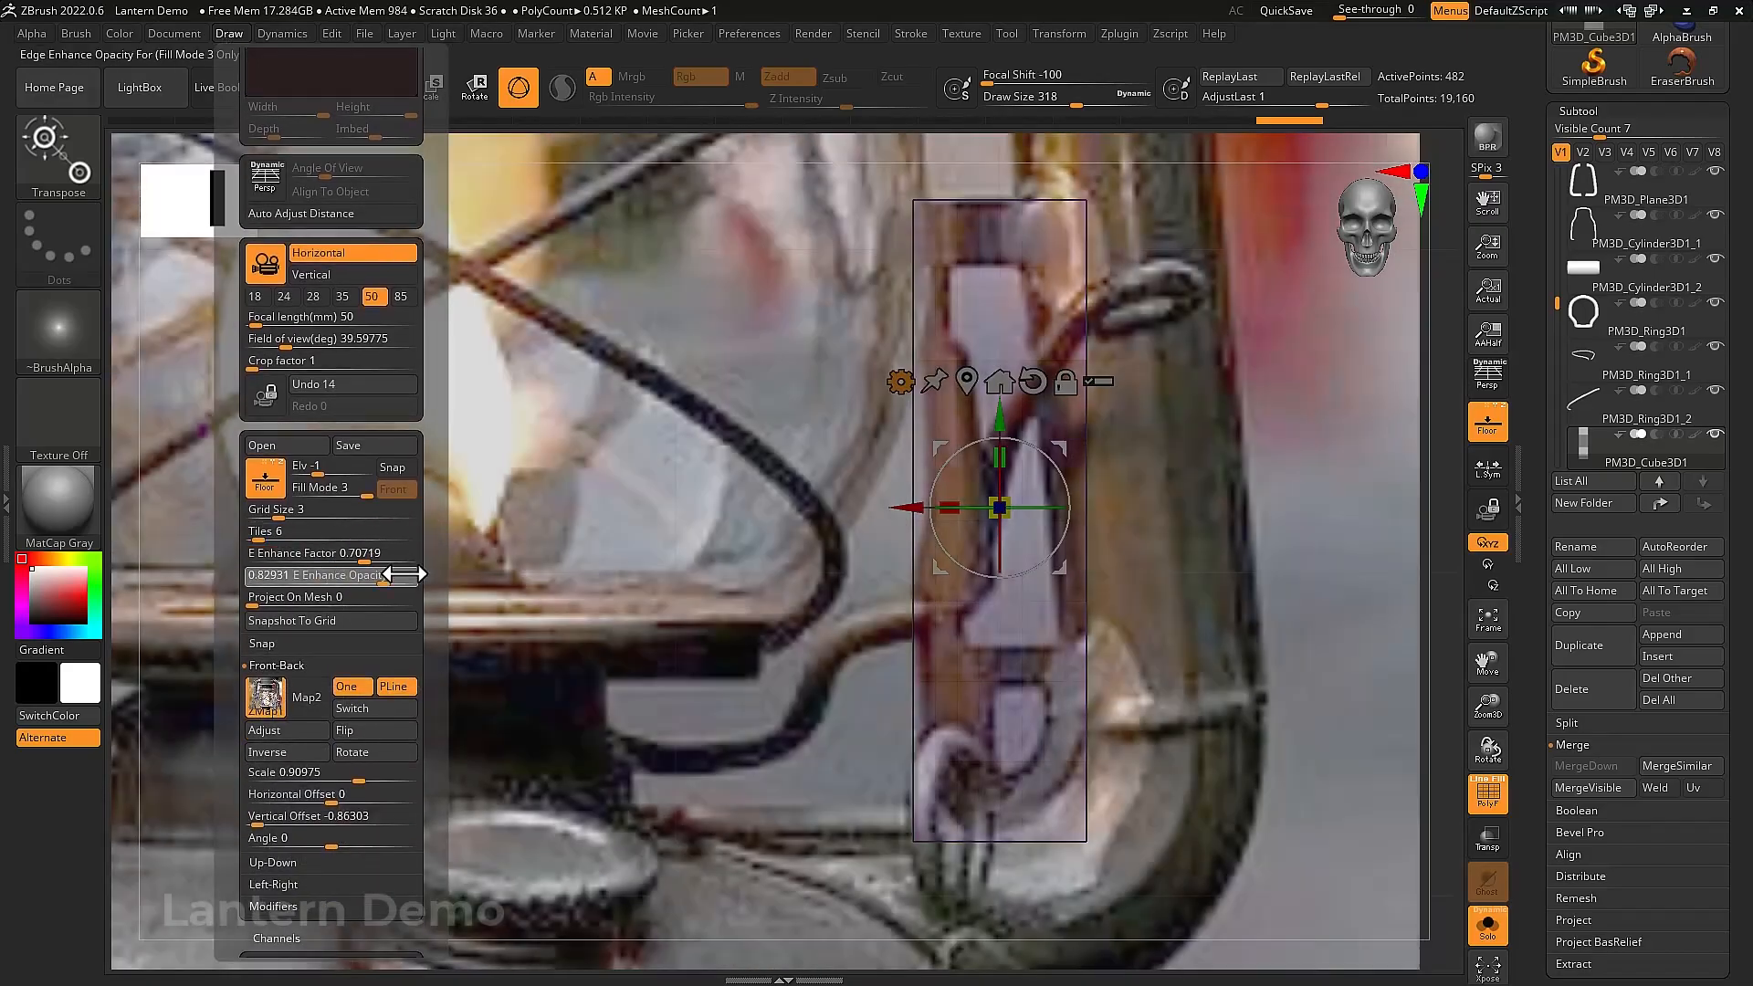
{"action": "mouse_move", "coordinate": [367, 575]}
{"action": "left_mouse_down"}
{"action": "mouse_move", "coordinate": [397, 575]}
{"action": "mouse_move", "coordinate": [336, 575]}
{"action": "mouse_move", "coordinate": [318, 553]}
{"action": "mouse_move", "coordinate": [301, 575]}
{"action": "mouse_move", "coordinate": [395, 555]}
{"action": "left_mouse_up"}
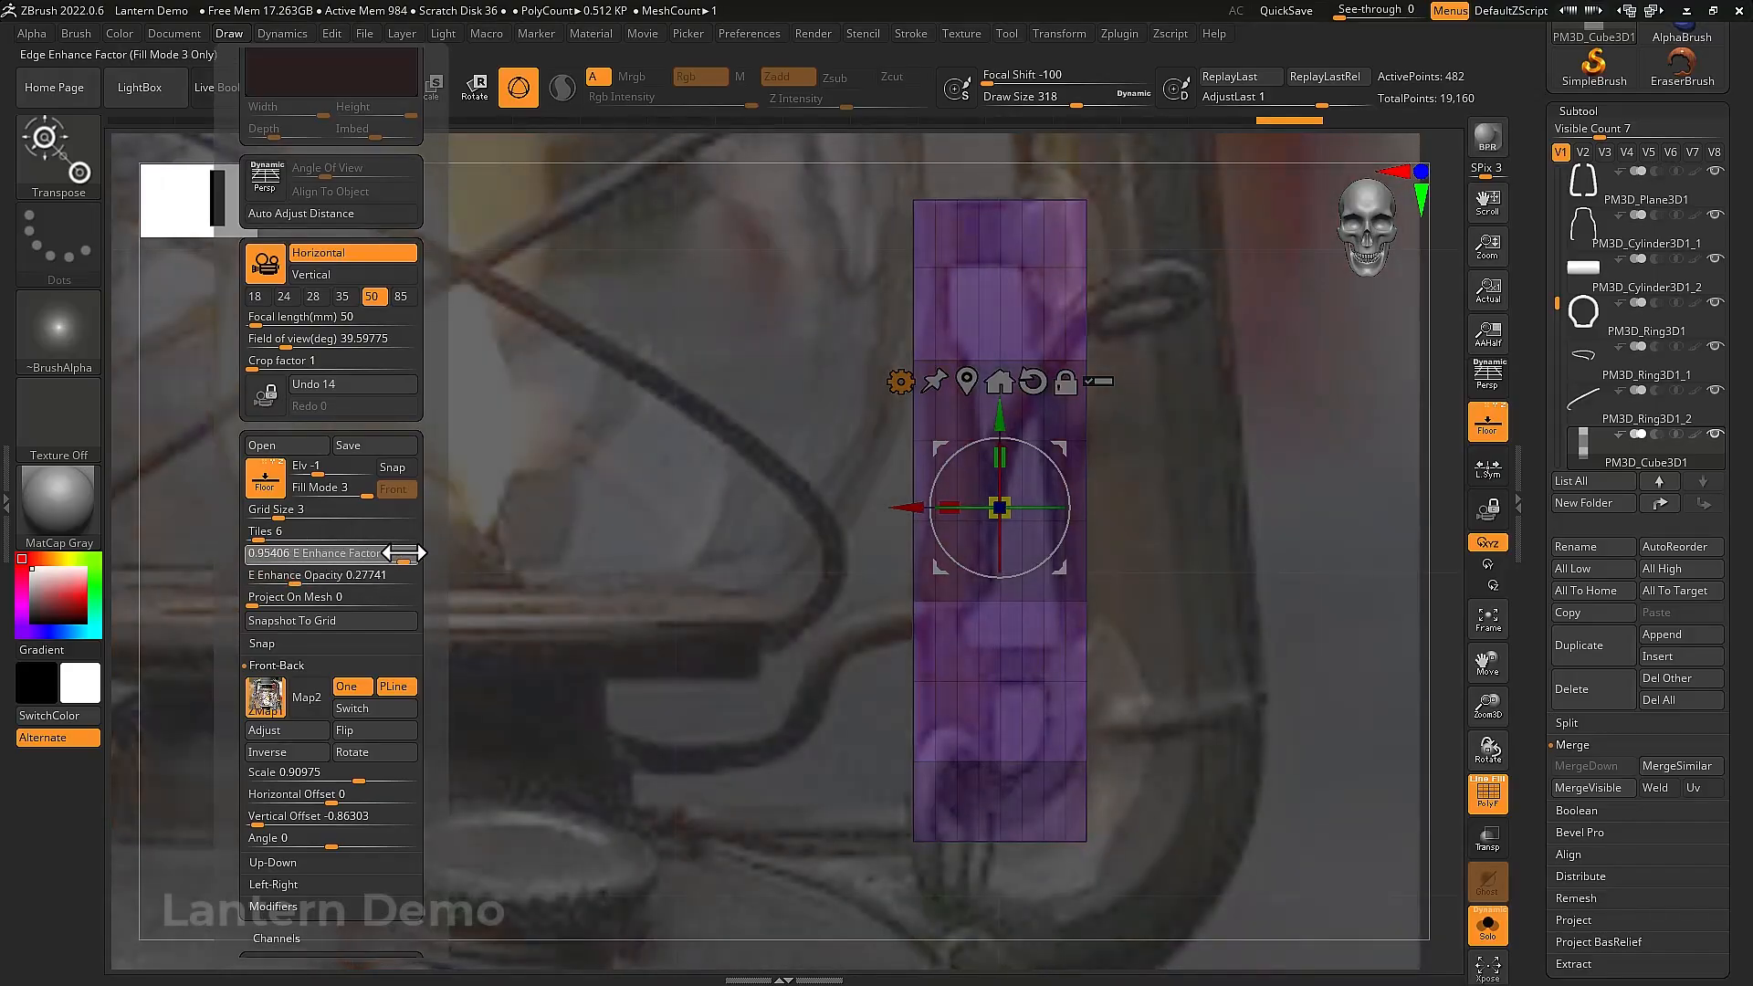
{"action": "left_click_drag", "start_coordinate": [274, 597], "coordinate": [219, 593]}
{"action": "left_click_drag", "start_coordinate": [405, 554], "coordinate": [331, 582]}
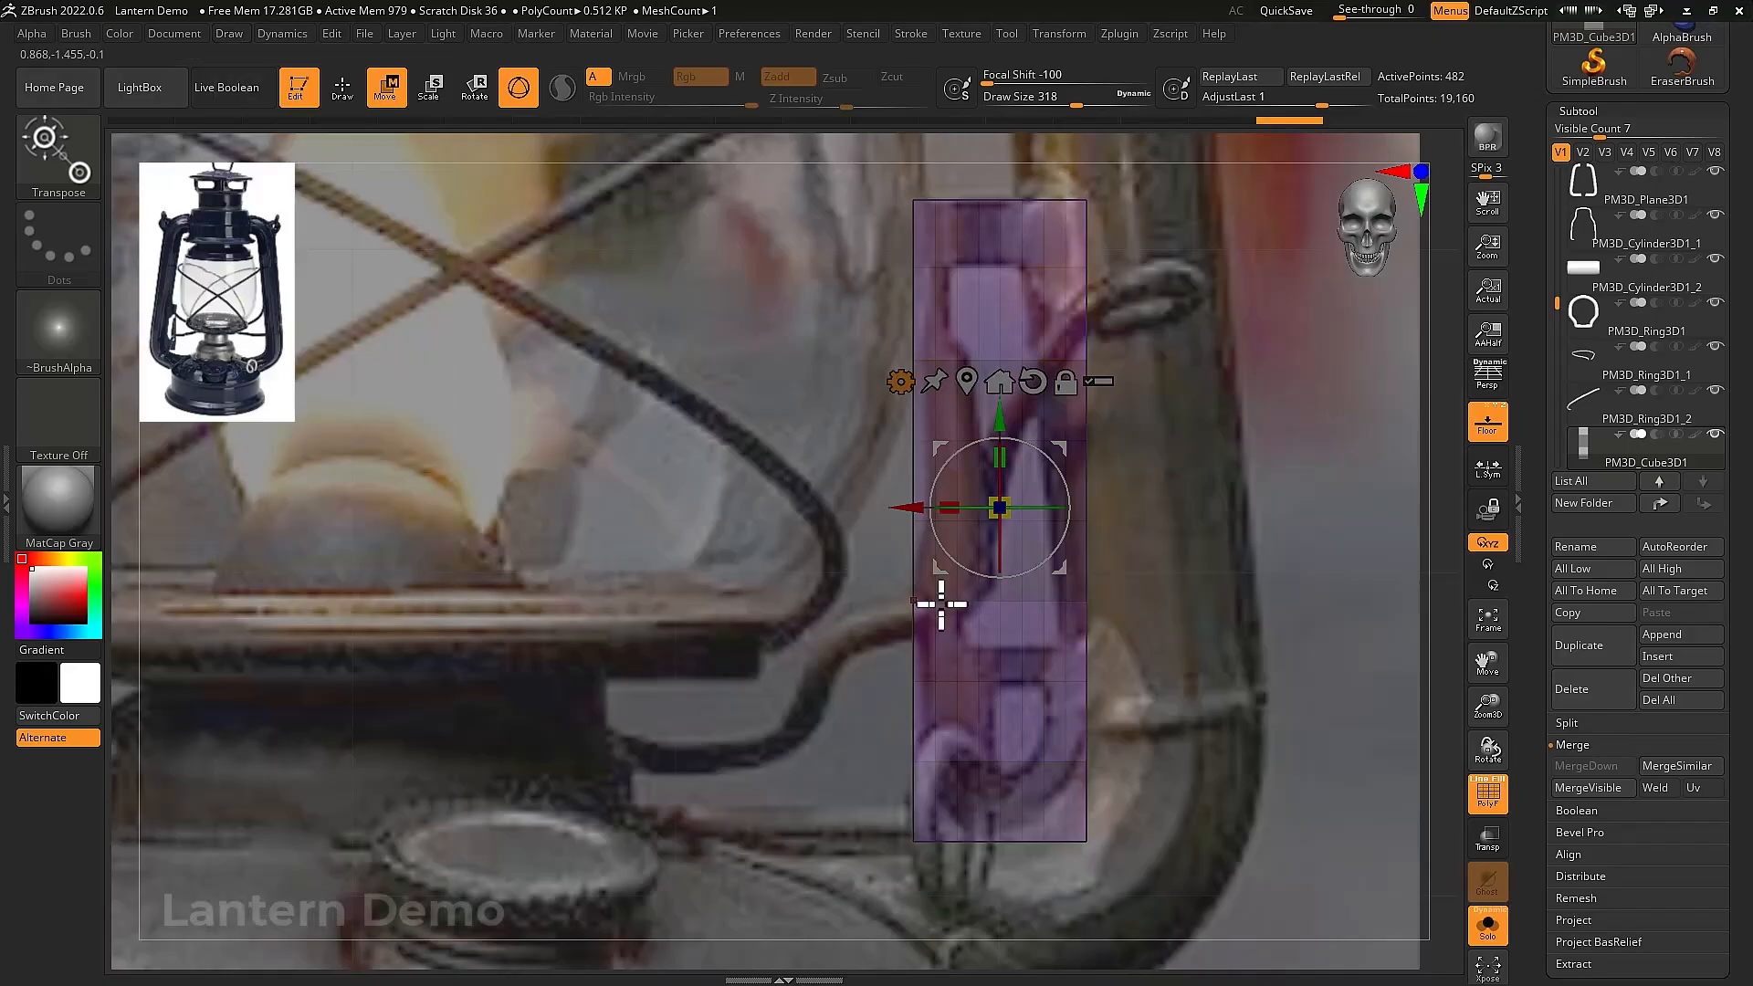
Mask bands across the bar's lower half and move its edge rows vertically to line up with the photo's cutouts
{"action": "key", "text": "ctrl"}
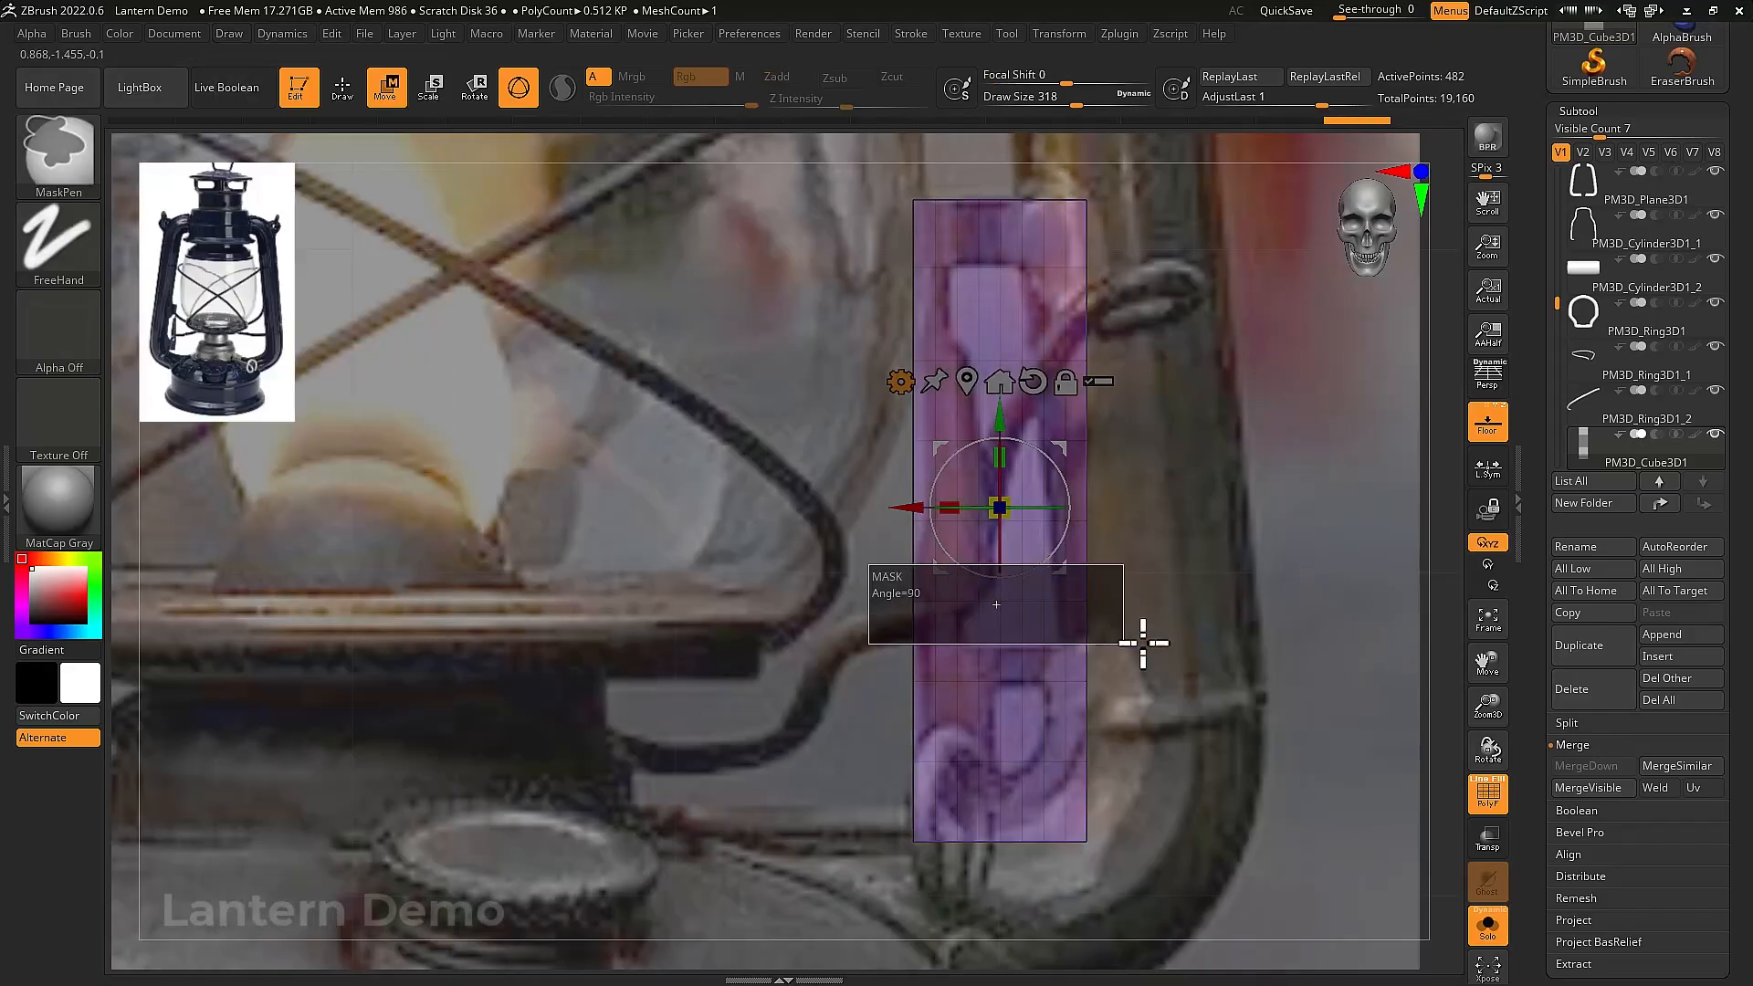
{"action": "left_click_drag", "start_coordinate": [1010, 422], "coordinate": [1013, 473]}
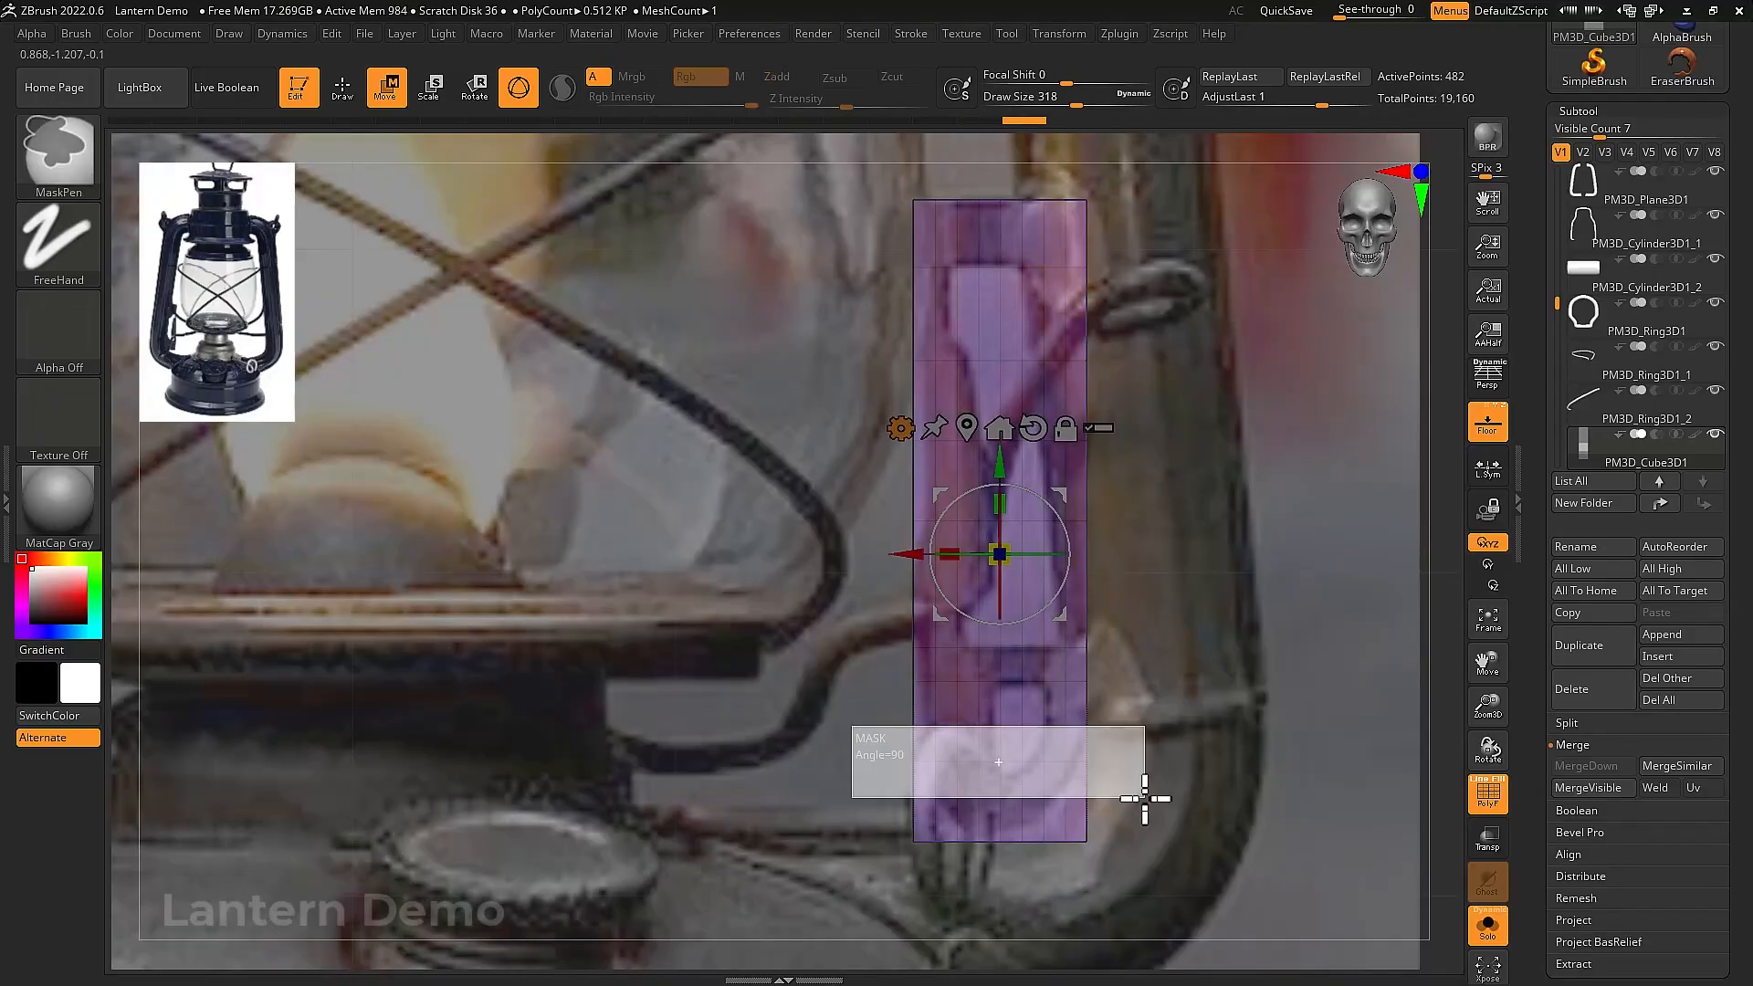
{"action": "left_click_drag", "start_coordinate": [1006, 462], "coordinate": [1012, 476]}
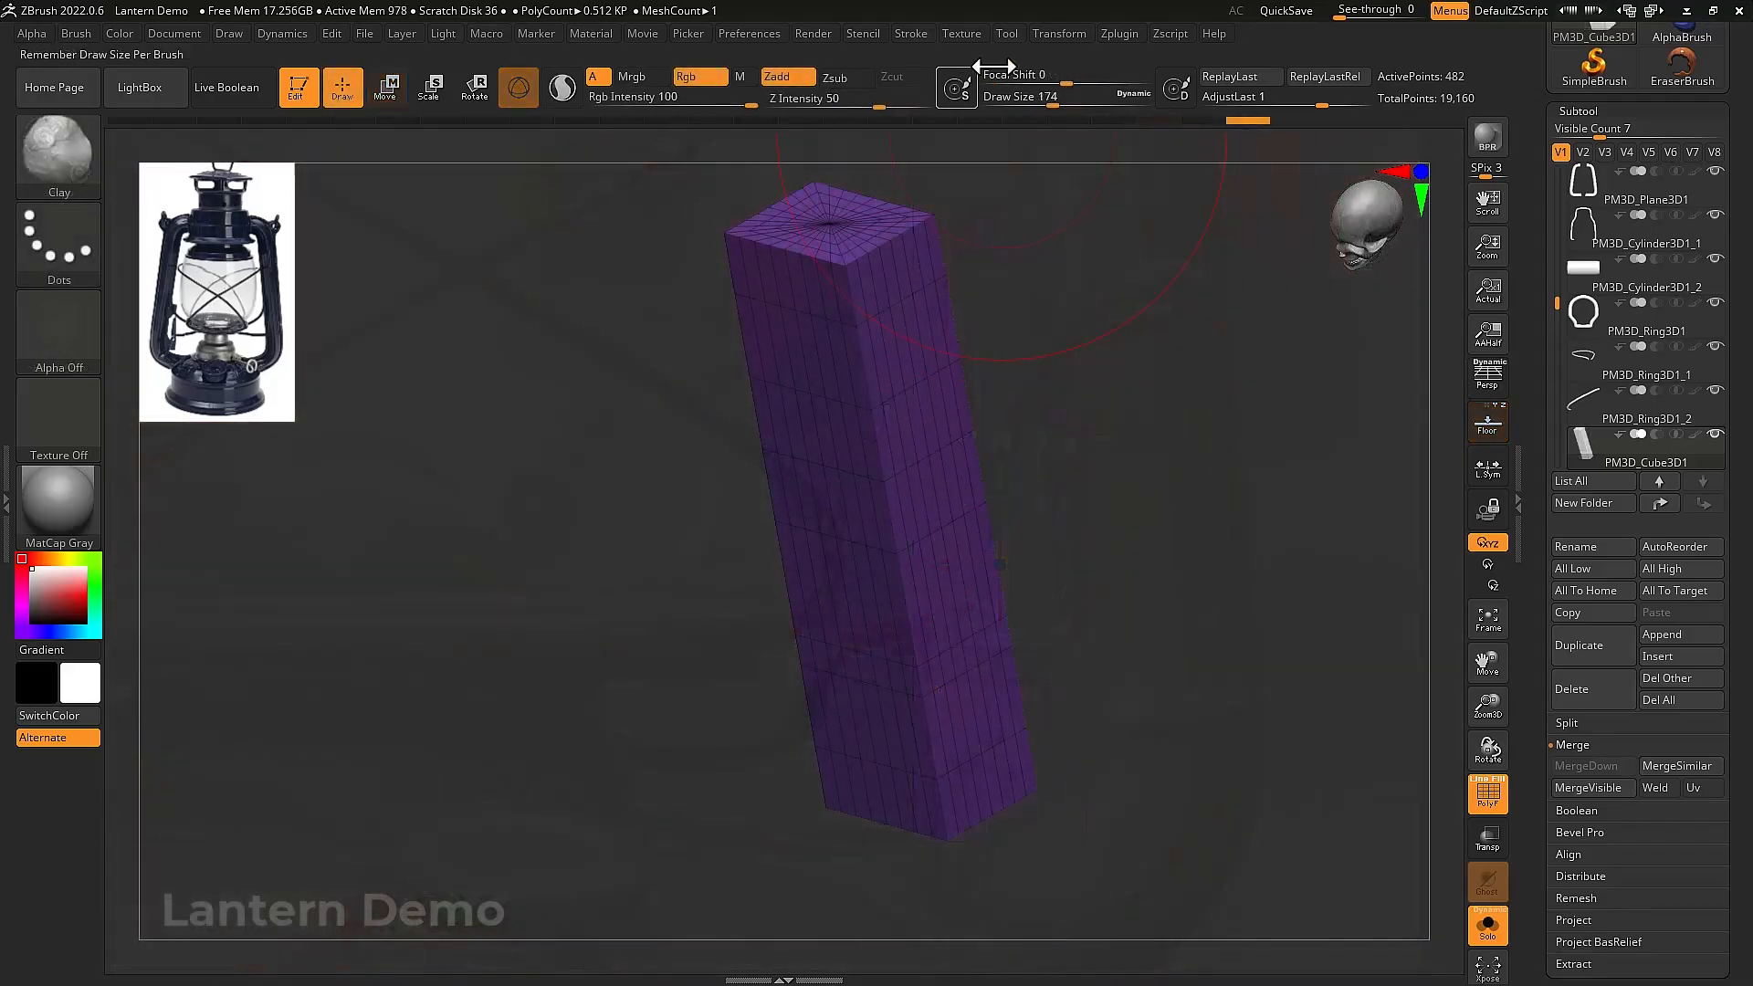
Toggle the Activate Symmetry setting for the bar
{"action": "left_click", "coordinate": [1007, 34]}
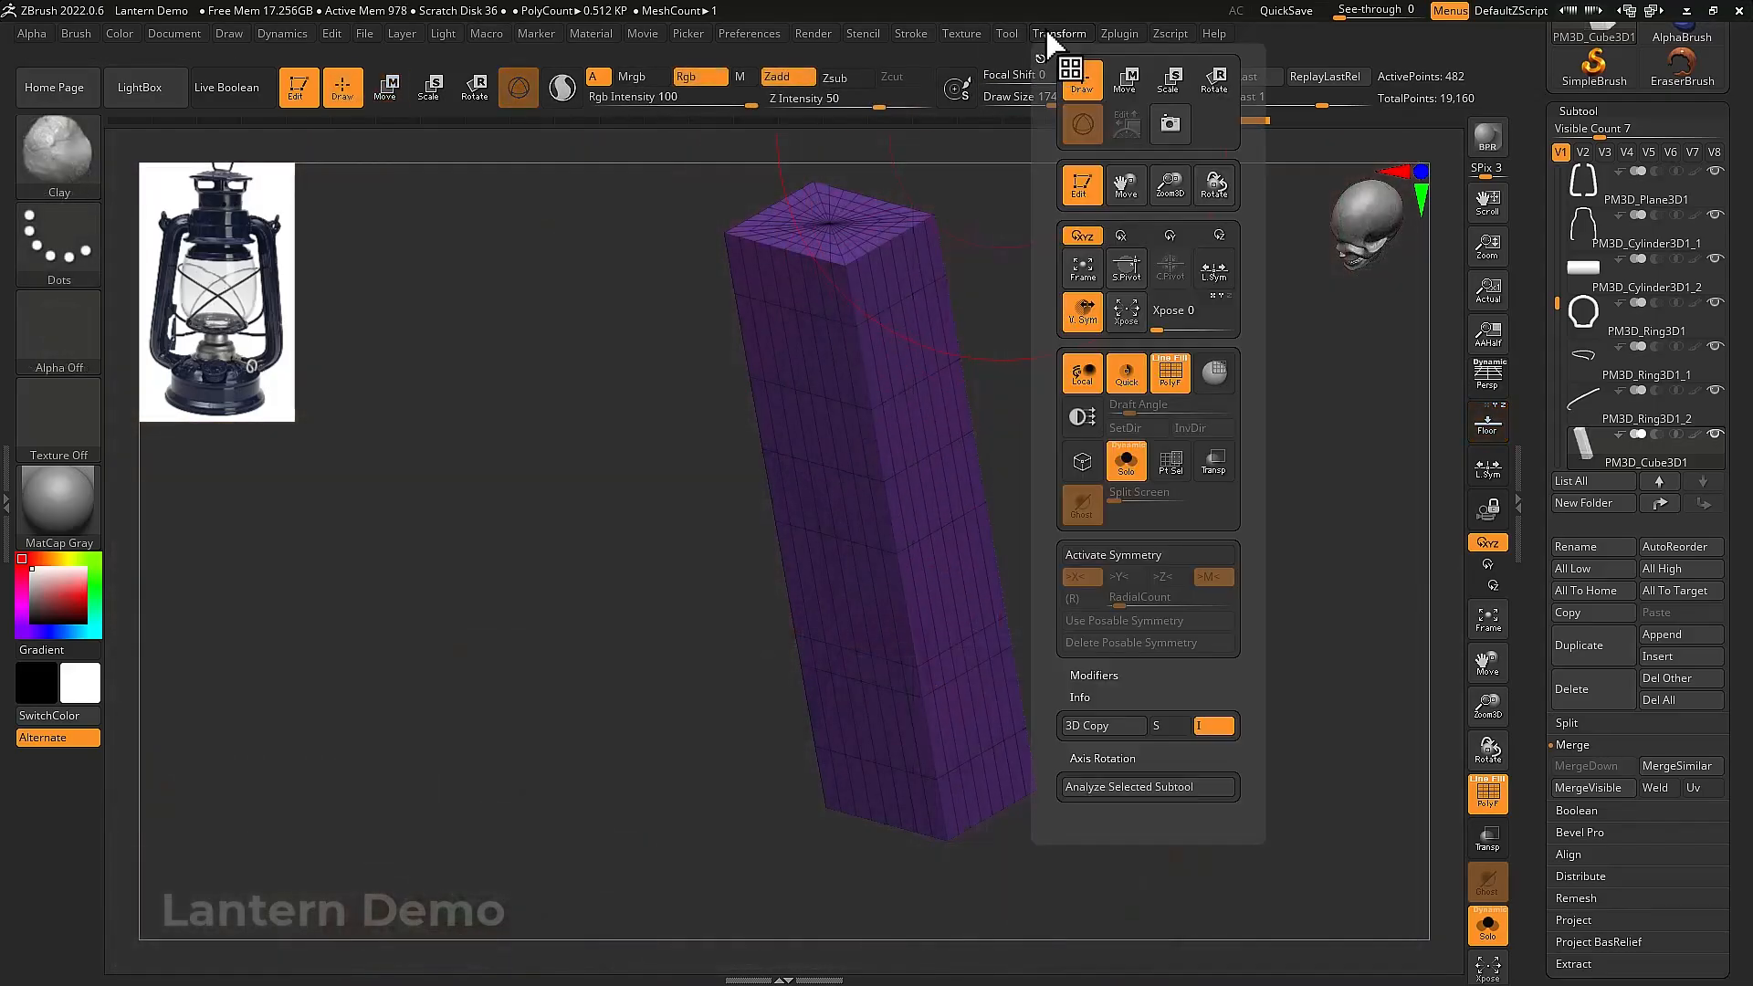
{"action": "left_click", "coordinate": [1043, 39]}
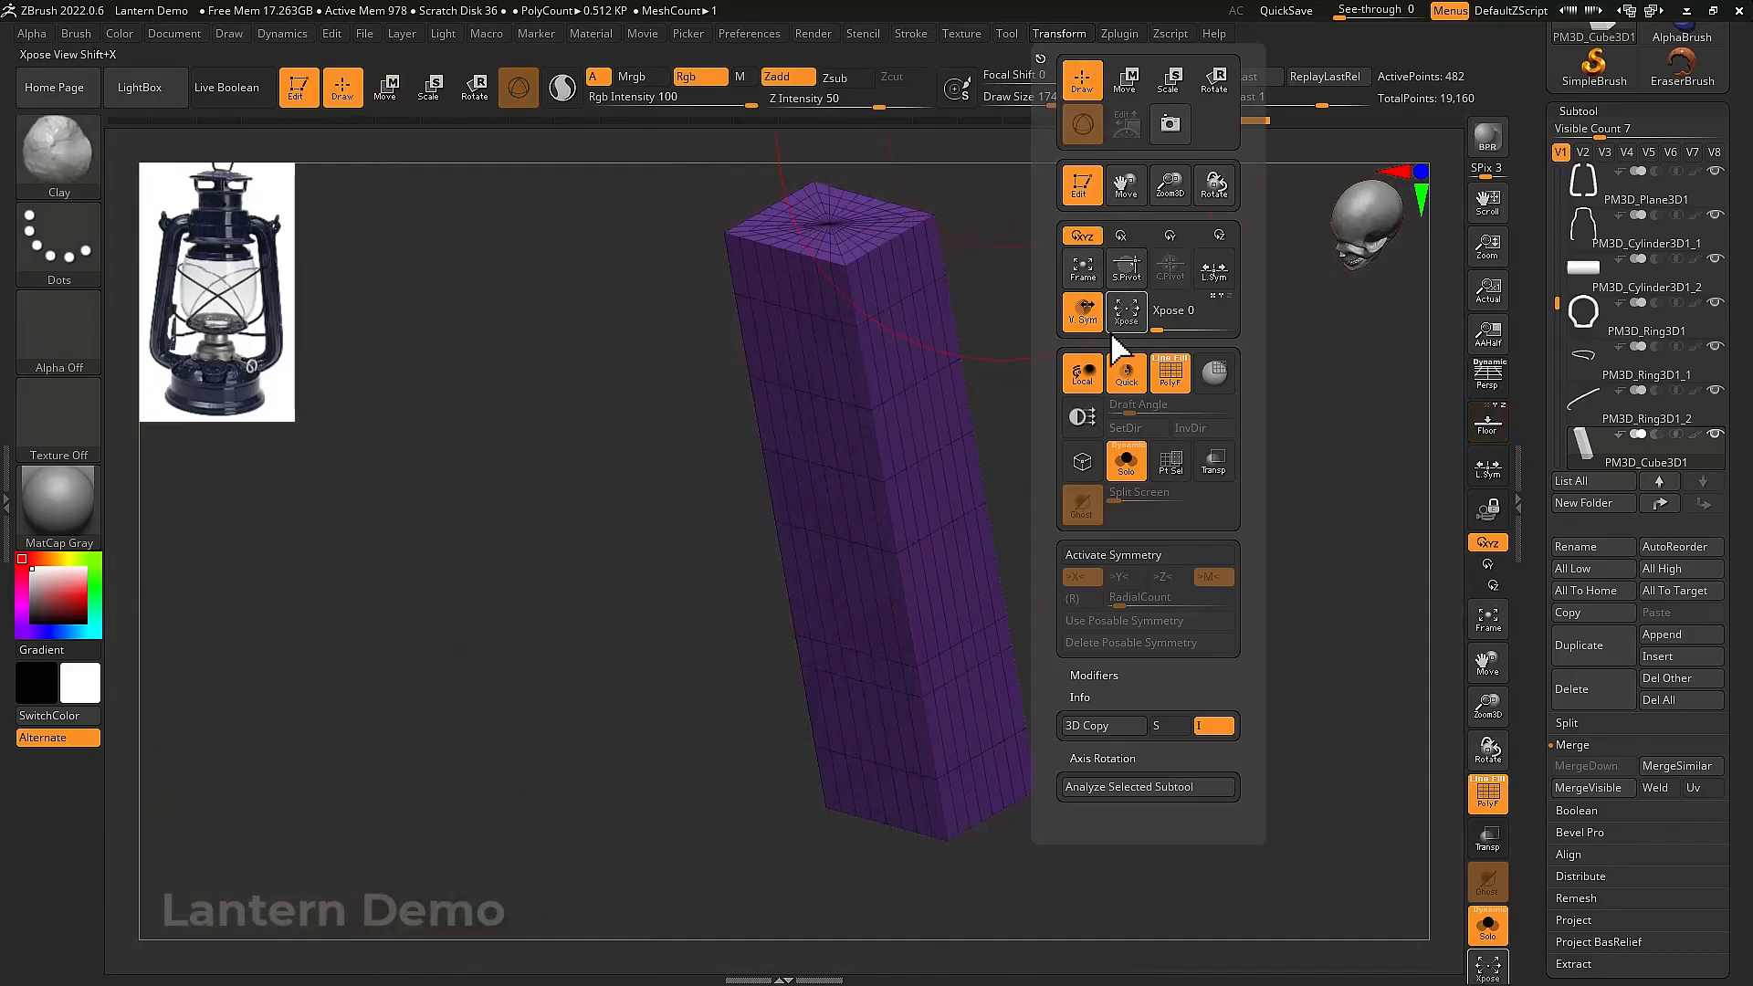
{"action": "left_click", "coordinate": [1099, 554]}
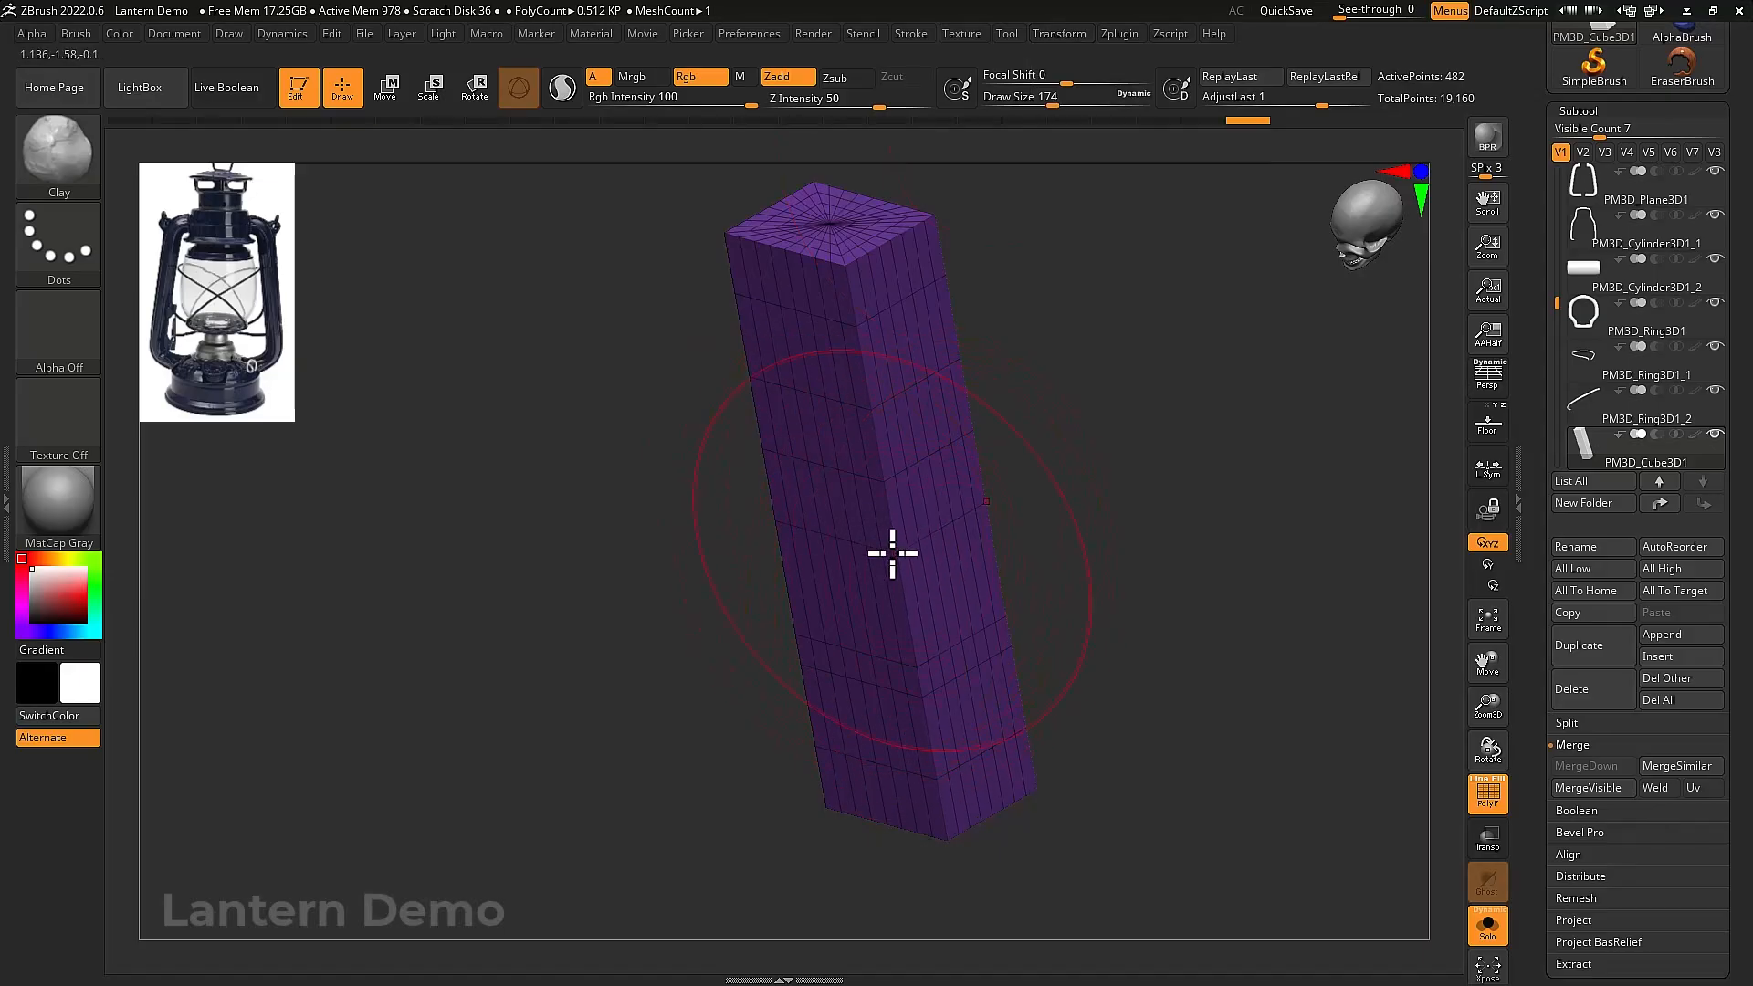
Snap the bar to the front view, select the ZModeler brush and show the whole lantern again
{"action": "left_click_drag", "start_coordinate": [981, 557], "coordinate": [861, 454], "text": "shift"}
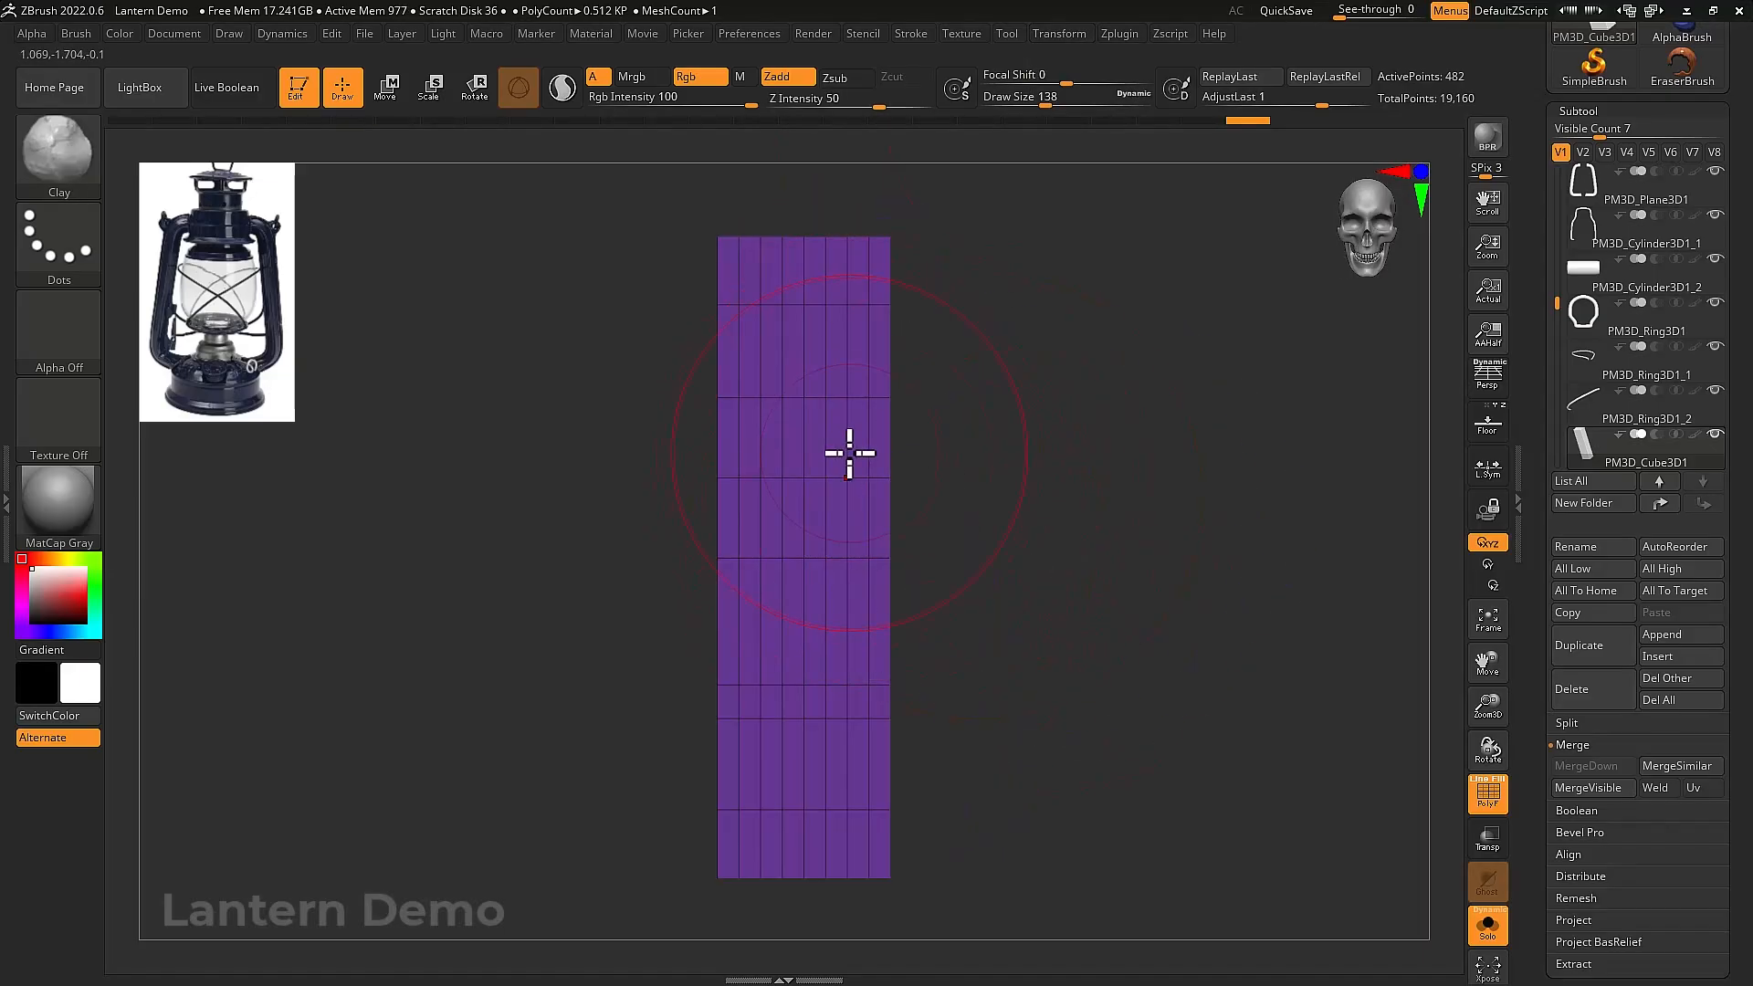
{"action": "key", "text": "b"}
{"action": "key", "text": "z"}
{"action": "key", "text": "m"}
{"action": "key", "text": "ctrl+shift+s"}
{"action": "mouse_move", "coordinate": [849, 442]}
{"action": "right_mouse_down"}
{"action": "mouse_move", "coordinate": [963, 458]}
{"action": "mouse_move", "coordinate": [1361, 426]}
{"action": "right_mouse_up"}
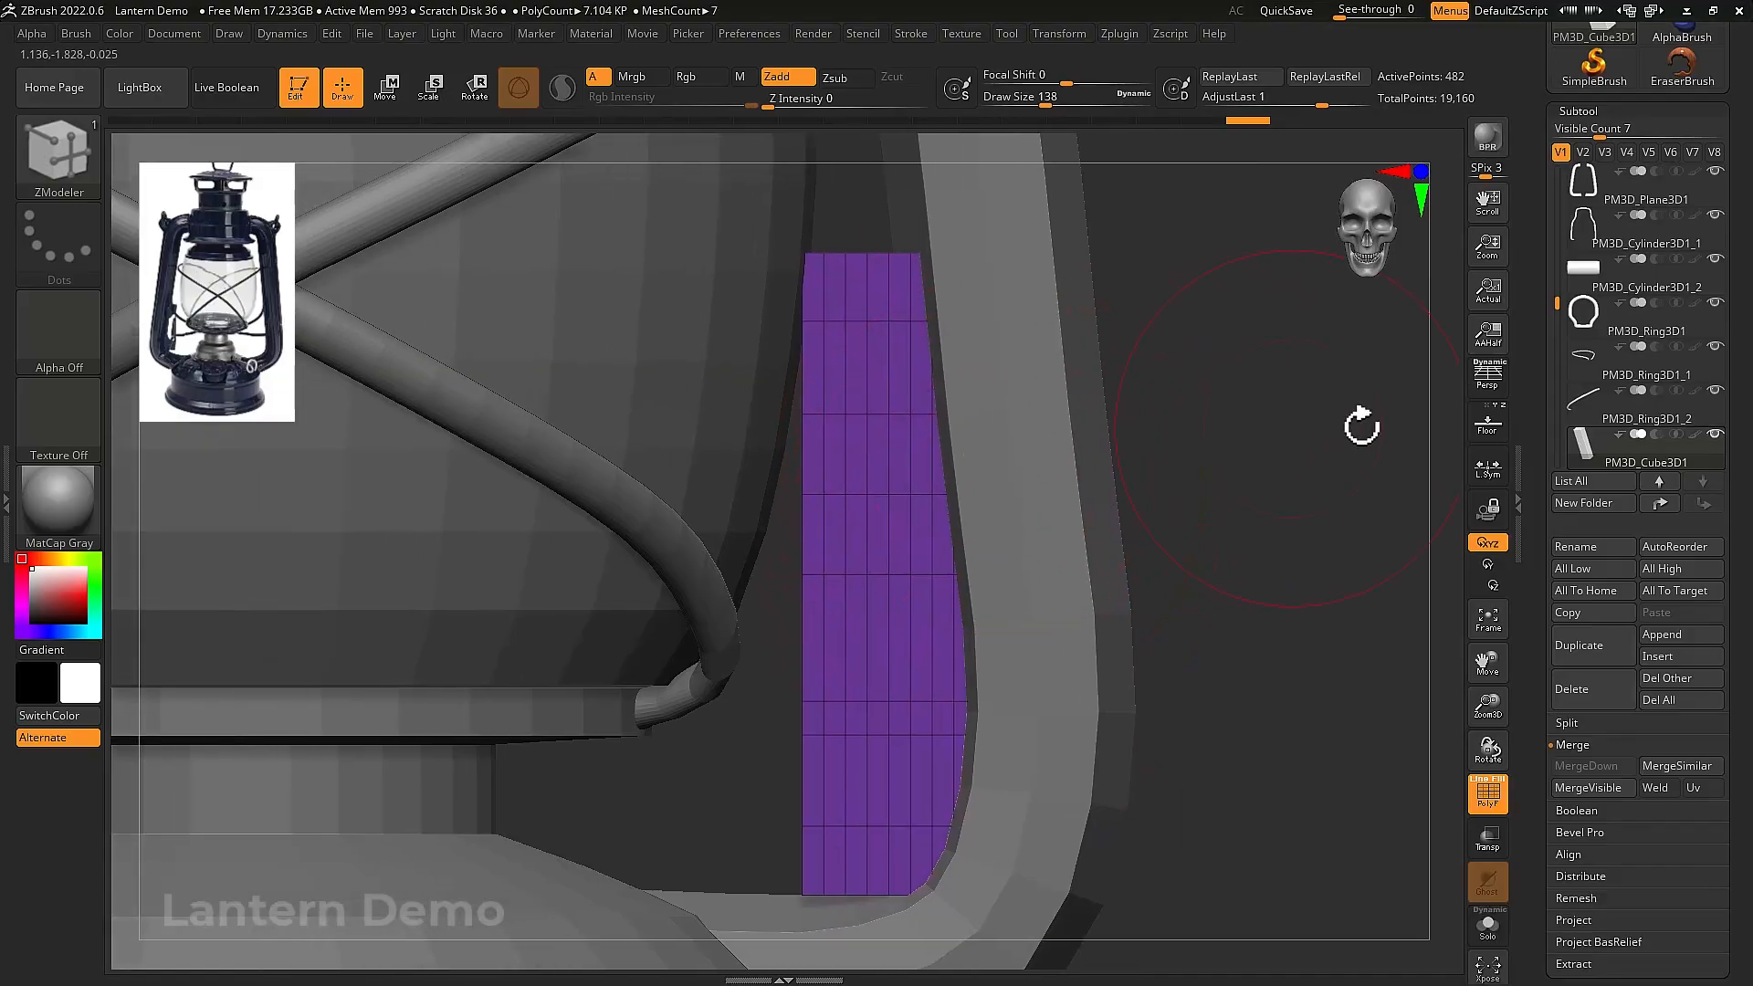
Isolate the bar over the reference photo, reduce the draw size to 58 and mark the polygons covering its tall and small cutouts
{"action": "key", "text": "ctrl+shift+s"}
{"action": "left_click", "coordinate": [1486, 427]}
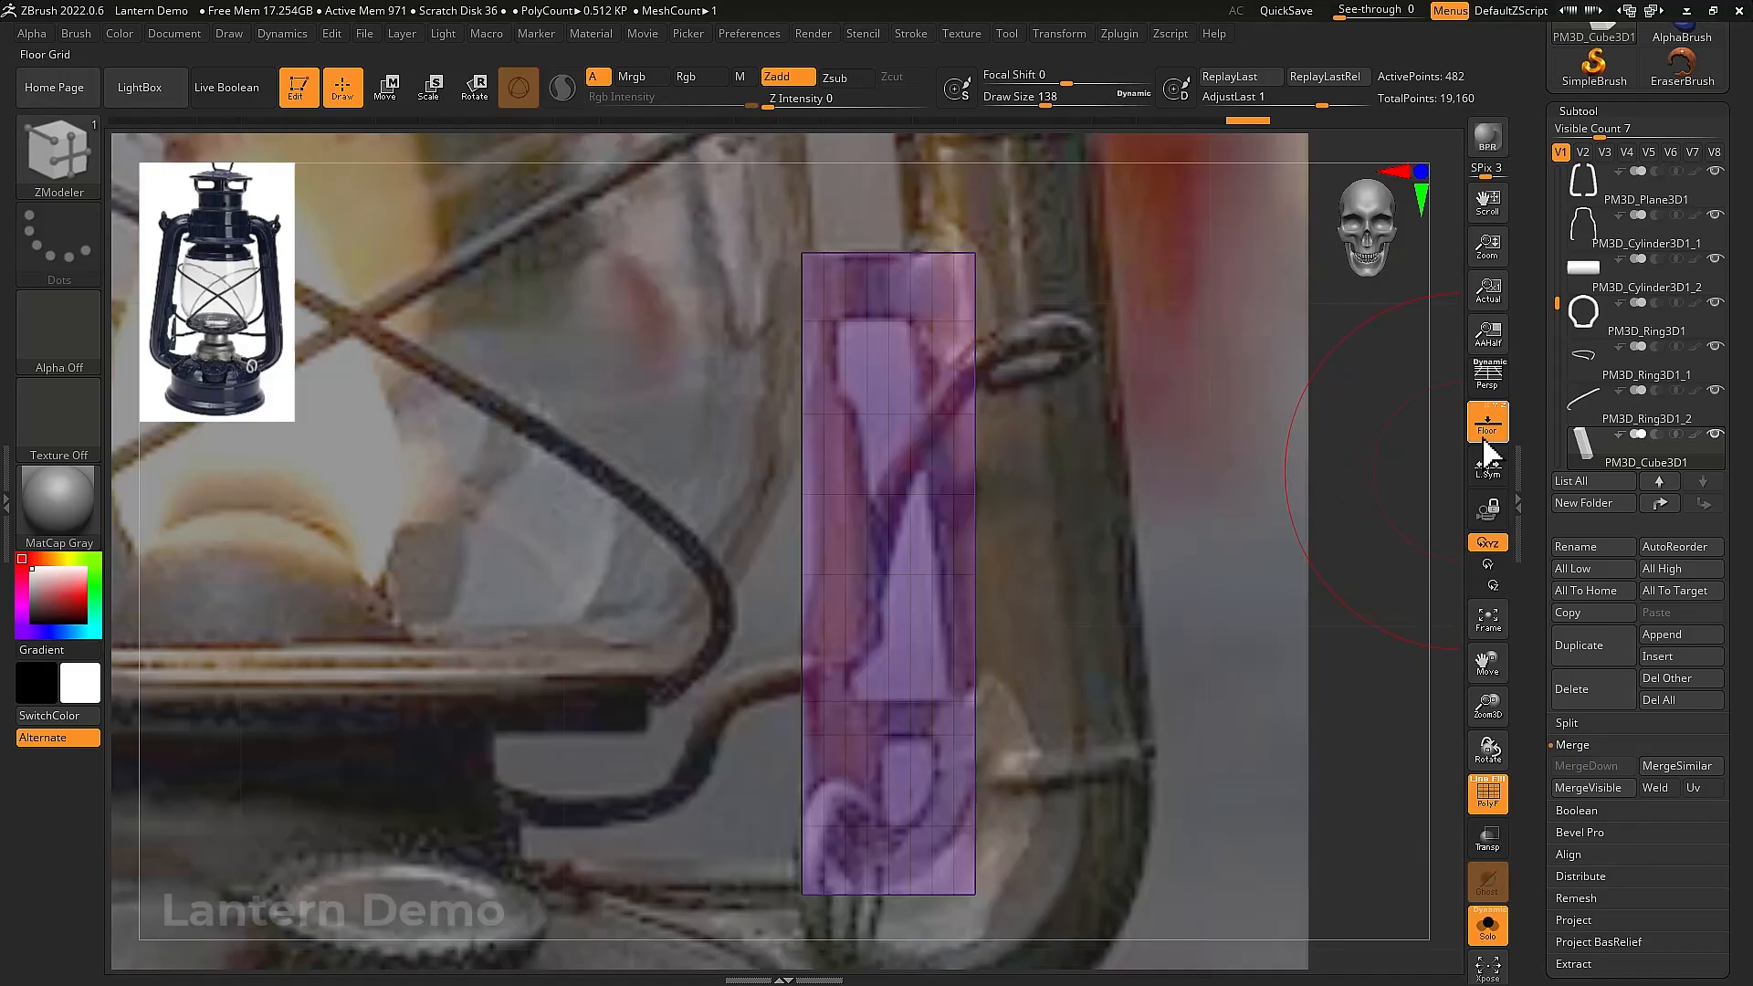
{"action": "key", "text": "bracketleft"}
{"action": "key", "text": "bracketleft"}
{"action": "key", "text": "bracketleft"}
{"action": "key", "text": "bracketleft"}
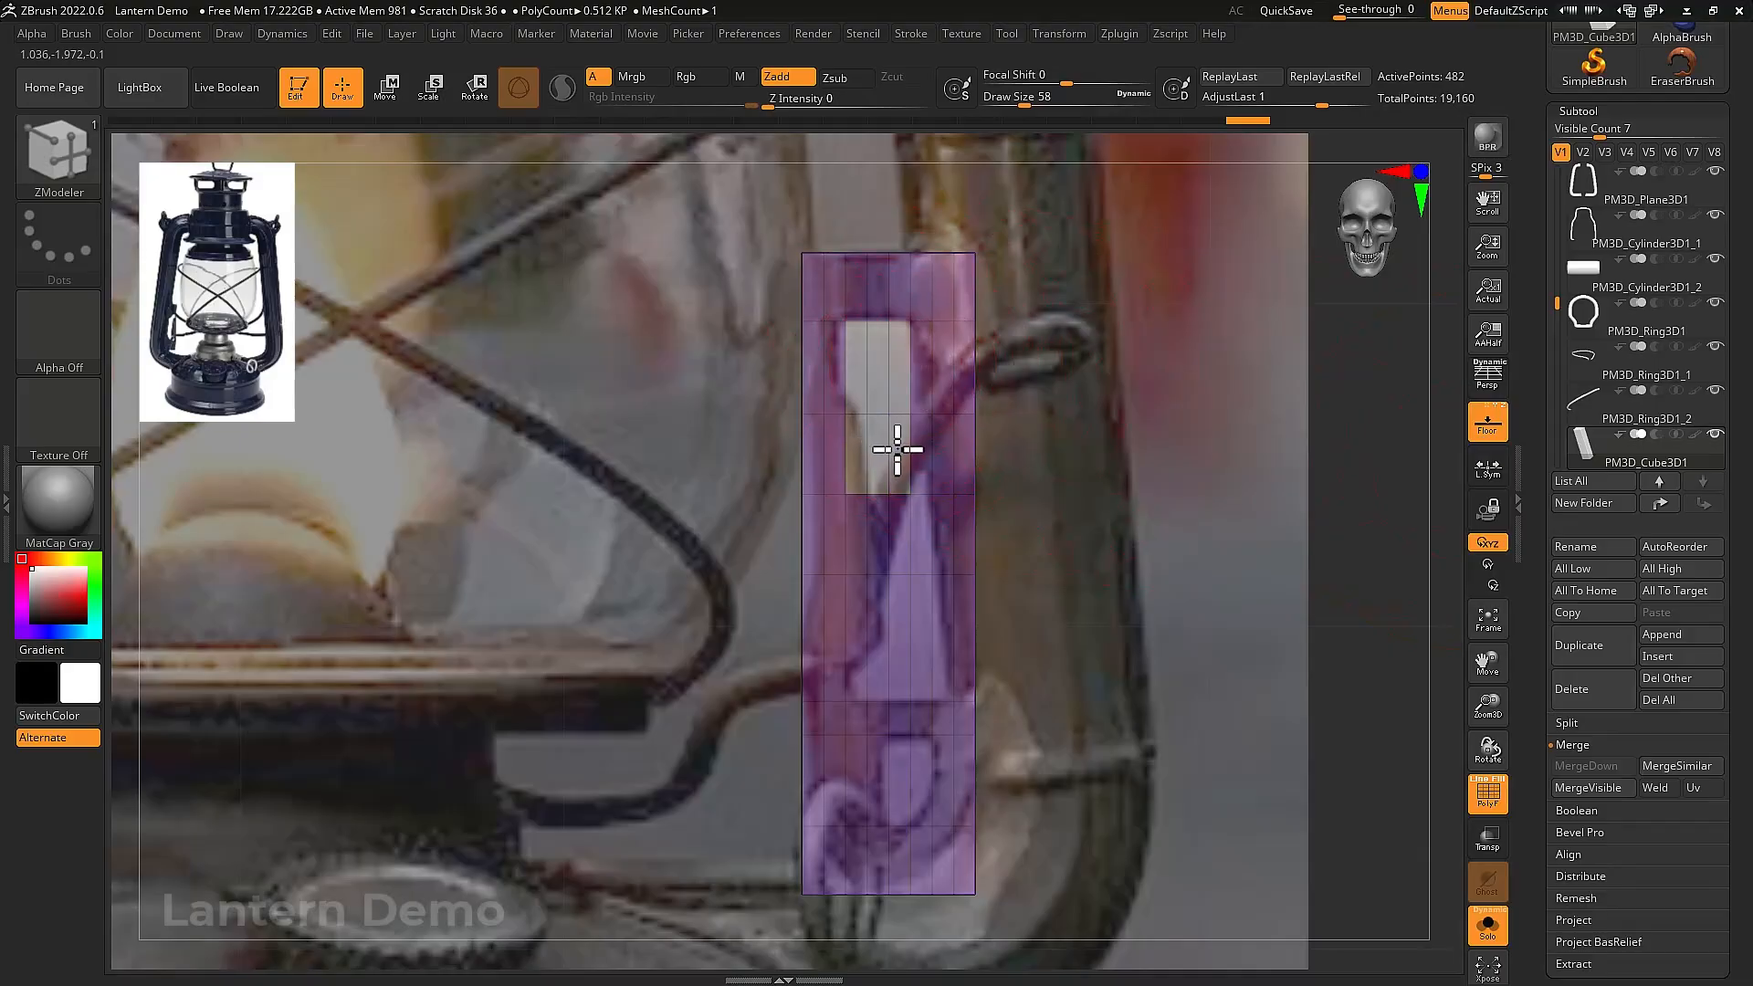
{"action": "left_click", "coordinate": [860, 548]}
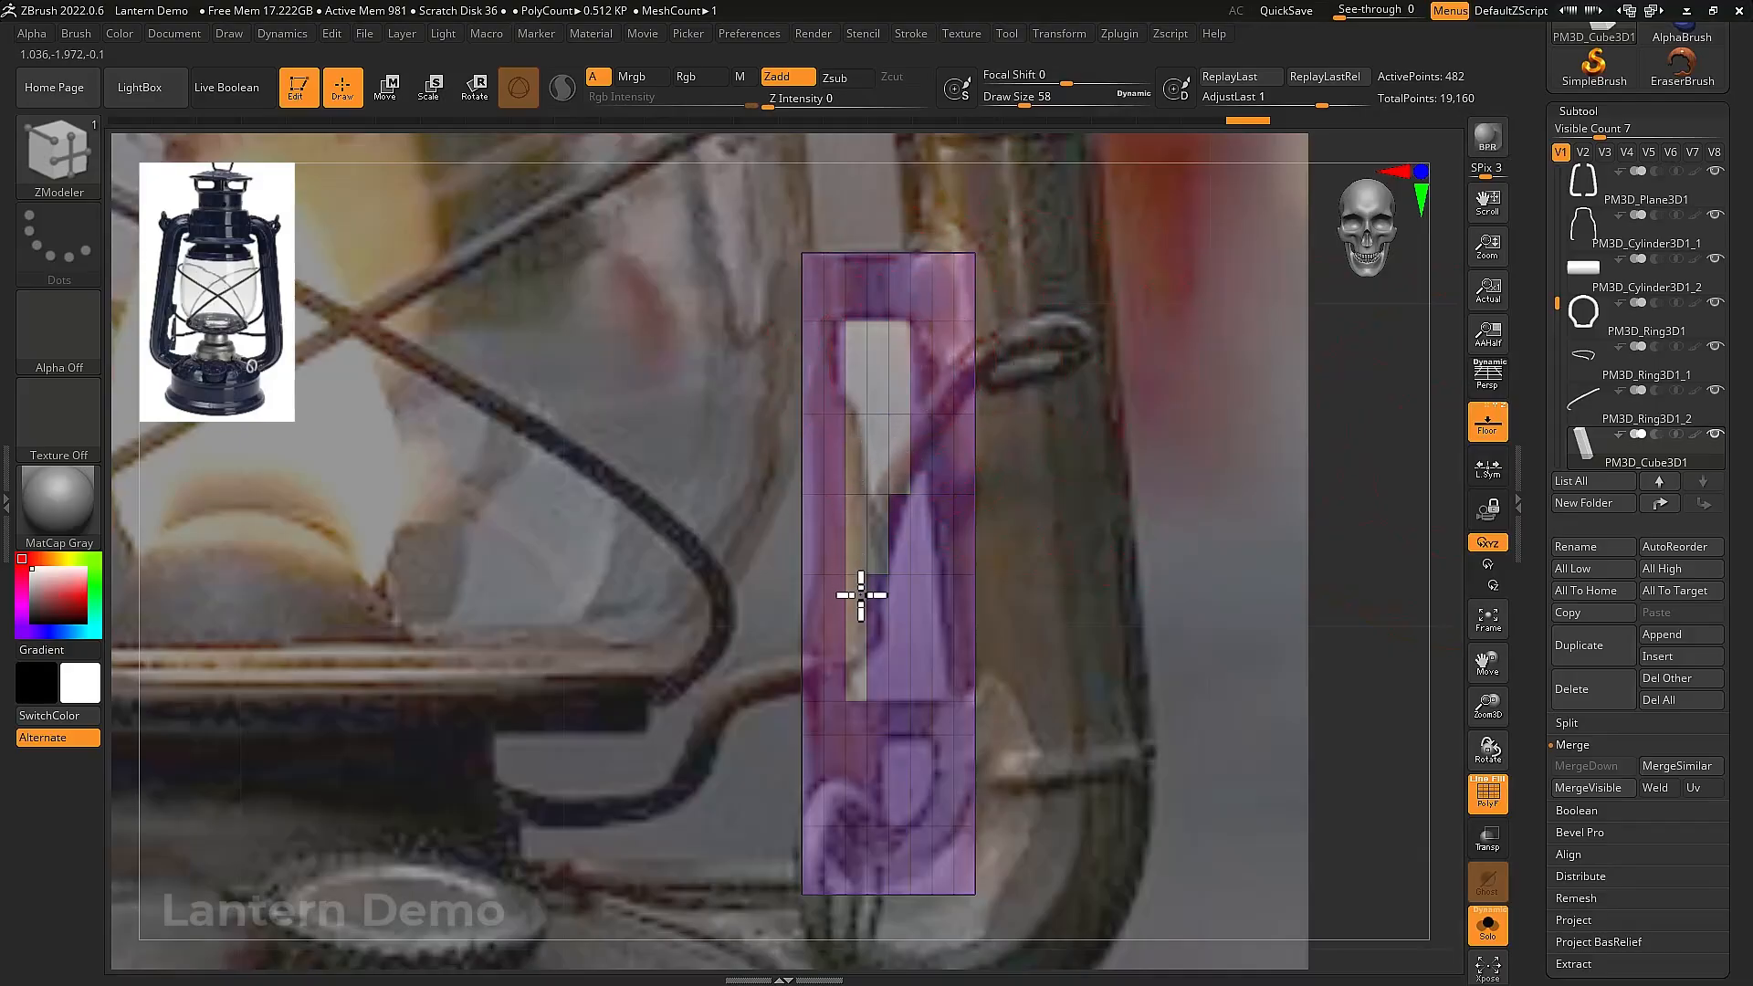
{"action": "left_click", "coordinate": [876, 621]}
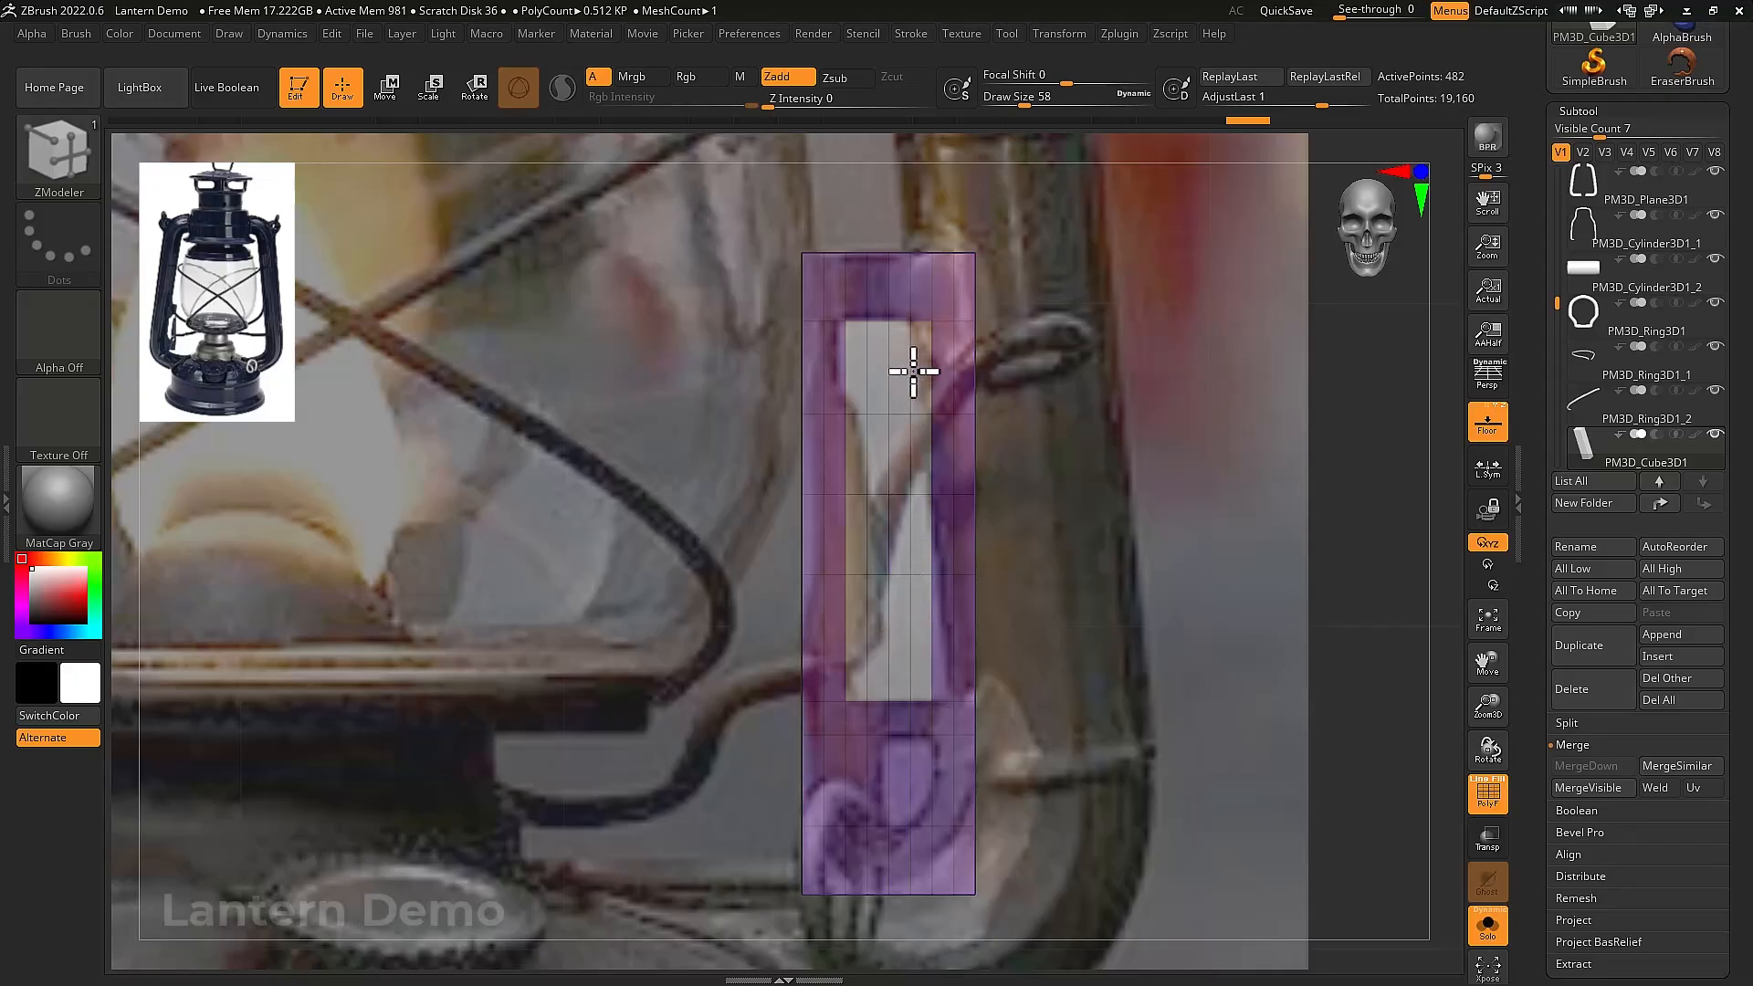
{"action": "left_click", "coordinate": [904, 761]}
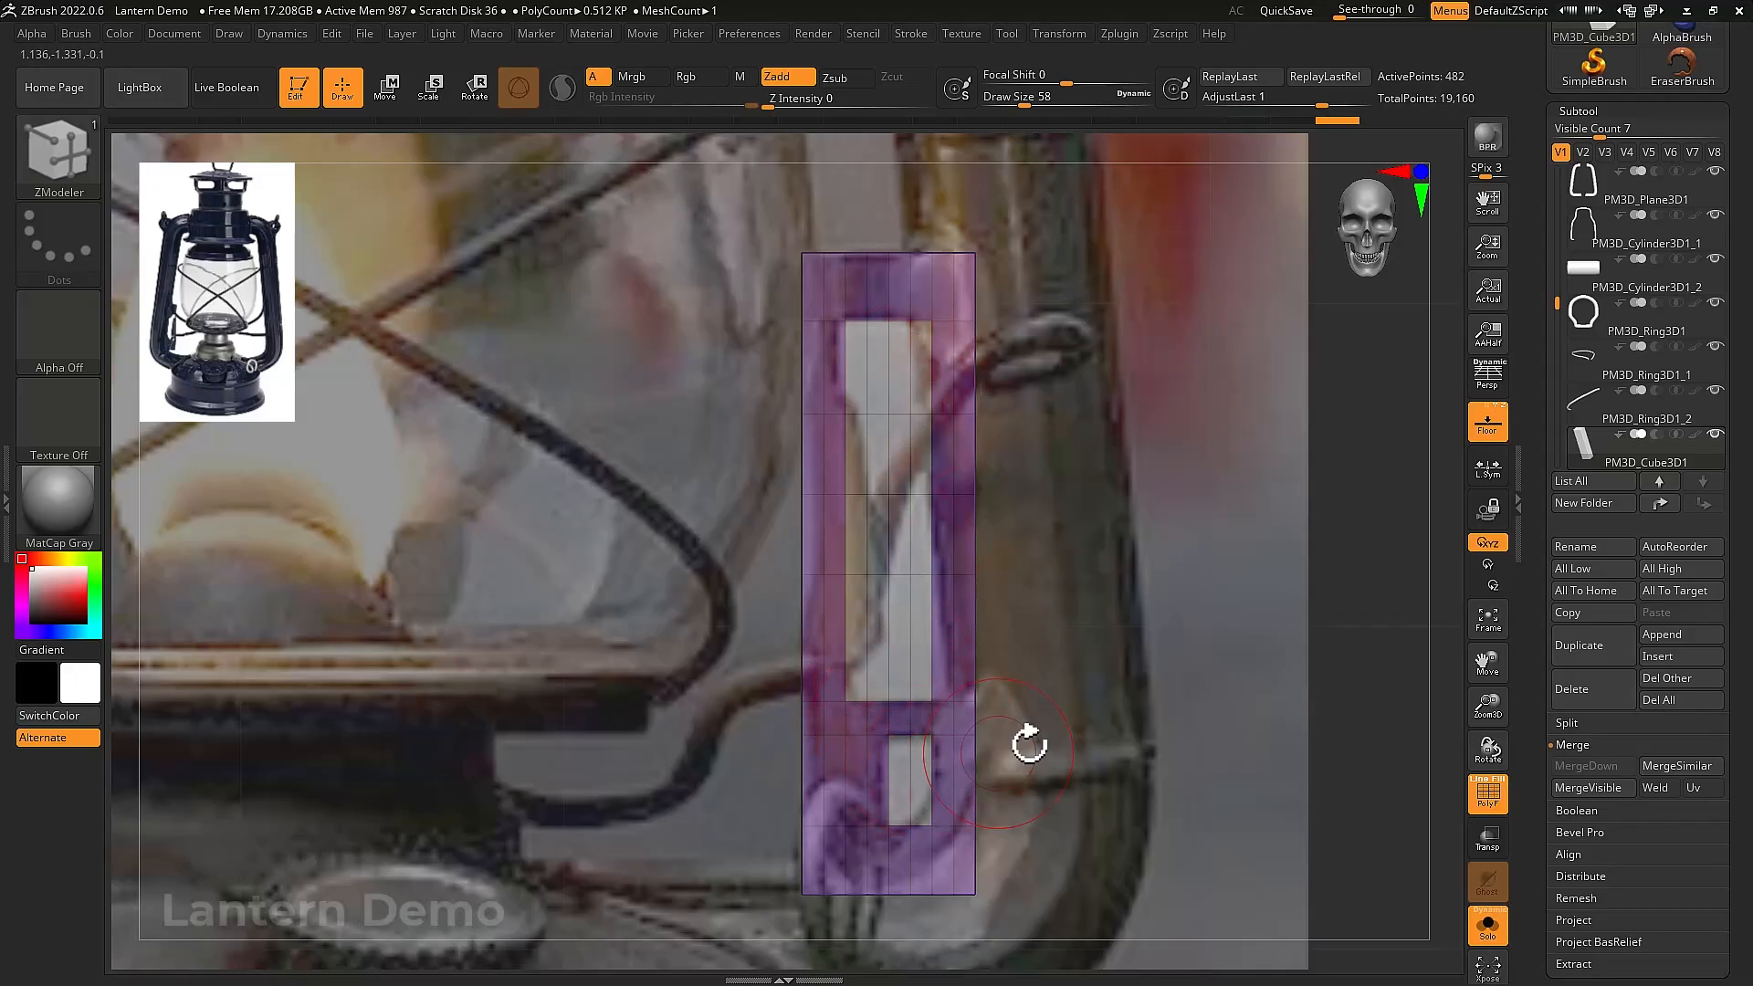
Turn the bar to an angle without the floor image and push the marked polygons through it to open both cutouts
{"action": "left_click_drag", "start_coordinate": [1029, 744], "coordinate": [1070, 728]}
{"action": "key", "text": "shift+p"}
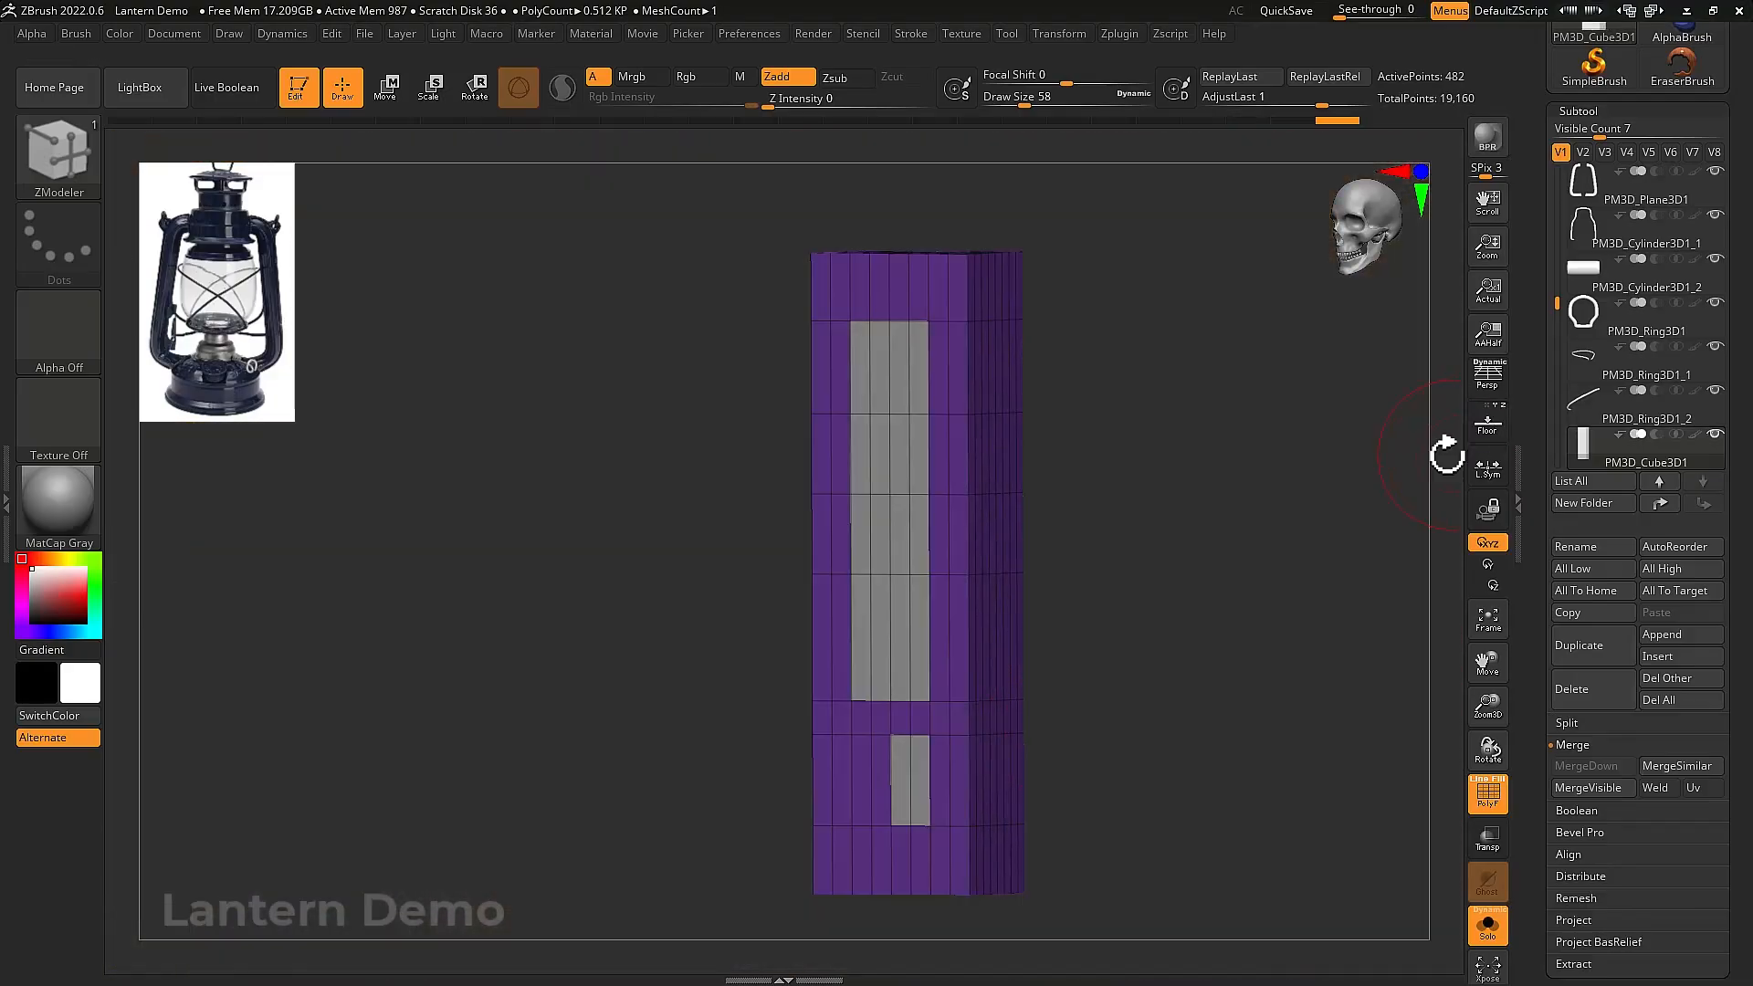
{"action": "mouse_move", "coordinate": [978, 466]}
{"action": "left_mouse_down"}
{"action": "mouse_move", "coordinate": [896, 474]}
{"action": "mouse_move", "coordinate": [1010, 466]}
{"action": "left_mouse_up"}
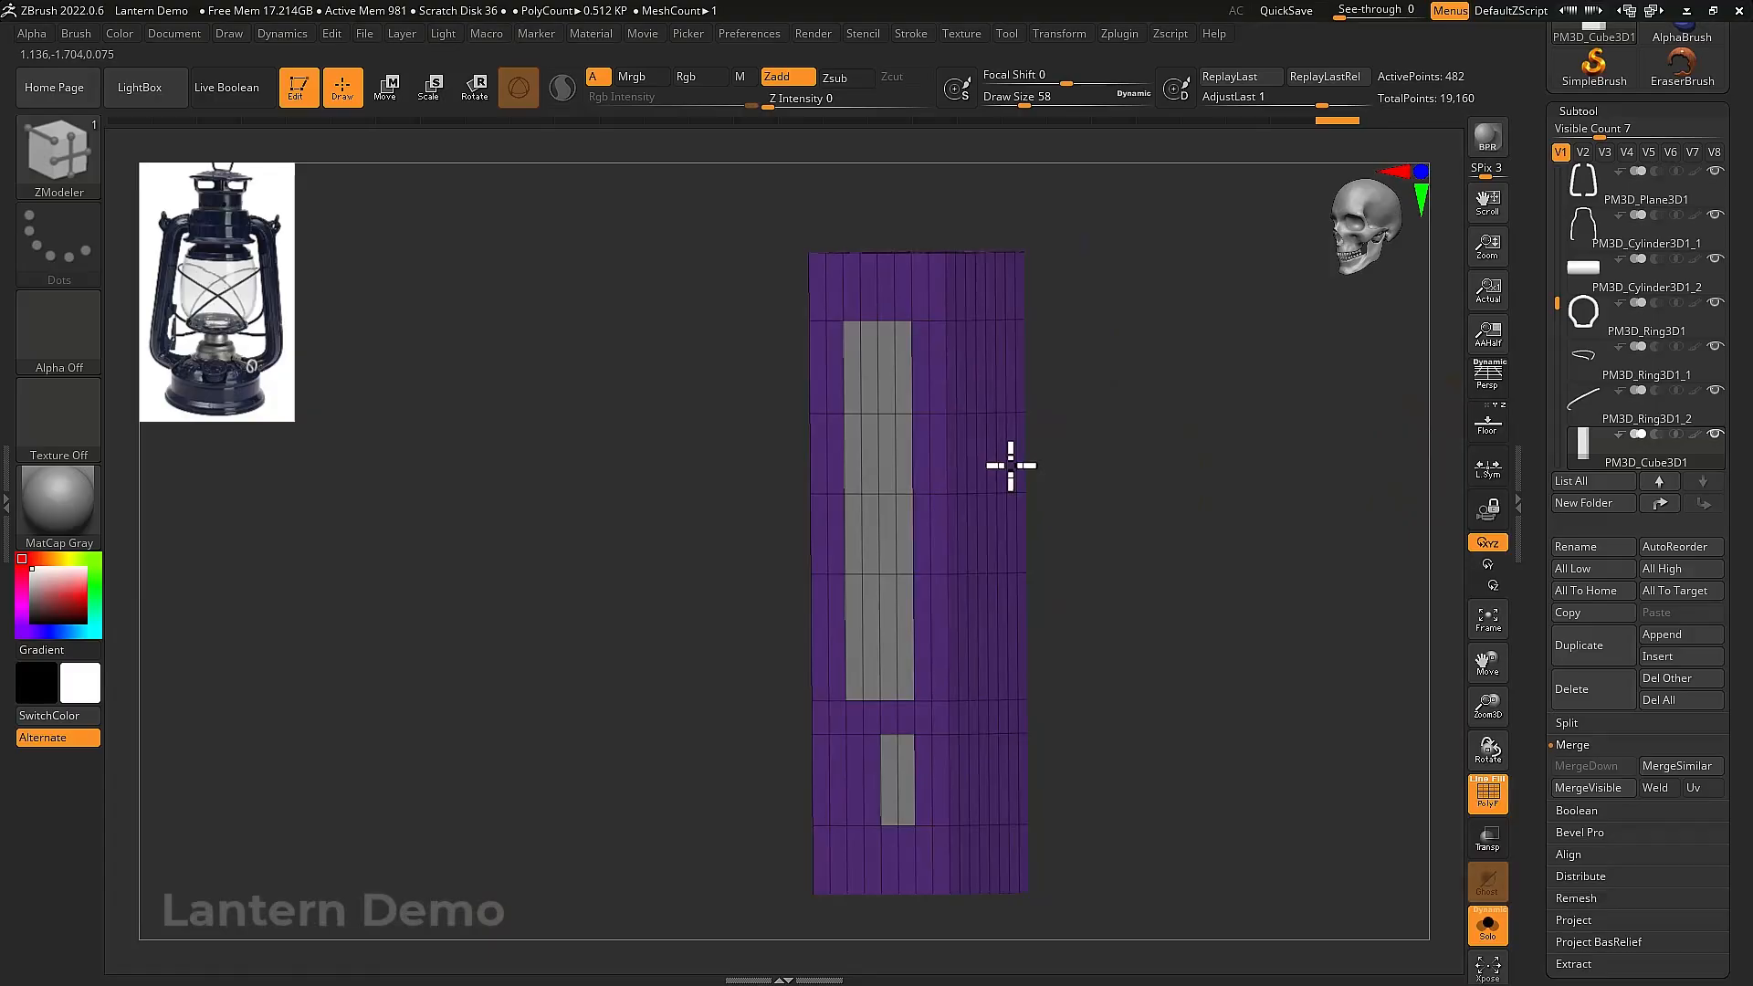
{"action": "left_click_drag", "start_coordinate": [903, 454], "coordinate": [1181, 525]}
Show the whole lantern with transparency, mask all but the bar's upper outer side and reposition the move gizmo on that area
{"action": "key", "text": "shift+ctrl+s"}
{"action": "key", "text": "ctrl+shift+t"}
{"action": "left_click_drag", "start_coordinate": [1131, 237], "coordinate": [853, 664], "text": "ctrl"}
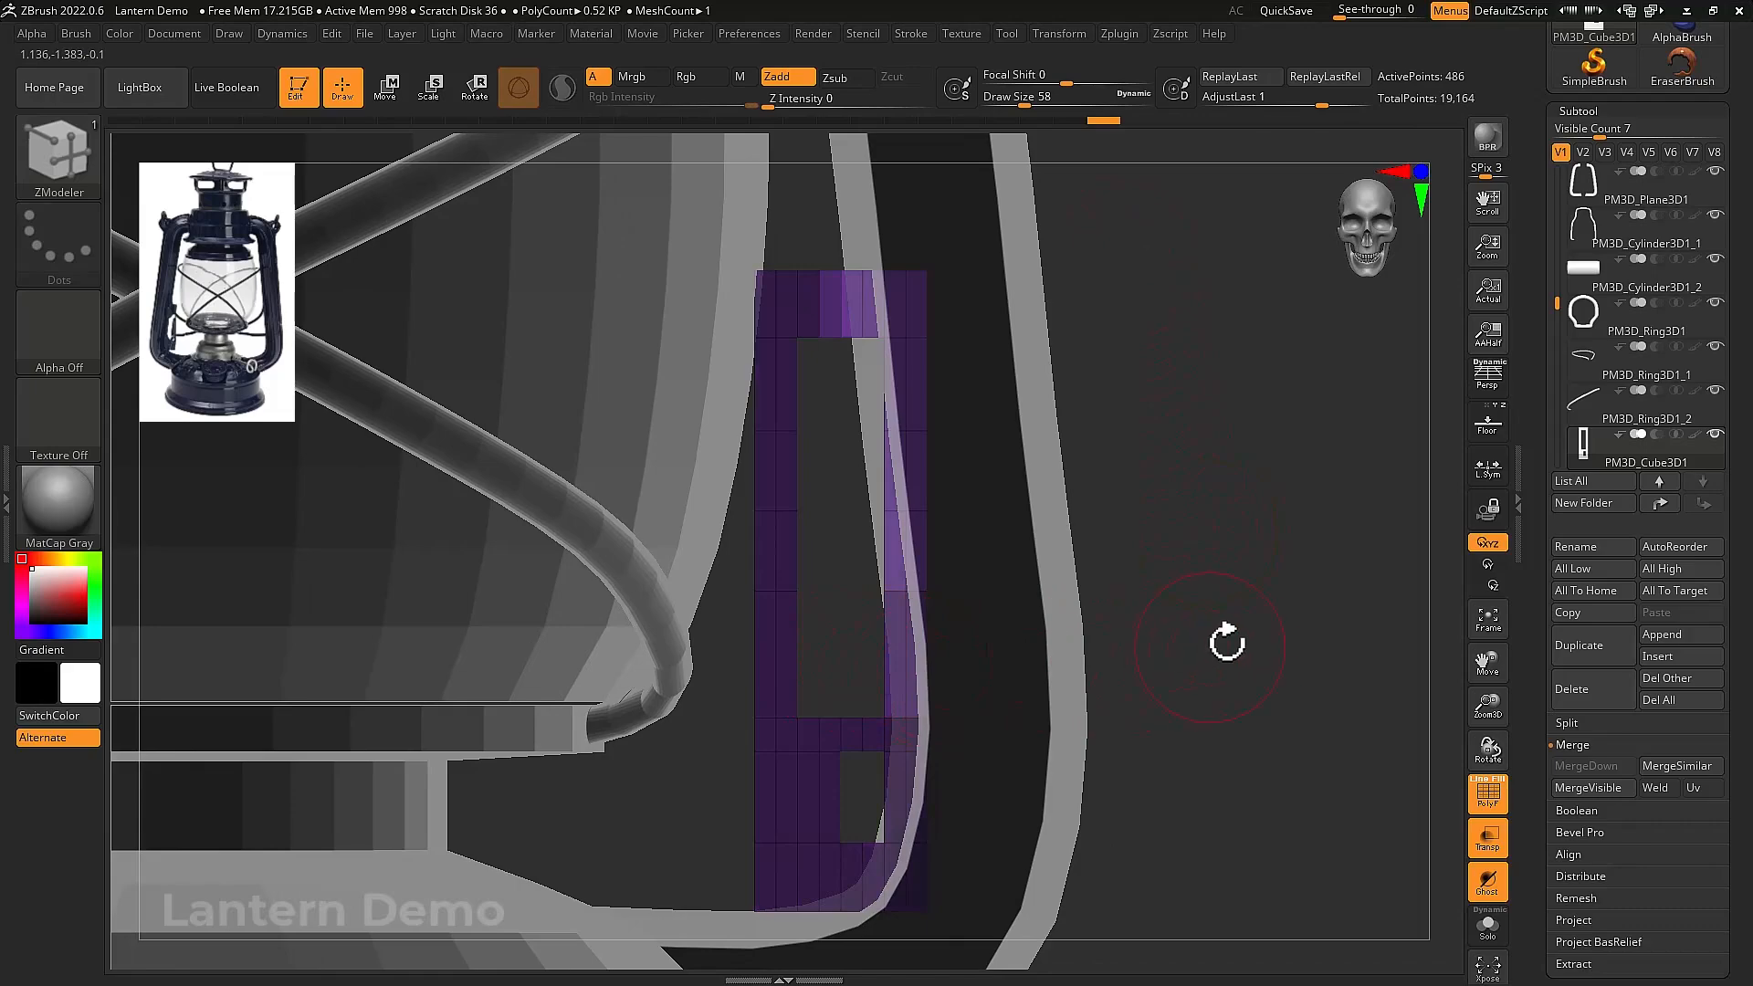
{"action": "key", "text": "w"}
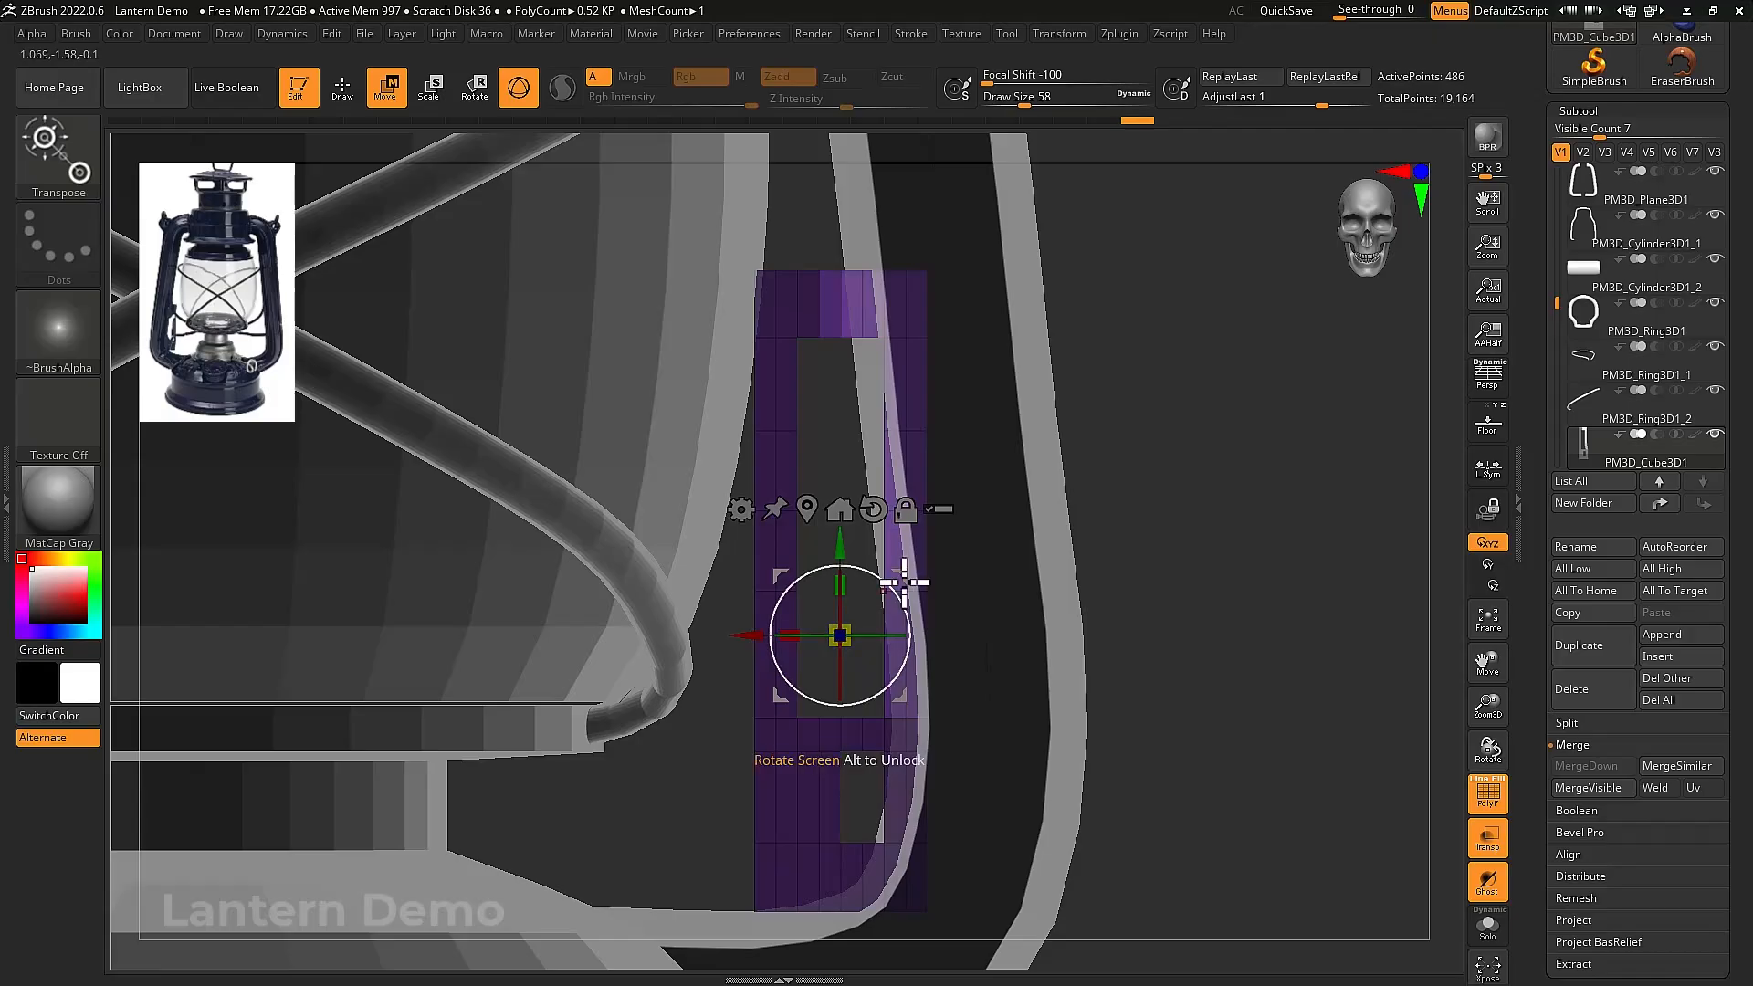
{"action": "left_click", "coordinate": [808, 513]}
{"action": "left_click_drag", "start_coordinate": [962, 437], "coordinate": [962, 426]}
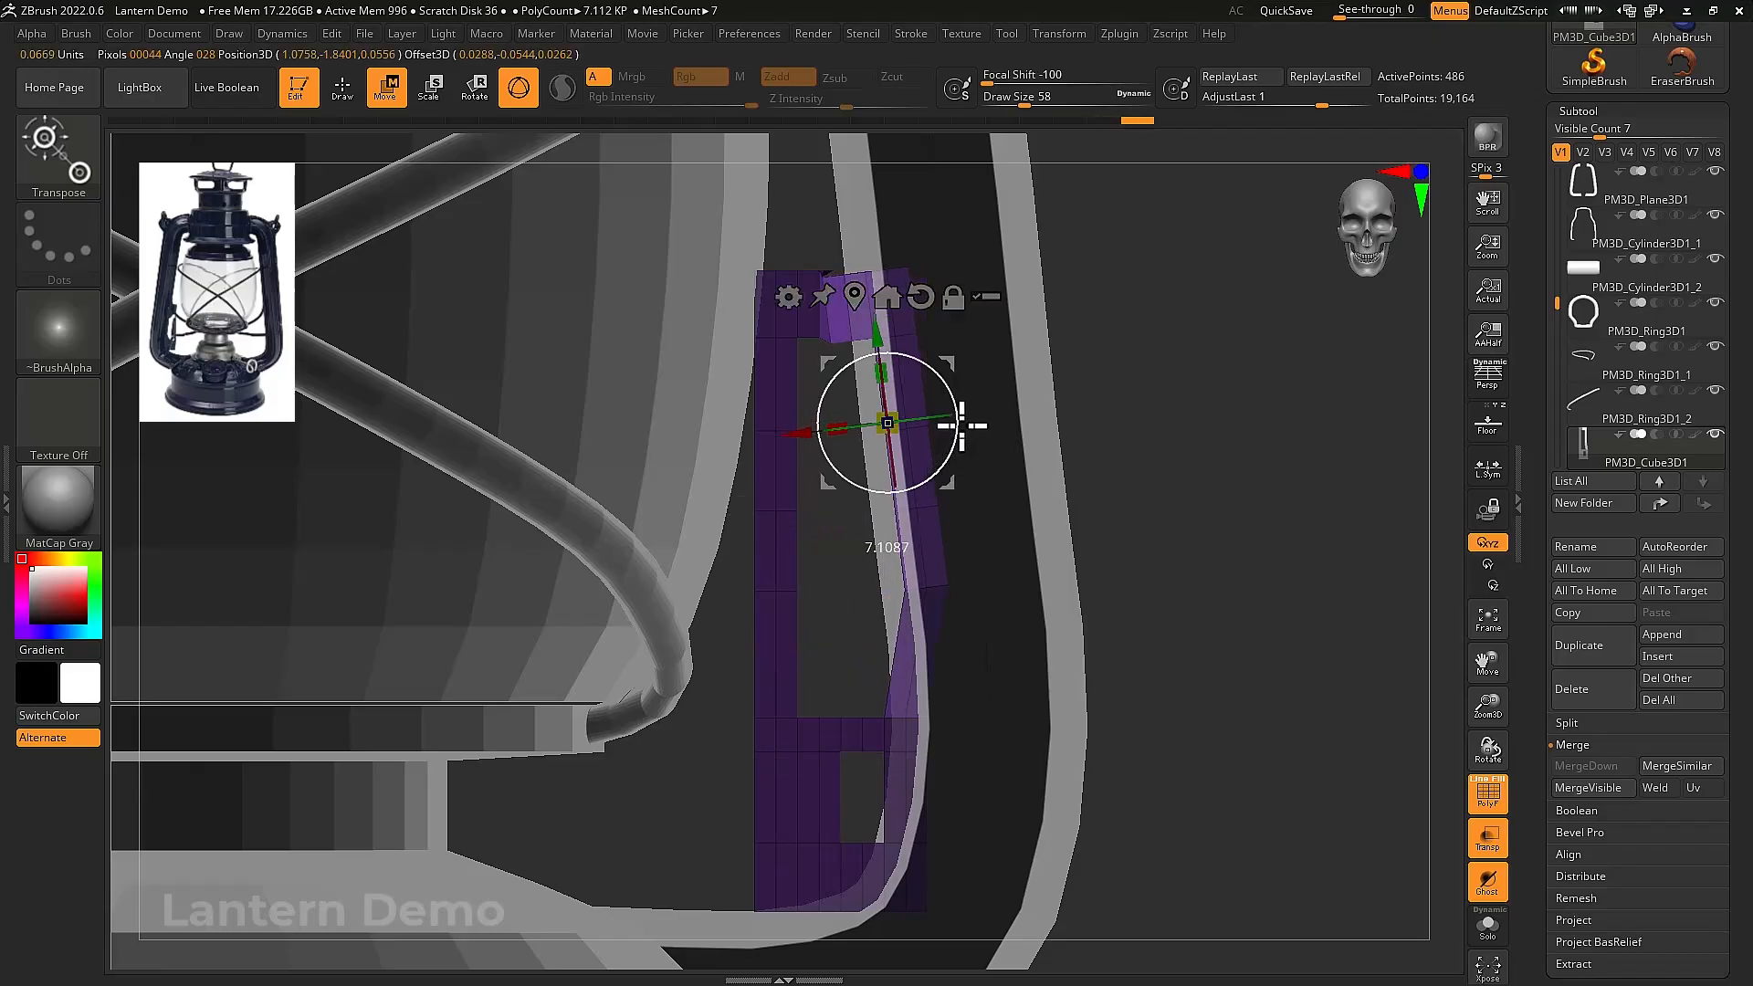
{"action": "key", "text": "ctrl+z"}
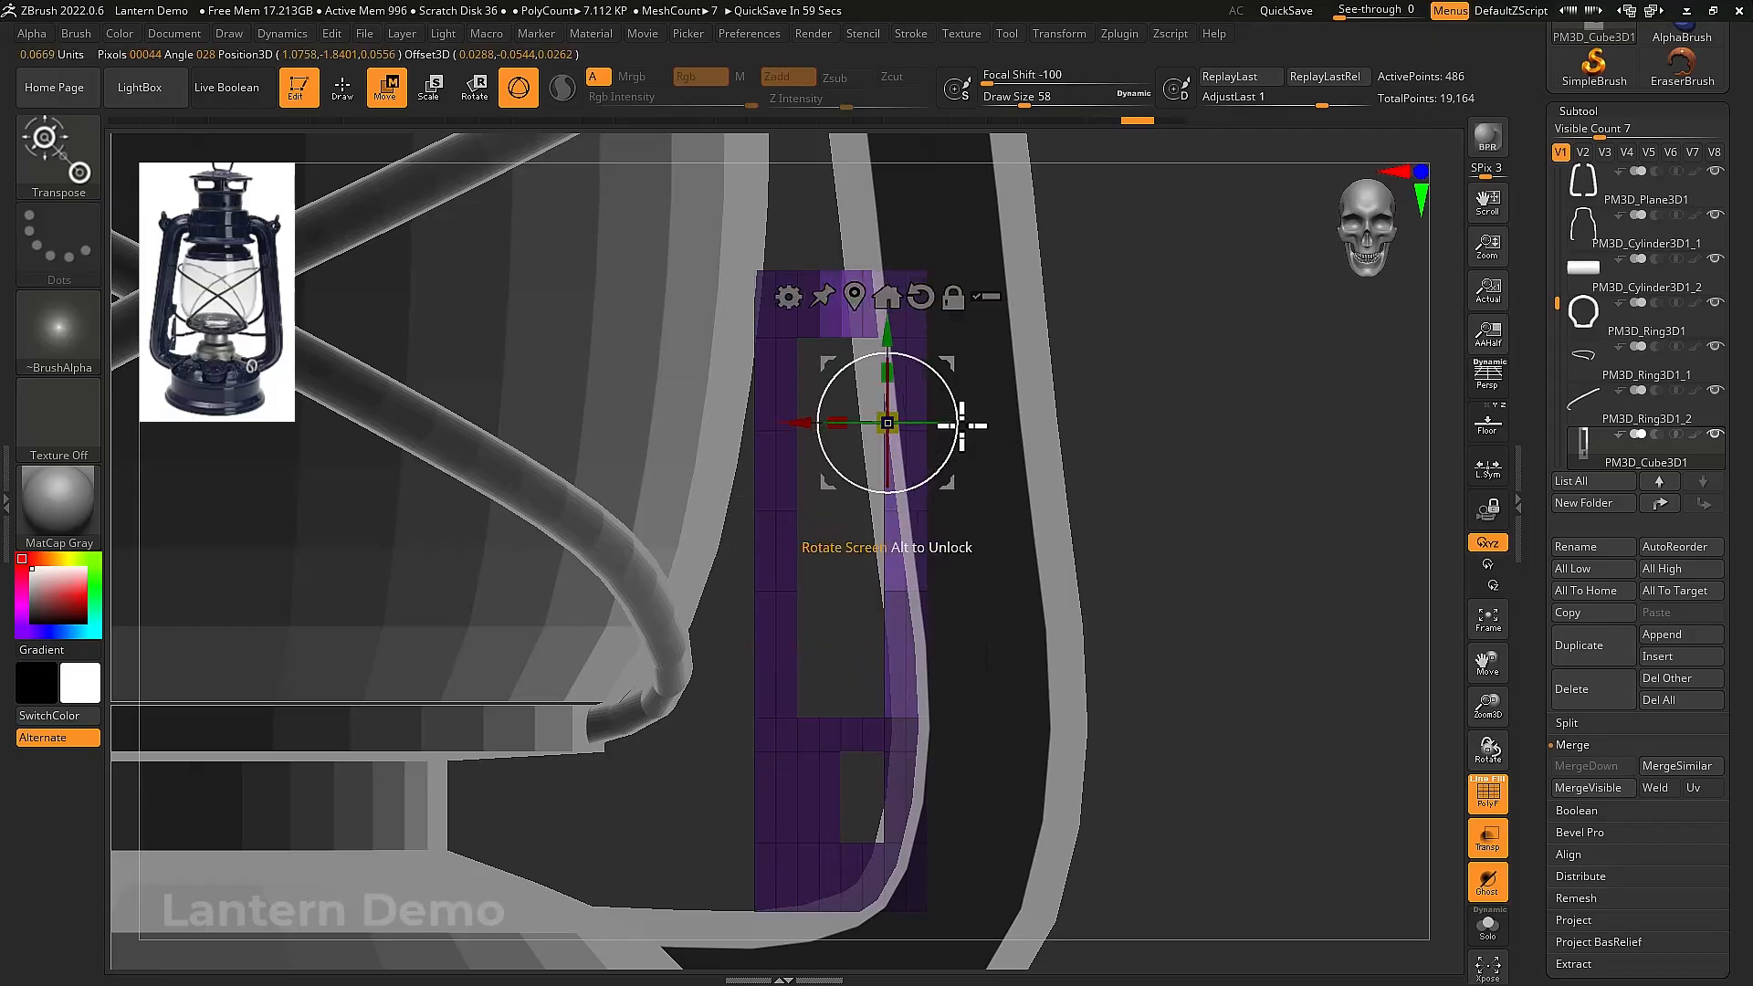
{"action": "left_click_drag", "start_coordinate": [788, 423], "coordinate": [785, 423]}
{"action": "key", "text": "ctrl+z"}
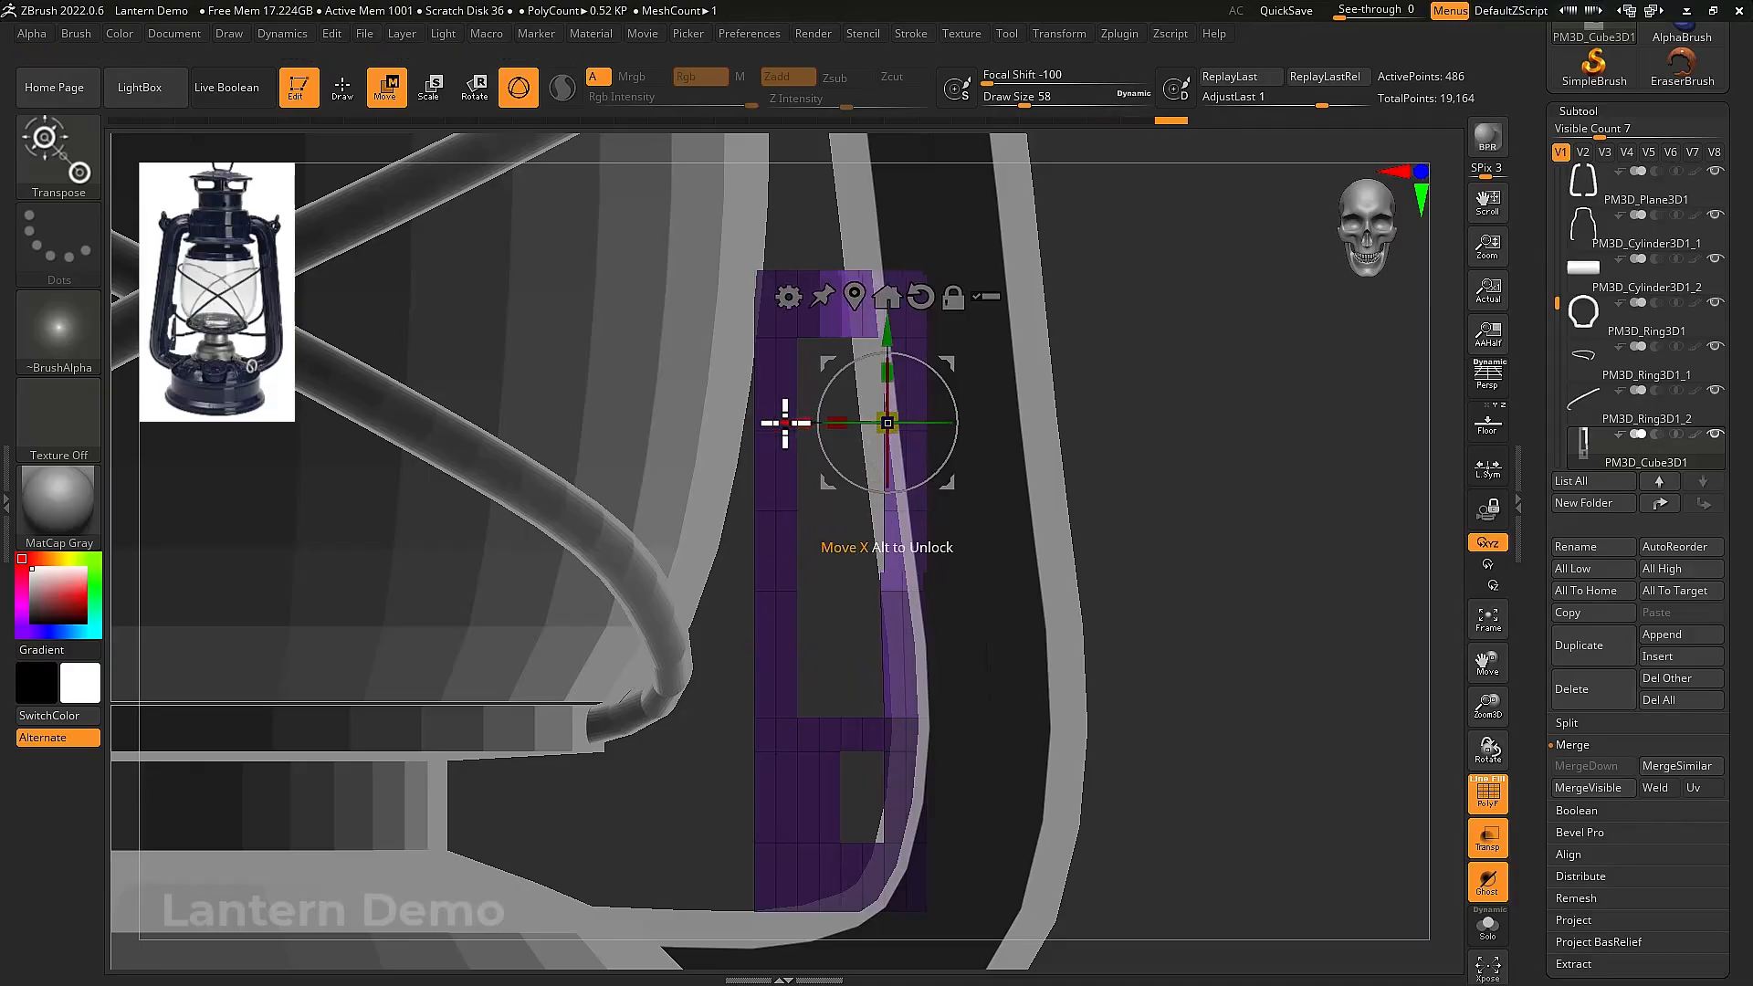
Shift the bar's upper outer sections along X, extending the mask upward between moves, so the edge follows the frame tube's curve
{"action": "key", "text": "ctrl"}
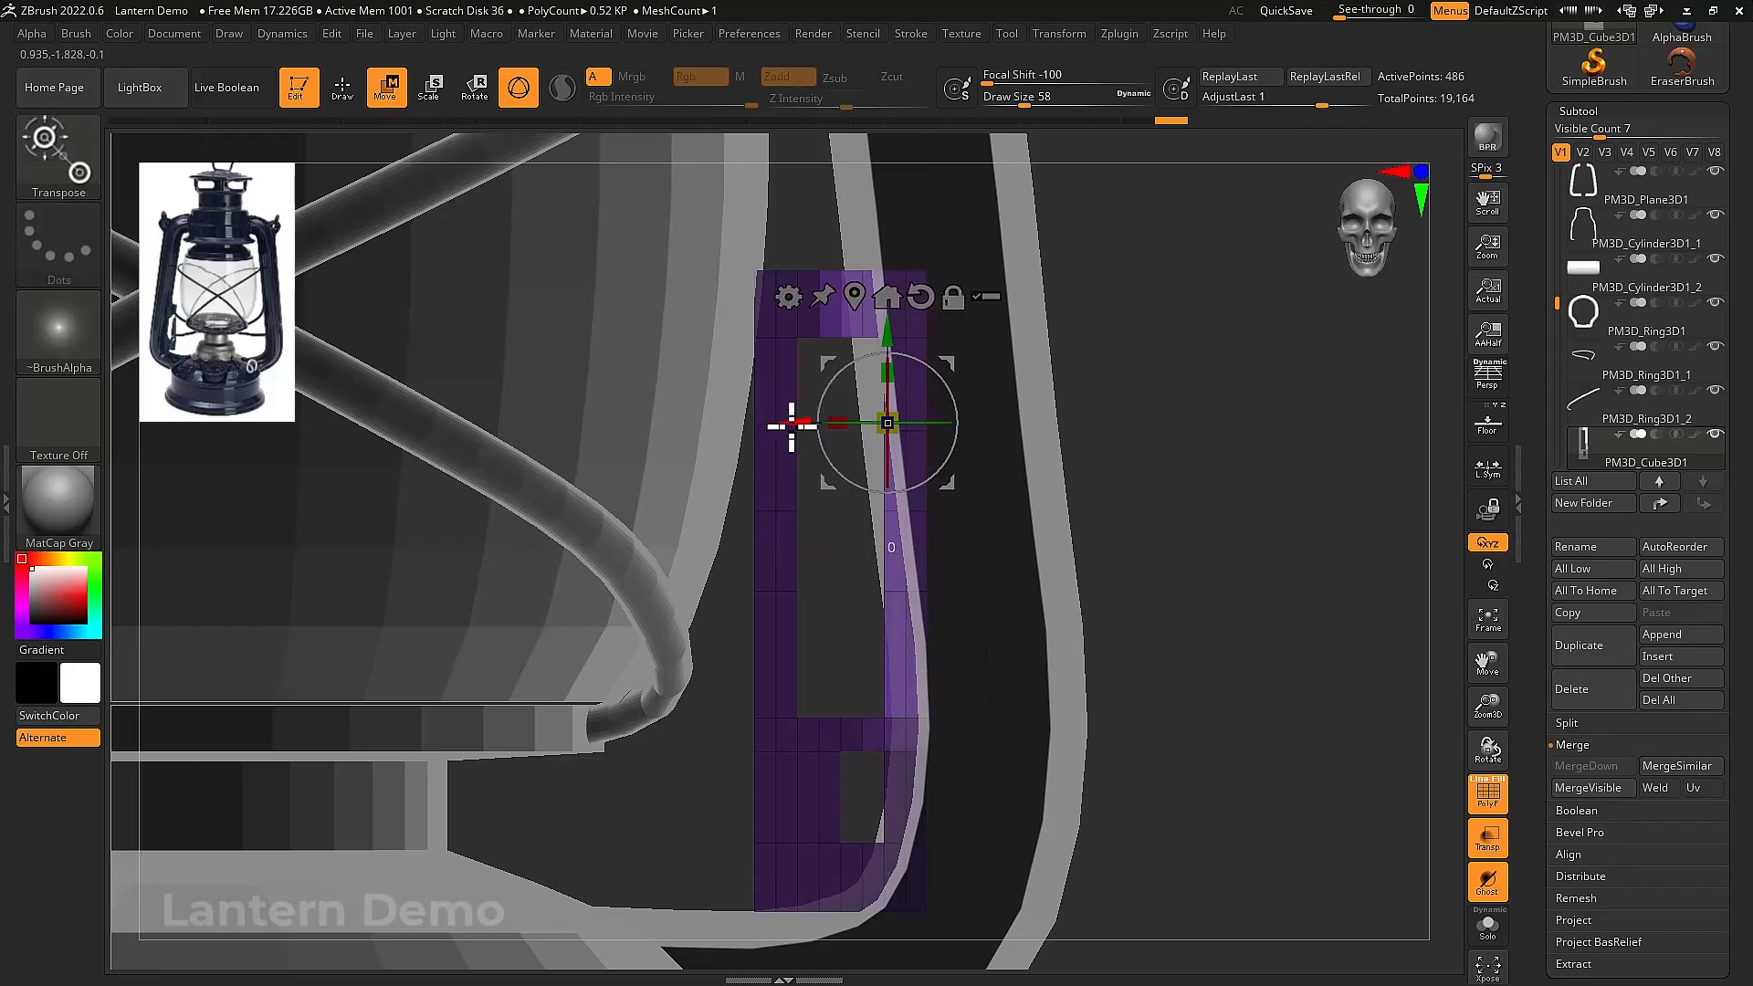
{"action": "left_click_drag", "start_coordinate": [790, 425], "coordinate": [799, 427]}
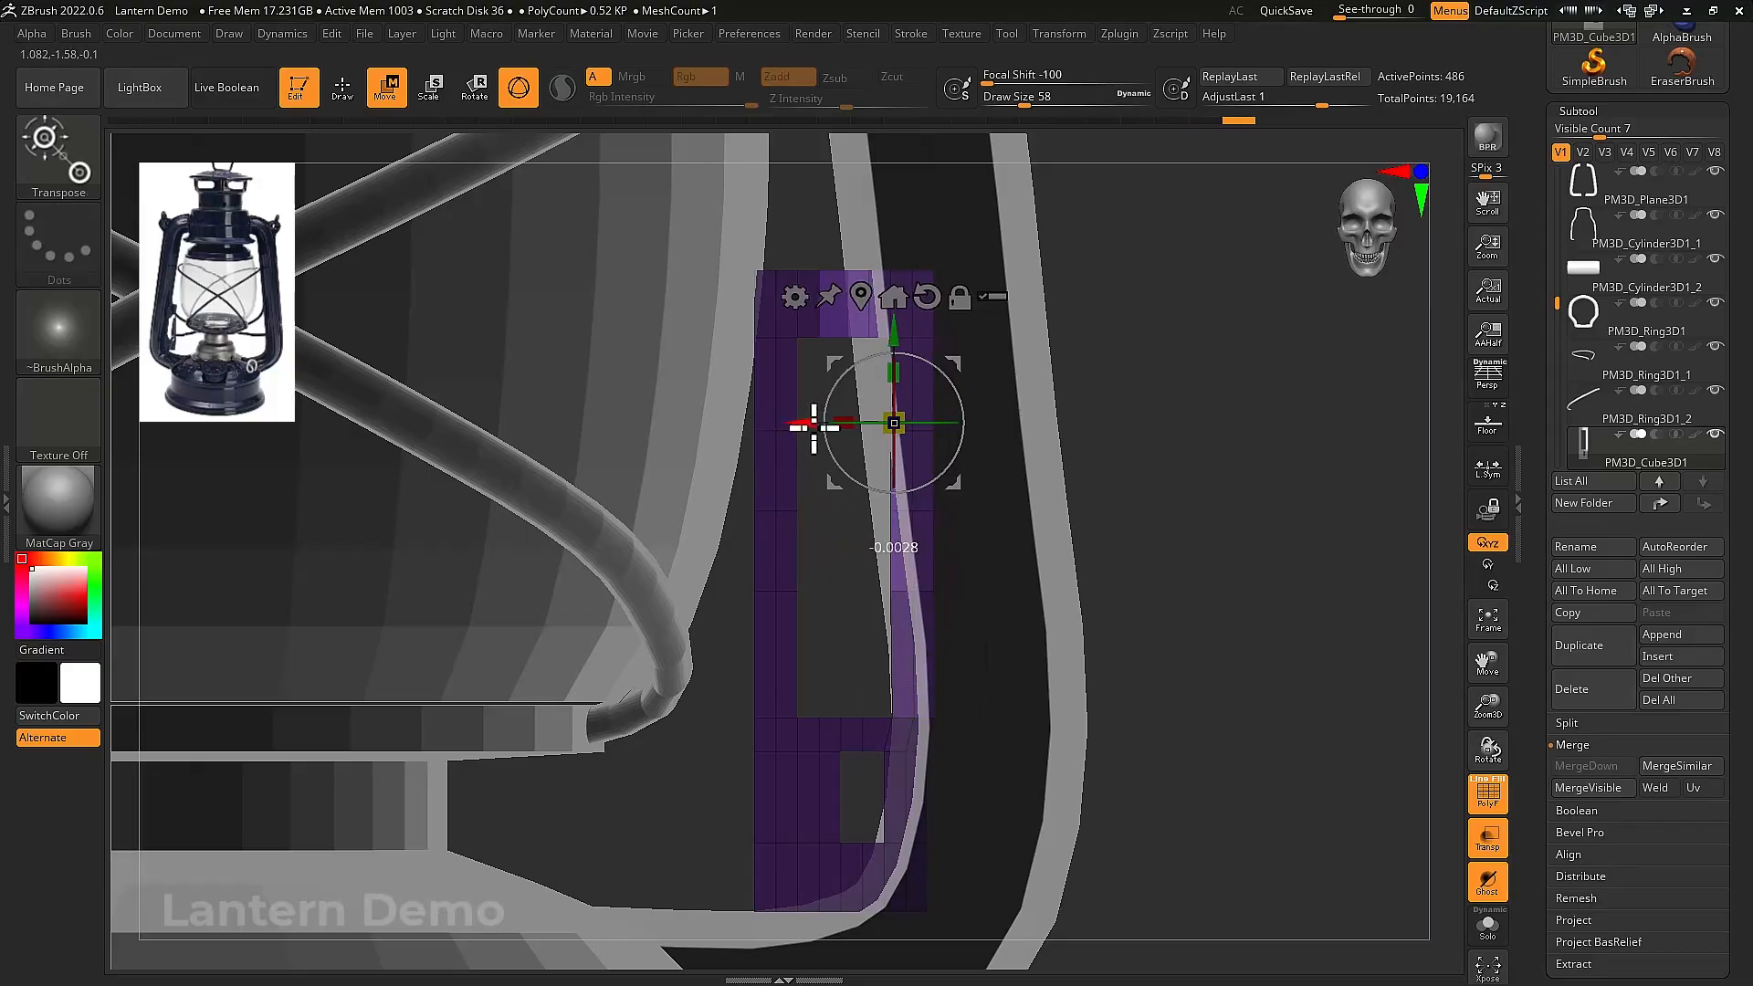
{"action": "left_click_drag", "start_coordinate": [814, 424], "coordinate": [803, 428]}
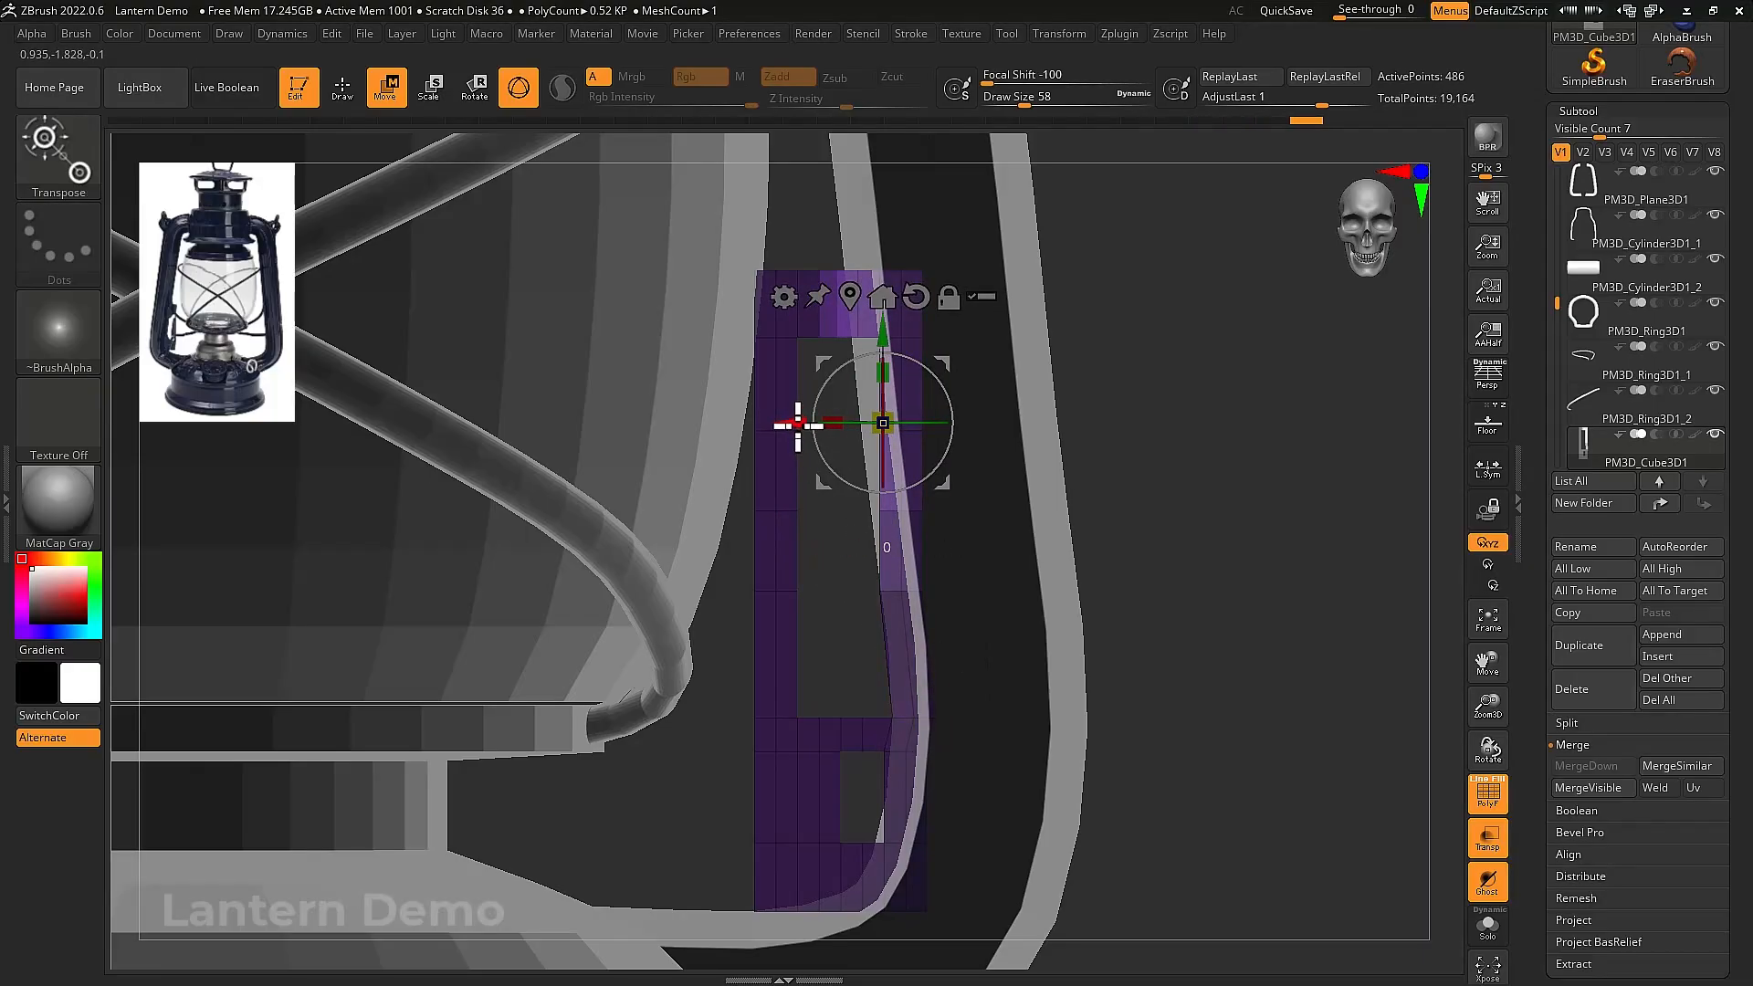
{"action": "left_click_drag", "start_coordinate": [797, 425], "coordinate": [786, 415]}
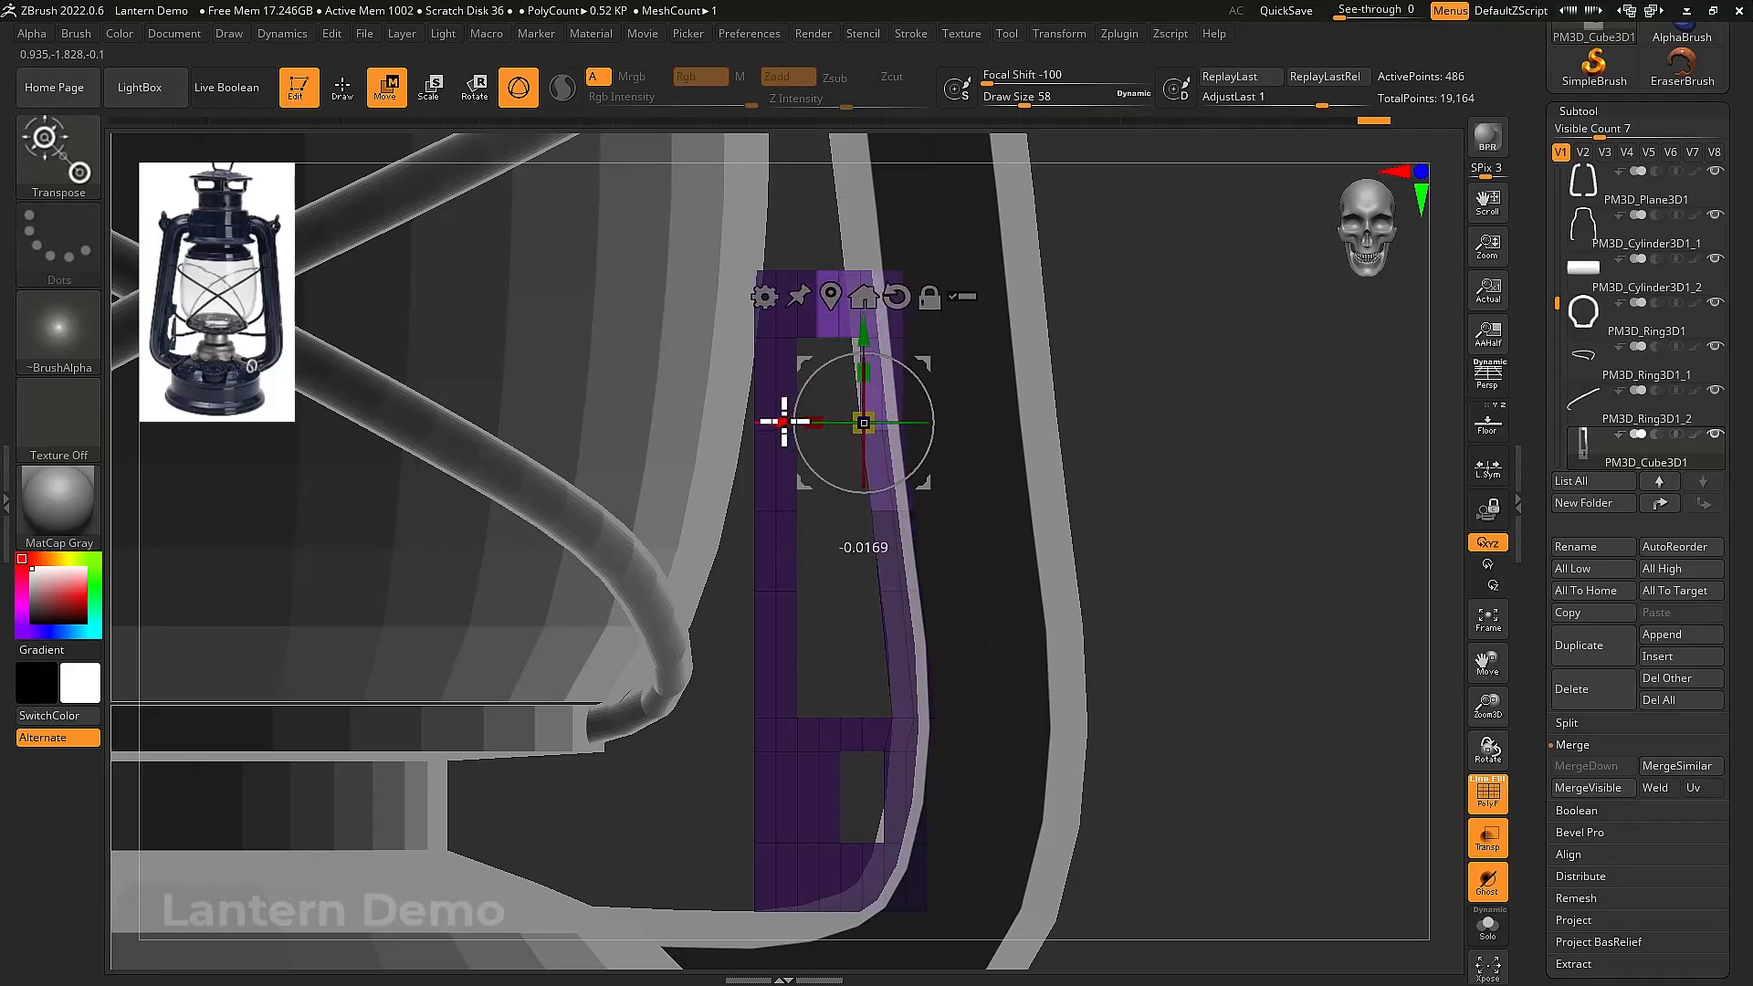
{"action": "left_click_drag", "start_coordinate": [843, 564], "coordinate": [928, 403], "text": "ctrl"}
{"action": "left_click_drag", "start_coordinate": [779, 416], "coordinate": [769, 411]}
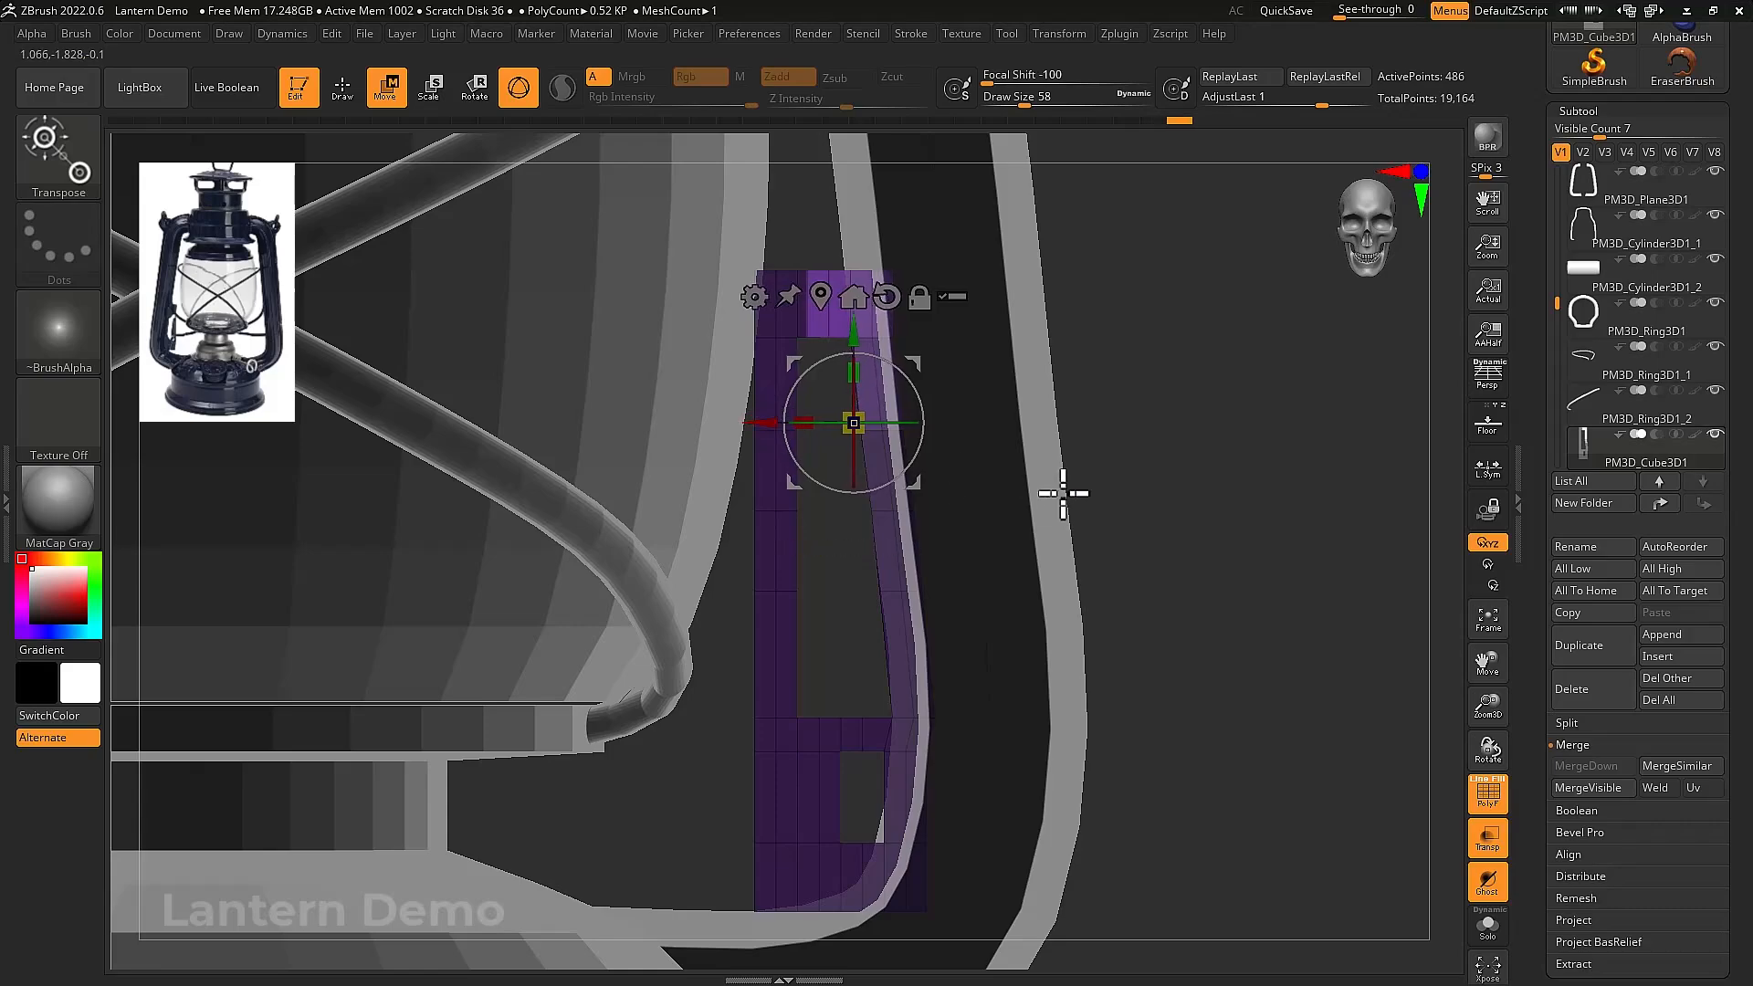
Mask the bar except its outer strip beside the tall cutout, and view it from the side with wireframe and transparency off
{"action": "left_click_drag", "start_coordinate": [1063, 493], "coordinate": [1074, 557], "text": "alt"}
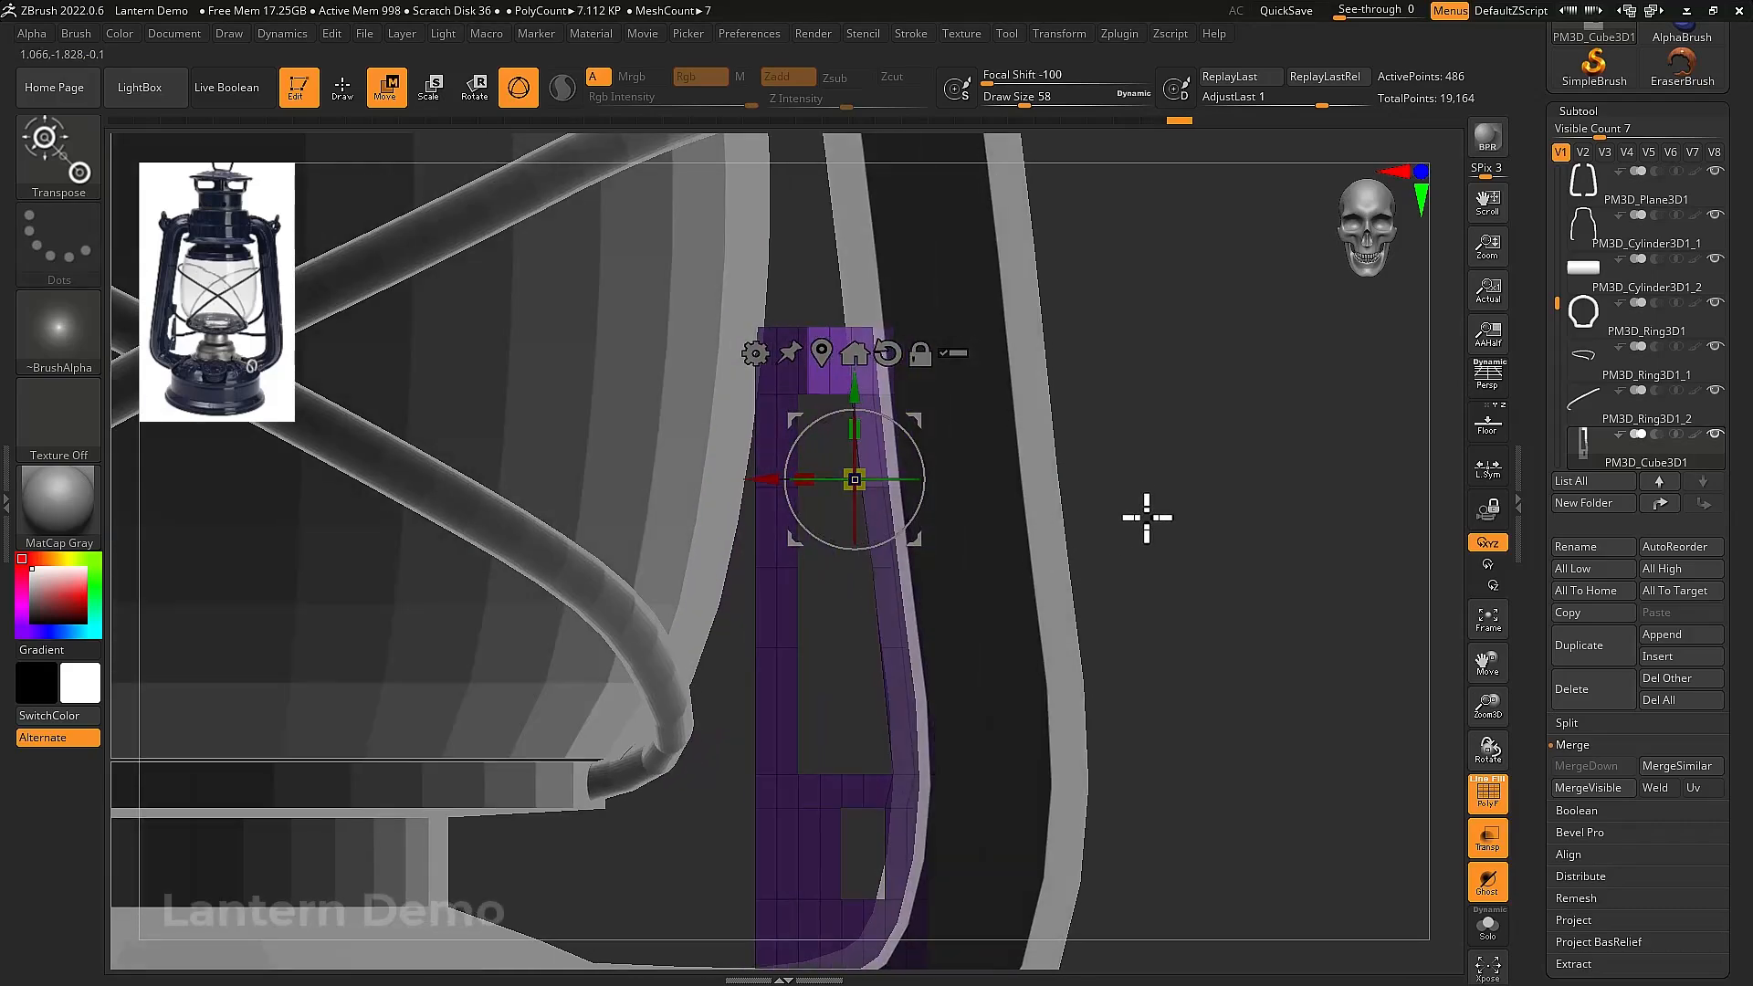
{"action": "mouse_move", "coordinate": [1118, 274]}
{"action": "left_mouse_down", "text": "ctrl"}
{"action": "mouse_move", "coordinate": [854, 764]}
{"action": "mouse_move", "coordinate": [834, 733]}
{"action": "left_mouse_up", "text": "ctrl"}
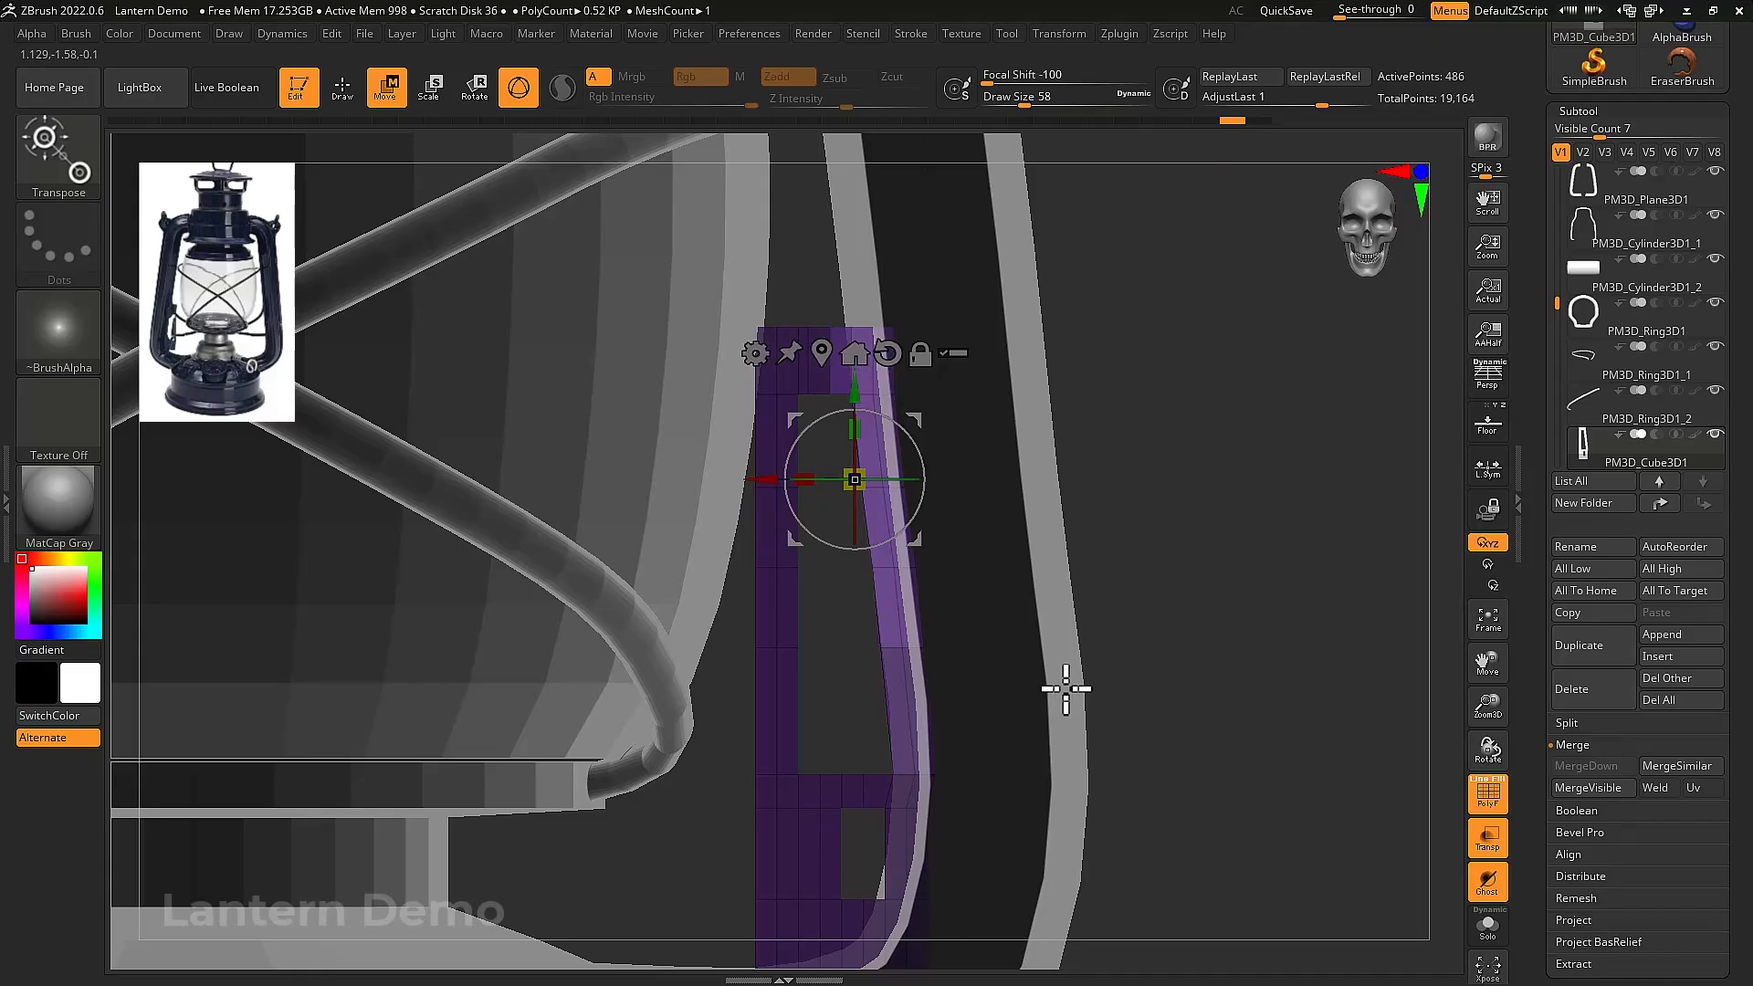
{"action": "key", "text": "shift+f"}
{"action": "key", "text": "shift+t"}
{"action": "left_click_drag", "start_coordinate": [1144, 630], "coordinate": [1071, 591]}
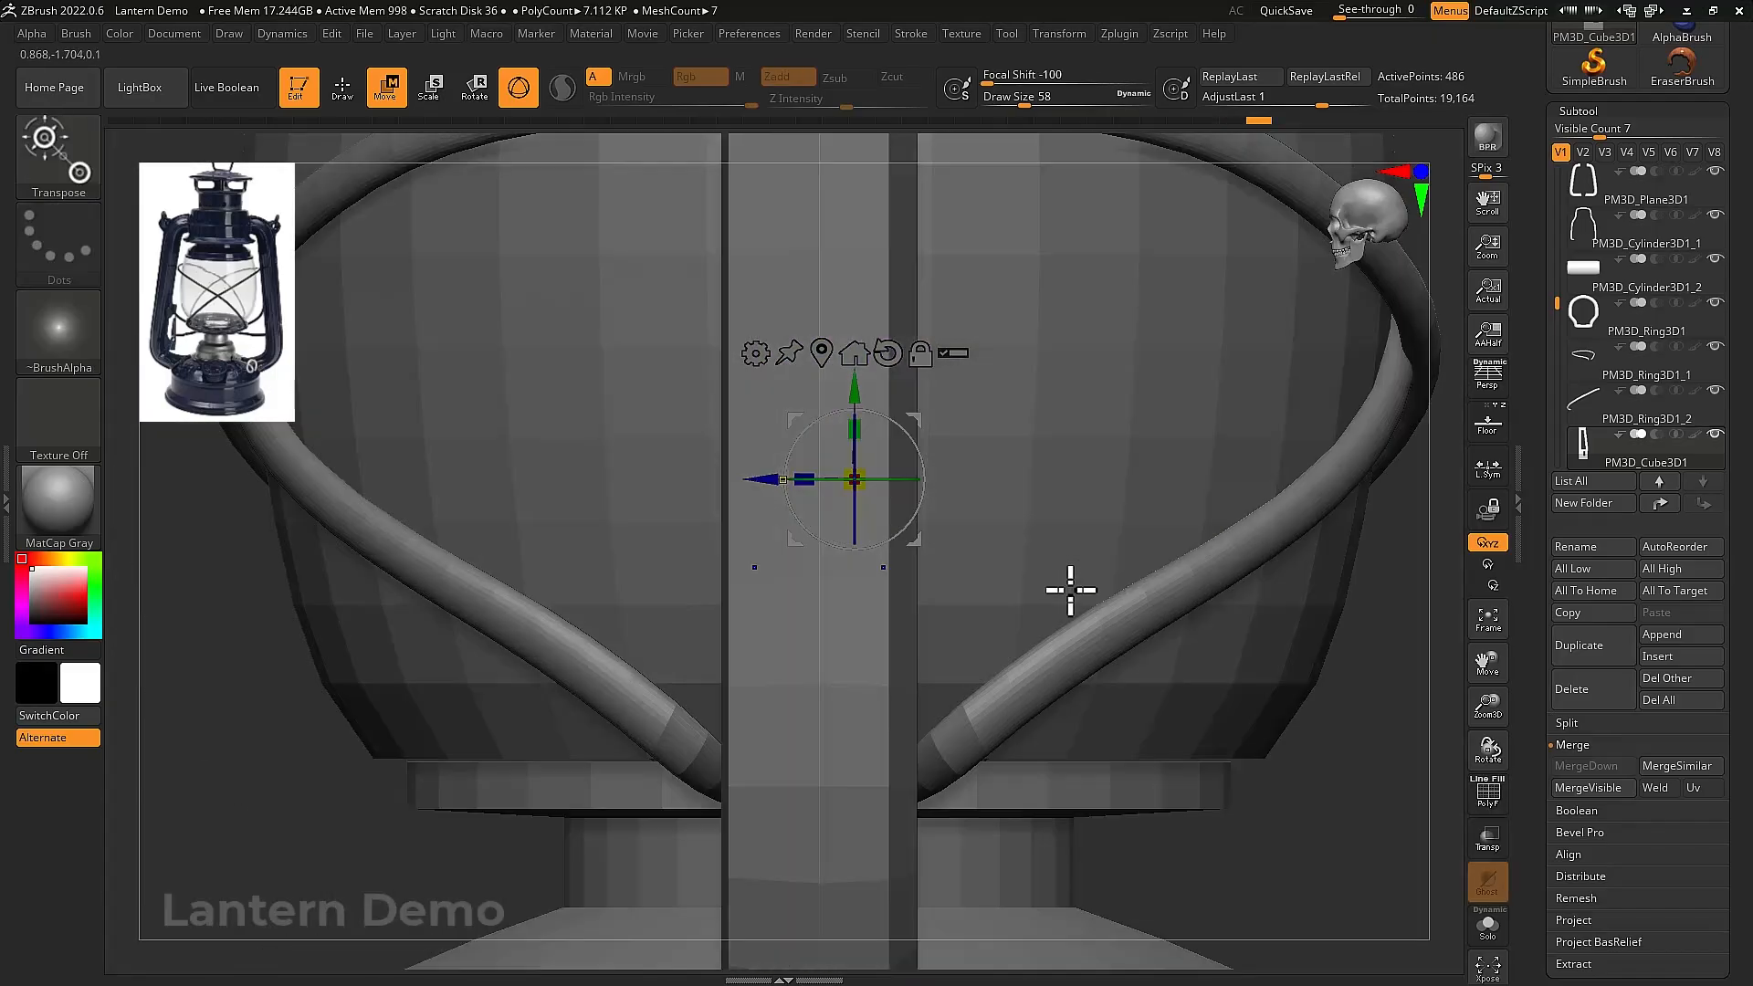
With transparency turned on for checking, centre the slotted bracket within the side frame tube and scale its thickness down to about 0.84
{"action": "key", "text": "shift+t"}
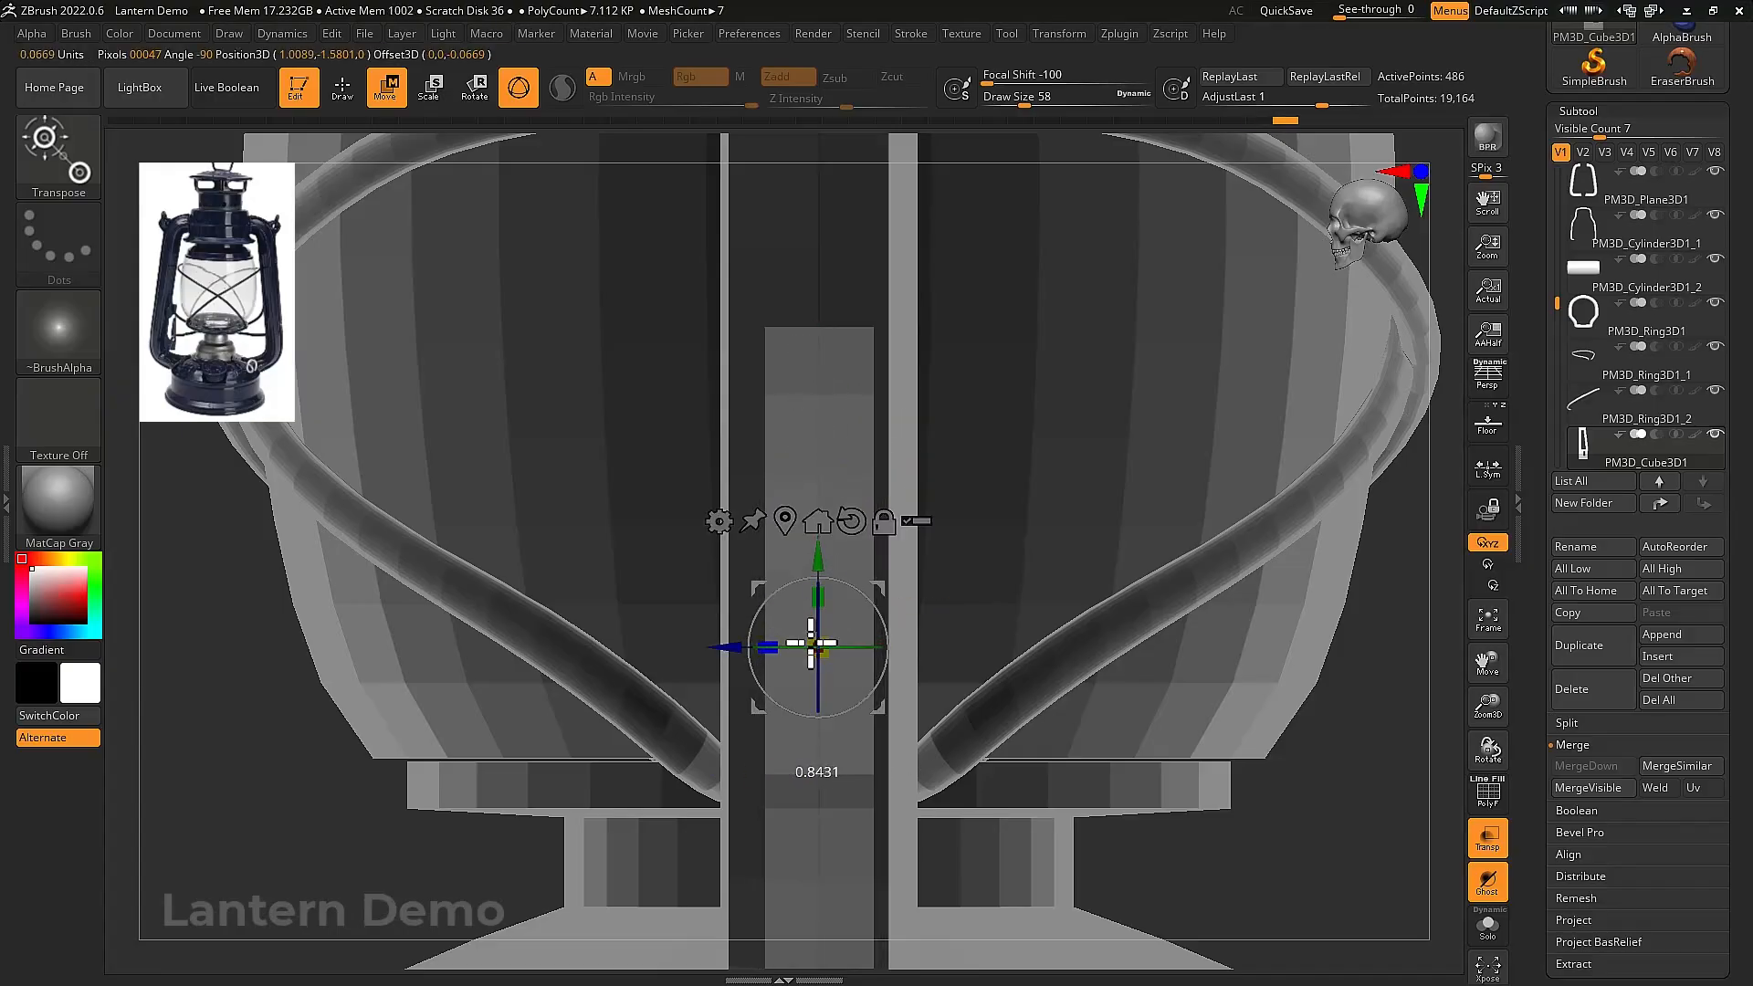
{"action": "mouse_move", "coordinate": [1096, 708]}
{"action": "left_mouse_down"}
{"action": "mouse_move", "coordinate": [1050, 657]}
{"action": "mouse_move", "coordinate": [1152, 662]}
{"action": "mouse_move", "coordinate": [1111, 673]}
{"action": "left_mouse_up"}
{"action": "key", "text": "q"}
{"action": "mouse_move", "coordinate": [1065, 614]}
{"action": "left_mouse_down"}
{"action": "mouse_move", "coordinate": [1068, 673]}
{"action": "mouse_move", "coordinate": [1065, 642]}
{"action": "mouse_move", "coordinate": [993, 666]}
{"action": "left_mouse_up"}
{"action": "key", "text": "w"}
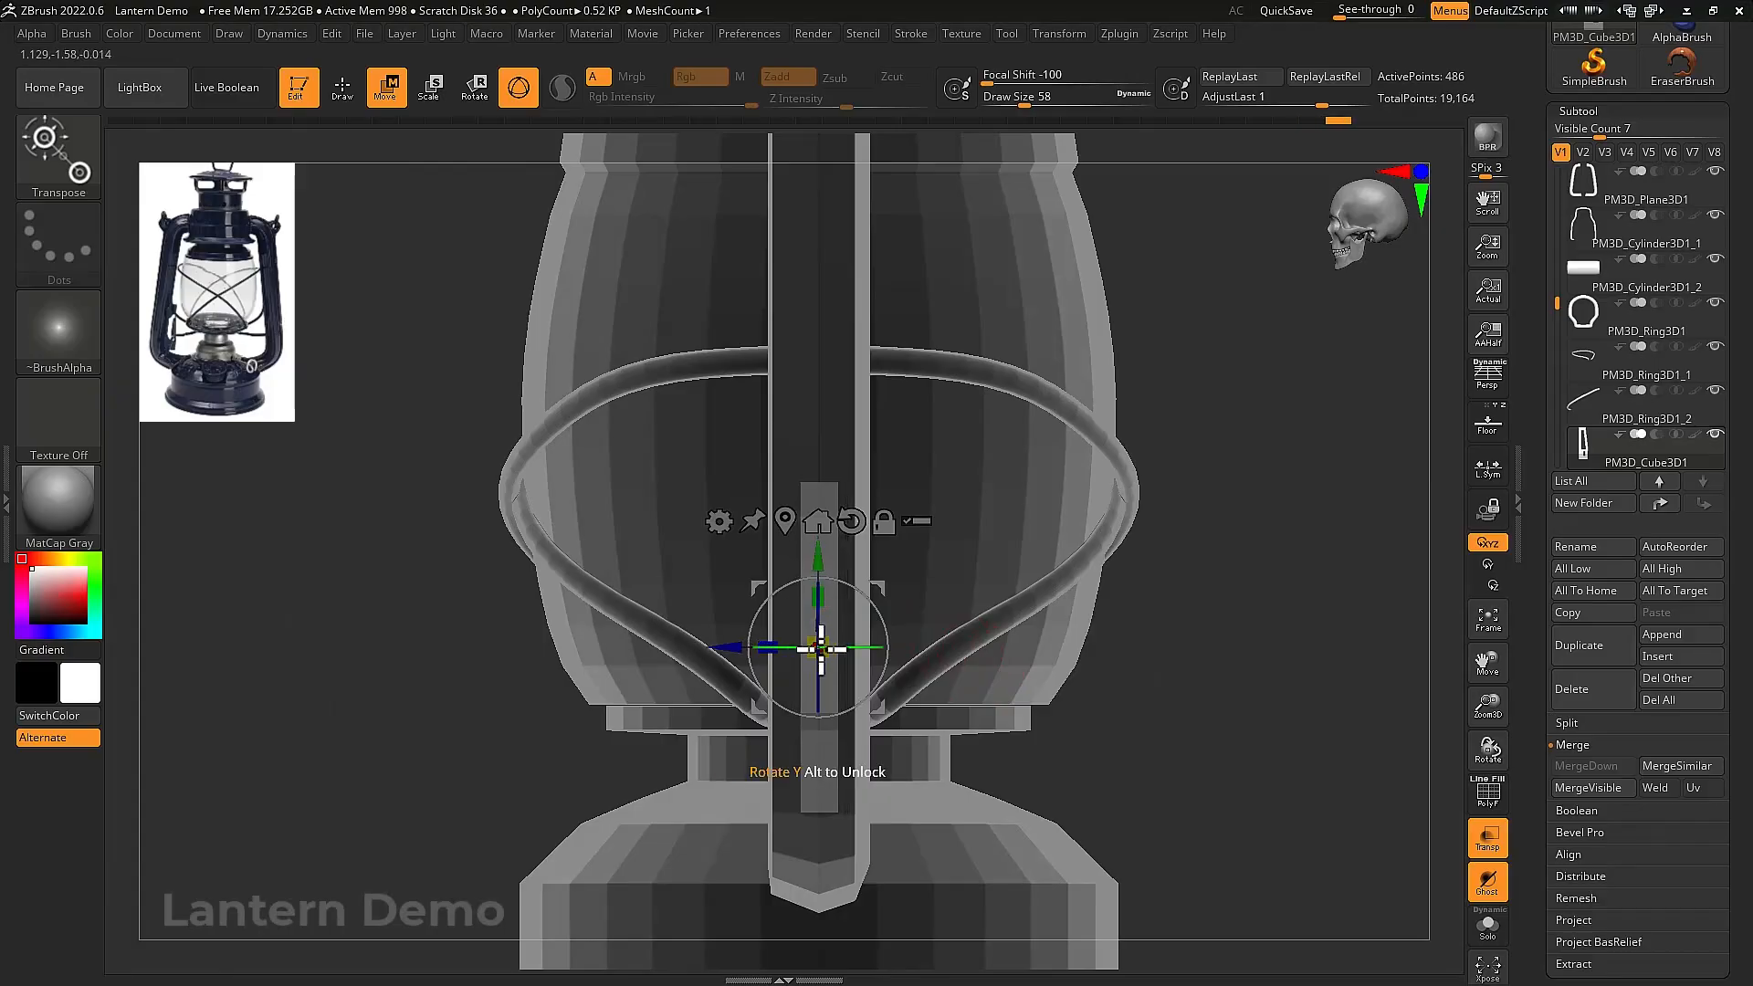
{"action": "mouse_move", "coordinate": [993, 666]}
{"action": "left_mouse_down"}
{"action": "mouse_move", "coordinate": [1135, 634]}
{"action": "mouse_move", "coordinate": [1072, 647]}
{"action": "mouse_move", "coordinate": [1071, 708]}
{"action": "mouse_move", "coordinate": [1072, 622]}
{"action": "mouse_move", "coordinate": [1059, 641]}
{"action": "mouse_move", "coordinate": [951, 575]}
{"action": "mouse_move", "coordinate": [1164, 599]}
{"action": "mouse_move", "coordinate": [1152, 793]}
{"action": "left_mouse_up"}
{"action": "key", "text": "q"}
{"action": "key", "text": "shift+t"}
{"action": "mouse_move", "coordinate": [1152, 792]}
{"action": "left_mouse_down"}
{"action": "mouse_move", "coordinate": [1022, 708]}
{"action": "mouse_move", "coordinate": [1078, 705]}
{"action": "mouse_move", "coordinate": [1167, 766]}
{"action": "left_mouse_up"}
{"action": "left_click", "coordinate": [1493, 434]}
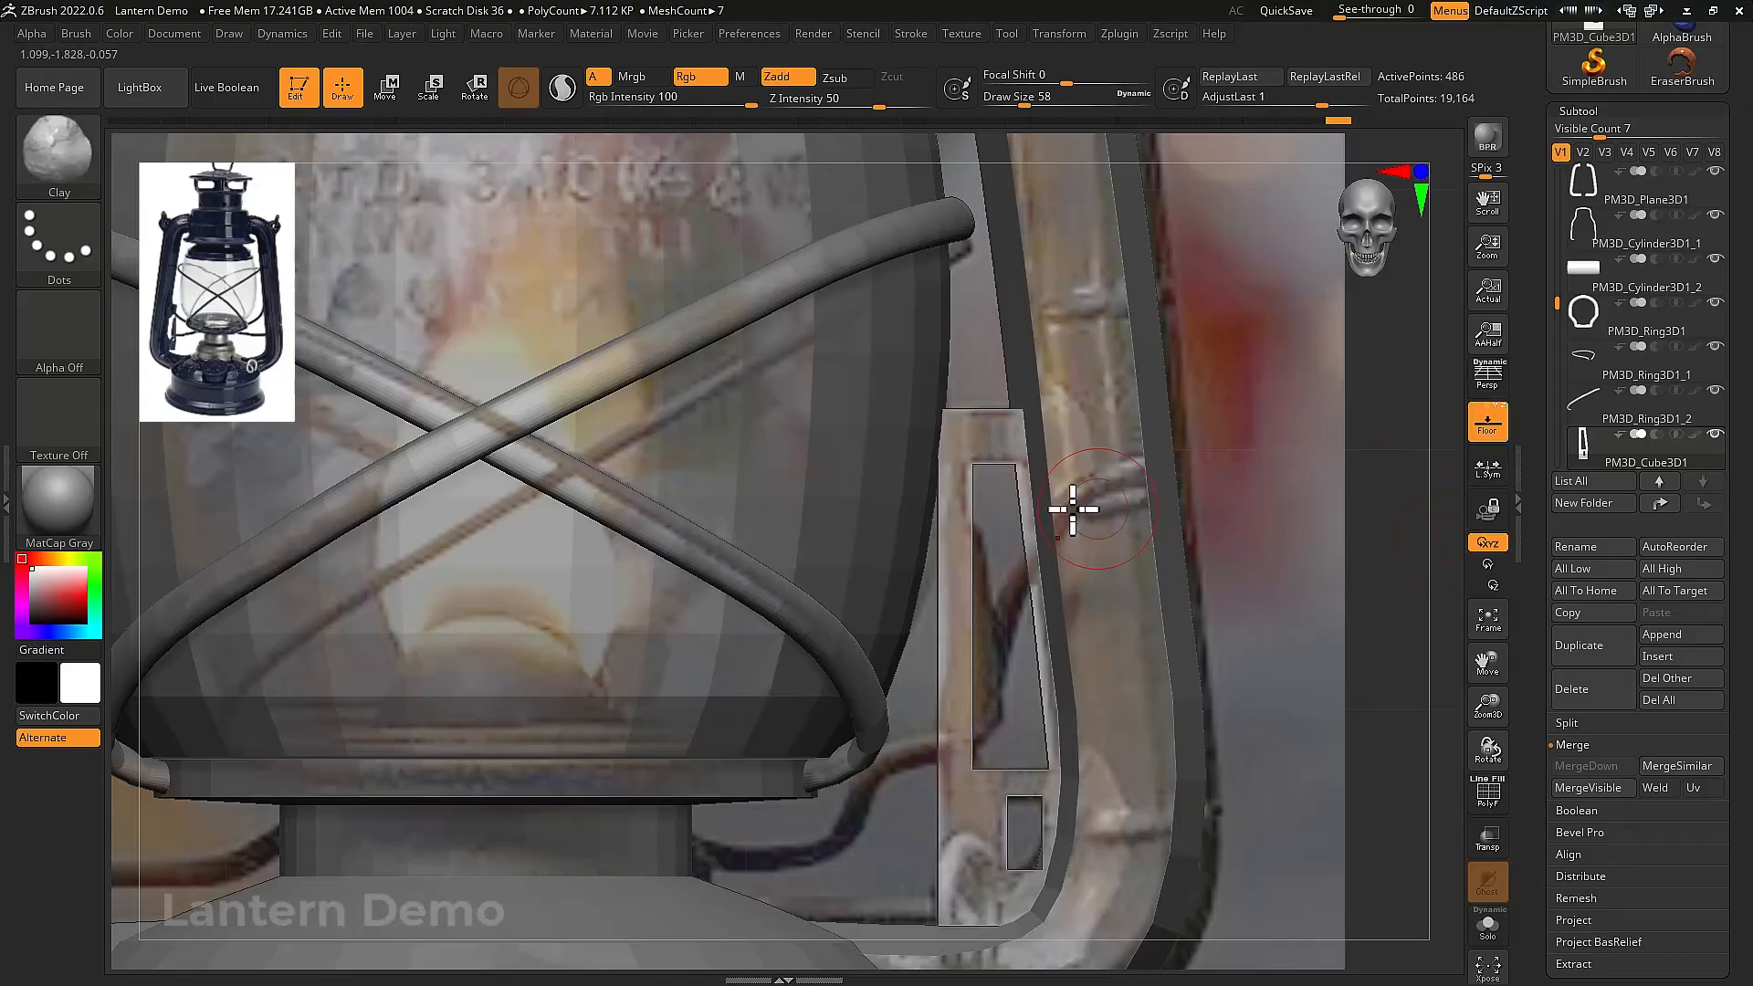
Isolate the slotted bracket with its polyframe displayed and activate the ZModeler brush
{"action": "left_click_drag", "start_coordinate": [1072, 508], "coordinate": [1063, 598], "text": "alt"}
{"action": "left_click_drag", "start_coordinate": [1063, 599], "coordinate": [984, 599]}
{"action": "key", "text": "shift+f"}
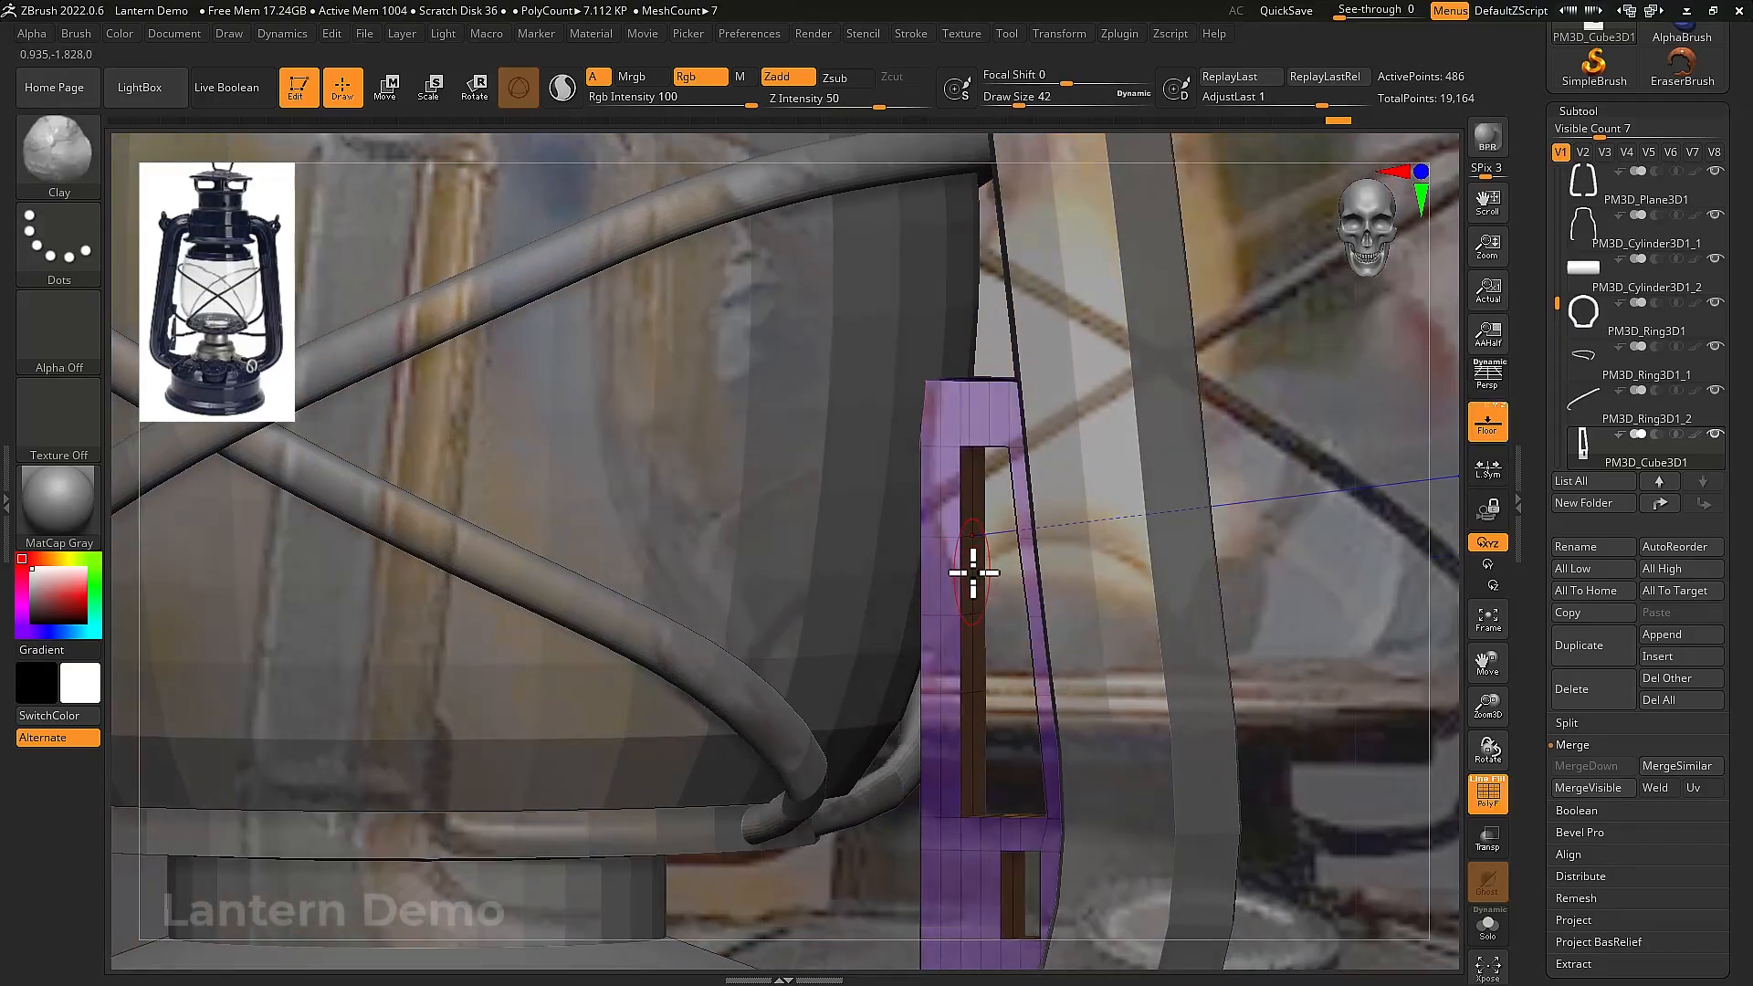
{"action": "key", "text": "alt+s"}
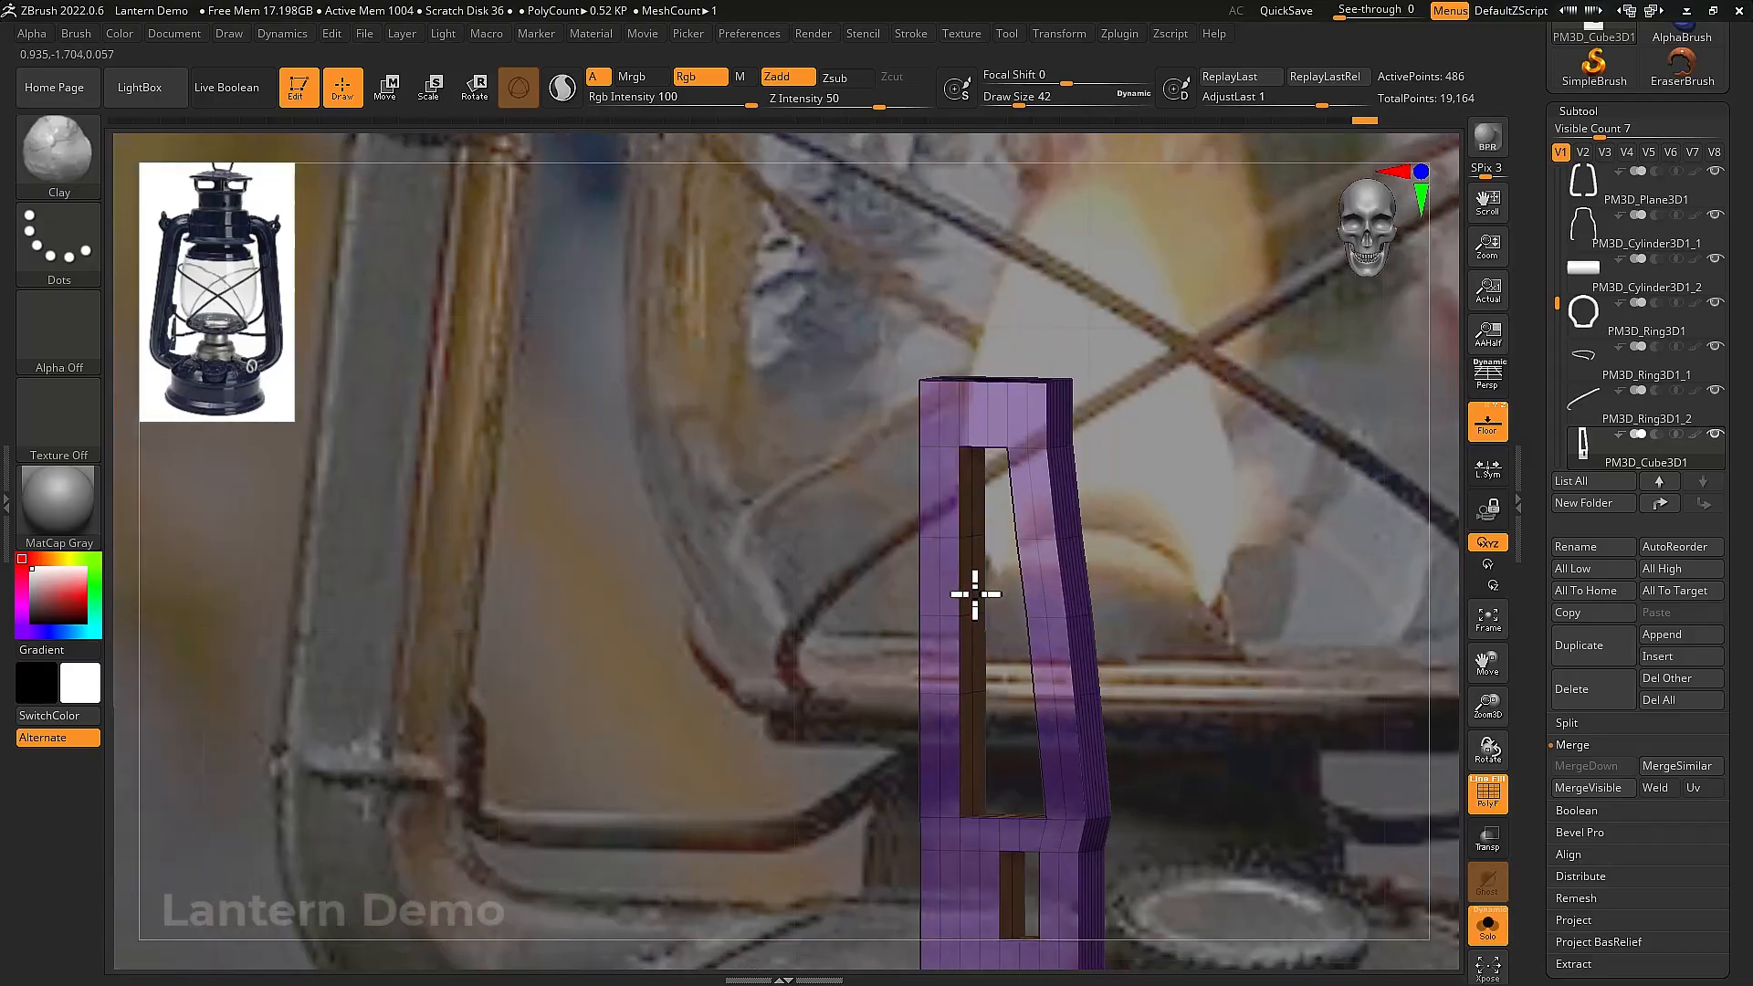
{"action": "right_click_drag", "start_coordinate": [974, 595], "coordinate": [918, 551], "text": "ctrl"}
{"action": "key", "text": "b"}
{"action": "key", "text": "i"}
{"action": "key", "text": "n"}
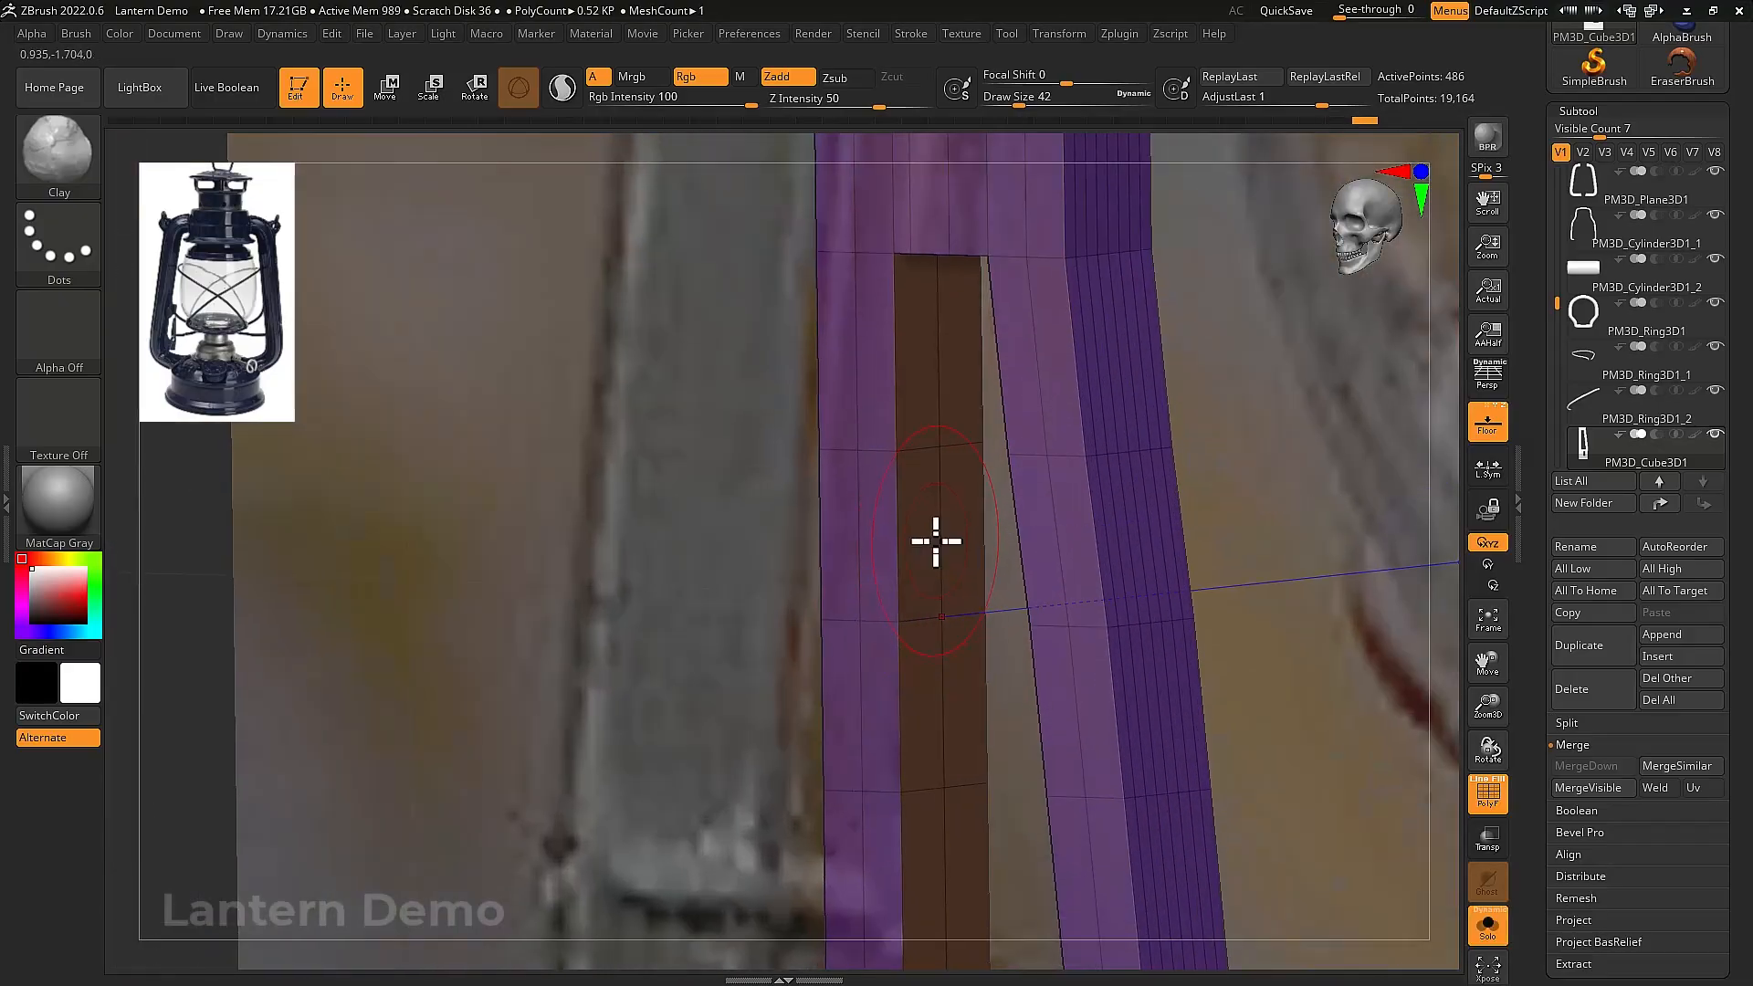
{"action": "key", "text": "b"}
{"action": "key", "text": "z"}
{"action": "key", "text": "m"}
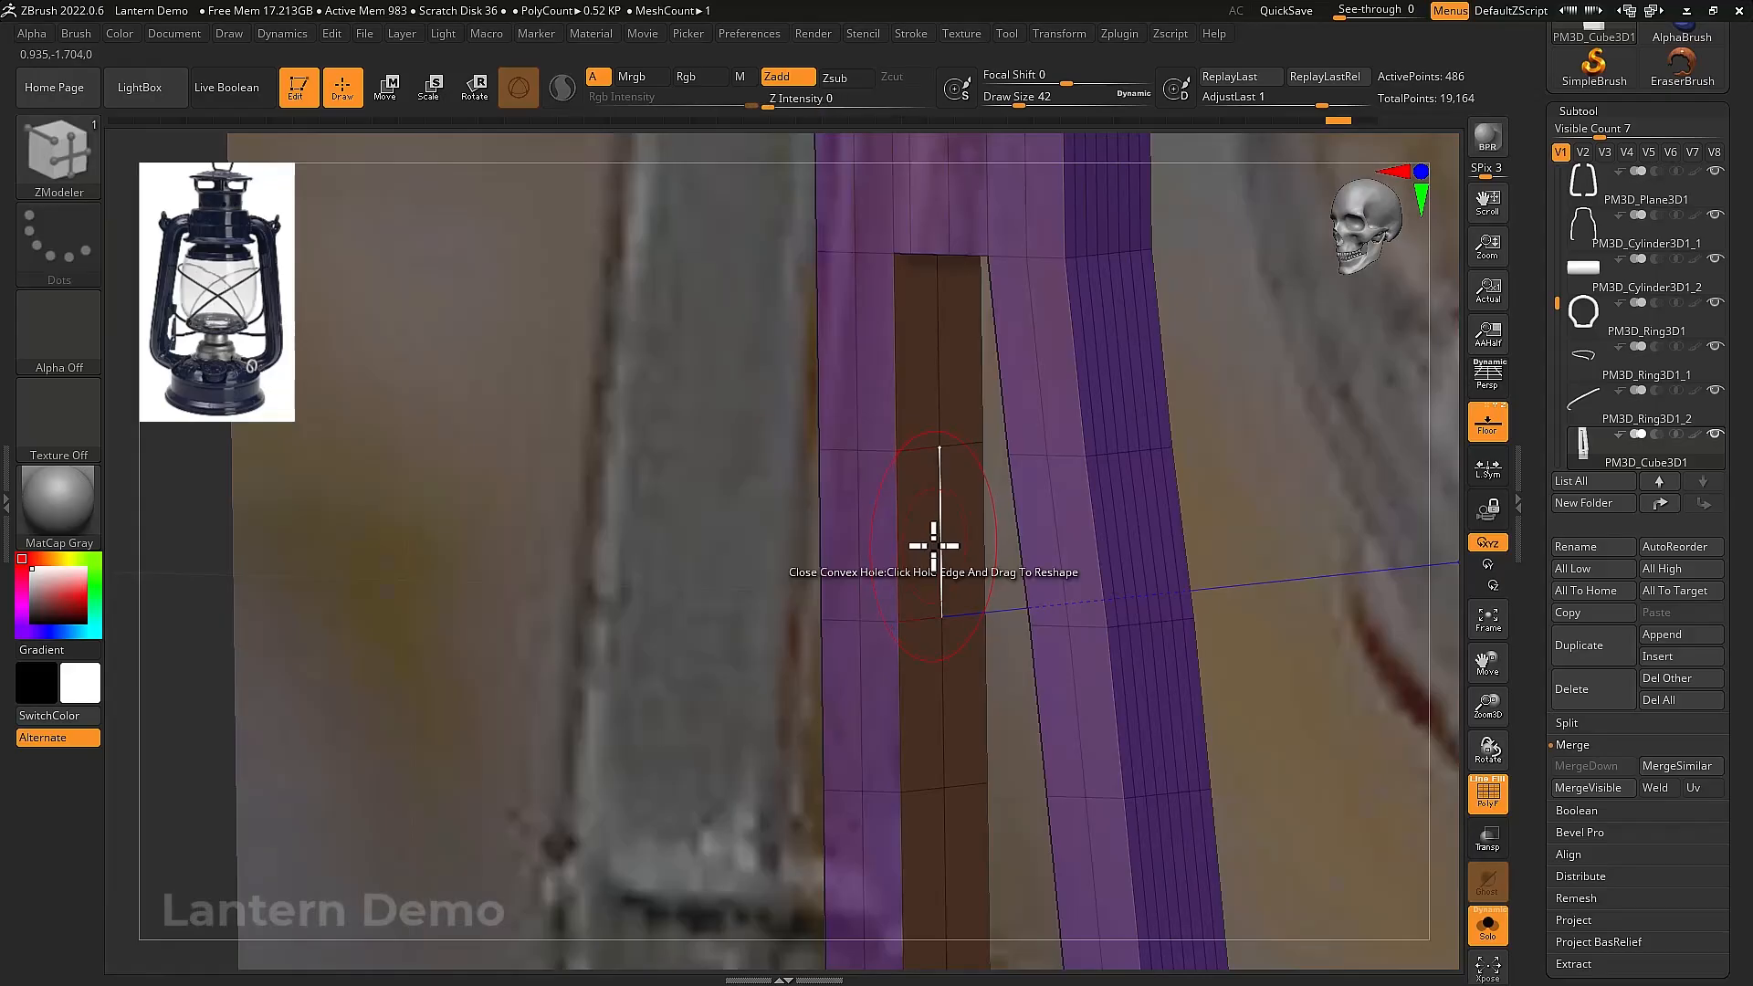
Set the ZModeler edge action to Insert with Single EdgeLoop and insert a loop near the lower end of the bracket's long slot
{"action": "mouse_move", "coordinate": [944, 529]}
{"action": "right_mouse_down"}
{"action": "mouse_move", "coordinate": [980, 530]}
{"action": "mouse_move", "coordinate": [1001, 583]}
{"action": "mouse_move", "coordinate": [963, 572]}
{"action": "mouse_move", "coordinate": [982, 642]}
{"action": "mouse_move", "coordinate": [975, 597]}
{"action": "mouse_move", "coordinate": [973, 716]}
{"action": "right_mouse_up"}
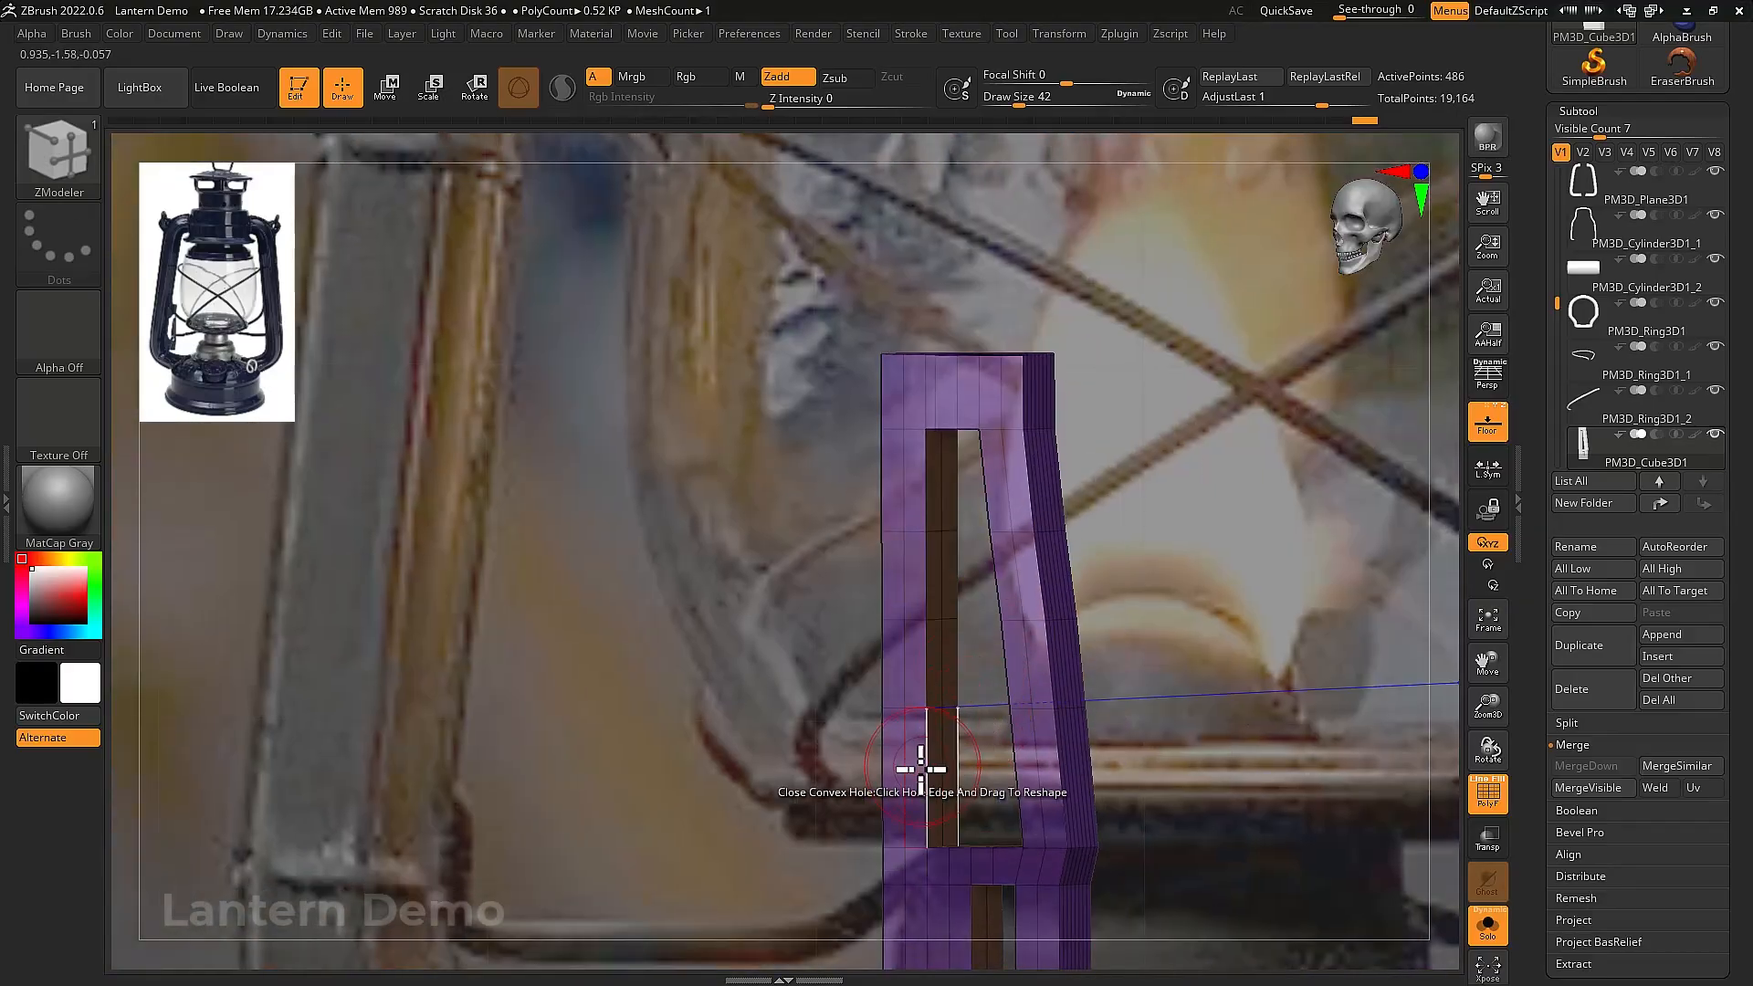
{"action": "key", "text": "space"}
{"action": "left_click", "coordinate": [876, 411]}
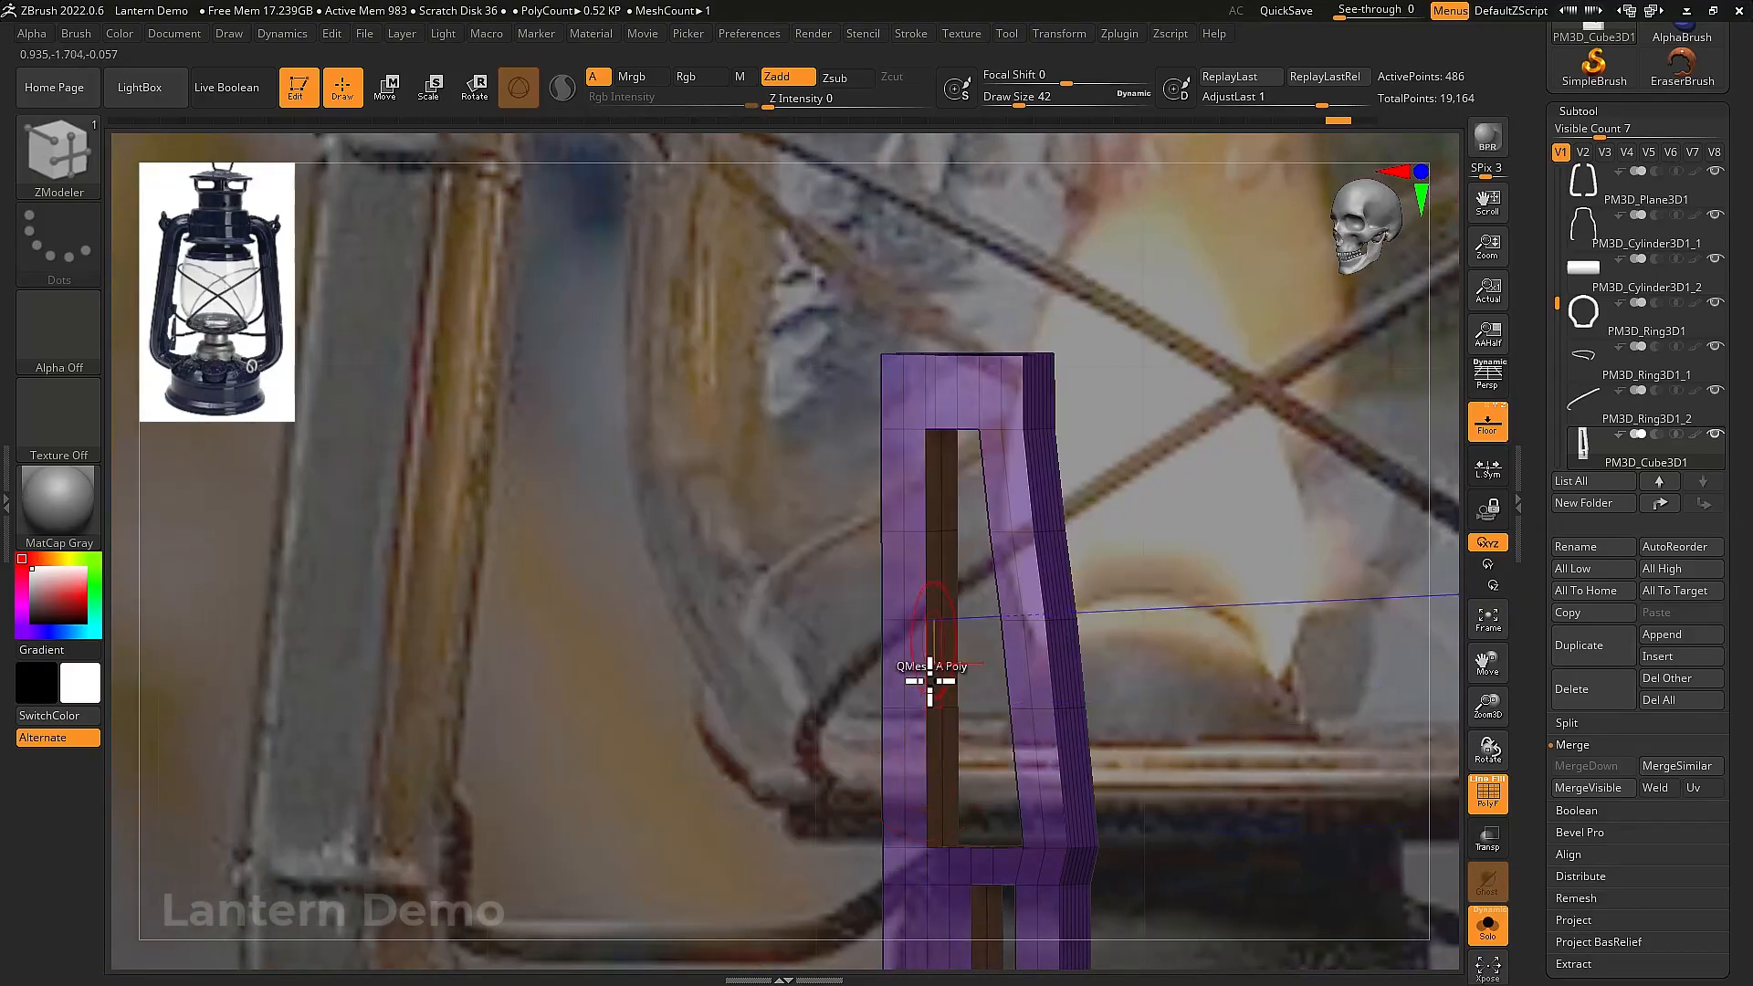
{"action": "key", "text": "space"}
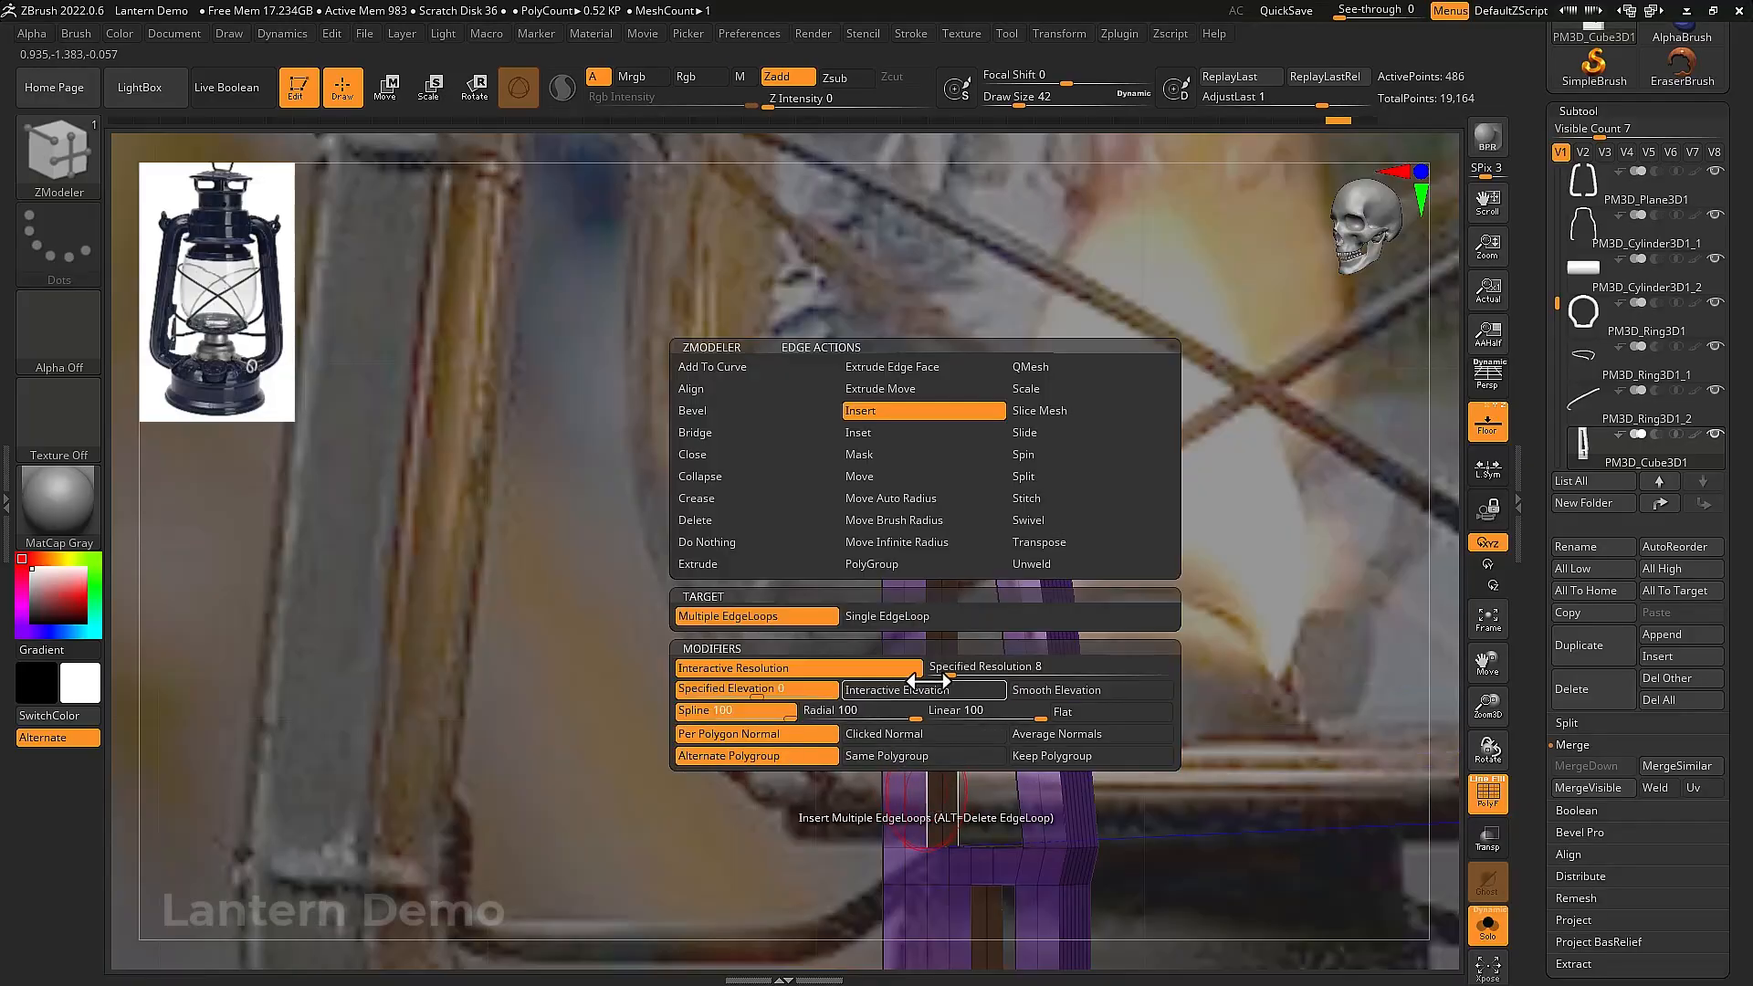
{"action": "left_click", "coordinate": [868, 616]}
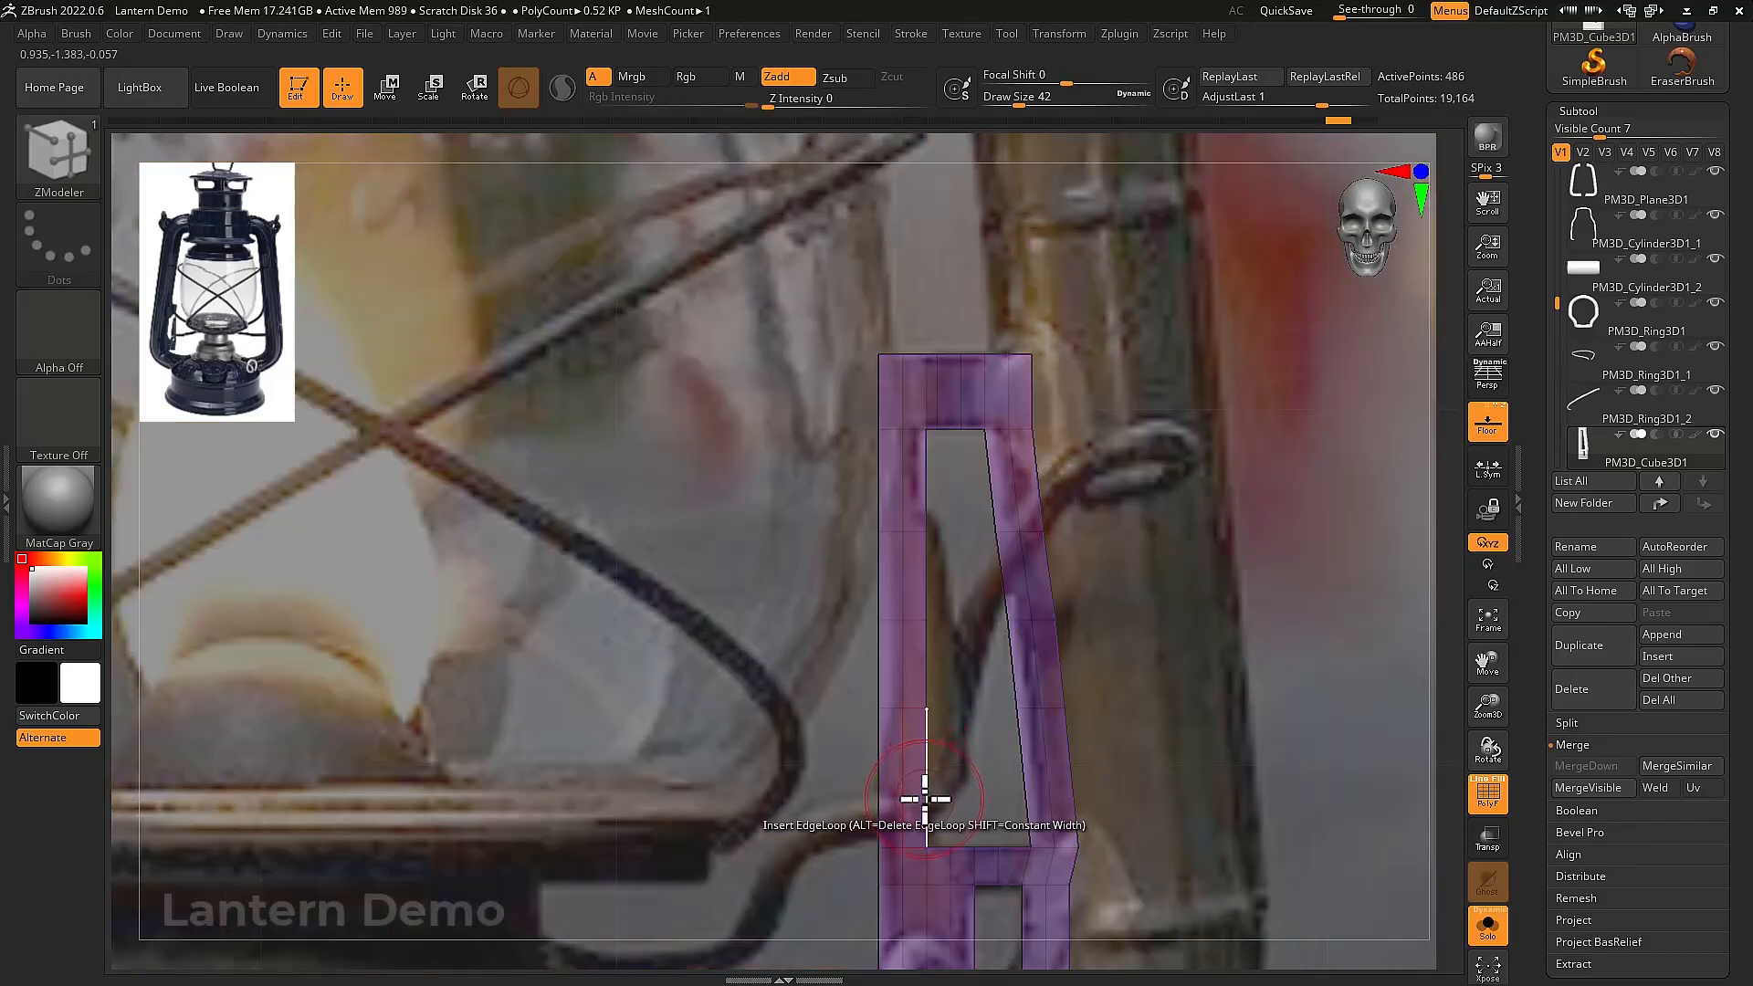
{"action": "left_click", "coordinate": [922, 805]}
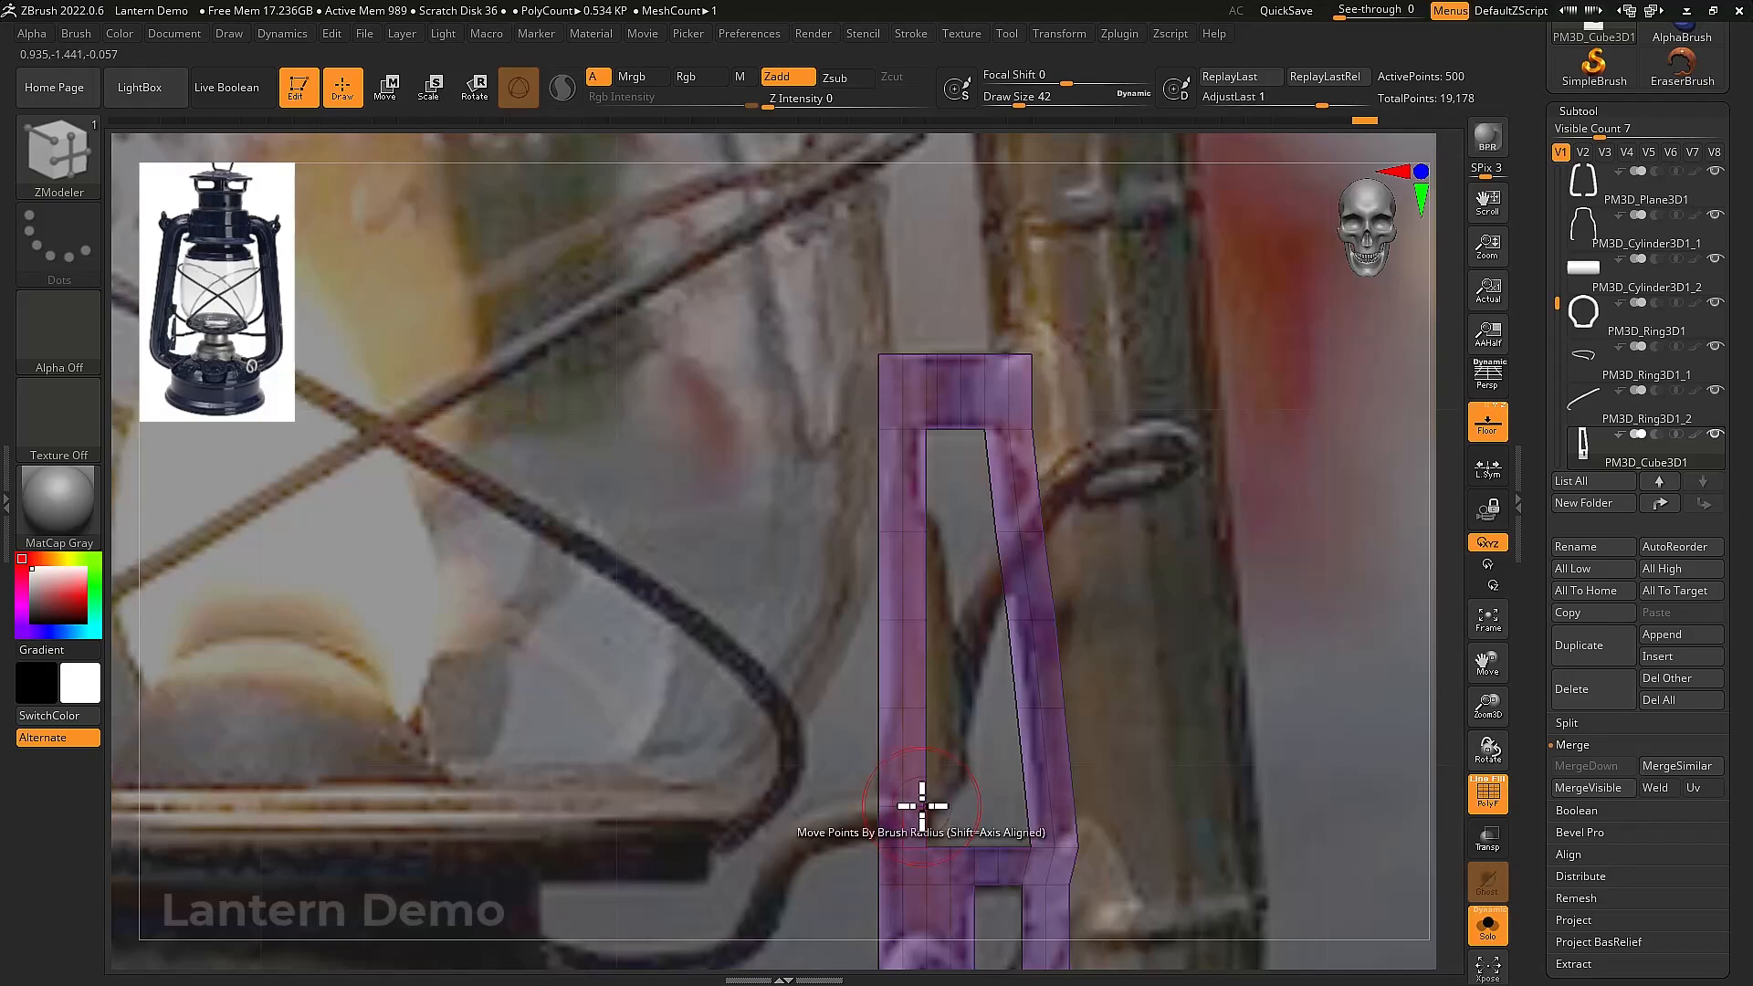
Mark the middle polygons on the long slot's inner wall and QMesh them out into the slot as a raised strip
{"action": "right_click_drag", "start_coordinate": [951, 723], "coordinate": [923, 716]}
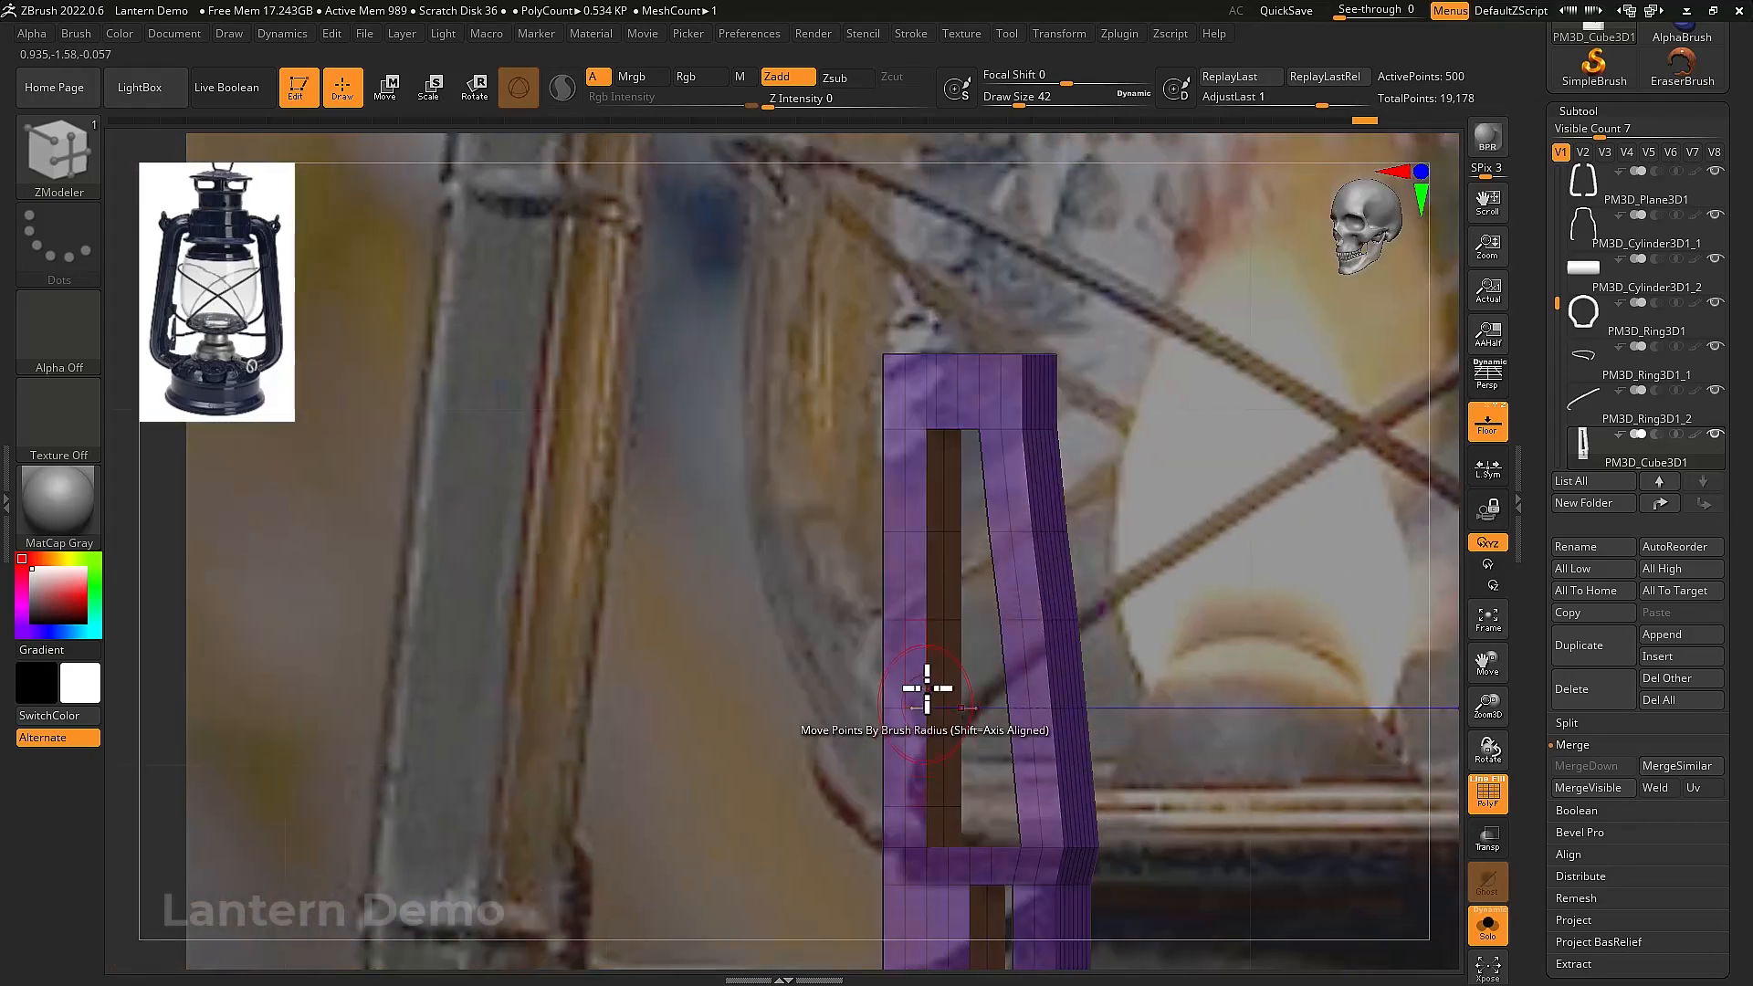
{"action": "key", "text": "space"}
{"action": "left_click", "coordinate": [939, 599]}
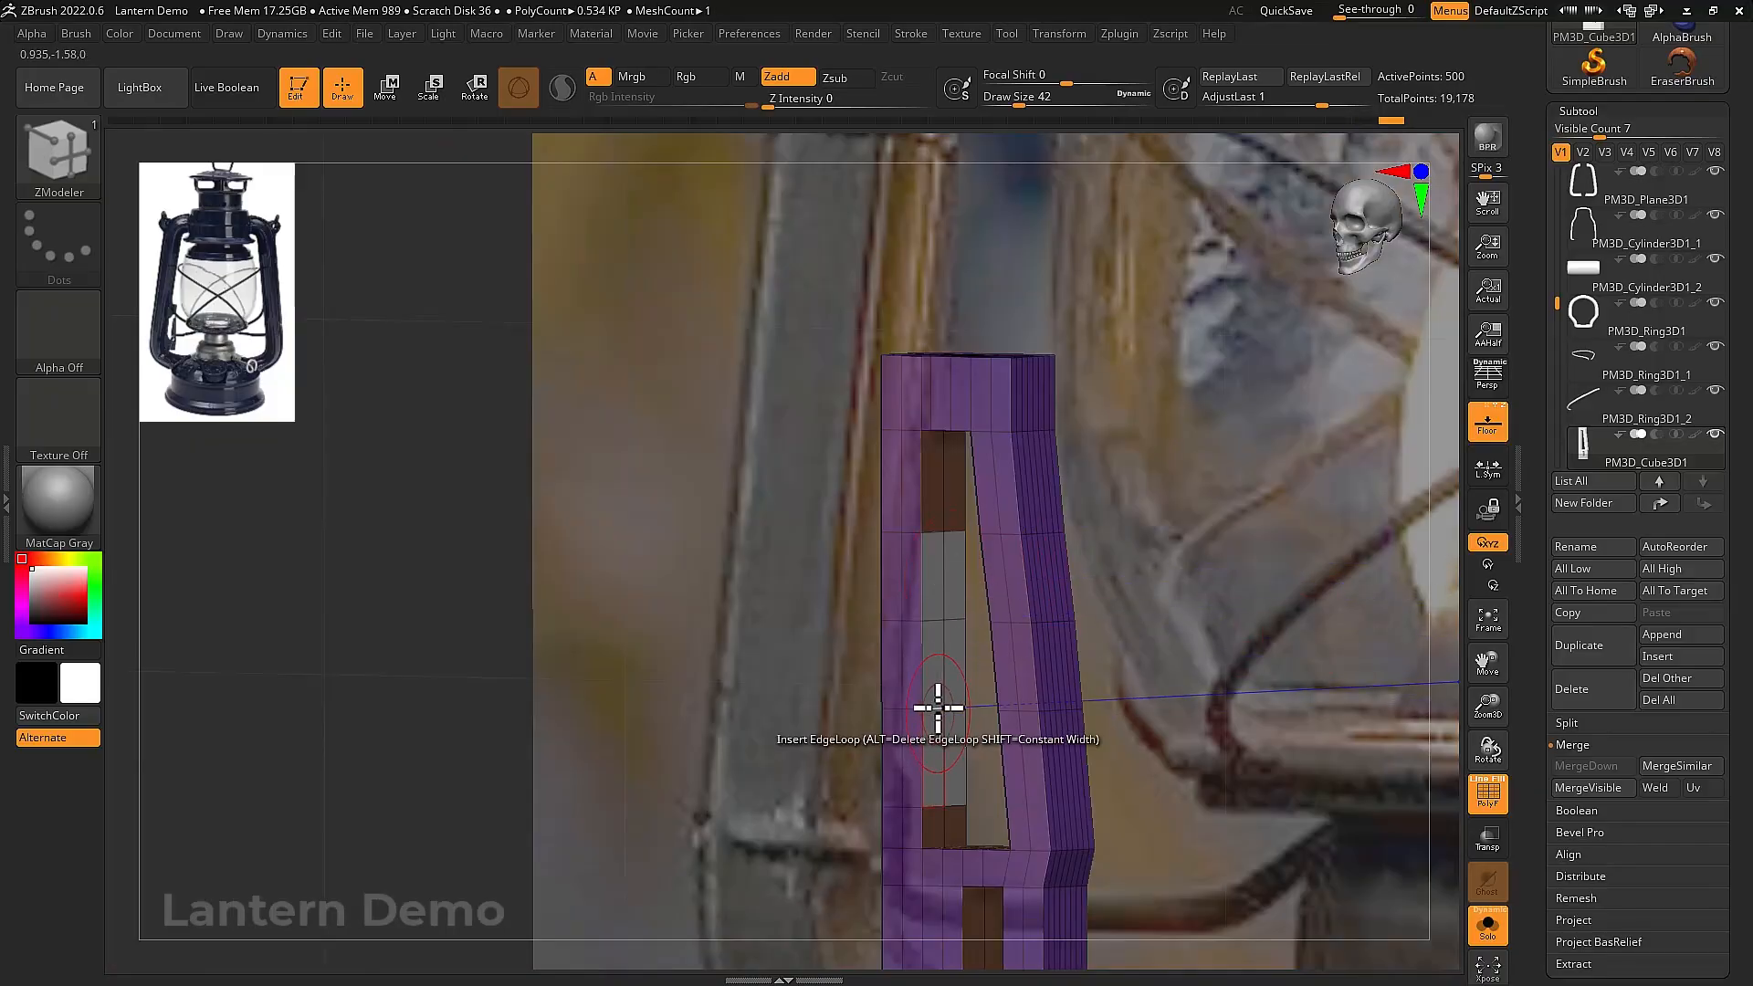
{"action": "left_click_drag", "start_coordinate": [937, 687], "coordinate": [959, 694]}
{"action": "mouse_move", "coordinate": [959, 694]}
{"action": "right_mouse_down", "text": "shift"}
{"action": "mouse_move", "coordinate": [974, 697]}
{"action": "mouse_move", "coordinate": [960, 694]}
{"action": "right_mouse_up", "text": "shift"}
{"action": "right_click_drag", "start_coordinate": [979, 577], "coordinate": [940, 520], "text": "ctrl"}
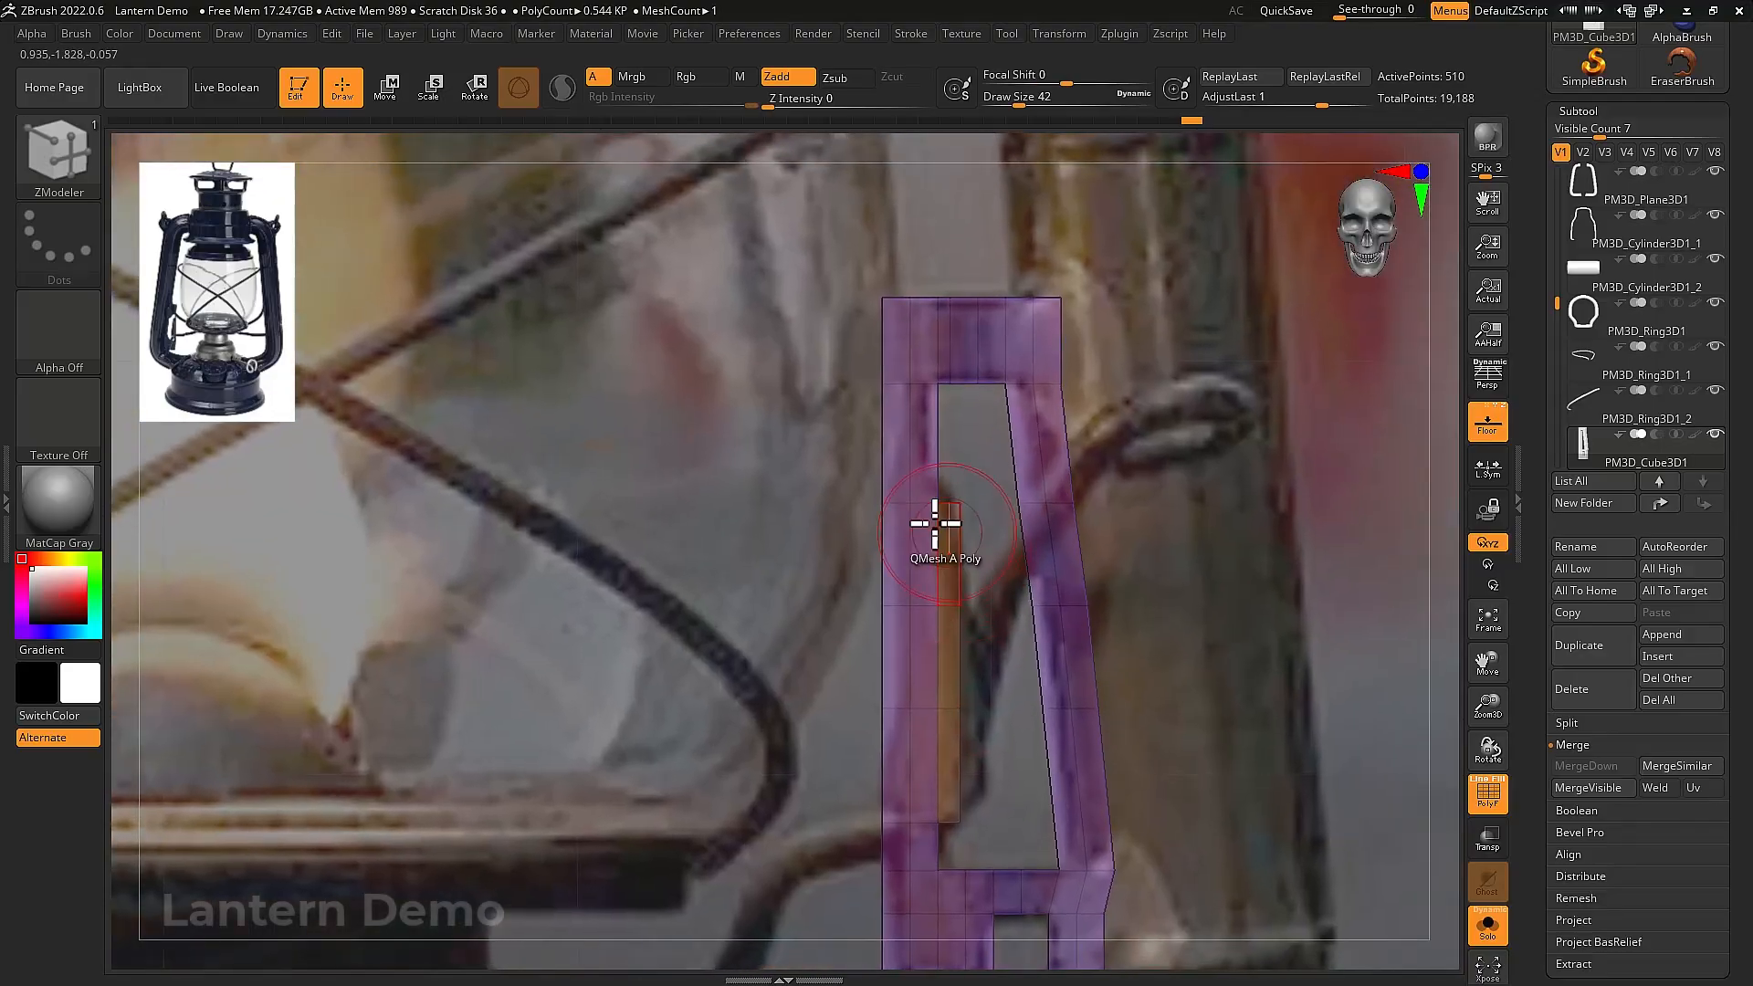
Mask everything except the raised strip in the slot and move the strip up about 0.022
{"action": "left_click", "coordinate": [974, 523], "text": "ctrl"}
{"action": "key", "text": "w"}
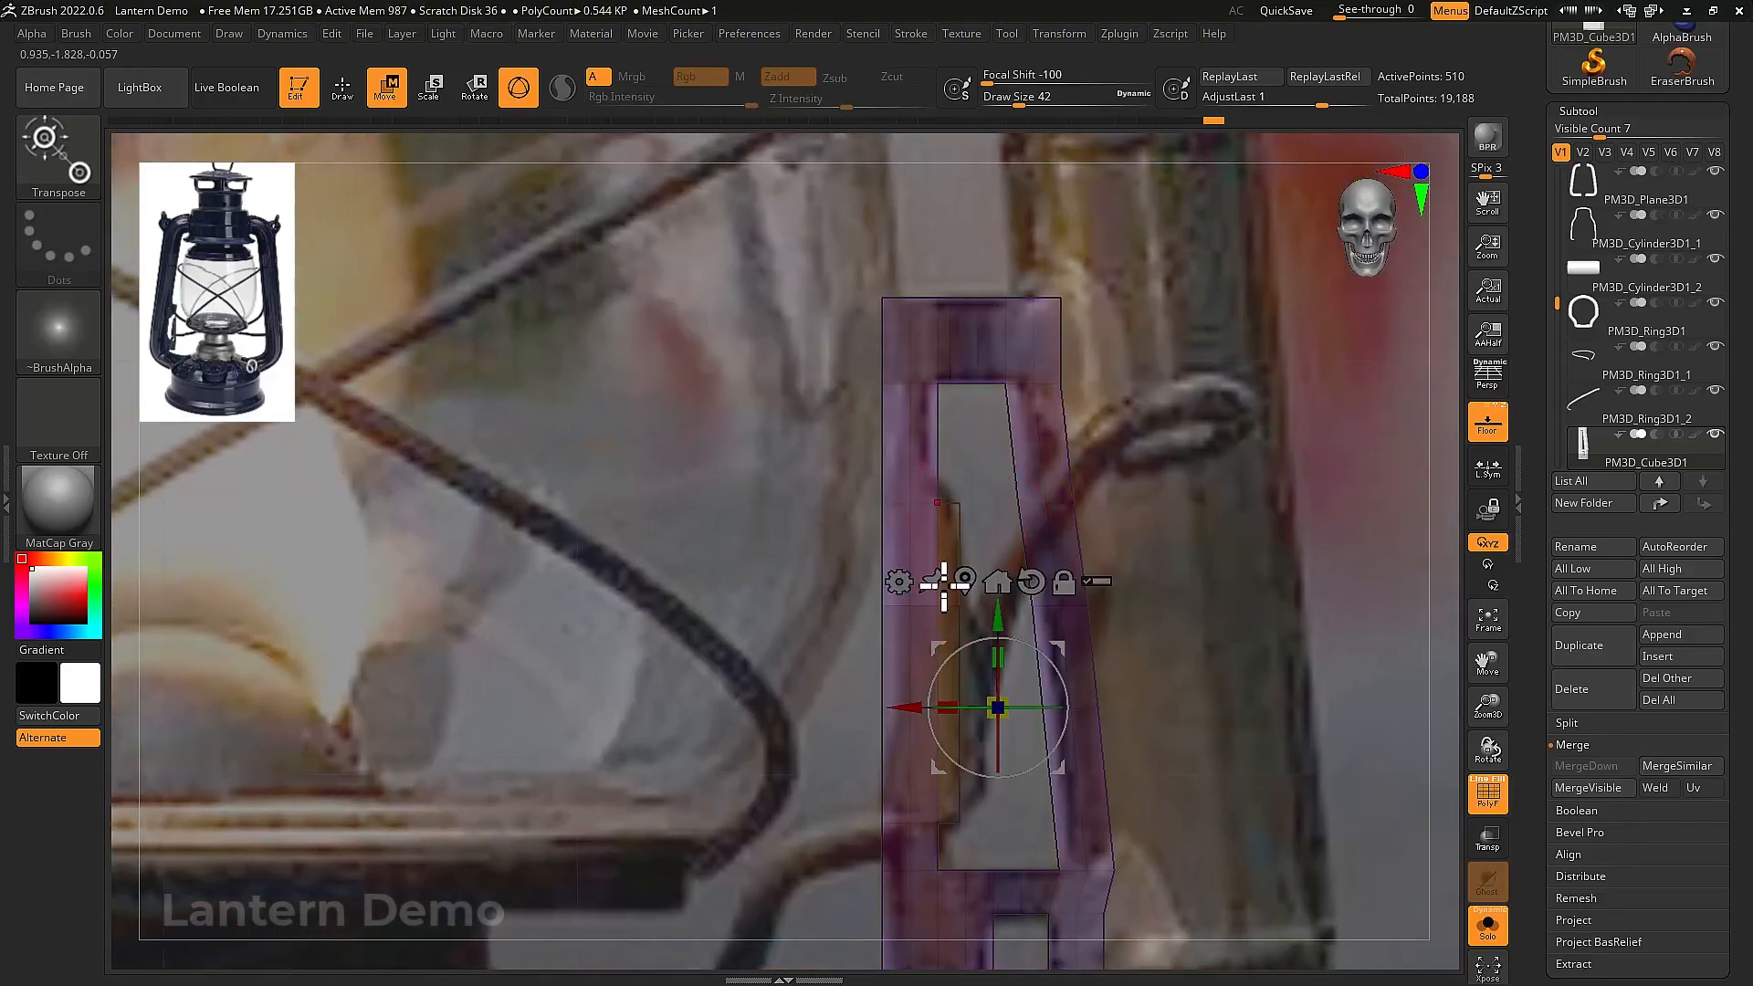
{"action": "left_click_drag", "start_coordinate": [1002, 614], "coordinate": [999, 608]}
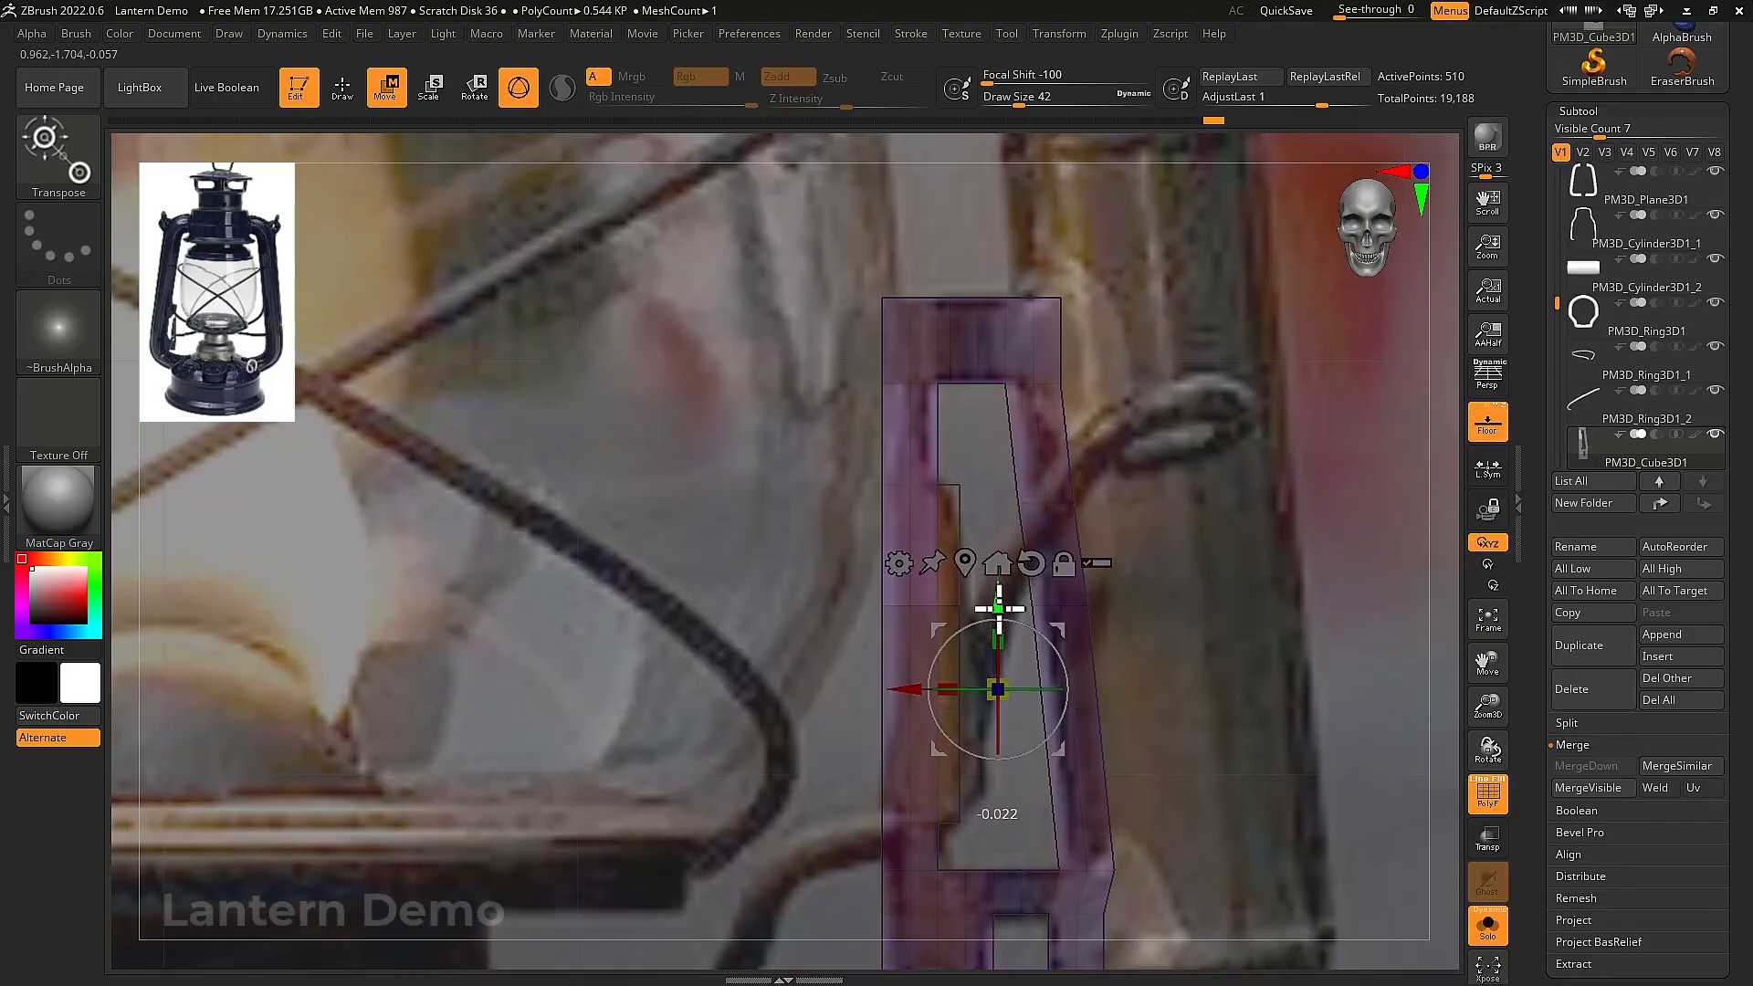
Isolate the strip's outer edge with a mask, scale it vertically to about 0.88, and tilt it so the strip widens toward its lower end
{"action": "left_click_drag", "start_coordinate": [978, 504], "coordinate": [985, 461], "text": "ctrl"}
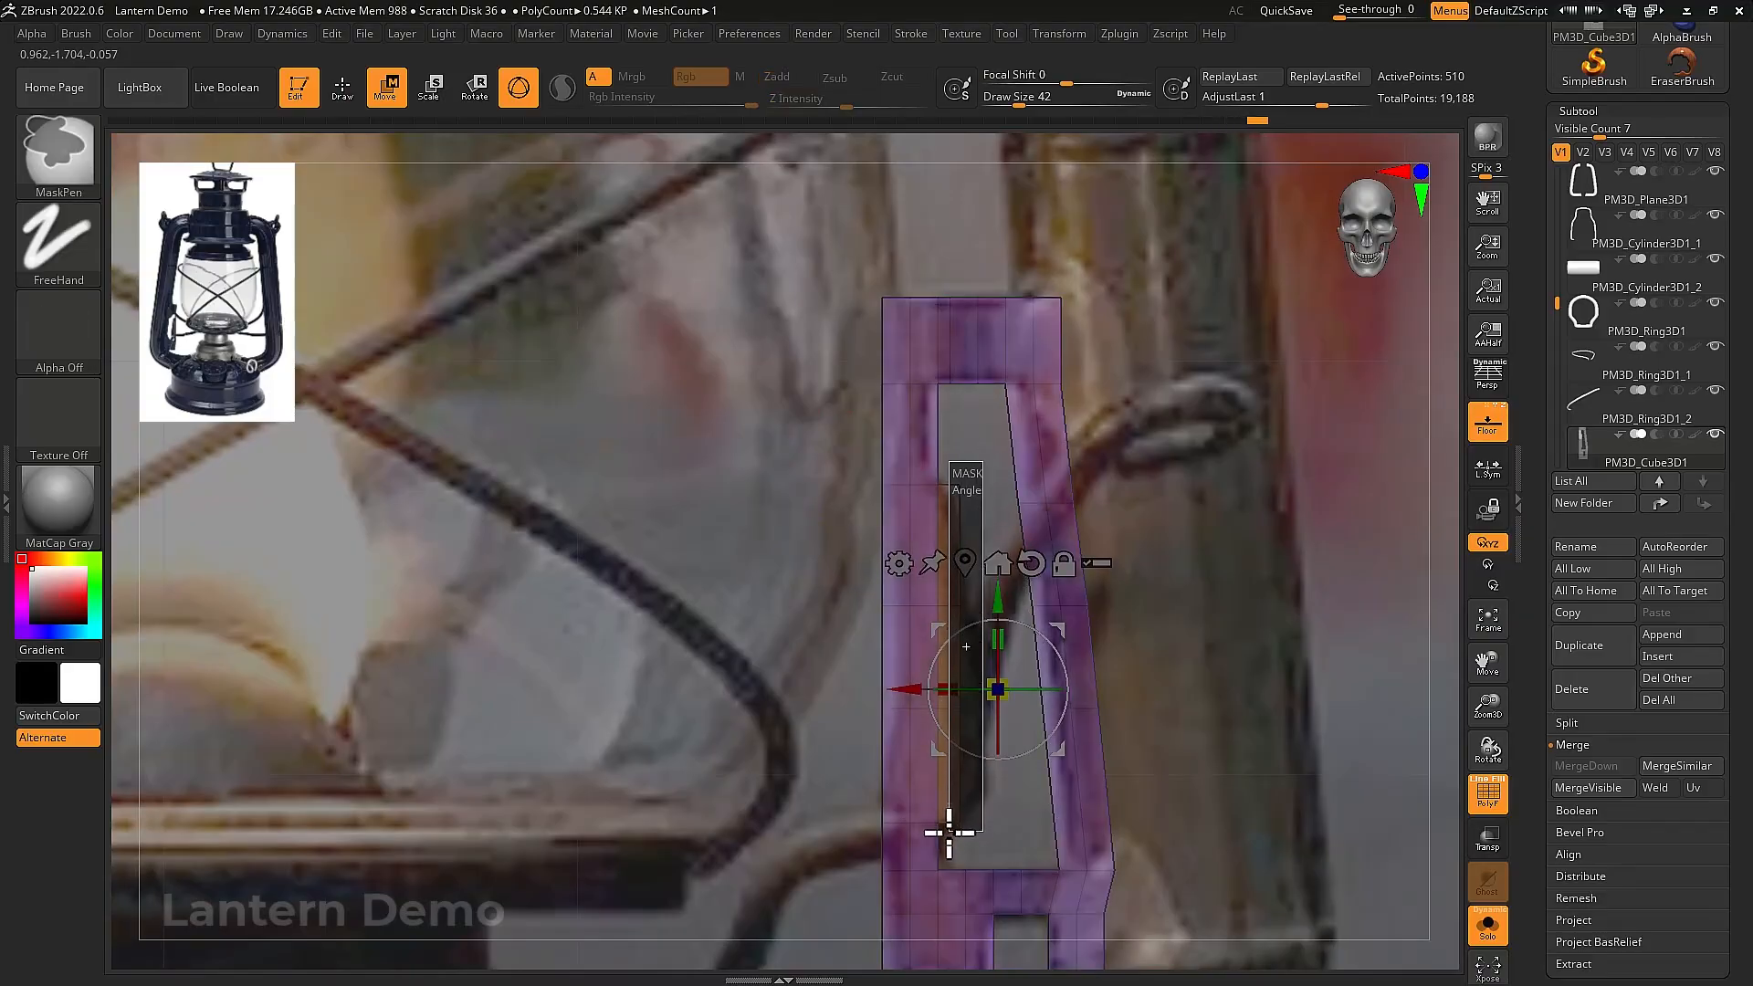
{"action": "left_click_drag", "start_coordinate": [950, 833], "coordinate": [950, 833], "text": "ctrl"}
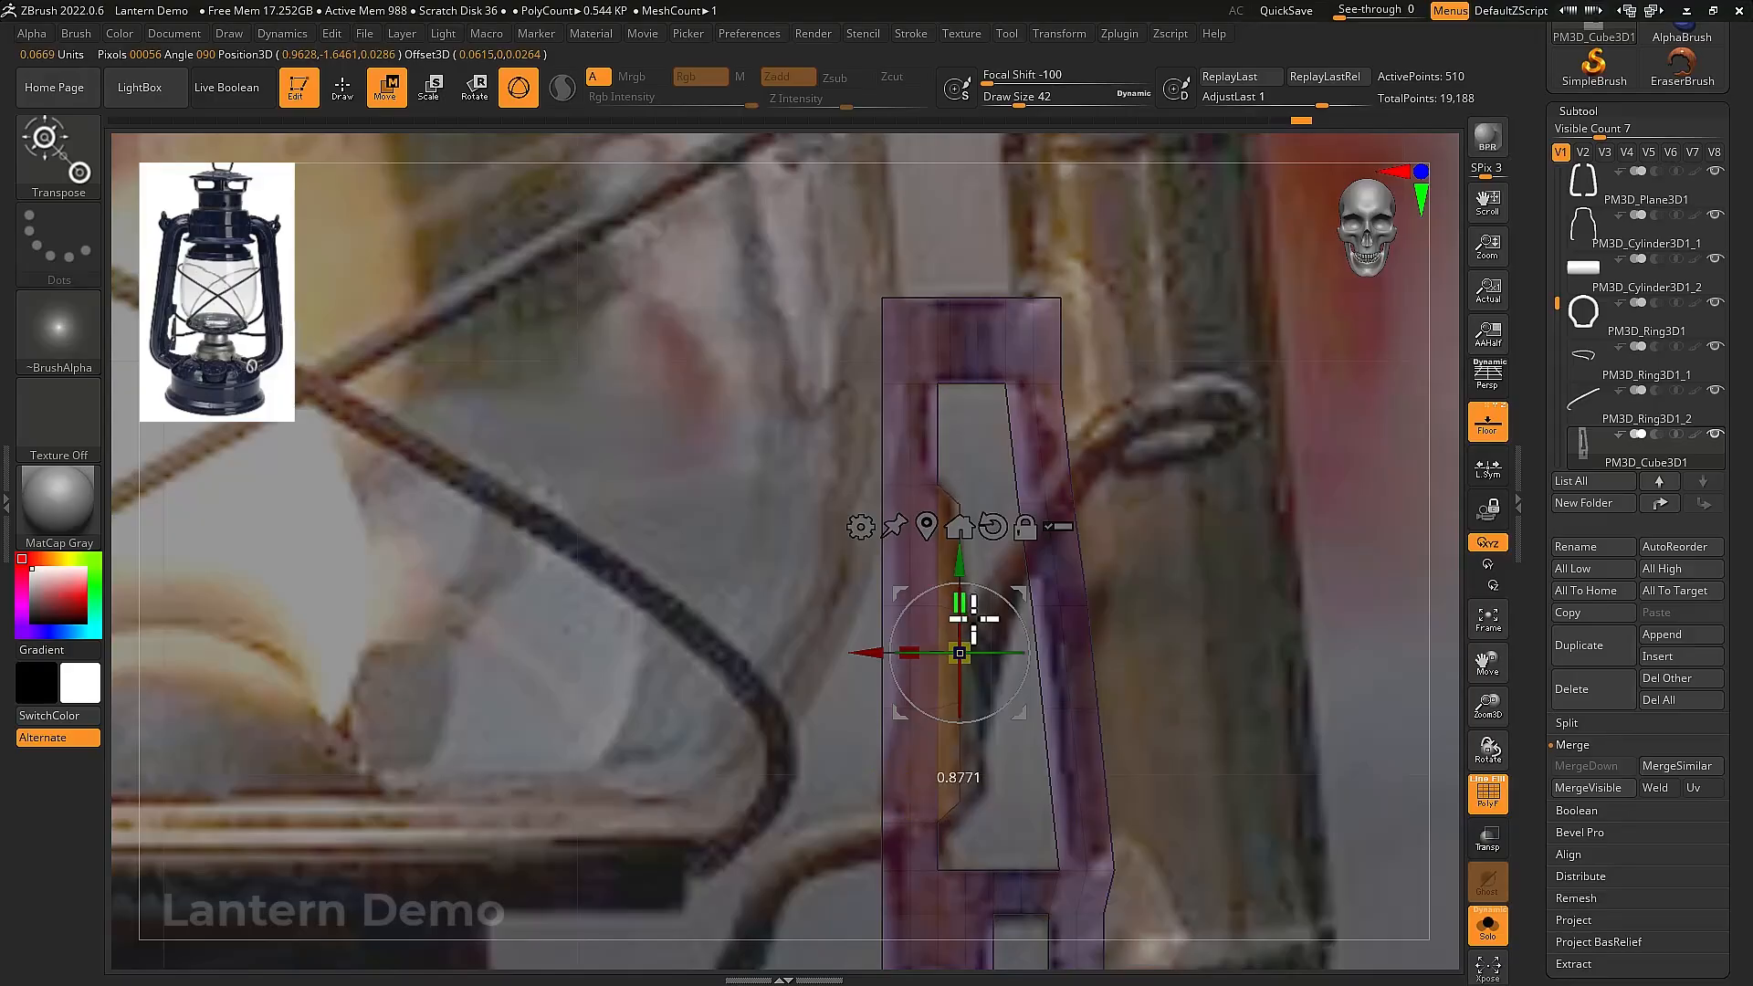
{"action": "left_click_drag", "start_coordinate": [1023, 630], "coordinate": [1067, 599], "text": "alt"}
{"action": "left_click_drag", "start_coordinate": [1104, 654], "coordinate": [913, 663]}
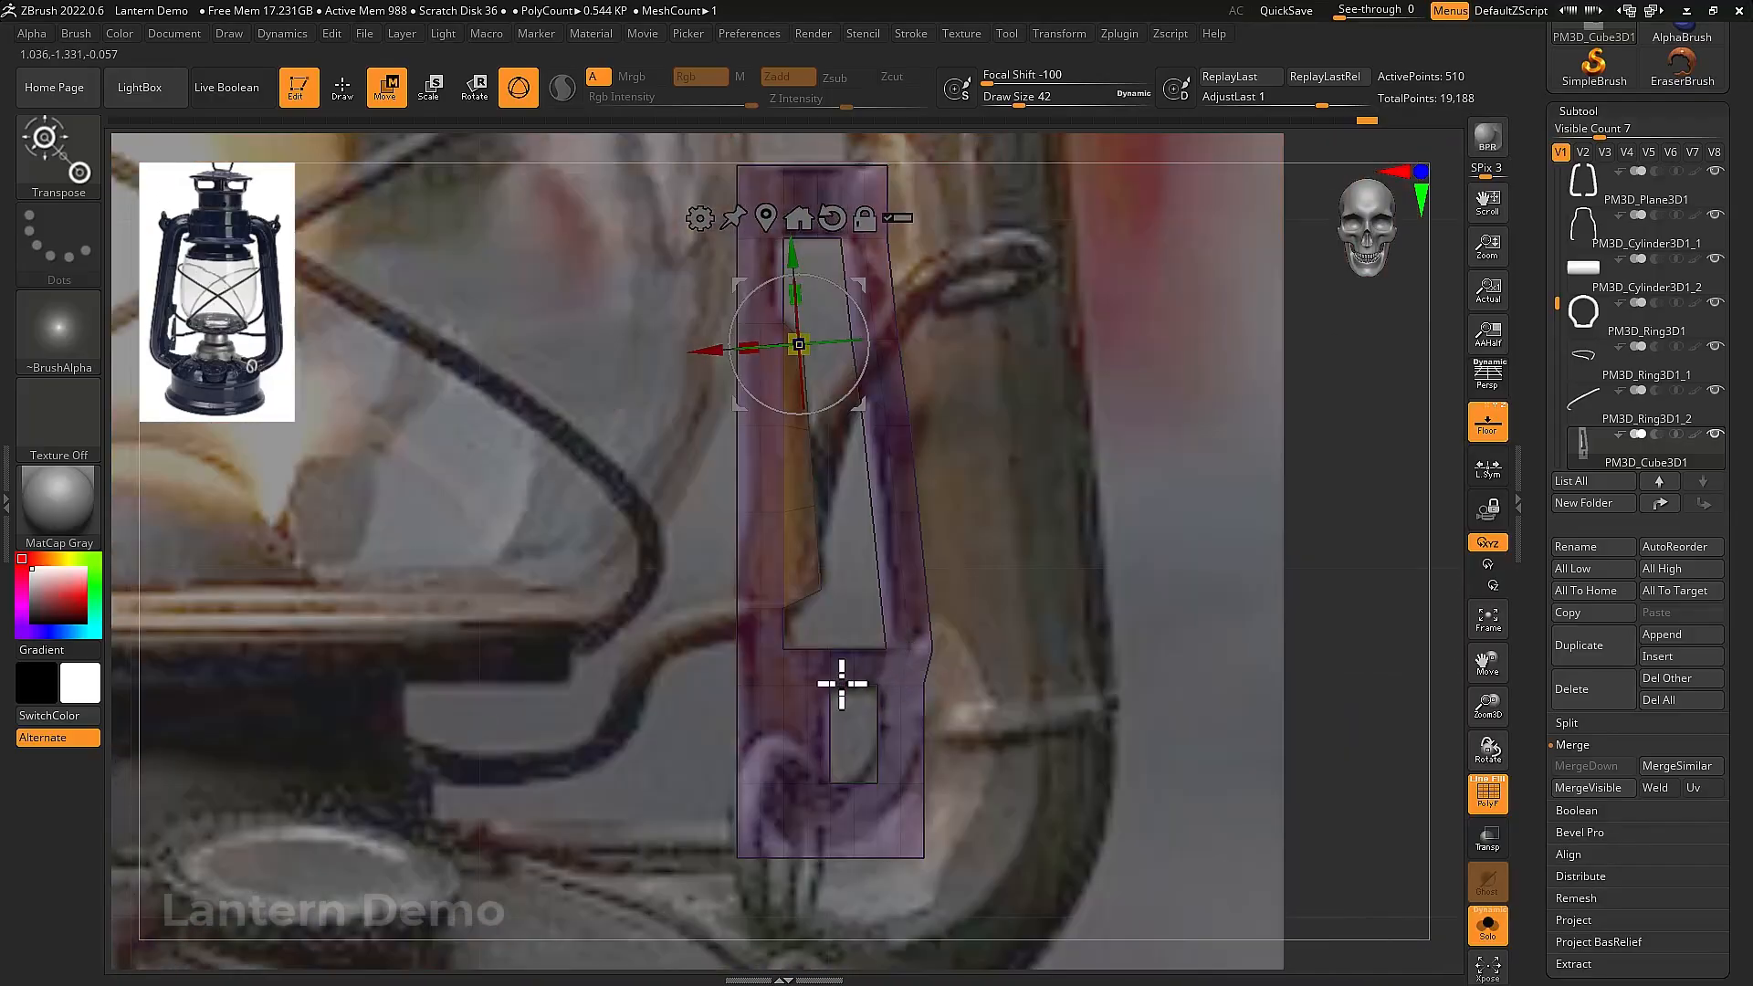
Use a mask to isolate the bracket's lower inner edge below the long slot and shift it slightly inward
{"action": "left_click_drag", "start_coordinate": [719, 673], "coordinate": [745, 904], "text": "ctrl"}
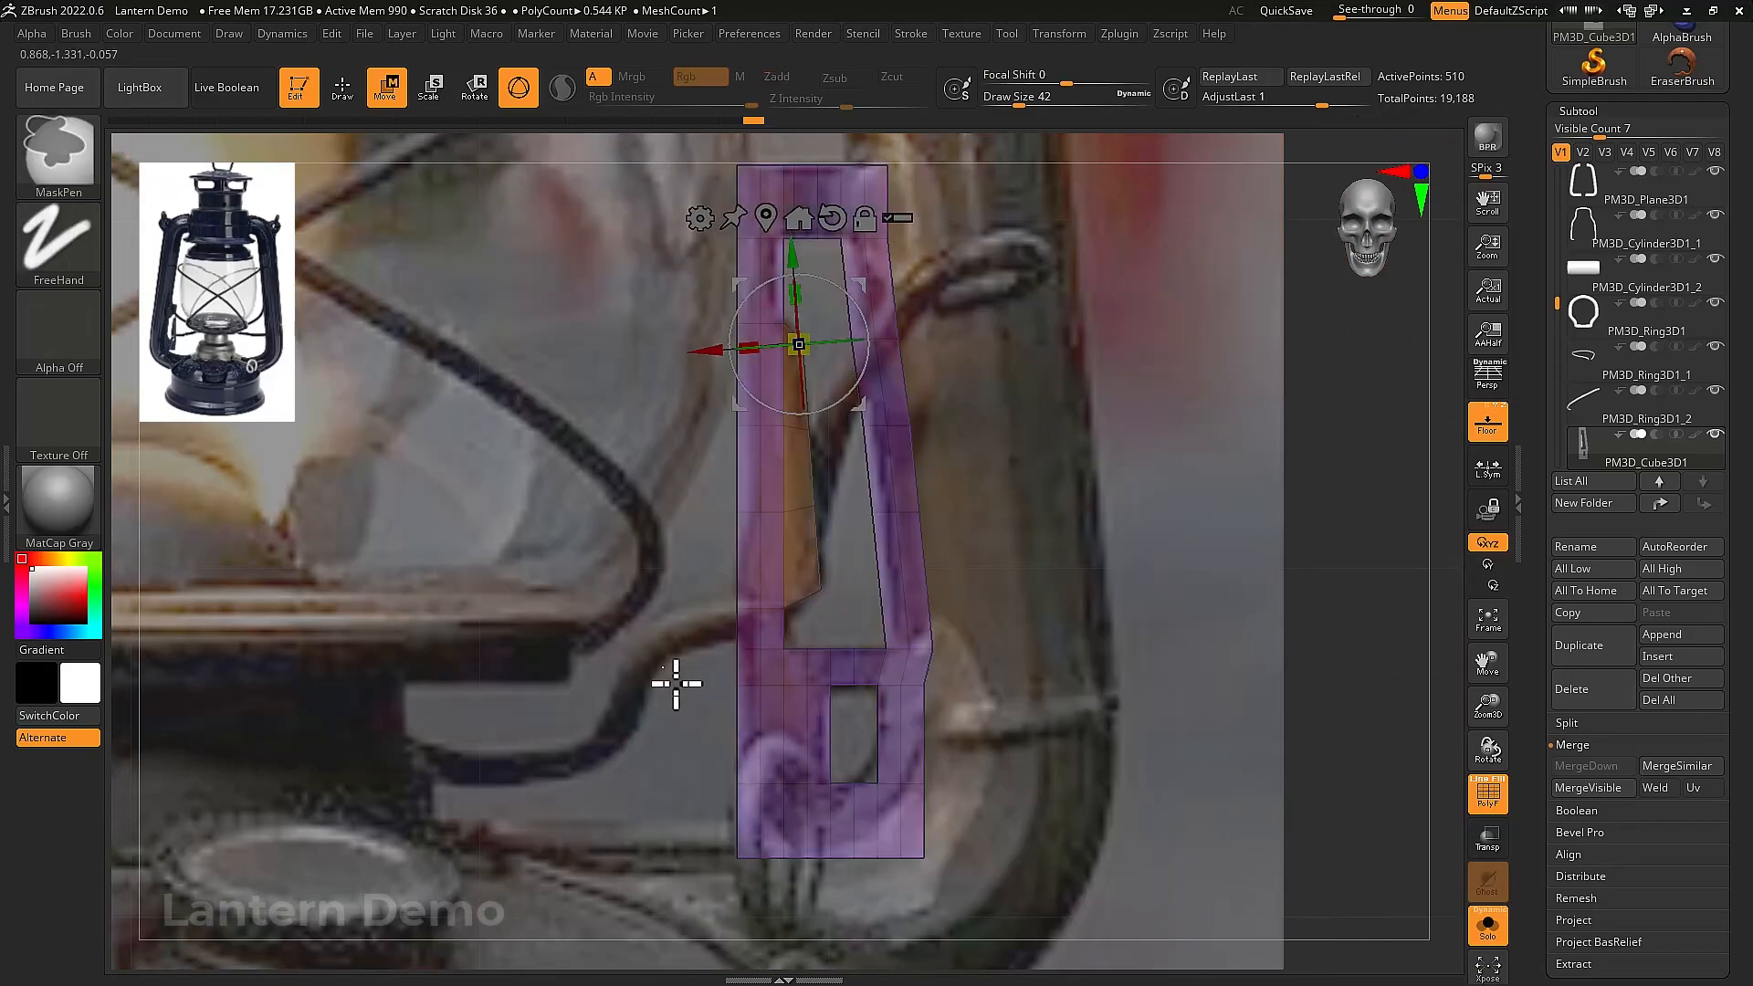
{"action": "left_click_drag", "start_coordinate": [666, 671], "coordinate": [743, 900], "text": "ctrl"}
{"action": "left_click_drag", "start_coordinate": [748, 347], "coordinate": [751, 438]}
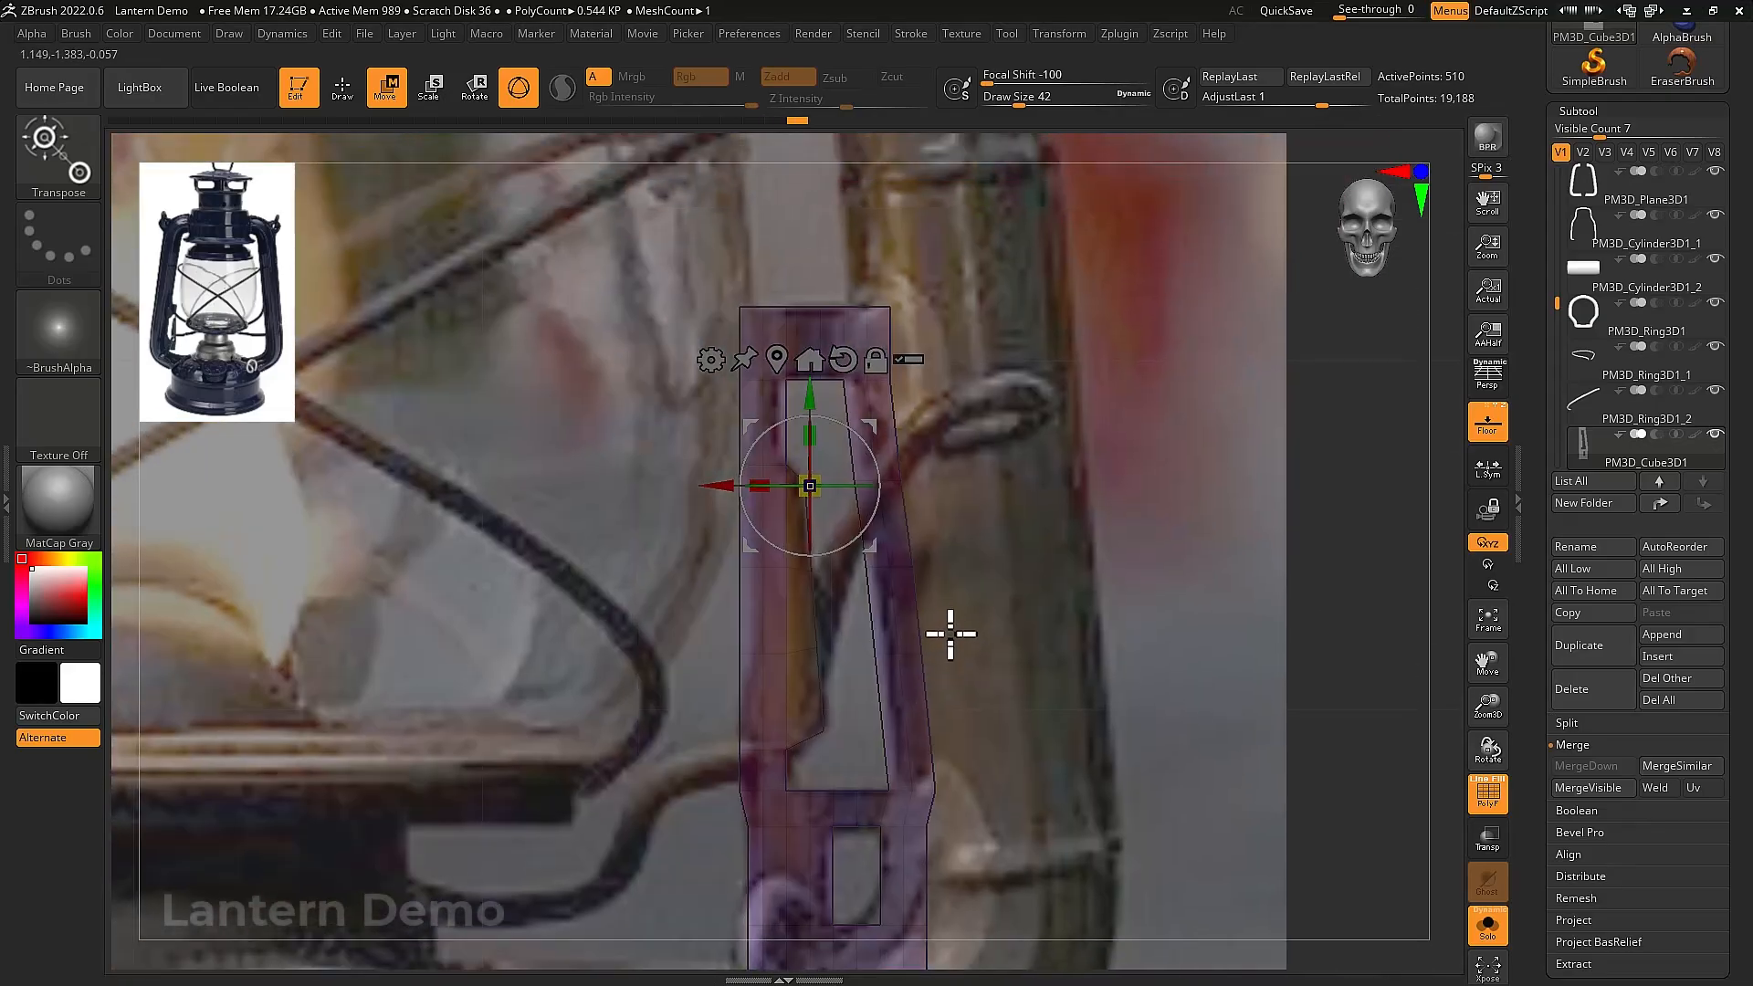
{"action": "left_click_drag", "start_coordinate": [1019, 700], "coordinate": [950, 662]}
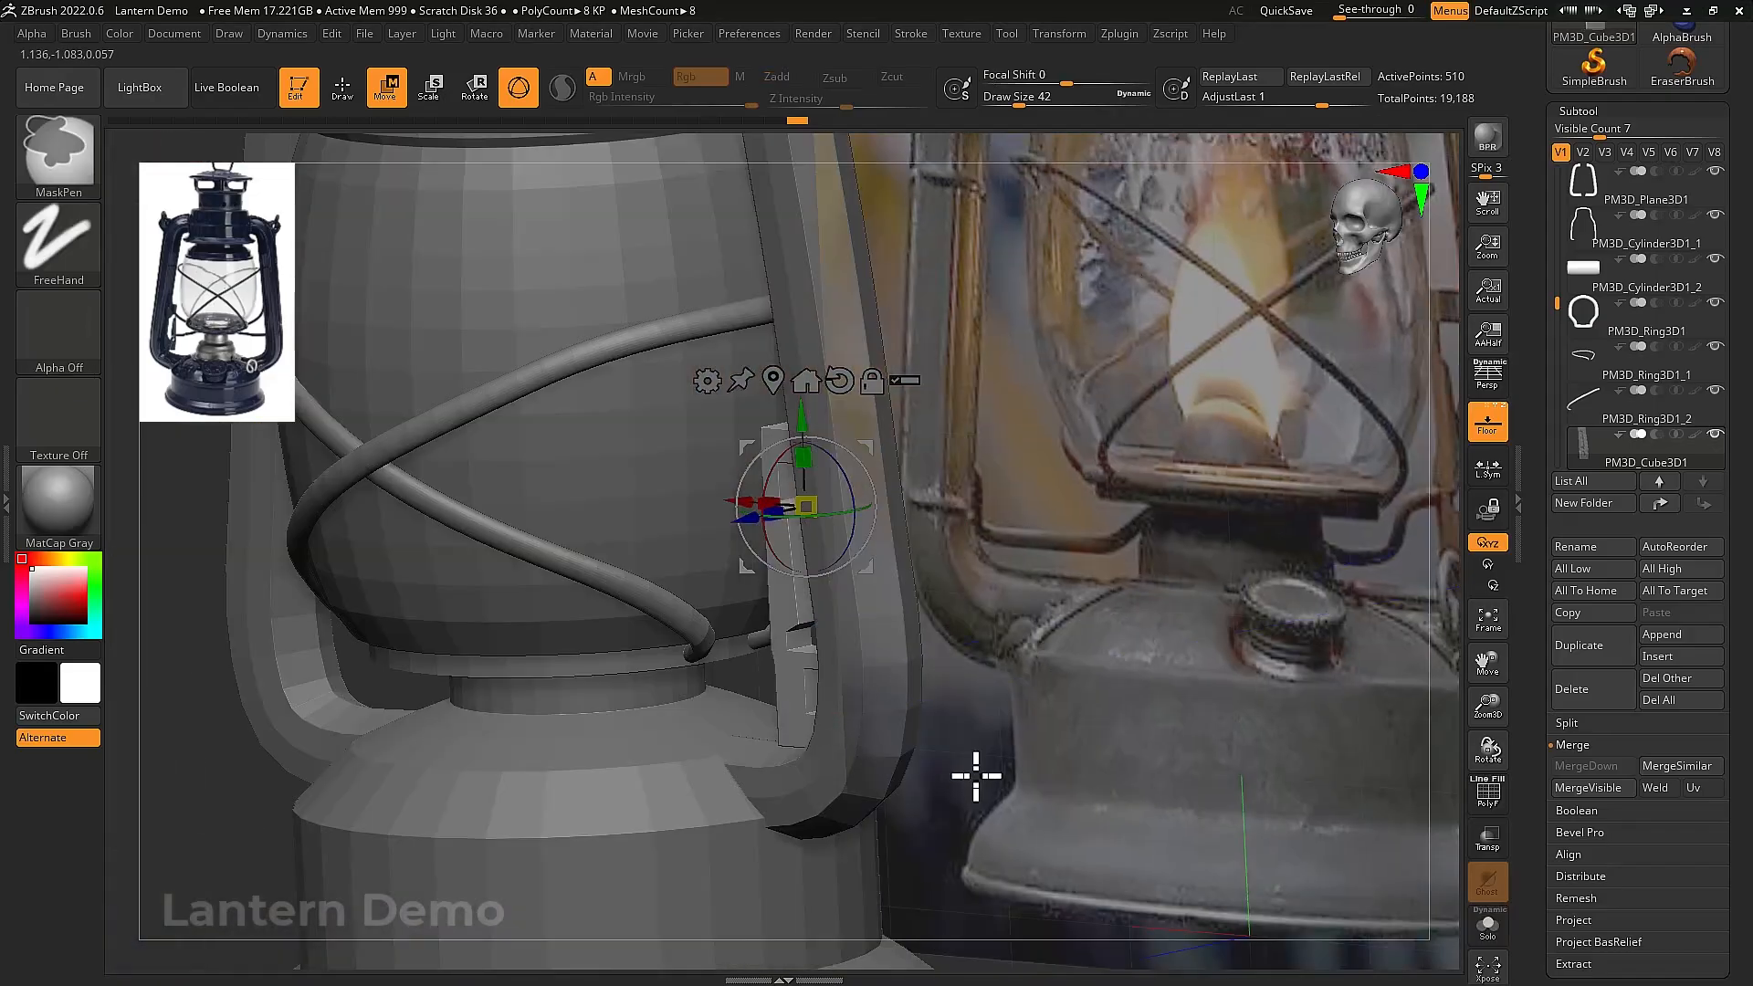
Return to a front view of the whole lantern and append a Cylinder3D subtool
{"action": "left_click_drag", "start_coordinate": [974, 775], "coordinate": [1084, 689], "text": "shift"}
{"action": "key", "text": "q"}
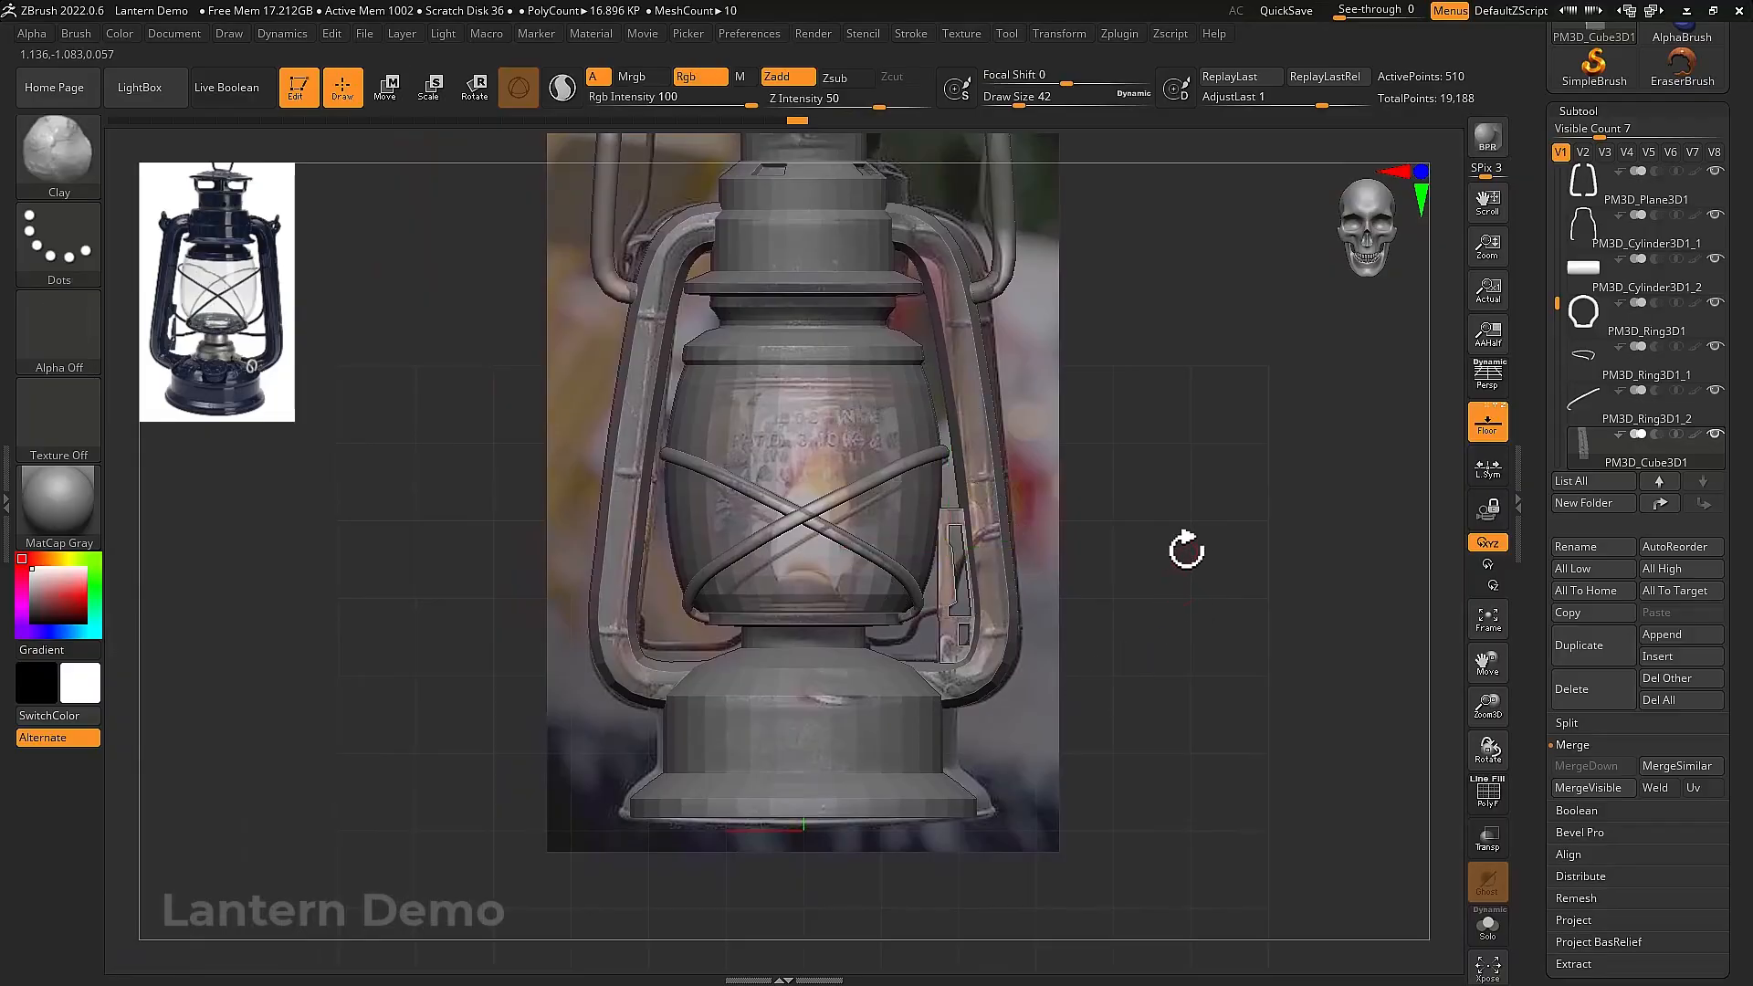
{"action": "left_click", "coordinate": [1685, 638]}
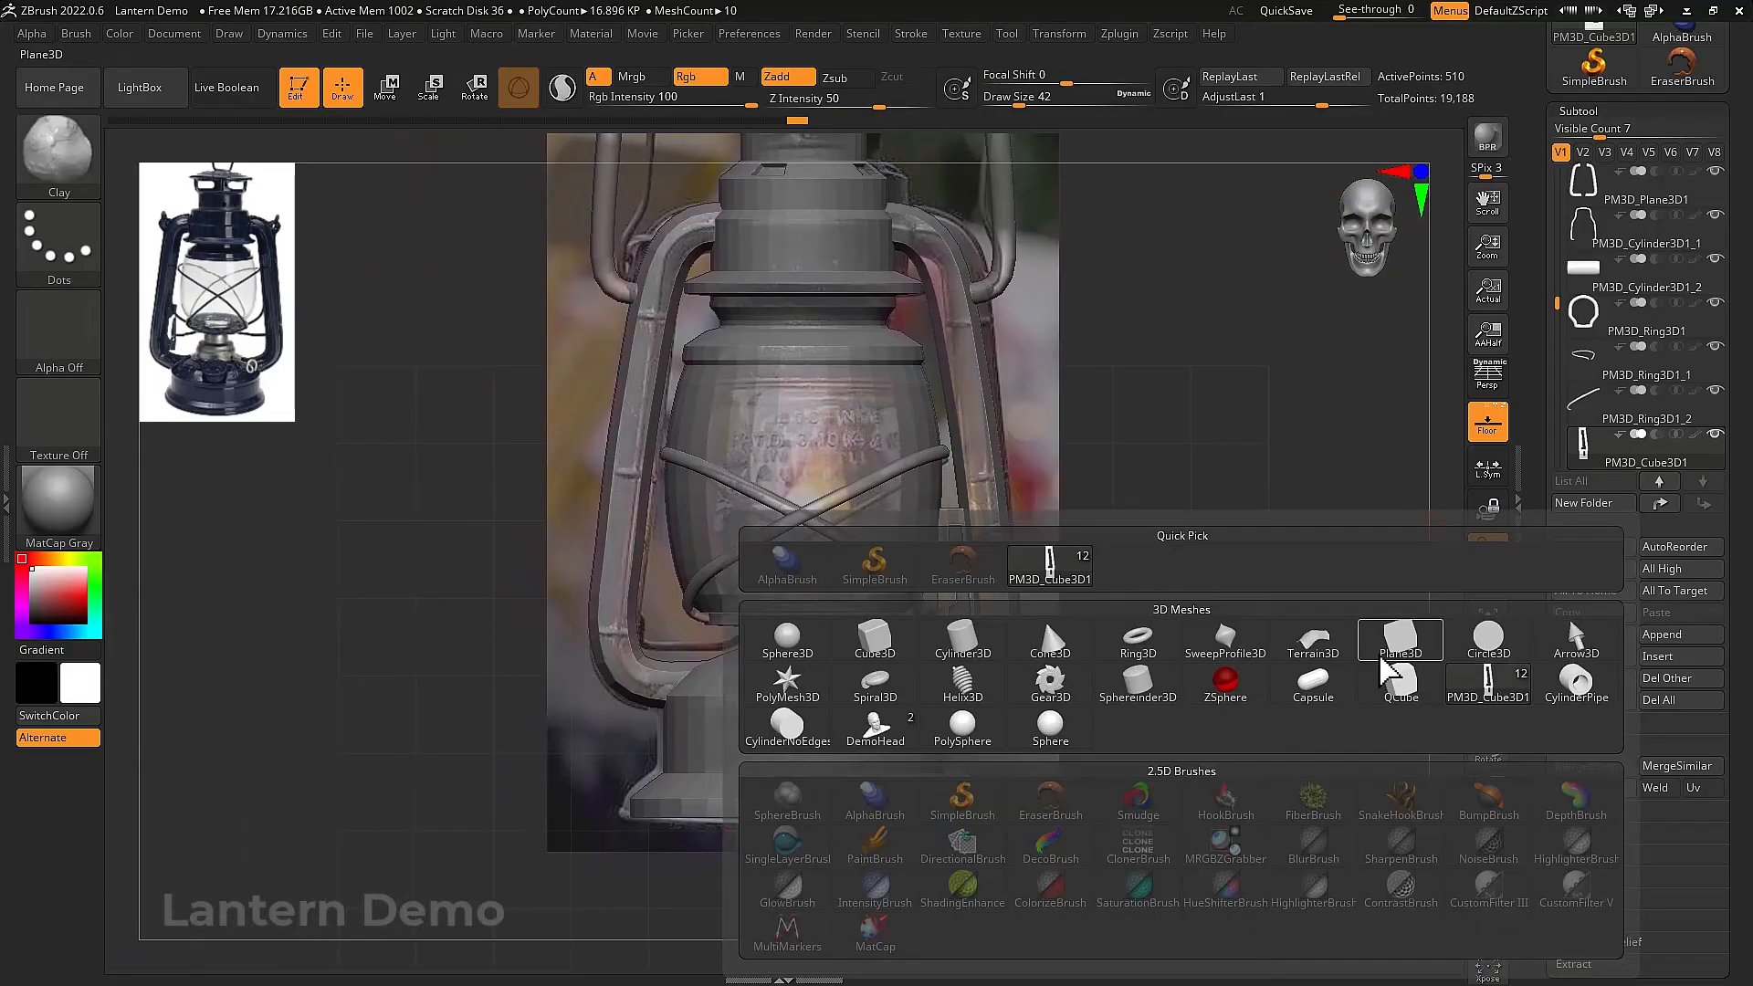
{"action": "left_click", "coordinate": [977, 659]}
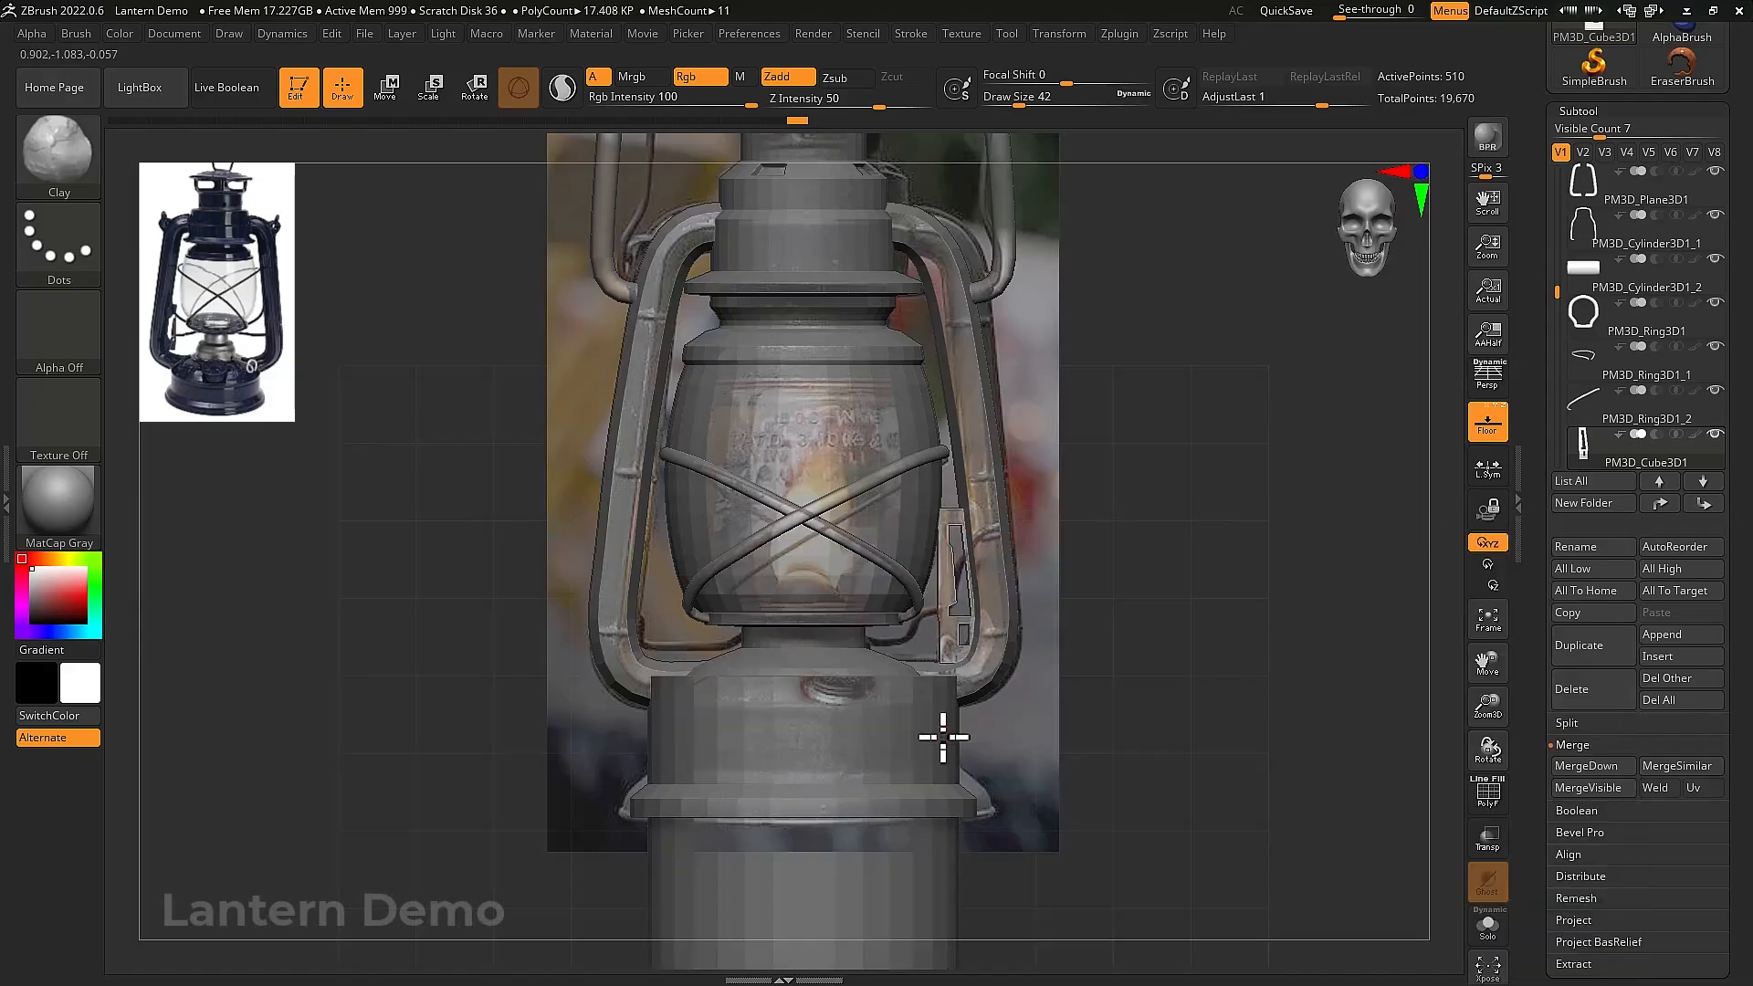
Select the new cylinder, rotate it to lie horizontally across the lantern, and scale it down uniformly
{"action": "right_click_drag", "start_coordinate": [943, 737], "coordinate": [1049, 700], "text": "ctrl"}
{"action": "key", "text": "w"}
{"action": "left_click_drag", "start_coordinate": [920, 681], "coordinate": [916, 775]}
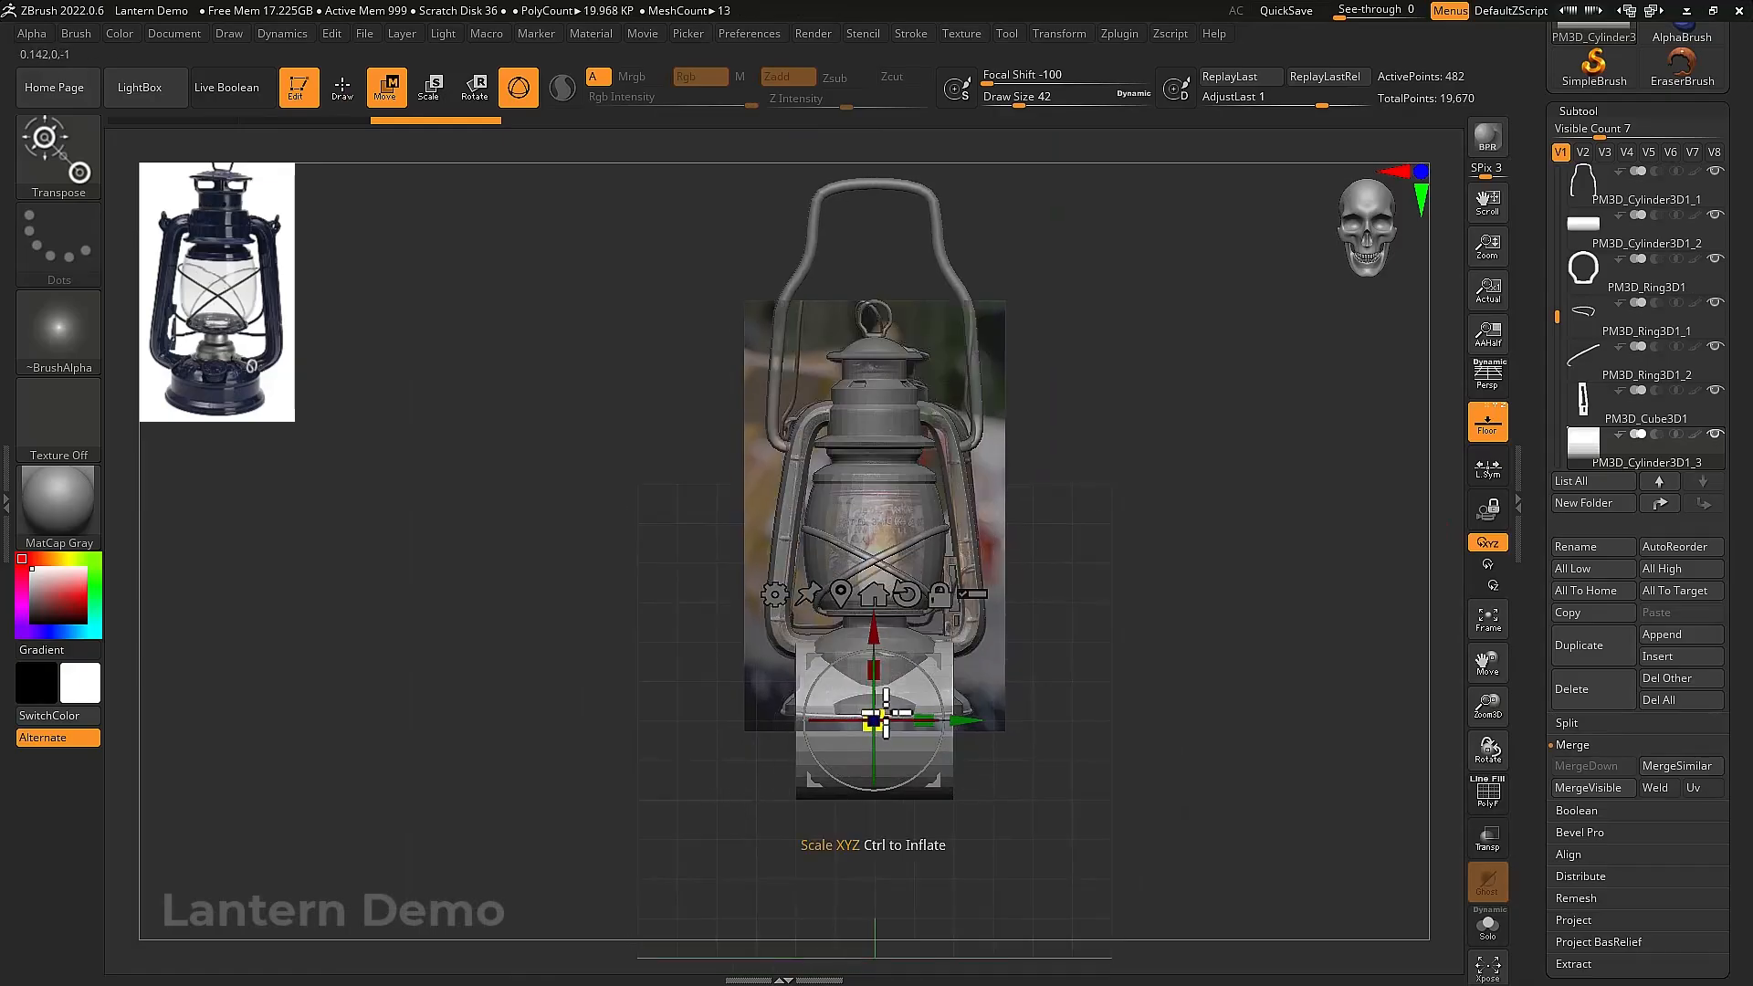
{"action": "left_click_drag", "start_coordinate": [885, 713], "coordinate": [868, 728]}
Isolate the cylinder, raise it to just above the tank, and shape it into a thin rod spanning the side tubes, stretching it about 3.58 times
{"action": "key", "text": "ctrl+shift+s"}
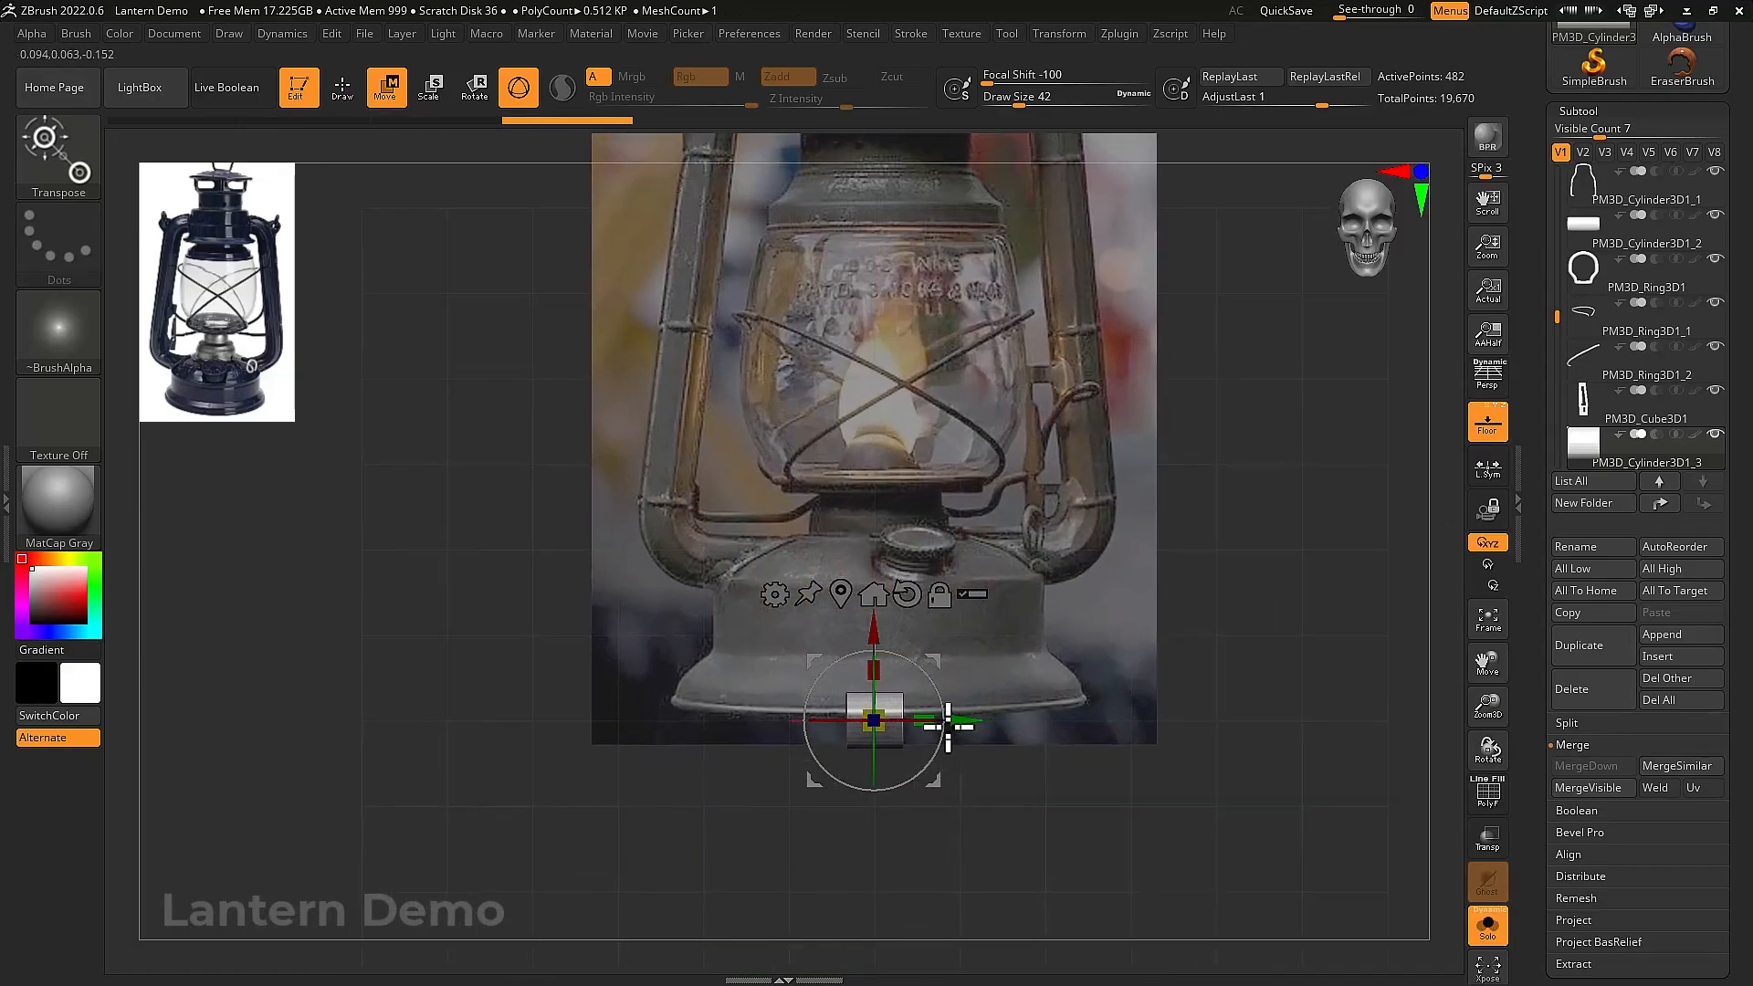
{"action": "left_click_drag", "start_coordinate": [868, 626], "coordinate": [868, 415]}
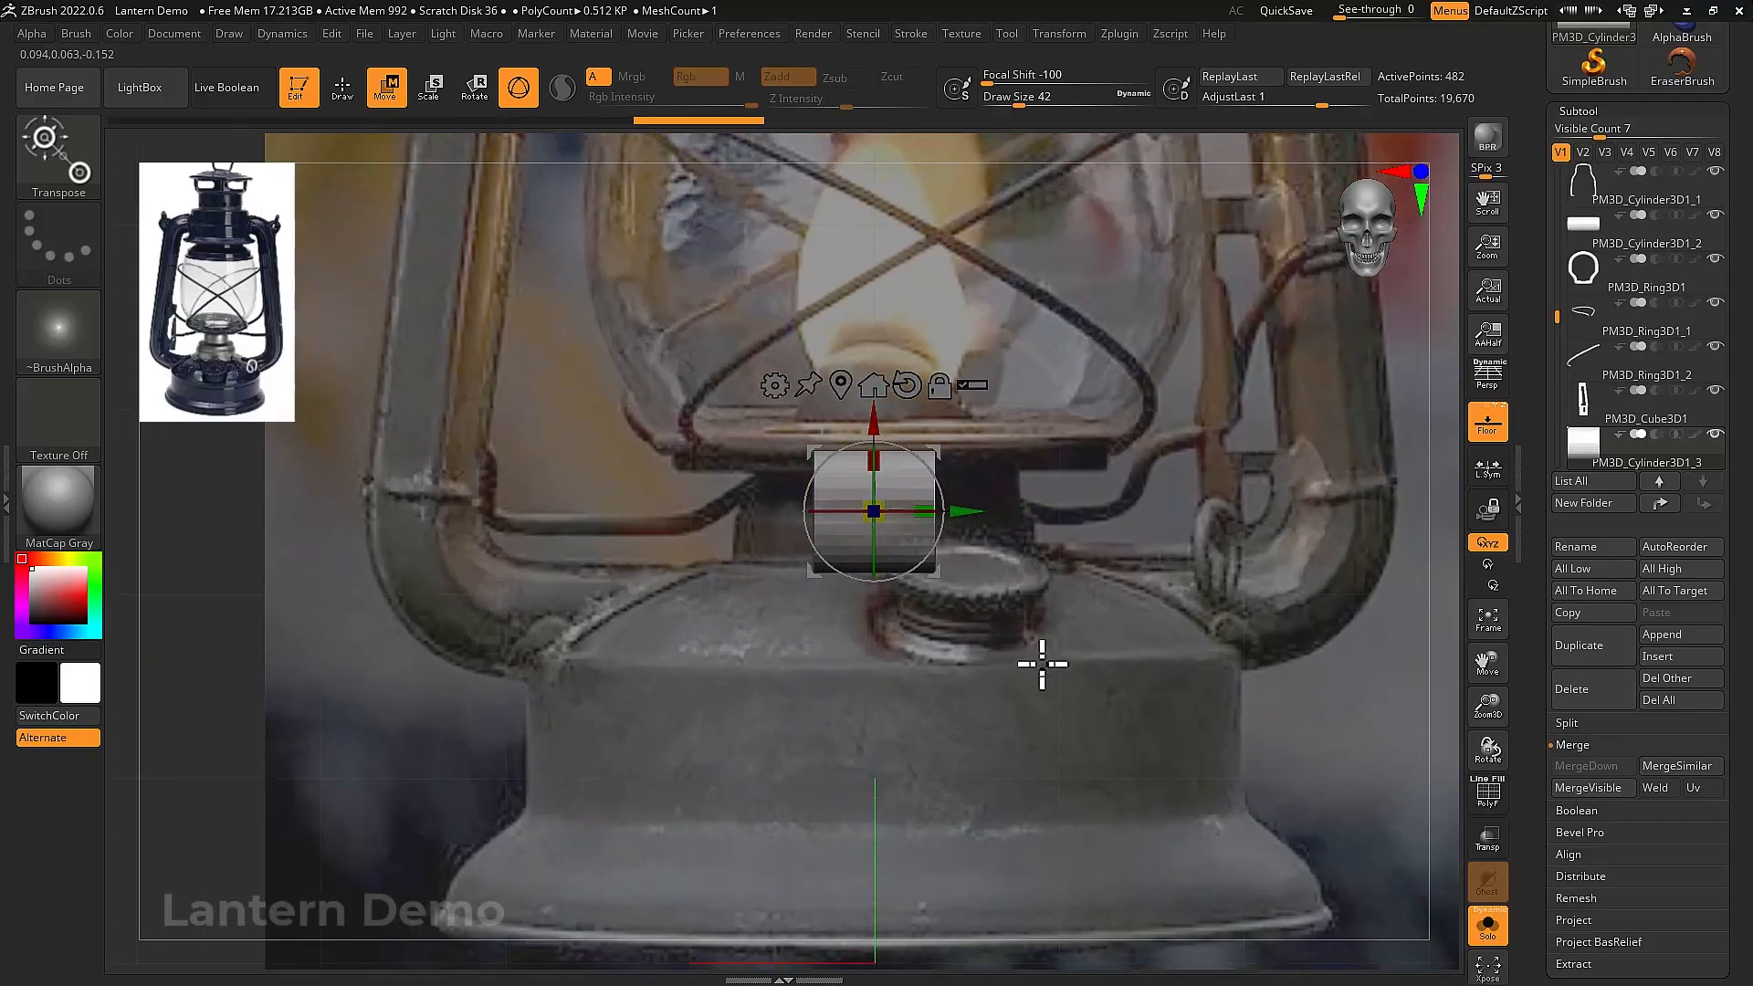
{"action": "left_click_drag", "start_coordinate": [858, 551], "coordinate": [1050, 569]}
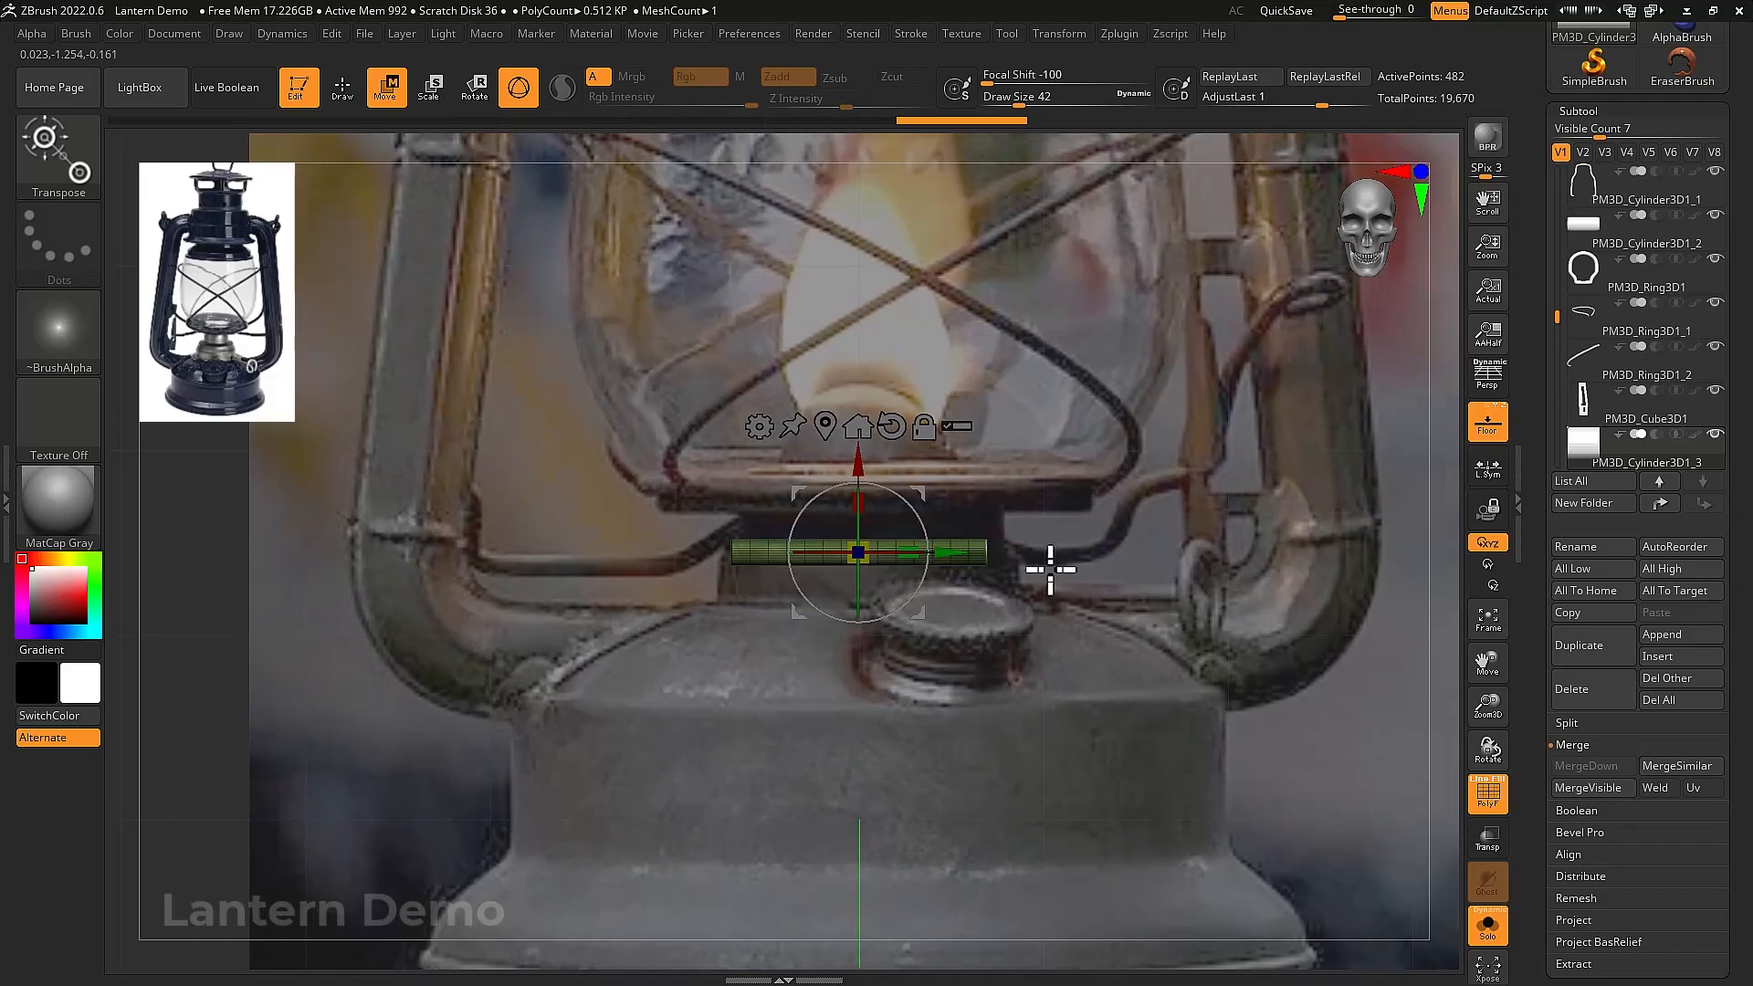
{"action": "left_click_drag", "start_coordinate": [912, 558], "coordinate": [1091, 553]}
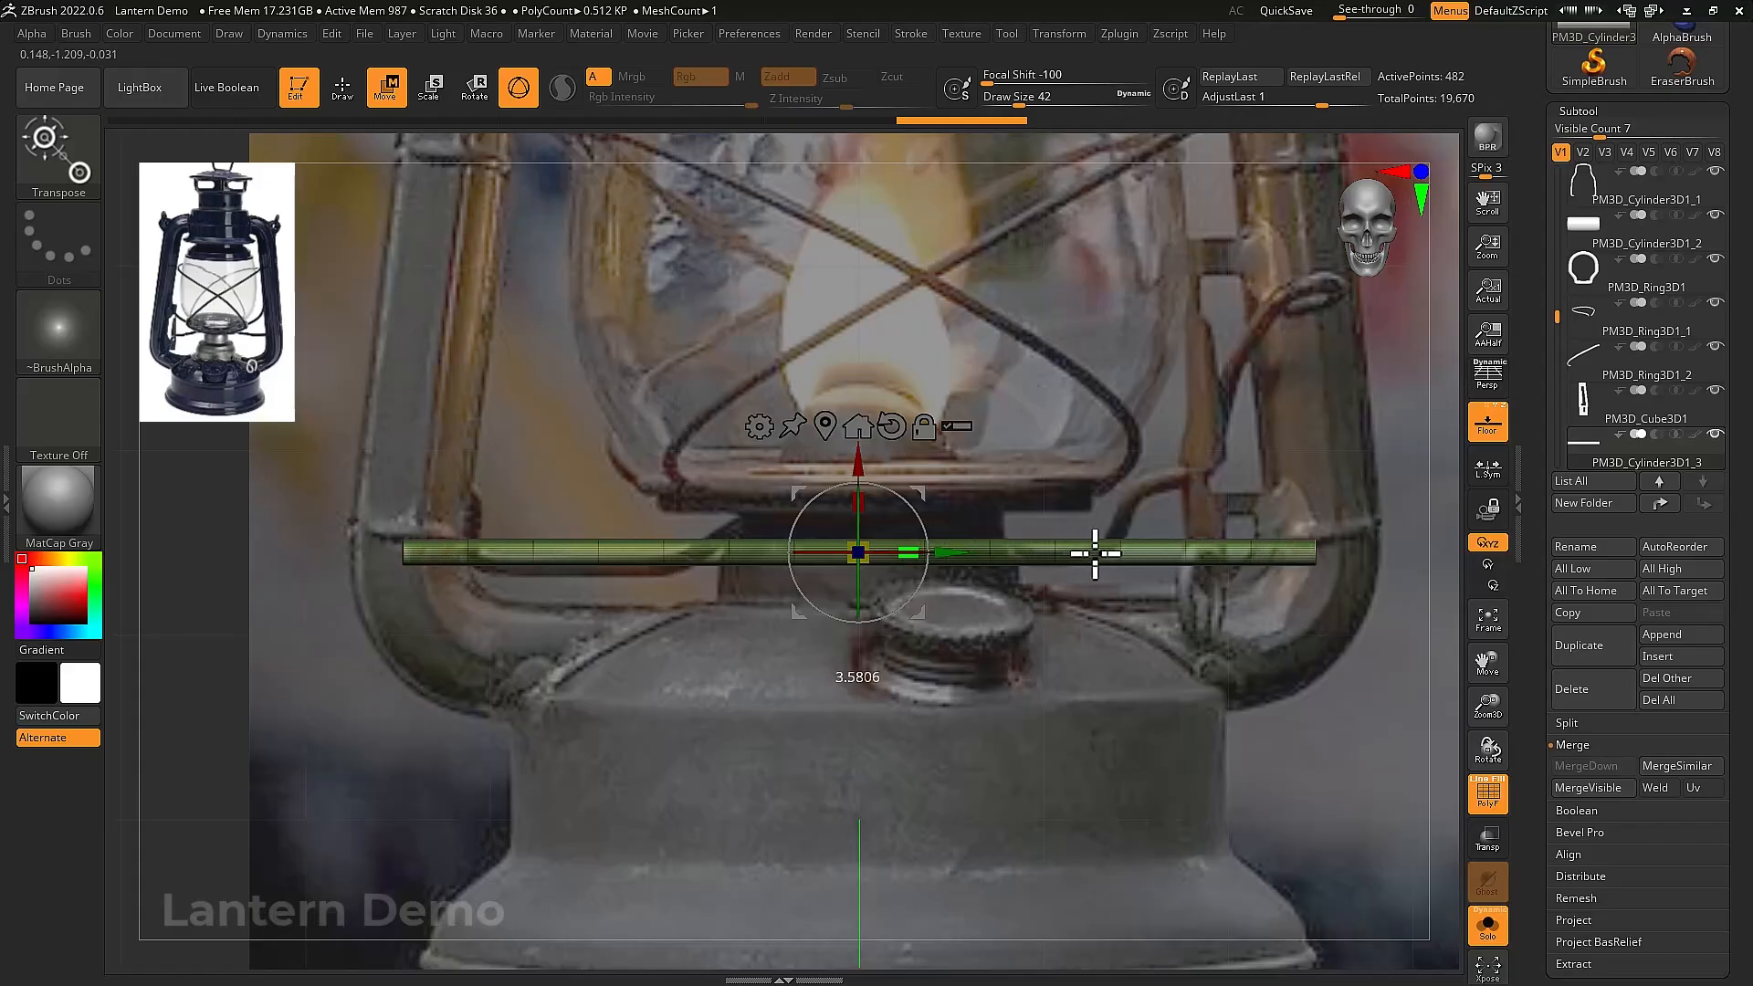
Crease the thin rod's edges, and bring the reference photo back behind it in the front view
{"action": "mouse_move", "coordinate": [1057, 622]}
{"action": "left_mouse_down", "text": "alt"}
{"action": "mouse_move", "coordinate": [1075, 626]}
{"action": "mouse_move", "coordinate": [1072, 654]}
{"action": "mouse_move", "coordinate": [1055, 633]}
{"action": "left_mouse_up", "text": "alt"}
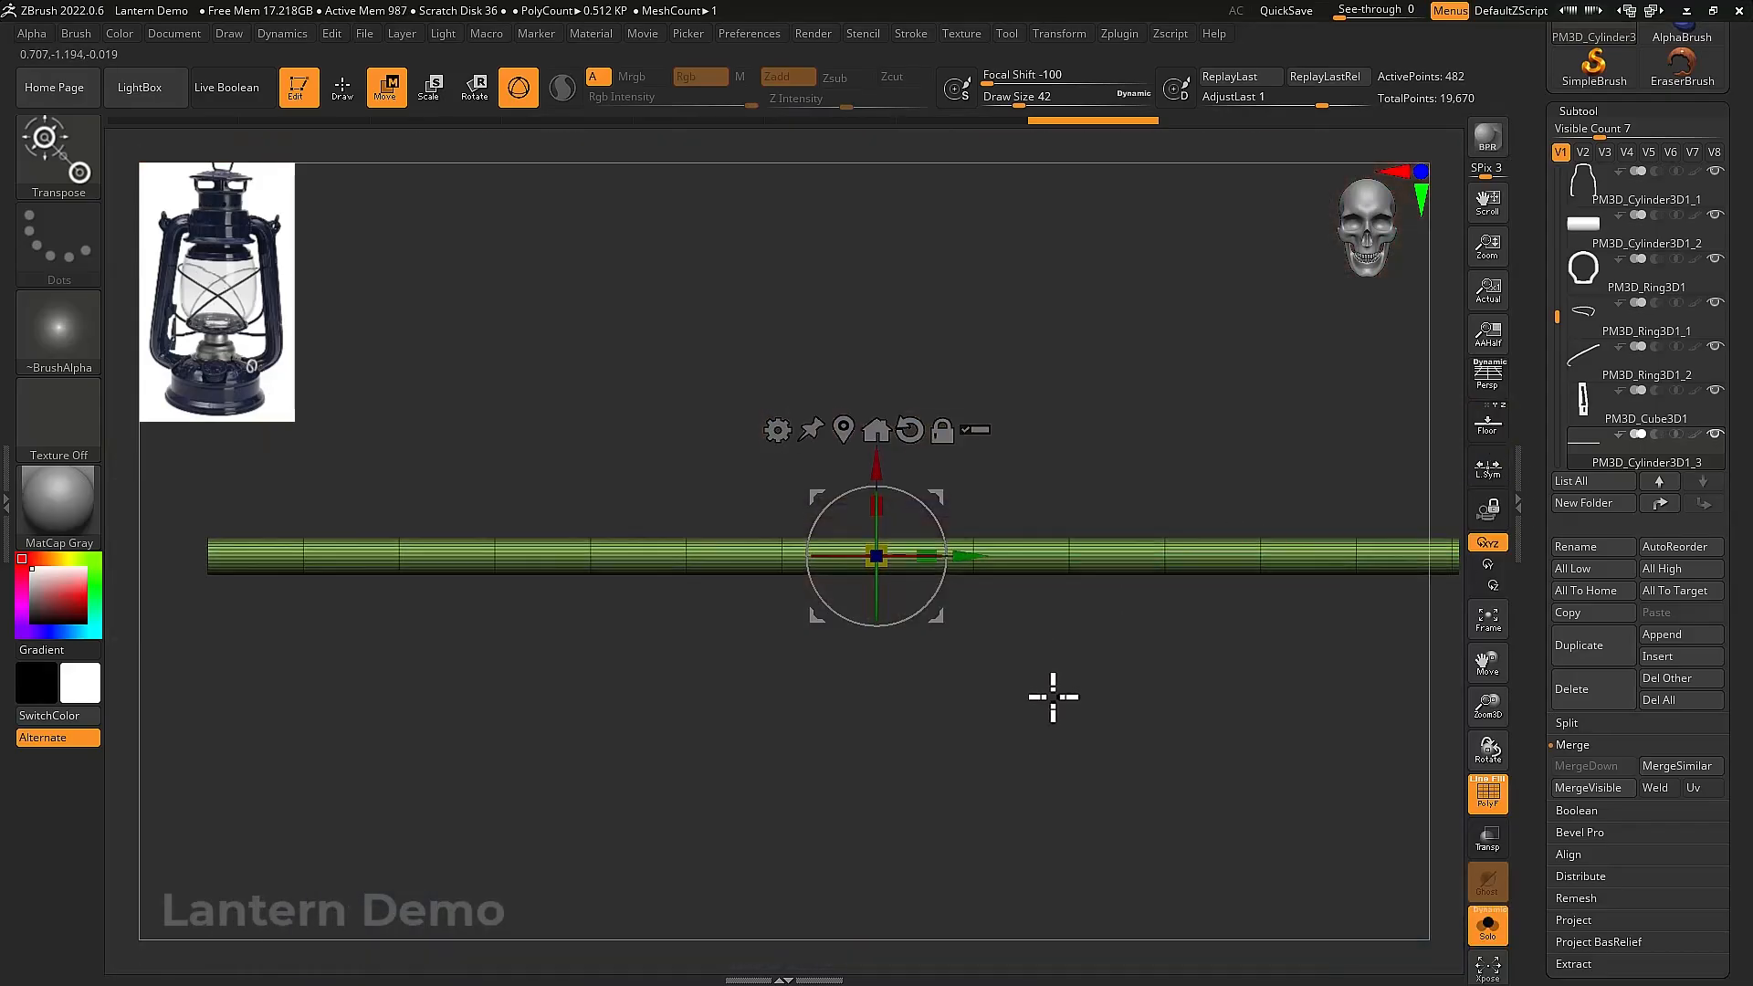
{"action": "left_click_drag", "start_coordinate": [1049, 696], "coordinate": [1542, 703]}
{"action": "left_click_drag", "start_coordinate": [1004, 647], "coordinate": [909, 642]}
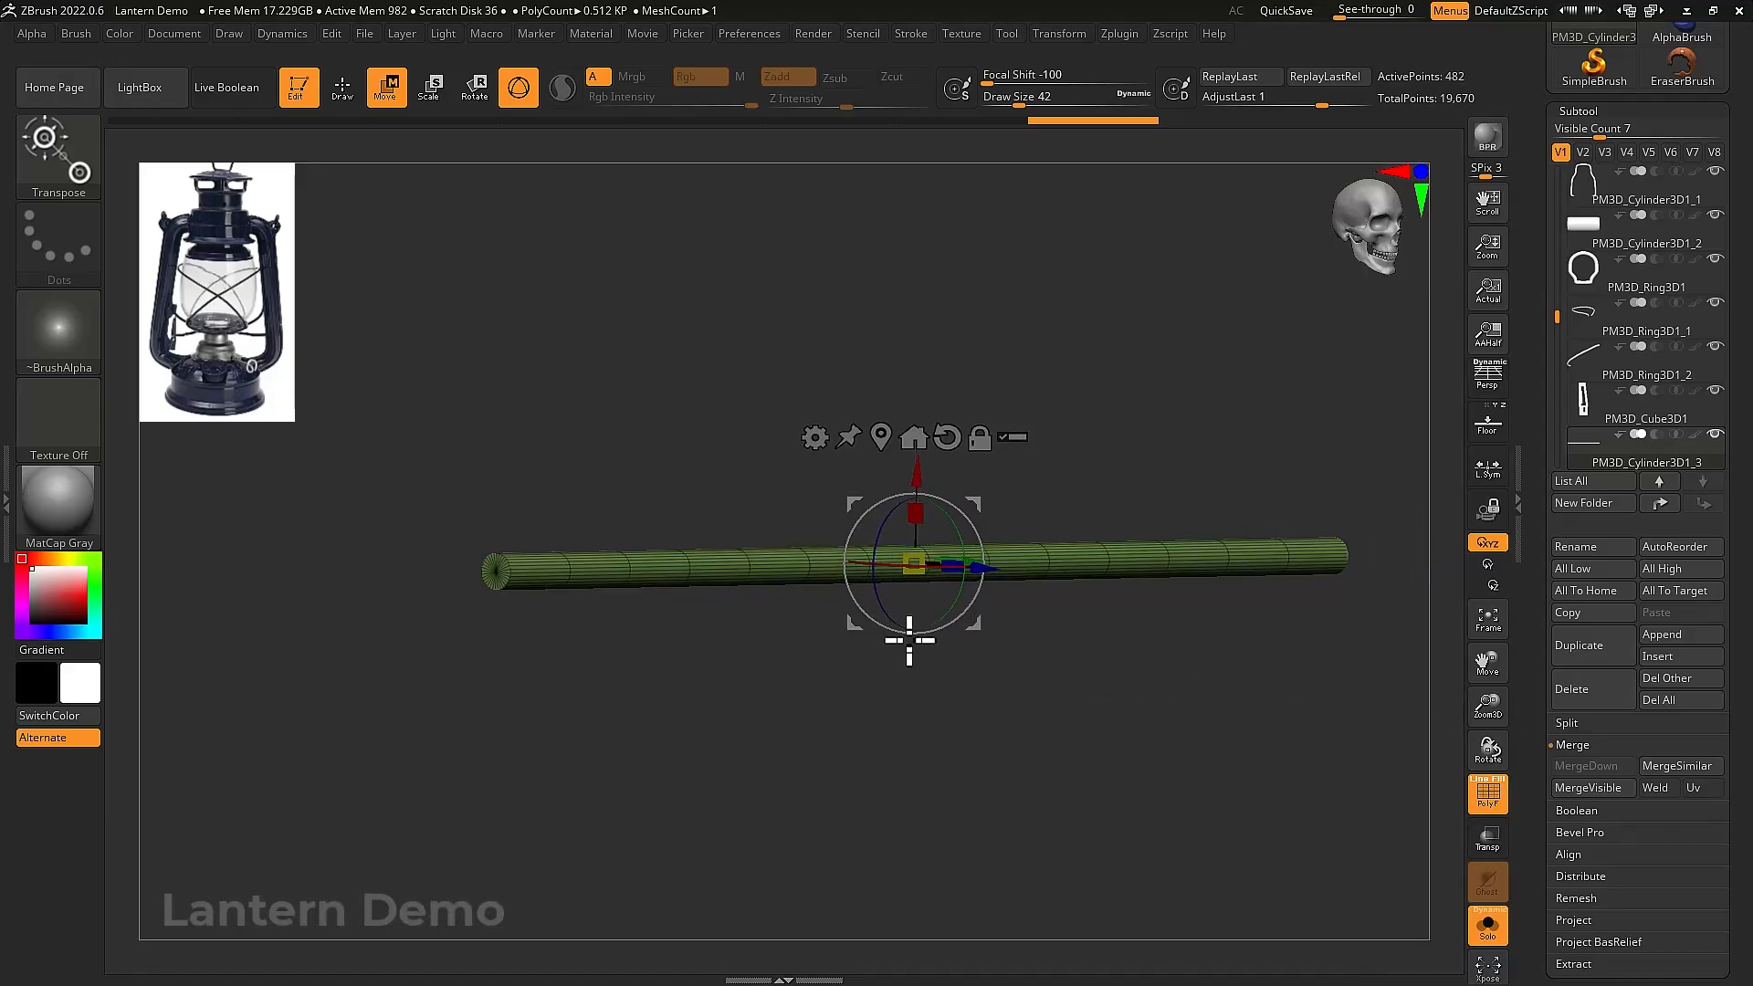
{"action": "left_click_drag", "start_coordinate": [1128, 618], "coordinate": [1229, 649]}
{"action": "scroll", "coordinate": [1533, 709], "scroll_direction": "down", "scroll_amount": 5}
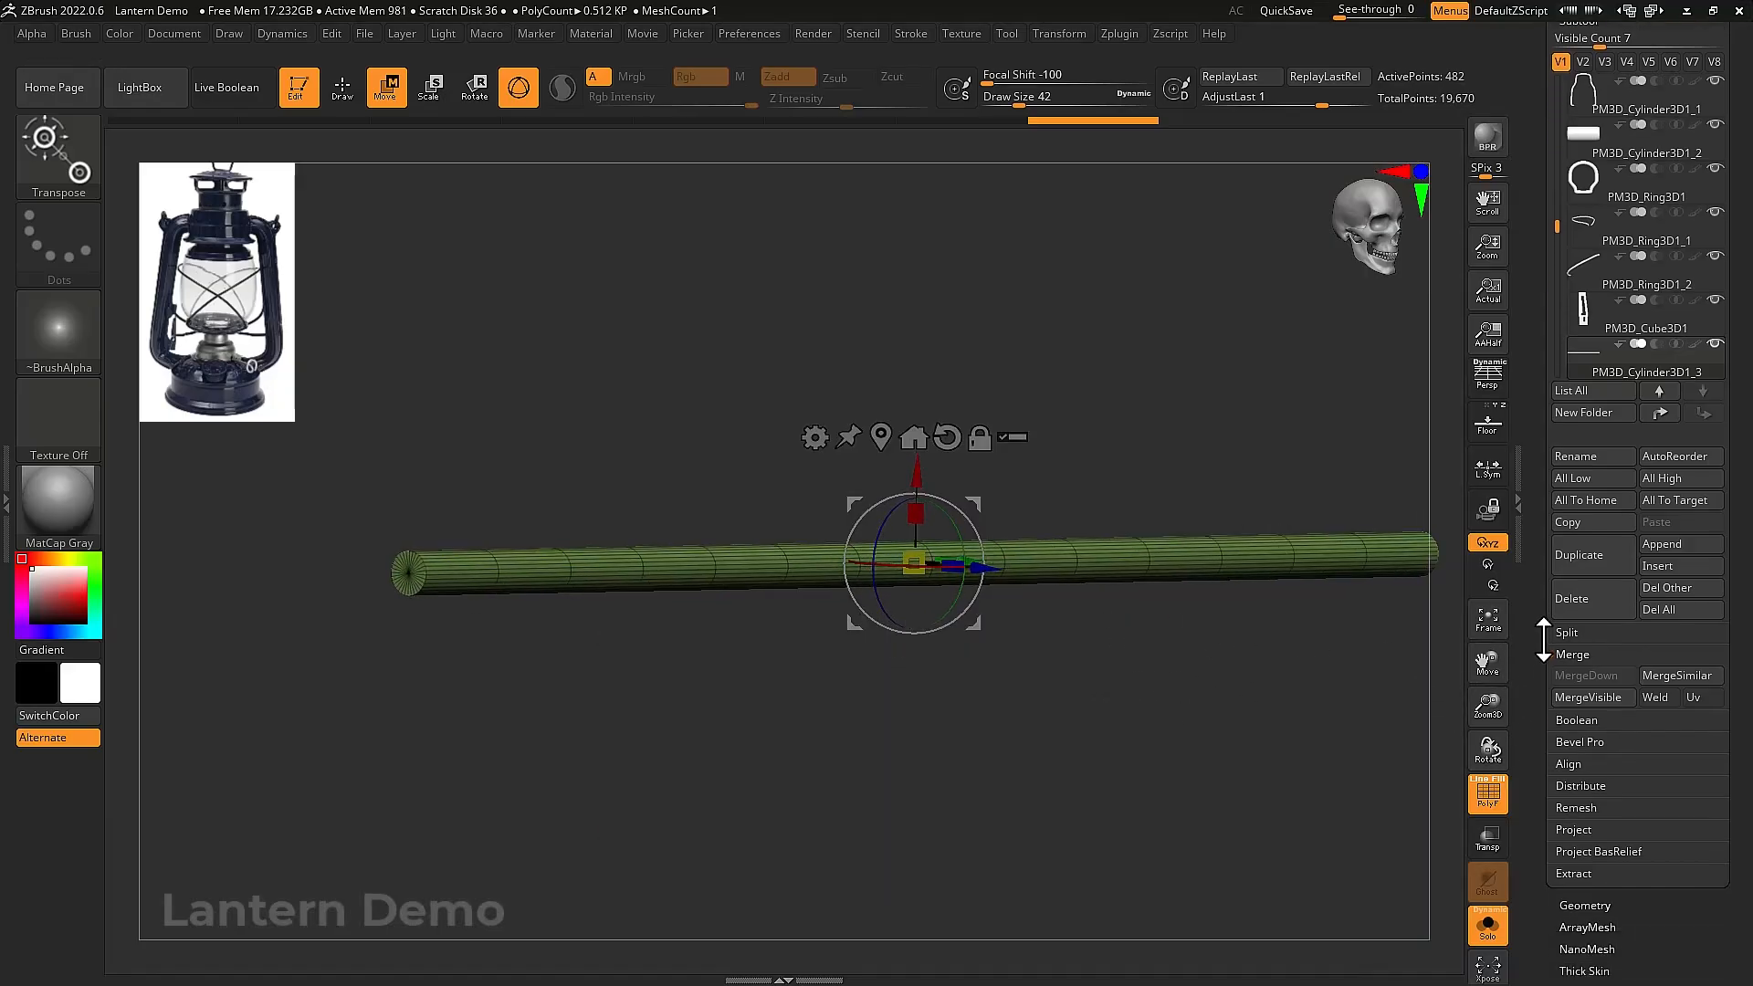
{"action": "left_click", "coordinate": [1571, 674]}
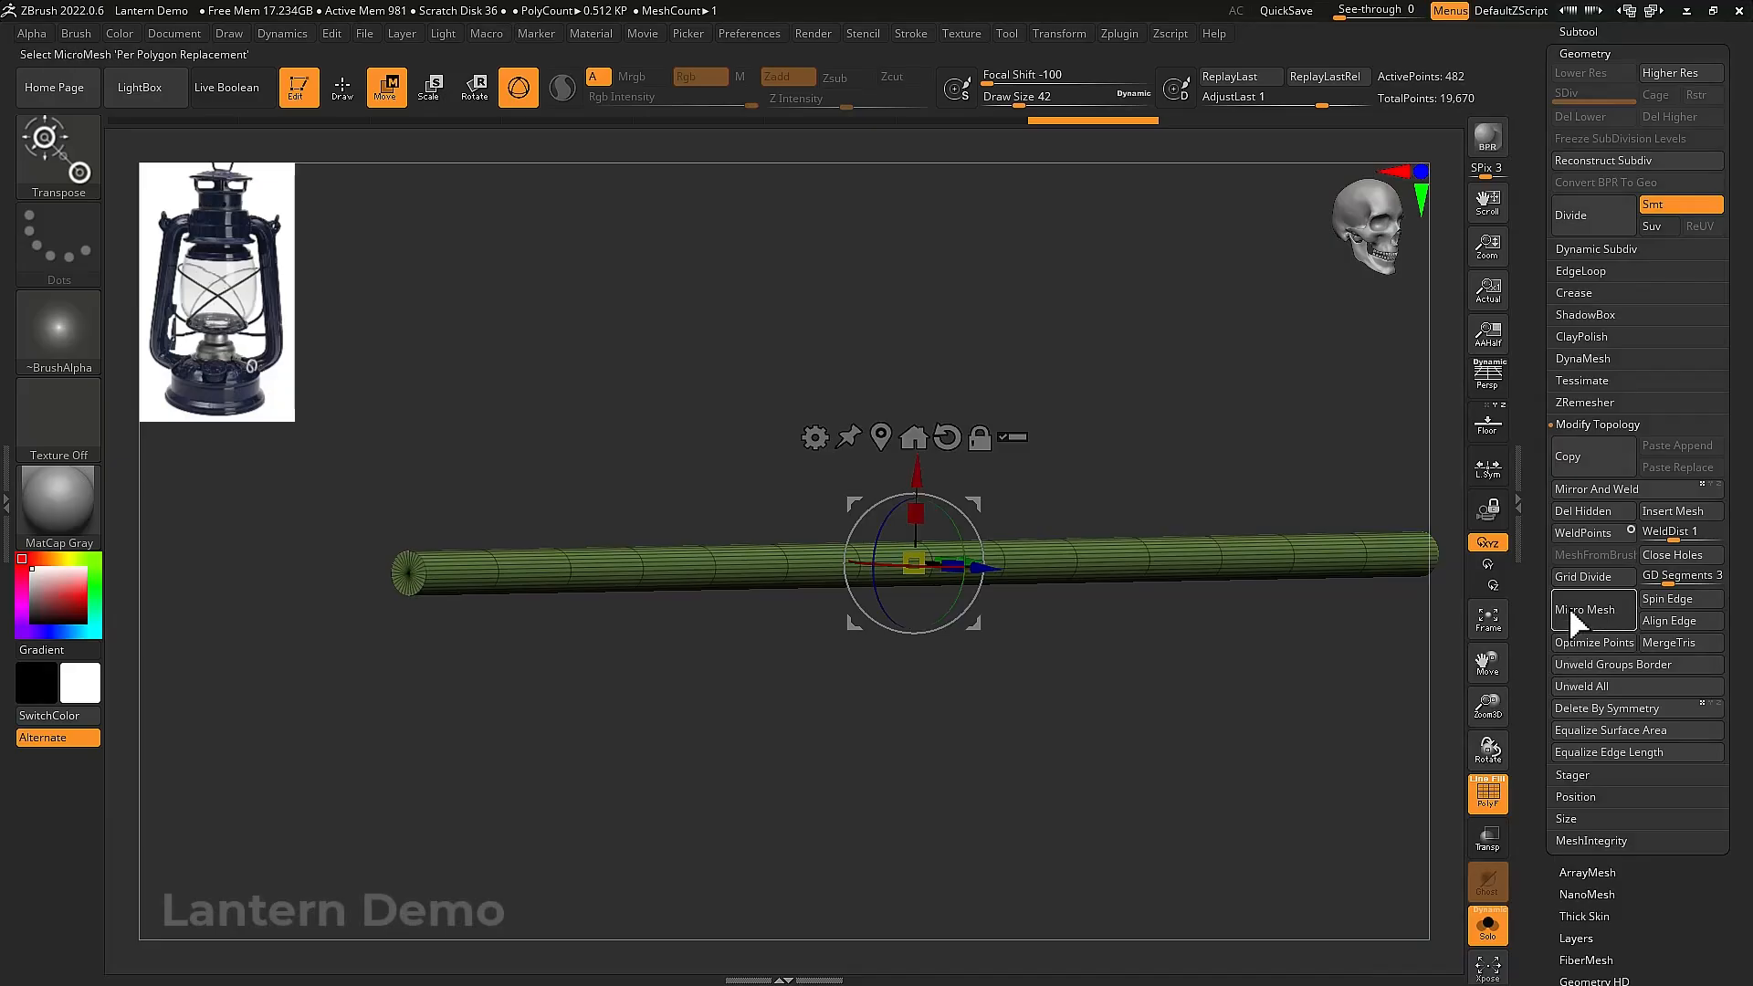
{"action": "left_click", "coordinate": [1575, 294]}
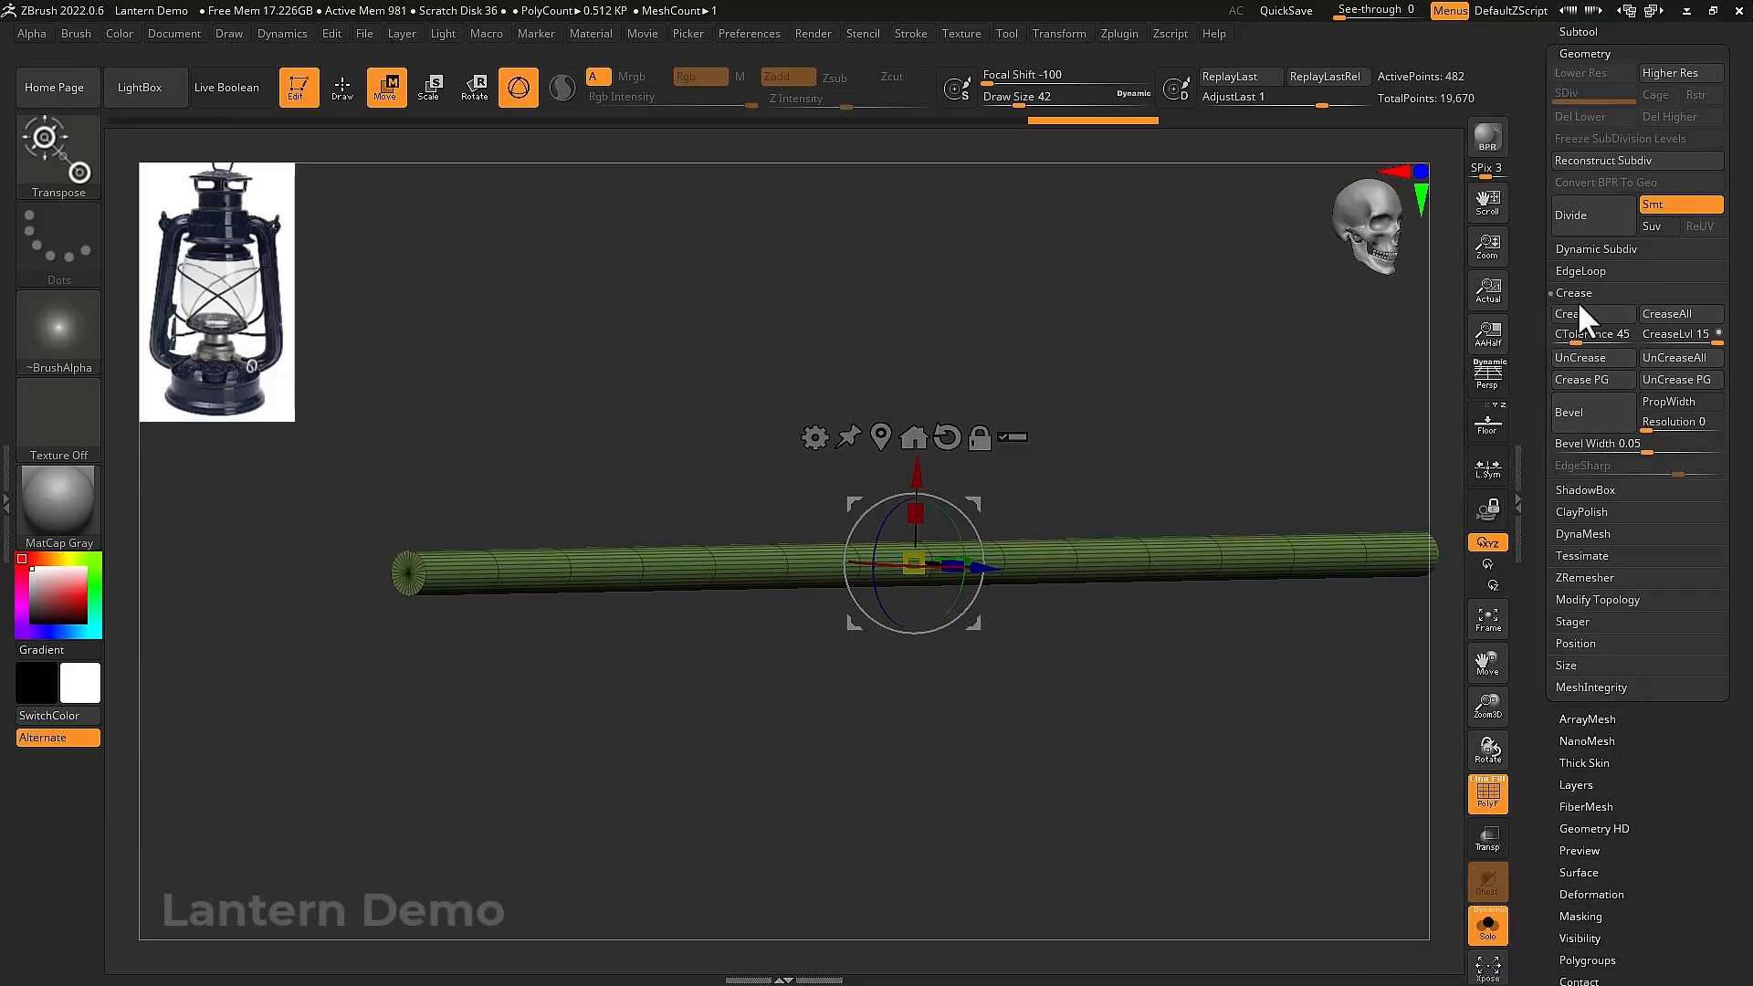
{"action": "left_click_drag", "start_coordinate": [1451, 364], "coordinate": [1150, 461]}
{"action": "left_click_drag", "start_coordinate": [1397, 444], "coordinate": [1402, 443]}
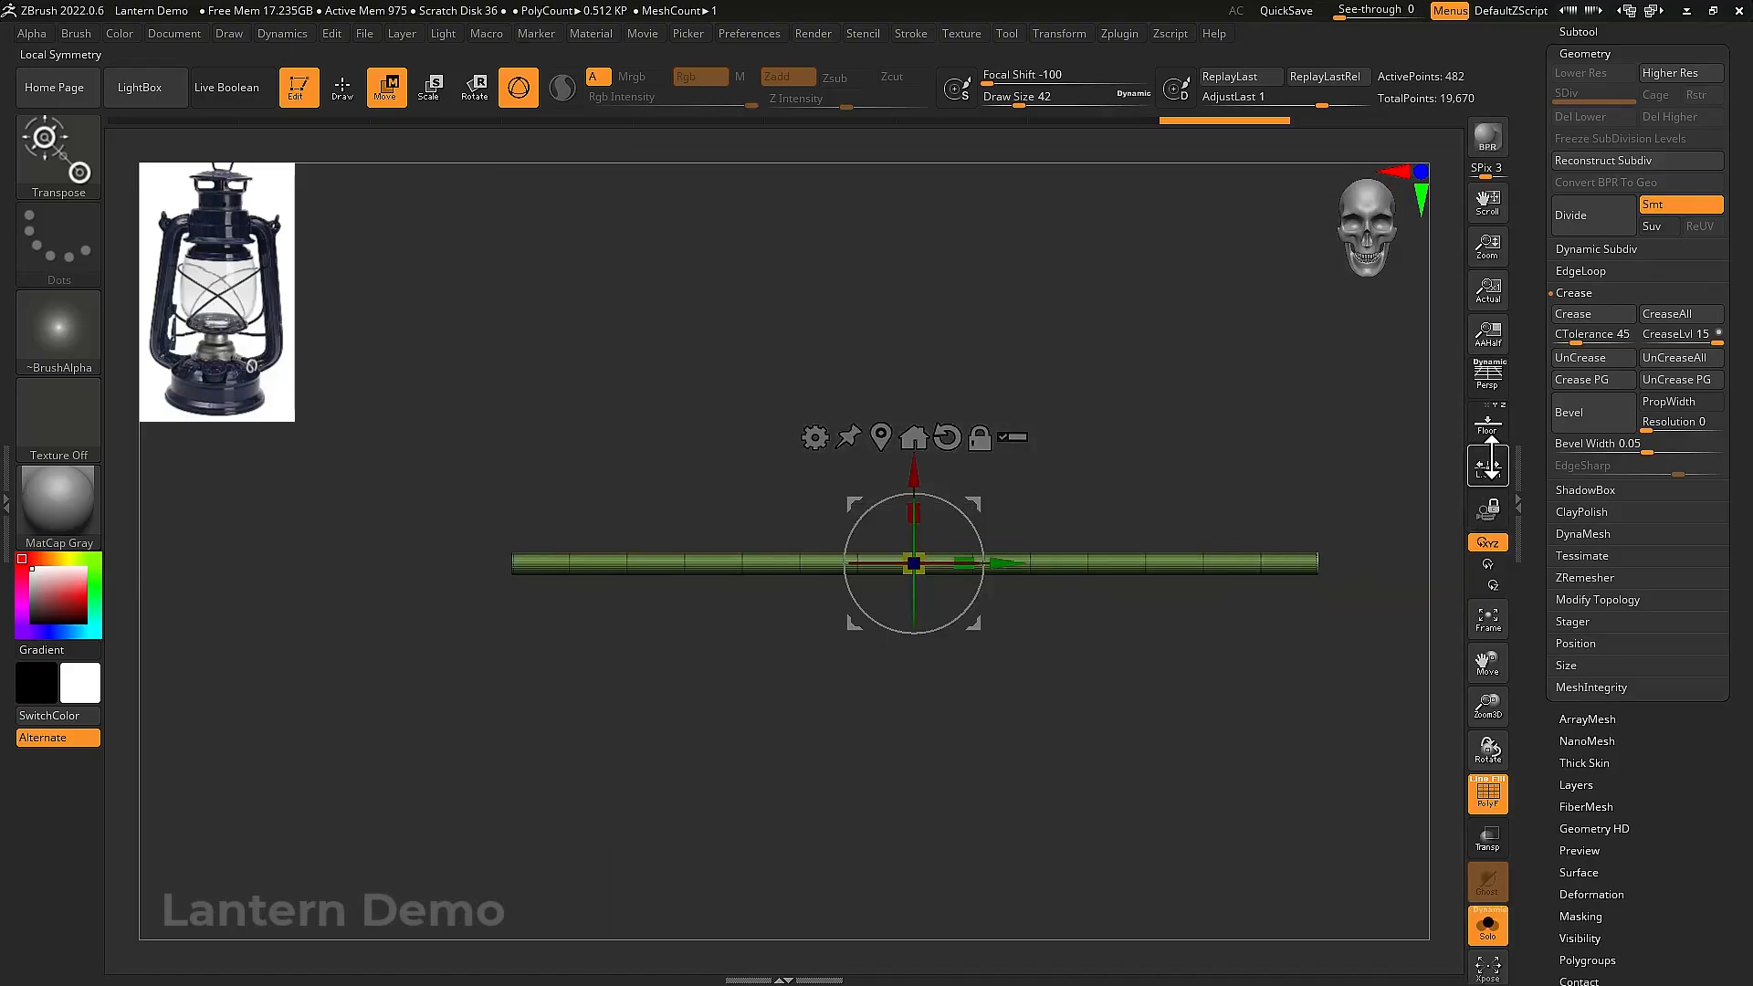
{"action": "left_click", "coordinate": [1488, 424]}
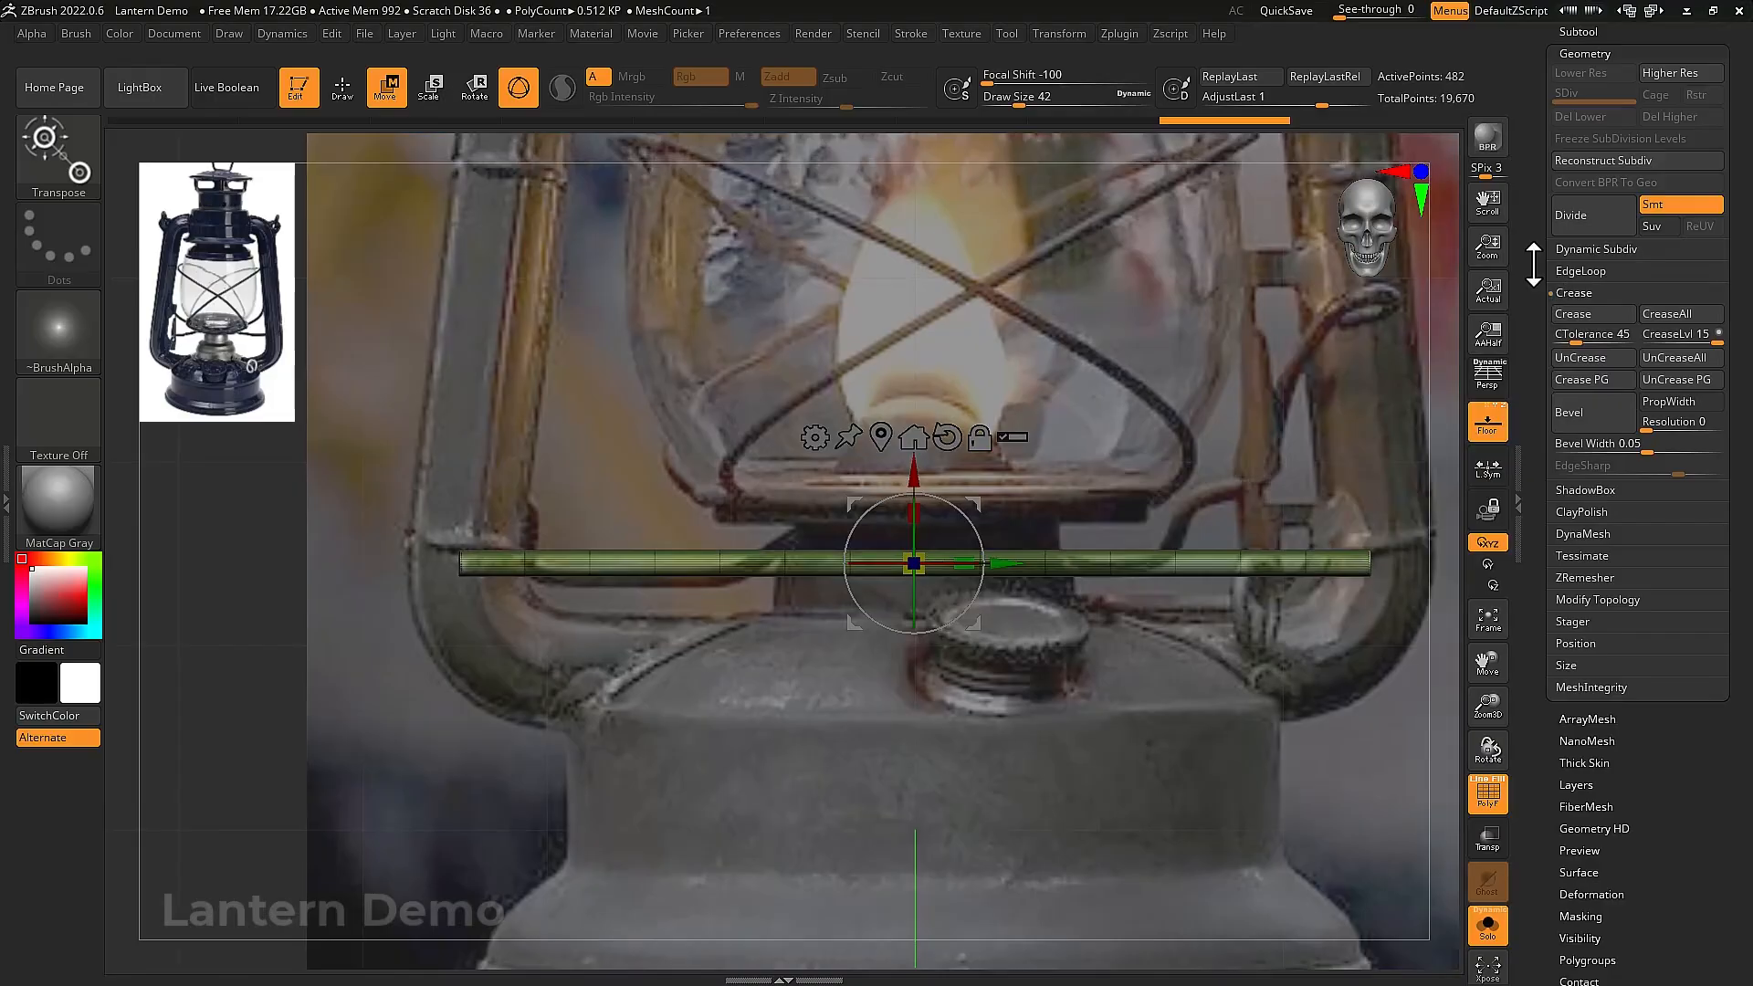
Divide the rod three times with smoothing and delete its lower subdivision levels
{"action": "scroll", "coordinate": [1605, 338], "scroll_direction": "up", "scroll_amount": 3}
{"action": "left_click", "coordinate": [1606, 370]}
{"action": "left_click", "coordinate": [1605, 370]}
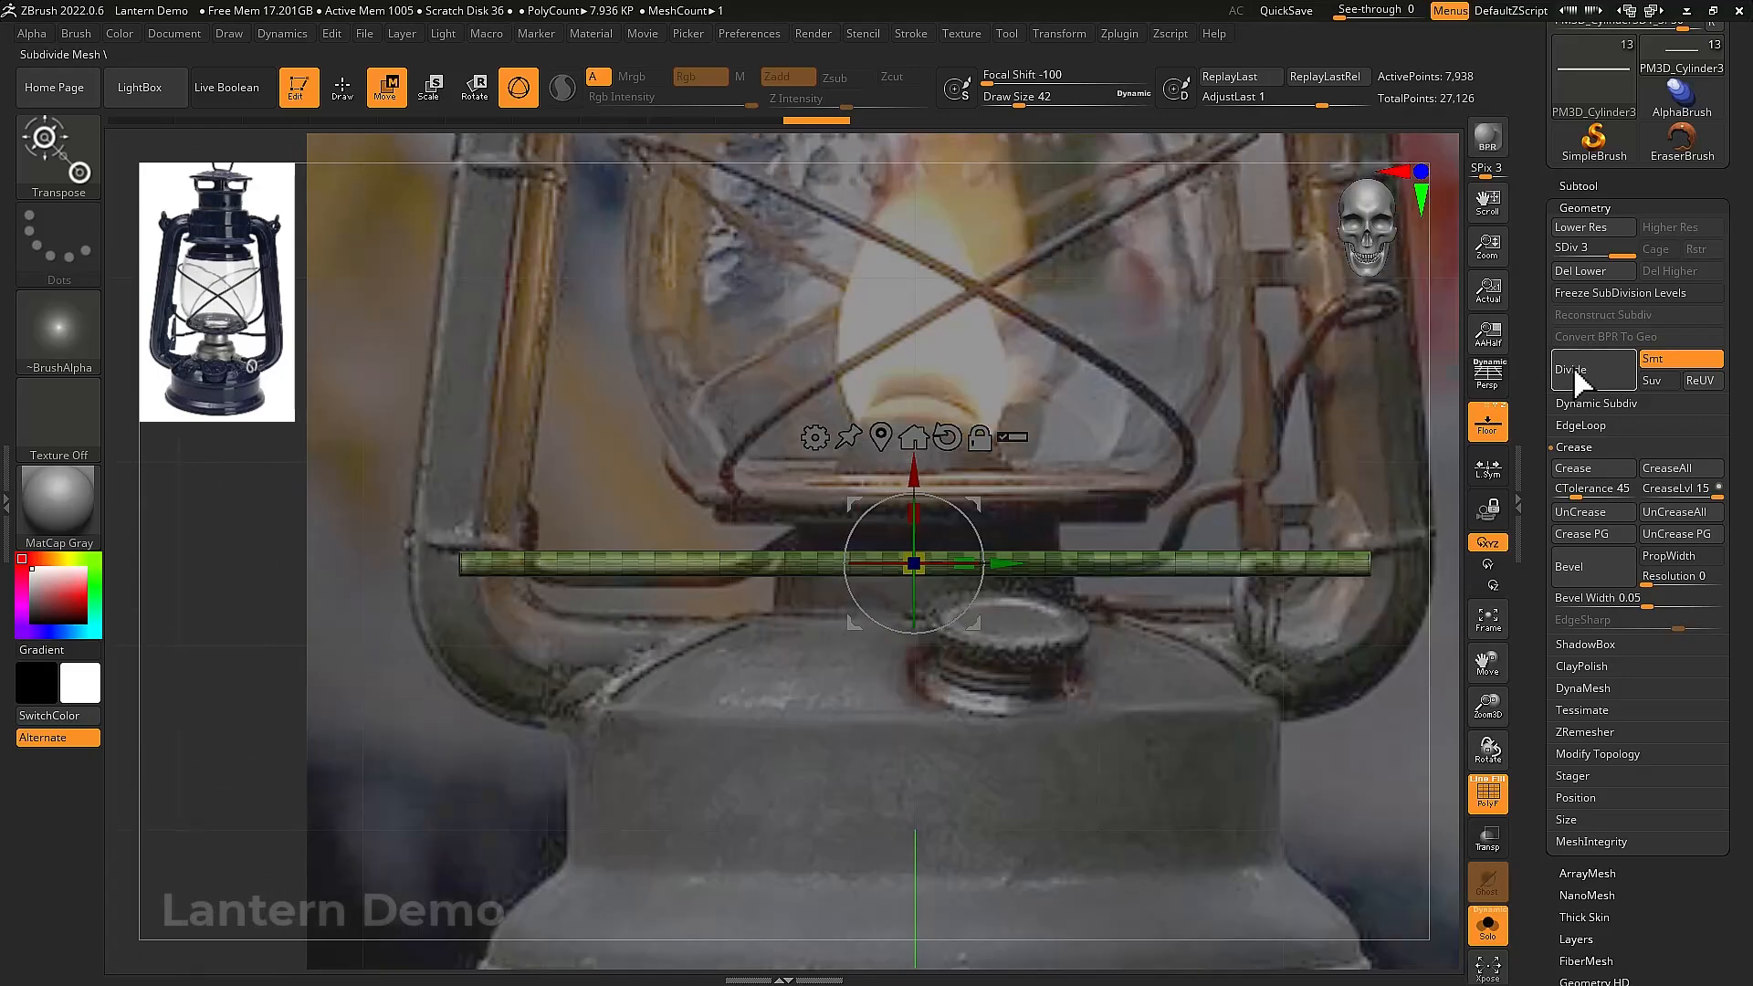
{"action": "left_click", "coordinate": [1577, 376]}
{"action": "left_click", "coordinate": [1590, 271]}
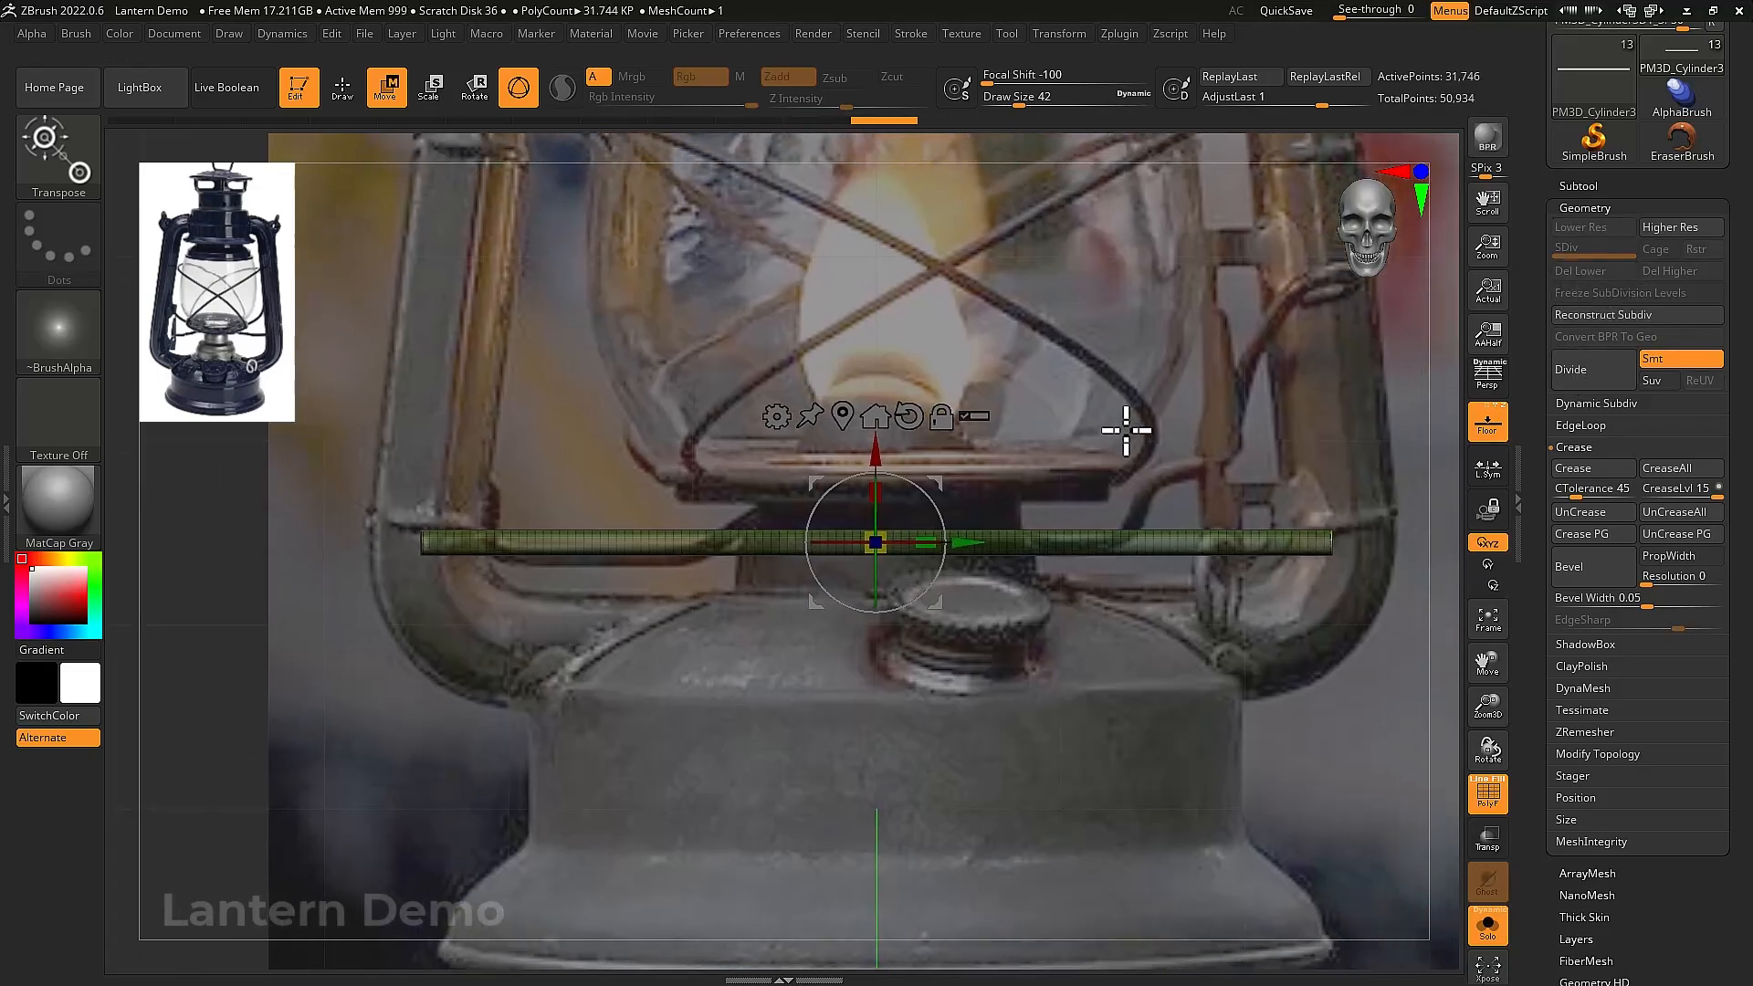
Adjust the rod's length and lower it slightly, and apply the Bend Curve deformer to it
{"action": "left_click_drag", "start_coordinate": [876, 537], "coordinate": [877, 548]}
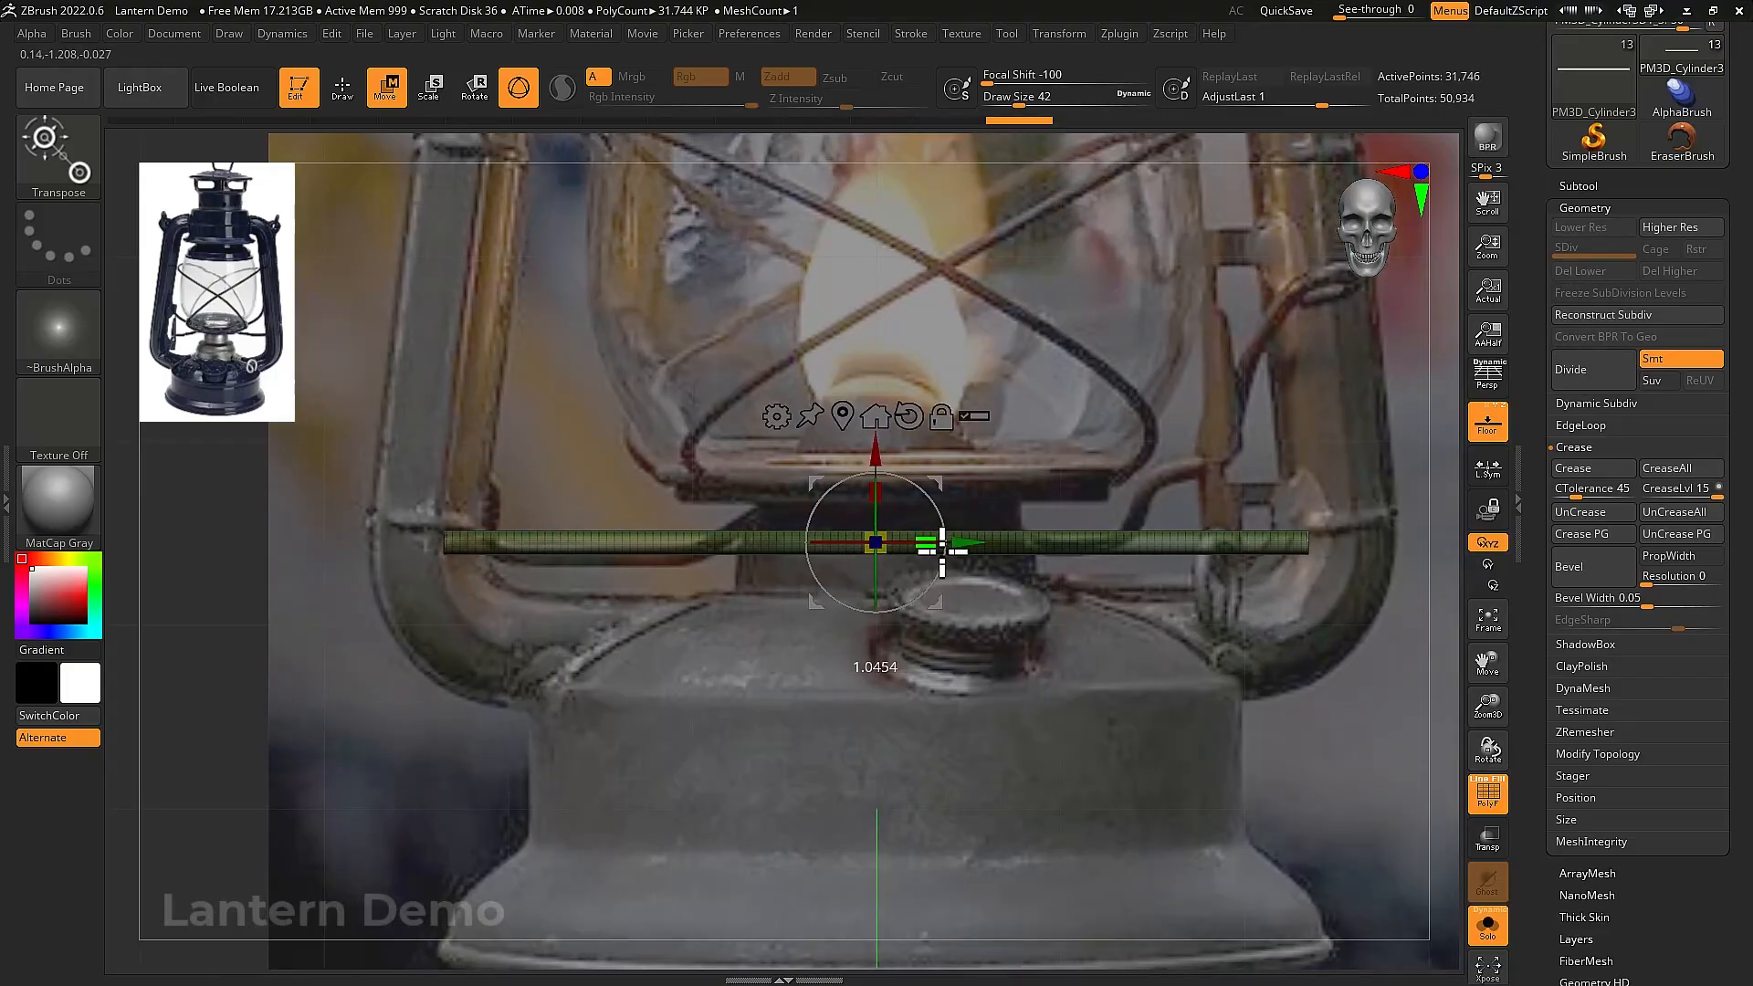
{"action": "left_click_drag", "start_coordinate": [877, 457], "coordinate": [880, 462]}
{"action": "left_click", "coordinate": [777, 426]}
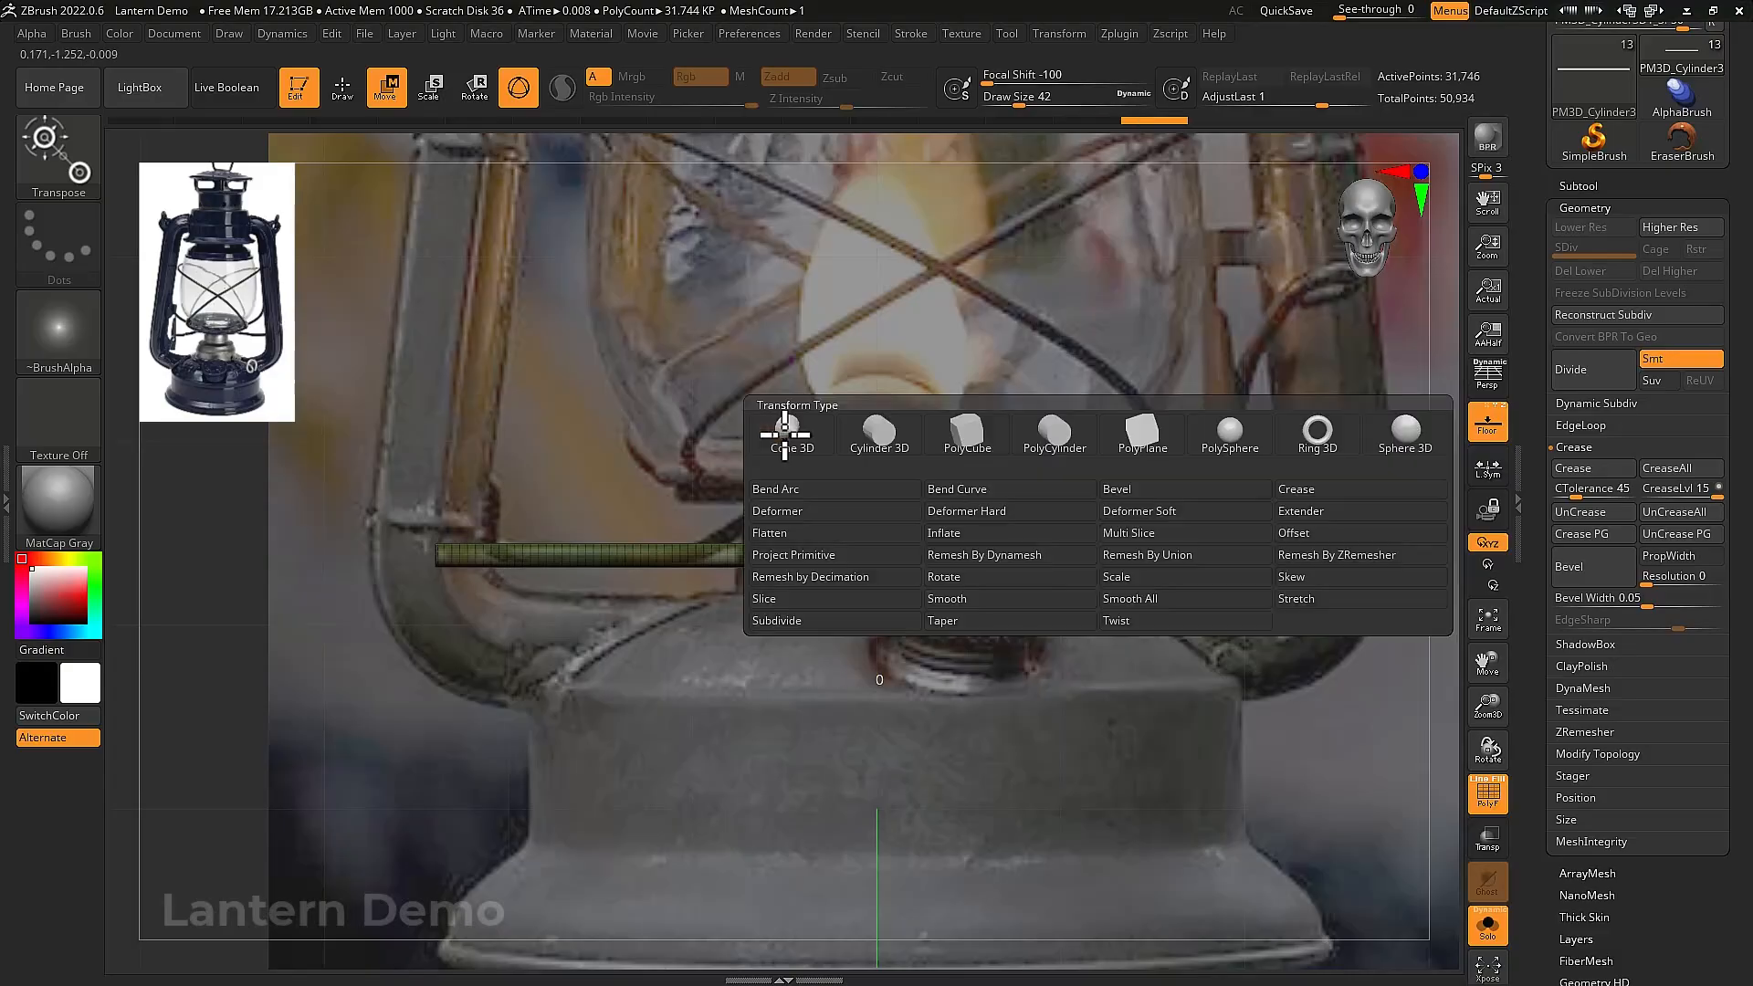
{"action": "left_click", "coordinate": [941, 493]}
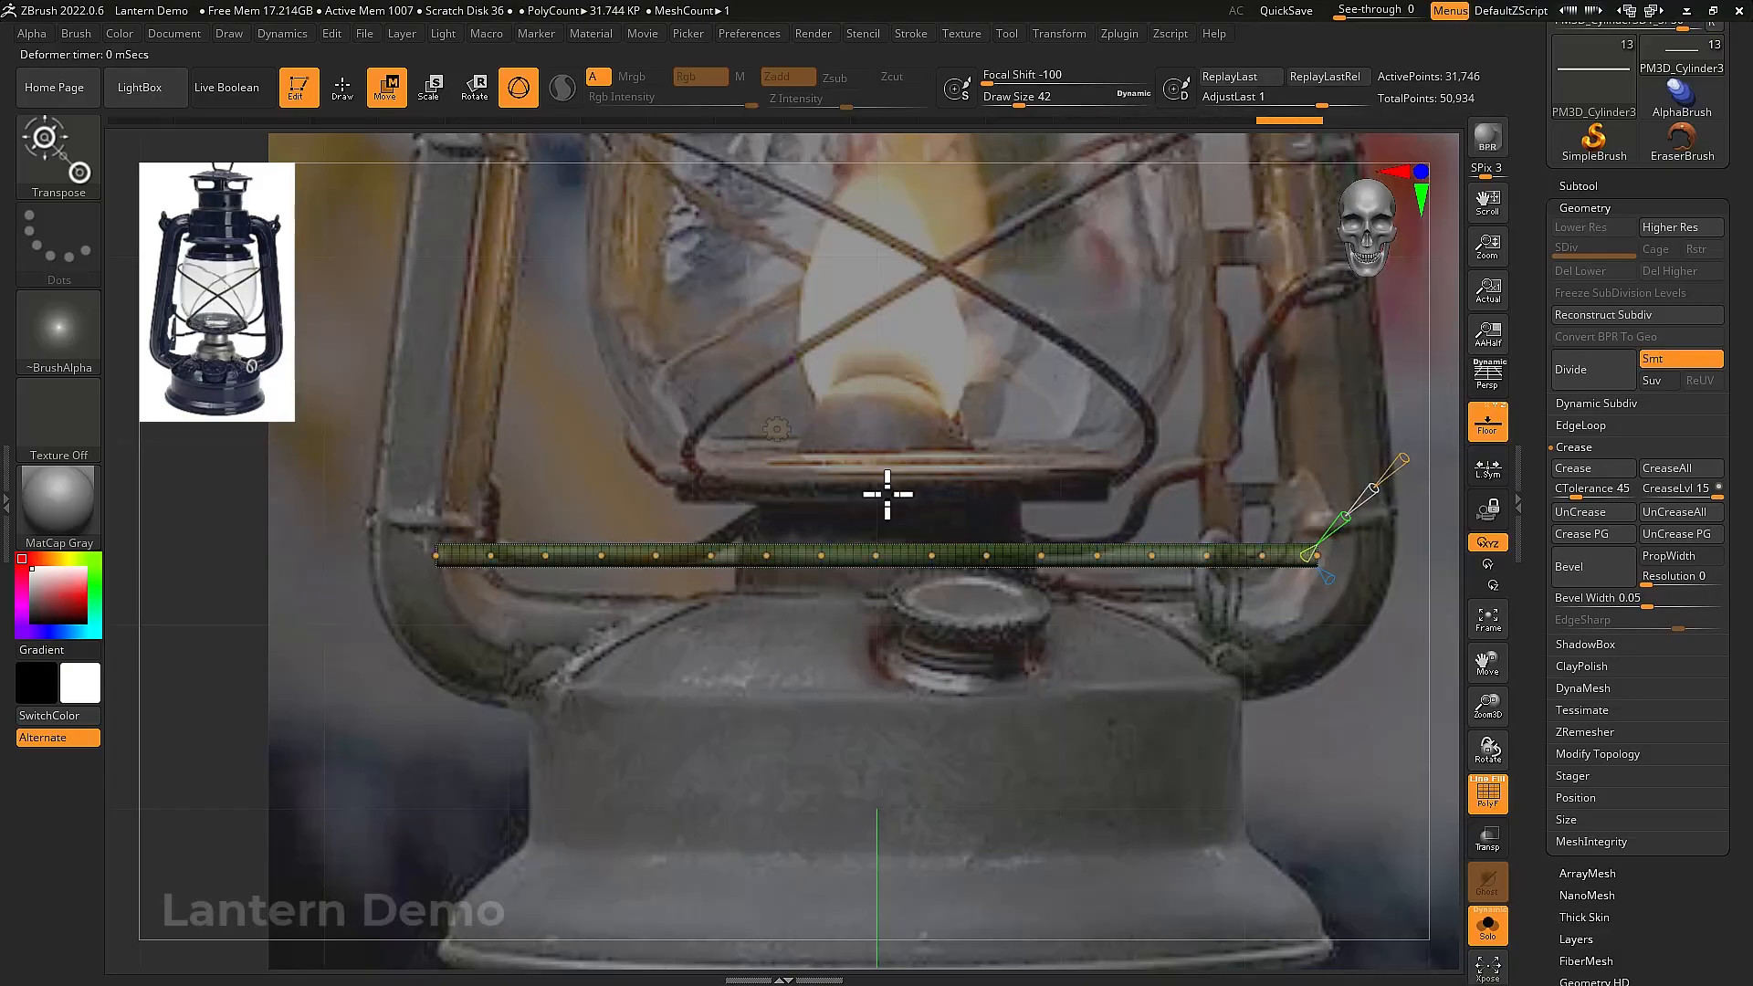
Bend both ends of the rod upward and raise a small hump left of its center with the curve points
{"action": "left_click_drag", "start_coordinate": [440, 551], "coordinate": [493, 485]}
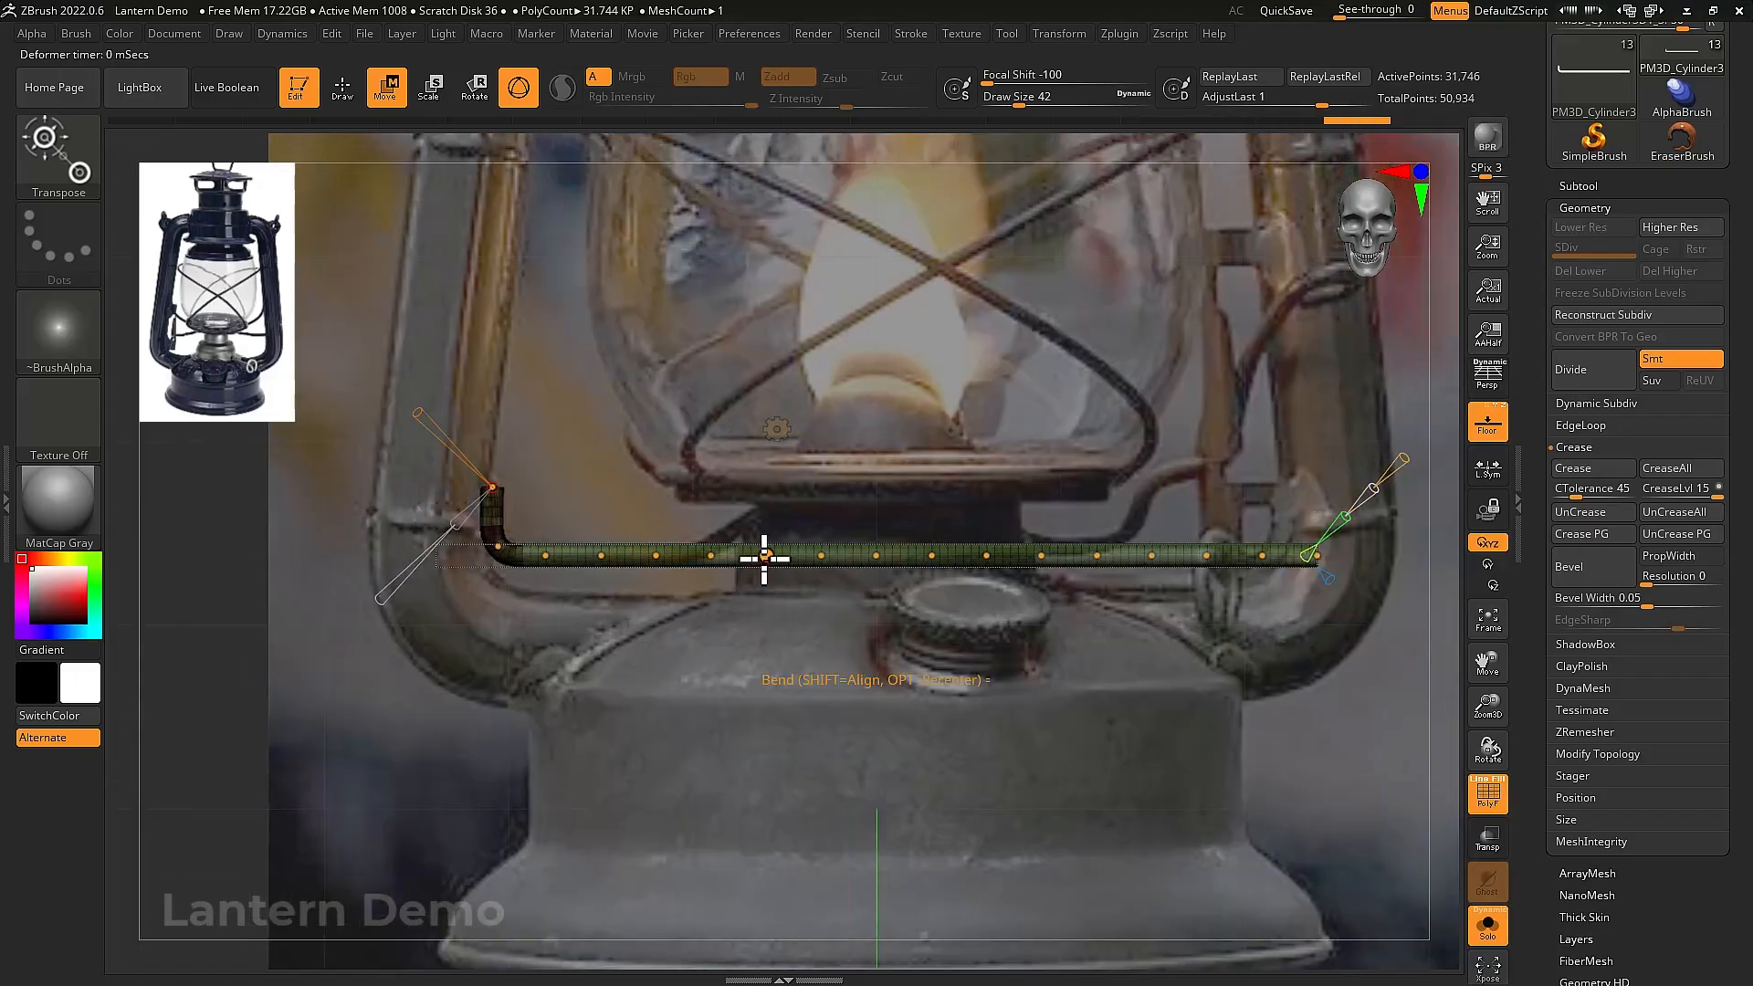
{"action": "left_click_drag", "start_coordinate": [766, 557], "coordinate": [769, 513]}
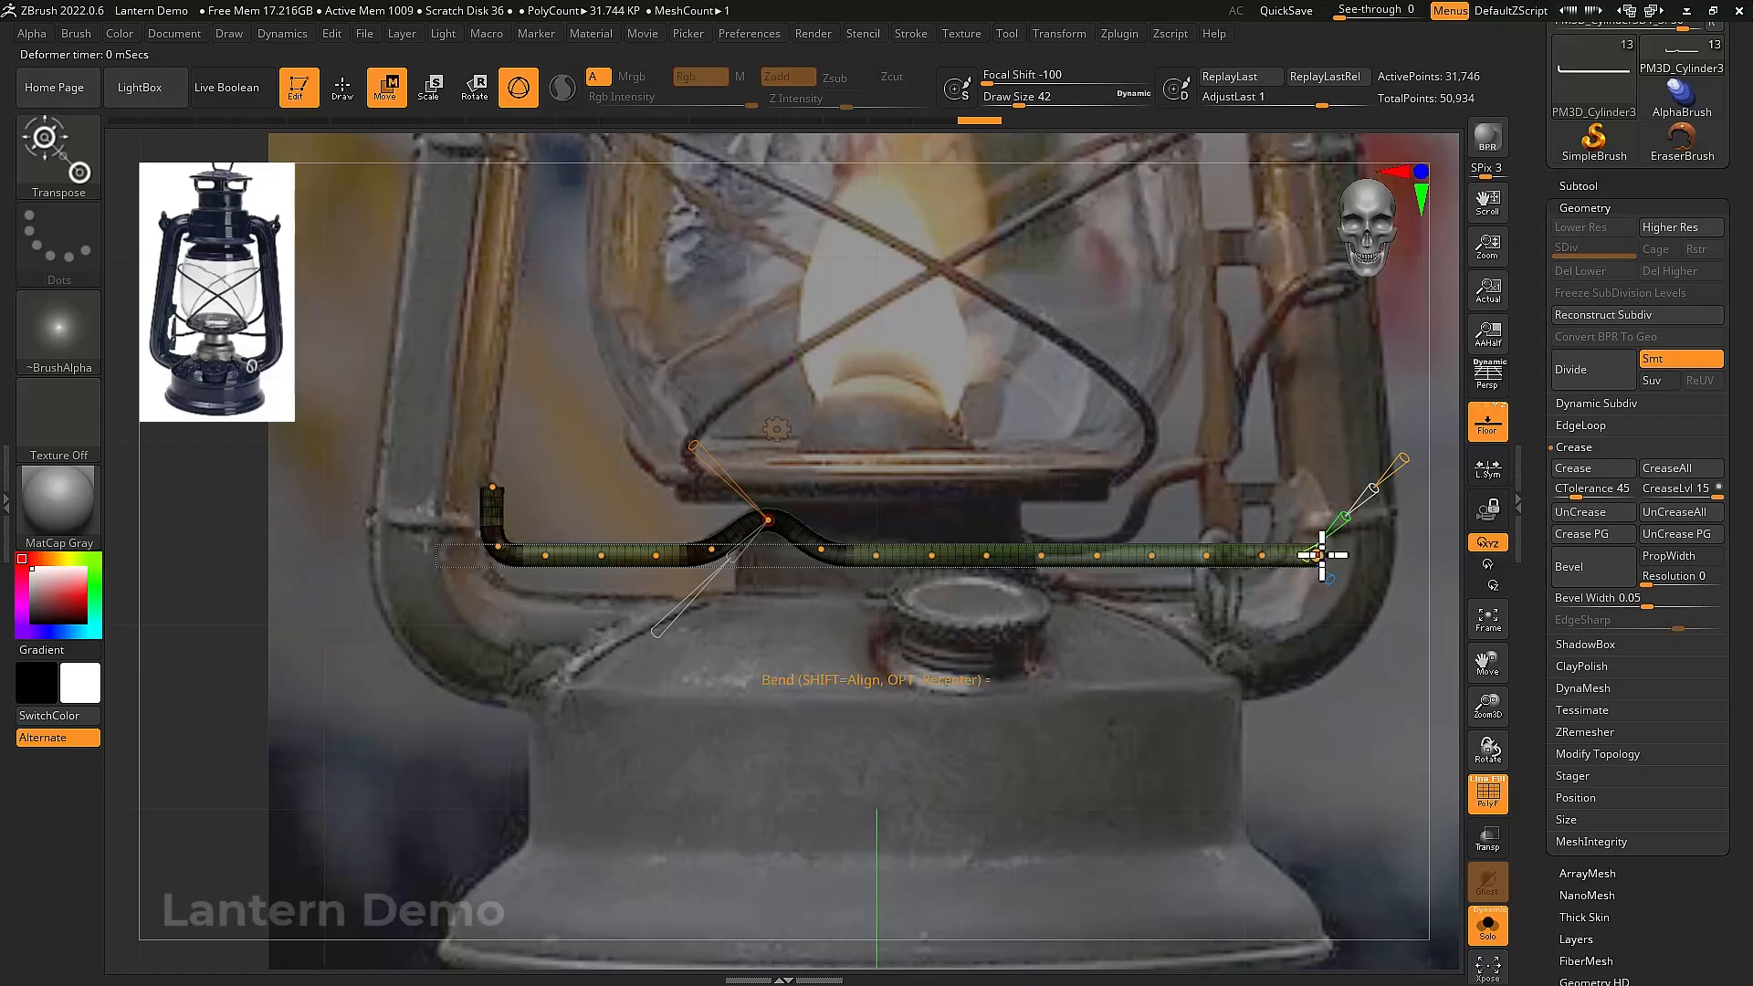
{"action": "left_click_drag", "start_coordinate": [1321, 554], "coordinate": [1322, 280]}
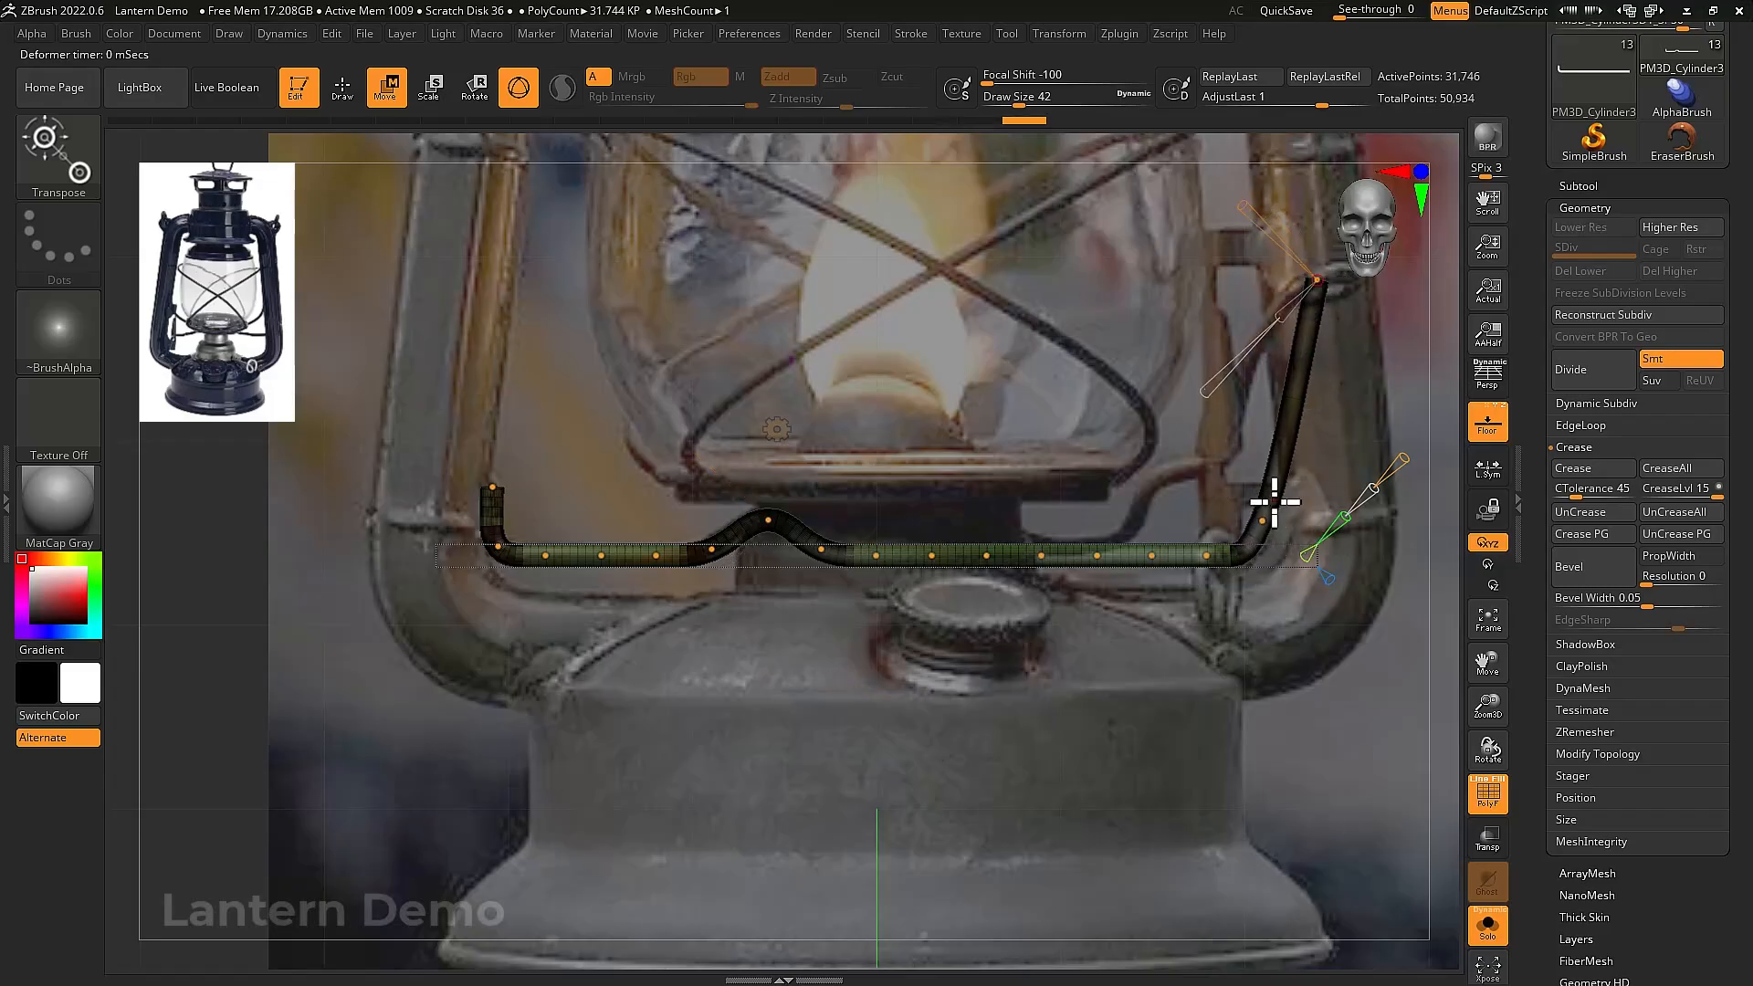
{"action": "left_click_drag", "start_coordinate": [1275, 501], "coordinate": [1242, 449]}
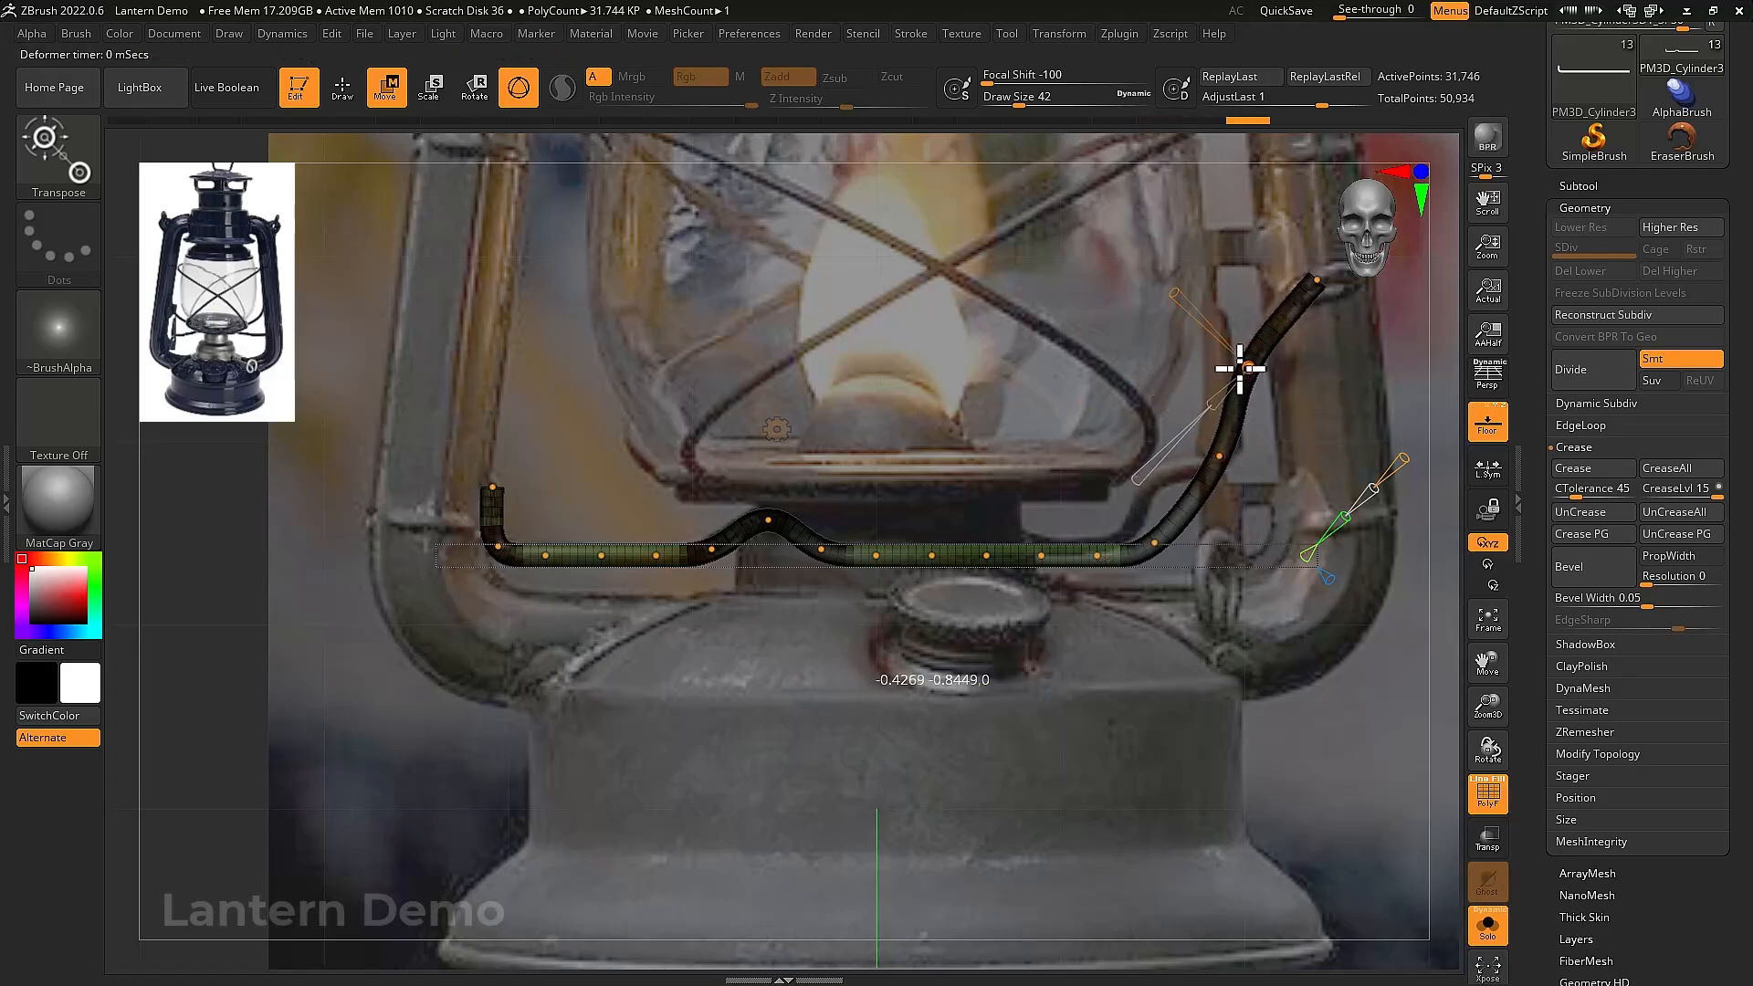
Shape the rod's right section into a stepped S-curve that rises from the tank toward the right side tube
{"action": "left_click_drag", "start_coordinate": [1155, 542], "coordinate": [1164, 475]}
{"action": "left_click_drag", "start_coordinate": [1100, 537], "coordinate": [1039, 546]}
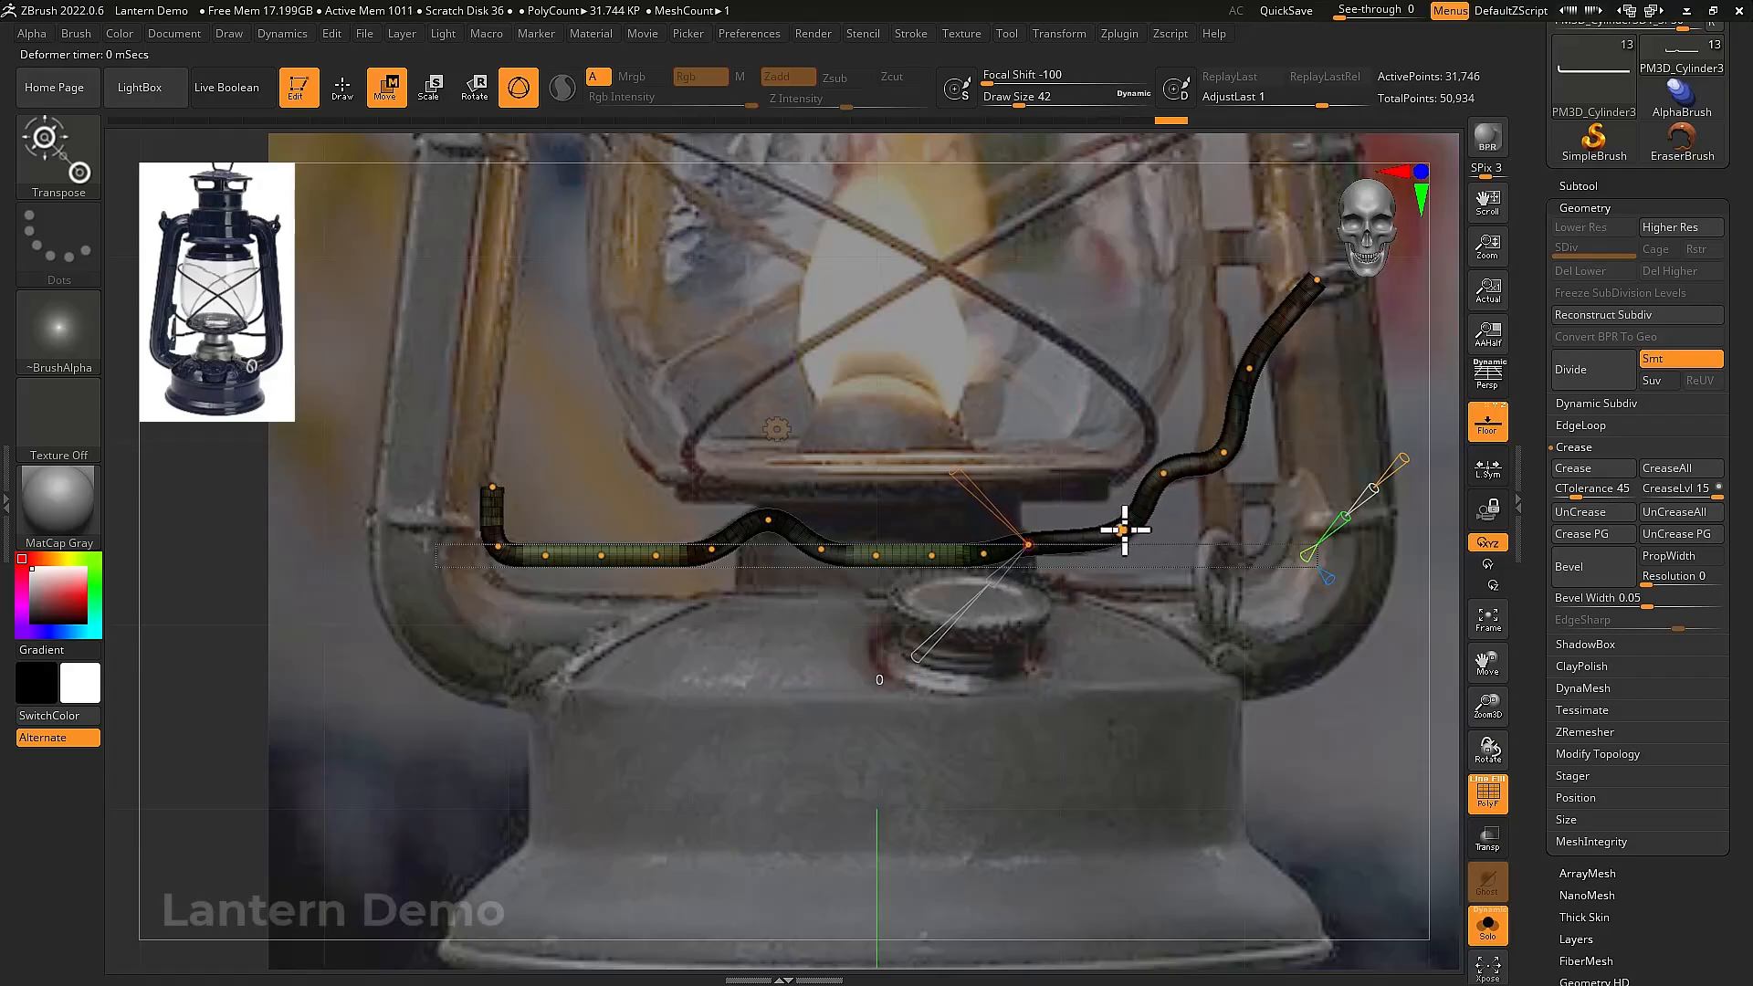
{"action": "left_click", "coordinate": [1124, 534]}
{"action": "left_click", "coordinate": [1029, 545]}
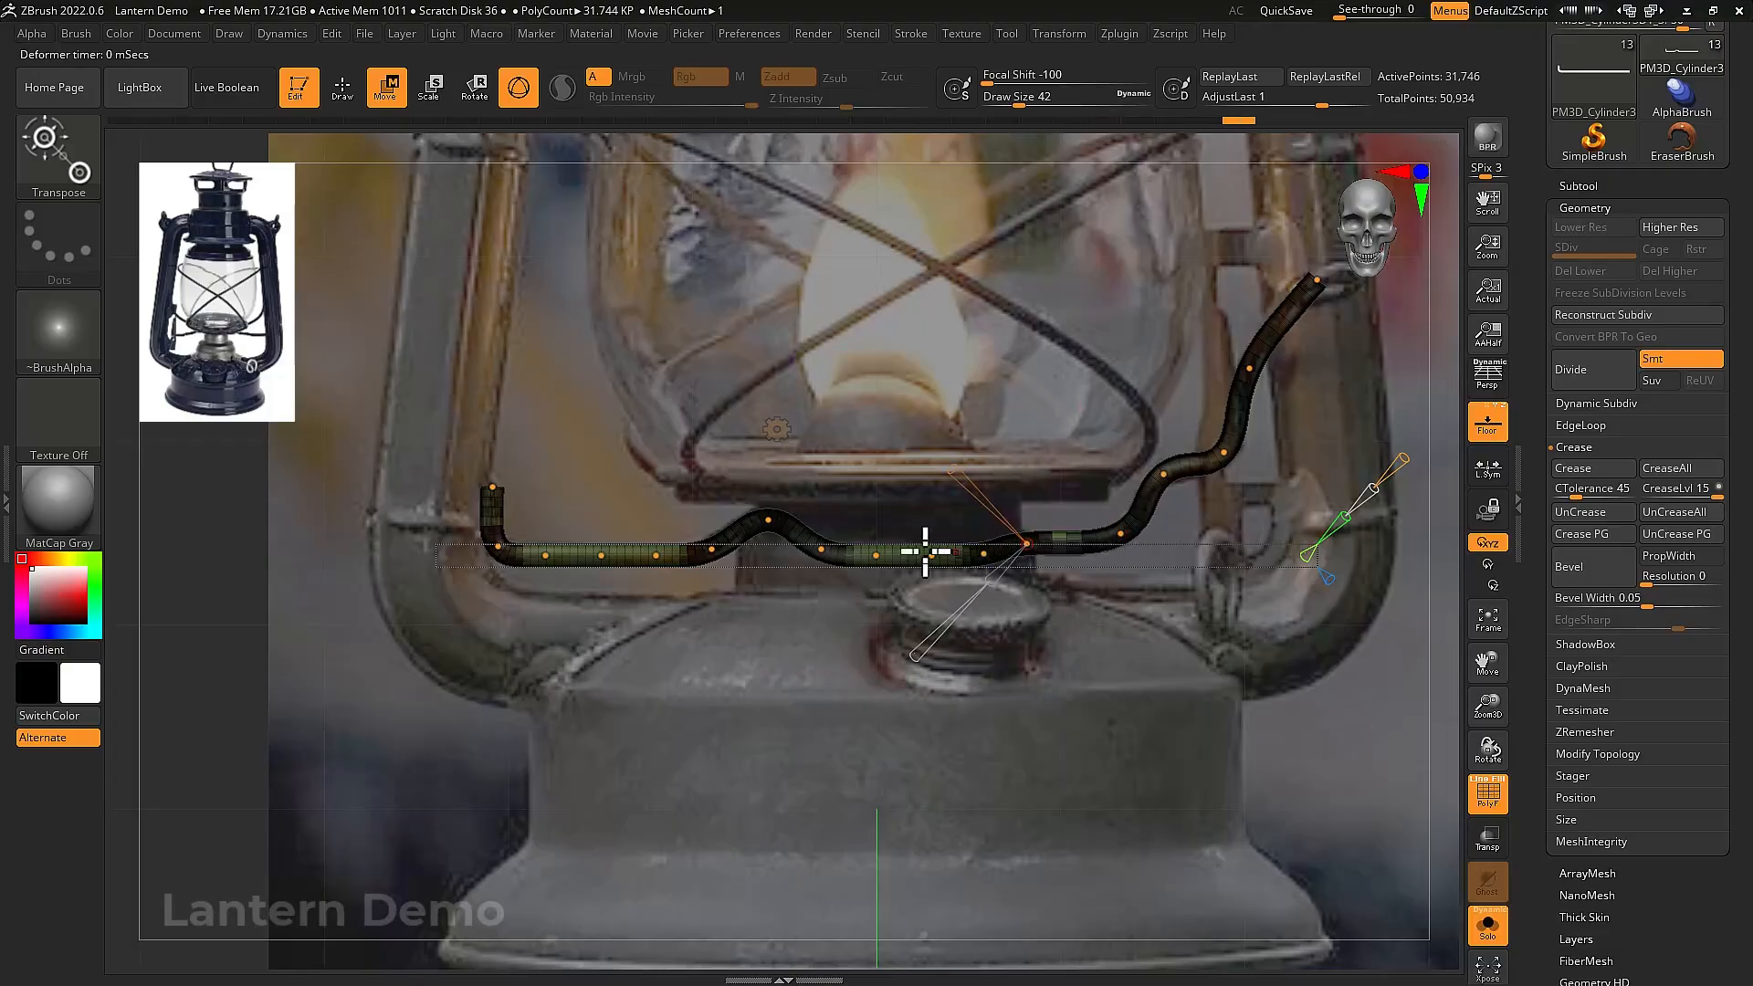
{"action": "left_click", "coordinate": [1227, 455]}
{"action": "left_click_drag", "start_coordinate": [1227, 454], "coordinate": [1164, 477]}
Kink the rod's left end so it rises and turns outward into the left side tube
{"action": "left_click_drag", "start_coordinate": [1330, 394], "coordinate": [1242, 444], "text": "alt"}
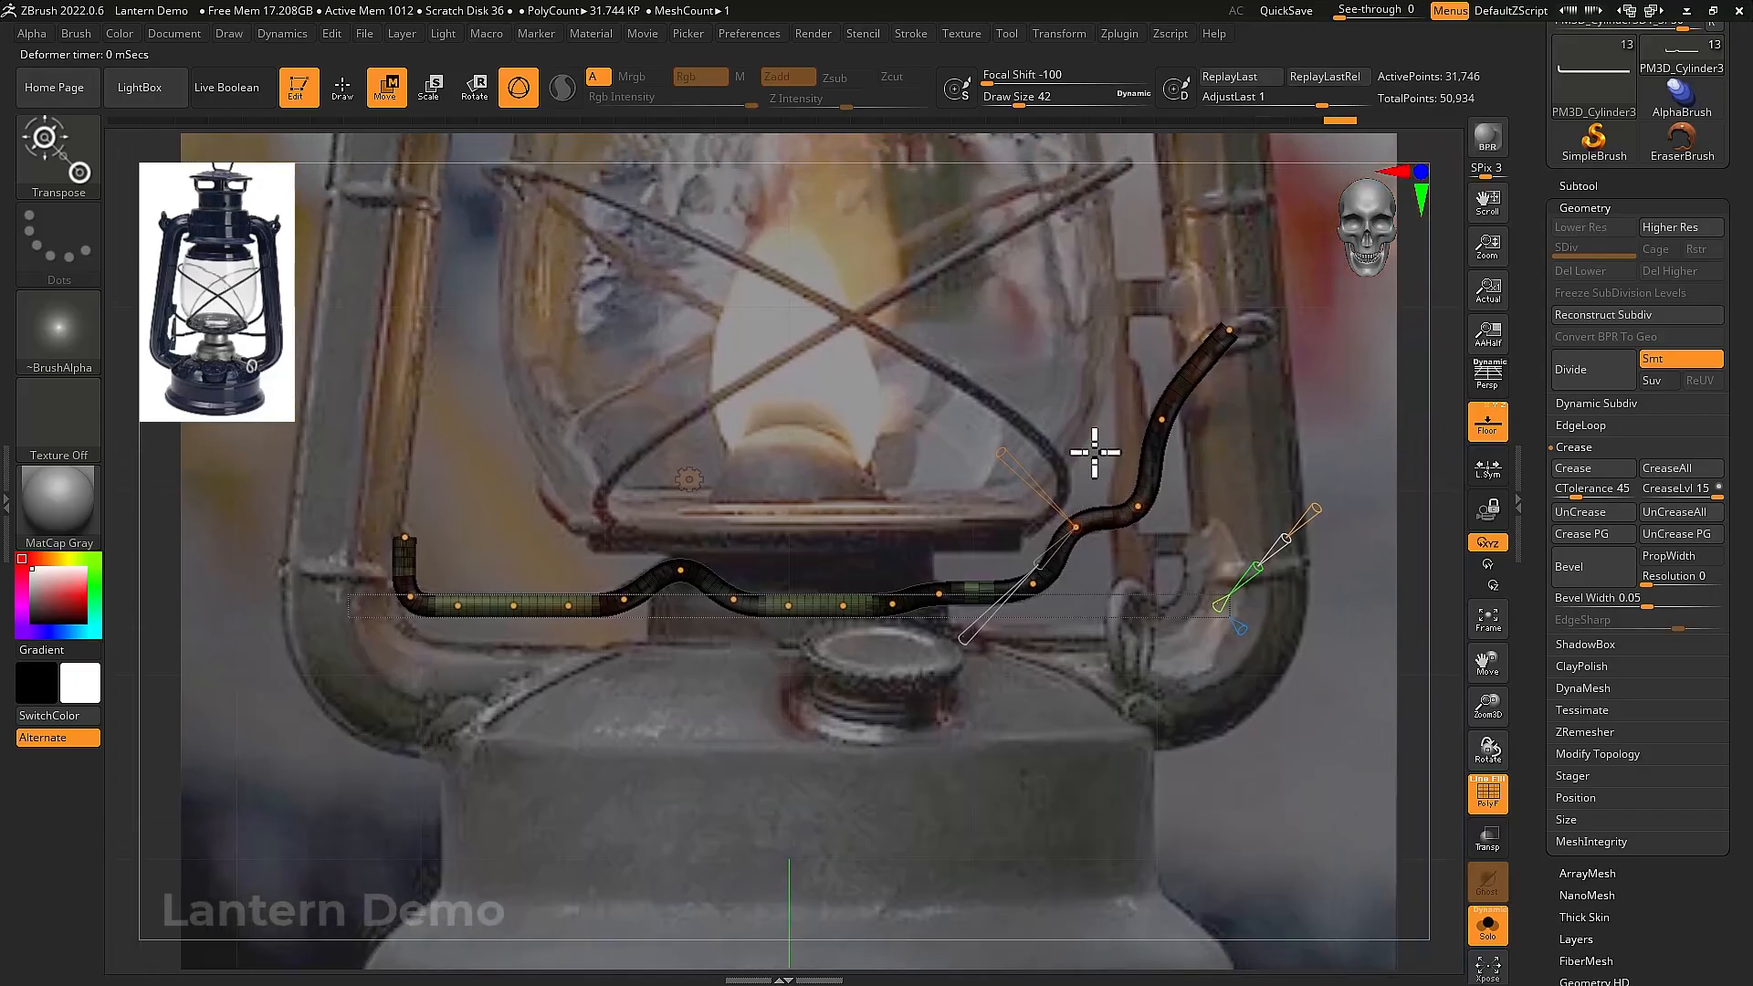
{"action": "left_click_drag", "start_coordinate": [406, 535], "coordinate": [372, 529]}
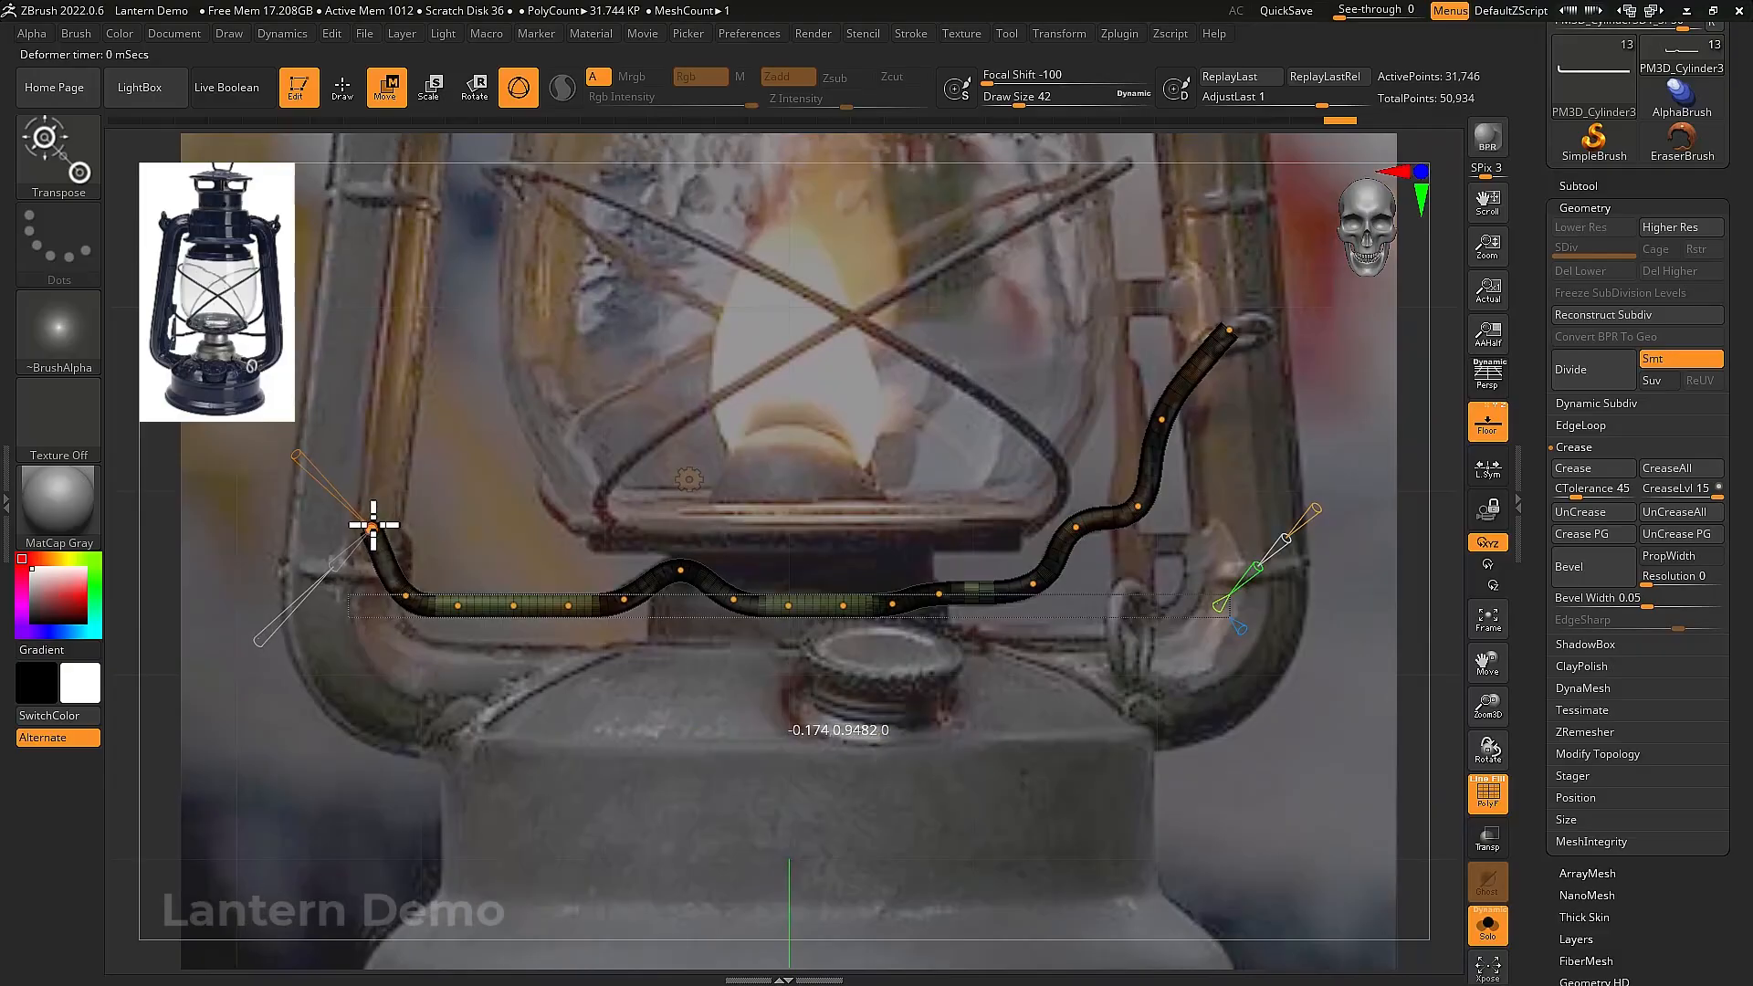
{"action": "left_click_drag", "start_coordinate": [404, 587], "coordinate": [400, 548]}
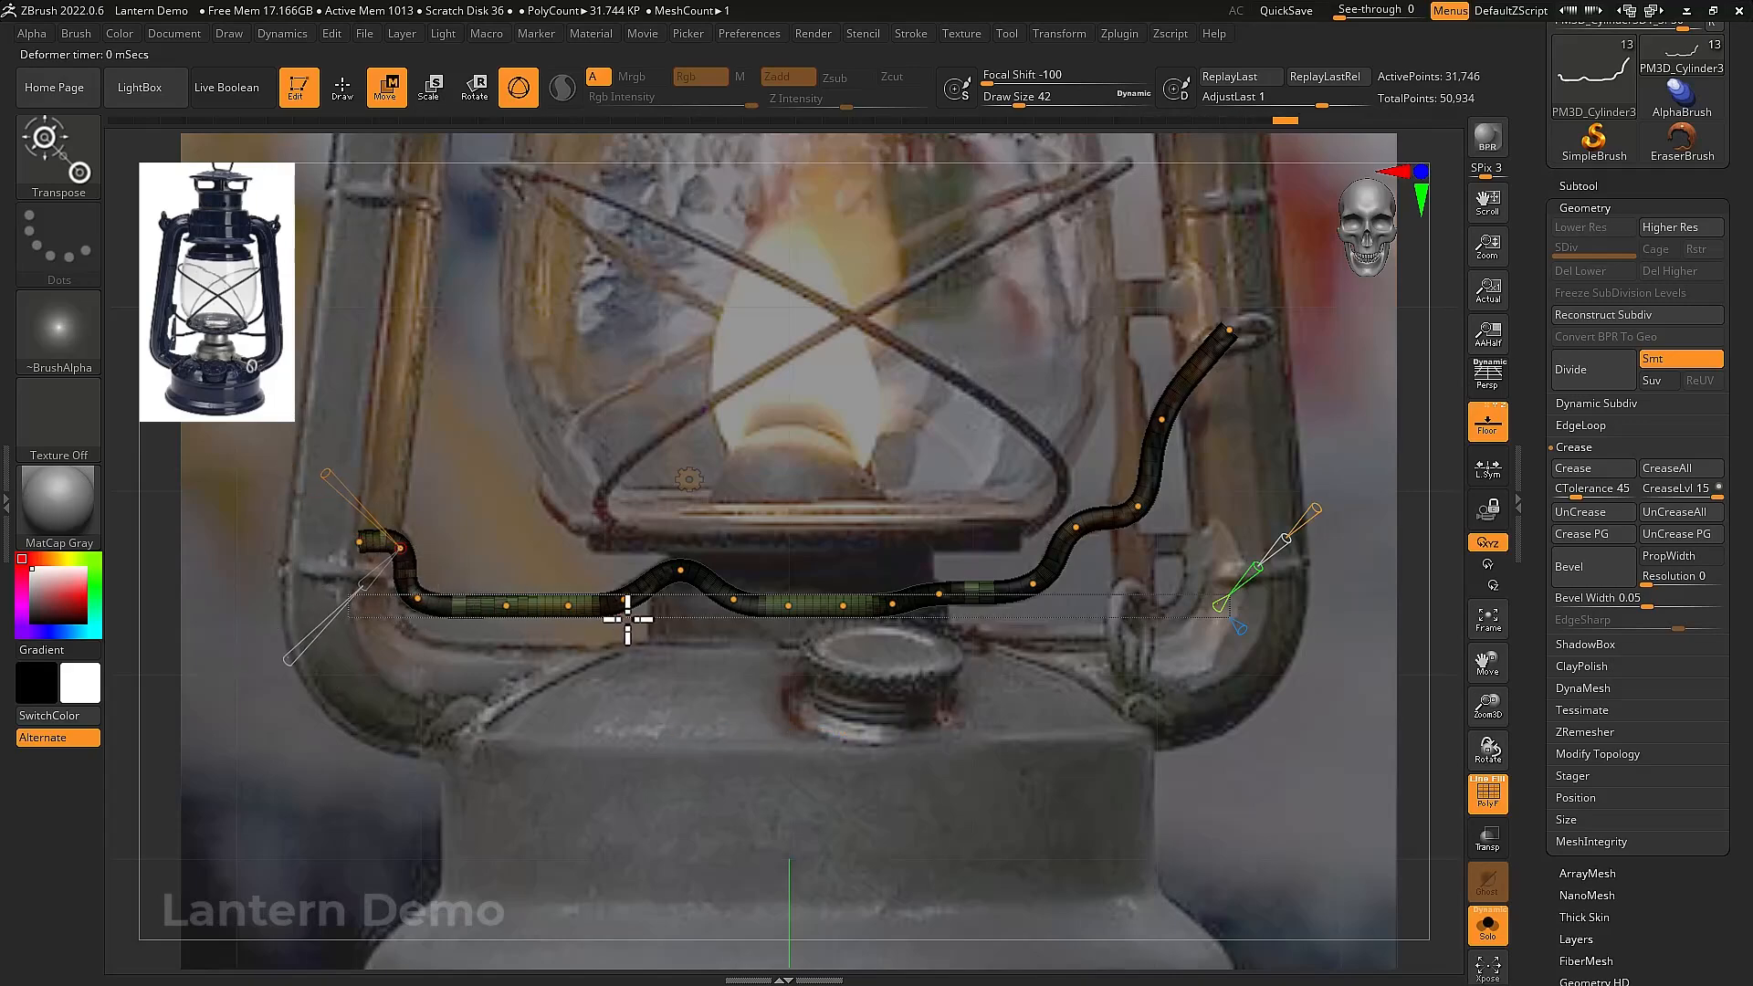
Extend the rod's upper right end toward the wire loop on the side tube and add more control points along the curve
{"action": "left_click_drag", "start_coordinate": [831, 648], "coordinate": [743, 661], "text": "alt"}
{"action": "left_click_drag", "start_coordinate": [998, 666], "coordinate": [970, 691], "text": "alt"}
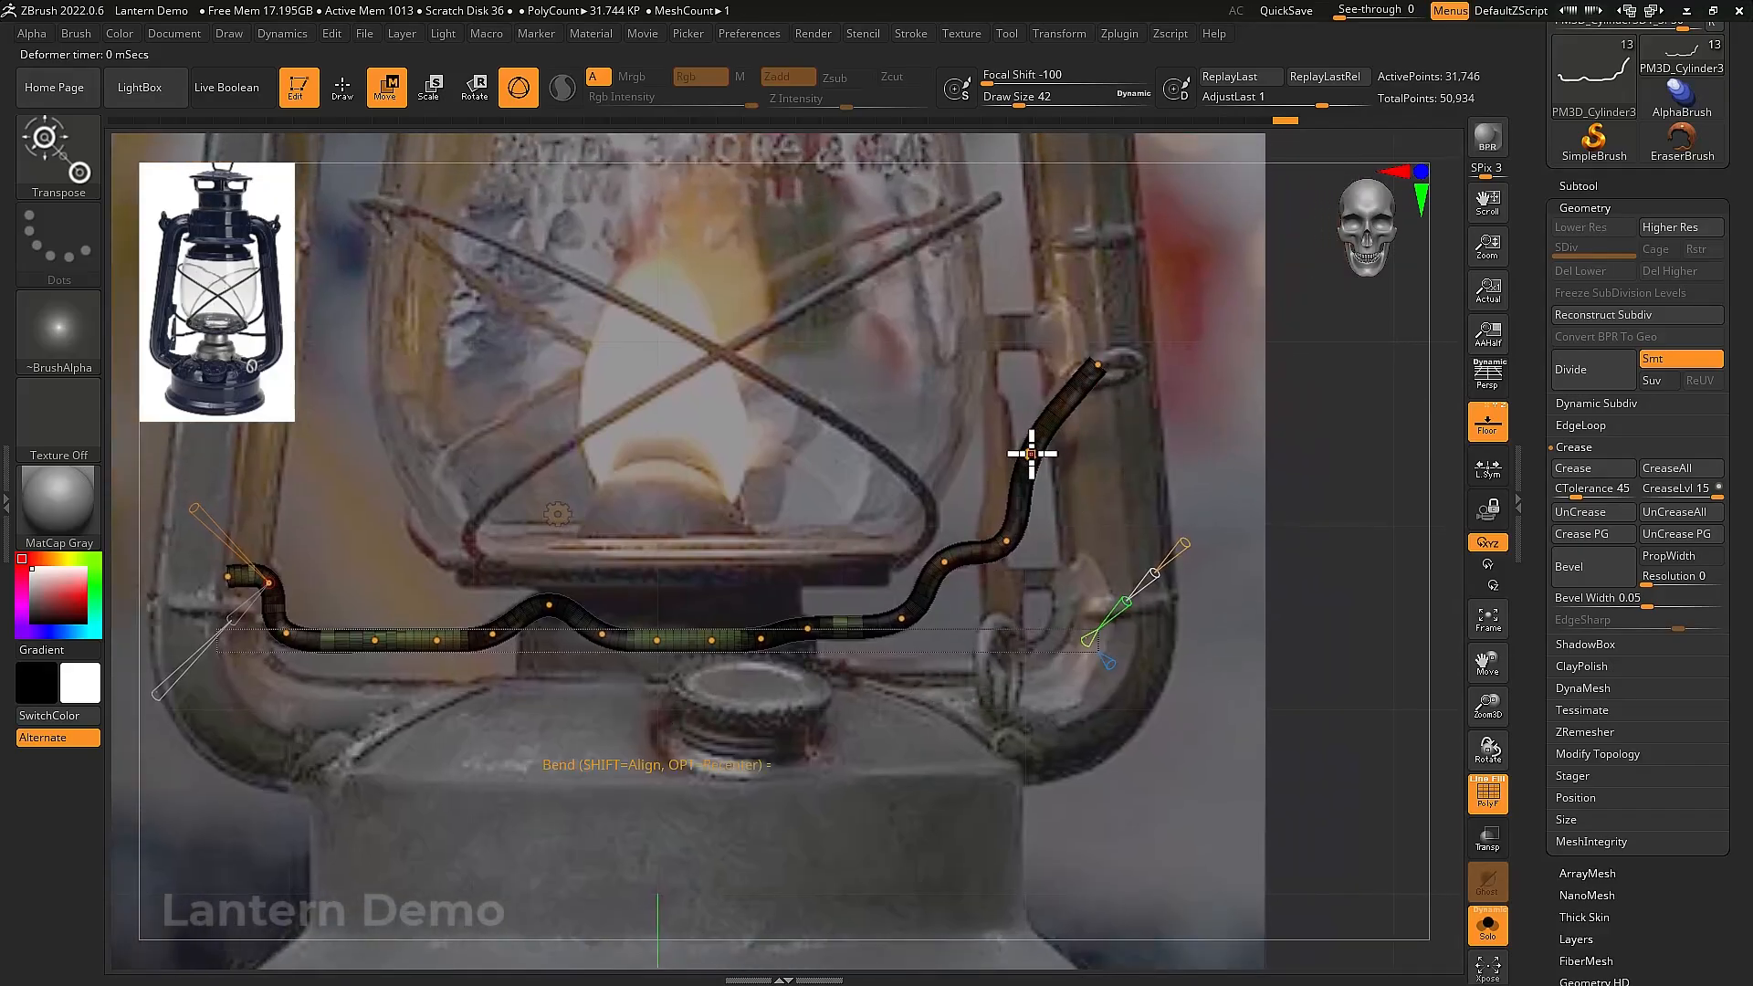
{"action": "left_click_drag", "start_coordinate": [1031, 453], "coordinate": [1134, 350]}
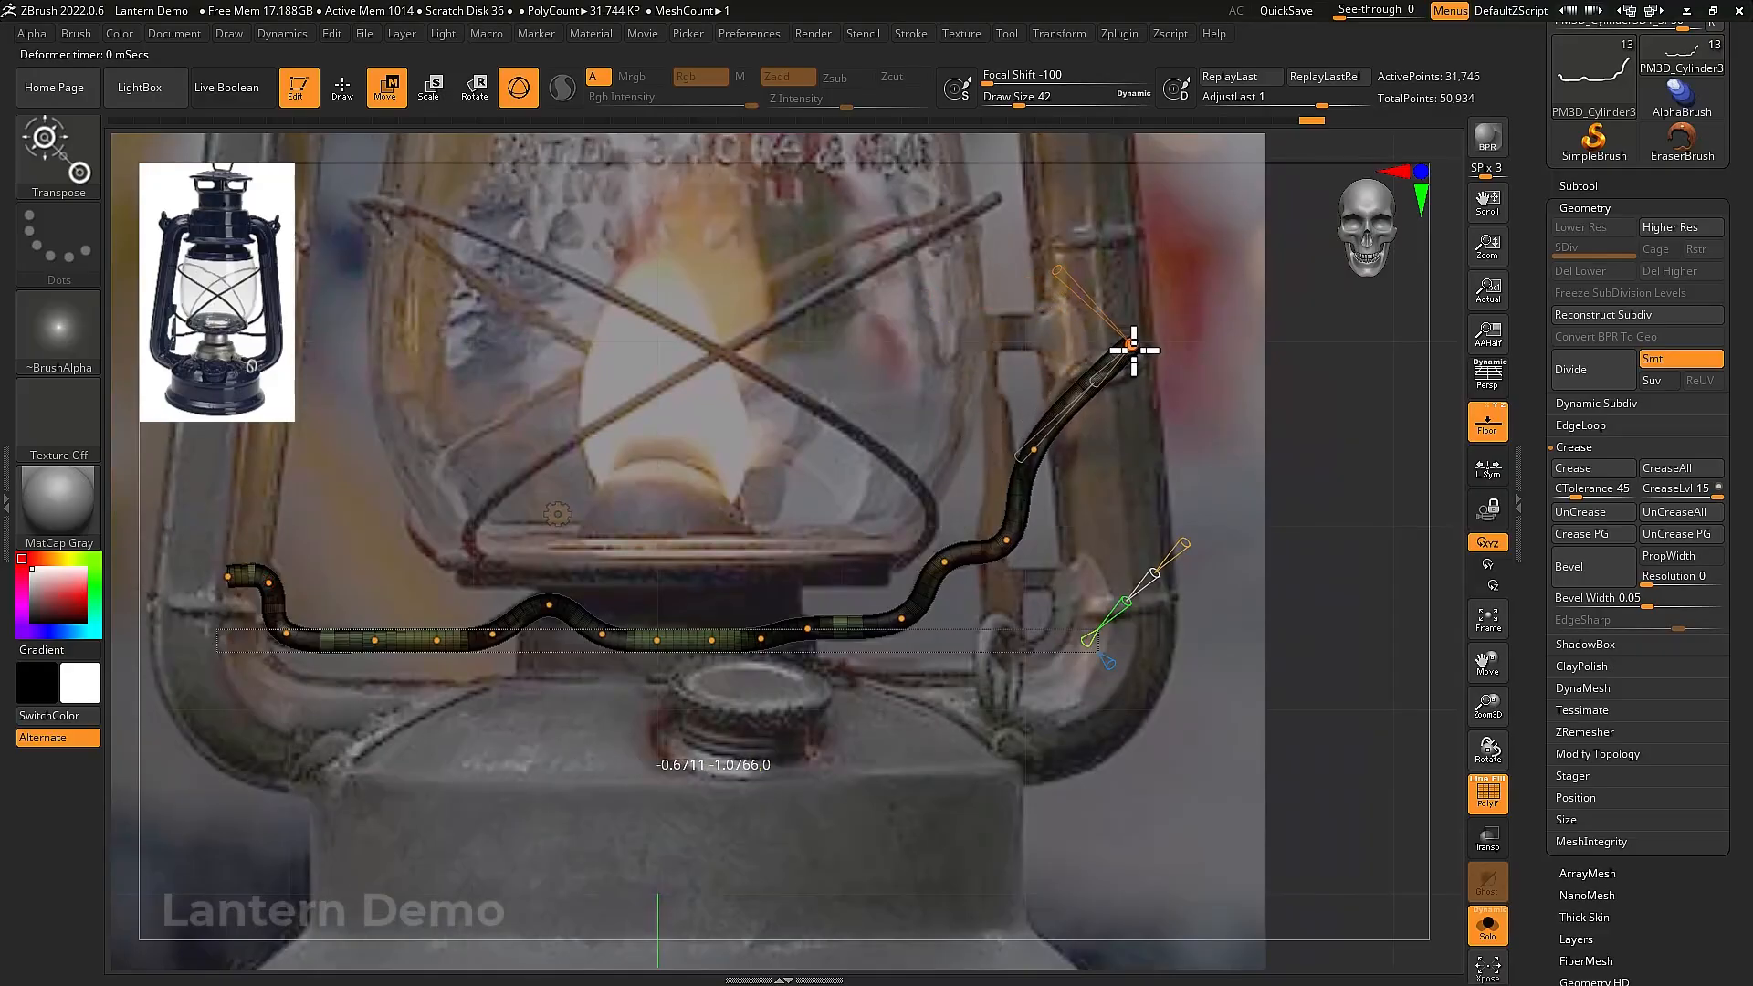
{"action": "left_click", "coordinate": [1031, 445]}
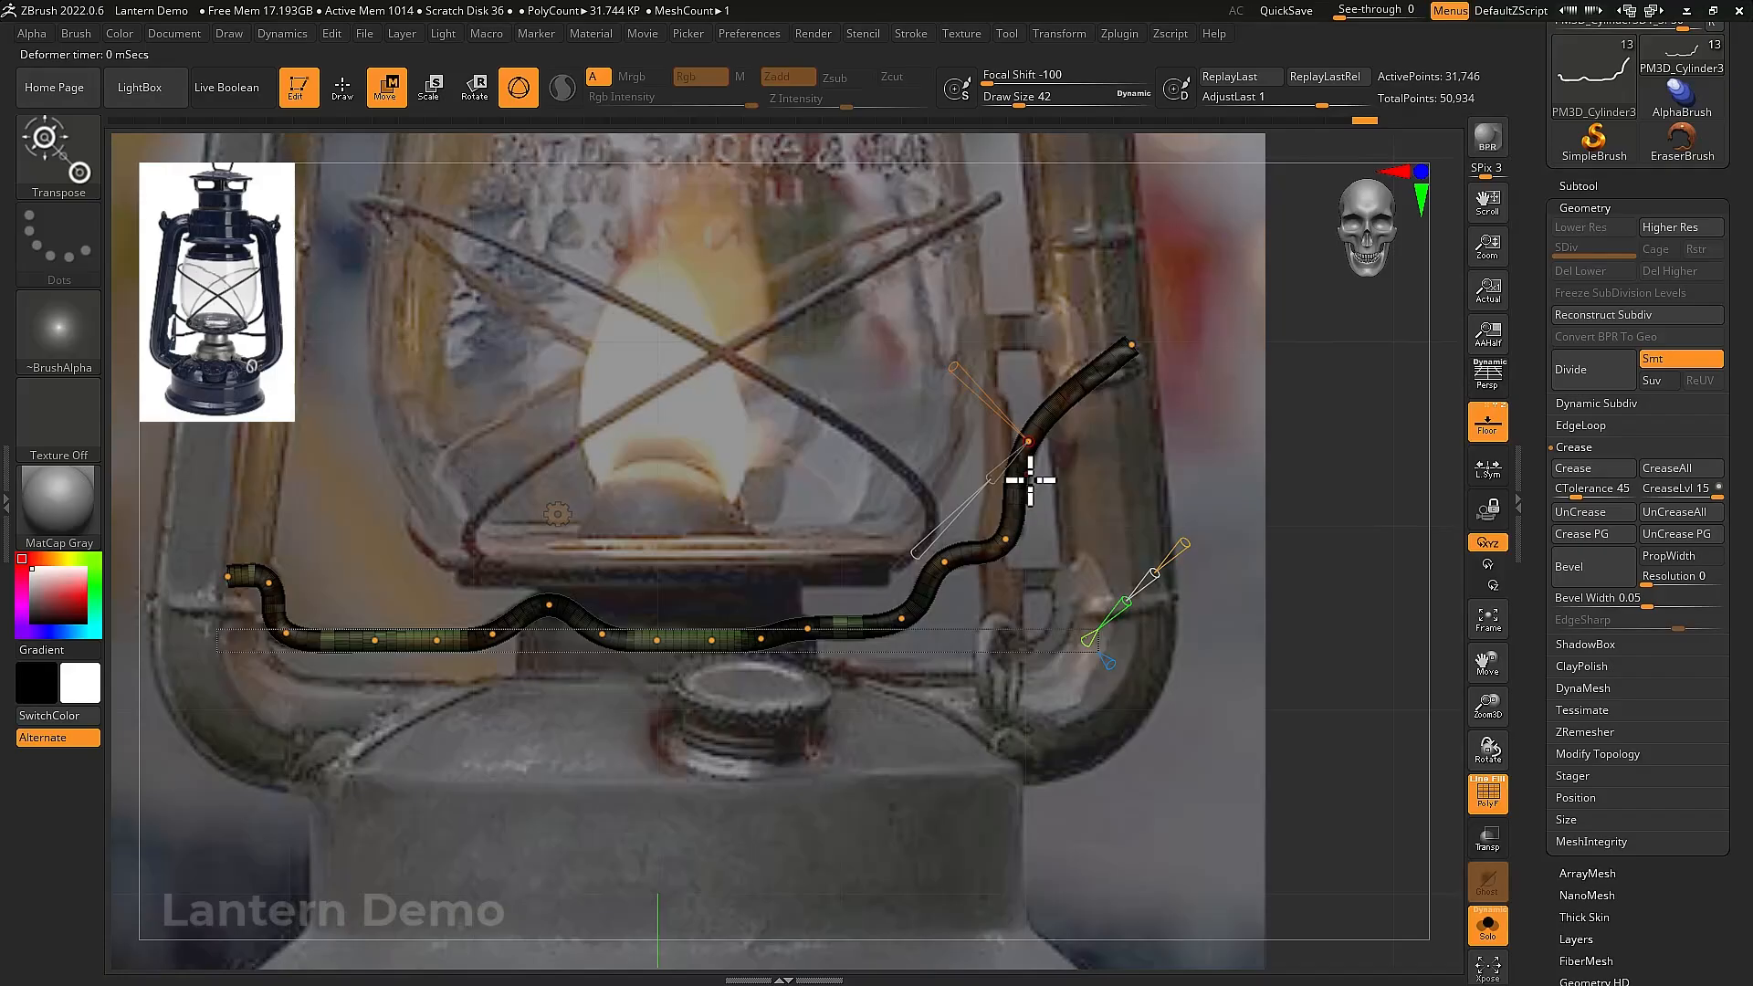
{"action": "left_click", "coordinate": [1132, 353]}
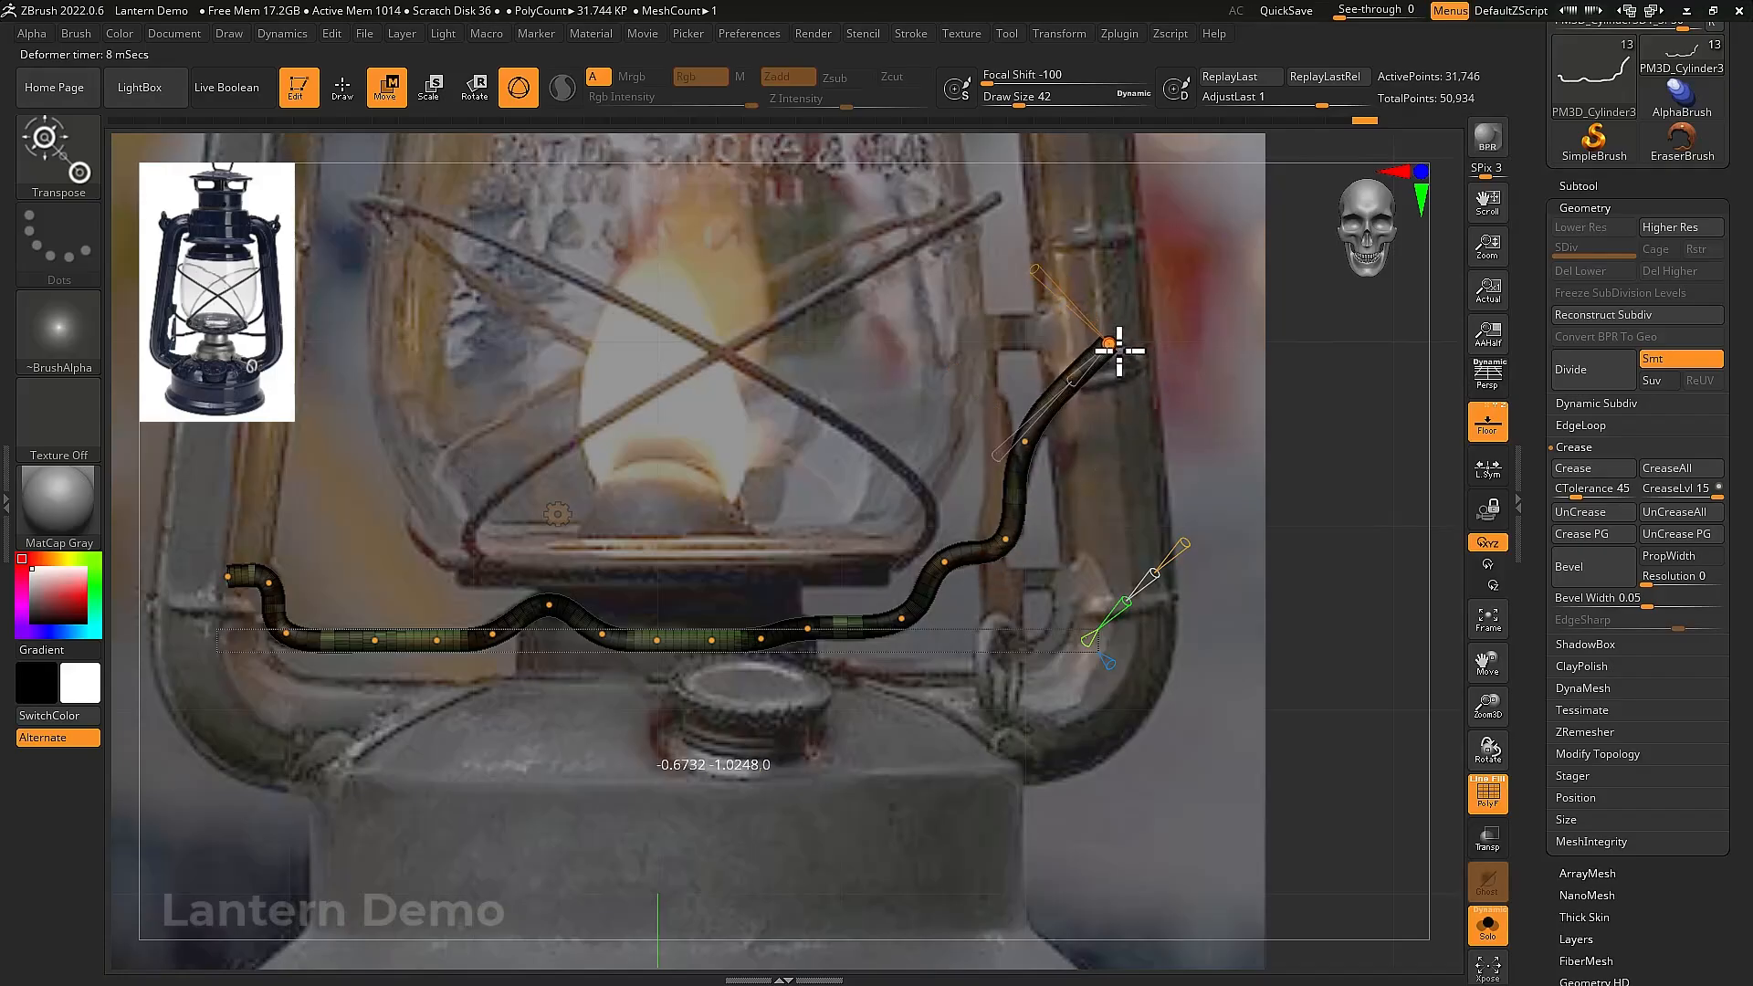
{"action": "left_click_drag", "start_coordinate": [1119, 349], "coordinate": [1122, 350]}
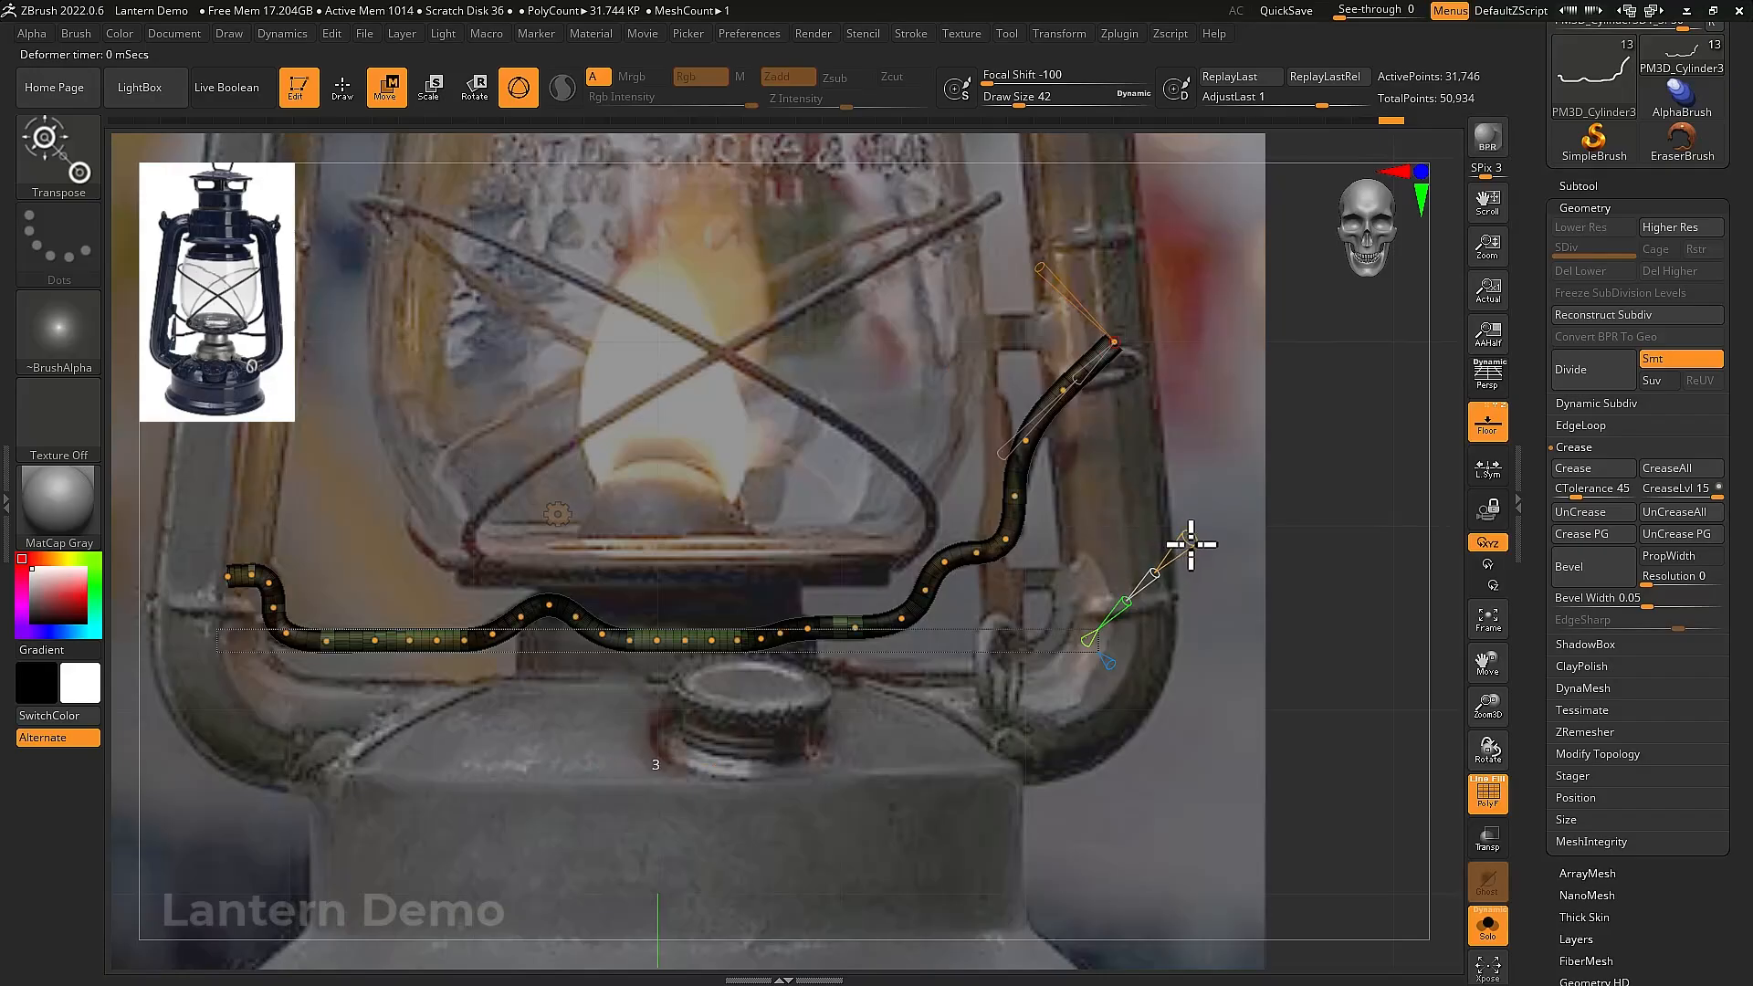
{"action": "left_click_drag", "start_coordinate": [1193, 542], "coordinate": [1187, 524]}
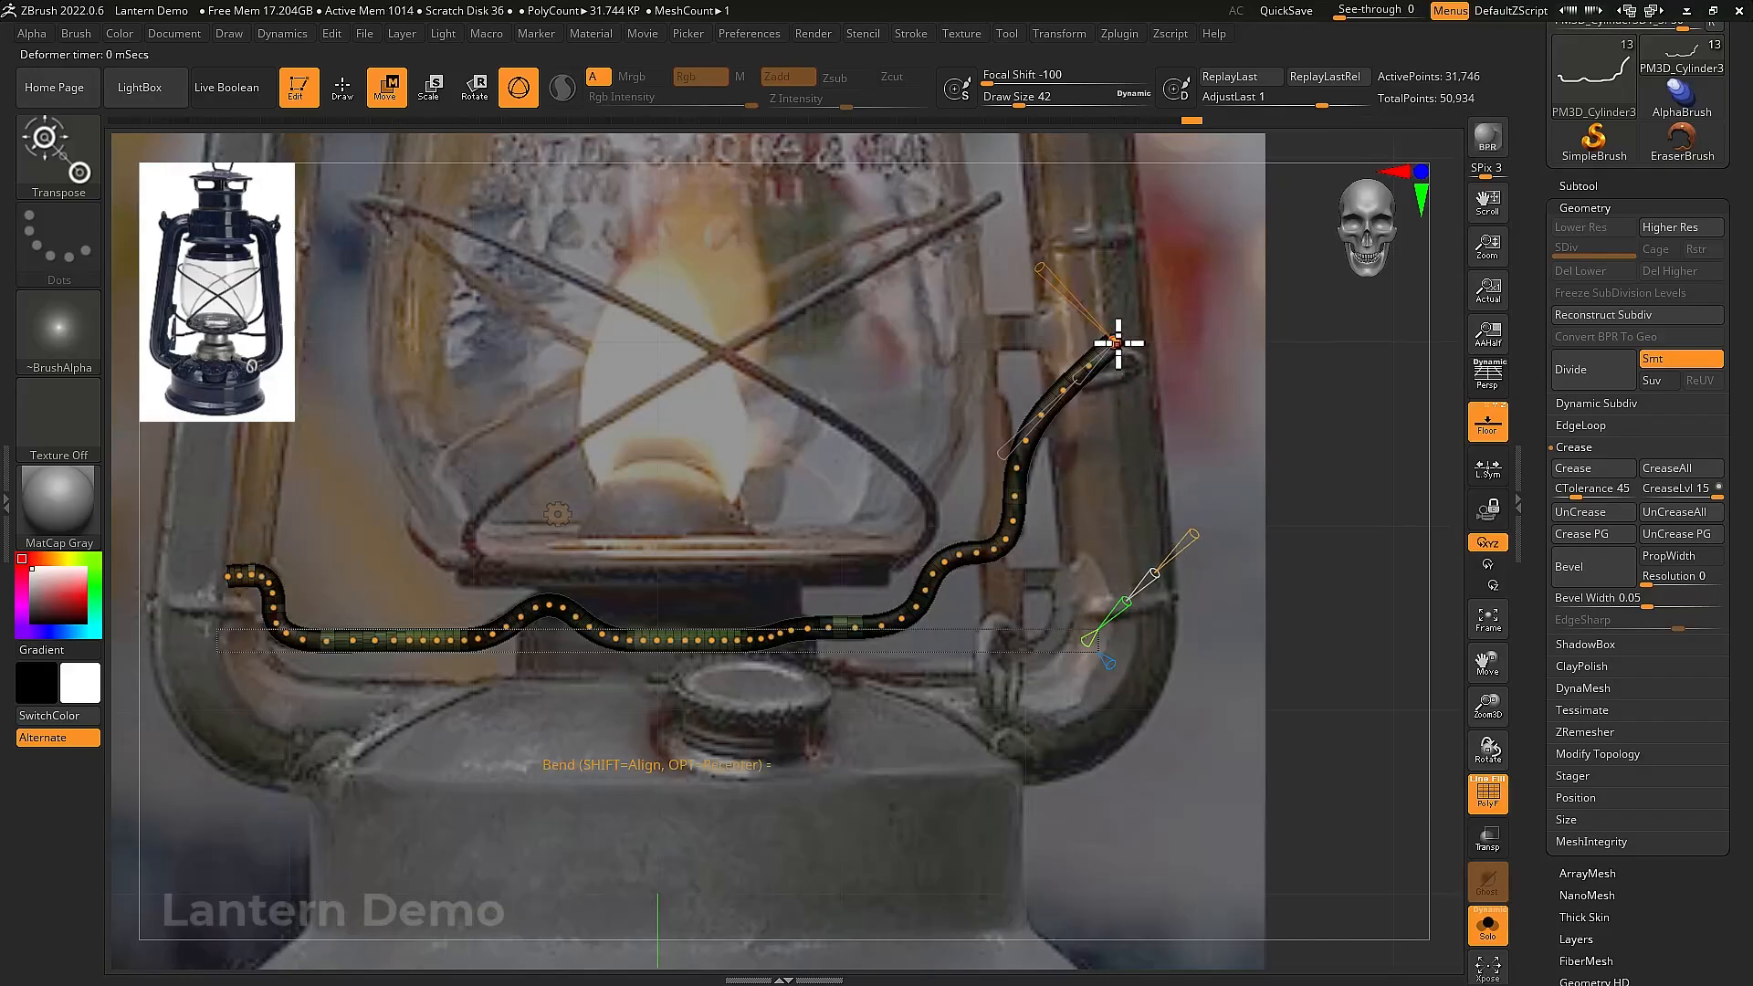
Curl the rod's upper right end over and down into a hook at the side tube, smoothing the bend below it
{"action": "left_click_drag", "start_coordinate": [1118, 344], "coordinate": [1135, 349]}
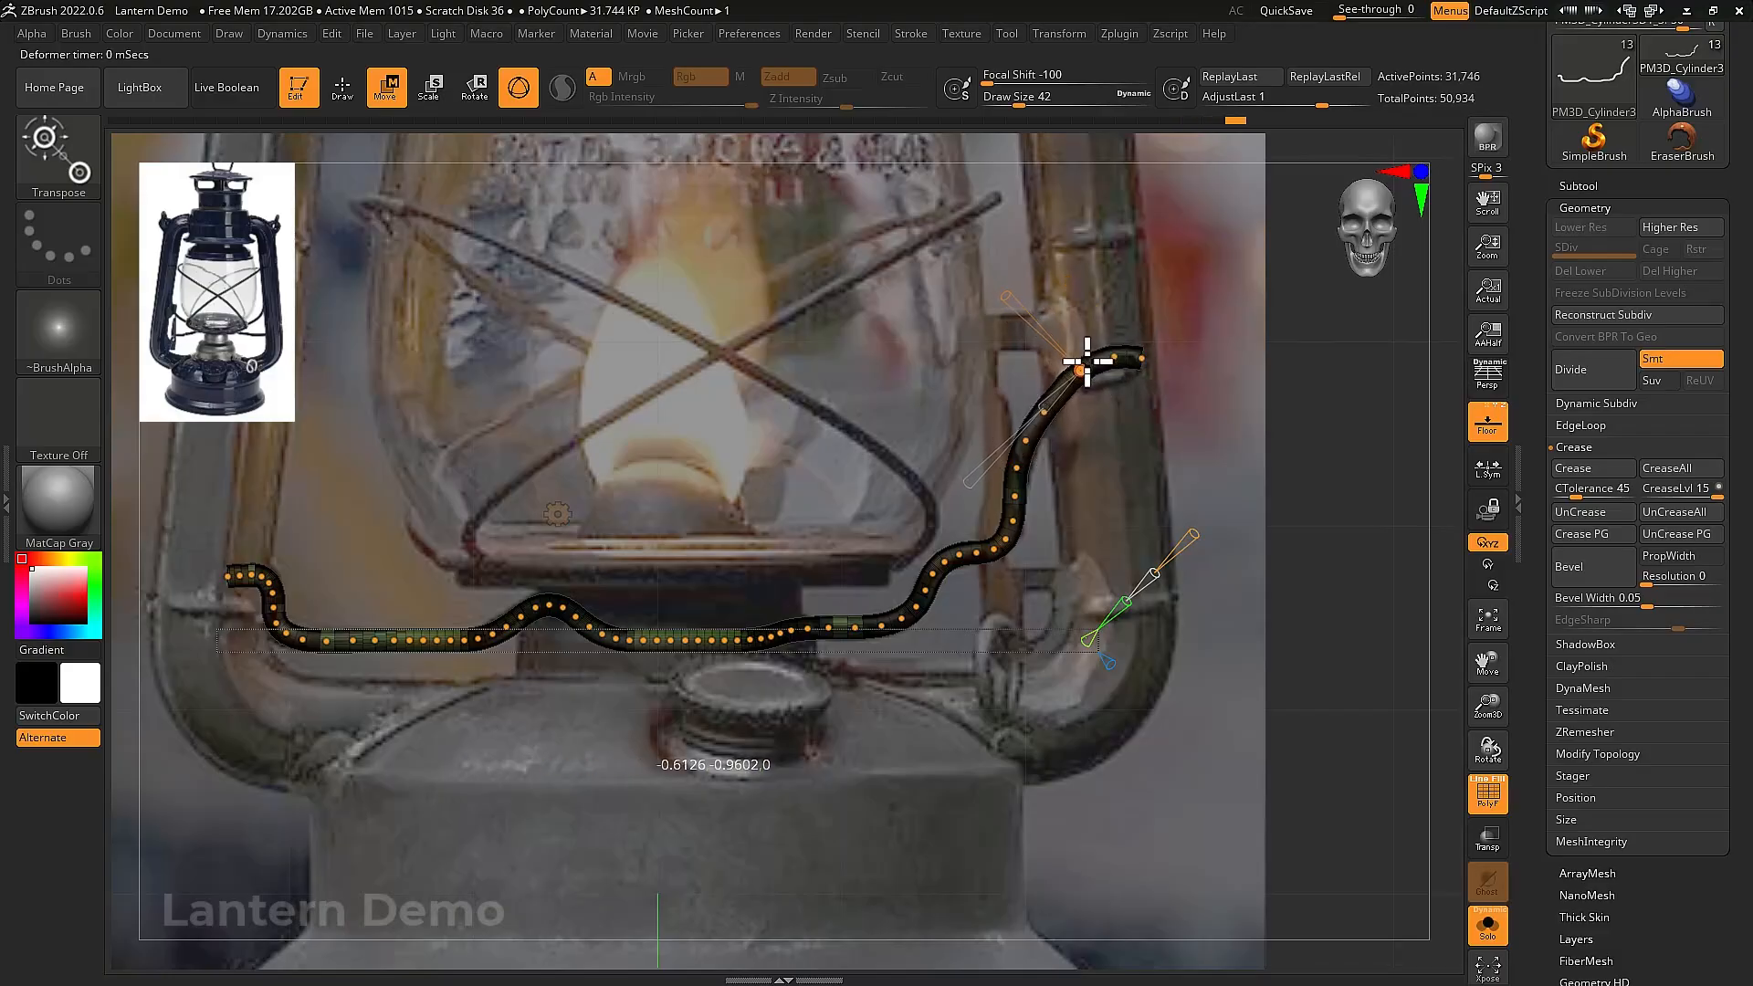
{"action": "mouse_move", "coordinate": [1139, 355]}
{"action": "left_mouse_down"}
{"action": "mouse_move", "coordinate": [1167, 358]}
{"action": "mouse_move", "coordinate": [1136, 357]}
{"action": "left_mouse_up"}
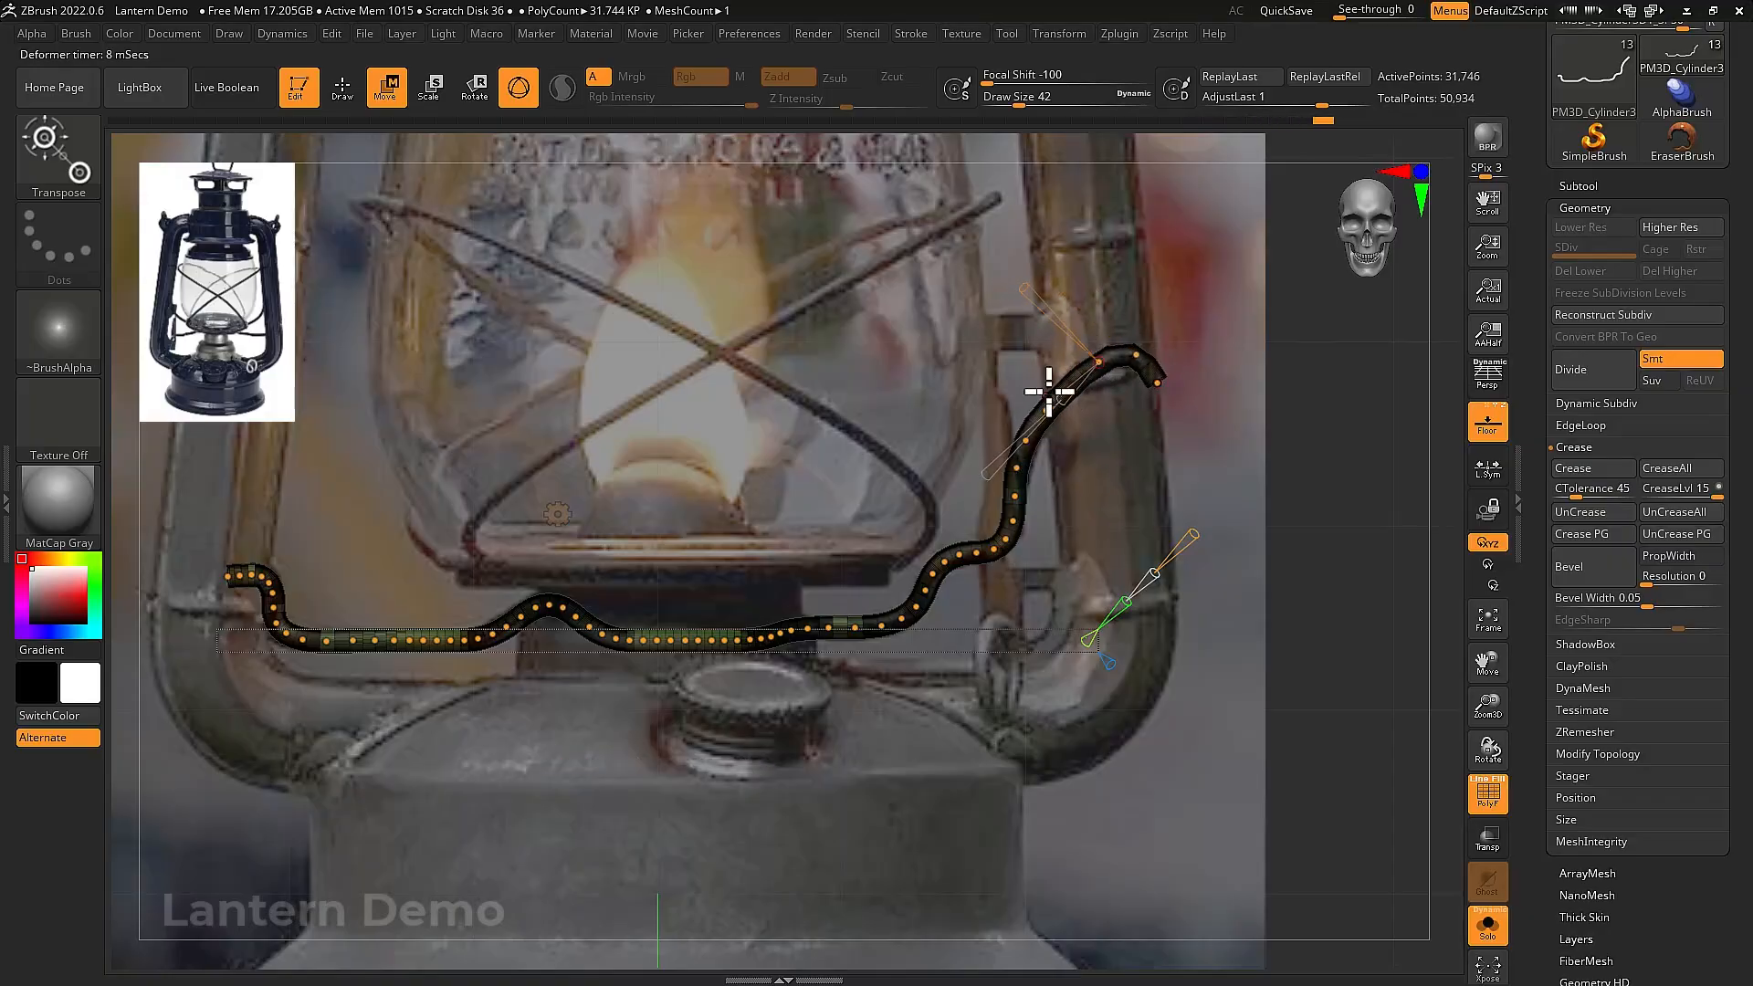
{"action": "left_click_drag", "start_coordinate": [1049, 390], "coordinate": [1075, 369]}
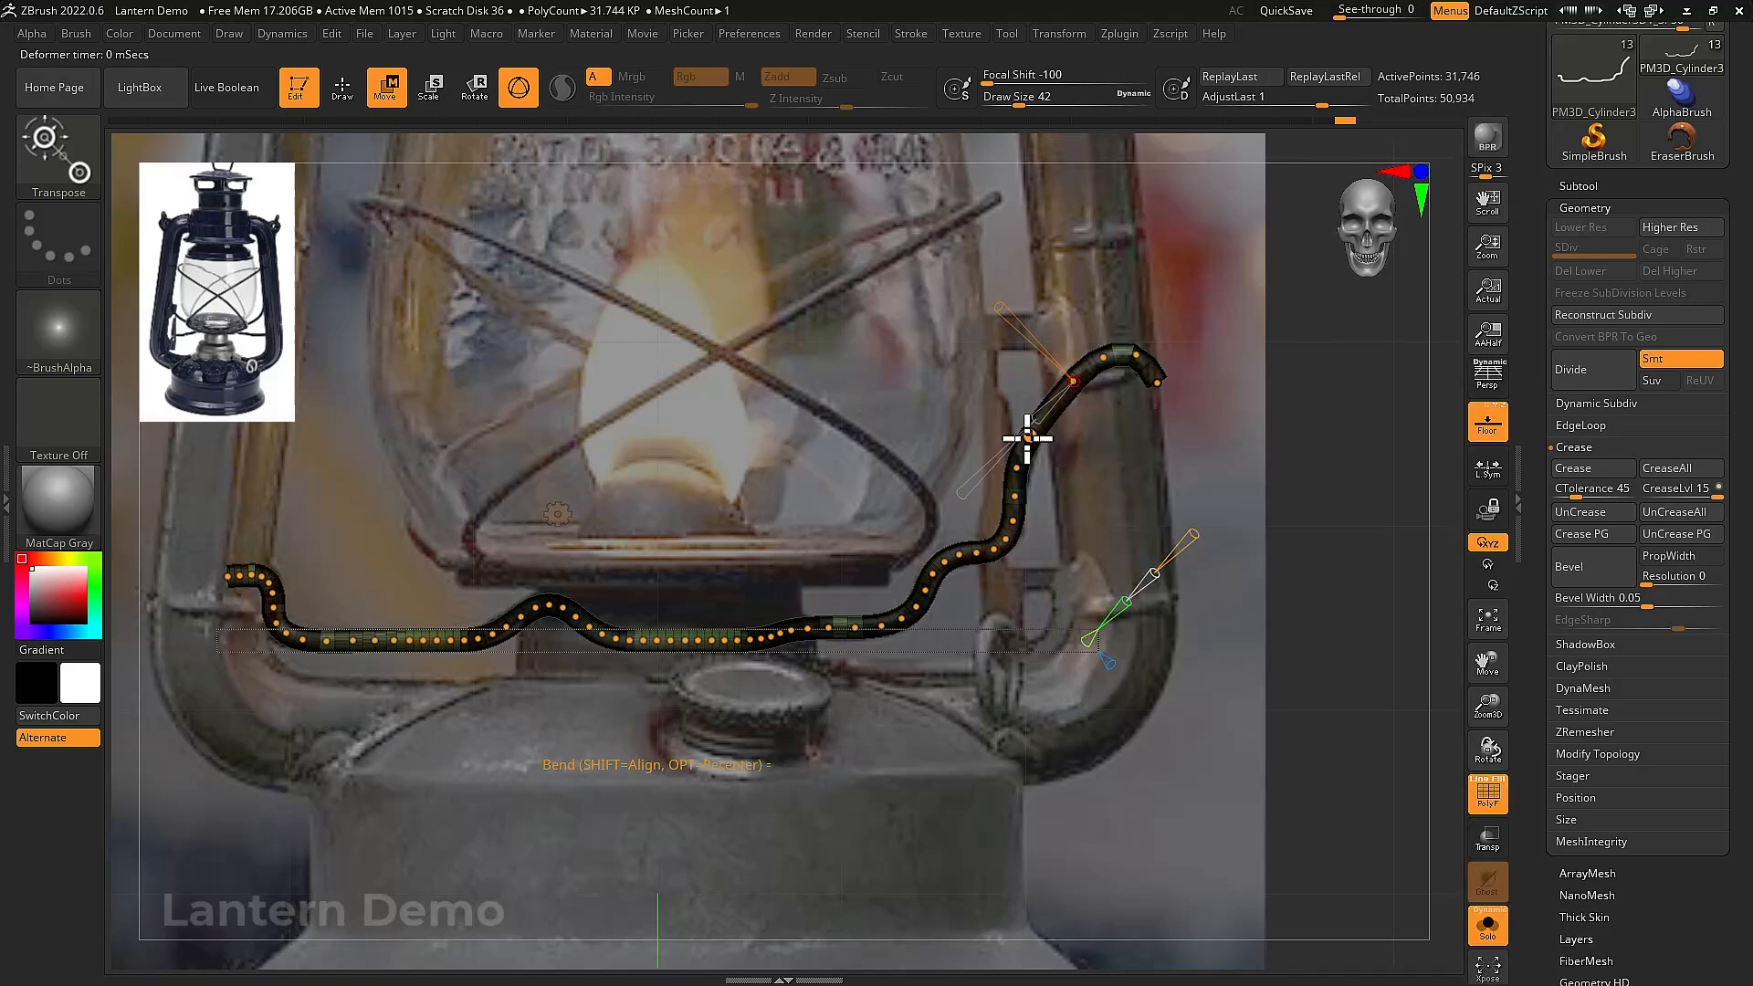
{"action": "left_click_drag", "start_coordinate": [1027, 439], "coordinate": [1150, 375]}
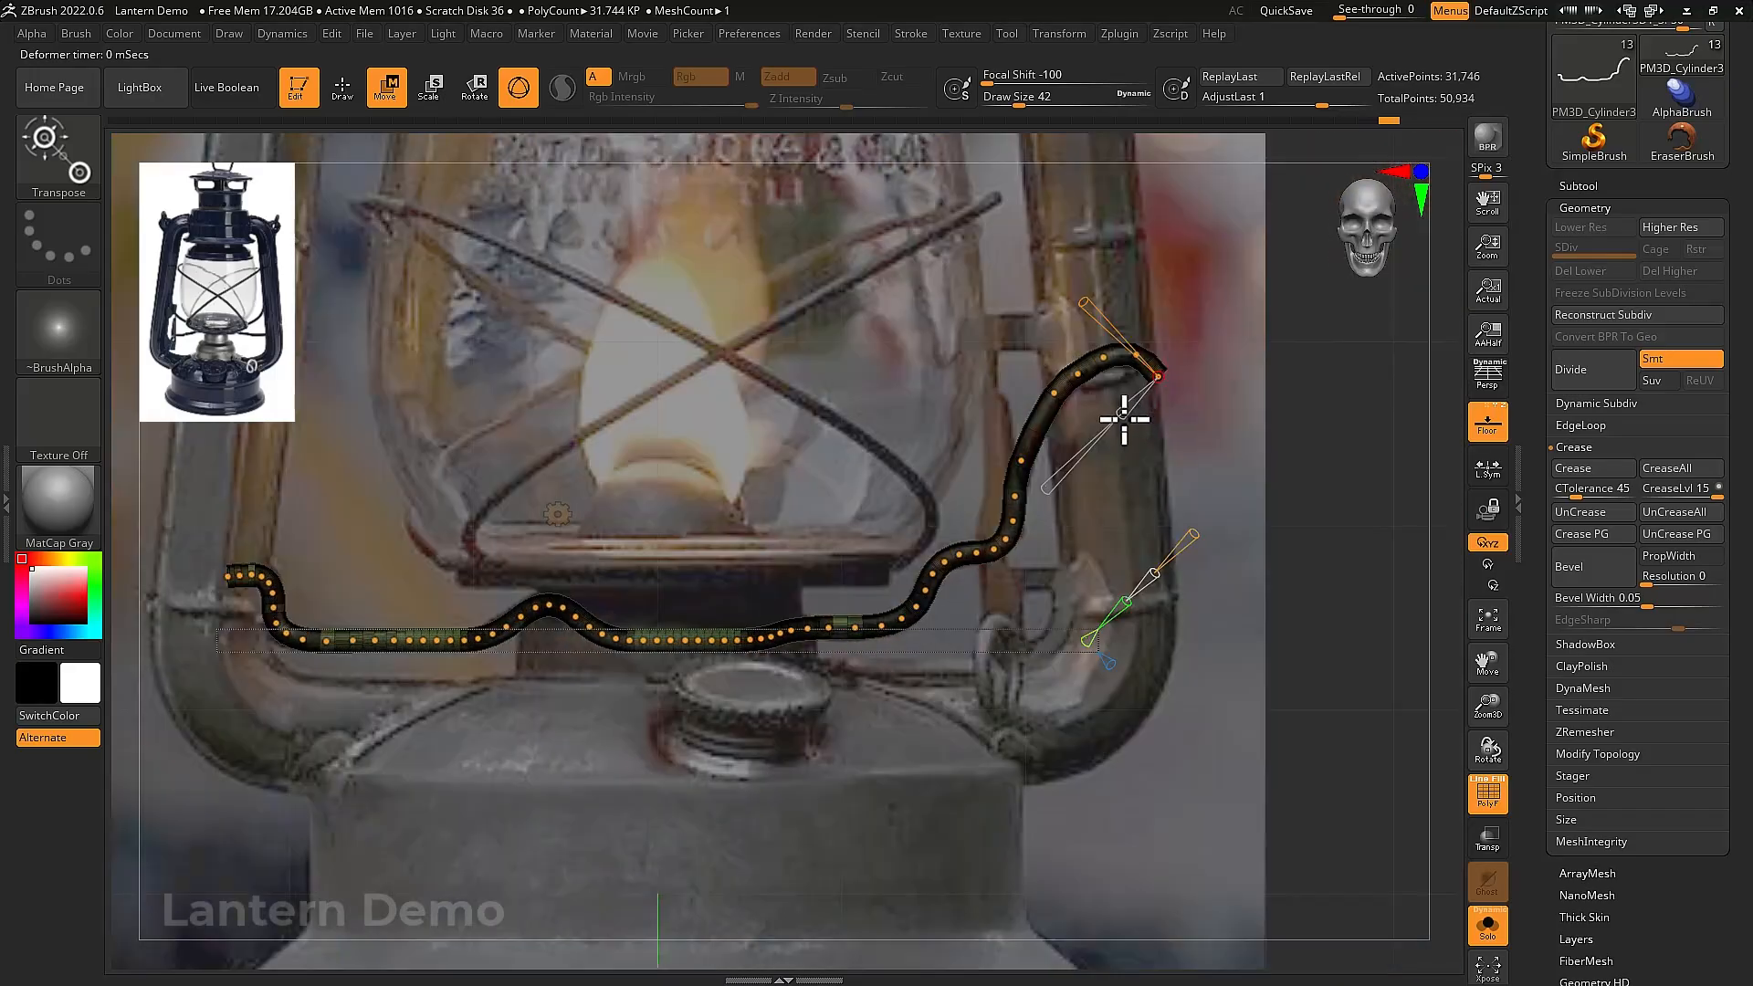
{"action": "left_click_drag", "start_coordinate": [1026, 423], "coordinate": [1014, 521]}
{"action": "left_click_drag", "start_coordinate": [1154, 386], "coordinate": [1111, 415]}
{"action": "left_click_drag", "start_coordinate": [1152, 360], "coordinate": [1160, 396]}
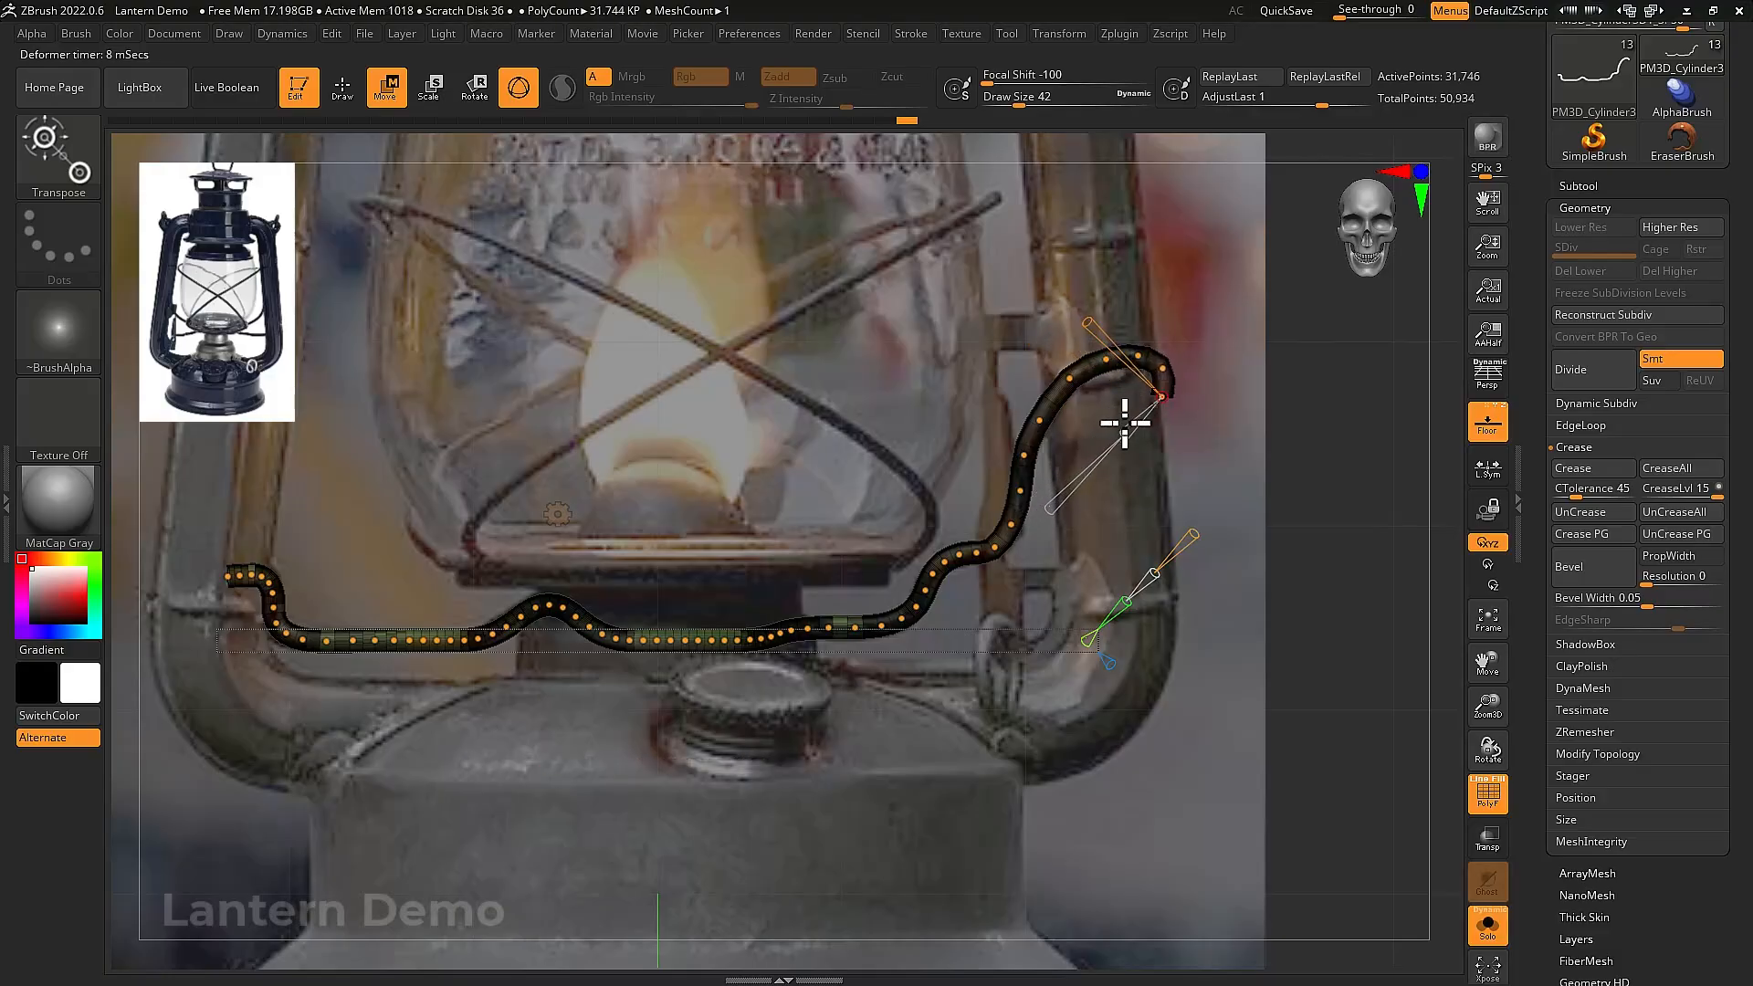
Accept the Bend Curve deformation, hide the wireframe, and check the bent rod from the side before returning to the front view
{"action": "left_click", "coordinate": [558, 514]}
{"action": "left_click", "coordinate": [880, 534]}
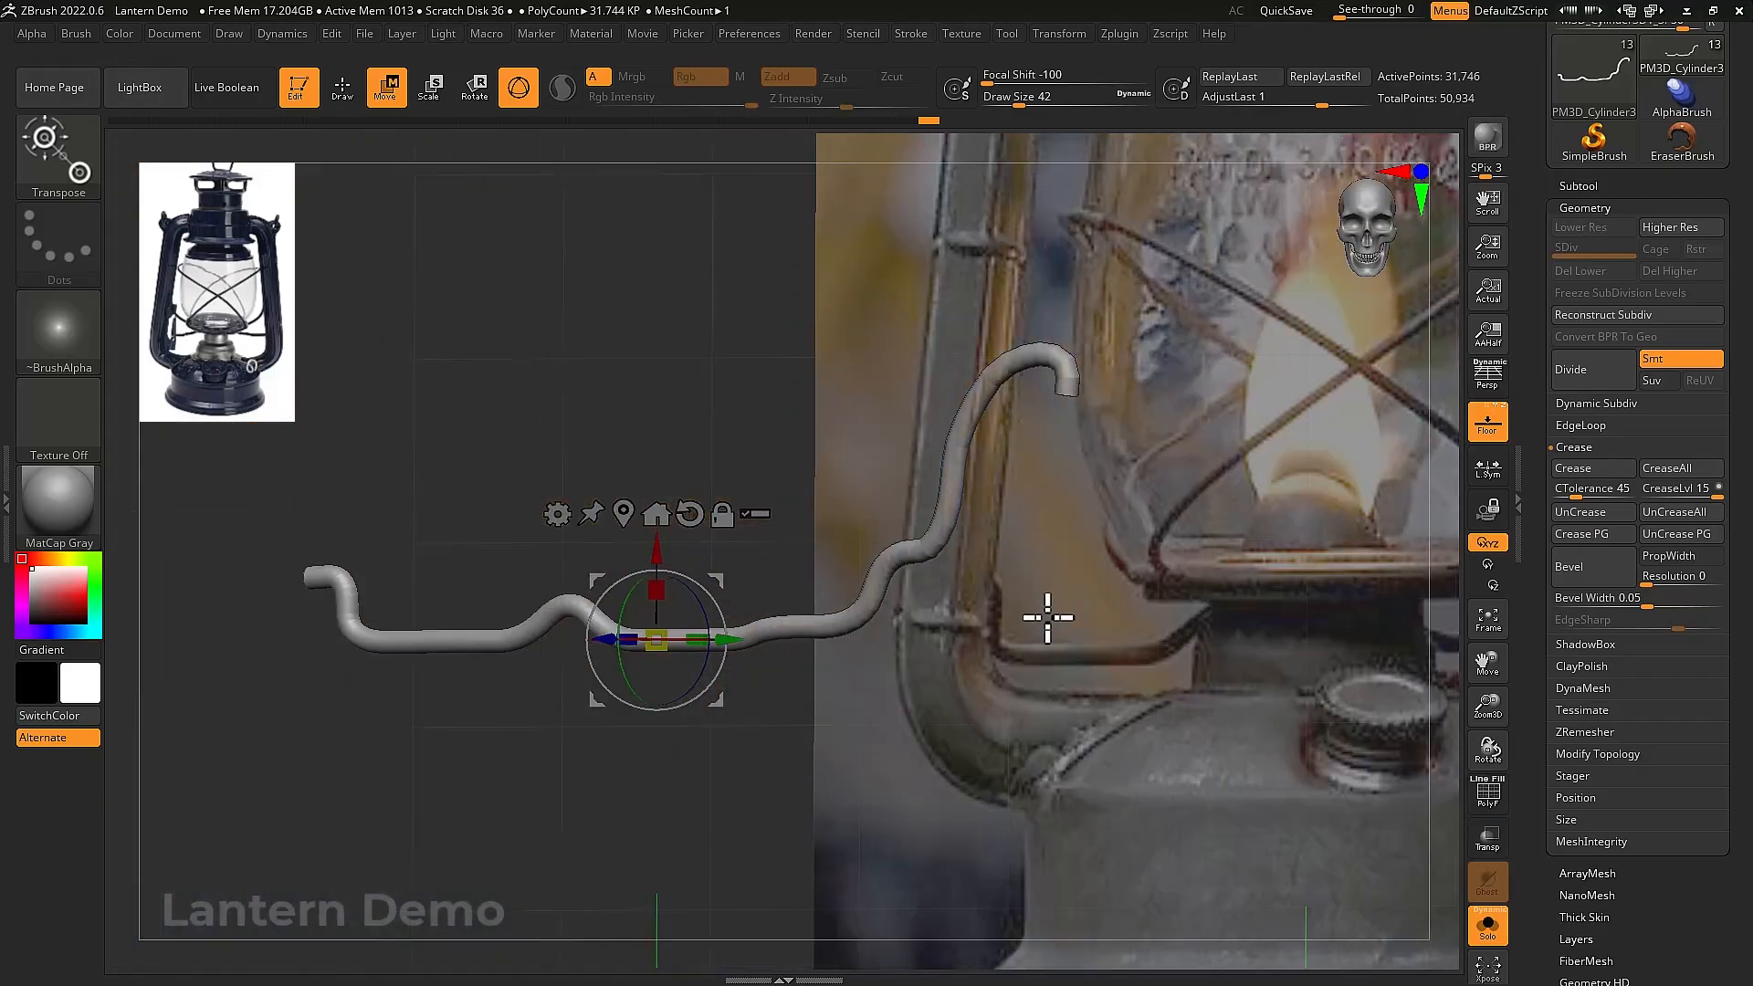
{"action": "left_click_drag", "start_coordinate": [1049, 614], "coordinate": [890, 554]}
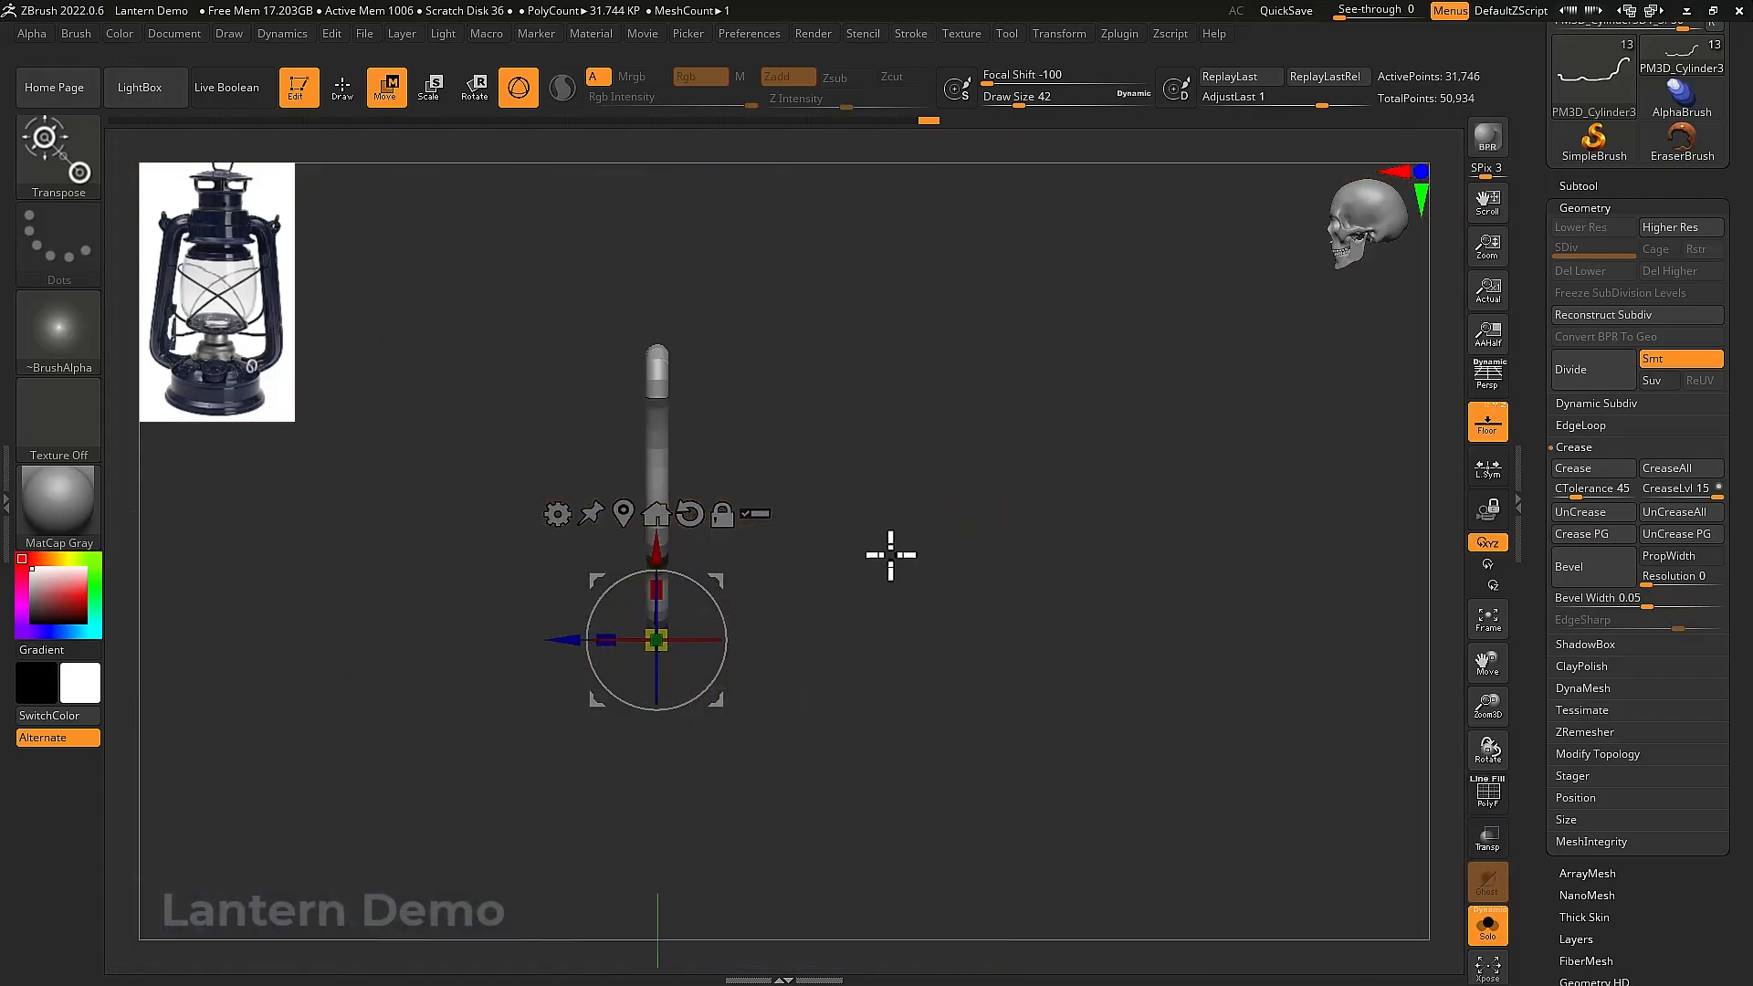
{"action": "left_click_drag", "start_coordinate": [775, 423], "coordinate": [857, 438]}
{"action": "key", "text": "ctrl"}
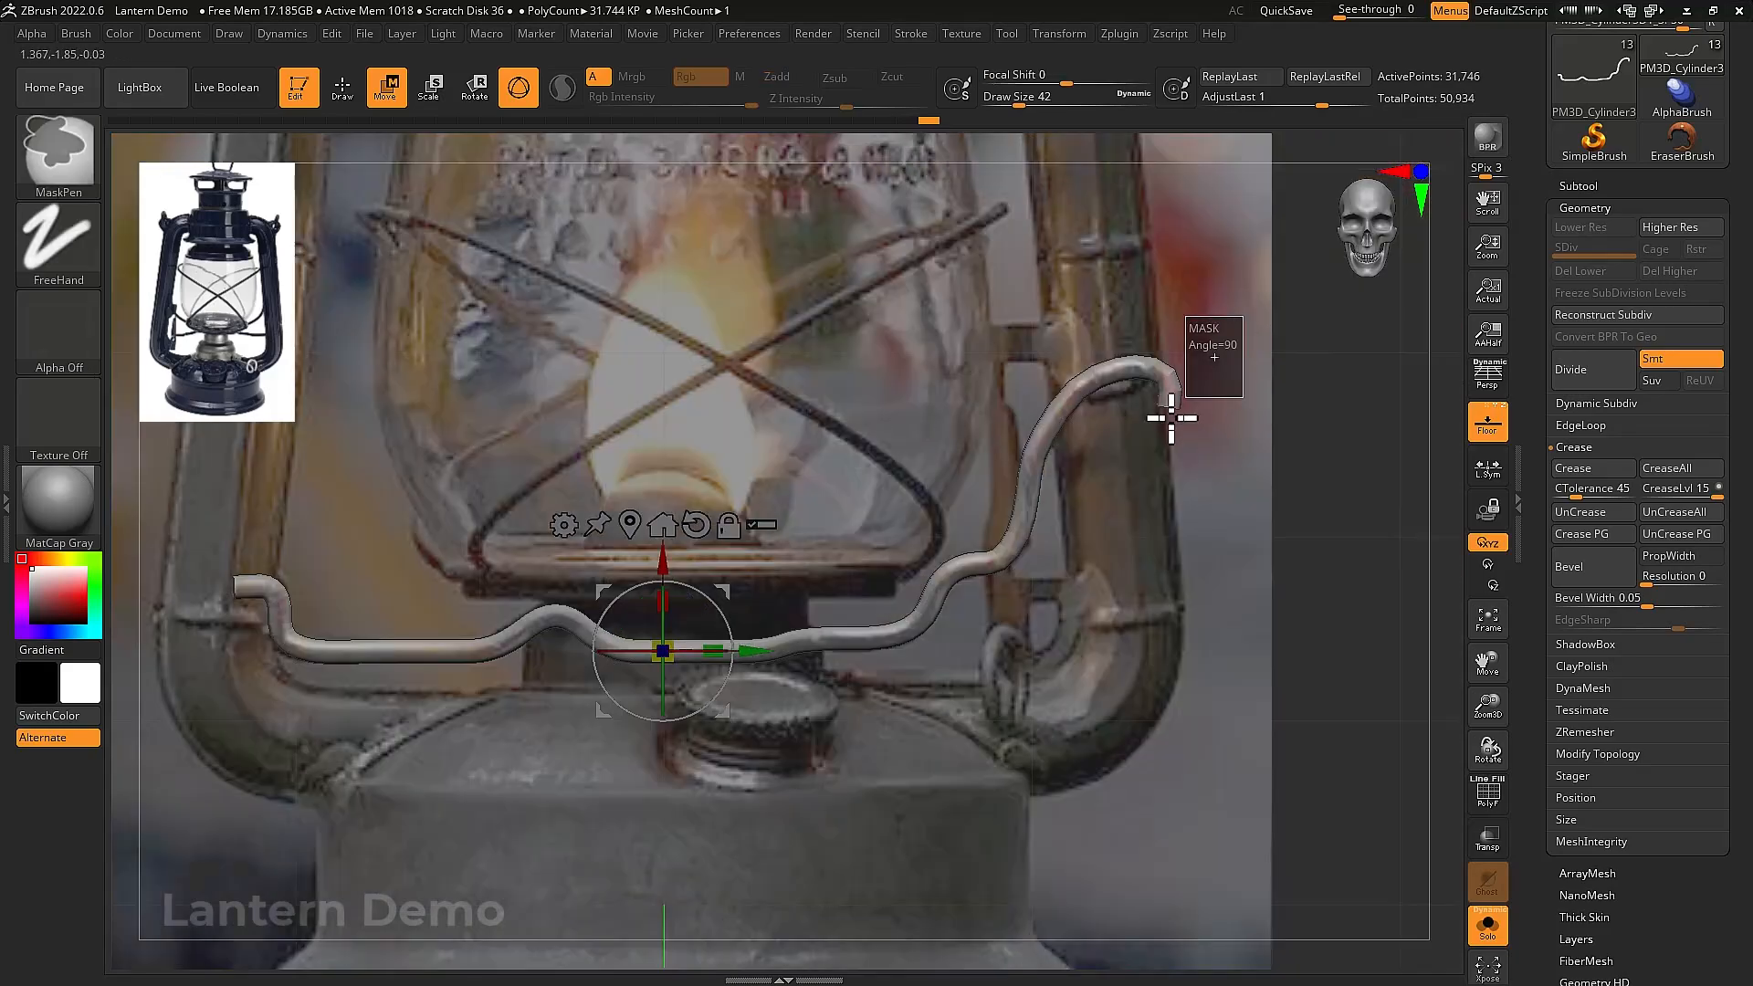
Place the gizmo at the wire's unmasked hook end and try to rotate the hook in side view
{"action": "left_click_drag", "start_coordinate": [1190, 462], "coordinate": [1175, 466], "text": "shift"}
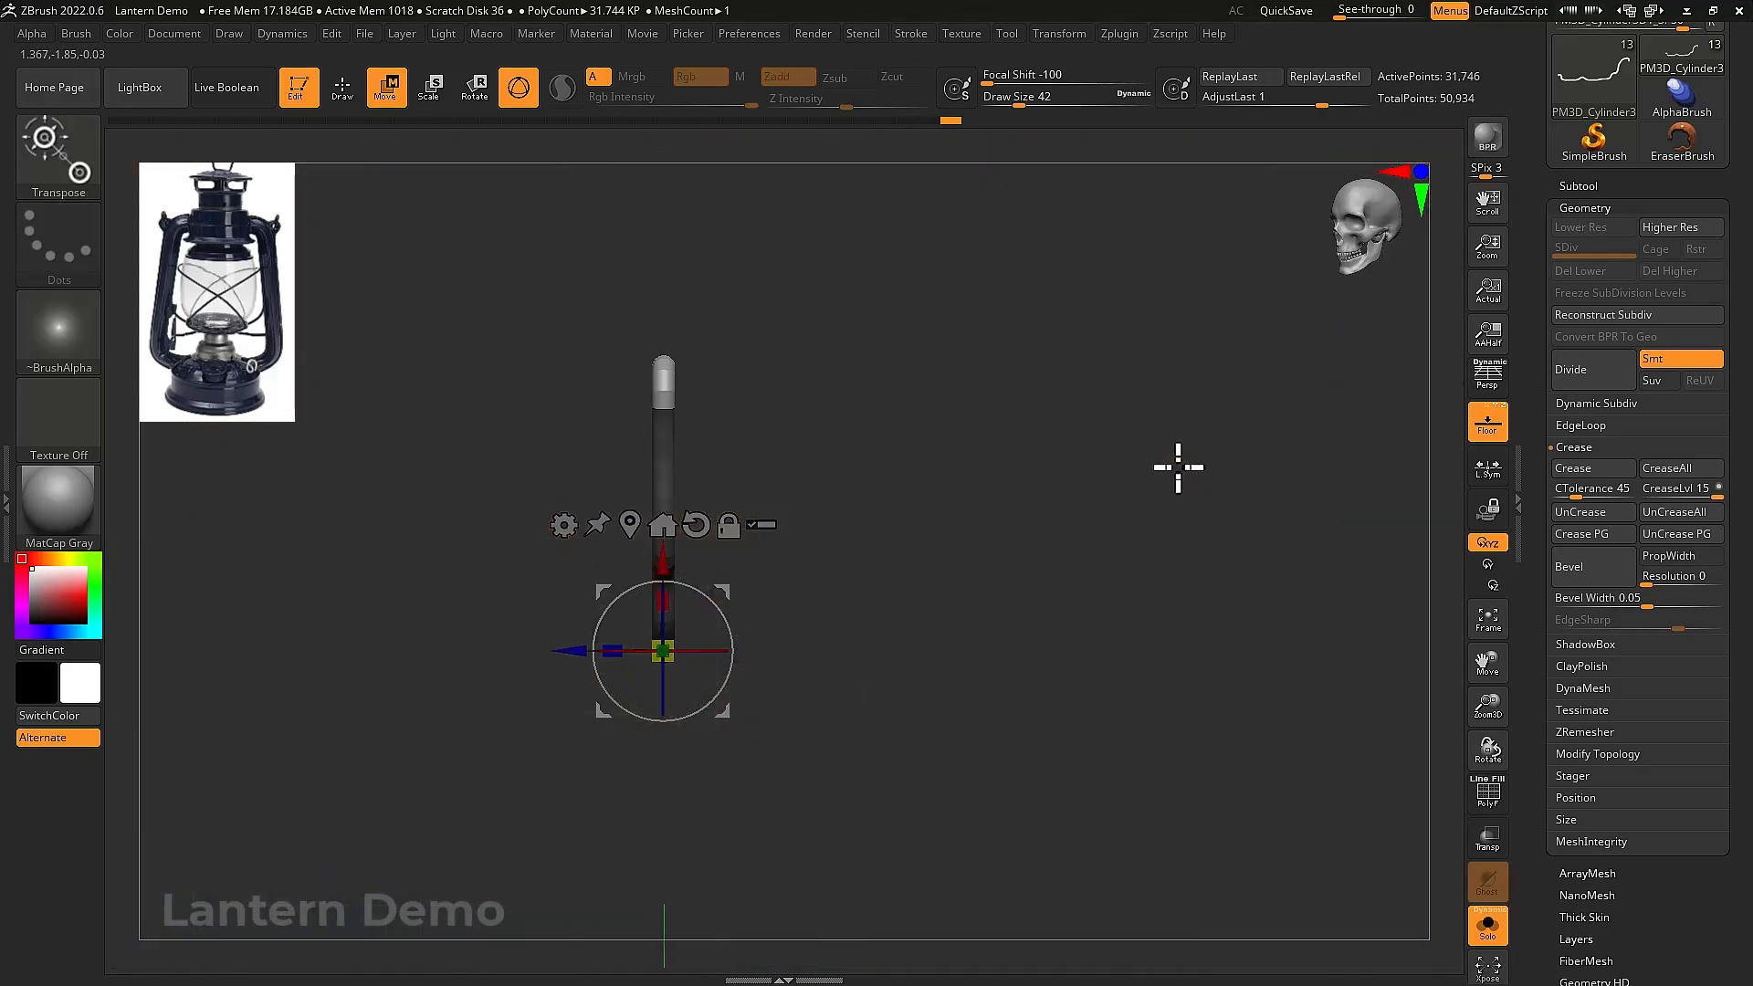
{"action": "left_click", "coordinate": [663, 428]}
{"action": "left_click_drag", "start_coordinate": [713, 462], "coordinate": [752, 426], "text": "alt"}
{"action": "left_click_drag", "start_coordinate": [692, 364], "coordinate": [606, 371]}
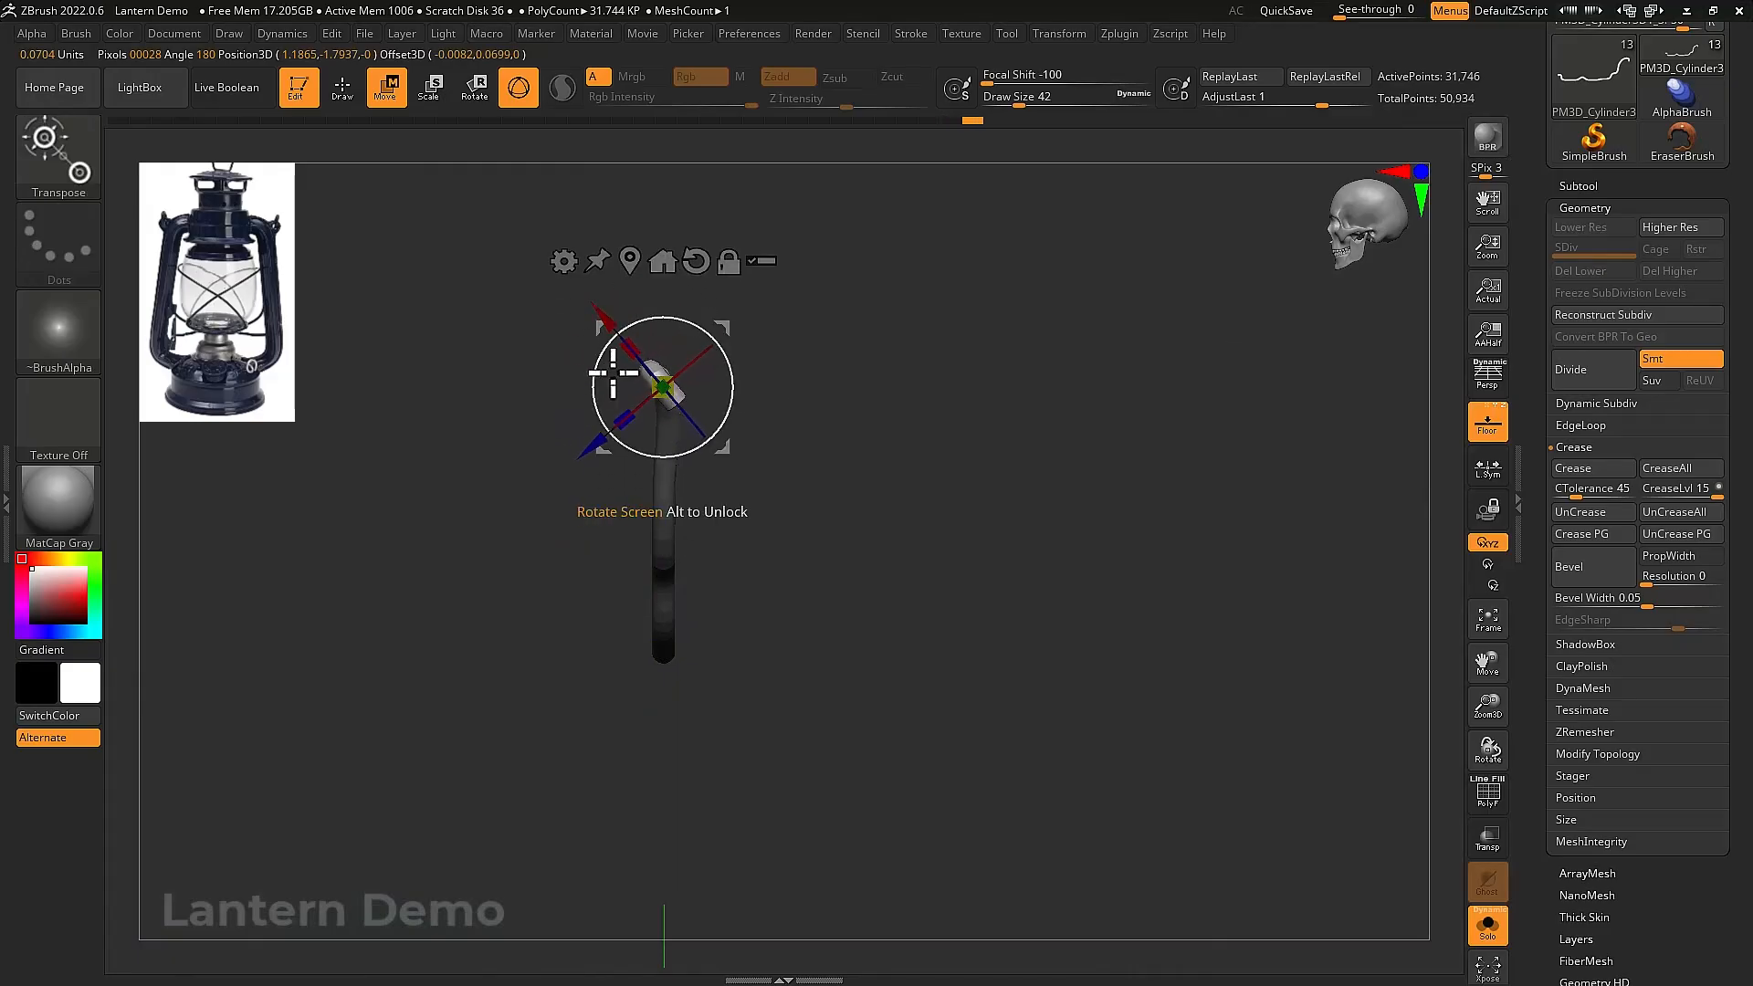
{"action": "left_click", "coordinate": [723, 325]}
{"action": "left_click_drag", "start_coordinate": [723, 325], "coordinate": [724, 326]}
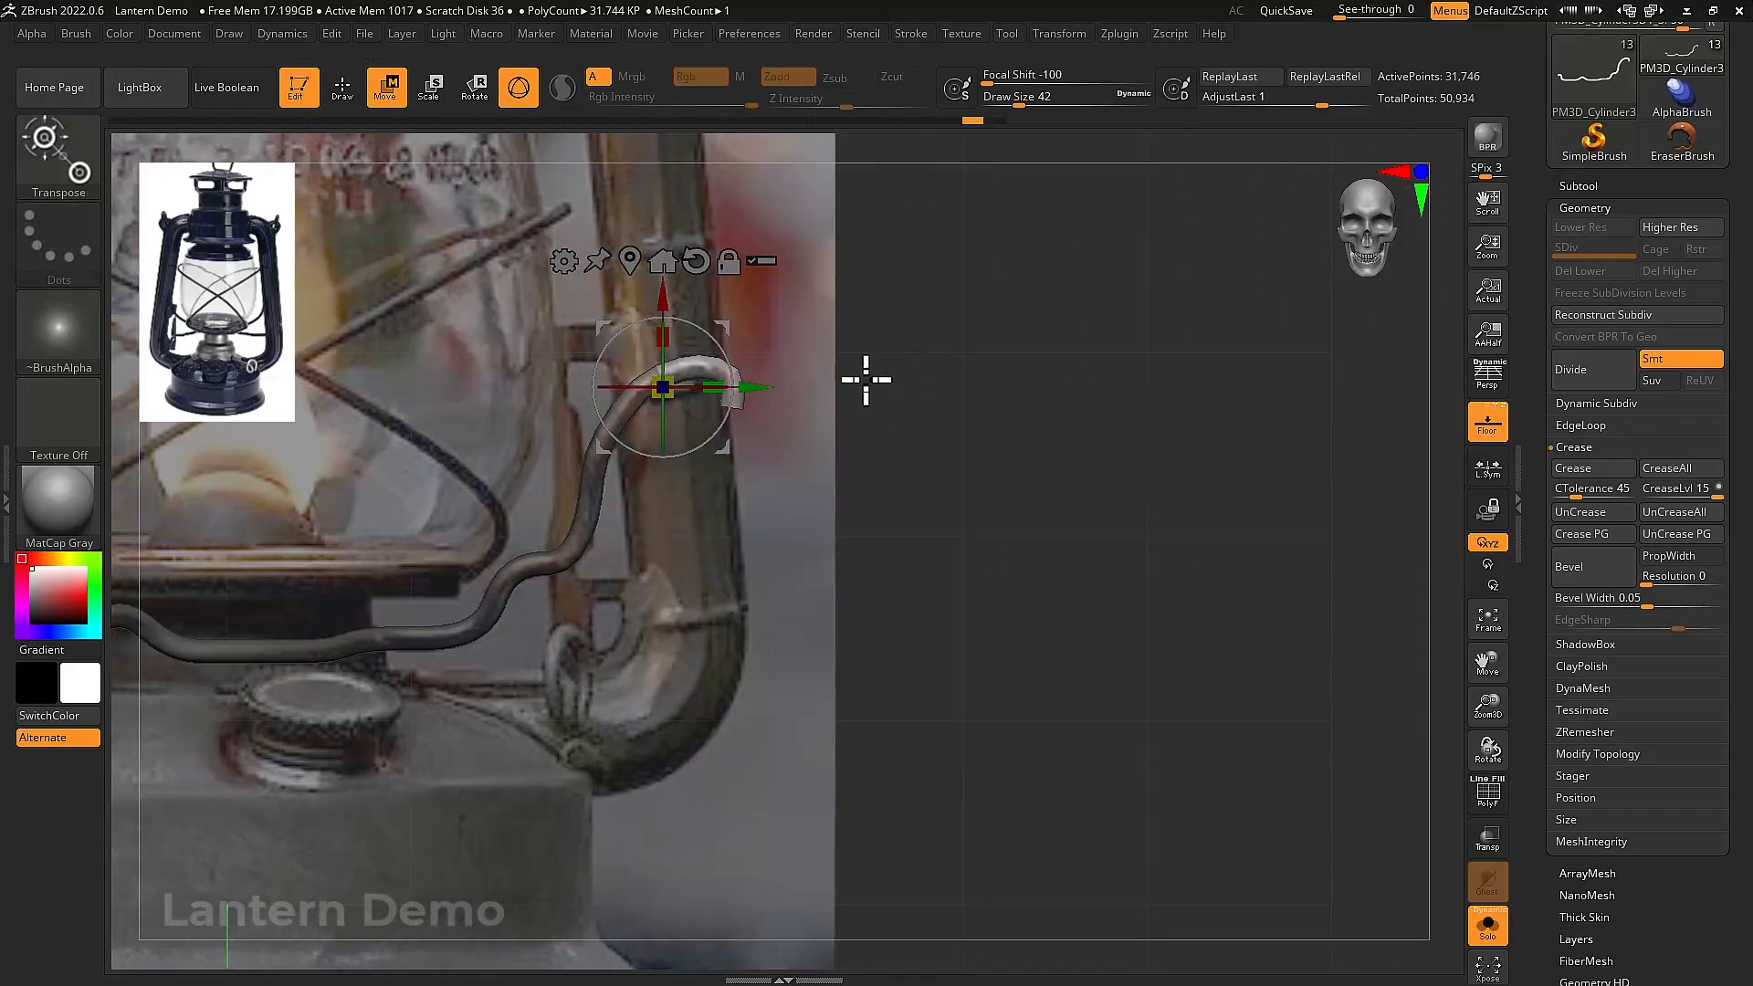
{"action": "key", "text": "ctrl"}
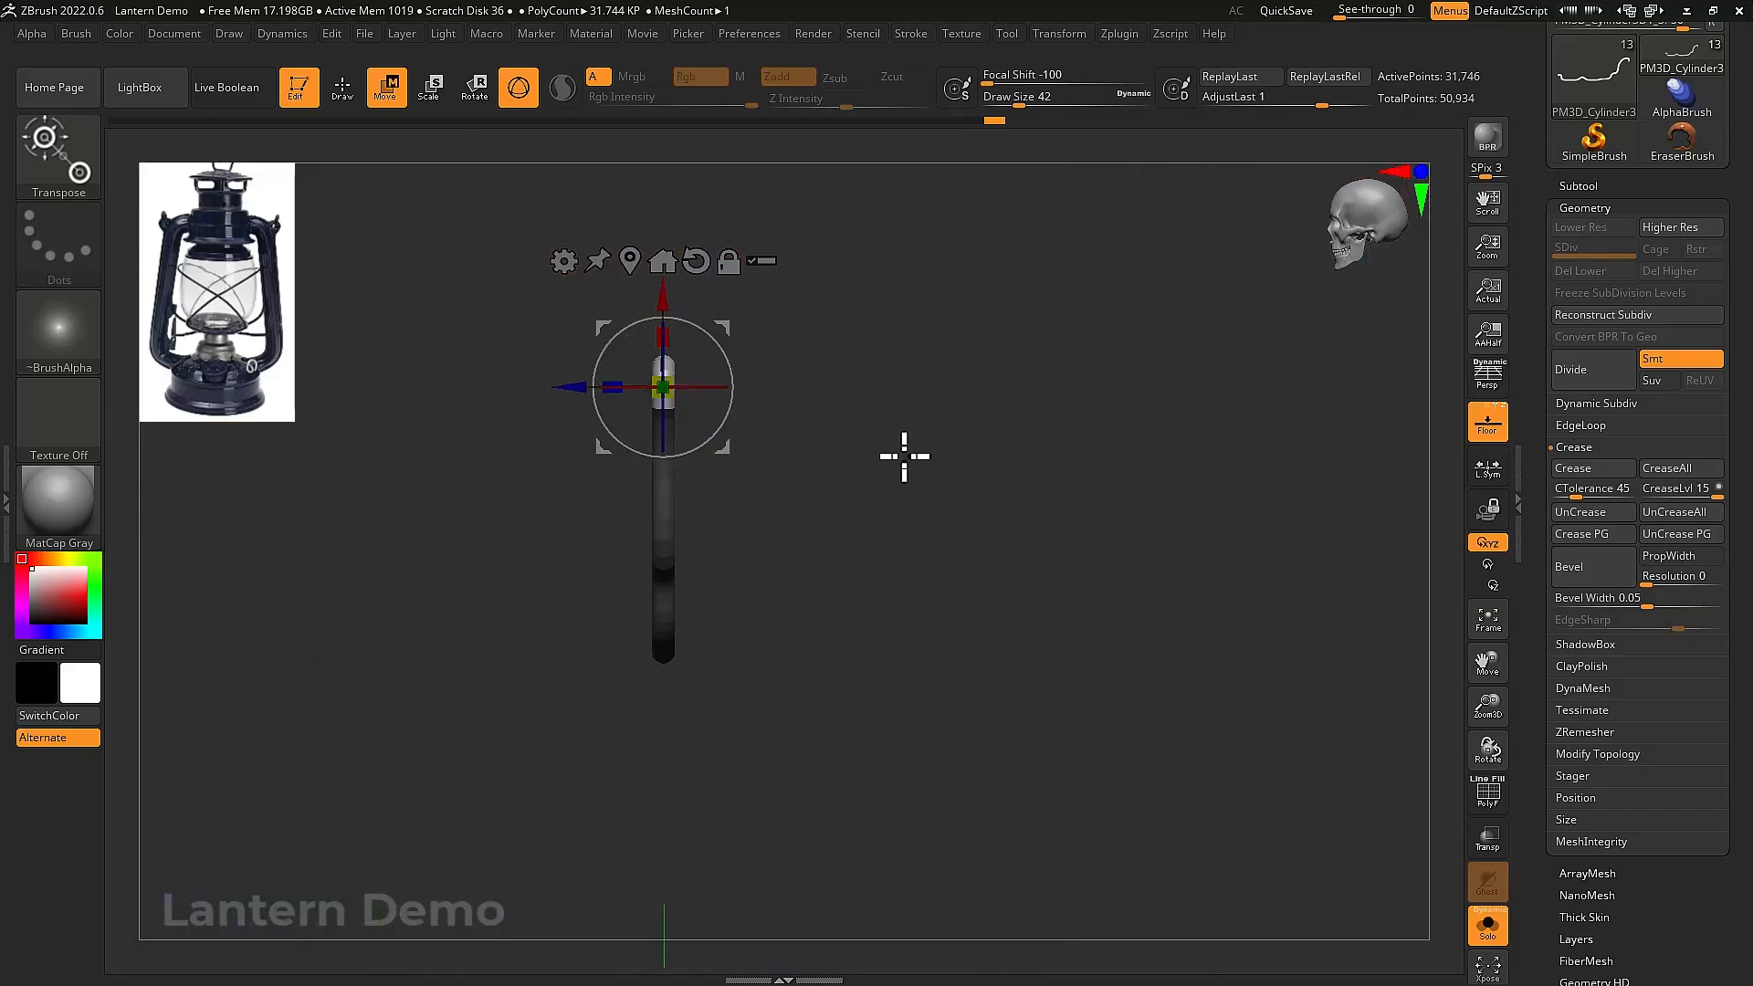
{"action": "left_click_drag", "start_coordinate": [736, 369], "coordinate": [737, 329]}
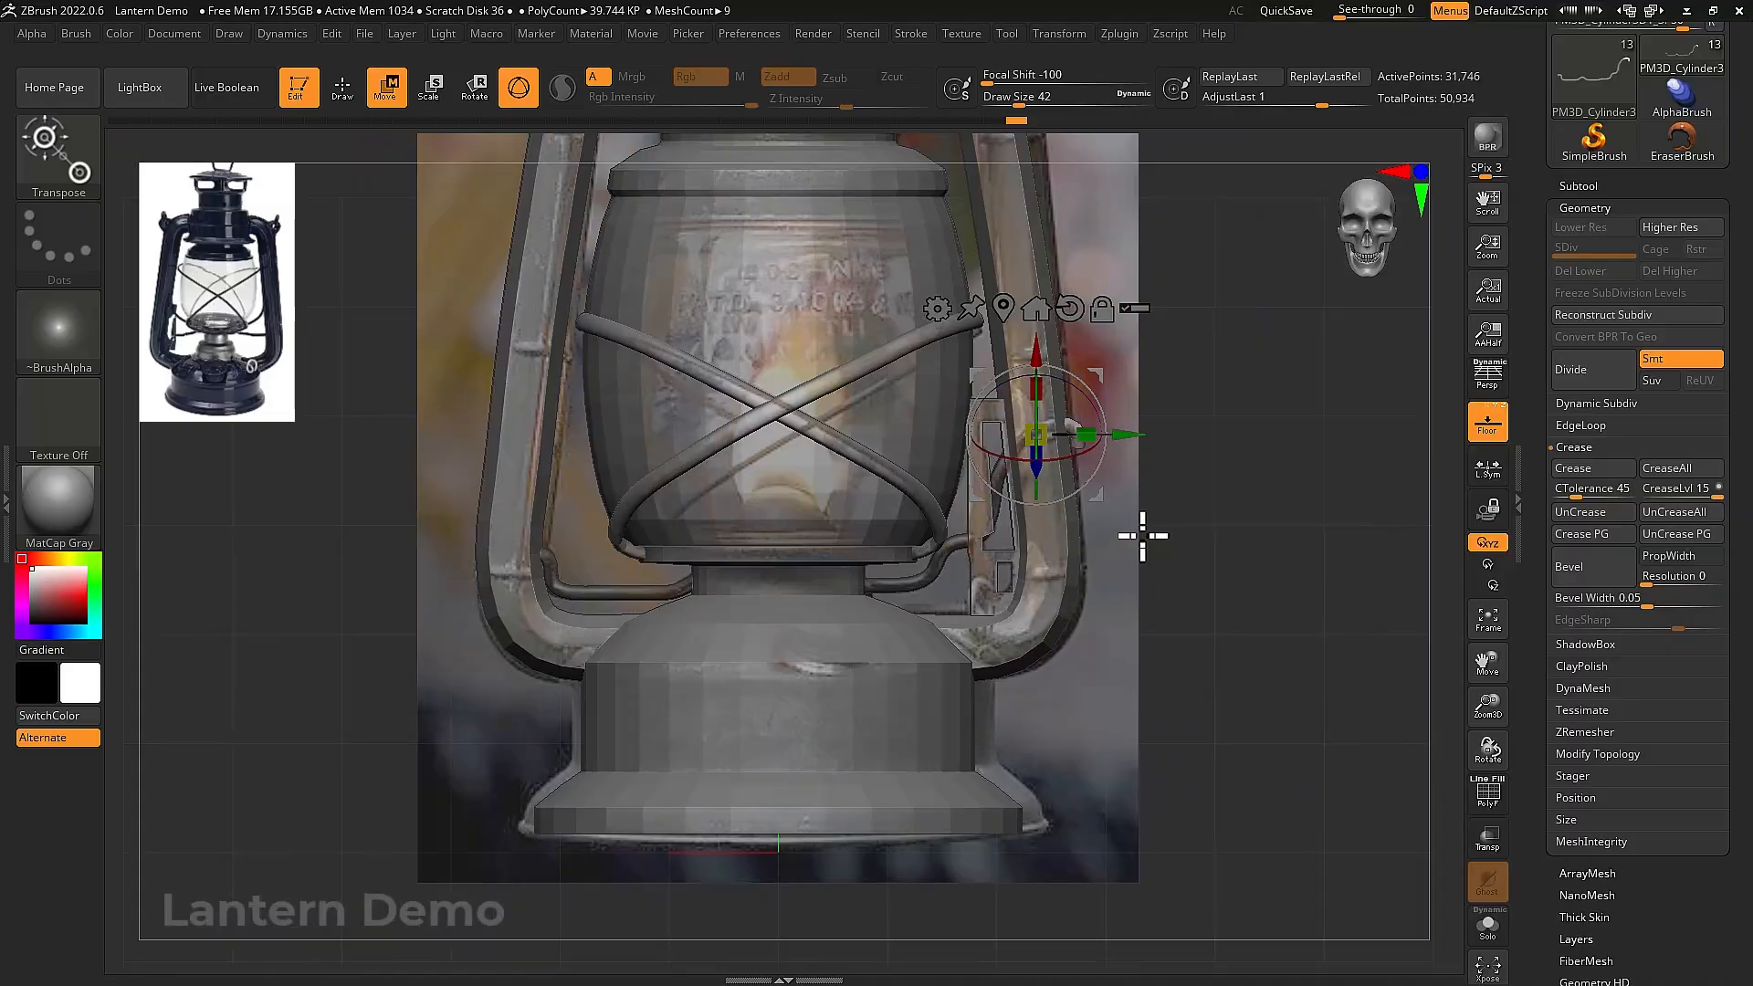
Switch masking to MaskLasso, clear the wire's current mask, and mask all of the wire except its upper hooked section
{"action": "key", "text": "ctrl"}
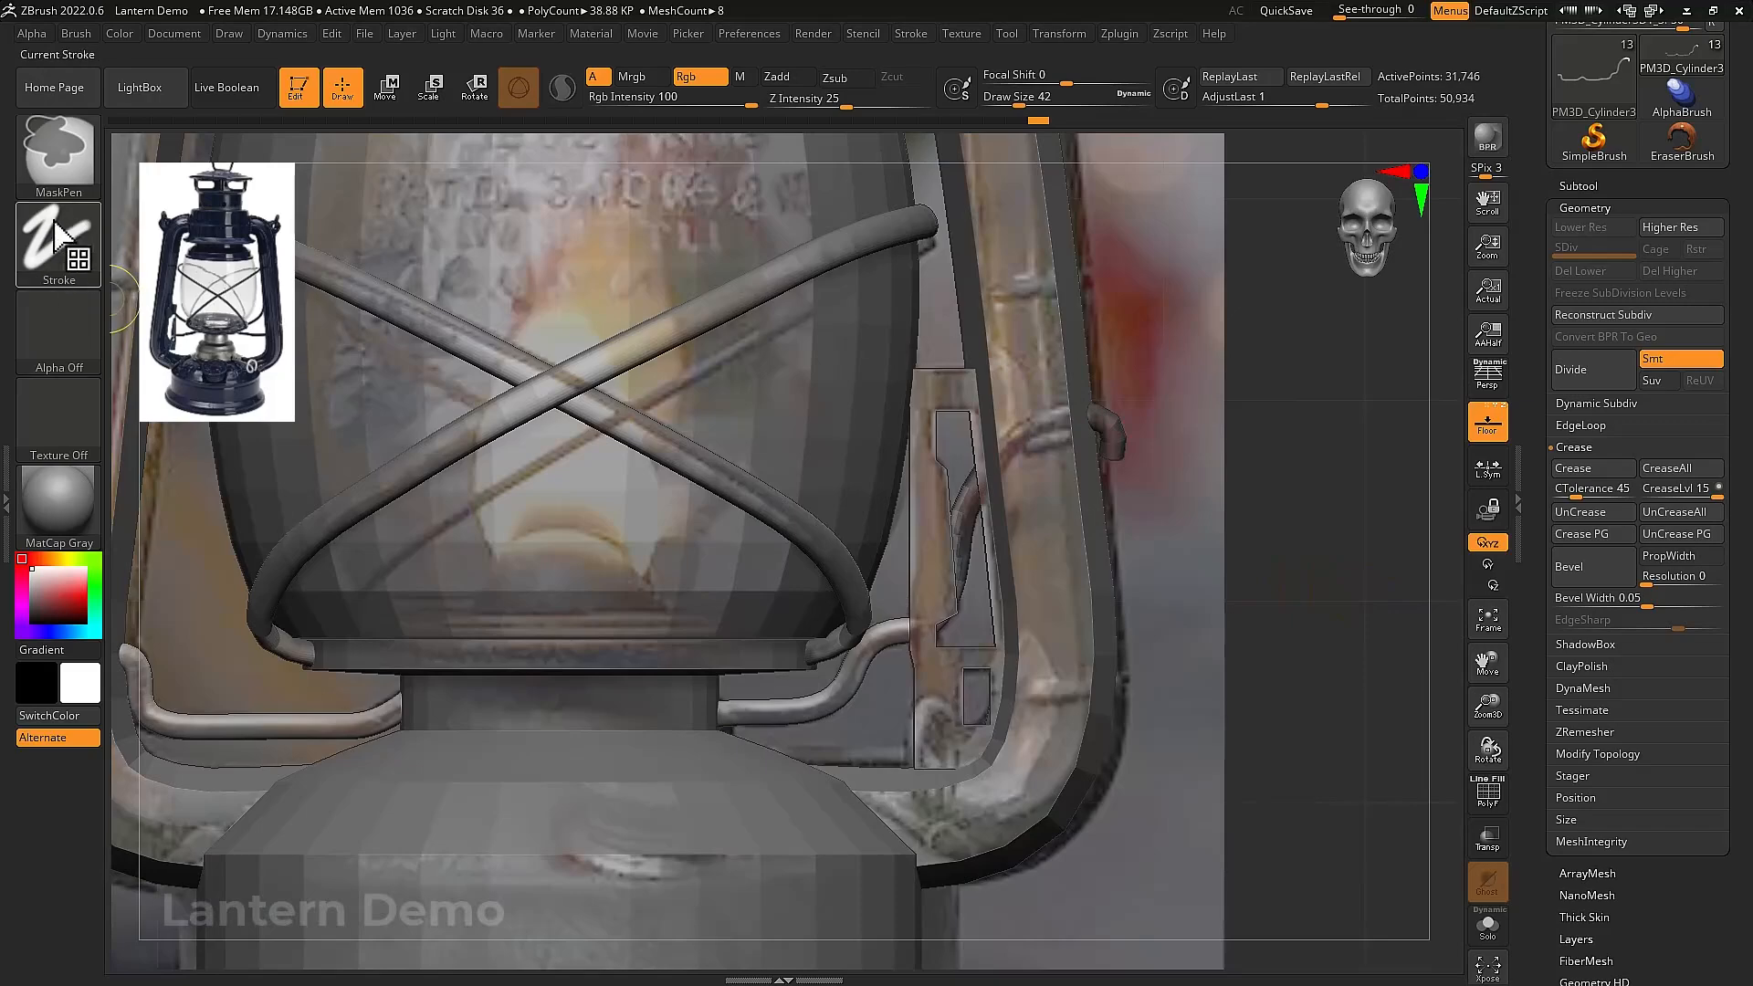
{"action": "left_click", "coordinate": [66, 183]}
{"action": "left_click", "coordinate": [457, 265]}
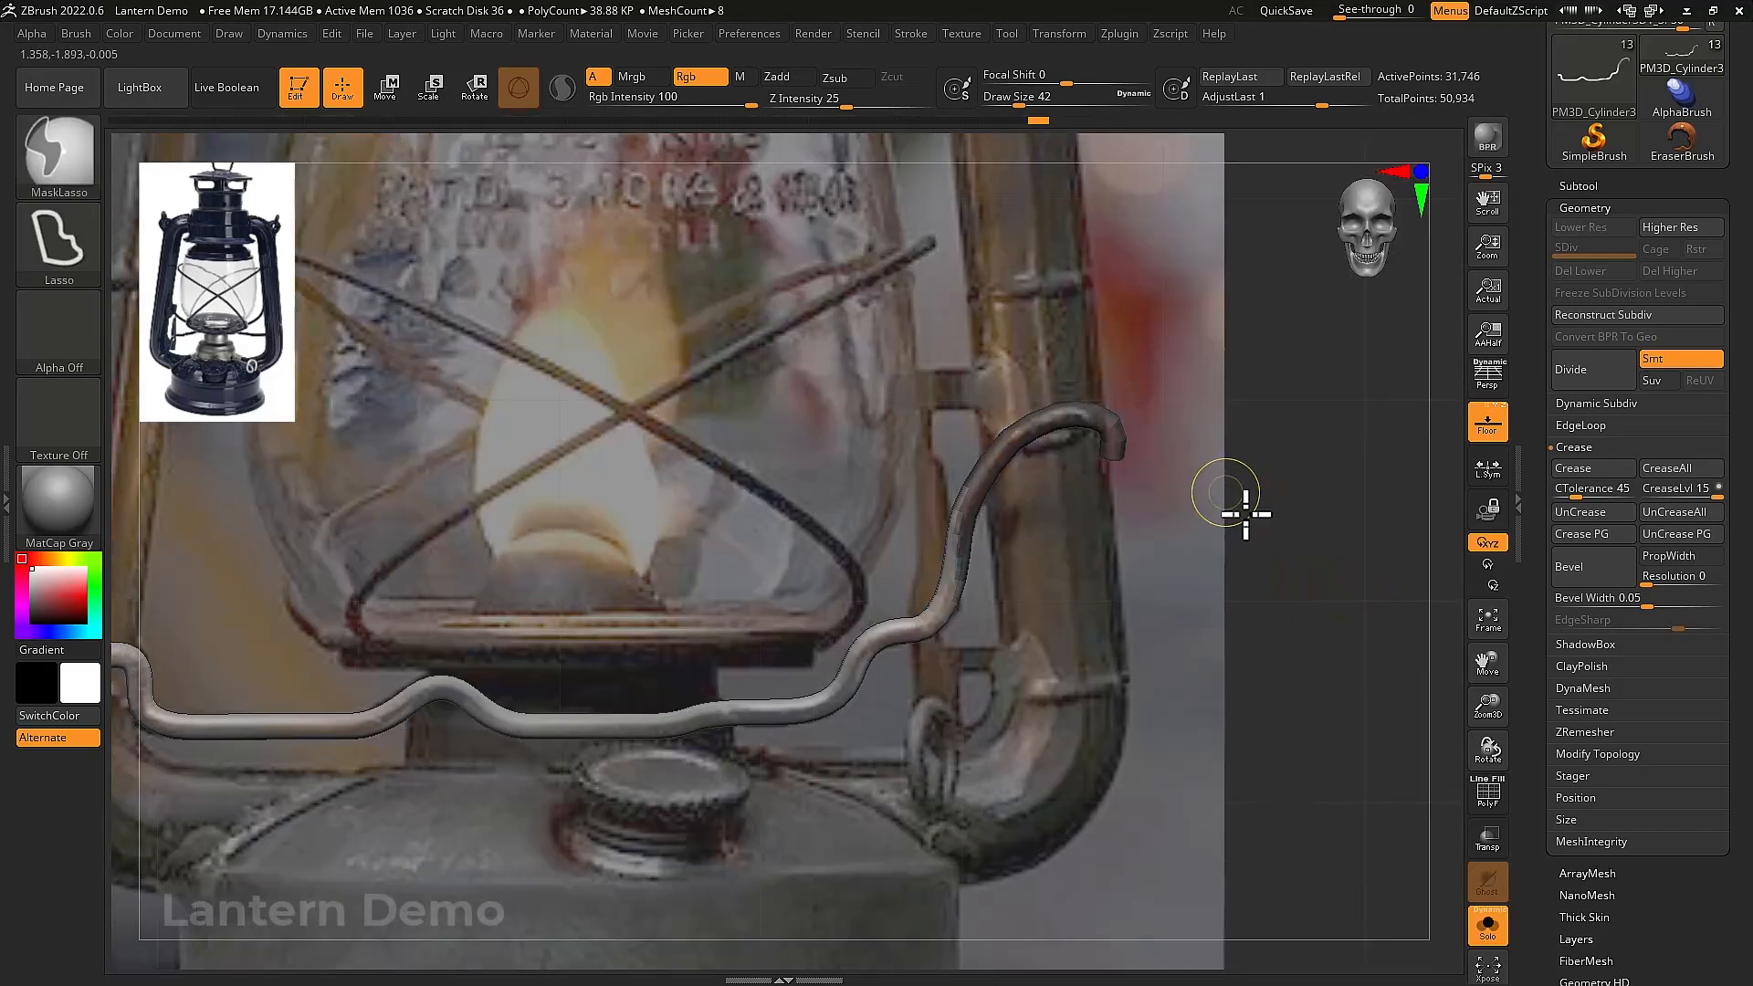
{"action": "left_click", "coordinate": [1246, 514], "text": "ctrl"}
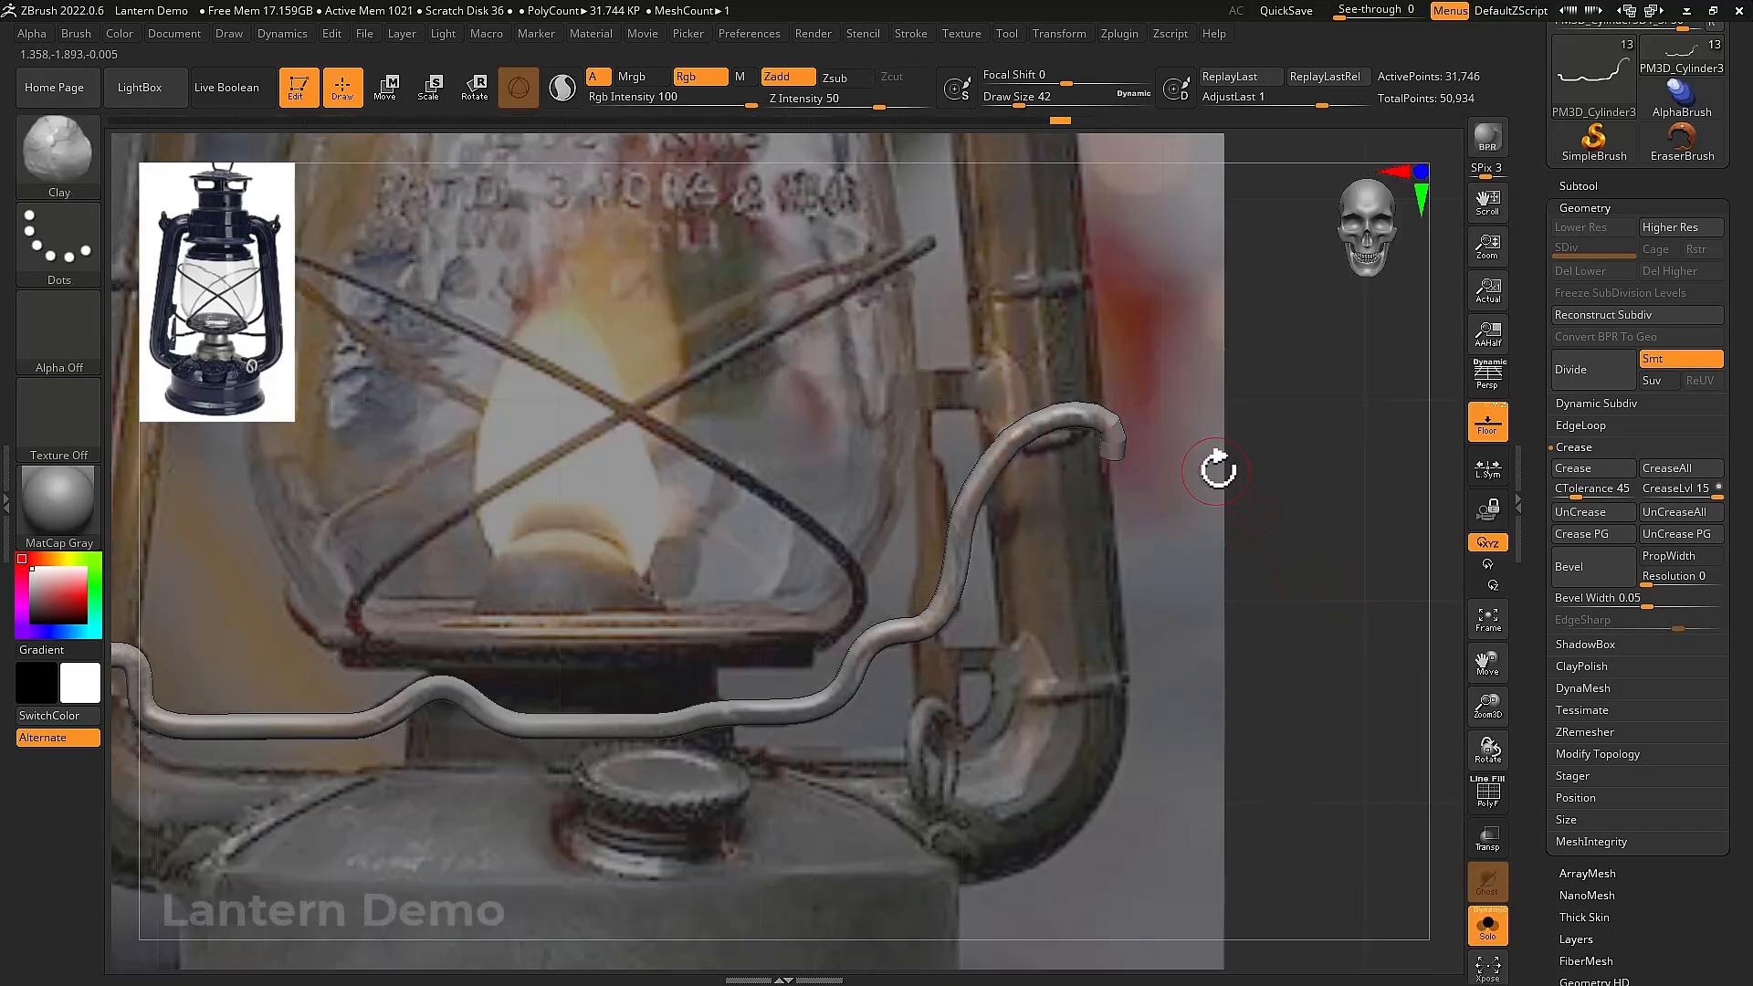
{"action": "key", "text": "shift+f"}
{"action": "mouse_move", "coordinate": [1209, 395]}
{"action": "left_mouse_down", "text": "ctrl"}
{"action": "mouse_move", "coordinate": [1135, 512]}
{"action": "mouse_move", "coordinate": [1056, 578]}
{"action": "mouse_move", "coordinate": [971, 615]}
{"action": "mouse_move", "coordinate": [909, 571]}
{"action": "left_mouse_up", "text": "ctrl"}
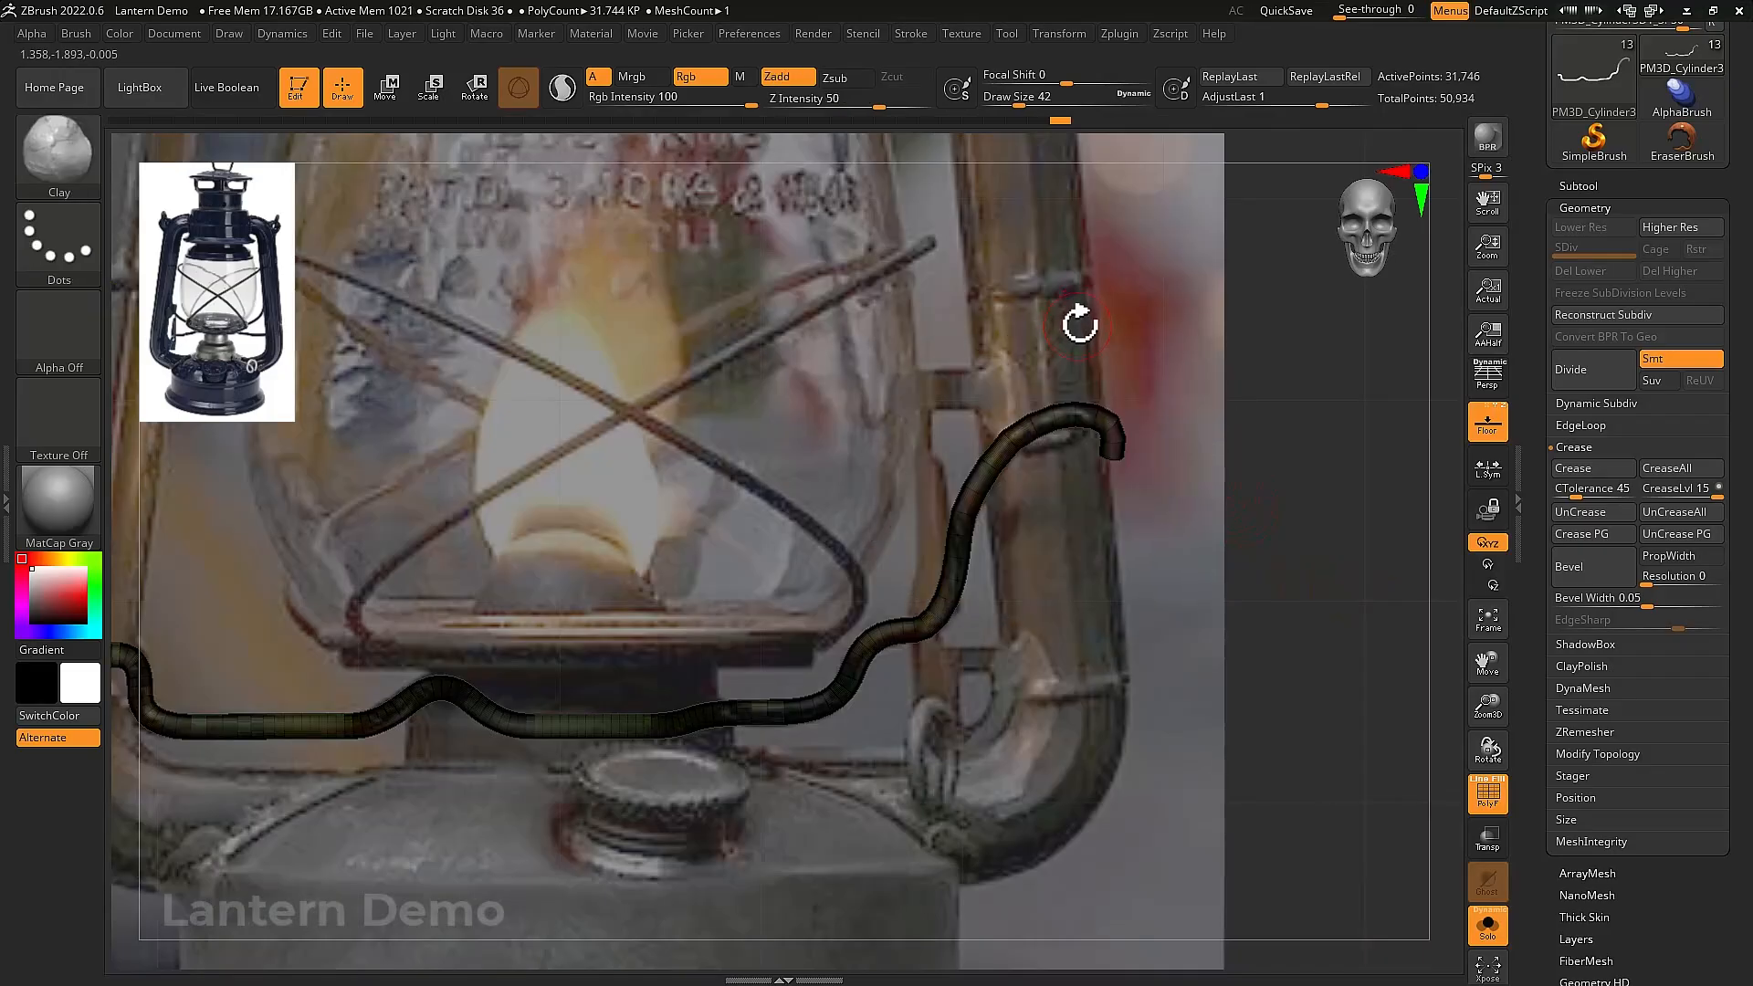
{"action": "key", "text": "shift+f"}
{"action": "key", "text": "shift+alt+s"}
Set the gizmo pivot at the wire's bend beside the bracket and rotate the unmasked hooked section forward
{"action": "key", "text": "w"}
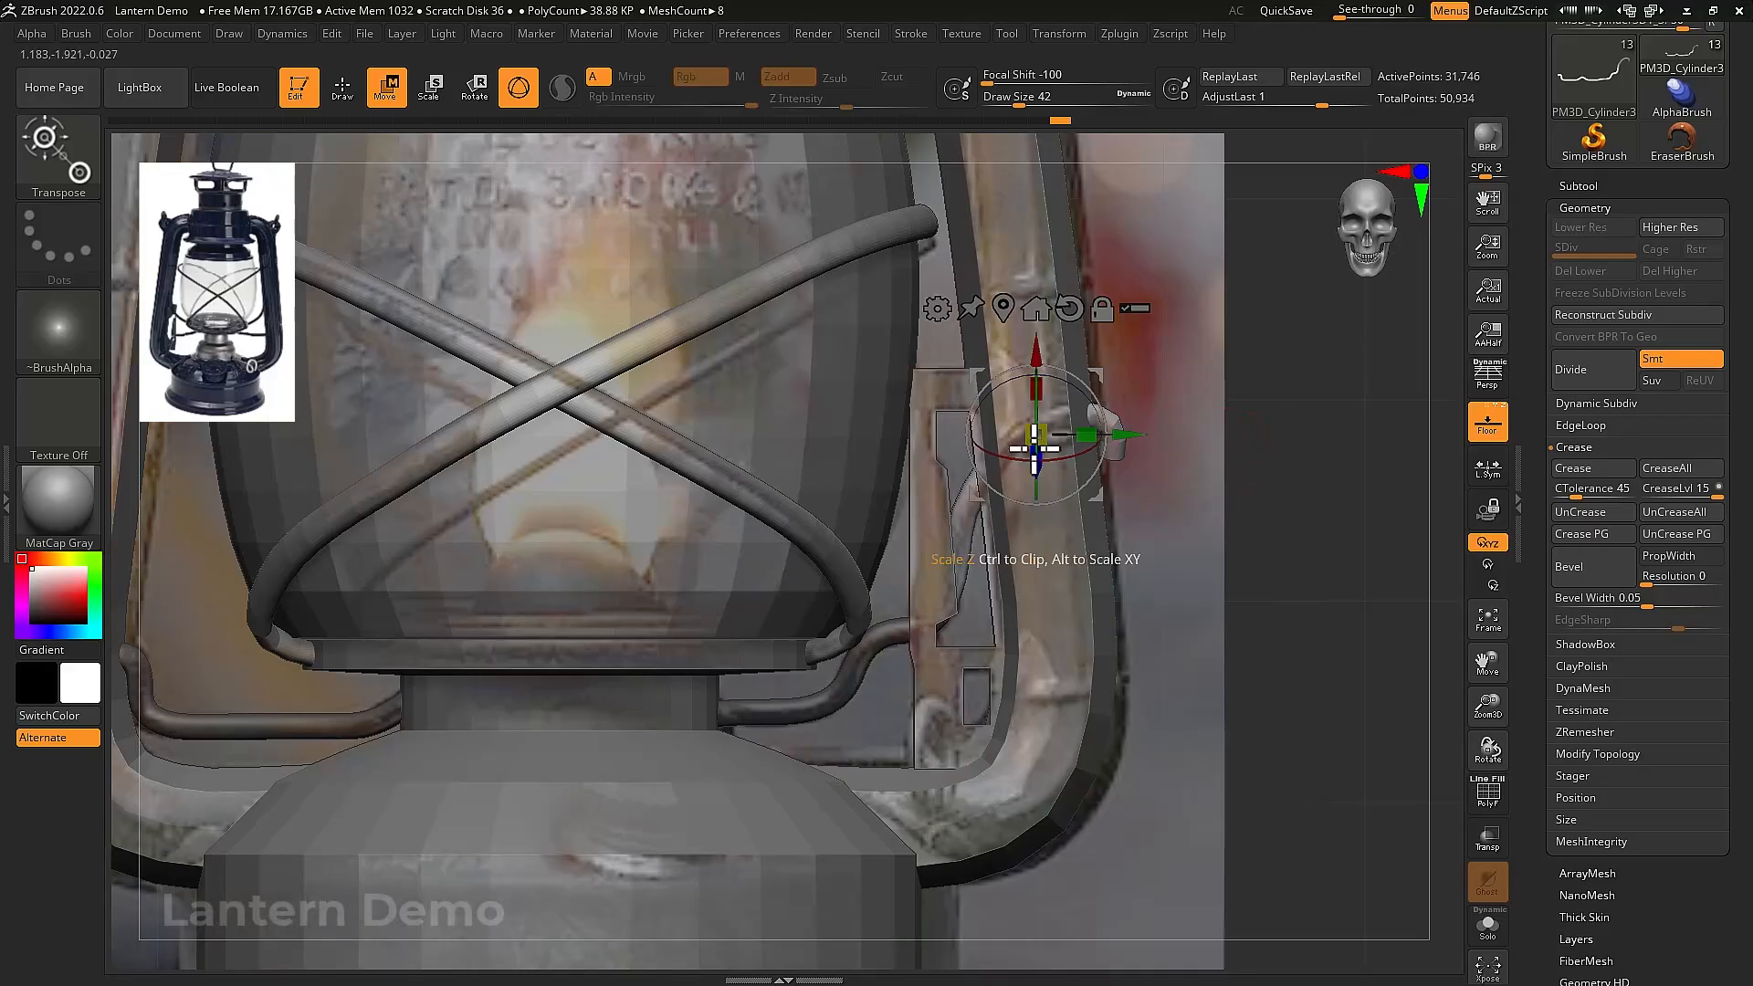
{"action": "left_click", "coordinate": [1069, 308]}
{"action": "left_click_drag", "start_coordinate": [1115, 380], "coordinate": [924, 627], "text": "alt"}
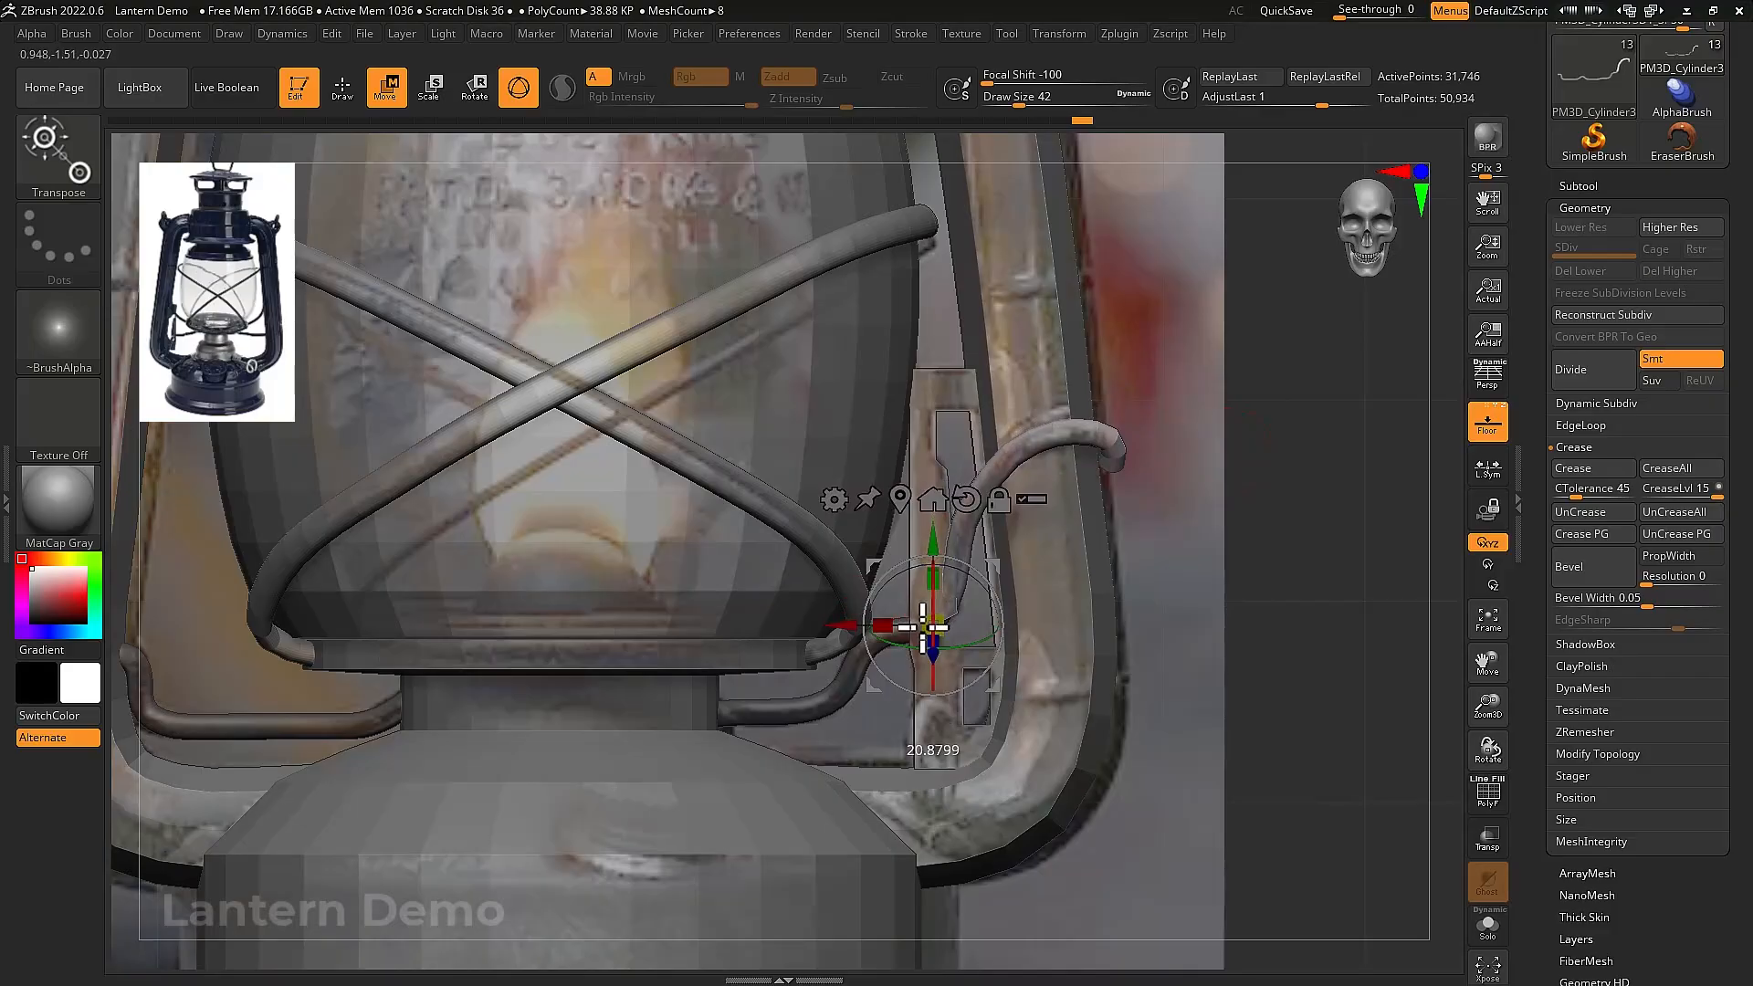
{"action": "left_click_drag", "start_coordinate": [924, 627], "coordinate": [920, 628]}
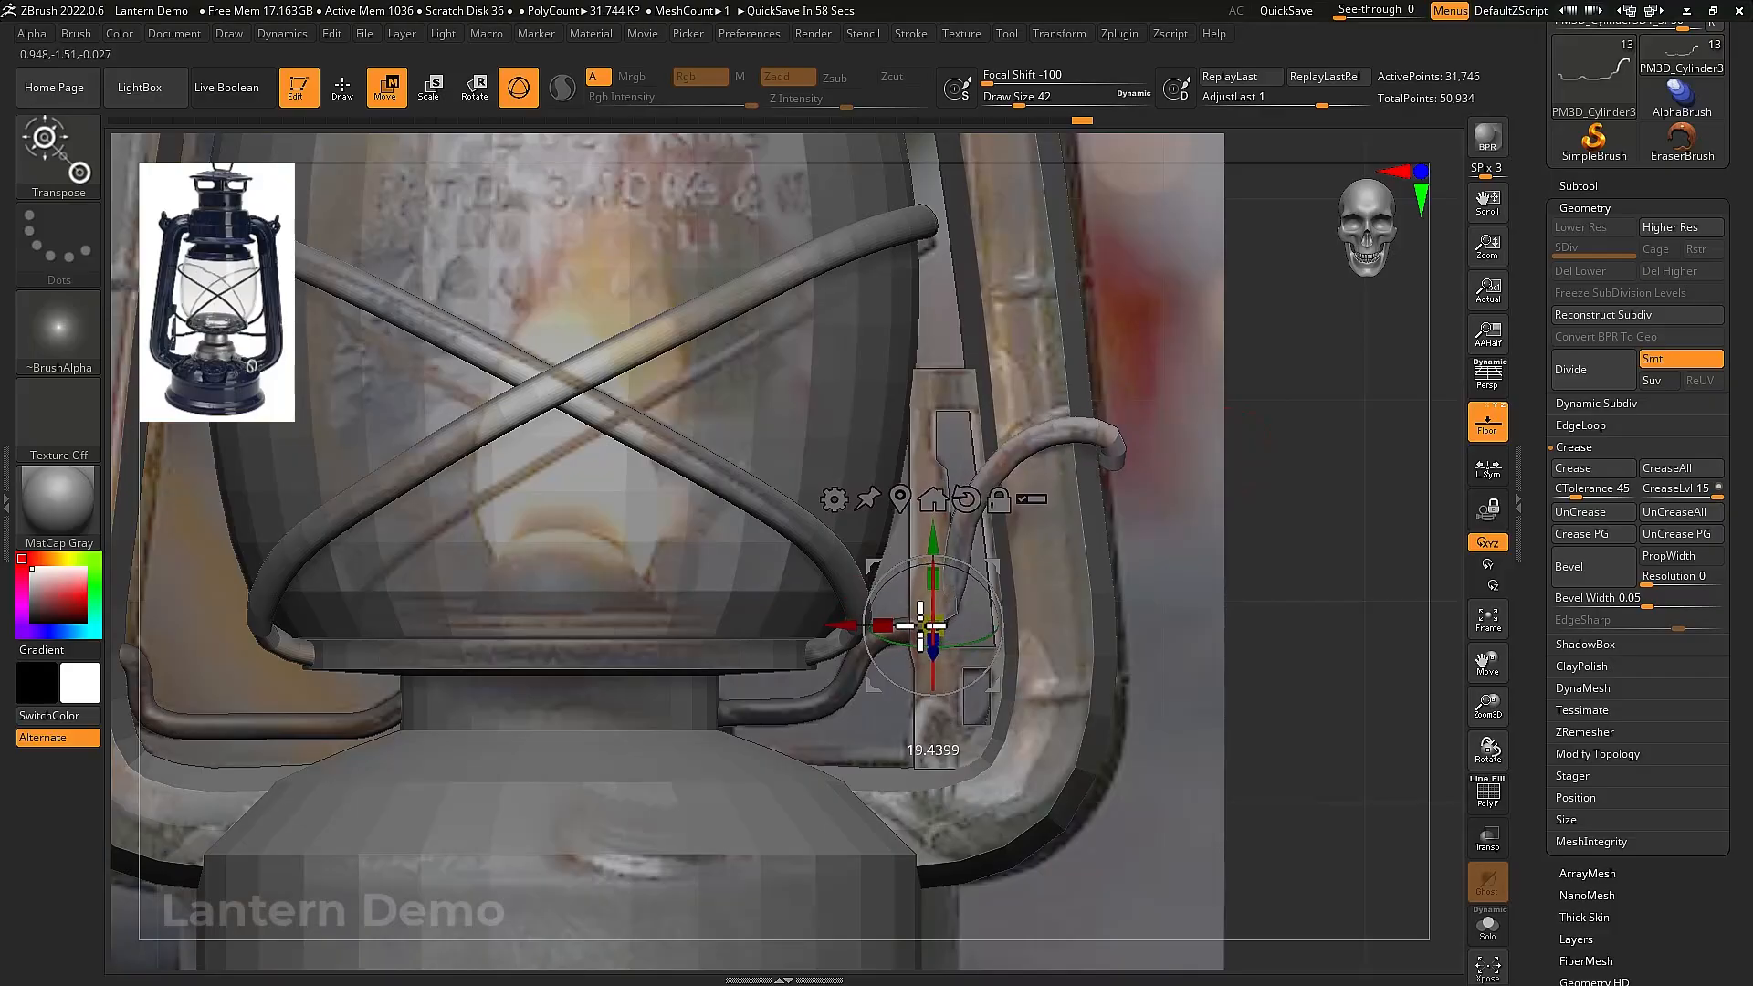
{"action": "mouse_move", "coordinate": [1087, 594]}
{"action": "left_mouse_down"}
{"action": "mouse_move", "coordinate": [1065, 551]}
{"action": "mouse_move", "coordinate": [1088, 595]}
{"action": "mouse_move", "coordinate": [978, 599]}
{"action": "left_mouse_up"}
Reshape the wire's bend at the bracket and its hook end with the Move brush, resizing the brush as needed
{"action": "key", "text": "q"}
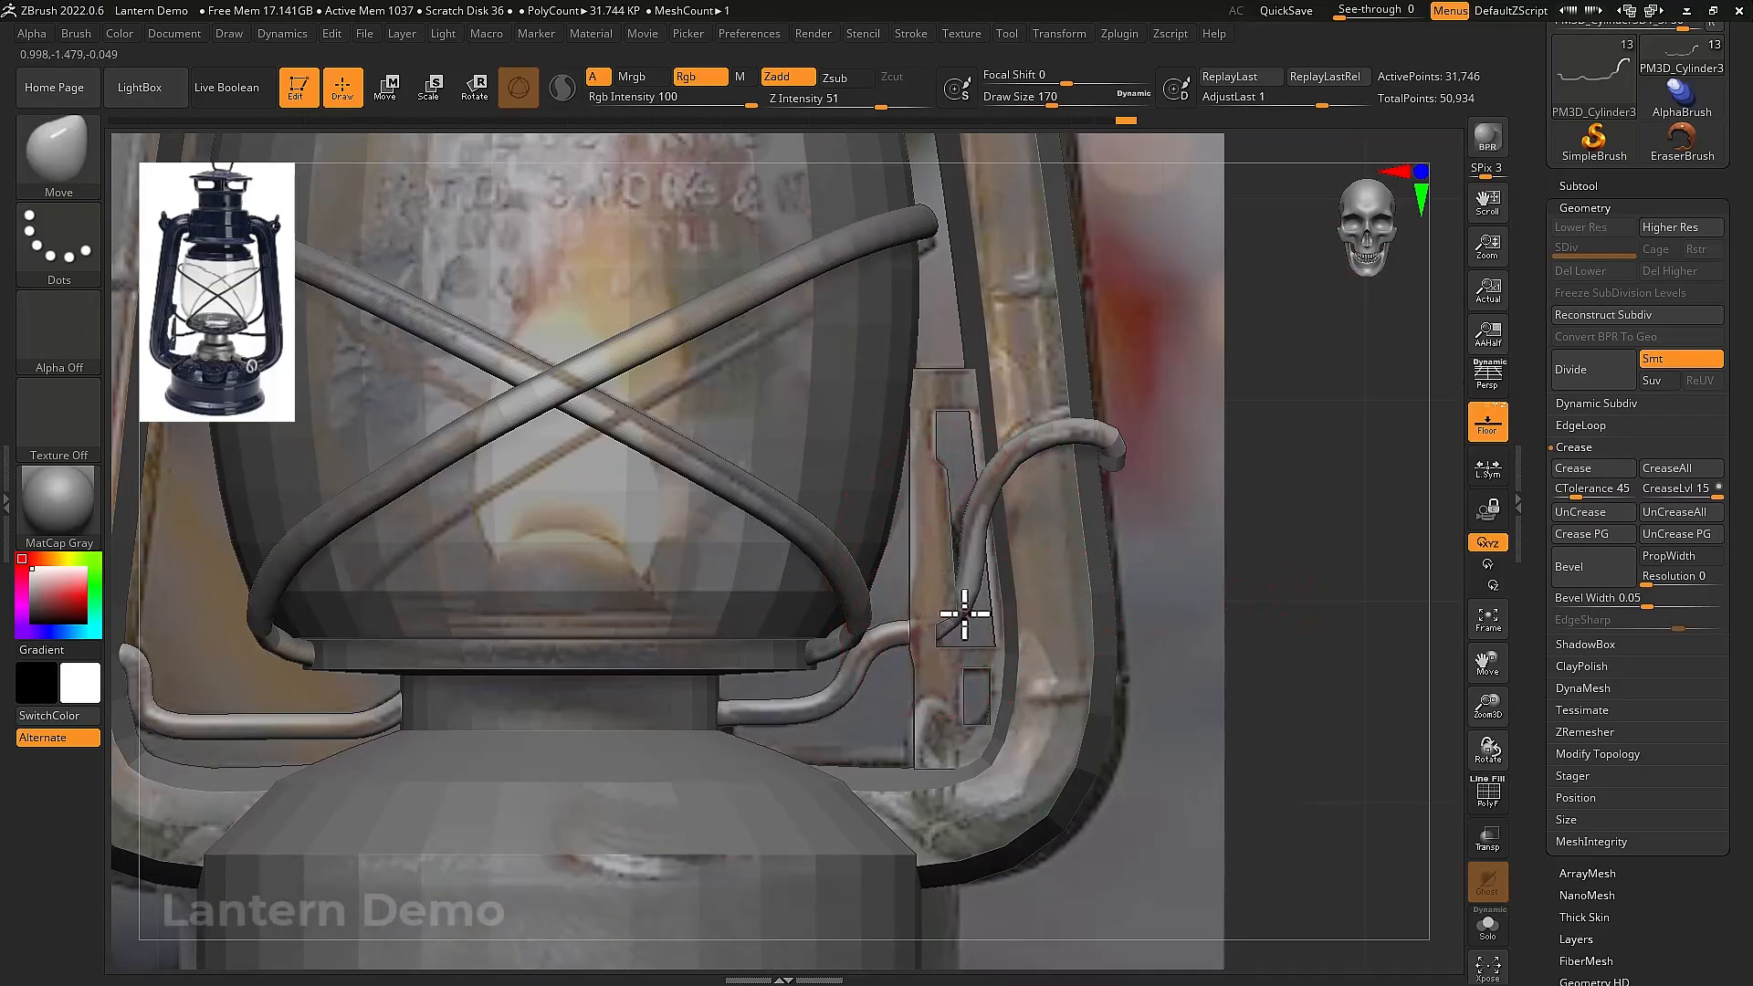
{"action": "key", "text": "["}
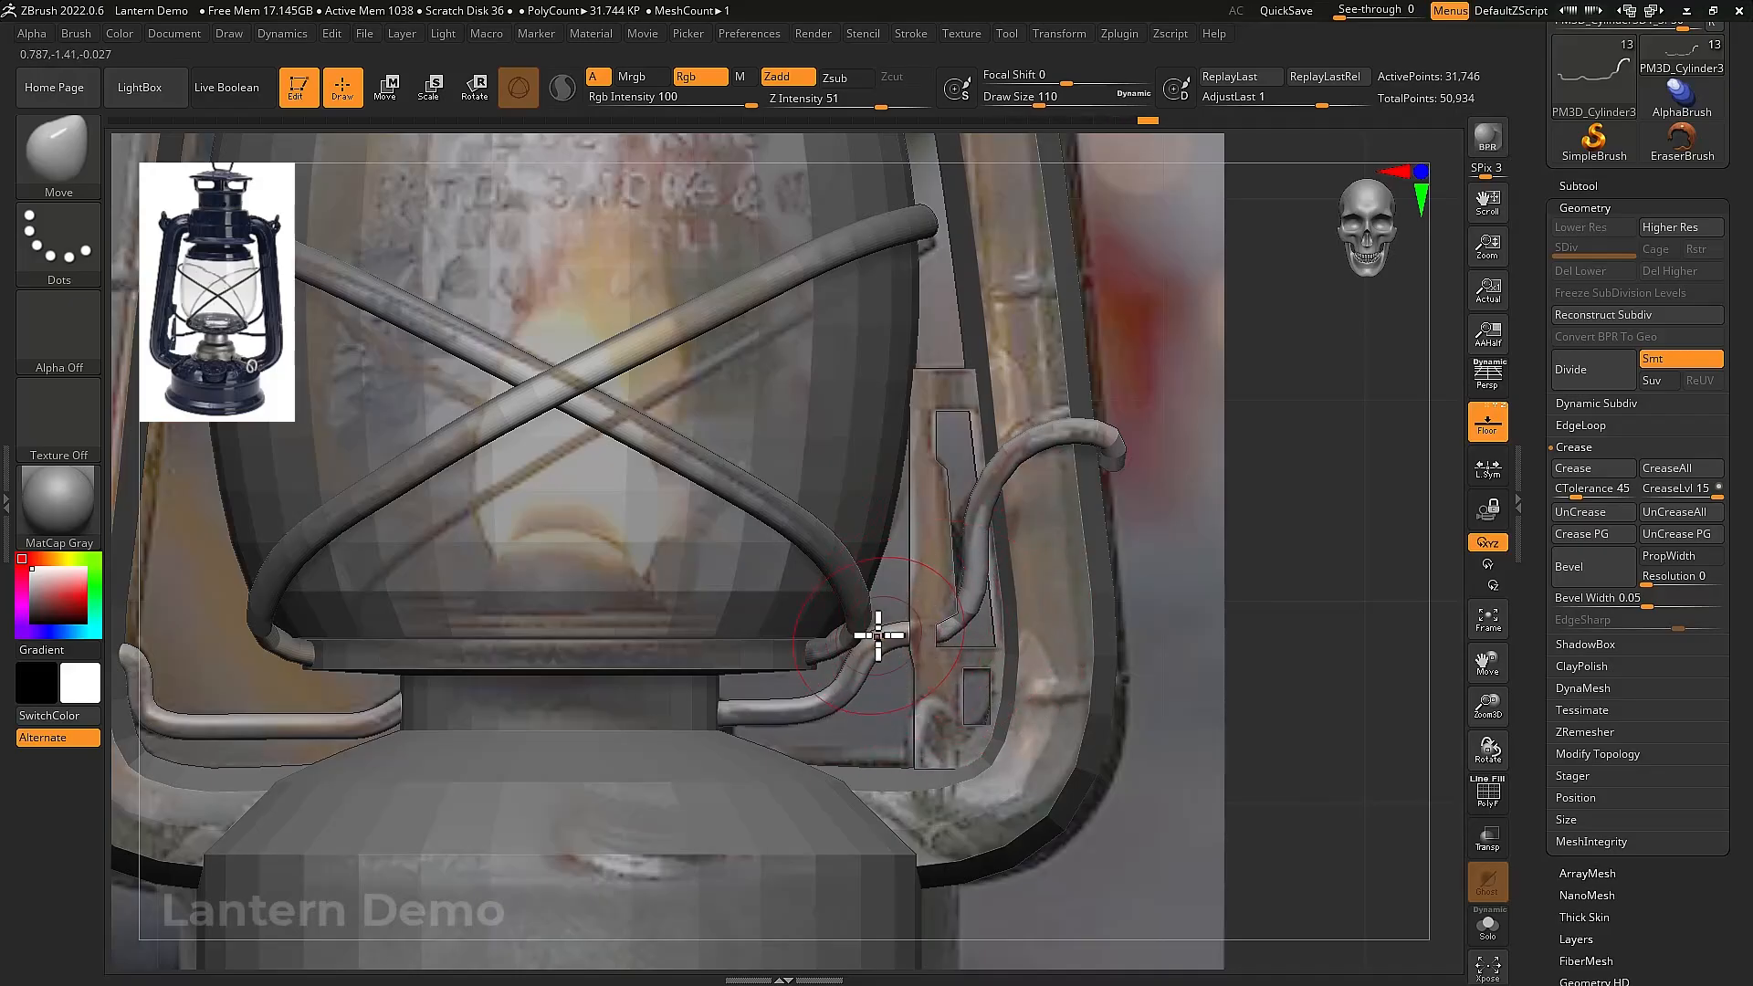
{"action": "key", "text": "]"}
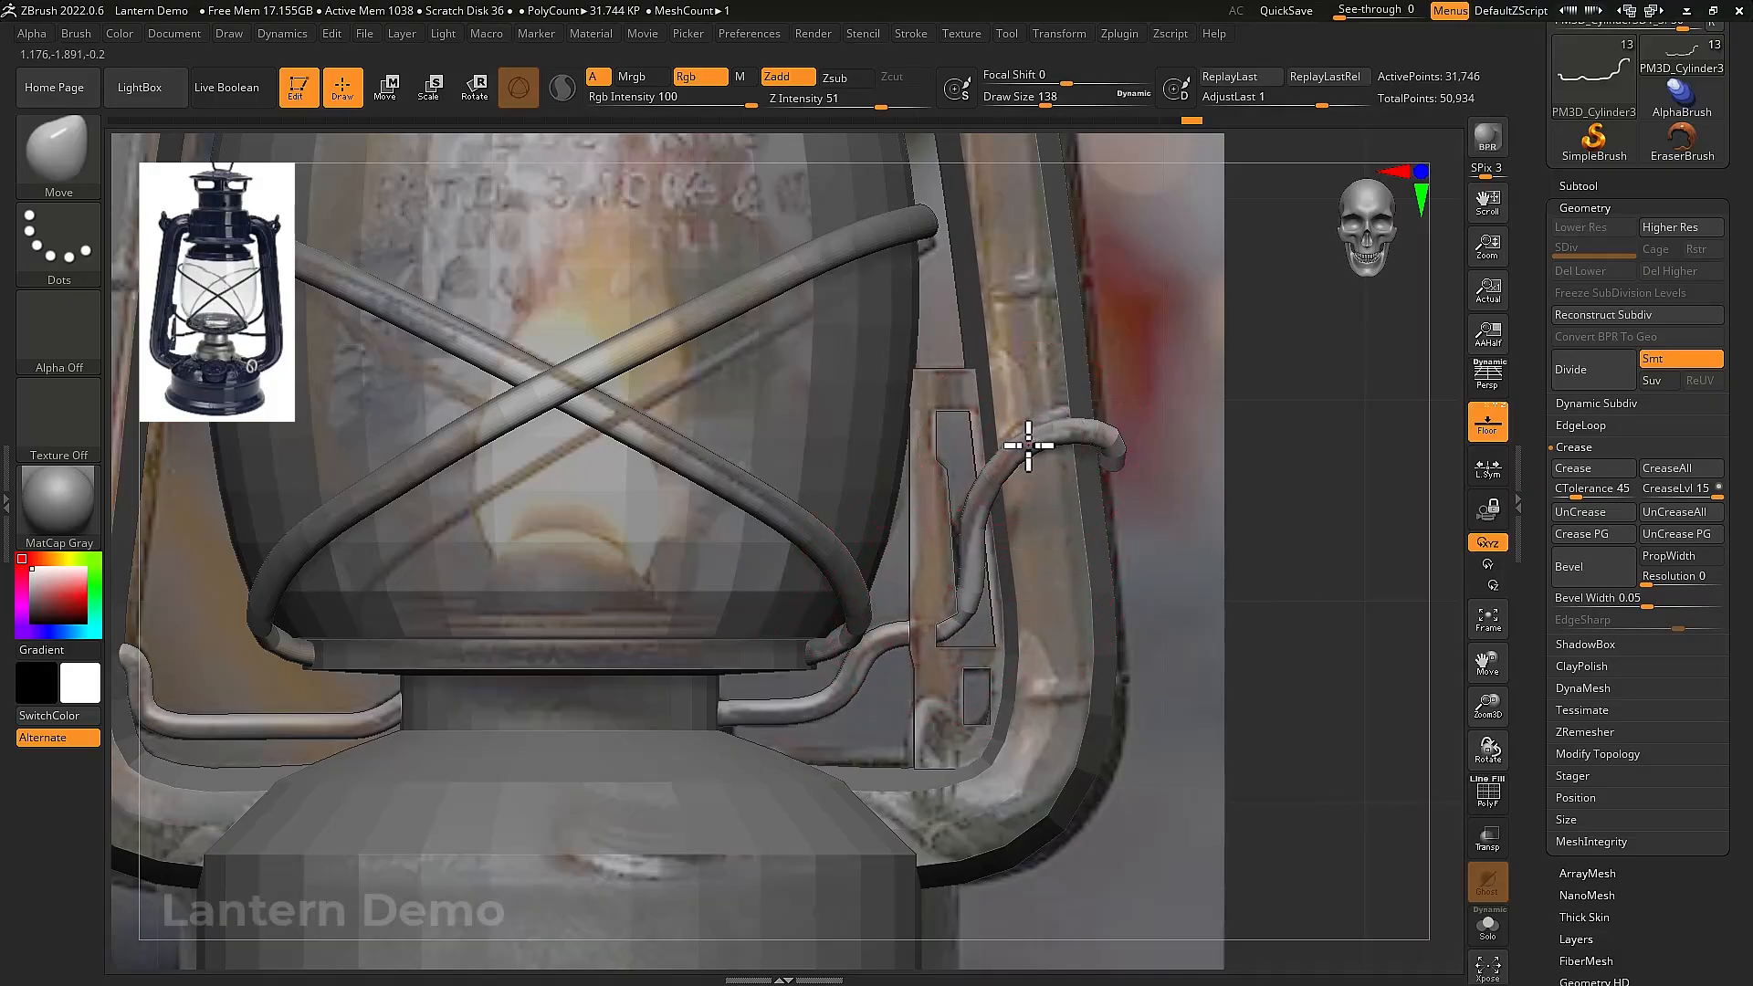
{"action": "left_click_drag", "start_coordinate": [1130, 453], "coordinate": [1121, 428]}
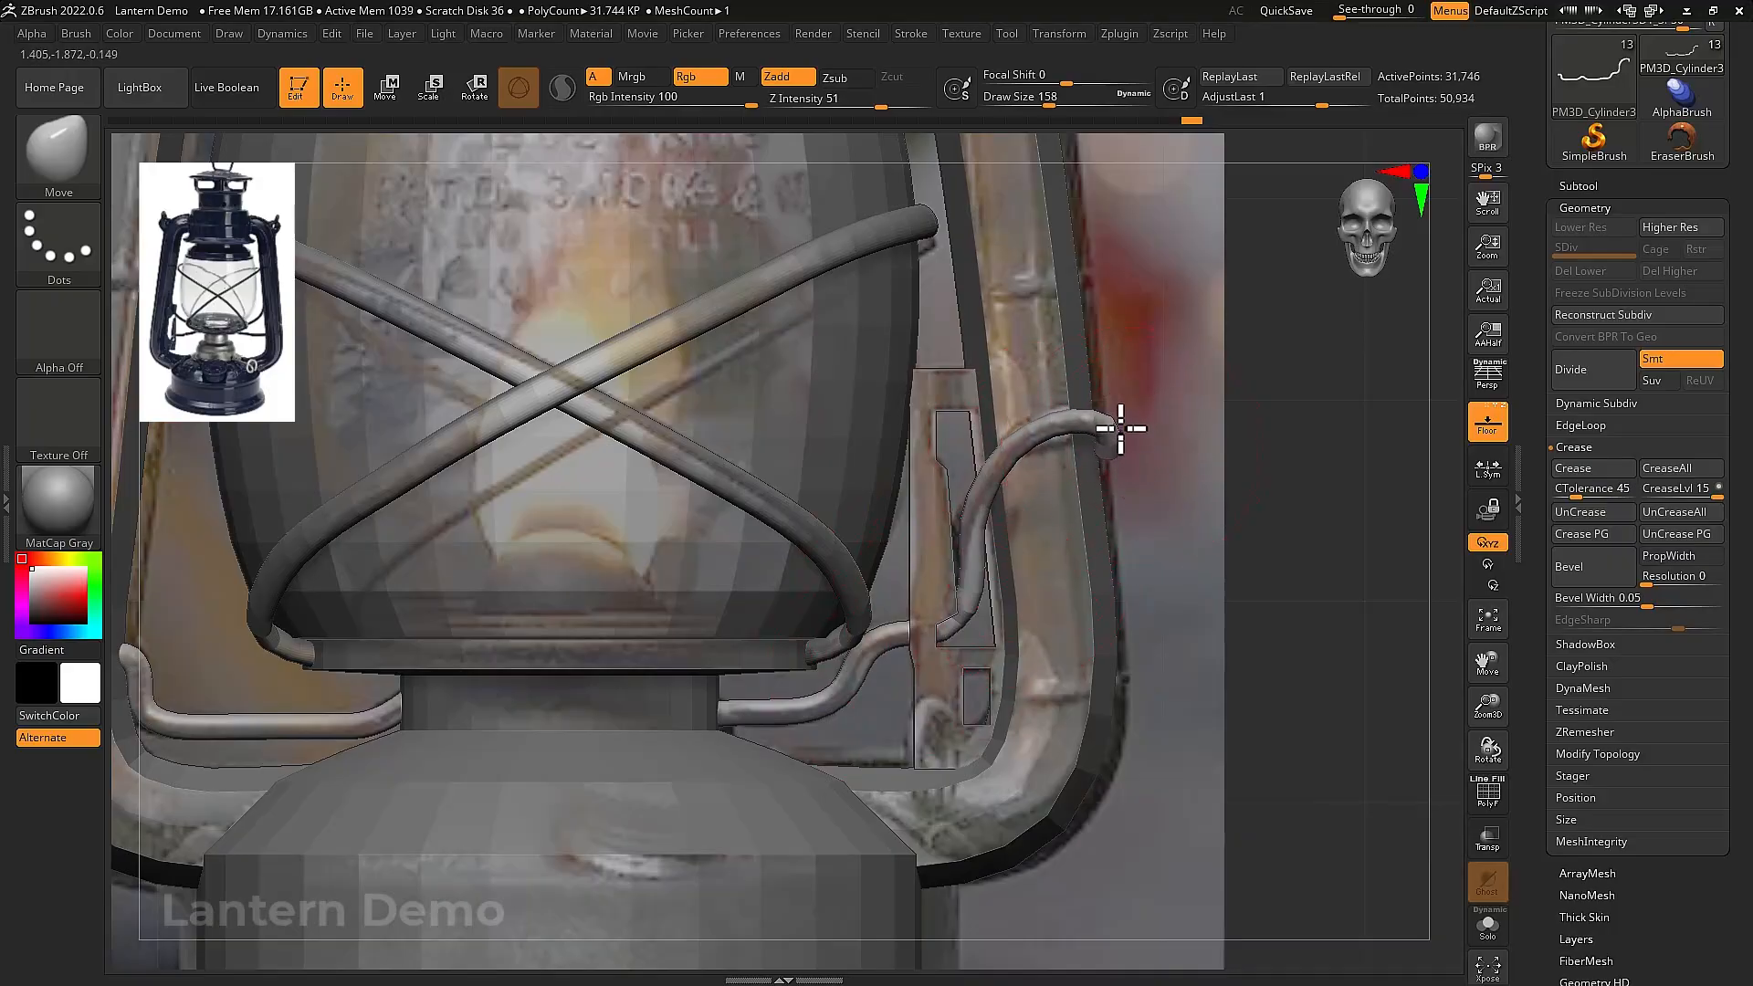
{"action": "left_click", "coordinate": [1191, 581]}
{"action": "left_click", "coordinate": [1135, 479]}
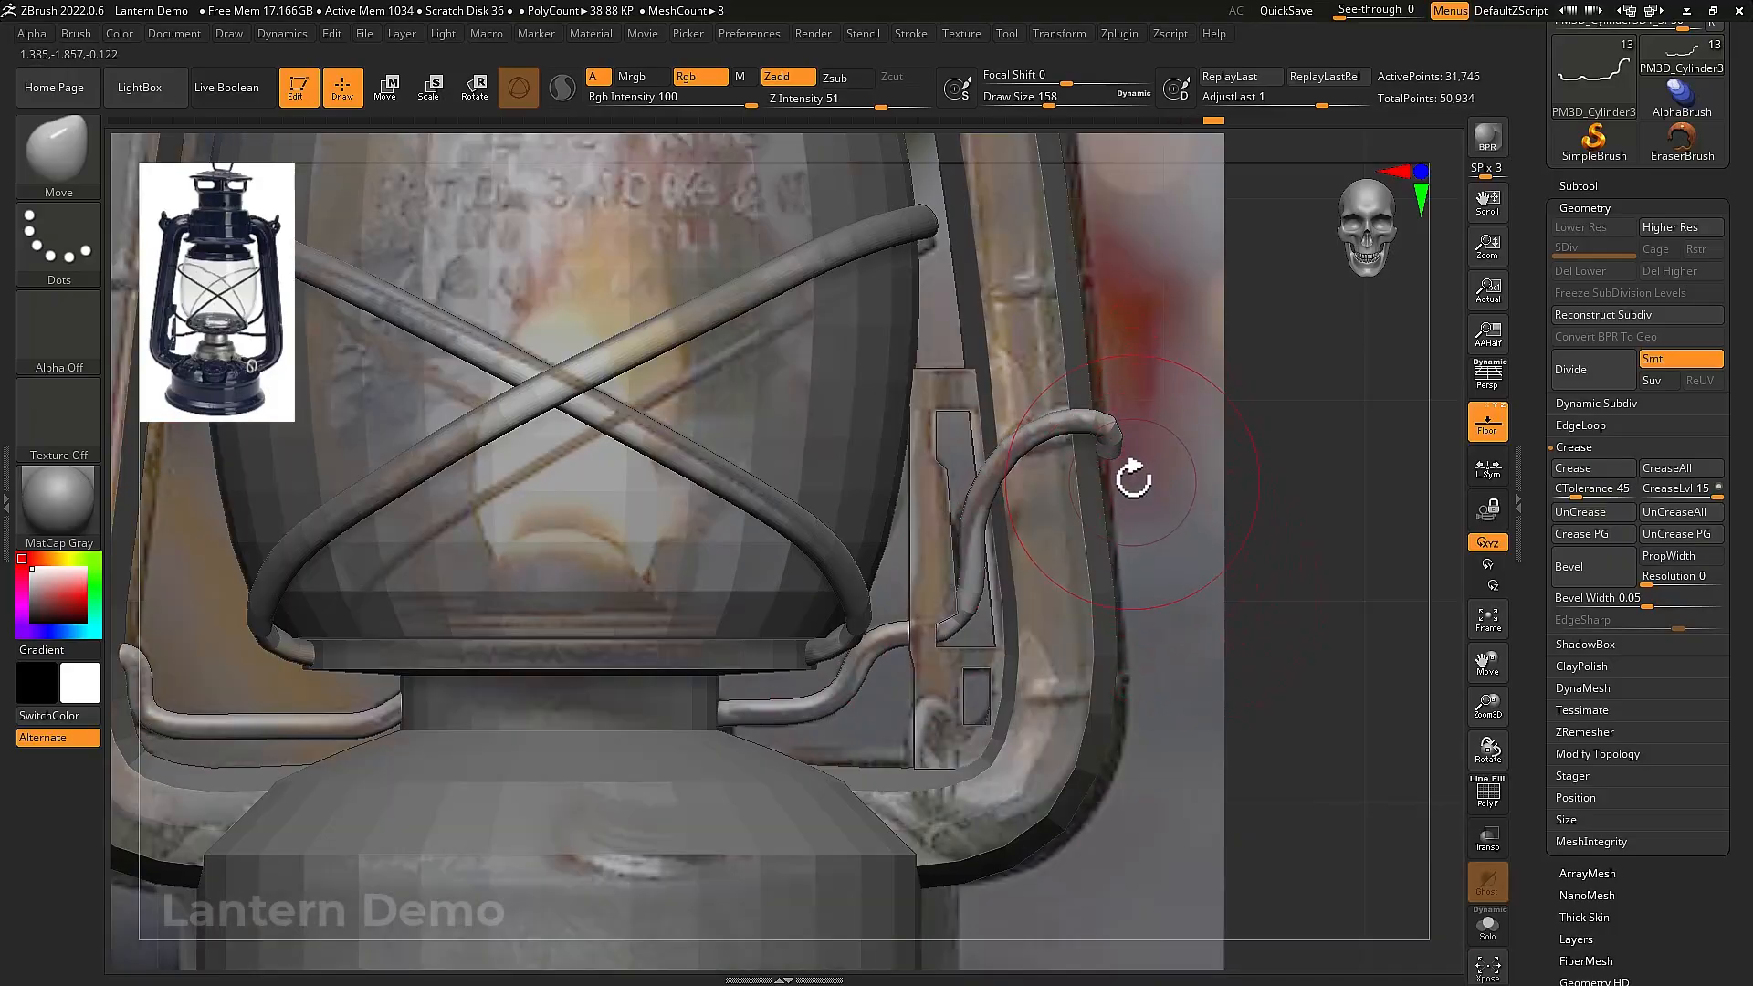
Turn on ghost transparency and adjust the wire's lower bend behind the side tube with a smaller Move brush
{"action": "mouse_move", "coordinate": [1166, 530]}
{"action": "left_mouse_down"}
{"action": "mouse_move", "coordinate": [1177, 470]}
{"action": "mouse_move", "coordinate": [1179, 534]}
{"action": "mouse_move", "coordinate": [1104, 536]}
{"action": "mouse_move", "coordinate": [998, 579]}
{"action": "mouse_move", "coordinate": [667, 521]}
{"action": "mouse_move", "coordinate": [658, 484]}
{"action": "mouse_move", "coordinate": [618, 485]}
{"action": "left_mouse_up"}
{"action": "key", "text": "alt+shift+t"}
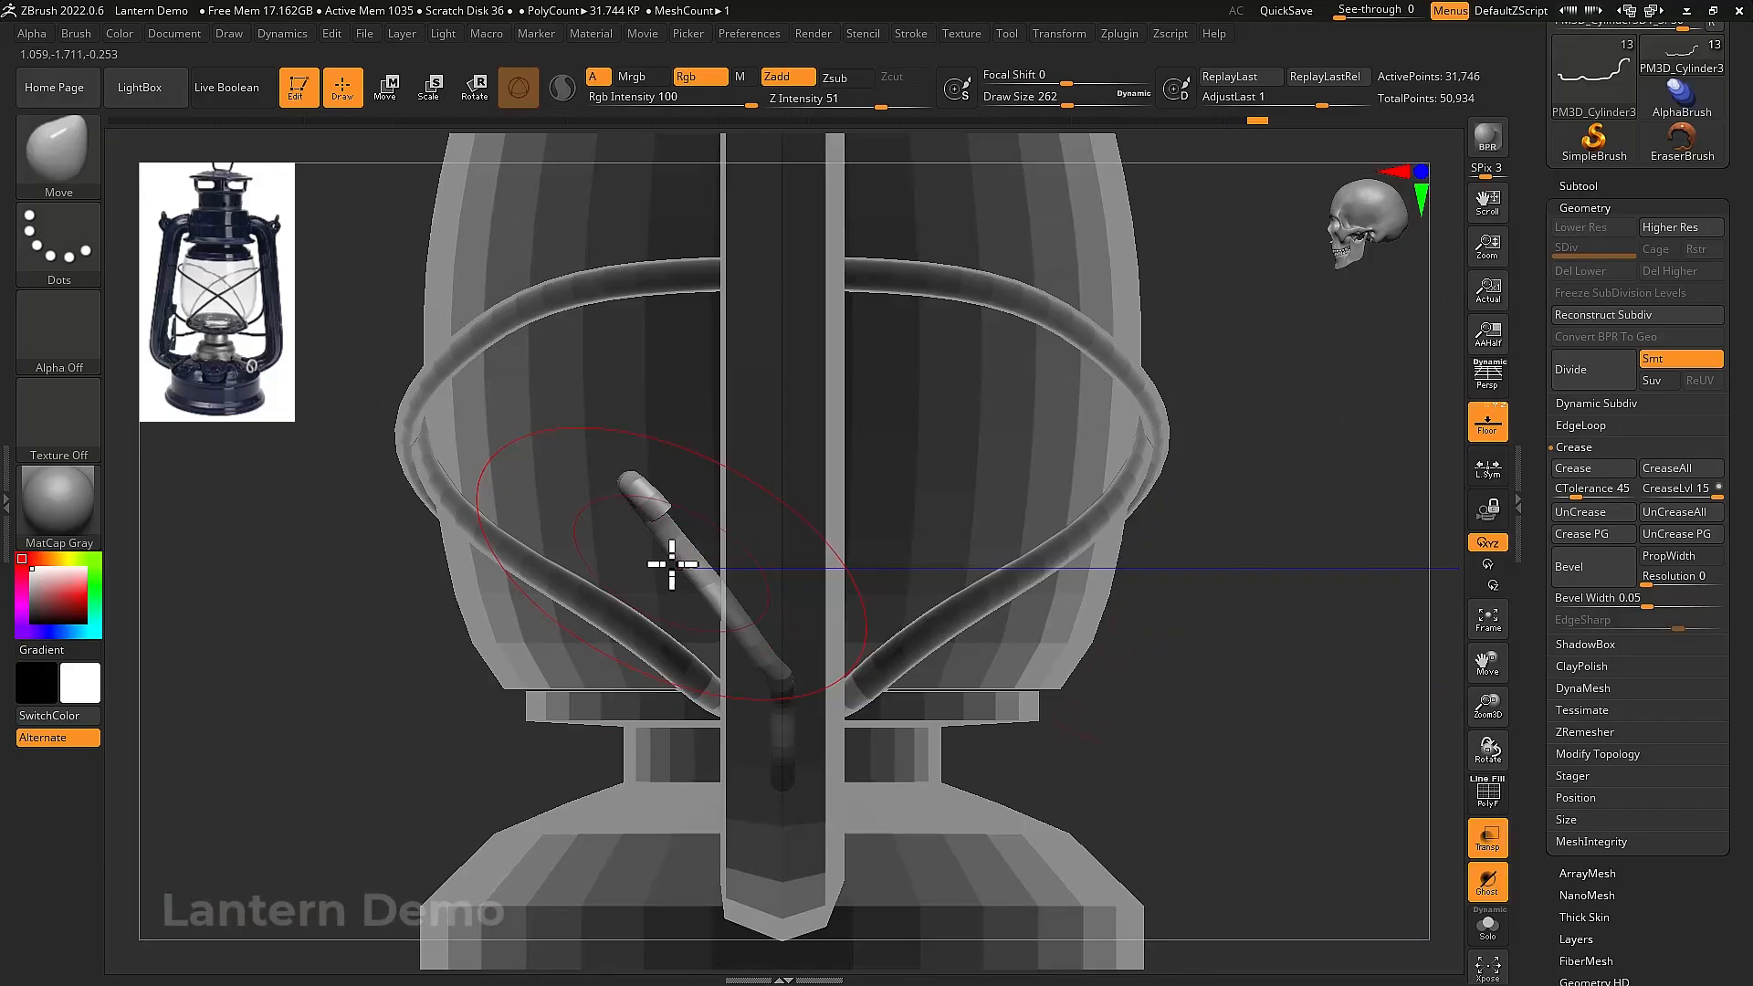
{"action": "key", "text": "bracketleft"}
{"action": "key", "text": "bracketleft"}
{"action": "key", "text": "alt+shift+s"}
{"action": "key", "text": "alt+shift+s"}
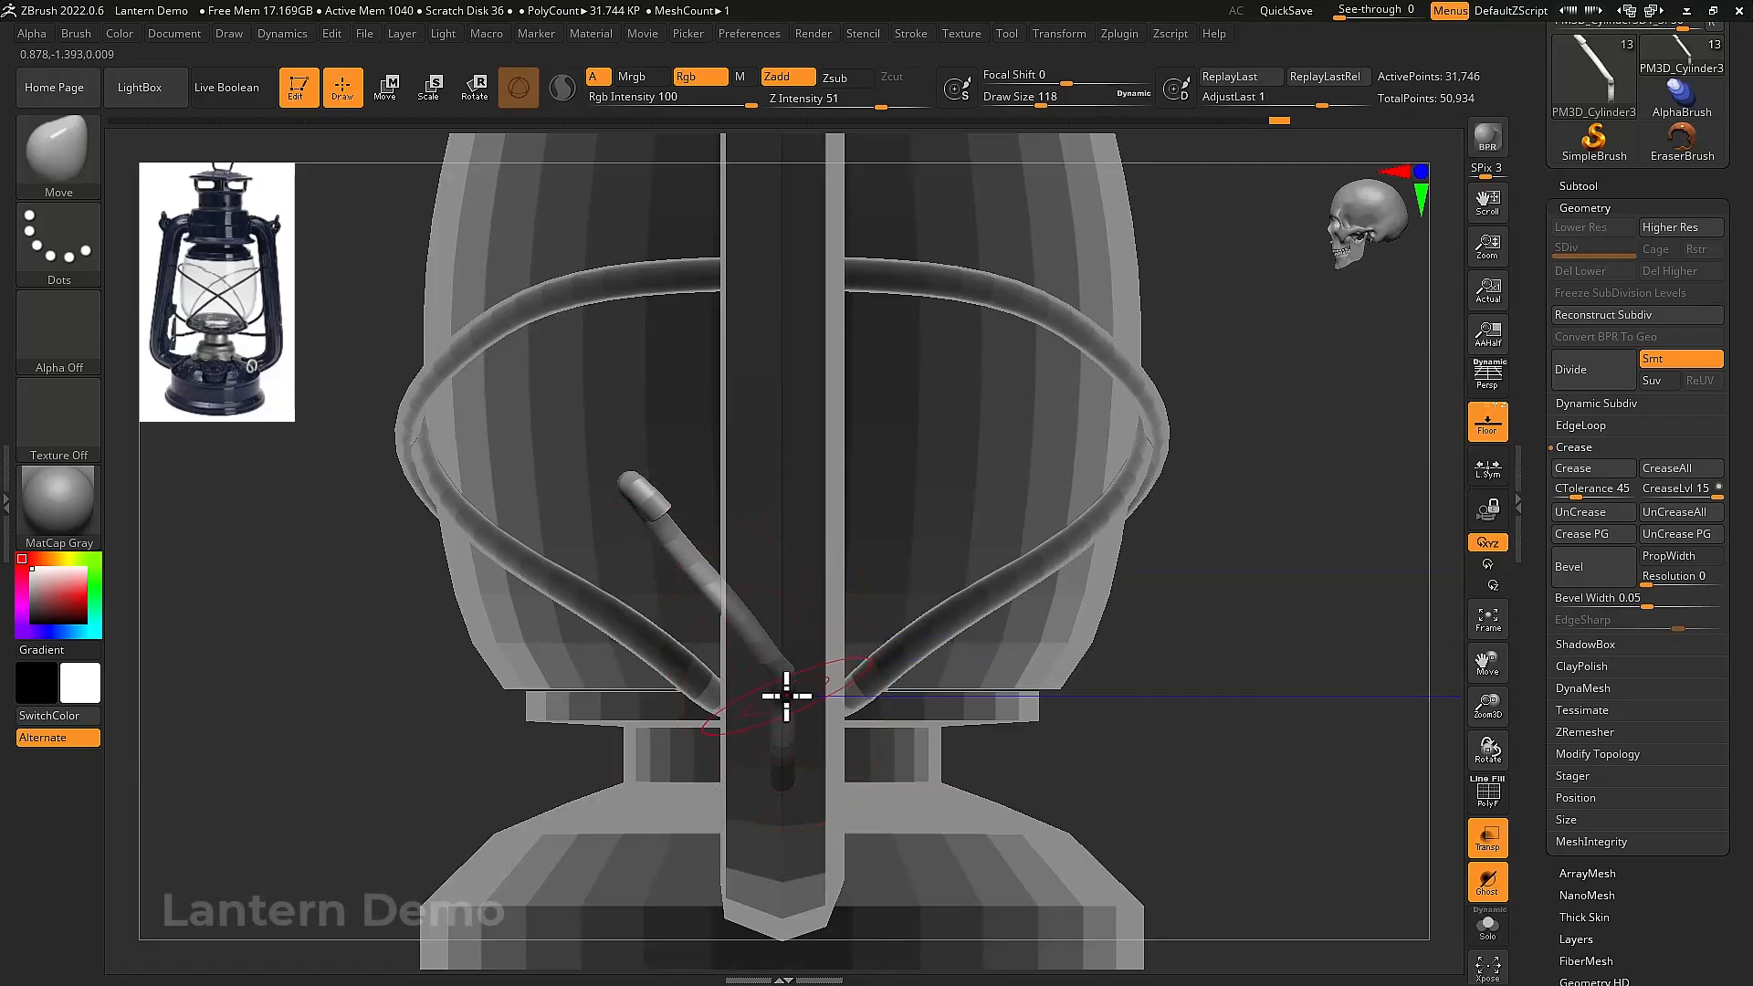
{"action": "mouse_move", "coordinate": [779, 697]}
{"action": "right_mouse_down"}
{"action": "mouse_move", "coordinate": [782, 666]}
{"action": "mouse_move", "coordinate": [825, 649]}
{"action": "mouse_move", "coordinate": [864, 671]}
{"action": "mouse_move", "coordinate": [826, 615]}
{"action": "mouse_move", "coordinate": [865, 501]}
{"action": "mouse_move", "coordinate": [839, 442]}
{"action": "mouse_move", "coordinate": [826, 453]}
{"action": "right_mouse_up"}
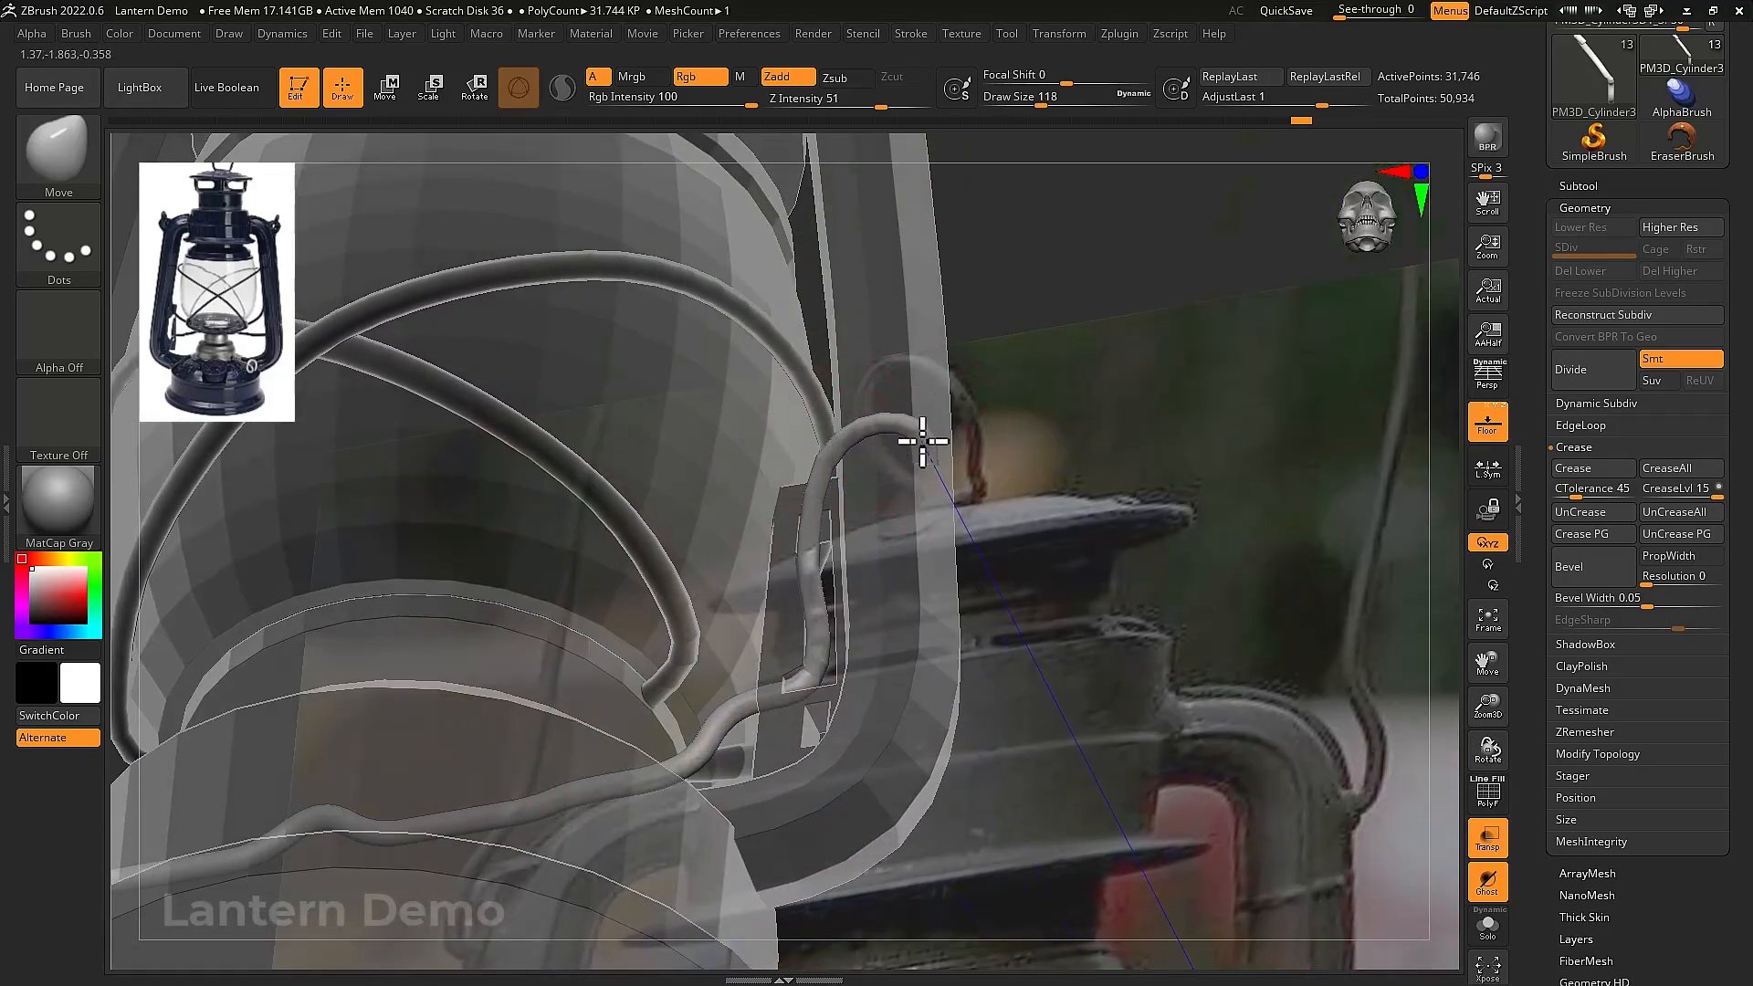
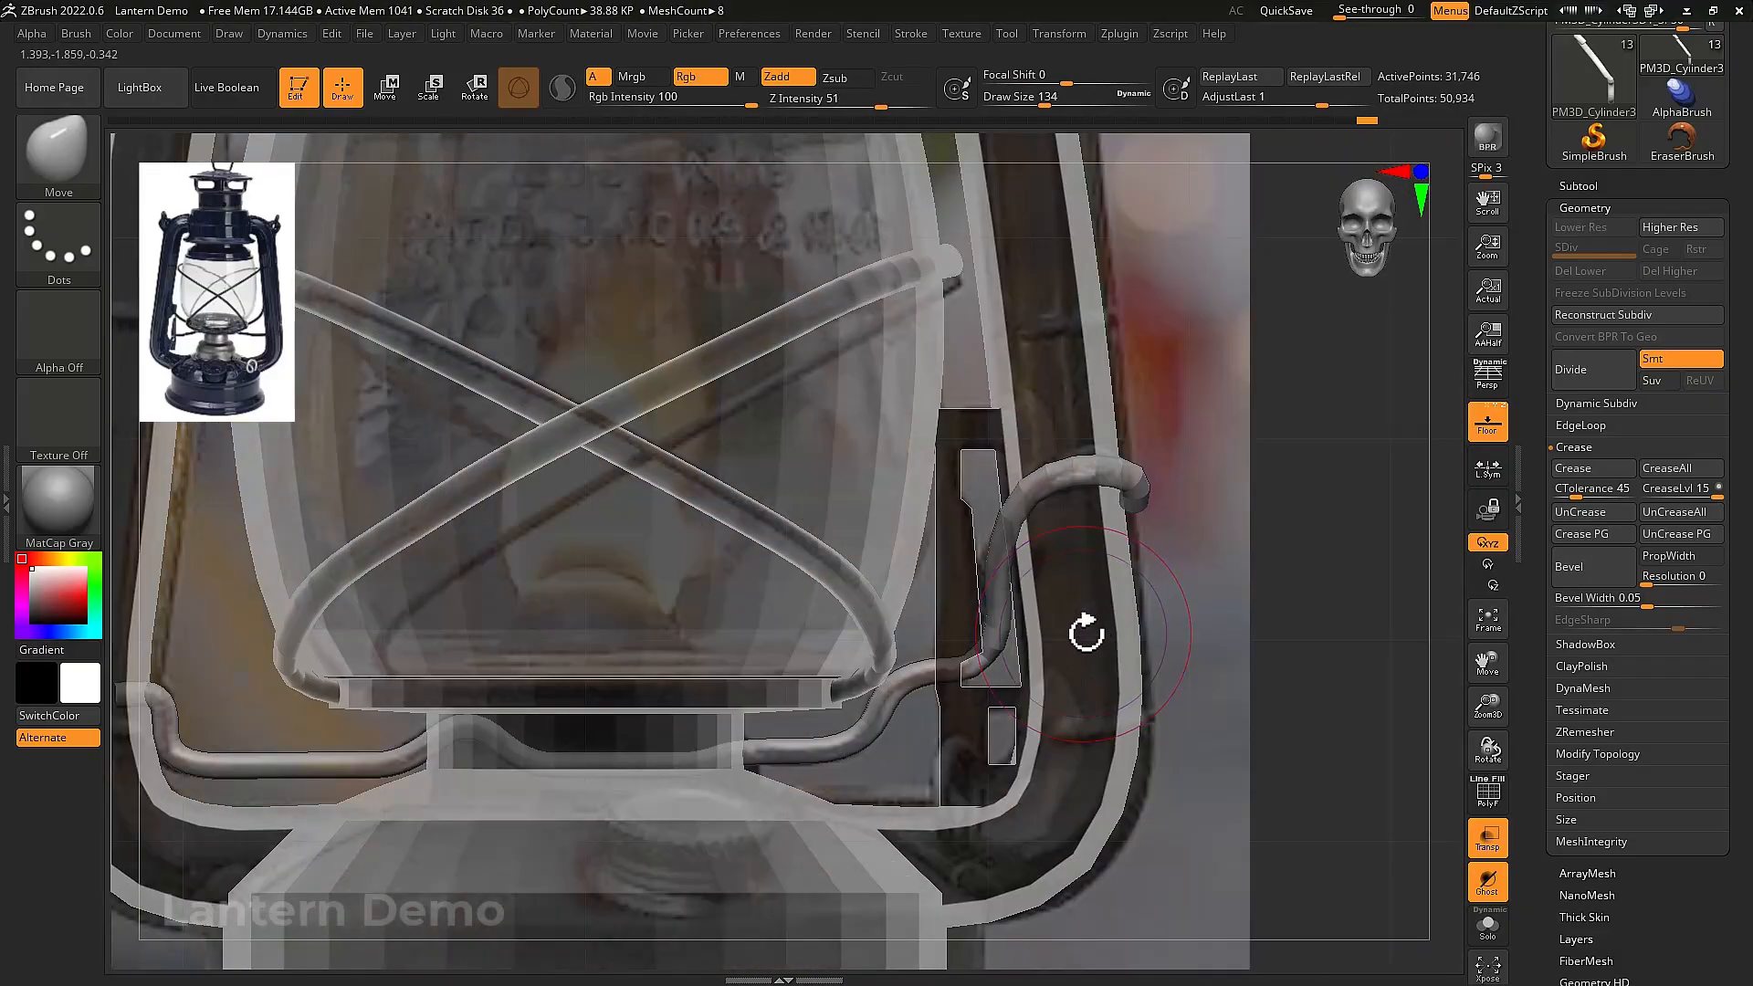
Turn transparency and the floor reference off, and curl the wire's hook around the side tube with the Move brush
{"action": "left_click_drag", "start_coordinate": [1084, 642], "coordinate": [1152, 642], "text": "alt"}
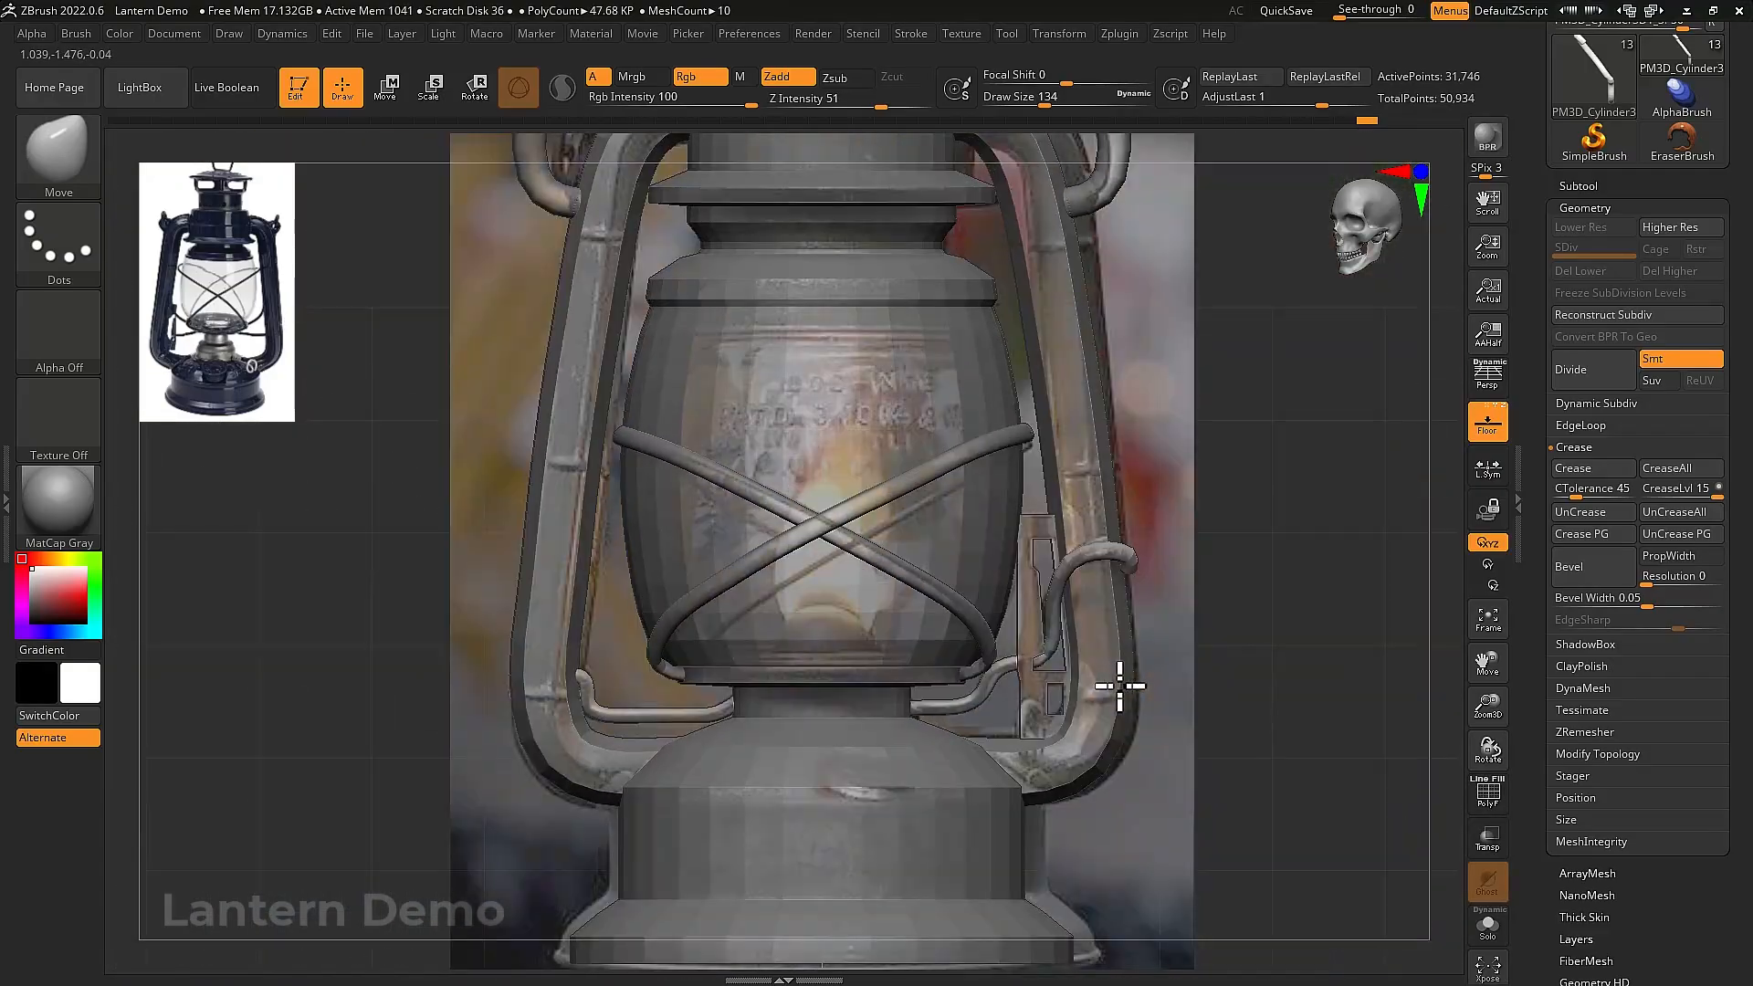
{"action": "left_click_drag", "start_coordinate": [1119, 687], "coordinate": [1048, 697], "text": "alt"}
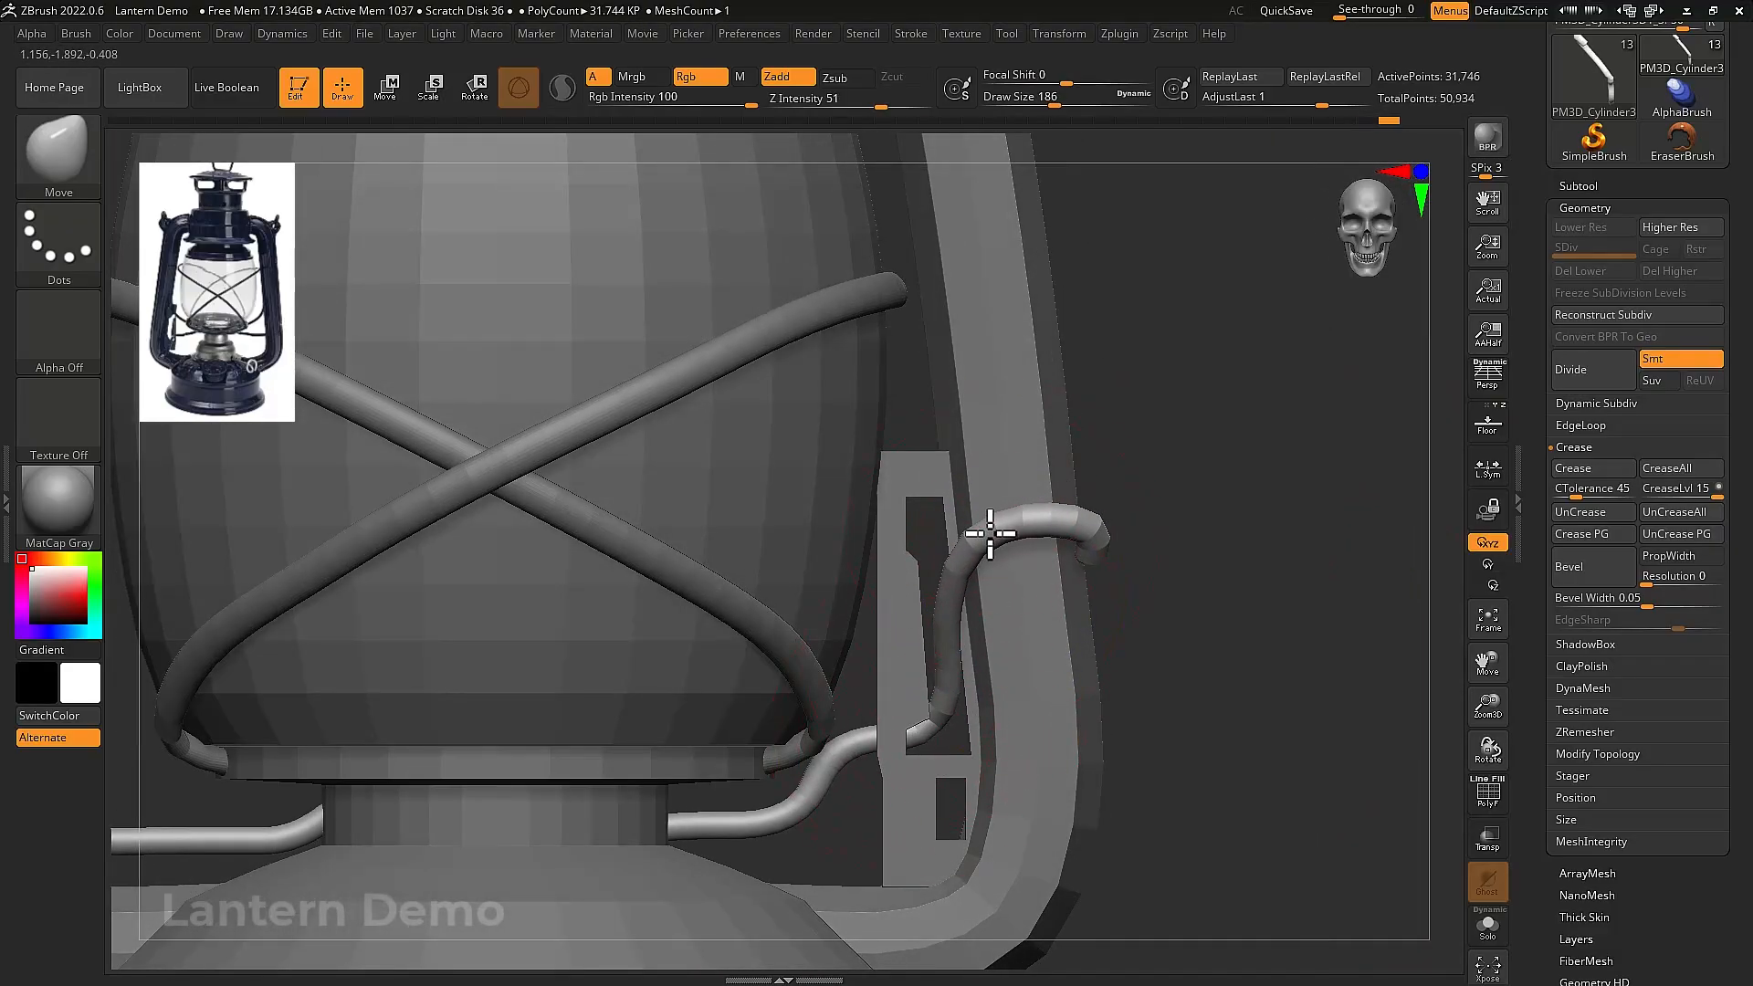
{"action": "left_click_drag", "start_coordinate": [990, 534], "coordinate": [1098, 533]}
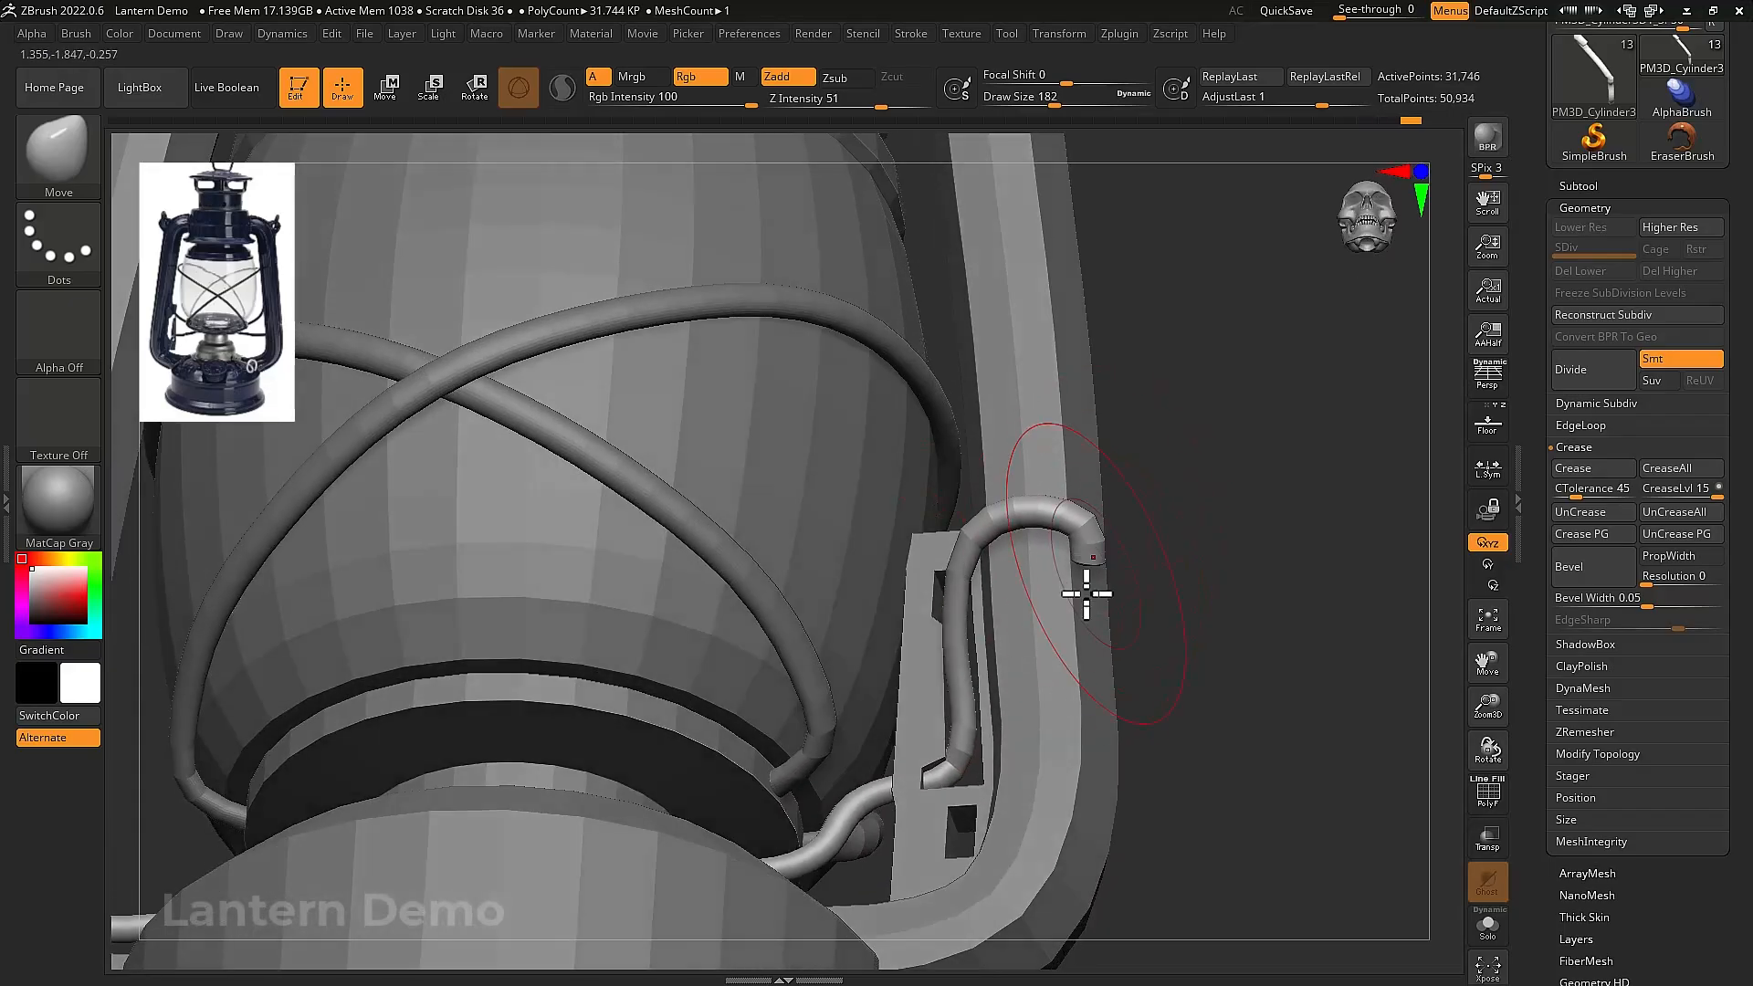
{"action": "left_click_drag", "start_coordinate": [1086, 593], "coordinate": [1072, 697]}
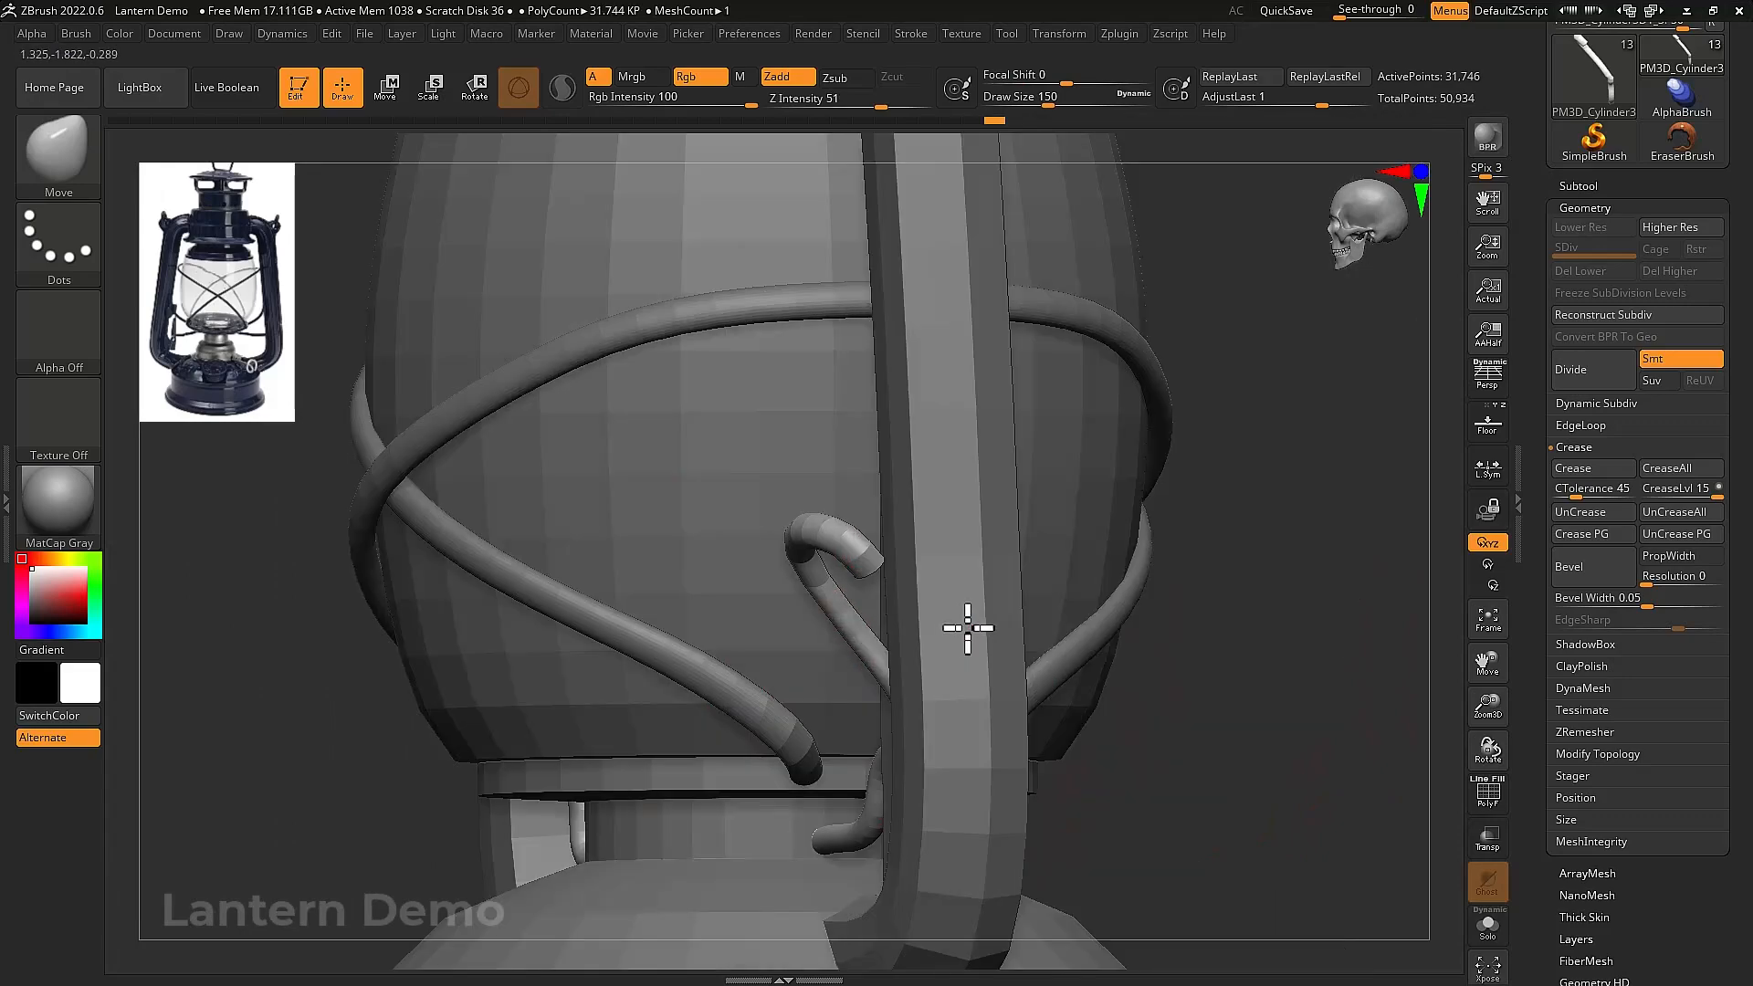
{"action": "left_click_drag", "start_coordinate": [967, 627], "coordinate": [1082, 633]}
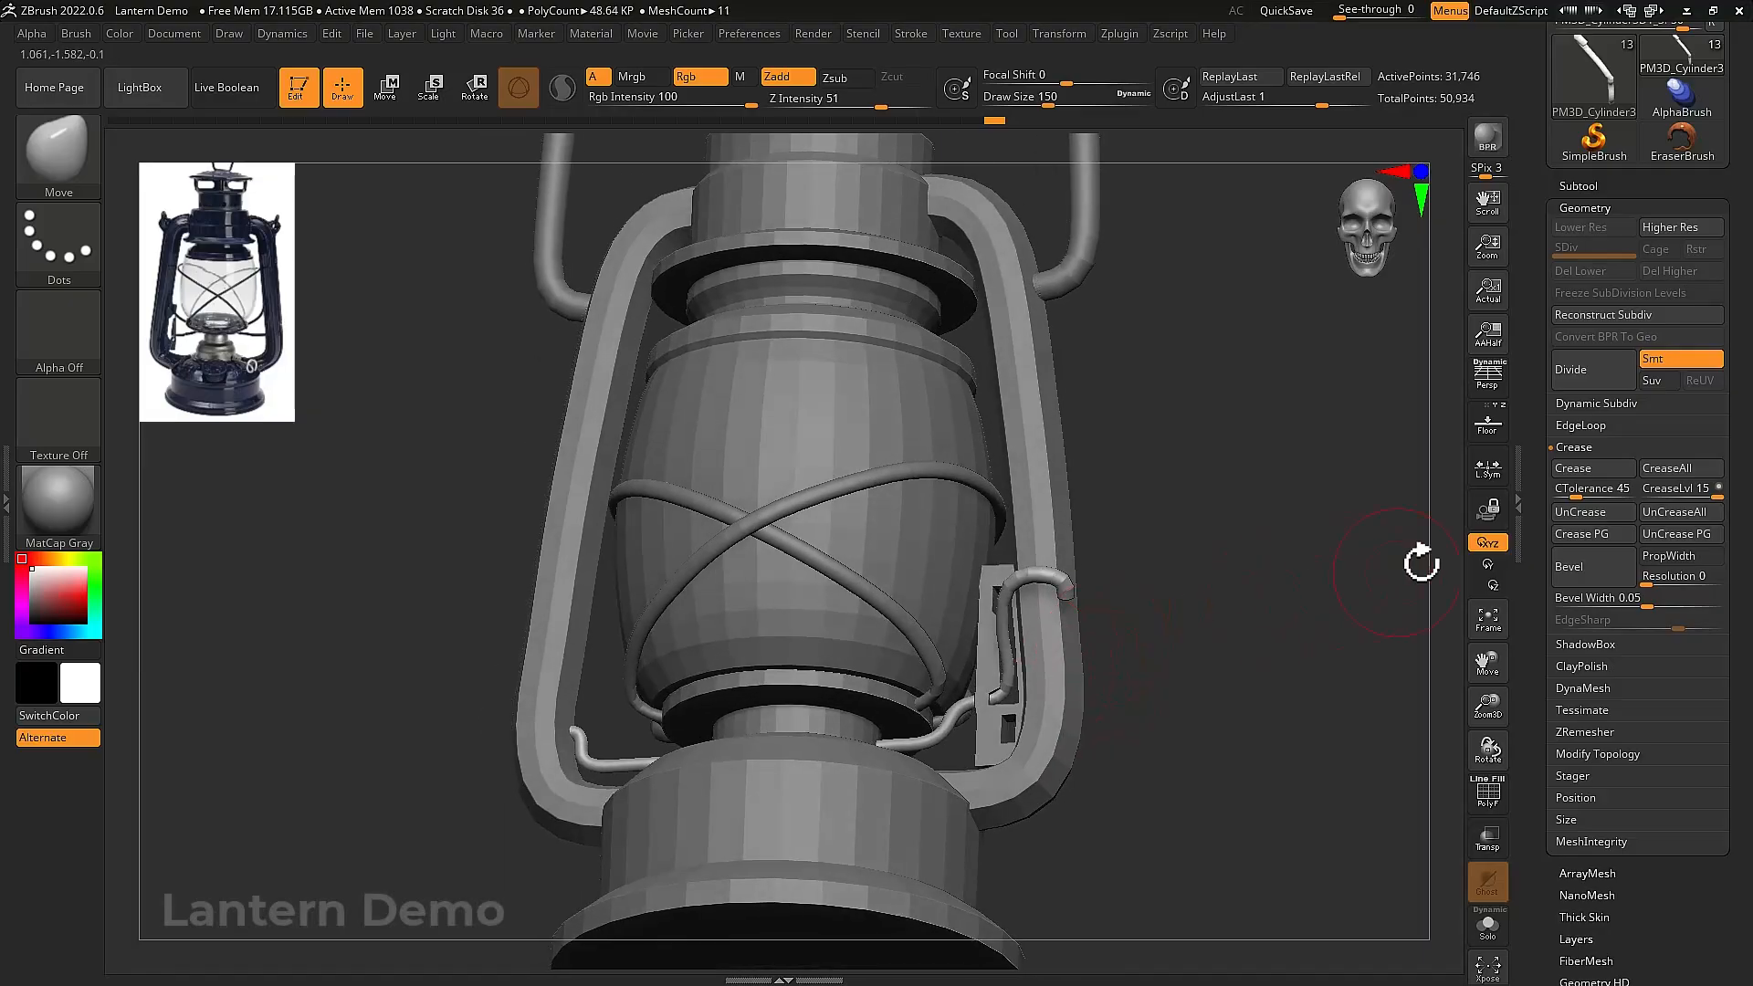
Divide the wire twice to subdivision level 3 and refine the hook's tip with the Move brush at draw size 102
{"action": "left_click", "coordinate": [1578, 371]}
{"action": "left_click", "coordinate": [1578, 371]}
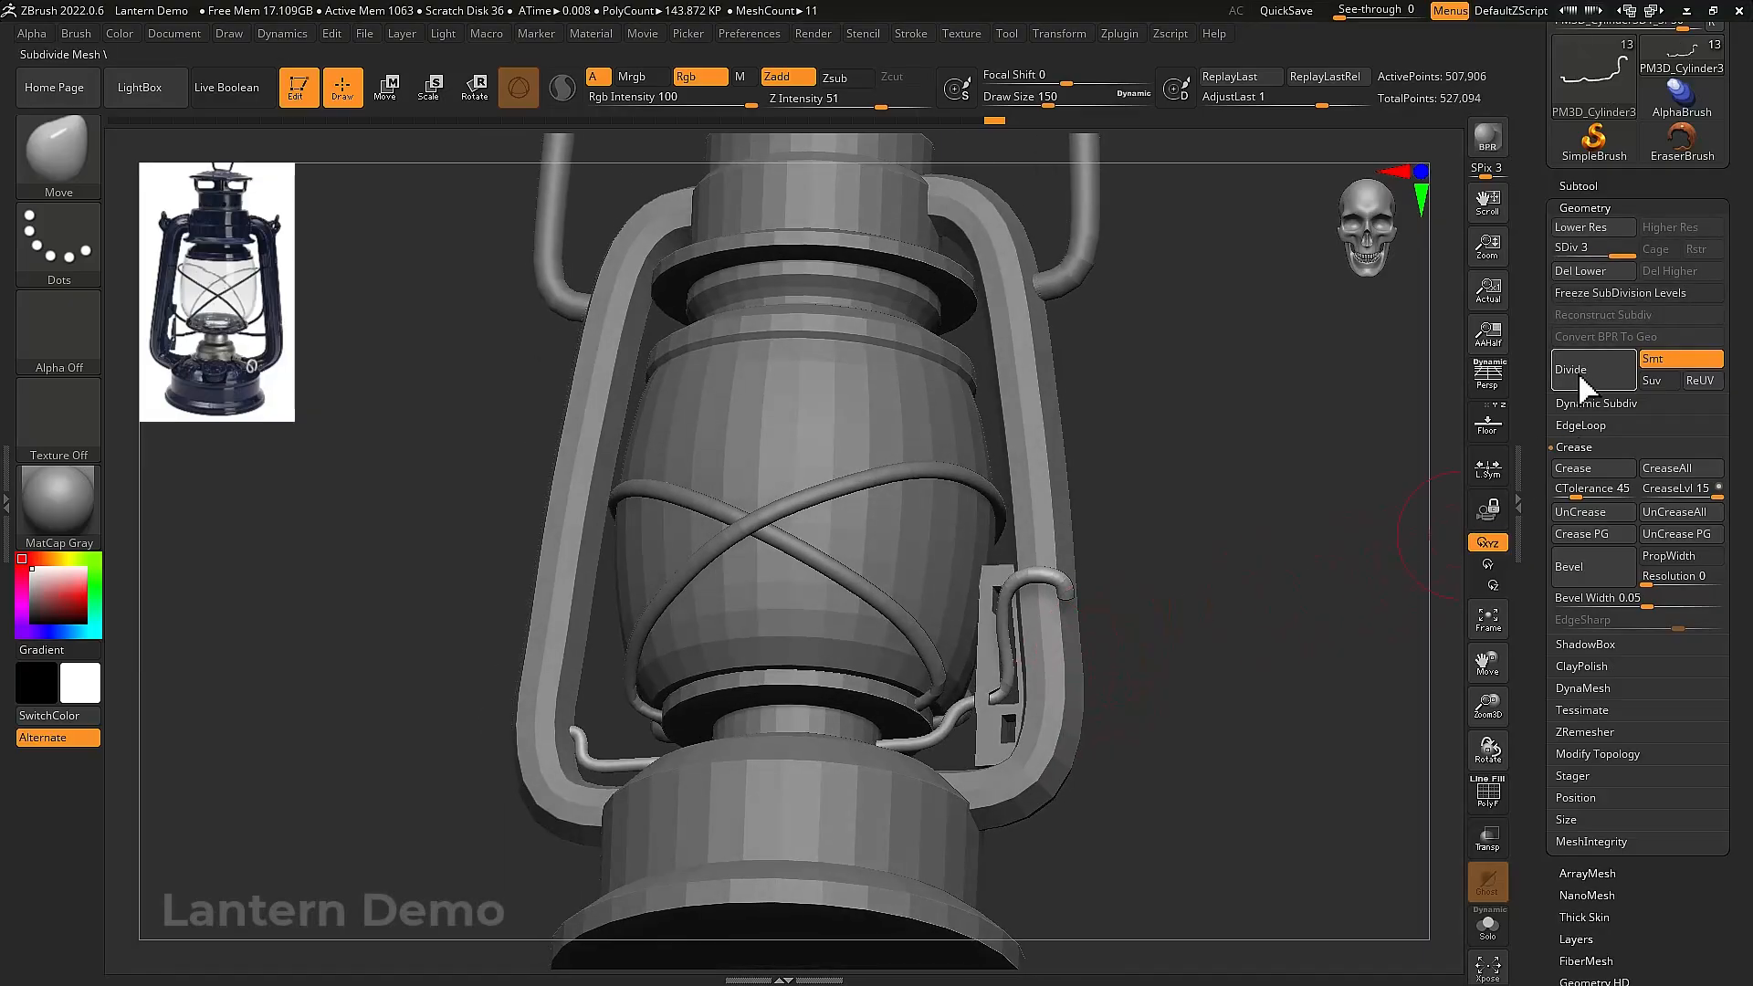
{"action": "left_click_drag", "start_coordinate": [1071, 638], "coordinate": [1132, 649]}
{"action": "key", "text": "ctrl"}
{"action": "mouse_move", "coordinate": [1025, 671]}
{"action": "left_mouse_down", "text": "ctrl"}
{"action": "mouse_move", "coordinate": [1023, 610]}
{"action": "mouse_move", "coordinate": [1221, 603]}
{"action": "mouse_move", "coordinate": [1208, 498]}
{"action": "mouse_move", "coordinate": [1209, 587]}
{"action": "left_mouse_up", "text": "ctrl"}
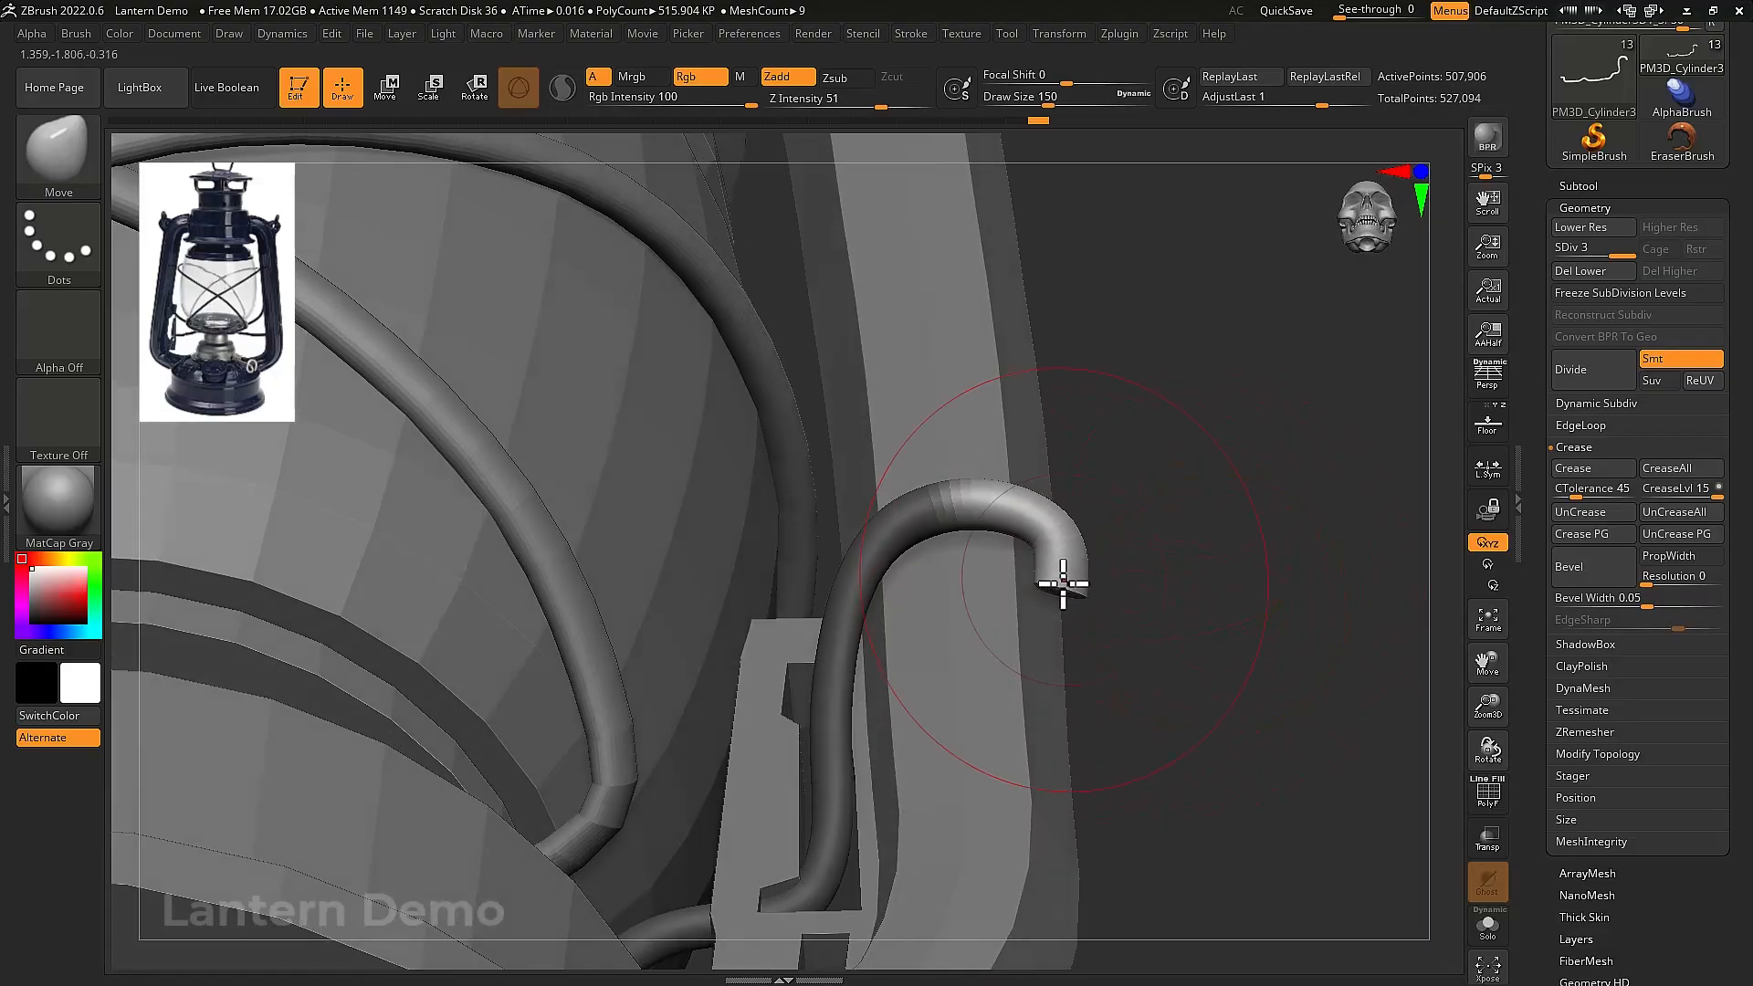
{"action": "key", "text": "bracketleft"}
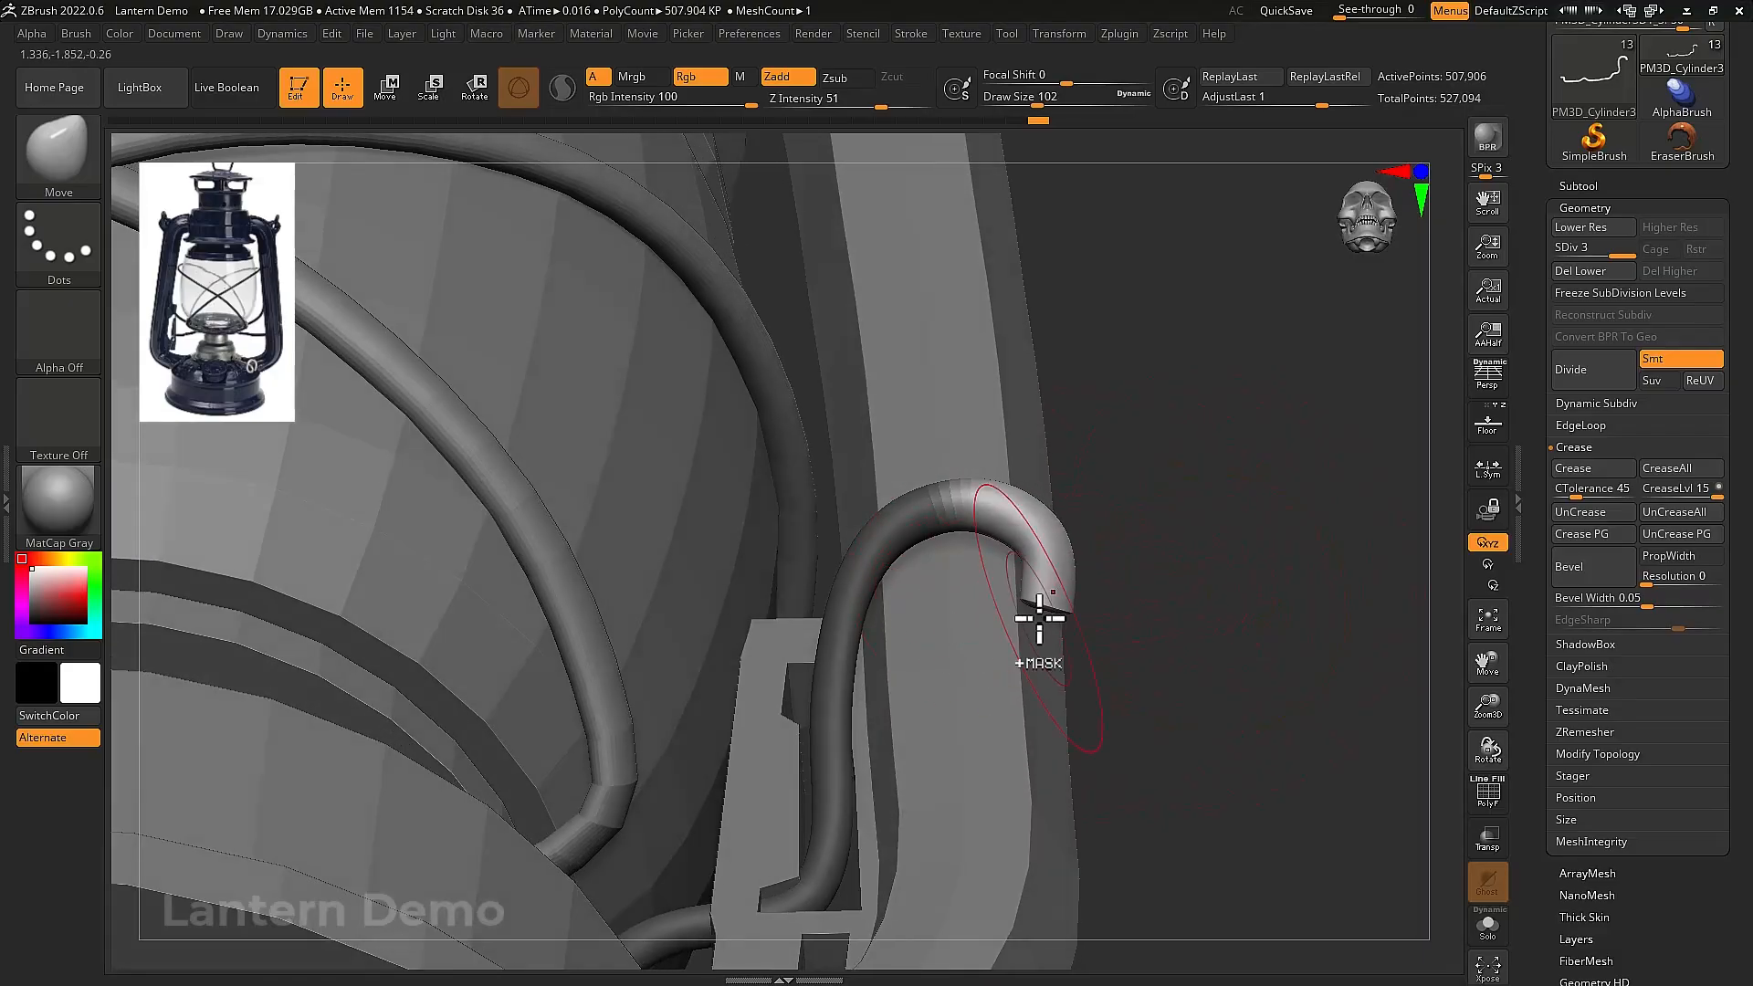
{"action": "left_click_drag", "start_coordinate": [1039, 618], "coordinate": [1070, 642]}
Place the transform gizmo on the curve of the wire's hook and set the focal shift to 92
{"action": "key", "text": "w"}
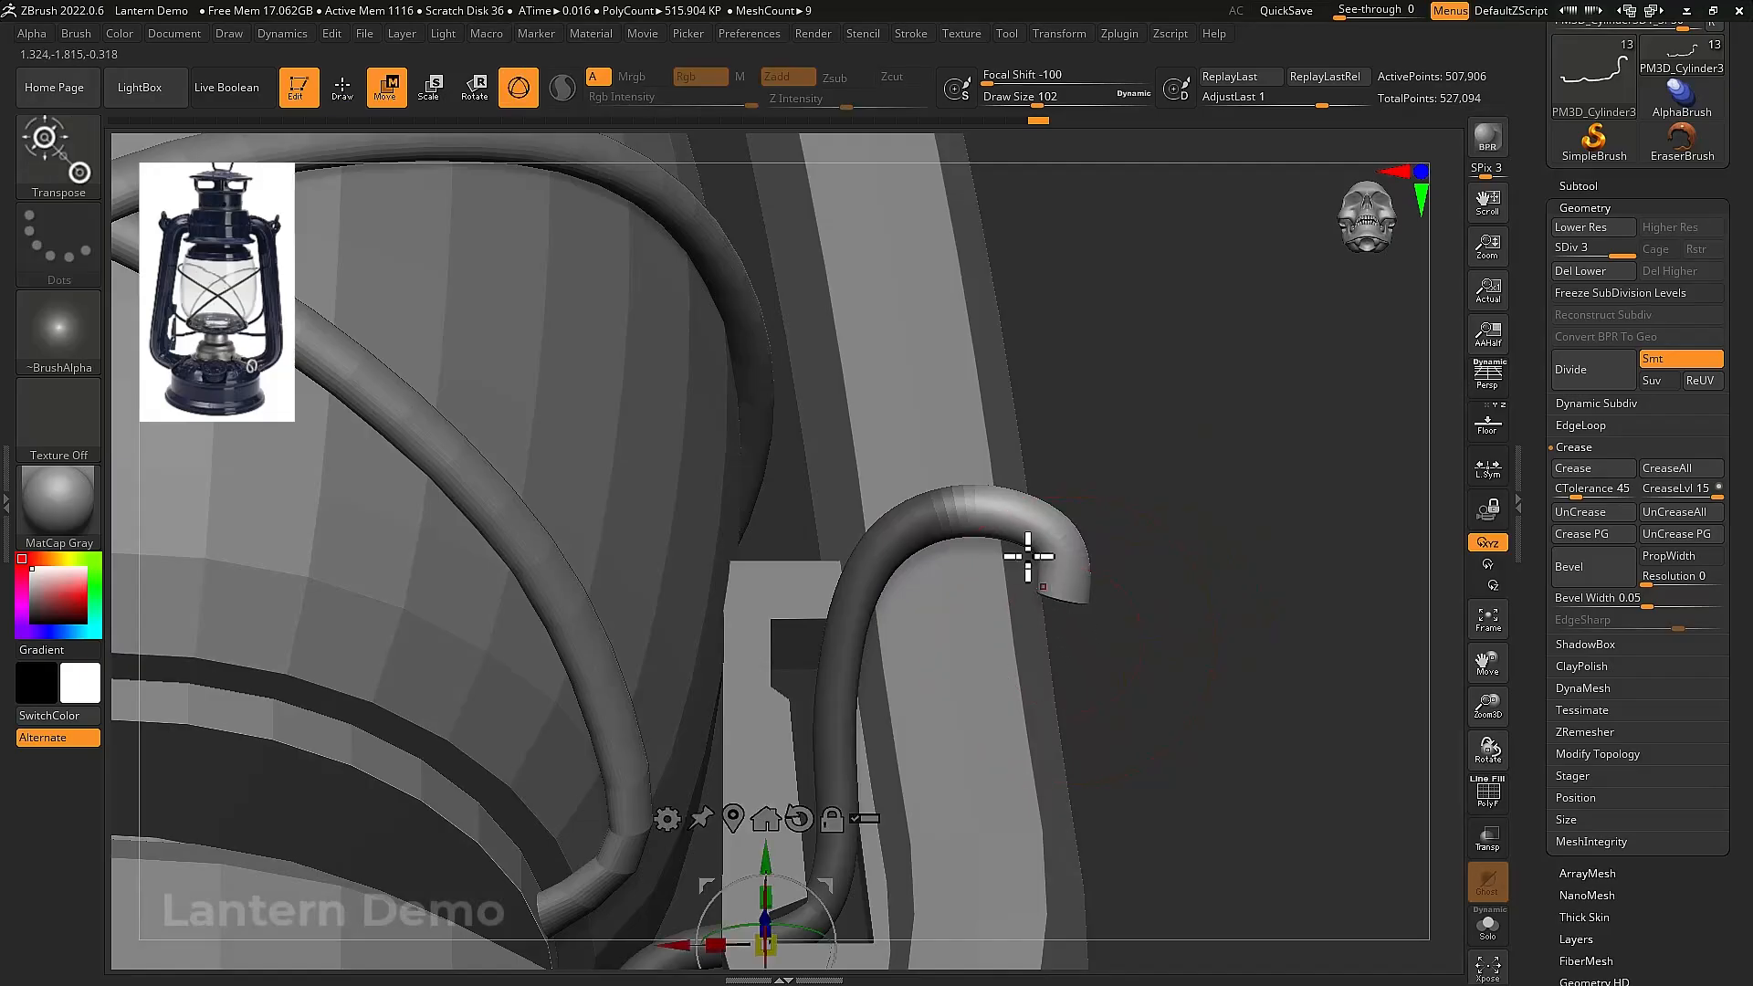
{"action": "left_click", "coordinate": [984, 514]}
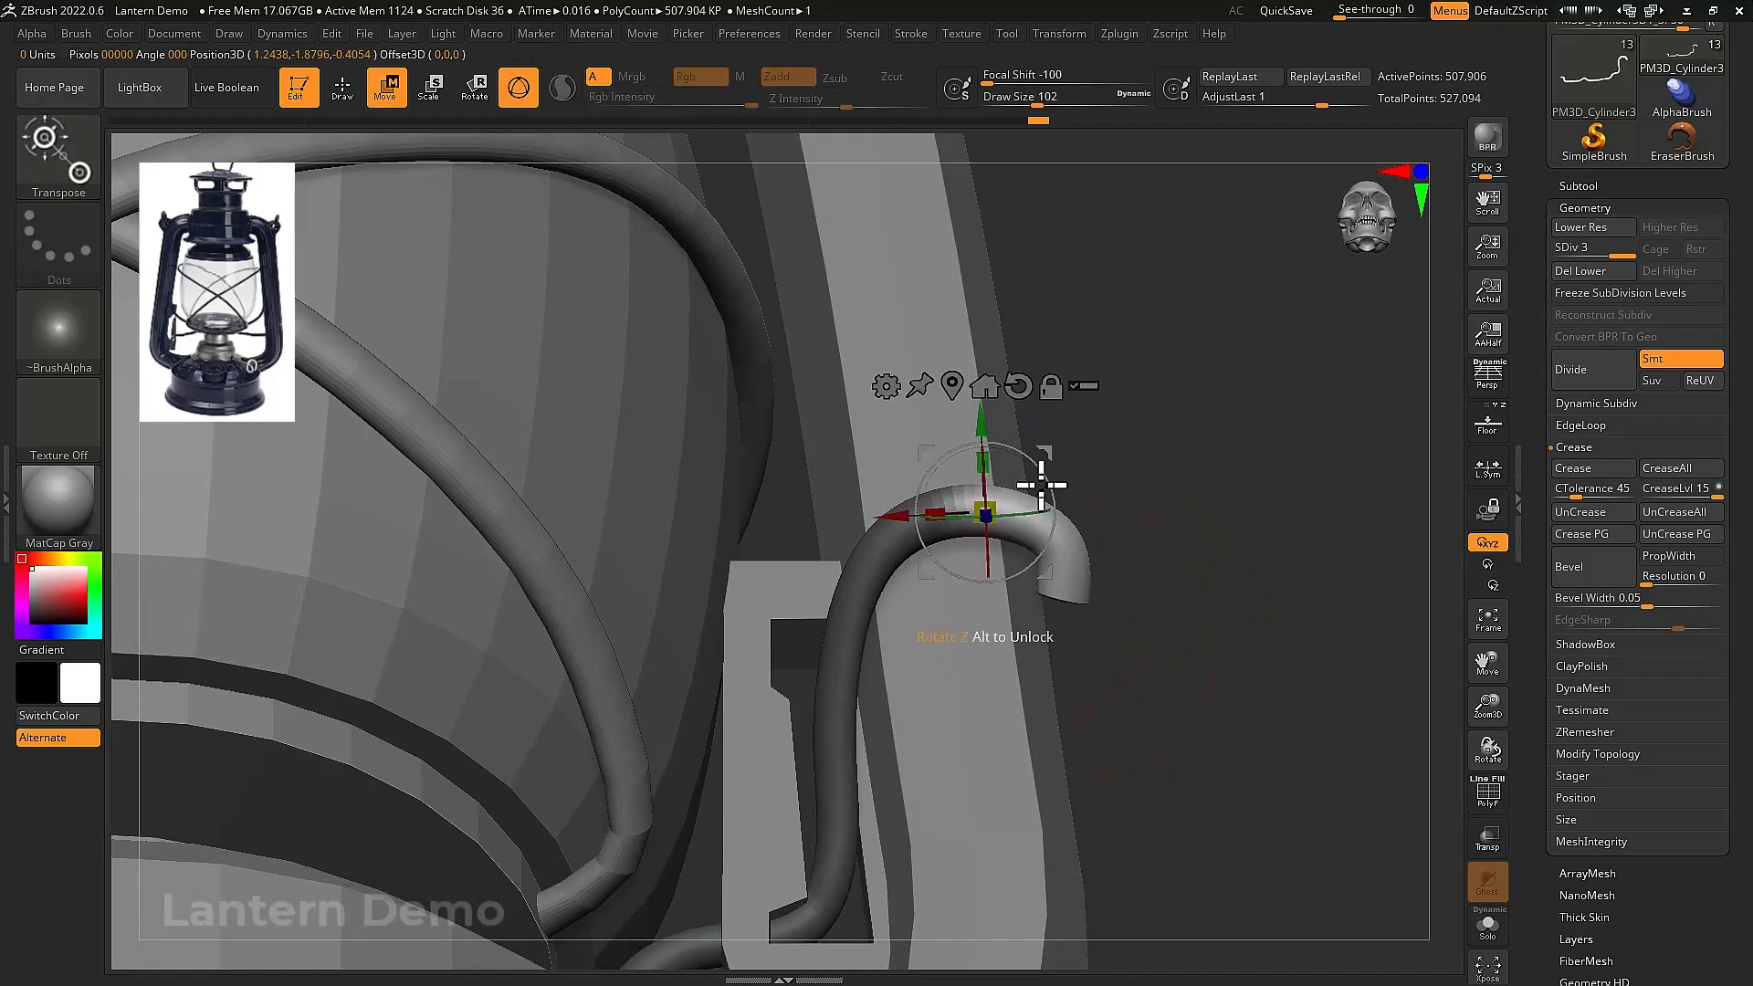
{"action": "left_click_drag", "start_coordinate": [1079, 481], "coordinate": [1080, 445], "text": "alt"}
{"action": "key", "text": "space"}
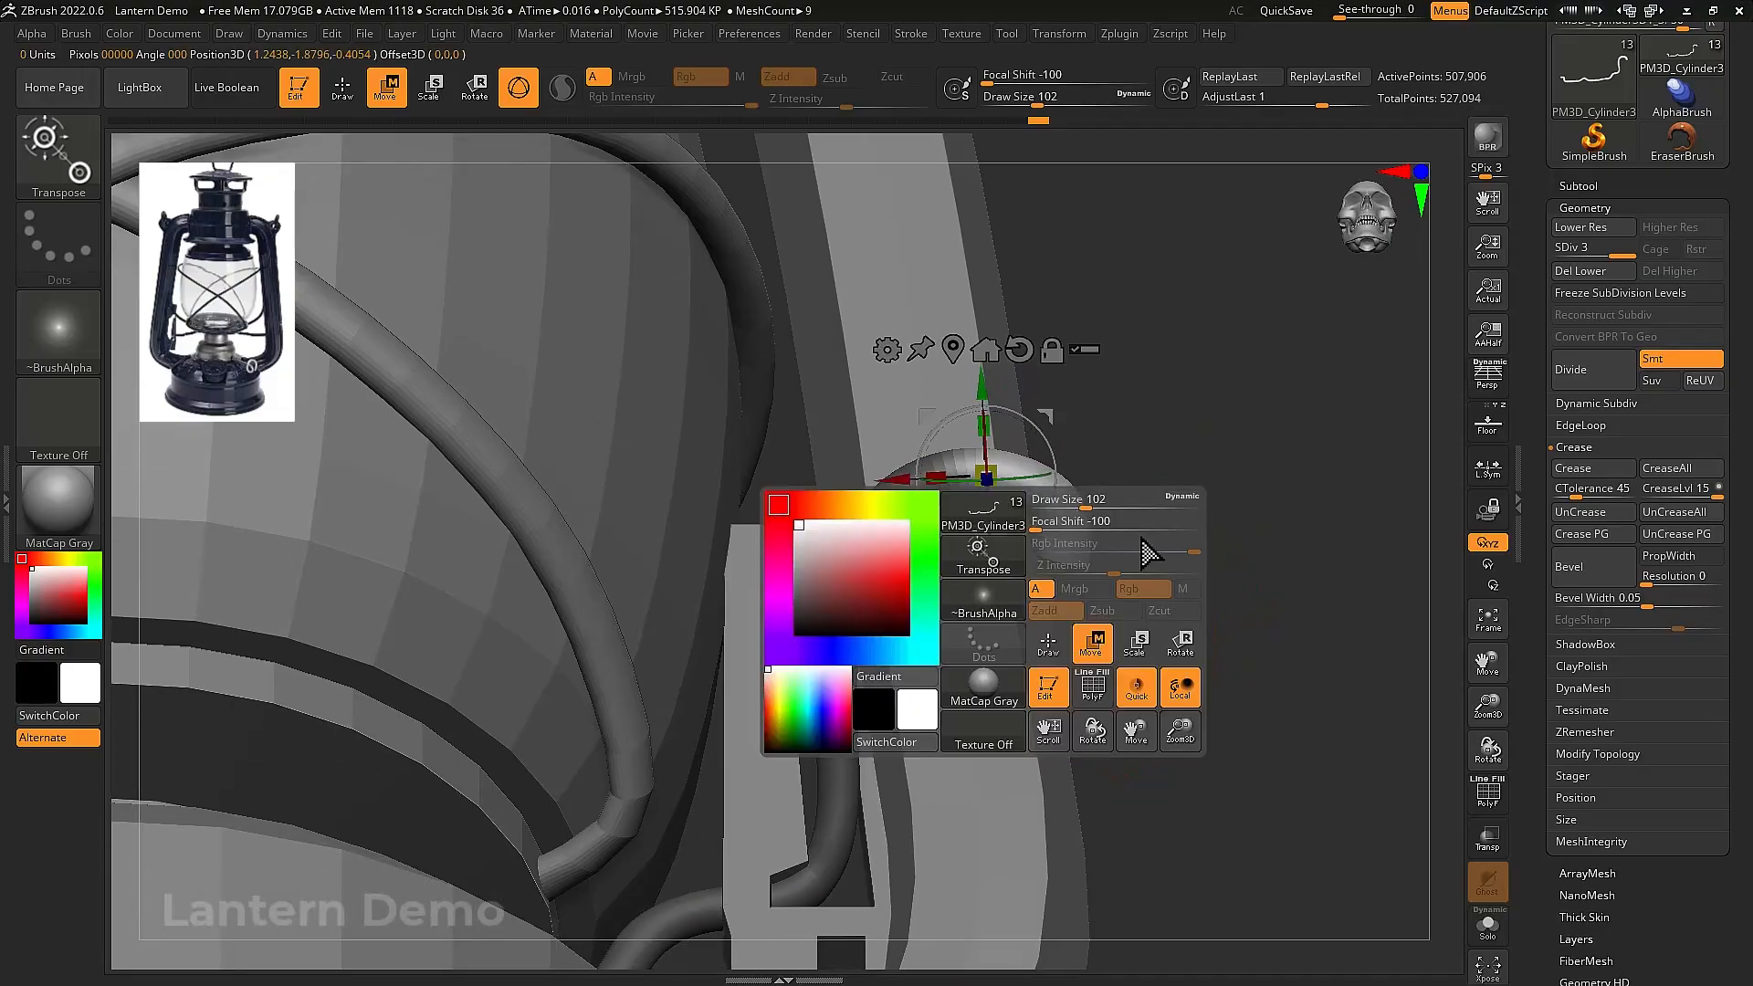
{"action": "left_click", "coordinate": [1178, 527]}
{"action": "left_click_drag", "start_coordinate": [1186, 527], "coordinate": [1191, 470]}
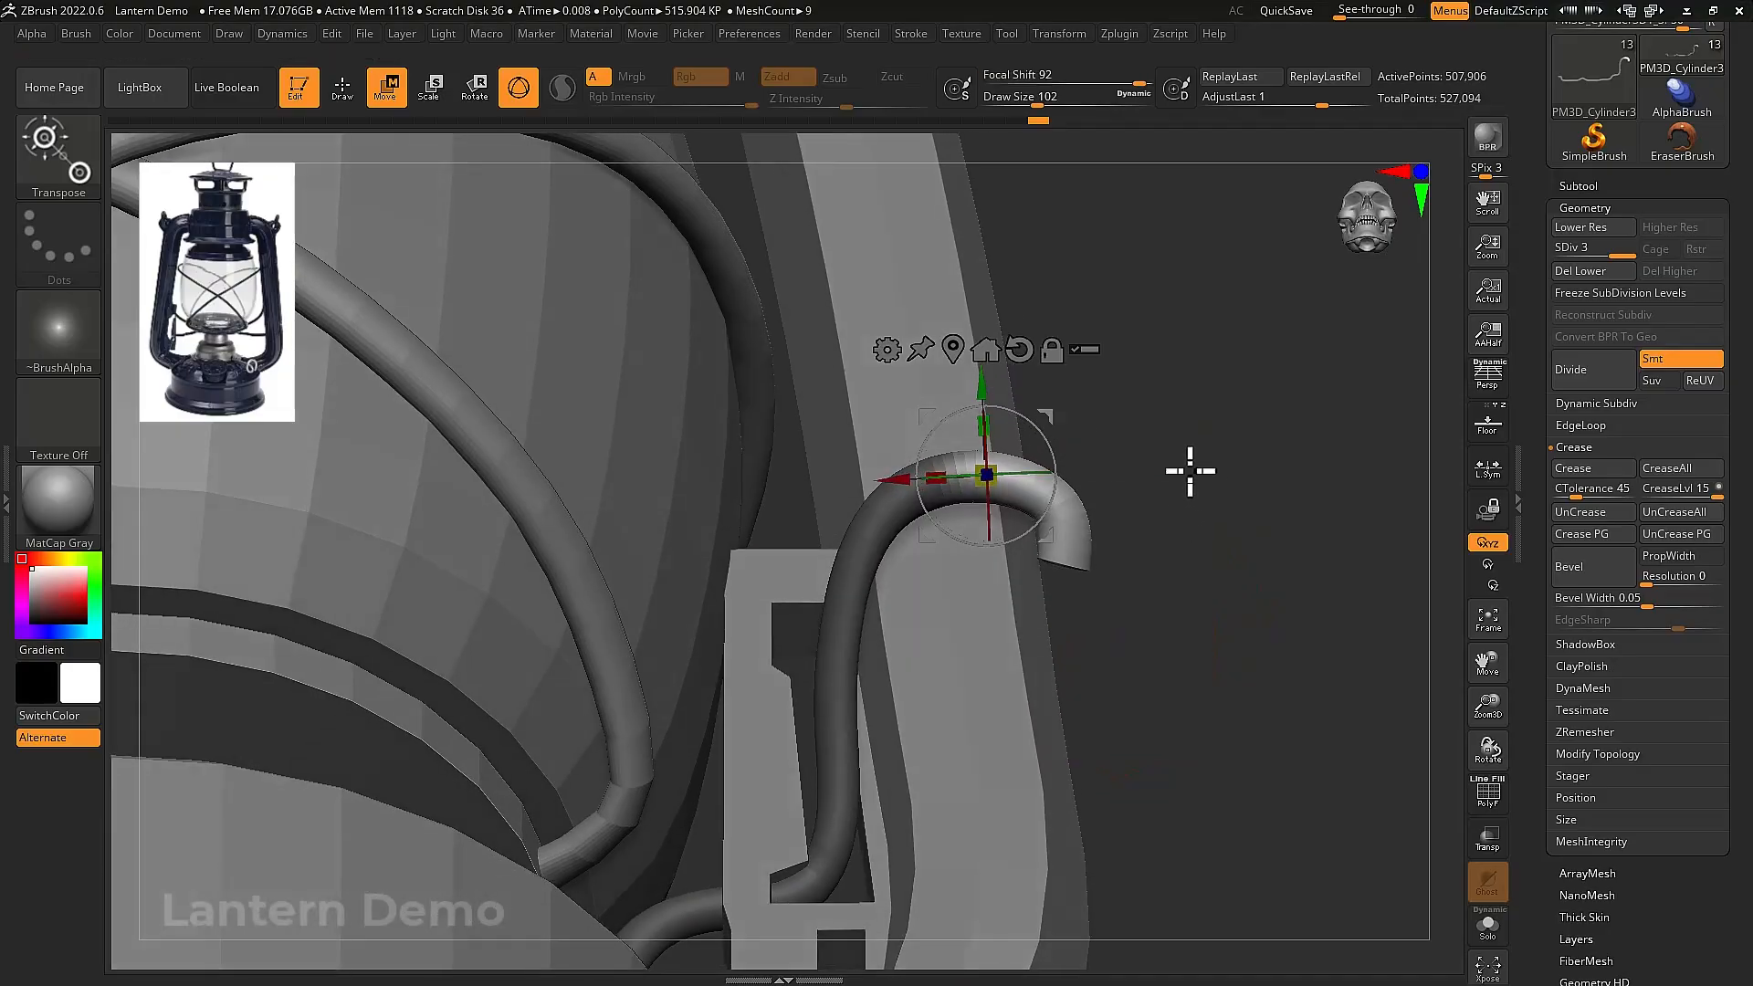
Try to curl the hook's end inward by moving and rotating it with the gizmo, isolating the wire
{"action": "left_click_drag", "start_coordinate": [1062, 431], "coordinate": [1091, 491]}
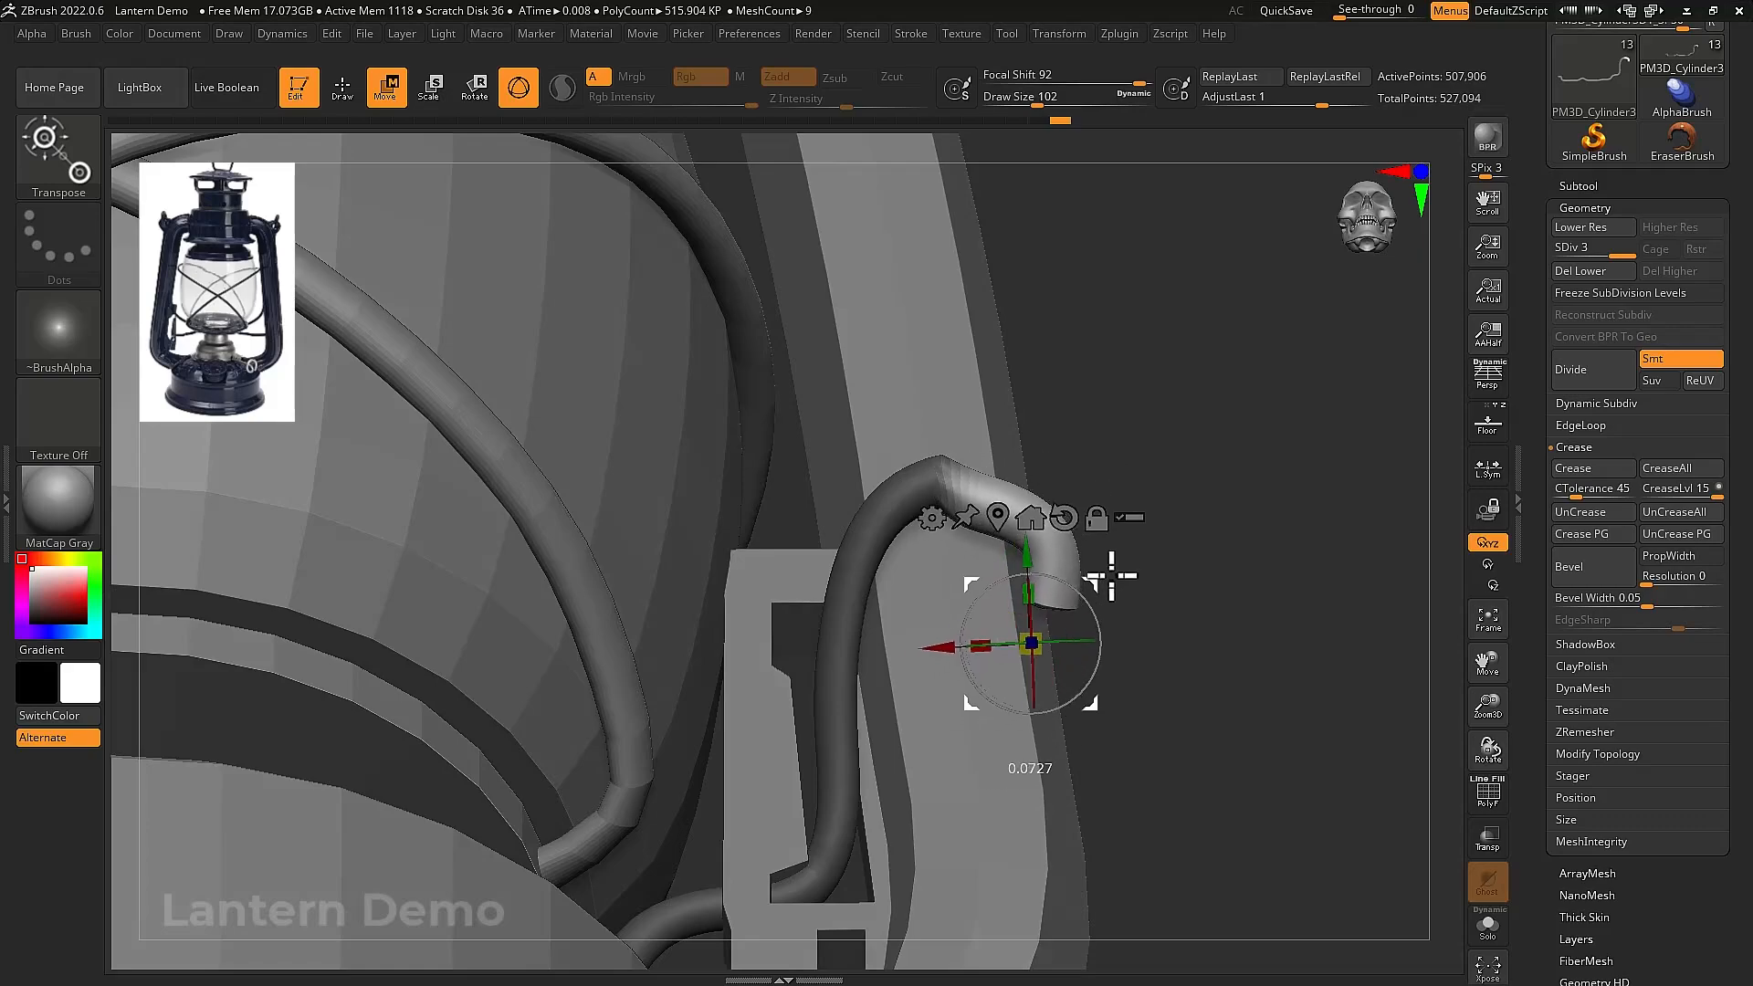
{"action": "left_click_drag", "start_coordinate": [1111, 576], "coordinate": [1130, 529]}
{"action": "mouse_move", "coordinate": [1143, 559]}
{"action": "left_mouse_down"}
{"action": "mouse_move", "coordinate": [1129, 531]}
{"action": "mouse_move", "coordinate": [1136, 550]}
{"action": "left_mouse_up"}
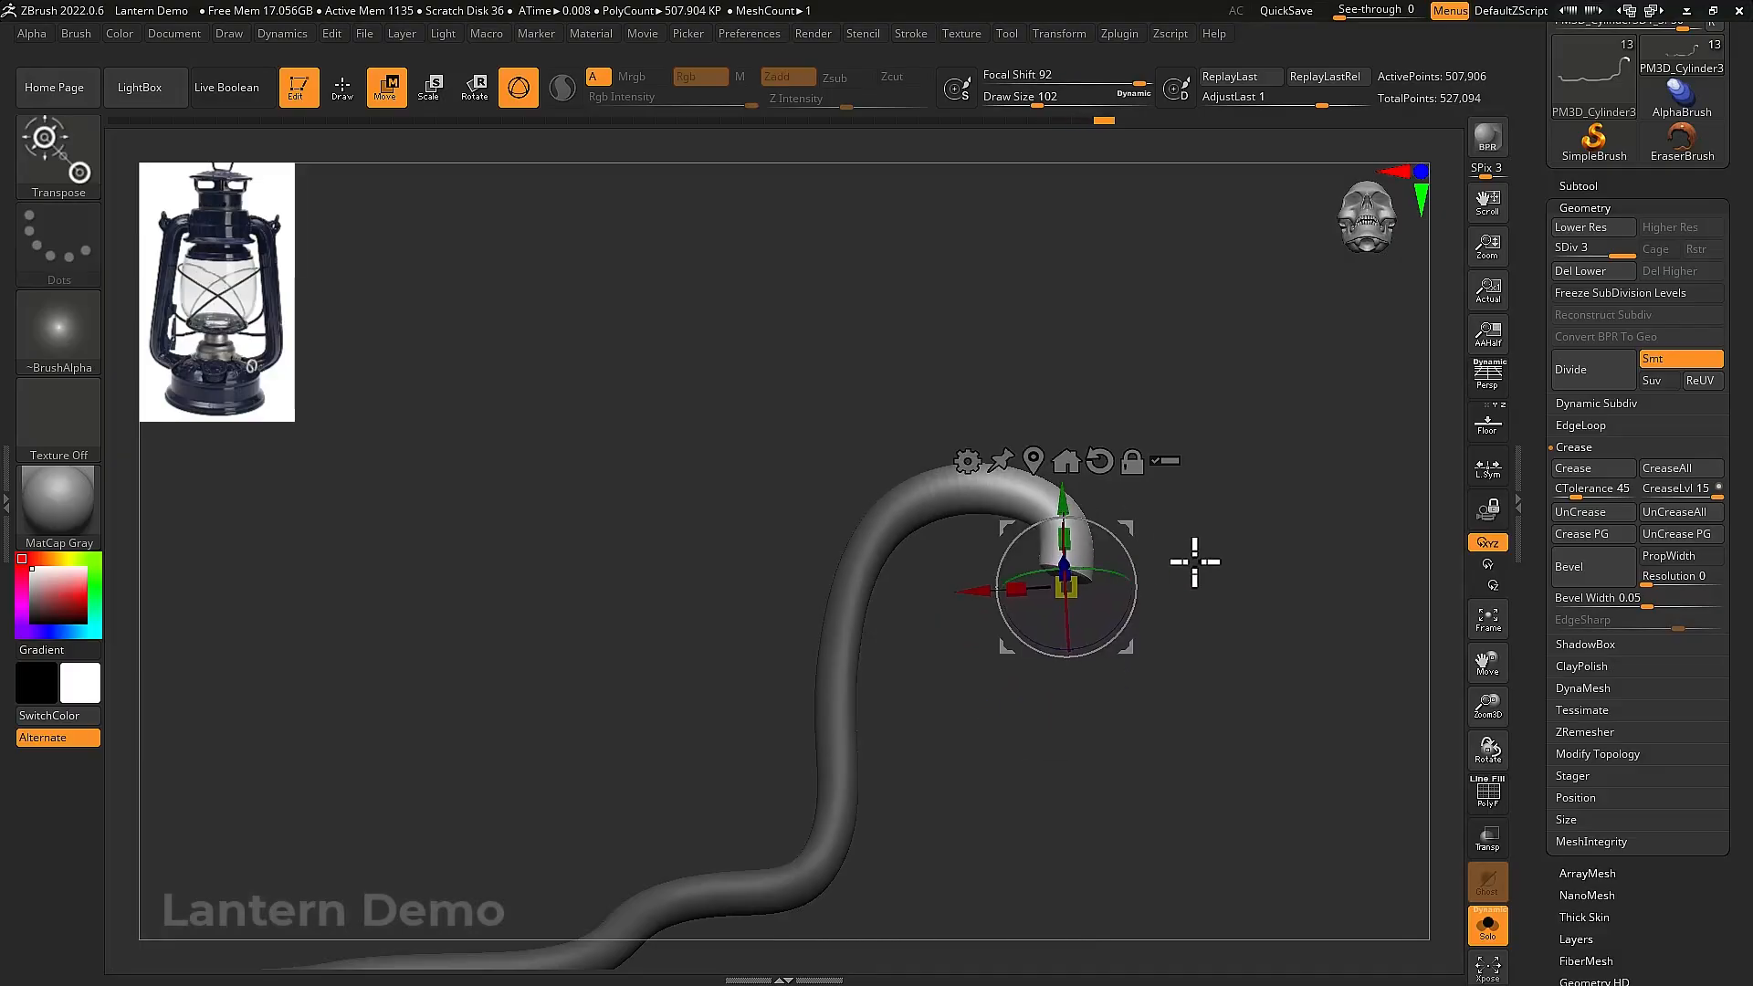
{"action": "left_click_drag", "start_coordinate": [1195, 560], "coordinate": [1105, 612]}
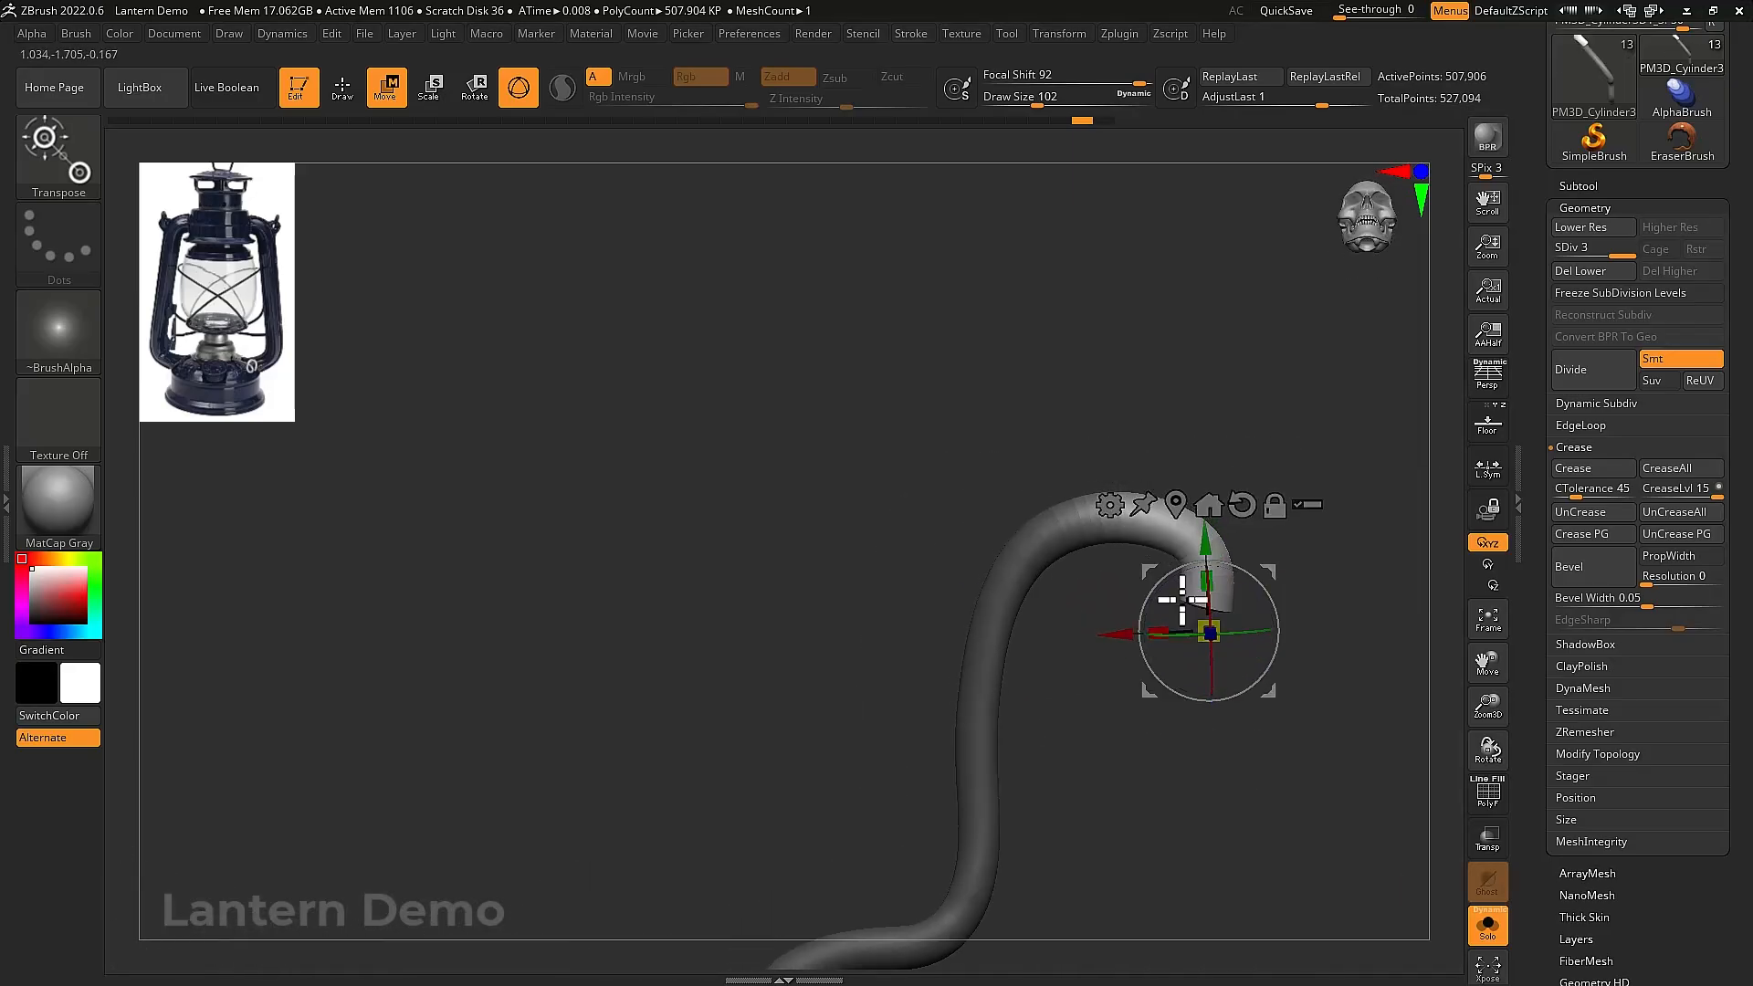
{"action": "left_click_drag", "start_coordinate": [1279, 567], "coordinate": [1215, 575], "text": "alt"}
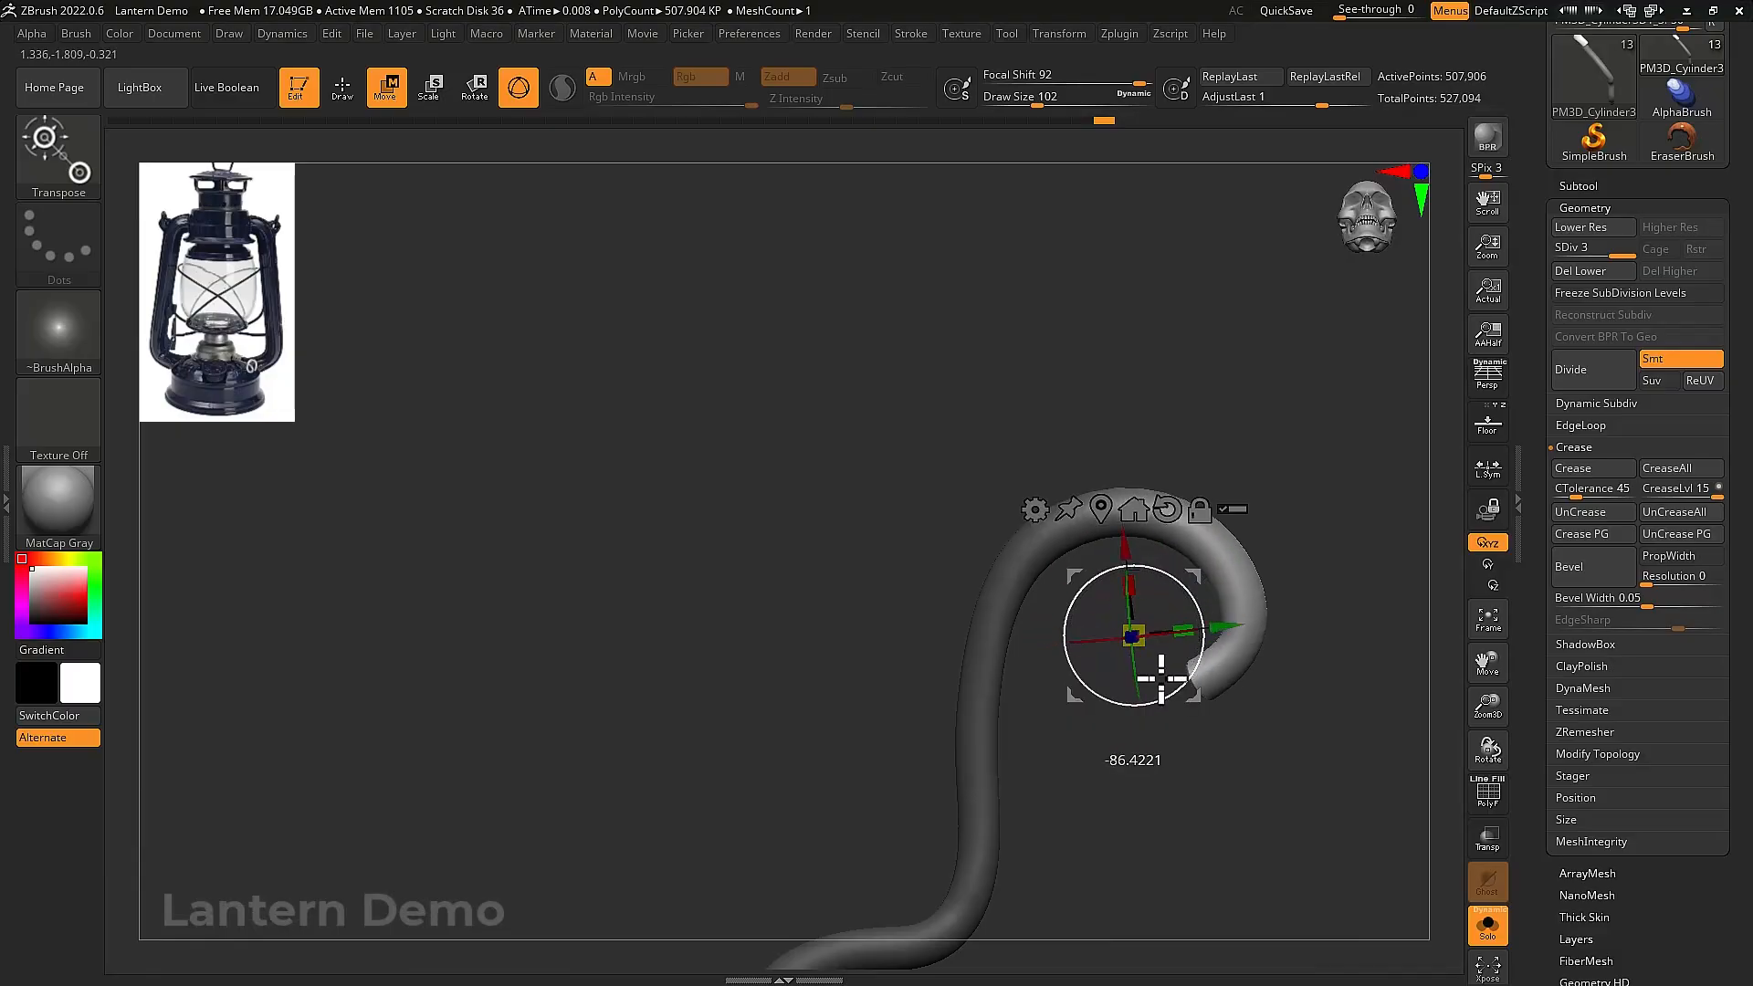
{"action": "left_click_drag", "start_coordinate": [1194, 595], "coordinate": [1186, 561], "text": "alt"}
{"action": "left_click_drag", "start_coordinate": [1107, 649], "coordinate": [1202, 536]}
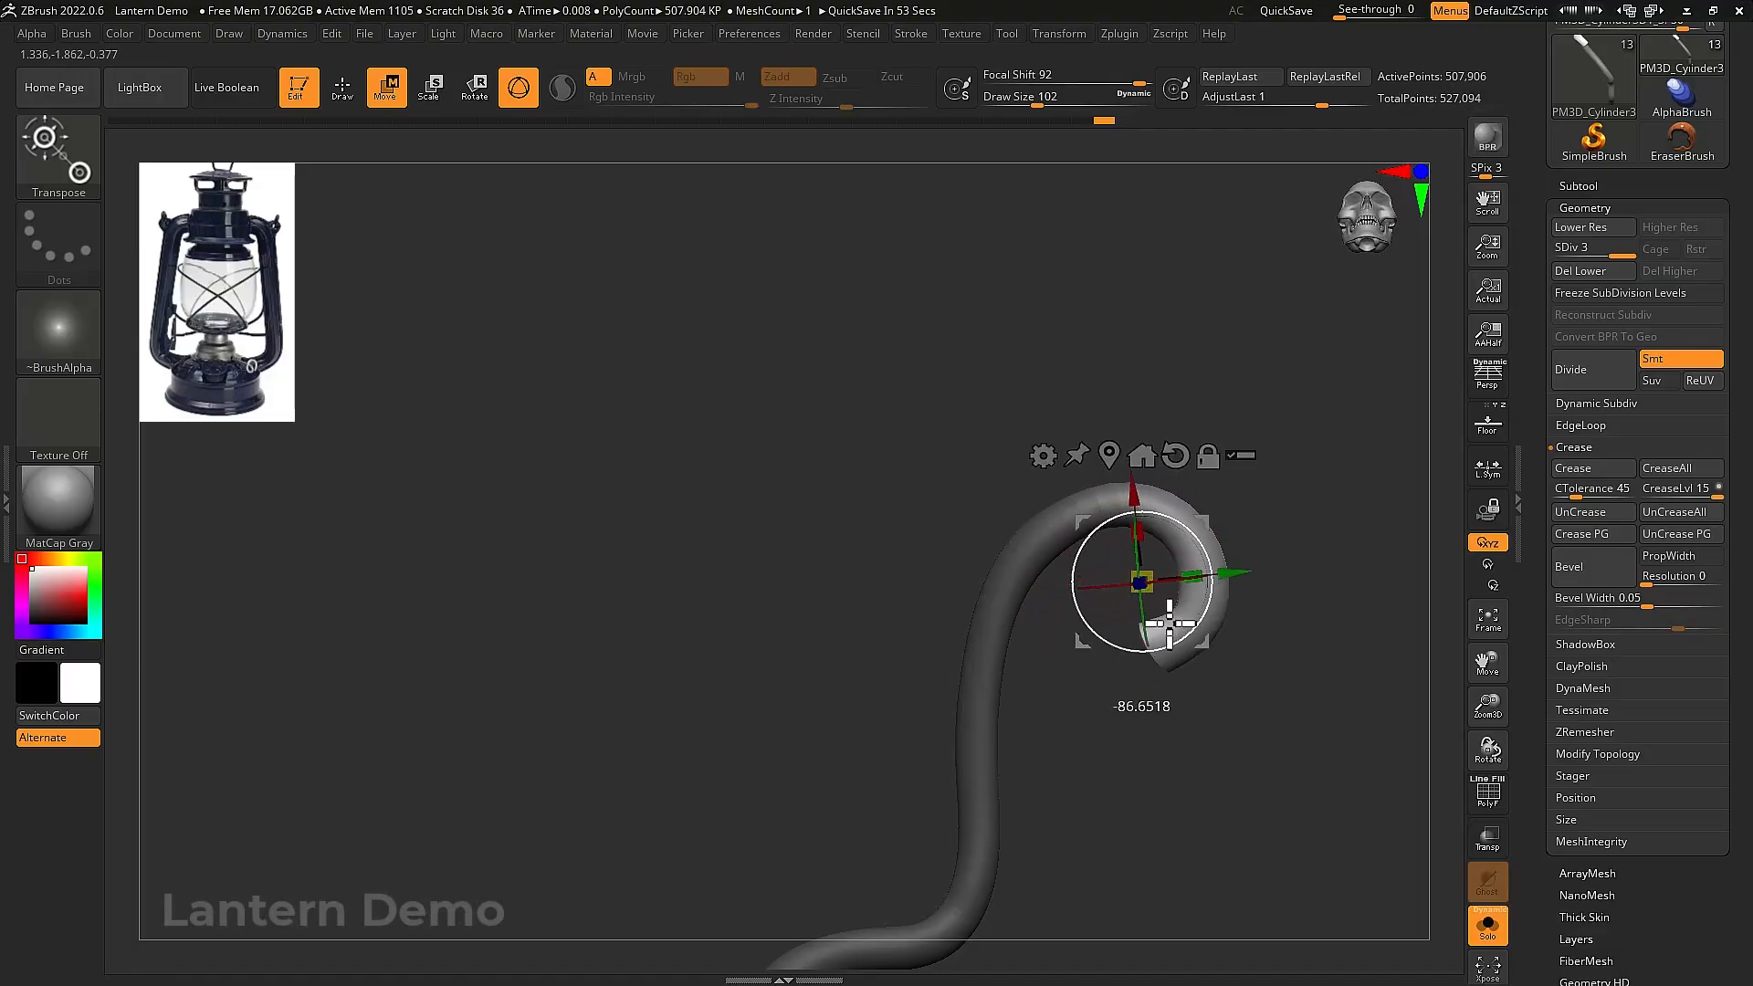
{"action": "left_click_drag", "start_coordinate": [1139, 629], "coordinate": [1179, 649]}
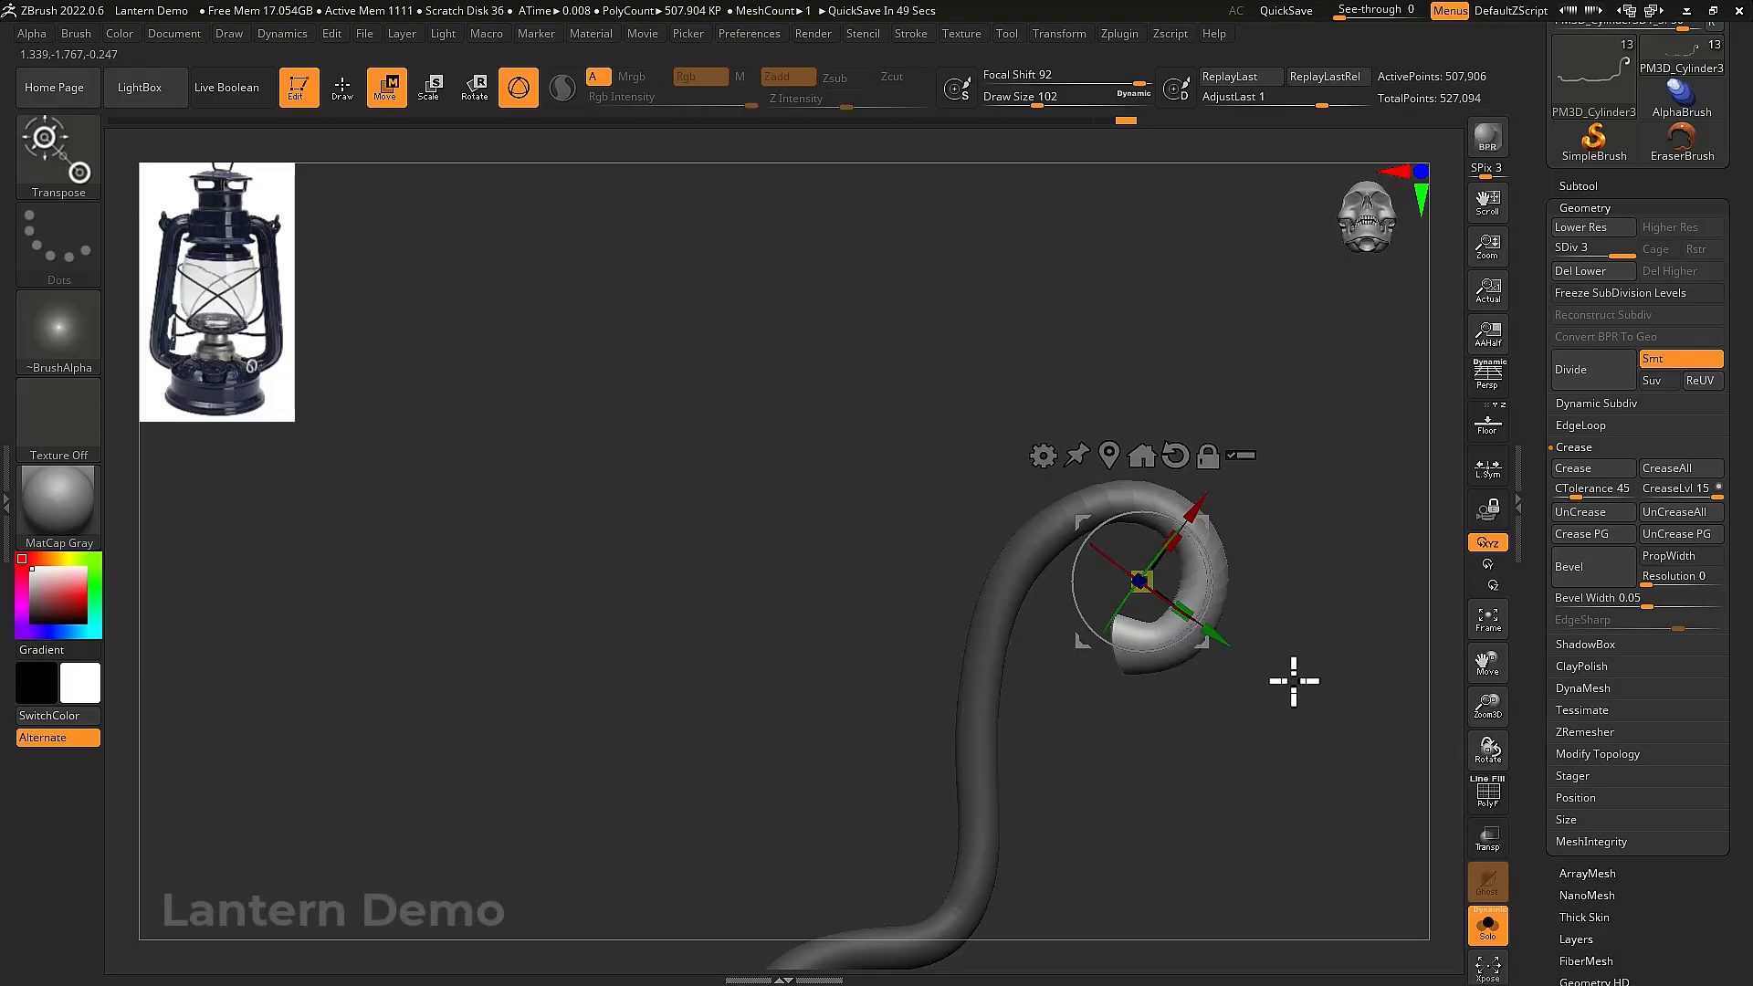
Undo the recent gizmo moves and rotations on the hook
{"action": "key", "text": "ctrl+z"}
{"action": "key", "text": "ctrl+z"}
{"action": "key", "text": "ctrl+z"}
{"action": "key", "text": "ctrl+z"}
{"action": "key", "text": "ctrl+z"}
{"action": "key", "text": "ctrl+z"}
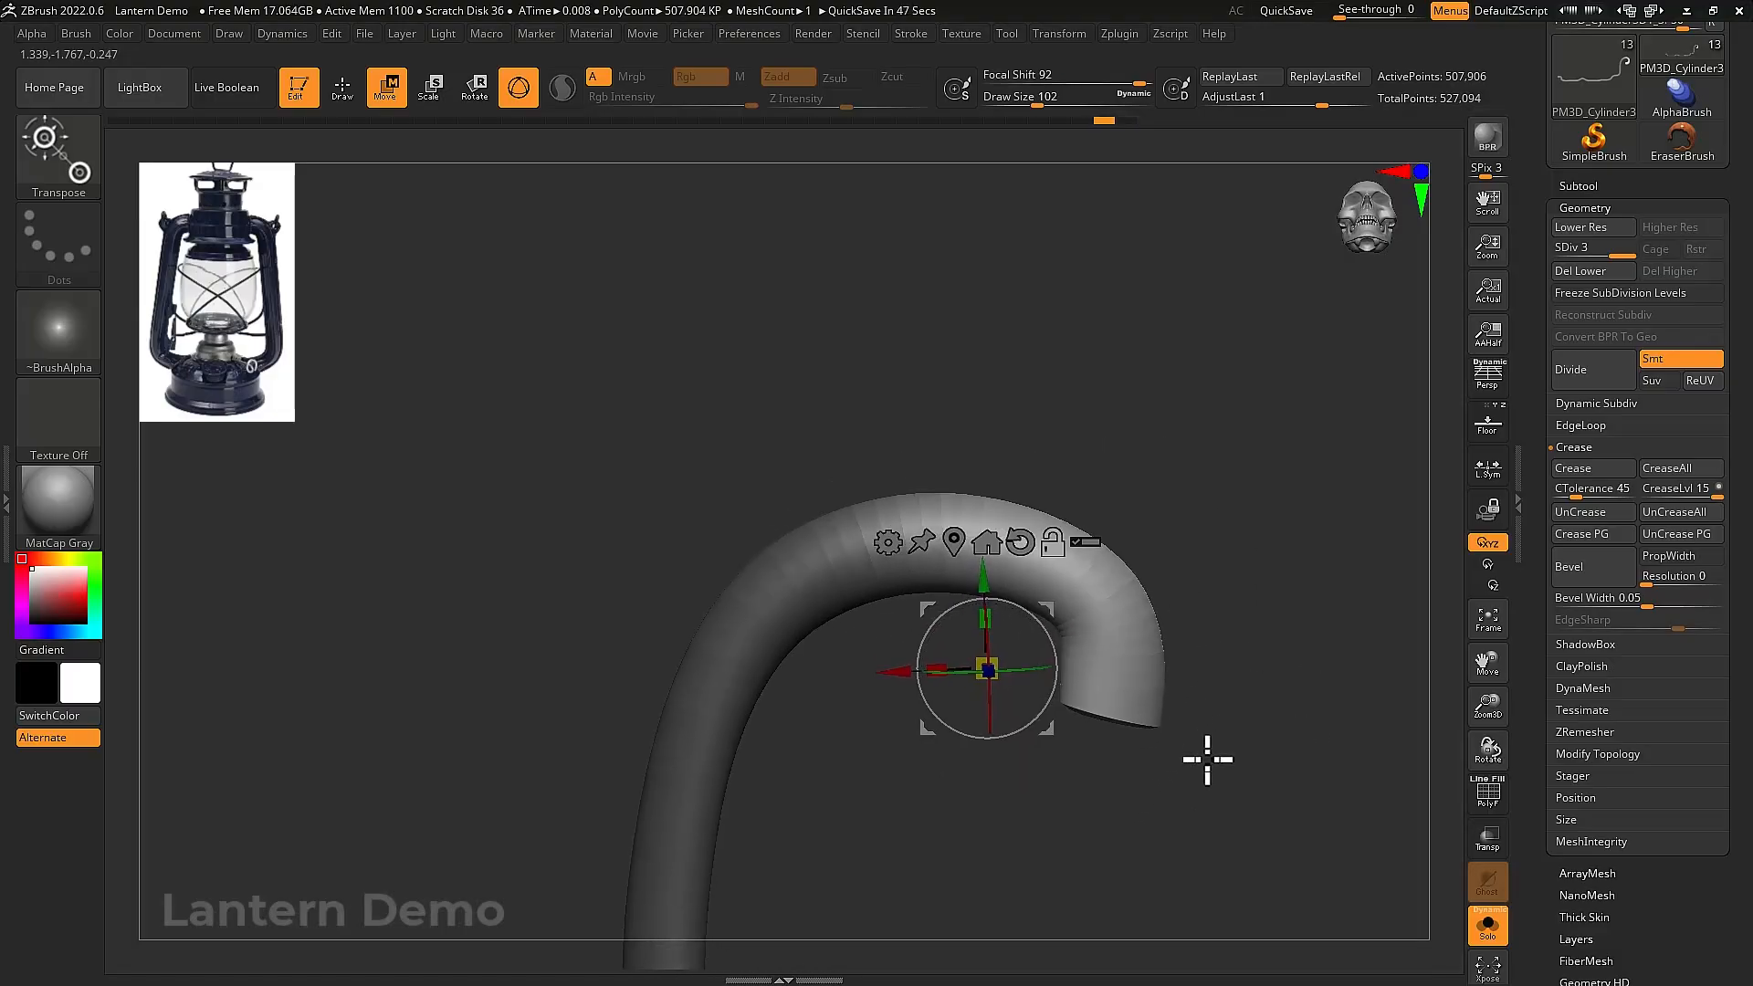
Rotate the end of the wire's hook inward with the gizmo, curling it into a rounder loop
{"action": "left_click_drag", "start_coordinate": [1055, 641], "coordinate": [969, 699]}
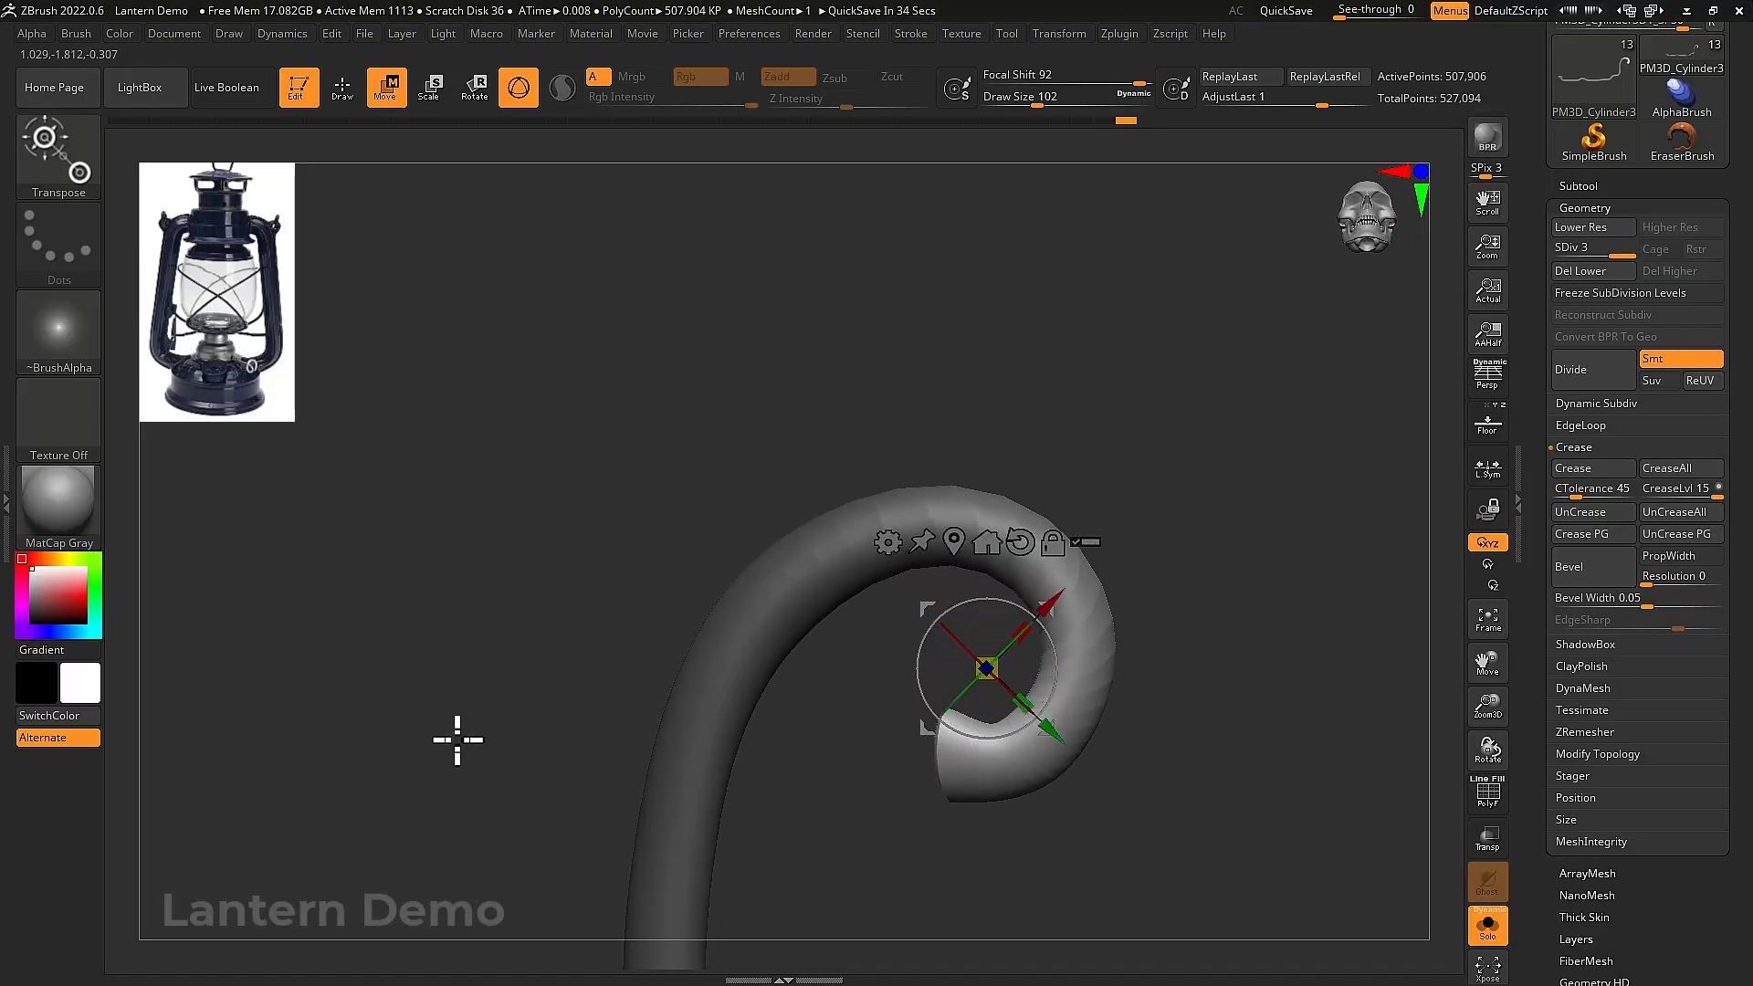
{"action": "key", "text": "ctrl+z"}
{"action": "left_click_drag", "start_coordinate": [898, 876], "coordinate": [1132, 528]}
{"action": "left_click_drag", "start_coordinate": [1119, 467], "coordinate": [1098, 456]}
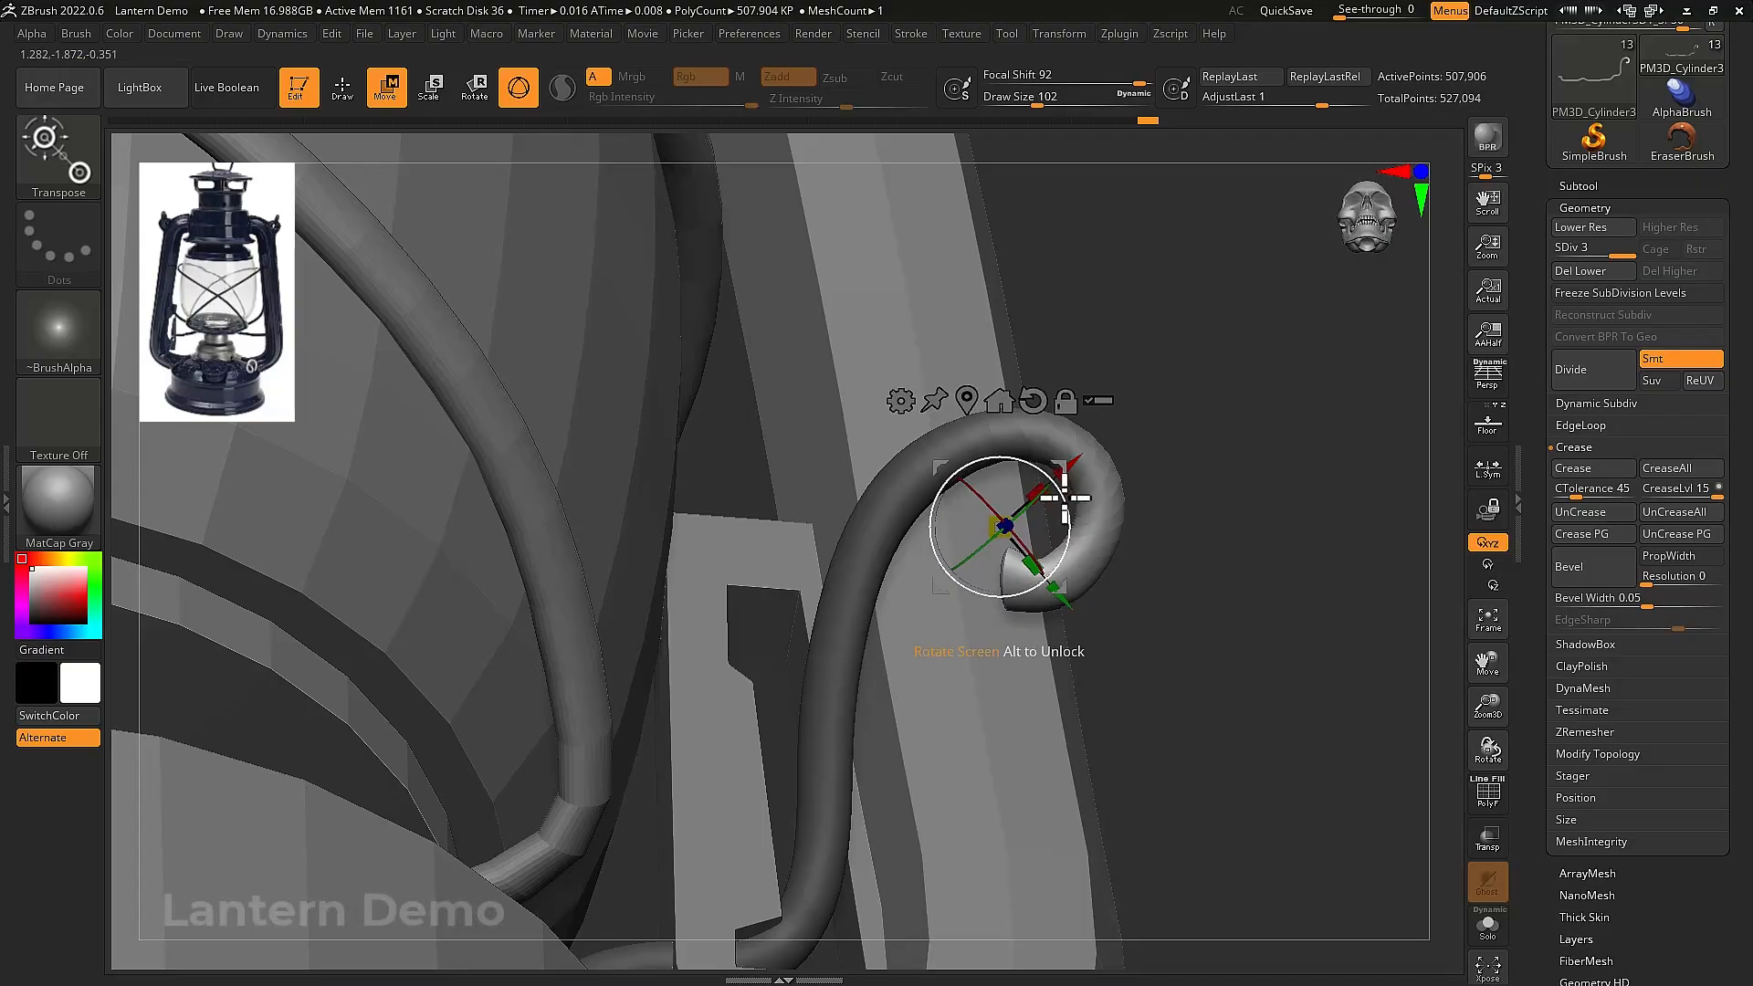
Move the hook's tip with the gizmo so the curl wraps more closely around the side tube
{"action": "left_click_drag", "start_coordinate": [1064, 461], "coordinate": [1067, 405]}
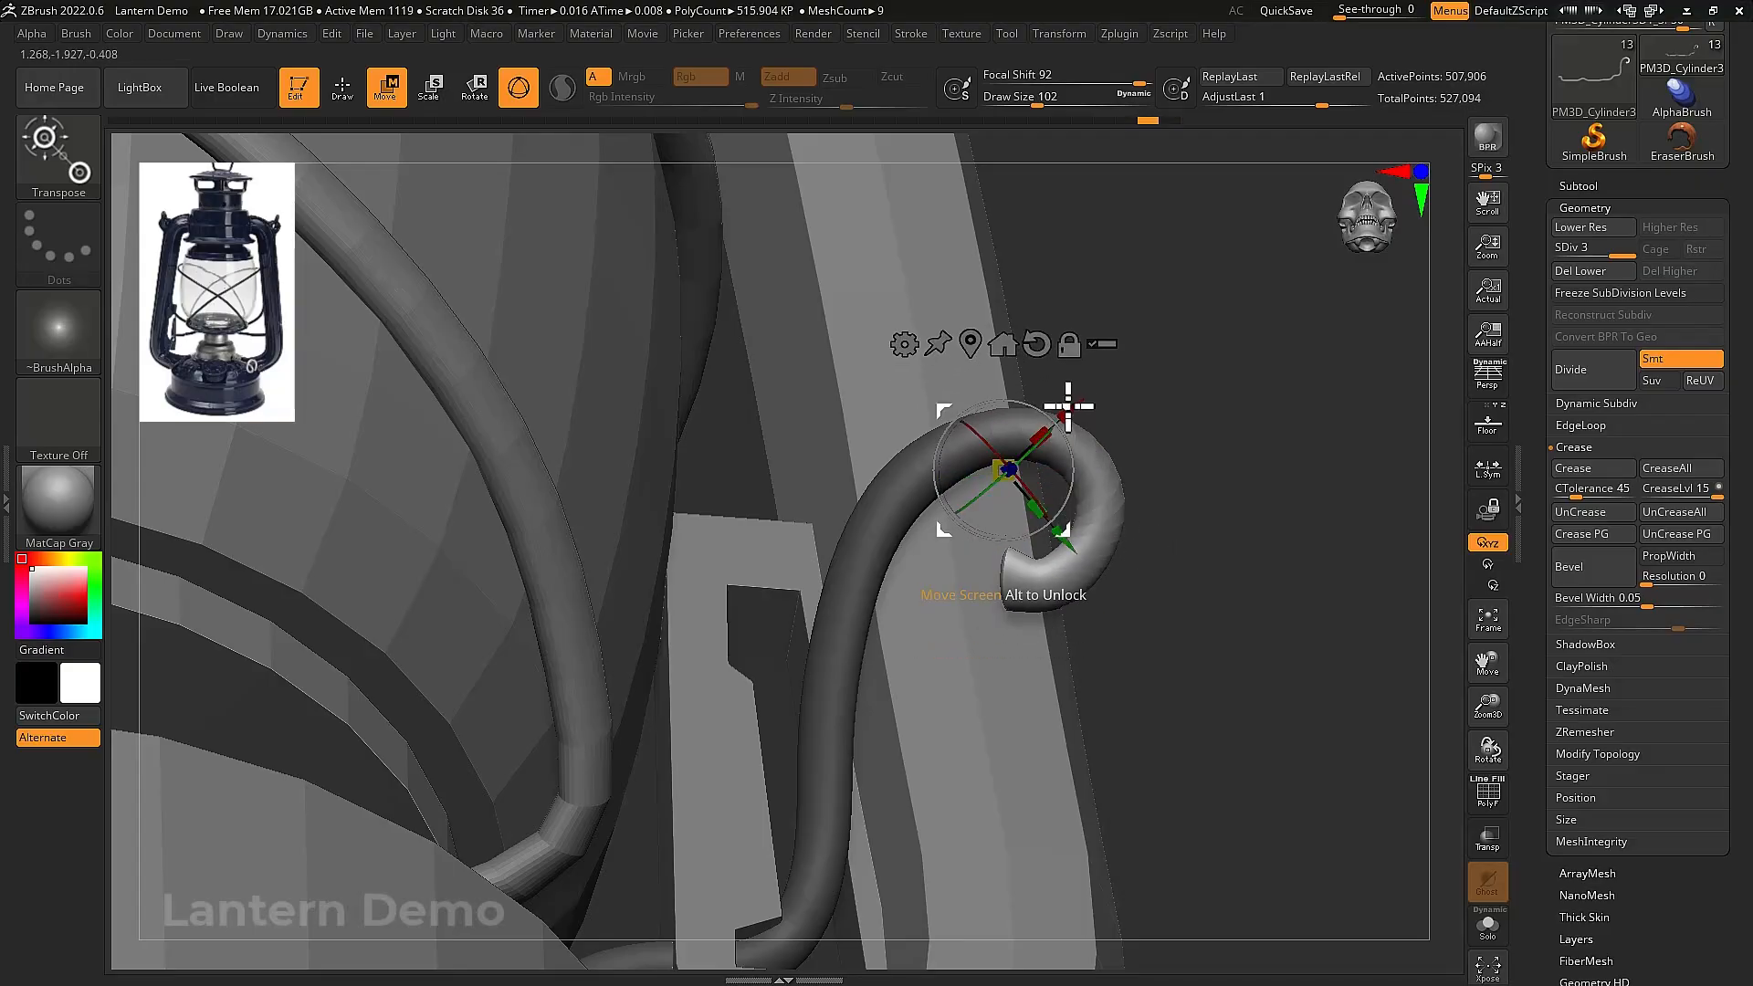
{"action": "left_click_drag", "start_coordinate": [1065, 393], "coordinate": [1071, 502]}
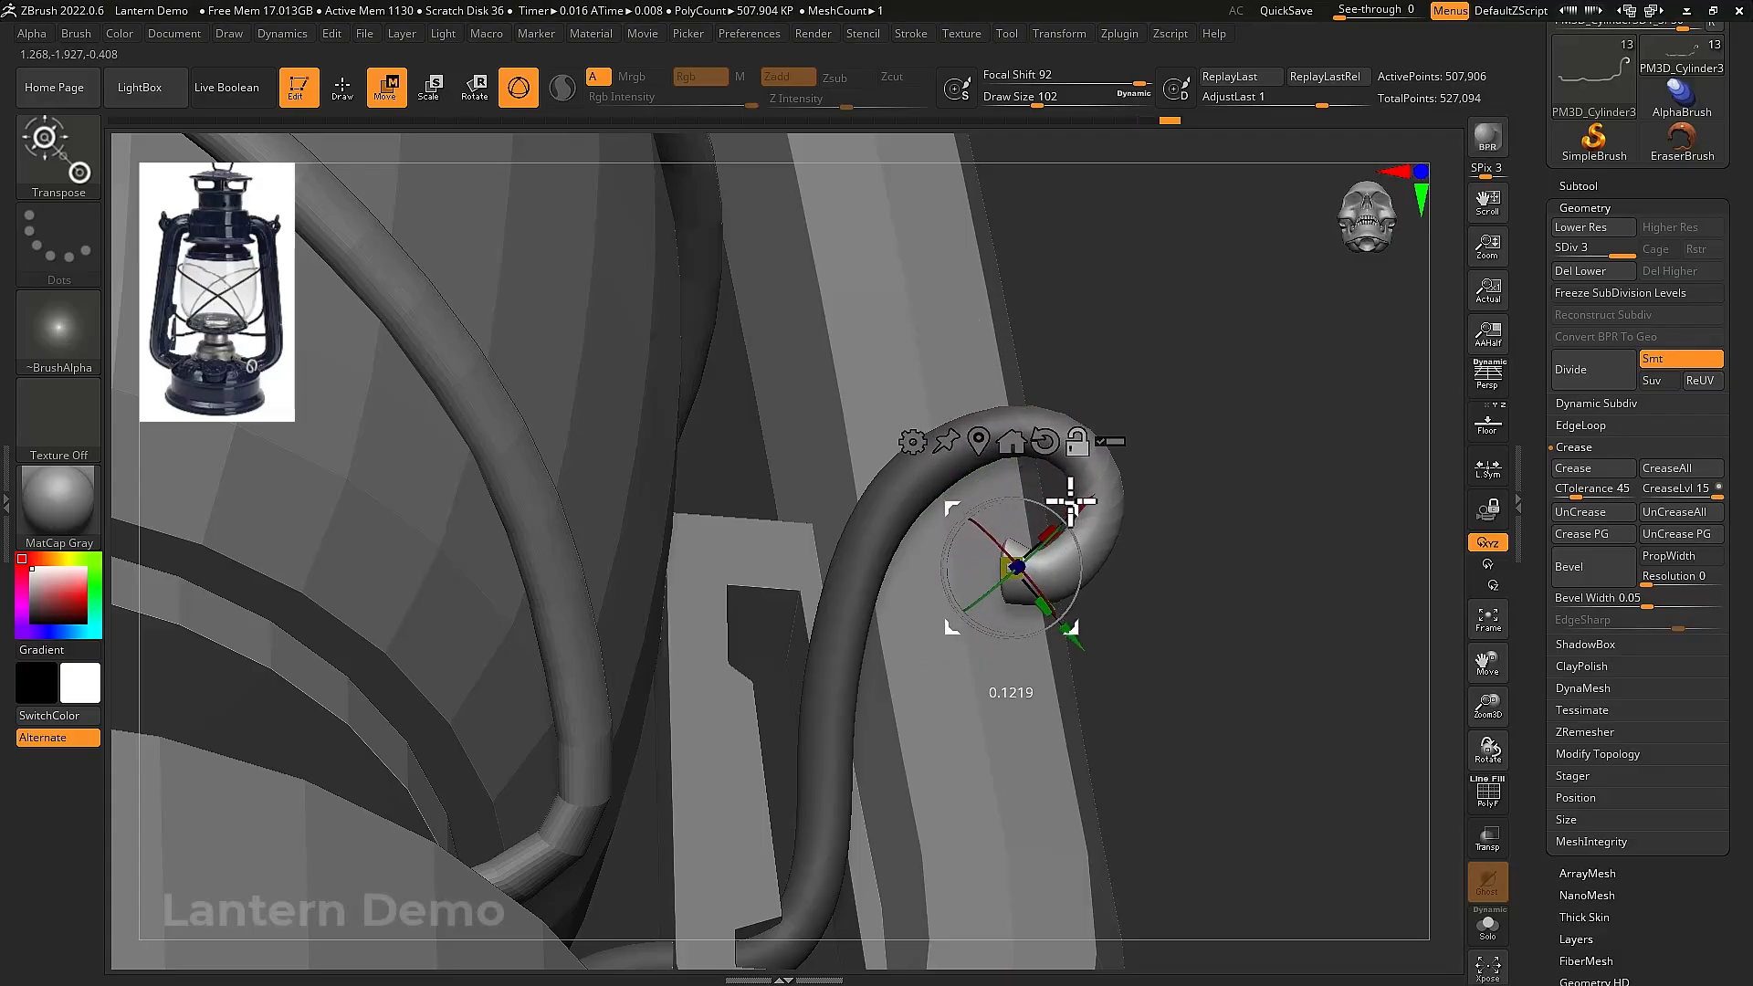
{"action": "left_click_drag", "start_coordinate": [1064, 400], "coordinate": [1071, 504]}
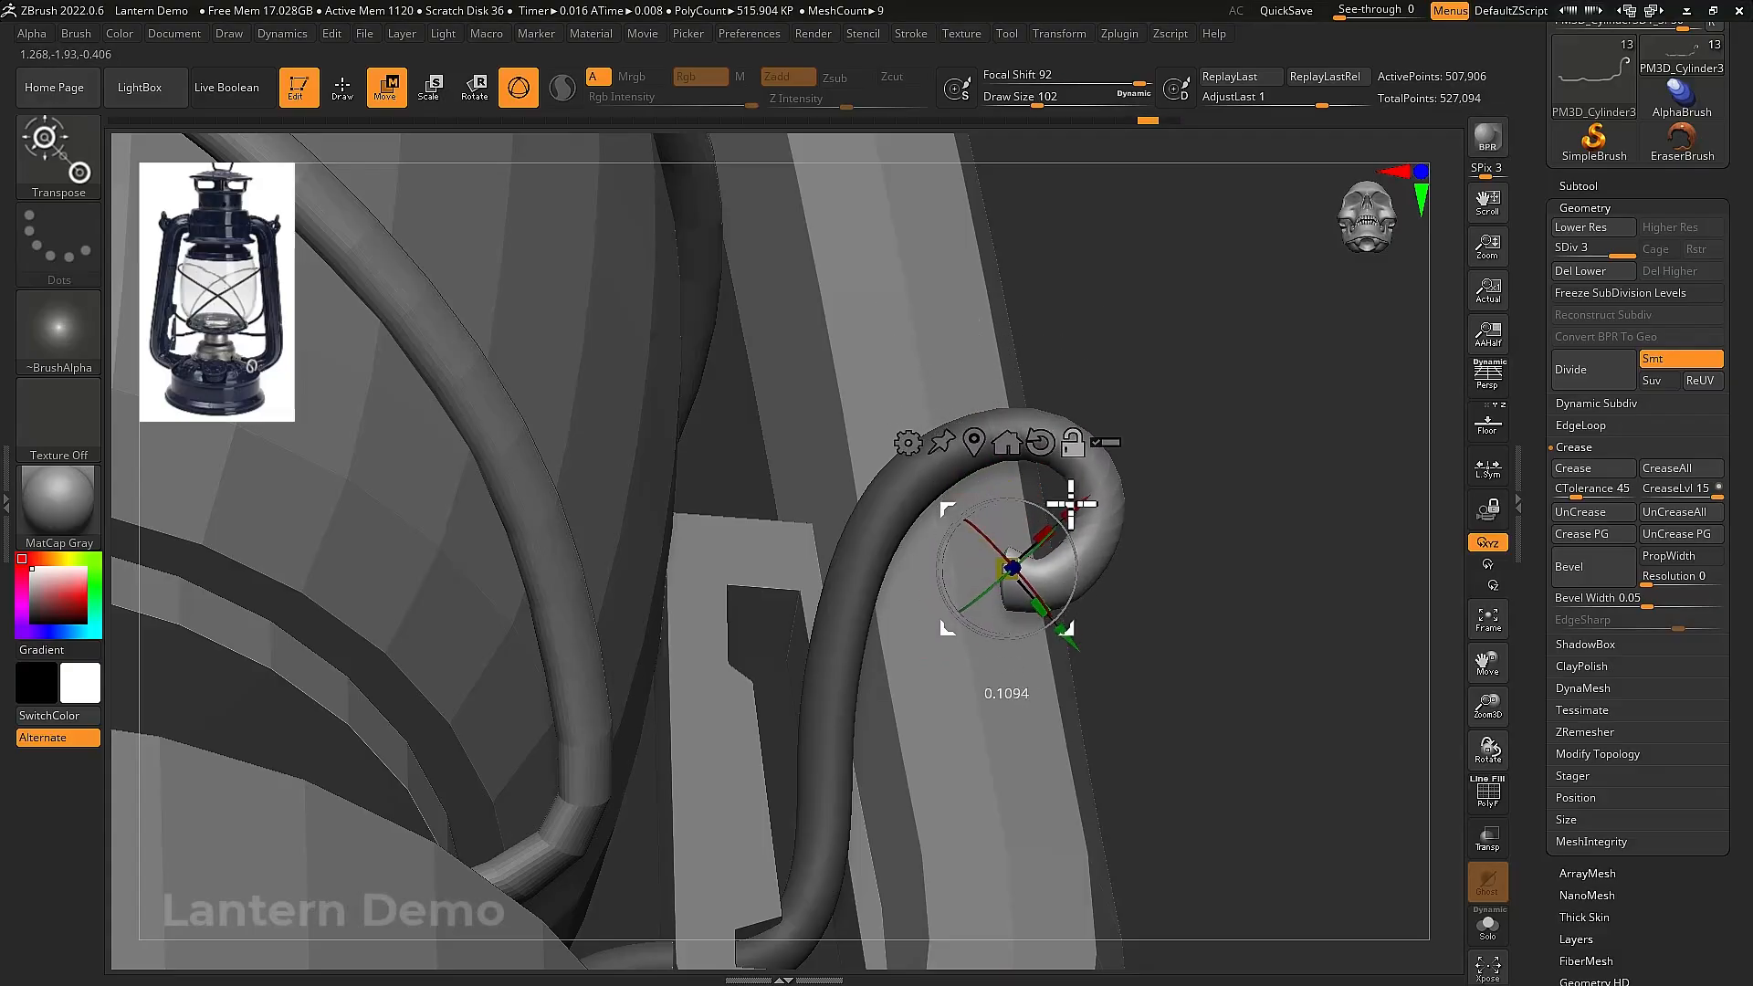
{"action": "left_click_drag", "start_coordinate": [1006, 574], "coordinate": [1156, 438]}
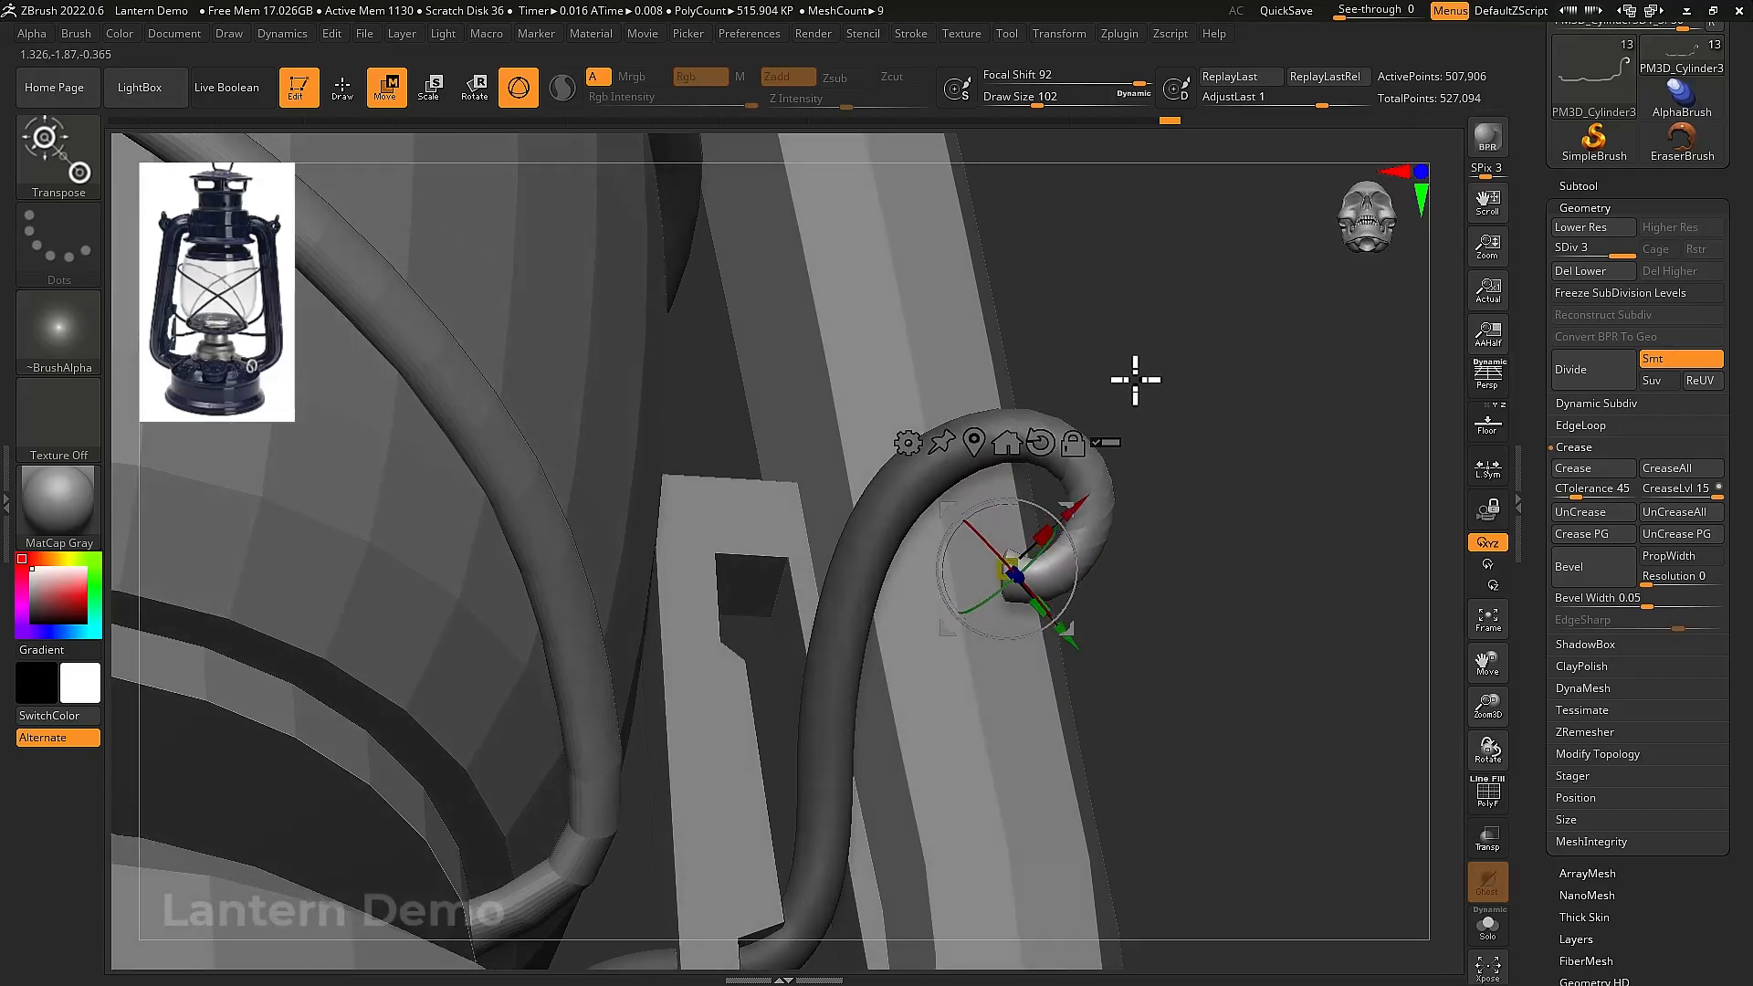
{"action": "mouse_move", "coordinate": [1135, 380]}
{"action": "left_mouse_down", "text": "ctrl"}
{"action": "mouse_move", "coordinate": [1120, 489]}
{"action": "mouse_move", "coordinate": [1026, 508]}
{"action": "mouse_move", "coordinate": [986, 392]}
{"action": "mouse_move", "coordinate": [1132, 384]}
{"action": "left_mouse_up", "text": "ctrl"}
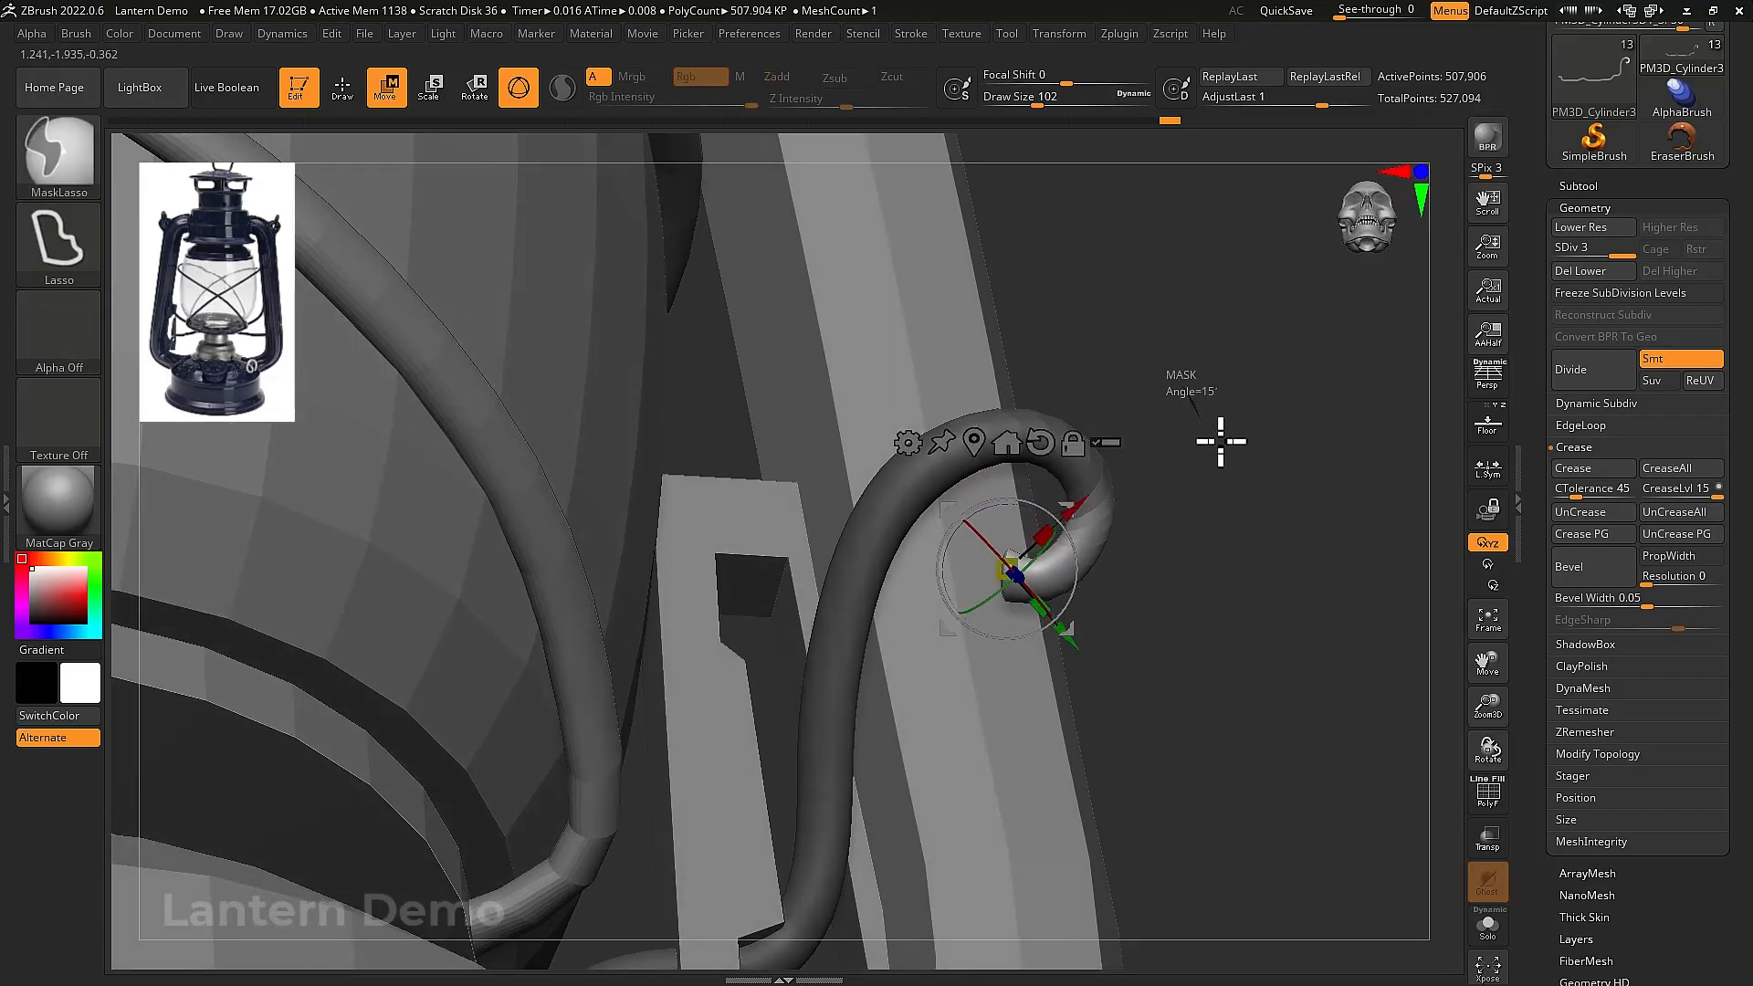
{"action": "mouse_move", "coordinate": [1220, 441]}
{"action": "left_mouse_down"}
{"action": "mouse_move", "coordinate": [1214, 552]}
{"action": "mouse_move", "coordinate": [1254, 565]}
{"action": "mouse_move", "coordinate": [1221, 529]}
{"action": "mouse_move", "coordinate": [1342, 593]}
{"action": "left_mouse_up"}
Smooth the wire with the Polish and Polish By Features deformations
{"action": "left_click_drag", "start_coordinate": [1547, 730], "coordinate": [1563, 491]}
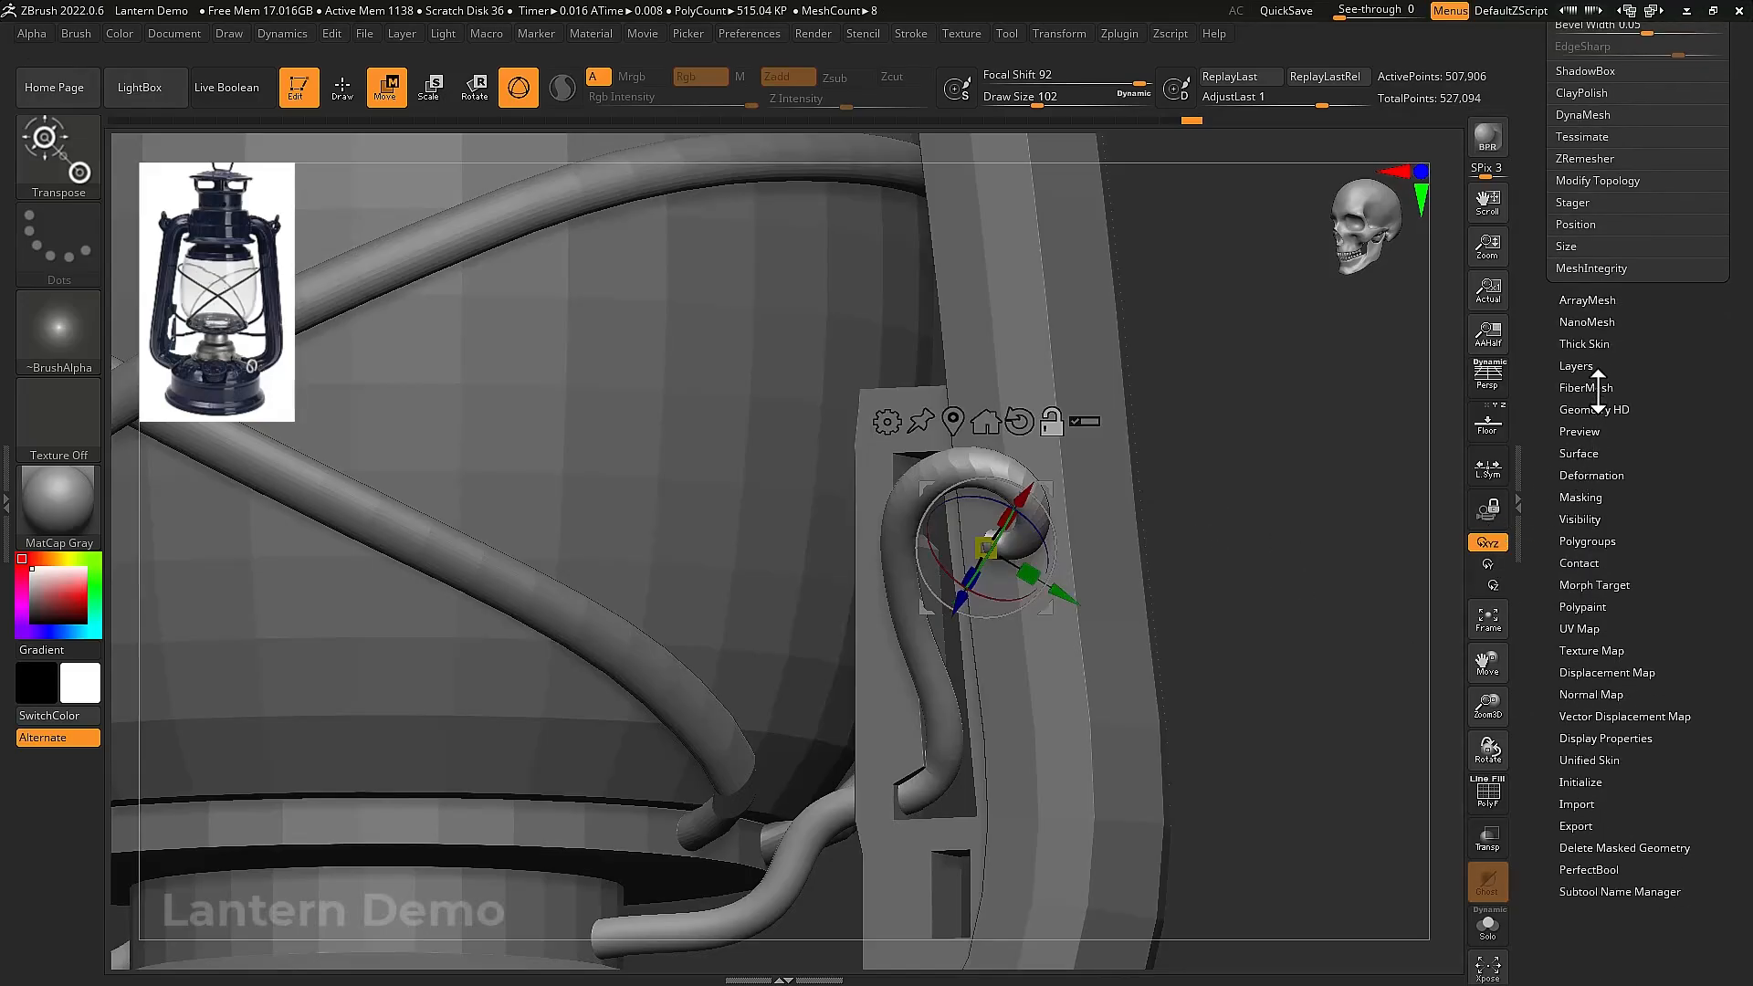
{"action": "left_click", "coordinate": [1593, 475]}
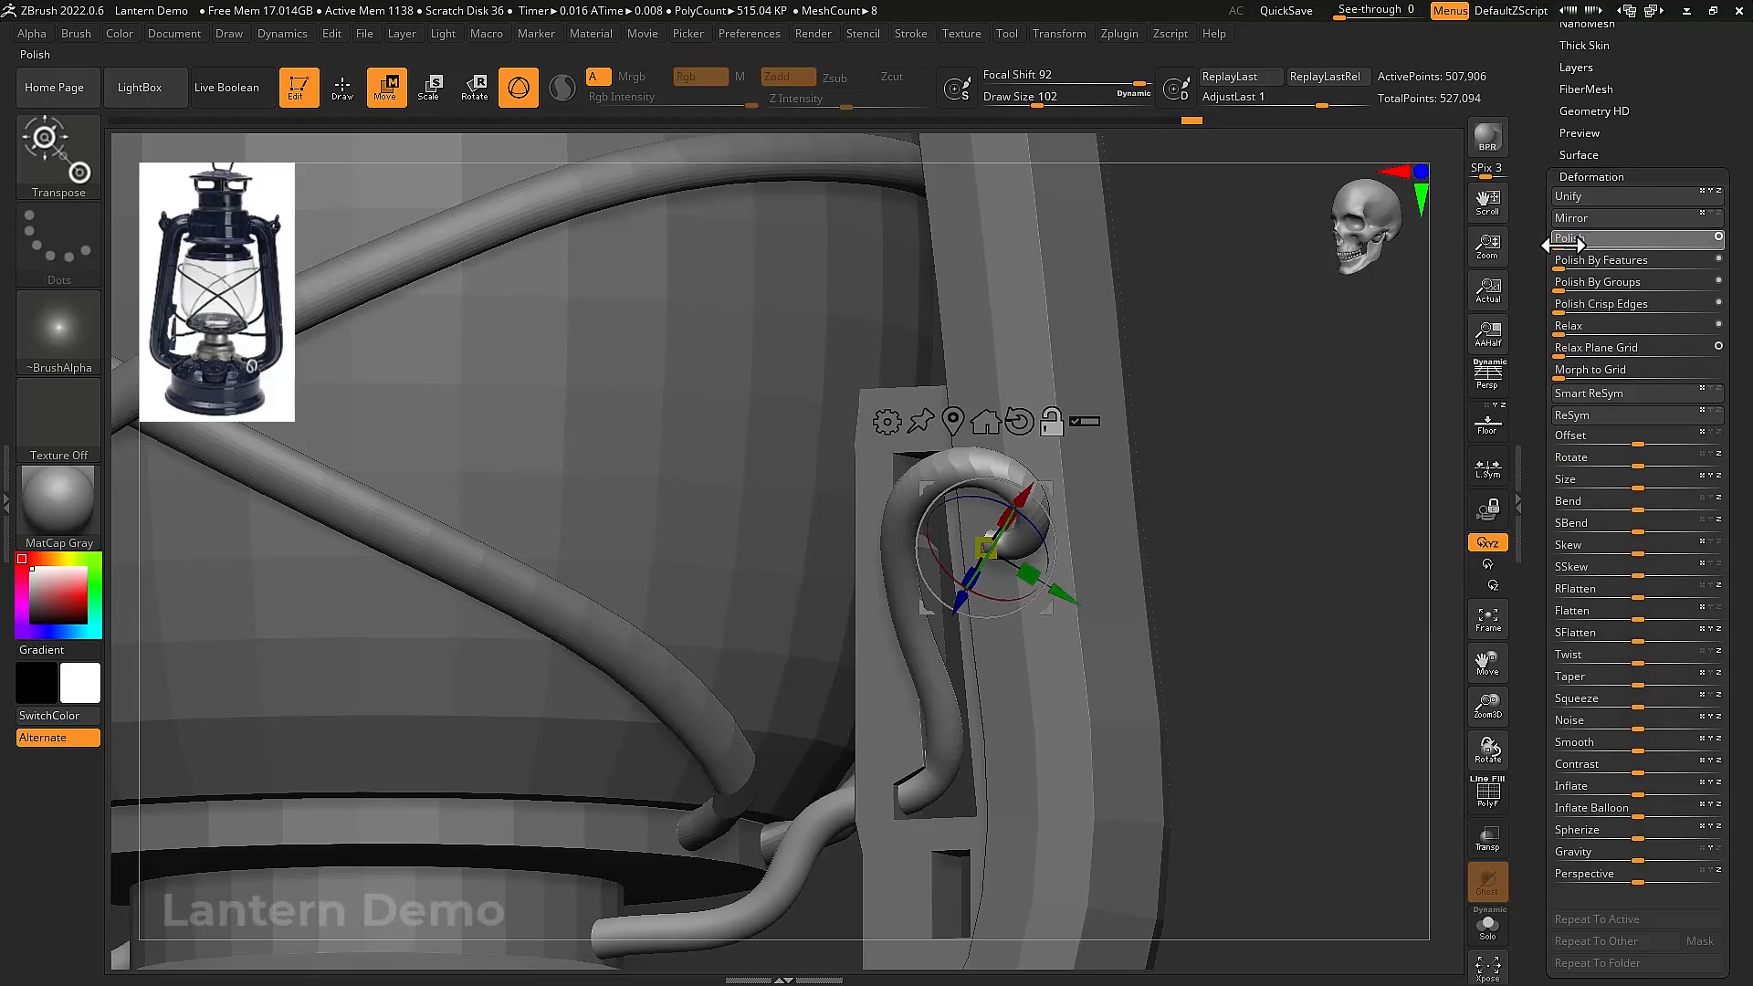
{"action": "left_click_drag", "start_coordinate": [1569, 245], "coordinate": [1572, 245]}
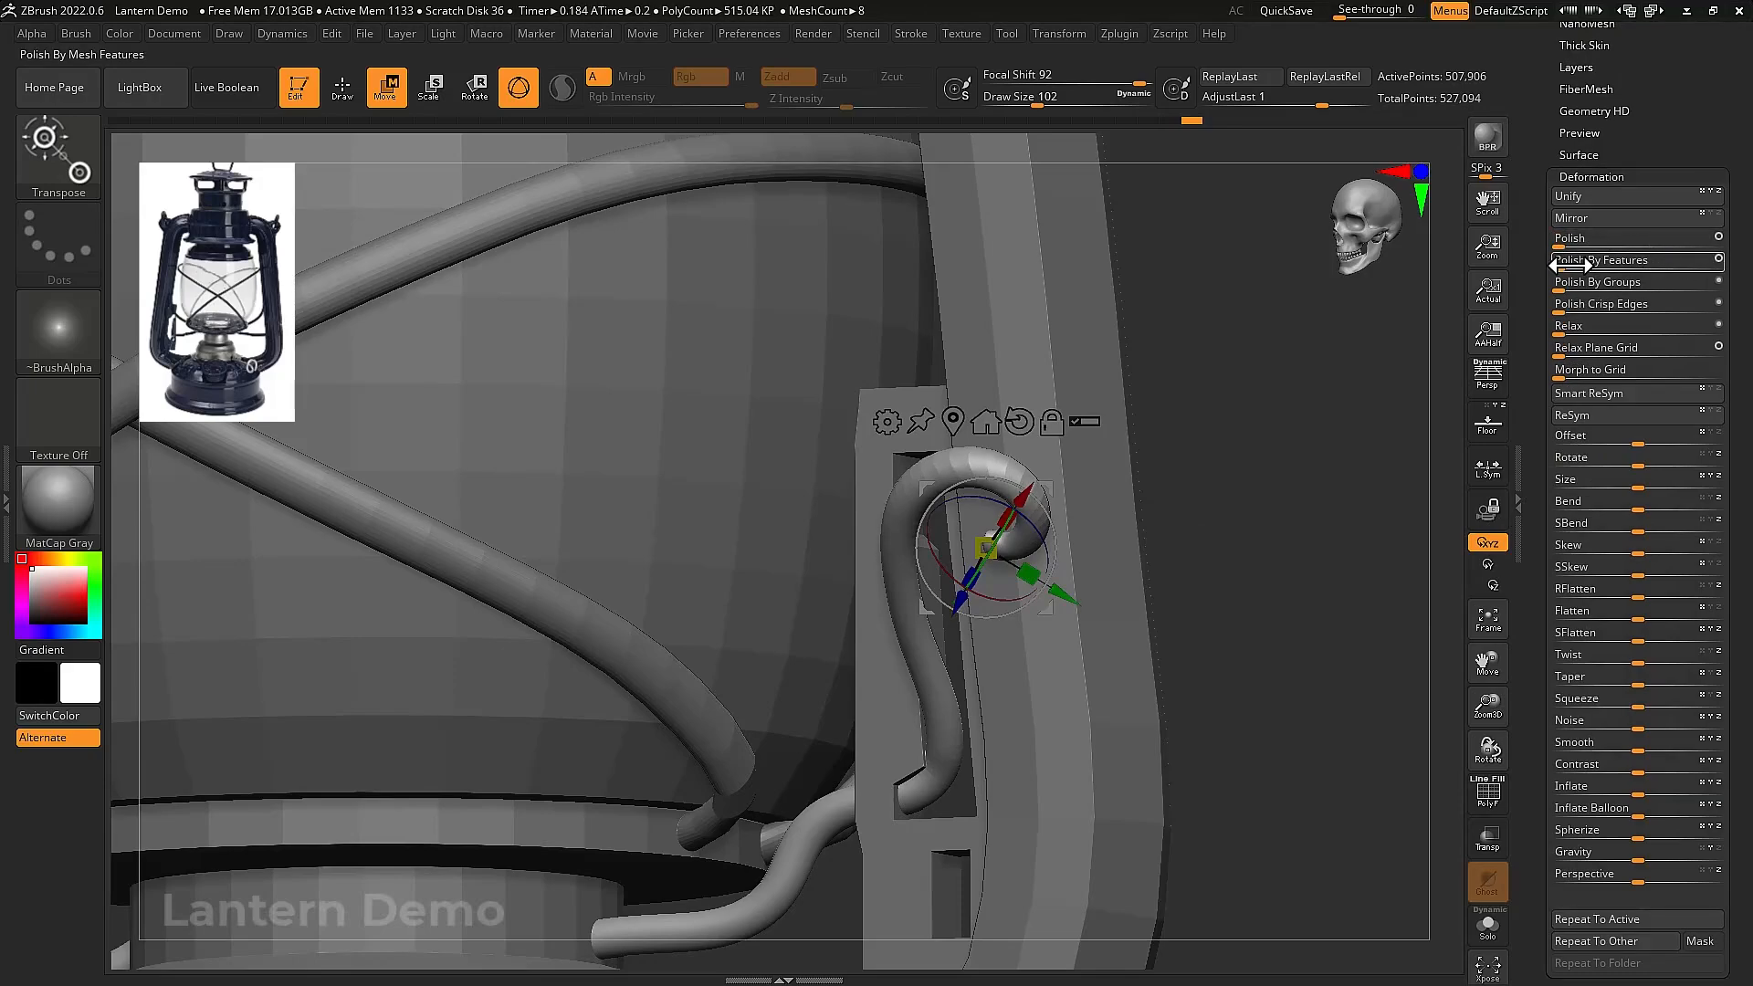
{"action": "left_click_drag", "start_coordinate": [1563, 265], "coordinate": [1577, 265]}
{"action": "left_click_drag", "start_coordinate": [1299, 419], "coordinate": [1315, 438]}
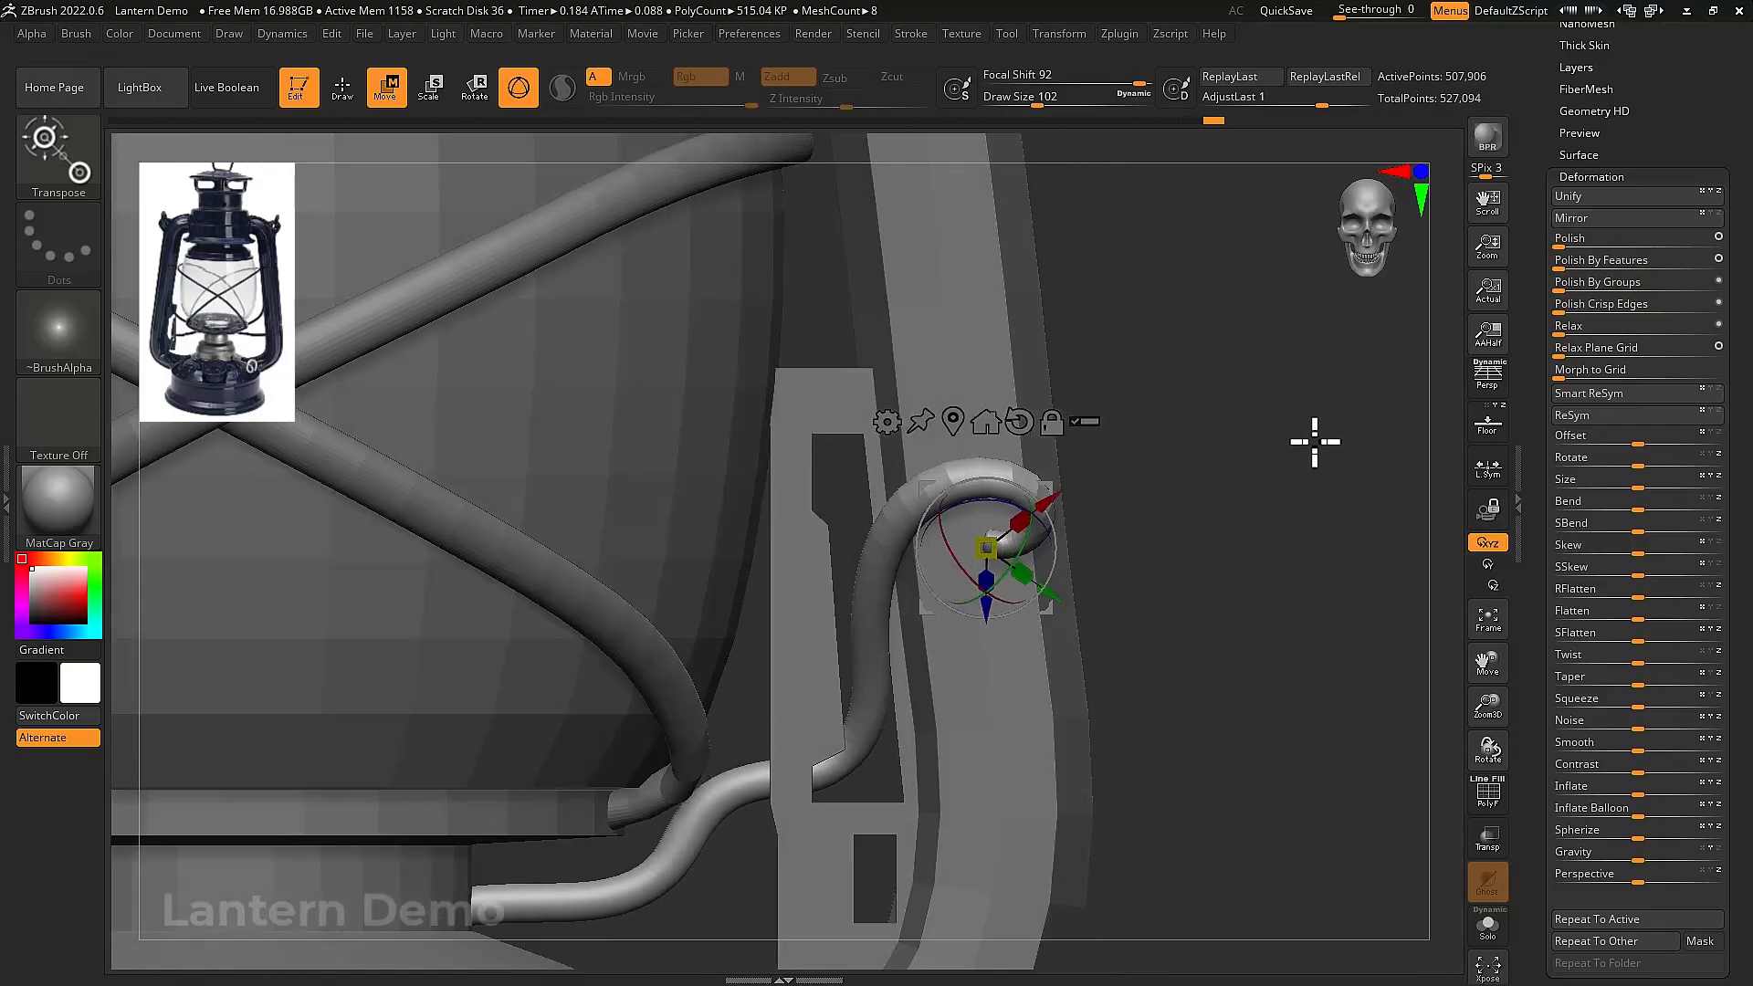
{"action": "mouse_move", "coordinate": [1272, 509]}
{"action": "left_mouse_down"}
{"action": "mouse_move", "coordinate": [1228, 444]}
{"action": "mouse_move", "coordinate": [1350, 458]}
{"action": "mouse_move", "coordinate": [1291, 470]}
{"action": "mouse_move", "coordinate": [1255, 543]}
{"action": "mouse_move", "coordinate": [1212, 551]}
{"action": "mouse_move", "coordinate": [1232, 520]}
{"action": "mouse_move", "coordinate": [1283, 579]}
{"action": "mouse_move", "coordinate": [1204, 534]}
{"action": "mouse_move", "coordinate": [1237, 628]}
{"action": "left_mouse_up"}
Pull the isolated hook's end inward and rotate it with the gizmo to close the loop against the wire's shaft
{"action": "key", "text": "q"}
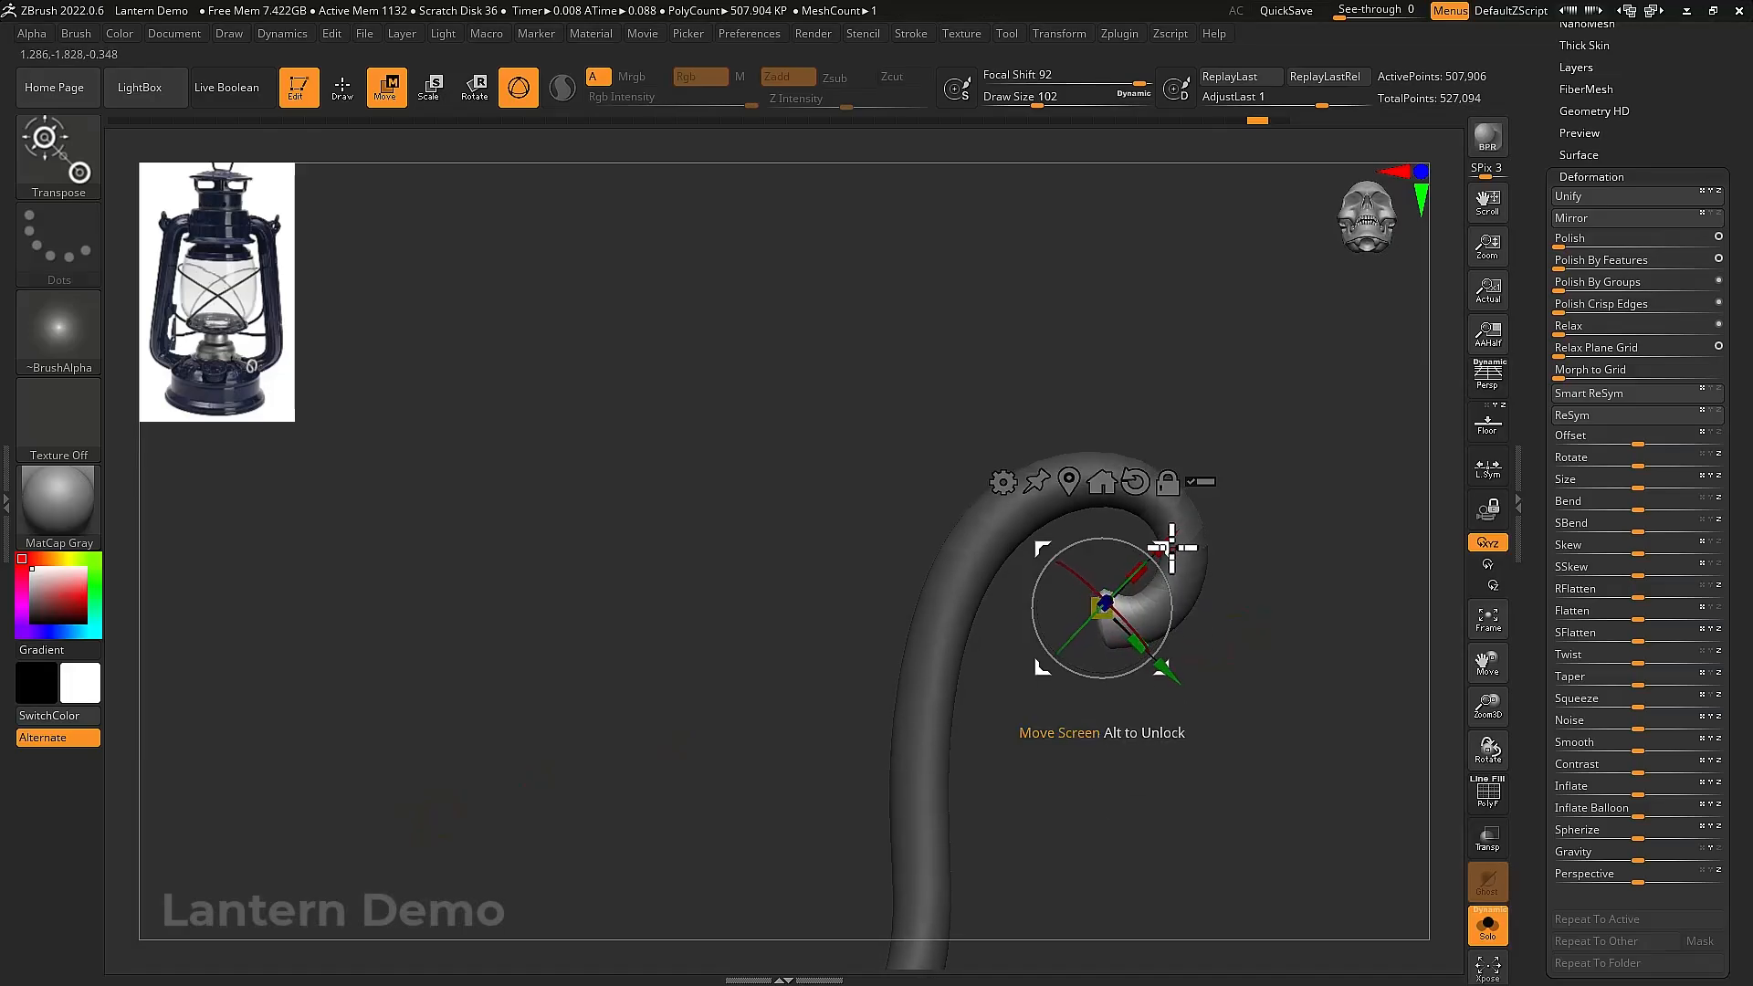
{"action": "left_click_drag", "start_coordinate": [1171, 547], "coordinate": [1075, 517]}
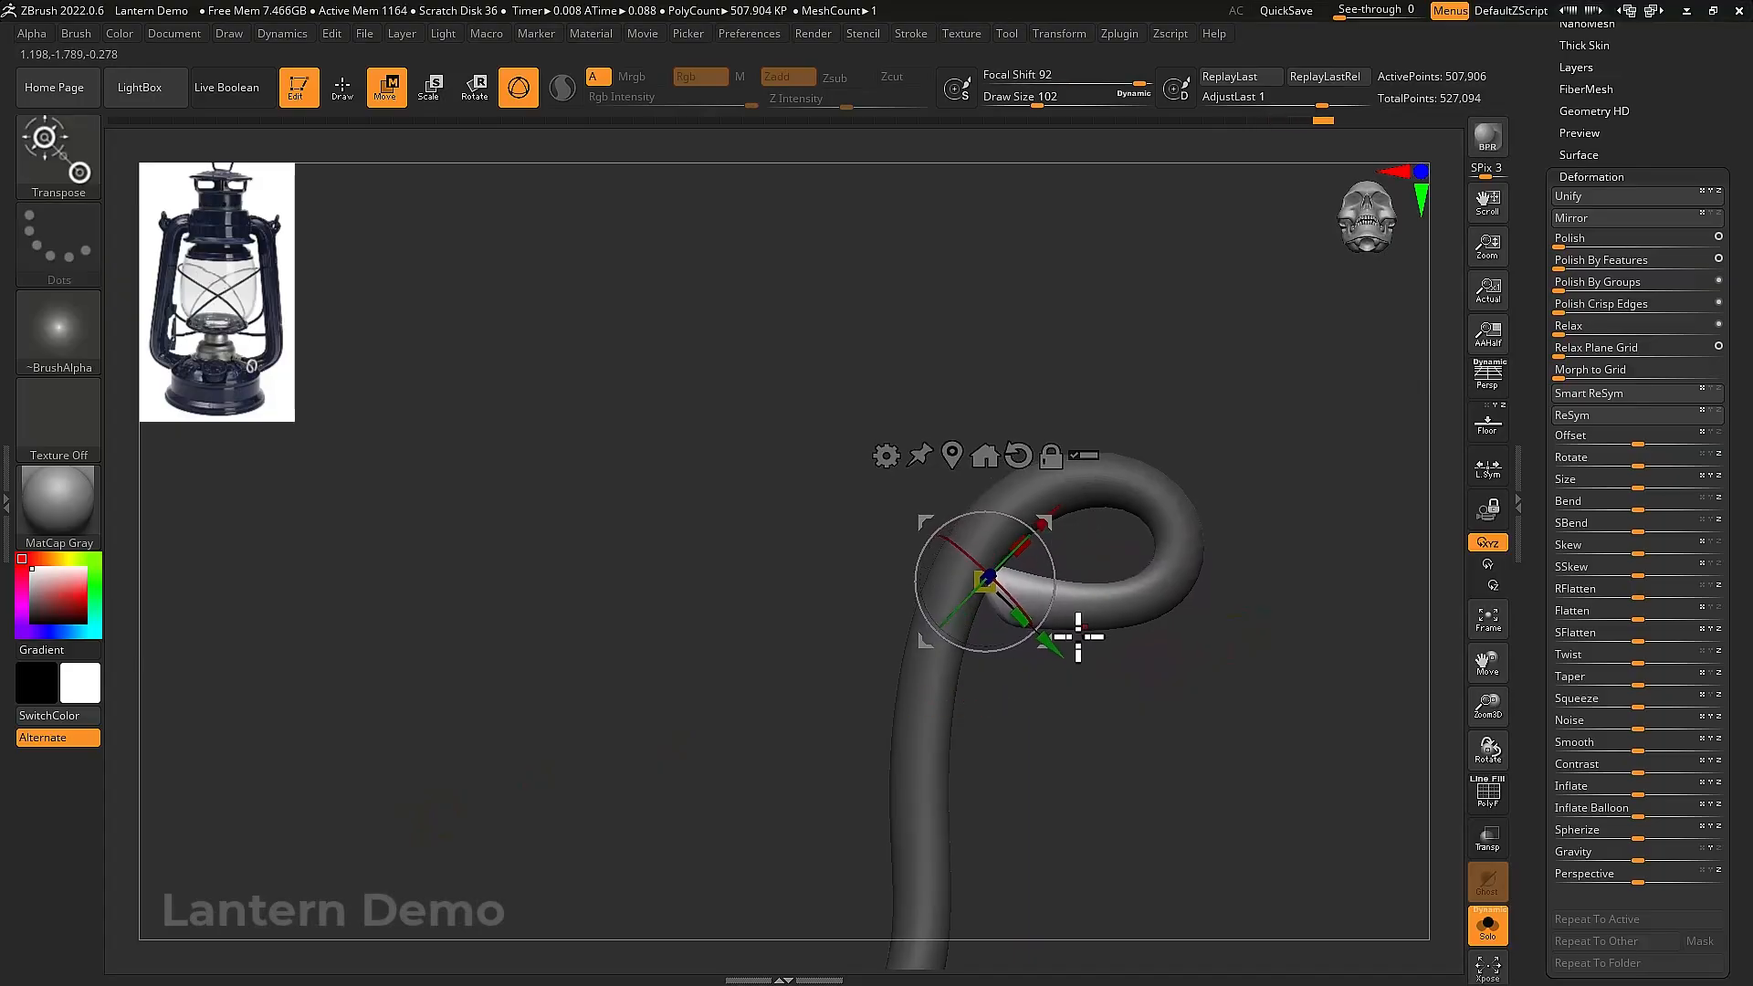
{"action": "left_click_drag", "start_coordinate": [1058, 637], "coordinate": [1044, 634]}
{"action": "left_click_drag", "start_coordinate": [1038, 563], "coordinate": [1082, 509]}
{"action": "left_click", "coordinate": [1264, 740], "text": "ctrl"}
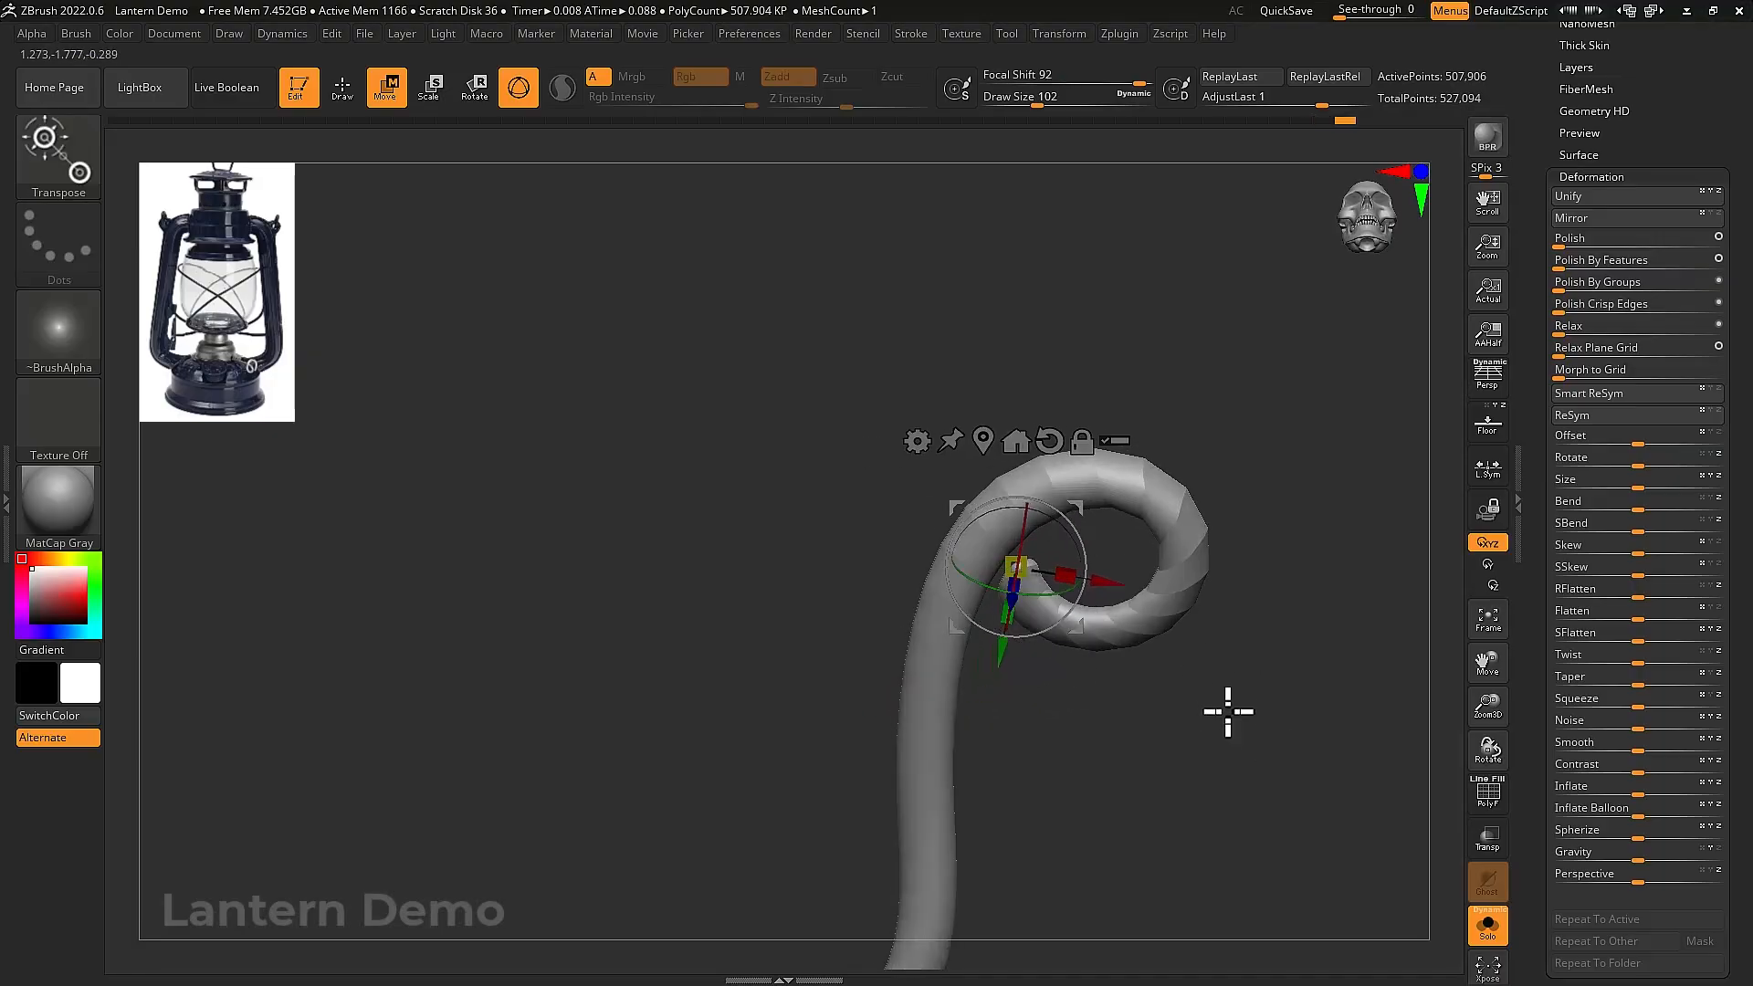
{"action": "left_click_drag", "start_coordinate": [1226, 728], "coordinate": [1321, 767], "text": "alt"}
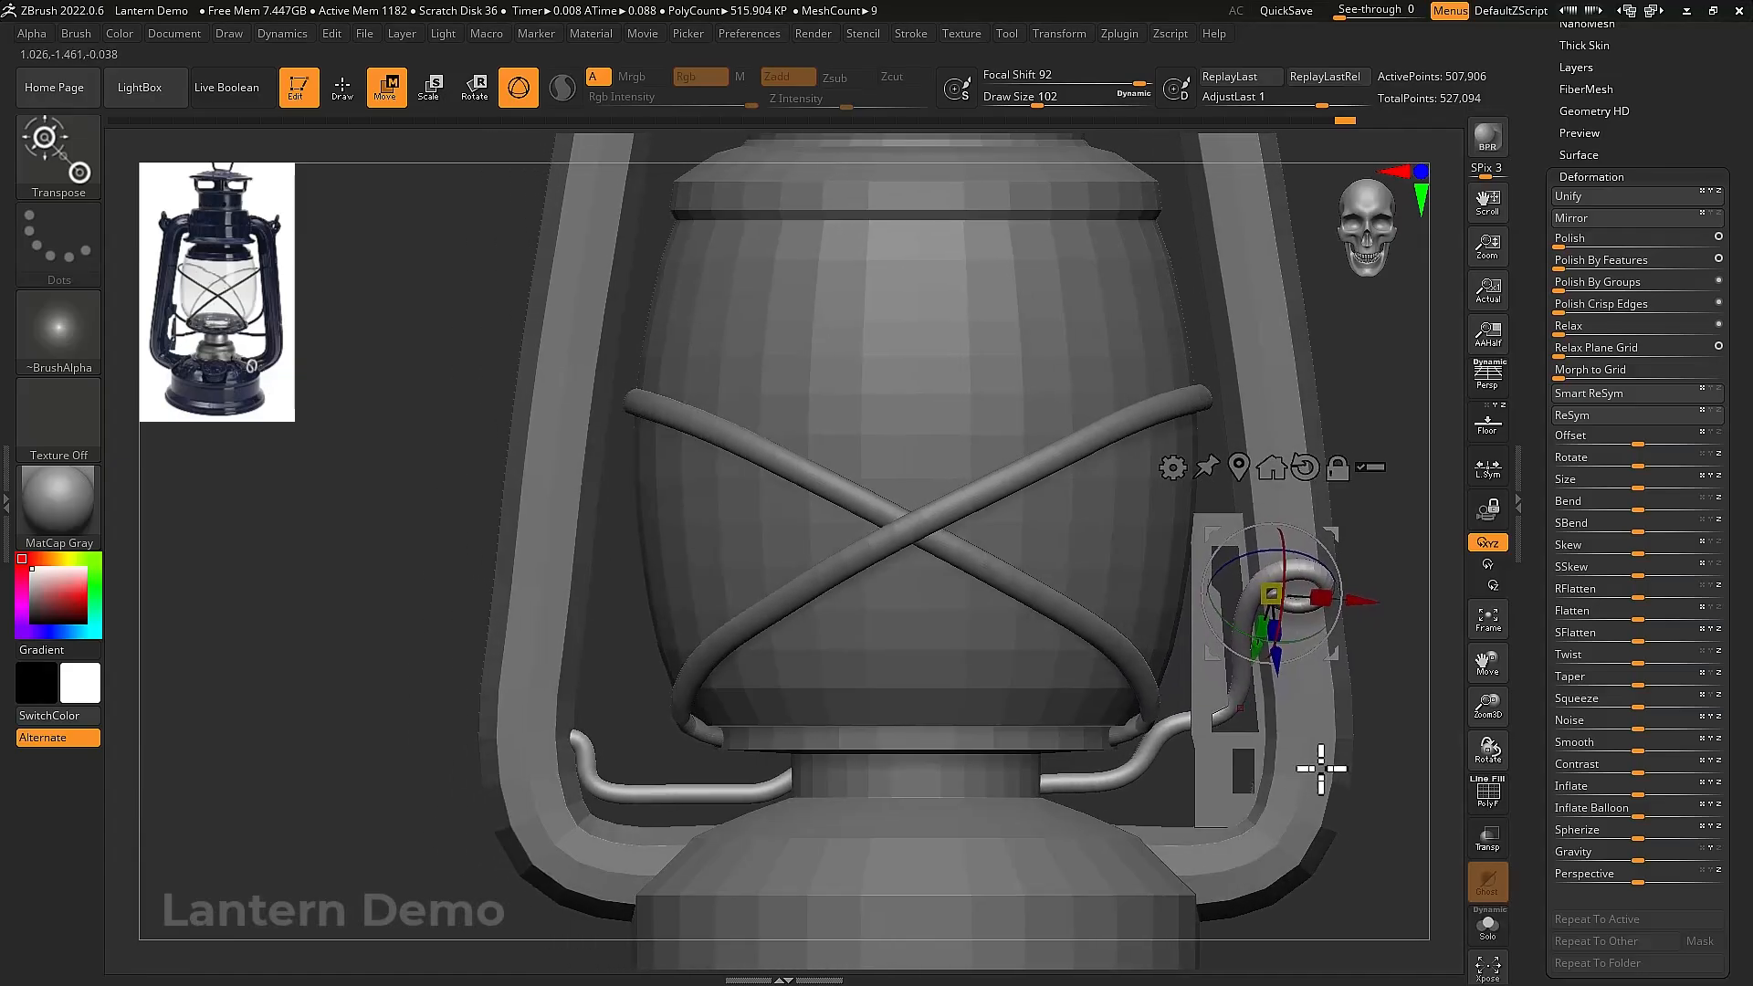
Delete the wire's lower subdivision levels and ZRemesh it with a target polygon count of 5
{"action": "left_click", "coordinate": [1595, 177]}
{"action": "left_click_drag", "start_coordinate": [1596, 176], "coordinate": [1623, 382]}
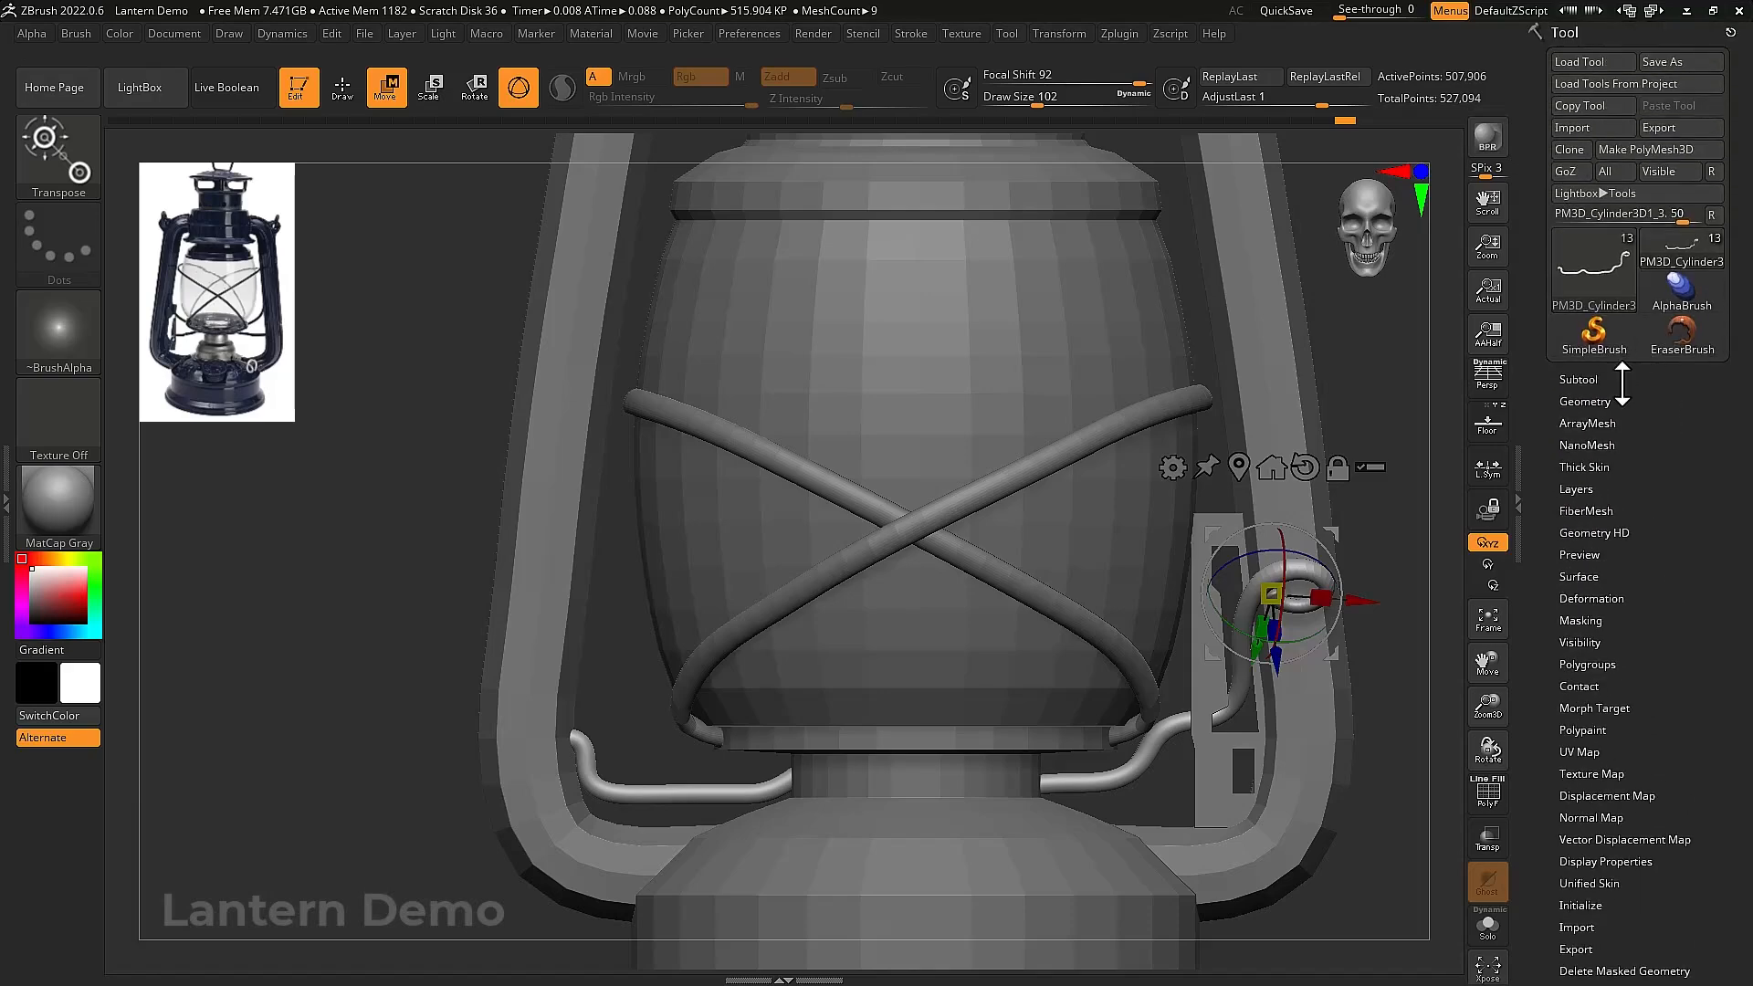
{"action": "left_click", "coordinate": [1598, 400]}
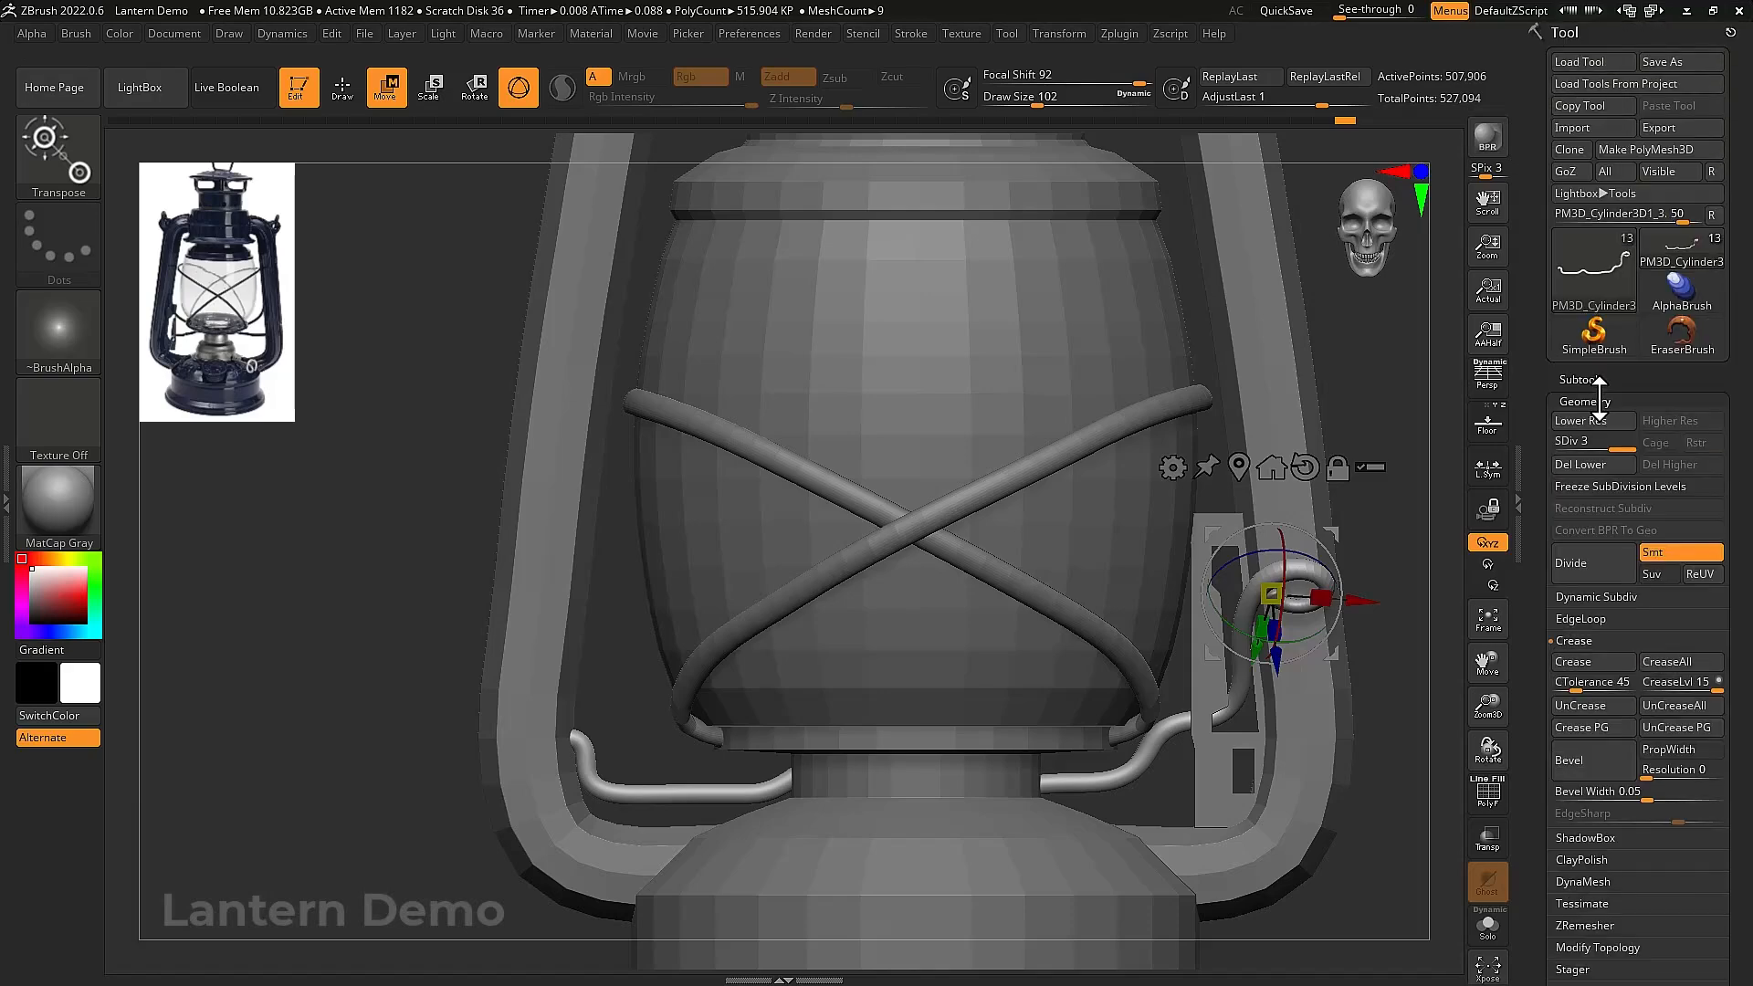
{"action": "left_click", "coordinate": [1603, 458]}
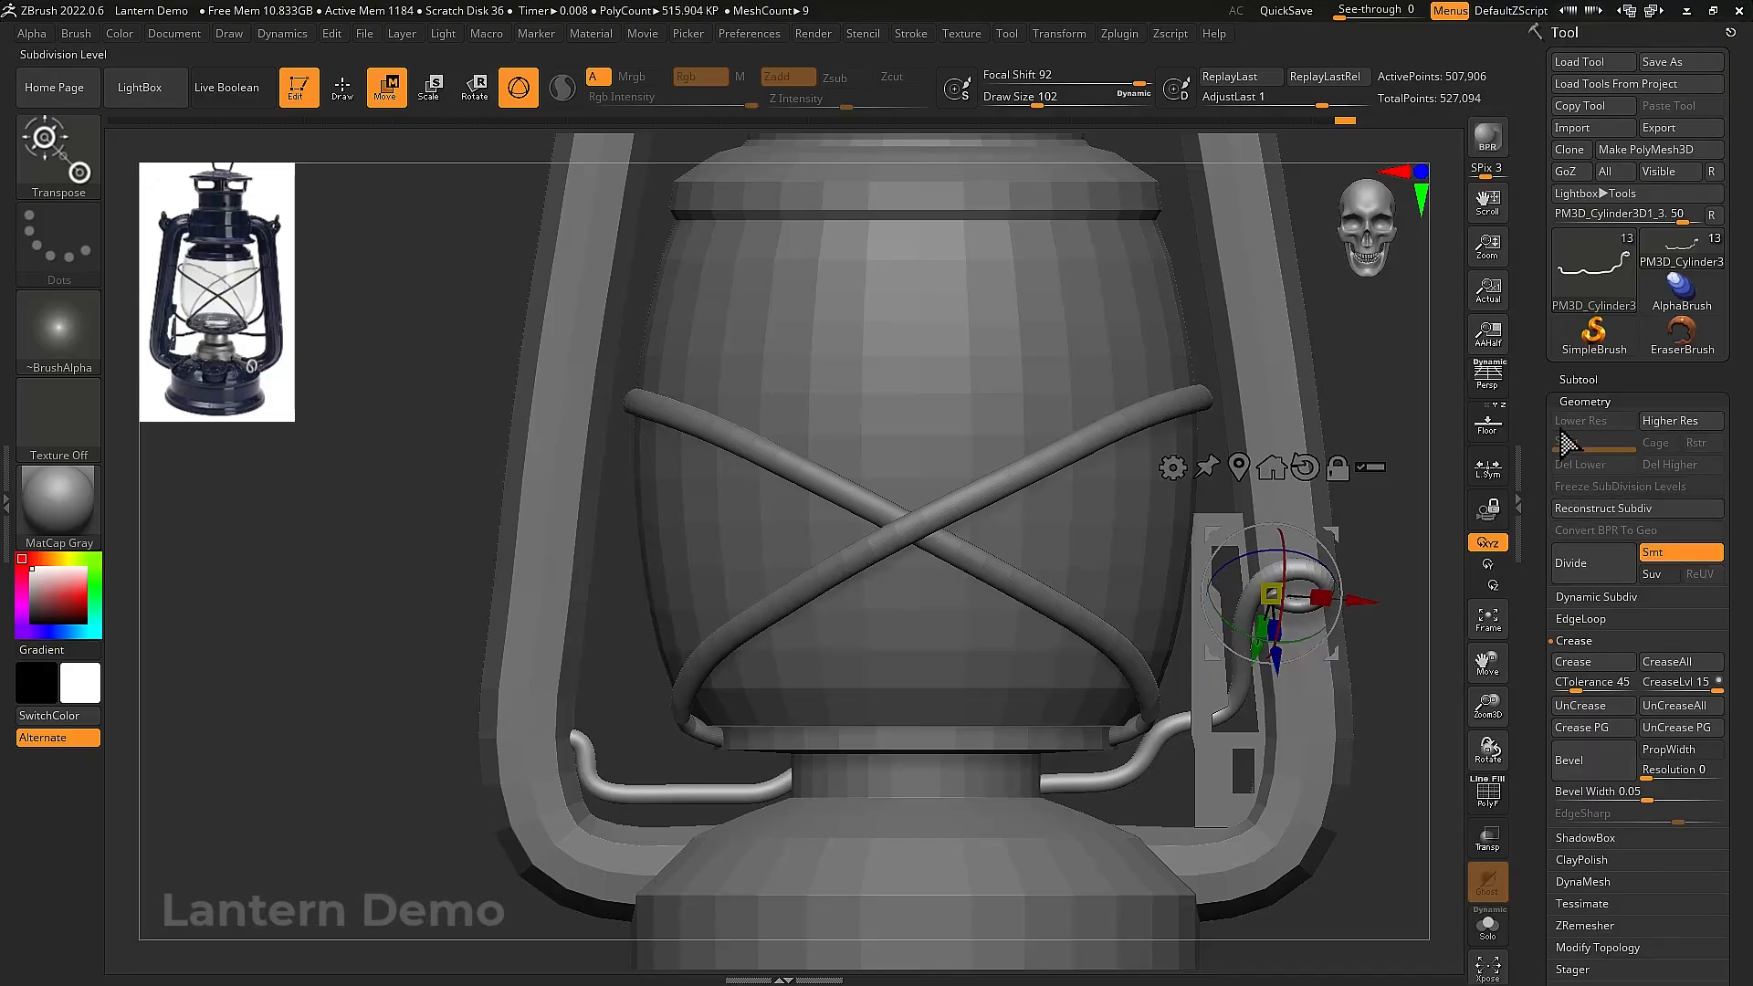
{"action": "left_click_drag", "start_coordinate": [1531, 713], "coordinate": [1571, 685]}
{"action": "left_click", "coordinate": [1582, 725]}
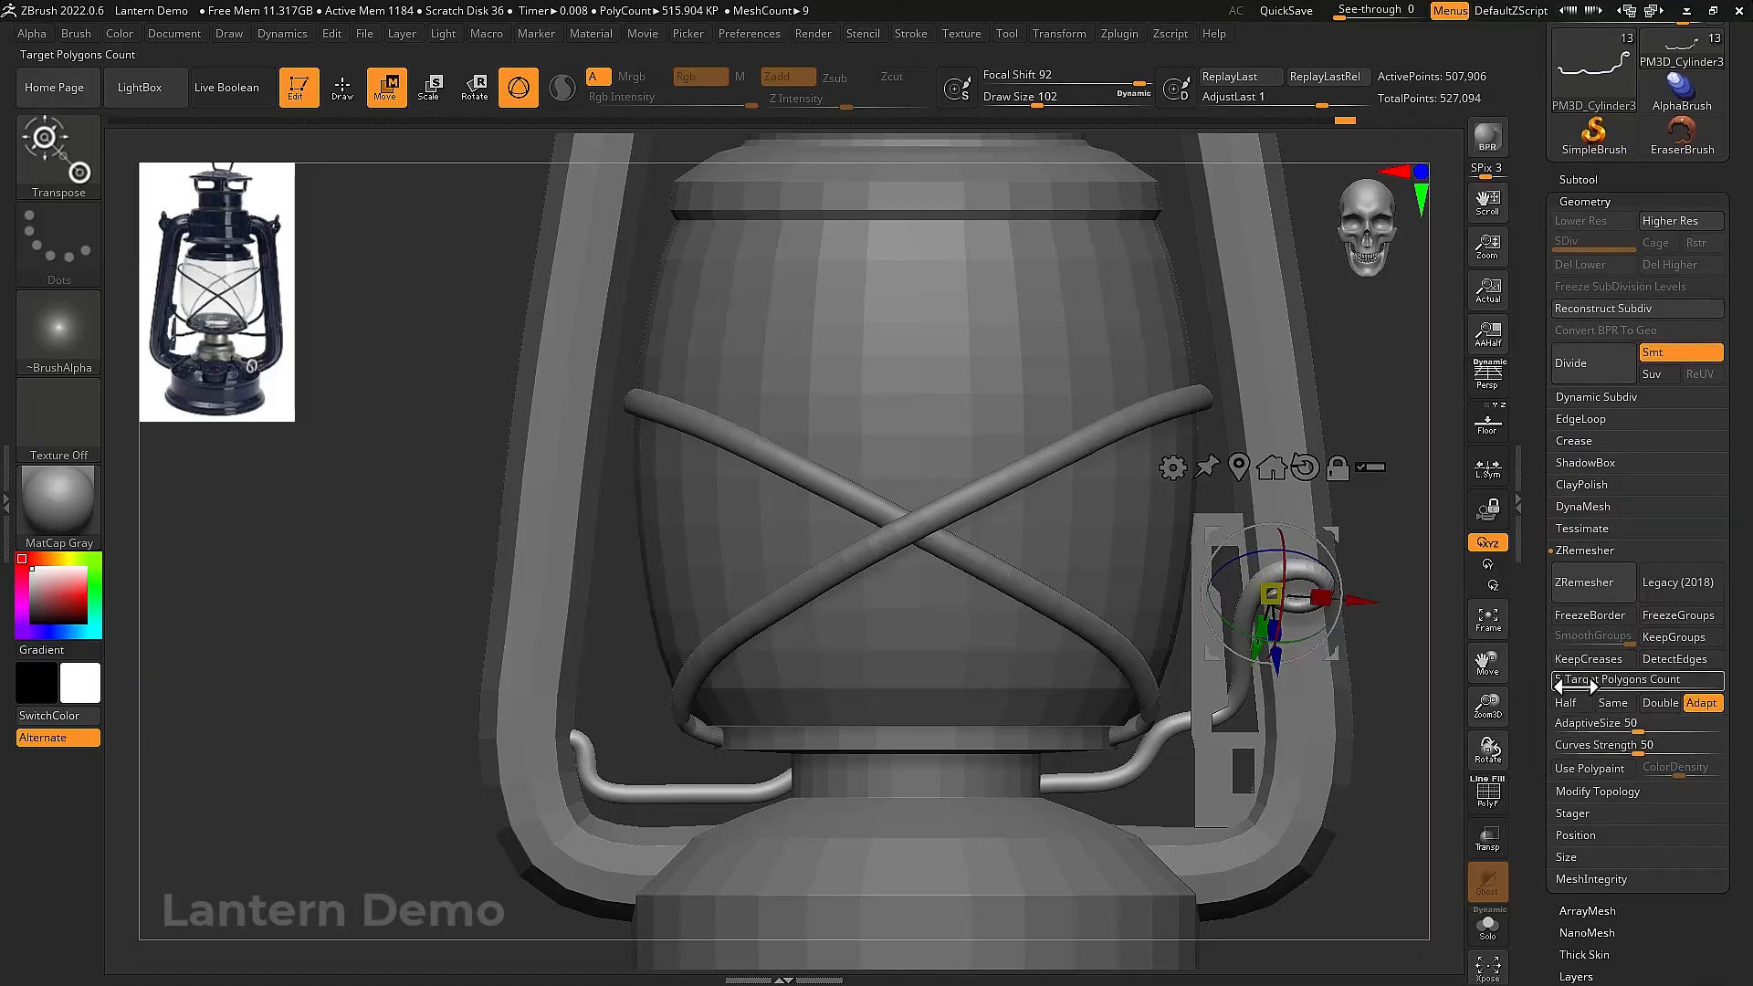
{"action": "left_click", "coordinate": [1614, 590]}
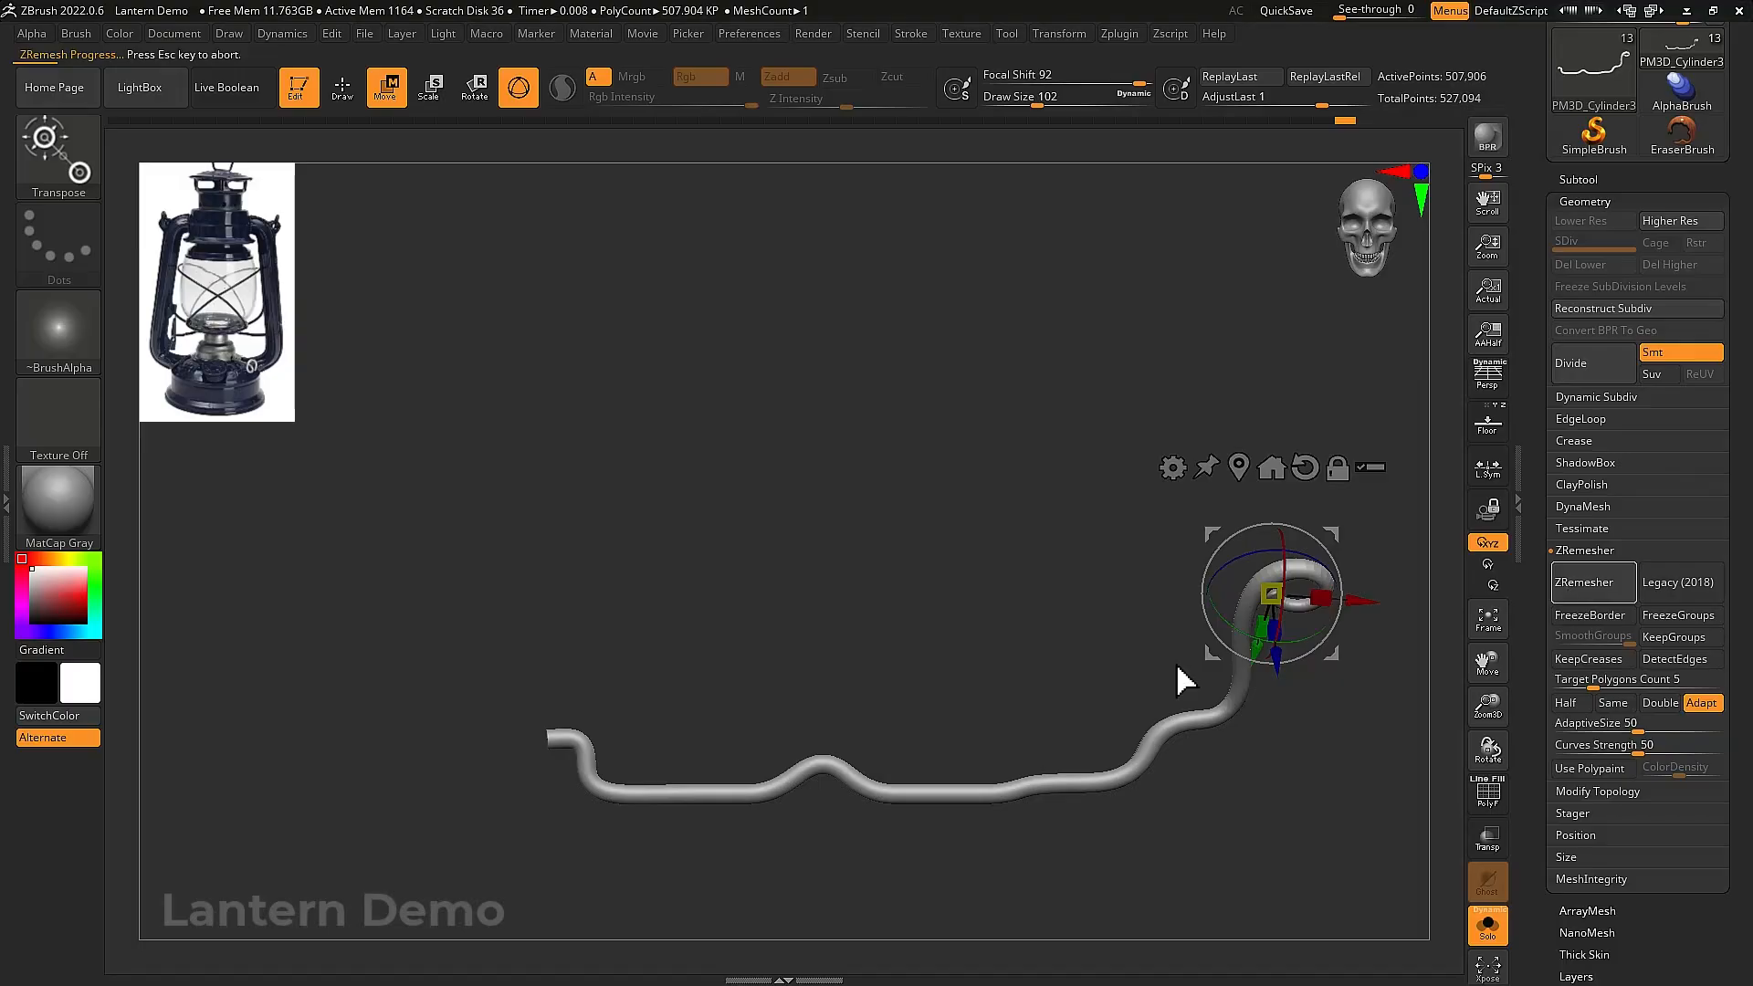
Inspect the hook's new topology with the polyframe on, compare it with the mesh before remeshing, and return to the full lantern
{"action": "left_click_drag", "start_coordinate": [1205, 724], "coordinate": [1299, 778]}
{"action": "key", "text": "shift+f"}
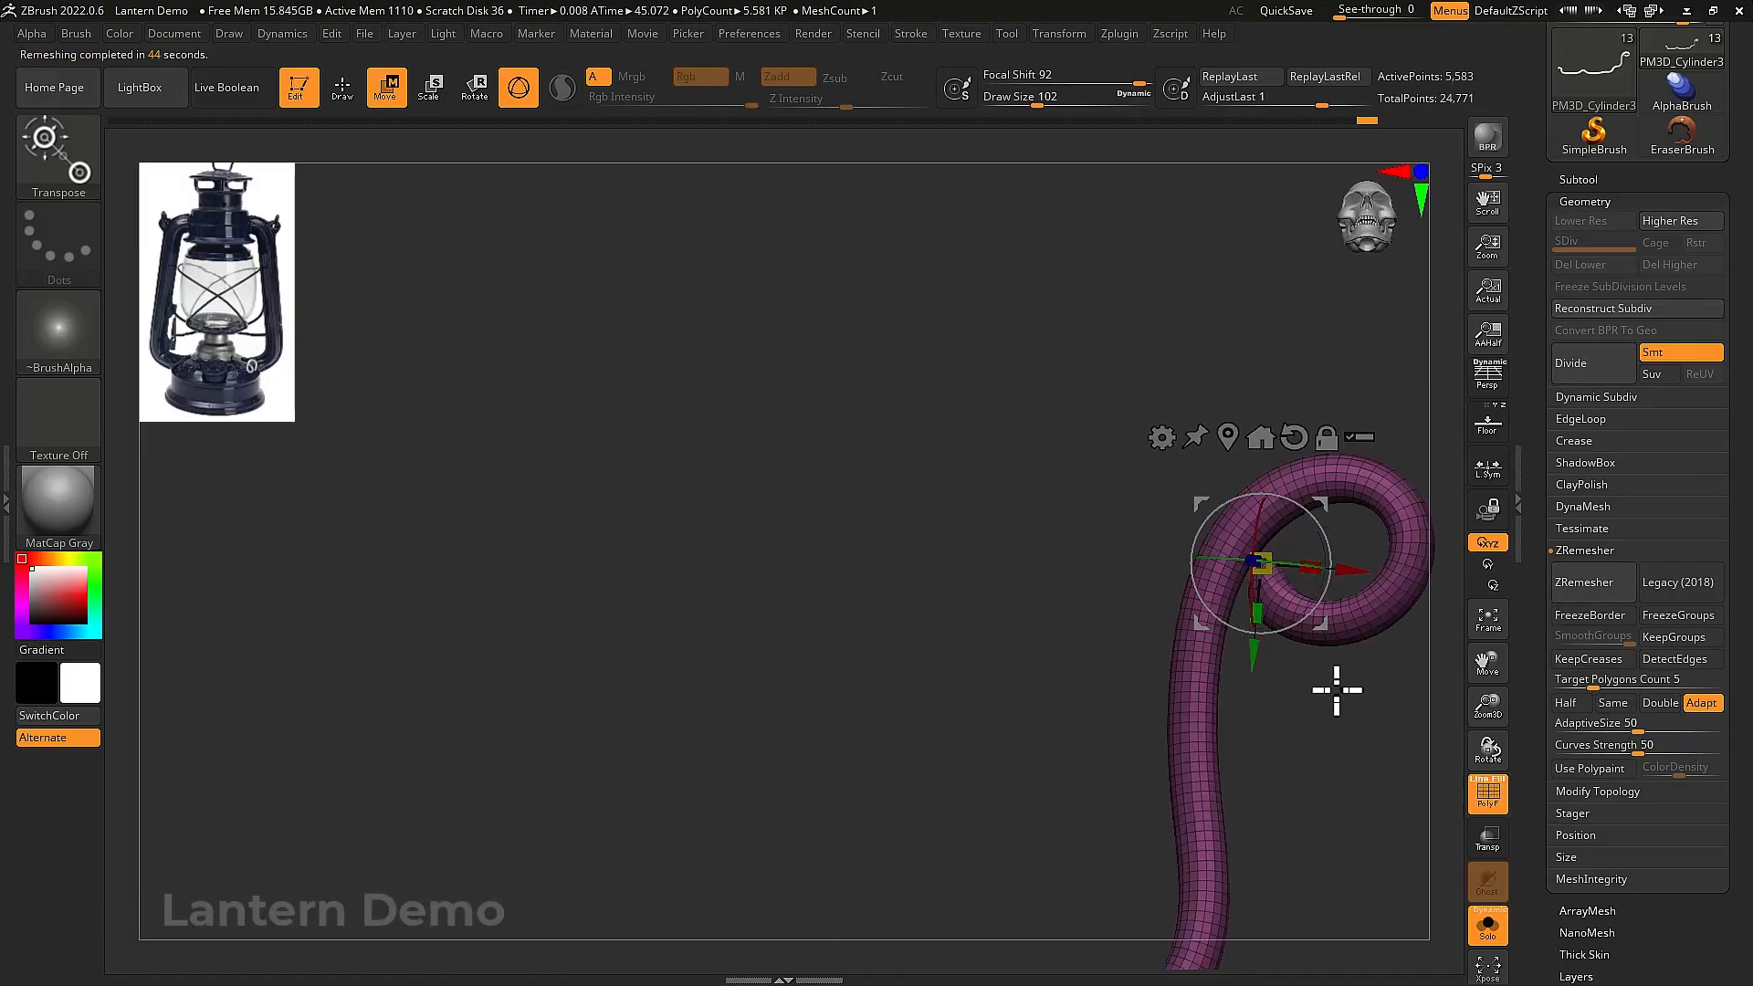
{"action": "left_click_drag", "start_coordinate": [1334, 688], "coordinate": [1201, 778]}
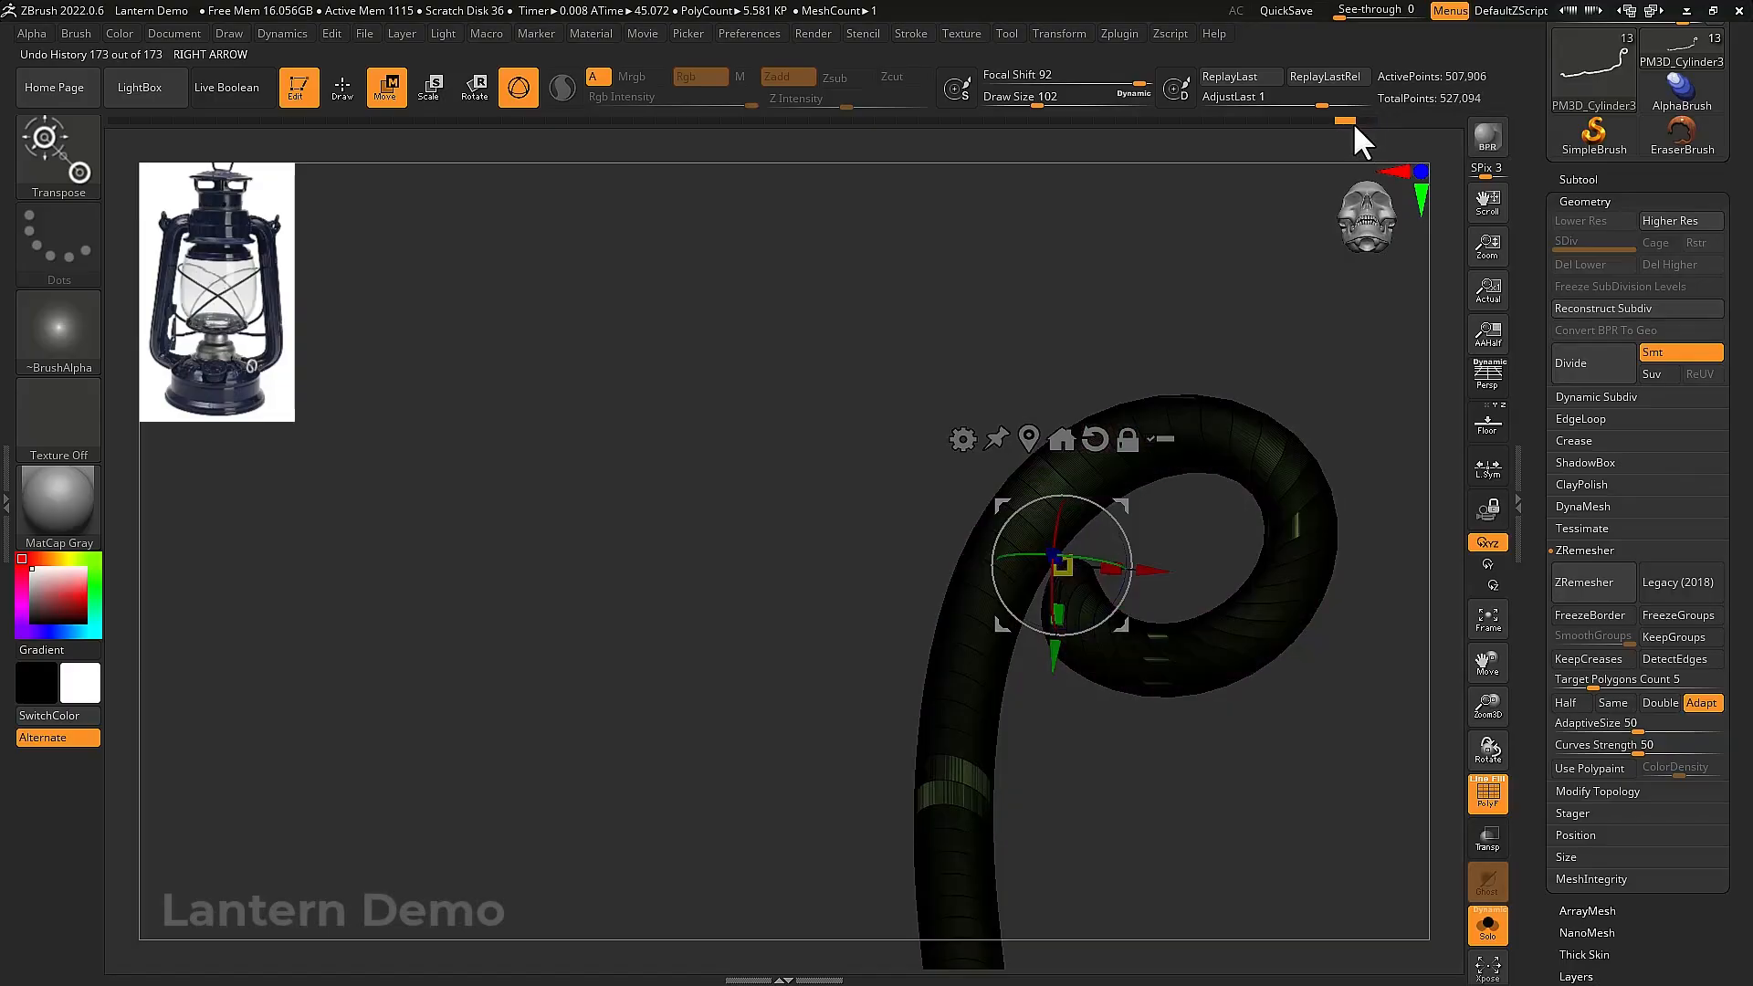
{"action": "left_click_drag", "start_coordinate": [1363, 376], "coordinate": [1391, 464]}
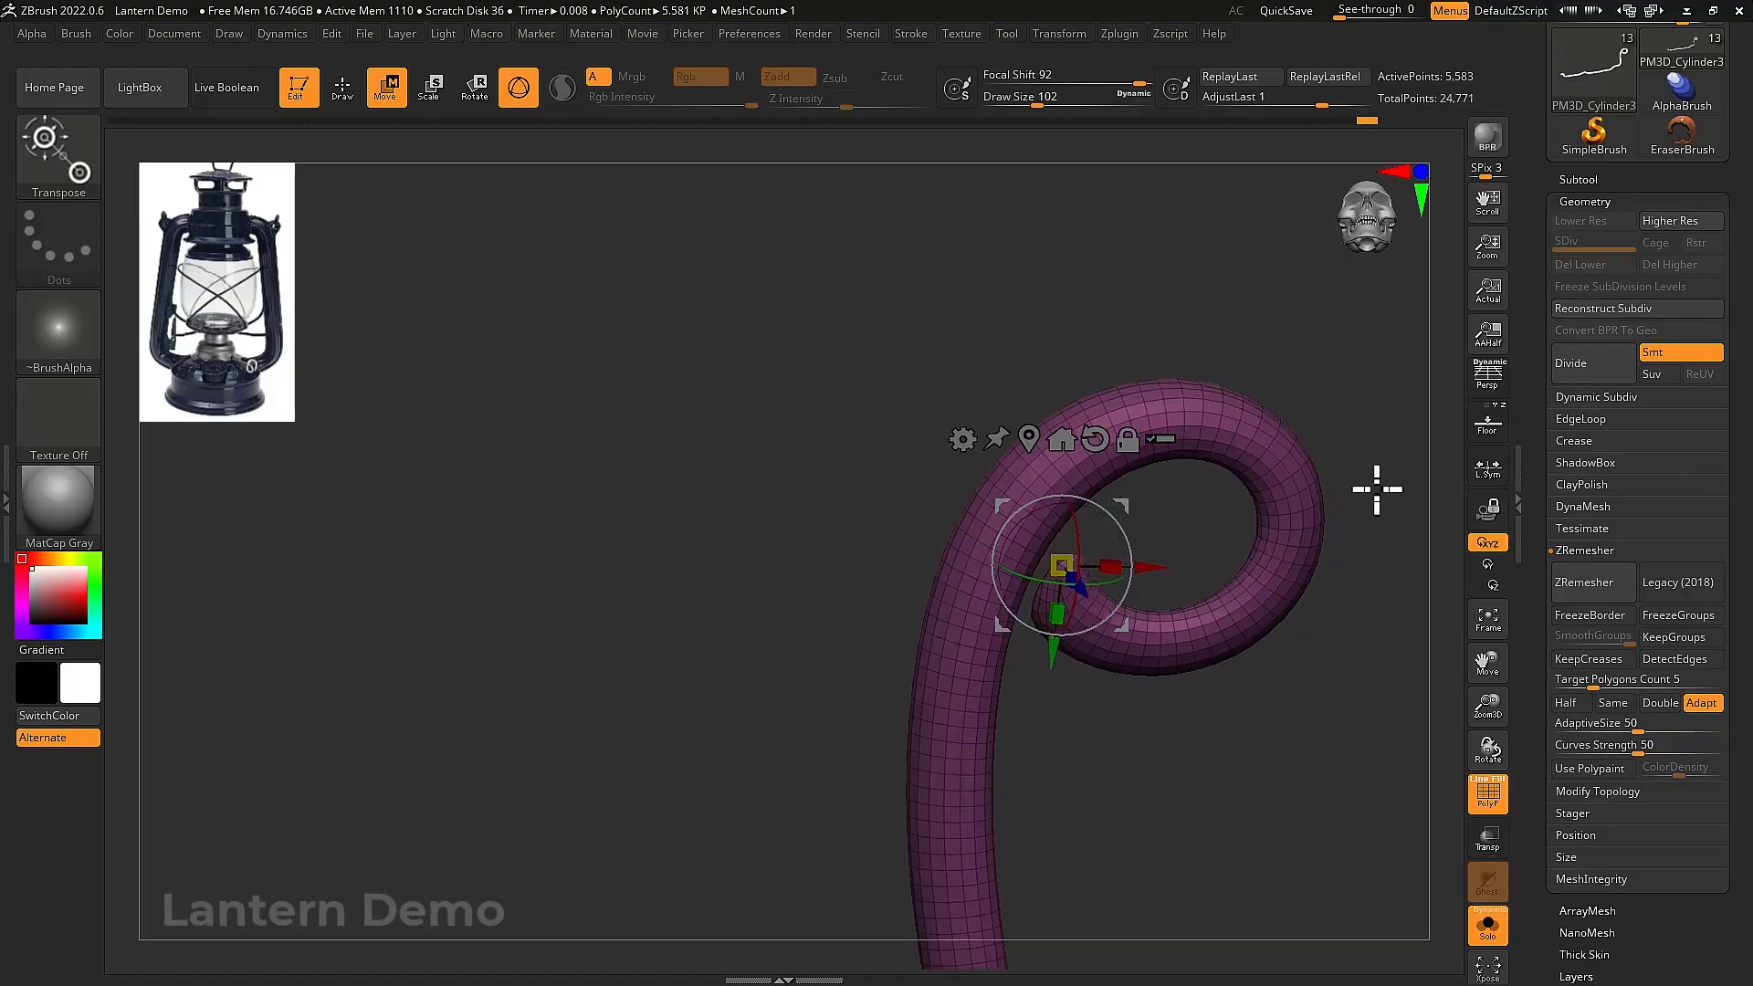
{"action": "right_click_drag", "start_coordinate": [1341, 704], "coordinate": [1197, 548], "text": "ctrl"}
{"action": "key", "text": "ctrl+shift+s"}
{"action": "key", "text": "shift+f"}
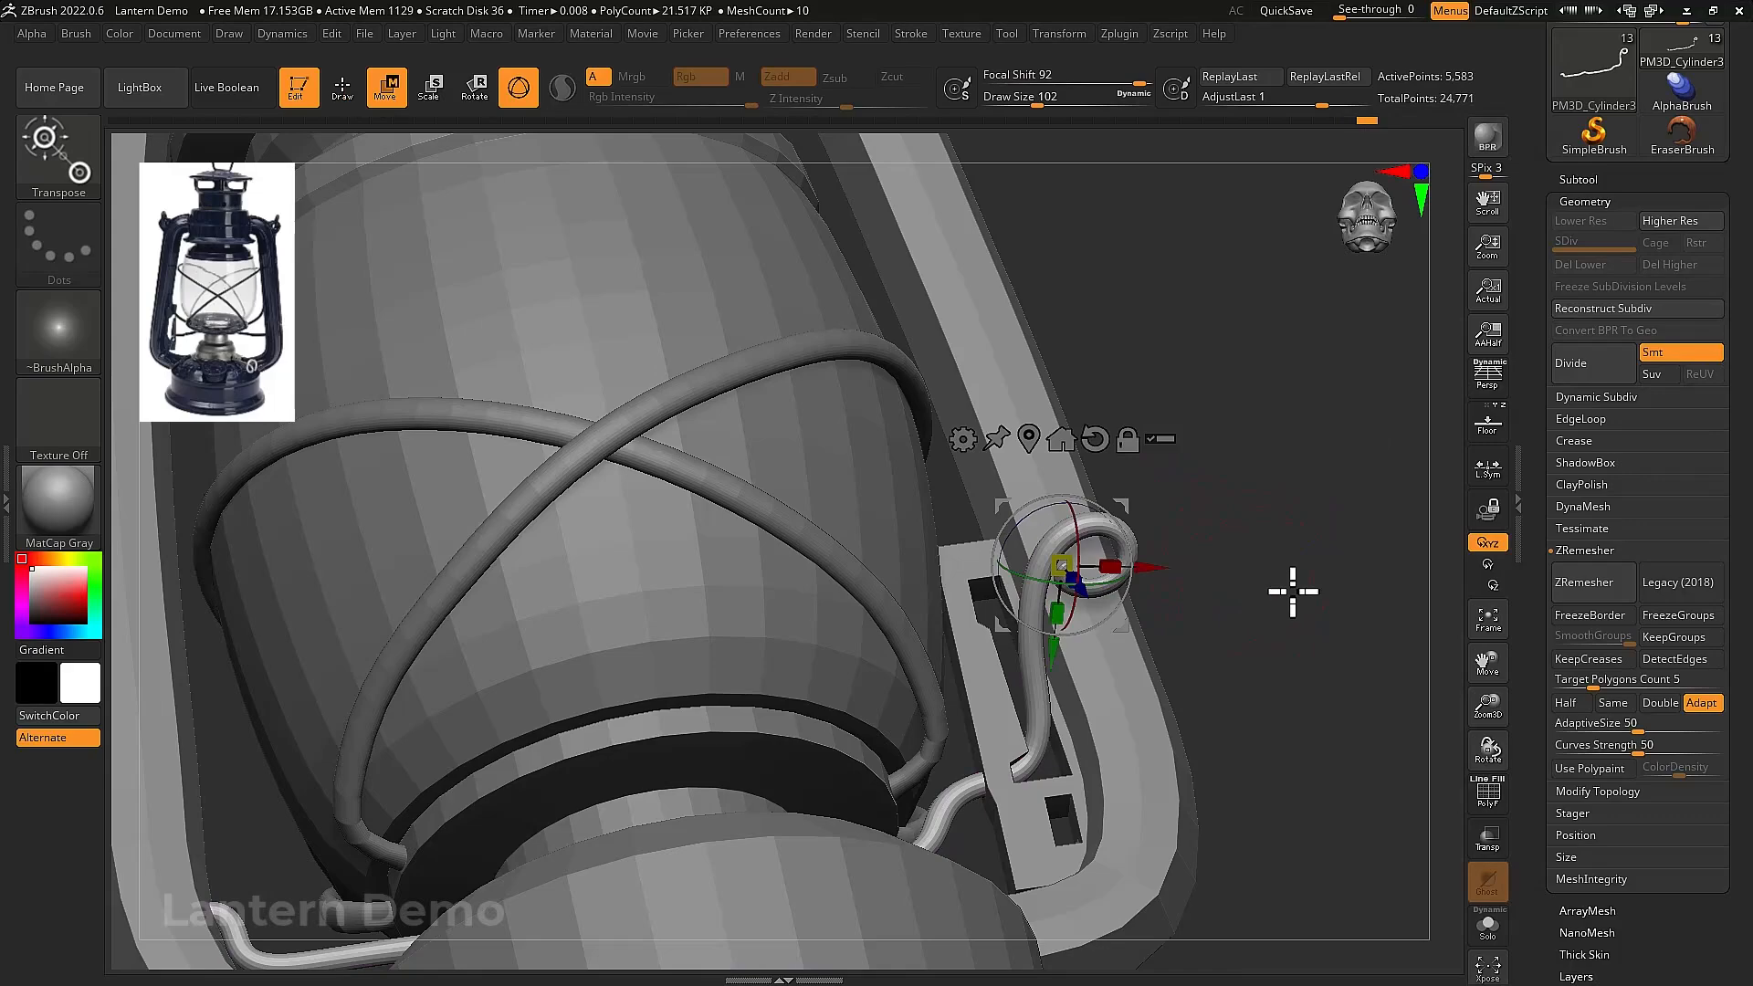
Insert a Ring3D primitive as a new subtool below the hooked wire in the lantern
{"action": "left_click_drag", "start_coordinate": [1291, 592], "coordinate": [1295, 636], "text": "shift"}
{"action": "key", "text": "q"}
{"action": "mouse_move", "coordinate": [1331, 697]}
{"action": "right_mouse_down", "text": "ctrl"}
{"action": "mouse_move", "coordinate": [1279, 630]}
{"action": "mouse_move", "coordinate": [1306, 642]}
{"action": "mouse_move", "coordinate": [1301, 618]}
{"action": "right_mouse_up", "text": "ctrl"}
{"action": "left_click", "coordinate": [1581, 368]}
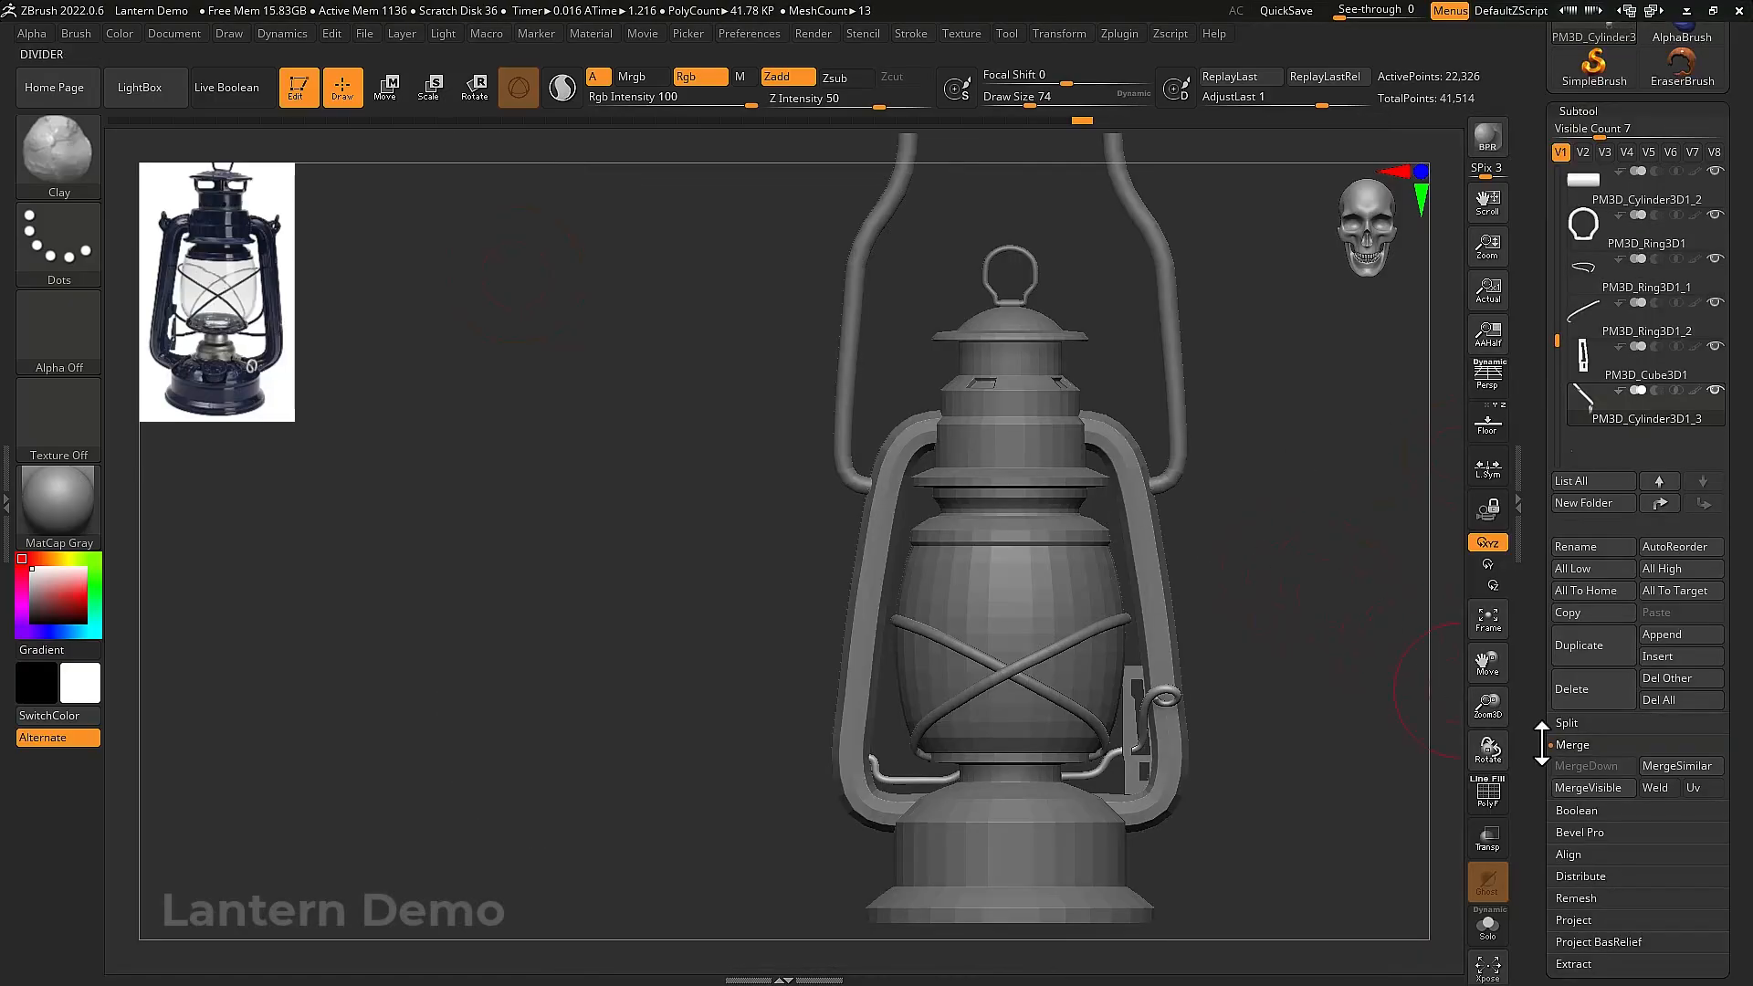
{"action": "left_click", "coordinate": [1683, 659]}
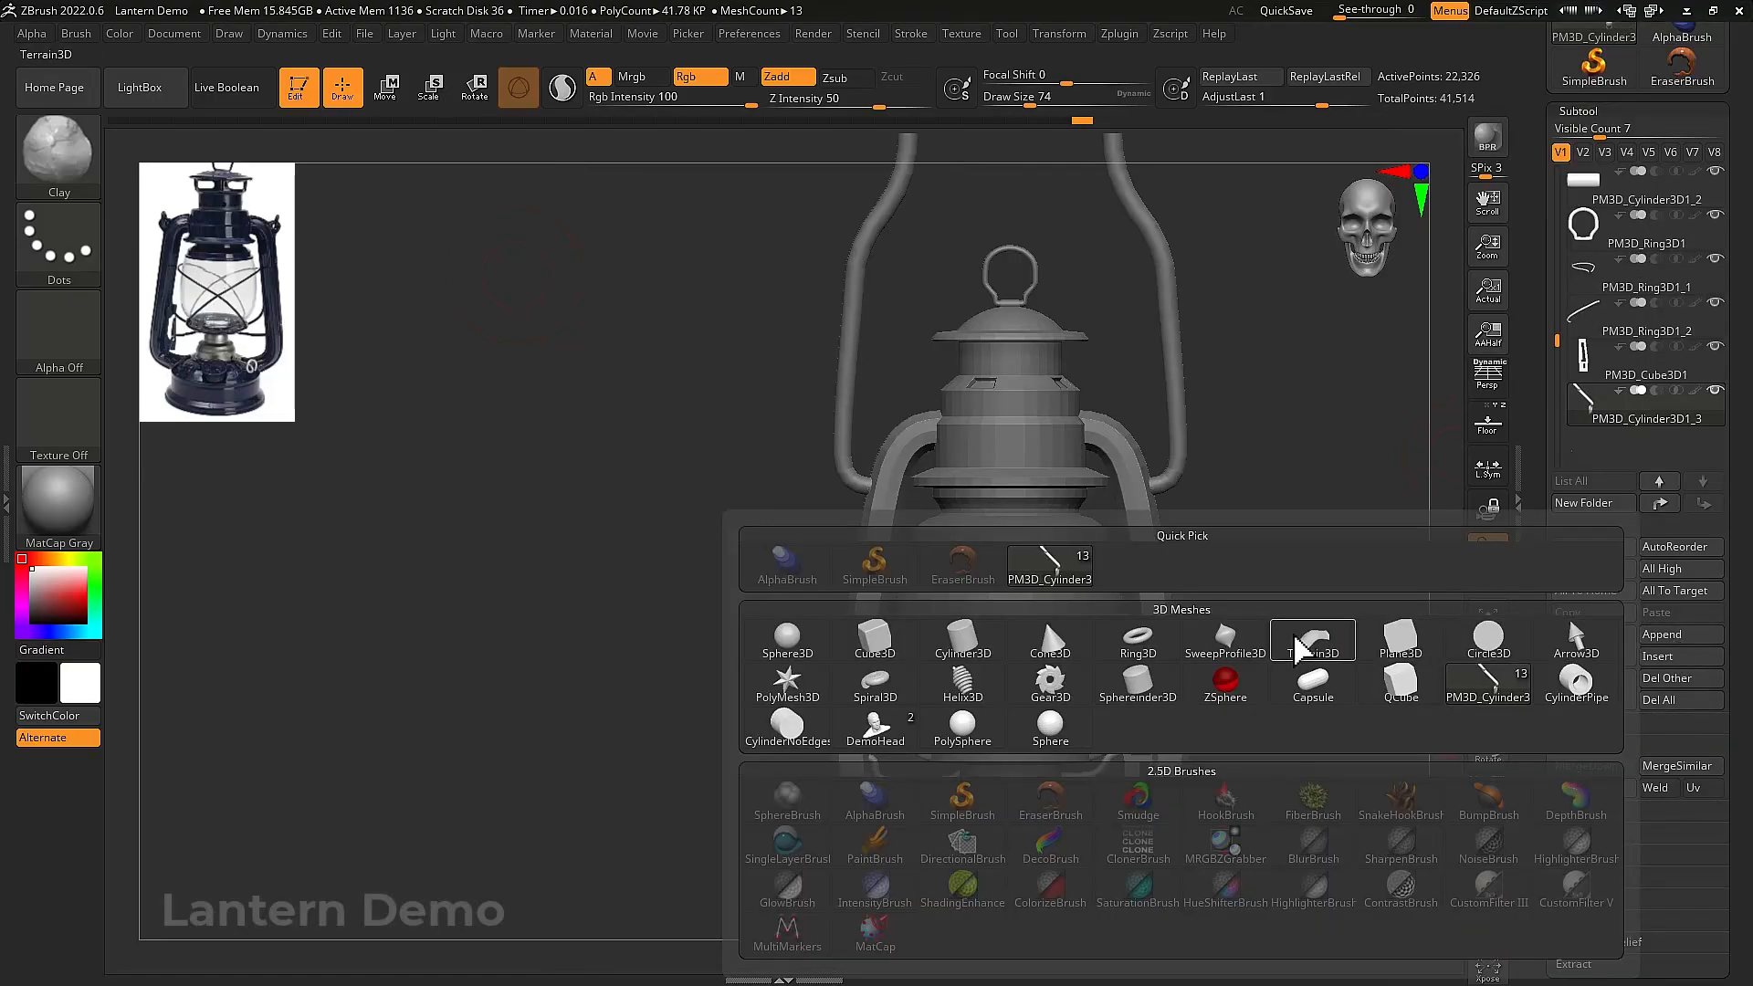
{"action": "left_click", "coordinate": [1135, 644]}
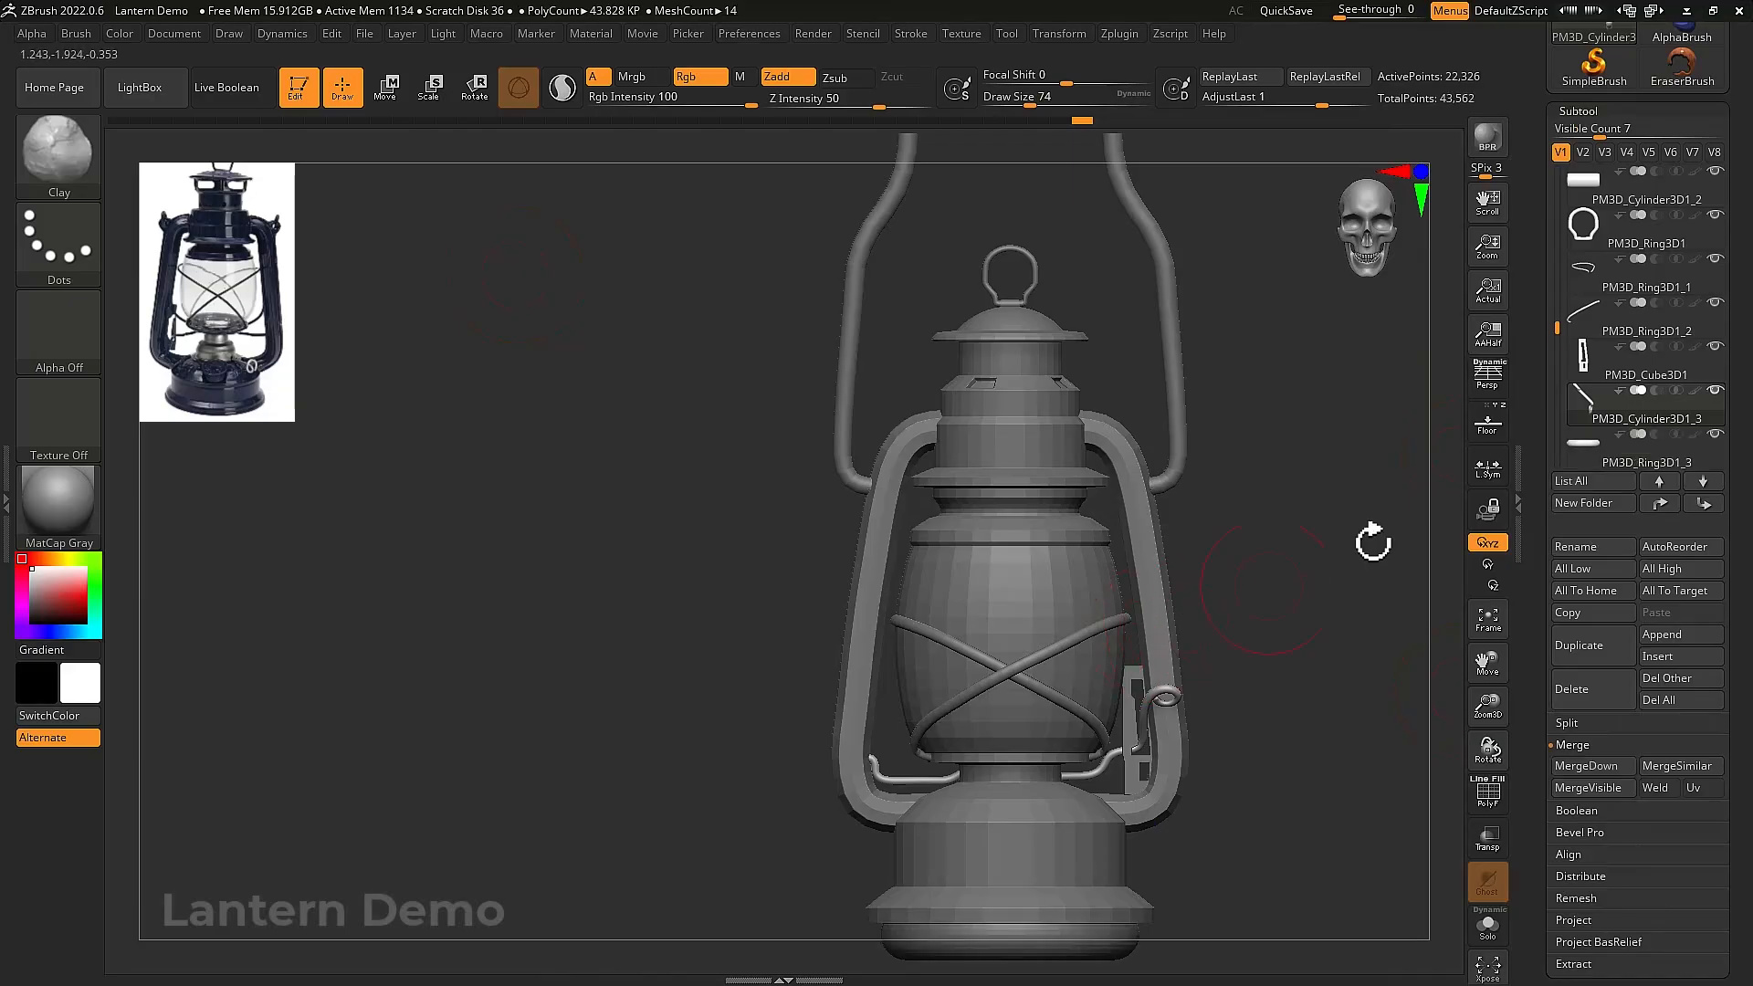
Isolate the new ring, rotate it upright to face the front view, and display its polyframe
{"action": "left_click", "coordinate": [1577, 463]}
{"action": "key", "text": "alt+s"}
{"action": "left_click_drag", "start_coordinate": [1245, 734], "coordinate": [1199, 500], "text": "alt"}
{"action": "key", "text": "w"}
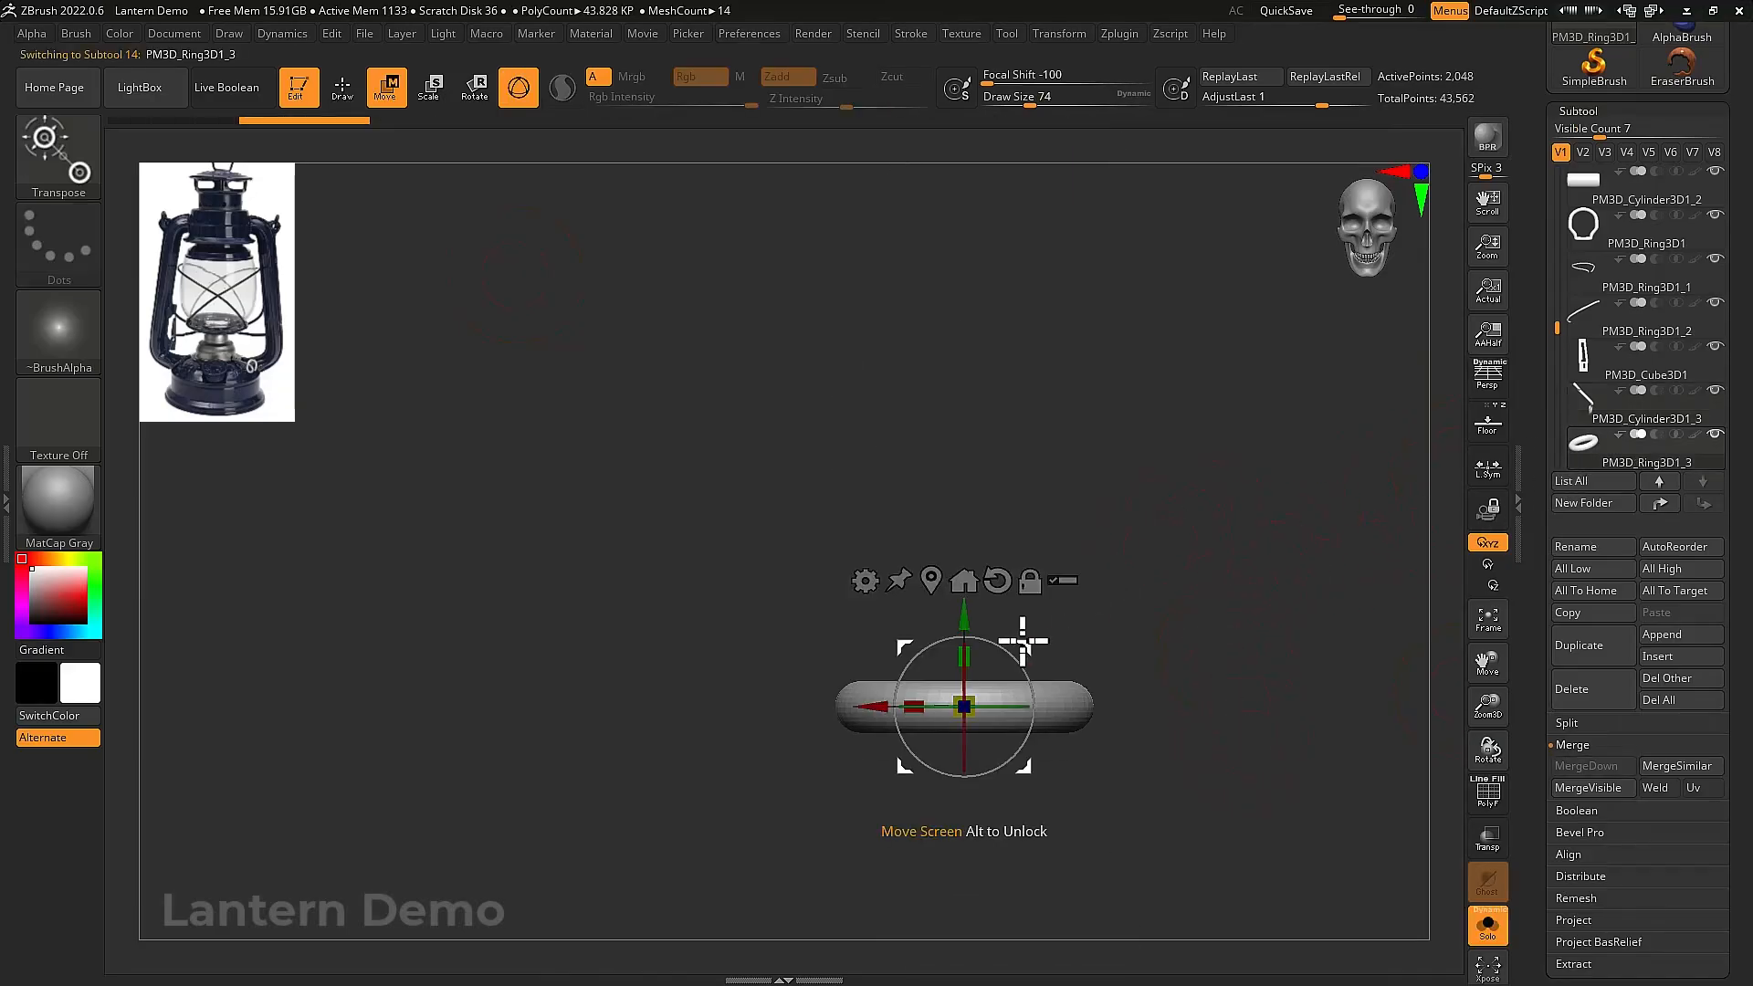
{"action": "left_click_drag", "start_coordinate": [986, 646], "coordinate": [987, 793]}
{"action": "left_click_drag", "start_coordinate": [1115, 776], "coordinate": [1200, 710], "text": "alt"}
{"action": "key", "text": "shift+f"}
Reconstruct the ring's lower subdivision levels and delete the higher ones to keep only the coarsest mesh
{"action": "left_click_drag", "start_coordinate": [1530, 628], "coordinate": [1543, 551]}
{"action": "left_click", "coordinate": [1589, 625]}
{"action": "scroll", "coordinate": [1557, 539], "scroll_direction": "up", "scroll_amount": 5}
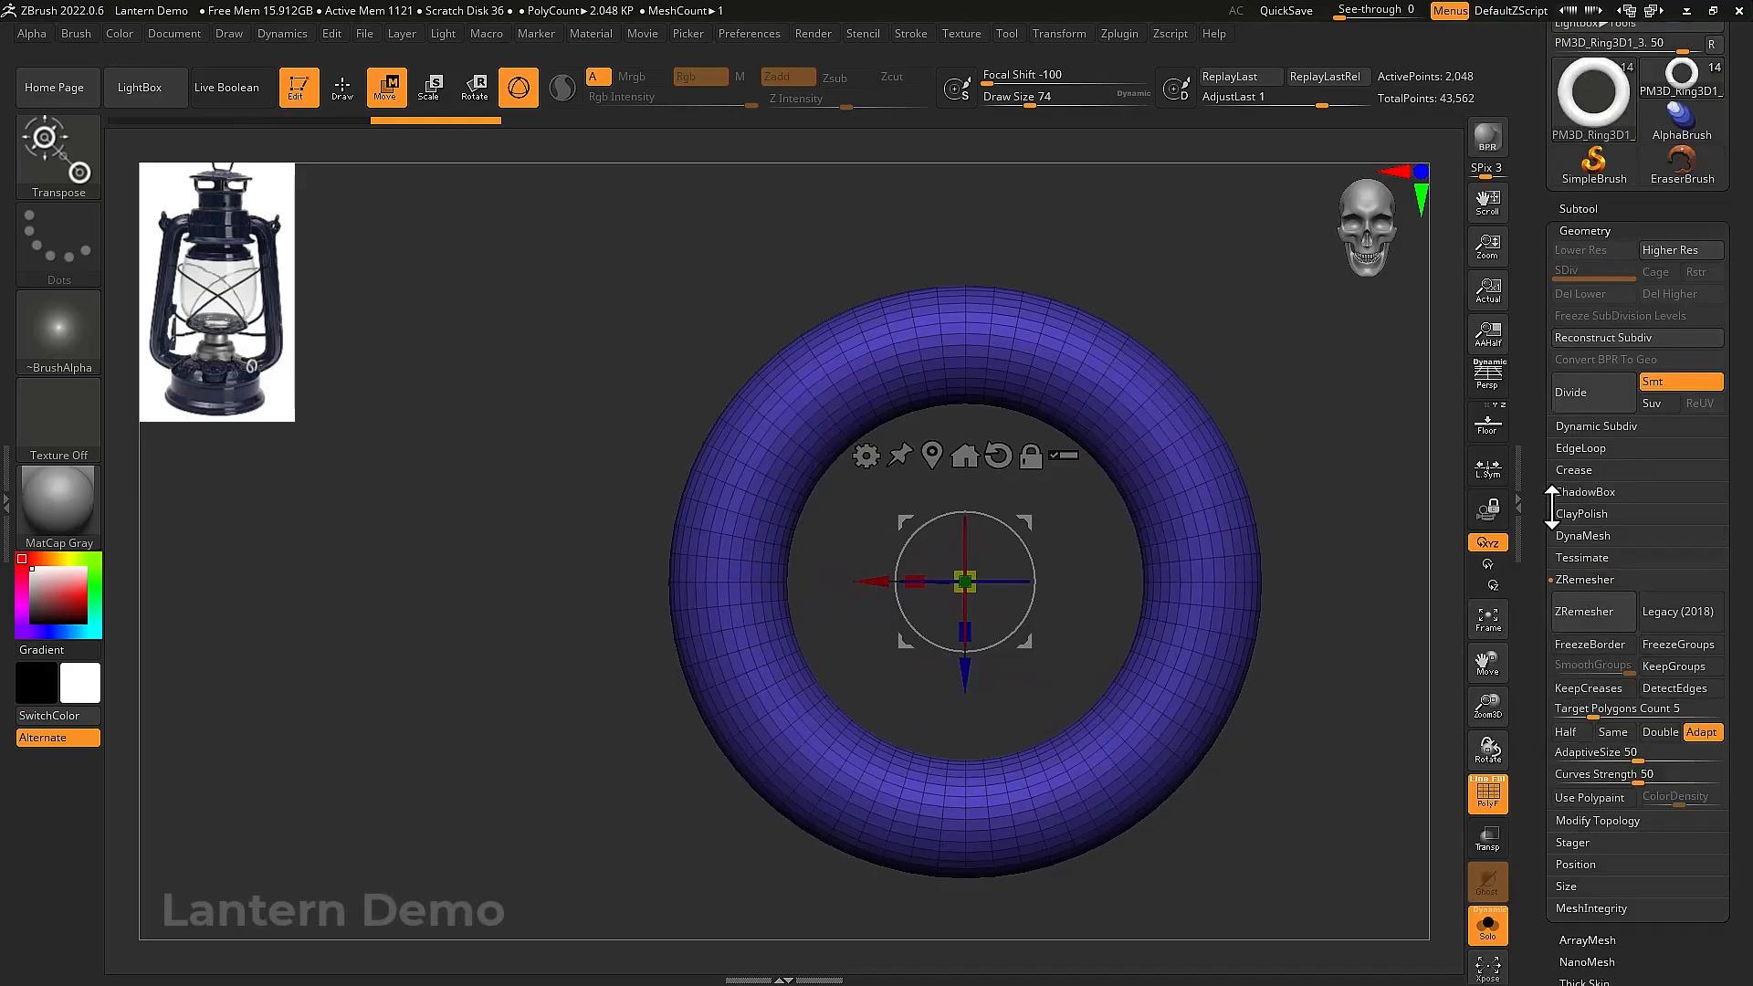
{"action": "left_click", "coordinate": [1593, 485]}
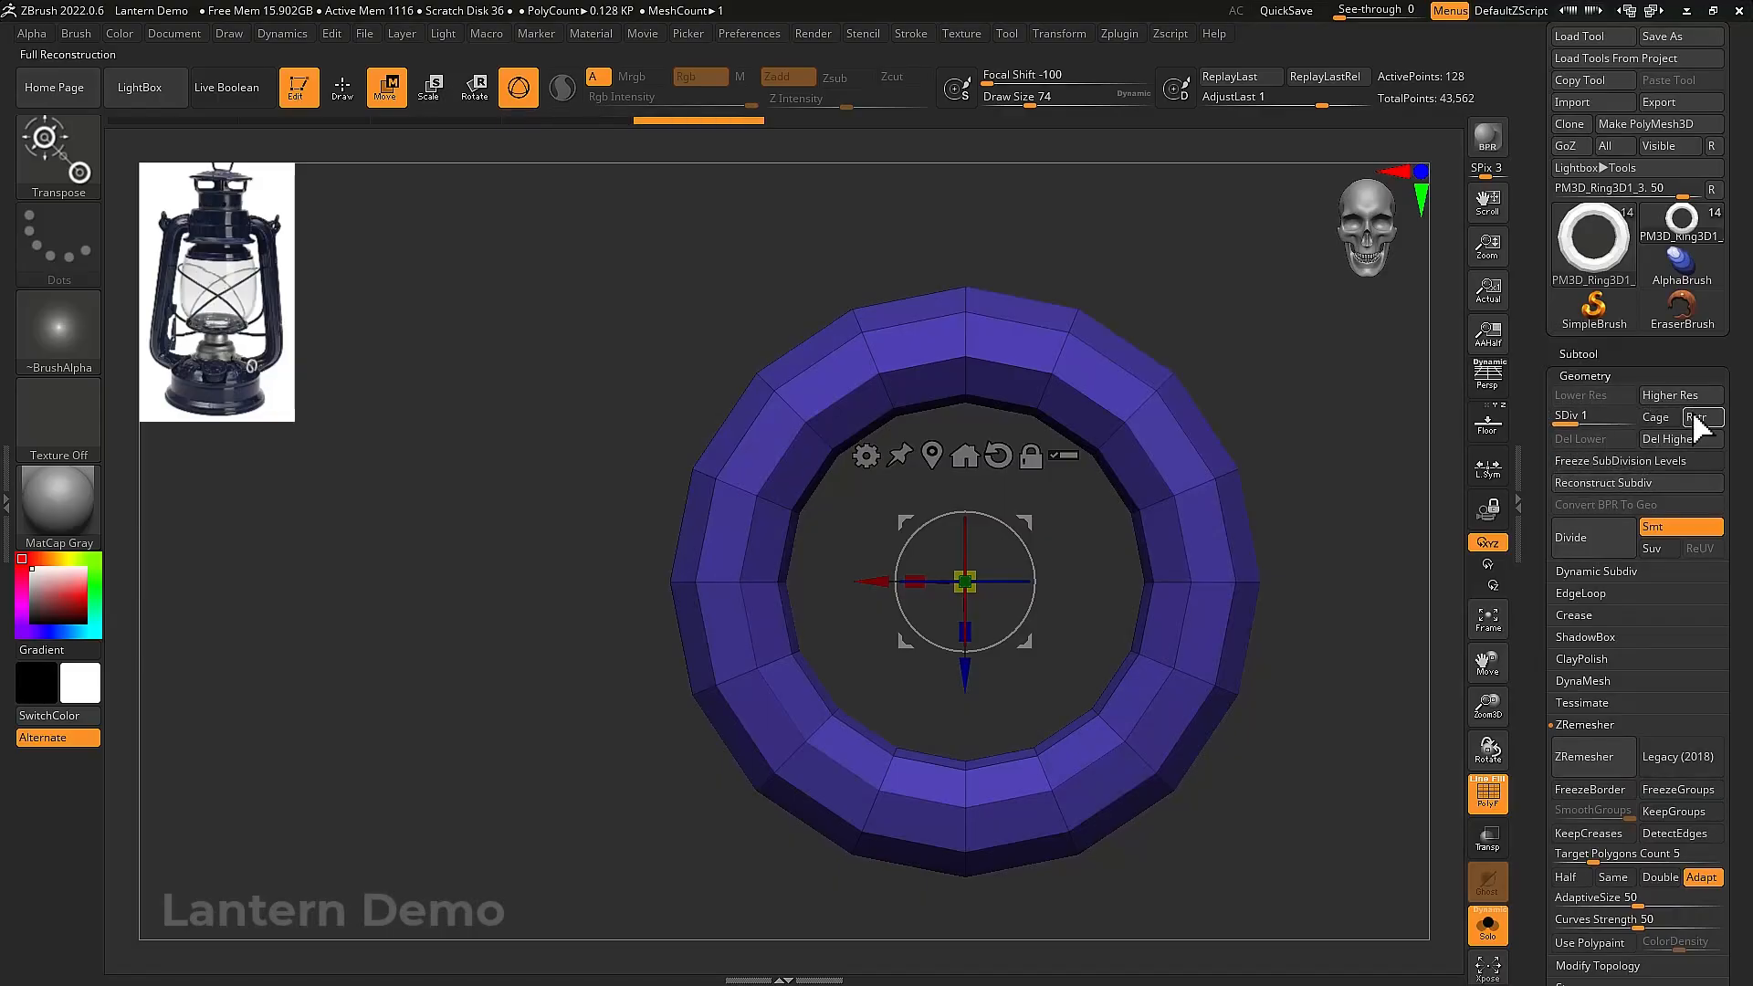
{"action": "left_click", "coordinate": [1687, 437]}
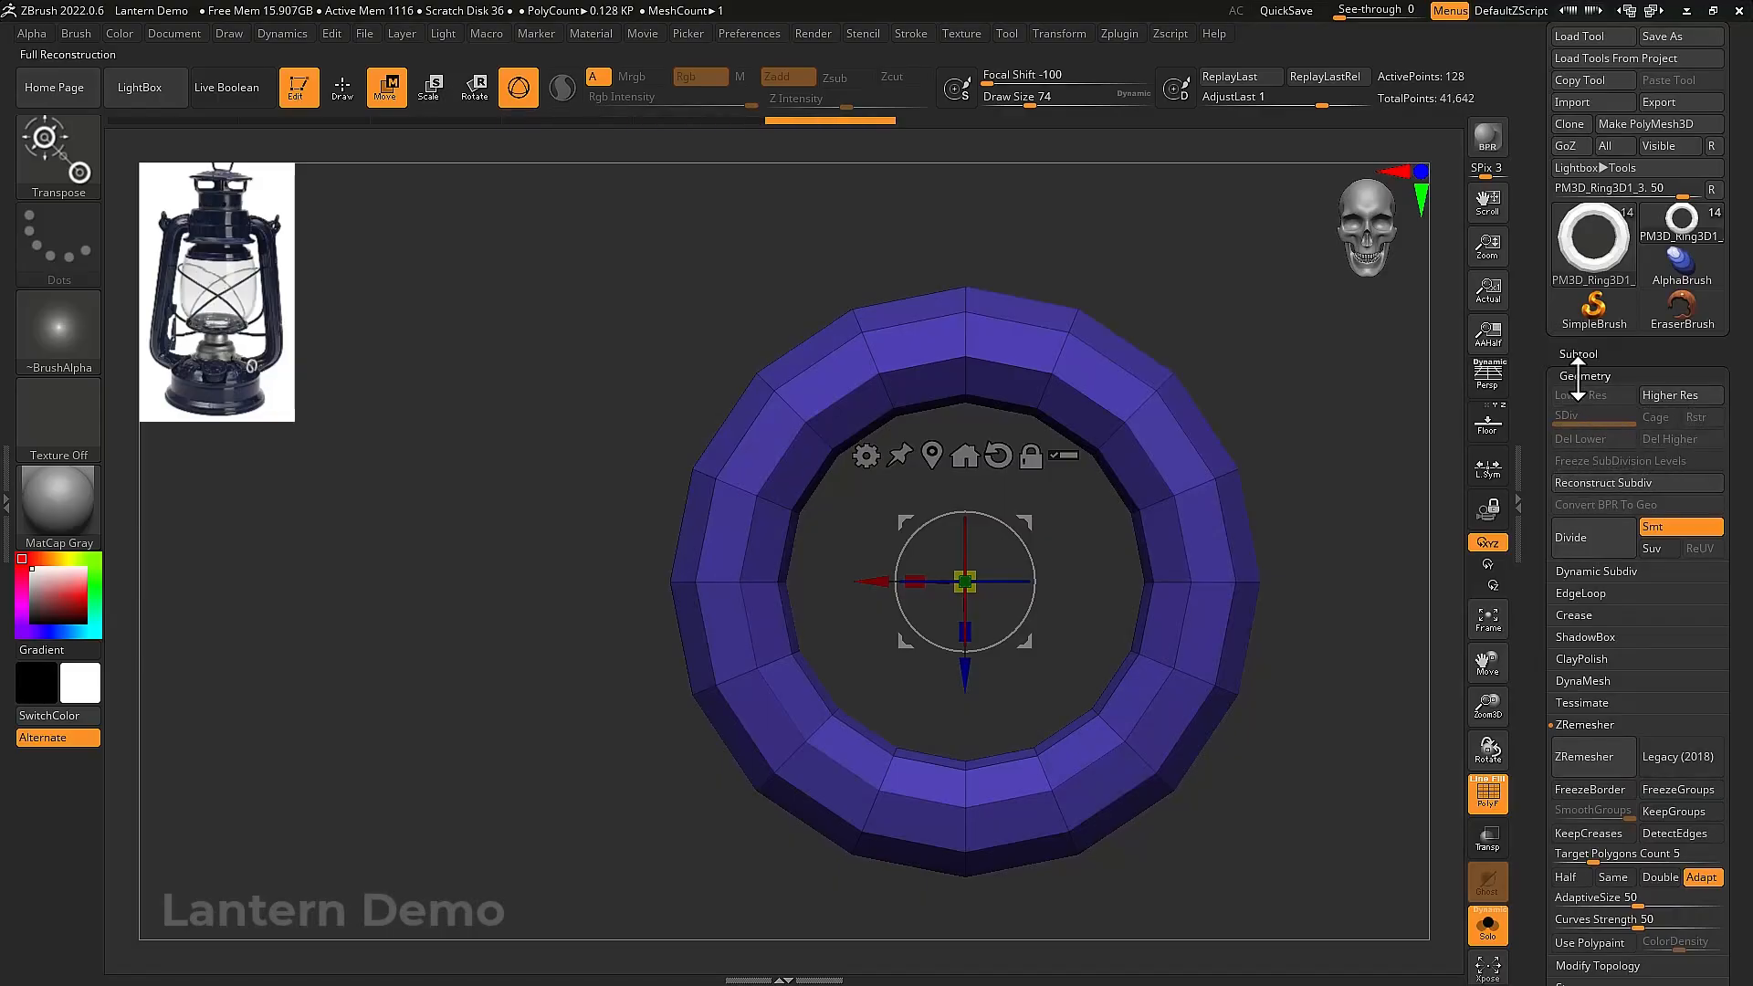
Hide a segment at the bottom of the ring with SelectLasso and delete the hidden polygons to open a gap
{"action": "key", "text": "q"}
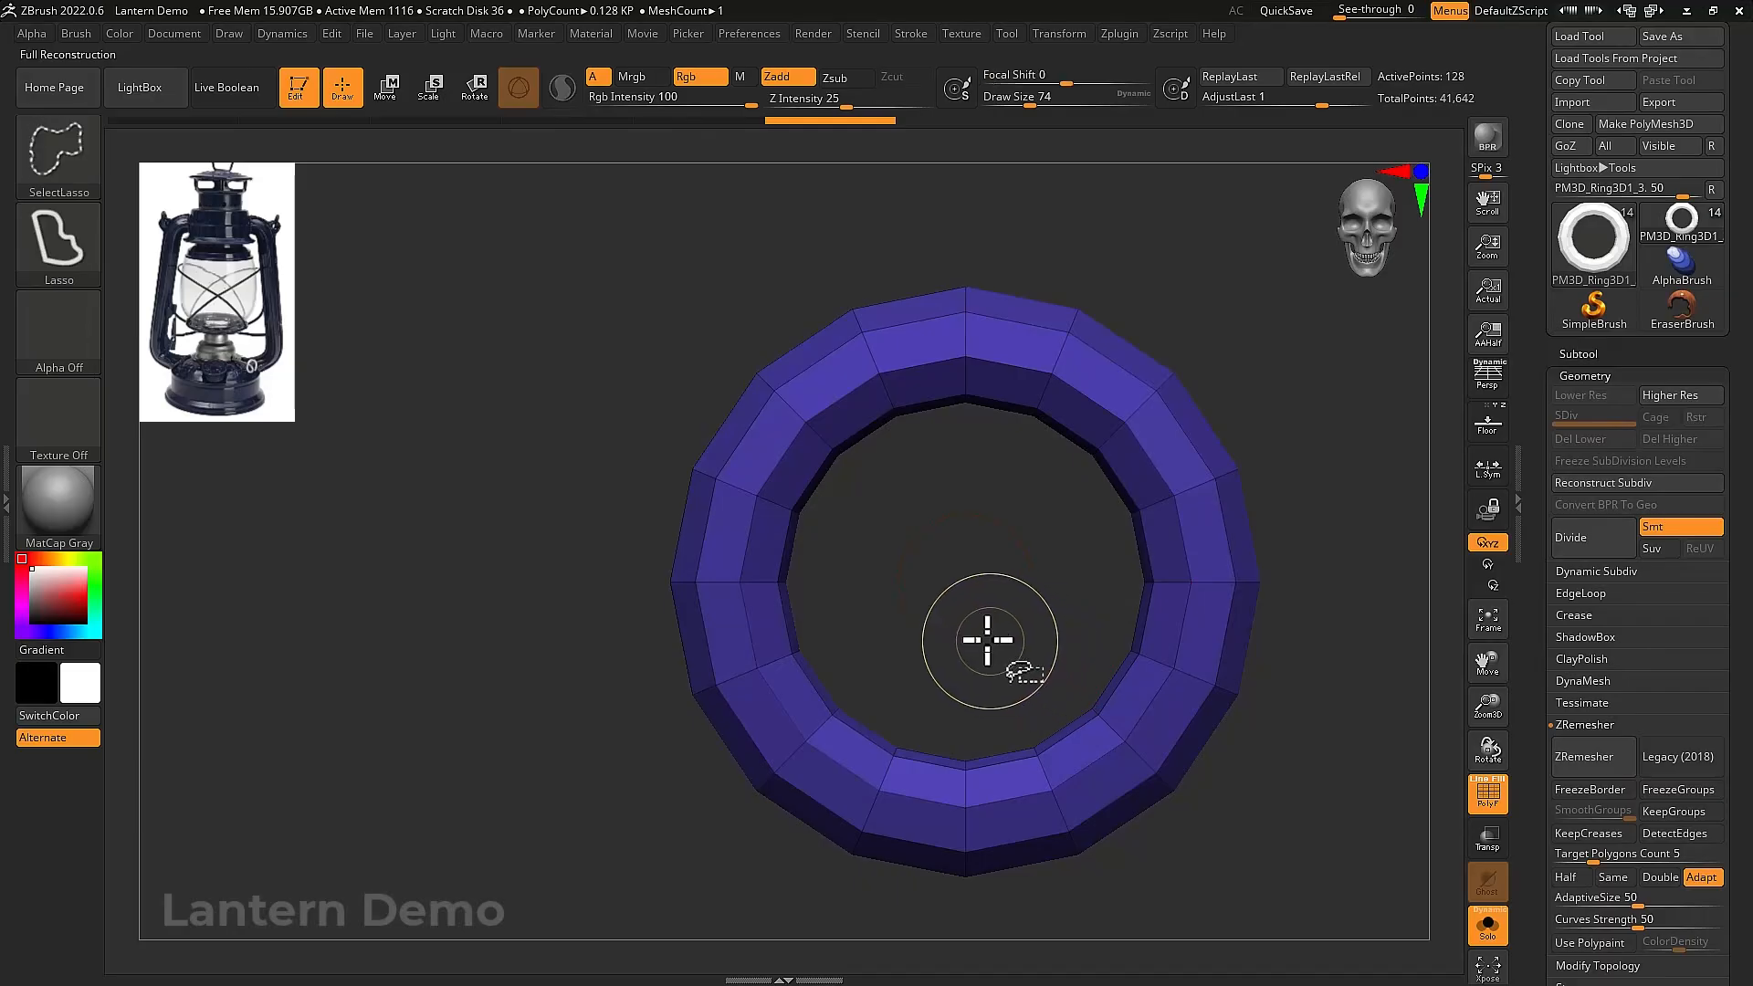
{"action": "left_click_drag", "start_coordinate": [1028, 862], "coordinate": [1023, 918]}
{"action": "left_click_drag", "start_coordinate": [1188, 801], "coordinate": [1217, 776]}
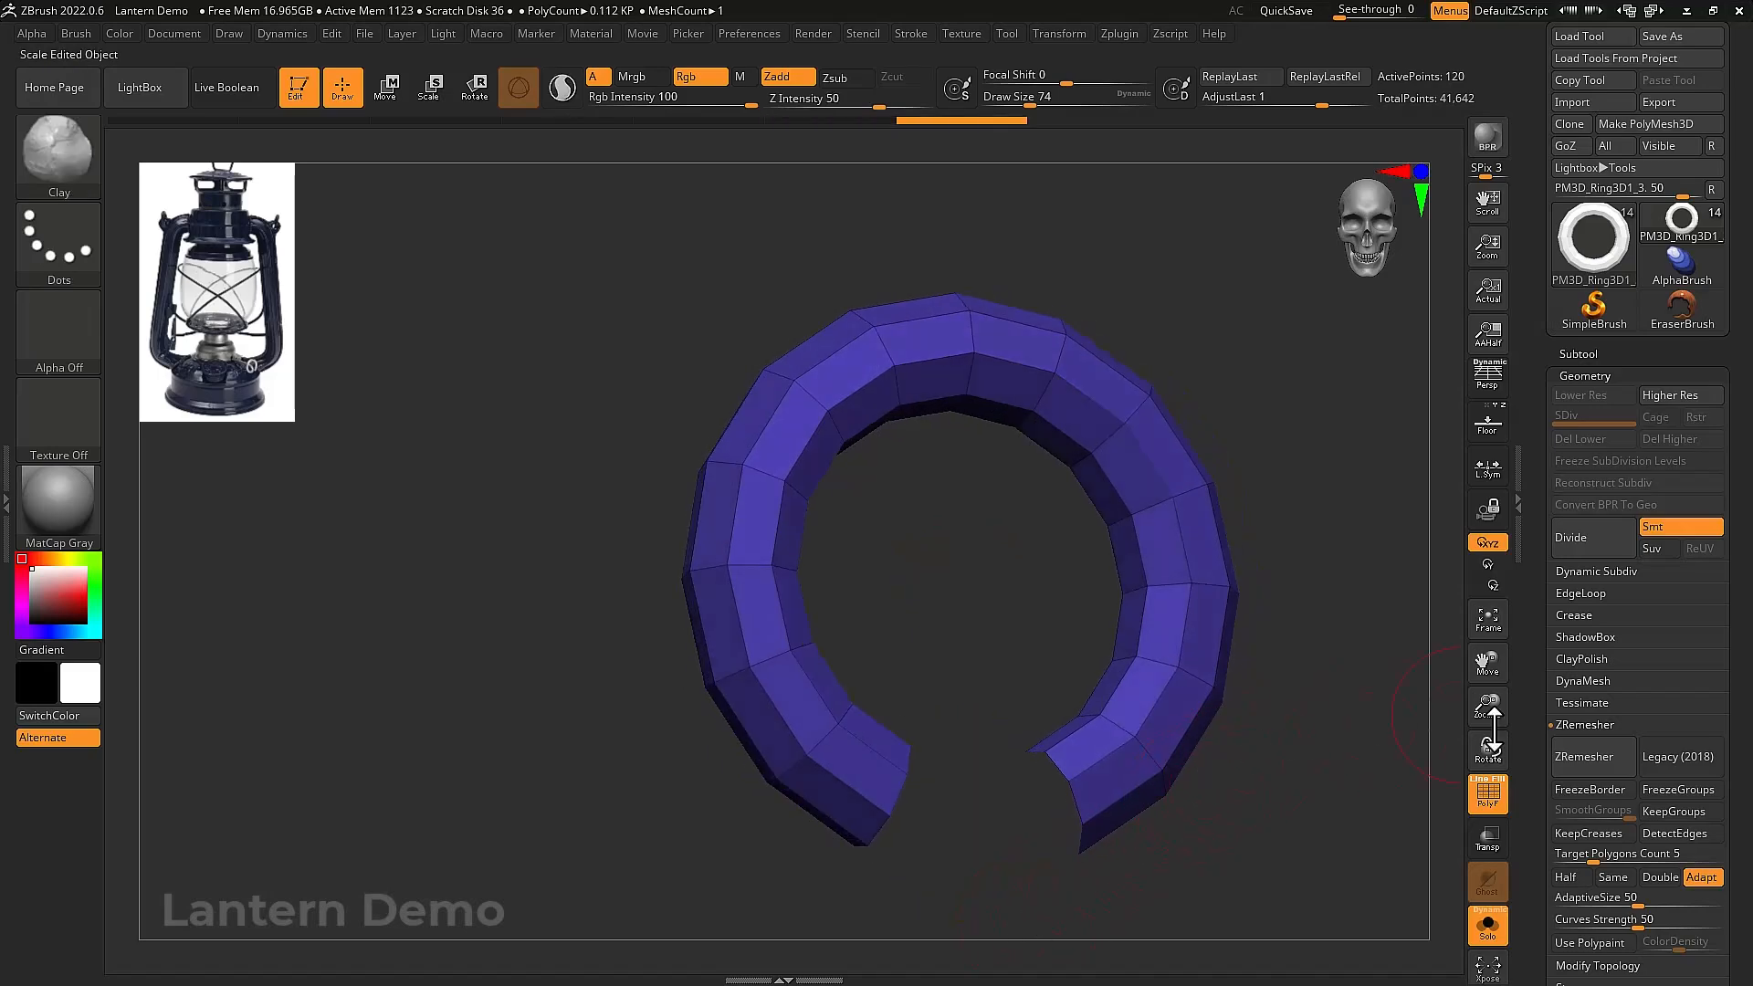
{"action": "left_click_drag", "start_coordinate": [1542, 779], "coordinate": [1532, 665]}
{"action": "left_click", "coordinate": [1579, 703]}
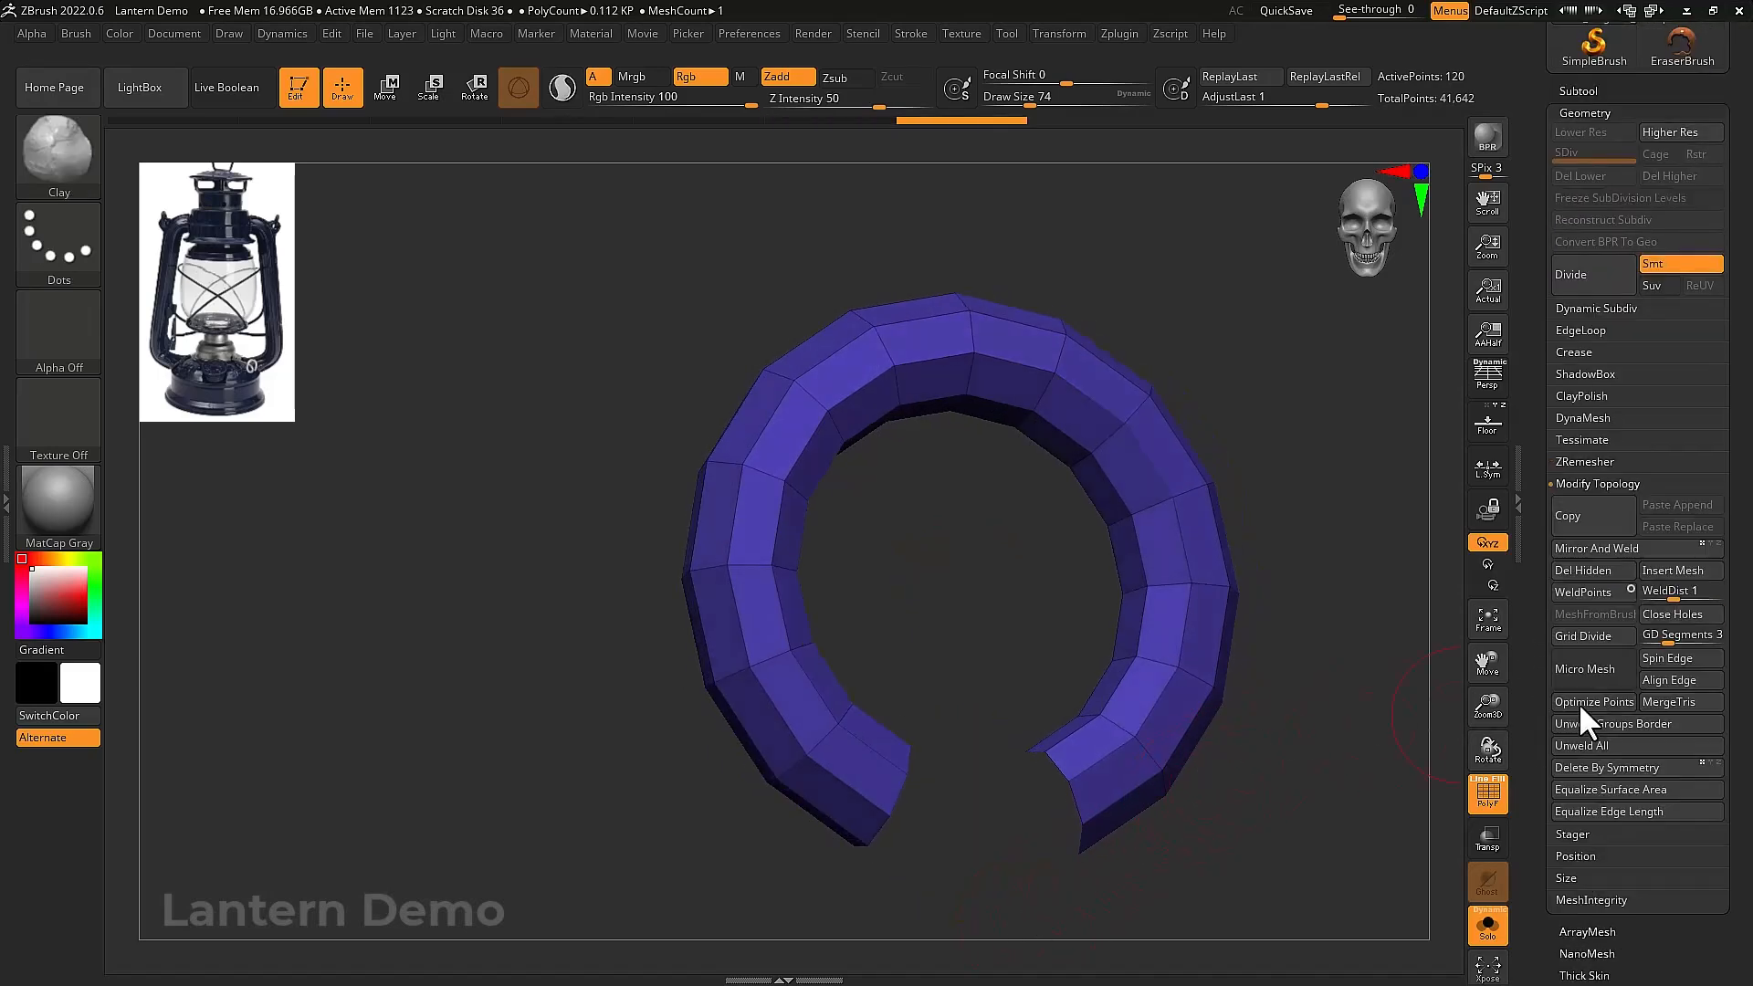
{"action": "left_click", "coordinate": [1589, 569]}
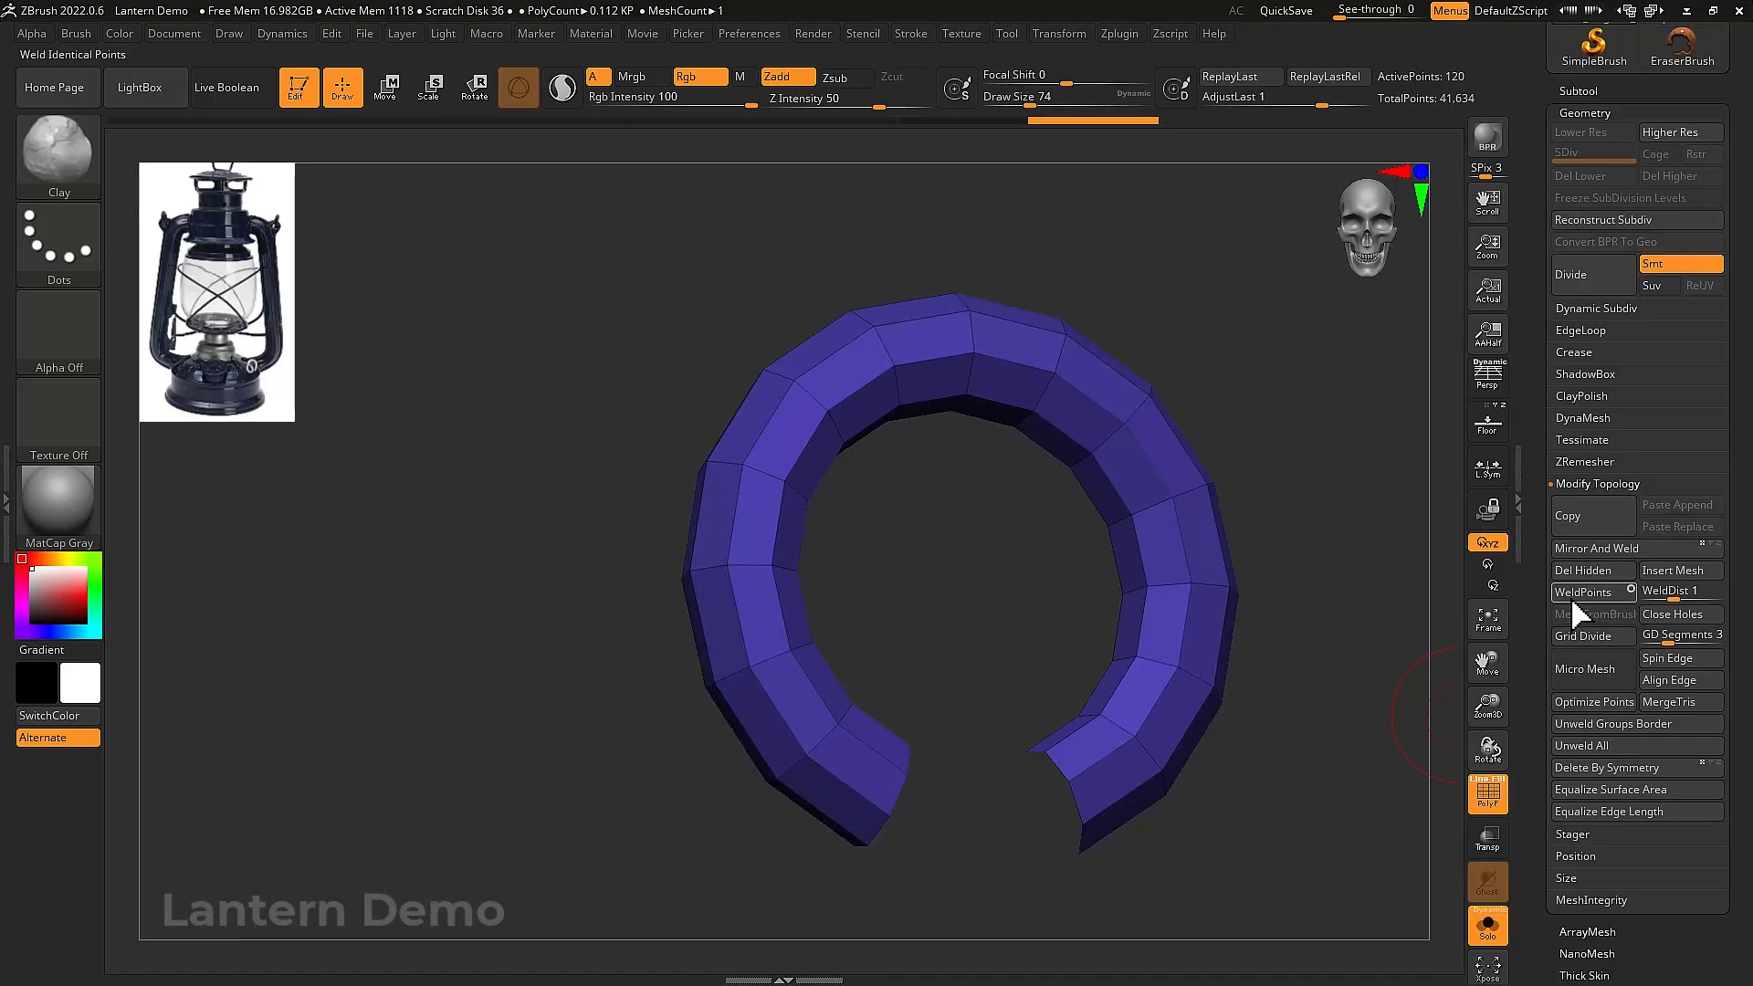
Cap both open ends of the ring with ZModeler and assign the whole mesh a single polygroup
{"action": "key", "text": "b"}
{"action": "key", "text": "z"}
{"action": "key", "text": "m"}
{"action": "left_click_drag", "start_coordinate": [1287, 716], "coordinate": [1268, 688]}
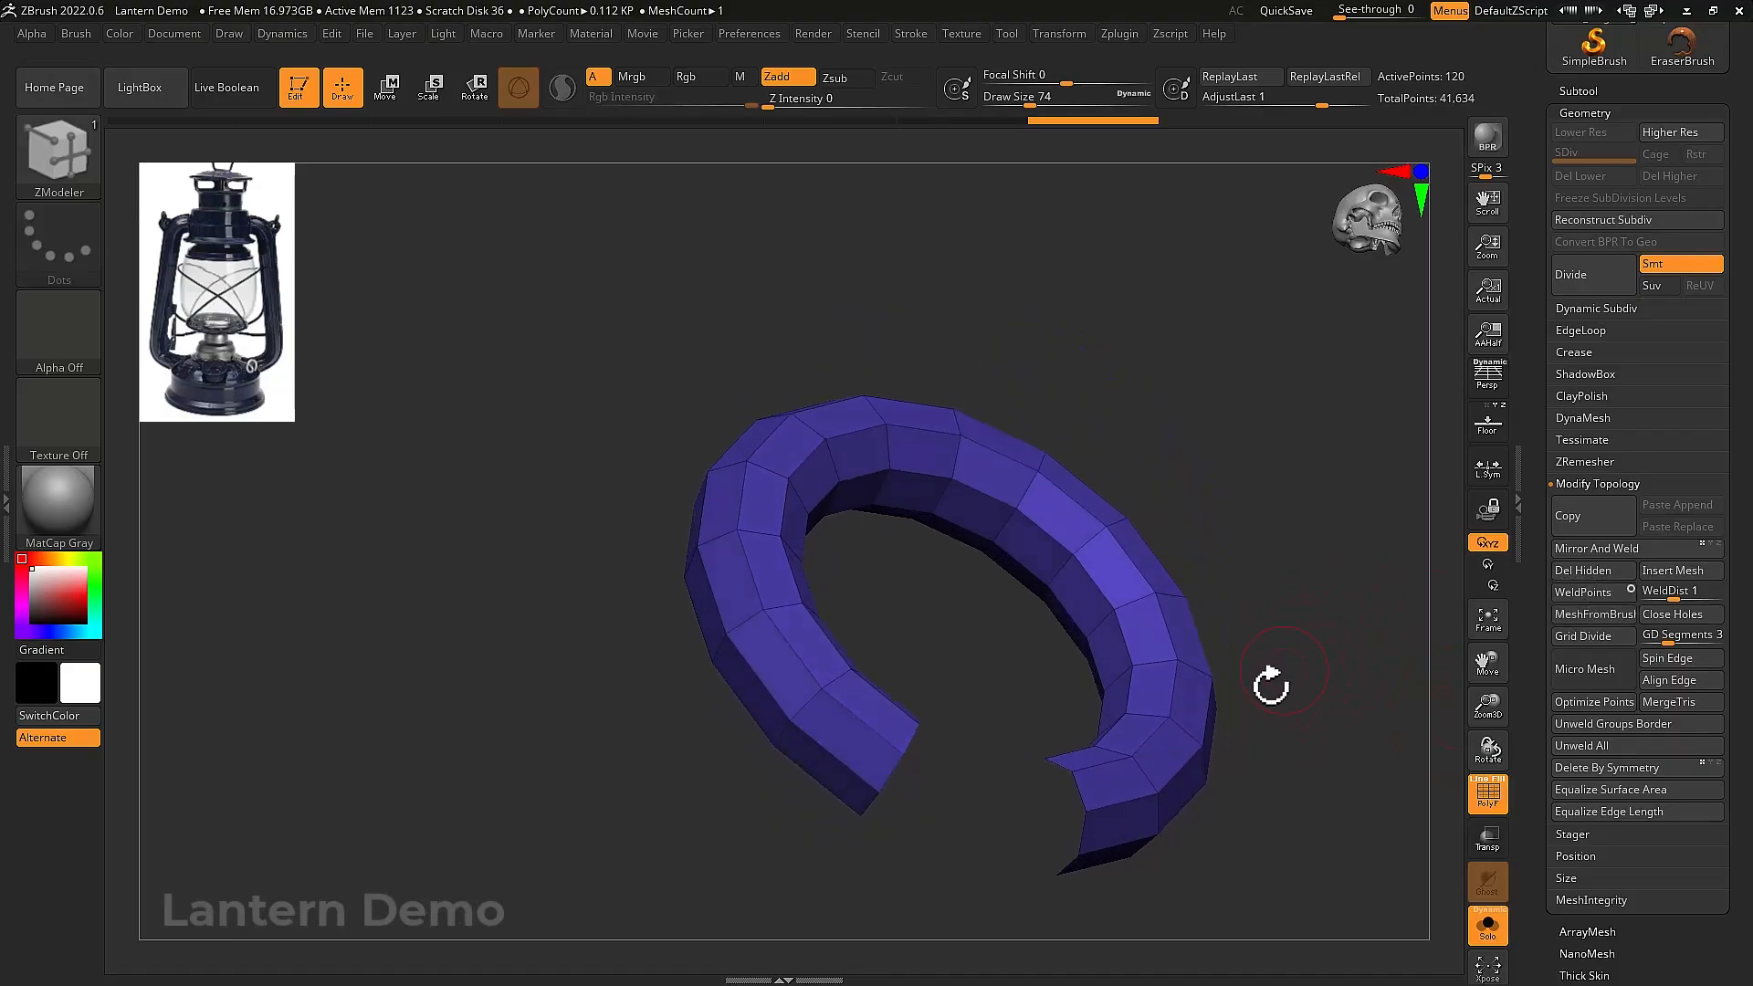
{"action": "left_click_drag", "start_coordinate": [1077, 792], "coordinate": [986, 652]}
{"action": "left_click", "coordinate": [920, 741]}
{"action": "key", "text": "ctrl+w"}
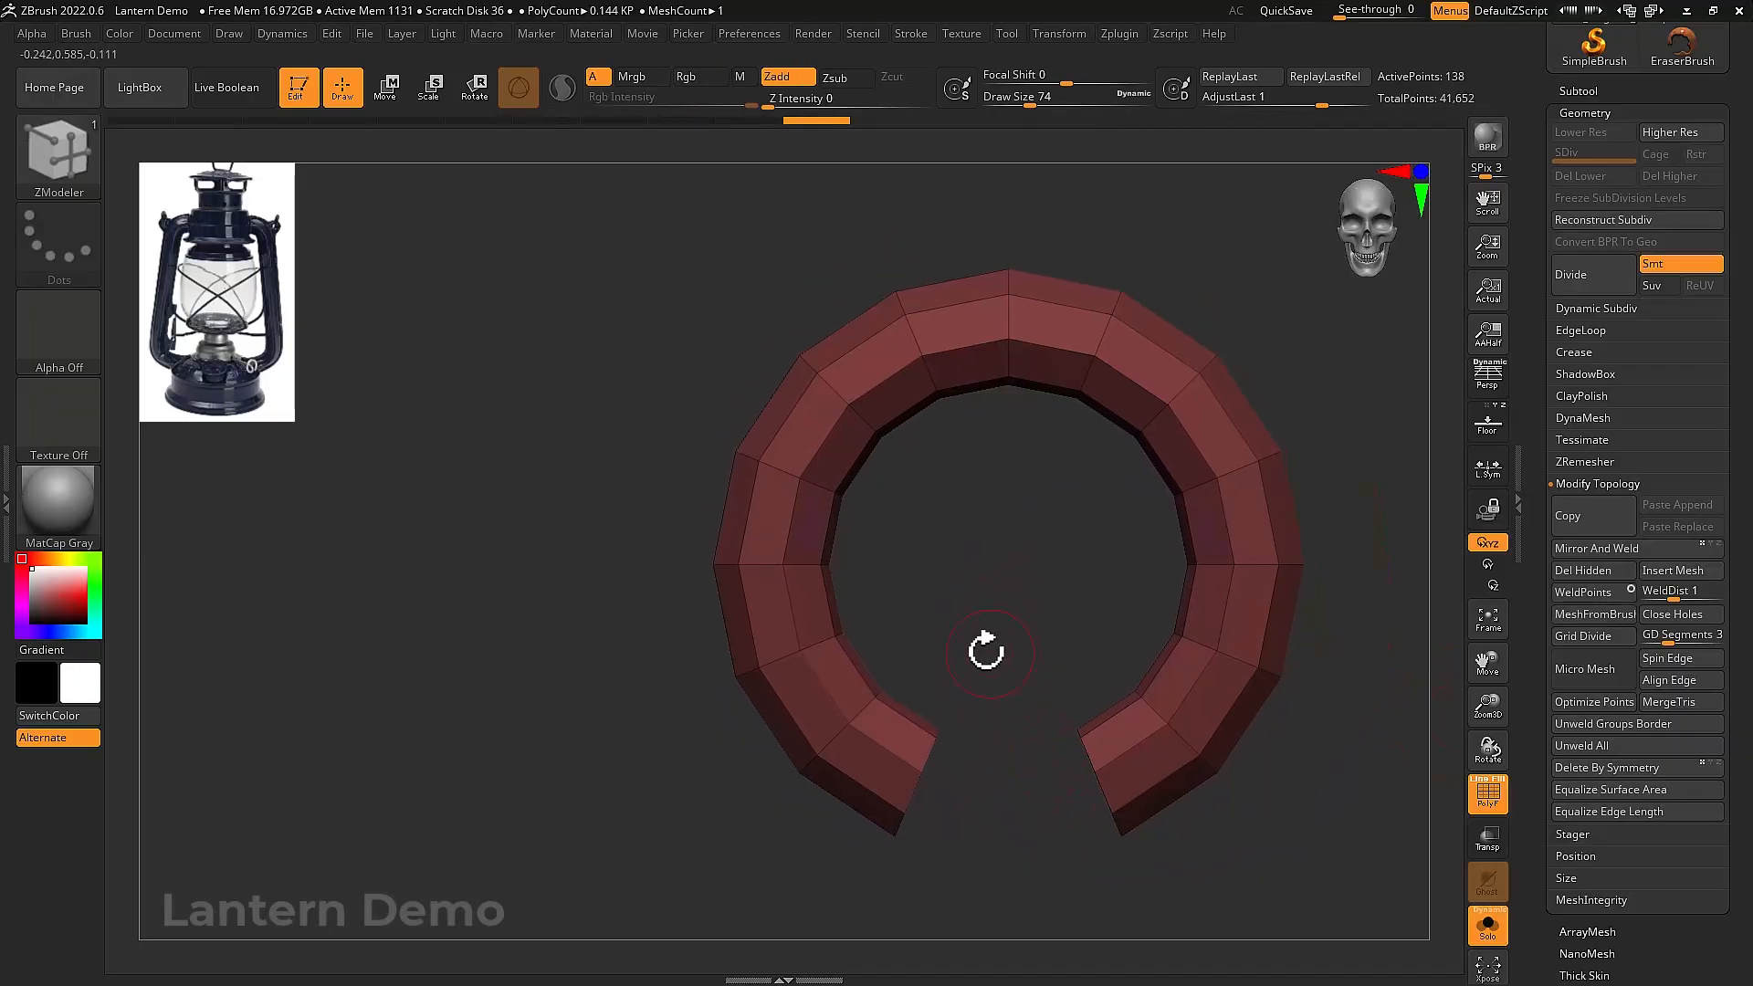
Mask everything except the ring's lower left end and bend that end inward with the gizmo
{"action": "key", "text": "ctrl"}
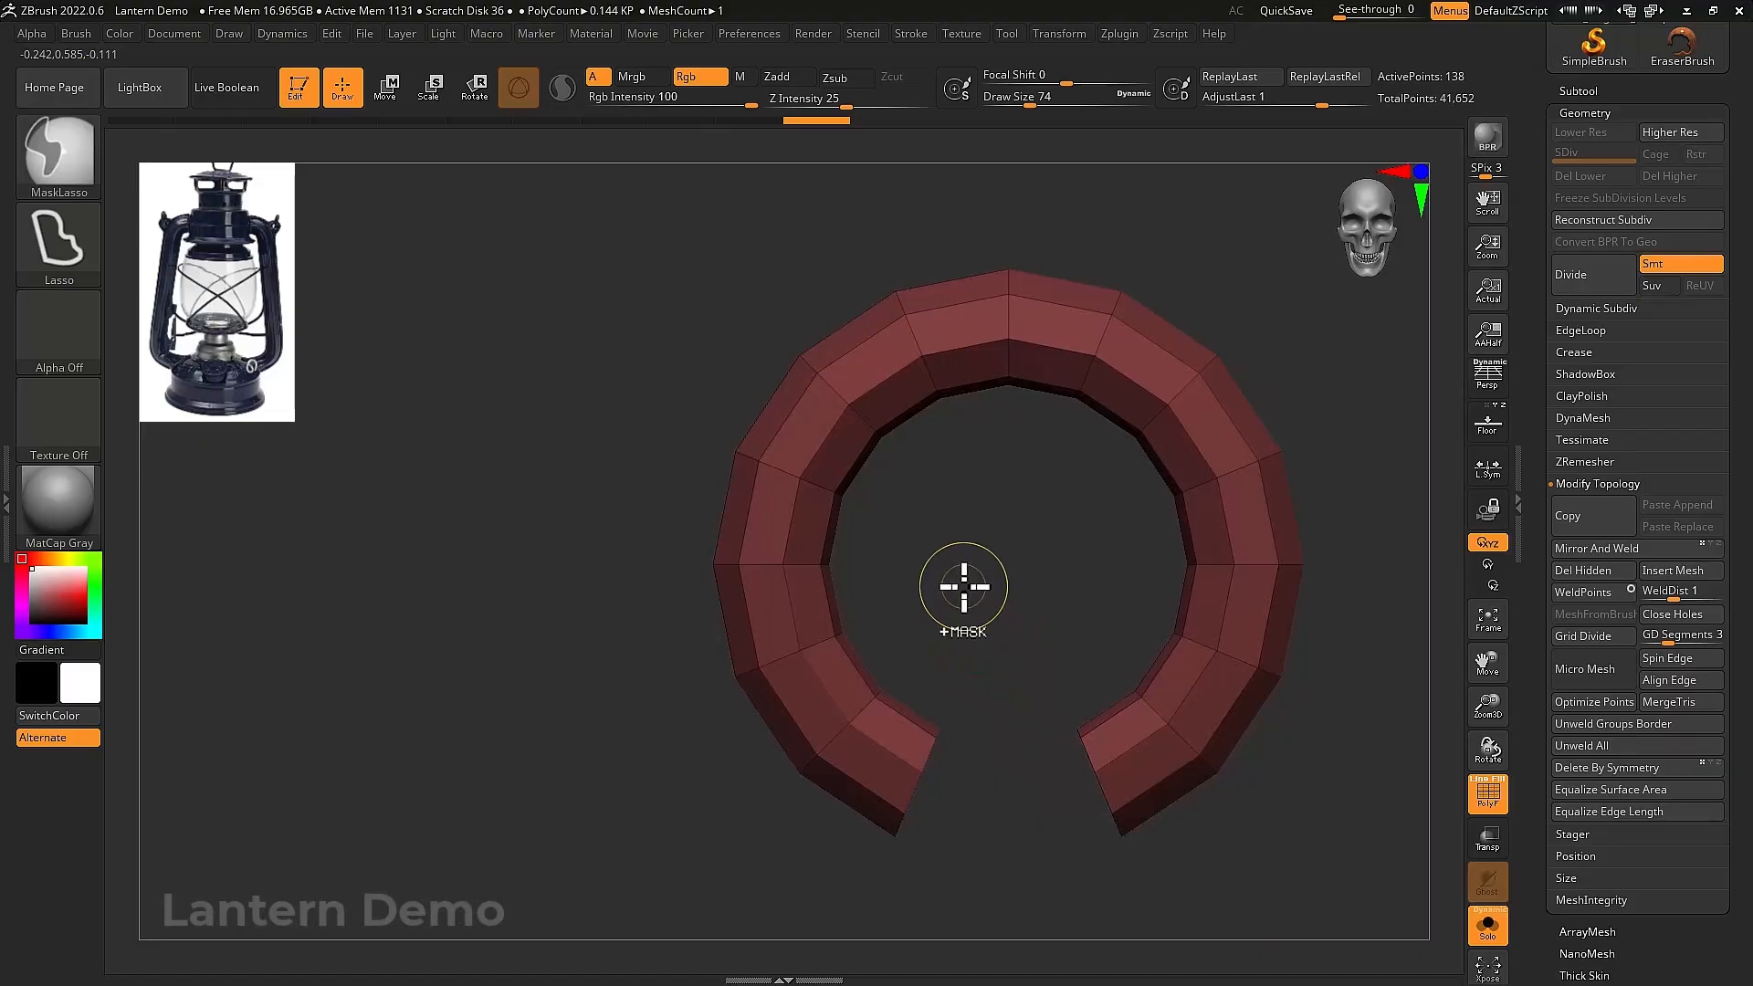
{"action": "mouse_move", "coordinate": [958, 579]}
{"action": "left_mouse_down", "text": "ctrl"}
{"action": "mouse_move", "coordinate": [794, 579]}
{"action": "mouse_move", "coordinate": [865, 873]}
{"action": "mouse_move", "coordinate": [1002, 807]}
{"action": "left_mouse_up", "text": "ctrl"}
{"action": "key", "text": "w"}
{"action": "left_click_drag", "start_coordinate": [1064, 509], "coordinate": [828, 507], "text": "alt"}
{"action": "mouse_move", "coordinate": [828, 502]}
{"action": "left_mouse_down"}
{"action": "mouse_move", "coordinate": [853, 543]}
{"action": "mouse_move", "coordinate": [826, 521]}
{"action": "mouse_move", "coordinate": [842, 534]}
{"action": "mouse_move", "coordinate": [767, 736]}
{"action": "mouse_move", "coordinate": [648, 617]}
{"action": "left_mouse_up"}
{"action": "key", "text": "ctrl+z"}
{"action": "key", "text": "ctrl+z"}
{"action": "key", "text": "ctrl+z"}
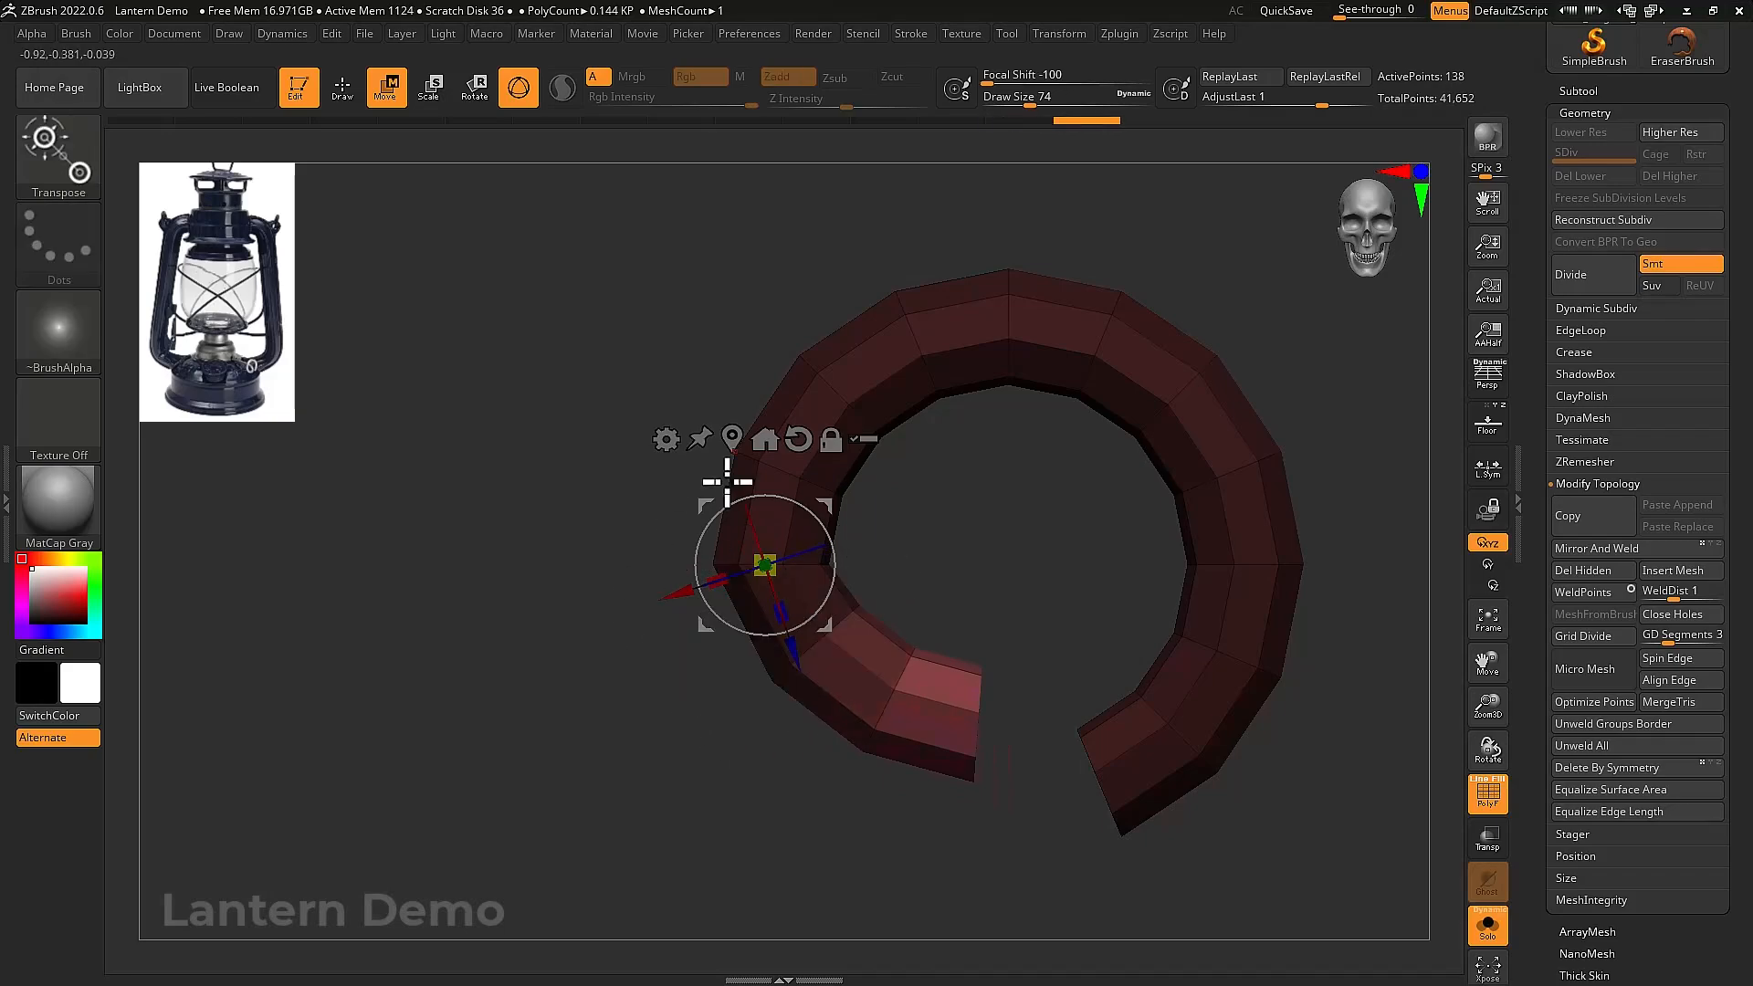
Extrude two segments from the inward-bent end, turning them upward to curl inside the ring
{"action": "left_click_drag", "start_coordinate": [831, 507], "coordinate": [1018, 603]}
{"action": "key", "text": "space"}
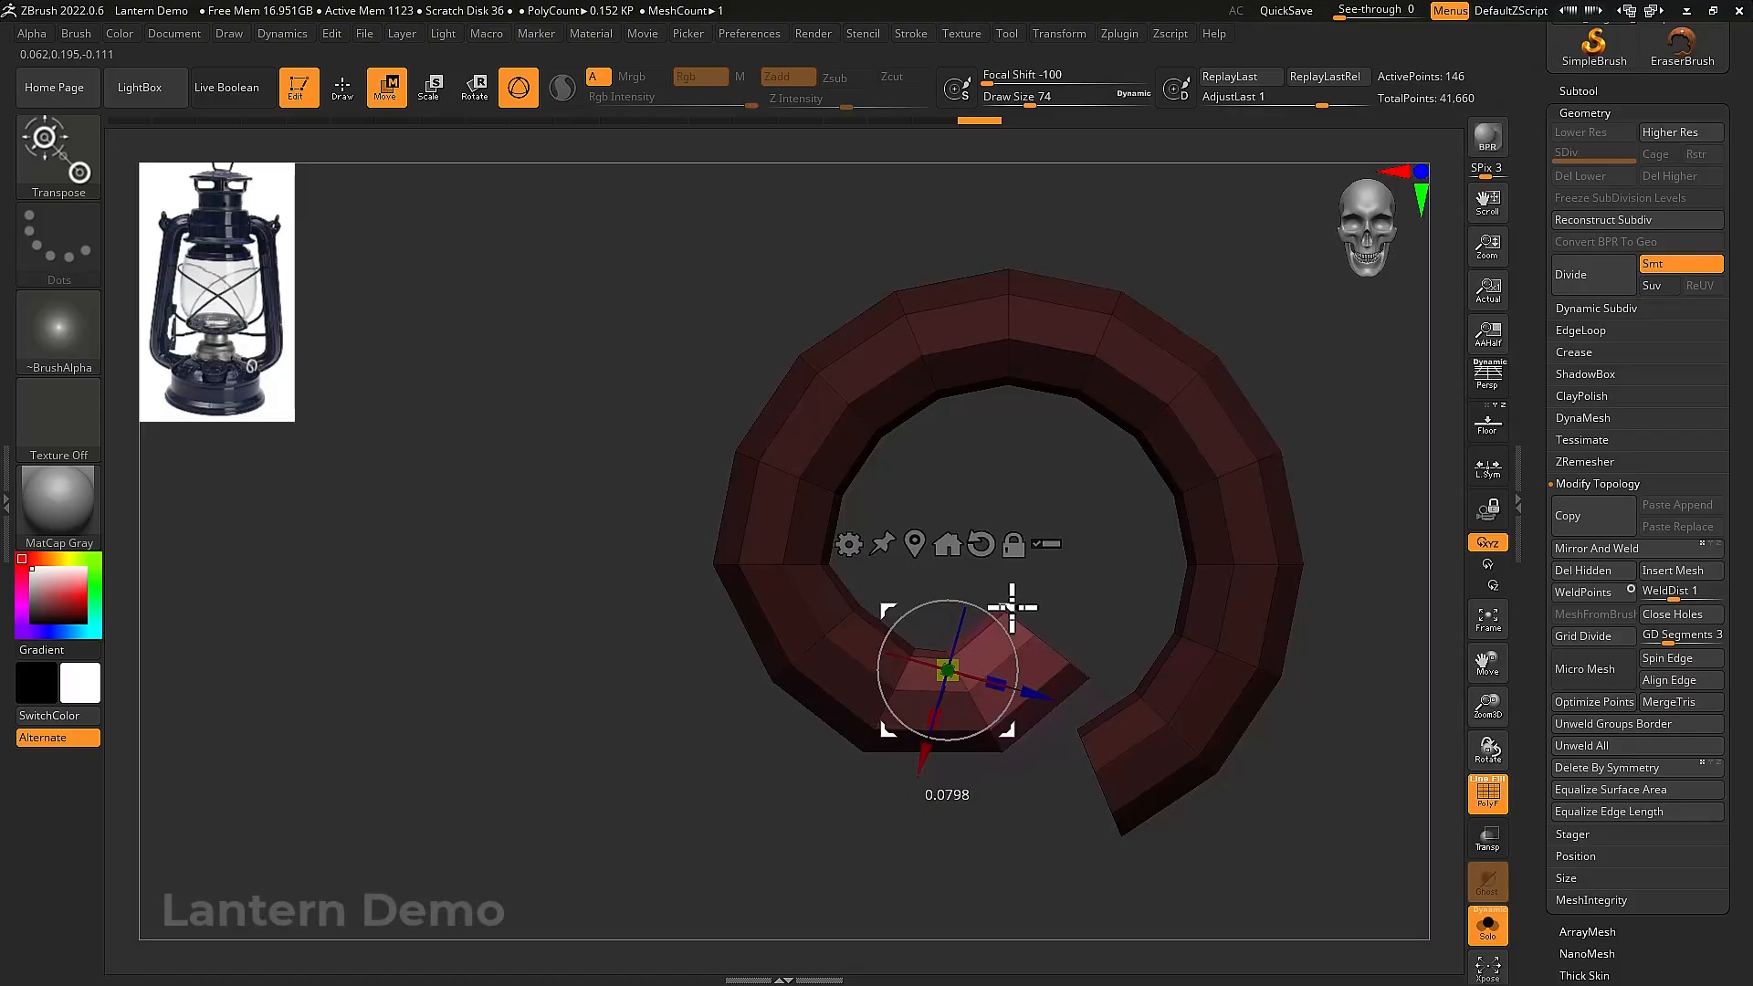
{"action": "key", "text": "ctrl"}
{"action": "mouse_move", "coordinate": [977, 632]}
{"action": "left_mouse_down", "text": "ctrl"}
{"action": "mouse_move", "coordinate": [736, 751]}
{"action": "mouse_move", "coordinate": [958, 666]}
{"action": "left_mouse_up", "text": "ctrl"}
{"action": "mouse_move", "coordinate": [1010, 594]}
{"action": "left_mouse_down", "text": "ctrl"}
{"action": "mouse_move", "coordinate": [1029, 513]}
{"action": "mouse_move", "coordinate": [1127, 513]}
{"action": "mouse_move", "coordinate": [1121, 470]}
{"action": "left_mouse_up", "text": "ctrl"}
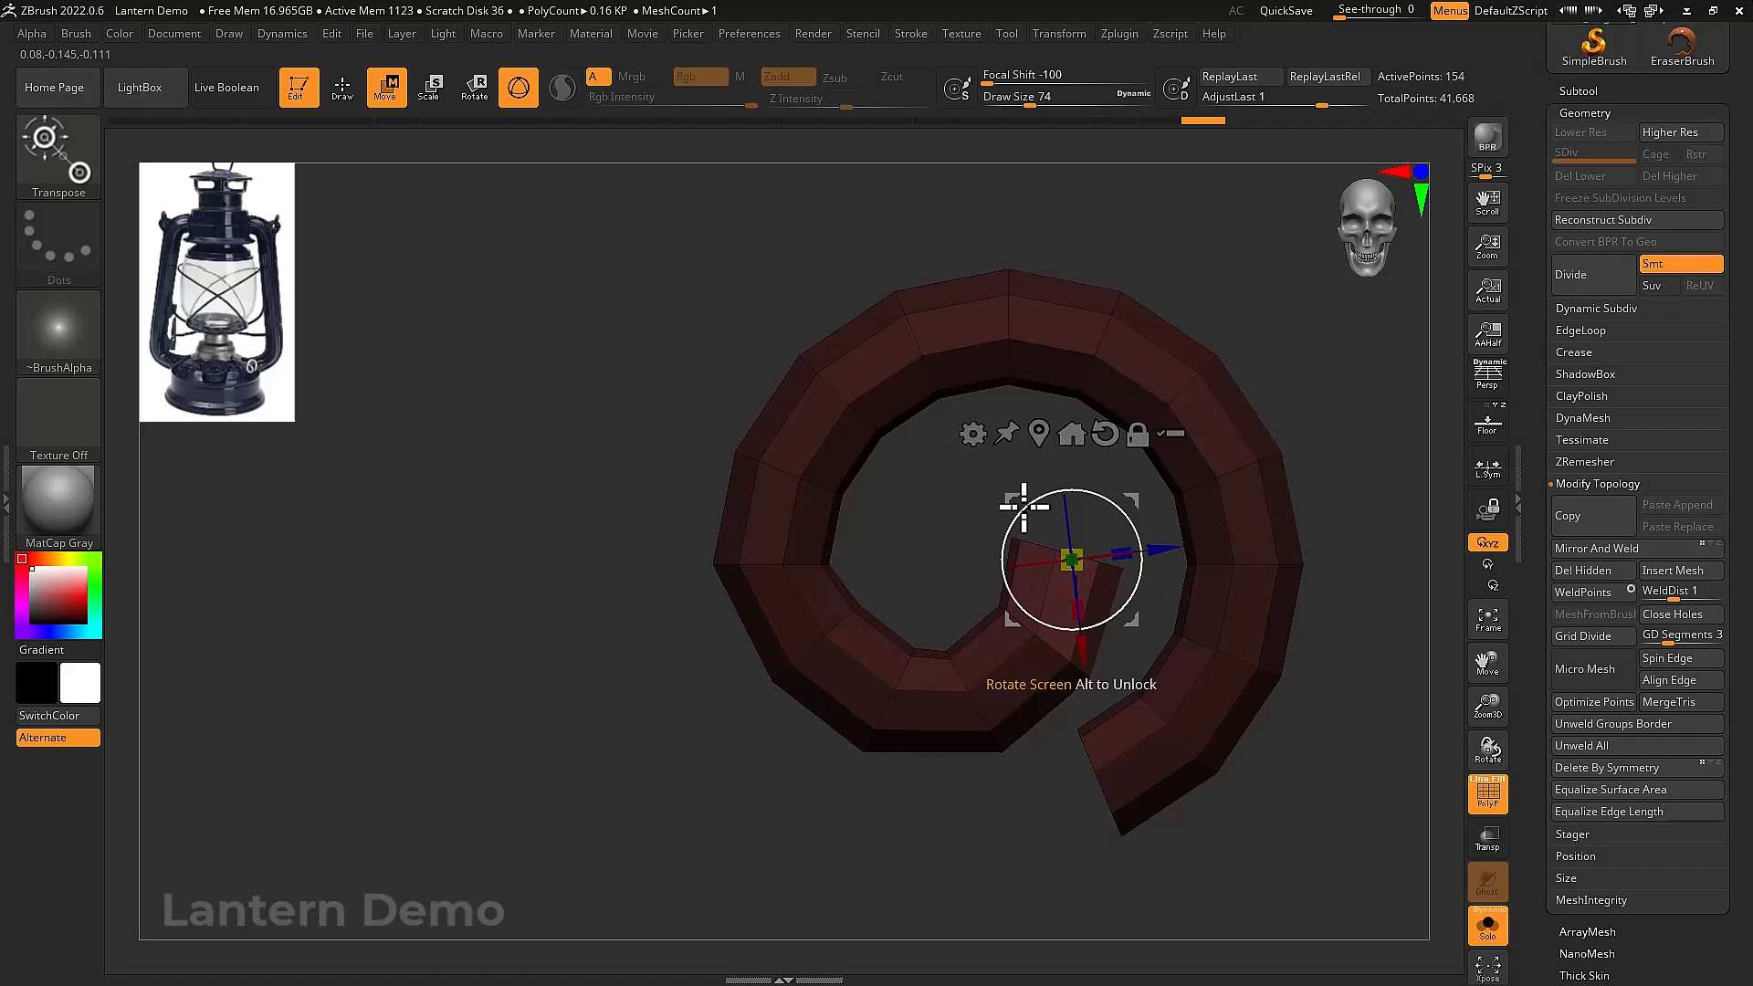
Mask the outer ring and shift the unmasked inner curl slightly away from the opposite end
{"action": "left_click", "coordinate": [944, 493], "text": "ctrl"}
{"action": "left_click_drag", "start_coordinate": [1126, 569], "coordinate": [1094, 694], "text": "ctrl"}
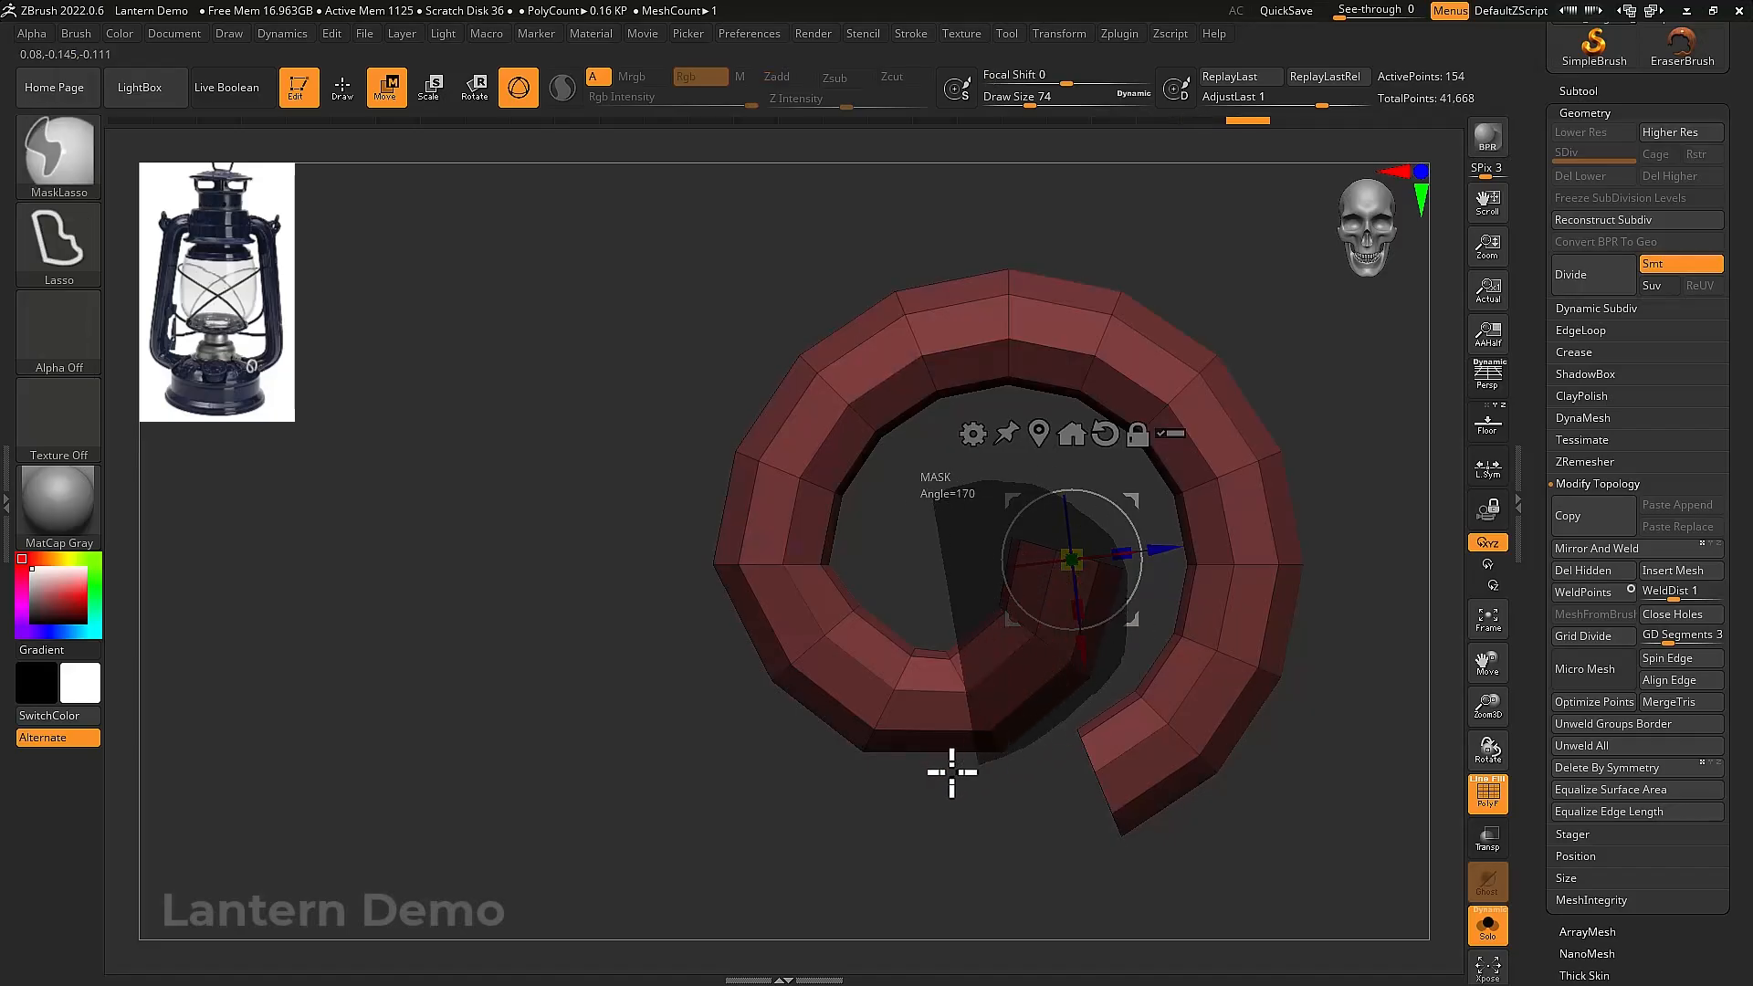
{"action": "mouse_move", "coordinate": [951, 771]}
{"action": "left_mouse_down", "text": "ctrl"}
{"action": "mouse_move", "coordinate": [827, 769]}
{"action": "mouse_move", "coordinate": [767, 626]}
{"action": "mouse_move", "coordinate": [819, 605]}
{"action": "left_mouse_up", "text": "ctrl"}
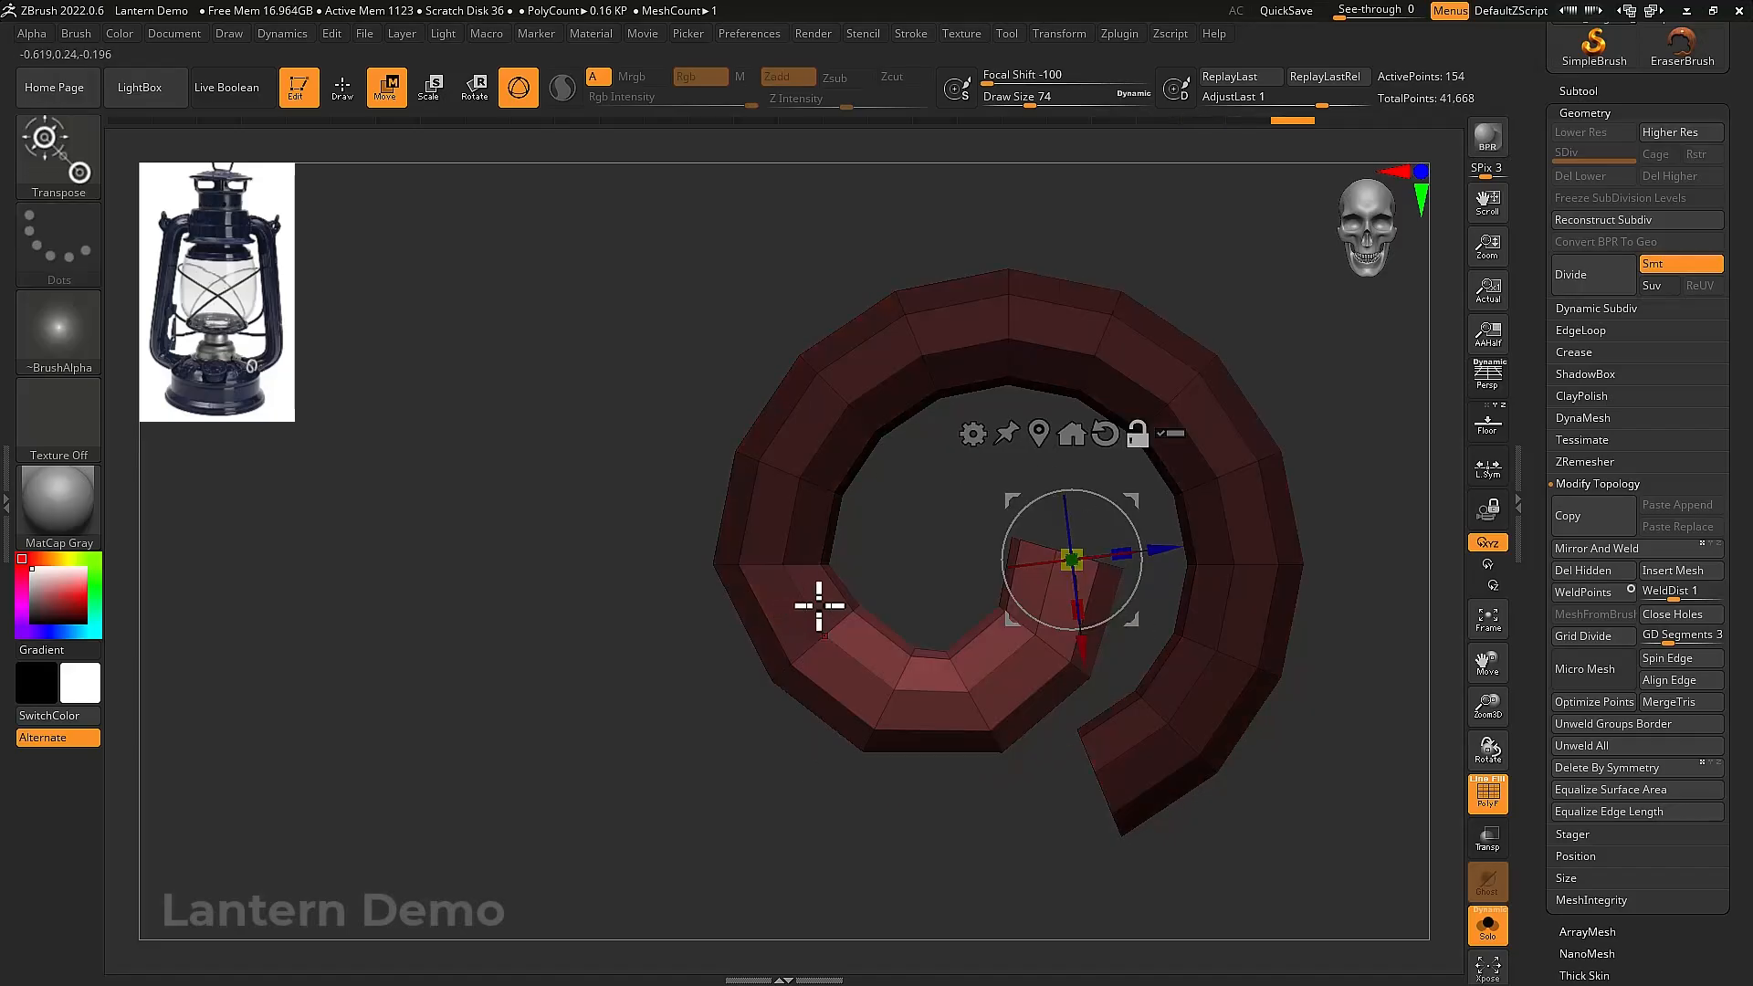
{"action": "left_click_drag", "start_coordinate": [1127, 509], "coordinate": [1116, 505]}
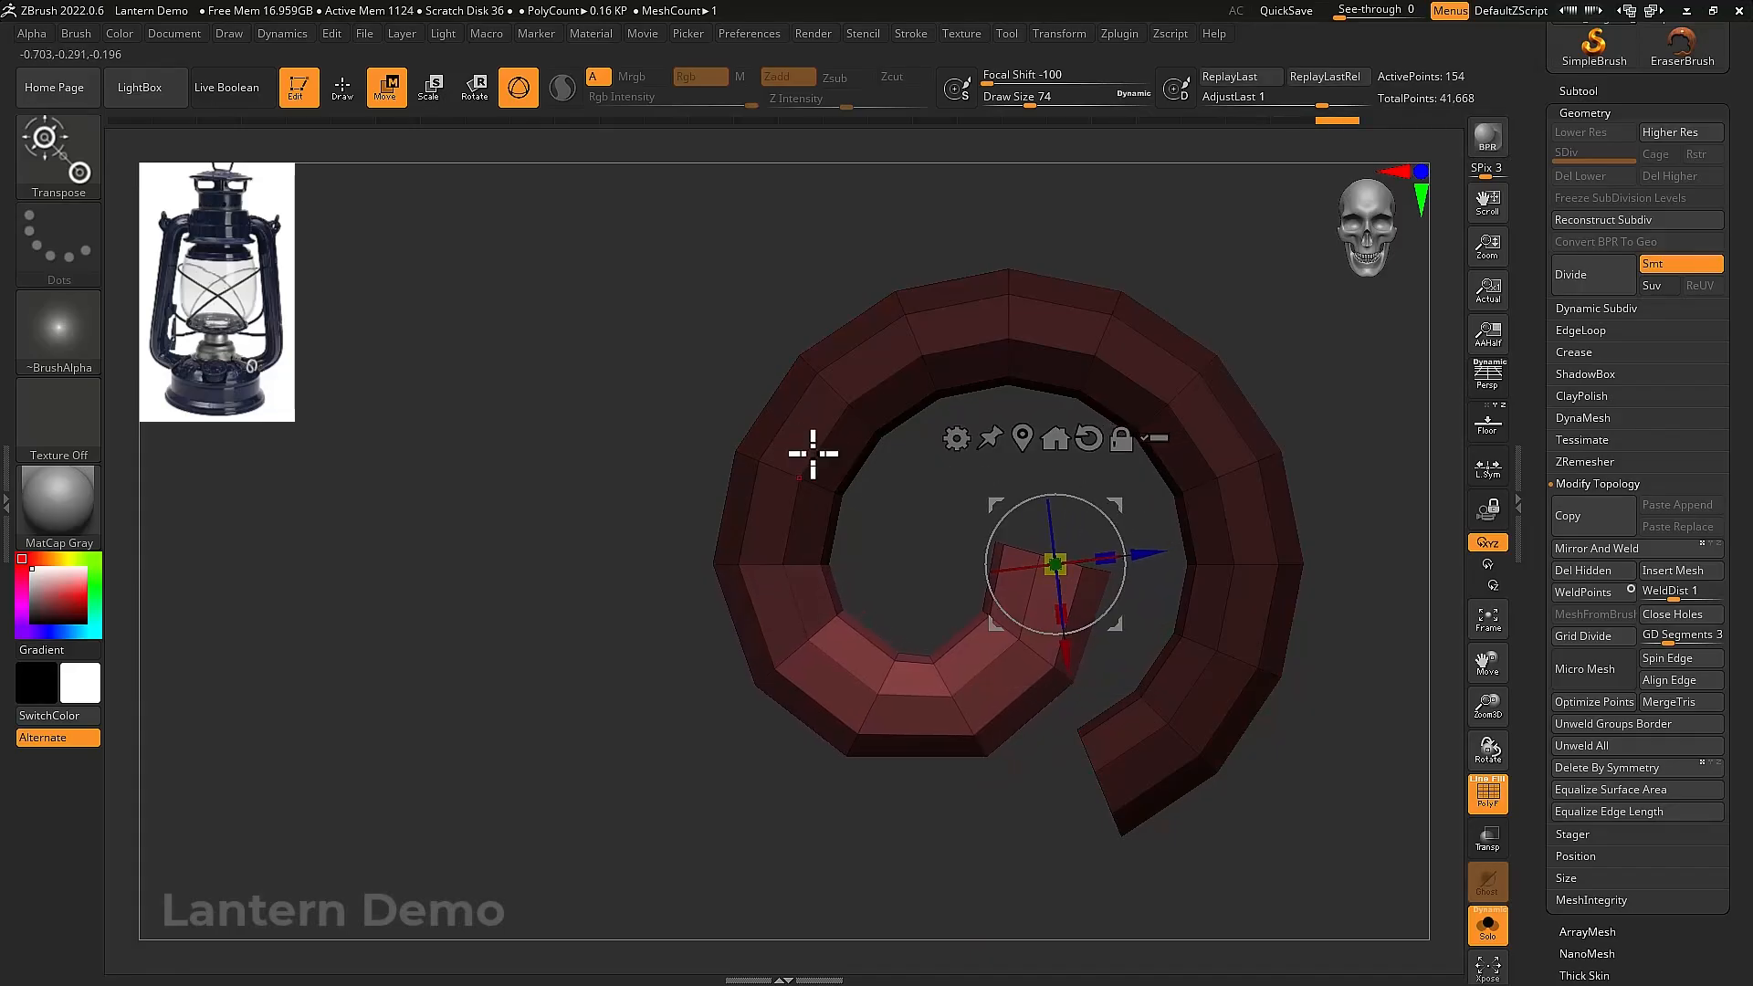
Leave only the curl's tip unmasked and extrude another segment upward from it
{"action": "mouse_move", "coordinate": [966, 536]}
{"action": "left_mouse_down", "text": "ctrl"}
{"action": "mouse_move", "coordinate": [935, 520]}
{"action": "mouse_move", "coordinate": [945, 538]}
{"action": "left_mouse_up", "text": "ctrl"}
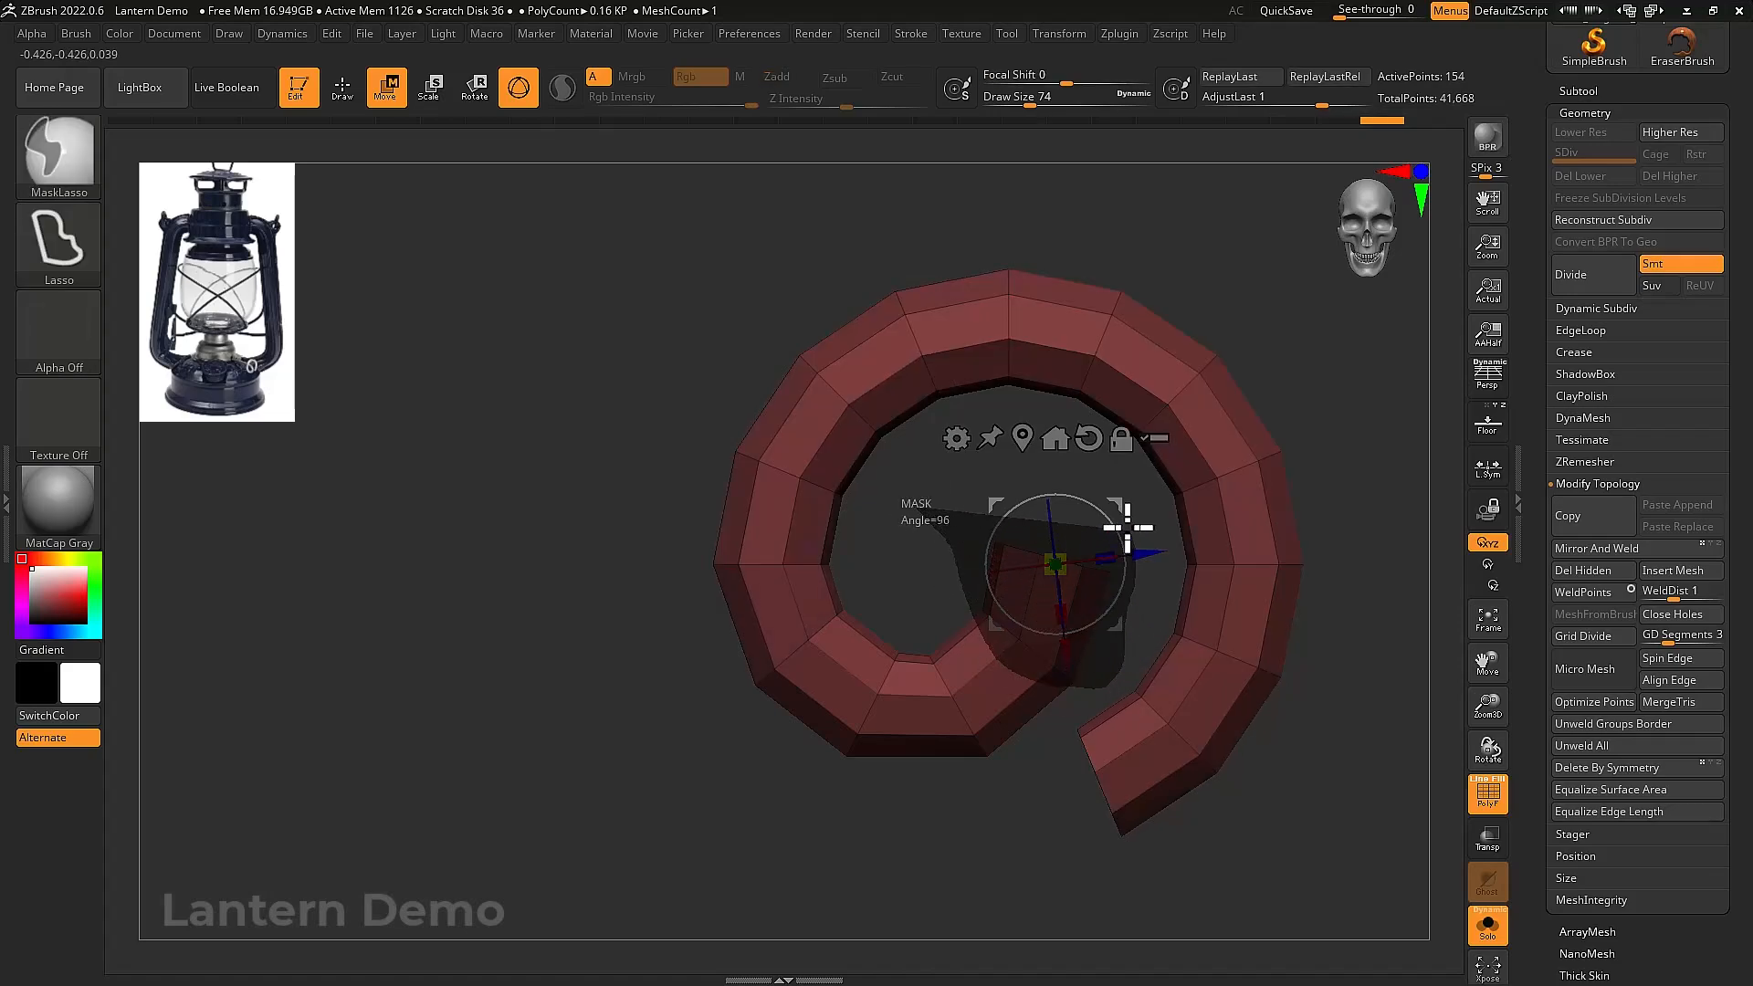
{"action": "left_click_drag", "start_coordinate": [1128, 527], "coordinate": [1005, 521], "text": "ctrl"}
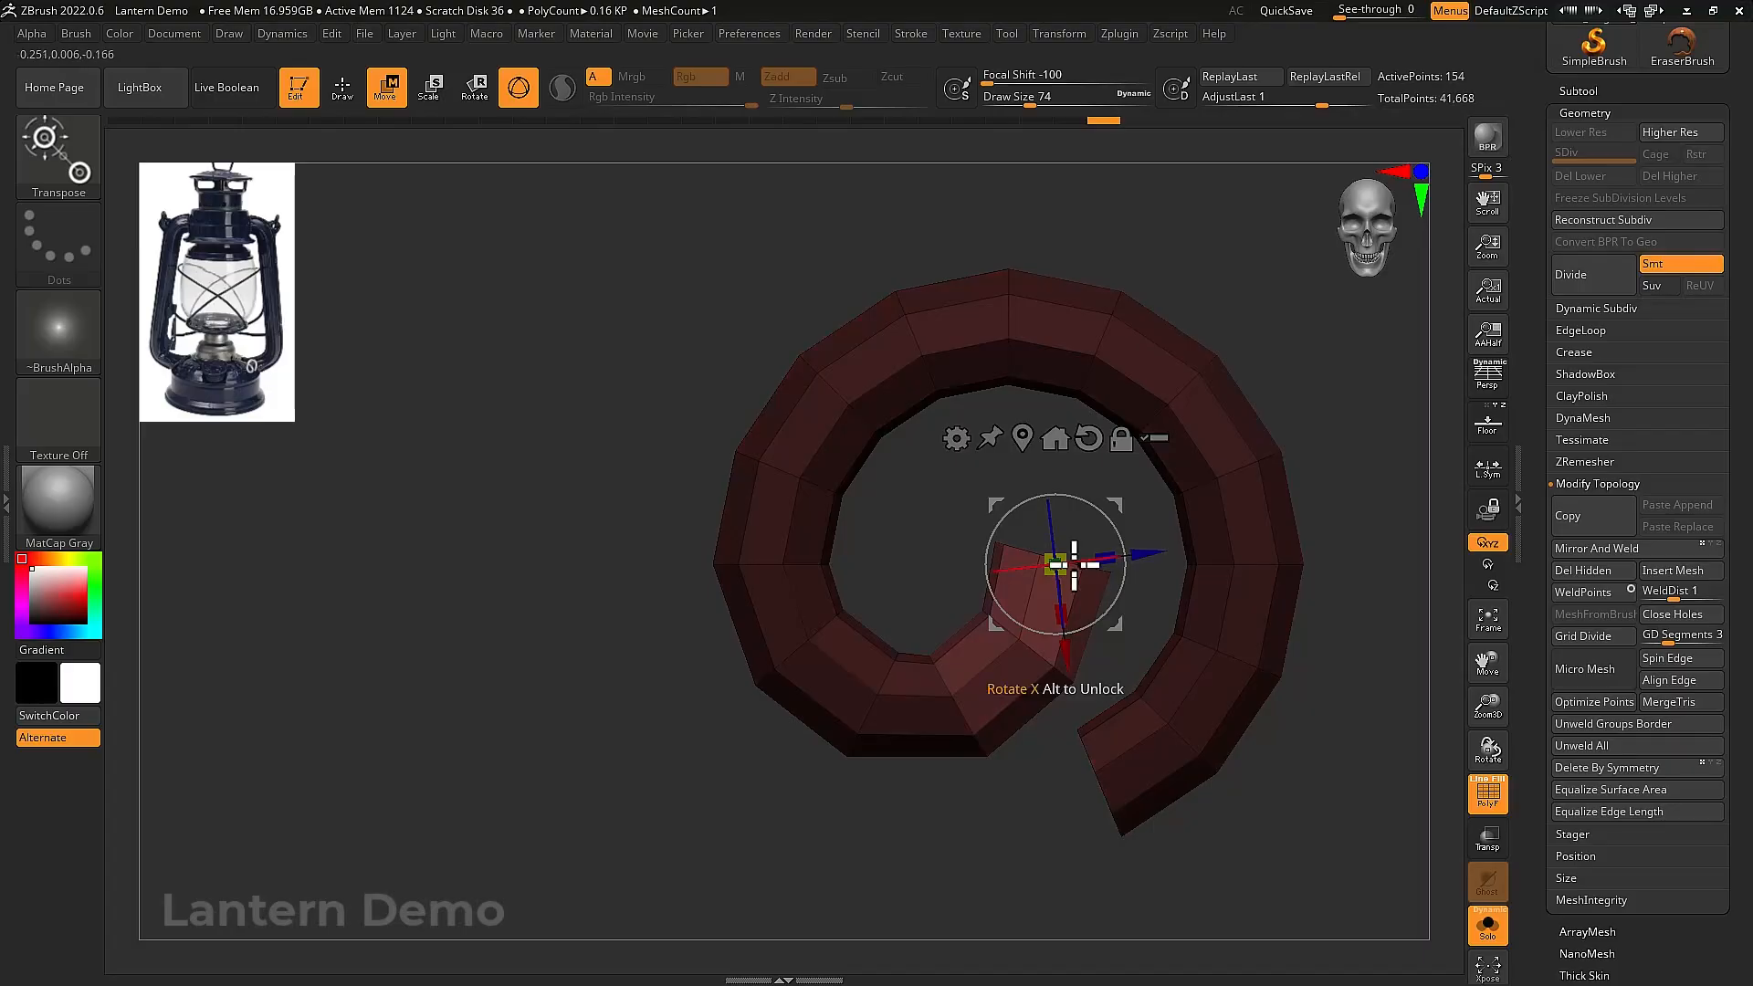
{"action": "left_click_drag", "start_coordinate": [1222, 520], "coordinate": [1109, 541]}
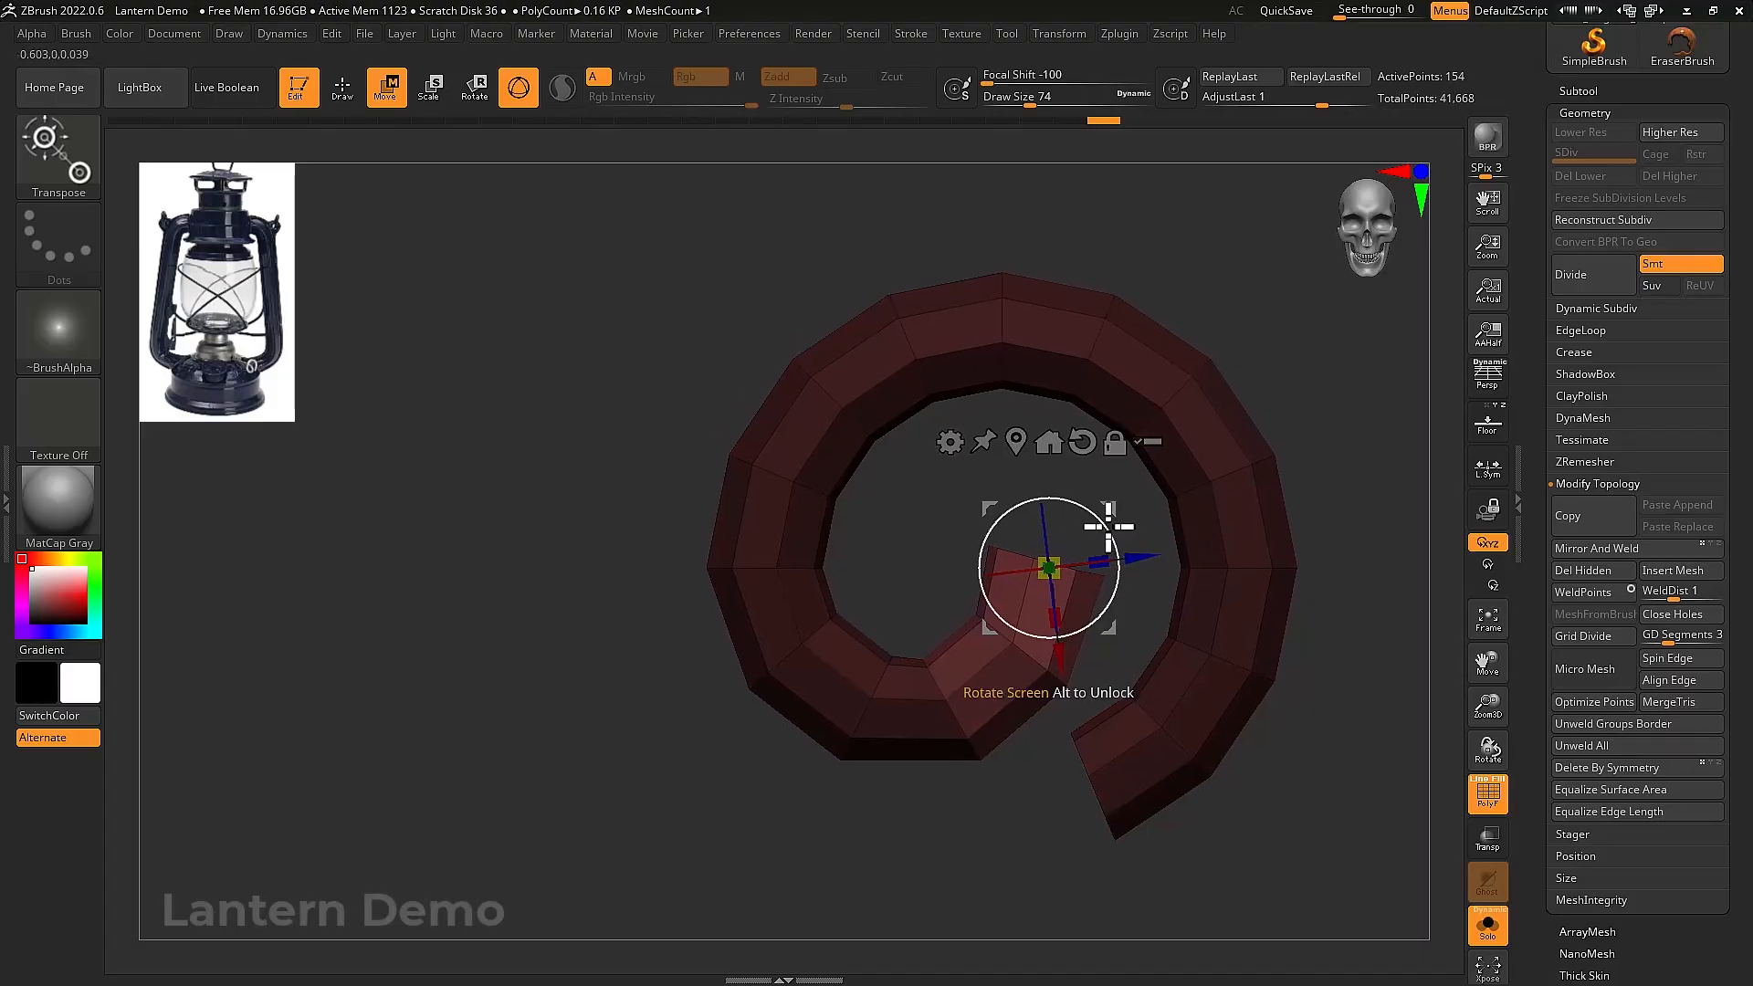
{"action": "key", "text": "ctrl"}
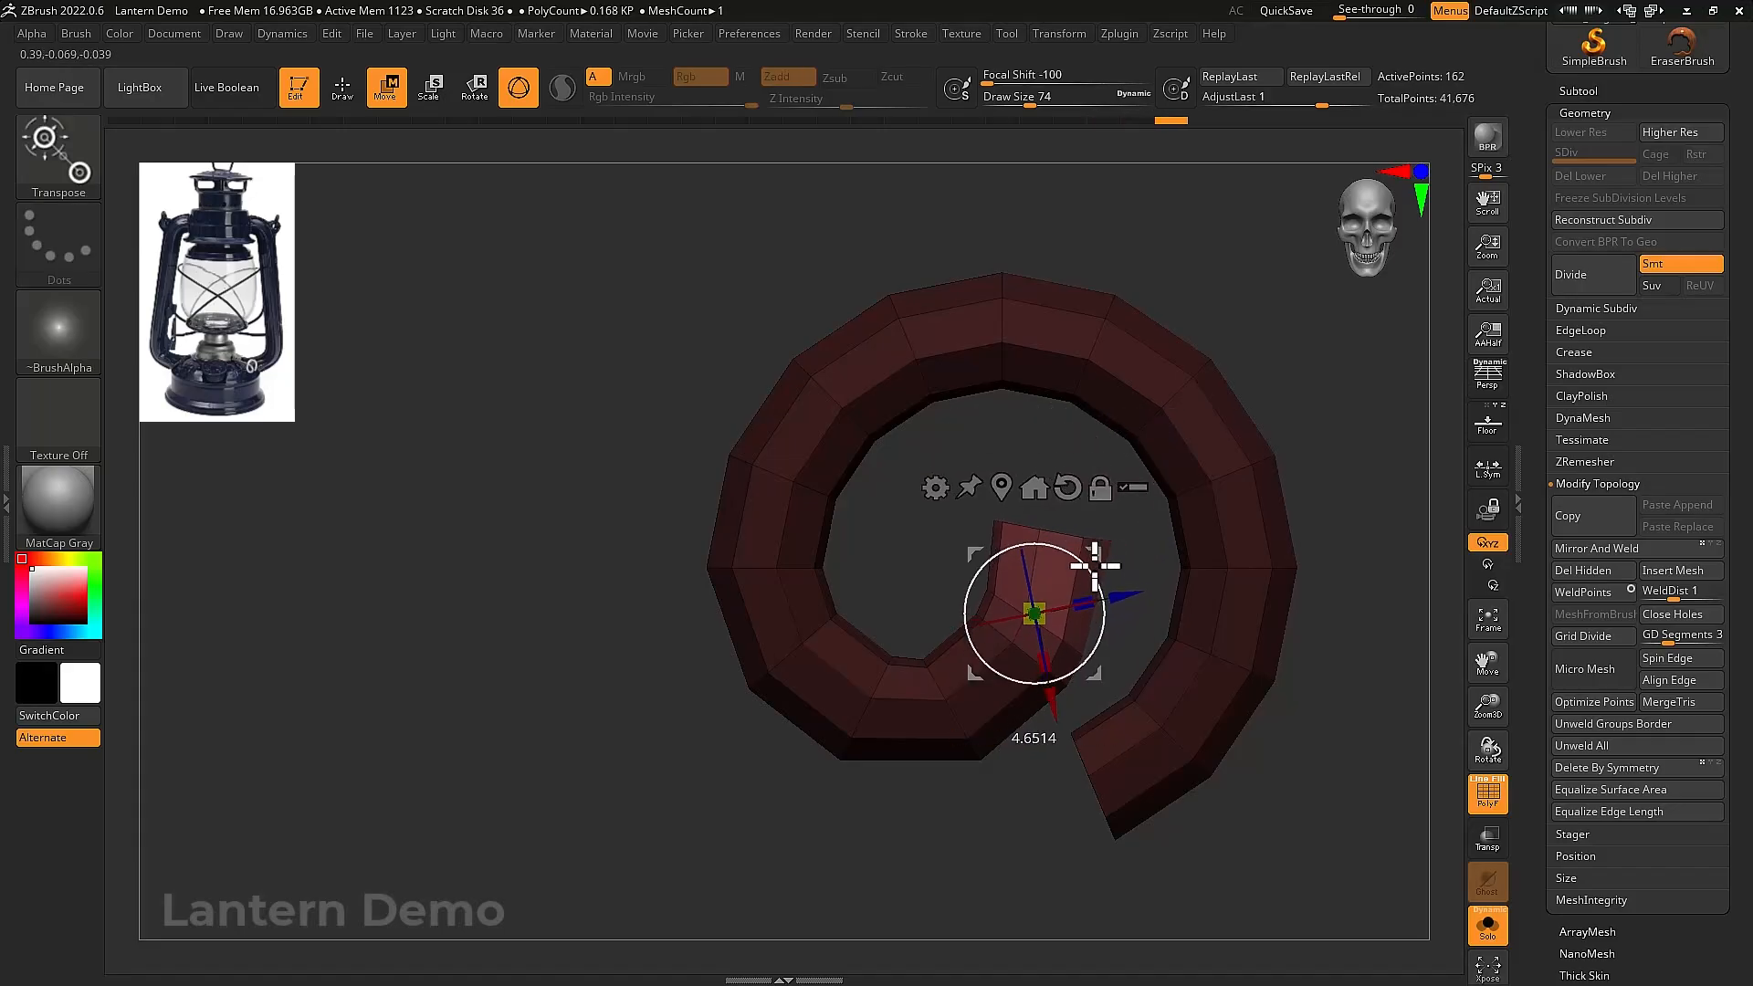
{"action": "left_click_drag", "start_coordinate": [1101, 537], "coordinate": [1082, 570]}
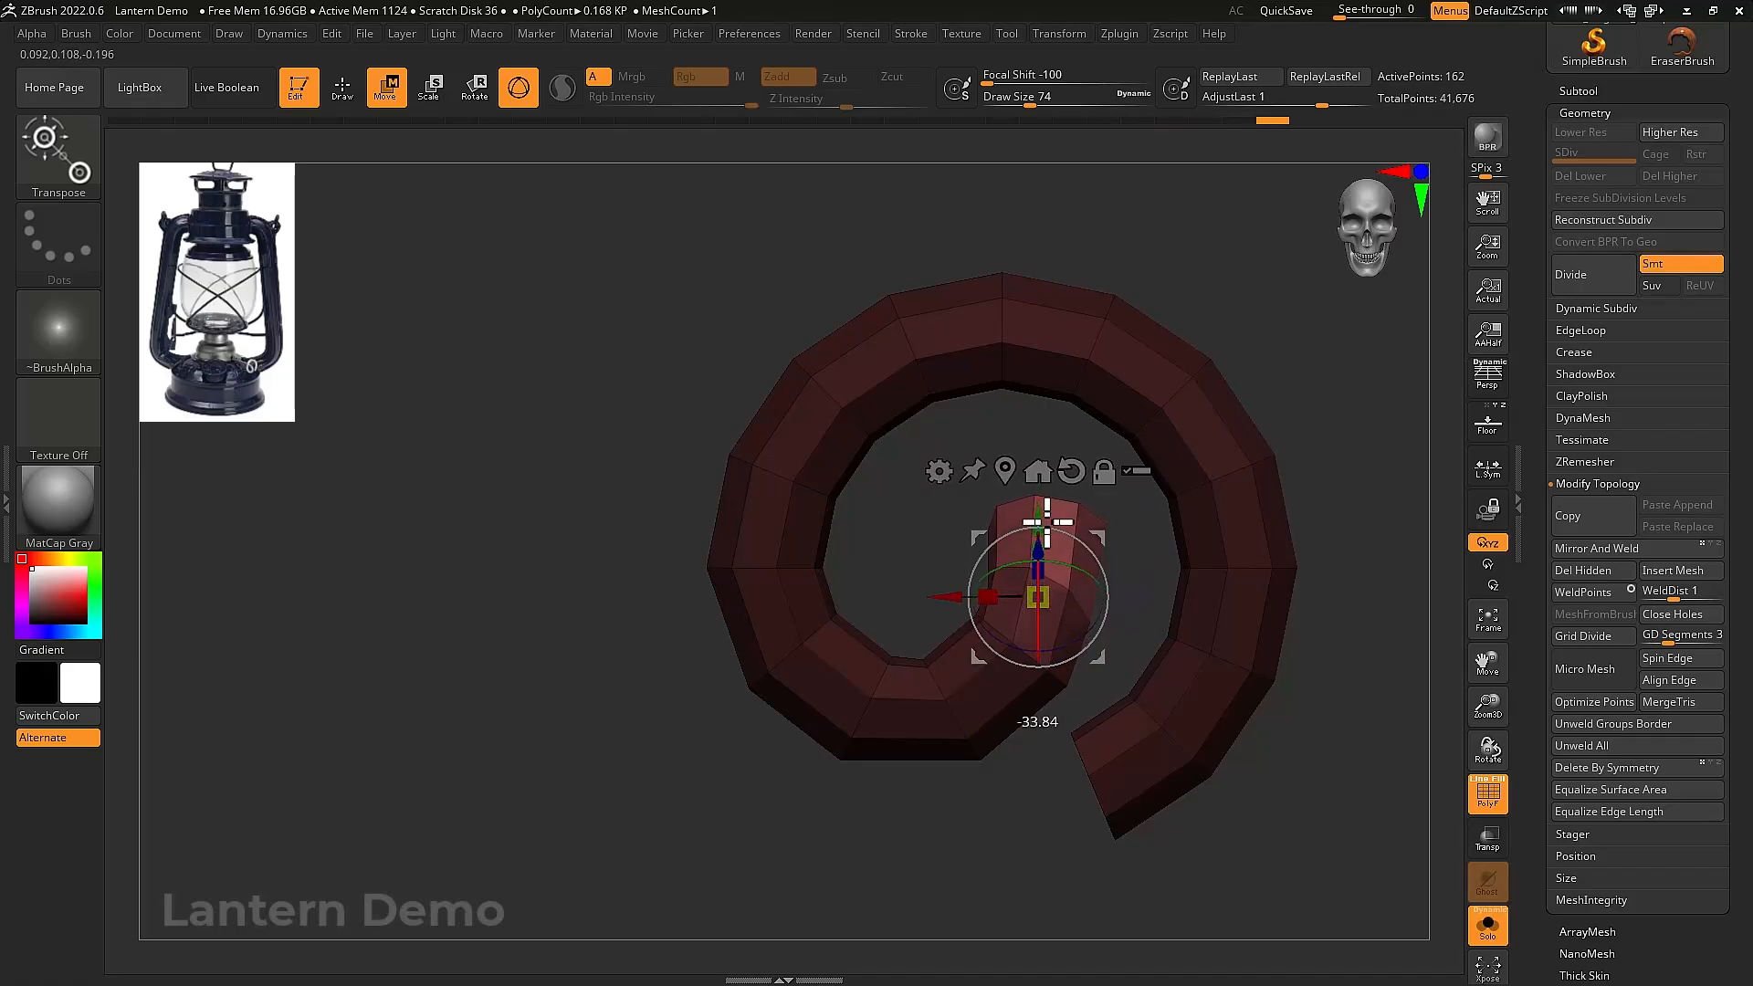
Rotate and reposition the curl's last segment so that it tilts out of the ring's plane
{"action": "left_click_drag", "start_coordinate": [1050, 514], "coordinate": [975, 522]}
{"action": "left_click_drag", "start_coordinate": [1109, 540], "coordinate": [1238, 672]}
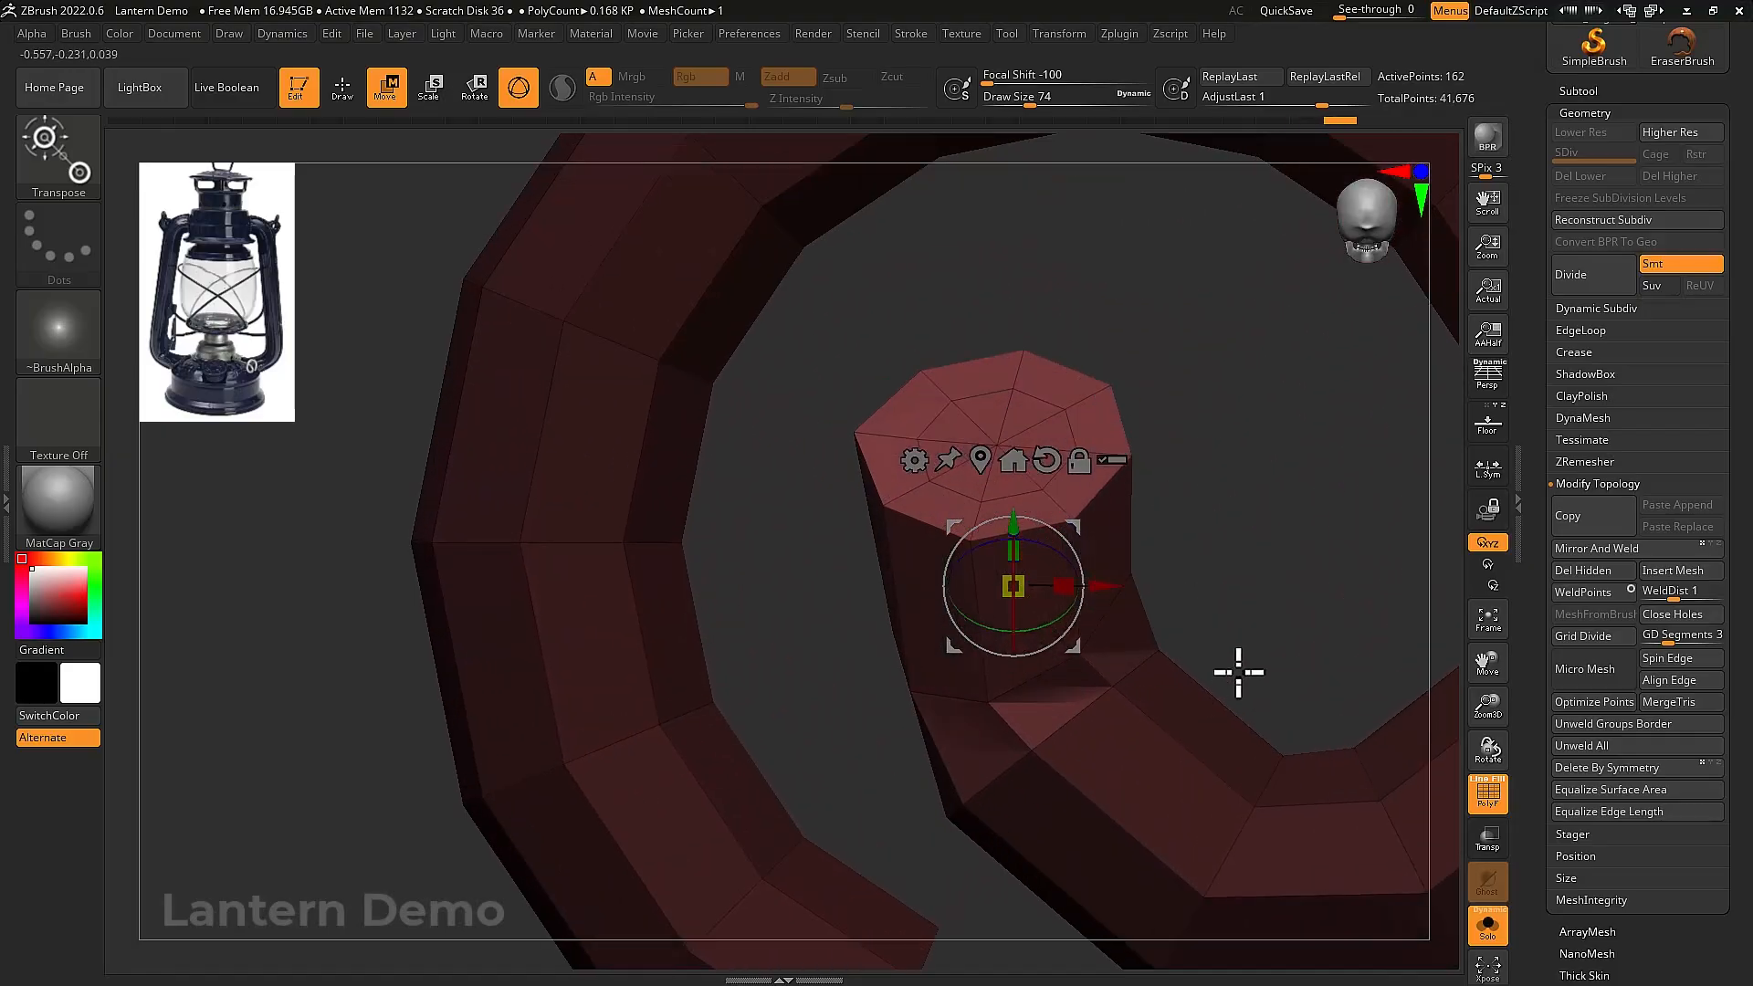
{"action": "left_click_drag", "start_coordinate": [1080, 534], "coordinate": [1084, 501]}
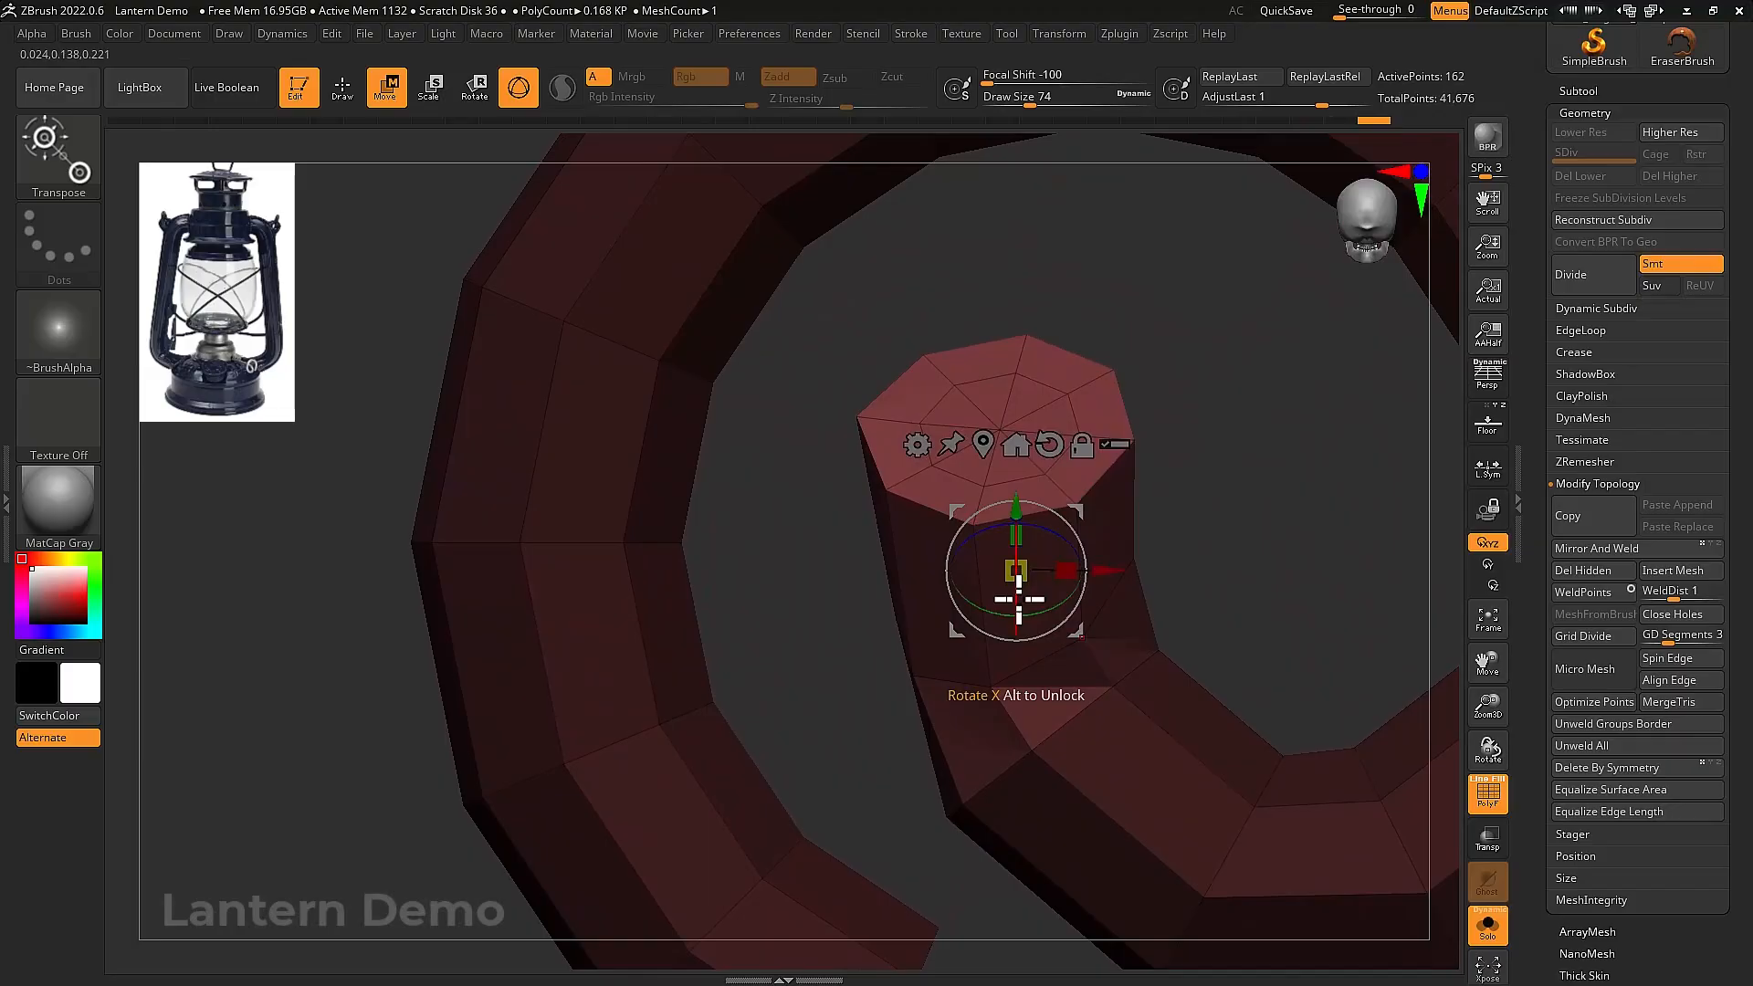
{"action": "left_click_drag", "start_coordinate": [1017, 606], "coordinate": [1144, 733]}
{"action": "left_click_drag", "start_coordinate": [1175, 654], "coordinate": [1262, 676]}
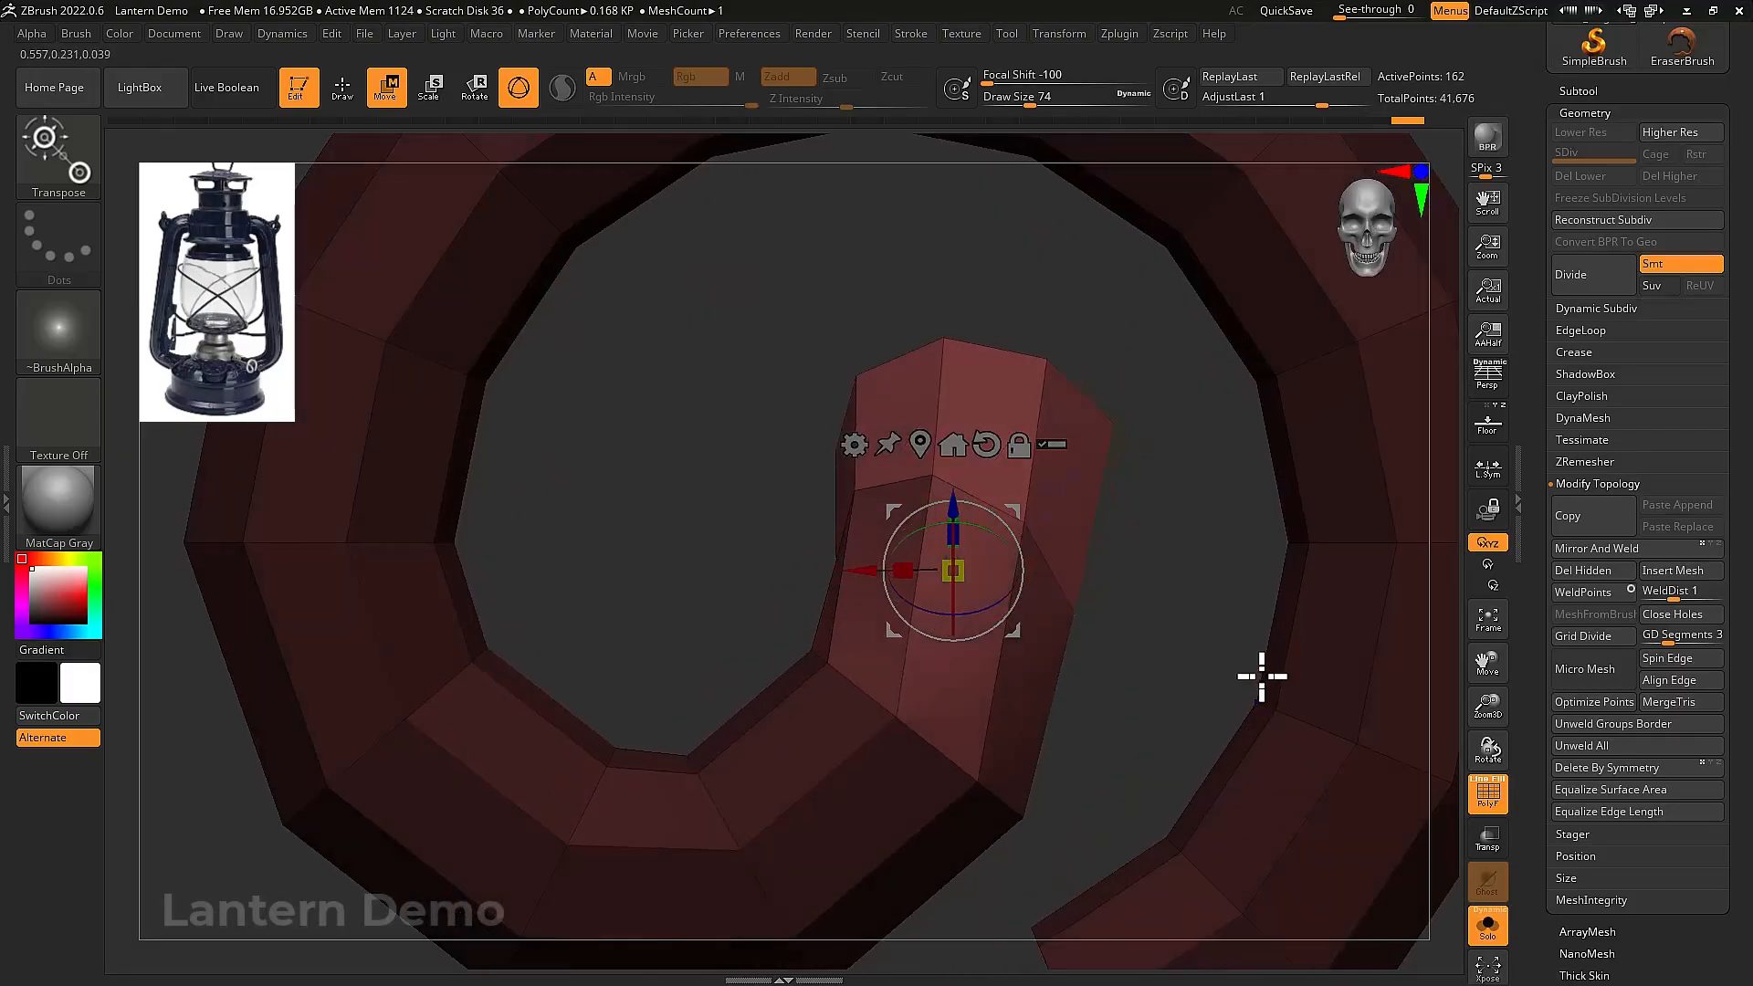
{"action": "left_click_drag", "start_coordinate": [1011, 600], "coordinate": [1087, 458]}
{"action": "left_click_drag", "start_coordinate": [1229, 540], "coordinate": [1040, 489]}
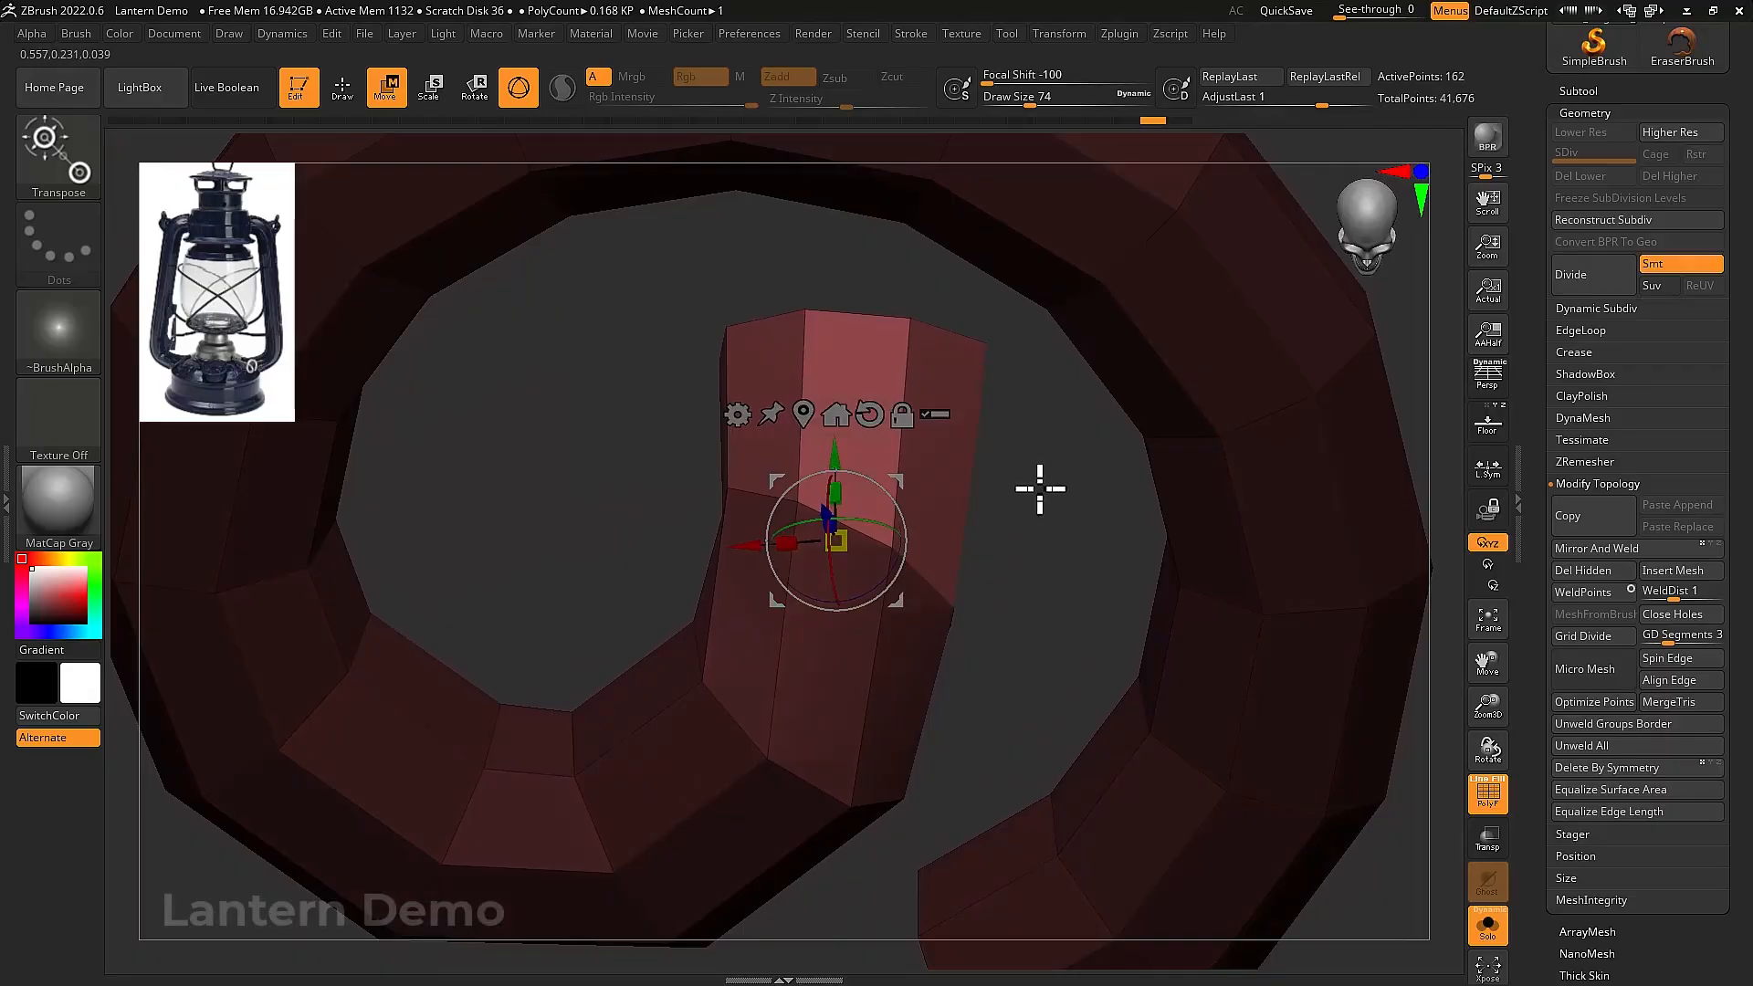
Reorient the gizmo on the curl's tip and extrude a segment outward from the ring's side
{"action": "left_click", "coordinate": [902, 415]}
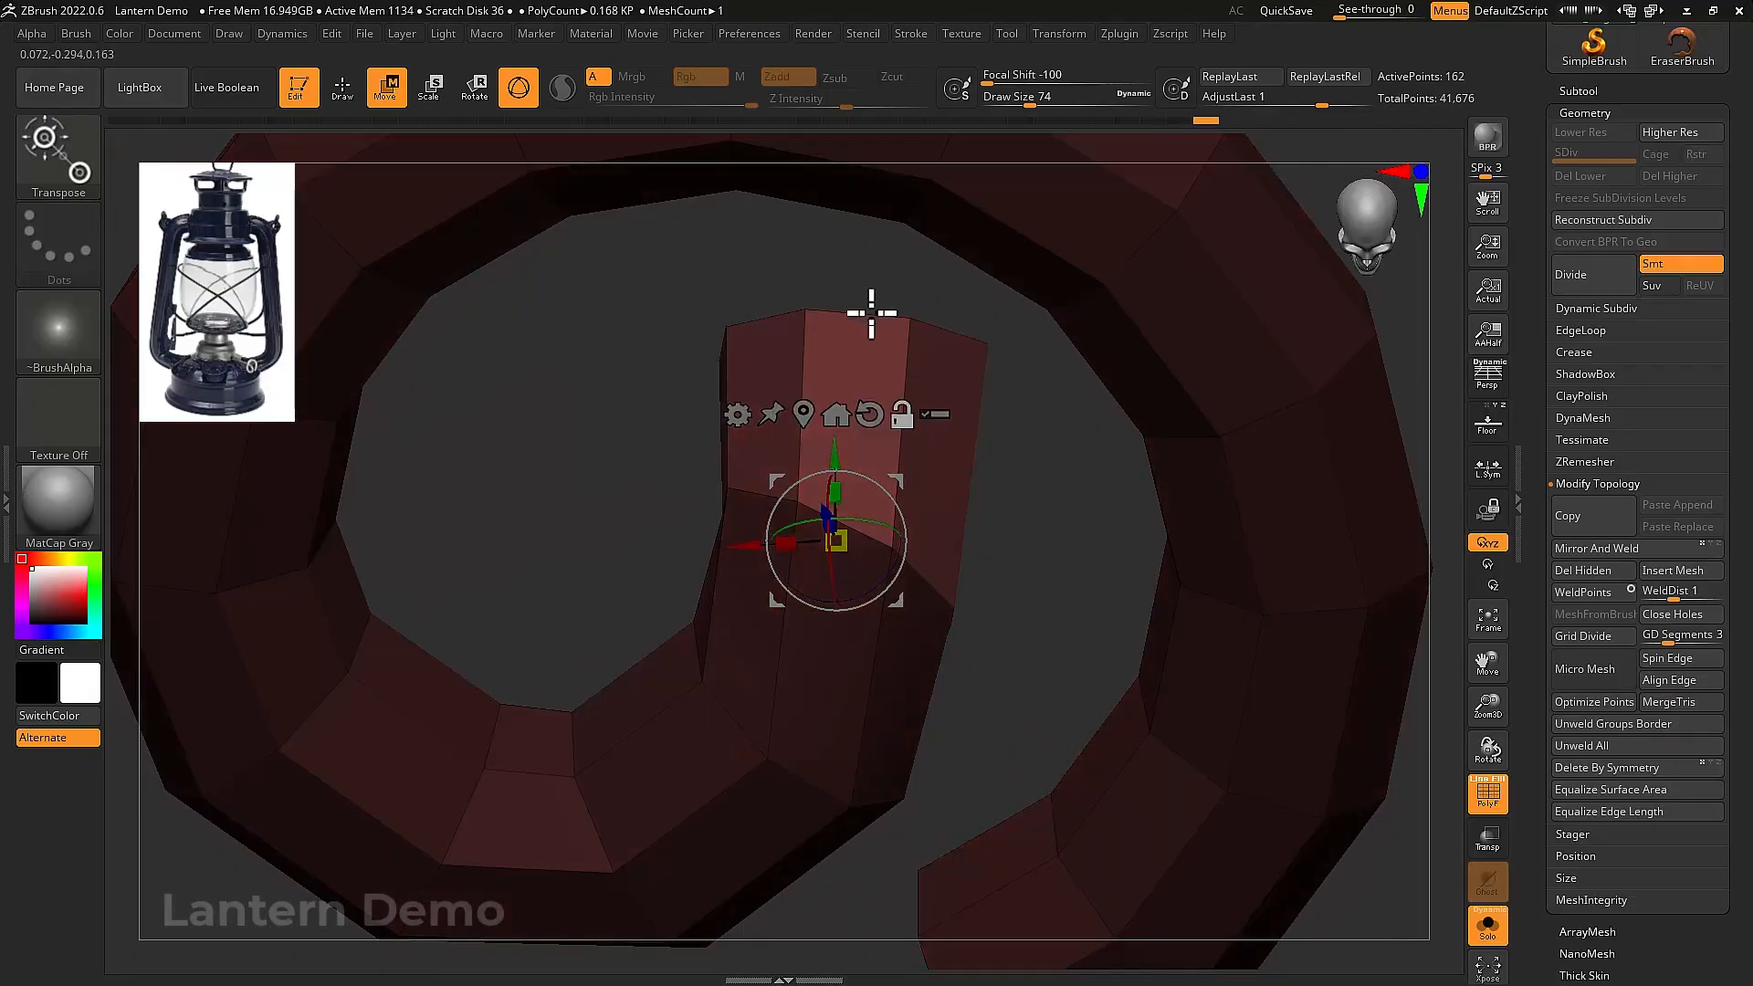
{"action": "left_click_drag", "start_coordinate": [871, 312], "coordinate": [935, 367]}
{"action": "left_click_drag", "start_coordinate": [896, 474], "coordinate": [1050, 356]}
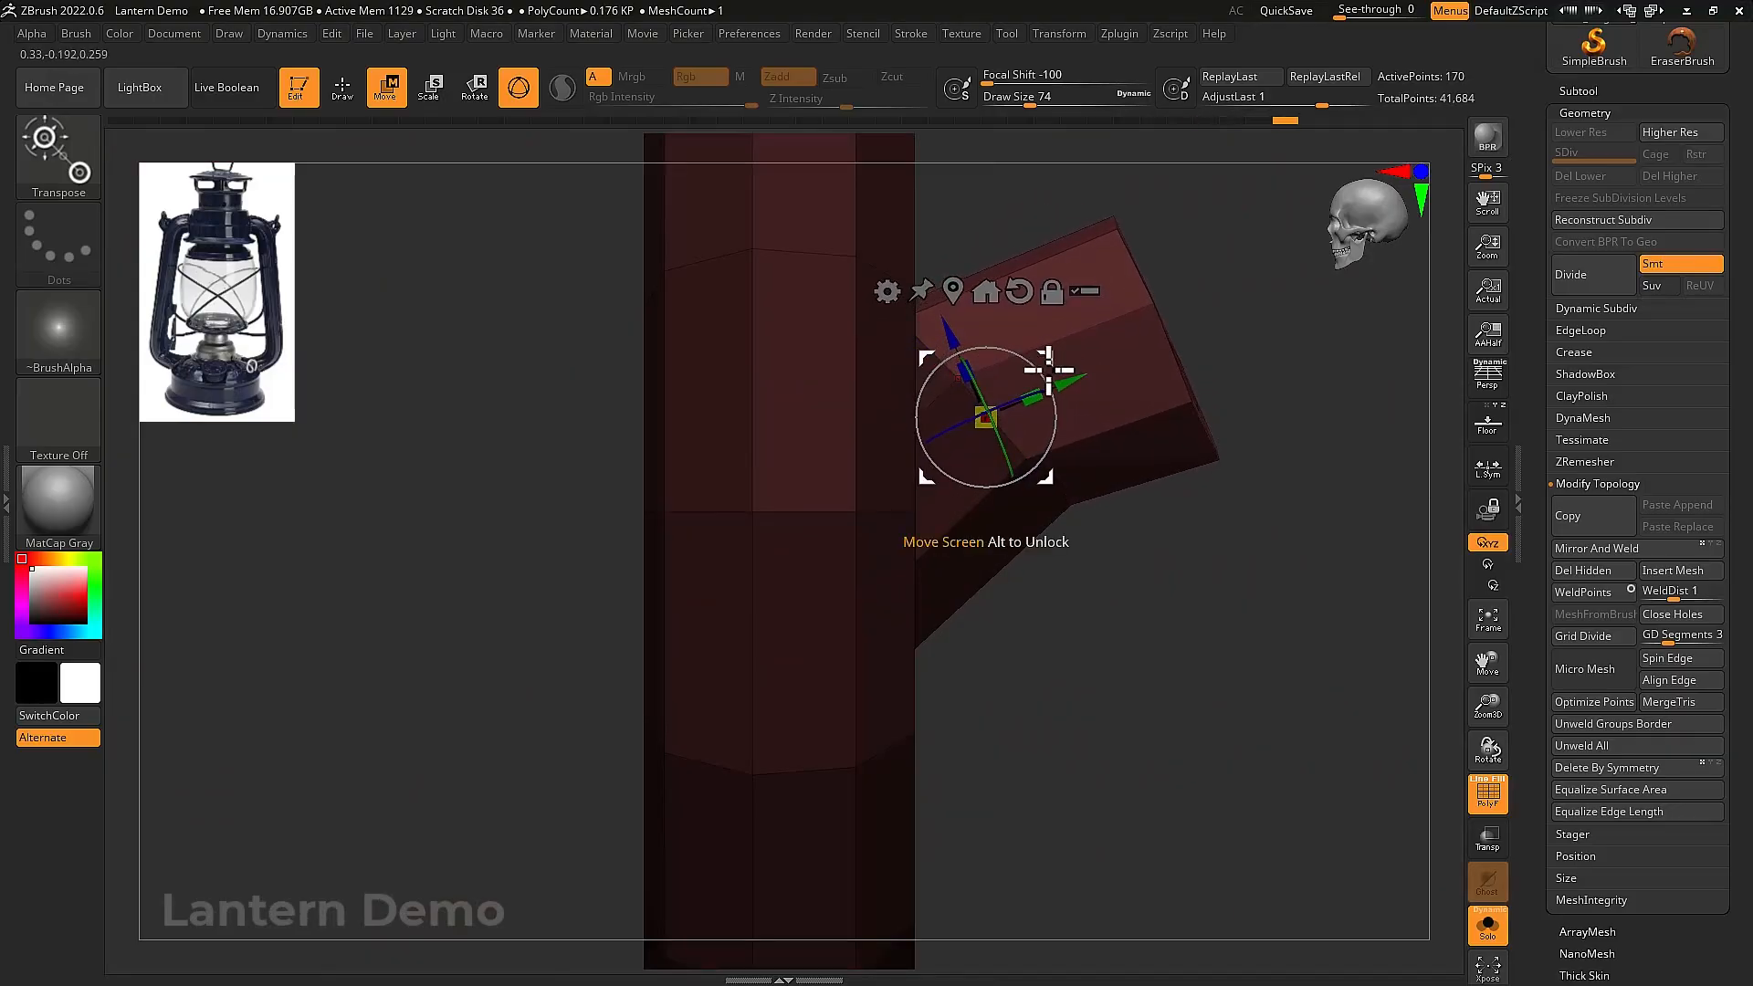
{"action": "left_click_drag", "start_coordinate": [461, 201], "coordinate": [1265, 619]}
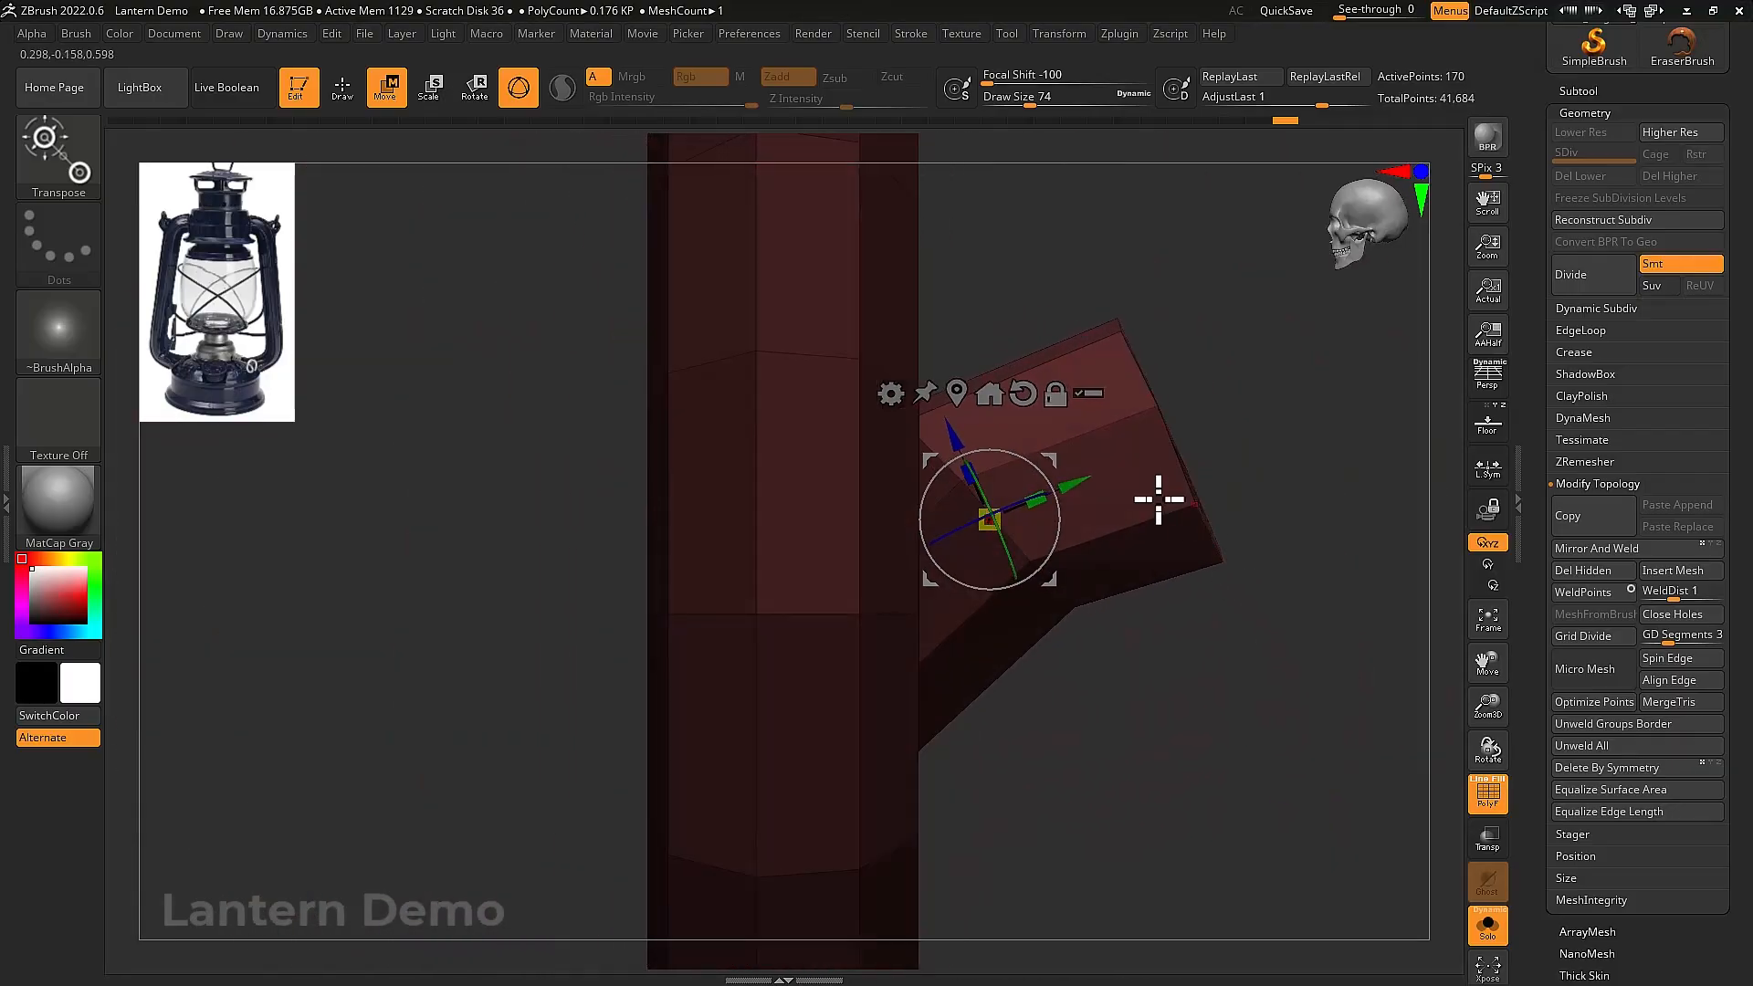
Extrude one more segment straight outward from the tip and flatten its end face with the realigned gizmo
{"action": "left_click_drag", "start_coordinate": [1053, 462], "coordinate": [1224, 462], "text": "ctrl"}
{"action": "left_click_drag", "start_coordinate": [1370, 555], "coordinate": [1138, 544], "text": "alt"}
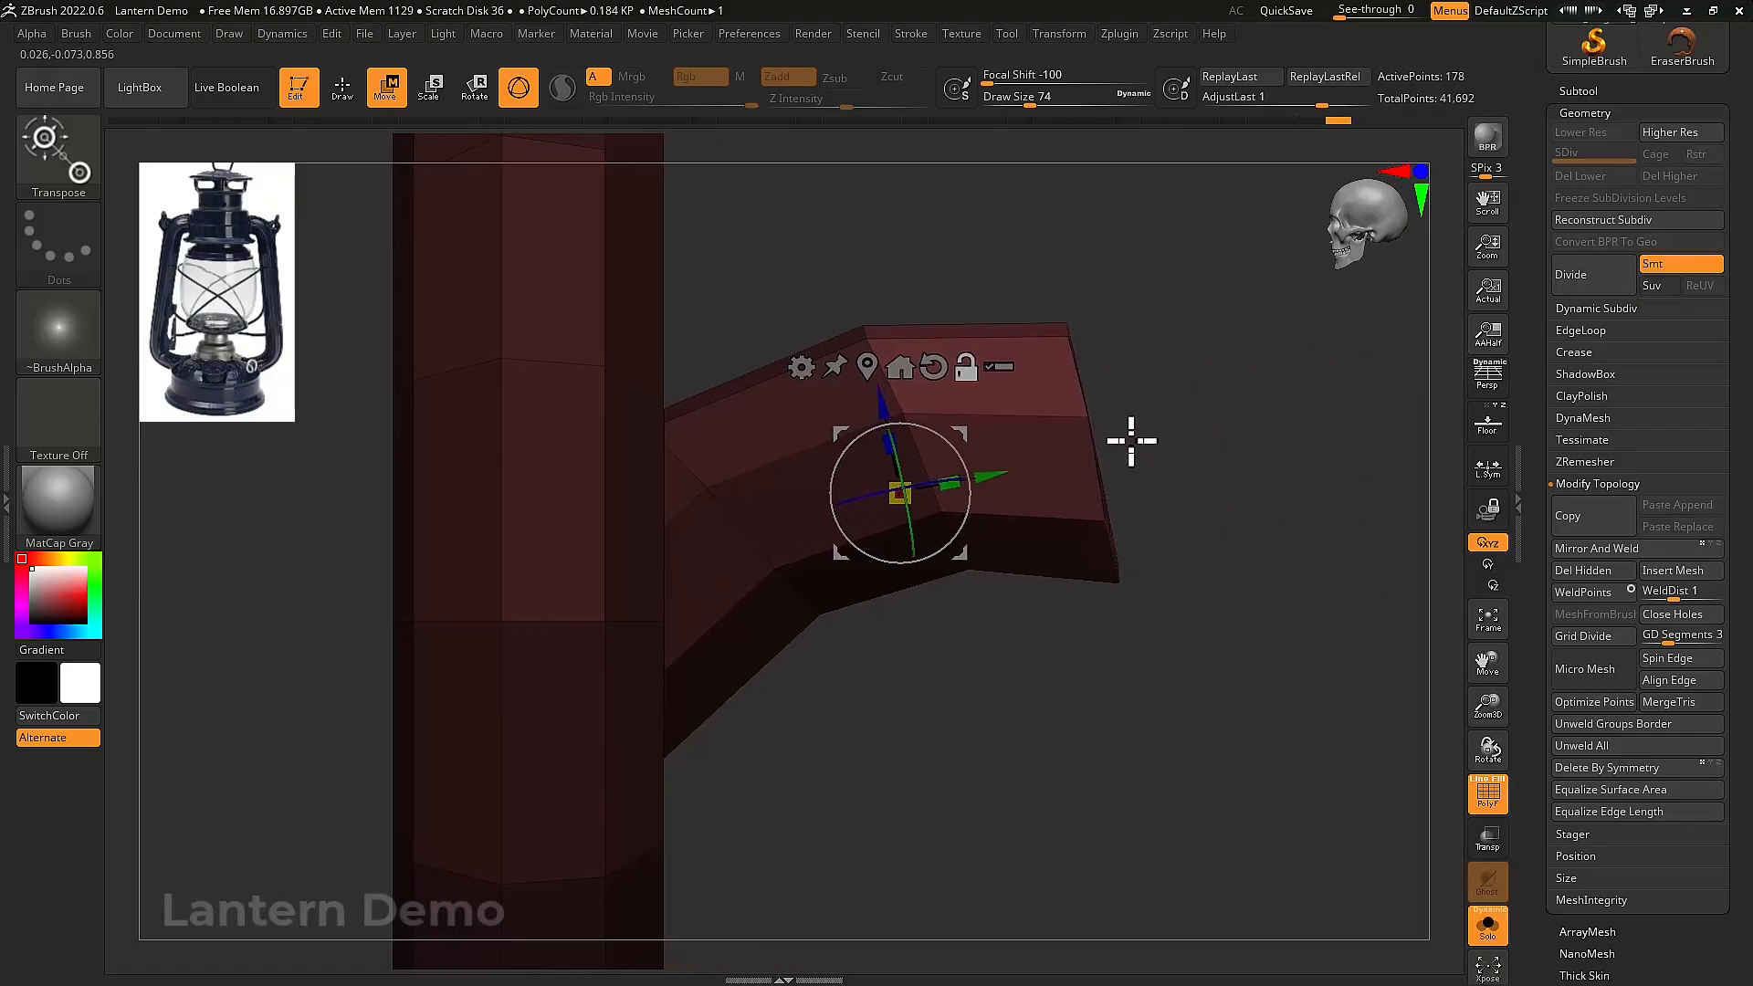
{"action": "left_click", "coordinate": [900, 368]}
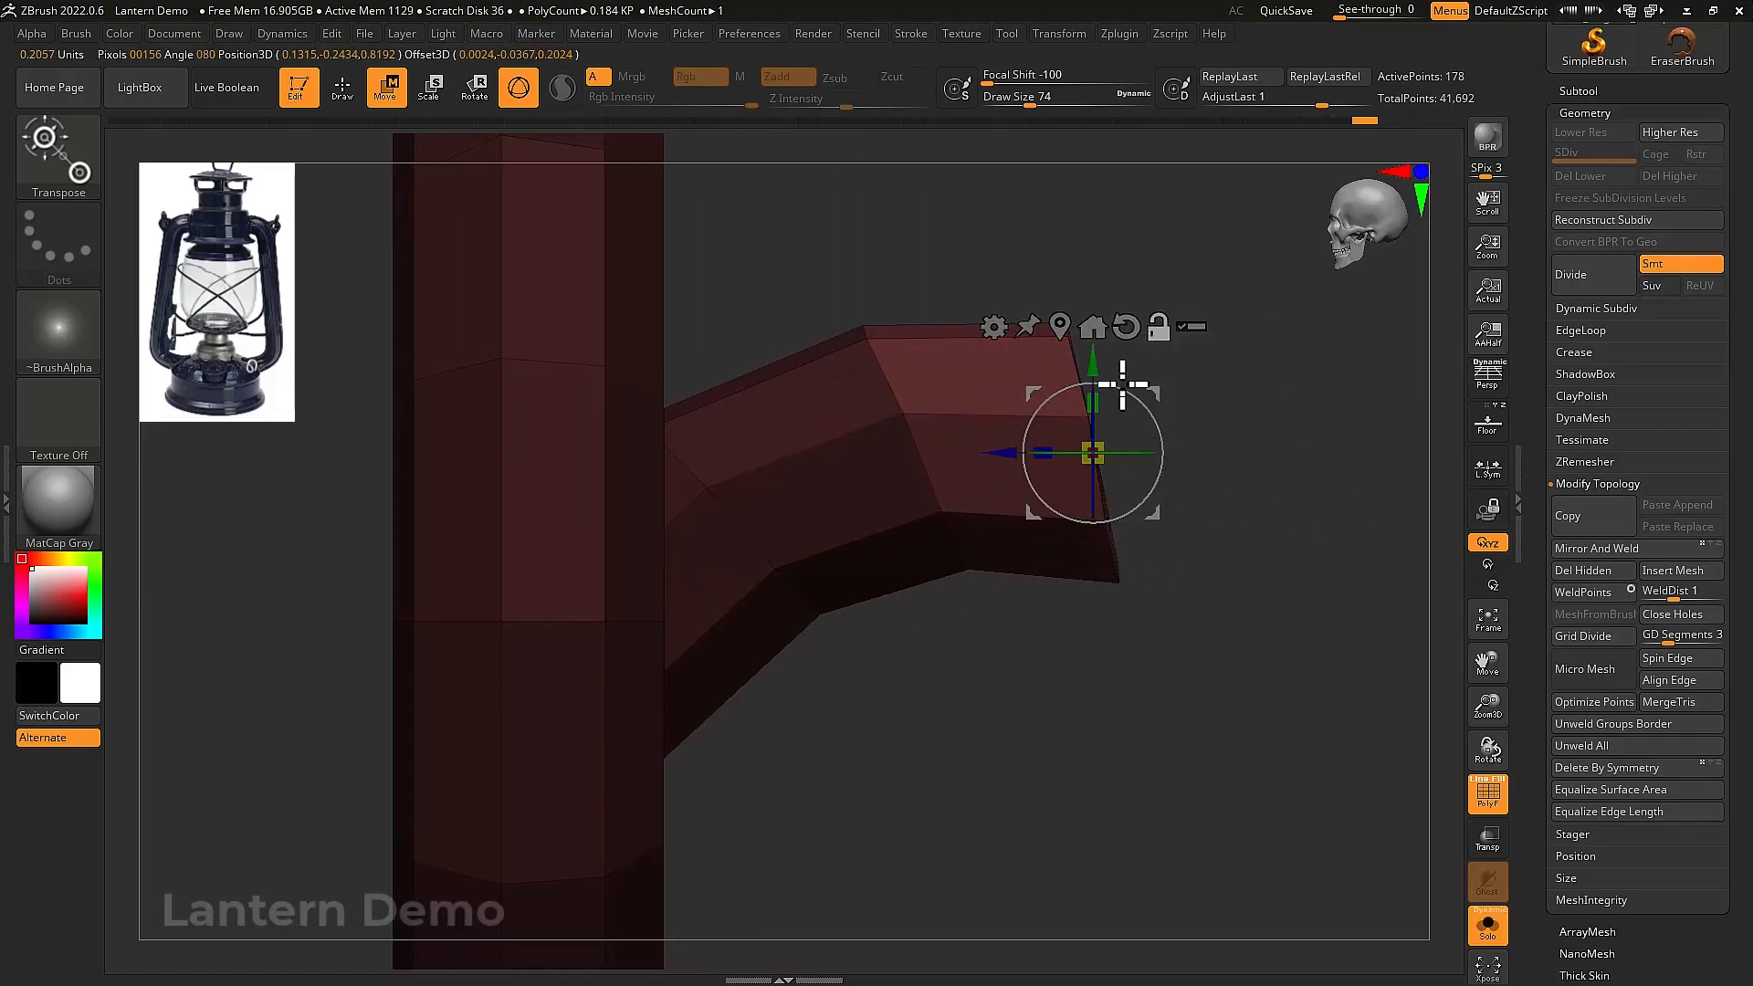
{"action": "left_click_drag", "start_coordinate": [1055, 442], "coordinate": [1236, 435]}
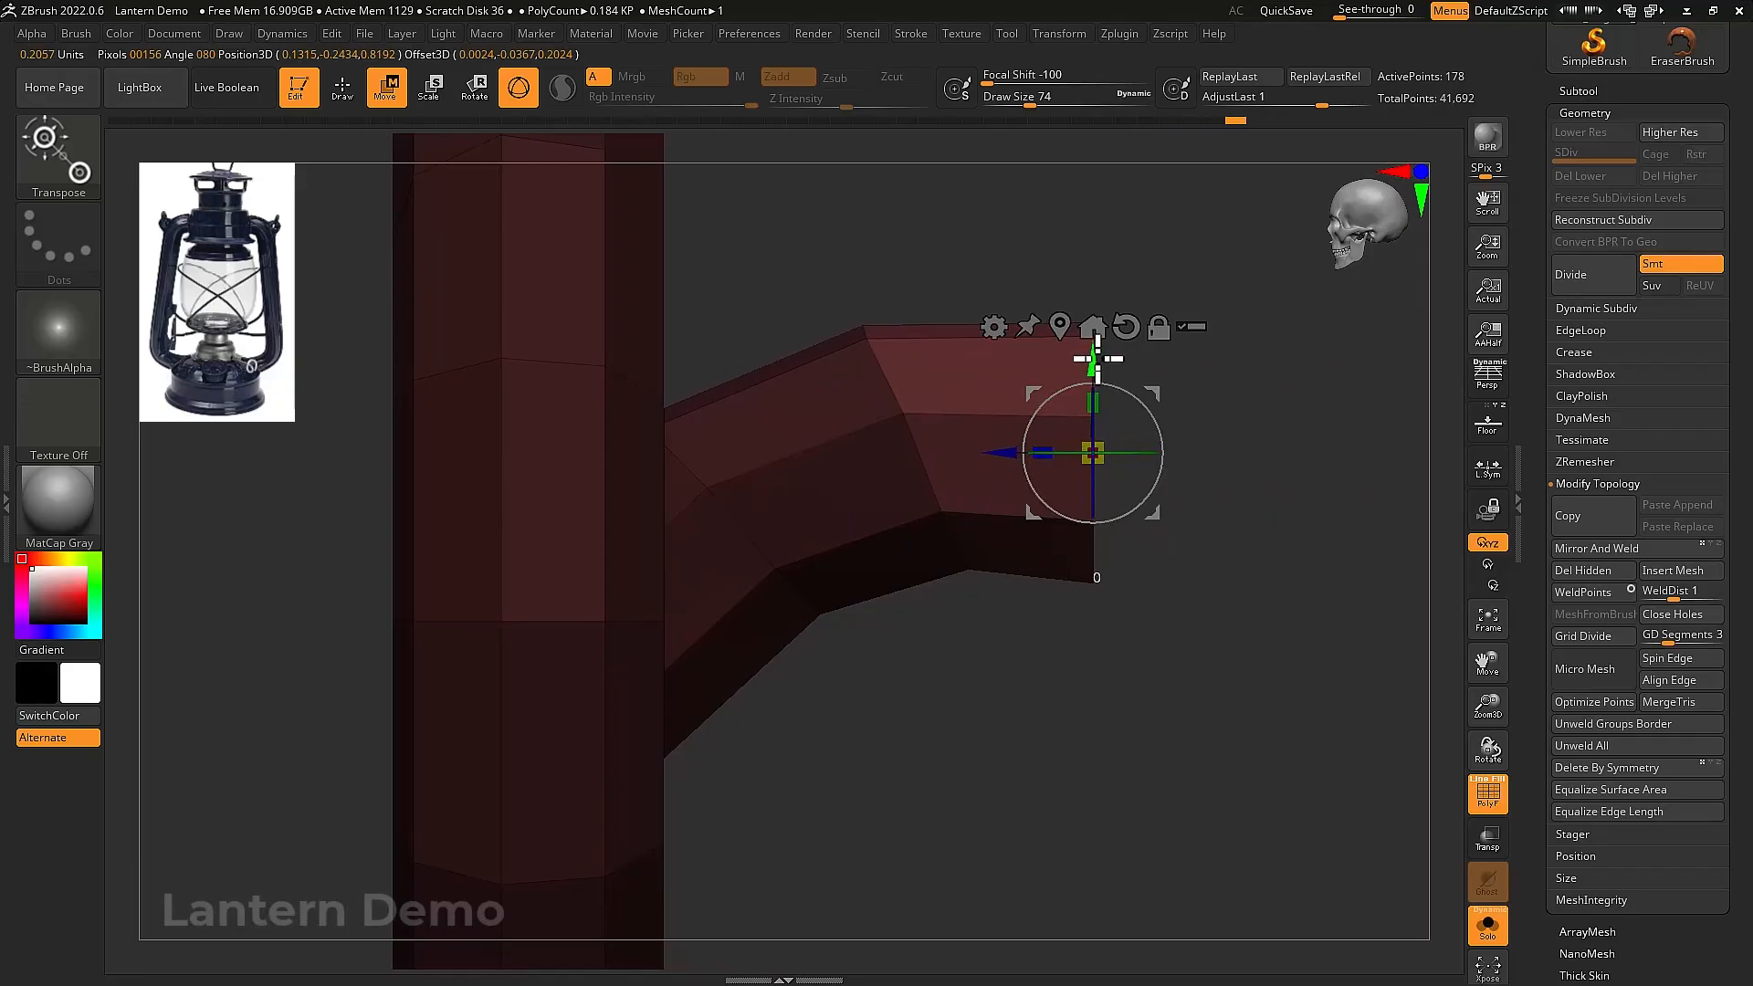
Adjust the curl's end face slightly upward and extrude it into a long straight shaft extending outward from the ring
{"action": "left_click_drag", "start_coordinate": [1096, 358], "coordinate": [1095, 346]}
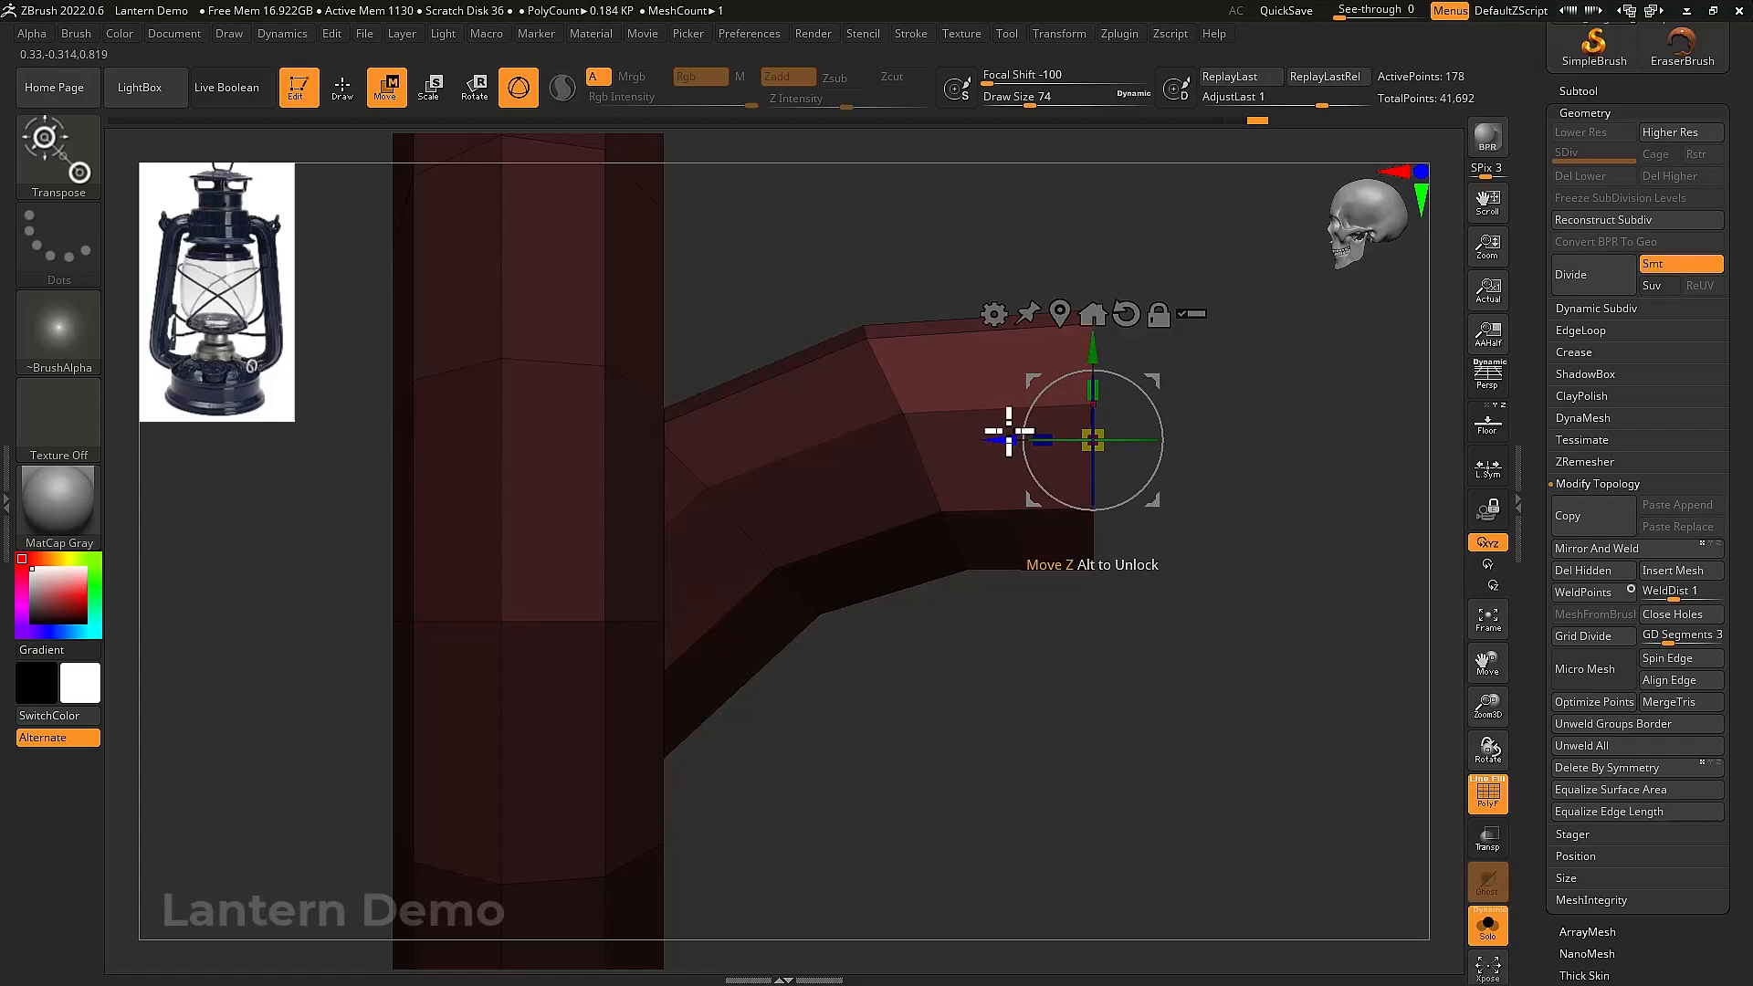
{"action": "left_click_drag", "start_coordinate": [1132, 502], "coordinate": [1108, 576]}
{"action": "left_click_drag", "start_coordinate": [930, 472], "coordinate": [1420, 471]}
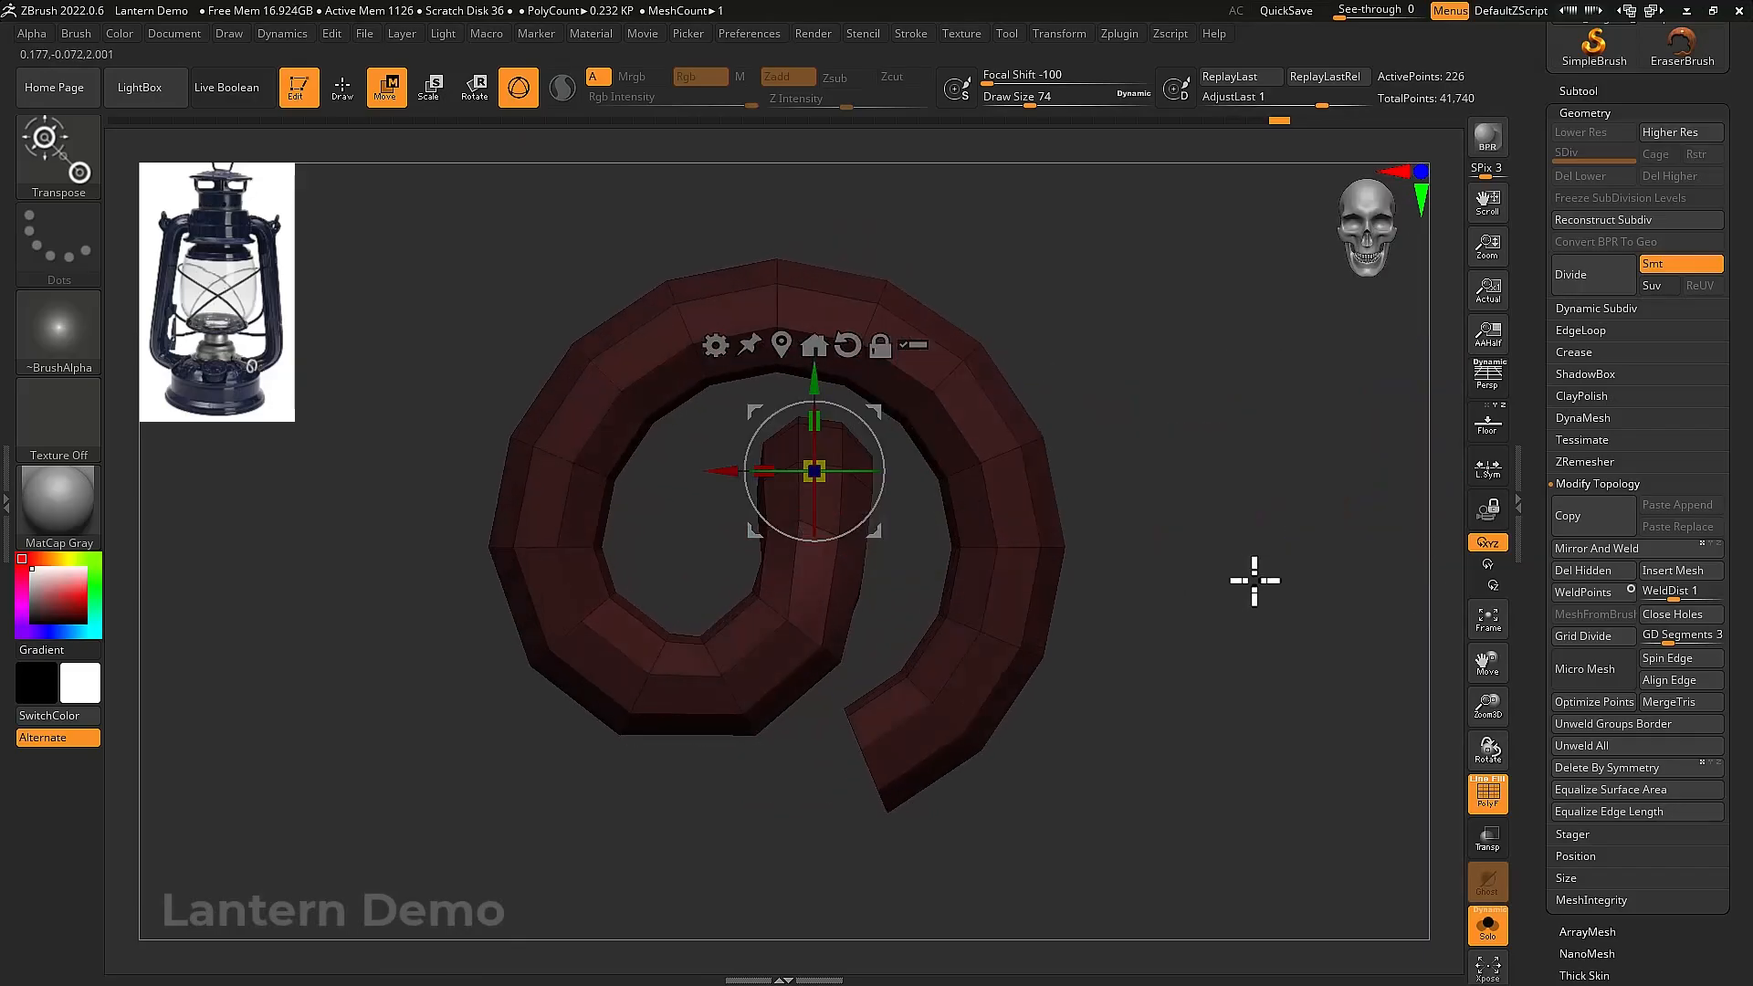
Mask the curl and shaft with a lasso, leaving the ring's outer arc free, and rotate that arc inward about 11 degrees
{"action": "left_click_drag", "start_coordinate": [1251, 578], "coordinate": [1199, 600]}
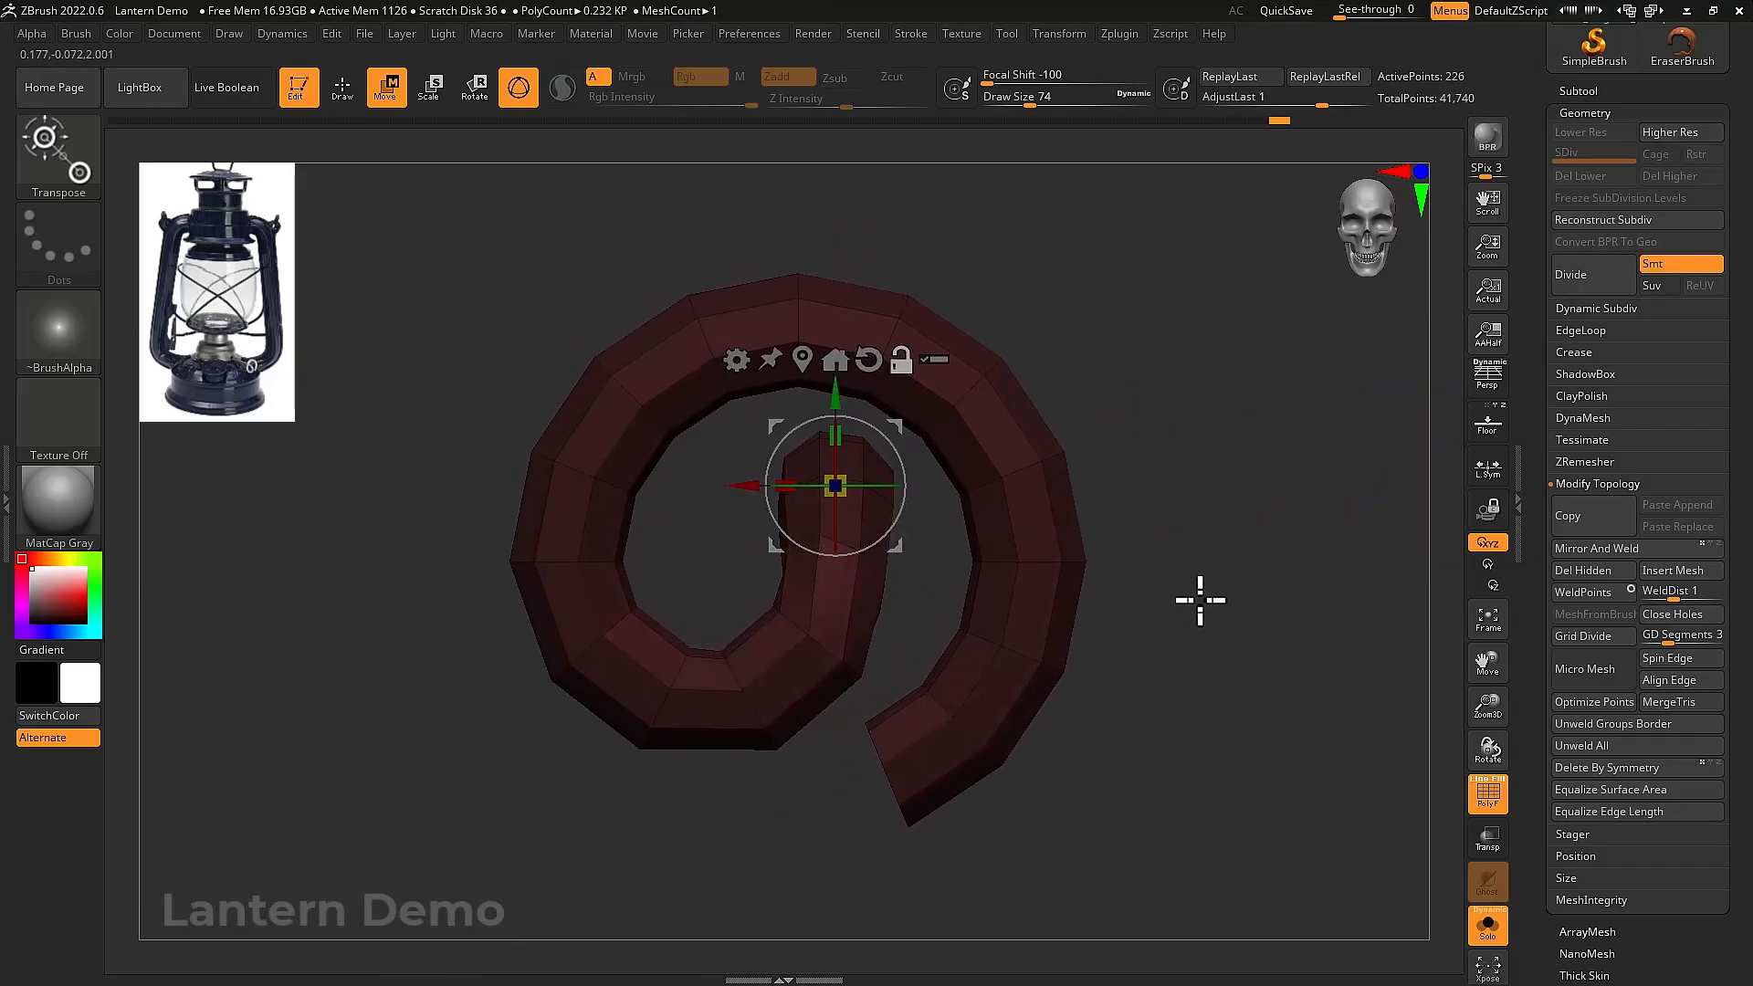
{"action": "key", "text": "space"}
{"action": "left_click_drag", "start_coordinate": [1245, 513], "coordinate": [1130, 374], "text": "ctrl"}
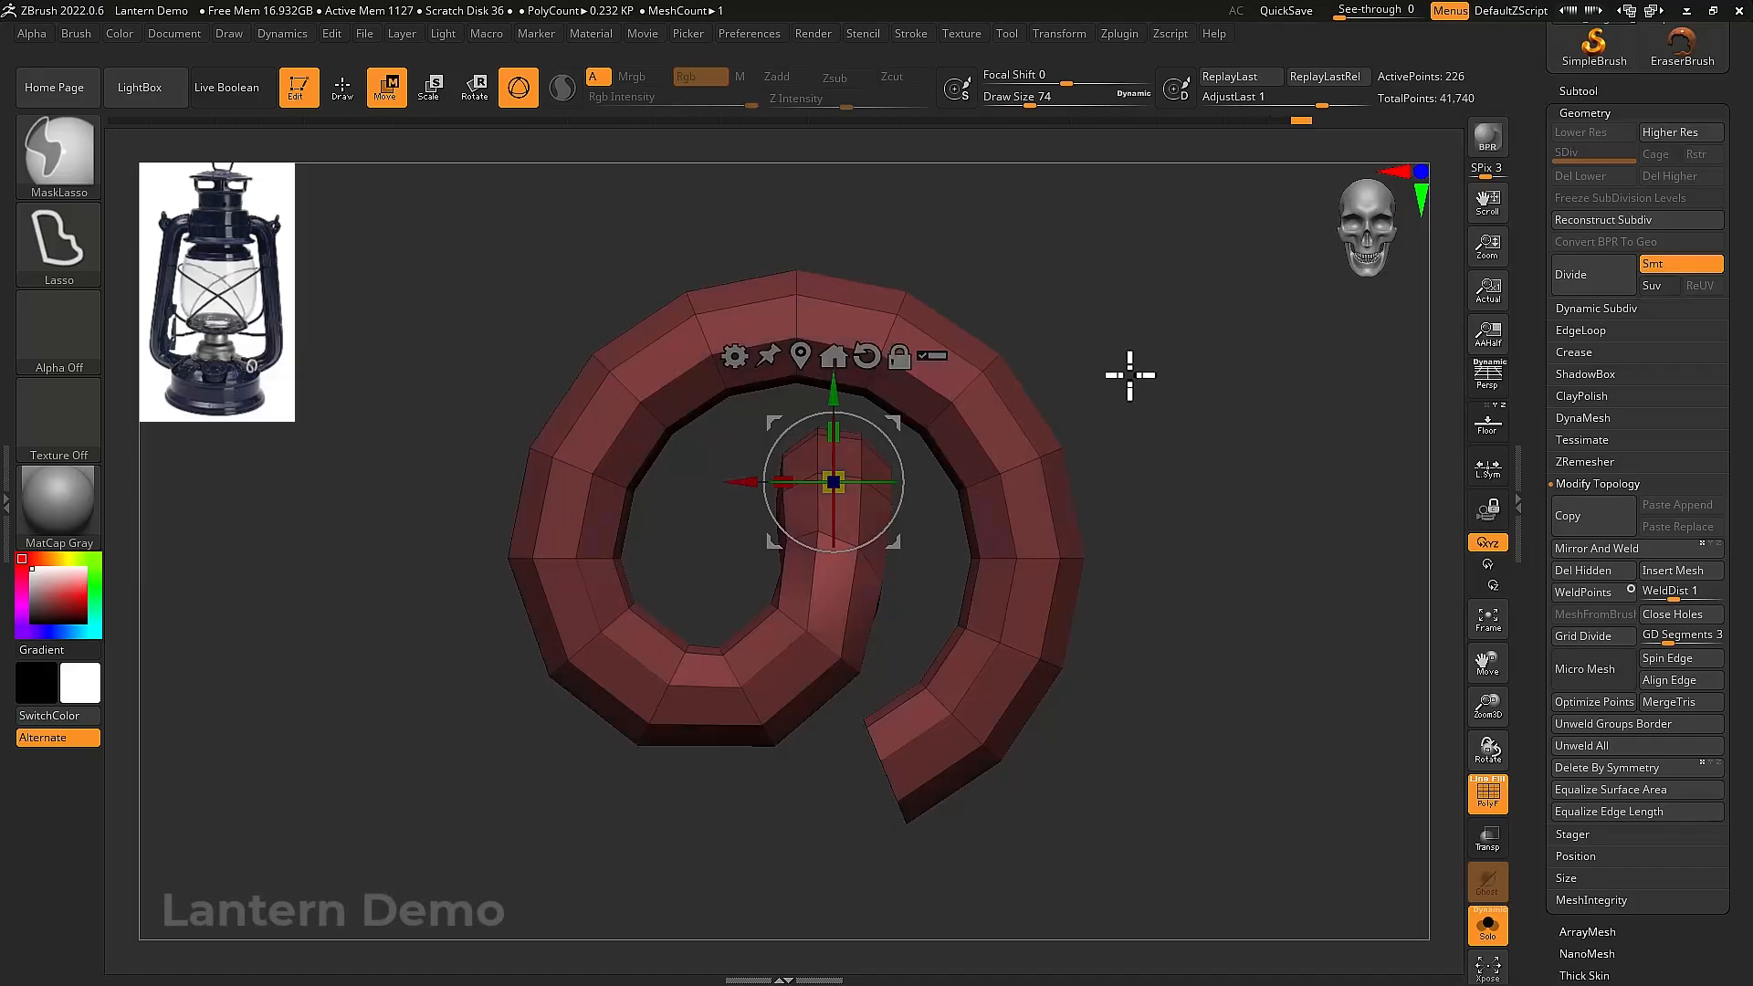
{"action": "mouse_move", "coordinate": [1013, 315]}
{"action": "left_mouse_down", "text": "ctrl"}
{"action": "mouse_move", "coordinate": [911, 391]}
{"action": "mouse_move", "coordinate": [939, 540]}
{"action": "mouse_move", "coordinate": [883, 673]}
{"action": "mouse_move", "coordinate": [1111, 878]}
{"action": "mouse_move", "coordinate": [1252, 571]}
{"action": "left_mouse_up", "text": "ctrl"}
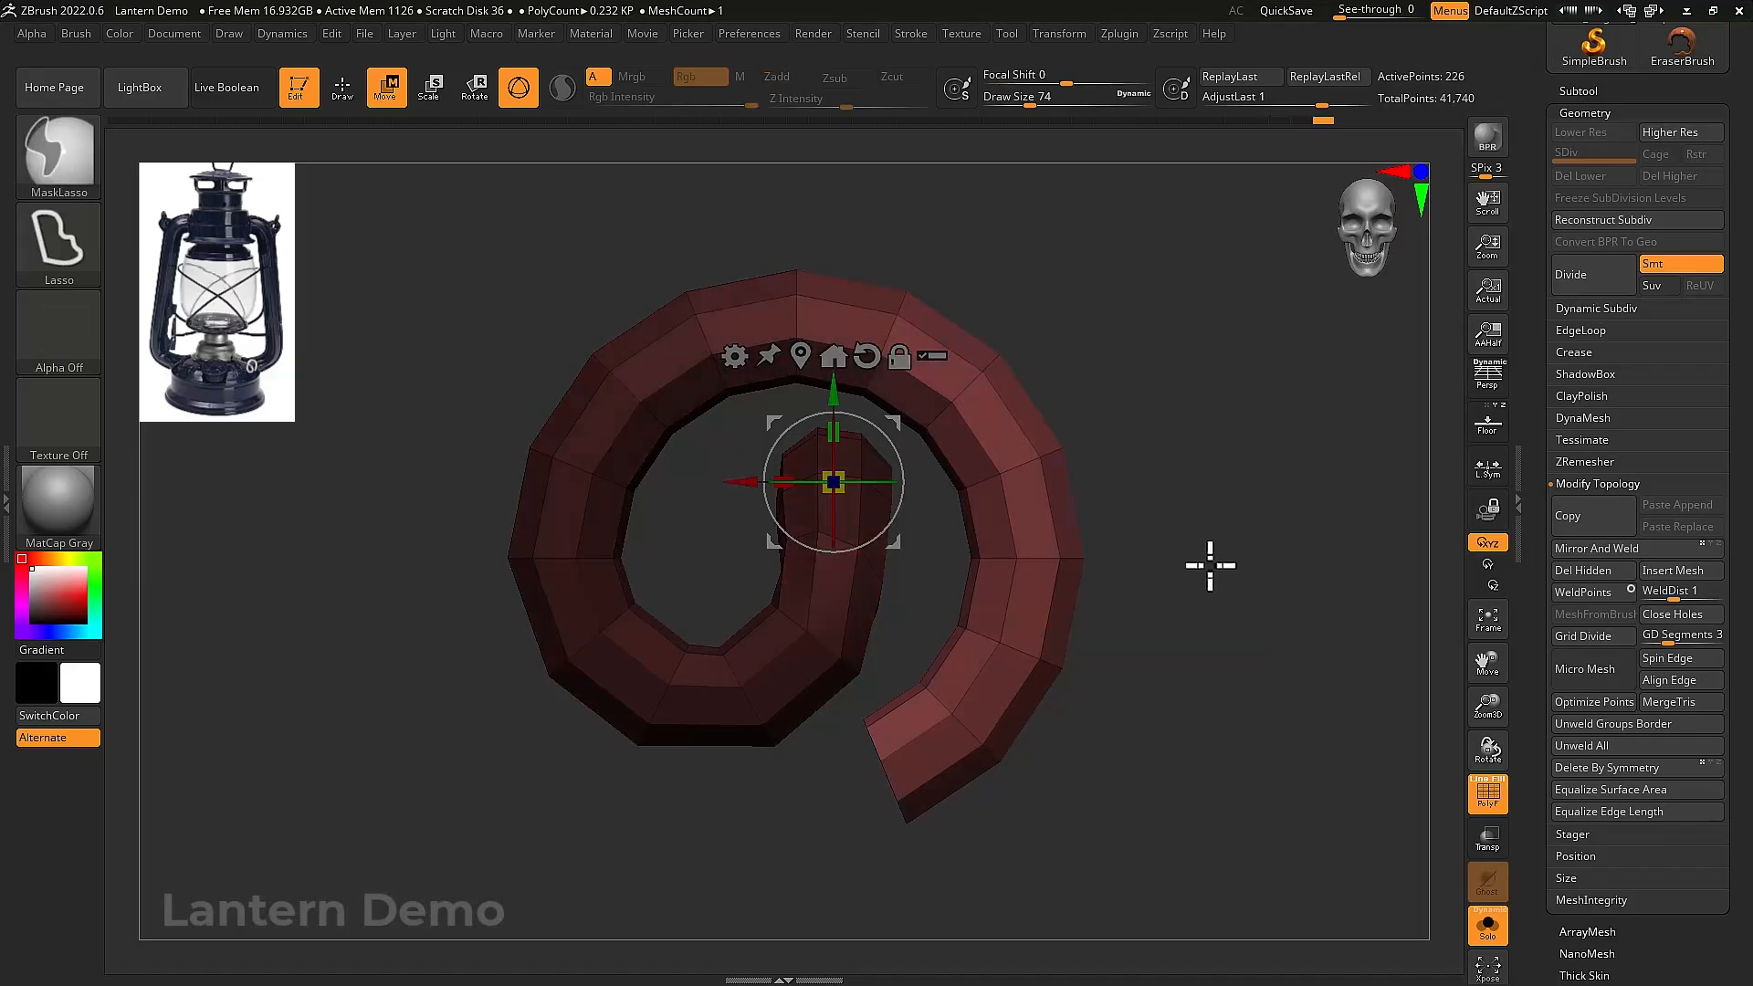
{"action": "left_click_drag", "start_coordinate": [908, 462], "coordinate": [857, 401]}
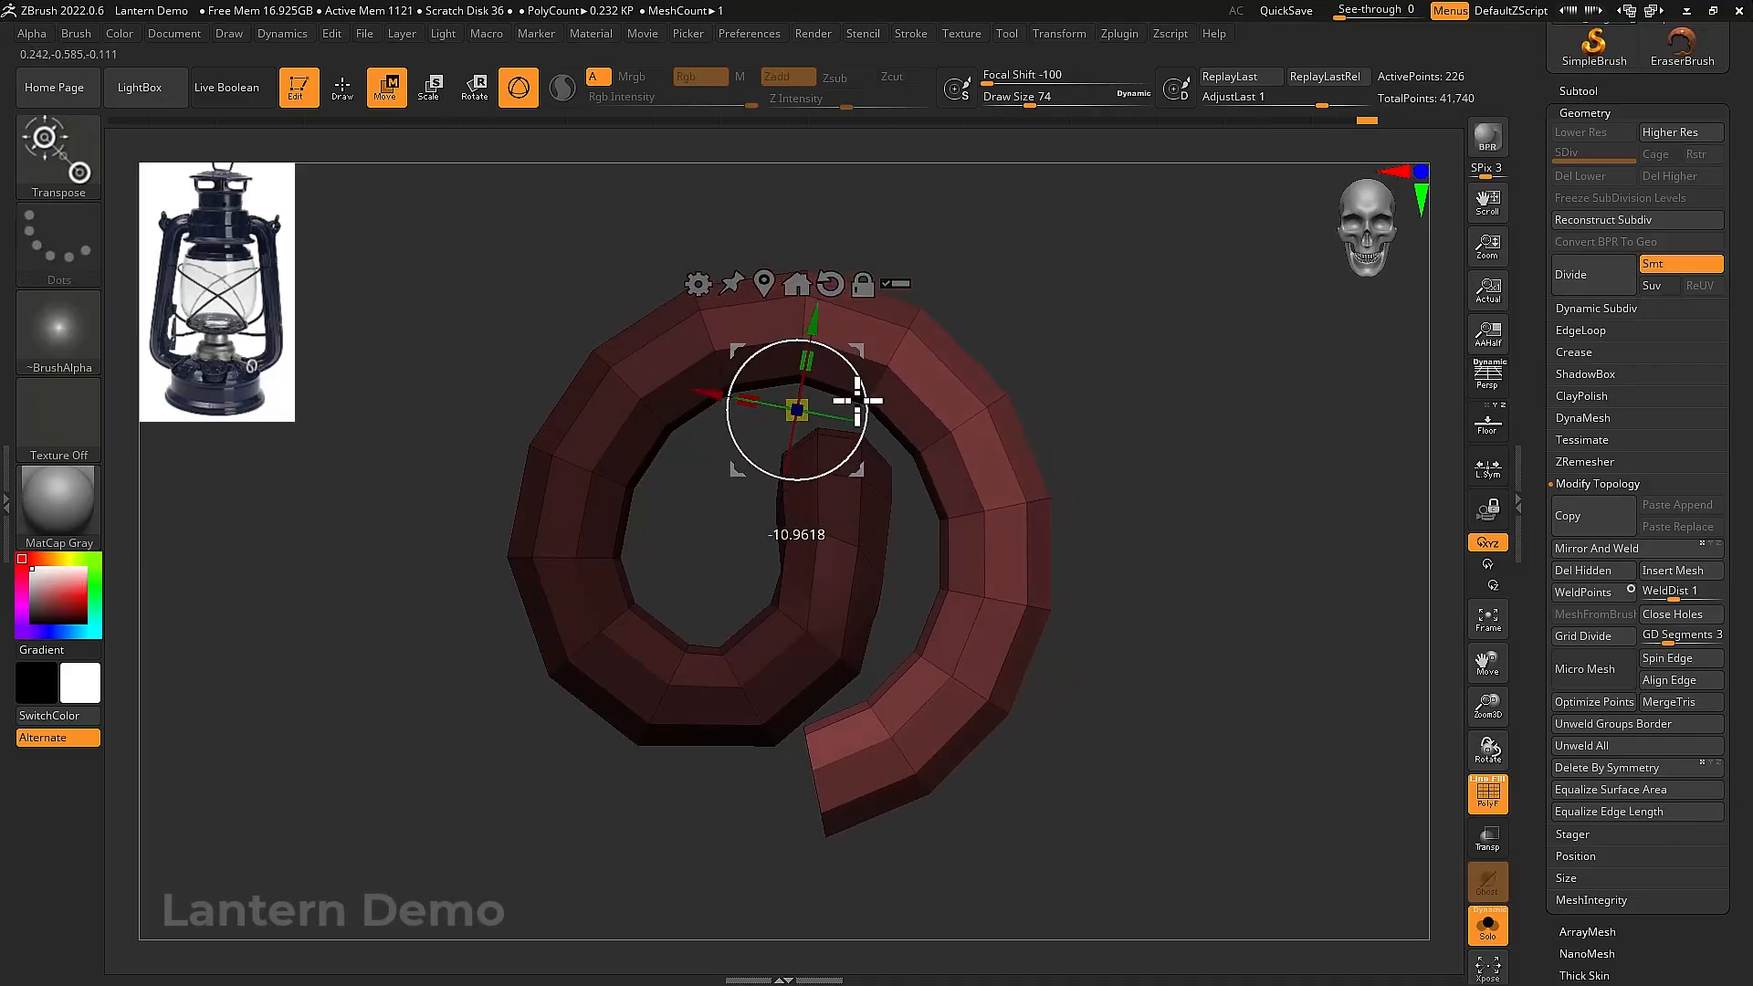
{"action": "left_click_drag", "start_coordinate": [968, 447], "coordinate": [908, 457]}
Undo the last change, center the gizmo on the whole curled piece and scale the piece down uniformly
{"action": "mouse_move", "coordinate": [402, 403]}
{"action": "left_mouse_down"}
{"action": "mouse_move", "coordinate": [1230, 460]}
{"action": "mouse_move", "coordinate": [1224, 407]}
{"action": "mouse_move", "coordinate": [1291, 407]}
{"action": "mouse_move", "coordinate": [1274, 530]}
{"action": "mouse_move", "coordinate": [1159, 567]}
{"action": "left_mouse_up"}
{"action": "key", "text": "ctrl+z"}
{"action": "left_click_drag", "start_coordinate": [1134, 474], "coordinate": [1126, 572]}
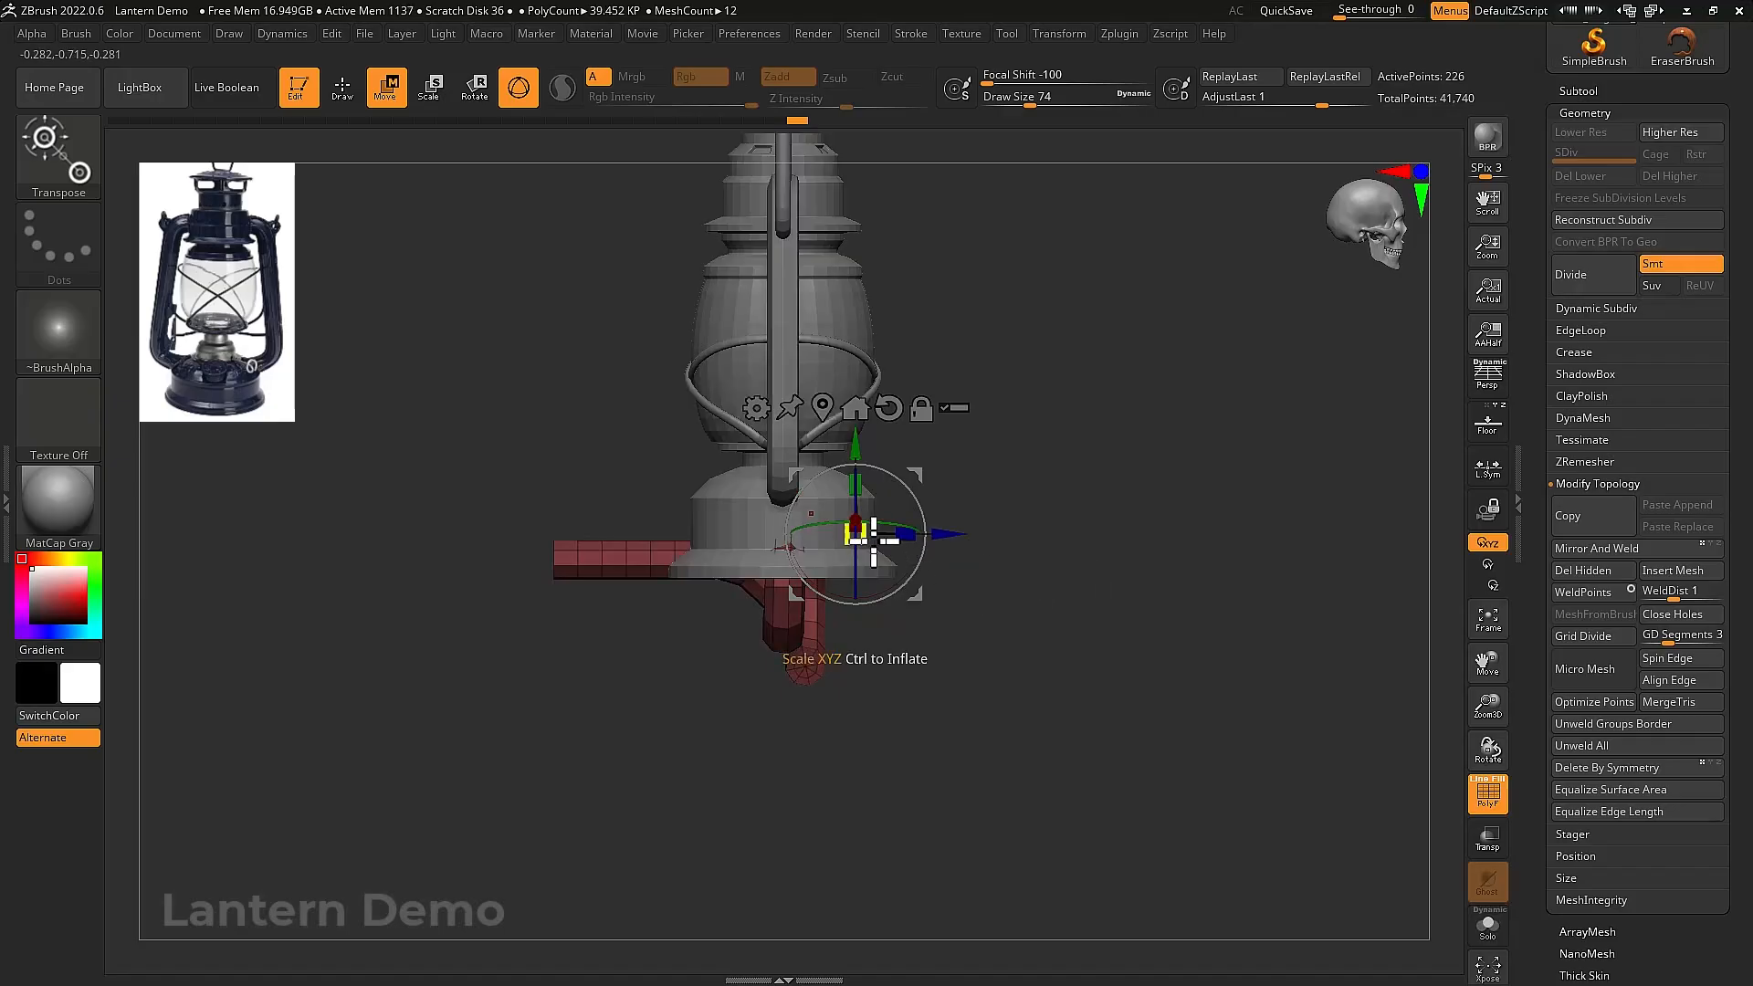
{"action": "left_click", "coordinate": [824, 406]}
{"action": "key", "text": "alt+s"}
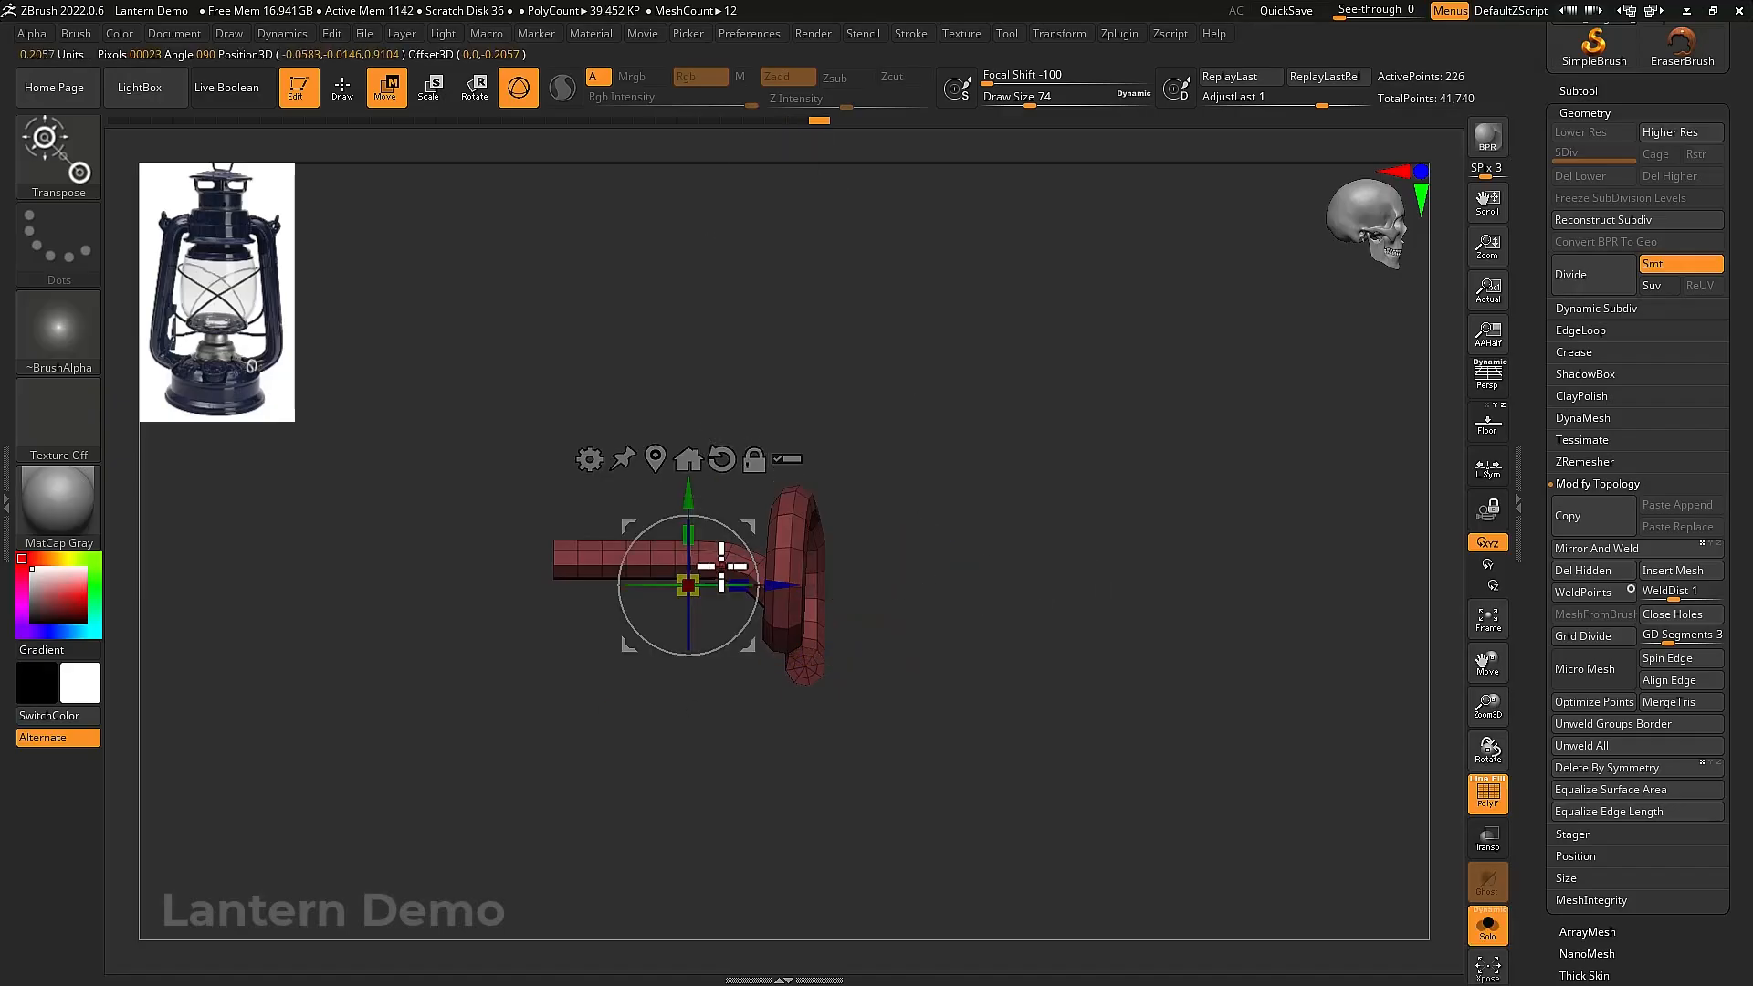
{"action": "left_click_drag", "start_coordinate": [708, 577], "coordinate": [651, 641]}
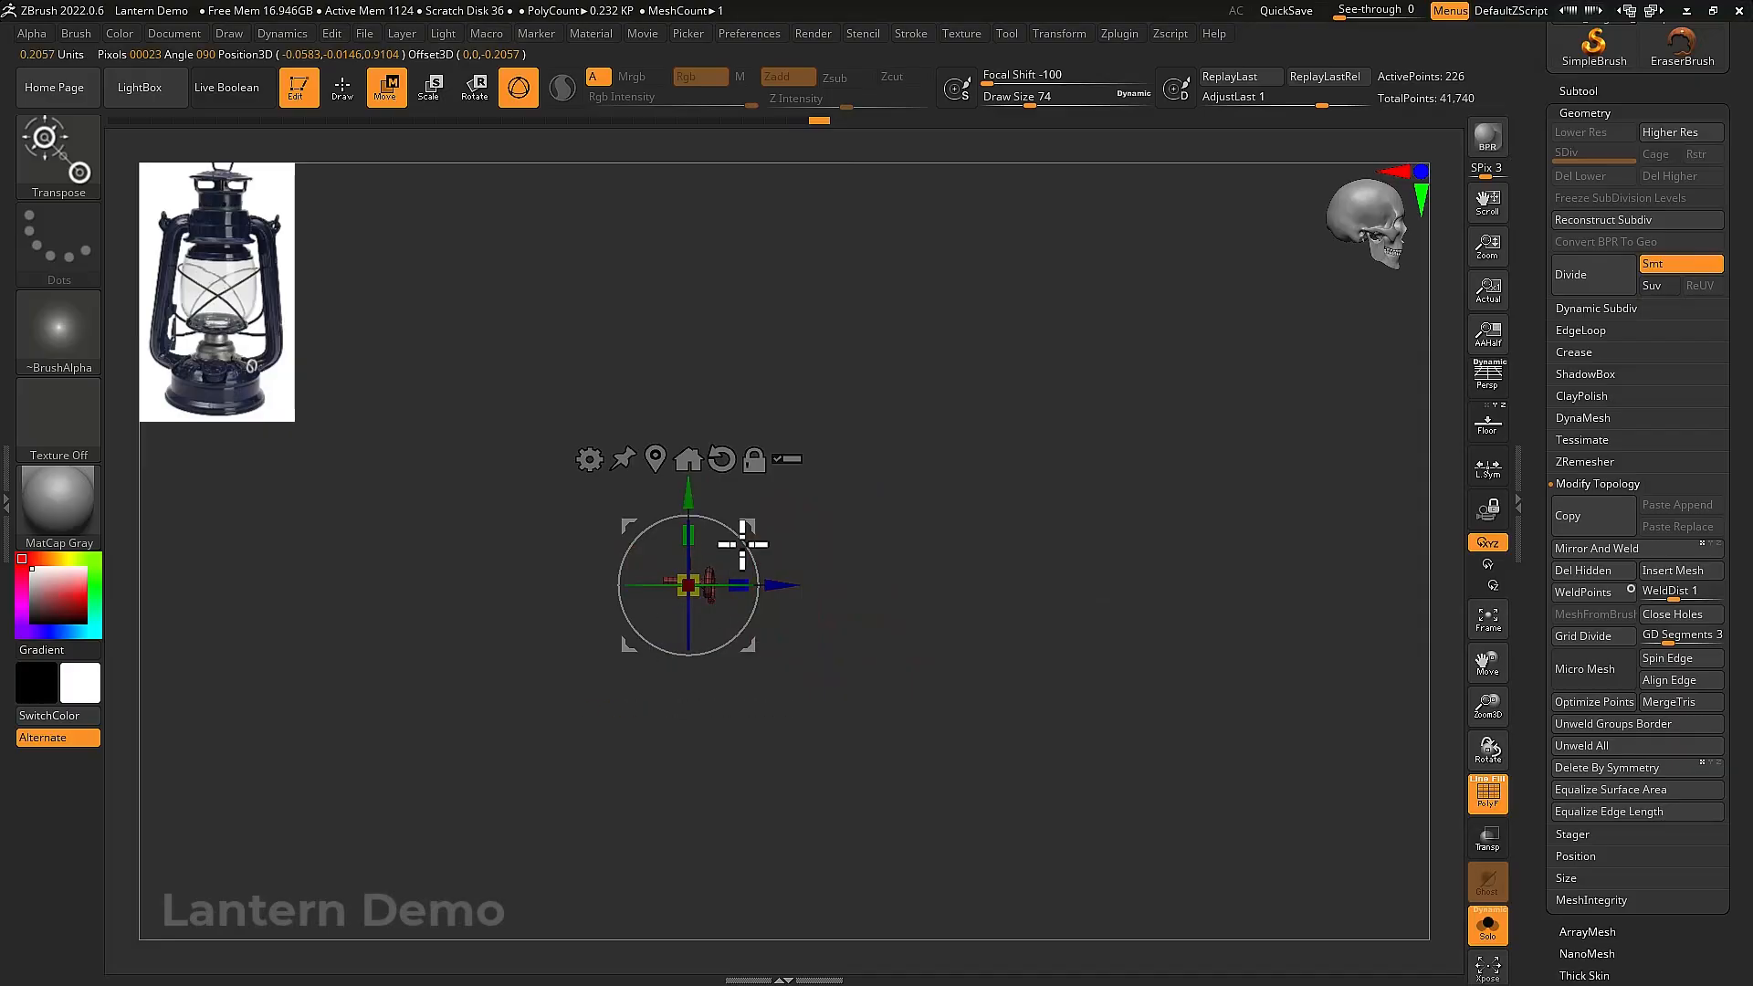
Show the lantern with transparency on, turn the curled piece sideways and place it beside the burner collar
{"action": "left_click_drag", "start_coordinate": [750, 529], "coordinate": [893, 431]}
{"action": "key", "text": "alt+s"}
{"action": "right_click_drag", "start_coordinate": [1005, 419], "coordinate": [1022, 584], "text": "ctrl"}
{"action": "right_click_drag", "start_coordinate": [1023, 585], "coordinate": [1081, 673], "text": "alt"}
{"action": "key", "text": "alt+t"}
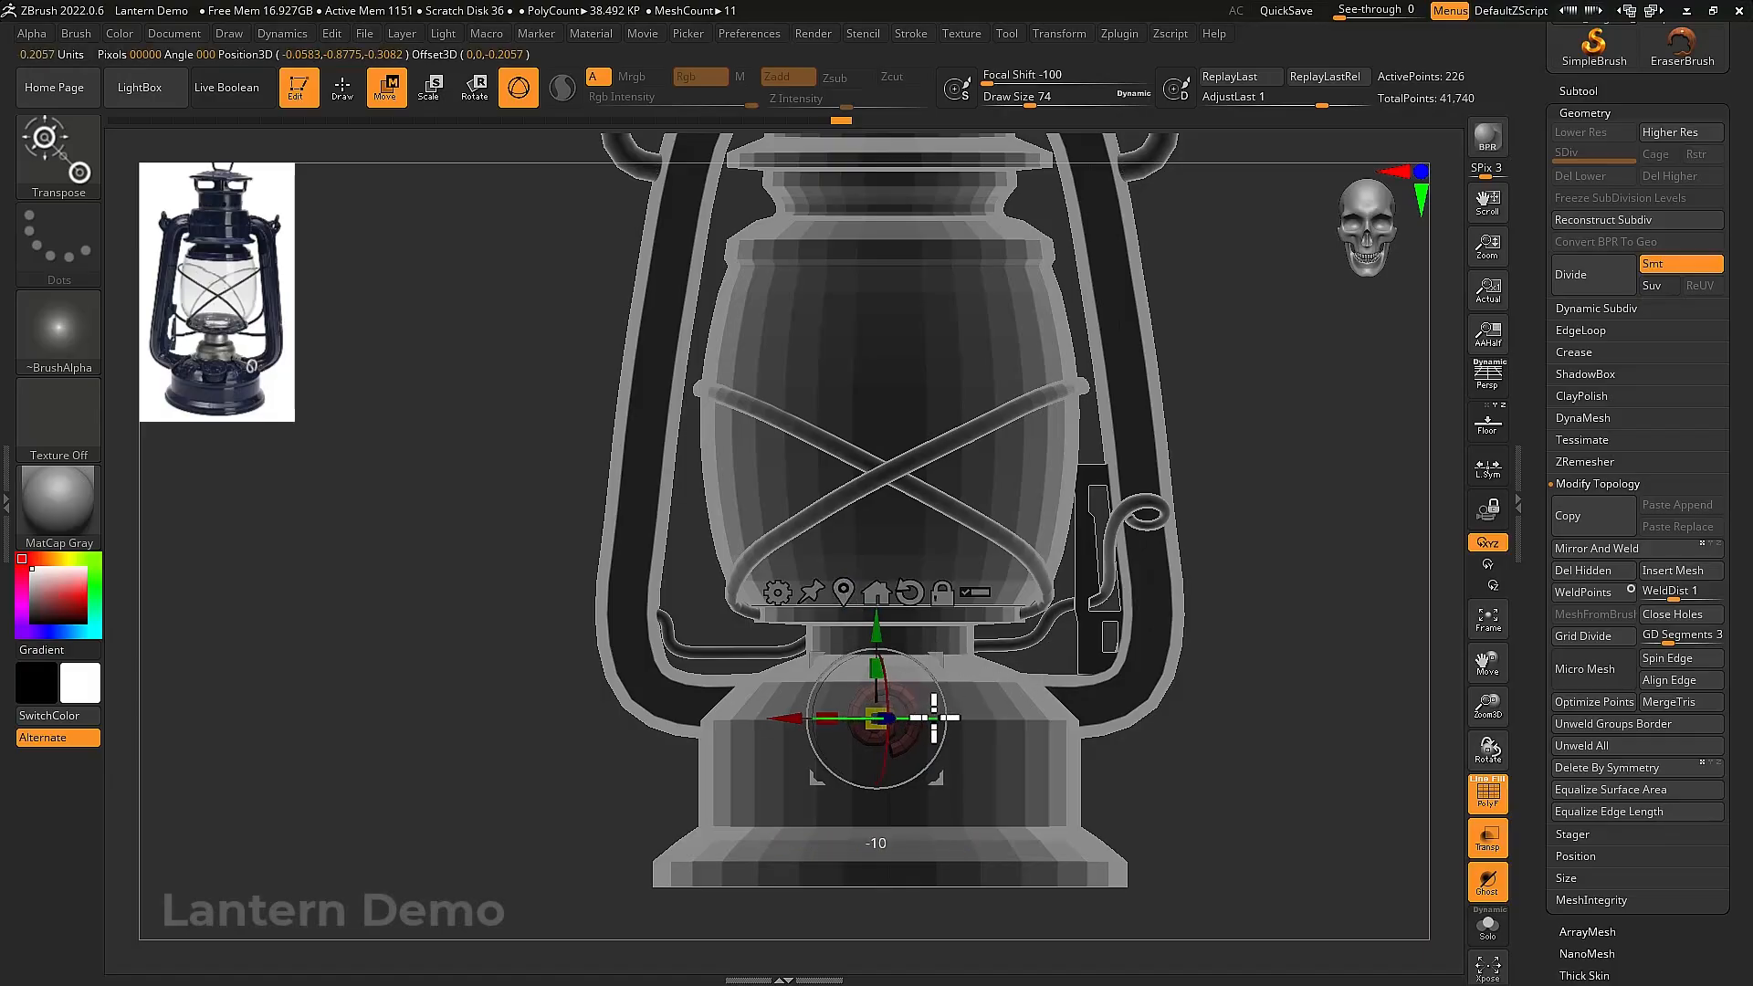
{"action": "left_click_drag", "start_coordinate": [934, 719], "coordinate": [995, 720]}
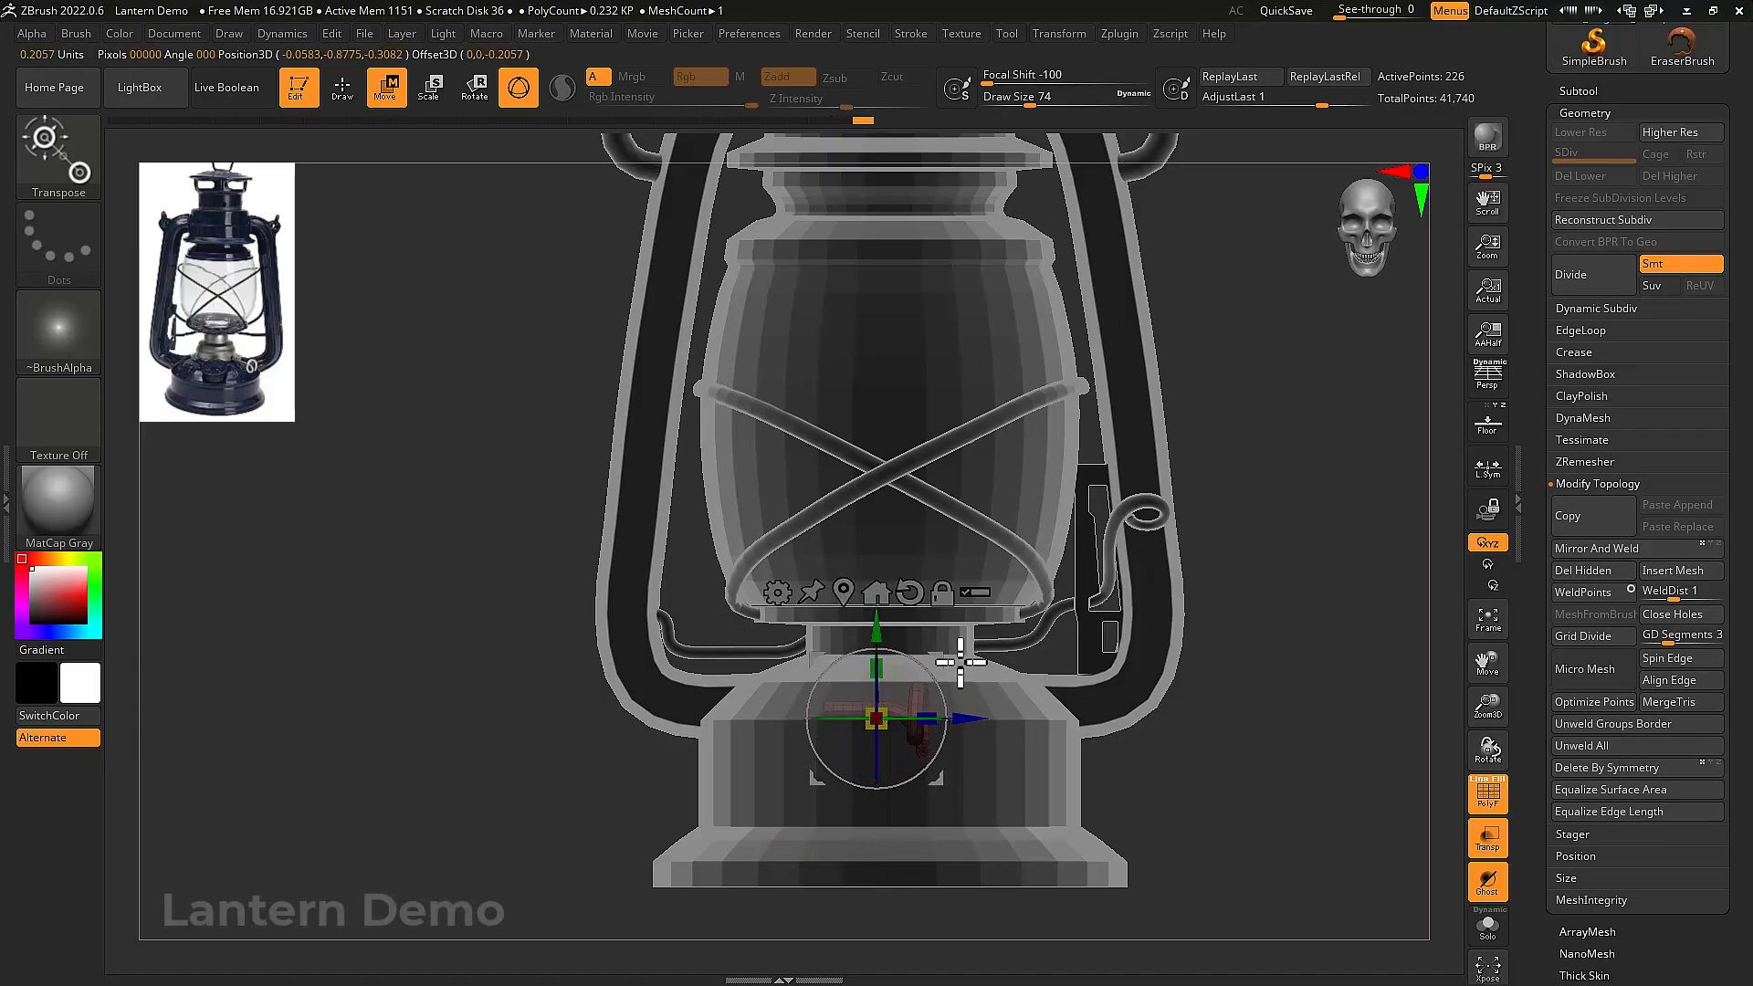
{"action": "left_click_drag", "start_coordinate": [943, 659], "coordinate": [1060, 586]}
Scale the curled piece to about 0.49 and fine-tune its placement beside the burner collar
{"action": "right_click_drag", "start_coordinate": [1155, 579], "coordinate": [1033, 676], "text": "ctrl"}
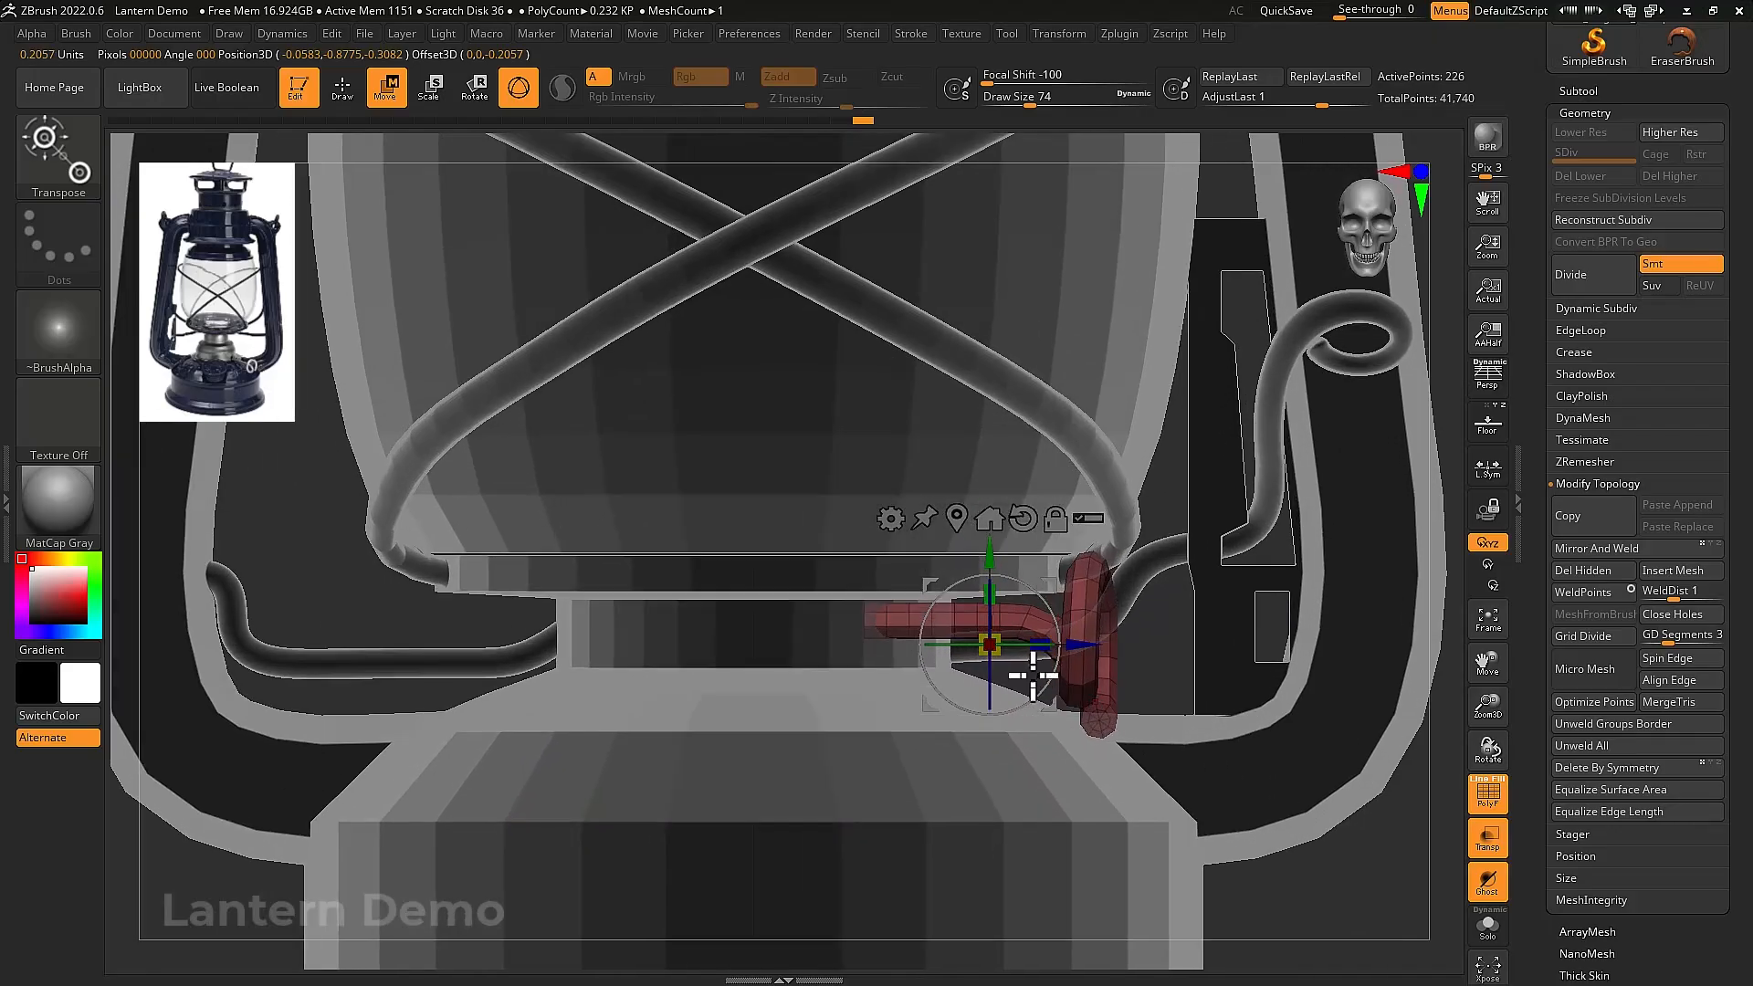
{"action": "left_click_drag", "start_coordinate": [995, 642], "coordinate": [958, 662]}
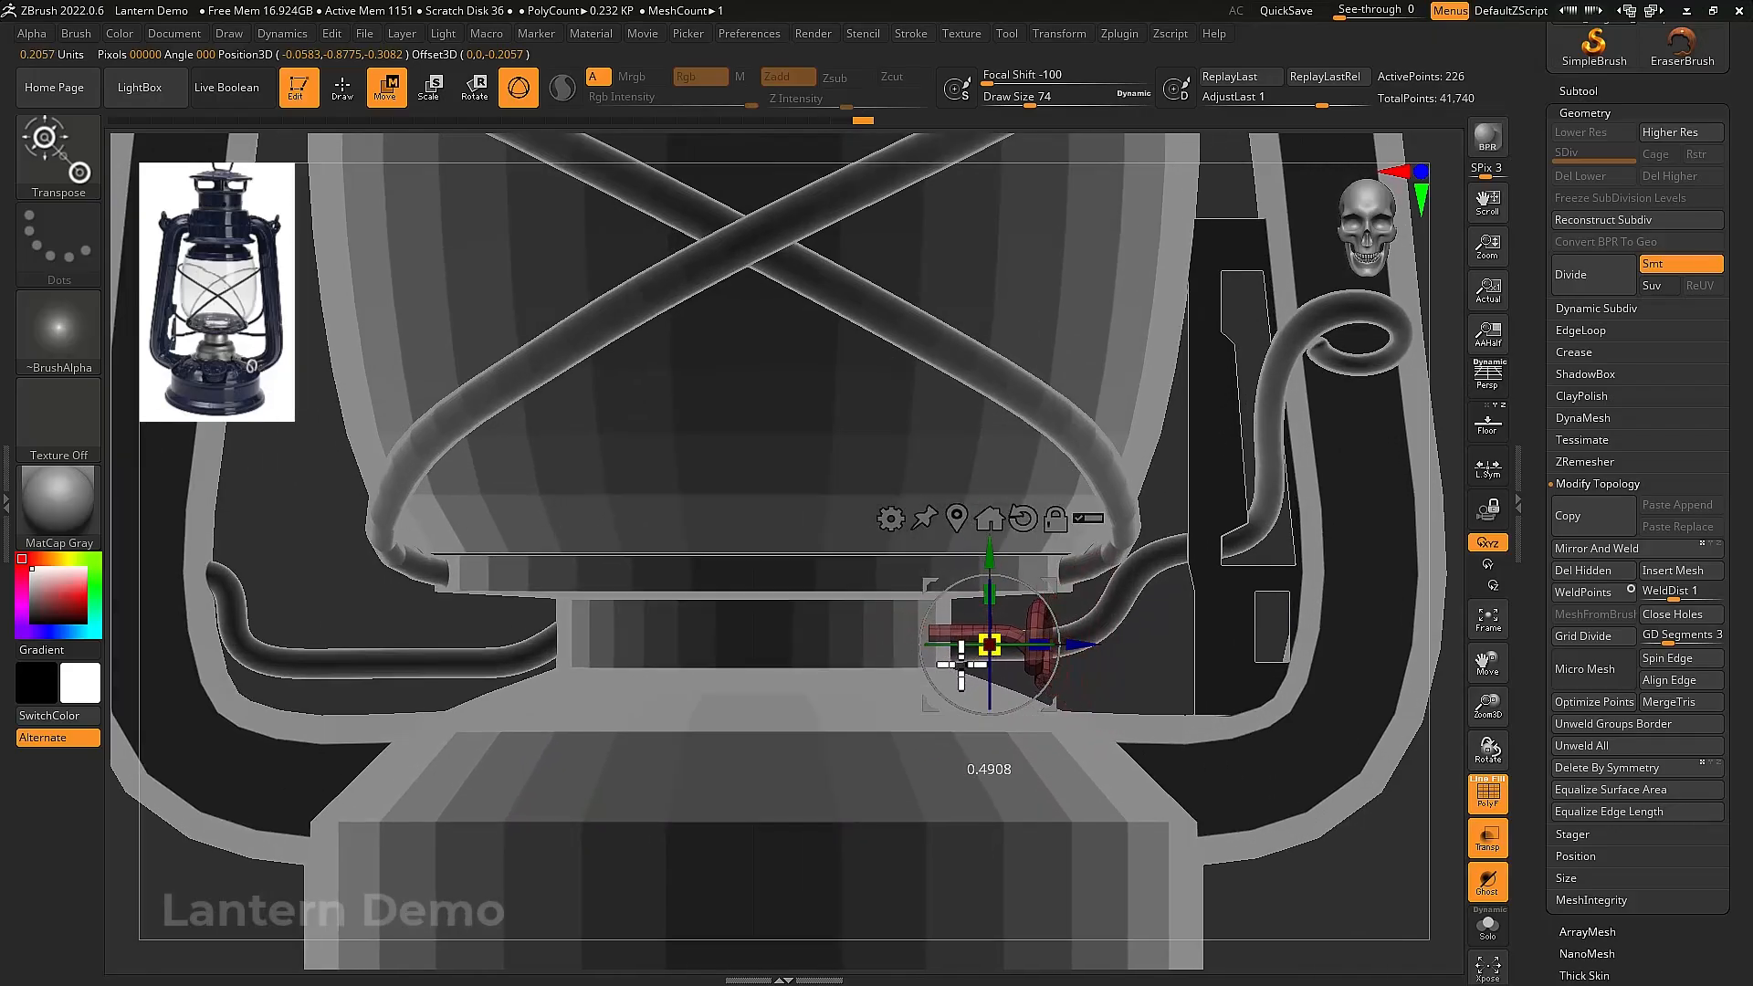
{"action": "right_click_drag", "start_coordinate": [1052, 687], "coordinate": [1120, 697]}
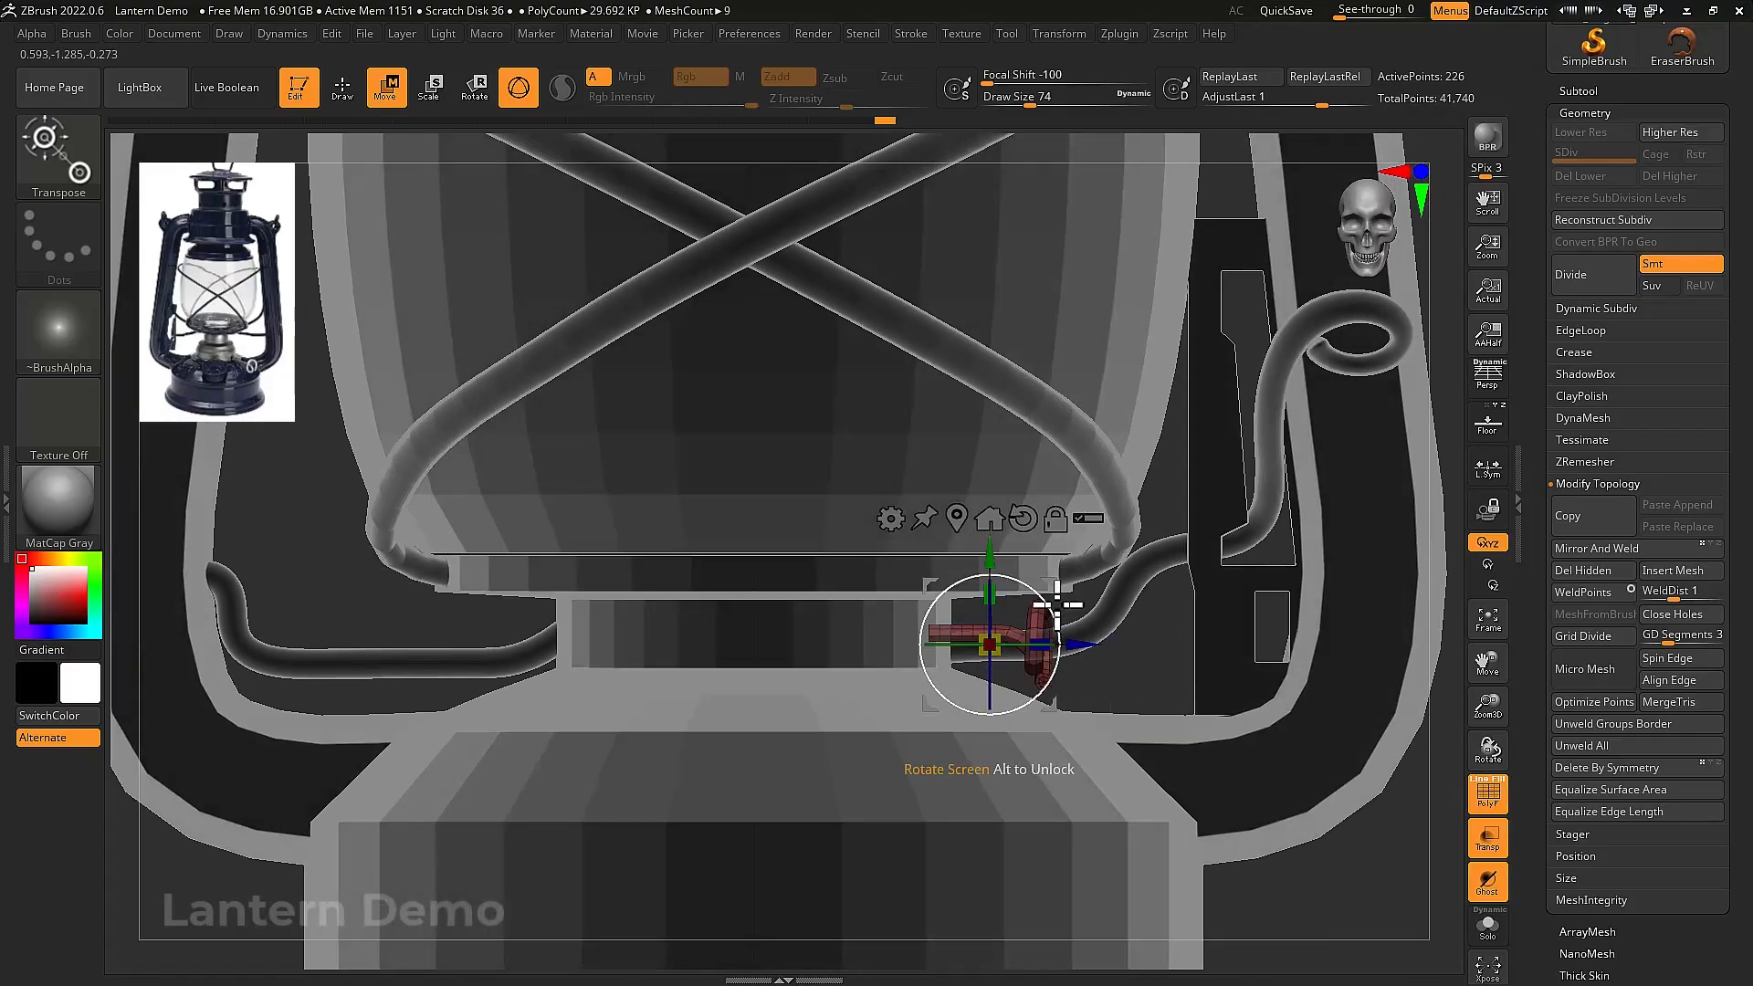
{"action": "left_click_drag", "start_coordinate": [1054, 595], "coordinate": [1044, 601]}
{"action": "right_click_drag", "start_coordinate": [1088, 615], "coordinate": [1203, 811]}
Isolate the curled piece, mask all but the shaft's free end, pull that end outward to lengthen the shaft, and clear the mask
{"action": "key", "text": "ctrl+shift+s"}
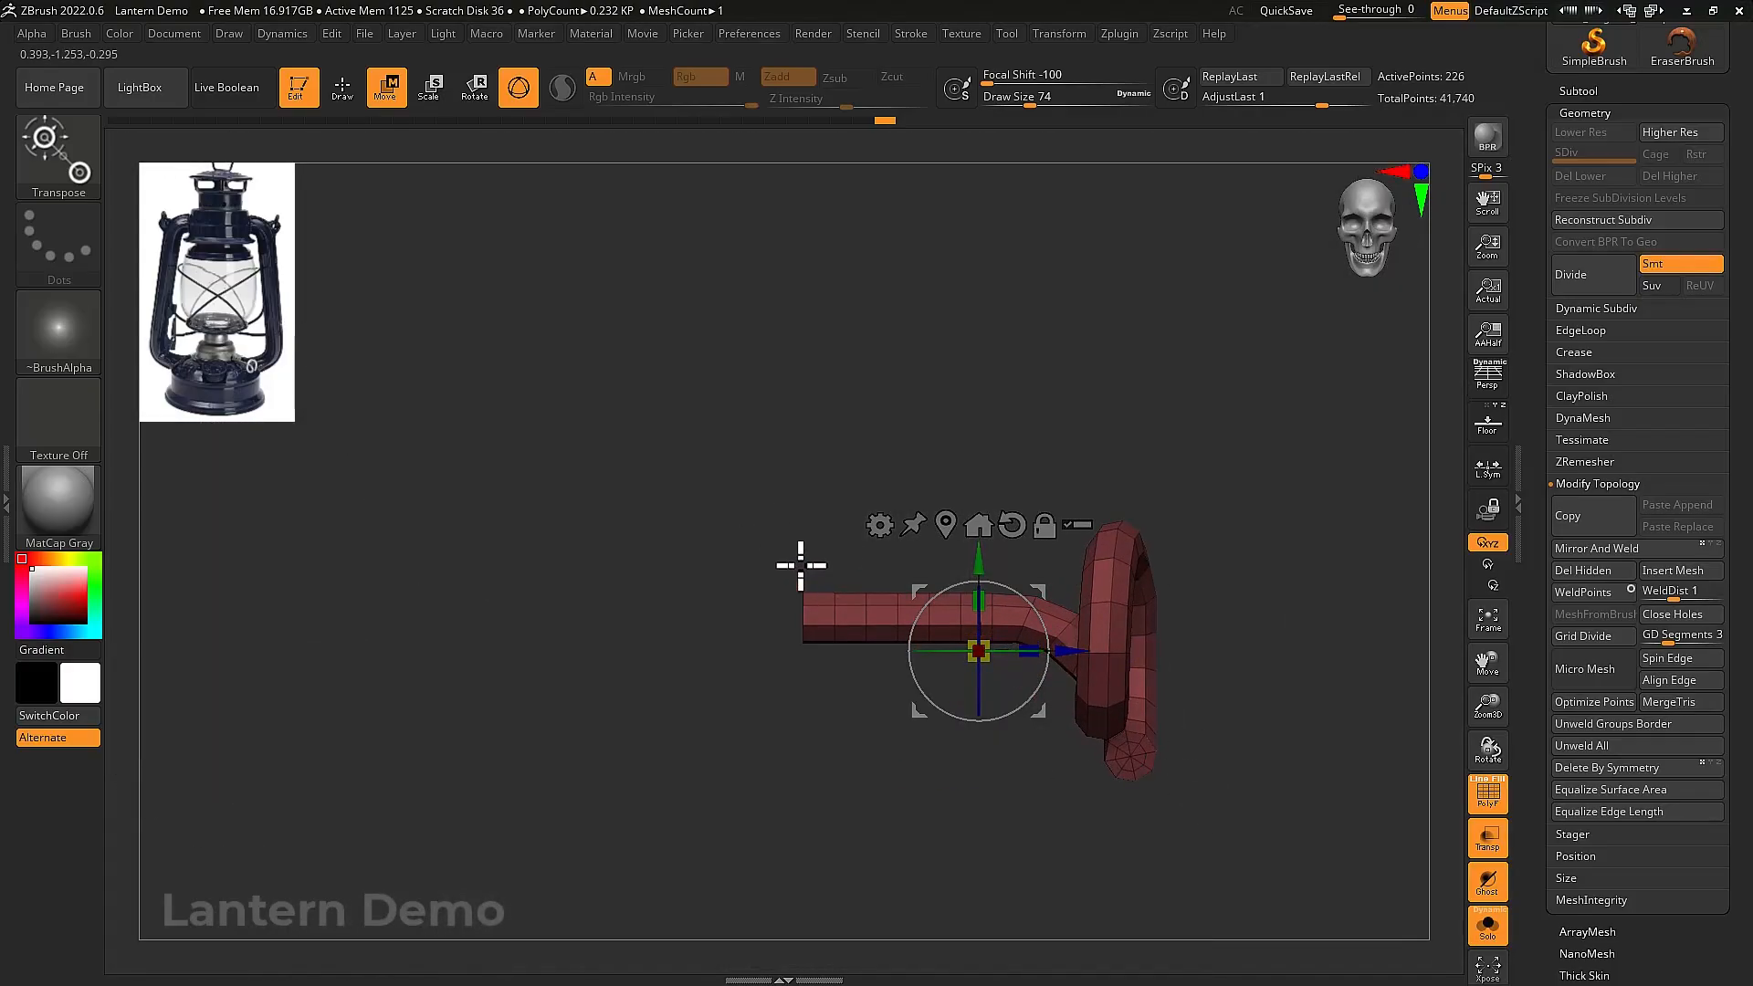
{"action": "mouse_move", "coordinate": [761, 525]}
{"action": "left_mouse_down", "text": "ctrl"}
{"action": "mouse_move", "coordinate": [822, 582]}
{"action": "mouse_move", "coordinate": [721, 668]}
{"action": "left_mouse_up", "text": "ctrl"}
{"action": "left_click", "coordinate": [731, 674], "text": "ctrl"}
{"action": "right_click_drag", "start_coordinate": [802, 712], "coordinate": [811, 666], "text": "ctrl"}
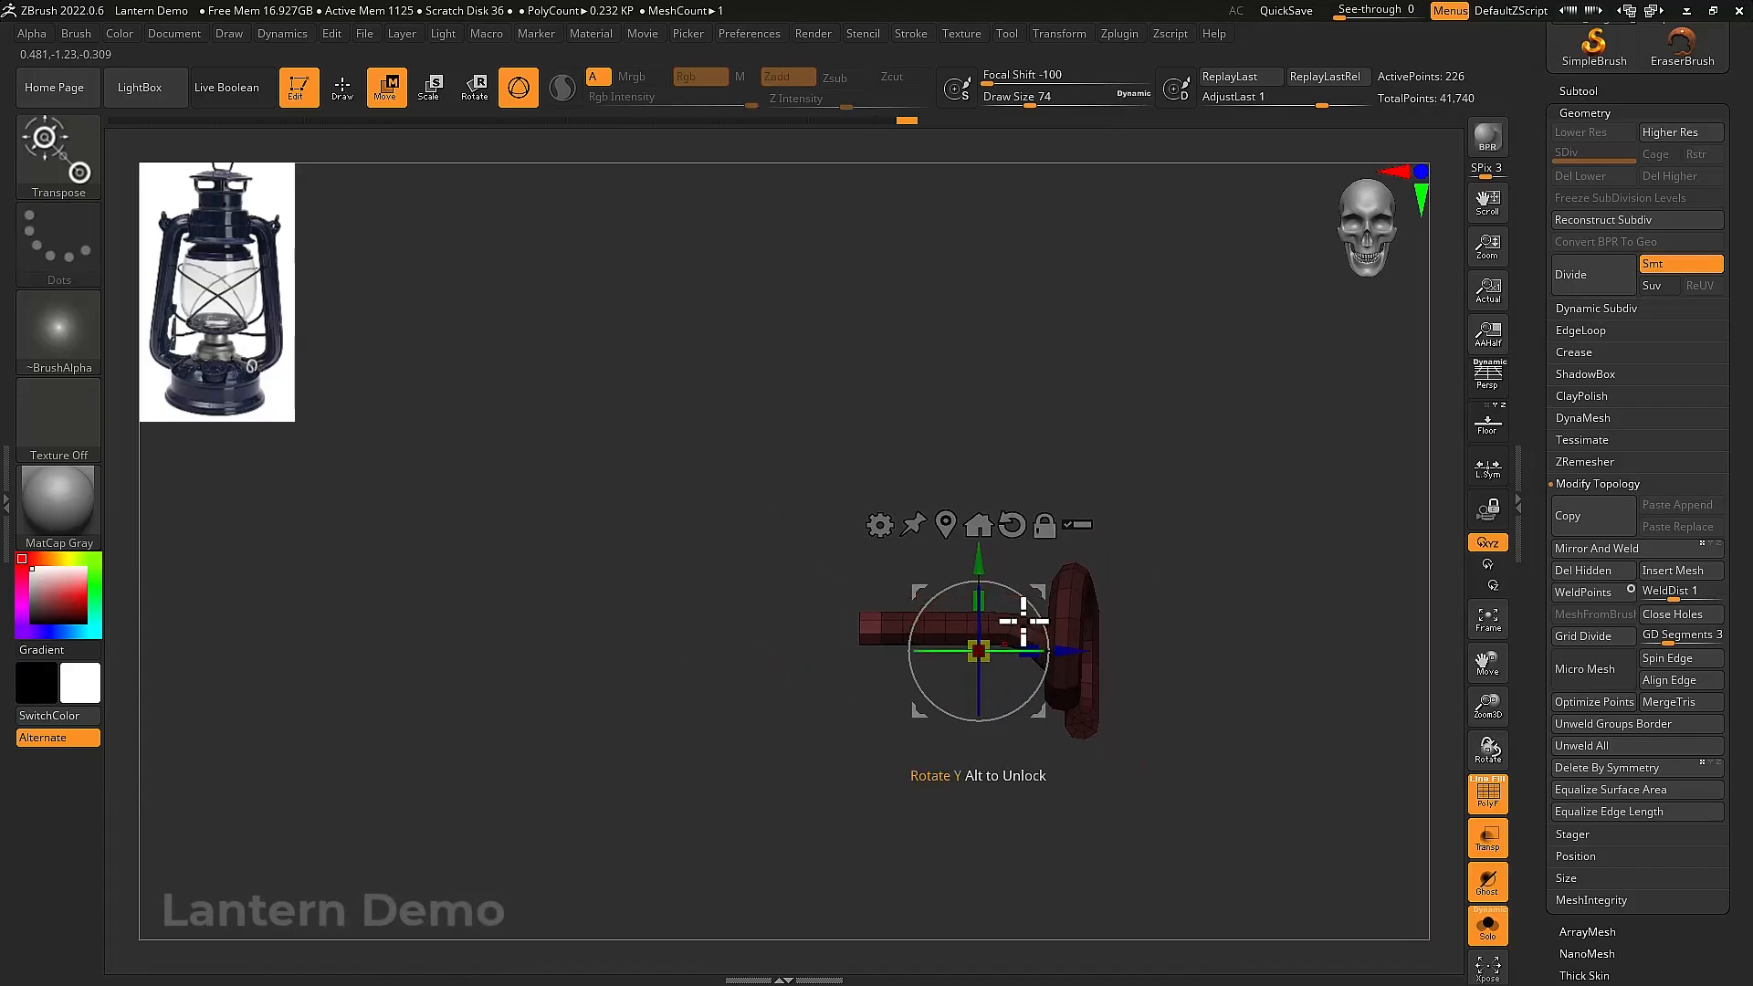
{"action": "left_click_drag", "start_coordinate": [922, 639], "coordinate": [607, 657]}
{"action": "right_click_drag", "start_coordinate": [860, 691], "coordinate": [1041, 763], "text": "alt"}
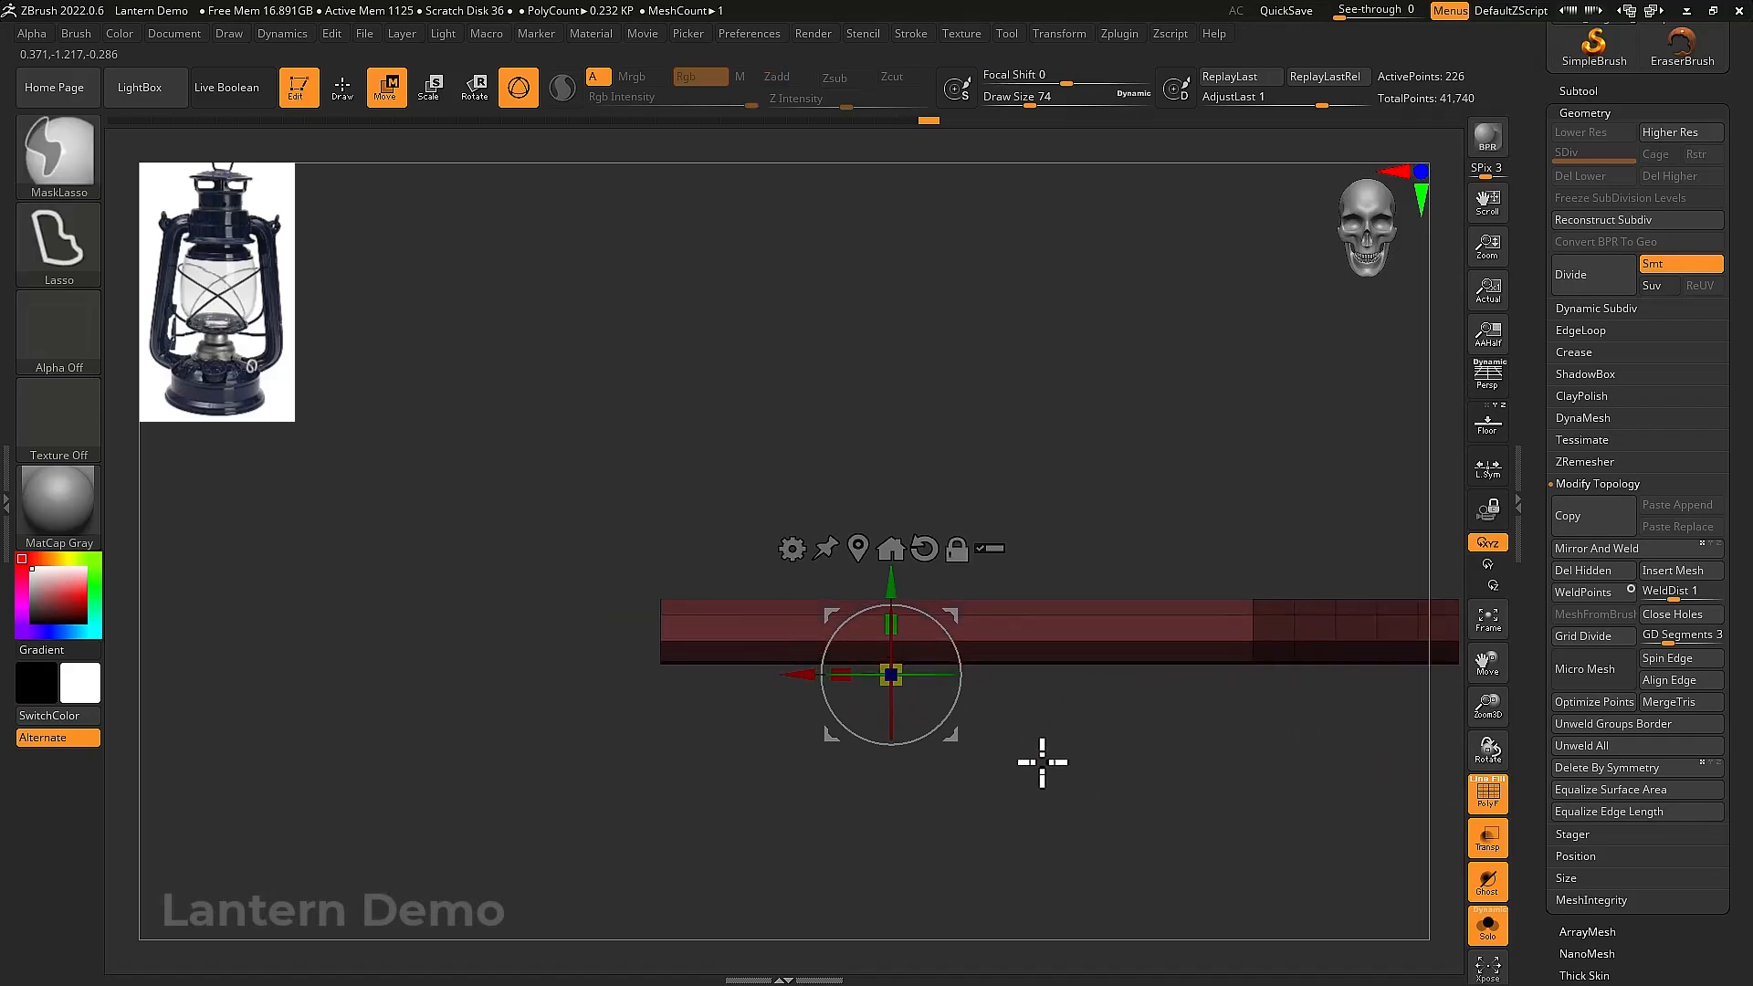
{"action": "left_click_drag", "start_coordinate": [1041, 762], "coordinate": [1078, 760], "text": "ctrl"}
{"action": "right_click_drag", "start_coordinate": [1049, 715], "coordinate": [1072, 762], "text": "ctrl"}
Insert multiple evenly spaced edge loops along the stretched shaft section with the ZModeler edge Insert action
{"action": "key", "text": "q"}
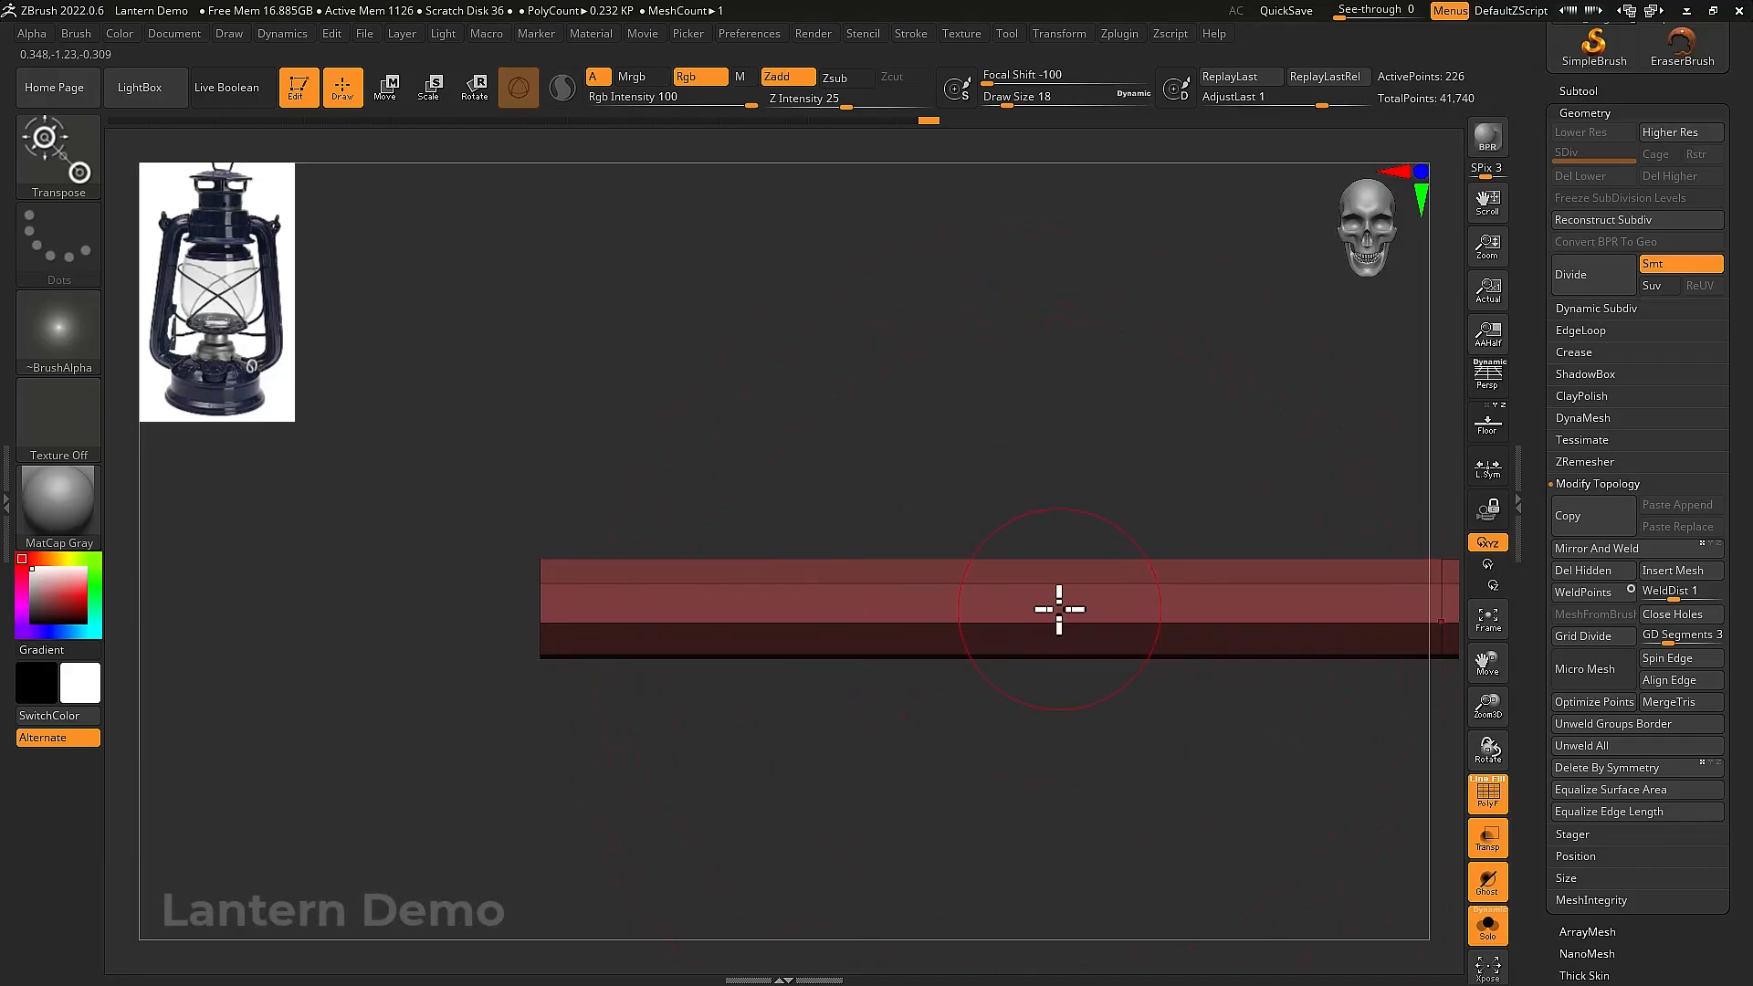
{"action": "key", "text": "b"}
{"action": "key", "text": "z"}
{"action": "key", "text": "m"}
{"action": "right_click_drag", "start_coordinate": [1076, 618], "coordinate": [862, 627], "text": "alt"}
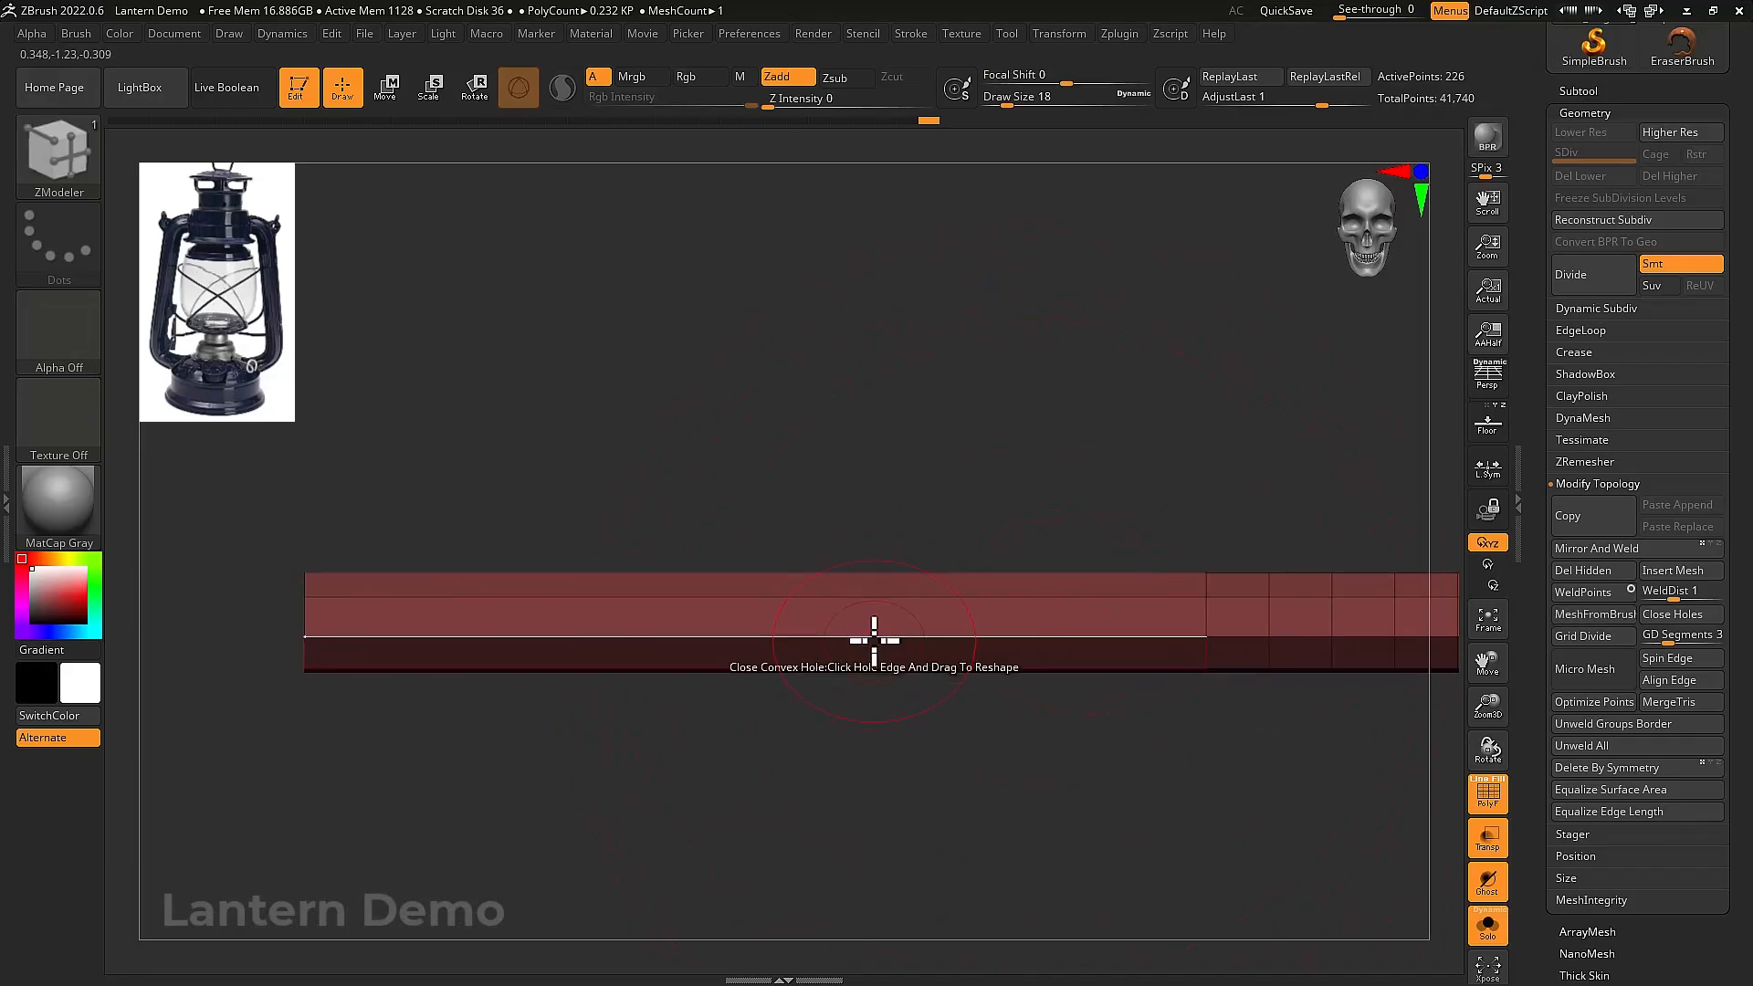
{"action": "key", "text": "space"}
{"action": "left_click", "coordinate": [810, 413]}
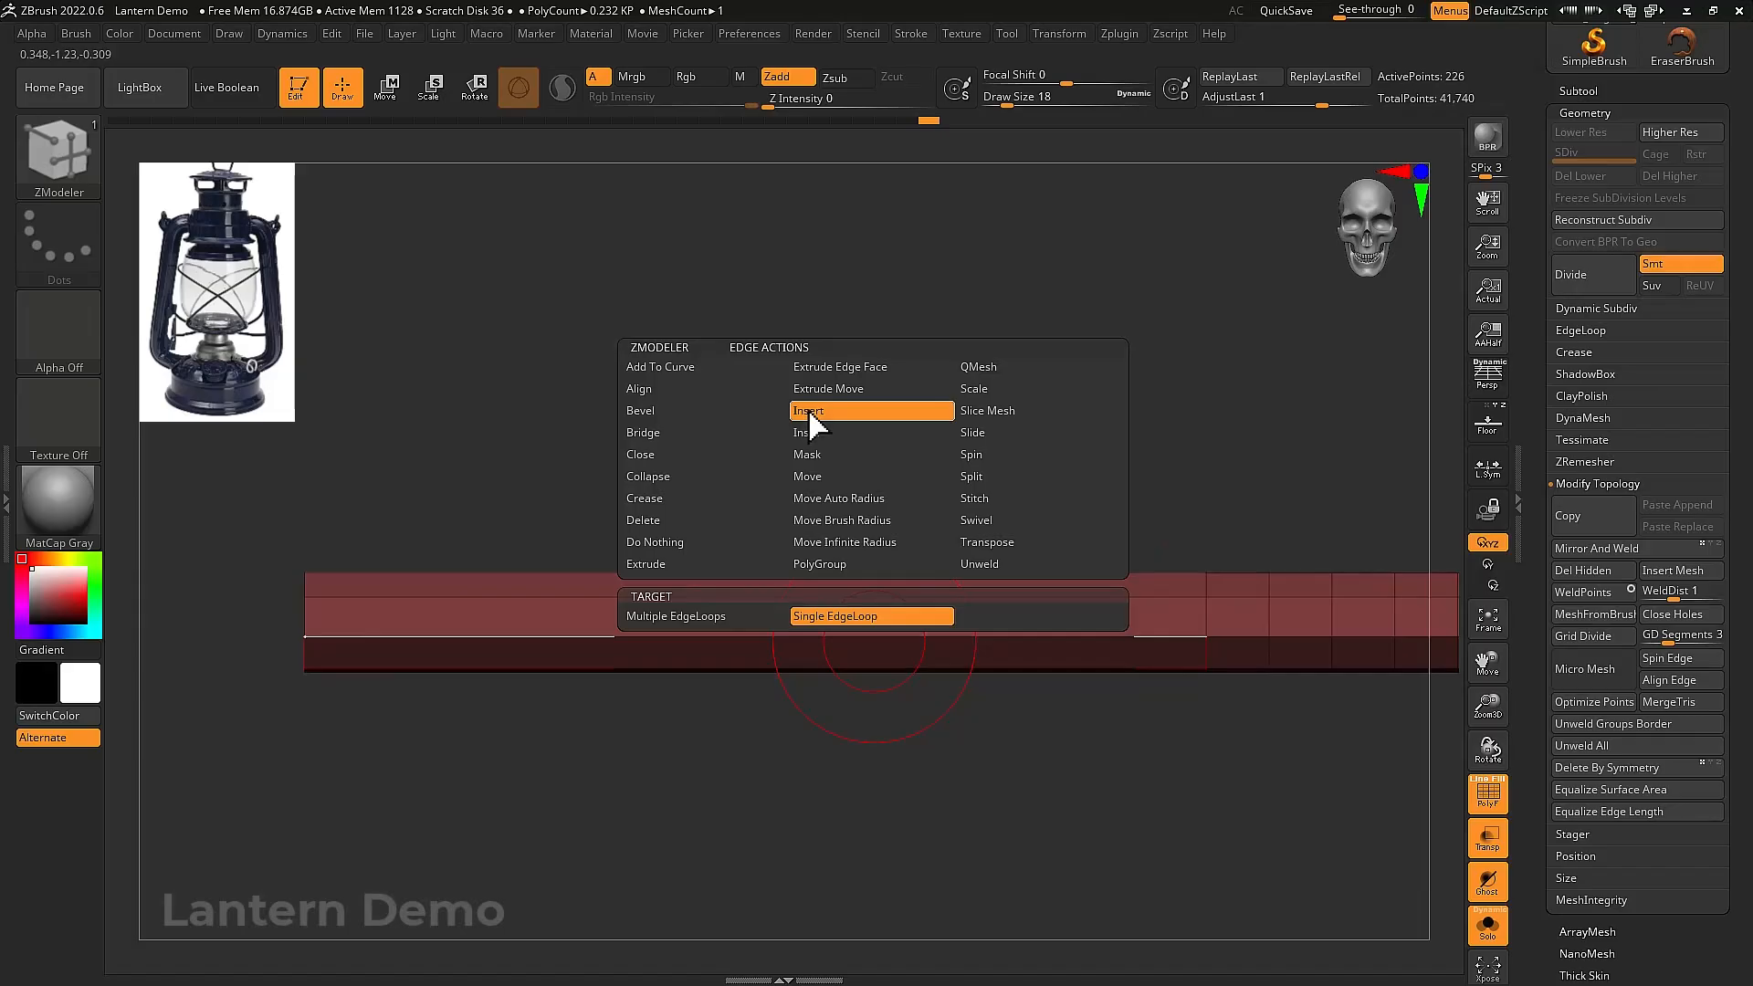
{"action": "left_click", "coordinate": [747, 617]}
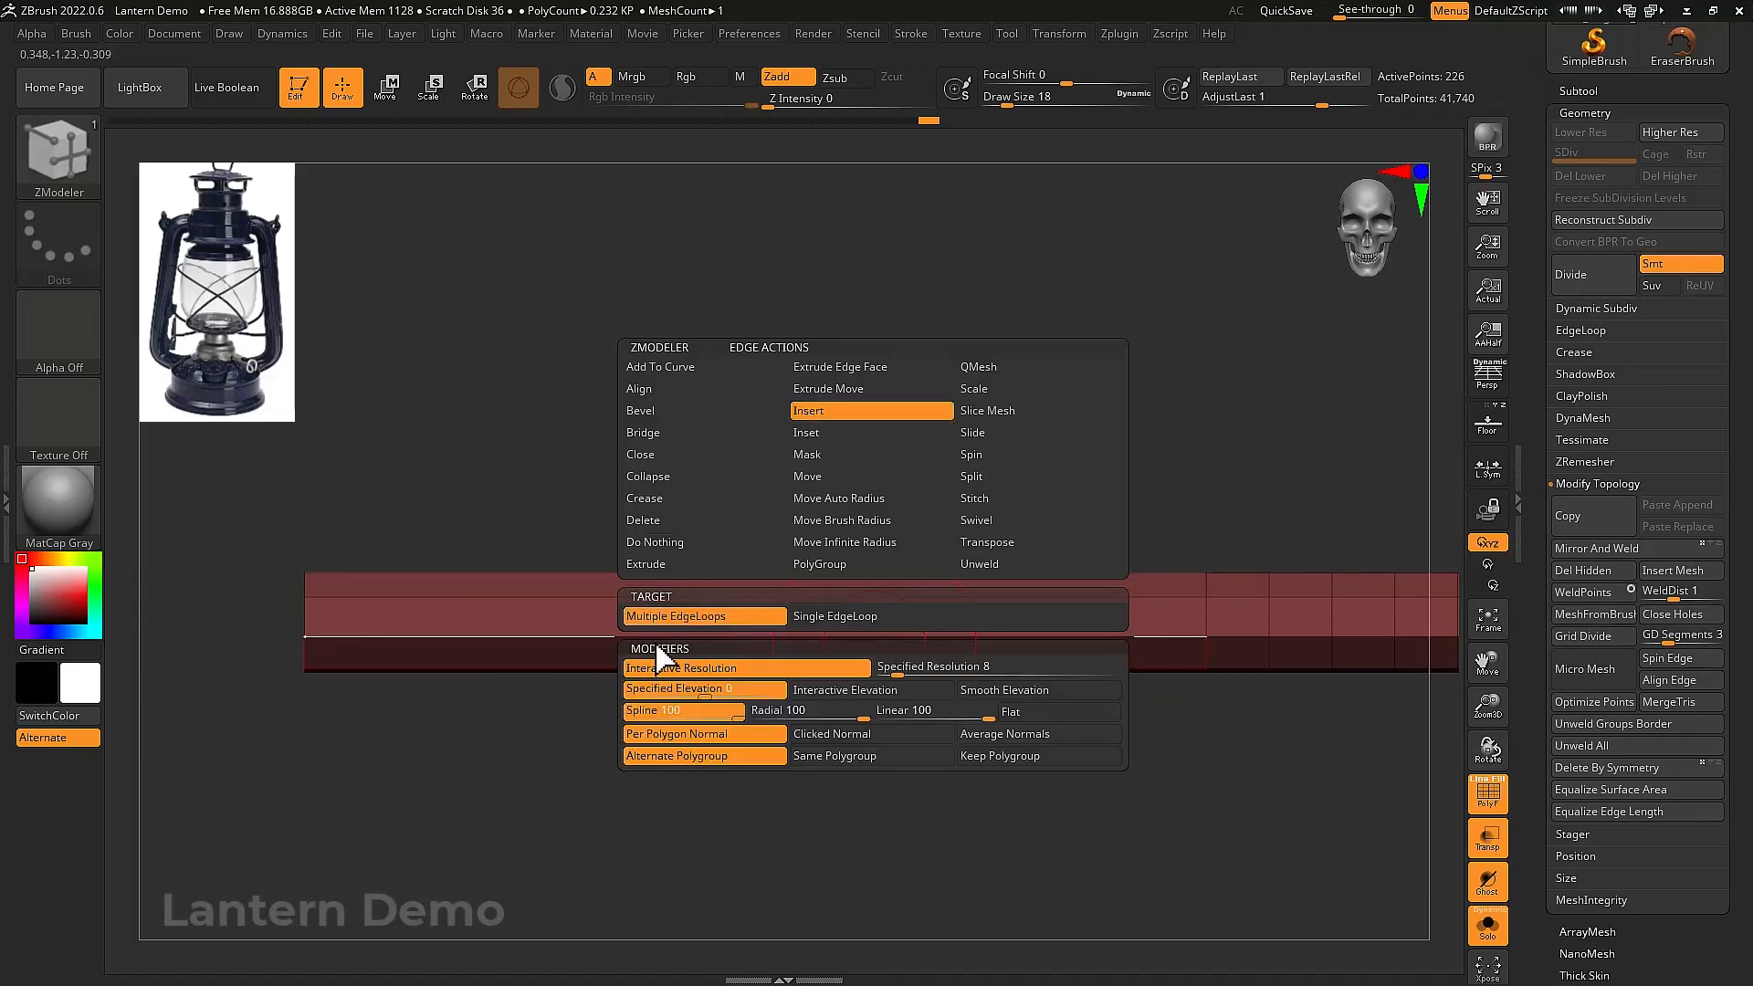
{"action": "left_click_drag", "start_coordinate": [781, 620], "coordinate": [908, 560]}
Assign the whole curled piece to one polygroup, show the lantern again and switch back to the Clay brush and move gizmo
{"action": "right_click_drag", "start_coordinate": [999, 625], "coordinate": [884, 525], "text": "ctrl"}
{"action": "key", "text": "ctrl+w"}
{"action": "key", "text": "ctrl+shift+s"}
{"action": "key", "text": "b"}
{"action": "key", "text": "c"}
{"action": "key", "text": "l"}
{"action": "mouse_move", "coordinate": [944, 589]}
{"action": "right_mouse_down", "text": "ctrl"}
{"action": "mouse_move", "coordinate": [935, 548]}
{"action": "mouse_move", "coordinate": [889, 539]}
{"action": "mouse_move", "coordinate": [897, 563]}
{"action": "mouse_move", "coordinate": [943, 572]}
{"action": "right_mouse_up", "text": "ctrl"}
{"action": "key", "text": "w"}
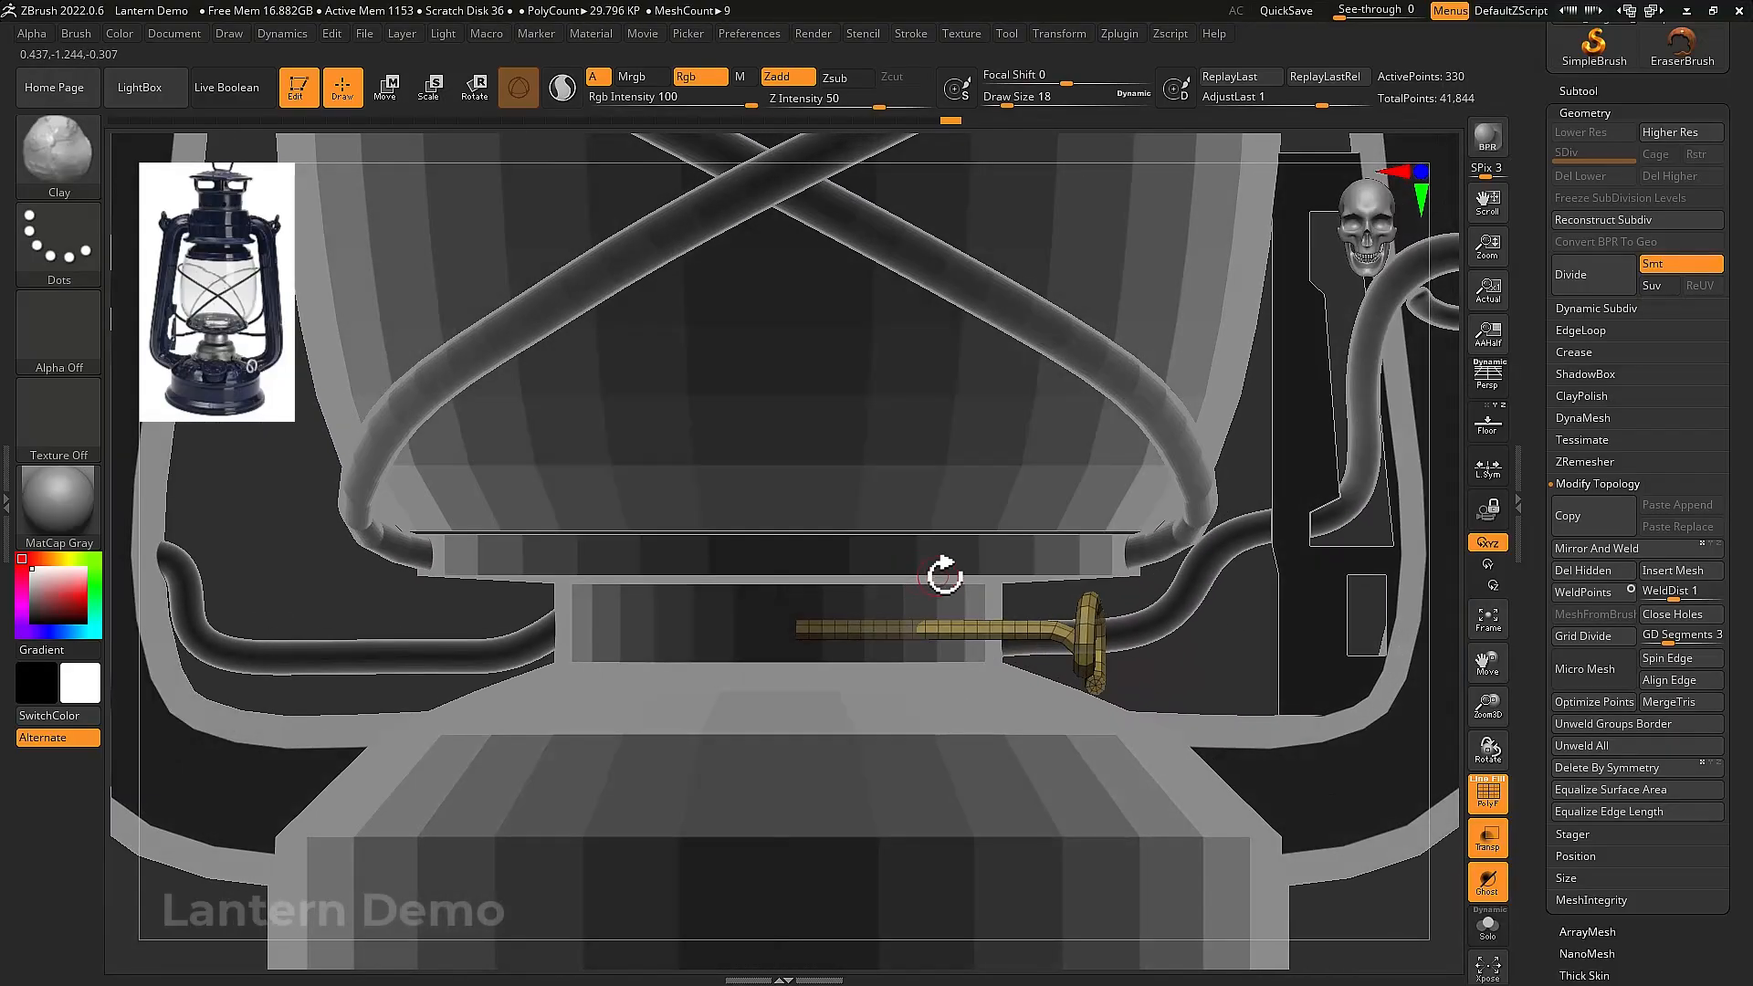
Reposition the gizmo's pivot on the shaft near its inner end, checking it from above, and show the lantern again
{"action": "left_click_drag", "start_coordinate": [938, 590], "coordinate": [919, 572]}
{"action": "key", "text": "alt+s"}
{"action": "right_click_drag", "start_coordinate": [1001, 594], "coordinate": [998, 787]}
{"action": "left_click_drag", "start_coordinate": [866, 731], "coordinate": [864, 721], "text": "alt"}
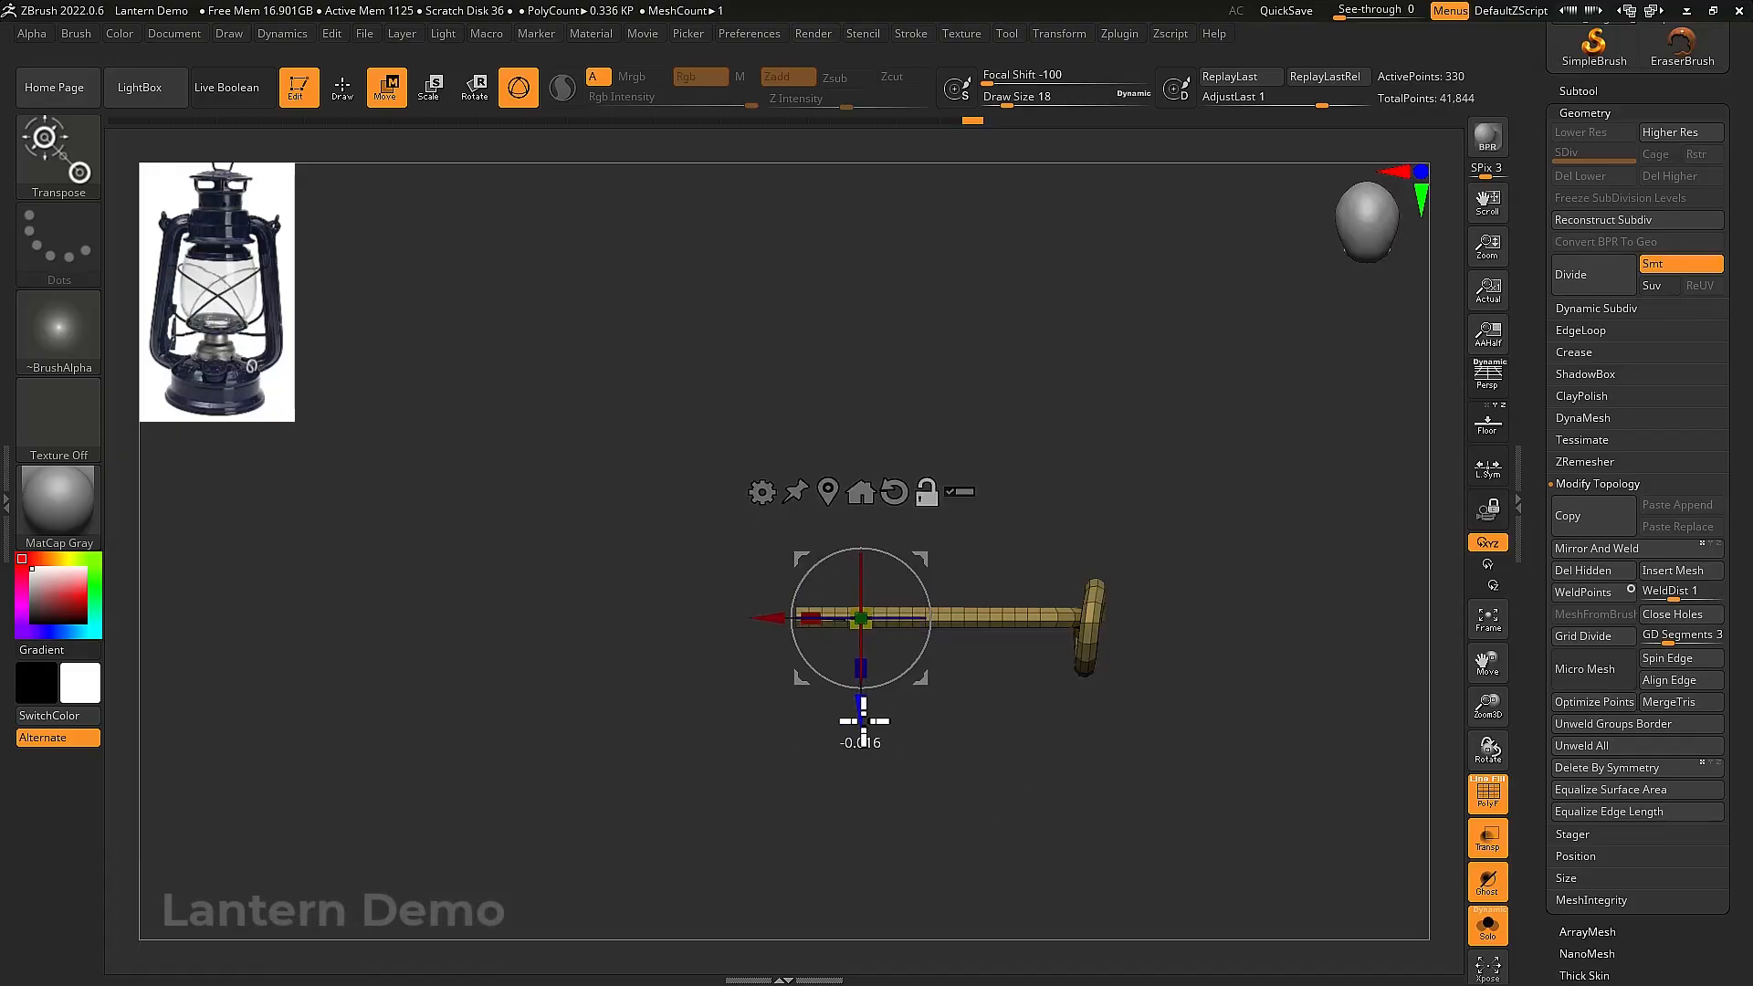
{"action": "key", "text": "alt+s"}
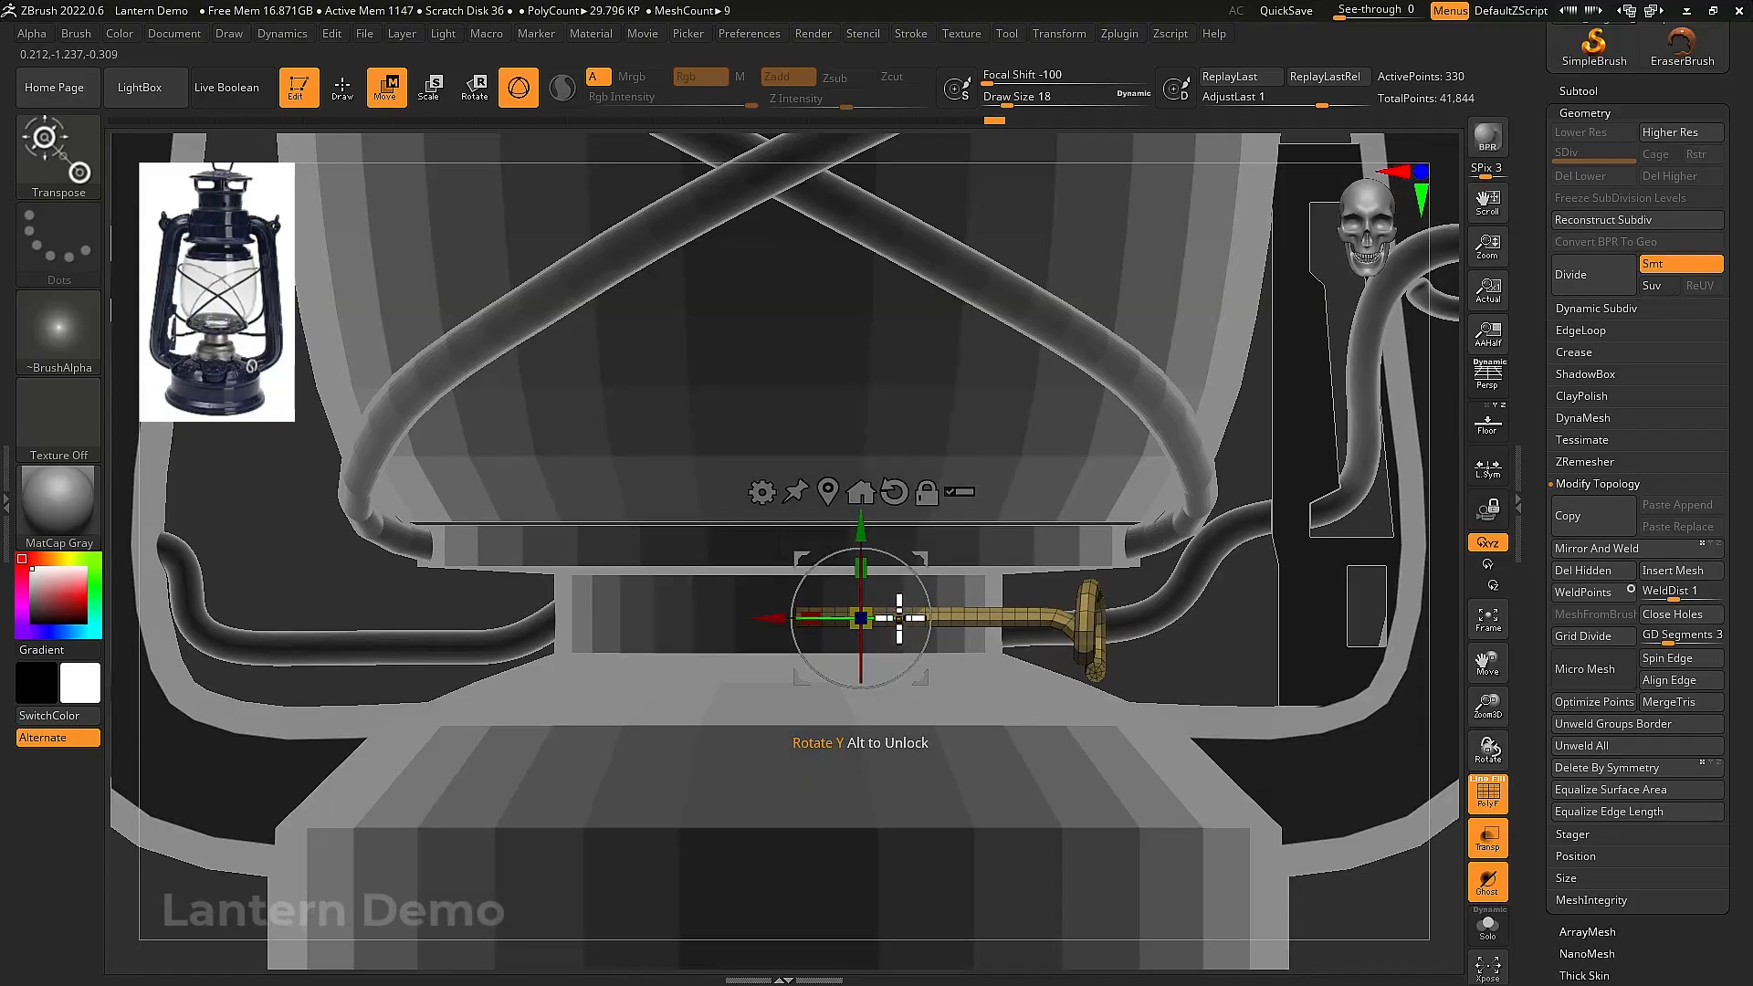
{"action": "left_click_drag", "start_coordinate": [890, 621], "coordinate": [849, 620]}
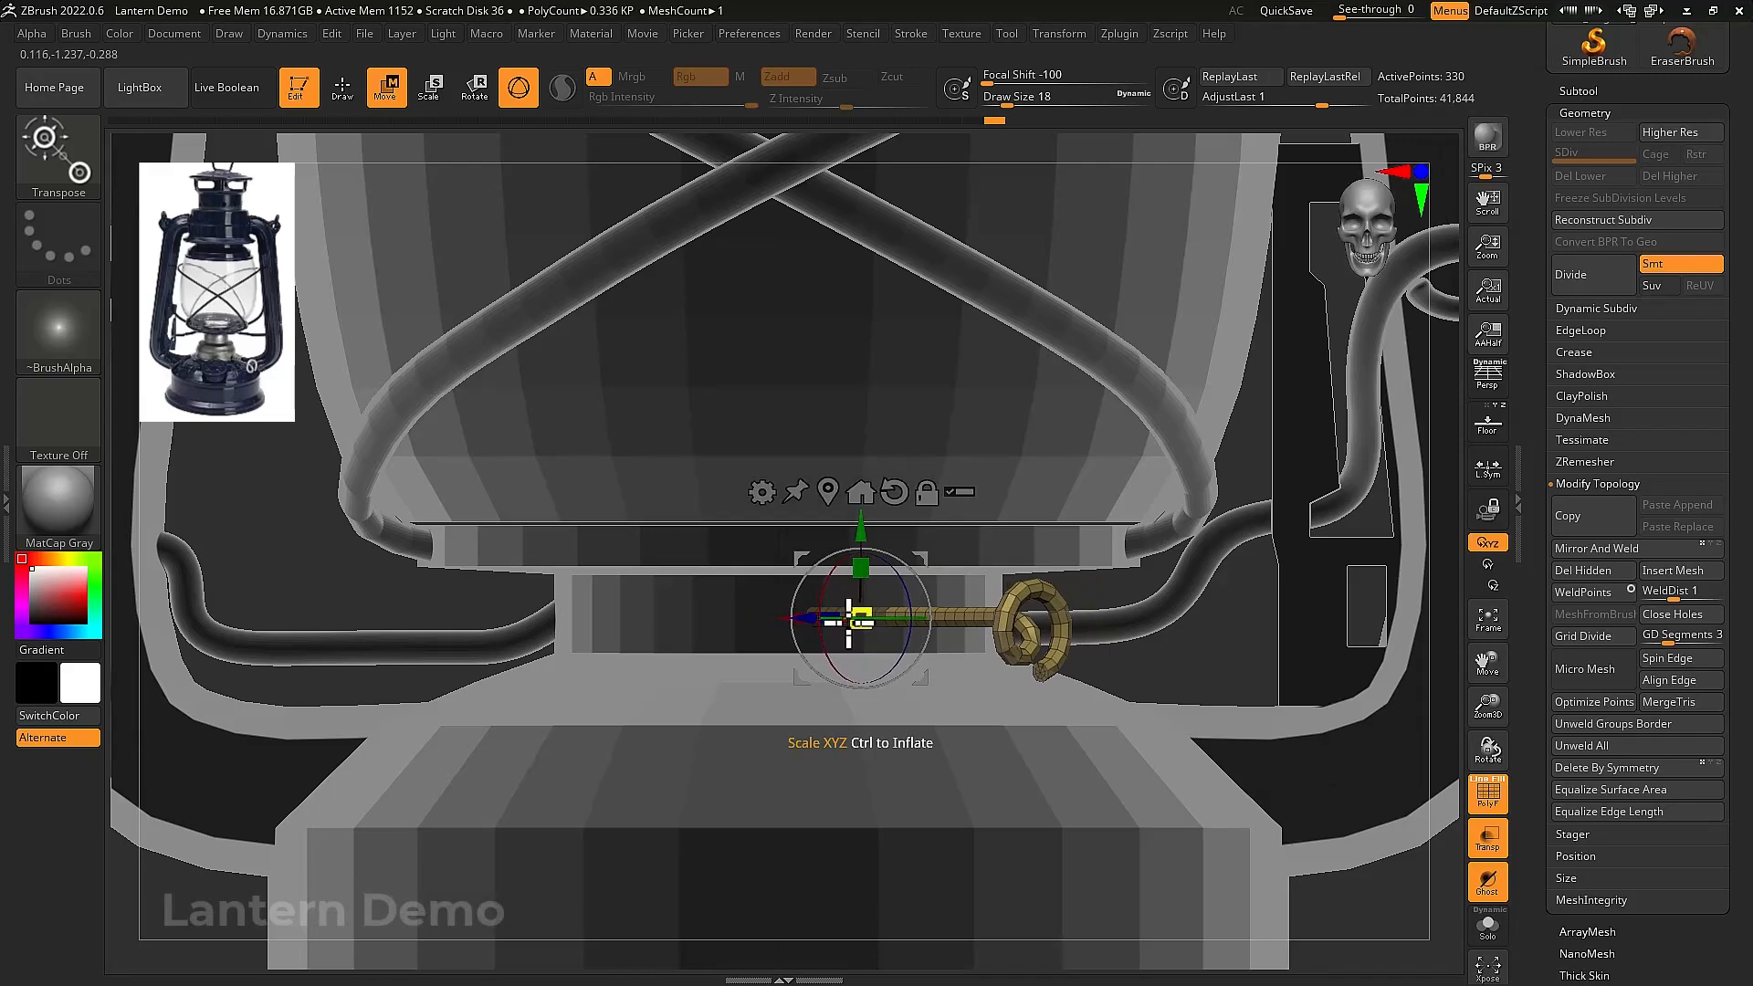
{"action": "mouse_move", "coordinate": [1172, 690]}
{"action": "right_mouse_down"}
{"action": "mouse_move", "coordinate": [1119, 712]}
{"action": "mouse_move", "coordinate": [1189, 705]}
{"action": "right_mouse_up"}
{"action": "key", "text": "ctrl+z"}
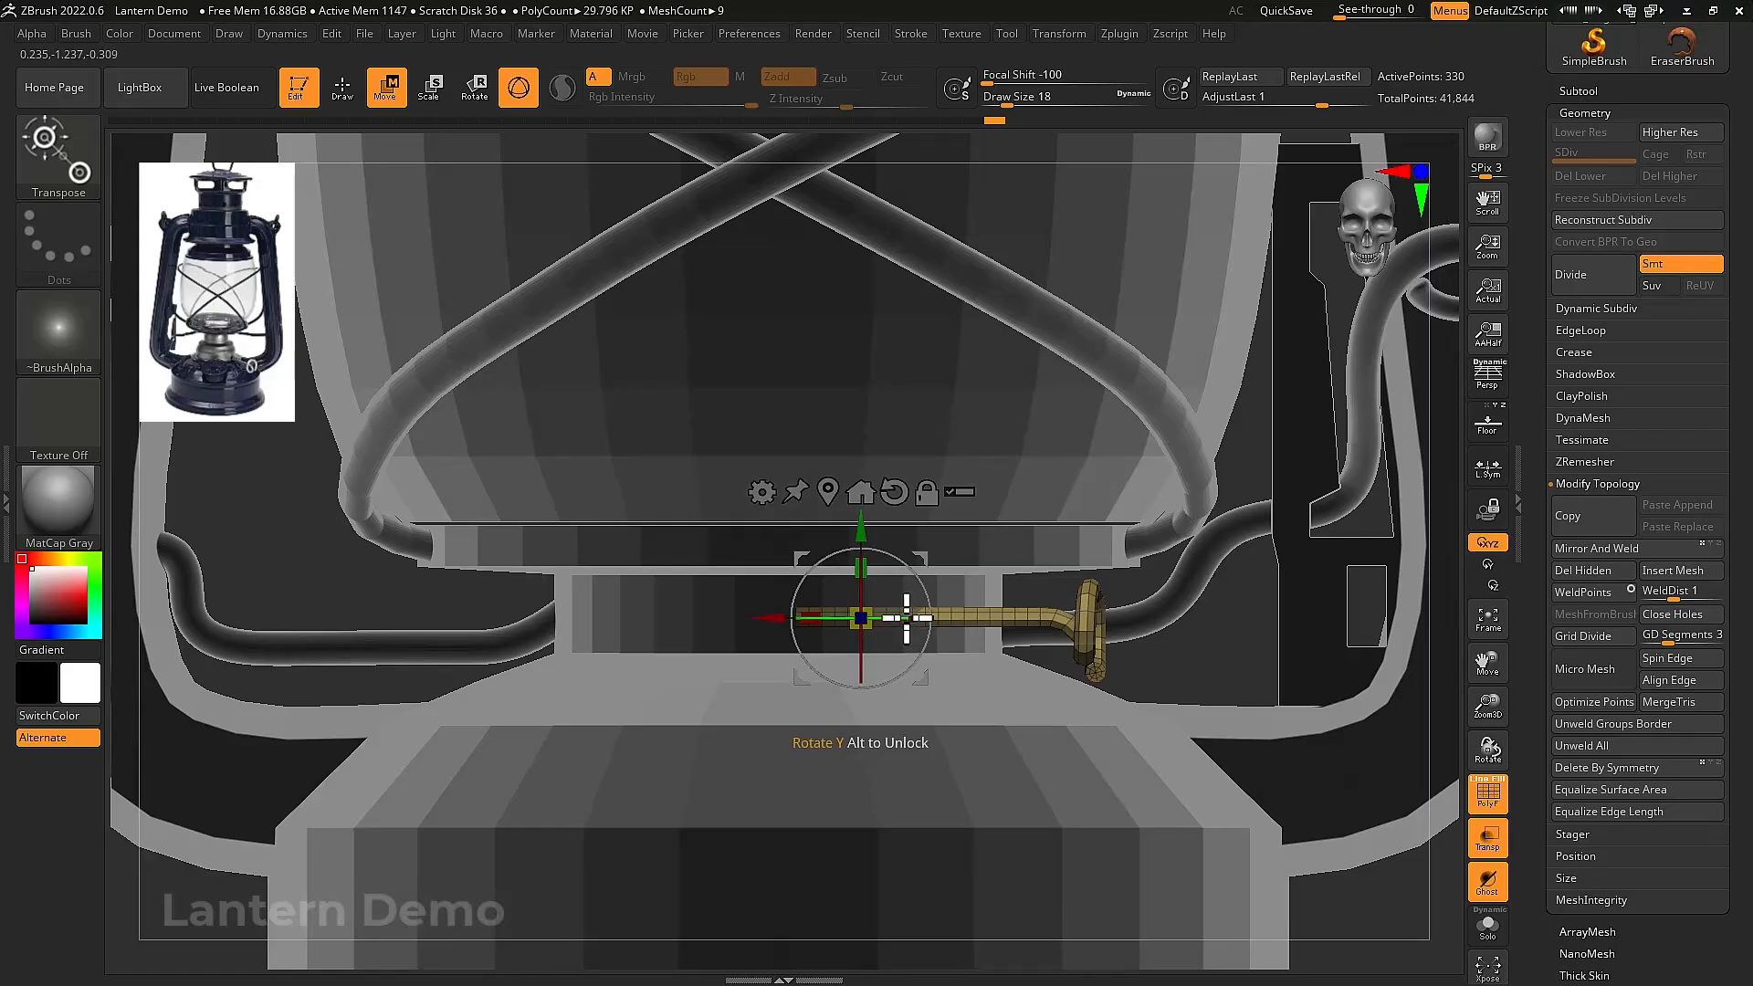
Rotate the curled piece about 34 degrees around its vertical axis and turn off the transparency
{"action": "left_click_drag", "start_coordinate": [906, 619], "coordinate": [863, 621]}
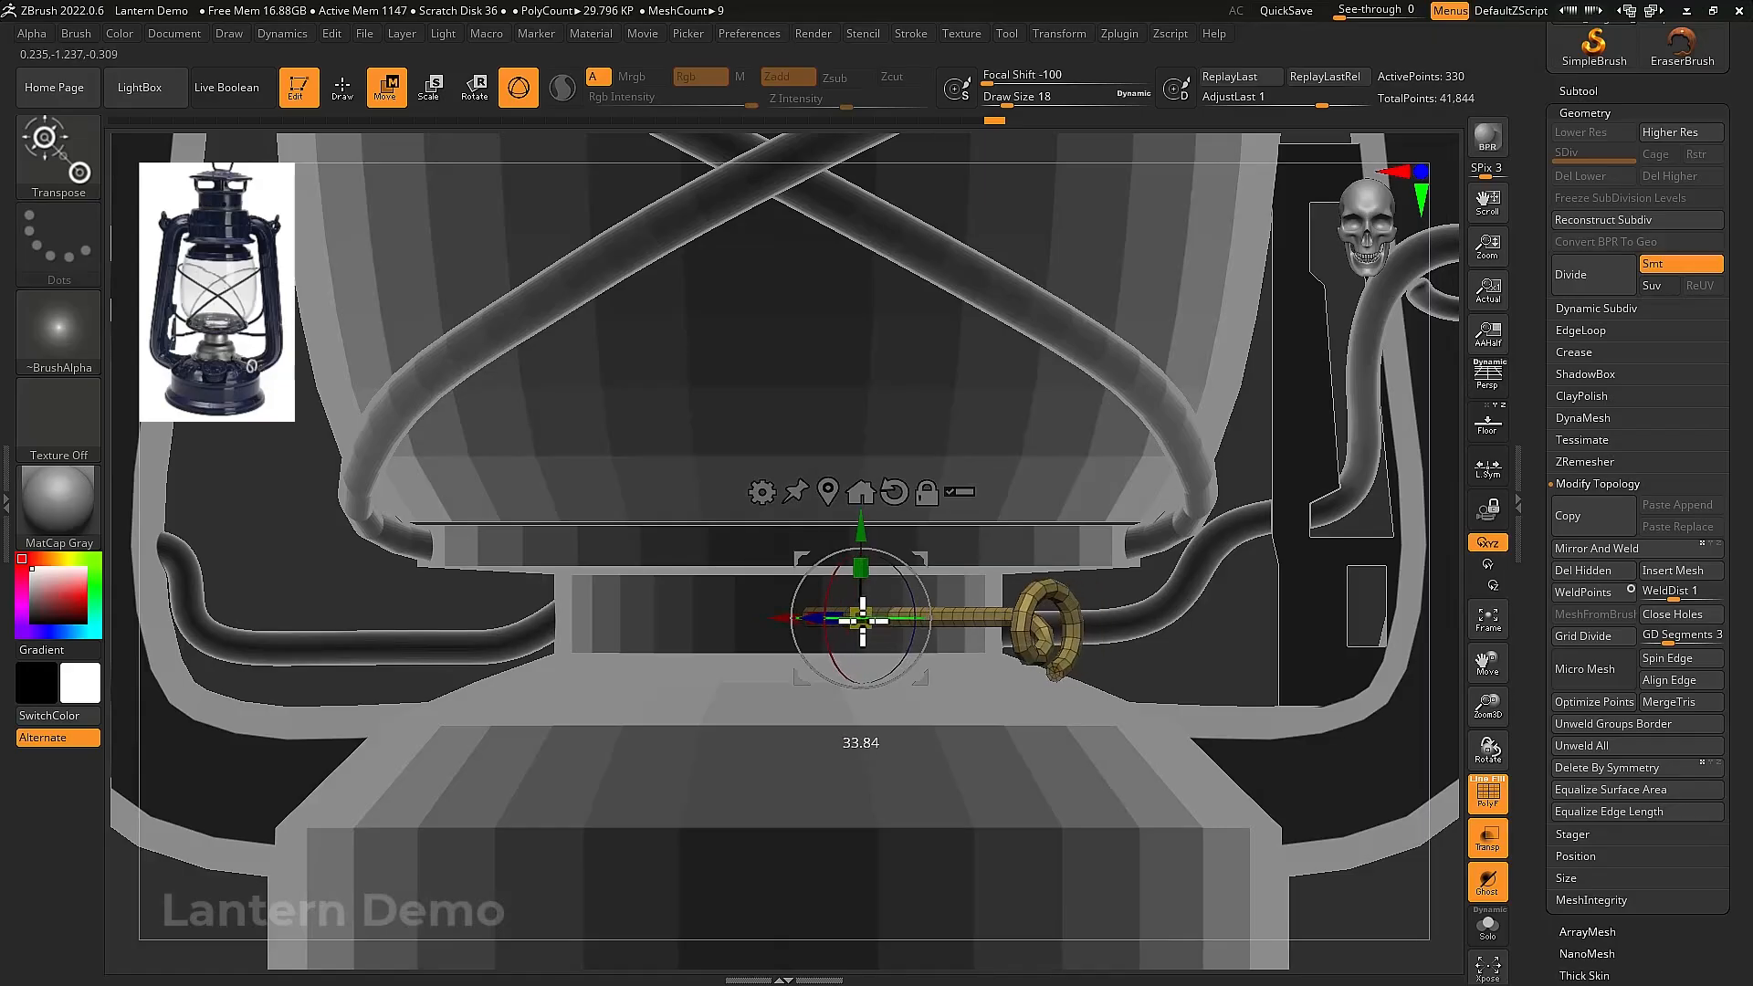
{"action": "key", "text": "shift+t"}
{"action": "right_click_drag", "start_coordinate": [1028, 704], "coordinate": [1056, 770], "text": "ctrl"}
{"action": "key", "text": "shift+f"}
{"action": "mouse_move", "coordinate": [1186, 747]}
{"action": "right_mouse_down"}
{"action": "mouse_move", "coordinate": [1181, 716]}
{"action": "mouse_move", "coordinate": [1213, 733]}
{"action": "right_mouse_up"}
{"action": "key", "text": "shift+f"}
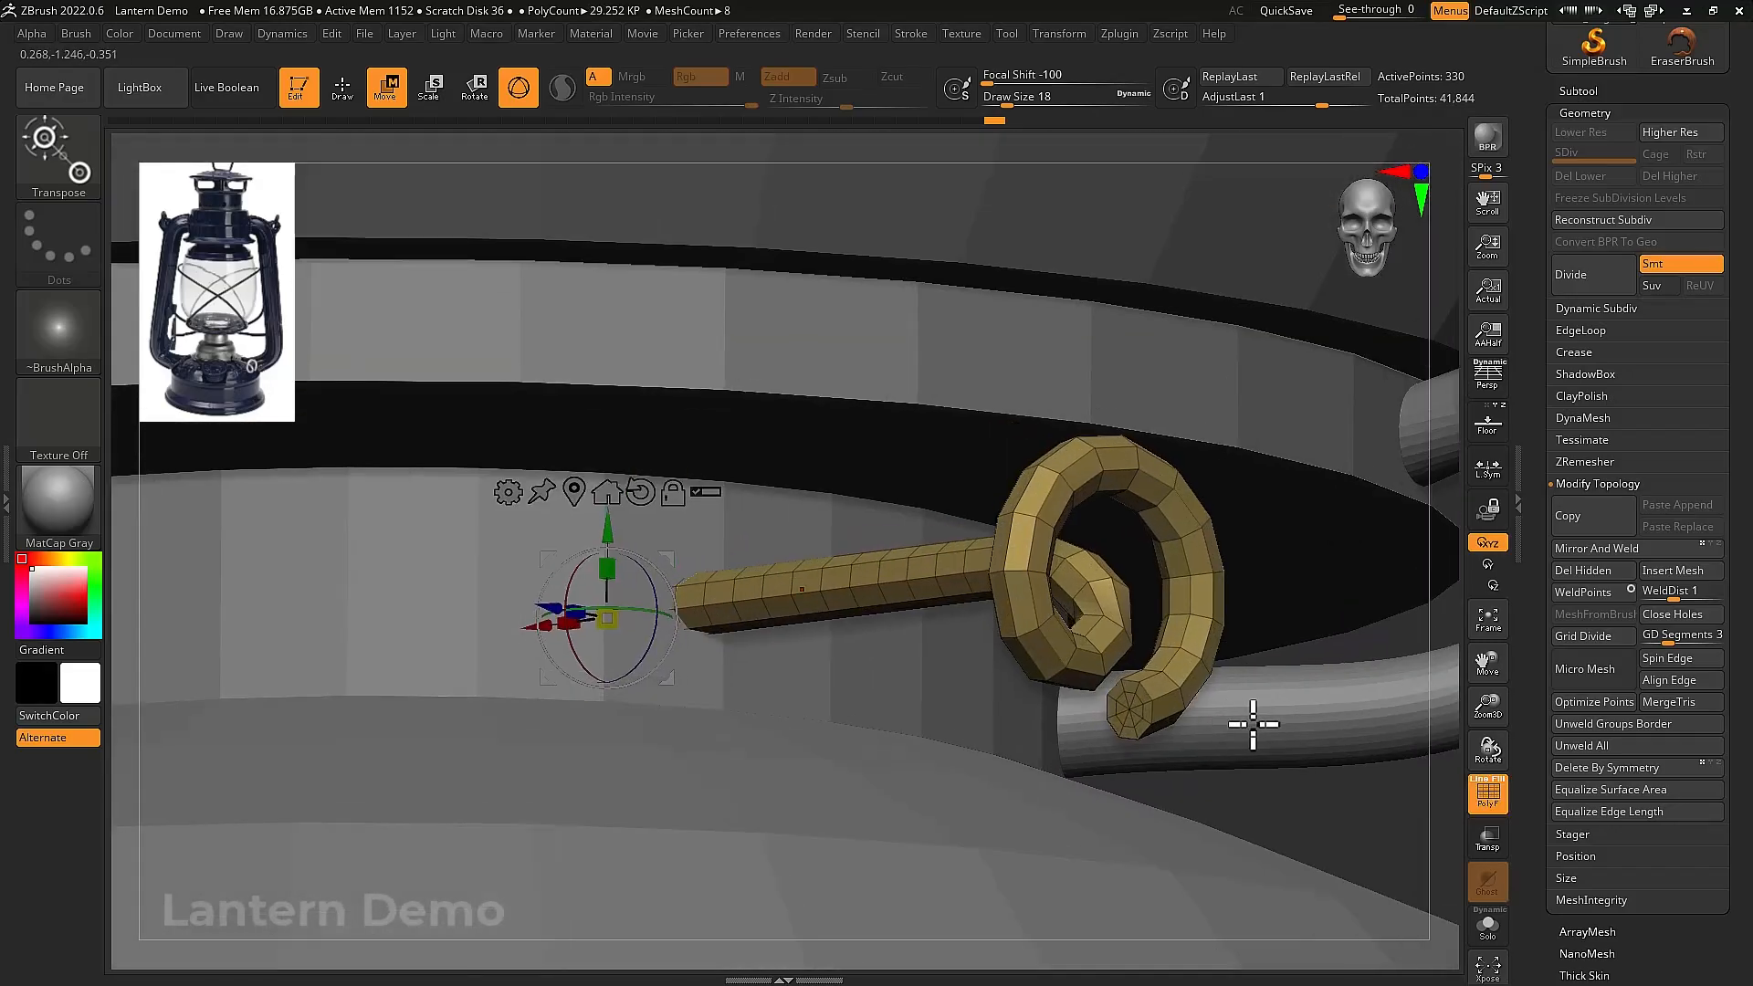
Split the curled piece into polygroups by normals so its end caps get their own groups, and isolate the piece
{"action": "left_click", "coordinate": [1597, 113]}
{"action": "left_click", "coordinate": [1584, 375]}
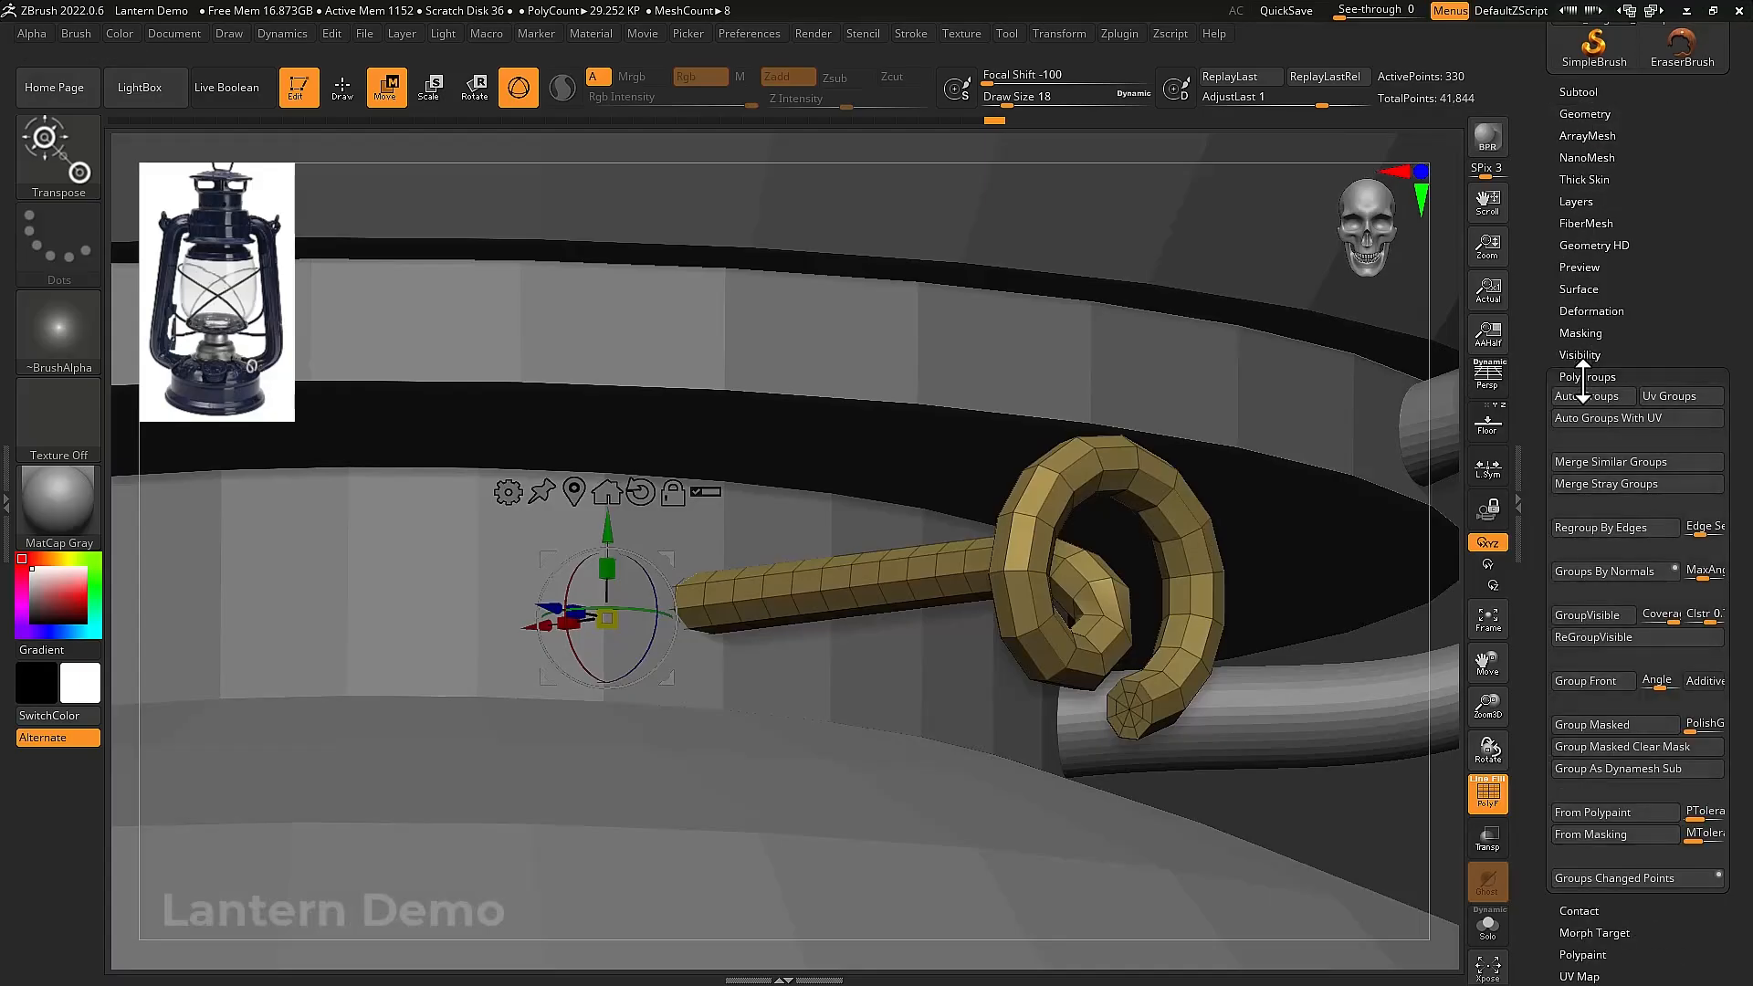
{"action": "left_click", "coordinate": [1591, 571]}
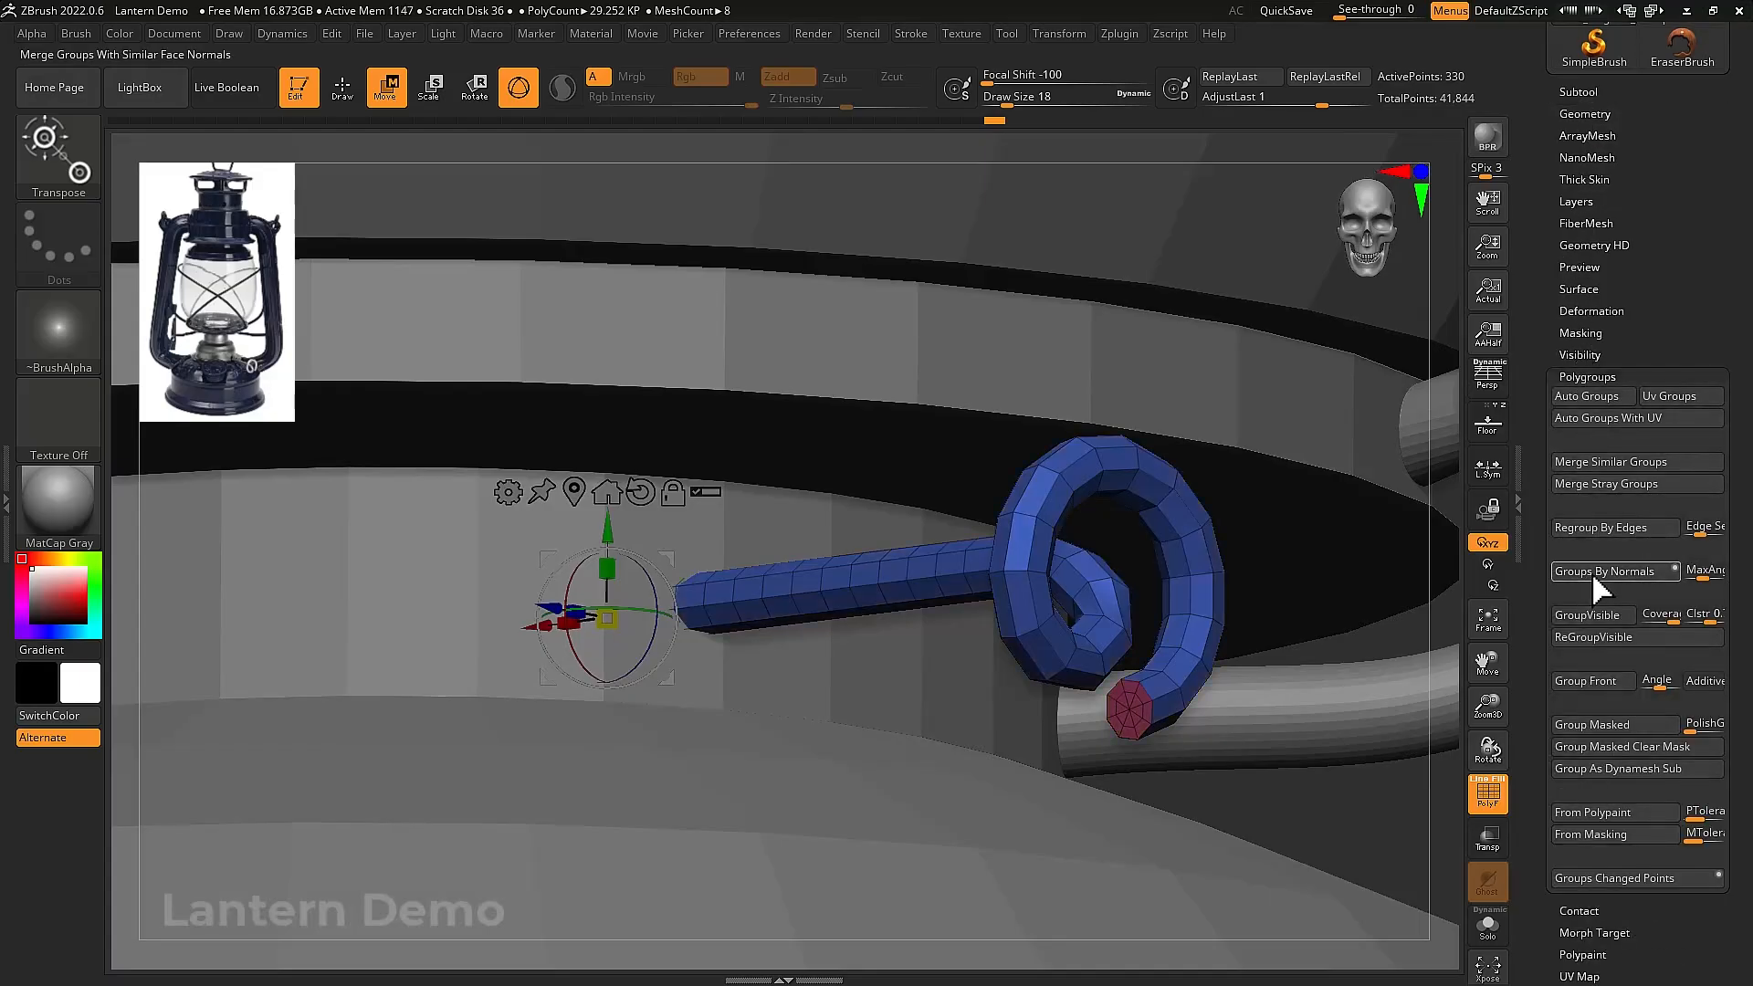
{"action": "mouse_move", "coordinate": [1351, 566]}
{"action": "left_mouse_down"}
{"action": "mouse_move", "coordinate": [1330, 560]}
{"action": "mouse_move", "coordinate": [1416, 560]}
{"action": "mouse_move", "coordinate": [1320, 555]}
{"action": "left_mouse_up"}
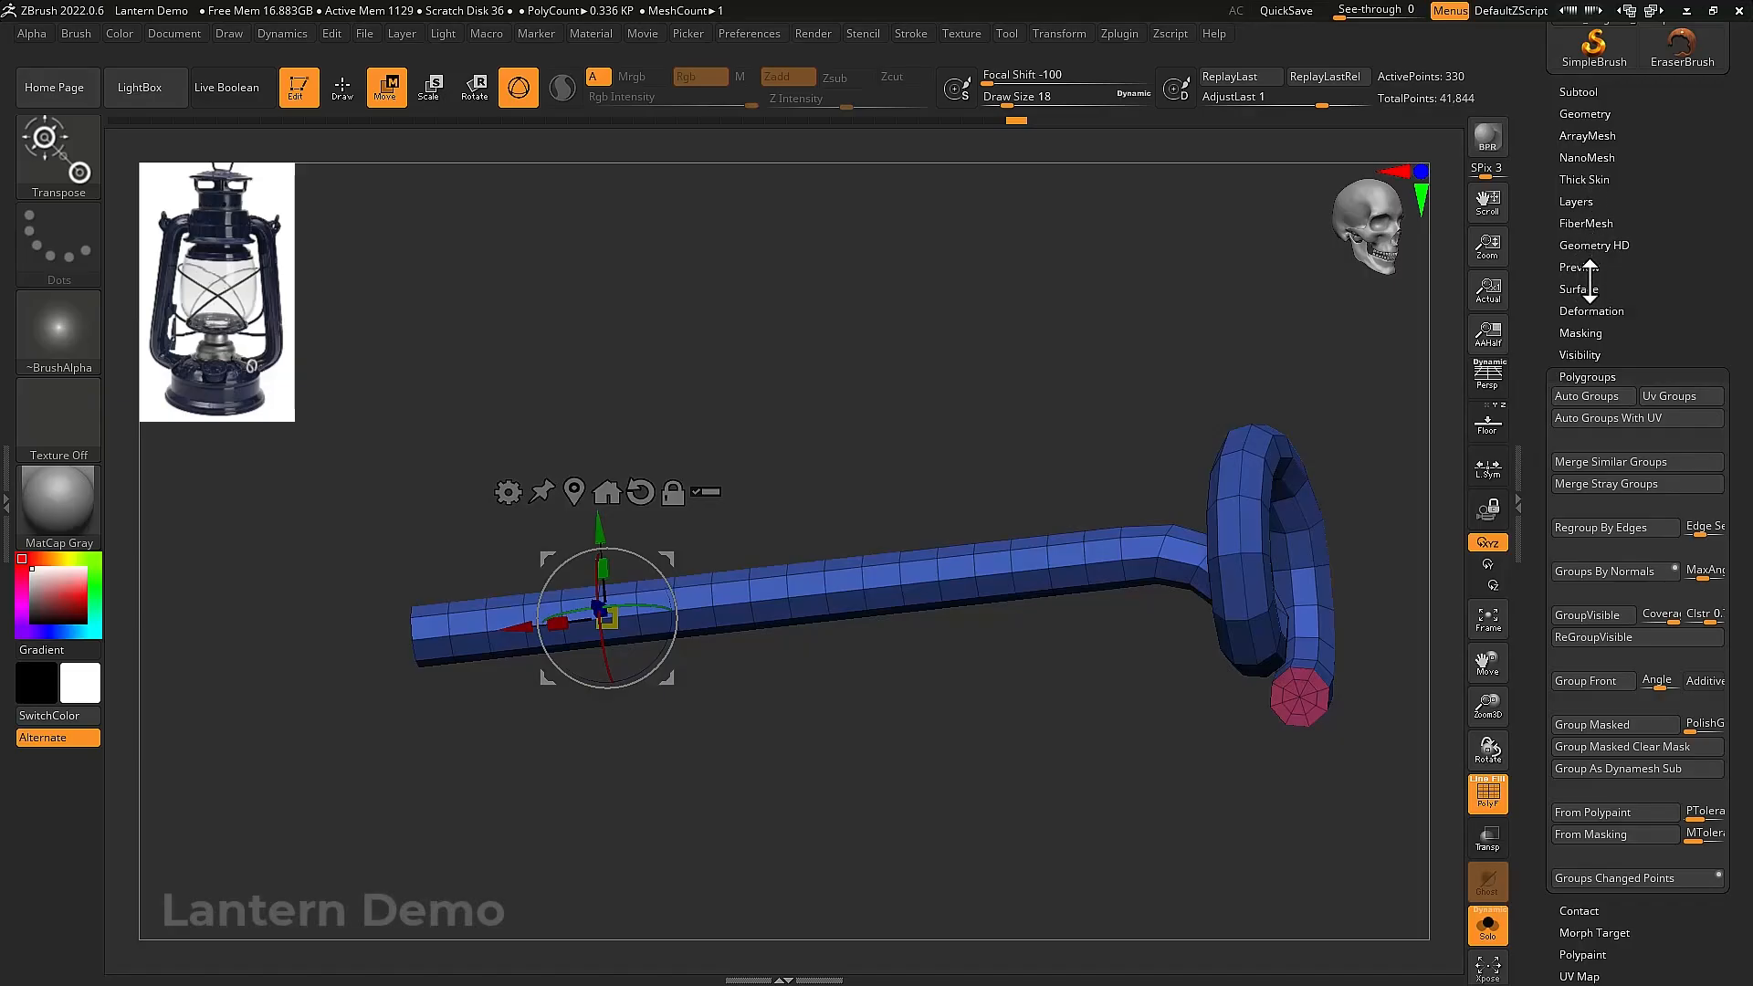
Crease the curled piece along its polygroup borders, hide the wireframe and divide the mesh to subdivision level 3
{"action": "left_click", "coordinate": [1586, 114]}
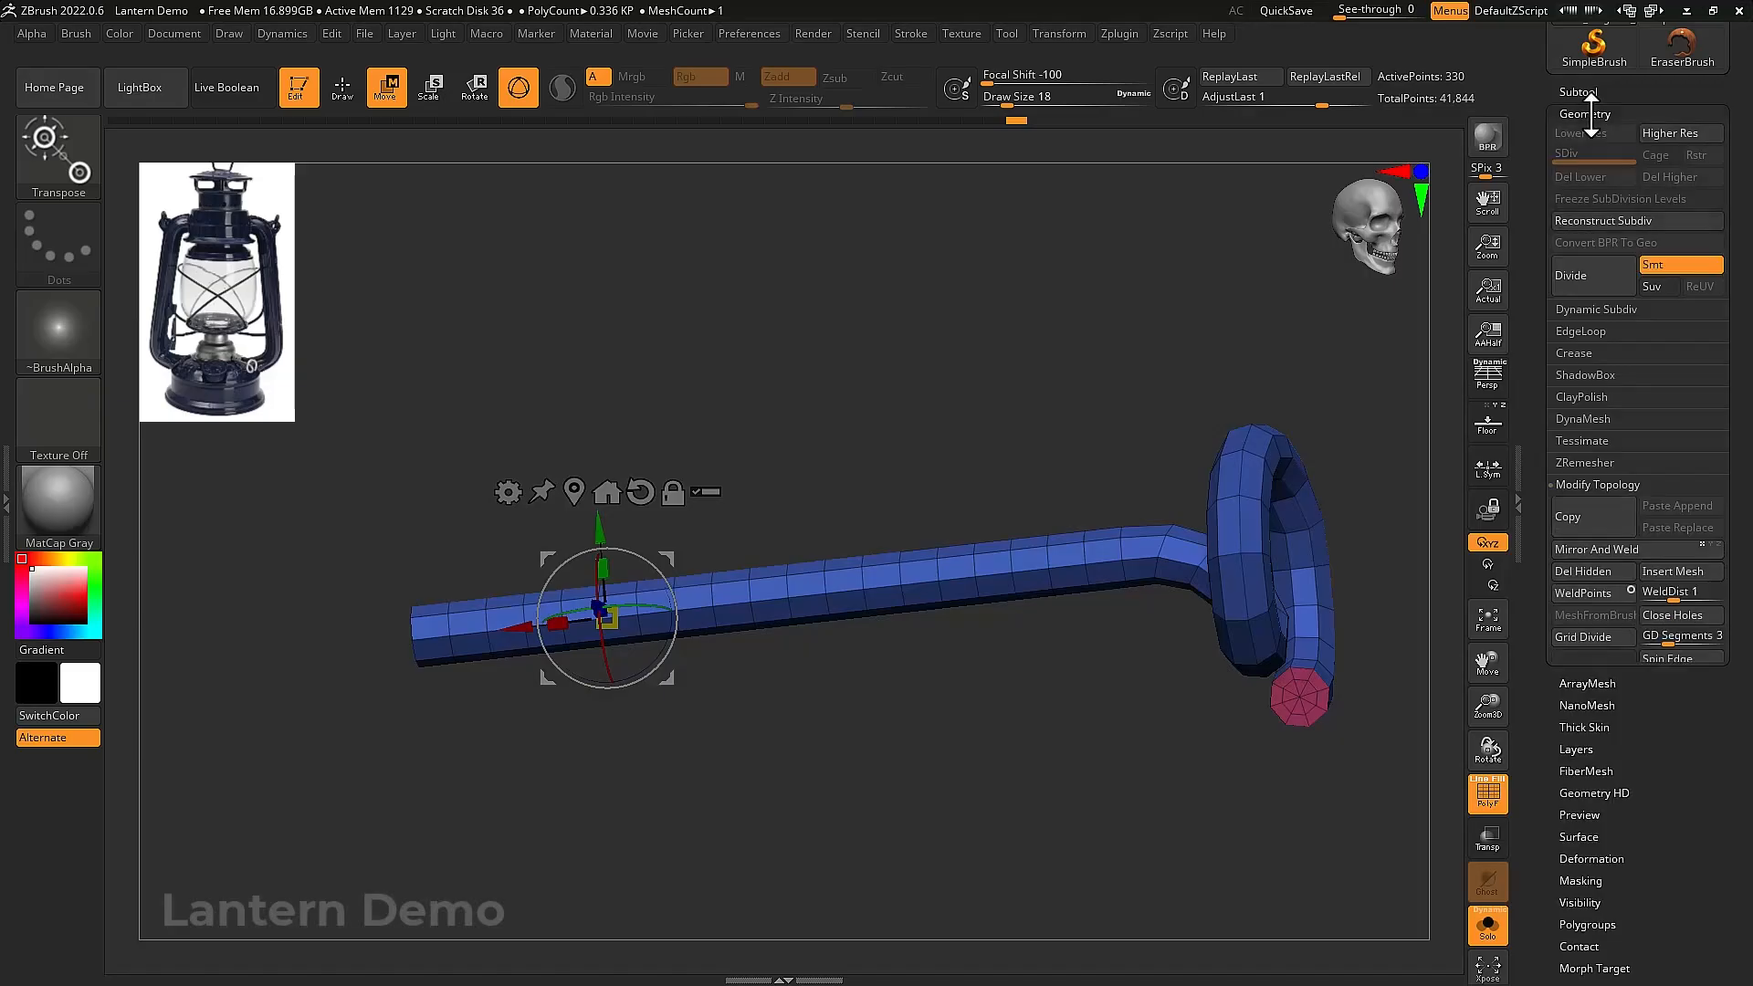
{"action": "left_click", "coordinate": [1575, 354]}
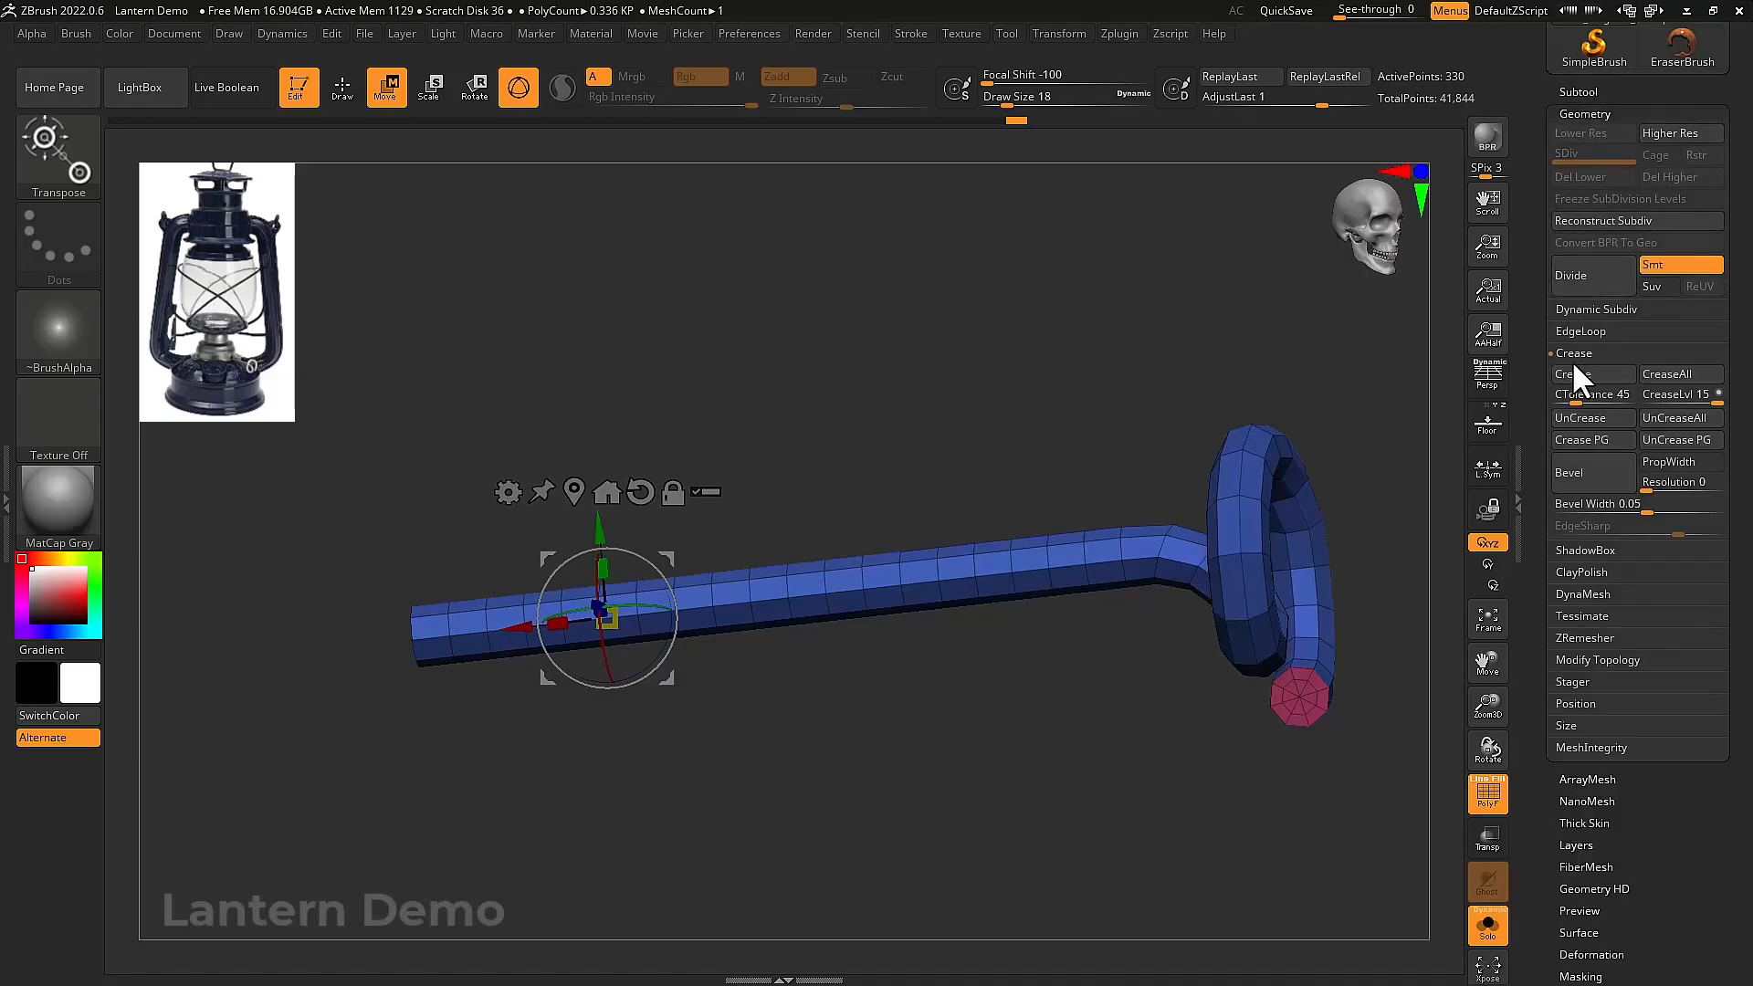
{"action": "left_click", "coordinate": [1608, 441]}
{"action": "key", "text": "shift+f"}
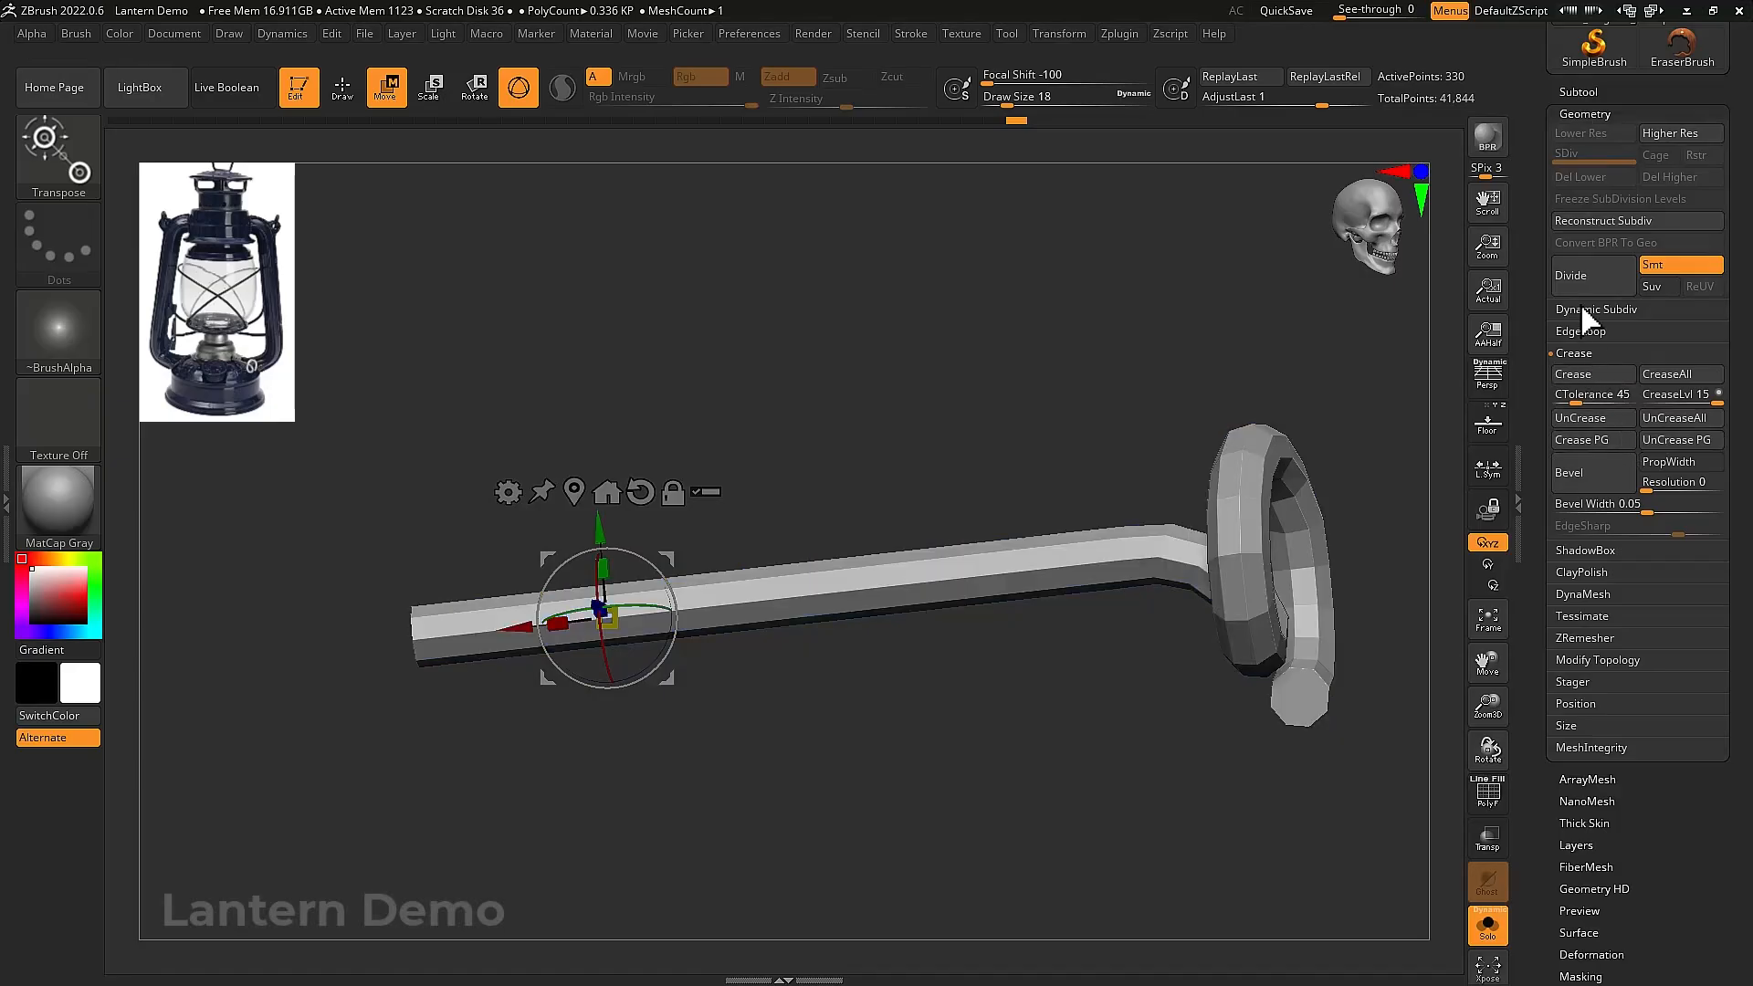
{"action": "left_click", "coordinate": [1576, 282]}
{"action": "left_click", "coordinate": [1576, 281]}
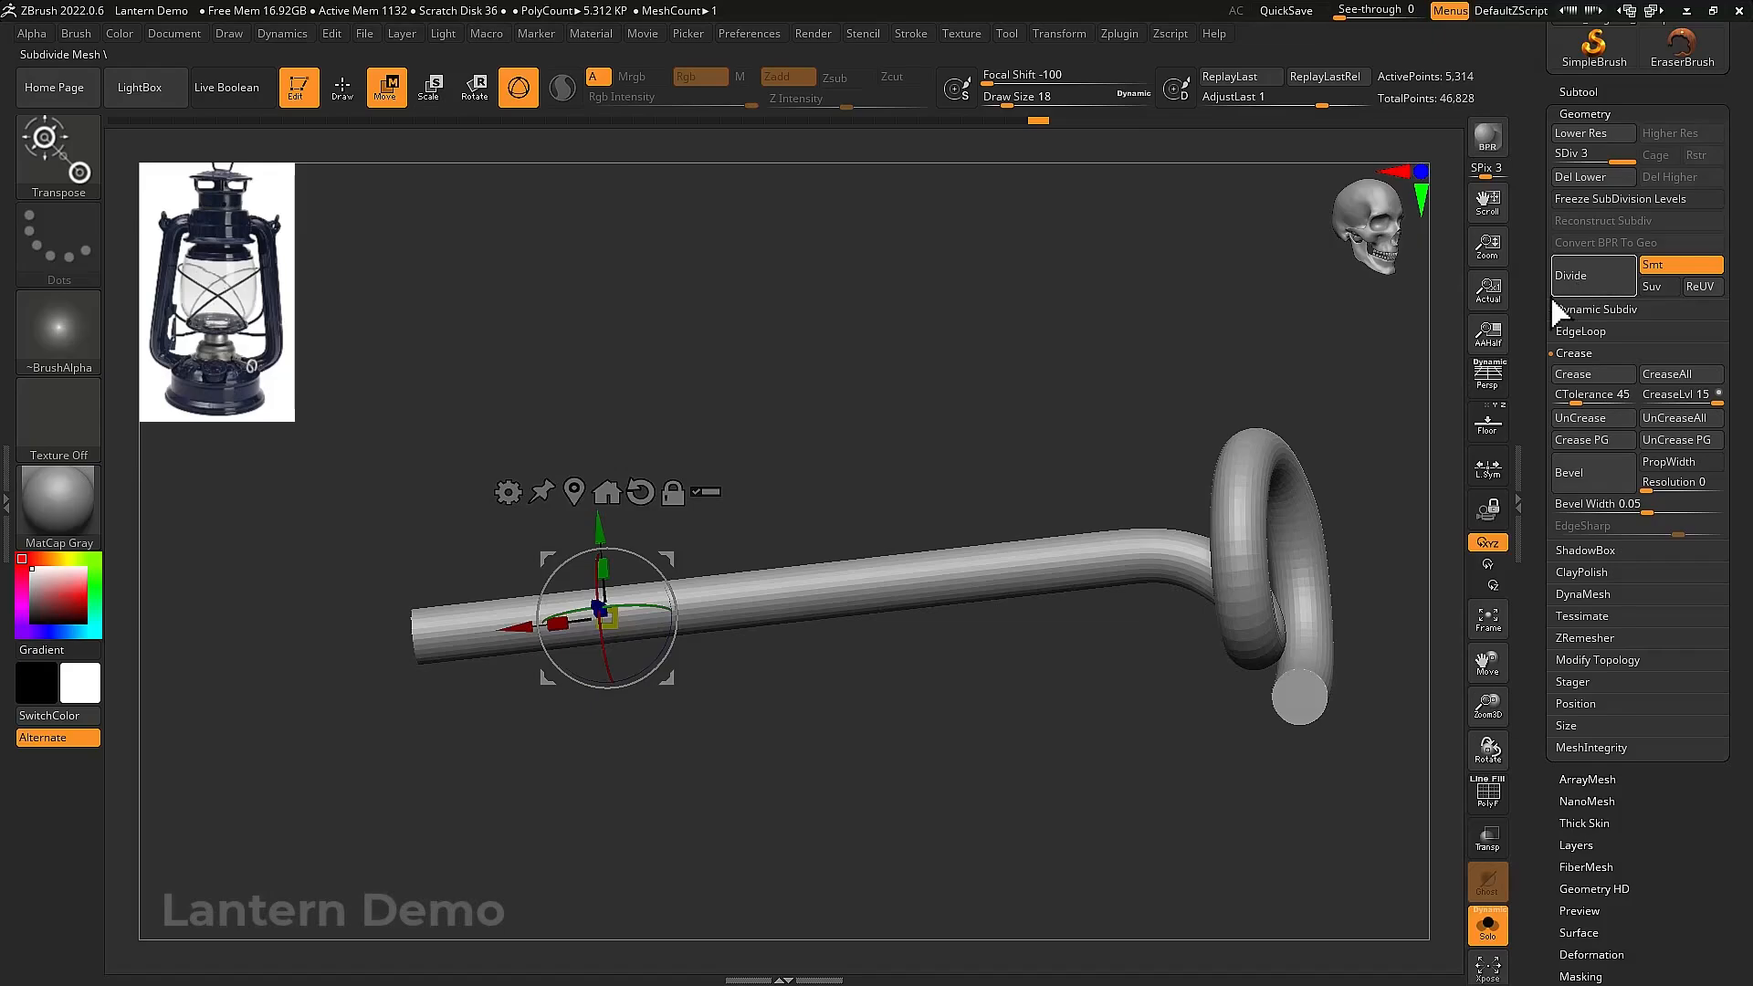
Show the whole lantern again in draw mode with the fuel tank as the active subtool
{"action": "mouse_move", "coordinate": [1378, 391]}
{"action": "right_mouse_down", "text": "ctrl"}
{"action": "mouse_move", "coordinate": [1333, 385]}
{"action": "mouse_move", "coordinate": [1162, 442]}
{"action": "mouse_move", "coordinate": [1120, 407]}
{"action": "mouse_move", "coordinate": [1104, 450]}
{"action": "mouse_move", "coordinate": [1121, 508]}
{"action": "mouse_move", "coordinate": [1154, 493]}
{"action": "mouse_move", "coordinate": [1142, 442]}
{"action": "mouse_move", "coordinate": [1218, 485]}
{"action": "mouse_move", "coordinate": [1081, 412]}
{"action": "mouse_move", "coordinate": [1236, 533]}
{"action": "mouse_move", "coordinate": [1104, 407]}
{"action": "mouse_move", "coordinate": [1193, 509]}
{"action": "mouse_move", "coordinate": [1193, 478]}
{"action": "mouse_move", "coordinate": [1248, 571]}
{"action": "mouse_move", "coordinate": [1242, 544]}
{"action": "mouse_move", "coordinate": [1275, 501]}
{"action": "right_mouse_up", "text": "ctrl"}
{"action": "key", "text": "ctrl+shift+s"}
{"action": "key", "text": "q"}
{"action": "mouse_move", "coordinate": [1064, 351]}
{"action": "right_mouse_down"}
{"action": "mouse_move", "coordinate": [1037, 360]}
{"action": "mouse_move", "coordinate": [1065, 347]}
{"action": "right_mouse_up"}
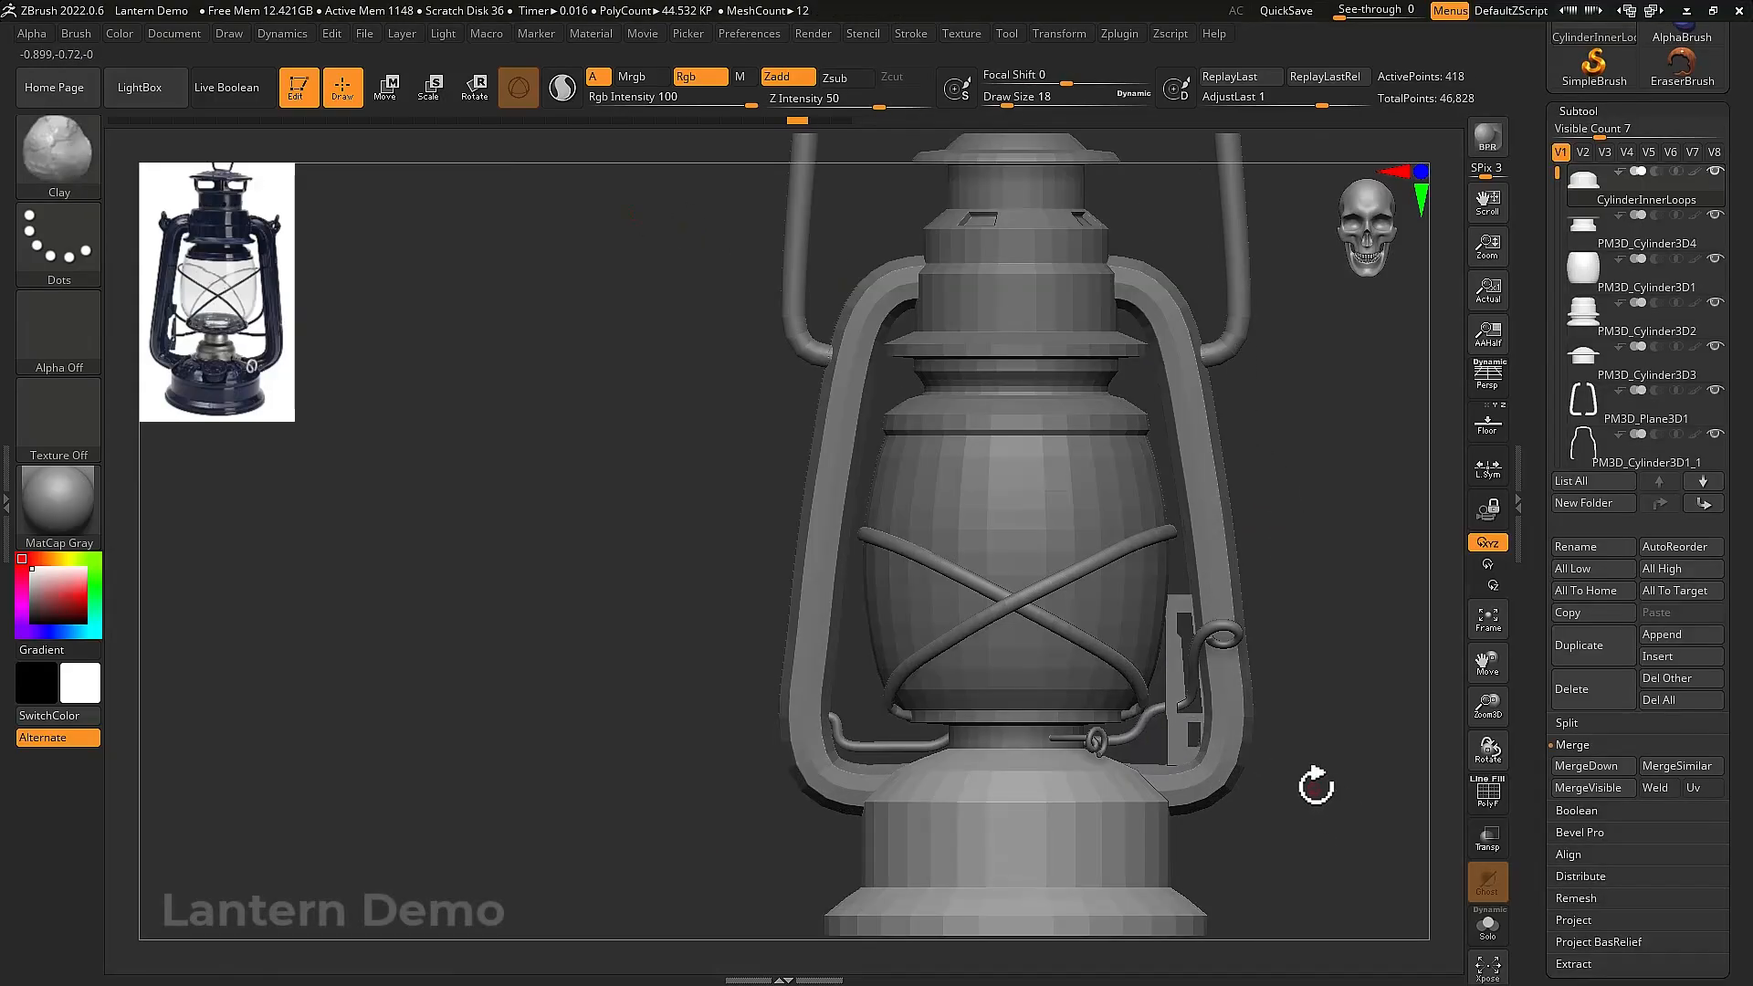
Display the fuel tank's polyframe and use ZModeler's Slide point action to spread the points at the front centre of its sloped shoulder
{"action": "mouse_move", "coordinate": [1315, 782]}
{"action": "right_mouse_down"}
{"action": "mouse_move", "coordinate": [1308, 814]}
{"action": "mouse_move", "coordinate": [1166, 825]}
{"action": "mouse_move", "coordinate": [1260, 858]}
{"action": "mouse_move", "coordinate": [1071, 706]}
{"action": "mouse_move", "coordinate": [1086, 660]}
{"action": "mouse_move", "coordinate": [1049, 666]}
{"action": "right_mouse_up"}
{"action": "key", "text": "shift+f"}
{"action": "key", "text": "b"}
{"action": "key", "text": "z"}
{"action": "key", "text": "m"}
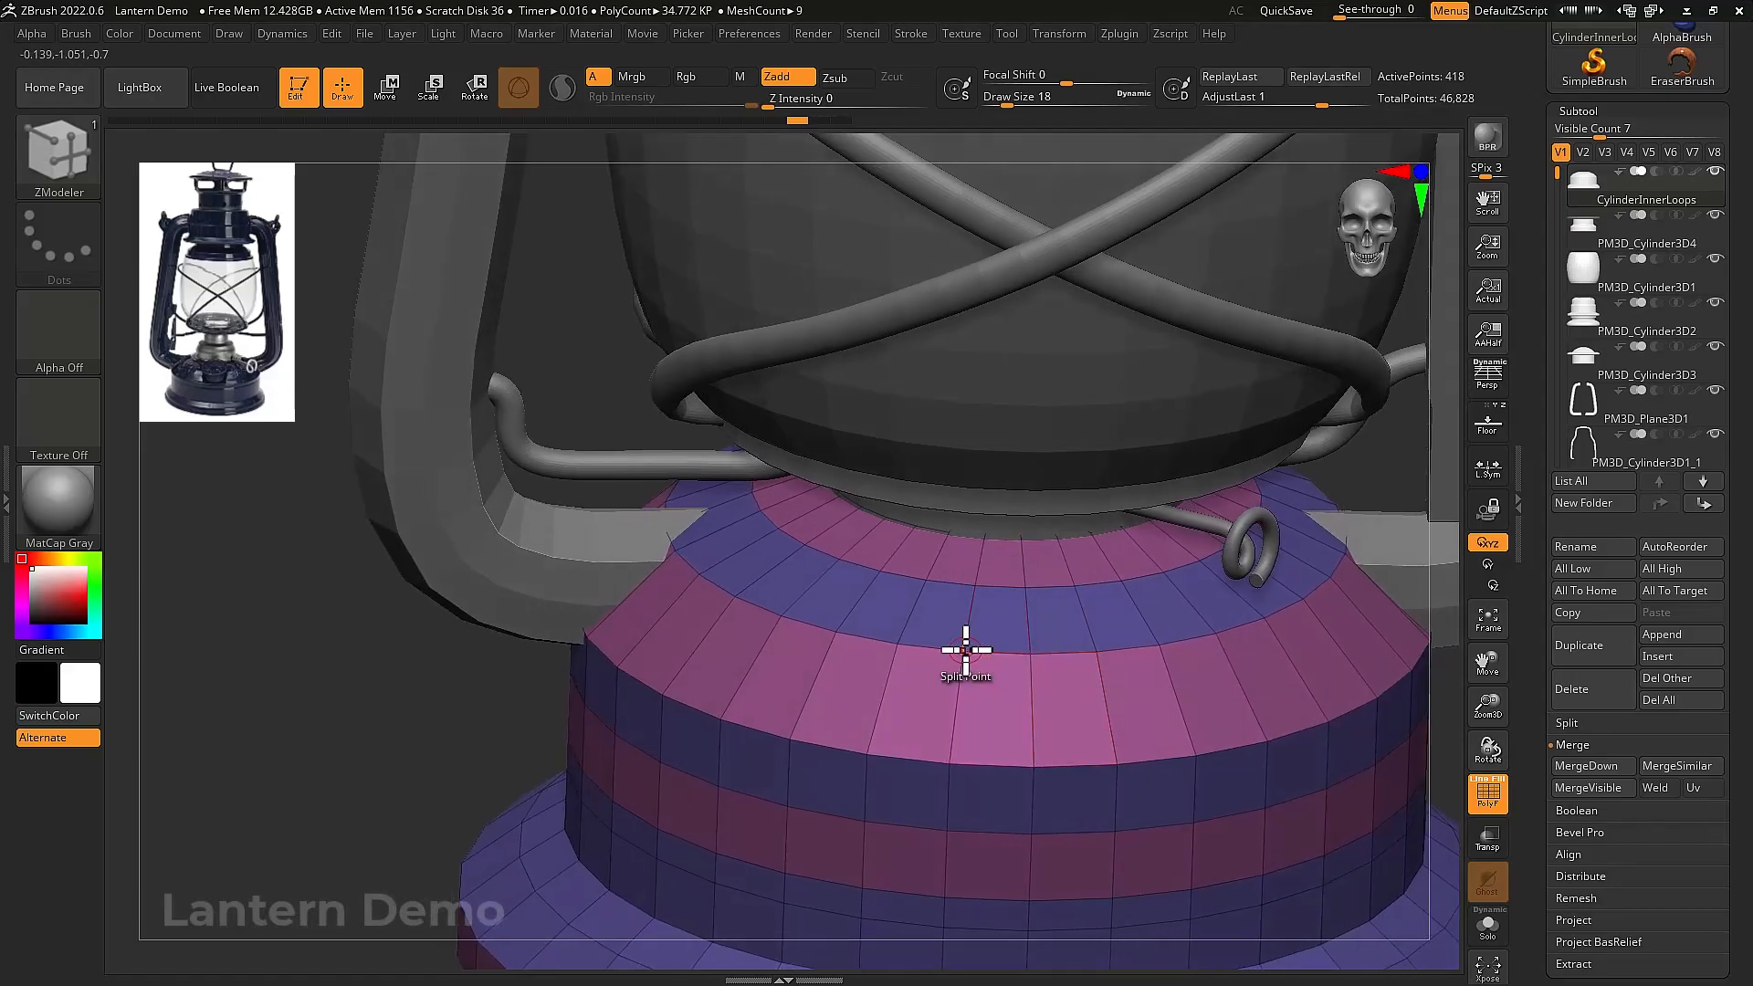
{"action": "key", "text": "space"}
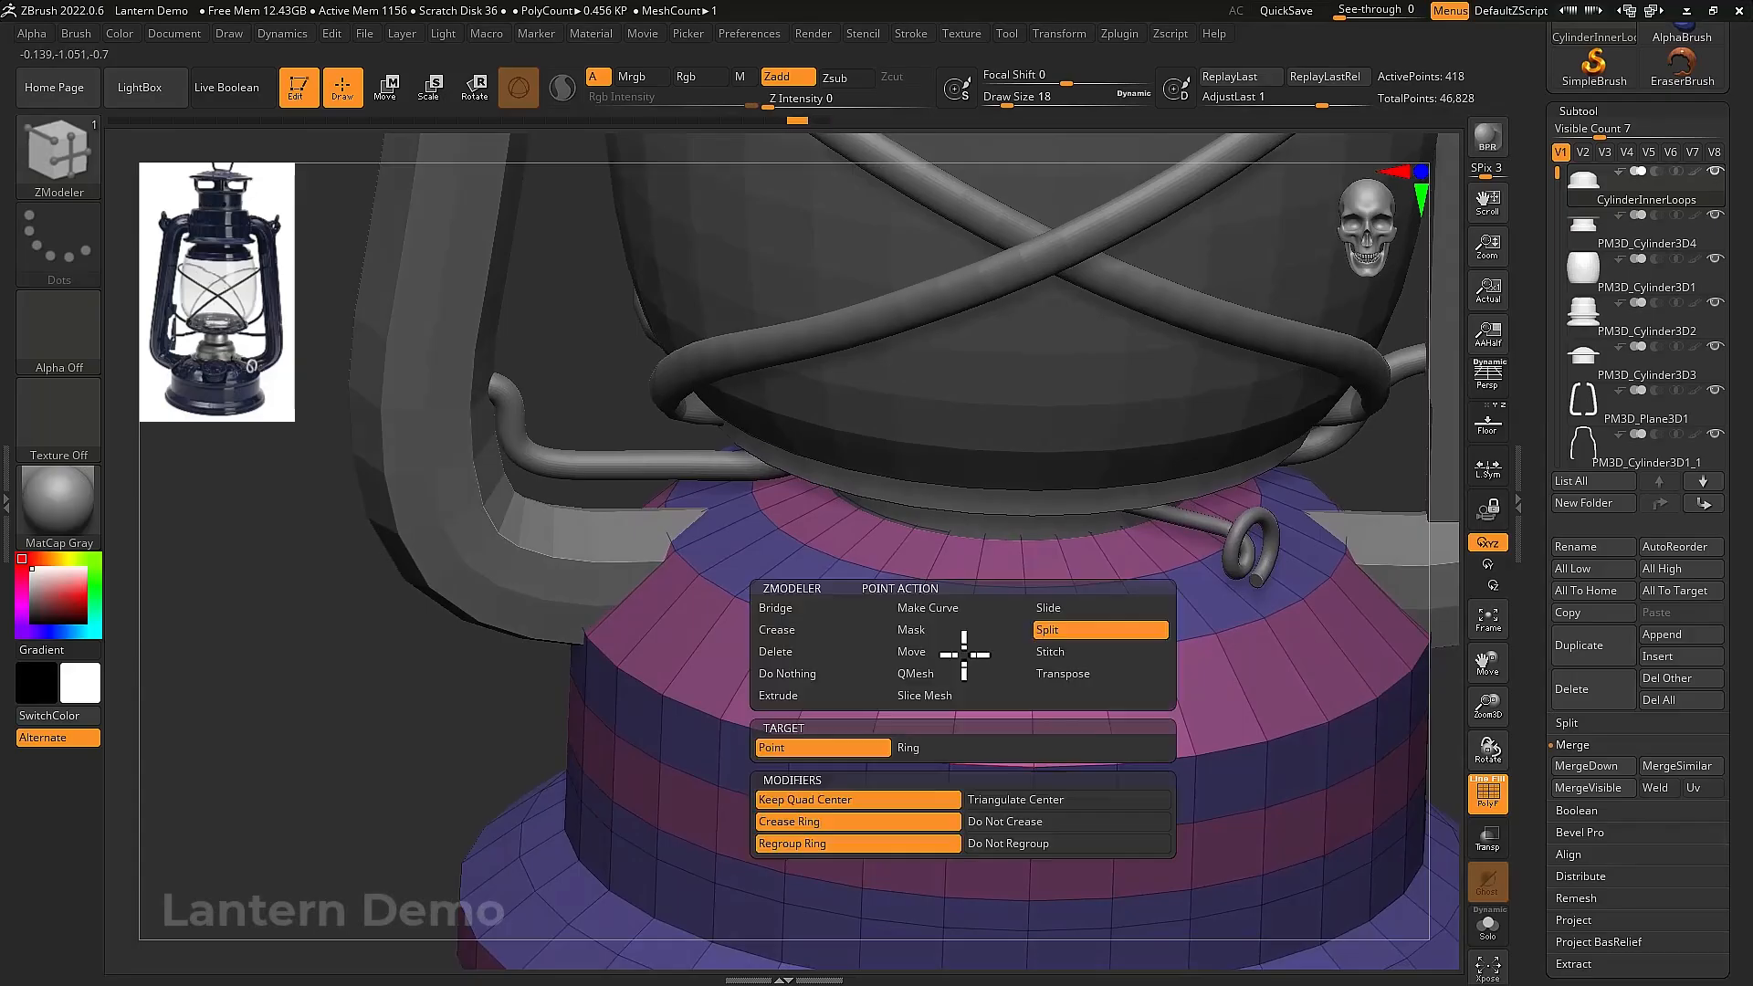
{"action": "left_click", "coordinate": [1056, 608]}
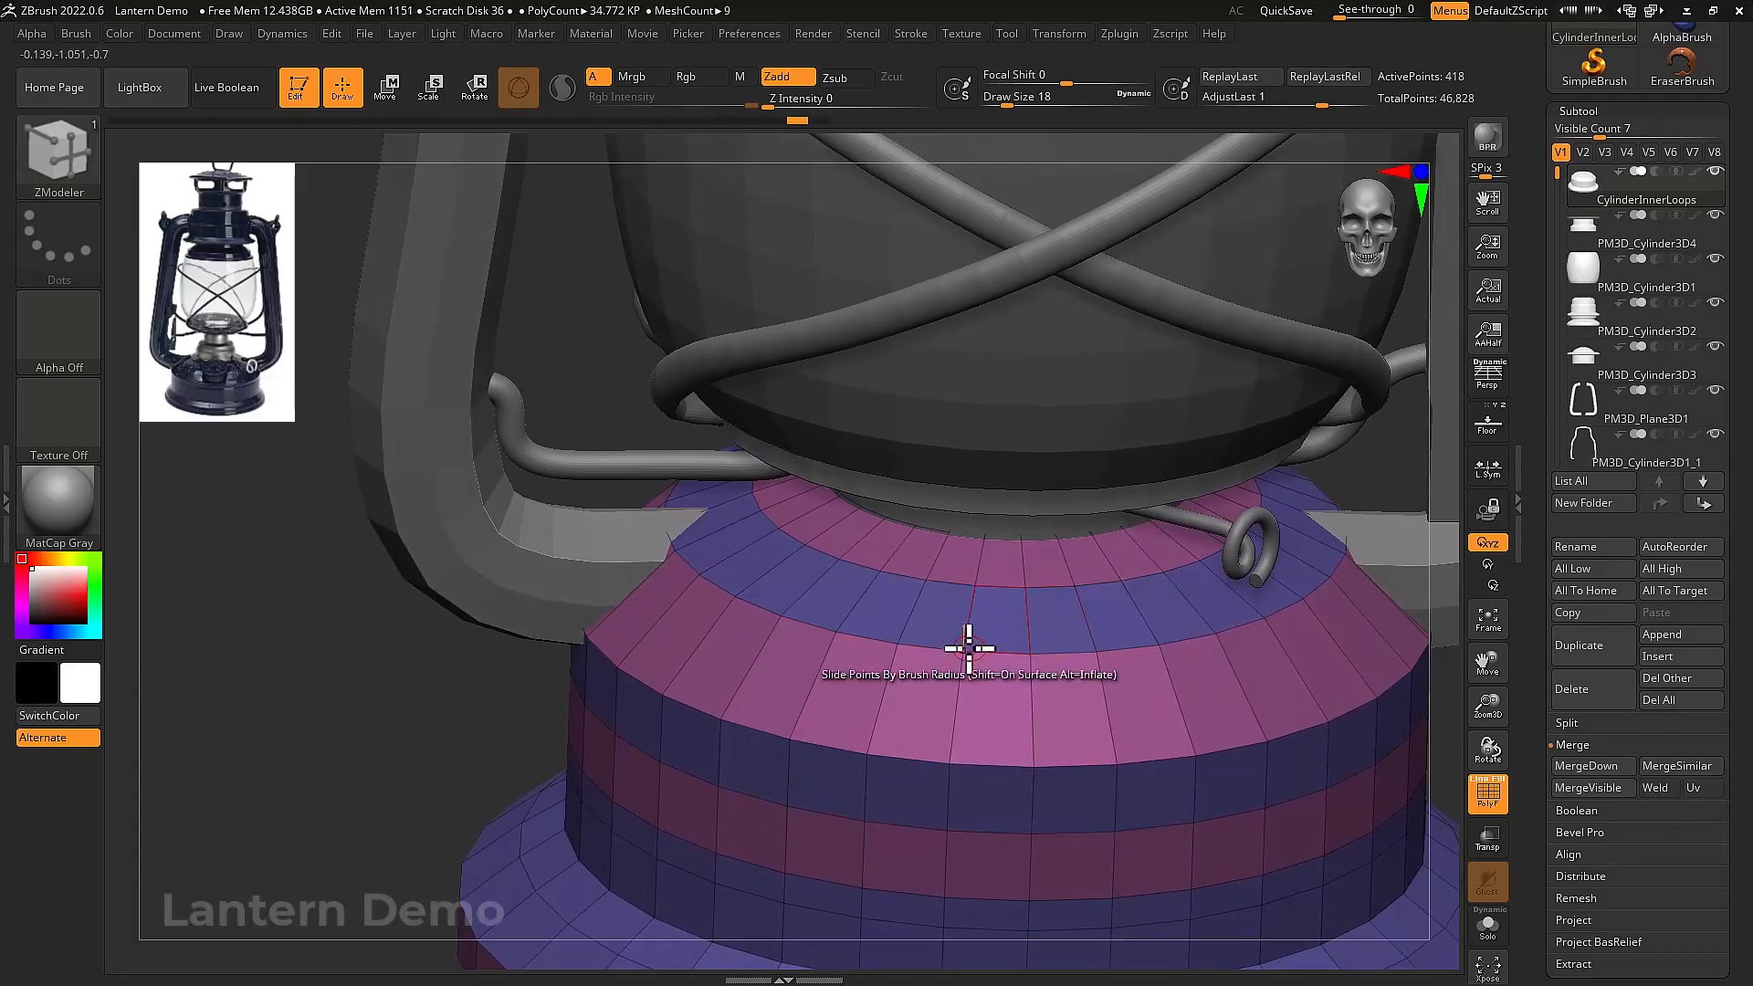
{"action": "left_click_drag", "start_coordinate": [910, 645], "coordinate": [1111, 656]}
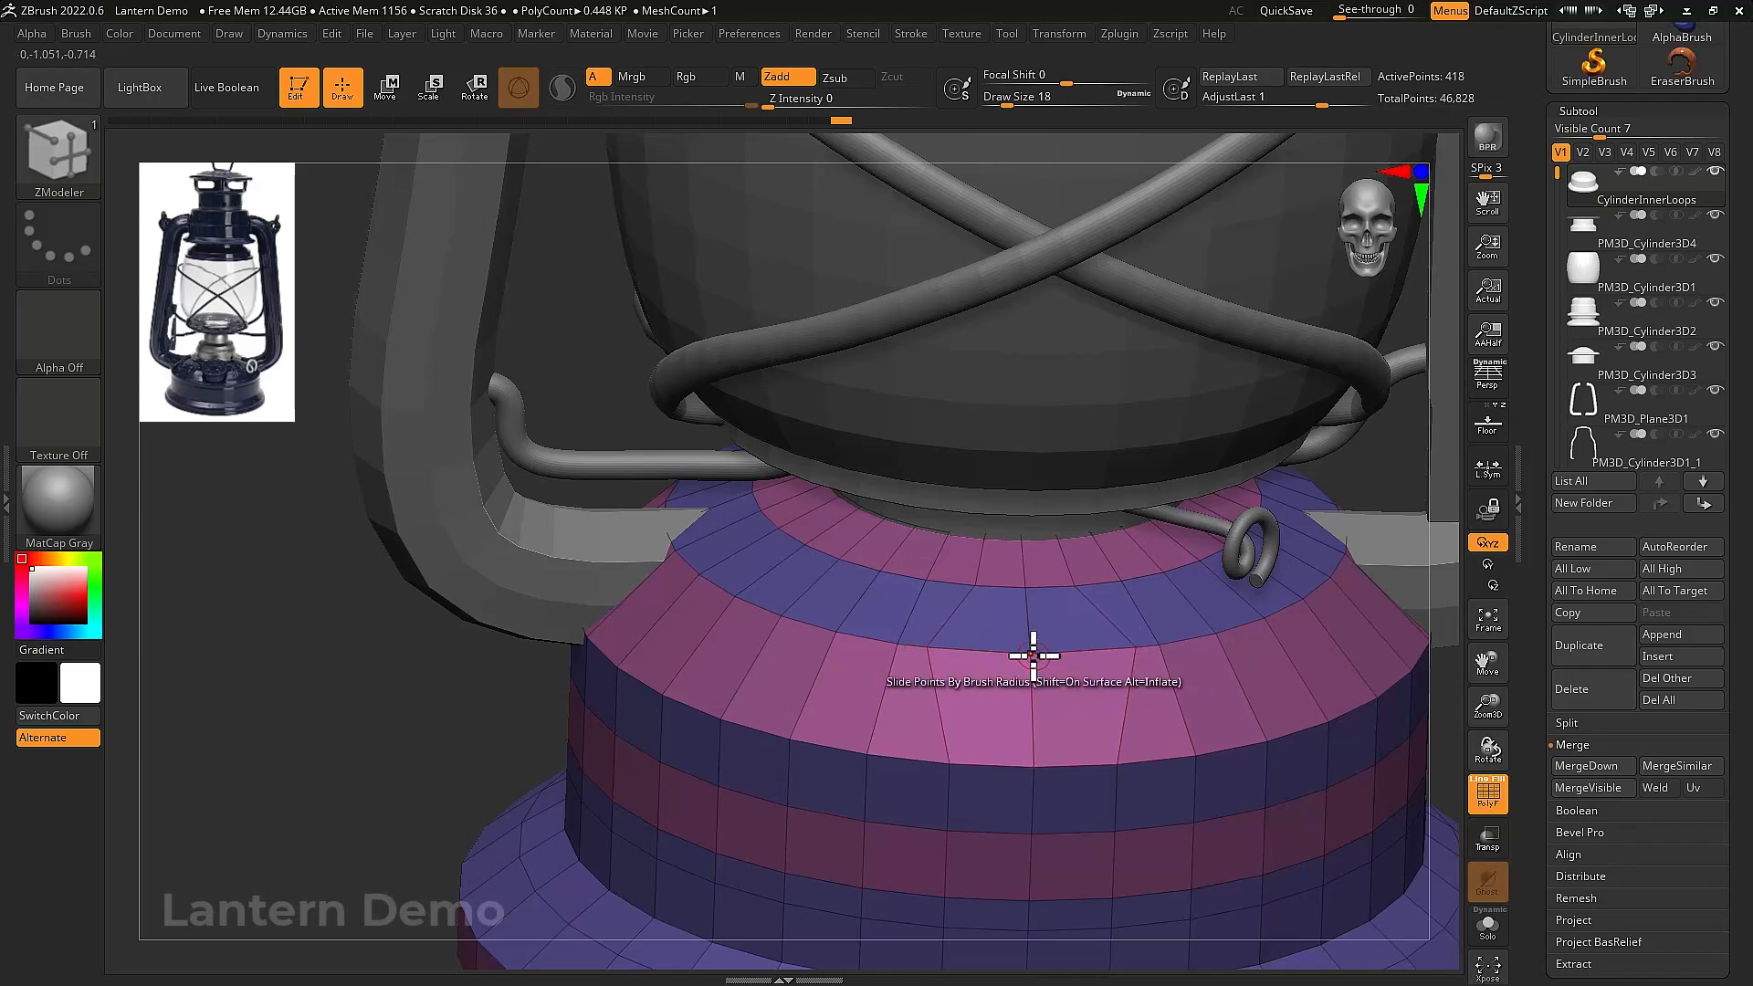
Split the front centre point on the tank's shoulder with ZModeler to create an octagonal patch of faces
{"action": "key", "text": "space"}
{"action": "left_click", "coordinate": [1121, 630]}
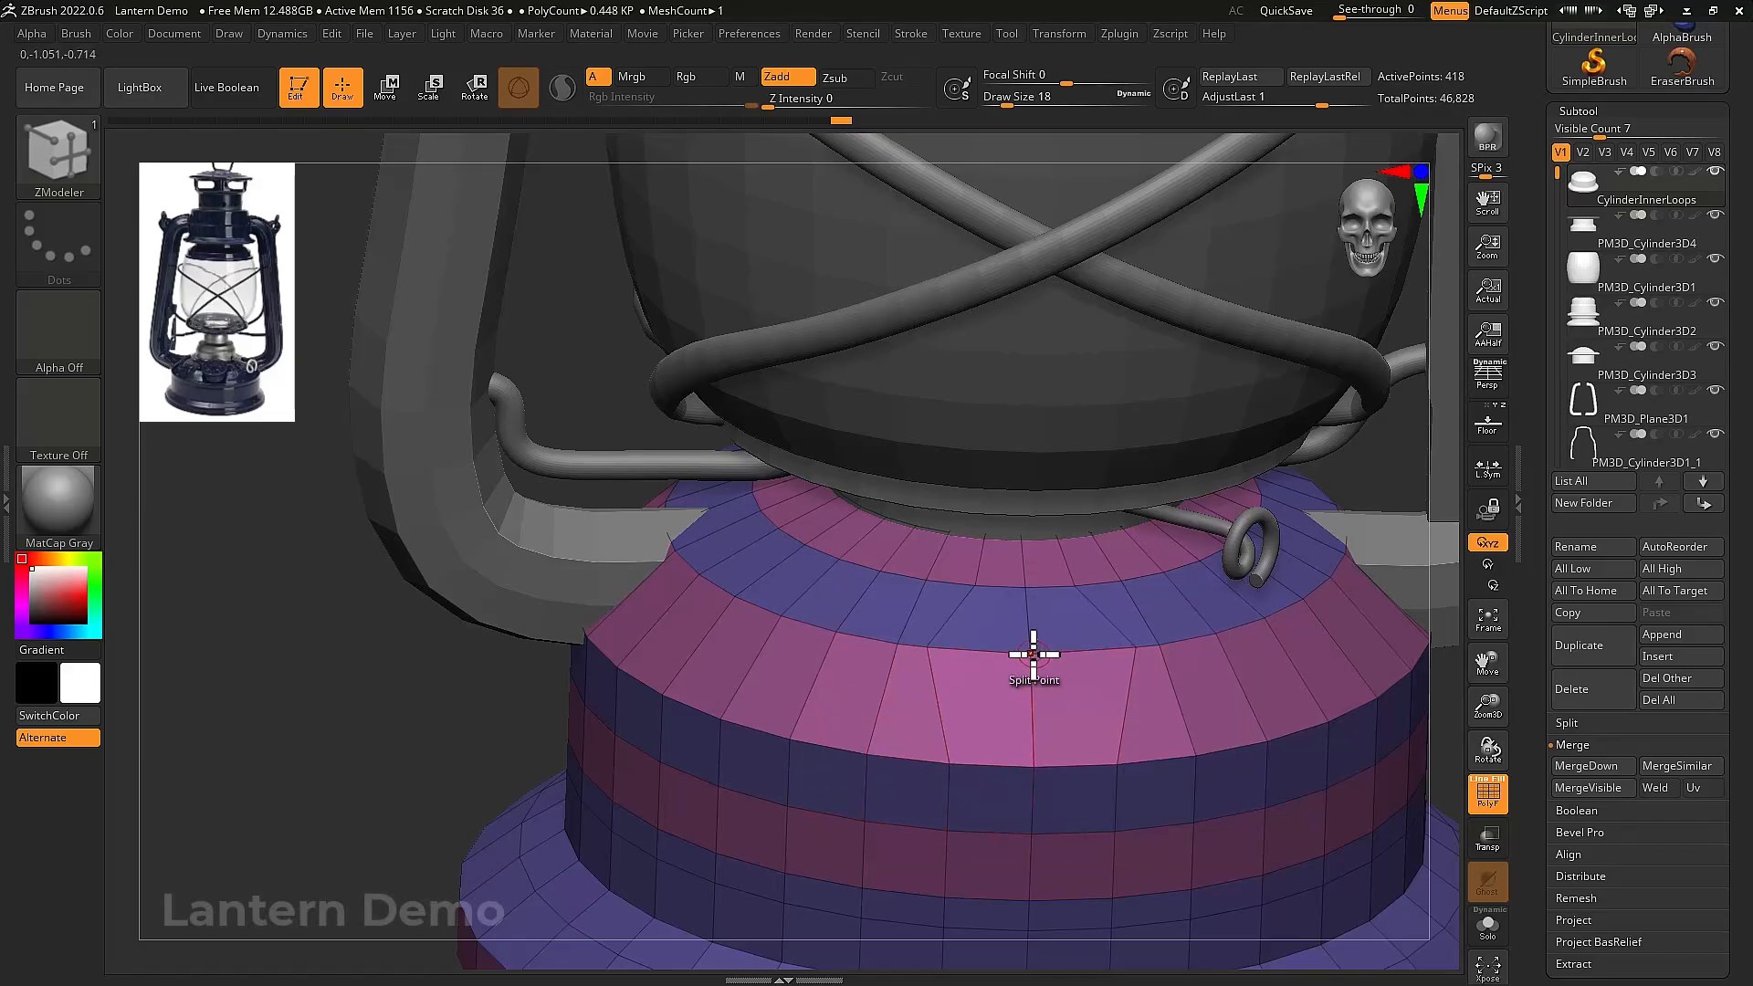
{"action": "left_click_drag", "start_coordinate": [1032, 653], "coordinate": [1091, 701]}
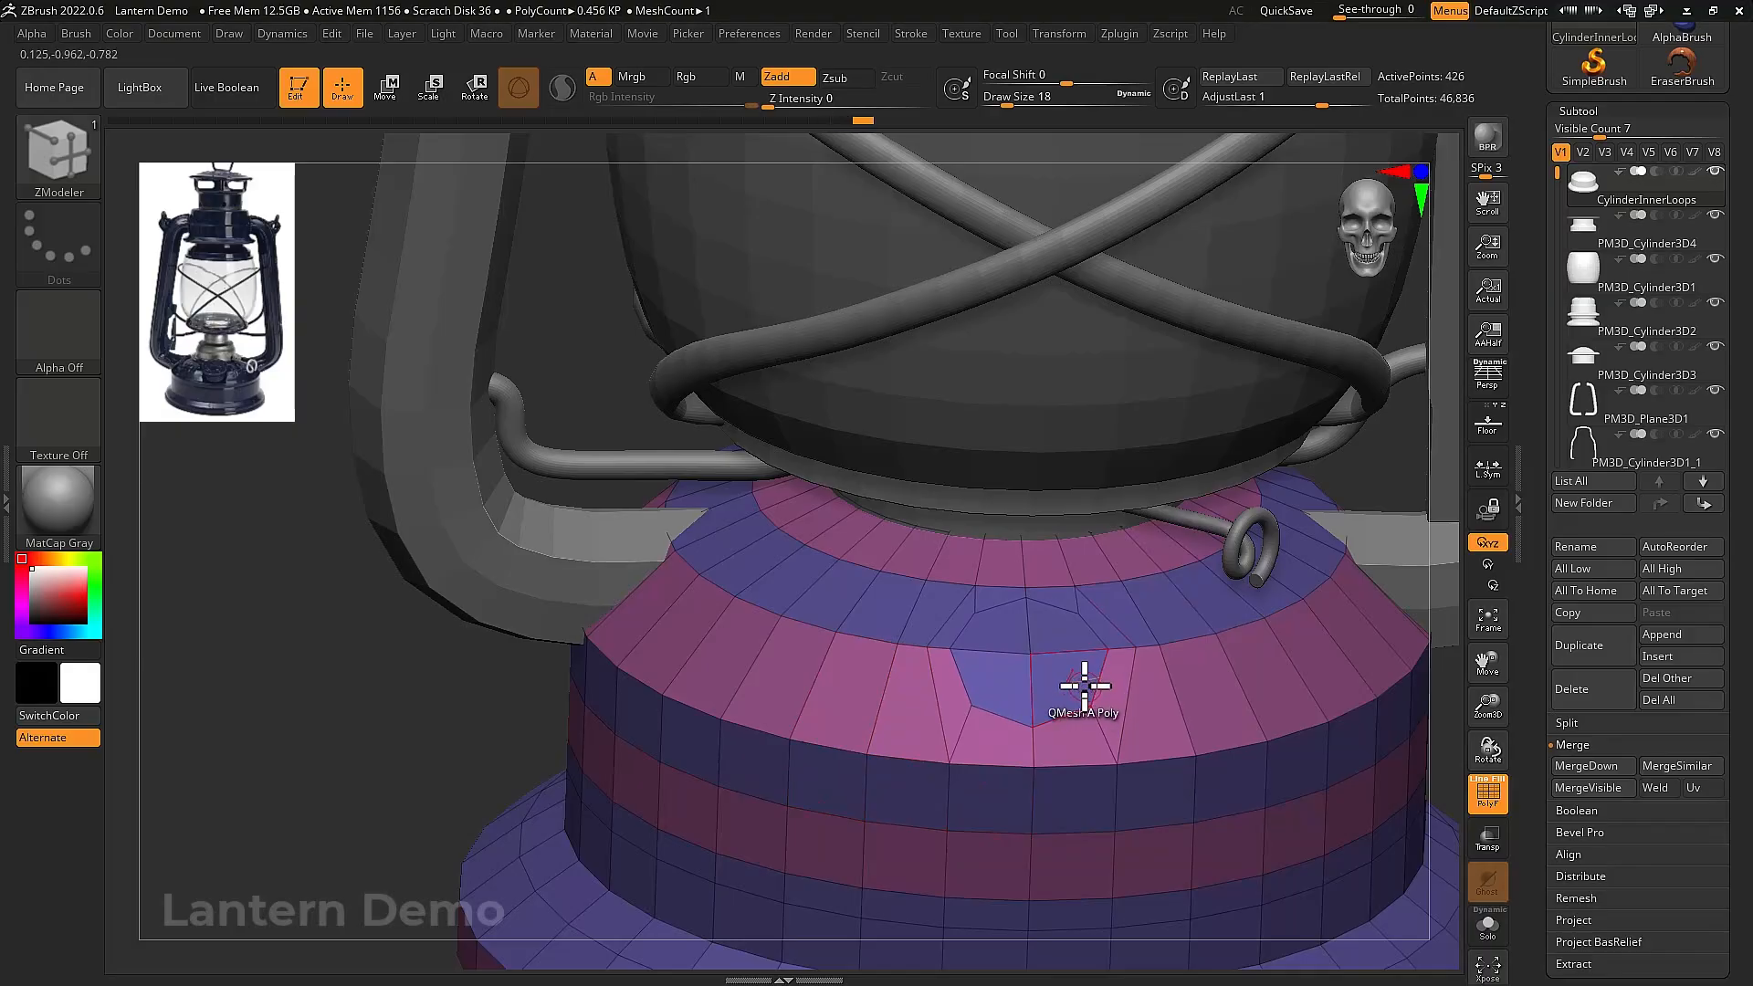
Mark the octagon's faces and push them inward with QMesh to form a recess in the shoulder
{"action": "right_click_drag", "start_coordinate": [1084, 688], "coordinate": [1076, 704]}
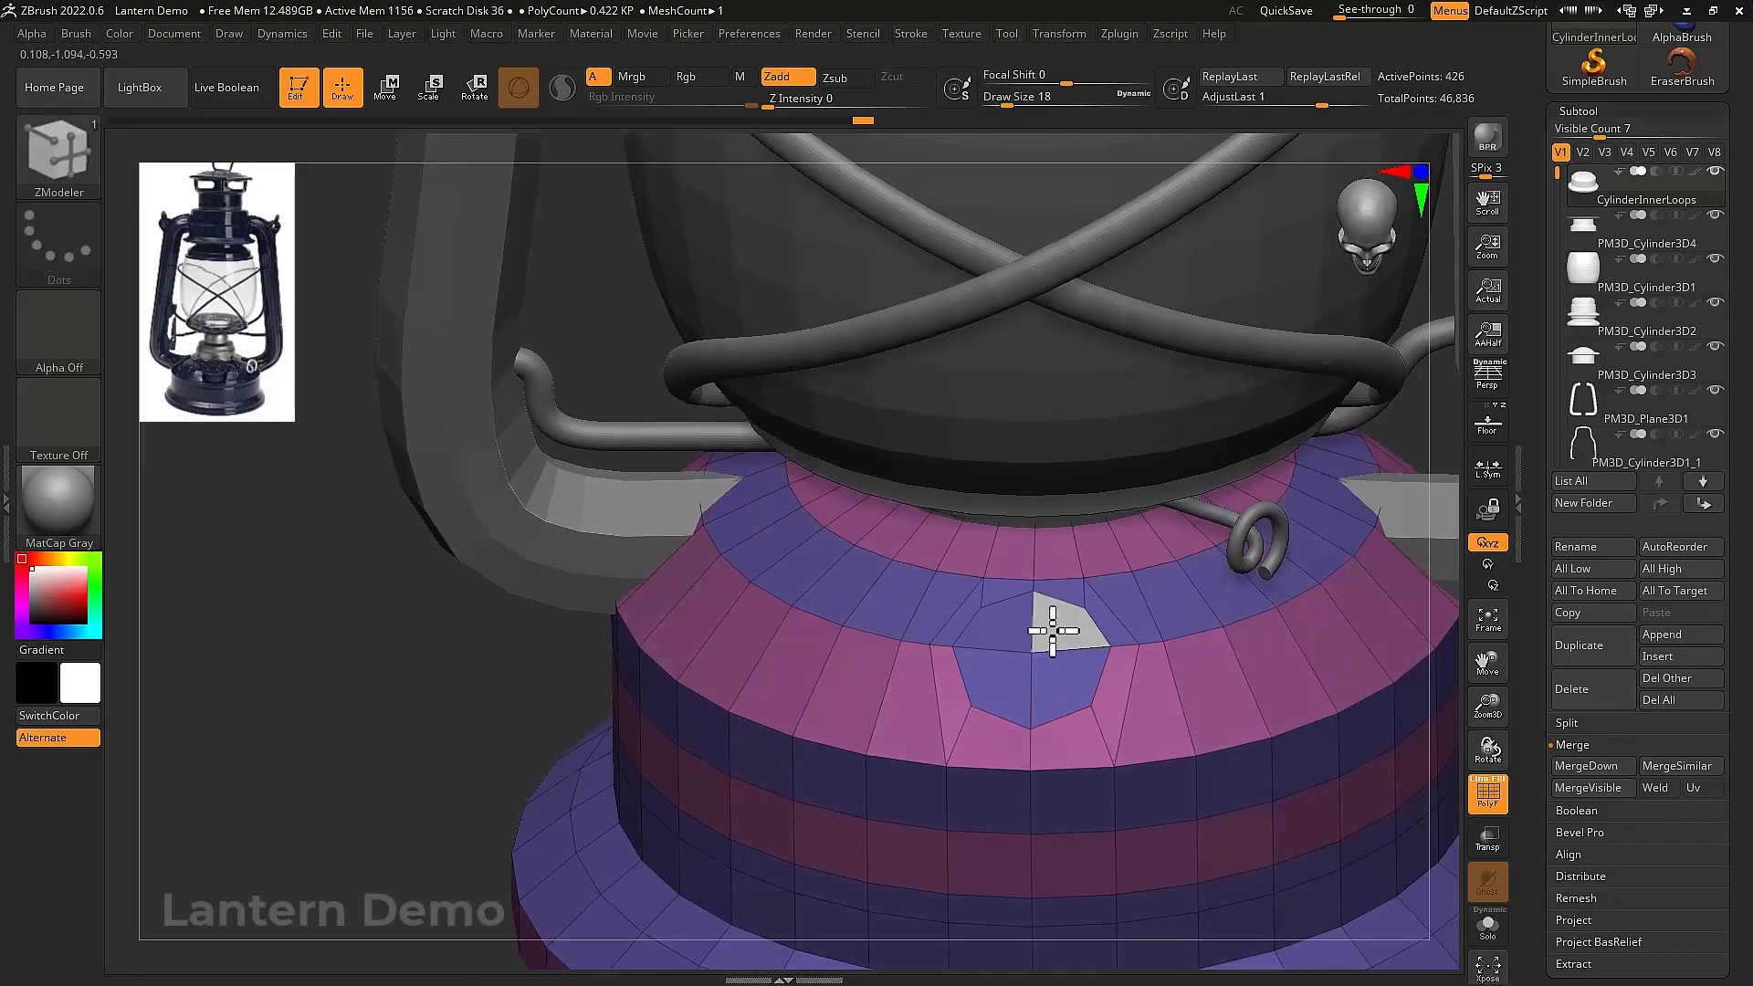
{"action": "mouse_move", "coordinate": [1049, 665]}
{"action": "right_mouse_down"}
{"action": "mouse_move", "coordinate": [1077, 656]}
{"action": "mouse_move", "coordinate": [1050, 657]}
{"action": "right_mouse_up"}
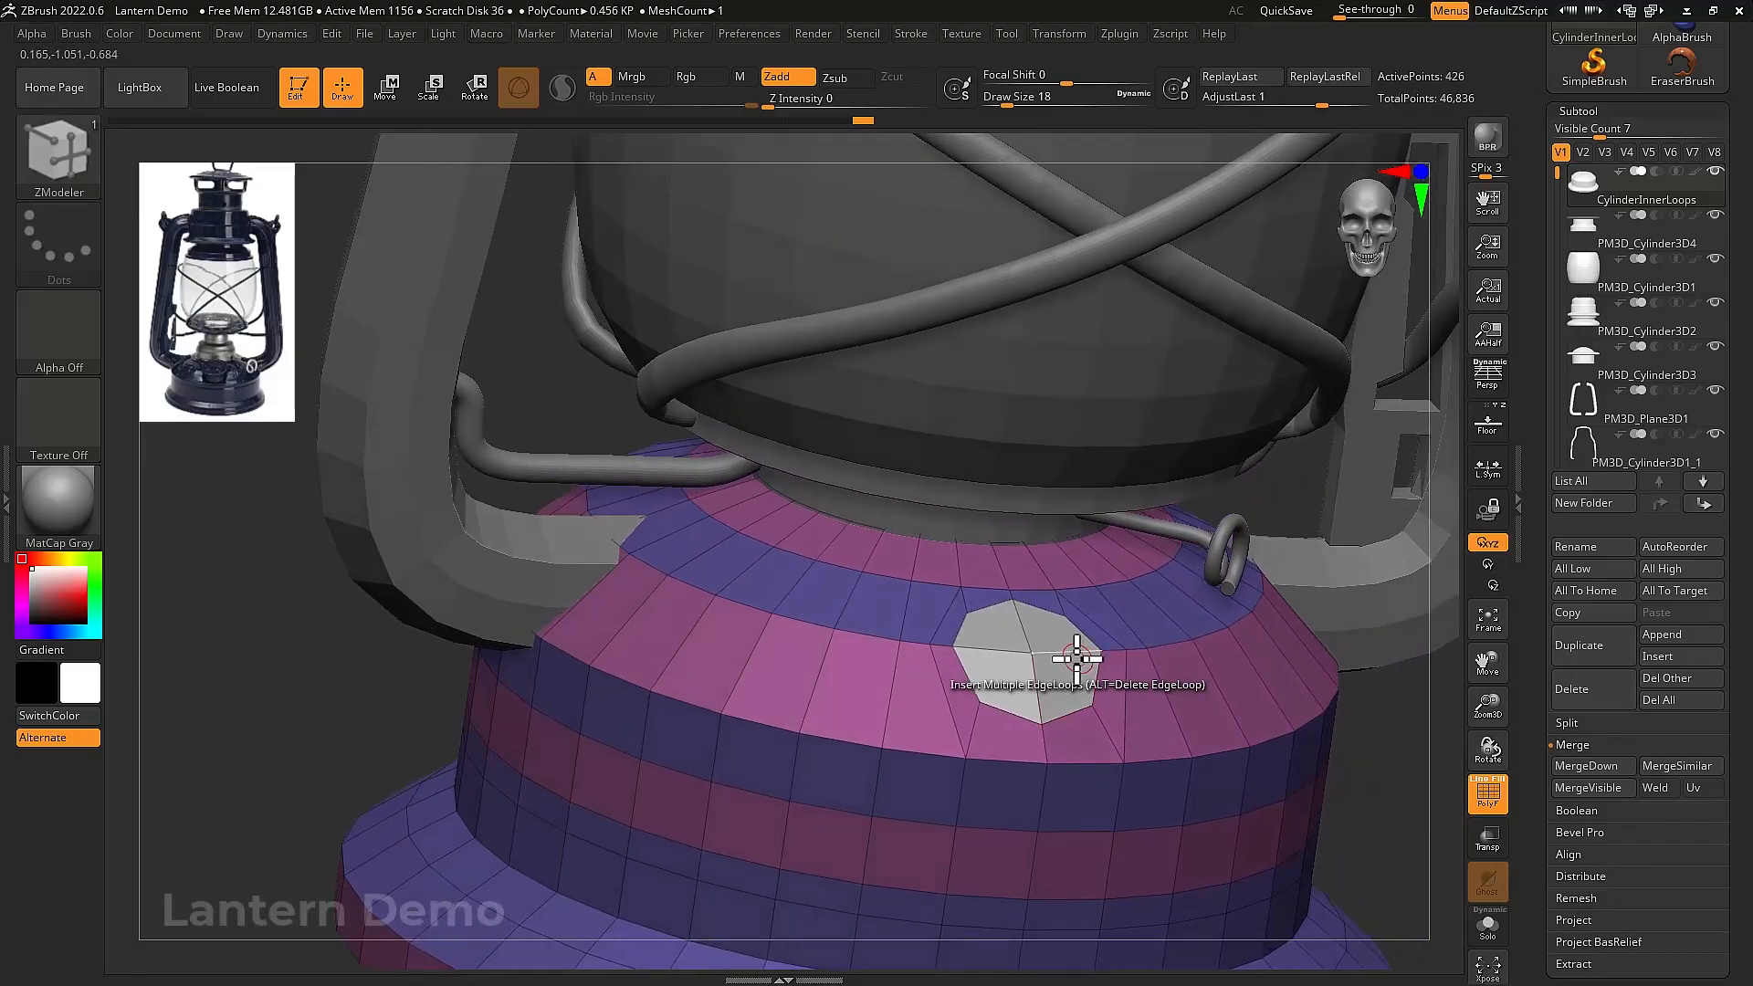
{"action": "mouse_move", "coordinate": [1050, 657]}
{"action": "left_mouse_down"}
{"action": "mouse_move", "coordinate": [1064, 666]}
{"action": "mouse_move", "coordinate": [1040, 690]}
{"action": "left_mouse_up"}
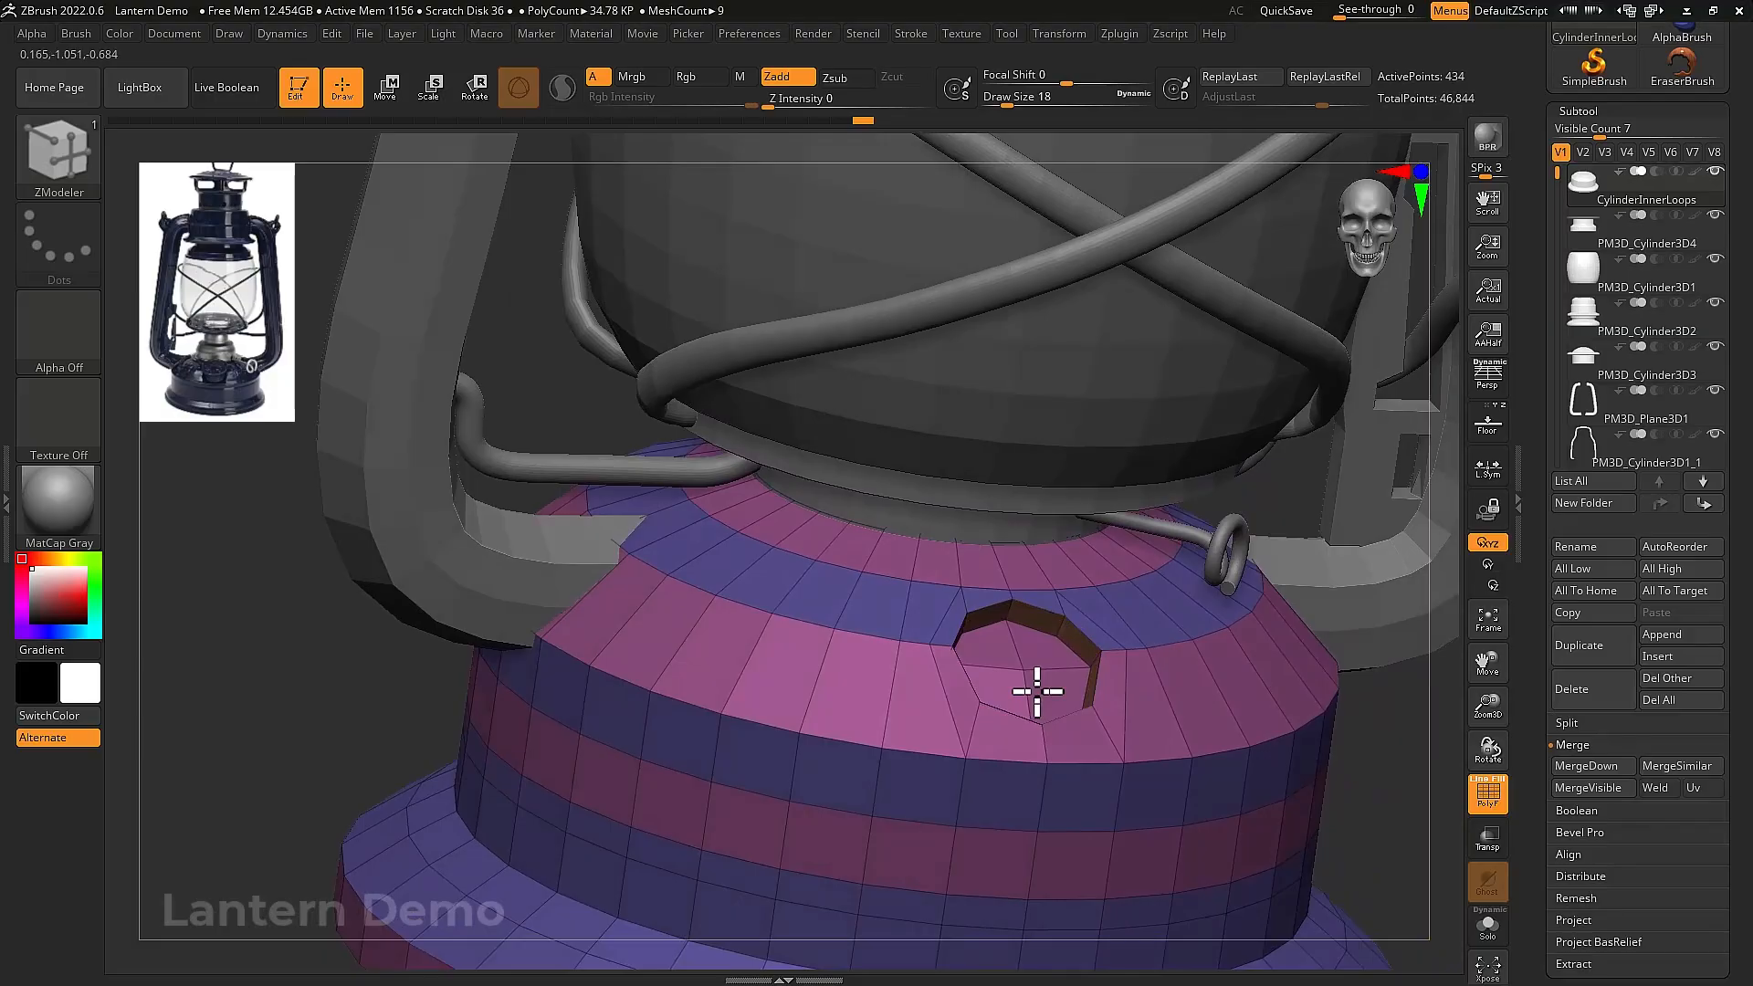
{"action": "mouse_move", "coordinate": [1031, 697]}
{"action": "right_mouse_down"}
{"action": "mouse_move", "coordinate": [1041, 677]}
{"action": "mouse_move", "coordinate": [1030, 701]}
{"action": "right_mouse_up"}
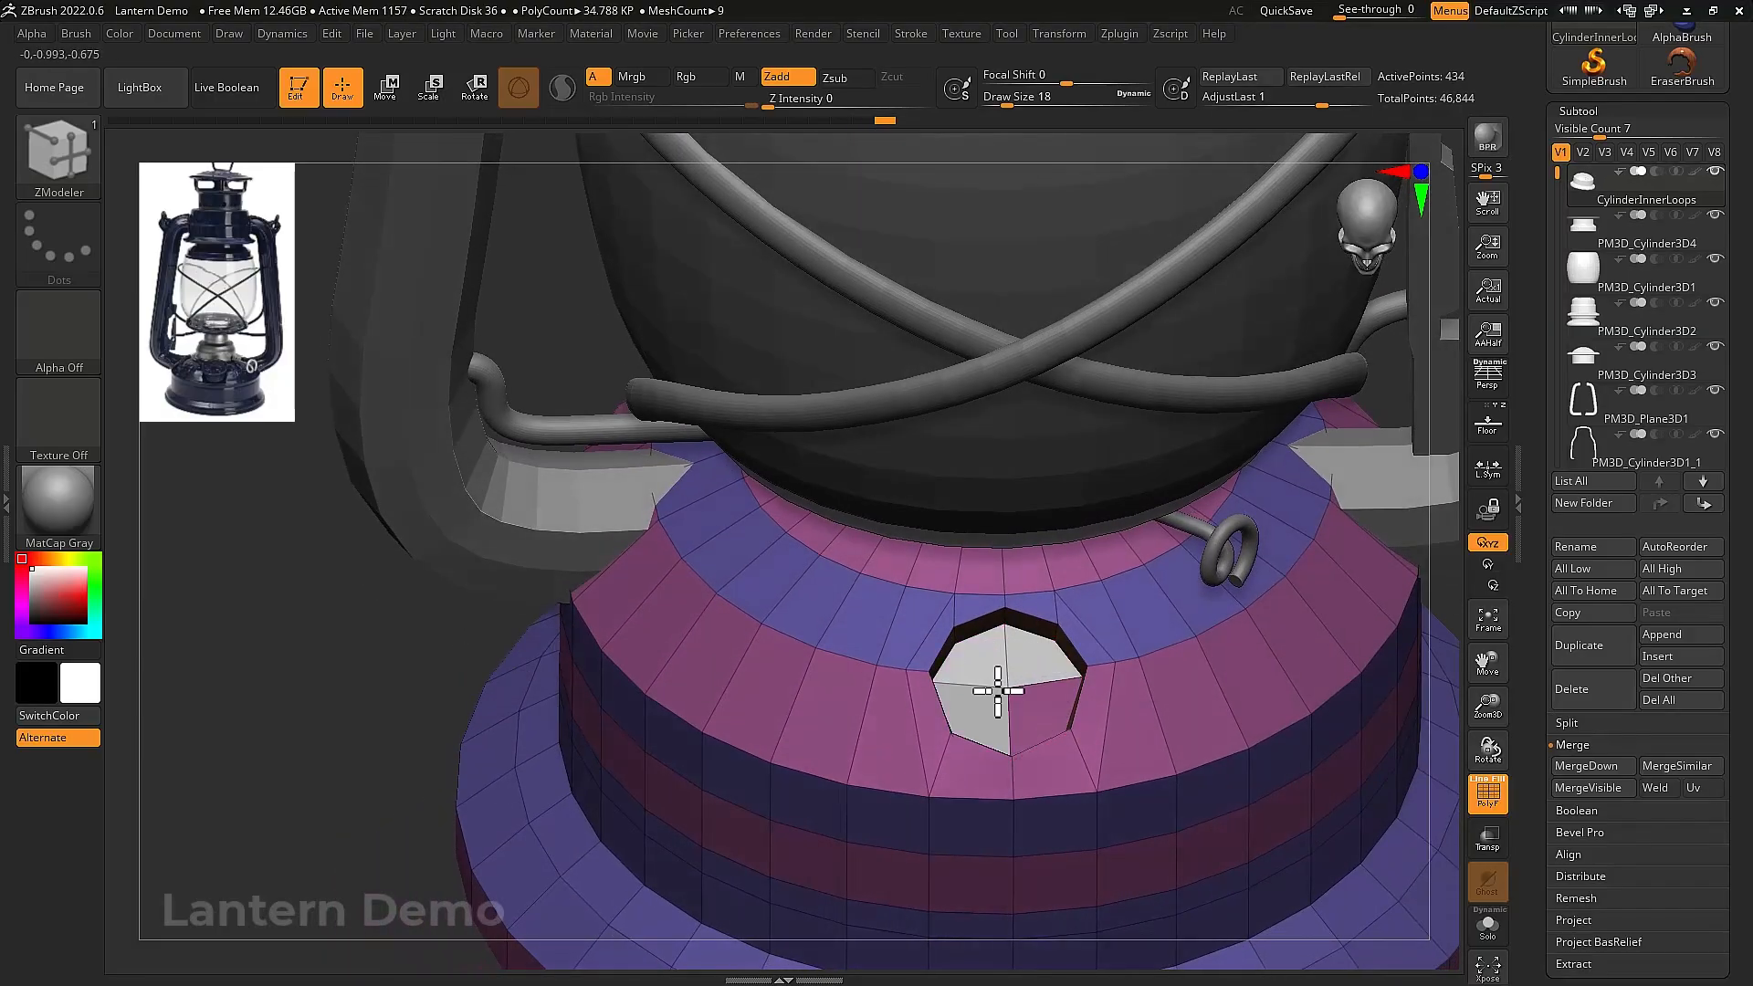
Scale the octagonal recess floor down about its polygon center so the recess walls taper inward
{"action": "key", "text": "space"}
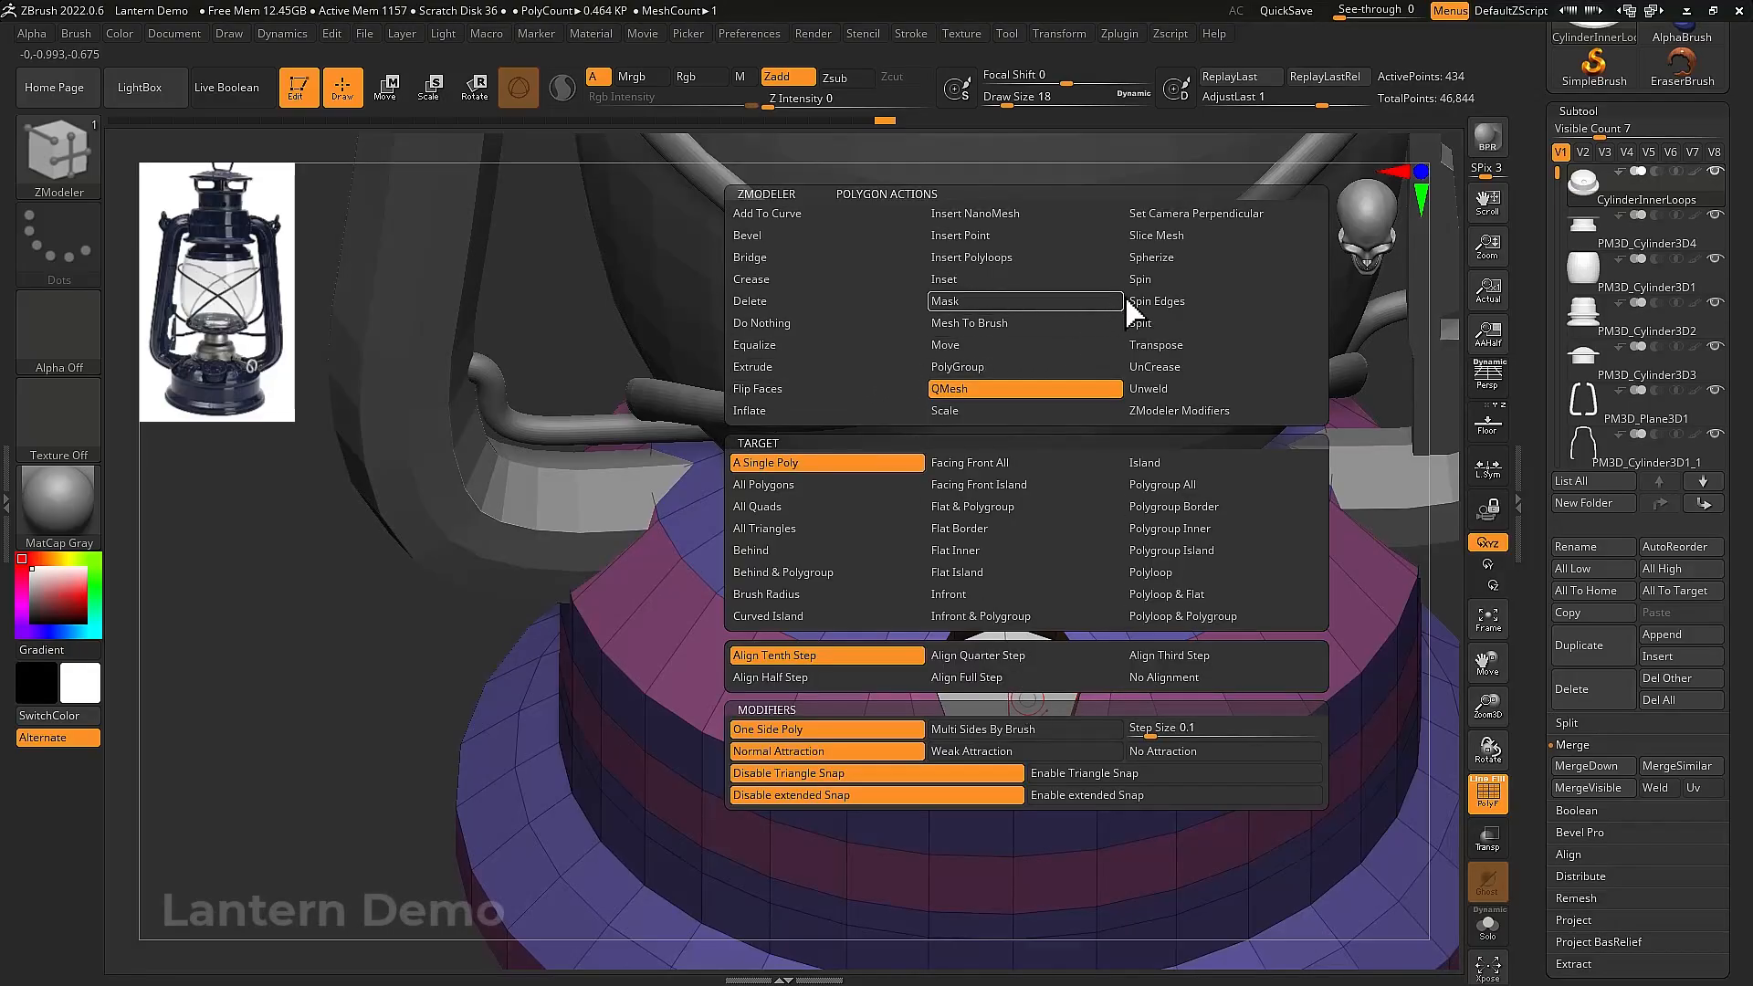
{"action": "left_click", "coordinate": [1024, 411]}
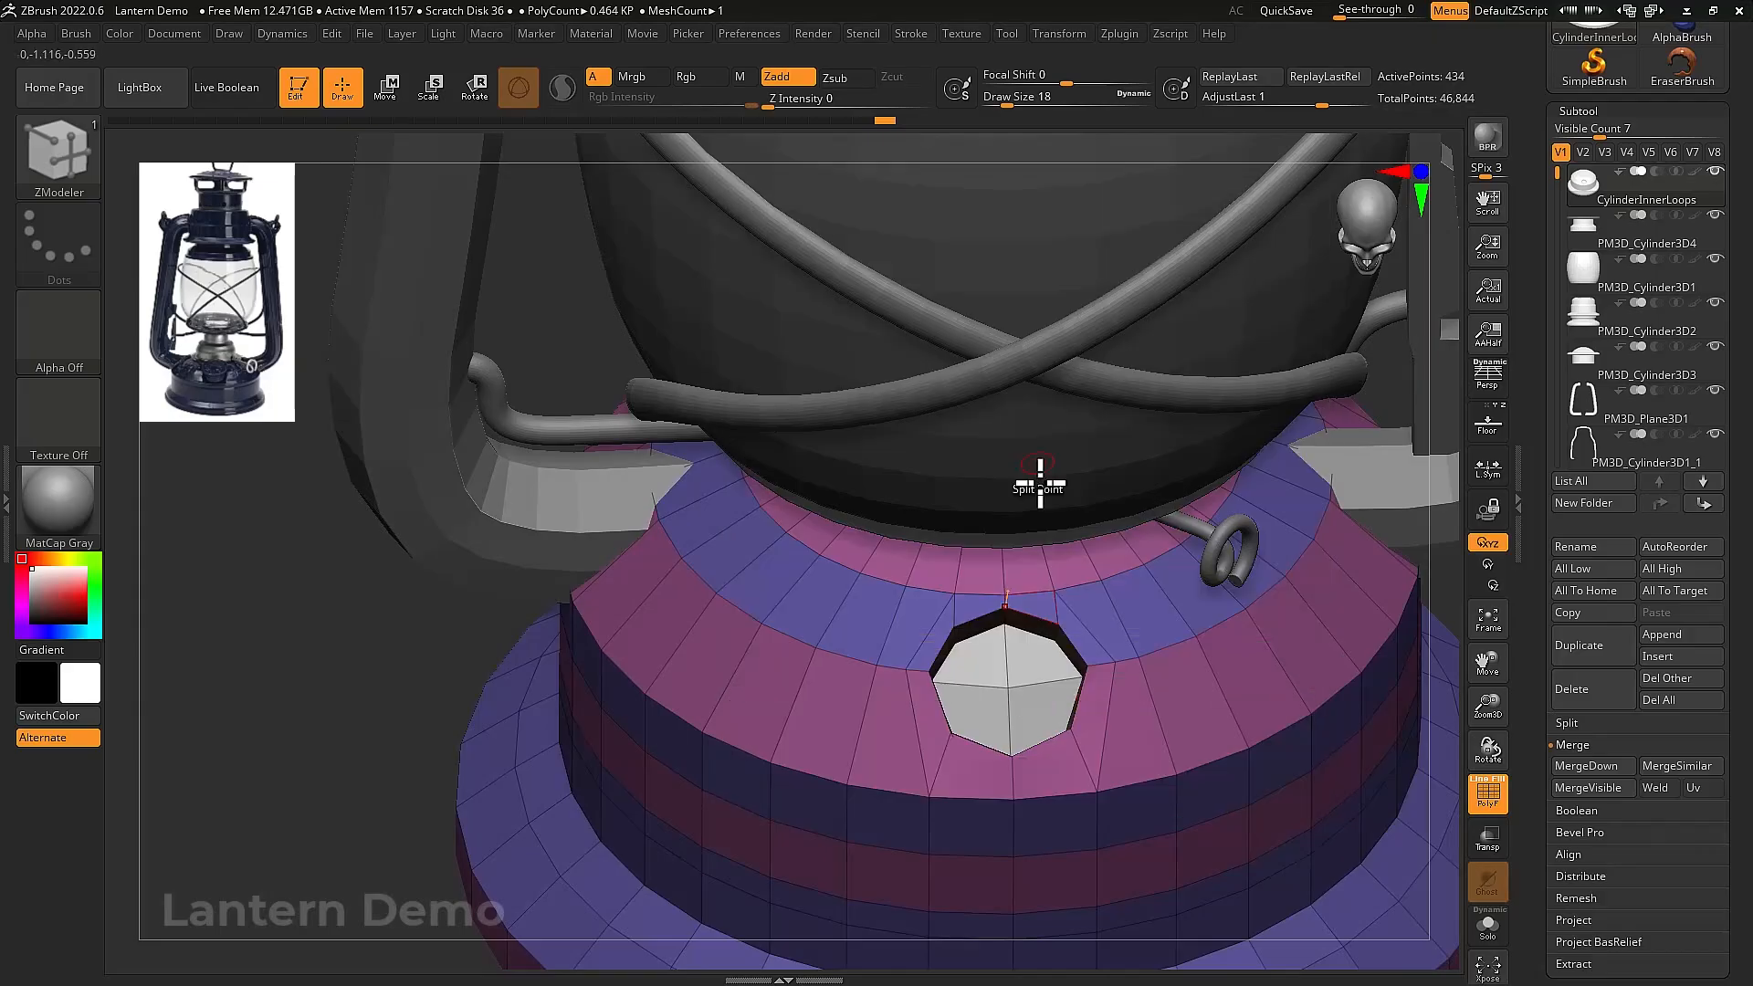
{"action": "mouse_move", "coordinate": [1024, 665]}
{"action": "left_mouse_down"}
{"action": "mouse_move", "coordinate": [995, 677]}
{"action": "mouse_move", "coordinate": [1037, 673]}
{"action": "left_mouse_up"}
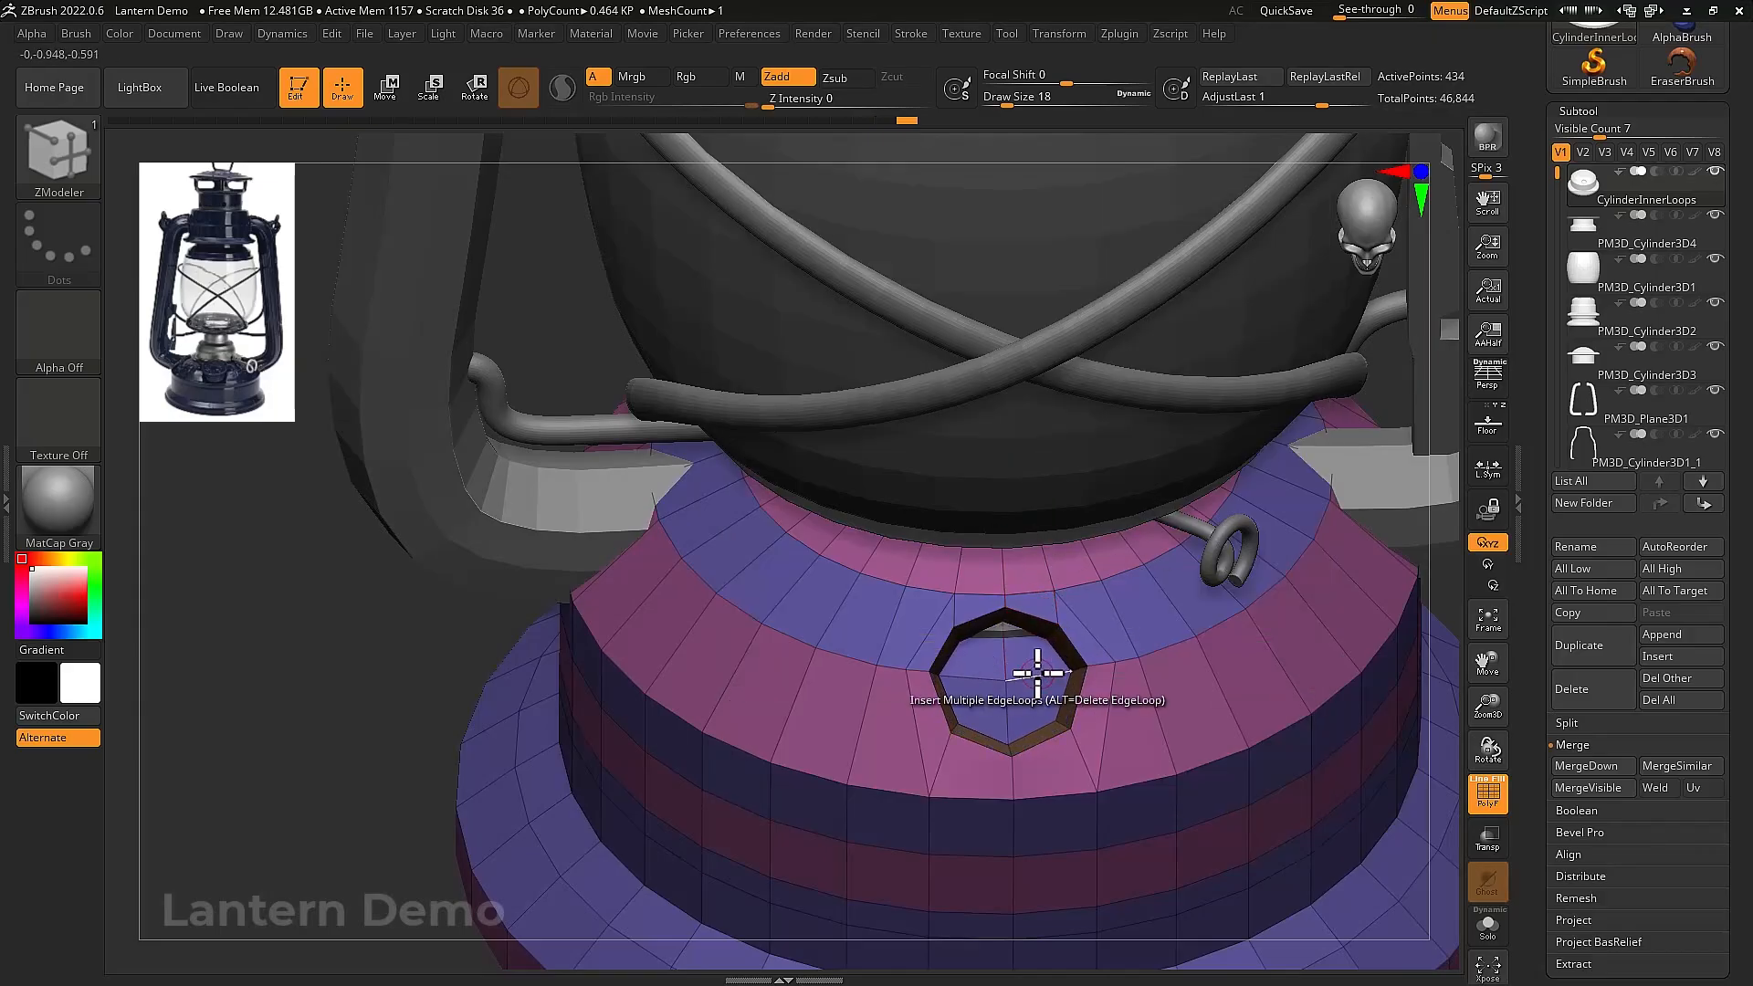
{"action": "key", "text": "ctrl+z"}
{"action": "key", "text": "space"}
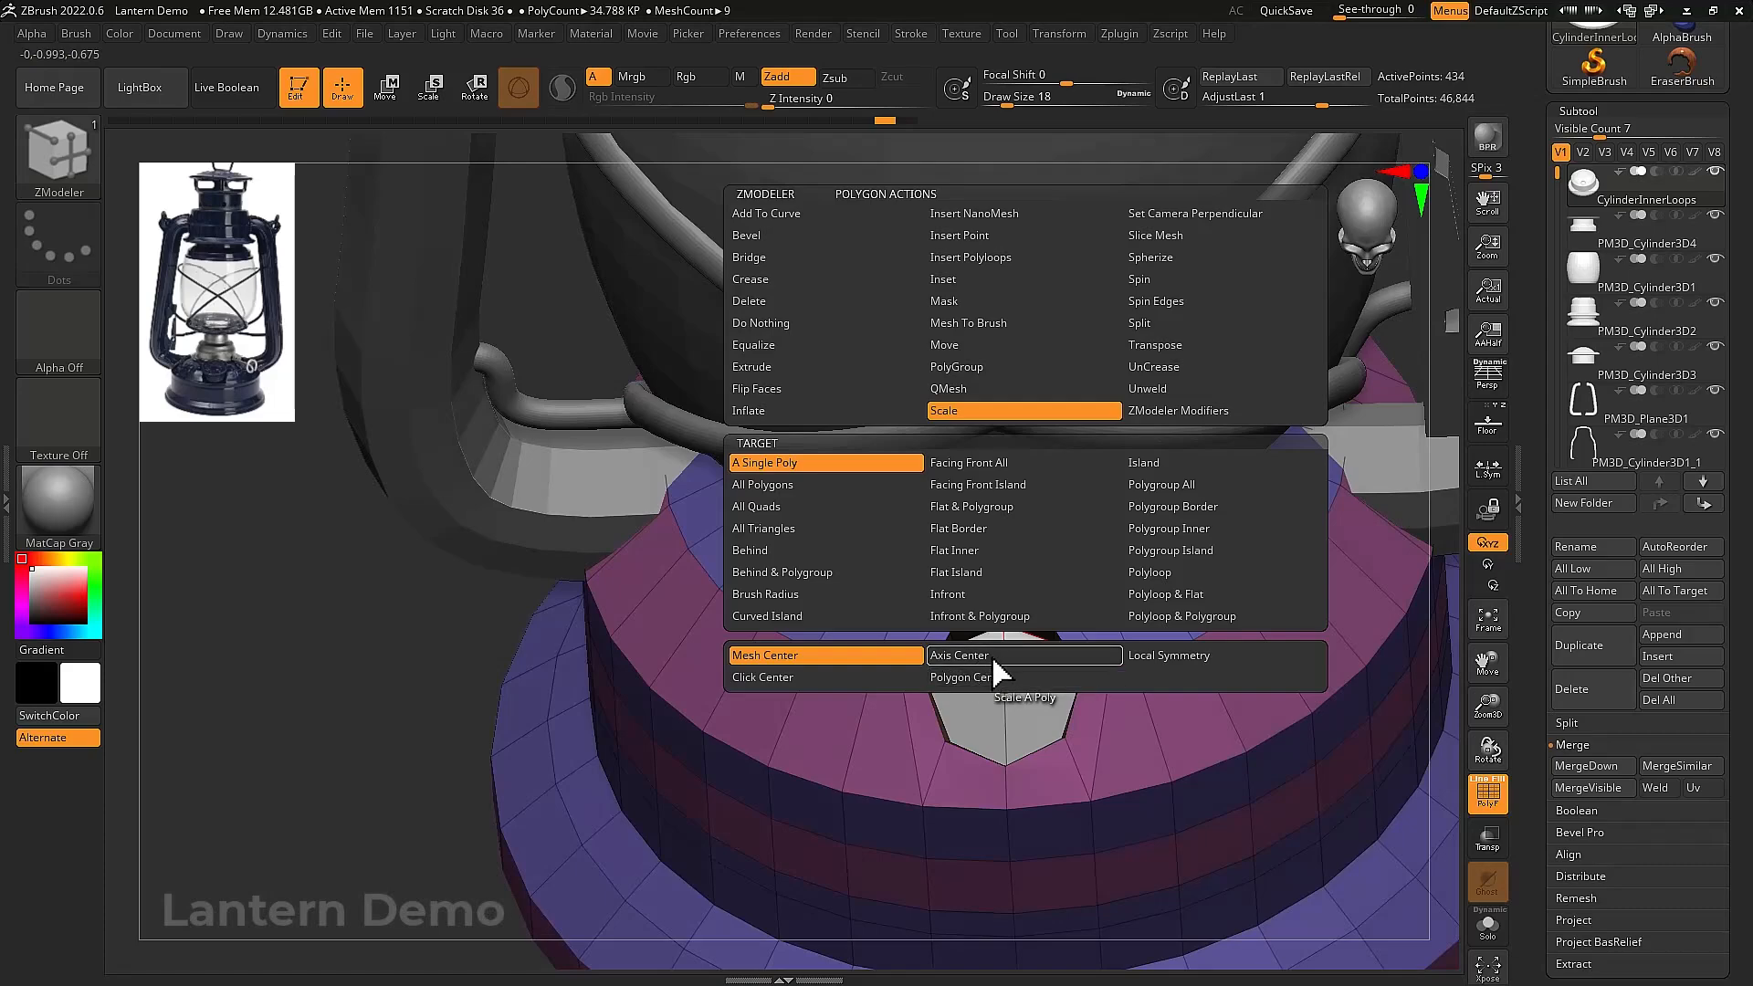
{"action": "left_click", "coordinate": [989, 694]}
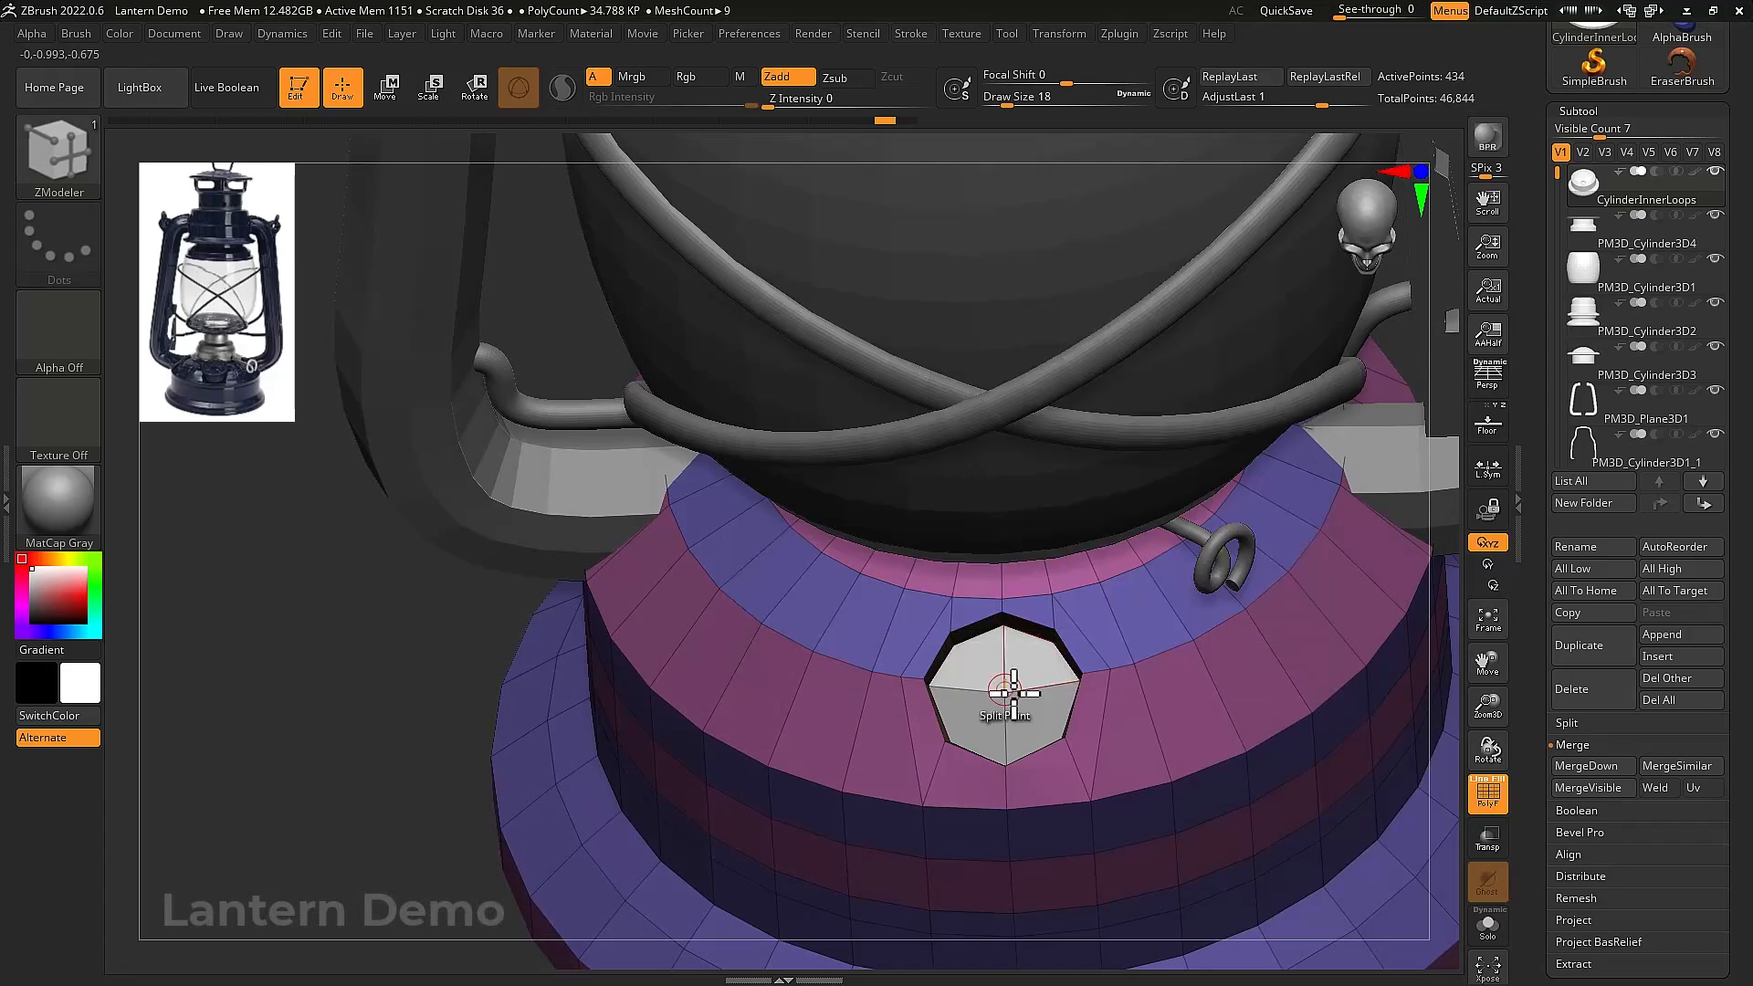
{"action": "left_click_drag", "start_coordinate": [1005, 697], "coordinate": [958, 690]}
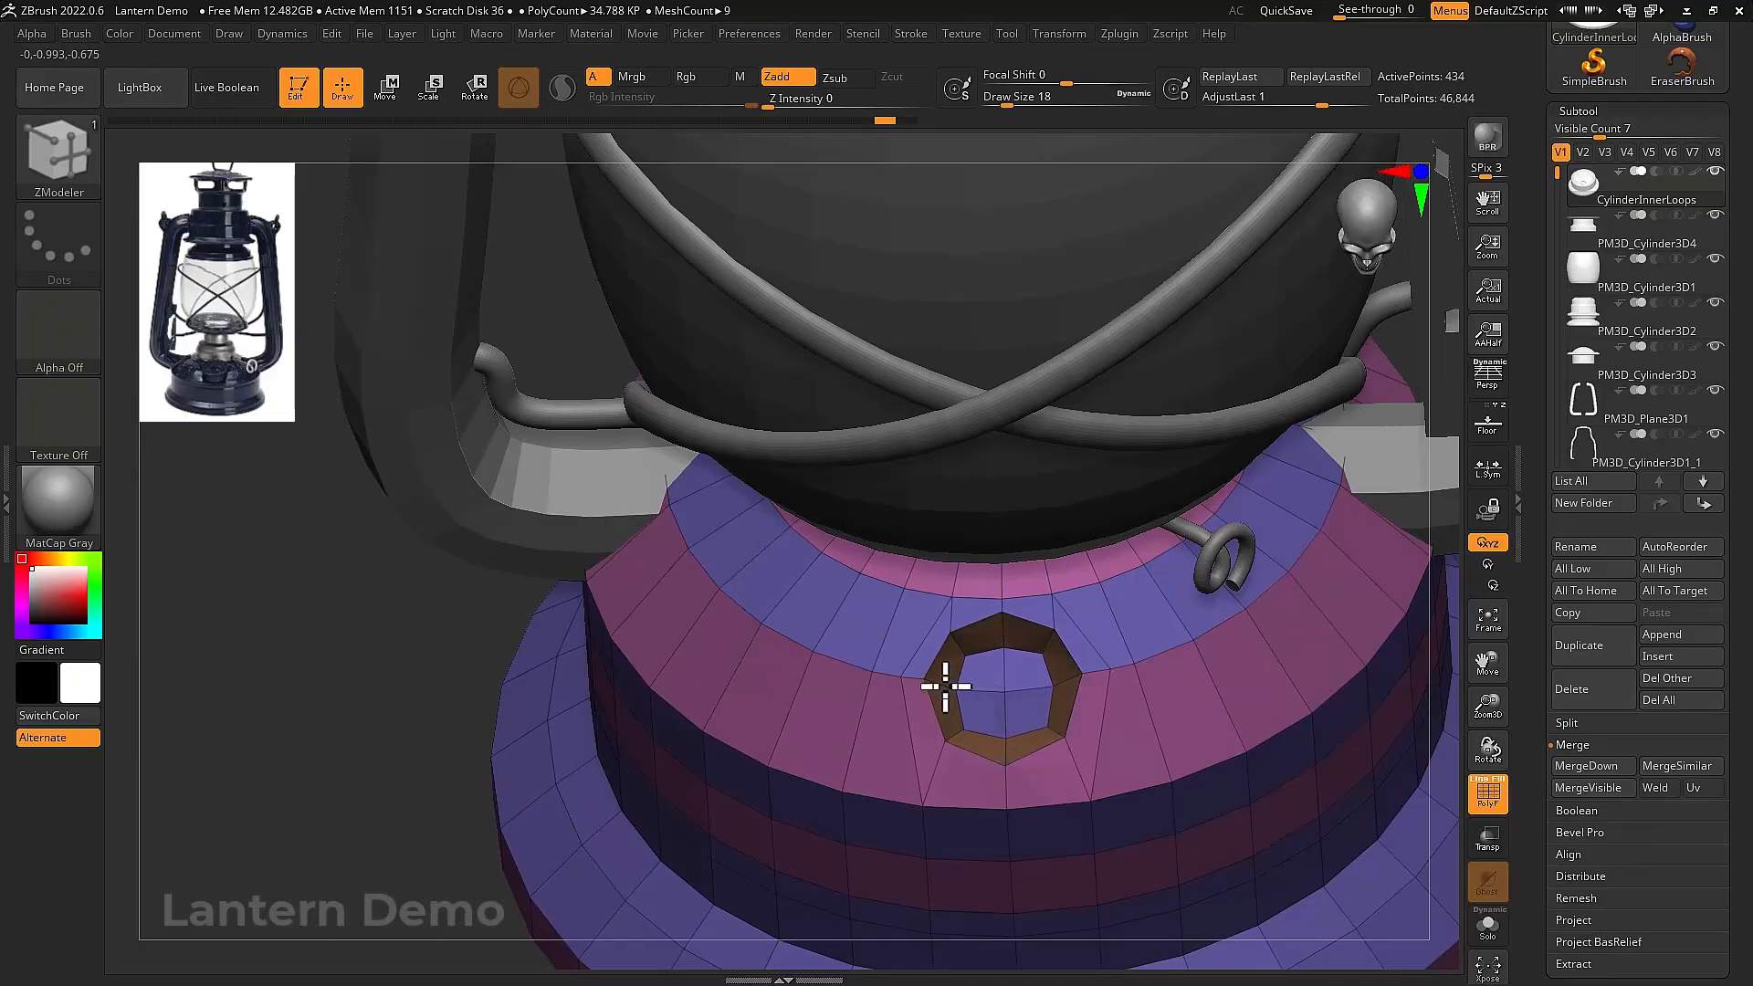
Use QMesh on the recess floor to raise an octagonal plug out of the recess
{"action": "mouse_move", "coordinate": [1041, 704]}
{"action": "right_mouse_down"}
{"action": "mouse_move", "coordinate": [1050, 673]}
{"action": "mouse_move", "coordinate": [1034, 683]}
{"action": "right_mouse_up"}
{"action": "key", "text": "space"}
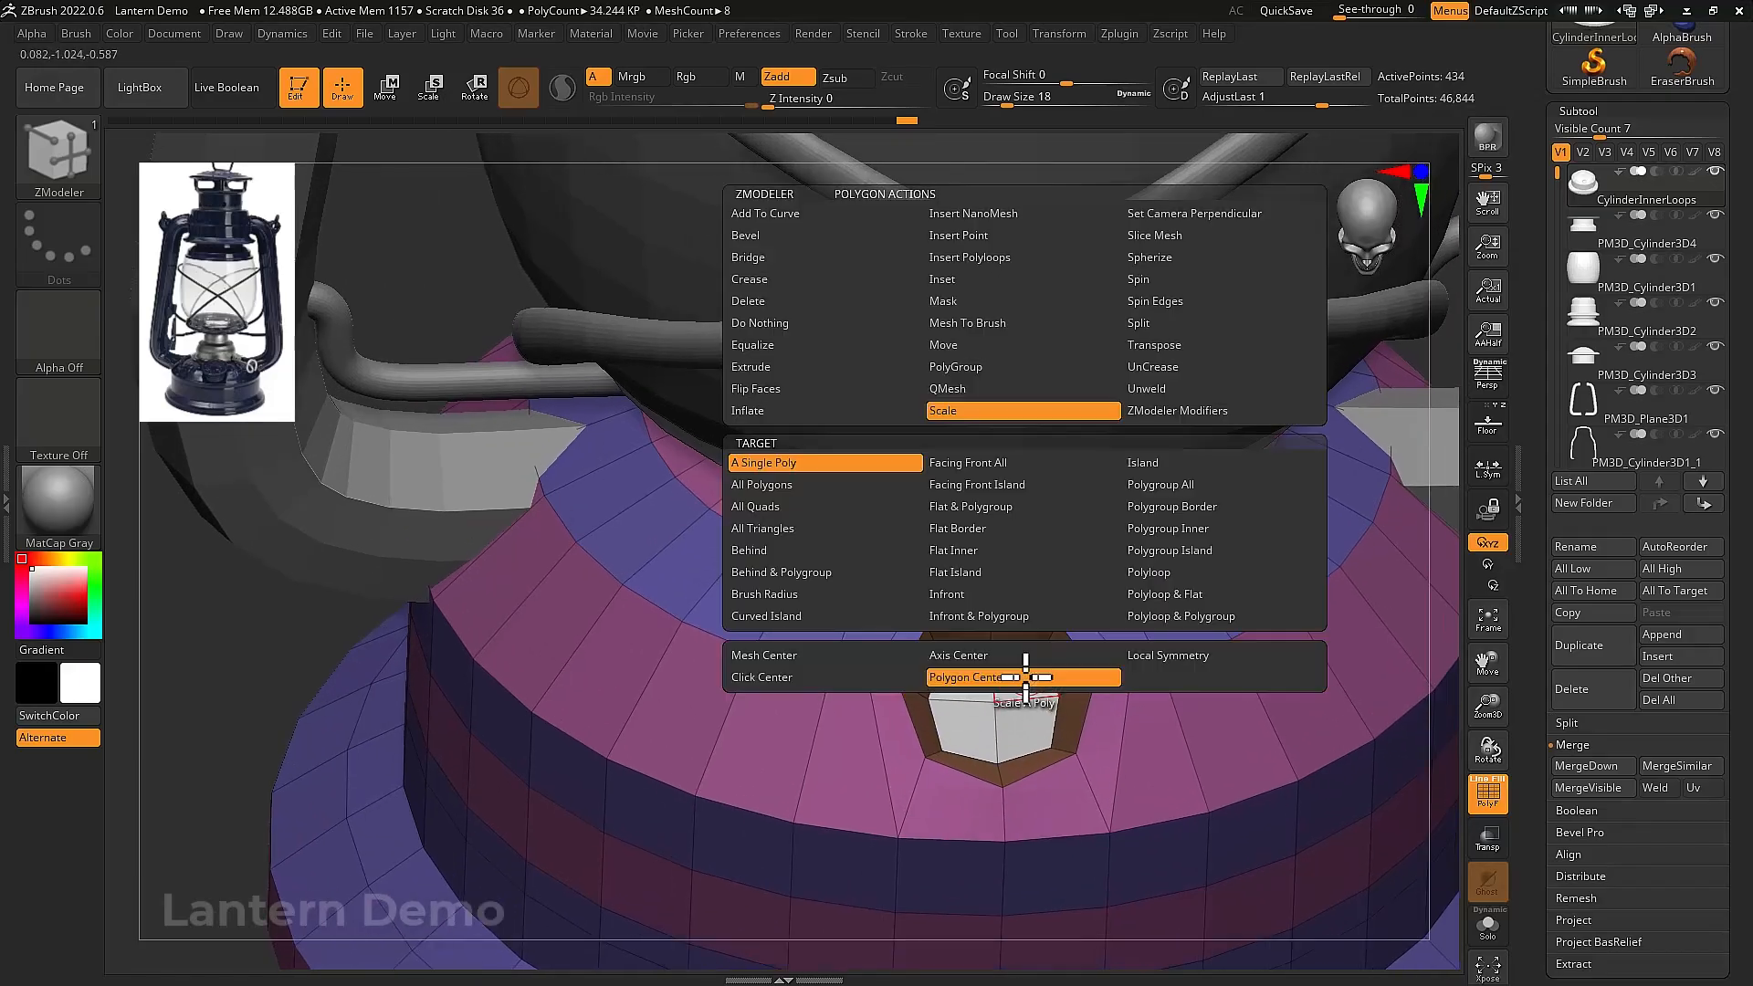
{"action": "left_click", "coordinate": [969, 391]}
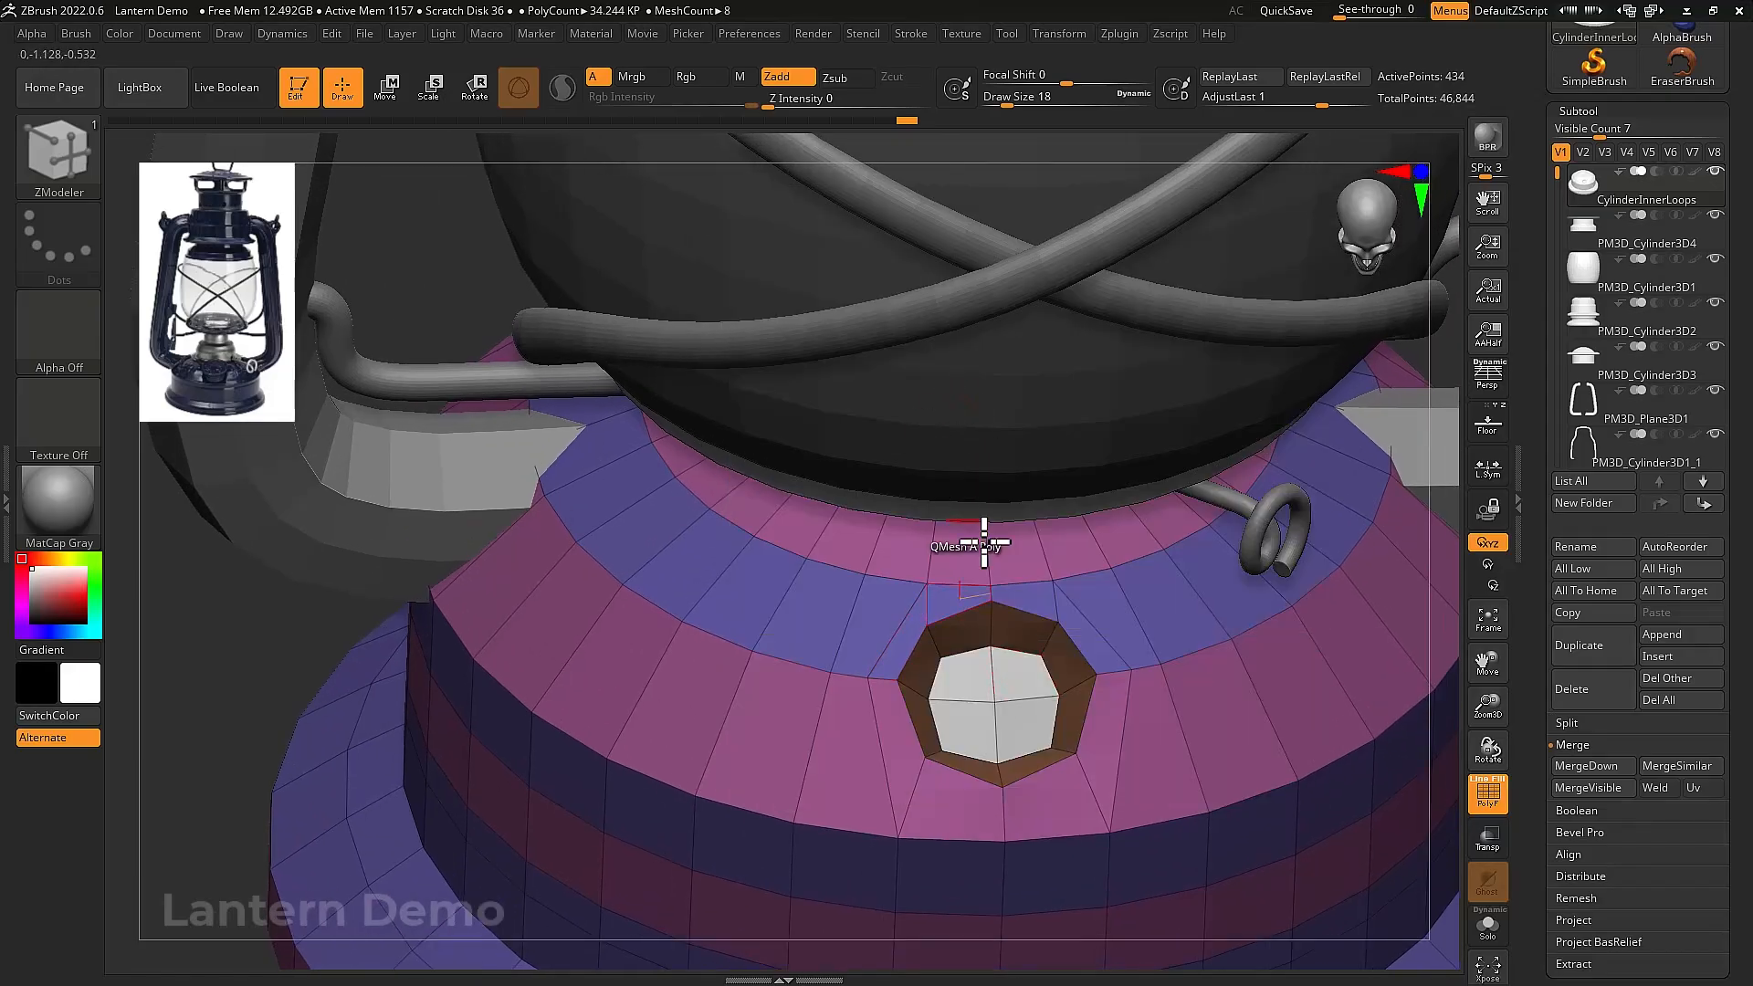
{"action": "right_click_drag", "start_coordinate": [978, 540], "coordinate": [1056, 634]}
{"action": "mouse_move", "coordinate": [1031, 668]}
{"action": "left_mouse_down"}
{"action": "mouse_move", "coordinate": [1097, 629]}
{"action": "mouse_move", "coordinate": [1031, 683]}
{"action": "left_mouse_up"}
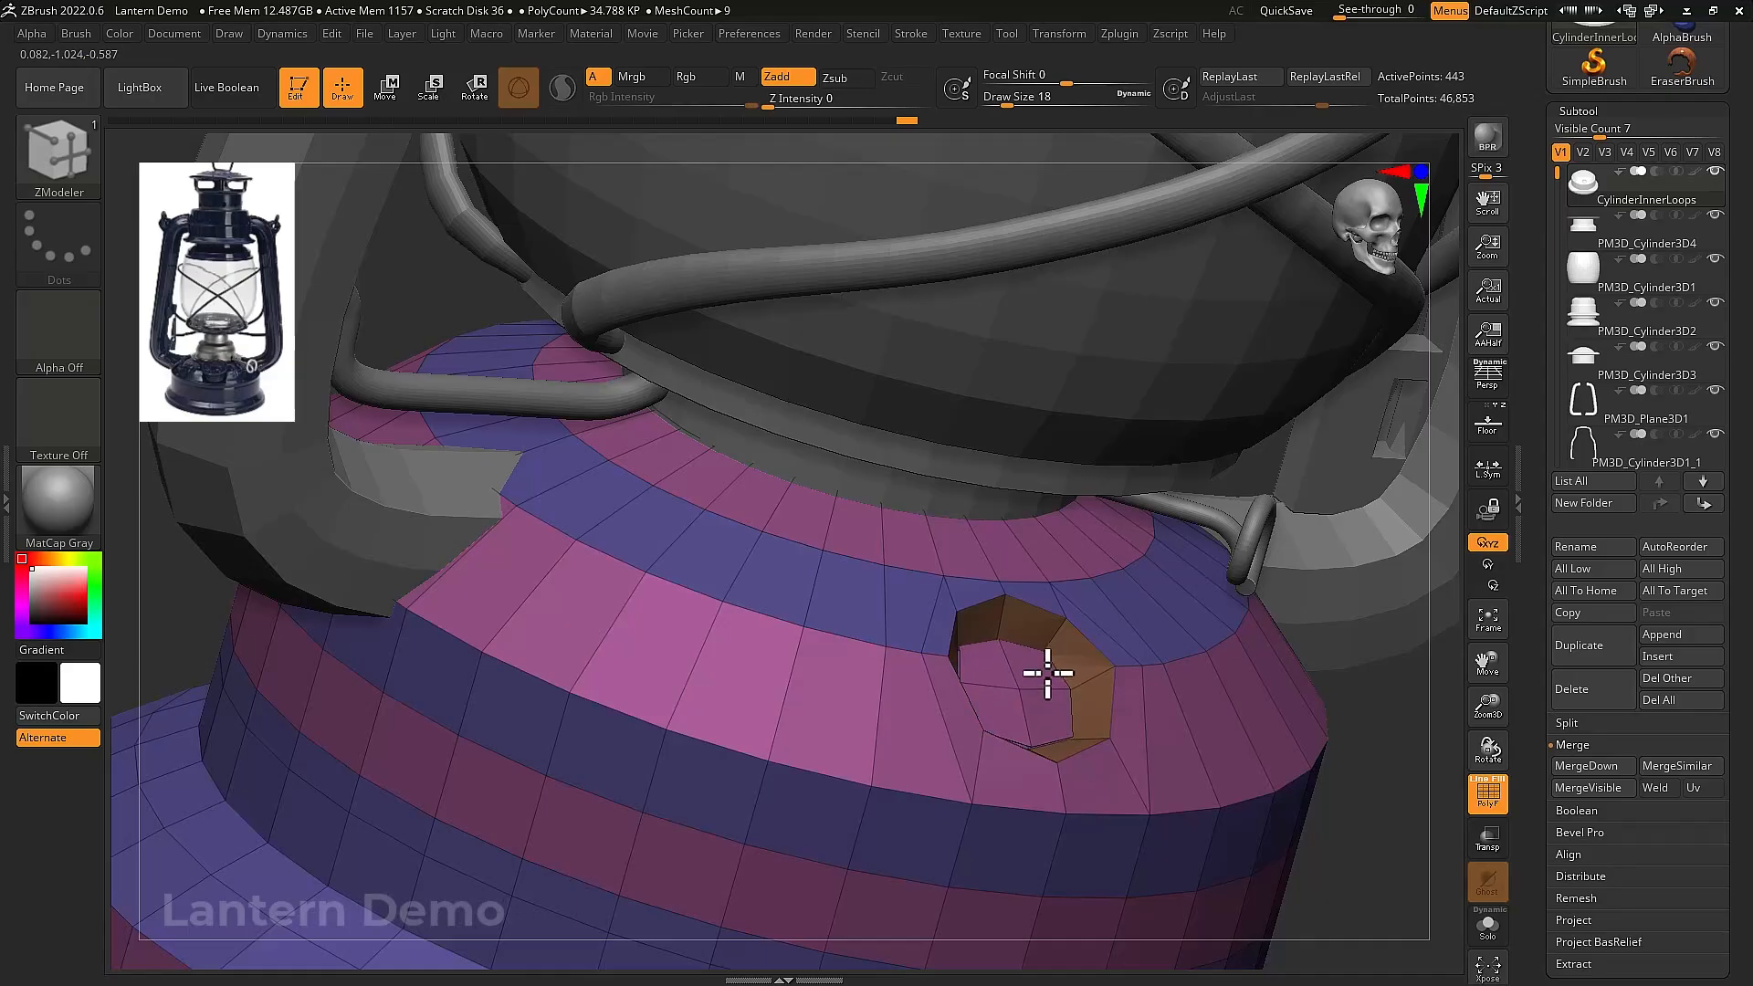
{"action": "right_click_drag", "start_coordinate": [1043, 671], "coordinate": [1027, 694]}
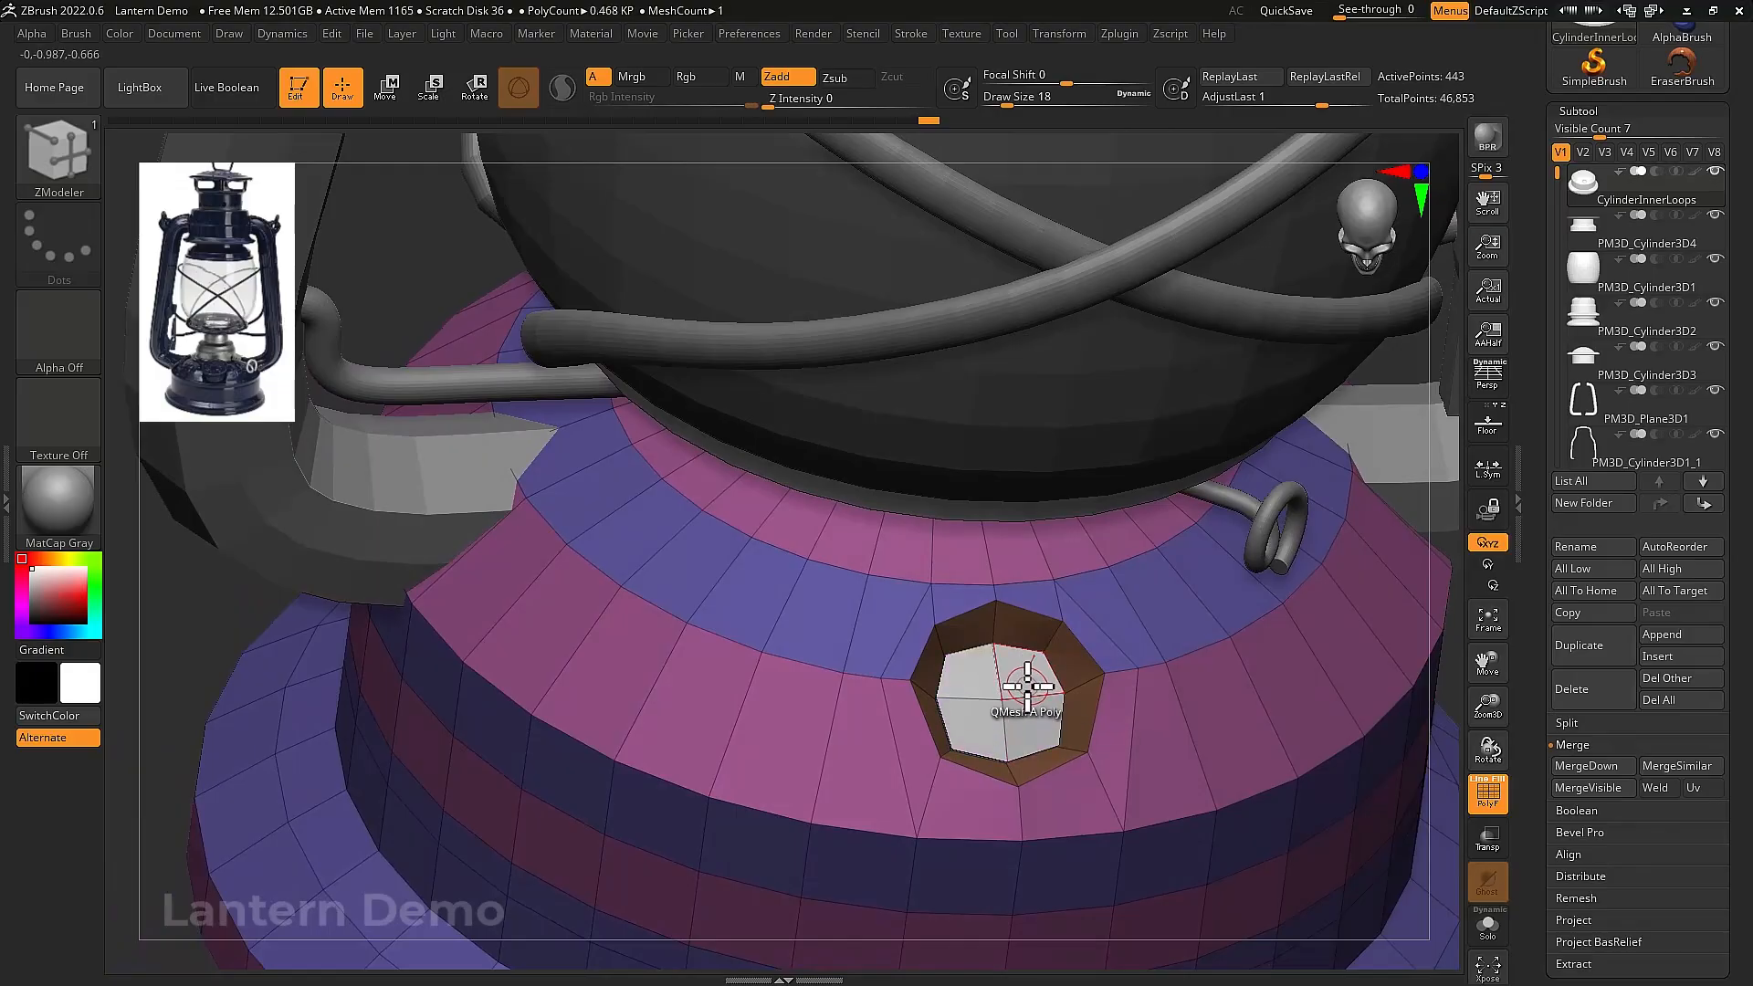
{"action": "right_click_drag", "start_coordinate": [1035, 675], "coordinate": [1043, 659]}
{"action": "key", "text": "ctrl+z"}
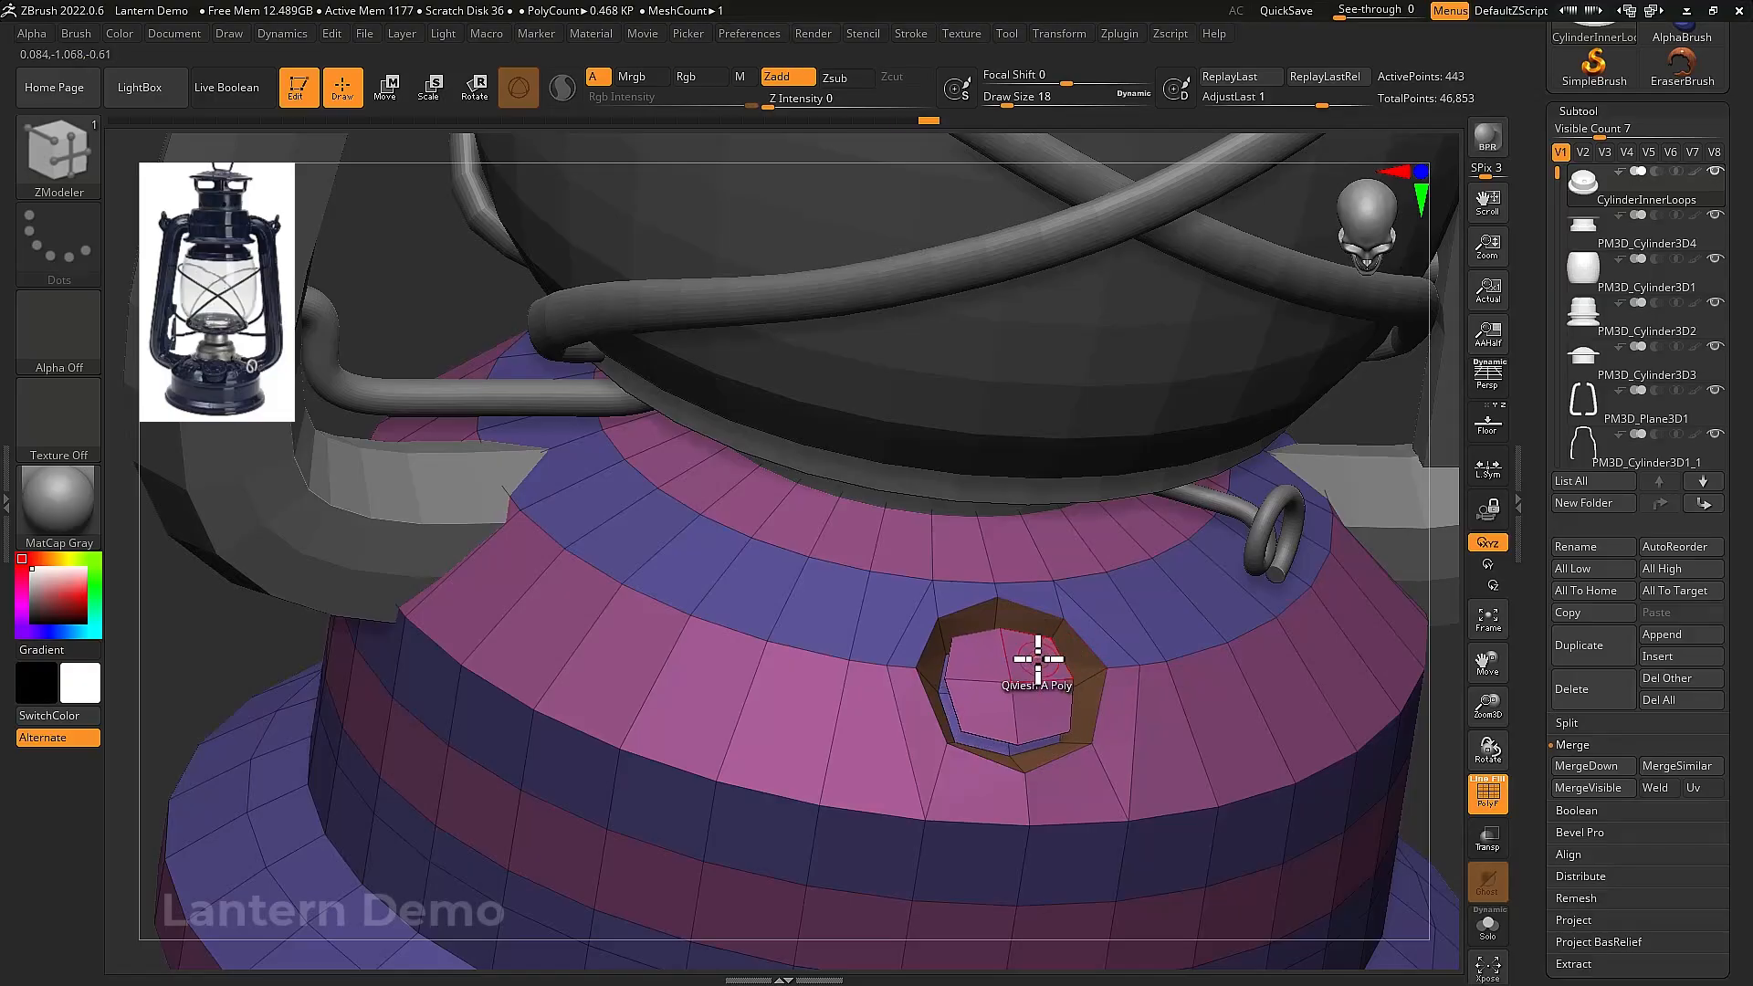
{"action": "mouse_move", "coordinate": [1020, 680]}
{"action": "right_mouse_down"}
{"action": "mouse_move", "coordinate": [1036, 666]}
{"action": "mouse_move", "coordinate": [1048, 712]}
{"action": "mouse_move", "coordinate": [1035, 690]}
{"action": "right_mouse_up"}
{"action": "left_click_drag", "start_coordinate": [1029, 678], "coordinate": [1050, 664]}
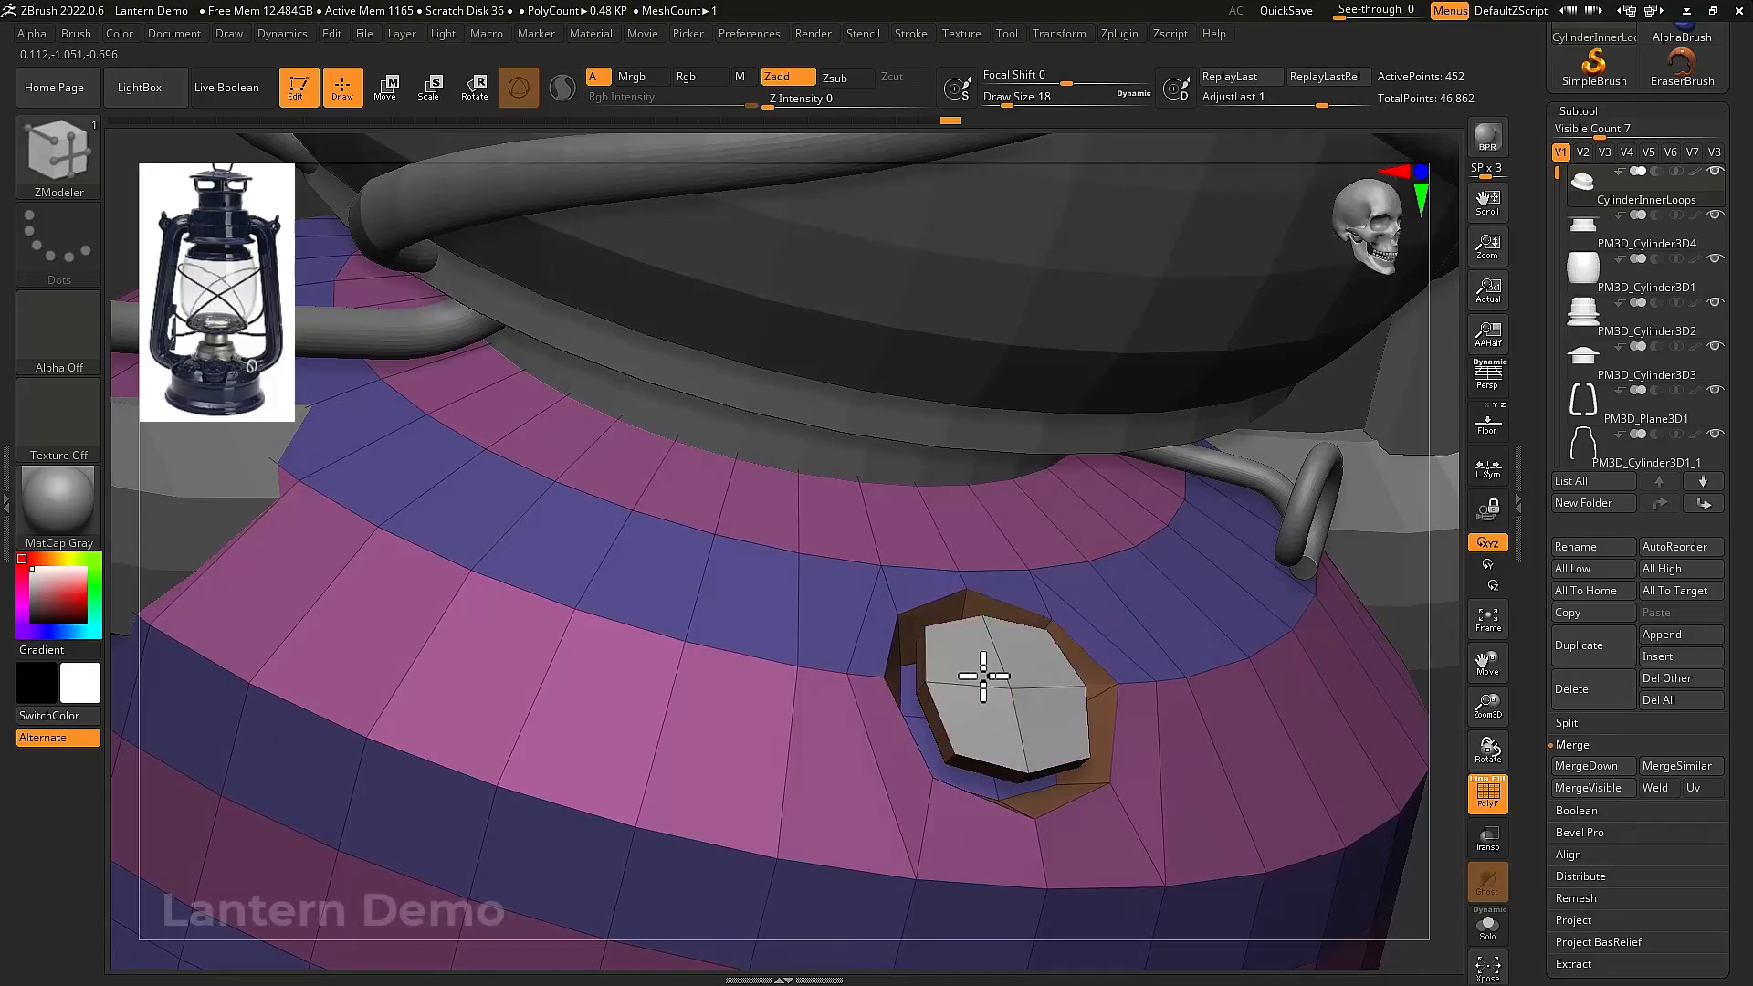
Inset the plug's outer face and extrude the inner faces outward with QMesh in two sections to form a neck
{"action": "key", "text": "space"}
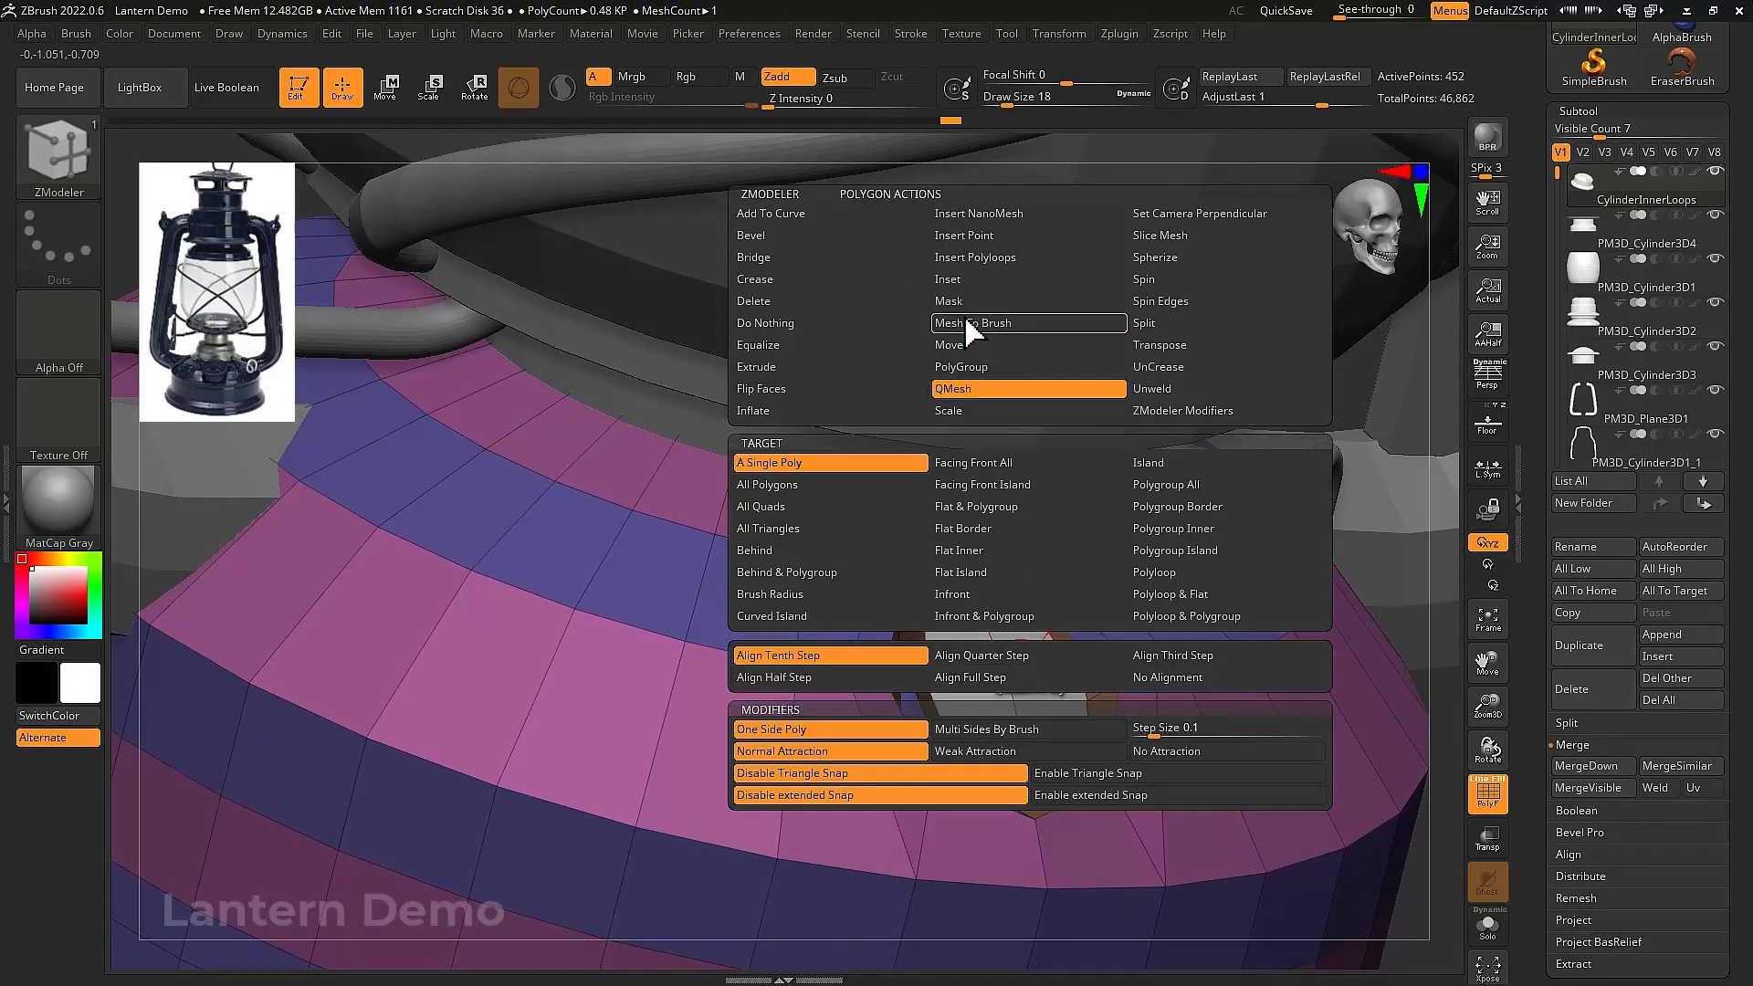
{"action": "left_click", "coordinate": [968, 281]}
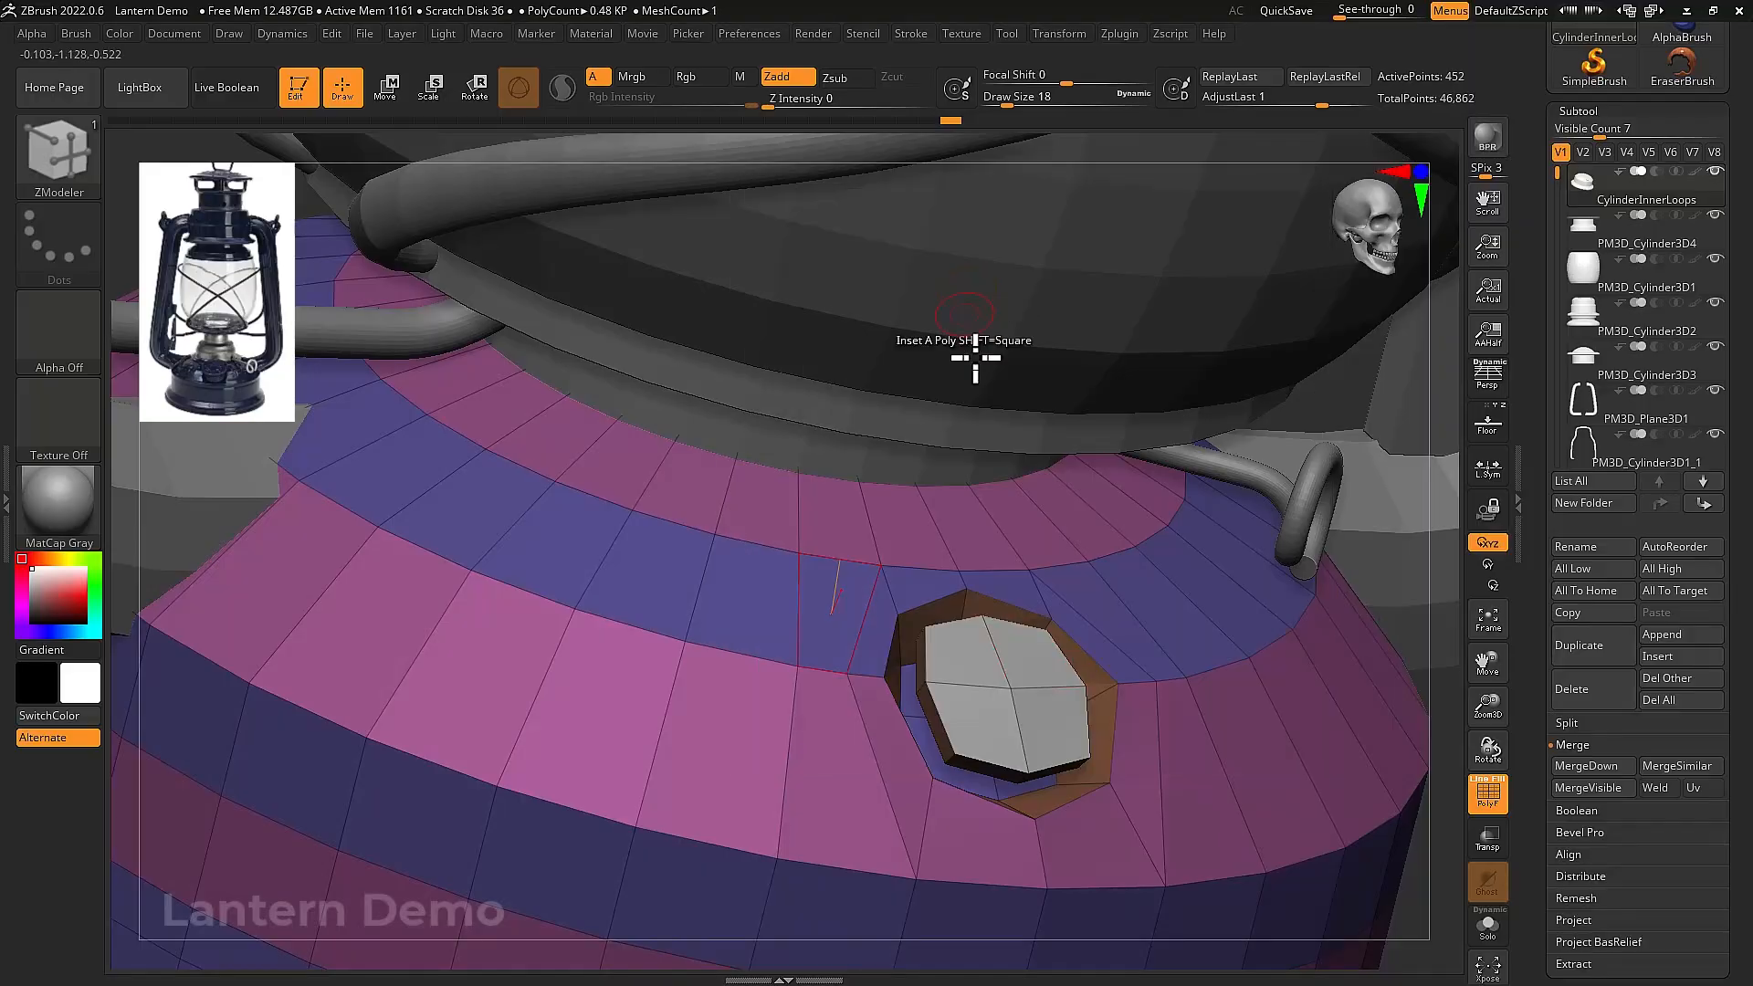
{"action": "left_click_drag", "start_coordinate": [1027, 669], "coordinate": [1015, 676]}
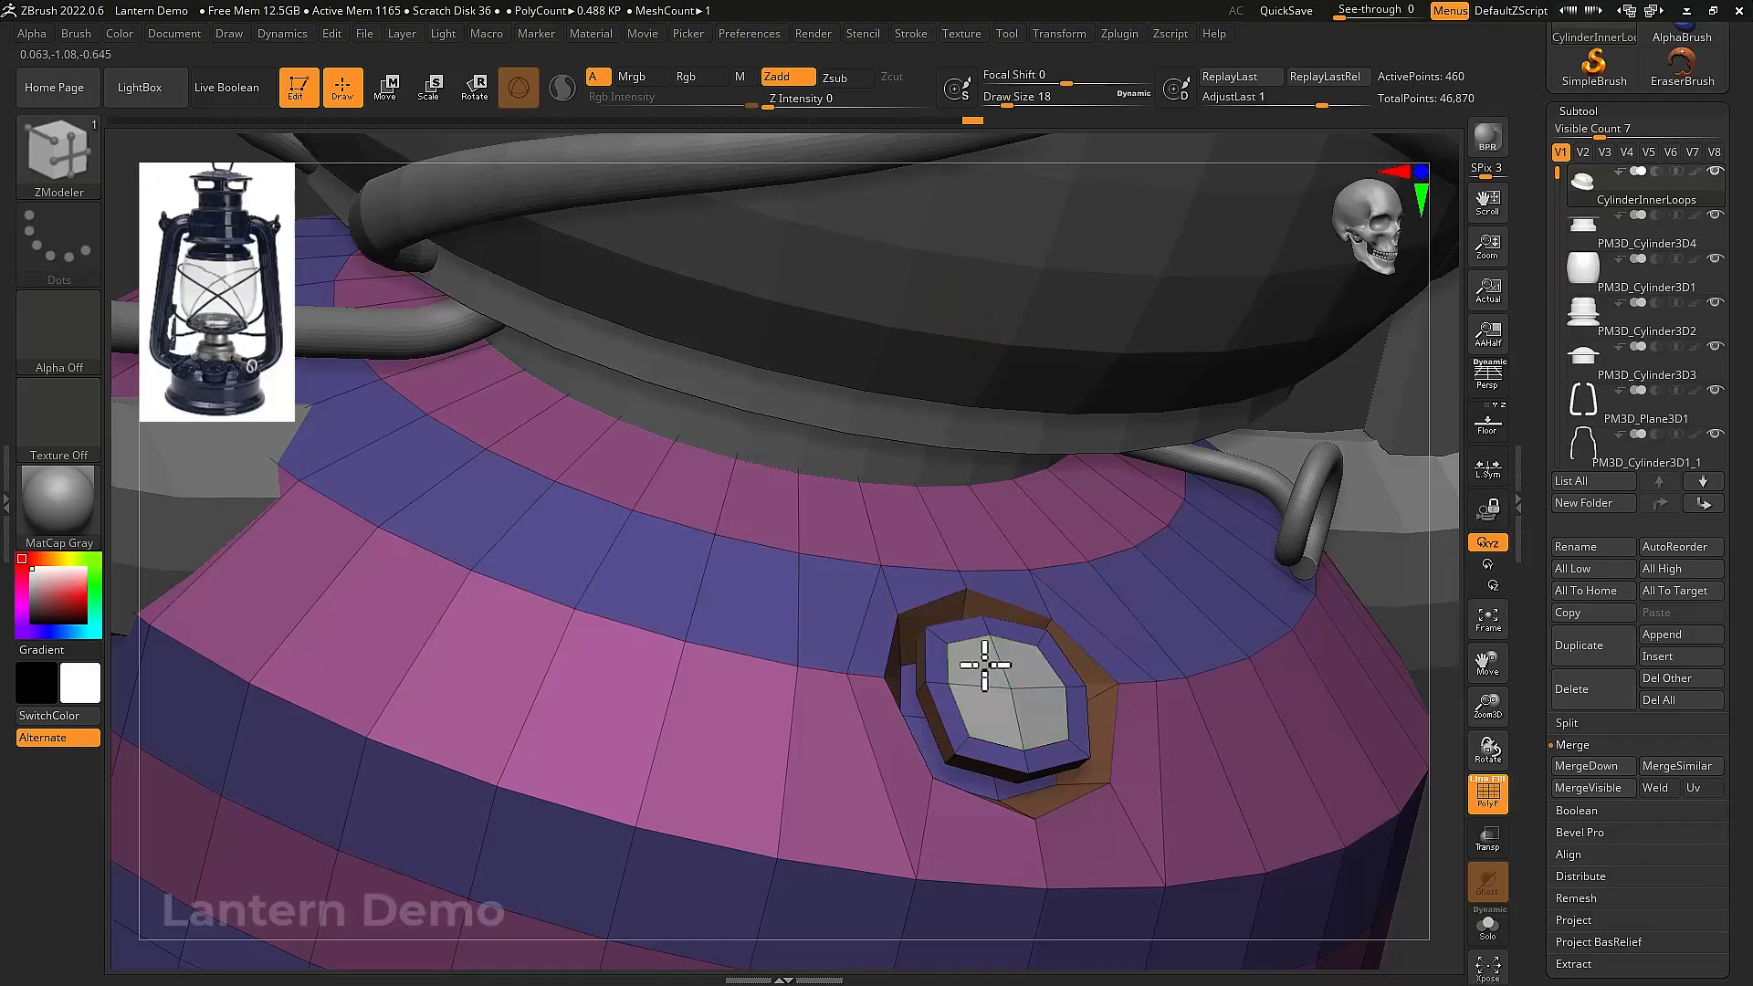
{"action": "key", "text": "space"}
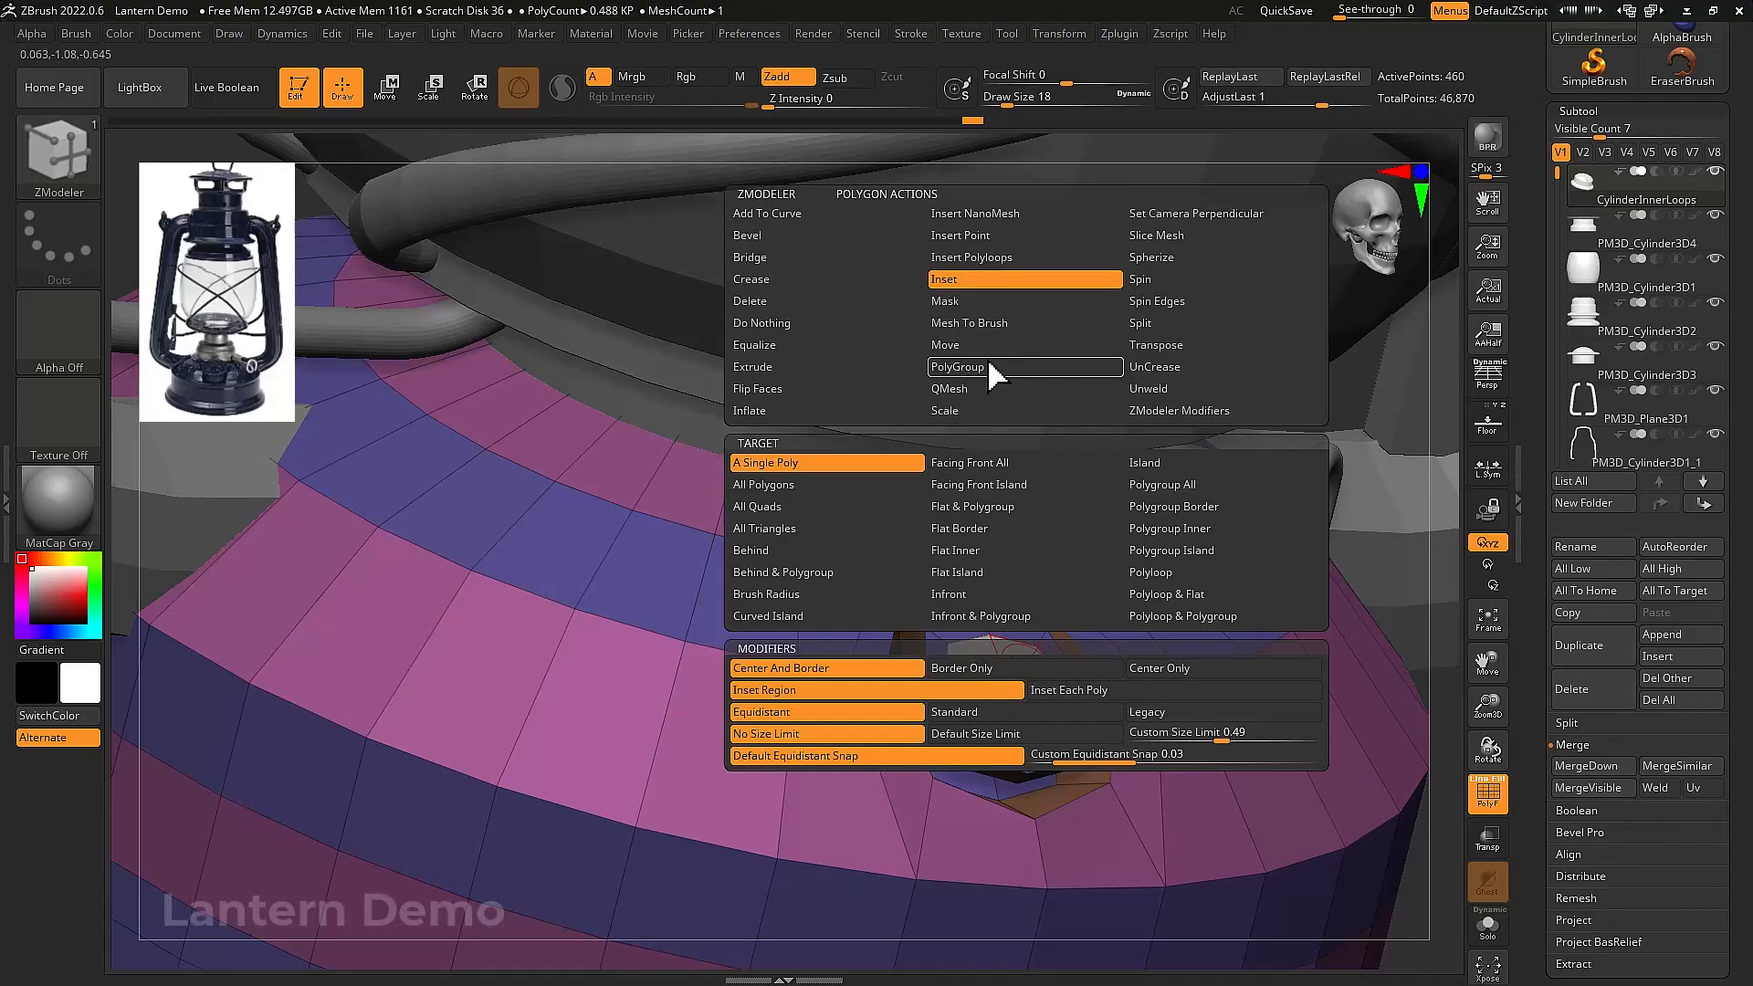
{"action": "left_click", "coordinate": [980, 394]}
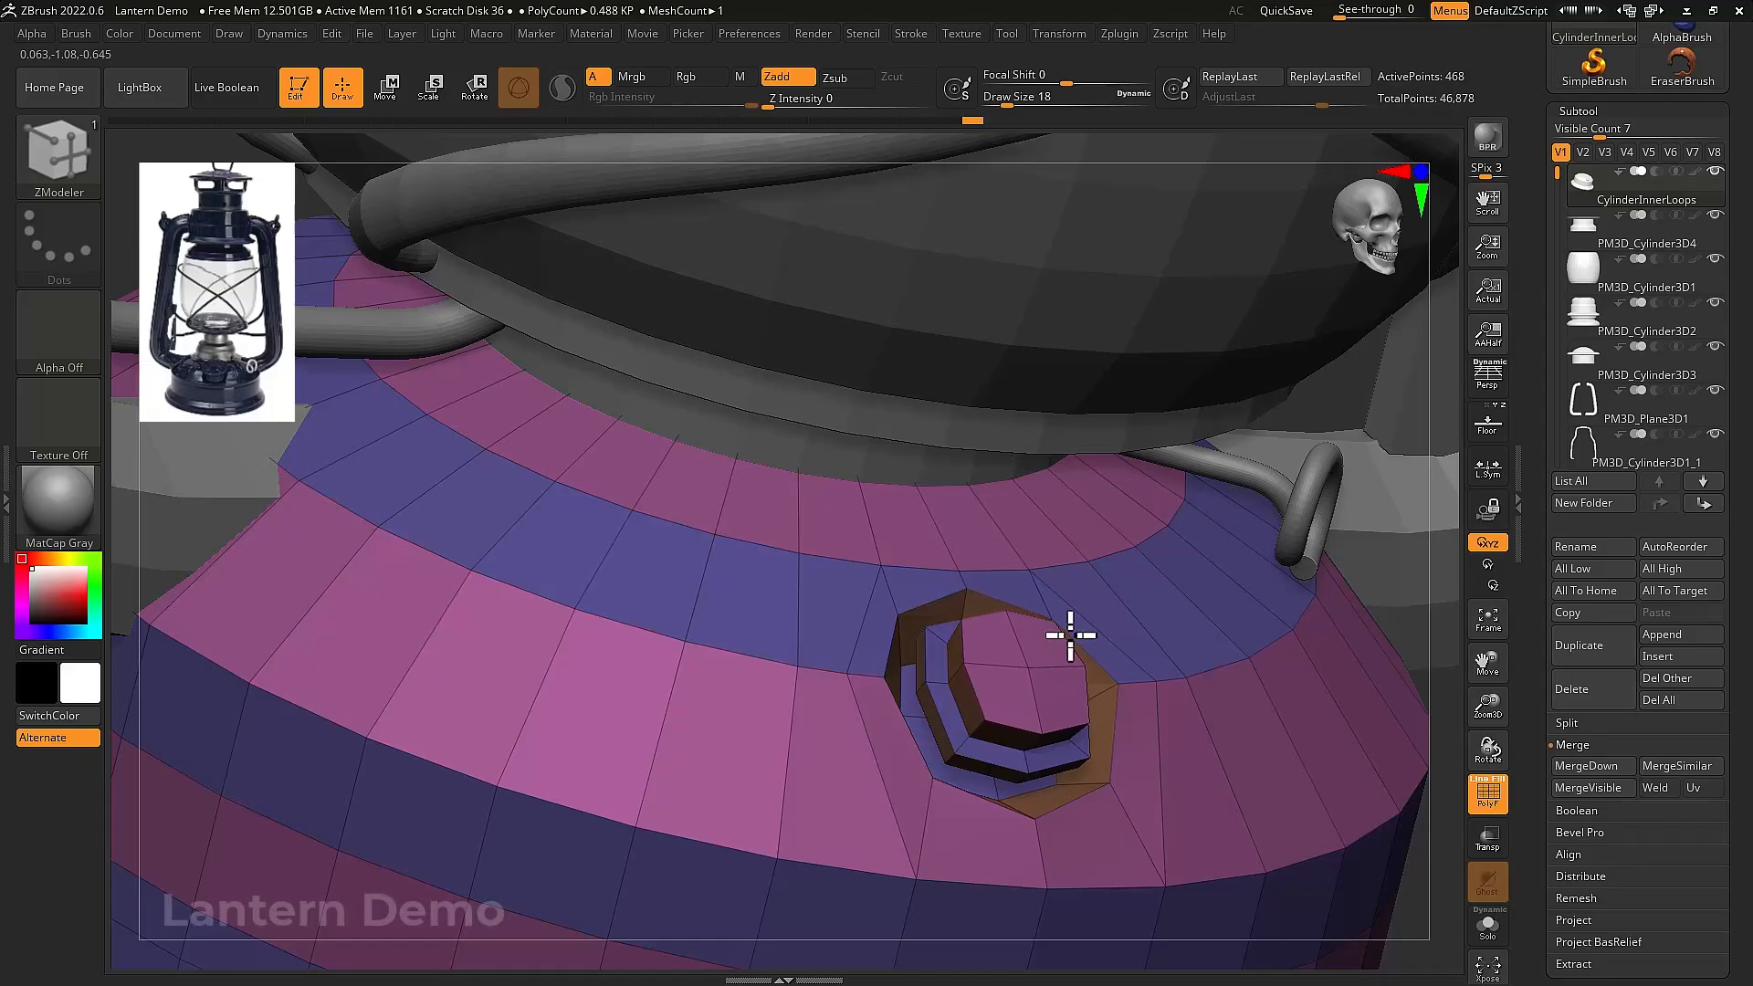
{"action": "left_click_drag", "start_coordinate": [1070, 636], "coordinate": [1071, 635]}
{"action": "right_click_drag", "start_coordinate": [1100, 623], "coordinate": [1092, 659], "text": "ctrl"}
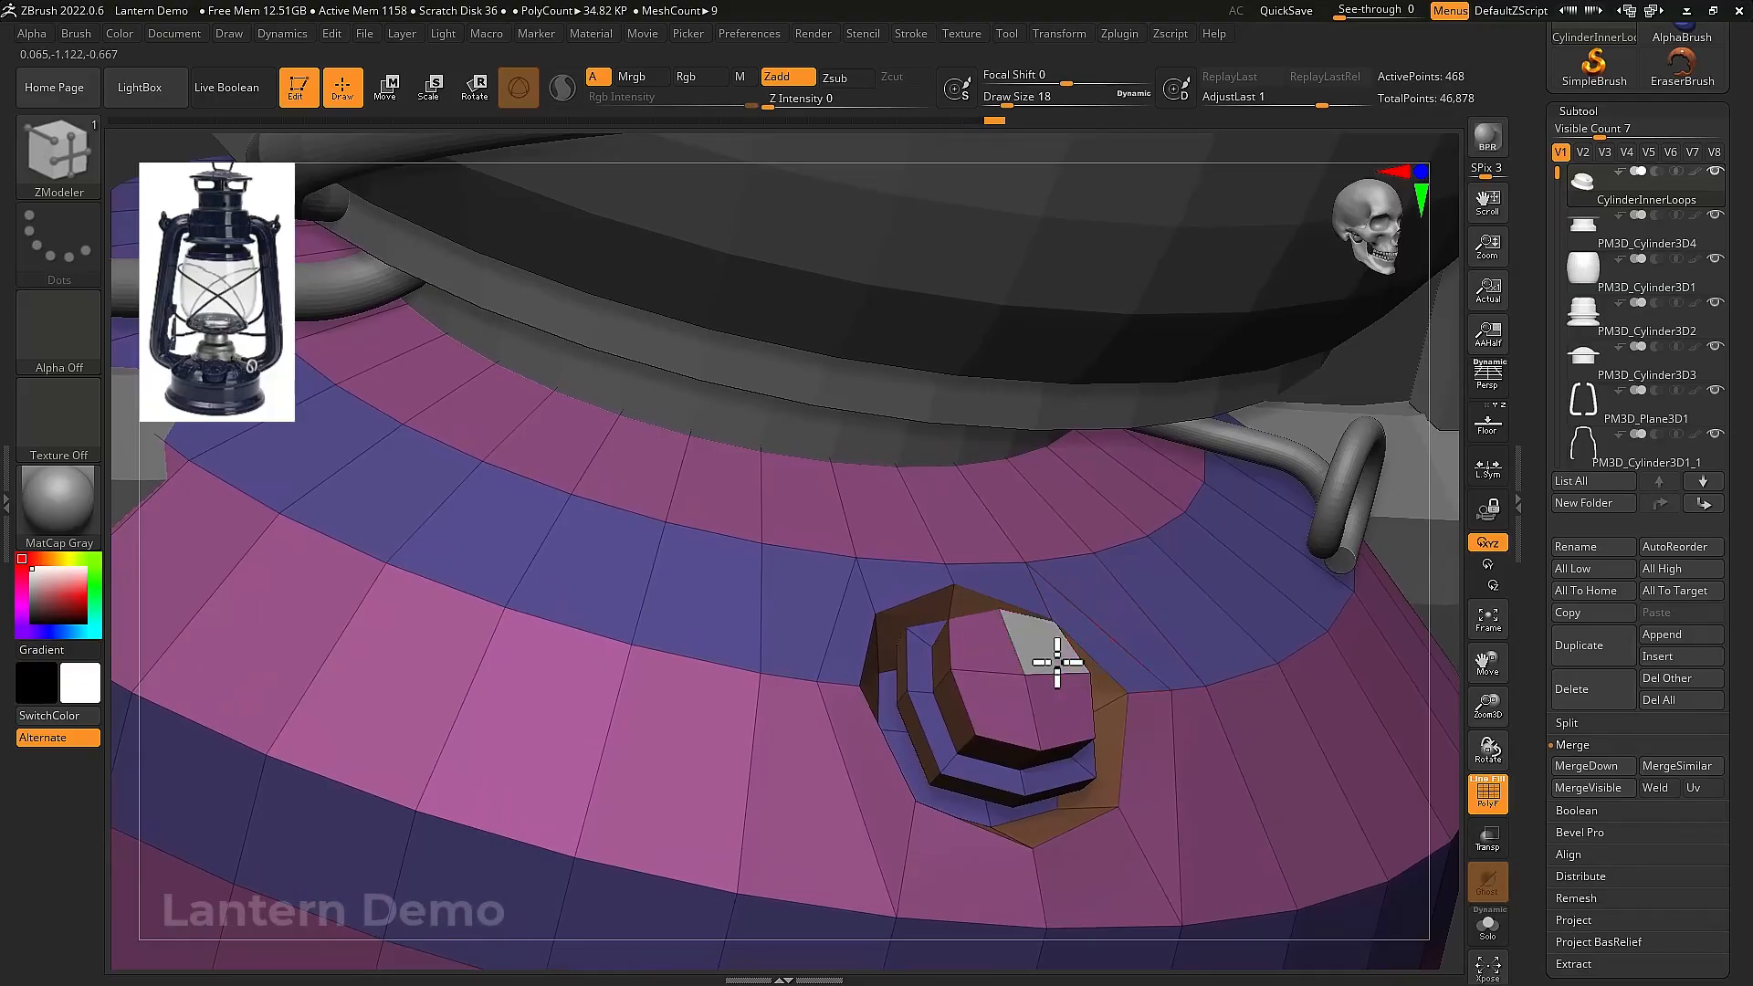
{"action": "mouse_move", "coordinate": [1057, 662]}
{"action": "left_mouse_down", "text": "alt"}
{"action": "mouse_move", "coordinate": [995, 661]}
{"action": "mouse_move", "coordinate": [1053, 658]}
{"action": "mouse_move", "coordinate": [1081, 630]}
{"action": "left_mouse_up", "text": "alt"}
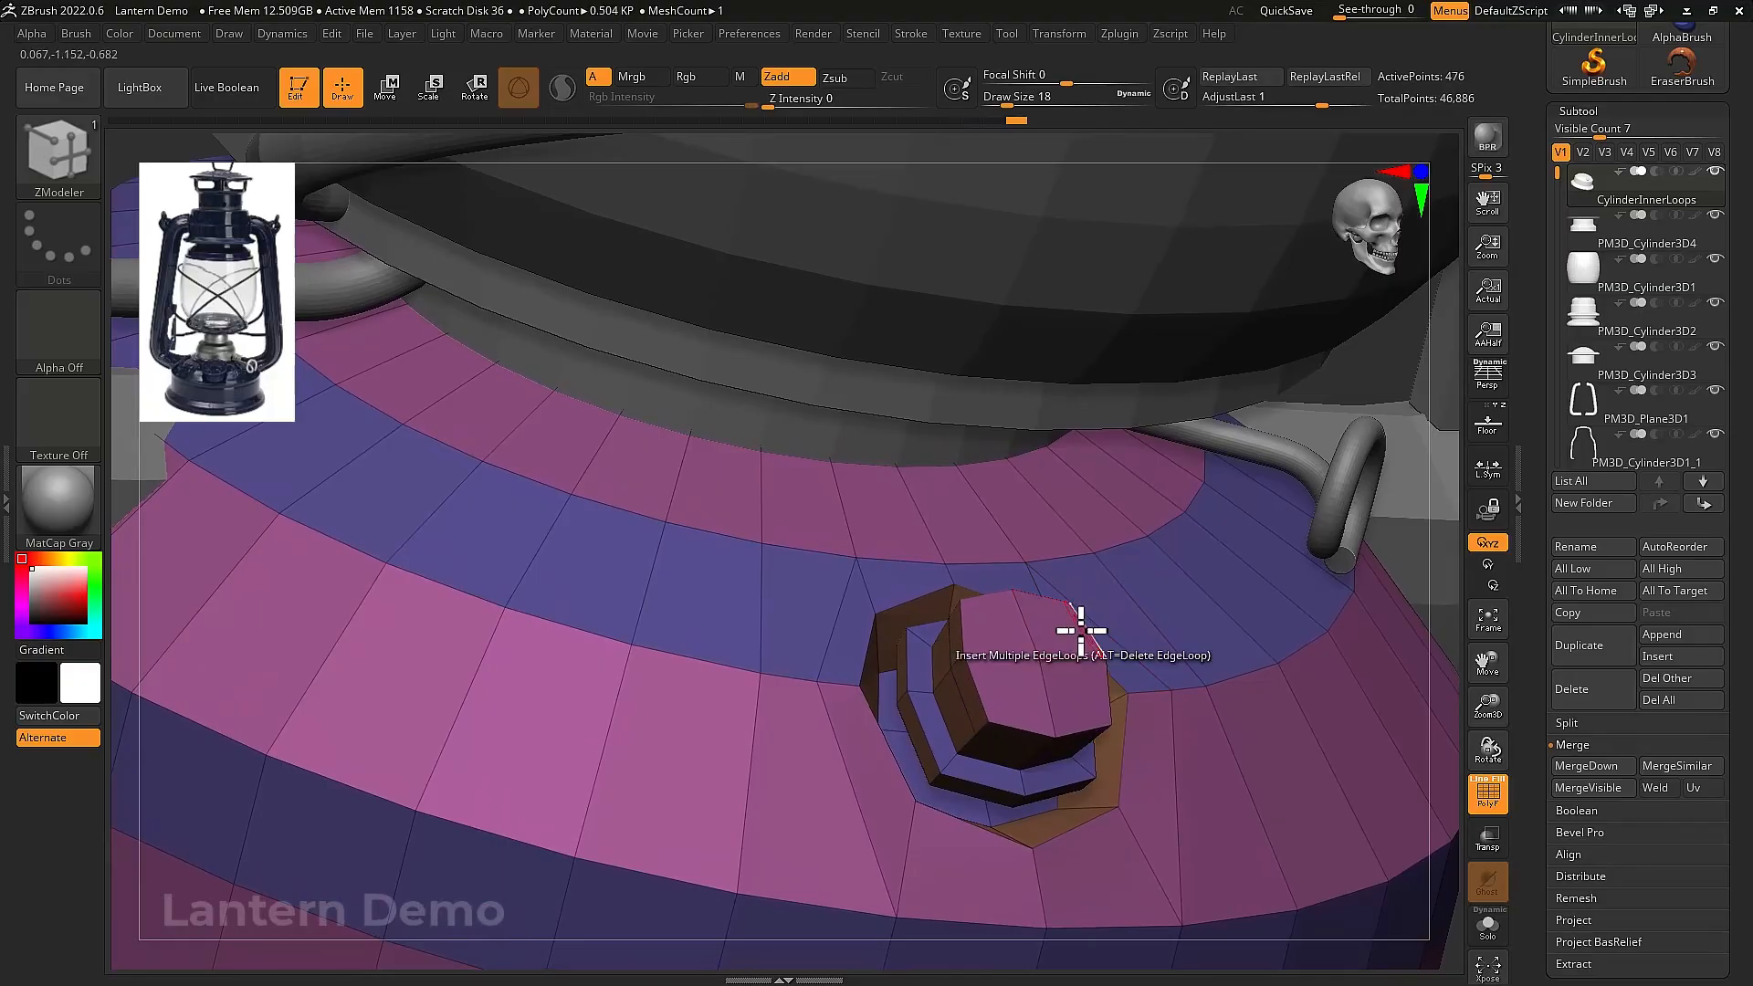
Isolate the fuel tank and extrude the neck's outer band of side faces outward with QMesh to form a wider filler cap
{"action": "right_click_drag", "start_coordinate": [1053, 680], "coordinate": [1002, 612]}
{"action": "key", "text": "shift+s"}
{"action": "right_click_drag", "start_coordinate": [1095, 670], "coordinate": [1057, 697]}
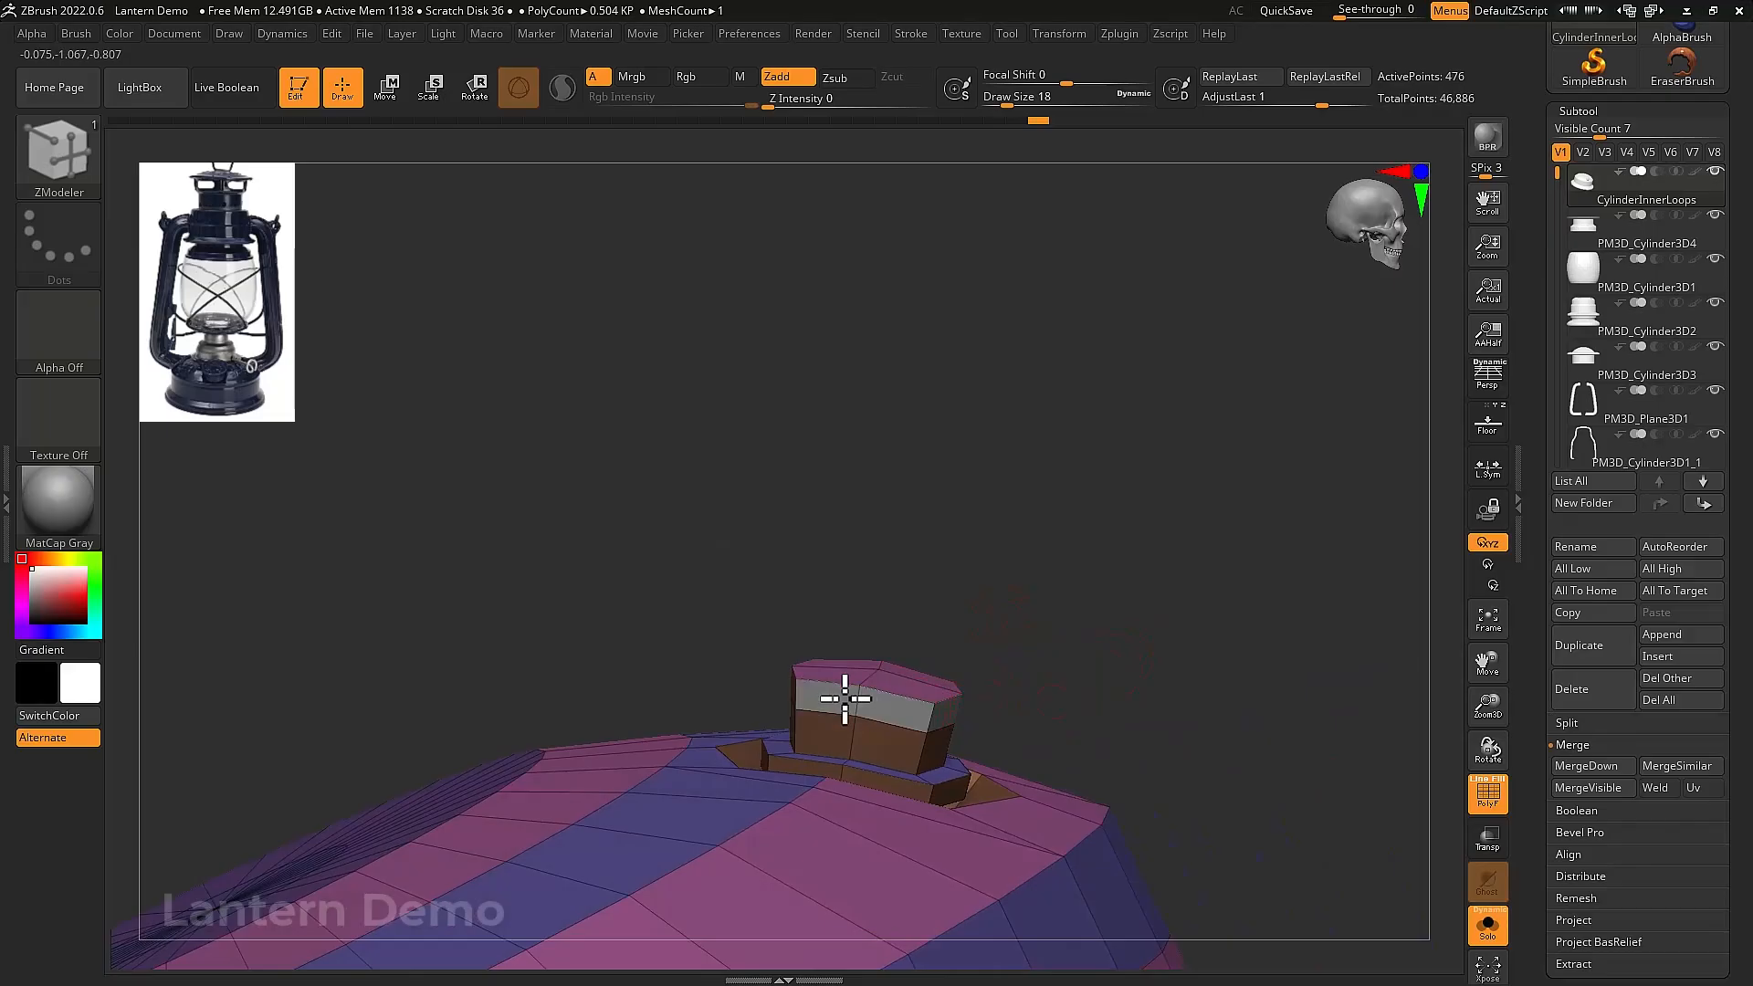
{"action": "right_click_drag", "start_coordinate": [841, 693], "coordinate": [818, 736]}
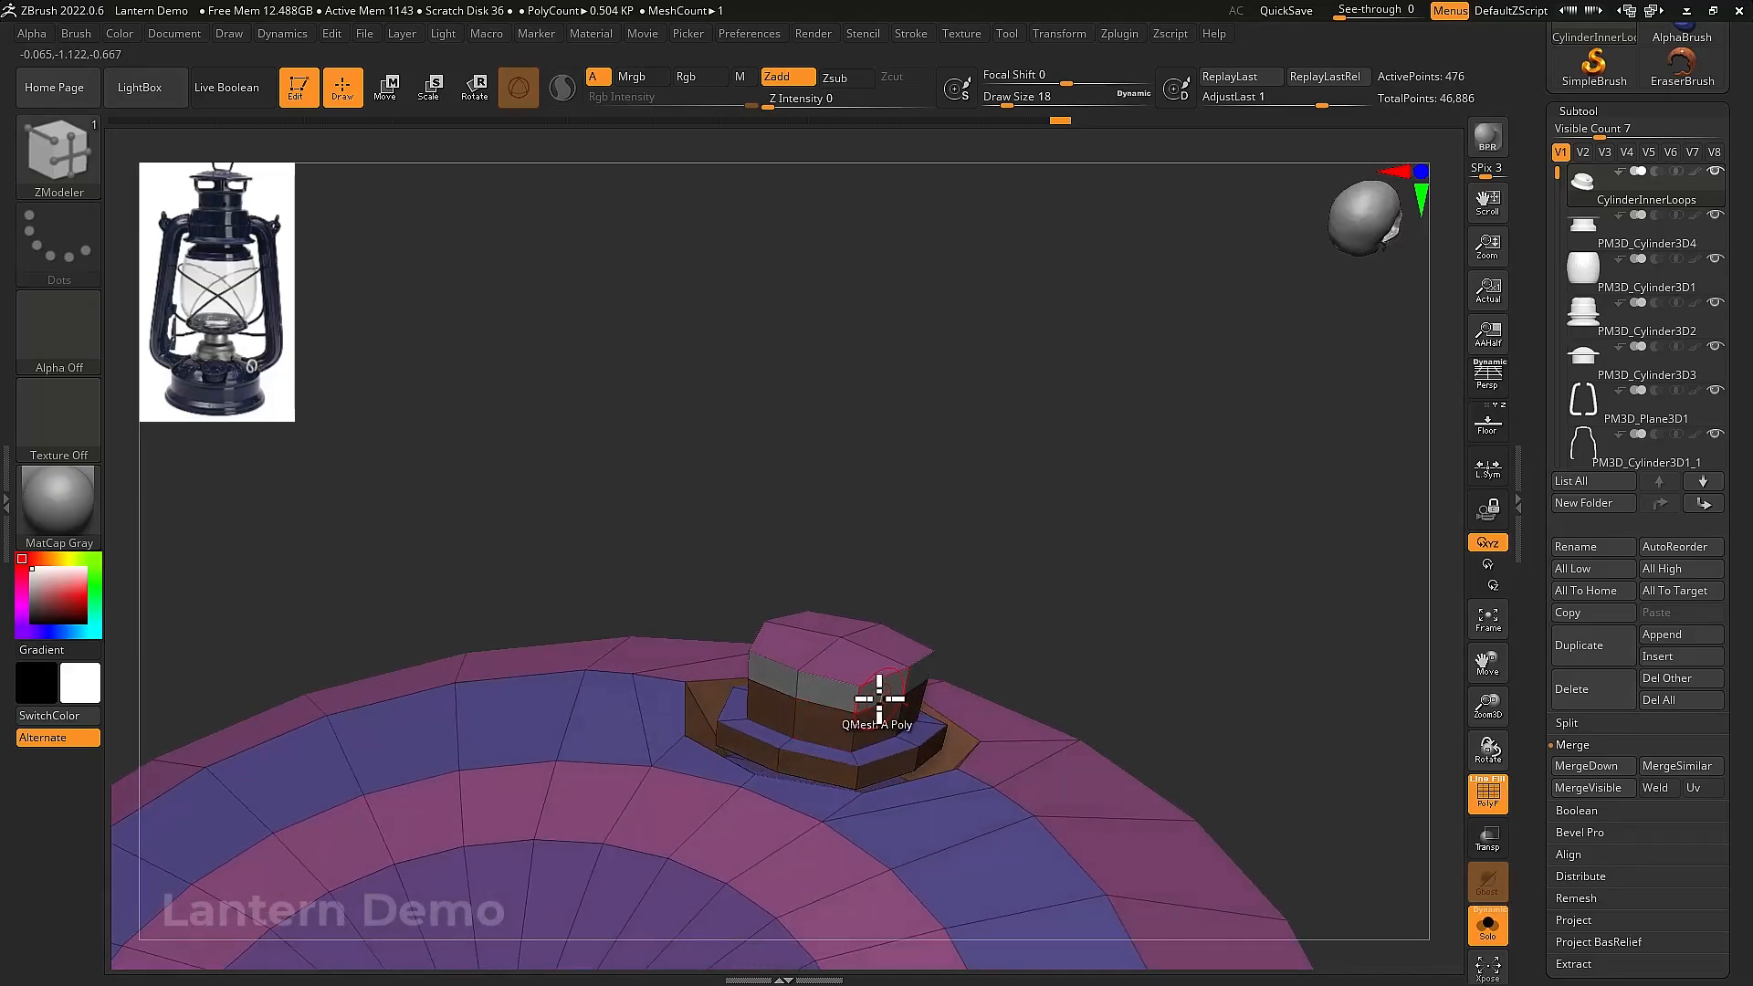
{"action": "left_click_drag", "start_coordinate": [880, 697], "coordinate": [895, 698]}
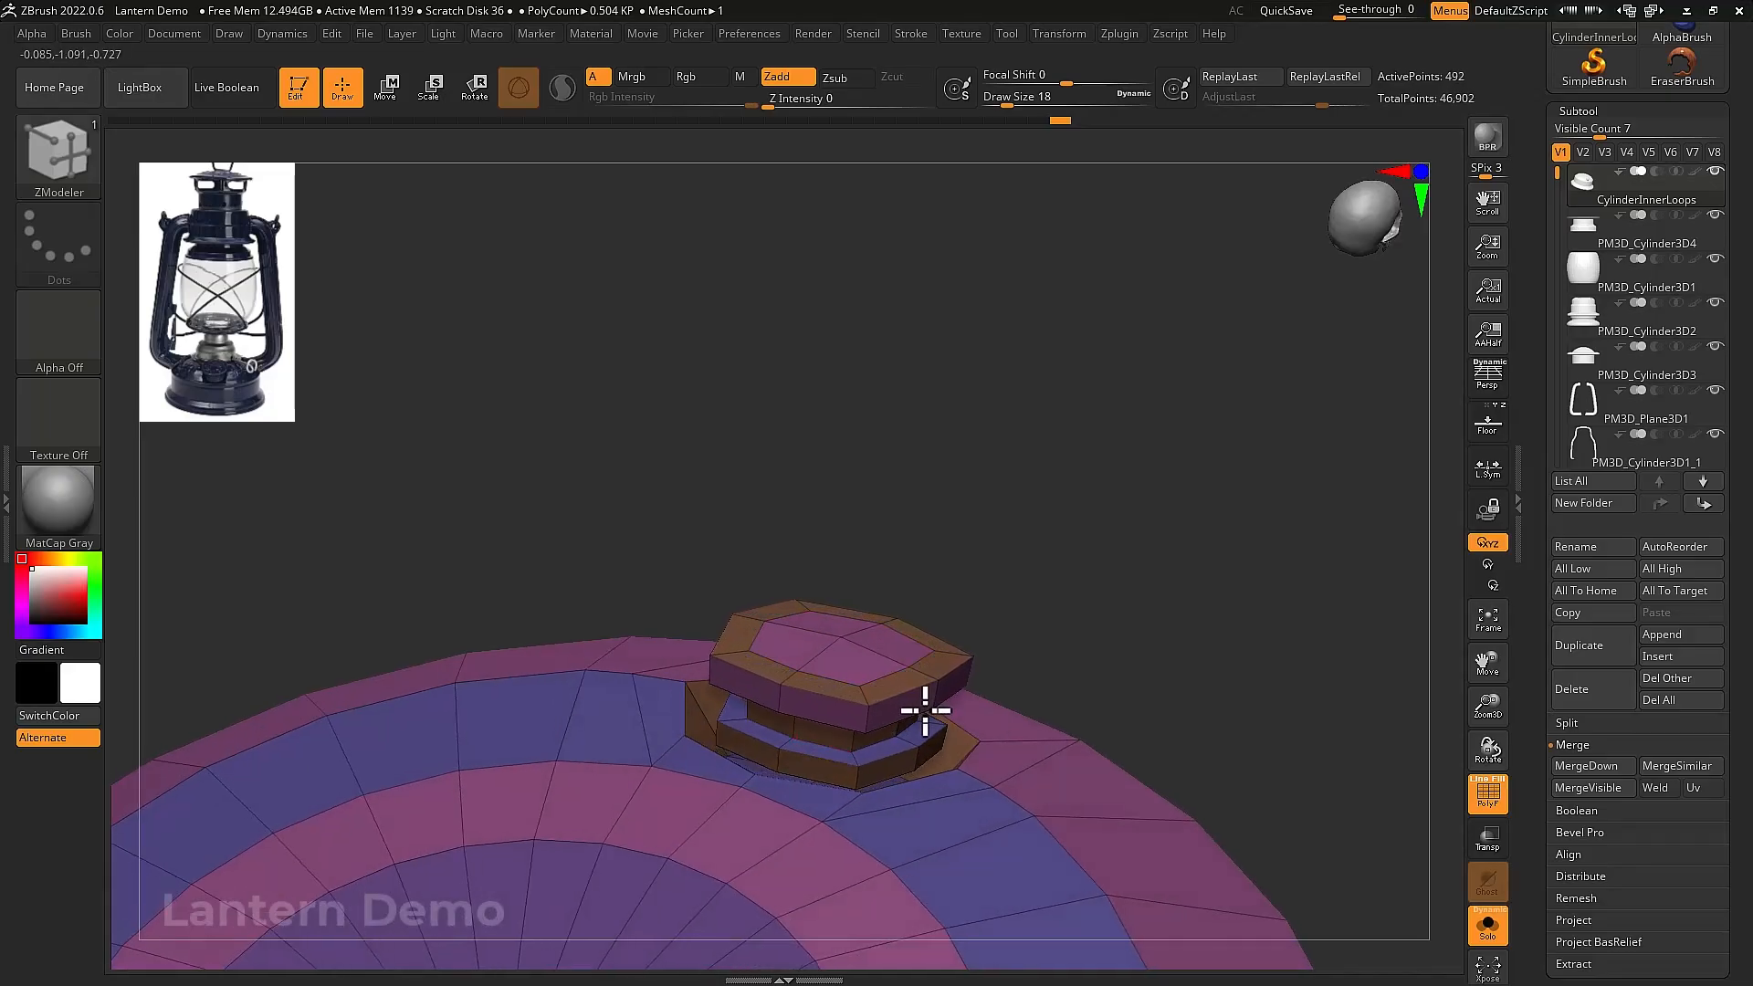
{"action": "right_click_drag", "start_coordinate": [923, 708], "coordinate": [1116, 724]}
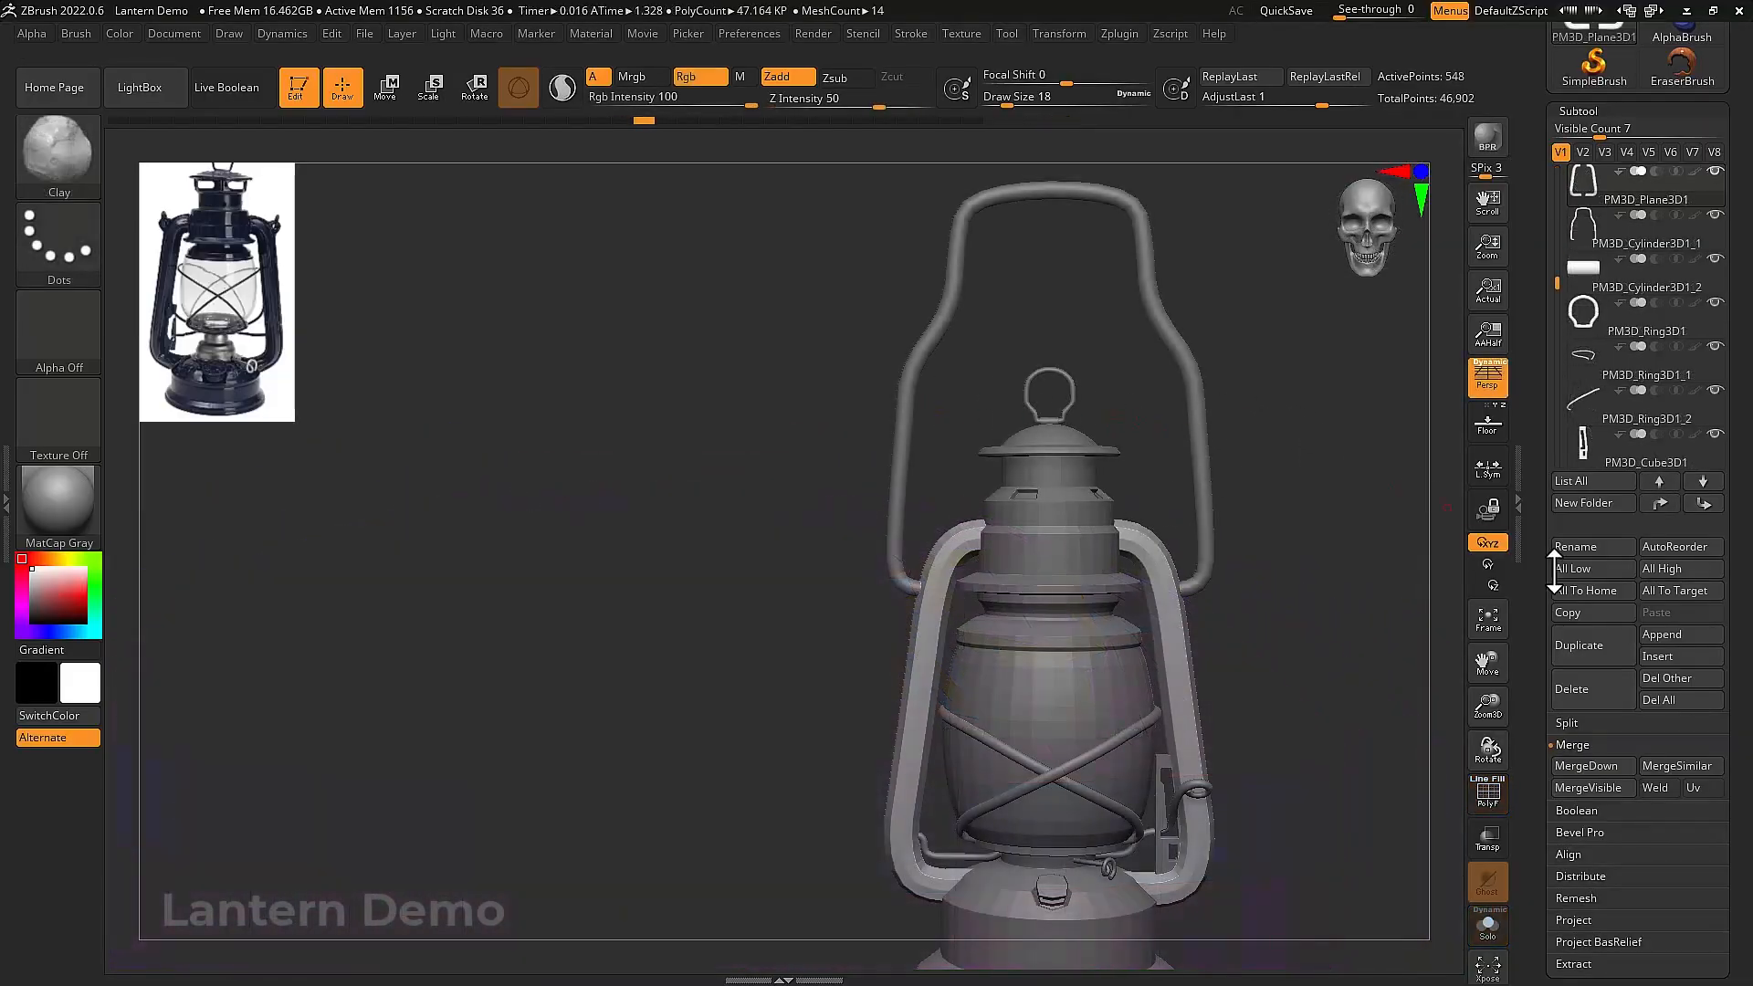
Append a new primitive mesh to the lantern's subtools
{"action": "left_click", "coordinate": [1662, 634]}
{"action": "left_click", "coordinate": [815, 632]}
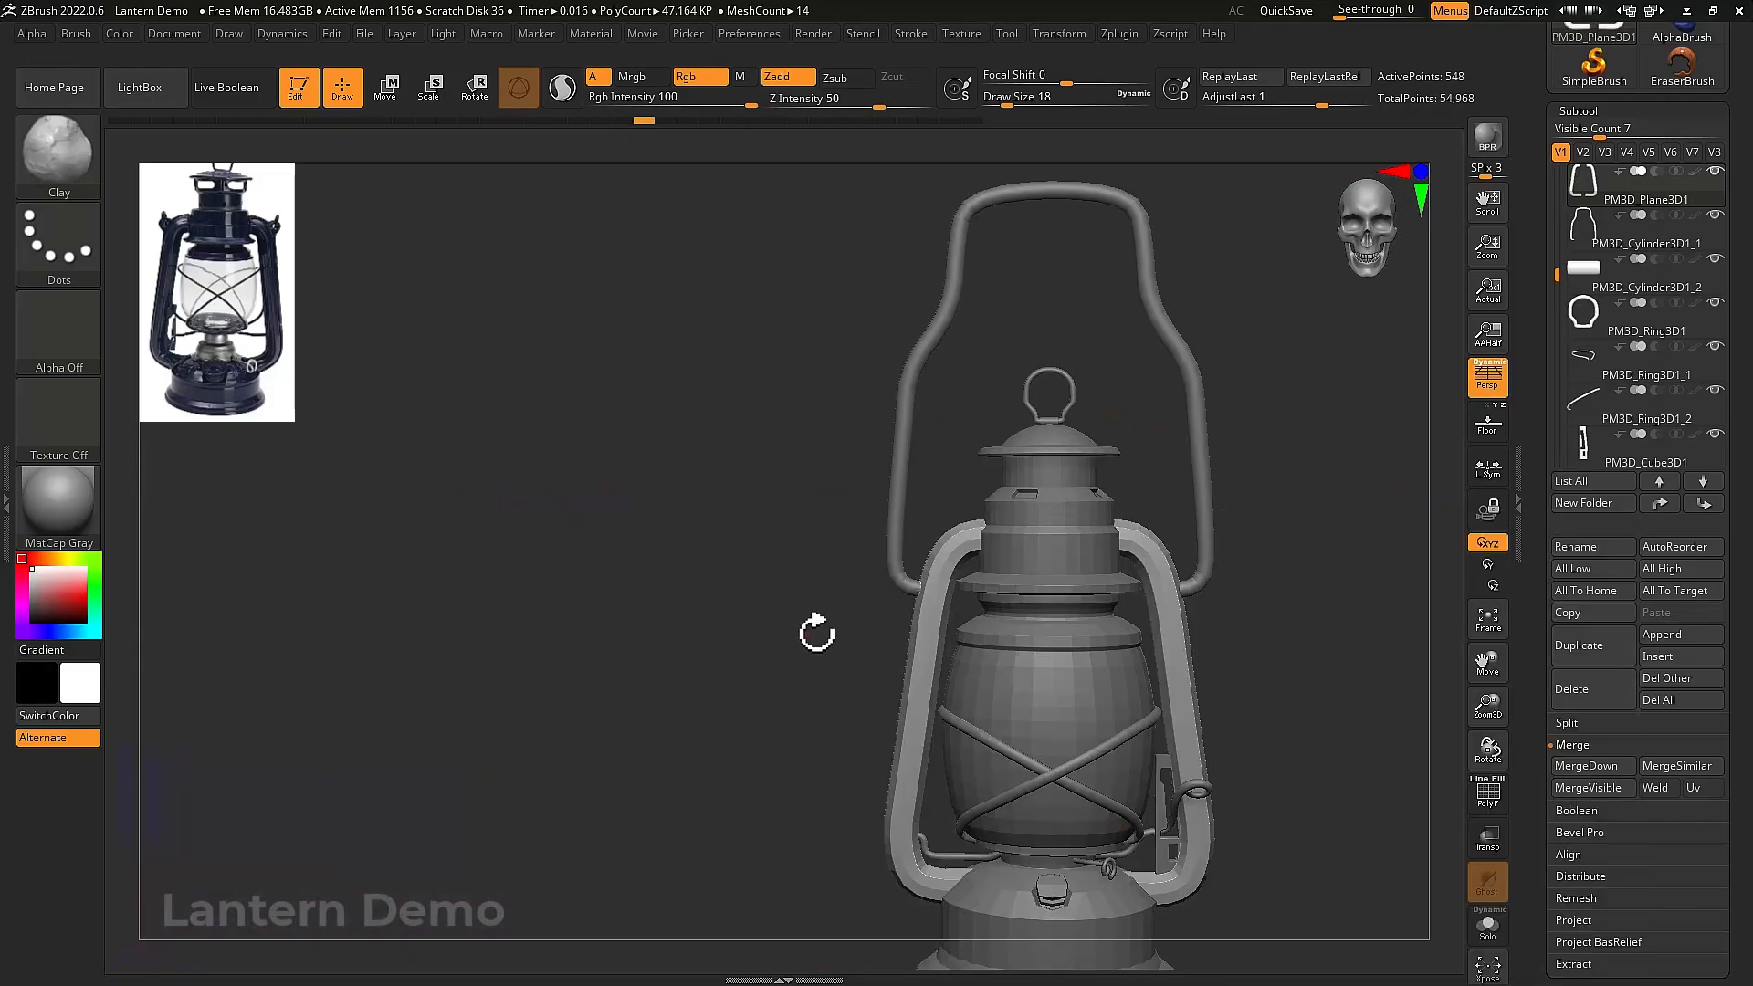
Select the newly appended sphere subtool and activate the Move gizmo on it
{"action": "left_click", "coordinate": [1594, 481]}
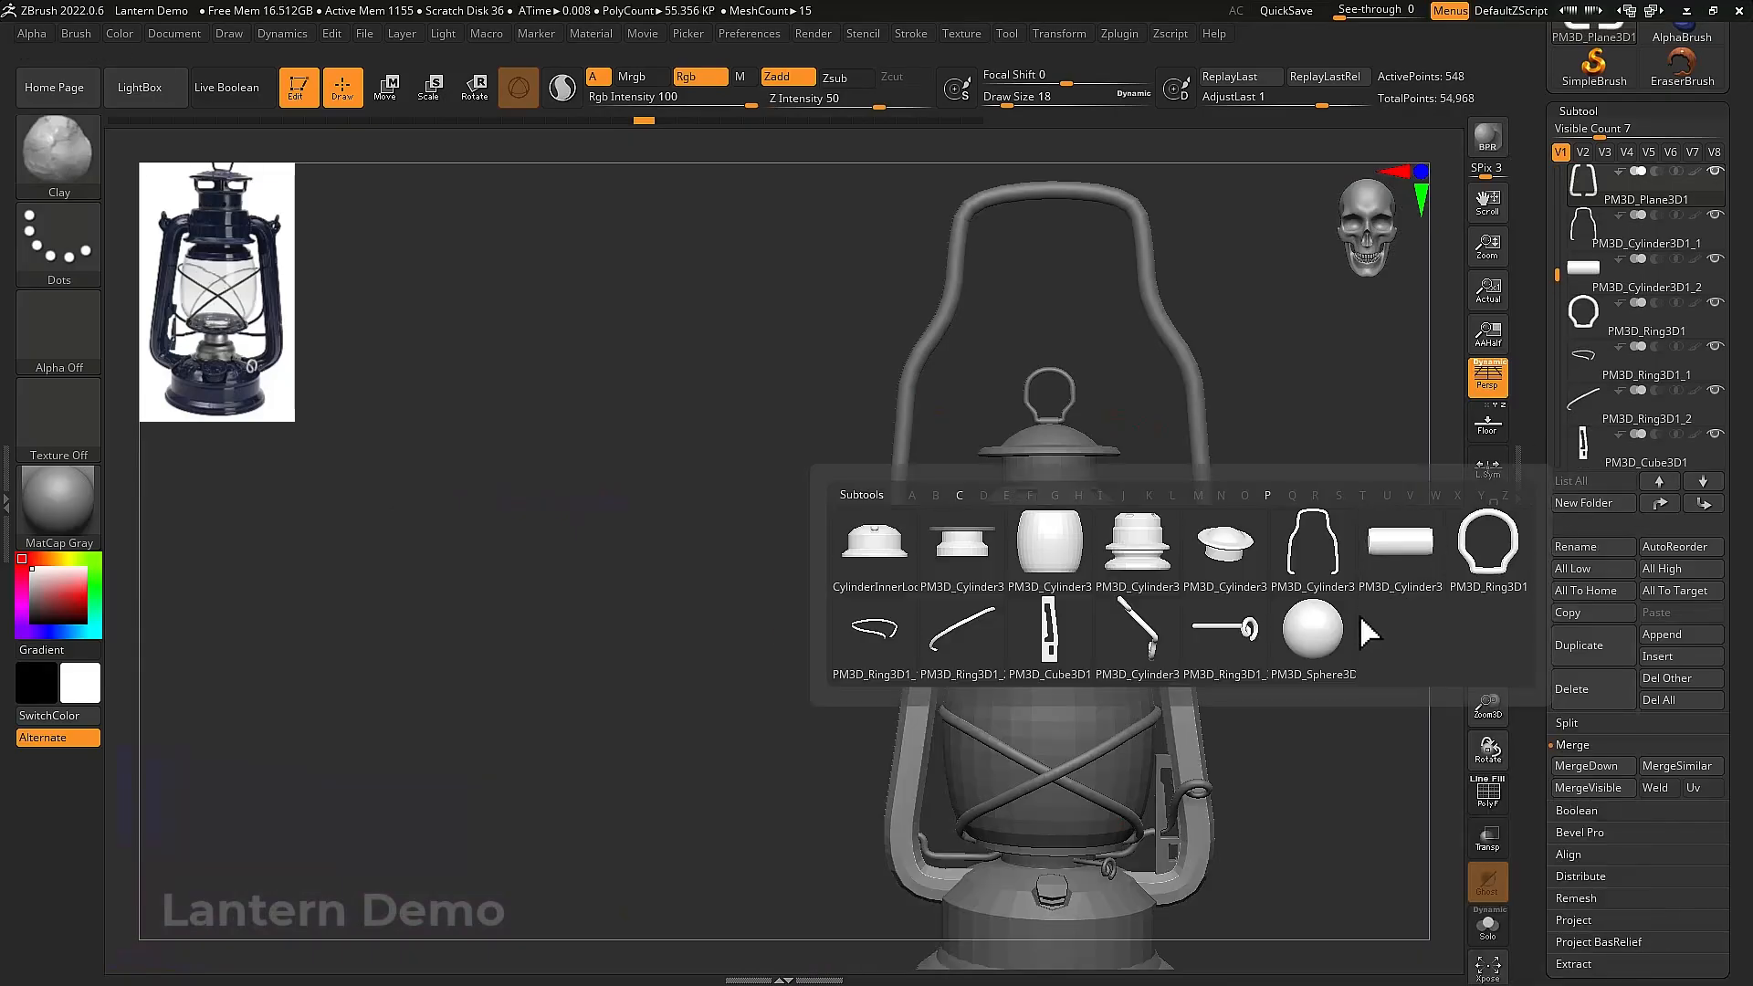
{"action": "left_click", "coordinate": [1307, 623]}
{"action": "key", "text": "w"}
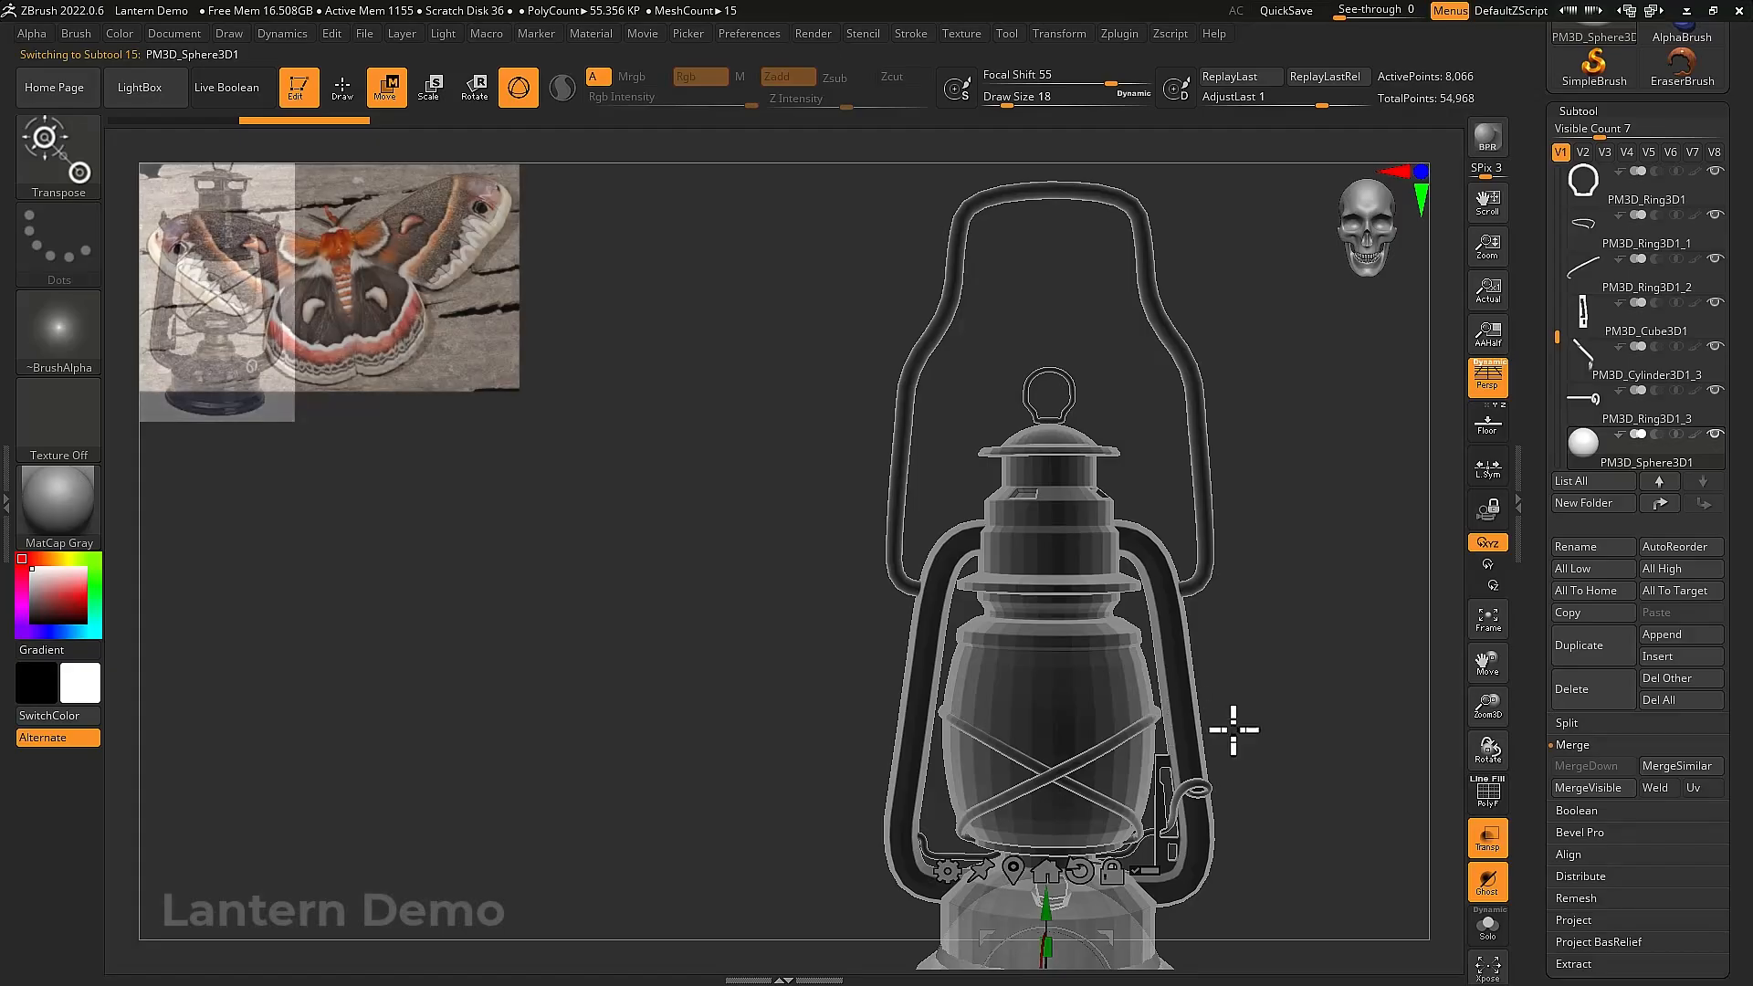
{"action": "left_click_drag", "start_coordinate": [1233, 728], "coordinate": [1219, 578], "text": "alt"}
{"action": "left_click_drag", "start_coordinate": [1043, 844], "coordinate": [907, 862]}
{"action": "left_click_drag", "start_coordinate": [1032, 760], "coordinate": [1087, 142]}
{"action": "left_click_drag", "start_coordinate": [1209, 230], "coordinate": [1241, 537], "text": "alt"}
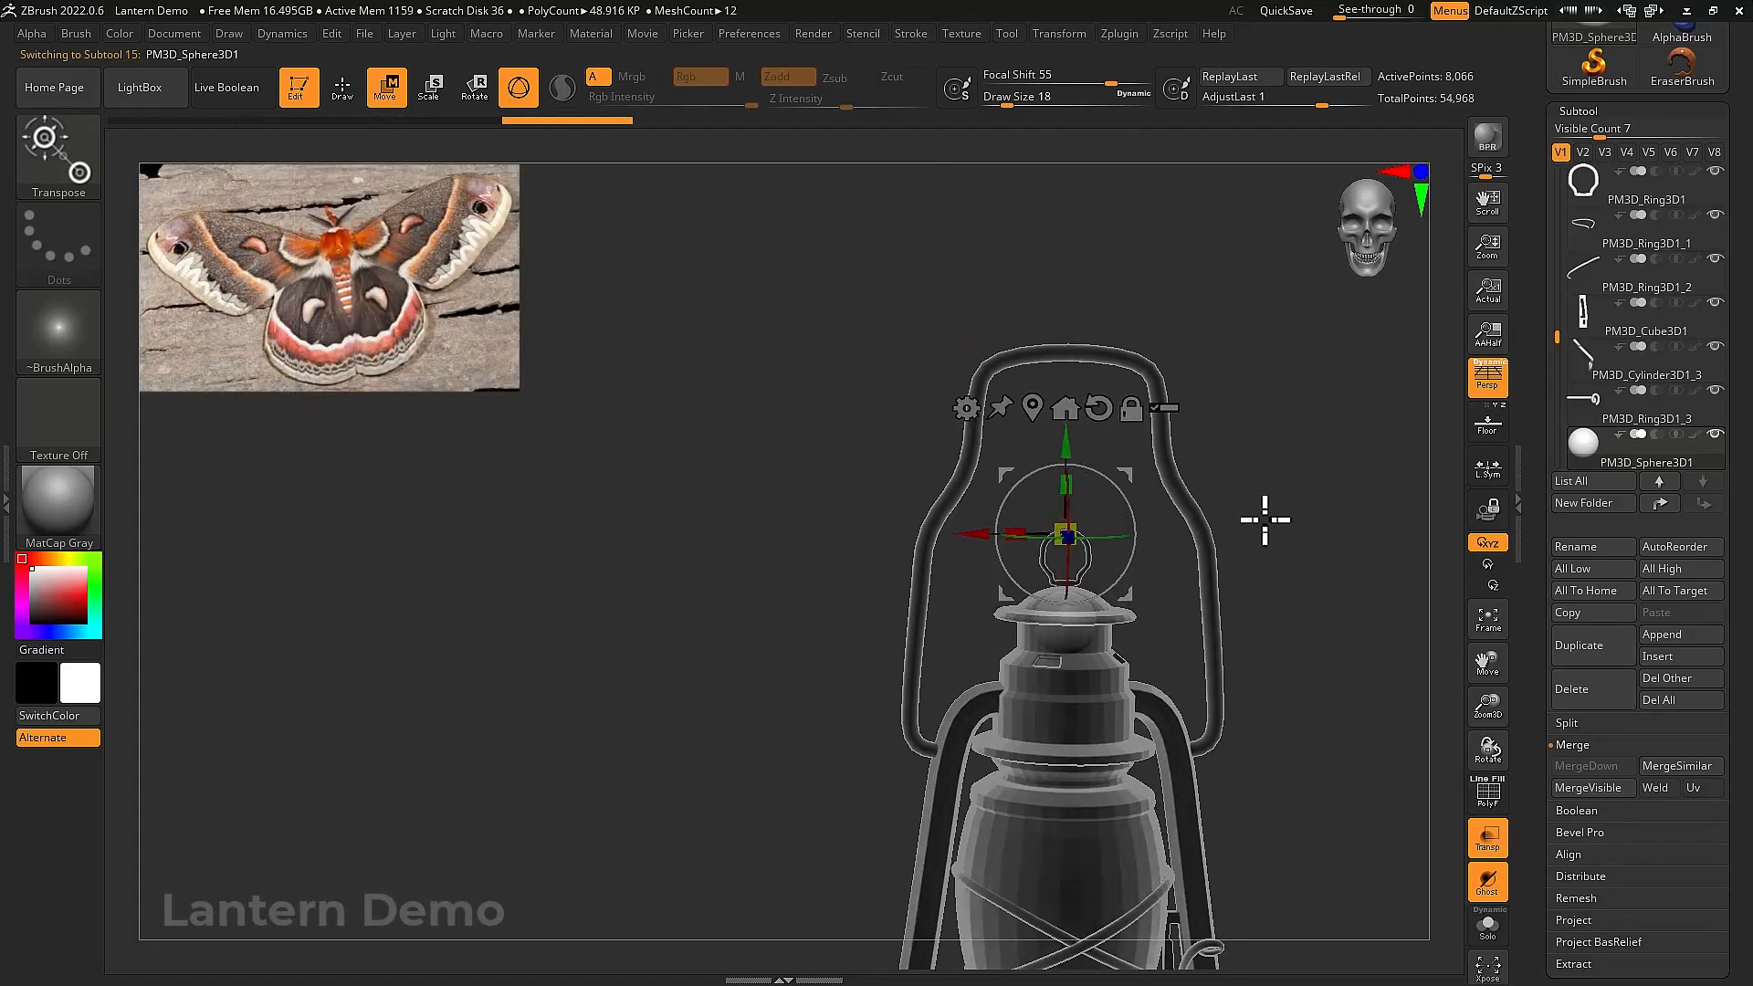
{"action": "left_click_drag", "start_coordinate": [1068, 446], "coordinate": [1066, 312]}
{"action": "key", "text": "ctrl+z"}
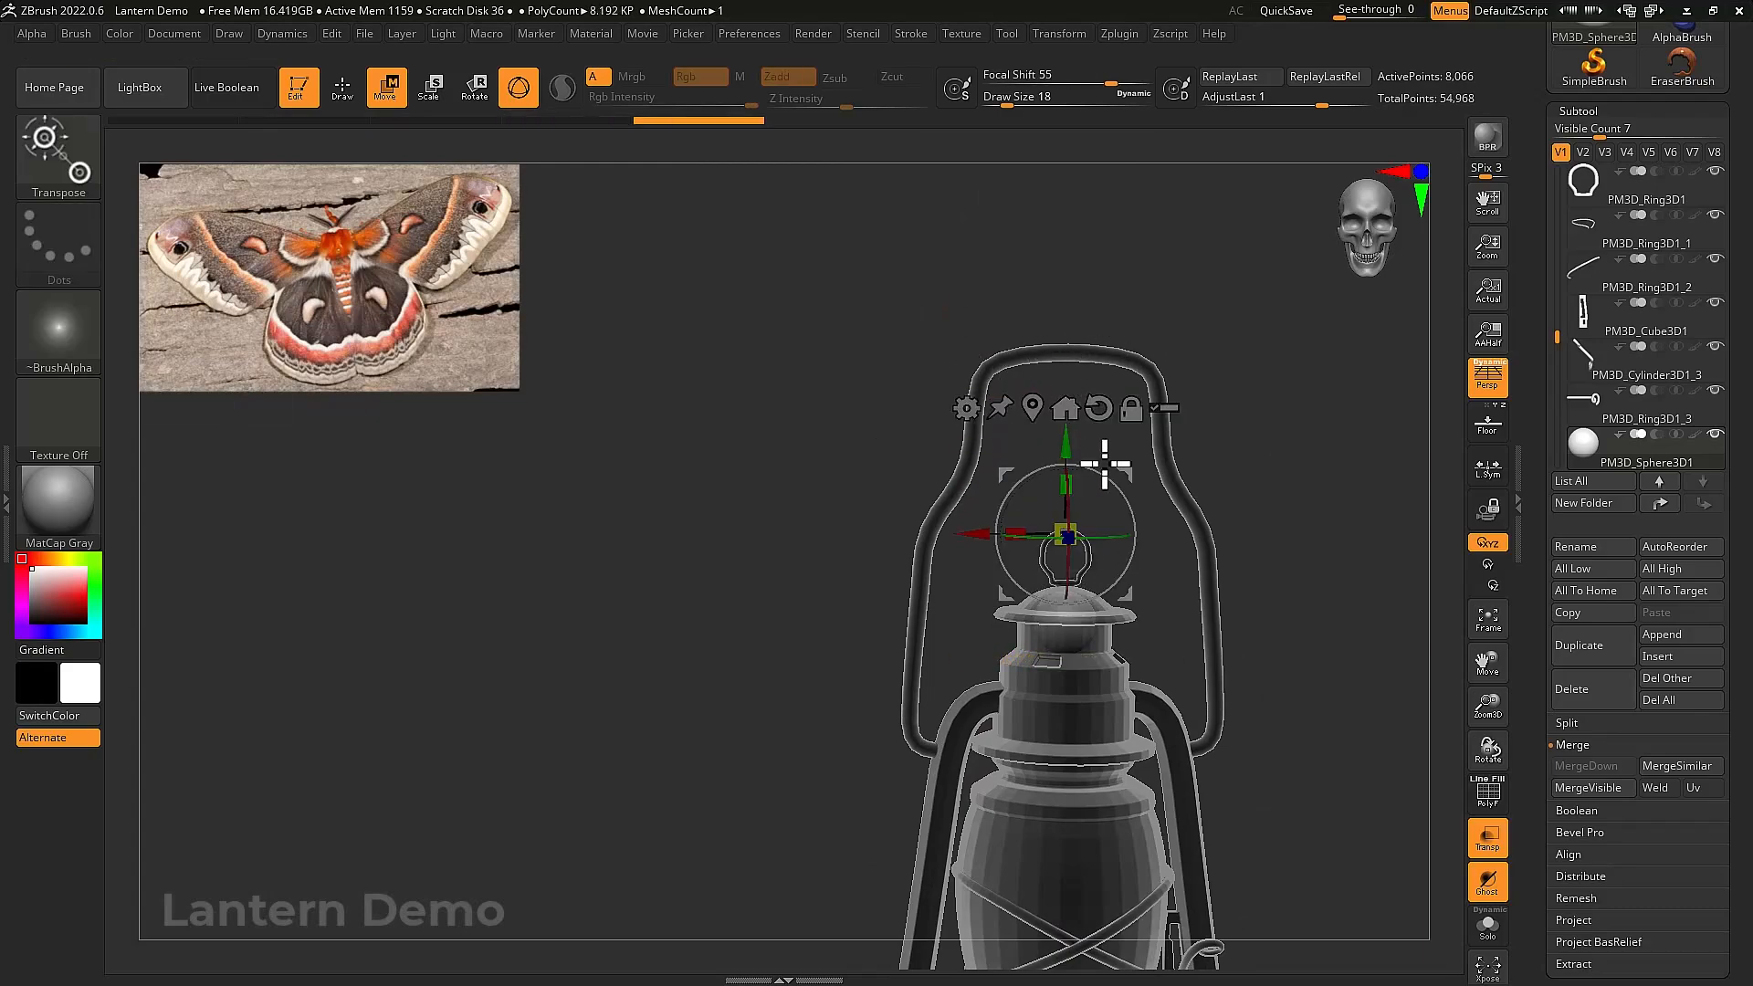
{"action": "key", "text": "ctrl+z"}
Set the focal shift to -100 and move the whole sphere above the lantern's top ring, inside the handle
{"action": "left_click_drag", "start_coordinate": [1284, 653], "coordinate": [1233, 316], "text": "alt"}
{"action": "key", "text": "space"}
{"action": "left_click_drag", "start_coordinate": [1173, 621], "coordinate": [1138, 609]}
{"action": "left_click_drag", "start_coordinate": [1009, 716], "coordinate": [1015, 133]}
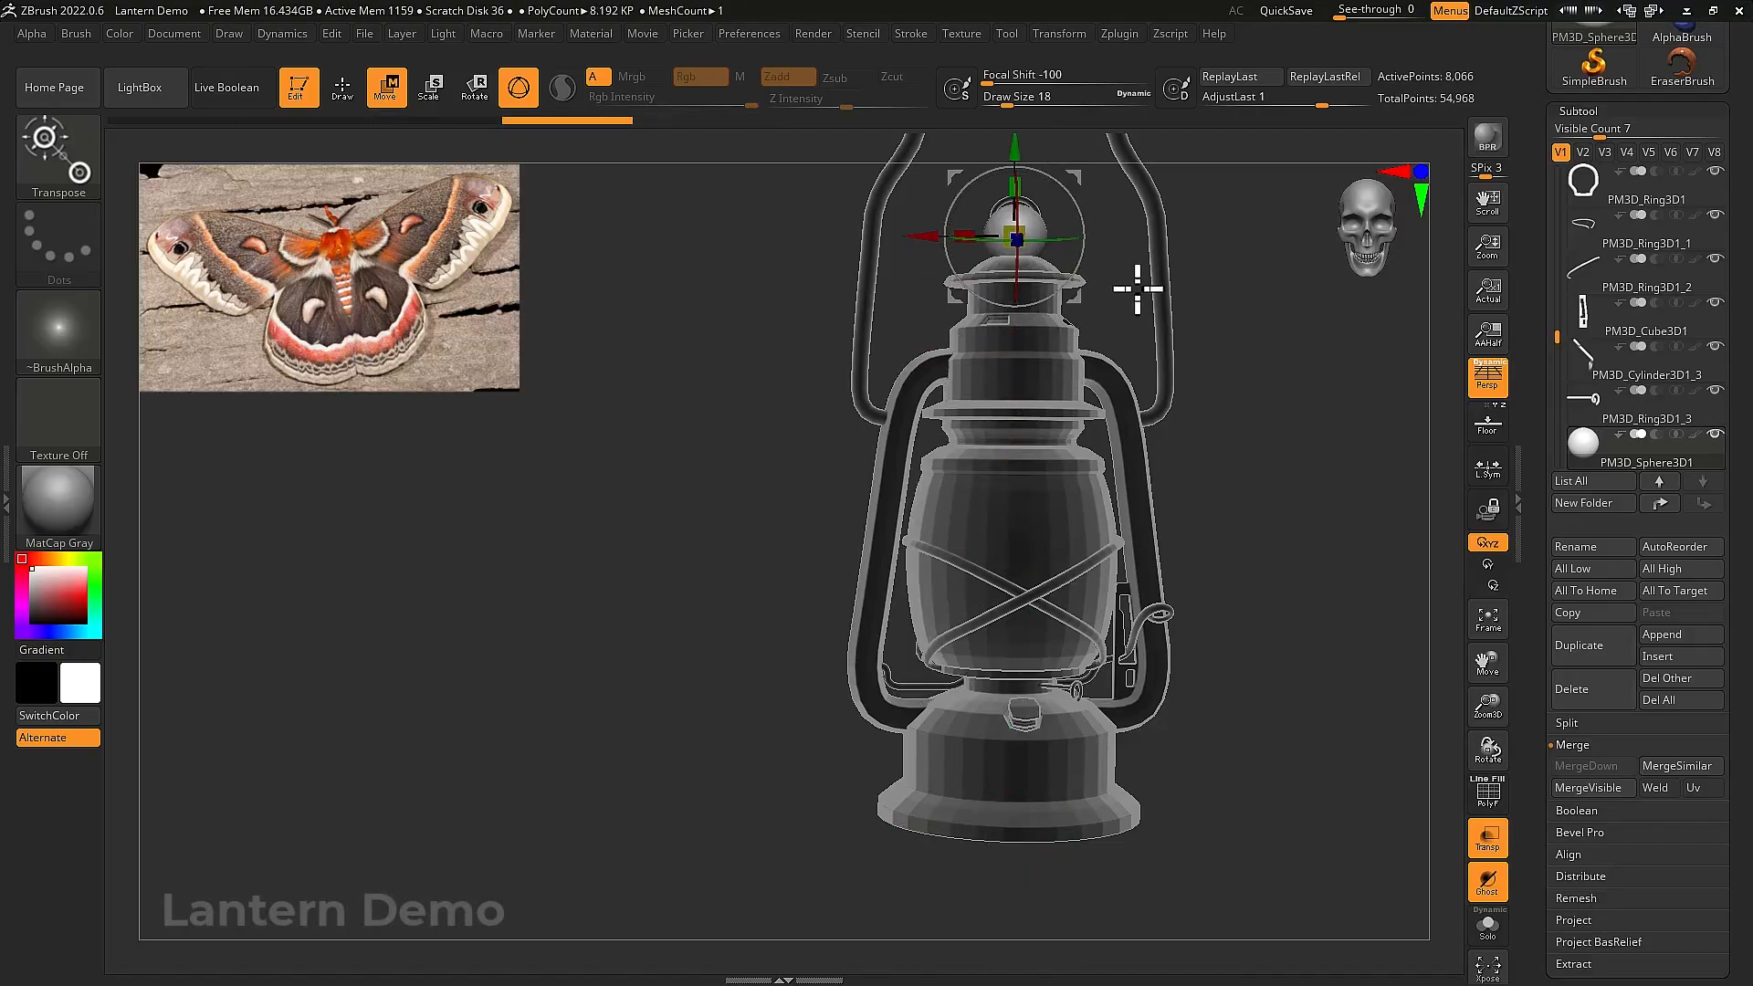
{"action": "left_click_drag", "start_coordinate": [1135, 278], "coordinate": [1155, 532], "text": "alt"}
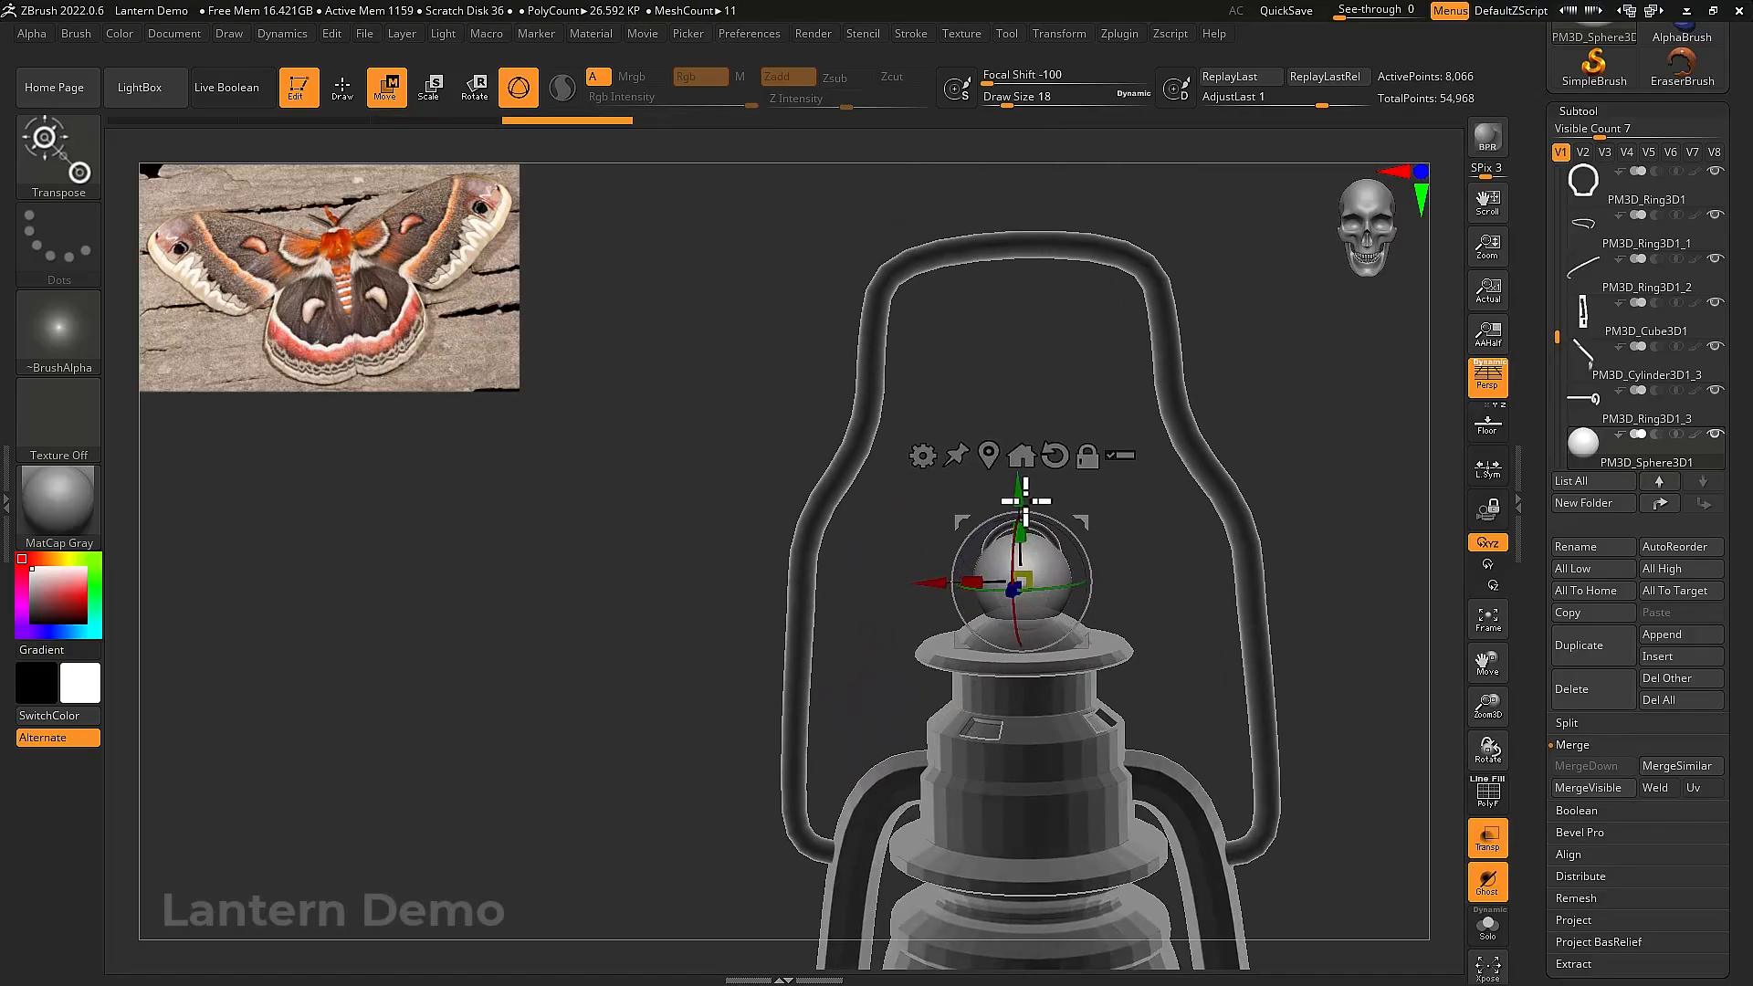
{"action": "left_click_drag", "start_coordinate": [1025, 501], "coordinate": [1019, 343]}
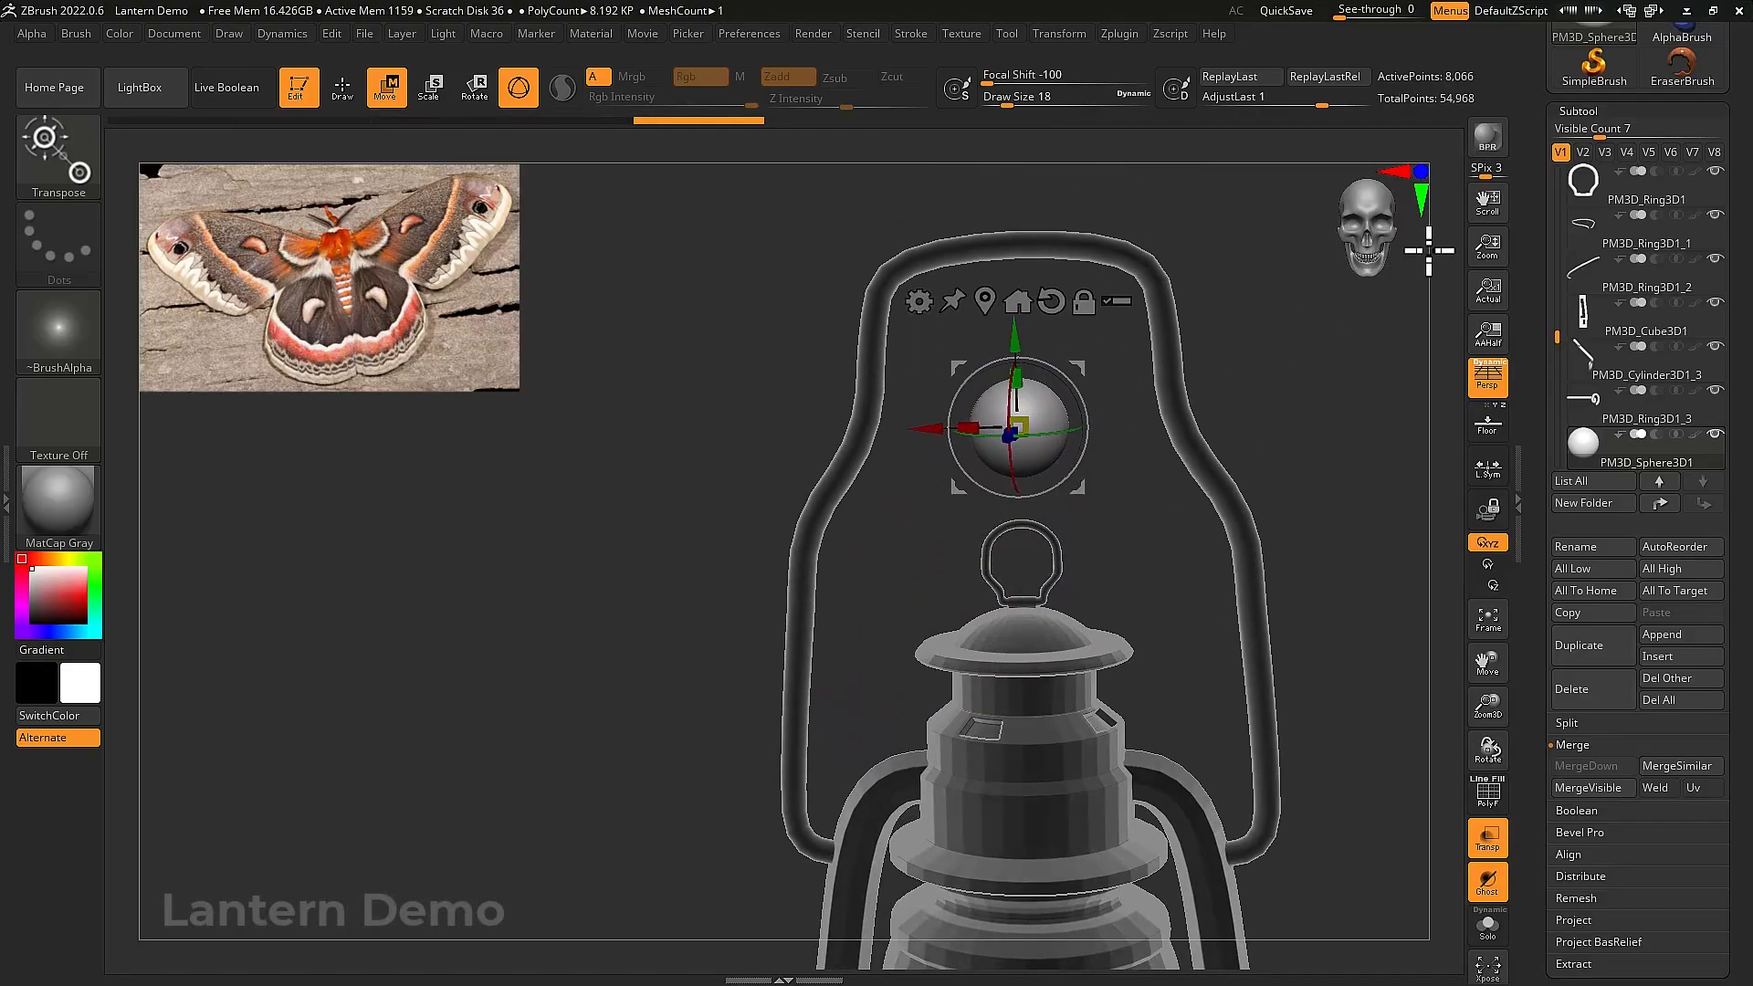
Switch to visibility set 2 and show only the sphere subtool, viewed from the front
{"action": "left_click", "coordinate": [1582, 152]}
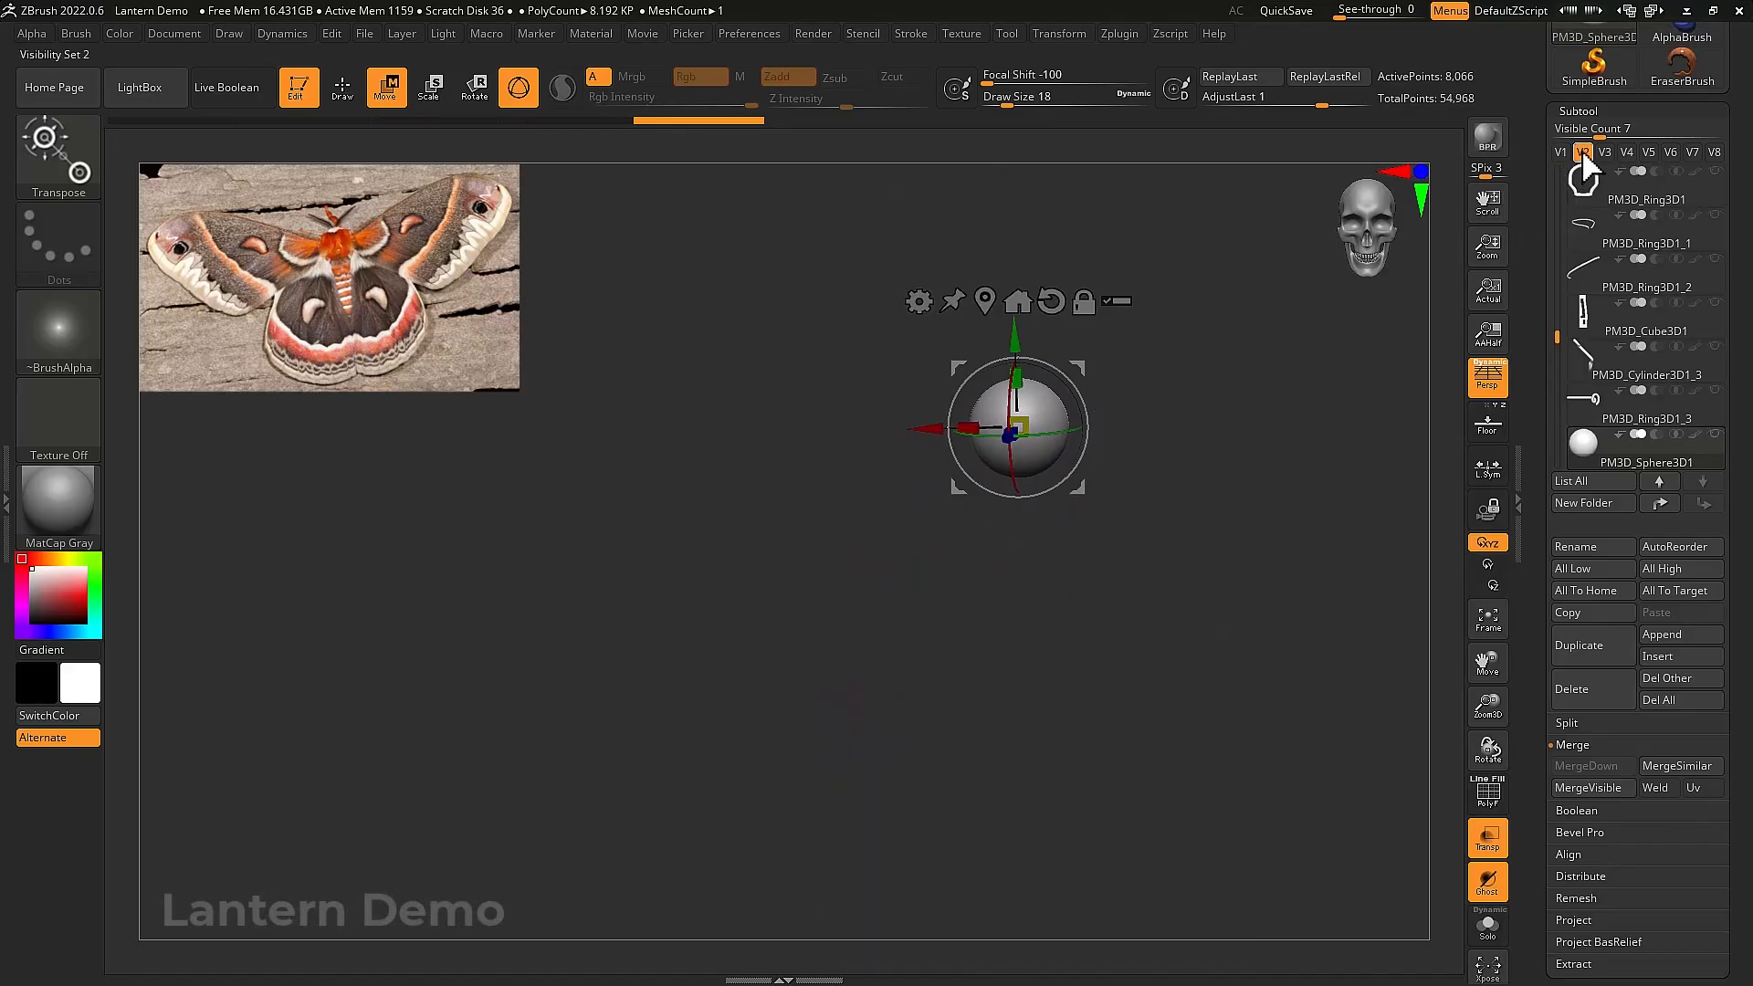
{"action": "left_click", "coordinate": [1715, 436]}
{"action": "left_click_drag", "start_coordinate": [1222, 430], "coordinate": [1205, 450]}
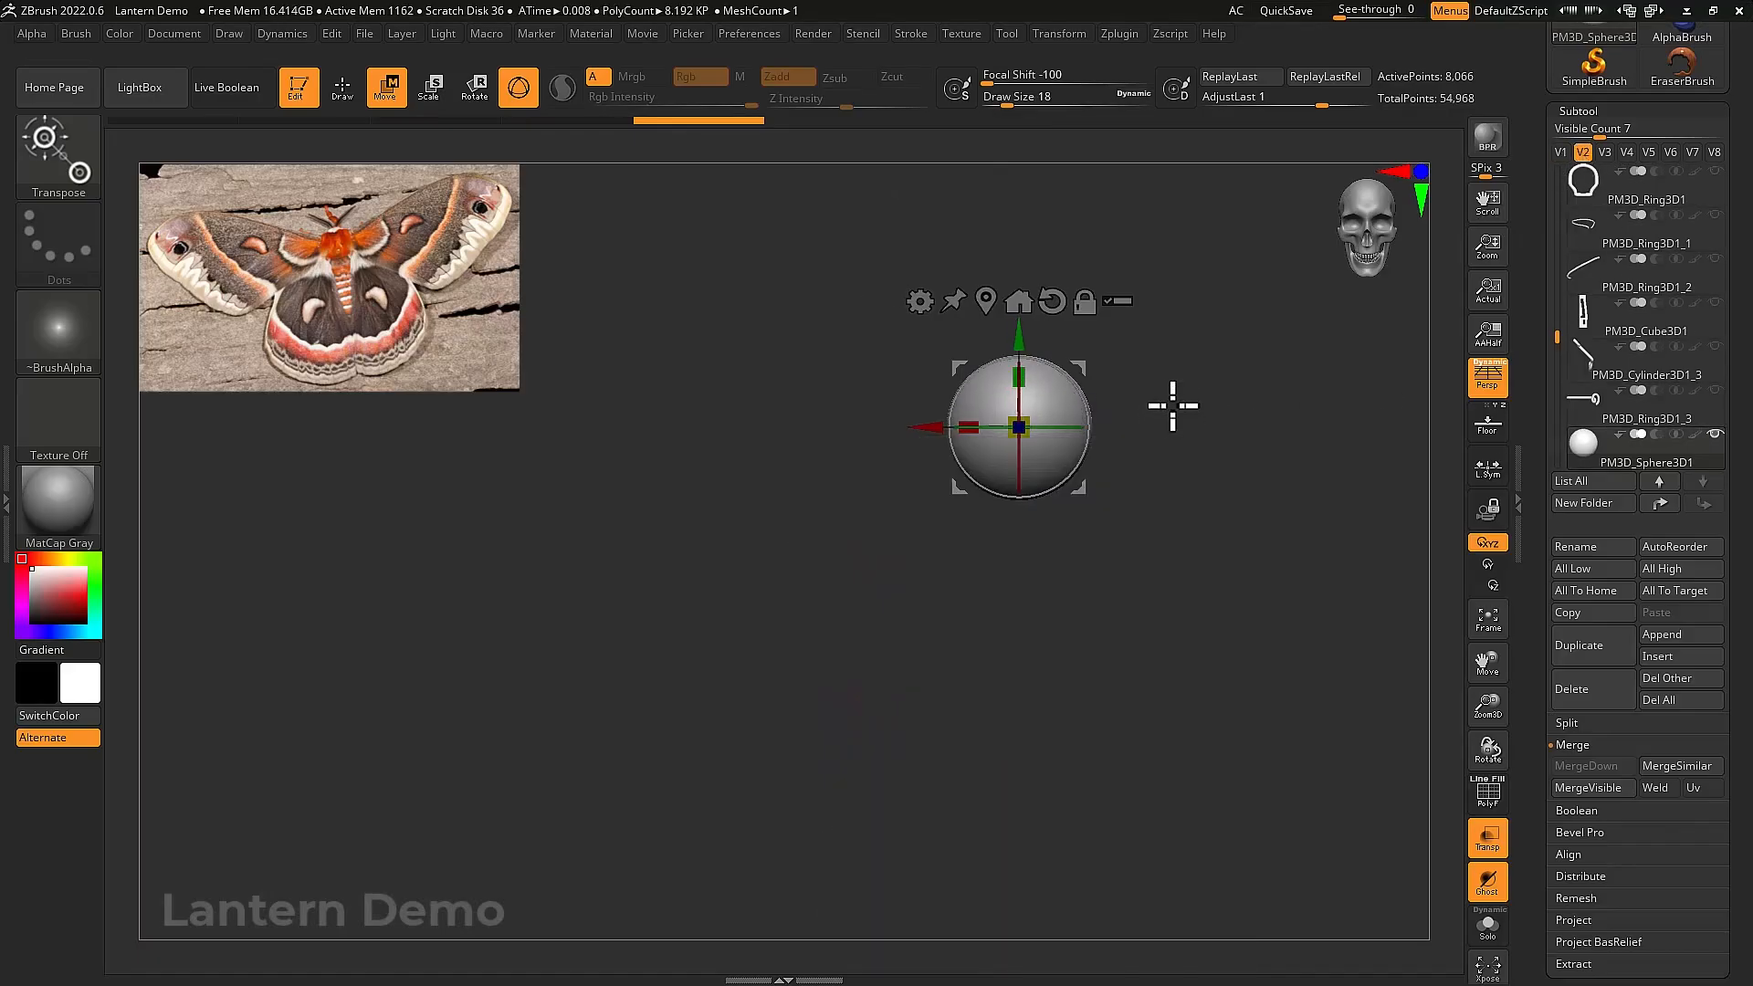
{"action": "left_click_drag", "start_coordinate": [1206, 370], "coordinate": [1232, 397], "text": "alt"}
{"action": "right_click_drag", "start_coordinate": [1224, 387], "coordinate": [1236, 428], "text": "ctrl"}
{"action": "right_click_drag", "start_coordinate": [1236, 429], "coordinate": [1203, 421], "text": "alt"}
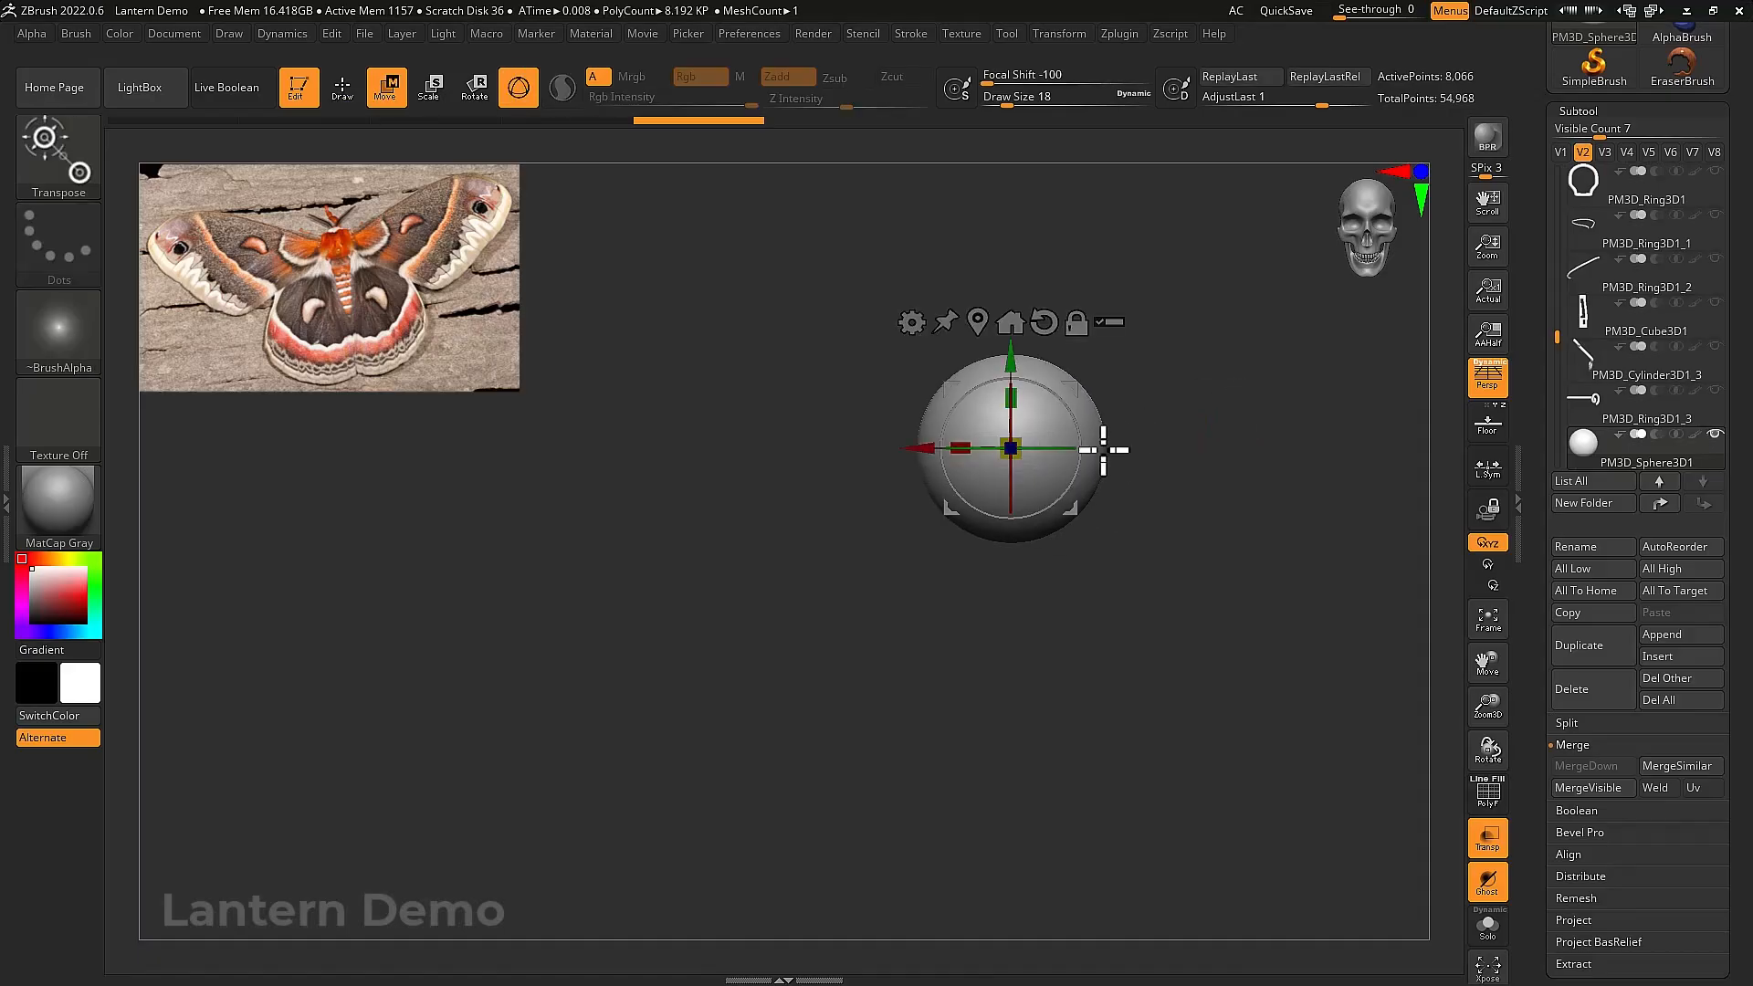
Duplicate the sphere downward twice to form a row of three body segments, and stretch the lowest one vertically into an abdomen
{"action": "left_click_drag", "start_coordinate": [1010, 360], "coordinate": [1039, 490], "text": "ctrl"}
{"action": "left_click_drag", "start_coordinate": [1010, 488], "coordinate": [1057, 613], "text": "ctrl"}
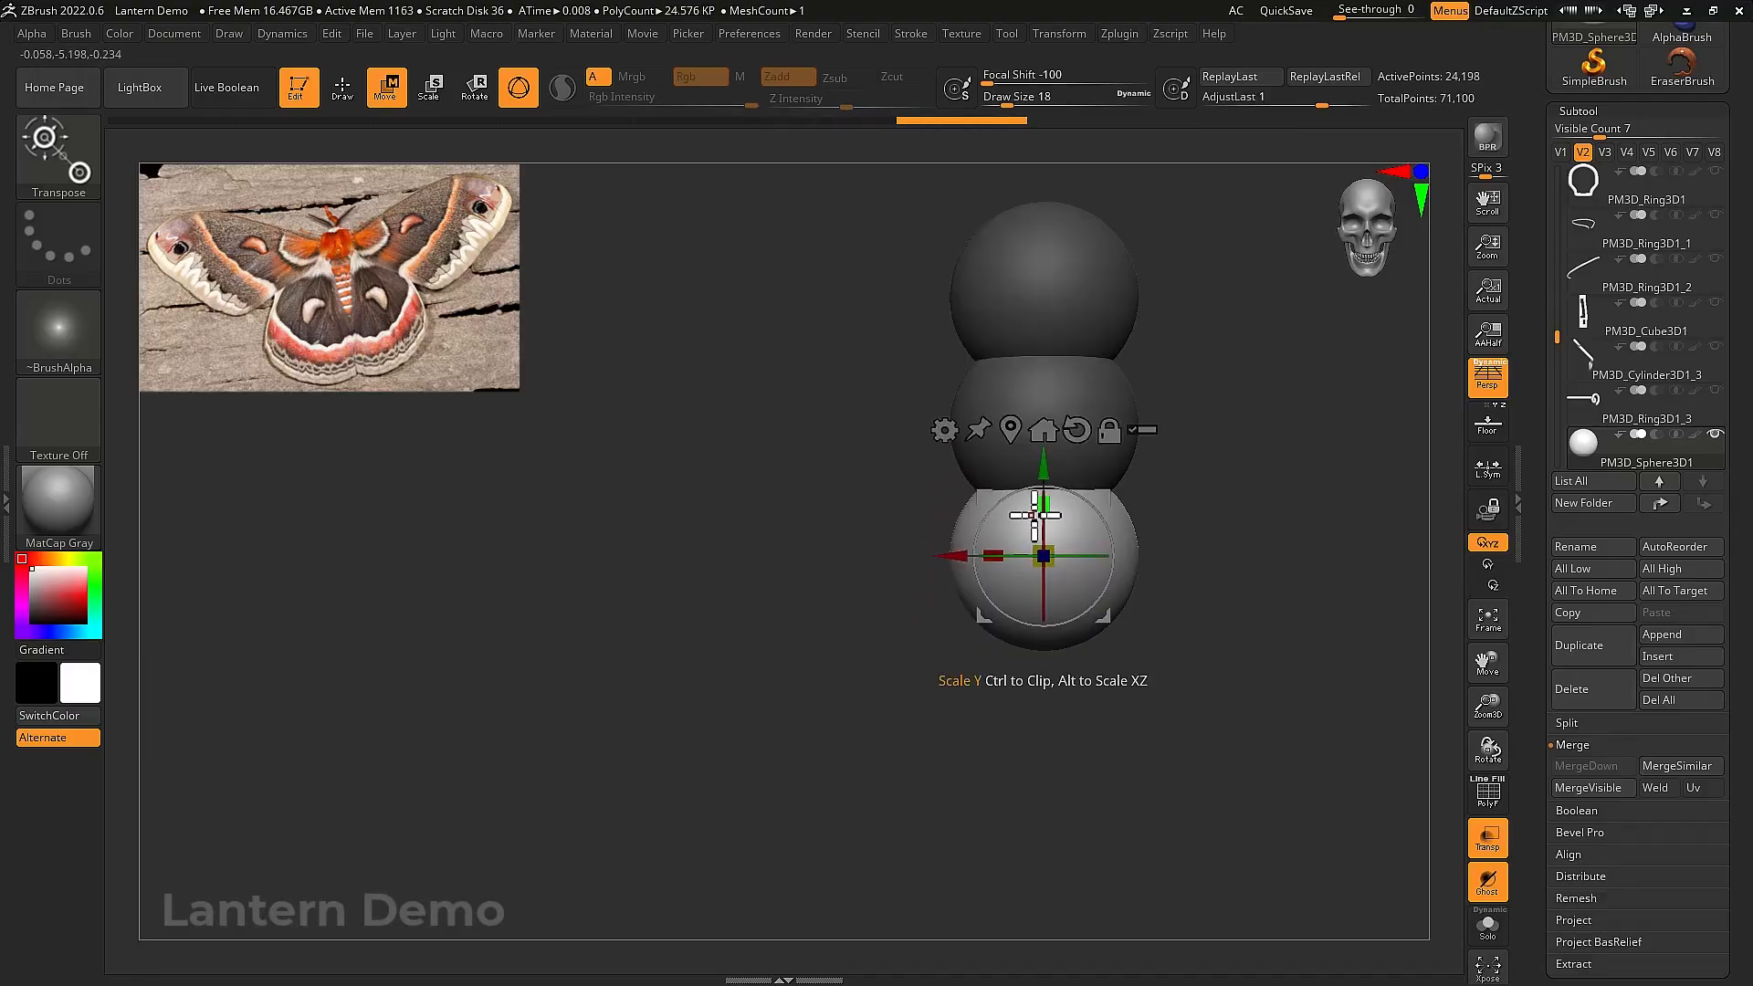
{"action": "mouse_move", "coordinate": [1048, 509]}
{"action": "left_mouse_down"}
{"action": "mouse_move", "coordinate": [1046, 432]}
{"action": "mouse_move", "coordinate": [1047, 520]}
{"action": "left_mouse_up"}
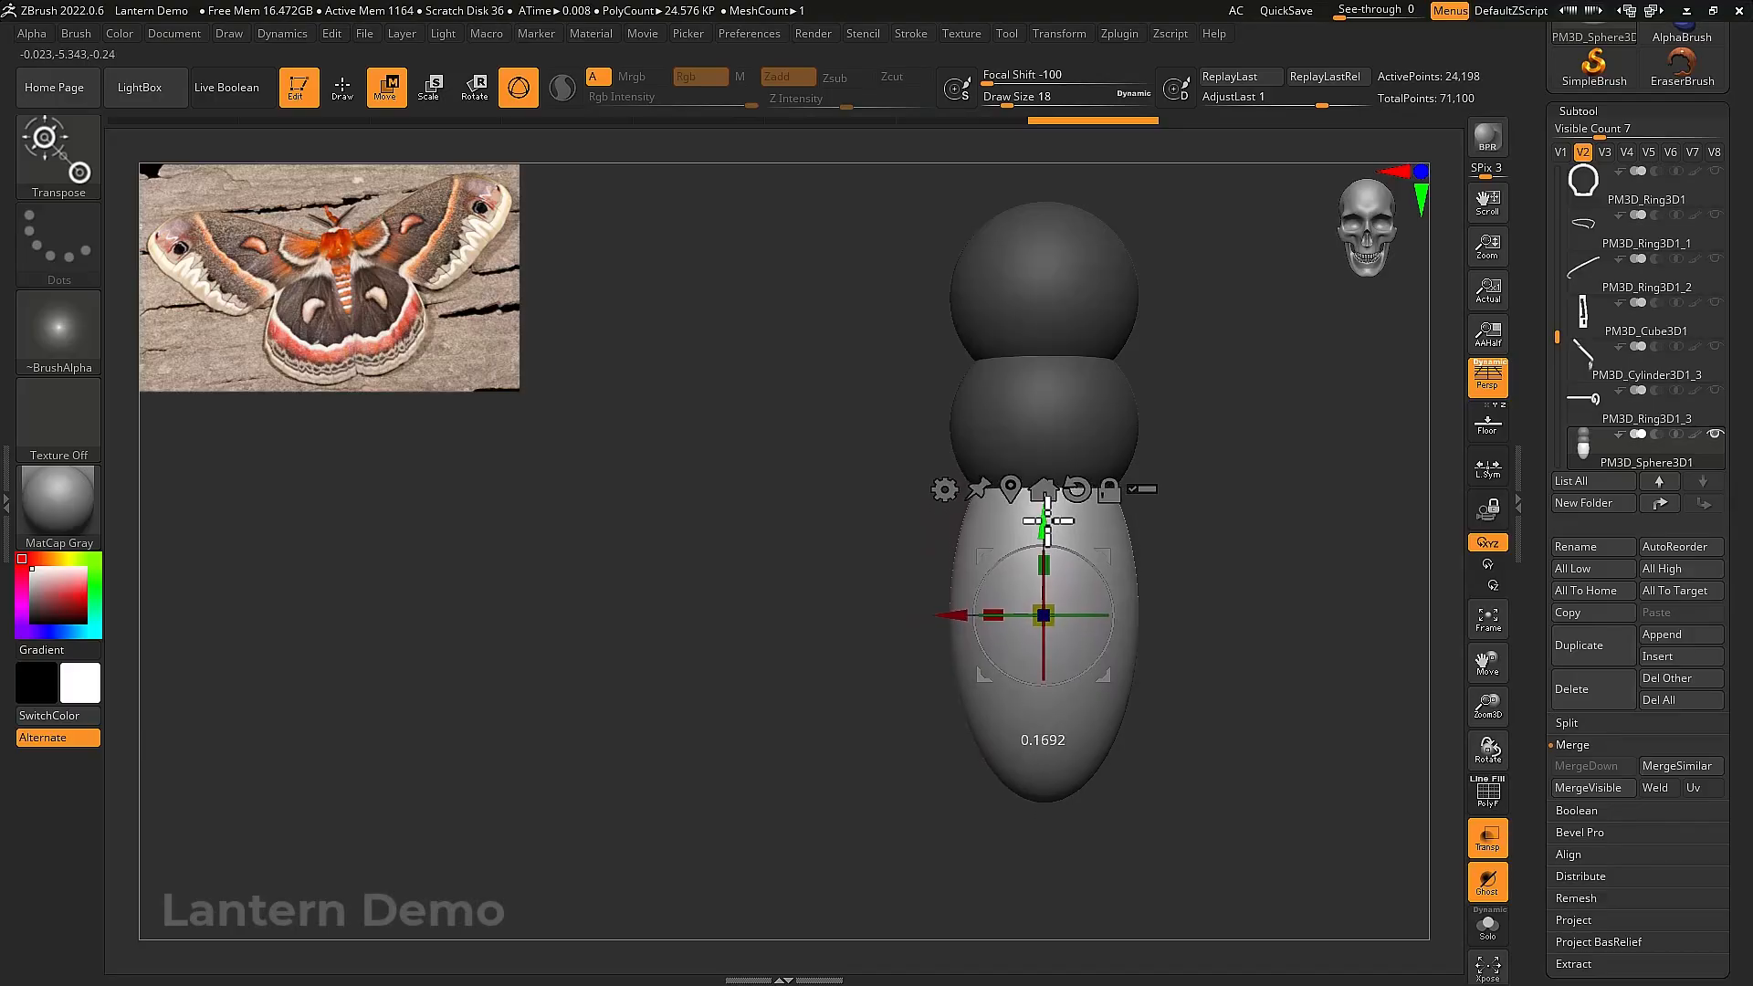
Raise the focal shift to 98 and pull the abdomen's lower tip toward one side in the side view
{"action": "left_click_drag", "start_coordinate": [1233, 567], "coordinate": [1267, 590]}
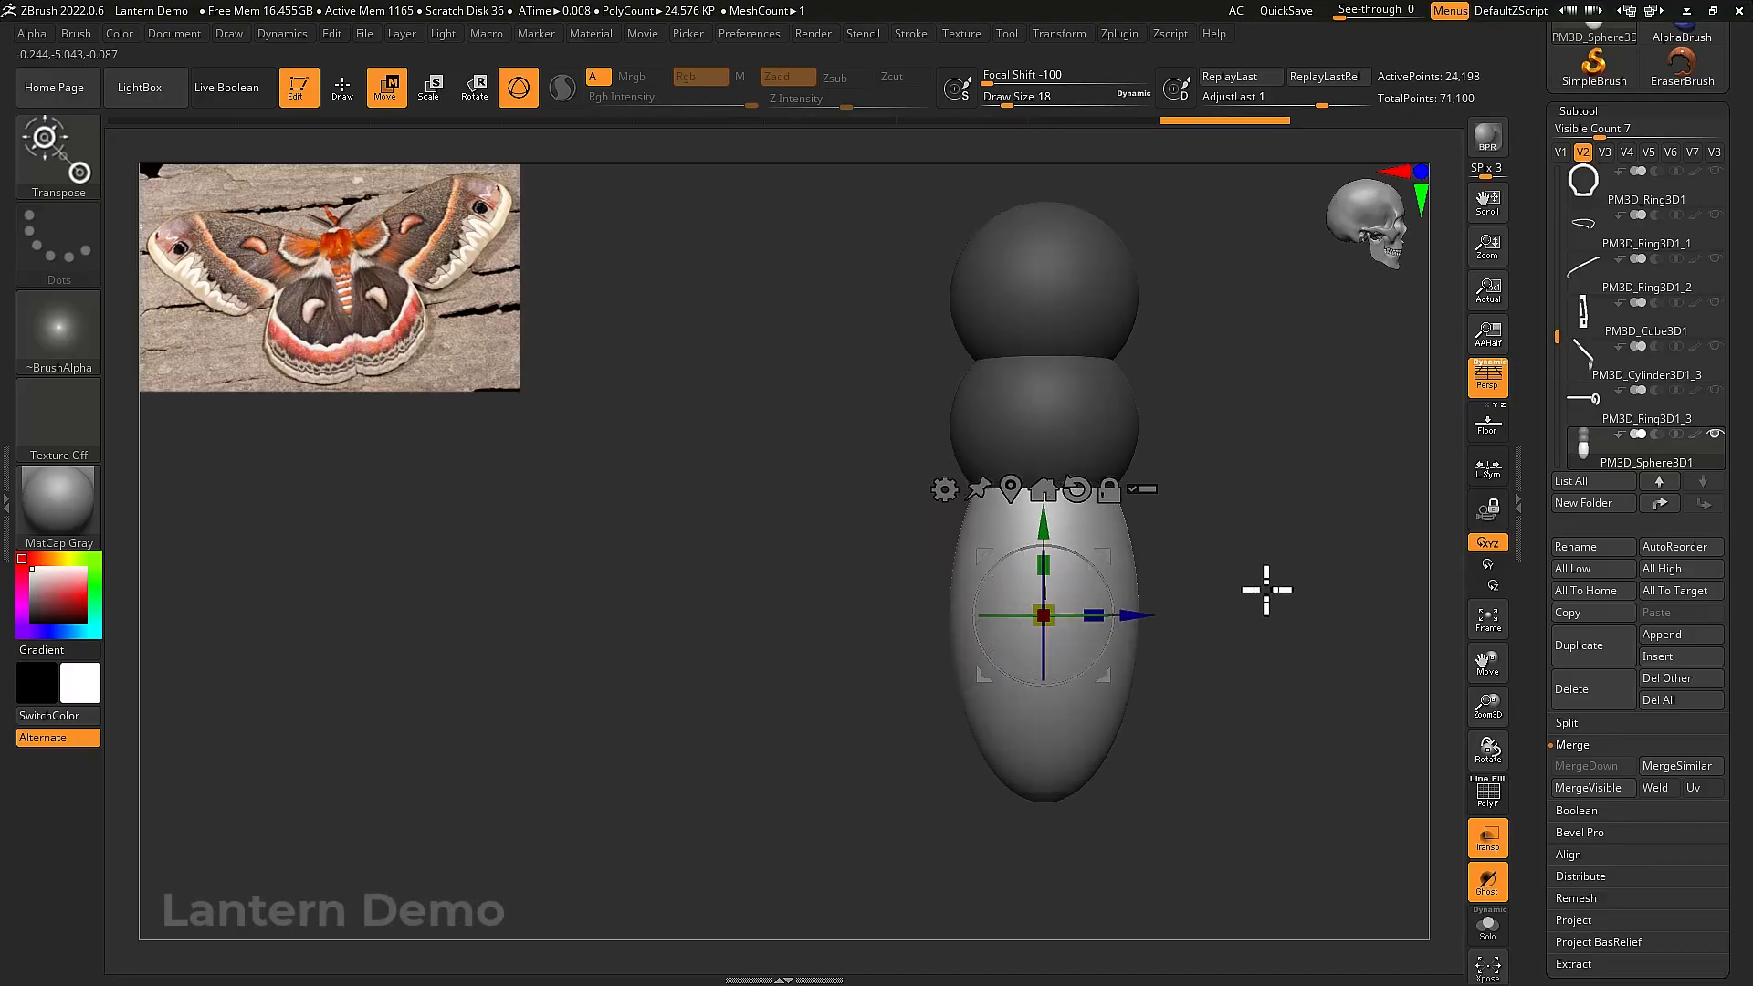
{"action": "left_click_drag", "start_coordinate": [1113, 564], "coordinate": [1205, 572]}
{"action": "key", "text": "space"}
{"action": "left_click_drag", "start_coordinate": [1187, 660], "coordinate": [1236, 659]}
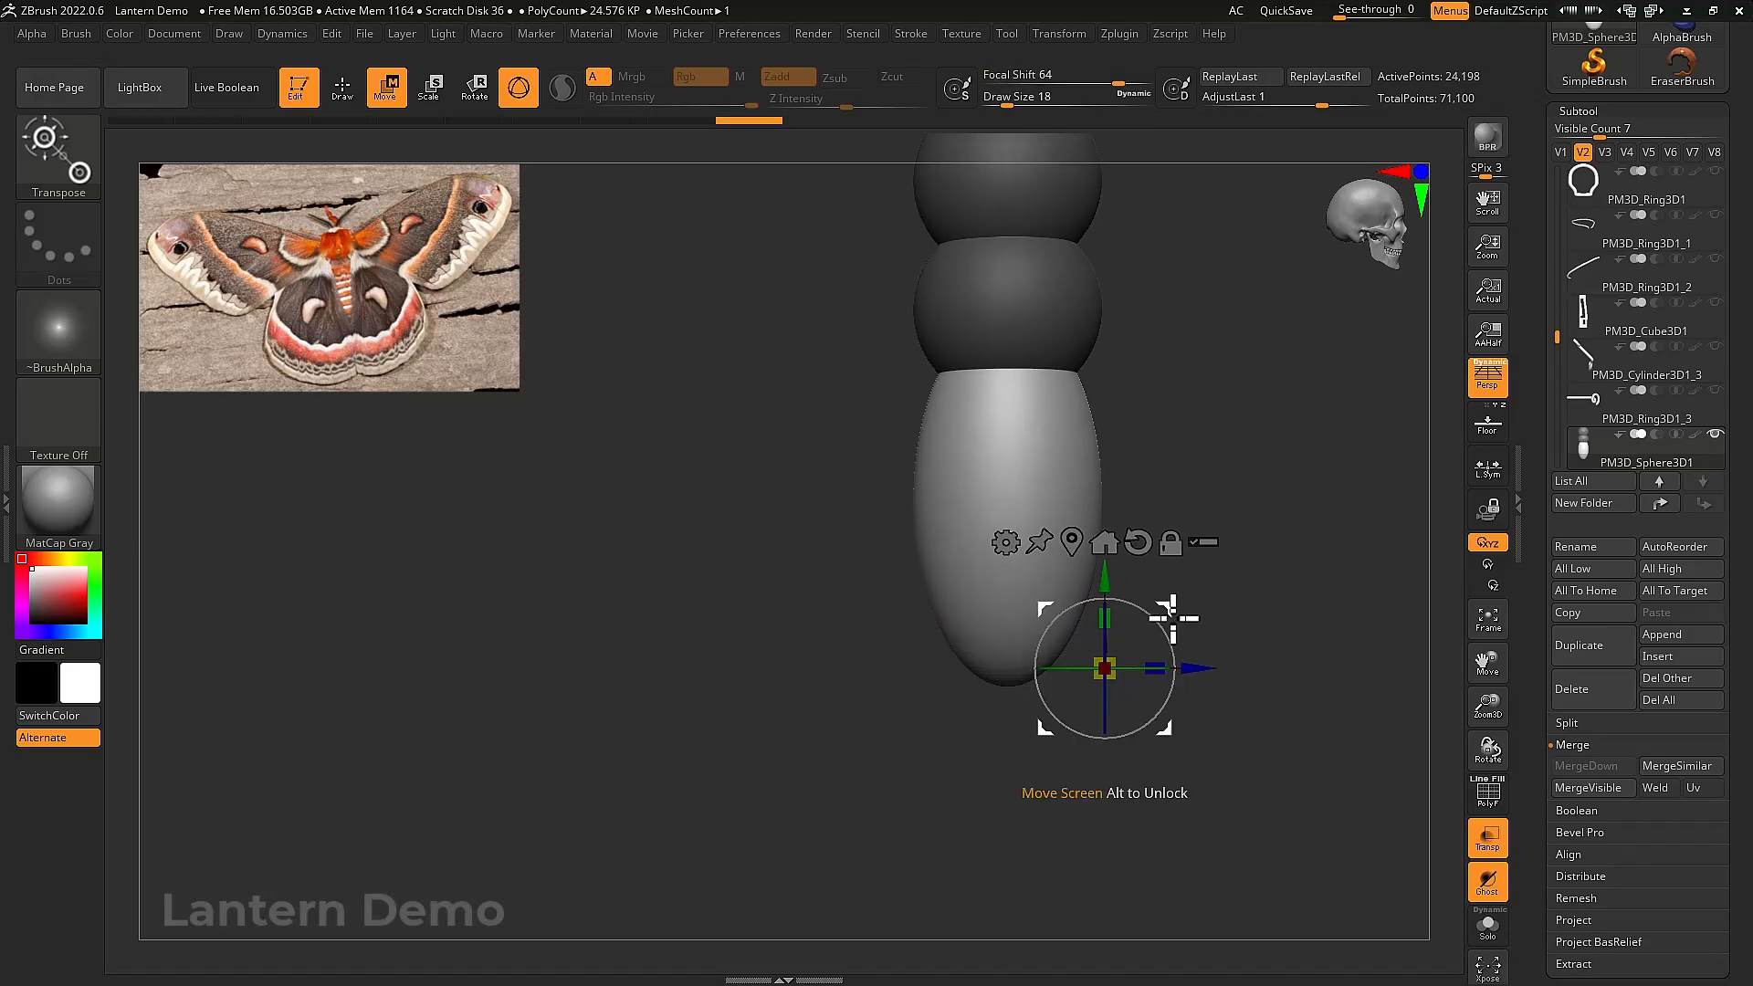
{"action": "left_click_drag", "start_coordinate": [1174, 606], "coordinate": [1116, 721]}
{"action": "key", "text": "space"}
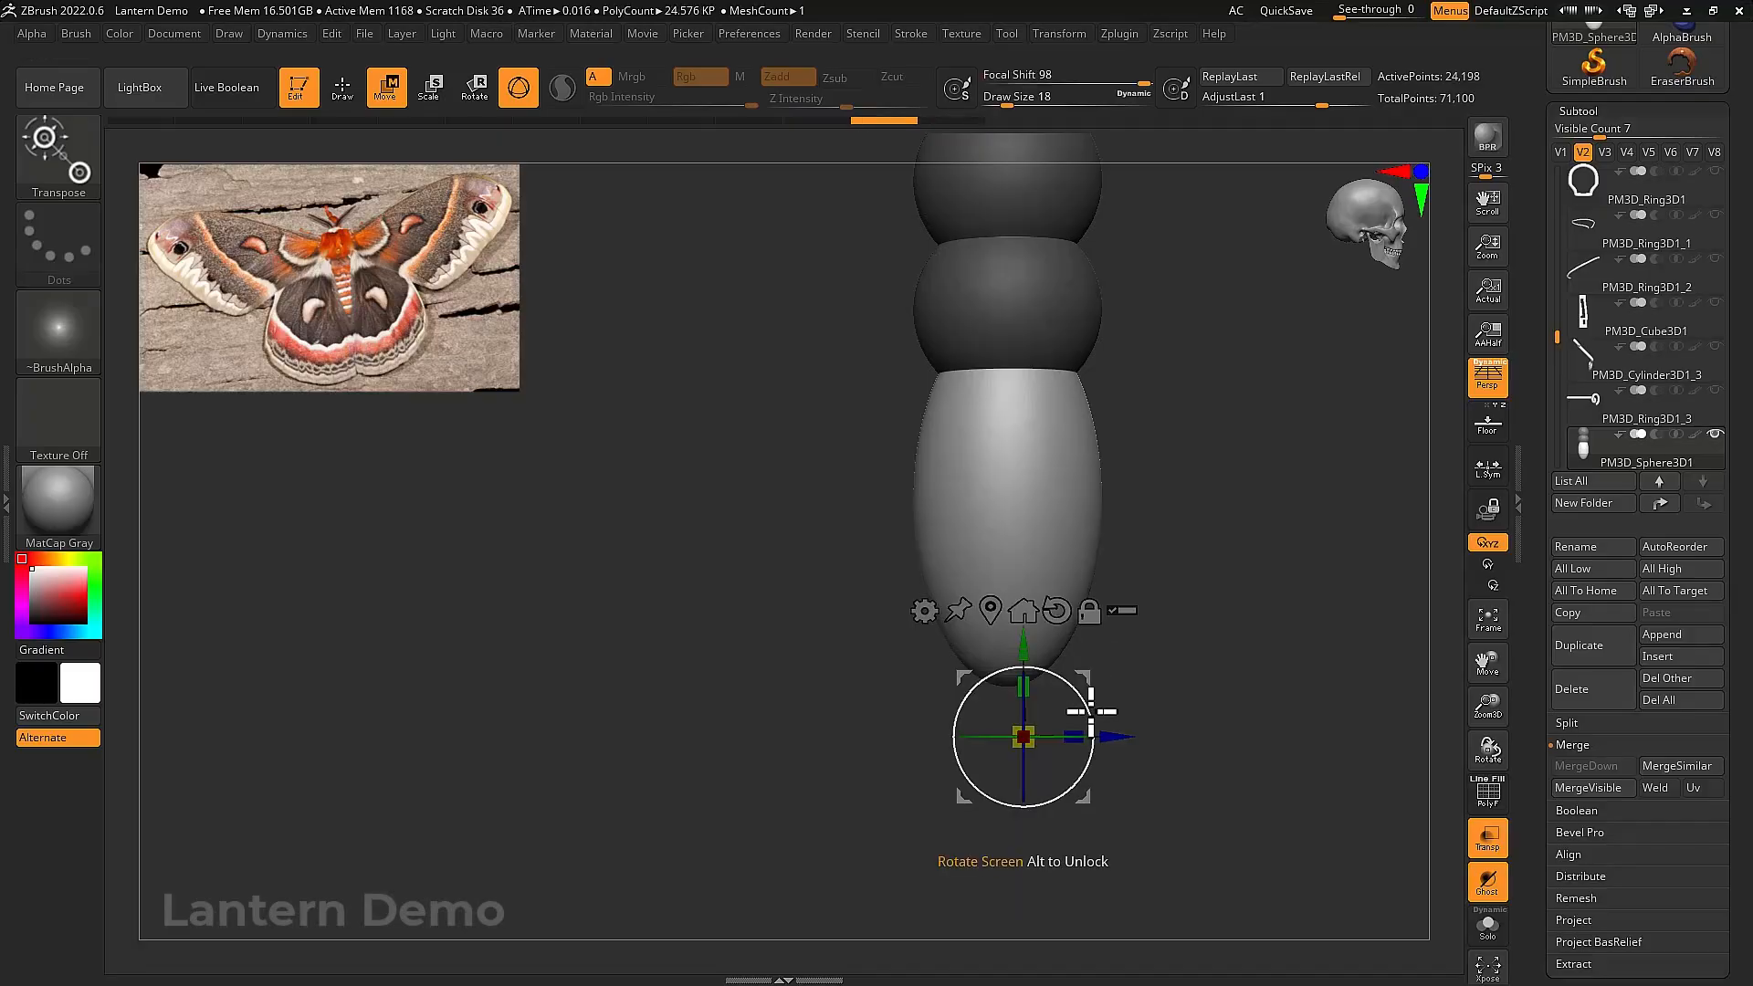
{"action": "left_click_drag", "start_coordinate": [1107, 689], "coordinate": [1149, 668]}
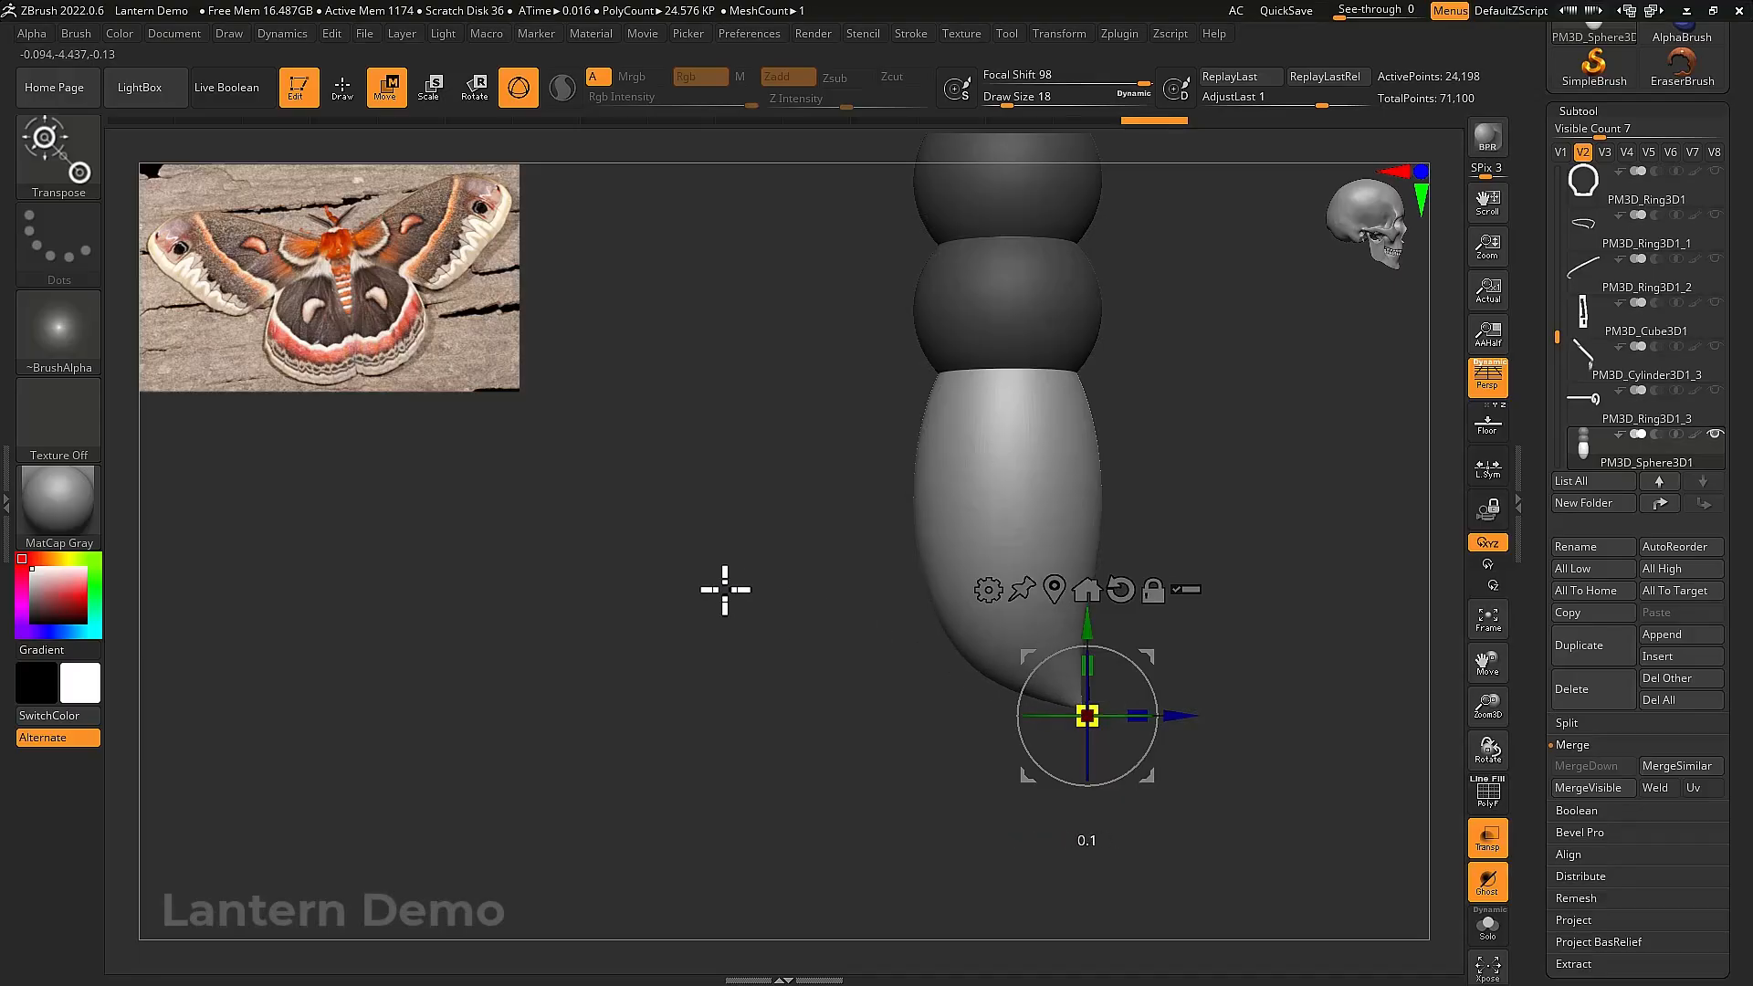
Rework the bend of the abdomen's tip with a softer falloff, using a focal shift of 82
{"action": "left_click_drag", "start_coordinate": [1168, 680], "coordinate": [1158, 673]}
{"action": "key", "text": "space"}
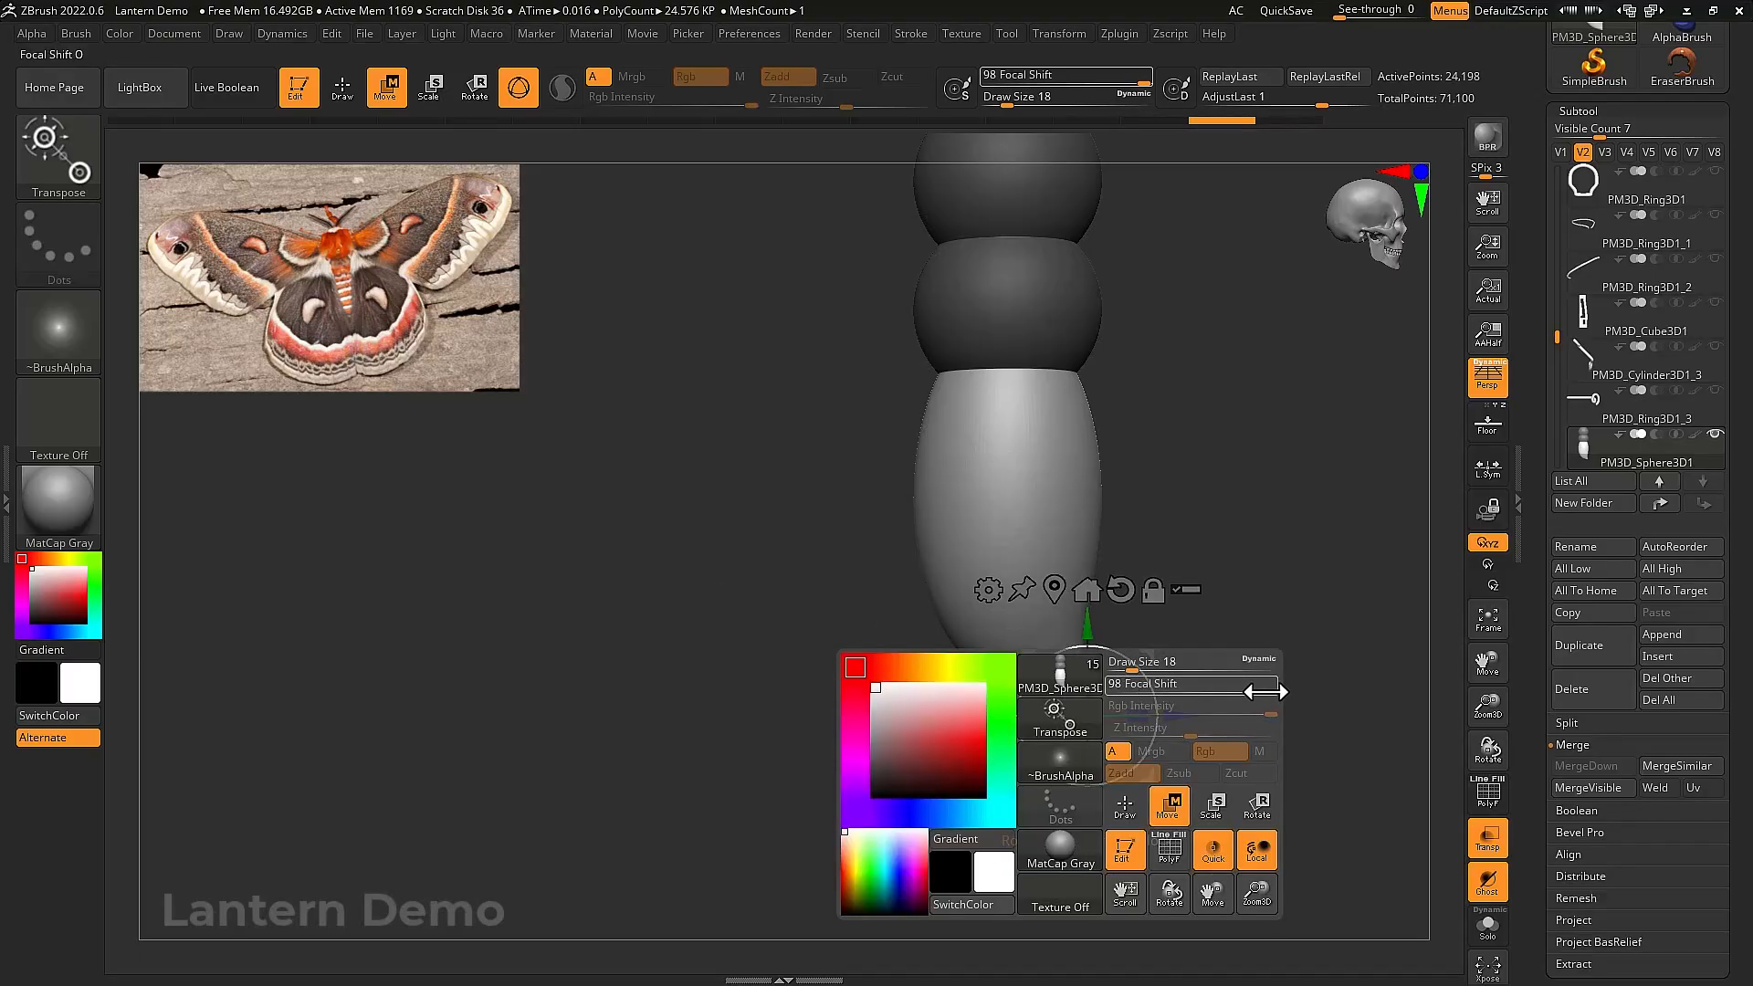
{"action": "left_click_drag", "start_coordinate": [1266, 691], "coordinate": [1190, 678]}
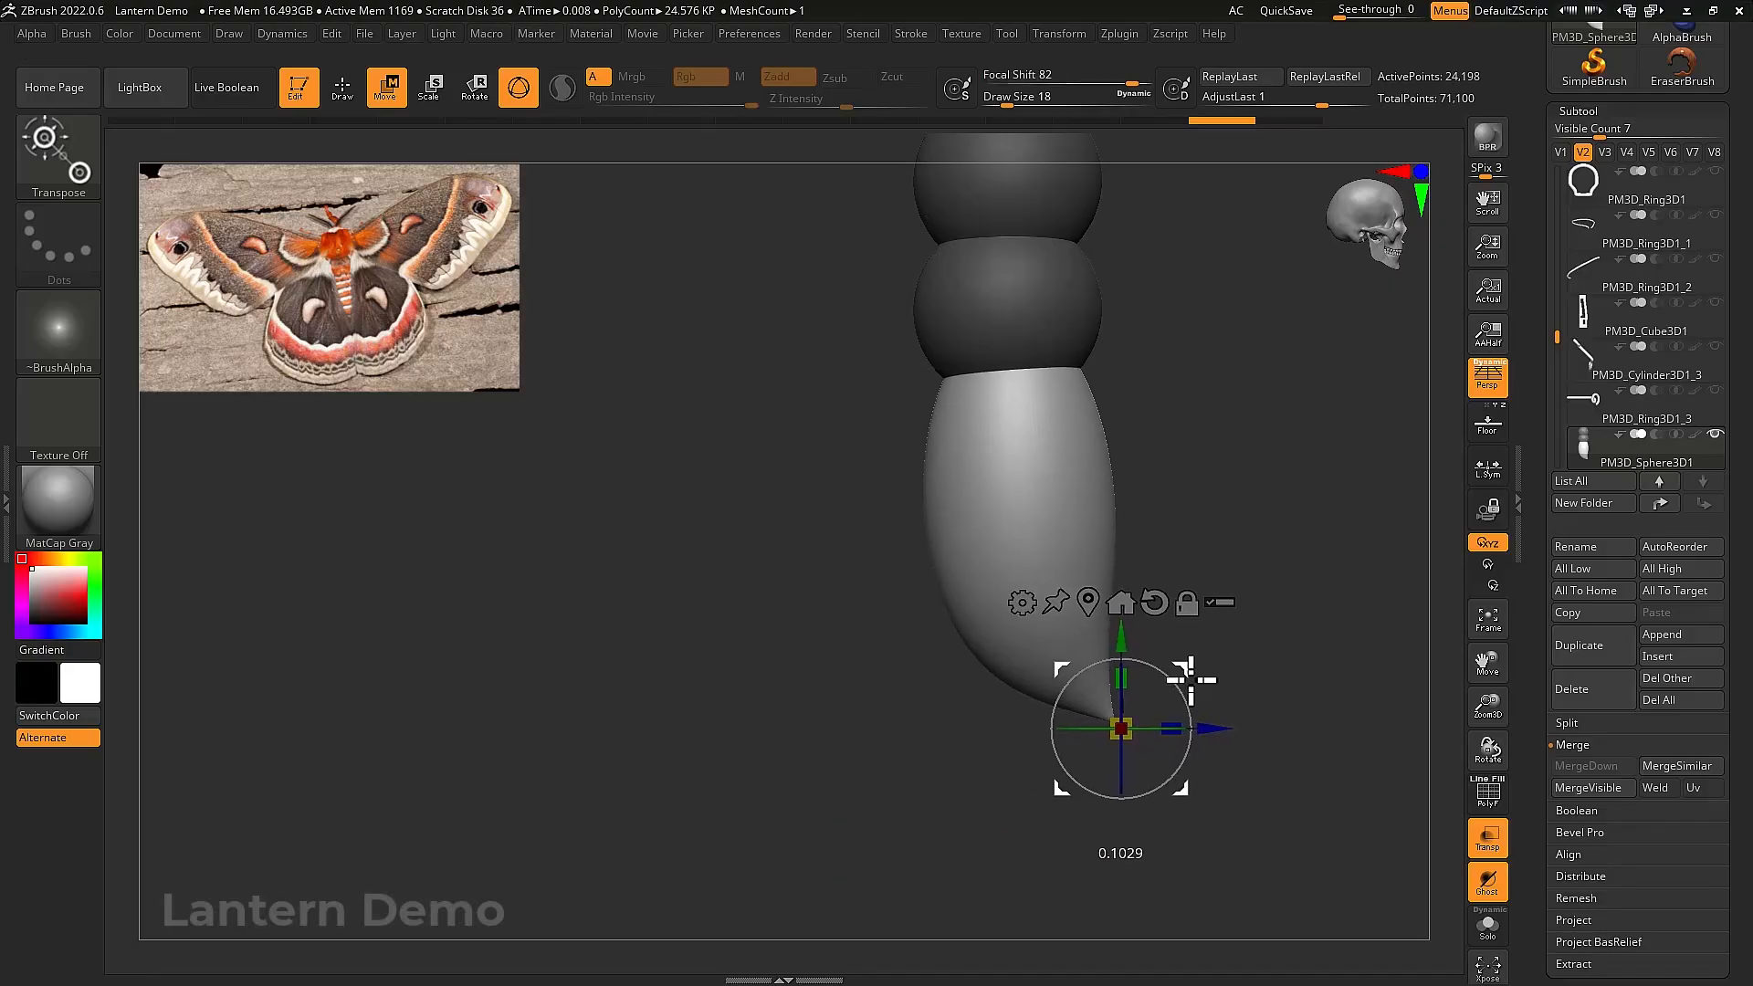
{"action": "key", "text": "ctrl+z"}
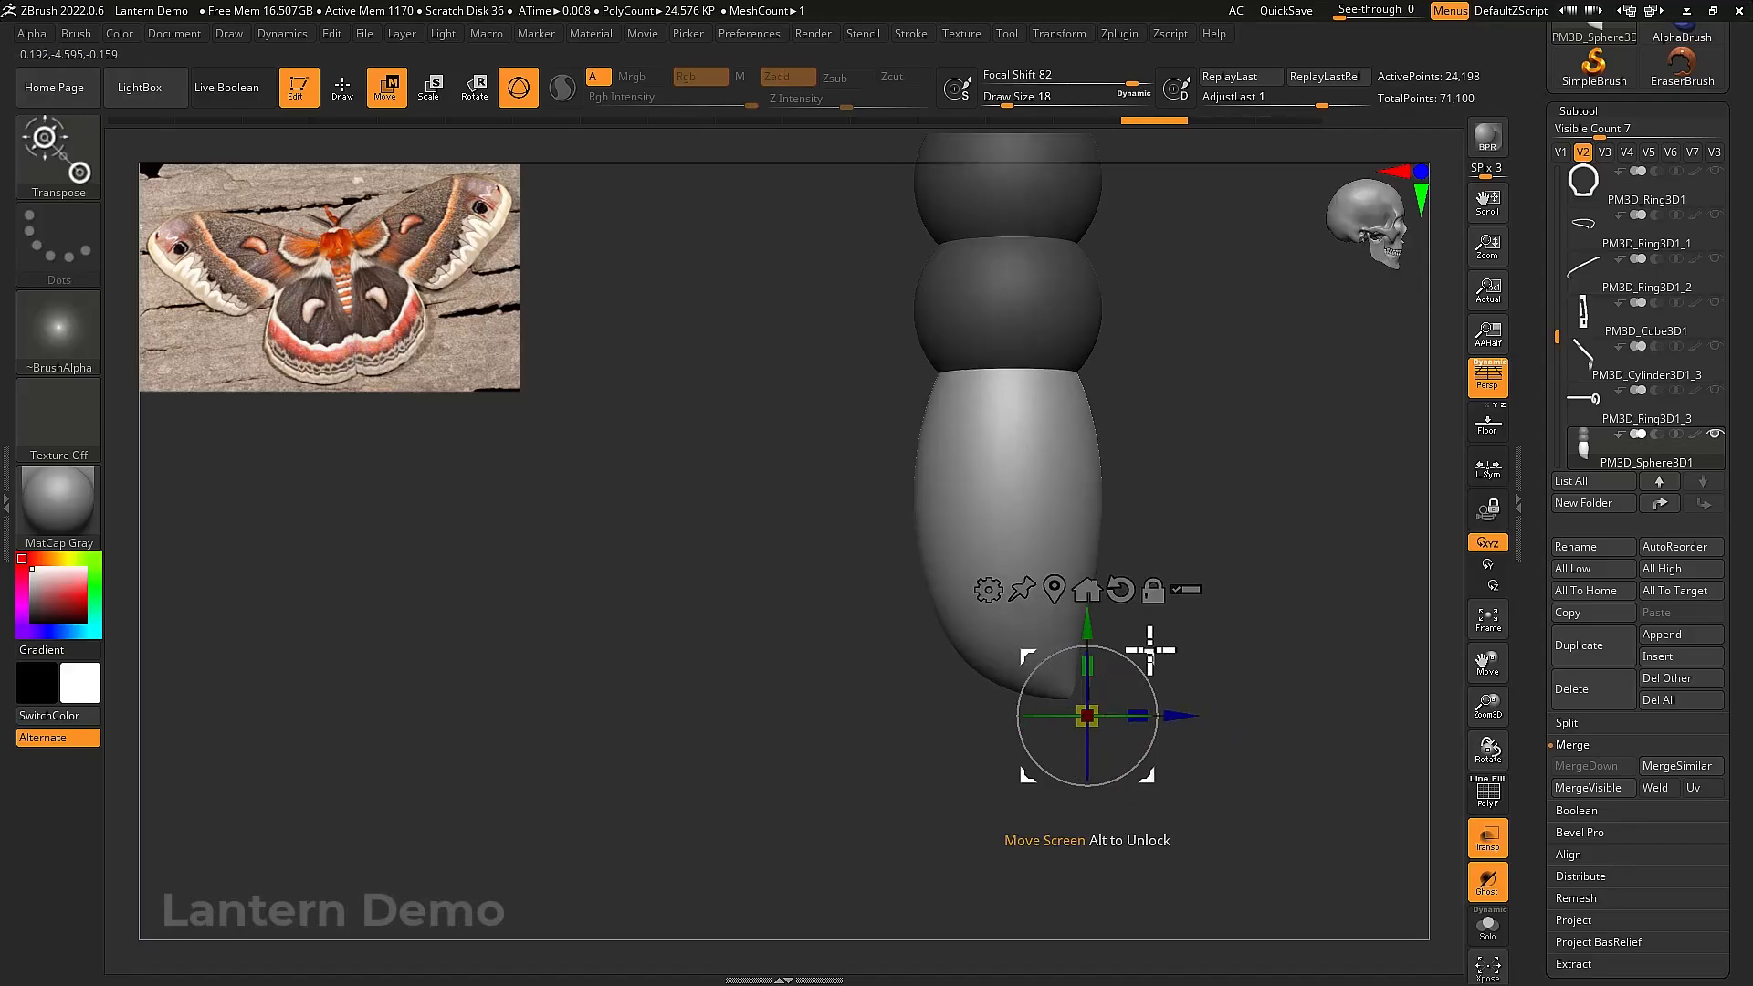
{"action": "left_click_drag", "start_coordinate": [1187, 671], "coordinate": [1091, 673]}
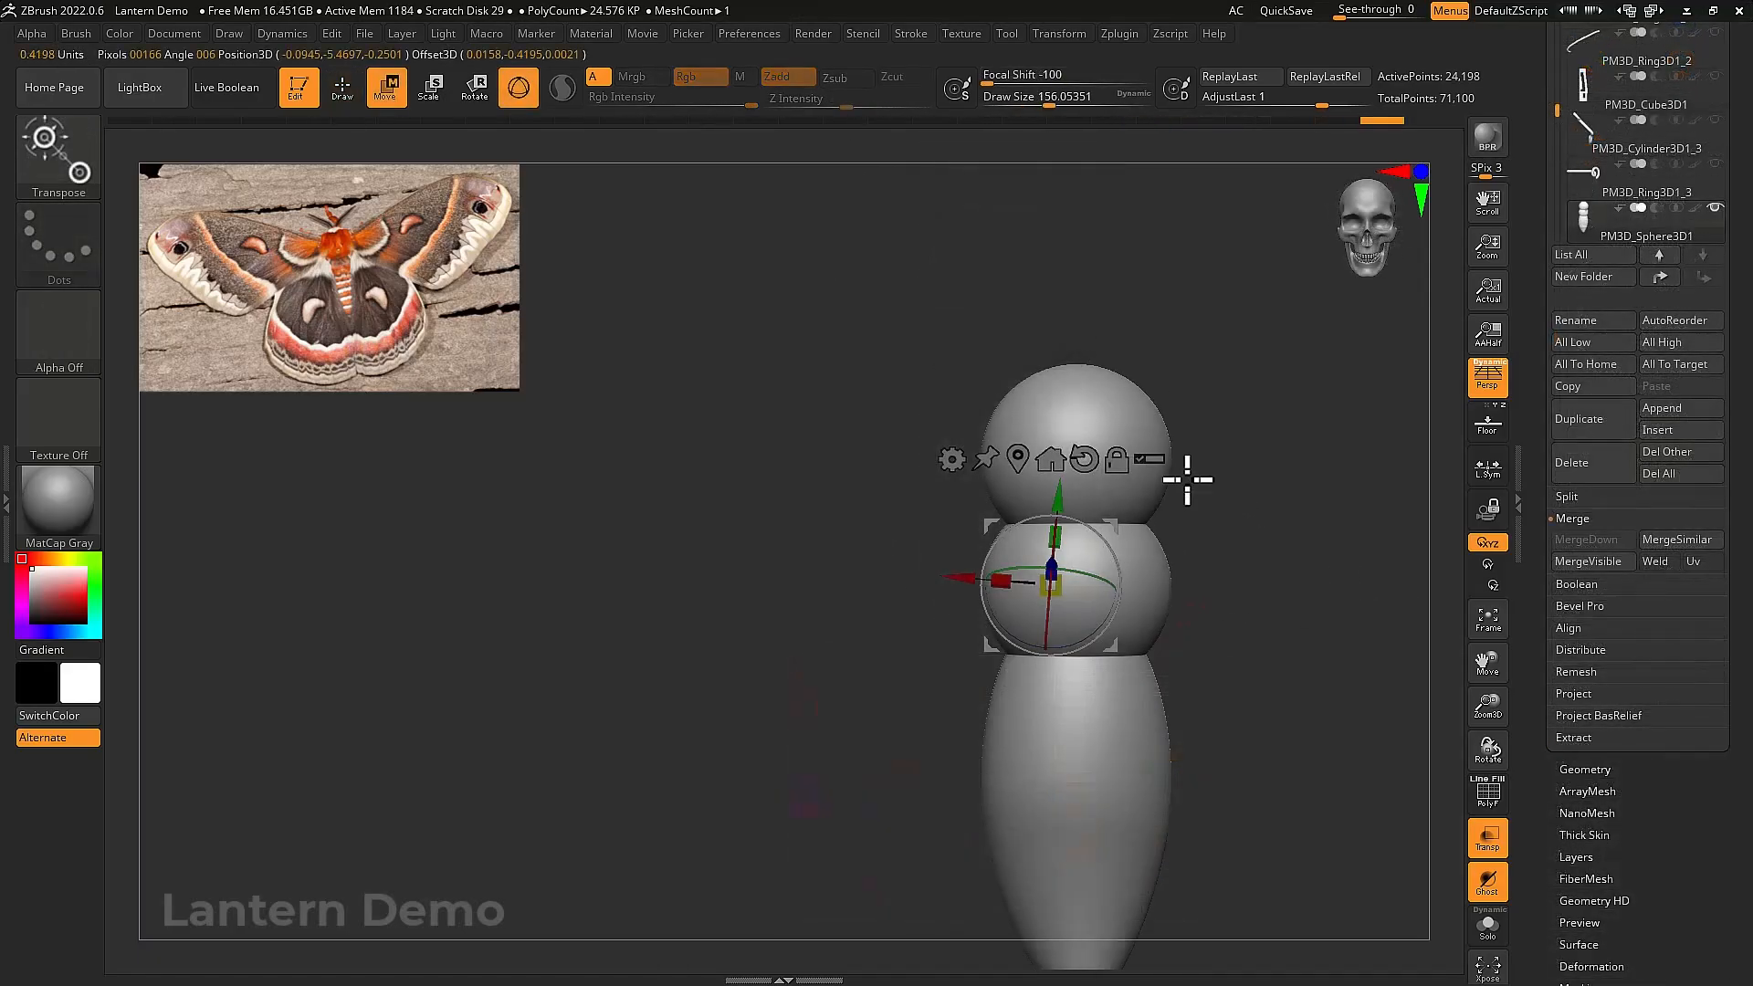
Mask everything except the top head sphere, duplicate it outward and shrink the copy into a small eye sphere
{"action": "left_click", "coordinate": [1104, 457], "text": "alt"}
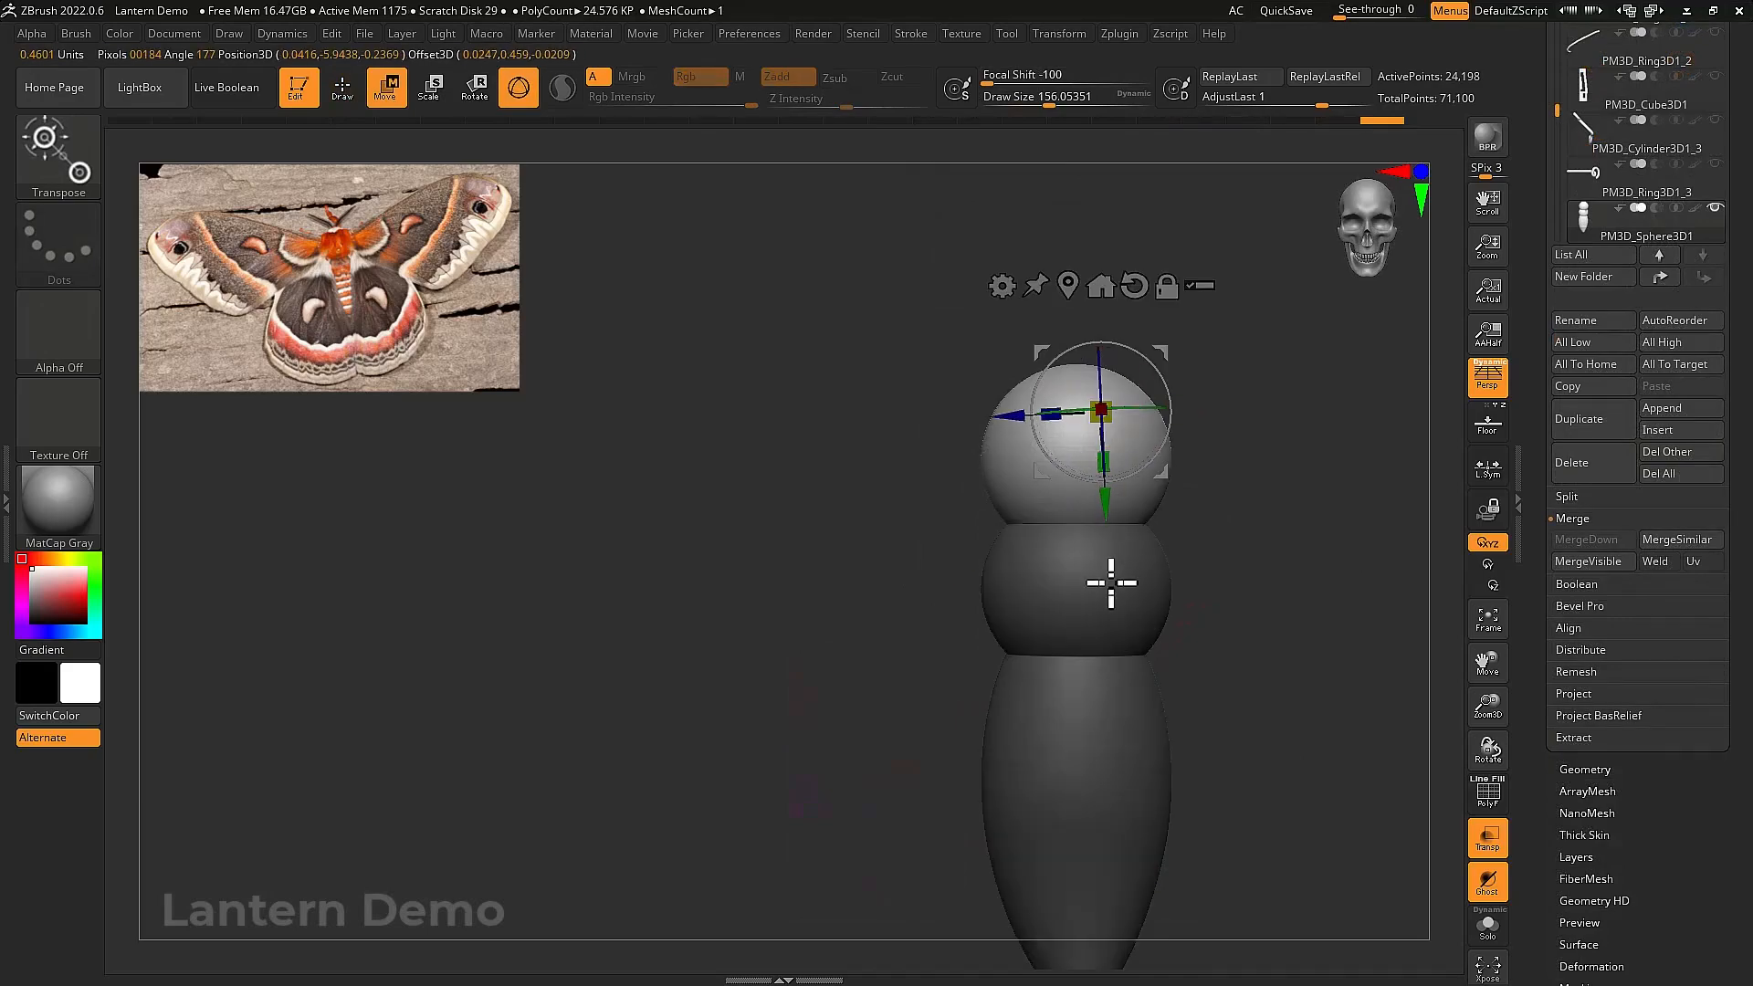
{"action": "key", "text": "ctrl+z"}
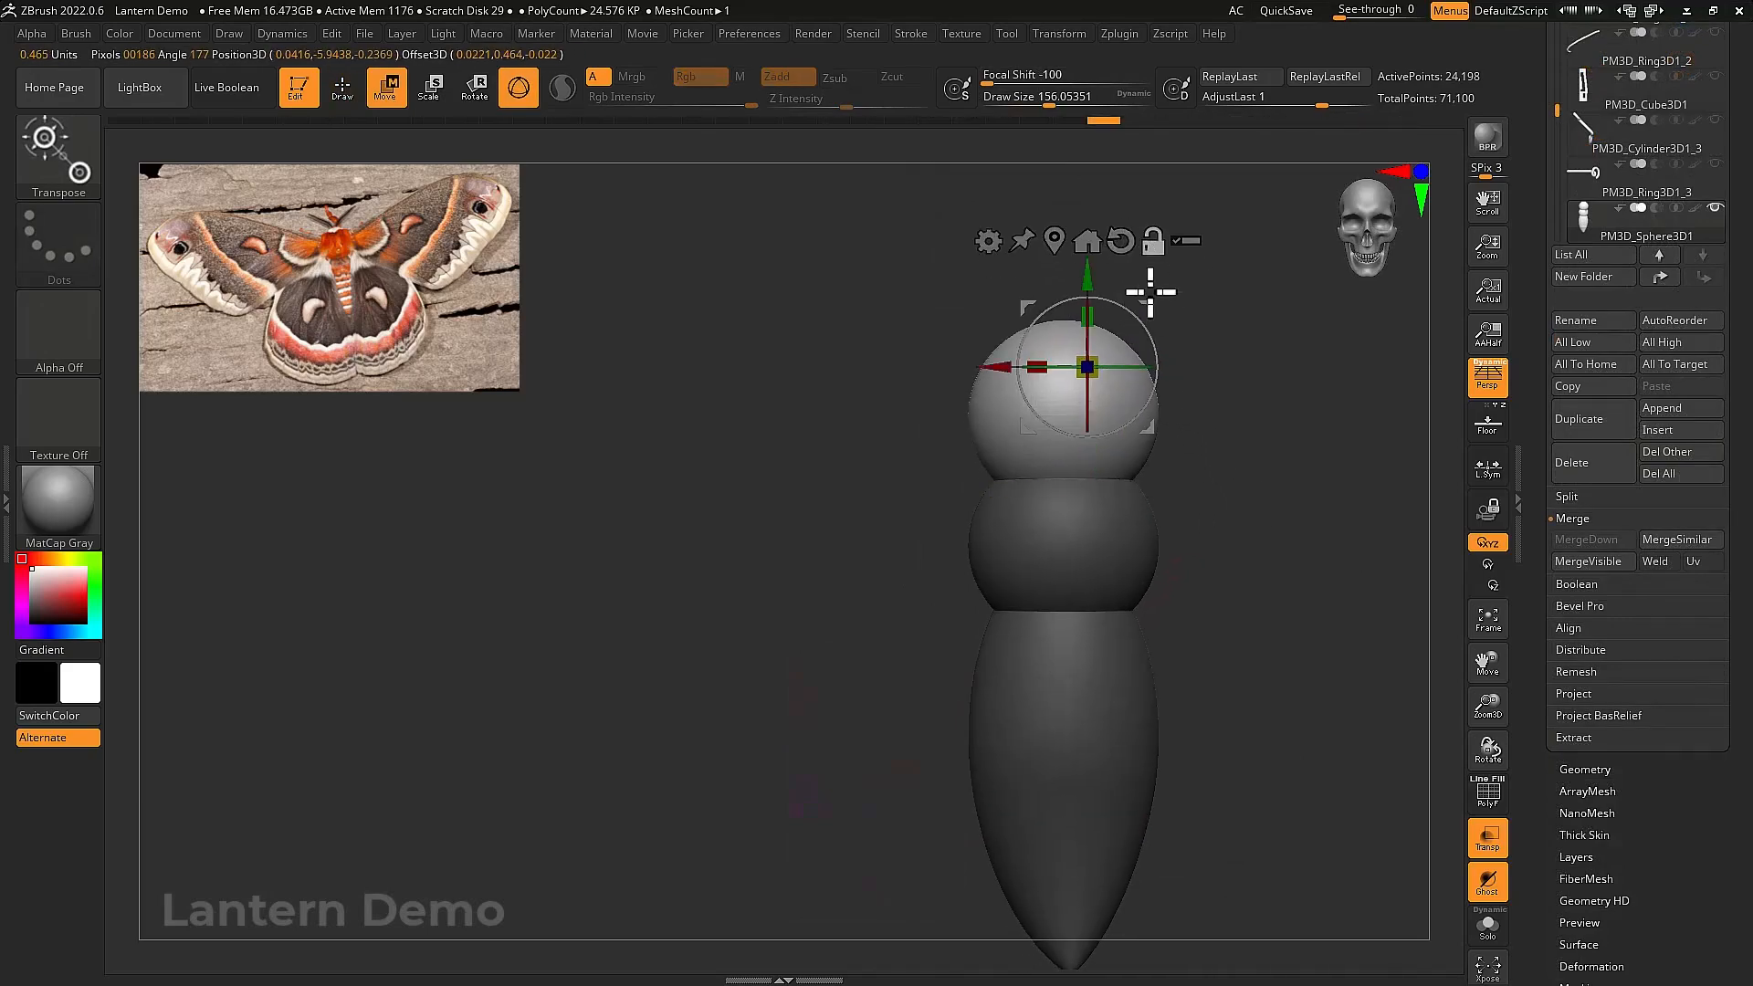
{"action": "left_click_drag", "start_coordinate": [1147, 294], "coordinate": [1036, 196], "text": "ctrl"}
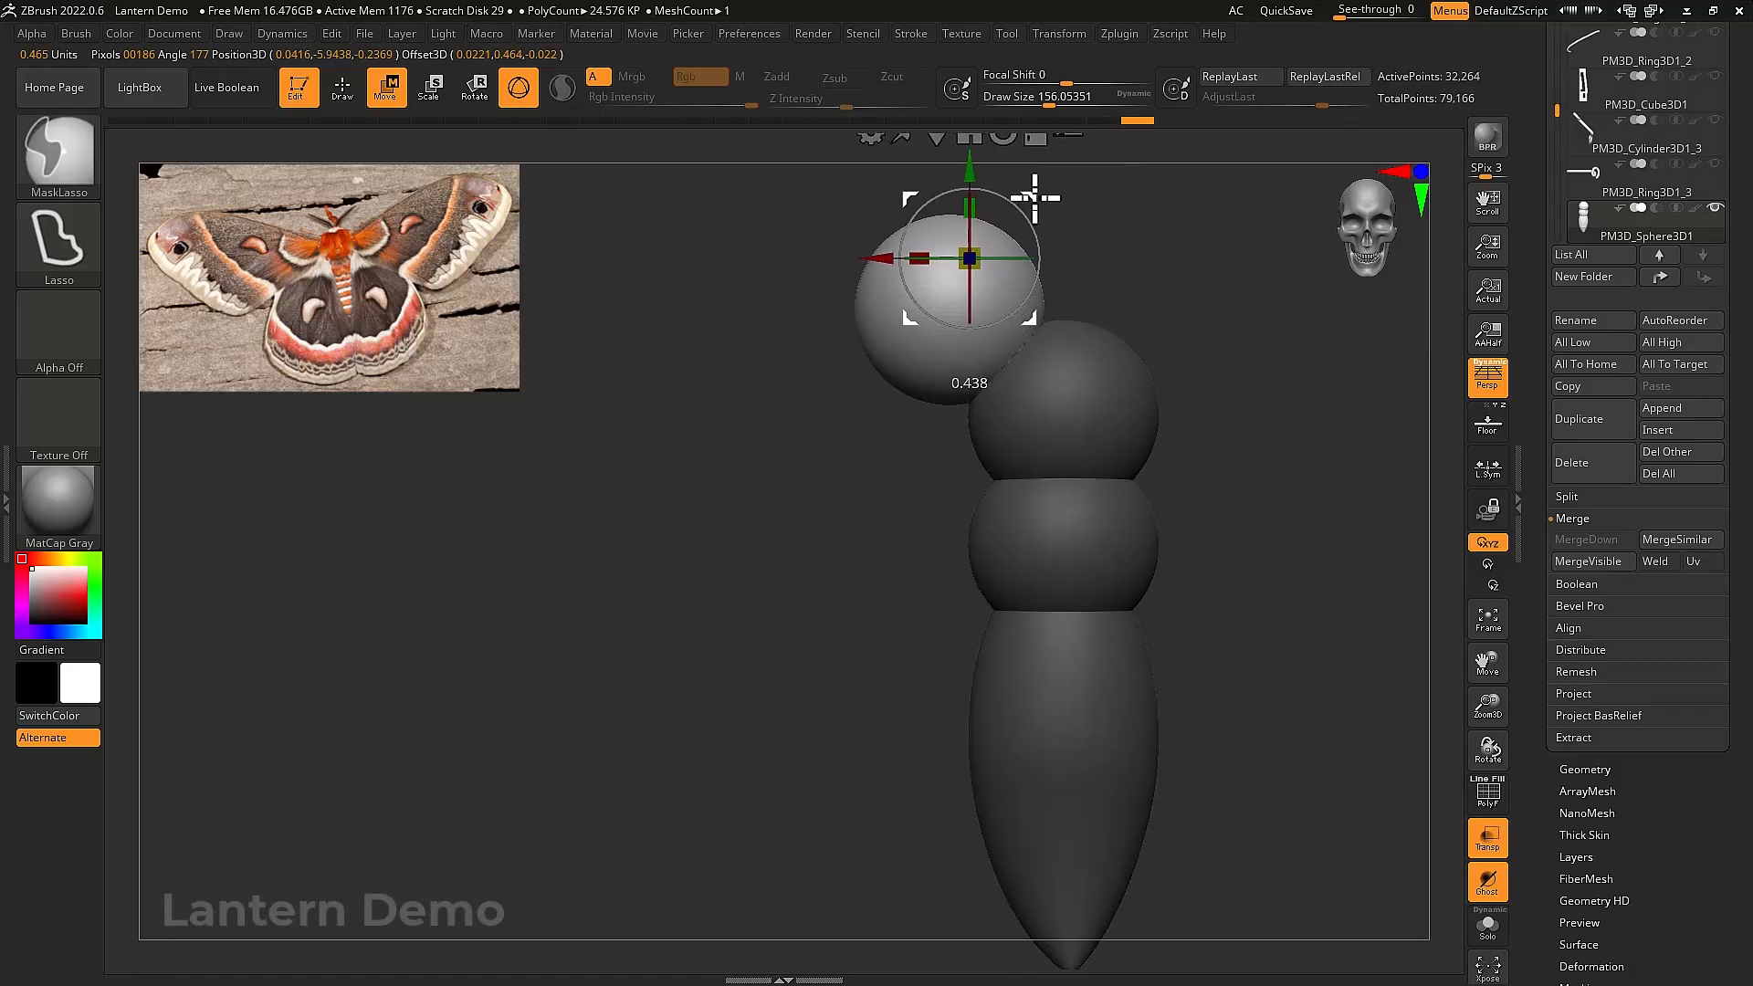
{"action": "left_click_drag", "start_coordinate": [969, 259], "coordinate": [931, 297]}
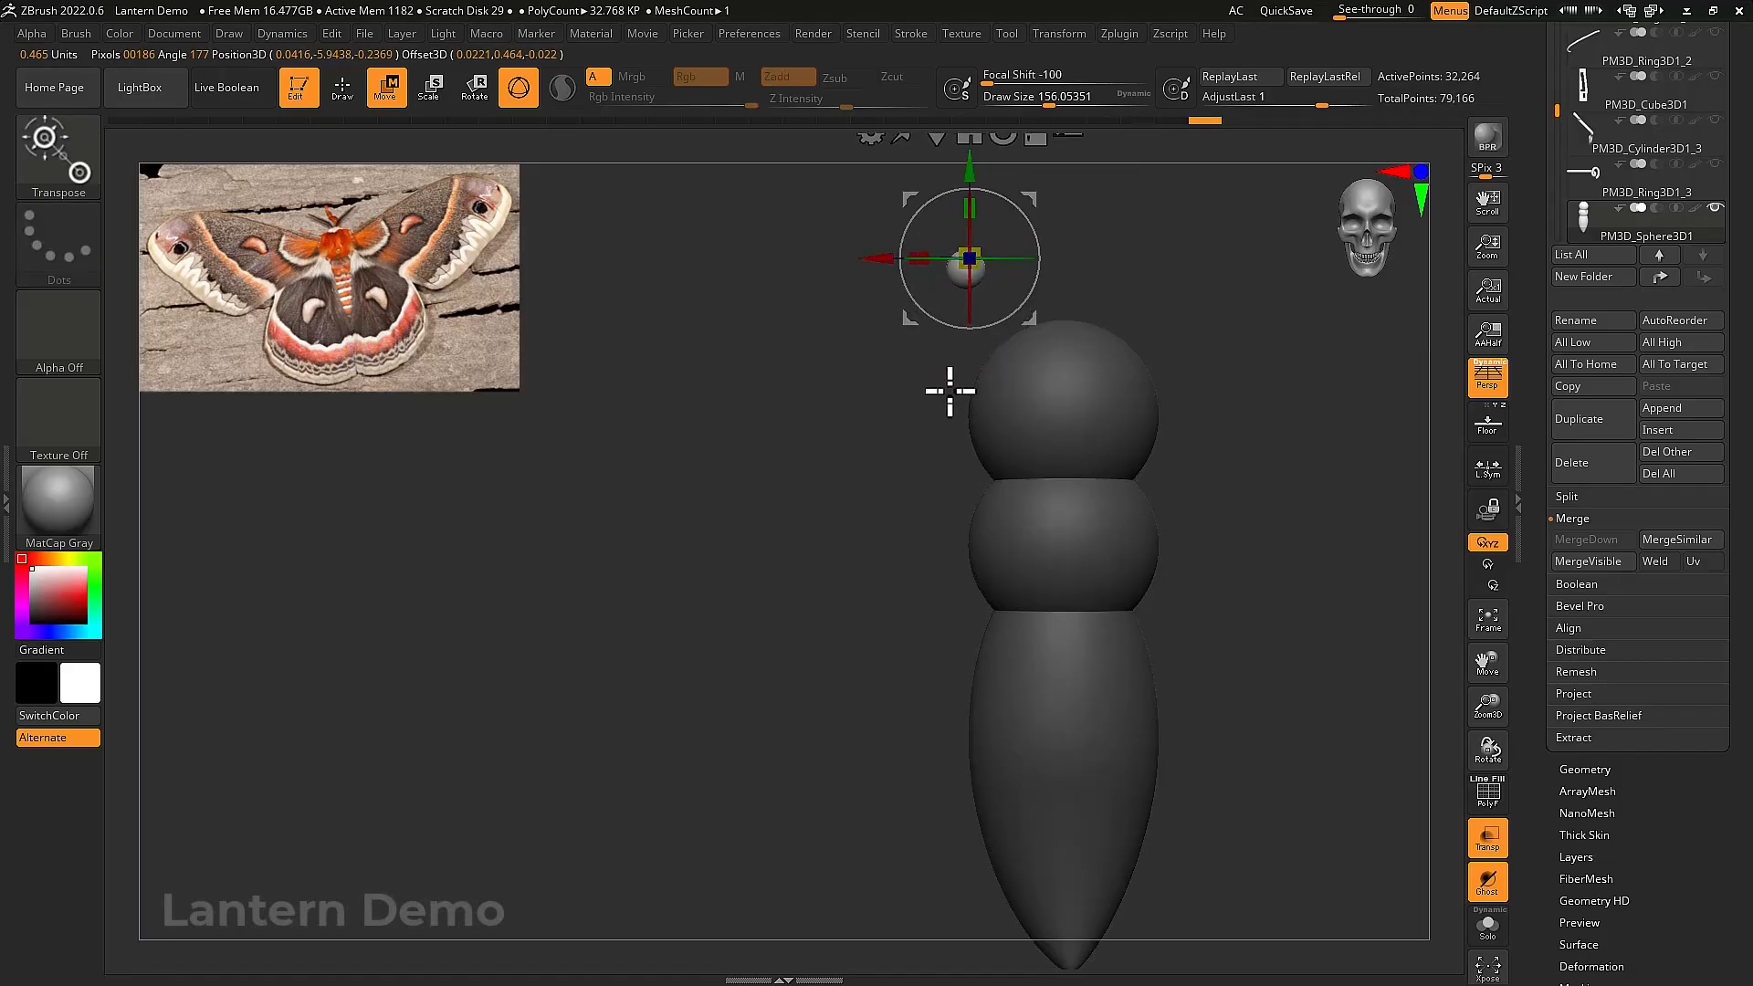
Position the small eye sphere against the upper side of the head, aligning it from the side and the back
{"action": "left_click_drag", "start_coordinate": [944, 387], "coordinate": [956, 287]}
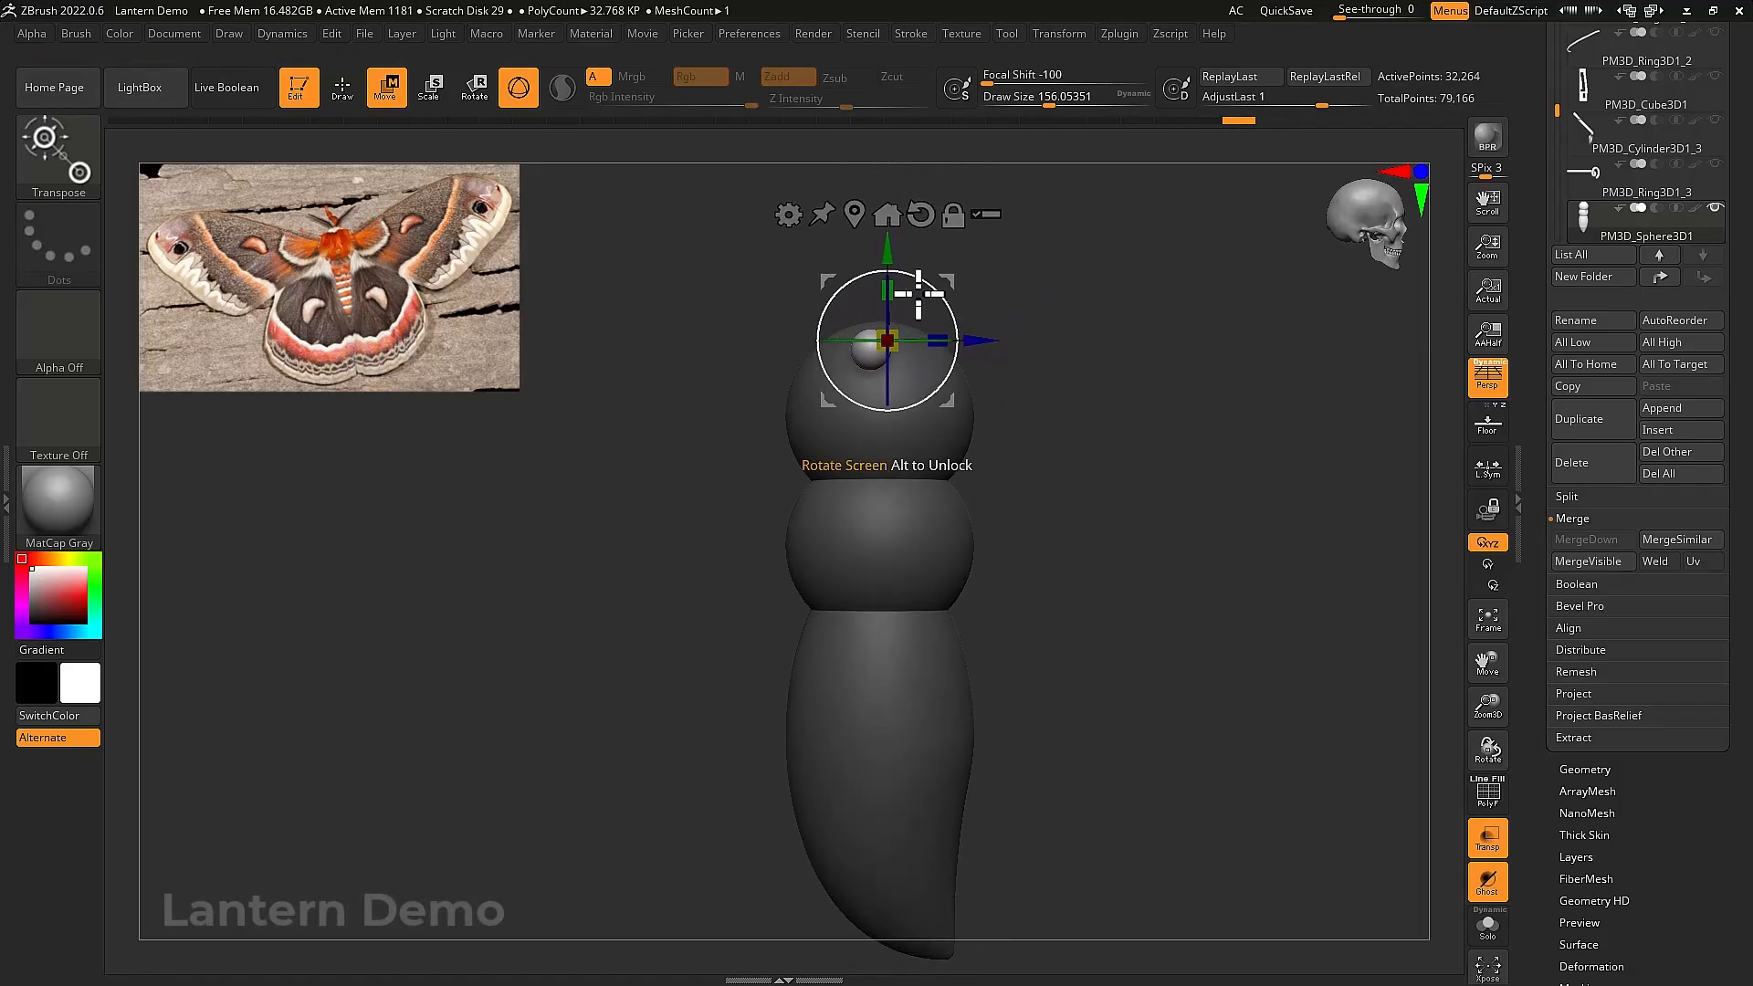
{"action": "left_click_drag", "start_coordinate": [886, 335], "coordinate": [1029, 332]}
{"action": "left_click_drag", "start_coordinate": [932, 290], "coordinate": [913, 294]}
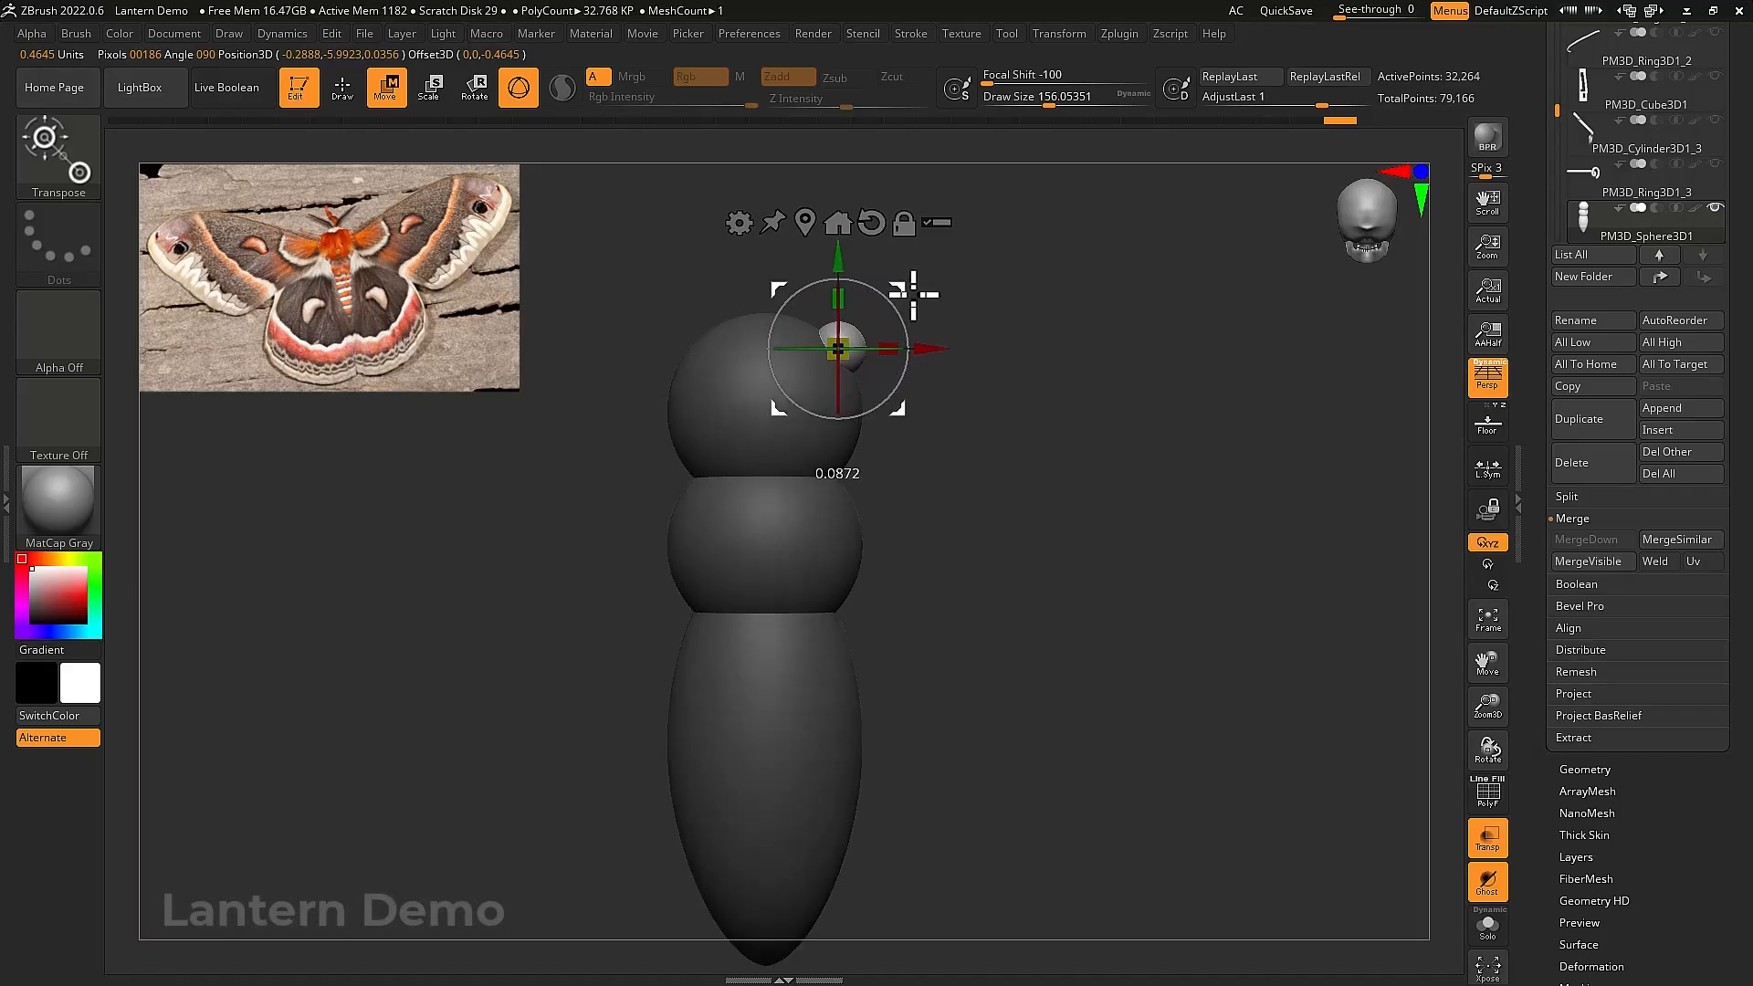
Stretch the eye into an oval and rotate it to follow the curve of the head
{"action": "left_click_drag", "start_coordinate": [1084, 407], "coordinate": [973, 540]}
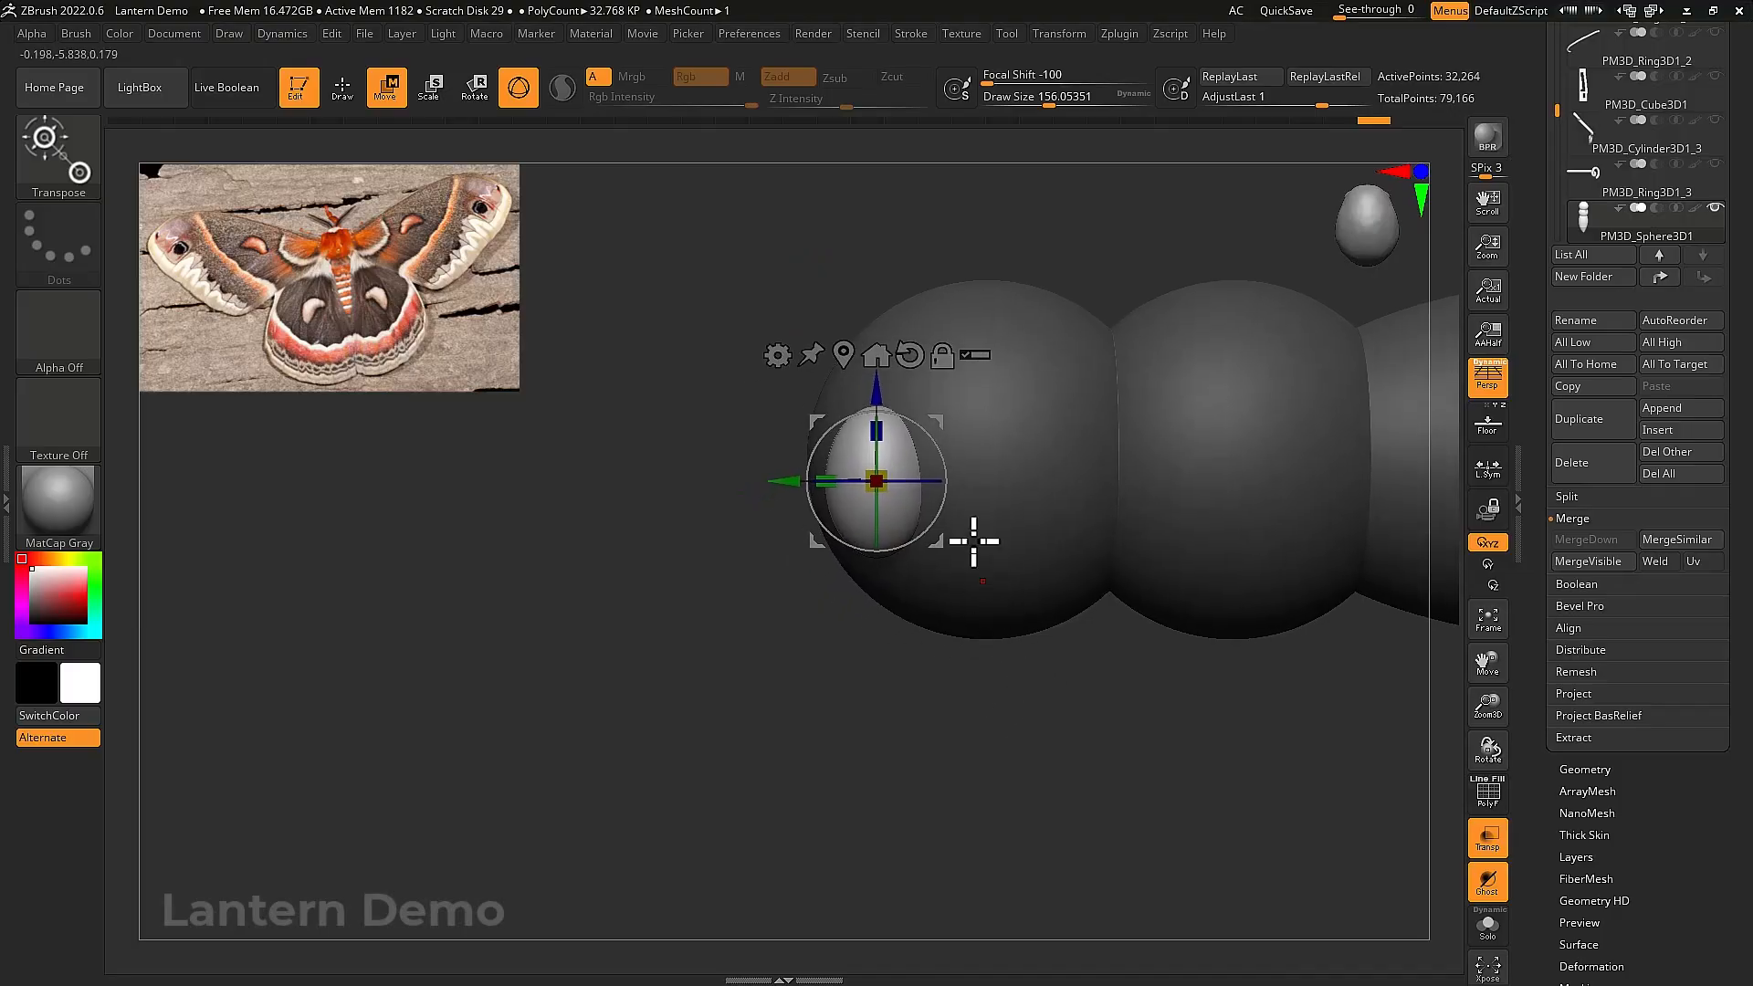
{"action": "left_click_drag", "start_coordinate": [953, 460], "coordinate": [901, 423]}
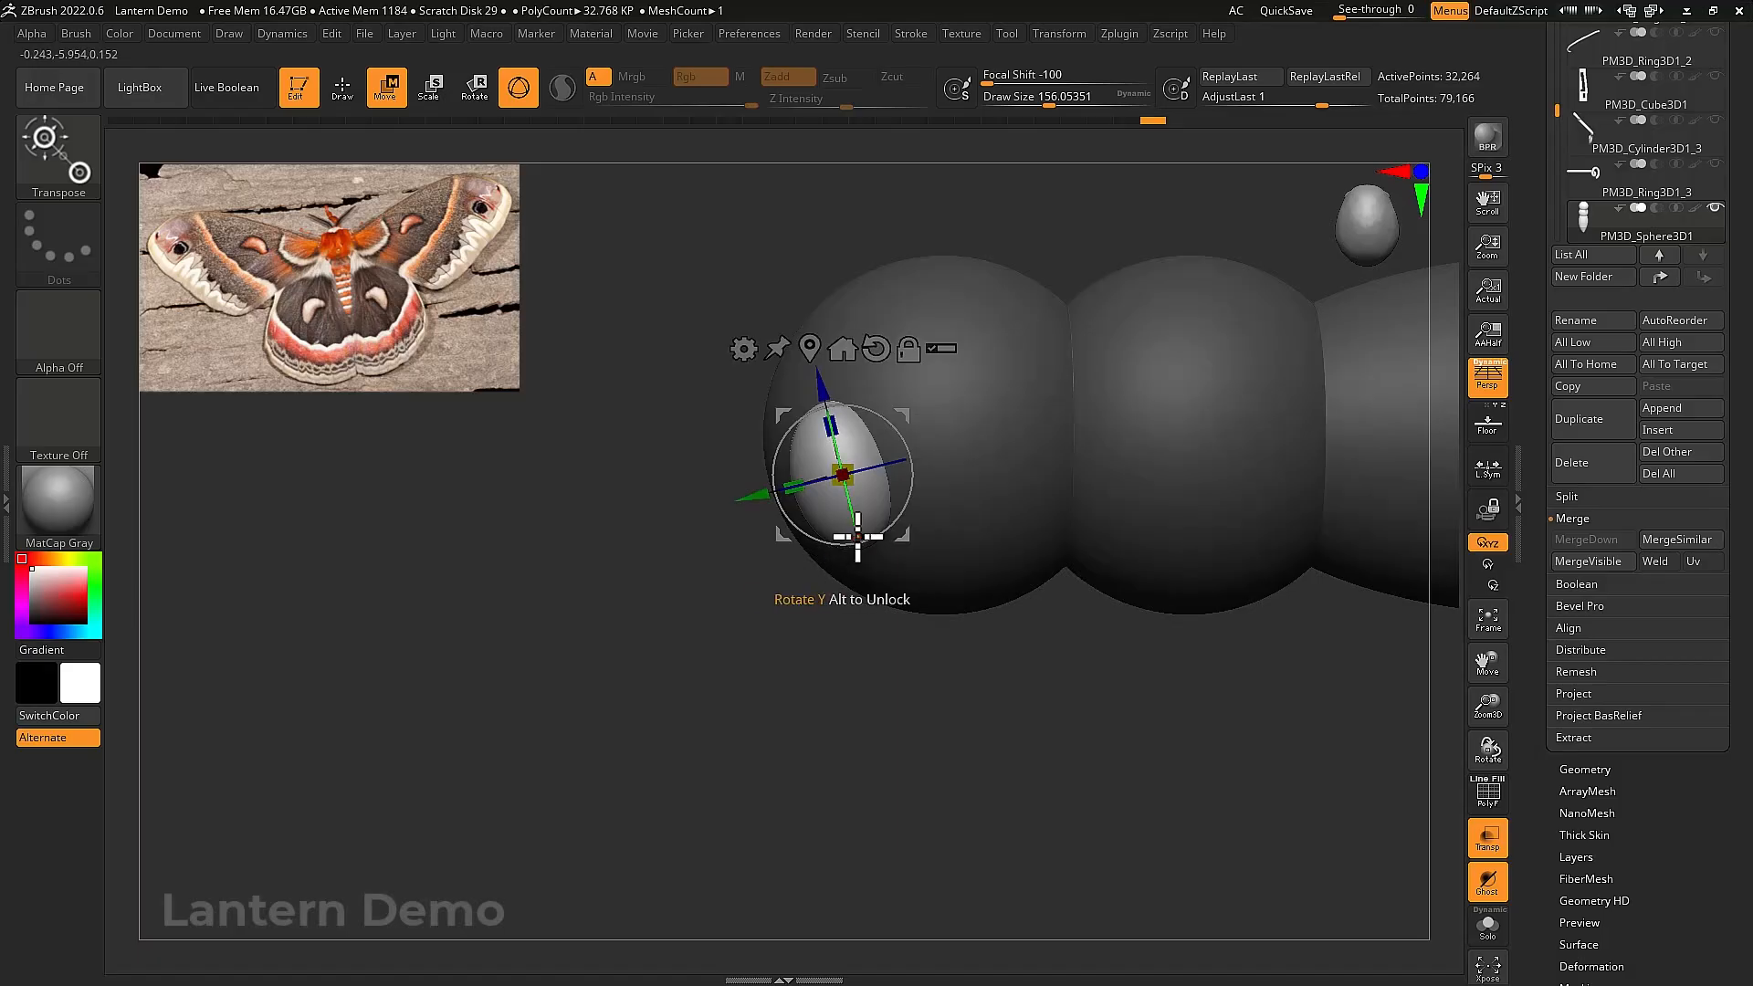
{"action": "left_click_drag", "start_coordinate": [874, 542], "coordinate": [891, 566]}
{"action": "left_click", "coordinate": [846, 351]}
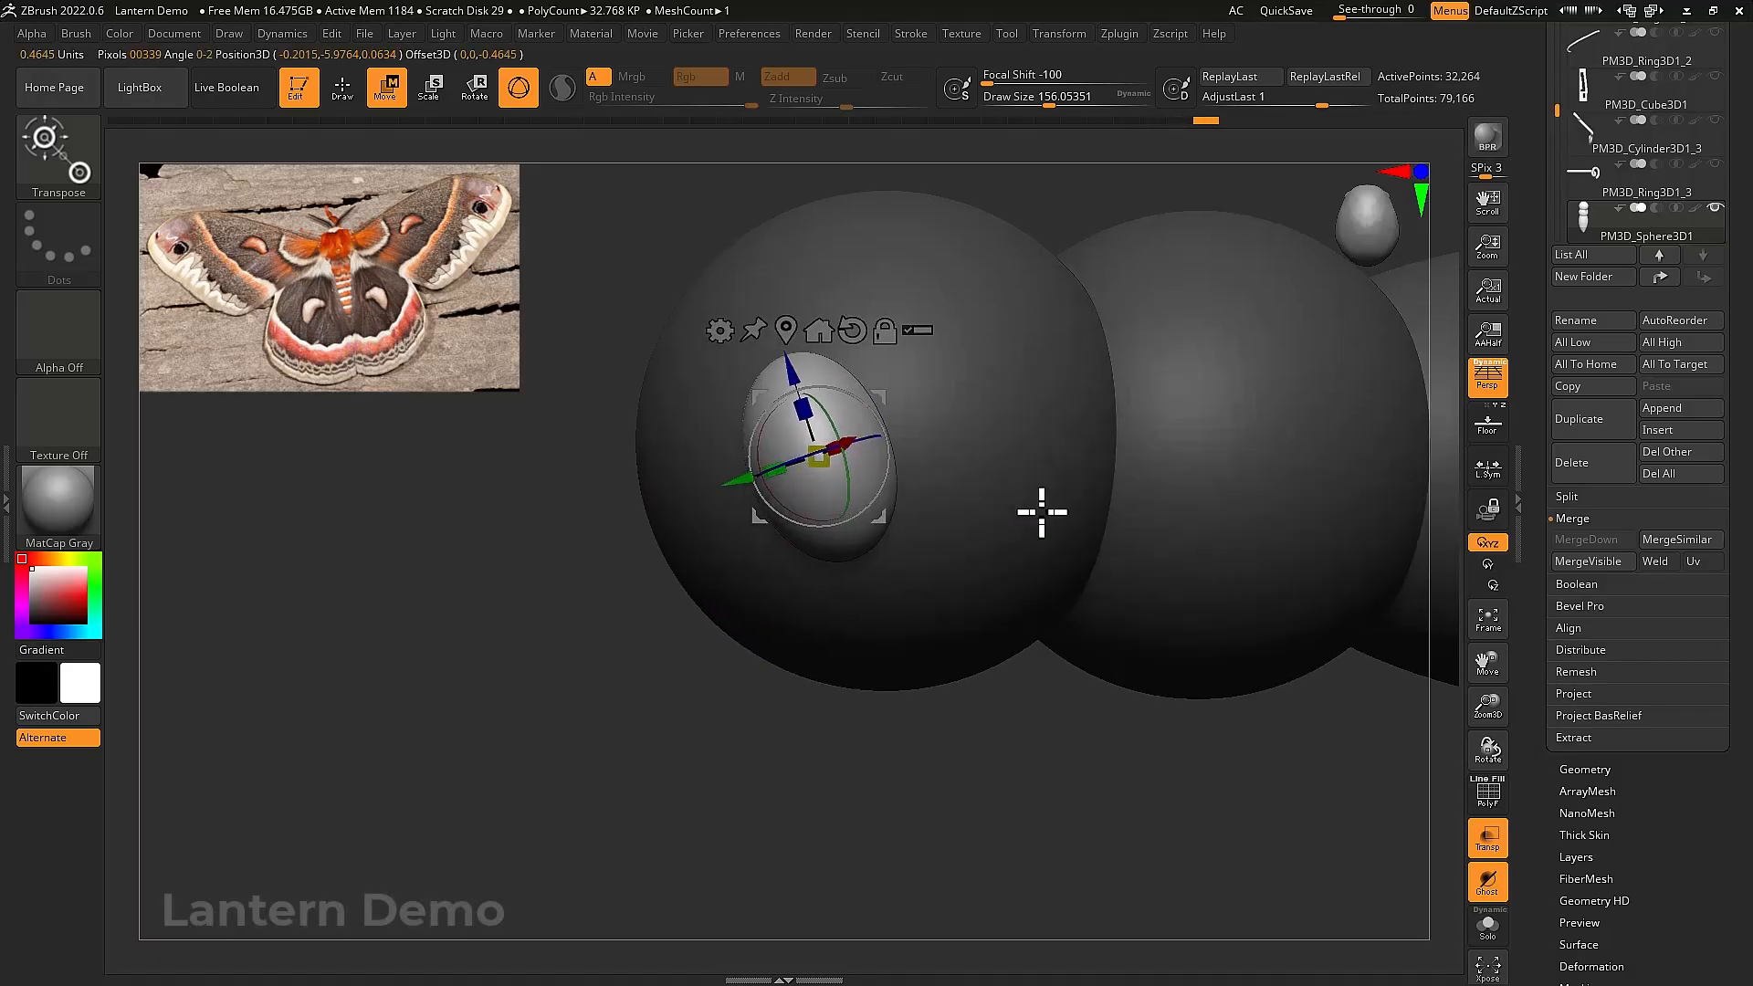
Narrow one end of the eye with the Taper deformer and accept the result
{"action": "left_click", "coordinate": [721, 330]}
{"action": "left_click", "coordinate": [868, 518]}
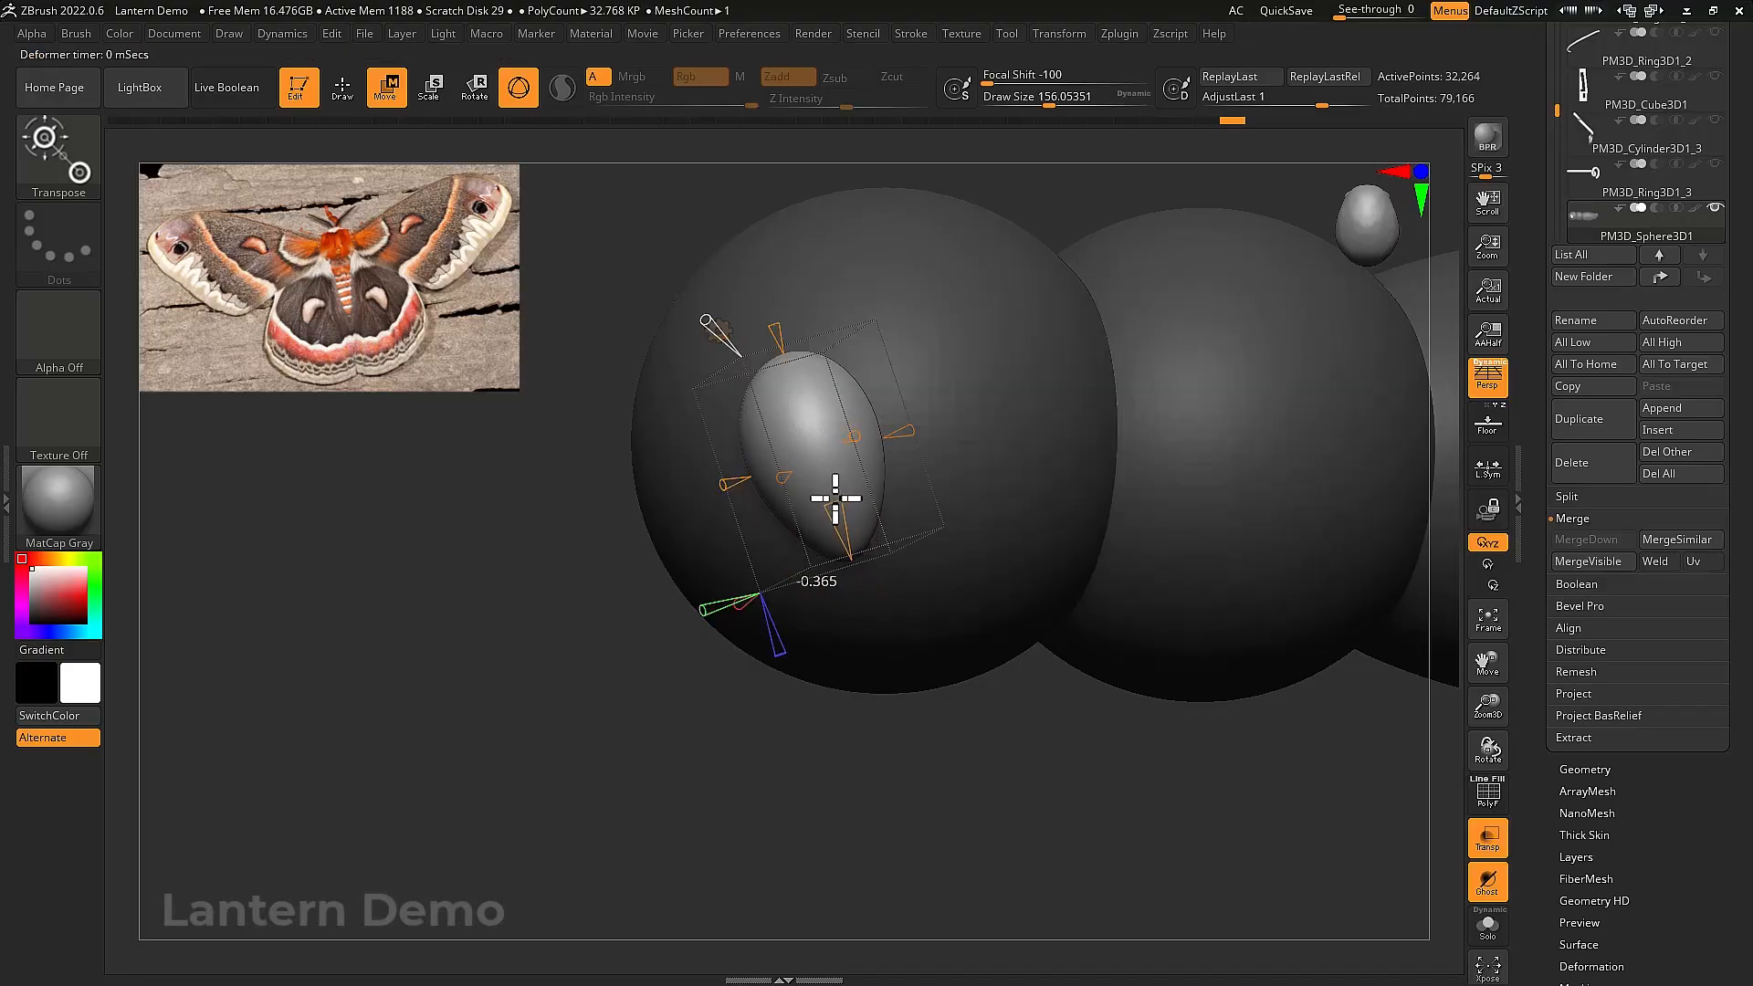
{"action": "left_click", "coordinate": [718, 328]}
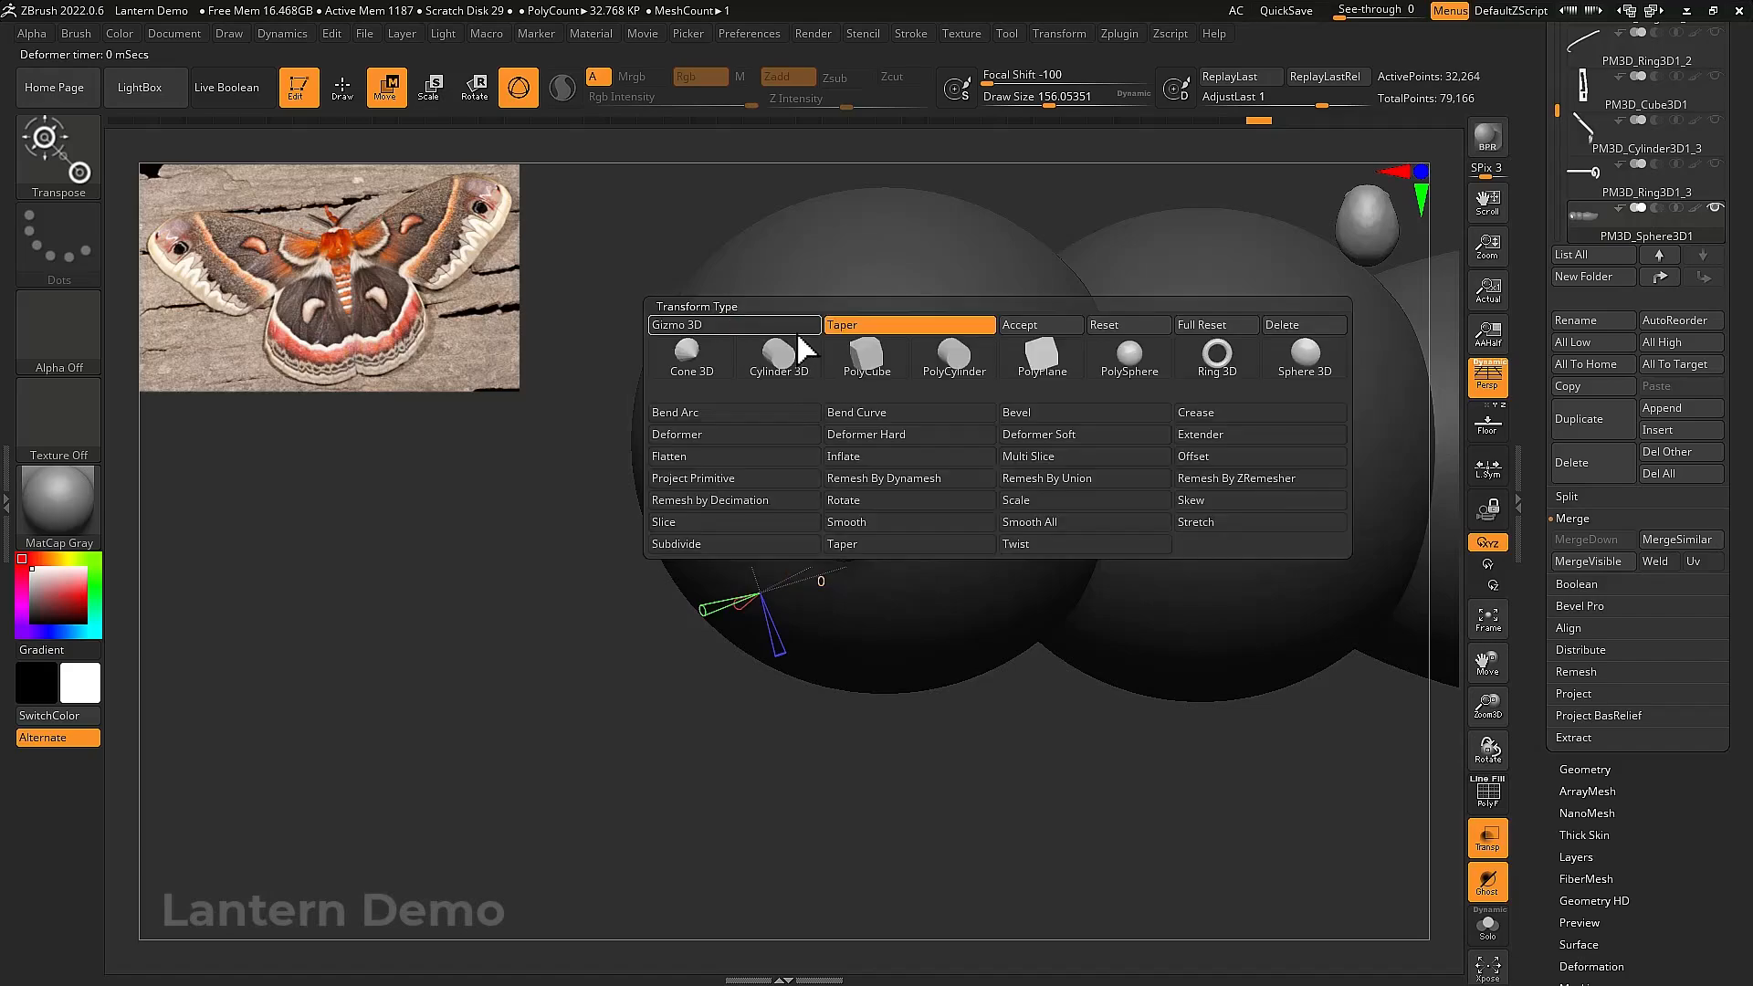
{"action": "left_click", "coordinate": [1041, 345]}
{"action": "left_click_drag", "start_coordinate": [968, 402], "coordinate": [827, 354]}
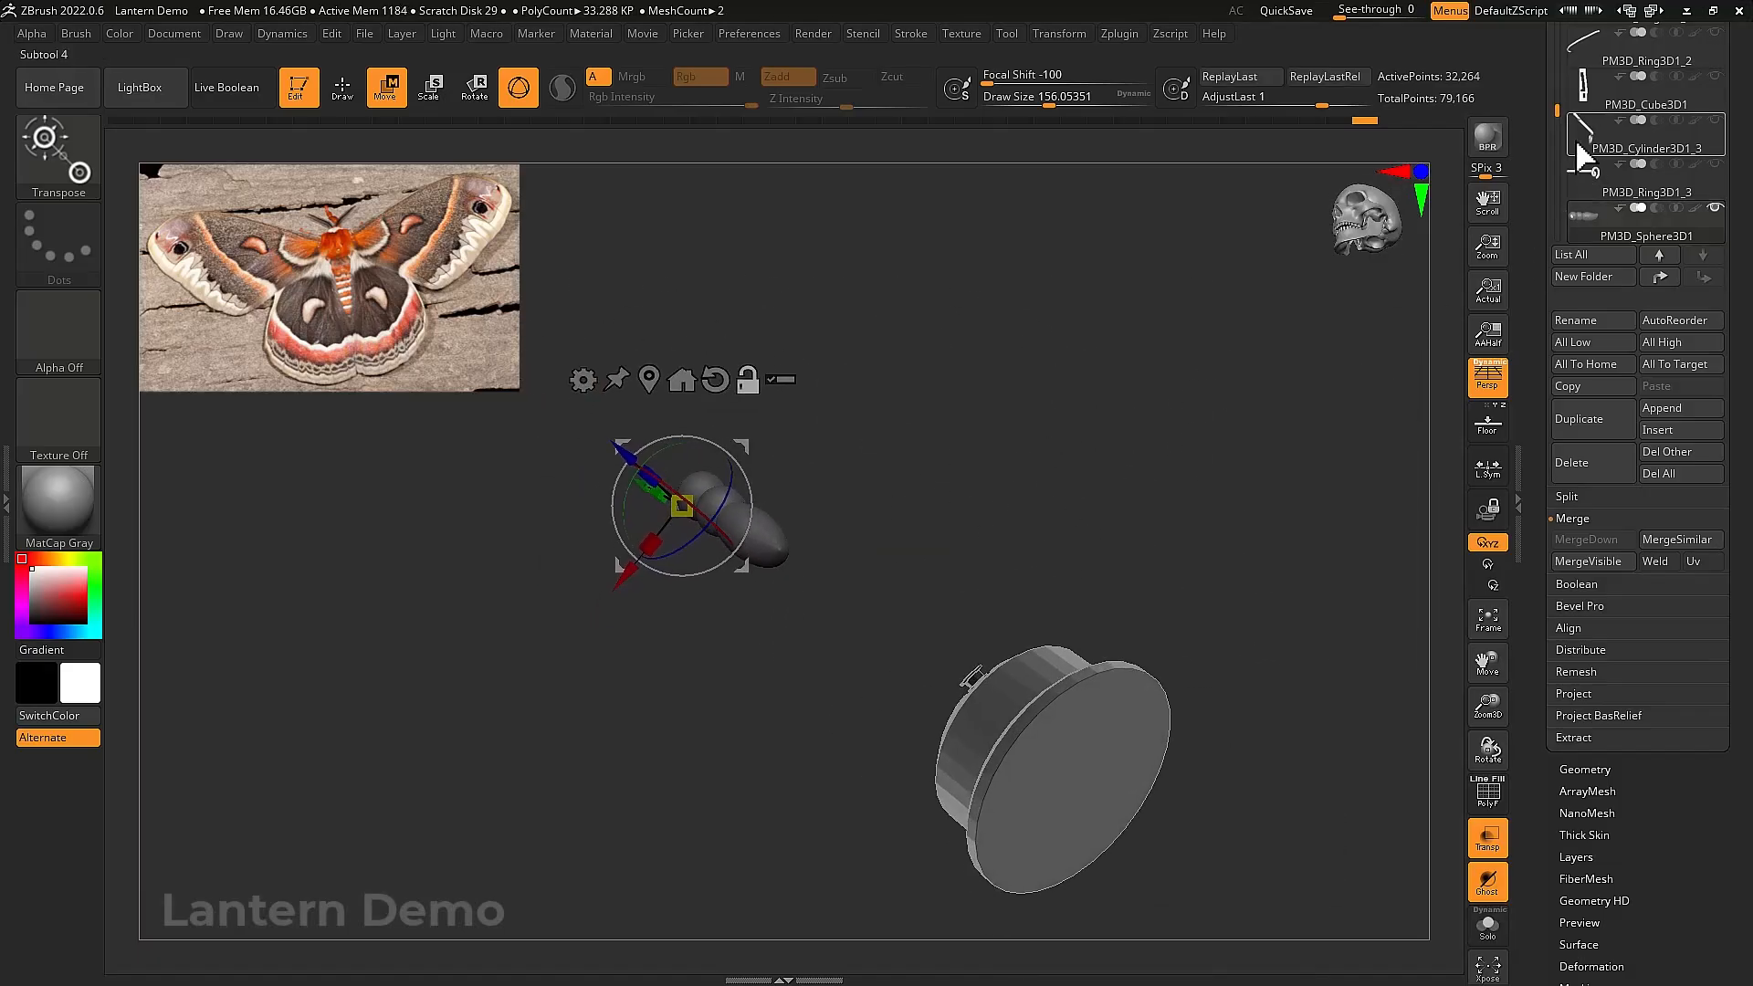
Hide the fuel tank subtool so only the insect body shows, and clear the mask on the body
{"action": "mouse_move", "coordinate": [1580, 128]}
{"action": "left_mouse_down"}
{"action": "mouse_move", "coordinate": [1574, 41]}
{"action": "mouse_move", "coordinate": [1541, 258]}
{"action": "left_mouse_up"}
{"action": "left_click_drag", "start_coordinate": [1560, 326], "coordinate": [1559, 449]}
{"action": "left_click", "coordinate": [1714, 253]}
{"action": "left_click_drag", "start_coordinate": [978, 337], "coordinate": [1031, 398]}
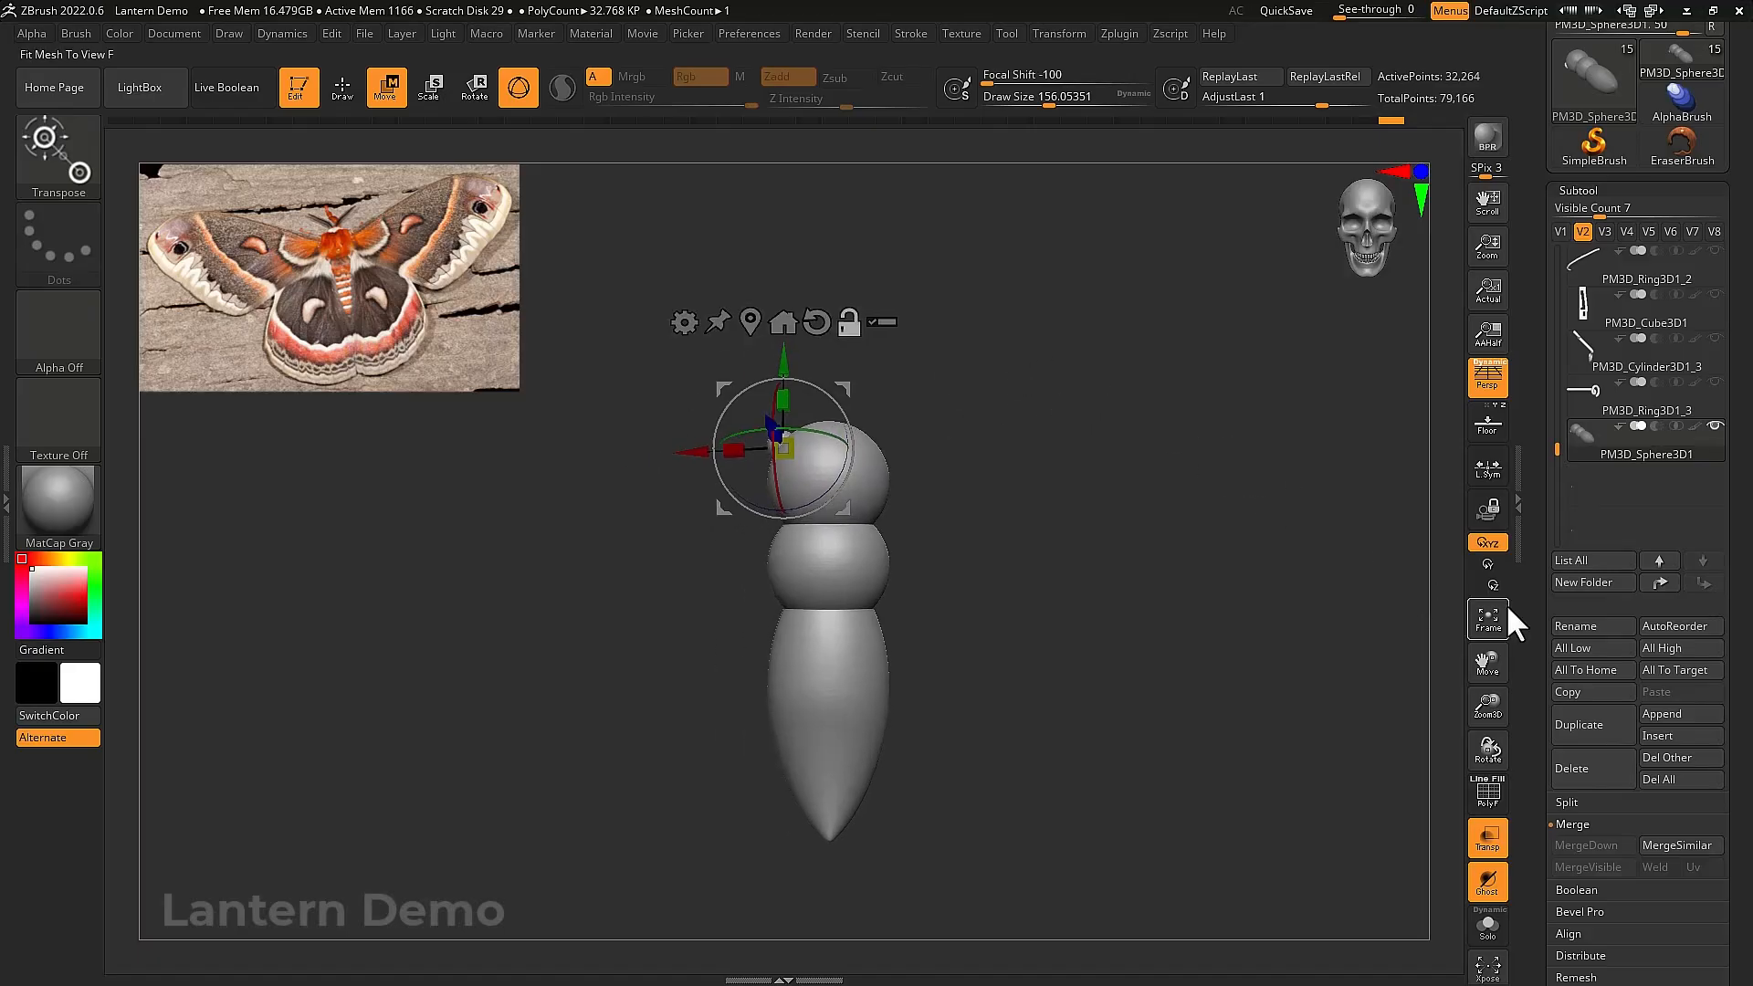
Mirror the finished eye to the other side of the head with Mirror And Weld
{"action": "left_click", "coordinate": [1599, 192]}
{"action": "left_click", "coordinate": [1604, 214]}
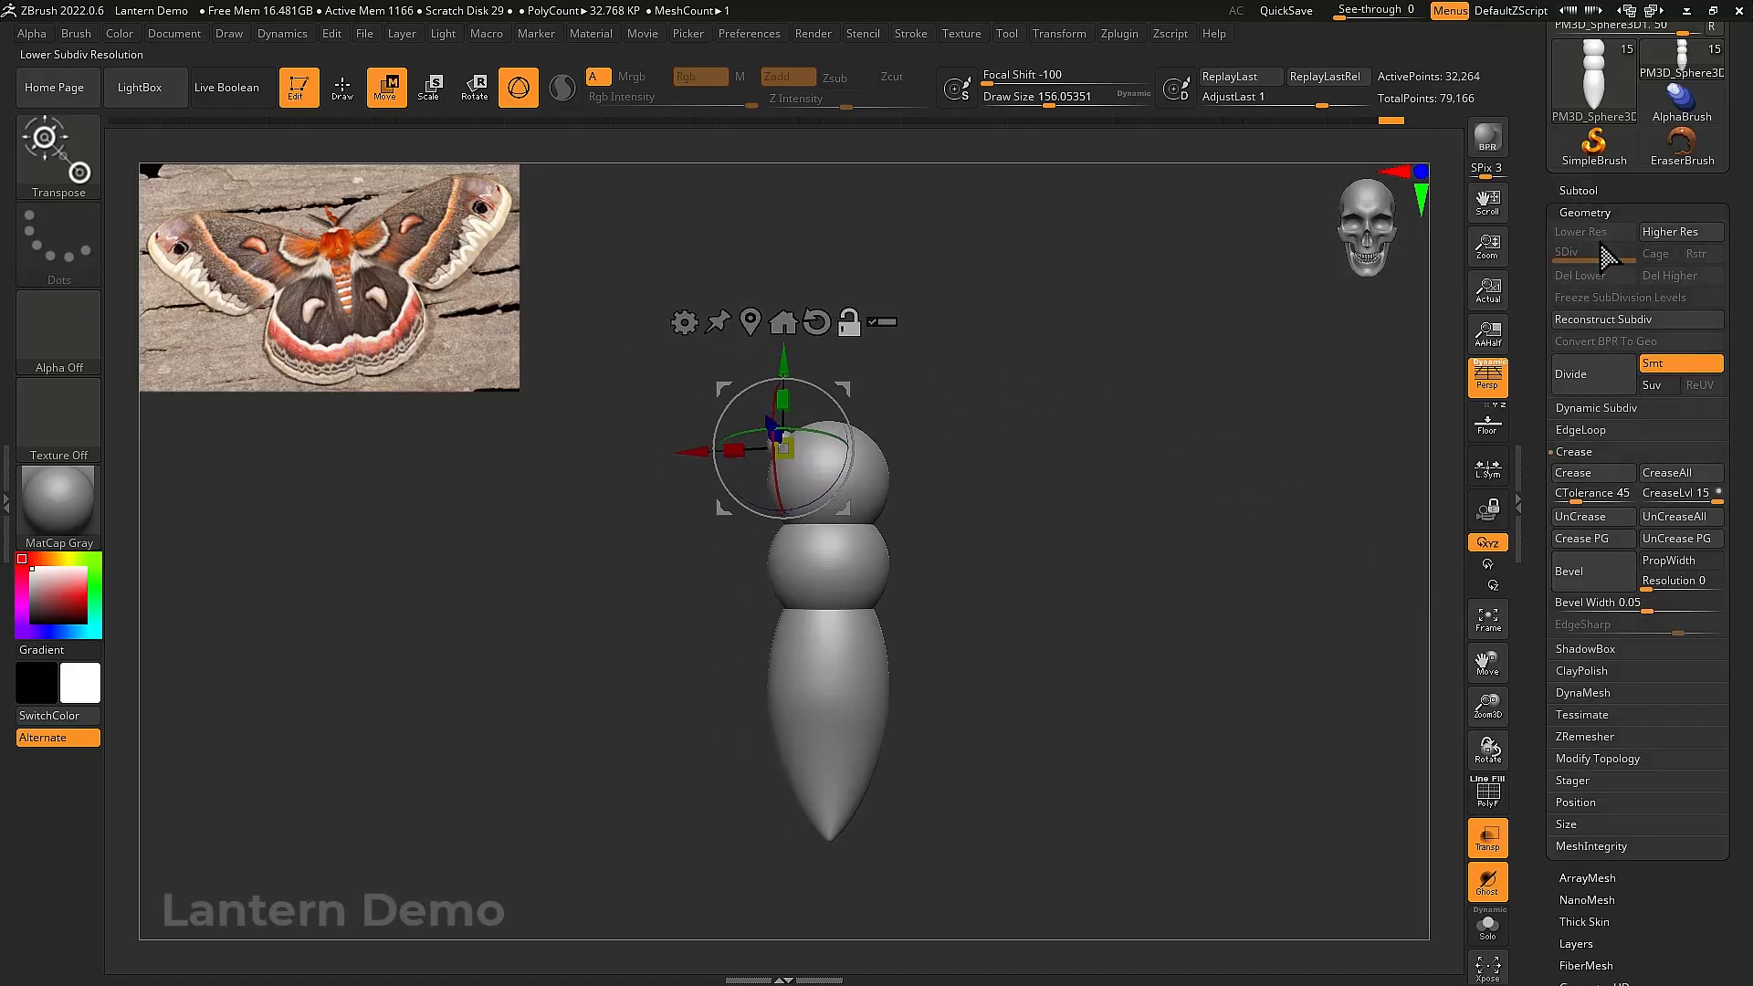
{"action": "left_click", "coordinate": [1622, 759]}
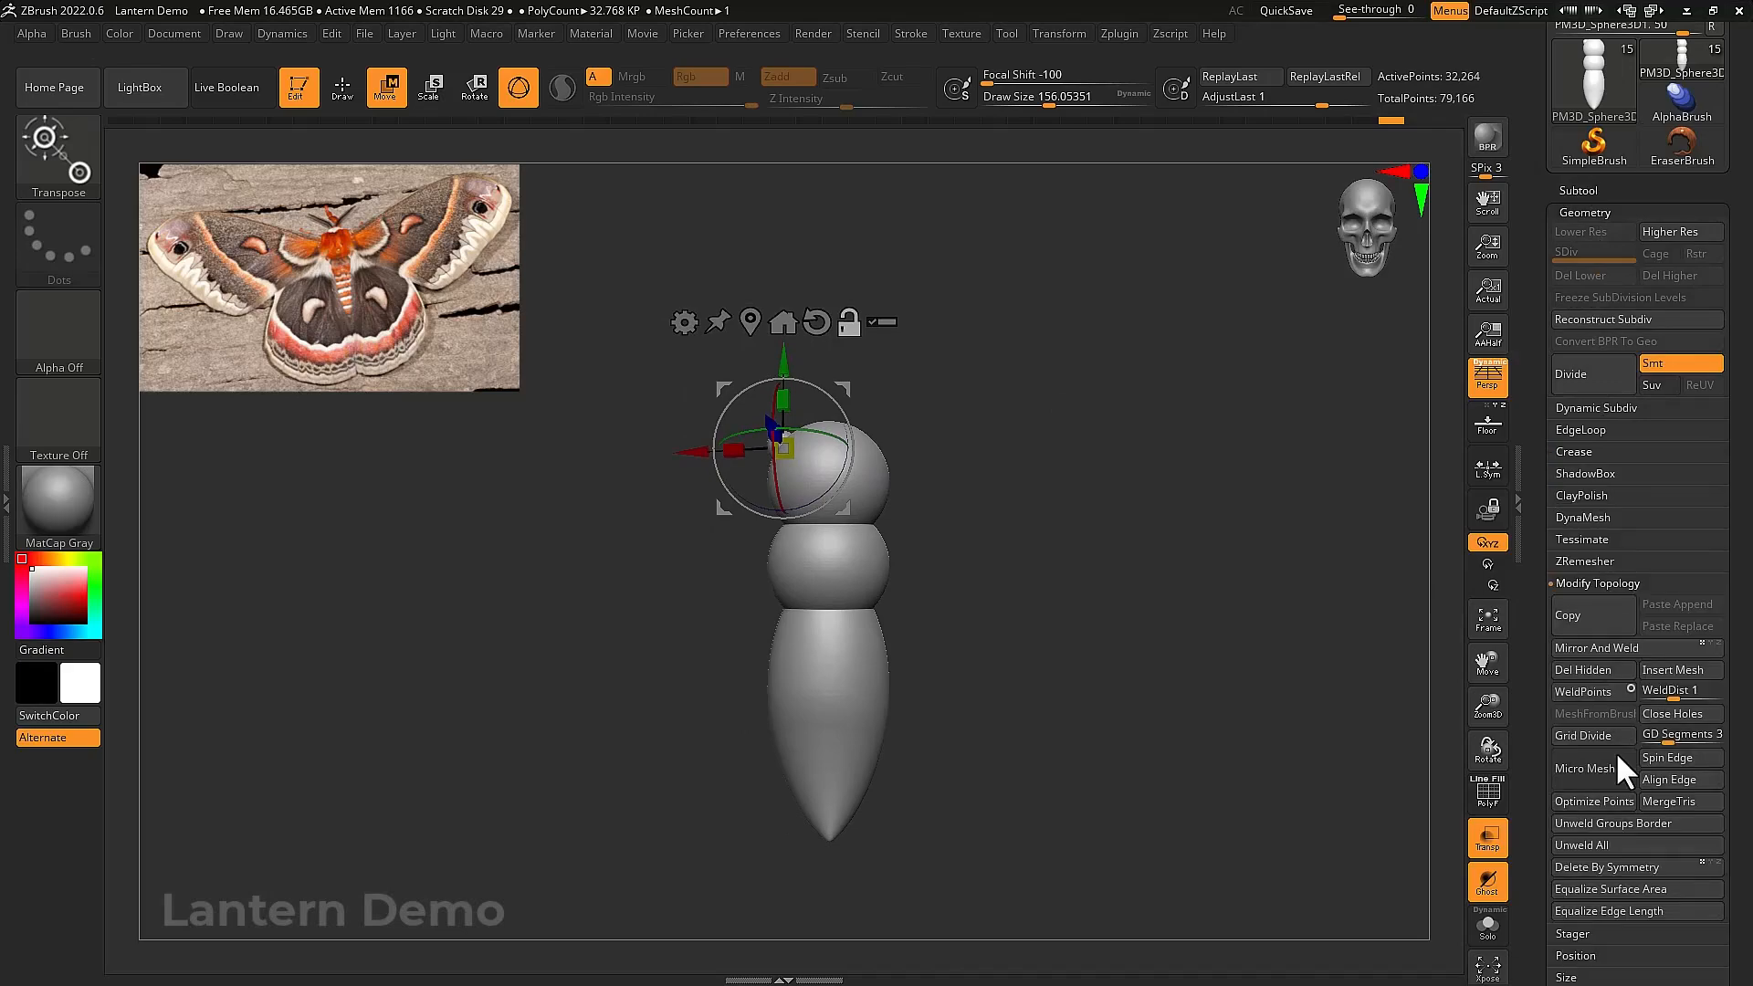
{"action": "mouse_move", "coordinate": [1087, 530]}
{"action": "left_mouse_down"}
{"action": "mouse_move", "coordinate": [1069, 621]}
{"action": "mouse_move", "coordinate": [1002, 620]}
{"action": "mouse_move", "coordinate": [1066, 520]}
{"action": "left_mouse_up"}
{"action": "left_click_drag", "start_coordinate": [979, 451], "coordinate": [1029, 491], "text": "alt"}
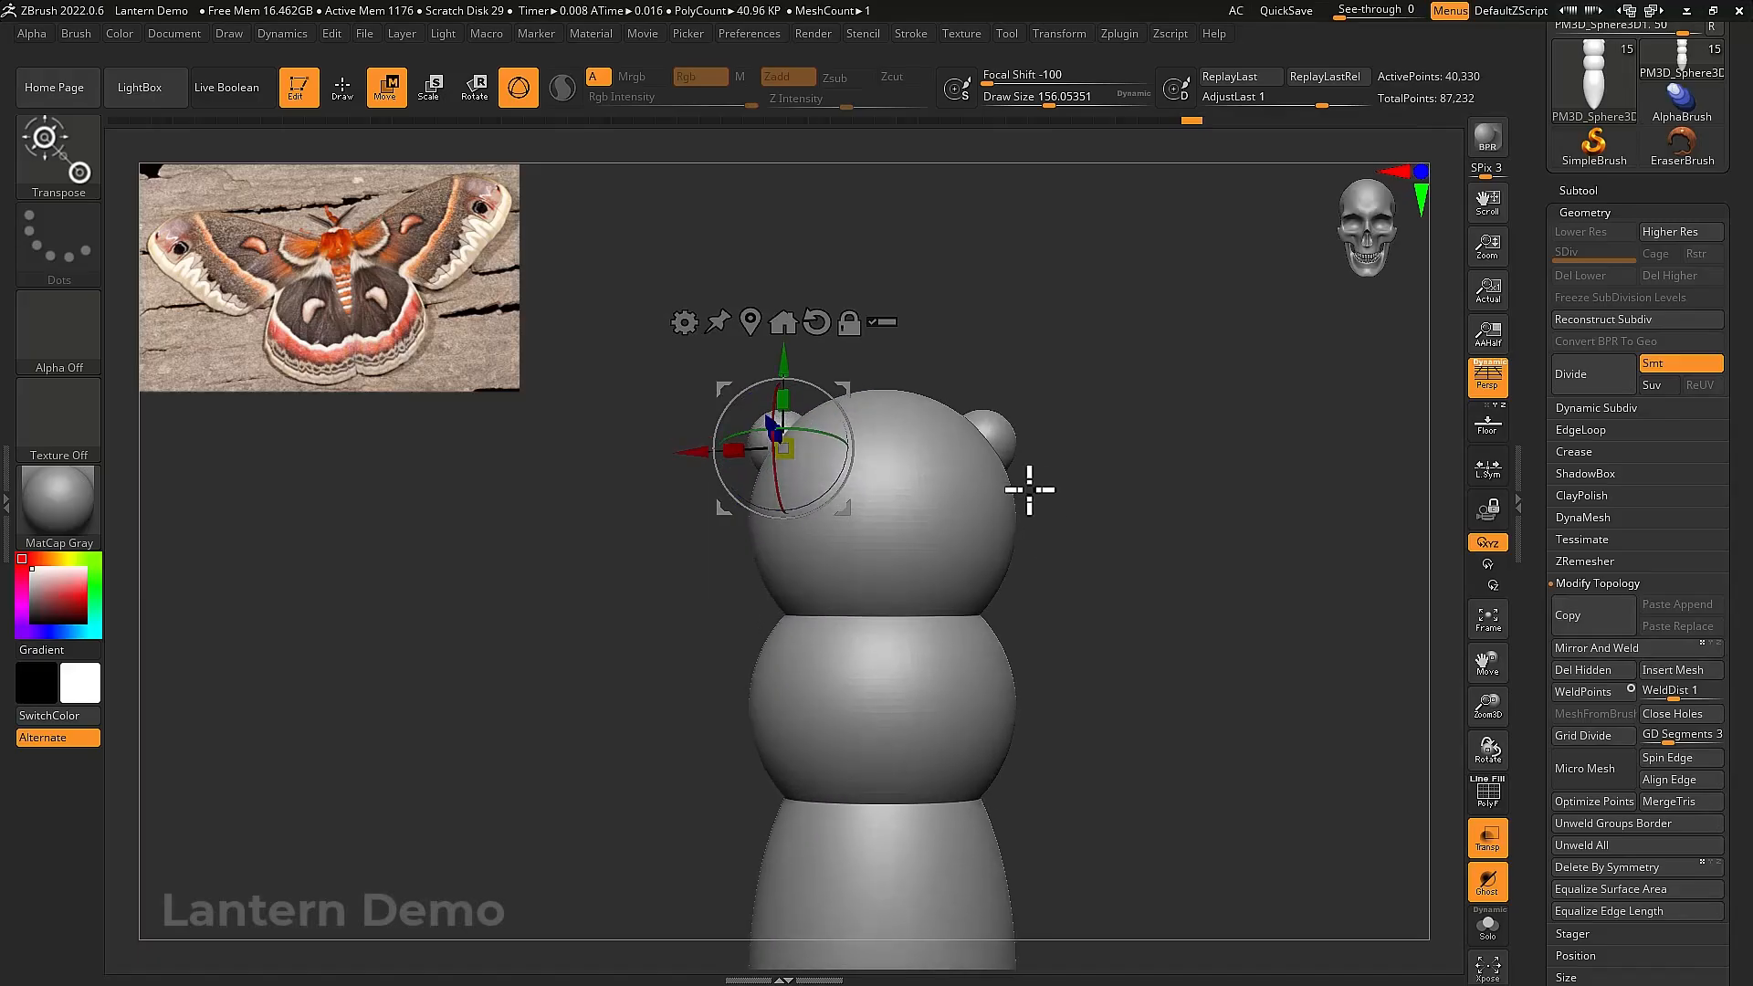
Mask the head and body so that only the two mirrored eyes stay editable, and center the gizmo on an eye
{"action": "left_click_drag", "start_coordinate": [1005, 430], "coordinate": [967, 471], "text": "ctrl"}
{"action": "left_click", "coordinate": [779, 427], "text": "ctrl"}
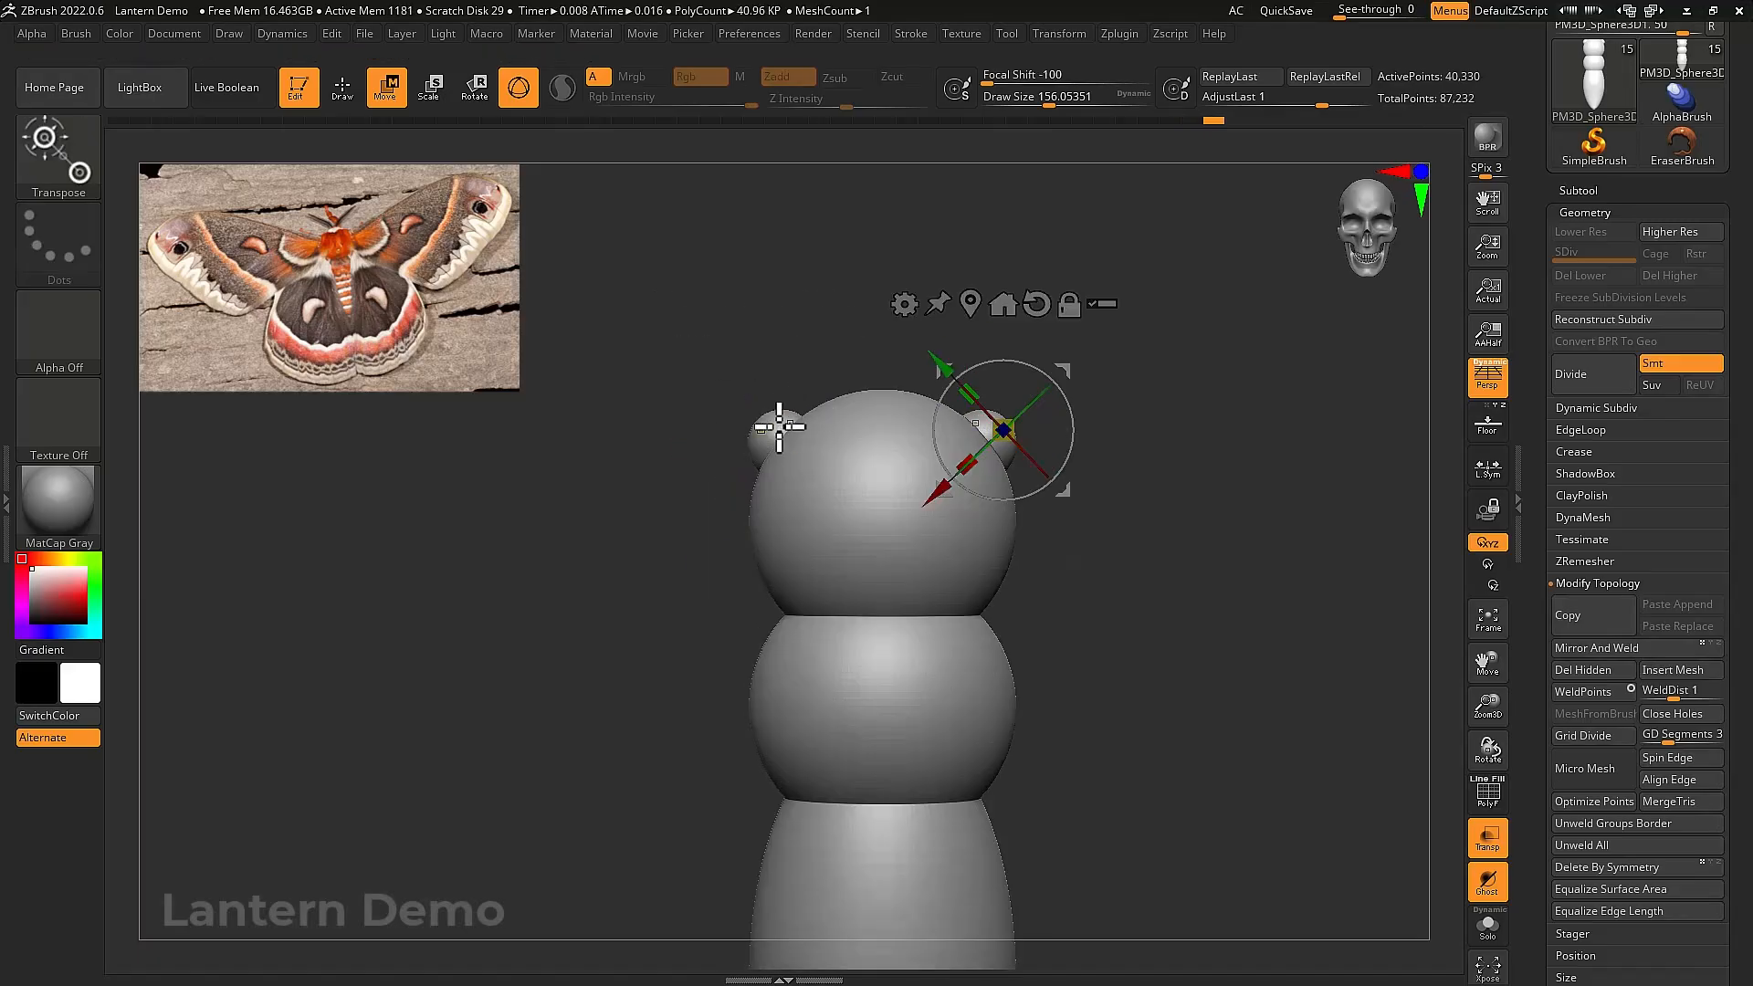
{"action": "left_click", "coordinate": [760, 428]}
{"action": "mouse_move", "coordinate": [1000, 427]}
{"action": "left_click_drag", "start_coordinate": [1060, 372], "coordinate": [1198, 337], "text": "alt"}
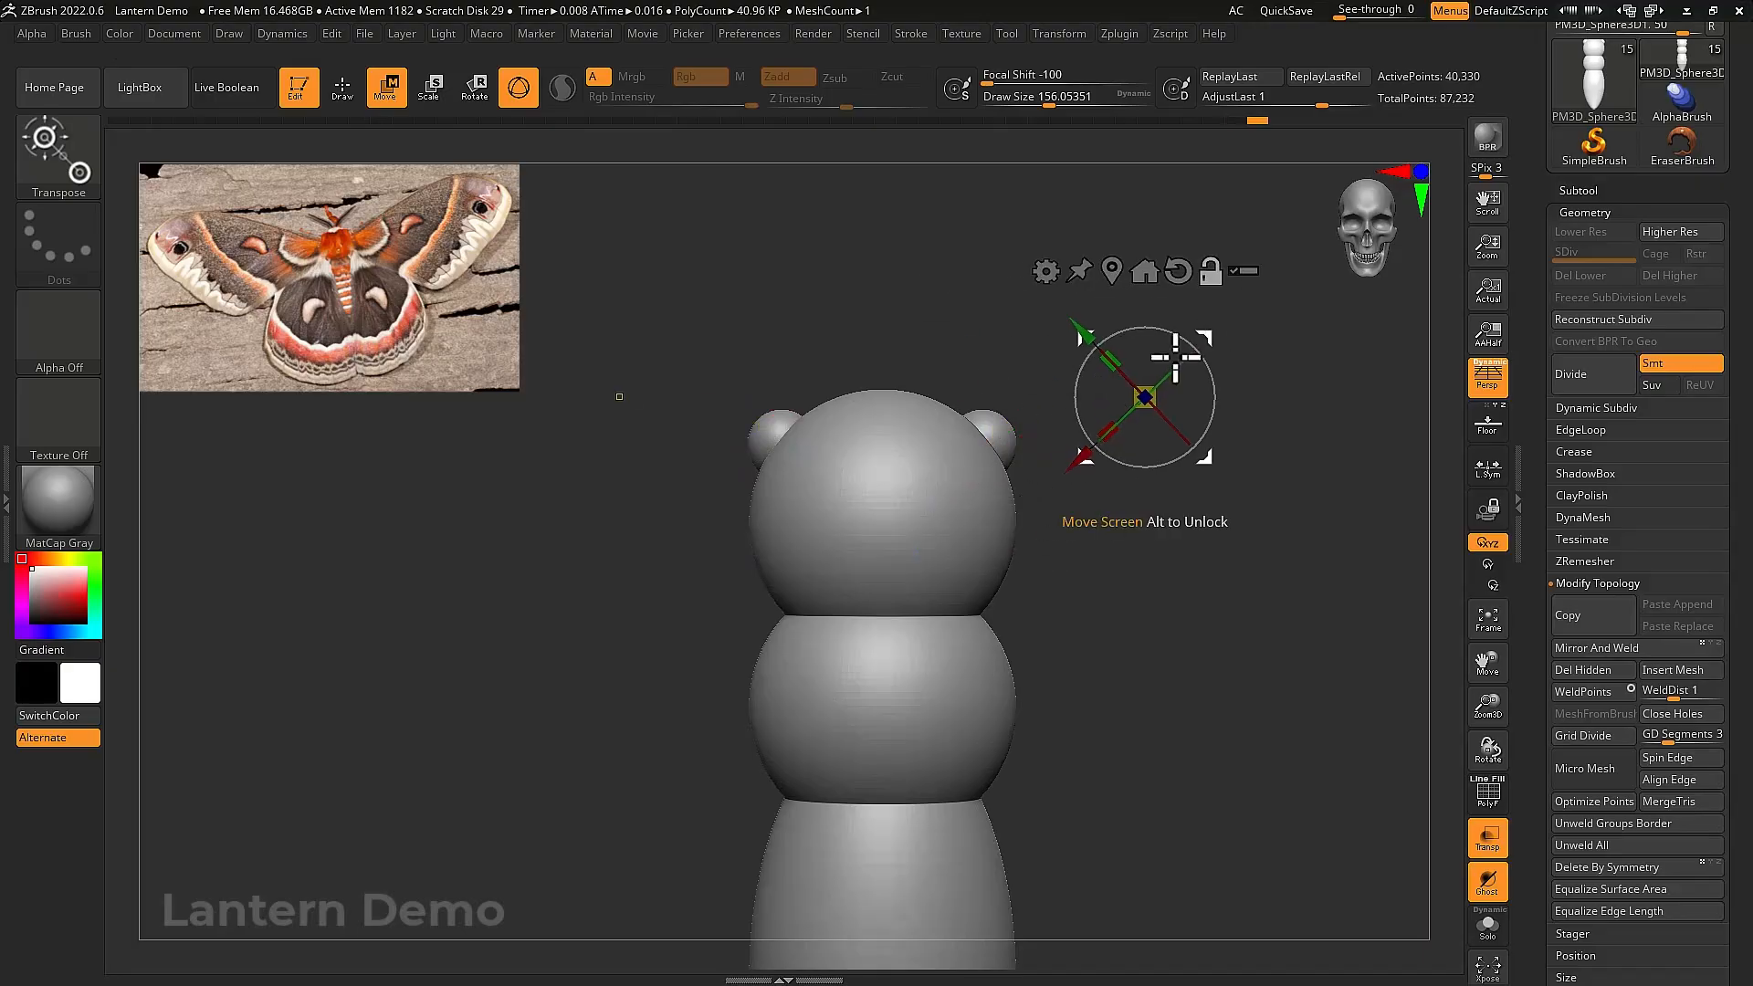
{"action": "left_click_drag", "start_coordinate": [994, 429], "coordinate": [994, 438], "text": "ctrl"}
{"action": "left_click_drag", "start_coordinate": [1166, 497], "coordinate": [1175, 498], "text": "ctrl"}
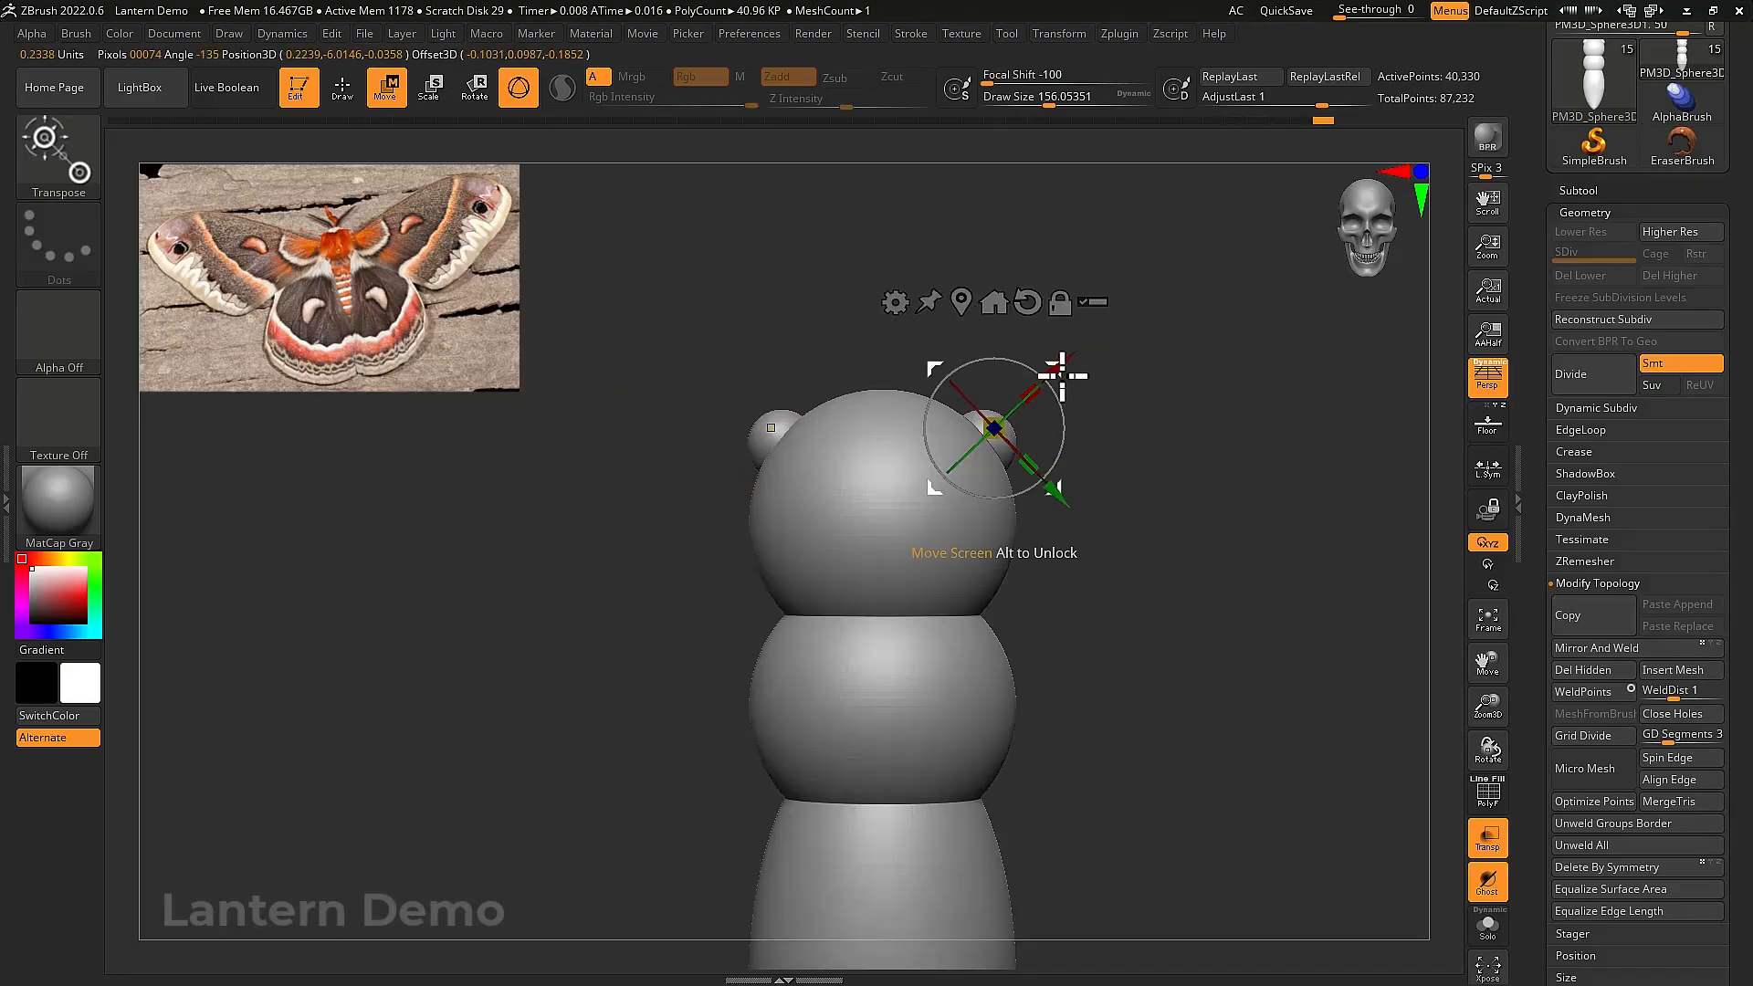
{"action": "left_click_drag", "start_coordinate": [1060, 486], "coordinate": [1240, 561], "text": "alt"}
{"action": "left_click_drag", "start_coordinate": [996, 427], "coordinate": [1002, 435], "text": "ctrl"}
{"action": "left_click_drag", "start_coordinate": [1173, 343], "coordinate": [1130, 443]}
{"action": "left_click", "coordinate": [968, 306]}
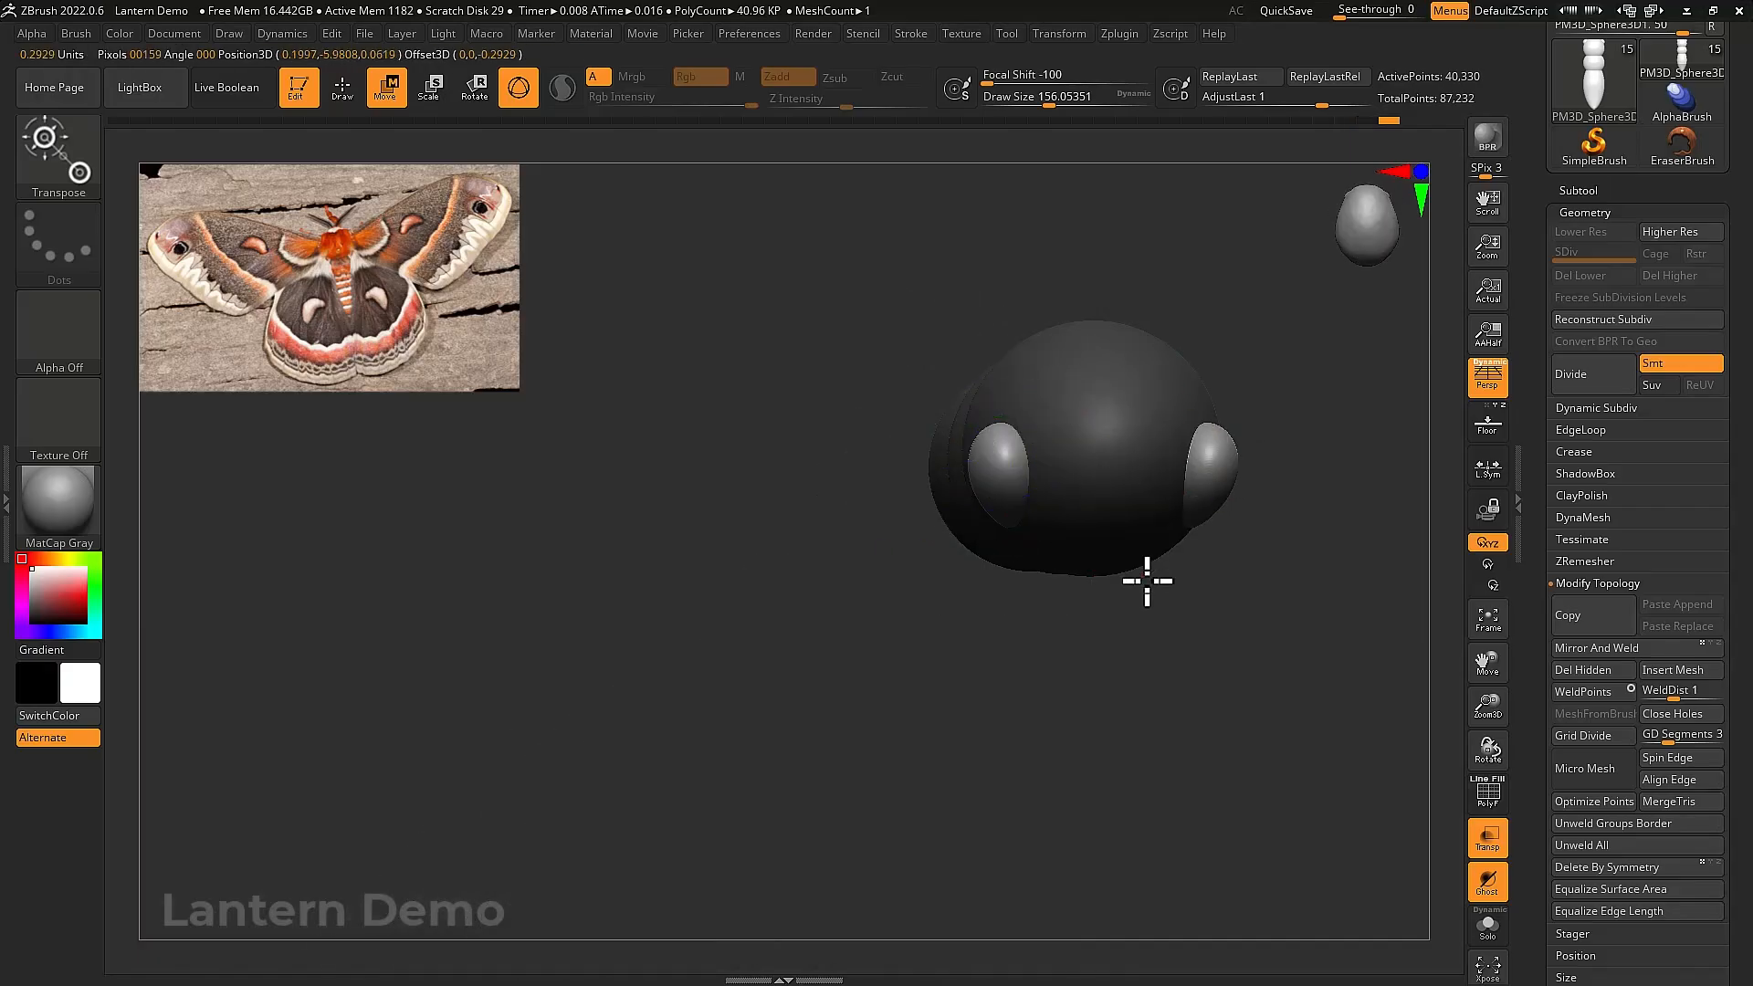
Scale the pair of eyes uniformly to fit the head, check them from the side, and clear the mask
{"action": "mouse_move", "coordinate": [1146, 579]}
{"action": "left_mouse_down", "text": "alt"}
{"action": "mouse_move", "coordinate": [1194, 650]}
{"action": "mouse_move", "coordinate": [1150, 688]}
{"action": "mouse_move", "coordinate": [1226, 677]}
{"action": "mouse_move", "coordinate": [1197, 630]}
{"action": "mouse_move", "coordinate": [1115, 588]}
{"action": "left_mouse_up", "text": "alt"}
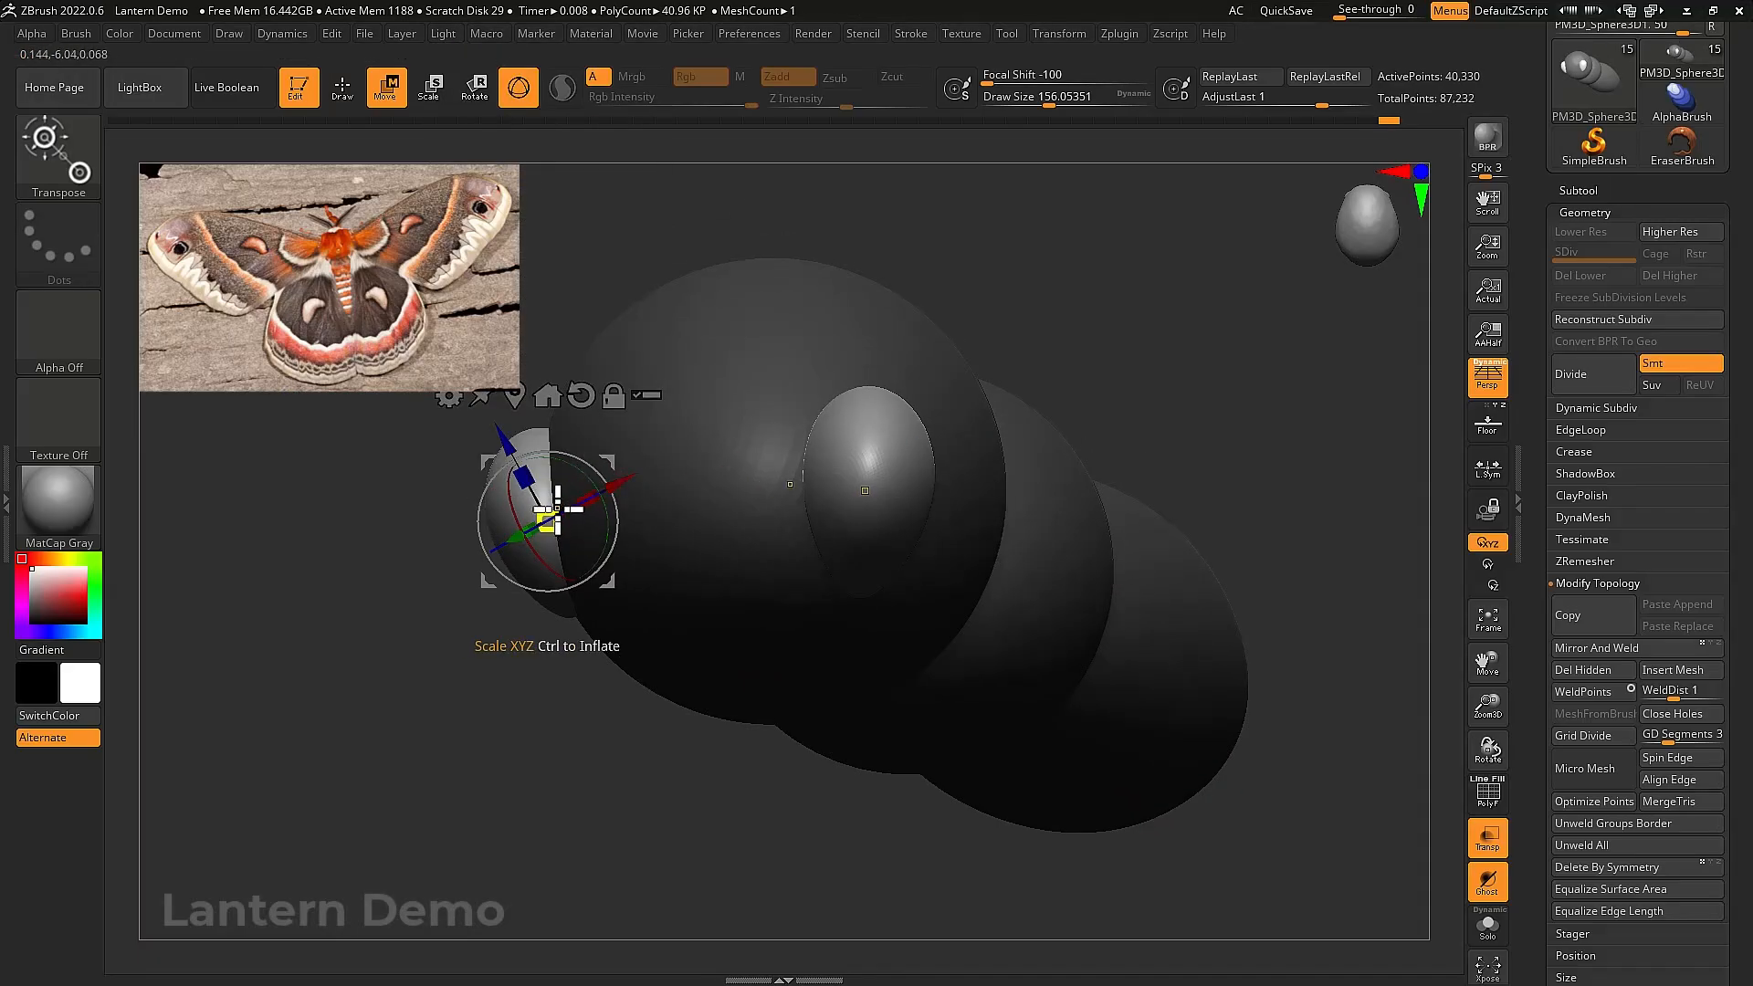
{"action": "left_click_drag", "start_coordinate": [558, 510], "coordinate": [594, 487]}
{"action": "left_click_drag", "start_coordinate": [1110, 413], "coordinate": [798, 528]}
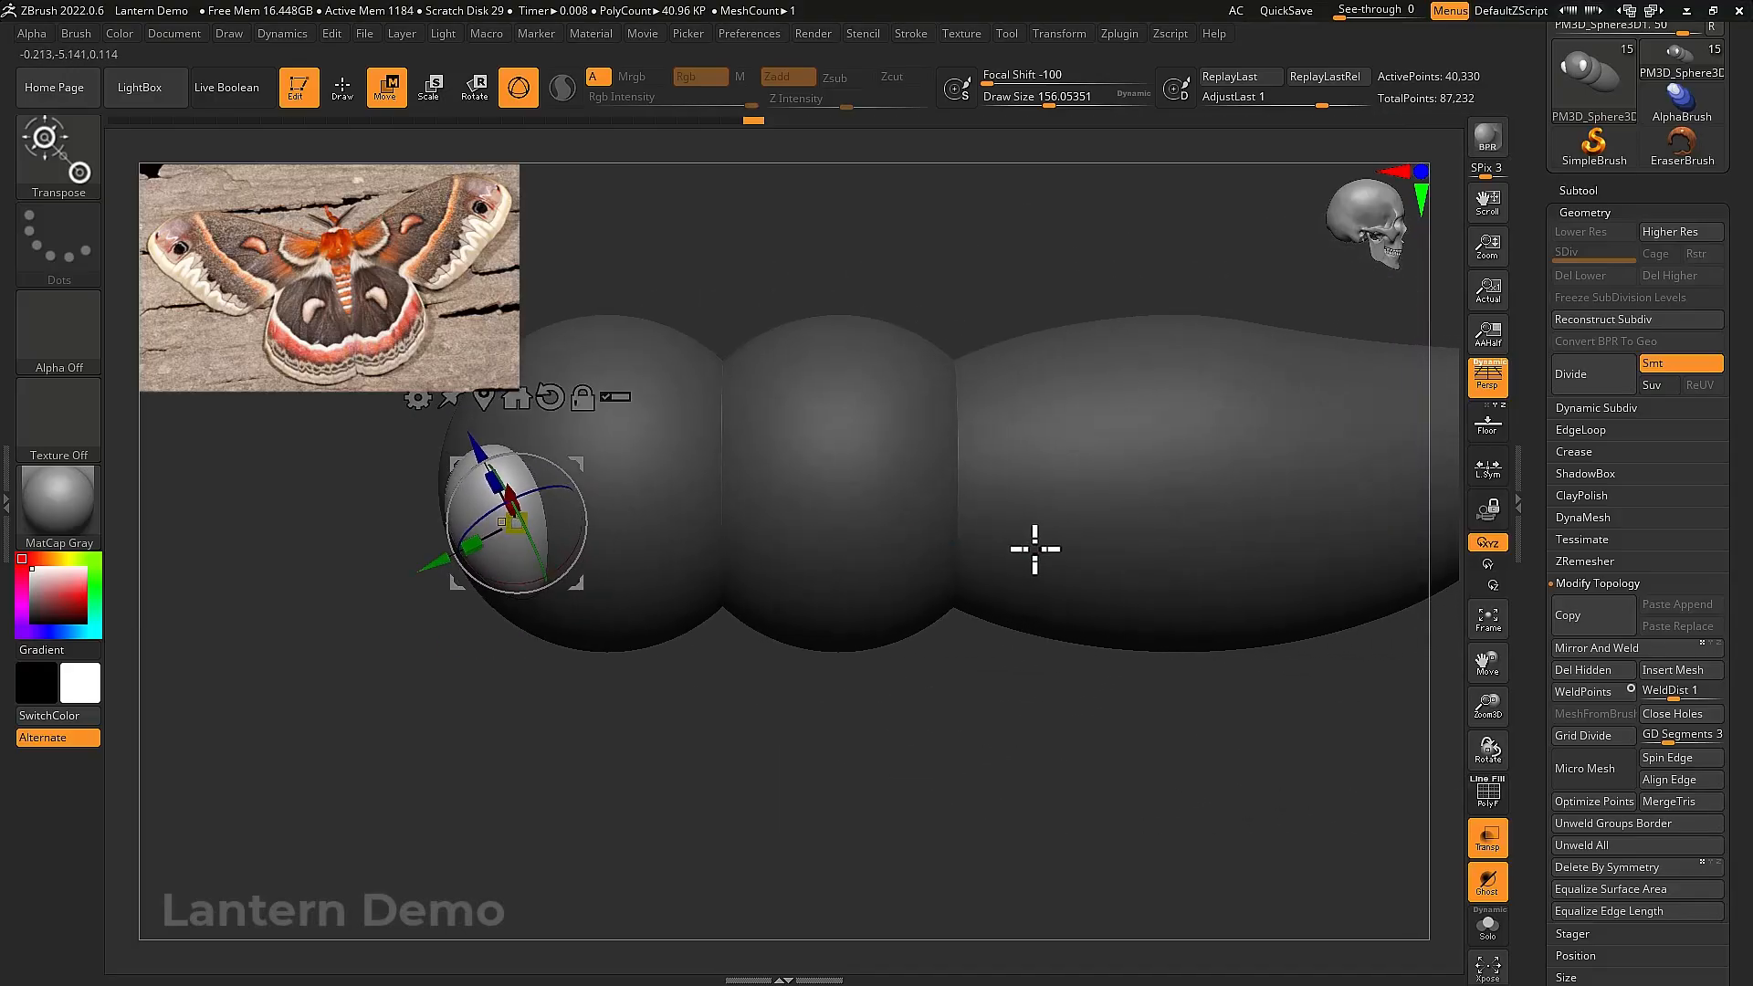
{"action": "left_click_drag", "start_coordinate": [1035, 549], "coordinate": [973, 567]}
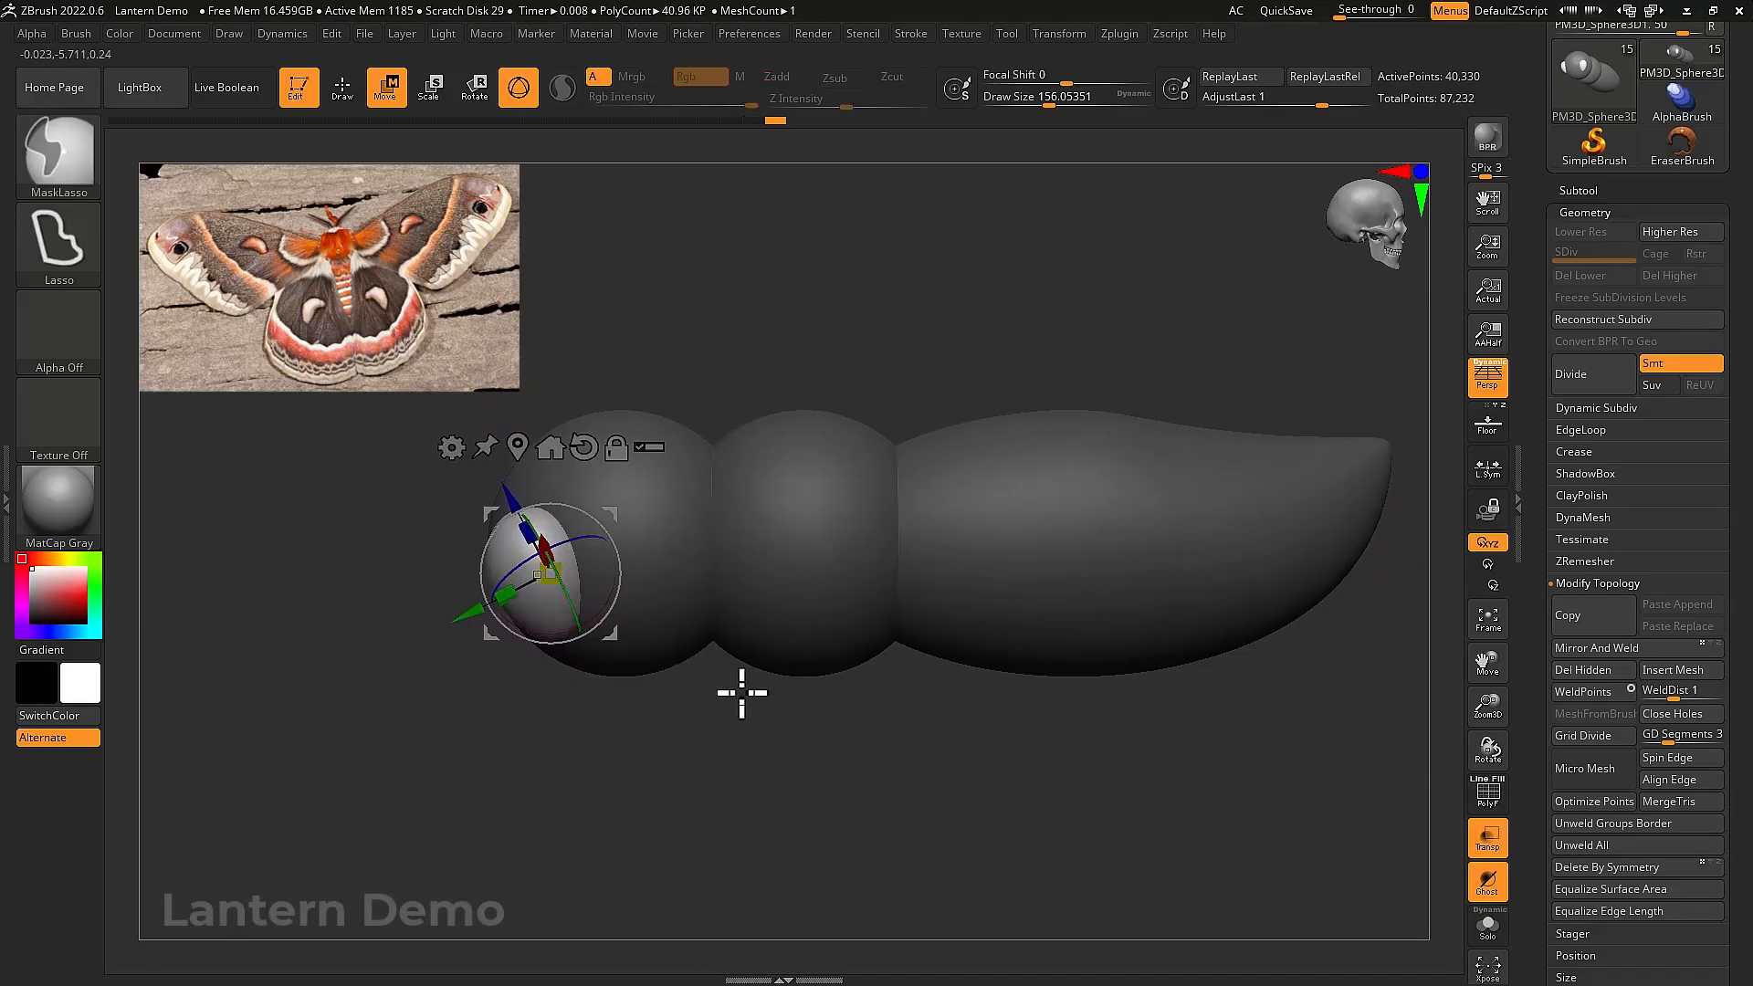
{"action": "left_click_drag", "start_coordinate": [739, 693], "coordinate": [1034, 471]}
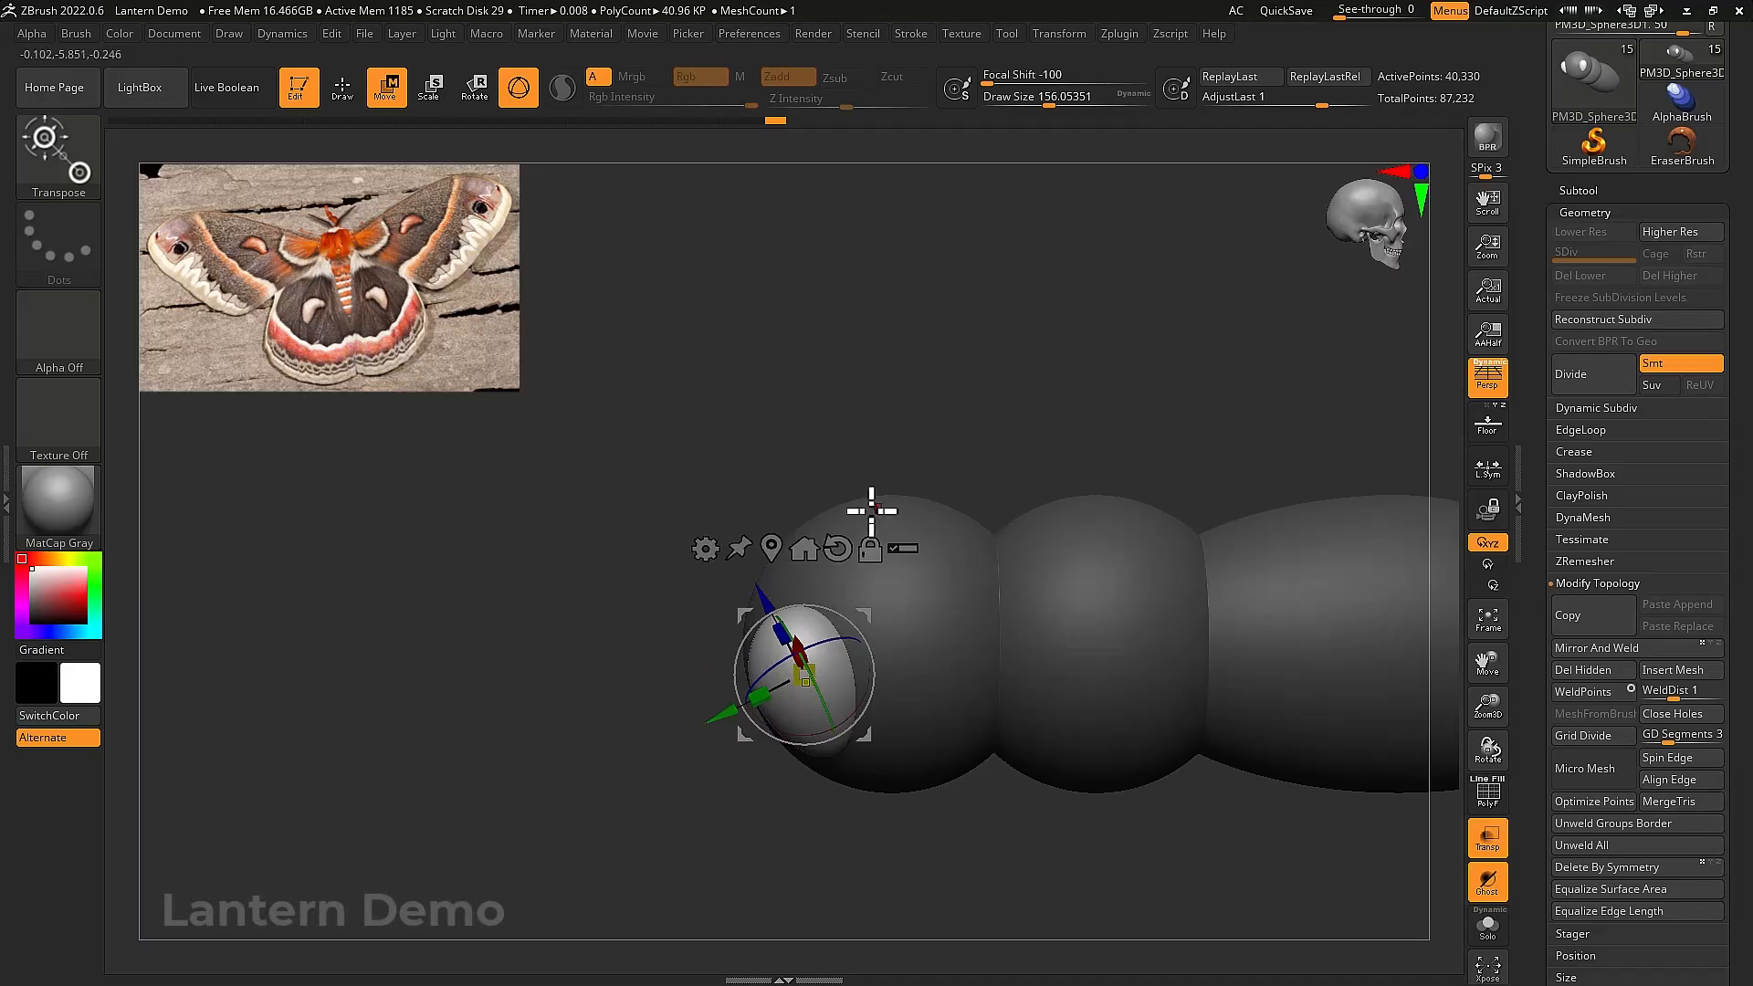
{"action": "right_click_drag", "start_coordinate": [1175, 447], "coordinate": [1127, 402], "text": "alt"}
{"action": "left_click", "coordinate": [1100, 427], "text": "ctrl"}
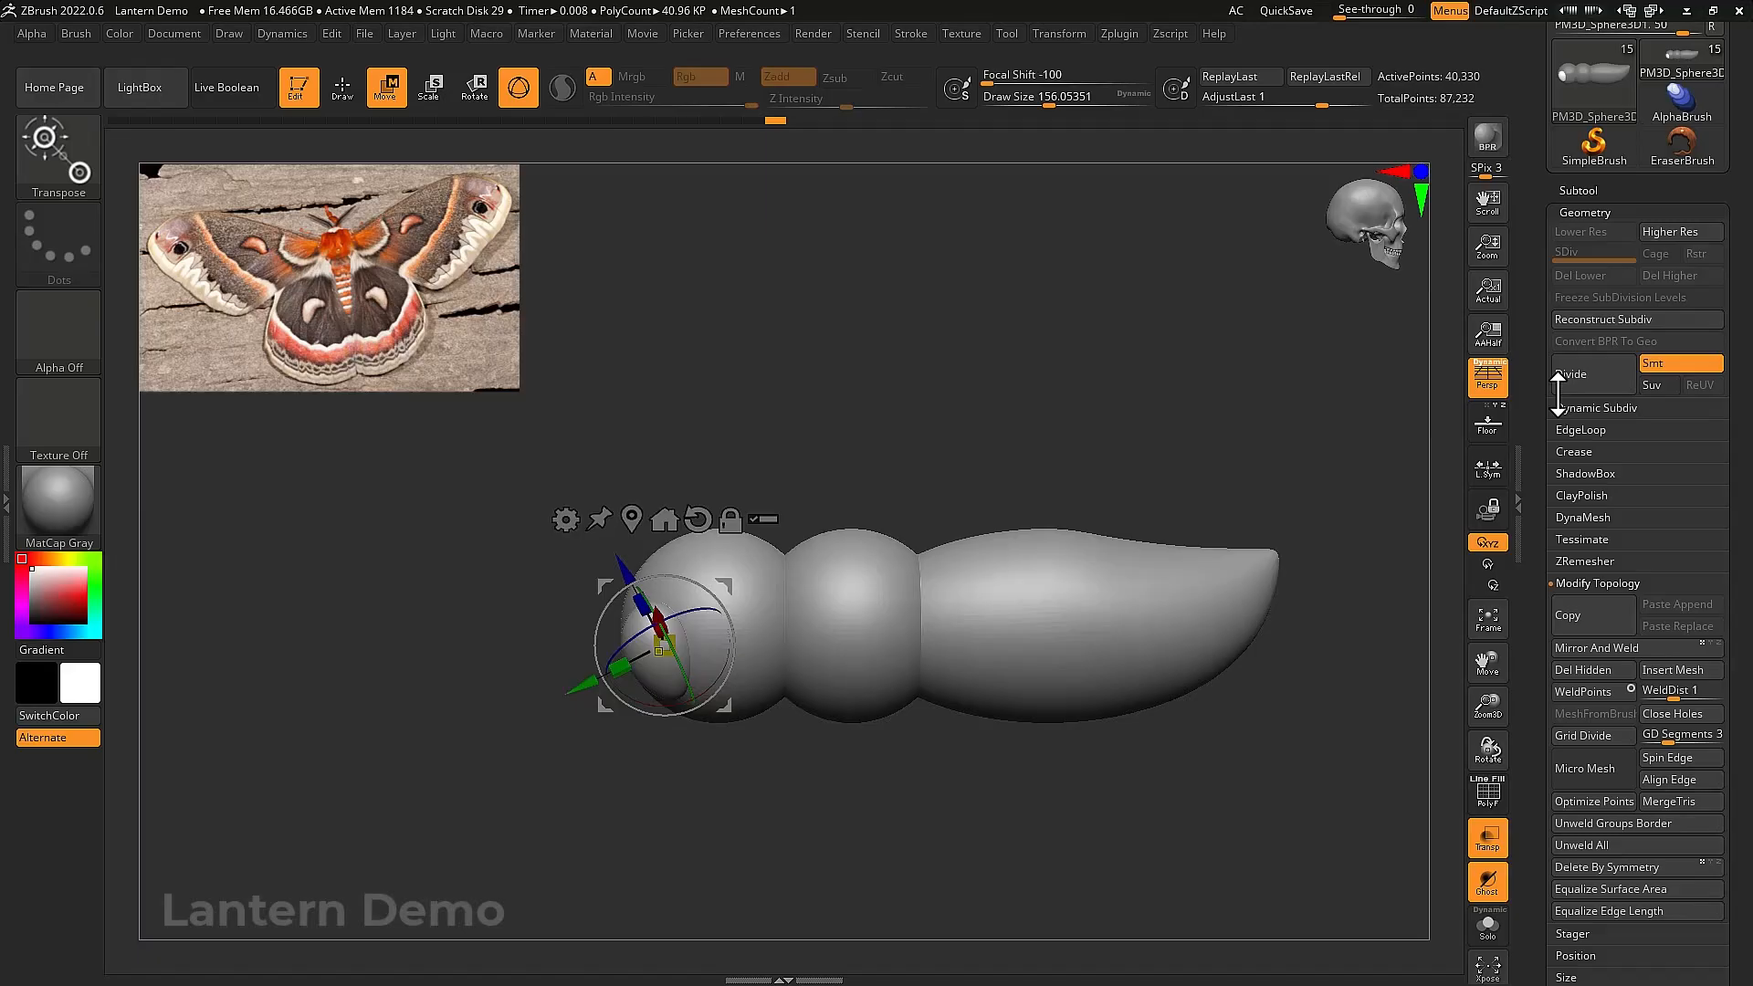
Append a Cylinder3D as a new subtool for the antenna and select it
{"action": "left_click", "coordinate": [1590, 190]}
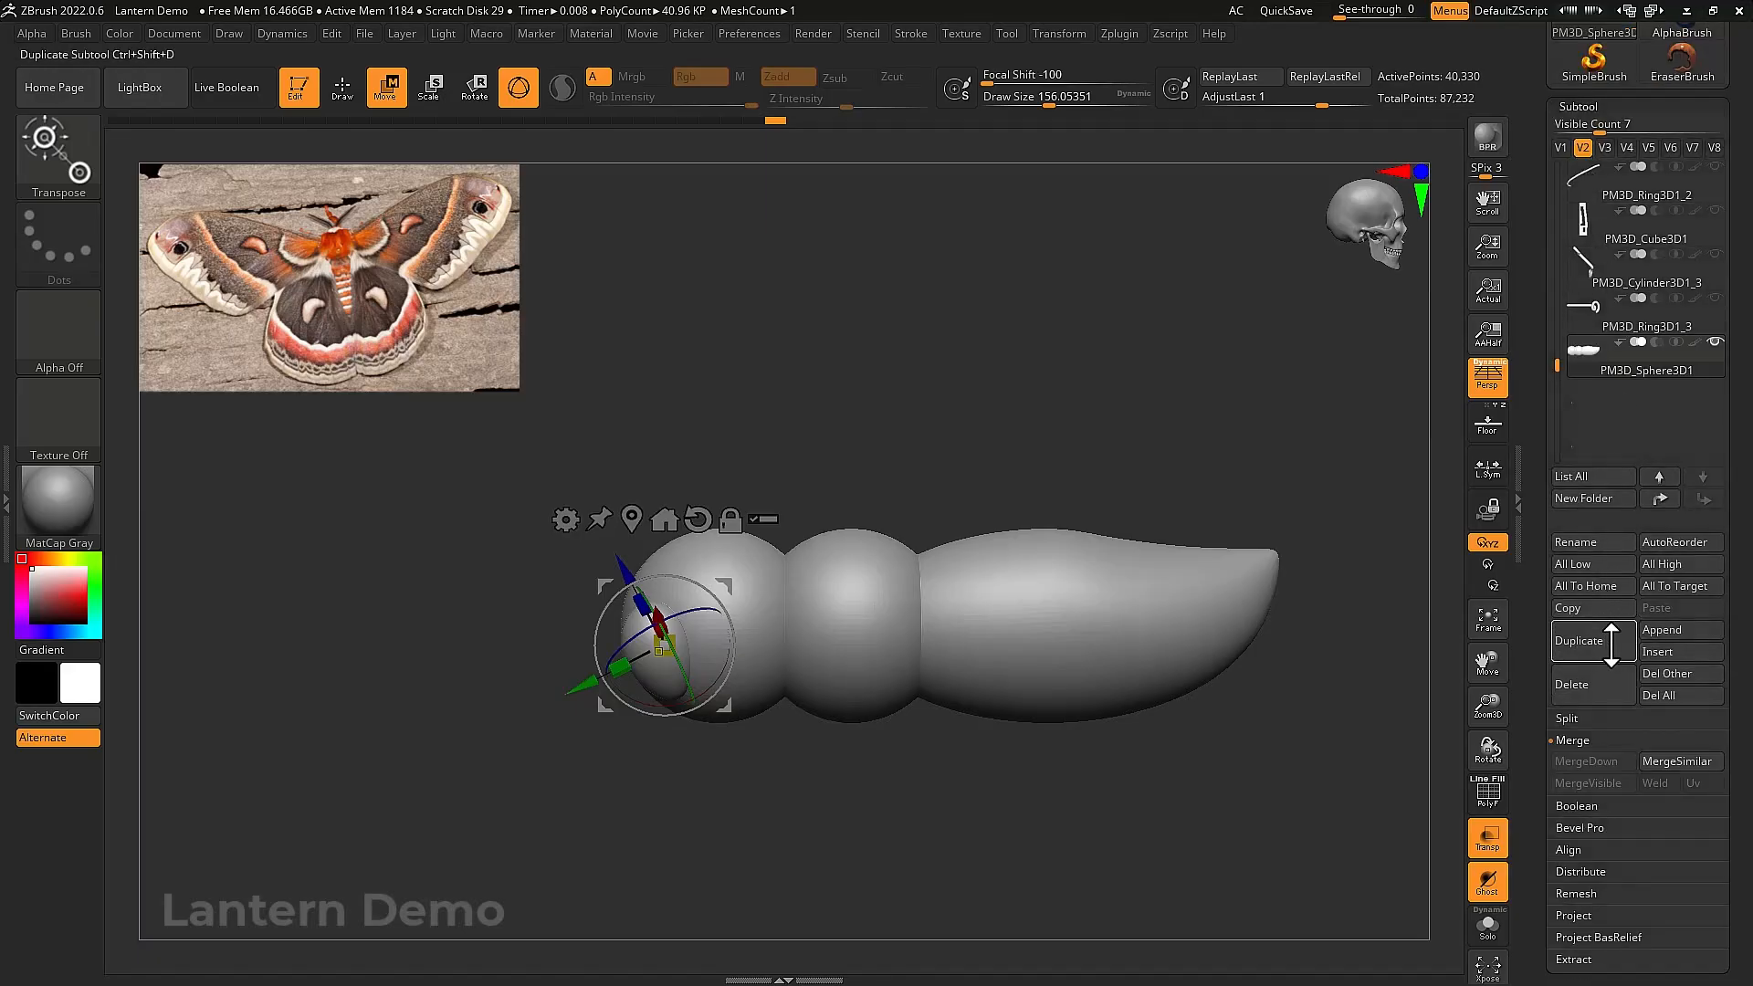
{"action": "left_click", "coordinate": [1673, 630]}
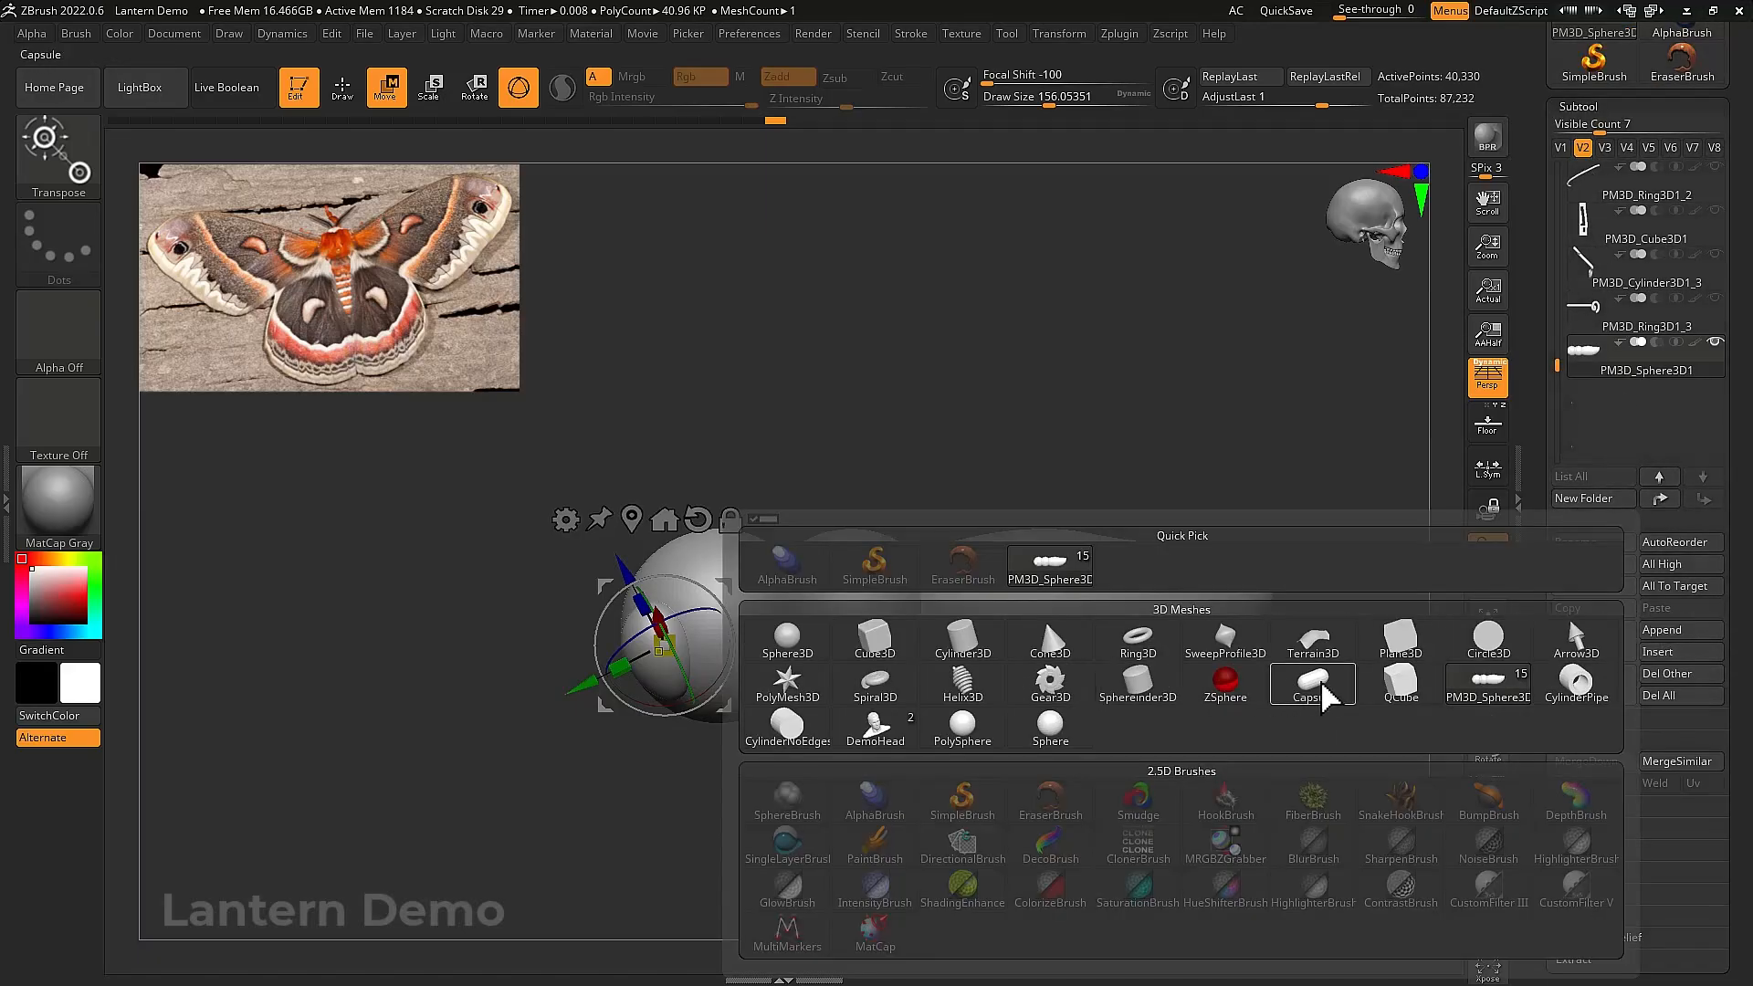
{"action": "left_click", "coordinate": [962, 642]}
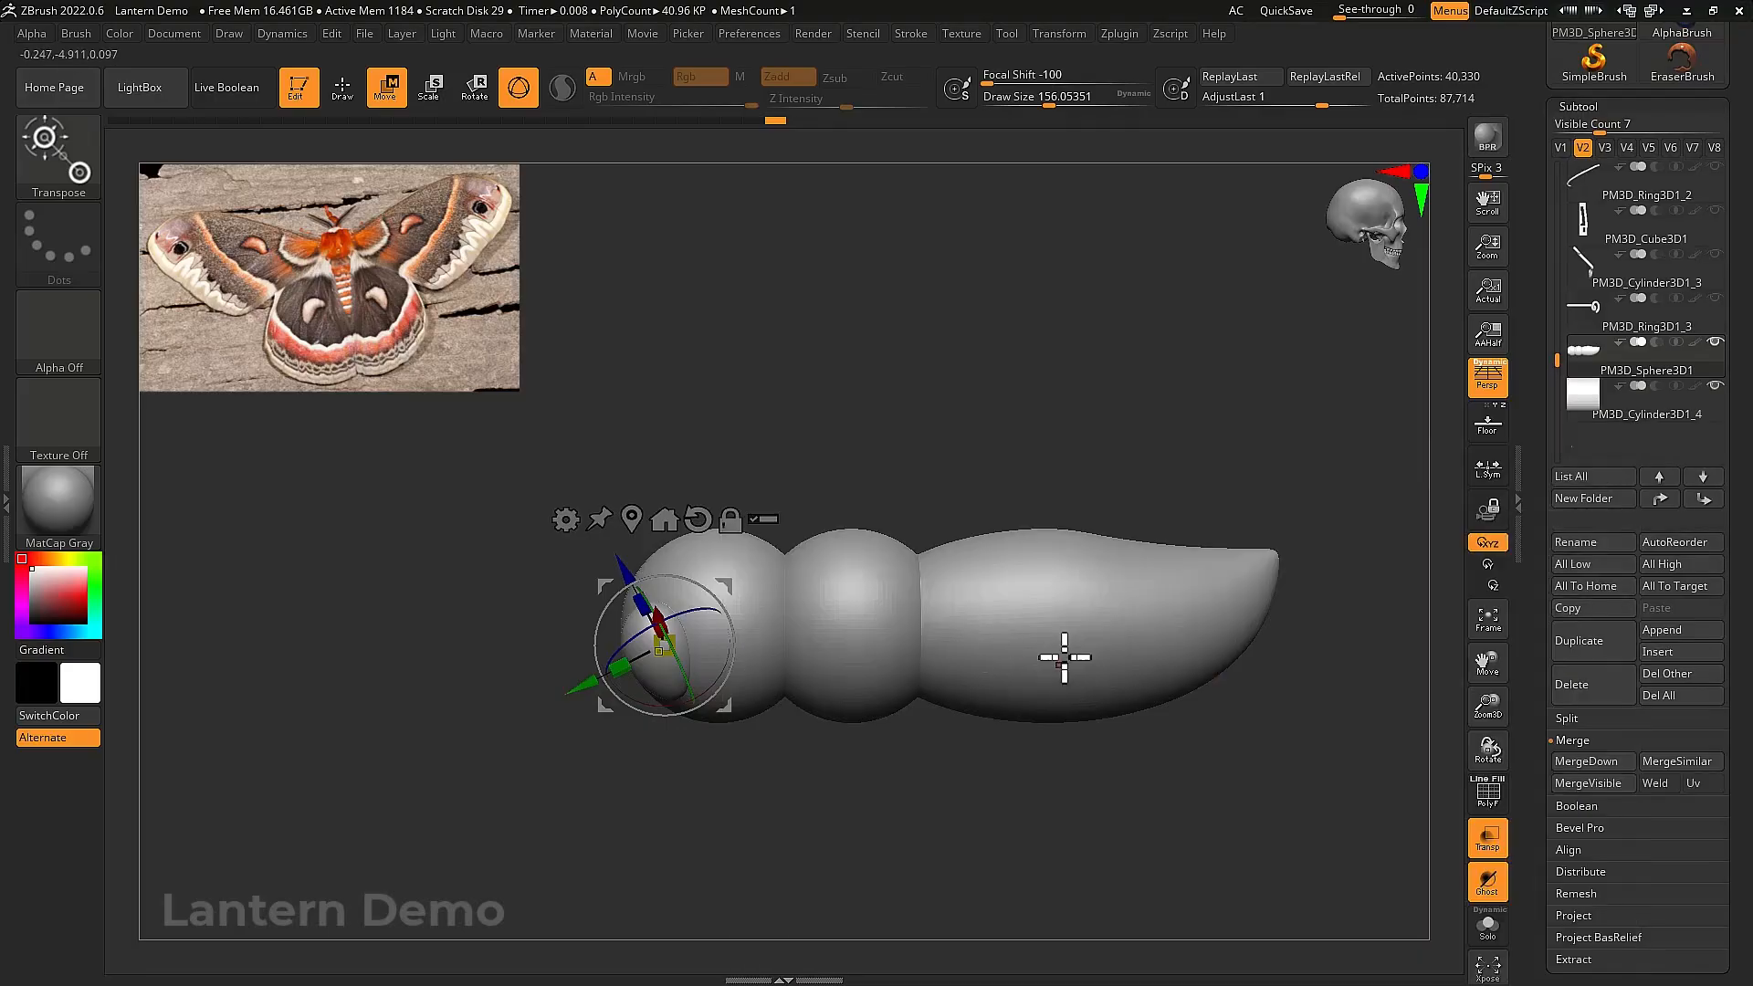
{"action": "right_click_drag", "start_coordinate": [1126, 496], "coordinate": [1114, 429], "text": "ctrl"}
{"action": "left_click", "coordinate": [1587, 402]}
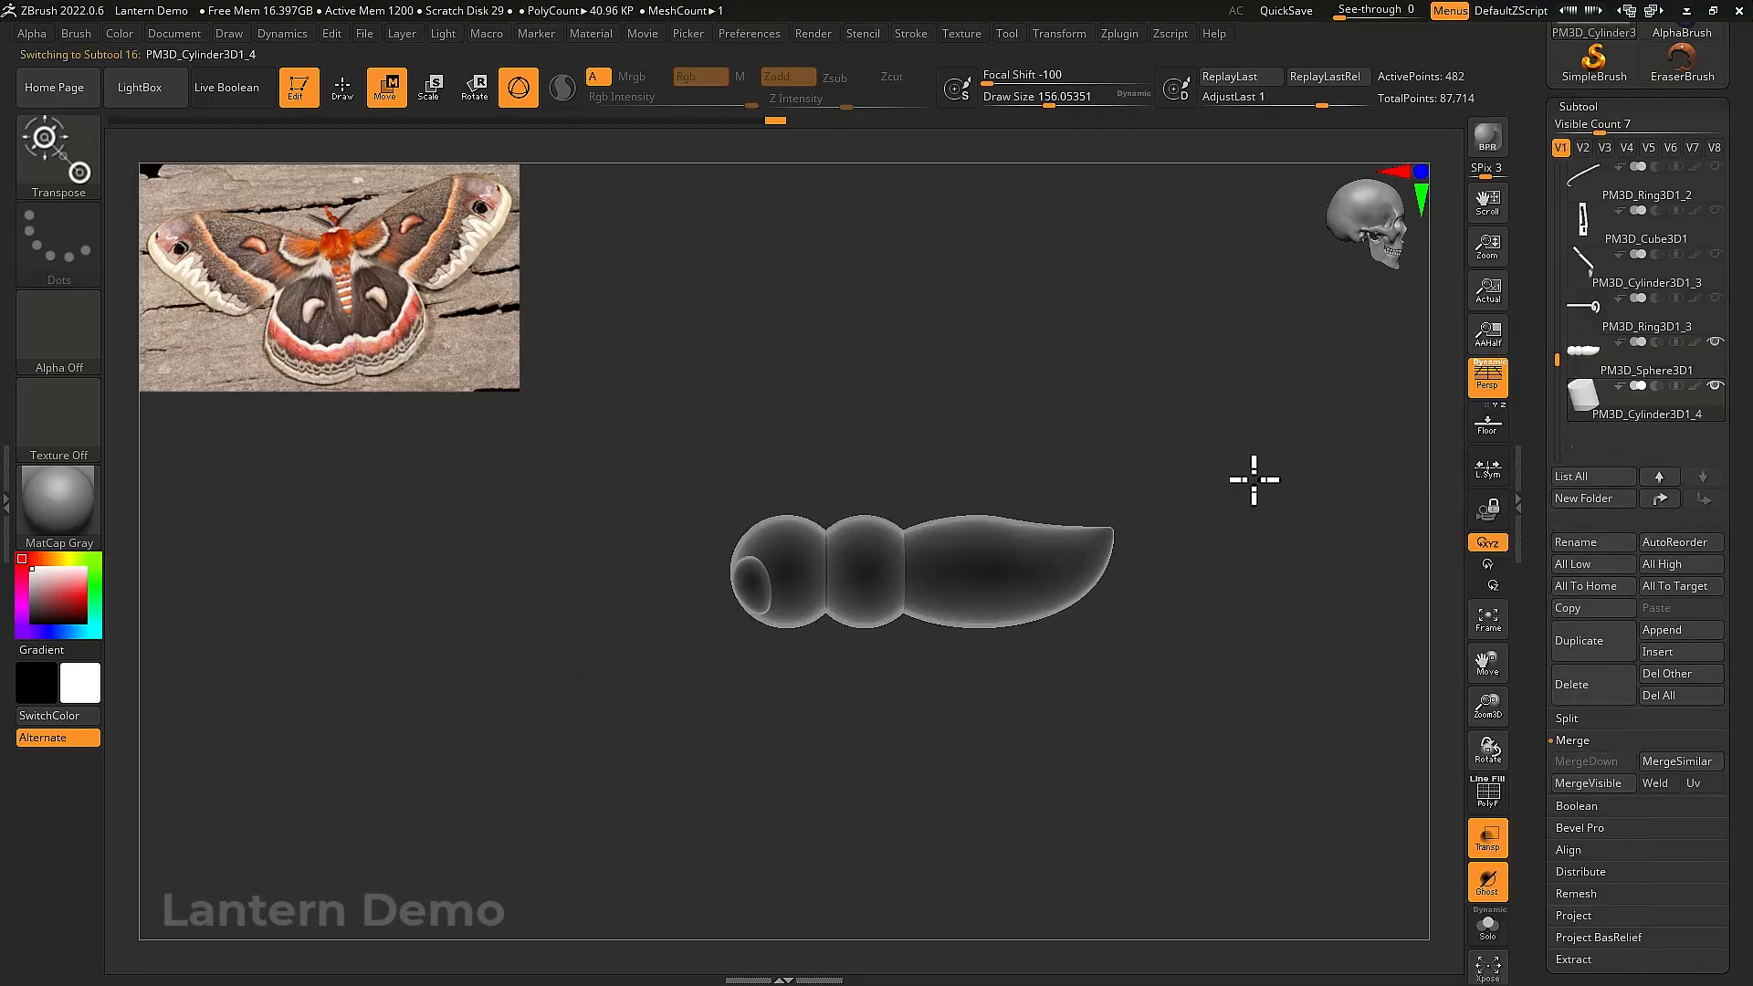
Turn off perspective and scale the cylinder down into a long, very thin rod
{"action": "right_click_drag", "start_coordinate": [1199, 546], "coordinate": [1023, 521], "text": "ctrl"}
{"action": "key", "text": "f"}
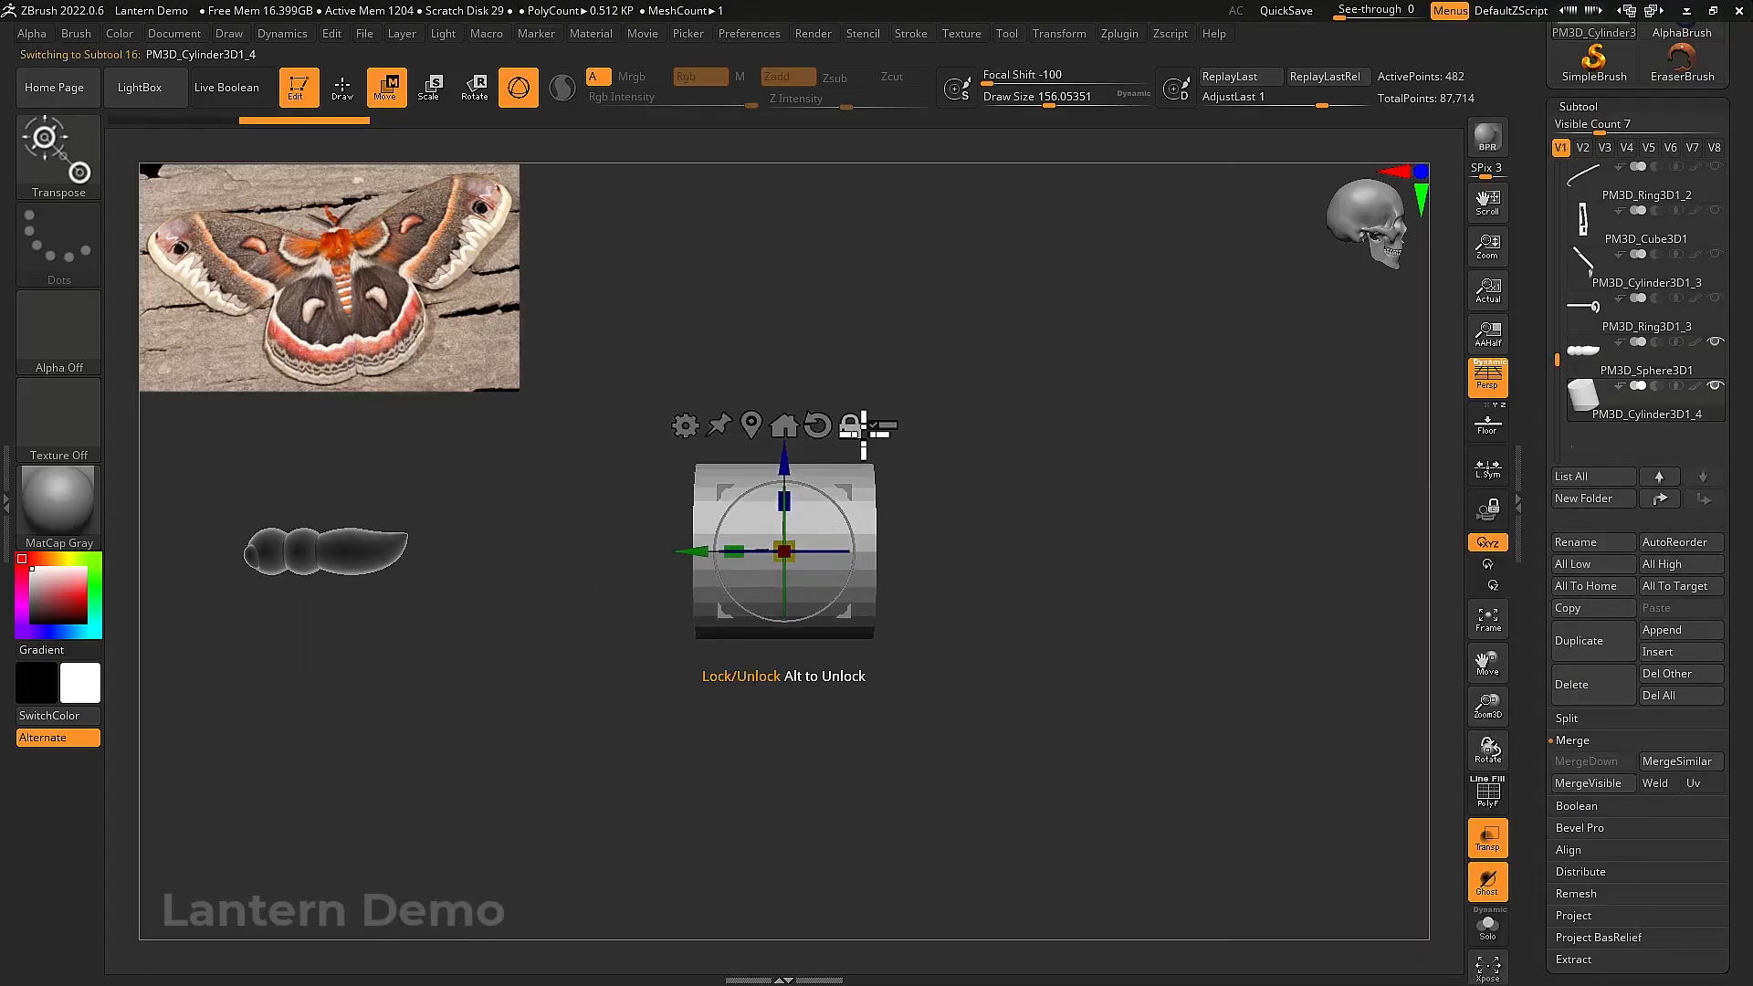
{"action": "right_click_drag", "start_coordinate": [867, 430], "coordinate": [1162, 434], "text": "alt"}
{"action": "key", "text": "p"}
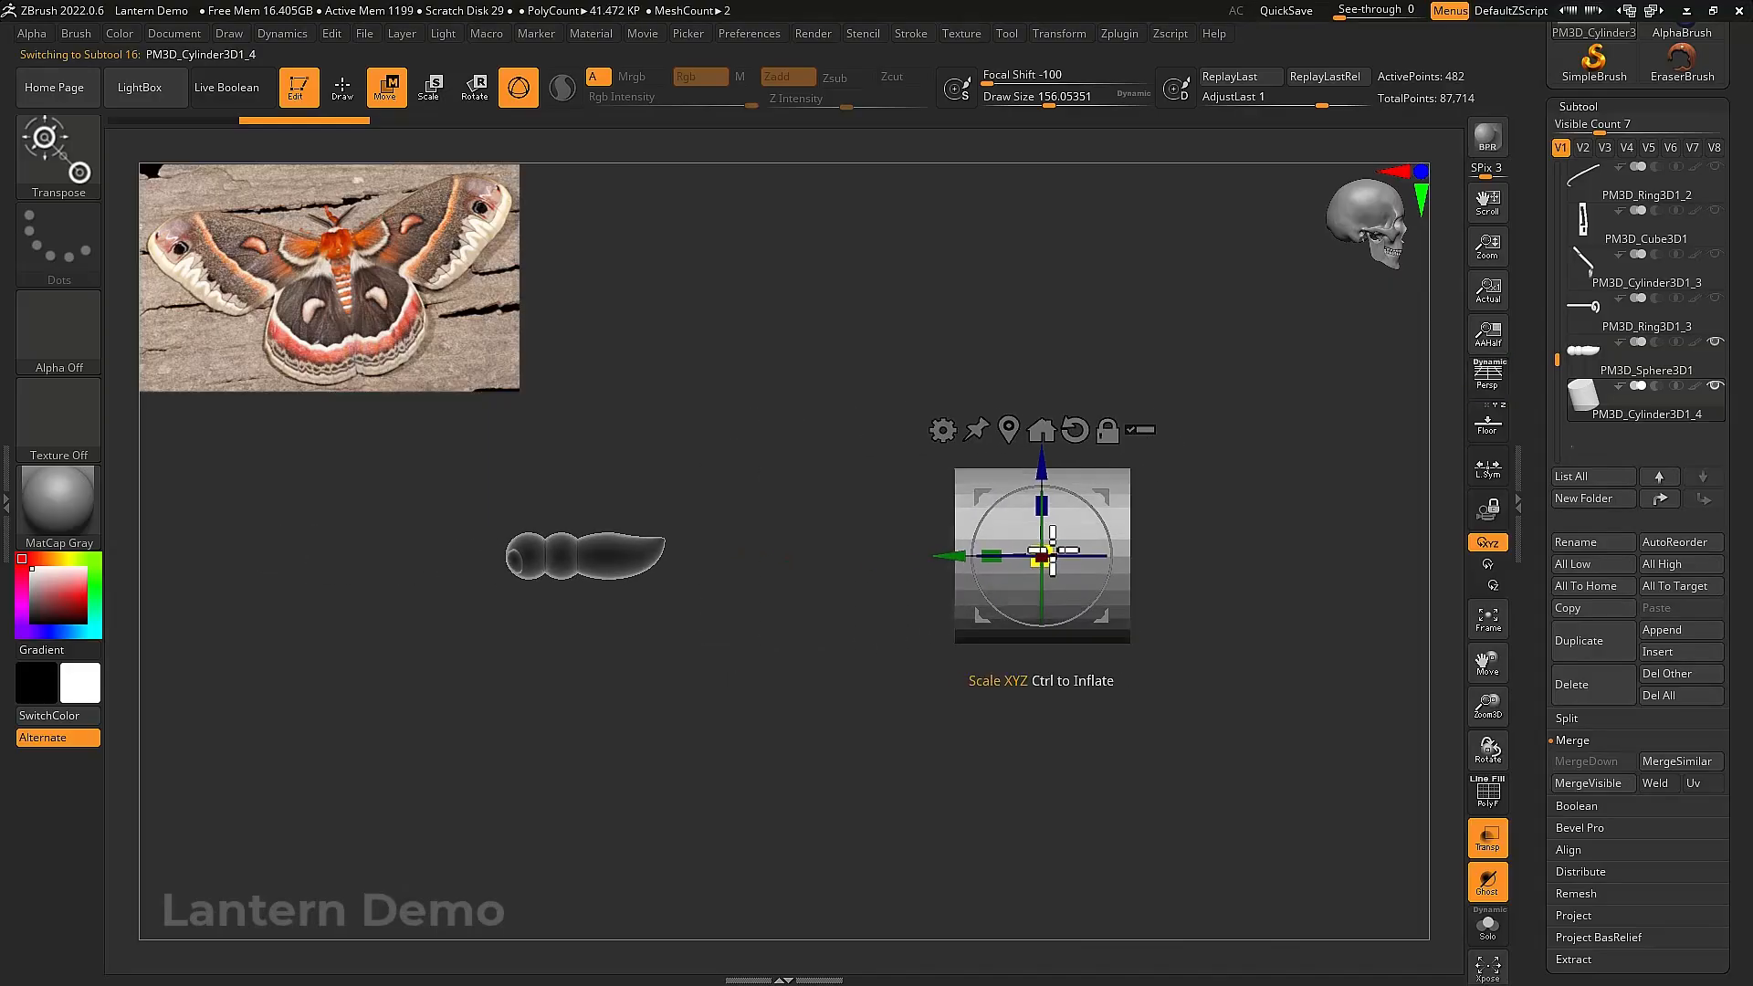
{"action": "left_click_drag", "start_coordinate": [1045, 556], "coordinate": [805, 538]}
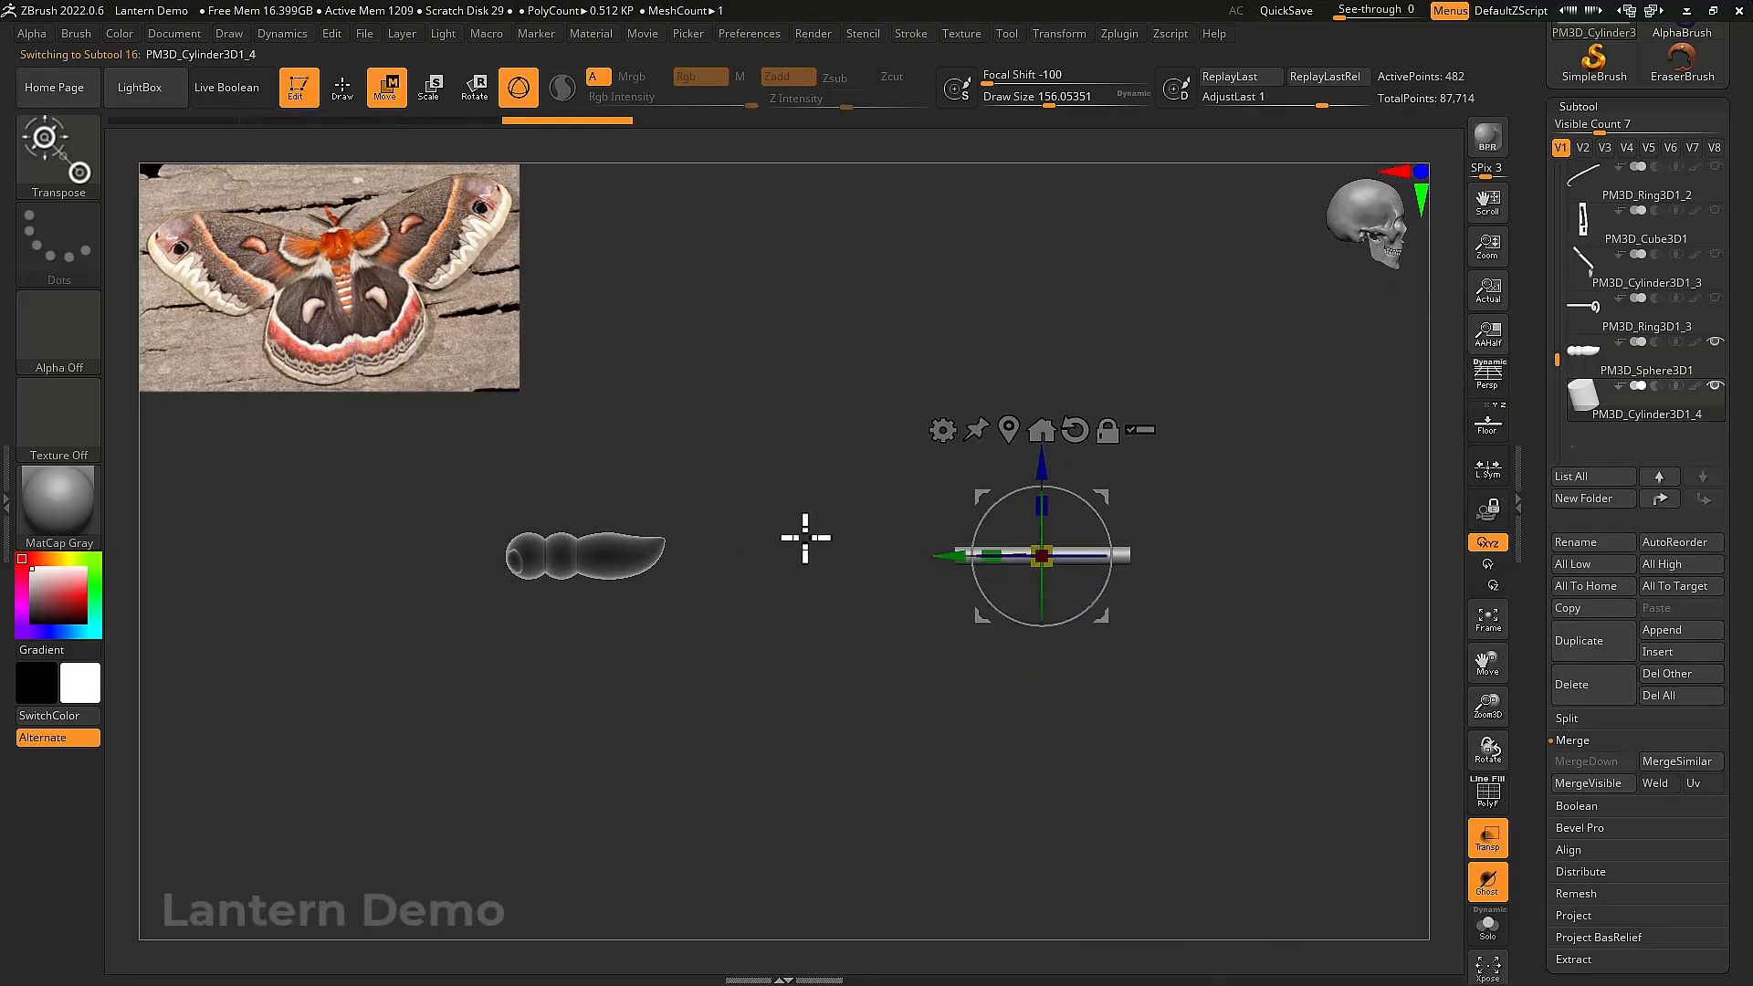
{"action": "left_click_drag", "start_coordinate": [1055, 548], "coordinate": [1181, 647]}
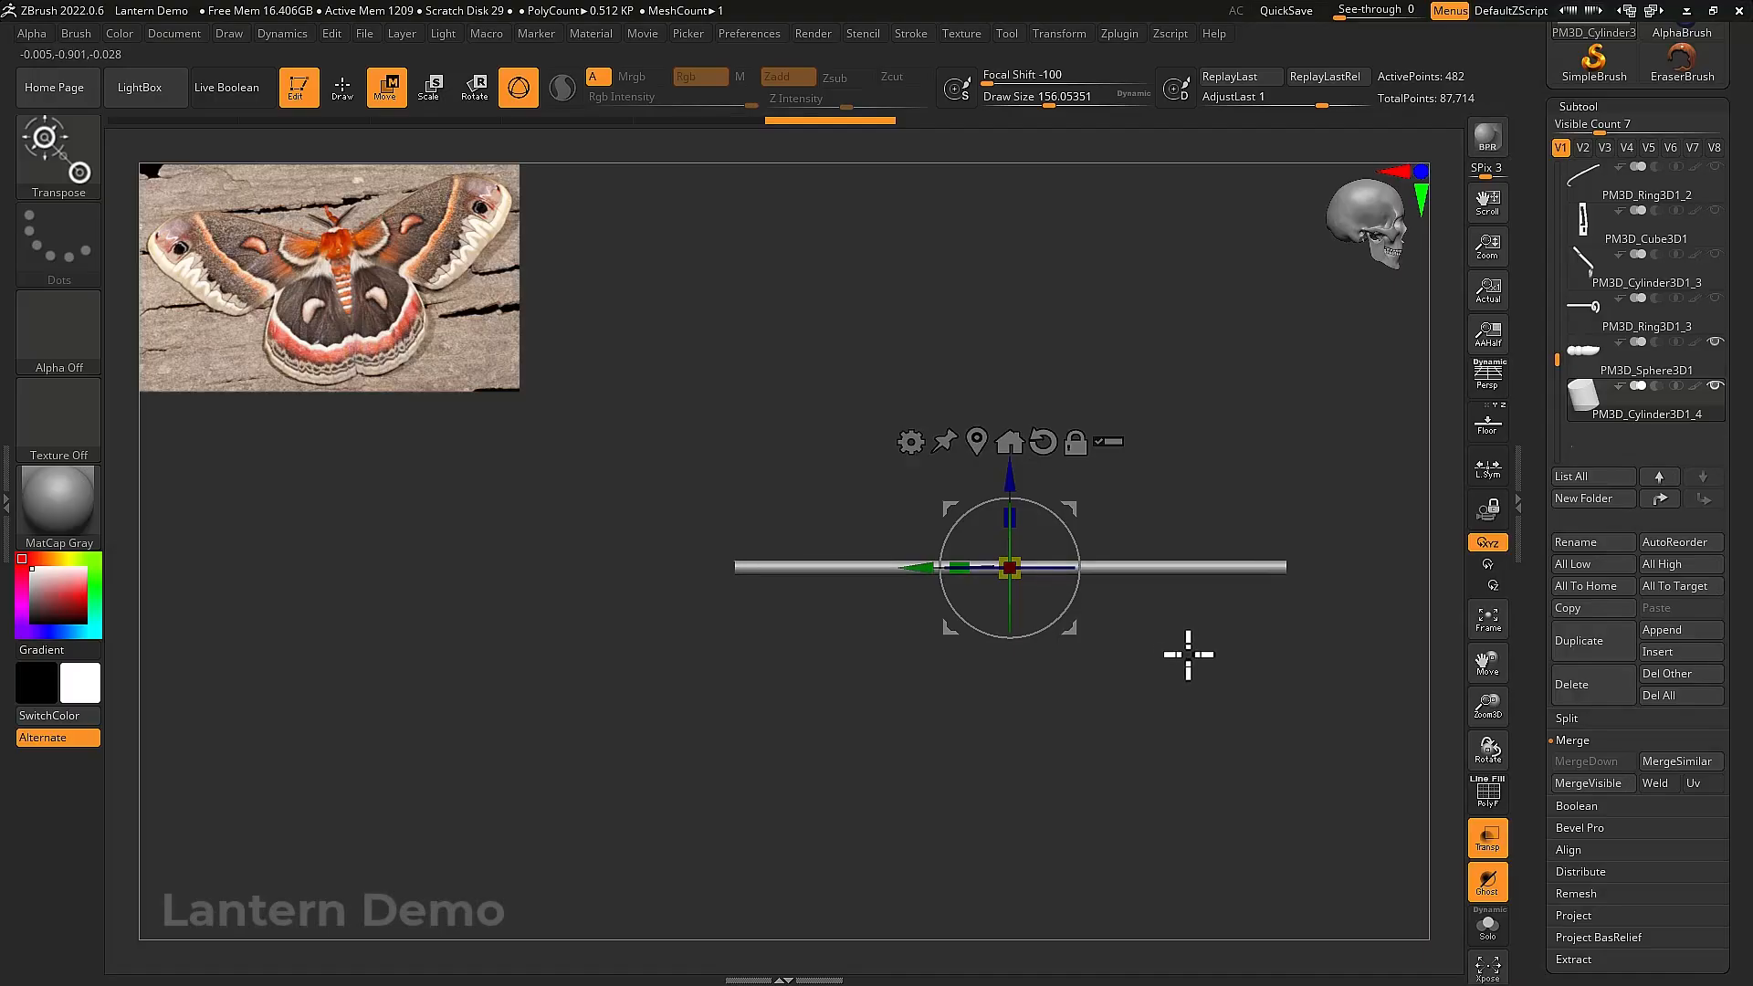
Taper the rod with the Taper deformer, narrowing one end to a point and widening the other, and accept it
{"action": "left_click", "coordinate": [912, 443]}
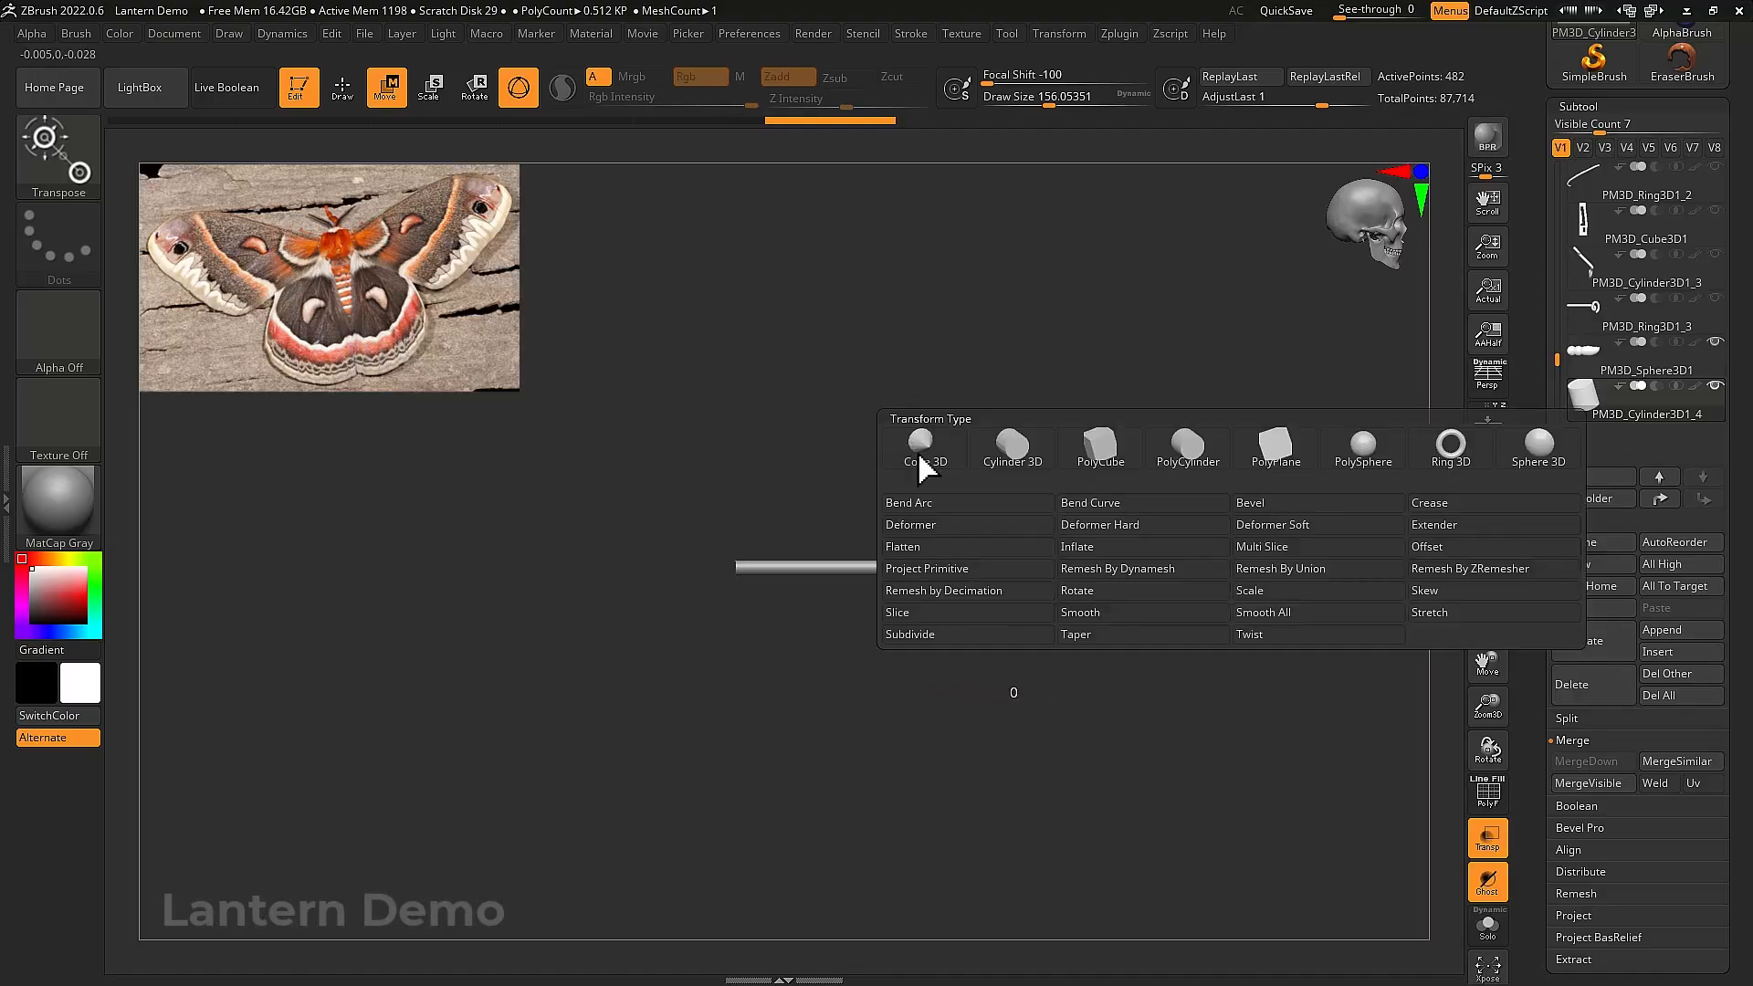
{"action": "left_click", "coordinate": [1096, 639]}
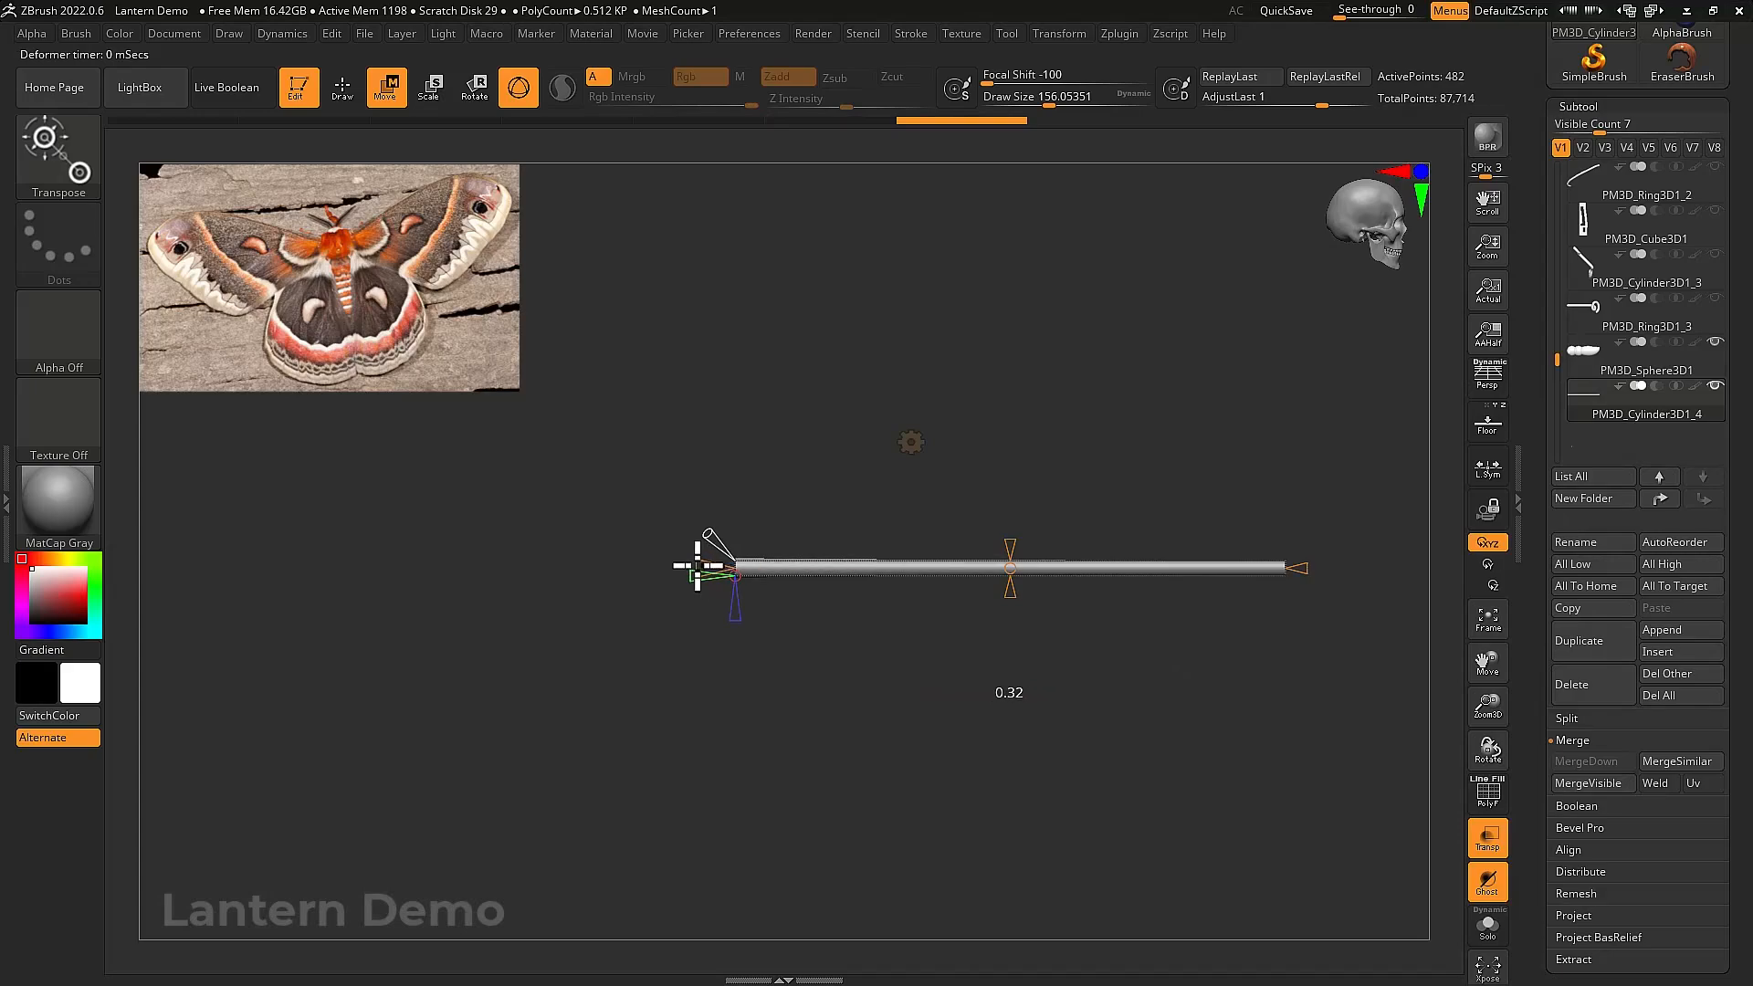
{"action": "left_click_drag", "start_coordinate": [697, 566], "coordinate": [783, 584]}
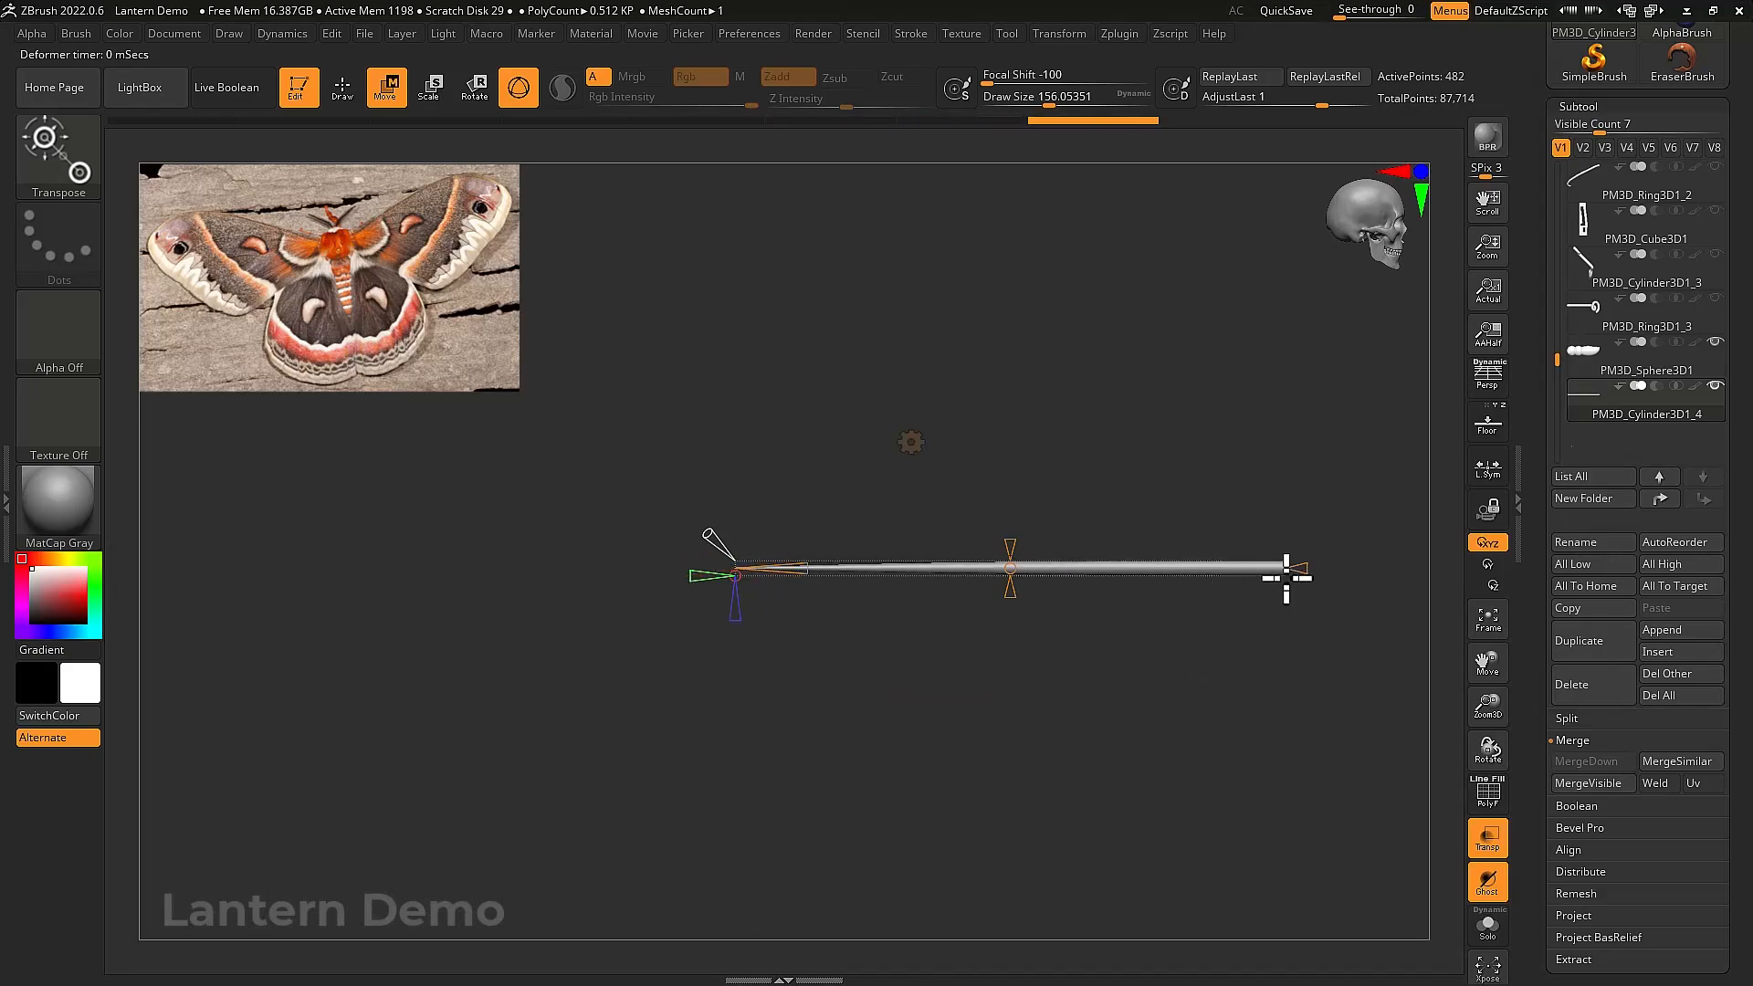
{"action": "left_click_drag", "start_coordinate": [1284, 575], "coordinate": [1355, 572]}
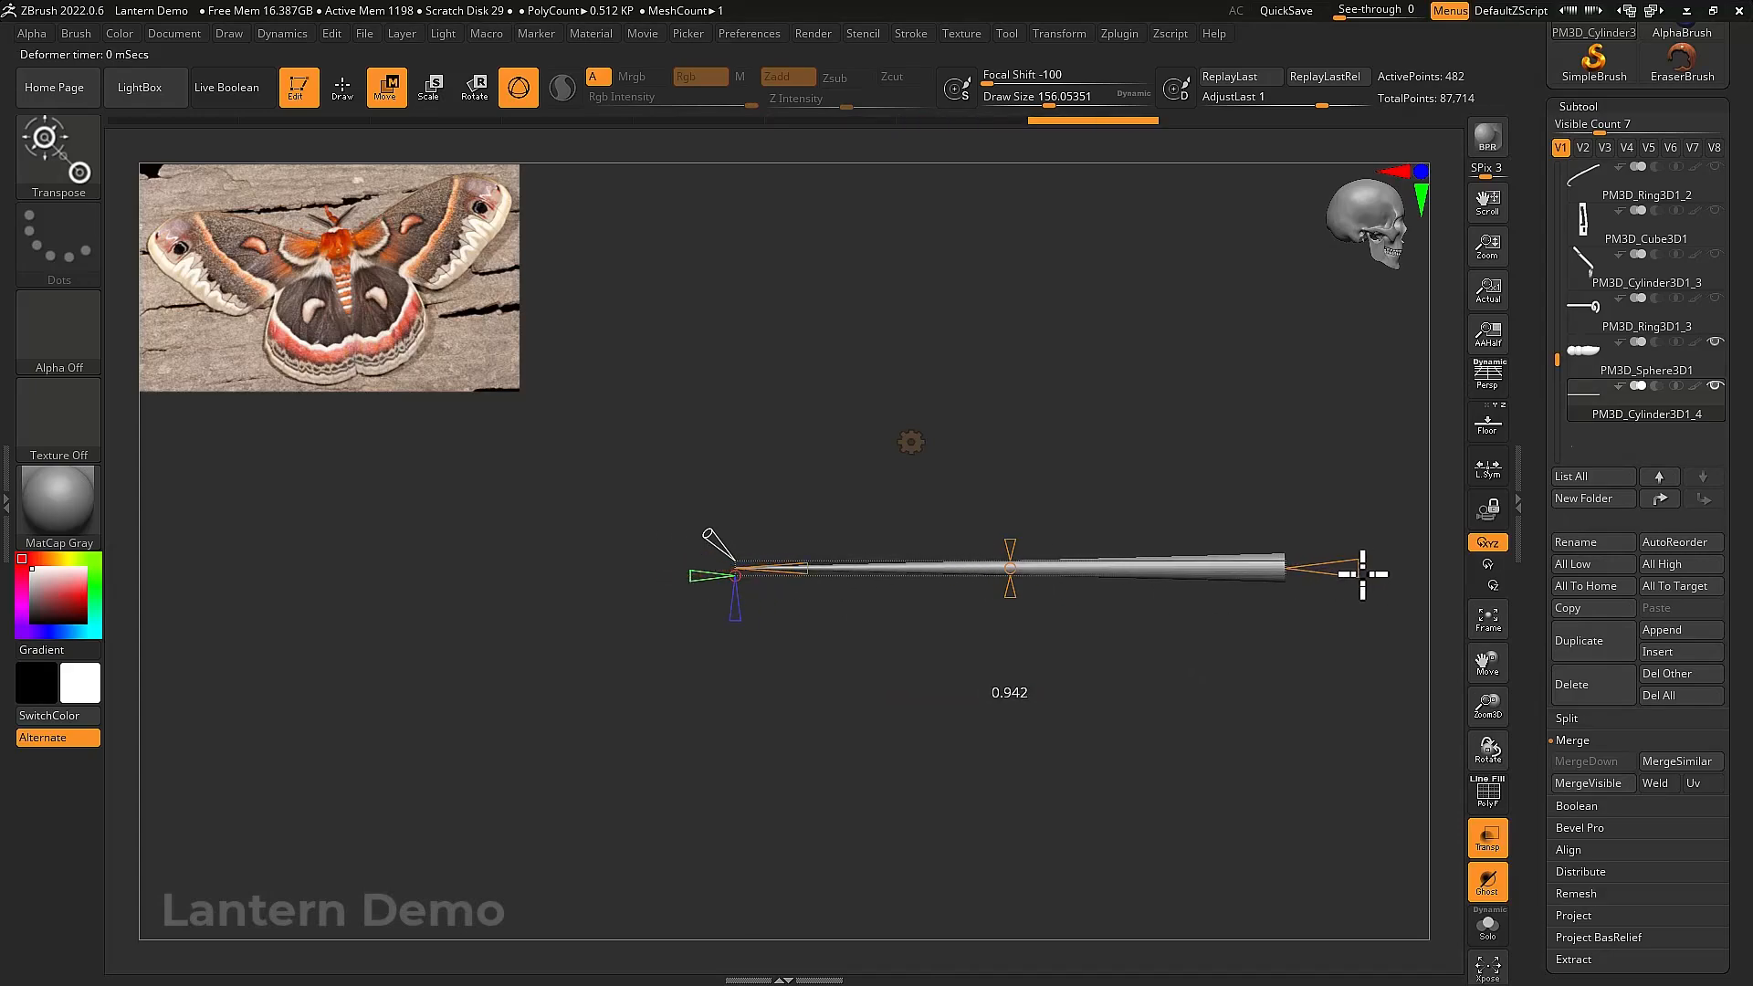
{"action": "left_click", "coordinate": [916, 442]}
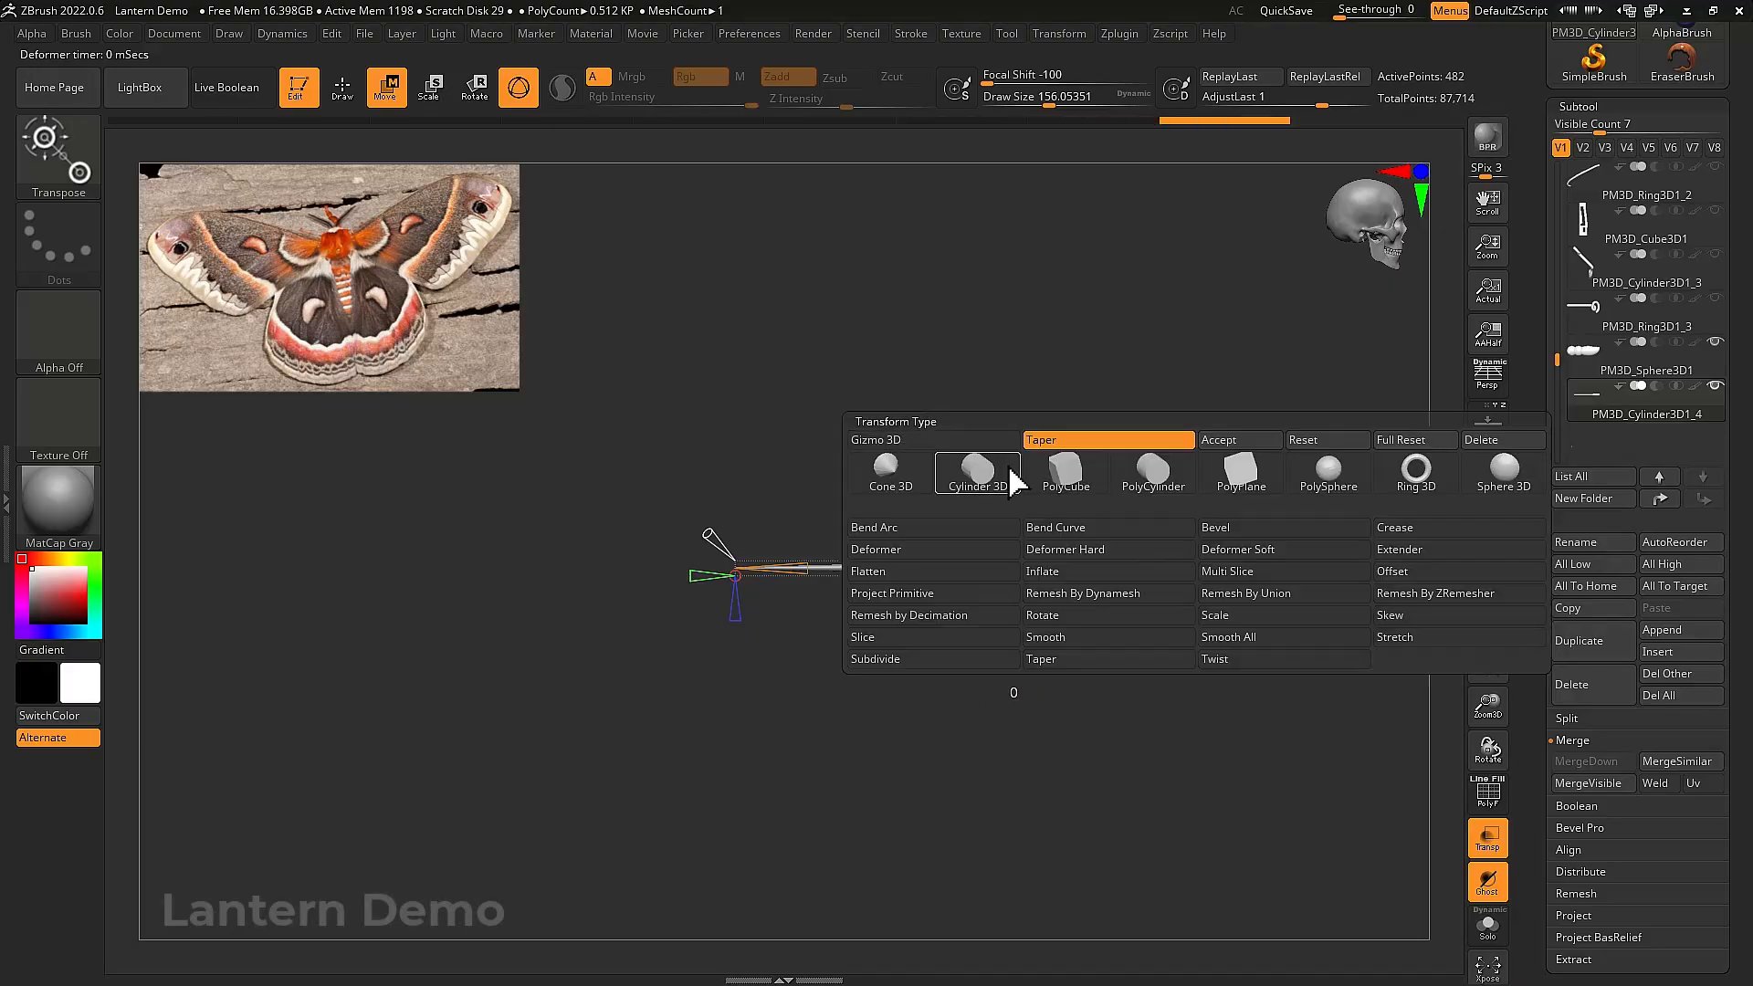
{"action": "left_click", "coordinate": [1220, 442]}
Move the tapered rod to the front of the head so its thick end meets the head above the eye
{"action": "left_click_drag", "start_coordinate": [1218, 500], "coordinate": [1196, 443], "text": "alt"}
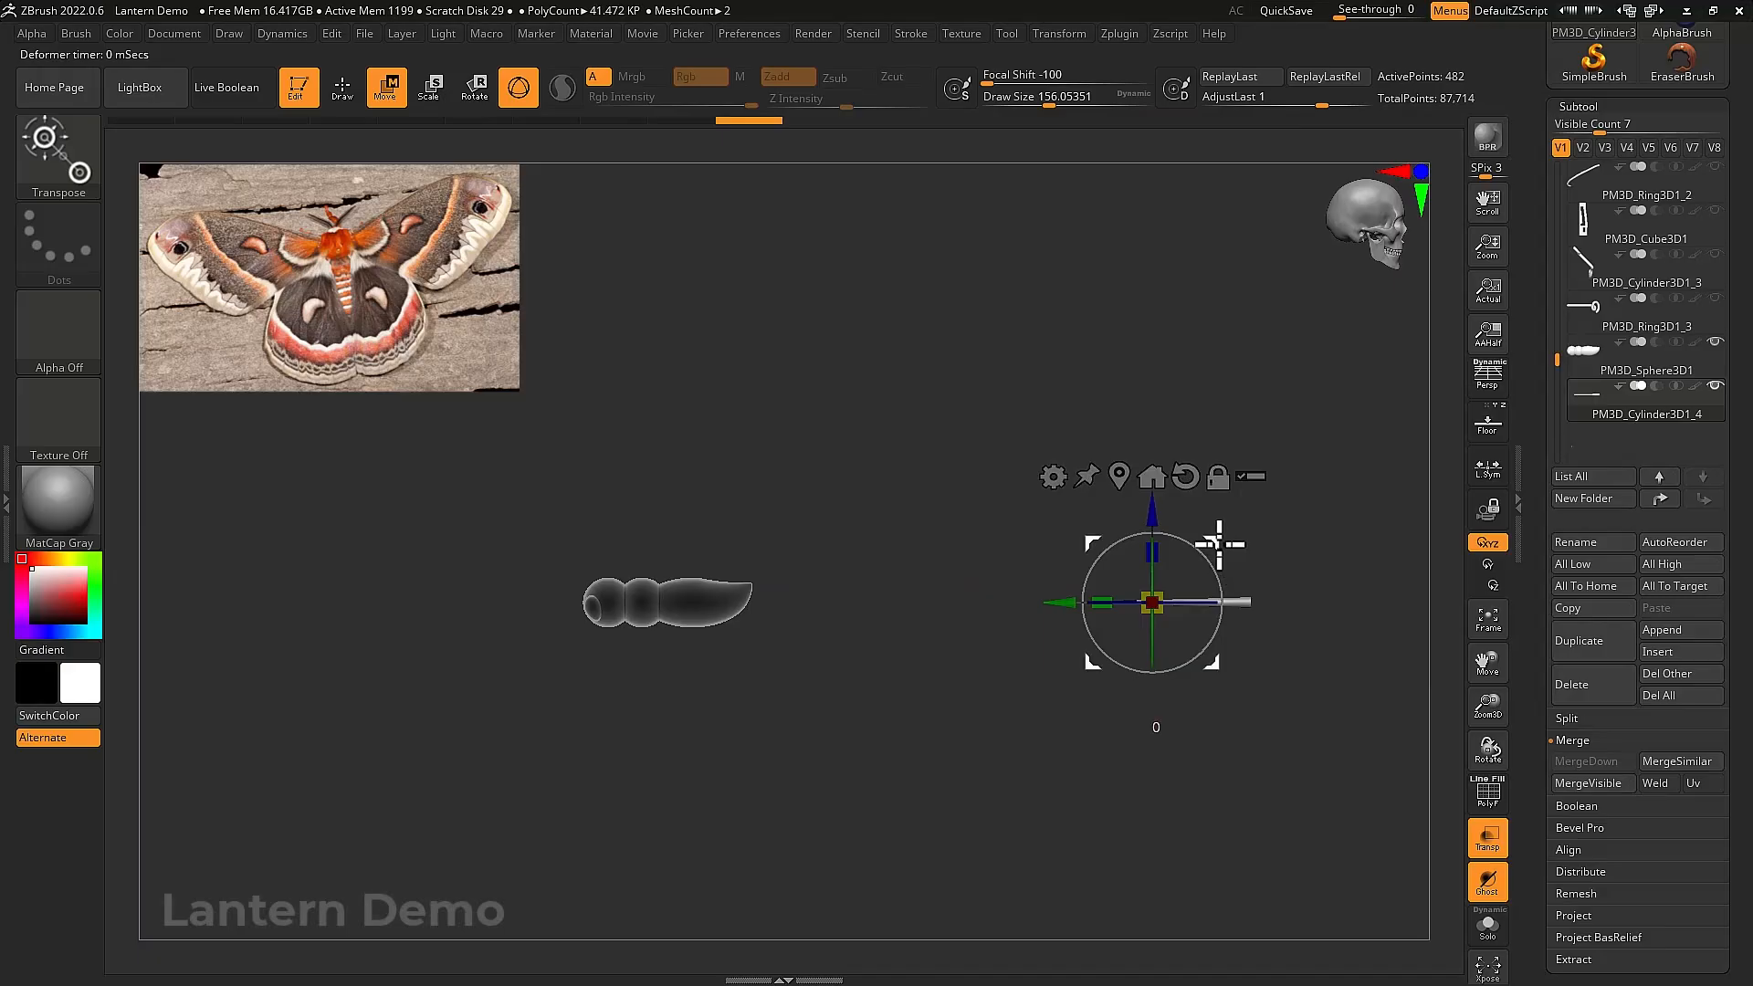
{"action": "left_click_drag", "start_coordinate": [1219, 546], "coordinate": [673, 552]}
{"action": "left_click_drag", "start_coordinate": [502, 582], "coordinate": [408, 582]}
{"action": "left_click_drag", "start_coordinate": [756, 521], "coordinate": [799, 530], "text": "alt"}
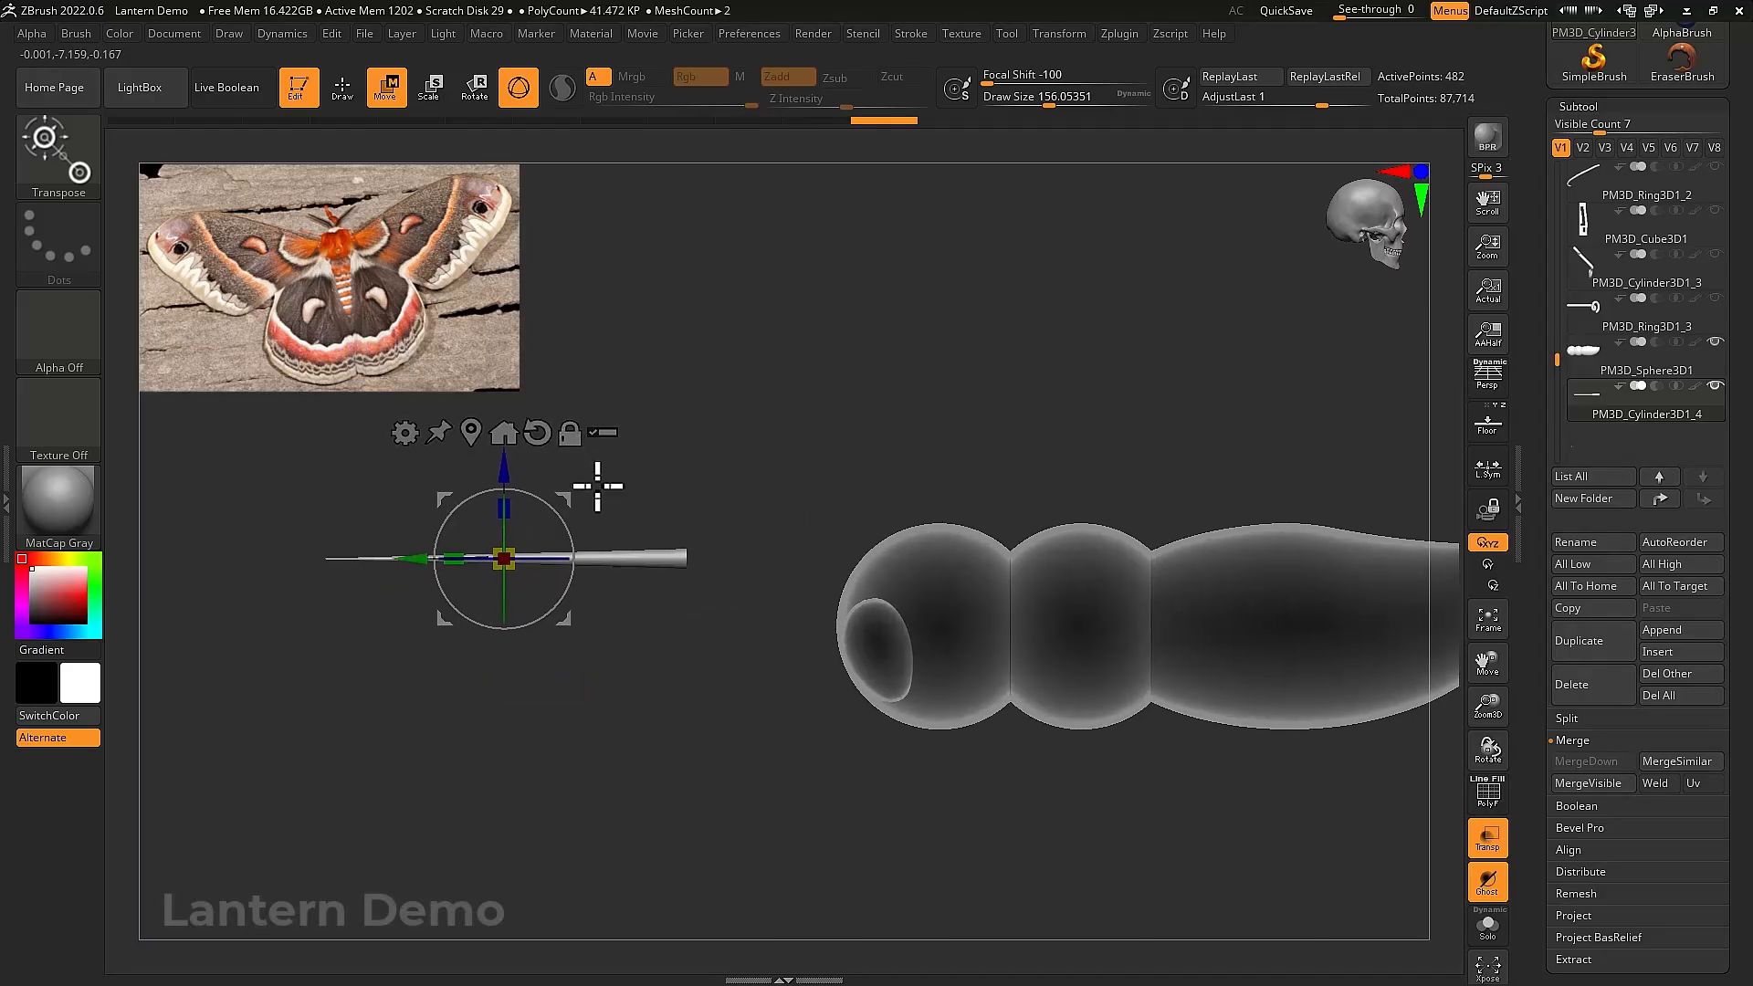
{"action": "left_click_drag", "start_coordinate": [598, 486], "coordinate": [743, 517]}
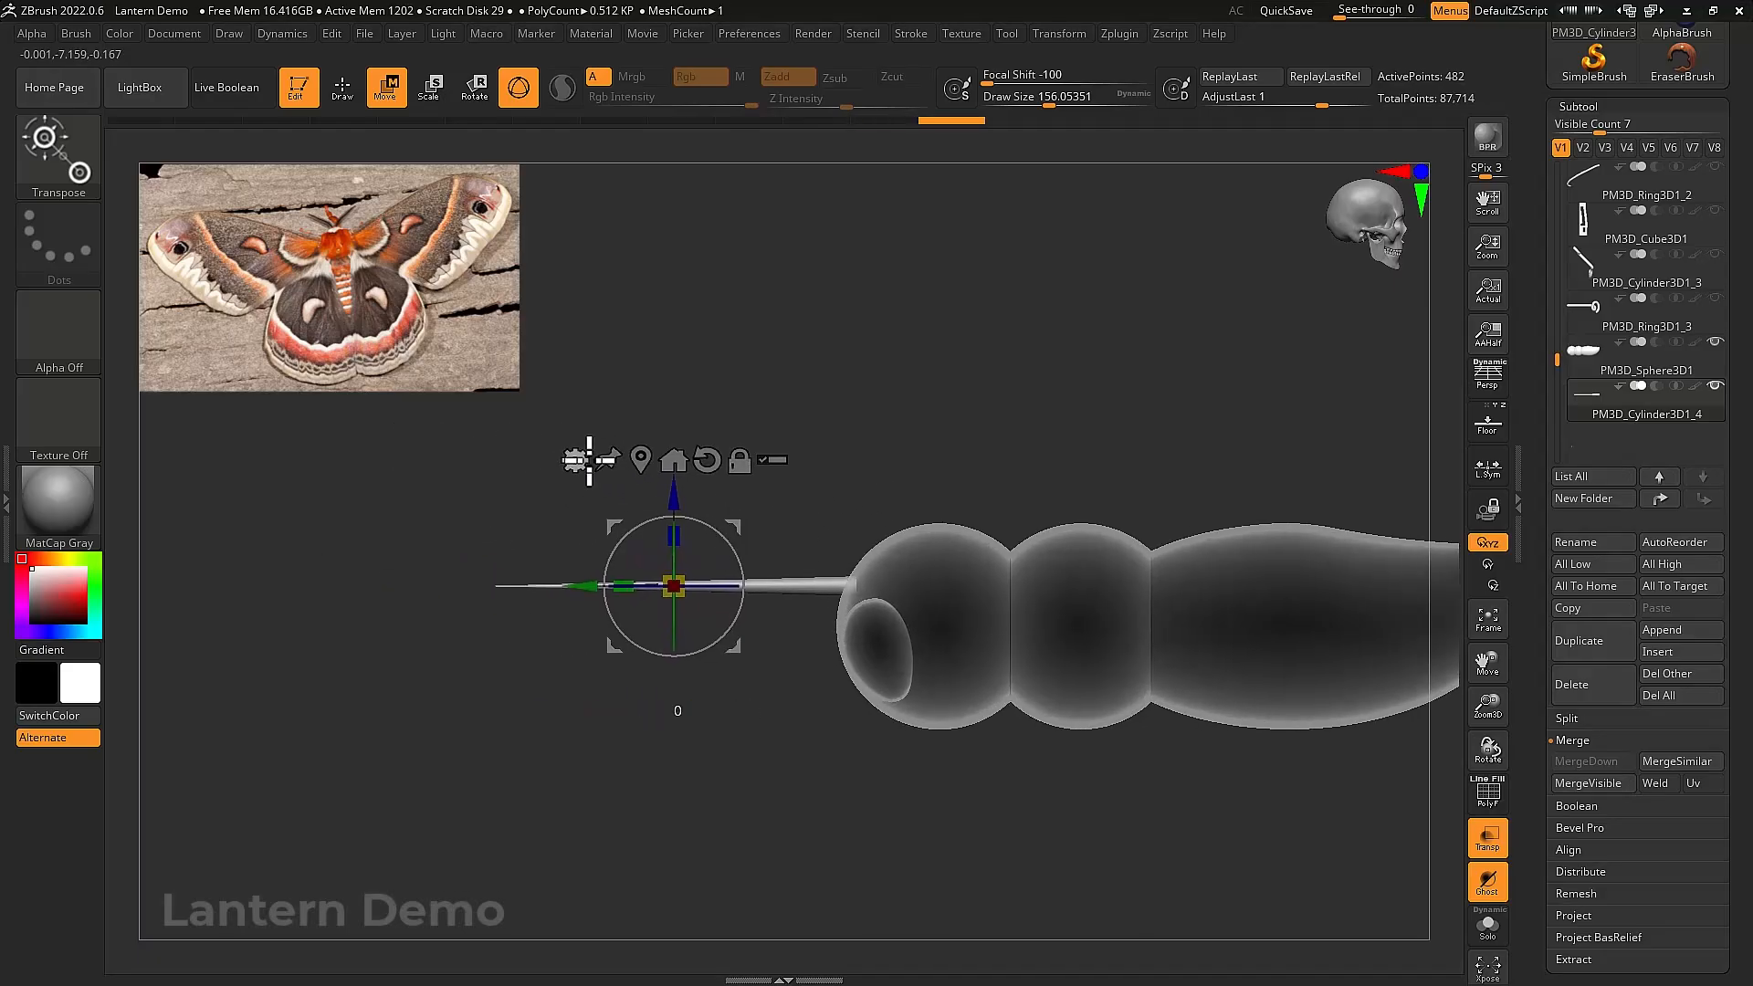
{"action": "left_click_drag", "start_coordinate": [845, 430], "coordinate": [911, 517], "text": "alt"}
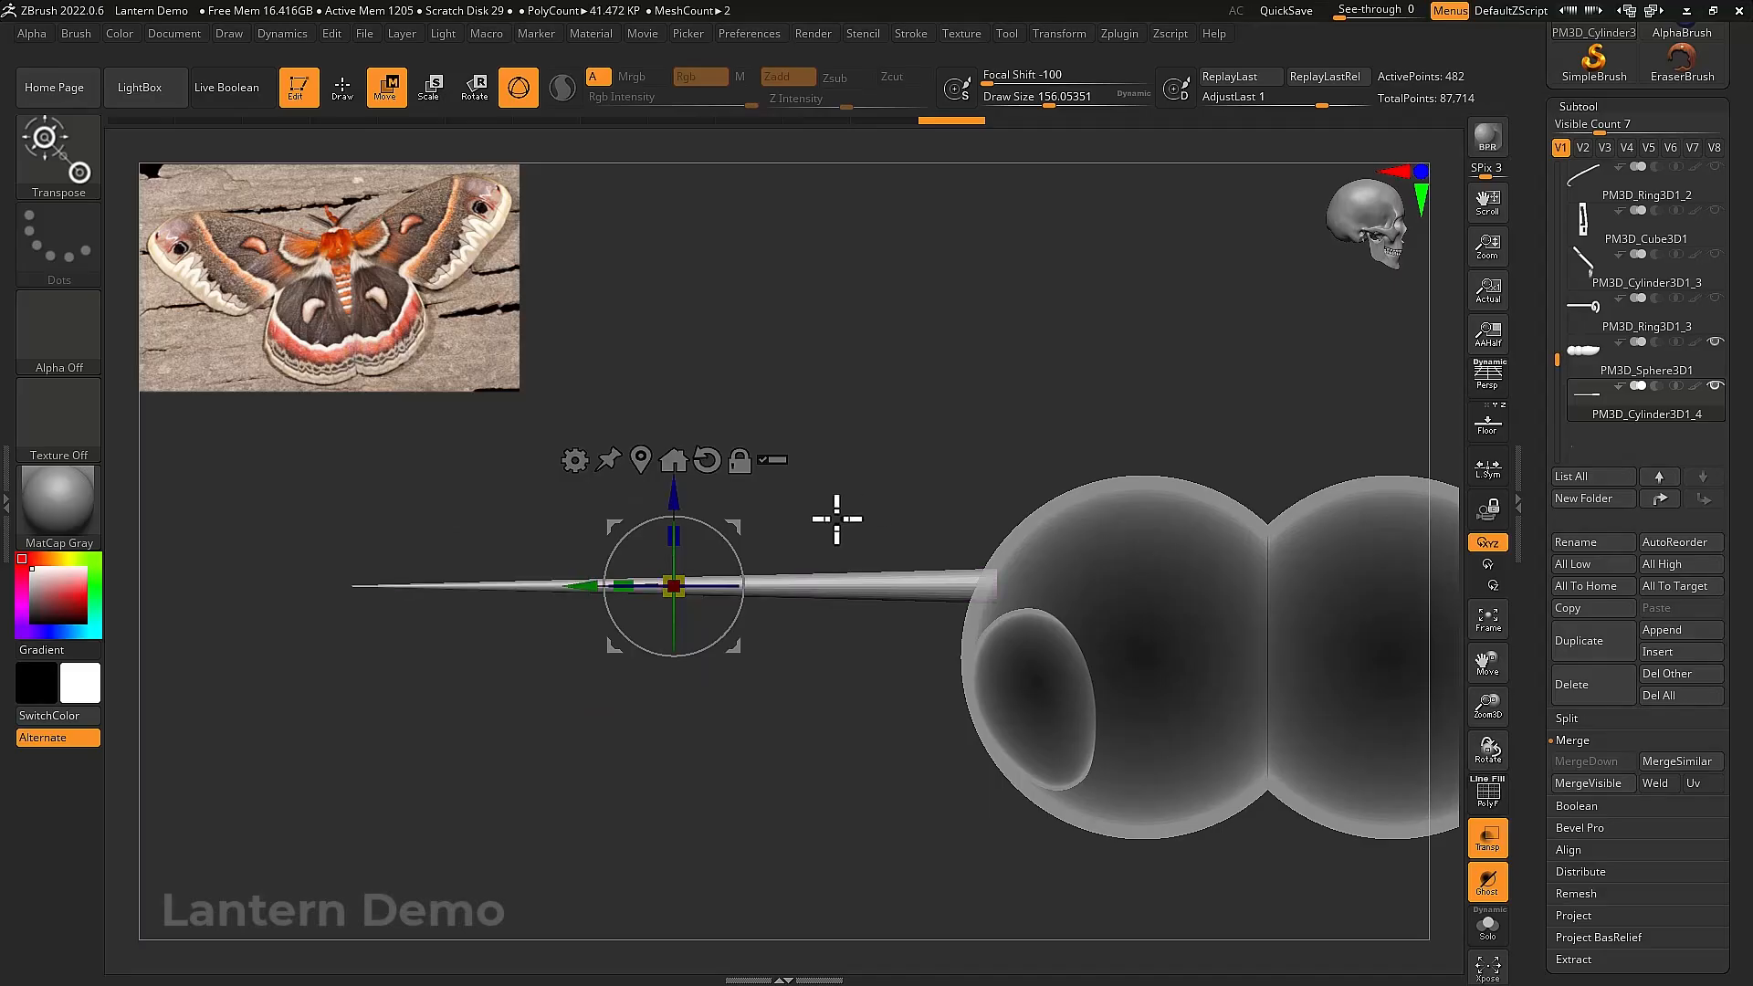
Subdivide the antenna mesh twice, up to subdivision level 3
{"action": "scroll", "coordinate": [1542, 461], "scroll_direction": "down", "scroll_amount": 6}
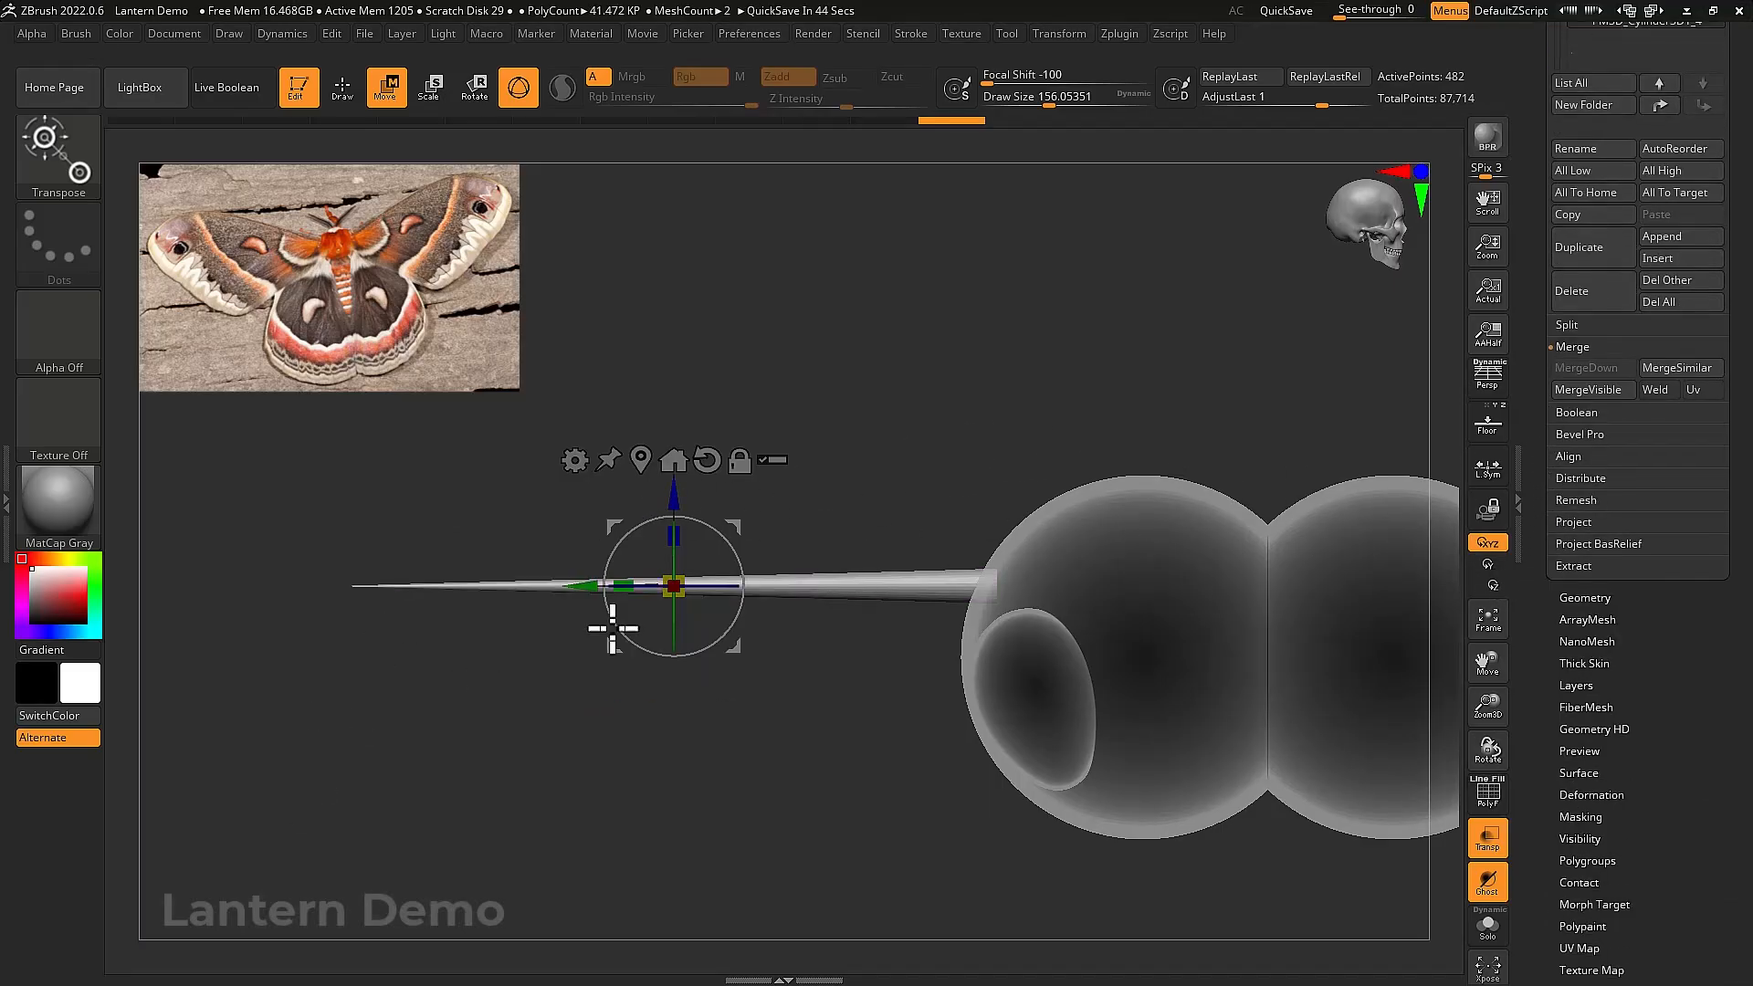
{"action": "left_click_drag", "start_coordinate": [874, 467], "coordinate": [946, 436]}
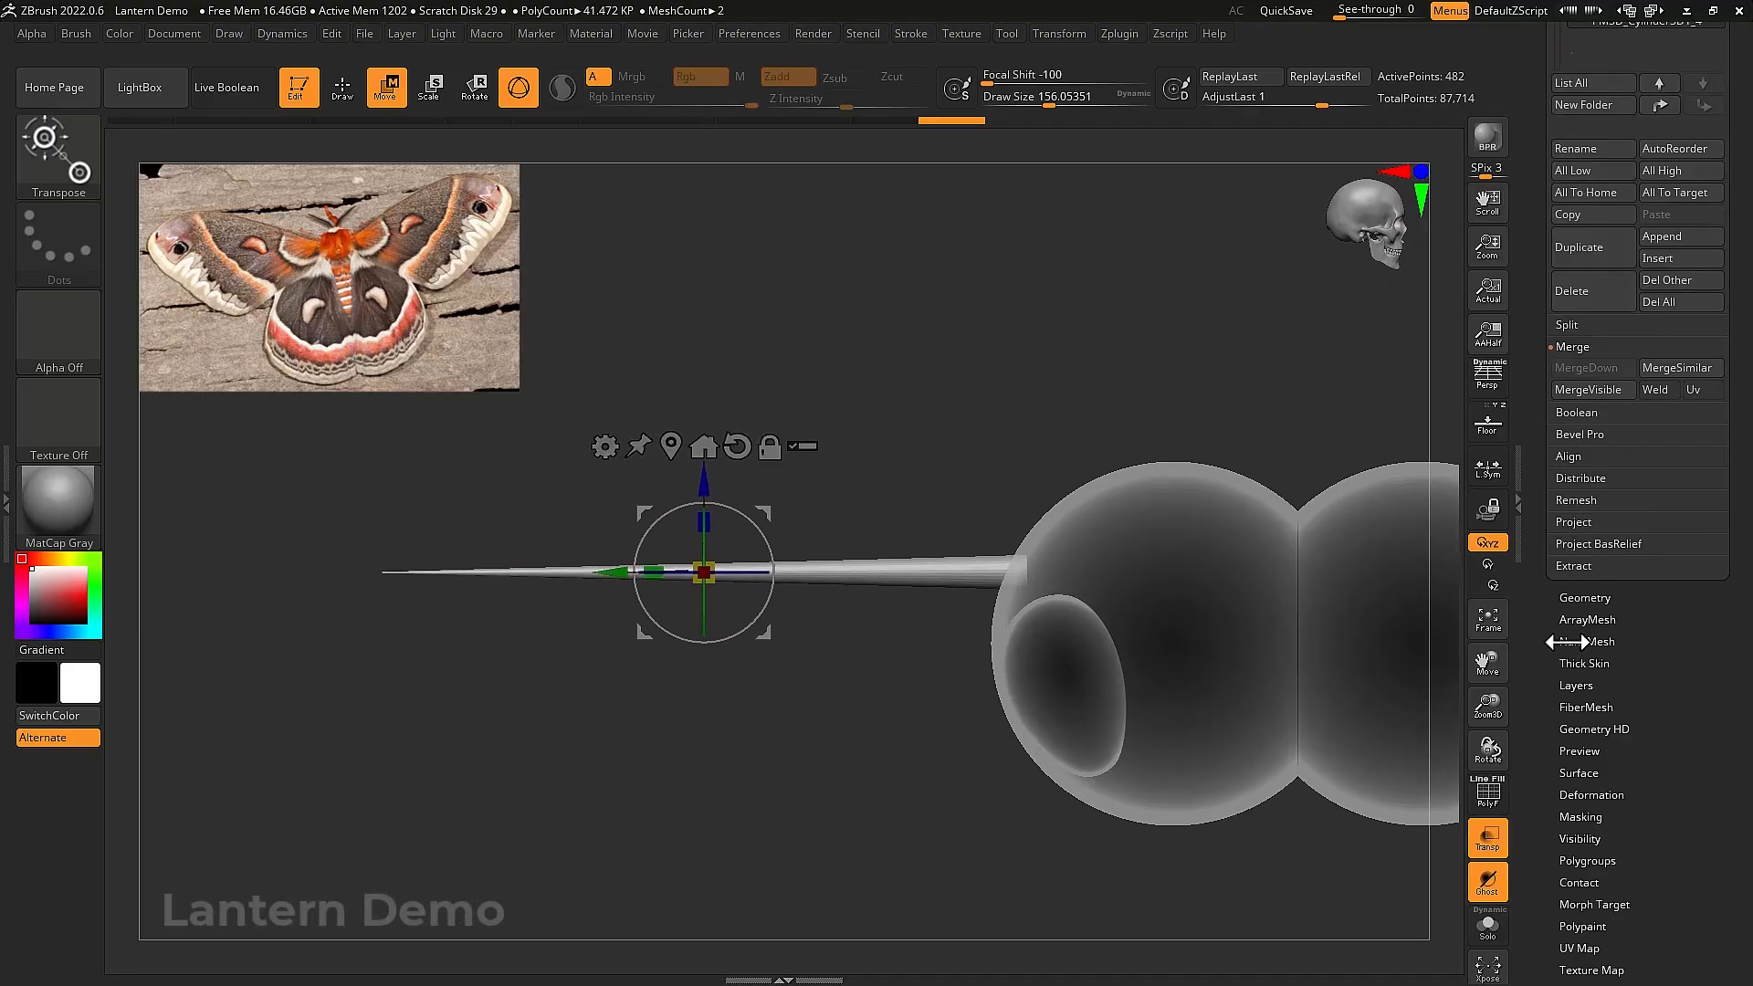
{"action": "scroll", "coordinate": [1684, 683], "scroll_direction": "down", "scroll_amount": 1}
{"action": "left_click", "coordinate": [1610, 581]}
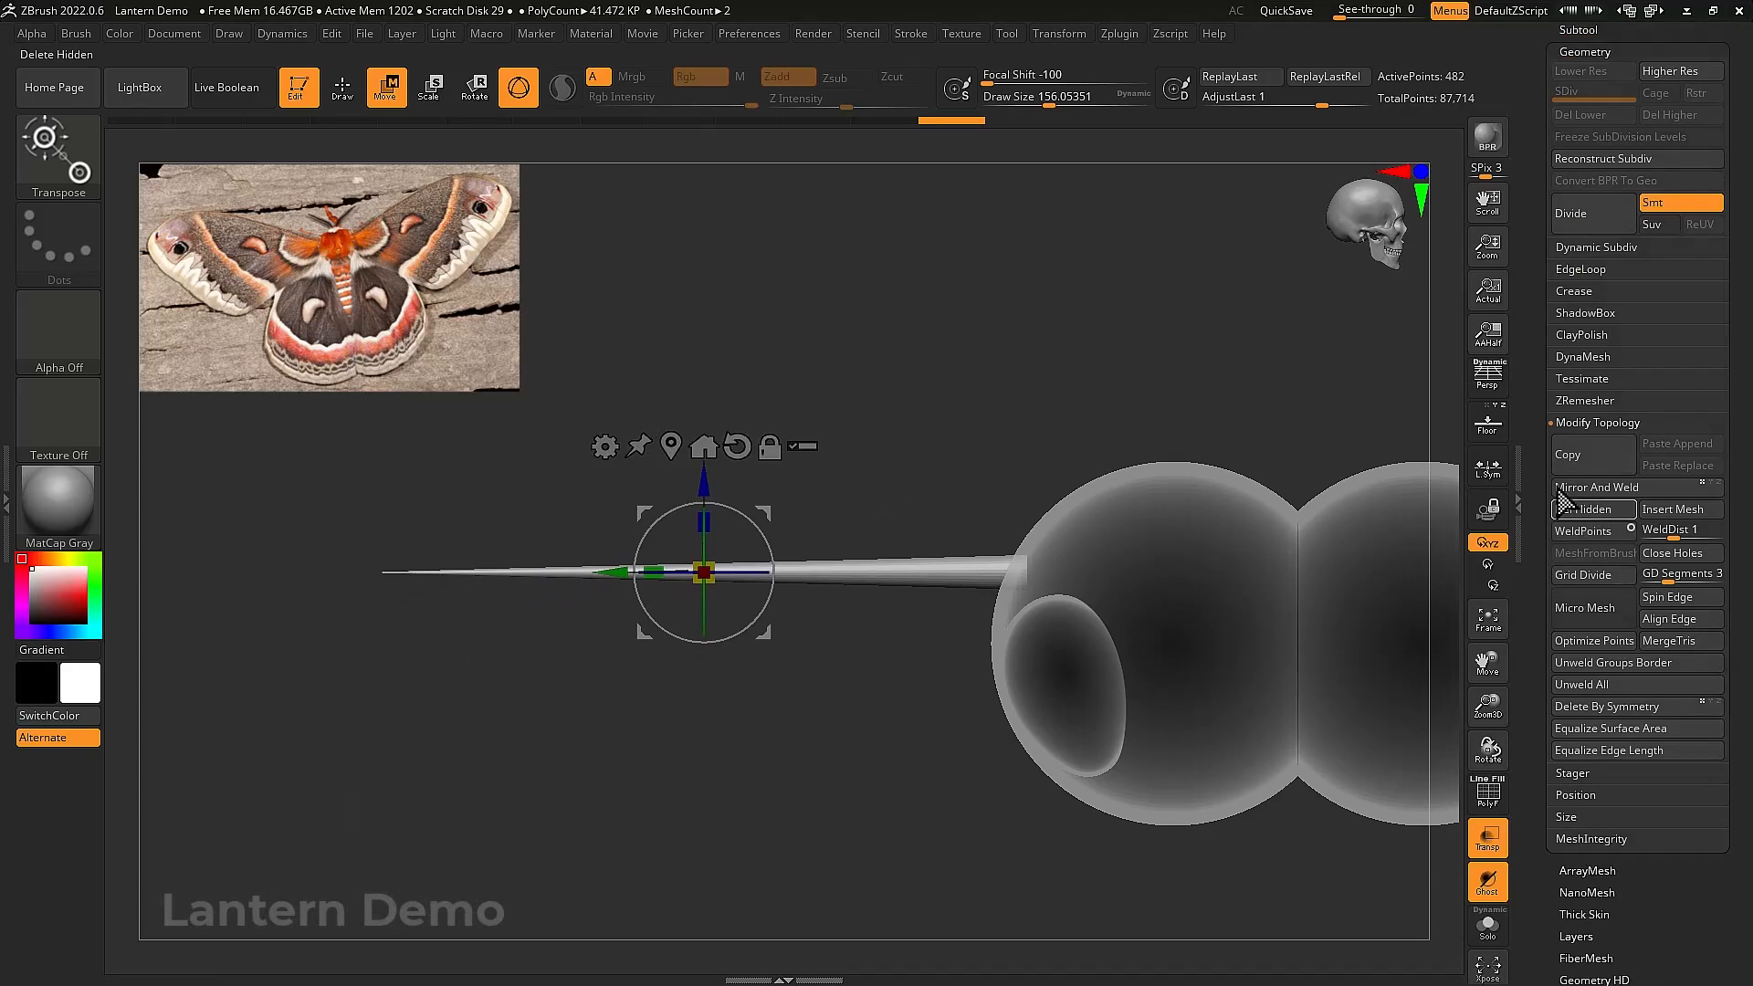
{"action": "scroll", "coordinate": [1552, 429], "scroll_direction": "up", "scroll_amount": 5}
{"action": "left_click", "coordinate": [1590, 420]}
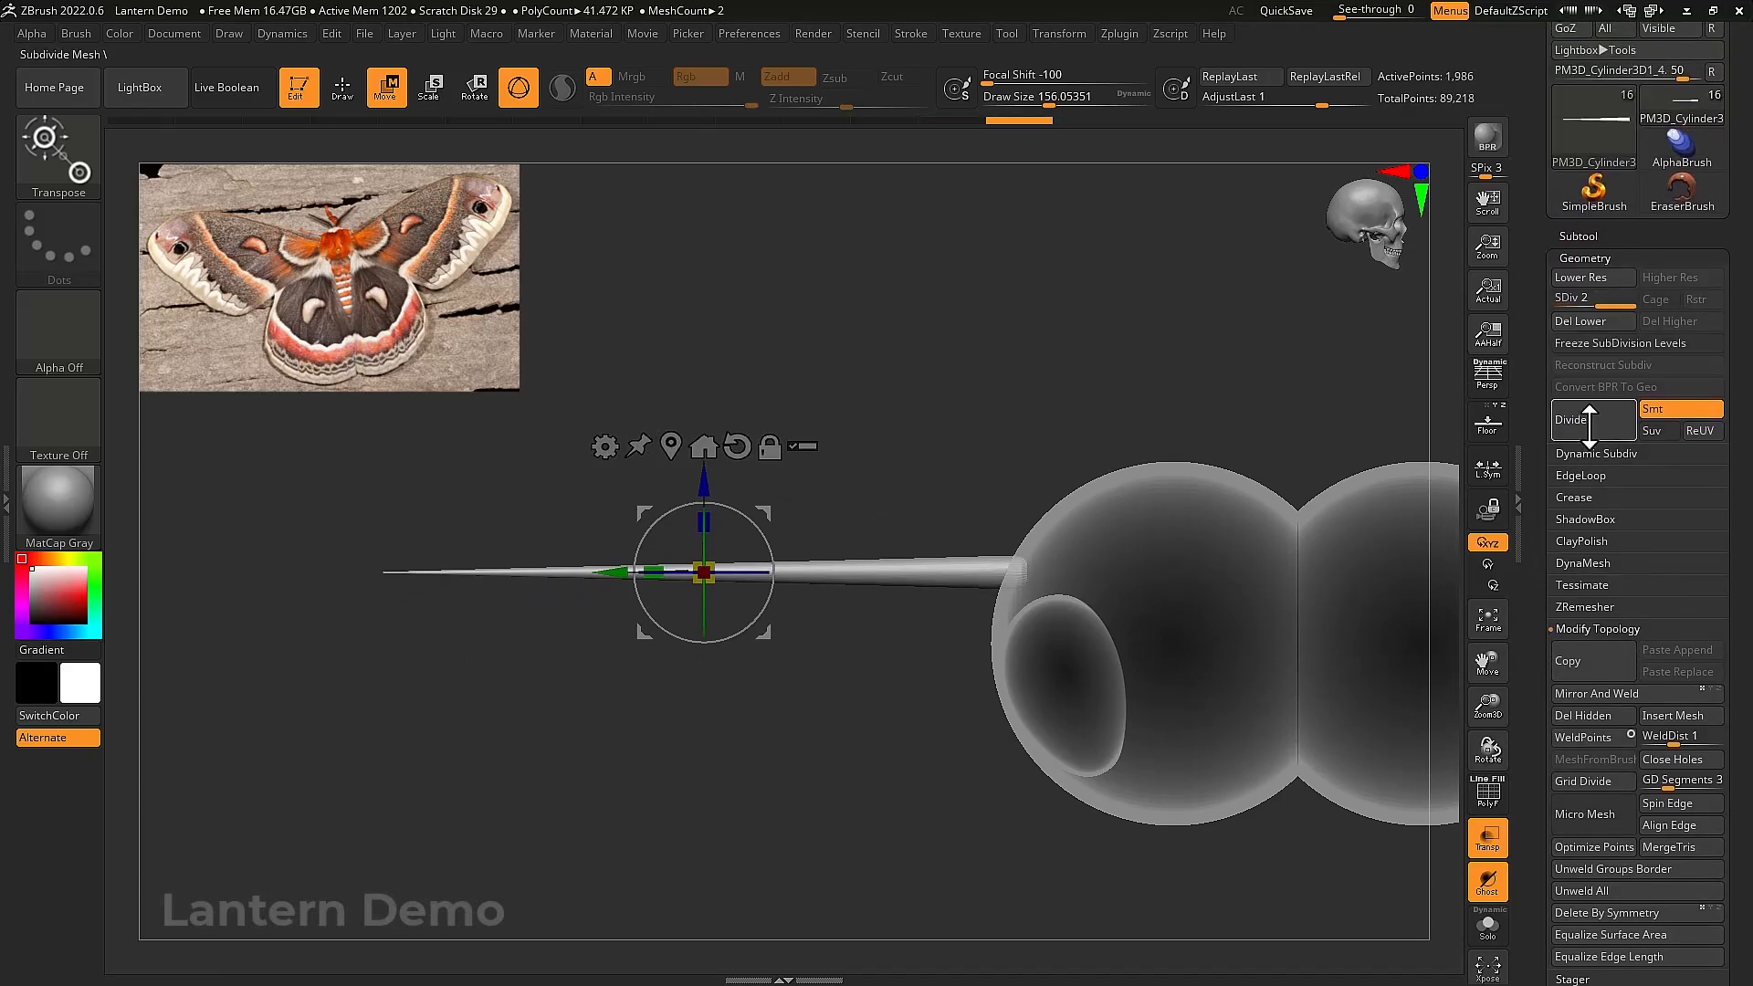
{"action": "left_click", "coordinate": [1590, 420]}
Delete the antenna's lower subdivision levels and apply the Bend Curve deformer to it
{"action": "left_click", "coordinate": [605, 446]}
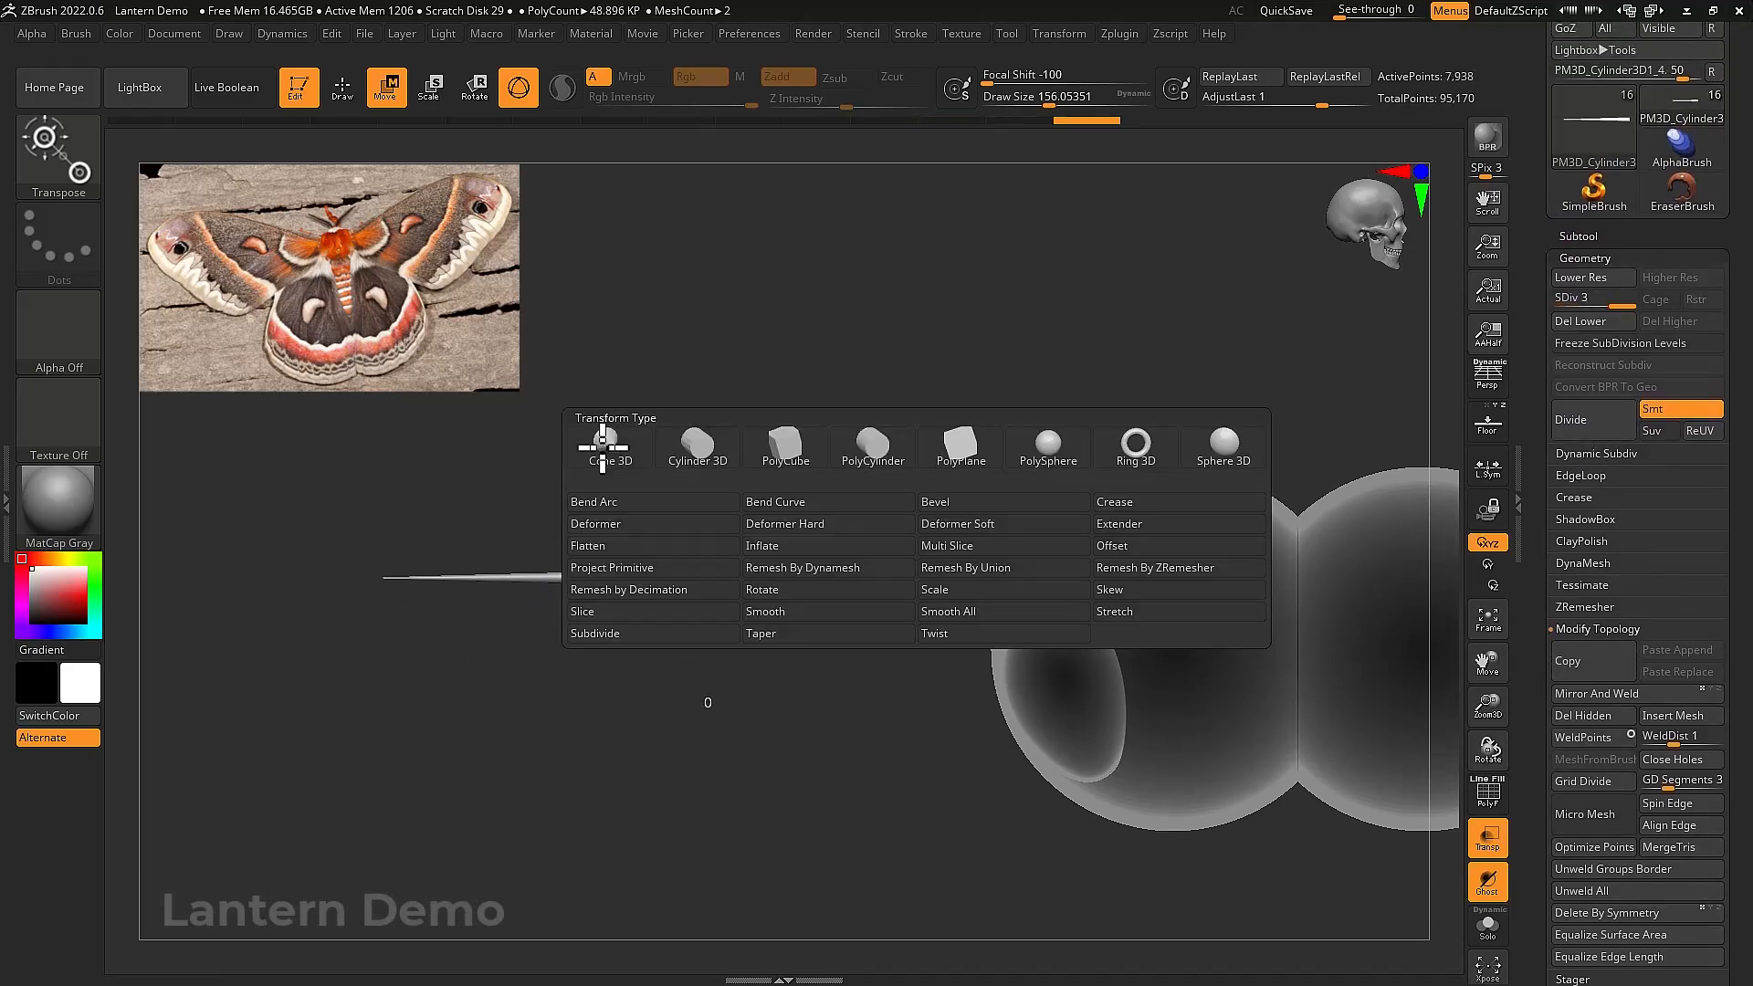
{"action": "left_click", "coordinate": [721, 502]}
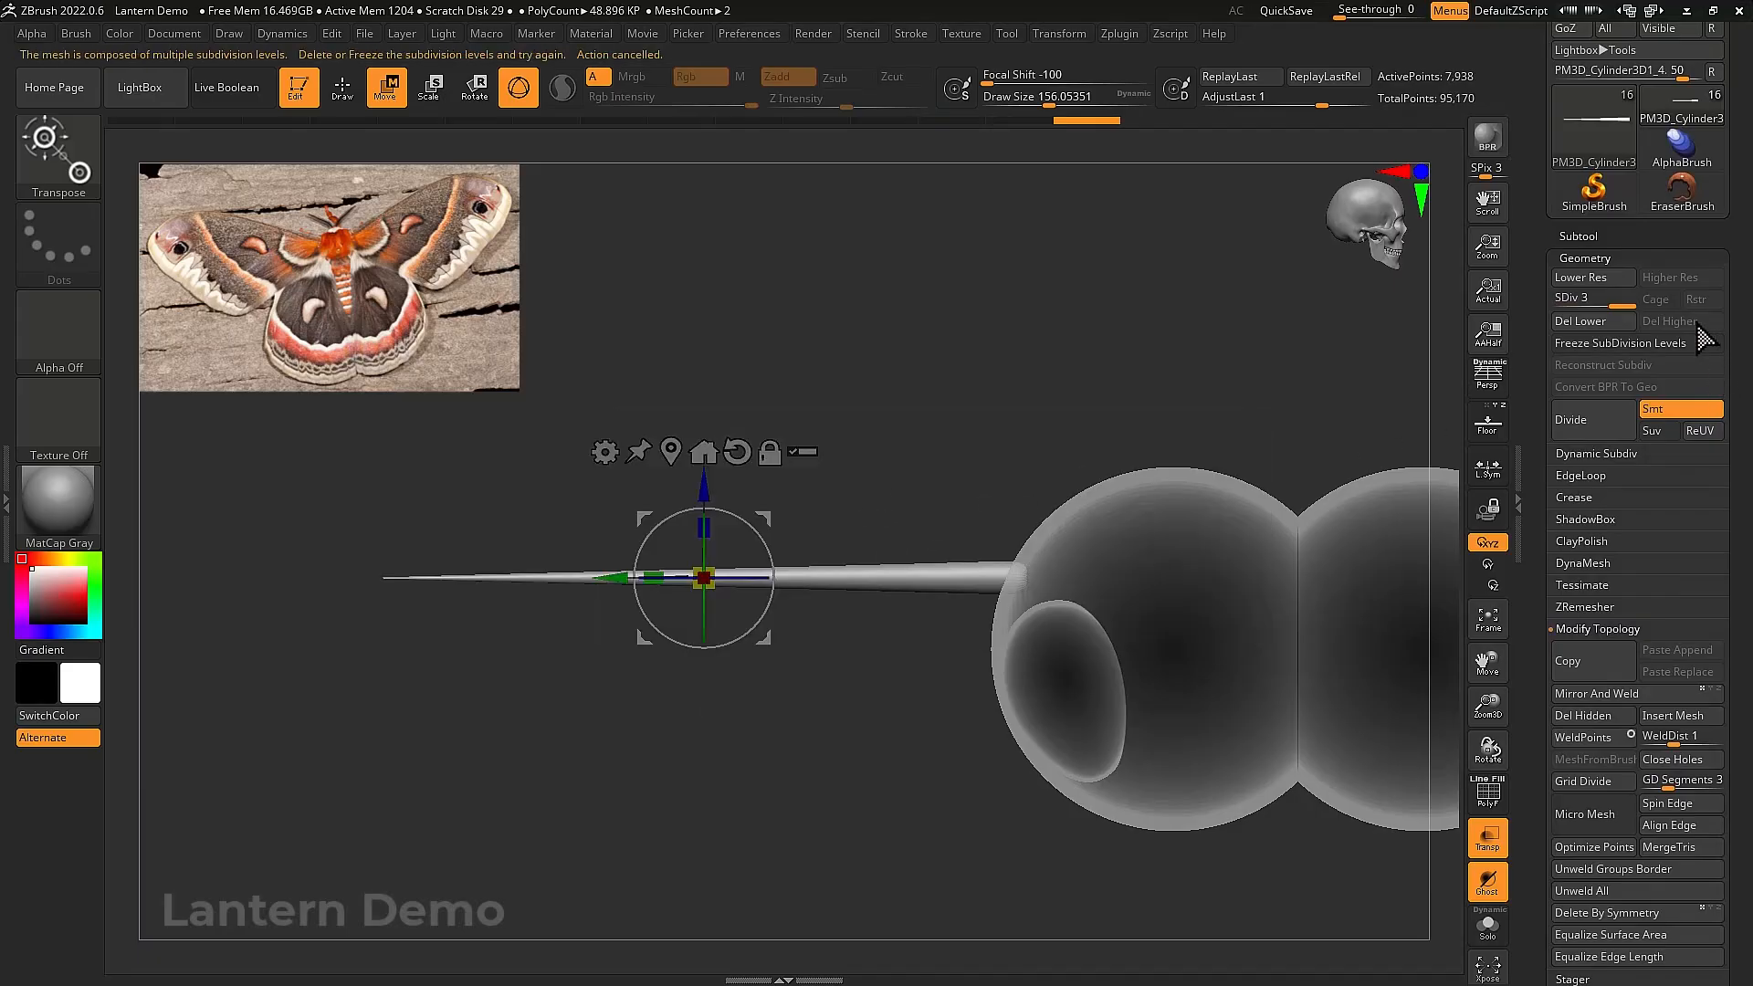
{"action": "left_click", "coordinate": [1614, 327]}
{"action": "left_click", "coordinate": [605, 452]}
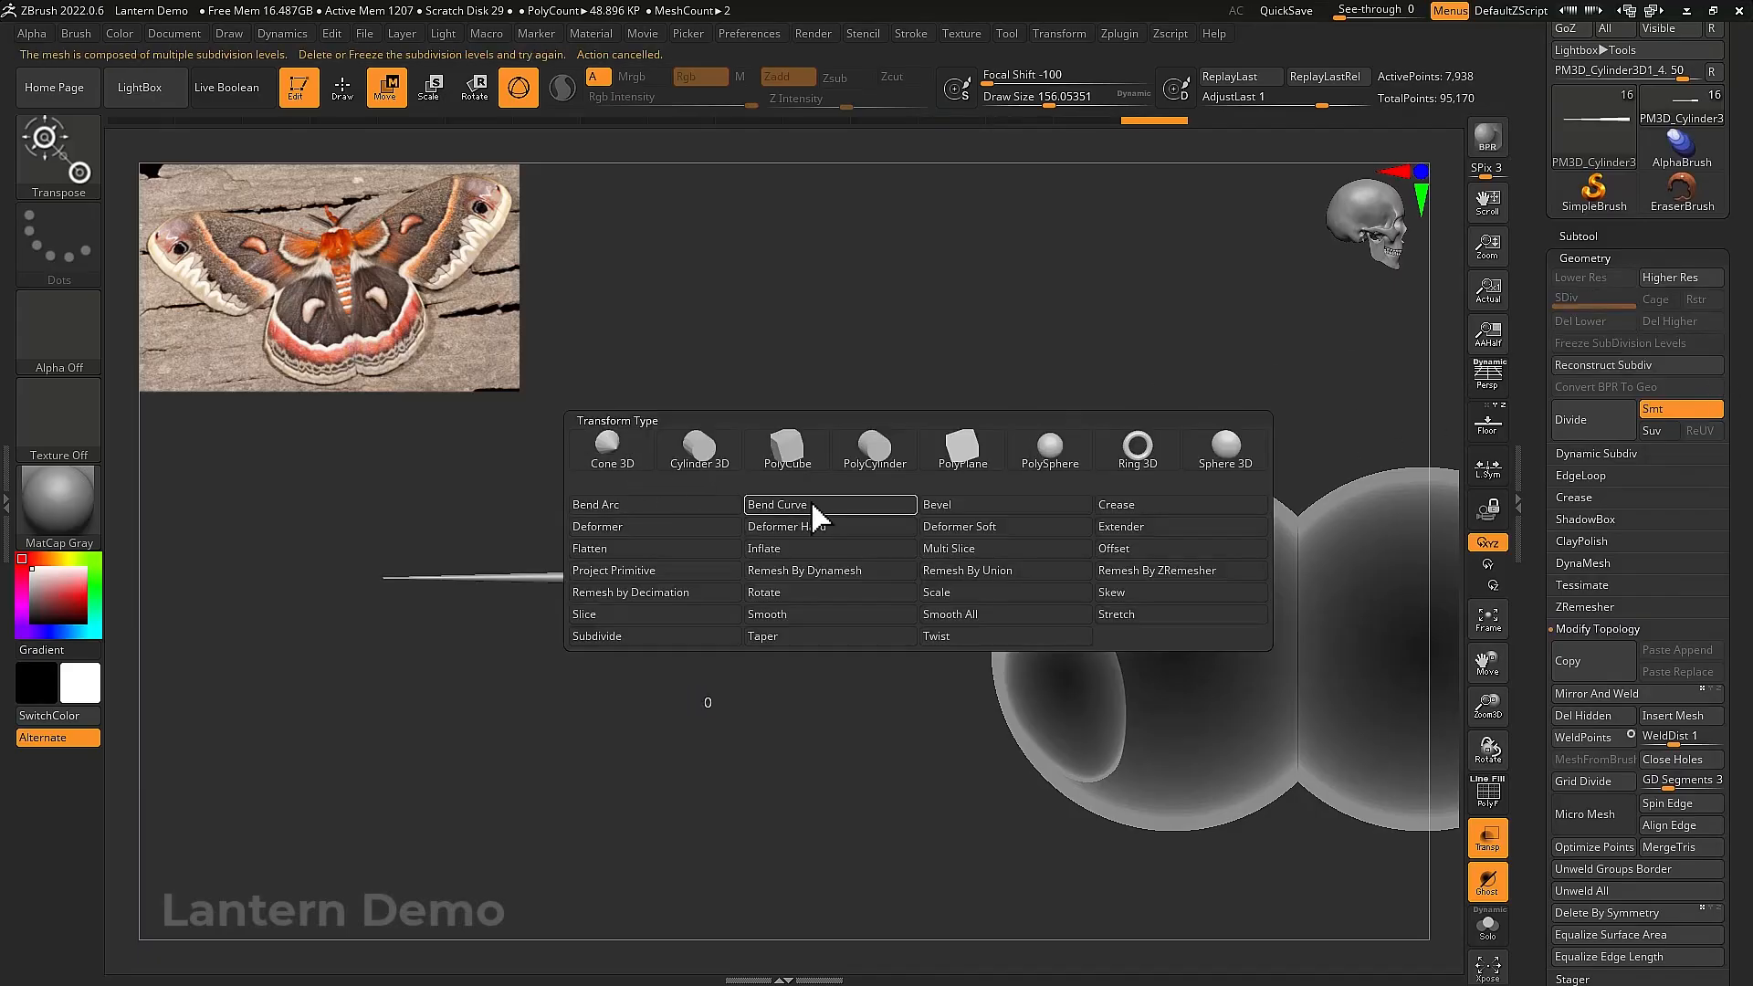
{"action": "left_click", "coordinate": [840, 508]}
Bend the antenna into a smooth upward arc from the head to its pointed tip and accept the deformation
{"action": "left_click_drag", "start_coordinate": [368, 532], "coordinate": [302, 474]}
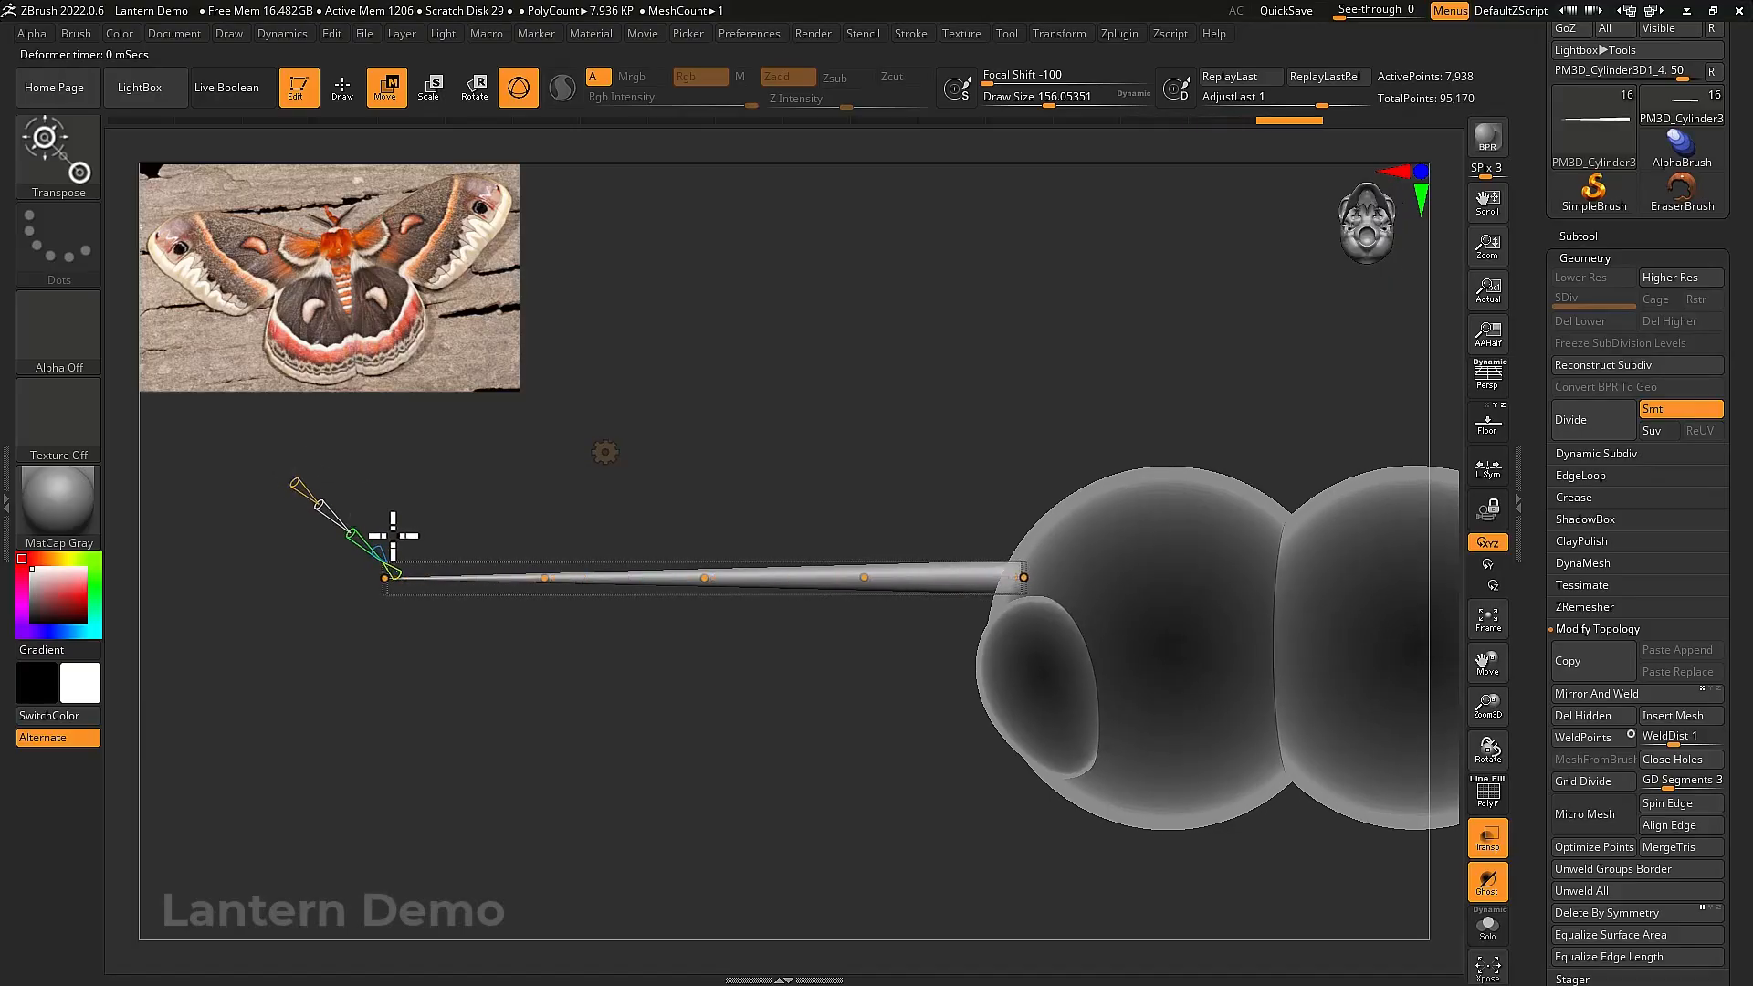
{"action": "left_click_drag", "start_coordinate": [384, 577], "coordinate": [393, 456]}
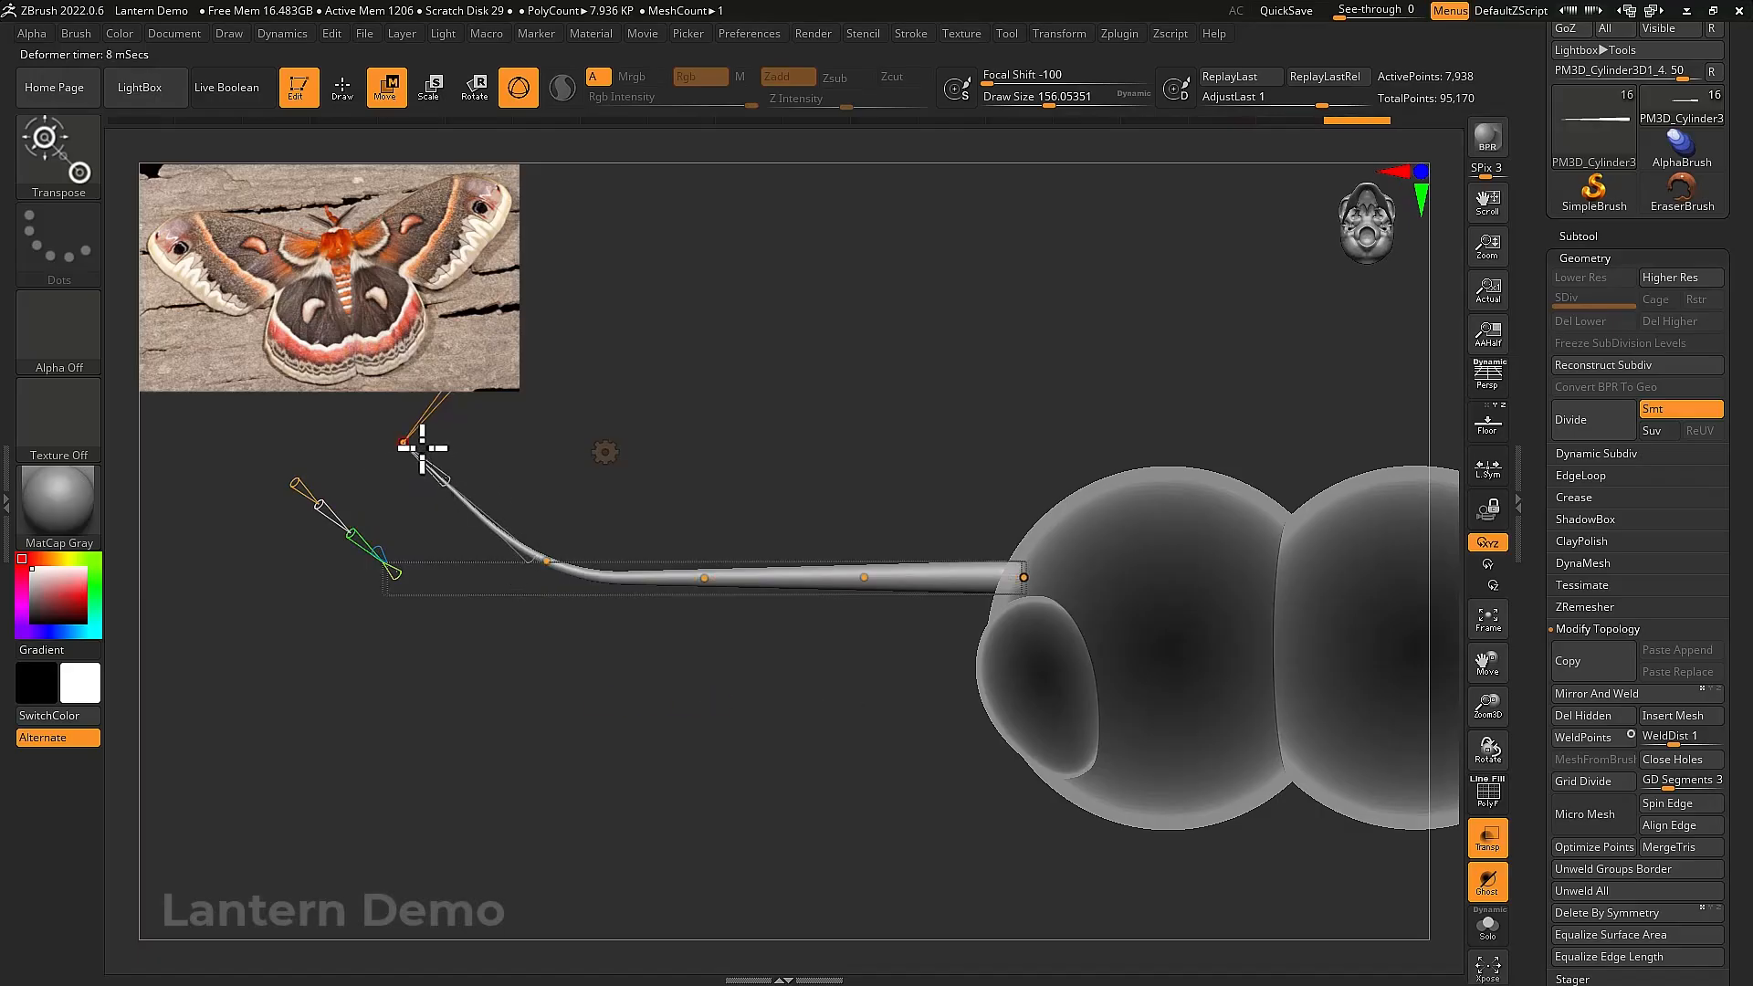
{"action": "left_click_drag", "start_coordinate": [553, 554], "coordinate": [571, 496]}
{"action": "left_click_drag", "start_coordinate": [701, 575], "coordinate": [740, 504]}
{"action": "left_click_drag", "start_coordinate": [406, 439], "coordinate": [631, 309]}
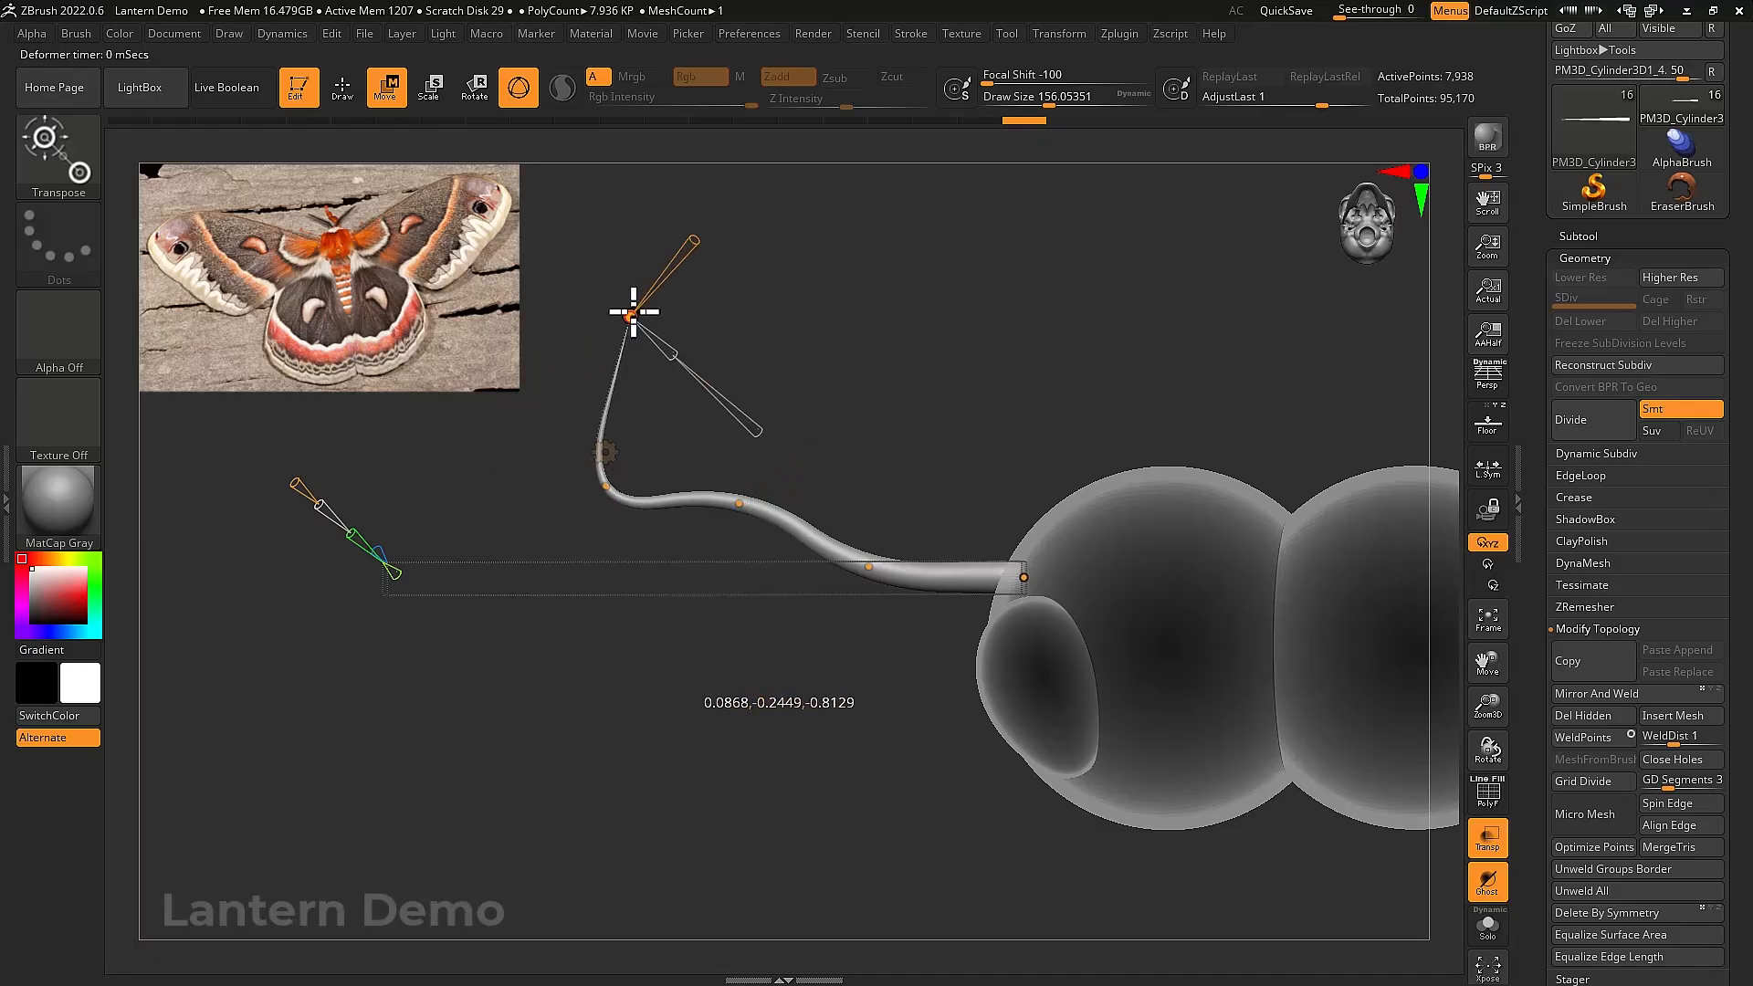
{"action": "left_click_drag", "start_coordinate": [606, 477], "coordinate": [713, 370]}
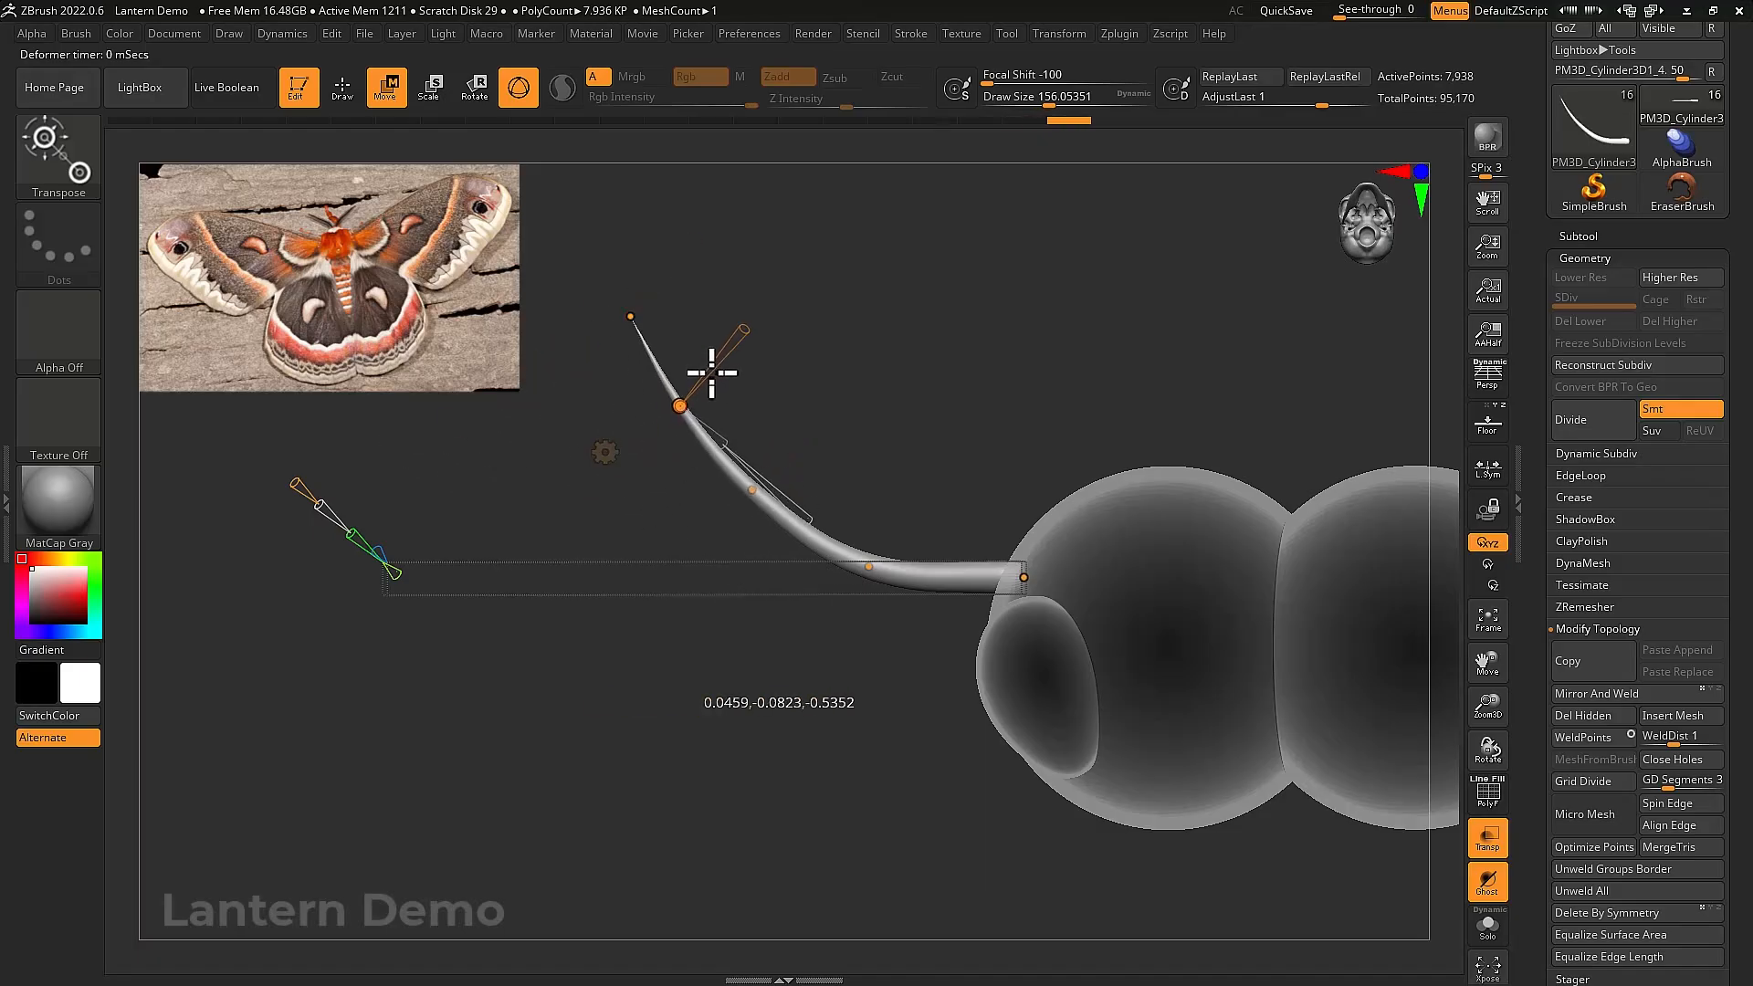
{"action": "left_click_drag", "start_coordinate": [630, 316], "coordinate": [711, 505]}
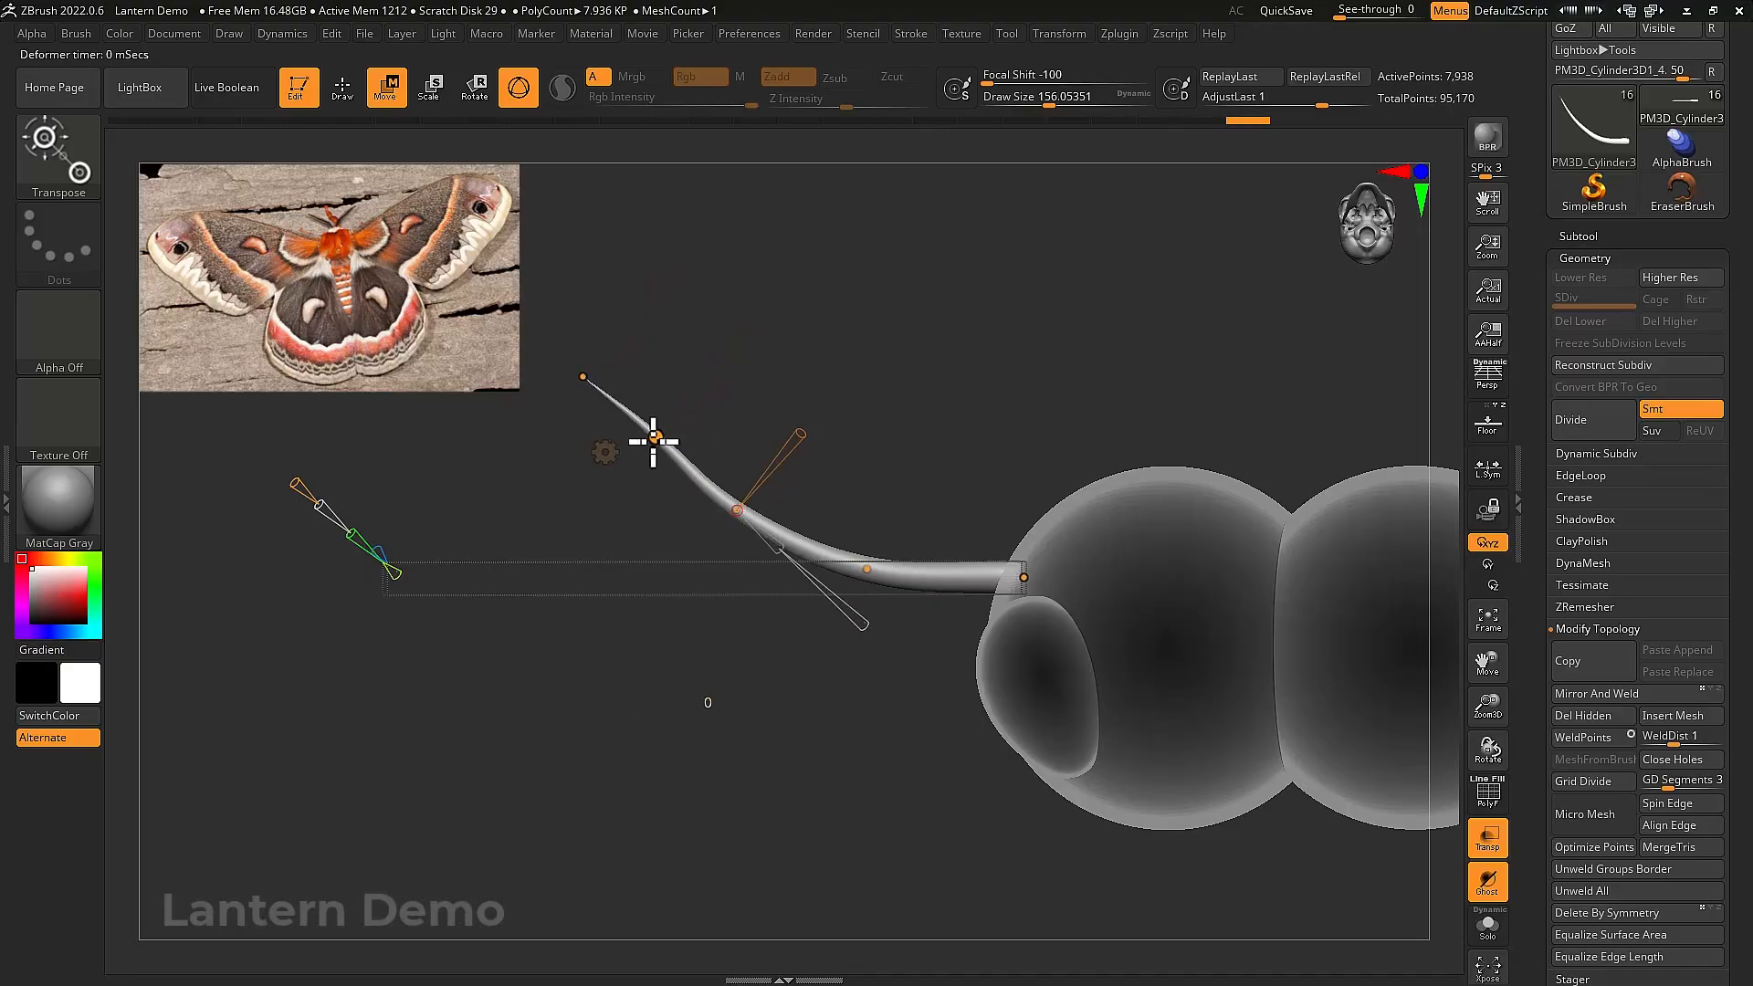
{"action": "left_click_drag", "start_coordinate": [579, 380], "coordinate": [589, 365]}
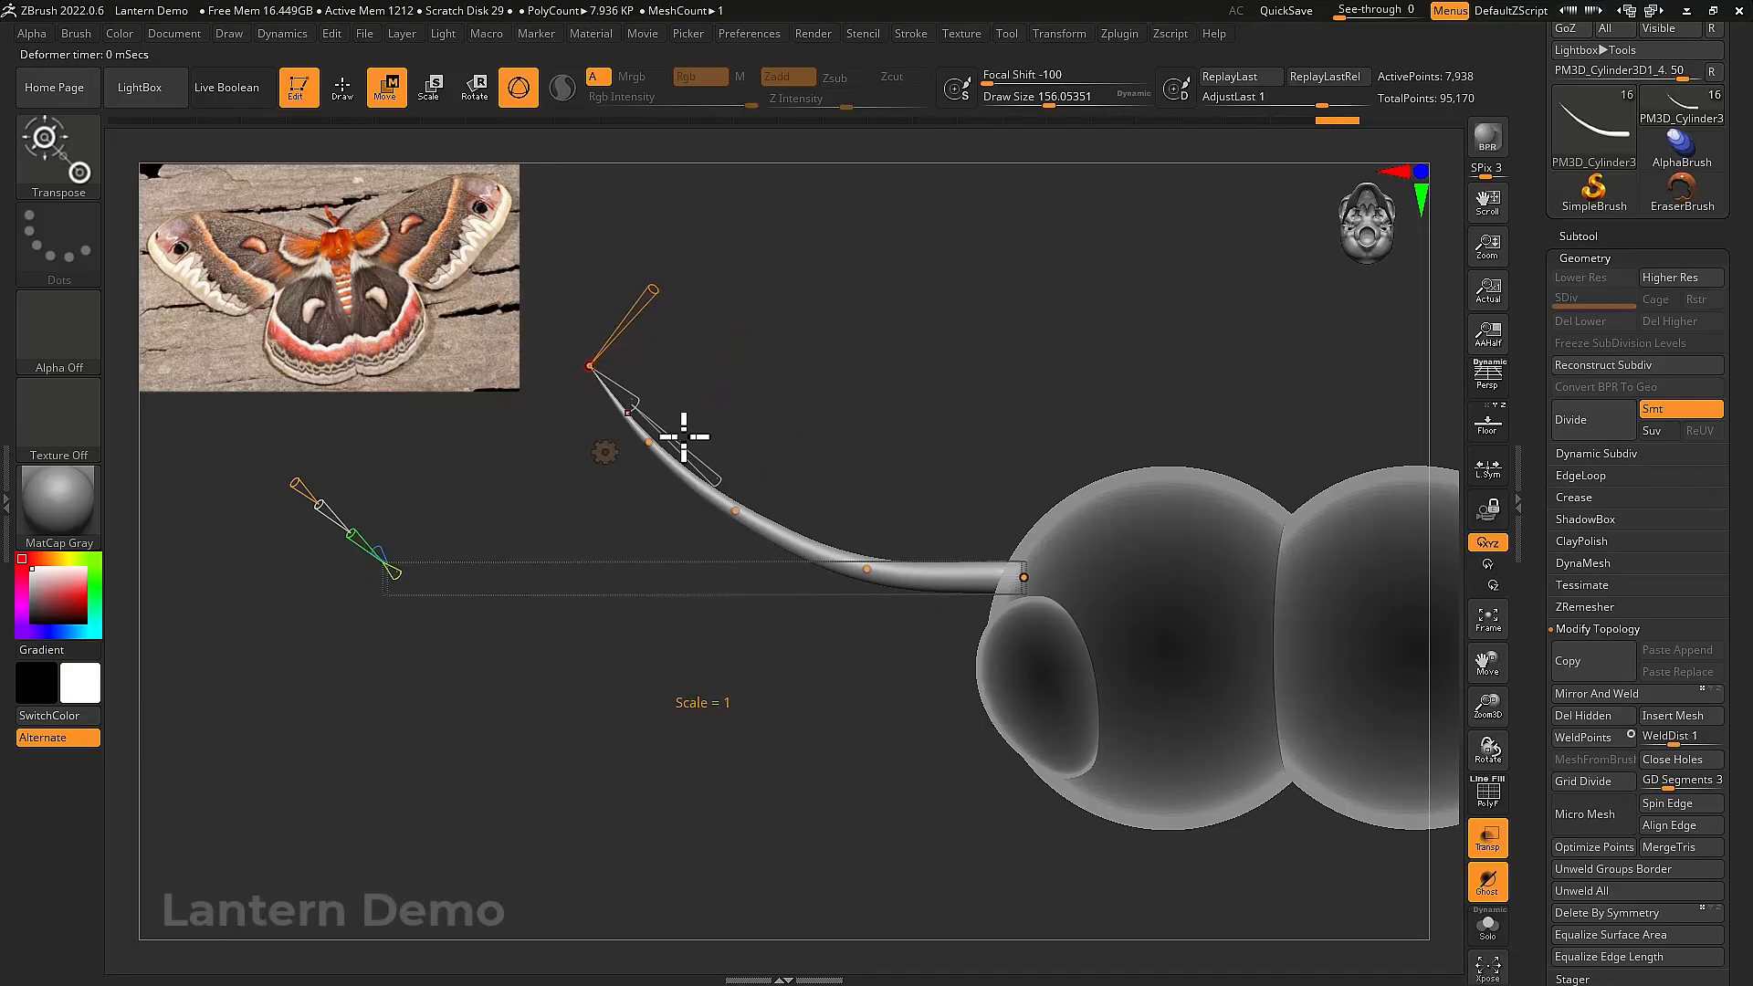
{"action": "left_click_drag", "start_coordinate": [850, 470], "coordinate": [808, 481]}
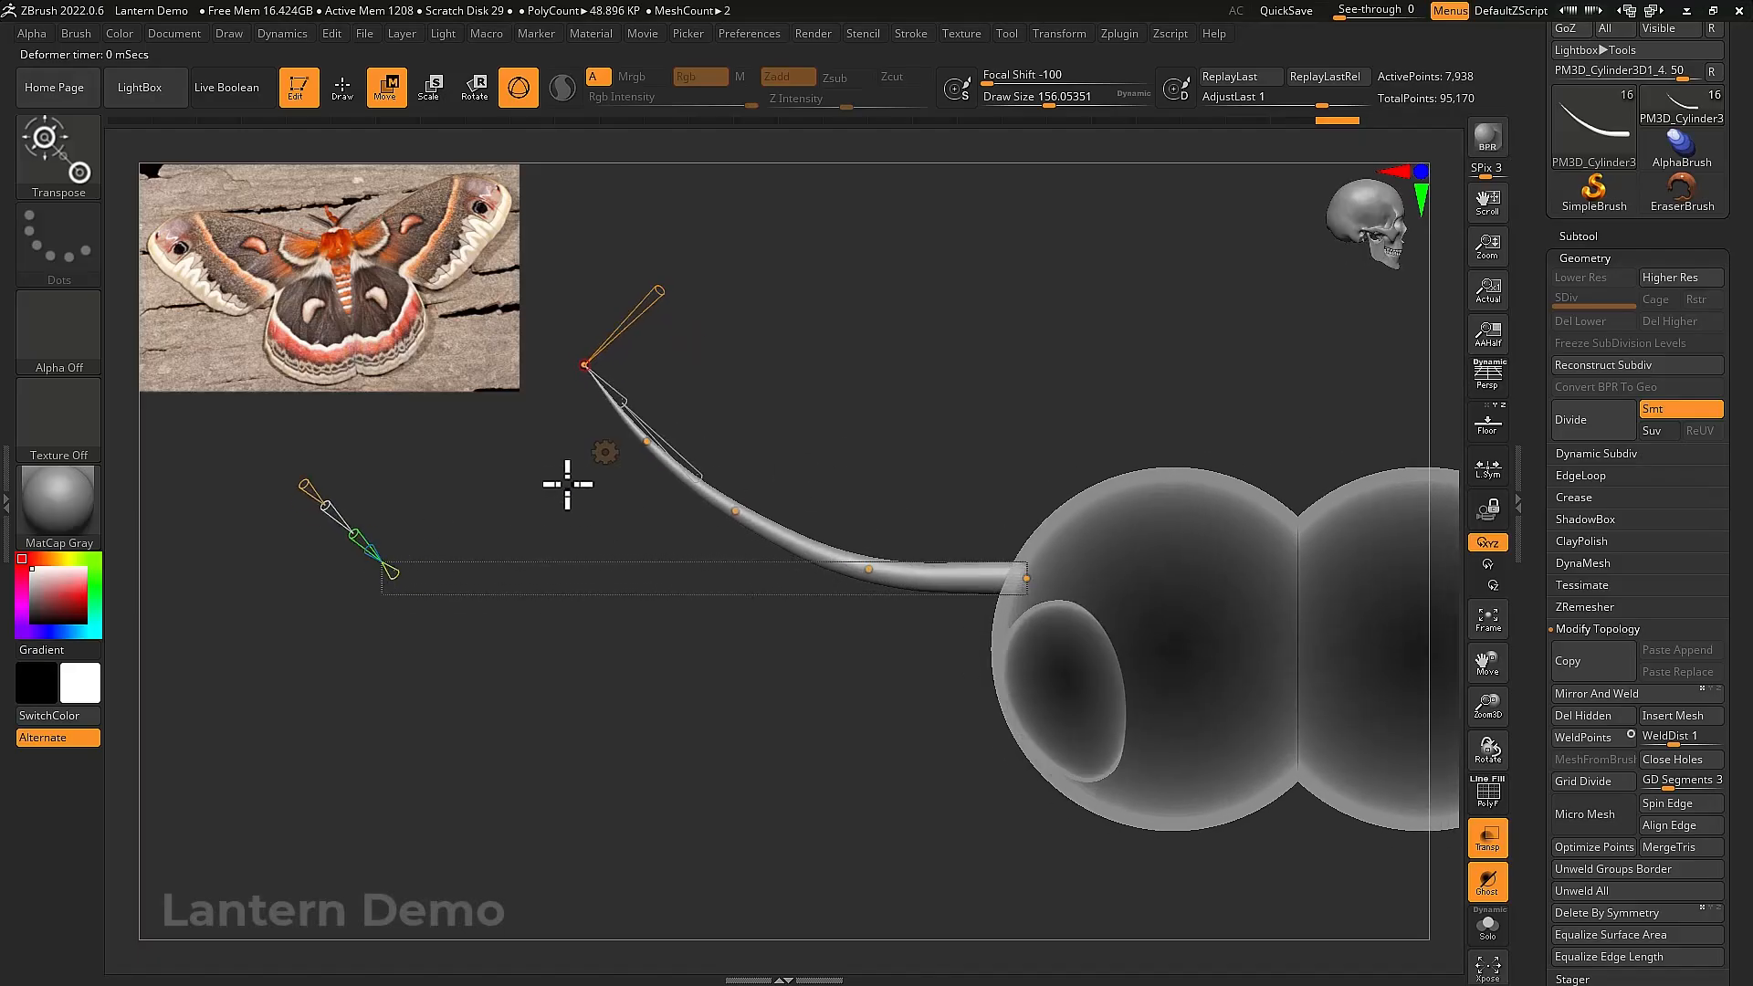
{"action": "left_click", "coordinate": [606, 453]}
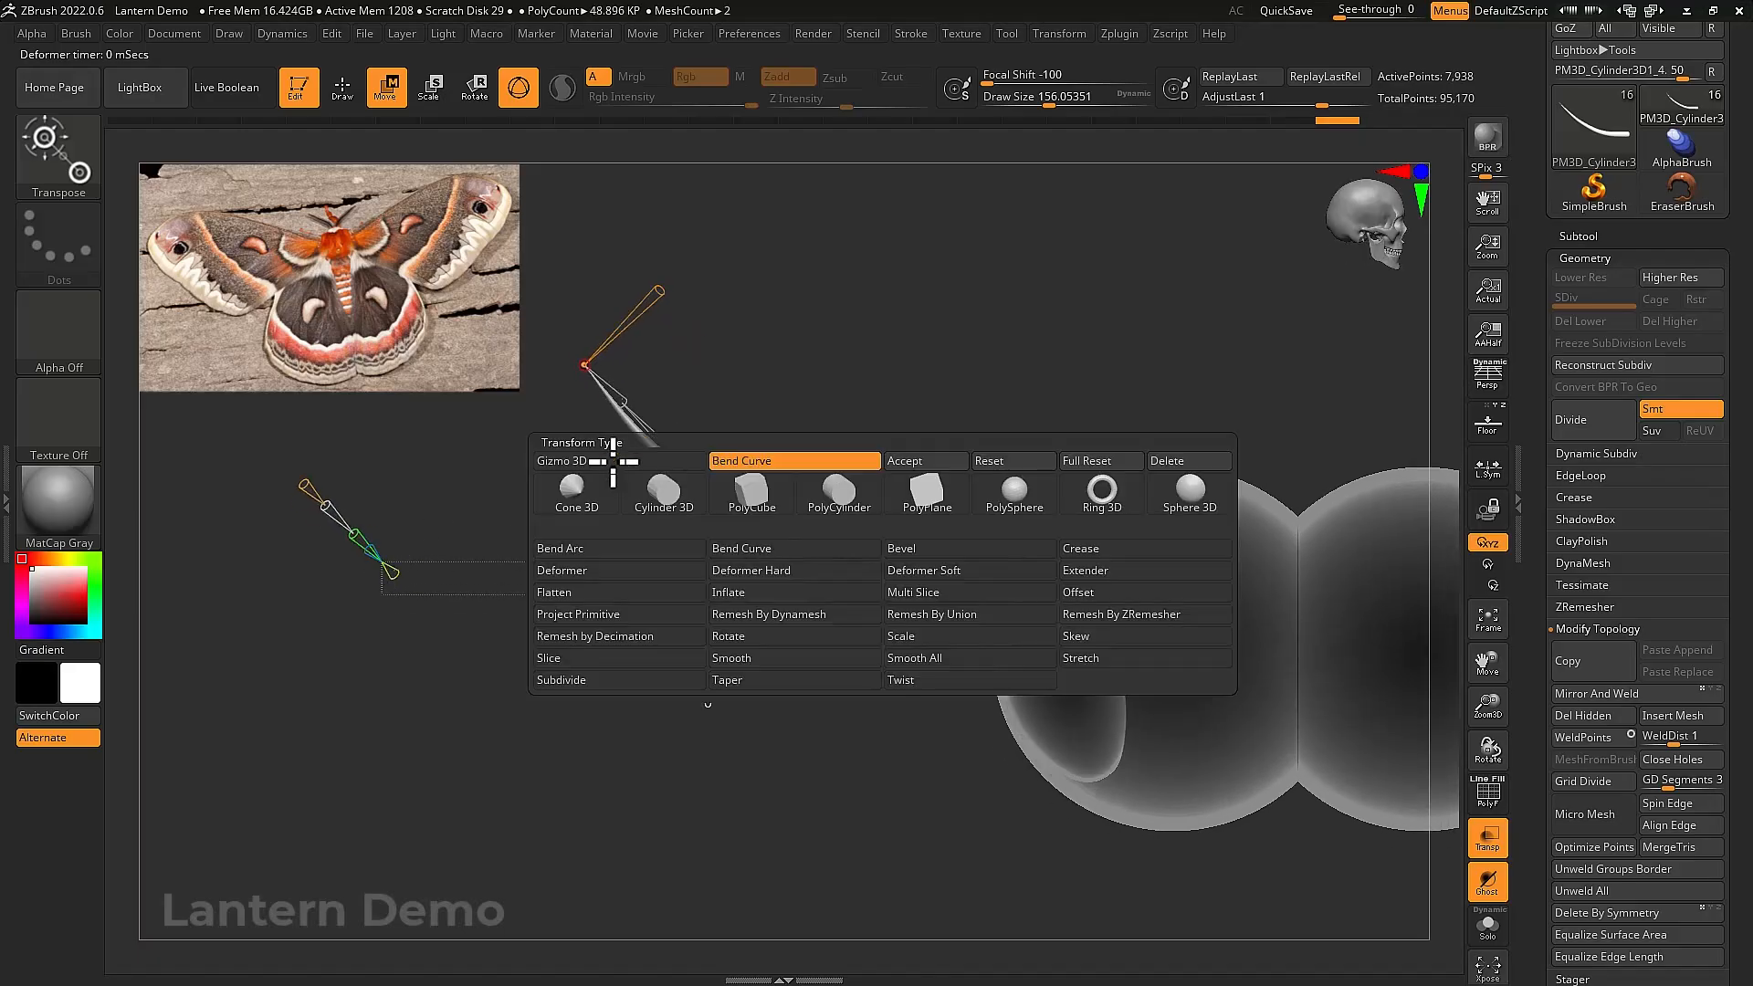
{"action": "left_click", "coordinate": [932, 460]}
Place the antenna off-centre on the head, tilted outward, and copy it to the other side with Mirror And Weld
{"action": "left_click_drag", "start_coordinate": [1004, 511], "coordinate": [1329, 192]}
{"action": "left_click", "coordinate": [1328, 193]}
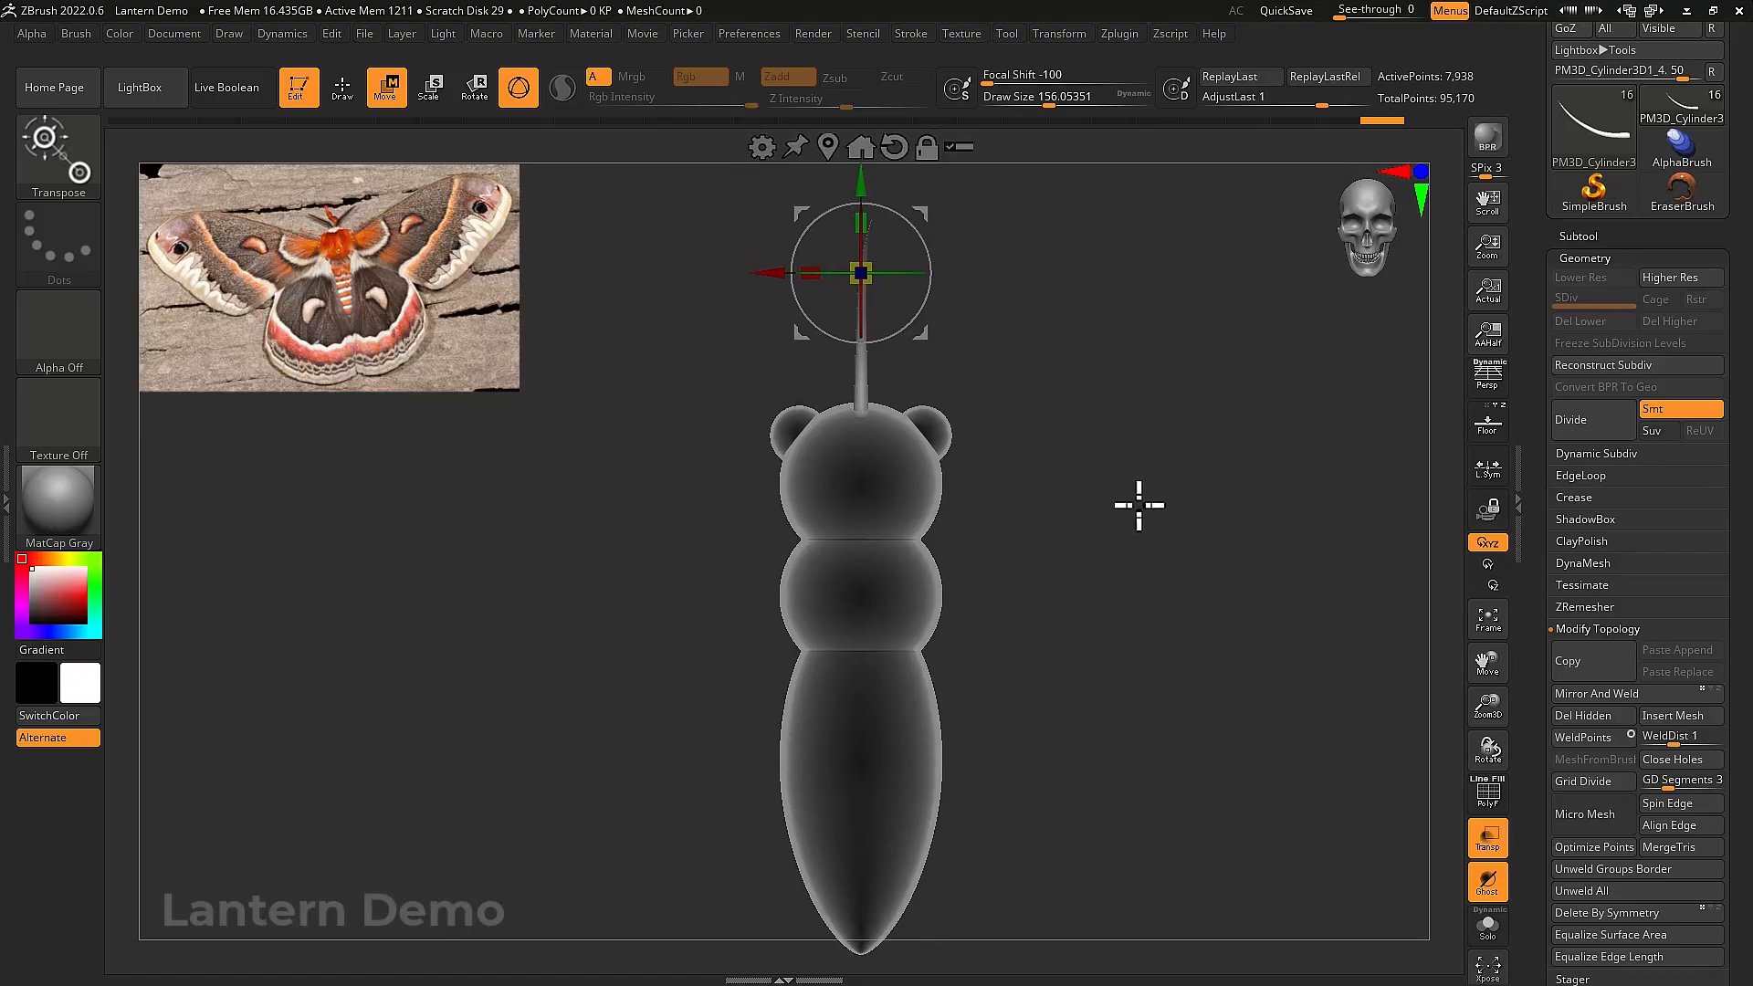
{"action": "left_click_drag", "start_coordinate": [815, 311], "coordinate": [788, 312]}
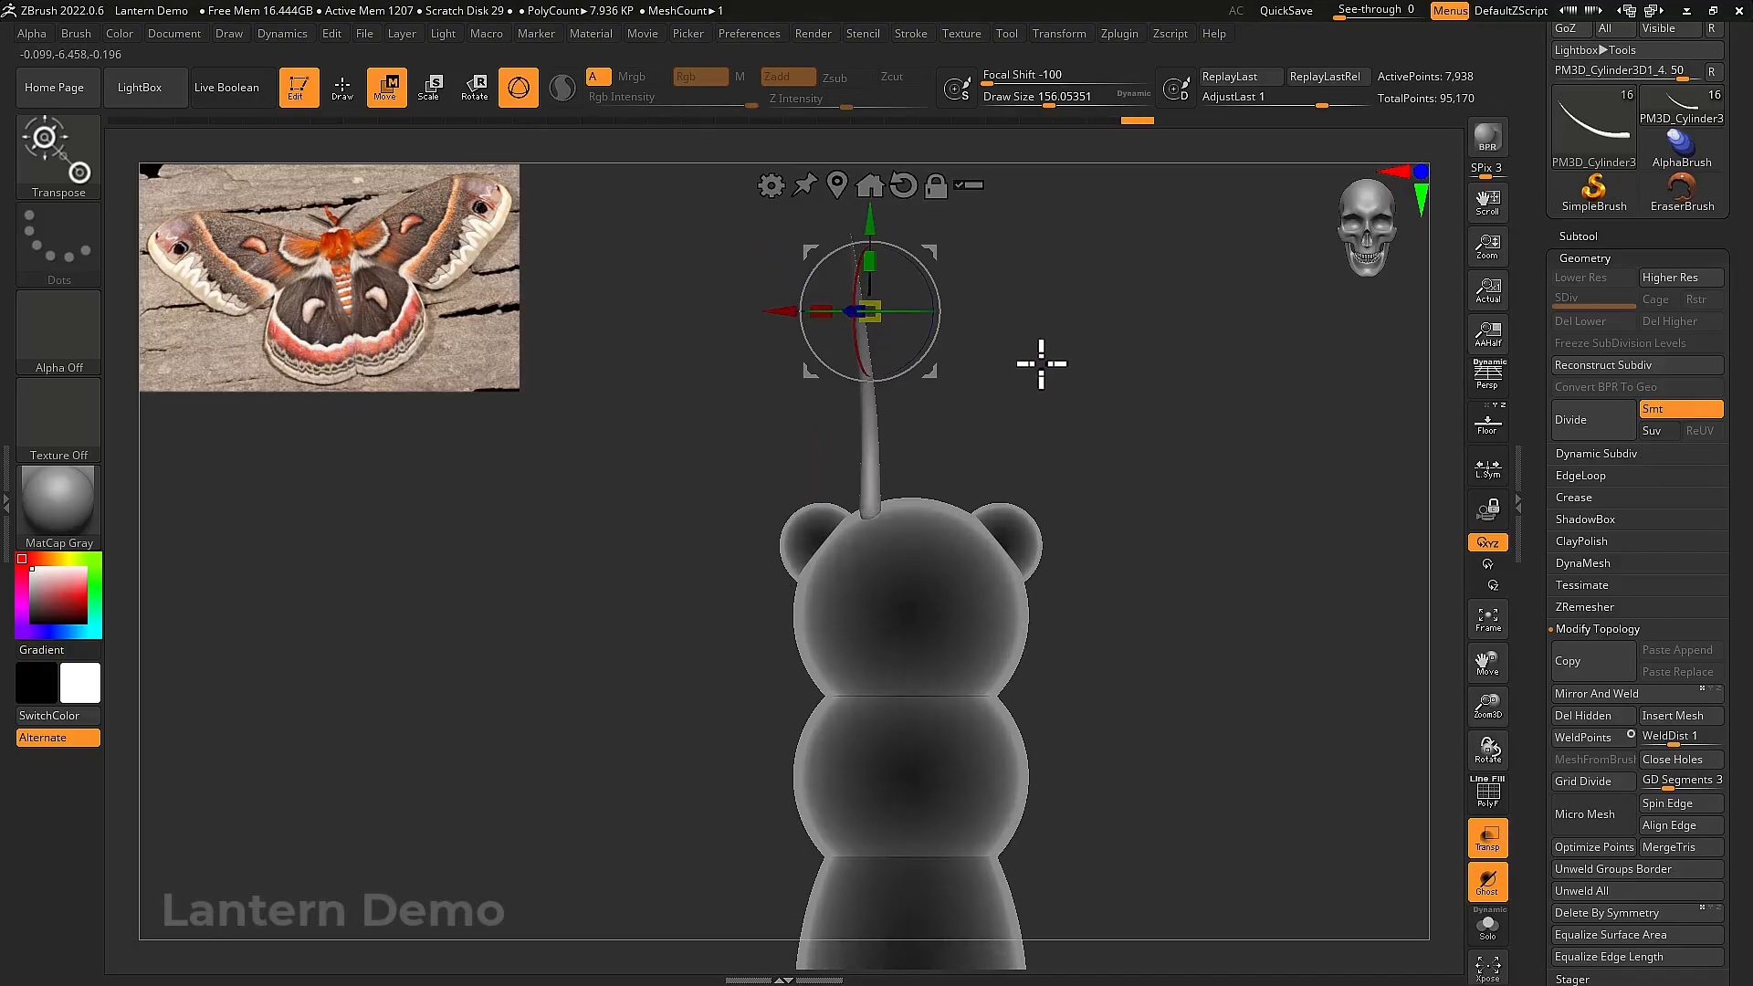
{"action": "left_click_drag", "start_coordinate": [1041, 359], "coordinate": [954, 340], "text": "alt"}
{"action": "key", "text": "q"}
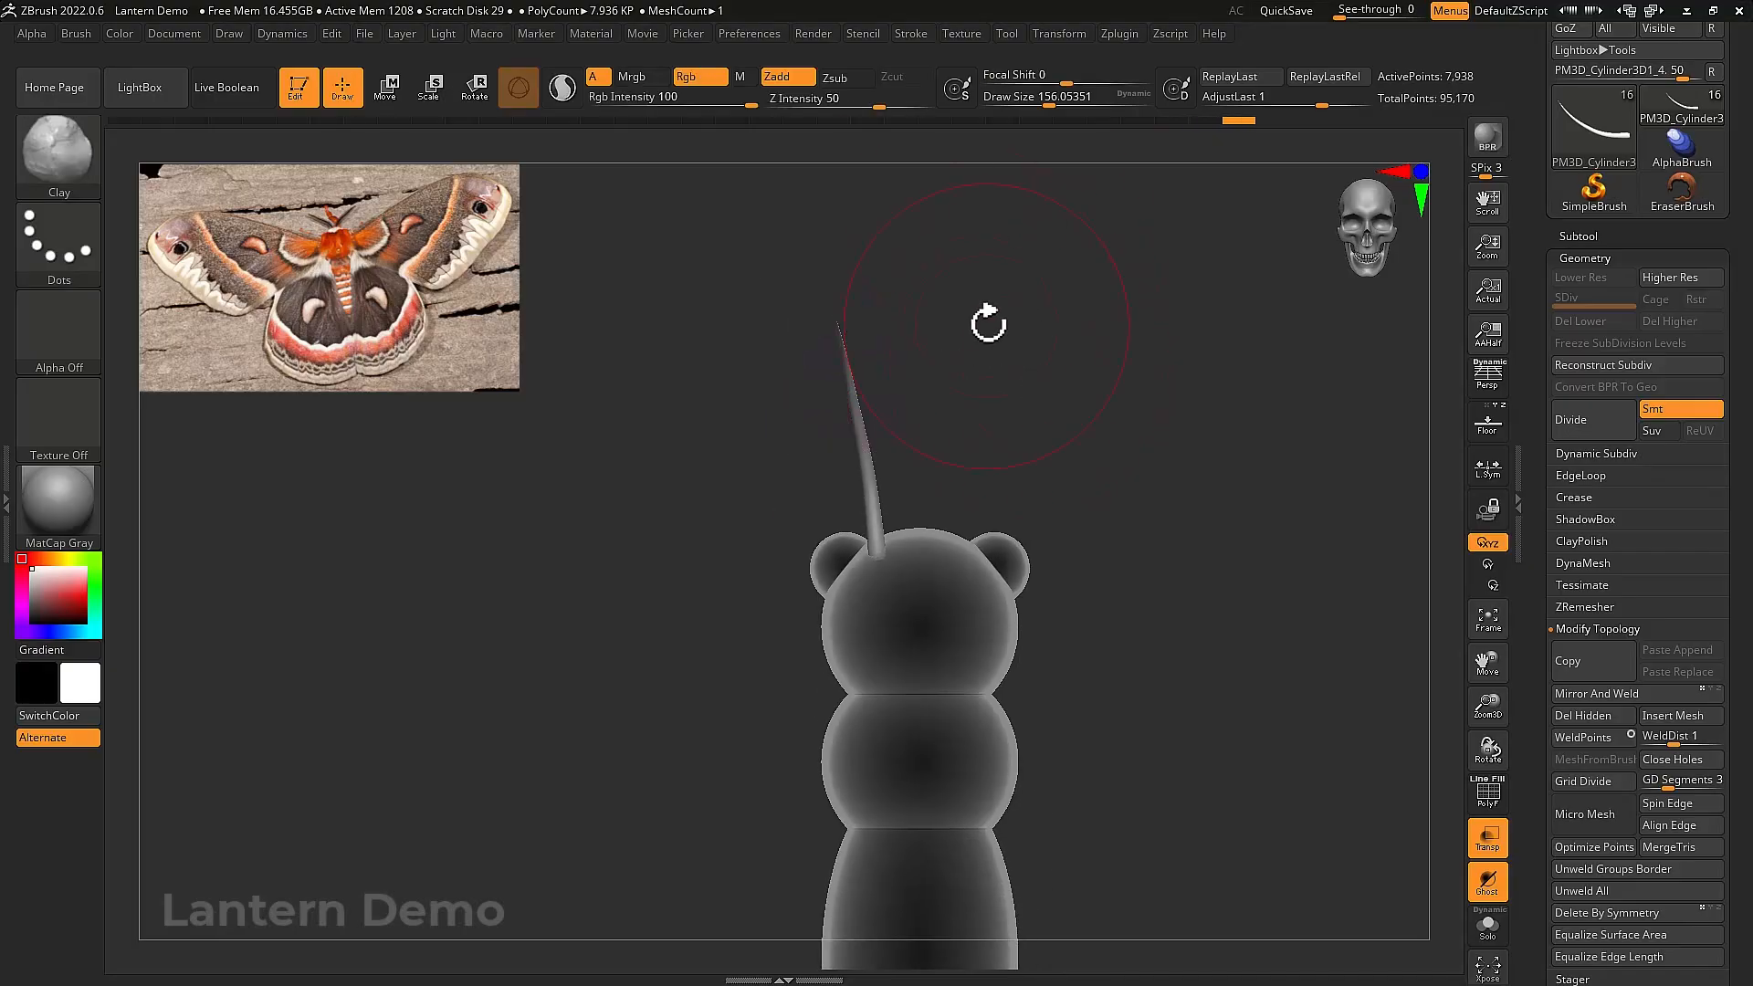
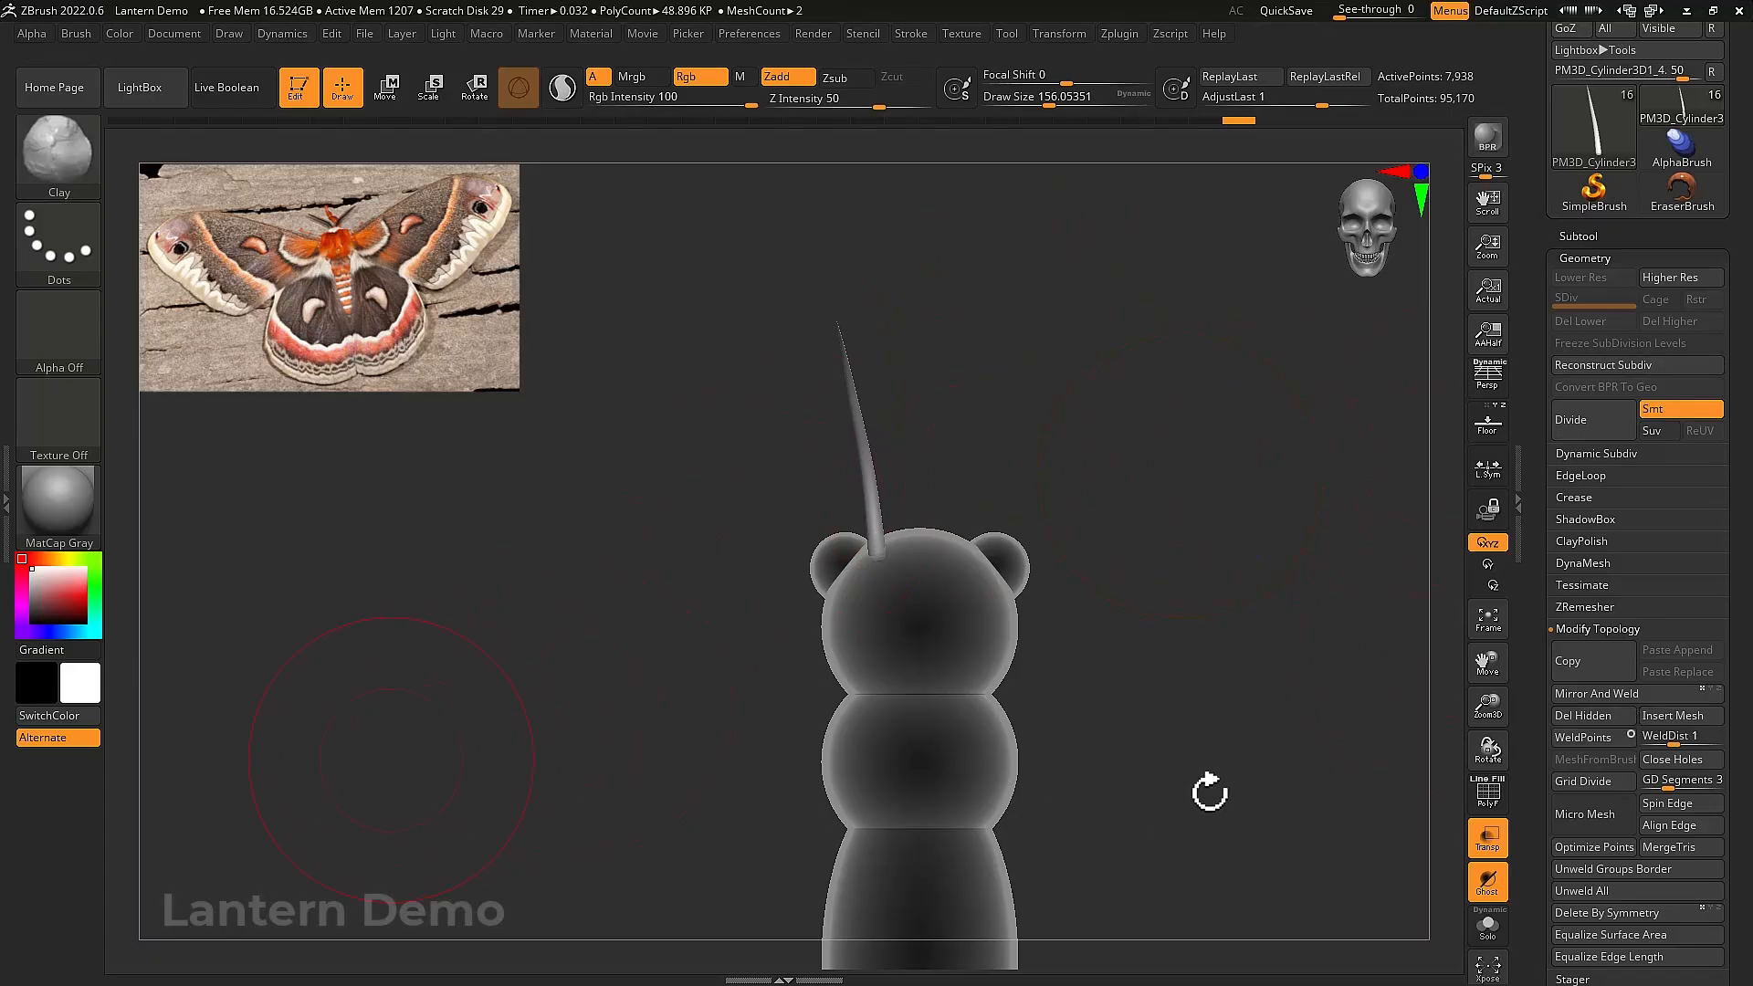
{"action": "scroll", "coordinate": [1562, 748], "scroll_direction": "down", "scroll_amount": 1}
{"action": "left_click", "coordinate": [1589, 668]}
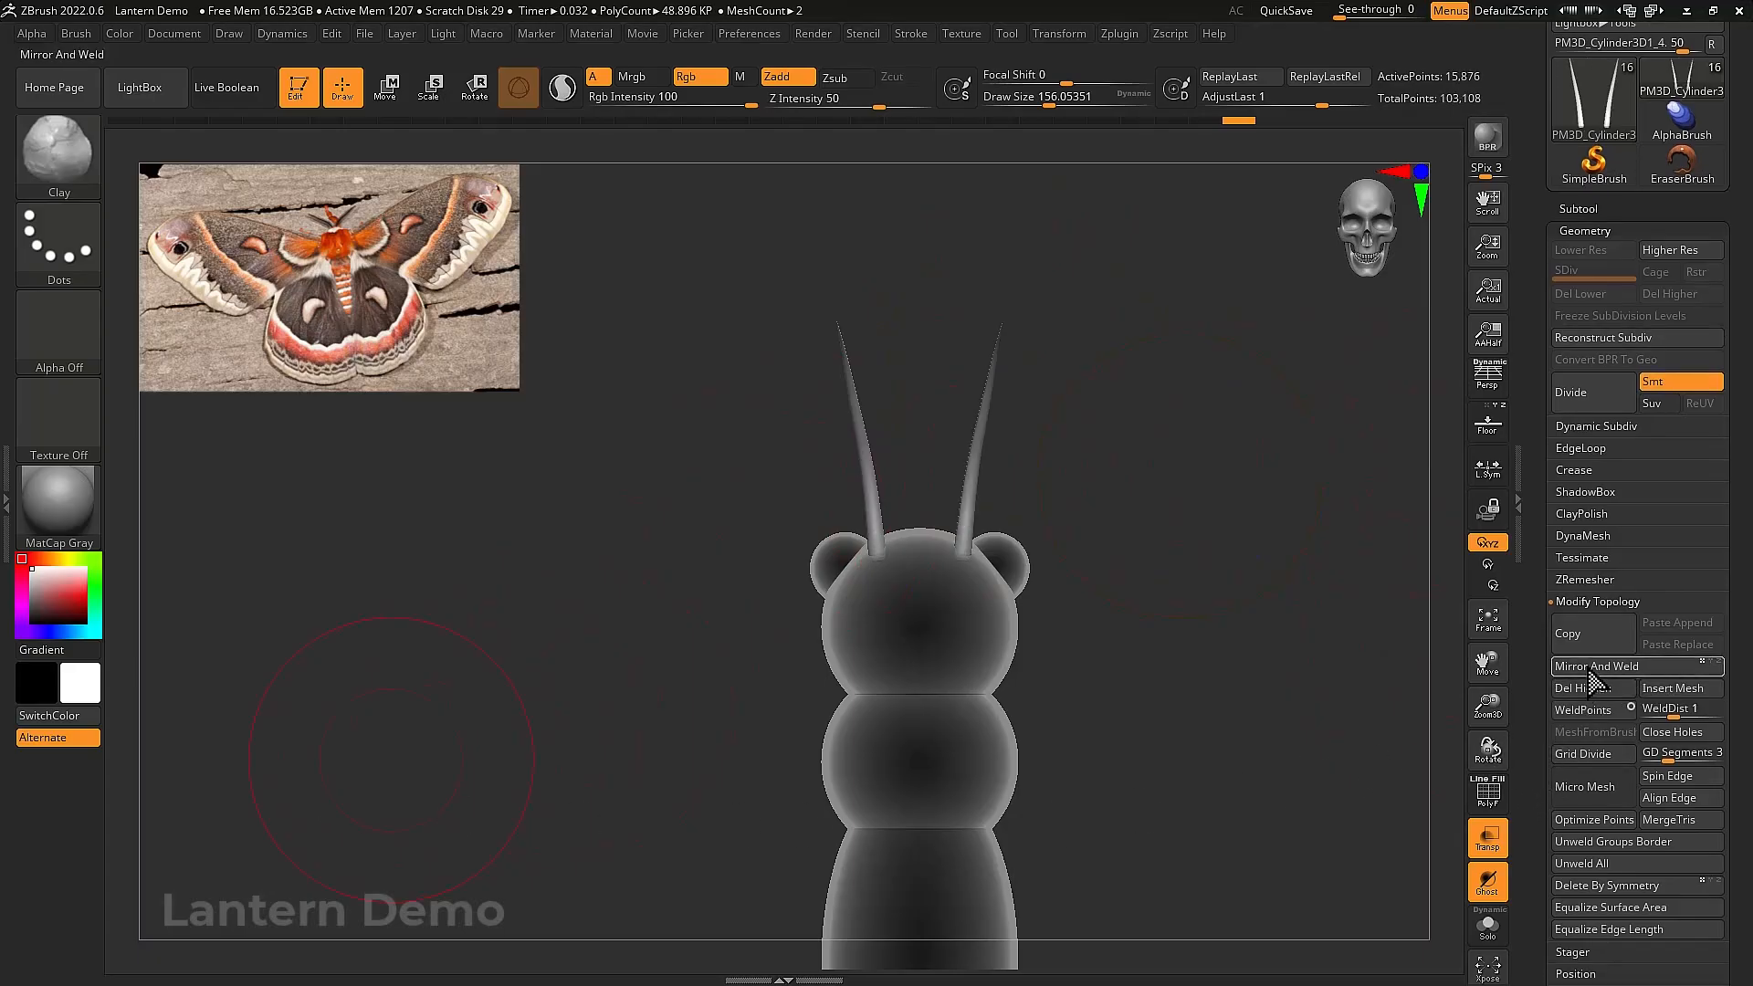
Rotate both antennae slightly upward around their base at the head, and turn off transparency
{"action": "left_click_drag", "start_coordinate": [1157, 645], "coordinate": [908, 699]}
{"action": "key", "text": "w"}
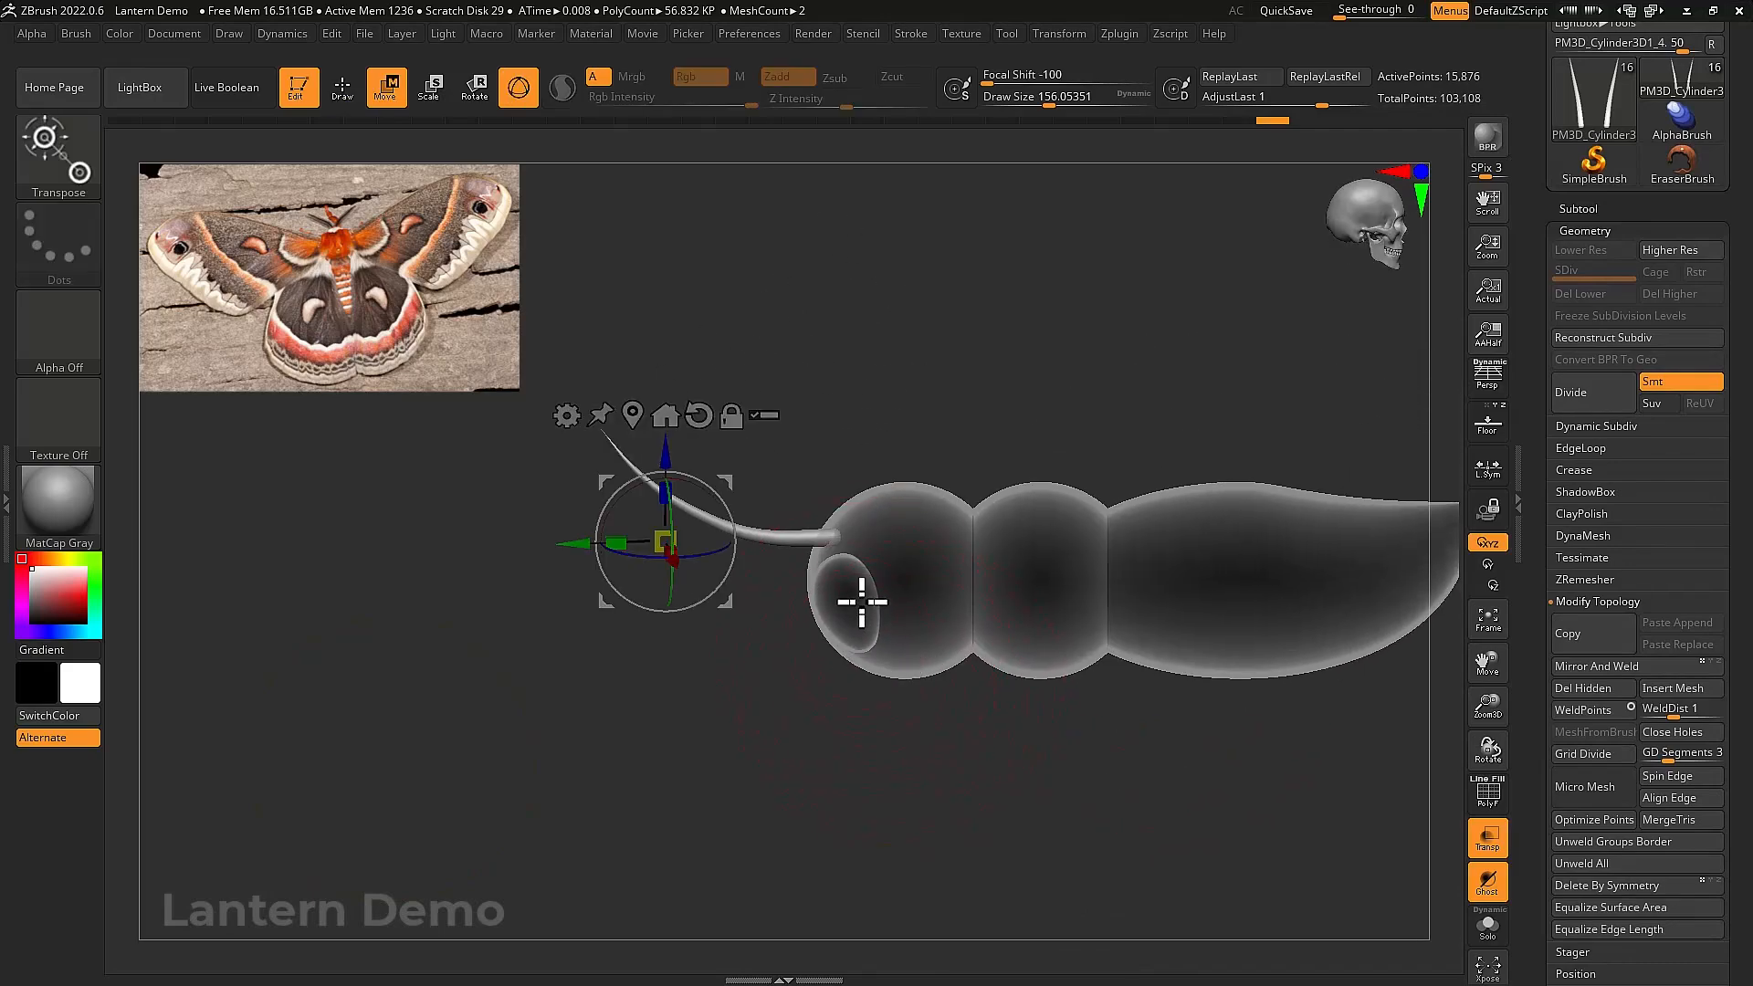
{"action": "left_click", "coordinate": [699, 416]}
{"action": "left_click", "coordinate": [634, 417]}
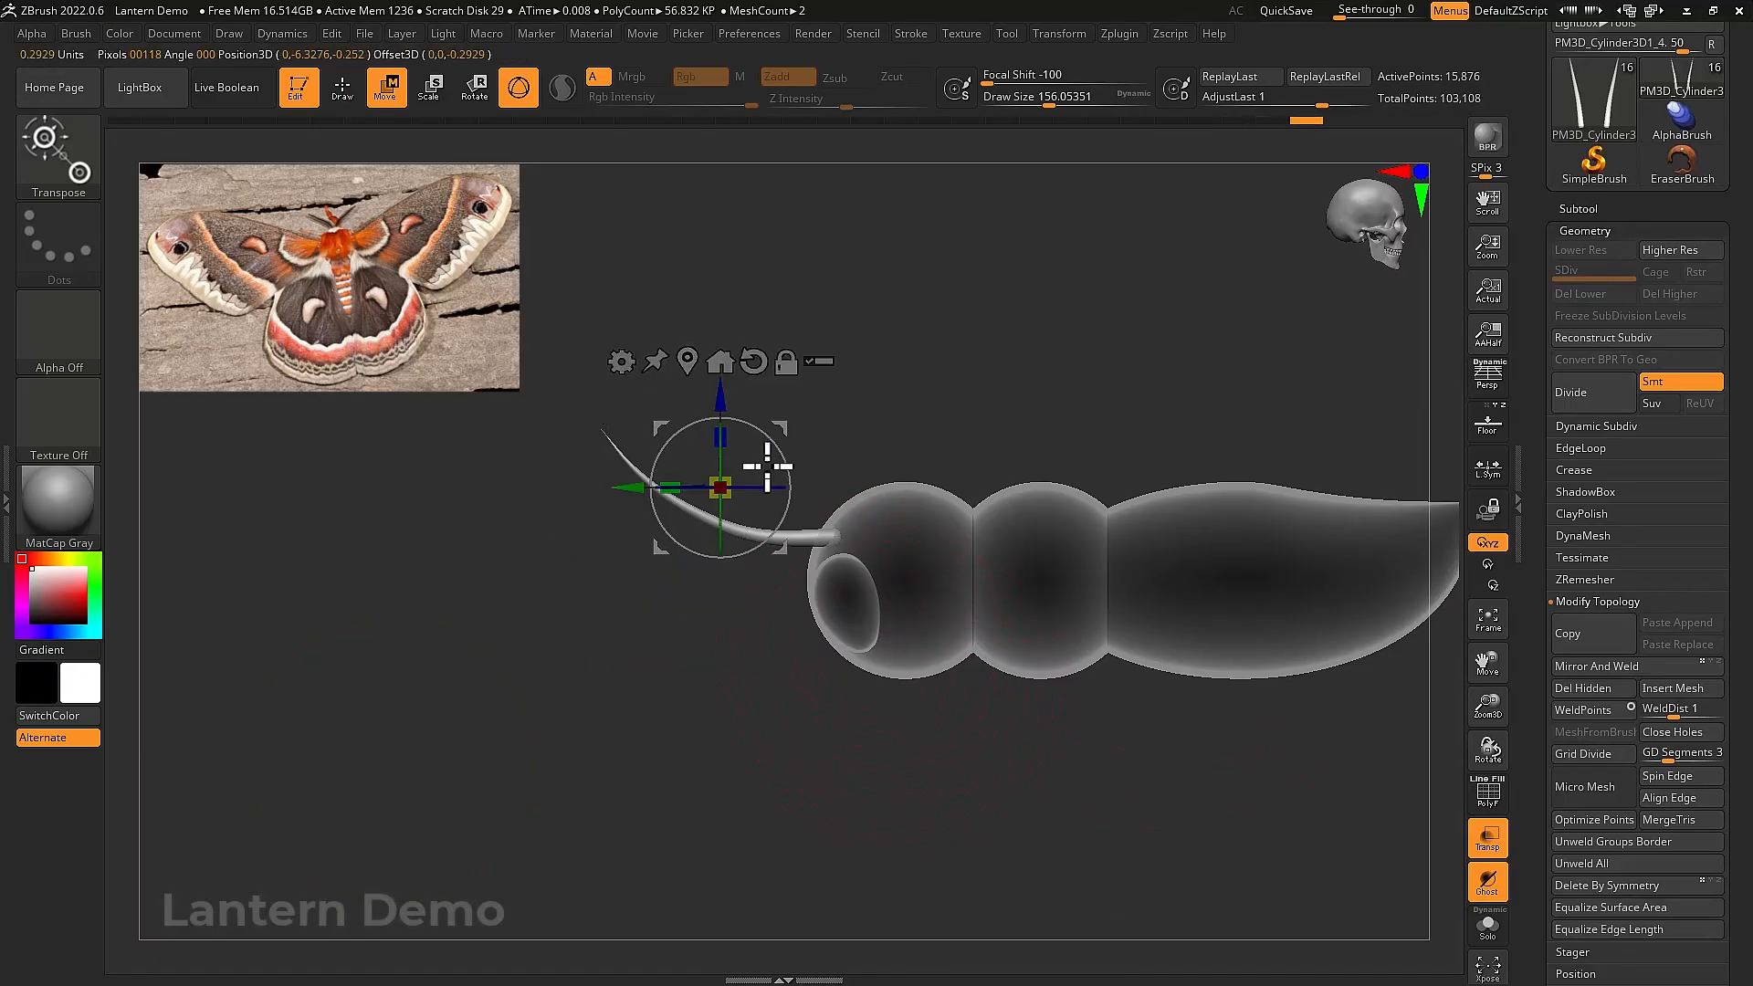
{"action": "left_click_drag", "start_coordinate": [830, 442], "coordinate": [904, 507], "text": "alt"}
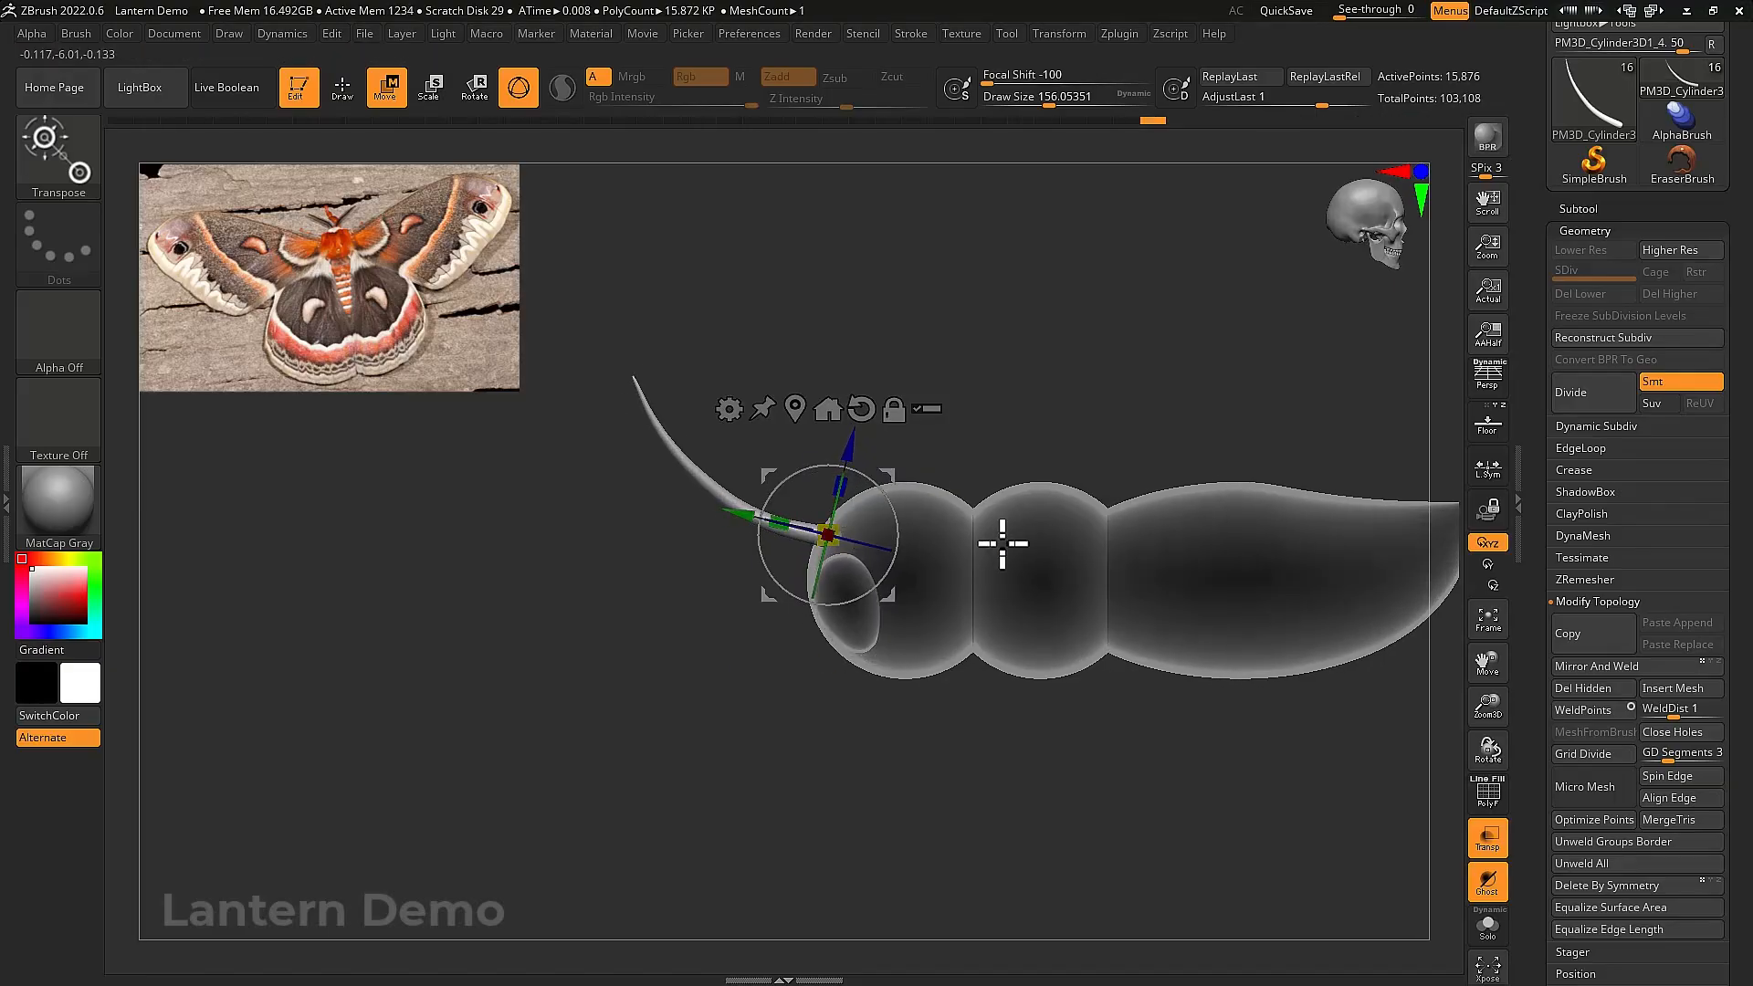
{"action": "right_click_drag", "start_coordinate": [1064, 568], "coordinate": [952, 602], "text": "alt"}
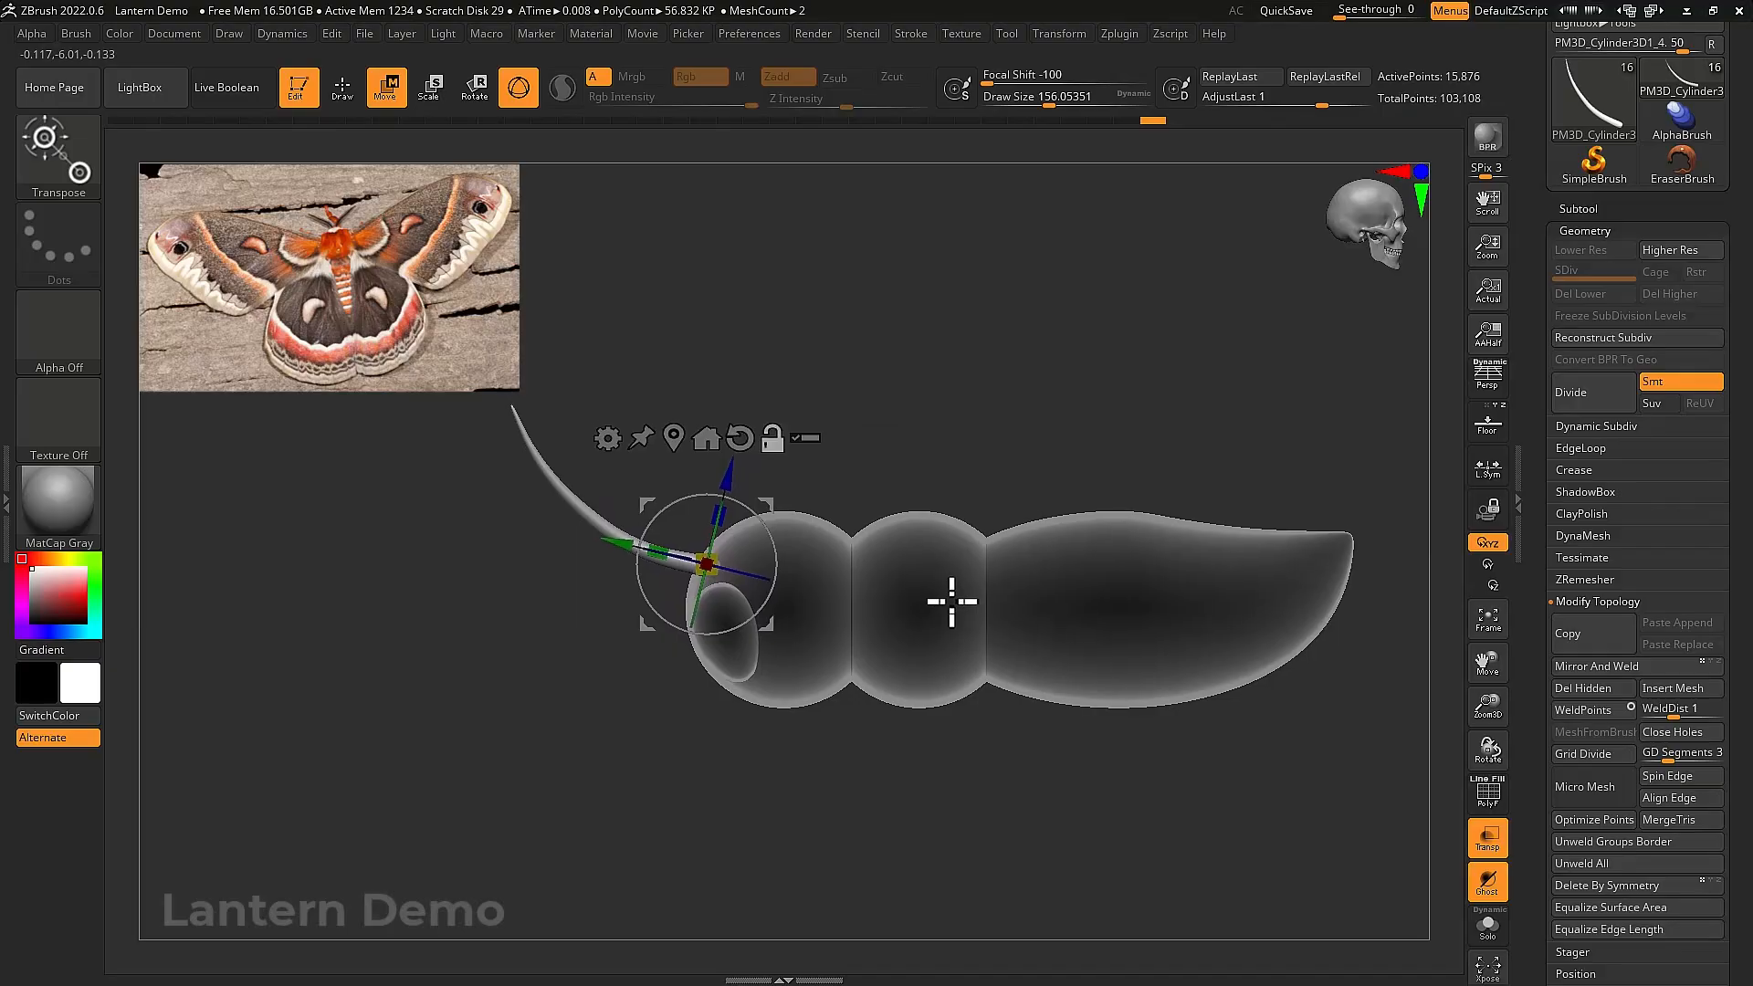
{"action": "key", "text": "q"}
{"action": "key", "text": "ctrl+t"}
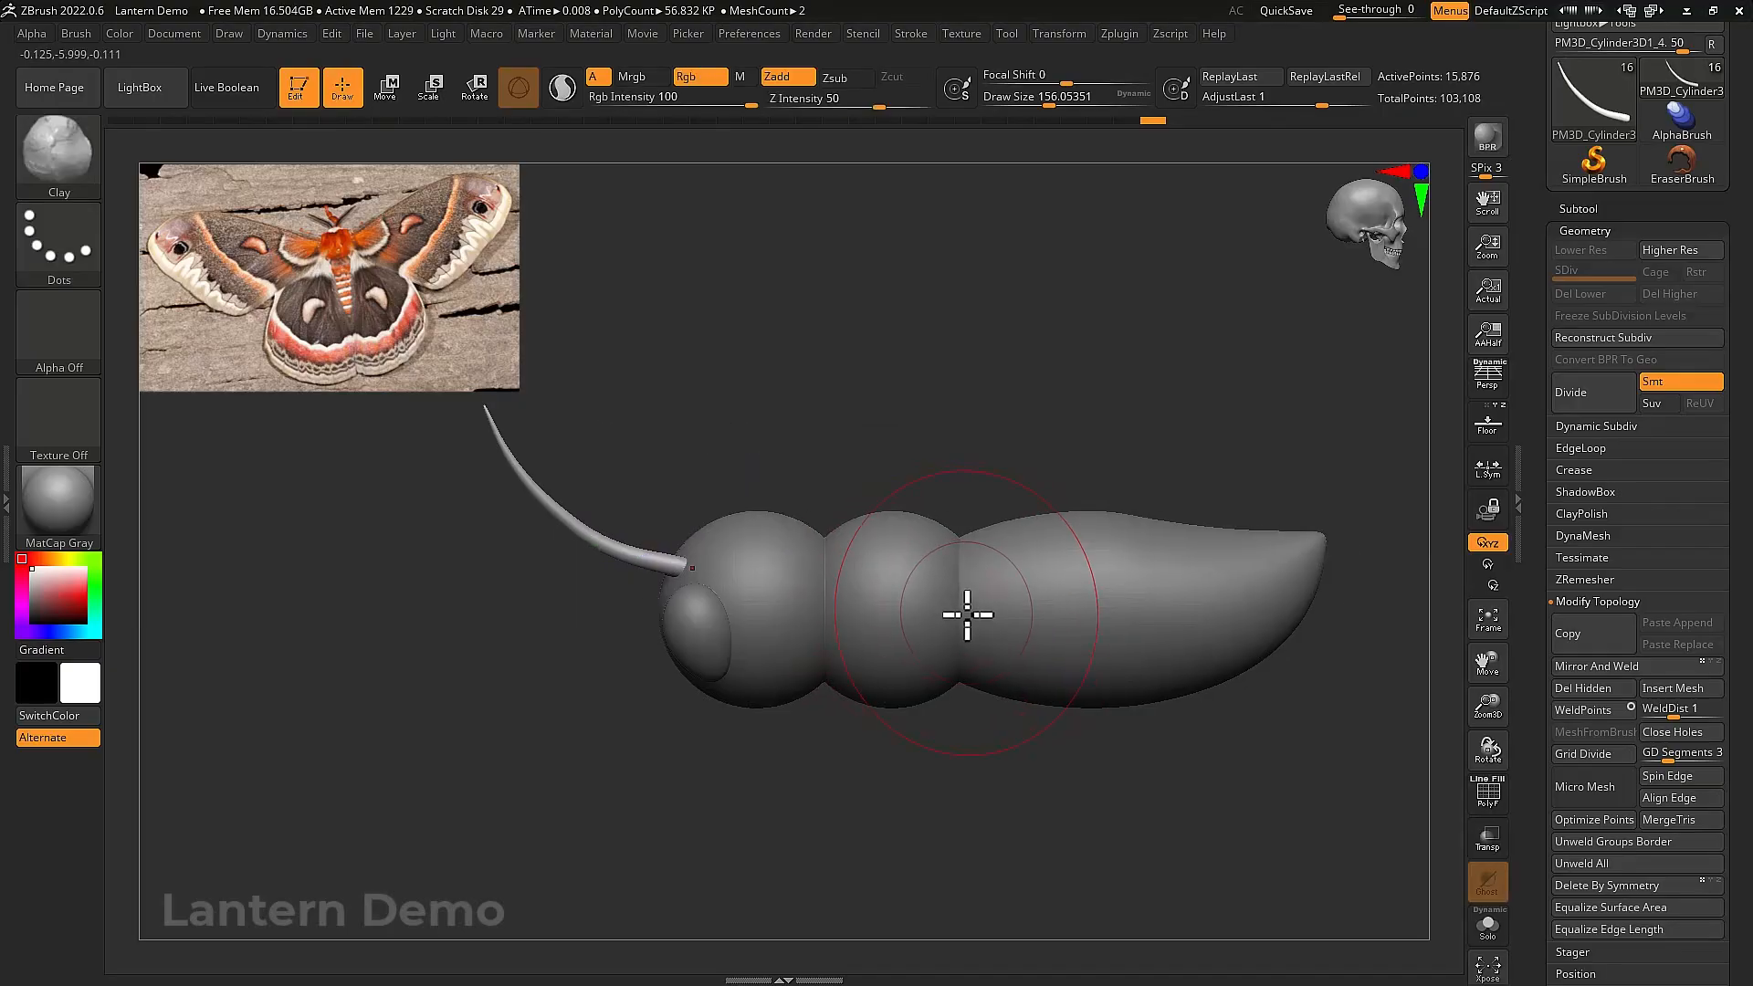
Append a Sphere3D as a new subtool and make it active for transforming
{"action": "left_click", "coordinate": [1605, 210]}
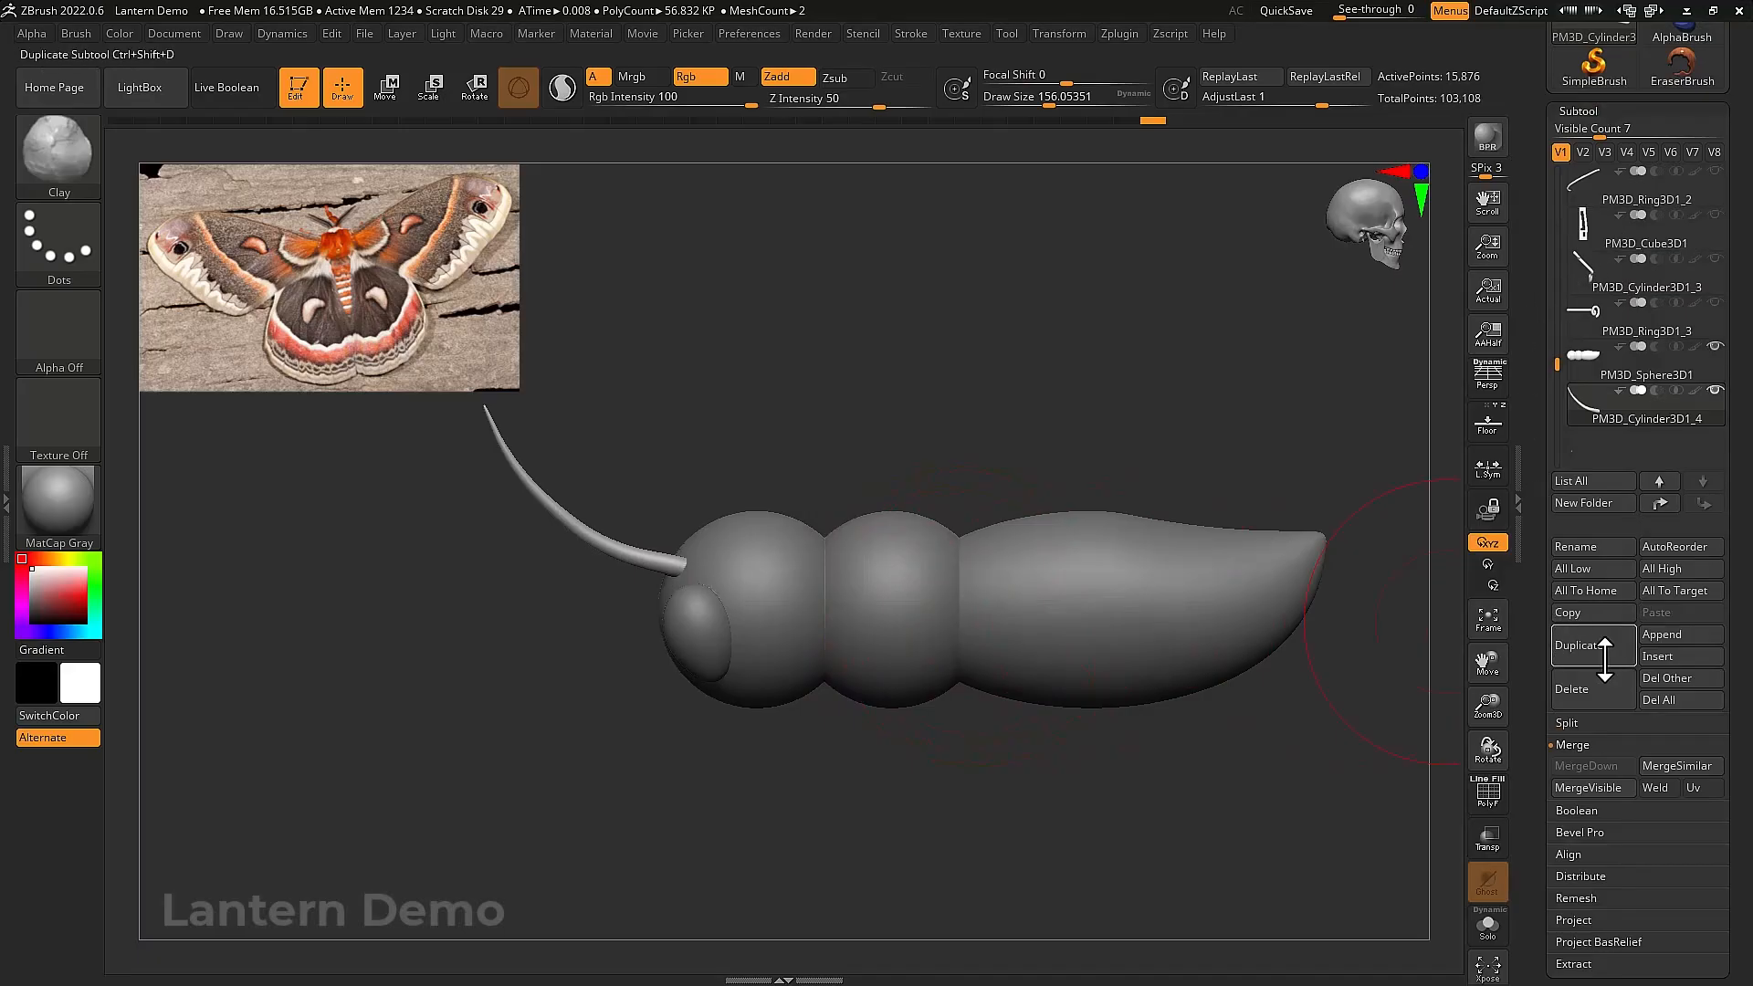
{"action": "left_click", "coordinate": [1656, 634]}
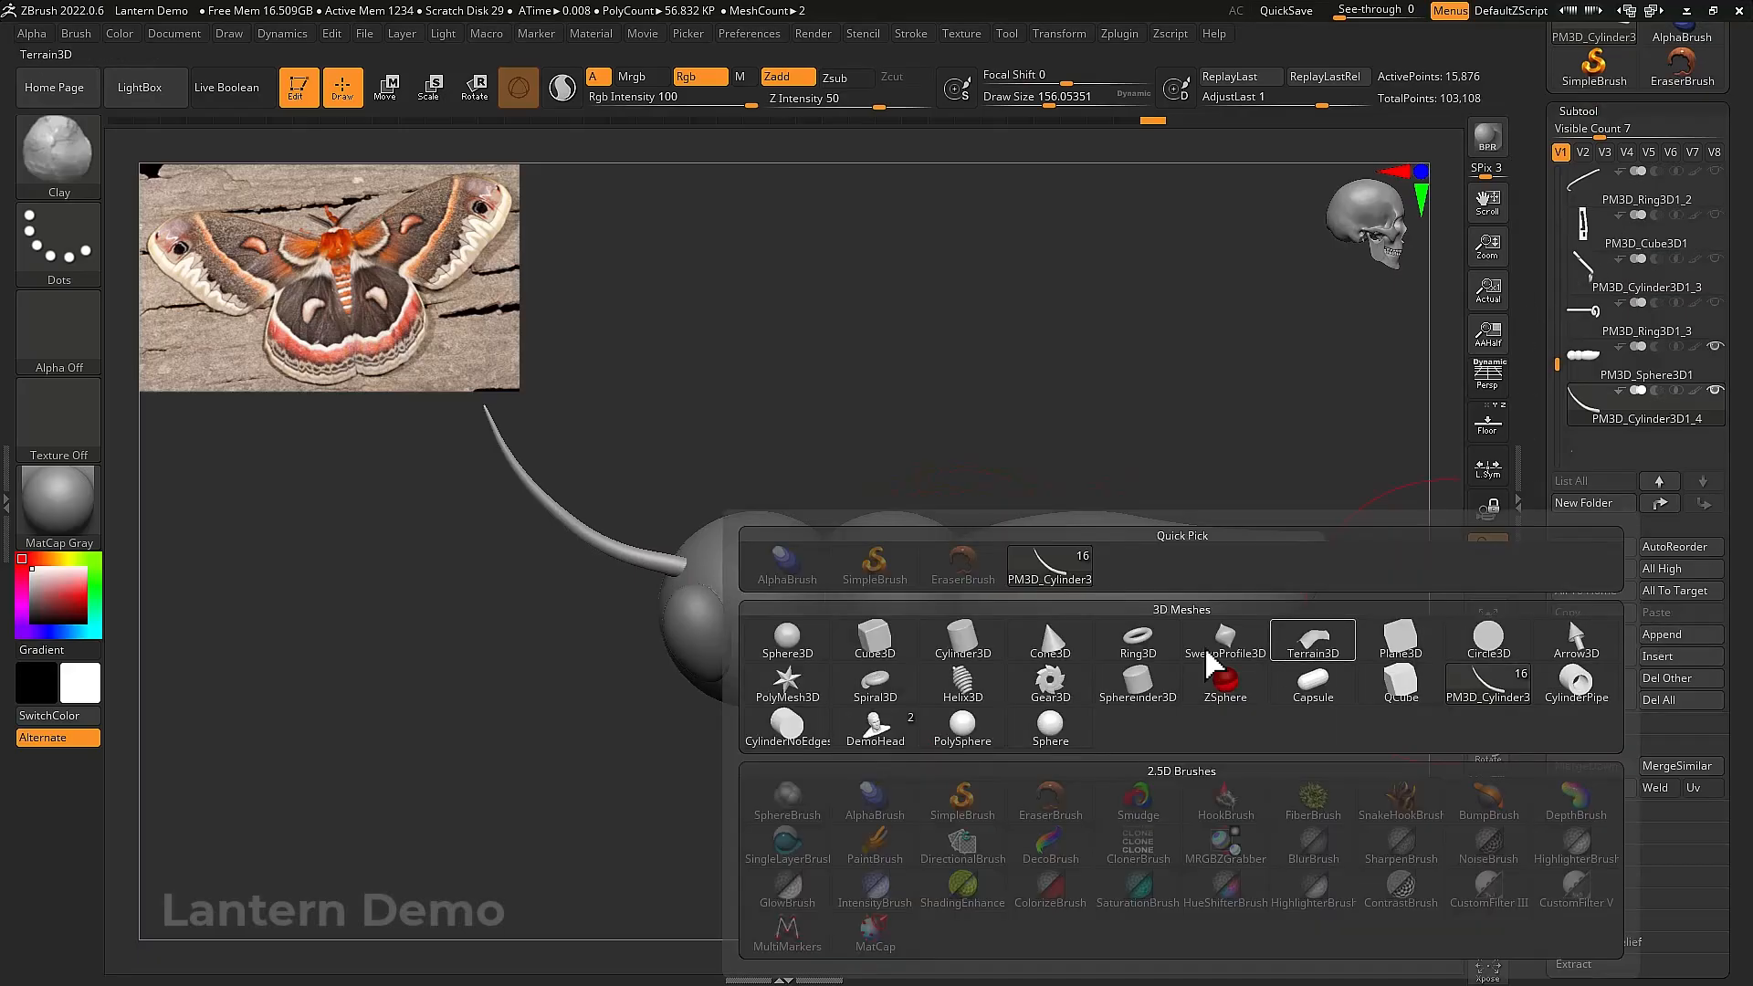
{"action": "left_click", "coordinate": [787, 639]}
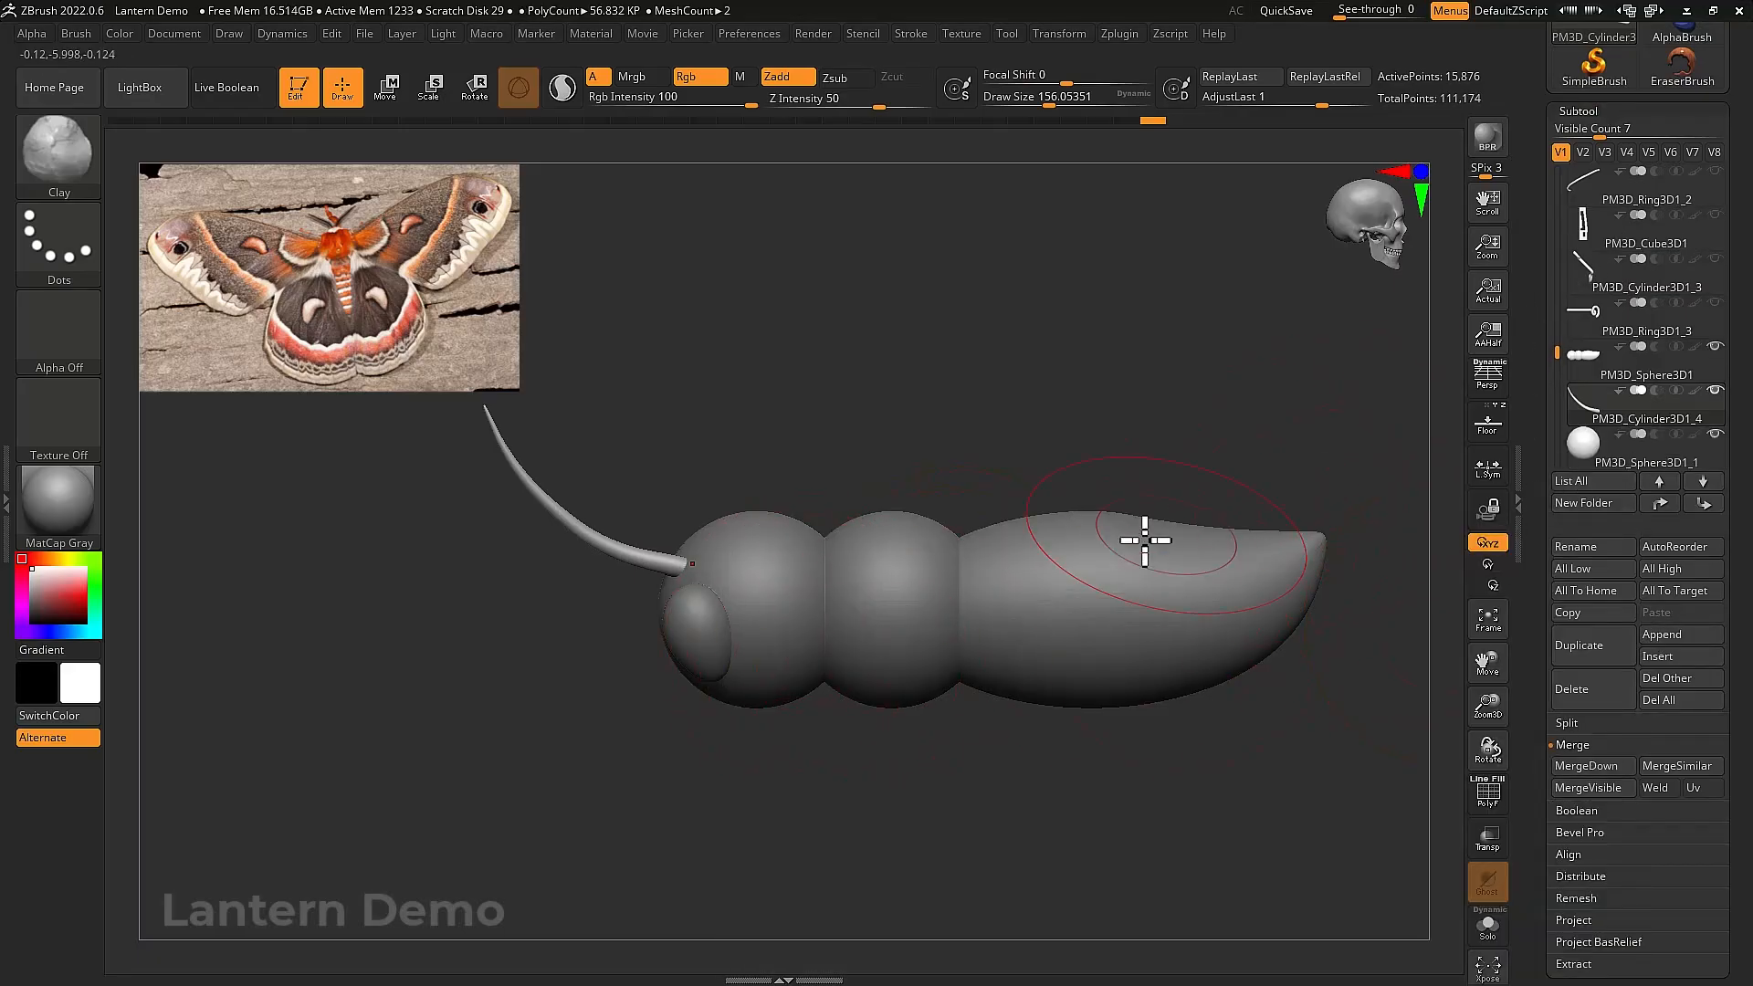
{"action": "left_click", "coordinate": [1389, 599], "text": "alt"}
{"action": "key", "text": "w"}
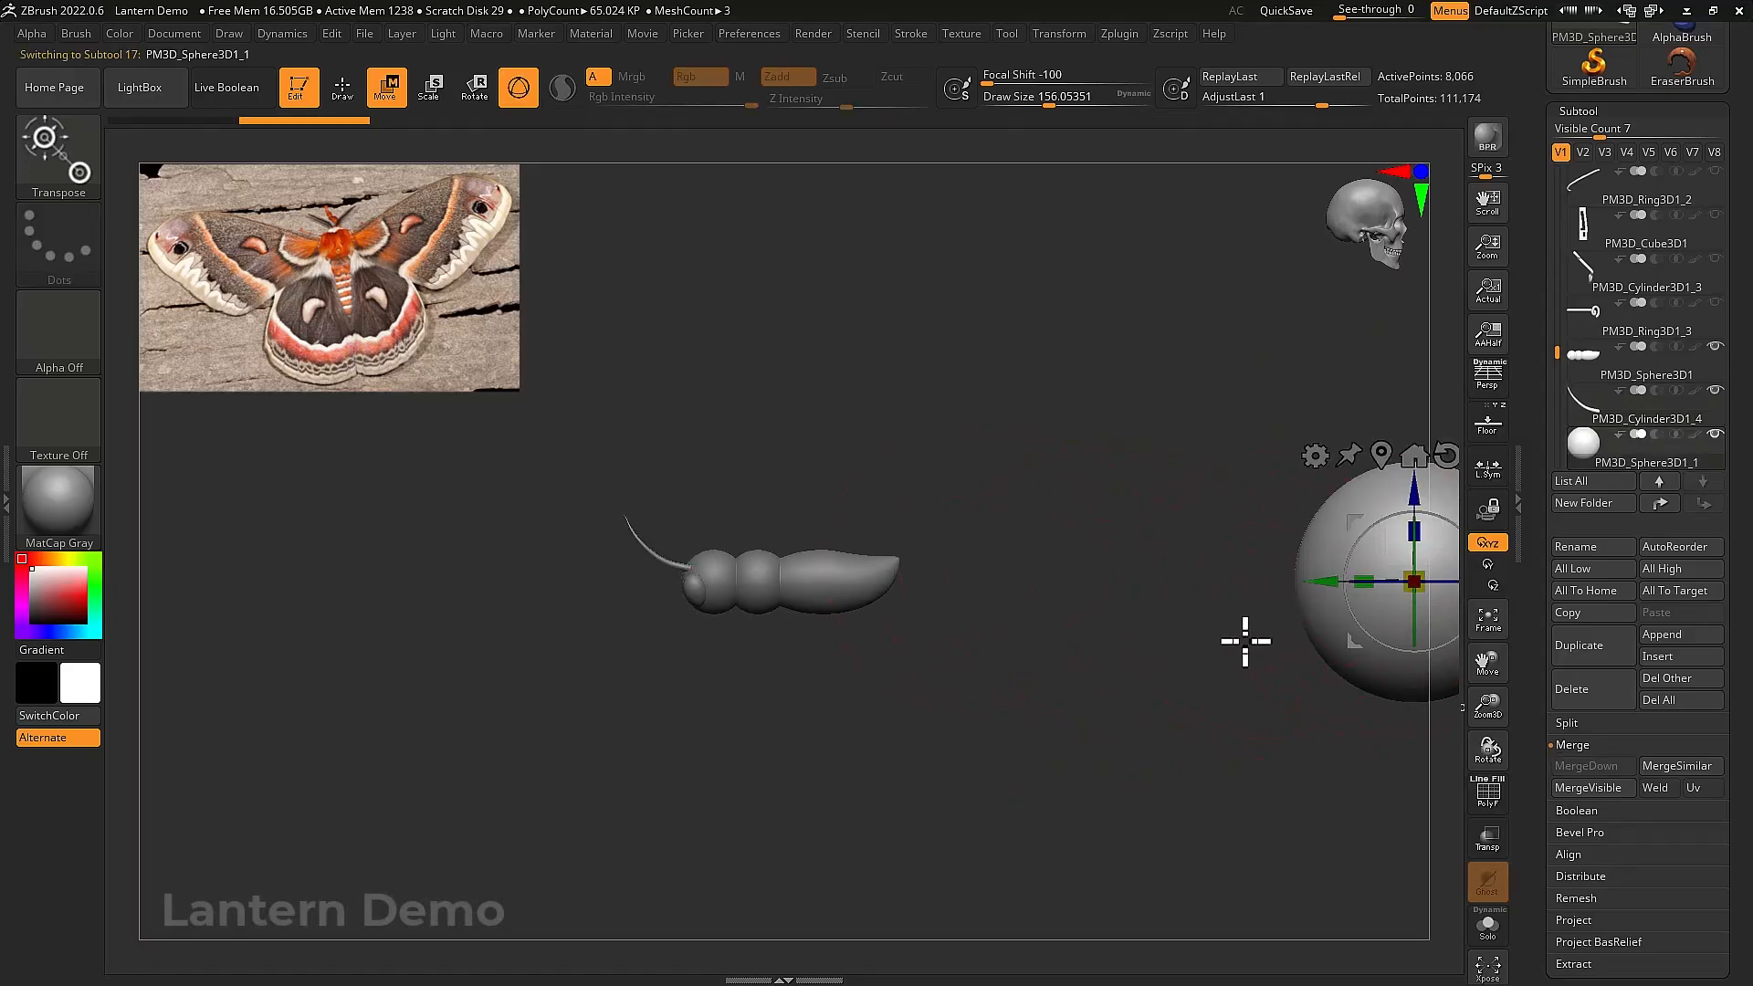
Flatten the new sphere along the moth's body direction into a thin ellipsoid
{"action": "left_click_drag", "start_coordinate": [1245, 641], "coordinate": [1015, 600], "text": "alt"}
{"action": "left_click_drag", "start_coordinate": [1197, 614], "coordinate": [1260, 649]}
{"action": "left_click_drag", "start_coordinate": [1251, 774], "coordinate": [1209, 779], "text": "shift"}
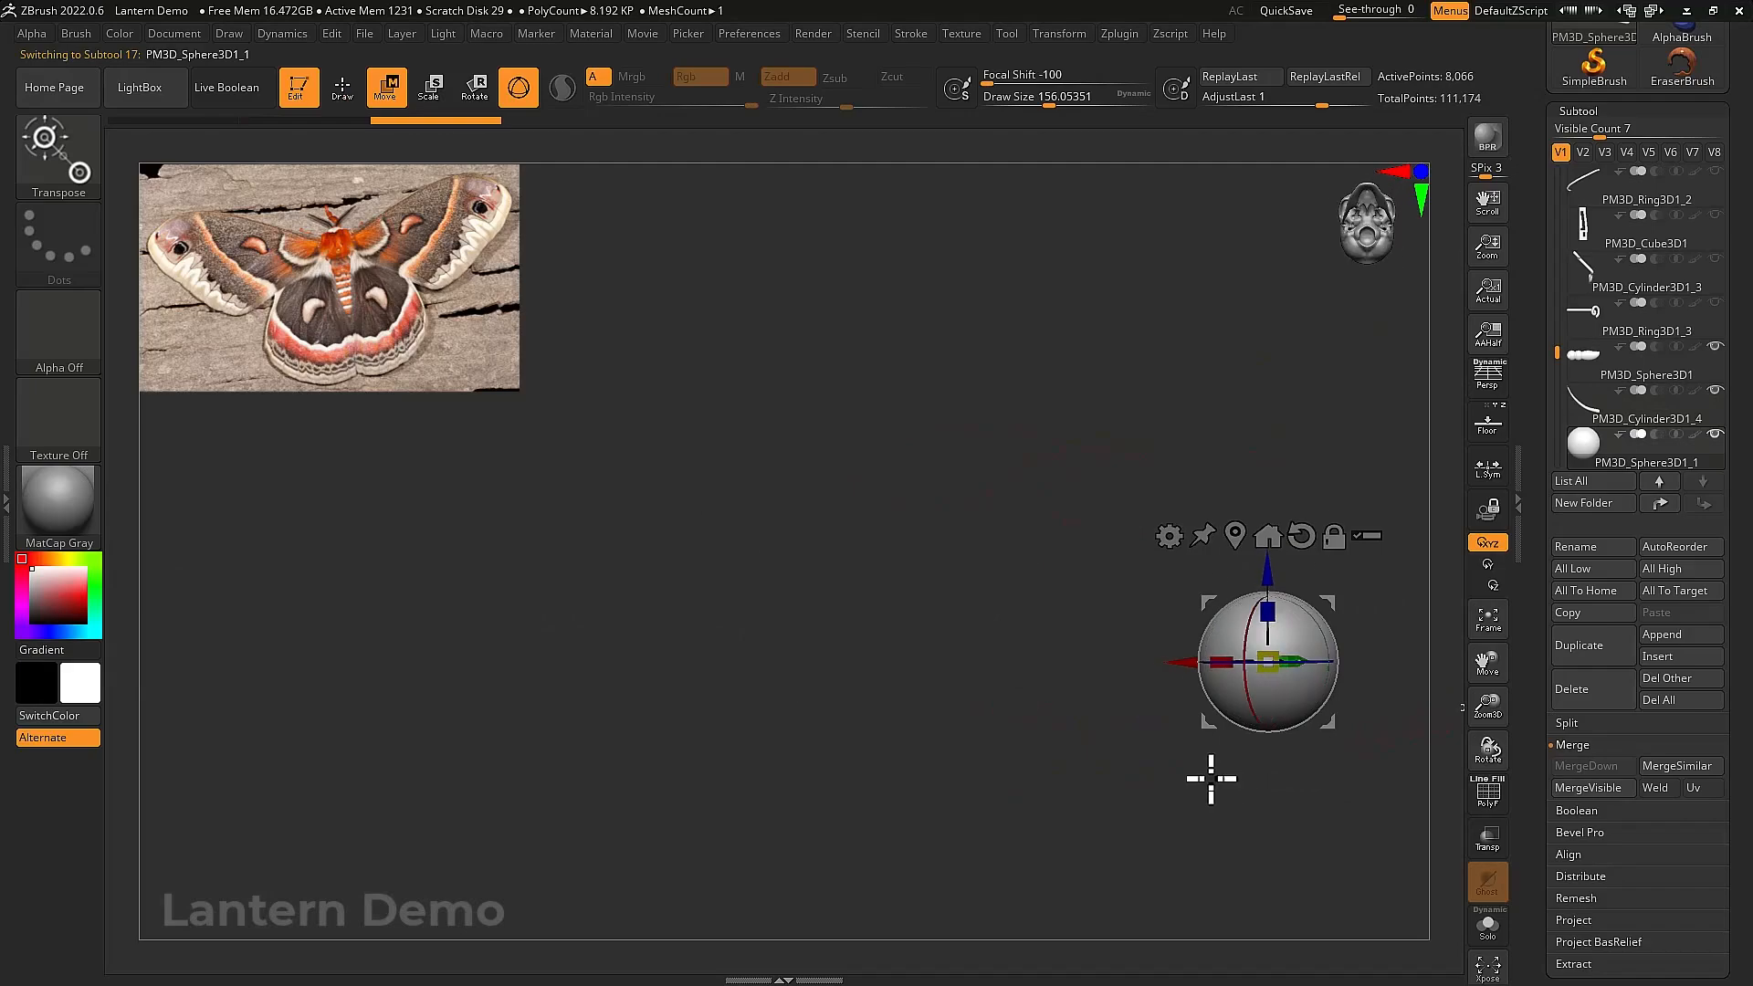
{"action": "left_click_drag", "start_coordinate": [1270, 611], "coordinate": [1303, 456]}
{"action": "left_click_drag", "start_coordinate": [1276, 650], "coordinate": [1109, 711]}
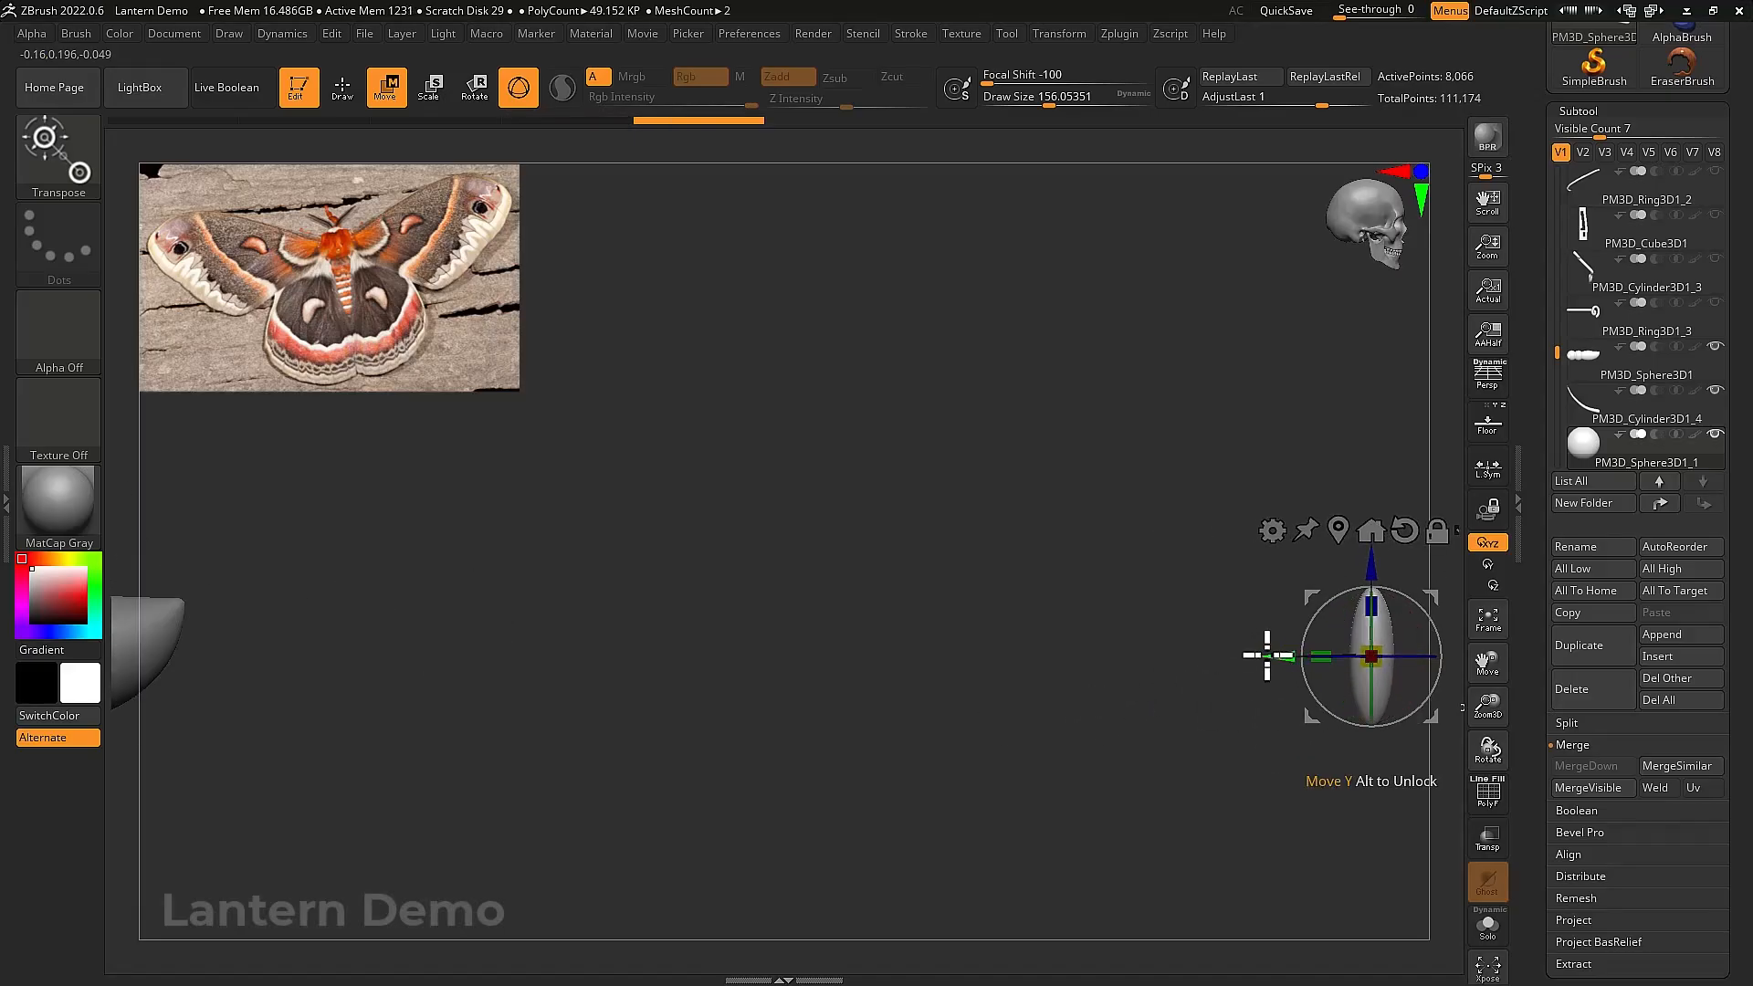
Move the stretched sphere along the body to the side of the moth's thorax and adjust its size
{"action": "left_click_drag", "start_coordinate": [1268, 655], "coordinate": [584, 577]}
{"action": "left_click_drag", "start_coordinate": [908, 693], "coordinate": [912, 430], "text": "alt"}
{"action": "mouse_move", "coordinate": [1147, 595]}
{"action": "left_mouse_down"}
{"action": "mouse_move", "coordinate": [1162, 493]}
{"action": "mouse_move", "coordinate": [1283, 430]}
{"action": "mouse_move", "coordinate": [1158, 479]}
{"action": "mouse_move", "coordinate": [1178, 597]}
{"action": "left_mouse_up"}
{"action": "left_click_drag", "start_coordinate": [951, 598], "coordinate": [945, 613]}
{"action": "left_click_drag", "start_coordinate": [1072, 773], "coordinate": [1127, 725], "text": "alt"}
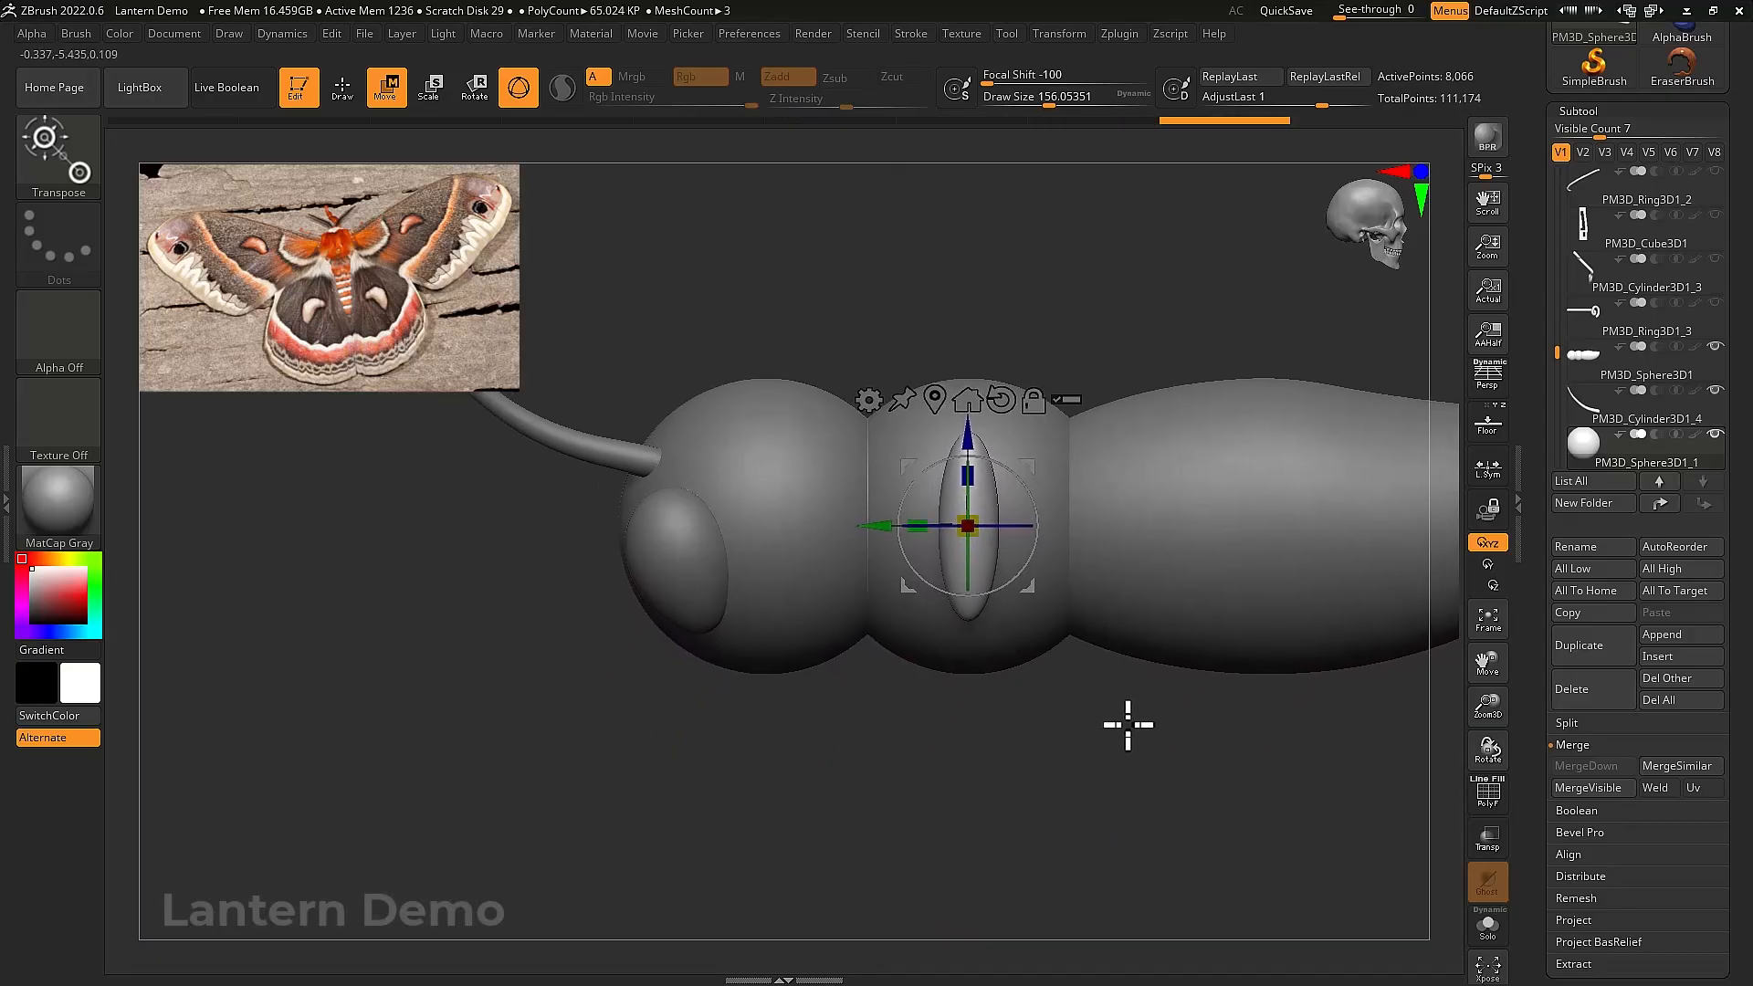
Tilt the ellipsoid about 38 degrees outward from the thorax as the upper leg segment and duplicate it as an outer segment angled downward
{"action": "left_click_drag", "start_coordinate": [1067, 626], "coordinate": [1038, 502], "text": "shift"}
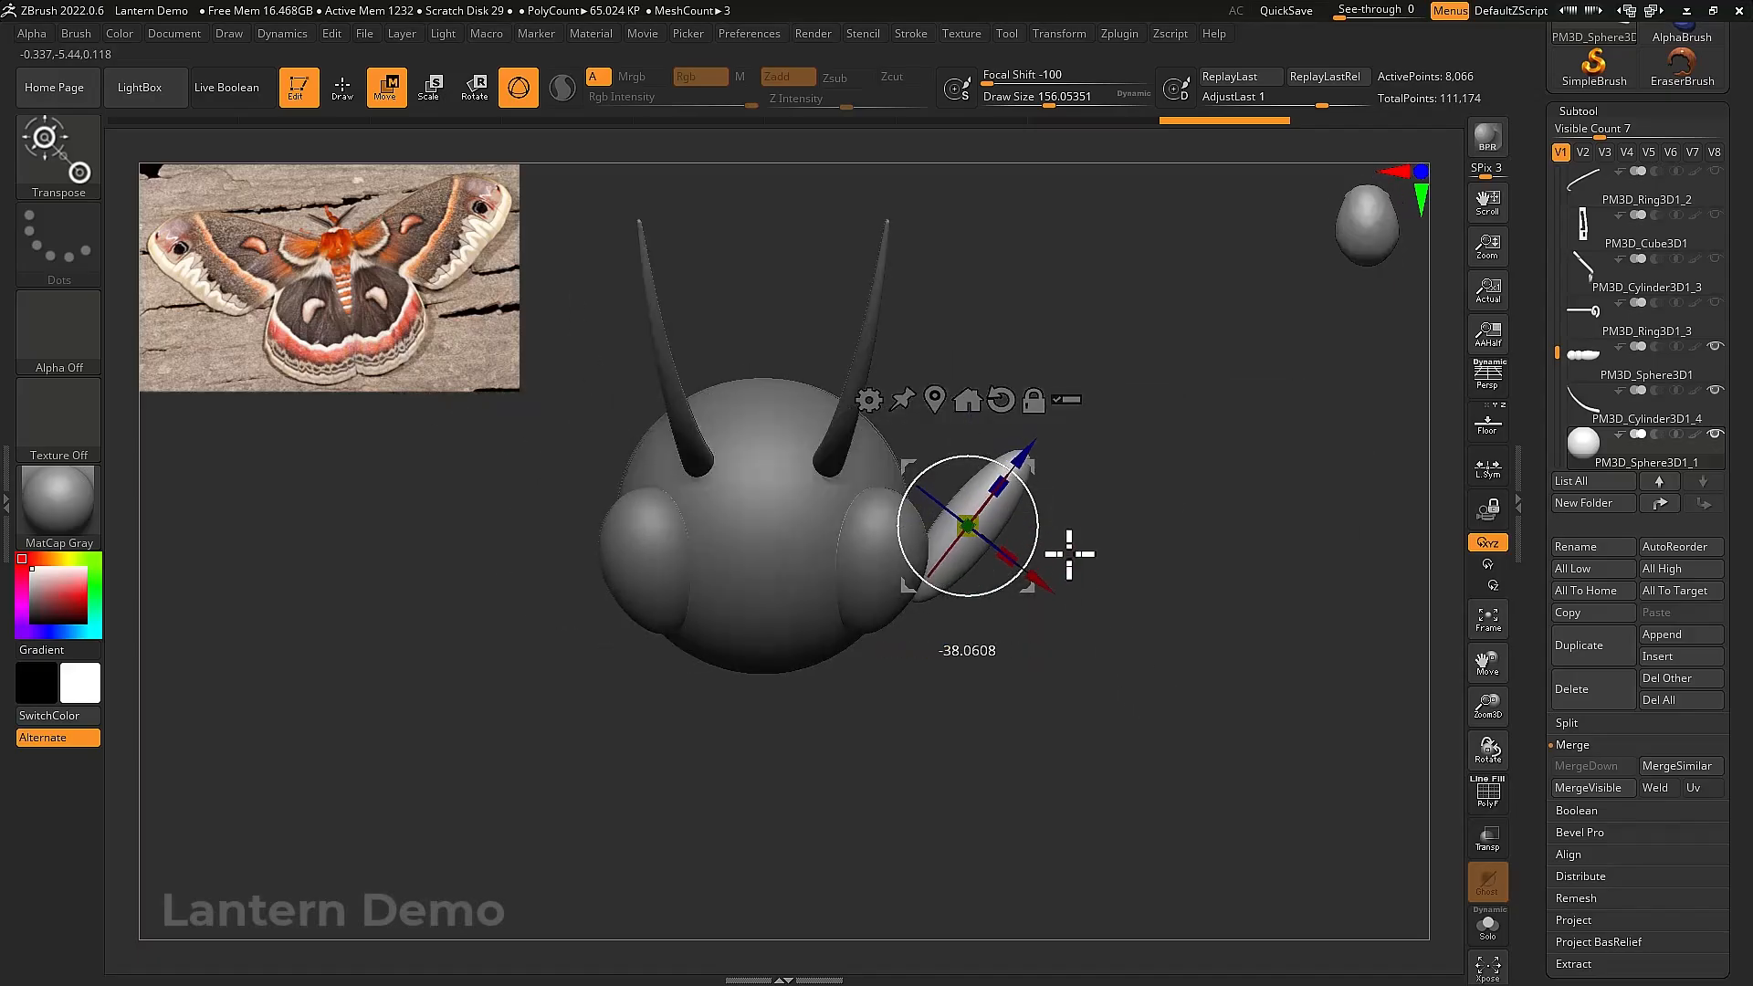
{"action": "left_click_drag", "start_coordinate": [1214, 612], "coordinate": [1177, 612], "text": "alt"}
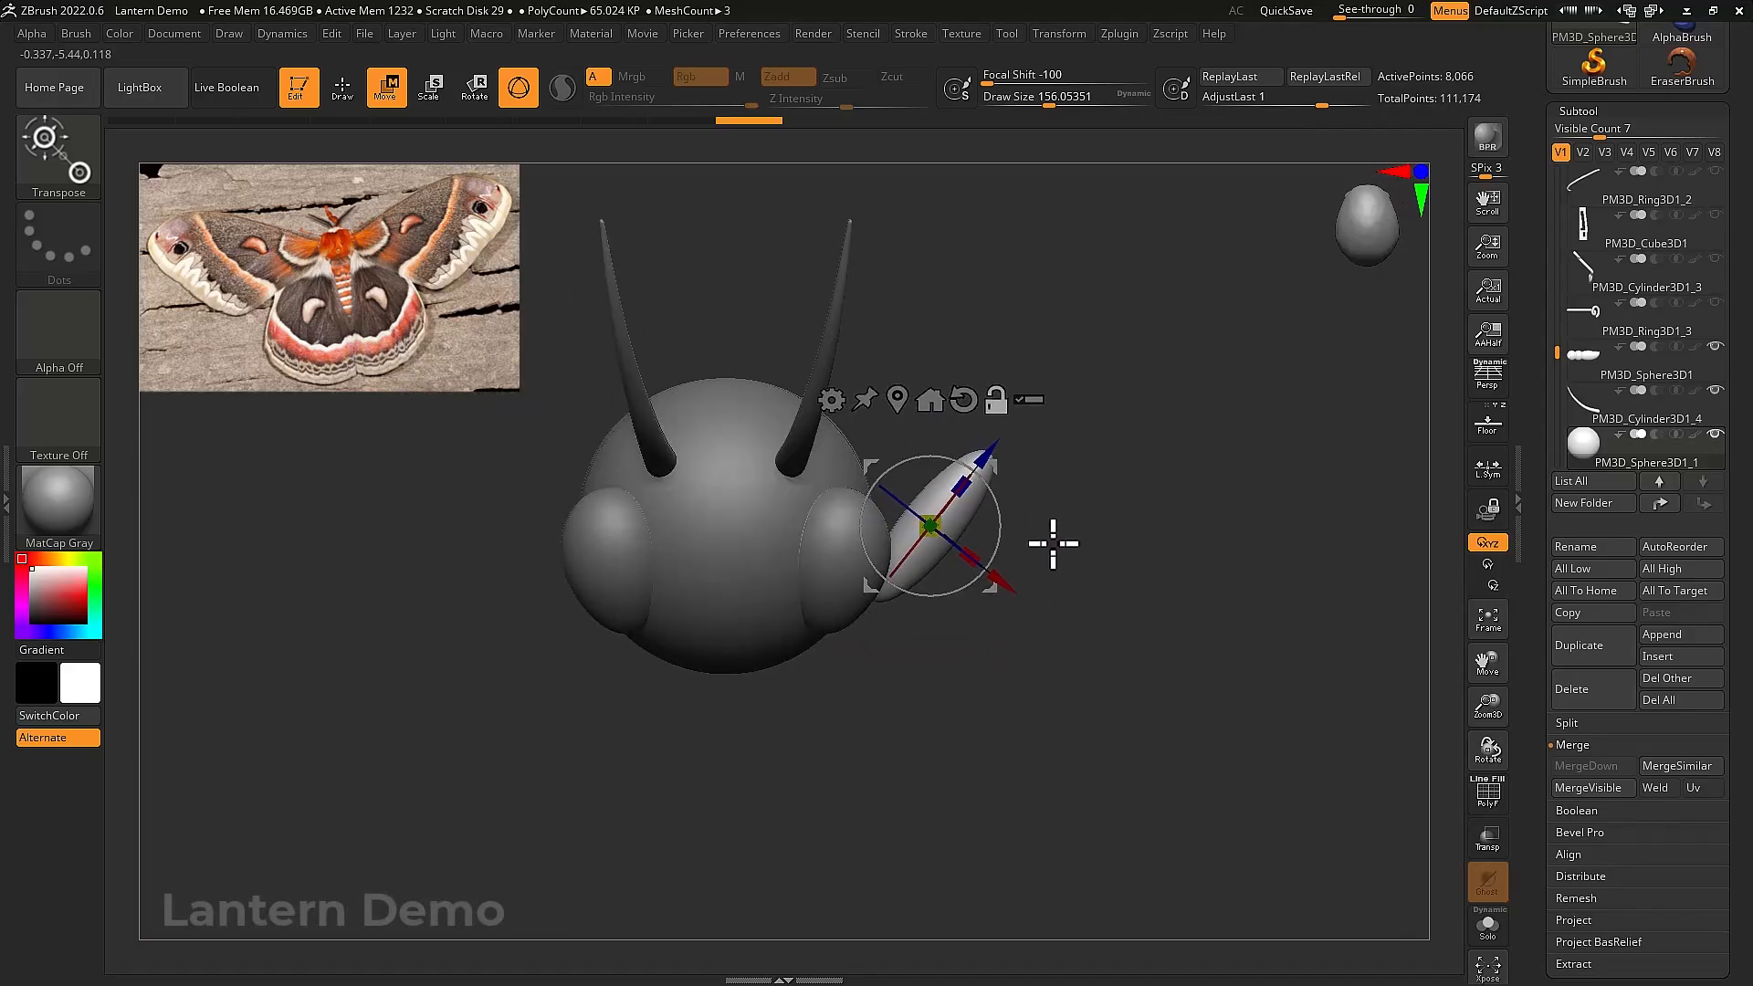
{"action": "left_click_drag", "start_coordinate": [1000, 469], "coordinate": [1104, 681], "text": "shift"}
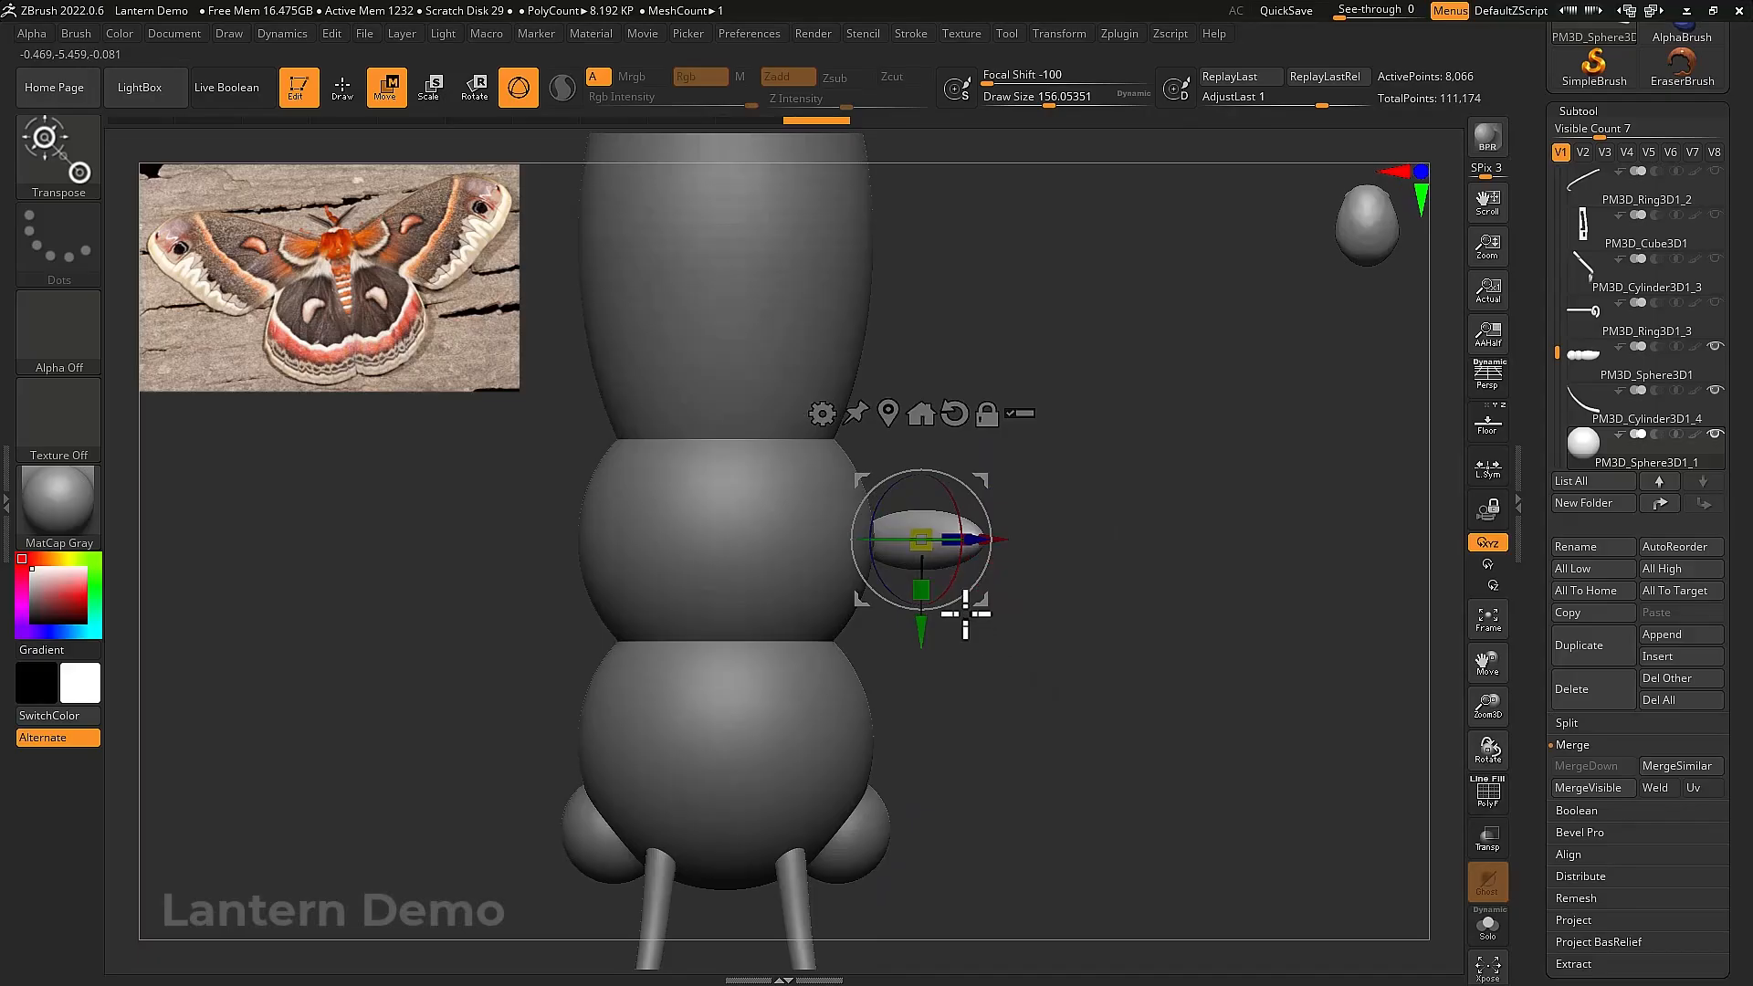
{"action": "left_click_drag", "start_coordinate": [990, 491], "coordinate": [1074, 622]}
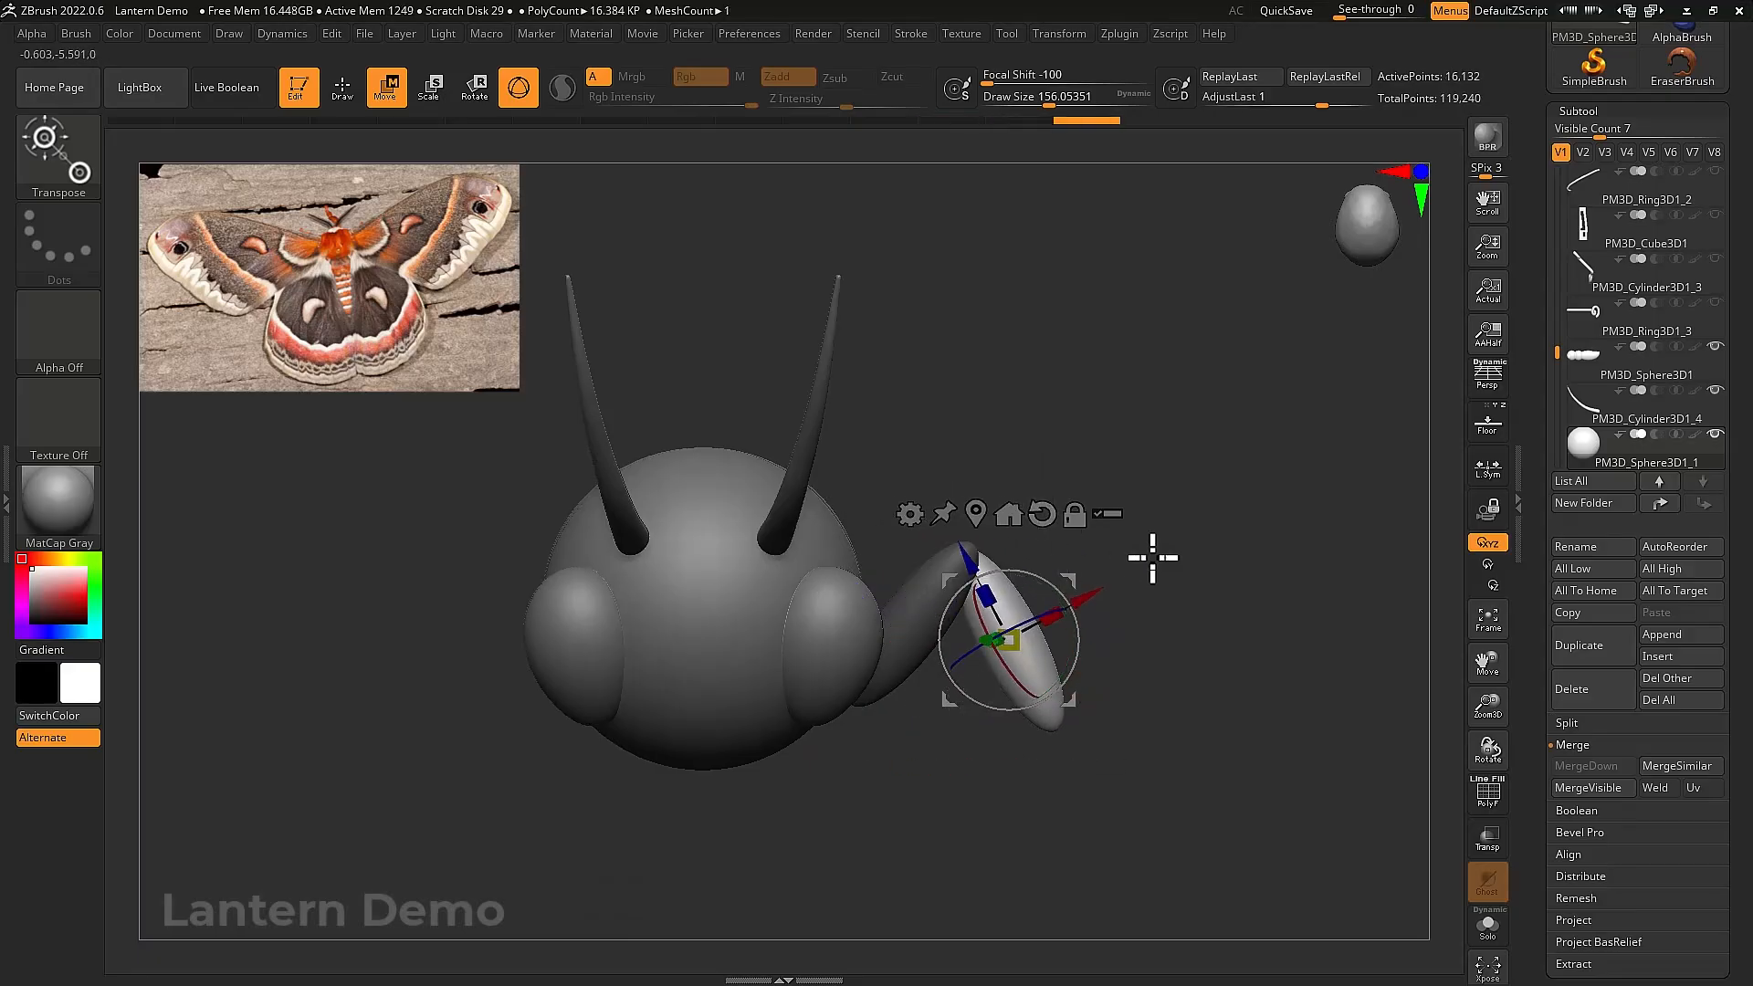
Move the two leg segments together slightly forward along the thorax, toward the head
{"action": "left_click_drag", "start_coordinate": [1152, 557], "coordinate": [1051, 578], "text": "shift"}
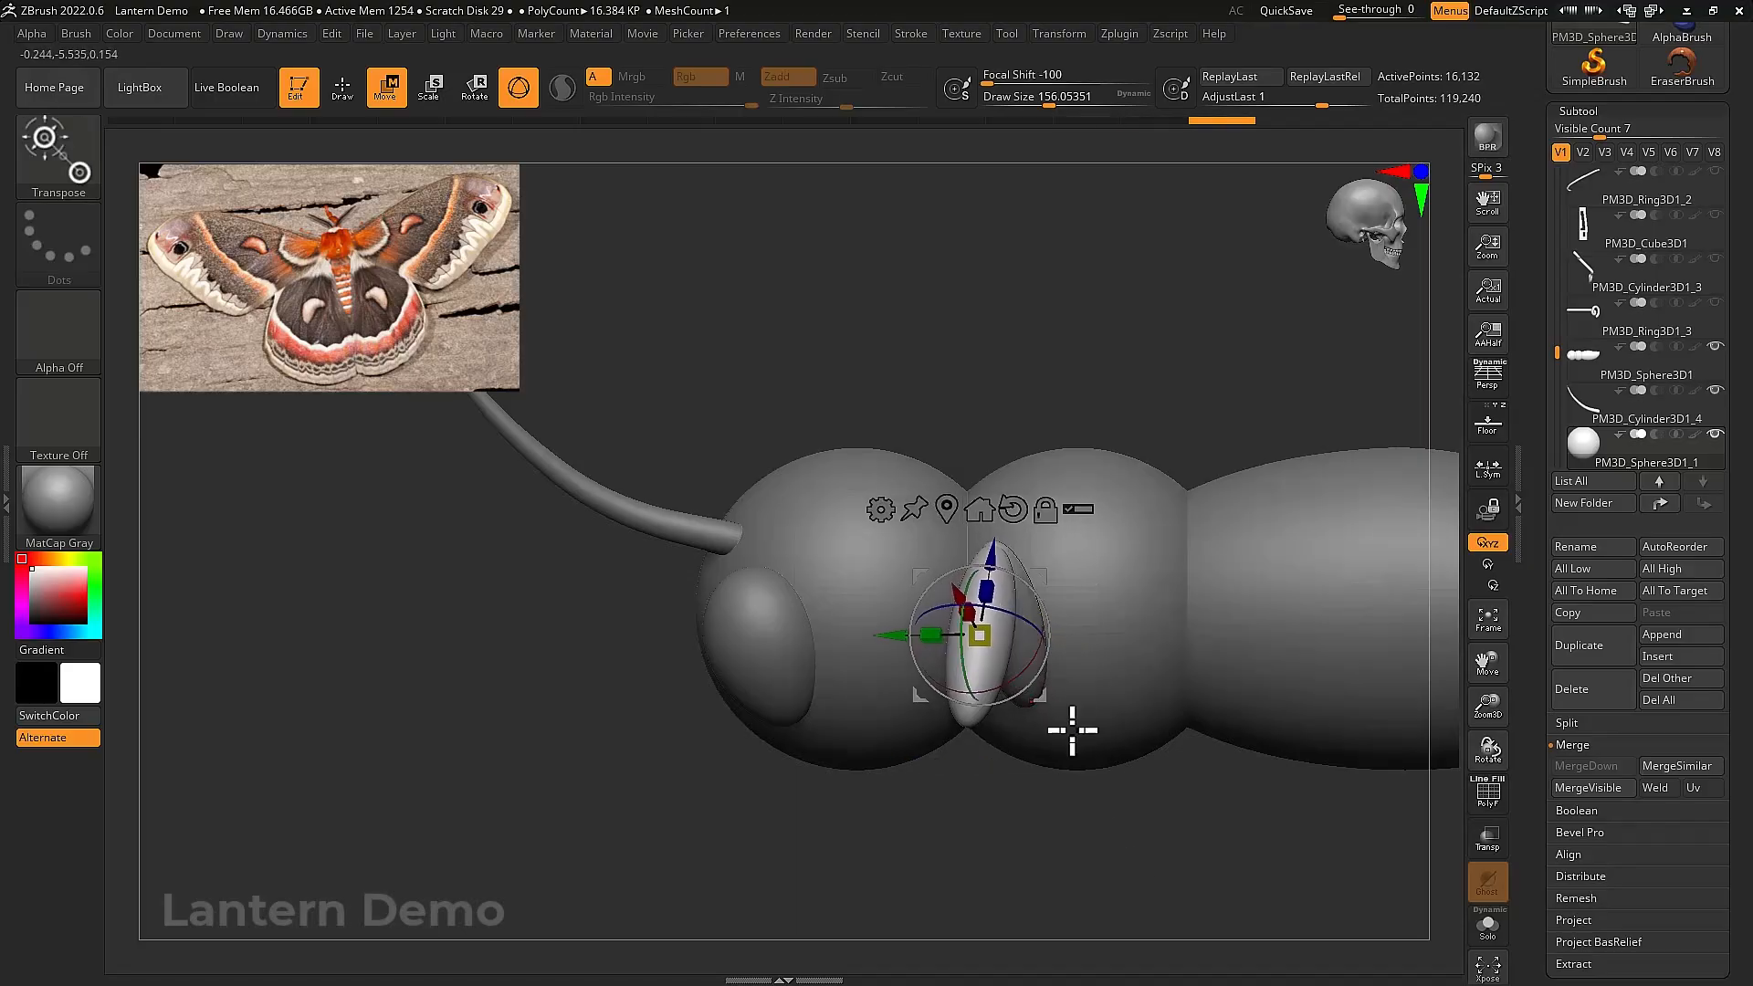
{"action": "left_click_drag", "start_coordinate": [1123, 587], "coordinate": [1130, 791], "text": "shift"}
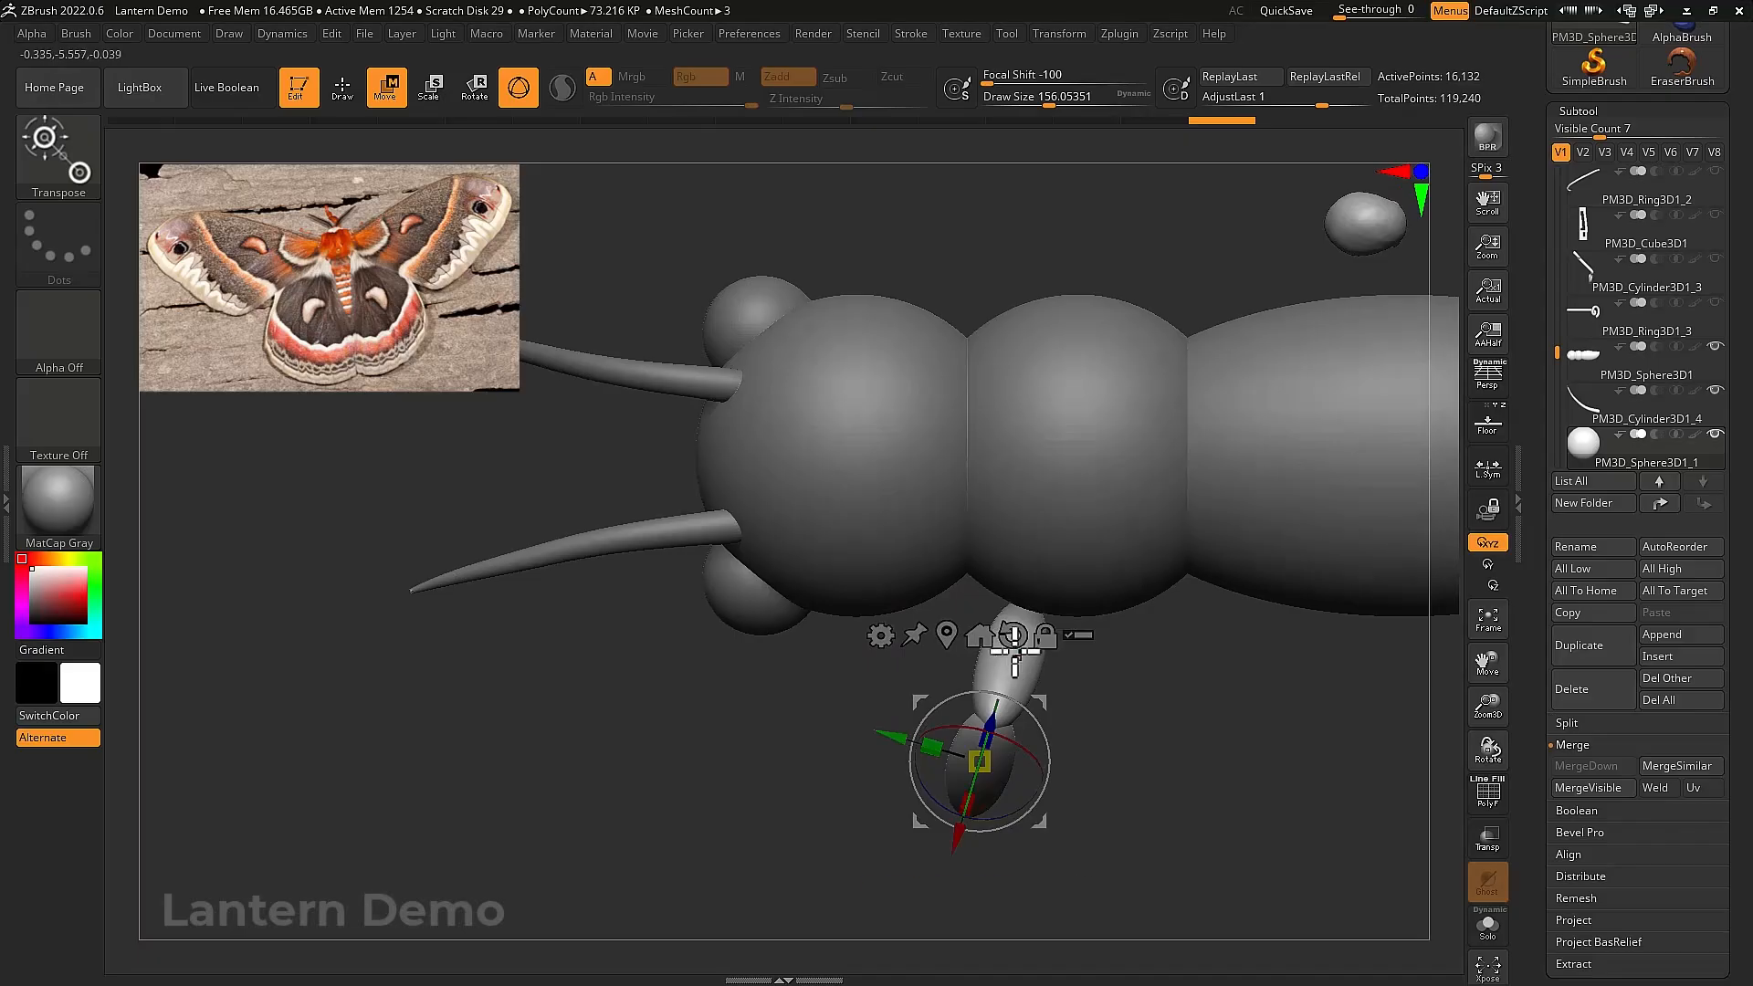
{"action": "left_click_drag", "start_coordinate": [1045, 701], "coordinate": [1088, 556]}
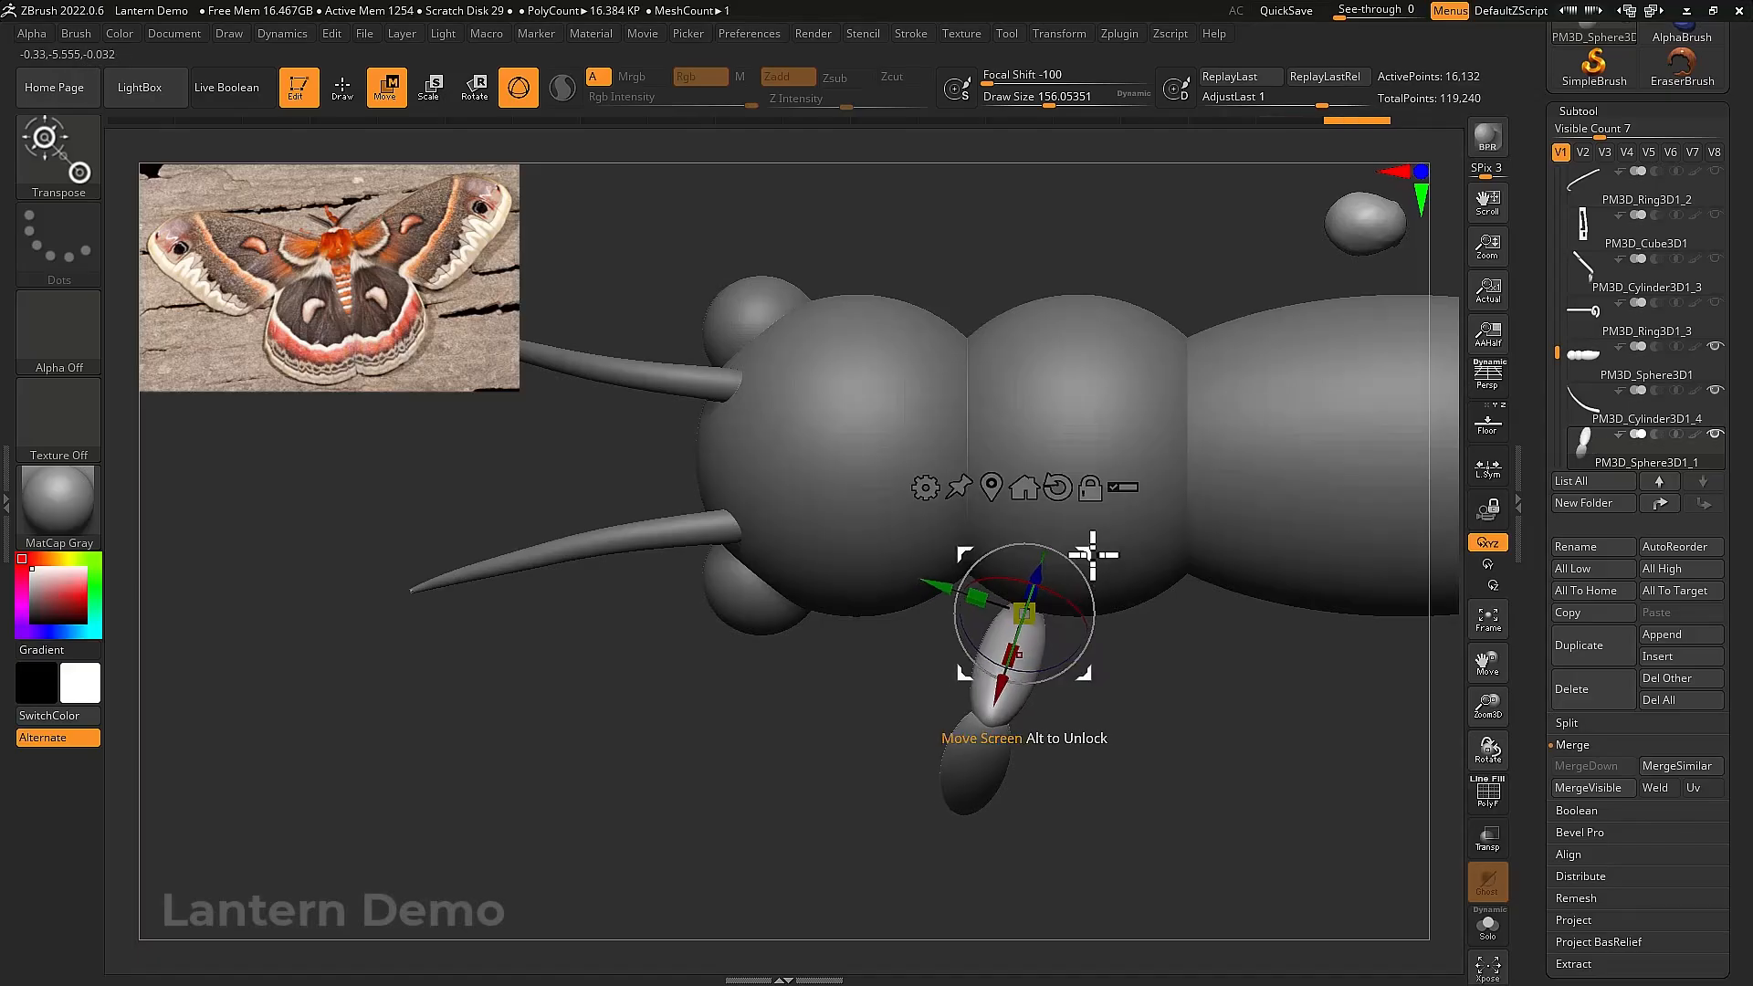
{"action": "mouse_move", "coordinate": [1093, 554]}
{"action": "left_mouse_down"}
{"action": "mouse_move", "coordinate": [965, 559]}
{"action": "mouse_move", "coordinate": [1061, 551]}
{"action": "left_mouse_up"}
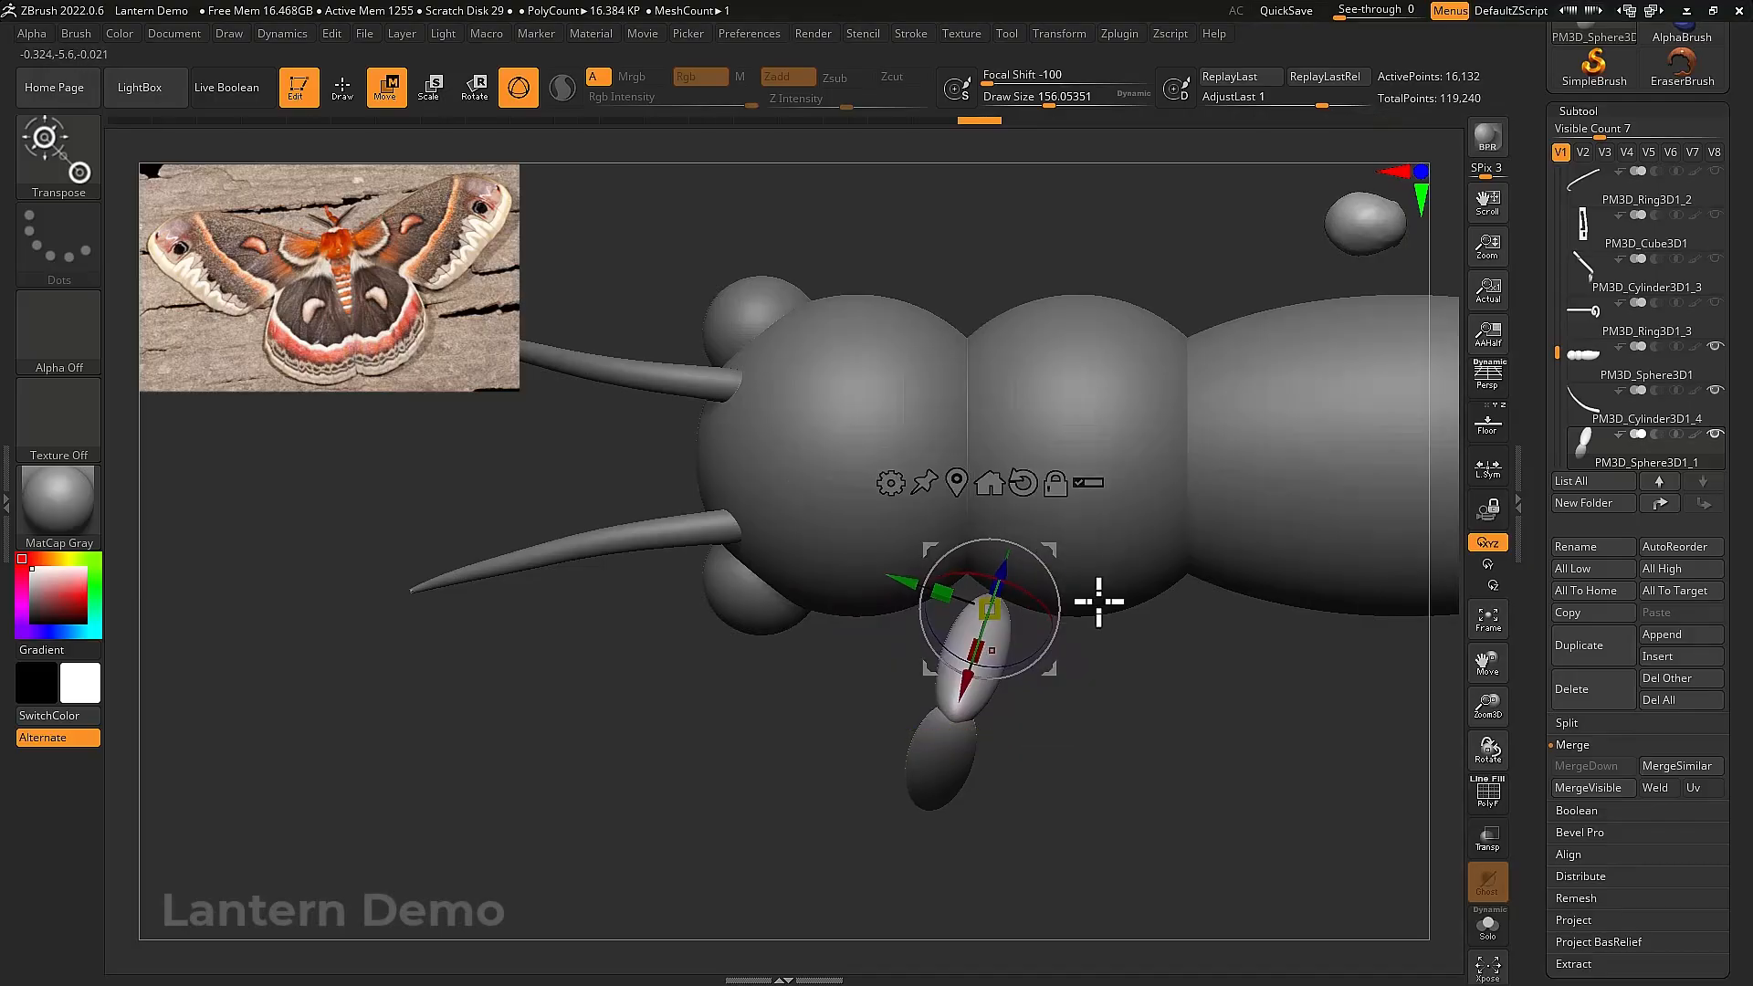
Keep only the outer leg segment unmasked and place the gizmo at its upper joint, aligned along the segment's length
{"action": "left_click_drag", "start_coordinate": [1137, 663], "coordinate": [1130, 512]}
{"action": "left_click_drag", "start_coordinate": [840, 652], "coordinate": [988, 667]}
{"action": "left_click_drag", "start_coordinate": [1094, 631], "coordinate": [1026, 552], "text": "alt"}
{"action": "left_click_drag", "start_coordinate": [1217, 657], "coordinate": [1240, 691], "text": "ctrl"}
{"action": "left_click", "coordinate": [1069, 539], "text": "alt"}
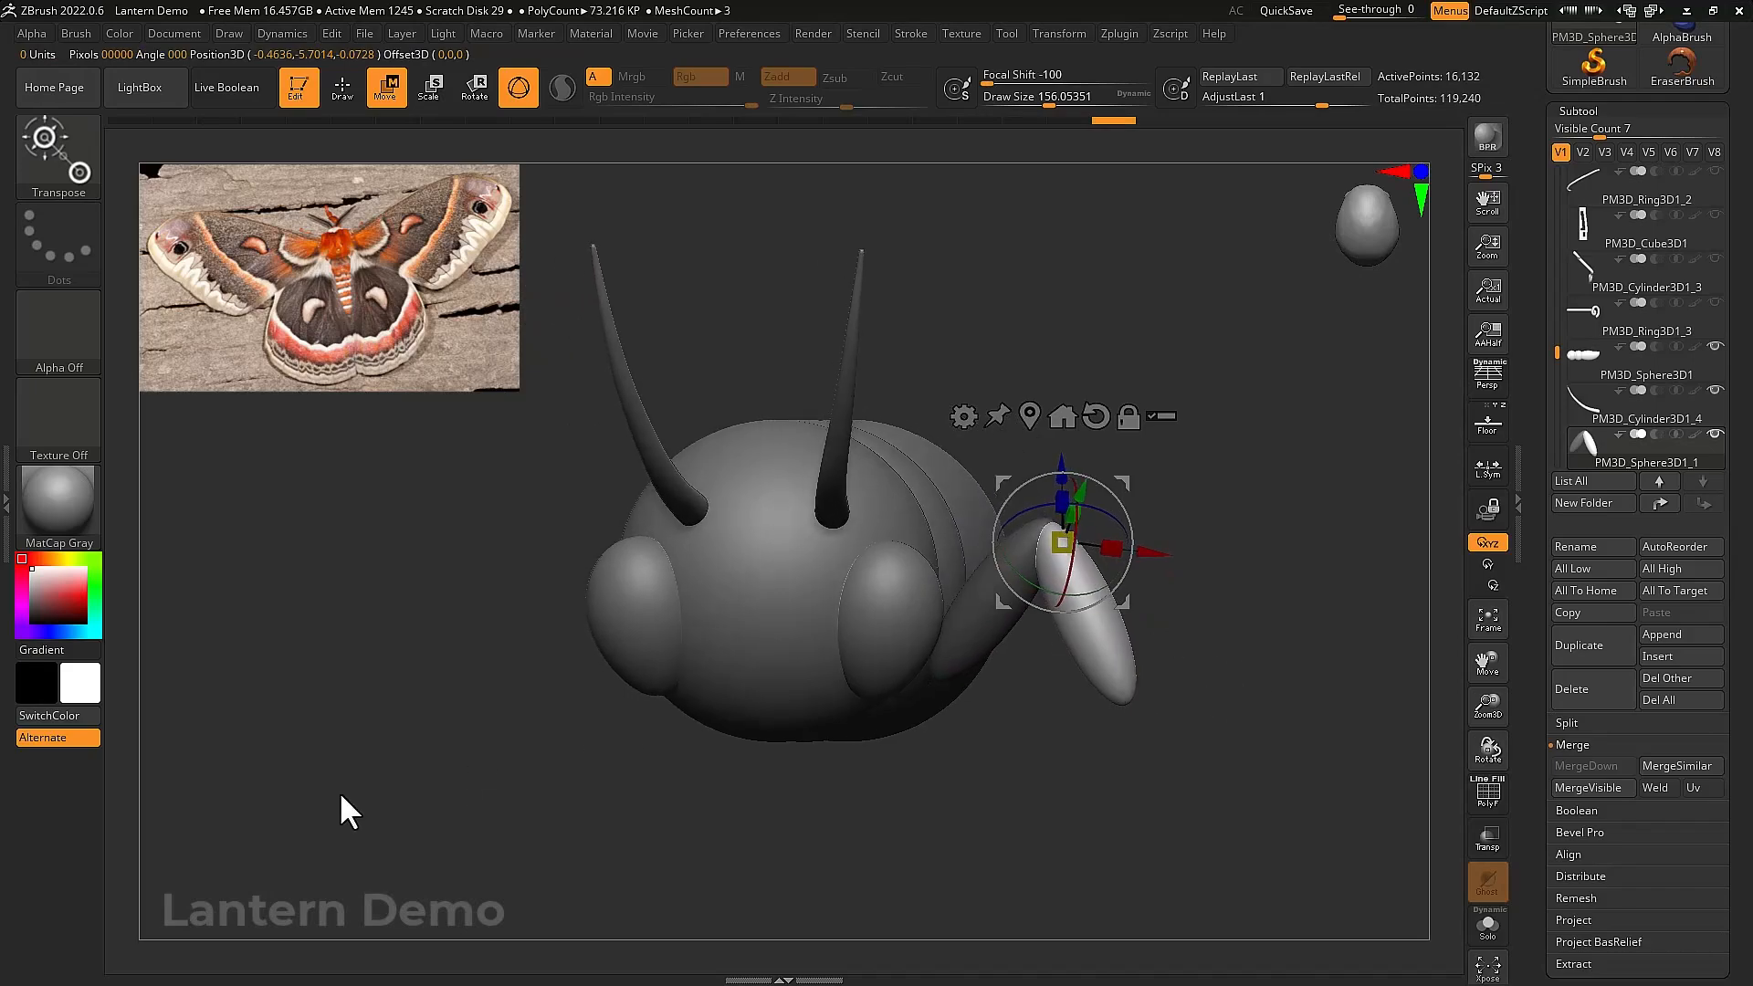
{"action": "left_click_drag", "start_coordinate": [882, 834], "coordinate": [990, 890]}
{"action": "left_click_drag", "start_coordinate": [1138, 479], "coordinate": [968, 497], "text": "alt"}
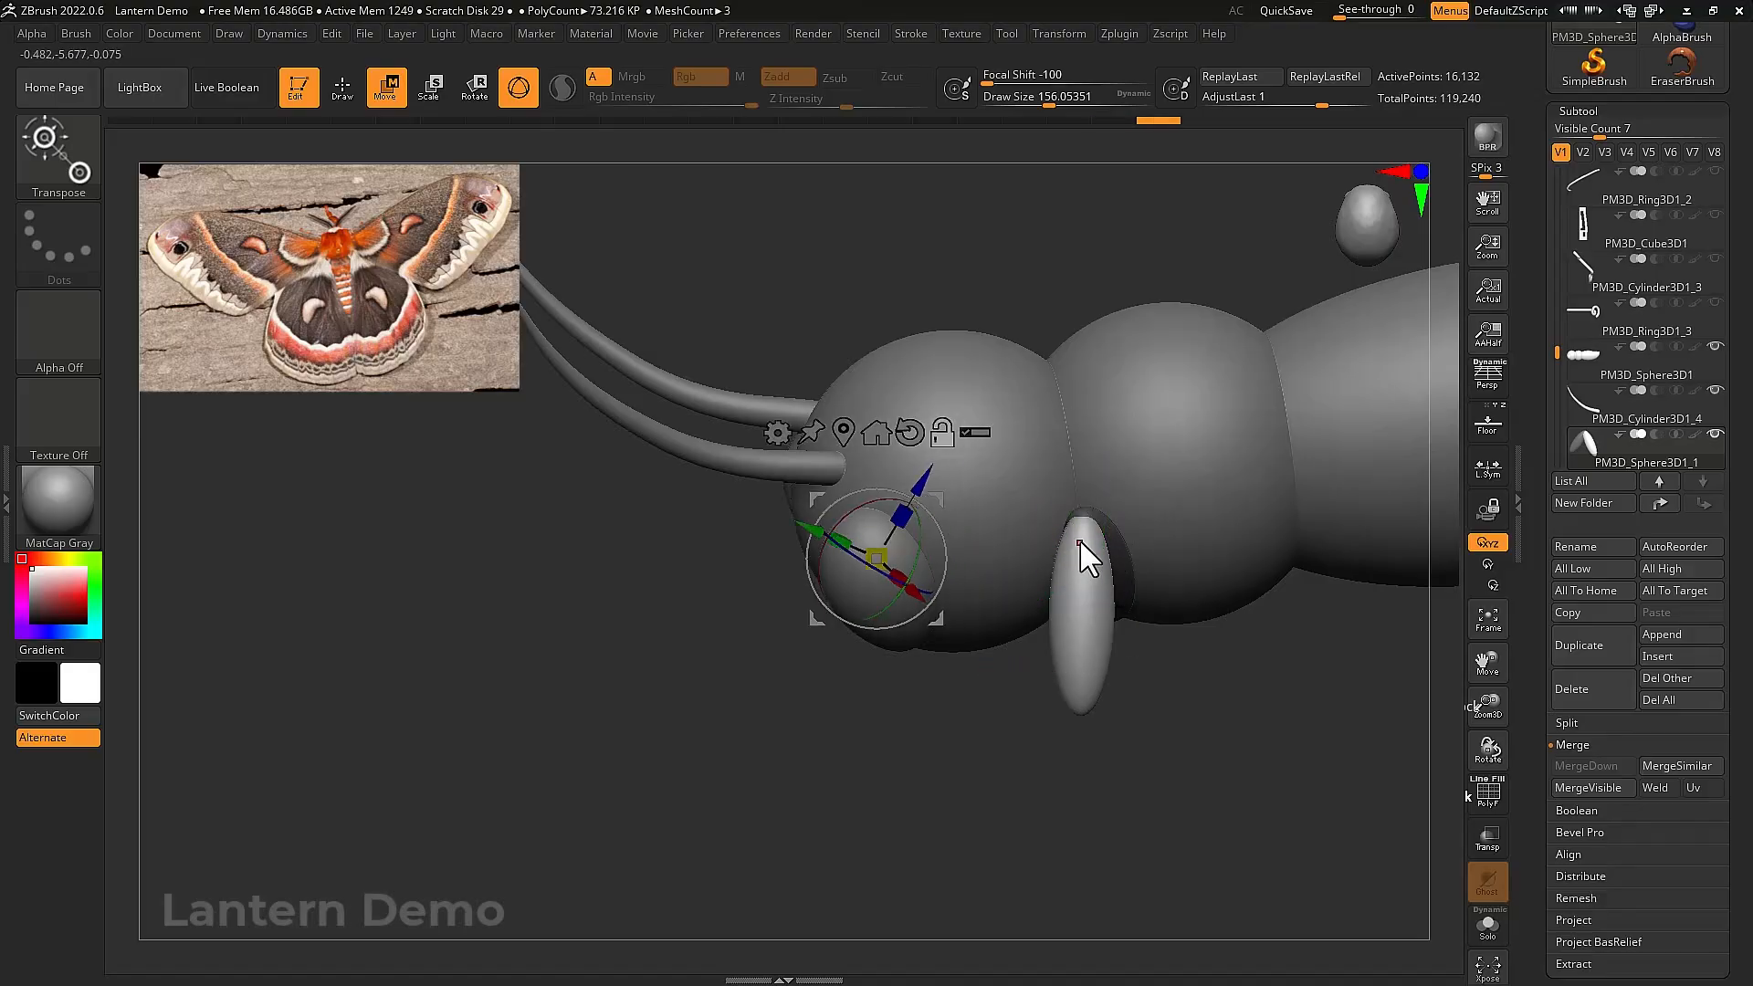
{"action": "left_click_drag", "start_coordinate": [1079, 539], "coordinate": [1086, 694], "text": "alt"}
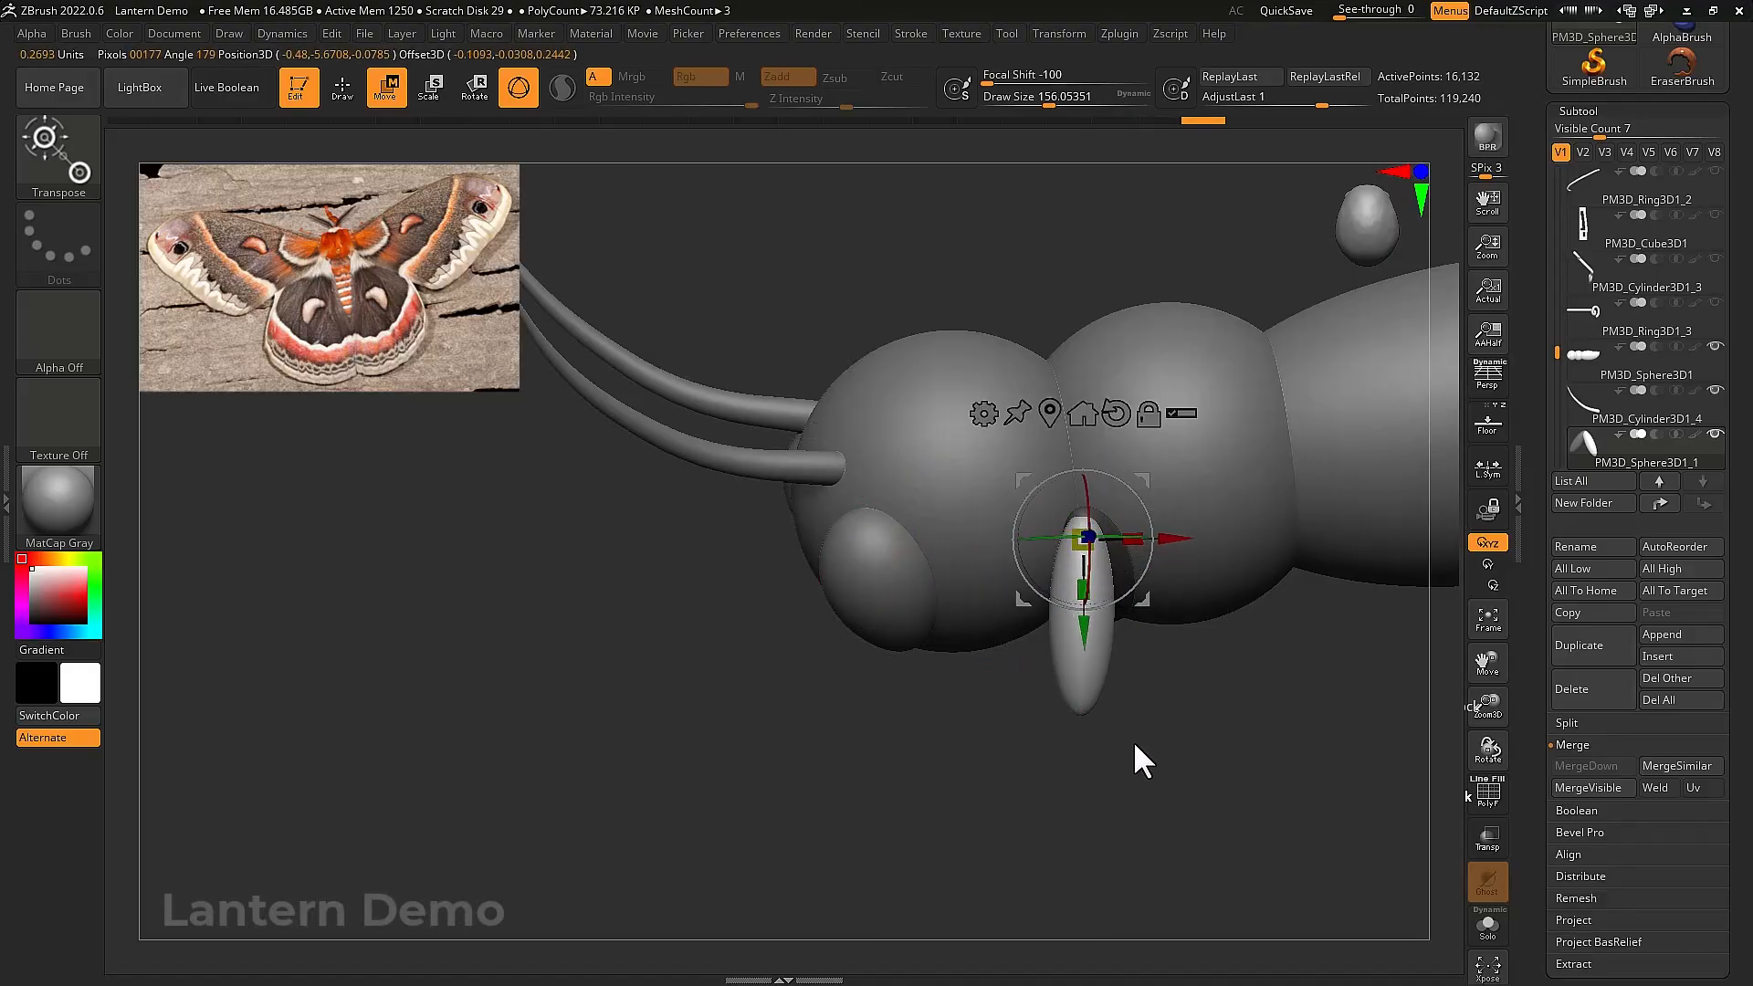
{"action": "left_click_drag", "start_coordinate": [1141, 758], "coordinate": [1220, 680]}
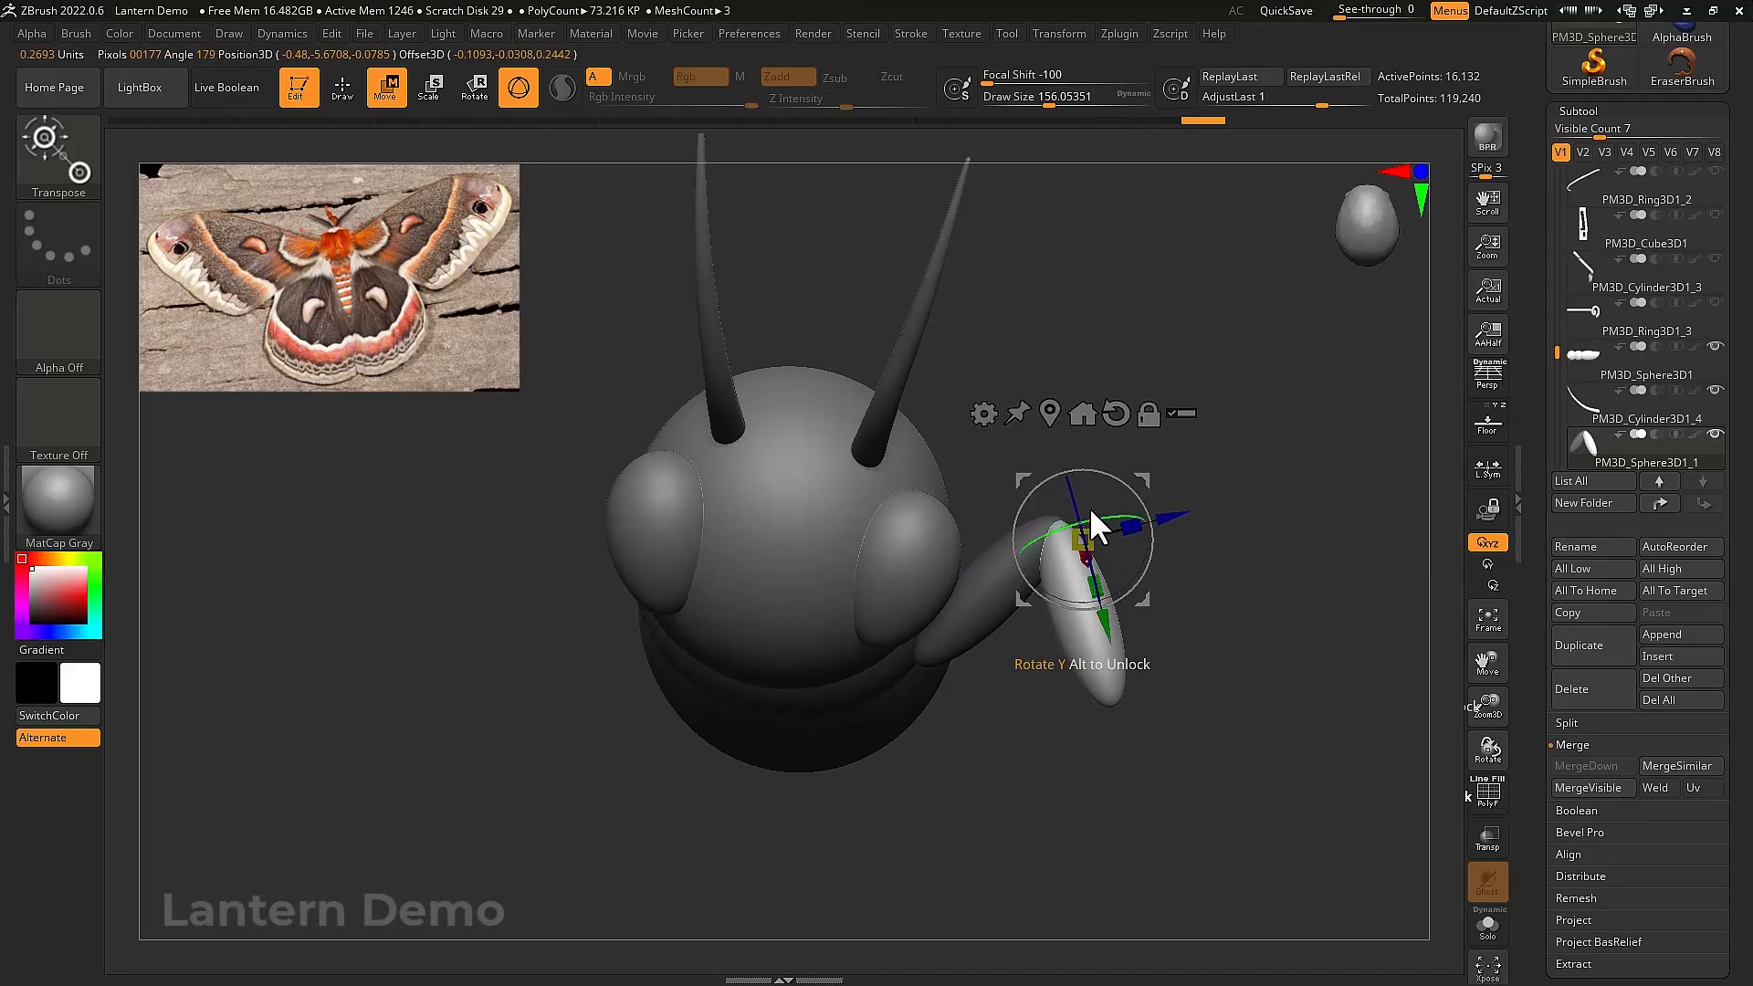
Center the gizmo on the outer leg segment and apply a Taper that widens its lower end
{"action": "left_click", "coordinate": [1049, 416]}
{"action": "left_click", "coordinate": [984, 485]}
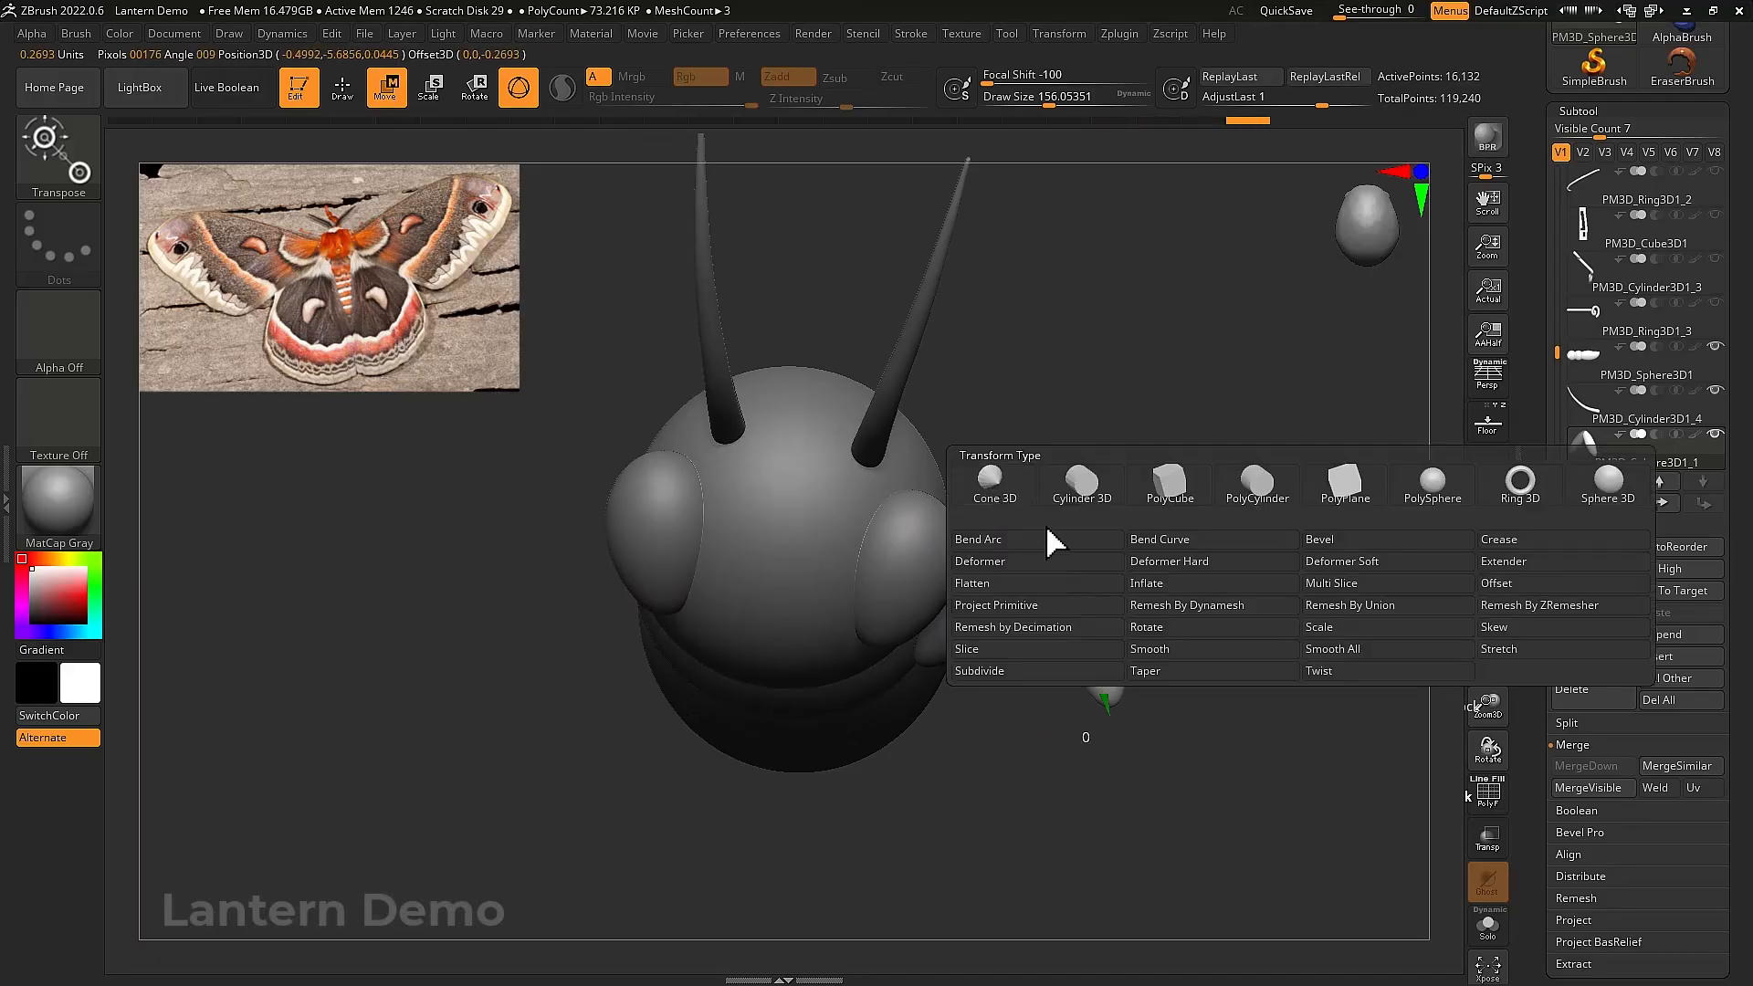
{"action": "left_click", "coordinate": [1135, 672]}
{"action": "left_click_drag", "start_coordinate": [1122, 730], "coordinate": [1150, 764]}
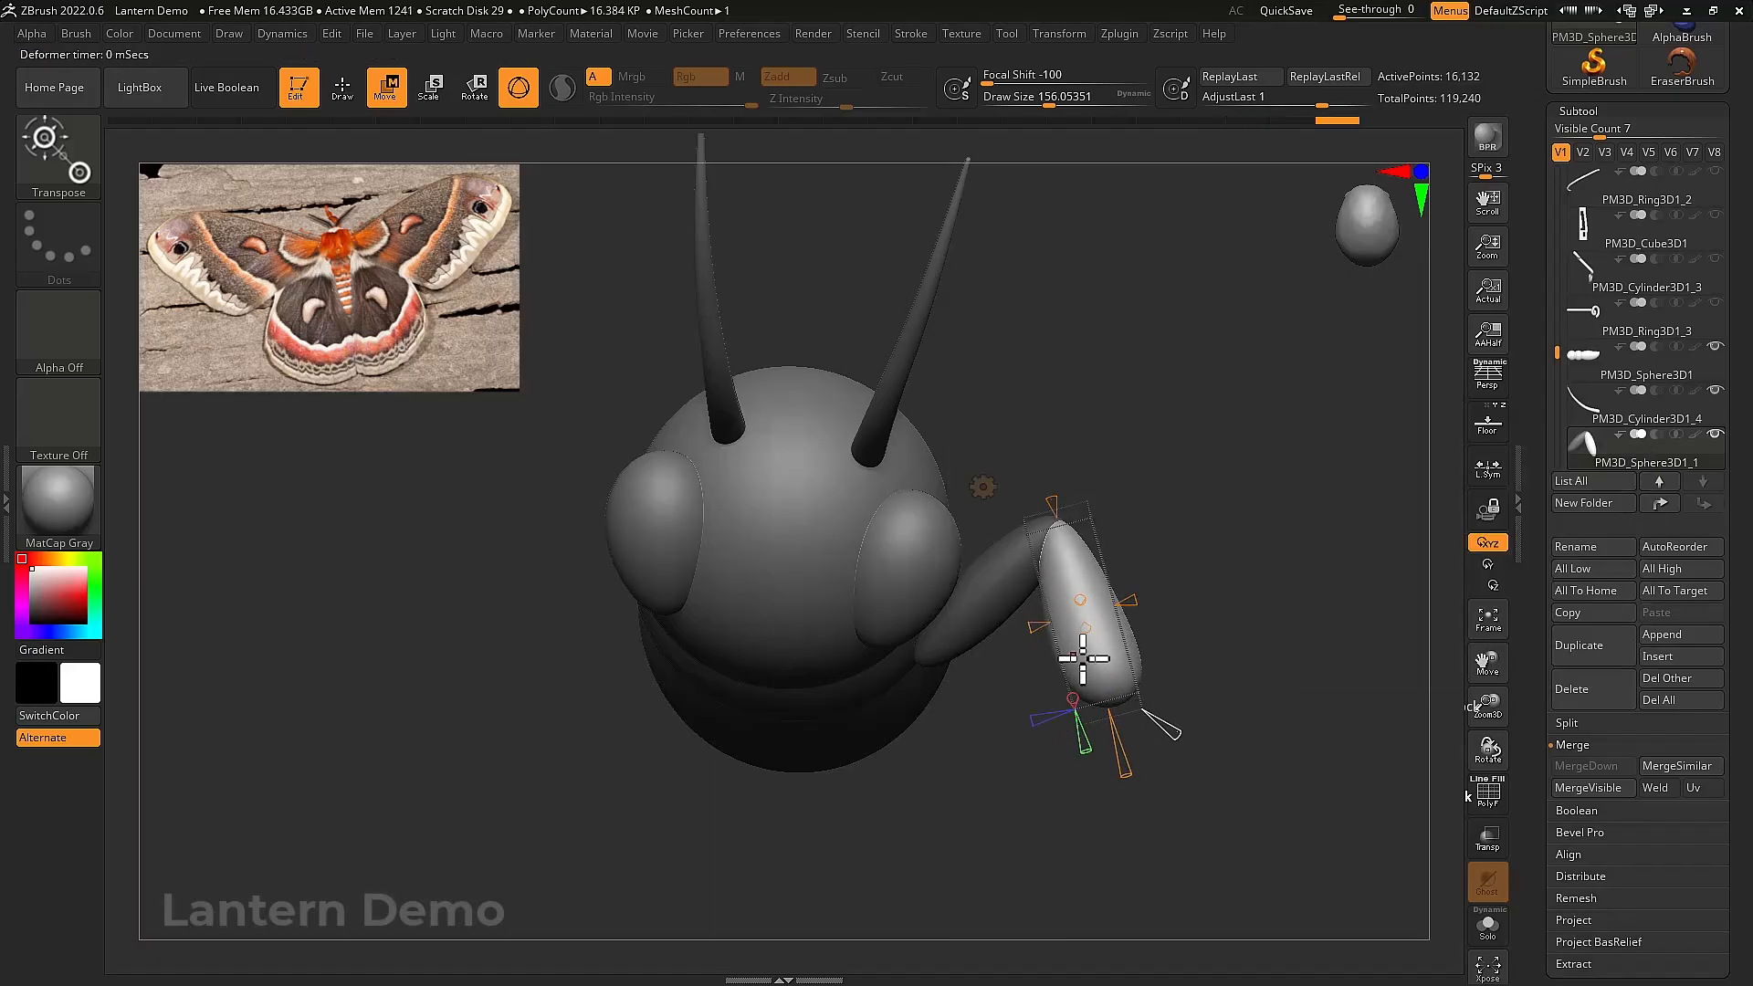
{"action": "left_click_drag", "start_coordinate": [1117, 584], "coordinate": [1036, 538]}
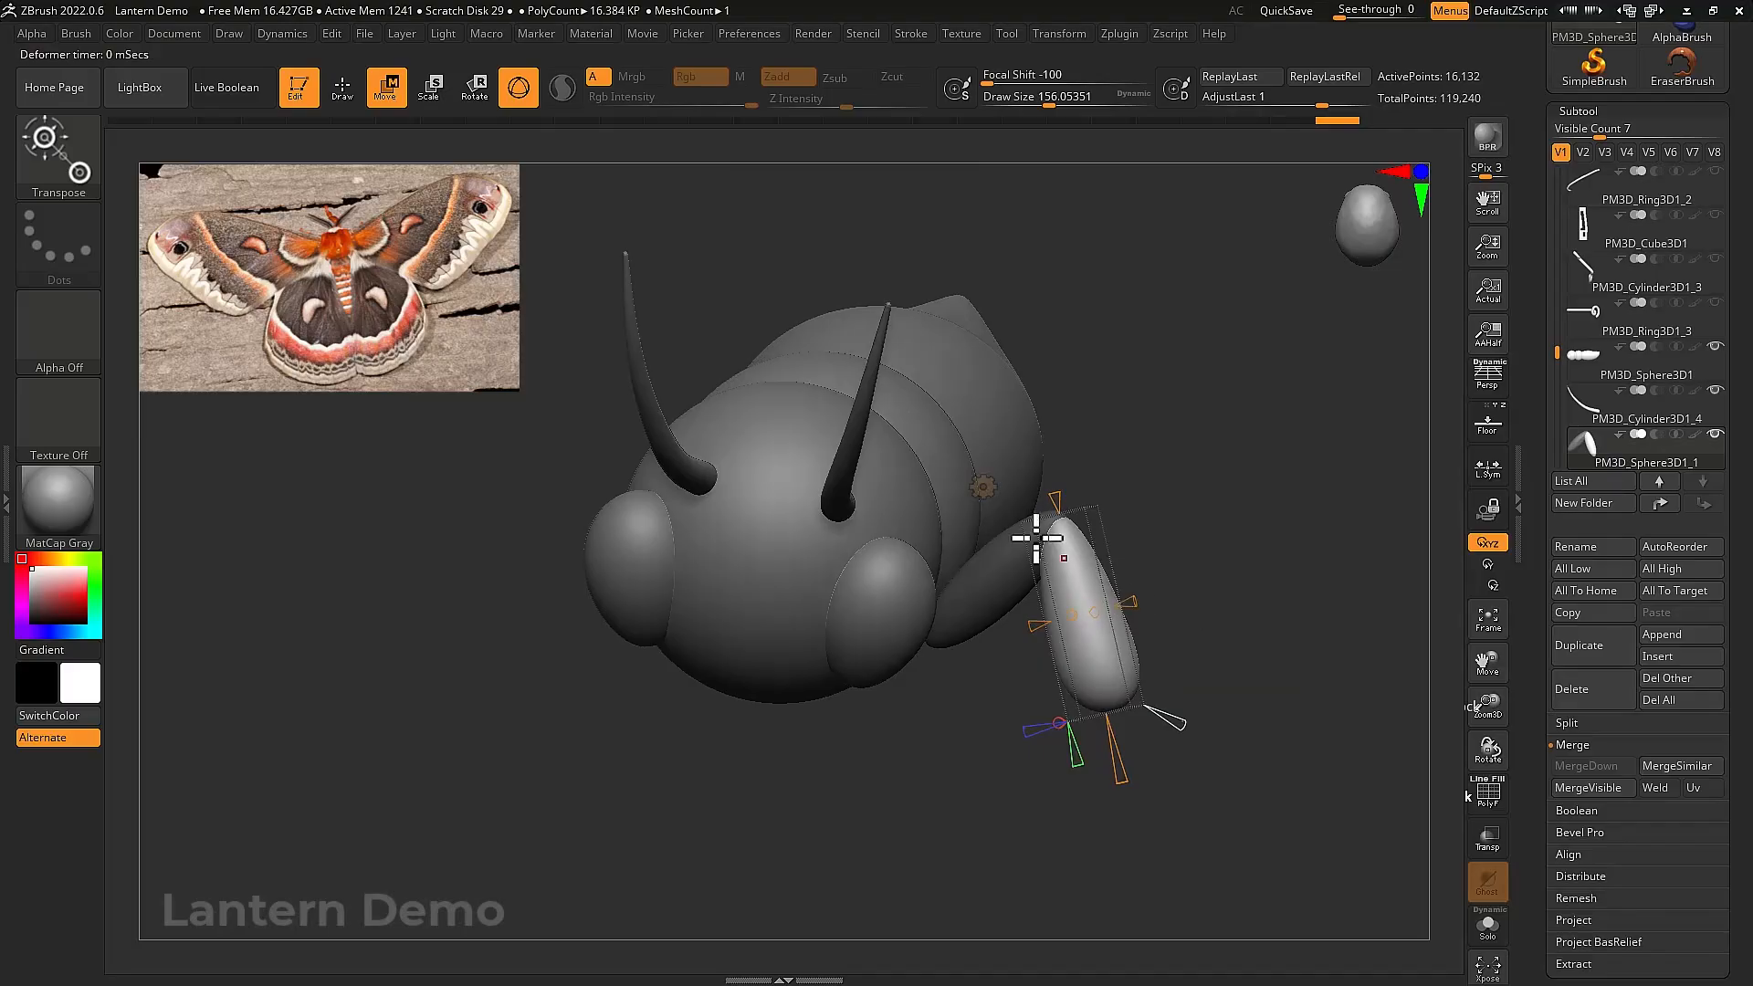
{"action": "left_click", "coordinate": [995, 493]}
{"action": "left_click", "coordinate": [1221, 498]}
Shorten the tapered leg segment along its length and reposition it against the upper segment's outer end
{"action": "left_click_drag", "start_coordinate": [1257, 580], "coordinate": [1267, 573]}
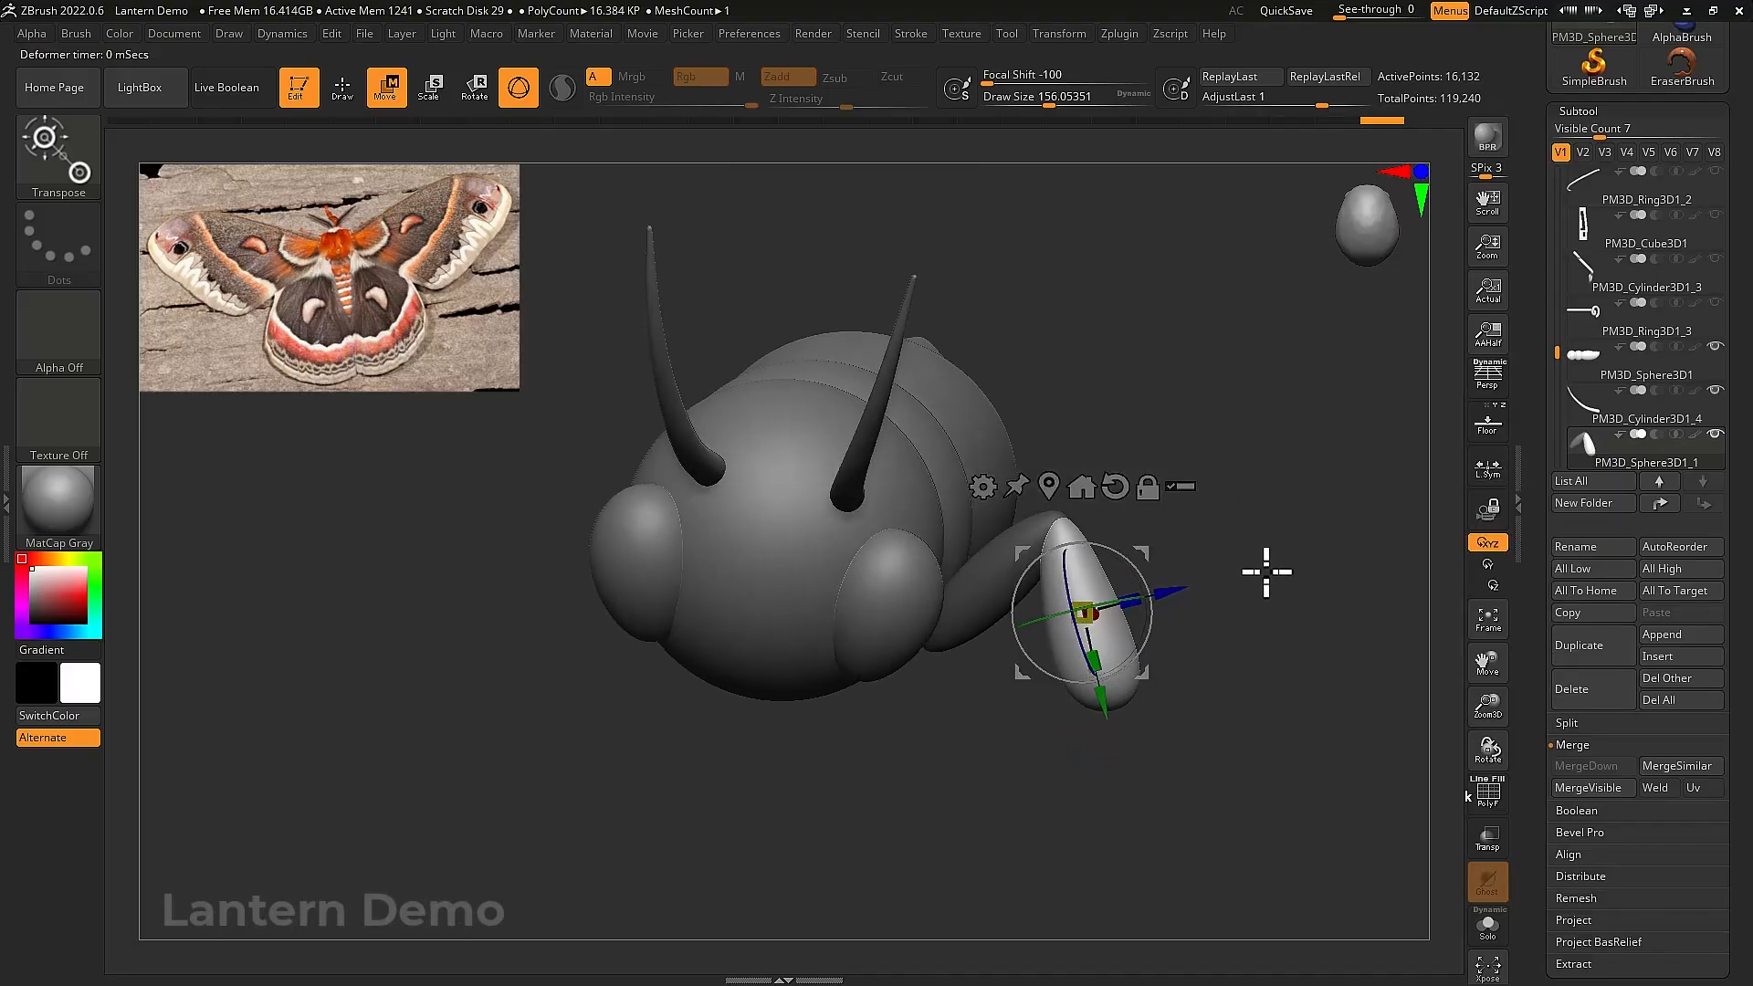
{"action": "mouse_move", "coordinate": [1098, 656]}
{"action": "left_mouse_down"}
{"action": "mouse_move", "coordinate": [1104, 697]}
{"action": "mouse_move", "coordinate": [1097, 672]}
{"action": "left_mouse_up"}
{"action": "left_click_drag", "start_coordinate": [1279, 697], "coordinate": [1178, 737]}
{"action": "left_click_drag", "start_coordinate": [1124, 578], "coordinate": [1118, 573]}
{"action": "left_click_drag", "start_coordinate": [1221, 666], "coordinate": [1233, 661]}
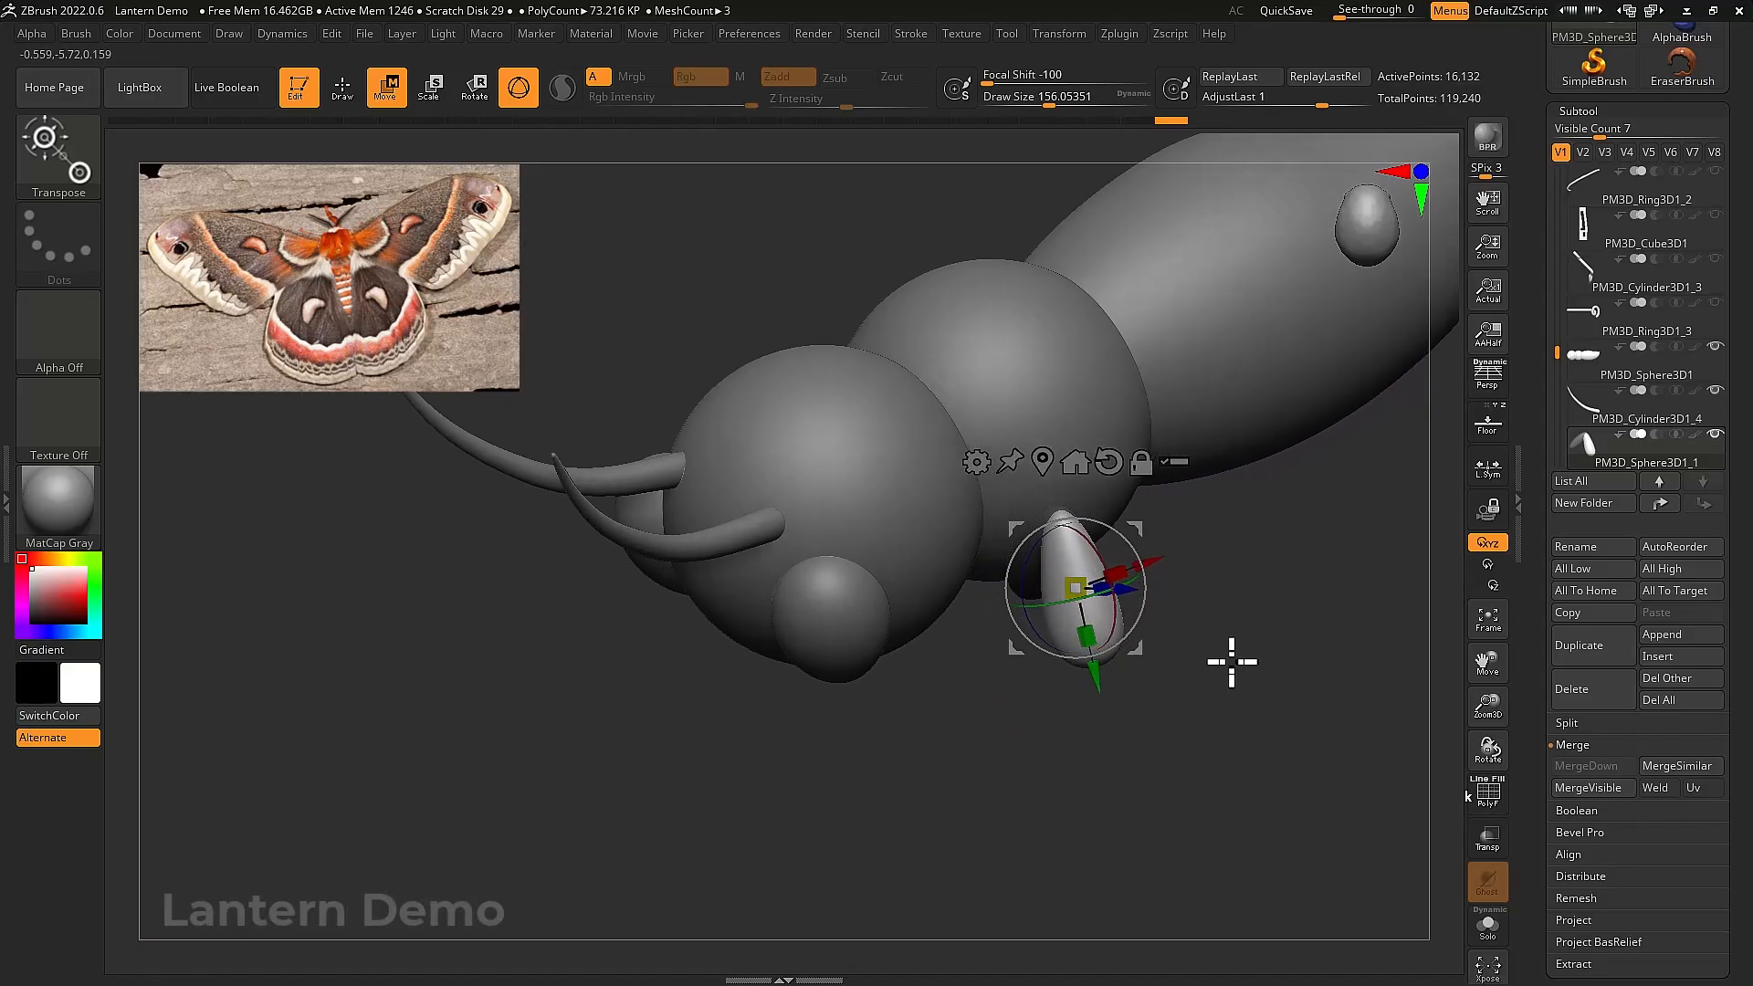
{"action": "left_click_drag", "start_coordinate": [1098, 639], "coordinate": [1183, 604]}
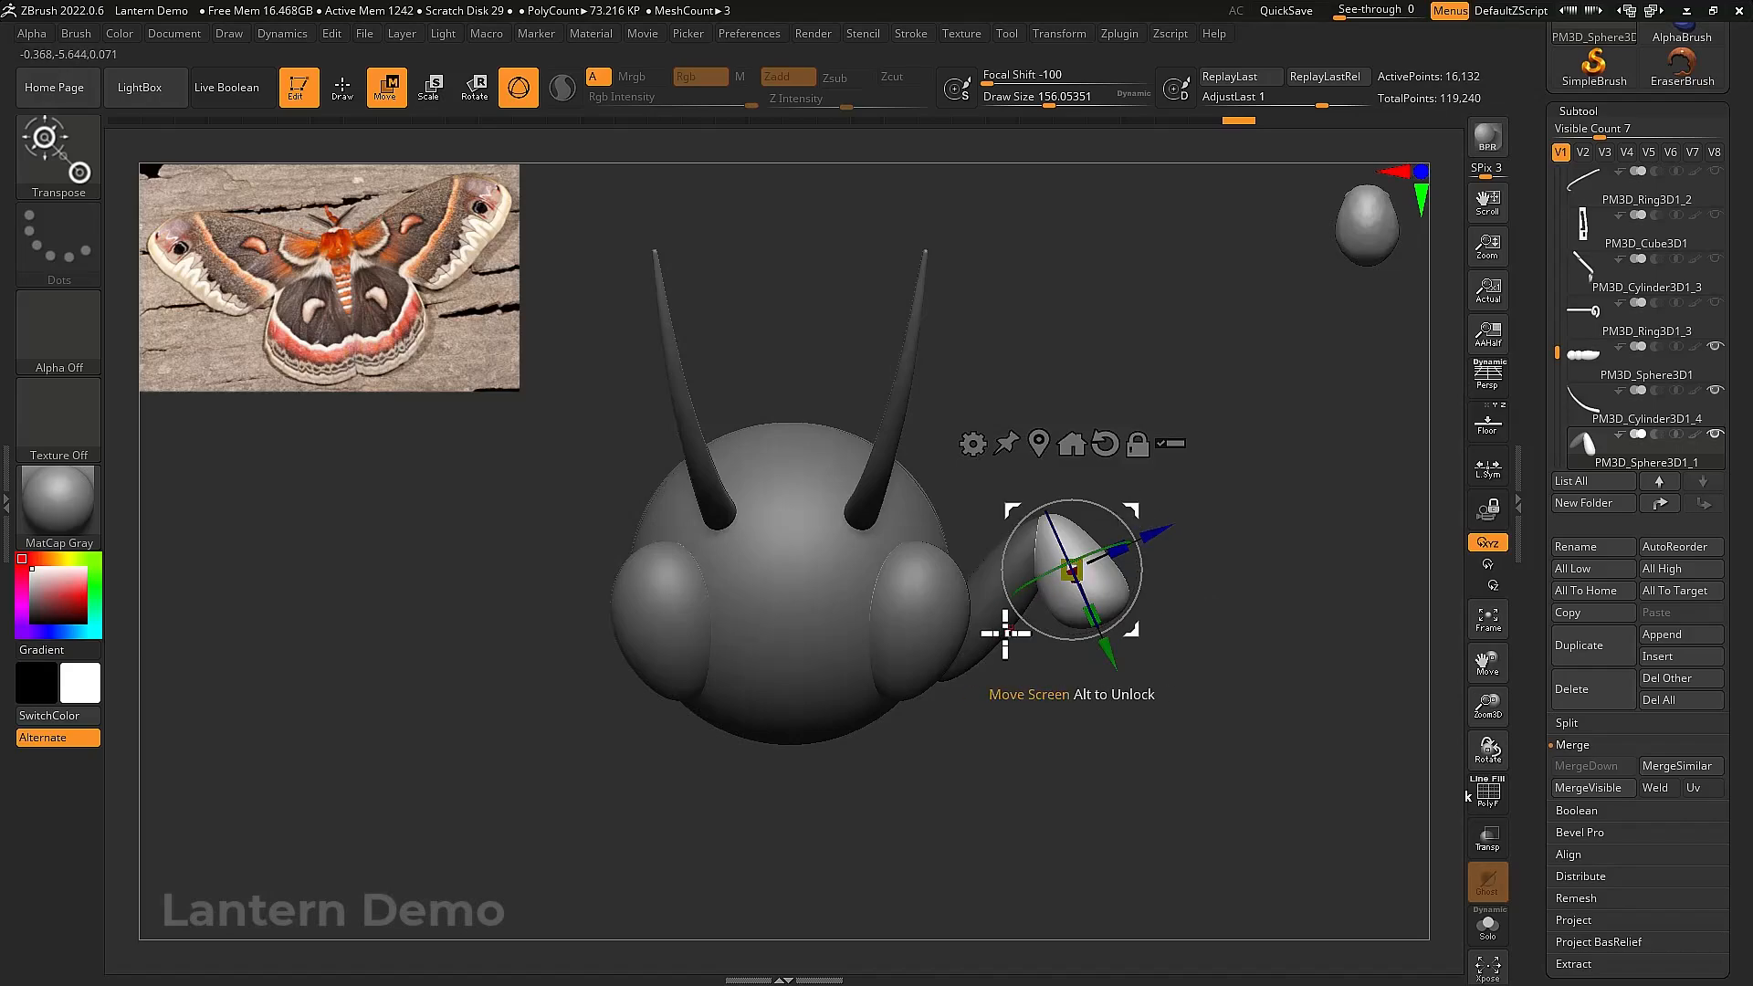
Isolate the upper leg segment, duplicate it outward past the second segment, and align the gizmo with the copy's length
{"action": "left_click", "coordinate": [987, 599], "text": "ctrl"}
{"action": "left_click_drag", "start_coordinate": [1063, 593], "coordinate": [1244, 619], "text": "ctrl"}
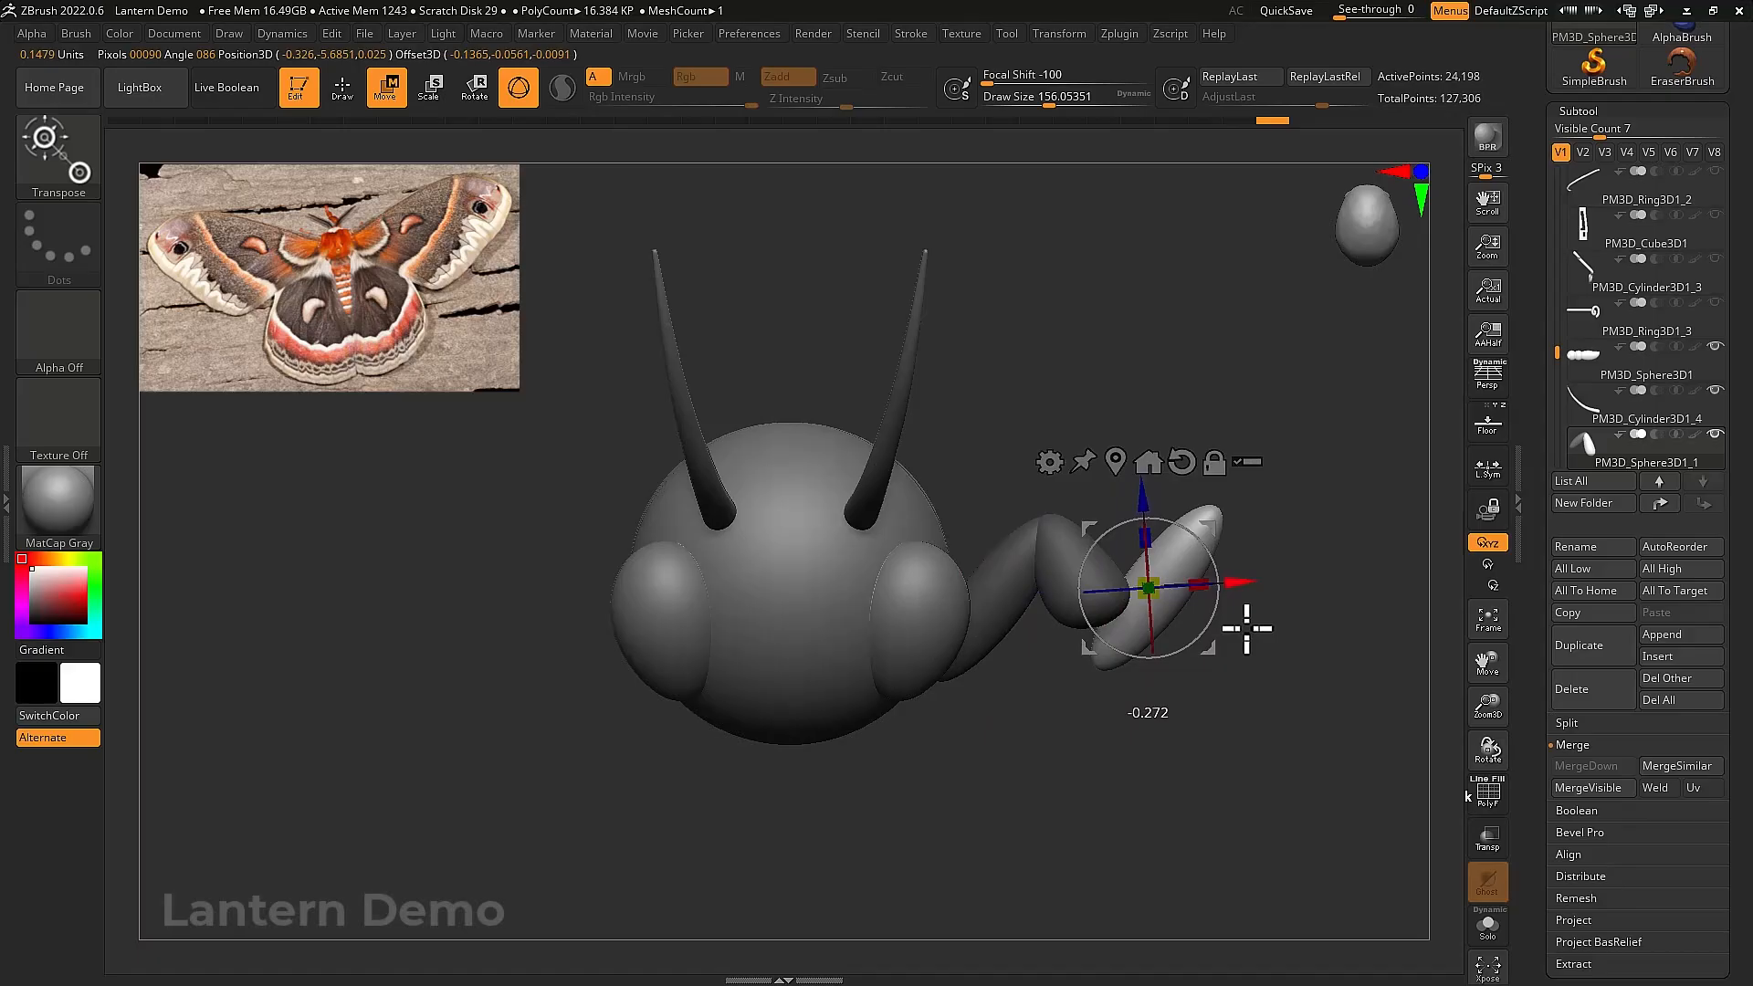
{"action": "left_click", "coordinate": [1154, 590]}
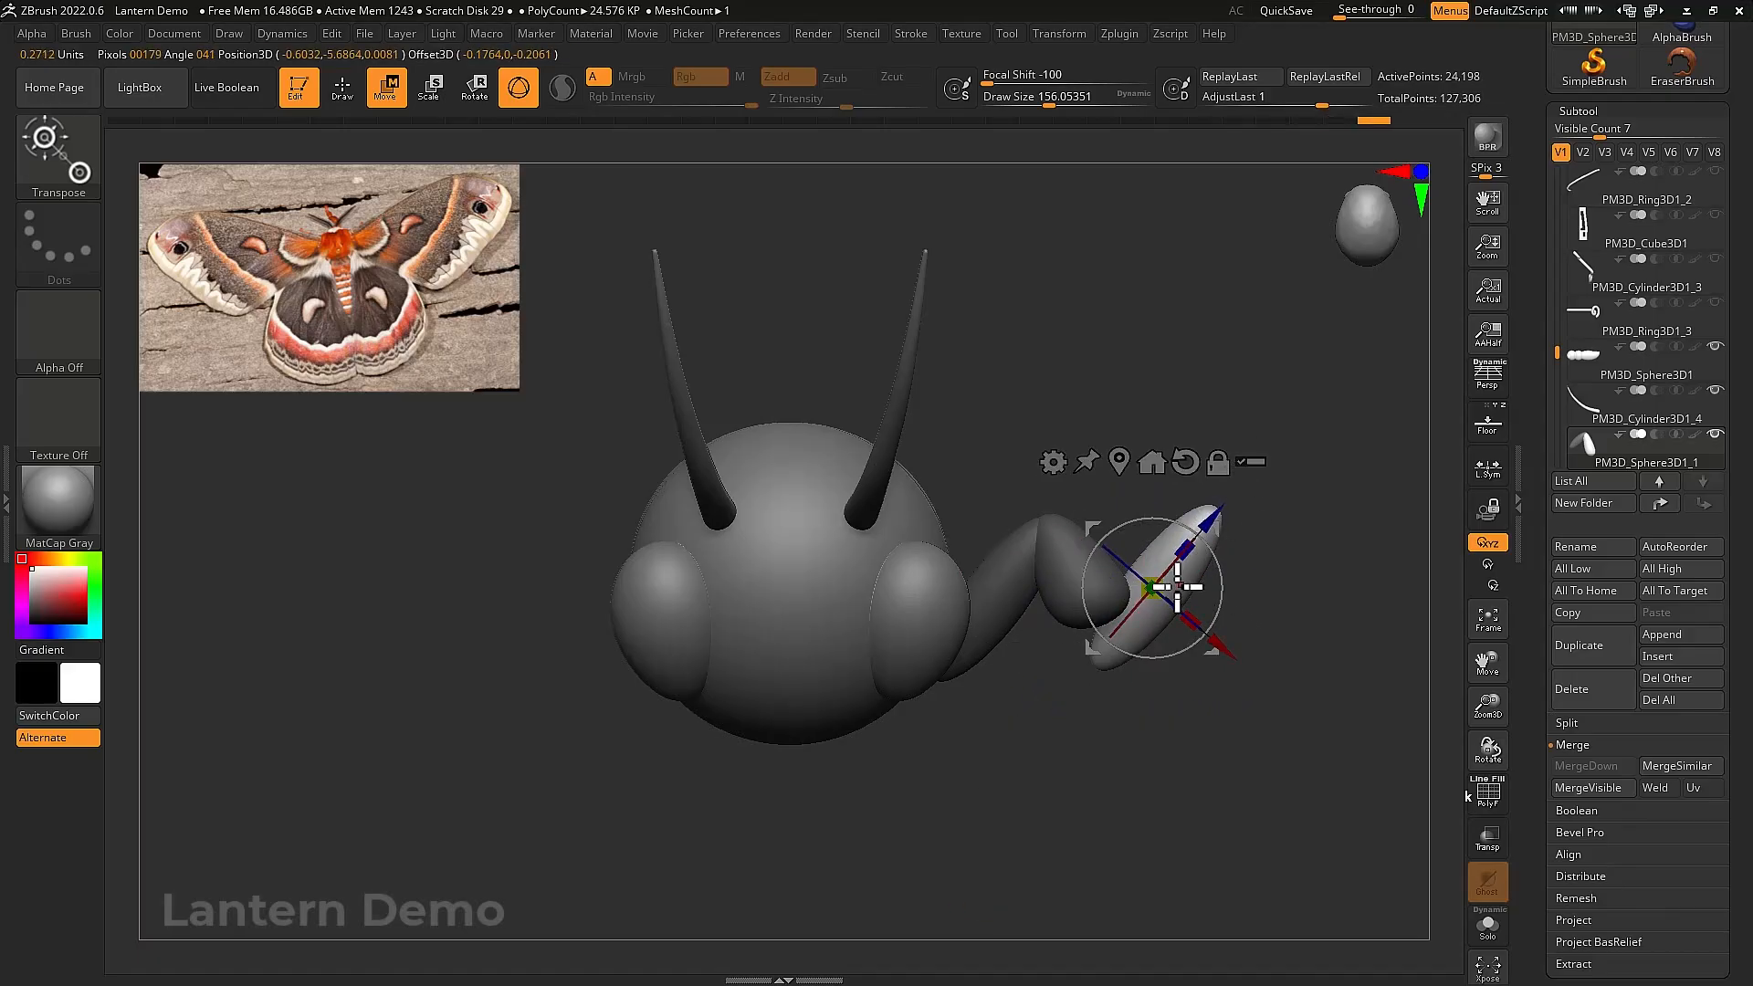
Rotate, slim and position the copied segment so it points down and outward from the second segment's end
{"action": "left_click_drag", "start_coordinate": [1156, 575], "coordinate": [1172, 707]}
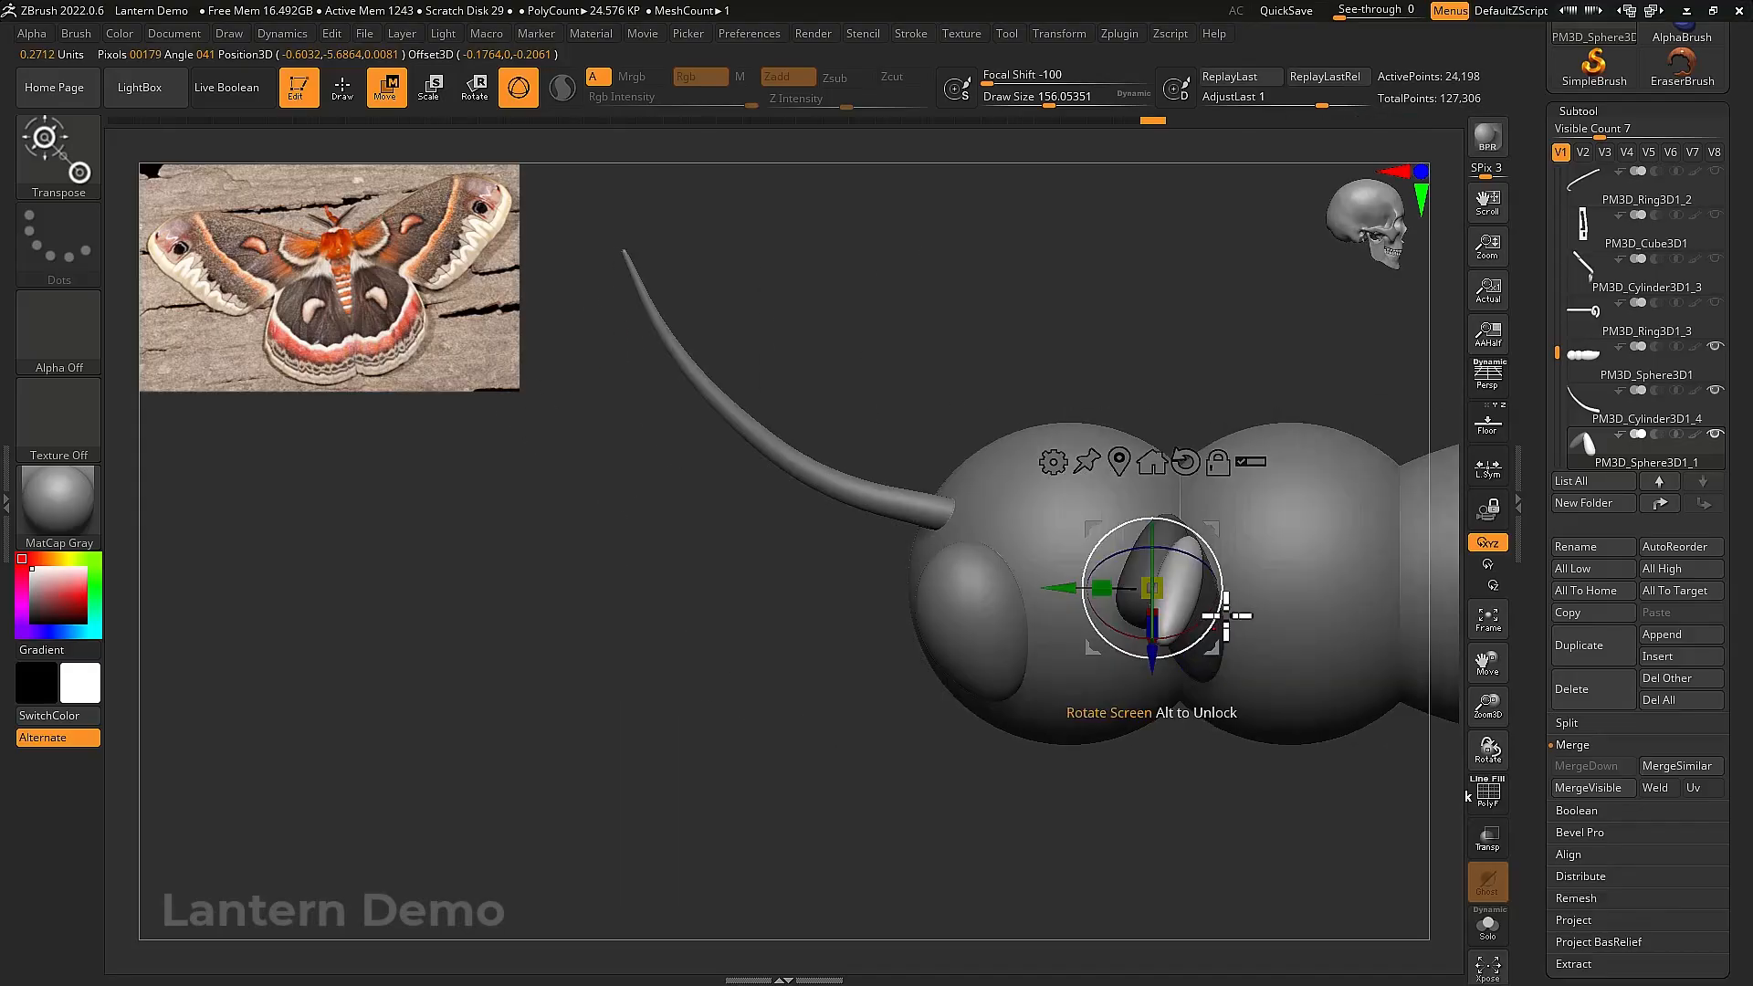
{"action": "left_click_drag", "start_coordinate": [1221, 521], "coordinate": [1170, 575]}
{"action": "left_click_drag", "start_coordinate": [1206, 658], "coordinate": [1010, 802]}
{"action": "left_click_drag", "start_coordinate": [1151, 521], "coordinate": [1128, 533]}
{"action": "left_click_drag", "start_coordinate": [1135, 596], "coordinate": [1130, 542]}
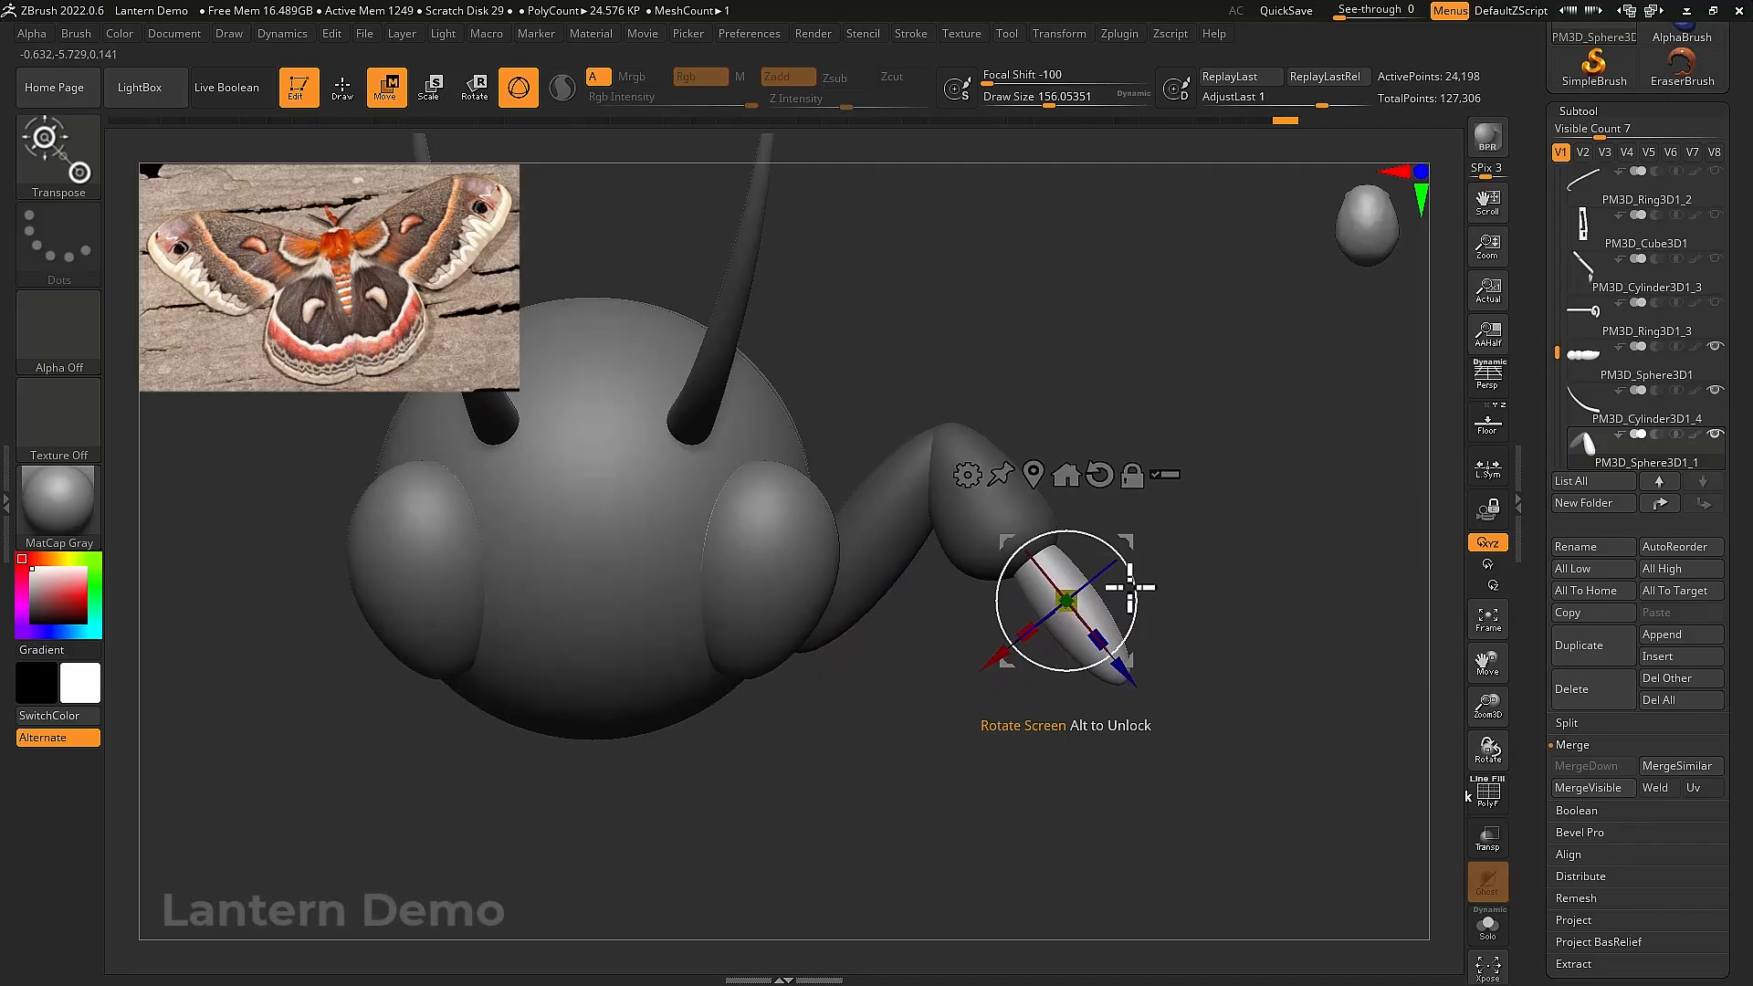
Taper the third leg segment to a thin point at its outer end
{"action": "left_click", "coordinate": [968, 475]}
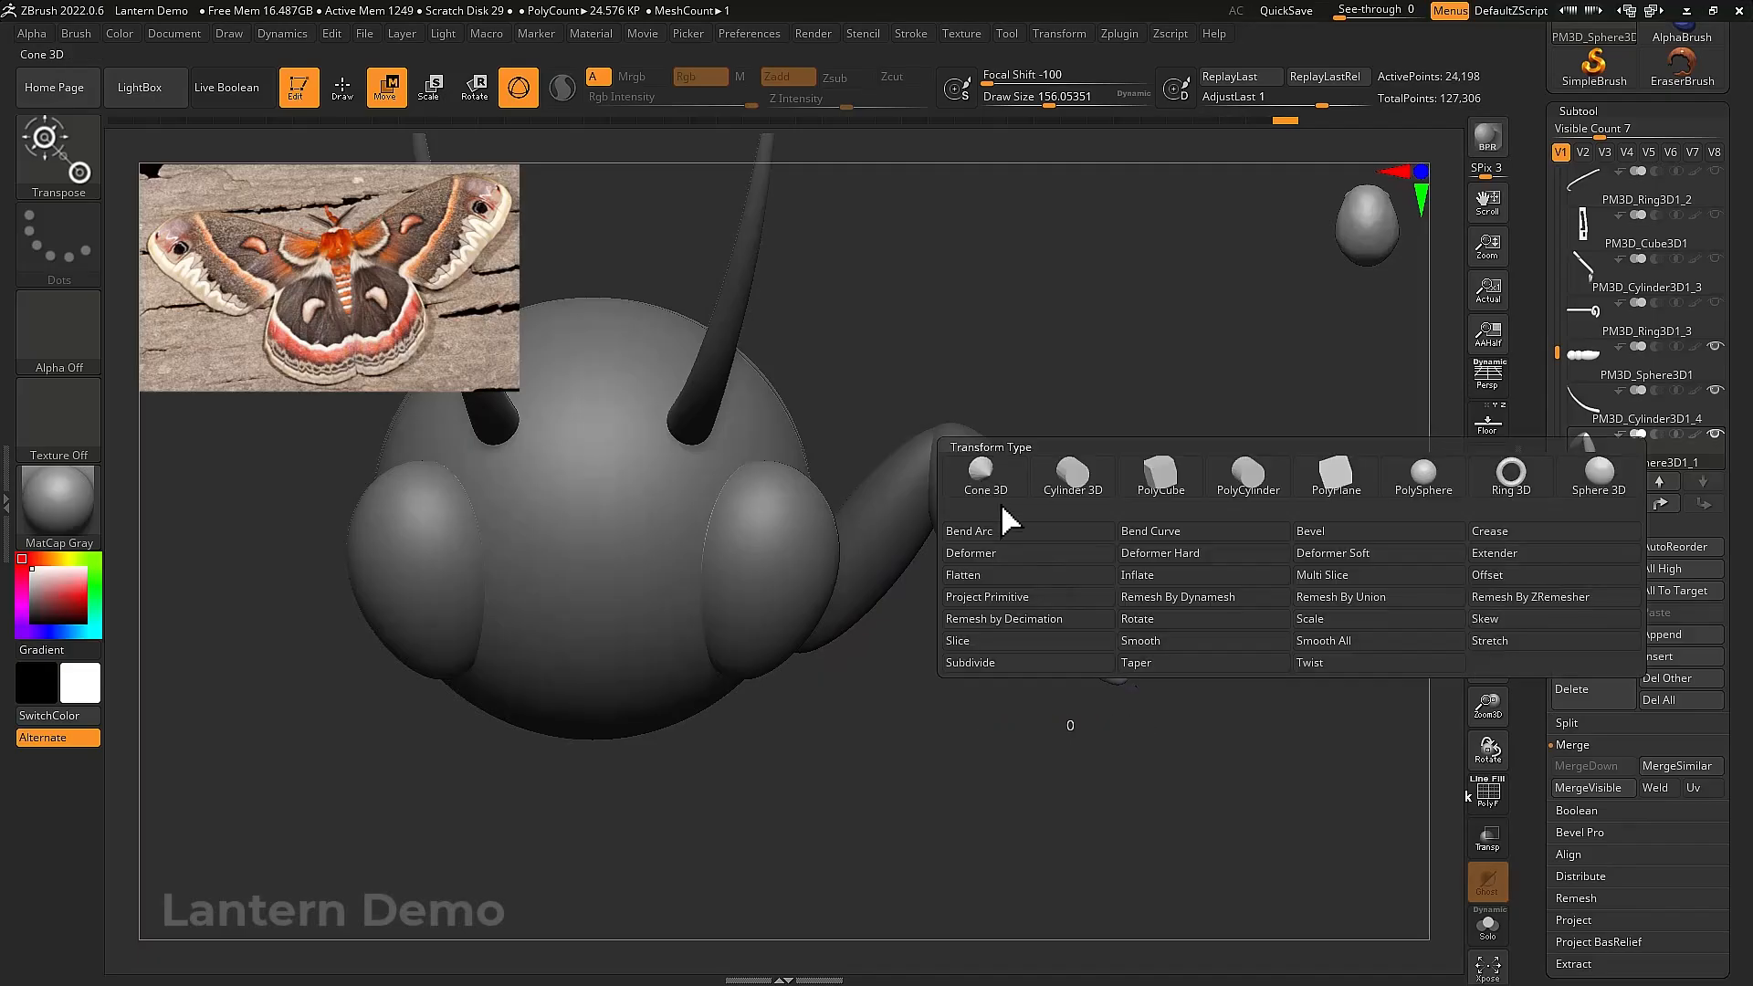
{"action": "left_click", "coordinate": [1152, 680]}
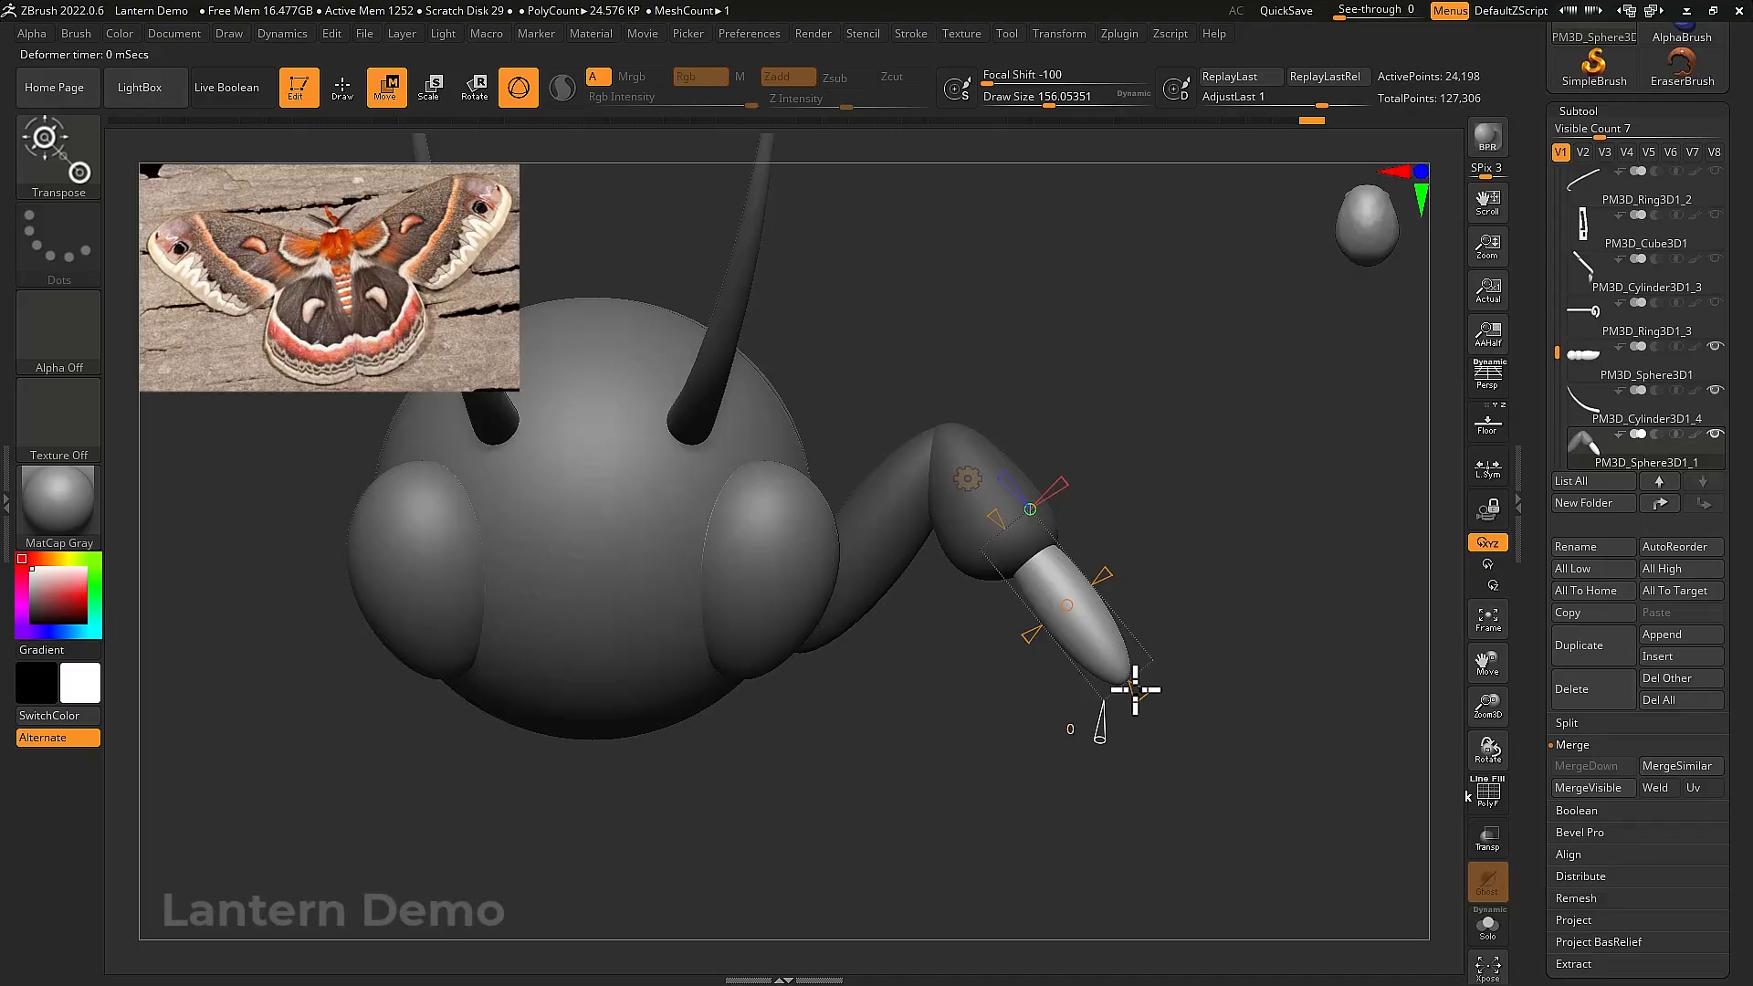
{"action": "left_click_drag", "start_coordinate": [1112, 657], "coordinate": [1090, 632]}
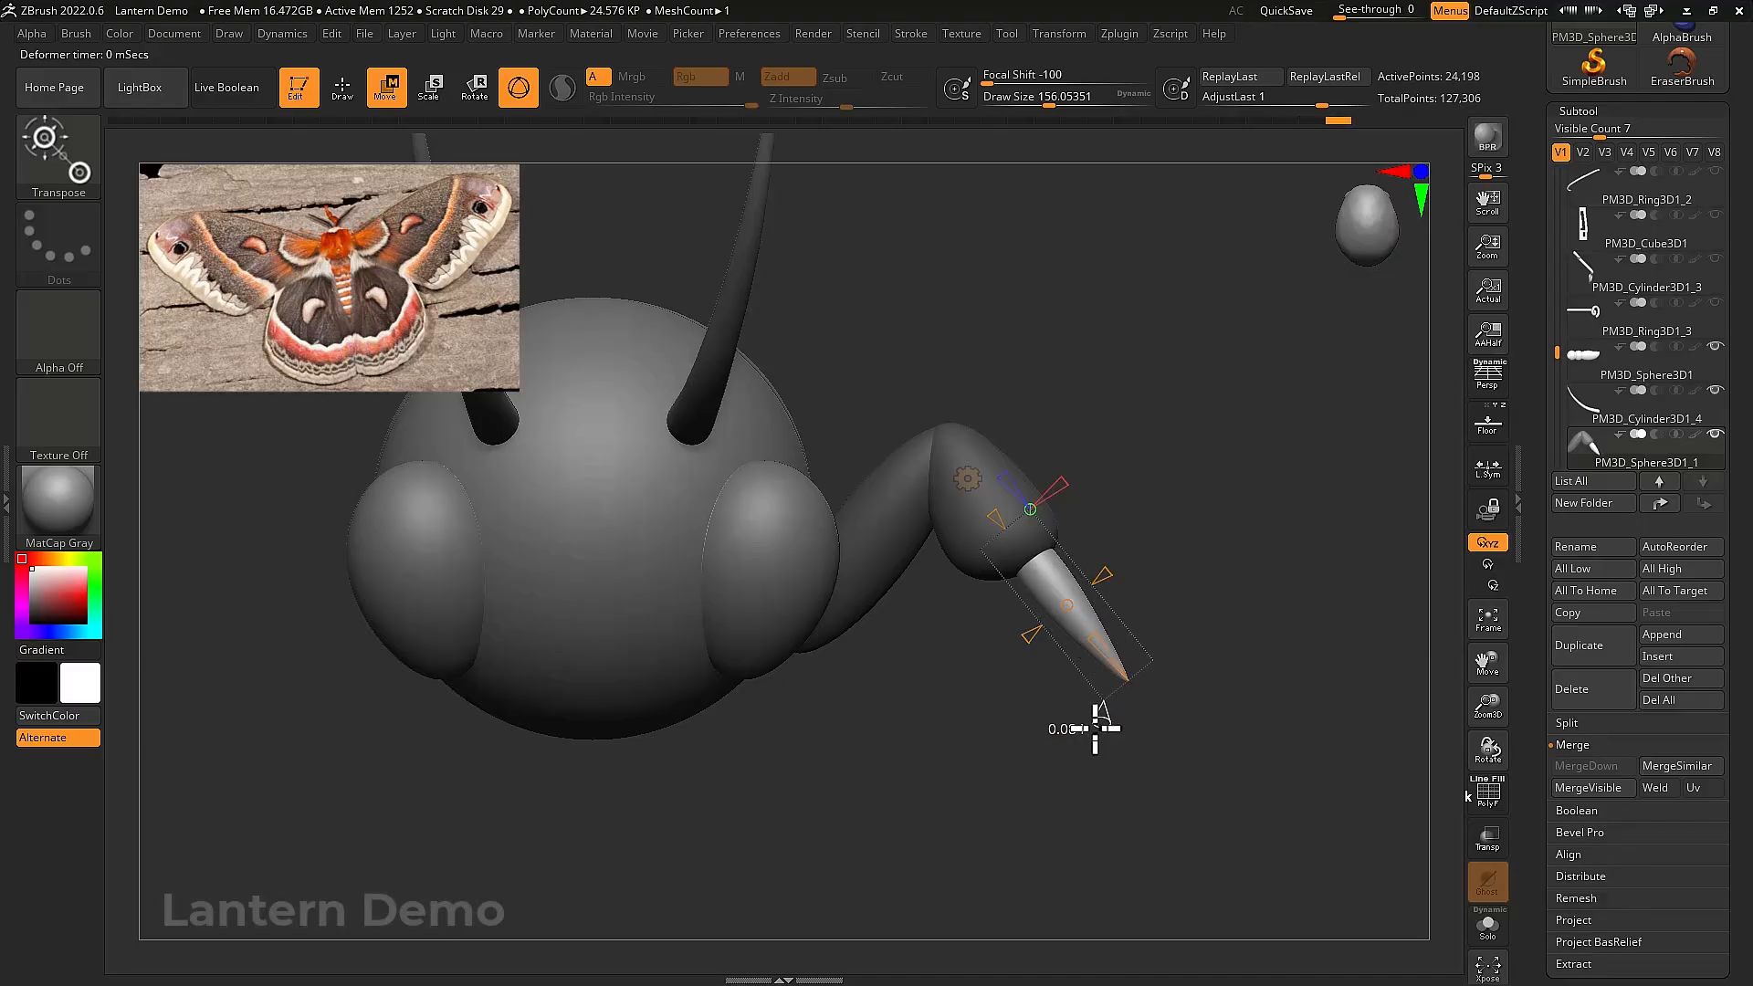
{"action": "left_click_drag", "start_coordinate": [1096, 705], "coordinate": [1104, 676]}
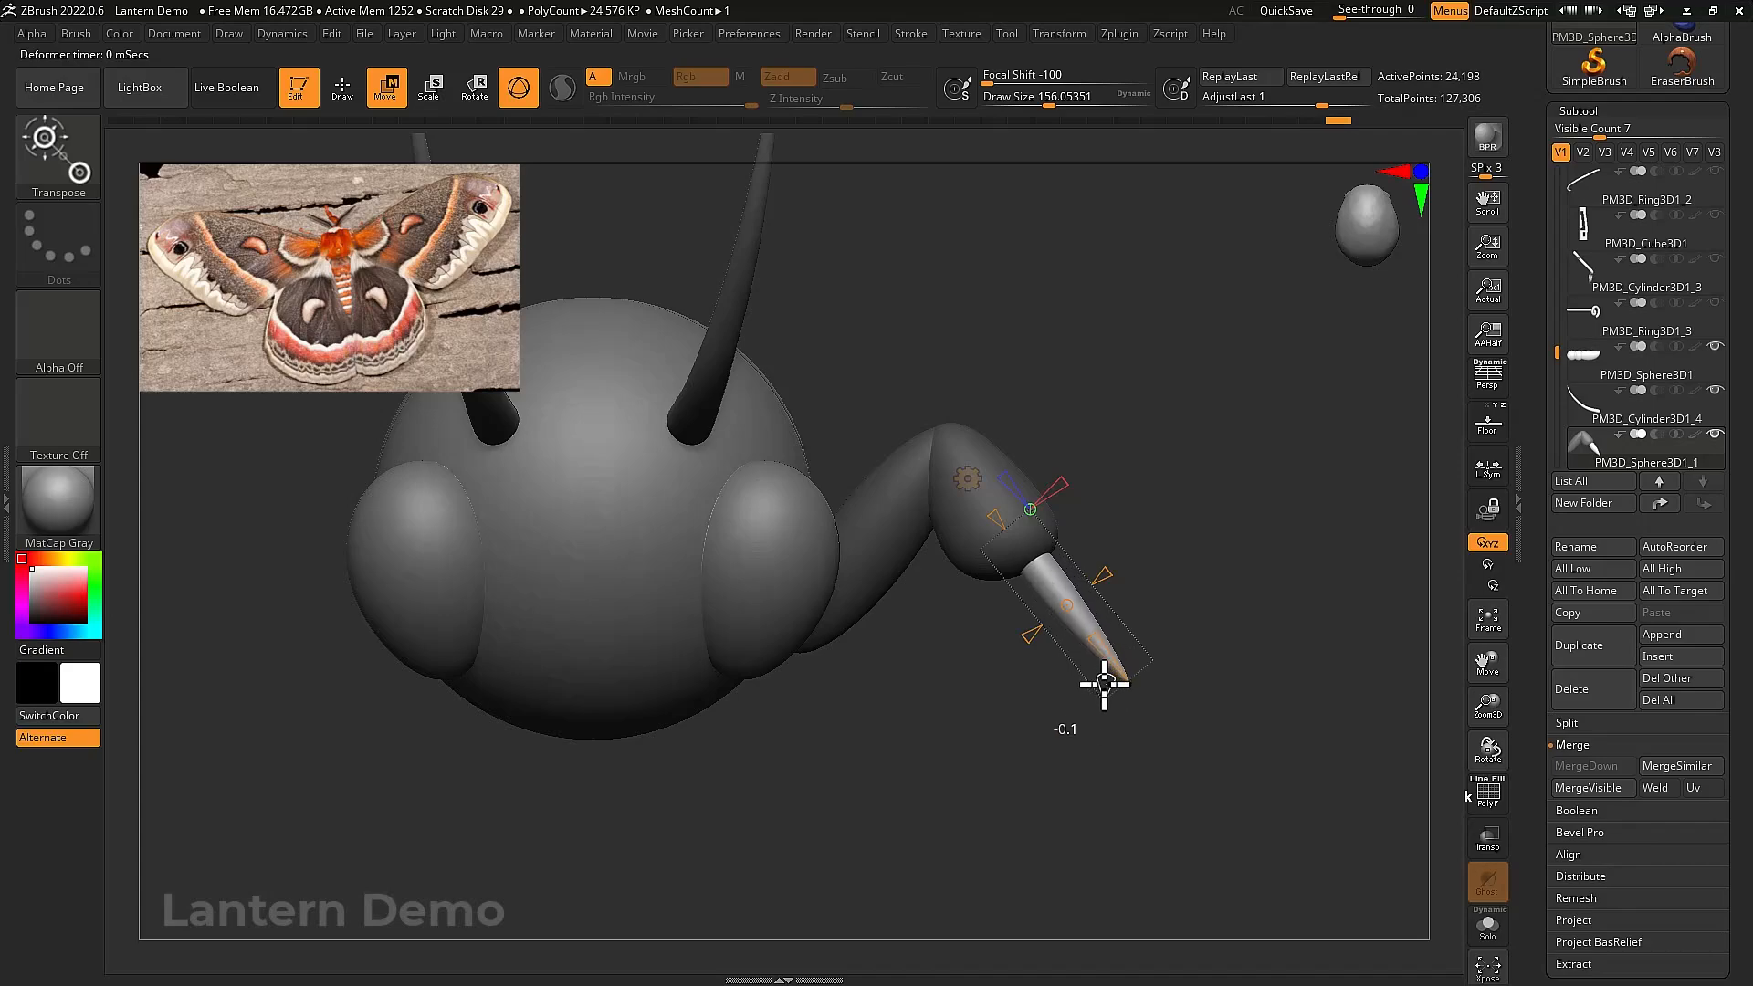
Bend the third leg segment with the Bend Curve deformer so it arcs downward and its thin tip sweeps outward
{"action": "left_click", "coordinate": [969, 479]}
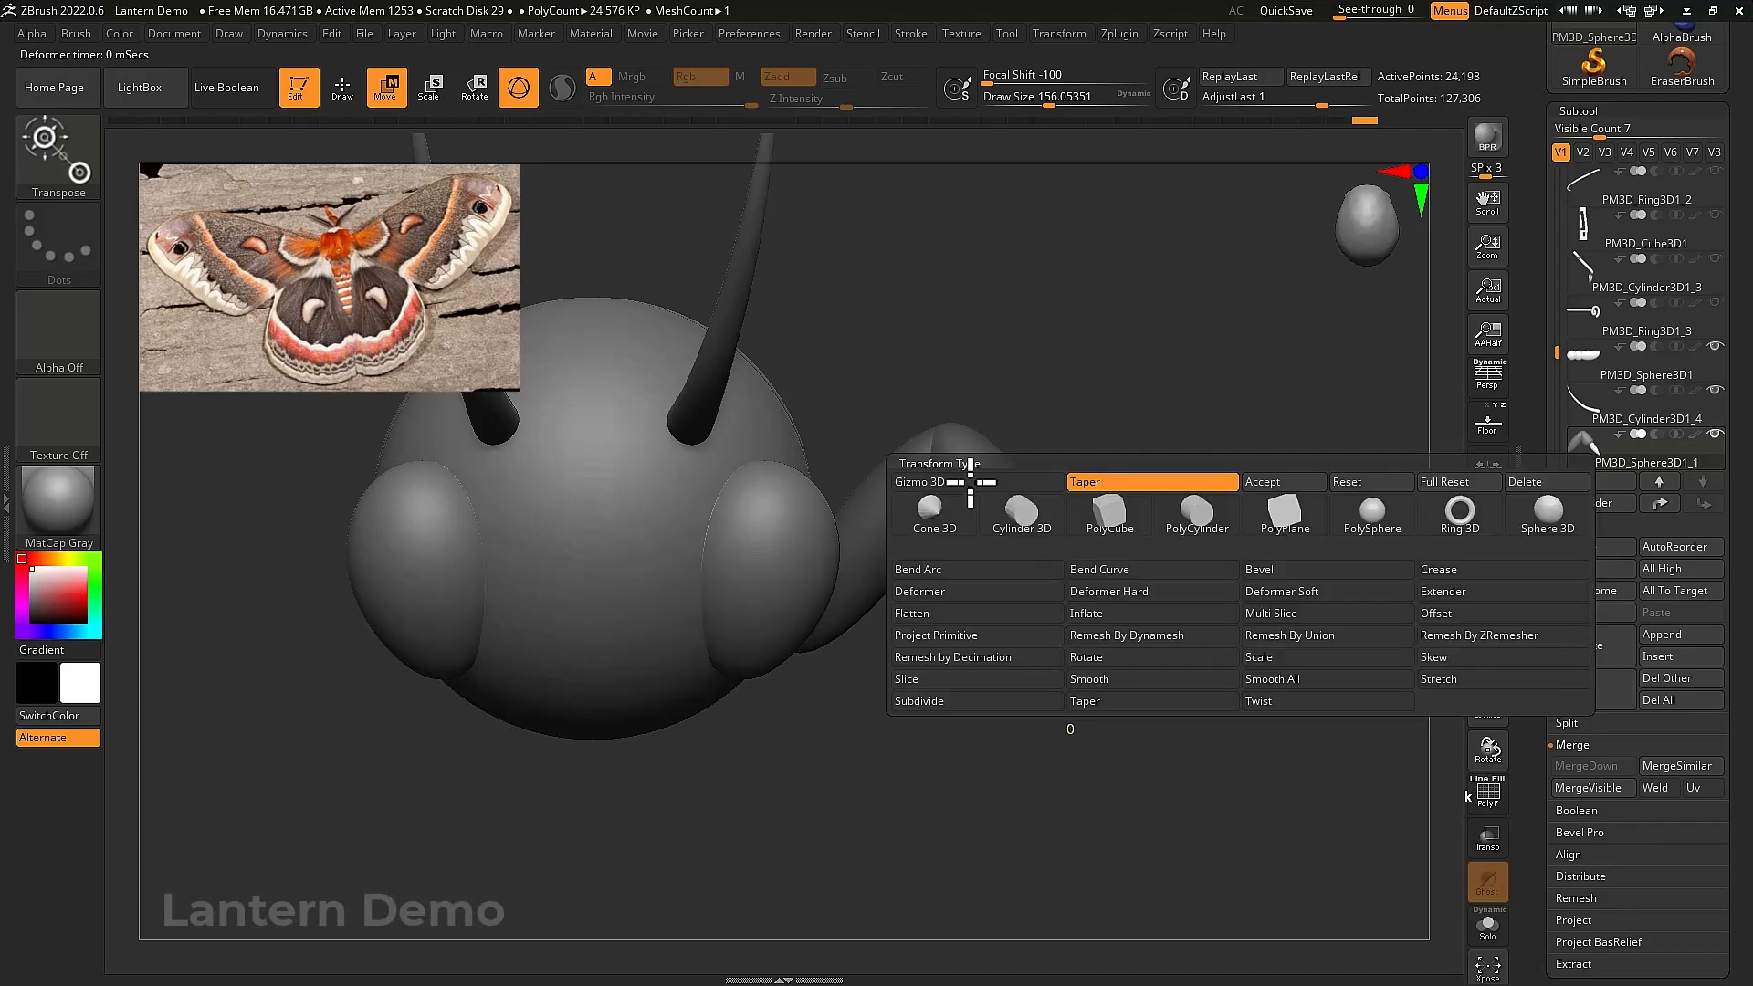
{"action": "left_click", "coordinate": [1092, 567]}
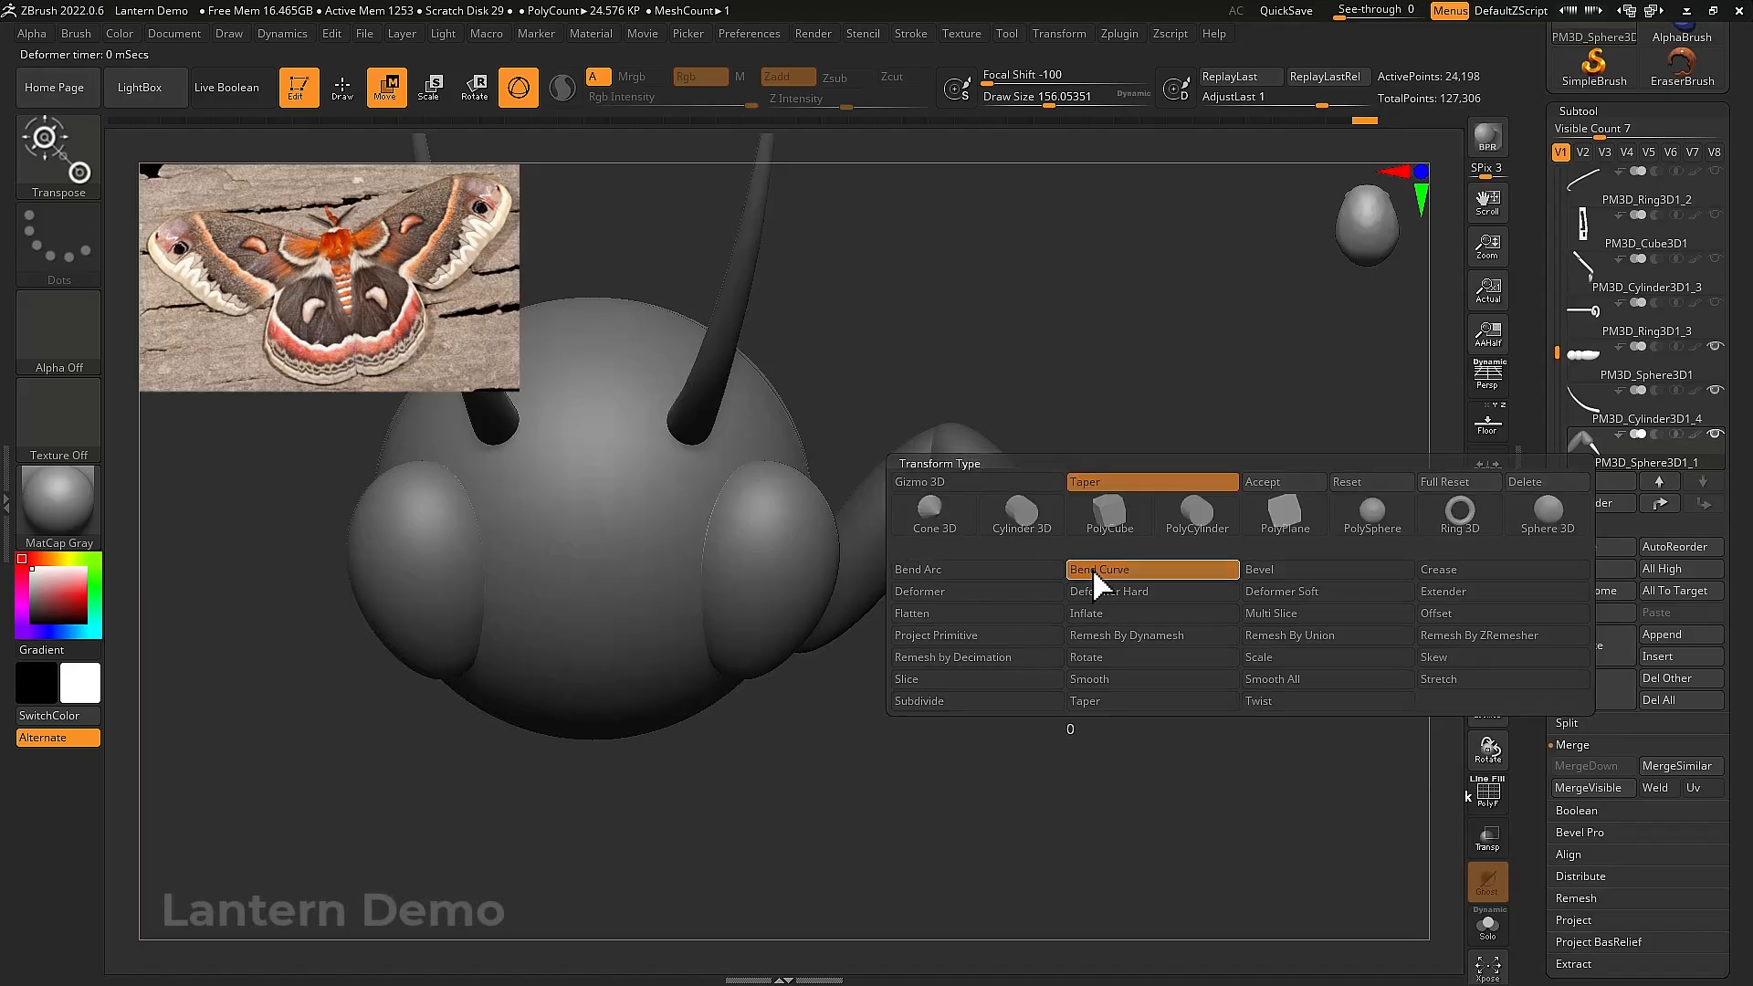
{"action": "left_click_drag", "start_coordinate": [1185, 716], "coordinate": [1288, 743]}
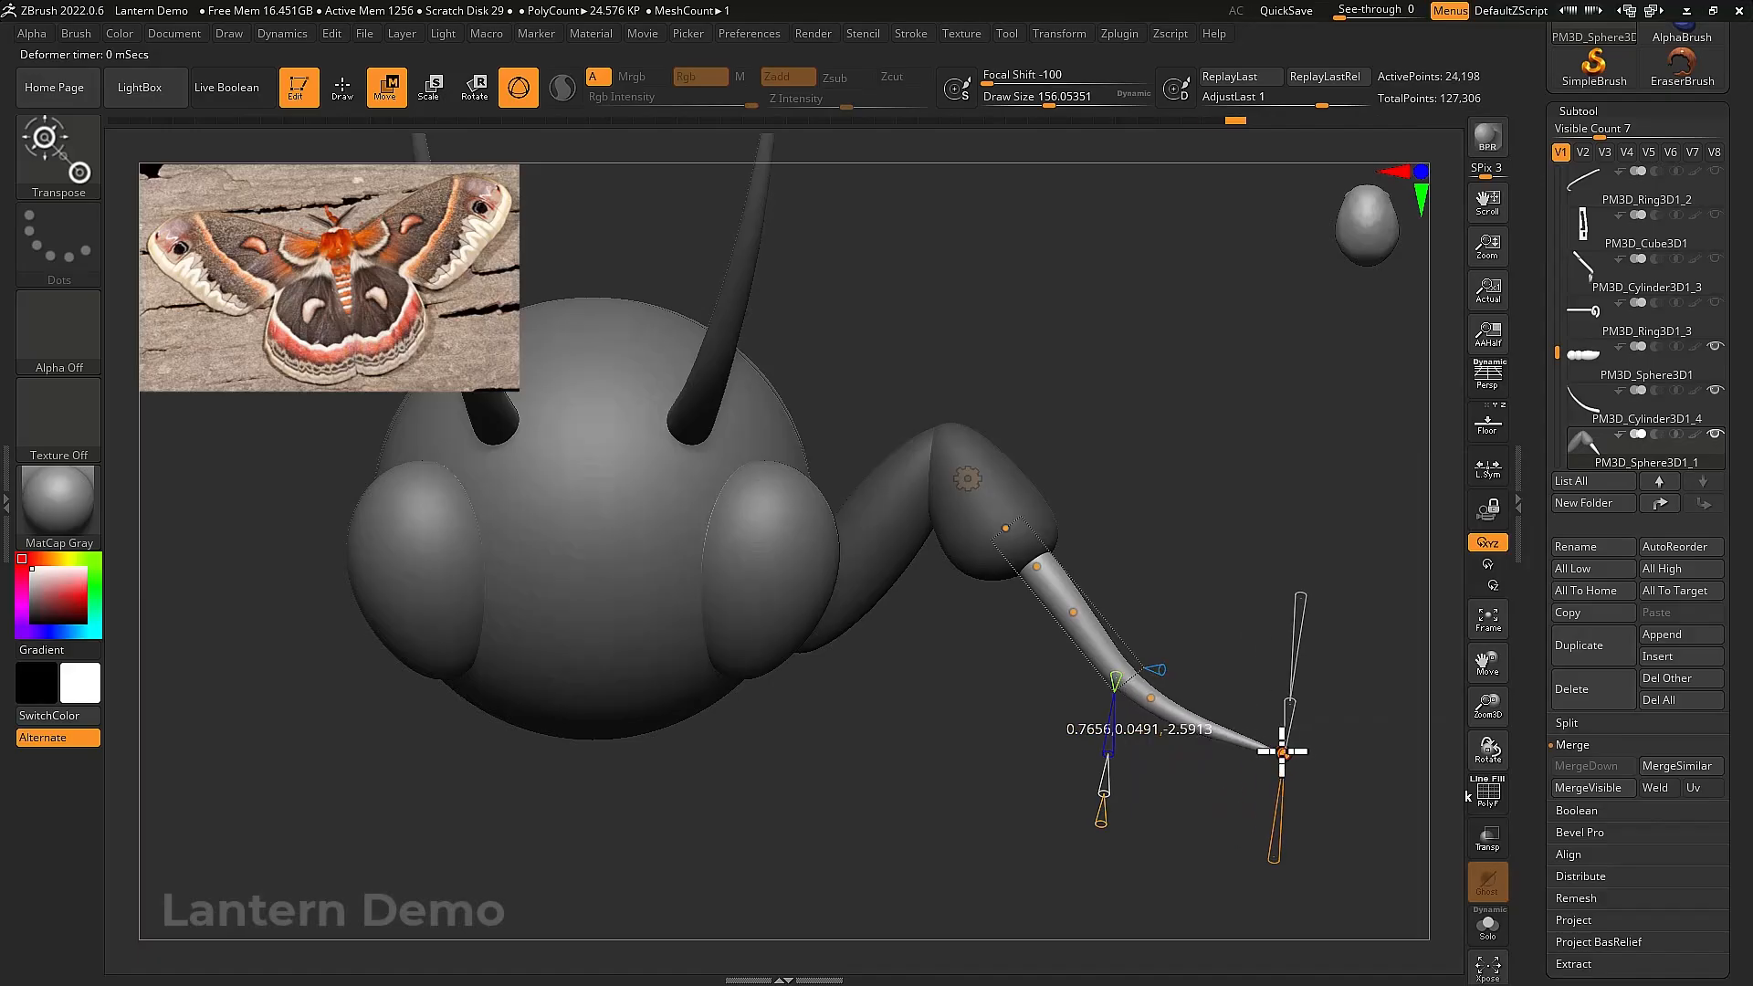
{"action": "left_click_drag", "start_coordinate": [1144, 694], "coordinate": [1179, 717]}
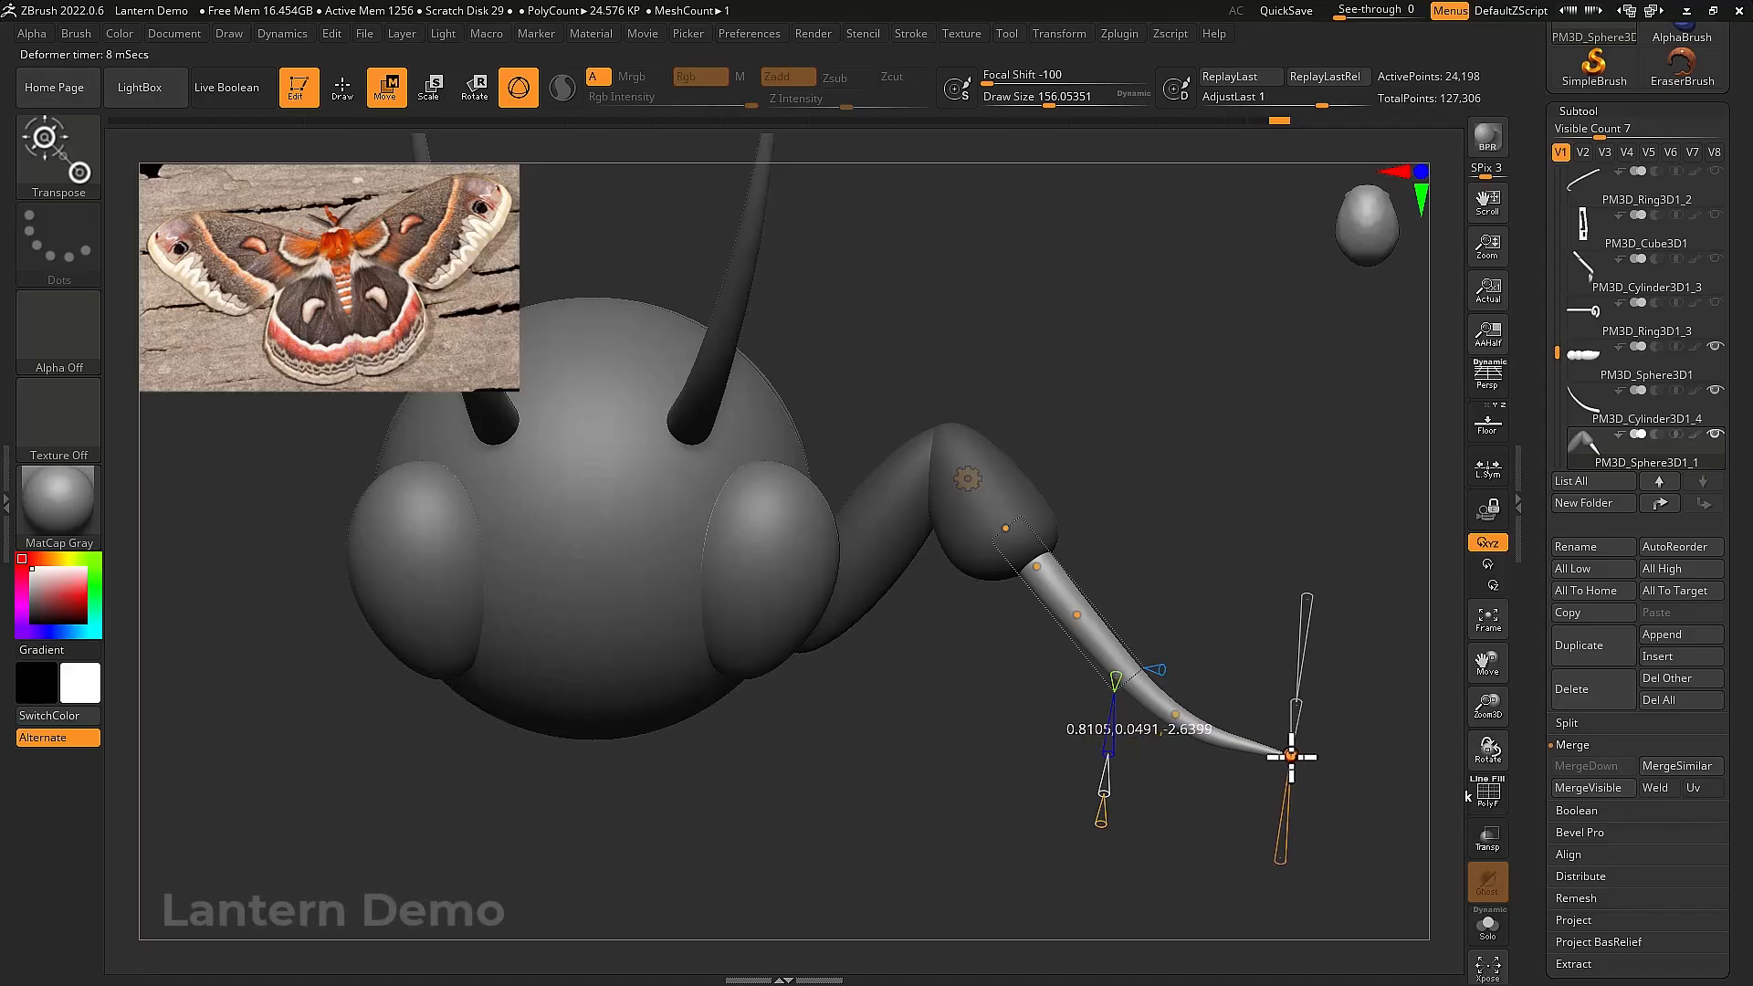
{"action": "mouse_move", "coordinate": [1078, 615]}
{"action": "left_mouse_down"}
{"action": "mouse_move", "coordinate": [1106, 692]}
{"action": "mouse_move", "coordinate": [1043, 612]}
{"action": "left_mouse_up"}
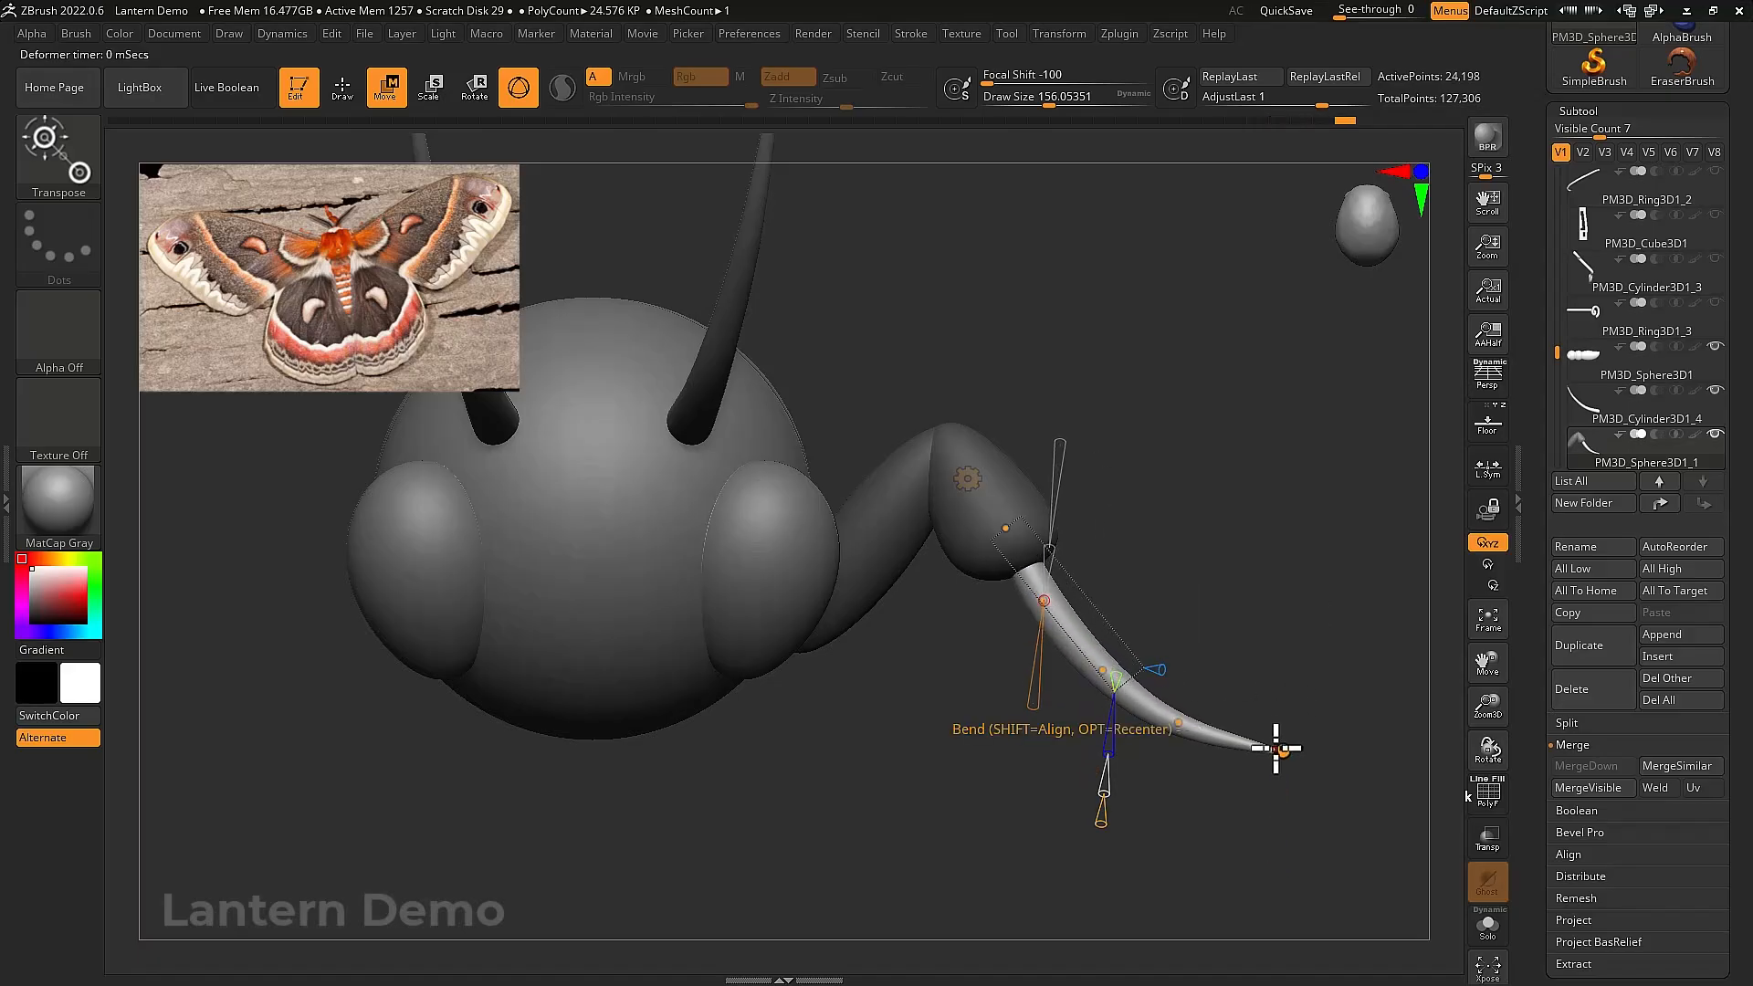
{"action": "left_click_drag", "start_coordinate": [1277, 748], "coordinate": [1289, 732]}
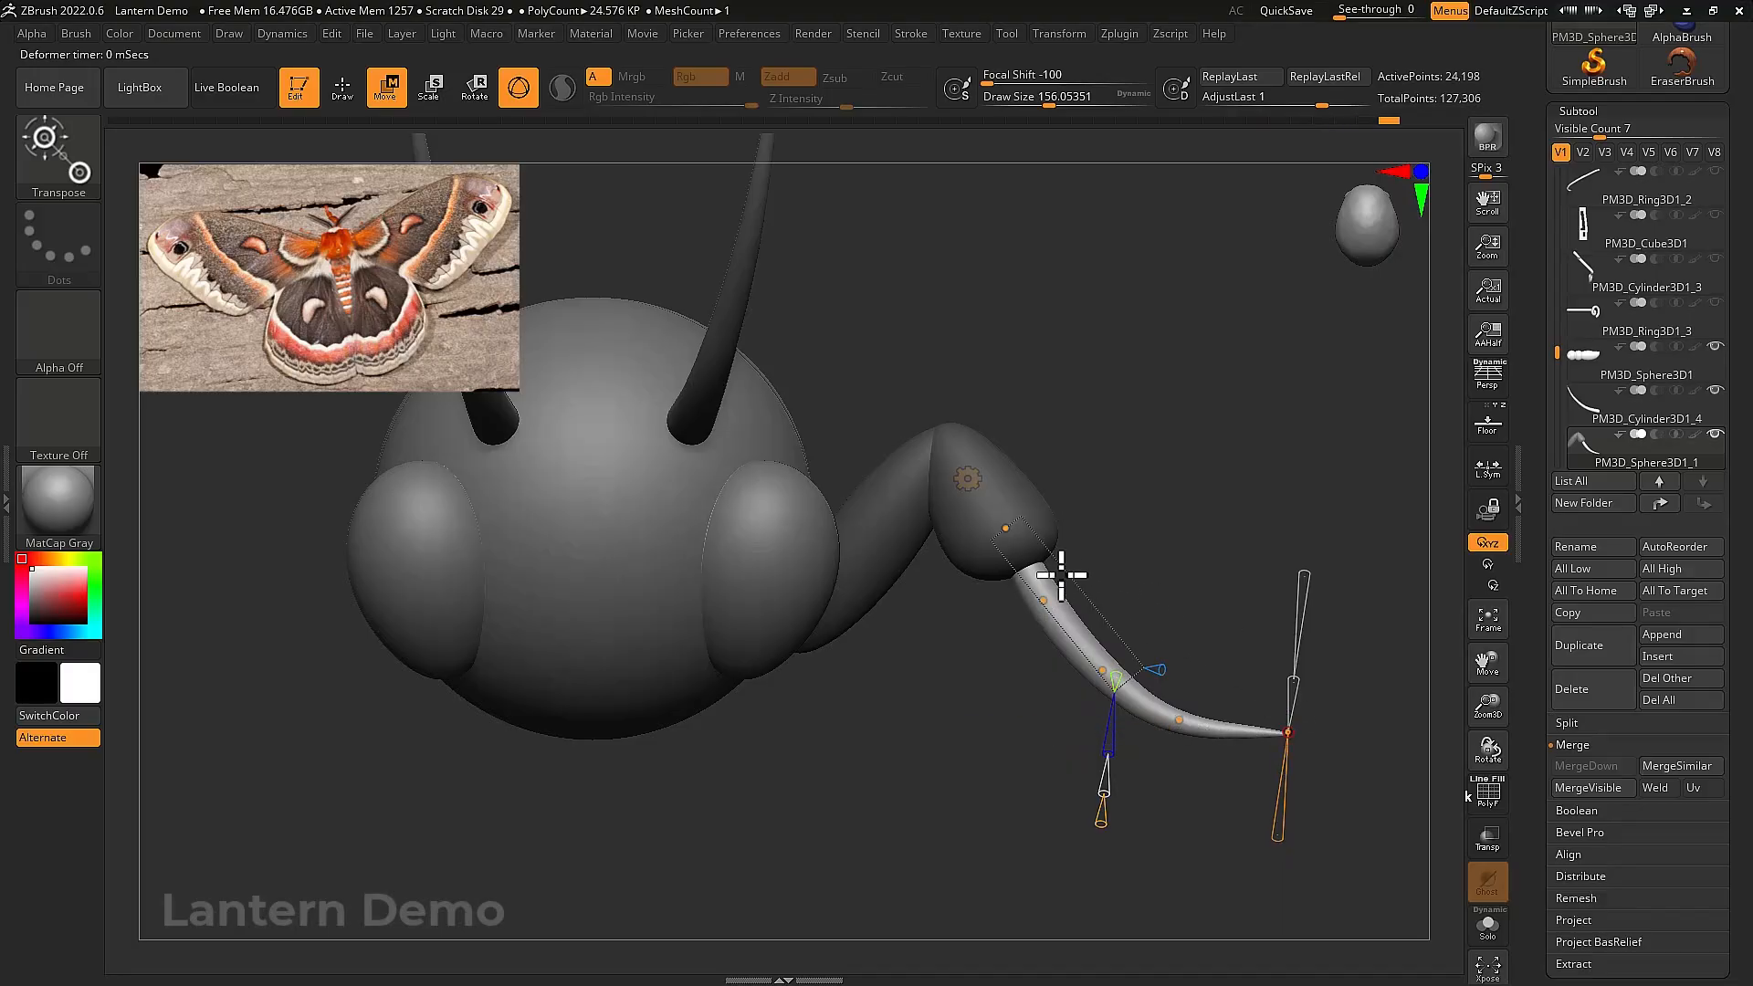
Thicken the upper part of the third segment with the bend curve's scale and squeeze controls, and accept the deformation
{"action": "left_click_drag", "start_coordinate": [1103, 524], "coordinate": [1029, 529]}
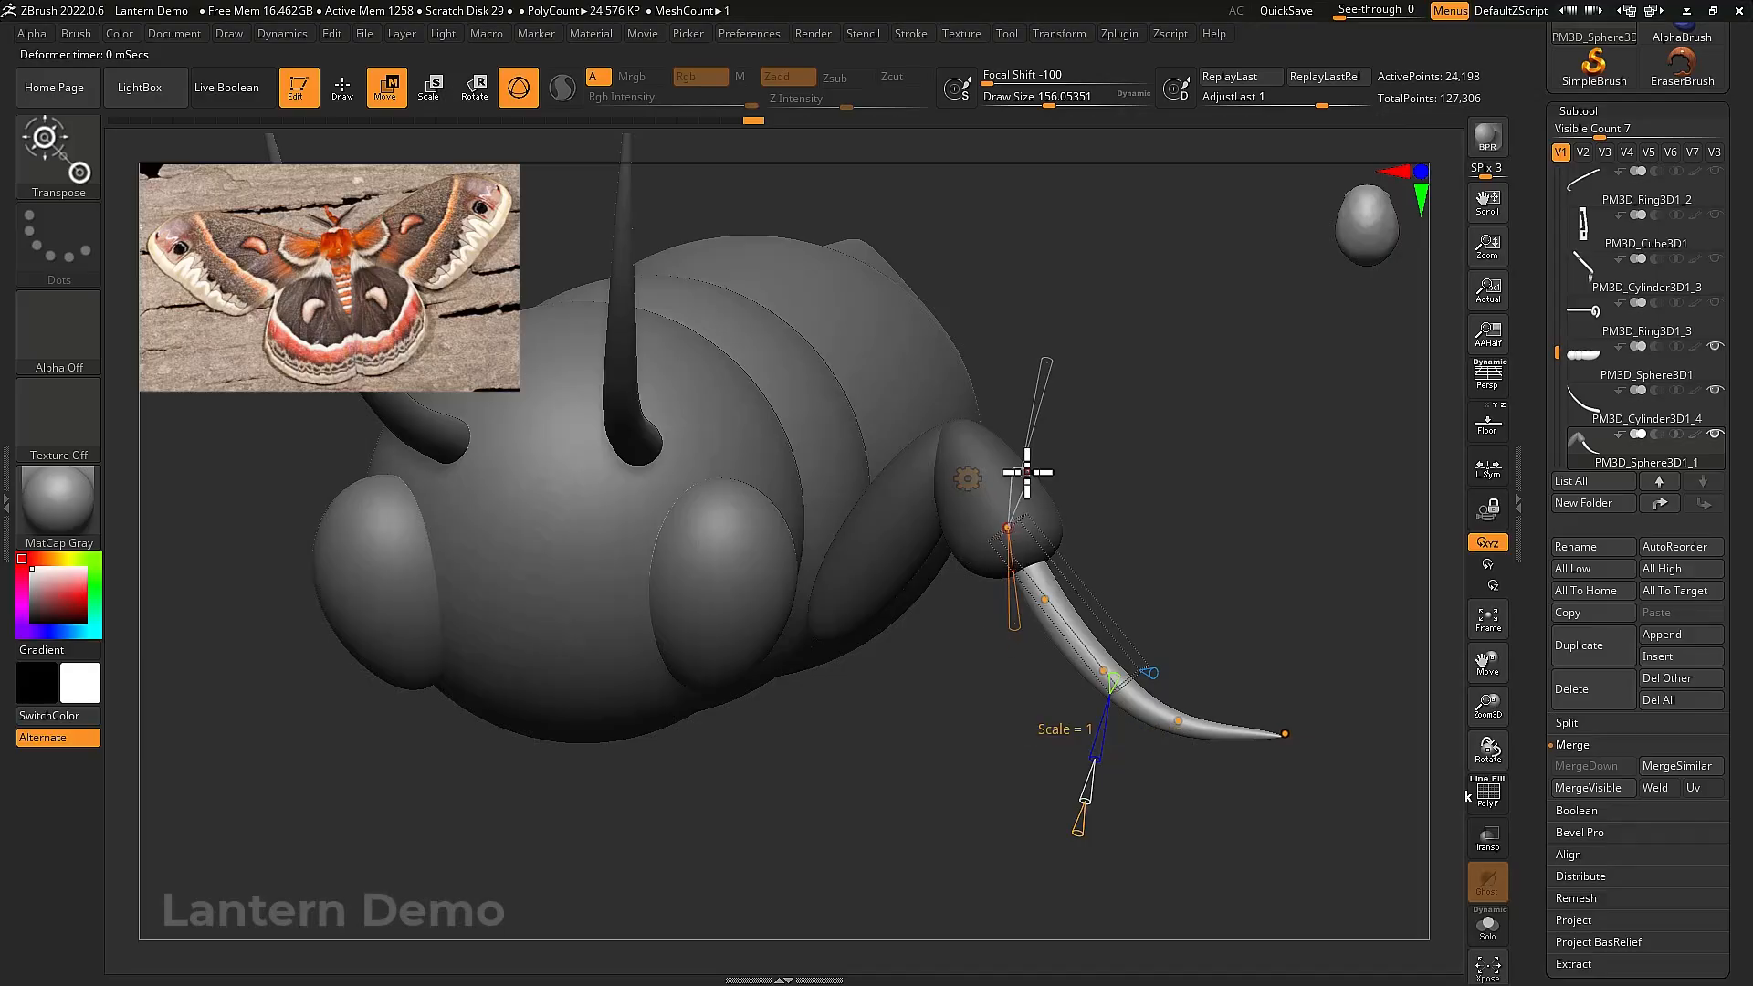
{"action": "left_click_drag", "start_coordinate": [1027, 455], "coordinate": [1028, 444]}
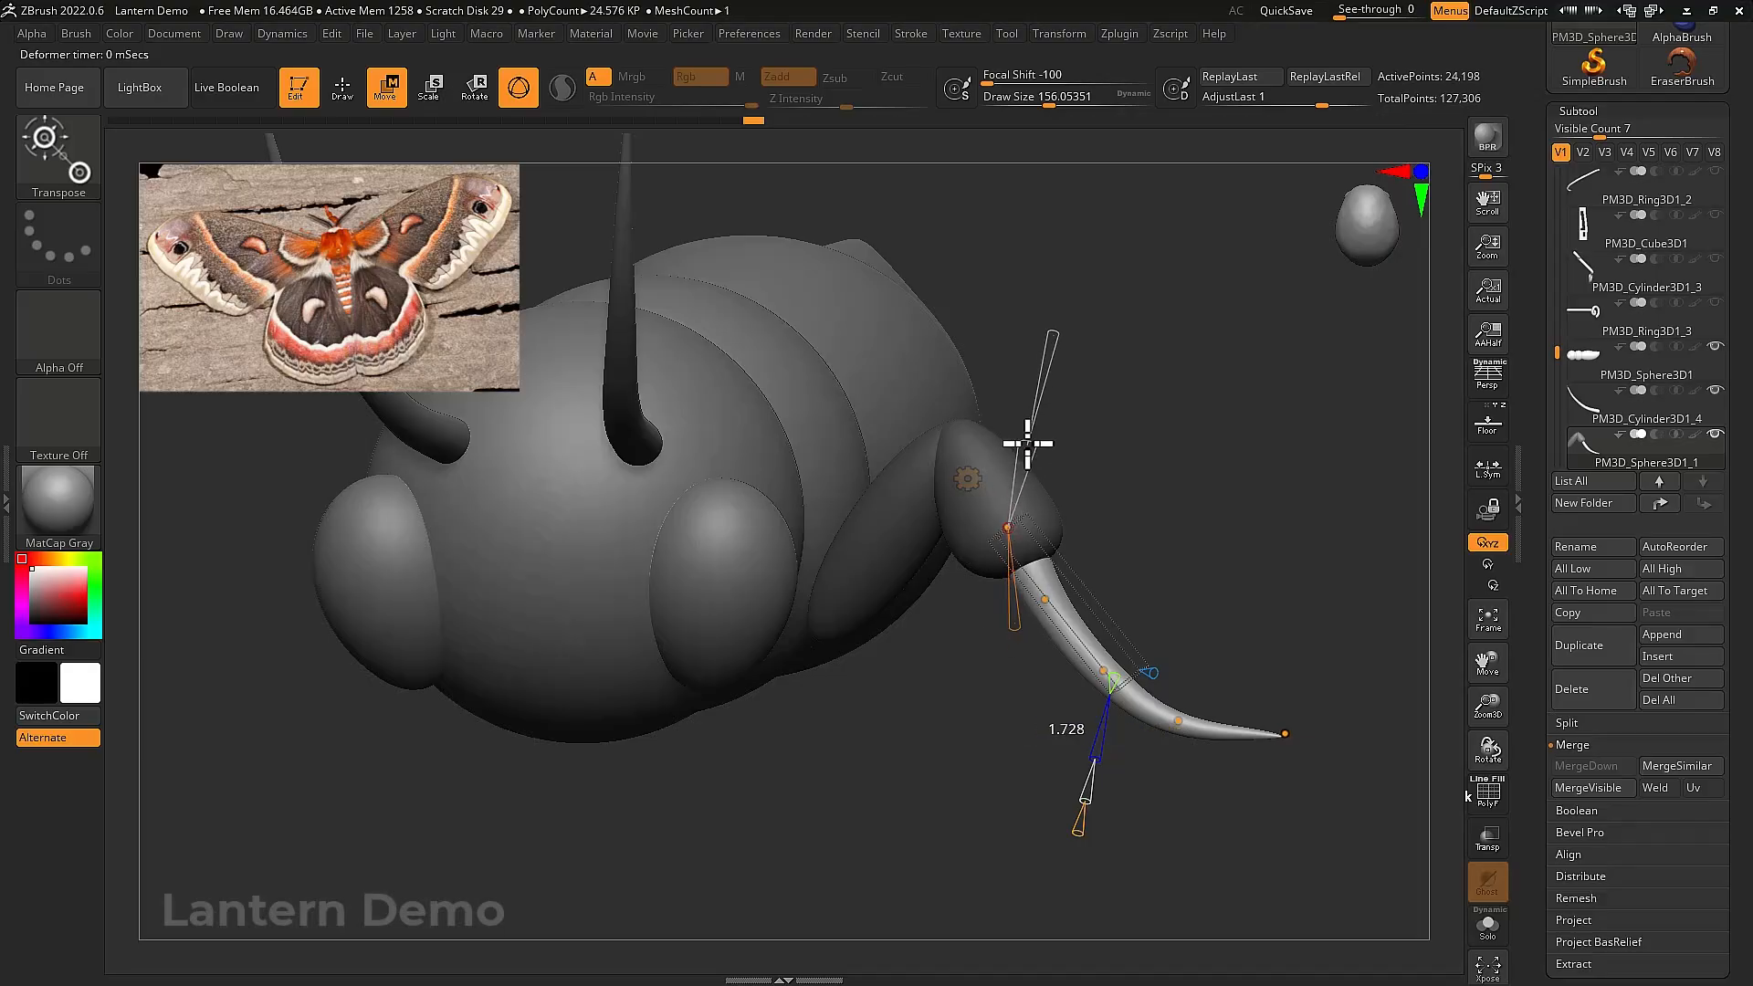
{"action": "left_click_drag", "start_coordinate": [1048, 578], "coordinate": [1044, 595]}
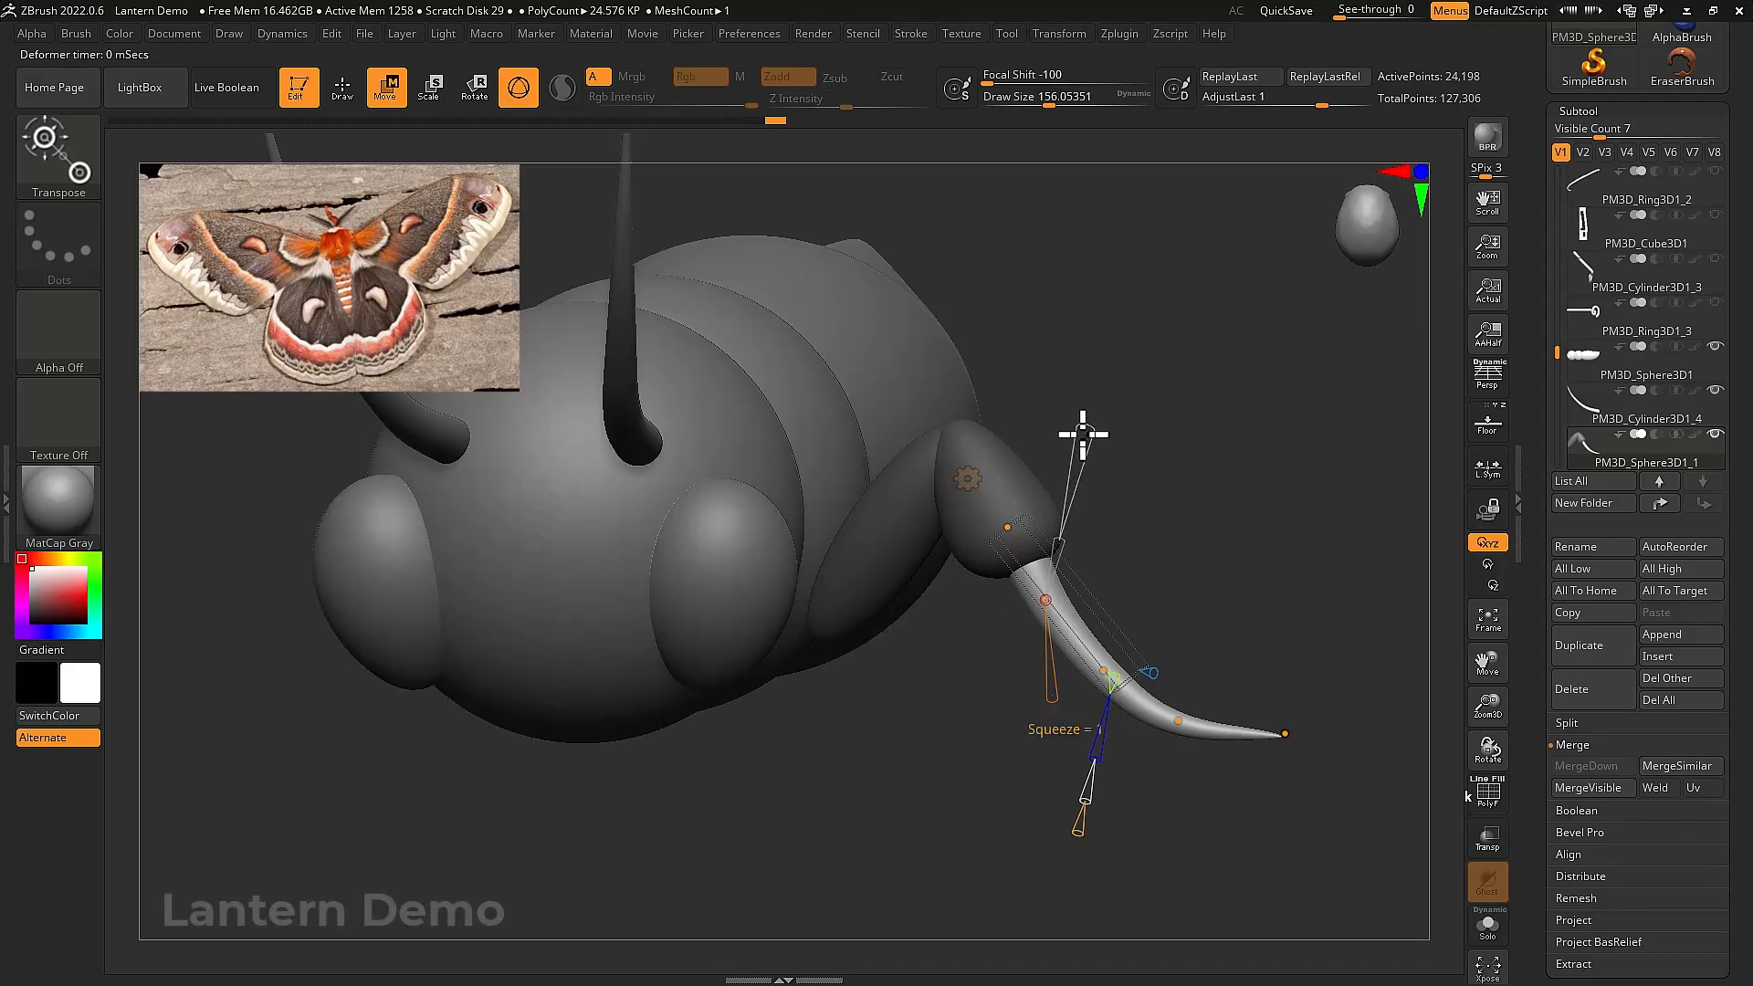
{"action": "left_click_drag", "start_coordinate": [1083, 434], "coordinate": [1066, 530]}
{"action": "key", "text": "ctrl+z"}
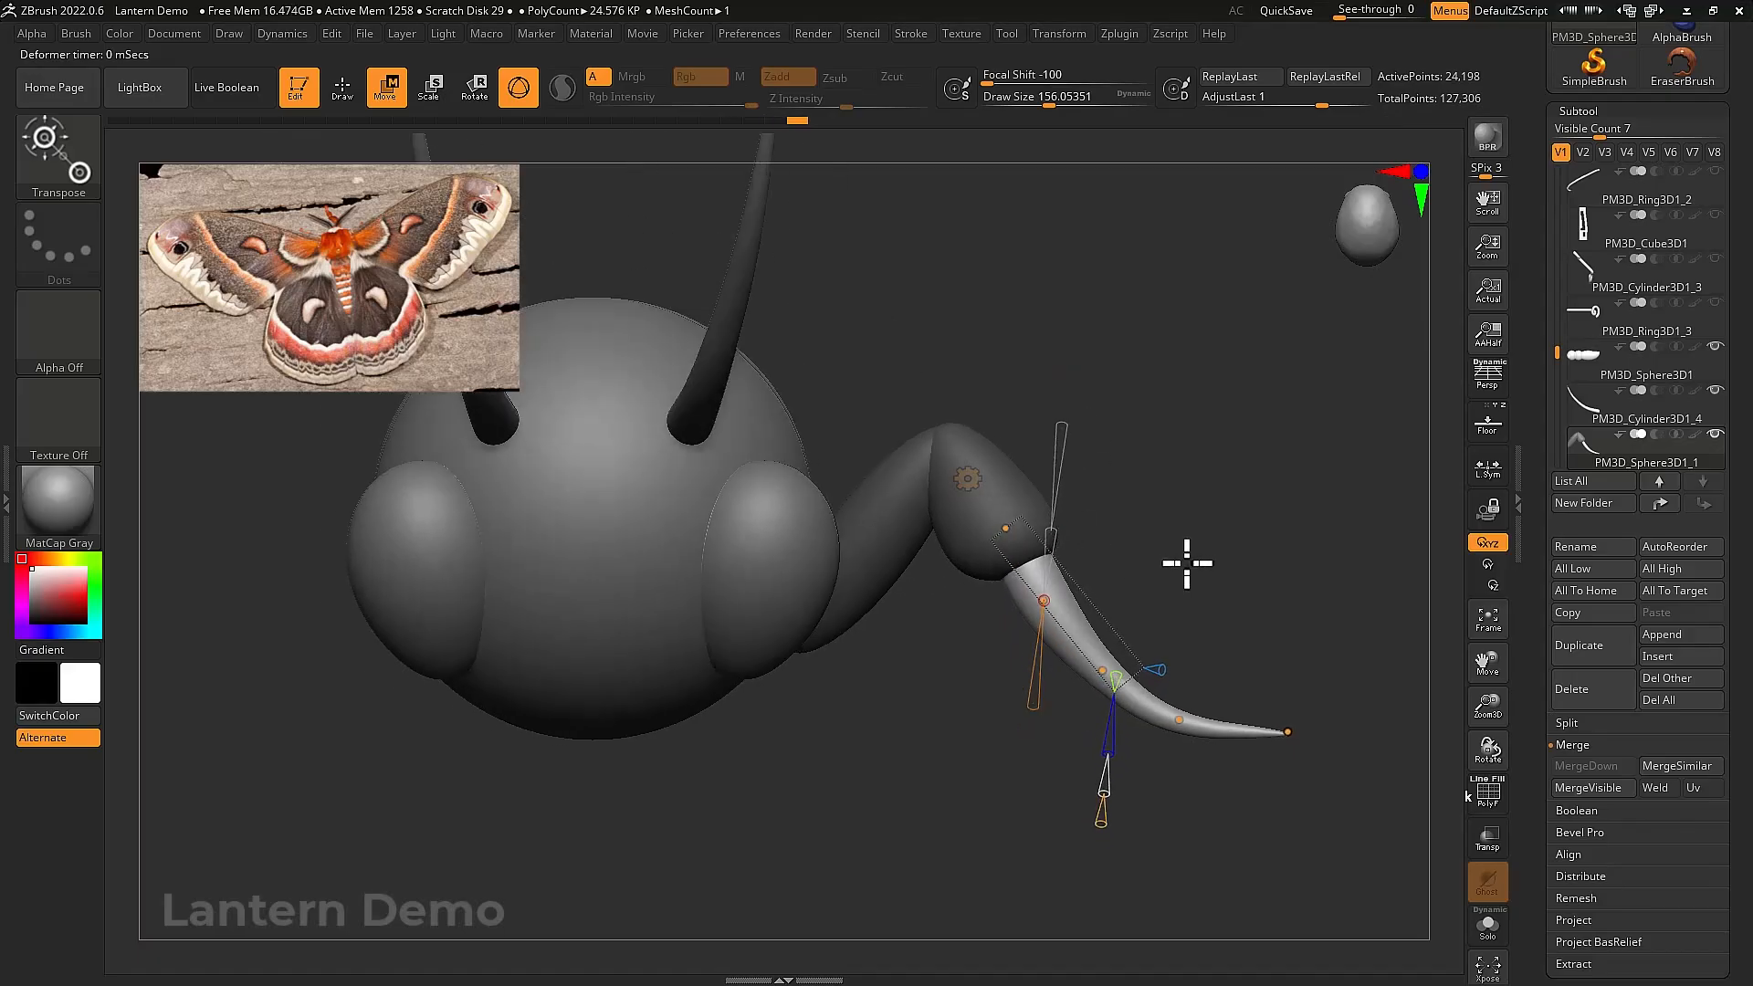
{"action": "left_click", "coordinate": [968, 479]}
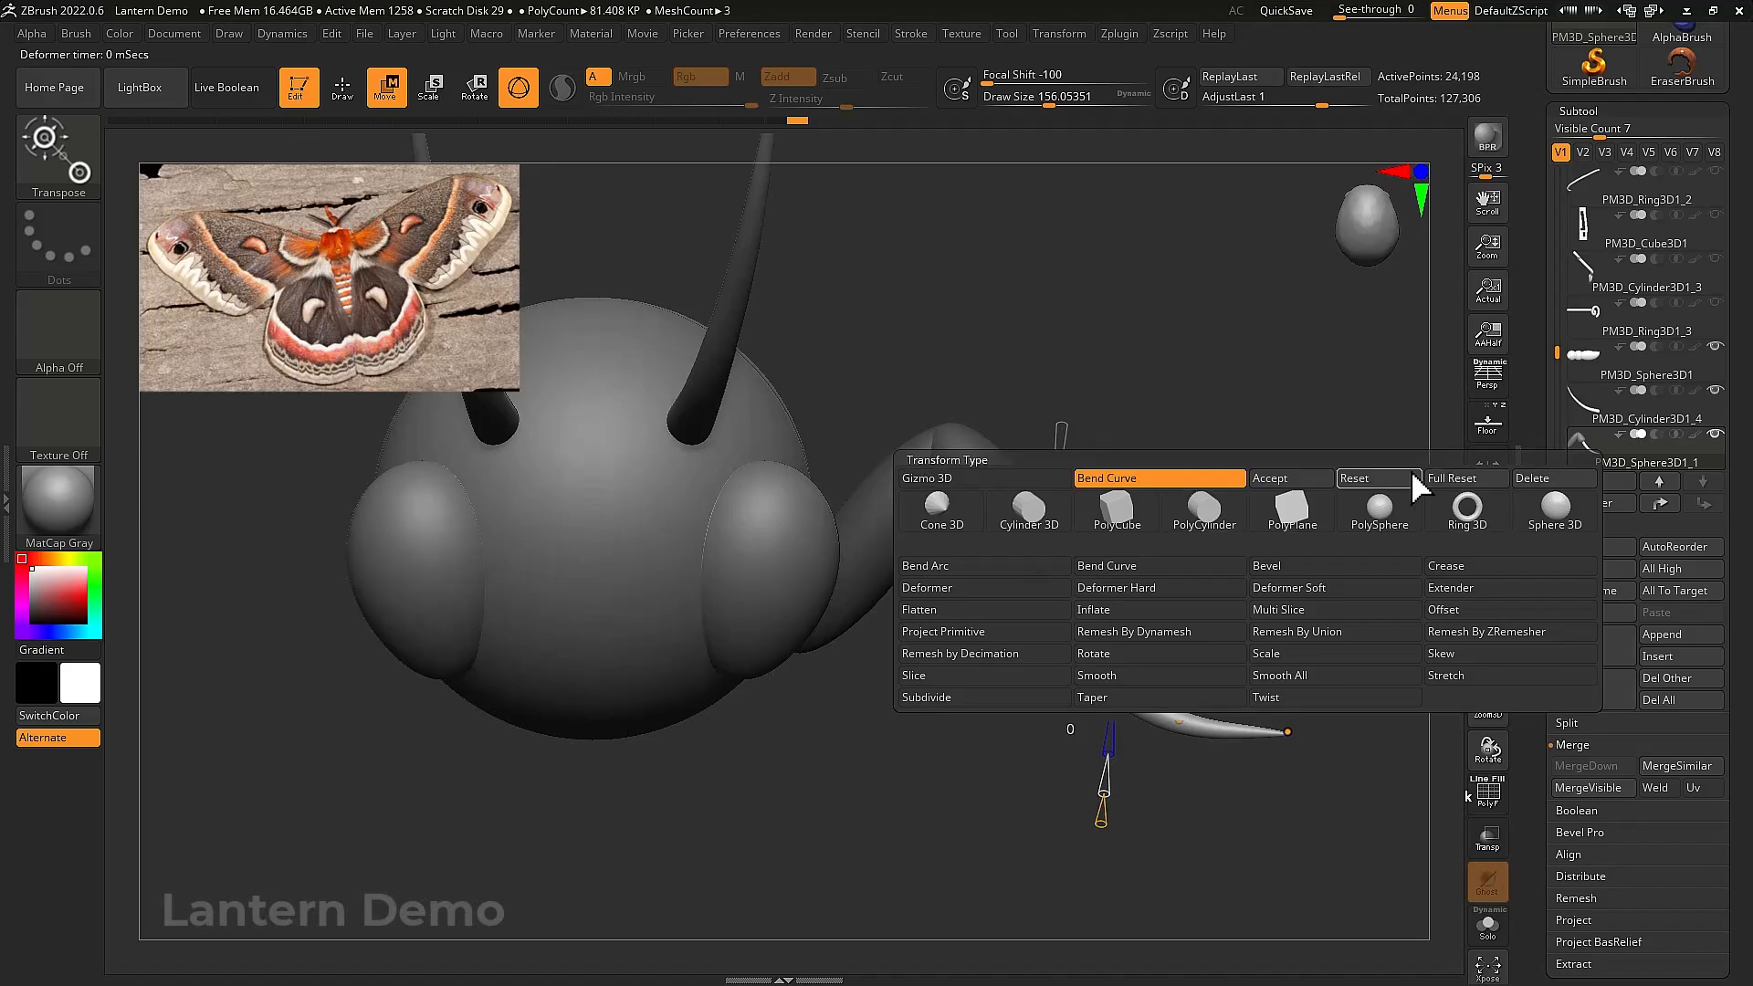
{"action": "left_click", "coordinate": [1309, 490]}
Rotate the third segment in side view and reposition its upper end under the second segment
{"action": "left_click_drag", "start_coordinate": [1297, 494], "coordinate": [1109, 559]}
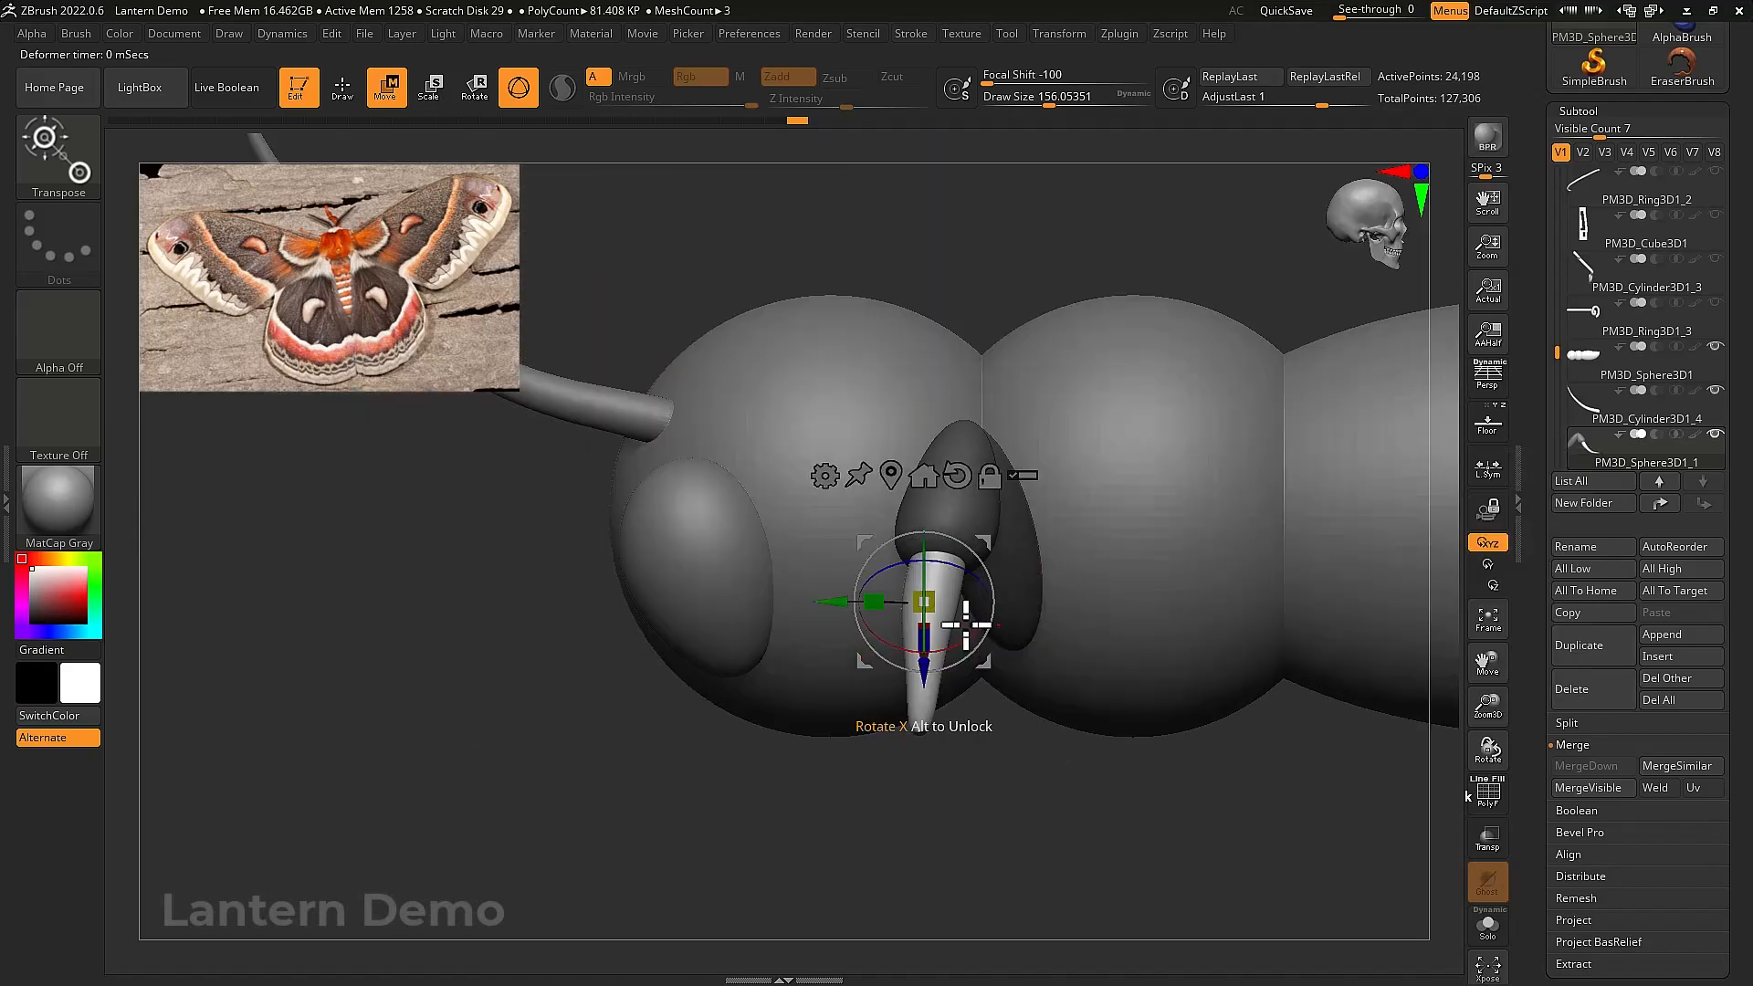
{"action": "left_click_drag", "start_coordinate": [993, 608], "coordinate": [961, 644]}
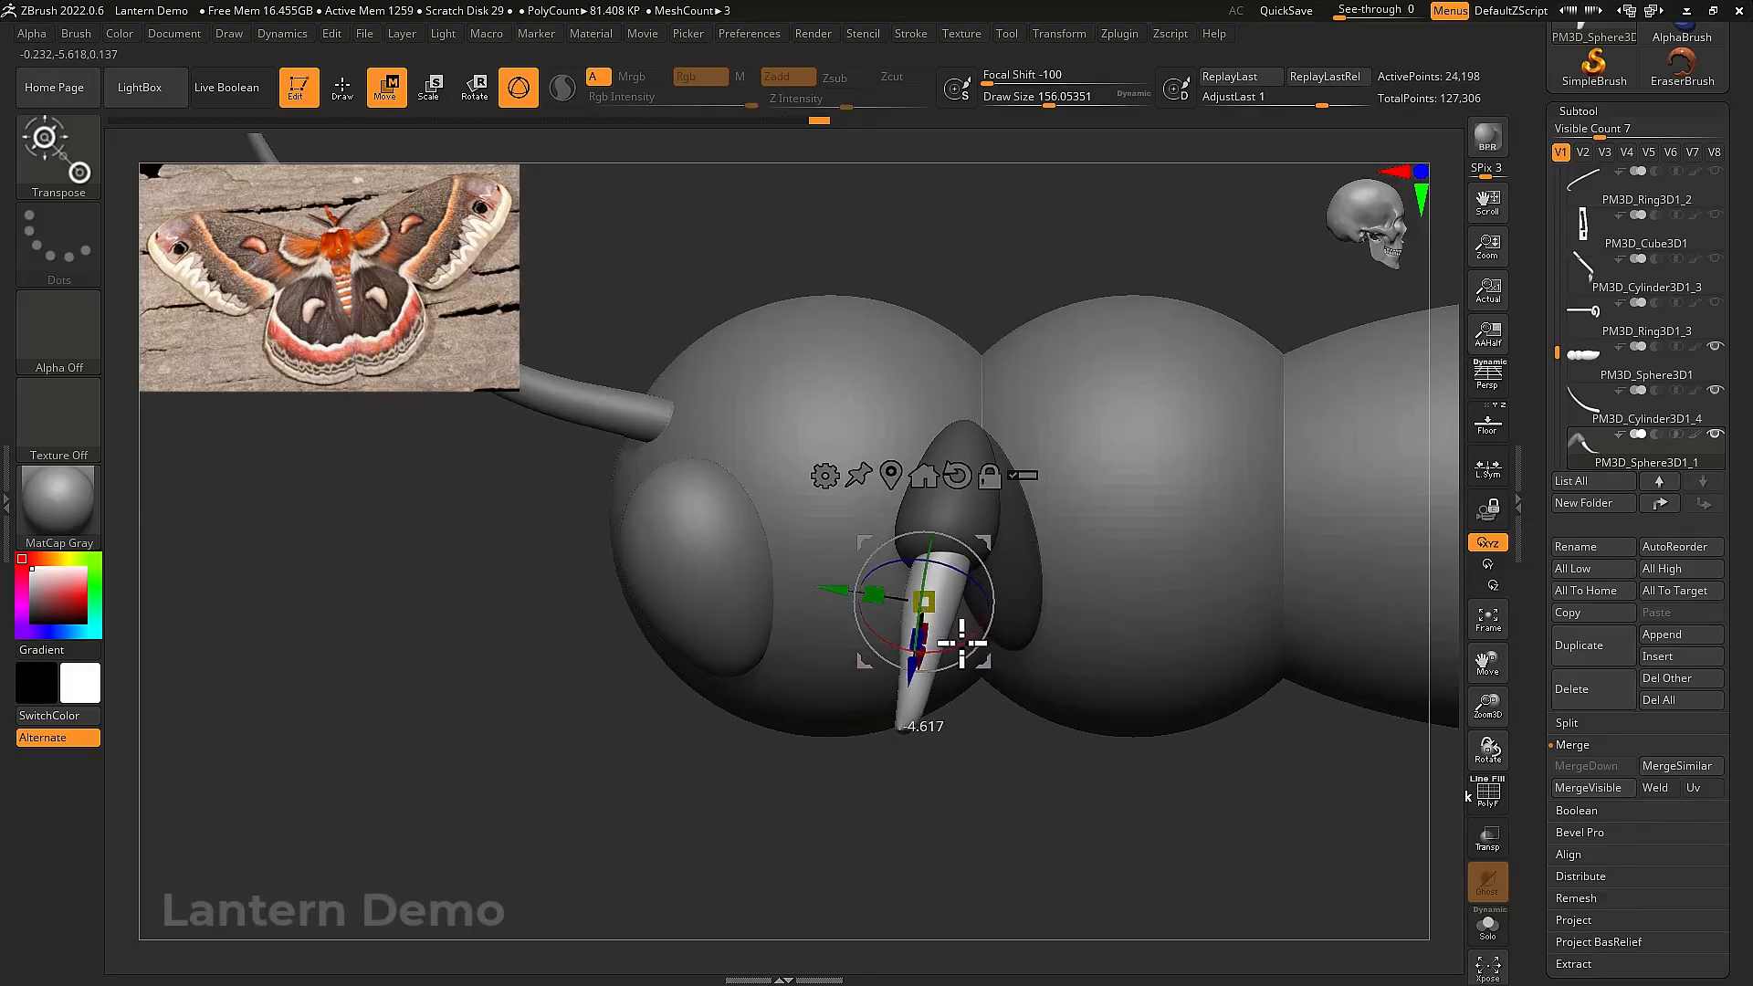
{"action": "left_click_drag", "start_coordinate": [963, 574], "coordinate": [992, 543]}
{"action": "left_click_drag", "start_coordinate": [1081, 801], "coordinate": [1179, 735]}
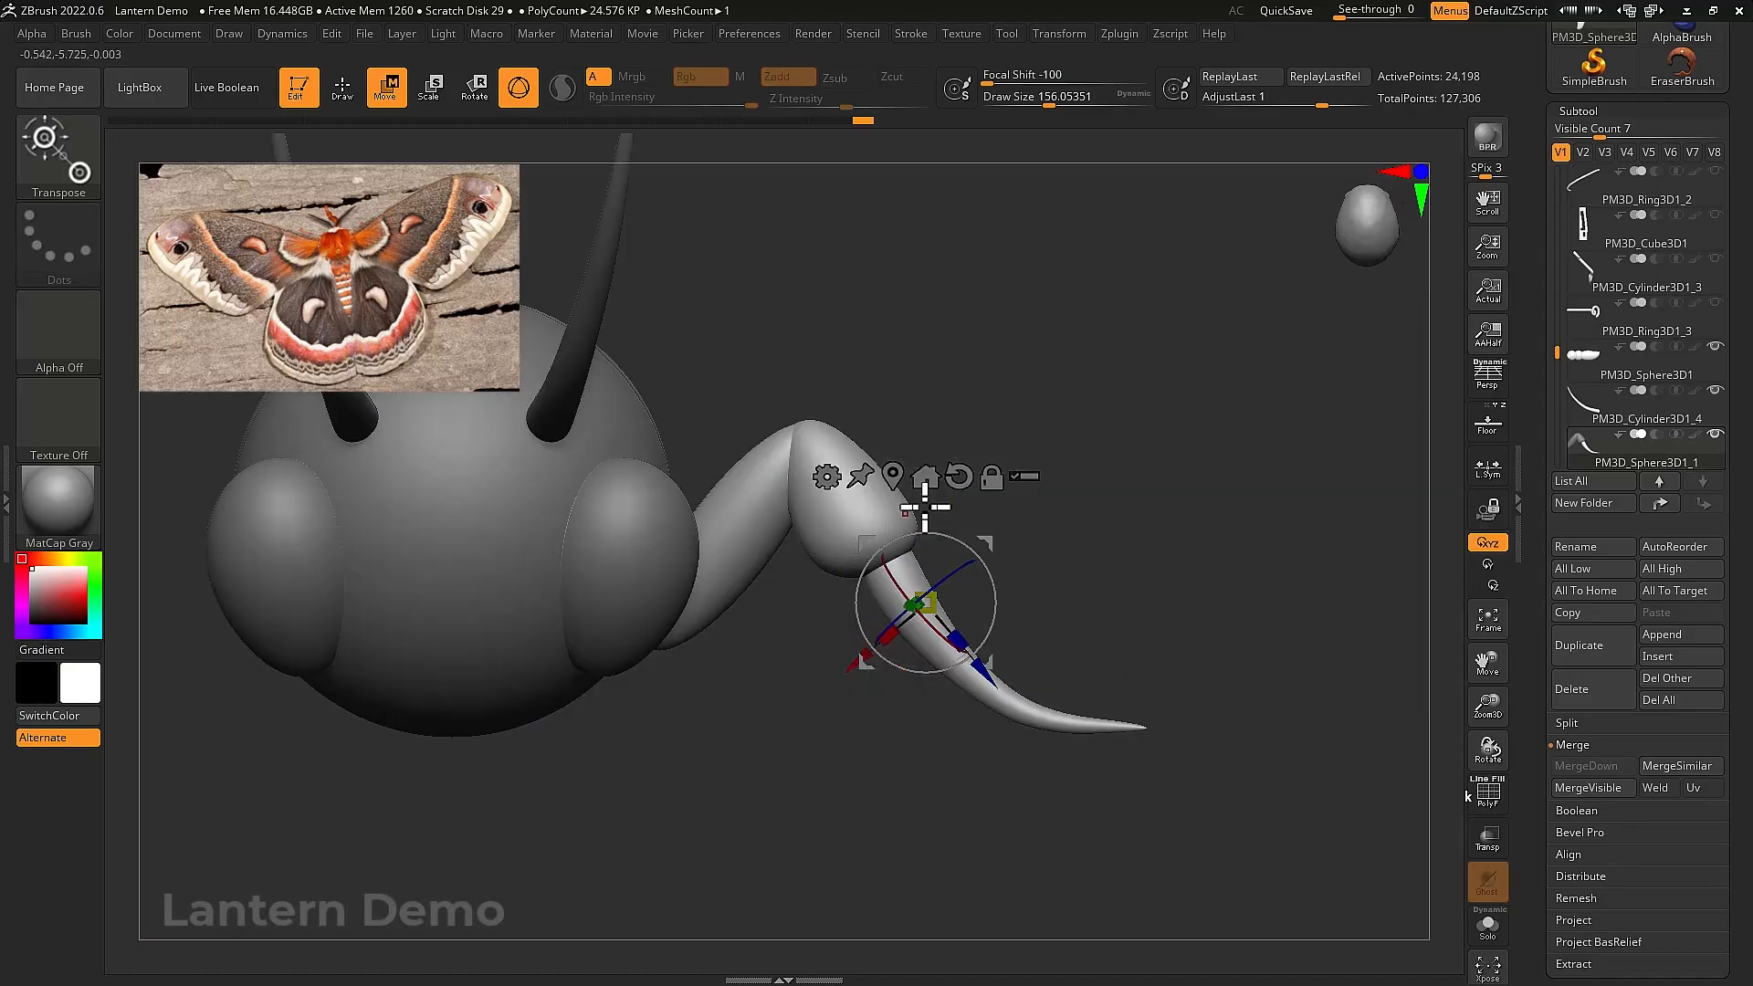
Isolate the third segment with the gizmo at its upper end, and nudge it further into the second segment
{"action": "left_click_drag", "start_coordinate": [967, 602], "coordinate": [676, 609], "text": "alt"}
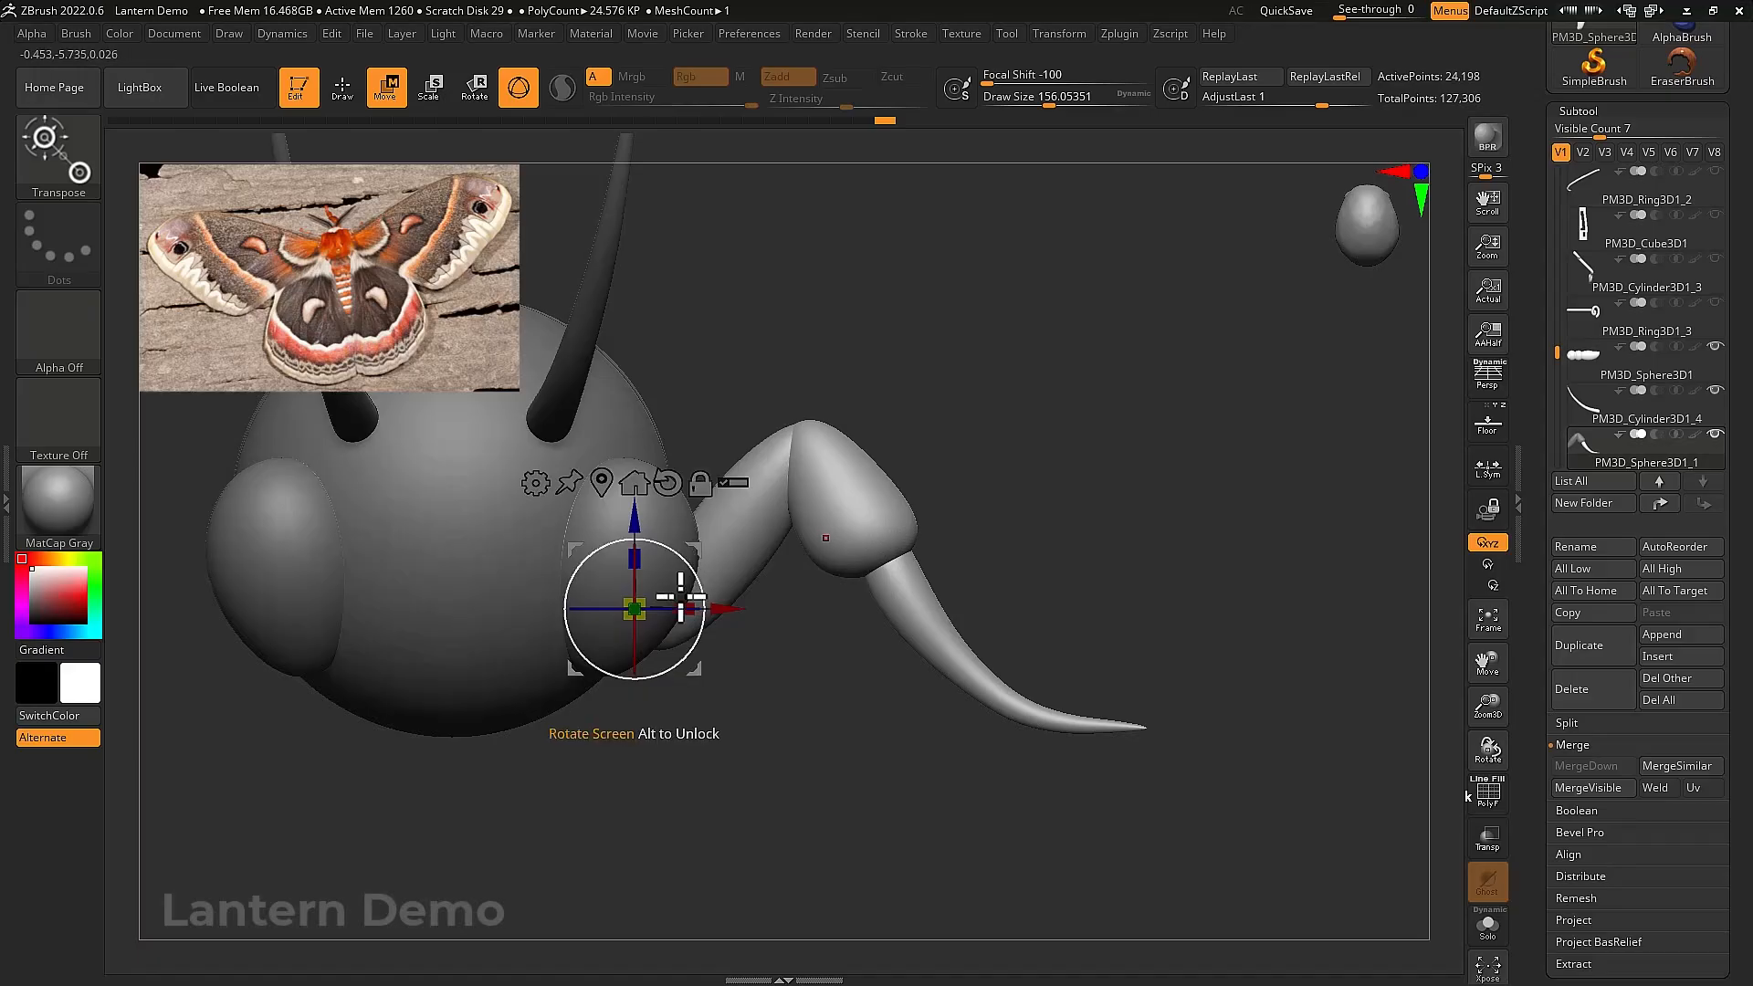
{"action": "left_click_drag", "start_coordinate": [806, 579], "coordinate": [925, 569]}
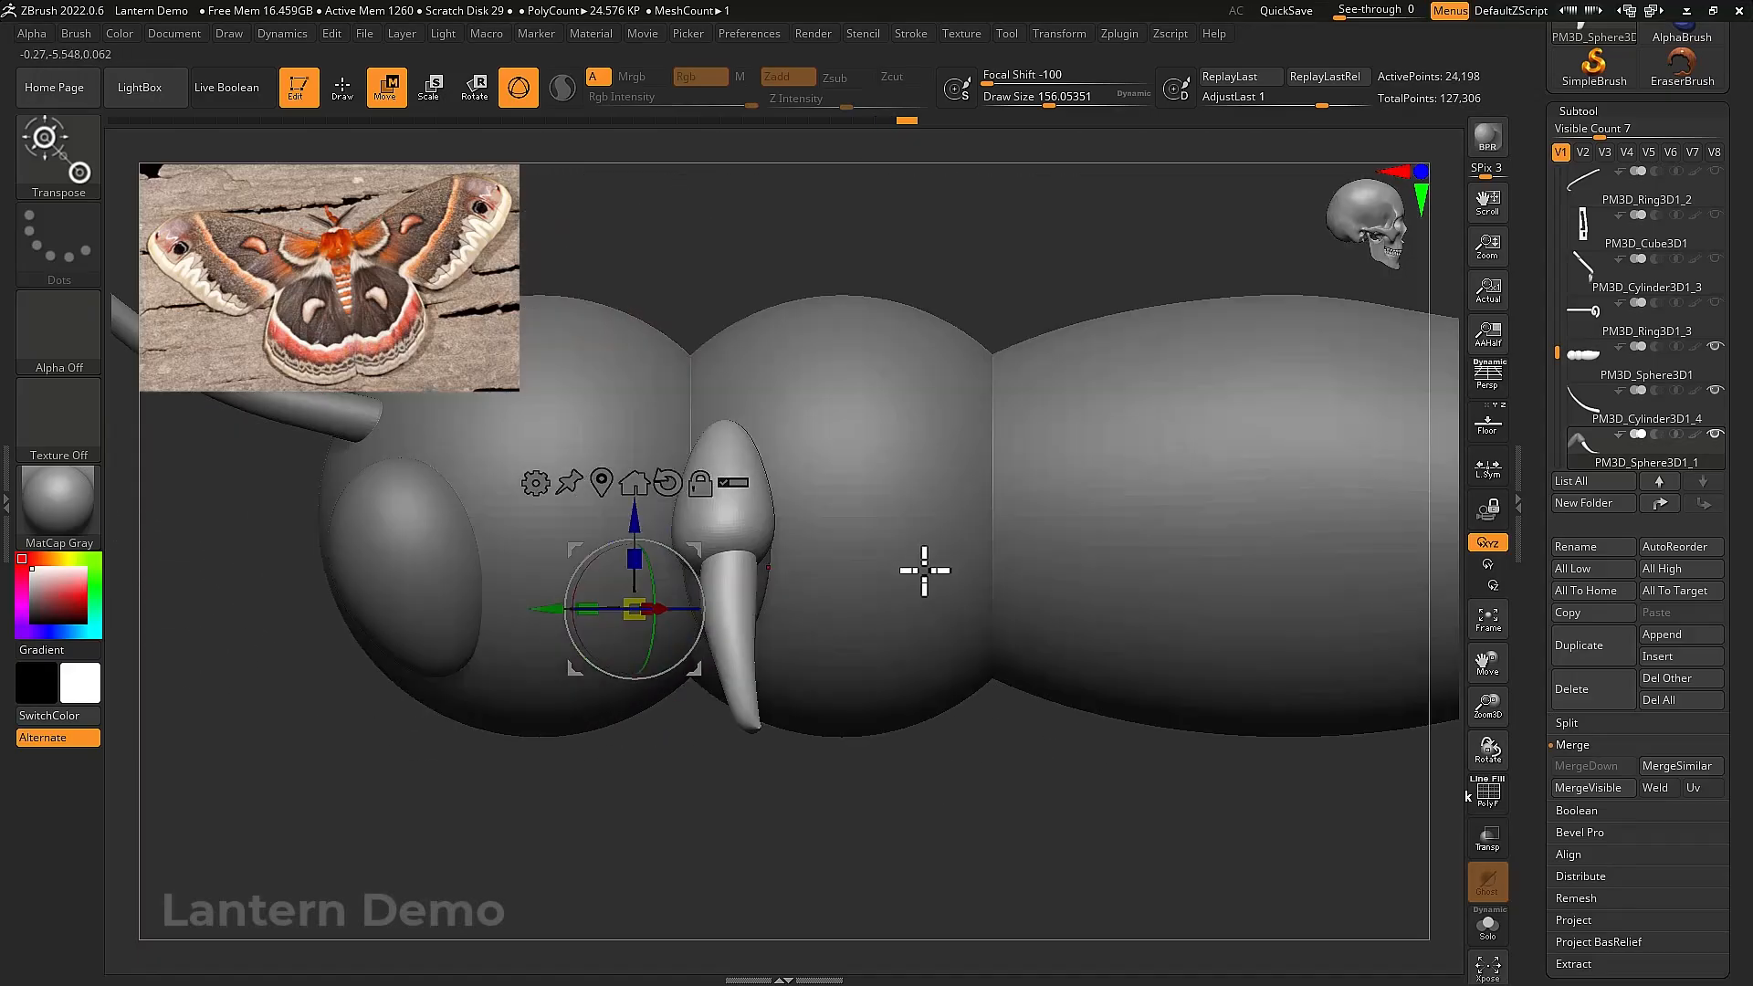
{"action": "right_click_drag", "start_coordinate": [902, 626], "coordinate": [995, 571], "text": "alt"}
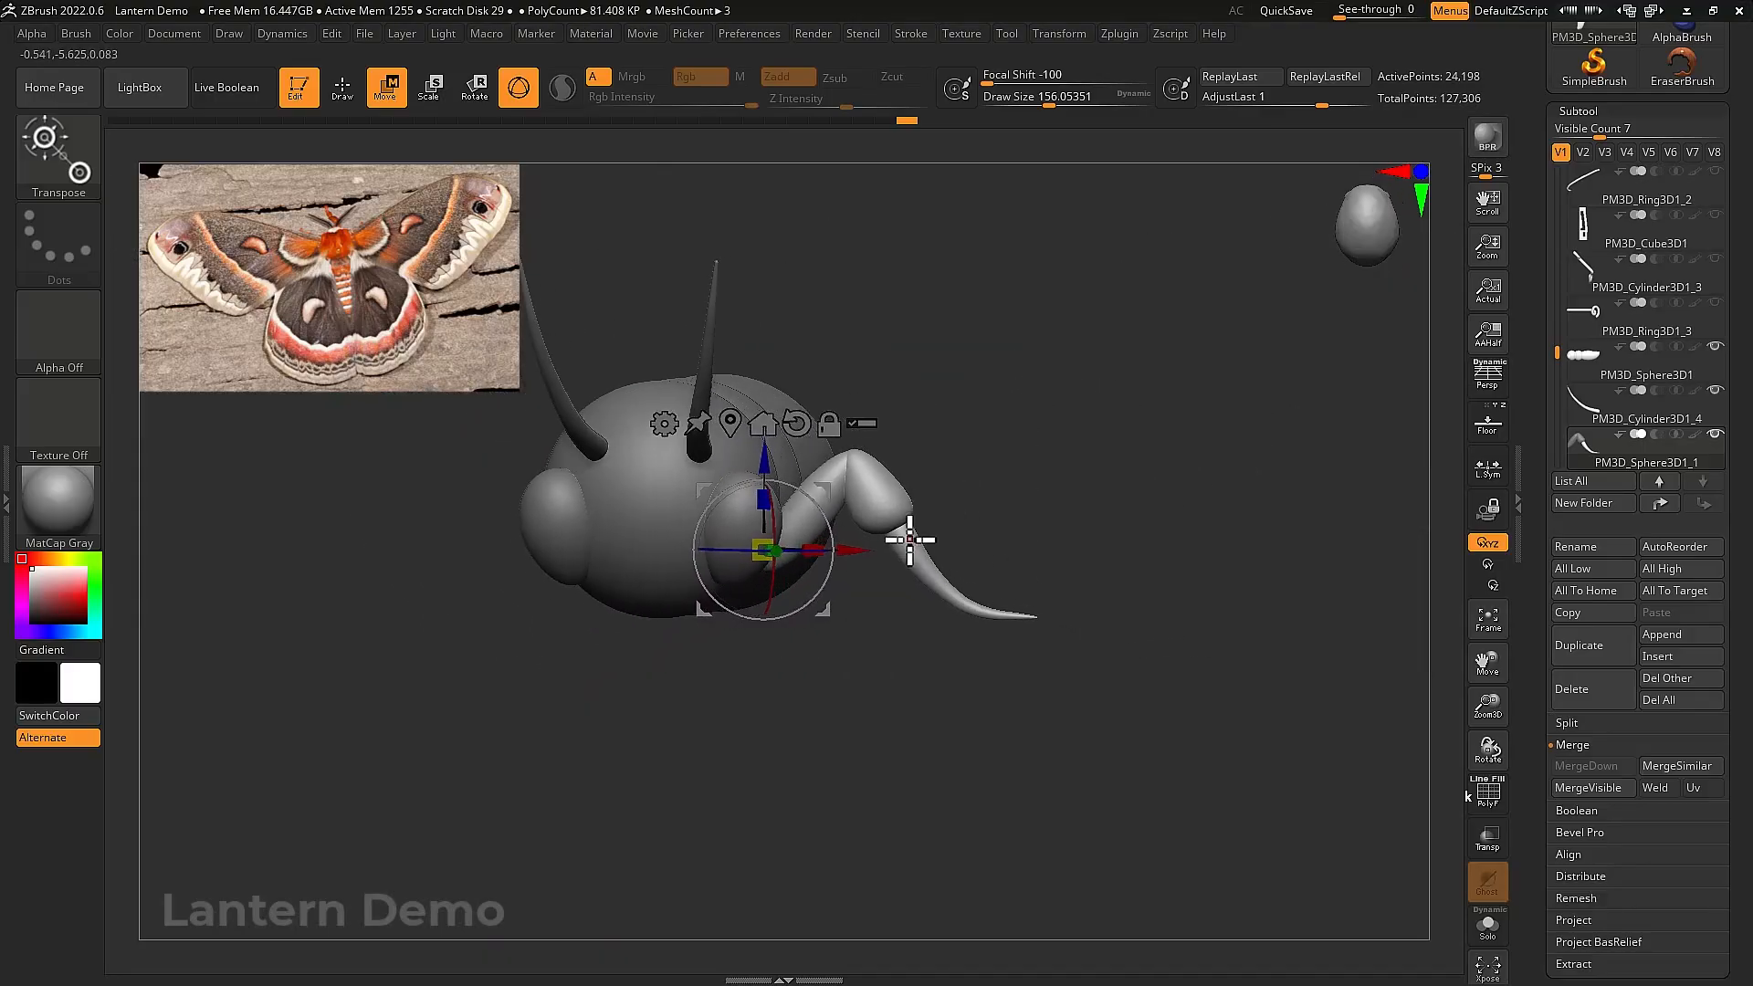
{"action": "left_click", "coordinate": [907, 536], "text": "alt"}
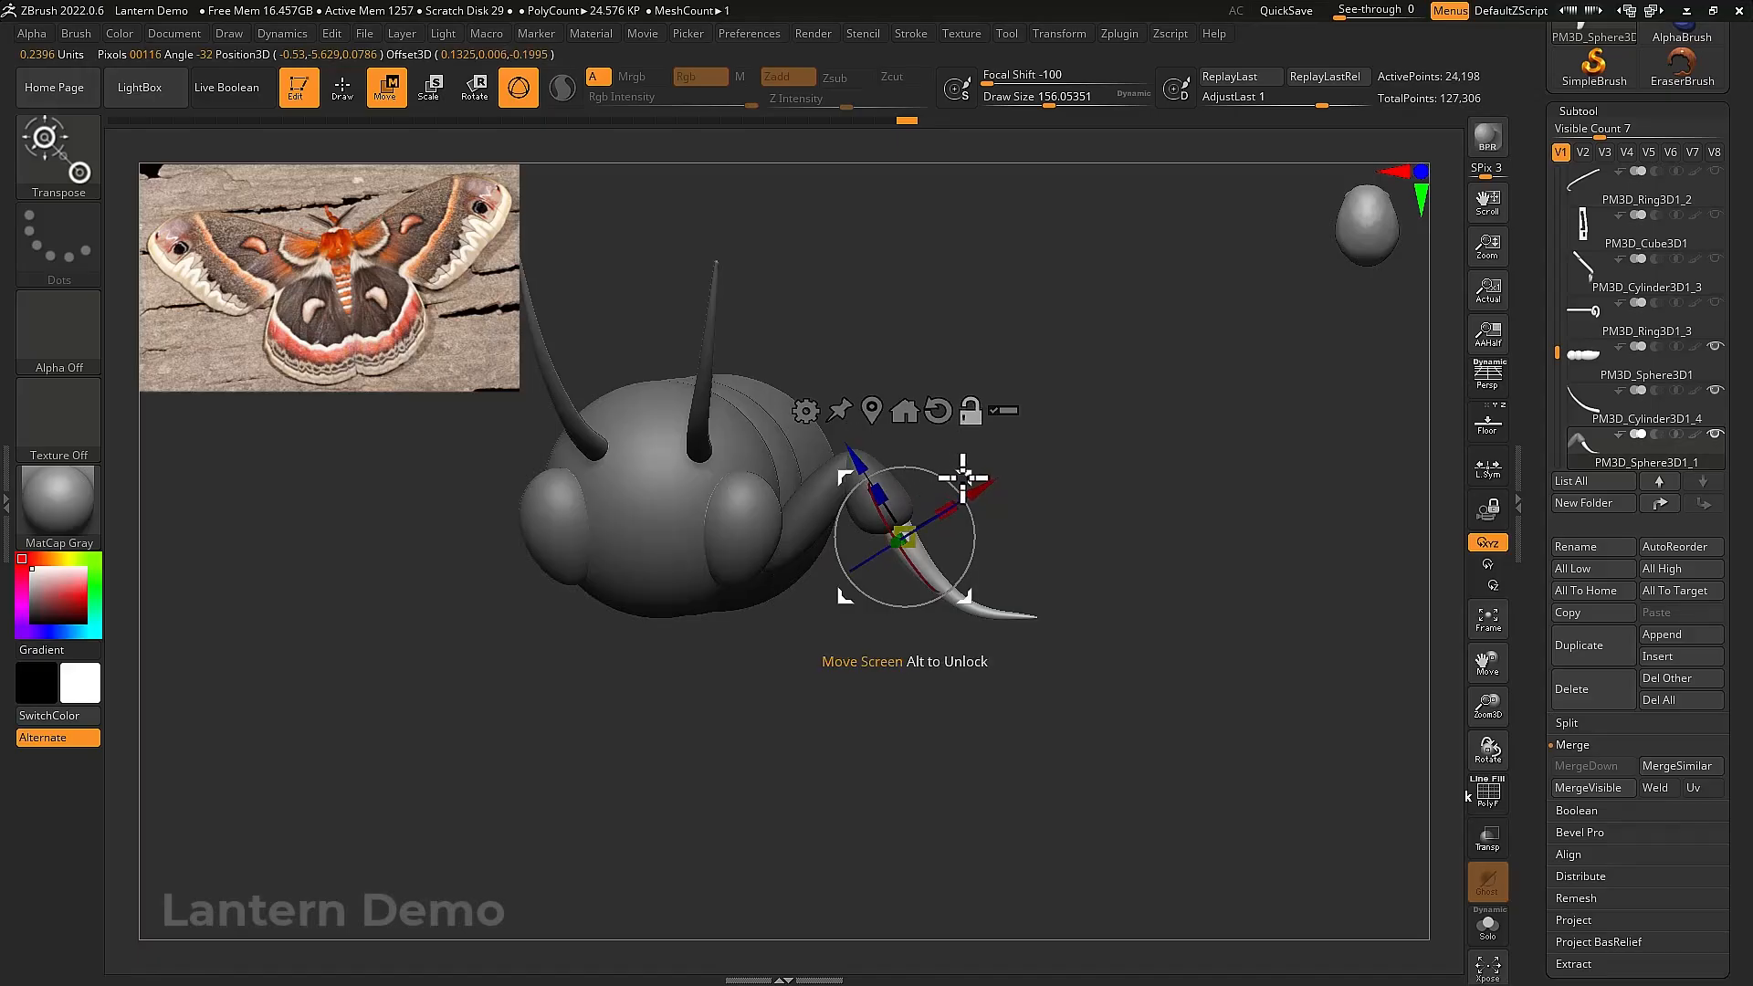
{"action": "left_click_drag", "start_coordinate": [963, 469], "coordinate": [942, 454], "text": "alt"}
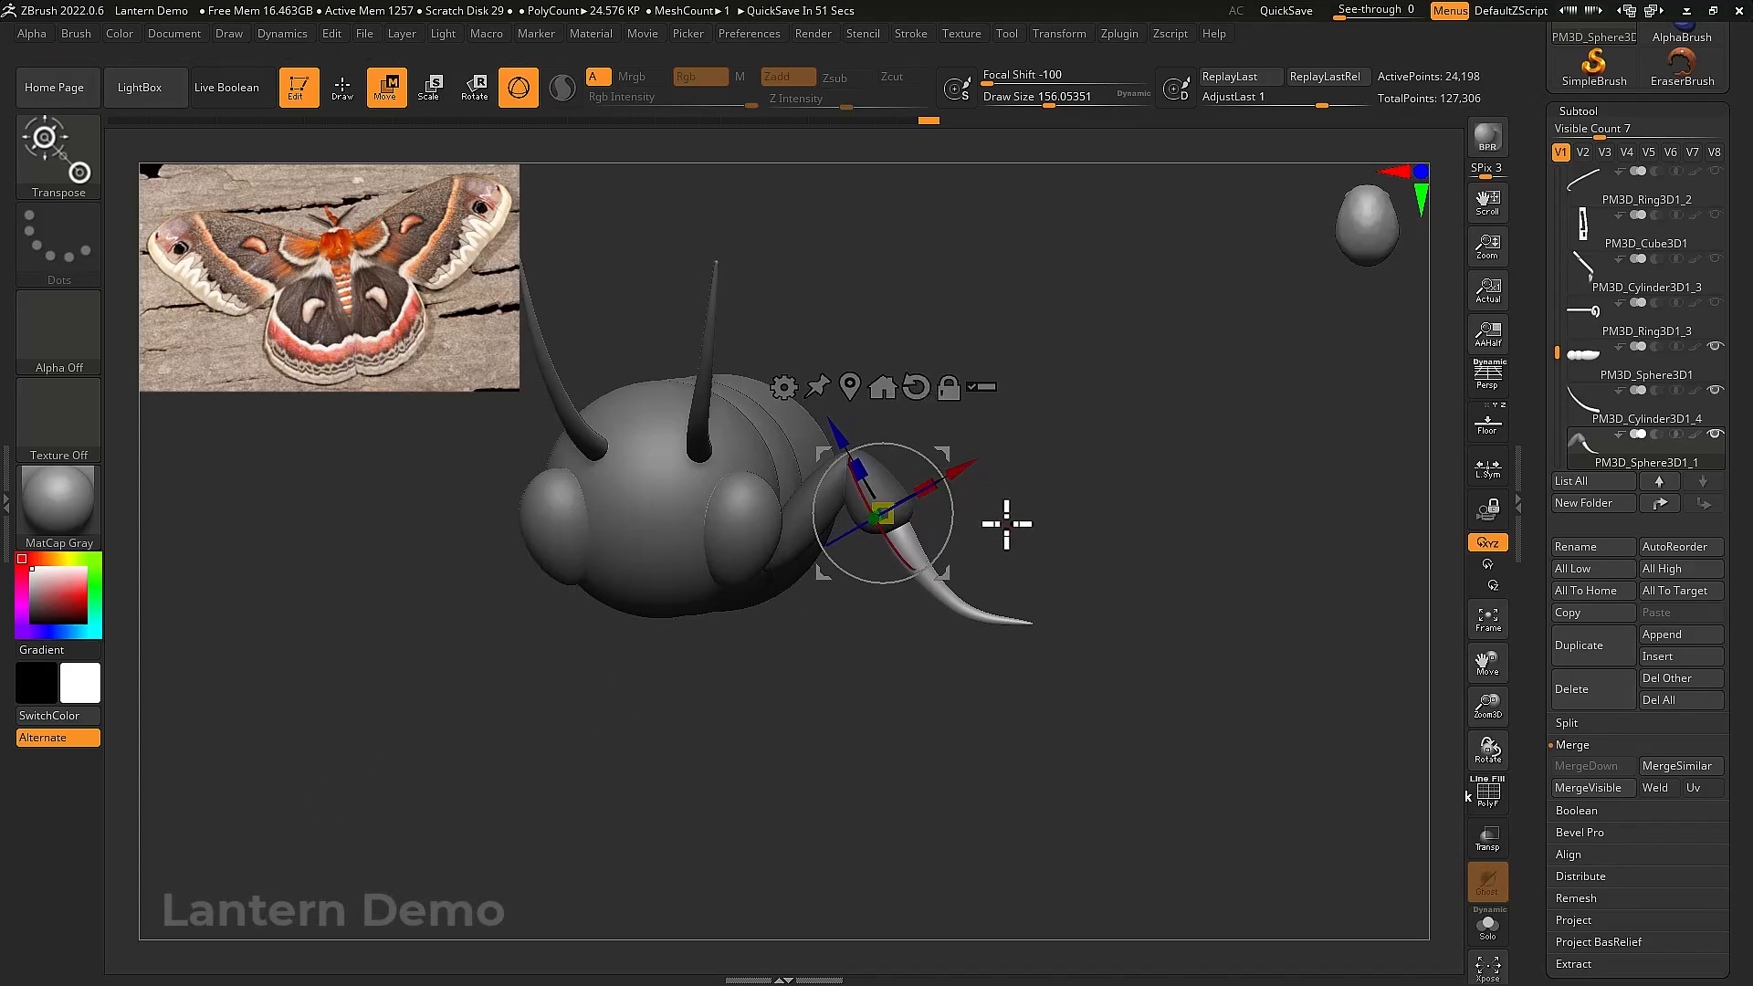
Shorten and straighten the third segment's curved tip with the Move brush, smoothing it along its length
{"action": "key", "text": "q"}
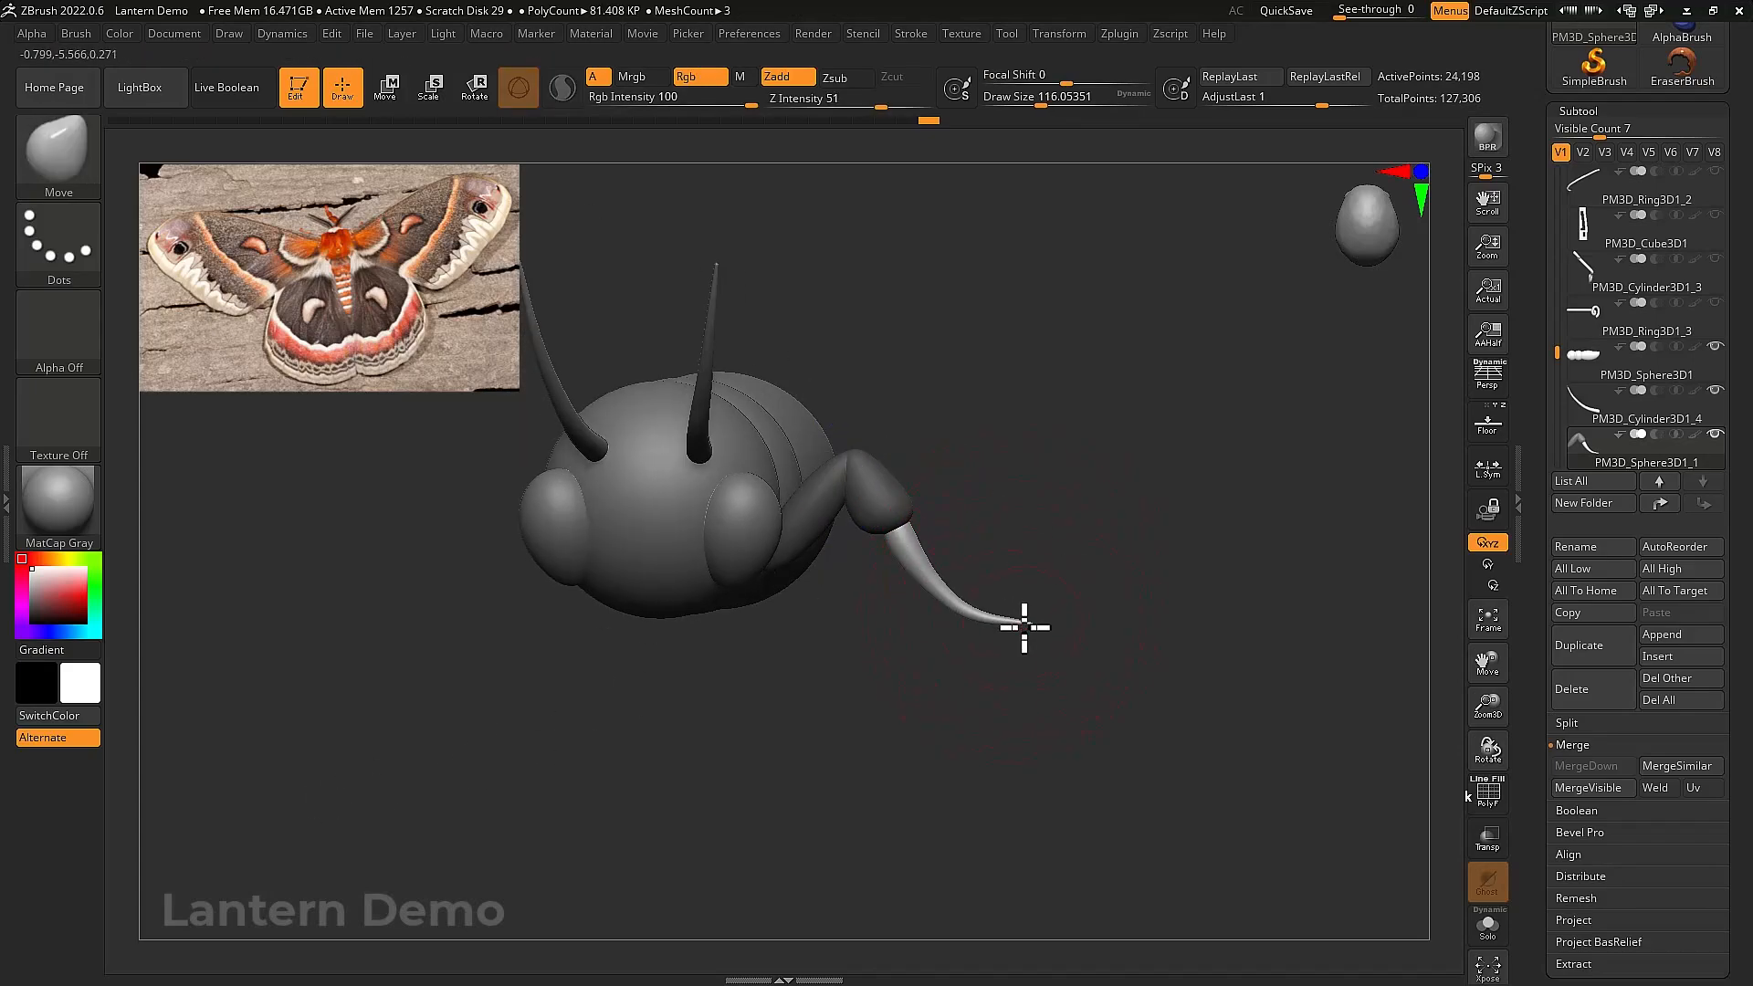
{"action": "key", "text": "shift"}
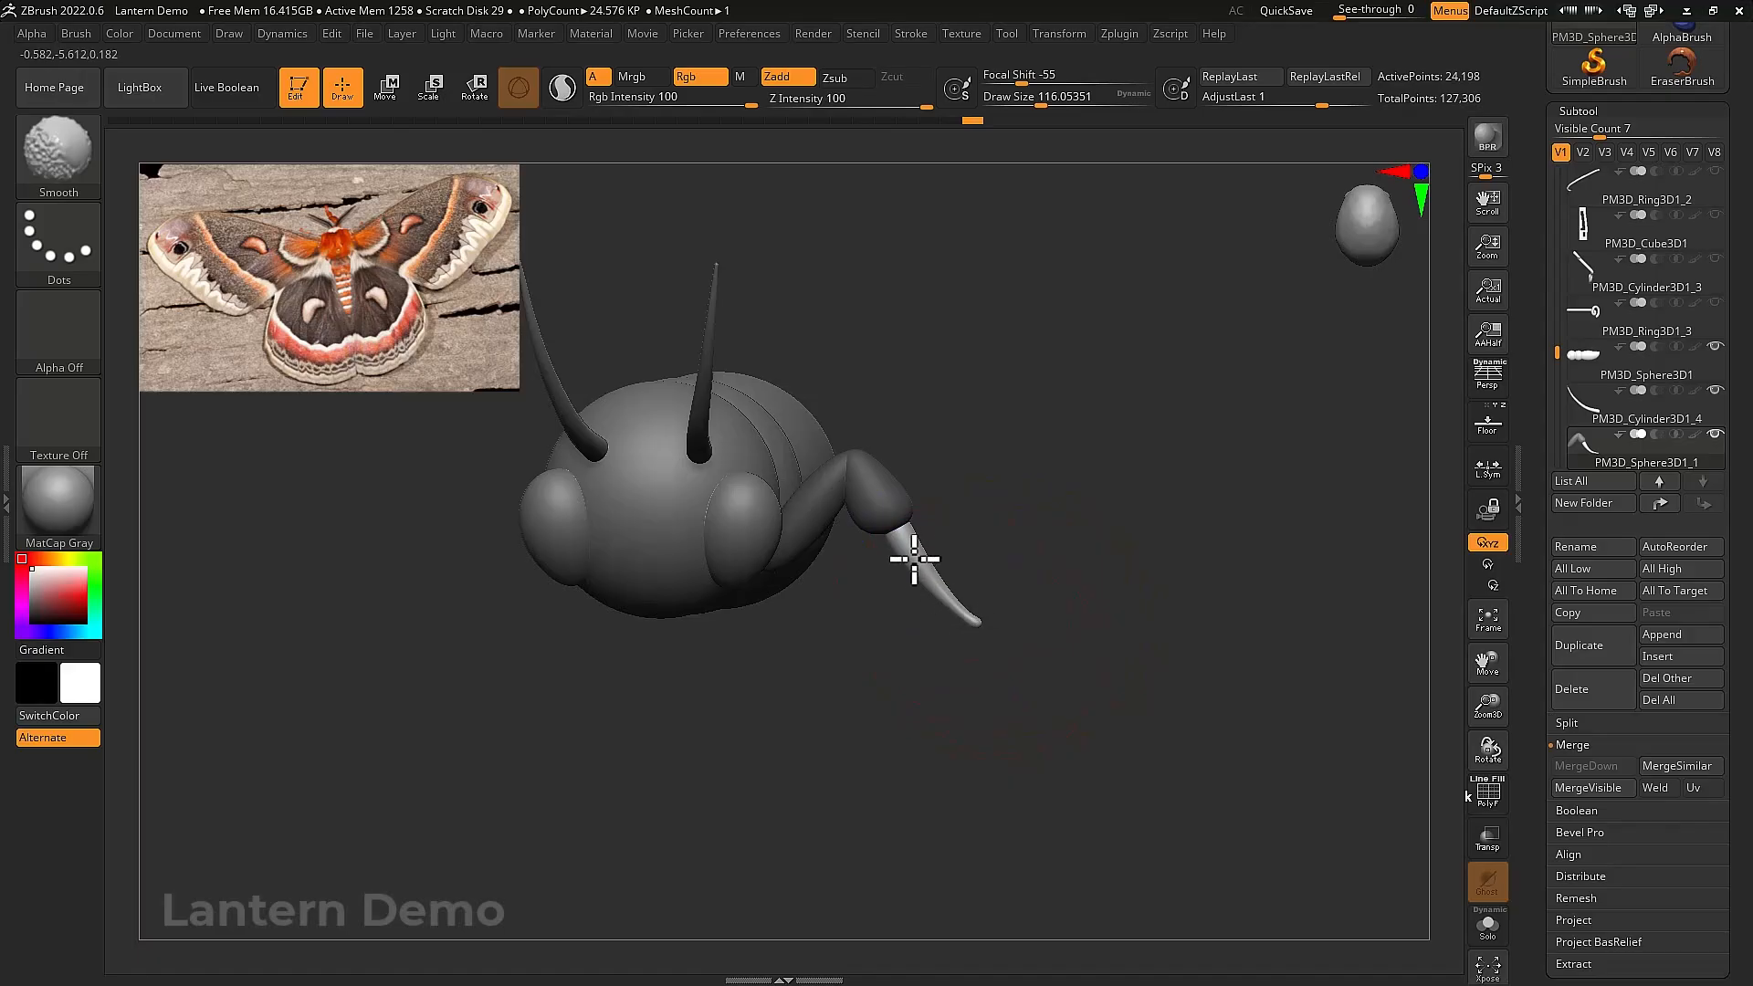
{"action": "key", "text": "shift"}
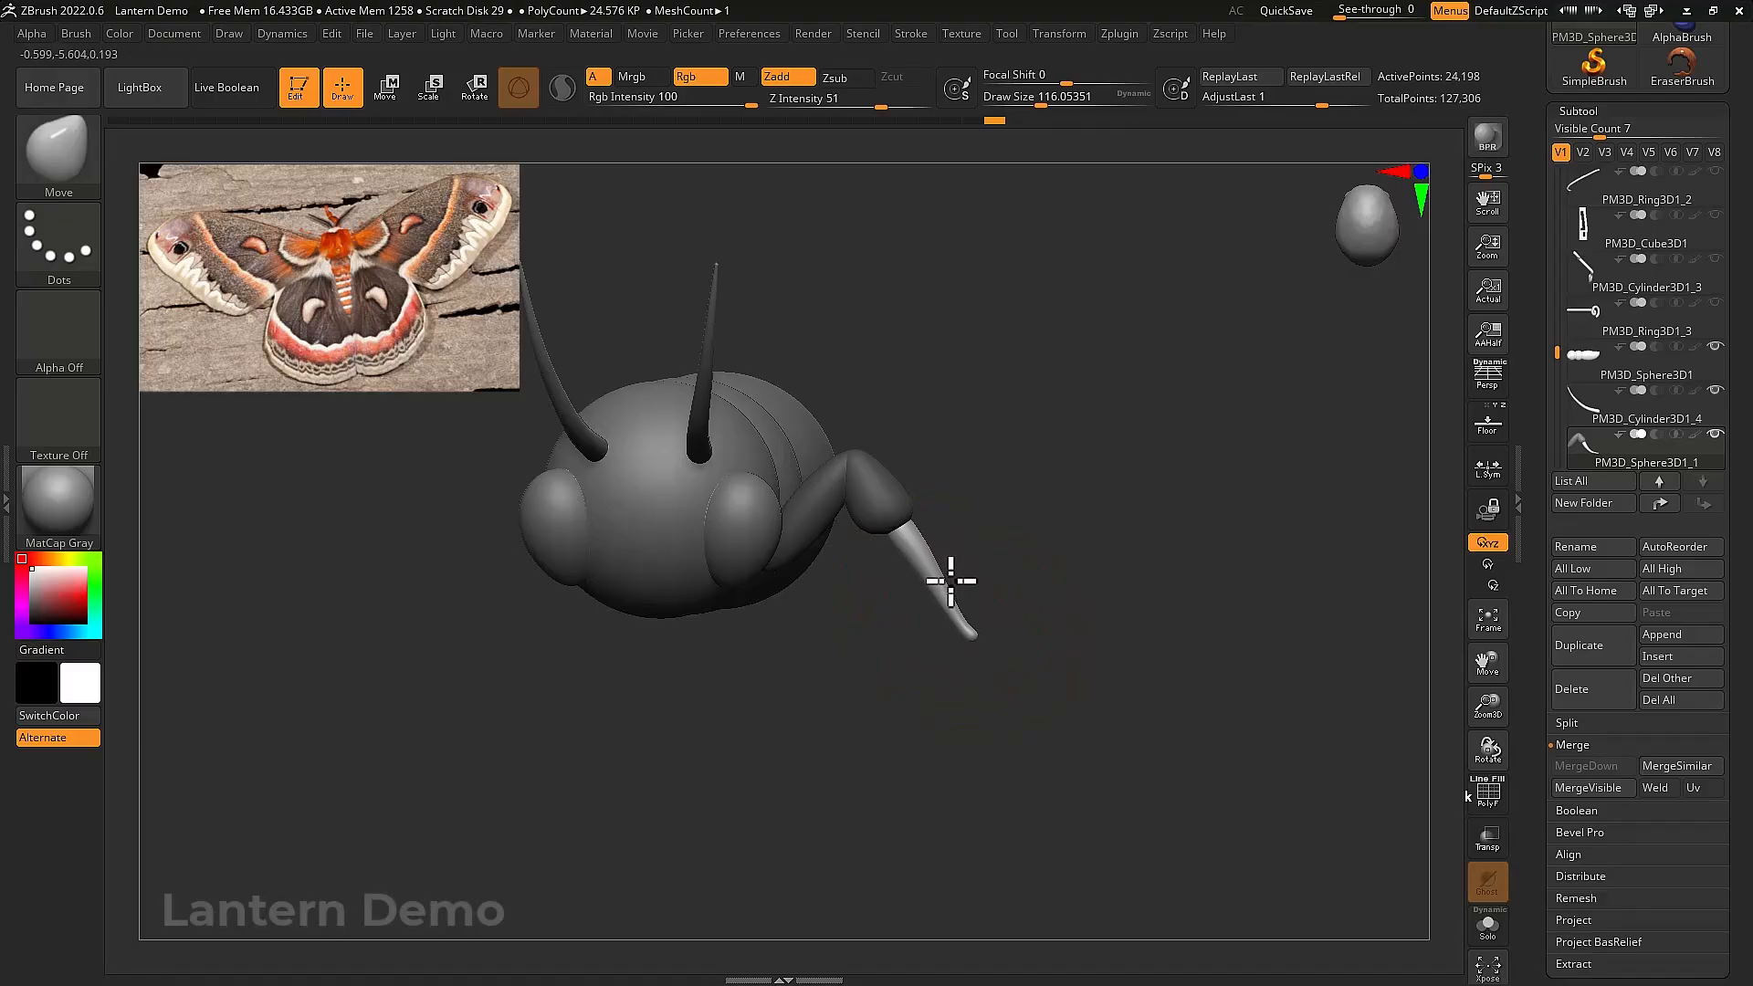
{"action": "mouse_move", "coordinate": [1017, 587]}
{"action": "left_mouse_down"}
{"action": "mouse_move", "coordinate": [959, 579]}
{"action": "mouse_move", "coordinate": [1002, 630]}
{"action": "mouse_move", "coordinate": [983, 600]}
{"action": "left_mouse_up"}
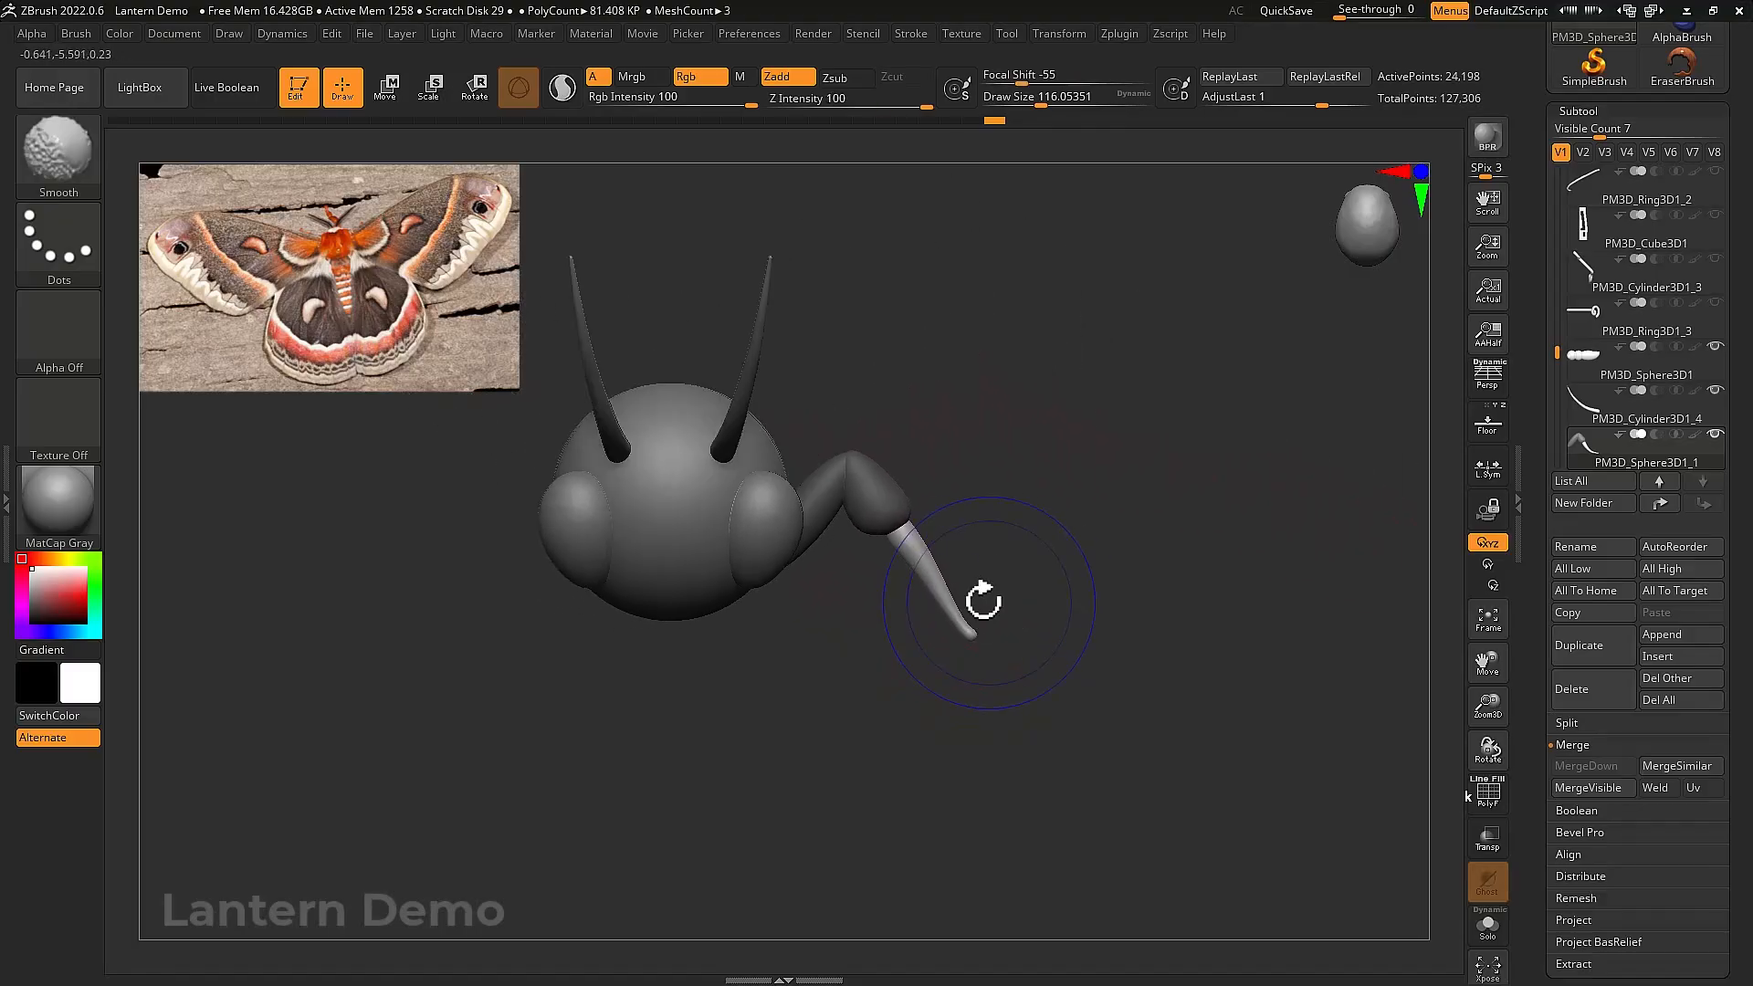
{"action": "key", "text": "shift"}
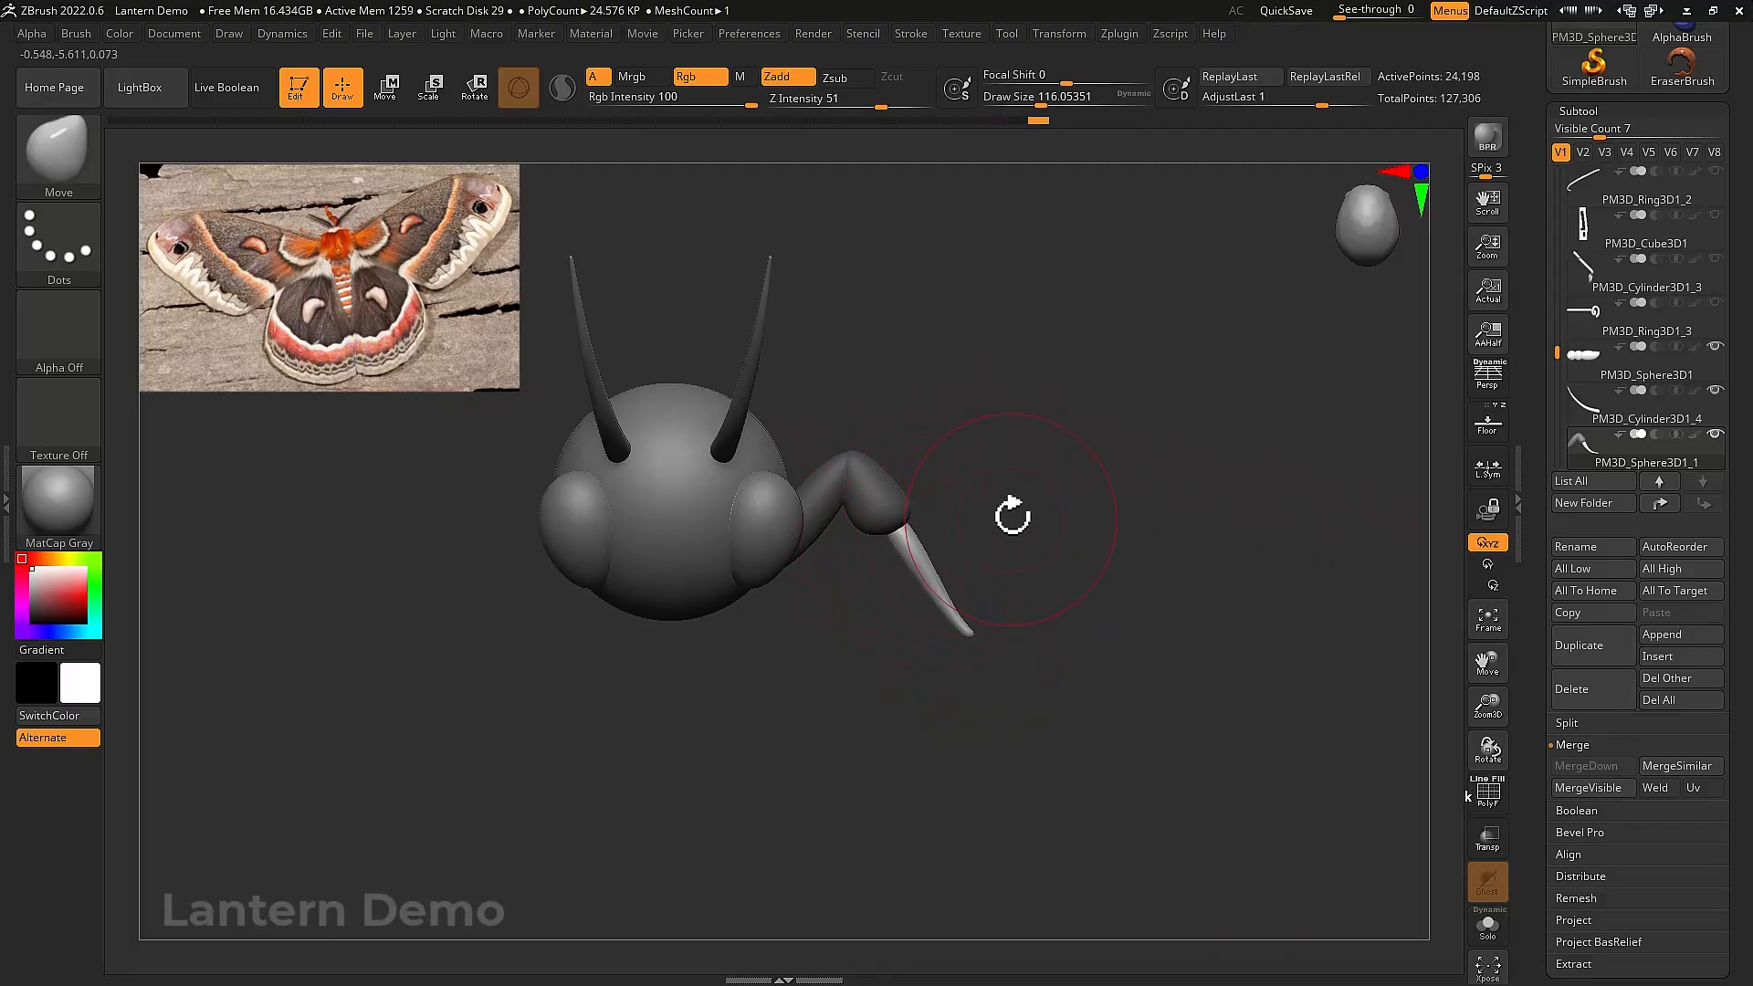
Isolate the upper leg segment and fill it out where it meets the thorax with the Inflat brush
{"action": "left_click_drag", "start_coordinate": [1011, 517], "coordinate": [1100, 638], "text": "alt"}
{"action": "key", "text": "w"}
{"action": "left_click", "coordinate": [905, 565]}
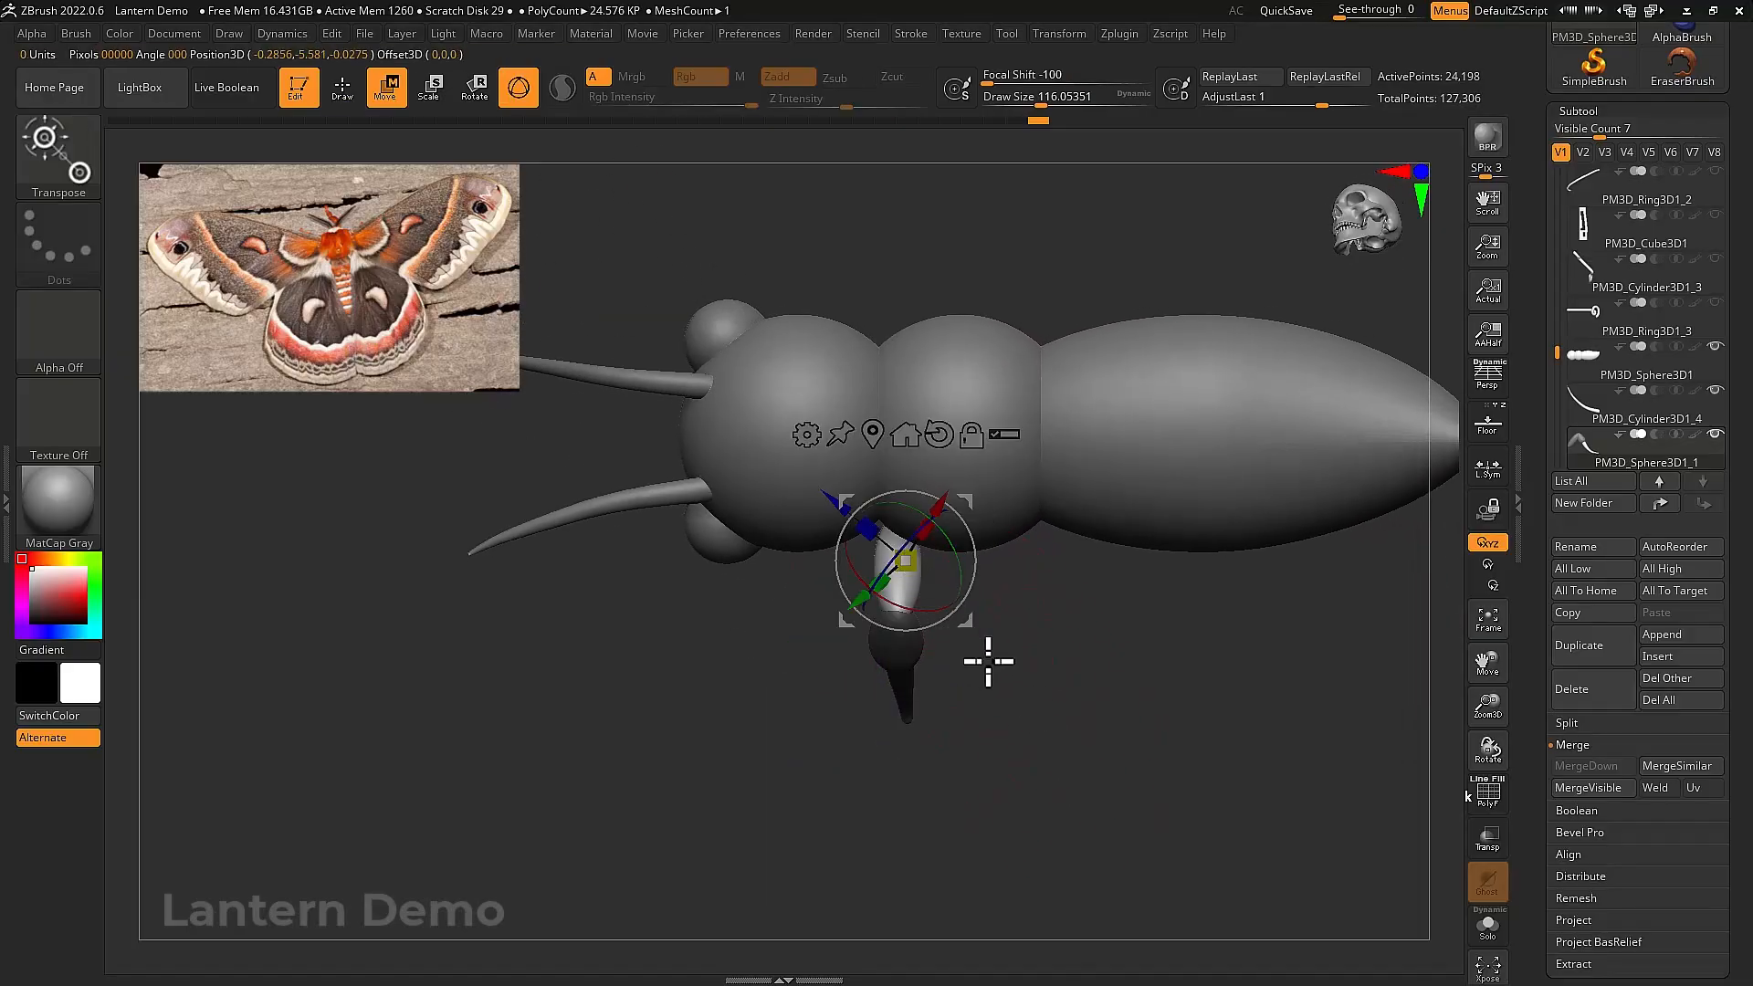
{"action": "left_click_drag", "start_coordinate": [988, 662], "coordinate": [990, 585]}
{"action": "left_click_drag", "start_coordinate": [970, 505], "coordinate": [1077, 518], "text": "alt"}
{"action": "key", "text": "q"}
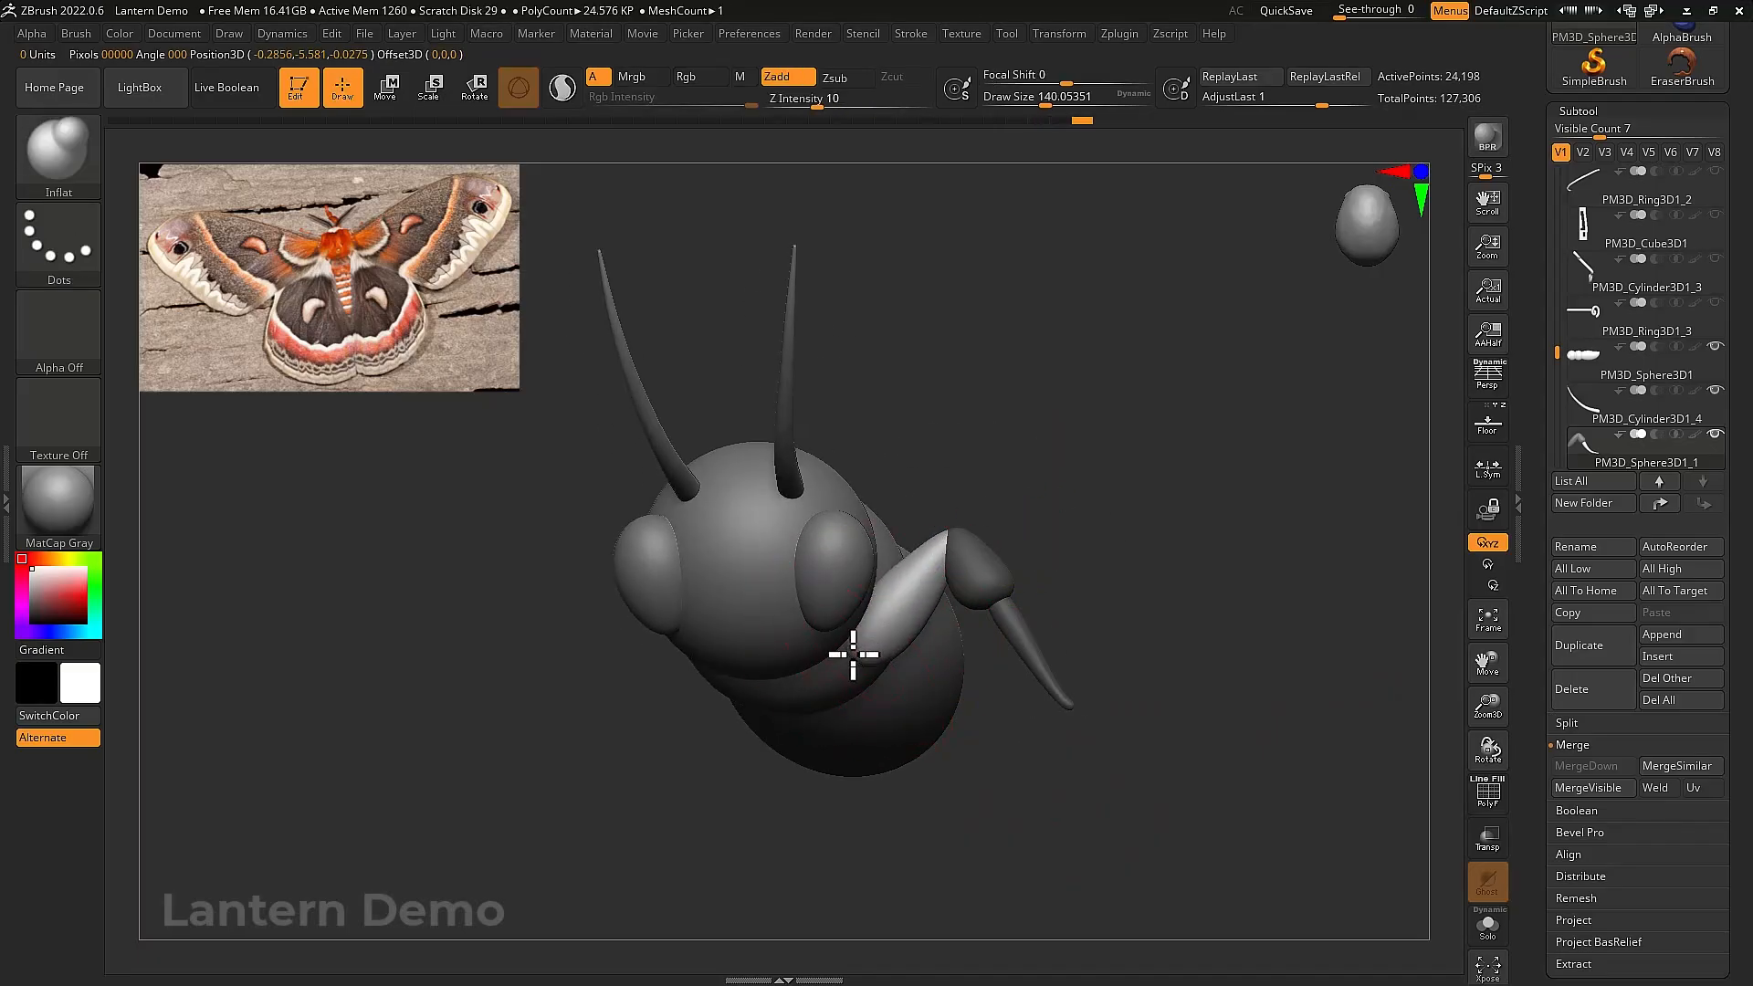
{"action": "right_click_drag", "start_coordinate": [853, 654], "coordinate": [986, 716]}
Duplicate the whole leg twice along the body for the middle and rear legs, angling the rear copy backward
{"action": "key", "text": "w"}
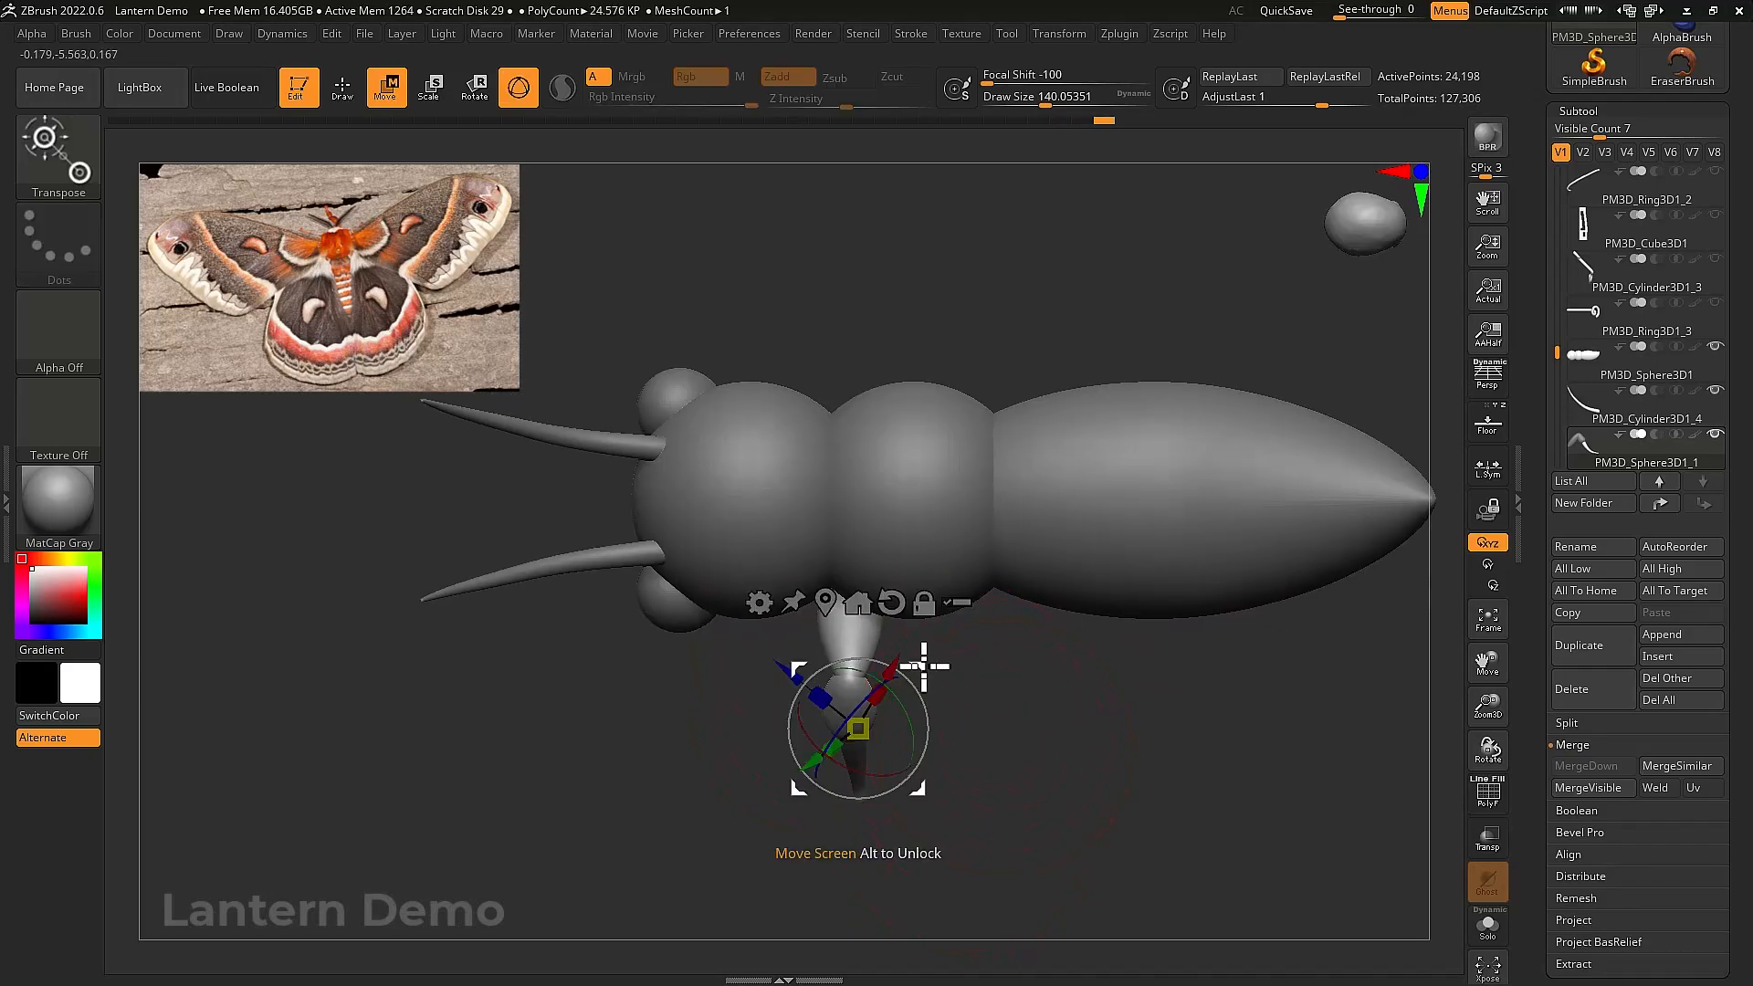
{"action": "left_click_drag", "start_coordinate": [928, 666], "coordinate": [1108, 589], "text": "ctrl"}
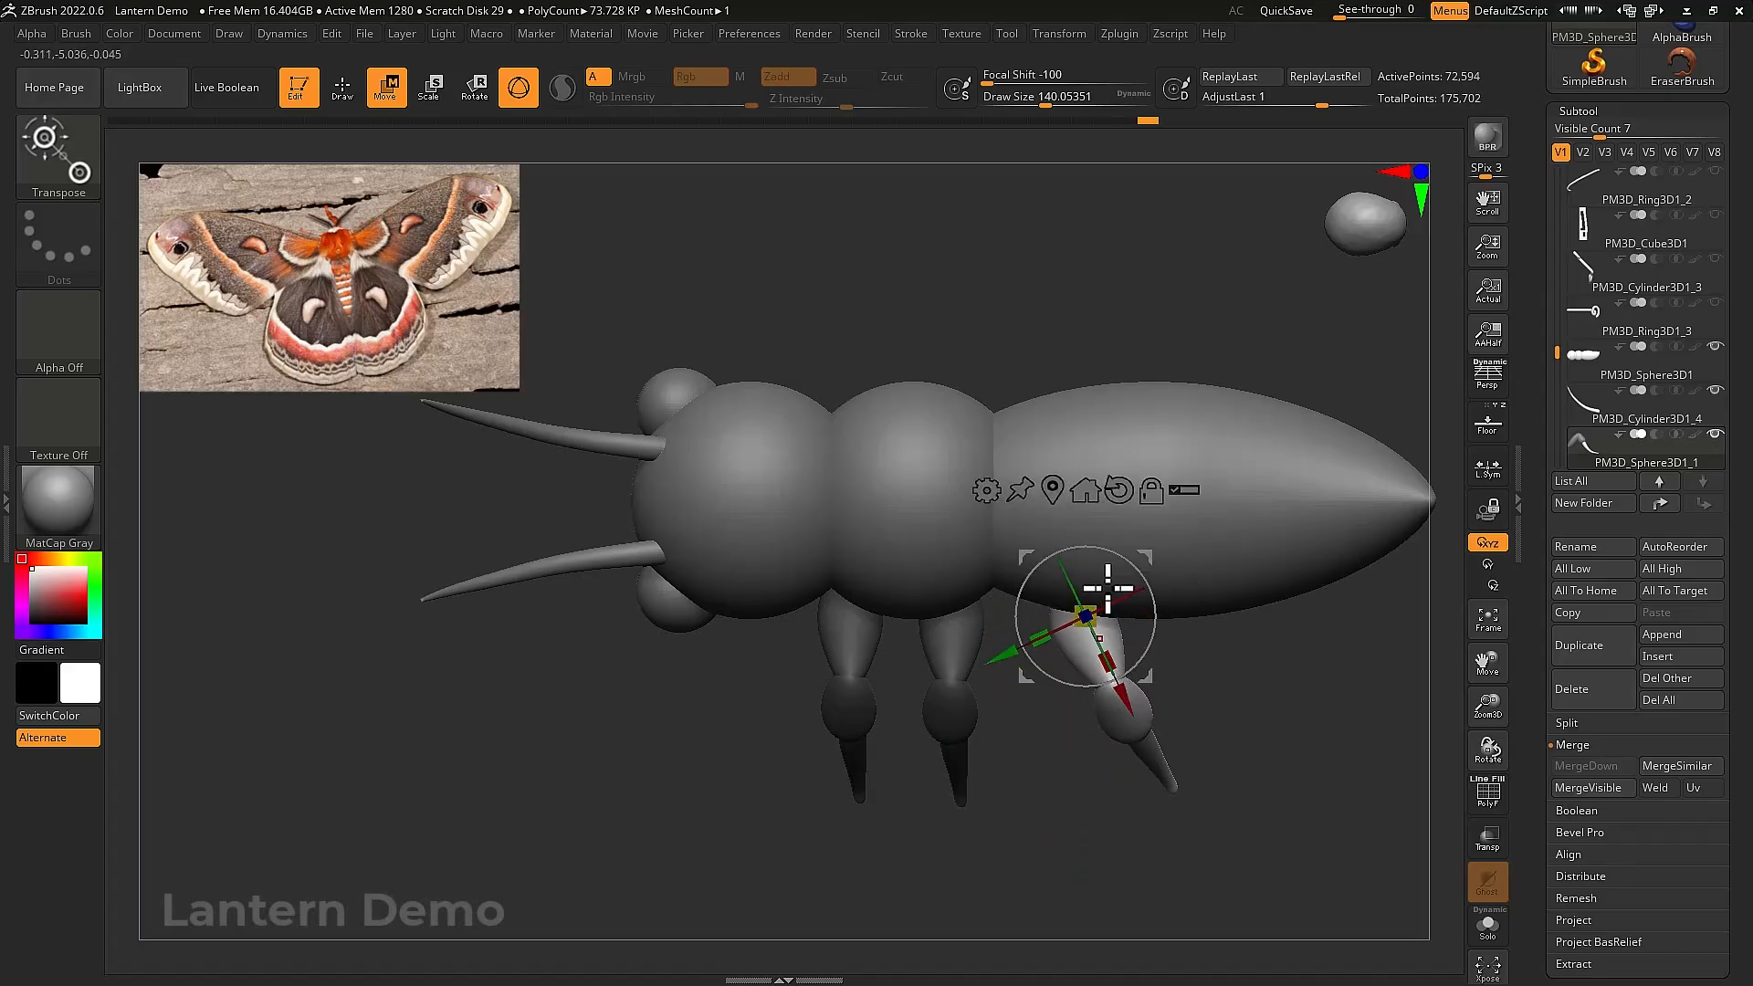
Isolate the front leg, set the gizmo at its body end, rotate the leg forward and nudge it against the thorax
{"action": "mouse_move", "coordinate": [744, 726]}
{"action": "left_mouse_down", "text": "ctrl"}
{"action": "mouse_move", "coordinate": [771, 822]}
{"action": "mouse_move", "coordinate": [895, 740]}
{"action": "mouse_move", "coordinate": [919, 581]}
{"action": "mouse_move", "coordinate": [772, 479]}
{"action": "mouse_move", "coordinate": [763, 525]}
{"action": "left_mouse_up", "text": "ctrl"}
{"action": "key", "text": "alt+s"}
{"action": "left_click_drag", "start_coordinate": [781, 686], "coordinate": [754, 683], "text": "ctrl"}
{"action": "mouse_move", "coordinate": [835, 526]}
{"action": "left_mouse_down", "text": "ctrl"}
{"action": "mouse_move", "coordinate": [900, 598]}
{"action": "mouse_move", "coordinate": [876, 825]}
{"action": "mouse_move", "coordinate": [722, 520]}
{"action": "left_mouse_up", "text": "ctrl"}
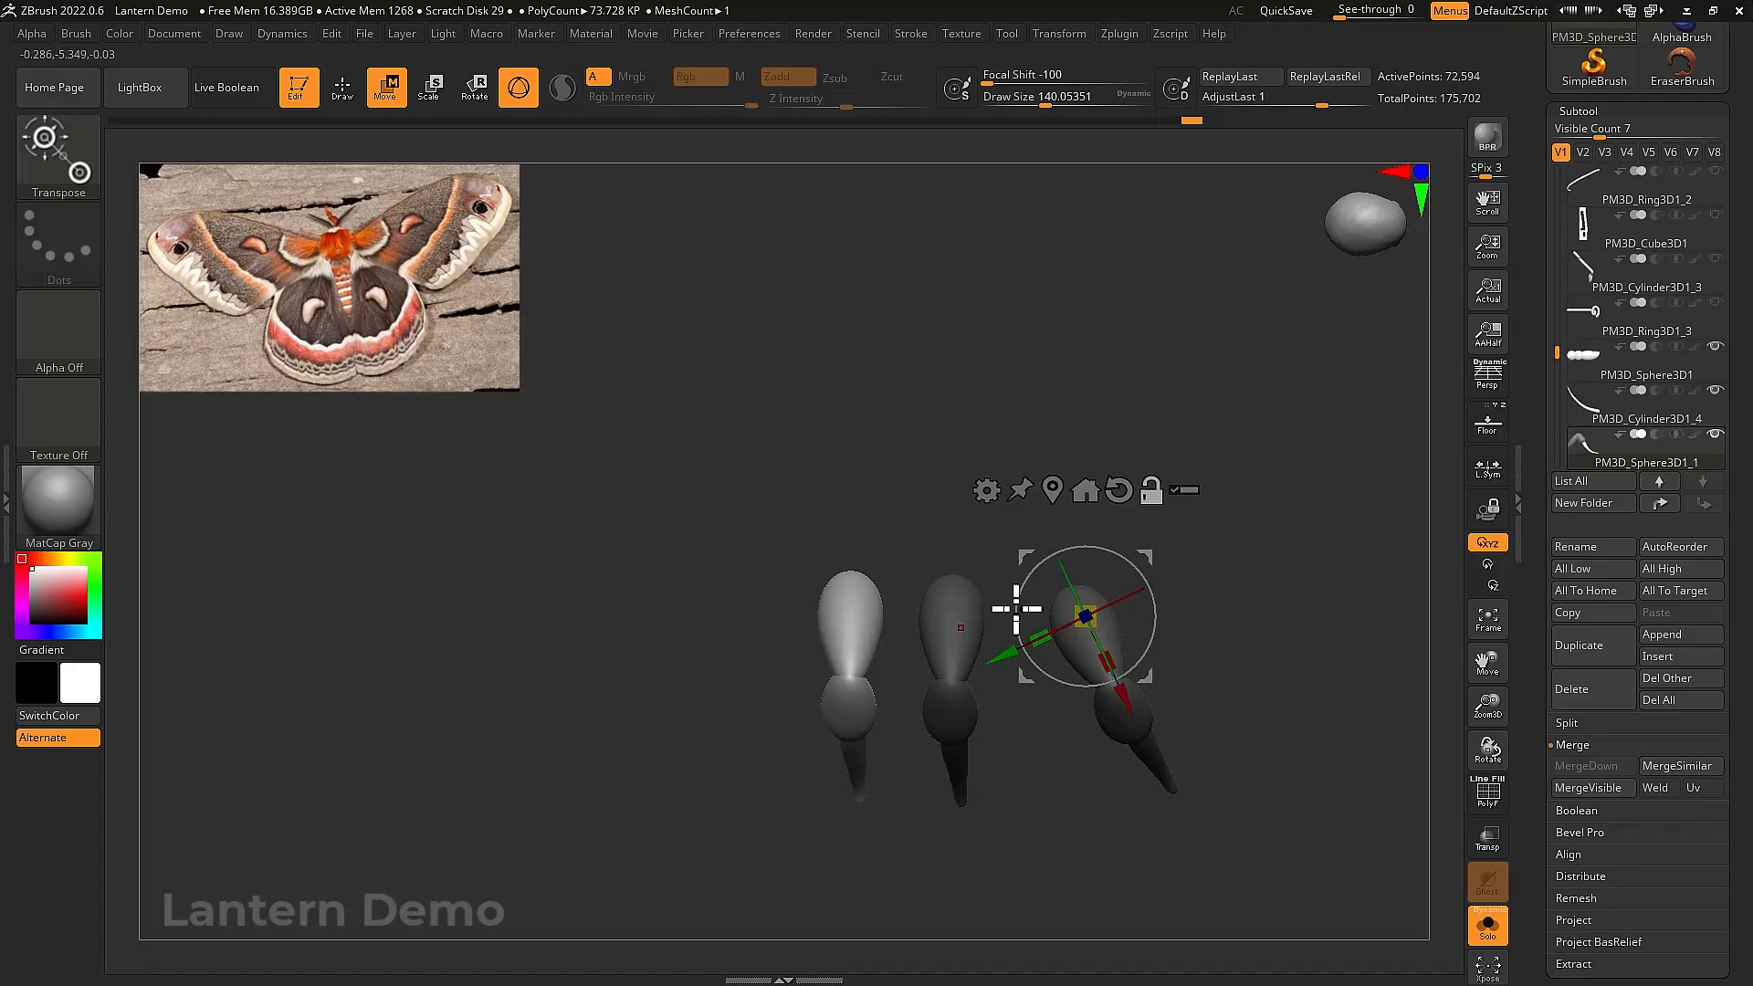
{"action": "left_click", "coordinate": [1053, 491]}
{"action": "left_click", "coordinate": [885, 558], "text": "alt"}
{"action": "left_click_drag", "start_coordinate": [914, 620], "coordinate": [928, 560], "text": "alt"}
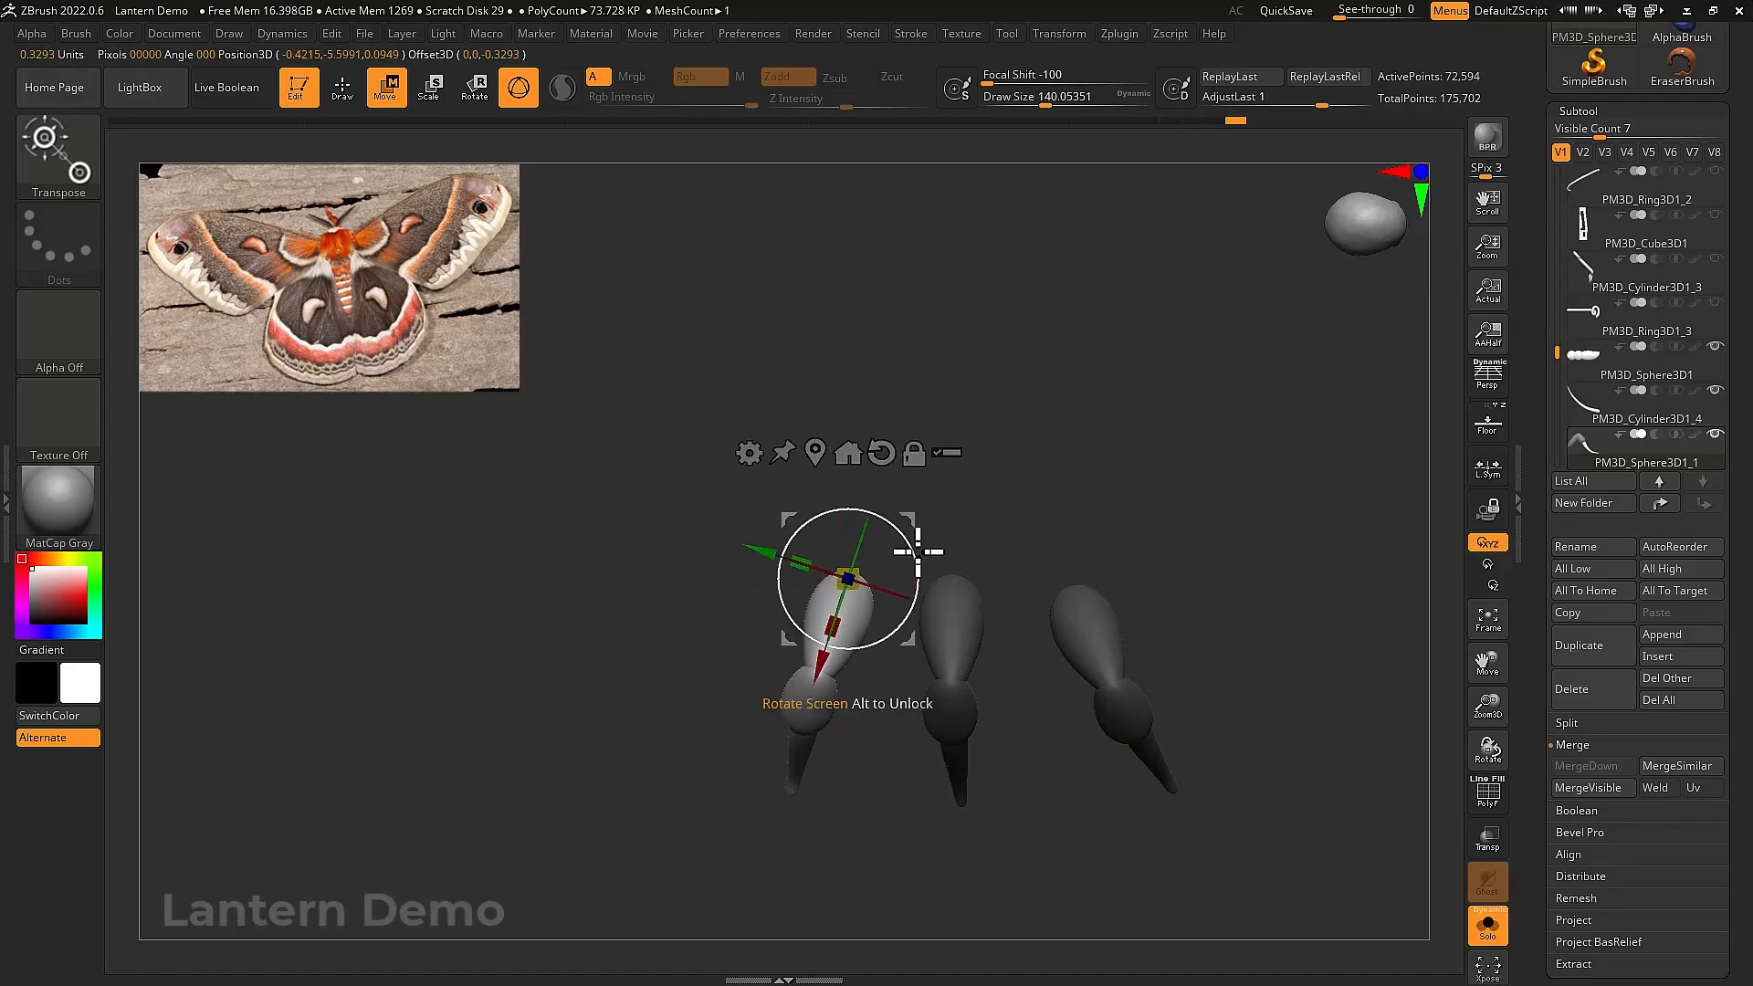
{"action": "key", "text": "alt+s"}
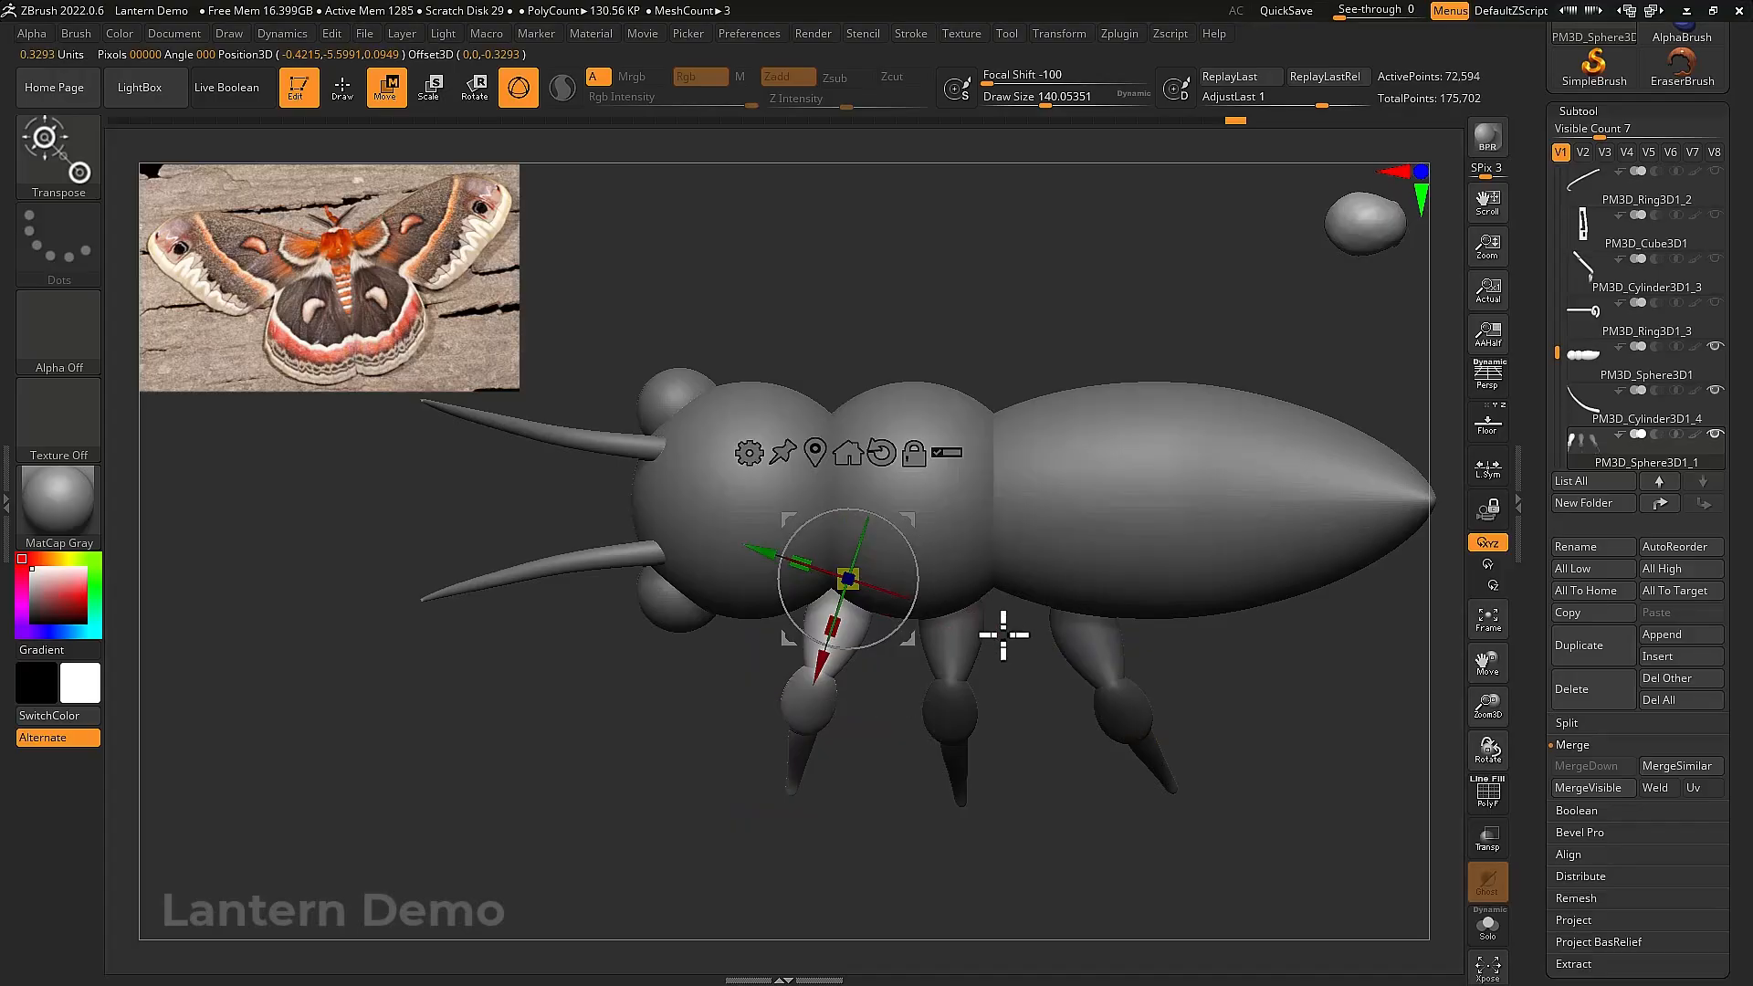
{"action": "left_click_drag", "start_coordinate": [920, 526], "coordinate": [915, 528]}
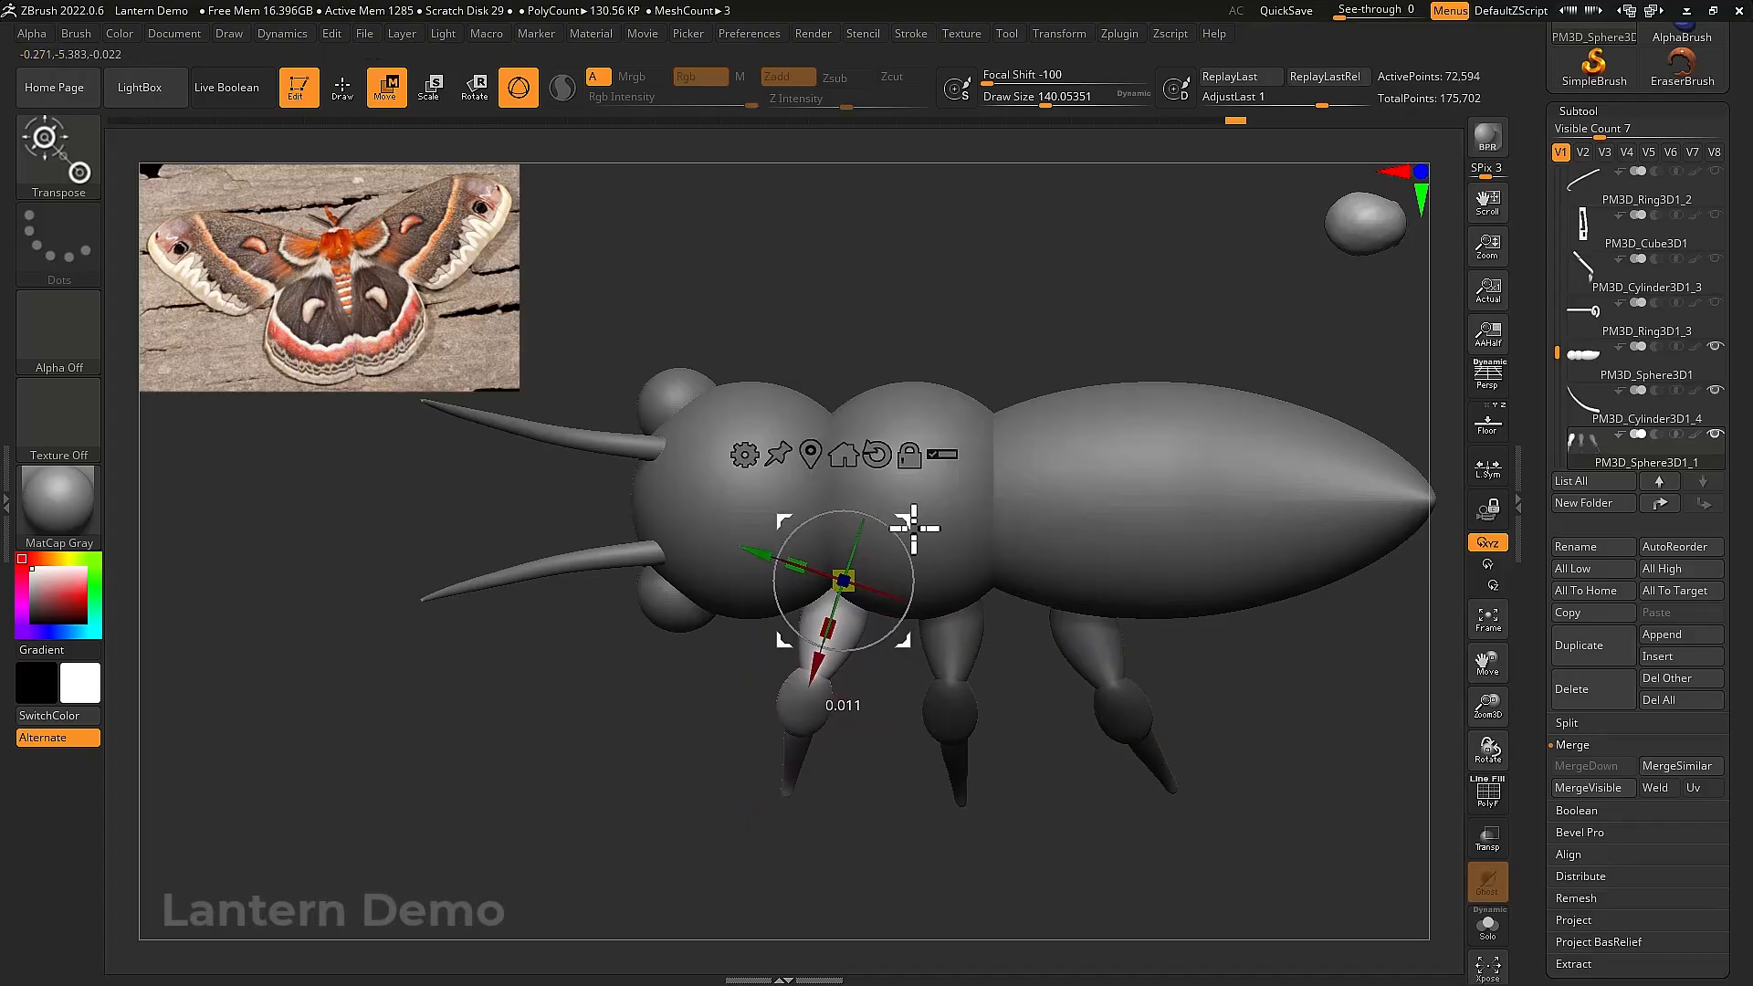
Leave only the rear leg unmasked, center the gizmo on it and rotate it so its lower segment angles further backward
{"action": "mouse_move", "coordinate": [1104, 783]}
{"action": "left_mouse_down", "text": "ctrl"}
{"action": "mouse_move", "coordinate": [1260, 783]}
{"action": "mouse_move", "coordinate": [1060, 509]}
{"action": "mouse_move", "coordinate": [1019, 657]}
{"action": "mouse_move", "coordinate": [1022, 755]}
{"action": "left_mouse_up", "text": "ctrl"}
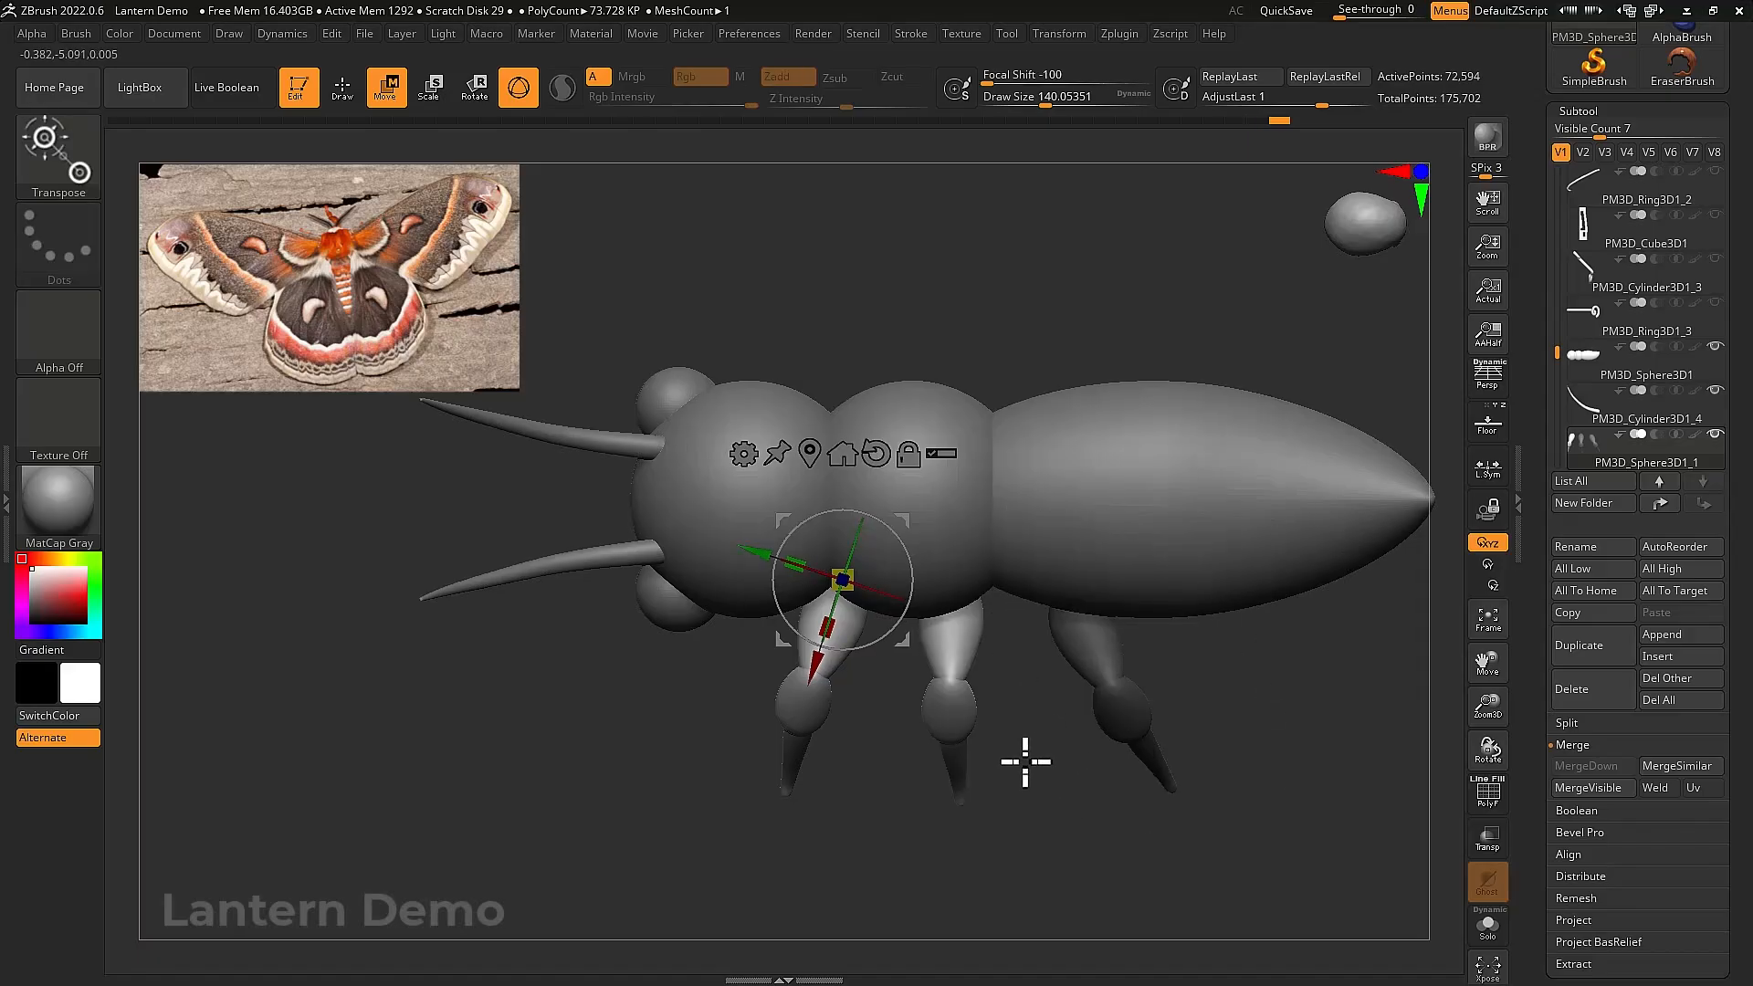
{"action": "left_click", "coordinate": [1018, 756], "text": "ctrl"}
{"action": "left_click", "coordinate": [802, 456]}
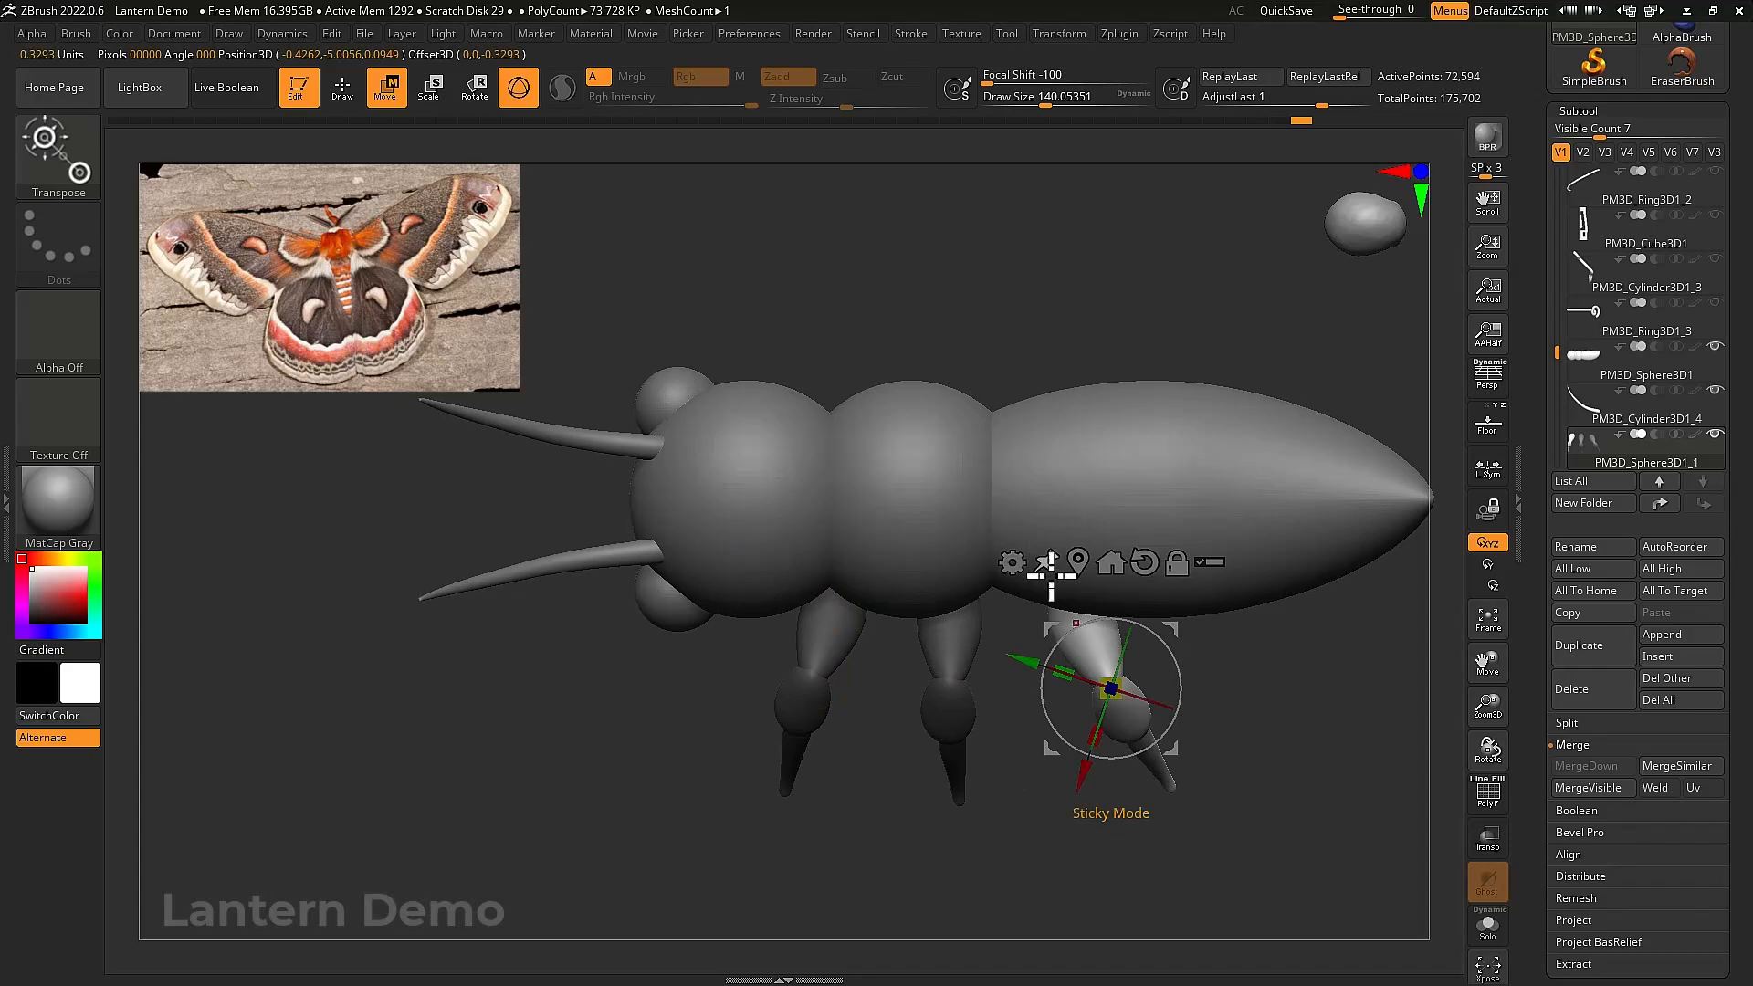
{"action": "left_click_drag", "start_coordinate": [1180, 630], "coordinate": [1279, 512]}
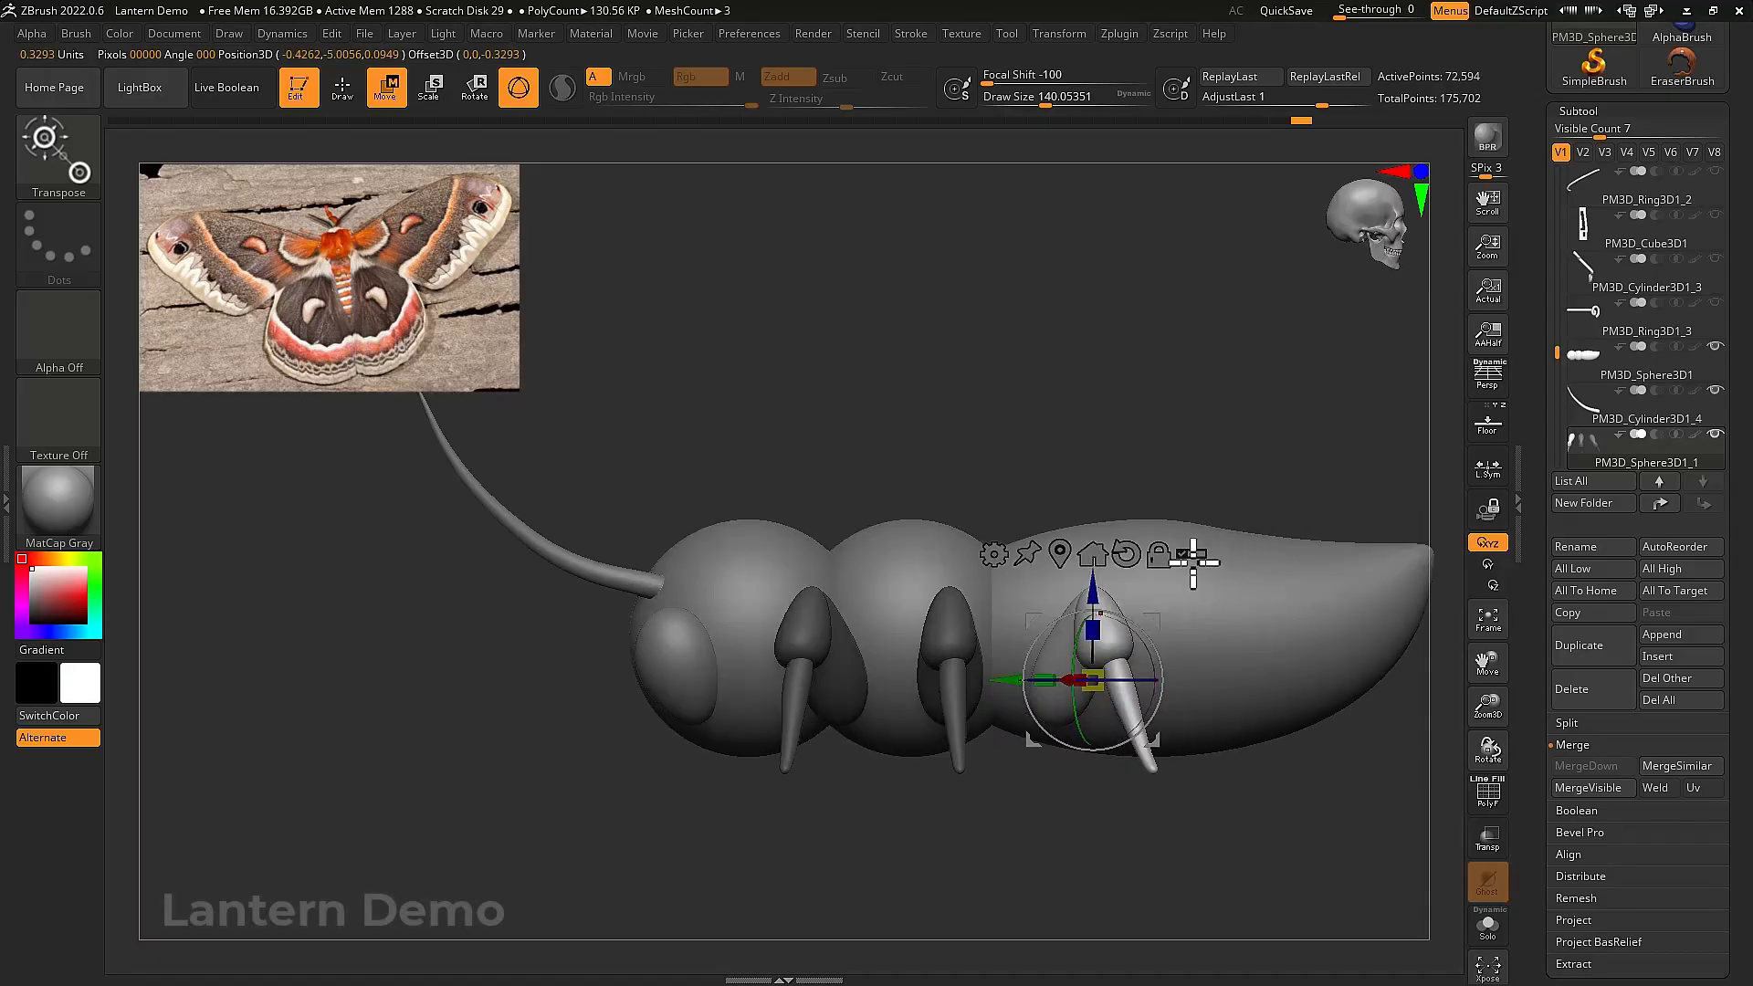
{"action": "left_click_drag", "start_coordinate": [1178, 453], "coordinate": [1166, 467]}
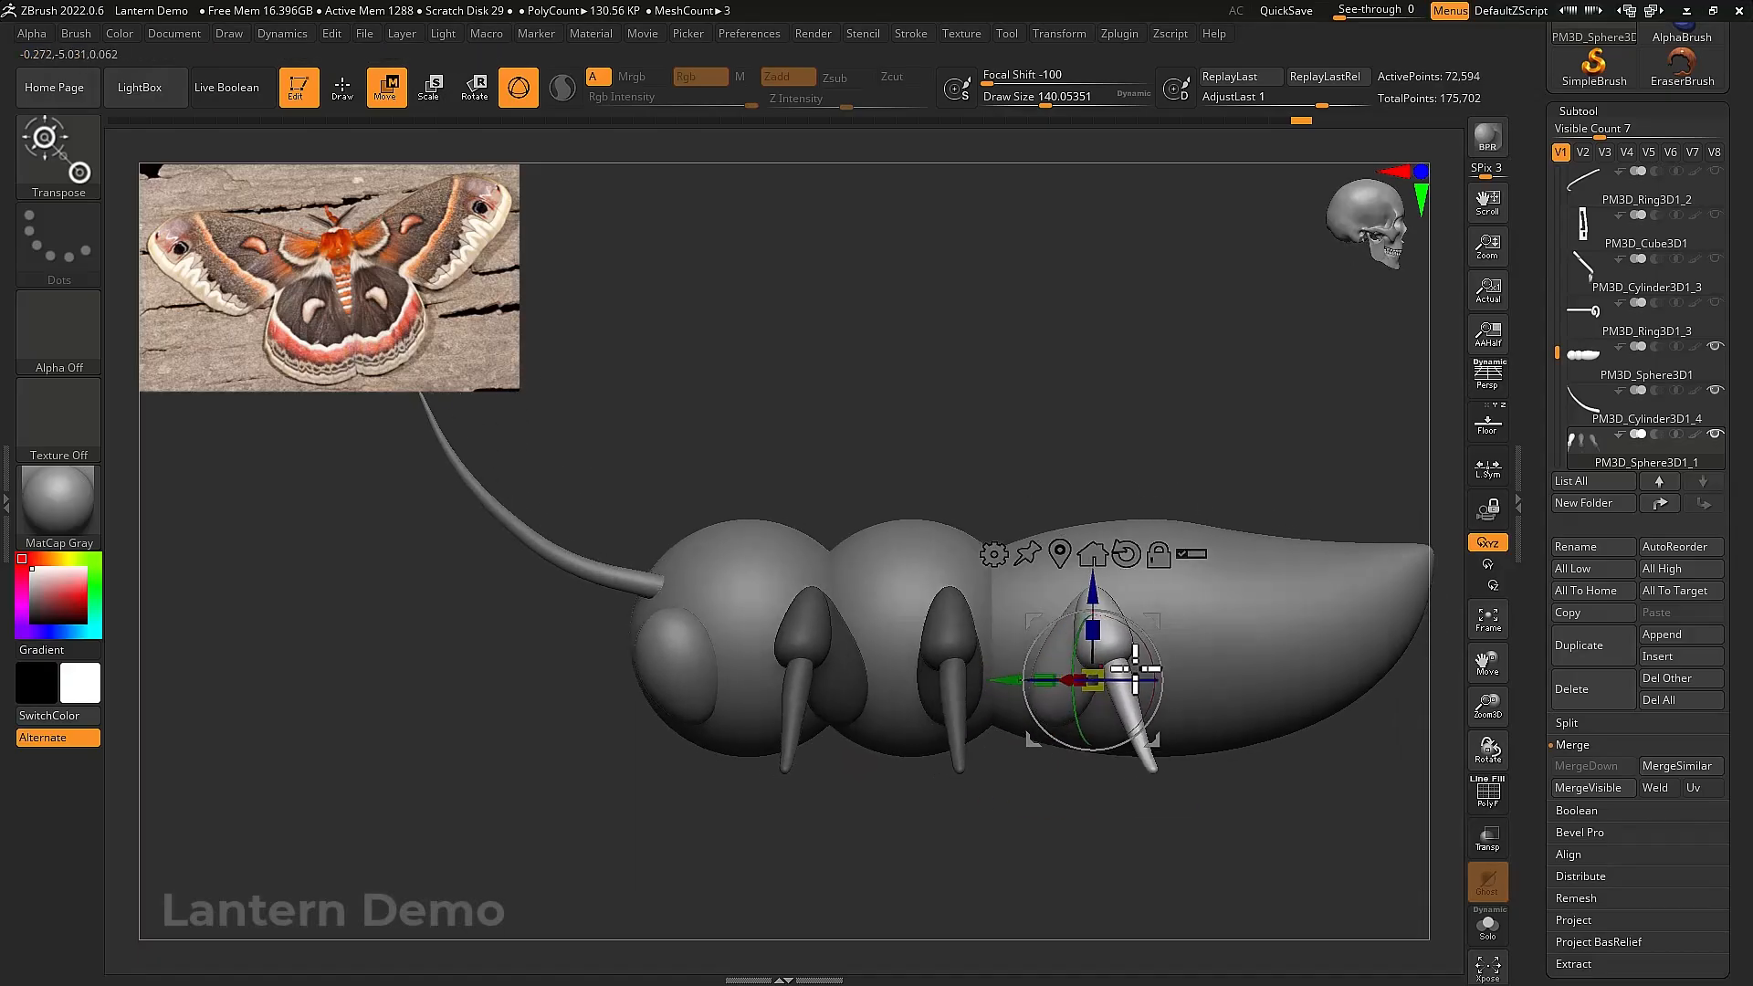
{"action": "left_click_drag", "start_coordinate": [1135, 682], "coordinate": [1109, 685]}
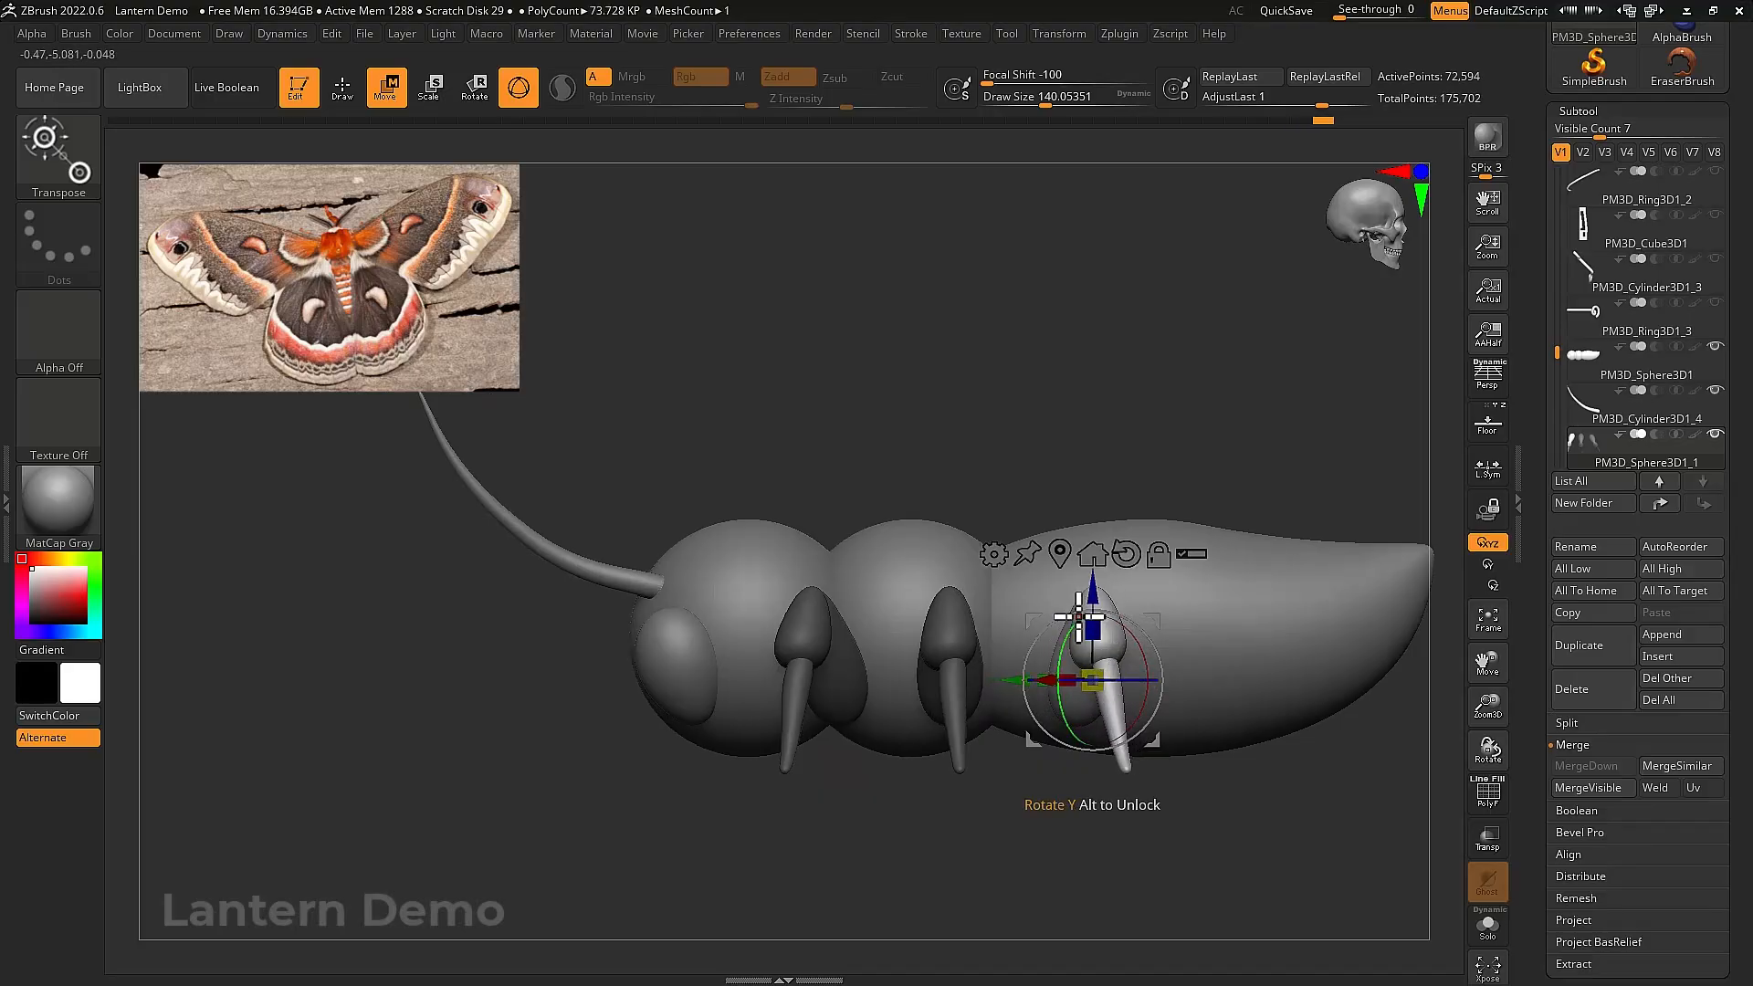
{"action": "left_click_drag", "start_coordinate": [1079, 618], "coordinate": [1041, 628]}
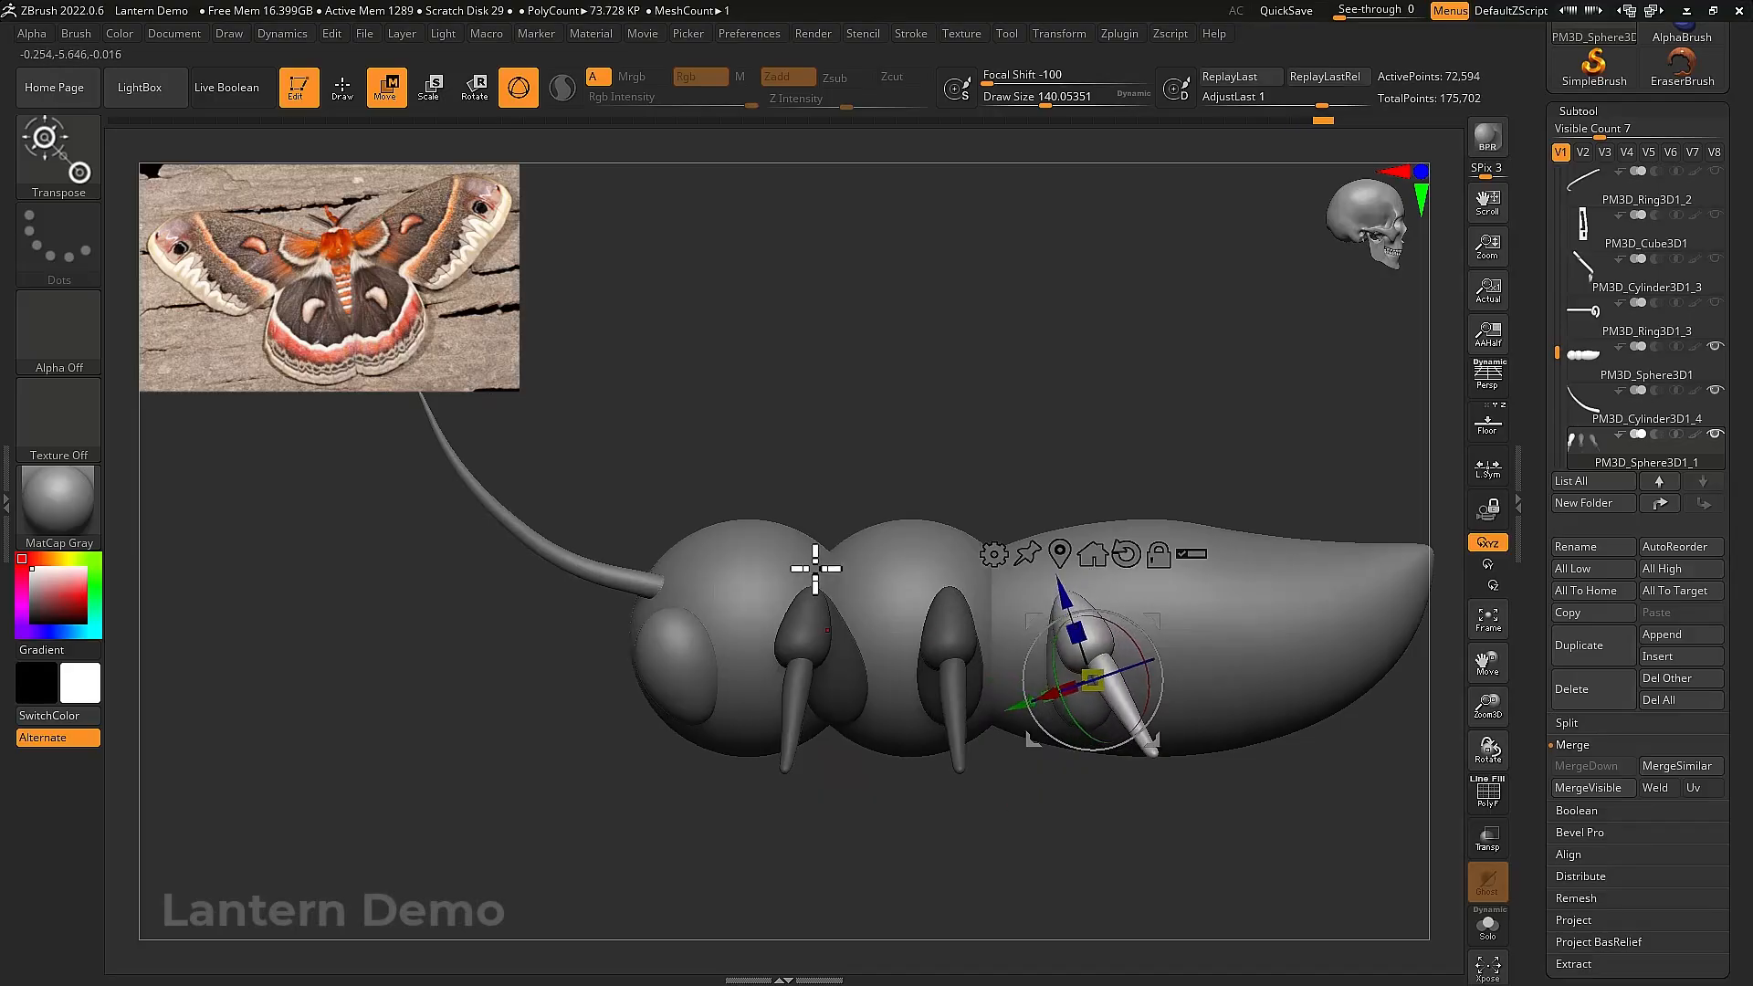
Leave only the front leg unmasked, center the gizmo on it and tilt its lower segment slightly toward the head
{"action": "key", "text": "alt+s"}
{"action": "mouse_move", "coordinate": [851, 515]}
{"action": "left_mouse_down", "text": "ctrl"}
{"action": "mouse_move", "coordinate": [875, 499]}
{"action": "mouse_move", "coordinate": [888, 760]}
{"action": "mouse_move", "coordinate": [679, 502]}
{"action": "left_mouse_up", "text": "ctrl"}
{"action": "left_click", "coordinate": [1059, 553]}
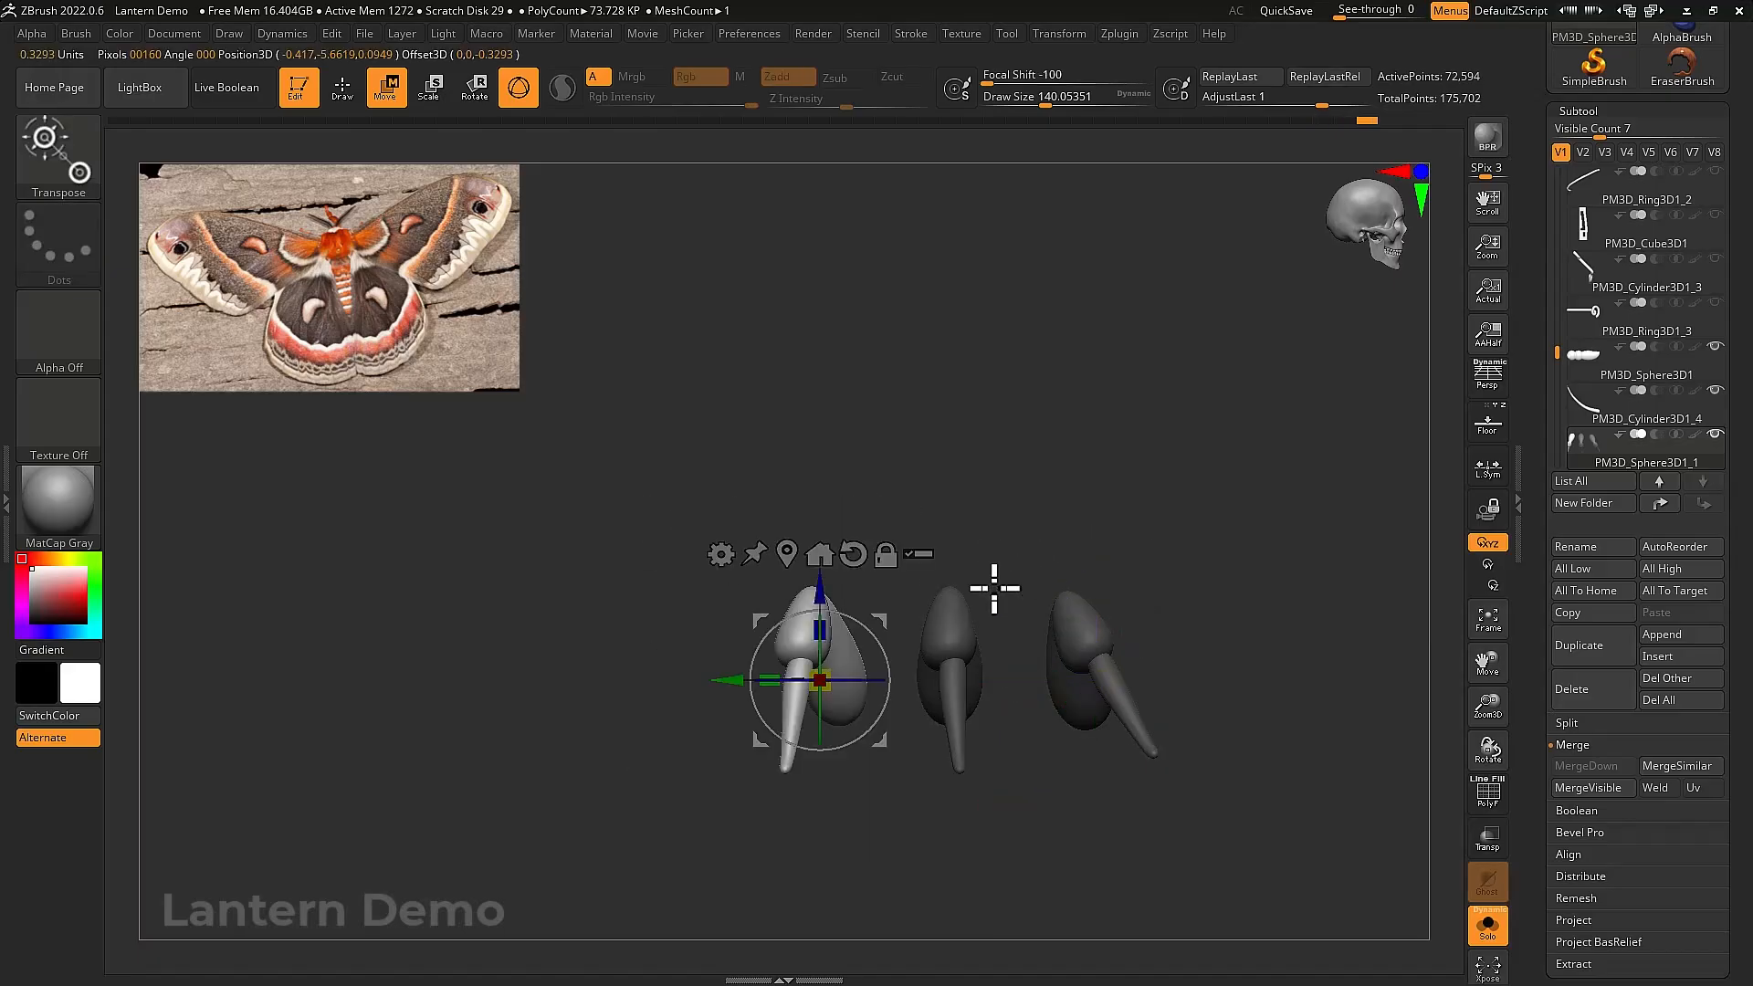
{"action": "left_click_drag", "start_coordinate": [967, 545], "coordinate": [977, 546]}
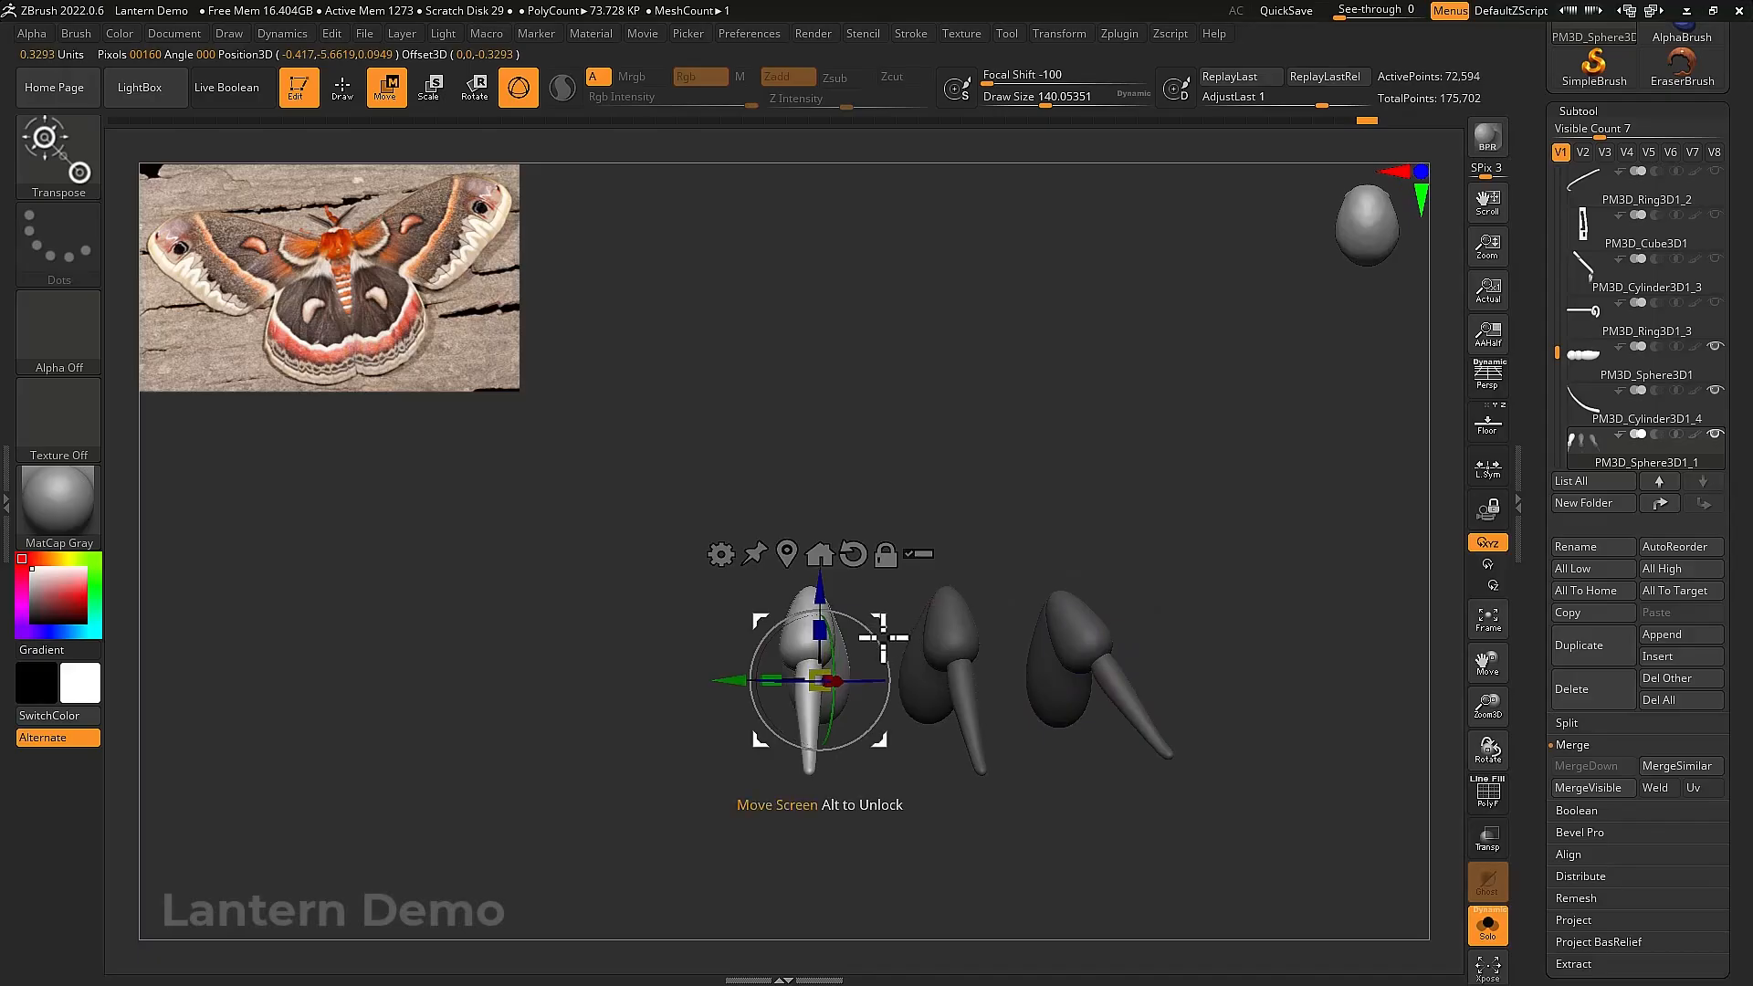
{"action": "left_click_drag", "start_coordinate": [882, 645], "coordinate": [899, 657]}
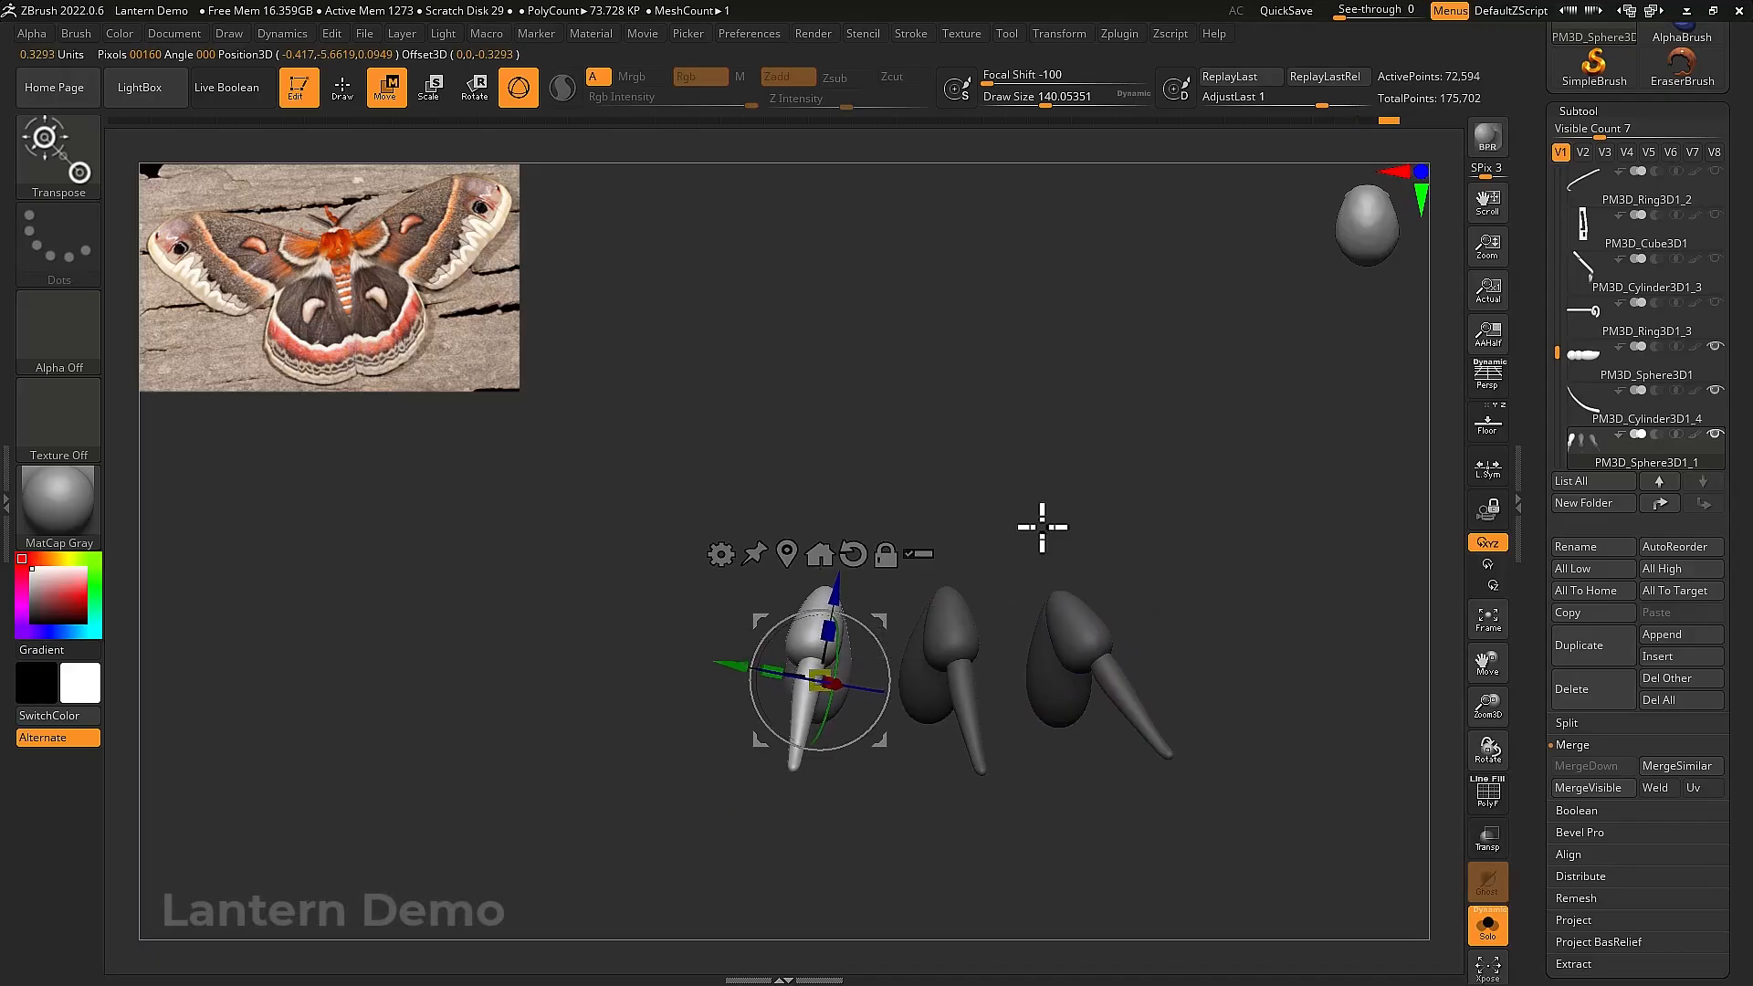
{"action": "key", "text": "alt+s"}
{"action": "left_click_drag", "start_coordinate": [1055, 481], "coordinate": [1185, 537]}
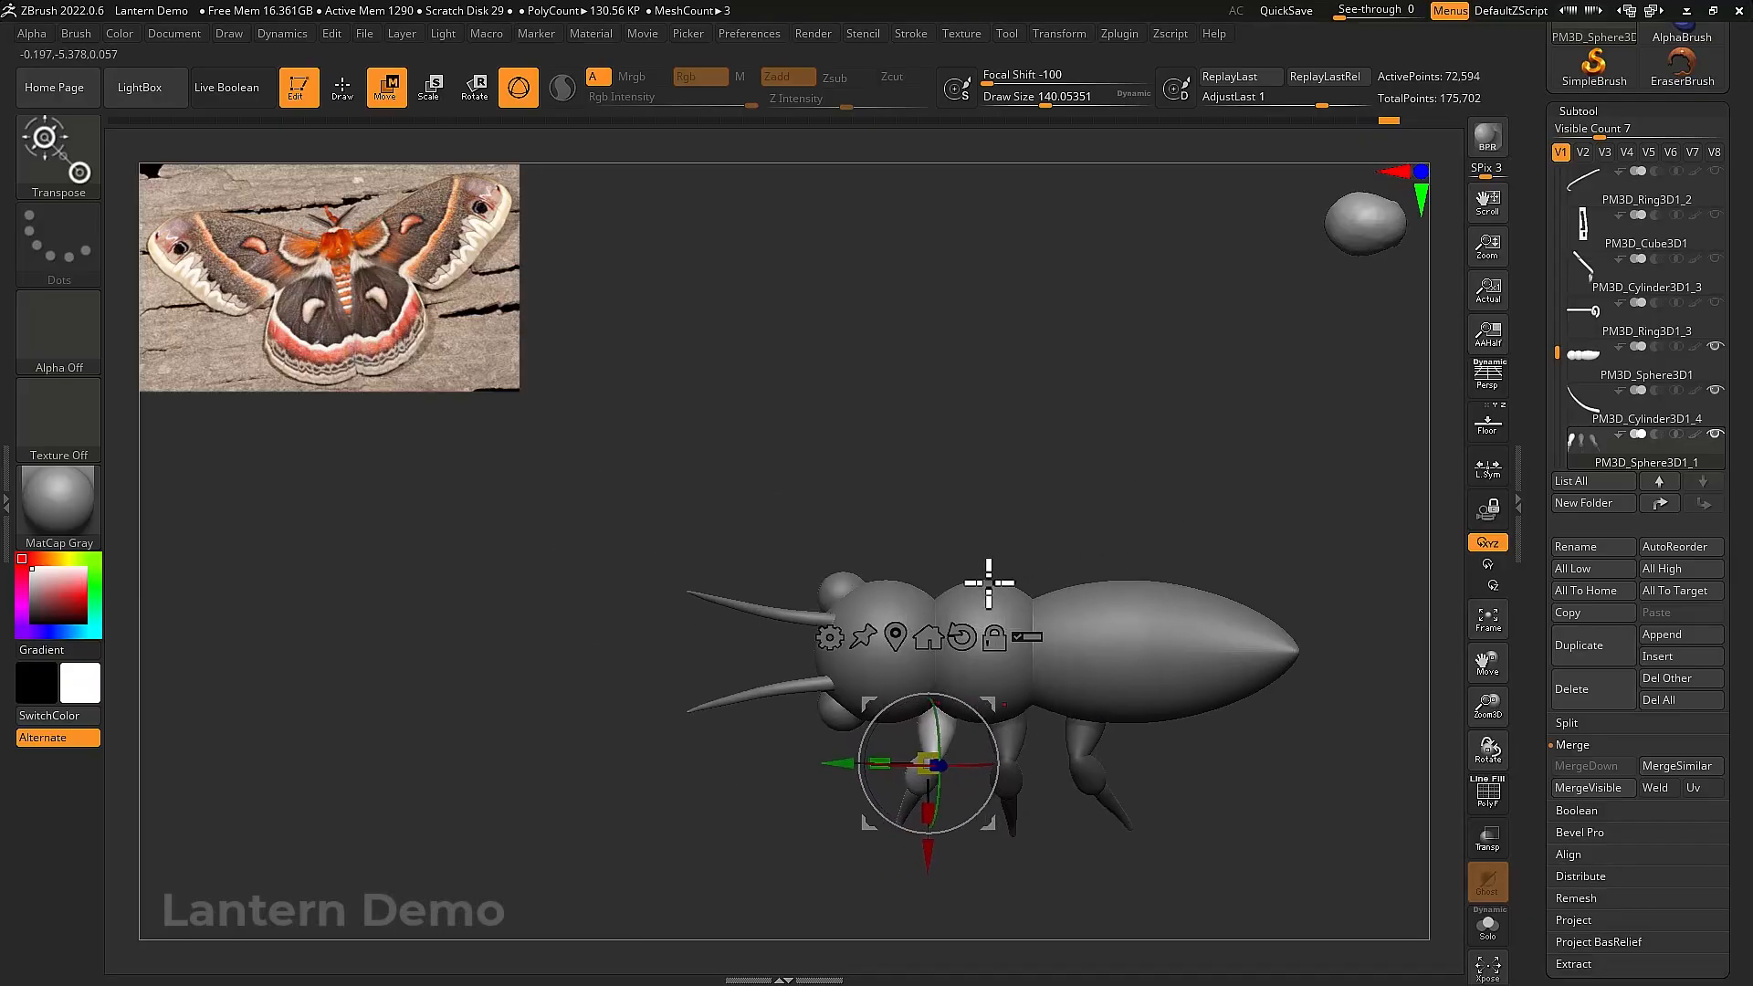
Mirror and weld the three finished legs onto the opposite side of the body
{"action": "key", "text": "q"}
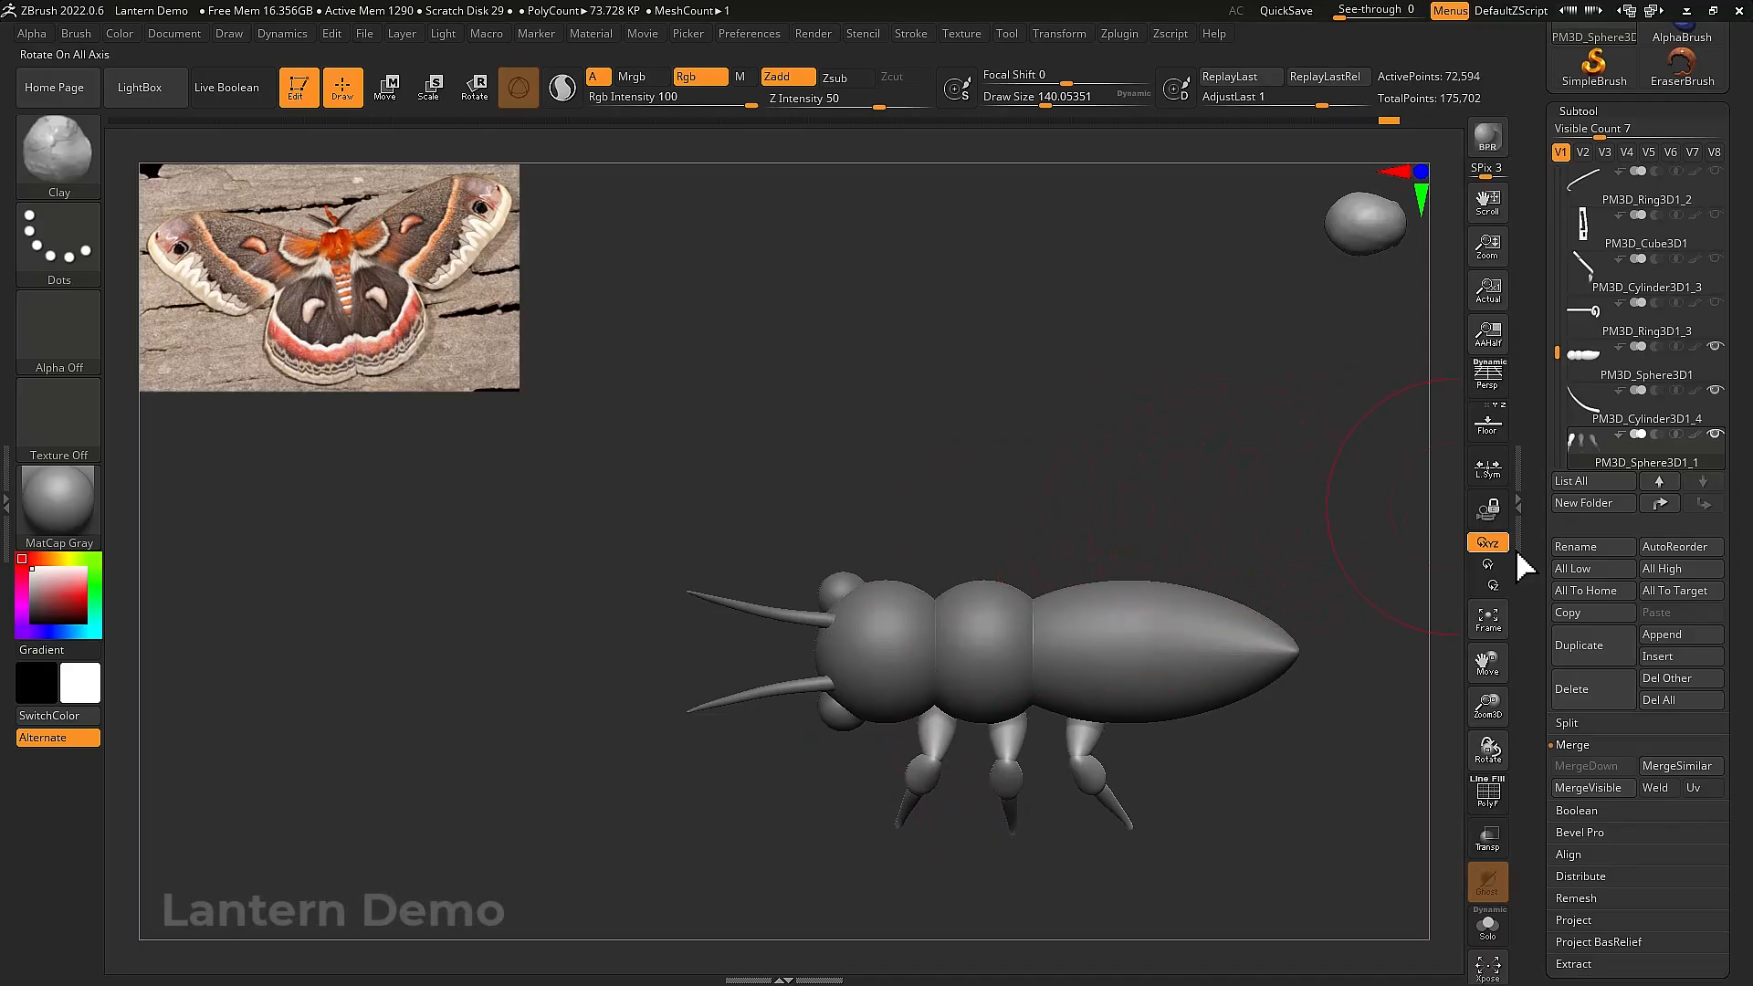
{"action": "left_click", "coordinate": [1614, 112]}
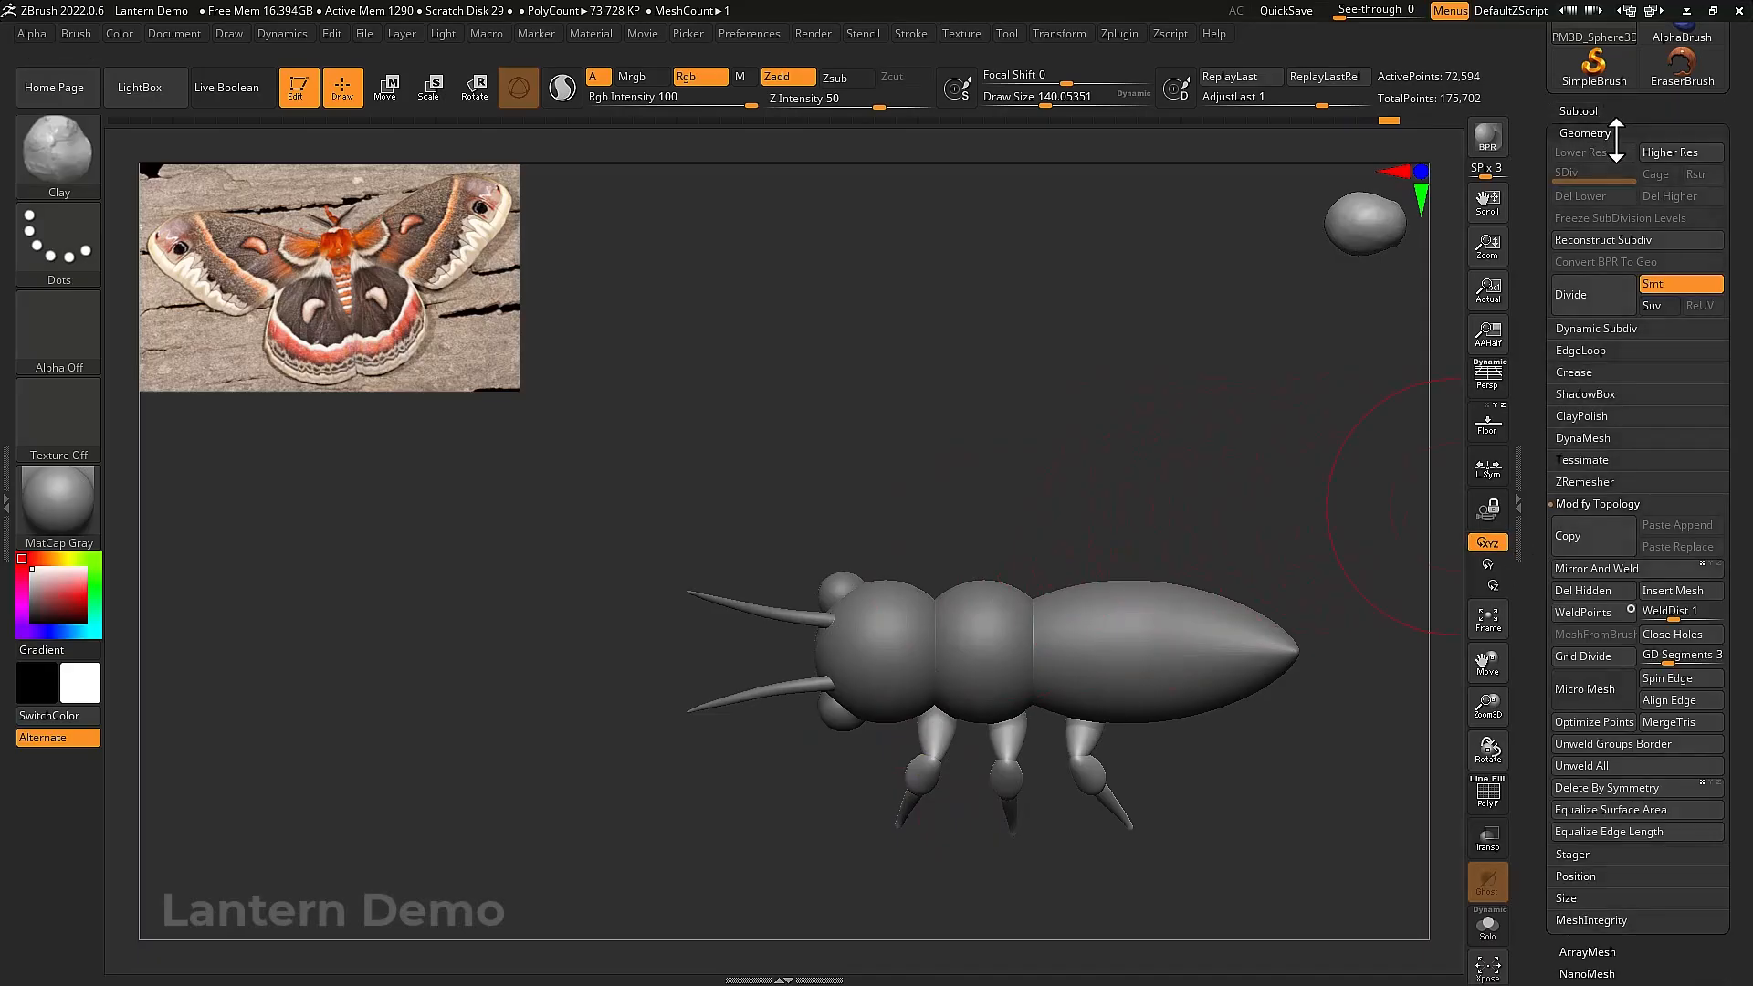
{"action": "left_click", "coordinate": [1615, 566]}
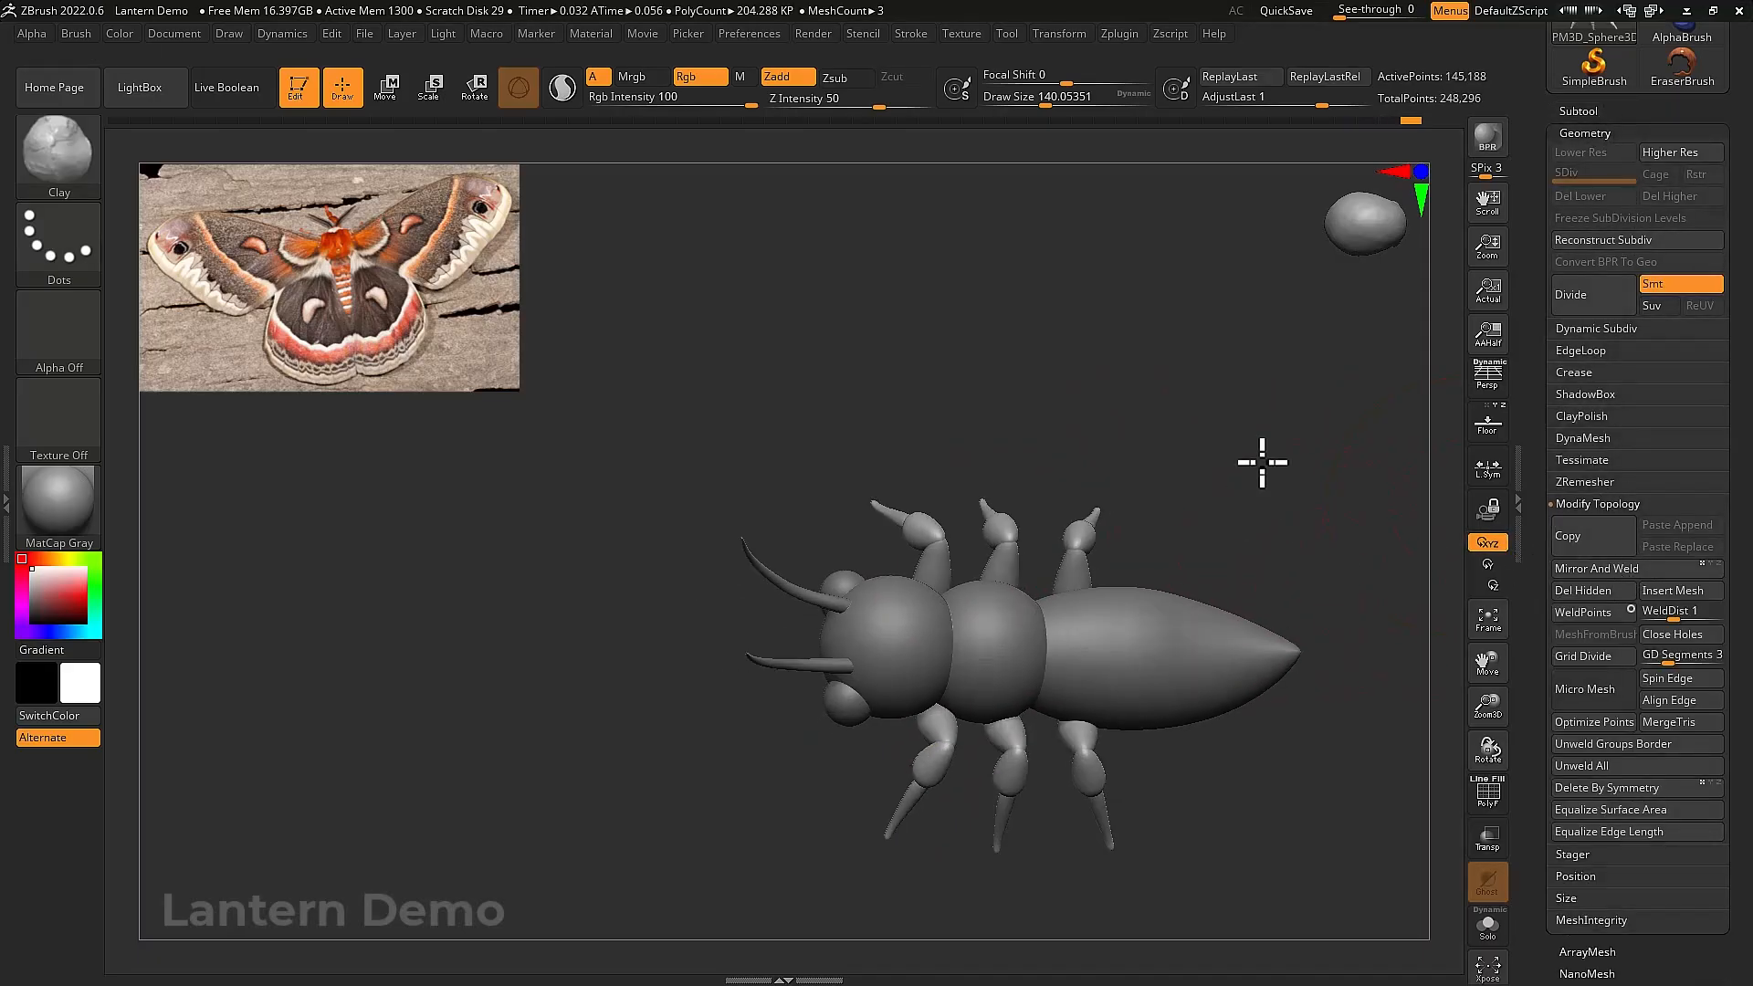
{"action": "left_click_drag", "start_coordinate": [1260, 462], "coordinate": [1211, 519]}
Select the body subtool, show it alone and choose the Move brush with a draw size of about 160
{"action": "left_click", "coordinate": [1014, 454], "text": "alt"}
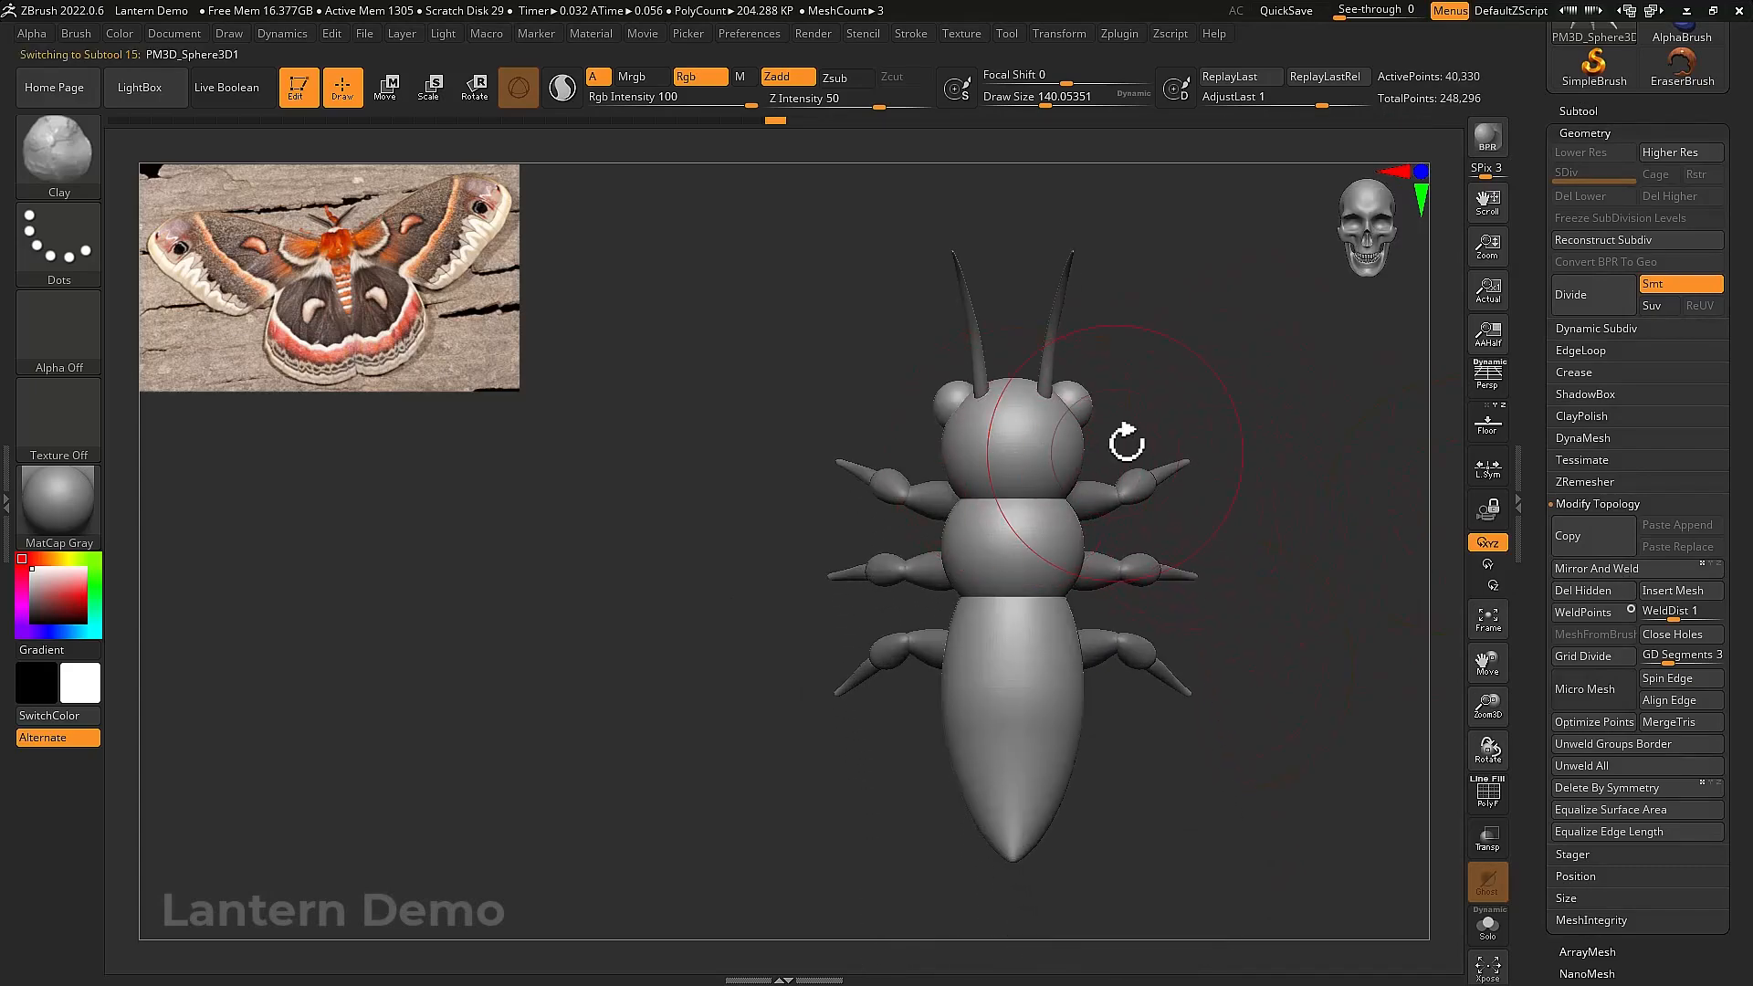
{"action": "left_click_drag", "start_coordinate": [1127, 442], "coordinate": [1170, 501]}
{"action": "key", "text": "w"}
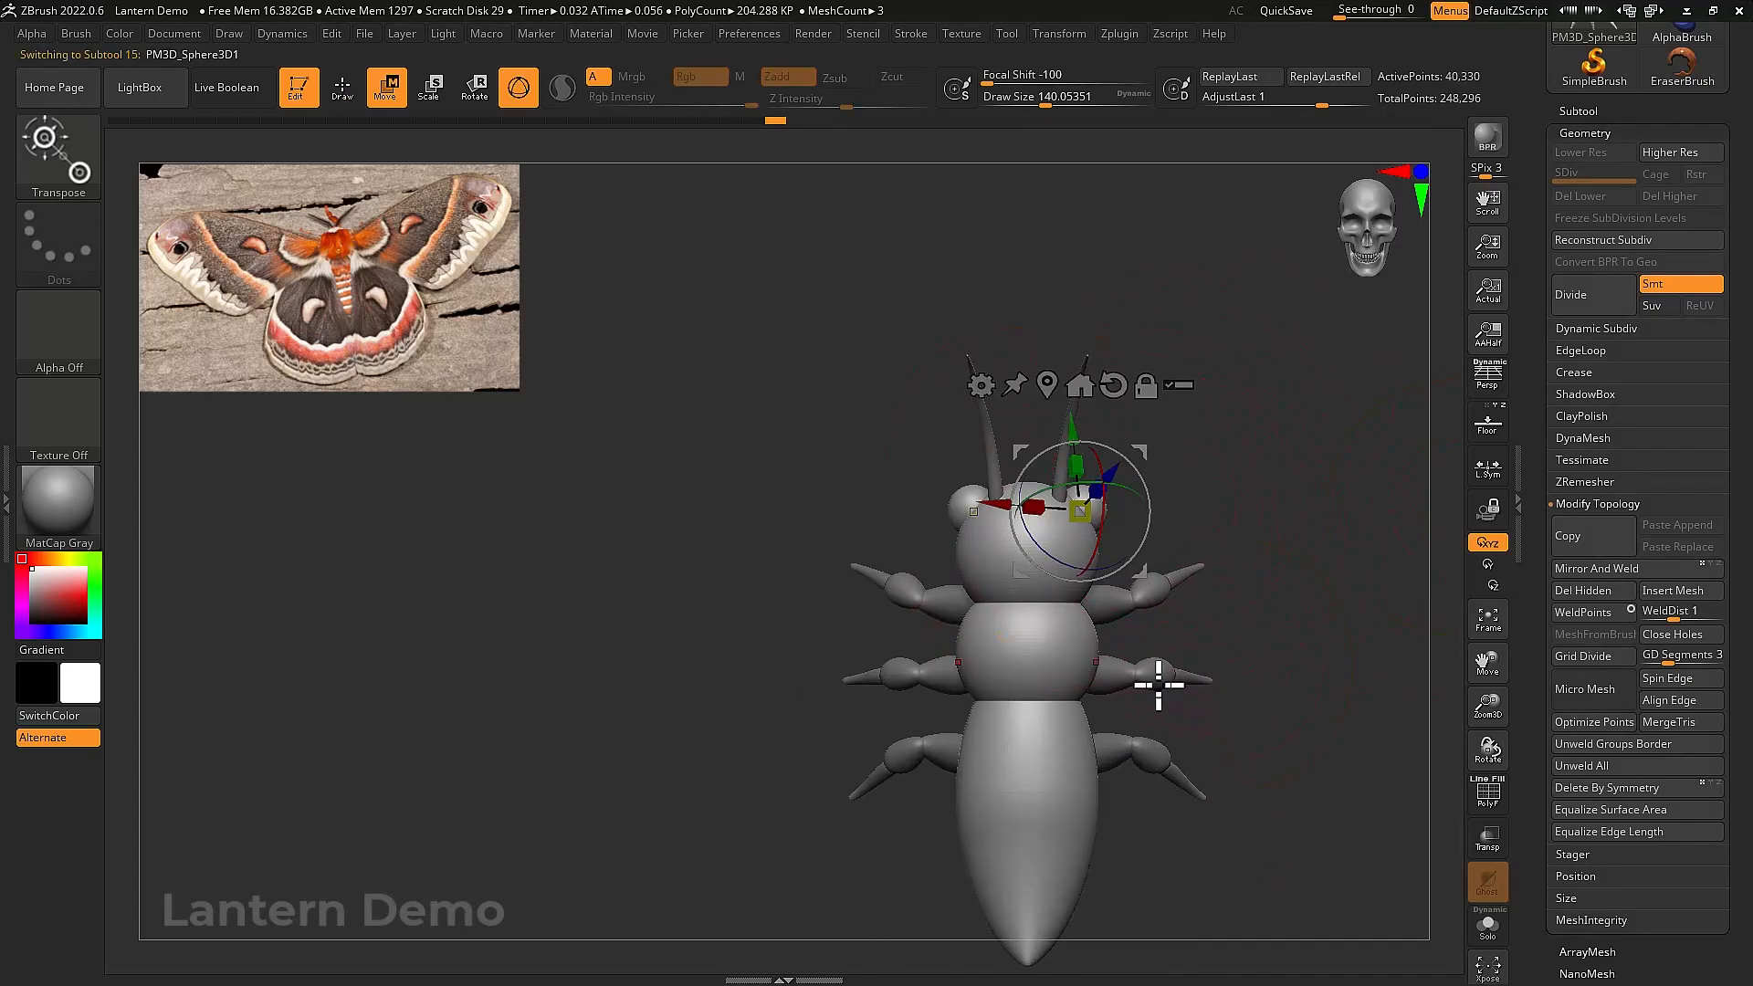
{"action": "mouse_move", "coordinate": [1210, 715]}
{"action": "left_mouse_down", "text": "alt"}
{"action": "mouse_move", "coordinate": [1190, 674]}
{"action": "mouse_move", "coordinate": [1339, 493]}
{"action": "mouse_move", "coordinate": [1315, 575]}
{"action": "mouse_move", "coordinate": [1294, 556]}
{"action": "mouse_move", "coordinate": [1350, 654]}
{"action": "mouse_move", "coordinate": [1291, 634]}
{"action": "mouse_move", "coordinate": [1229, 567]}
{"action": "mouse_move", "coordinate": [1187, 659]}
{"action": "left_mouse_up", "text": "alt"}
{"action": "key", "text": "q"}
{"action": "key", "text": "b"}
{"action": "key", "text": "m"}
{"action": "key", "text": "v"}
{"action": "key", "text": "bracketright"}
{"action": "key", "text": "bracketright"}
{"action": "key", "text": "alt+s"}
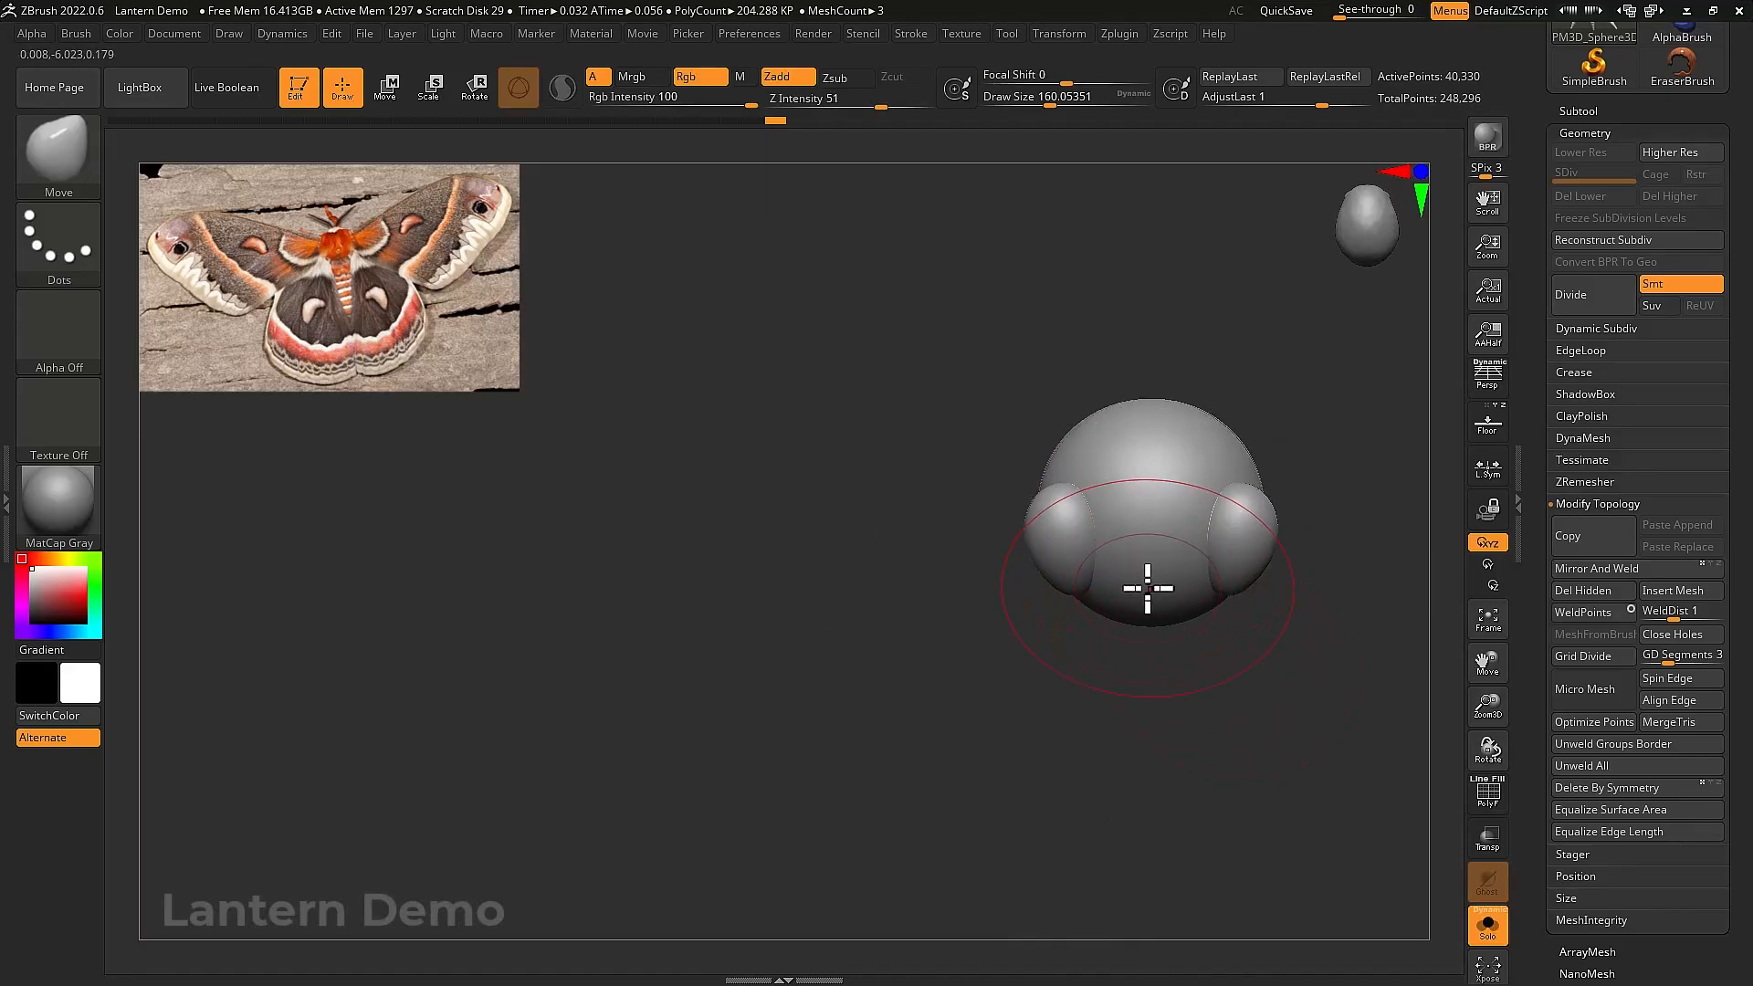
Mask everything except the head sphere and reshape the head with the Move brush at a draw size of about 132
{"action": "key", "text": "w"}
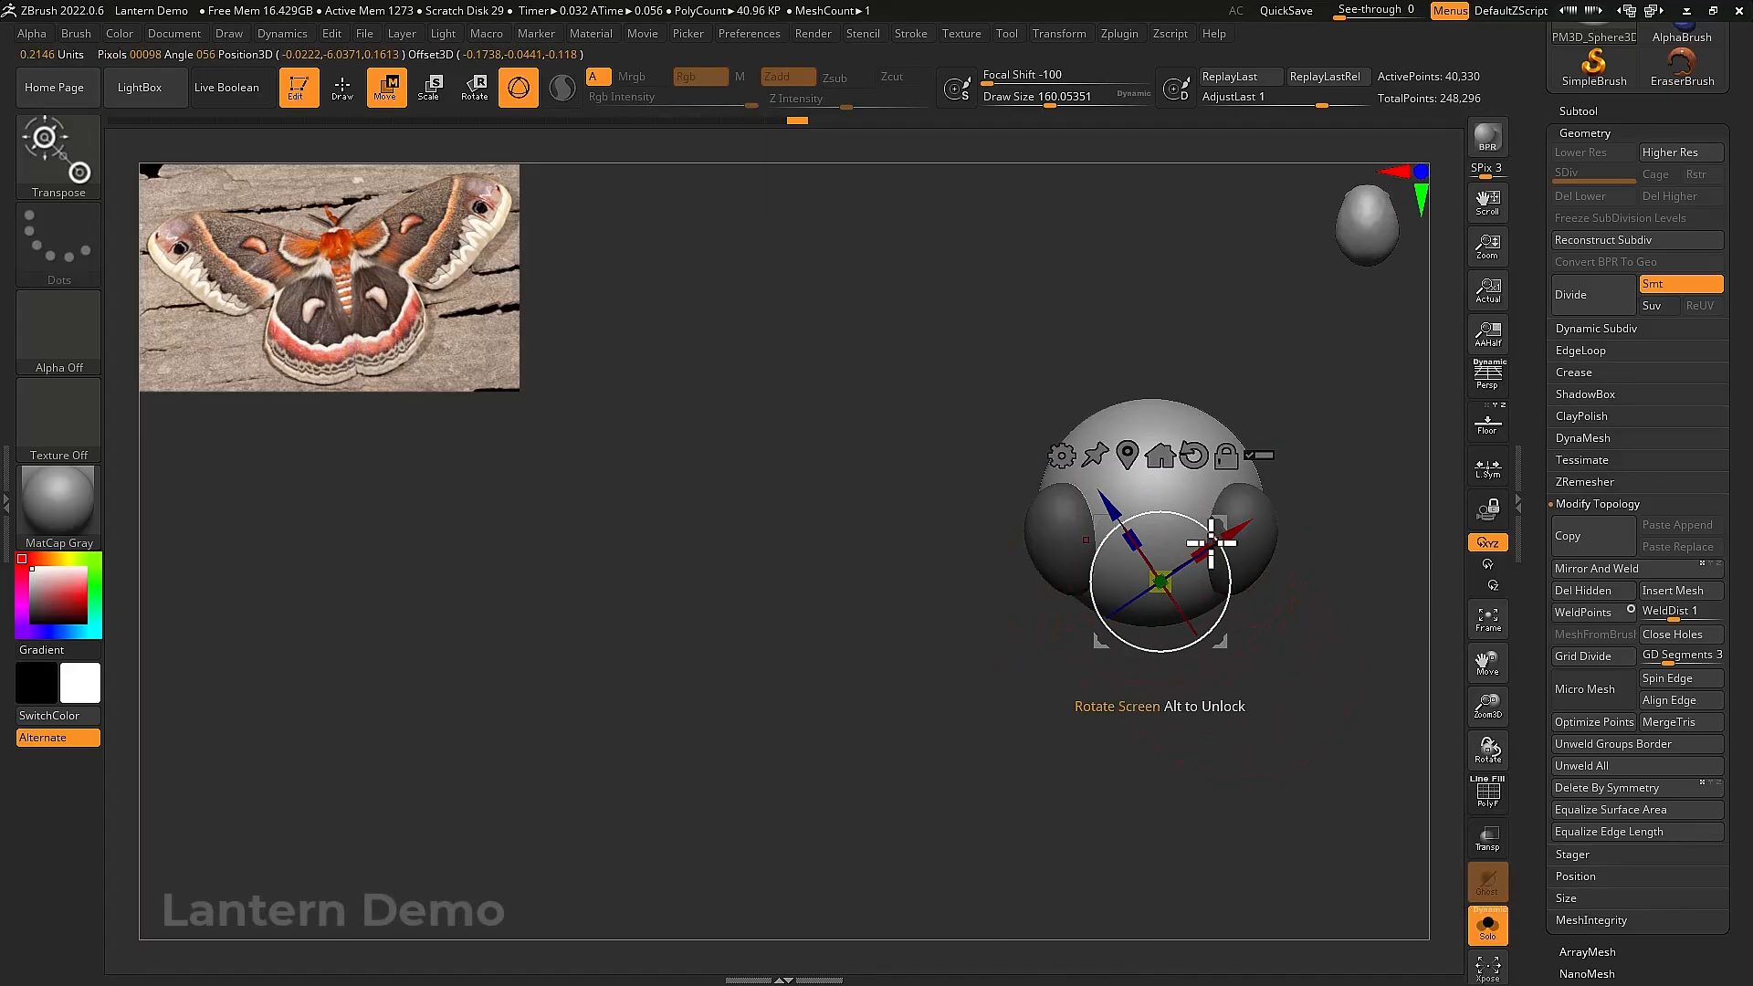
{"action": "key", "text": "q"}
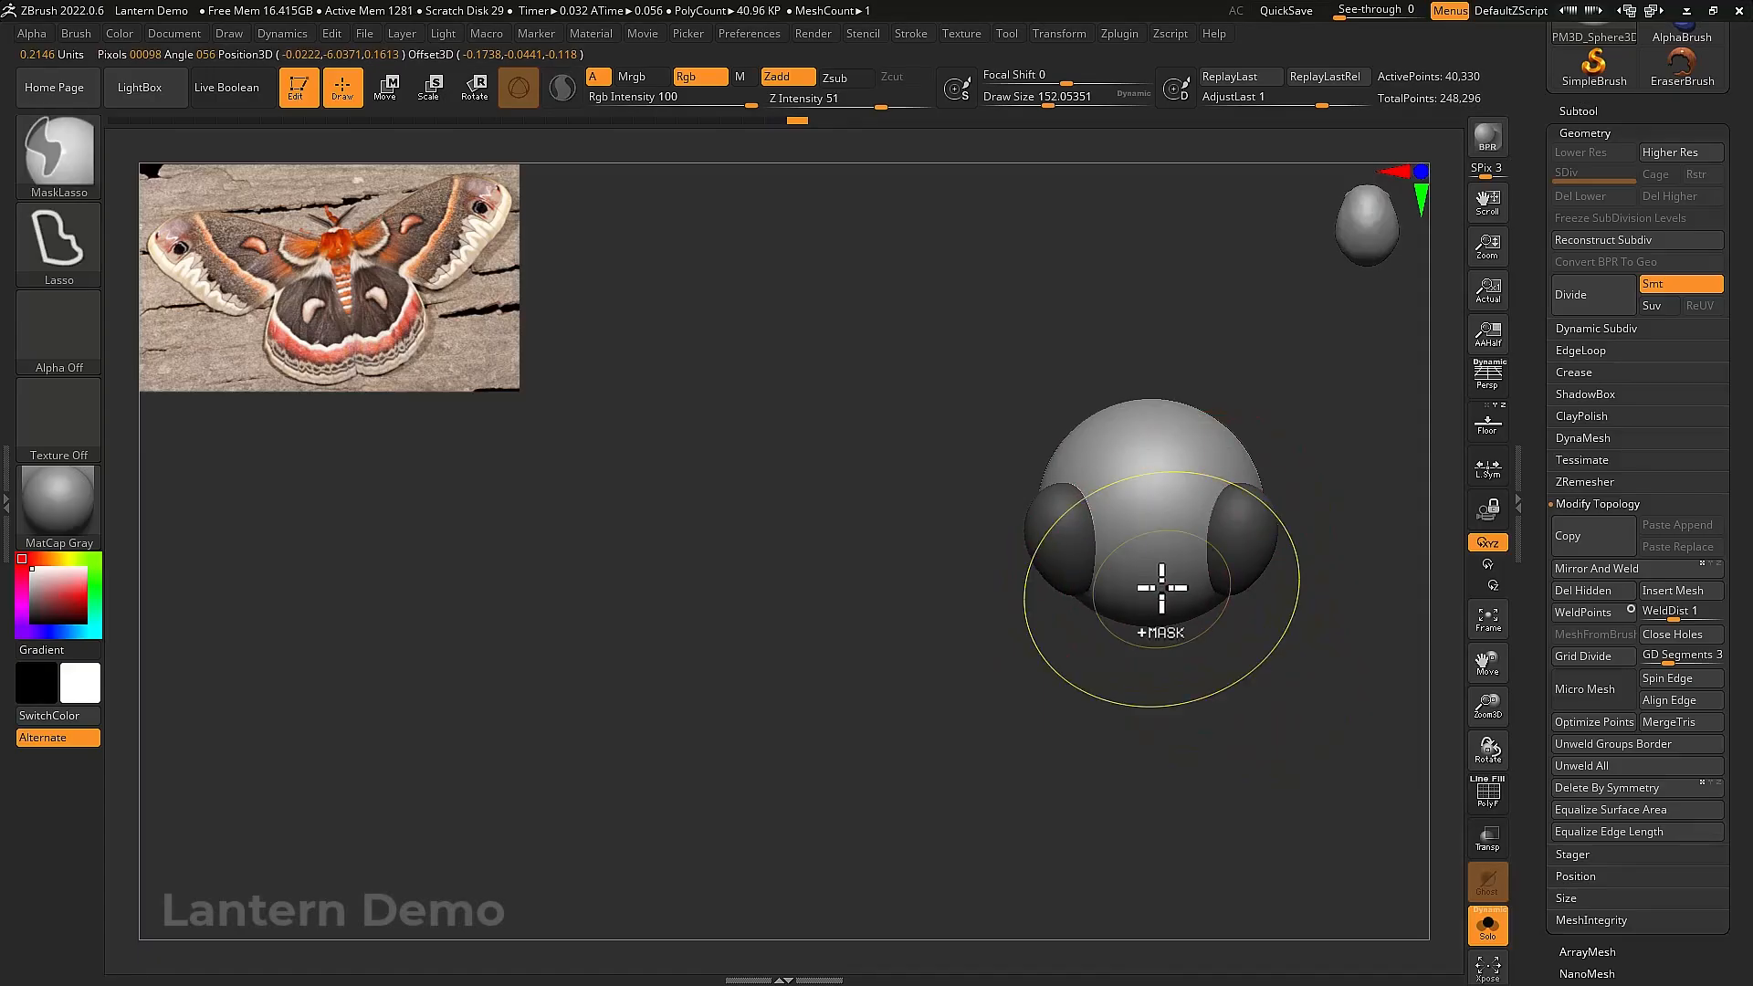
{"action": "key", "text": "bracketleft"}
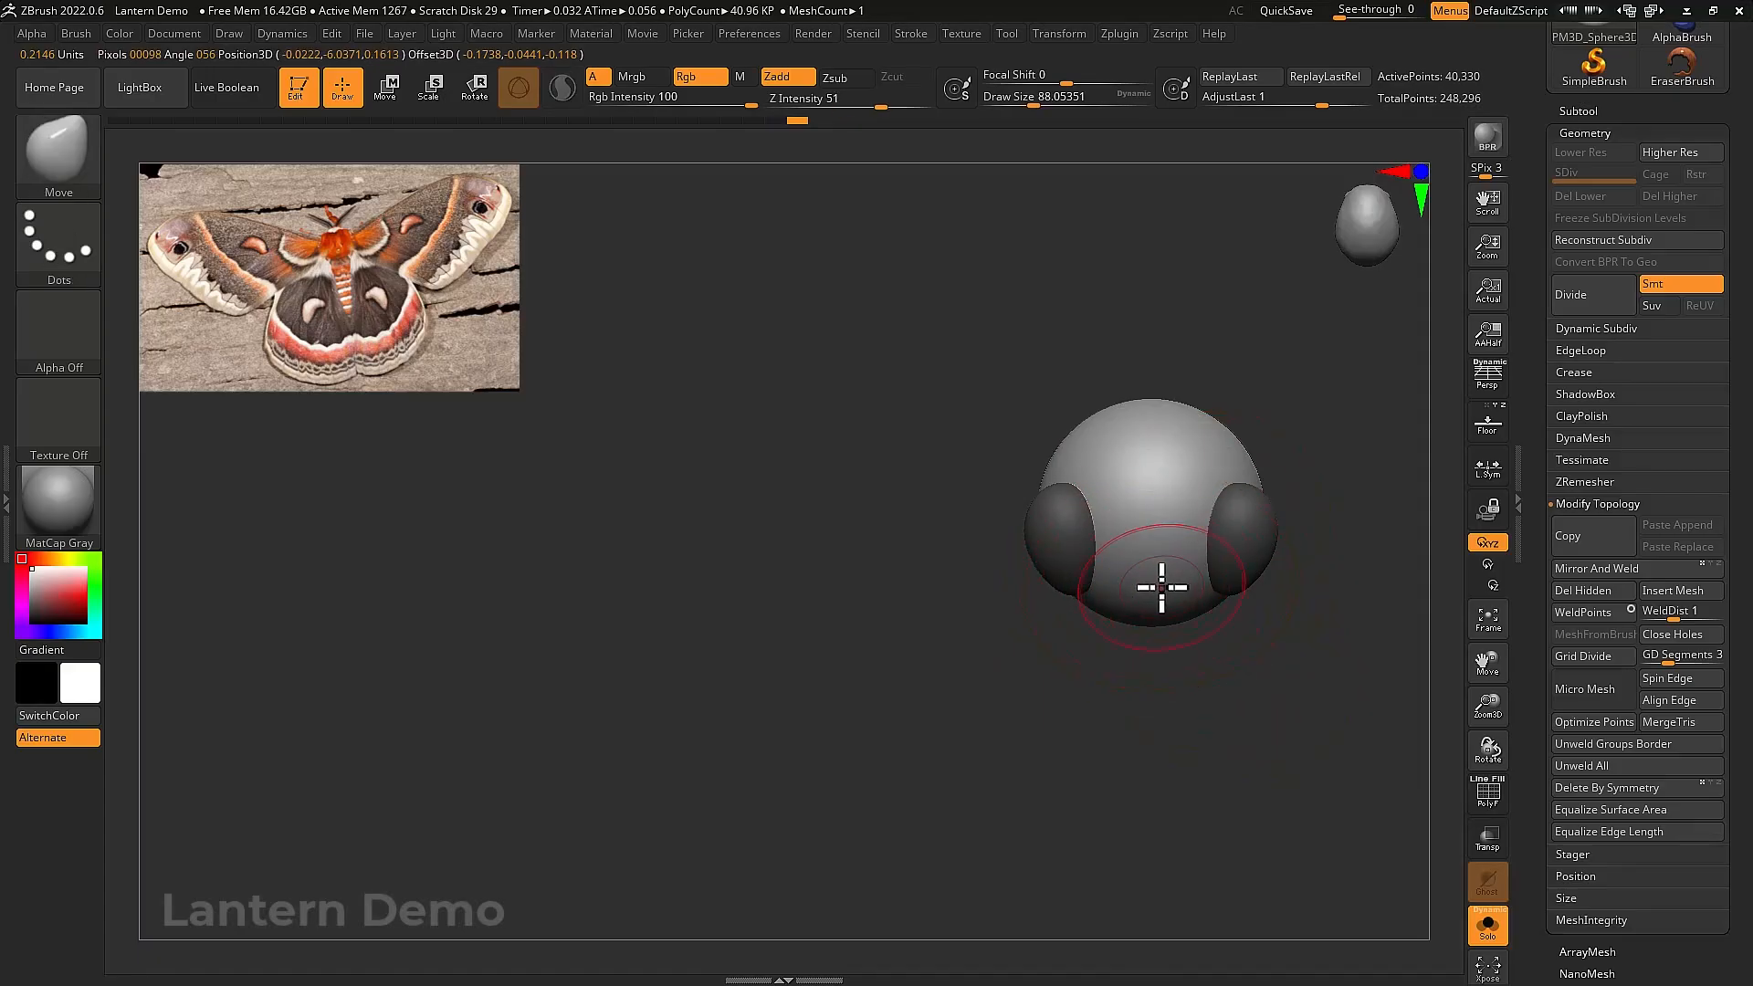
{"action": "key", "text": "bracketright"}
{"action": "right_click_drag", "start_coordinate": [1222, 602], "coordinate": [1153, 589], "text": "shift"}
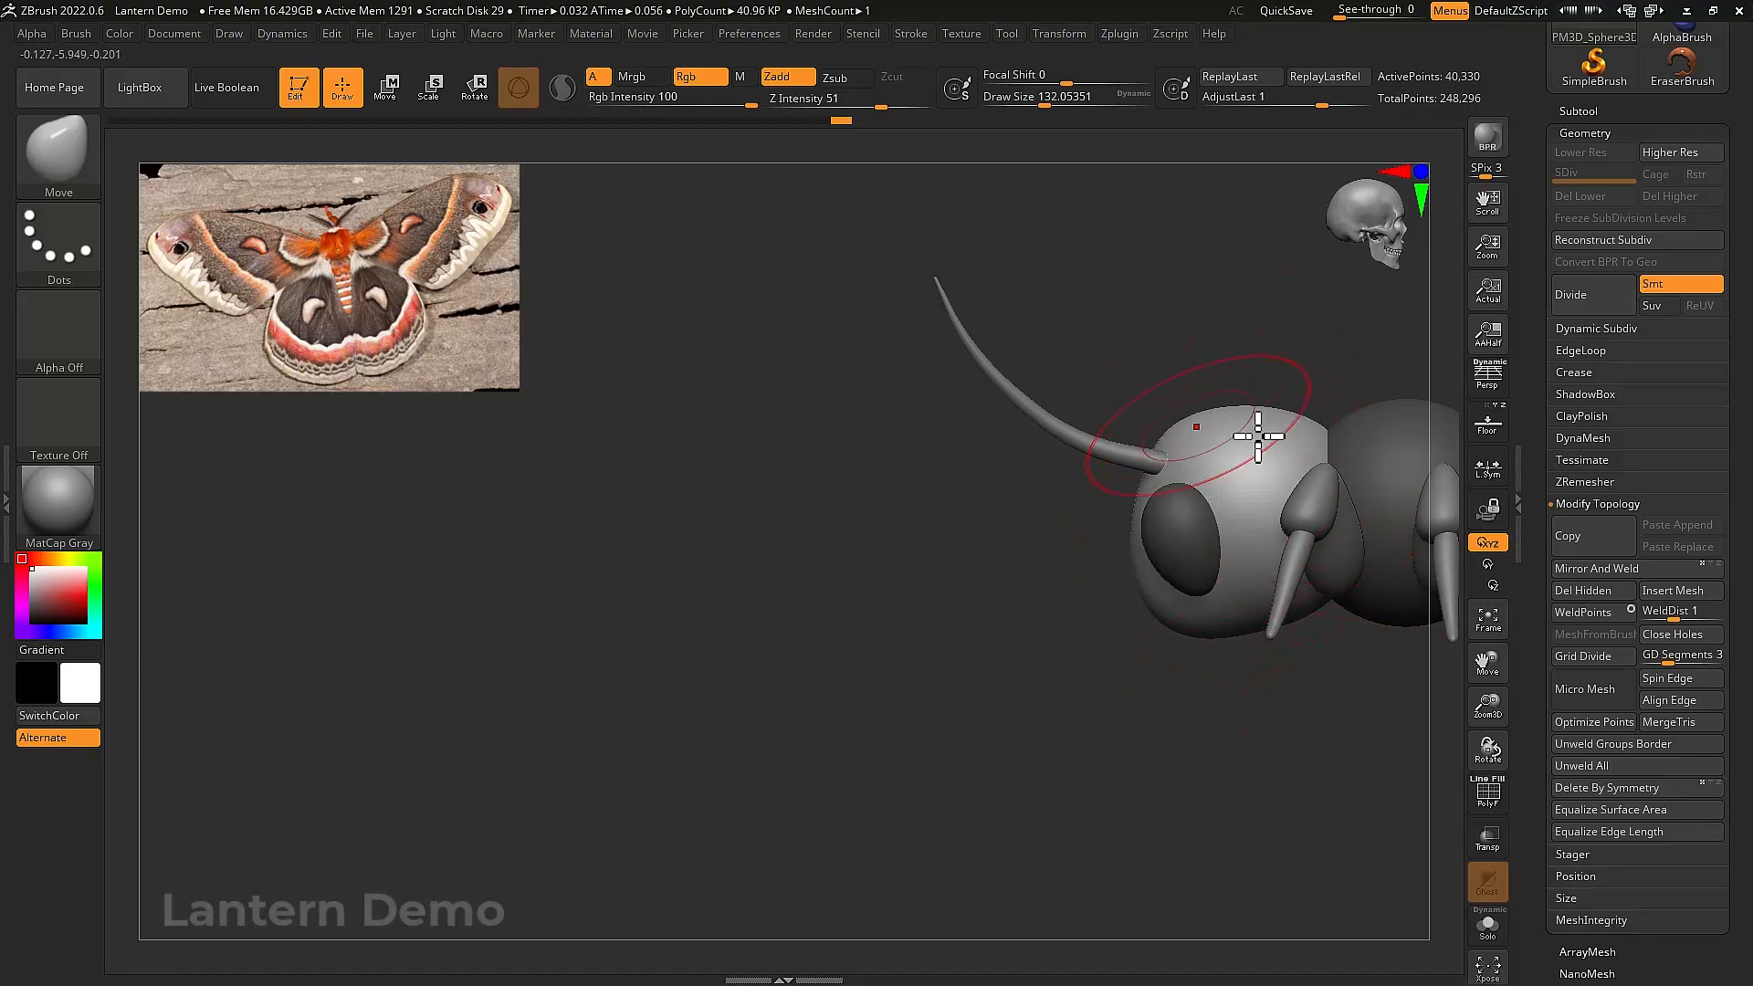
{"action": "mouse_move", "coordinate": [1330, 407]}
{"action": "right_mouse_down"}
{"action": "mouse_move", "coordinate": [1022, 485]}
{"action": "mouse_move", "coordinate": [1056, 512]}
{"action": "mouse_move", "coordinate": [1060, 587]}
{"action": "mouse_move", "coordinate": [1081, 605]}
{"action": "mouse_move", "coordinate": [1067, 545]}
{"action": "right_mouse_up"}
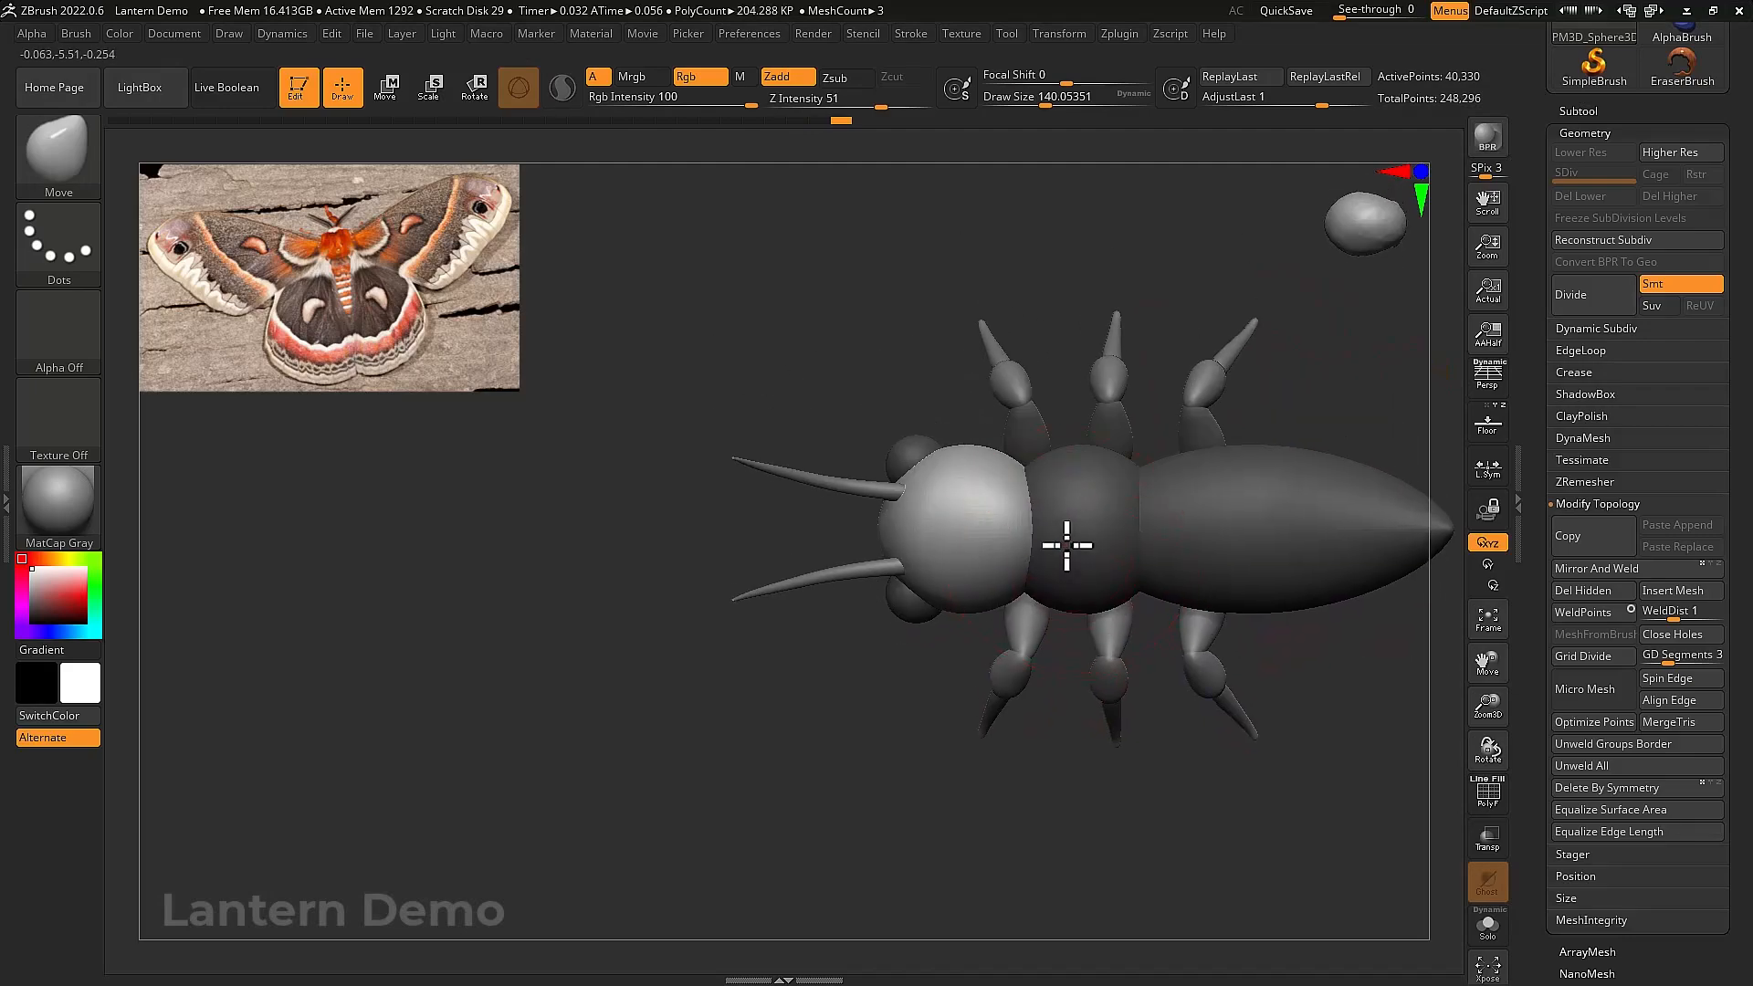
Enable transforming multiple subtools at once and select the body and antennae, leaving the legs out
{"action": "key", "text": "w"}
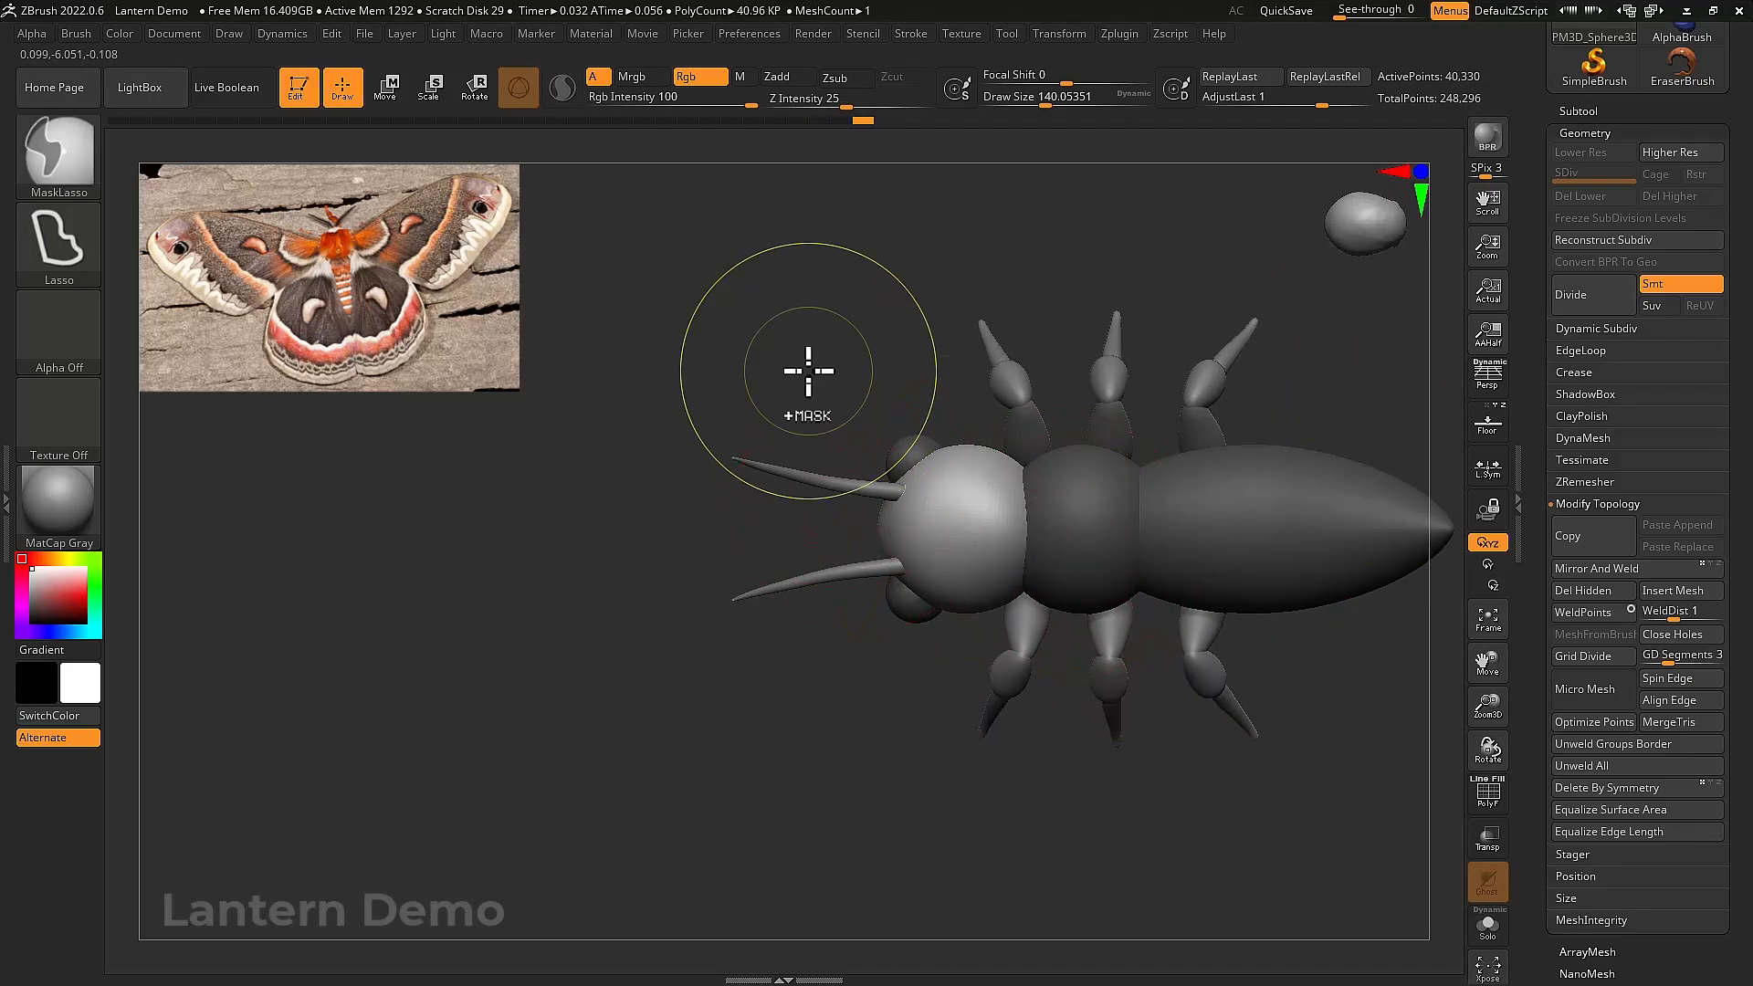
{"action": "left_click", "coordinate": [1000, 409]}
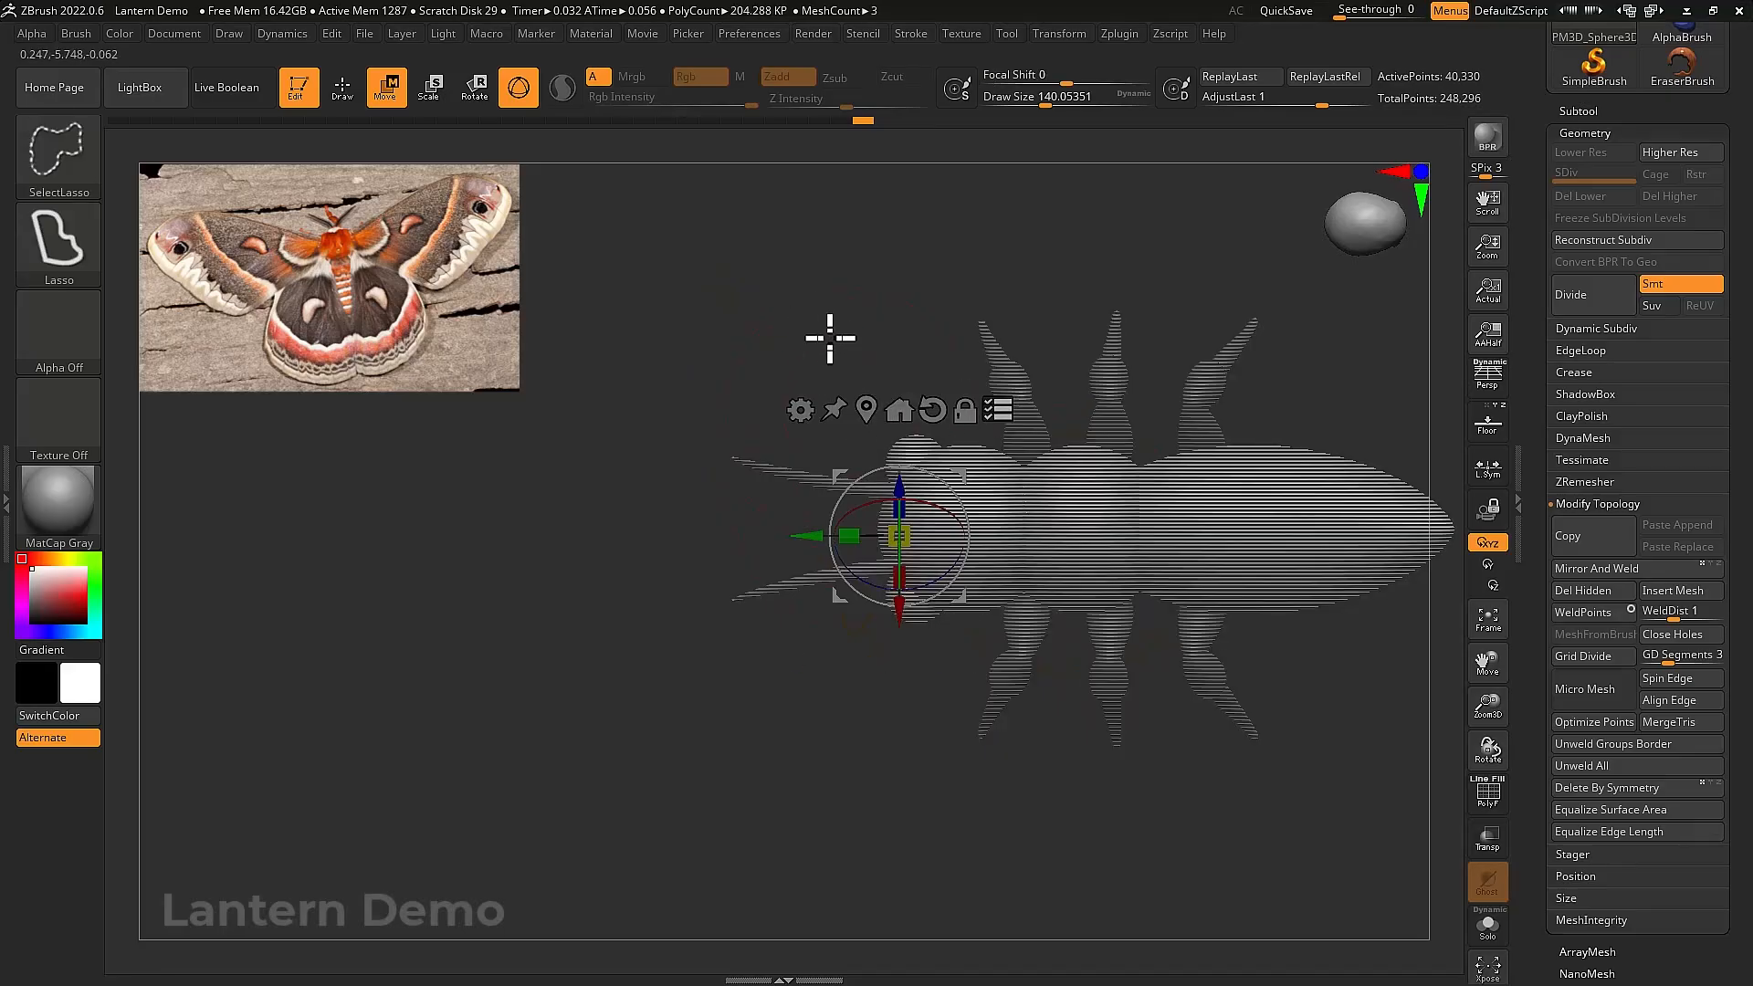
{"action": "key", "text": "ctrl+shift"}
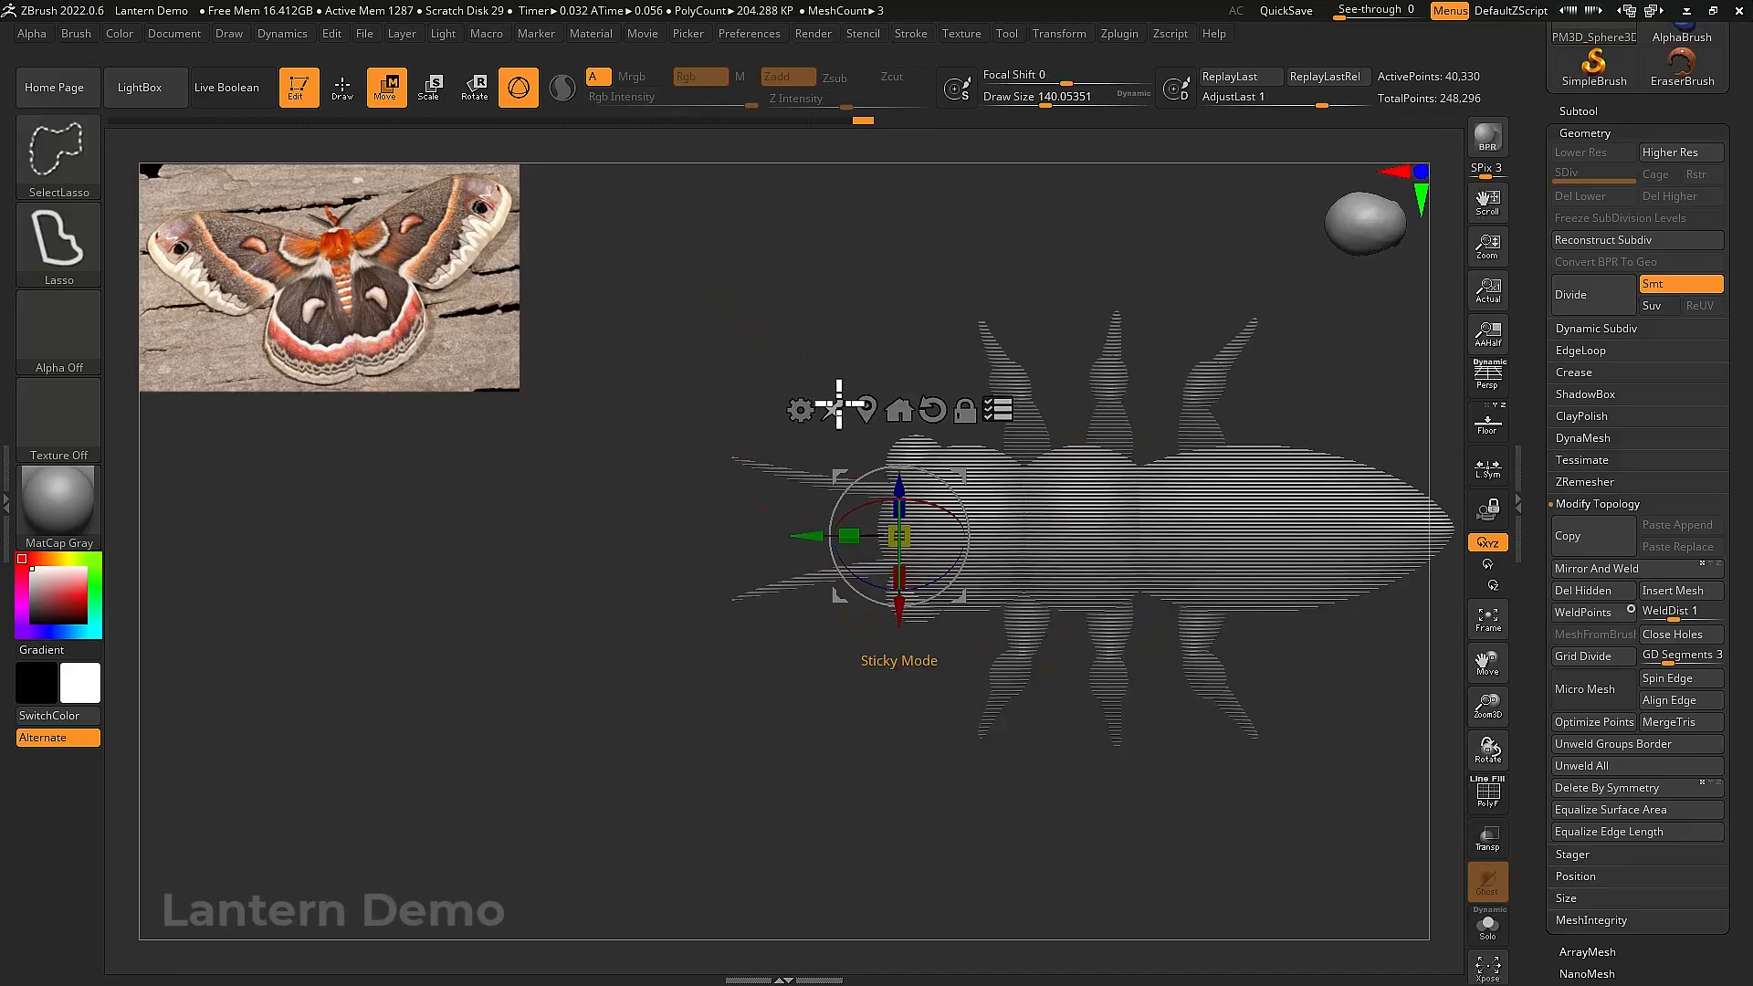
{"action": "mouse_move", "coordinate": [812, 330]}
{"action": "left_mouse_down", "text": "ctrl+shift"}
{"action": "mouse_move", "coordinate": [940, 458]}
{"action": "mouse_move", "coordinate": [841, 646]}
{"action": "mouse_move", "coordinate": [752, 512]}
{"action": "left_mouse_up", "text": "ctrl+shift"}
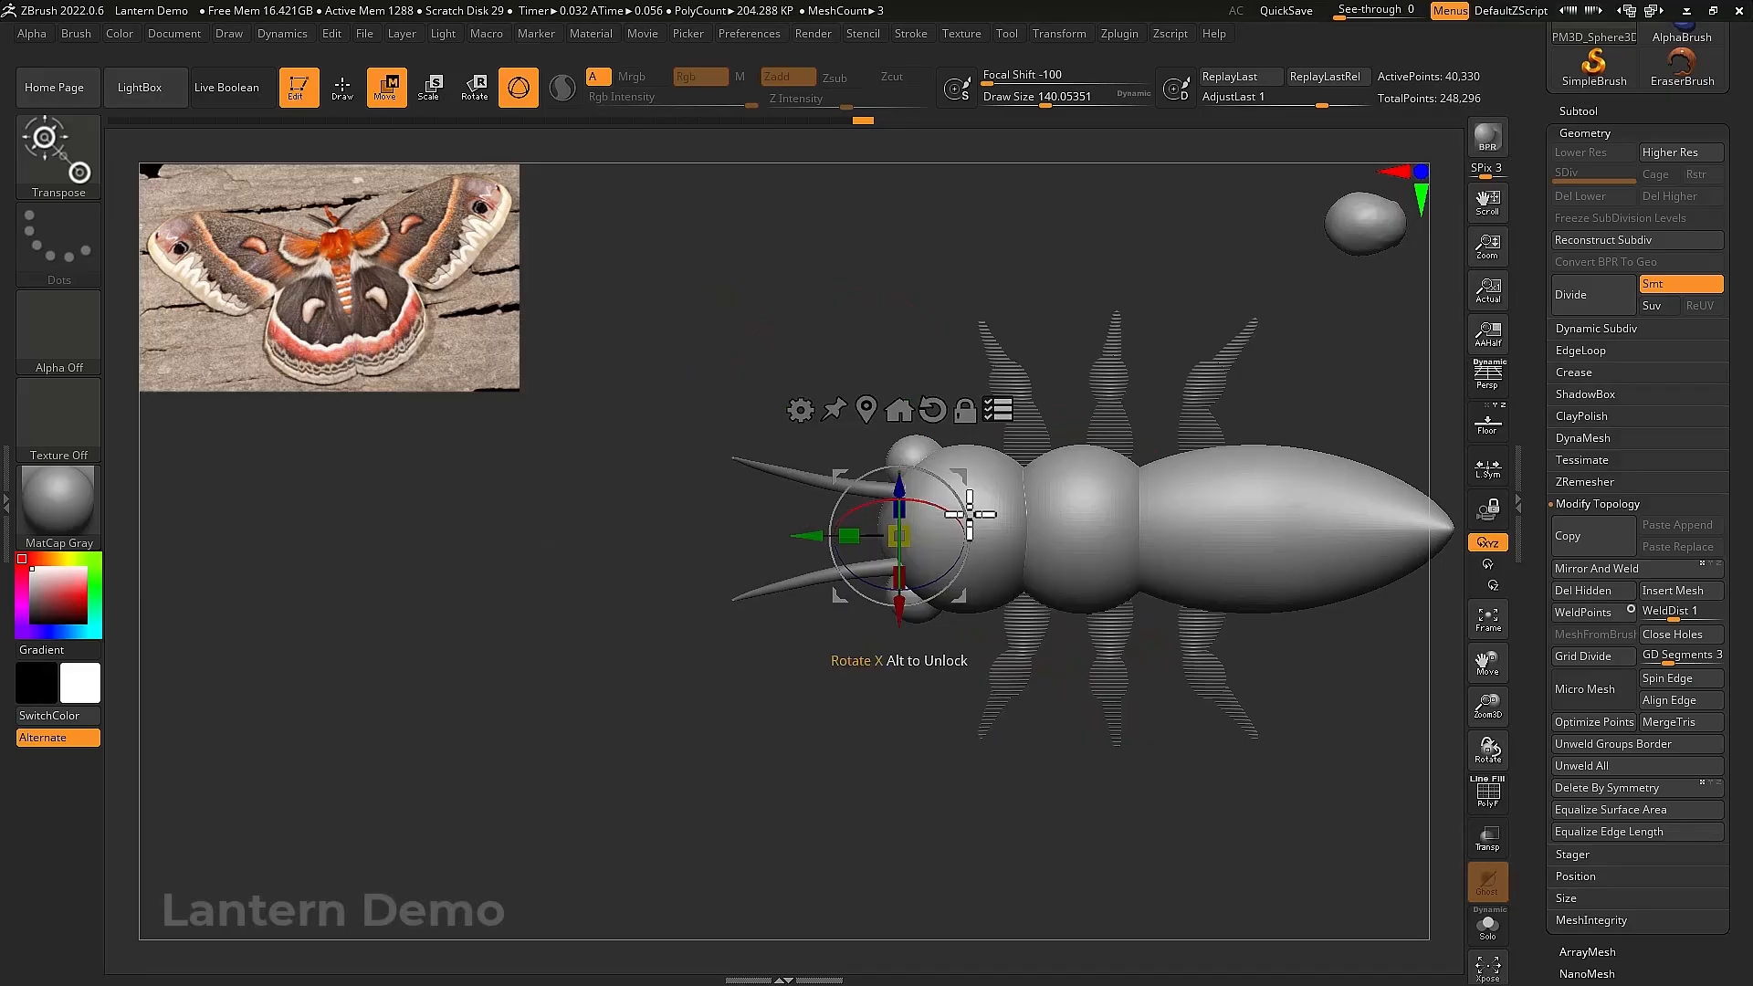
{"action": "key", "text": "ctrl+shift+s"}
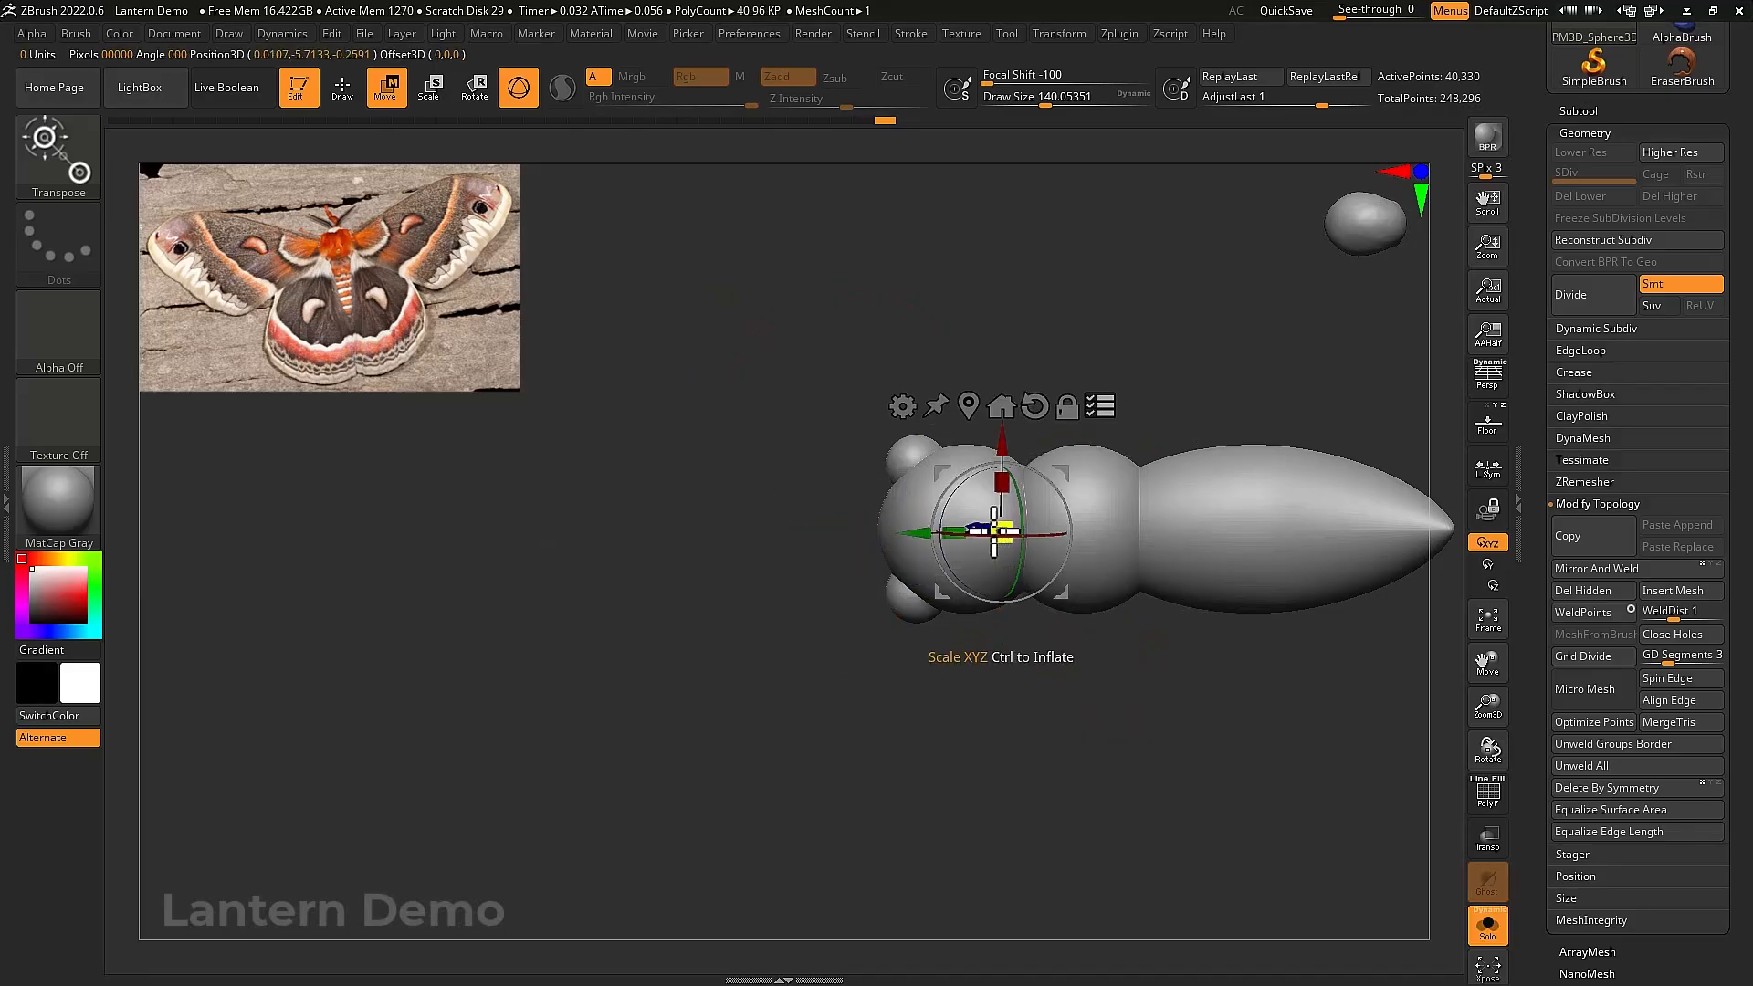
Try scaling up the head without the eyes, undo it, and unmask both eyes along with the head
{"action": "left_click", "coordinate": [916, 476], "text": "ctrl"}
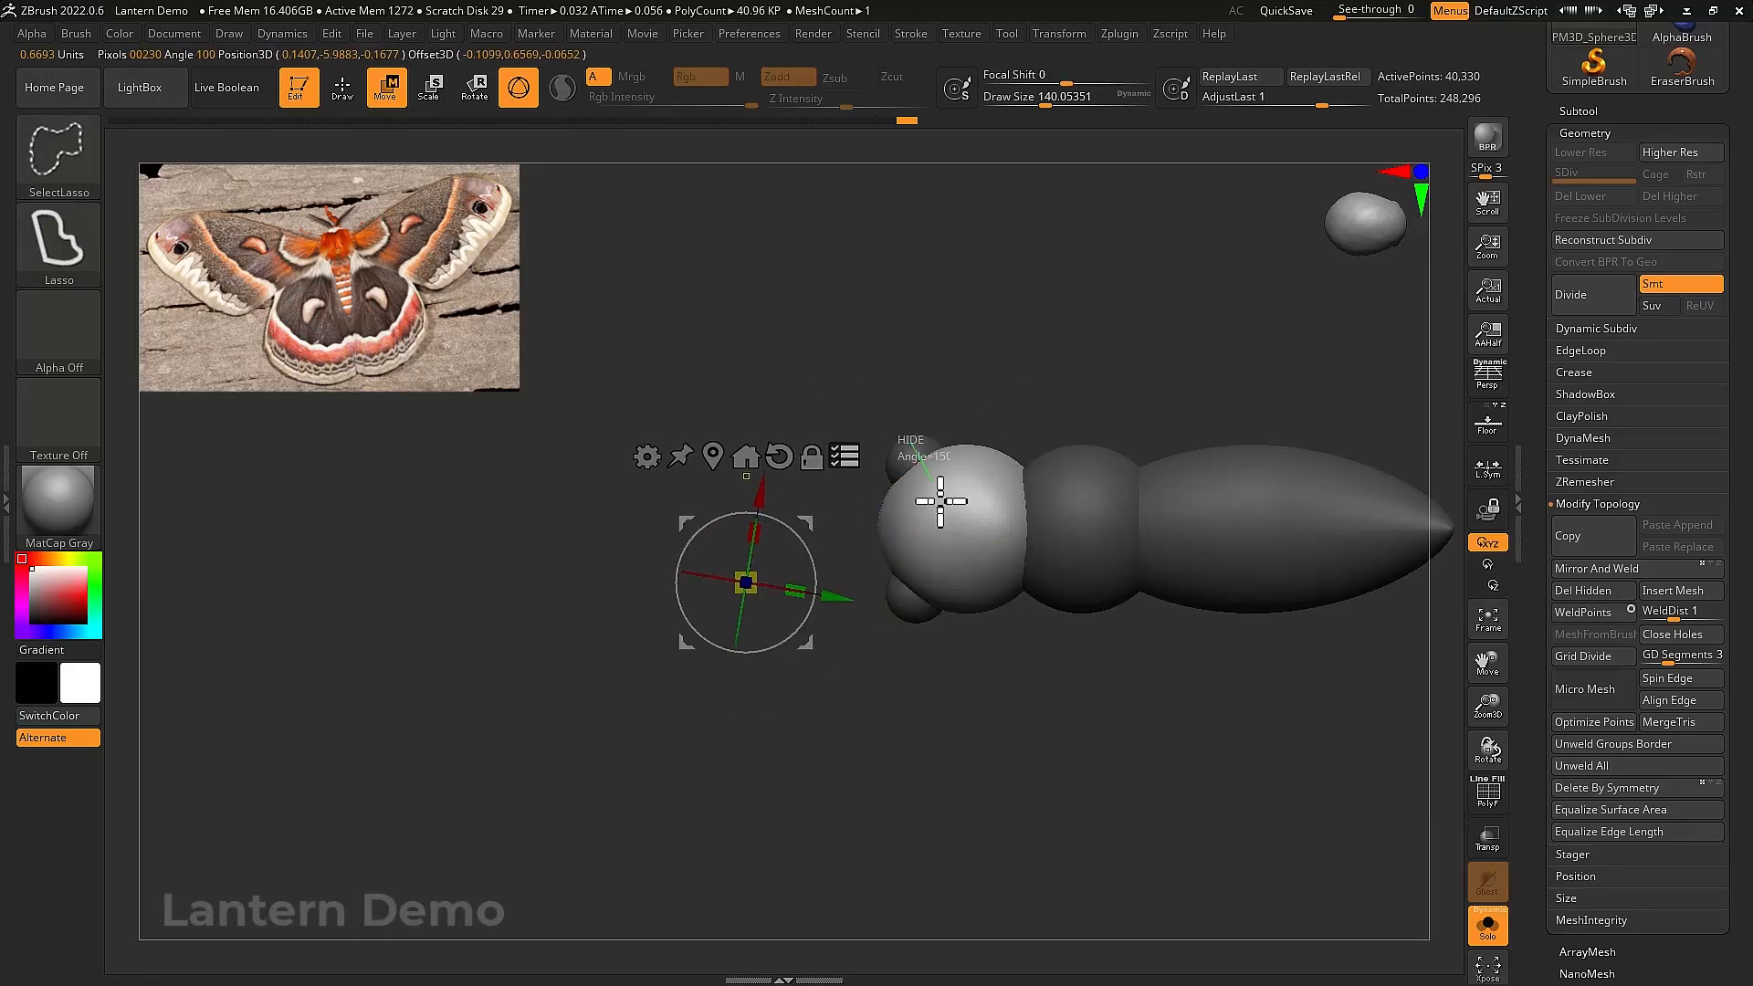
{"action": "left_click", "coordinate": [910, 576]}
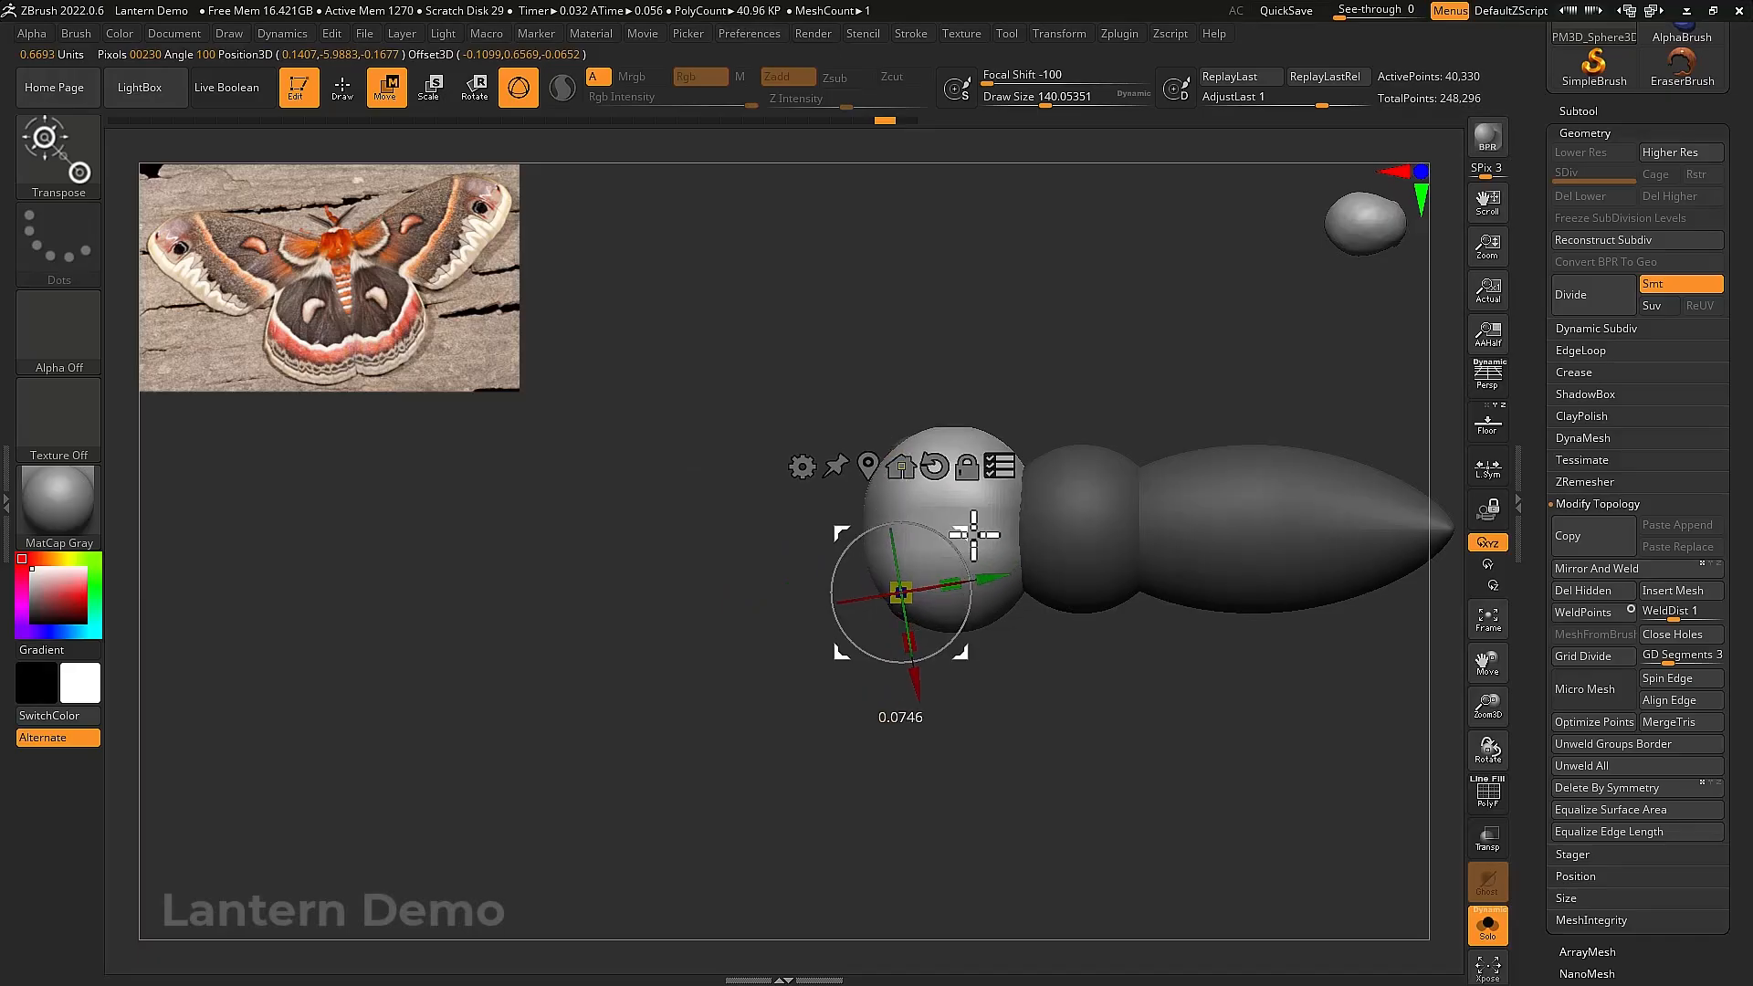
{"action": "left_click", "coordinate": [912, 593]}
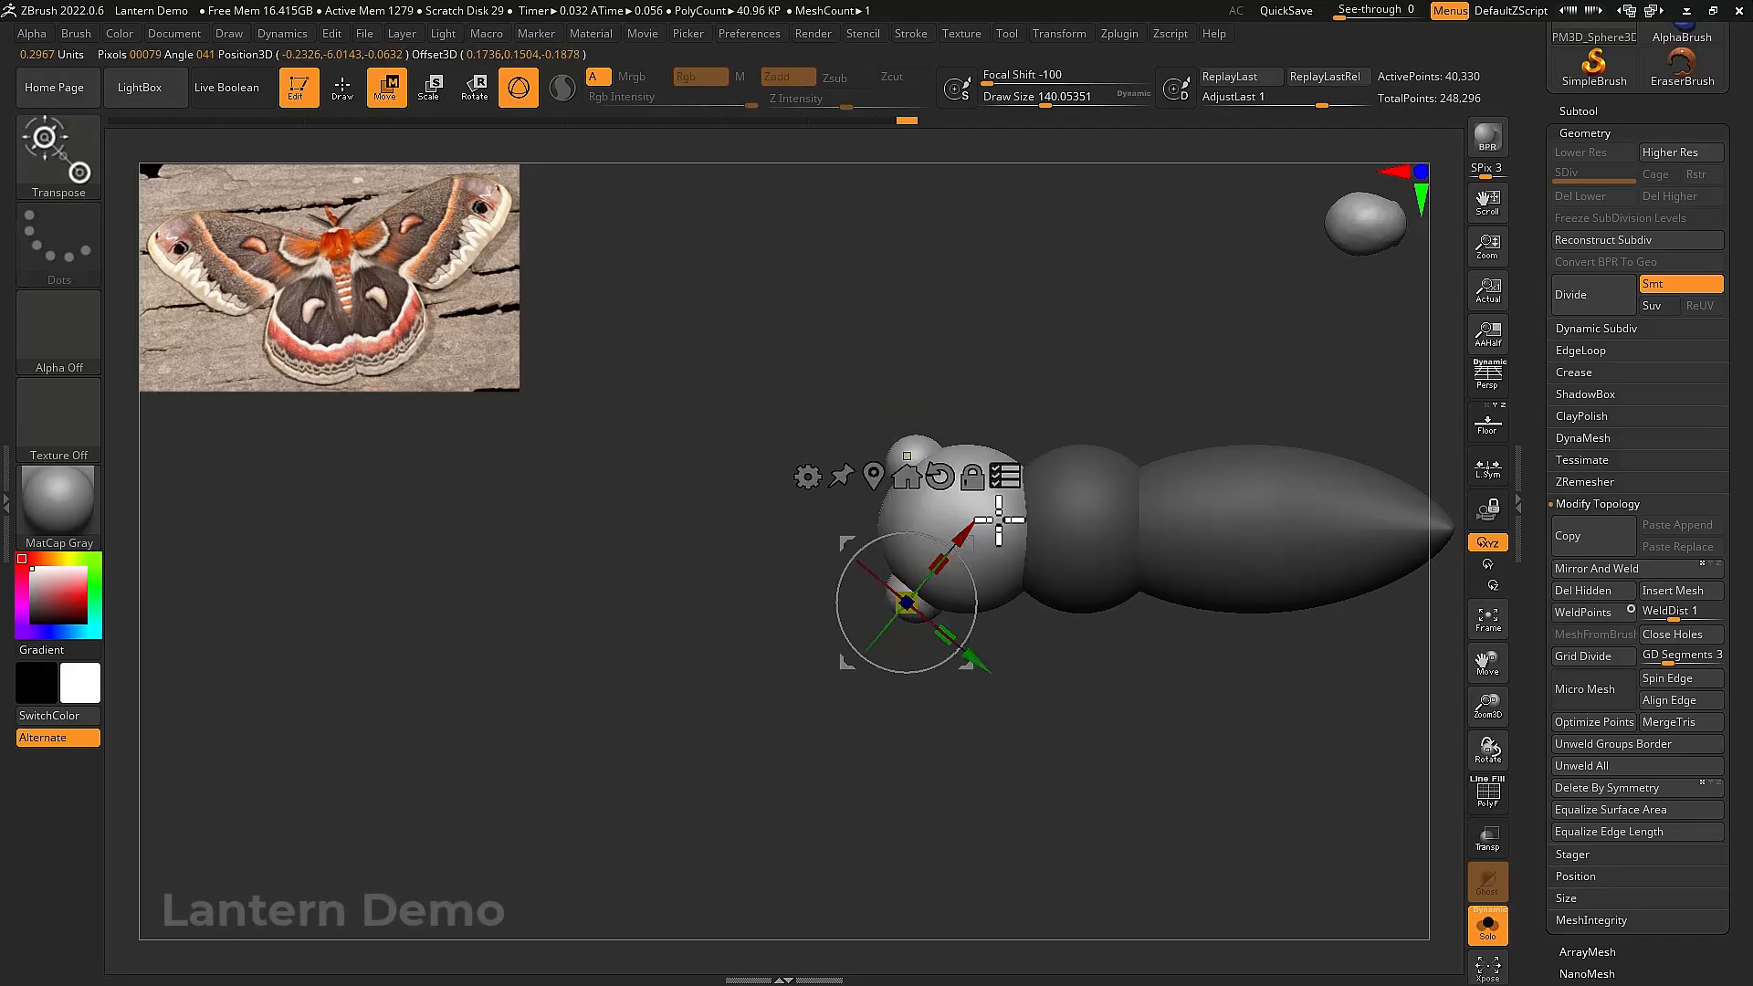
{"action": "key", "text": "alt+shift+s"}
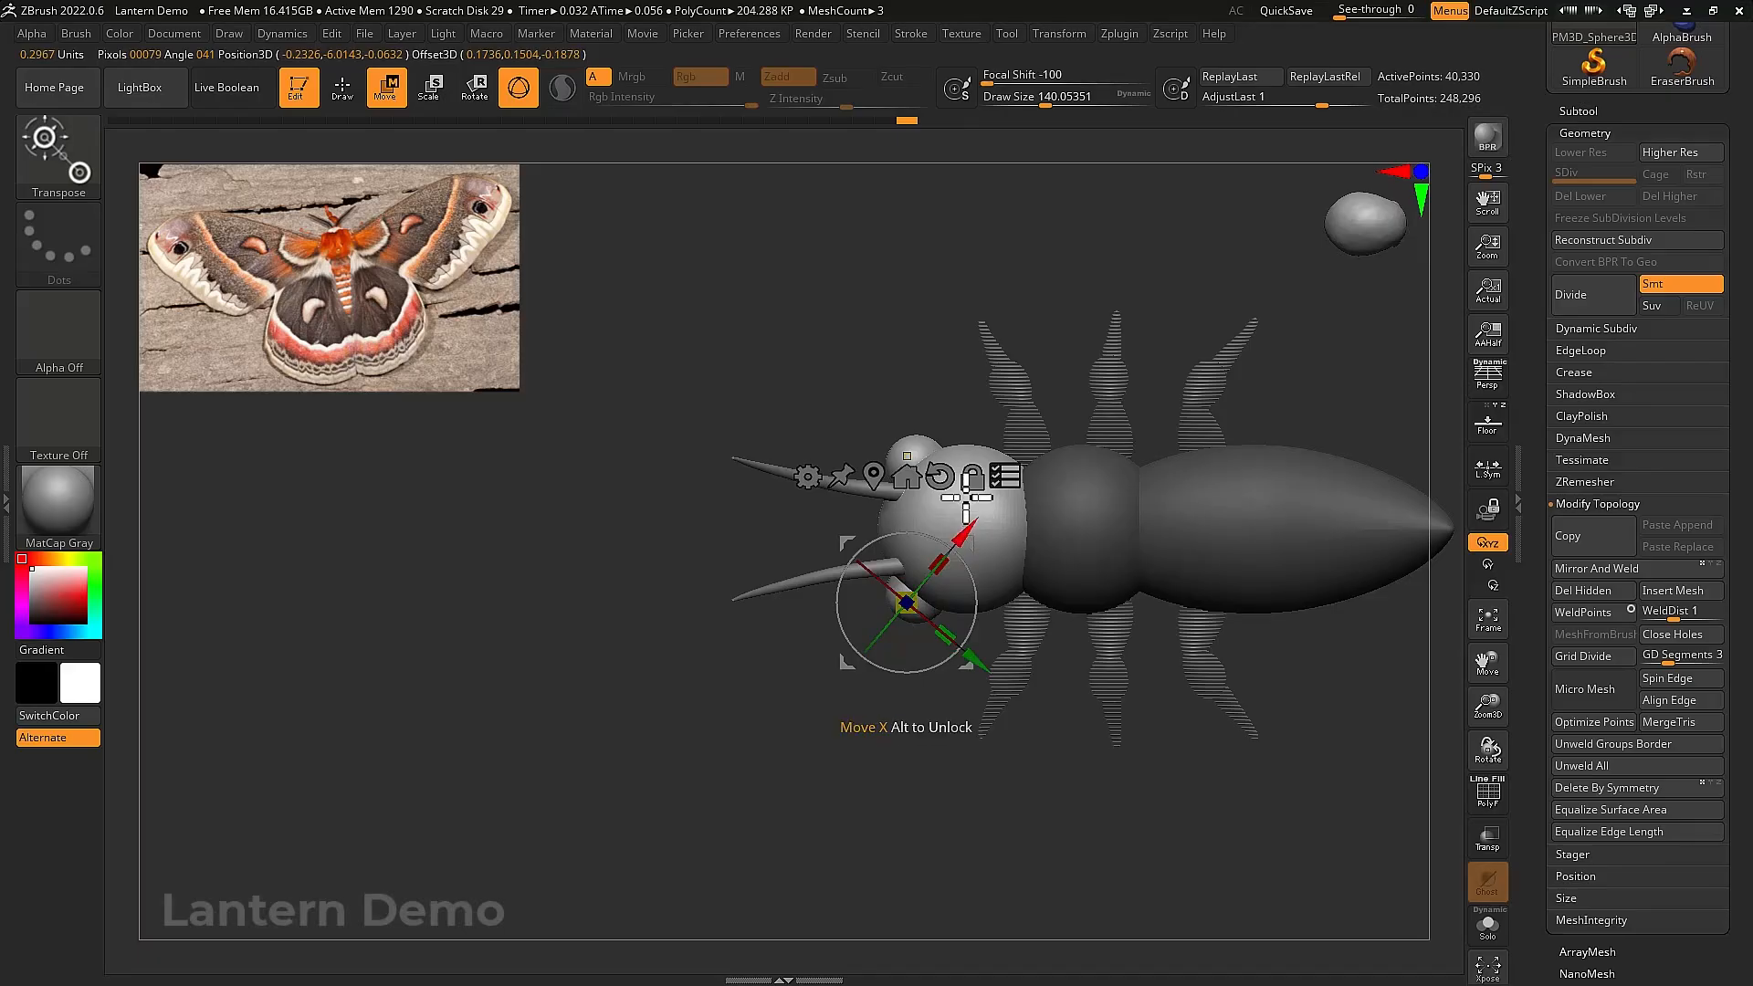
Place the gizmo where the head meets the thorax and slightly scale up the head, eyes and antennae together
{"action": "left_click", "coordinate": [907, 476]}
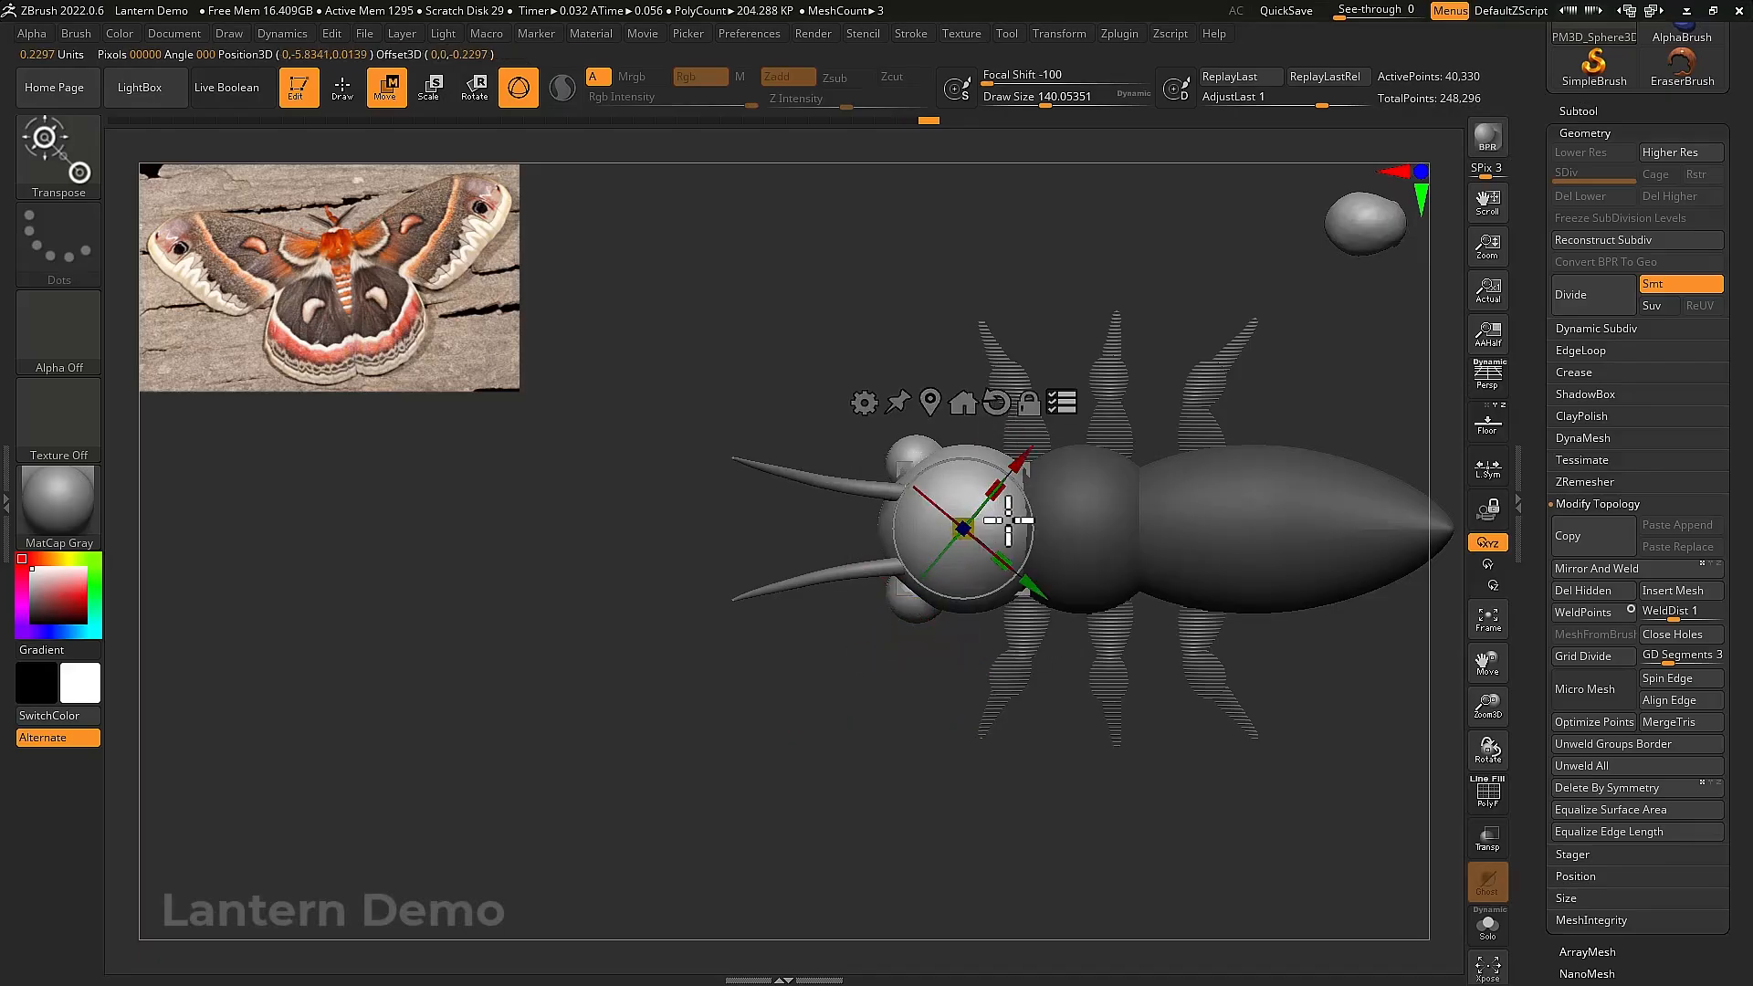
{"action": "left_click_drag", "start_coordinate": [1023, 459], "coordinate": [1091, 473]}
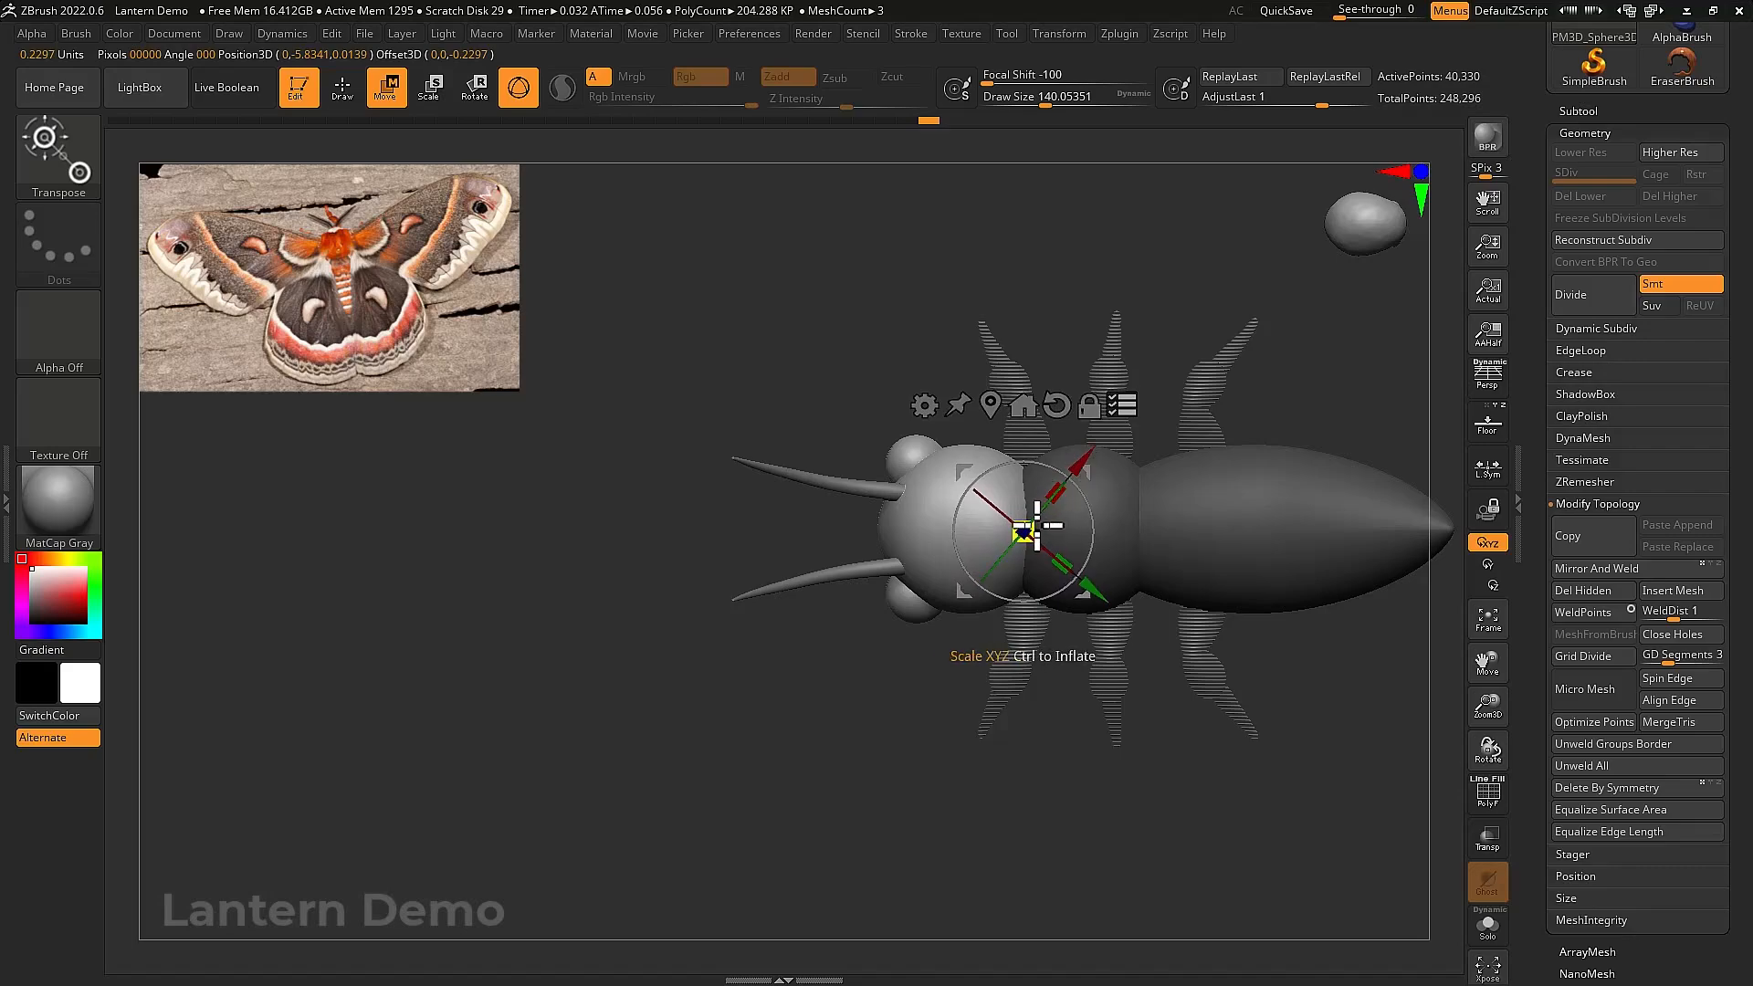
{"action": "left_click_drag", "start_coordinate": [1037, 528], "coordinate": [1043, 523]}
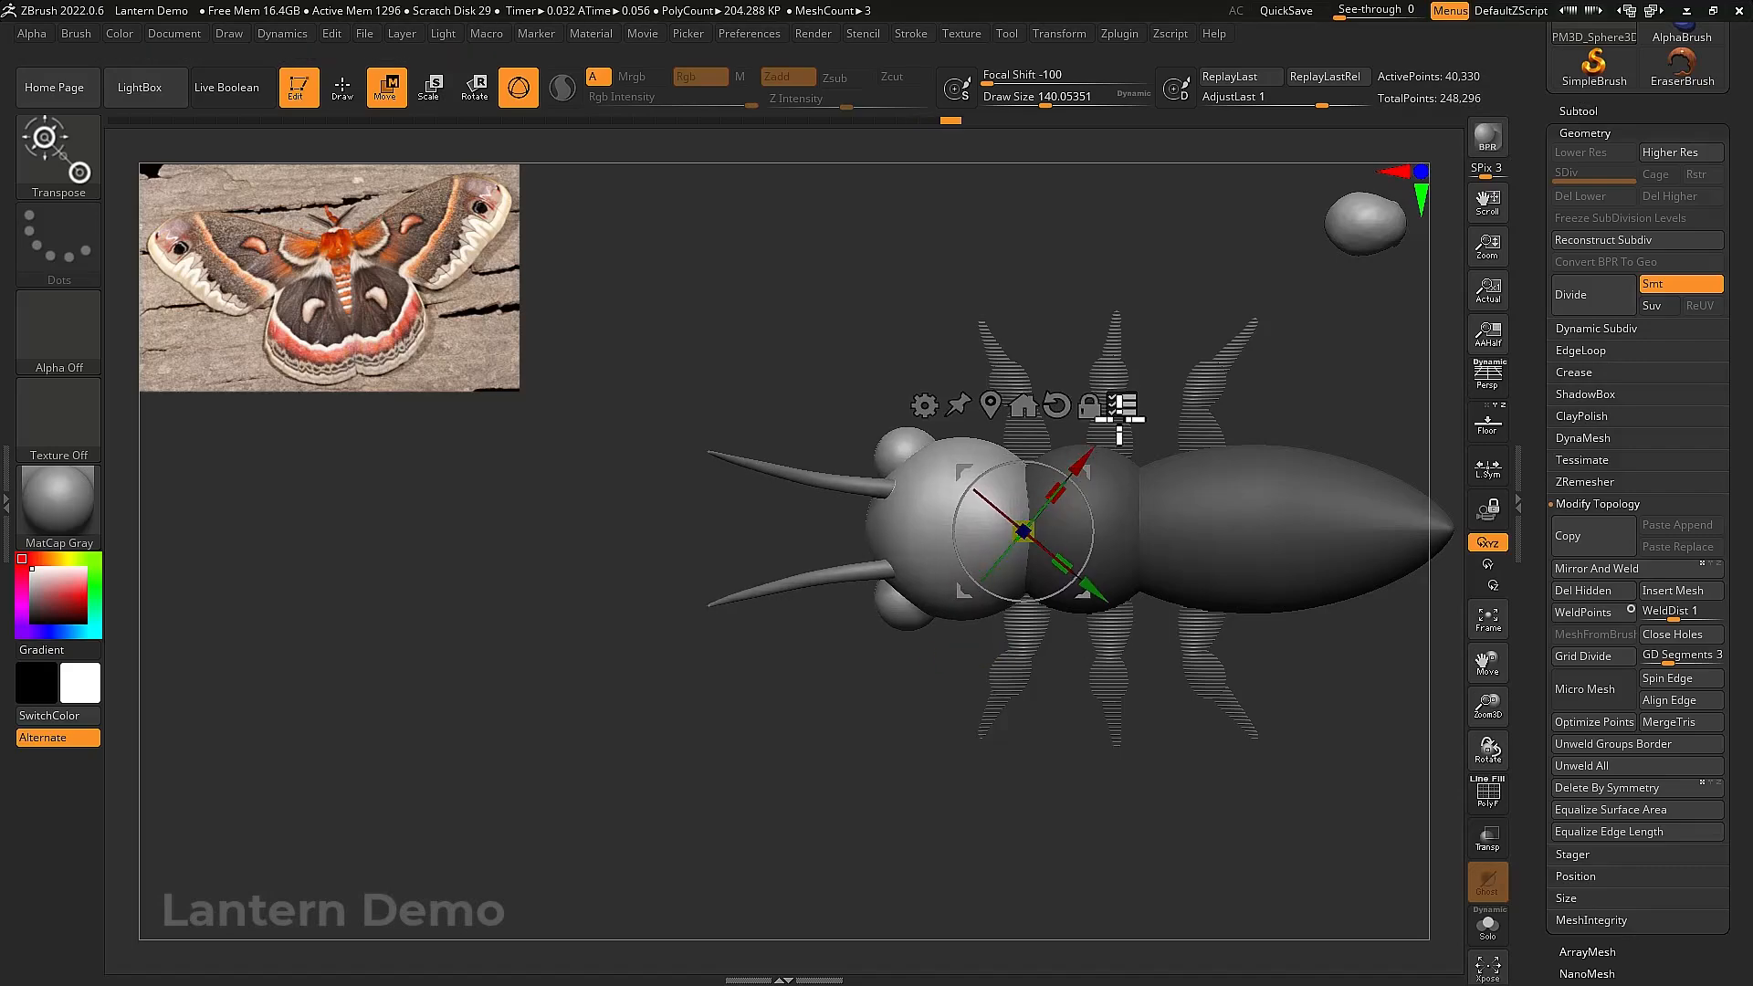
Turn off the multi-subtool transform and show only the body subtool from the side
{"action": "left_click", "coordinate": [1121, 405]}
{"action": "left_click_drag", "start_coordinate": [1121, 420], "coordinate": [1161, 600]}
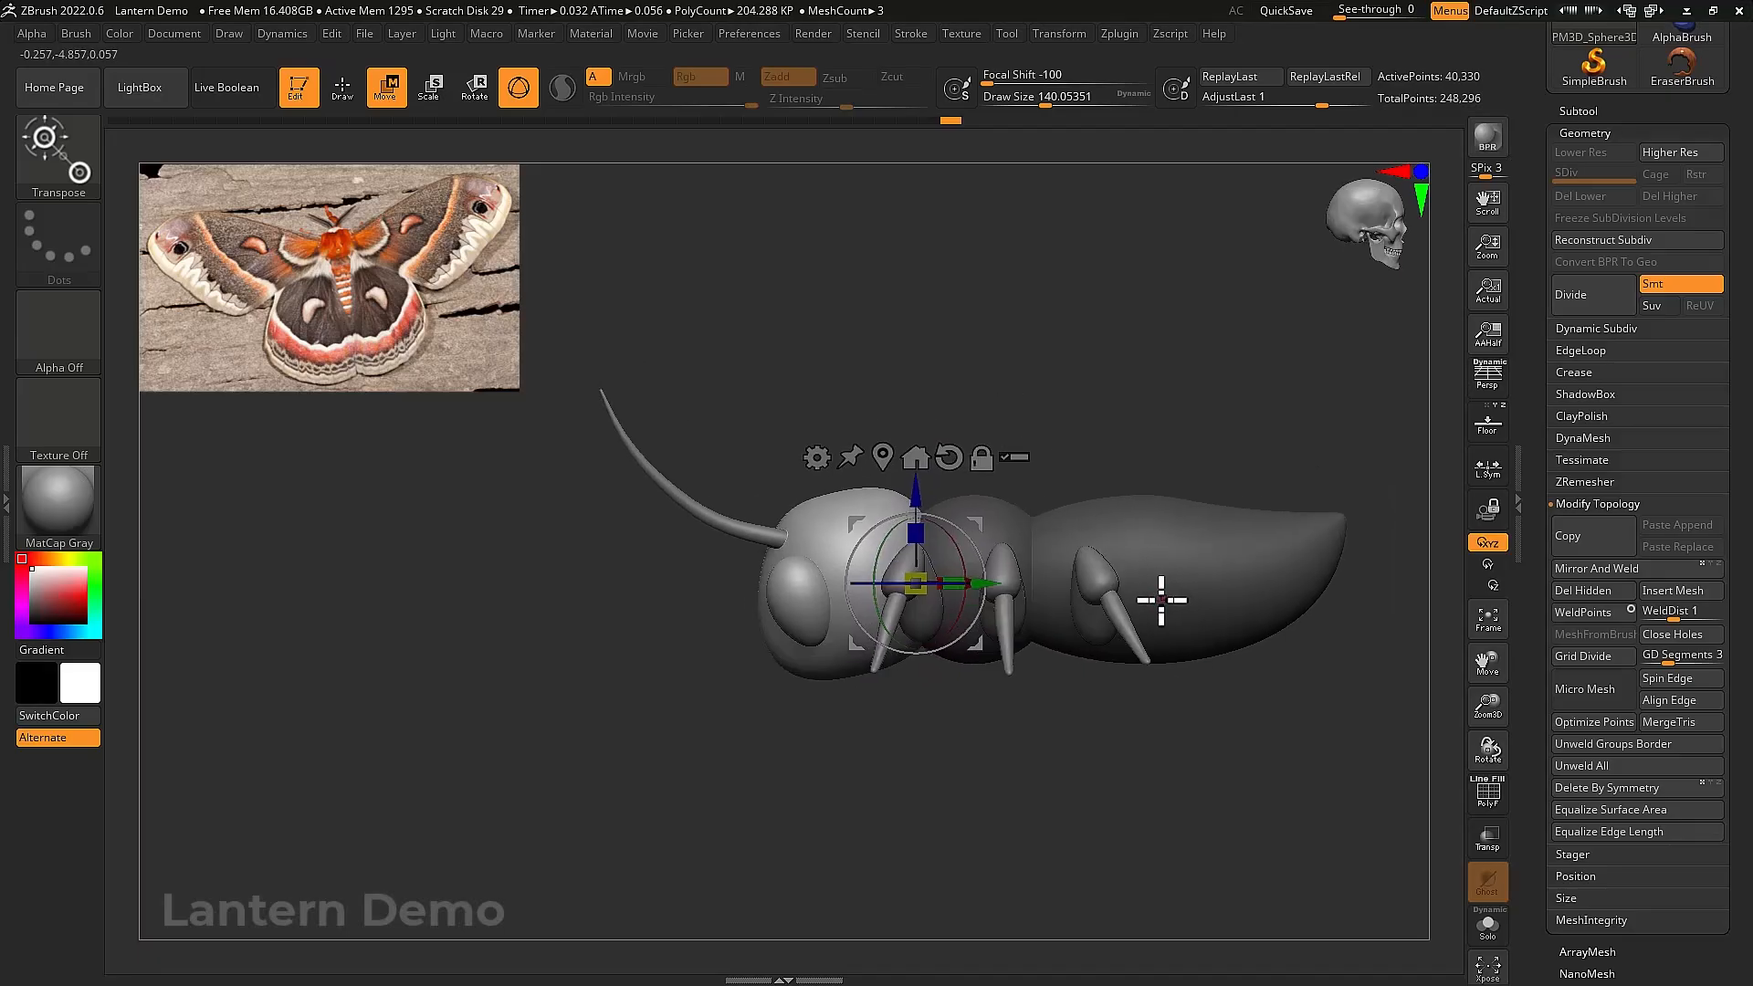
{"action": "key", "text": "ctrl+shift+s"}
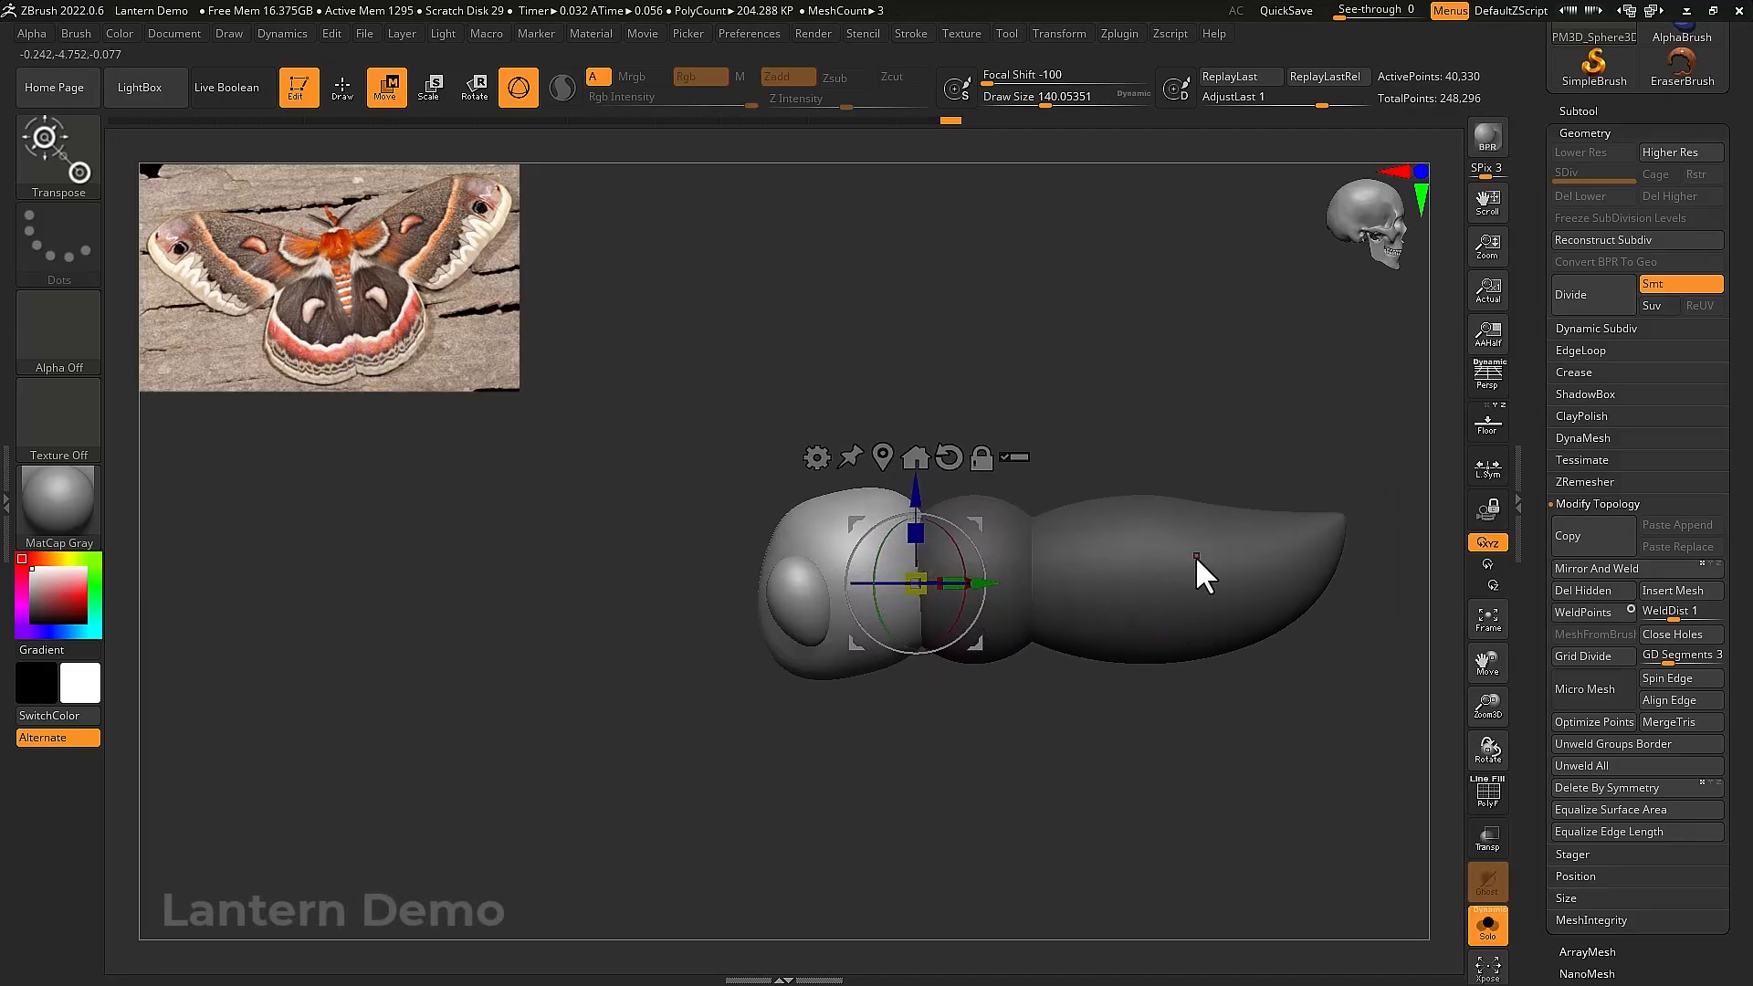
Switch the masking brush from MaskLasso to MaskPen and try a masking stroke down across the abdomen
{"action": "key", "text": "shift+f"}
{"action": "right_click_drag", "start_coordinate": [1215, 558], "coordinate": [1195, 638], "text": "ctrl"}
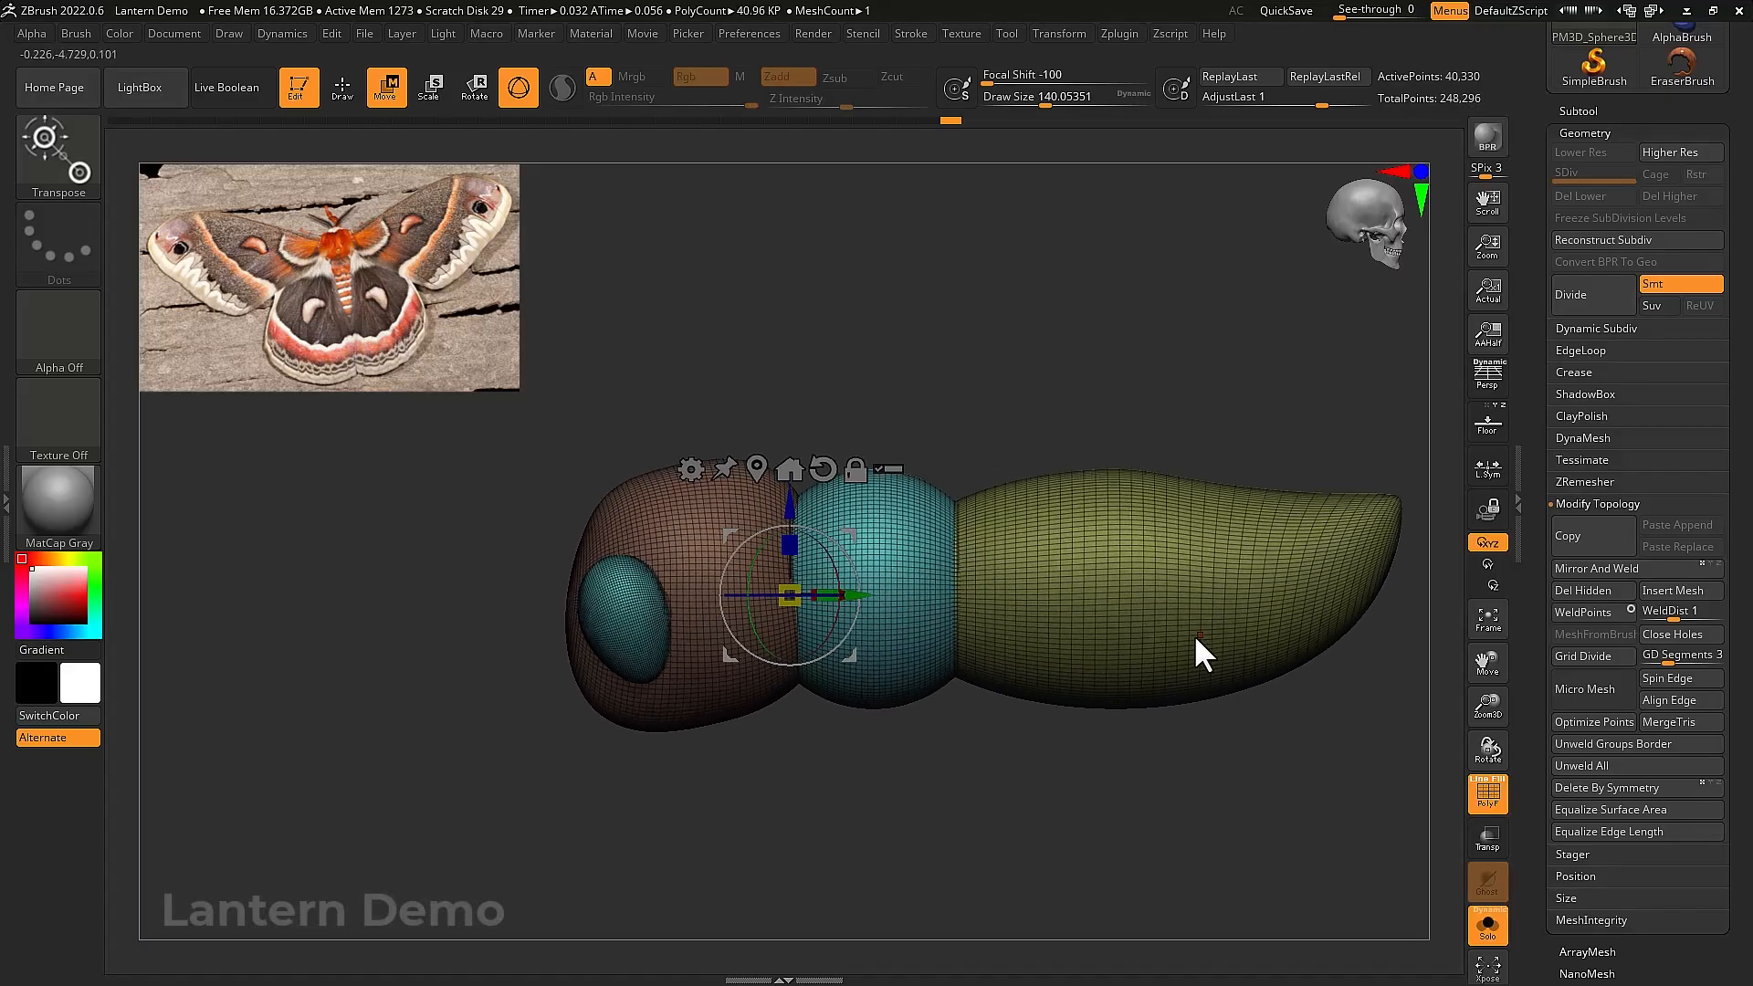
{"action": "key", "text": "shift+f"}
{"action": "key", "text": "shift+f"}
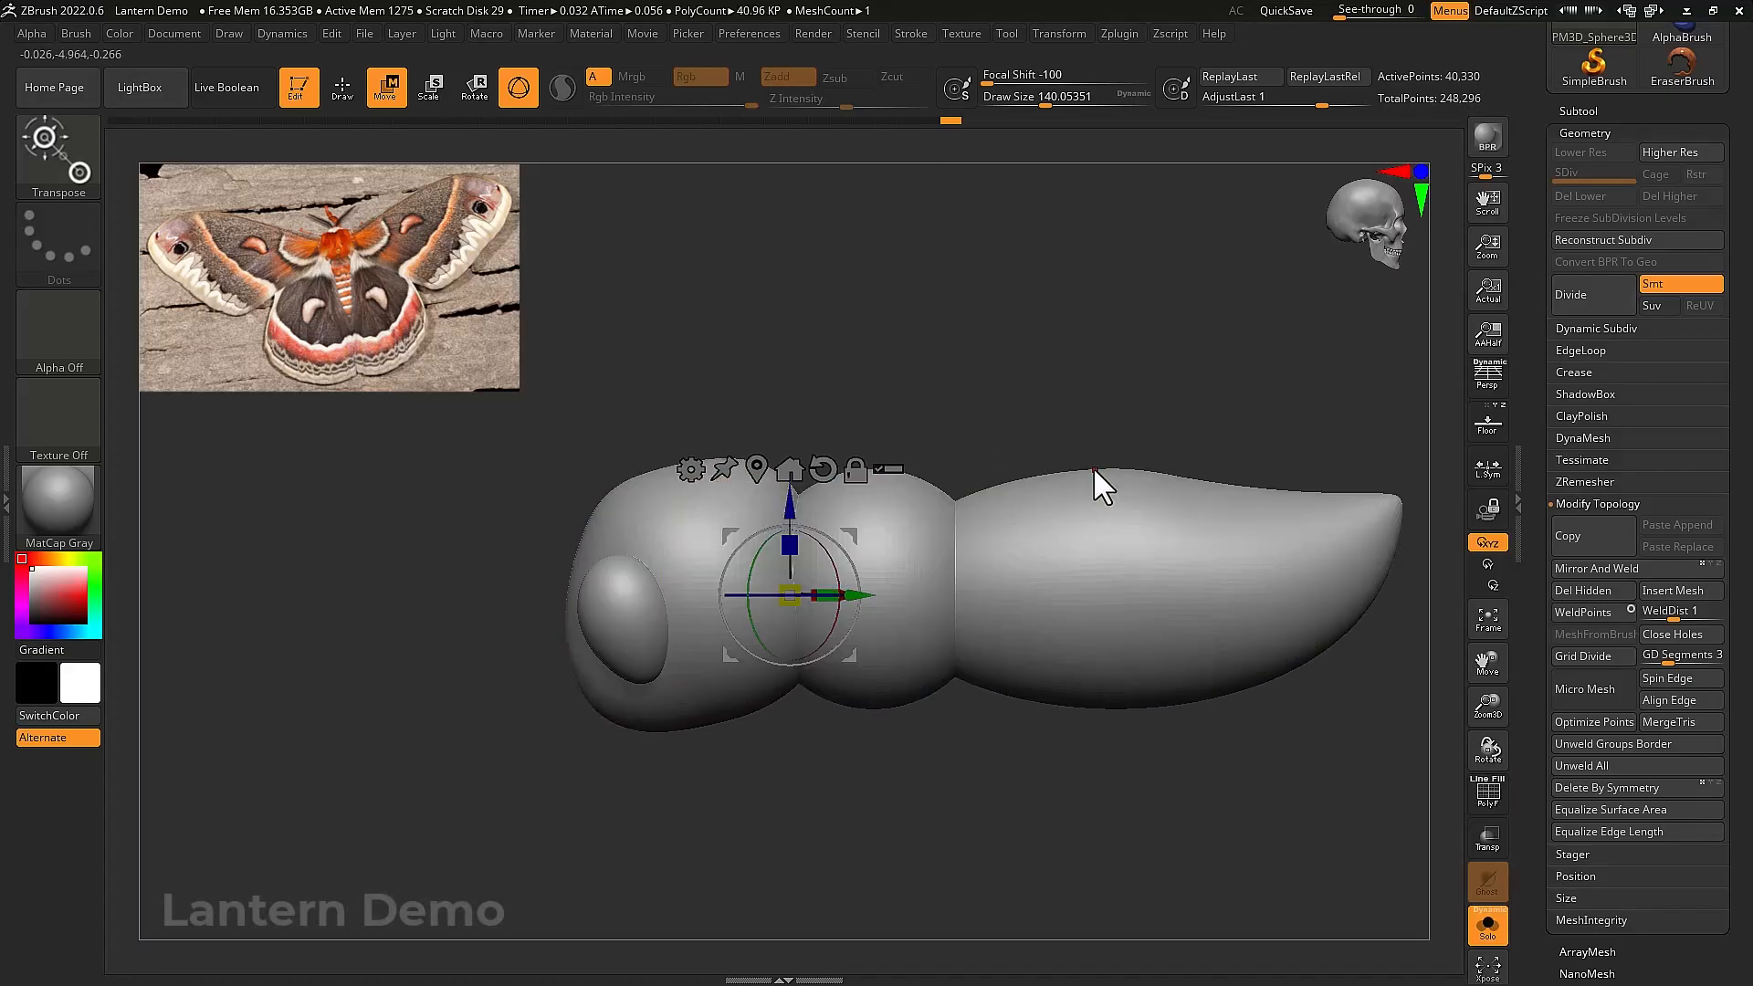
{"action": "key", "text": "ctrl"}
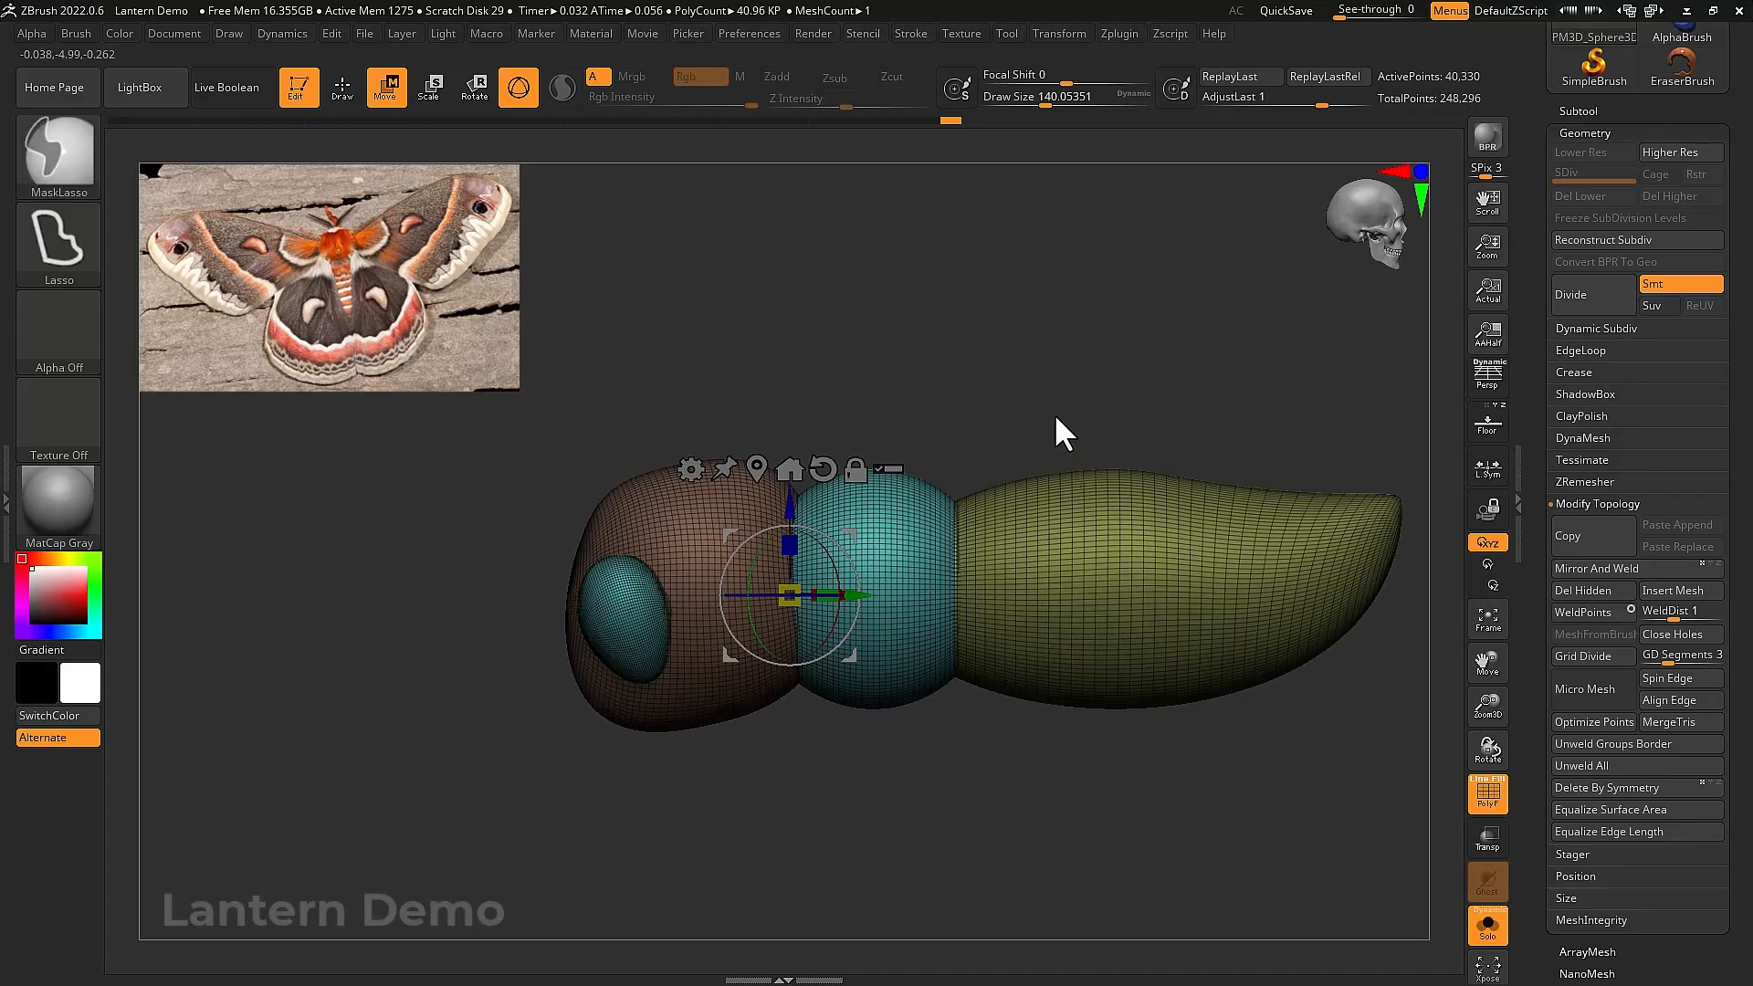
{"action": "left_click", "coordinate": [58, 239]}
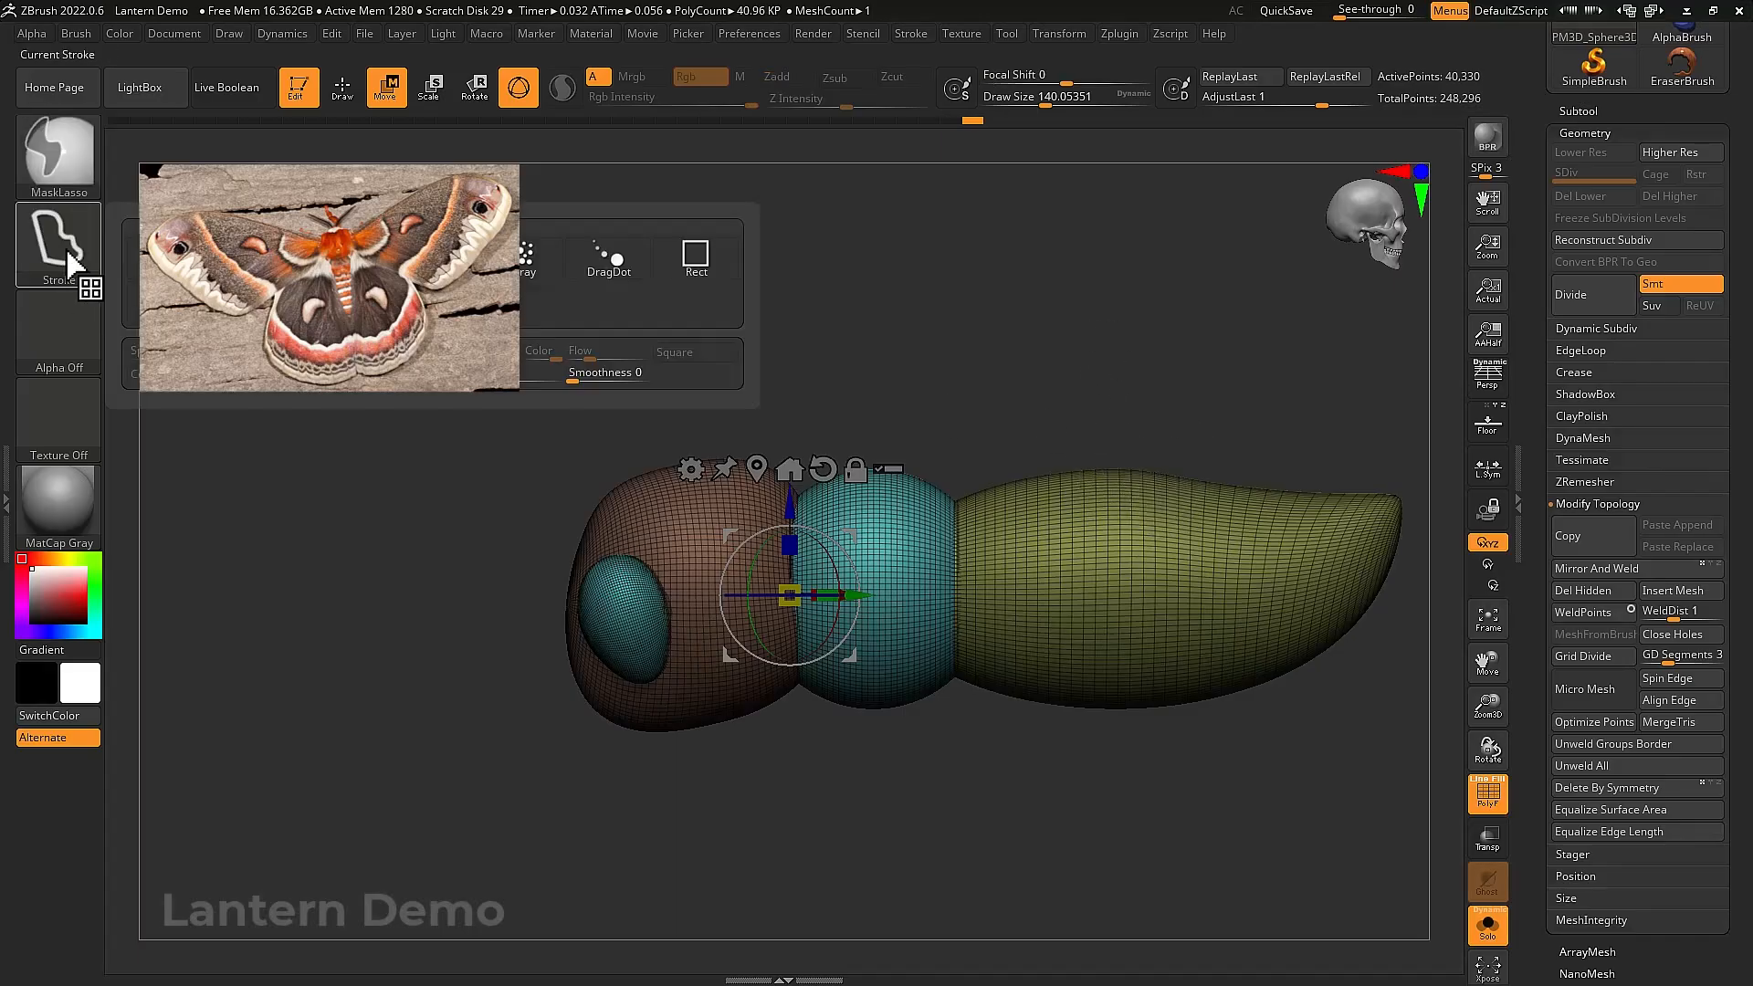
{"action": "left_click", "coordinate": [58, 151]}
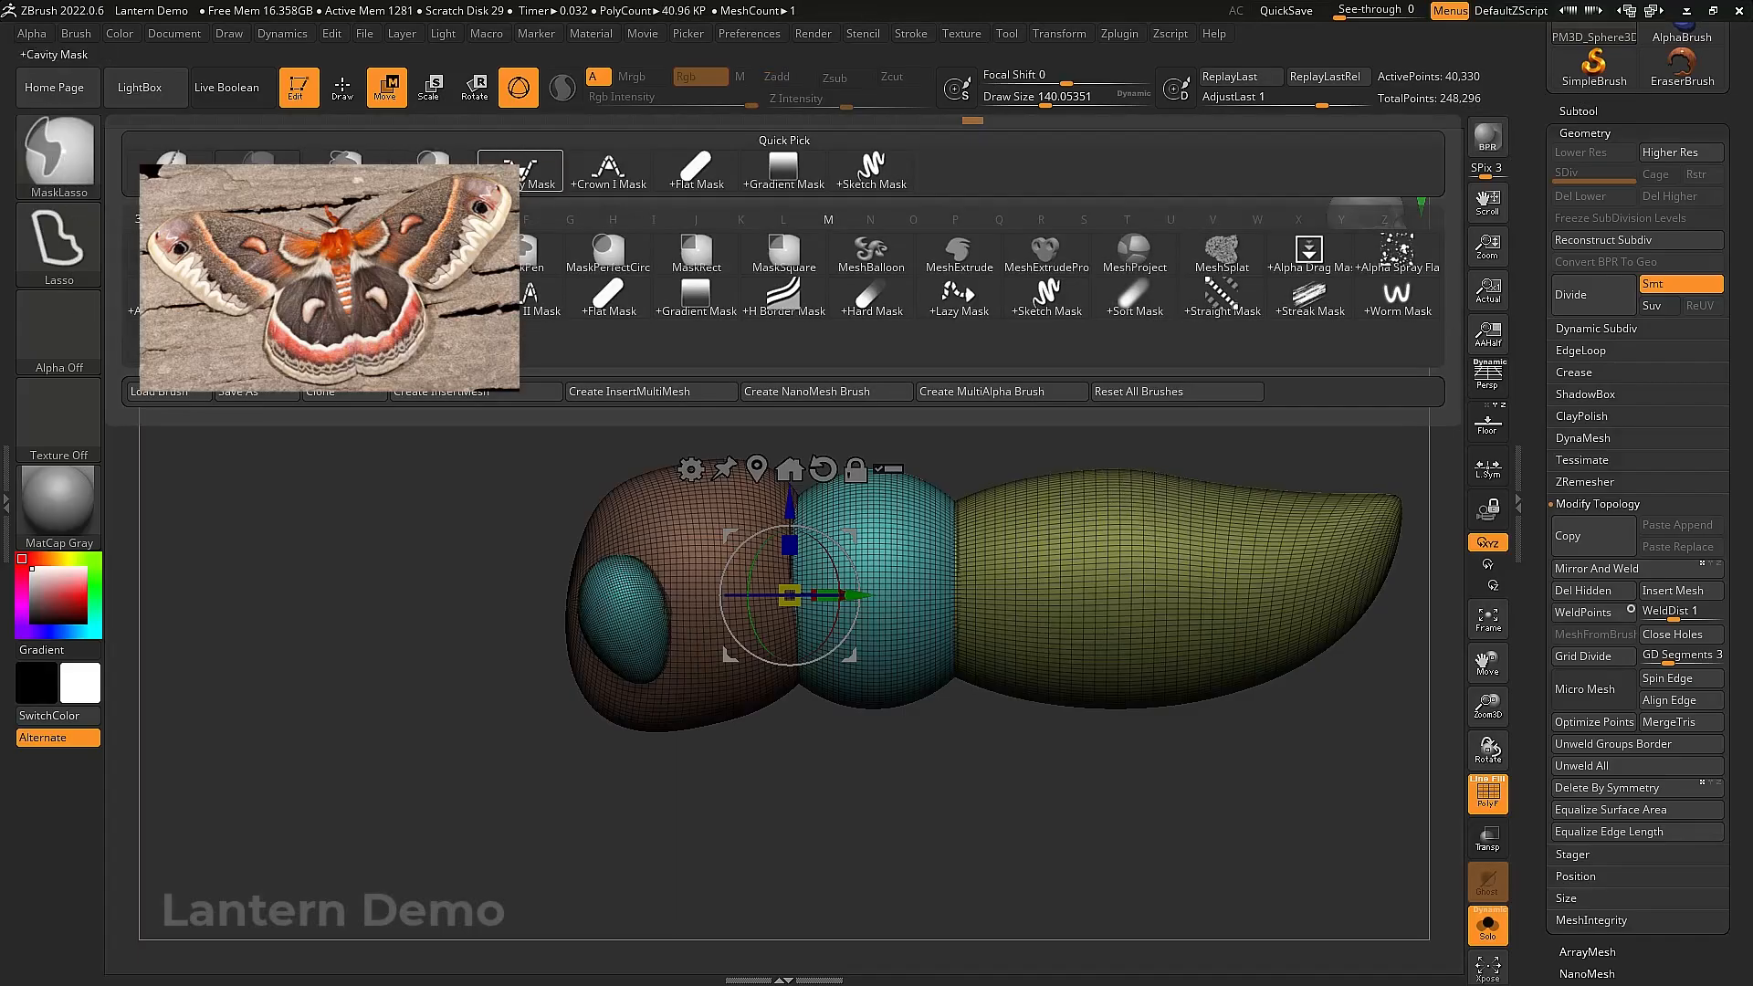
{"action": "left_click", "coordinate": [354, 151]}
{"action": "mouse_move", "coordinate": [1103, 432]}
{"action": "left_mouse_down", "text": "ctrl"}
{"action": "mouse_move", "coordinate": [1077, 626]}
{"action": "mouse_move", "coordinate": [1099, 722]}
{"action": "left_mouse_up", "text": "ctrl"}
{"action": "key", "text": "shift+f"}
{"action": "left_click_drag", "start_coordinate": [1162, 453], "coordinate": [1166, 457], "text": "ctrl"}
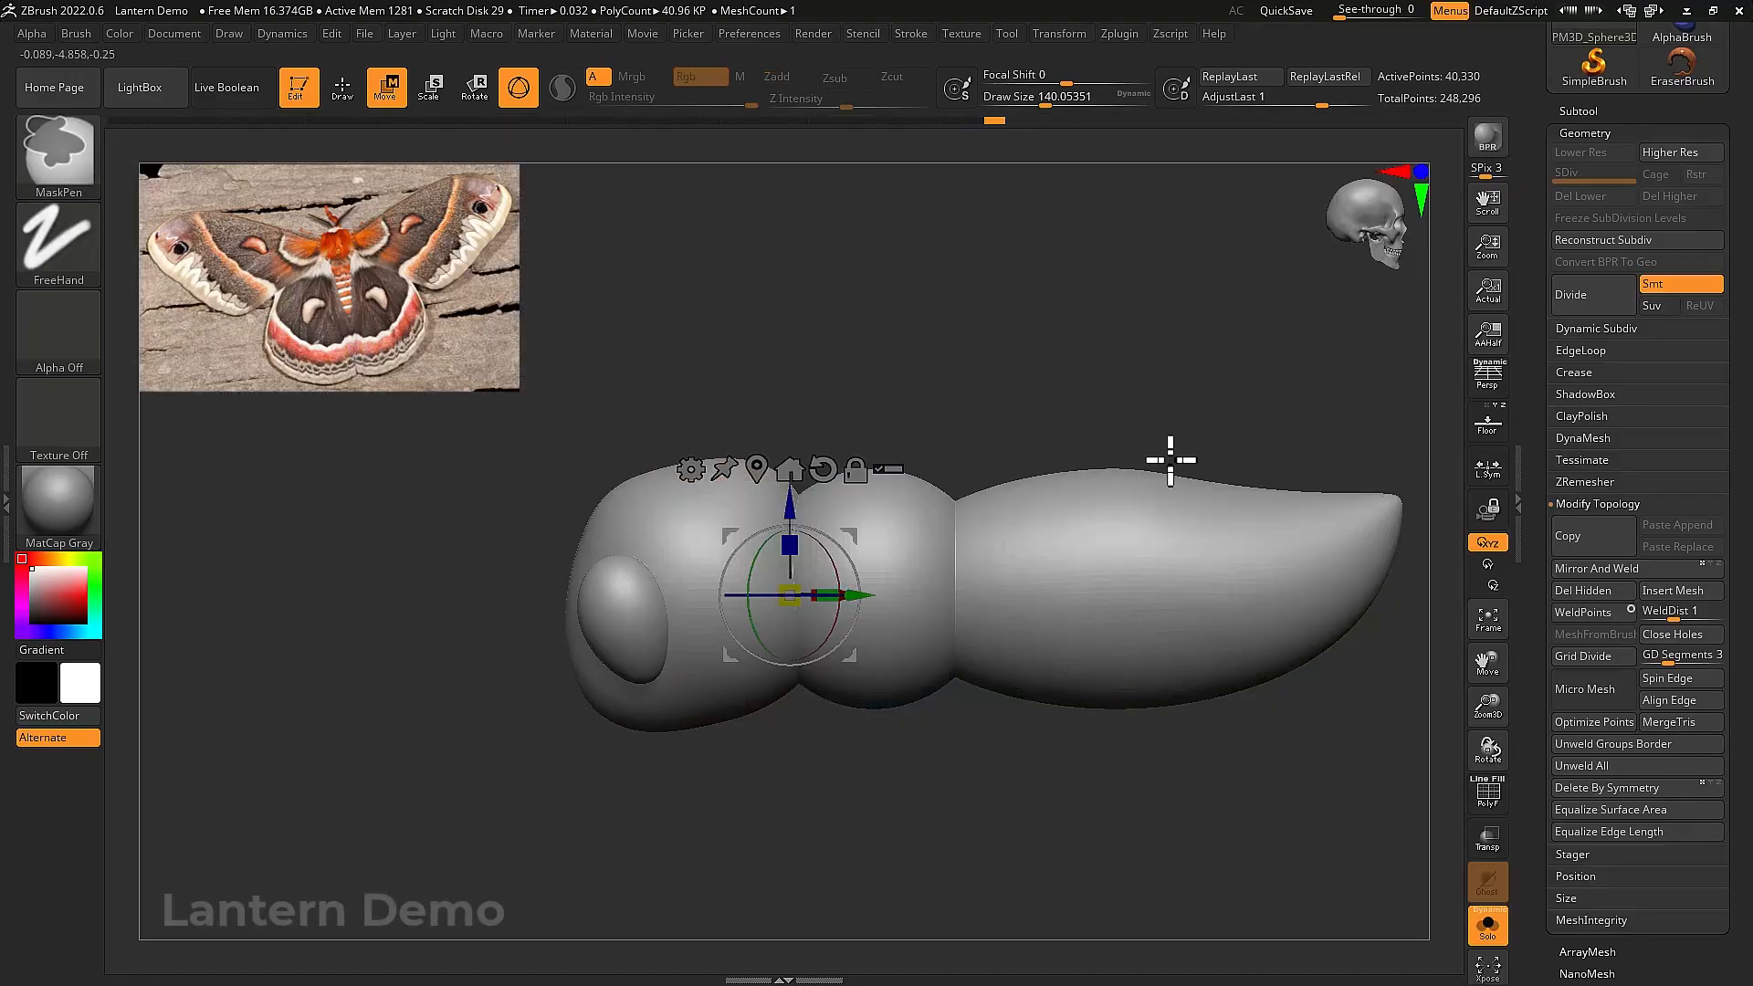
With the polygroup wireframe shown, choose the ZModeler brush and set its edge action to Mask with the EdgeLoop Complete target
{"action": "scroll", "coordinate": [1131, 501], "scroll_direction": "up", "scroll_amount": 3}
{"action": "key", "text": "shift+f"}
{"action": "scroll", "coordinate": [1149, 602], "scroll_direction": "up", "scroll_amount": 3}
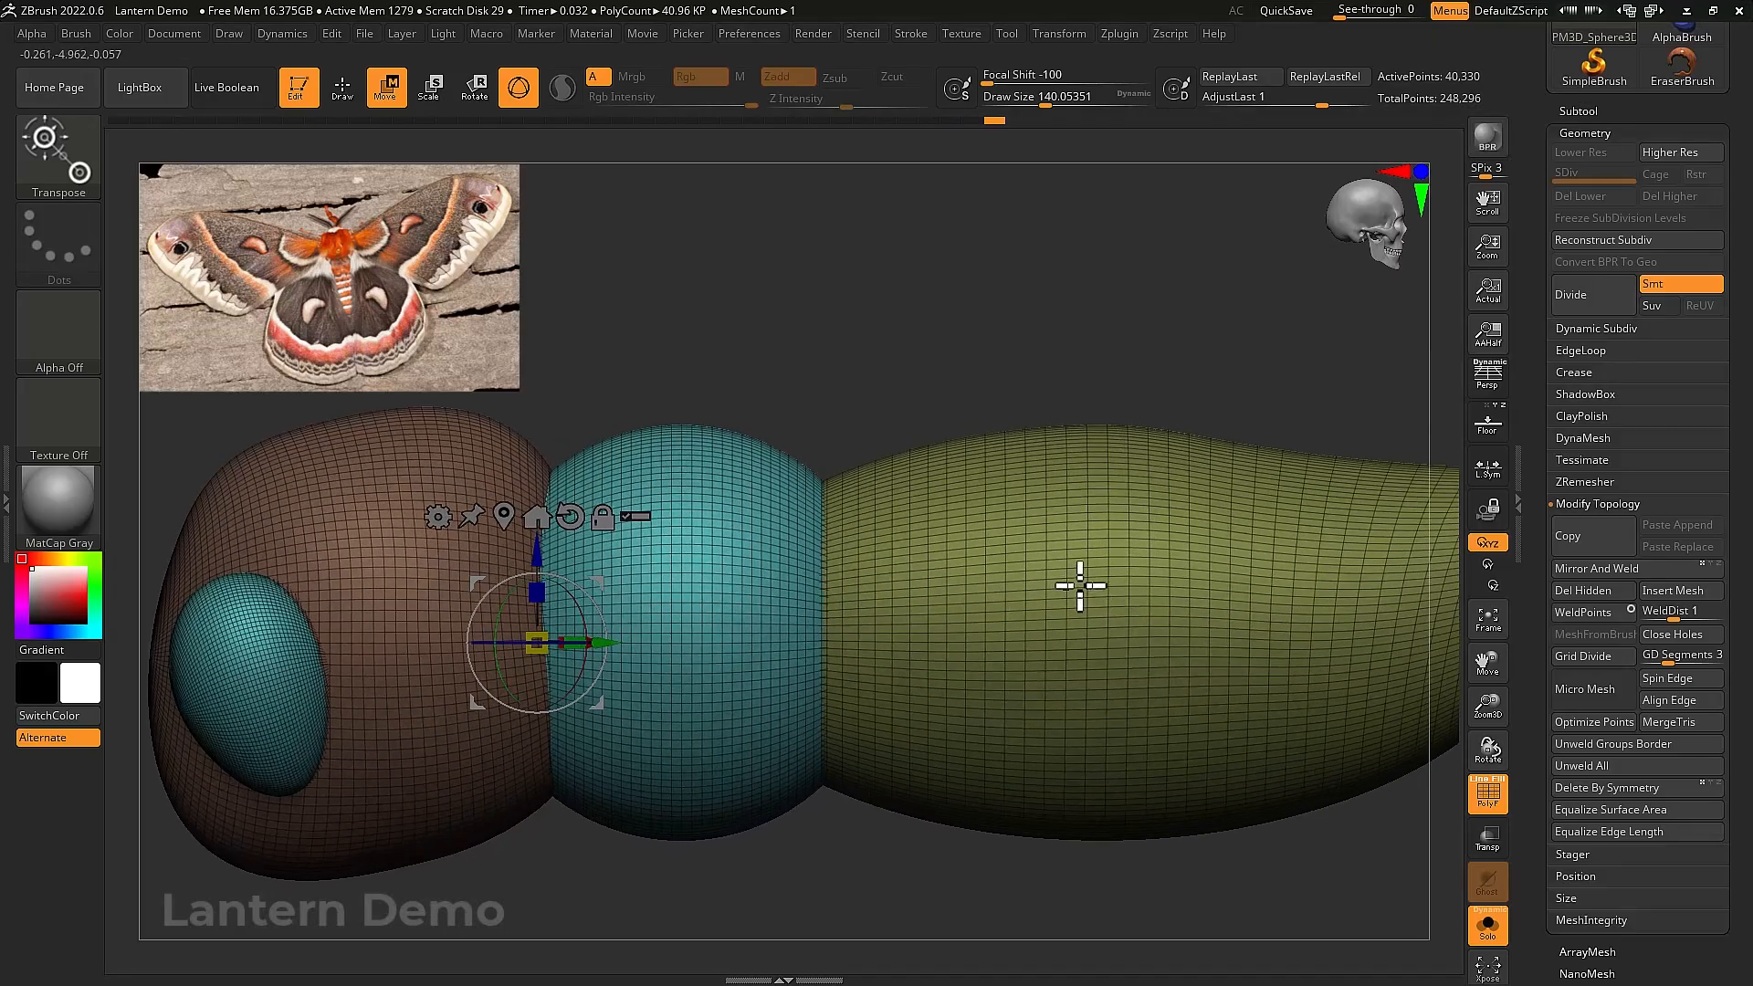
{"action": "key", "text": "b"}
{"action": "key", "text": "z"}
{"action": "key", "text": "m"}
{"action": "scroll", "coordinate": [1074, 581], "scroll_direction": "up", "scroll_amount": 4}
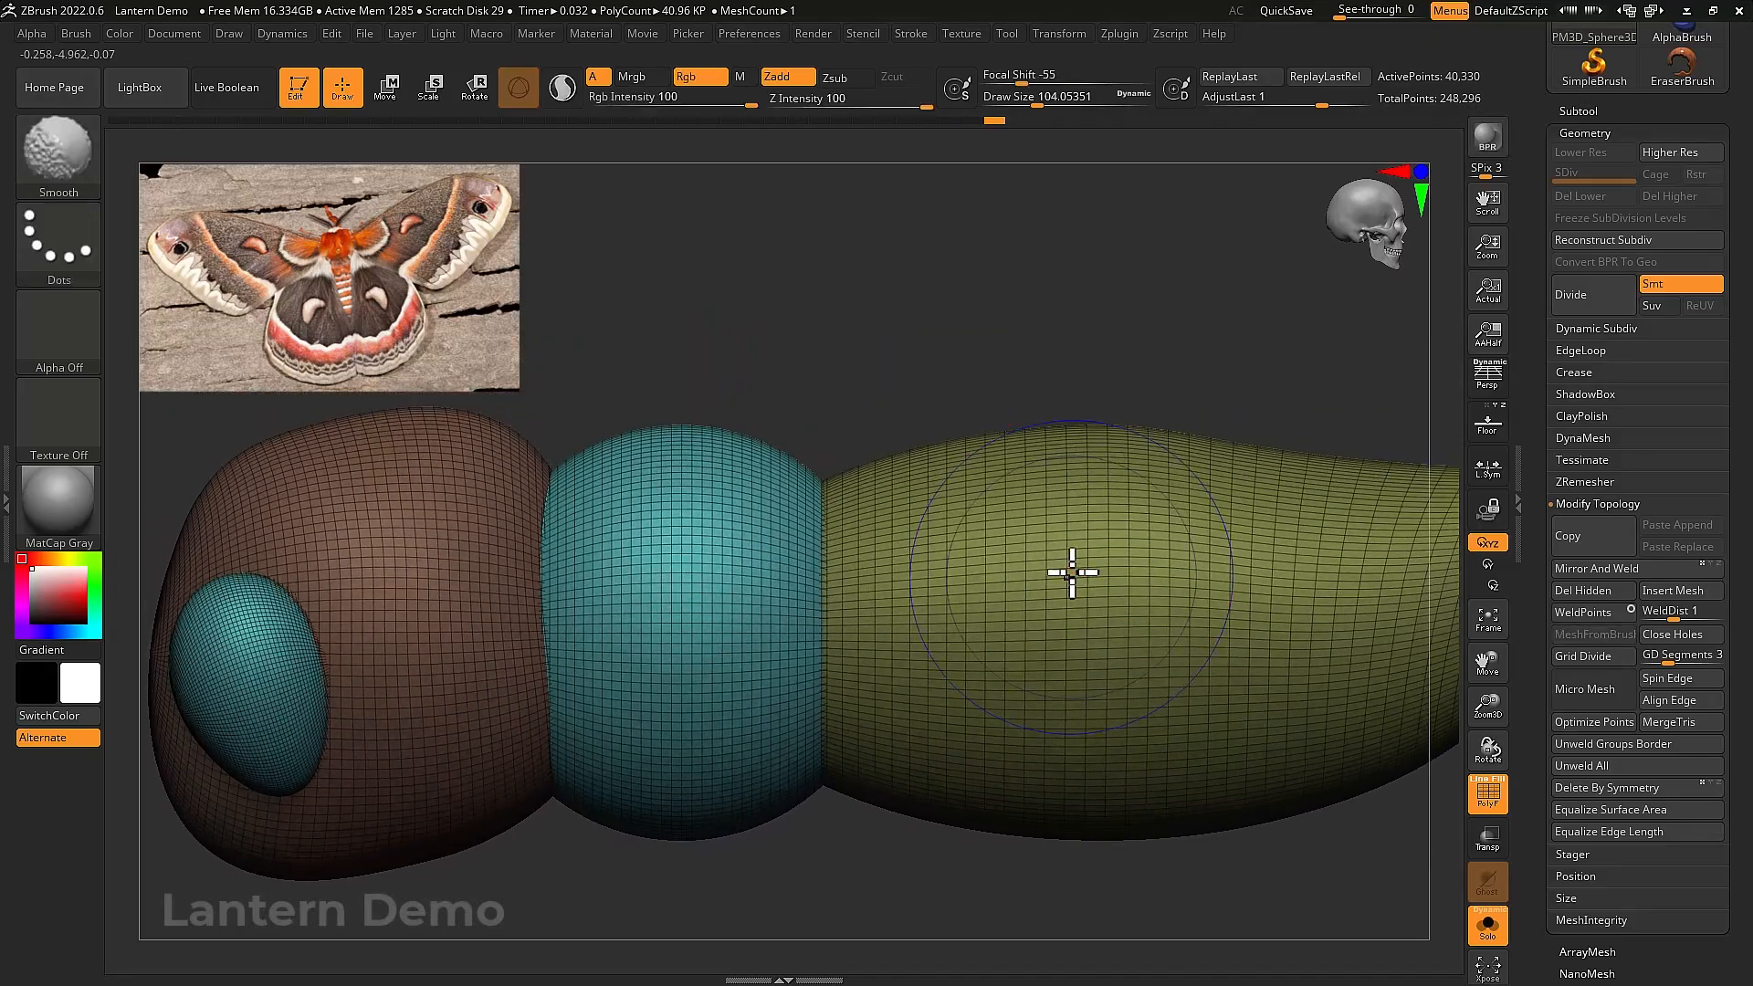
{"action": "key", "text": "bracketleft"}
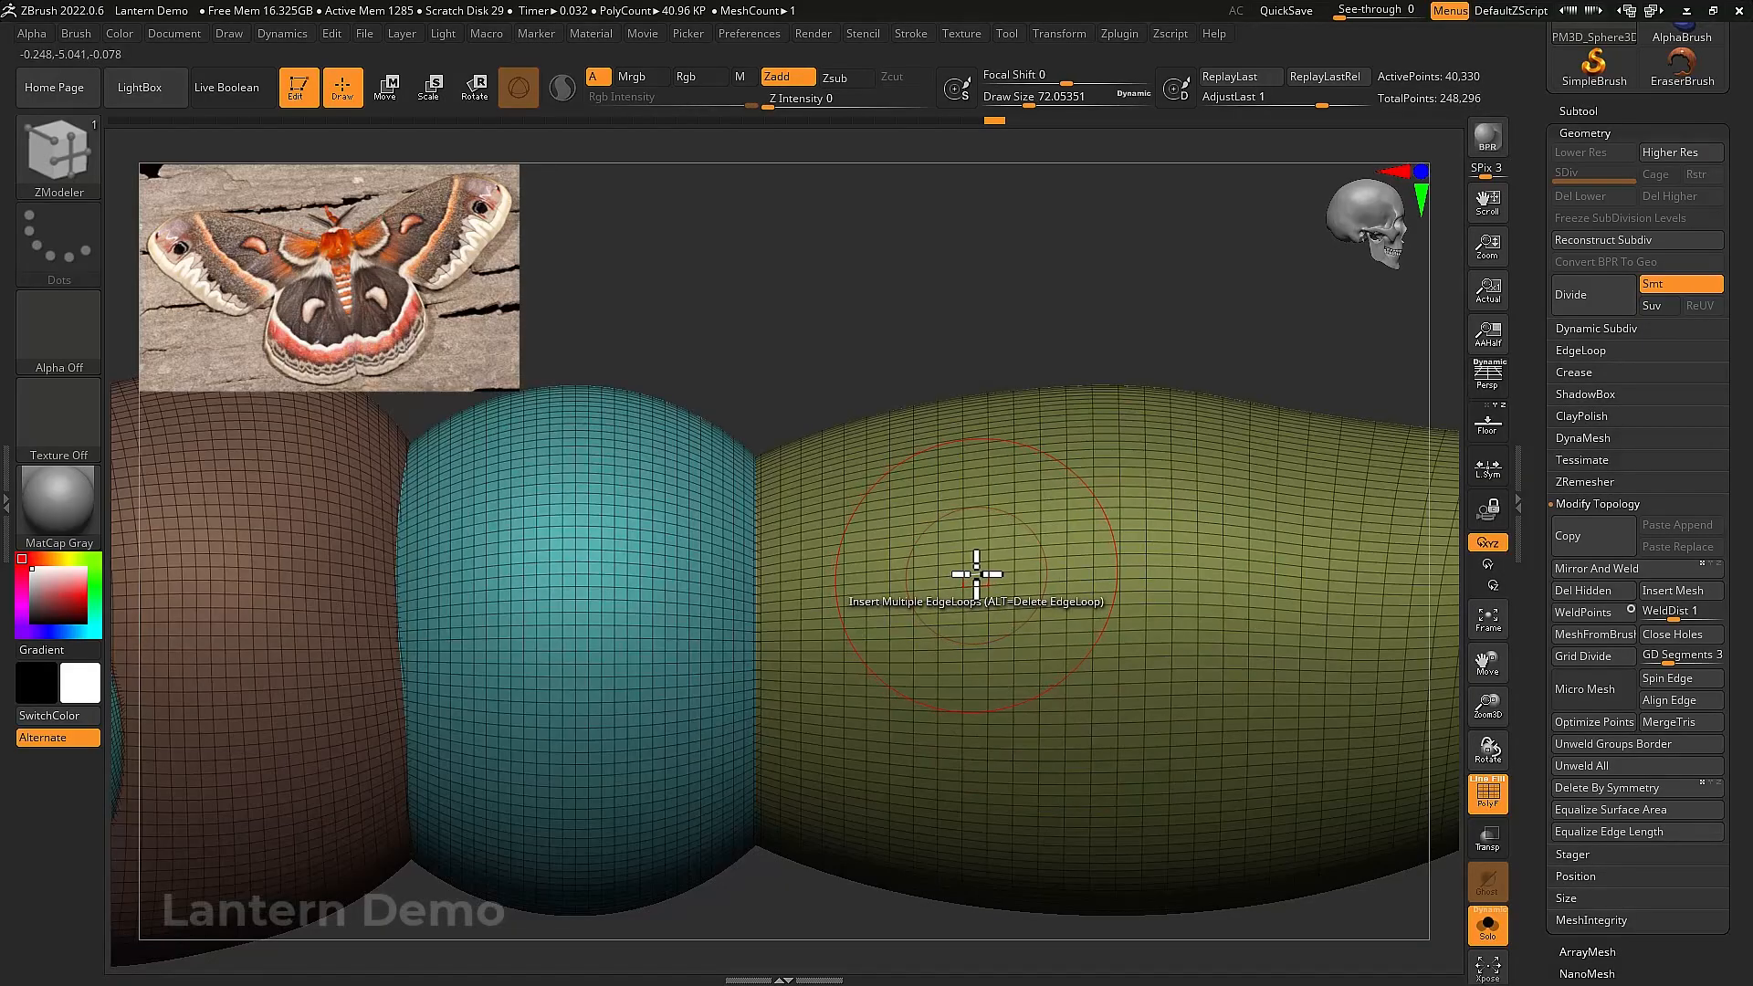
{"action": "key", "text": "space"}
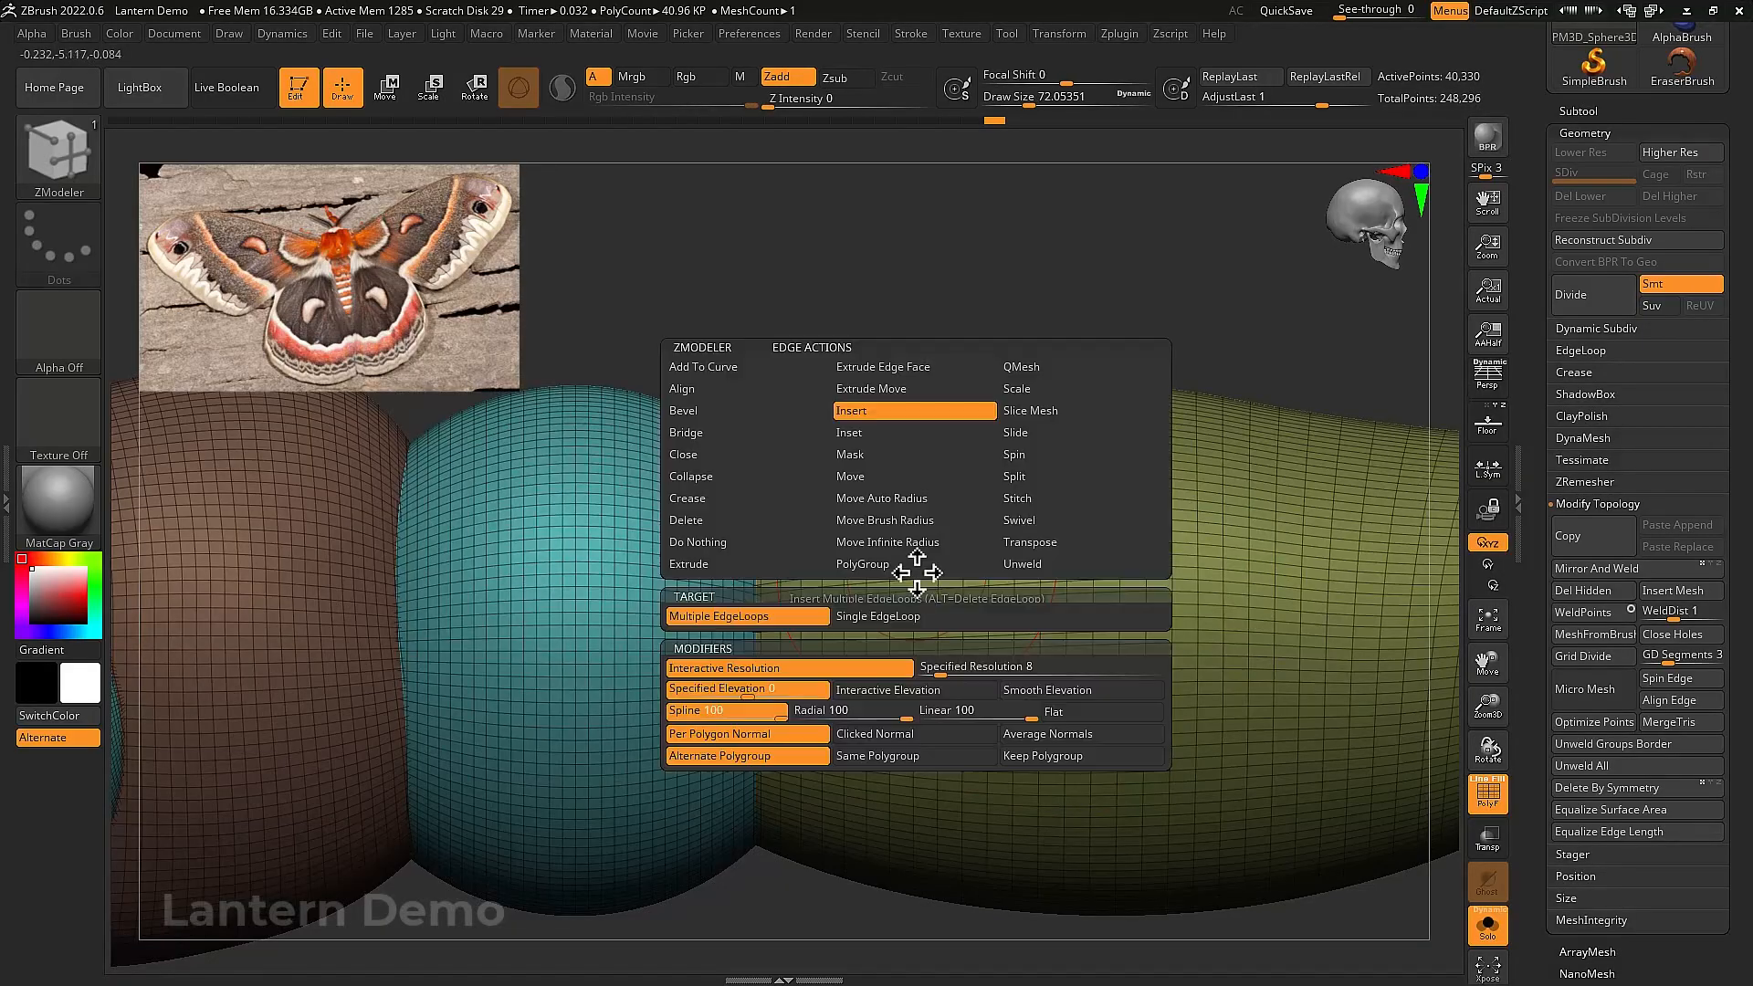
{"action": "left_click", "coordinate": [891, 460]}
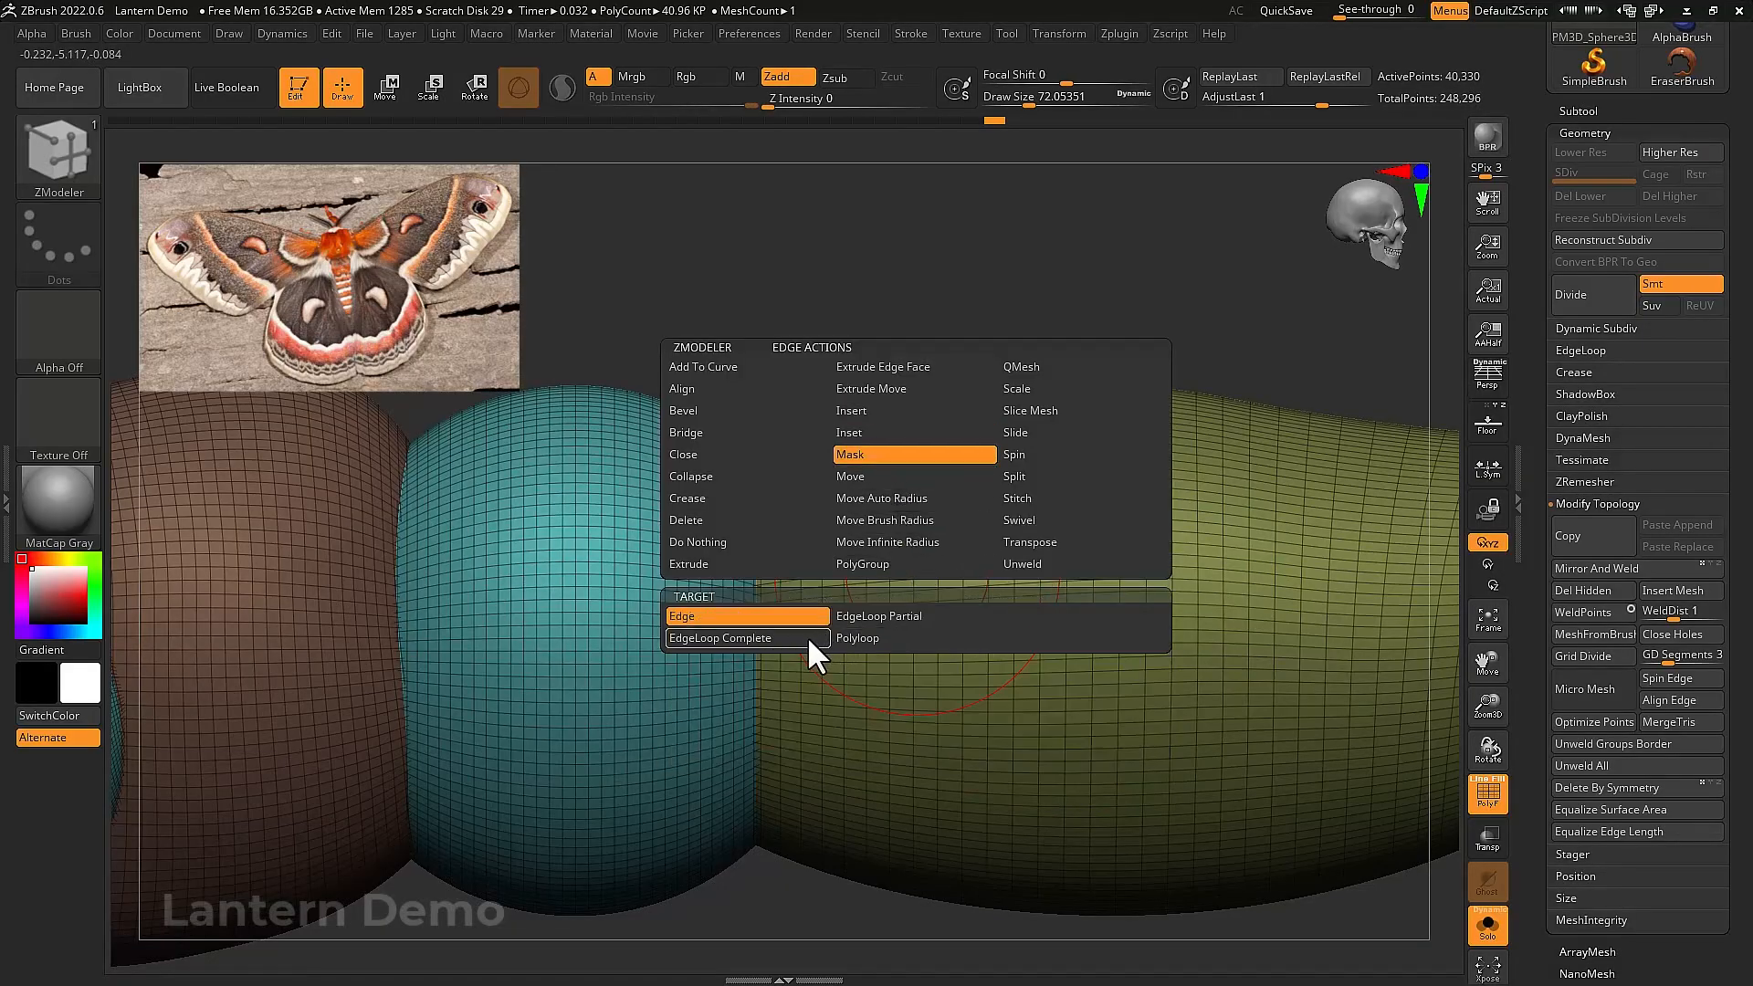
Reduce the brush size and mask five spaced edge loops around the abdomen, from near the thorax toward the tail
{"action": "left_click", "coordinate": [991, 580]}
{"action": "key", "text": "bracketleft"}
{"action": "key", "text": "bracketleft"}
{"action": "key", "text": "bracketleft"}
{"action": "key", "text": "bracketleft"}
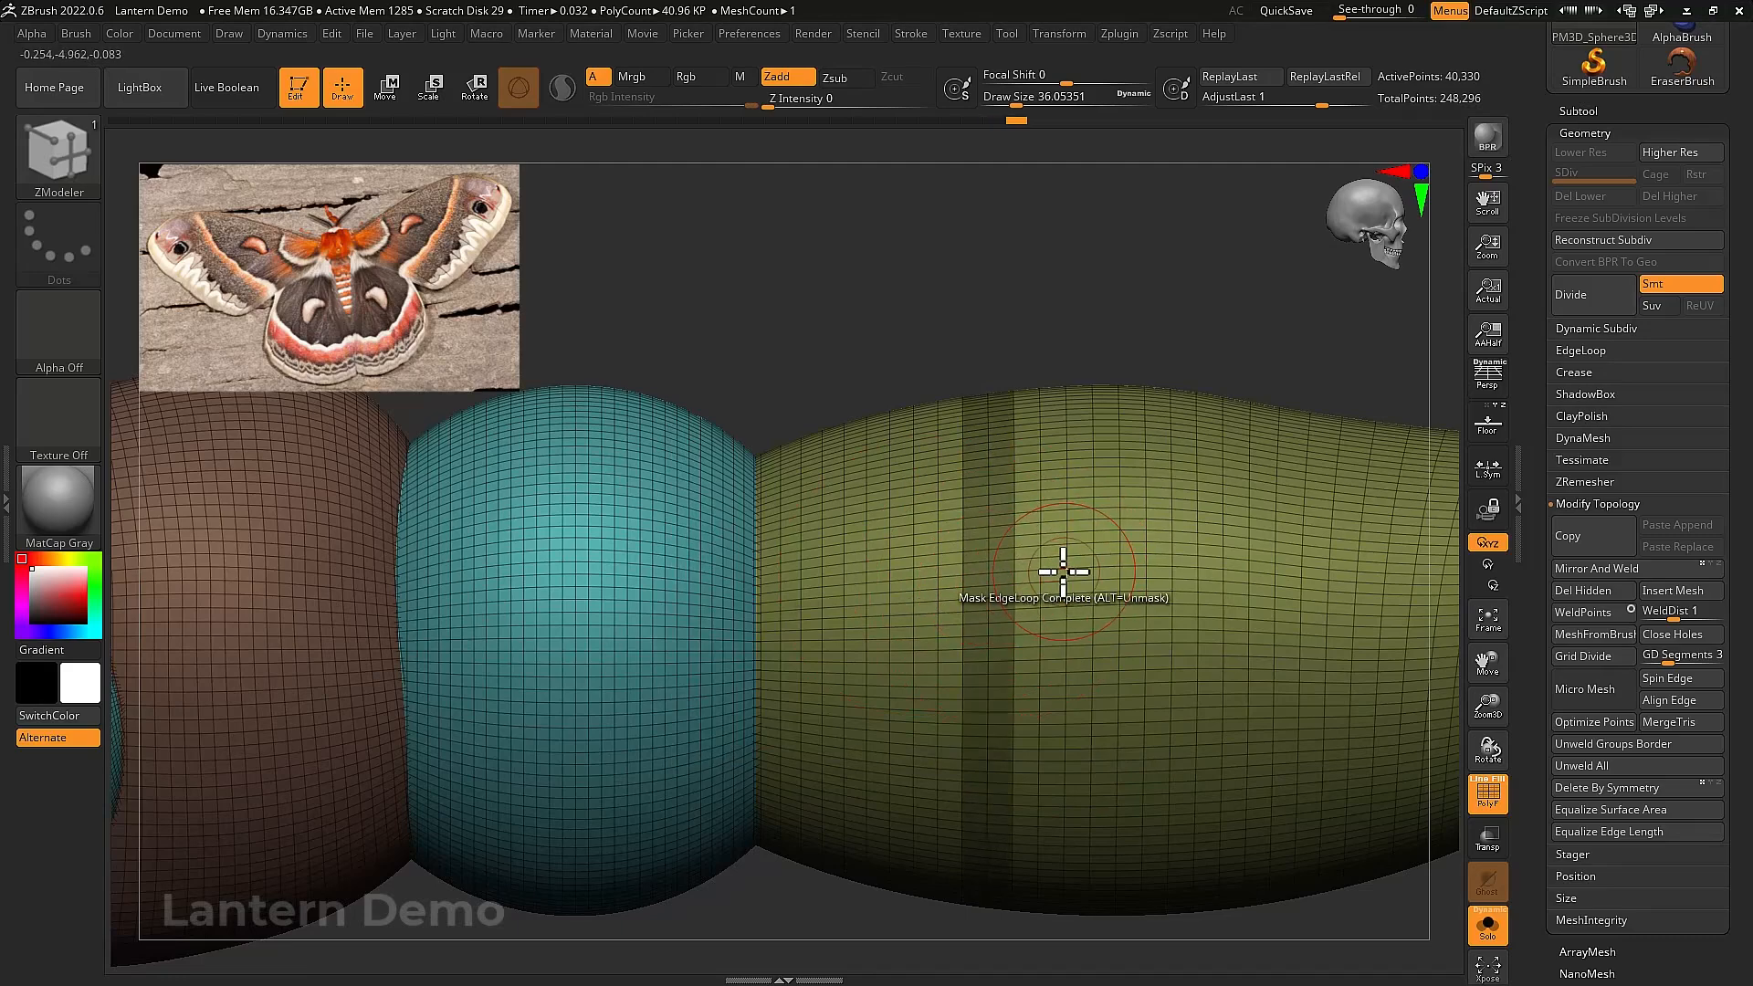
{"action": "left_click", "coordinate": [1146, 559]}
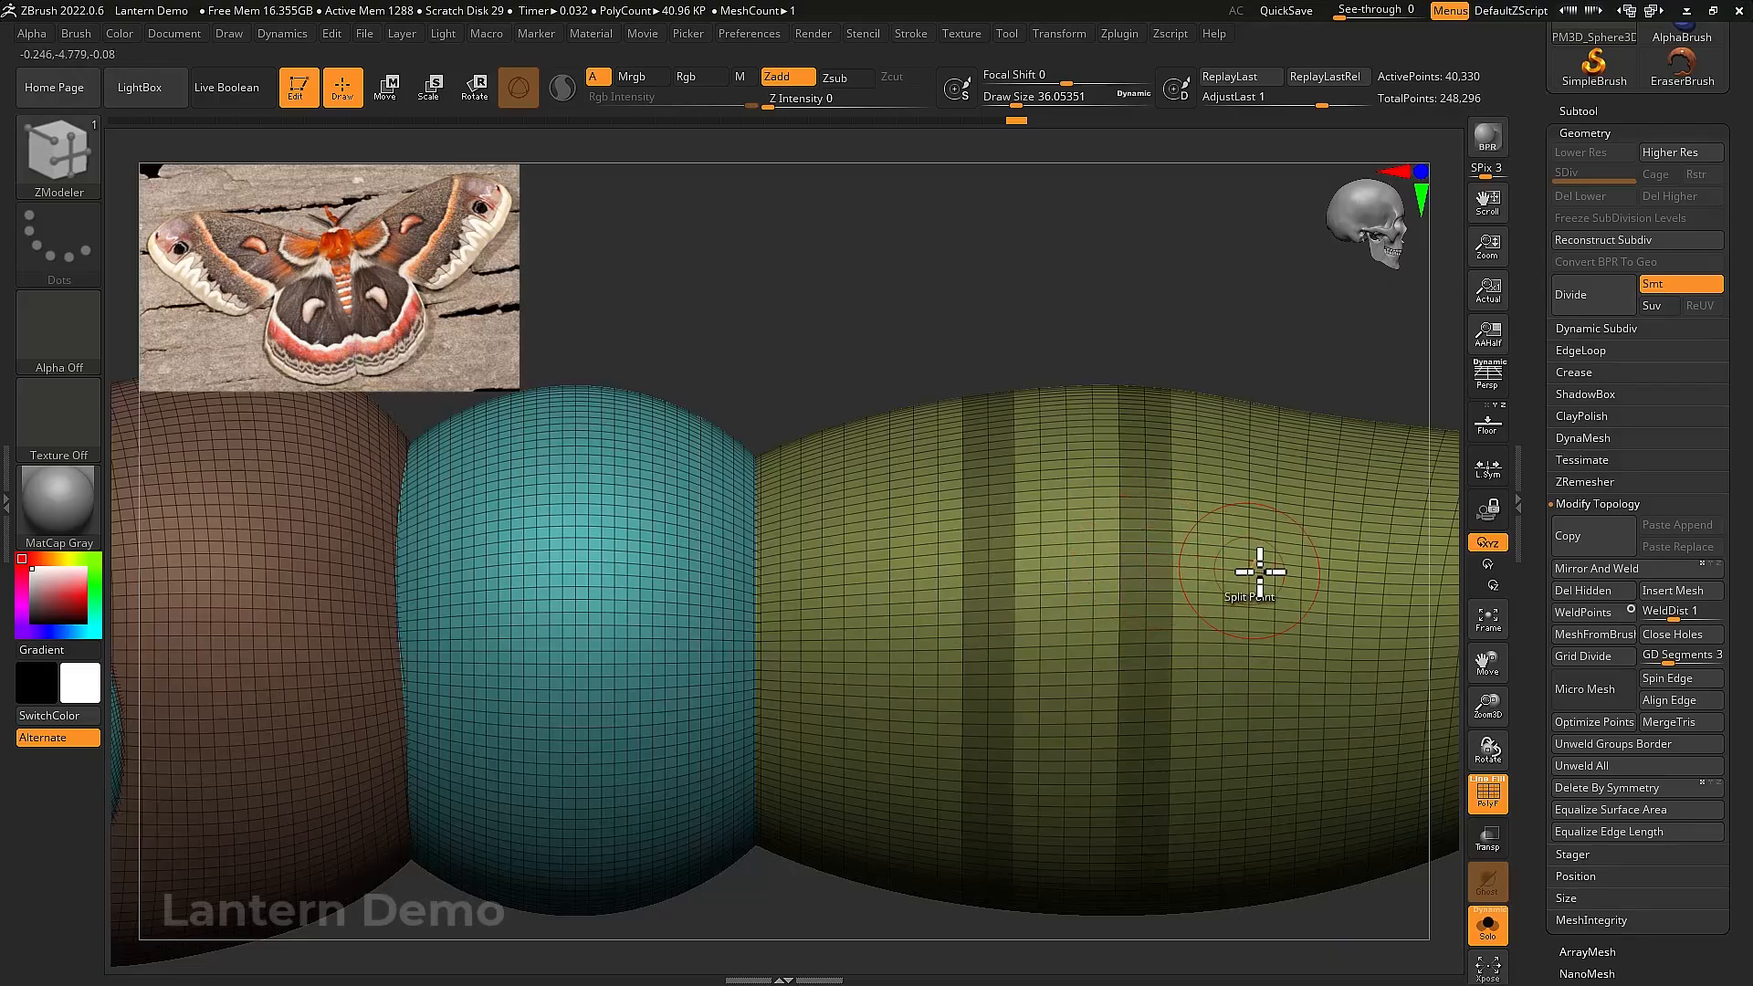
{"action": "left_click_drag", "start_coordinate": [1319, 352], "coordinate": [1114, 462]}
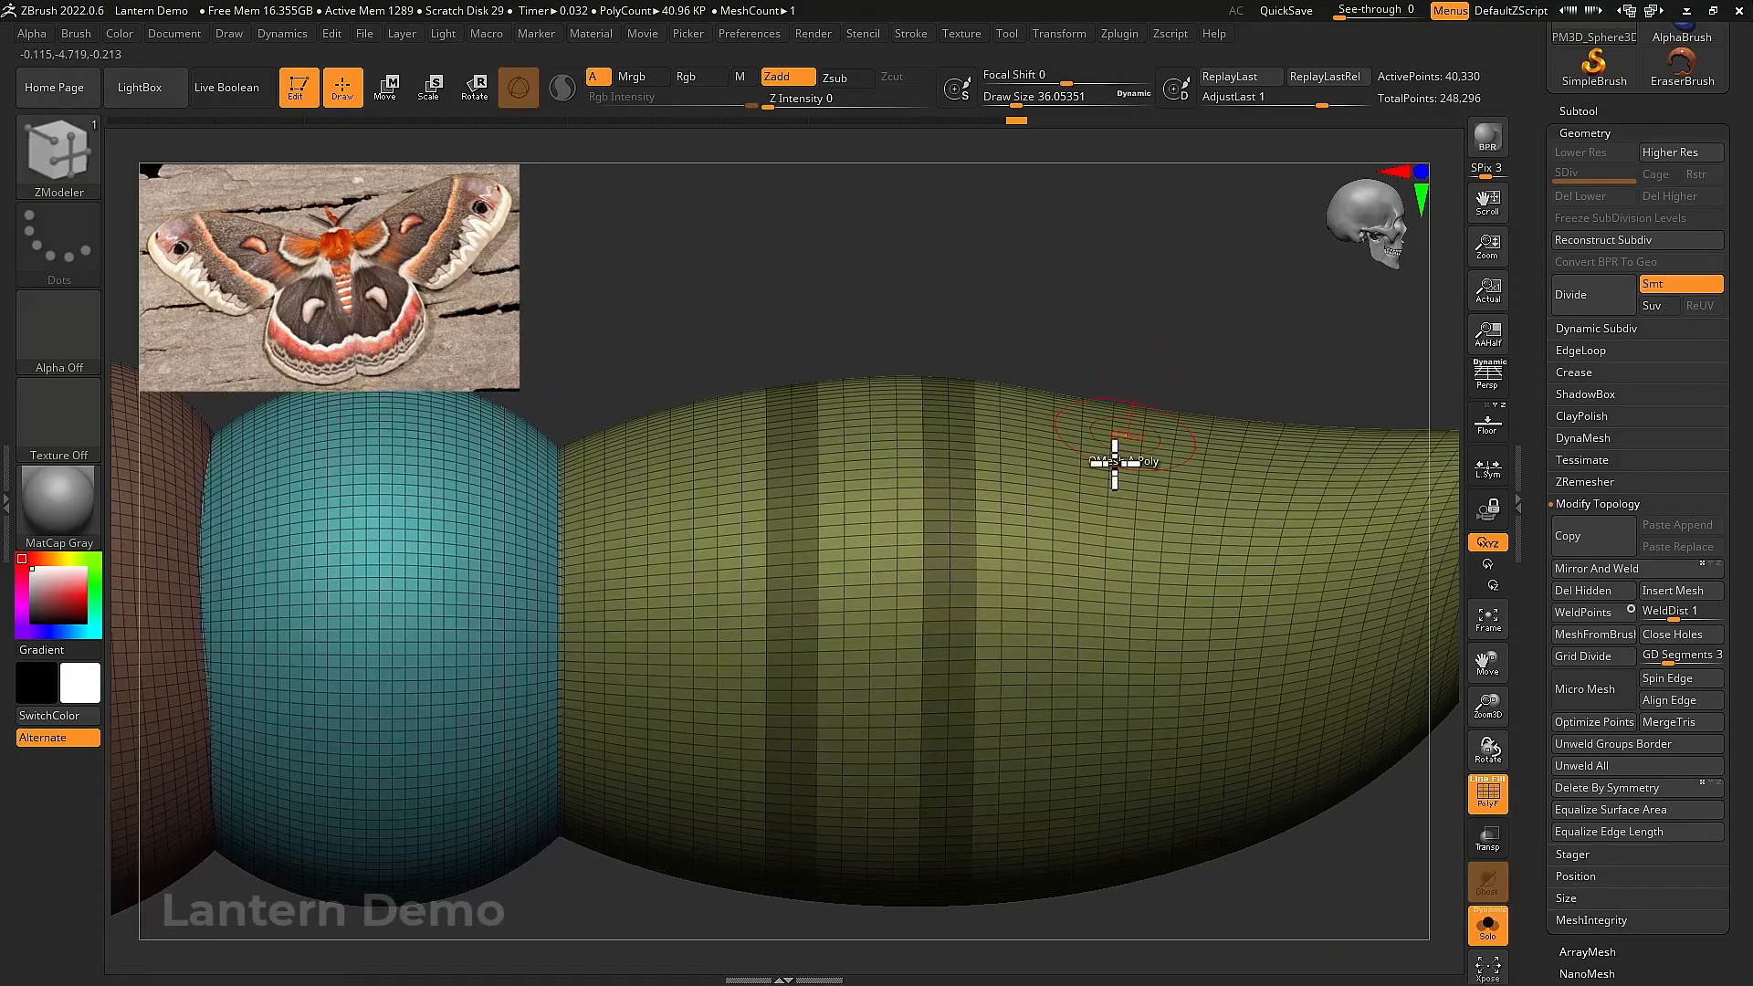
{"action": "left_click", "coordinate": [1078, 591]}
{"action": "right_click_drag", "start_coordinate": [1181, 575], "coordinate": [1105, 598]}
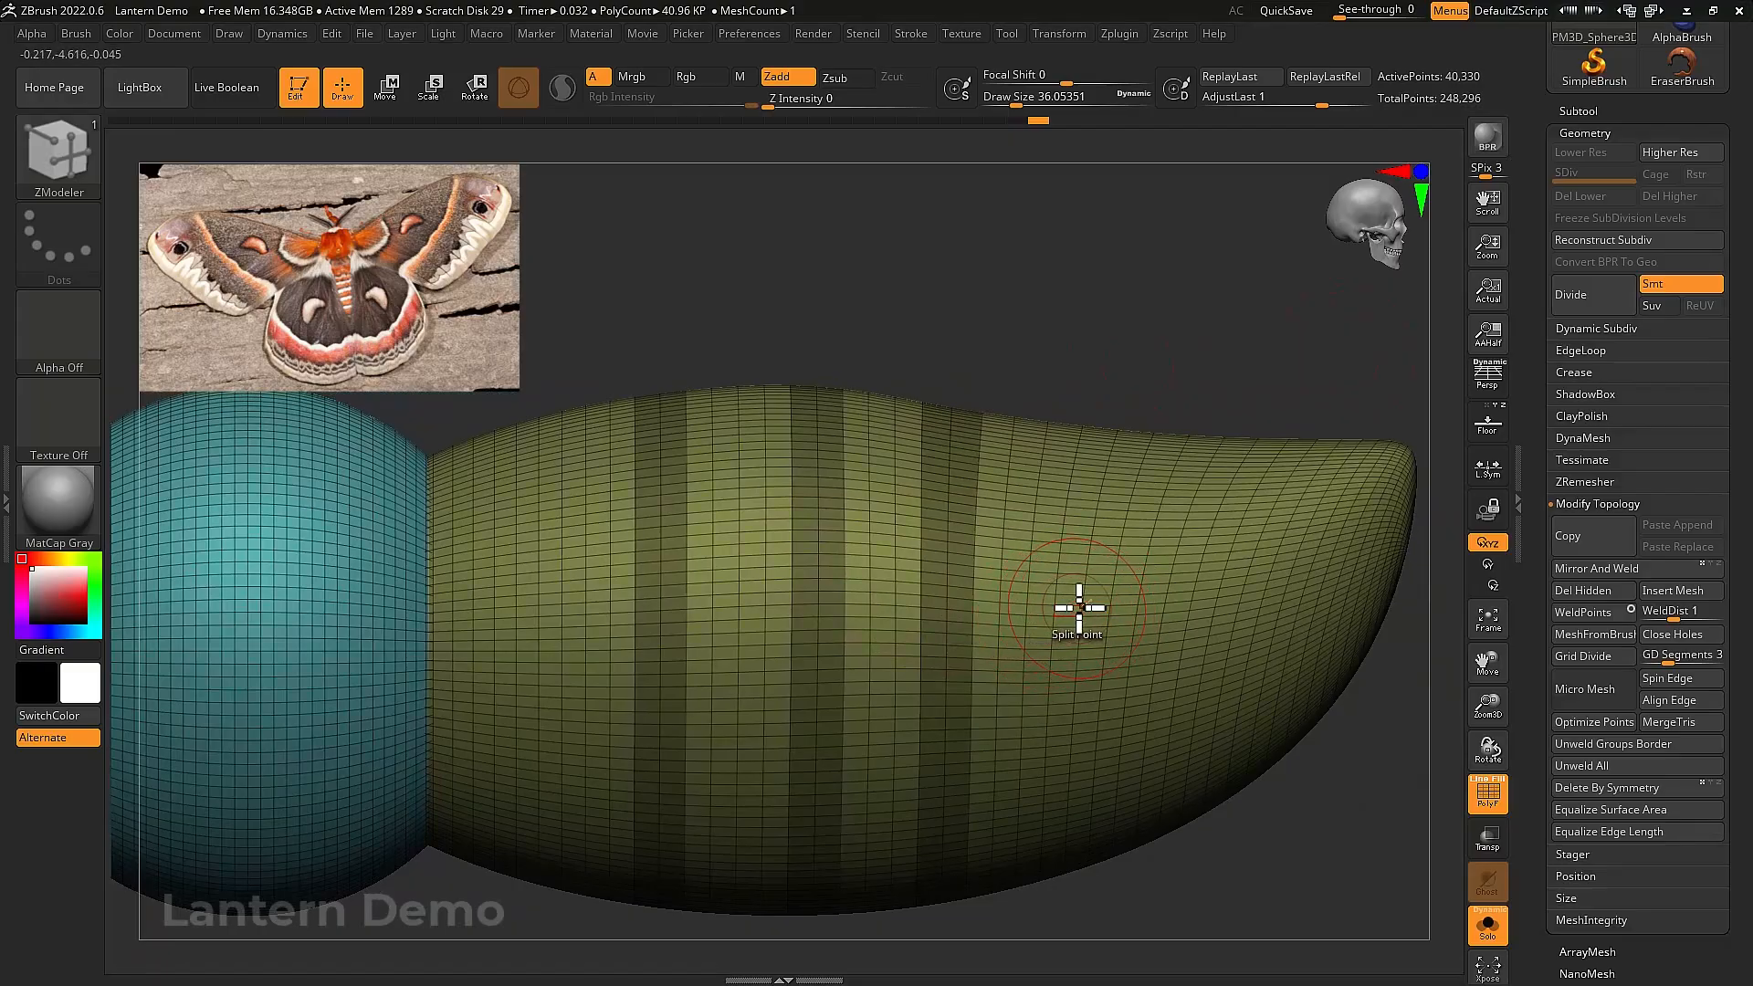
{"action": "right_click_drag", "start_coordinate": [1096, 606], "coordinate": [1156, 610]}
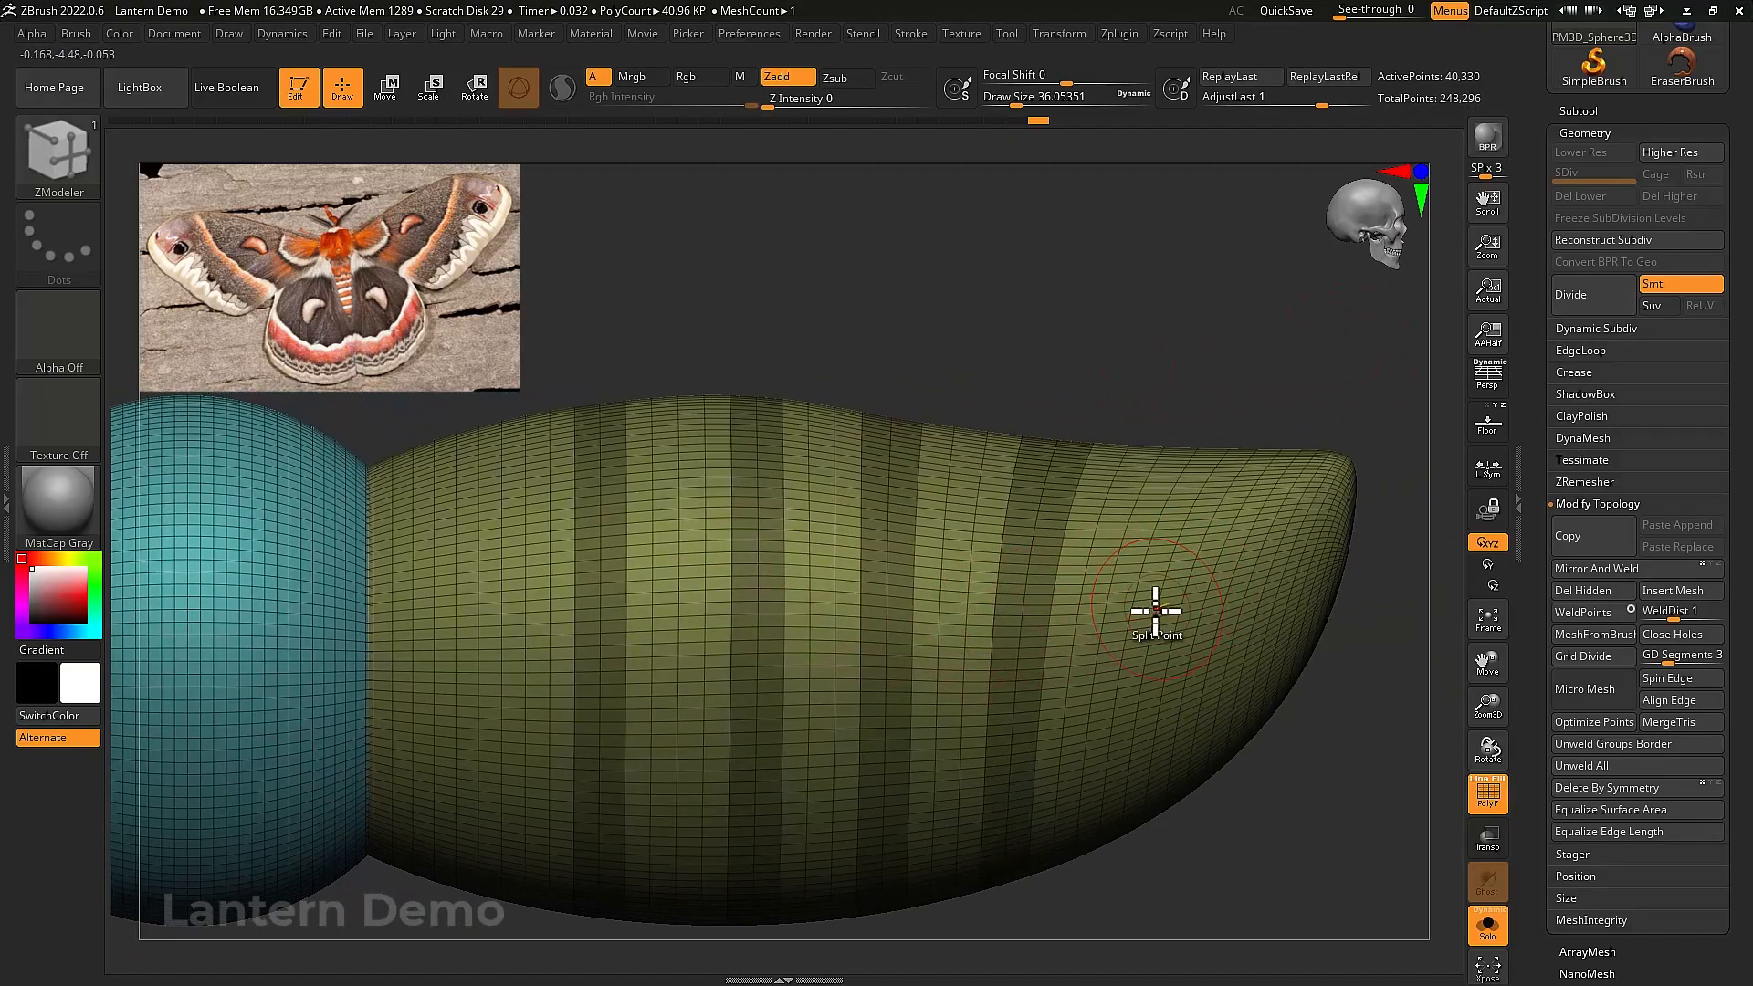
{"action": "left_click", "coordinate": [1158, 612]}
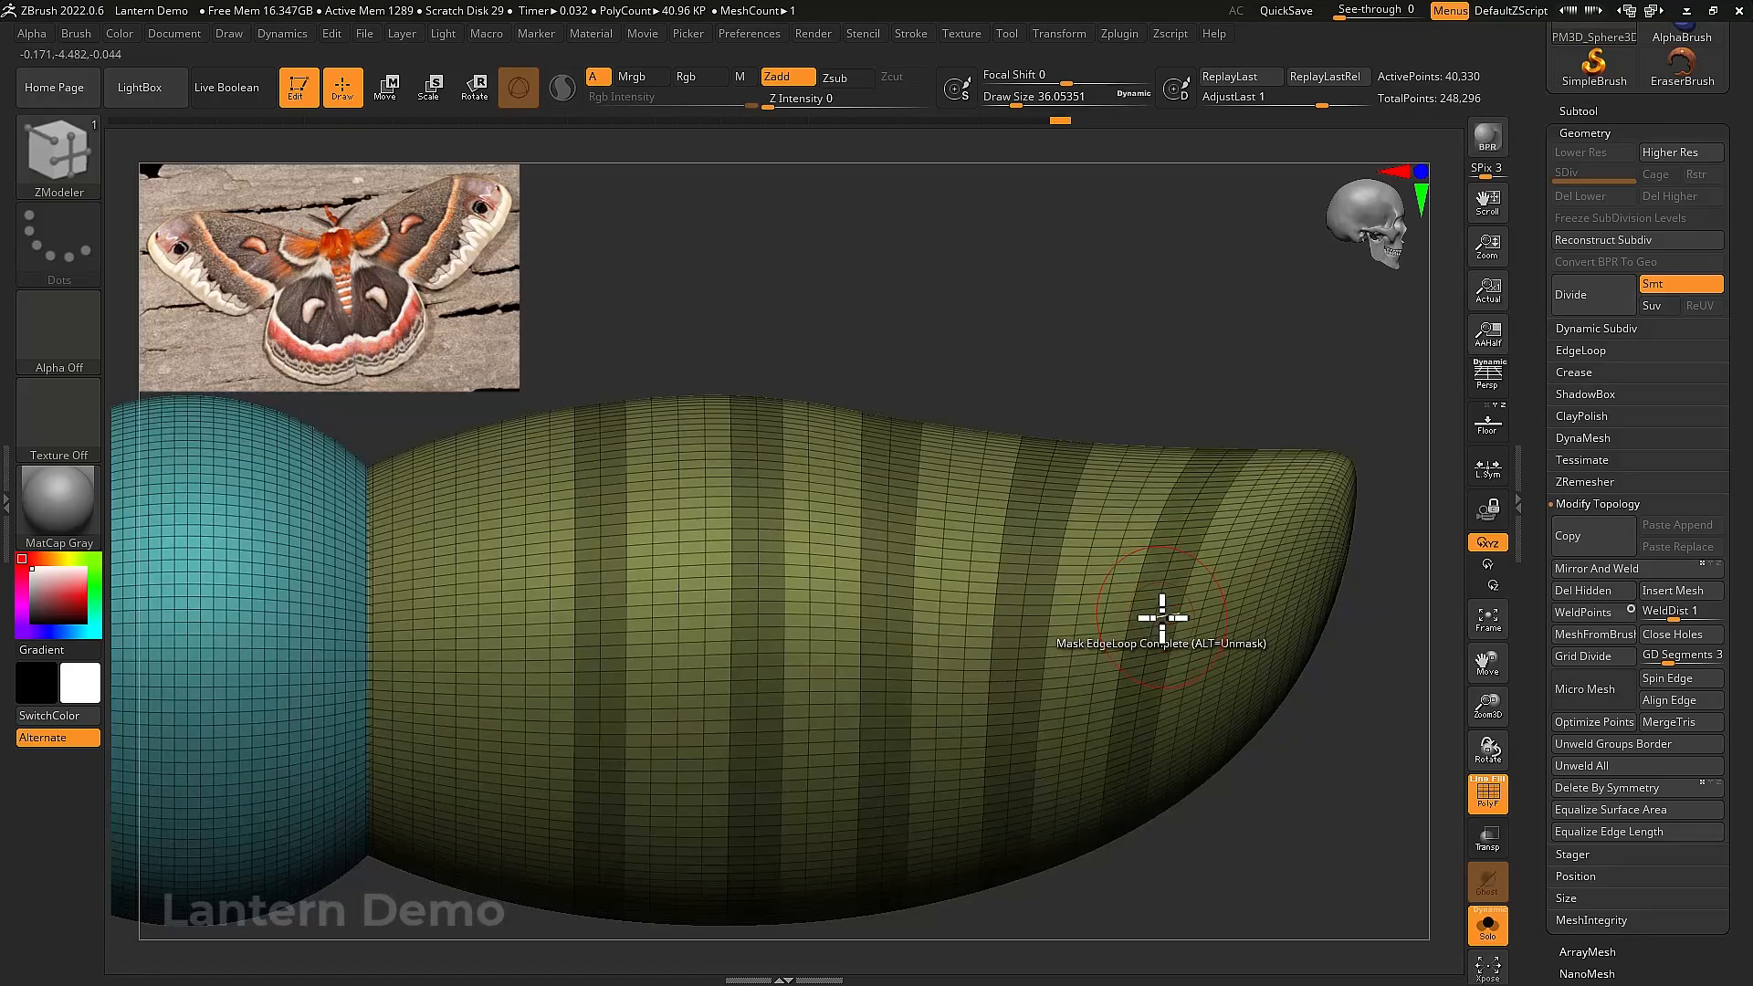
Invert the mask so only the five abdominal bands stay editable, and hide the wireframe
{"action": "left_click", "coordinate": [1261, 813], "text": "ctrl"}
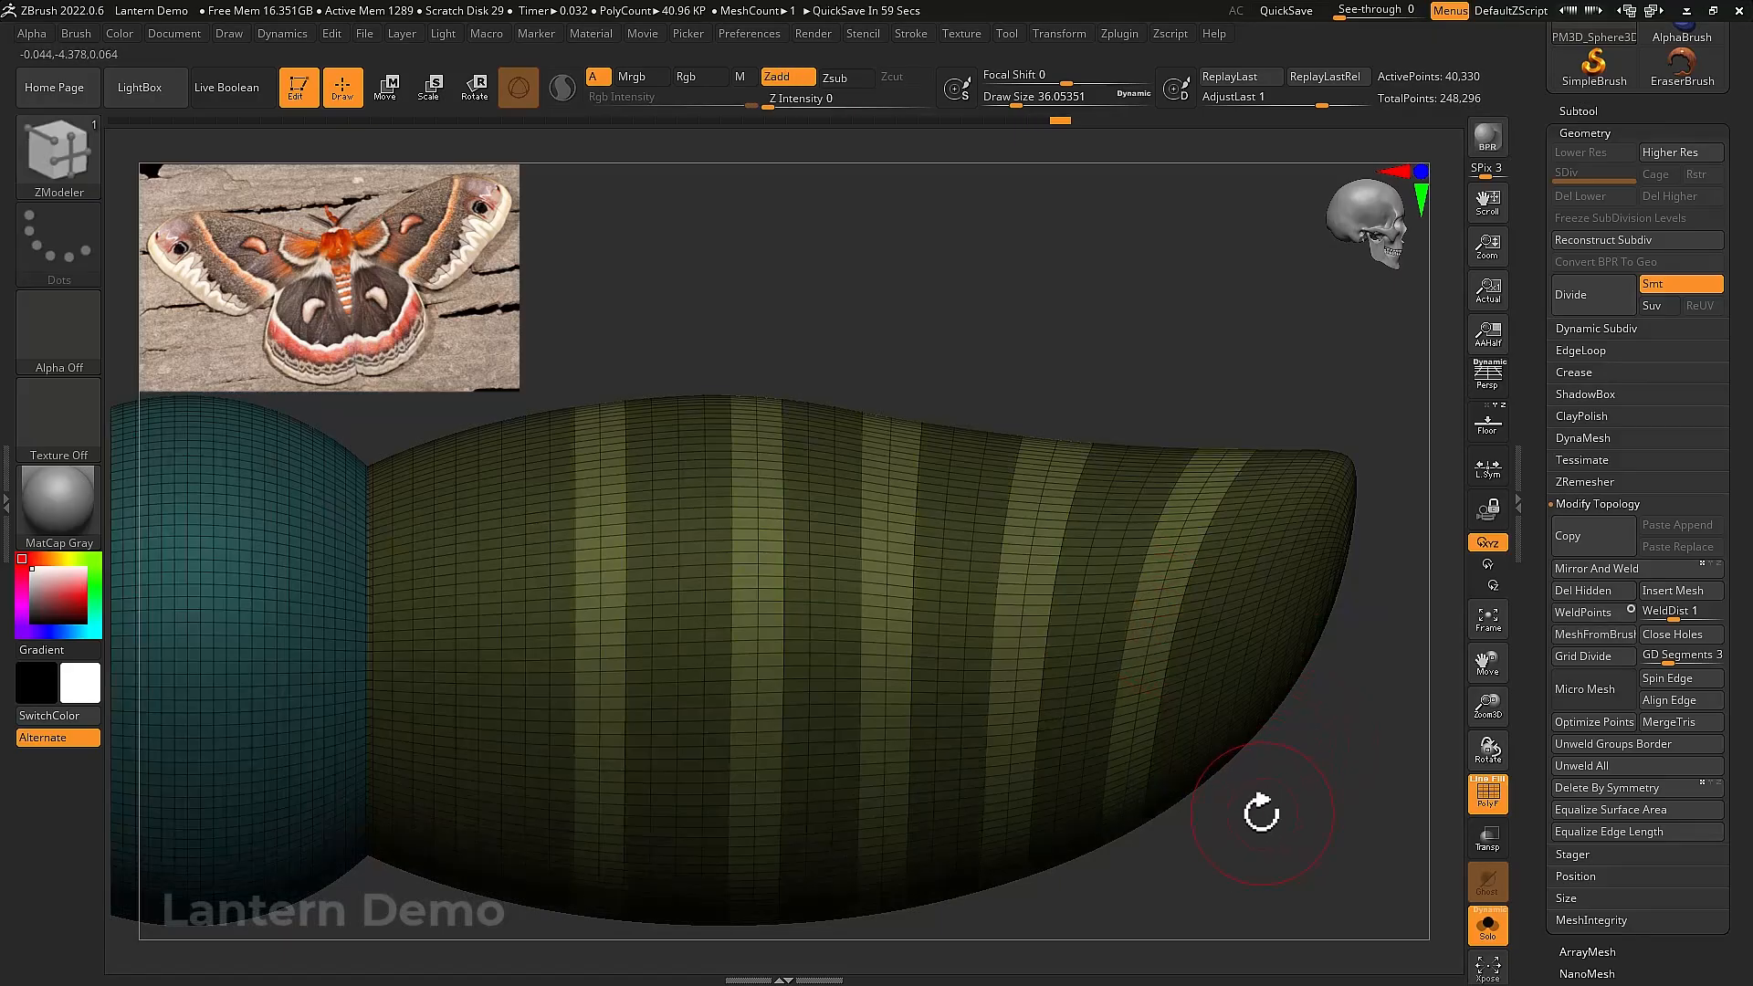
{"action": "right_click_drag", "start_coordinate": [1305, 793], "coordinate": [1263, 791]}
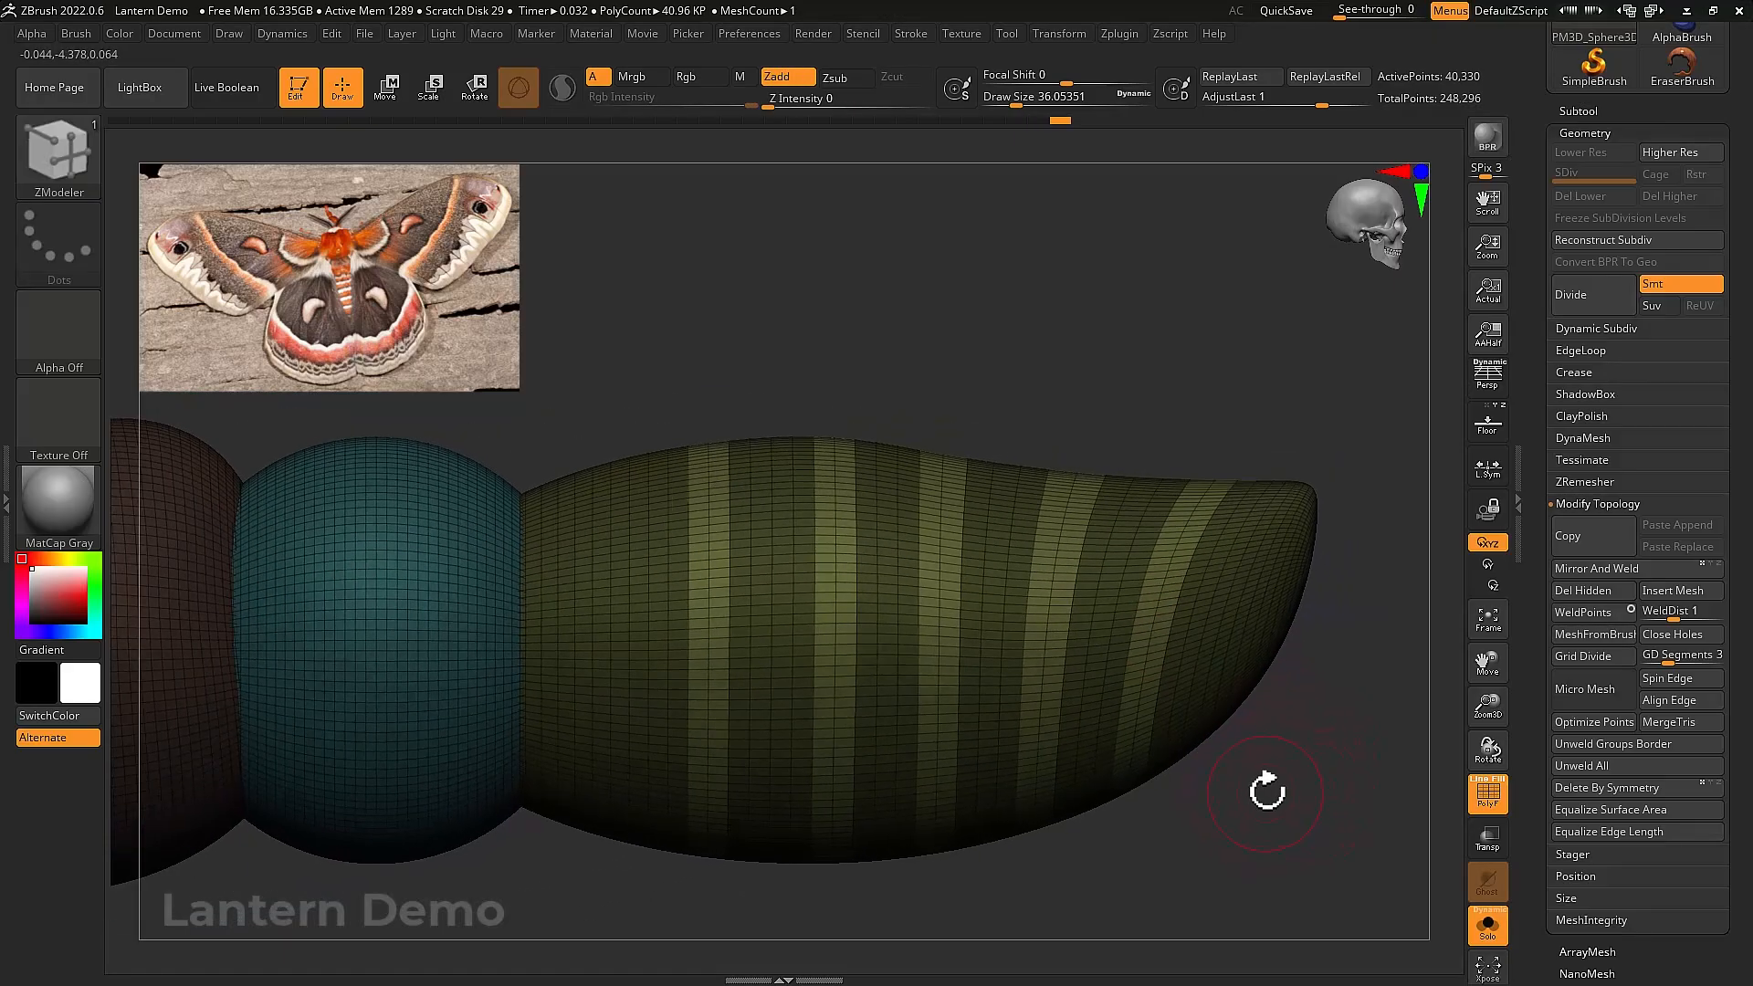
{"action": "key", "text": "shift+f"}
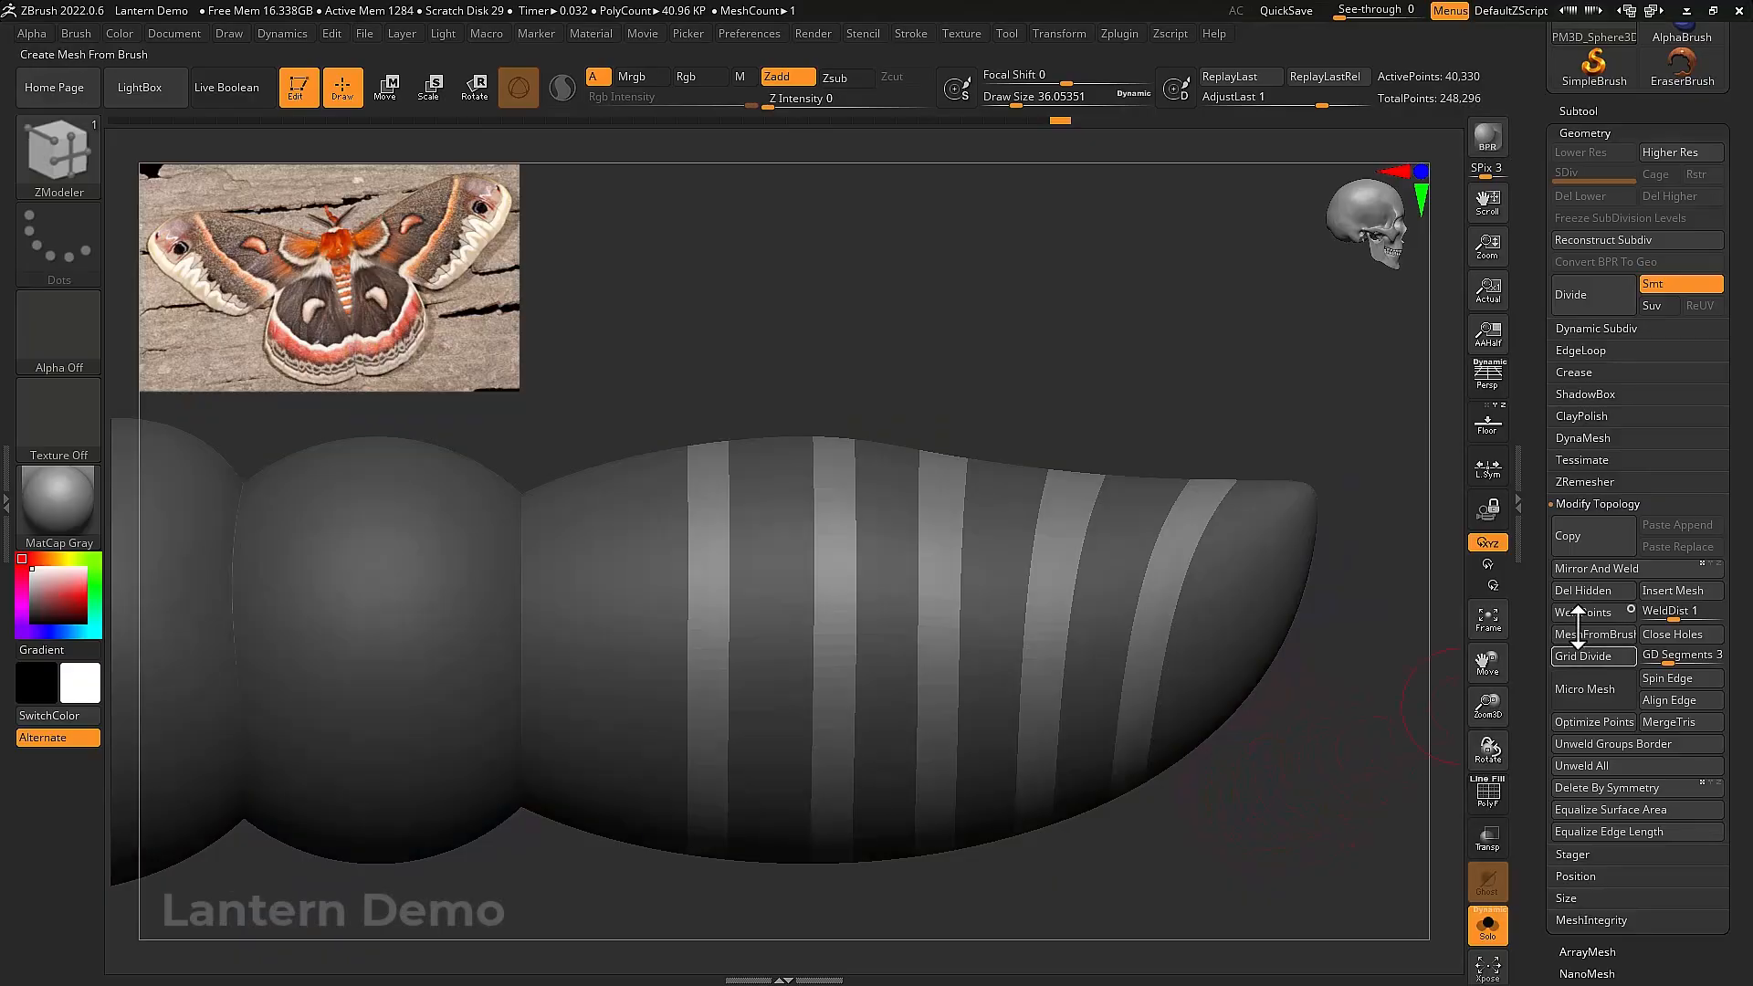
Sink the five unmasked bands inward with the gizmo to form grooves around the abdomen, and clear the mask
{"action": "key", "text": "w"}
{"action": "right_click_drag", "start_coordinate": [537, 638], "coordinate": [662, 600], "text": "alt"}
{"action": "left_click_drag", "start_coordinate": [481, 609], "coordinate": [628, 563]}
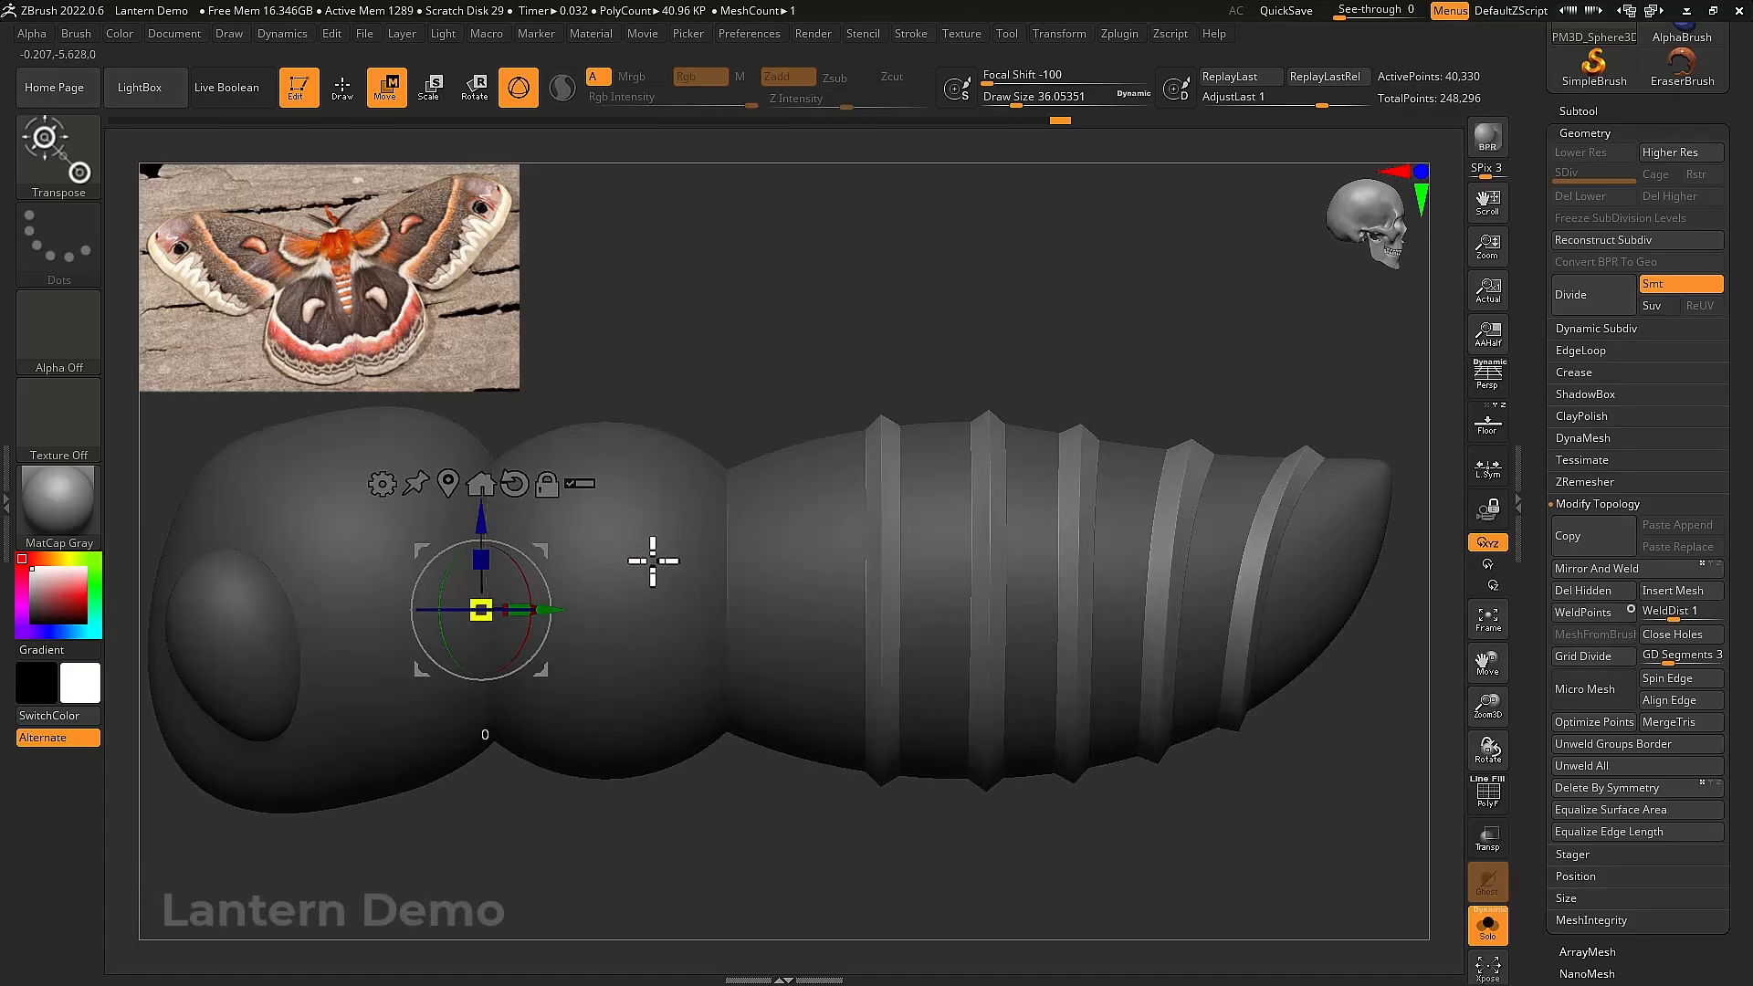
{"action": "left_click_drag", "start_coordinate": [653, 561], "coordinate": [360, 657]}
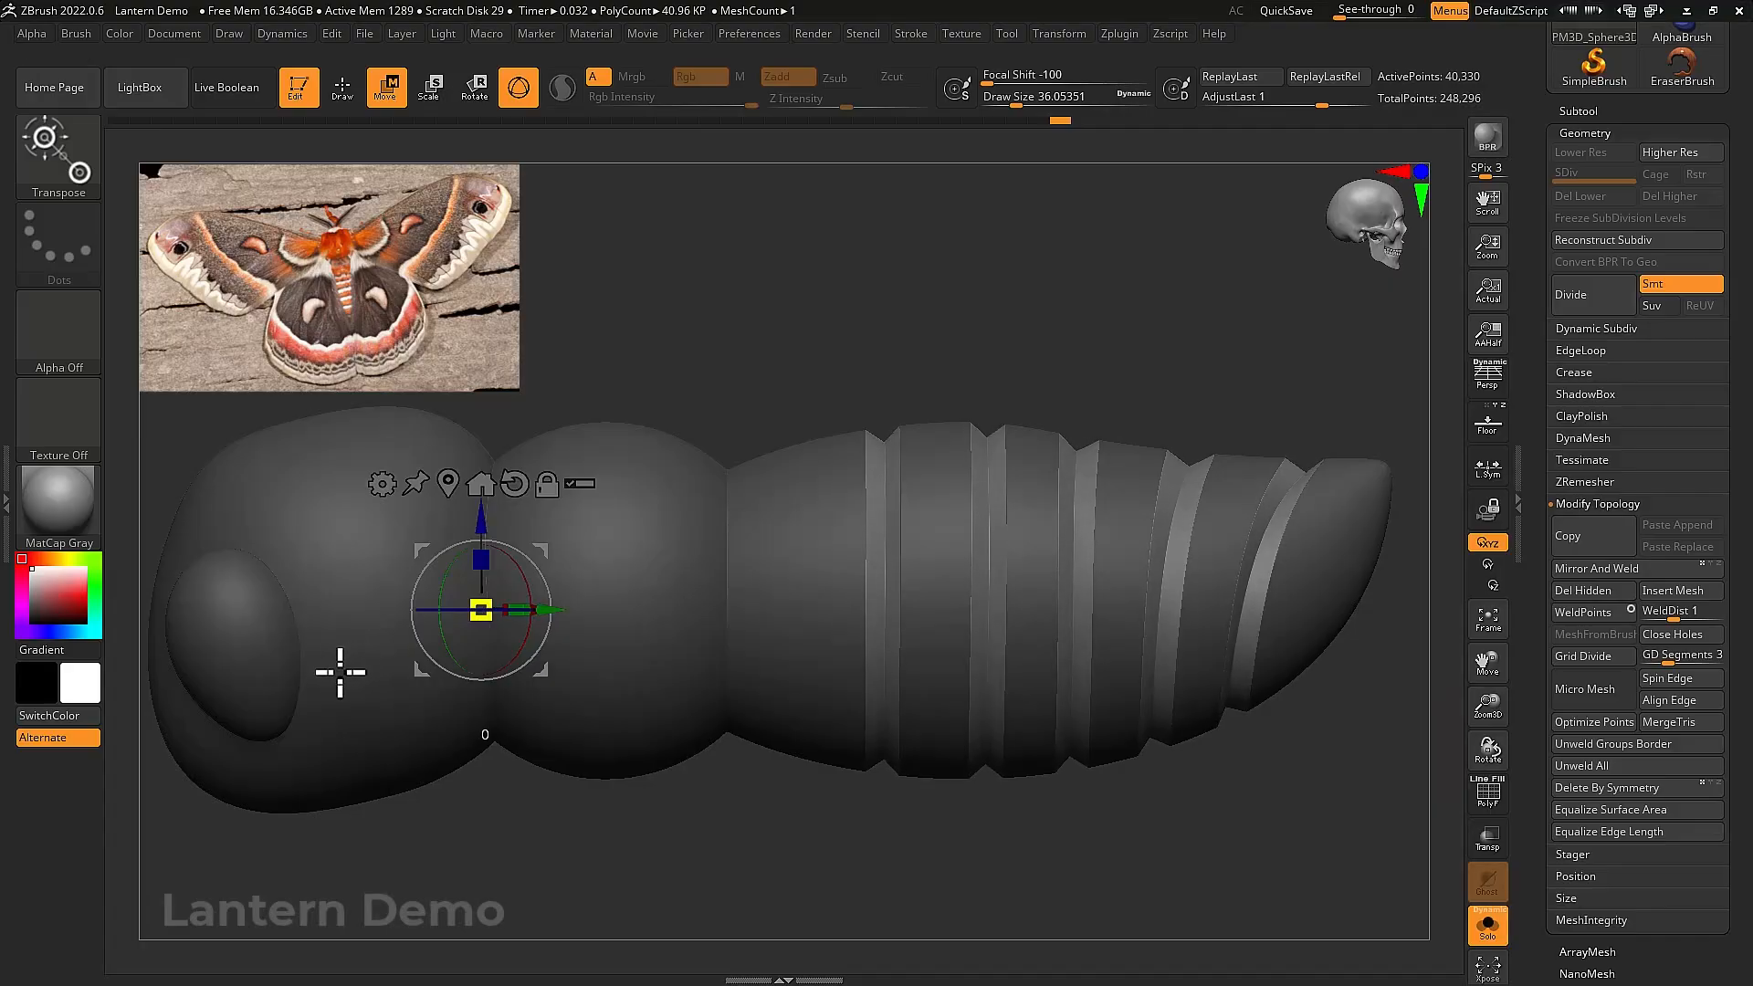
{"action": "left_click_drag", "start_coordinate": [340, 675], "coordinate": [337, 673]}
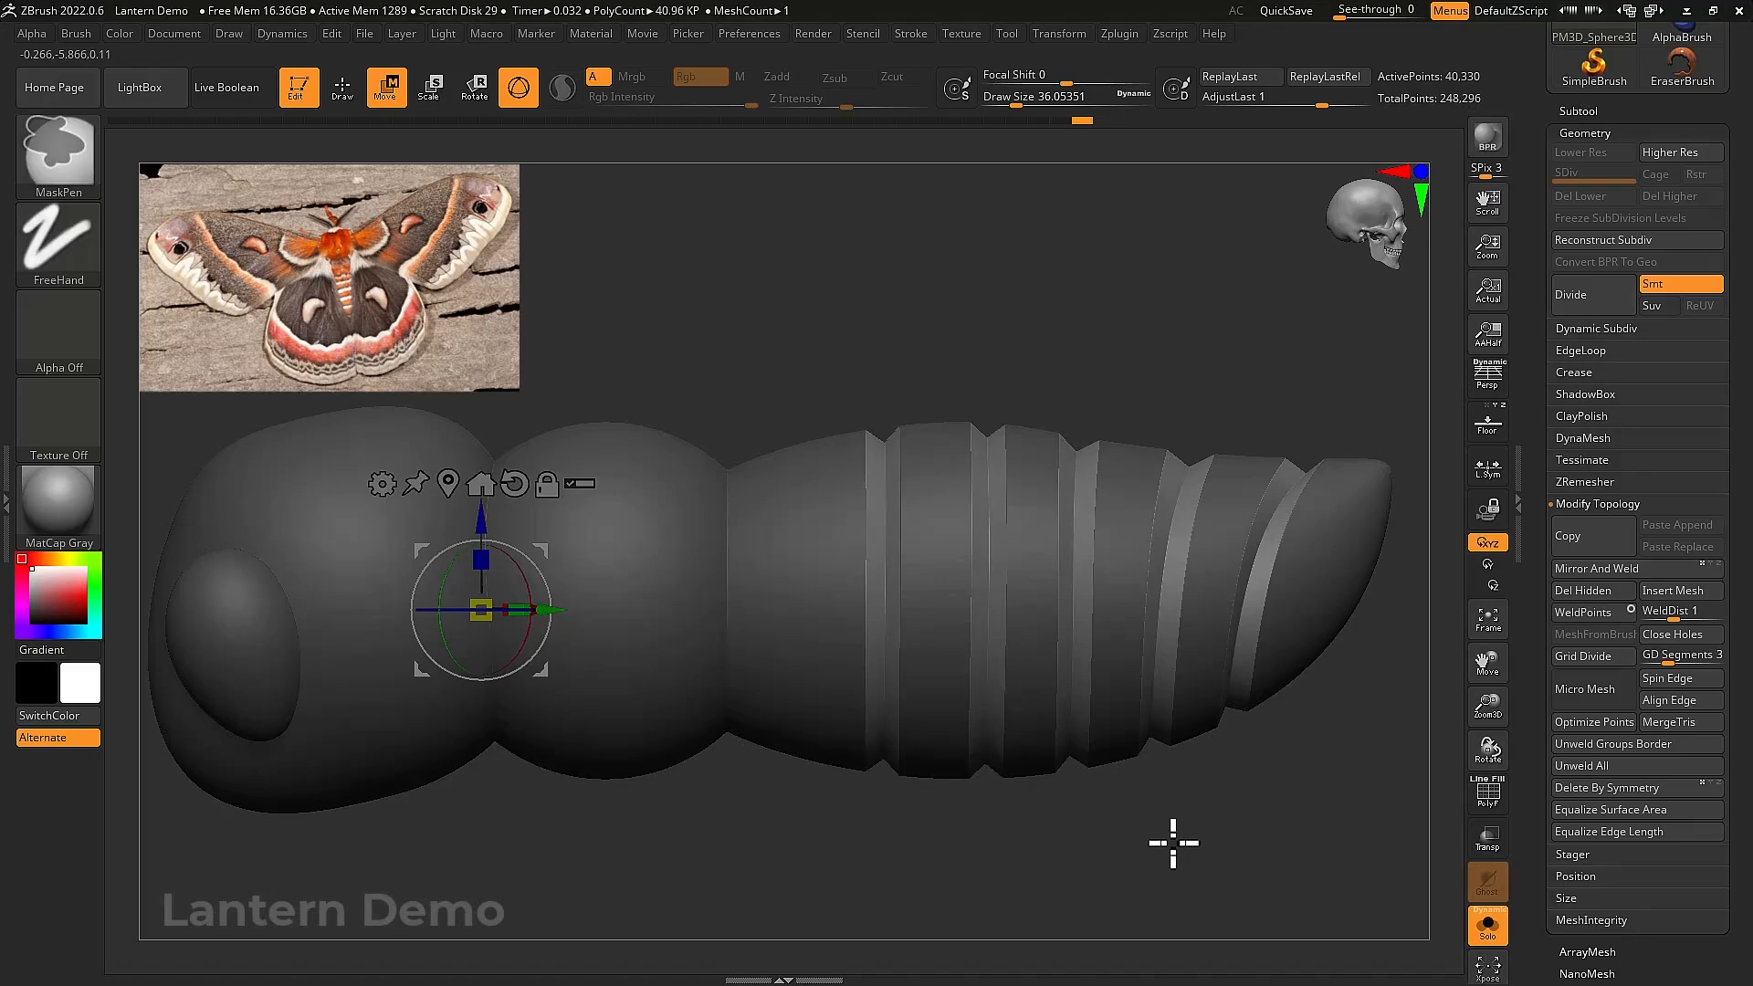
{"action": "mouse_move", "coordinate": [1174, 841]}
{"action": "left_mouse_down", "text": "ctrl"}
{"action": "mouse_move", "coordinate": [1194, 855]}
{"action": "mouse_move", "coordinate": [1196, 824]}
{"action": "mouse_move", "coordinate": [1260, 826]}
{"action": "mouse_move", "coordinate": [1218, 813]}
{"action": "mouse_move", "coordinate": [1232, 794]}
{"action": "mouse_move", "coordinate": [1154, 736]}
{"action": "left_mouse_up", "text": "ctrl"}
Show all subtools again and nudge the abdomen's back and tail contour using the Move brush at a draw size of about 200
{"action": "key", "text": "q"}
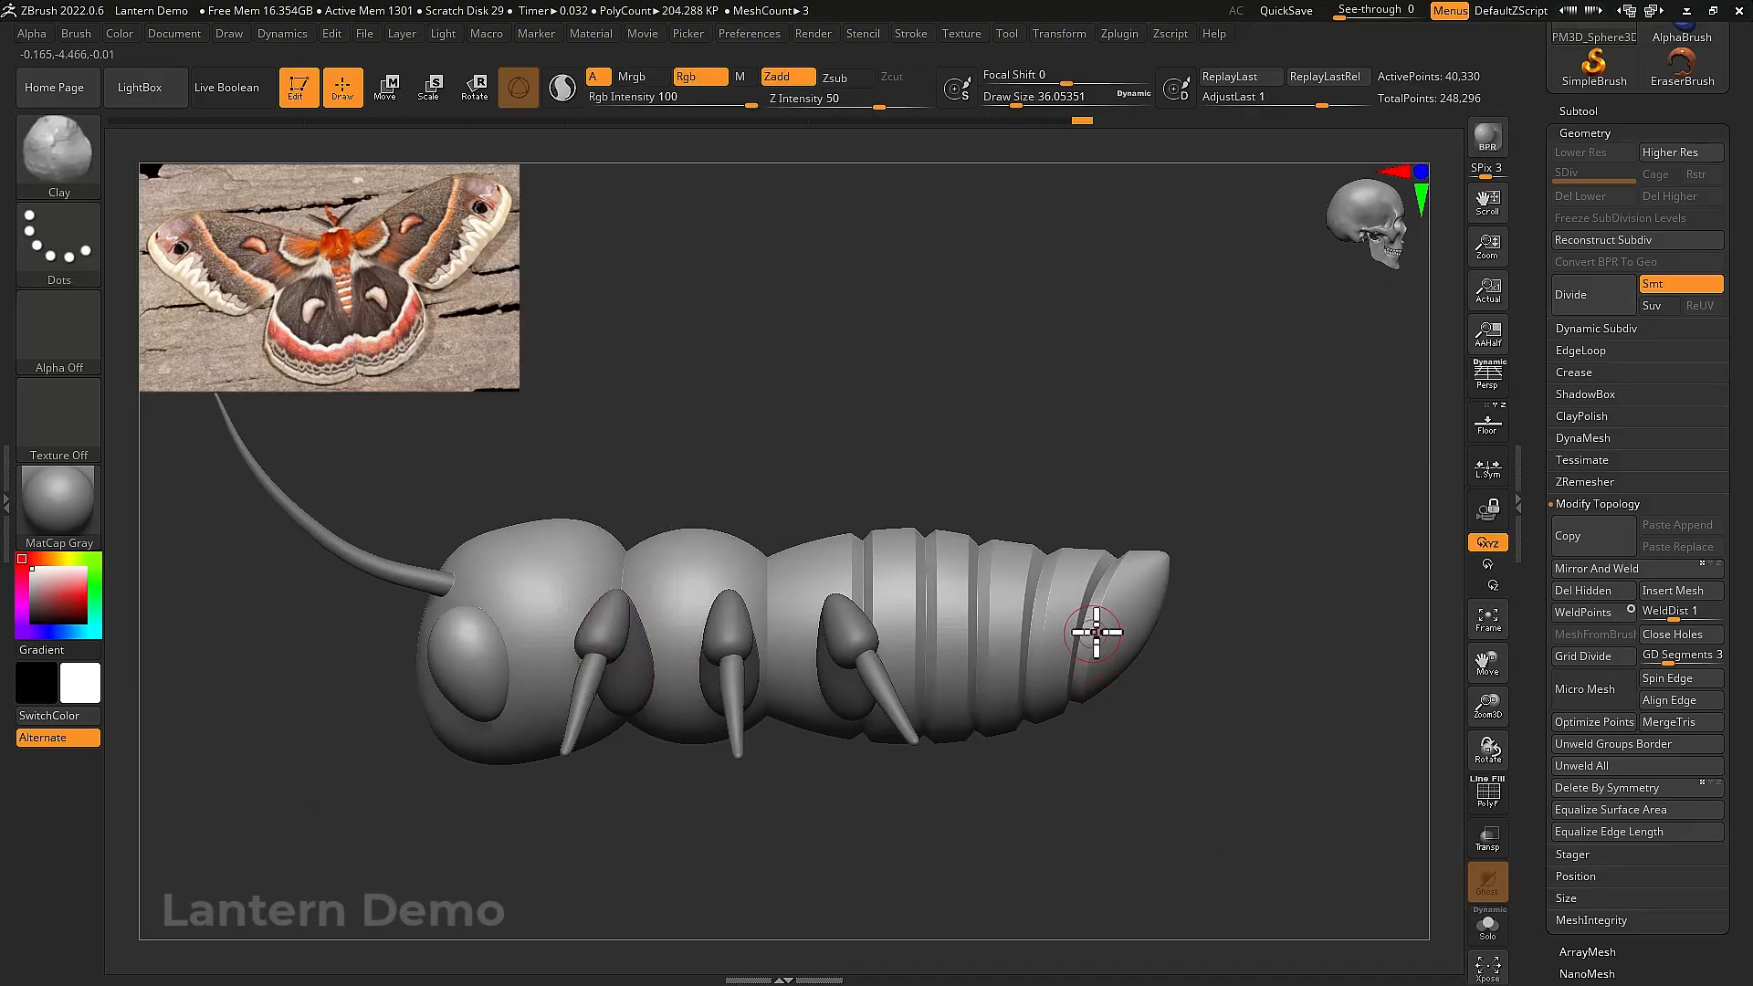
{"action": "key", "text": "bracketright"}
{"action": "key", "text": "bracketright"}
{"action": "key", "text": "bracketright"}
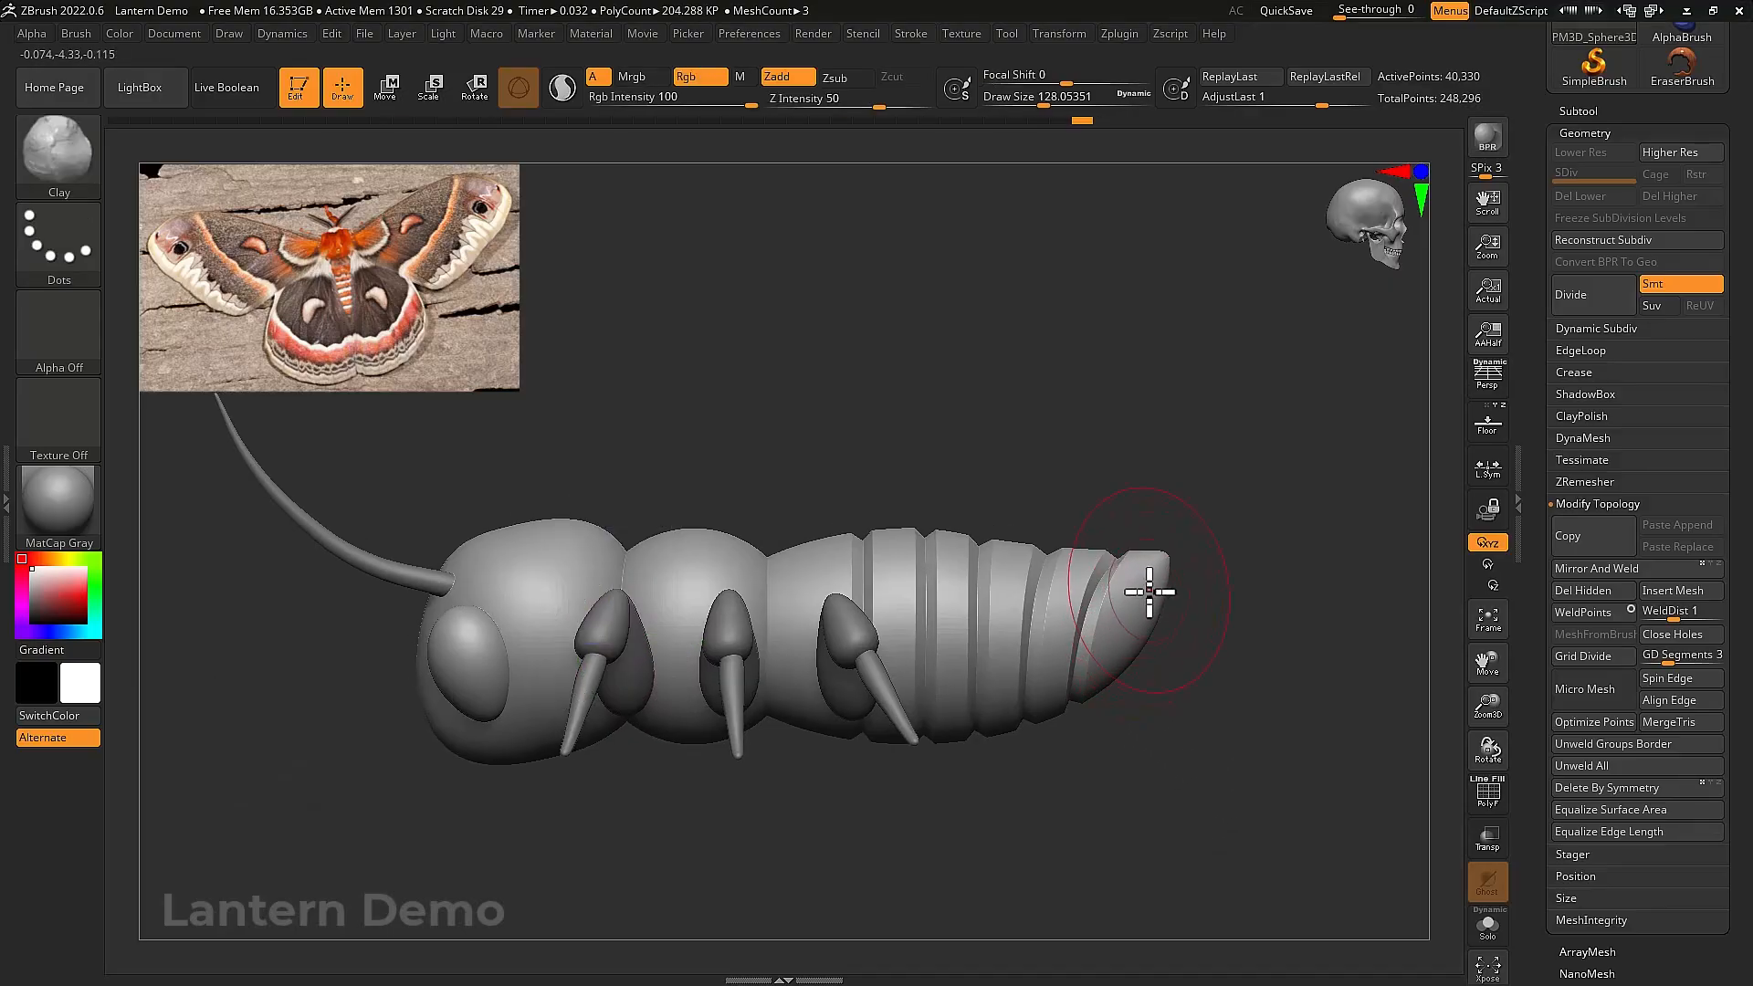
{"action": "right_click_drag", "start_coordinate": [1147, 592], "coordinate": [1133, 683]}
{"action": "mouse_move", "coordinate": [1145, 568]}
{"action": "right_mouse_down", "text": "shift"}
{"action": "mouse_move", "coordinate": [1127, 611]}
{"action": "mouse_move", "coordinate": [1130, 586]}
{"action": "right_mouse_up", "text": "shift"}
{"action": "key", "text": "b"}
{"action": "key", "text": "m"}
{"action": "key", "text": "v"}
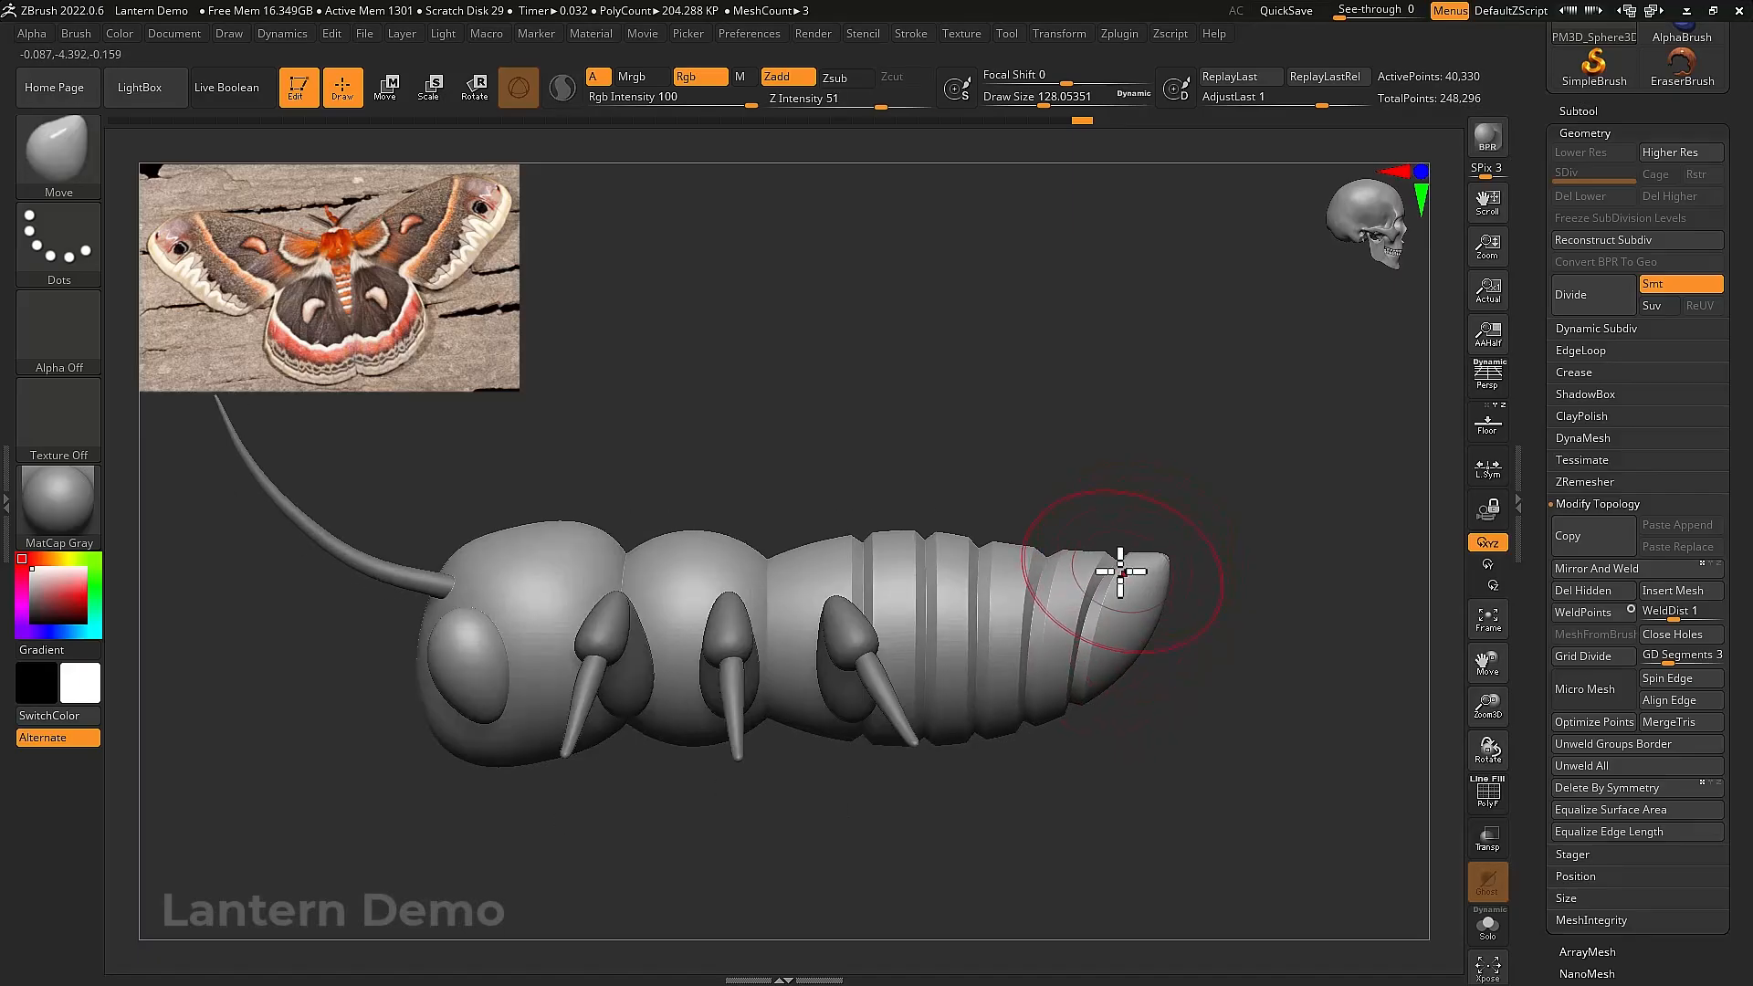
{"action": "key", "text": "bracketright"}
{"action": "key", "text": "bracketright"}
{"action": "key", "text": "bracketright"}
{"action": "key", "text": "bracketright"}
{"action": "left_click_drag", "start_coordinate": [943, 546], "coordinate": [946, 538]}
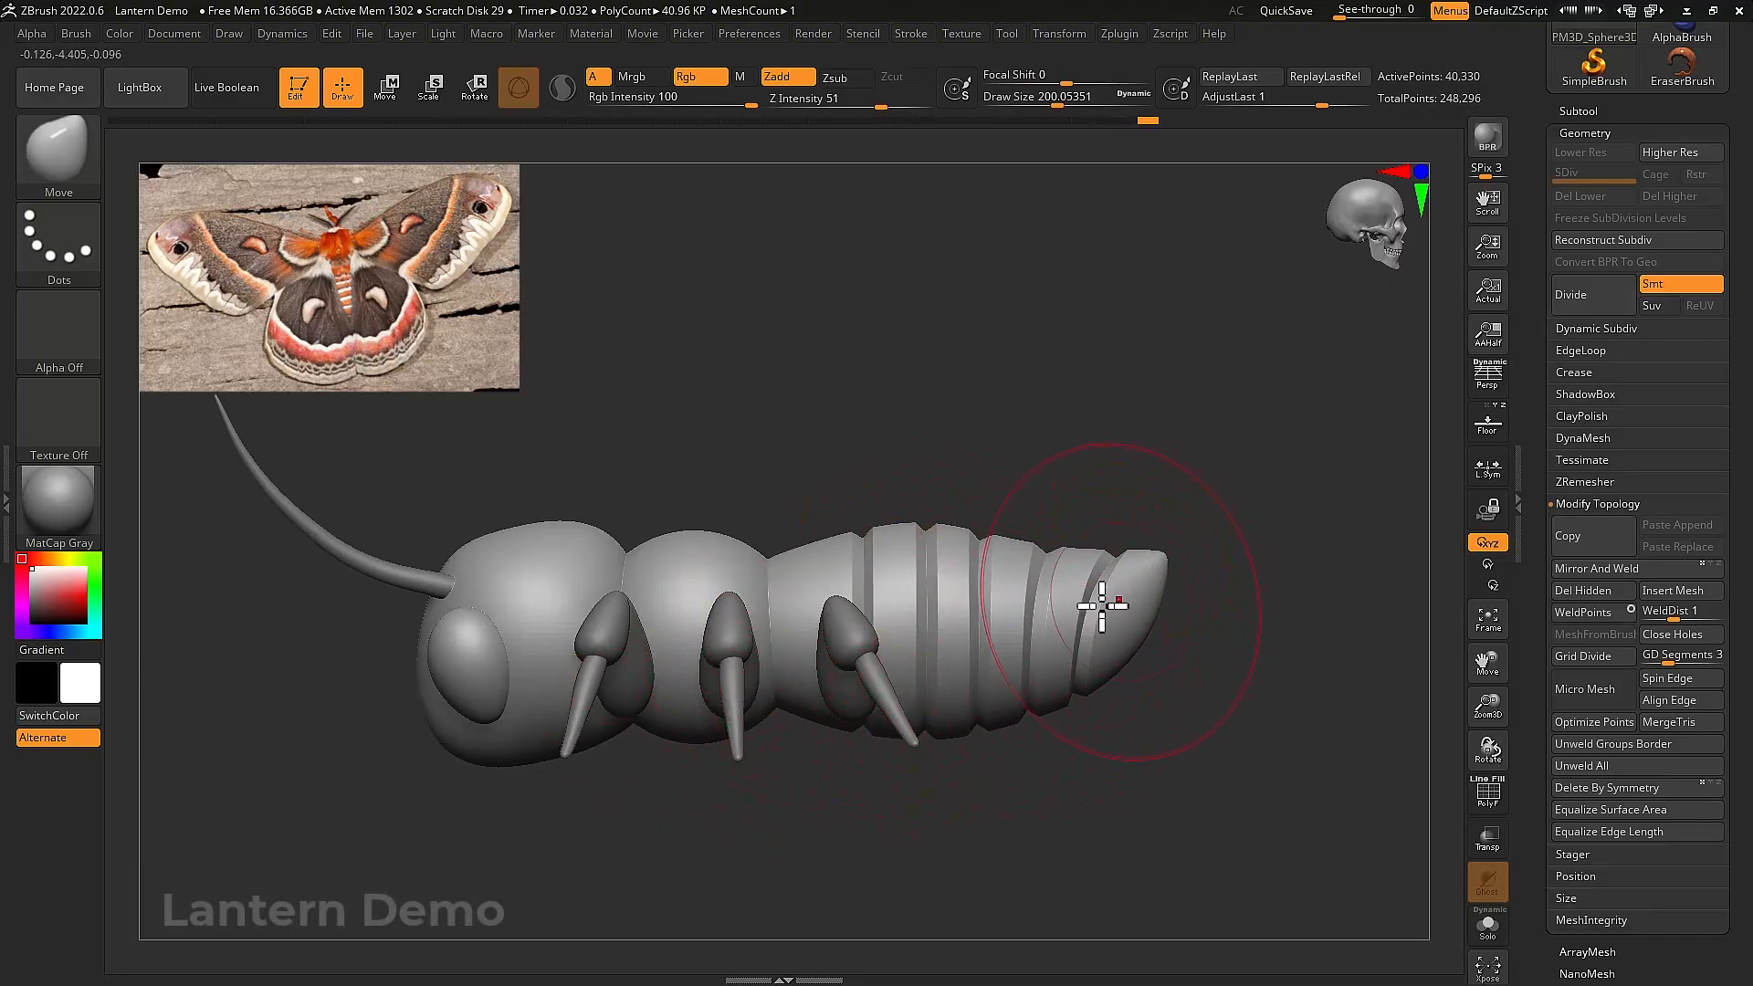
{"action": "left_click_drag", "start_coordinate": [1102, 606], "coordinate": [1104, 604]}
Mask the head, eyes and abdomen so only the thorax stays editable
{"action": "mouse_move", "coordinate": [870, 715]}
{"action": "right_mouse_down", "text": "ctrl"}
{"action": "mouse_move", "coordinate": [931, 657]}
{"action": "mouse_move", "coordinate": [1066, 674]}
{"action": "mouse_move", "coordinate": [975, 760]}
{"action": "right_mouse_up", "text": "ctrl"}
{"action": "key", "text": "w"}
{"action": "left_click", "coordinate": [928, 665], "text": "ctrl"}
{"action": "key", "text": "q"}
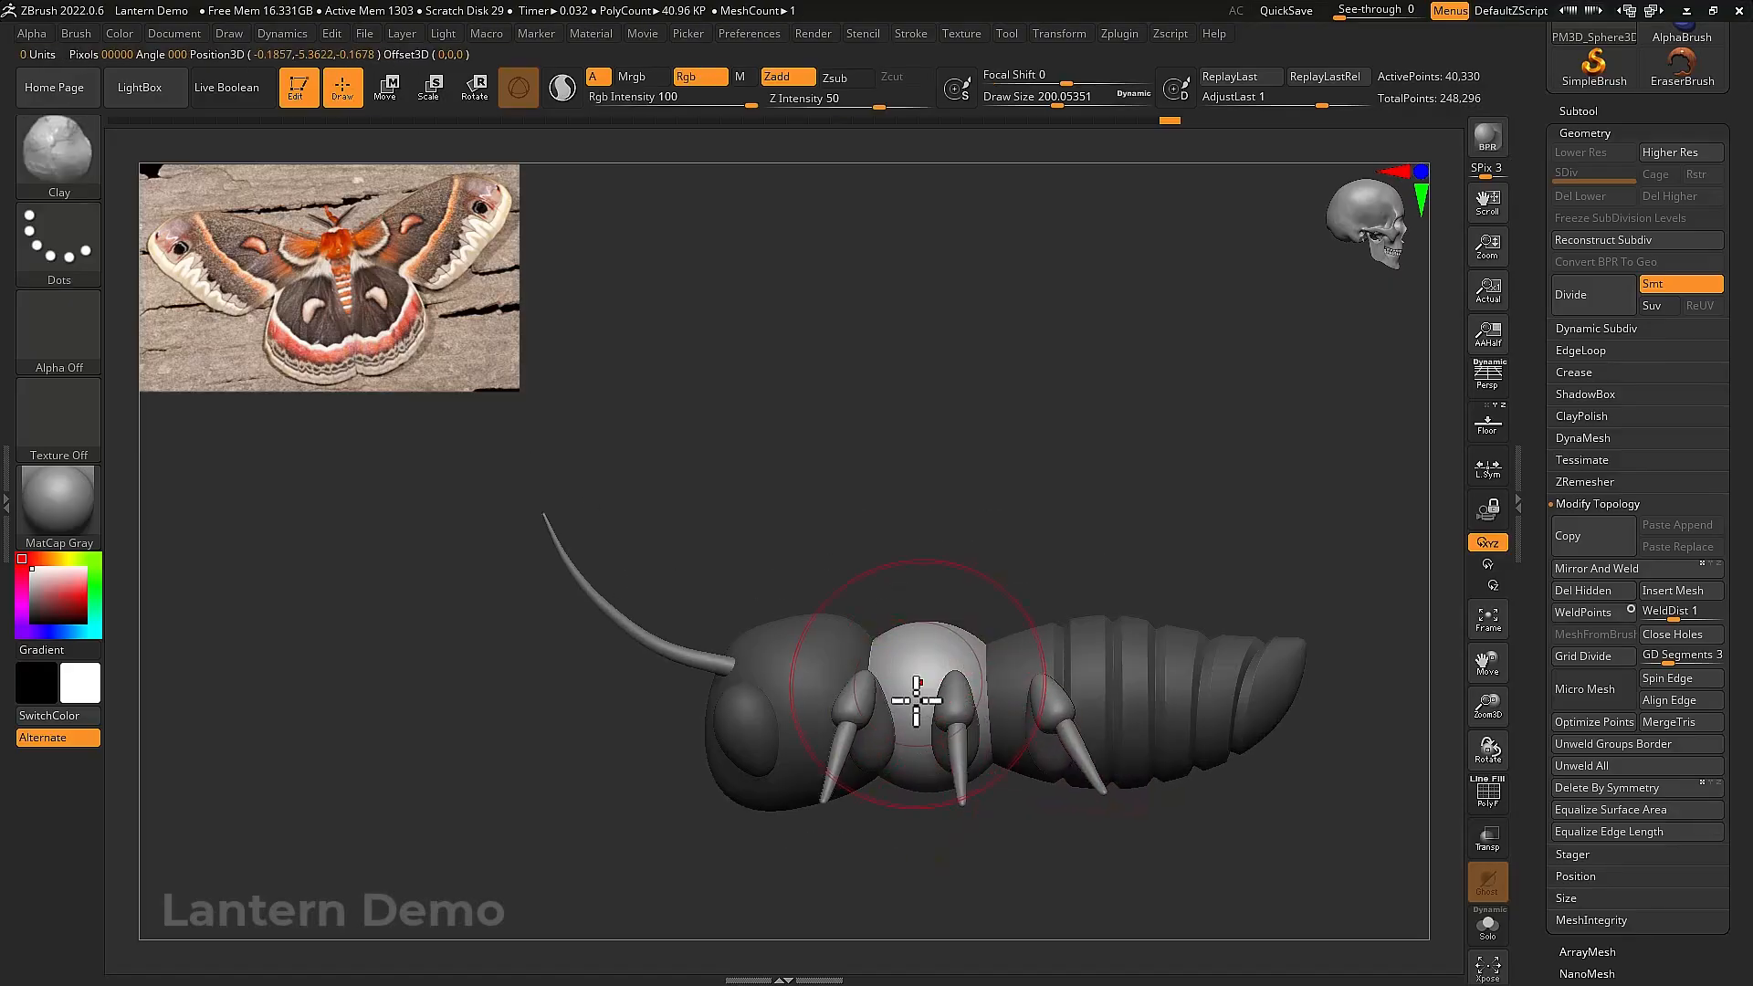
Swell the unmasked thorax over its back and sides using the Inflate brush at Z Intensity 10
{"action": "right_click_drag", "start_coordinate": [917, 701], "coordinate": [909, 691]}
{"action": "key", "text": "b"}
{"action": "key", "text": "i"}
{"action": "key", "text": "n"}
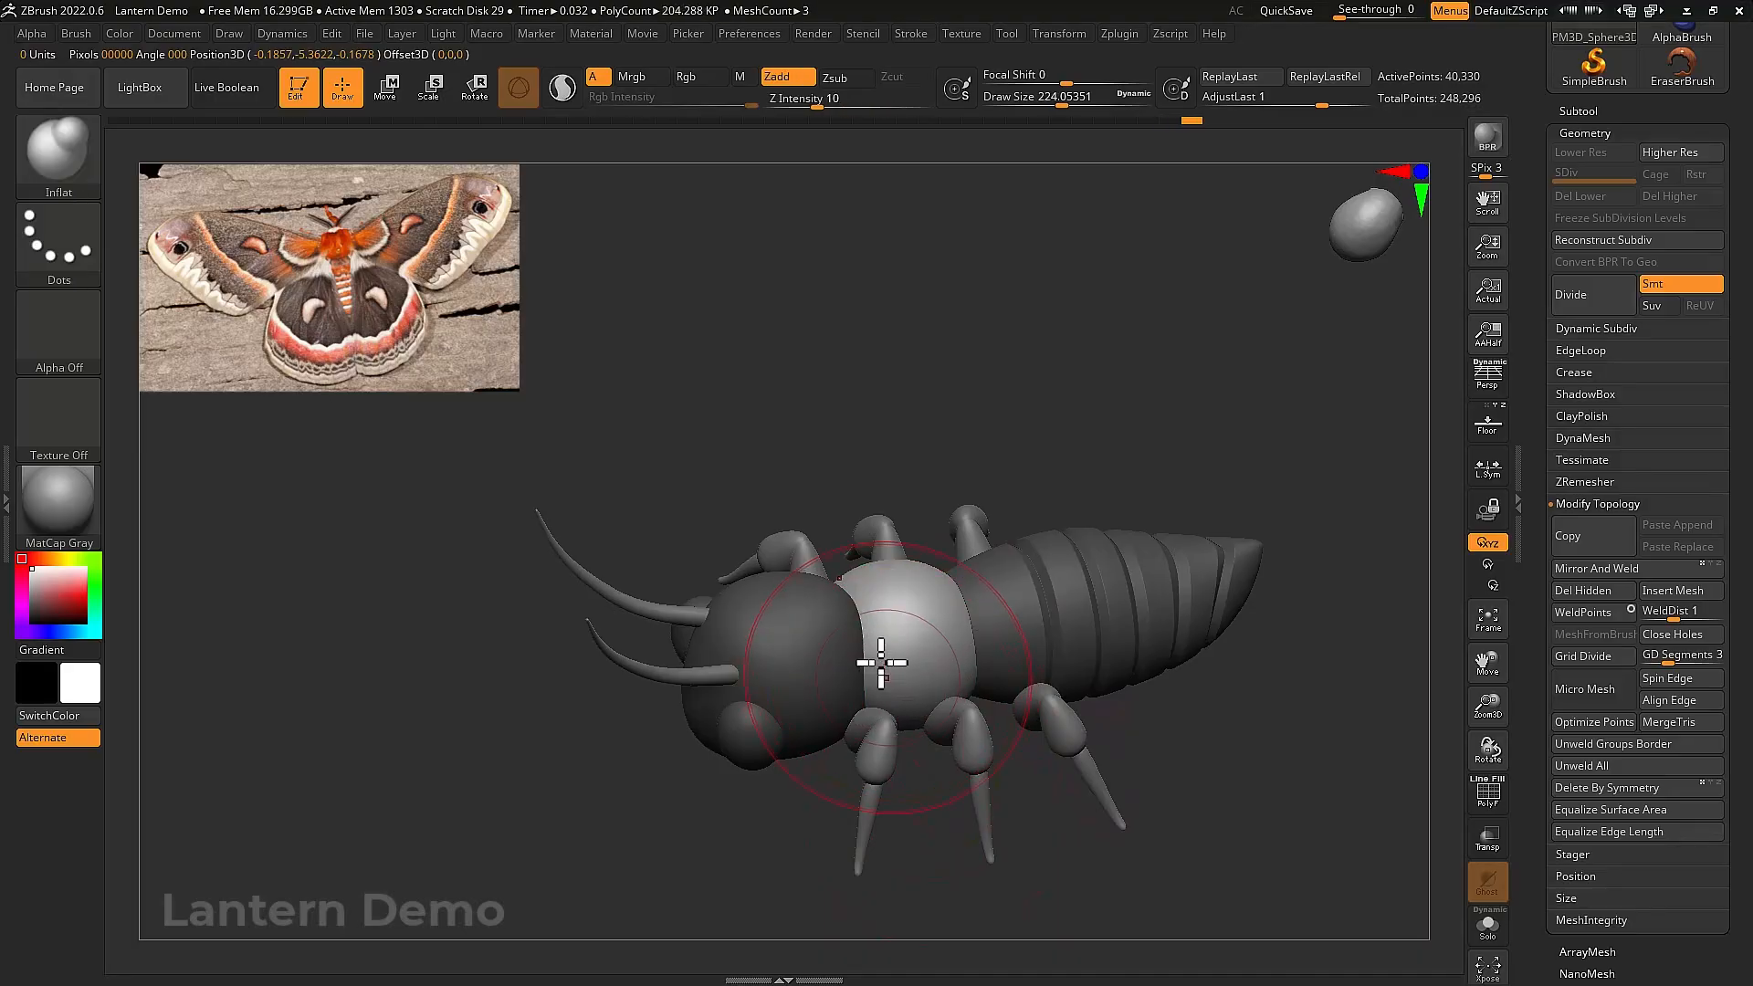
{"action": "mouse_move", "coordinate": [886, 703]}
{"action": "right_mouse_down"}
{"action": "mouse_move", "coordinate": [862, 670]}
{"action": "mouse_move", "coordinate": [896, 716]}
{"action": "mouse_move", "coordinate": [901, 657]}
{"action": "mouse_move", "coordinate": [947, 712]}
{"action": "mouse_move", "coordinate": [940, 736]}
{"action": "mouse_move", "coordinate": [986, 680]}
{"action": "right_mouse_up"}
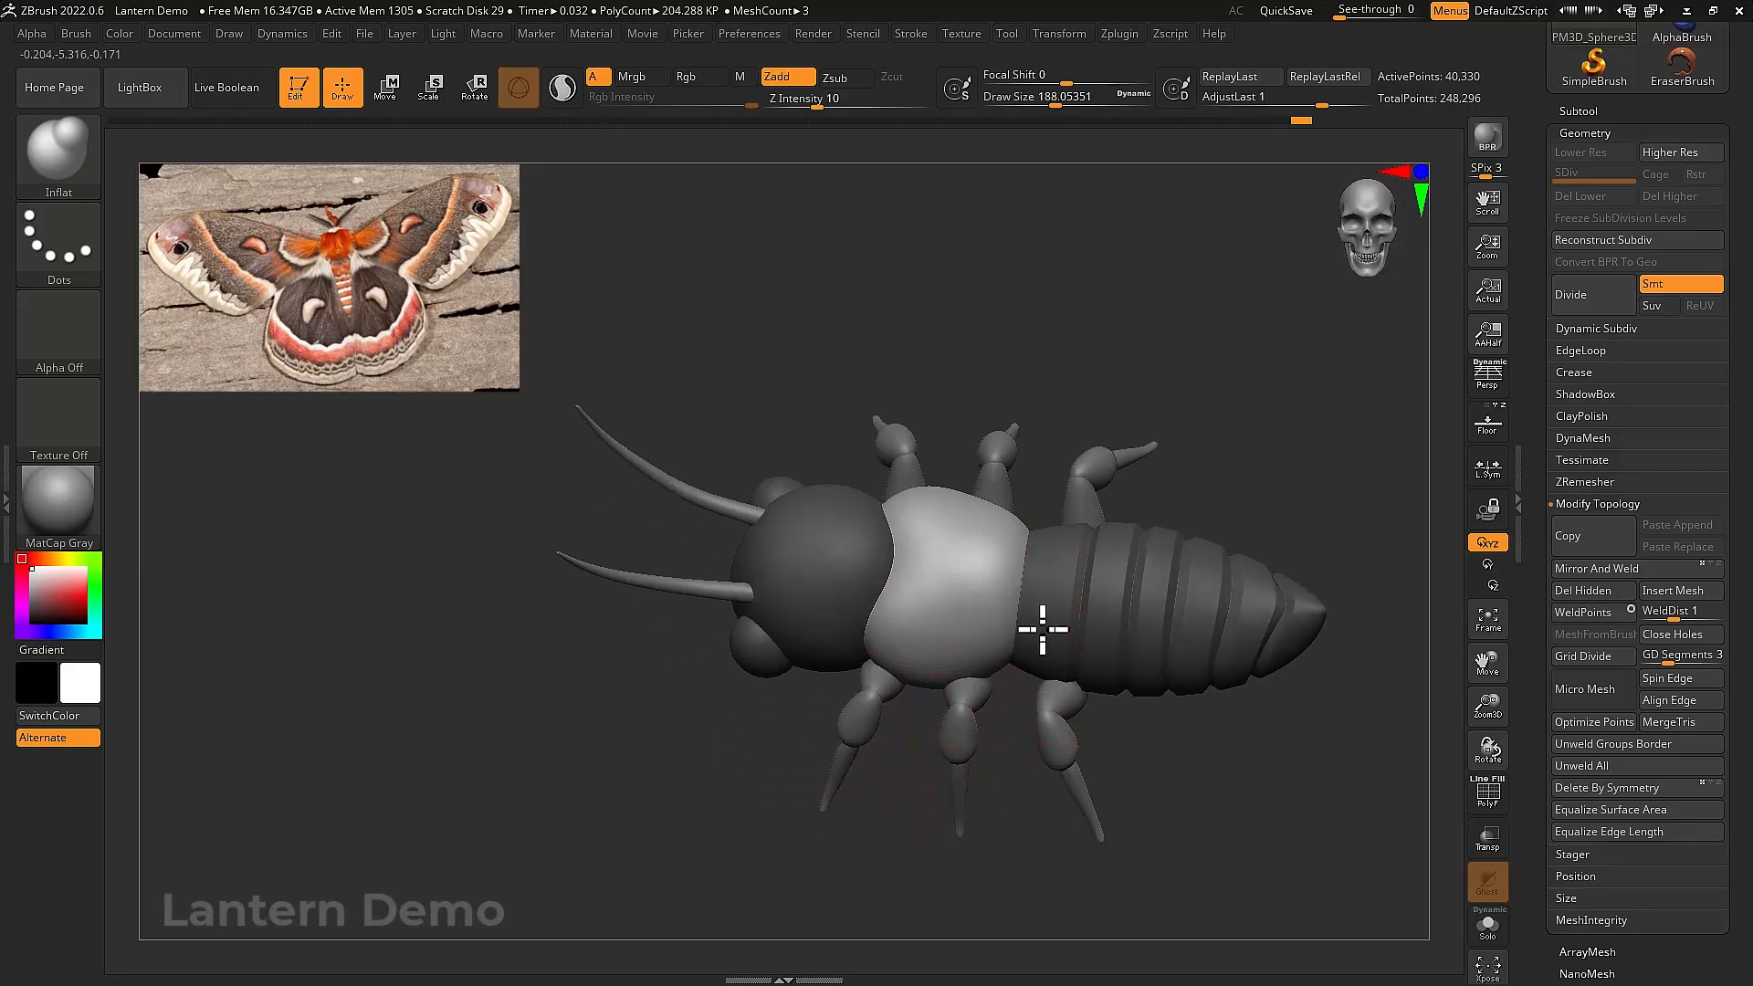
Mask everything on the body except the head and slim the head's top and underside with the Move brush
{"action": "right_click_drag", "start_coordinate": [1043, 629], "coordinate": [868, 673]}
{"action": "key", "text": "w"}
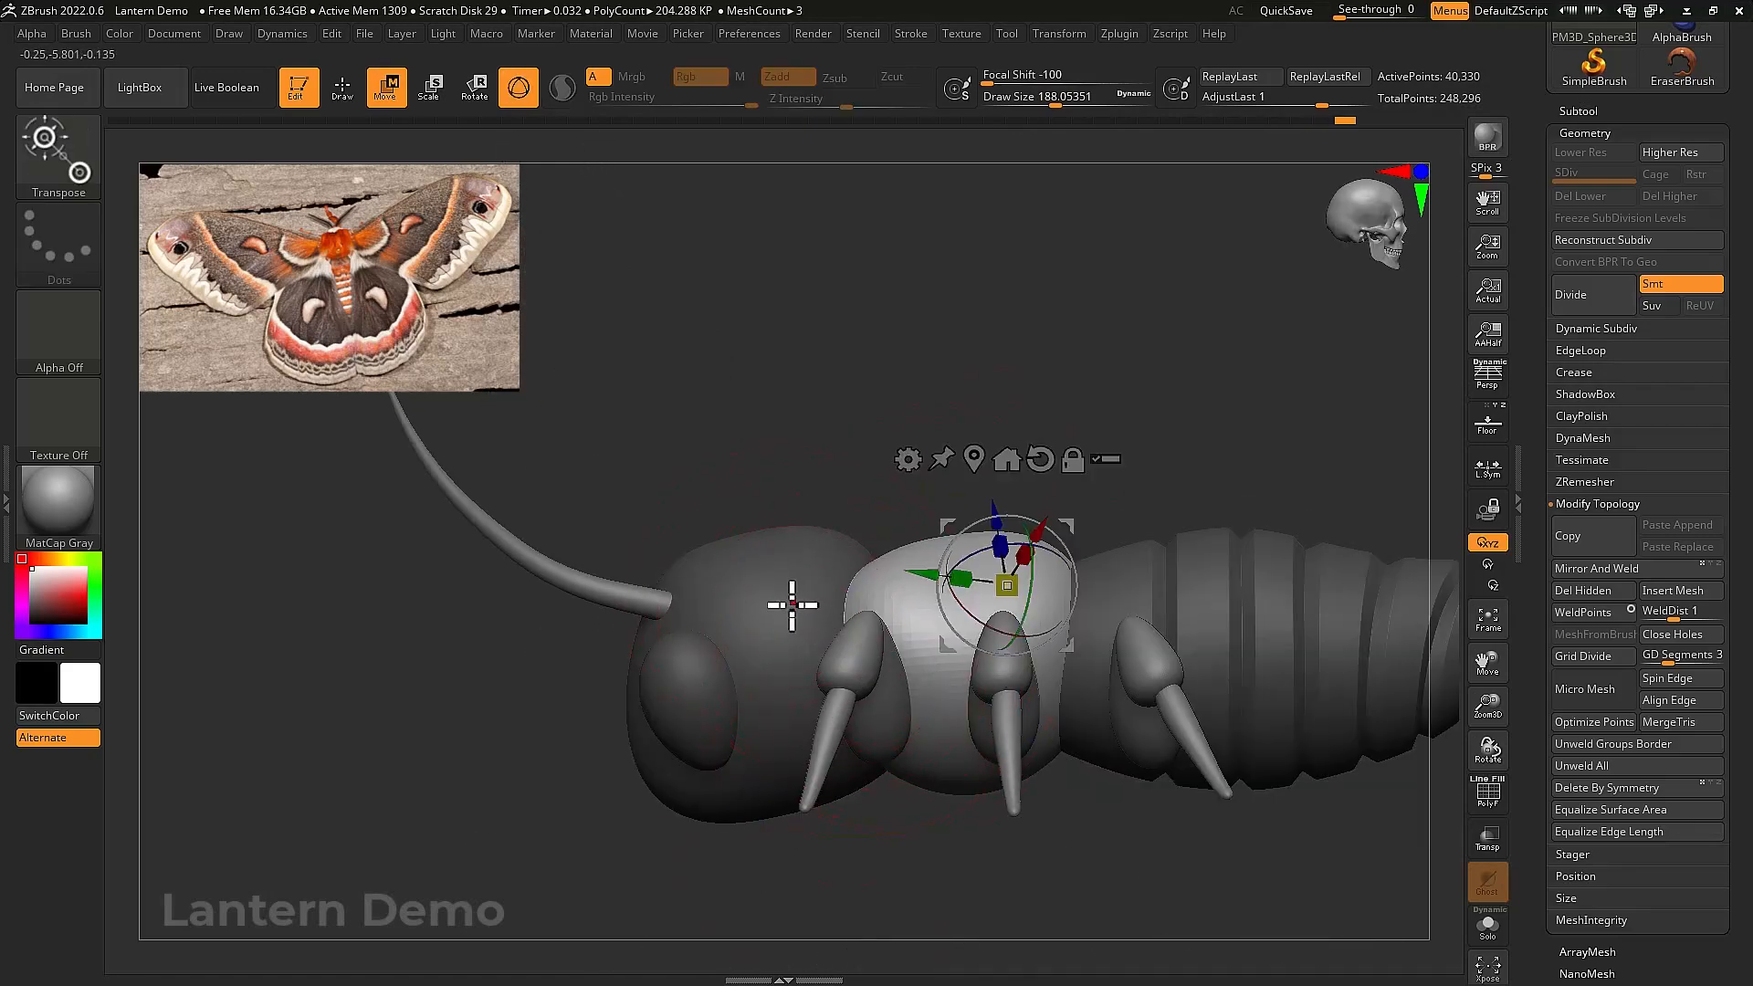
{"action": "key", "text": "q"}
{"action": "left_click", "coordinate": [675, 787], "text": "alt"}
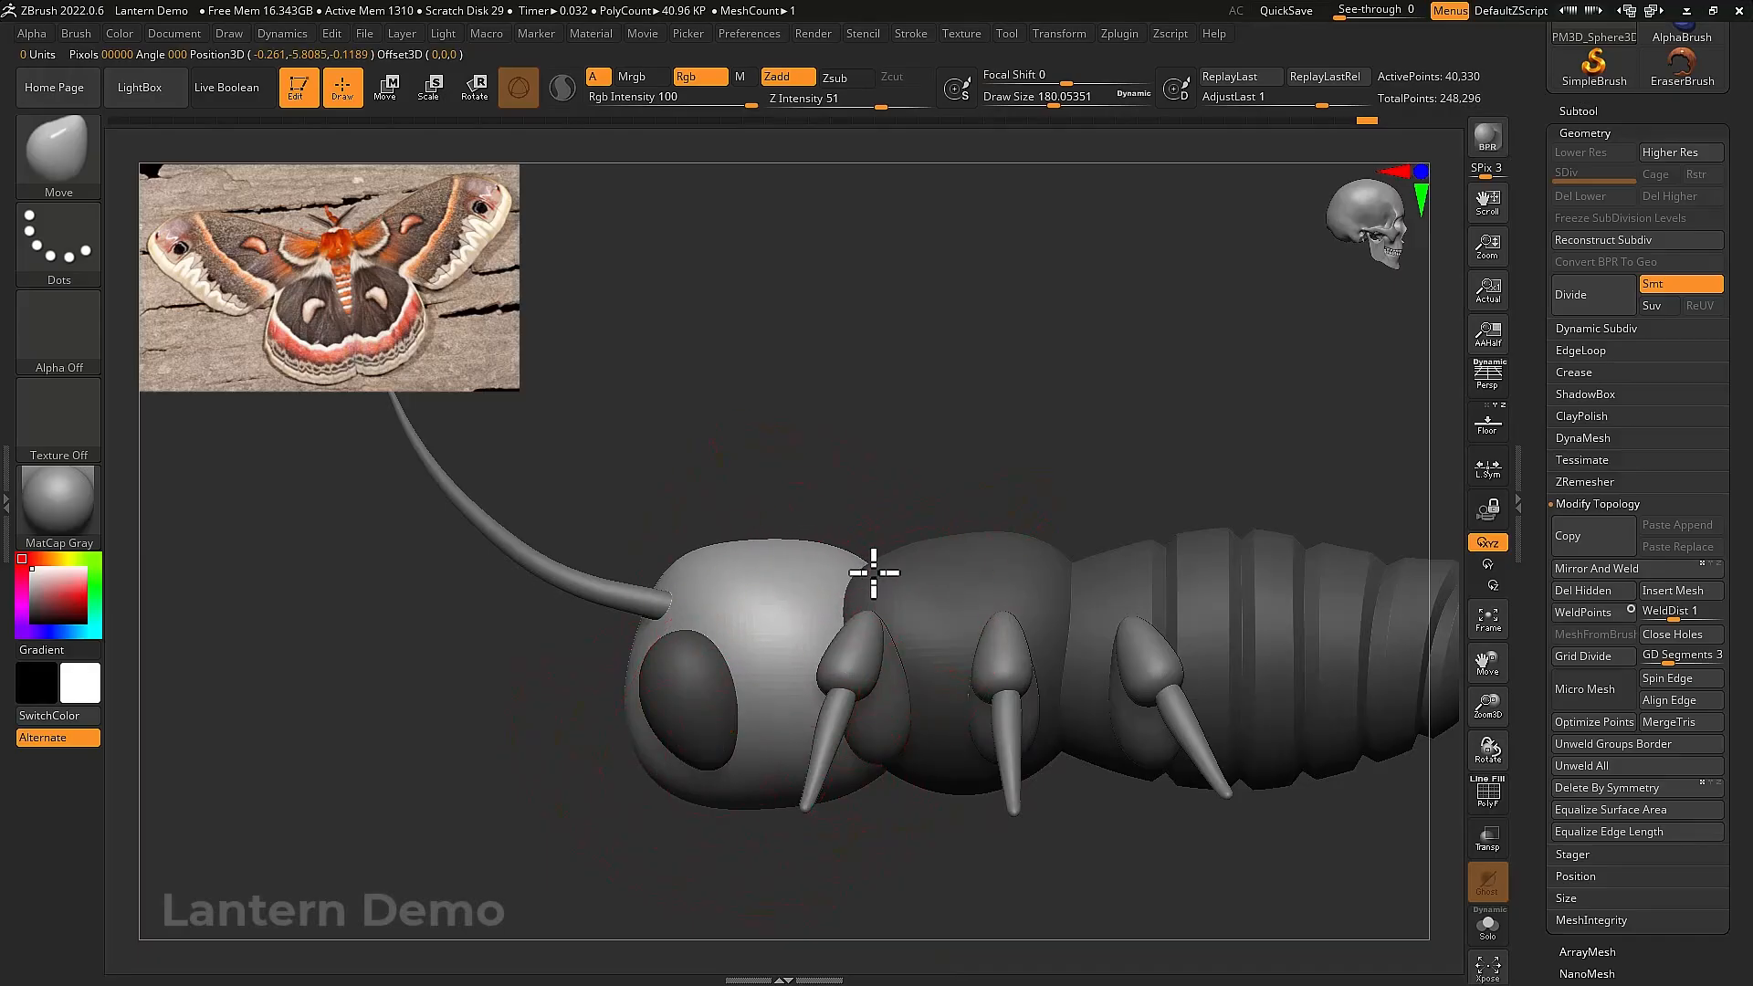
{"action": "mouse_move", "coordinate": [877, 572]}
{"action": "right_mouse_down", "text": "ctrl"}
{"action": "mouse_move", "coordinate": [986, 614]}
{"action": "mouse_move", "coordinate": [939, 685]}
{"action": "mouse_move", "coordinate": [1050, 811]}
{"action": "right_mouse_up", "text": "ctrl"}
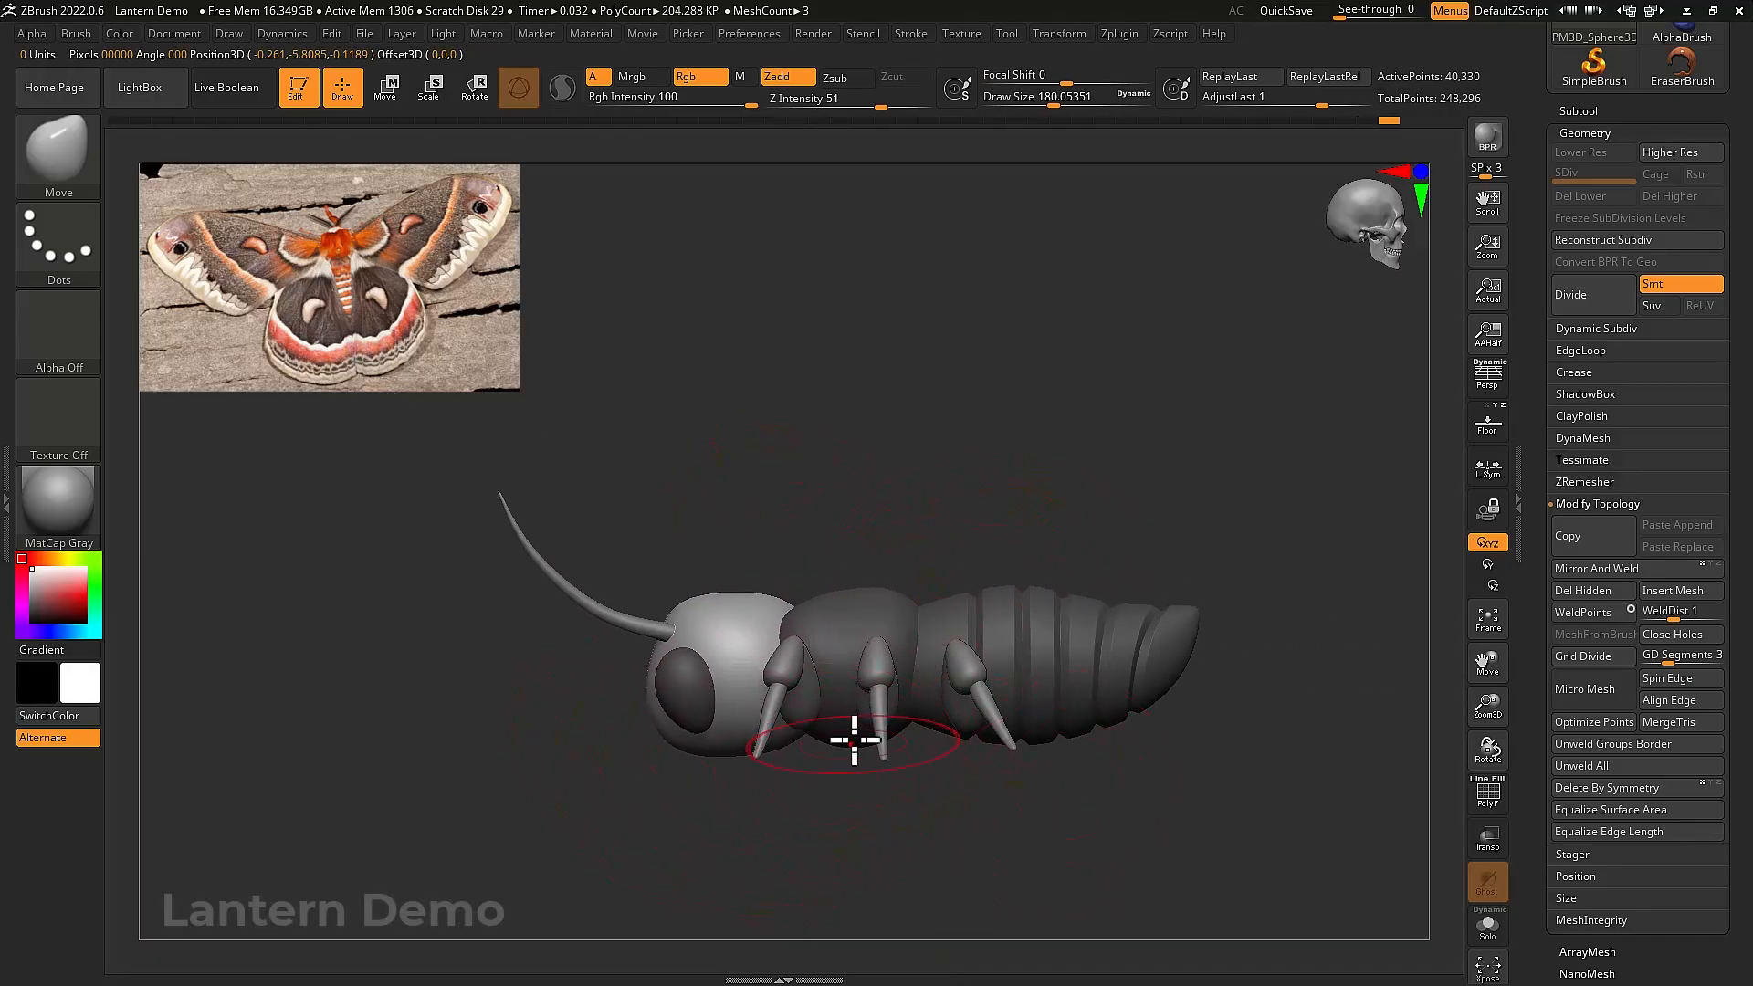
{"action": "right_click_drag", "start_coordinate": [854, 739], "coordinate": [845, 697]}
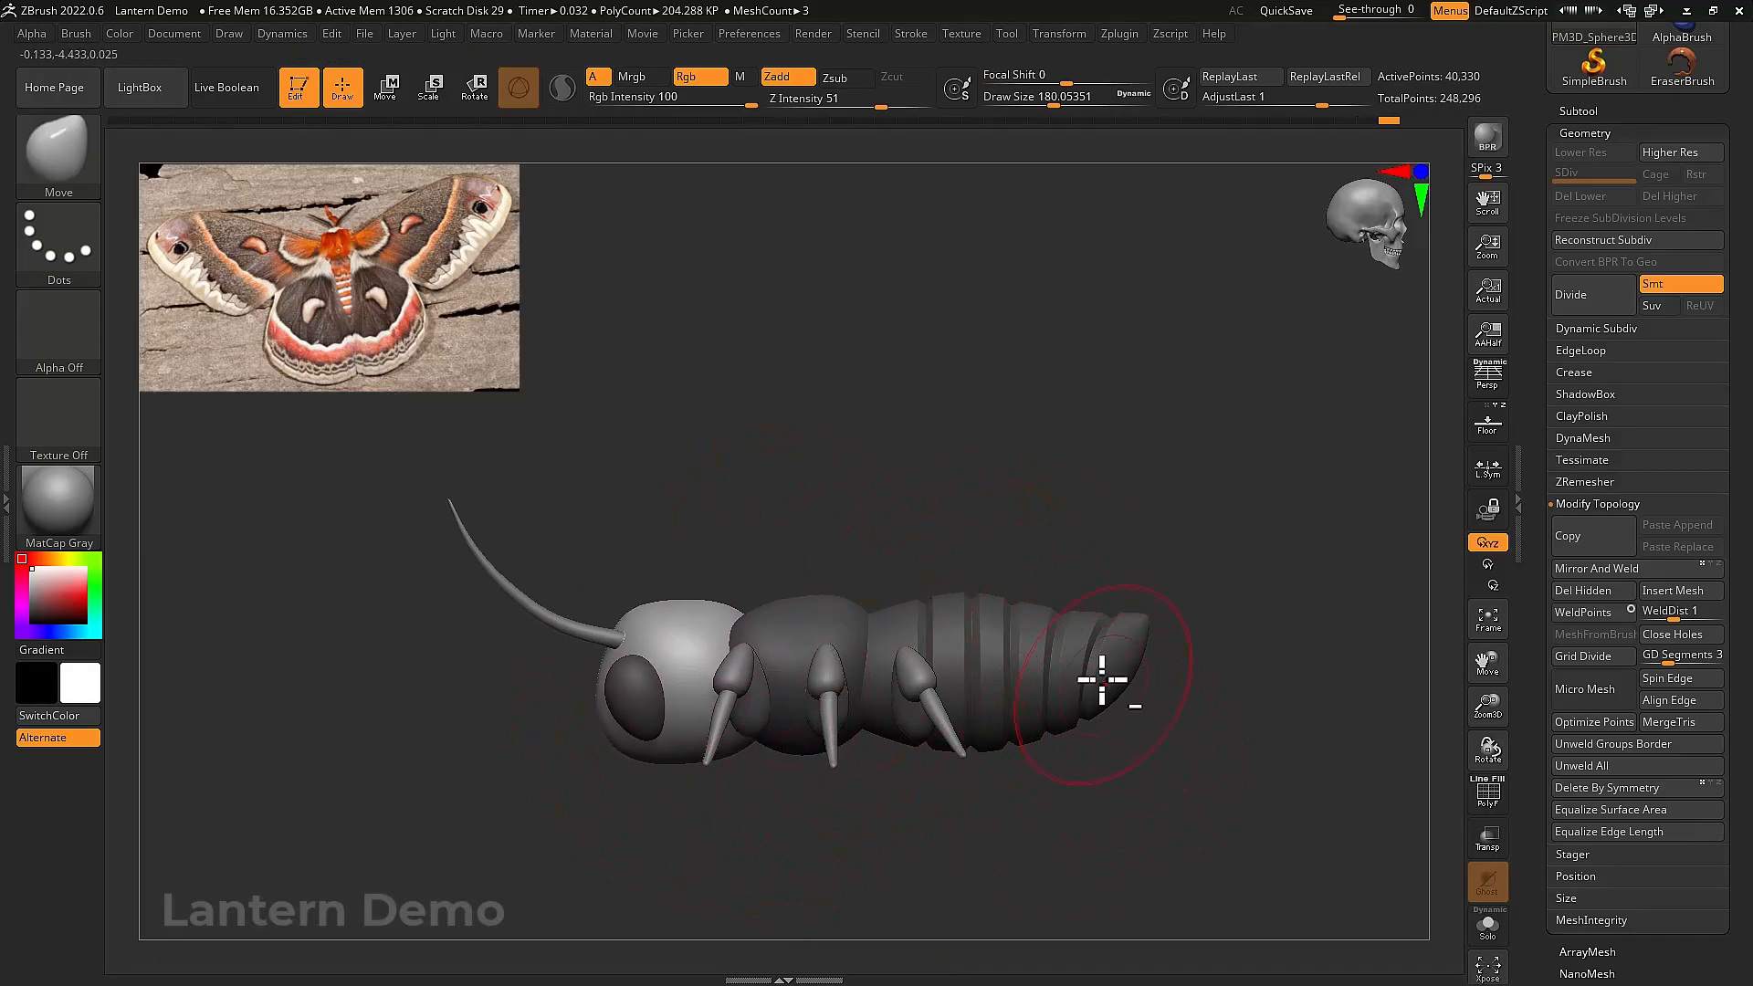
Mask everything on the body except the abdomen
{"action": "right_click_drag", "start_coordinate": [1103, 680], "coordinate": [971, 704], "text": "alt"}
{"action": "key", "text": "w"}
{"action": "left_click", "coordinate": [974, 700], "text": "alt"}
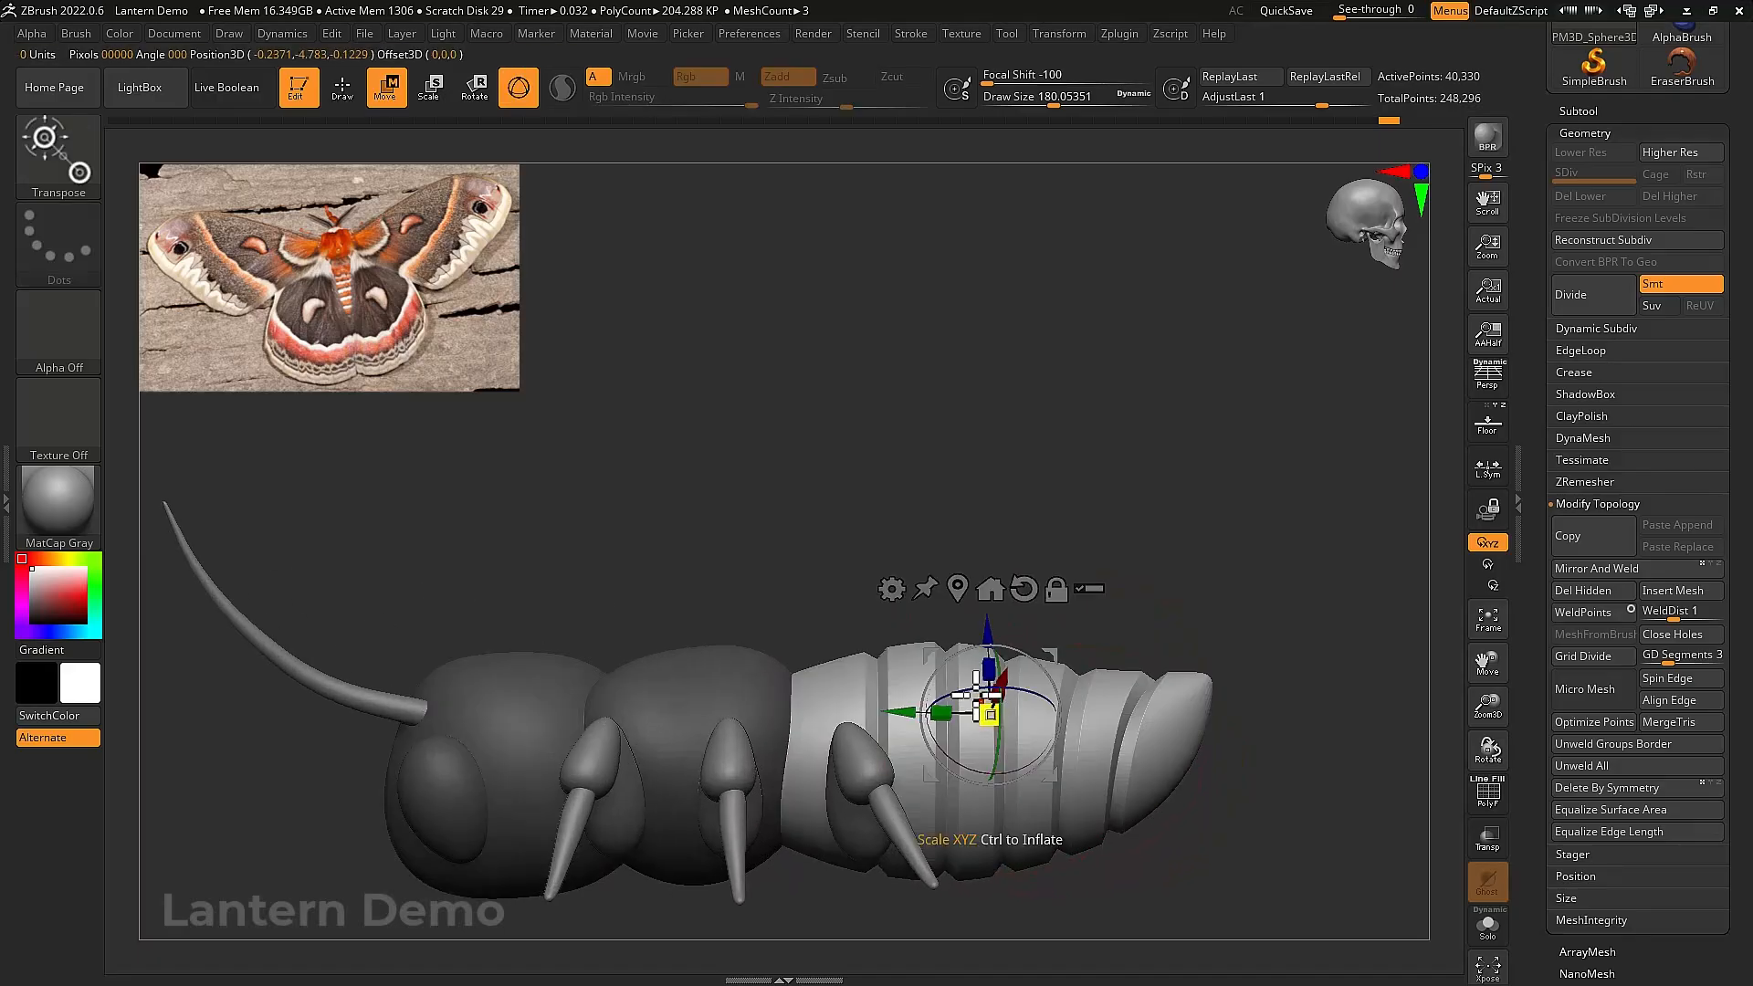
Refine the abdomen's back and tail contour with the Move brush, reducing the draw size to about 80
{"action": "key", "text": "q"}
{"action": "key", "text": "b"}
{"action": "key", "text": "m"}
{"action": "key", "text": "v"}
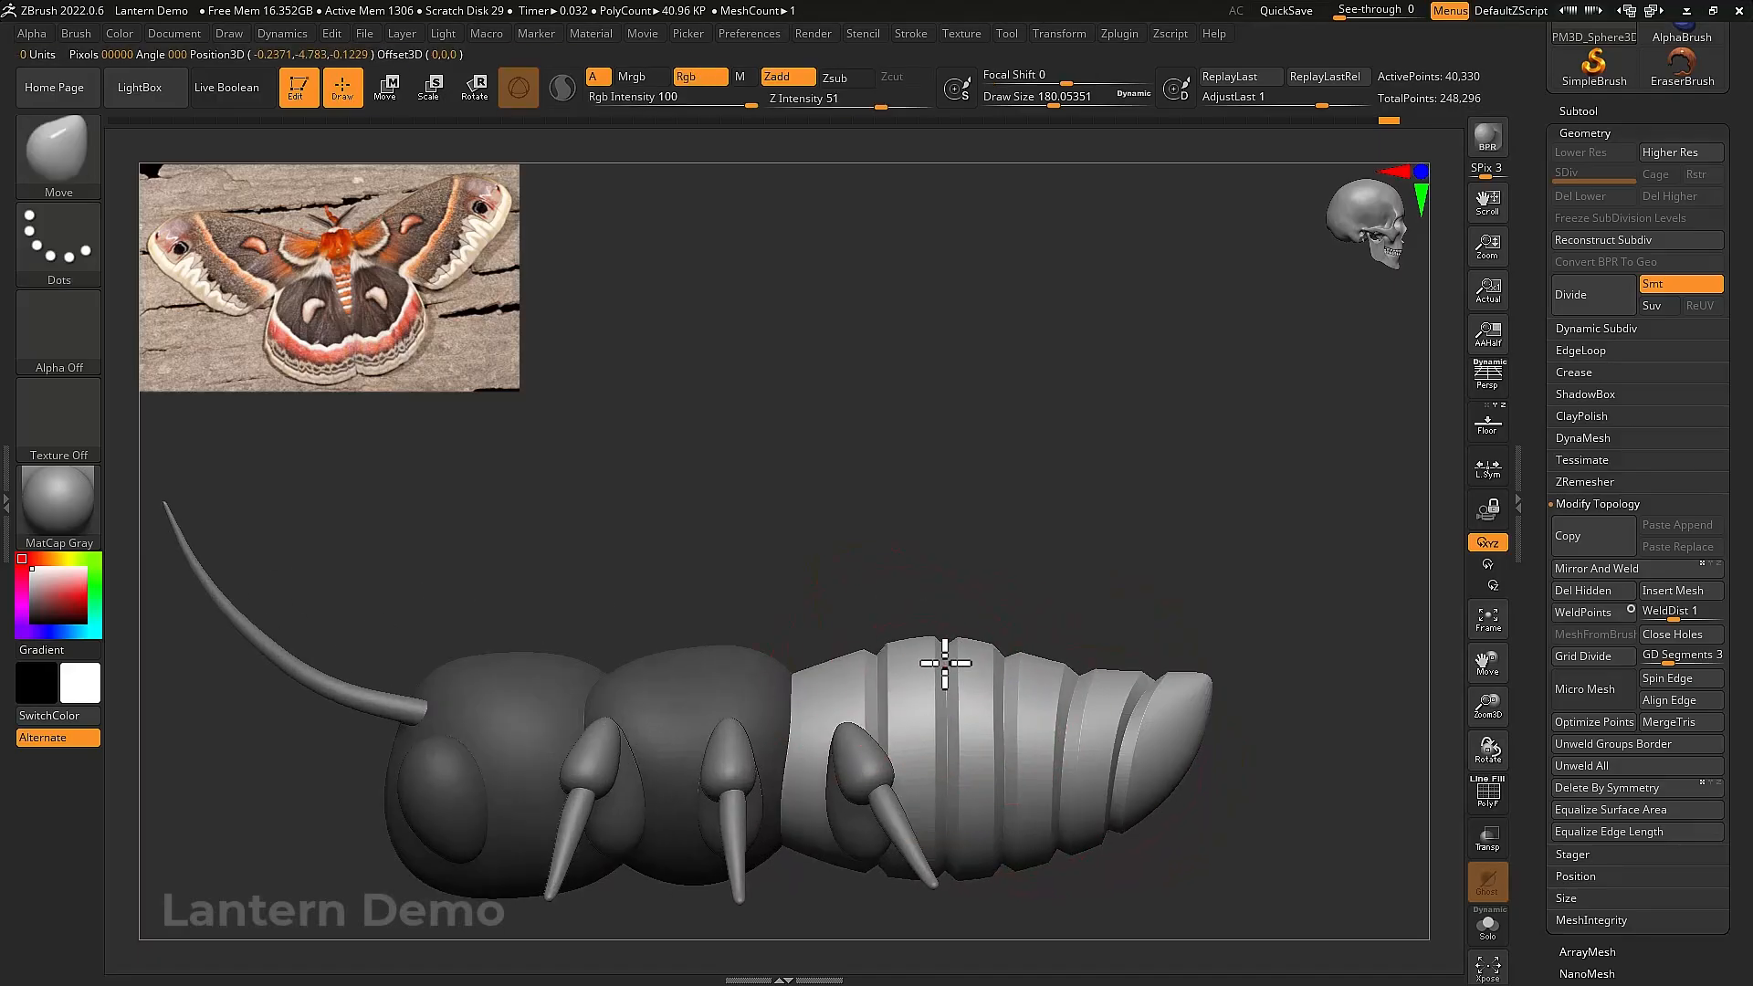
{"action": "key", "text": "bracketleft"}
{"action": "key", "text": "bracketleft"}
{"action": "left_click_drag", "start_coordinate": [1022, 660], "coordinate": [1010, 673]}
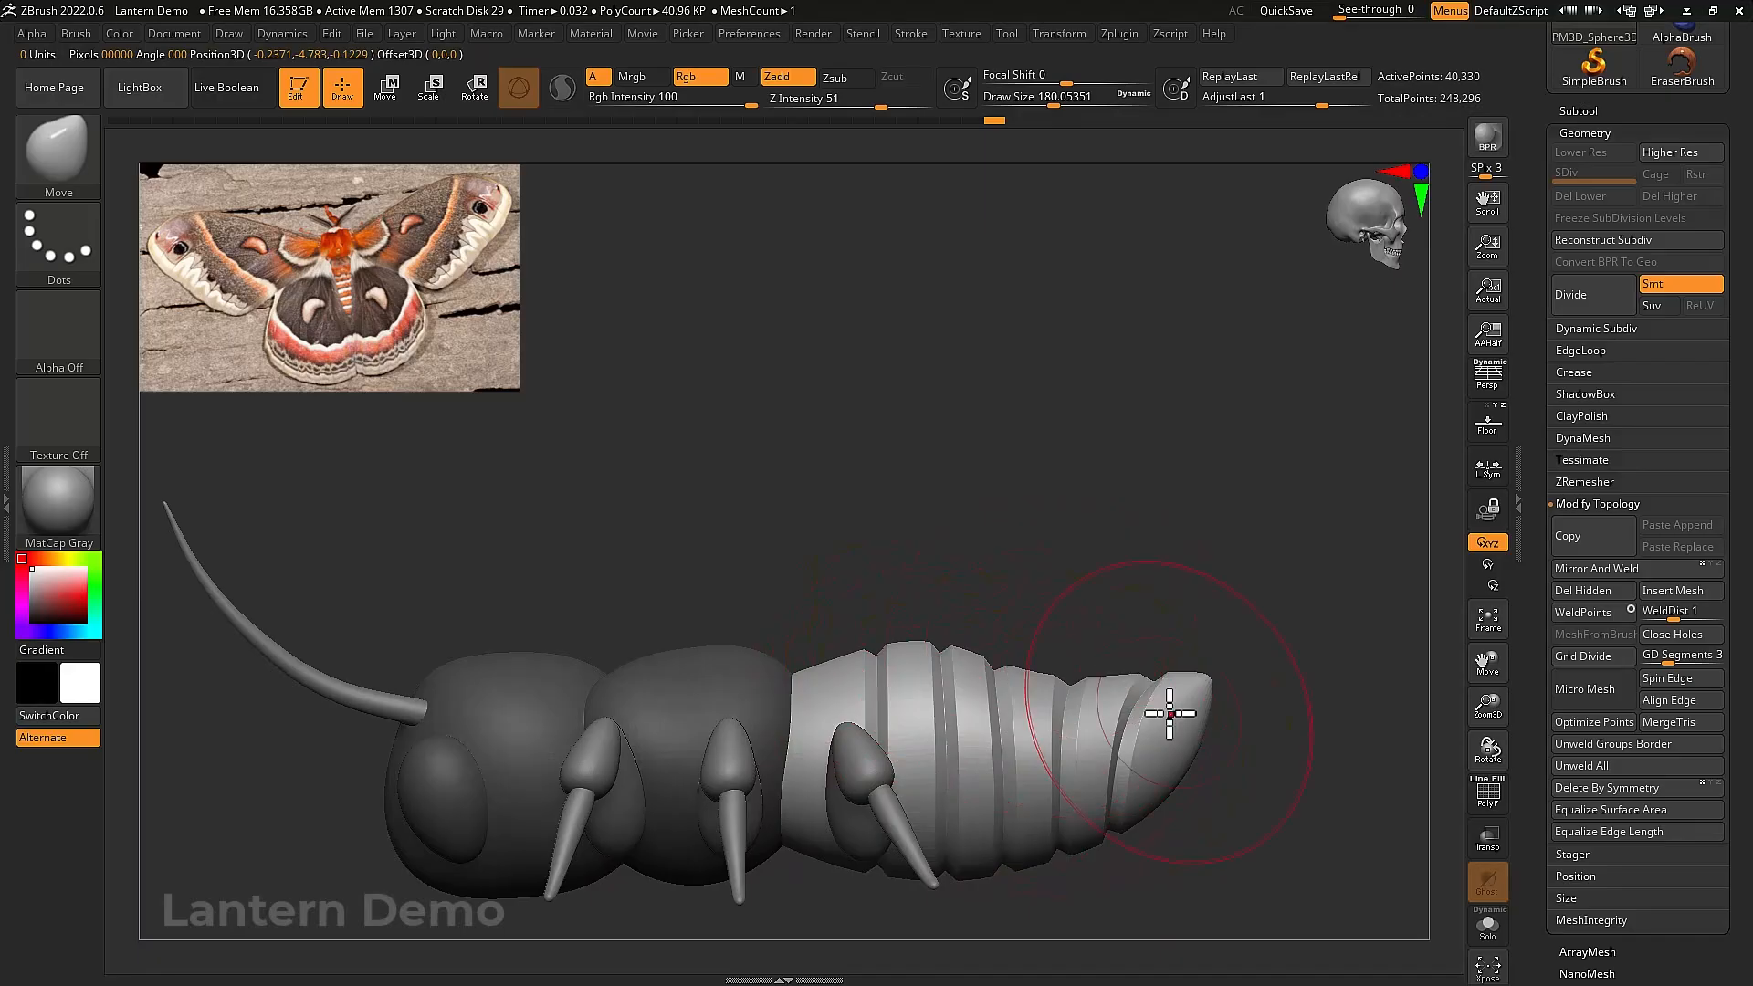
{"action": "key", "text": "bracketleft"}
{"action": "key", "text": "bracketleft"}
{"action": "key", "text": "bracketleft"}
{"action": "key", "text": "bracketleft"}
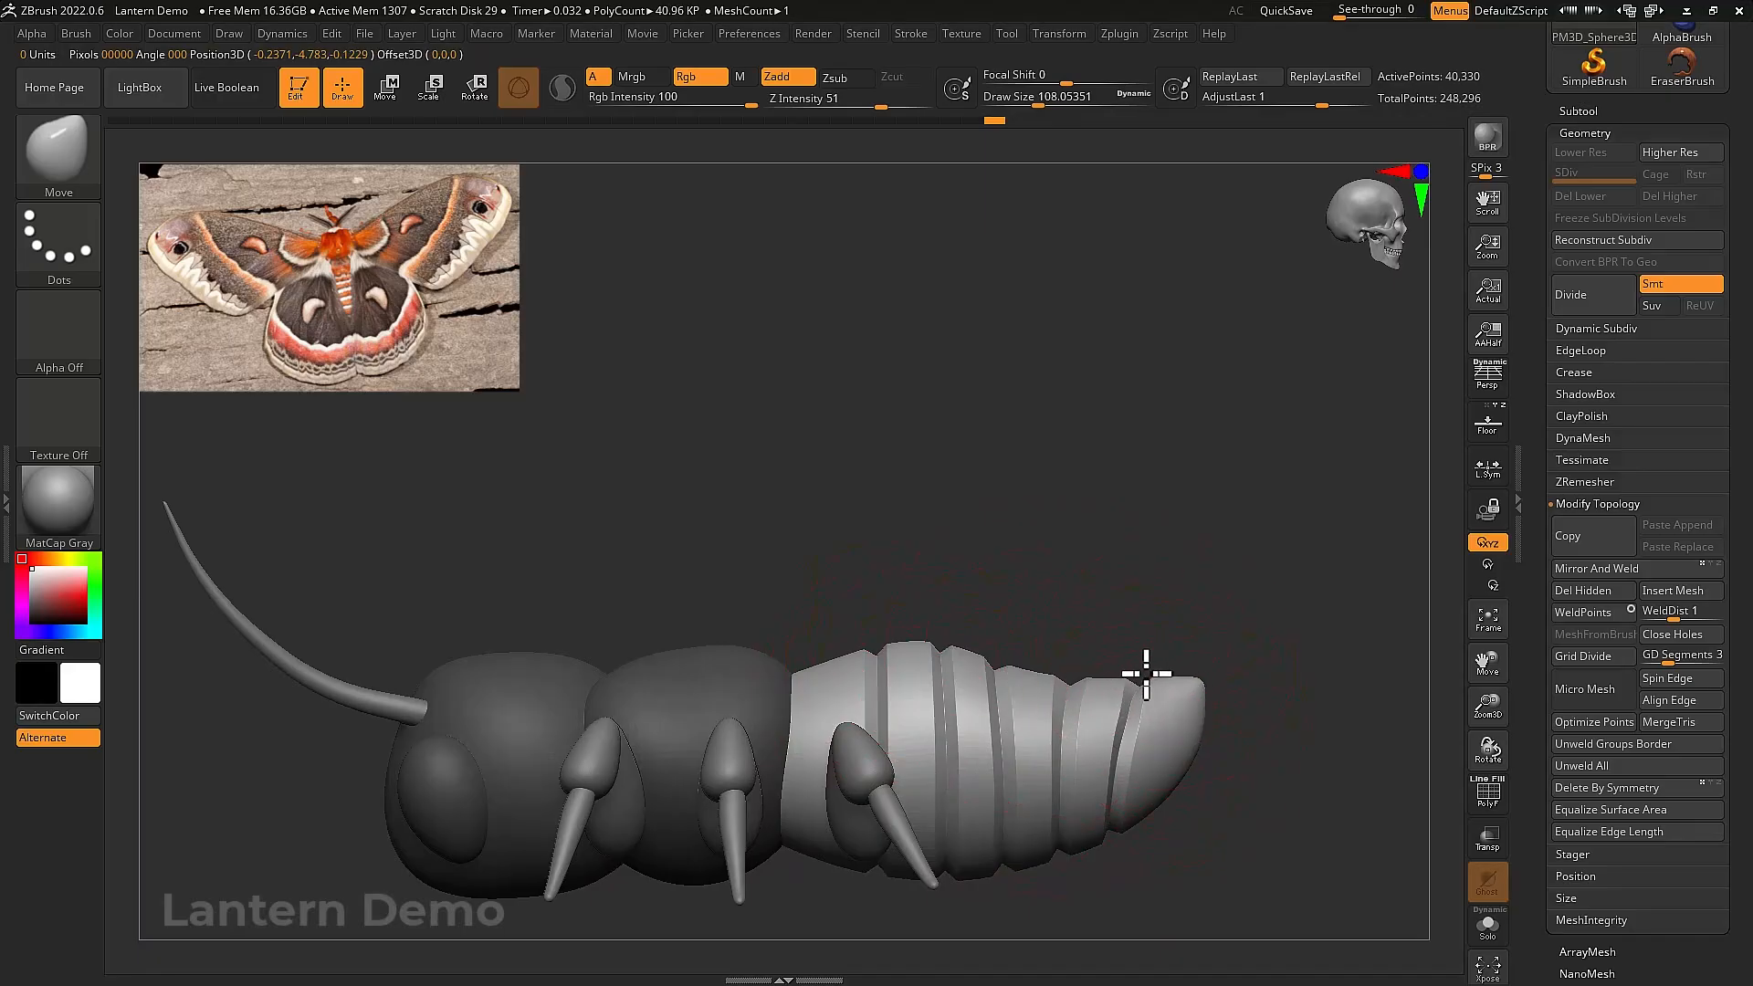
{"action": "key", "text": "bracketleft"}
{"action": "key", "text": "bracketleft"}
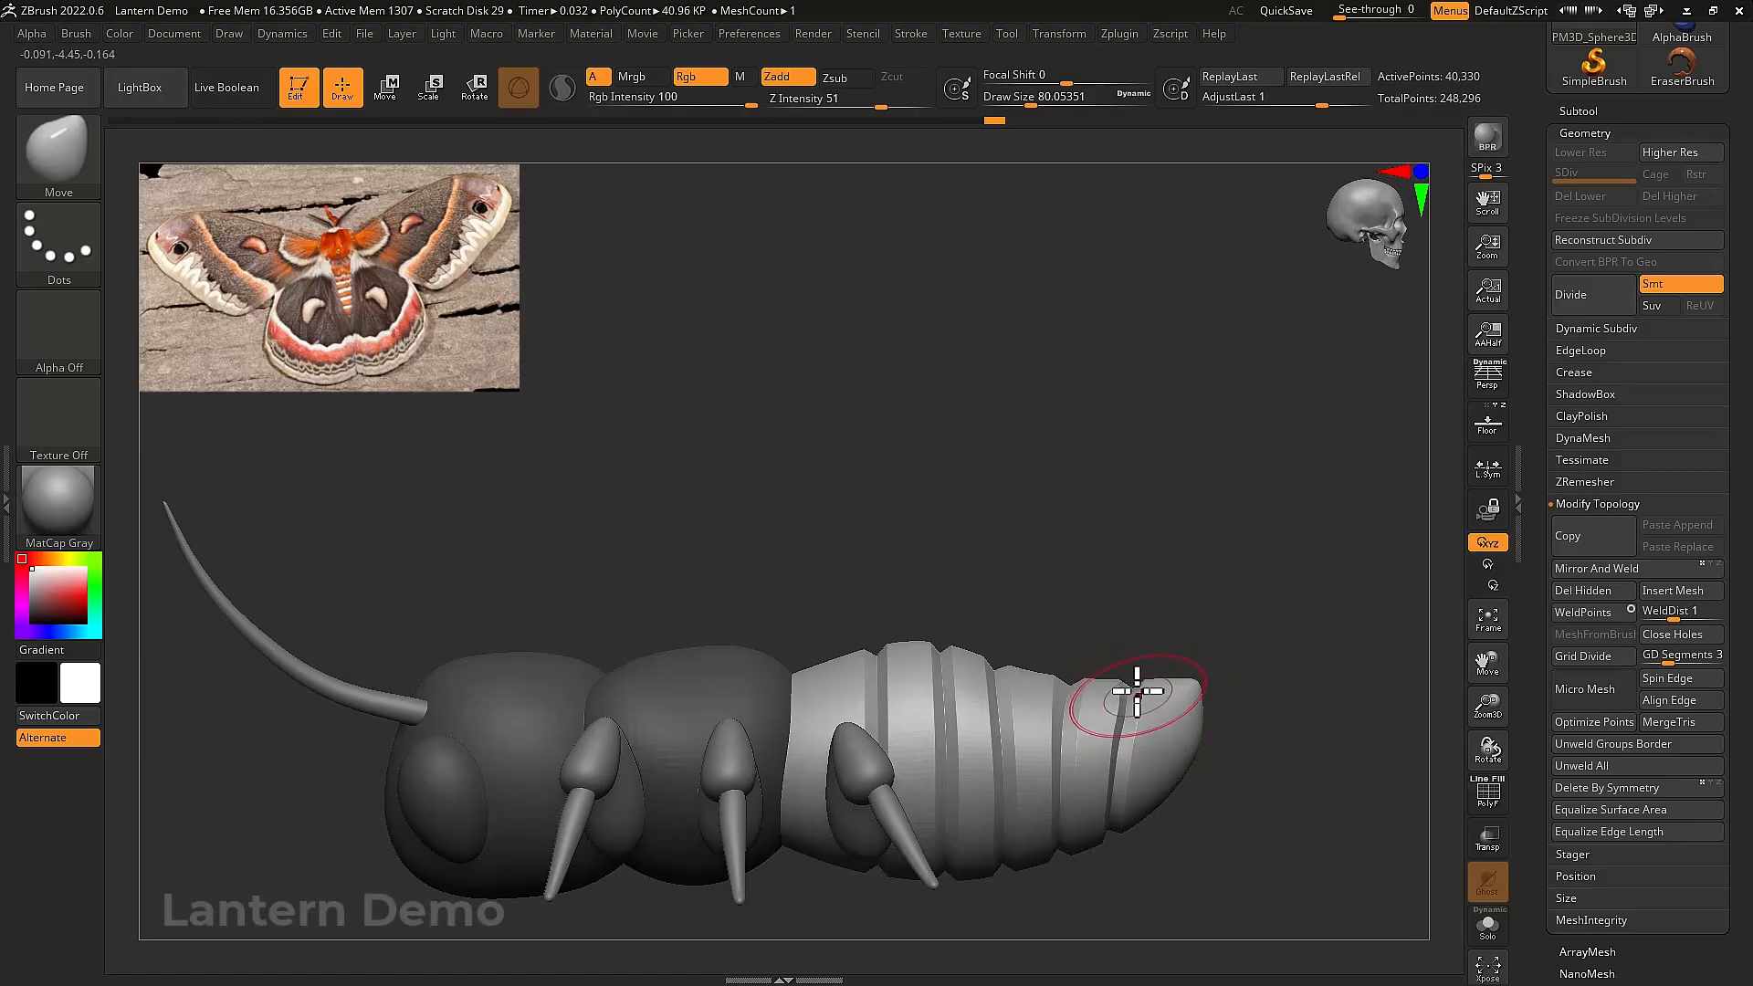
{"action": "mouse_move", "coordinate": [1101, 647]}
{"action": "right_mouse_down"}
{"action": "mouse_move", "coordinate": [1053, 633]}
{"action": "mouse_move", "coordinate": [1072, 675]}
{"action": "mouse_move", "coordinate": [1095, 584]}
{"action": "mouse_move", "coordinate": [1056, 658]}
{"action": "mouse_move", "coordinate": [1076, 632]}
{"action": "right_mouse_up"}
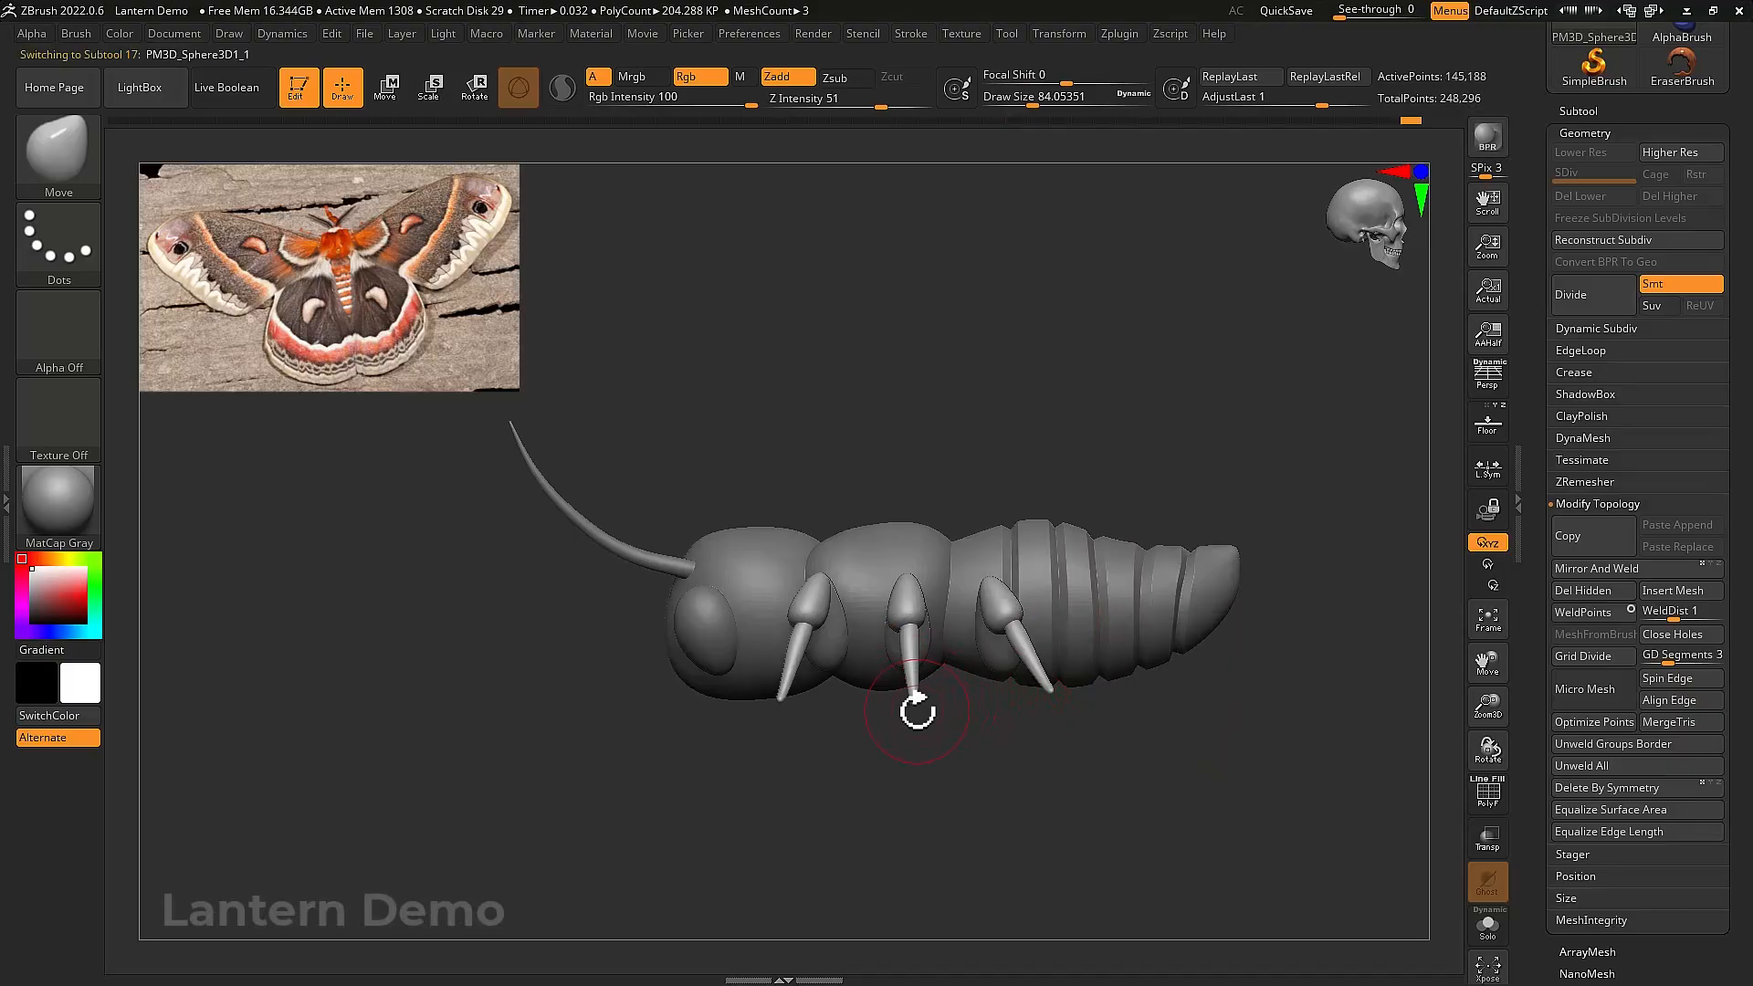
Lengthen the legs with the Move brush at a draw size of about 116 and mask all but the front pair
{"action": "key", "text": "bracketright"}
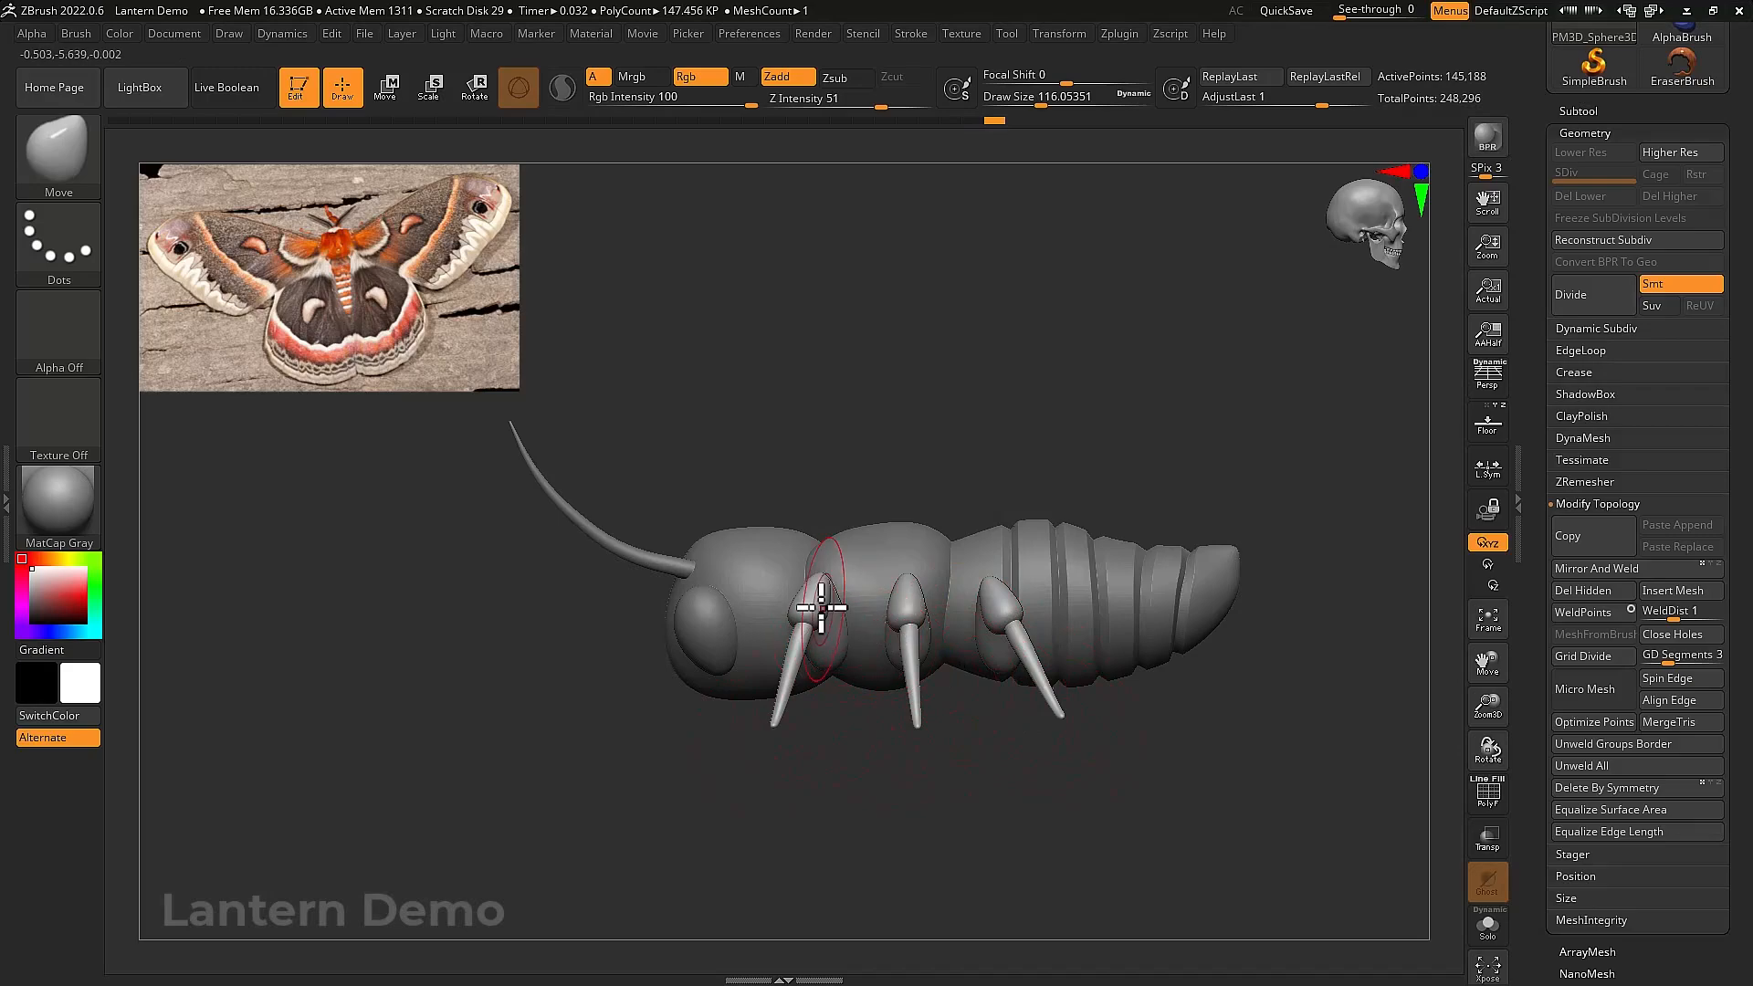
{"action": "key", "text": "w"}
{"action": "left_click_drag", "start_coordinate": [811, 603], "coordinate": [782, 697], "text": "ctrl"}
{"action": "mouse_move", "coordinate": [794, 678]}
{"action": "right_mouse_down"}
{"action": "mouse_move", "coordinate": [1002, 666]}
{"action": "mouse_move", "coordinate": [967, 630]}
{"action": "right_mouse_up"}
{"action": "left_click_drag", "start_coordinate": [924, 598], "coordinate": [925, 630]}
{"action": "left_click_drag", "start_coordinate": [948, 726], "coordinate": [1021, 568], "text": "ctrl"}
{"action": "right_click_drag", "start_coordinate": [1128, 563], "coordinate": [1061, 562]}
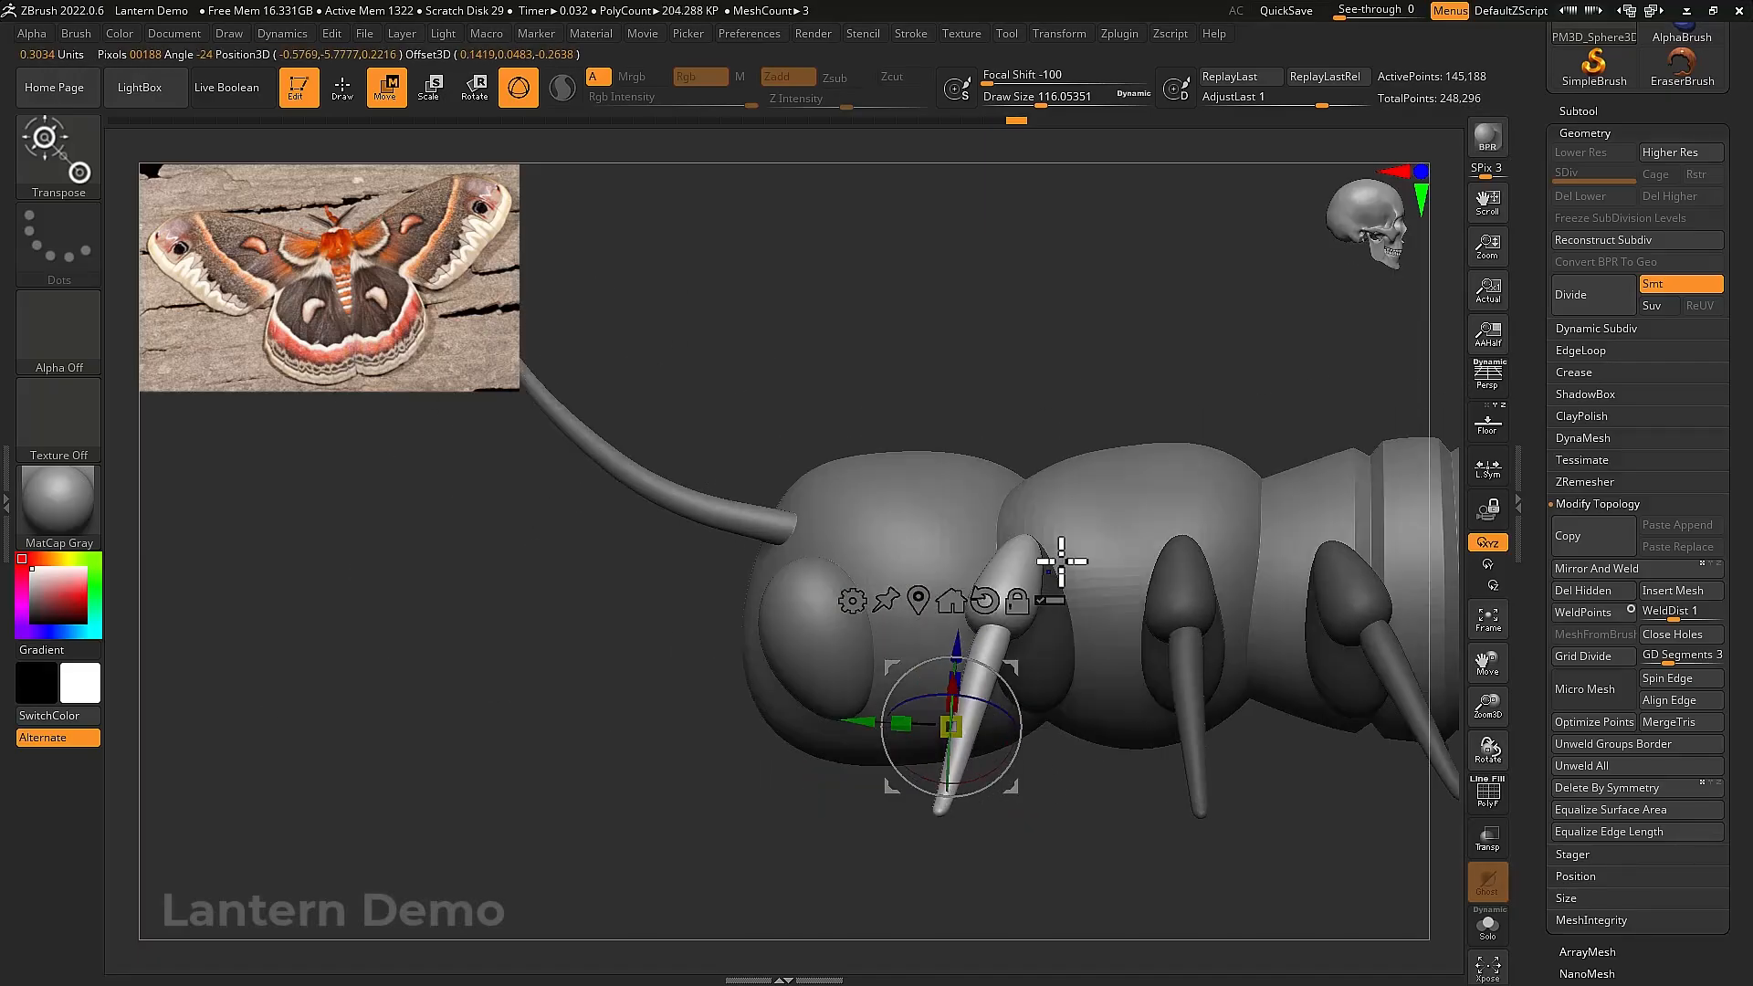
Rotate the front legs upright about their tops, shift them back along the body and clear the mask
{"action": "left_click", "coordinate": [1021, 547]}
{"action": "left_click_drag", "start_coordinate": [1077, 512], "coordinate": [1084, 504]}
{"action": "right_click_drag", "start_coordinate": [1173, 708], "coordinate": [1077, 704], "text": "ctrl"}
{"action": "right_click_drag", "start_coordinate": [1197, 740], "coordinate": [1072, 782], "text": "alt"}
{"action": "left_click_drag", "start_coordinate": [1197, 787], "coordinate": [1257, 775], "text": "ctrl"}
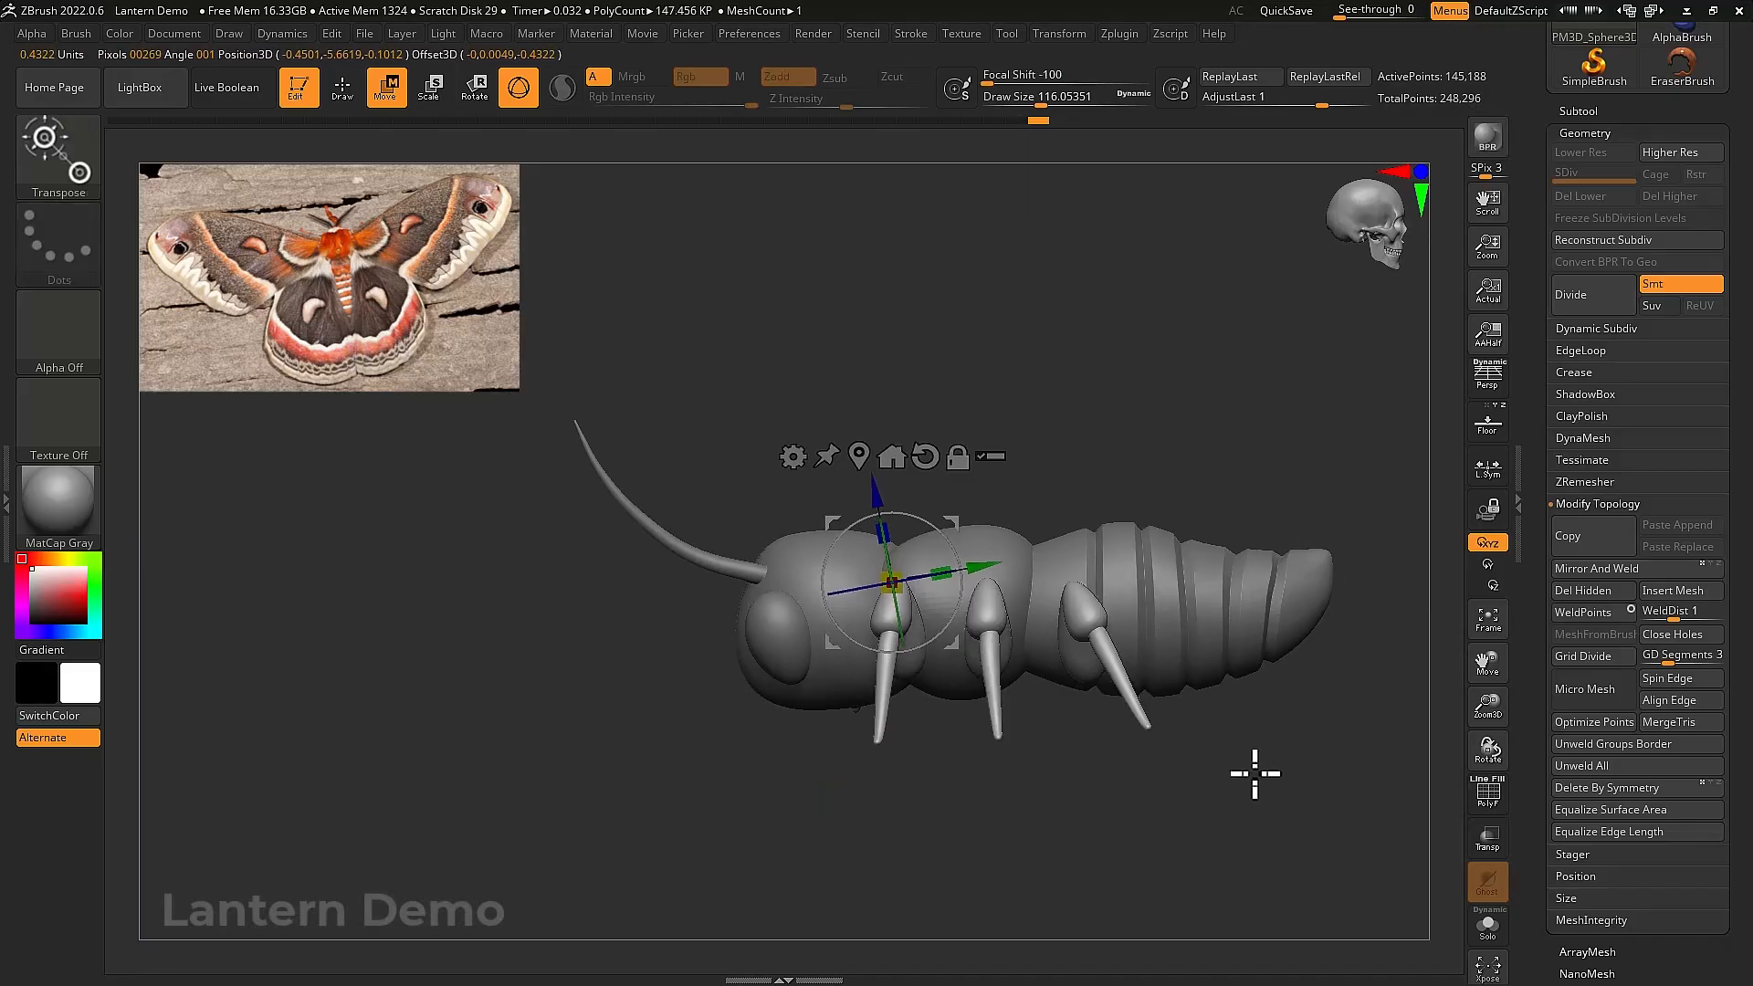
{"action": "right_click_drag", "start_coordinate": [1263, 794], "coordinate": [1154, 827], "text": "ctrl"}
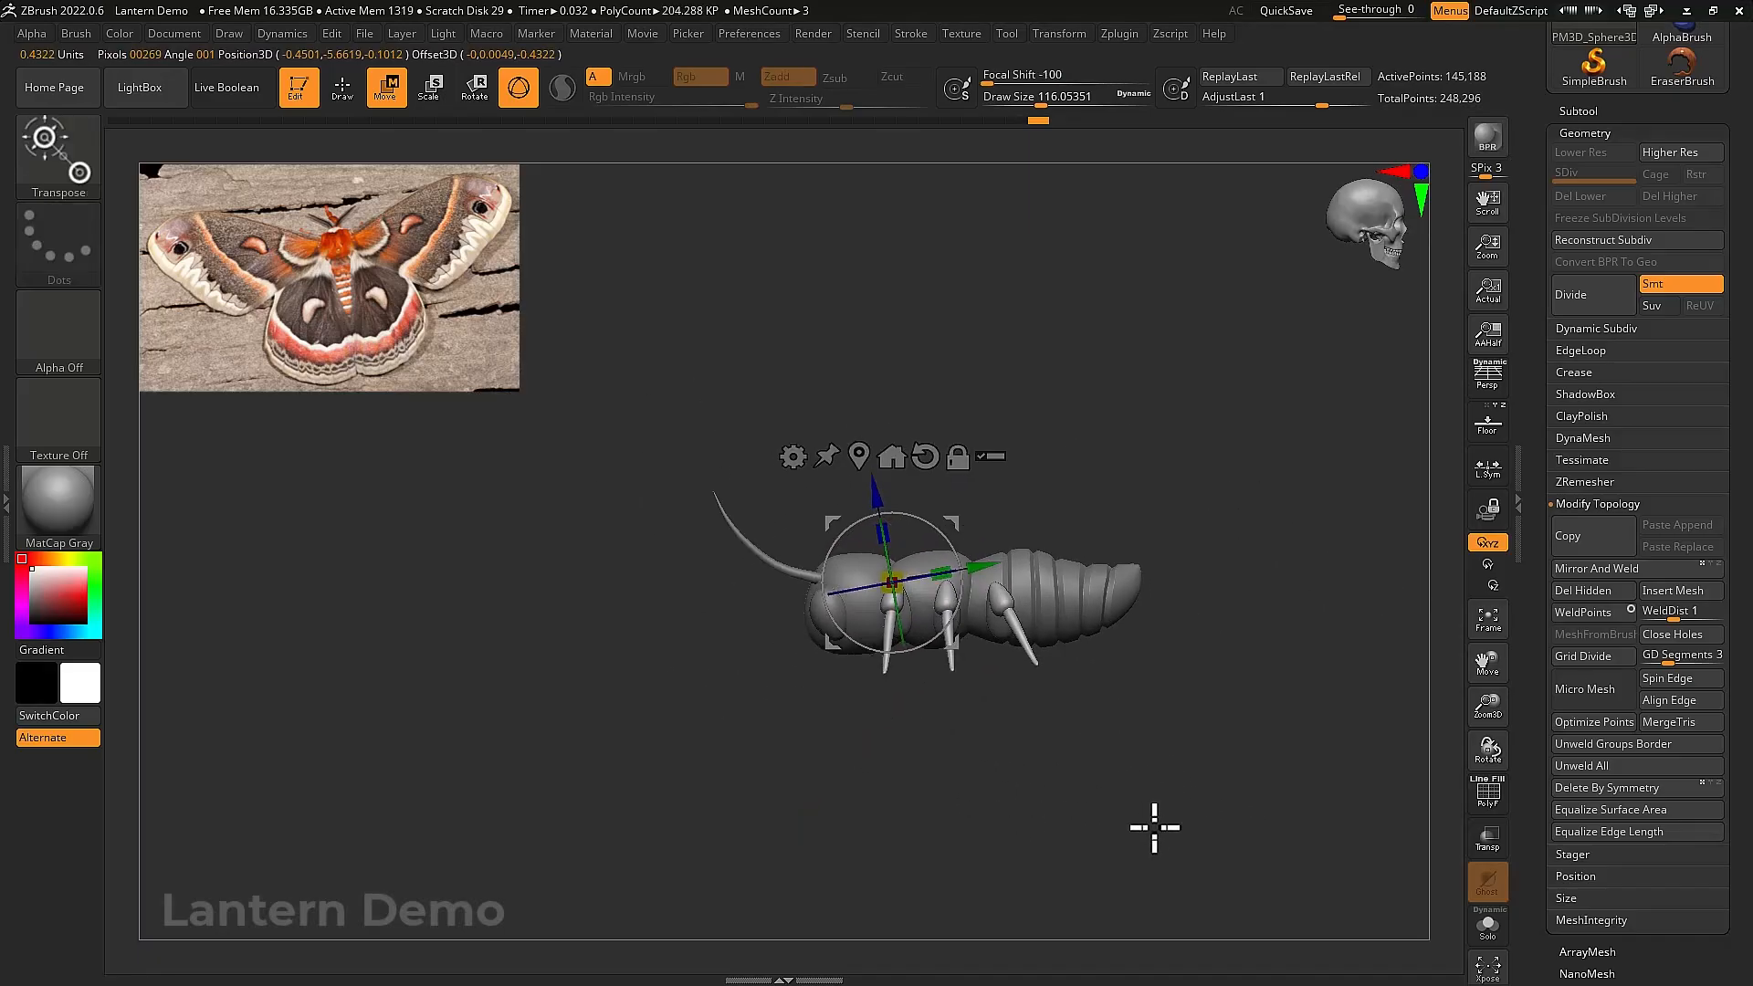
View the moth from above and append a Plane3D subtool
{"action": "key", "text": "q"}
{"action": "mouse_move", "coordinate": [1170, 649]}
{"action": "right_mouse_down"}
{"action": "mouse_move", "coordinate": [1169, 630]}
{"action": "mouse_move", "coordinate": [1143, 755]}
{"action": "mouse_move", "coordinate": [1107, 505]}
{"action": "mouse_move", "coordinate": [1092, 589]}
{"action": "mouse_move", "coordinate": [1108, 512]}
{"action": "mouse_move", "coordinate": [1127, 591]}
{"action": "mouse_move", "coordinate": [1038, 595]}
{"action": "mouse_move", "coordinate": [1071, 575]}
{"action": "right_mouse_up"}
{"action": "right_click", "coordinate": [1071, 575]}
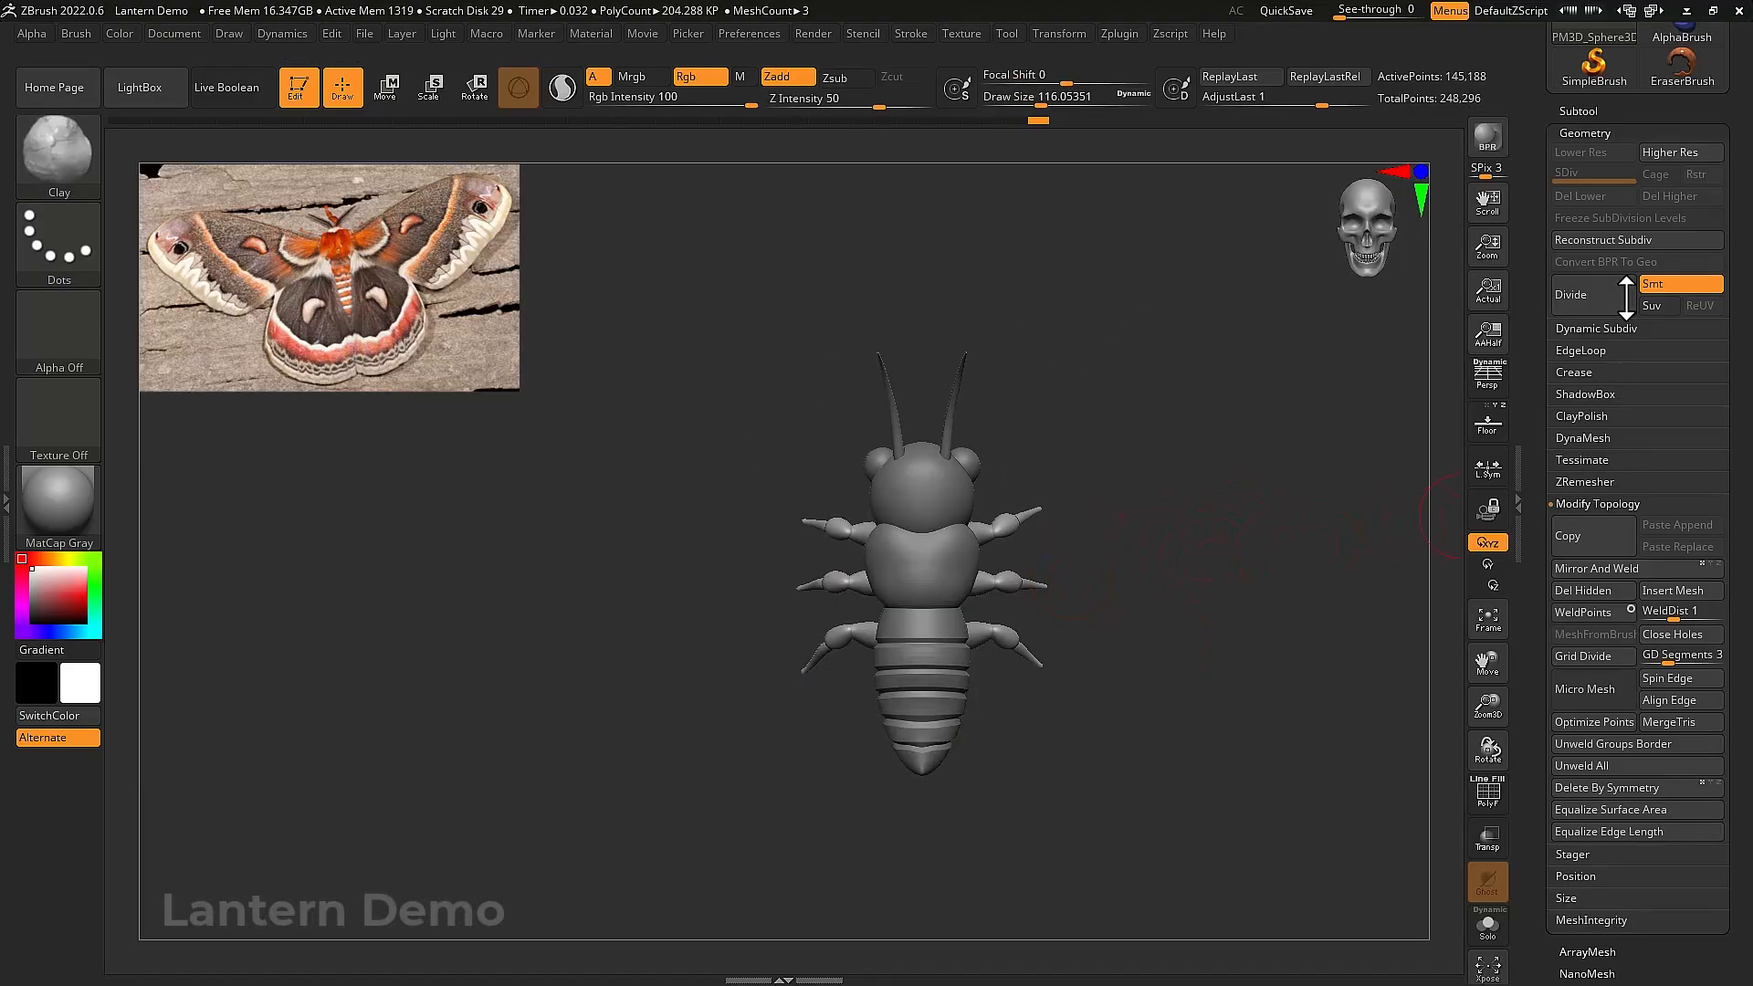
{"action": "left_click", "coordinate": [1578, 109]}
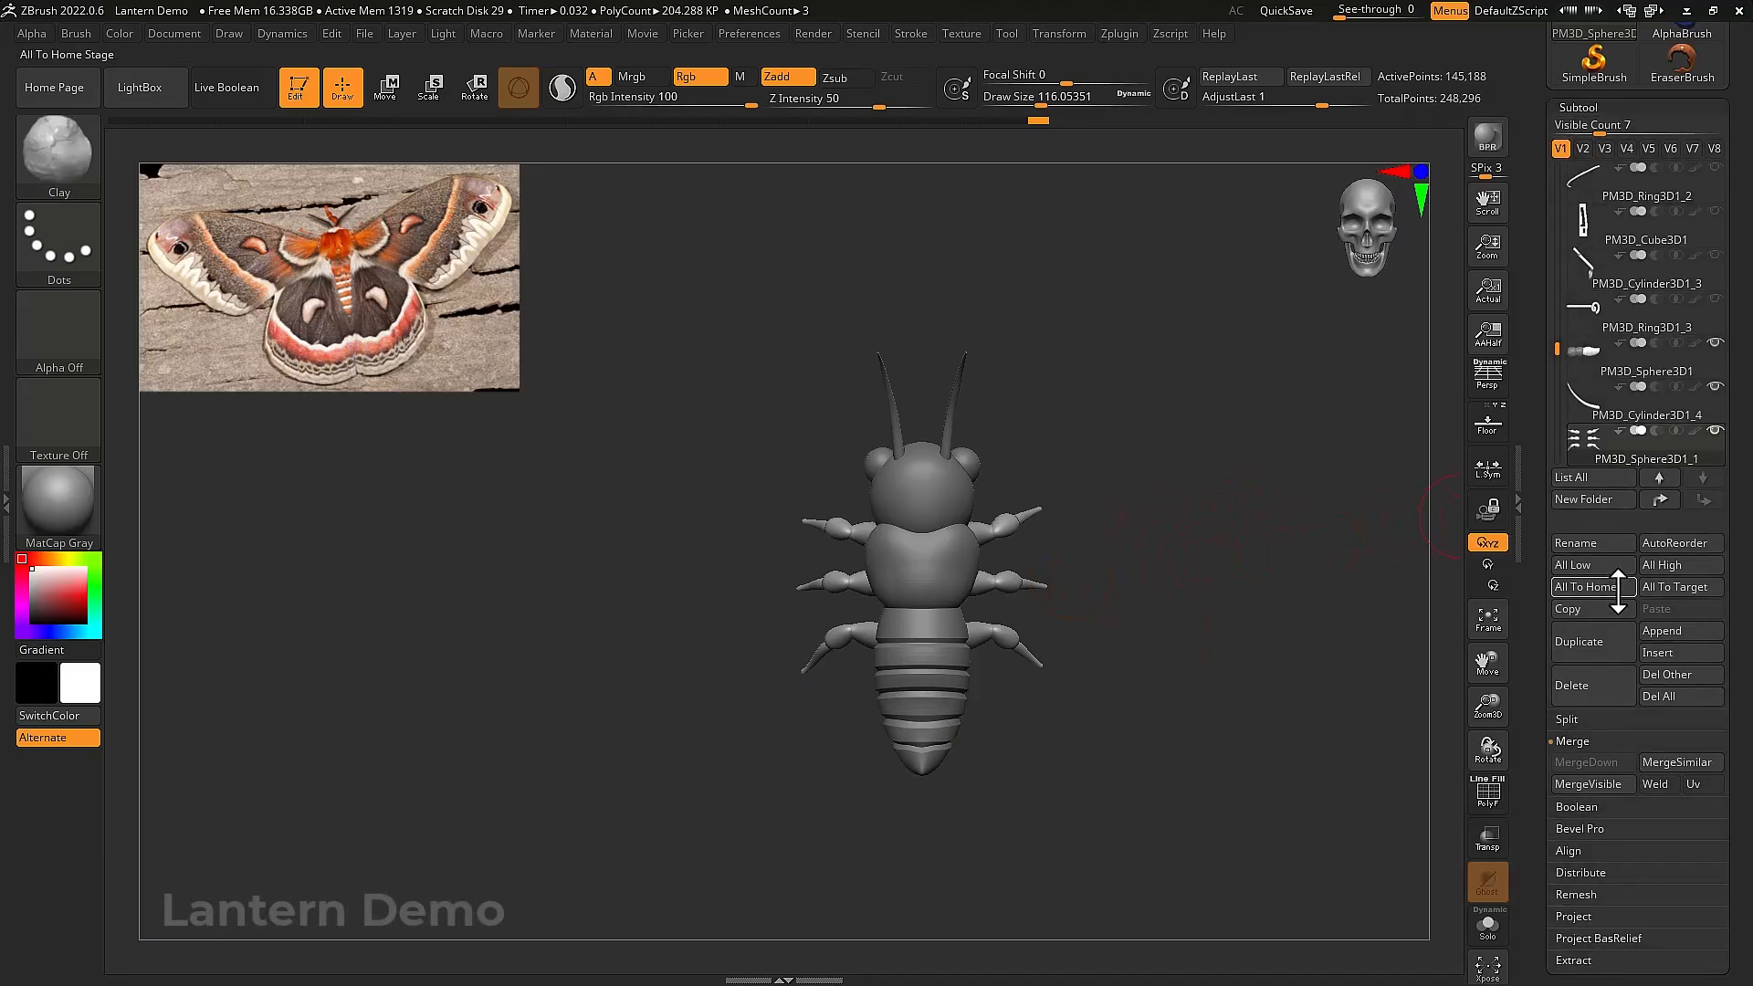
{"action": "left_click", "coordinate": [1680, 631]}
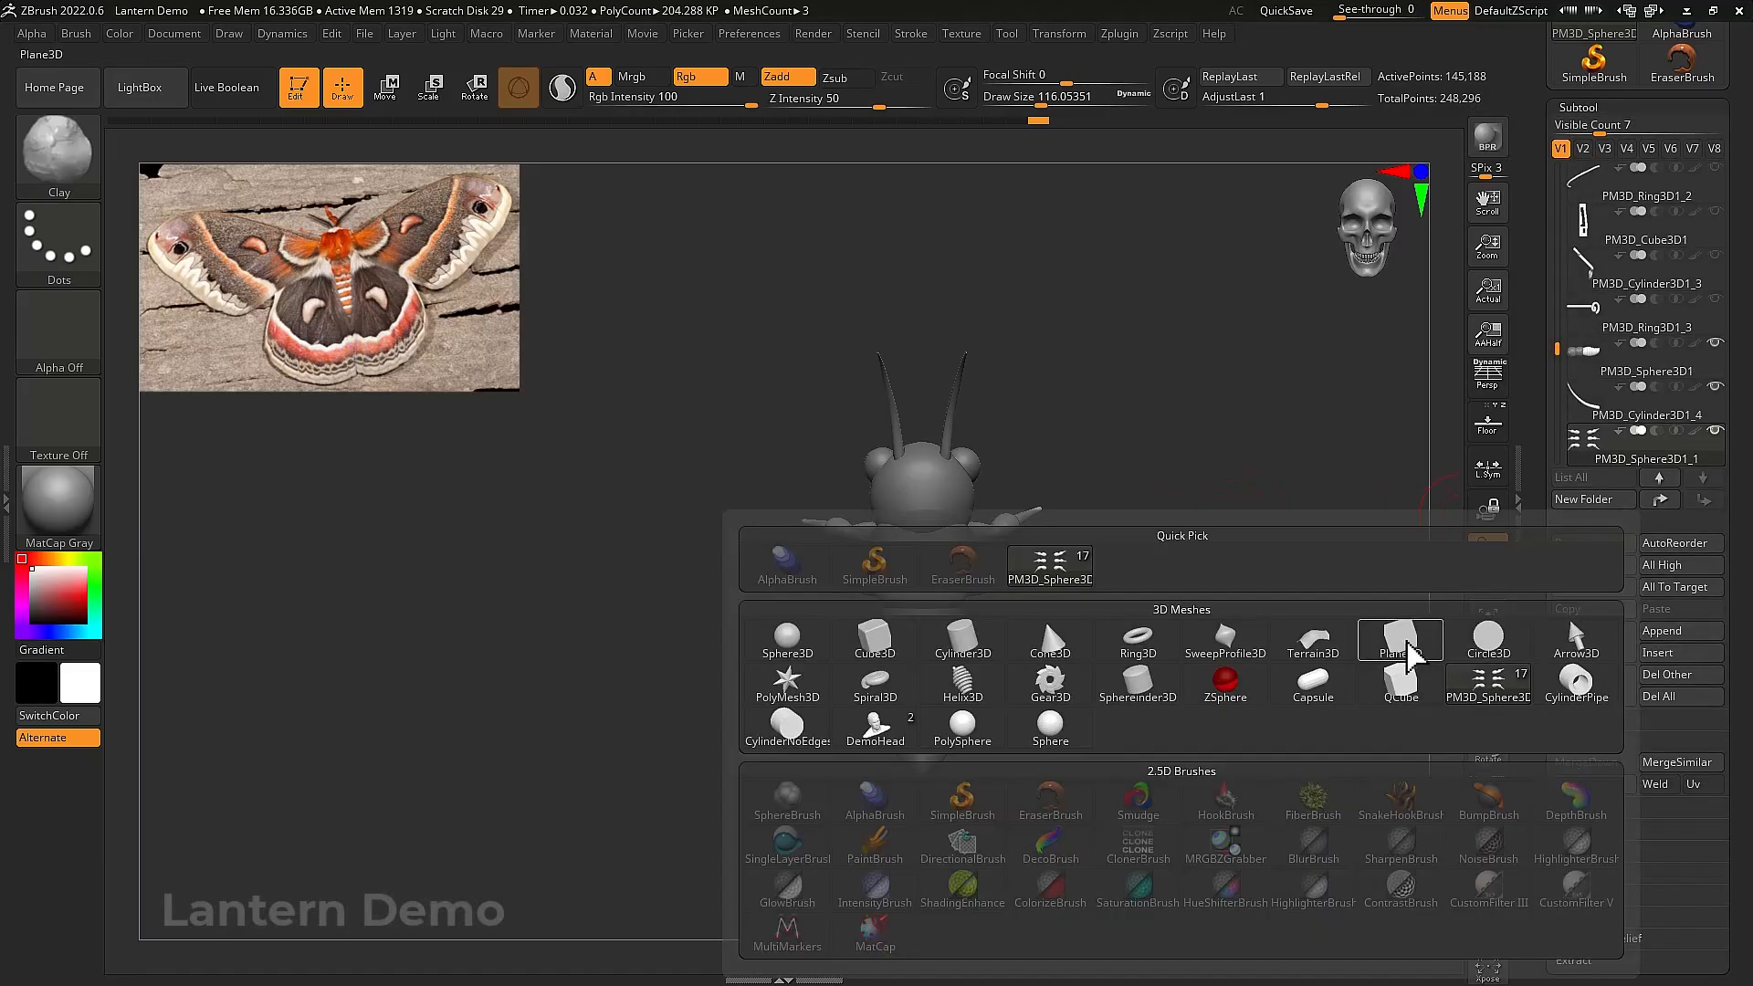
{"action": "left_click", "coordinate": [1402, 642]}
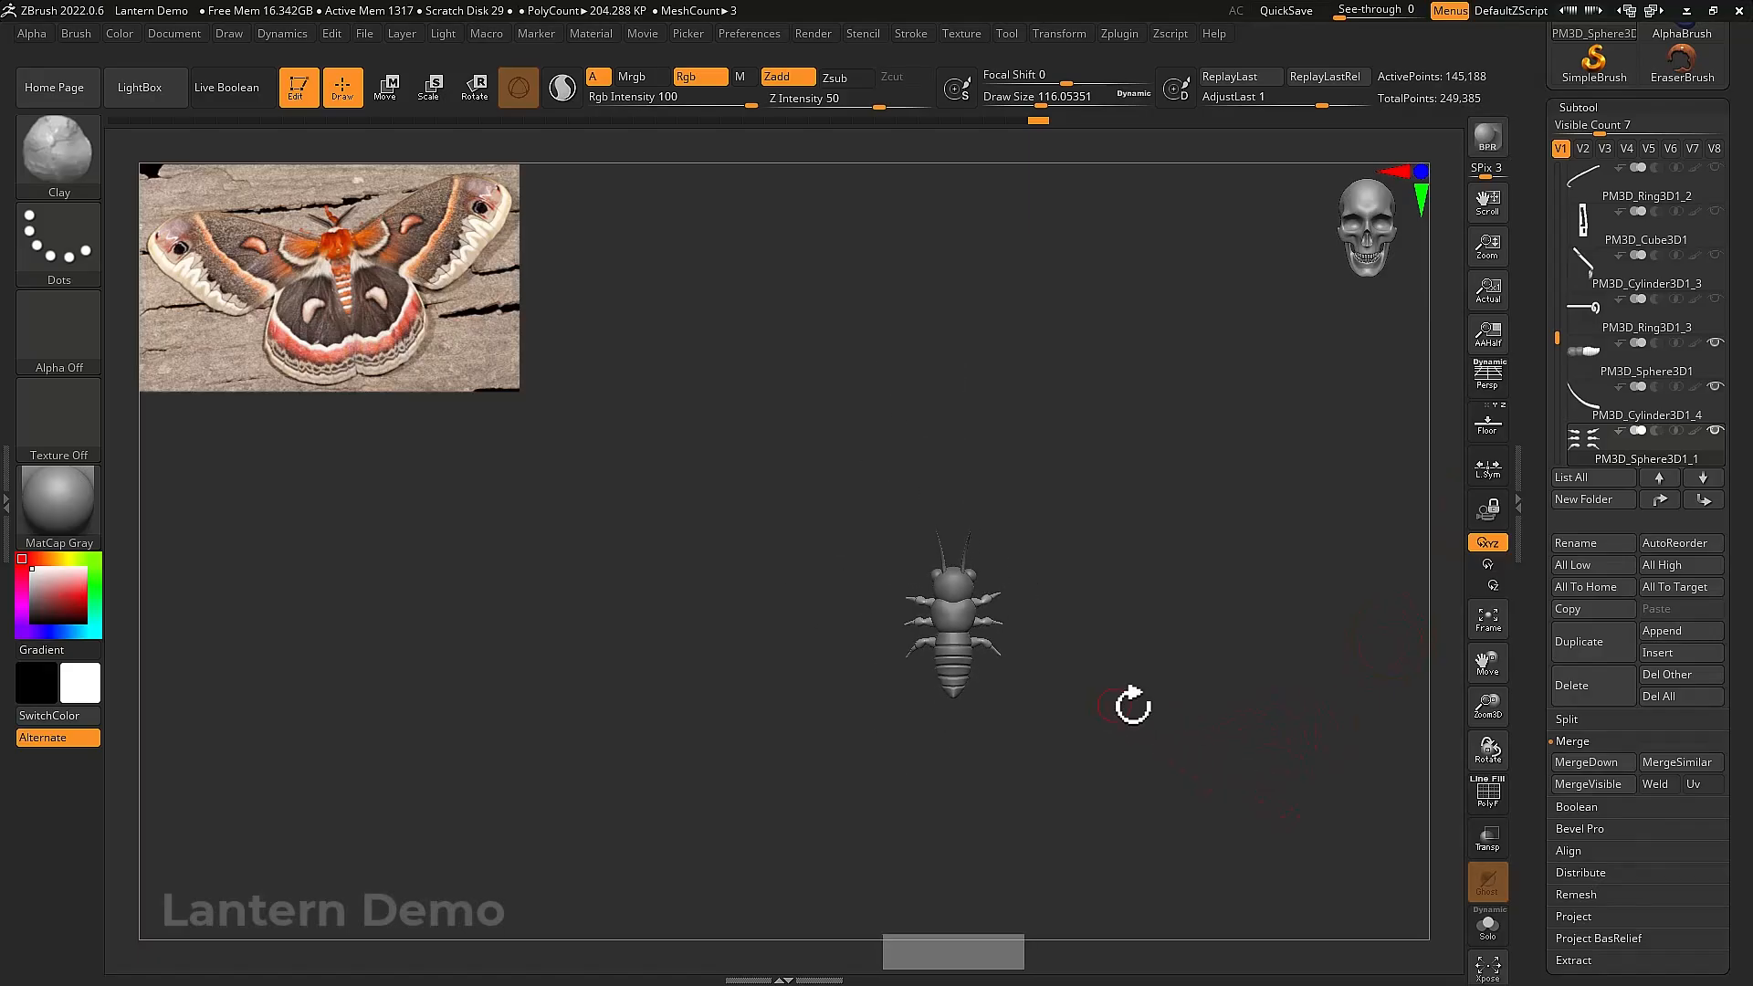
Select the new plane and move it beside the moth's body at leg height
{"action": "key", "text": "w"}
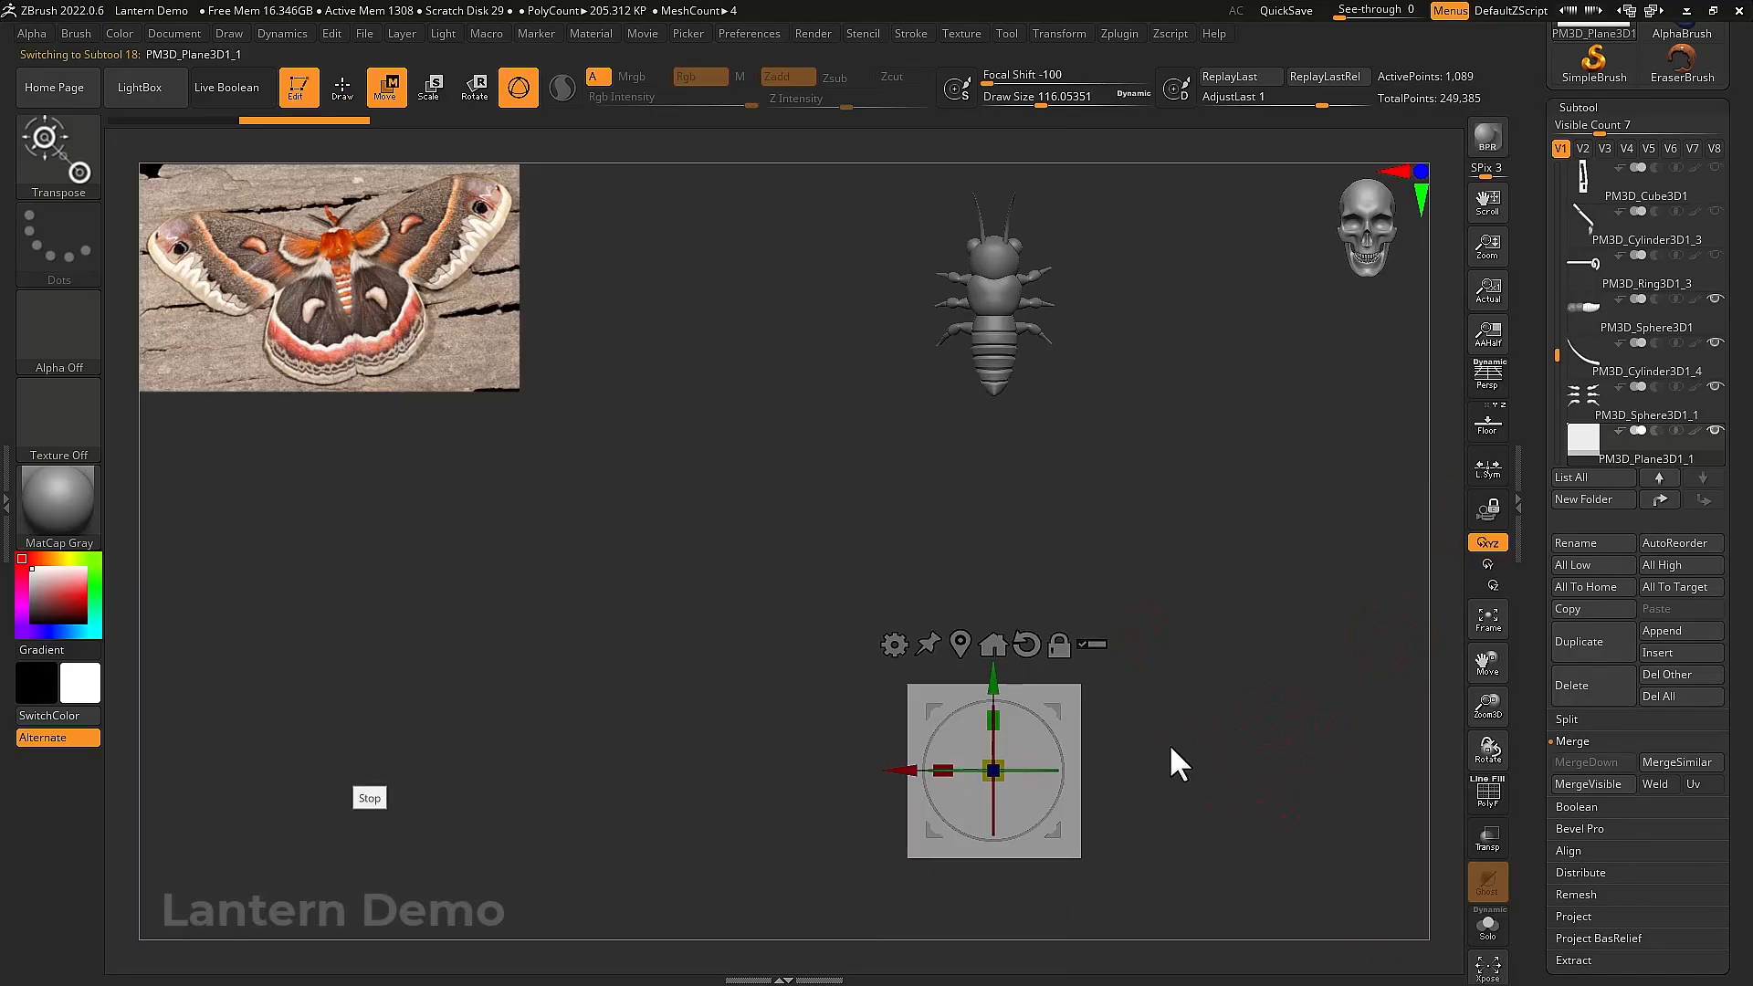
{"action": "left_click_drag", "start_coordinate": [991, 687], "coordinate": [951, 398]}
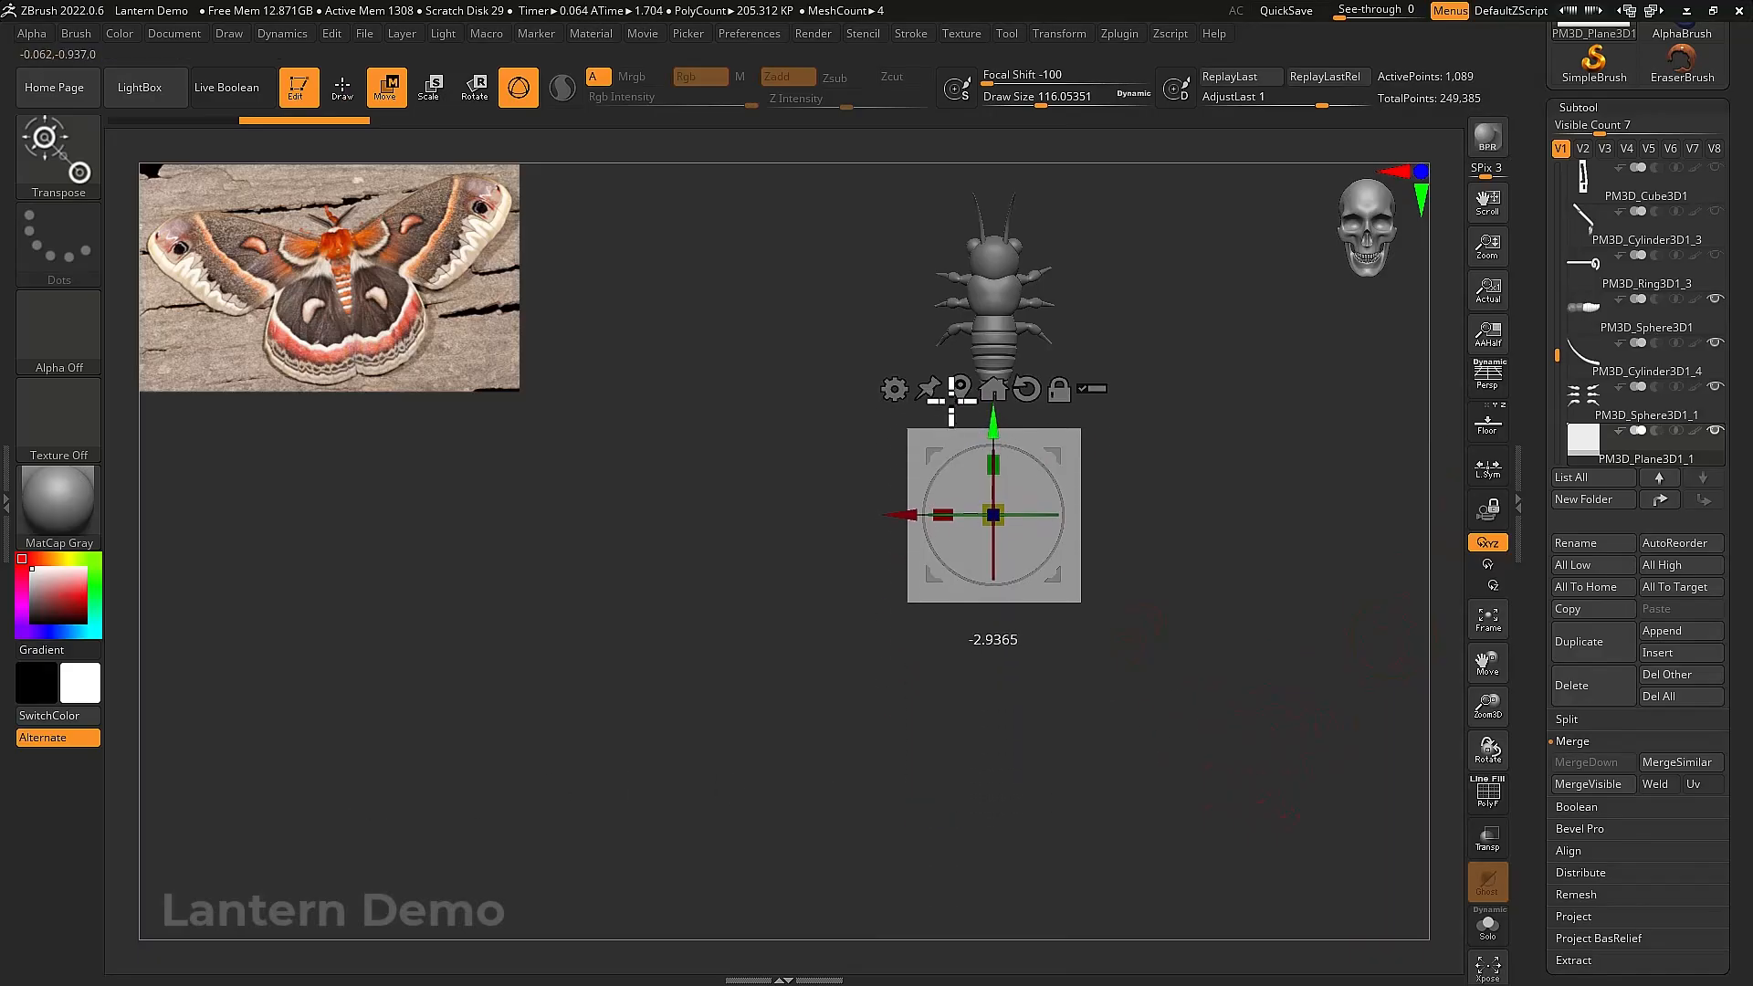
{"action": "left_click_drag", "start_coordinate": [1123, 345], "coordinate": [1222, 731], "text": "alt"}
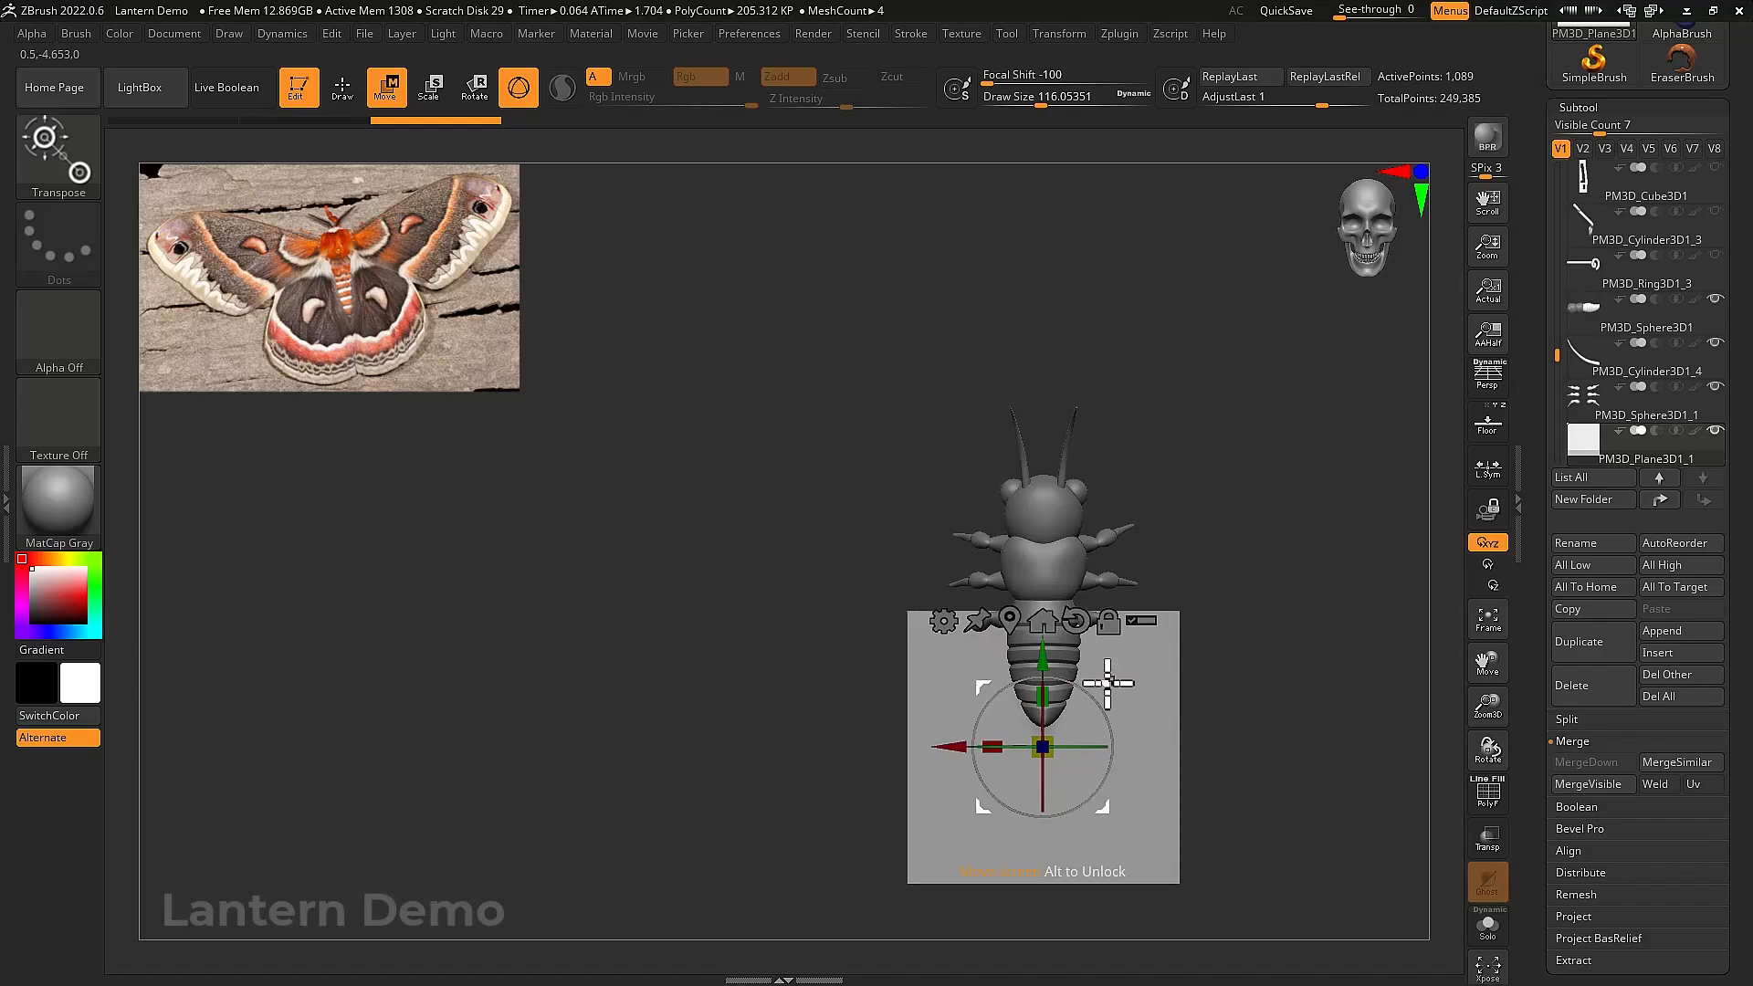
{"action": "left_click_drag", "start_coordinate": [1108, 683], "coordinate": [919, 522]}
Show the plane's polyframe, reconstruct its lower subdivision levels down to a 4 by 4 grid and delete the higher levels
{"action": "key", "text": "shift+f"}
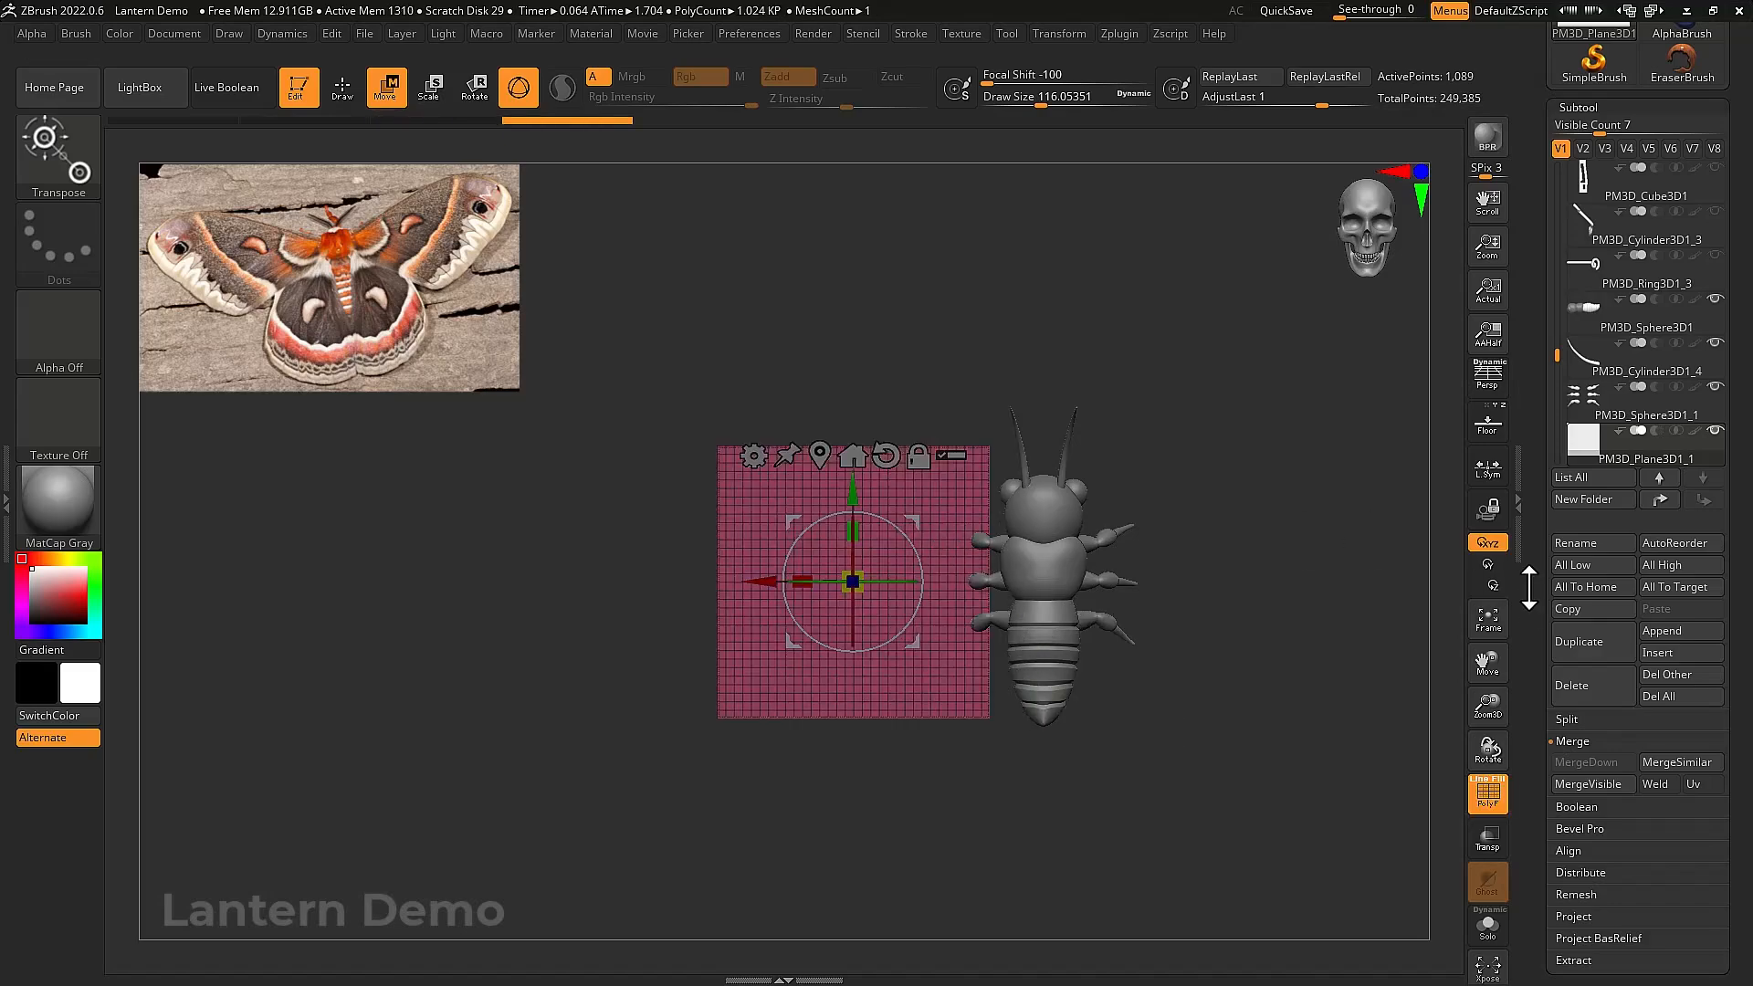
{"action": "left_click_drag", "start_coordinate": [1530, 587], "coordinate": [1583, 566]}
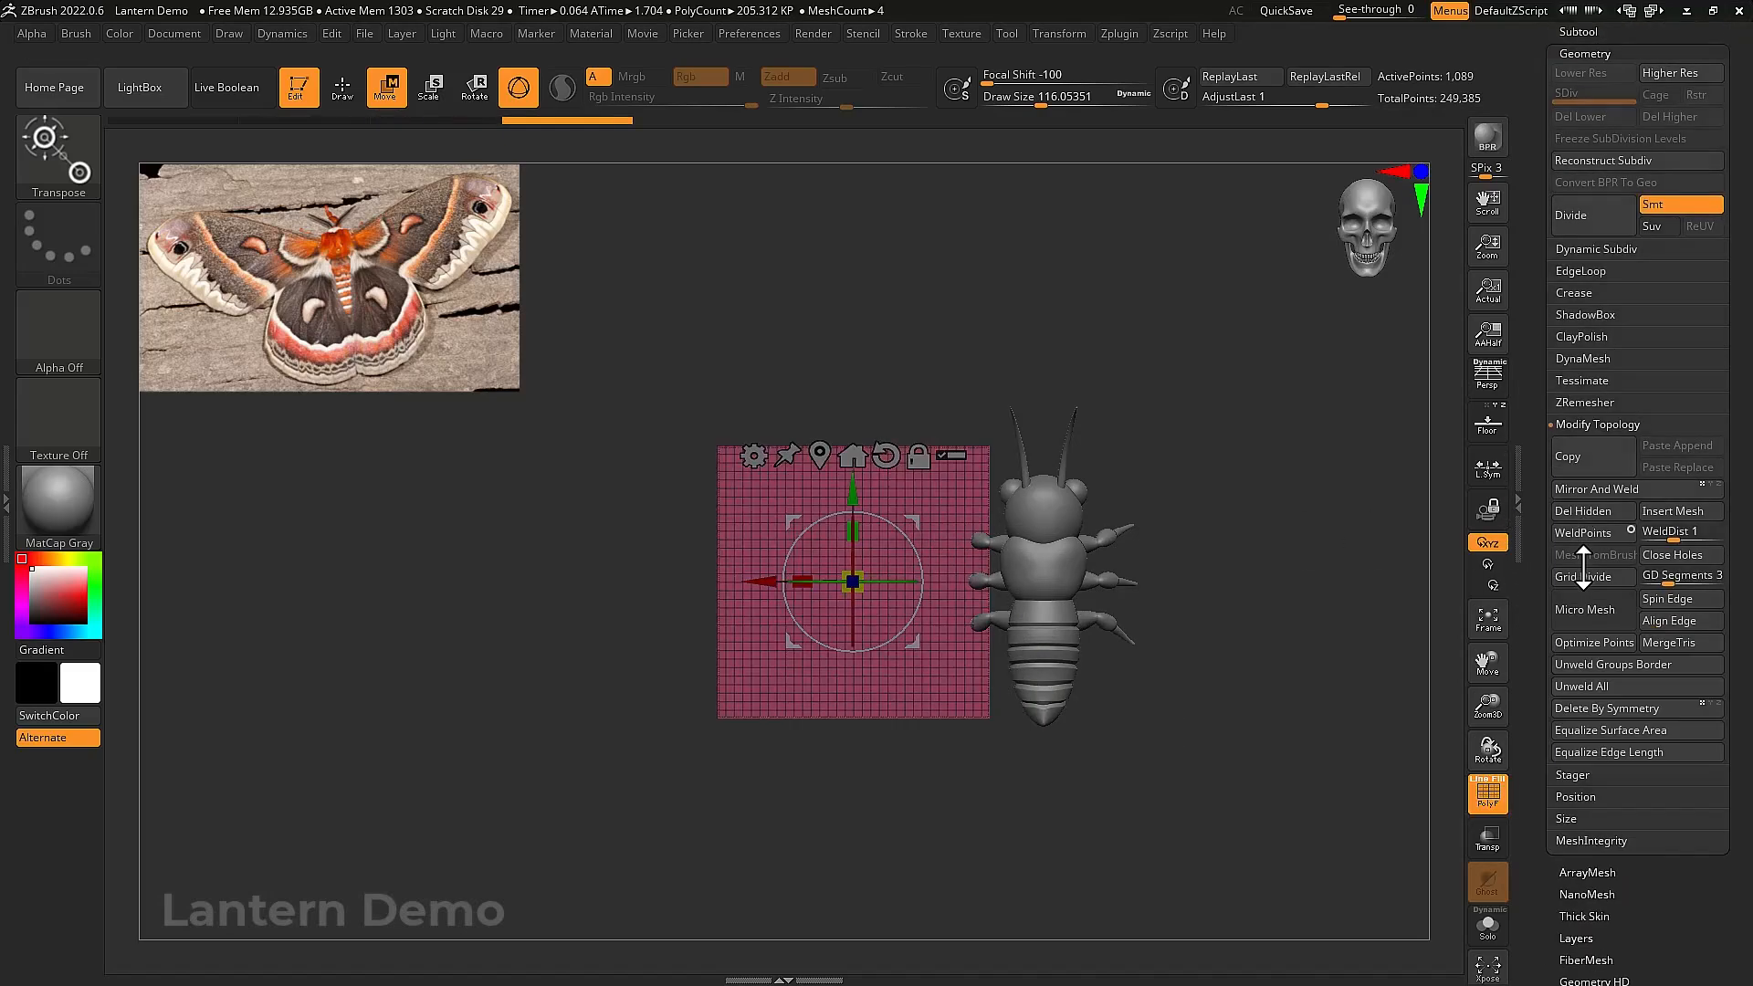
{"action": "left_click", "coordinate": [1567, 159]}
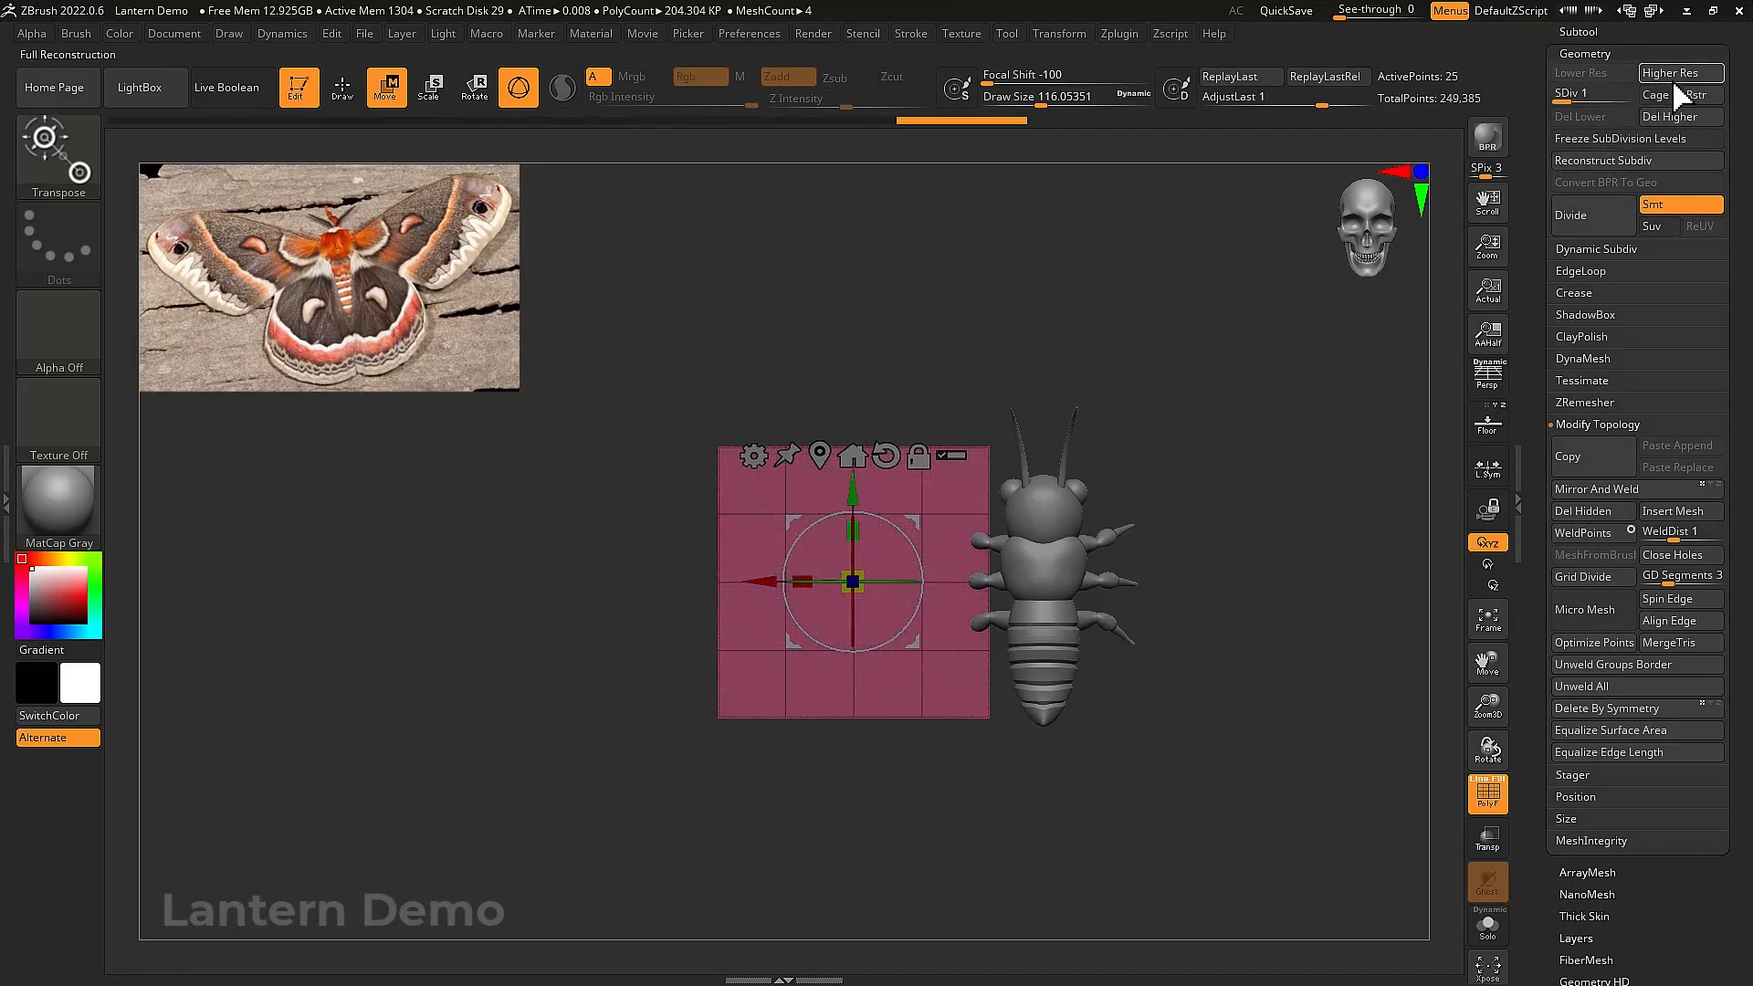
{"action": "left_click", "coordinate": [1677, 118]}
{"action": "scroll", "coordinate": [1275, 521], "scroll_direction": "up", "scroll_amount": 2}
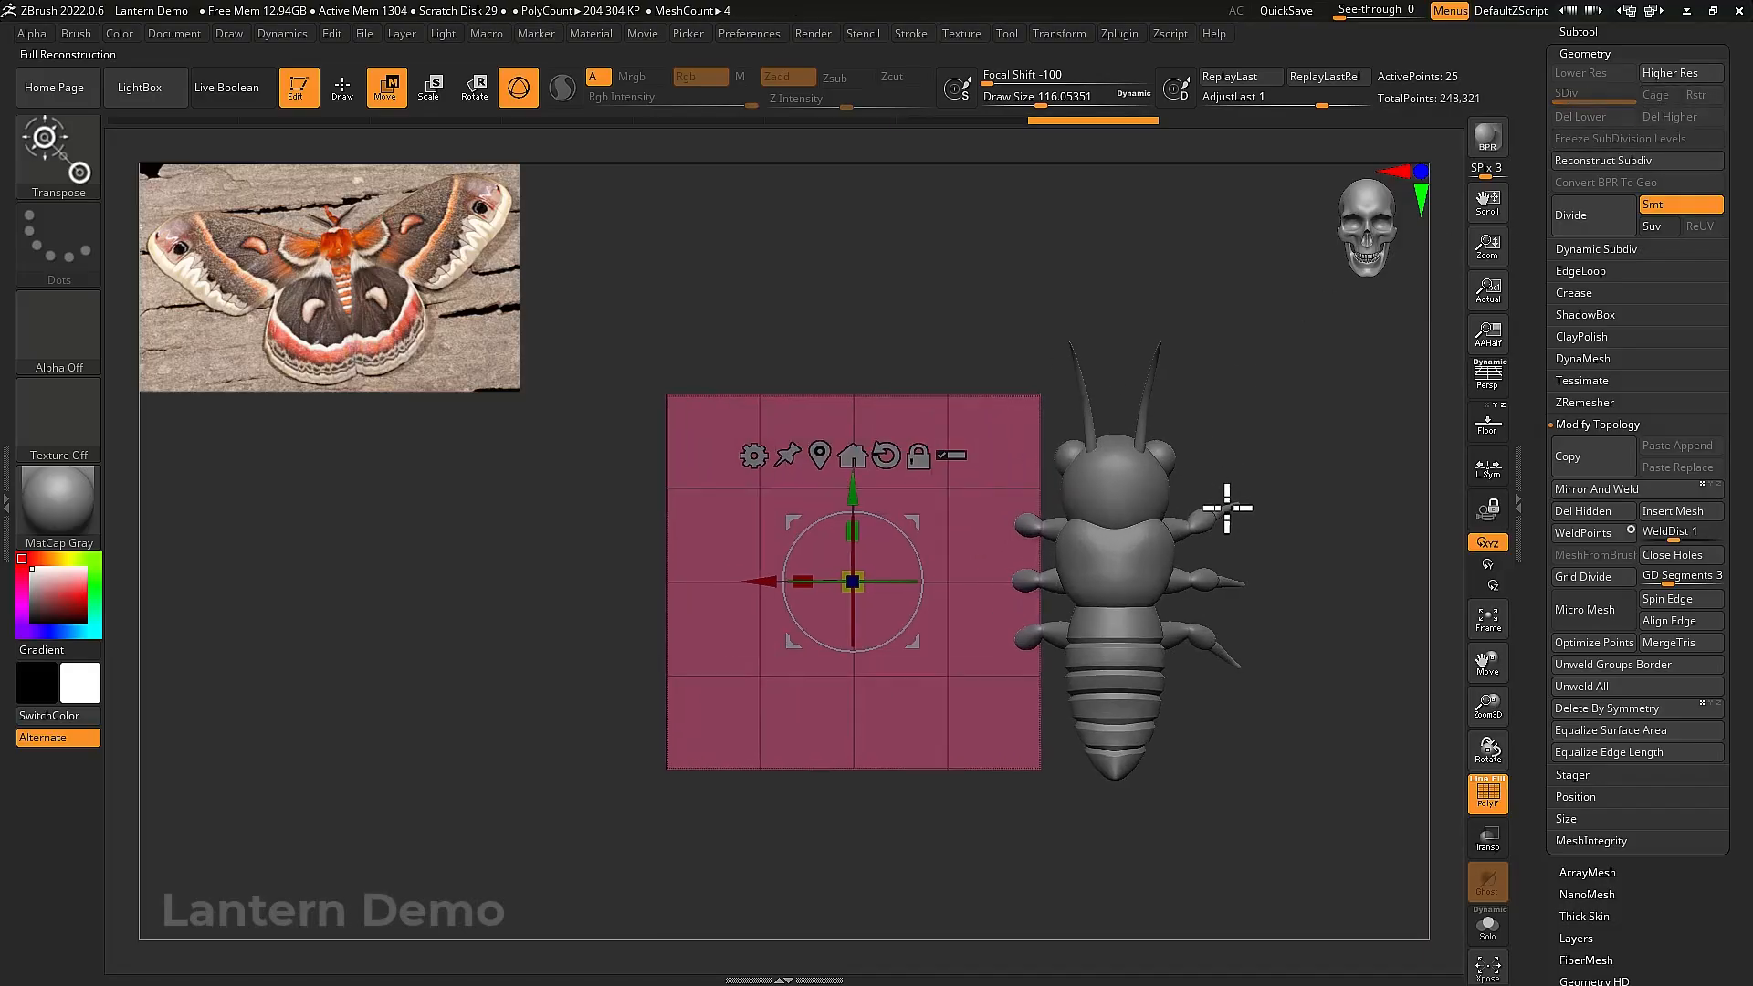
Bow the plane's outer edge away from the body with the Move brush at a draw size of about 192
{"action": "key", "text": "q"}
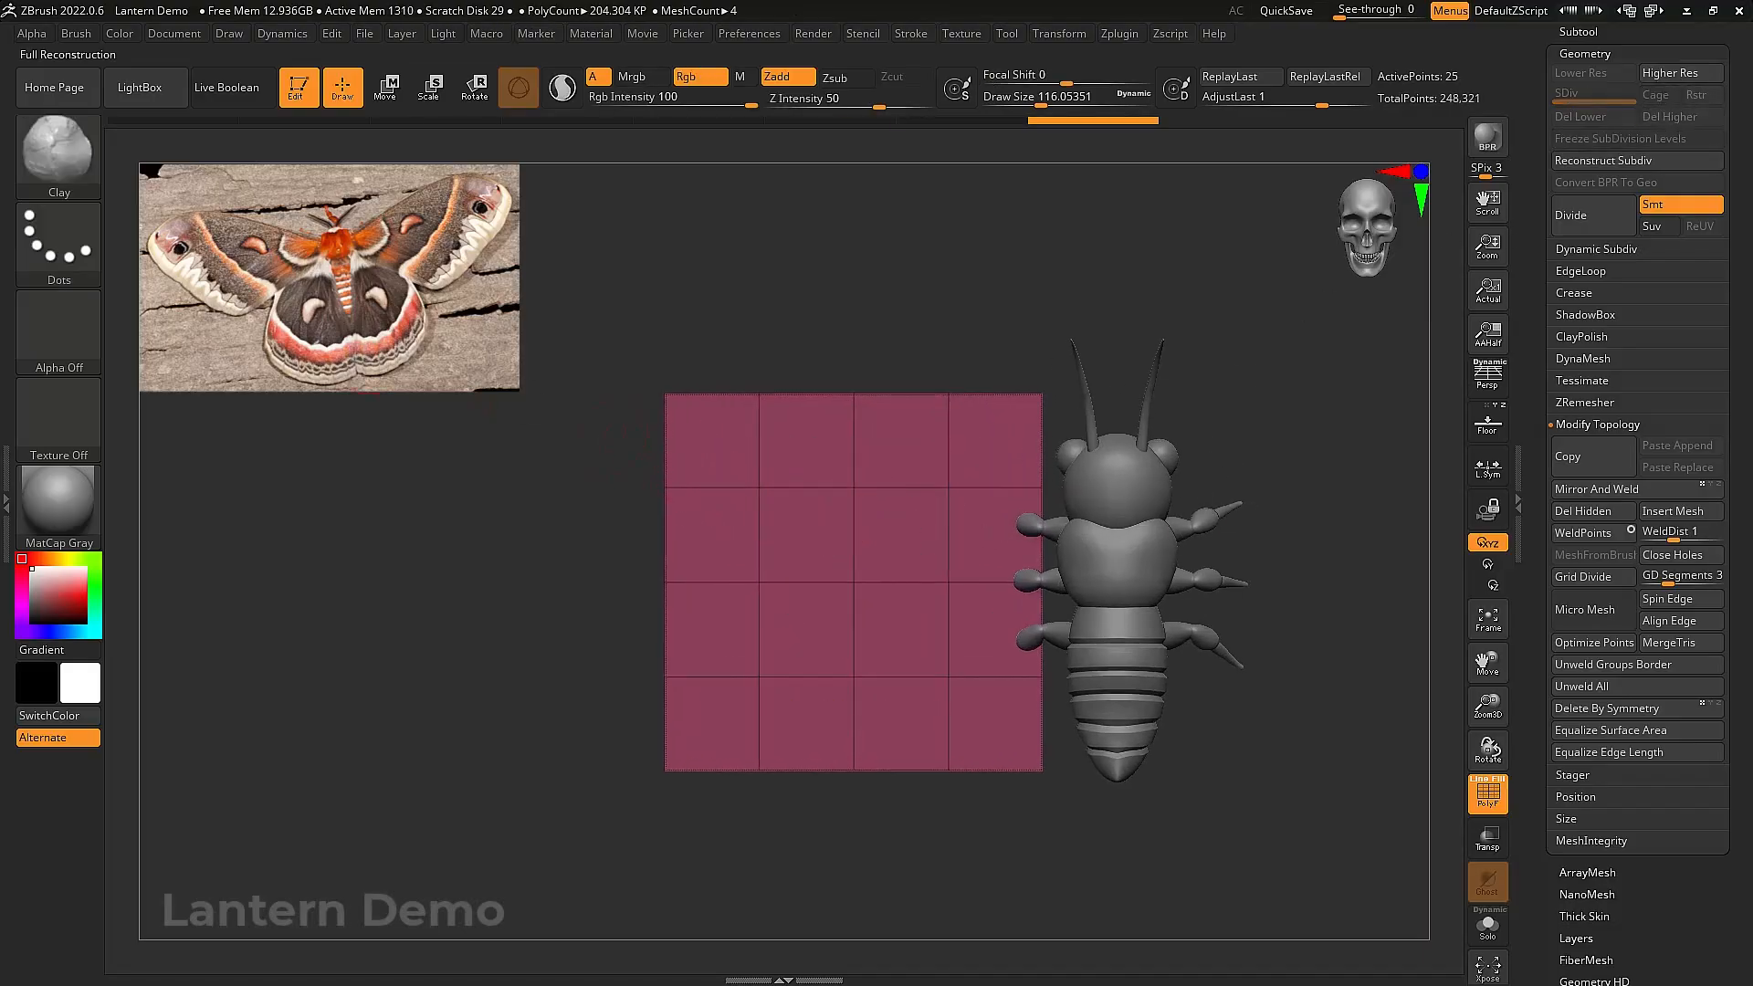
{"action": "key", "text": "]"}
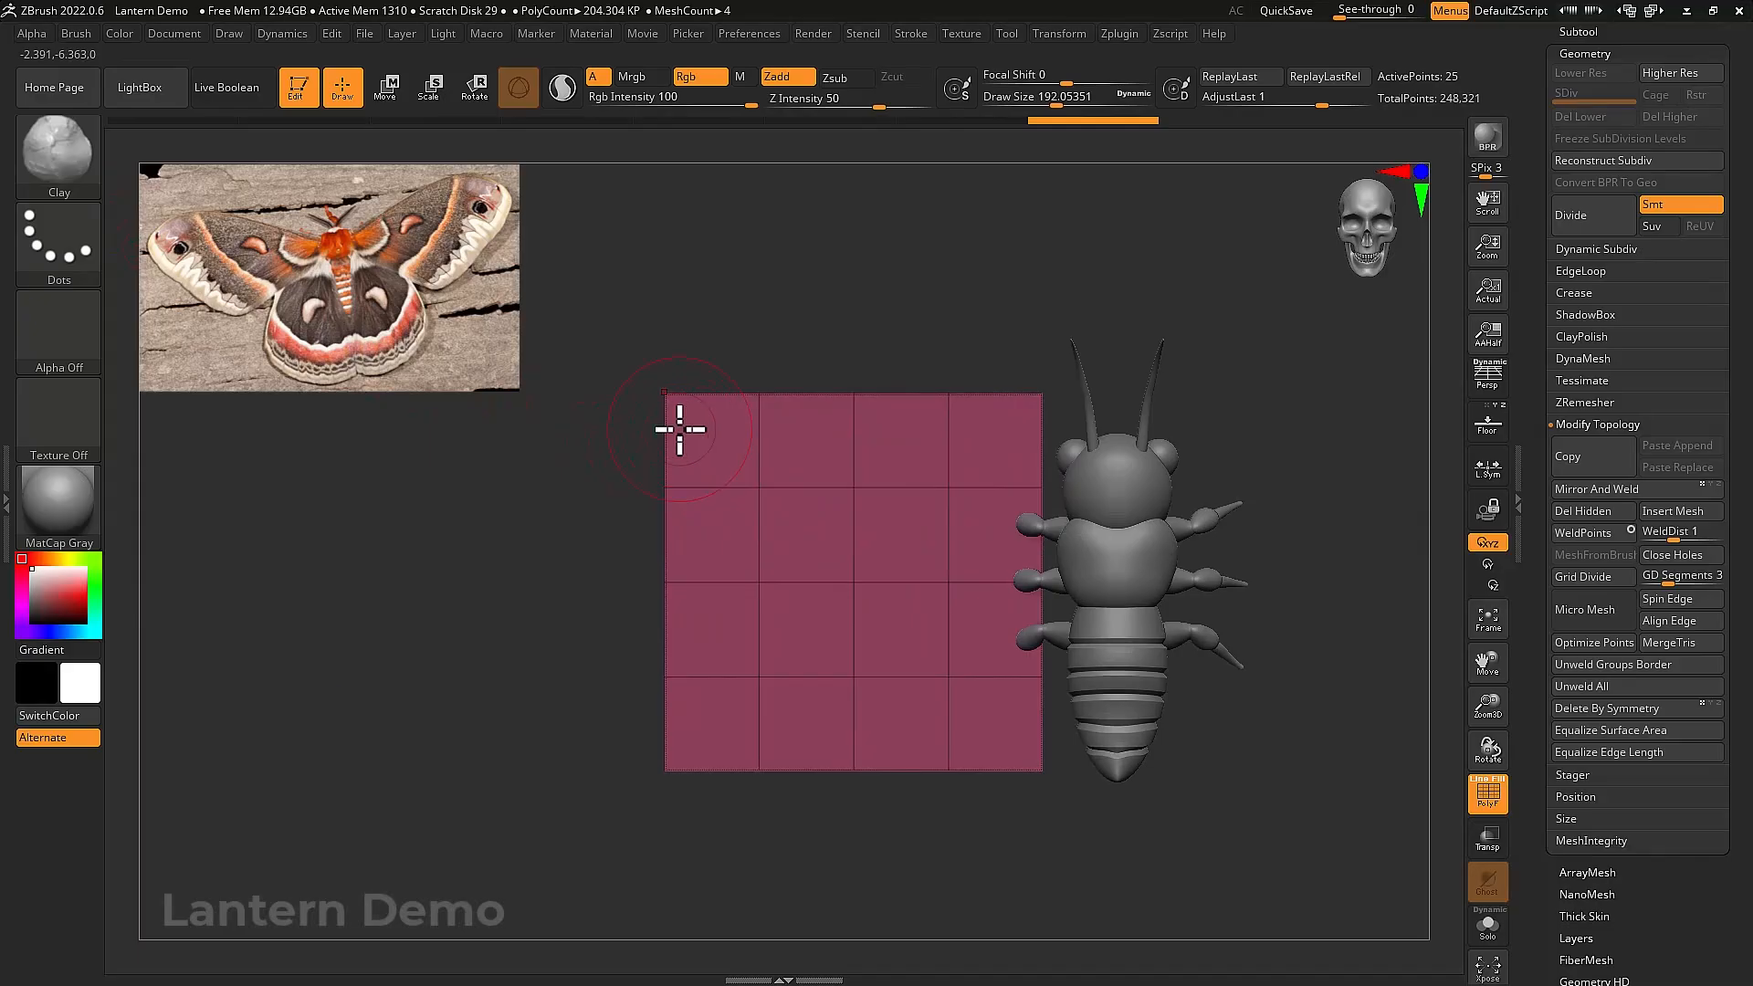
{"action": "key", "text": "b"}
{"action": "key", "text": "m"}
{"action": "key", "text": "v"}
{"action": "key", "text": "space"}
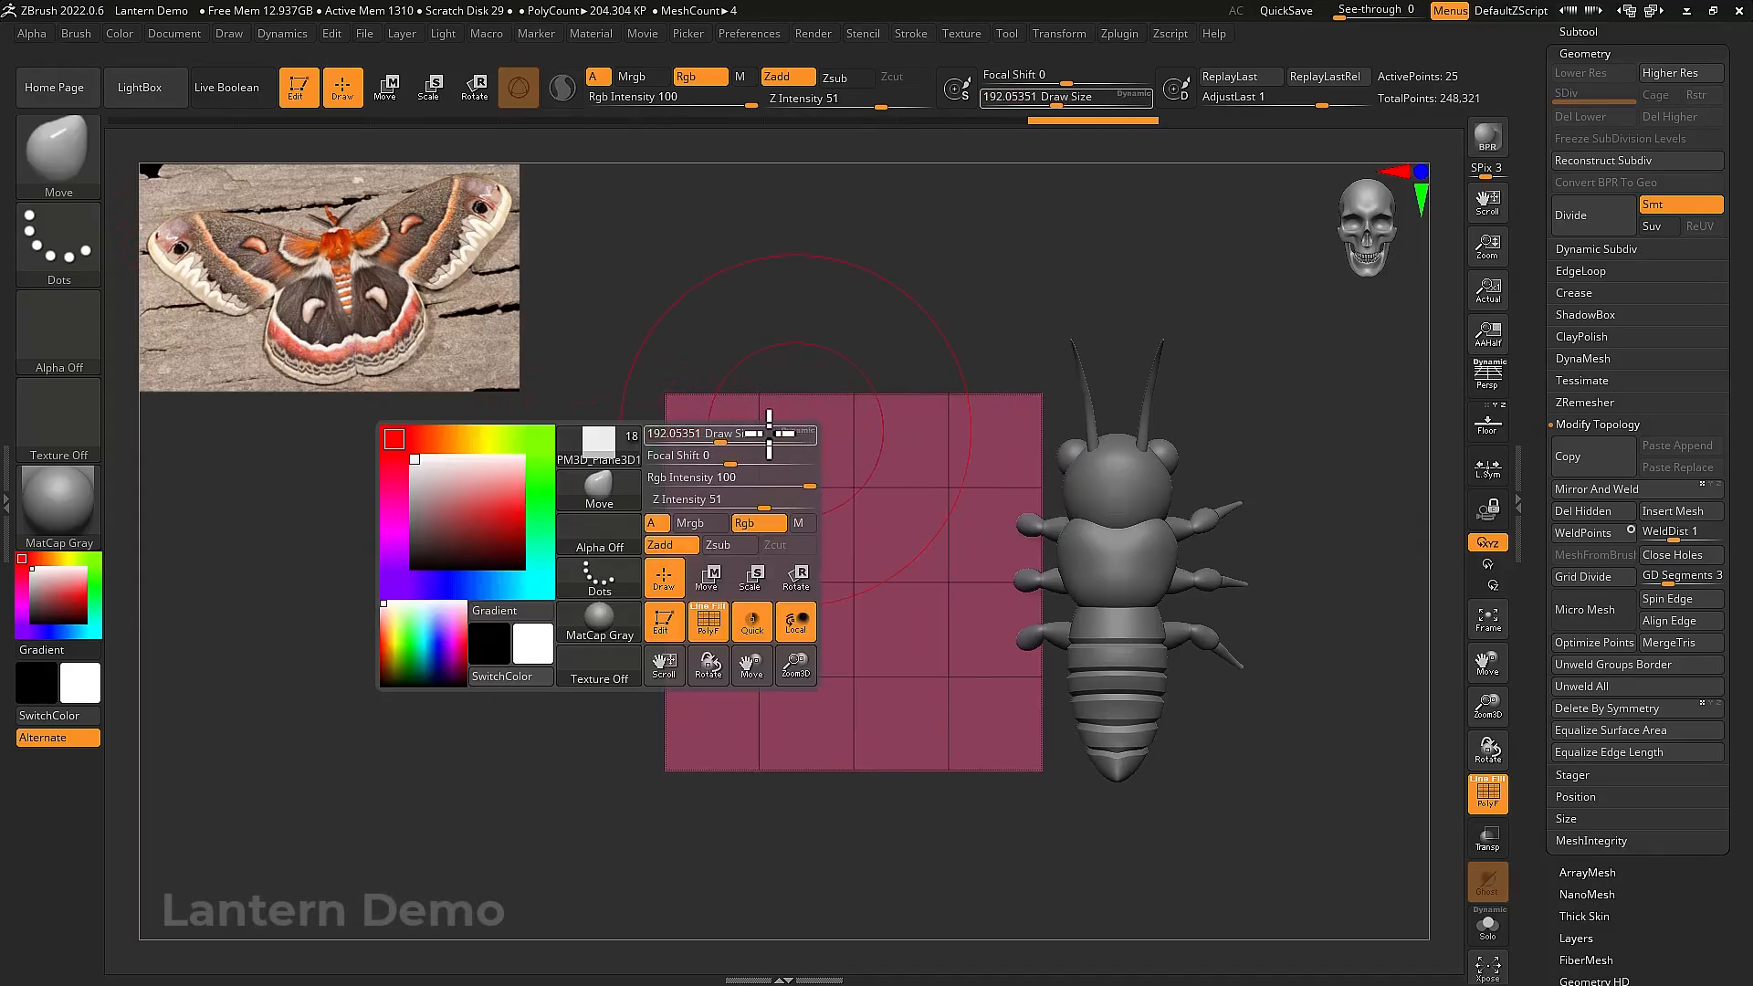
{"action": "left_click_drag", "start_coordinate": [688, 407], "coordinate": [673, 462]}
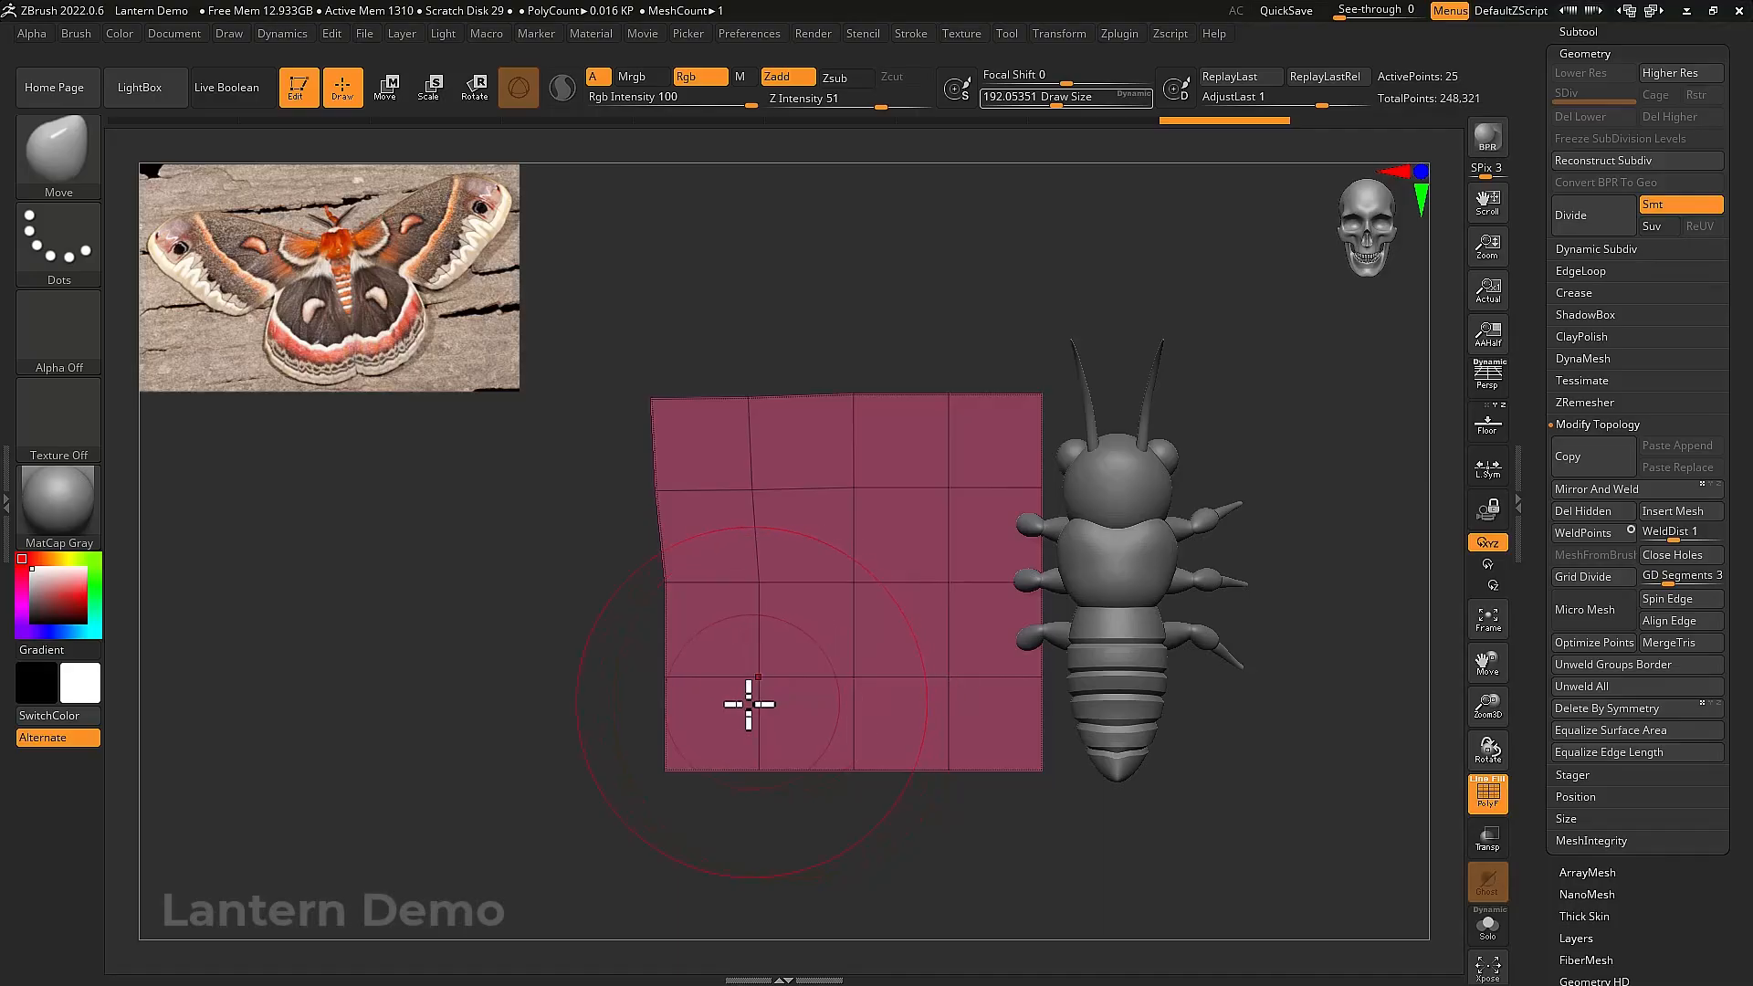
{"action": "left_click_drag", "start_coordinate": [663, 585], "coordinate": [630, 594]}
{"action": "left_click_drag", "start_coordinate": [692, 706], "coordinate": [700, 697]}
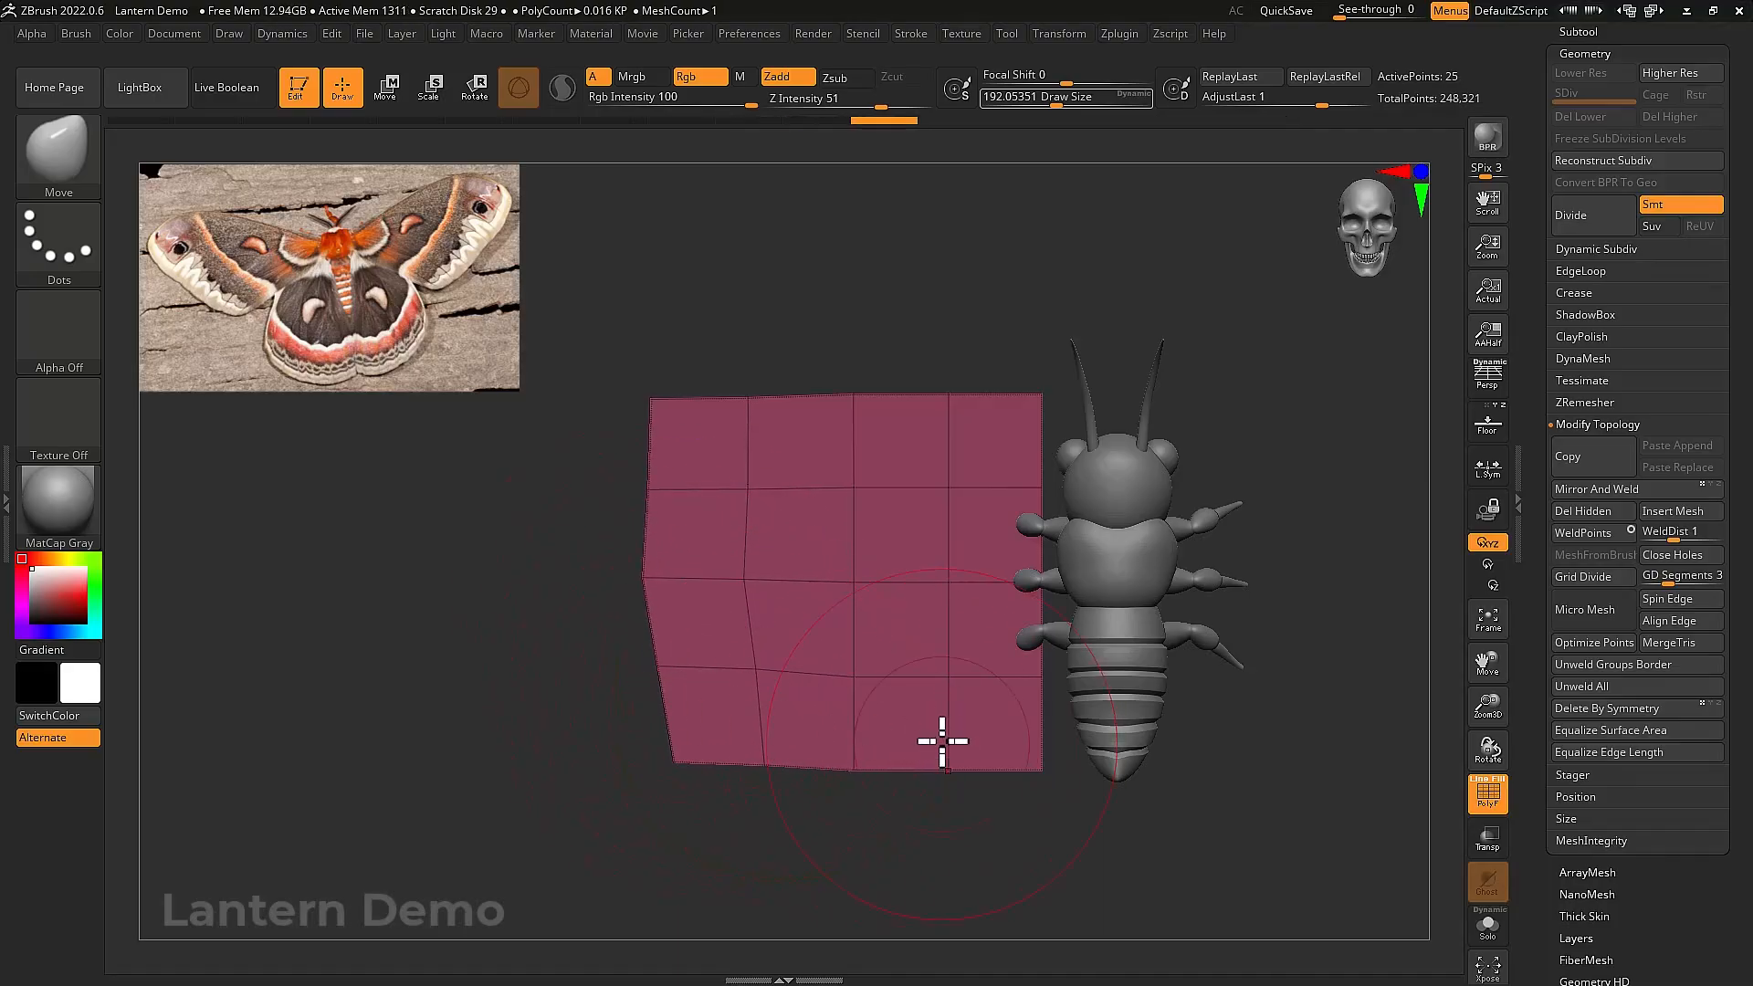
Taper the plane's inner end into a narrow wing root that meets the thorax
{"action": "left_click_drag", "start_coordinate": [1042, 778], "coordinate": [1058, 661]}
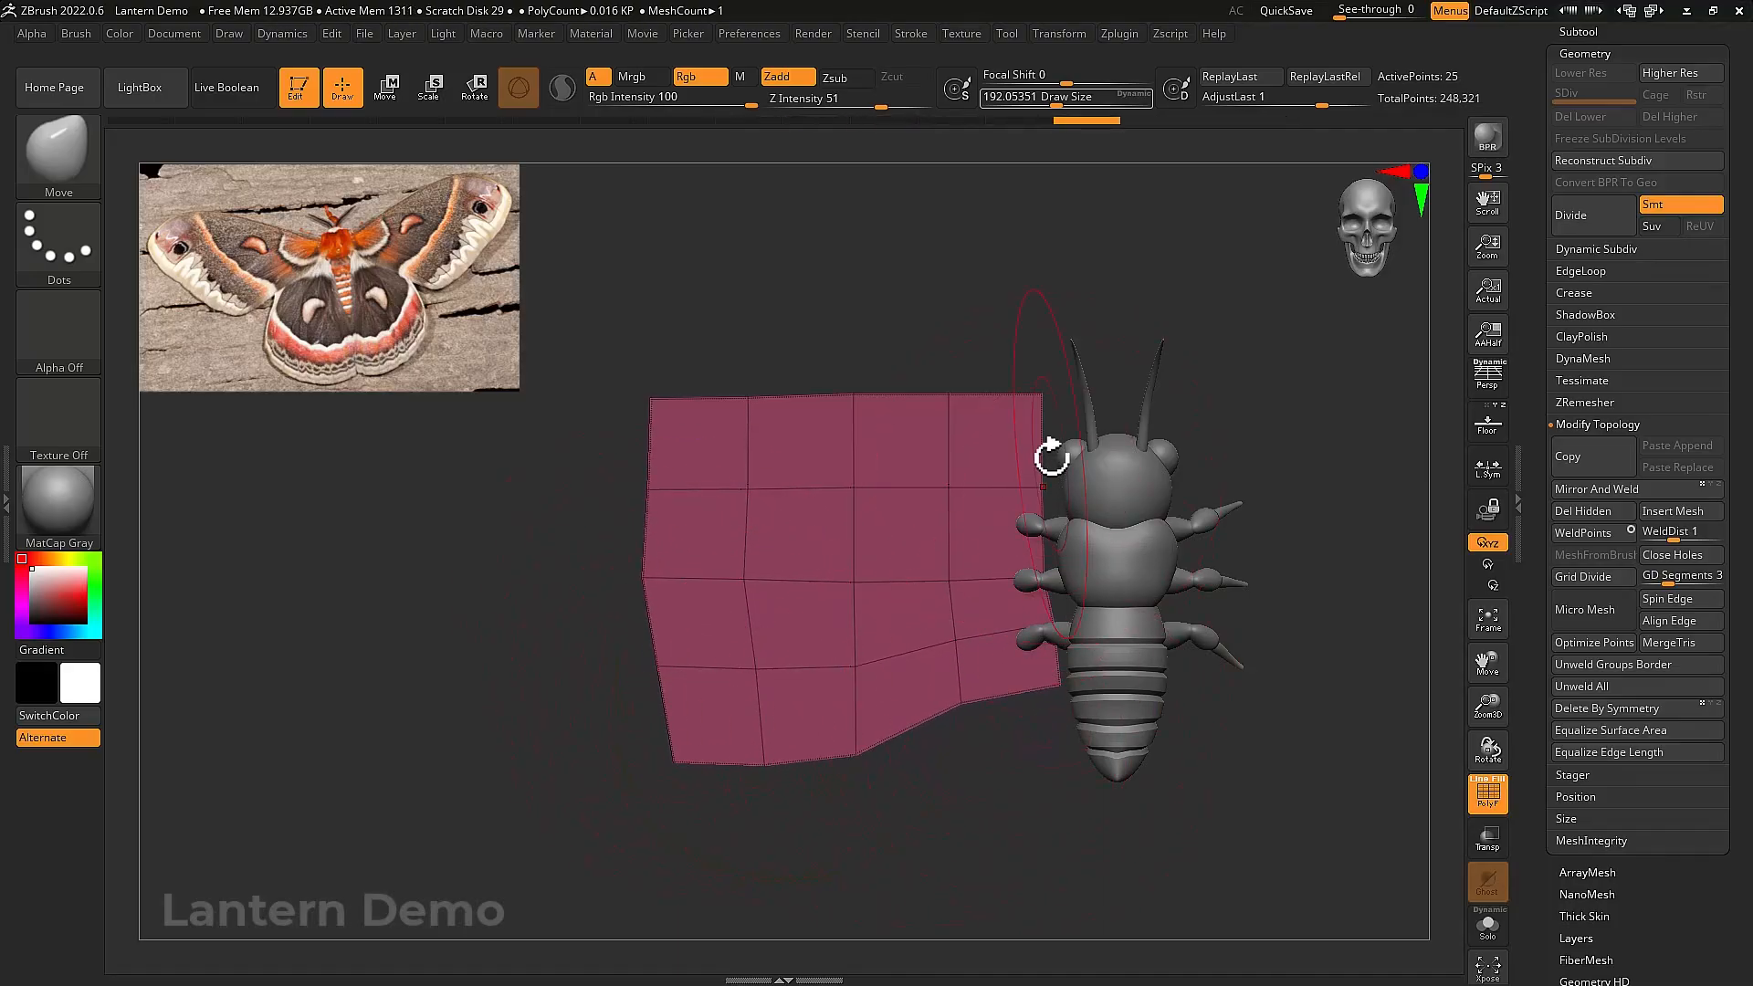
{"action": "left_click_drag", "start_coordinate": [1051, 456], "coordinate": [1099, 512]}
{"action": "left_click_drag", "start_coordinate": [1077, 638], "coordinate": [1094, 599]}
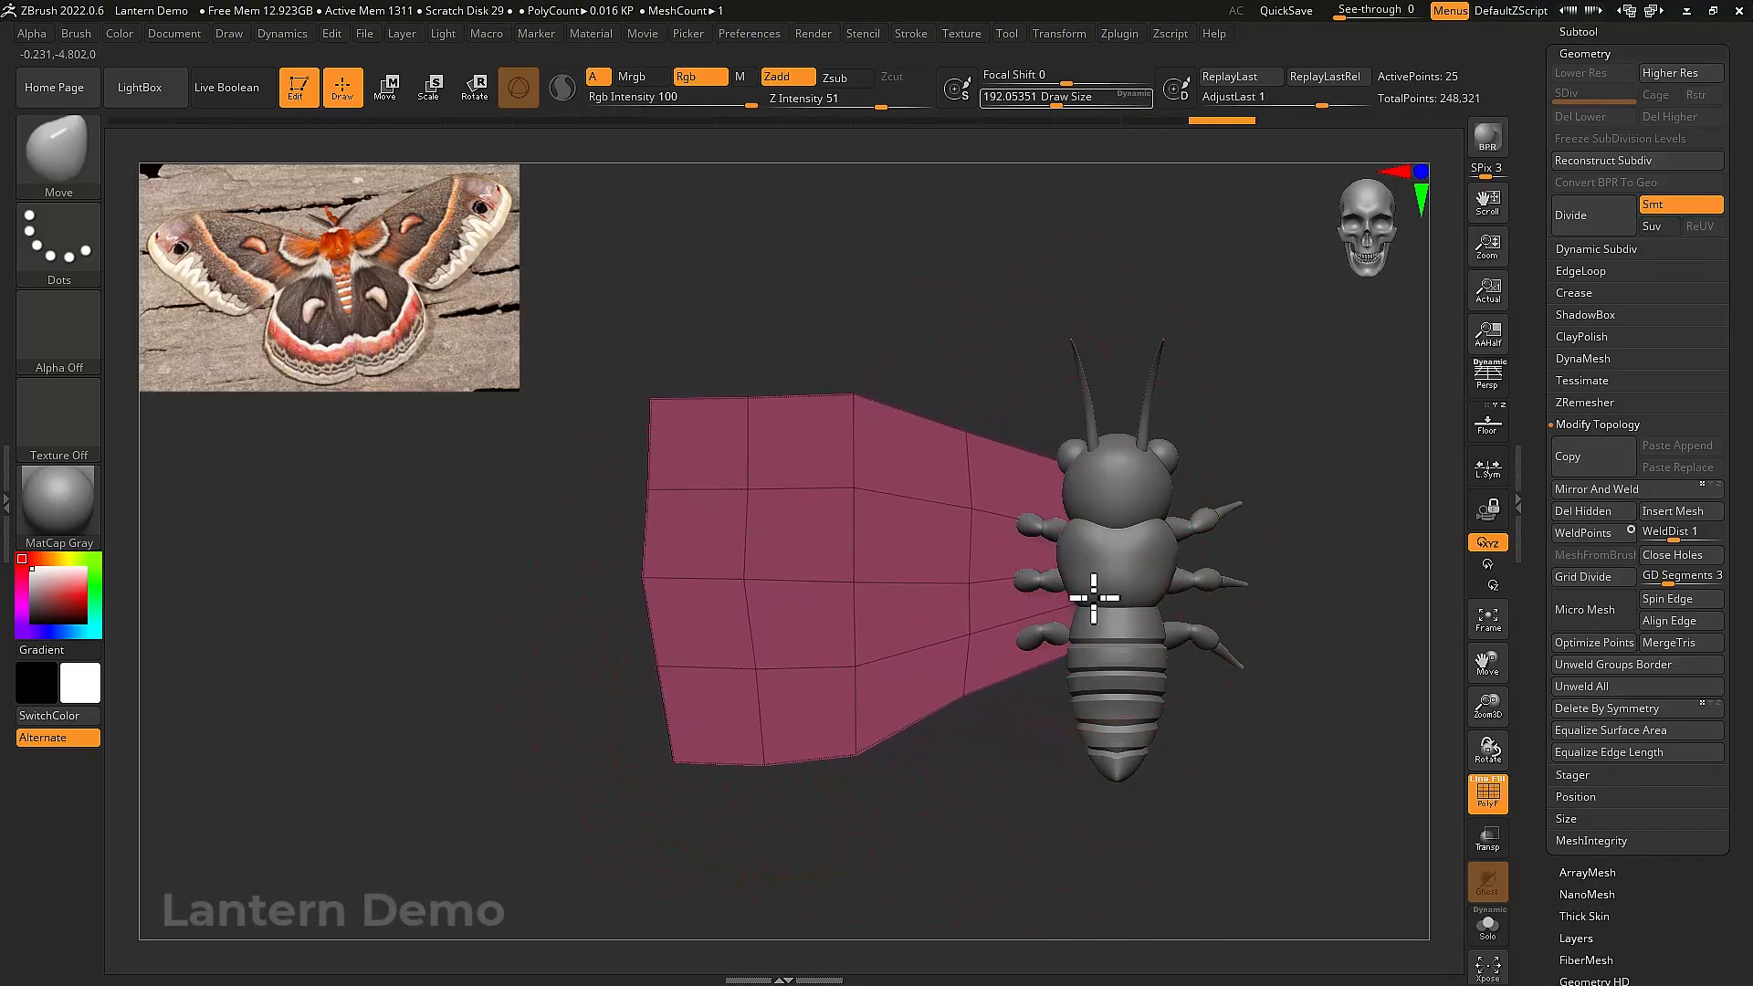
{"action": "left_click_drag", "start_coordinate": [967, 532], "coordinate": [900, 466]}
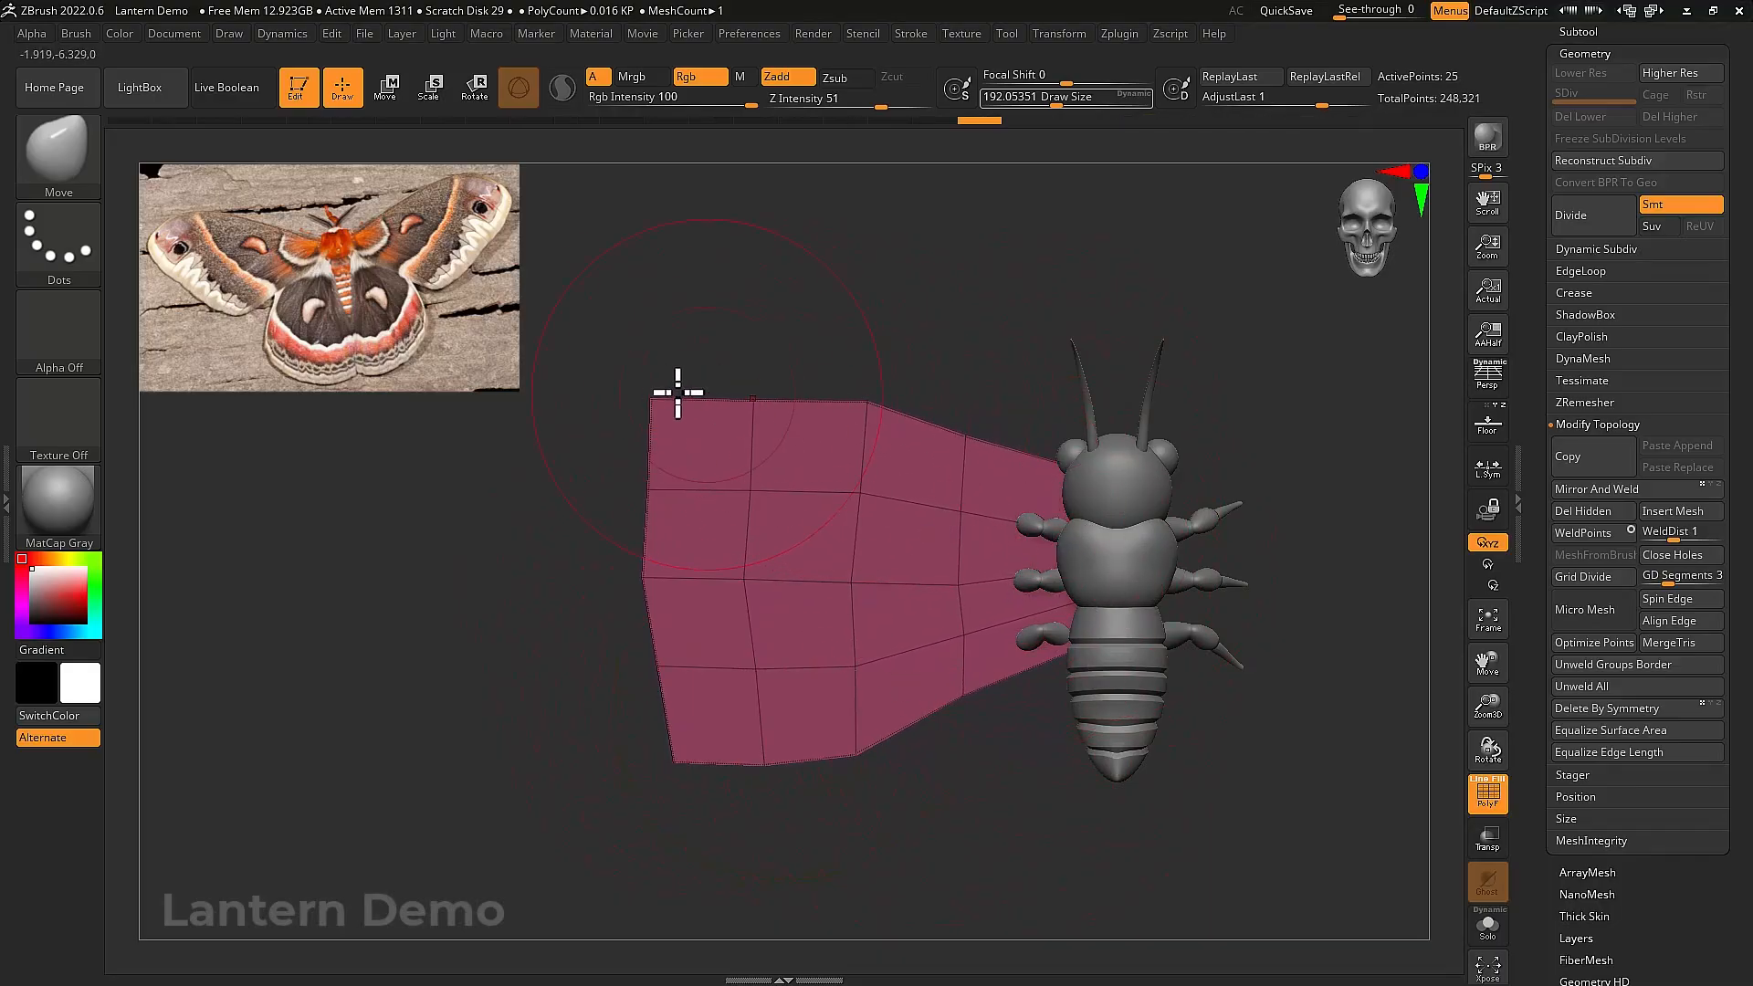
Round the wing's outer front corner and pull its rear edge forward with the Move brush
{"action": "left_click_drag", "start_coordinate": [656, 400], "coordinate": [626, 411]}
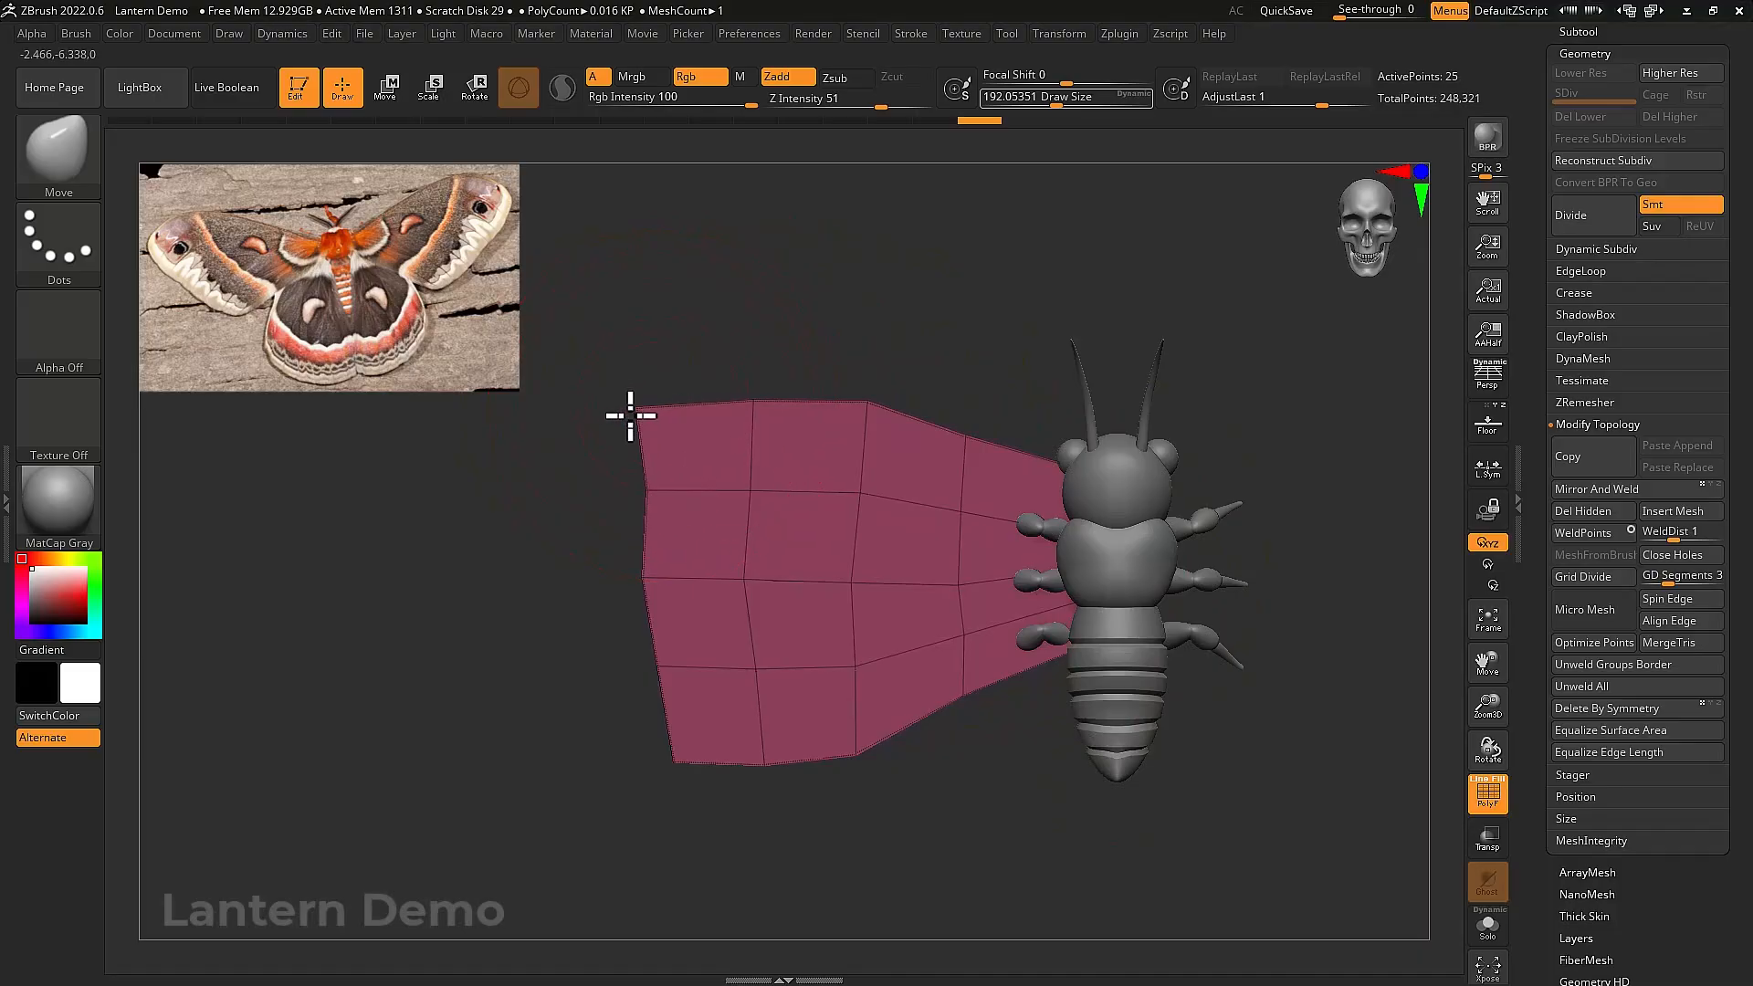
{"action": "left_click_drag", "start_coordinate": [739, 407], "coordinate": [665, 411]}
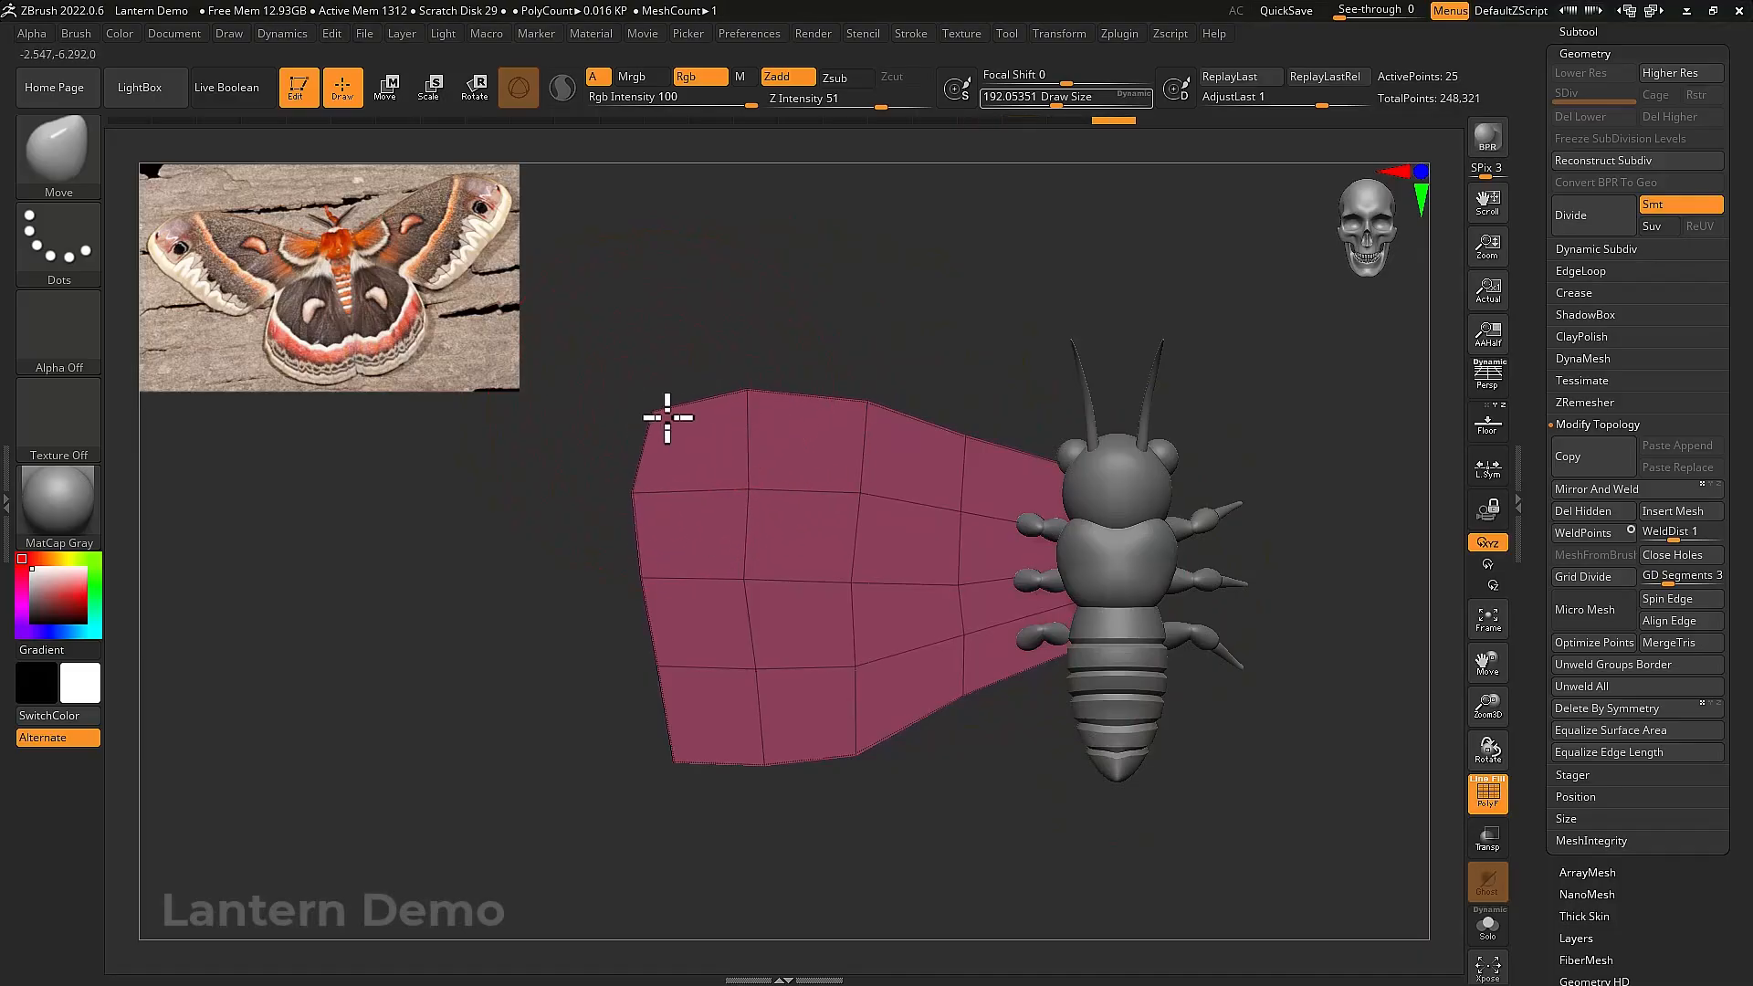
{"action": "left_click_drag", "start_coordinate": [685, 736], "coordinate": [699, 684]}
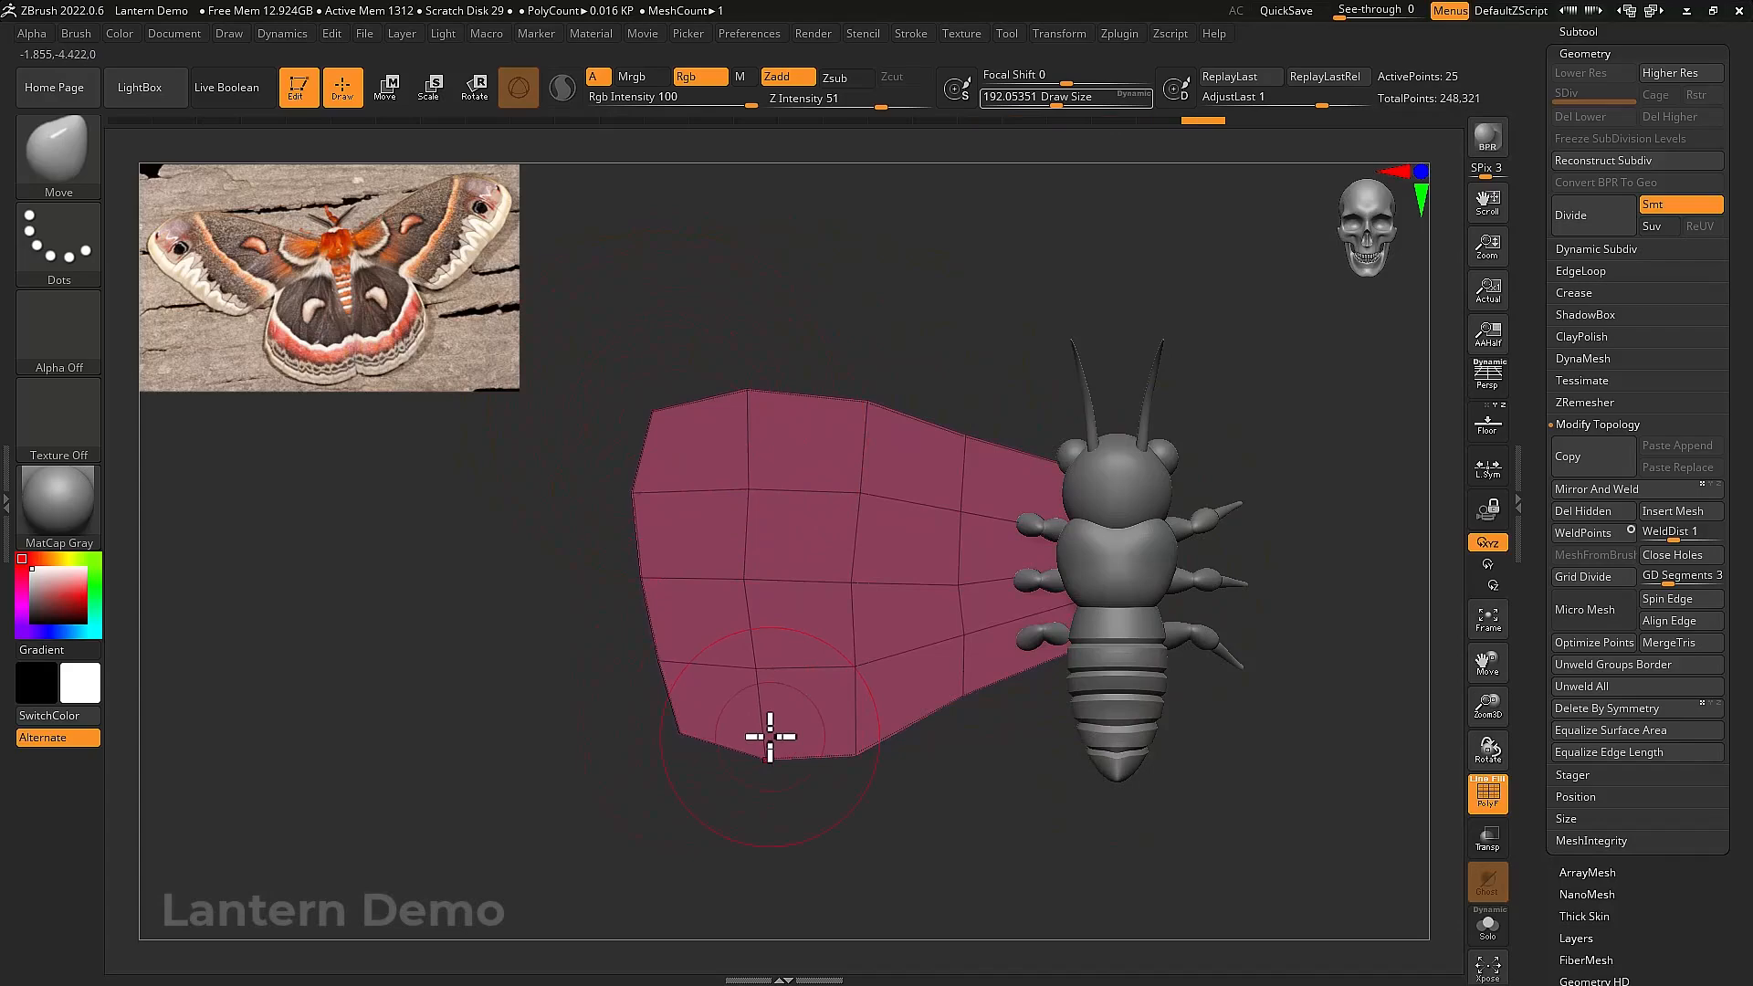
{"action": "mouse_move", "coordinate": [771, 731]}
{"action": "left_mouse_down"}
{"action": "mouse_move", "coordinate": [775, 684]}
{"action": "mouse_move", "coordinate": [838, 654]}
{"action": "left_mouse_up"}
Scale the wing down to a narrower shape with the gizmo and sweep its outer part forward with the Move brush
{"action": "key", "text": "w"}
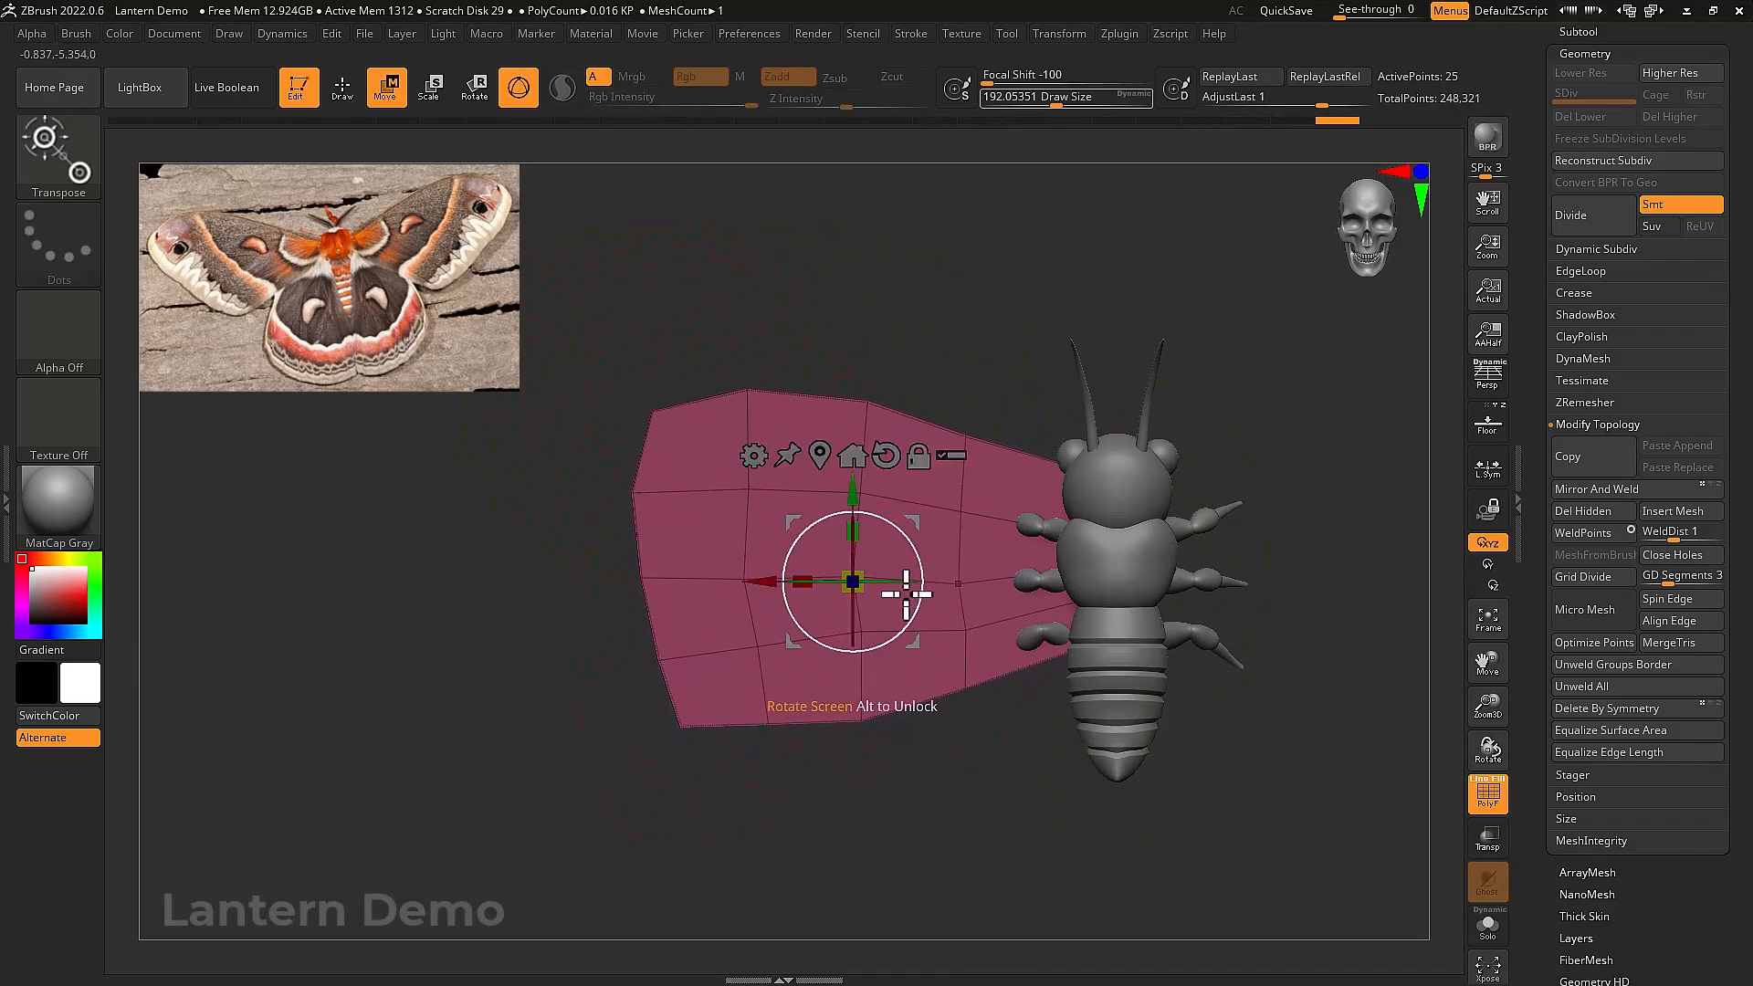
{"action": "left_click_drag", "start_coordinate": [852, 582], "coordinate": [773, 575]}
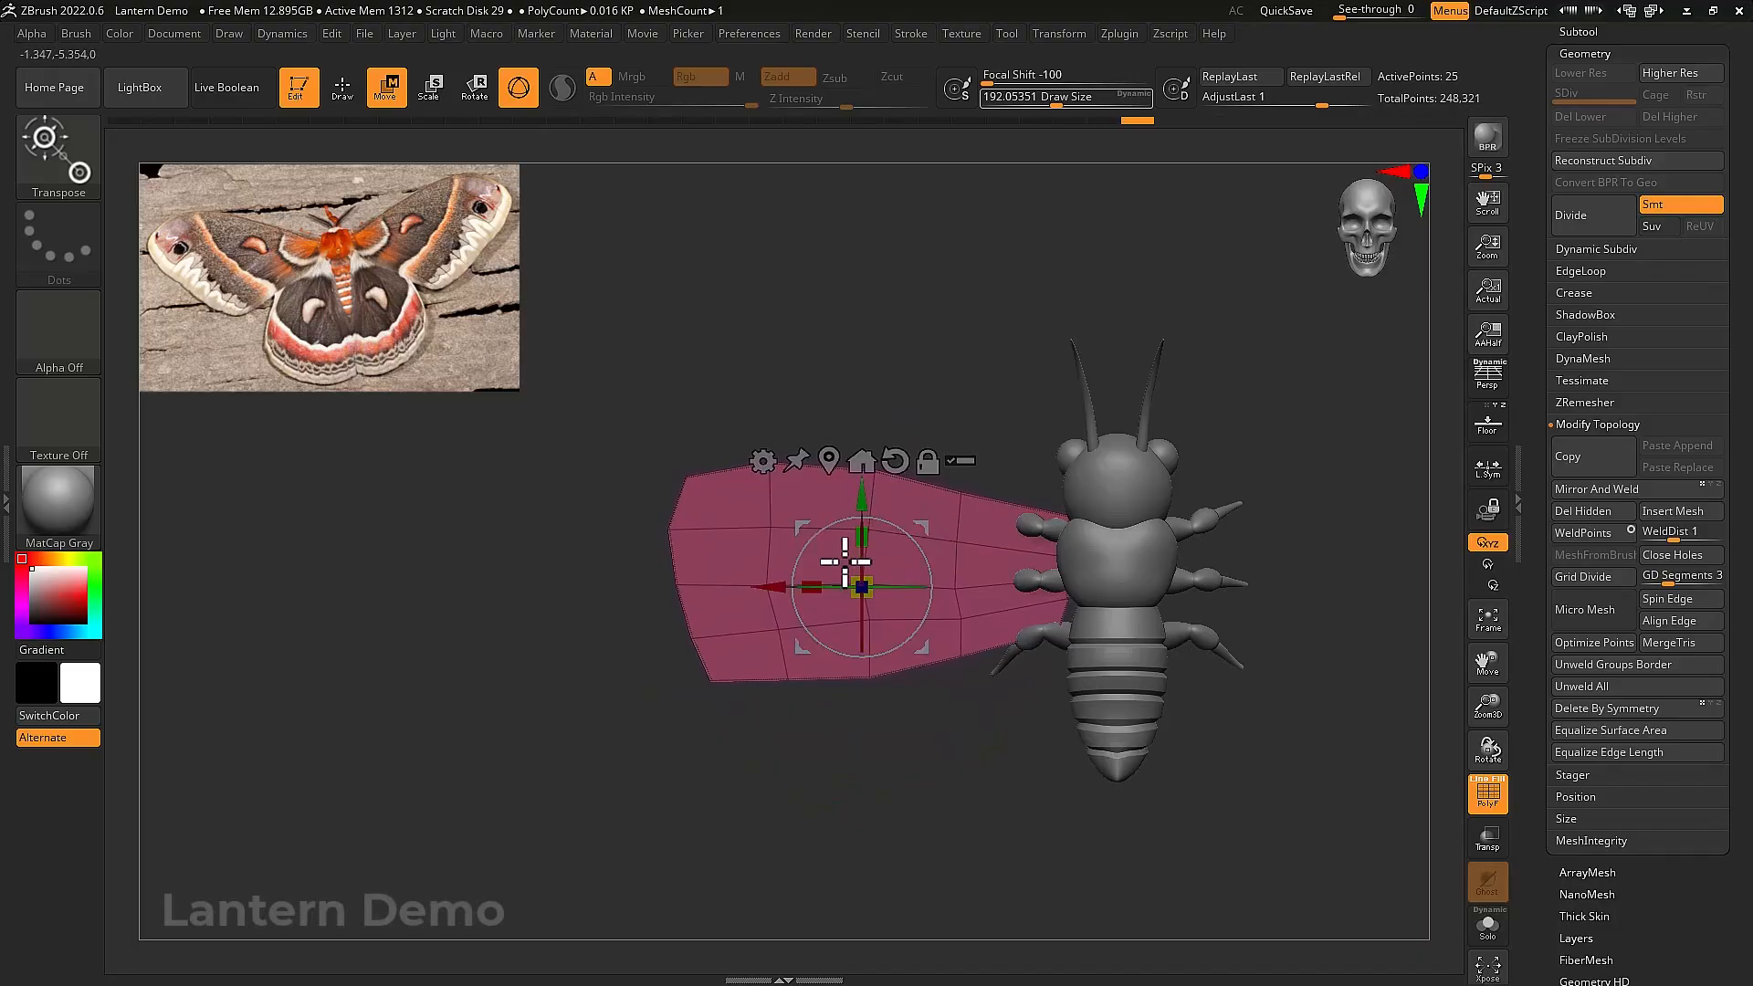
{"action": "key", "text": "q"}
{"action": "mouse_move", "coordinate": [772, 554]}
{"action": "left_mouse_down"}
{"action": "mouse_move", "coordinate": [763, 520]}
{"action": "mouse_move", "coordinate": [716, 490]}
{"action": "mouse_move", "coordinate": [713, 580]}
{"action": "left_mouse_up"}
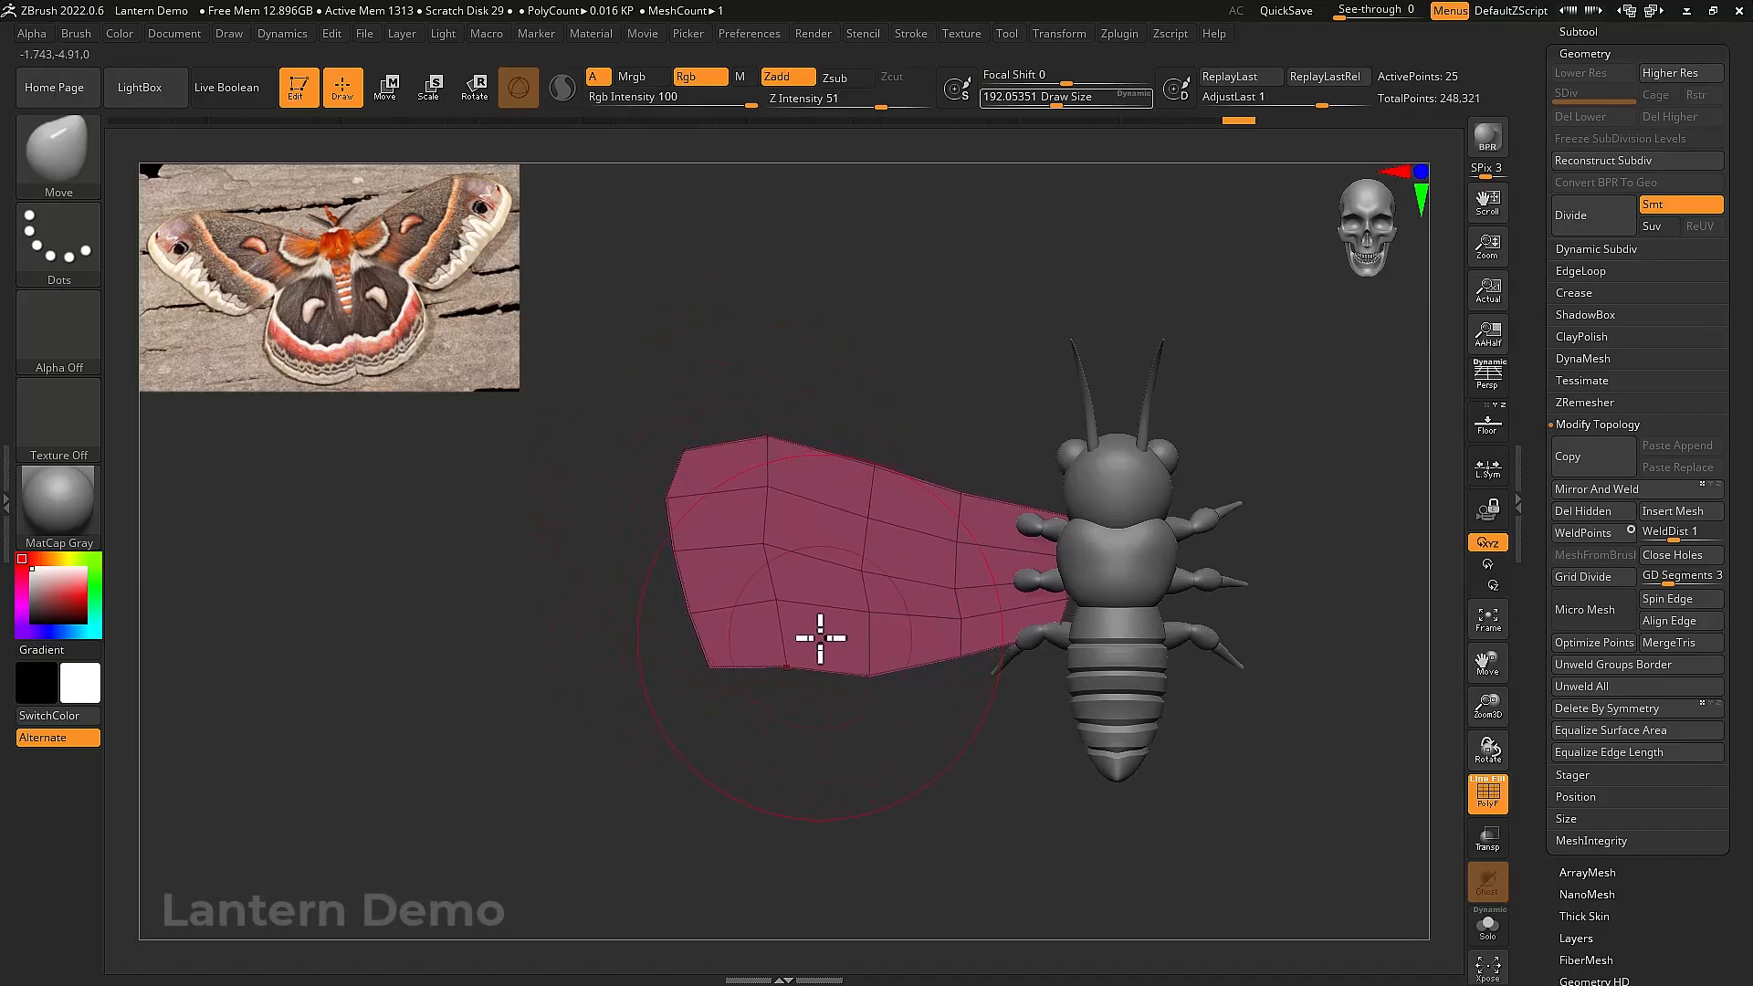
Flatten the wing's rear edge with the Move brush, even out its mesh flow and pull the inner section toward the thorax
{"action": "mouse_move", "coordinate": [818, 633]}
{"action": "left_mouse_down"}
{"action": "mouse_move", "coordinate": [885, 638]}
{"action": "mouse_move", "coordinate": [896, 606]}
{"action": "mouse_move", "coordinate": [940, 623]}
{"action": "left_mouse_up"}
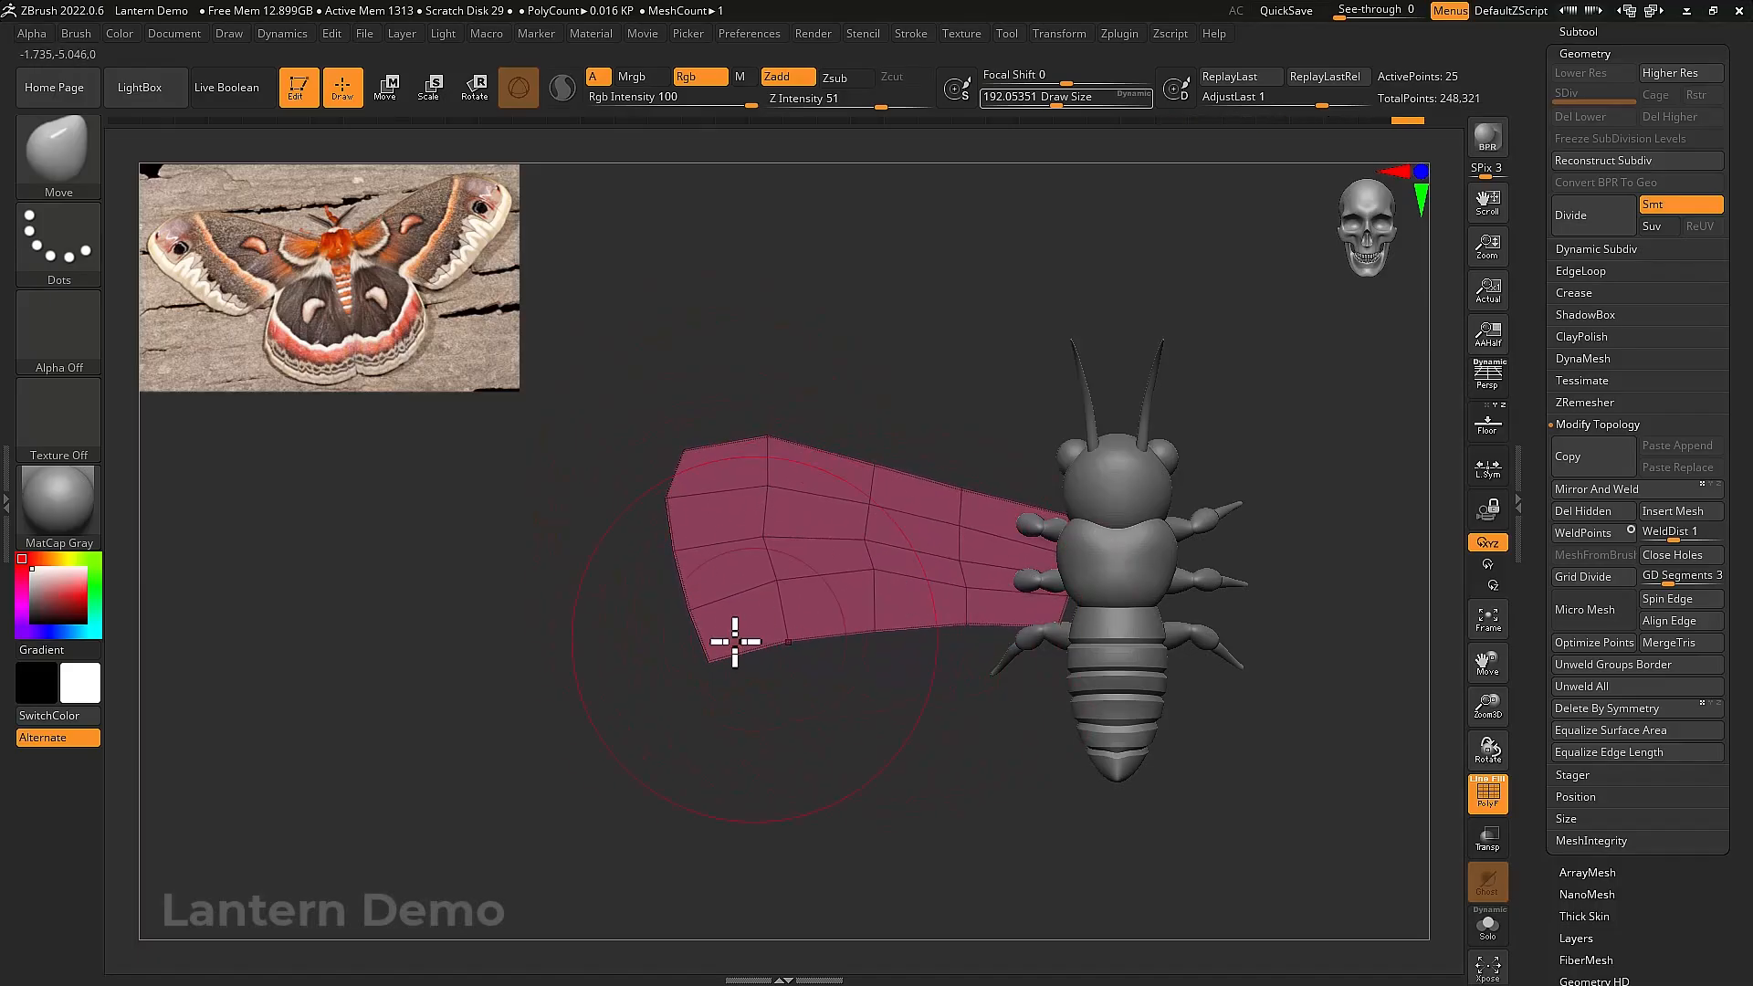
{"action": "left_click_drag", "start_coordinate": [703, 634], "coordinate": [693, 606]}
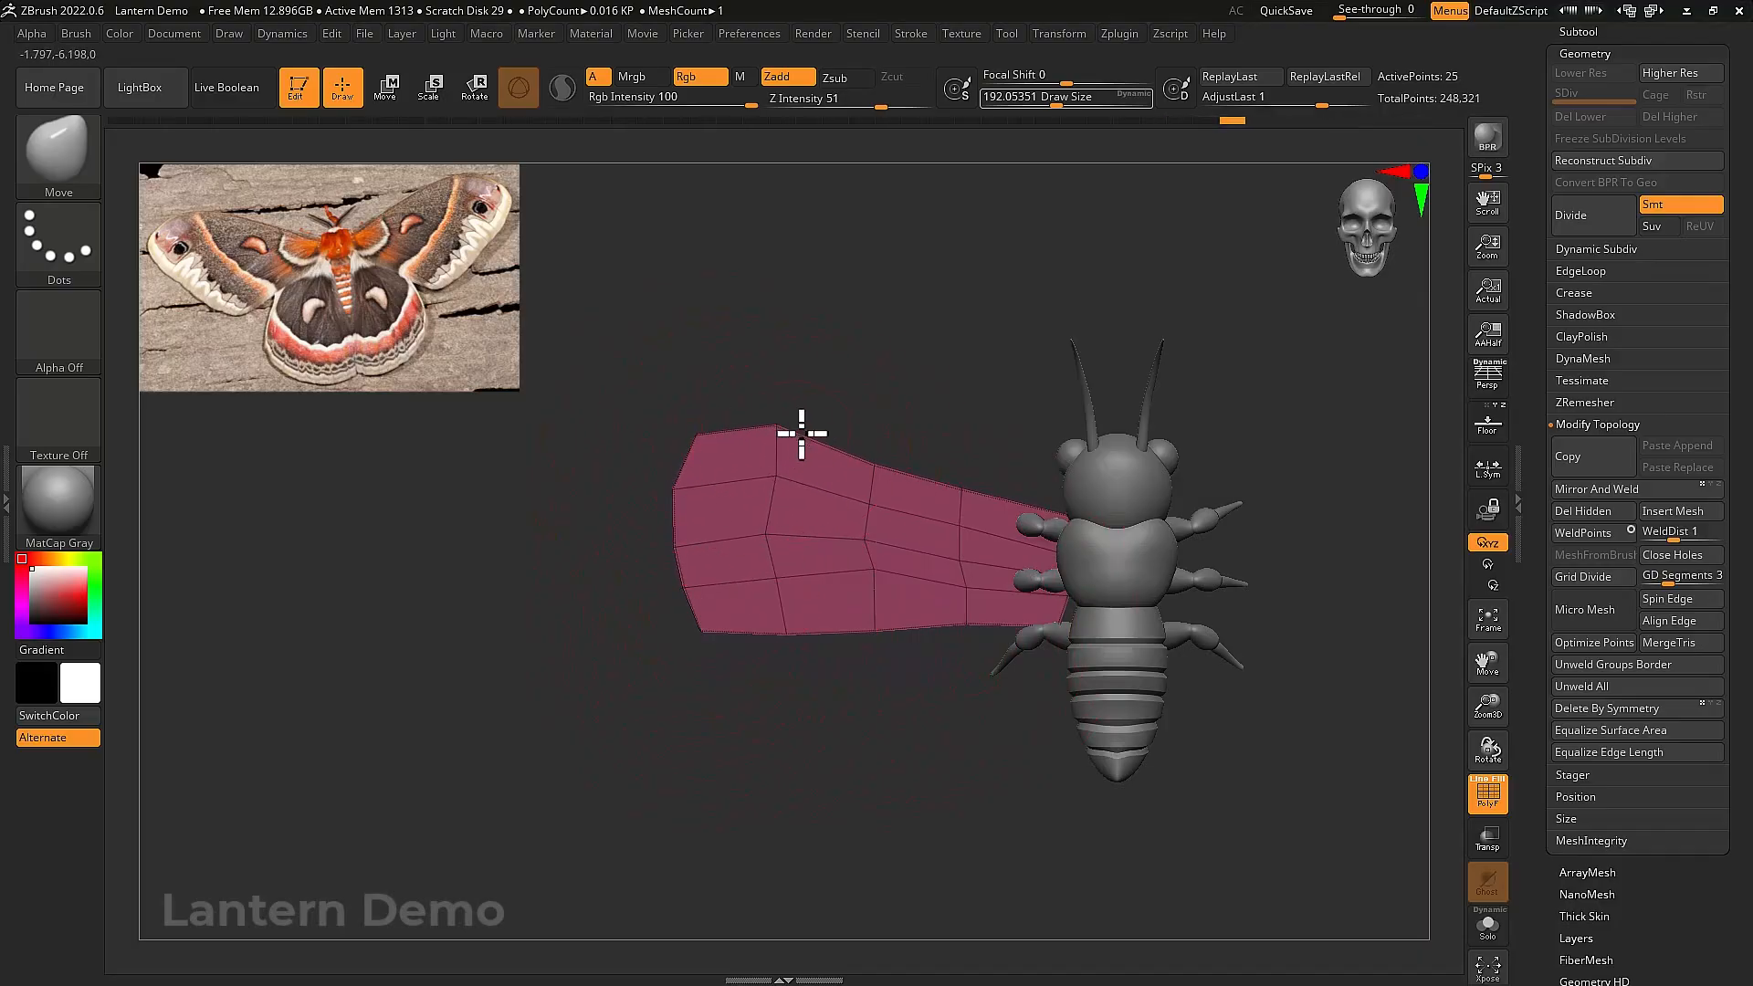
{"action": "left_click_drag", "start_coordinate": [795, 481], "coordinate": [802, 552]}
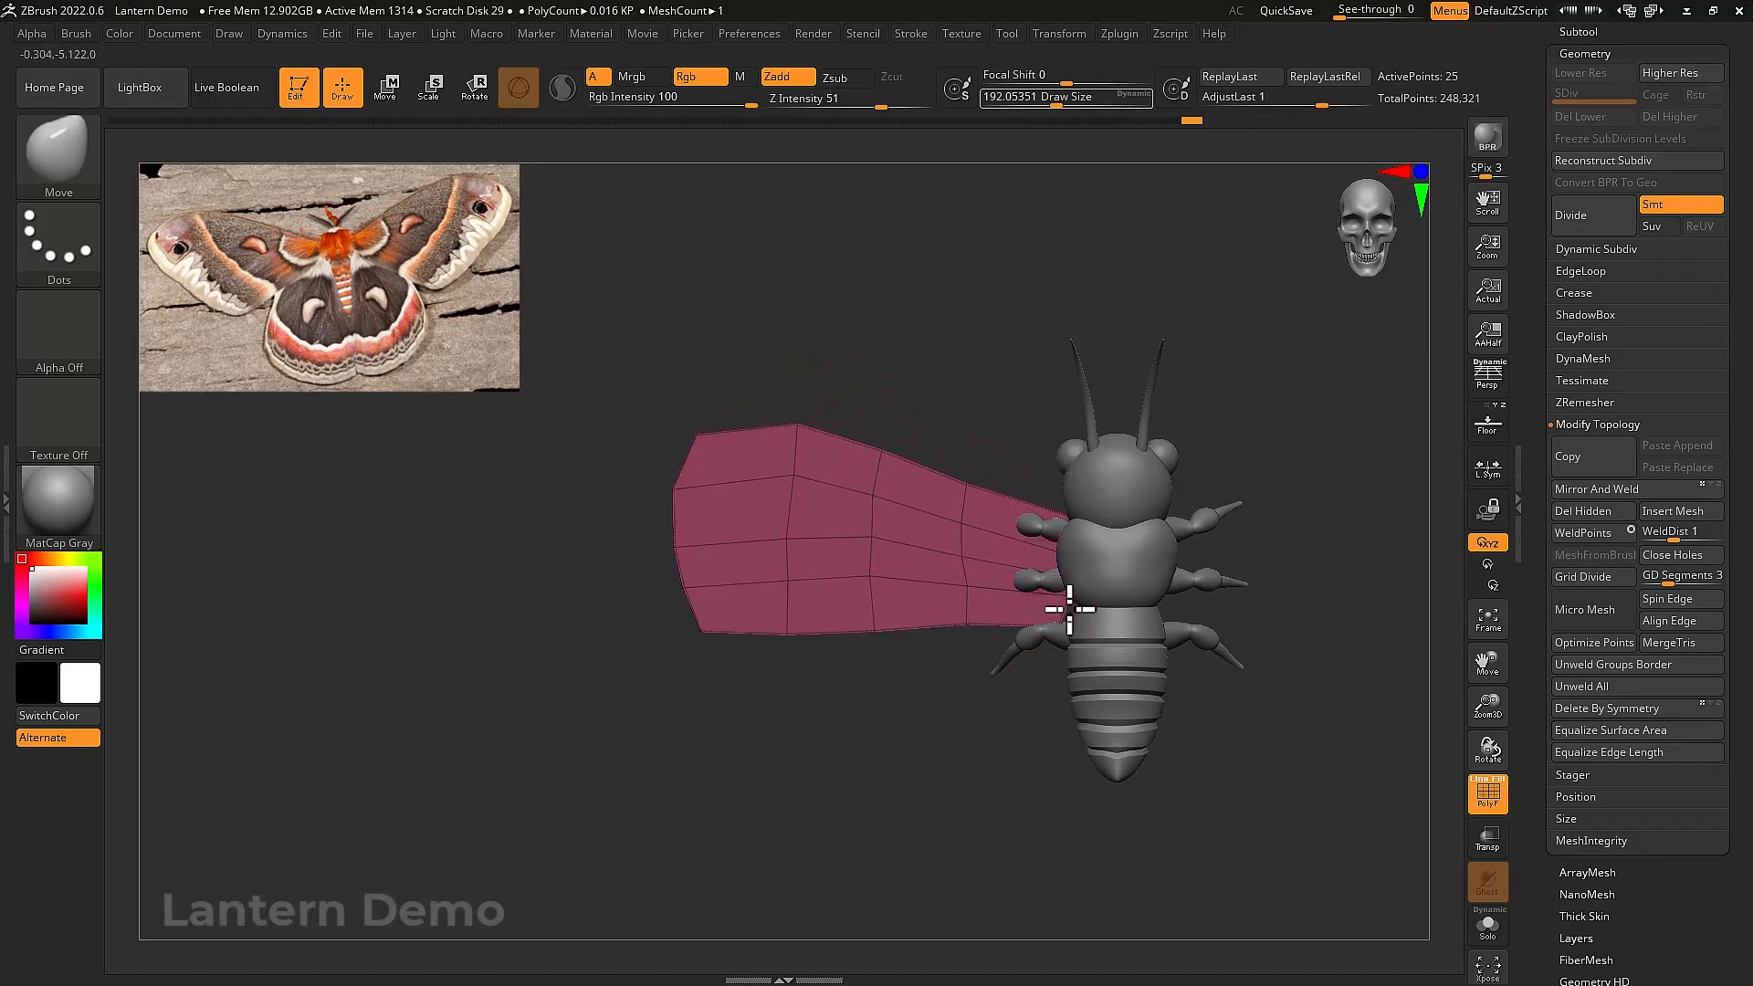
{"action": "left_click_drag", "start_coordinate": [964, 514], "coordinate": [1011, 514]}
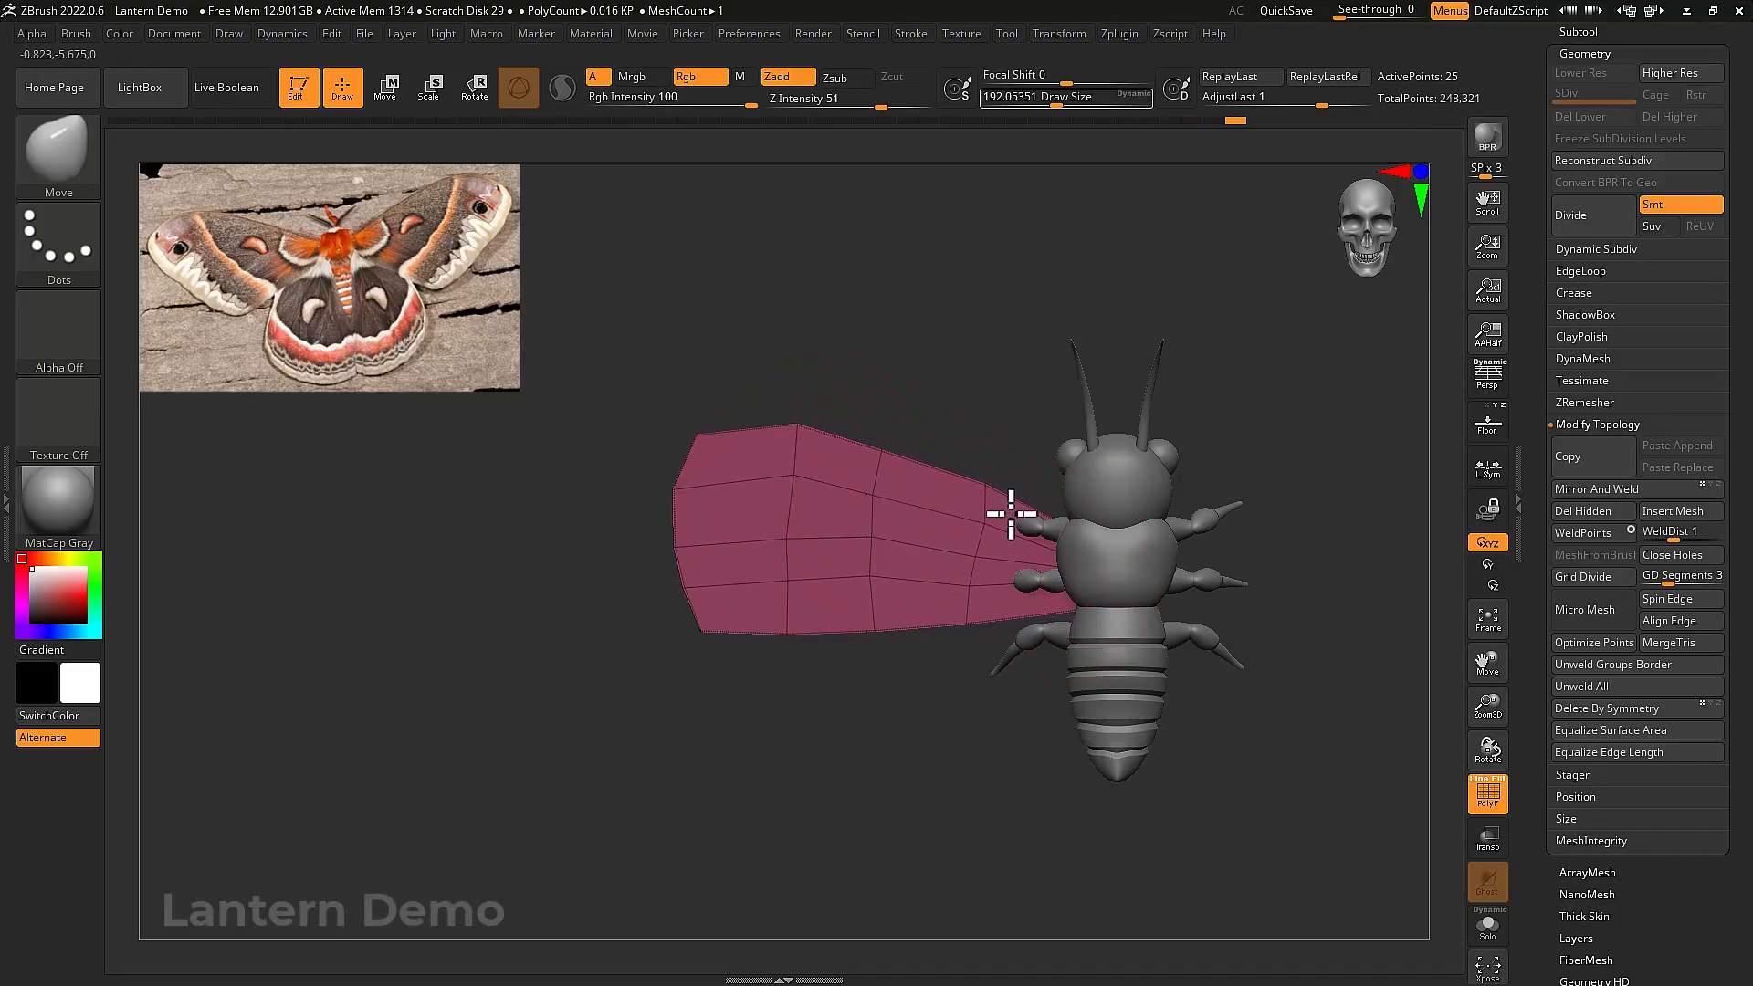
Make the body display ghosted-transparent and adjust the wing's outer edge into a slightly slanted, narrower tip with the Move brush
{"action": "key", "text": "ctrl+t"}
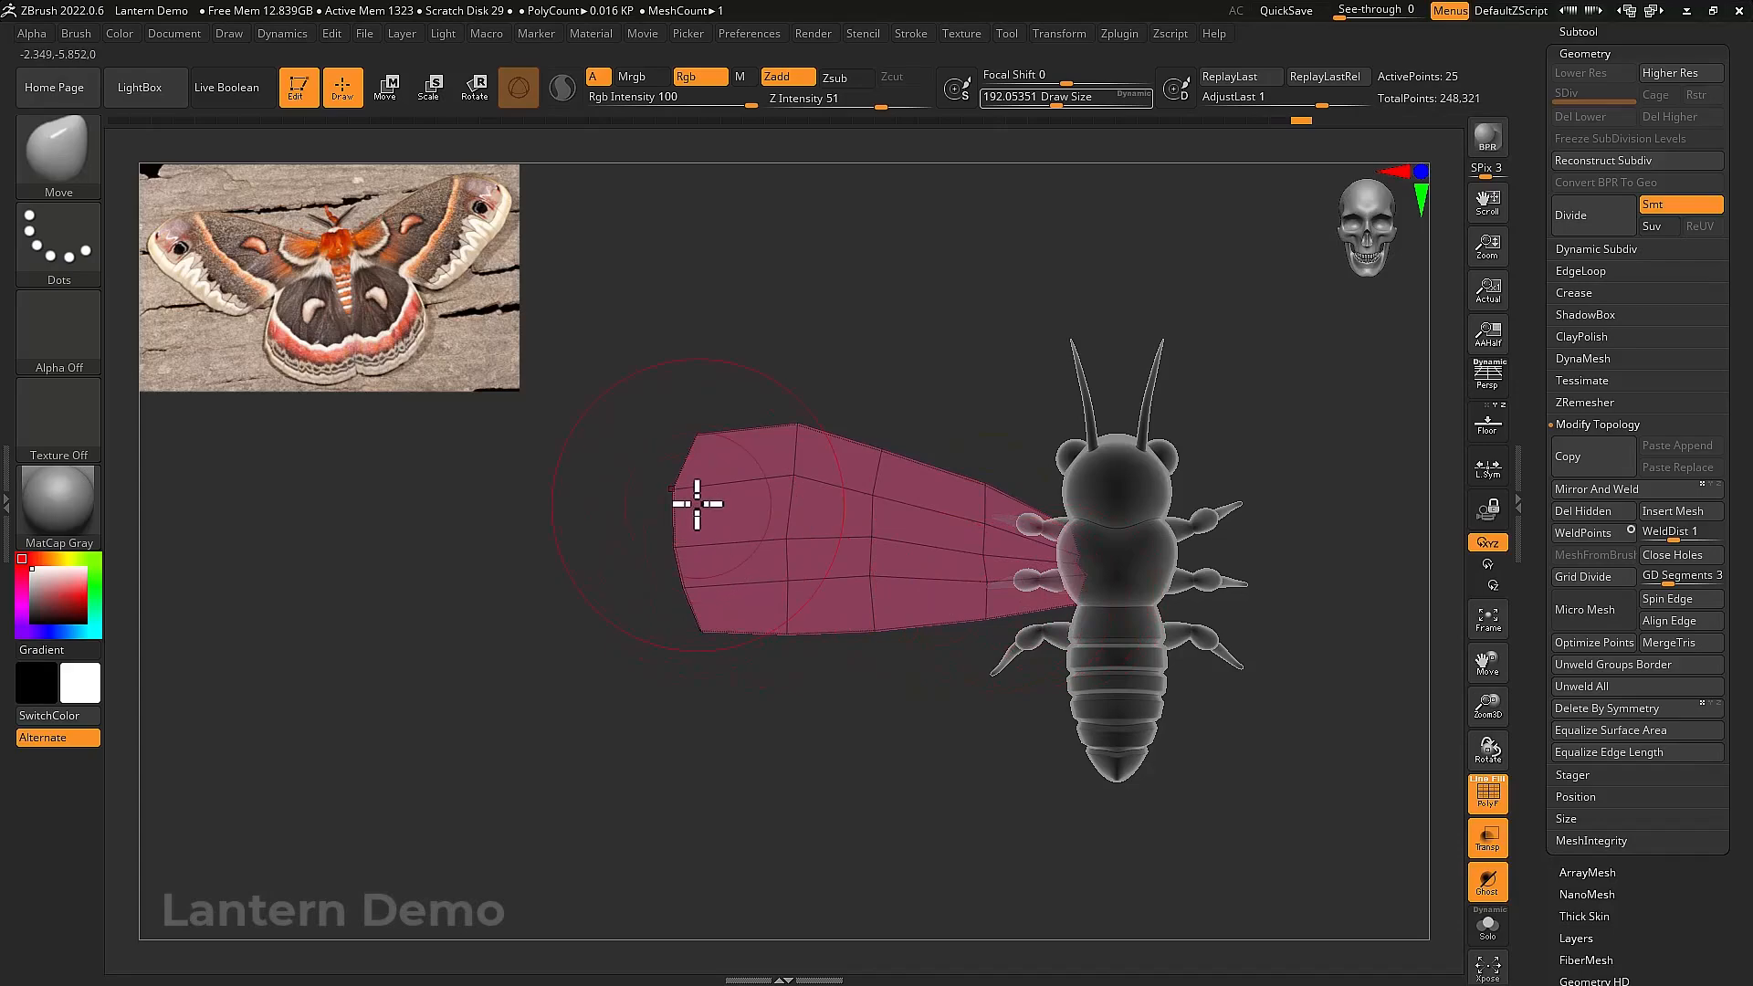
{"action": "left_click_drag", "start_coordinate": [697, 503], "coordinate": [713, 478]}
{"action": "left_click_drag", "start_coordinate": [736, 621], "coordinate": [744, 626]}
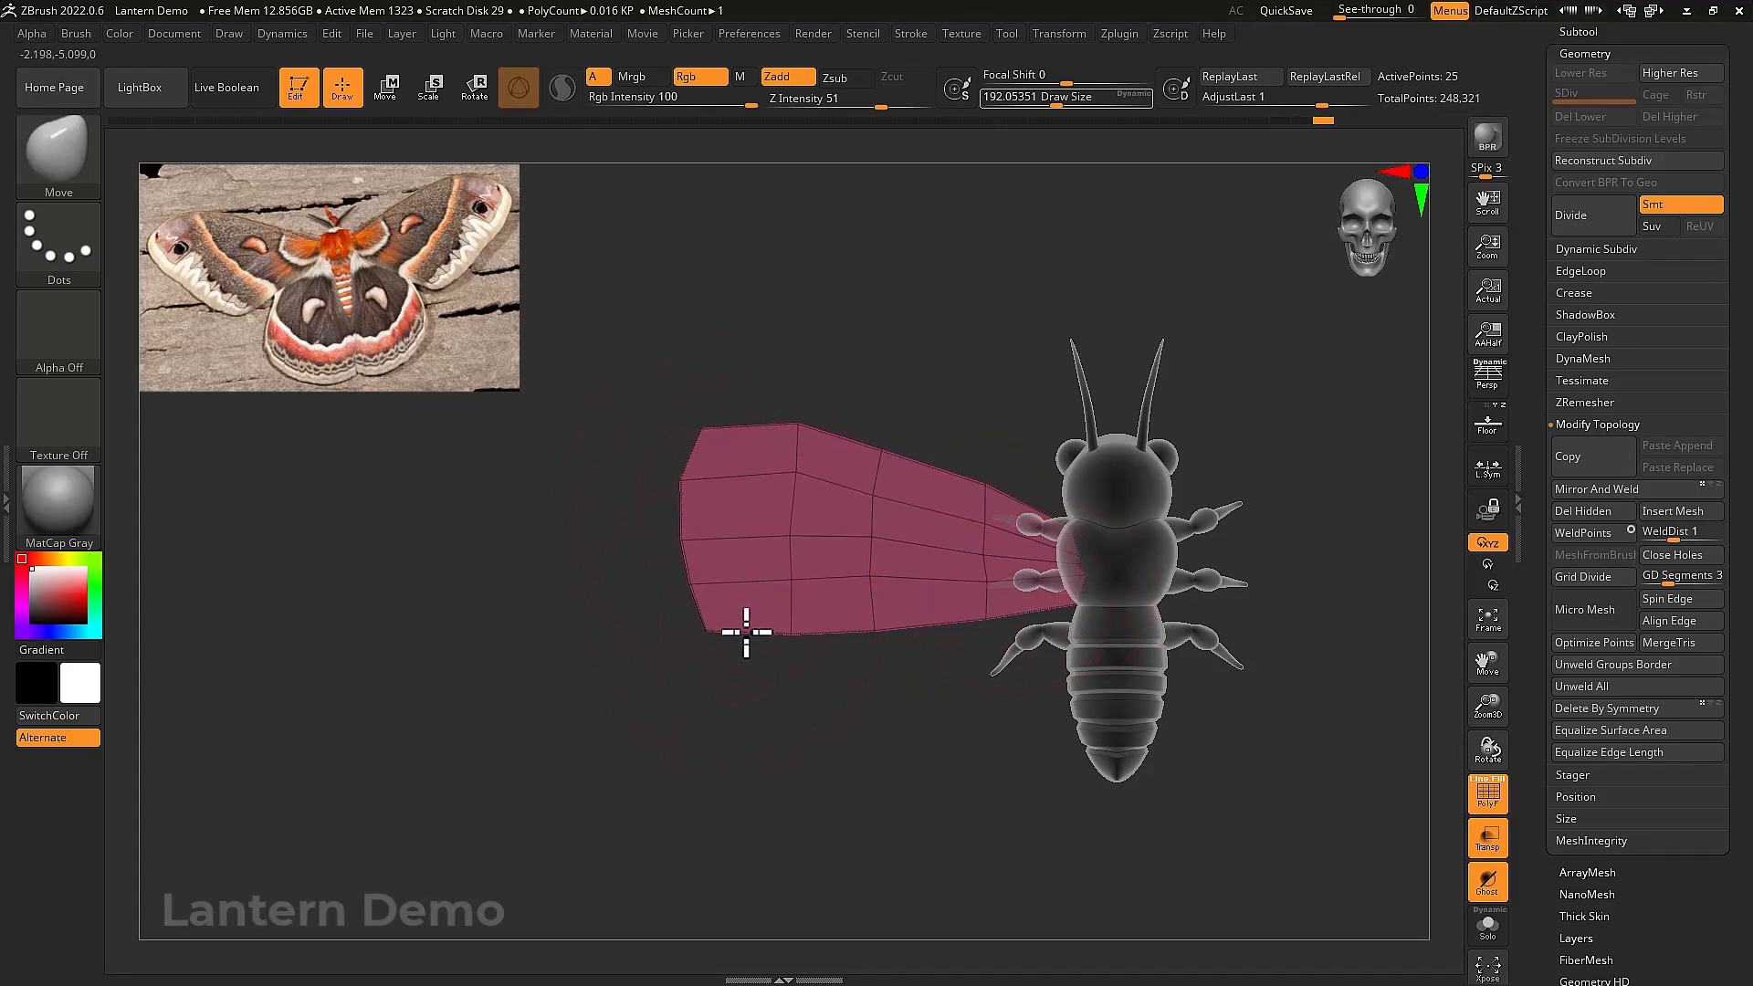
{"action": "left_click_drag", "start_coordinate": [693, 559], "coordinate": [701, 555]}
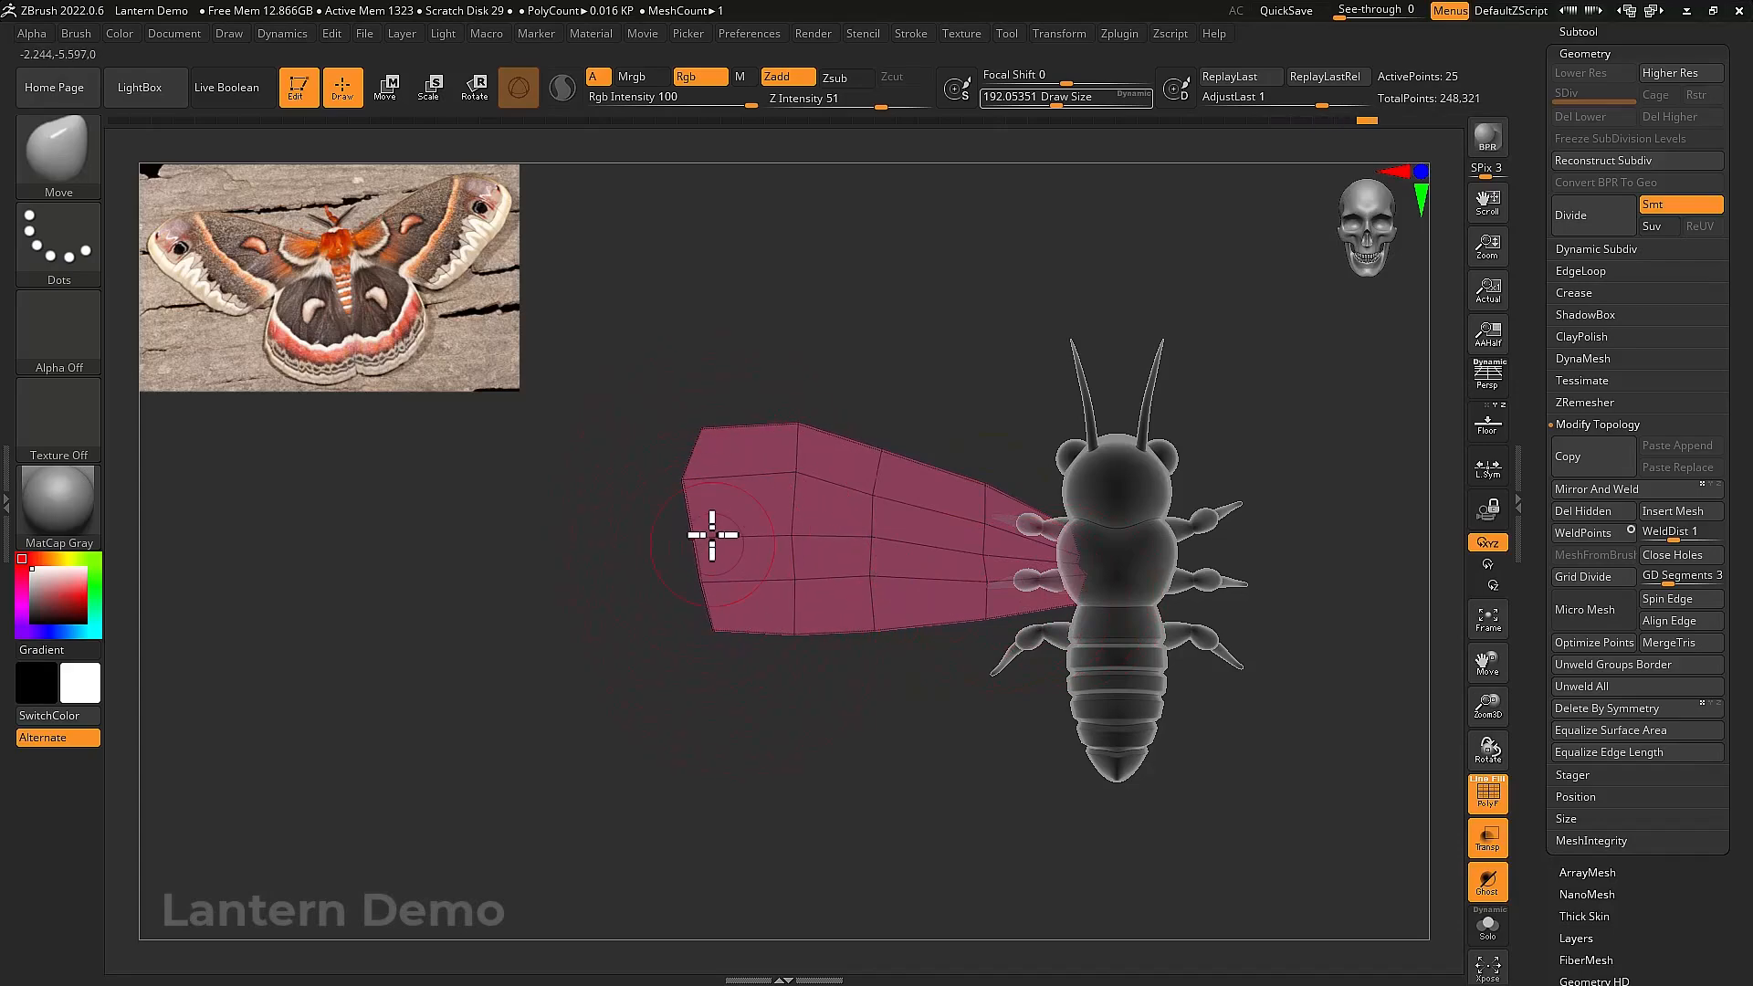
{"action": "left_click_drag", "start_coordinate": [694, 490], "coordinate": [683, 498]}
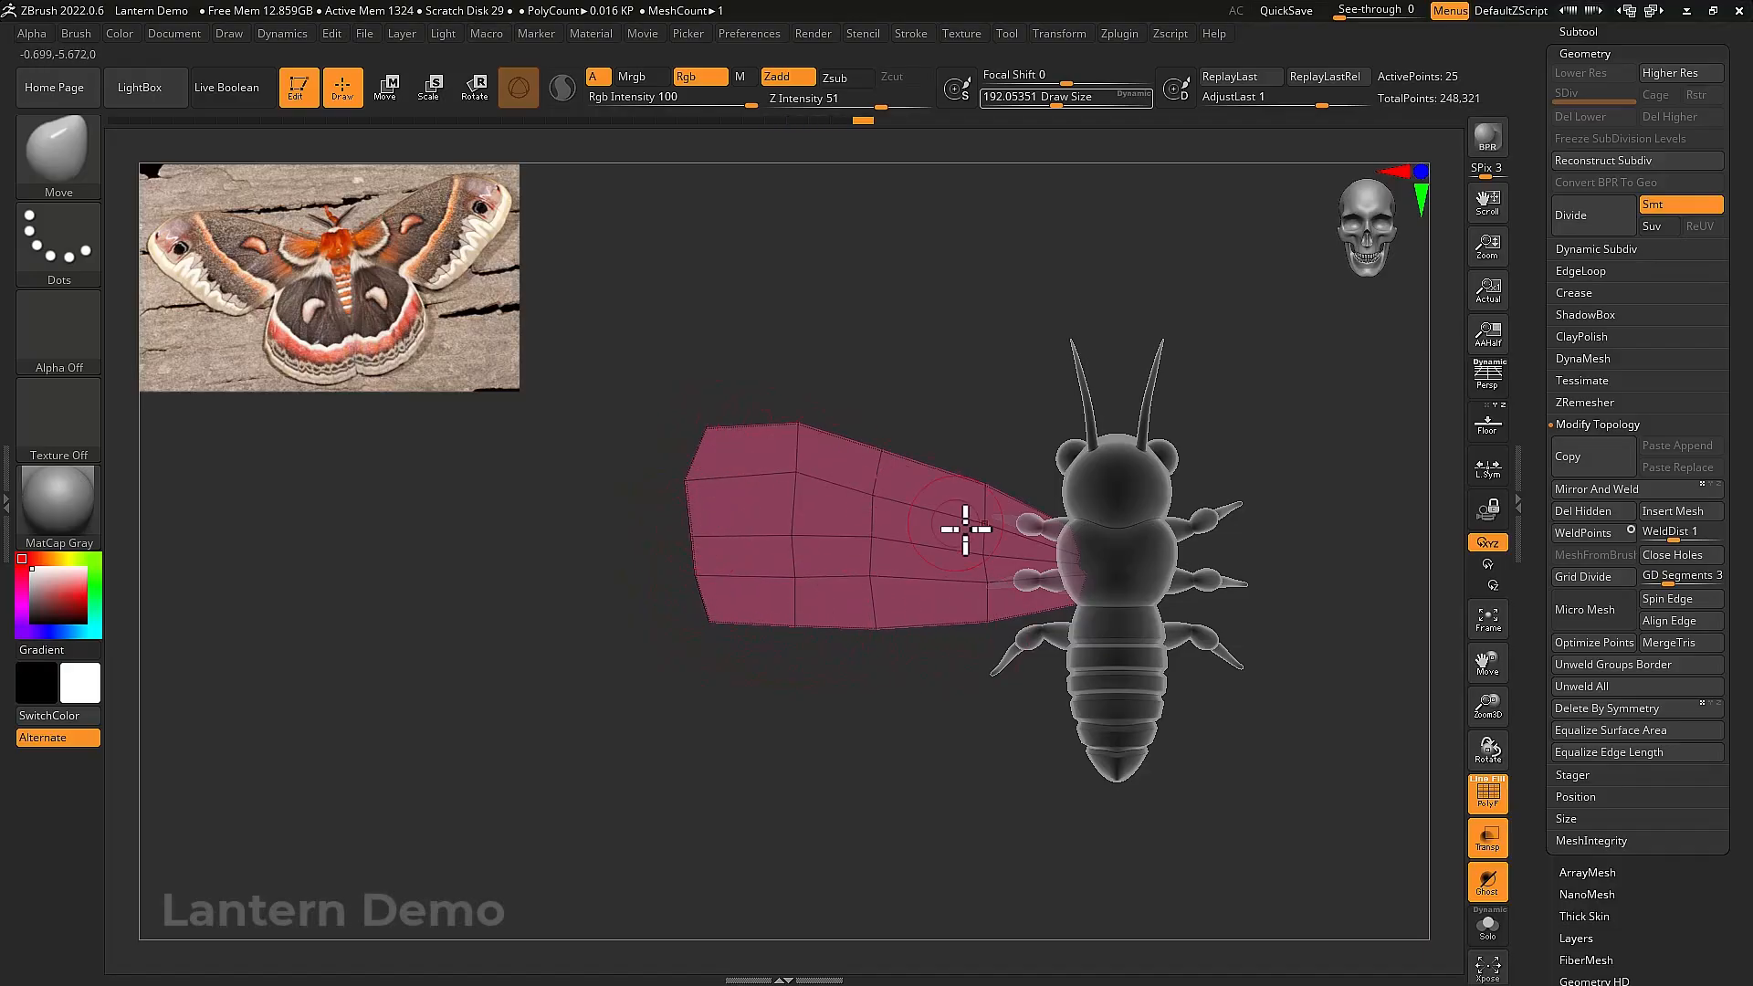
Duplicate the wing subtool, move the copy back behind the original and scale its length to about 0.58
{"action": "key", "text": "w"}
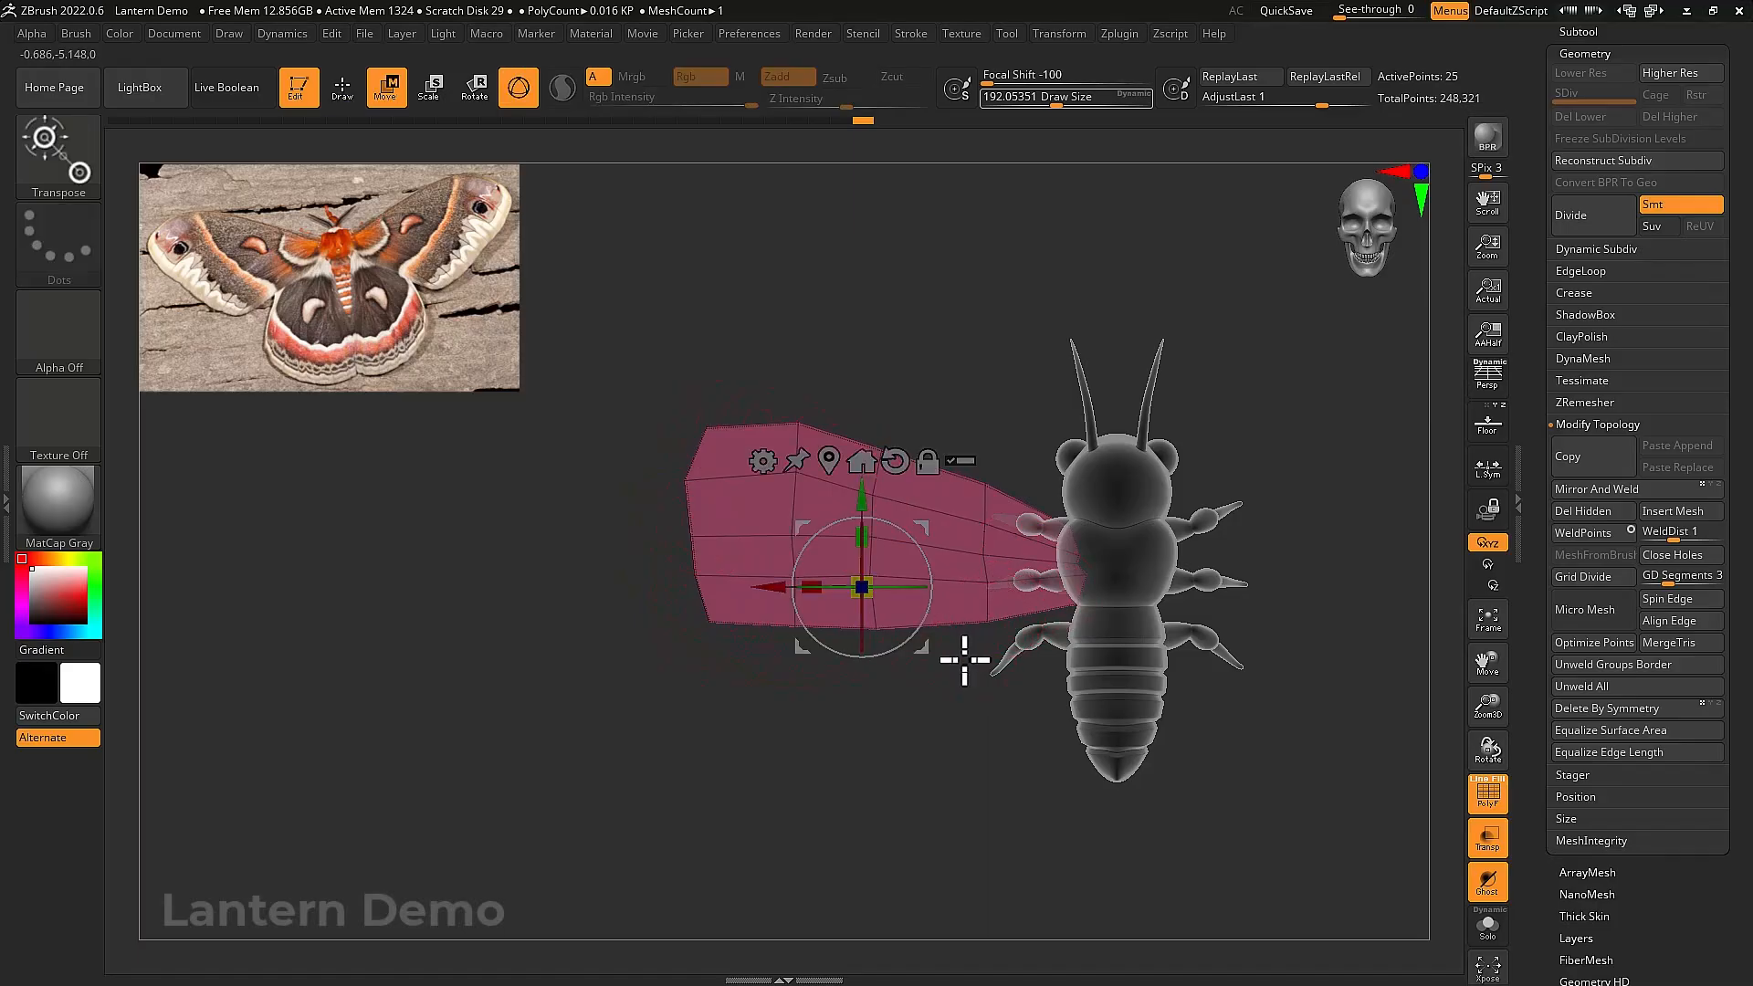
{"action": "key", "text": "shift+f"}
{"action": "left_click_drag", "start_coordinate": [885, 704], "coordinate": [989, 709]}
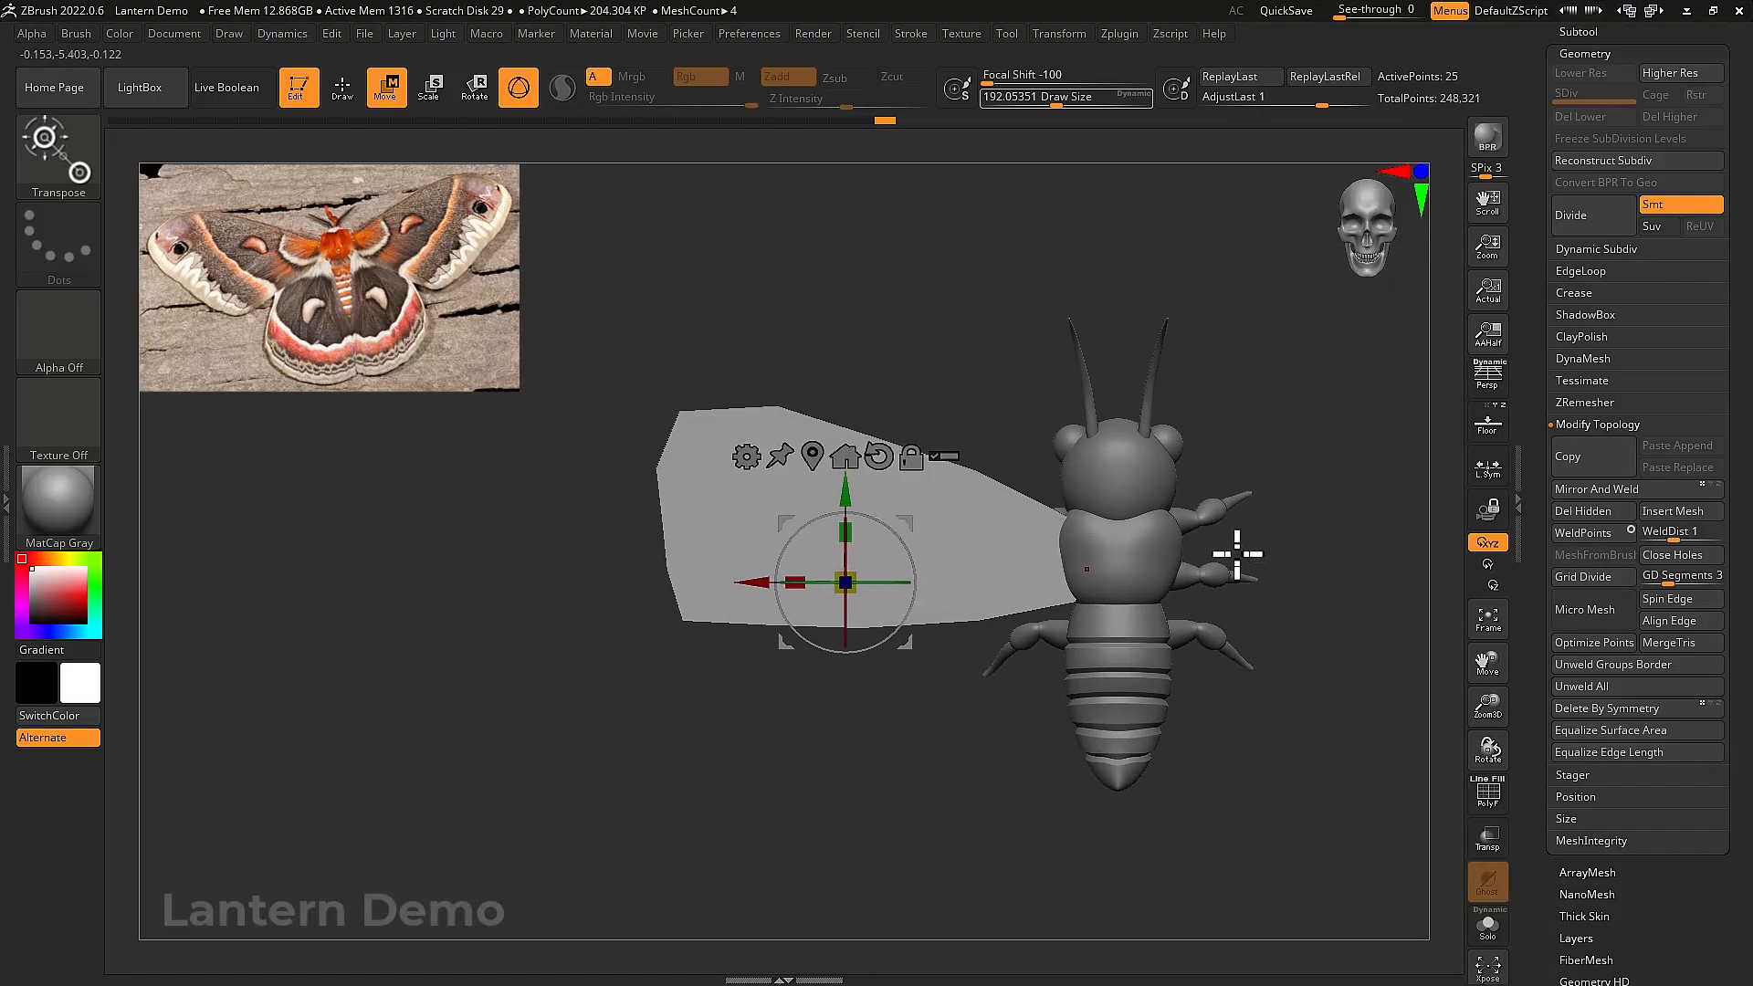
{"action": "left_click_drag", "start_coordinate": [1532, 373], "coordinate": [1569, 575]}
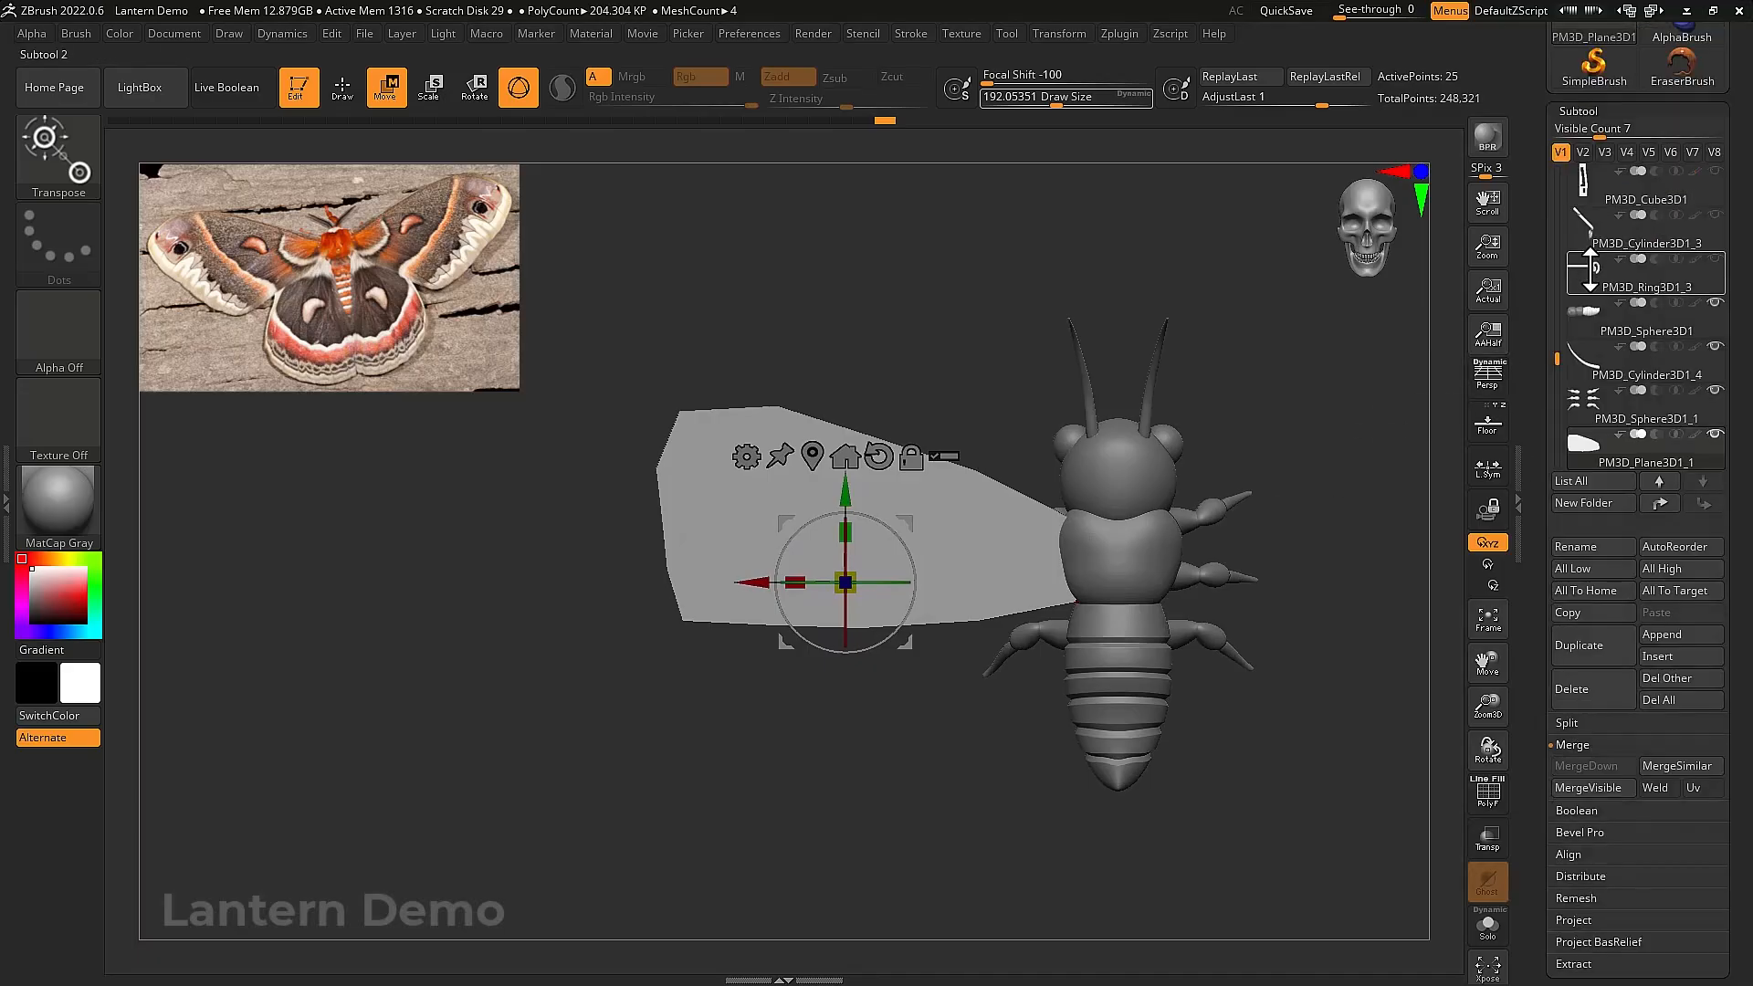
{"action": "left_click", "coordinate": [1579, 646]}
{"action": "left_click_drag", "start_coordinate": [844, 498], "coordinate": [842, 627]}
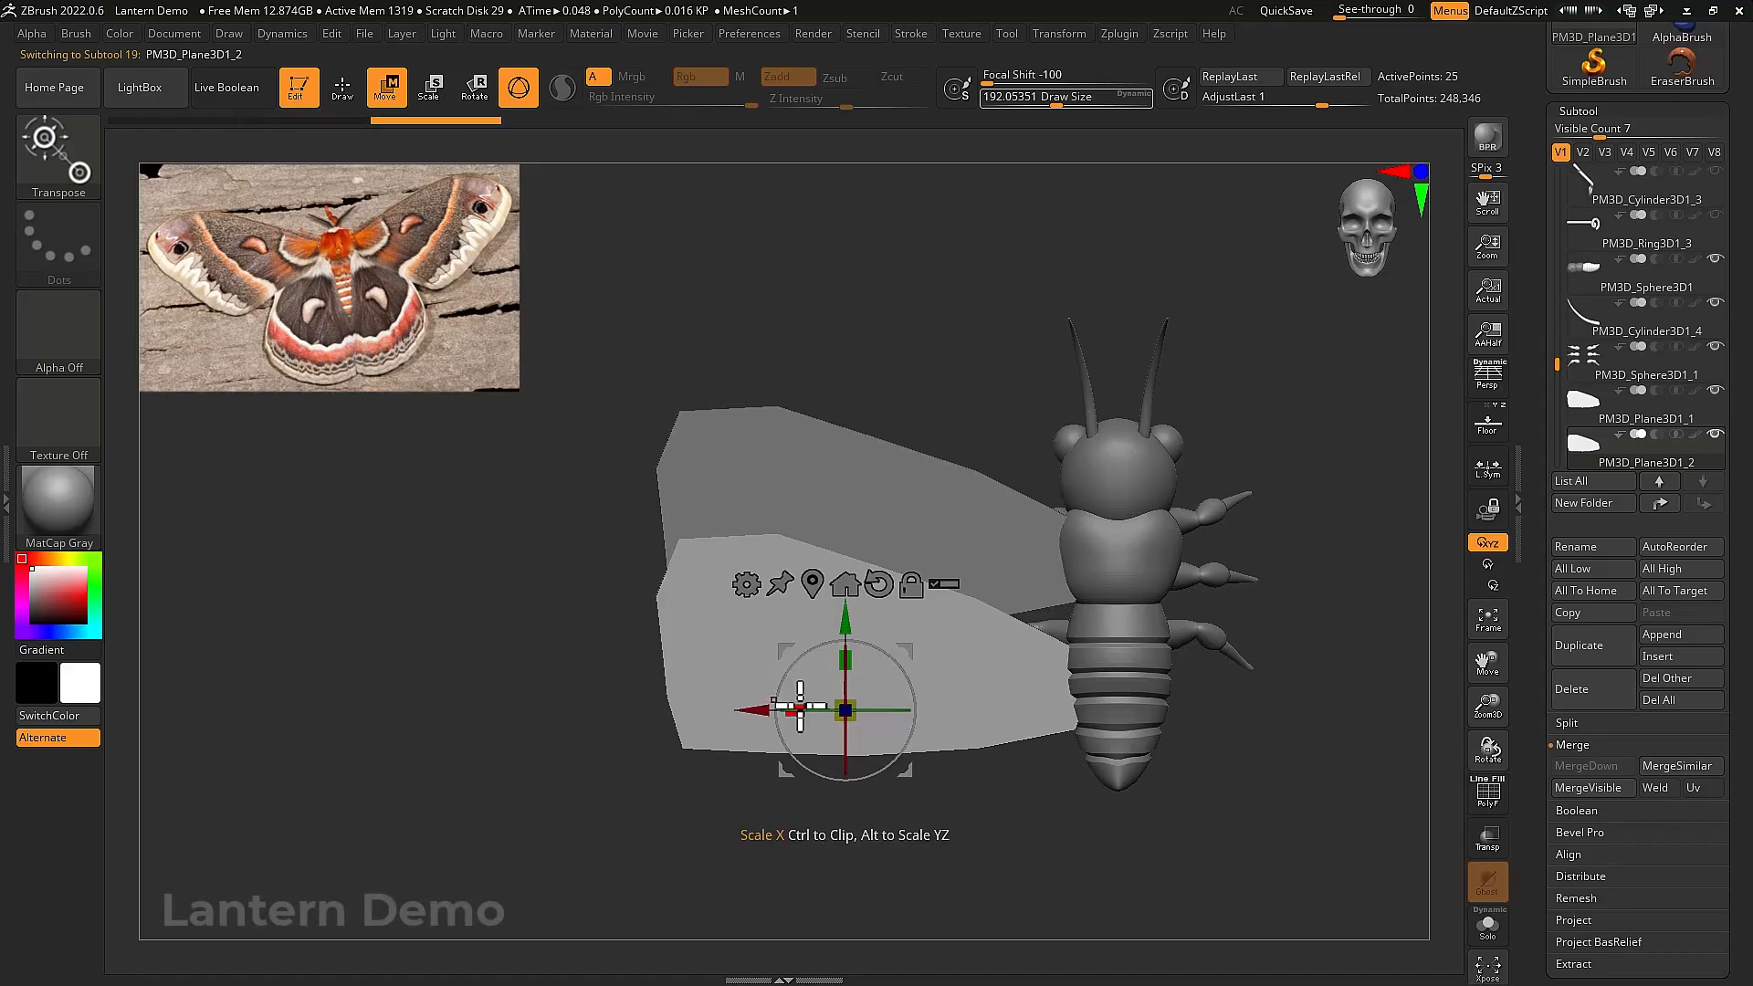
{"action": "left_click_drag", "start_coordinate": [794, 709], "coordinate": [856, 710]}
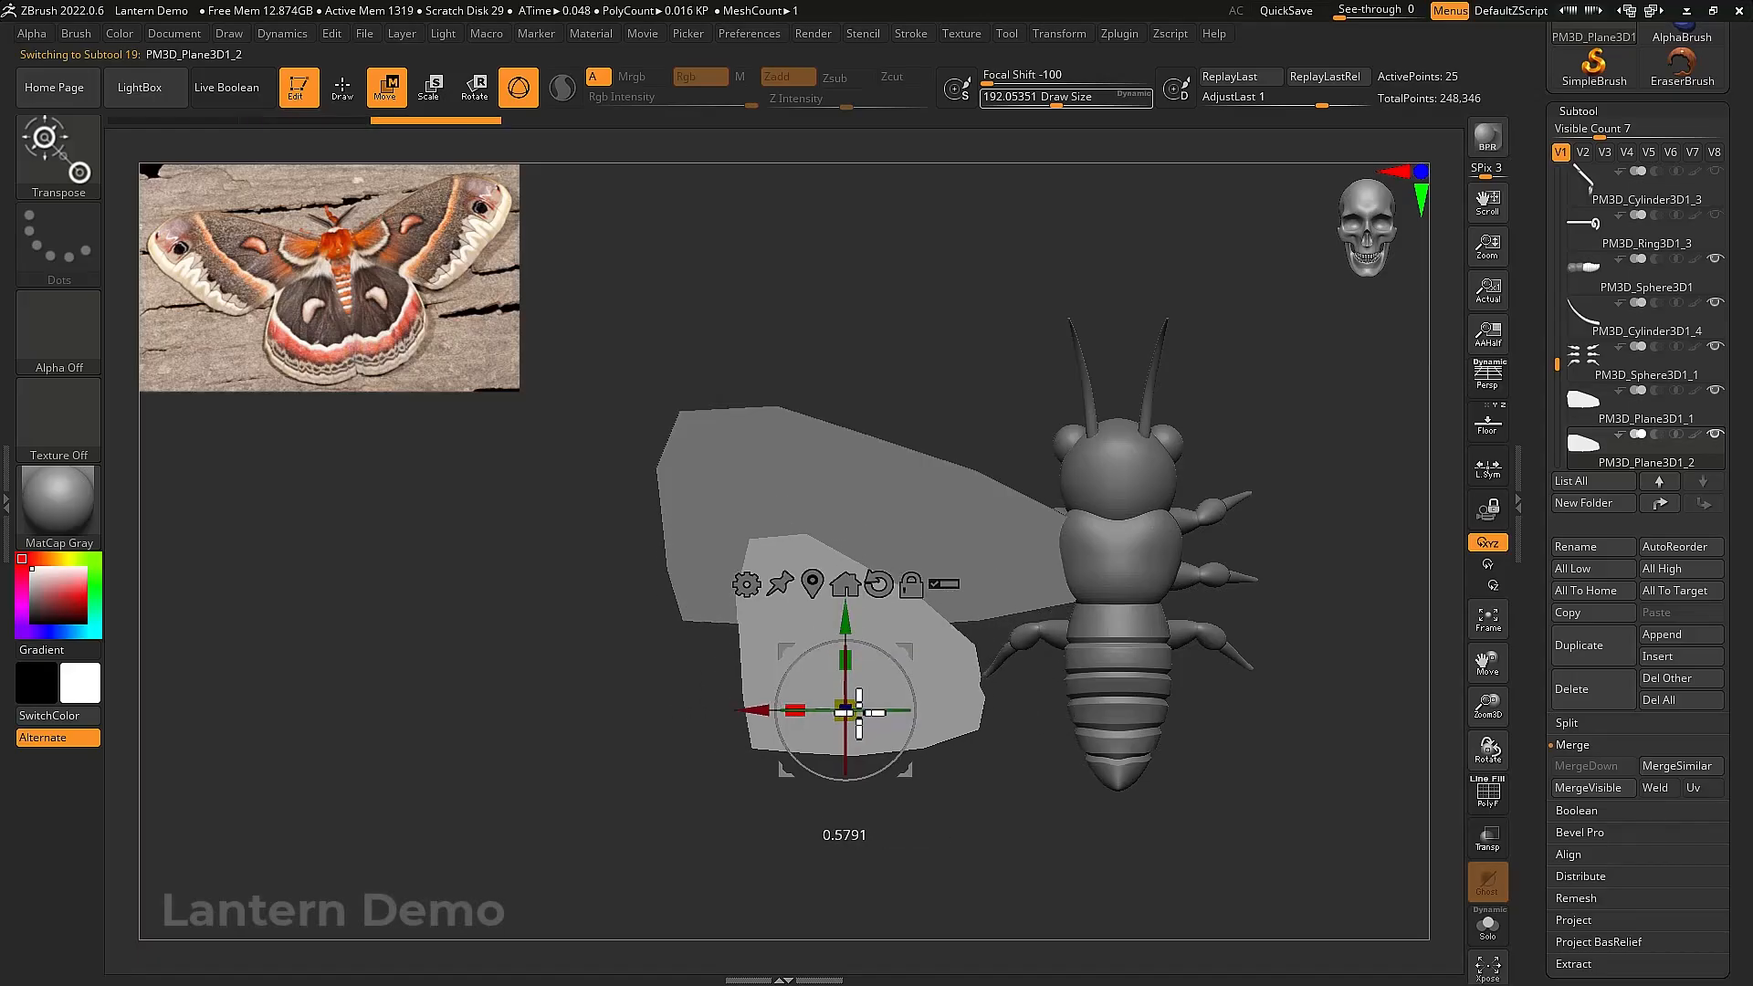
Pull the hind wing's front edge backward and angle the wing back with its inner end against the abdomen
{"action": "key", "text": "q"}
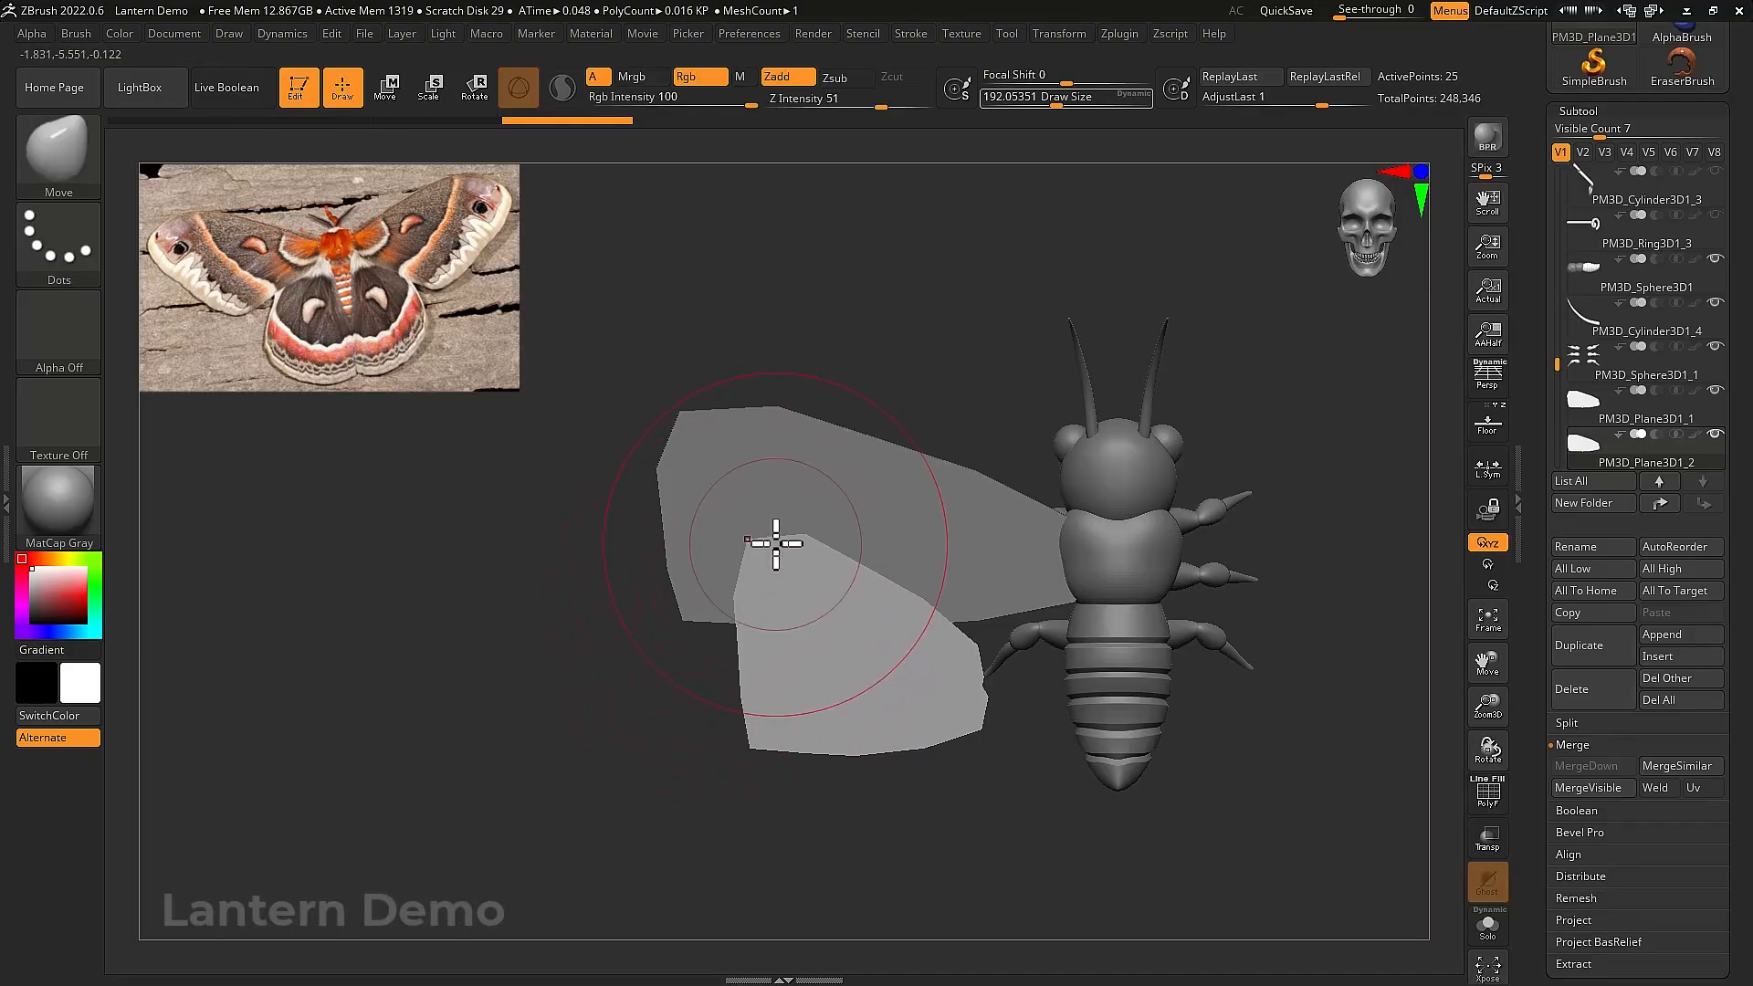
{"action": "left_click_drag", "start_coordinate": [776, 544], "coordinate": [775, 599]}
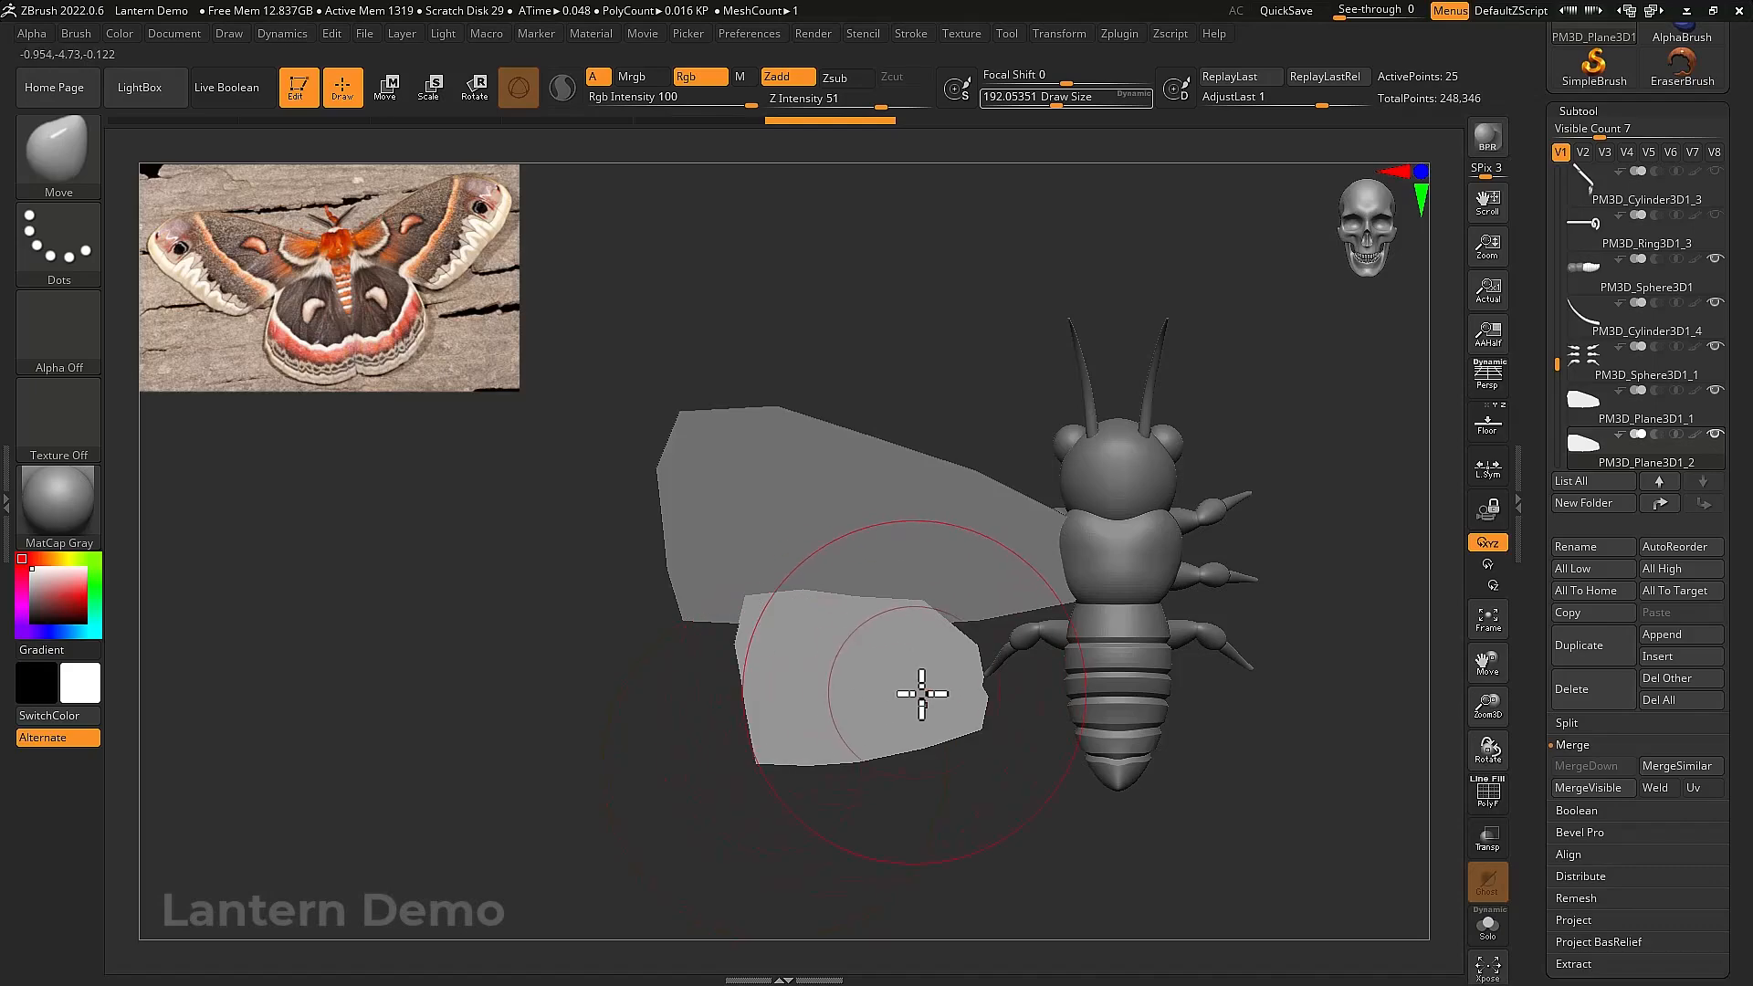
{"action": "key", "text": "w"}
{"action": "mouse_move", "coordinate": [925, 645]}
{"action": "left_mouse_down"}
{"action": "mouse_move", "coordinate": [1005, 645]}
{"action": "mouse_move", "coordinate": [979, 649]}
{"action": "mouse_move", "coordinate": [967, 615]}
{"action": "mouse_move", "coordinate": [959, 627]}
{"action": "mouse_move", "coordinate": [1012, 654]}
{"action": "mouse_move", "coordinate": [1022, 595]}
{"action": "mouse_move", "coordinate": [1032, 617]}
{"action": "left_mouse_up"}
{"action": "key", "text": "q"}
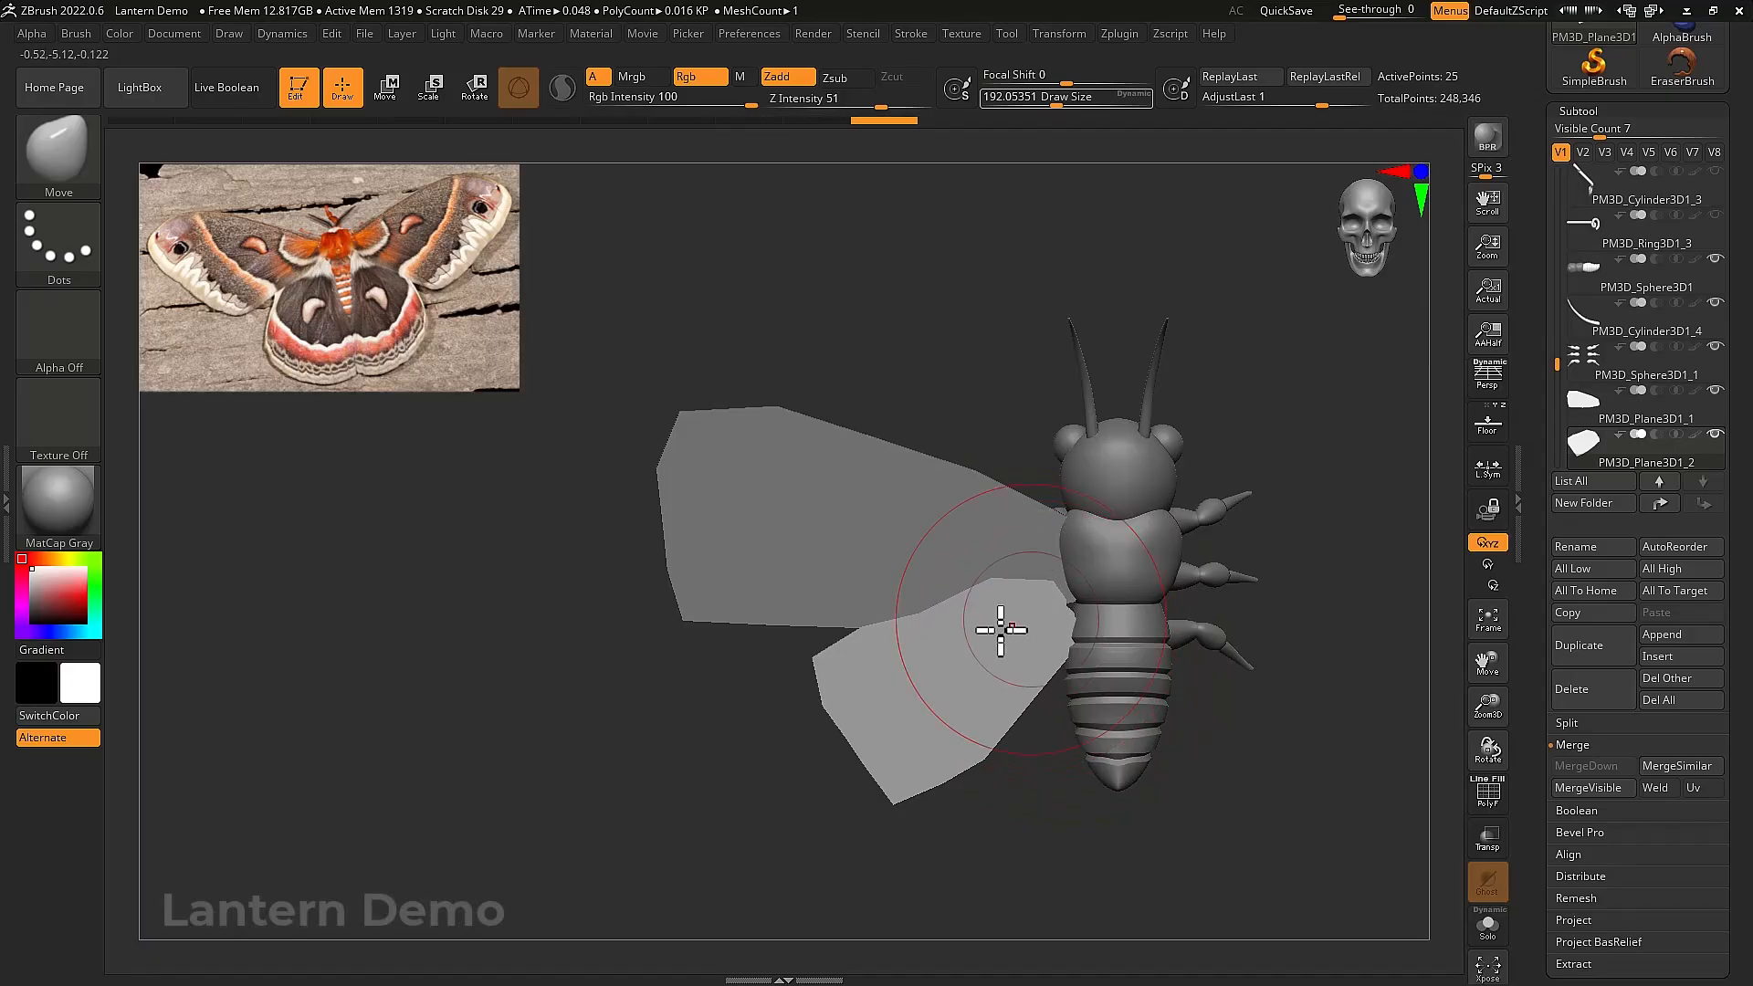
Broaden the hind wing's outer and rear edges with the Move brush and pull its root into the body
{"action": "left_click_drag", "start_coordinate": [849, 701], "coordinate": [873, 725]}
{"action": "left_click_drag", "start_coordinate": [923, 794], "coordinate": [955, 809]}
{"action": "mouse_move", "coordinate": [990, 748]}
{"action": "left_mouse_down"}
{"action": "mouse_move", "coordinate": [1040, 807]}
{"action": "mouse_move", "coordinate": [1077, 798]}
{"action": "mouse_move", "coordinate": [926, 770]}
{"action": "left_mouse_up"}
{"action": "mouse_move", "coordinate": [902, 730]}
{"action": "left_mouse_down"}
{"action": "mouse_move", "coordinate": [889, 742]}
{"action": "mouse_move", "coordinate": [885, 721]}
{"action": "mouse_move", "coordinate": [839, 764]}
{"action": "mouse_move", "coordinate": [925, 822]}
{"action": "left_mouse_up"}
{"action": "left_click_drag", "start_coordinate": [1098, 594], "coordinate": [1112, 580]}
Make the other subtools ghosted-transparent and refine the hind wing's front edge and inner rear edge
{"action": "key", "text": "shift+t"}
{"action": "left_click_drag", "start_coordinate": [1004, 592], "coordinate": [1018, 609]}
{"action": "left_click_drag", "start_coordinate": [949, 636], "coordinate": [965, 649]}
{"action": "left_click_drag", "start_coordinate": [1060, 758], "coordinate": [1026, 769]}
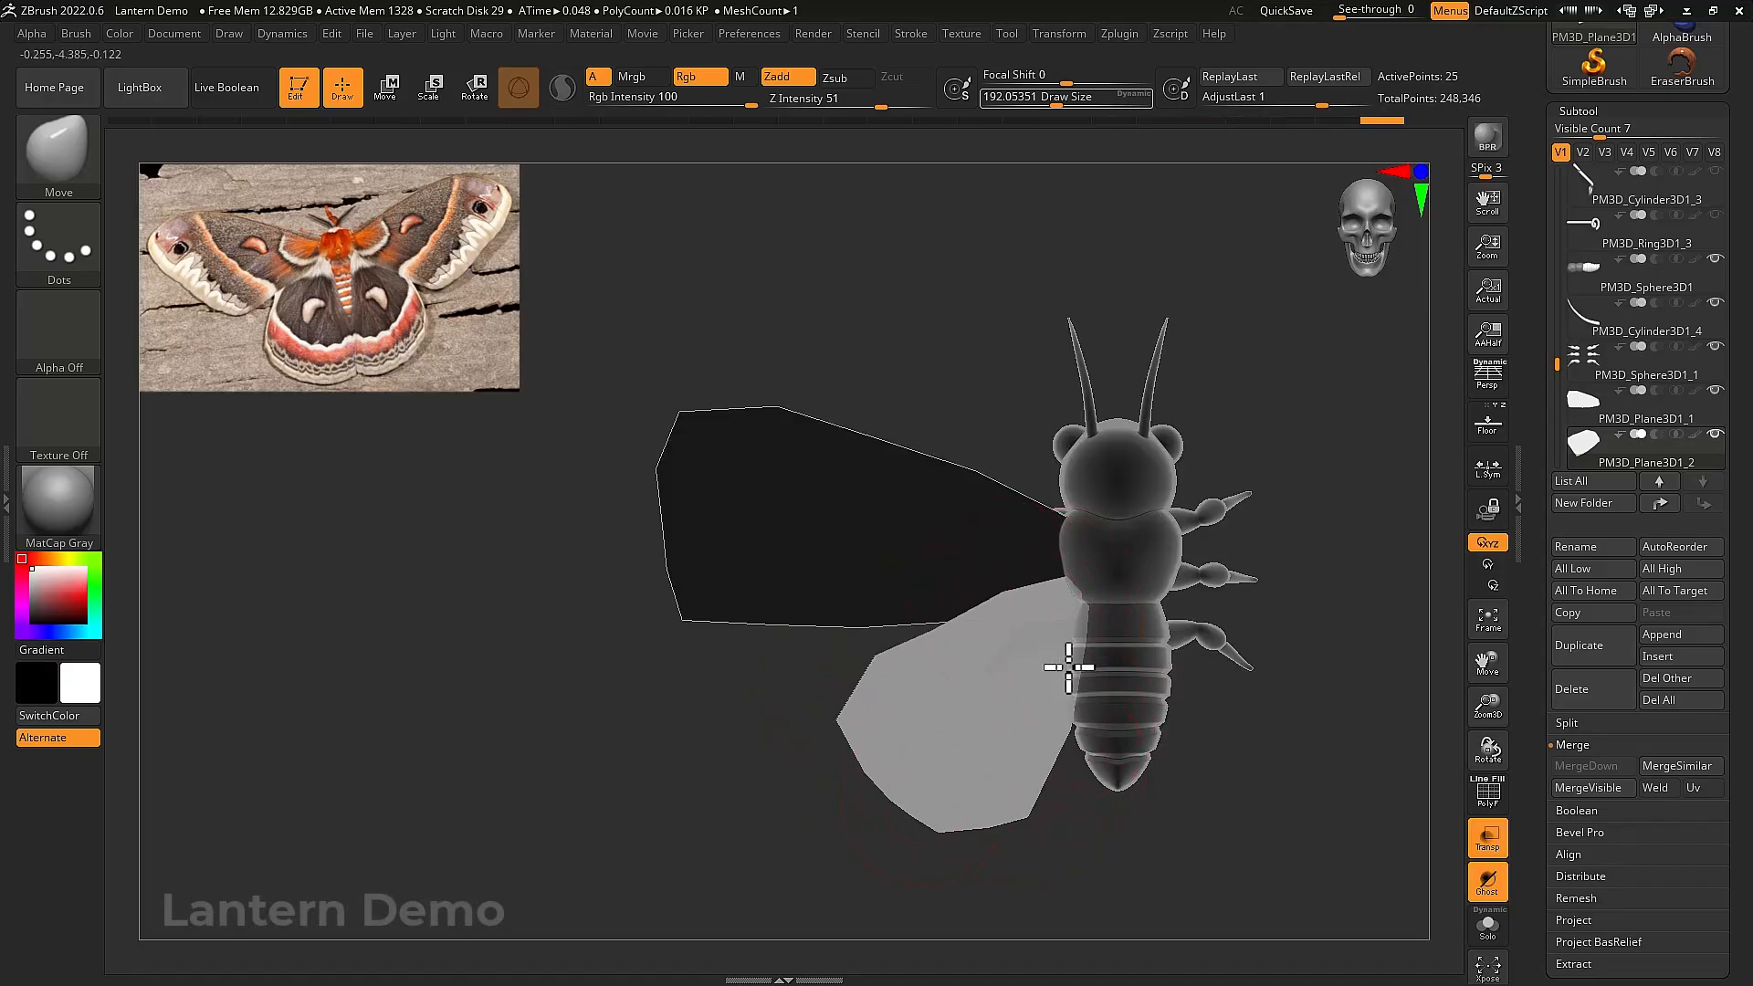
Round the hind wing's outline with the Move brush, evening its outer tip, rear edge and the side beside the abdomen
{"action": "left_click_drag", "start_coordinate": [1069, 669], "coordinate": [1056, 670]}
{"action": "left_click_drag", "start_coordinate": [1026, 782], "coordinate": [1039, 815]}
{"action": "left_click_drag", "start_coordinate": [946, 800], "coordinate": [967, 809]}
{"action": "left_click_drag", "start_coordinate": [856, 701], "coordinate": [884, 703]}
{"action": "mouse_move", "coordinate": [1057, 793]}
{"action": "left_mouse_down"}
{"action": "mouse_move", "coordinate": [1054, 774]}
{"action": "mouse_move", "coordinate": [1083, 851]}
{"action": "left_mouse_up"}
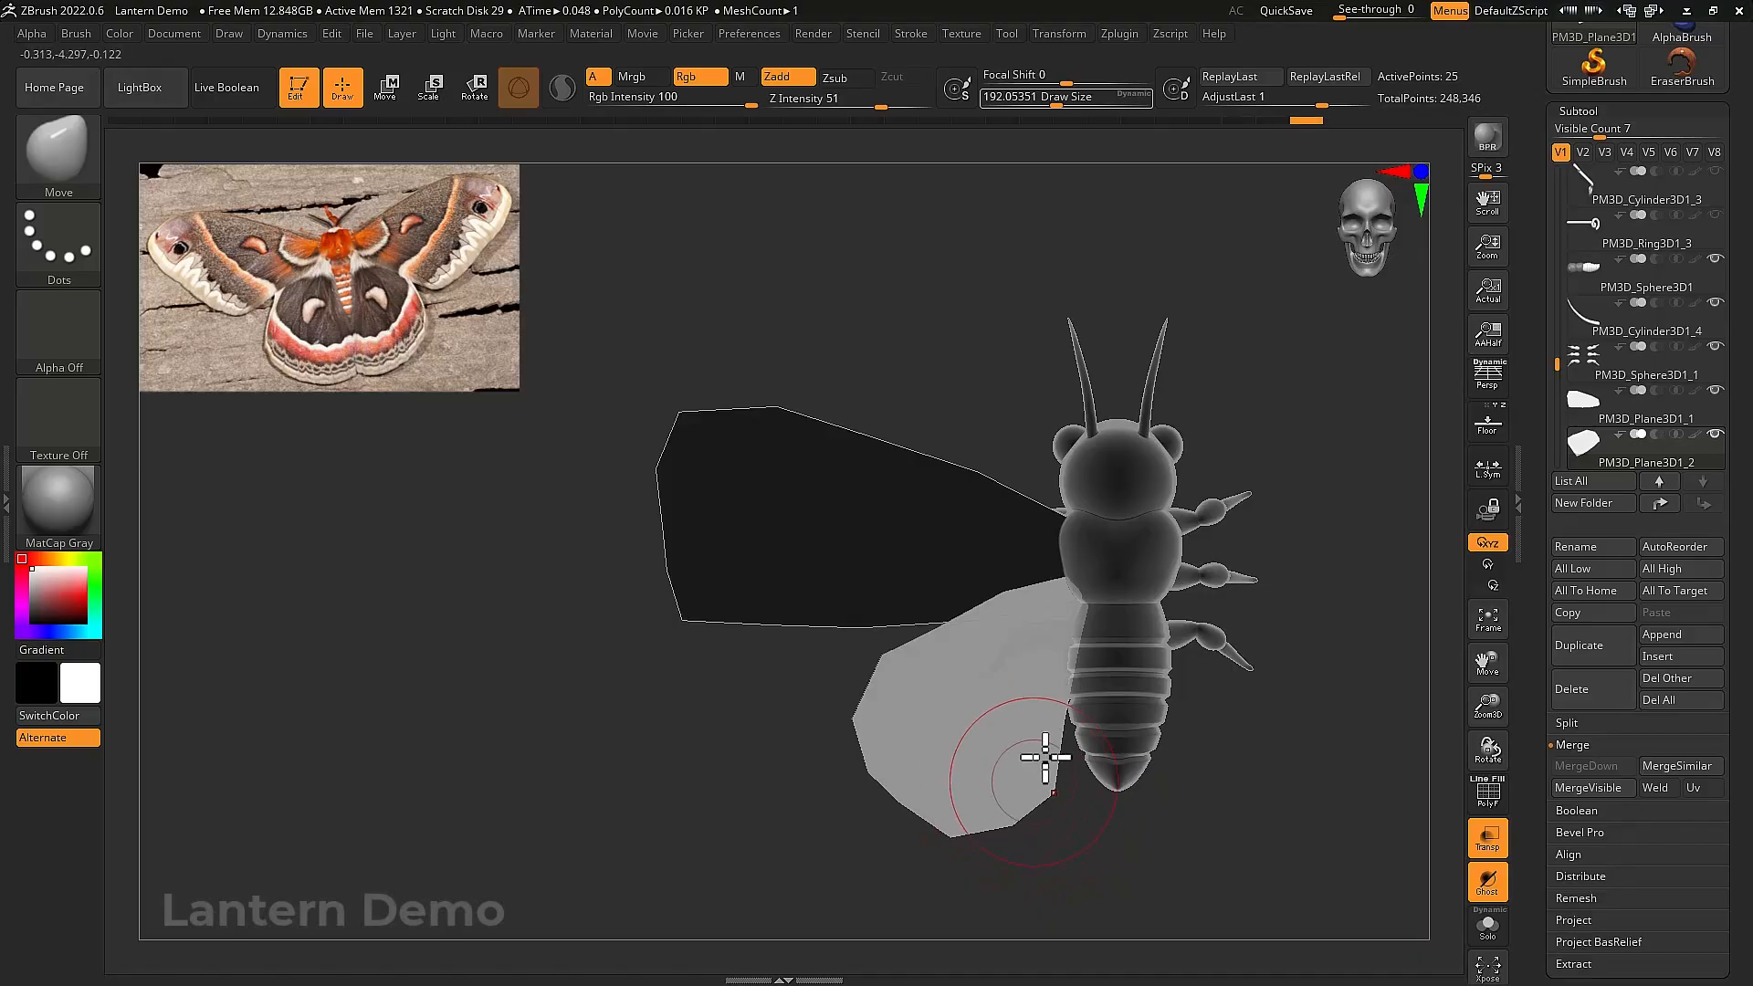
Insert a single edge loop across the front wing near its root with ZModeler, and return to the Move brush
{"action": "key", "text": "shift+f"}
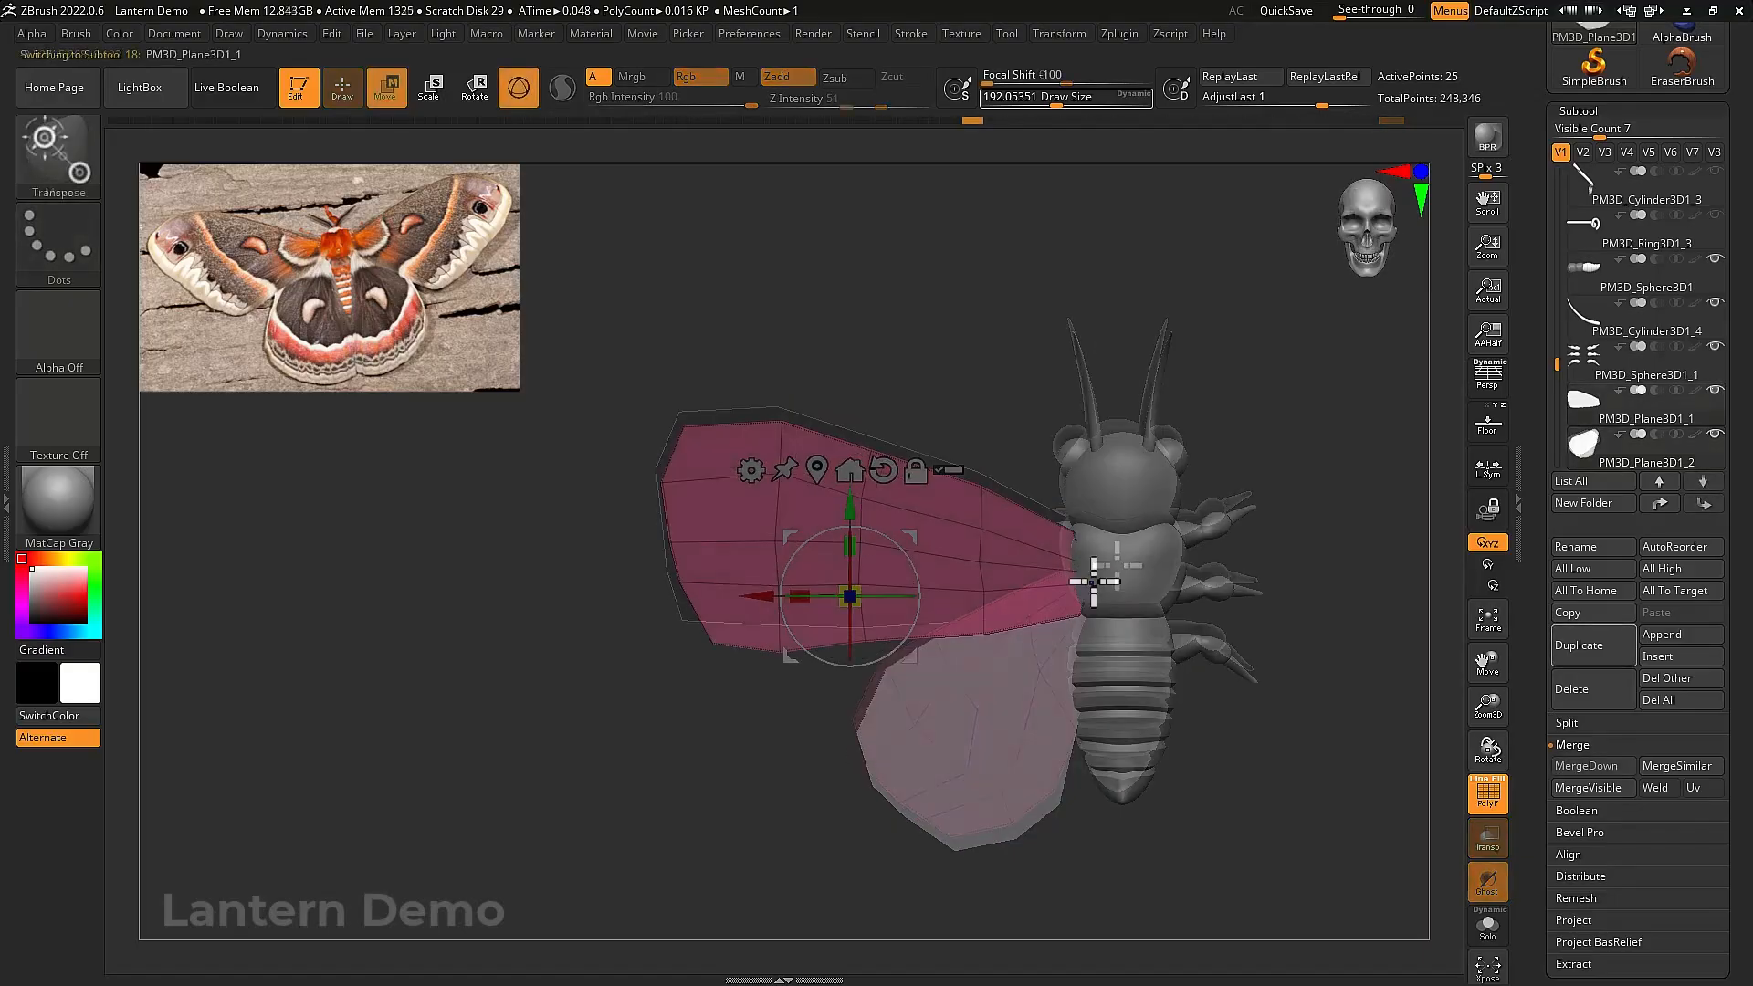
{"action": "key", "text": "q"}
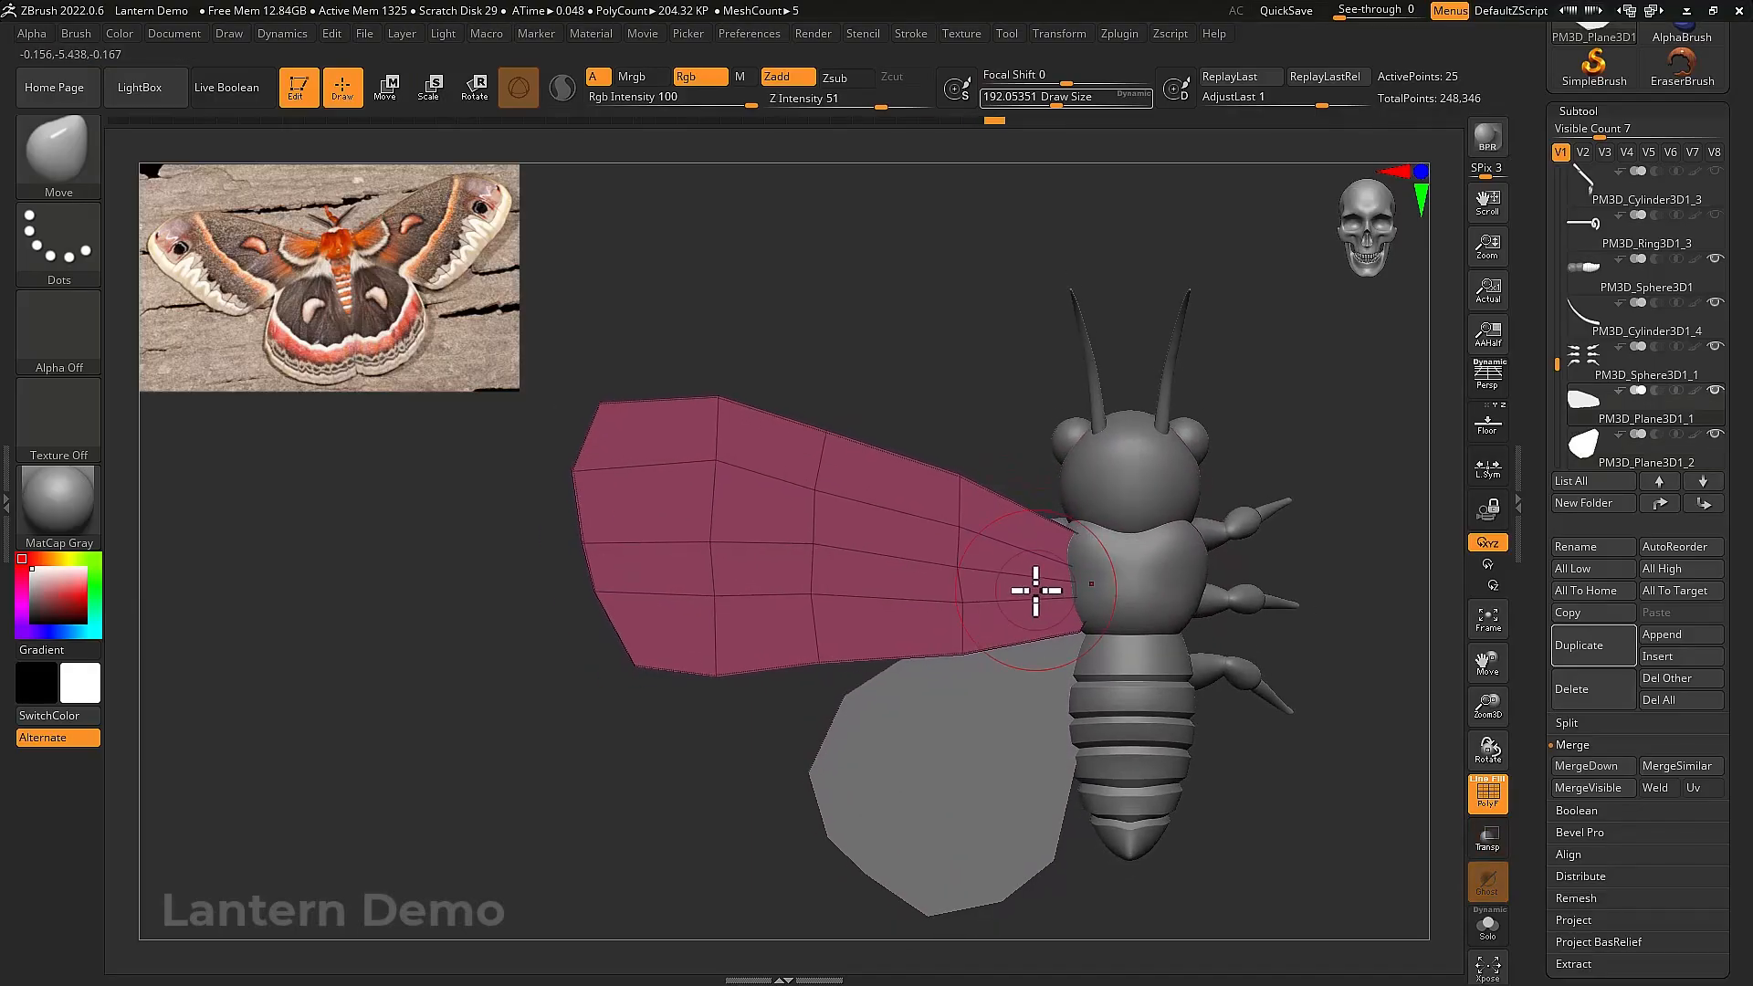
{"action": "key", "text": "b"}
{"action": "key", "text": "z"}
{"action": "key", "text": "m"}
{"action": "key", "text": "space"}
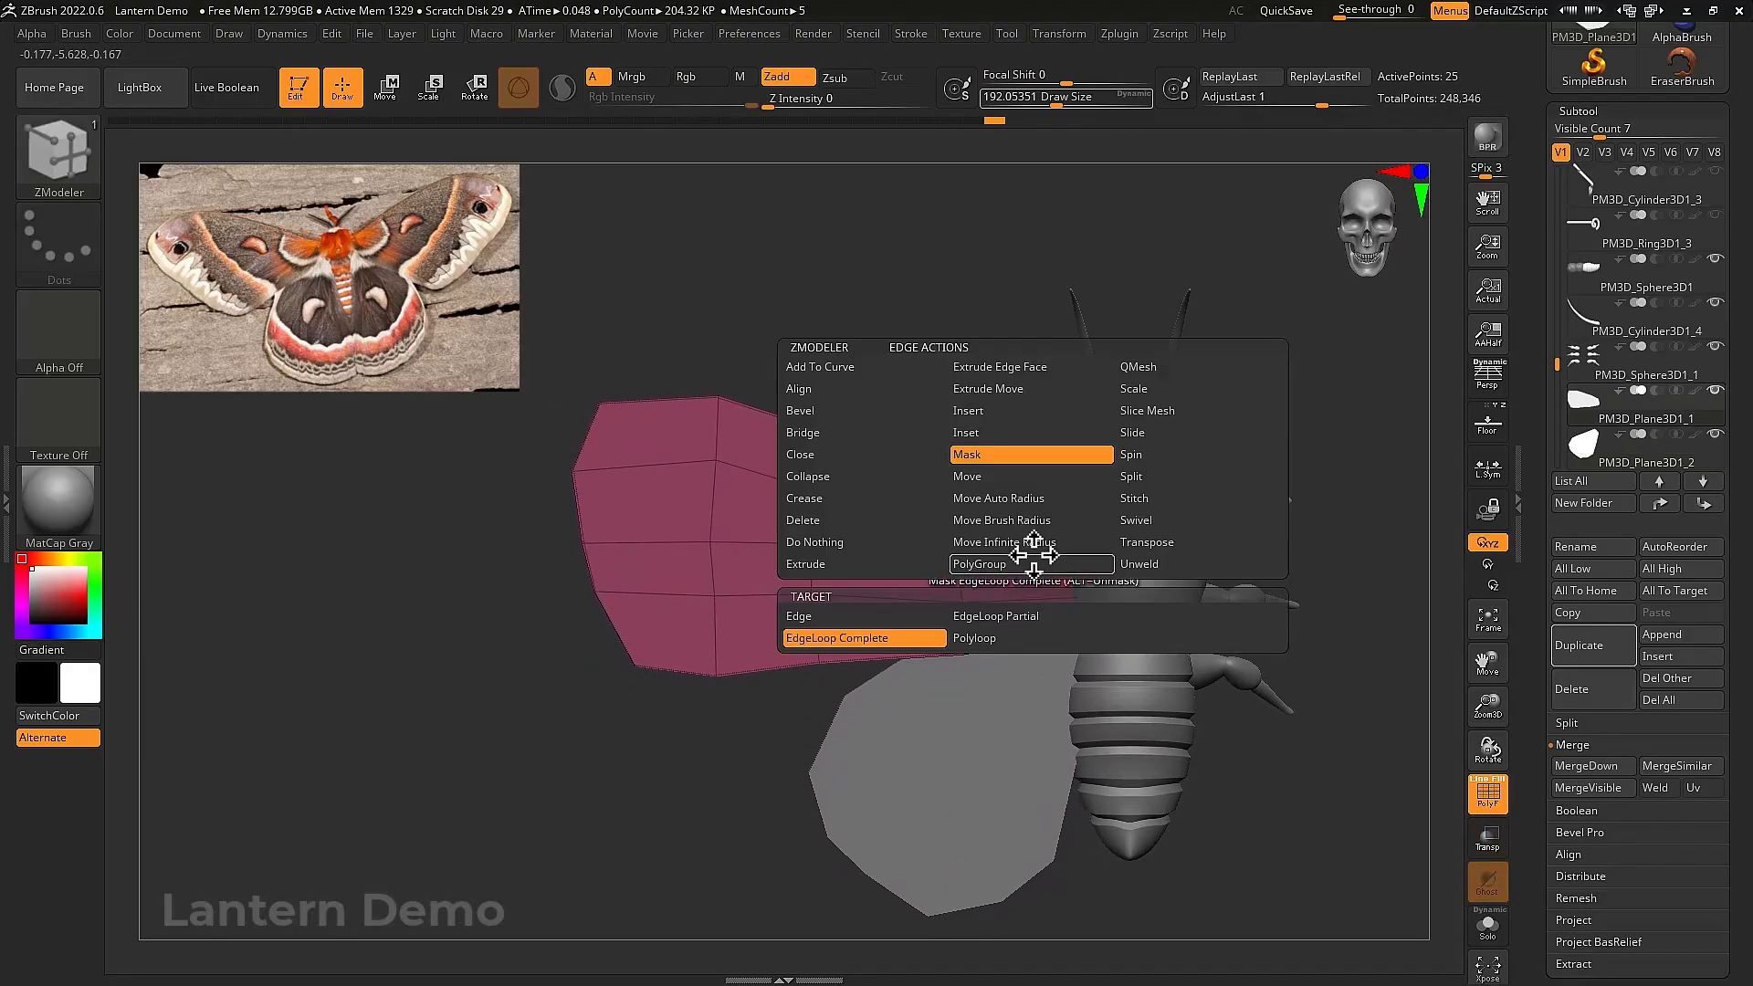
{"action": "left_click", "coordinate": [993, 414]}
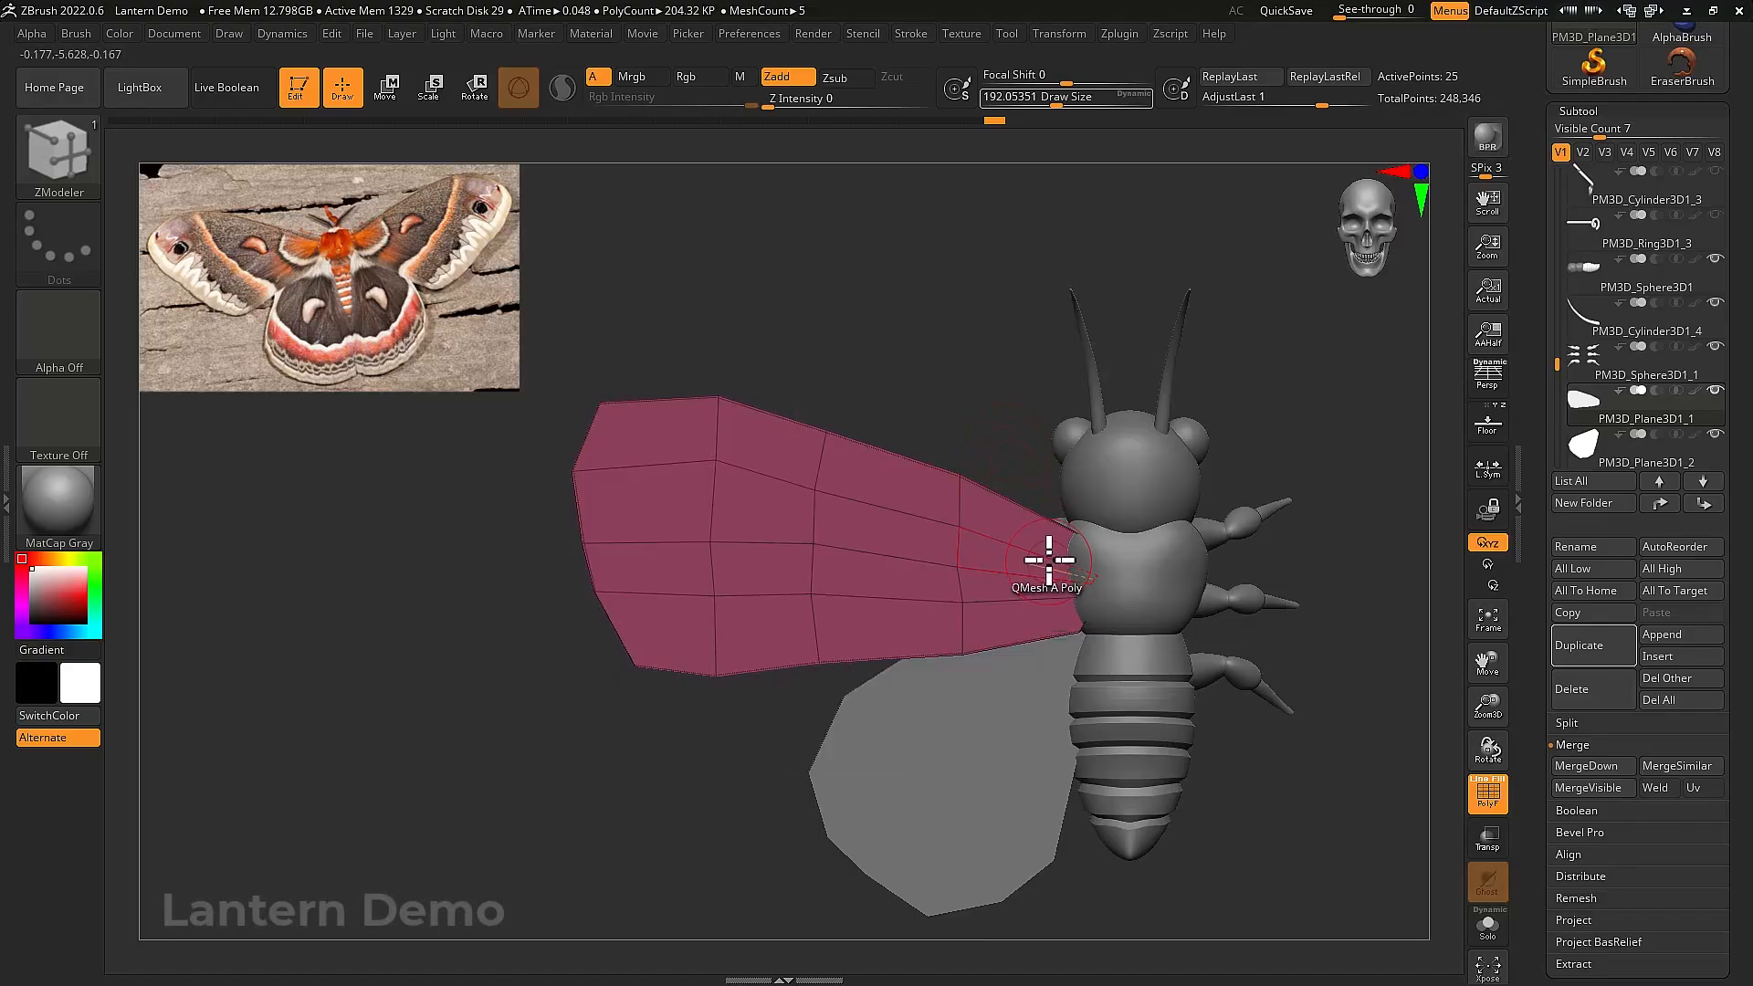
{"action": "key", "text": "space"}
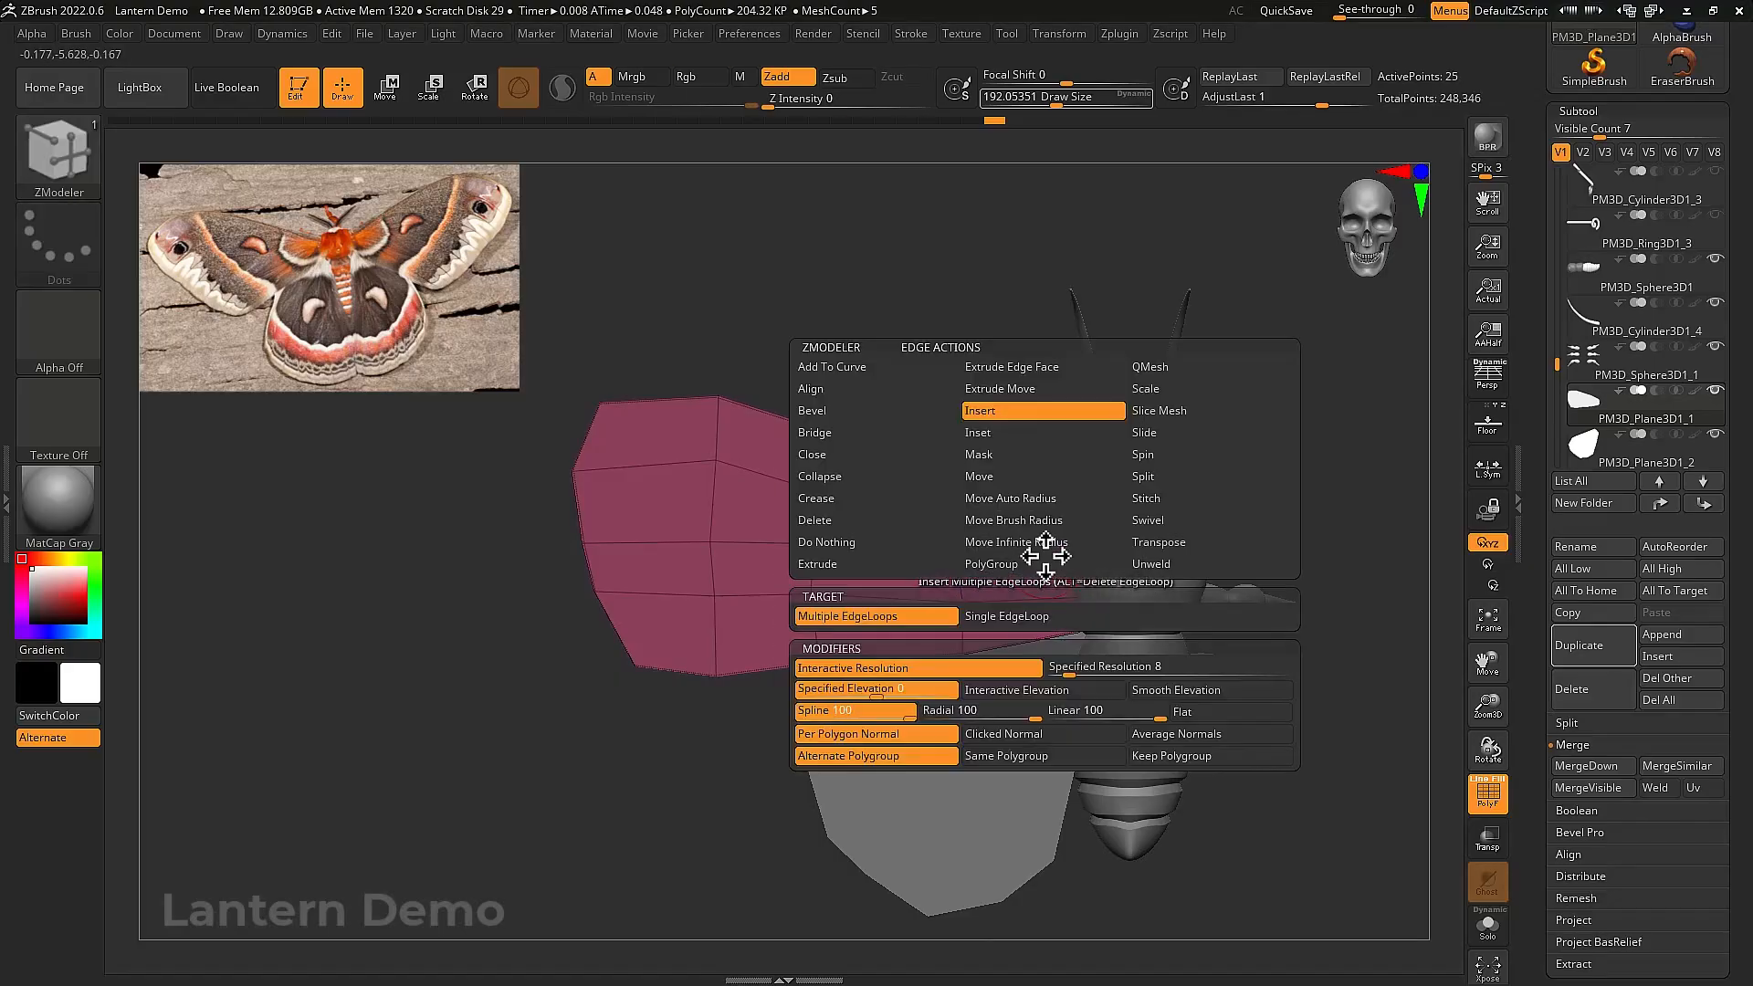
{"action": "left_click", "coordinate": [1004, 618]}
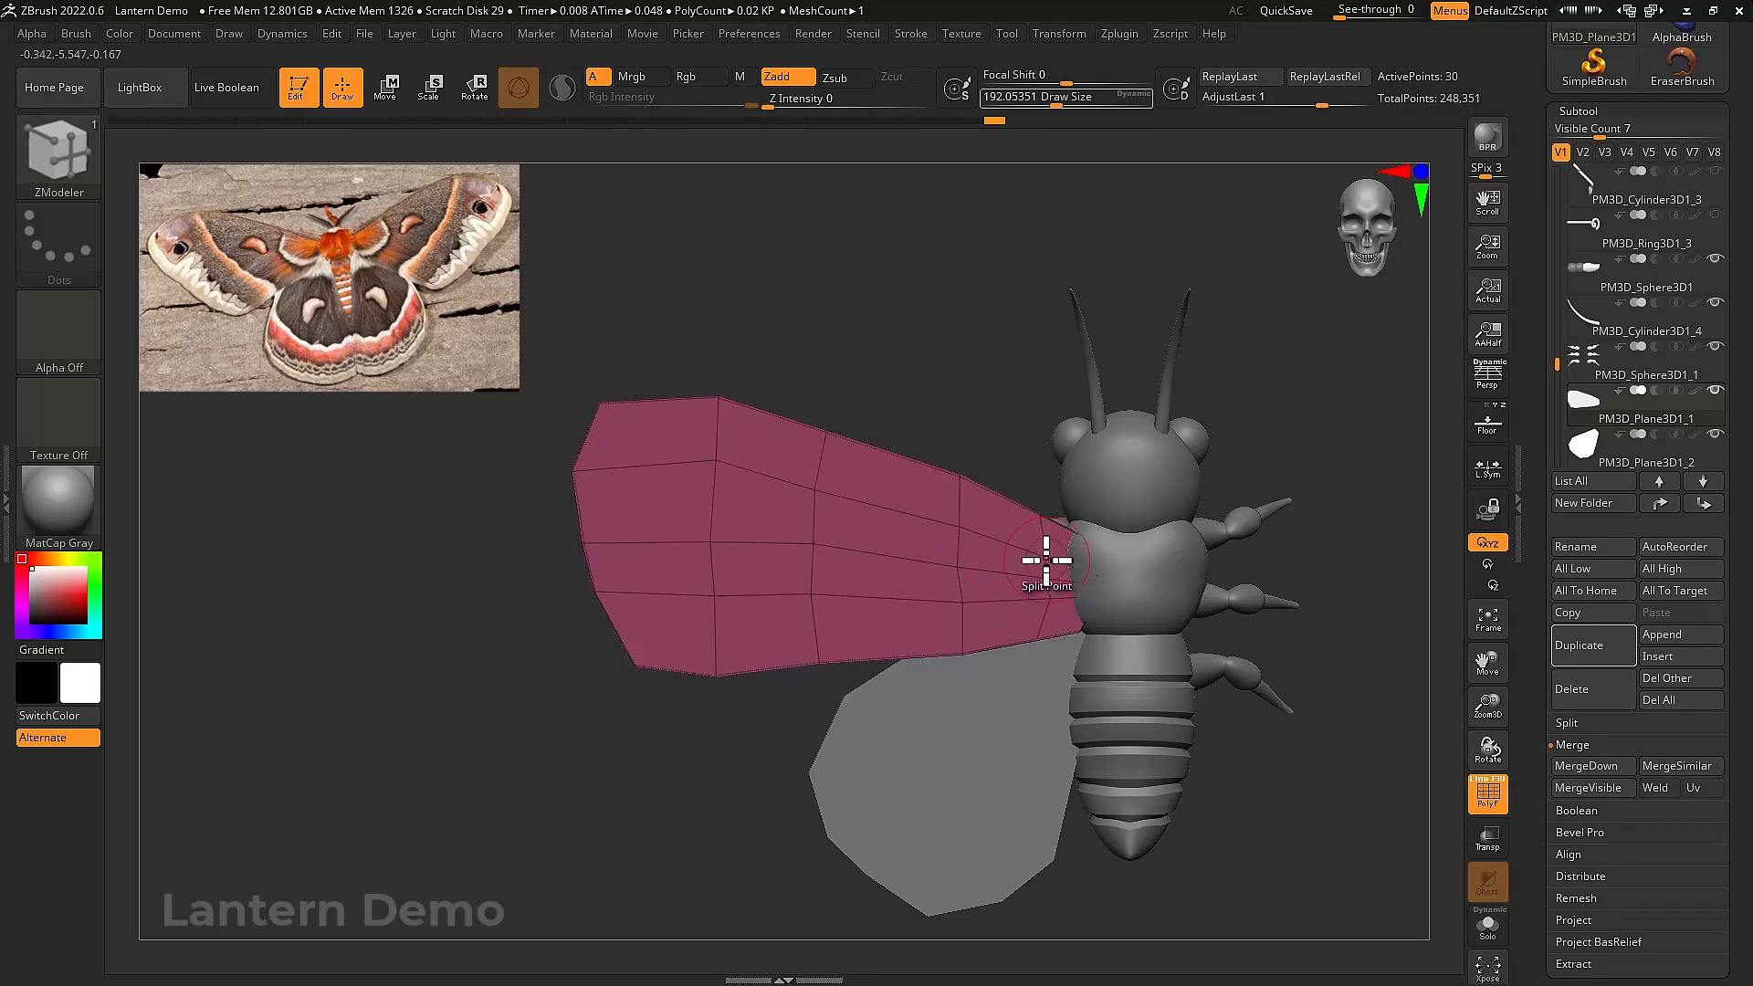
{"action": "key", "text": "b"}
{"action": "key", "text": "m"}
{"action": "key", "text": "v"}
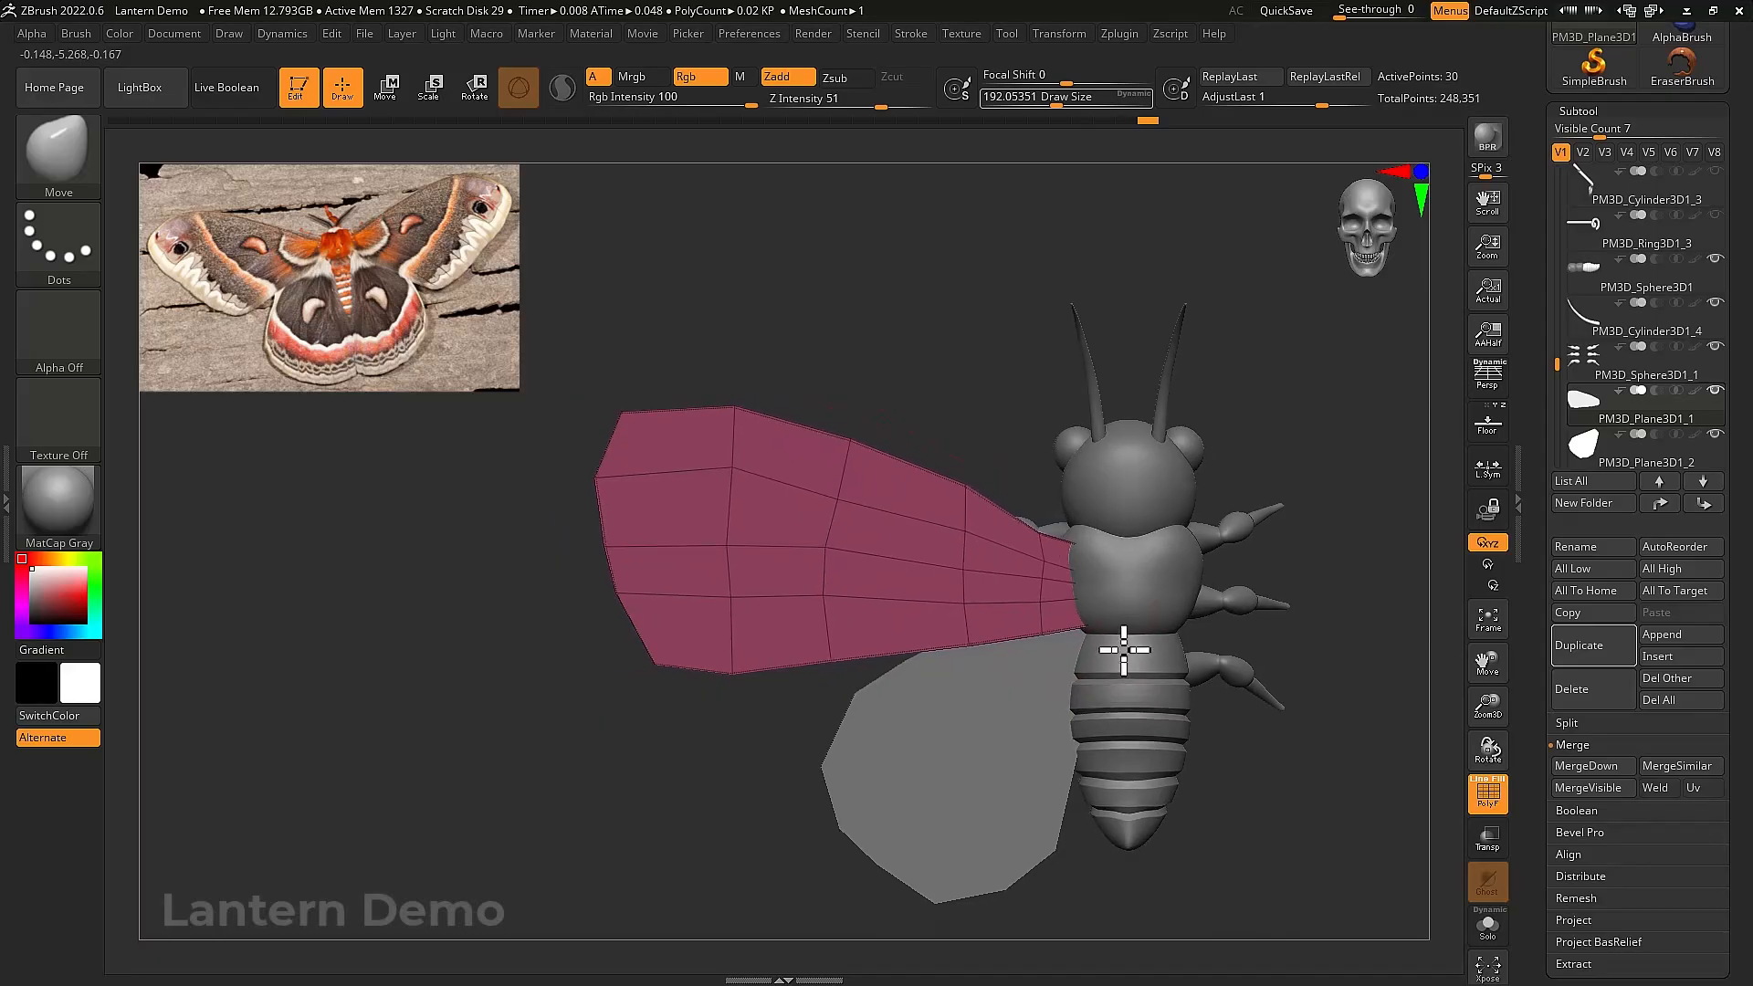
Select the body subtool, place the gizmo at the abdomen's front end and stretch the abdomen backward
{"action": "right_click_drag", "start_coordinate": [1126, 653], "coordinate": [1070, 639]}
{"action": "left_click", "coordinate": [1077, 649], "text": "alt"}
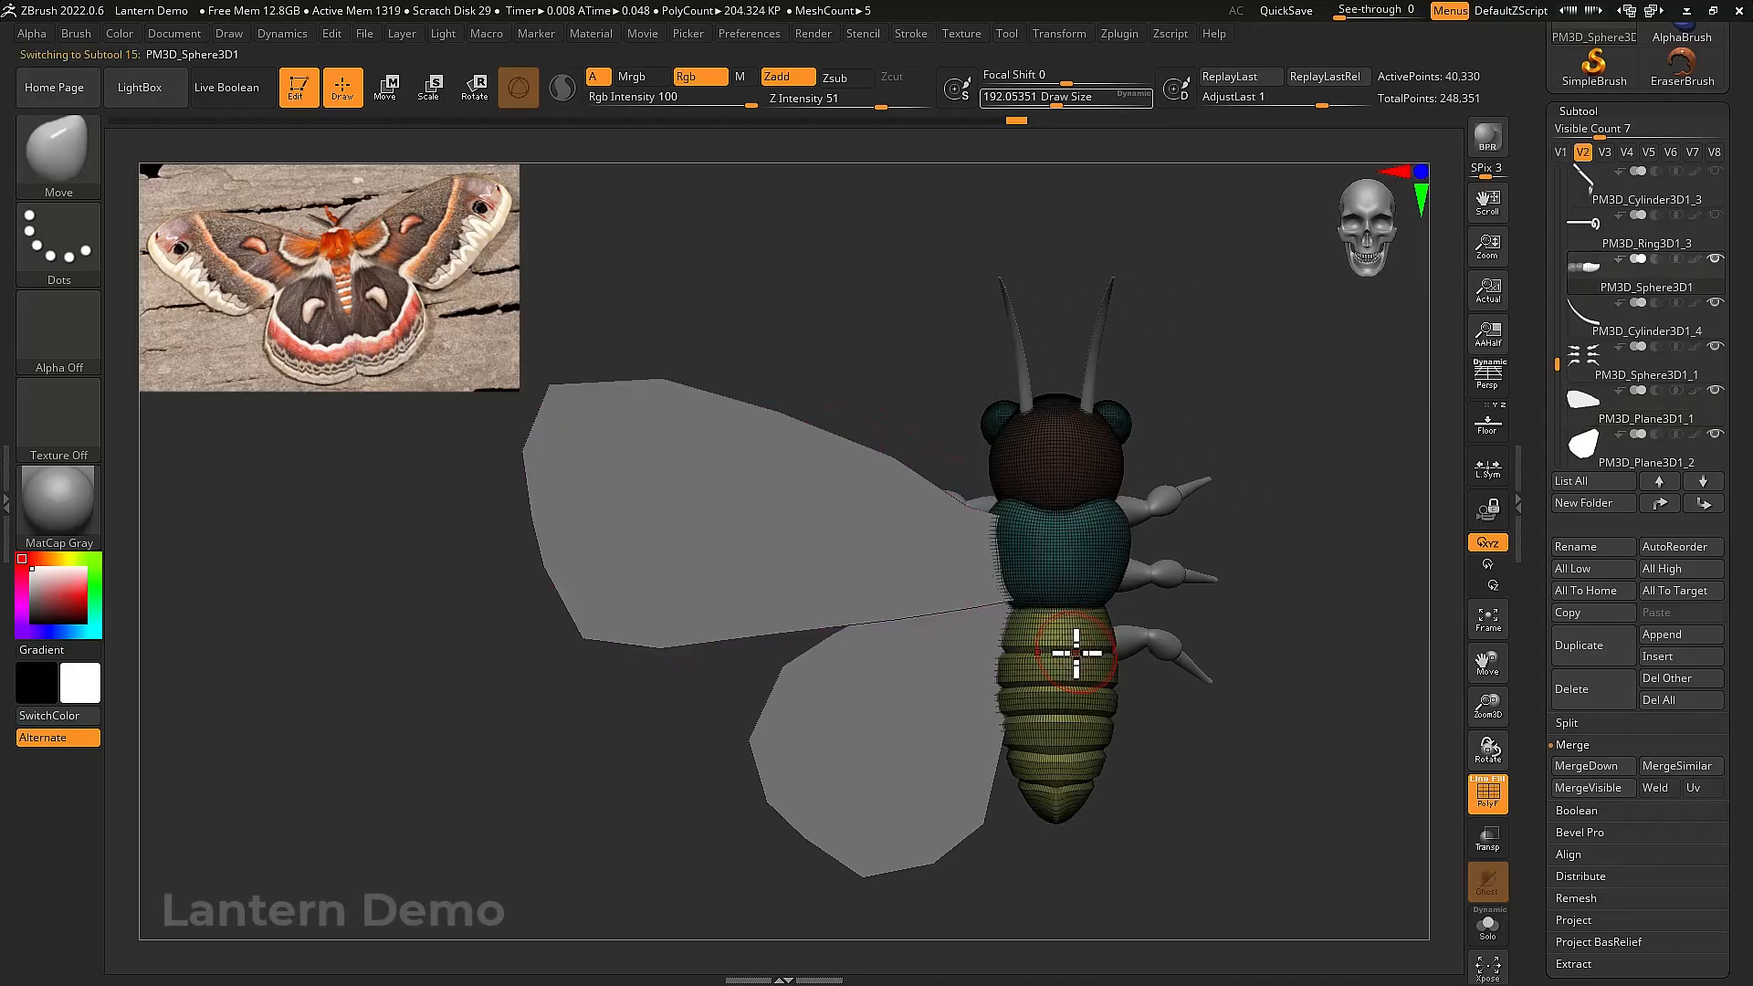
{"action": "key", "text": "w"}
{"action": "key", "text": "shift+f"}
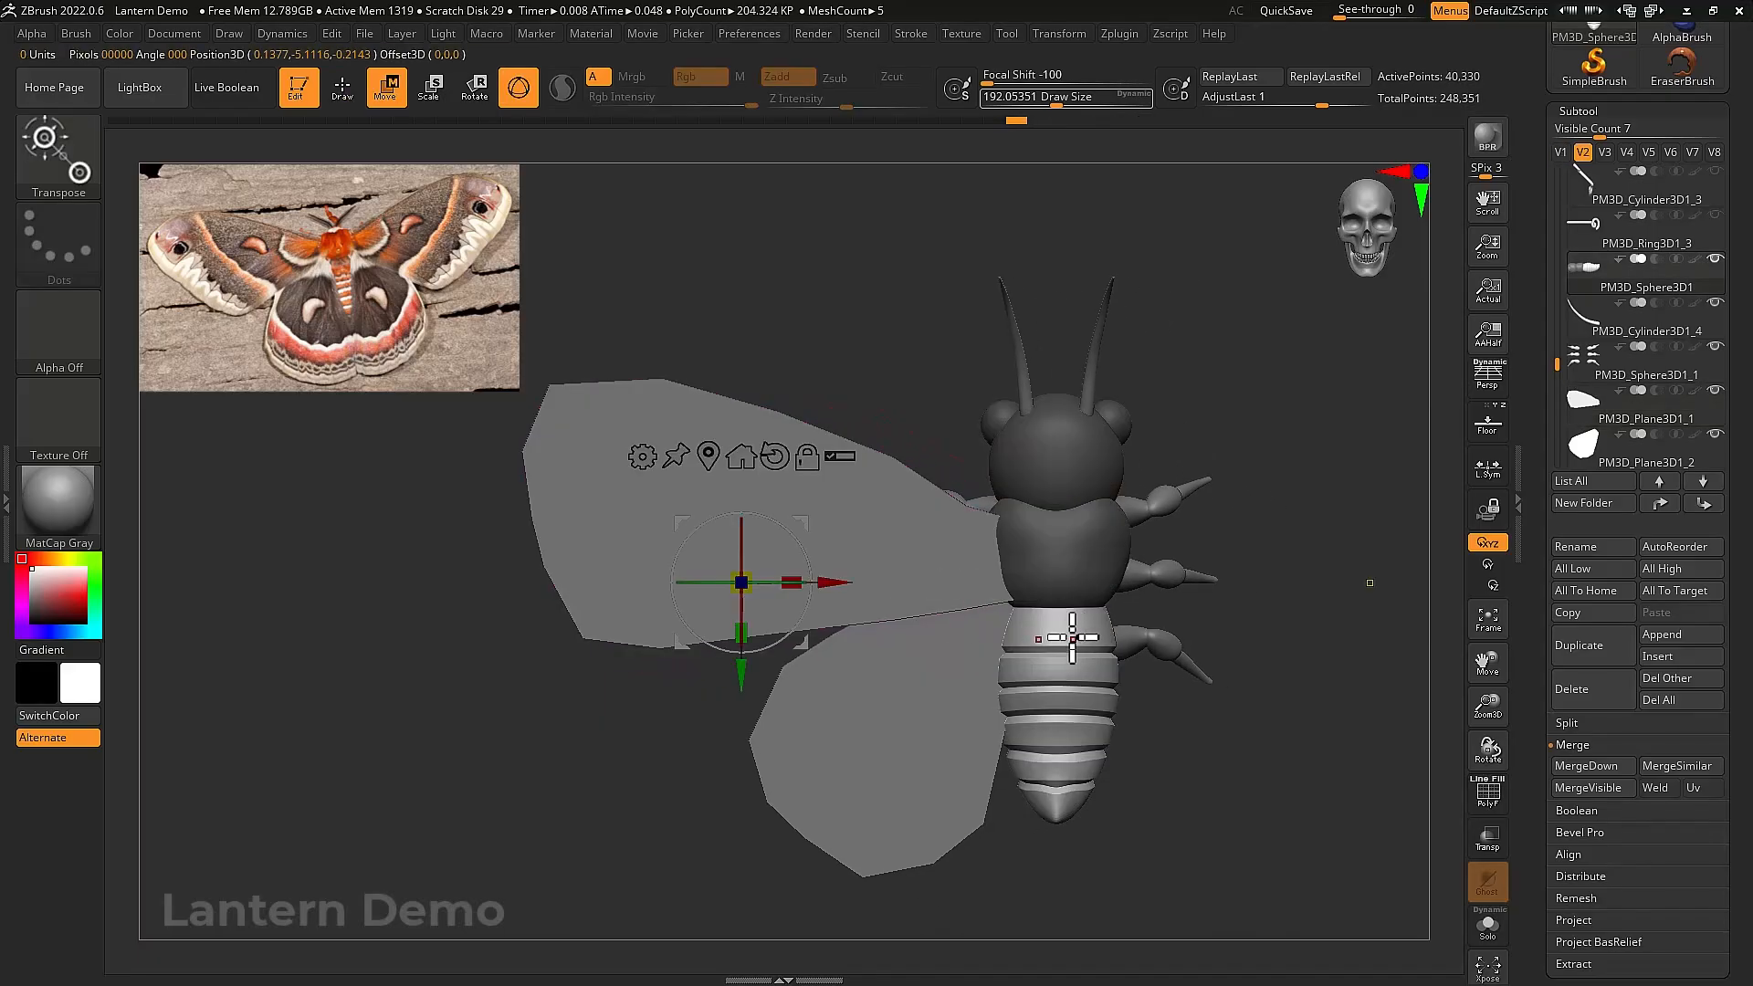
{"action": "left_click", "coordinate": [740, 456]}
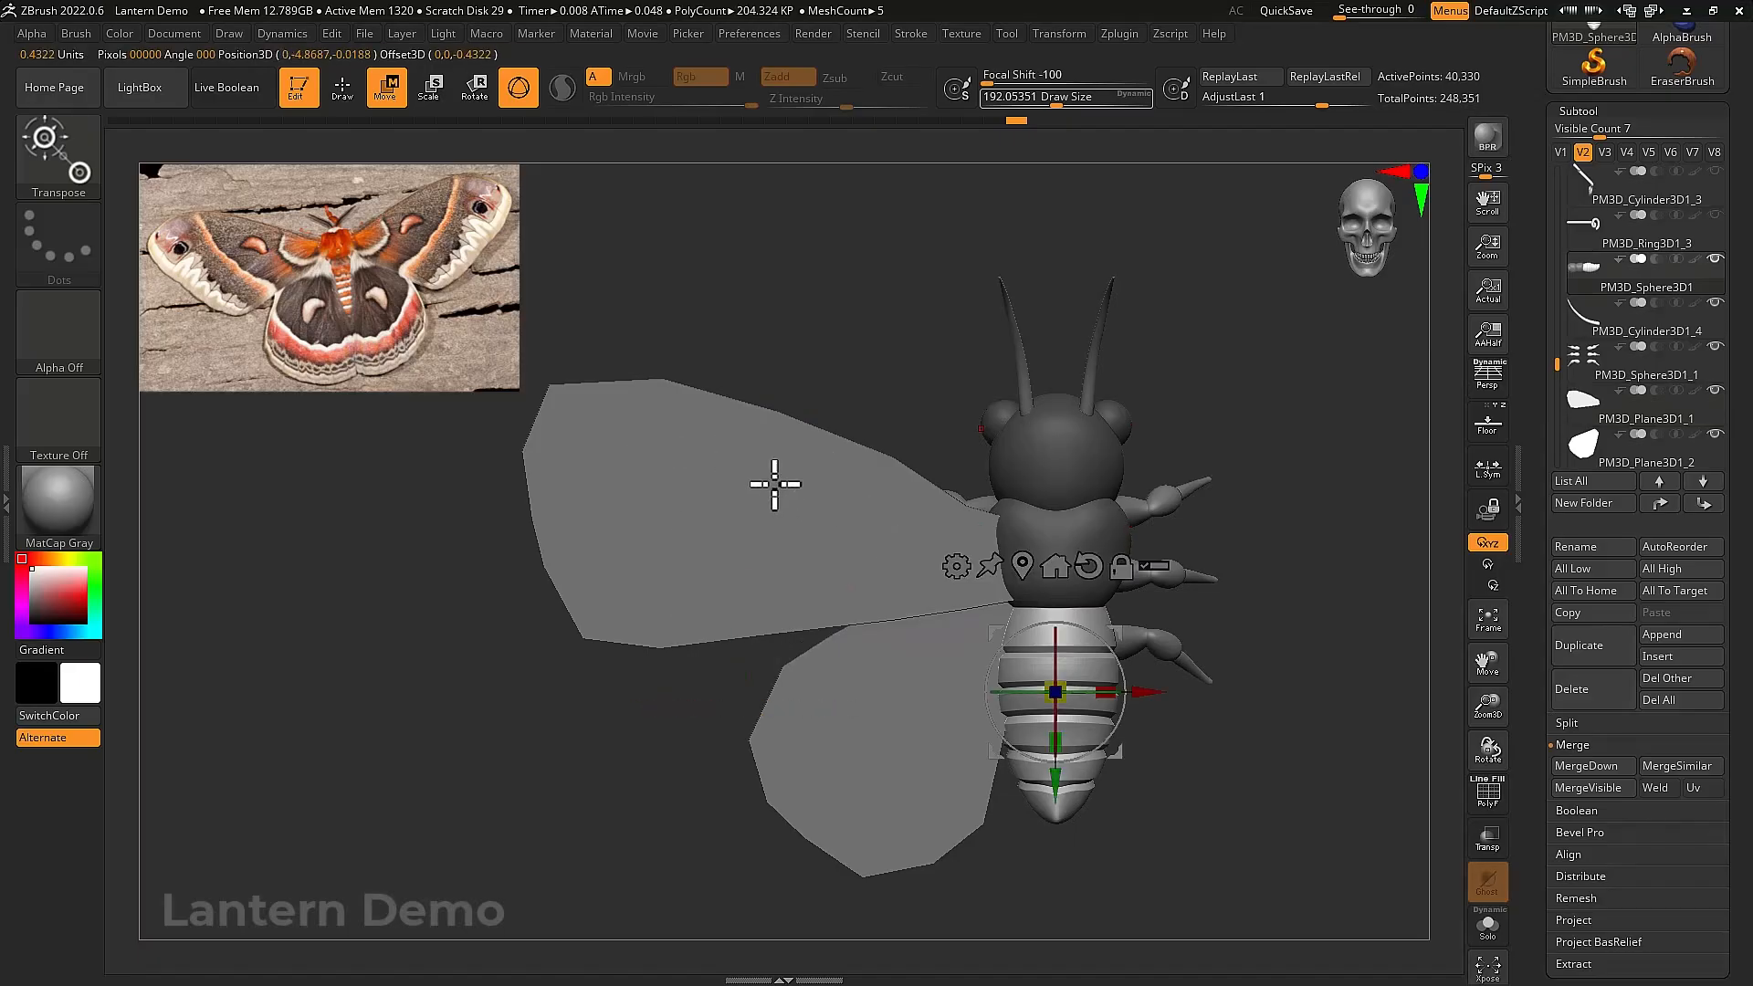
{"action": "left_click", "coordinate": [1093, 573], "text": "alt"}
{"action": "left_click_drag", "start_coordinate": [1057, 607], "coordinate": [1057, 537], "text": "alt"}
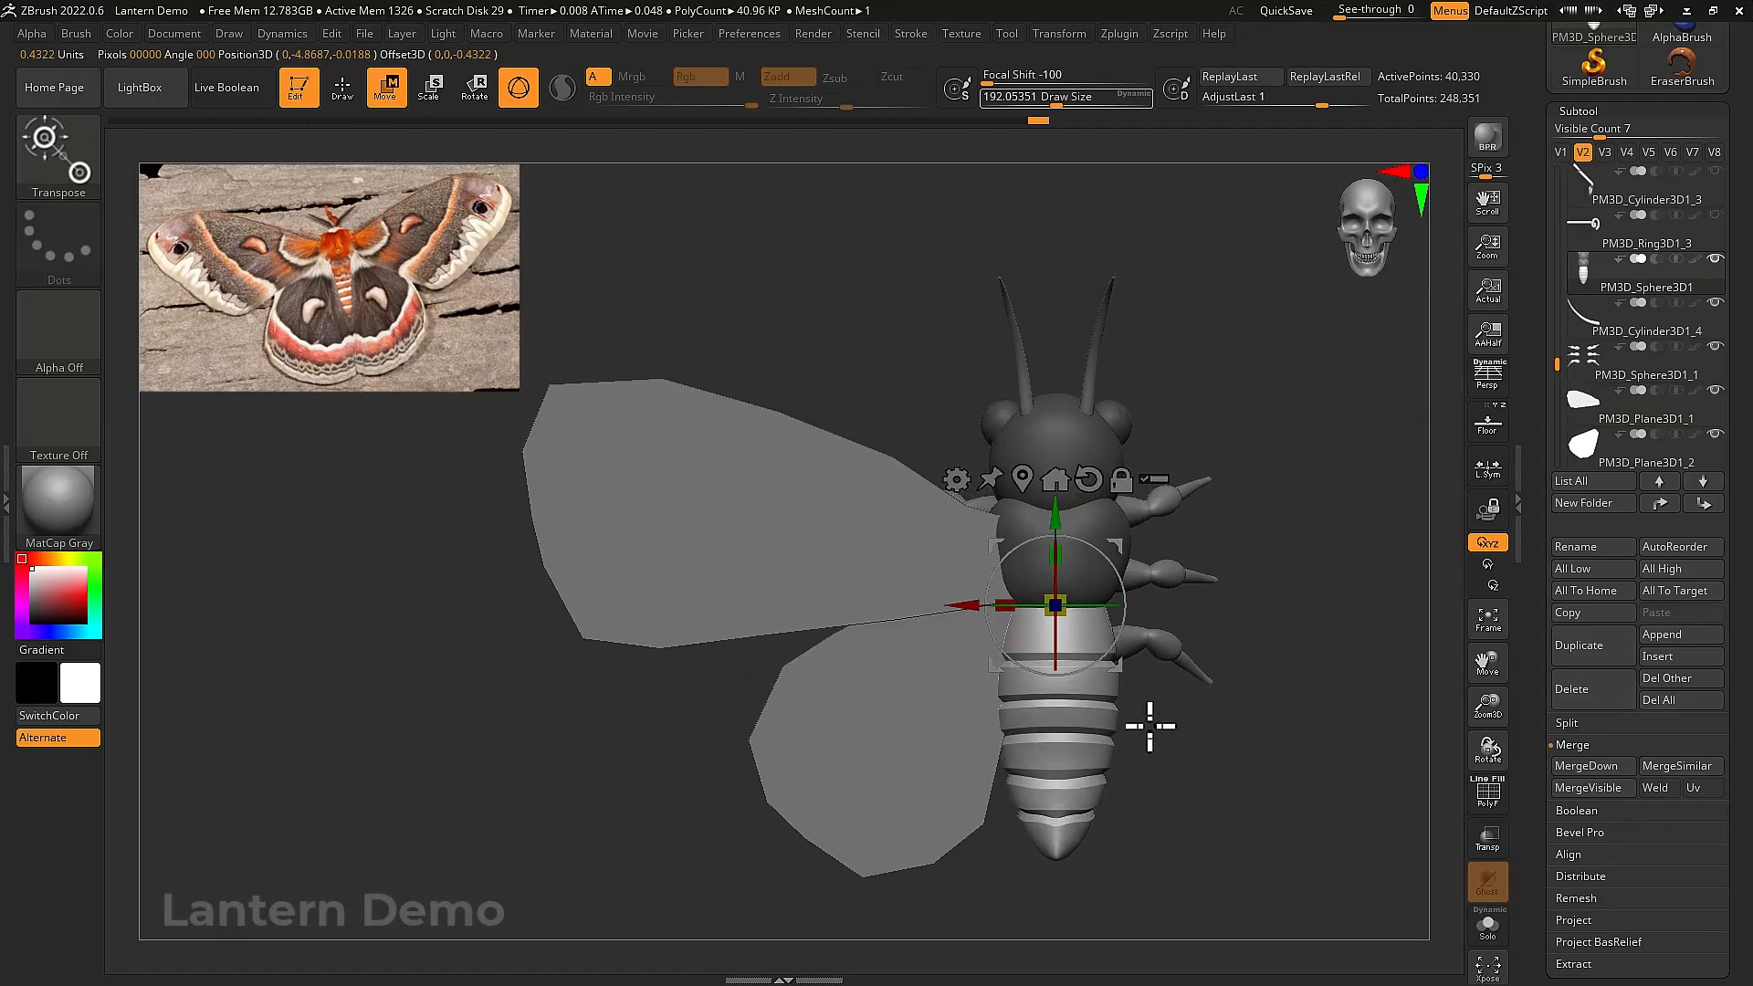
Clear the body's mask in side view and use MaskLasso to mask everything ahead of the abdomen's banded rear part
{"action": "left_click_drag", "start_coordinate": [1147, 727], "coordinate": [1072, 722]}
{"action": "key", "text": "q"}
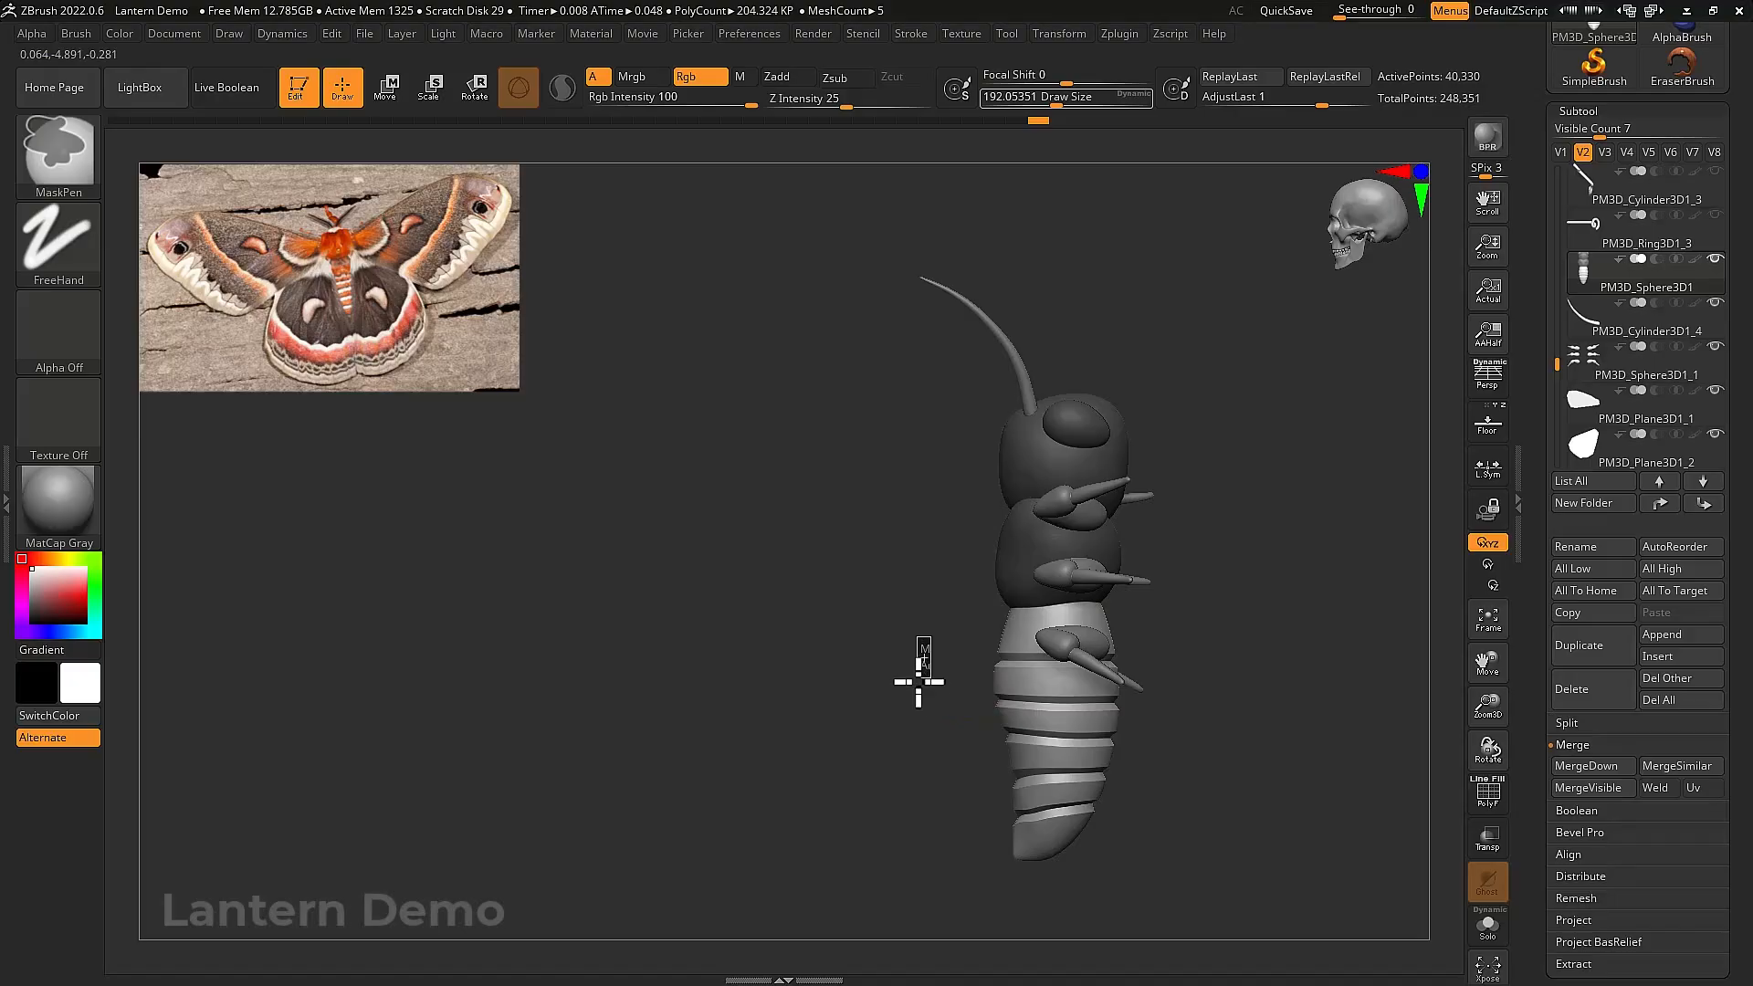
{"action": "left_click_drag", "start_coordinate": [919, 749], "coordinate": [1130, 798], "text": "ctrl"}
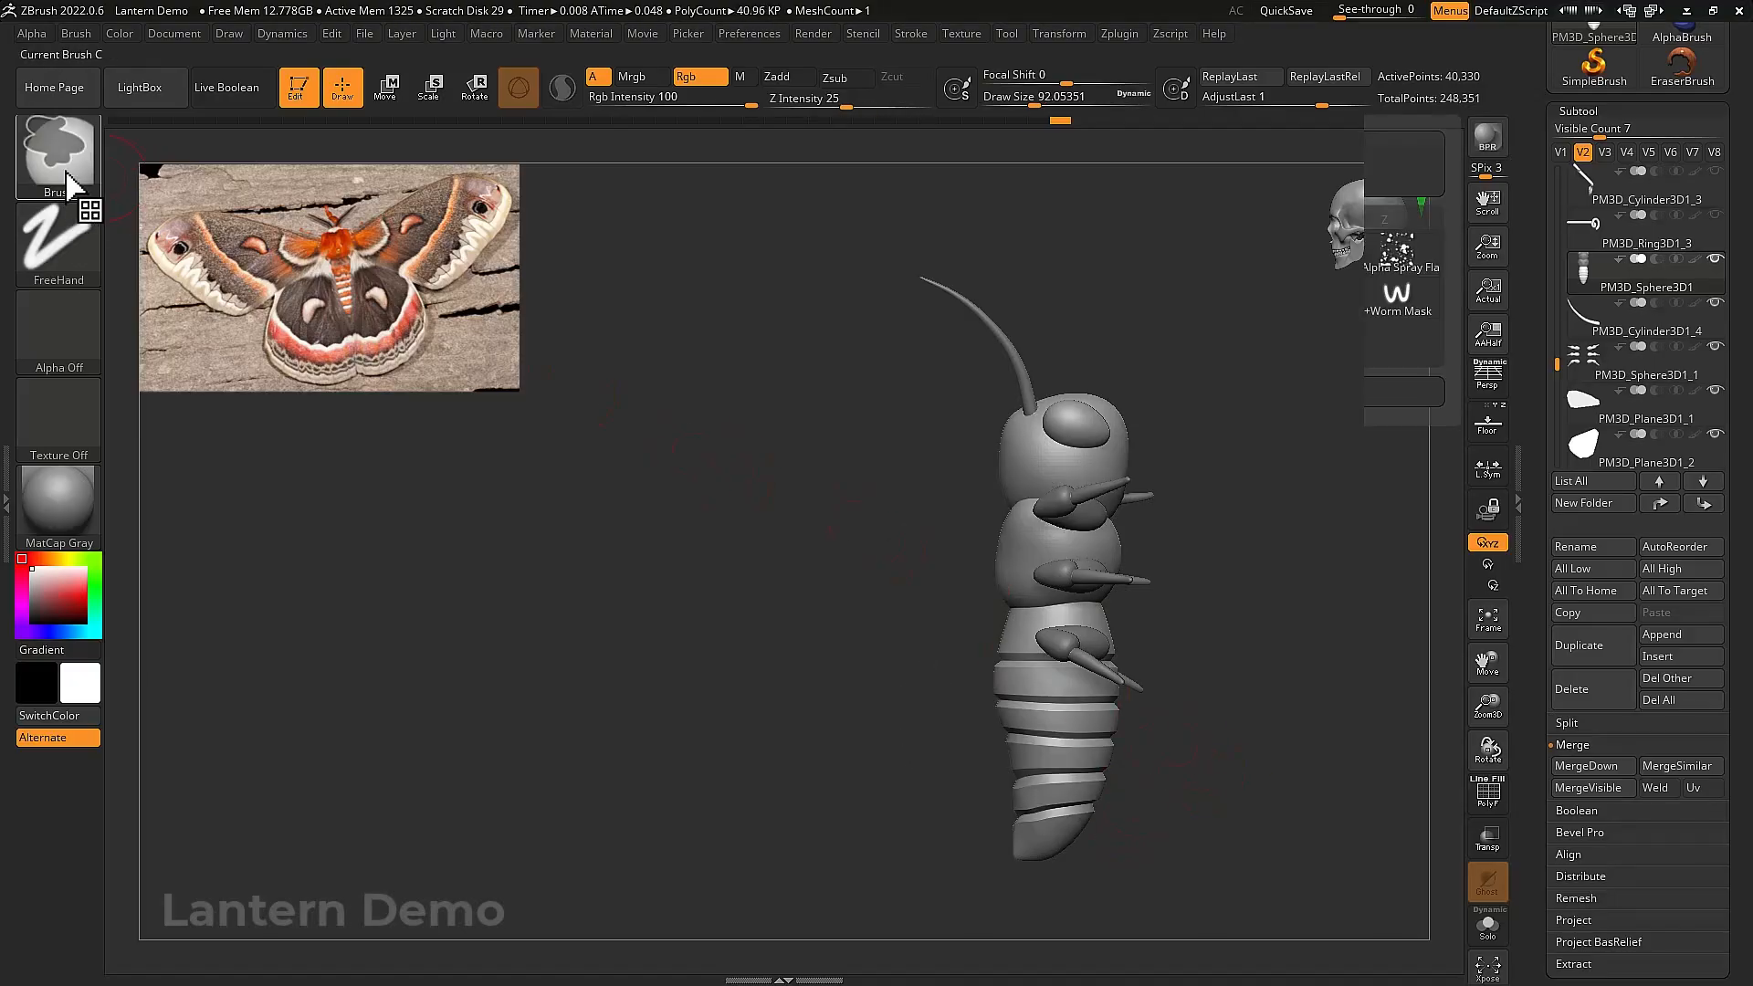
{"action": "left_click", "coordinate": [71, 182], "text": "ctrl"}
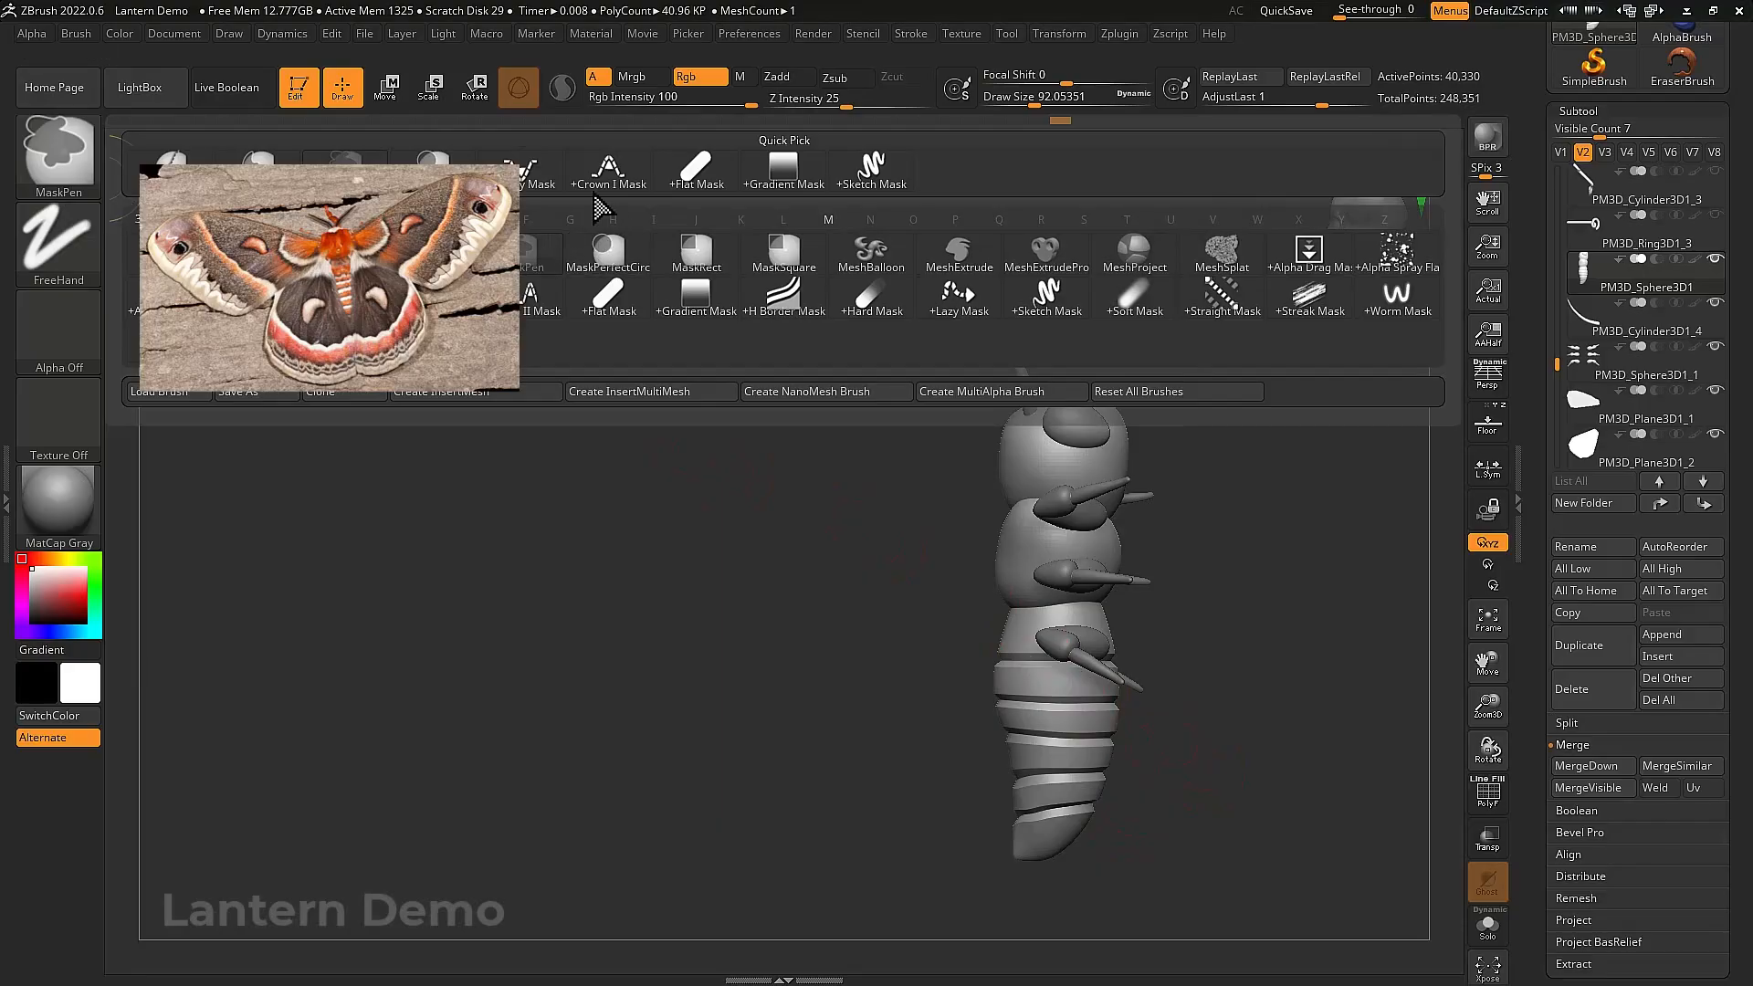
{"action": "left_click", "coordinate": [258, 157]}
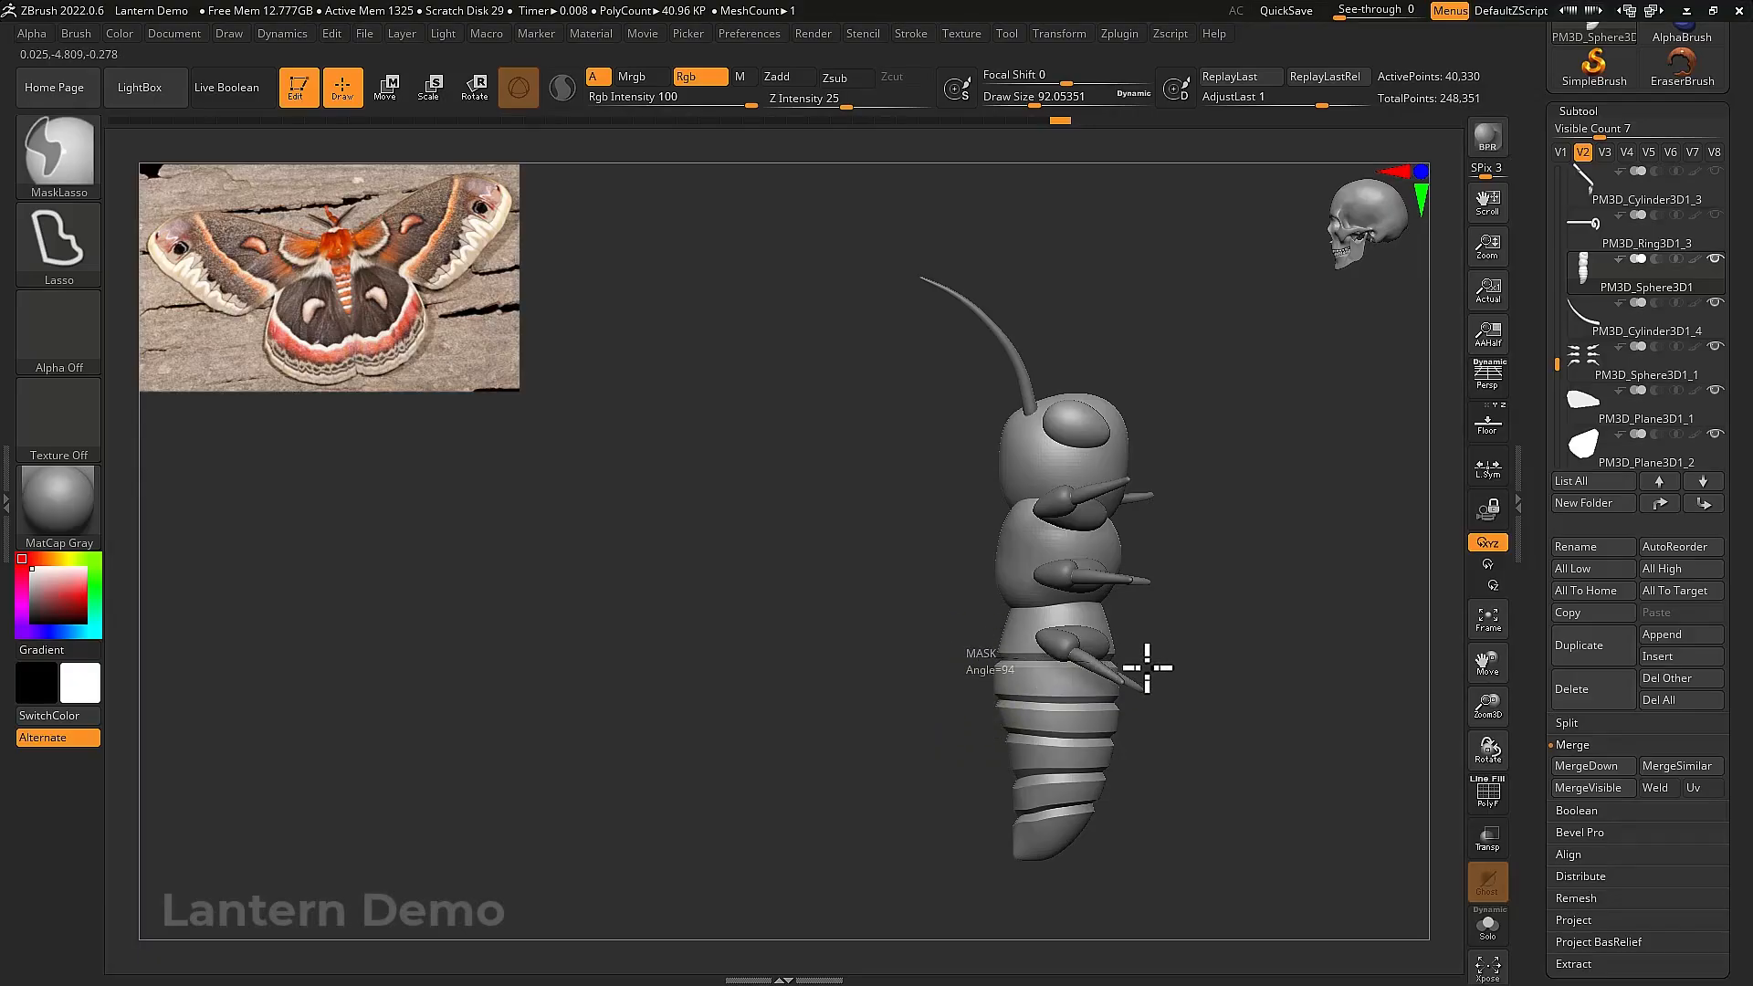
{"action": "mouse_move", "coordinate": [1147, 667]}
{"action": "left_mouse_down"}
{"action": "mouse_move", "coordinate": [932, 900]}
{"action": "mouse_move", "coordinate": [889, 884]}
{"action": "mouse_move", "coordinate": [907, 865]}
{"action": "left_mouse_up"}
Position the gizmo at the abdomen's front band and scale down the unmasked bands behind it
{"action": "key", "text": "w"}
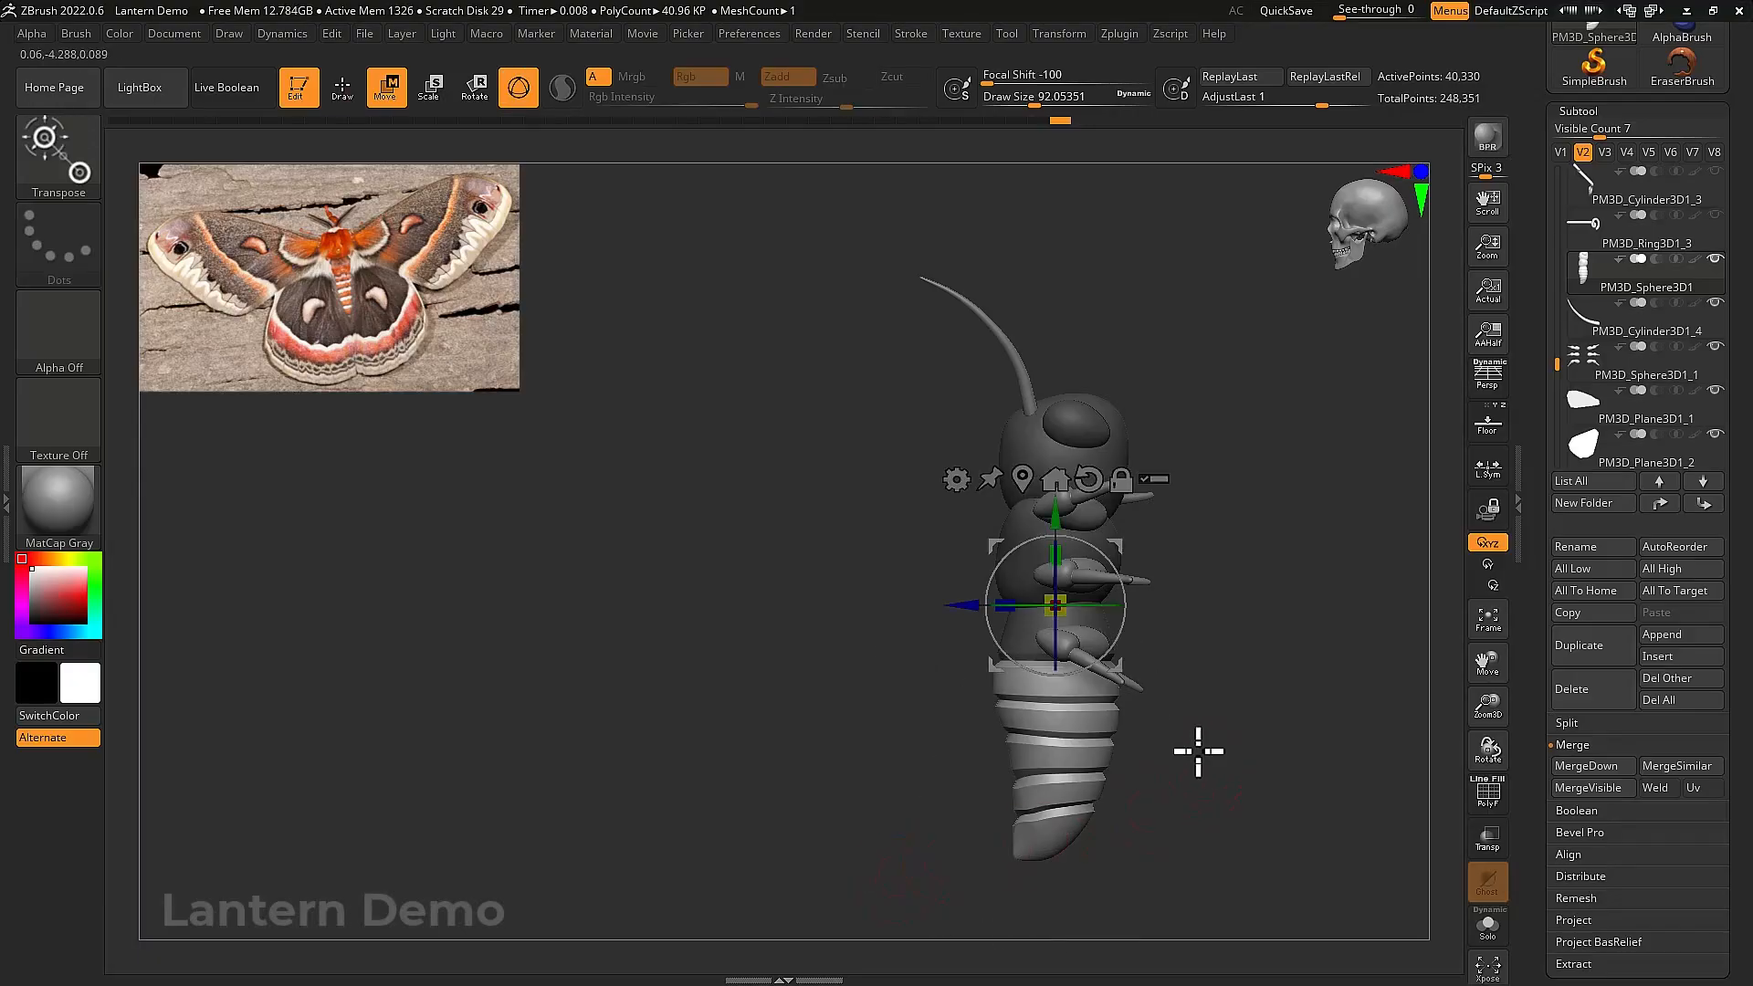
{"action": "left_click_drag", "start_coordinate": [1056, 516], "coordinate": [1056, 572]}
{"action": "right_click_drag", "start_coordinate": [1056, 577], "coordinate": [1241, 767], "text": "ctrl"}
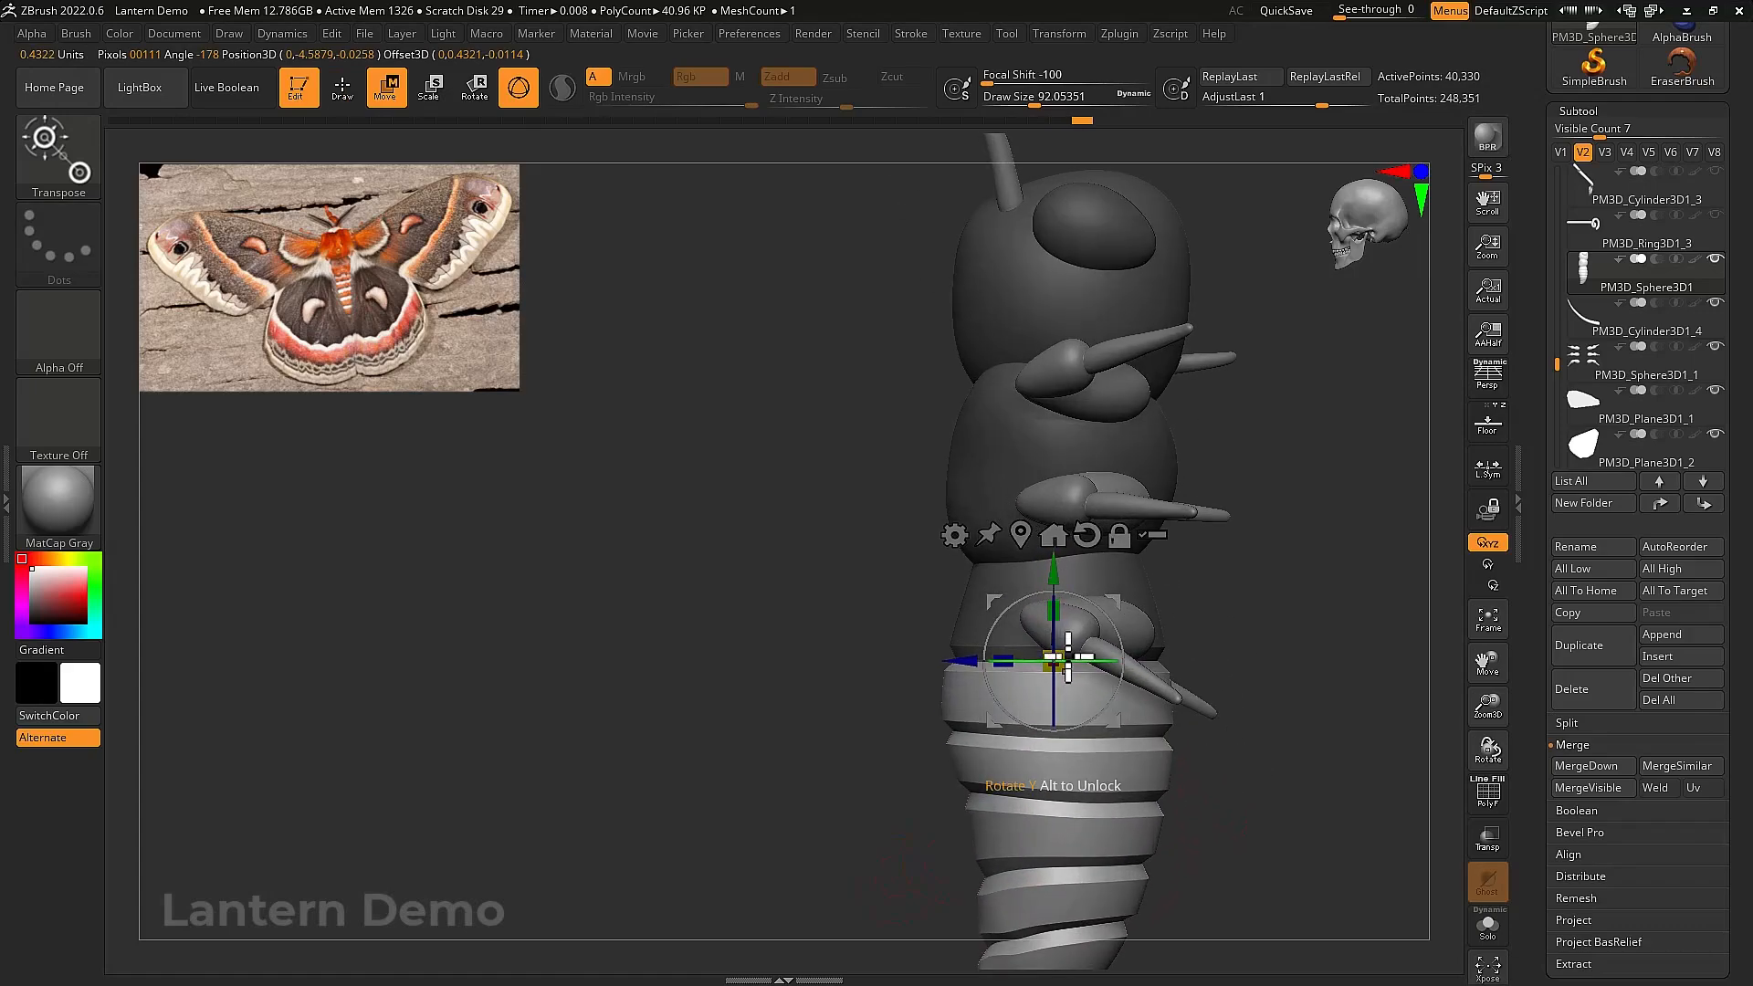
{"action": "left_click_drag", "start_coordinate": [1056, 657], "coordinate": [1056, 566]}
Extend the mask over the next abdomen band, move the gizmo to its rear edge and taper the remaining bands
{"action": "key", "text": "ctrl"}
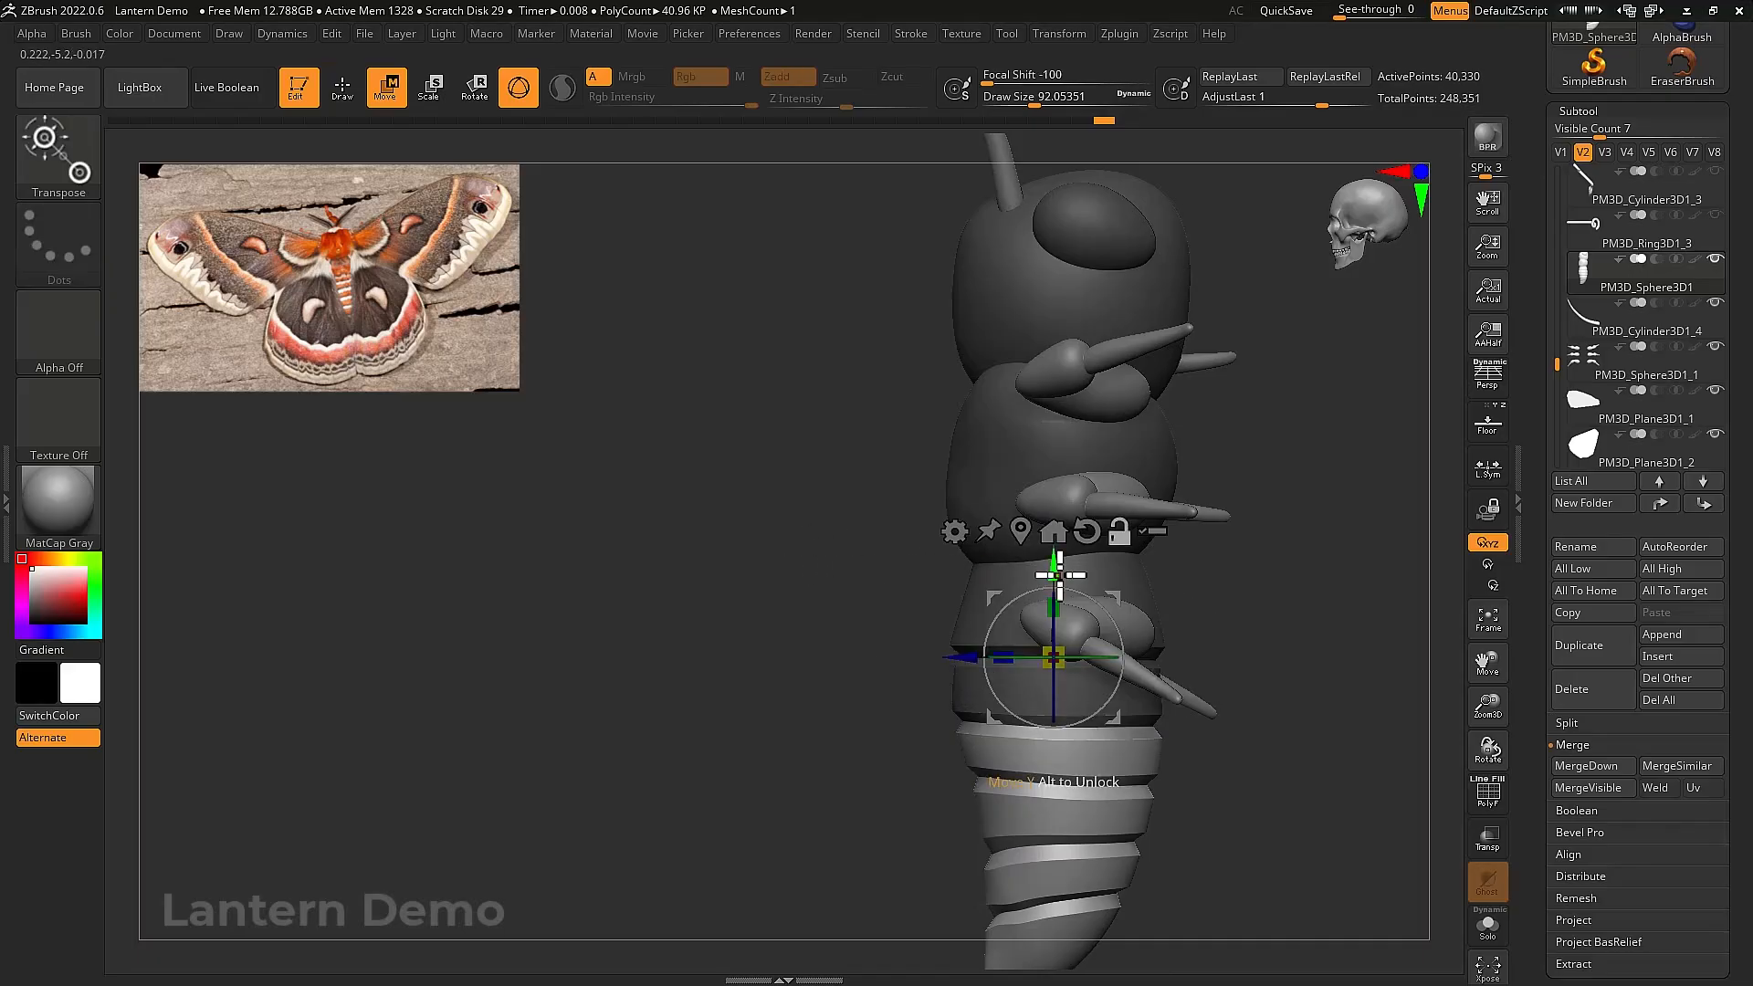
{"action": "left_click_drag", "start_coordinate": [1054, 571], "coordinate": [1066, 638]}
{"action": "left_click_drag", "start_coordinate": [1053, 719], "coordinate": [1034, 710]}
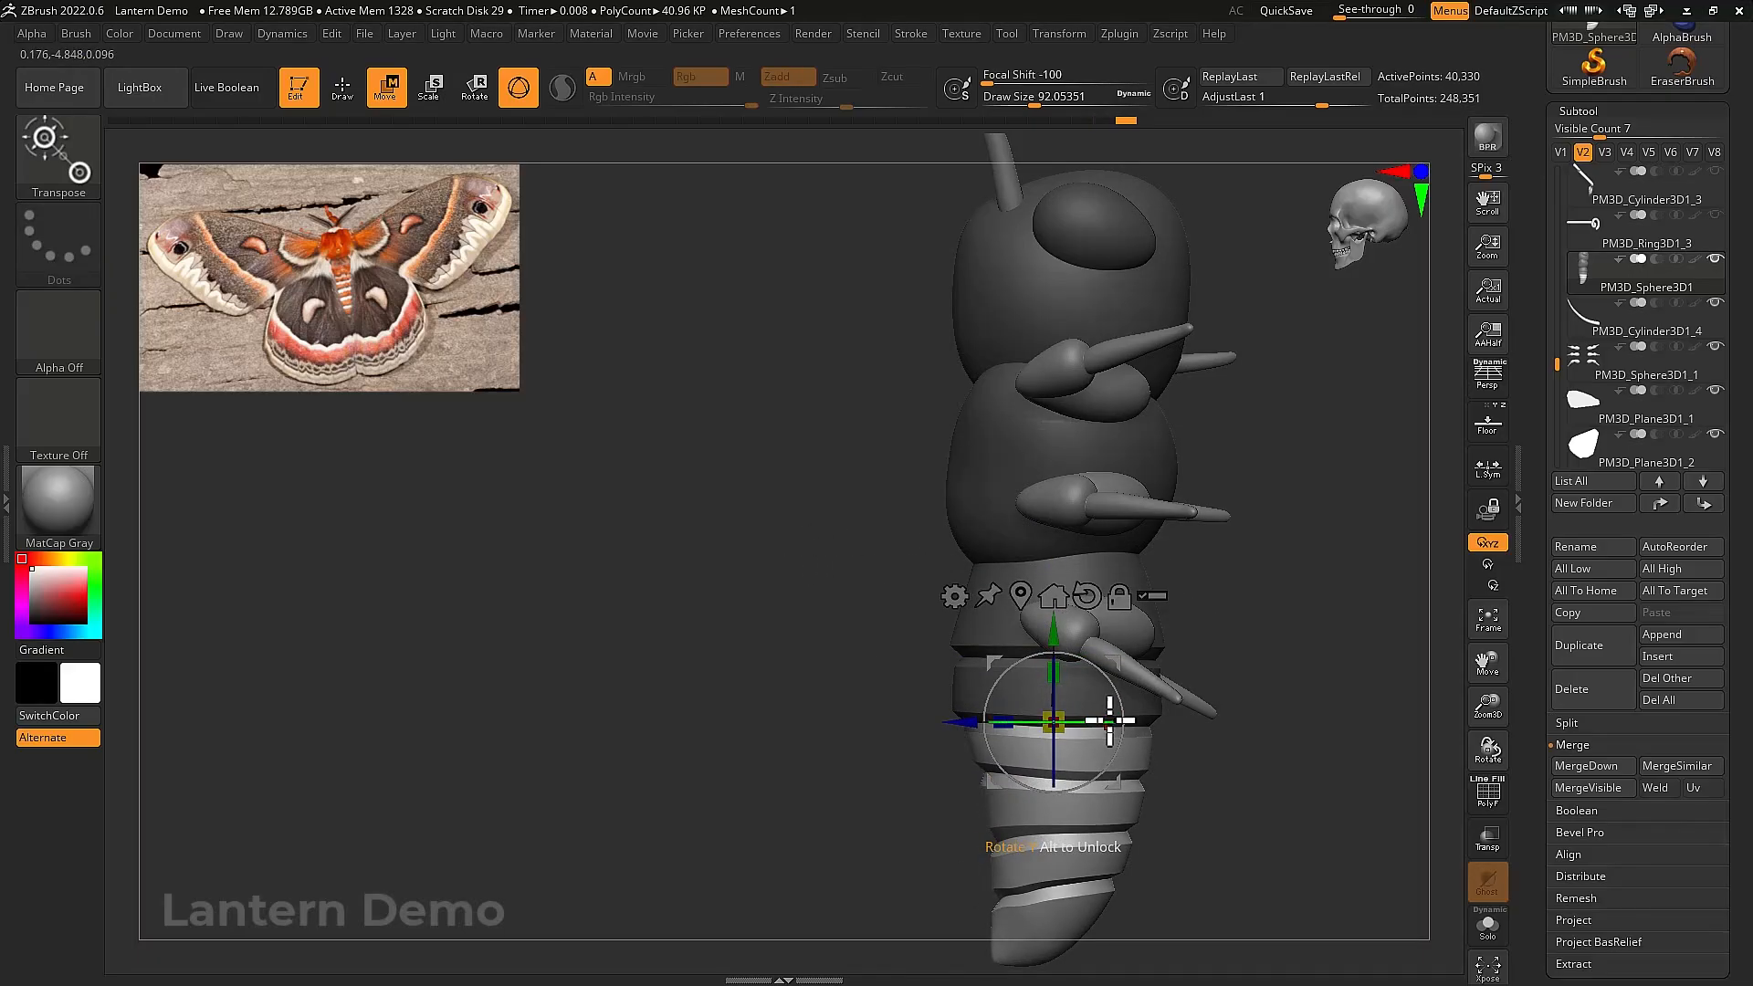
{"action": "left_click_drag", "start_coordinate": [1147, 674], "coordinate": [1178, 708]}
{"action": "mouse_move", "coordinate": [1037, 615]}
{"action": "left_mouse_down"}
{"action": "mouse_move", "coordinate": [1119, 739]}
{"action": "mouse_move", "coordinate": [1159, 704]}
{"action": "mouse_move", "coordinate": [1227, 730]}
{"action": "mouse_move", "coordinate": [924, 662]}
{"action": "left_mouse_up"}
Remask the abdomen's front two bands, adjust the bands behind them with the gizmo and clear the mask
{"action": "key", "text": "ctrl"}
{"action": "mouse_move", "coordinate": [1035, 671]}
{"action": "left_mouse_down", "text": "ctrl"}
{"action": "mouse_move", "coordinate": [1159, 658]}
{"action": "mouse_move", "coordinate": [1025, 673]}
{"action": "left_mouse_up", "text": "ctrl"}
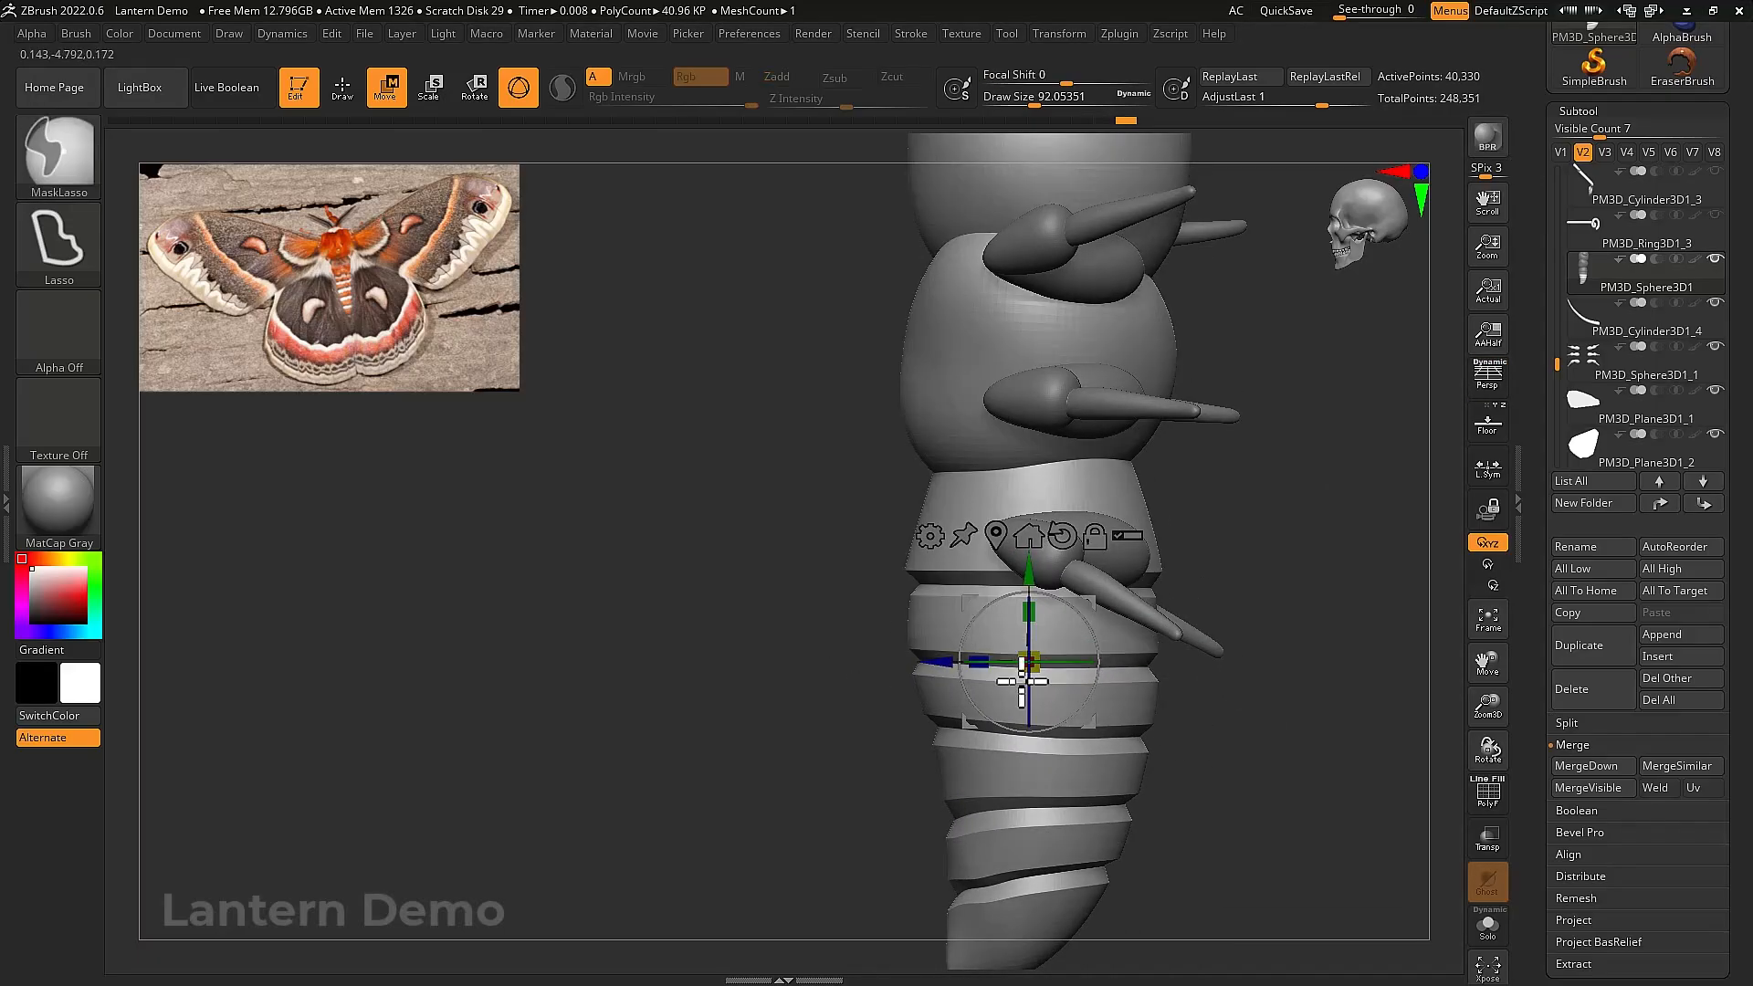
{"action": "left_click_drag", "start_coordinate": [837, 641], "coordinate": [900, 652], "text": "ctrl"}
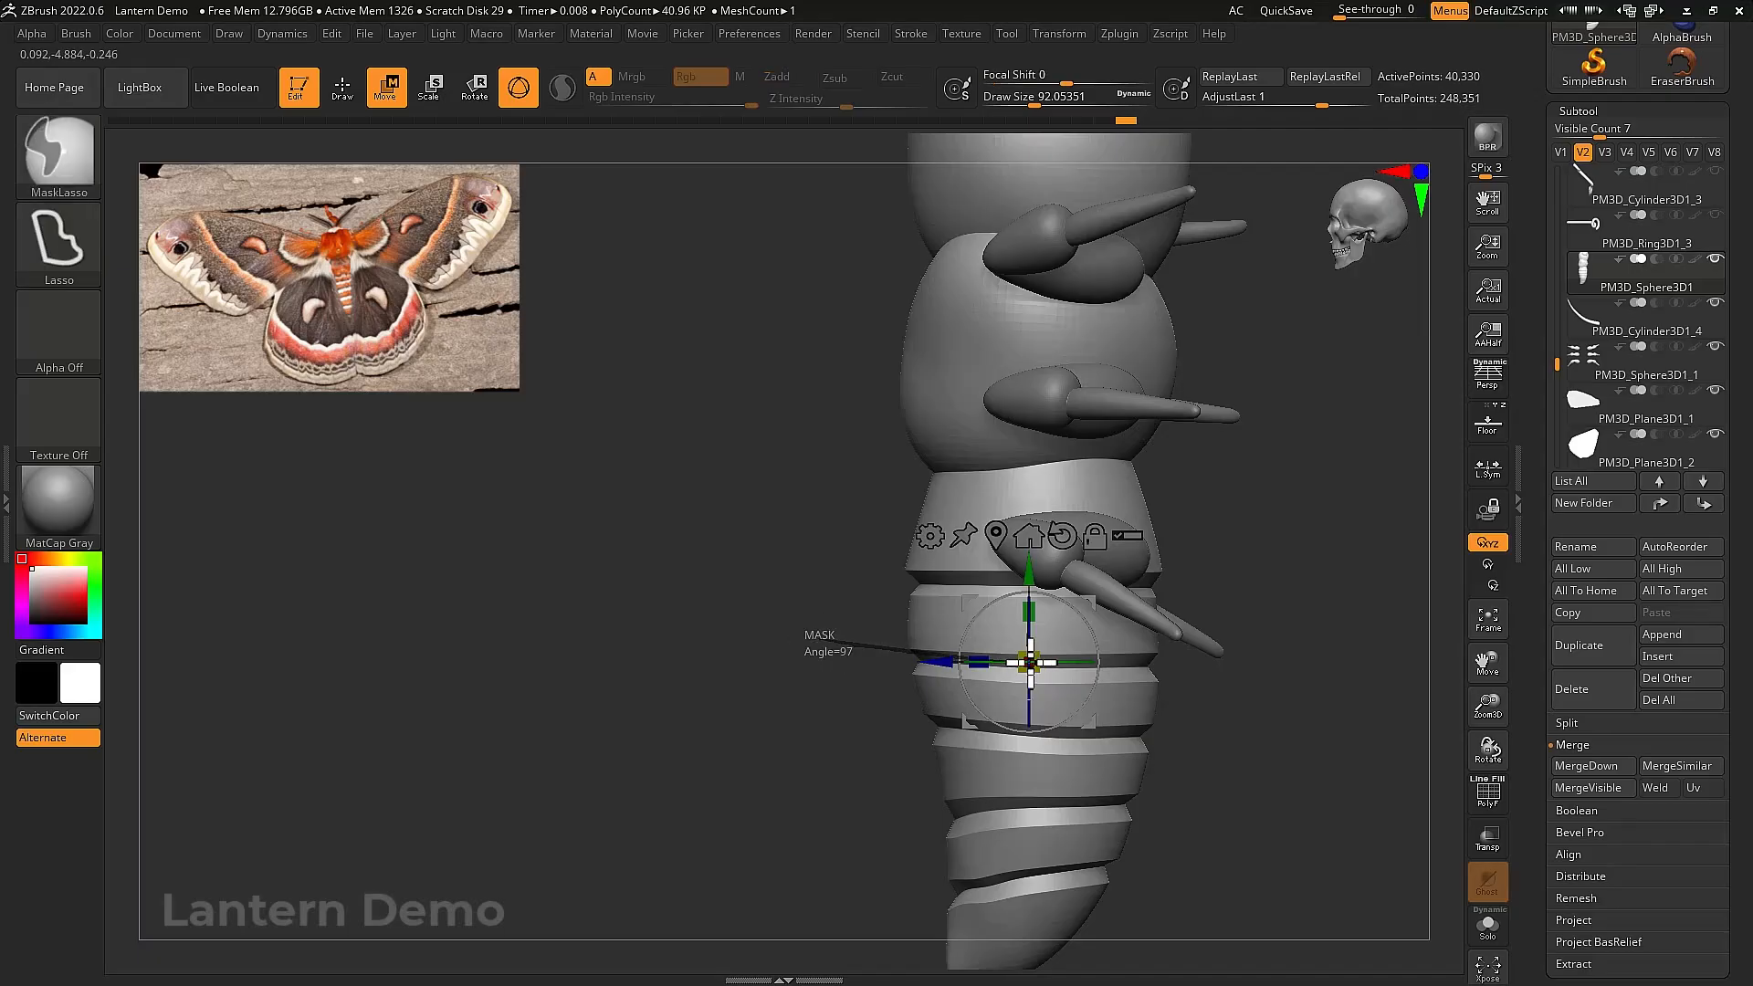
{"action": "mouse_move", "coordinate": [1126, 660]}
{"action": "left_mouse_down", "text": "ctrl"}
{"action": "mouse_move", "coordinate": [1224, 626]}
{"action": "mouse_move", "coordinate": [950, 336]}
{"action": "mouse_move", "coordinate": [751, 325]}
{"action": "left_mouse_up", "text": "ctrl"}
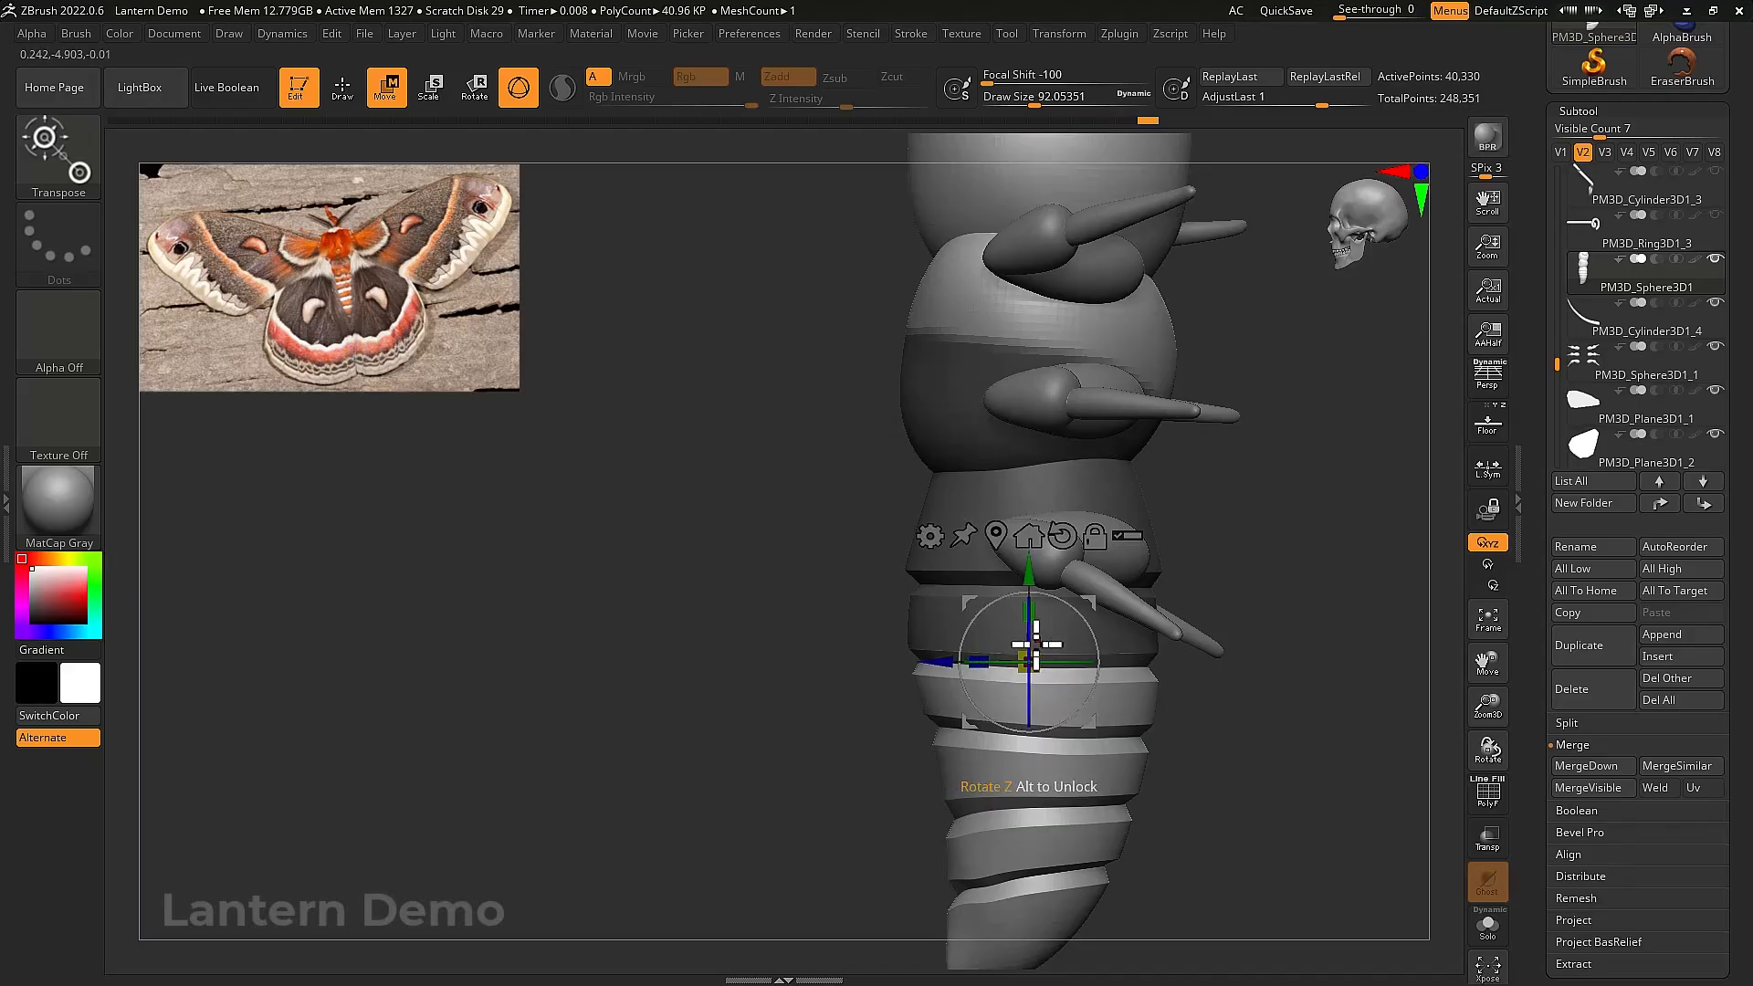
{"action": "left_click_drag", "start_coordinate": [1272, 693], "coordinate": [1194, 654], "text": "alt"}
{"action": "mouse_move", "coordinate": [1191, 302]}
{"action": "left_mouse_down", "text": "ctrl"}
{"action": "mouse_move", "coordinate": [724, 360]}
{"action": "mouse_move", "coordinate": [1252, 587]}
{"action": "left_mouse_up", "text": "ctrl"}
{"action": "mouse_move", "coordinate": [1205, 689]}
{"action": "left_mouse_down", "text": "alt"}
{"action": "mouse_move", "coordinate": [1056, 716]}
{"action": "mouse_move", "coordinate": [1029, 690]}
{"action": "left_mouse_up", "text": "alt"}
{"action": "left_click_drag", "start_coordinate": [1296, 630], "coordinate": [1497, 639]}
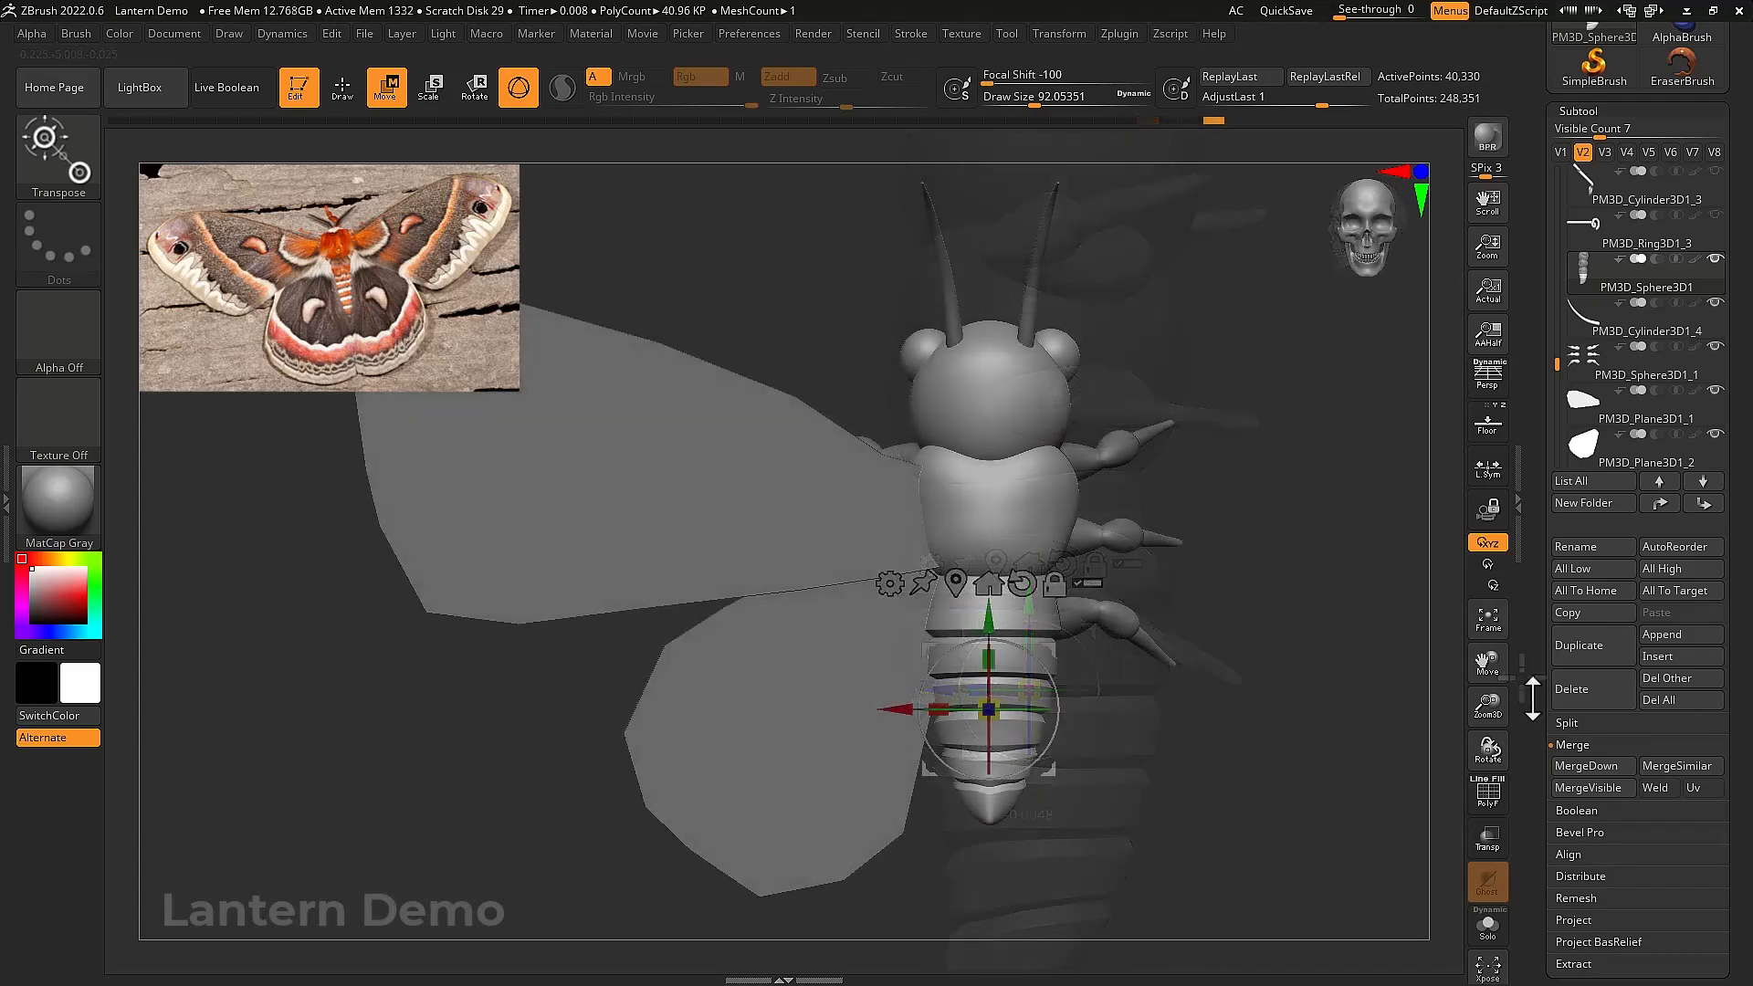
Subdivide the body subtool once with smoothing on
{"action": "scroll", "coordinate": [1539, 607], "scroll_direction": "down", "scroll_amount": 3}
{"action": "scroll", "coordinate": [1539, 607], "scroll_direction": "down", "scroll_amount": 3}
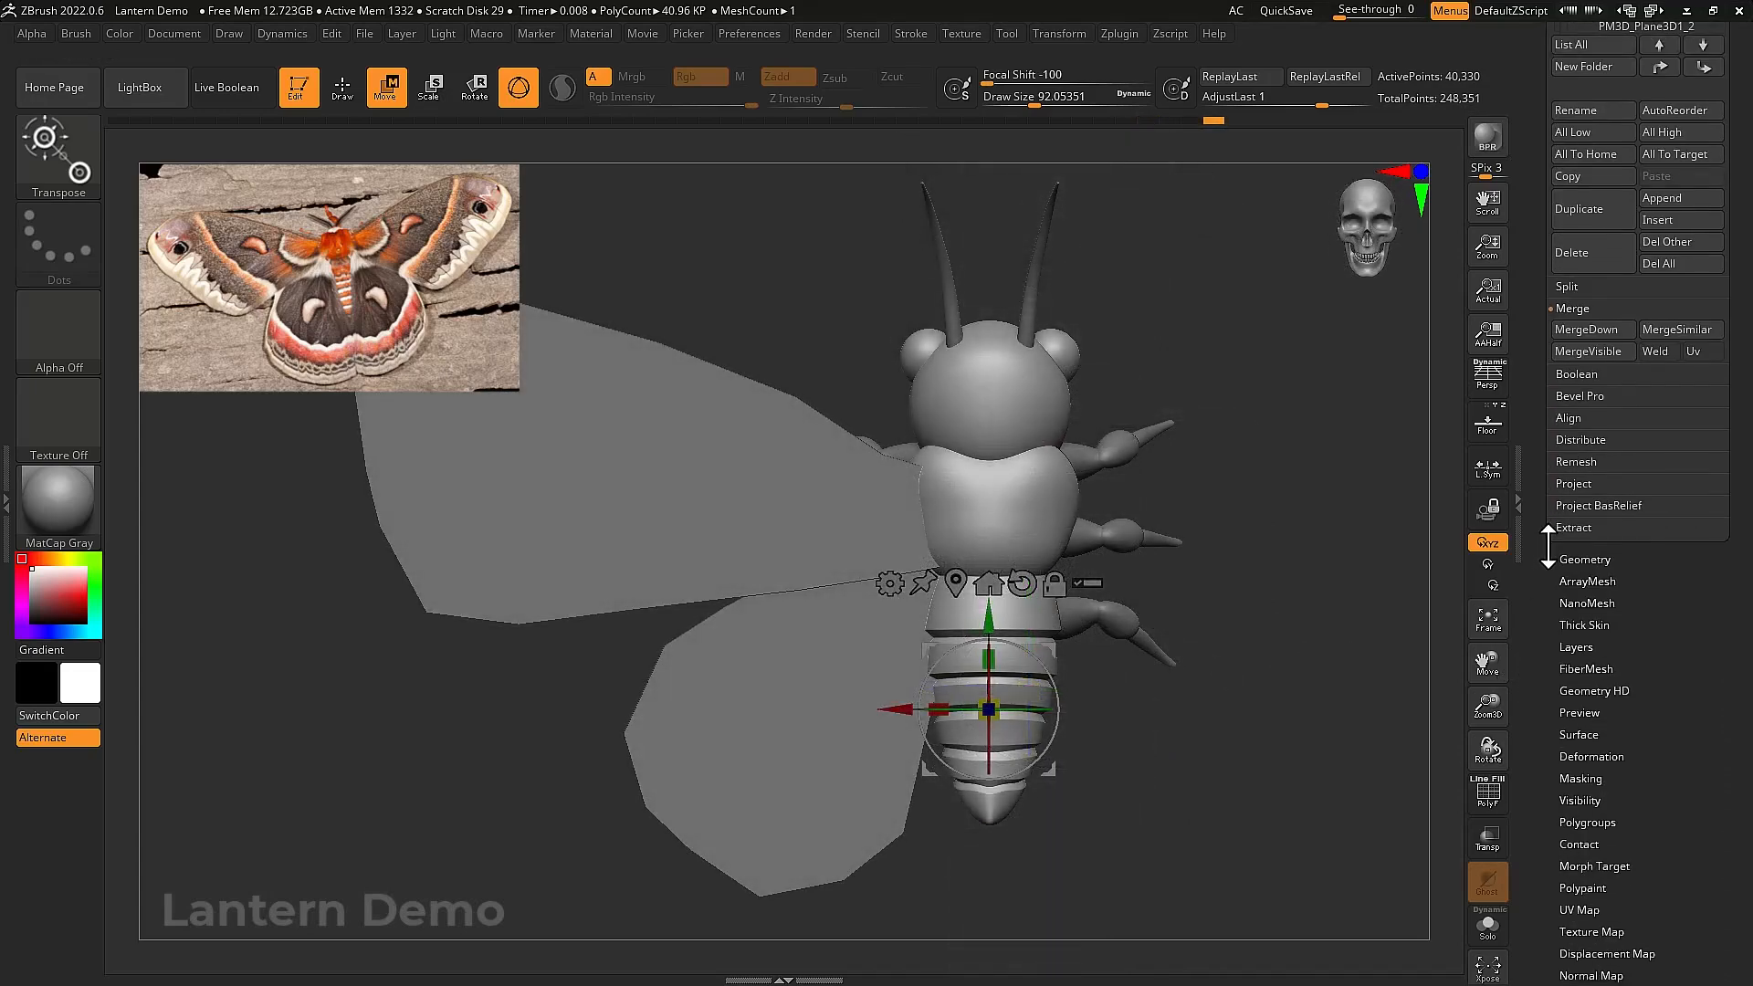
{"action": "left_click", "coordinate": [1572, 539]}
{"action": "left_click", "coordinate": [1583, 221]}
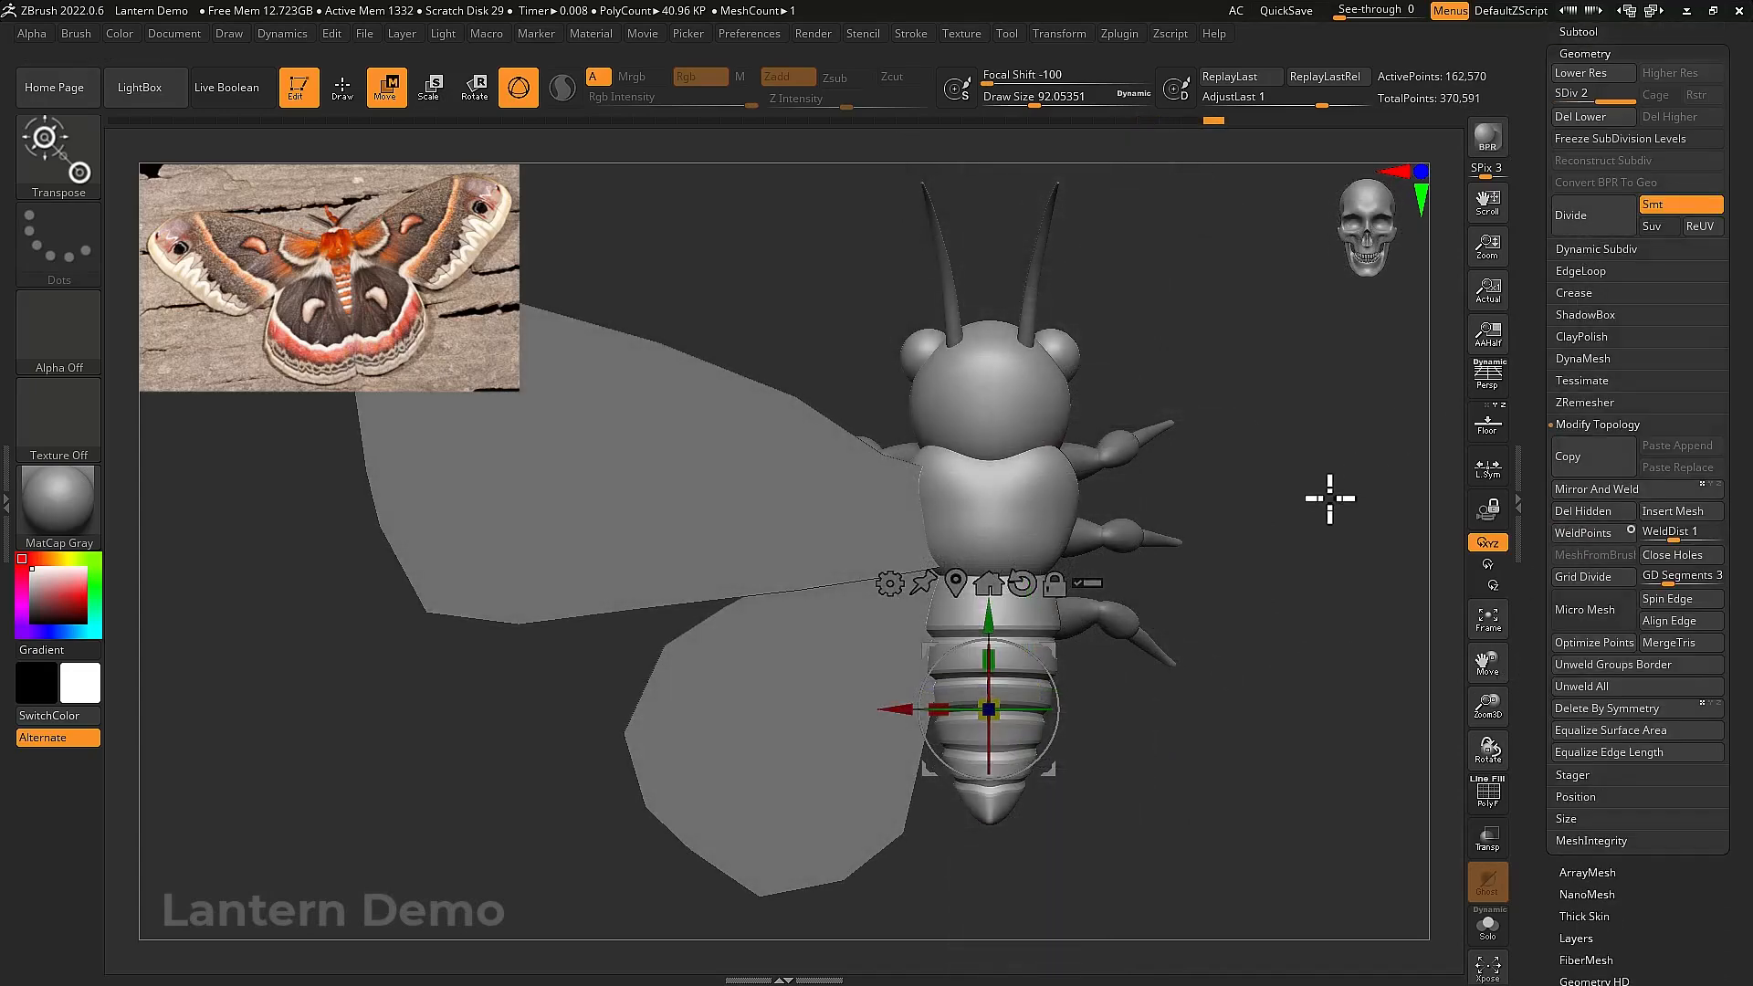
{"action": "mouse_move", "coordinate": [1330, 497]}
{"action": "left_mouse_down"}
{"action": "mouse_move", "coordinate": [1272, 505]}
{"action": "mouse_move", "coordinate": [1339, 509]}
{"action": "mouse_move", "coordinate": [1224, 522]}
{"action": "left_mouse_up"}
Isolate the body, mask everything except the thorax and show the other subtools again with the Move brush active
{"action": "key", "text": "q"}
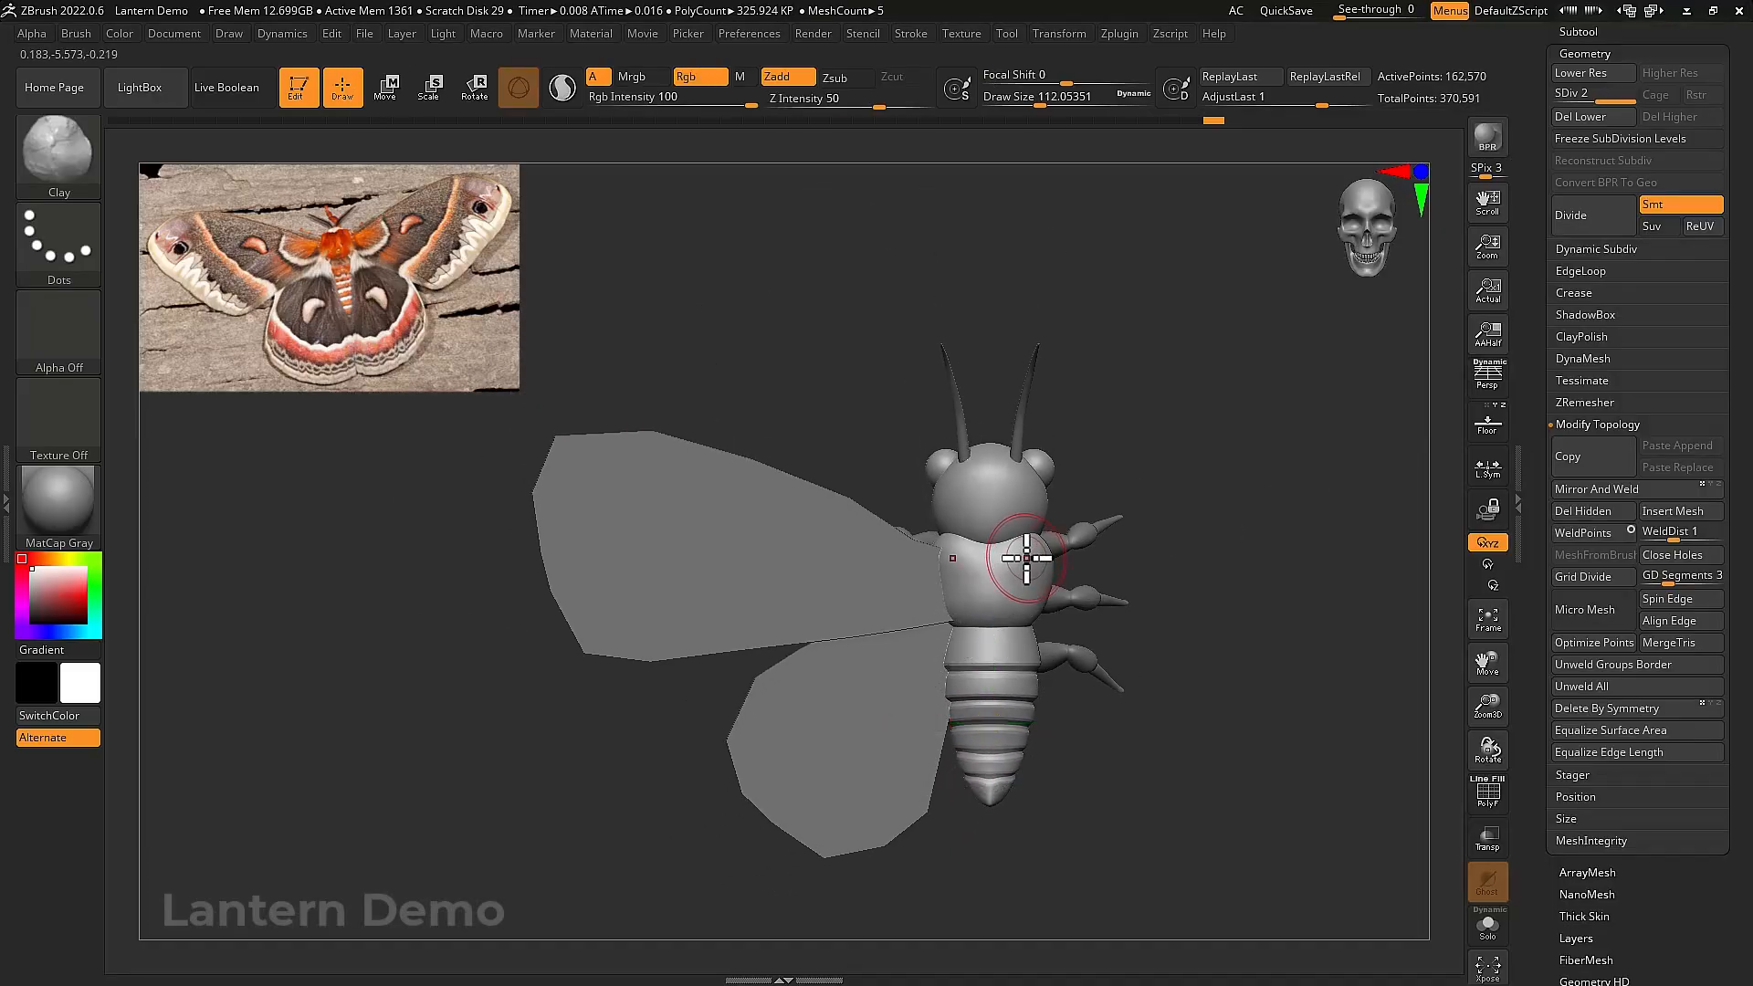
{"action": "key", "text": "b"}
{"action": "key", "text": "m"}
{"action": "key", "text": "v"}
{"action": "key", "text": "bracketright"}
{"action": "key", "text": "alt+s"}
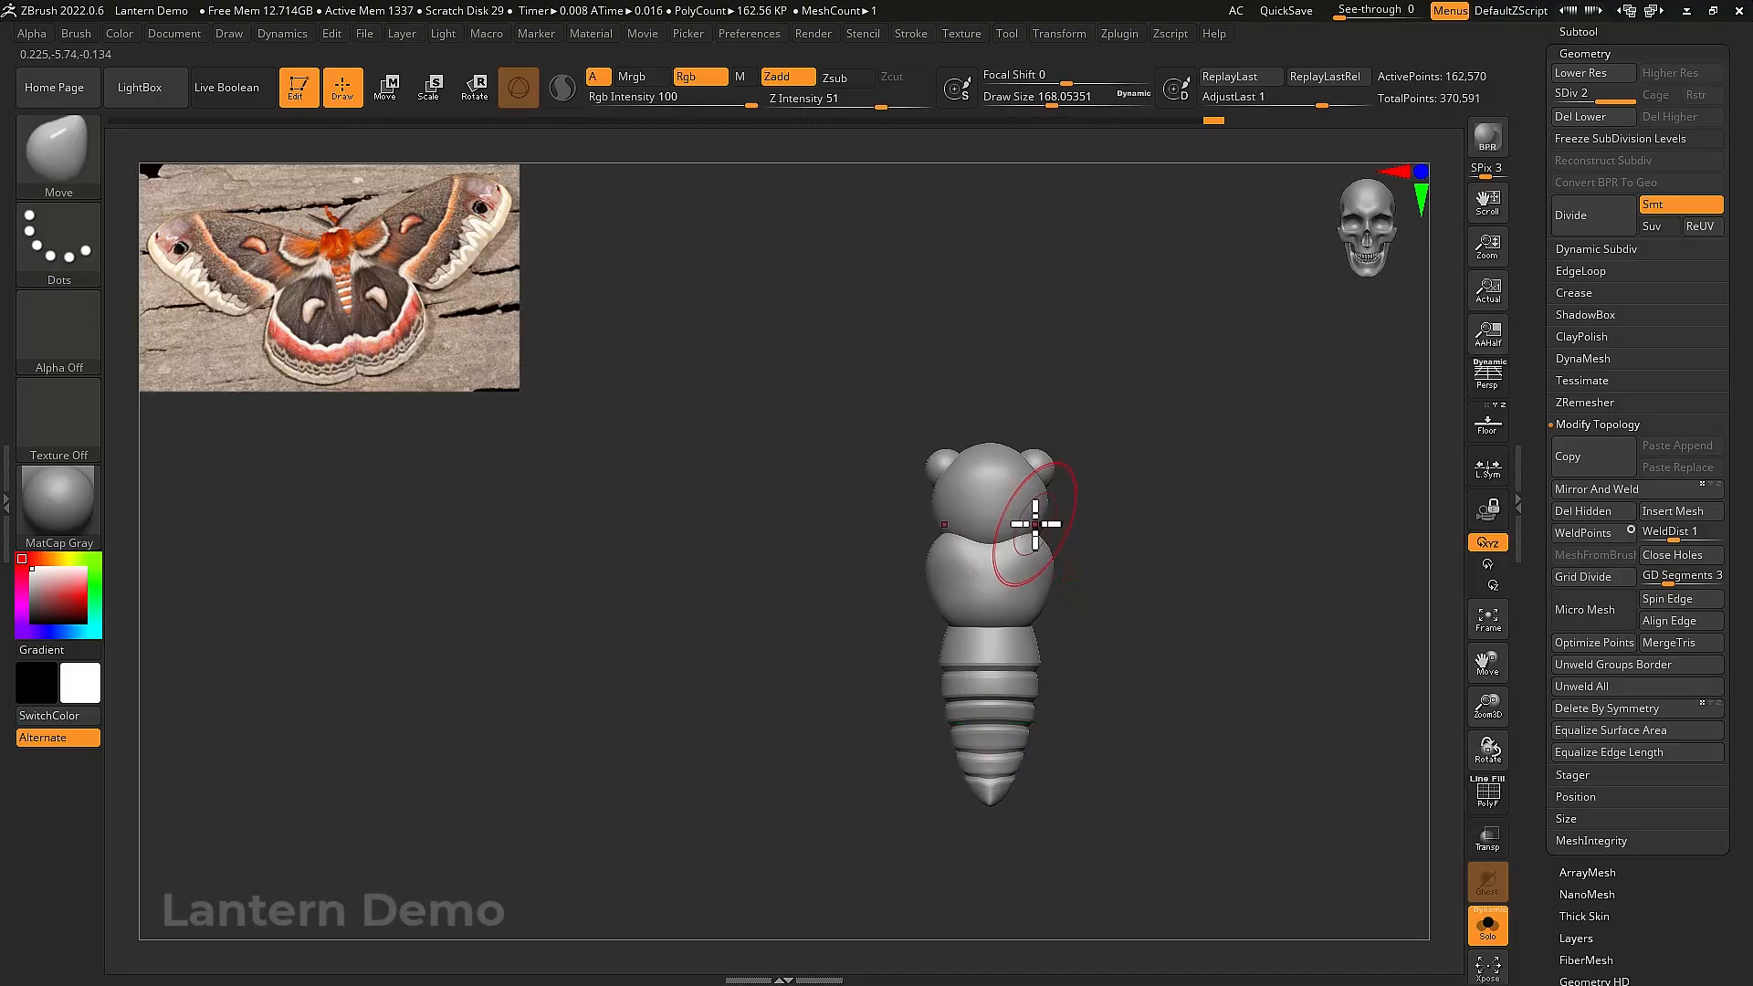
{"action": "key", "text": "w"}
{"action": "left_click", "coordinate": [1026, 559], "text": "ctrl"}
{"action": "key", "text": "q"}
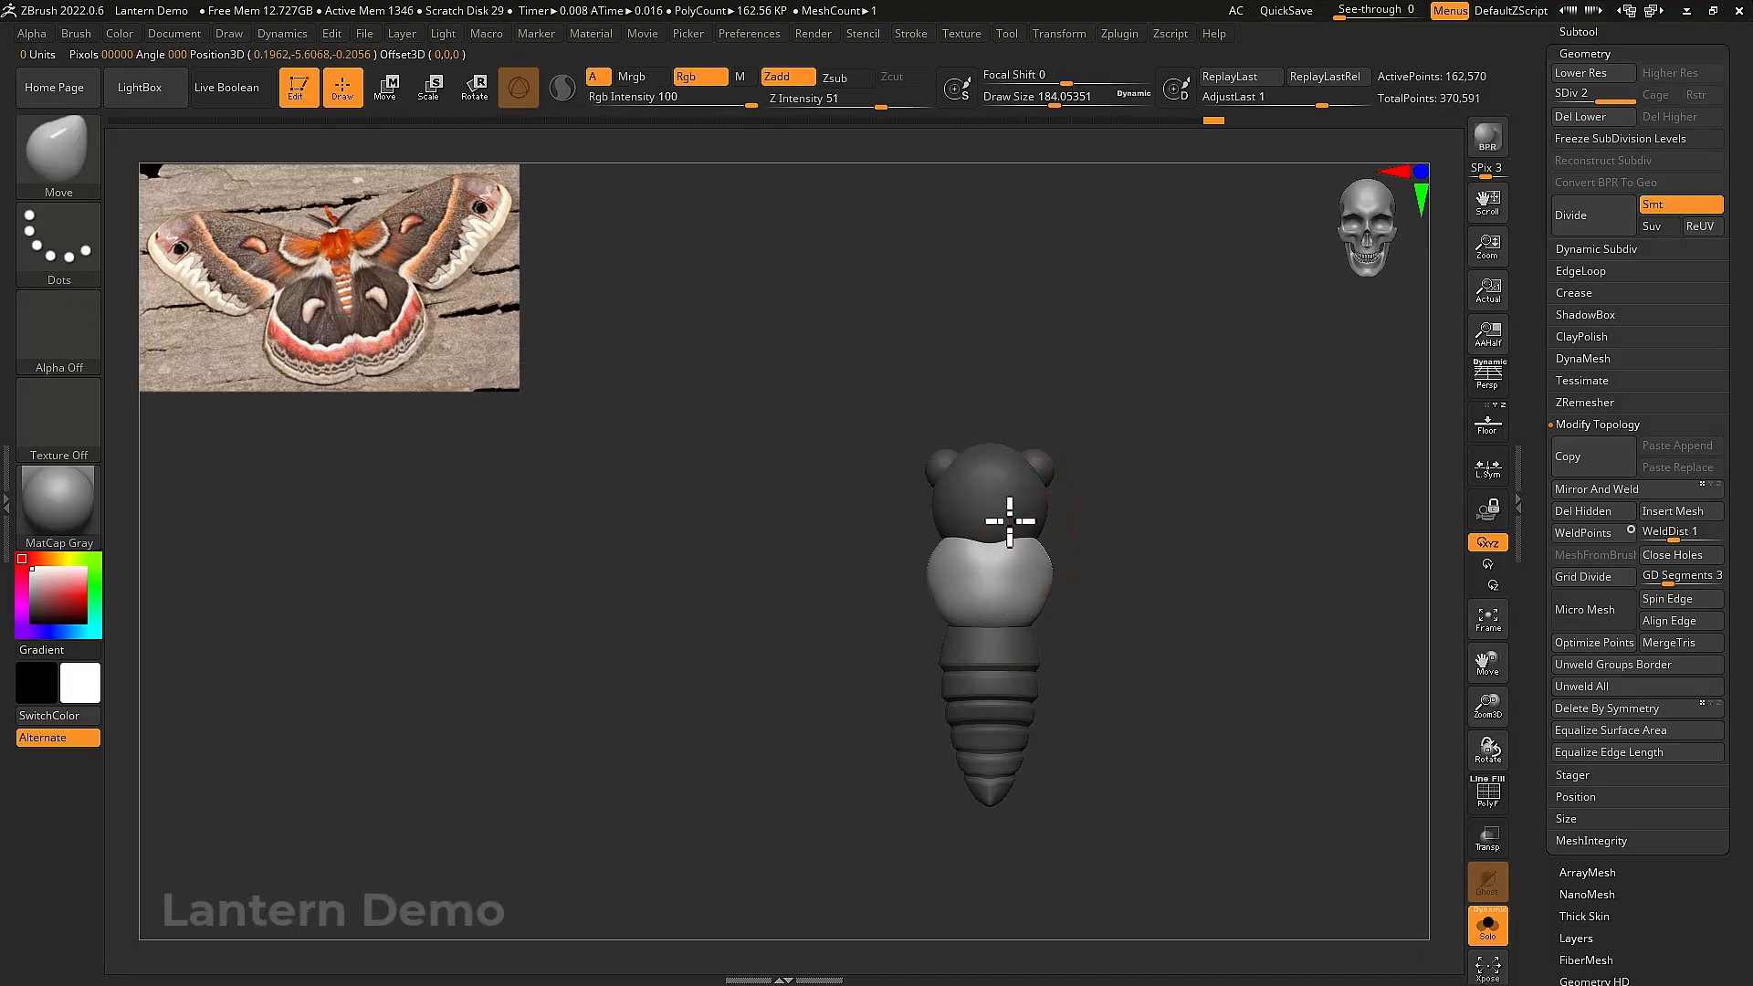
{"action": "key", "text": "alt+s"}
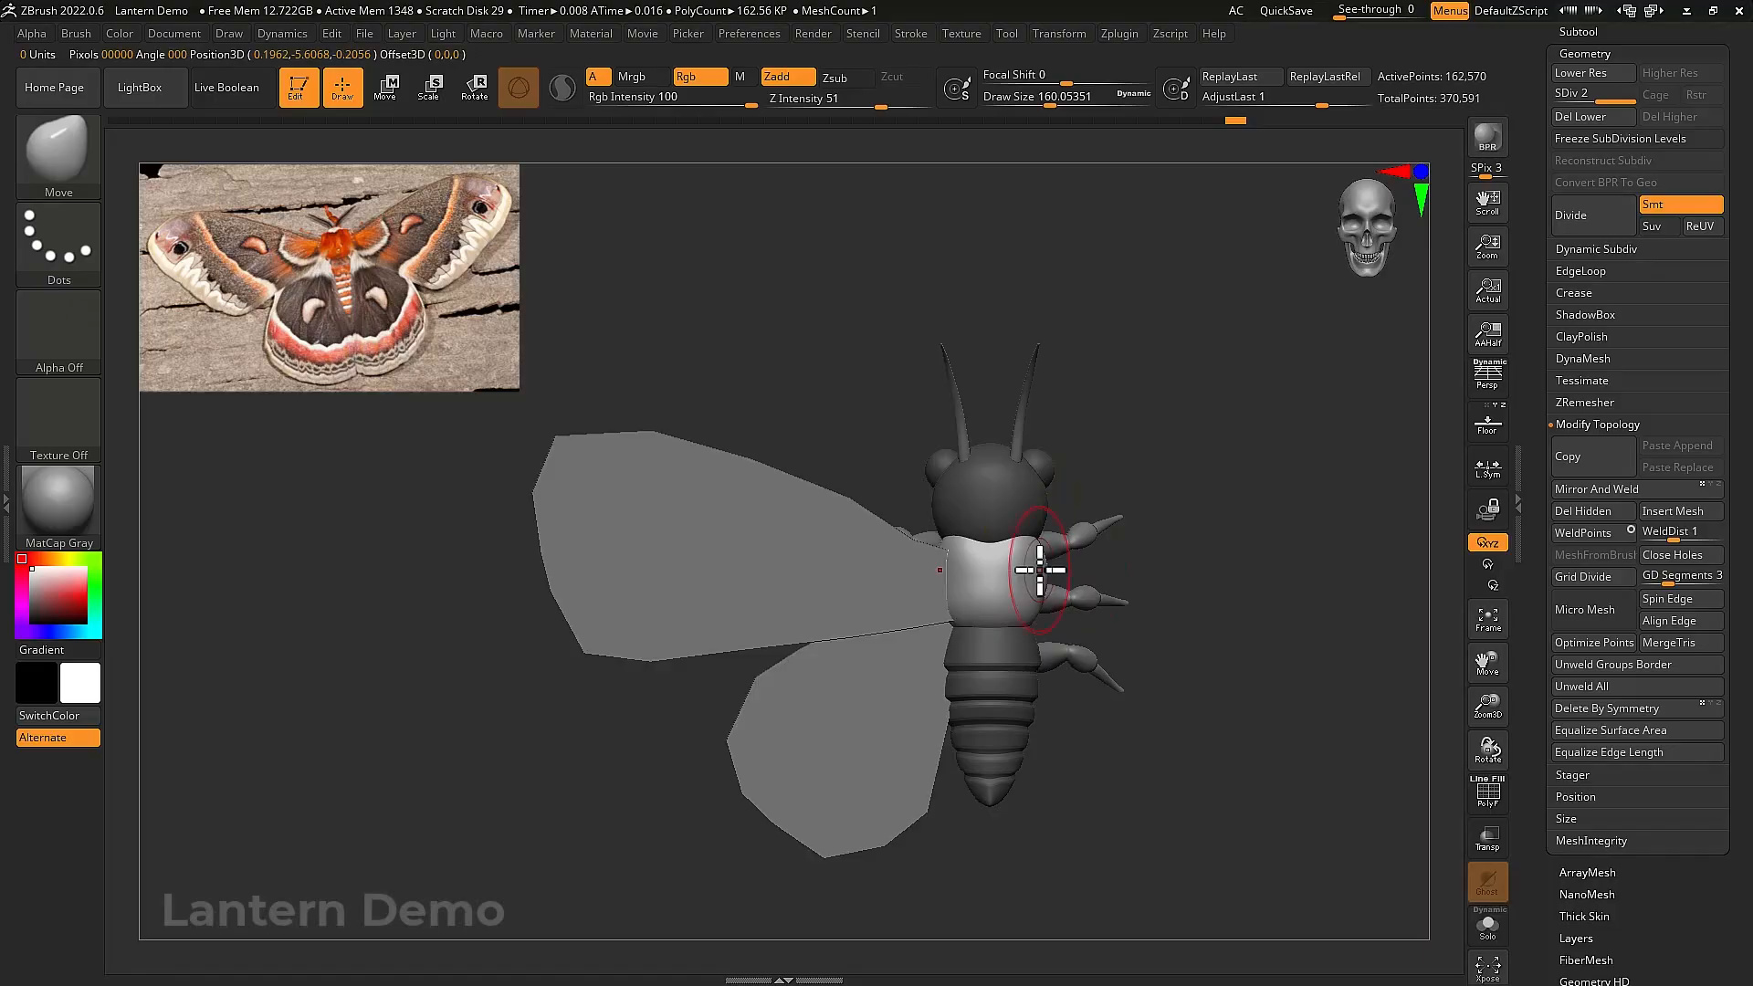
Reshape the unmasked thorax in side view with the Move brush
{"action": "left_click_drag", "start_coordinate": [1196, 601], "coordinate": [1231, 673]}
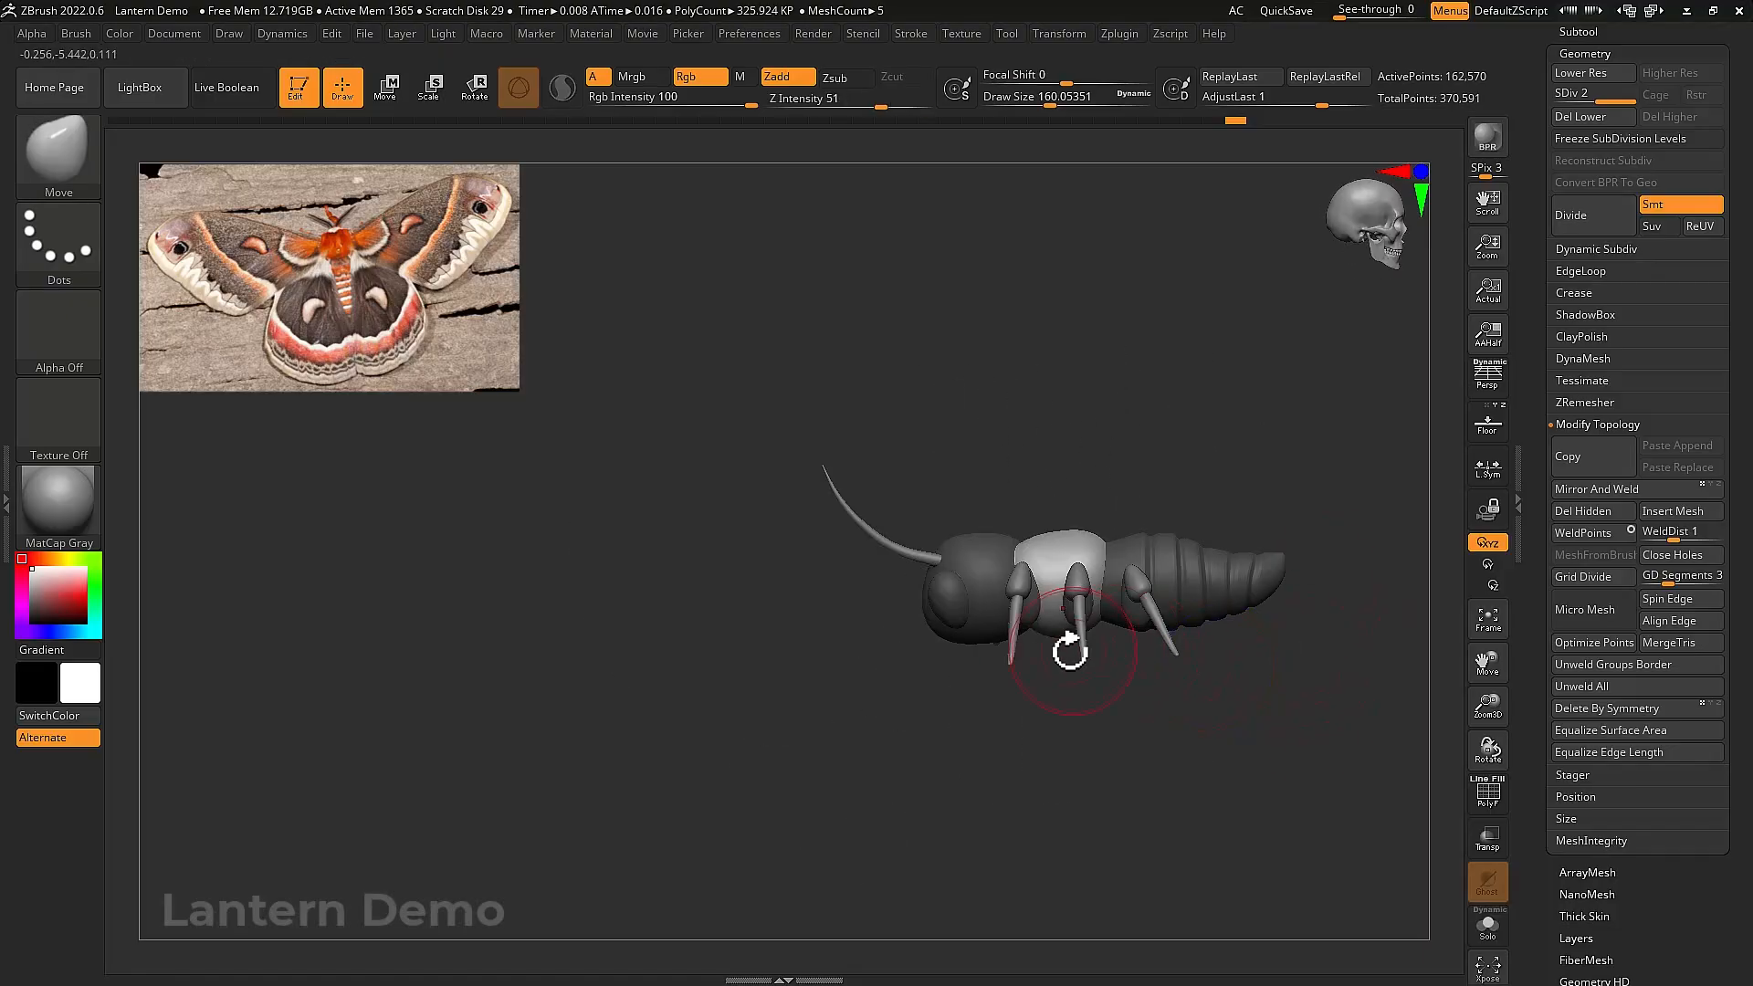
{"action": "left_click_drag", "start_coordinate": [1065, 645], "coordinate": [1055, 720], "text": "alt"}
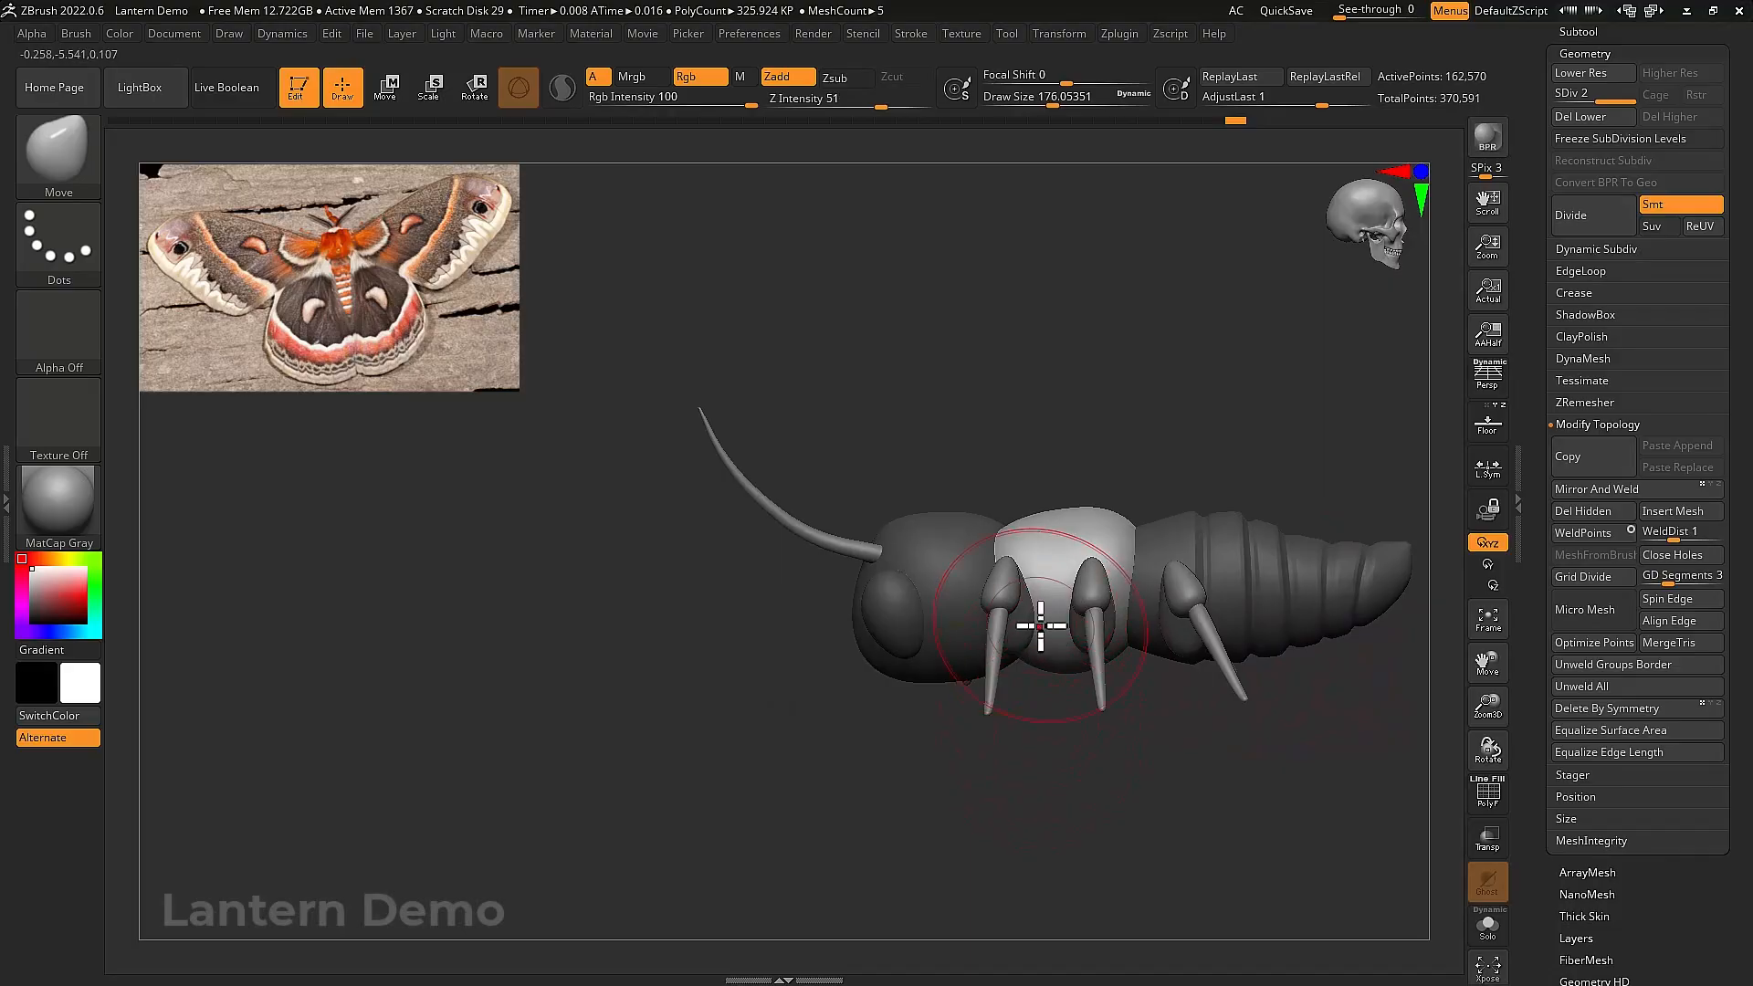
{"action": "mouse_move", "coordinate": [1066, 627]}
{"action": "left_mouse_down"}
{"action": "mouse_move", "coordinate": [1036, 680]}
{"action": "mouse_move", "coordinate": [1048, 594]}
{"action": "mouse_move", "coordinate": [1025, 567]}
{"action": "mouse_move", "coordinate": [1040, 626]}
{"action": "mouse_move", "coordinate": [1111, 689]}
{"action": "mouse_move", "coordinate": [1060, 646]}
{"action": "mouse_move", "coordinate": [1049, 738]}
{"action": "mouse_move", "coordinate": [947, 677]}
{"action": "mouse_move", "coordinate": [986, 684]}
{"action": "mouse_move", "coordinate": [1010, 610]}
{"action": "left_mouse_up"}
Thicken the front wing plane by extruding its whole surface with ZModeler's polygon action QMesh targeting All Polygons
{"action": "left_click", "coordinate": [947, 677], "text": "alt"}
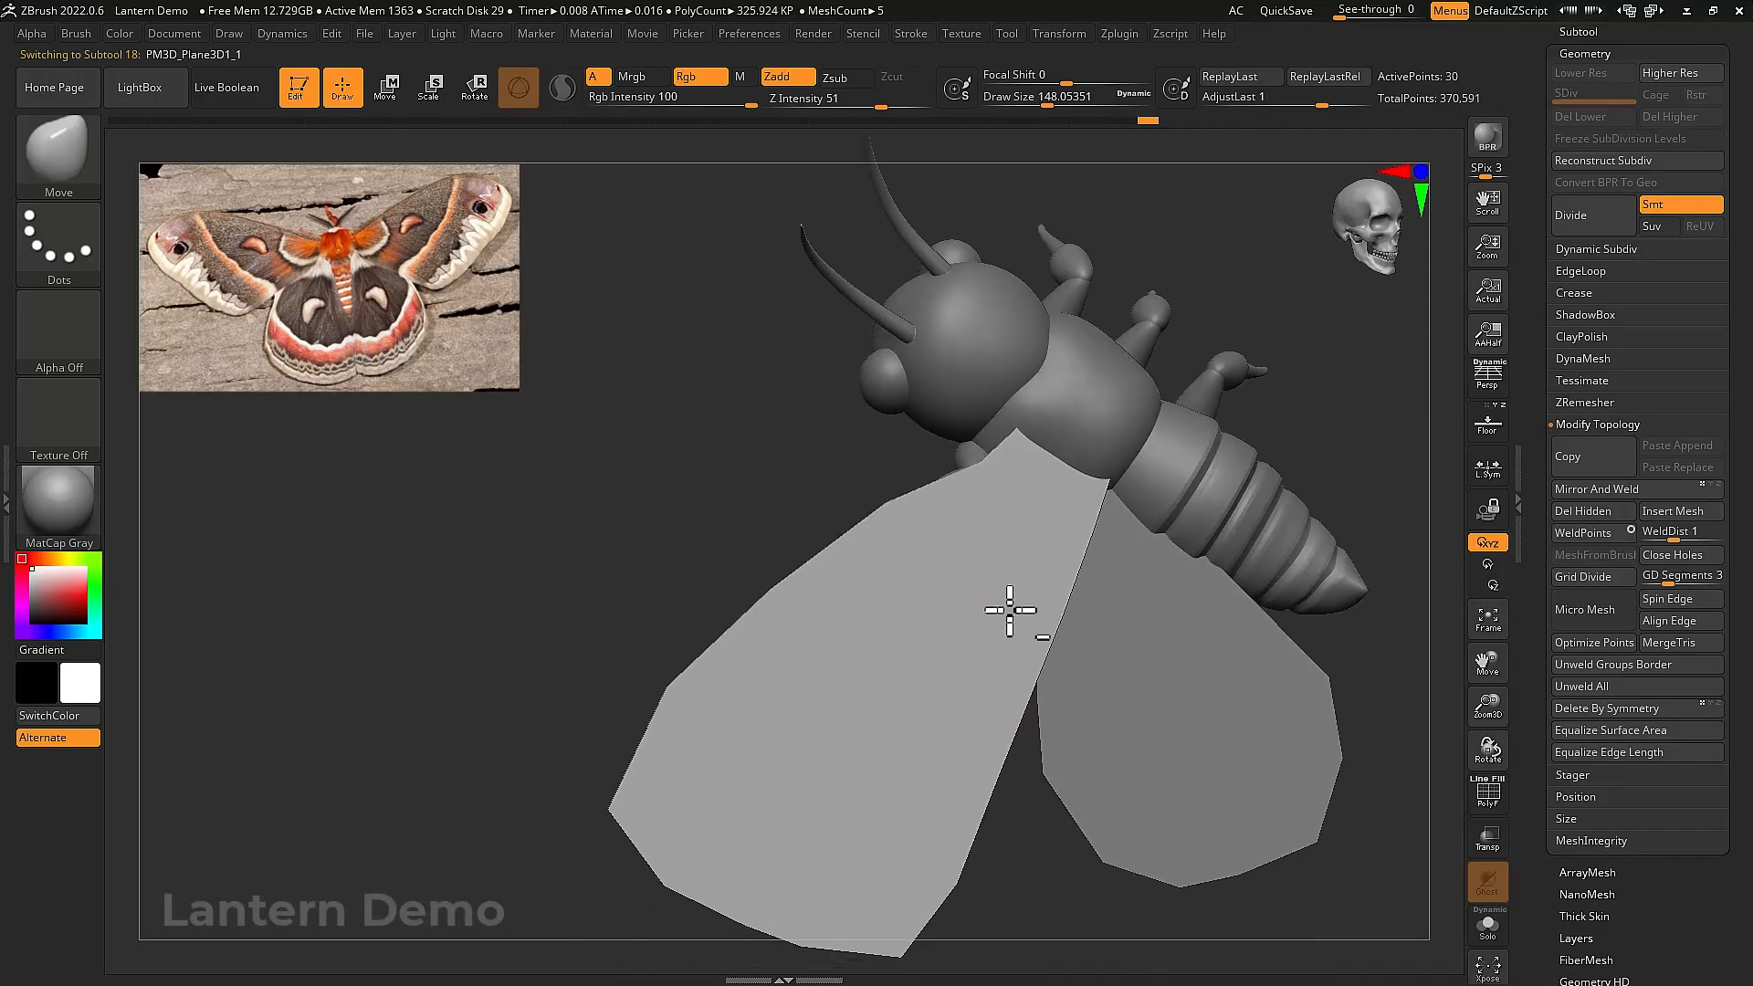
{"action": "left_click_drag", "start_coordinate": [937, 516], "coordinate": [928, 559], "text": "shift"}
{"action": "scroll", "coordinate": [927, 559], "scroll_direction": "down", "scroll_amount": 5}
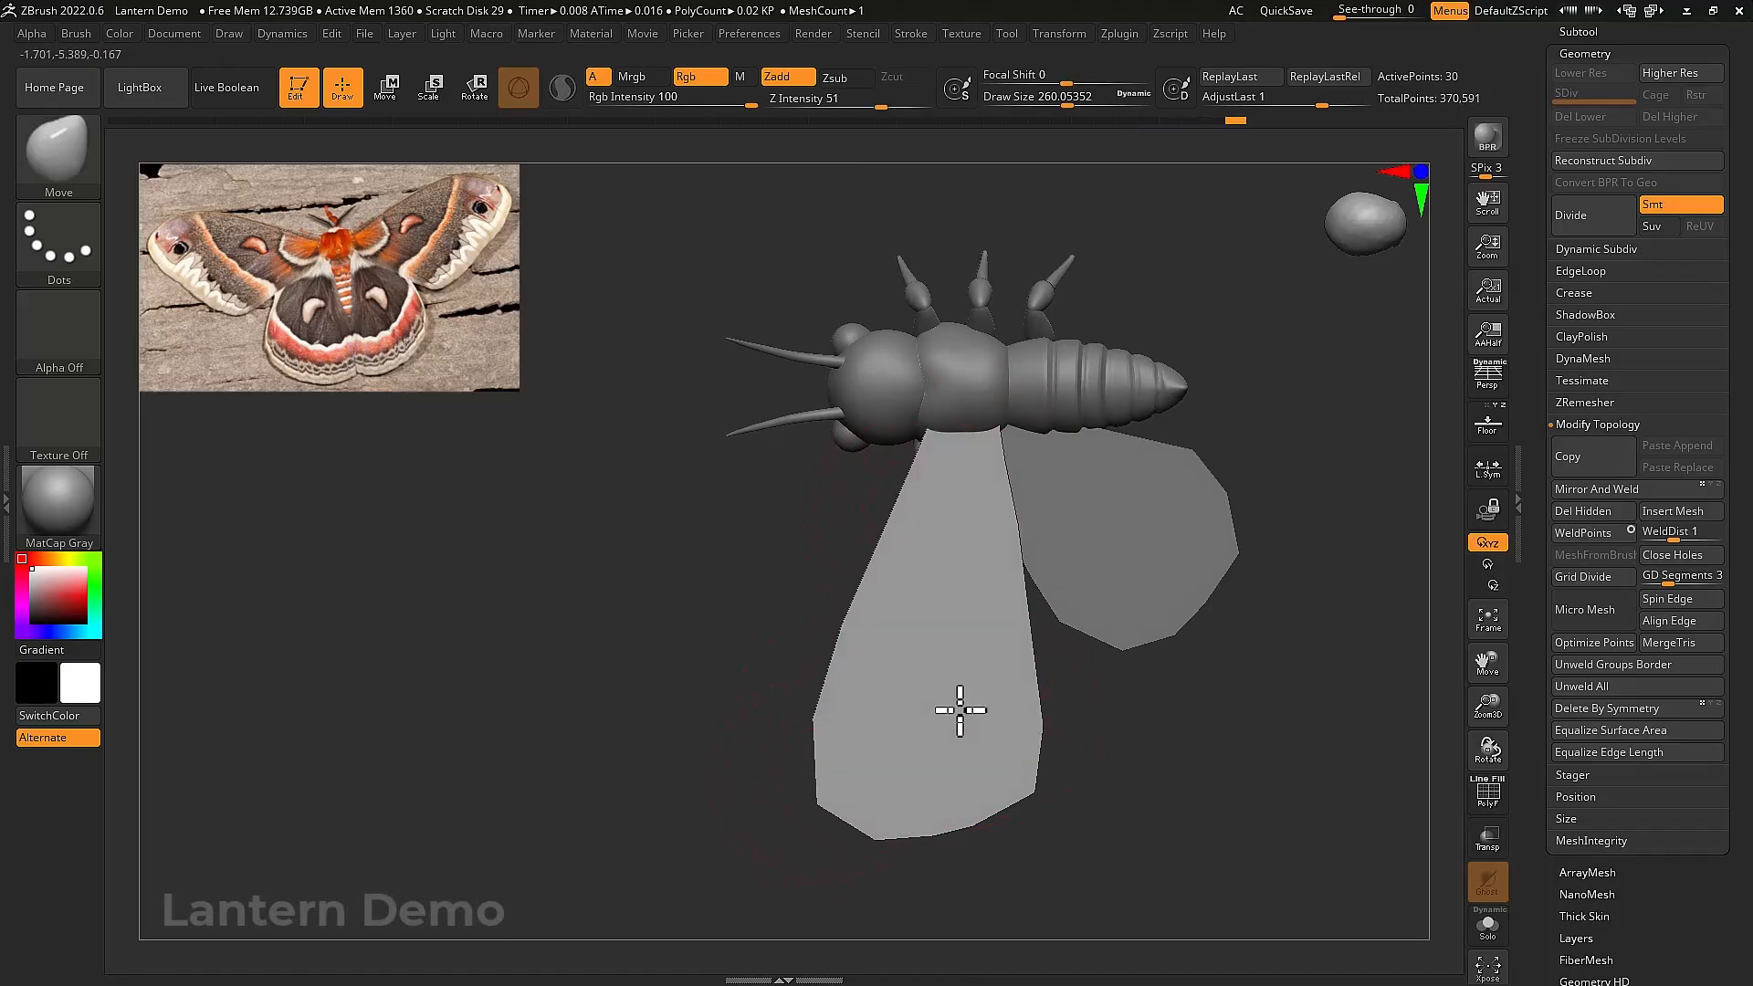
{"action": "right_click_drag", "start_coordinate": [959, 709], "coordinate": [970, 673]}
{"action": "key", "text": "b"}
{"action": "key", "text": "z"}
{"action": "key", "text": "m"}
{"action": "key", "text": "shift+f"}
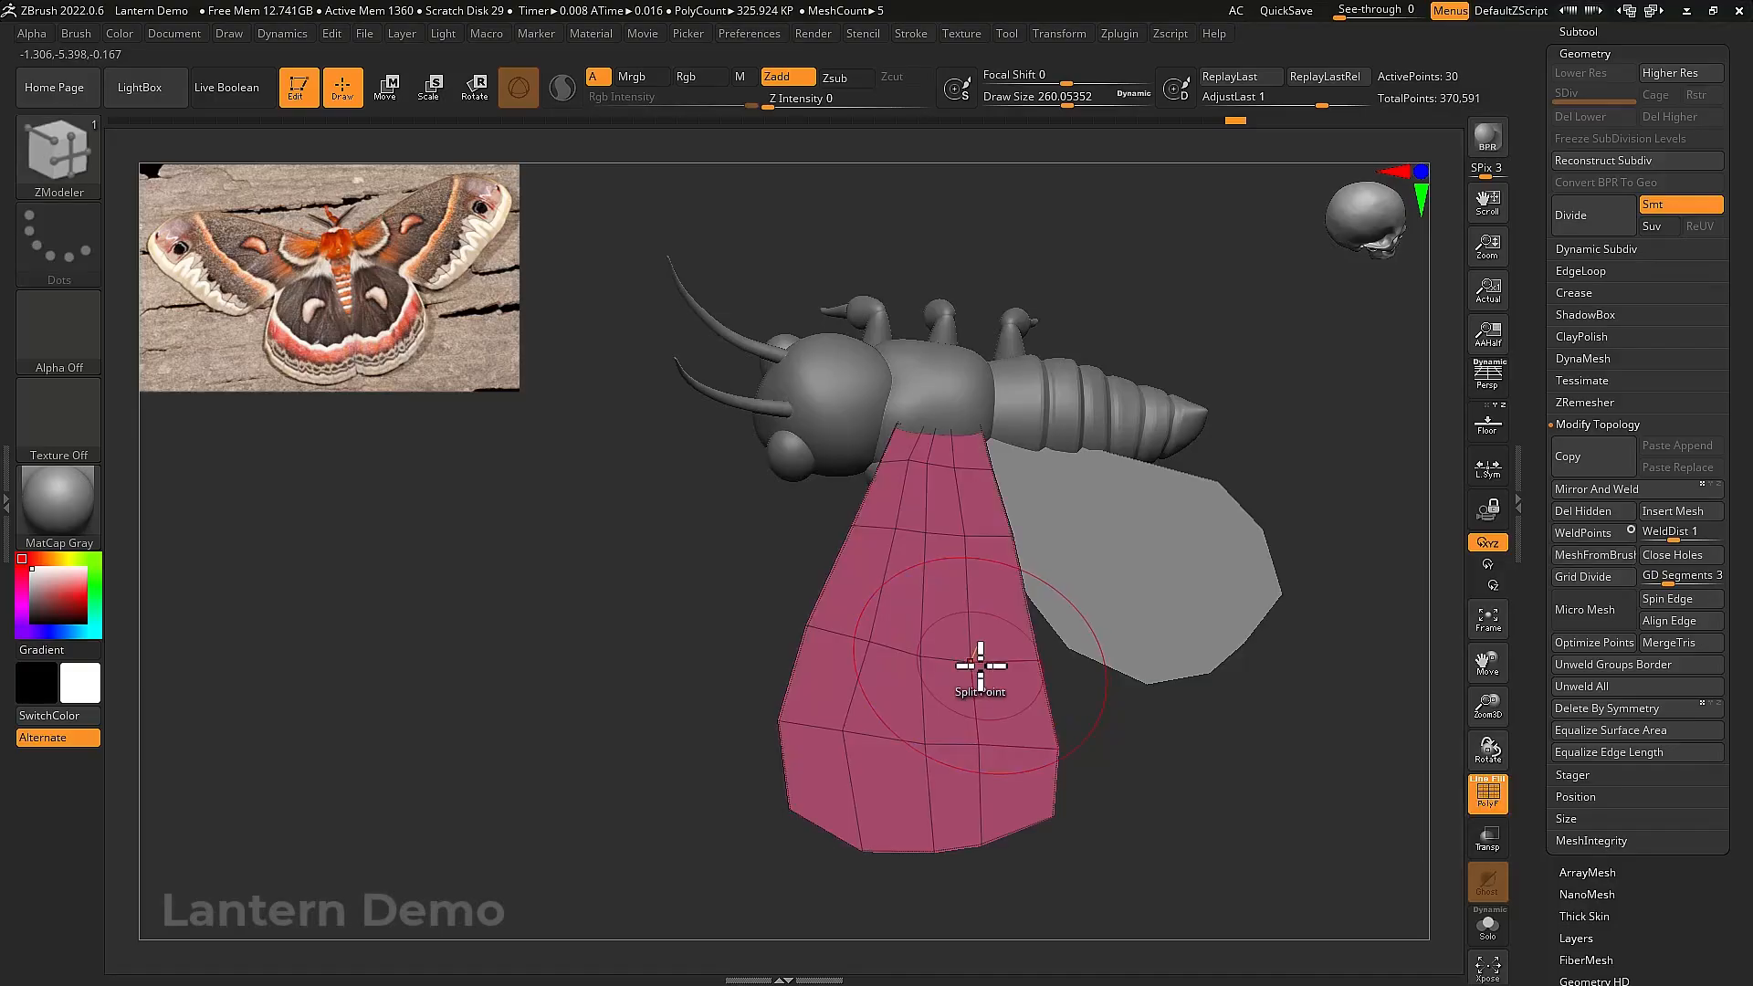
{"action": "key", "text": "space"}
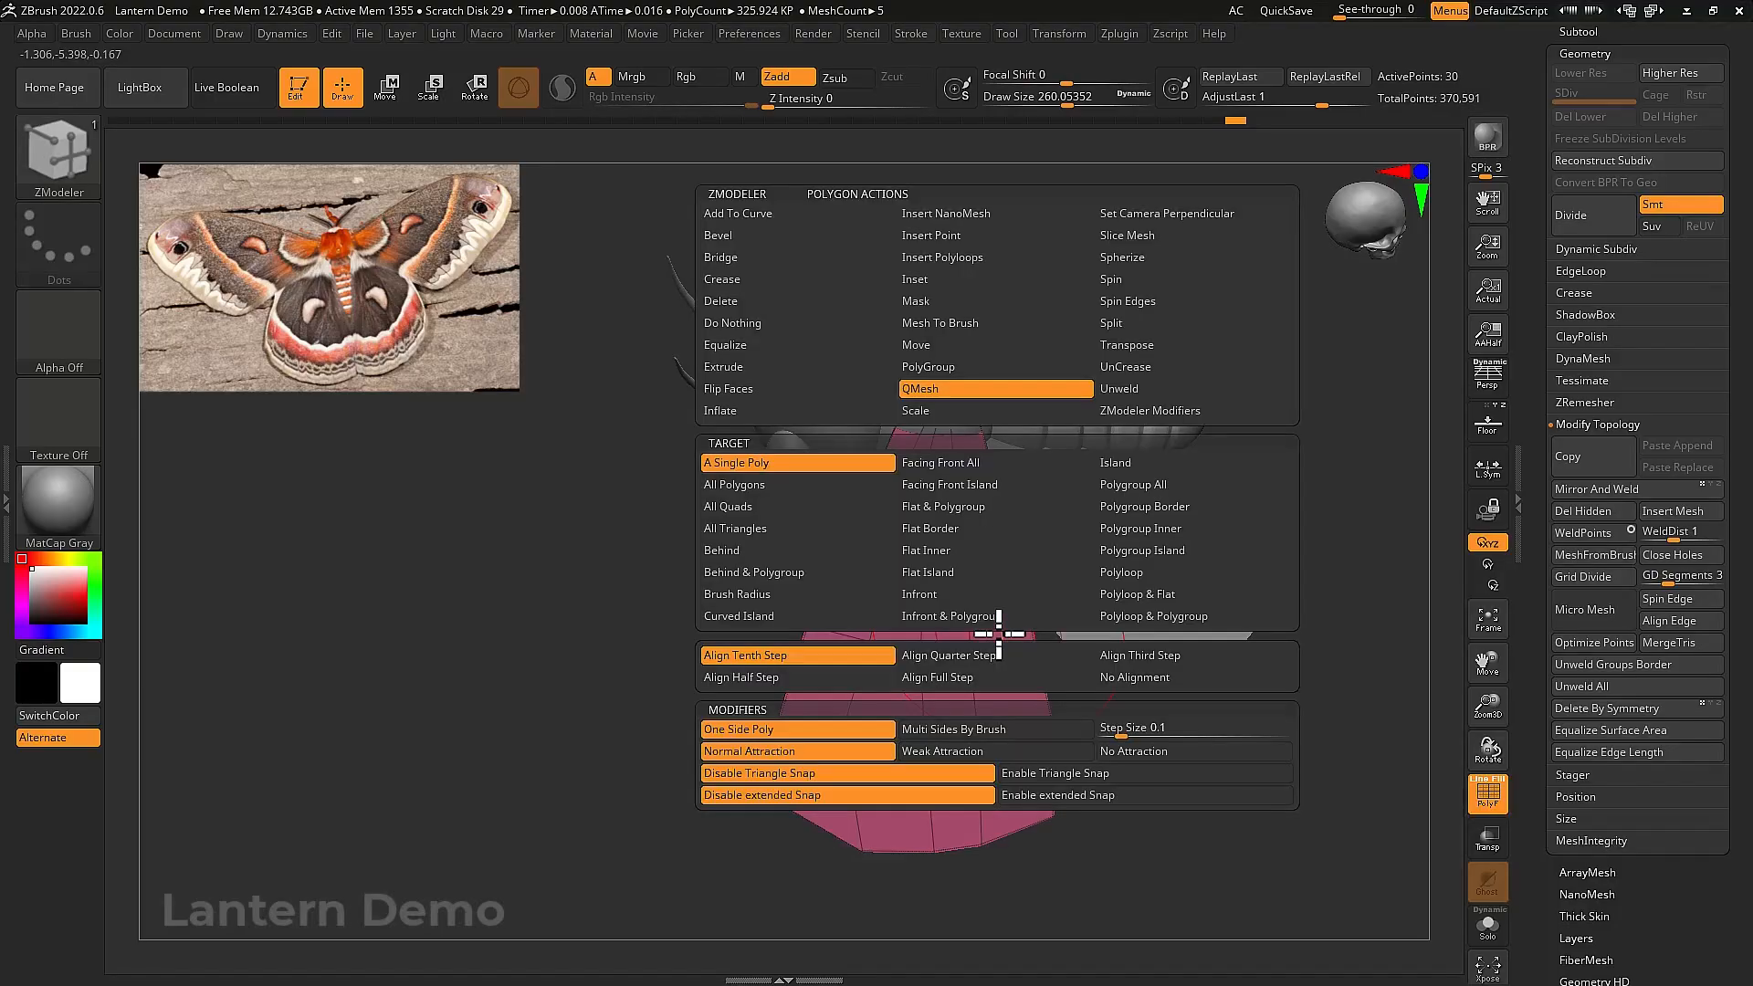
{"action": "left_click", "coordinate": [798, 487]}
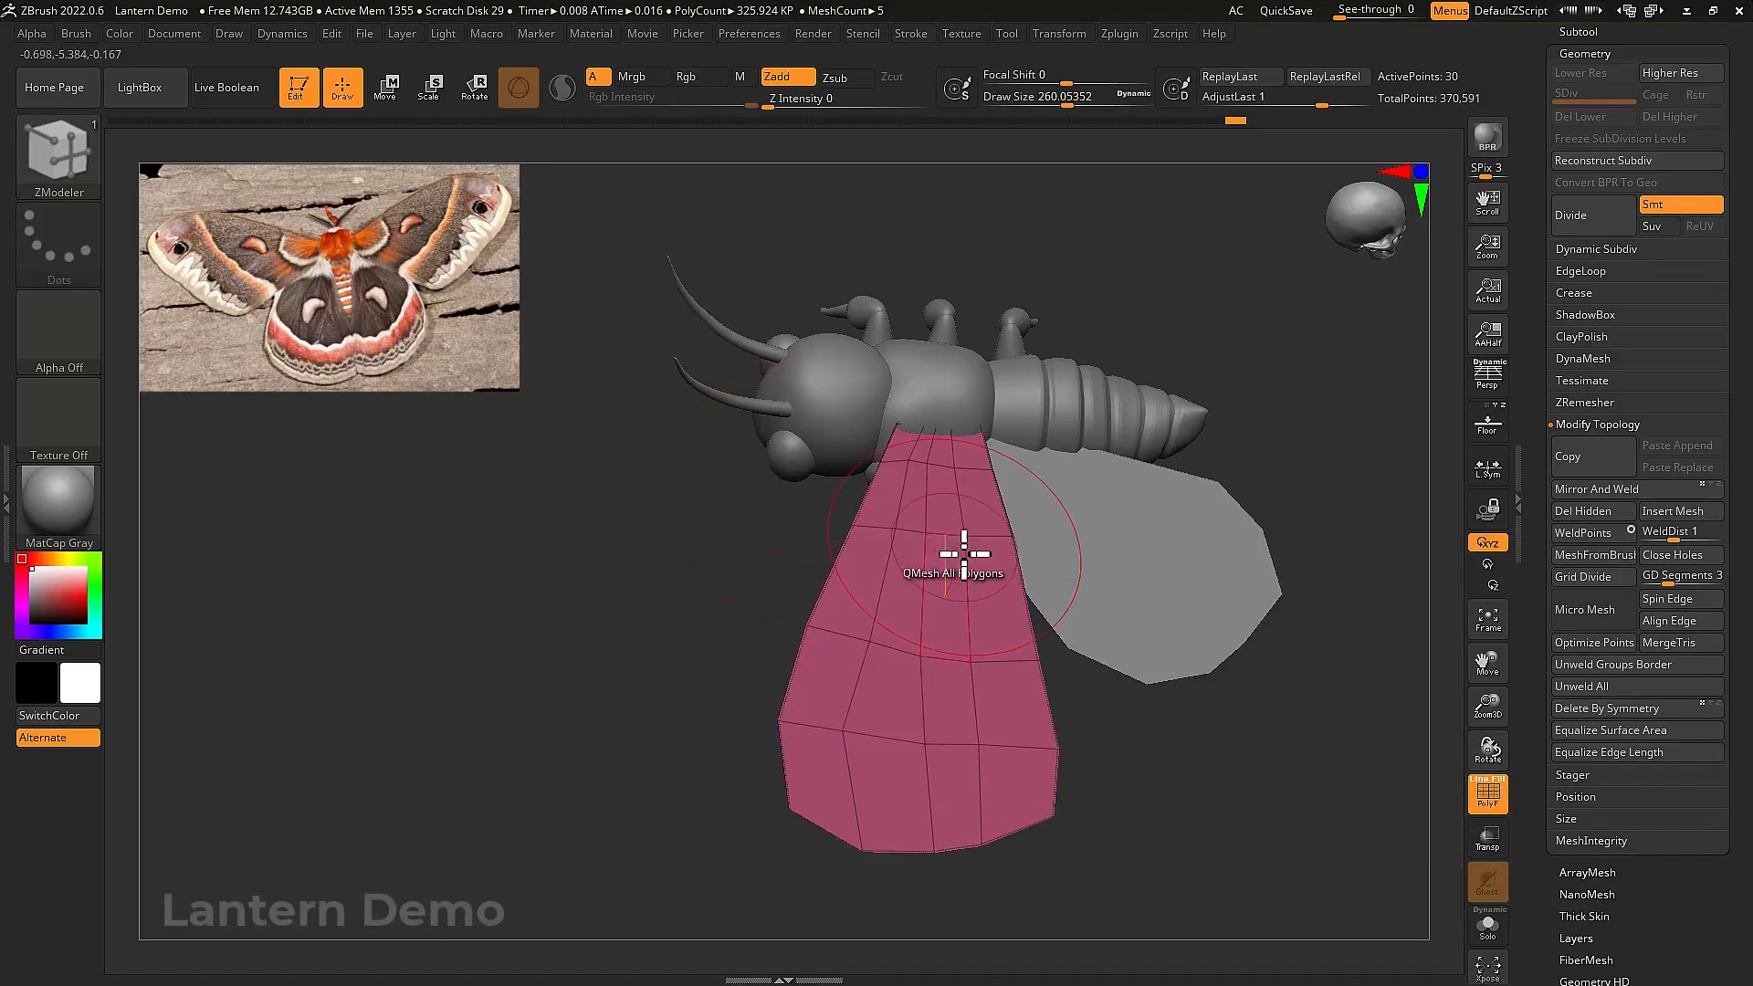
{"action": "left_click", "coordinate": [1006, 575]}
{"action": "right_click_drag", "start_coordinate": [1010, 571], "coordinate": [1187, 628]}
Thicken the hind wing with QMesh All Polygons and subdivide it twice
{"action": "key", "text": "space"}
{"action": "left_click", "coordinate": [1219, 594], "text": "alt"}
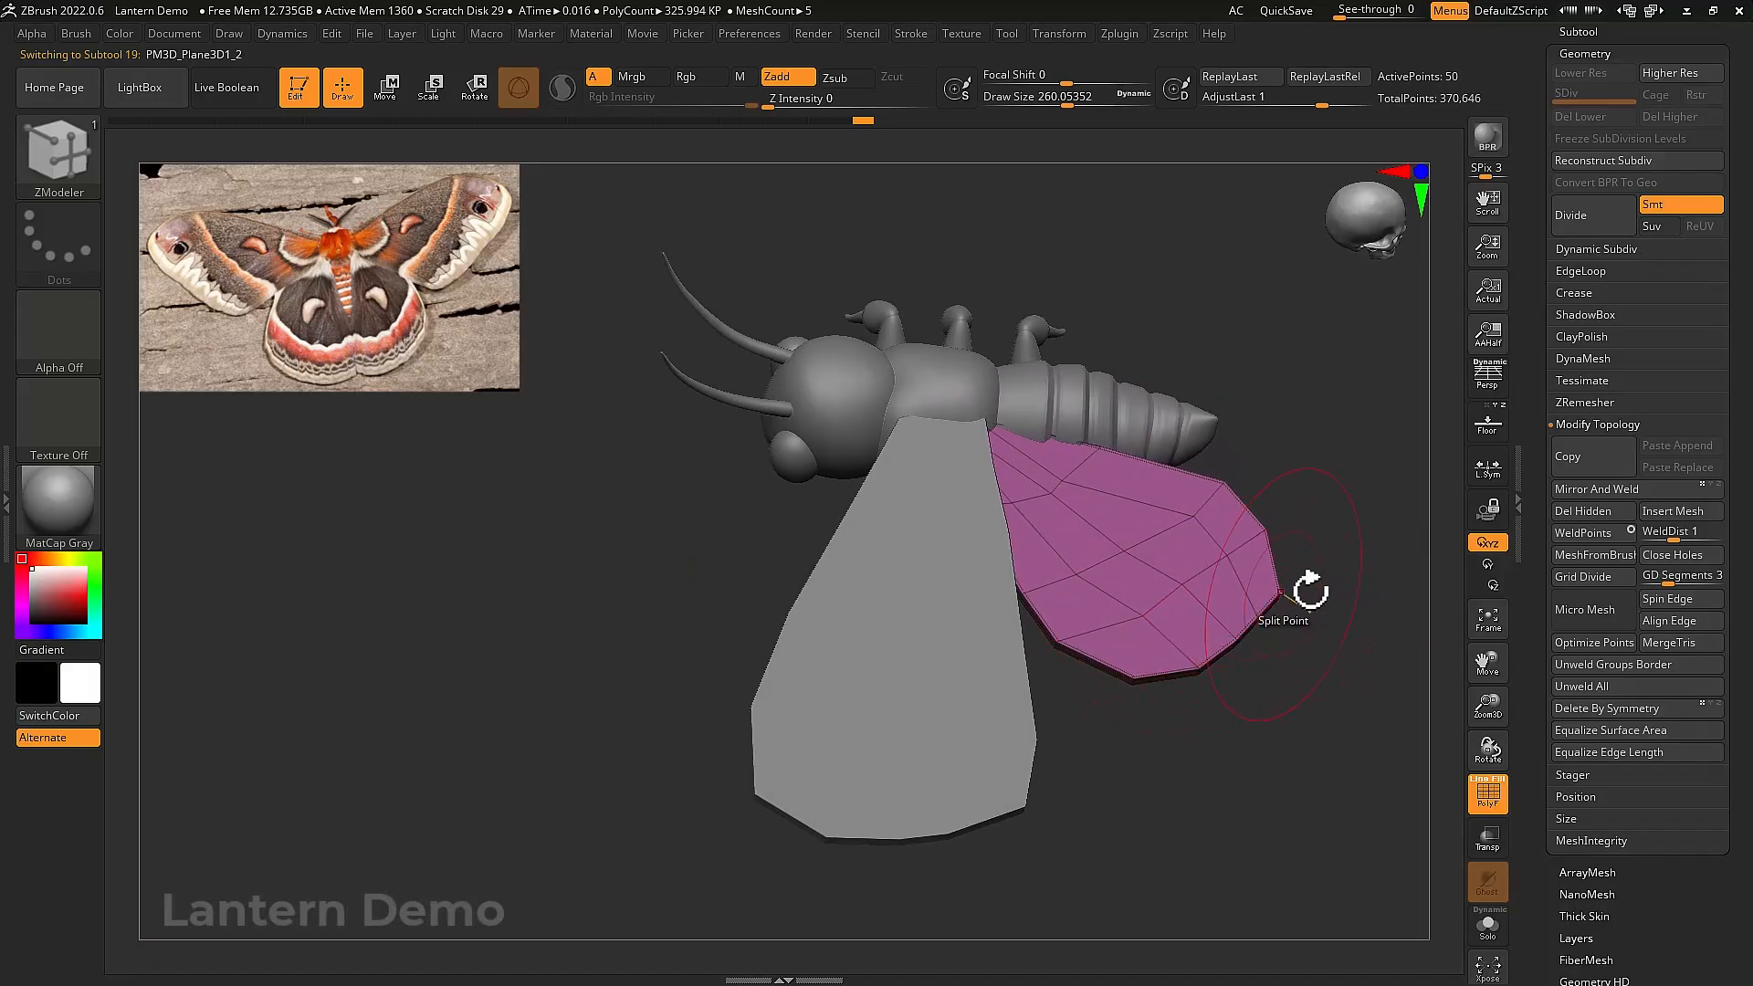
{"action": "left_click", "coordinate": [1587, 221]}
{"action": "key", "text": "shift+f"}
{"action": "left_click", "coordinate": [1587, 221]}
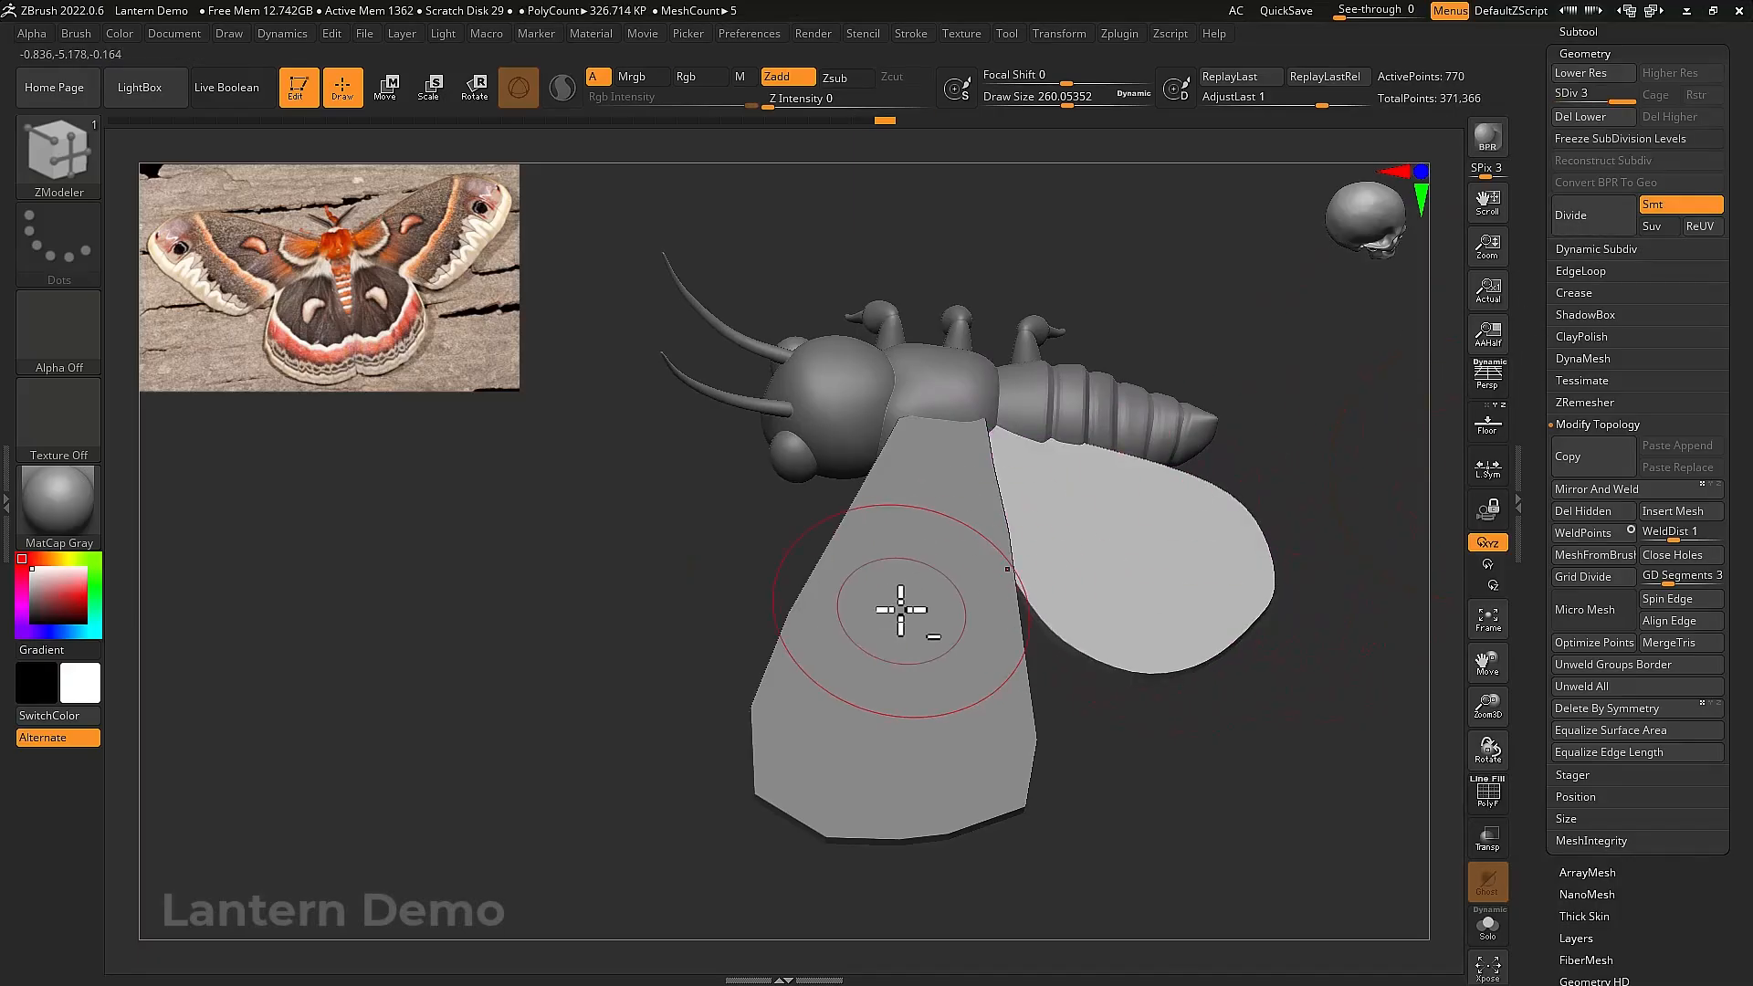
Select the front wing and subdivide it twice
{"action": "left_click", "coordinate": [901, 609], "text": "alt"}
{"action": "left_click", "coordinate": [1569, 221]}
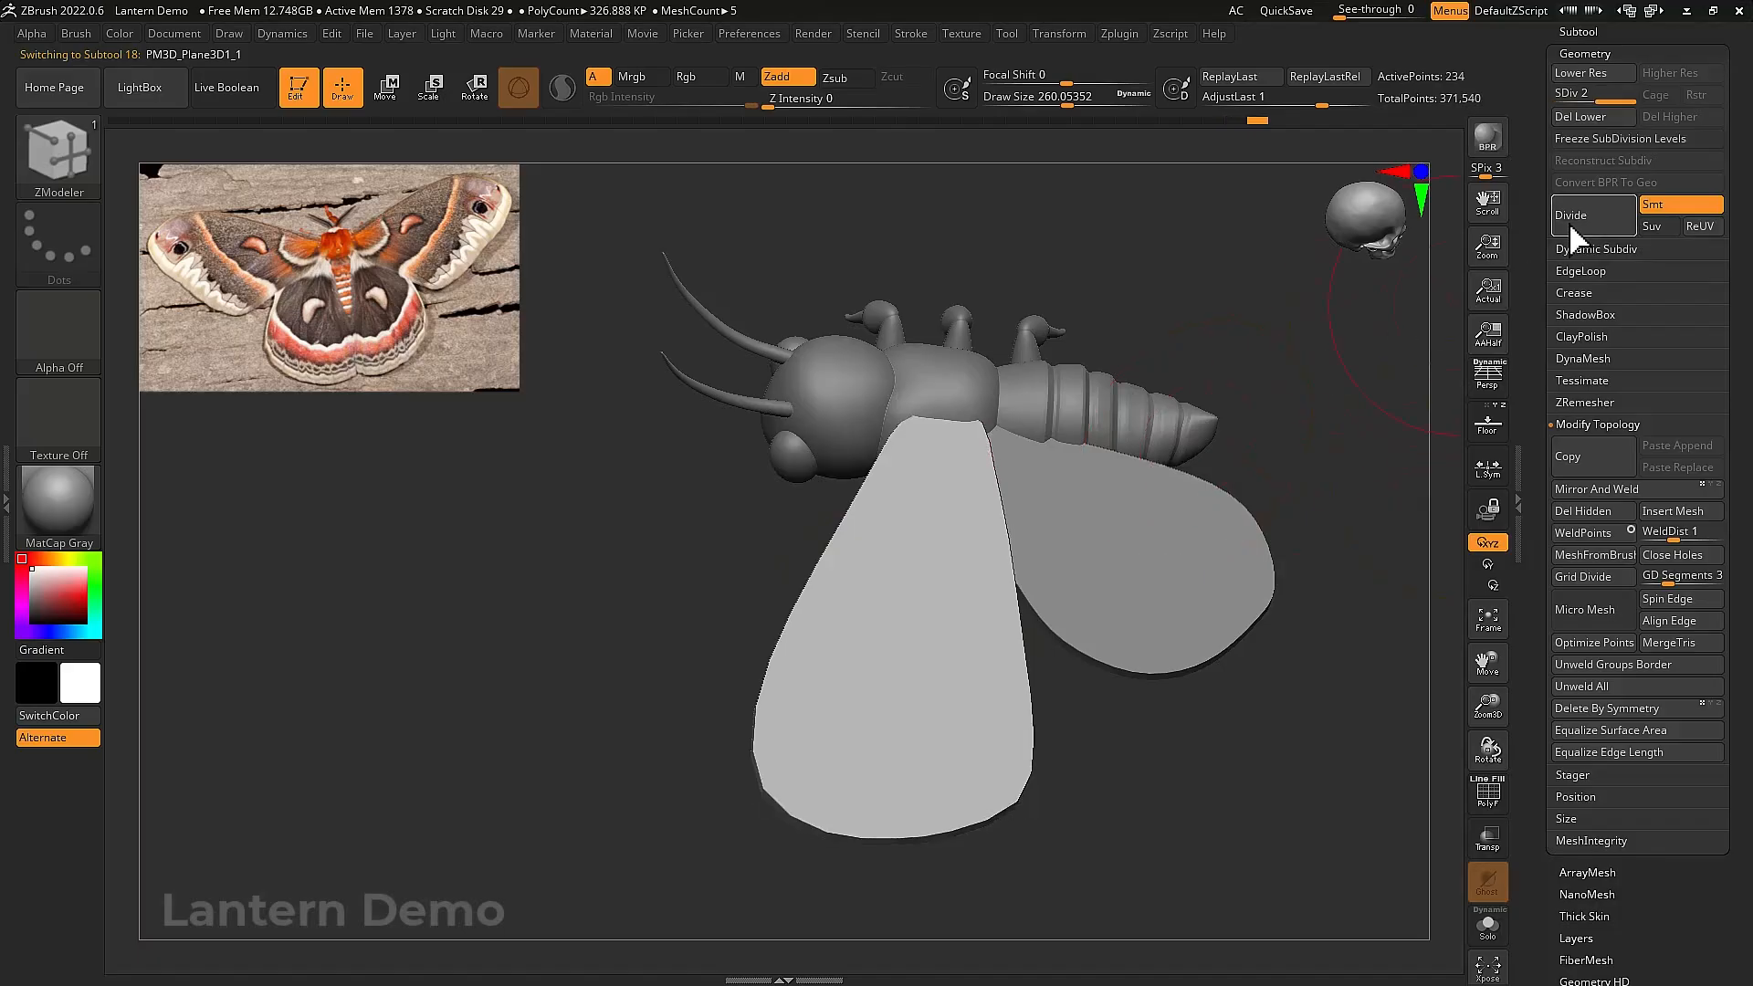
{"action": "left_click", "coordinate": [1568, 221]}
Select the hind wing in top view and start reshaping its rear corner beside the abdomen with the MoveInfiniteDepth brush
{"action": "left_click_drag", "start_coordinate": [1295, 363], "coordinate": [1334, 700]}
{"action": "left_click", "coordinate": [1095, 656], "text": "alt"}
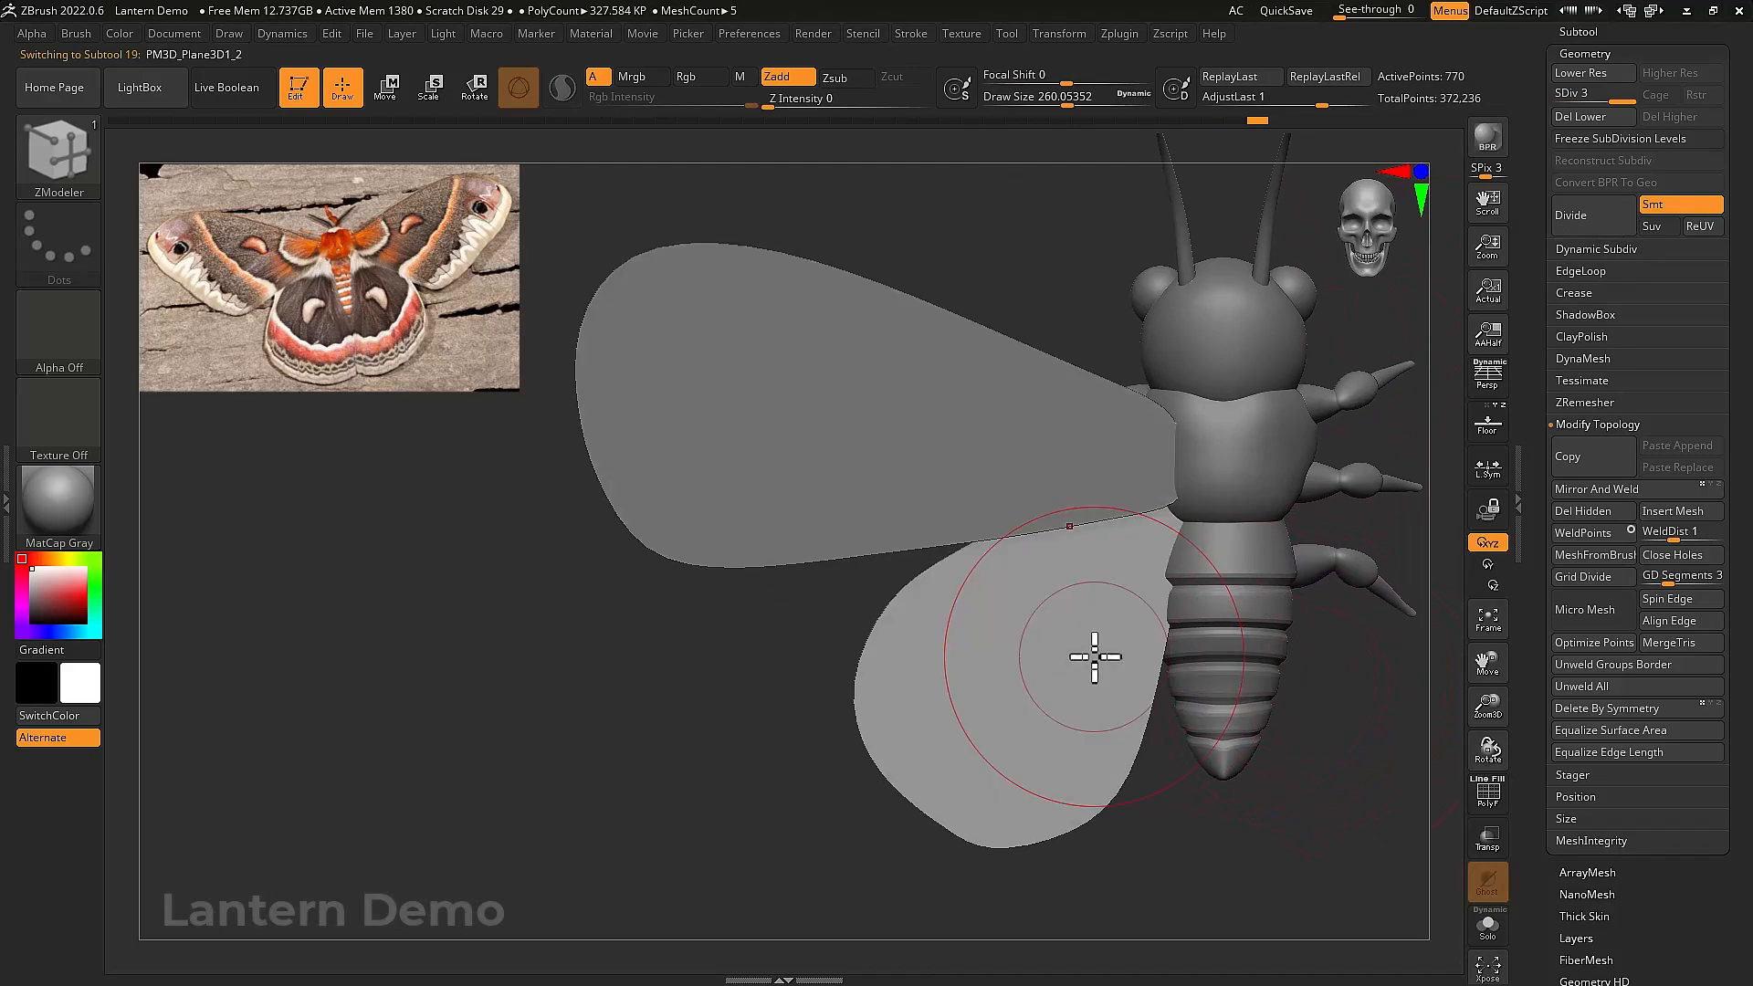
{"action": "key", "text": "w"}
{"action": "key", "text": "q"}
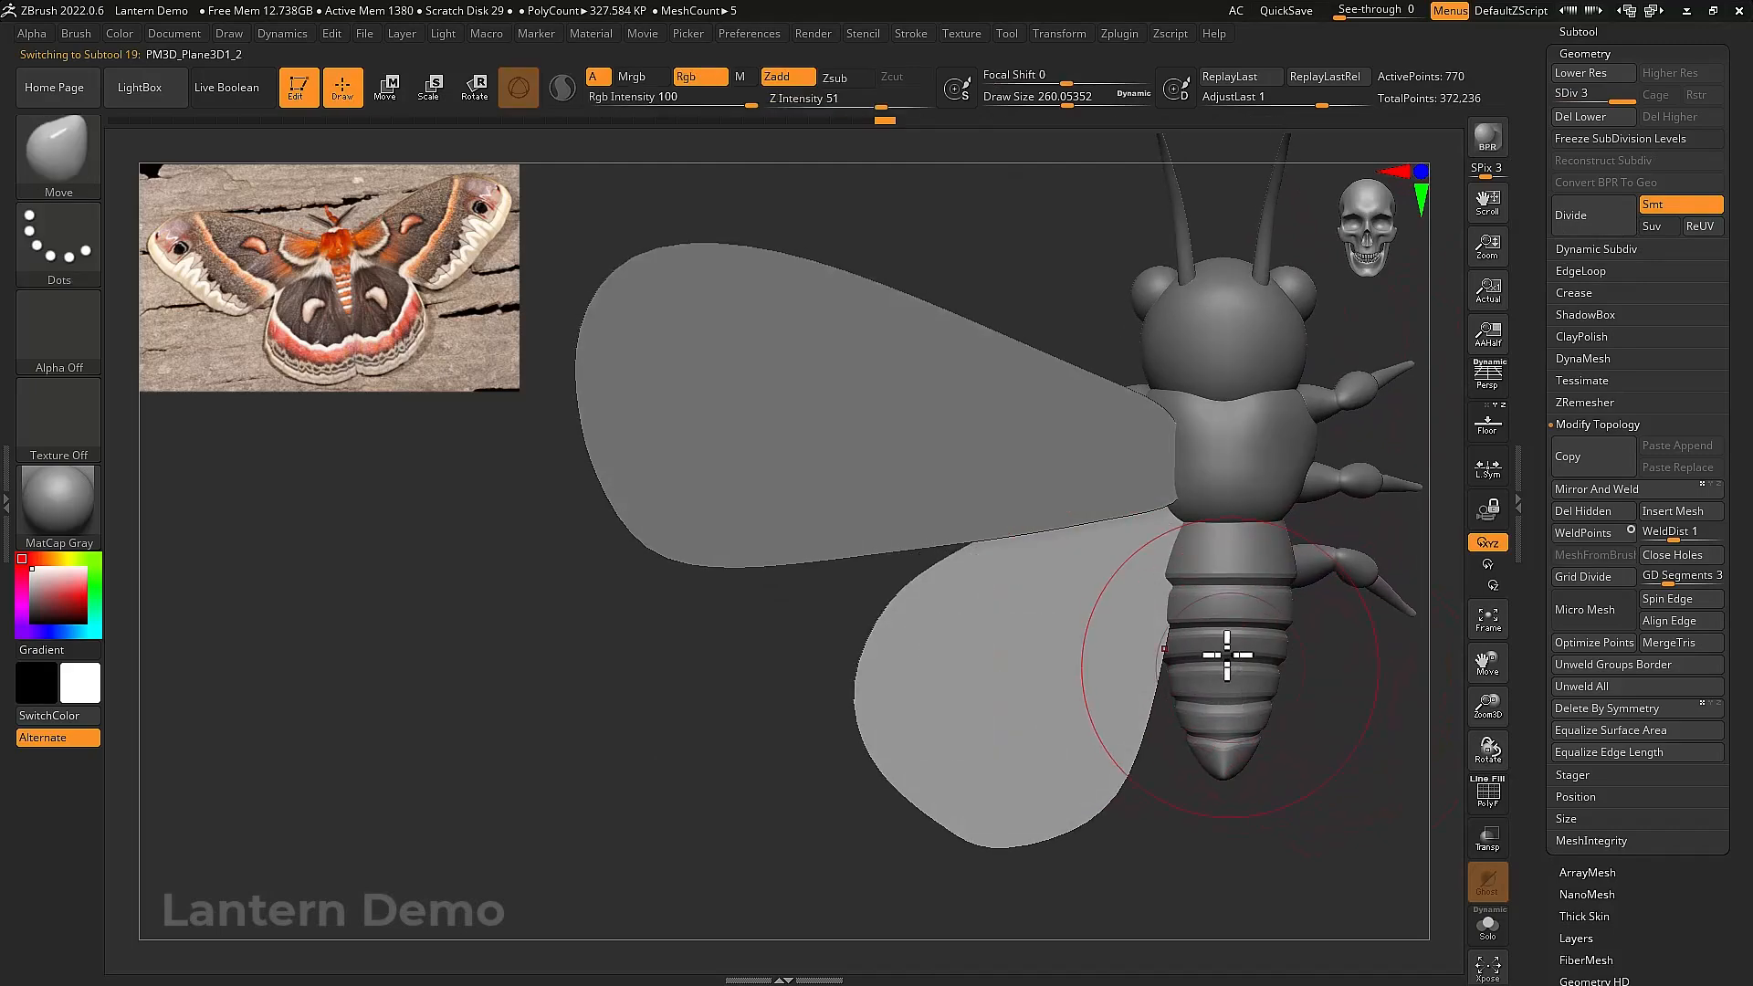
{"action": "left_click", "coordinate": [92, 157]}
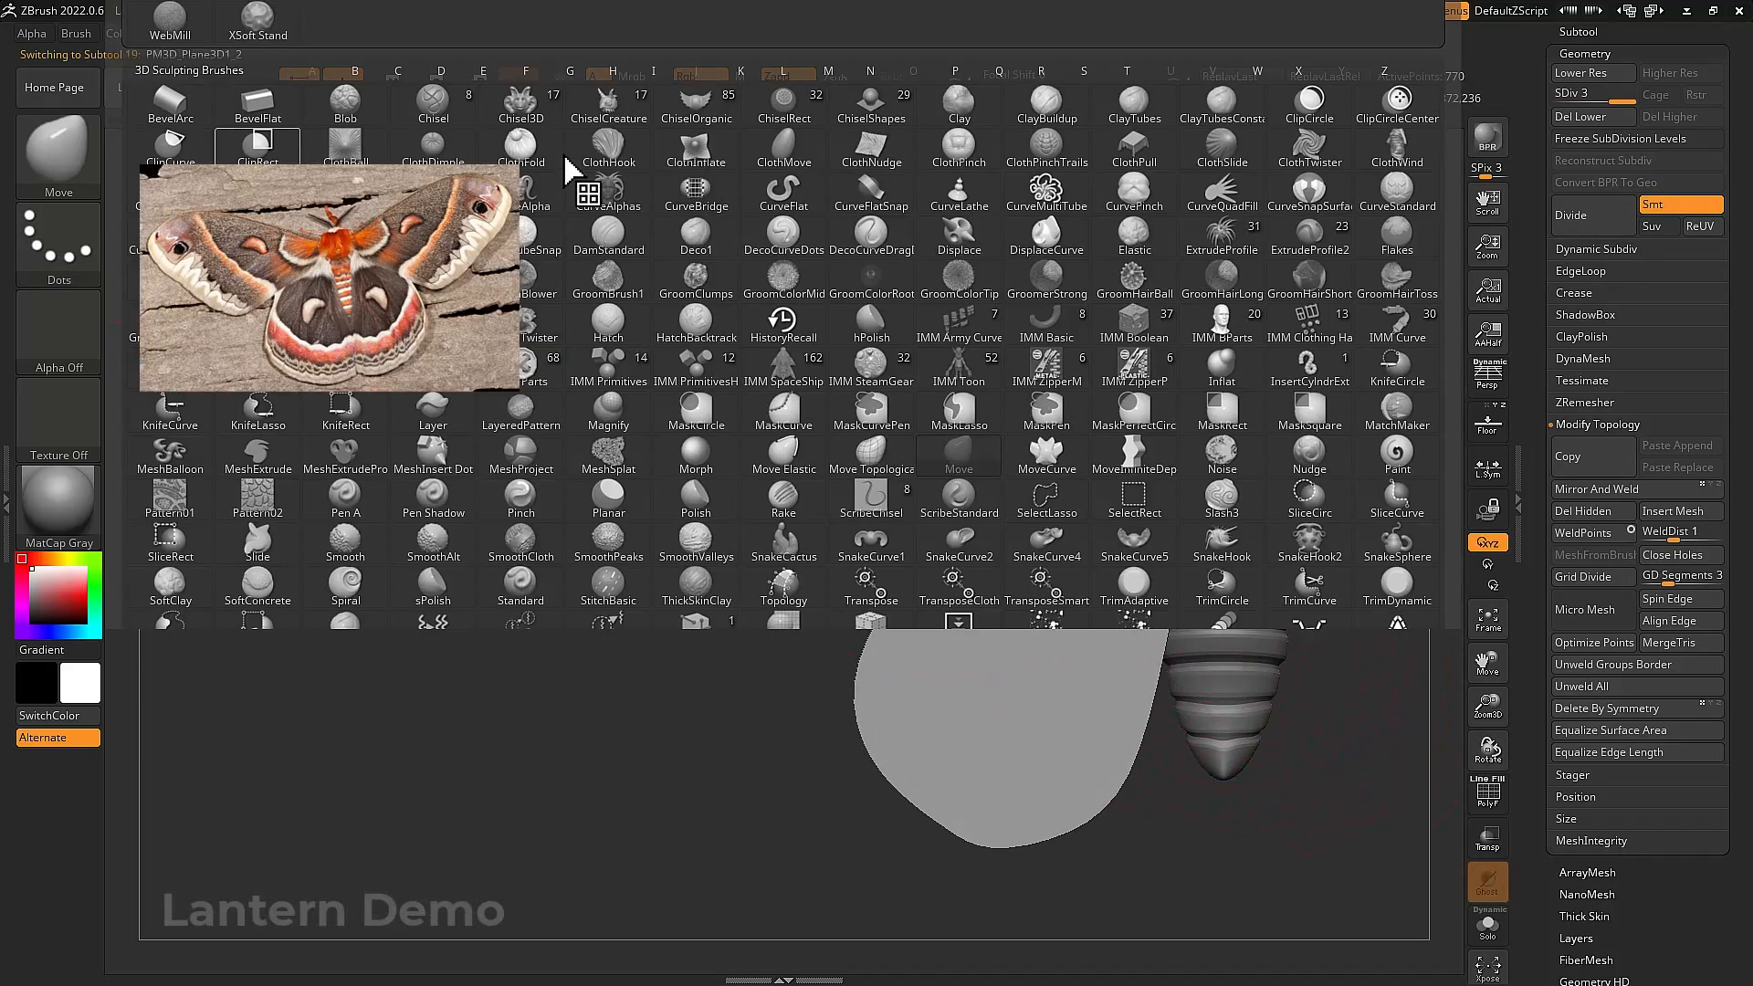
{"action": "key", "text": "m"}
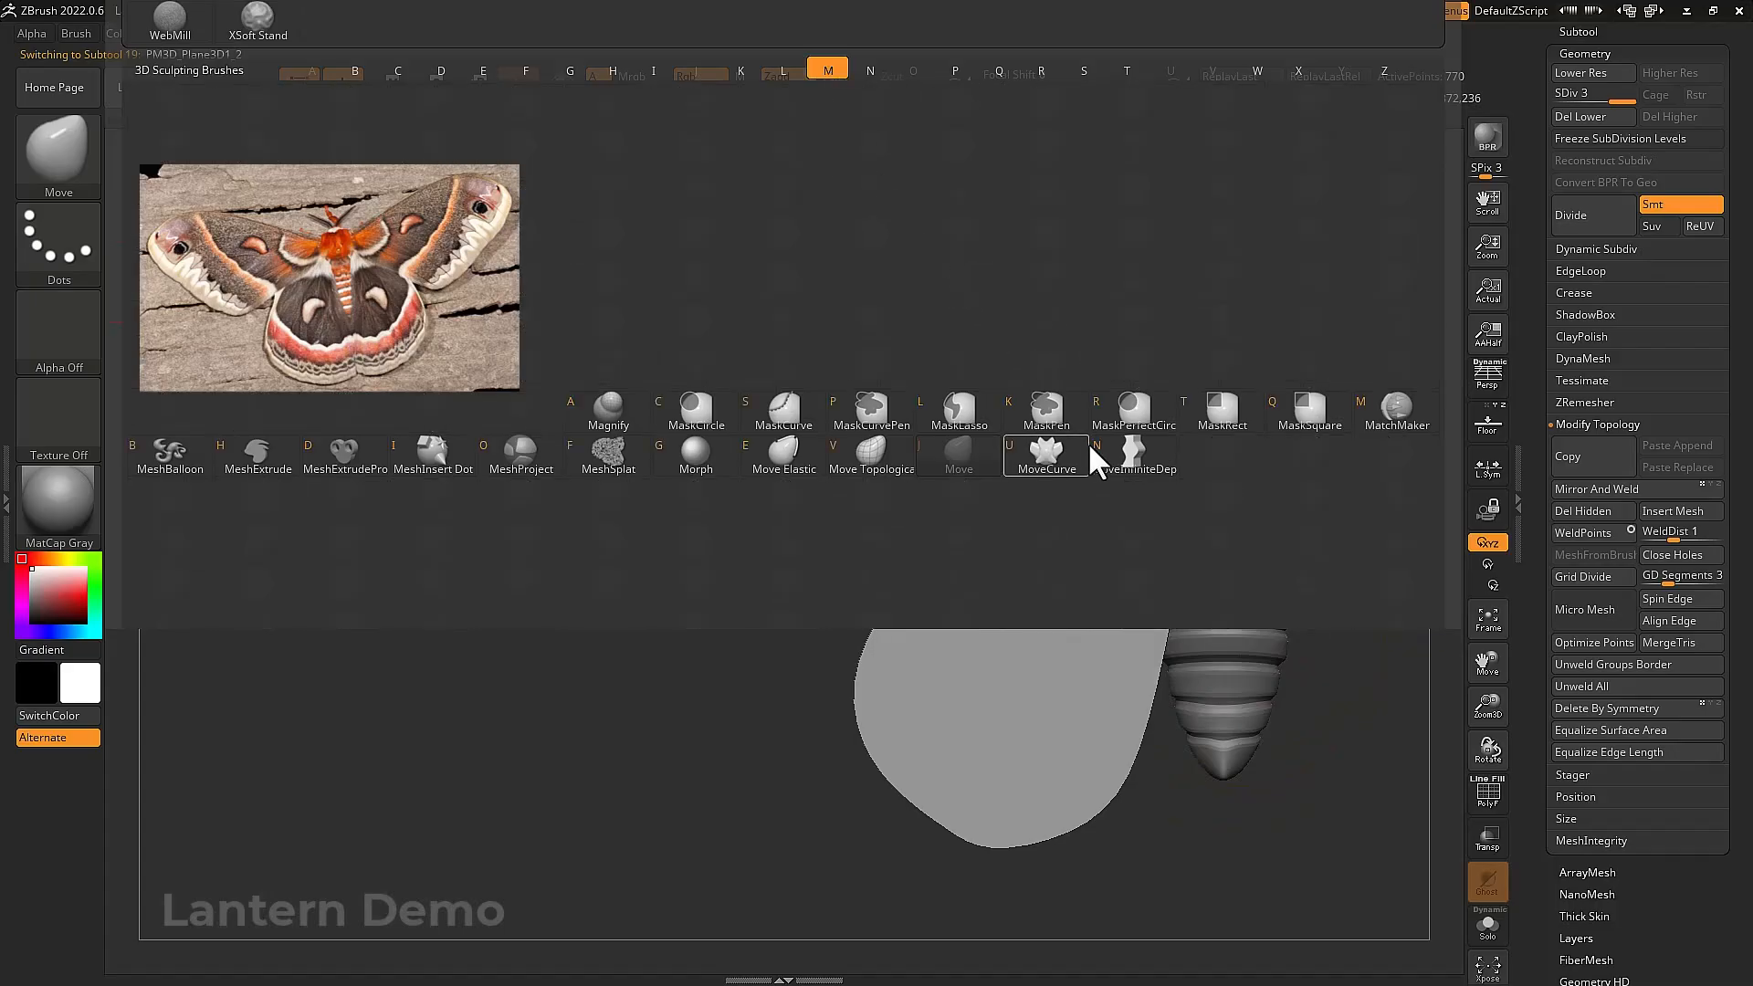
{"action": "key", "text": "n"}
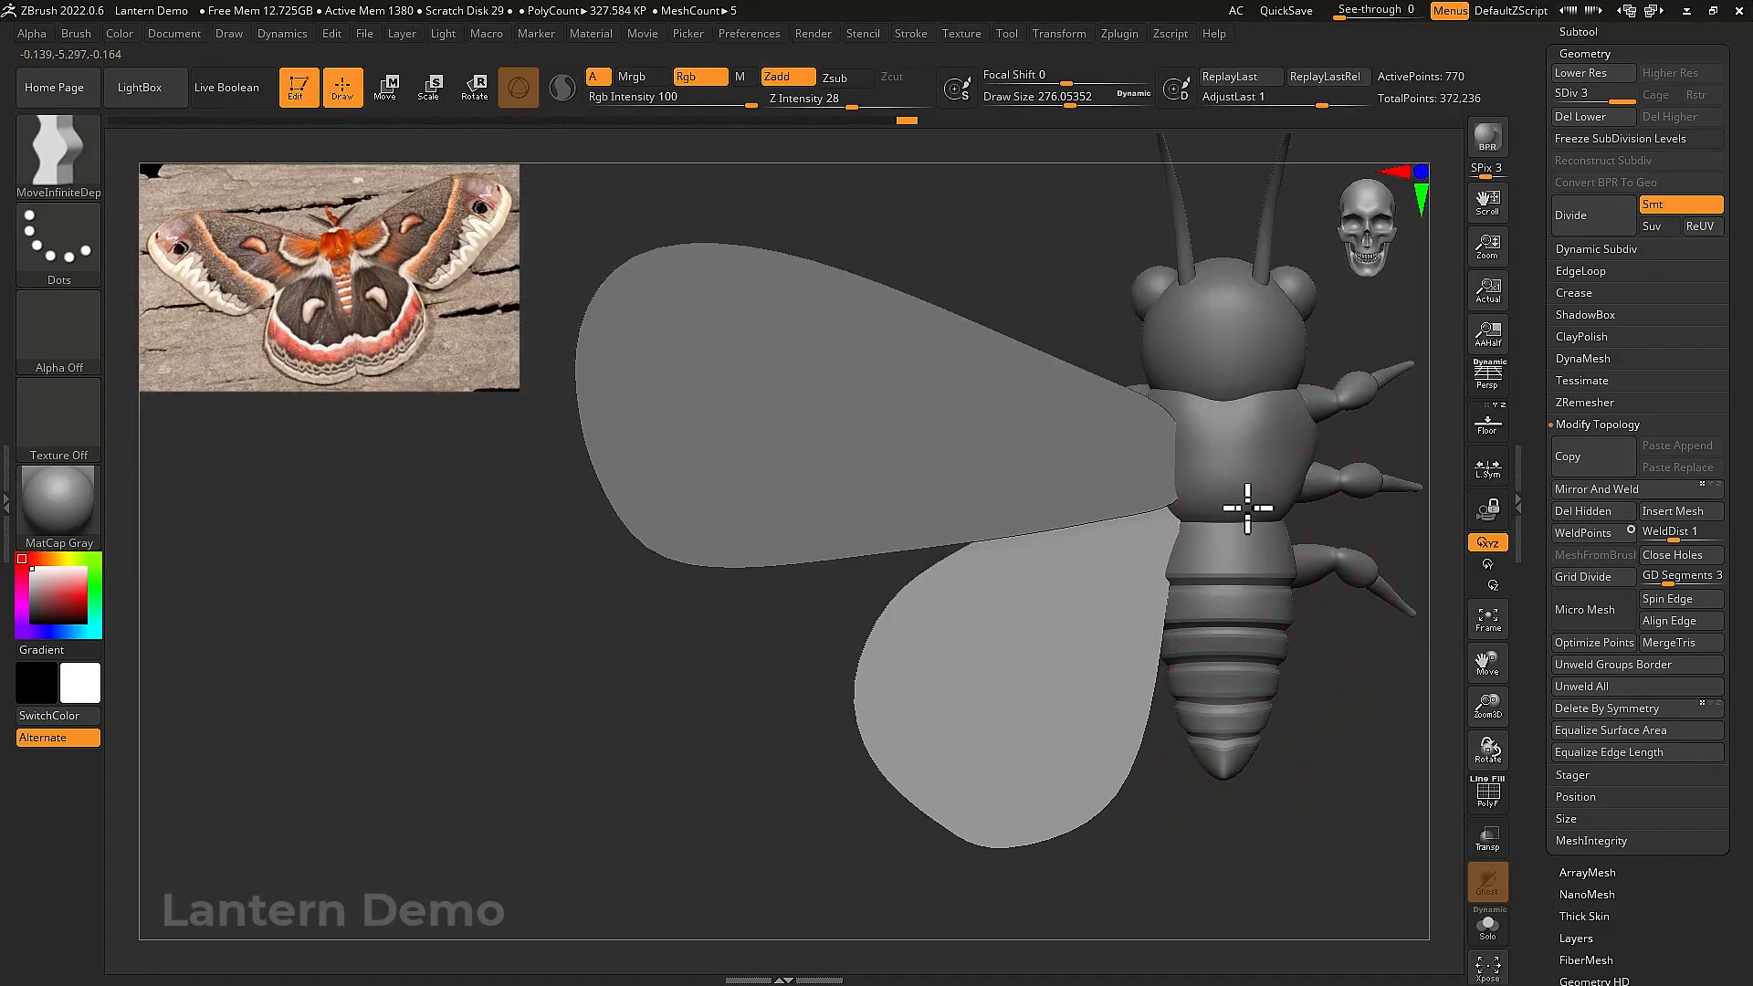
{"action": "left_click_drag", "start_coordinate": [1247, 507], "coordinate": [1229, 556]}
{"action": "key", "text": "bracketleft"}
{"action": "key", "text": "bracketleft"}
{"action": "key", "text": "bracketright"}
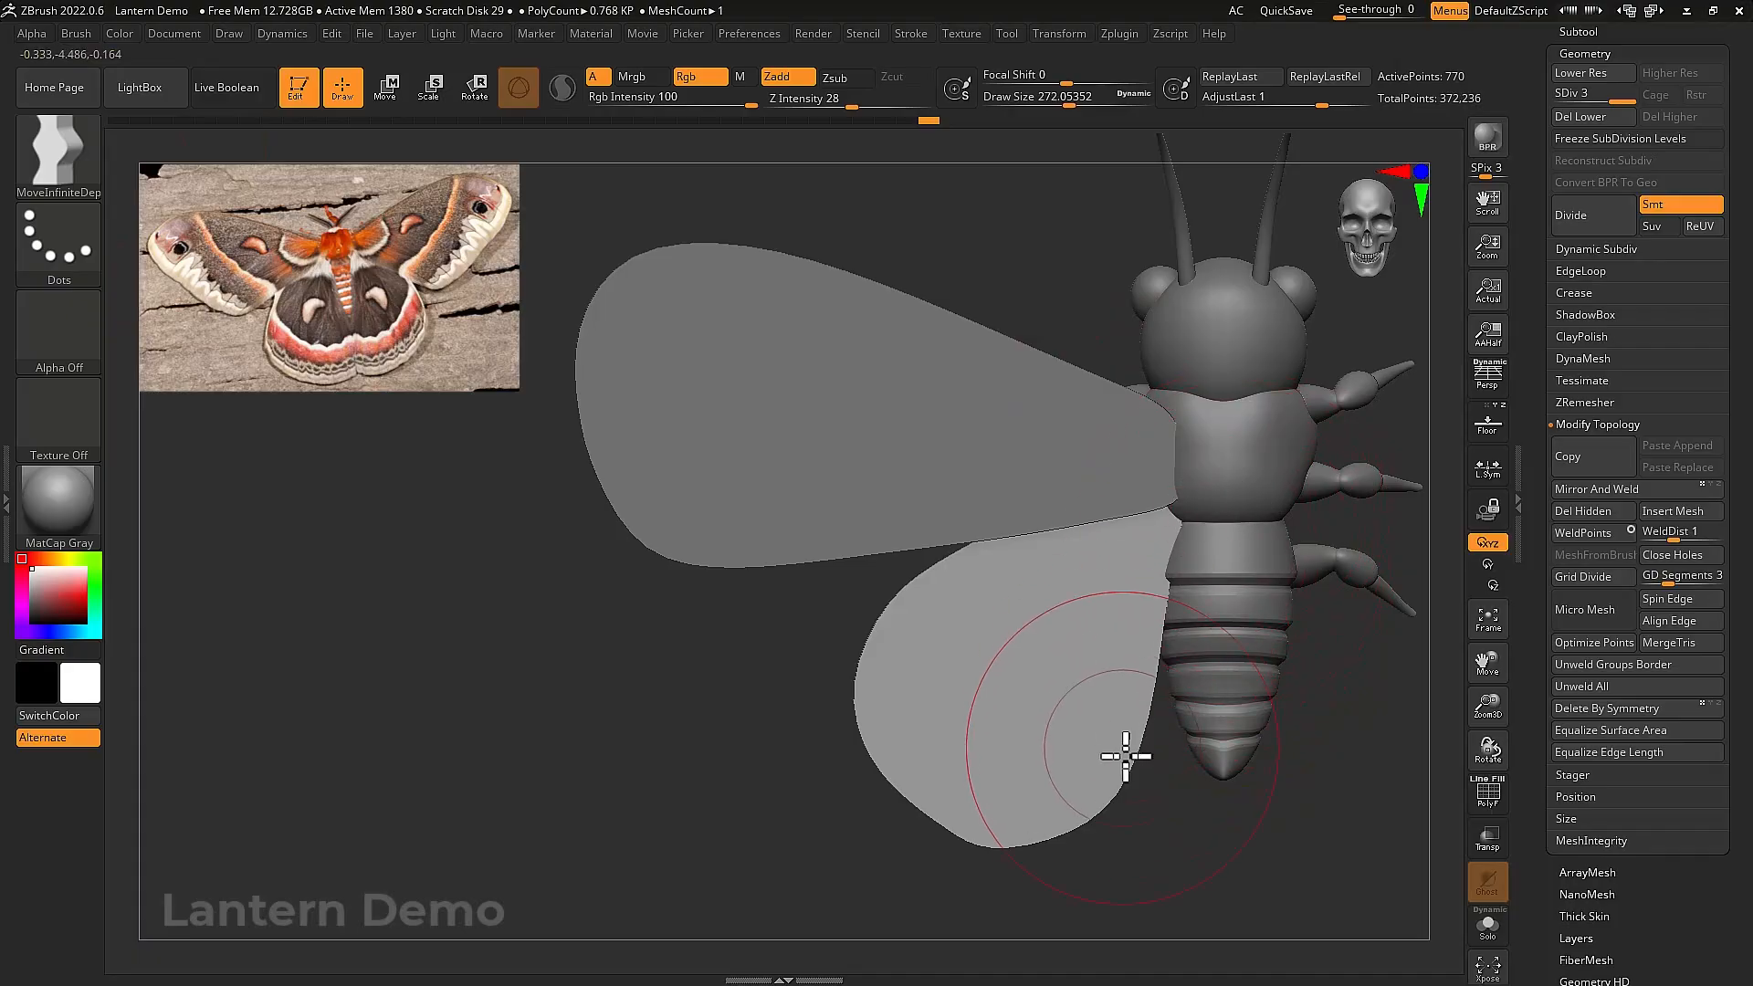
{"action": "left_click_drag", "start_coordinate": [1123, 755], "coordinate": [1097, 752]}
Refine the hind wing's abdomen side, rear edge and outer curve with a smaller MoveInfiniteDepth brush
{"action": "left_click_drag", "start_coordinate": [1220, 826], "coordinate": [1192, 766], "text": "alt"}
{"action": "key", "text": "bracketleft"}
{"action": "key", "text": "bracketleft"}
{"action": "key", "text": "bracketleft"}
{"action": "key", "text": "bracketleft"}
{"action": "mouse_move", "coordinate": [1102, 680]}
{"action": "left_mouse_down"}
{"action": "mouse_move", "coordinate": [1131, 709]}
{"action": "mouse_move", "coordinate": [1151, 702]}
{"action": "mouse_move", "coordinate": [1135, 704]}
{"action": "left_mouse_up"}
{"action": "left_click_drag", "start_coordinate": [1185, 598], "coordinate": [1173, 596]}
{"action": "left_click_drag", "start_coordinate": [1098, 707], "coordinate": [1068, 715]}
{"action": "left_click_drag", "start_coordinate": [1001, 757], "coordinate": [940, 748]}
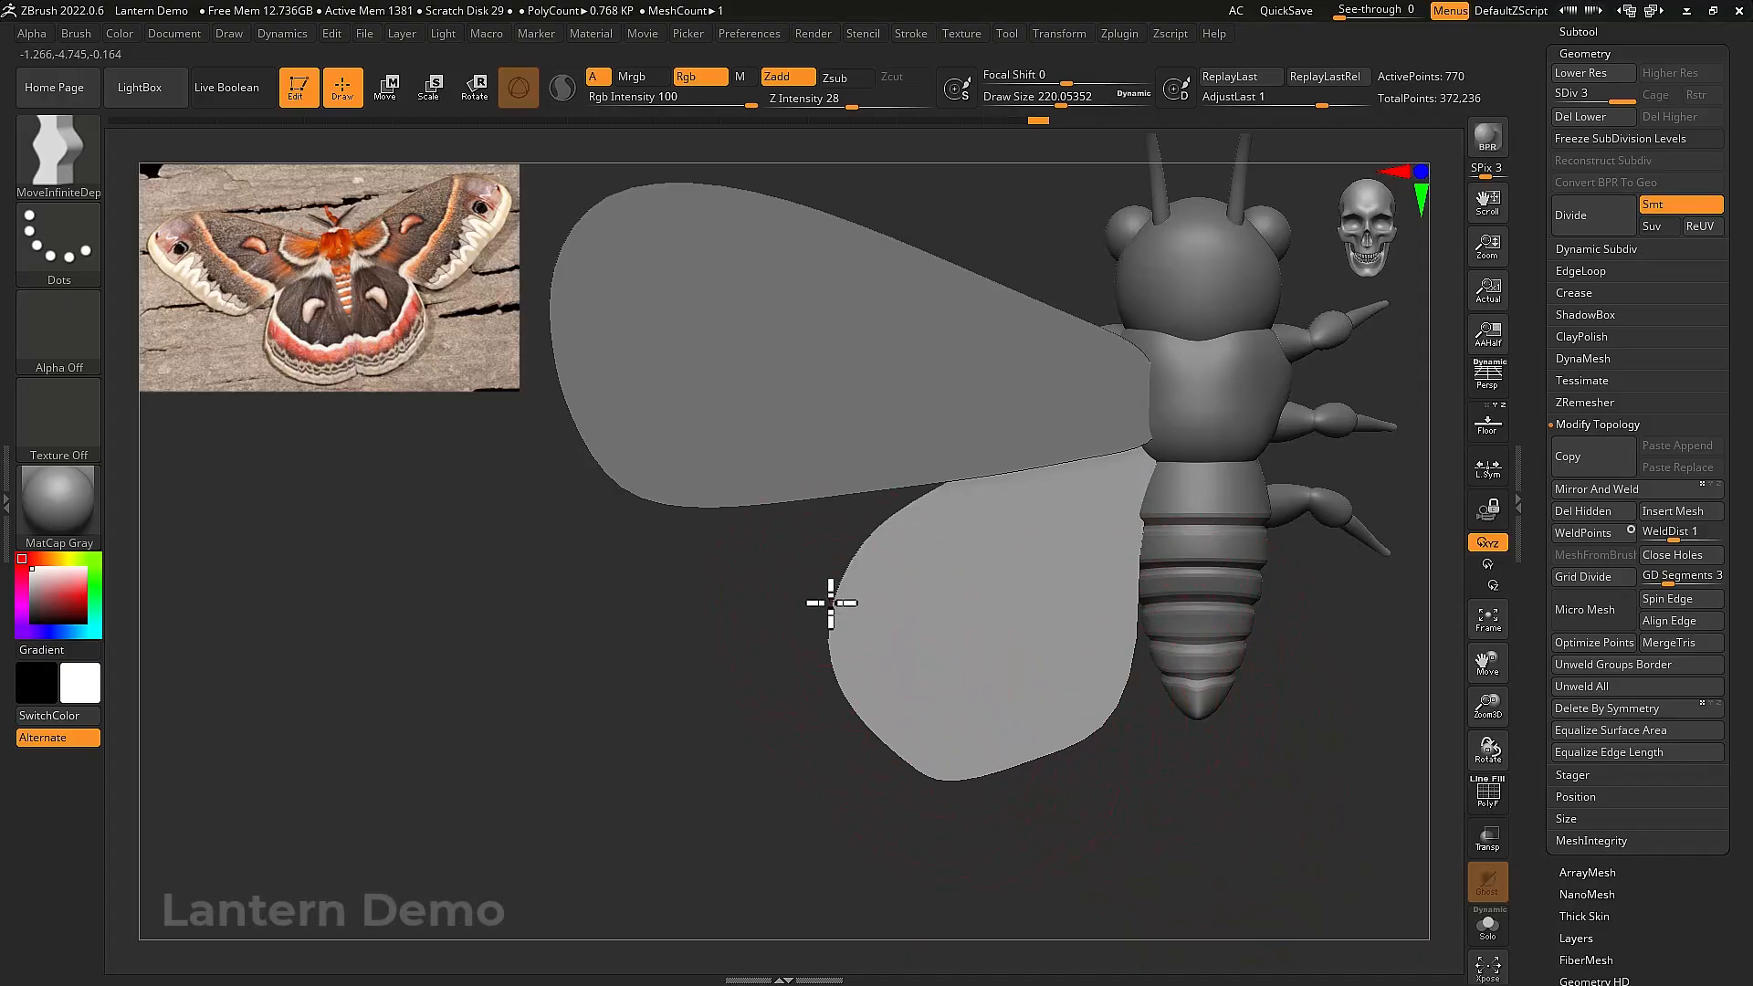
{"action": "mouse_move", "coordinate": [831, 602]}
{"action": "left_mouse_down"}
{"action": "mouse_move", "coordinate": [819, 595]}
{"action": "mouse_move", "coordinate": [873, 567]}
{"action": "mouse_move", "coordinate": [859, 625]}
{"action": "left_mouse_up"}
{"action": "left_click_drag", "start_coordinate": [877, 548], "coordinate": [894, 557]}
Select the front wing and push its outer edge slightly inward
{"action": "right_click_drag", "start_coordinate": [990, 499], "coordinate": [1054, 625], "text": "alt"}
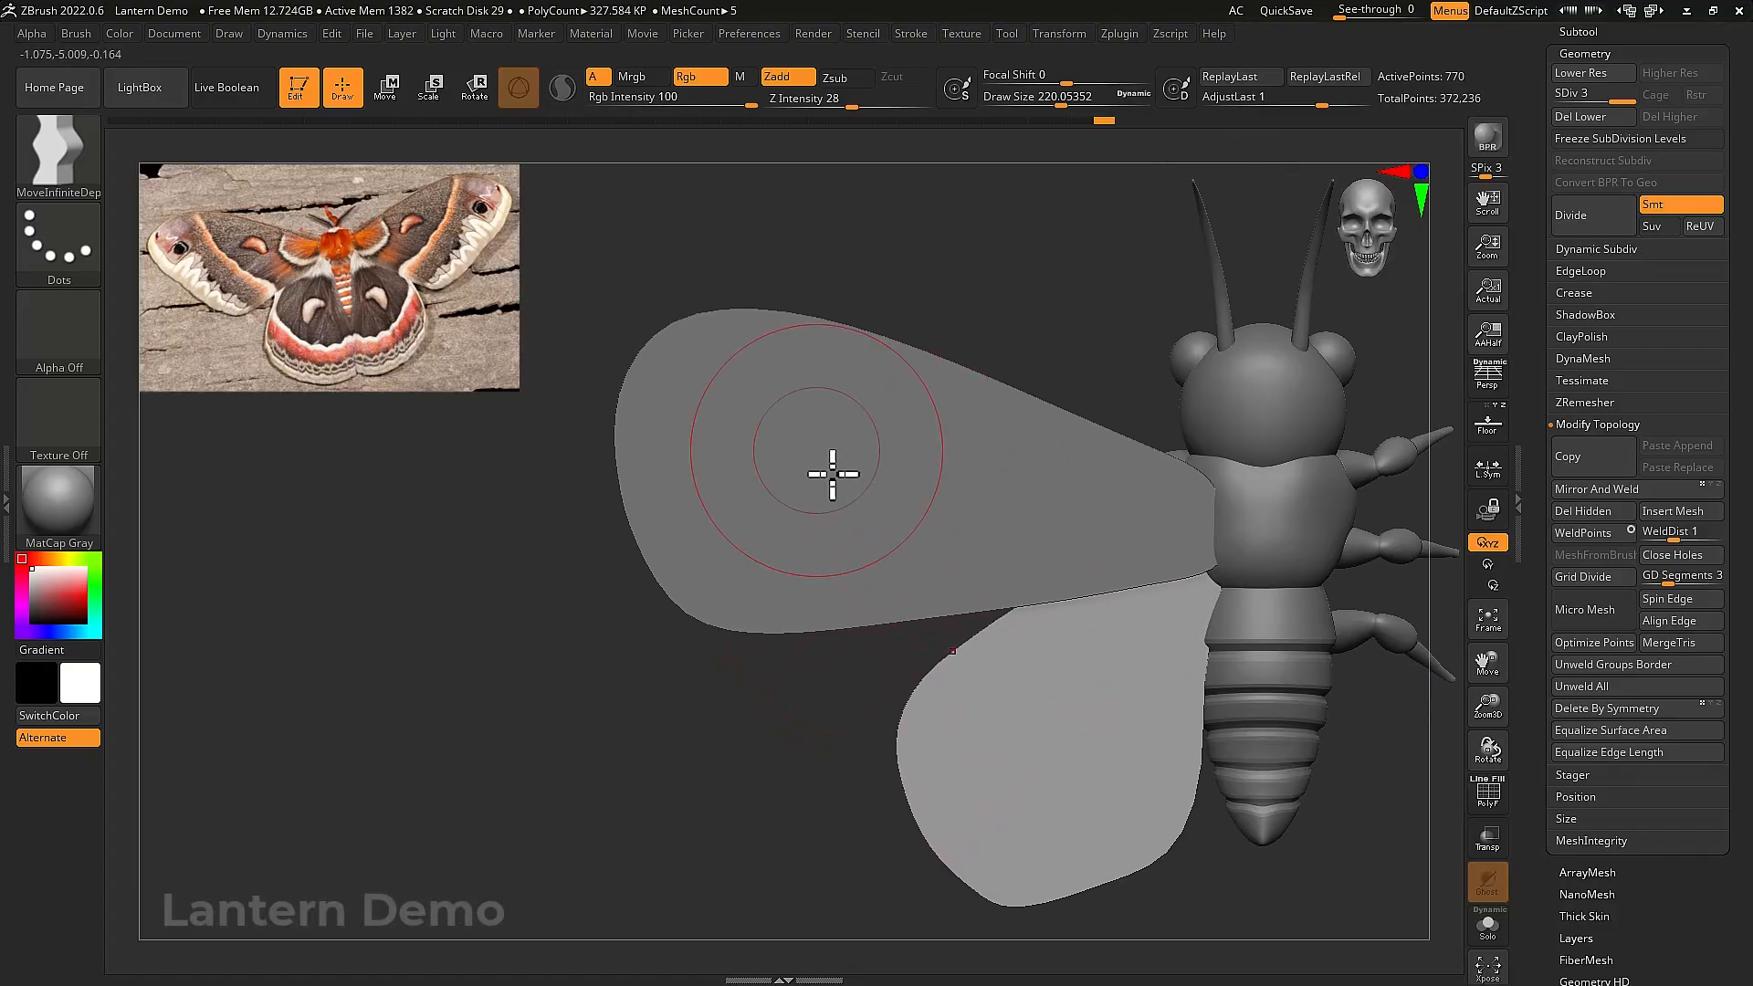
{"action": "right_click_drag", "start_coordinate": [833, 474], "coordinate": [895, 532], "text": "alt"}
{"action": "left_click", "coordinate": [878, 518], "text": "alt"}
{"action": "left_click_drag", "start_coordinate": [684, 498], "coordinate": [731, 502]}
{"action": "left_click_drag", "start_coordinate": [701, 584], "coordinate": [769, 601]}
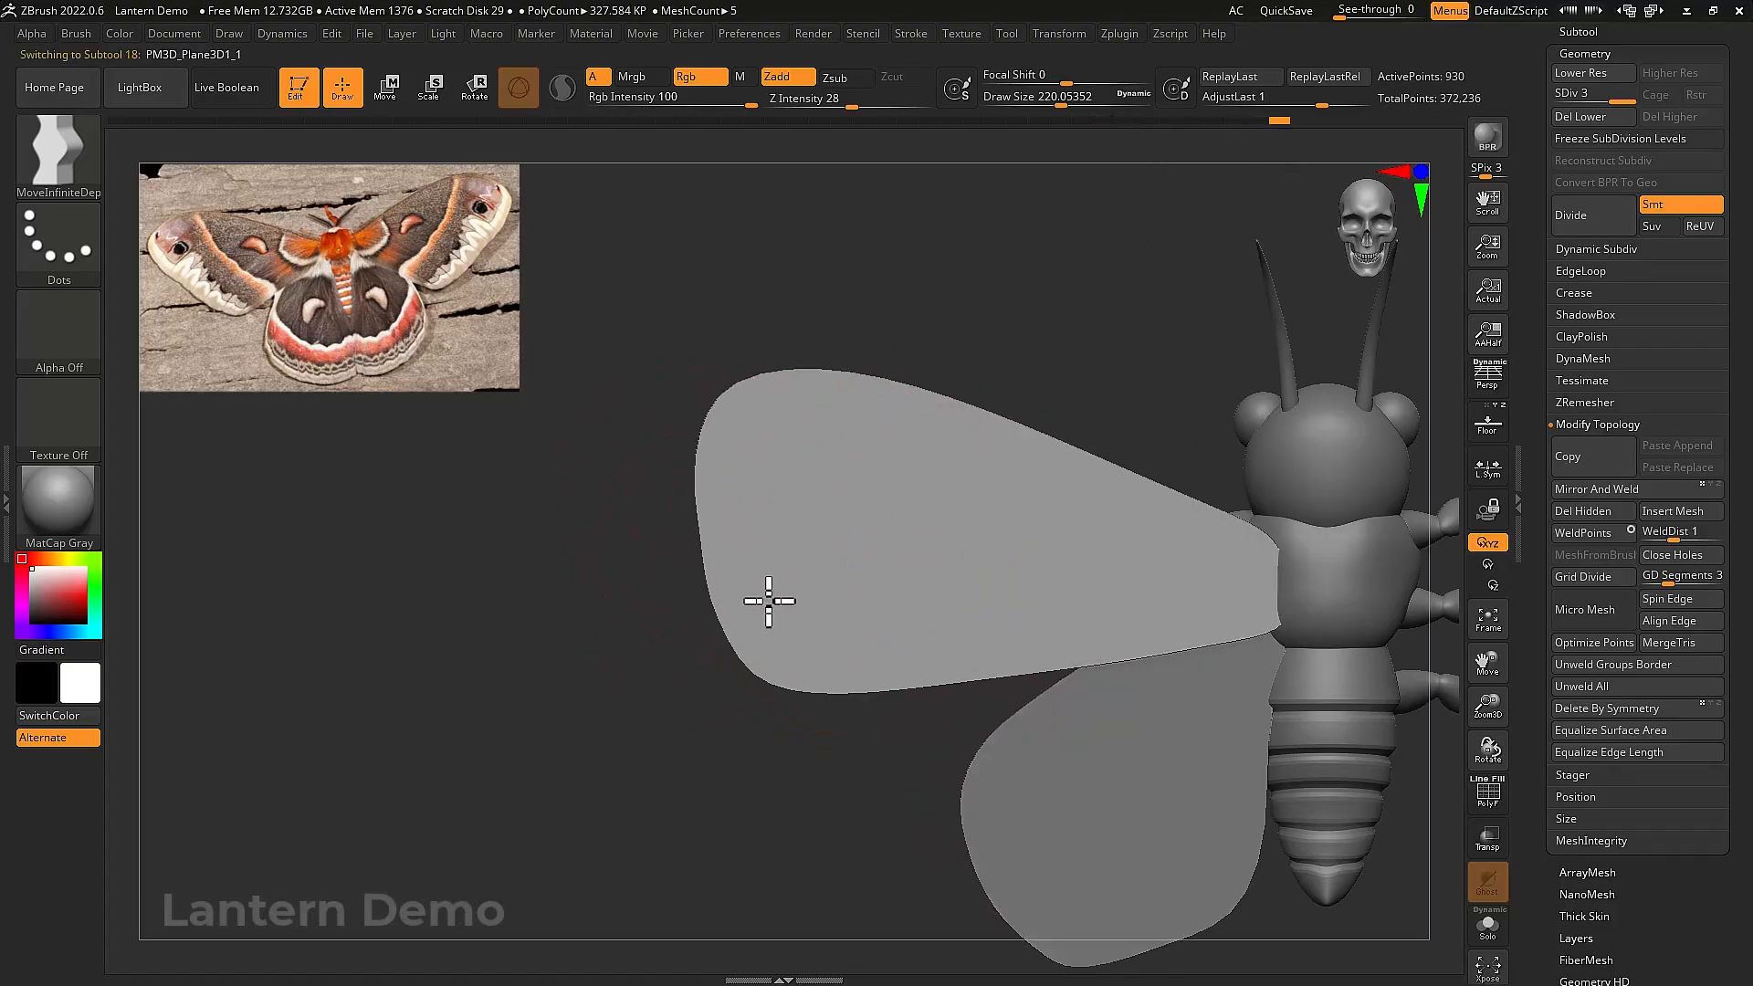
Reduce the MoveInfiniteDepth brush size and refine the front wing's outer edge and front tip
{"action": "key", "text": "bracketleft"}
{"action": "key", "text": "bracketleft"}
{"action": "key", "text": "bracketleft"}
{"action": "key", "text": "bracketleft"}
{"action": "key", "text": "bracketleft"}
{"action": "key", "text": "bracketleft"}
{"action": "key", "text": "bracketleft"}
{"action": "key", "text": "bracketleft"}
{"action": "key", "text": "bracketleft"}
{"action": "key", "text": "shift+f"}
{"action": "key", "text": "shift+f"}
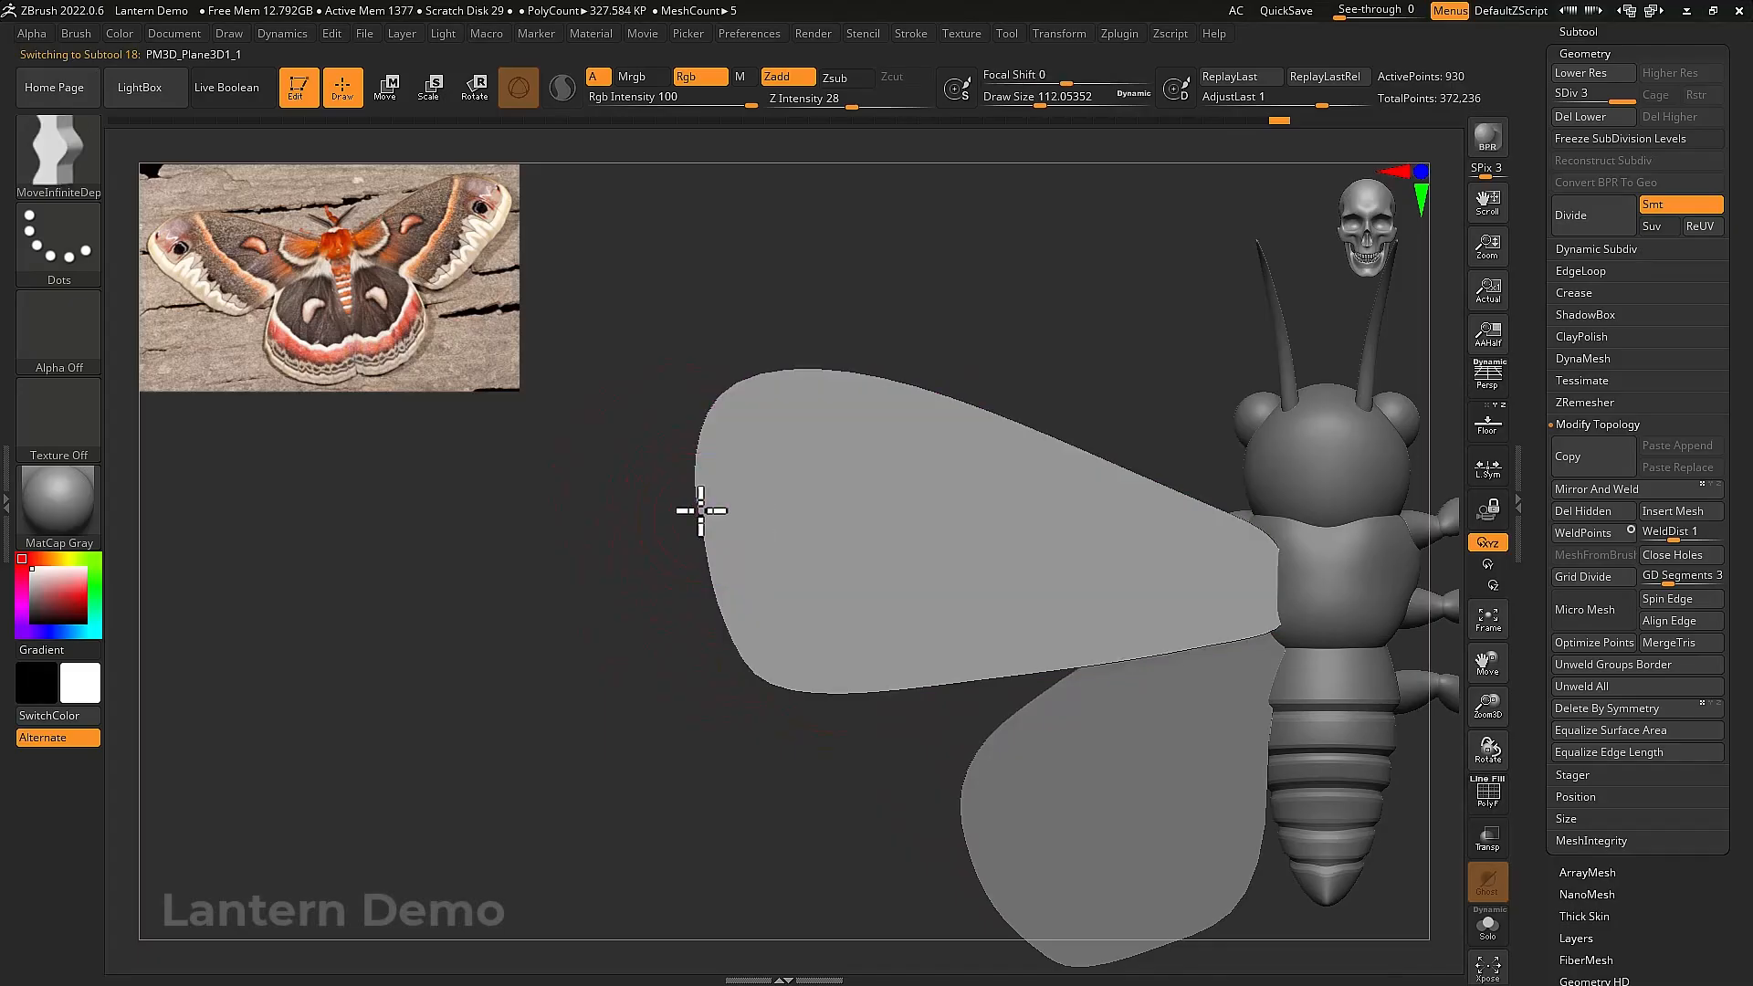
{"action": "left_click_drag", "start_coordinate": [735, 498], "coordinate": [710, 473]}
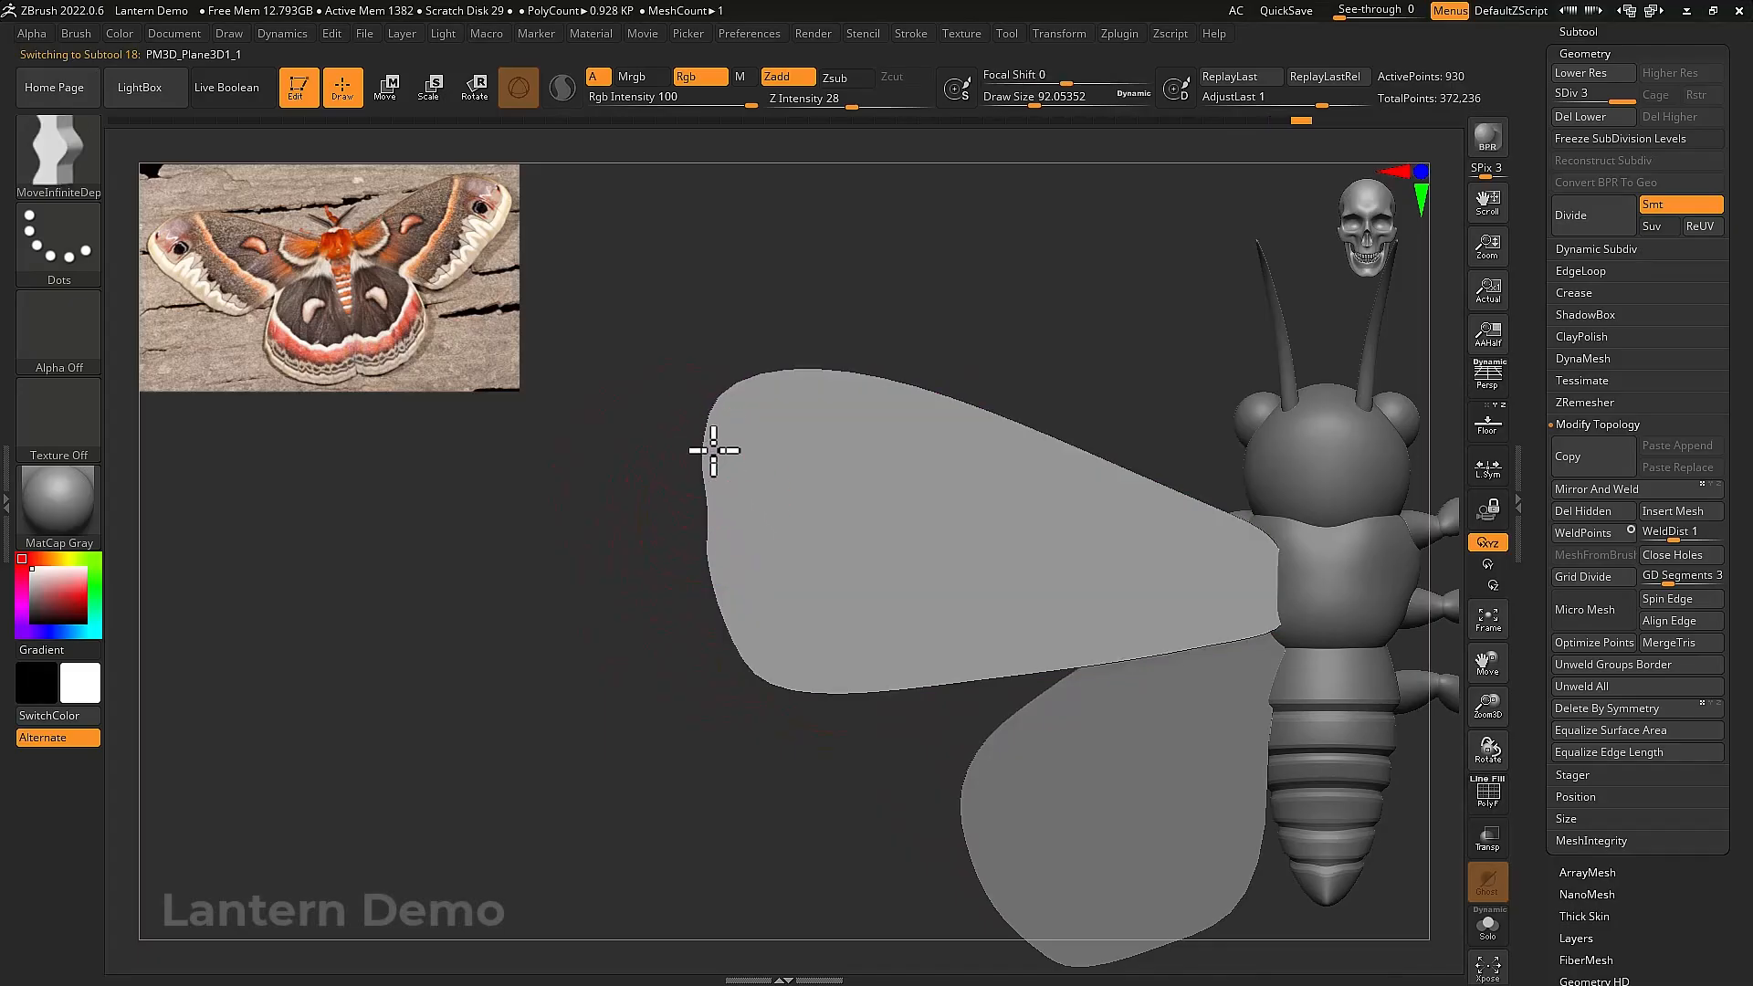
{"action": "left_click_drag", "start_coordinate": [722, 369], "coordinate": [723, 373]}
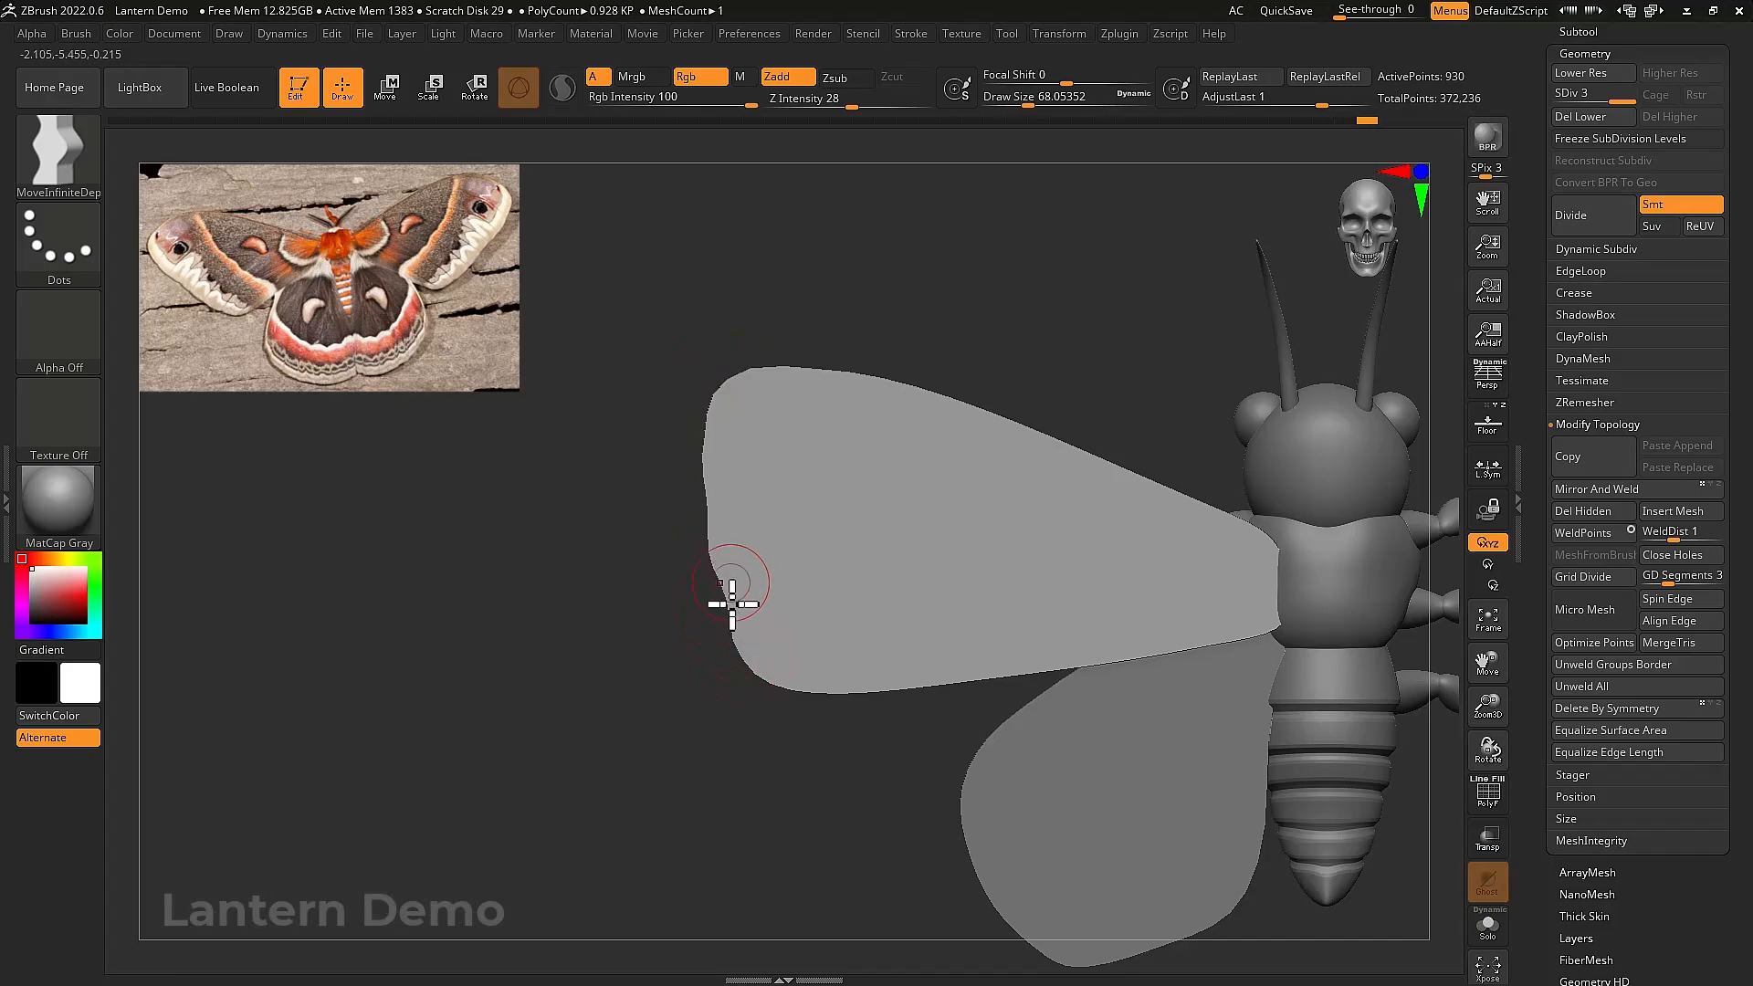
{"action": "right_click_drag", "start_coordinate": [931, 655], "coordinate": [816, 614], "text": "alt"}
{"action": "key", "text": "bracketright"}
{"action": "key", "text": "bracketright"}
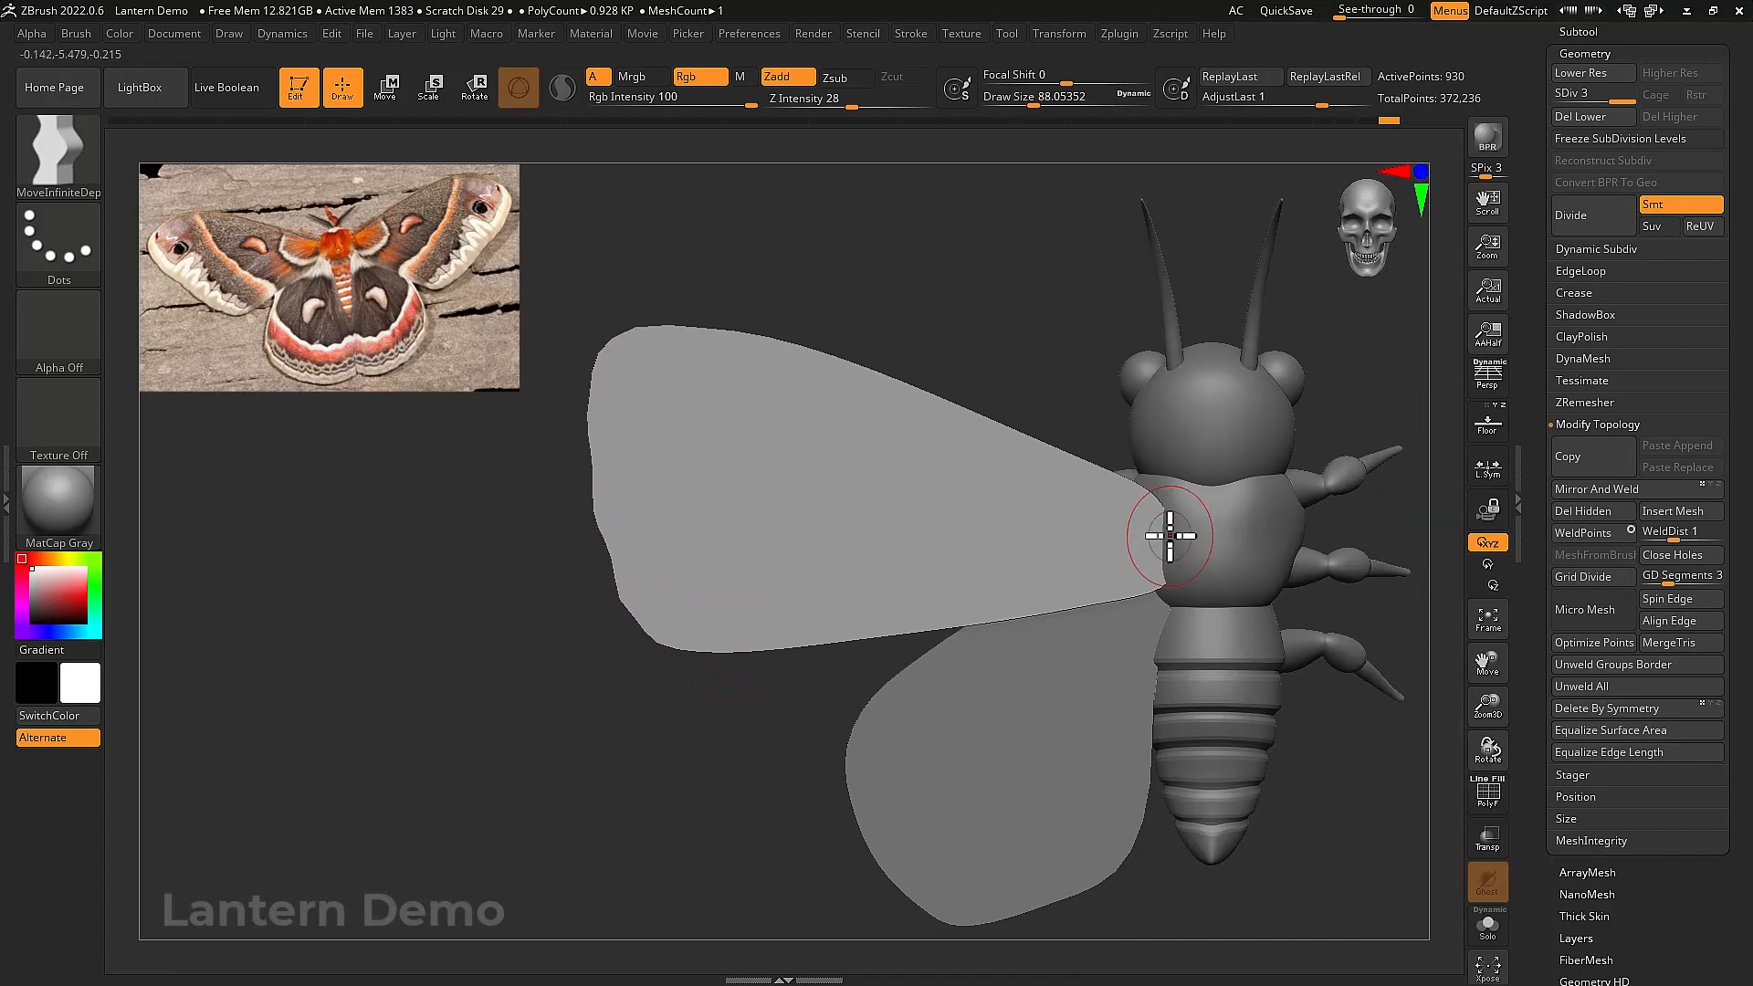
{"action": "right_click_drag", "start_coordinate": [1154, 512], "coordinate": [970, 513], "text": "alt"}
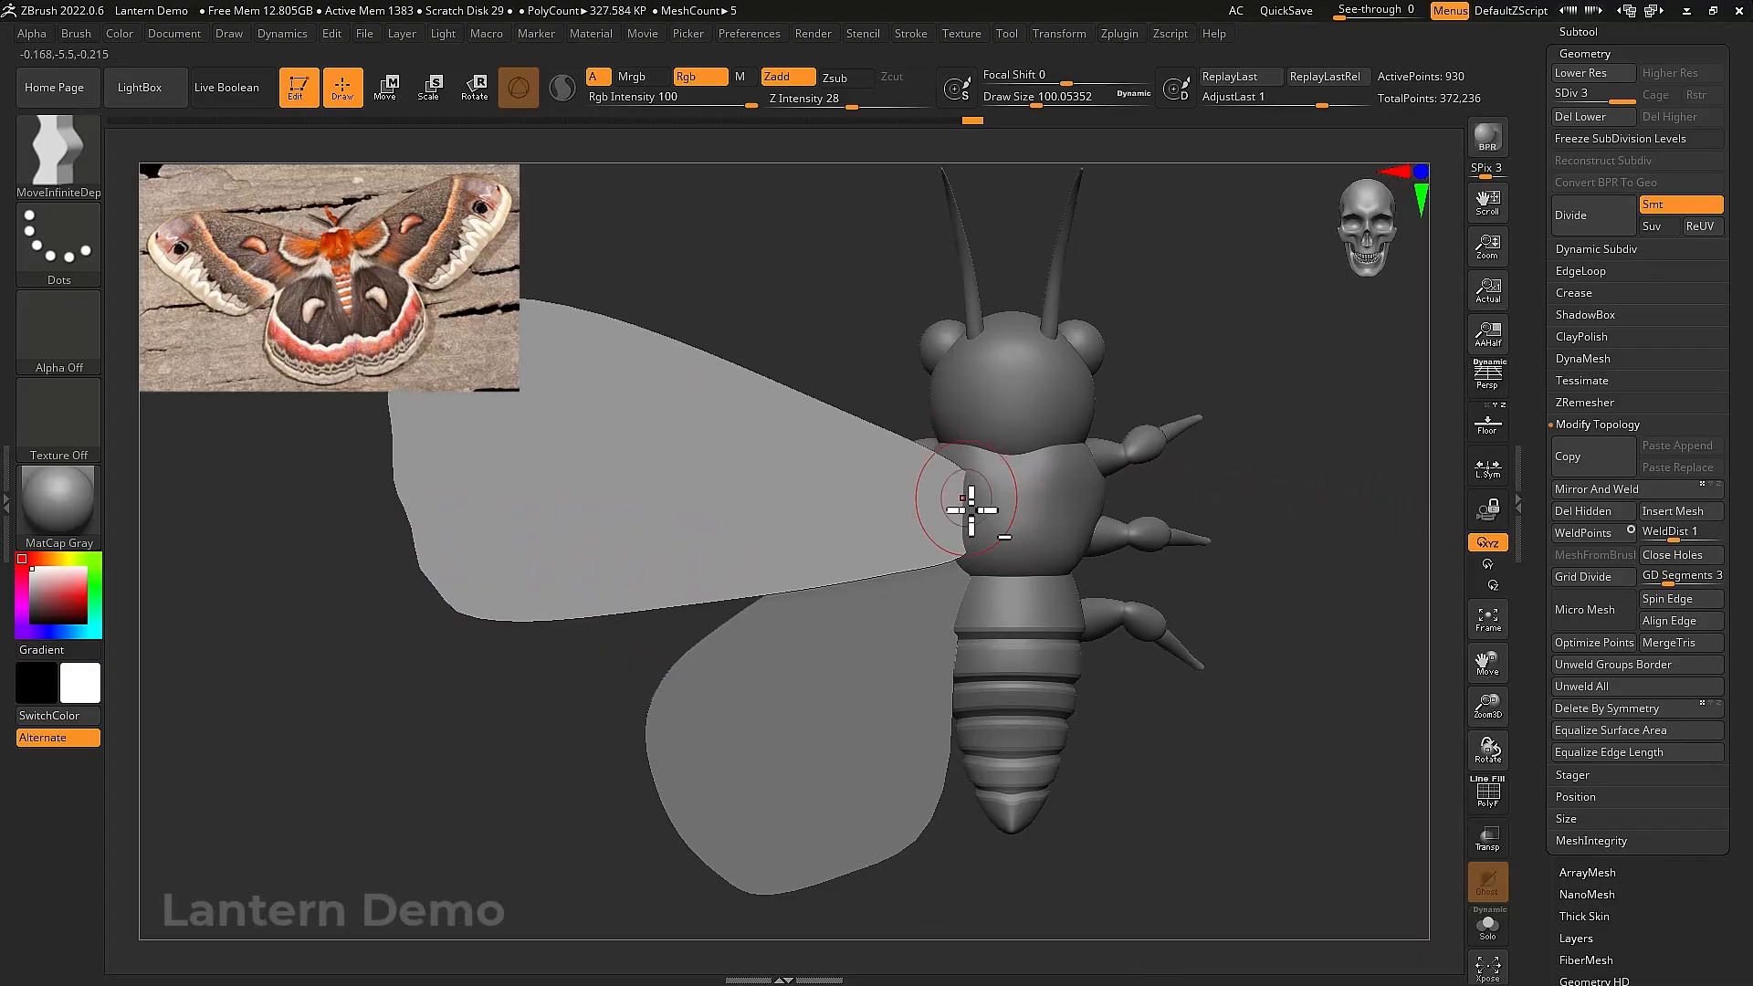
{"action": "right_click_drag", "start_coordinate": [859, 832], "coordinate": [965, 828], "text": "alt"}
Select the hind wing and taper its inner edge away from the abdomen with a larger MoveInfiniteDepth brush
{"action": "left_click", "coordinate": [1159, 594], "text": "alt"}
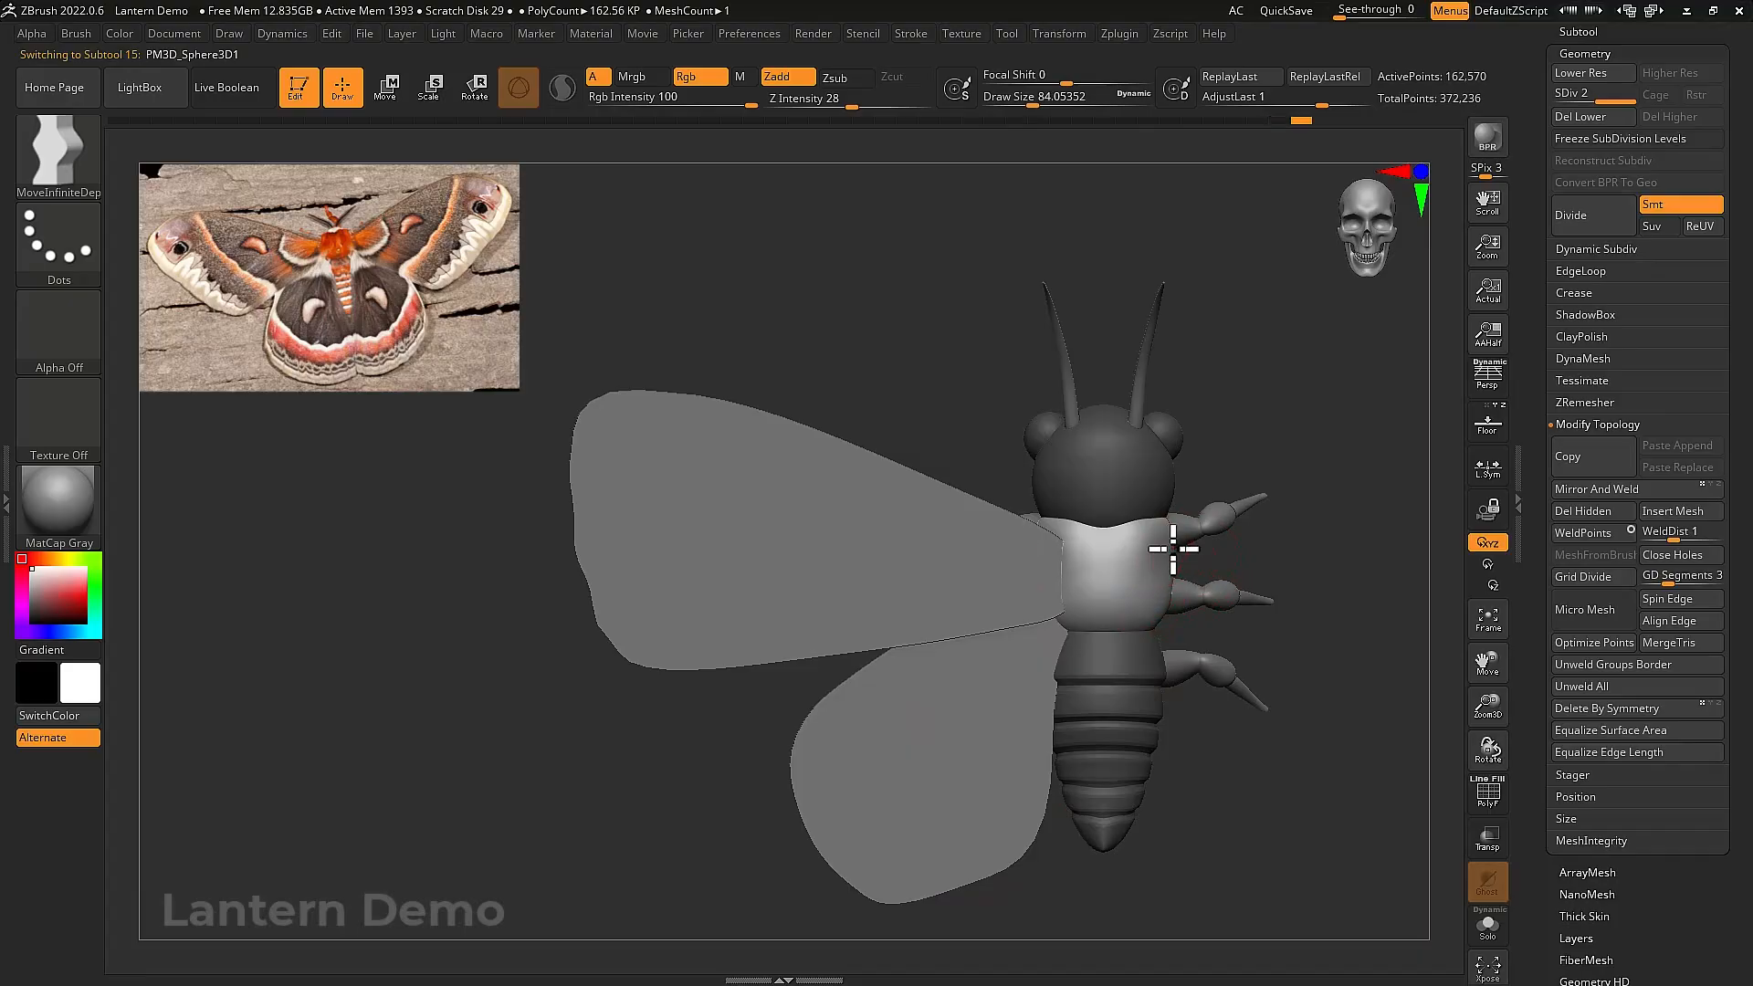
{"action": "left_click", "coordinate": [974, 641], "text": "alt"}
{"action": "right_click_drag", "start_coordinate": [970, 646], "coordinate": [920, 738], "text": "alt"}
{"action": "key", "text": "]"}
{"action": "key", "text": "]"}
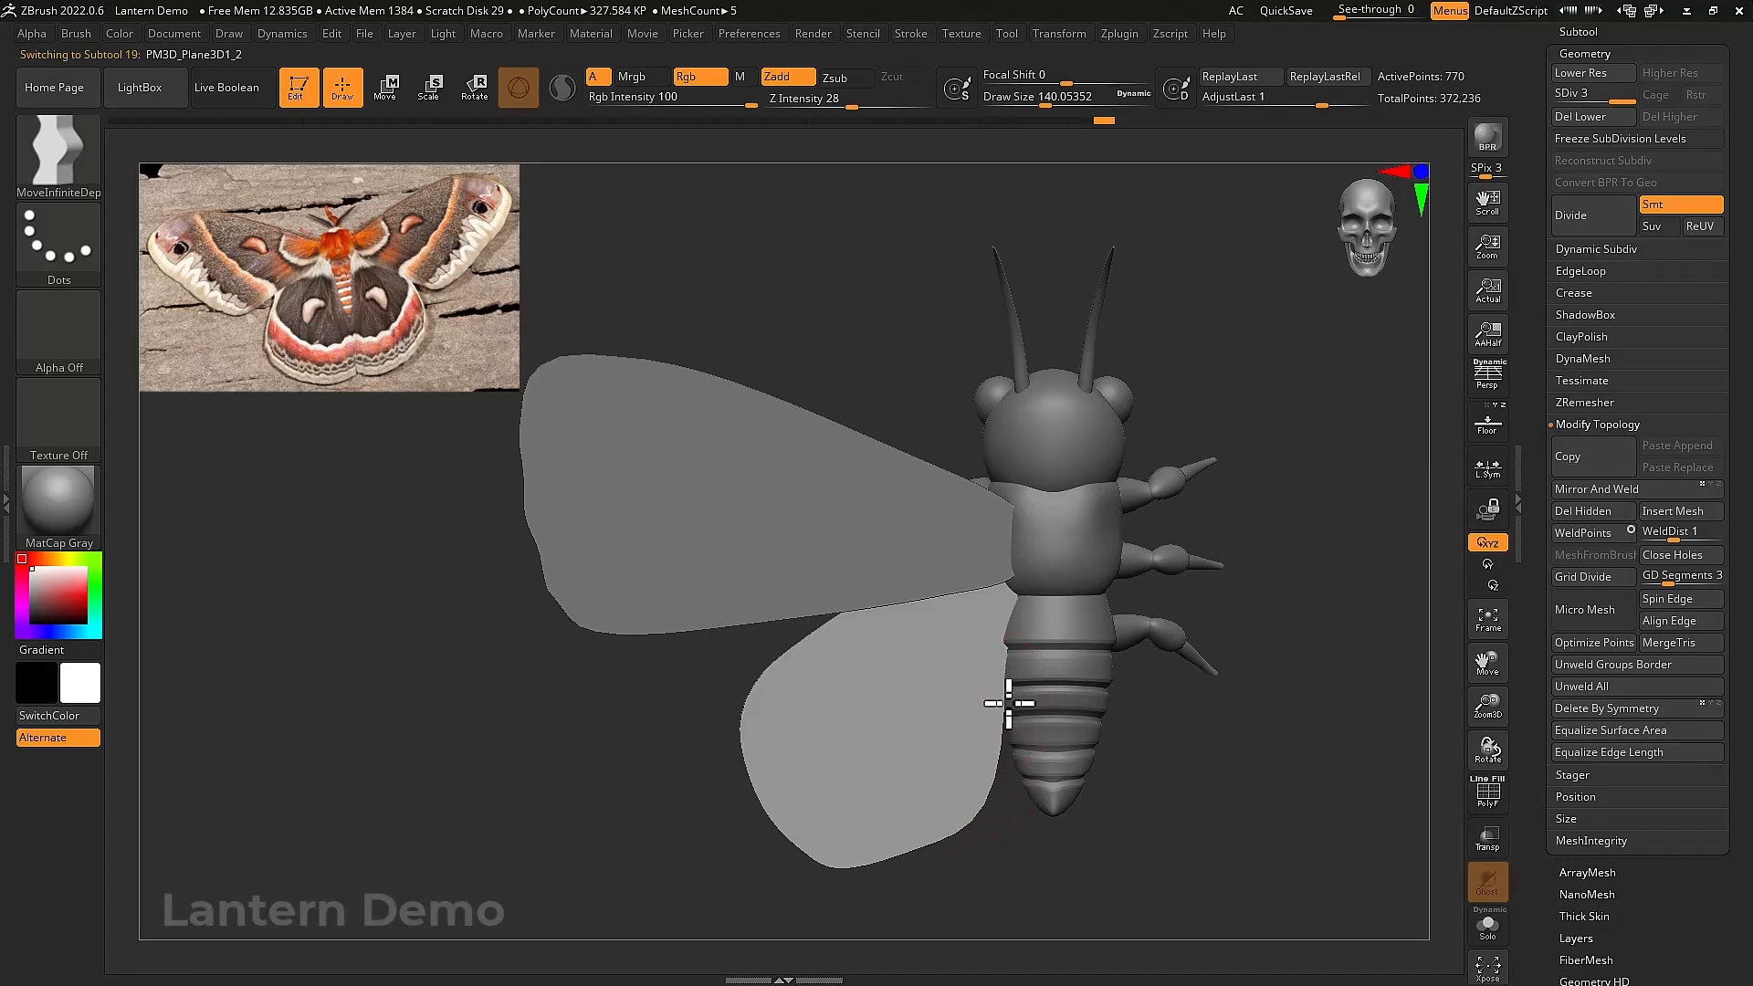
{"action": "right_click_drag", "start_coordinate": [1006, 717], "coordinate": [1026, 724], "text": "alt"}
{"action": "key", "text": "]"}
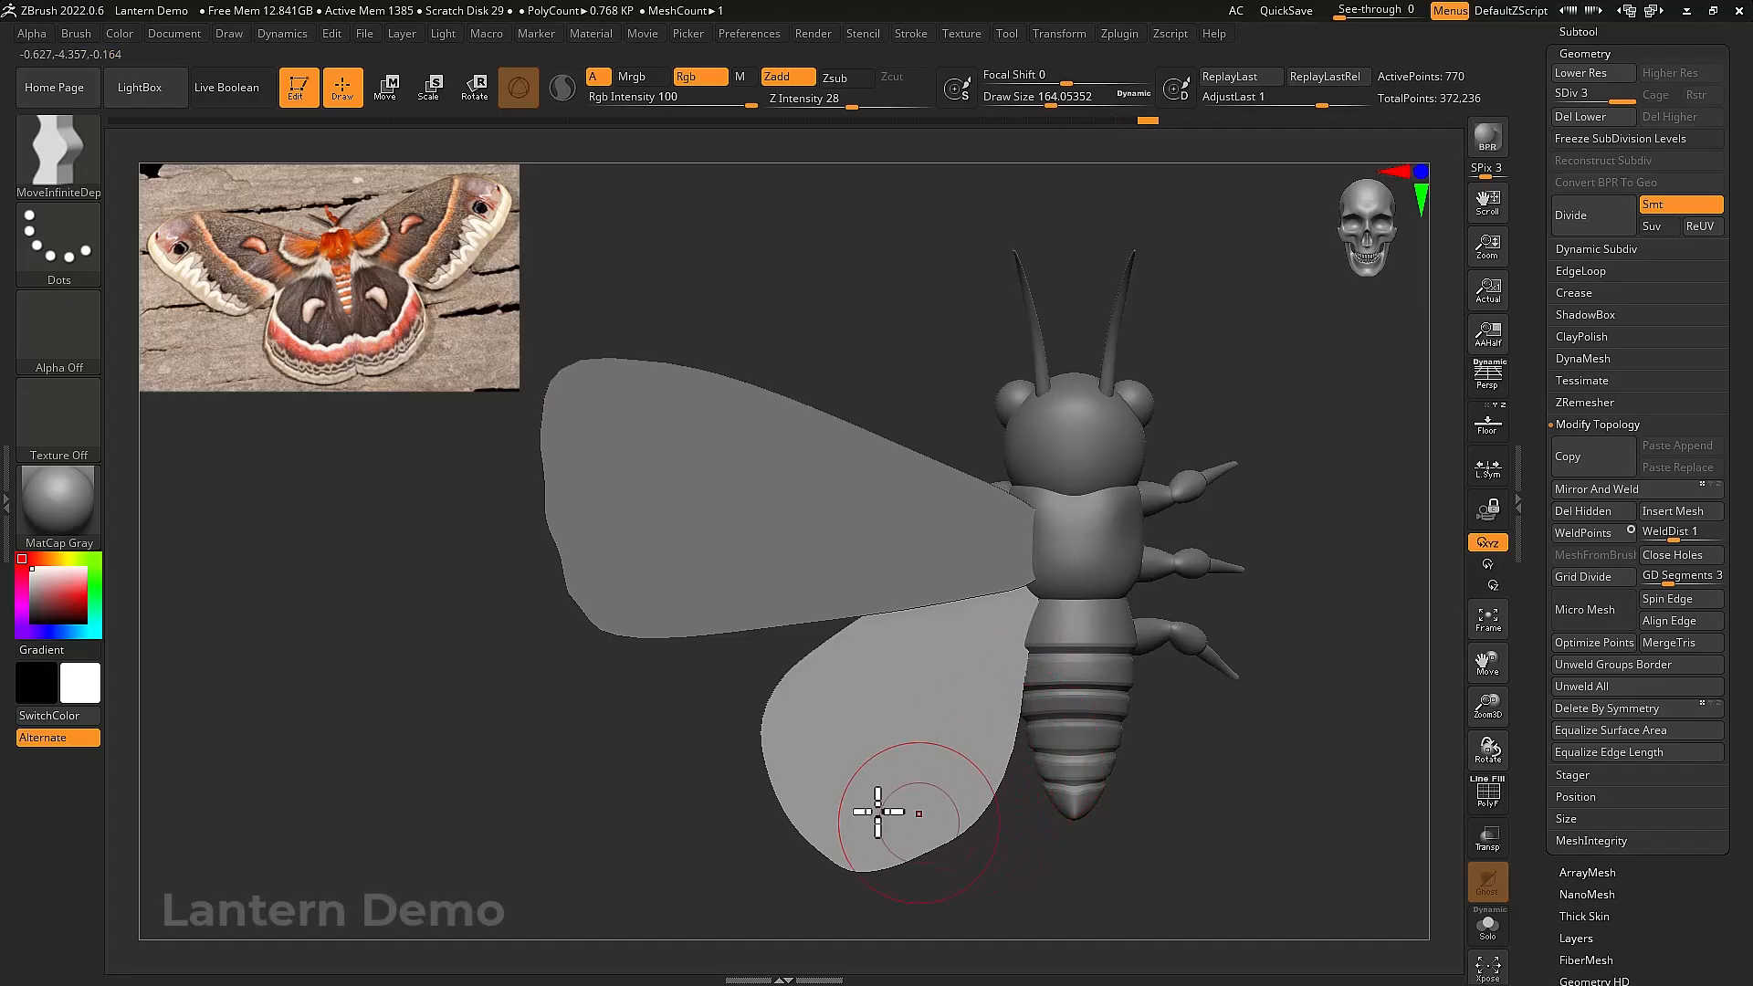
{"action": "right_click_drag", "start_coordinate": [866, 798], "coordinate": [860, 818], "text": "alt"}
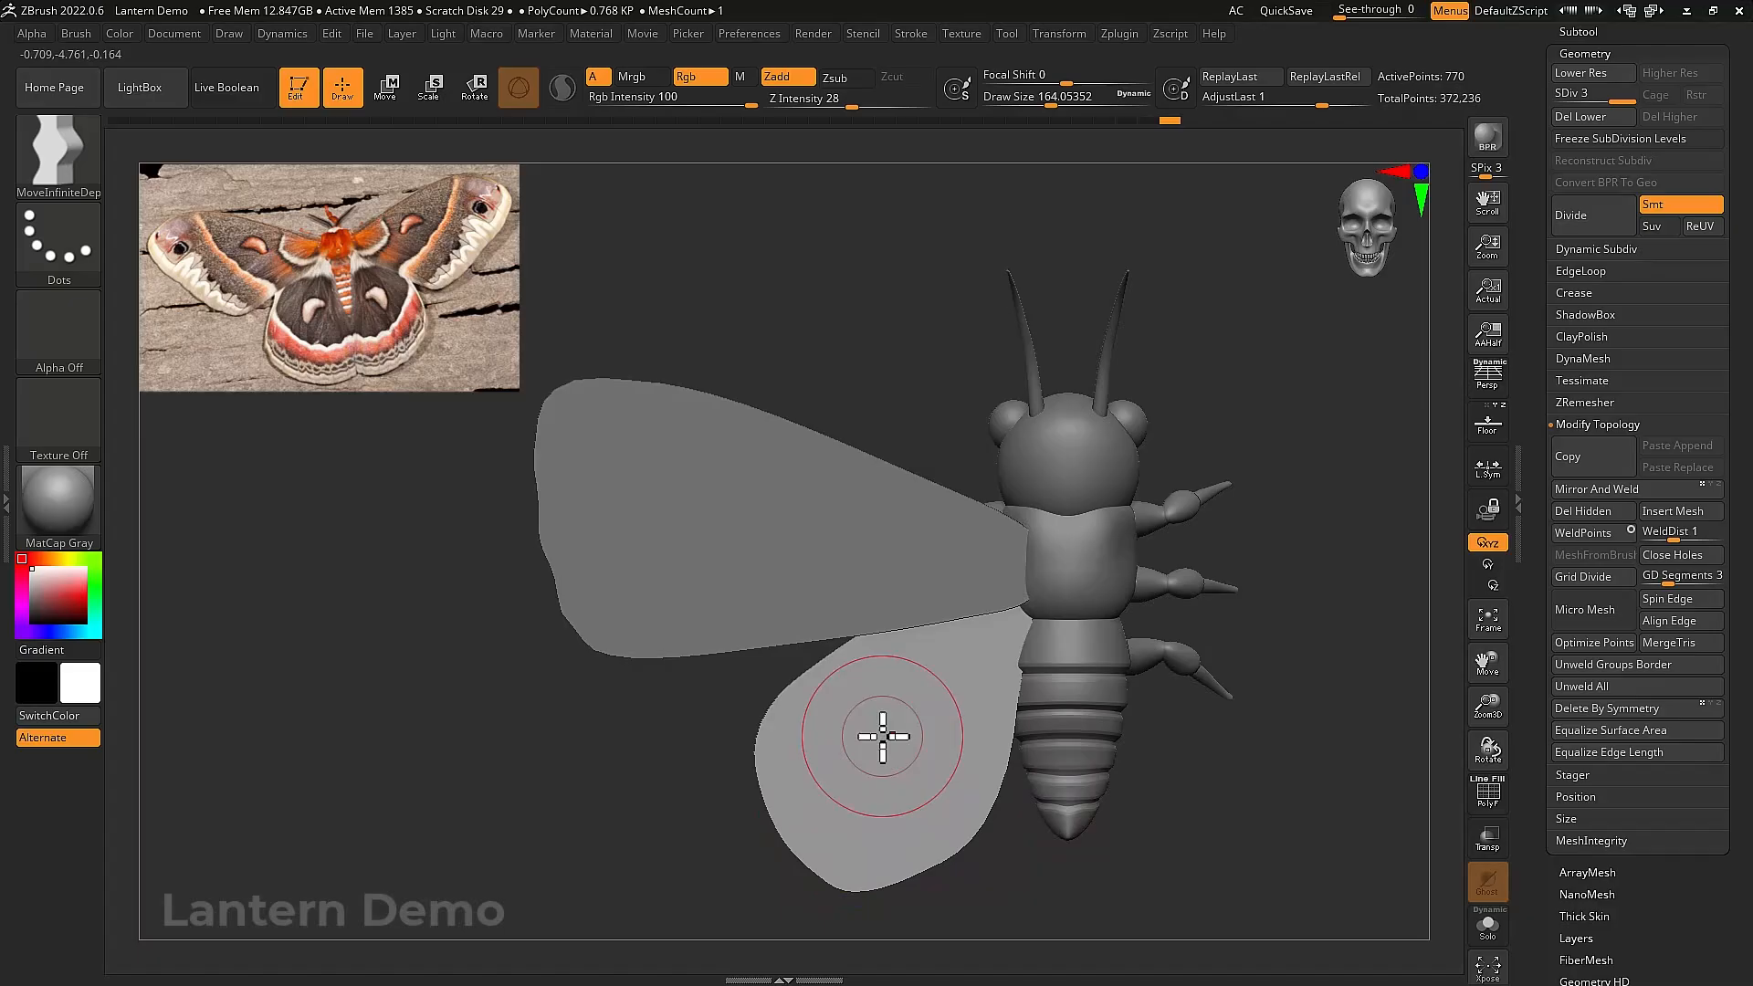
{"action": "key", "text": "]"}
{"action": "left_click_drag", "start_coordinate": [1014, 690], "coordinate": [1000, 675]}
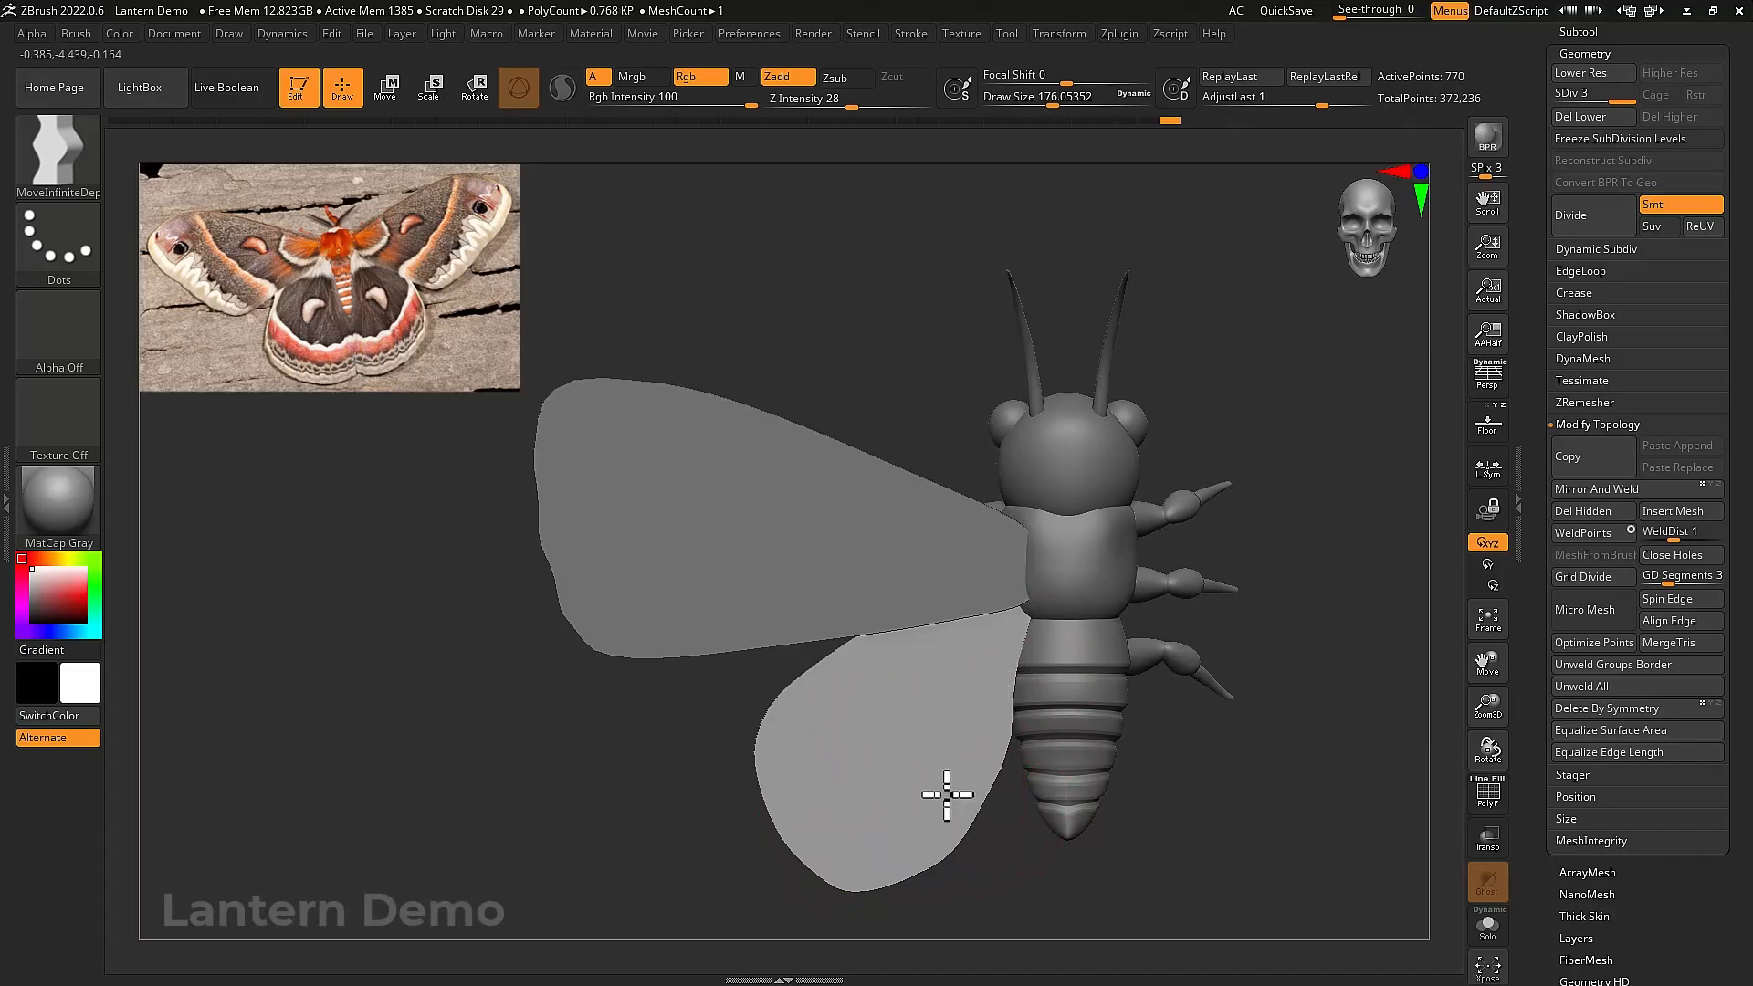
{"action": "left_click_drag", "start_coordinate": [907, 778], "coordinate": [975, 763]}
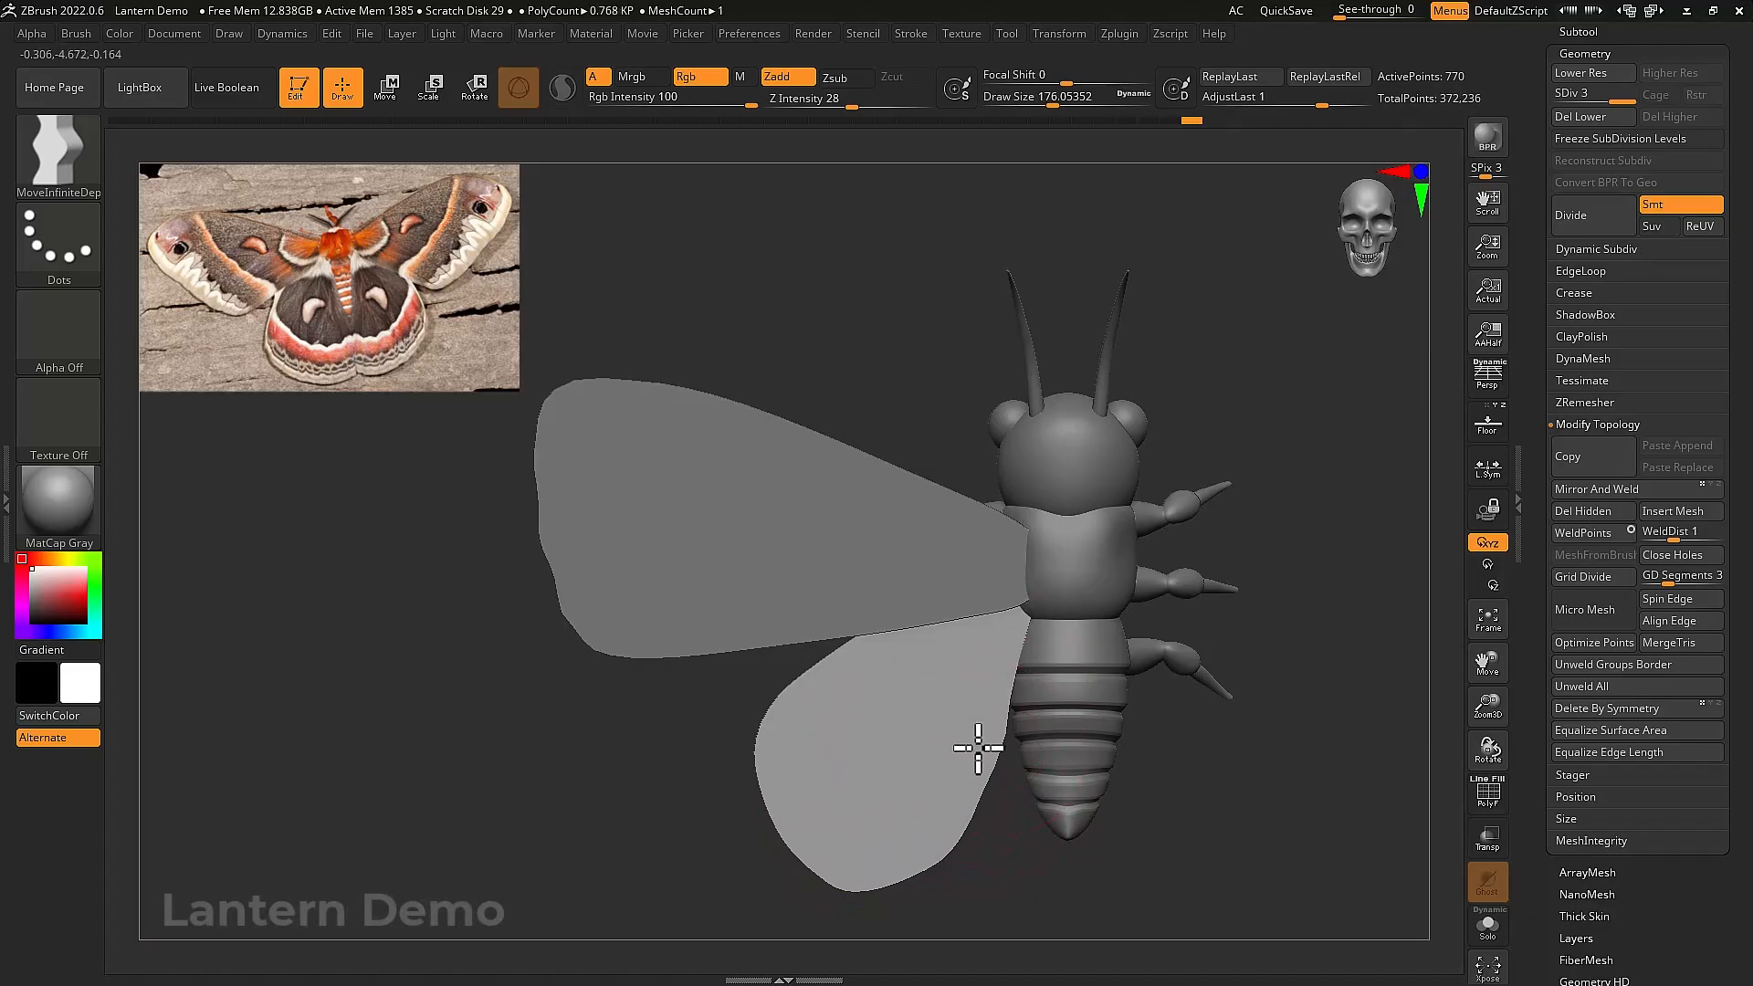
{"action": "key", "text": "["}
{"action": "left_click_drag", "start_coordinate": [1012, 694], "coordinate": [1016, 692]}
Remove all creases from the hind wing and subdivide it once
{"action": "mouse_move", "coordinate": [1016, 692]}
{"action": "right_mouse_down"}
{"action": "mouse_move", "coordinate": [1016, 607]}
{"action": "mouse_move", "coordinate": [1020, 630]}
{"action": "right_mouse_up"}
{"action": "key", "text": "shift+f"}
{"action": "key", "text": "shift+f"}
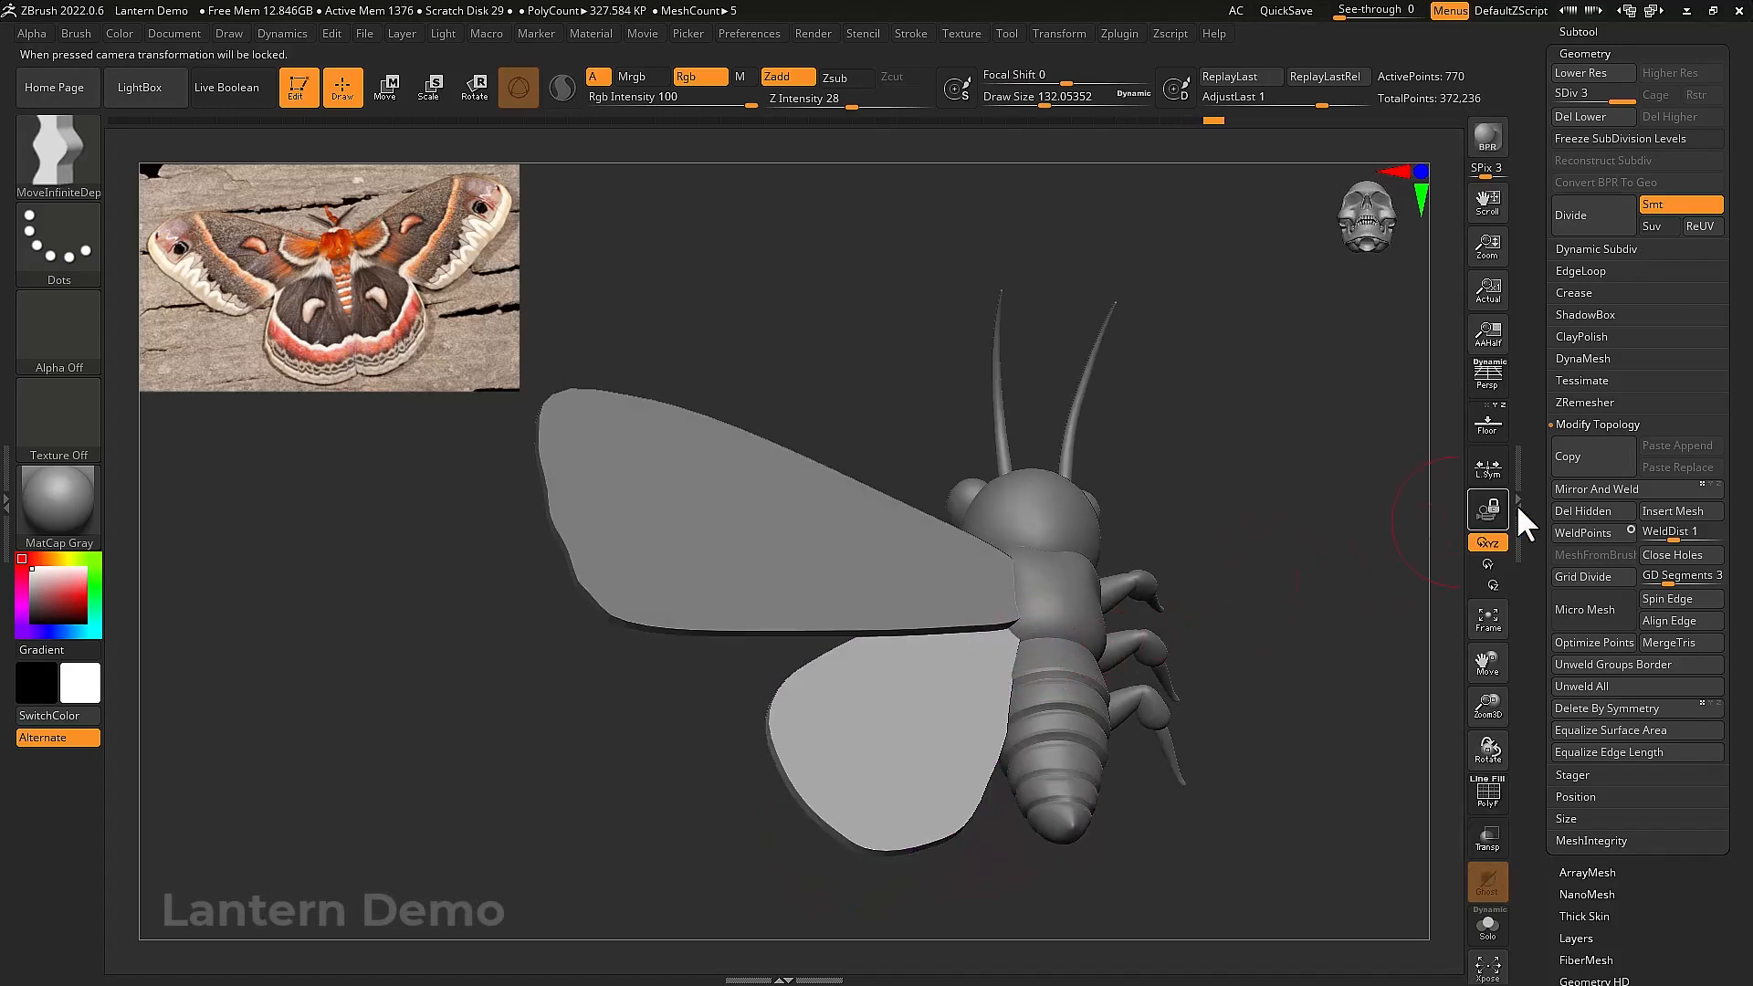
{"action": "left_click", "coordinate": [1593, 54]}
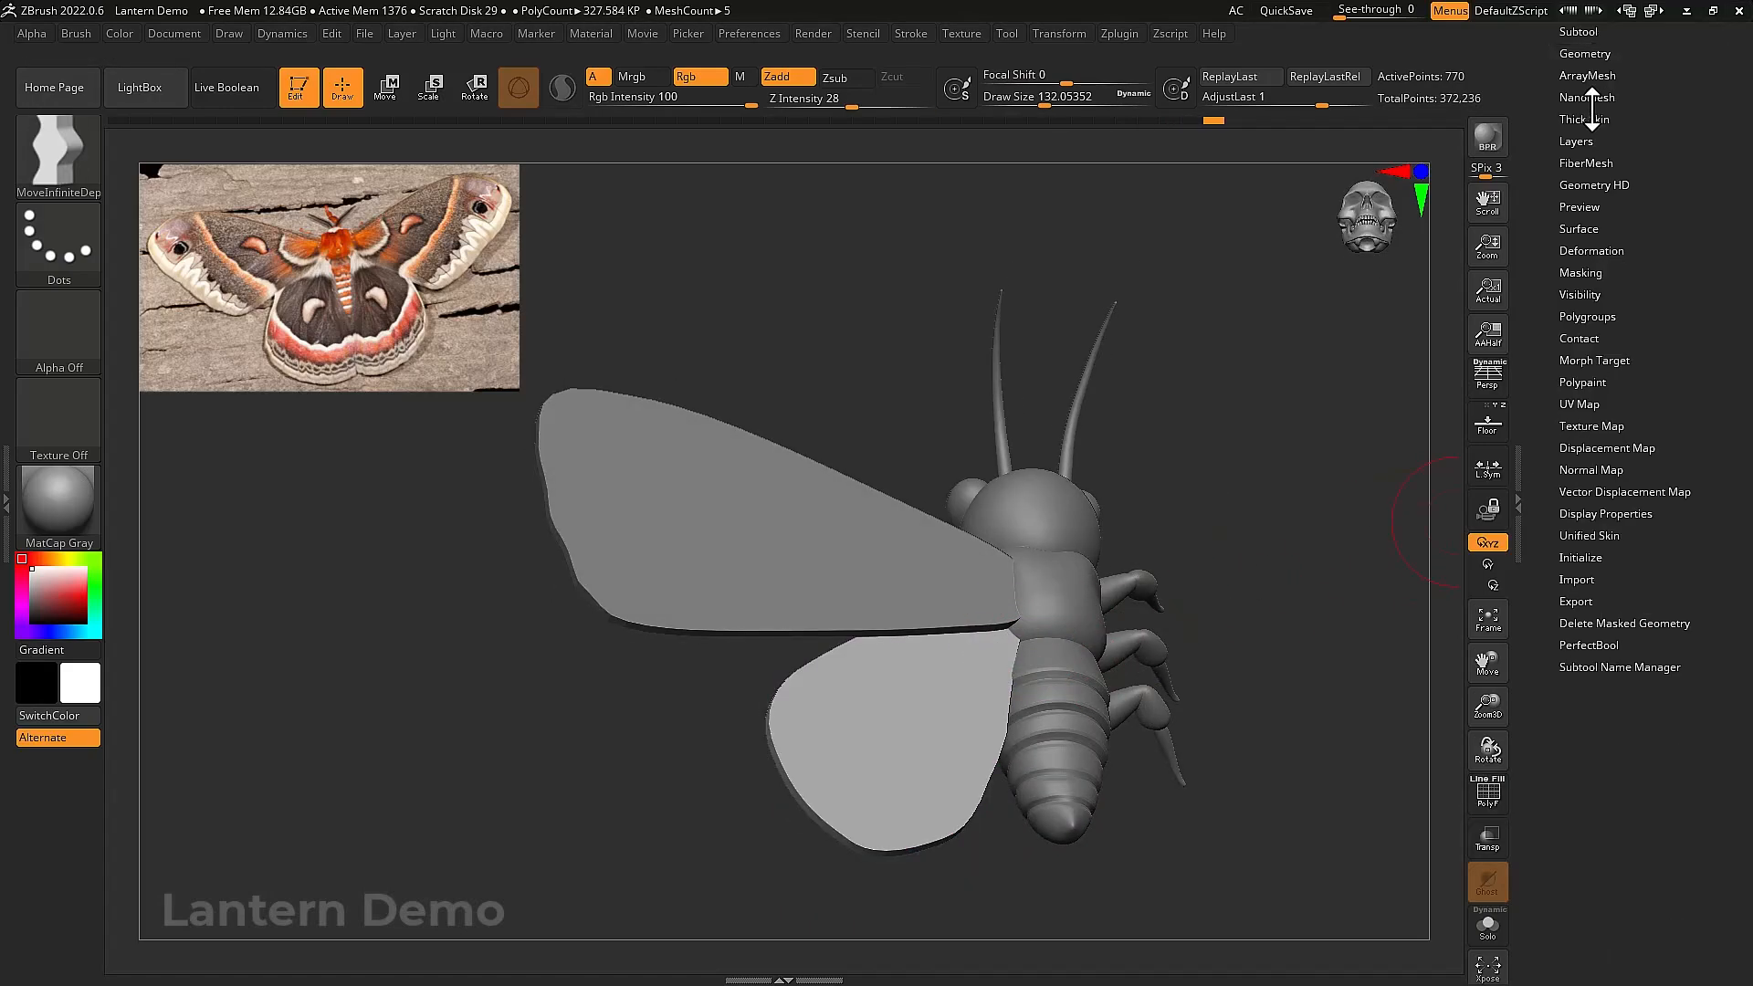
{"action": "left_click", "coordinate": [1594, 54]}
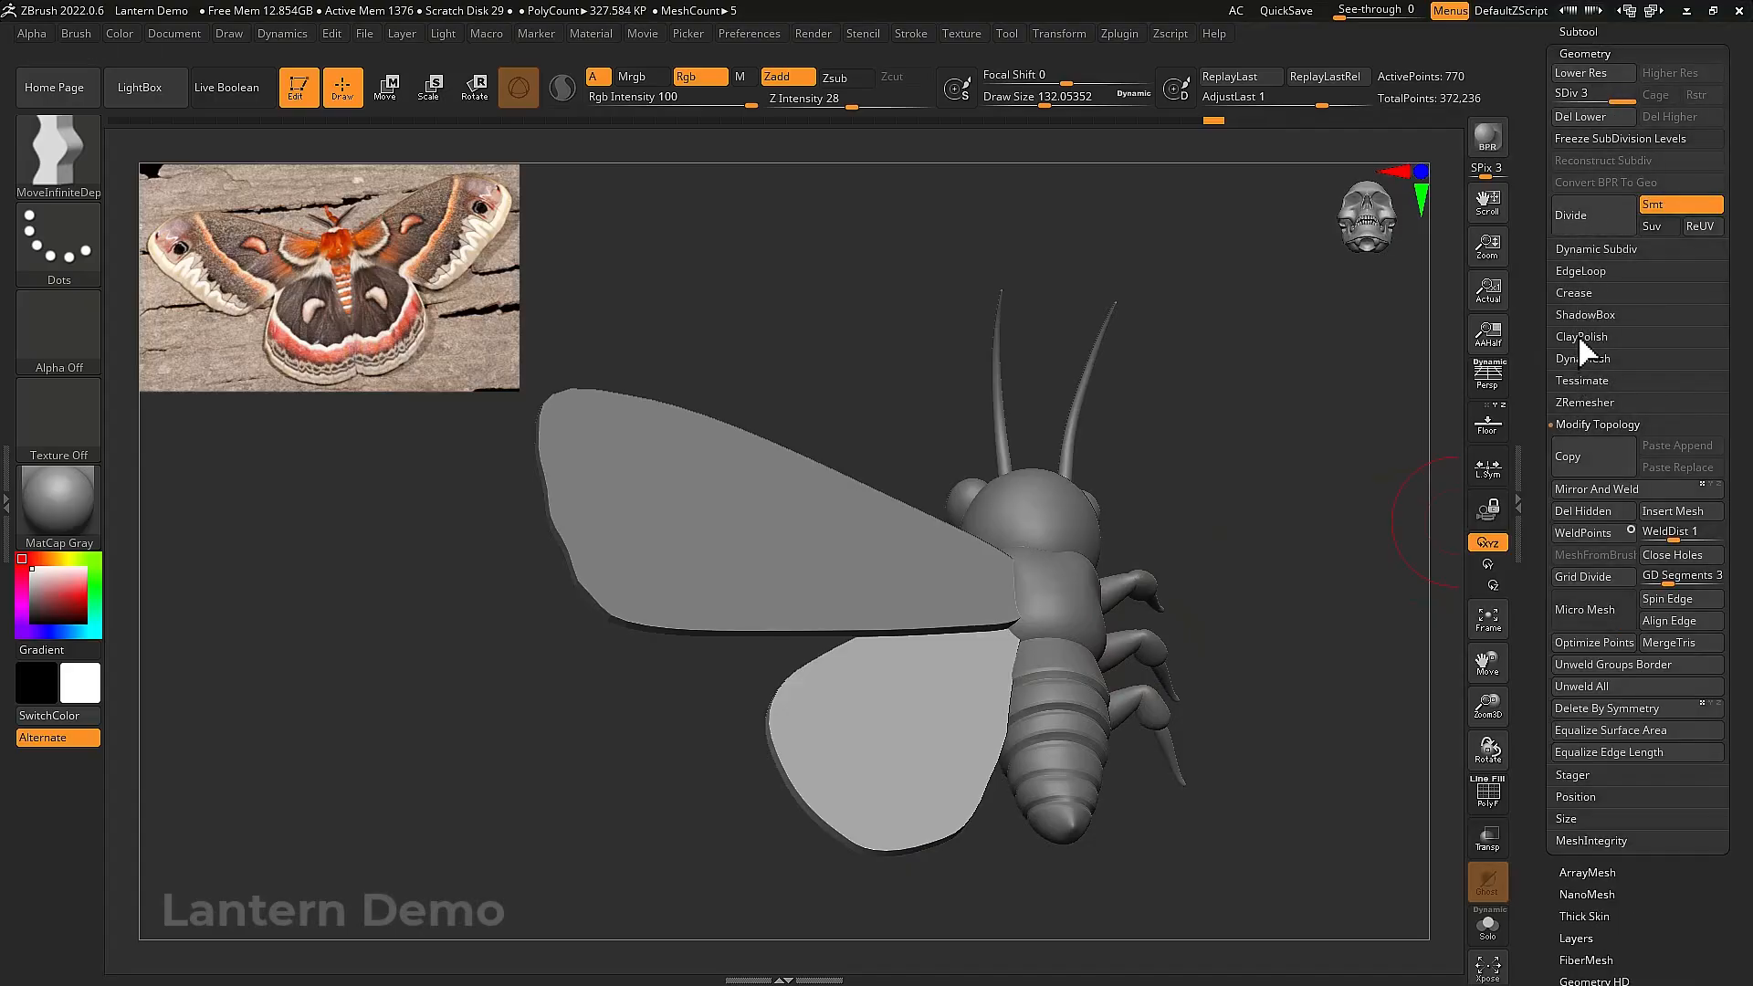
{"action": "left_click", "coordinate": [1580, 292]}
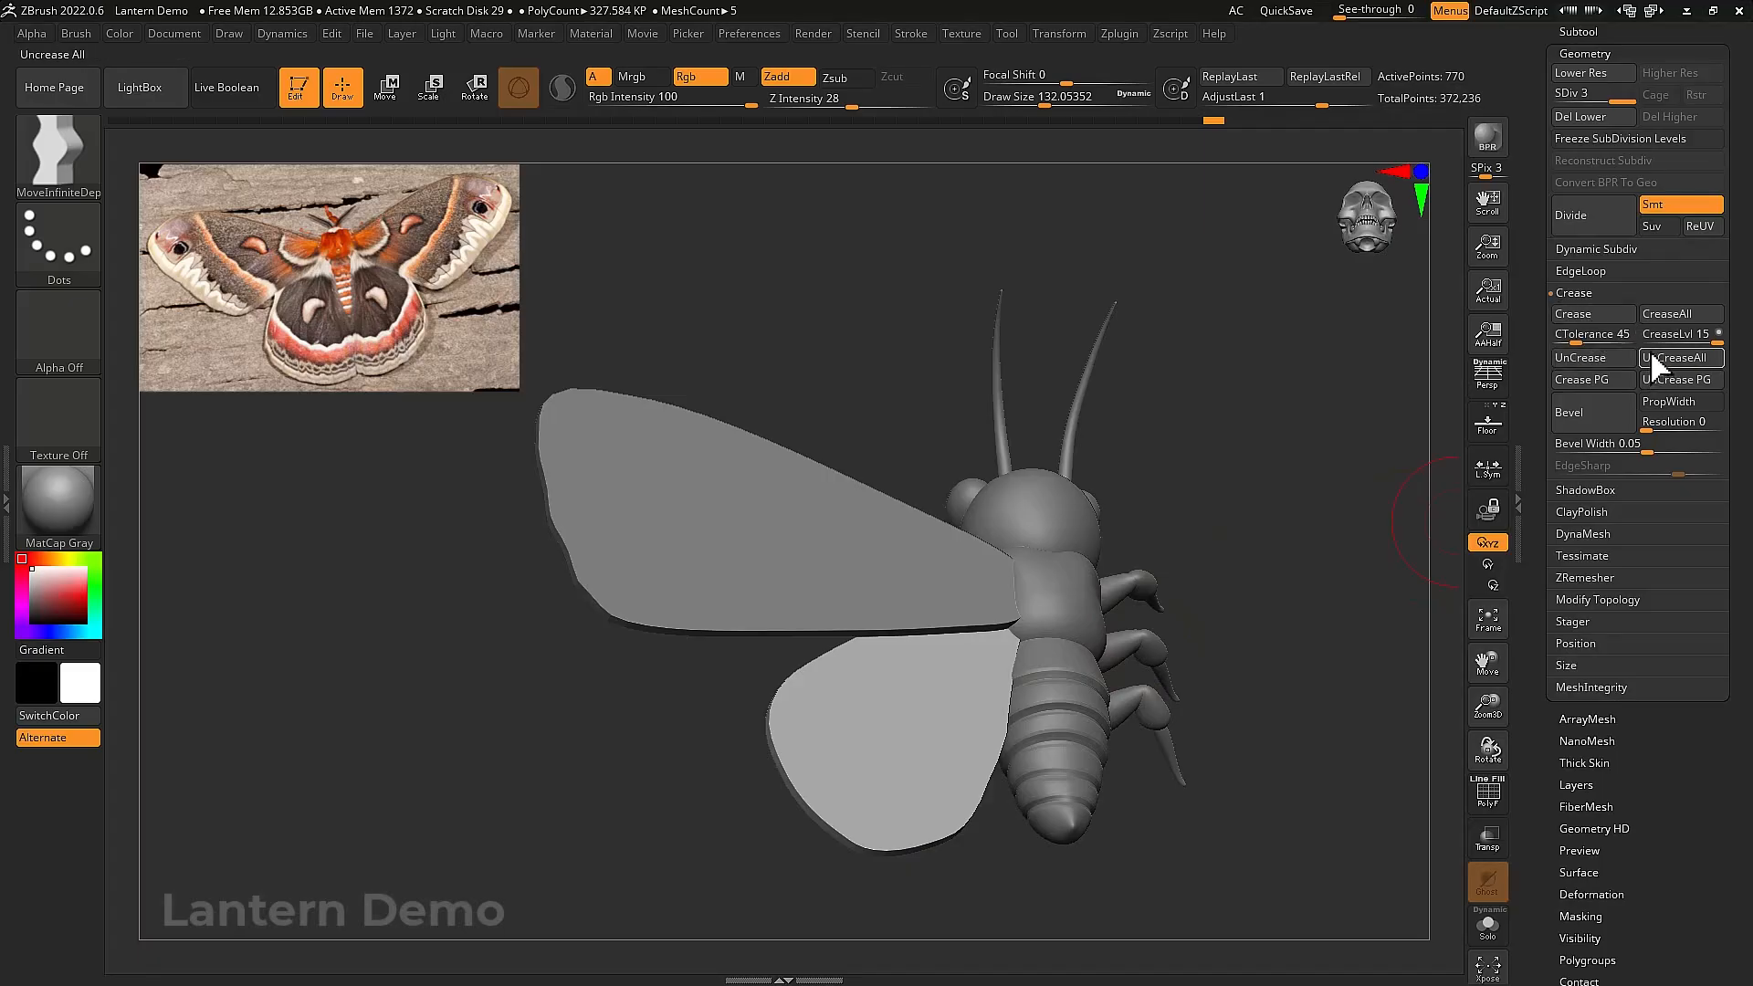
{"action": "left_click", "coordinate": [1610, 227]}
Round the hind wing's edges with a negative Contrast deformation
{"action": "mouse_move", "coordinate": [1226, 480]}
{"action": "right_mouse_down"}
{"action": "mouse_move", "coordinate": [1260, 454]}
{"action": "mouse_move", "coordinate": [831, 720]}
{"action": "mouse_move", "coordinate": [883, 723]}
{"action": "right_mouse_up"}
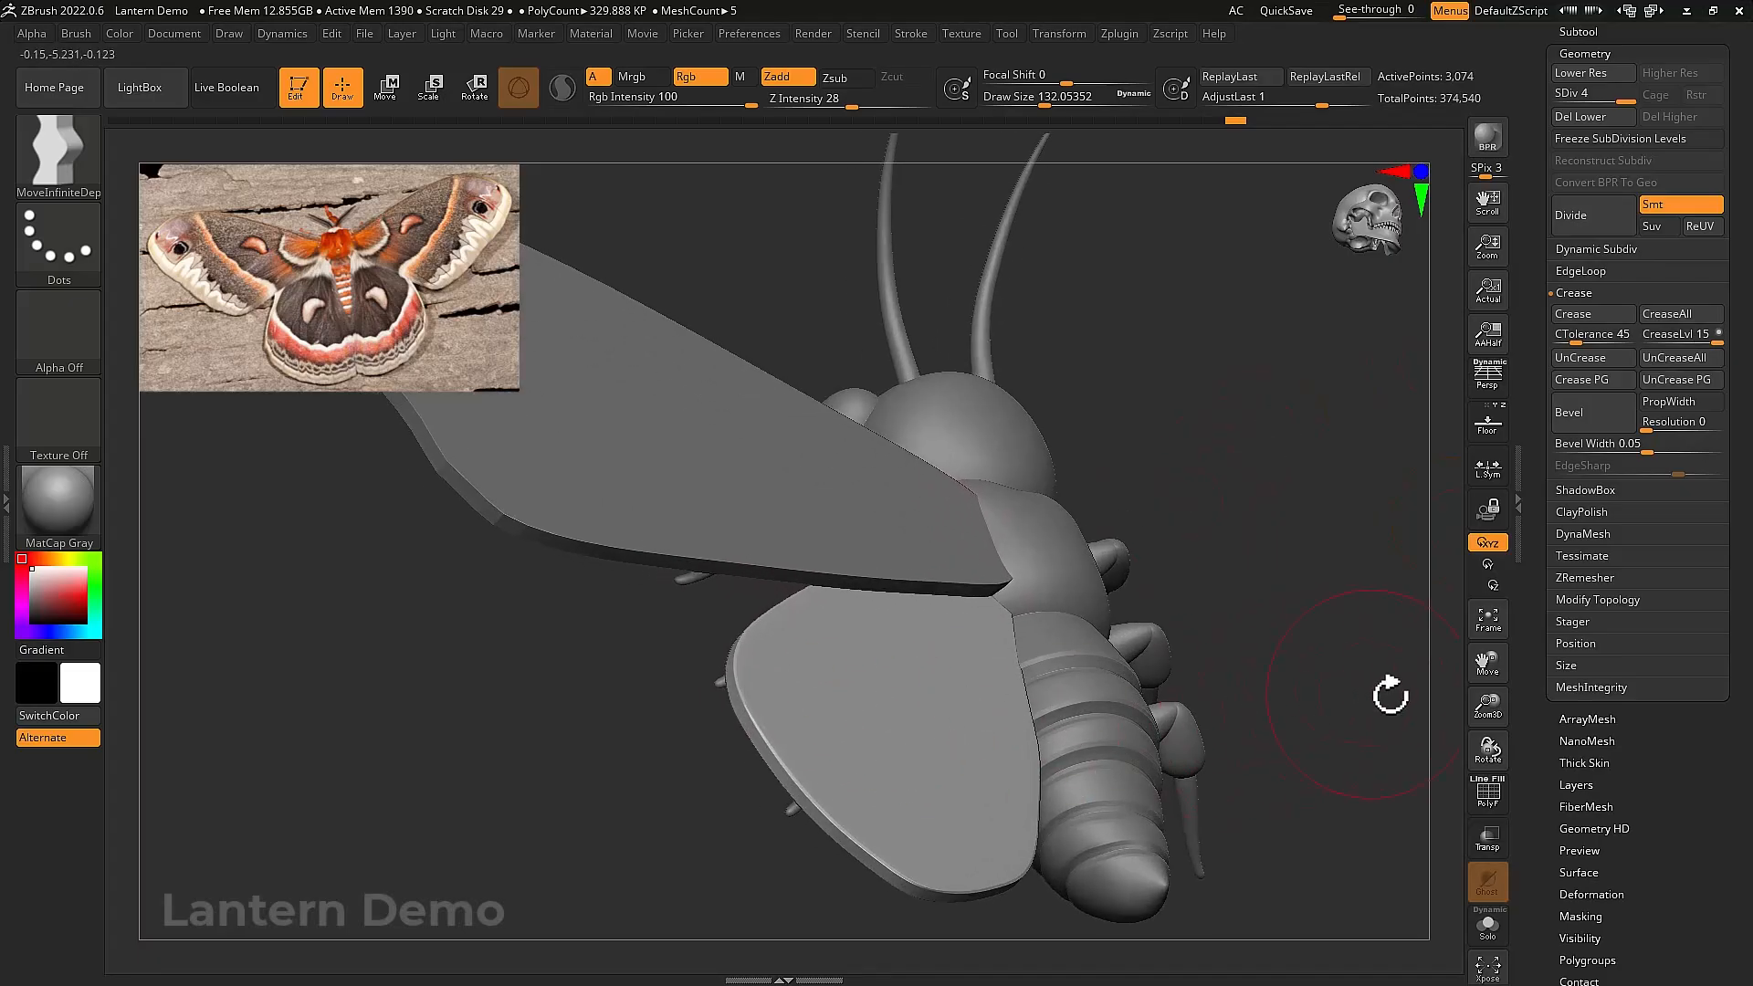
{"action": "left_click_drag", "start_coordinate": [1657, 811], "coordinate": [1657, 670]}
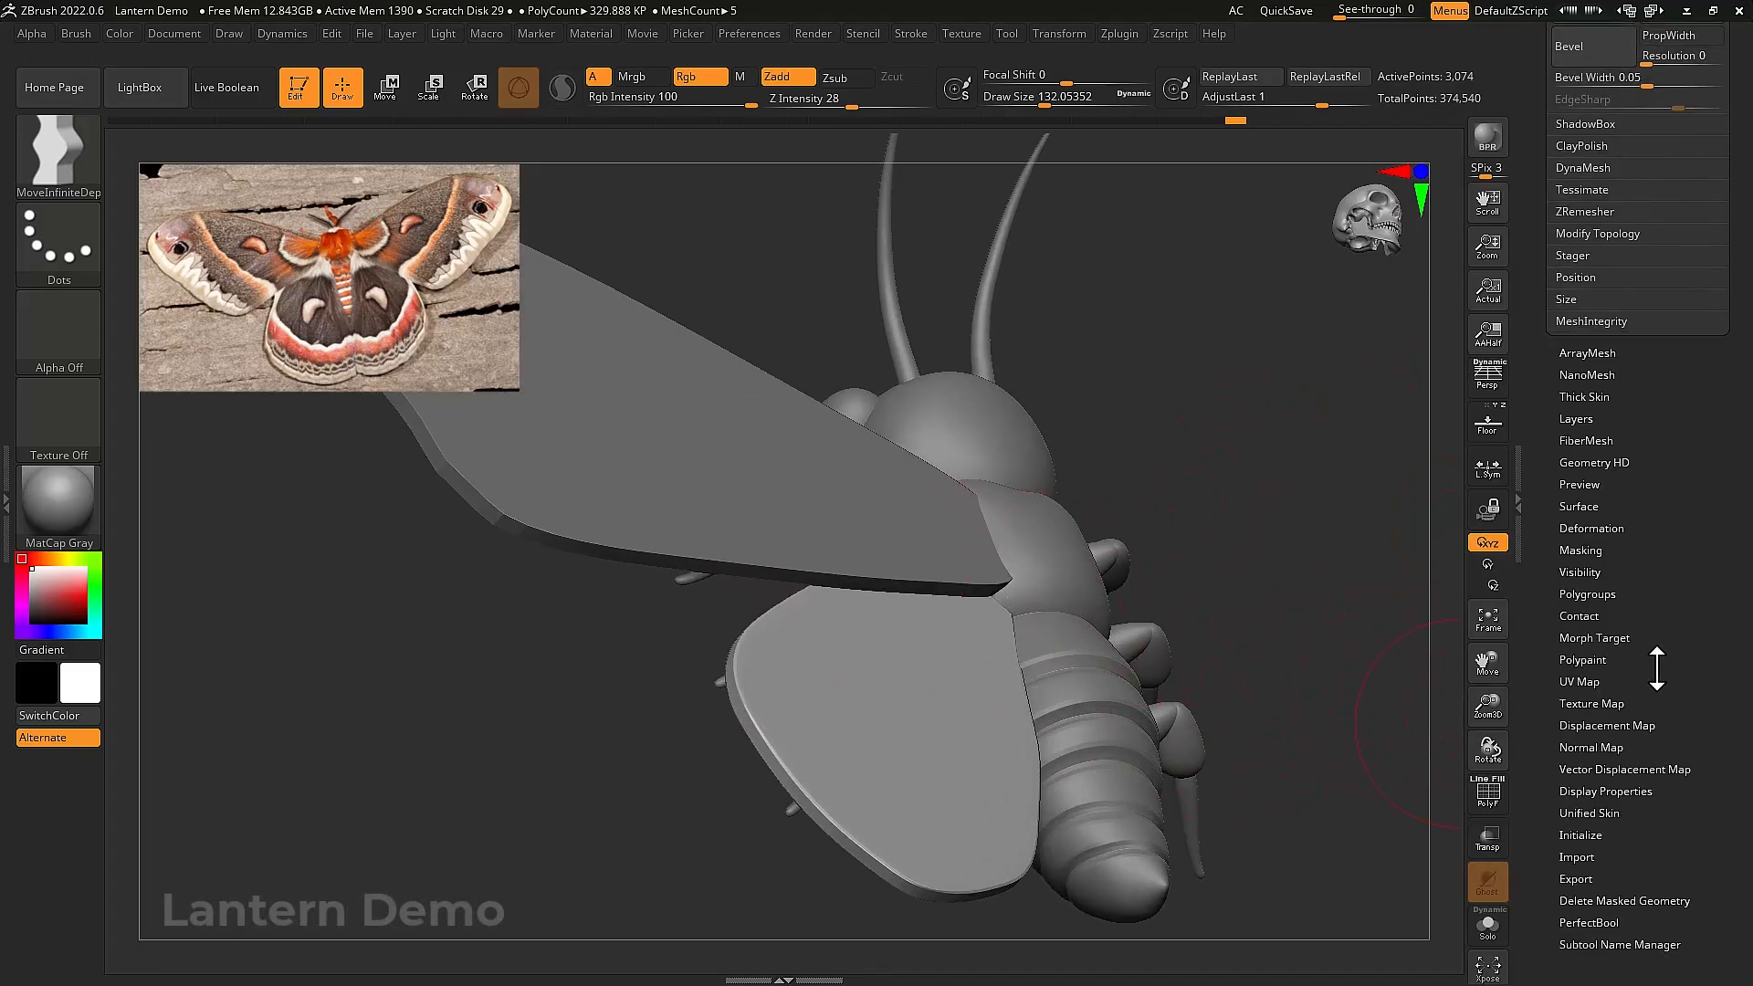
{"action": "left_click", "coordinate": [1607, 529]}
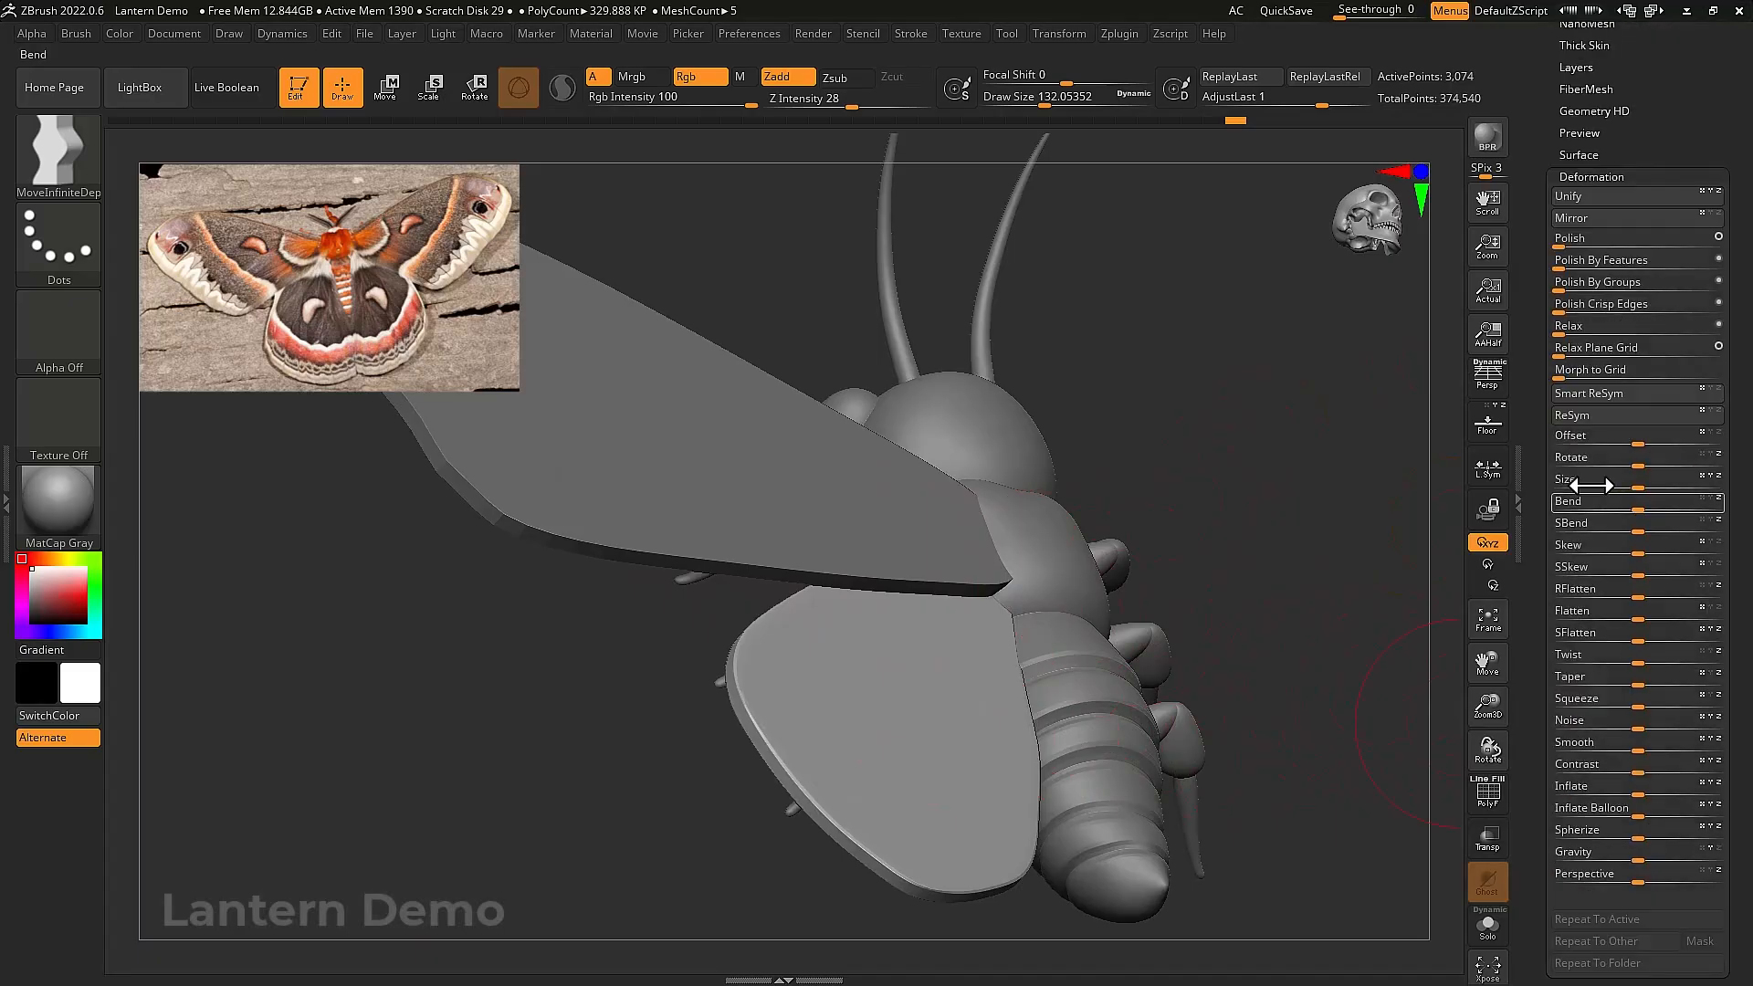
{"action": "left_click_drag", "start_coordinate": [1633, 772], "coordinate": [1598, 771]}
{"action": "left_click_drag", "start_coordinate": [1454, 703], "coordinate": [1005, 532]}
Select the front wing, remove all its creases and subdivide it once
{"action": "left_click", "coordinate": [900, 434], "text": "alt"}
{"action": "mouse_move", "coordinate": [900, 434]}
{"action": "left_mouse_down", "text": "alt"}
{"action": "mouse_move", "coordinate": [995, 593]}
{"action": "mouse_move", "coordinate": [1041, 544]}
{"action": "left_mouse_up", "text": "alt"}
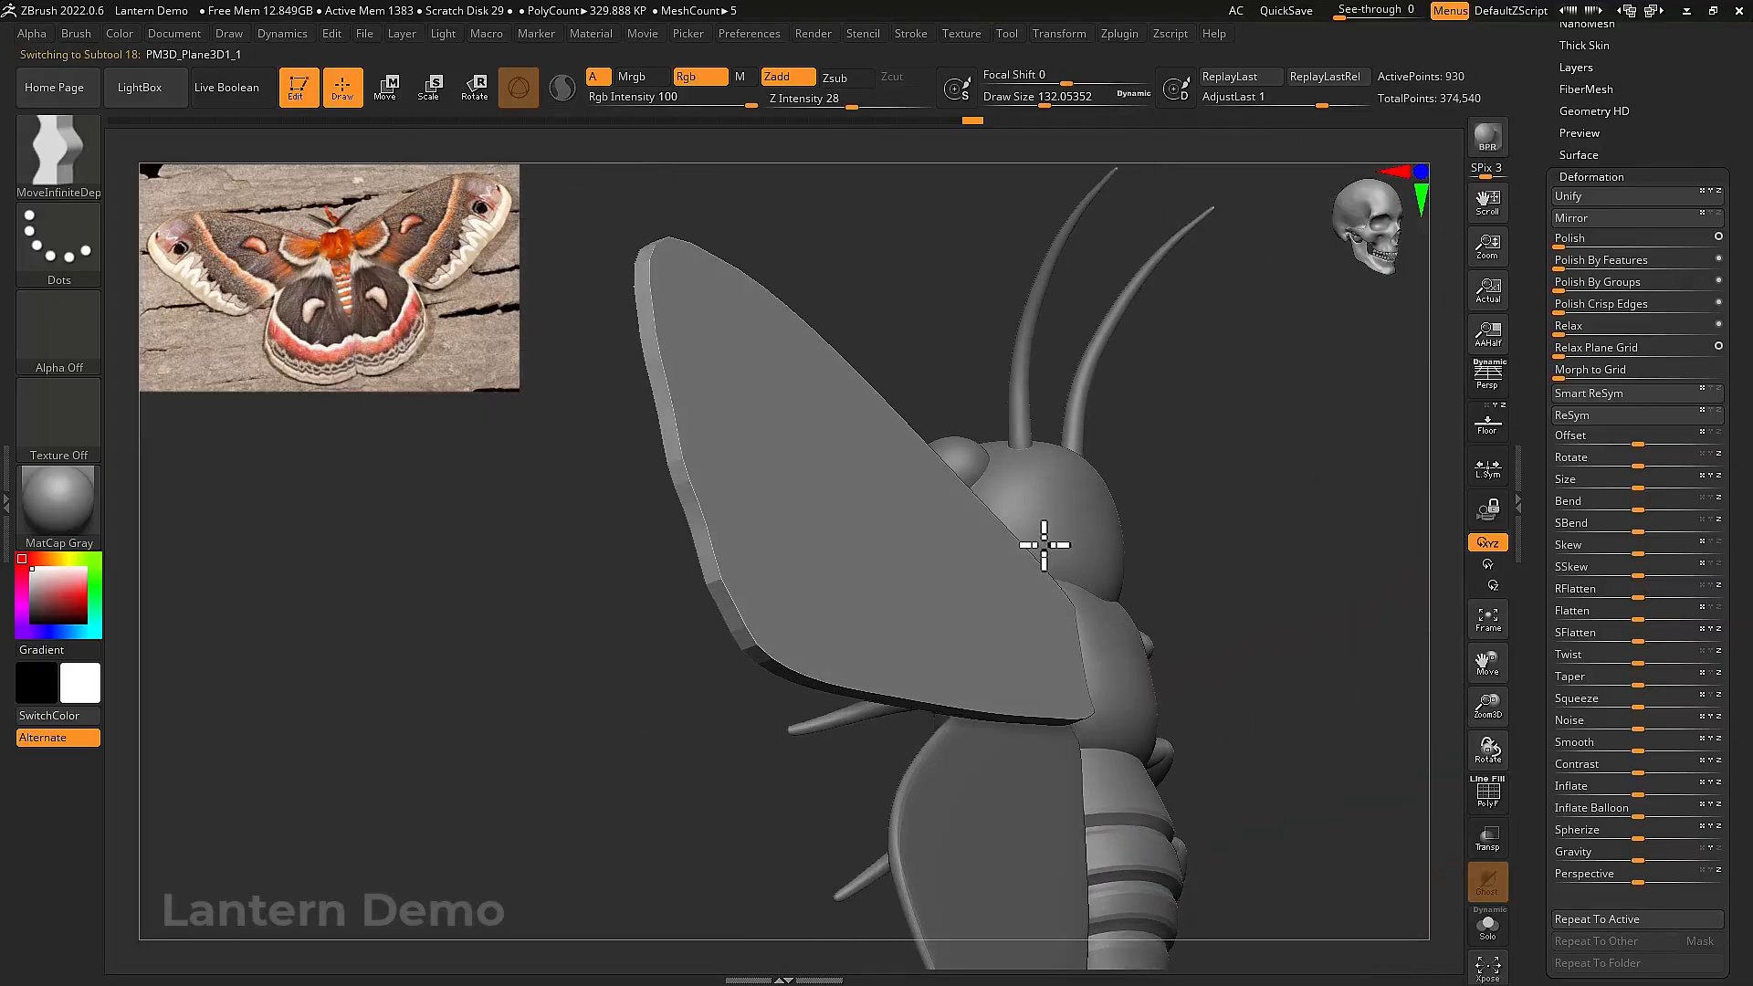
{"action": "scroll", "coordinate": [1600, 248], "scroll_direction": "up", "scroll_amount": 6}
{"action": "key", "text": "shift"}
{"action": "left_click", "coordinate": [1596, 250]}
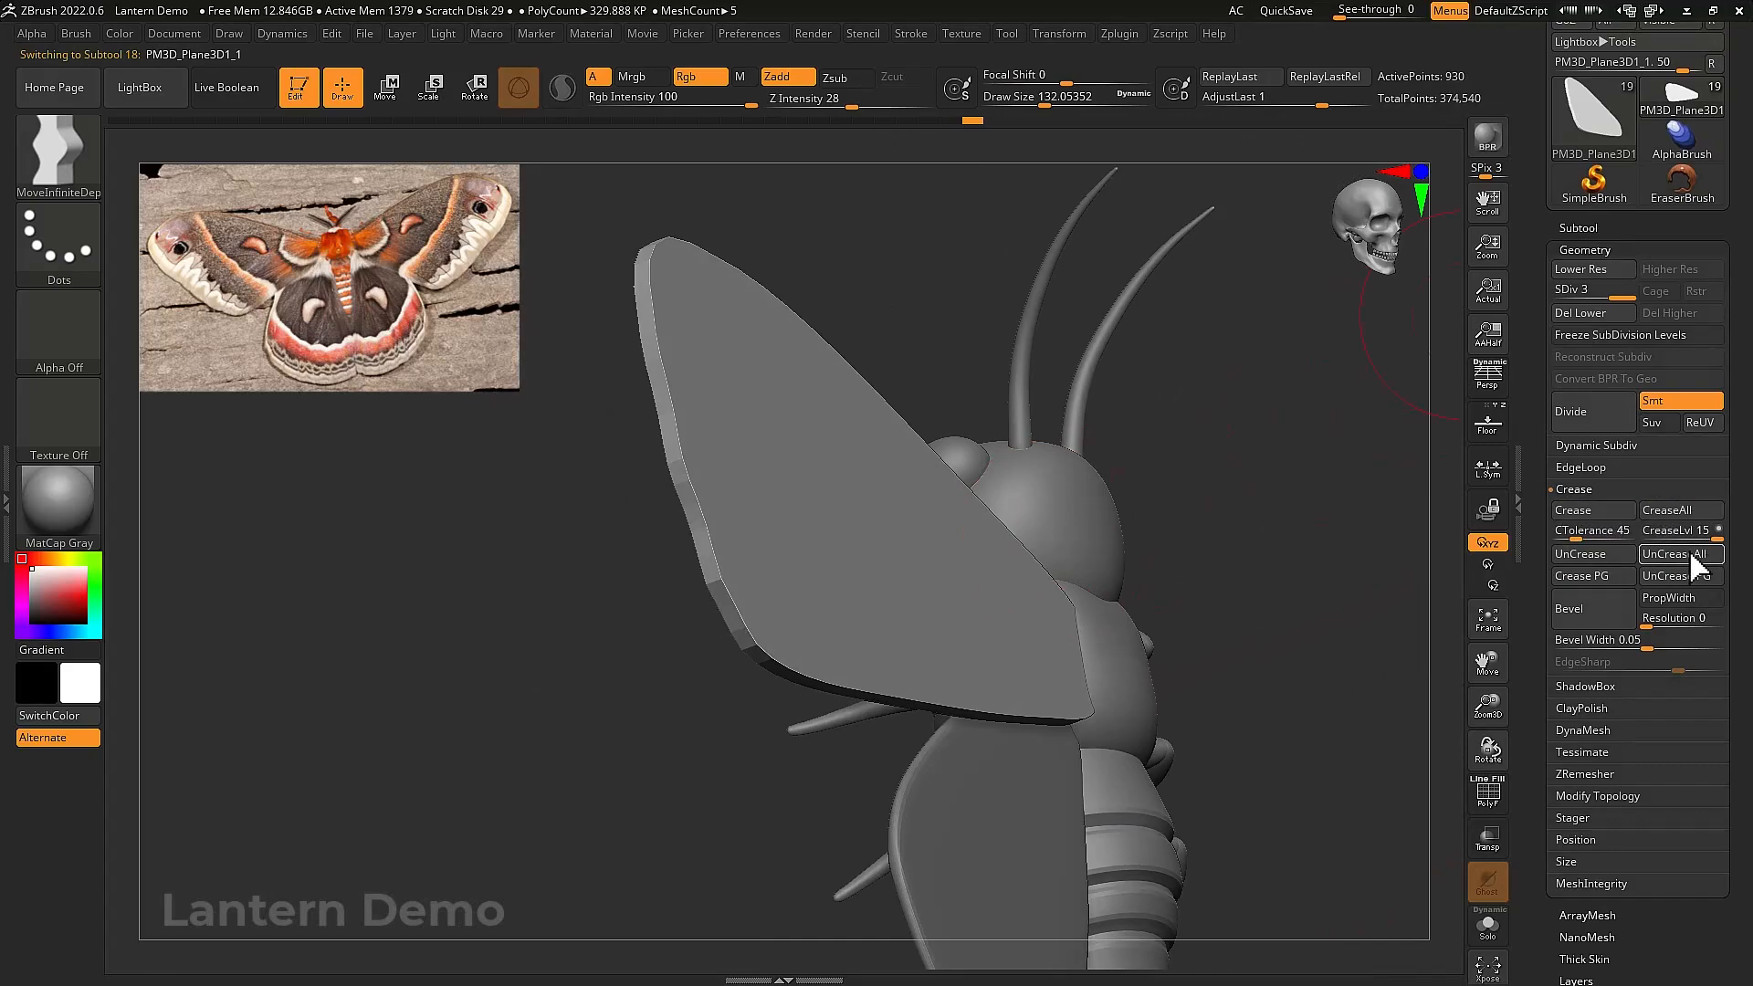
{"action": "left_click", "coordinate": [1607, 402]}
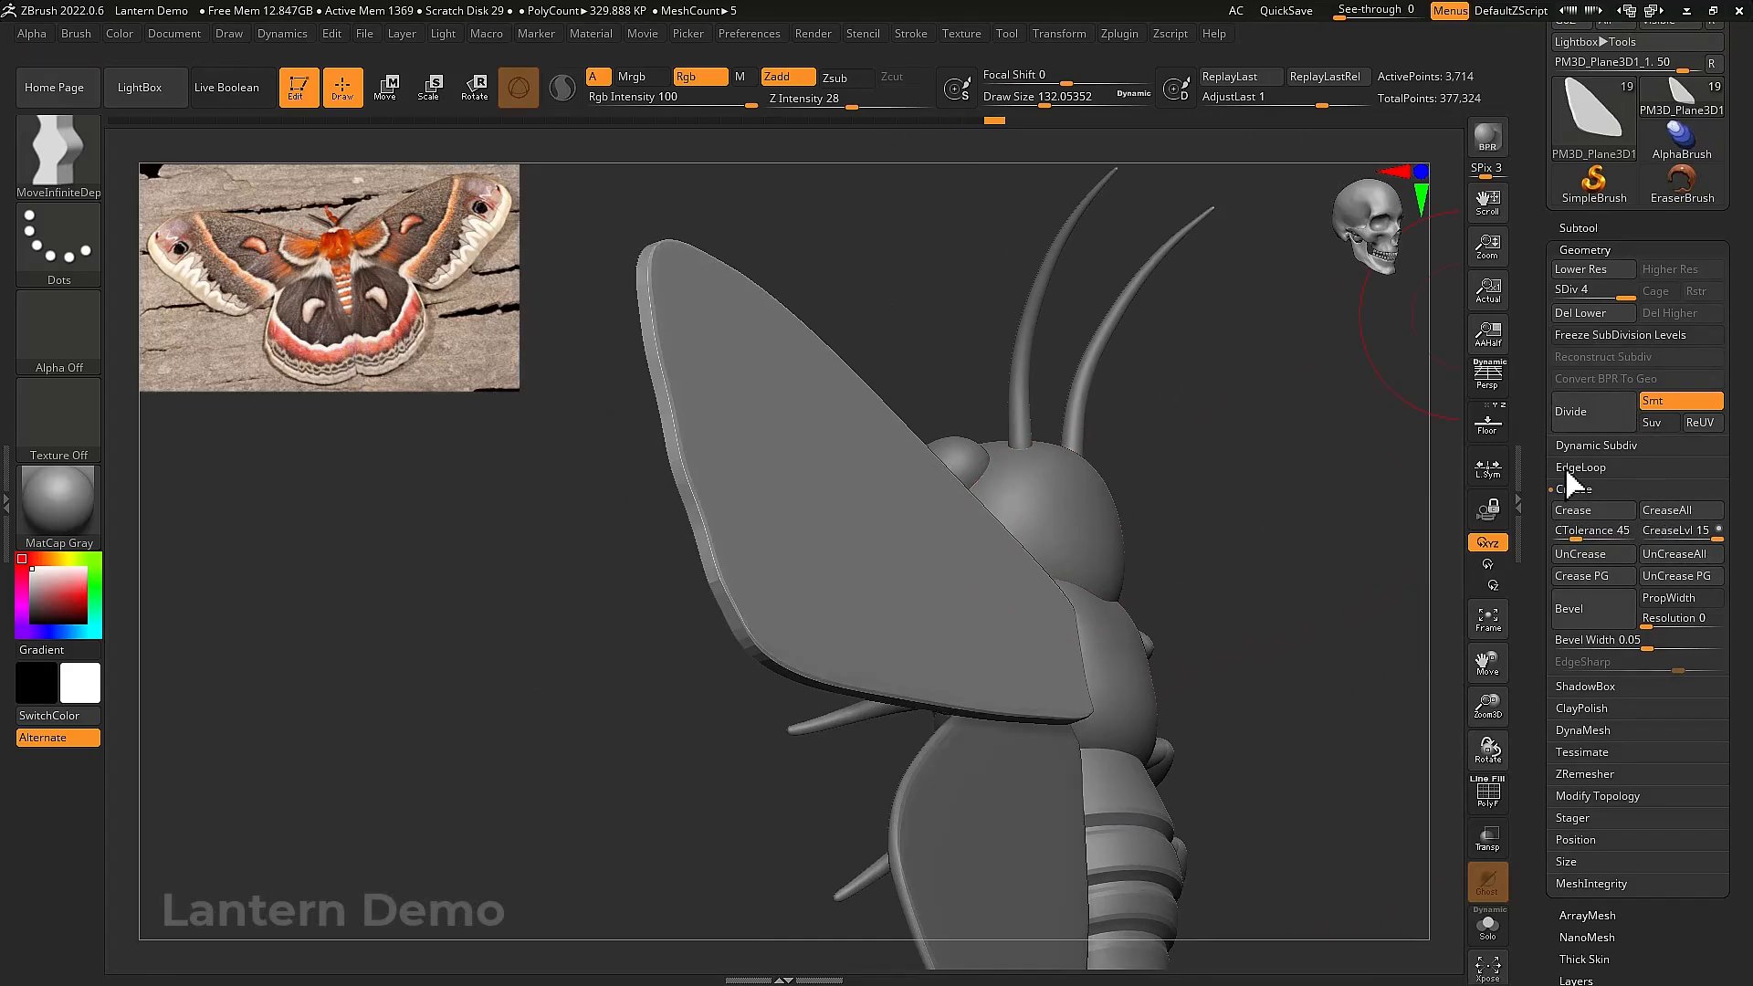
Round the front wing's edges with a negative Contrast deformation
{"action": "scroll", "coordinate": [1572, 461], "scroll_direction": "down", "scroll_amount": 10}
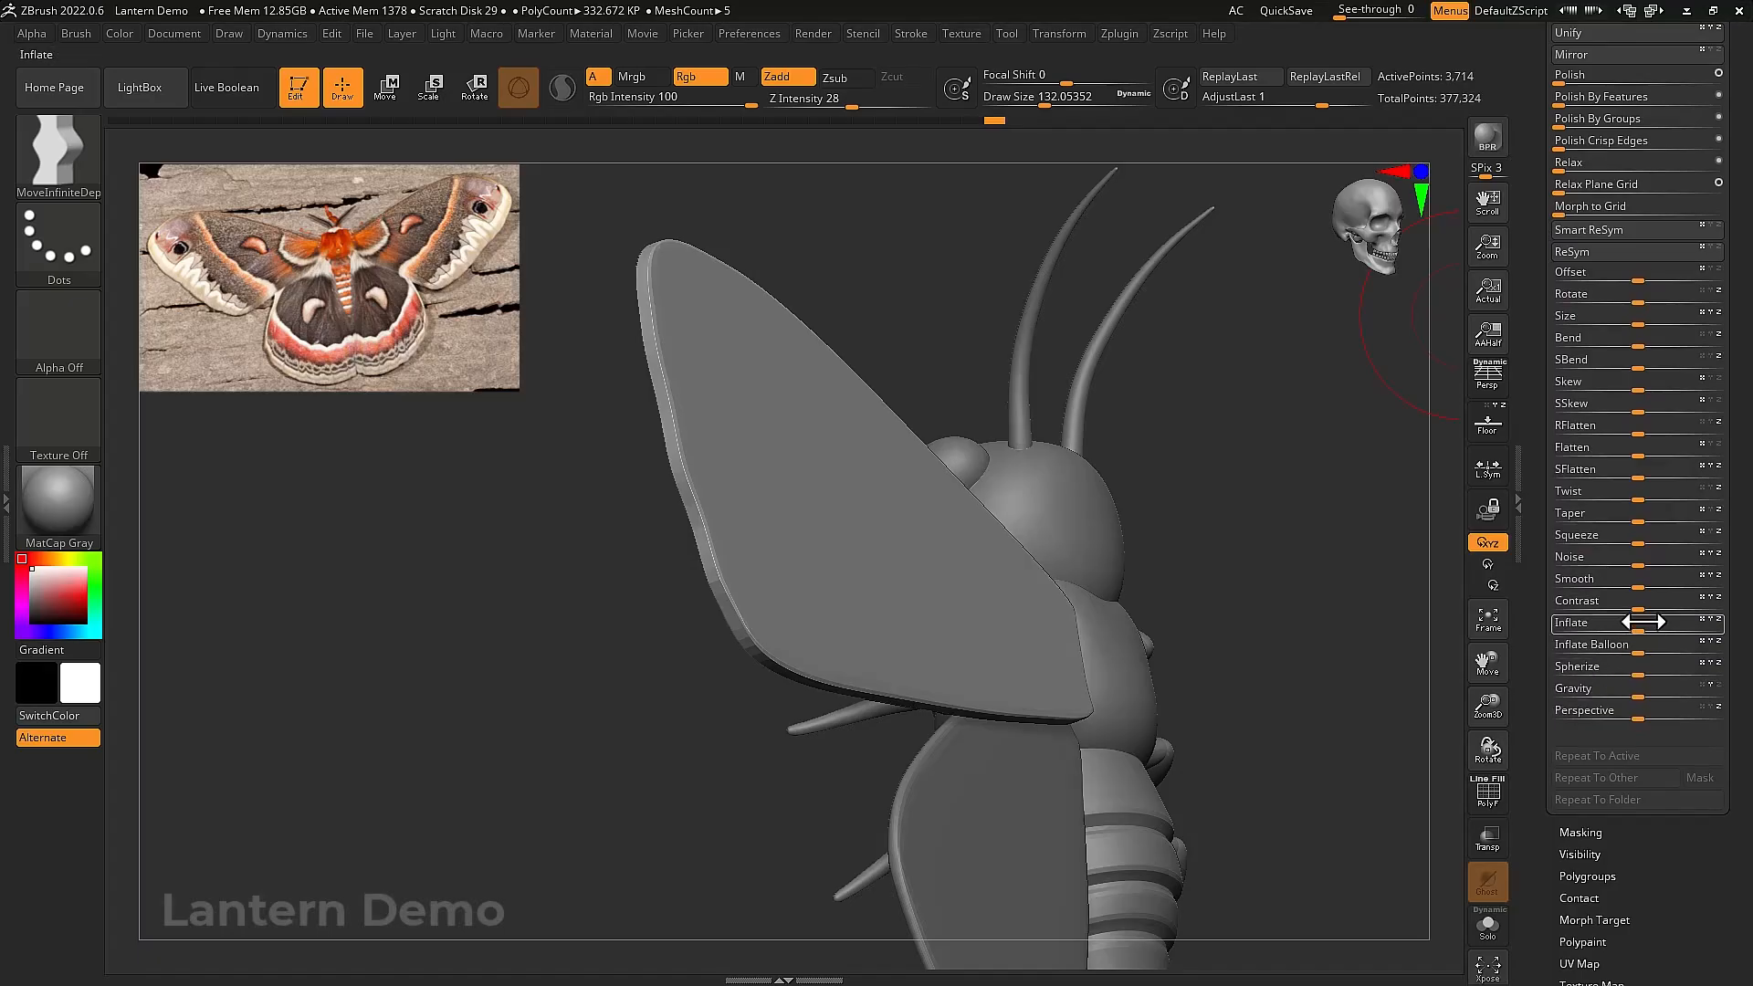
{"action": "left_click_drag", "start_coordinate": [1639, 603], "coordinate": [1589, 604]}
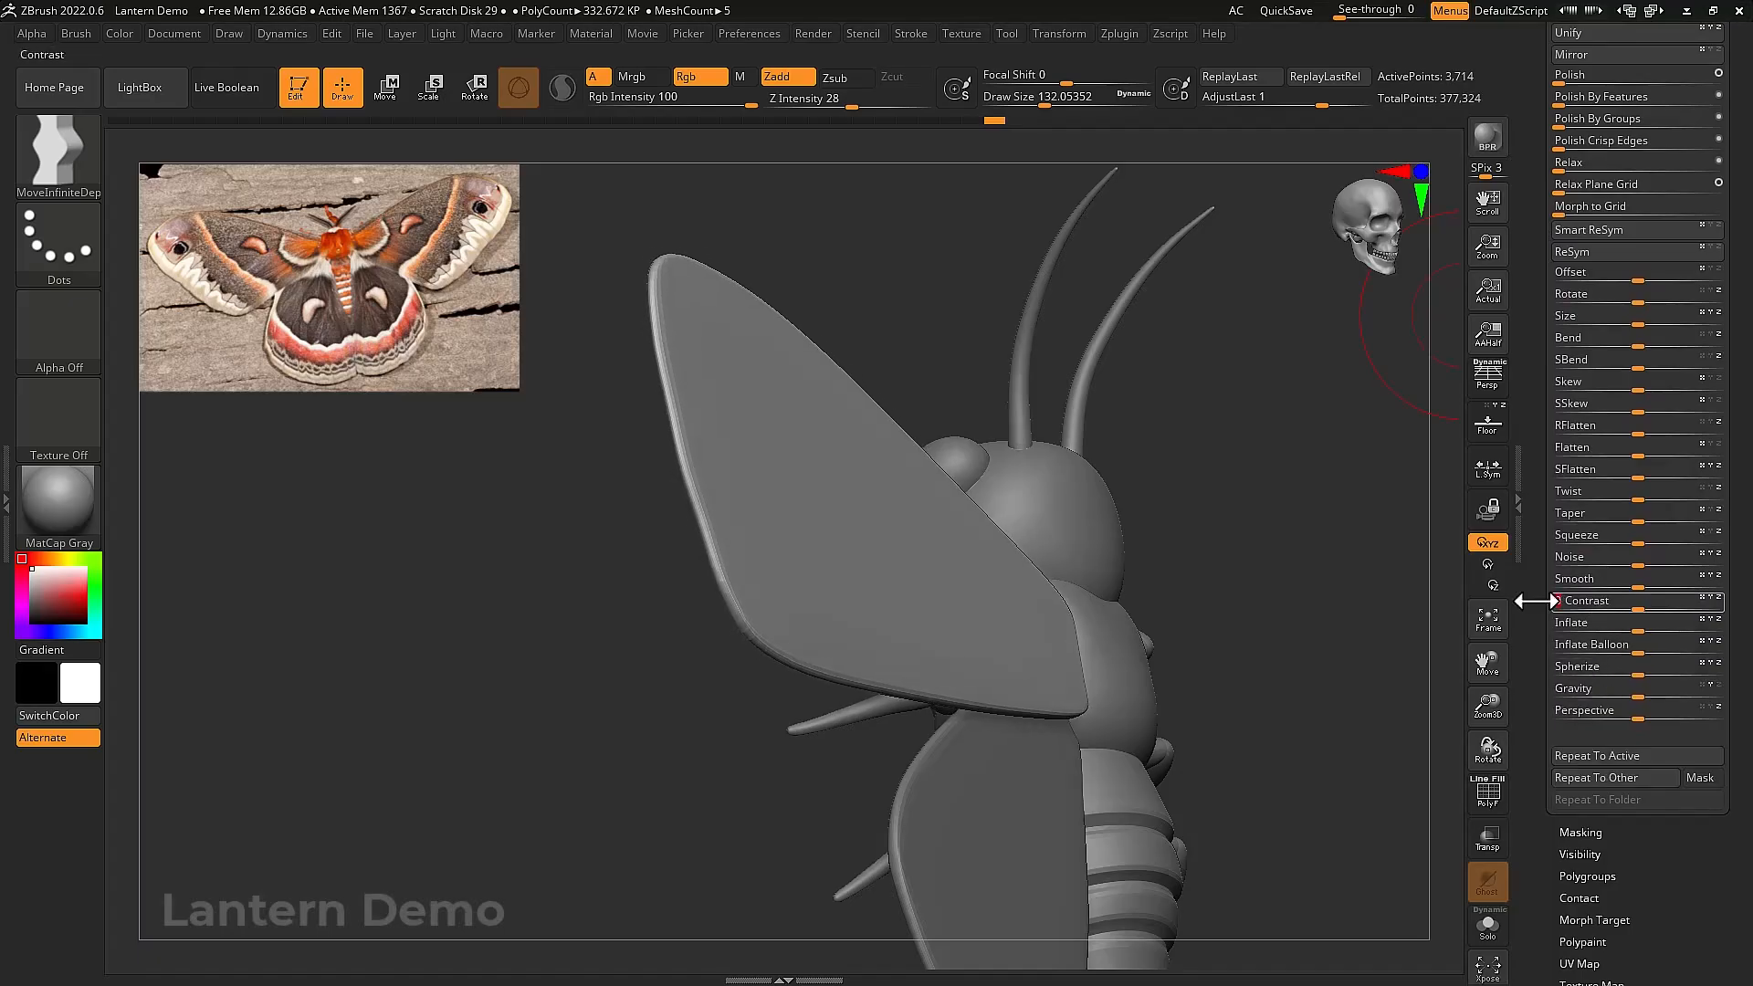
{"action": "left_click_drag", "start_coordinate": [1416, 598], "coordinate": [1244, 645]}
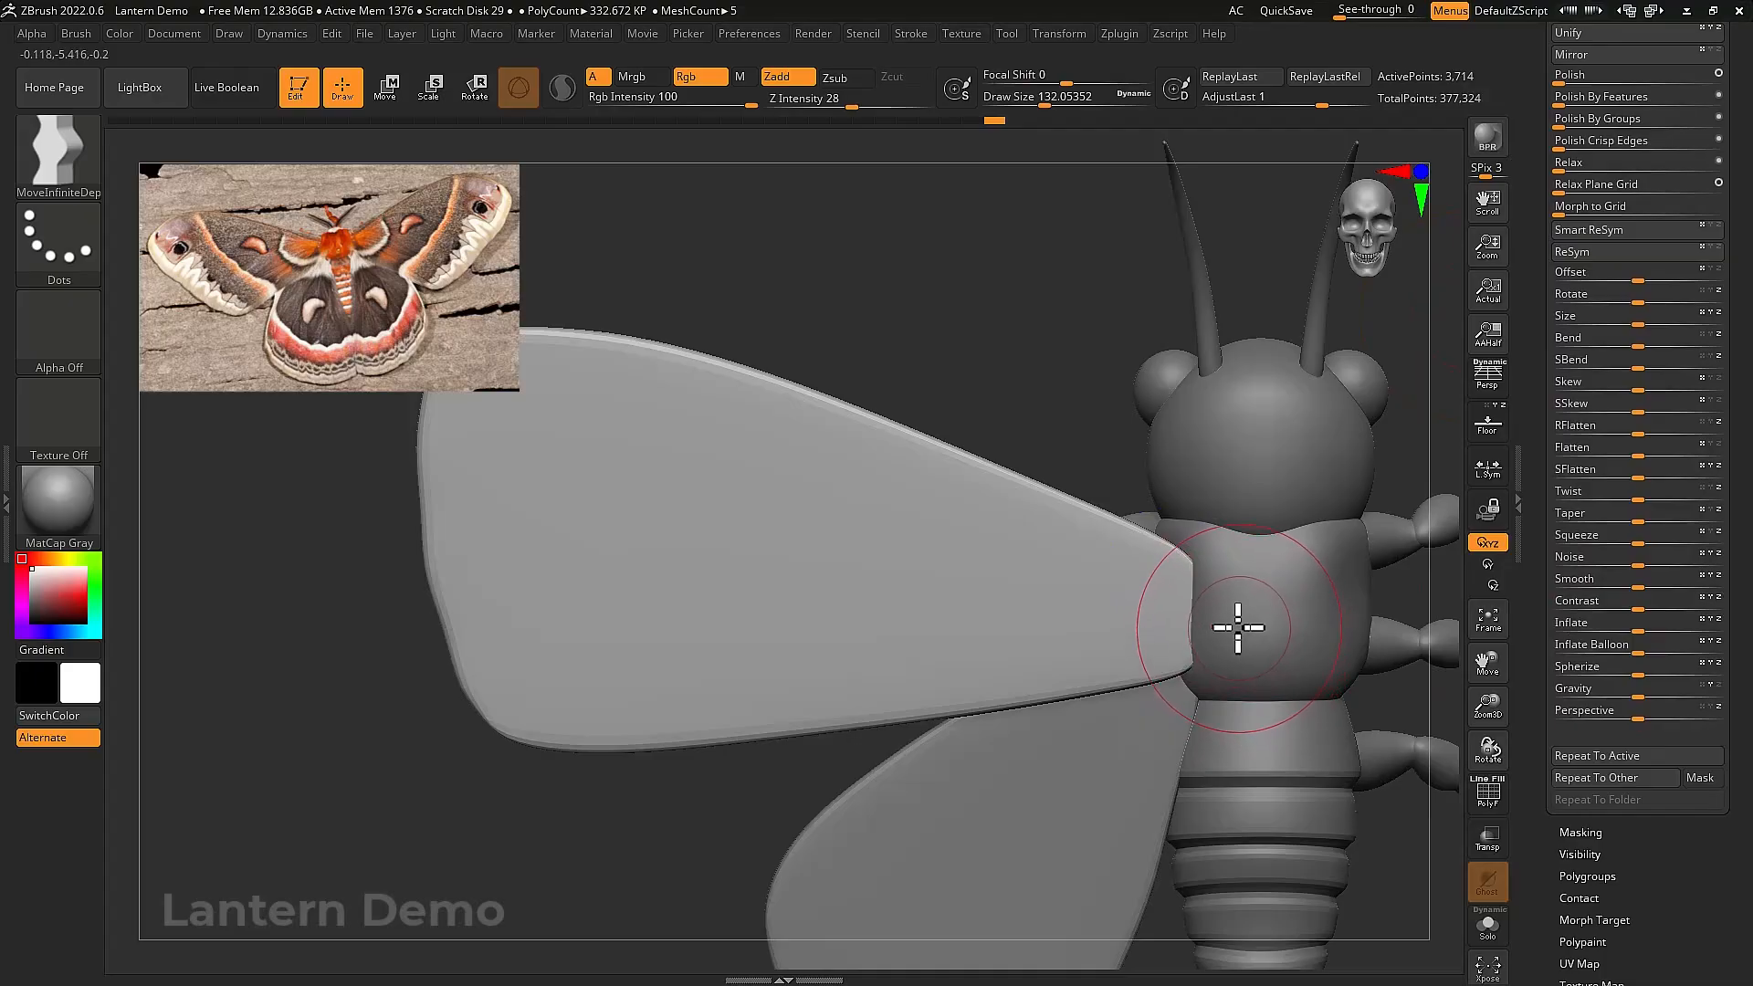
Switch to the Move brush and widen the thorax around the wing roots
{"action": "key", "text": "b"}
{"action": "key", "text": "m"}
{"action": "key", "text": "v"}
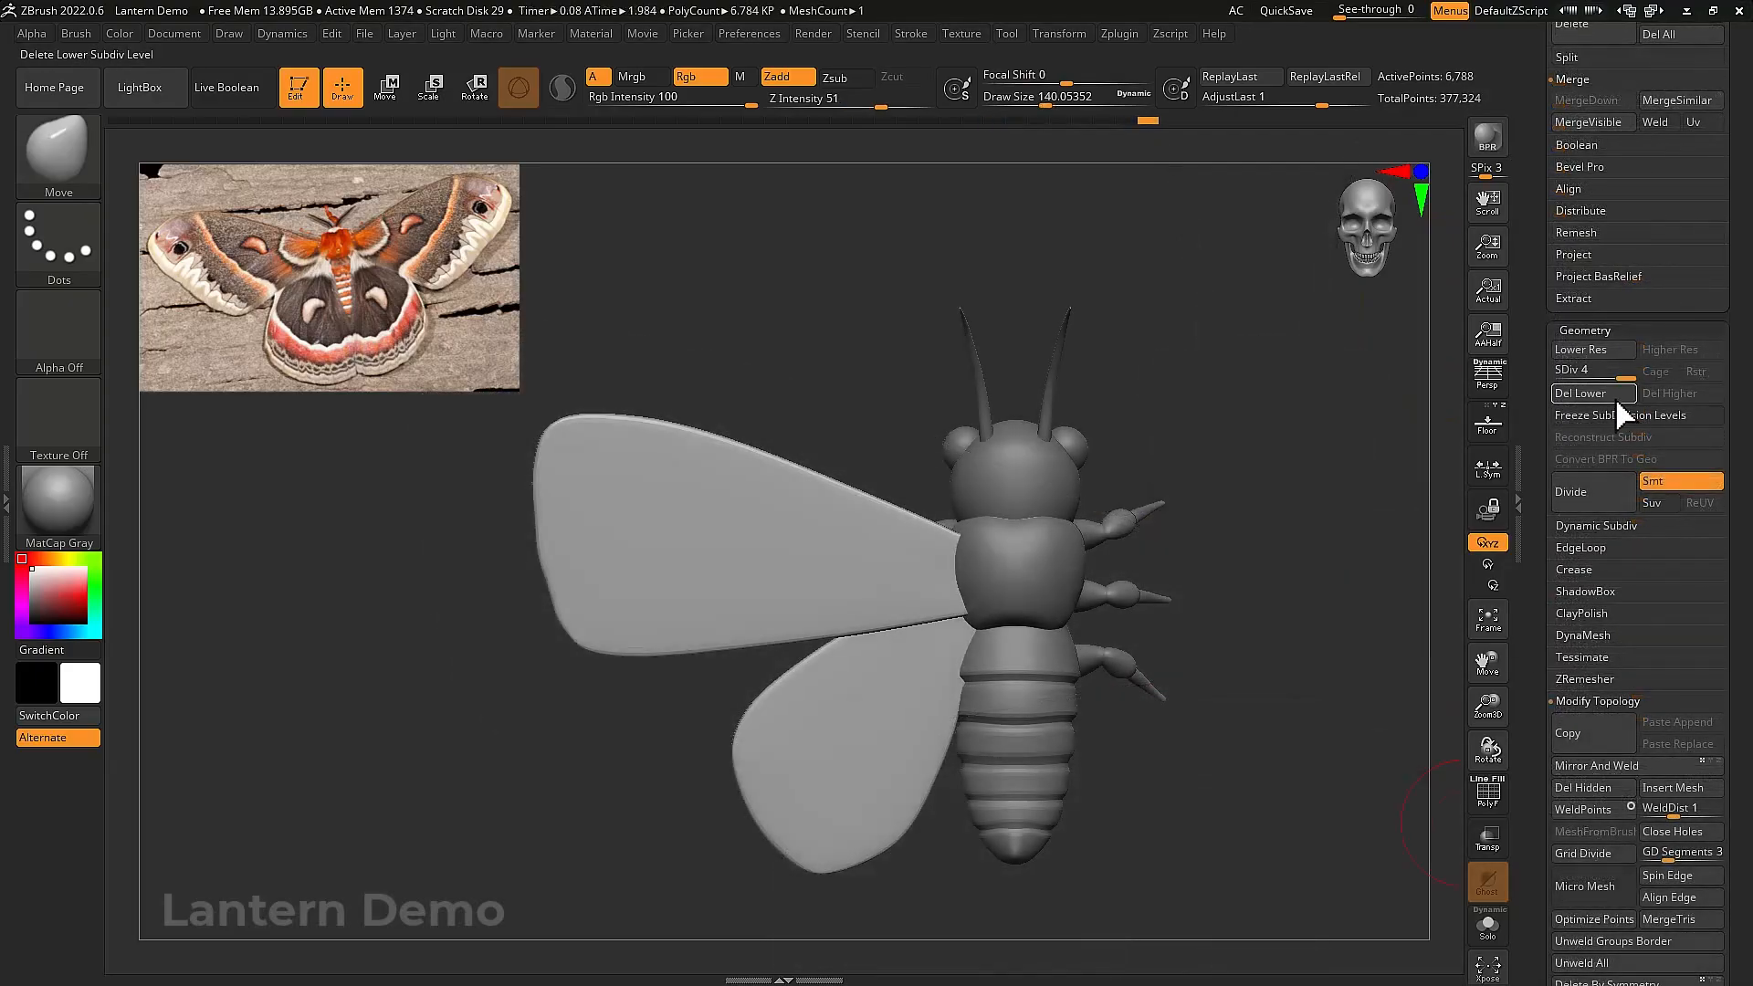
Delete the merged wings' lower subdivision levels and mirror and weld them to the other side of the body
{"action": "left_click", "coordinate": [1613, 763]}
{"action": "mouse_move", "coordinate": [1316, 690]}
{"action": "left_mouse_down"}
{"action": "mouse_move", "coordinate": [1174, 685]}
{"action": "mouse_move", "coordinate": [1163, 579]}
{"action": "mouse_move", "coordinate": [1129, 571]}
{"action": "mouse_move", "coordinate": [1088, 688]}
{"action": "mouse_move", "coordinate": [1177, 736]}
{"action": "mouse_move", "coordinate": [1098, 628]}
{"action": "mouse_move", "coordinate": [1154, 517]}
{"action": "mouse_move", "coordinate": [1193, 639]}
{"action": "mouse_move", "coordinate": [1162, 708]}
{"action": "mouse_move", "coordinate": [1135, 632]}
{"action": "mouse_move", "coordinate": [942, 618]}
{"action": "left_mouse_up"}
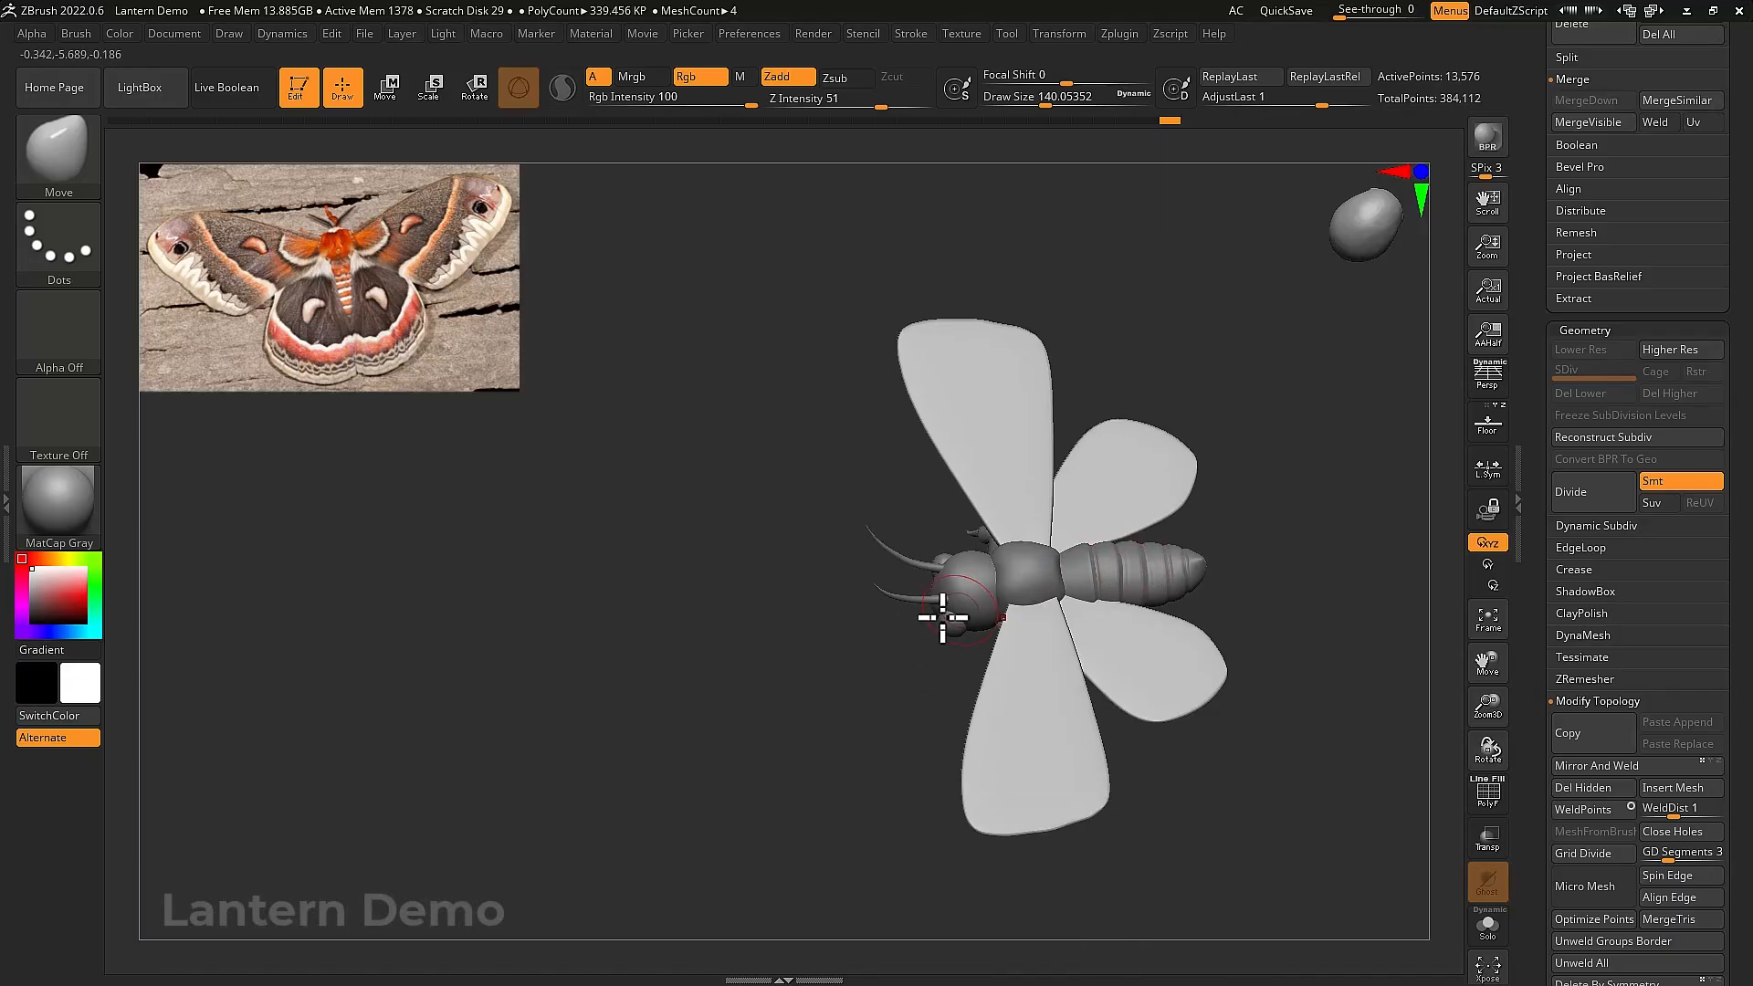
{"action": "mouse_move", "coordinate": [689, 790]}
{"action": "left_mouse_down"}
{"action": "mouse_move", "coordinate": [693, 669]}
{"action": "mouse_move", "coordinate": [723, 757]}
{"action": "mouse_move", "coordinate": [755, 764]}
{"action": "mouse_move", "coordinate": [704, 727]}
{"action": "mouse_move", "coordinate": [803, 763]}
{"action": "mouse_move", "coordinate": [898, 728]}
{"action": "left_mouse_up"}
Select the body subtool and isolate its head part from the rest of the model
{"action": "left_click", "coordinate": [824, 726], "text": "alt"}
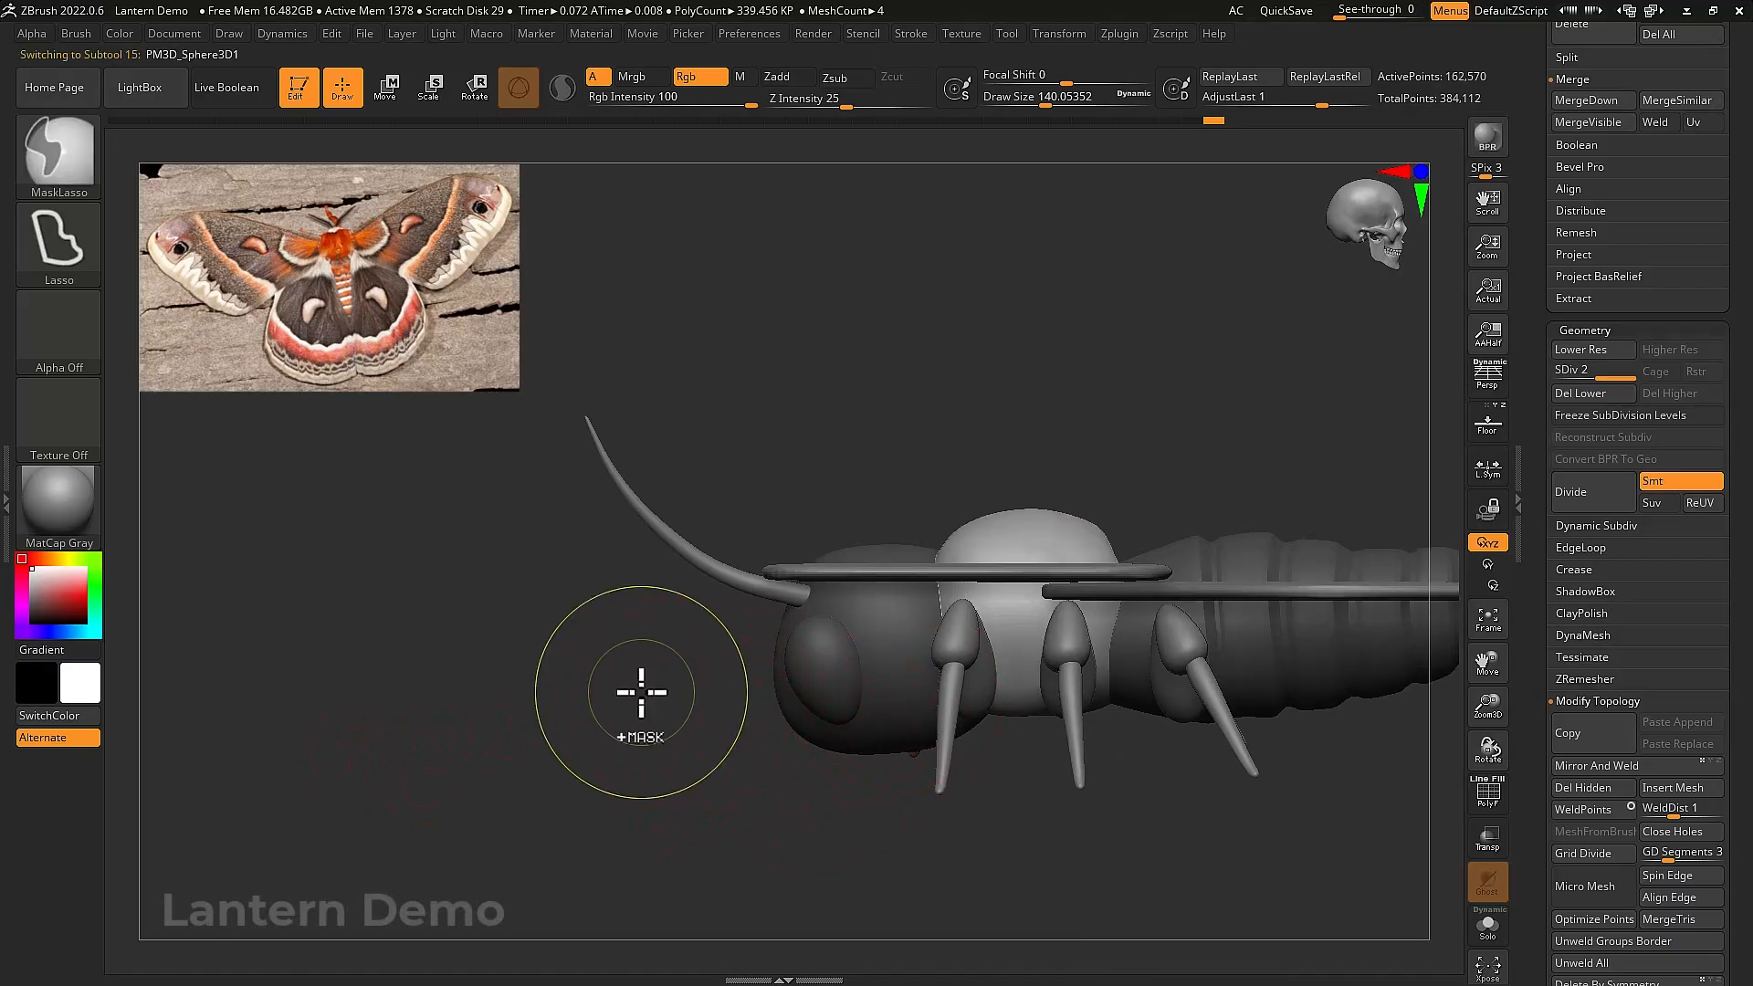
{"action": "left_click", "coordinate": [853, 689], "text": "alt"}
{"action": "key", "text": "ctrl+shift+s"}
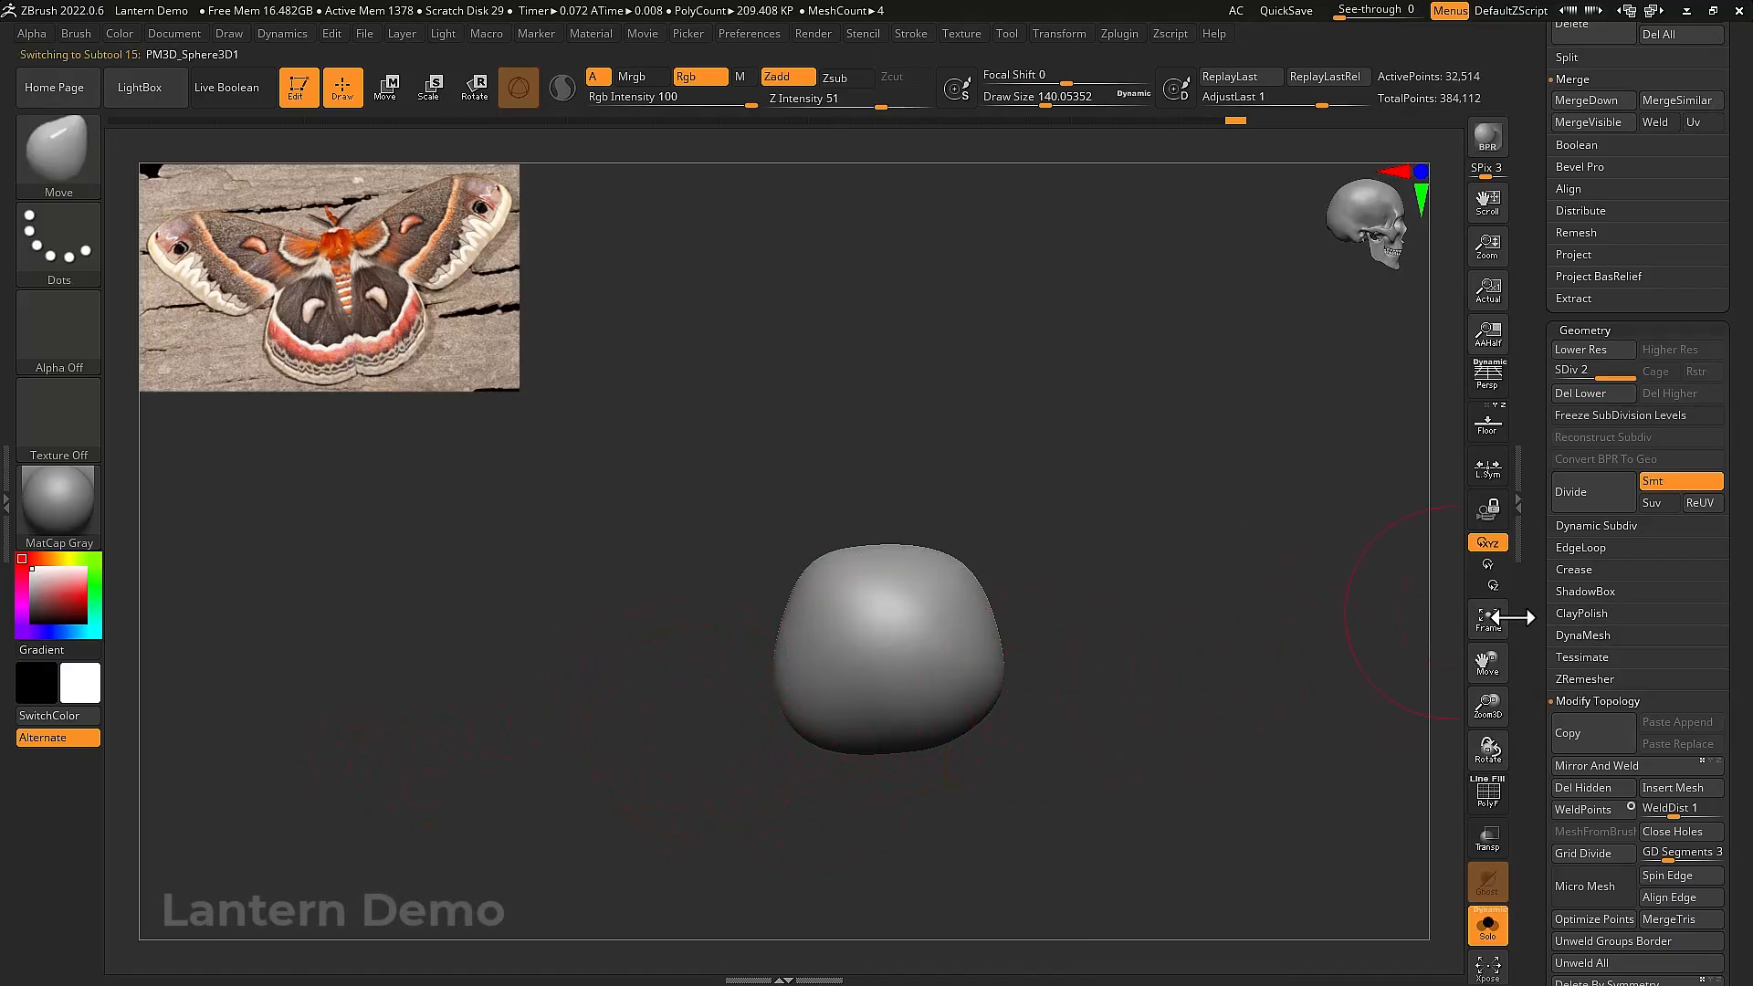
Delete the body subtool's lower subdivision levels and split its hidden parts from the head, then show the whole moth again
{"action": "left_click_drag", "start_coordinate": [1542, 320], "coordinate": [1548, 168]}
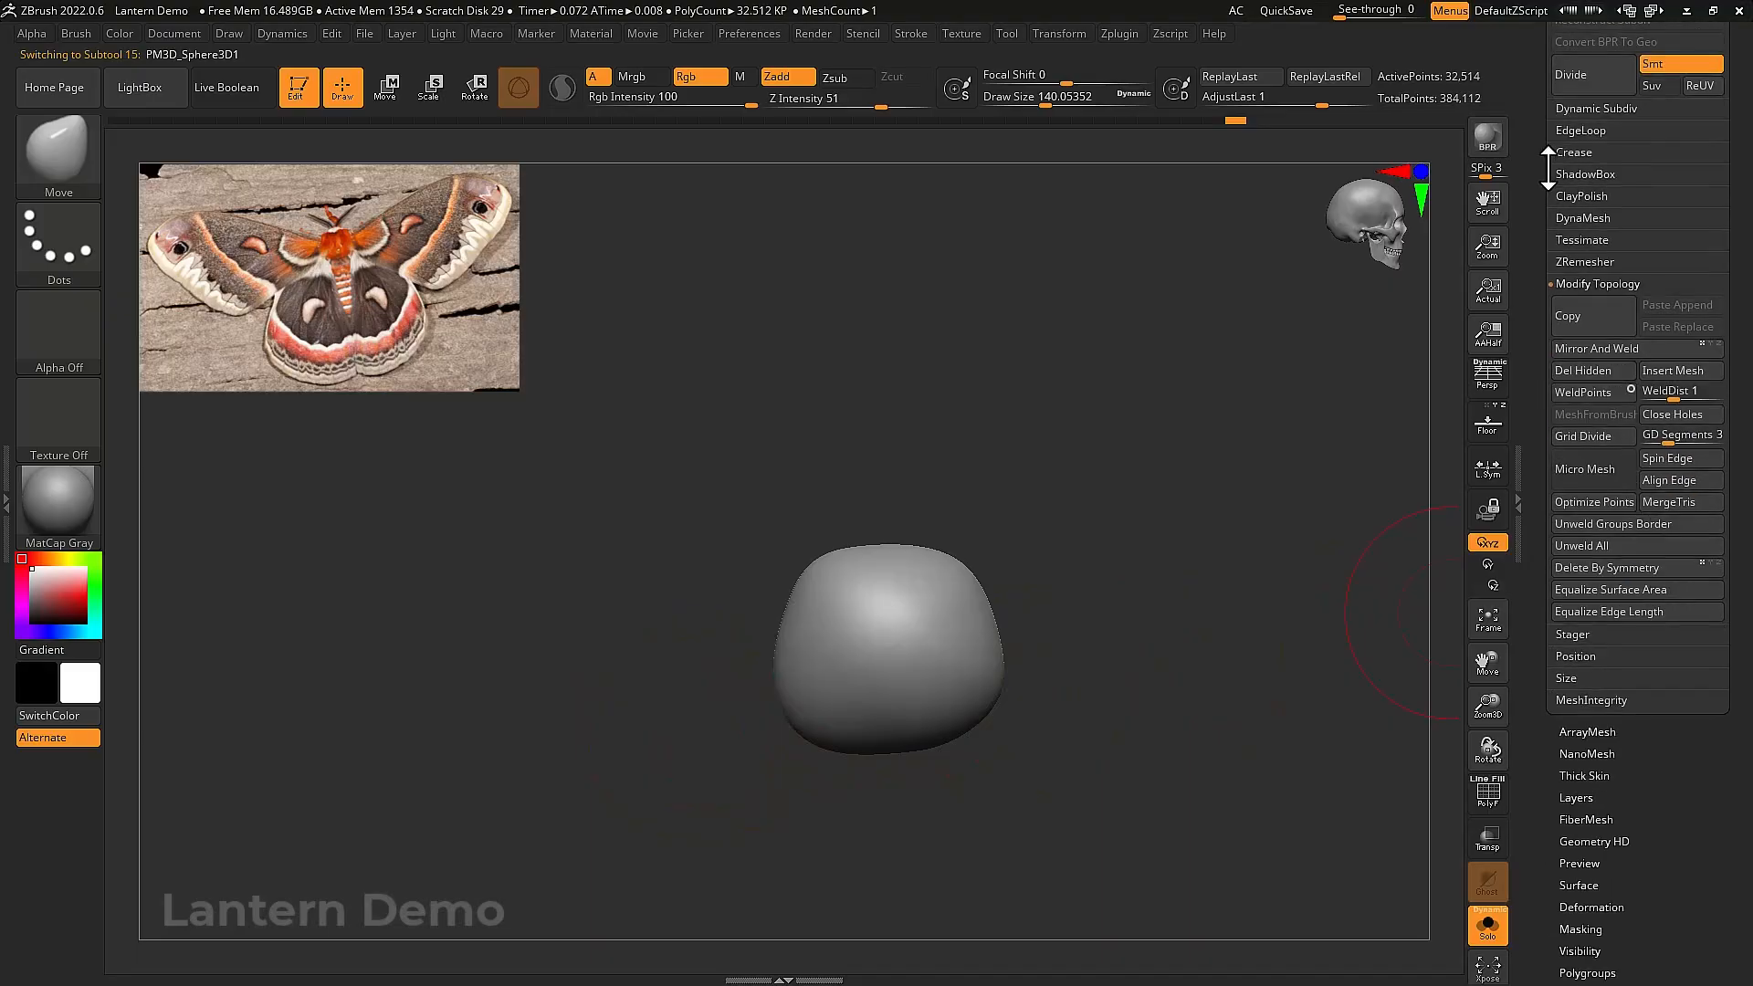
{"action": "left_click_drag", "start_coordinate": [1550, 360], "coordinate": [1553, 413]}
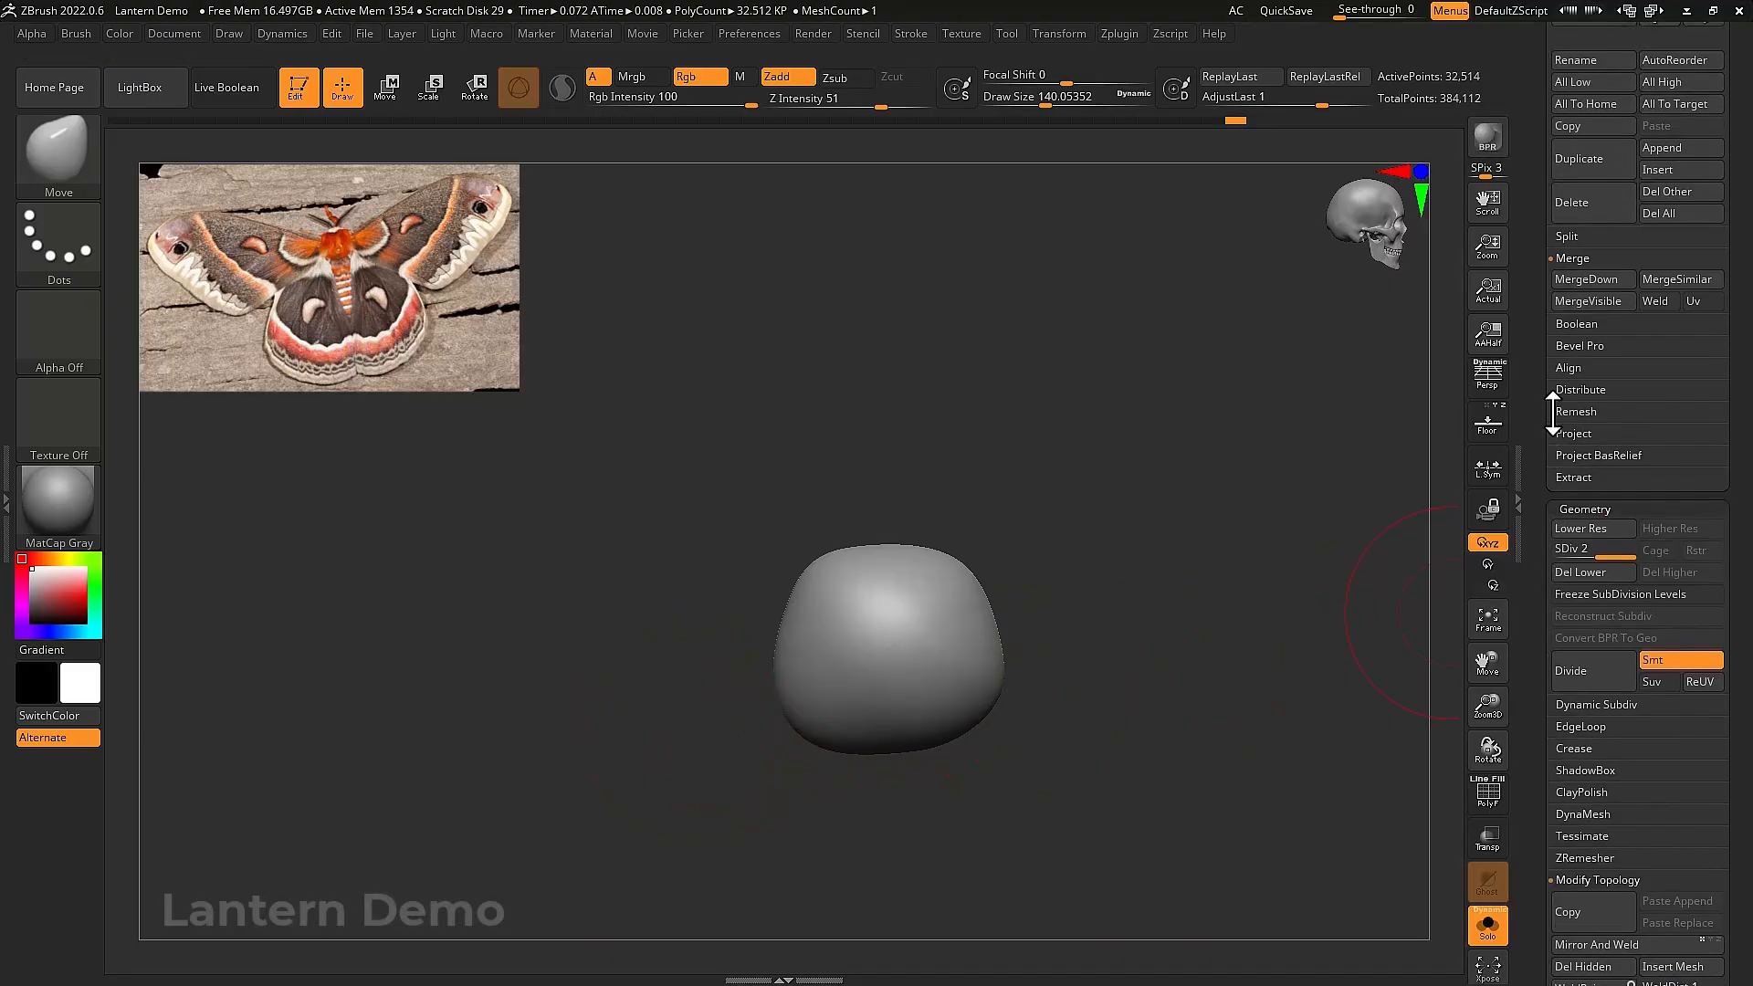
{"action": "left_click", "coordinate": [1576, 235]}
{"action": "left_click_drag", "start_coordinate": [1178, 384], "coordinate": [1155, 463]}
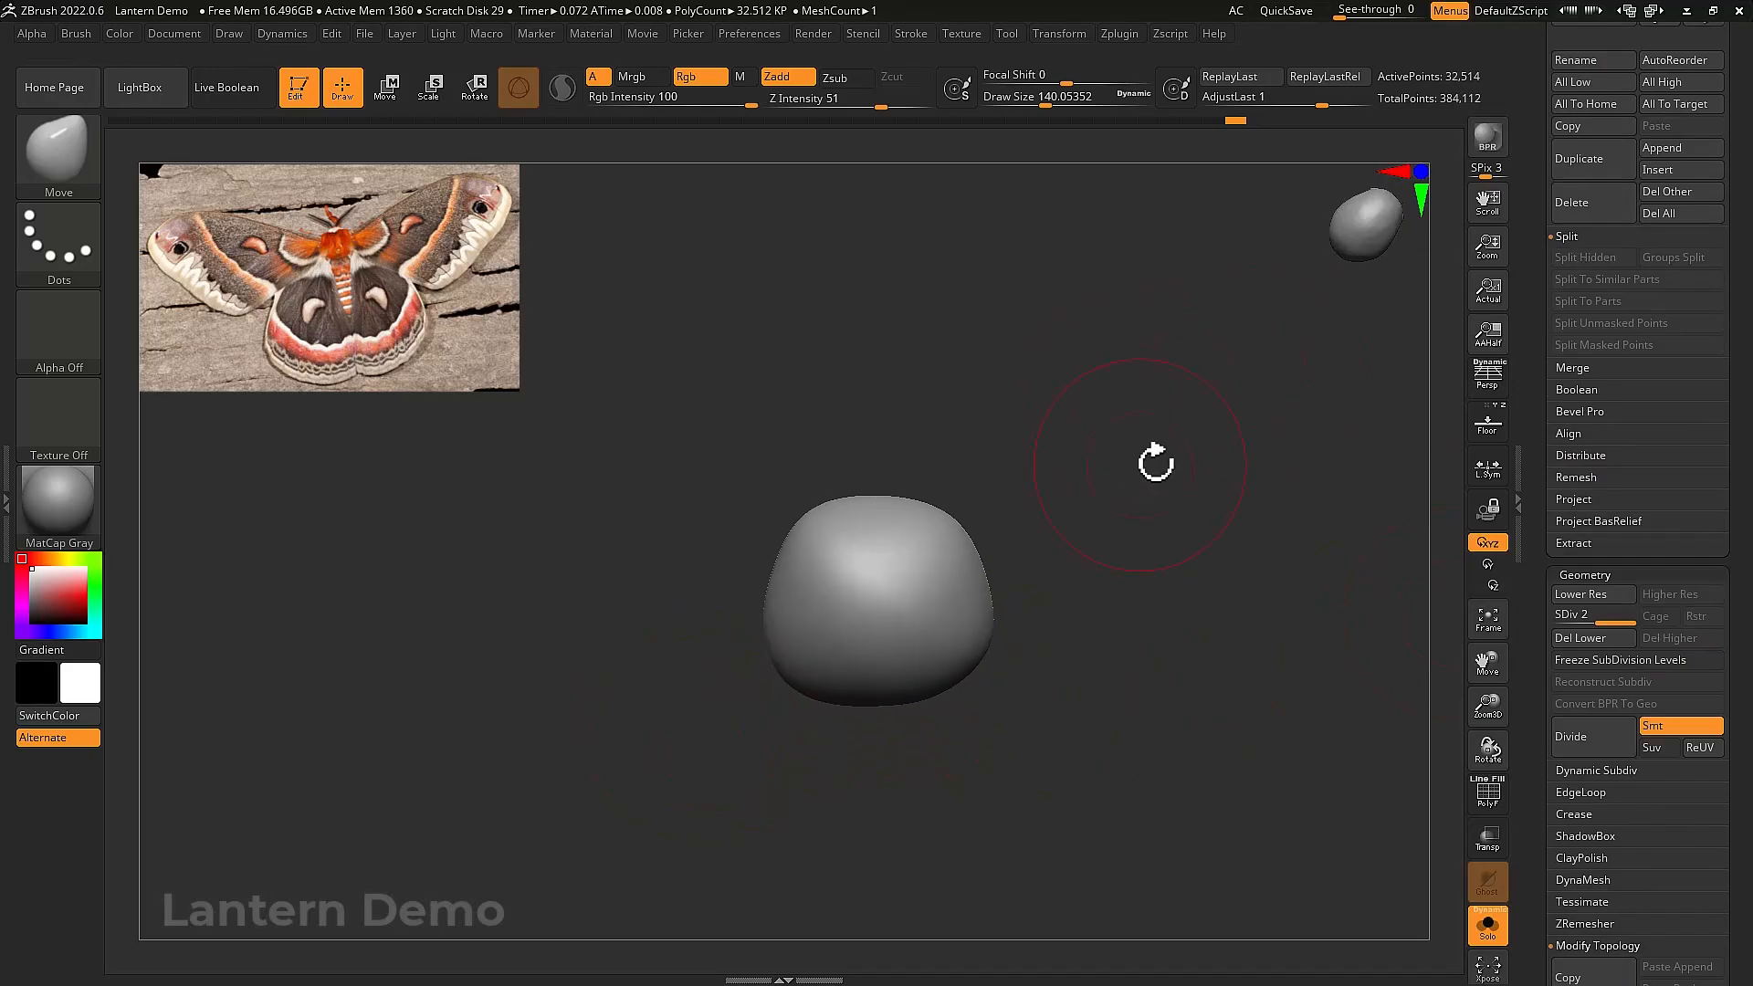
{"action": "left_click", "coordinate": [1571, 657]}
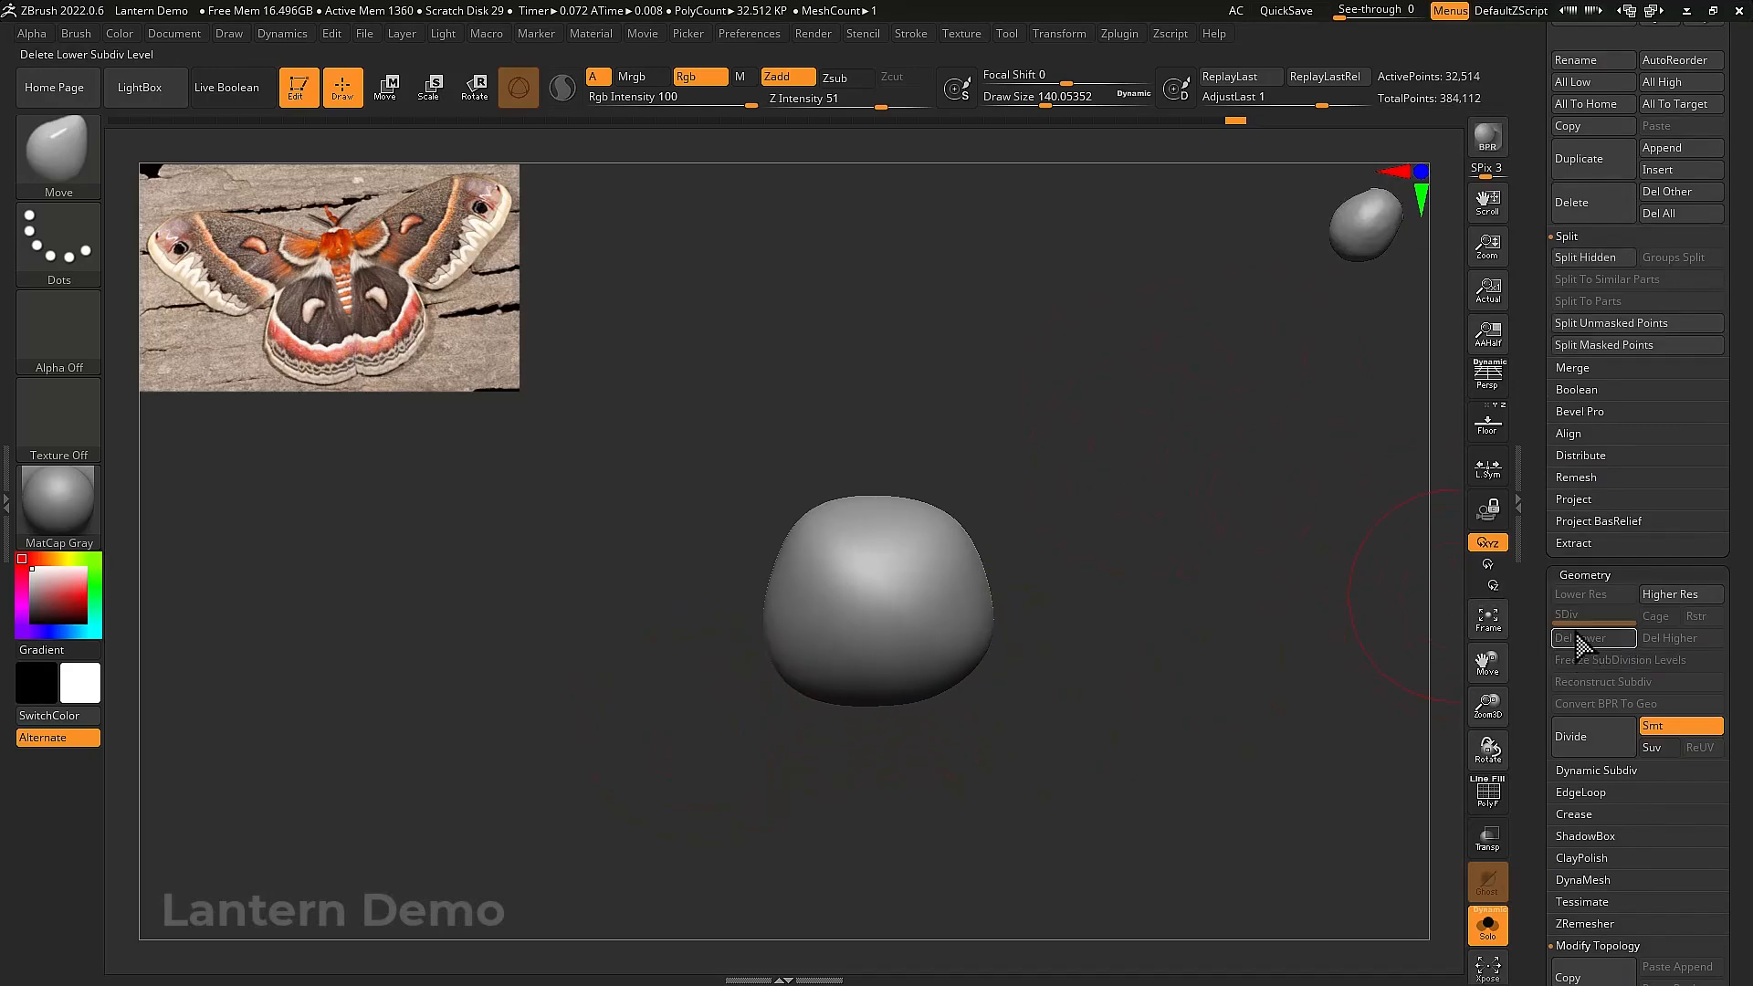
{"action": "left_click", "coordinate": [1591, 252]}
{"action": "left_click_drag", "start_coordinate": [1213, 462], "coordinate": [1130, 501]}
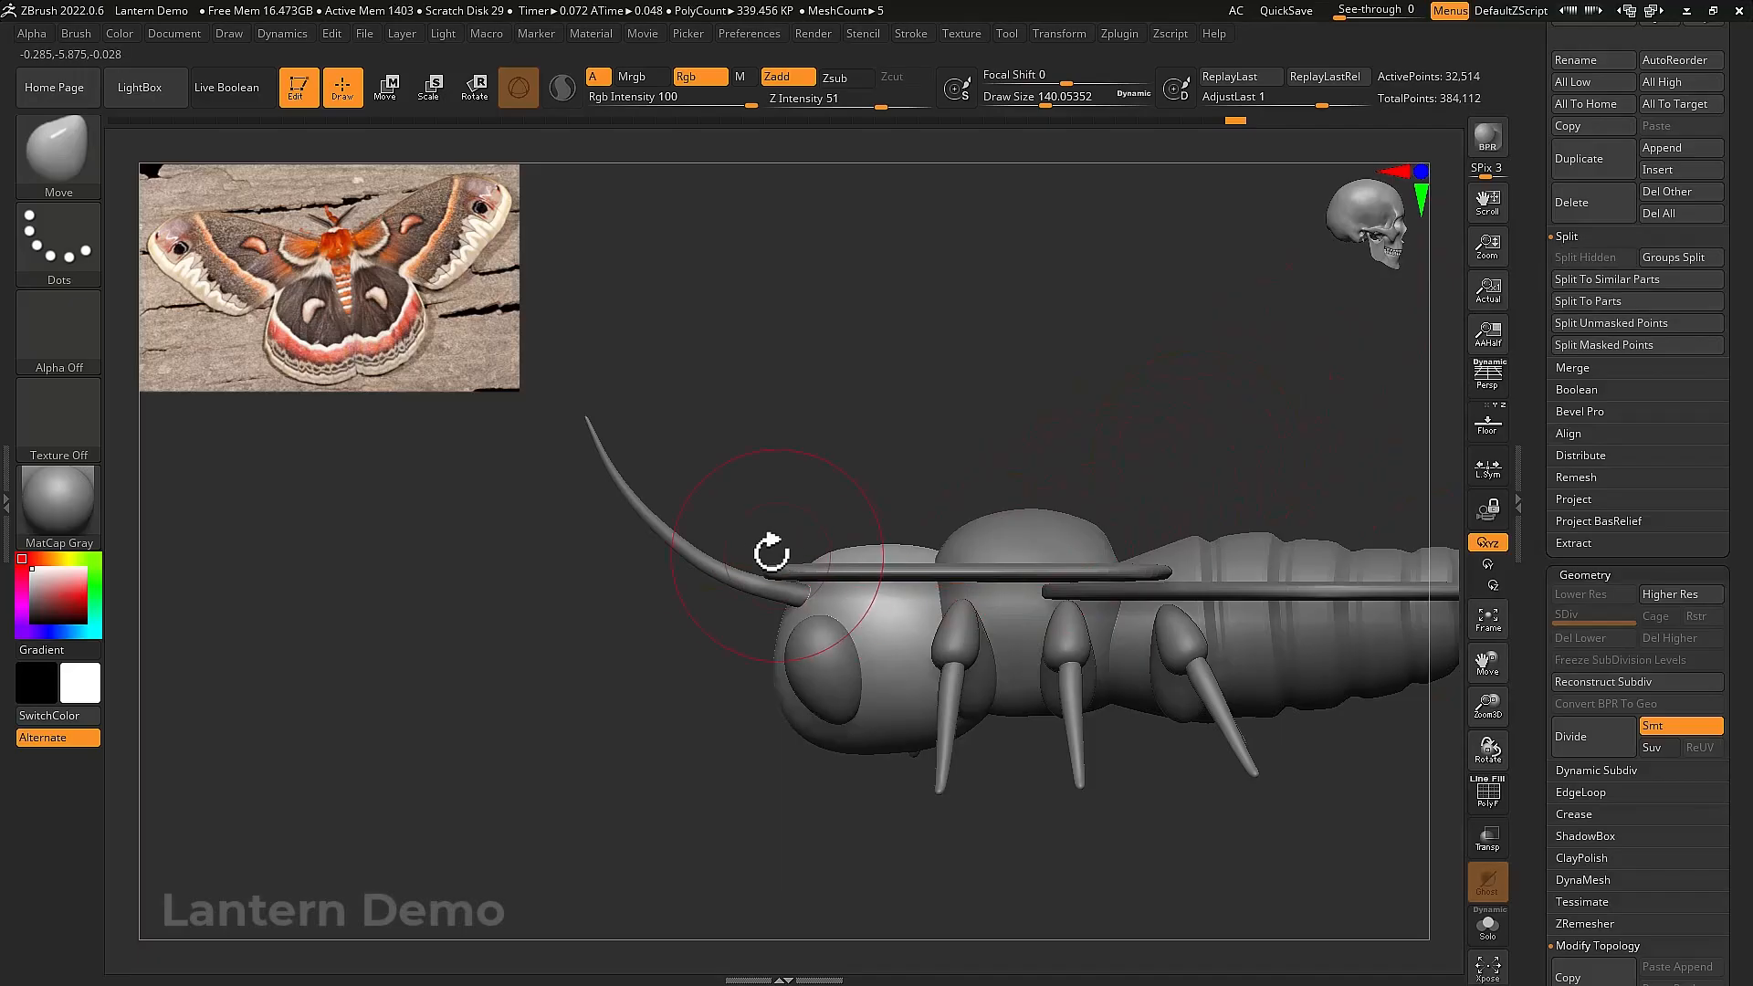
Switch to the MoveInfiniteDepth brush and pull the top and front of the moth's head outward in side view
{"action": "left_click_drag", "start_coordinate": [658, 716], "coordinate": [667, 694]}
{"action": "left_click", "coordinate": [92, 175]}
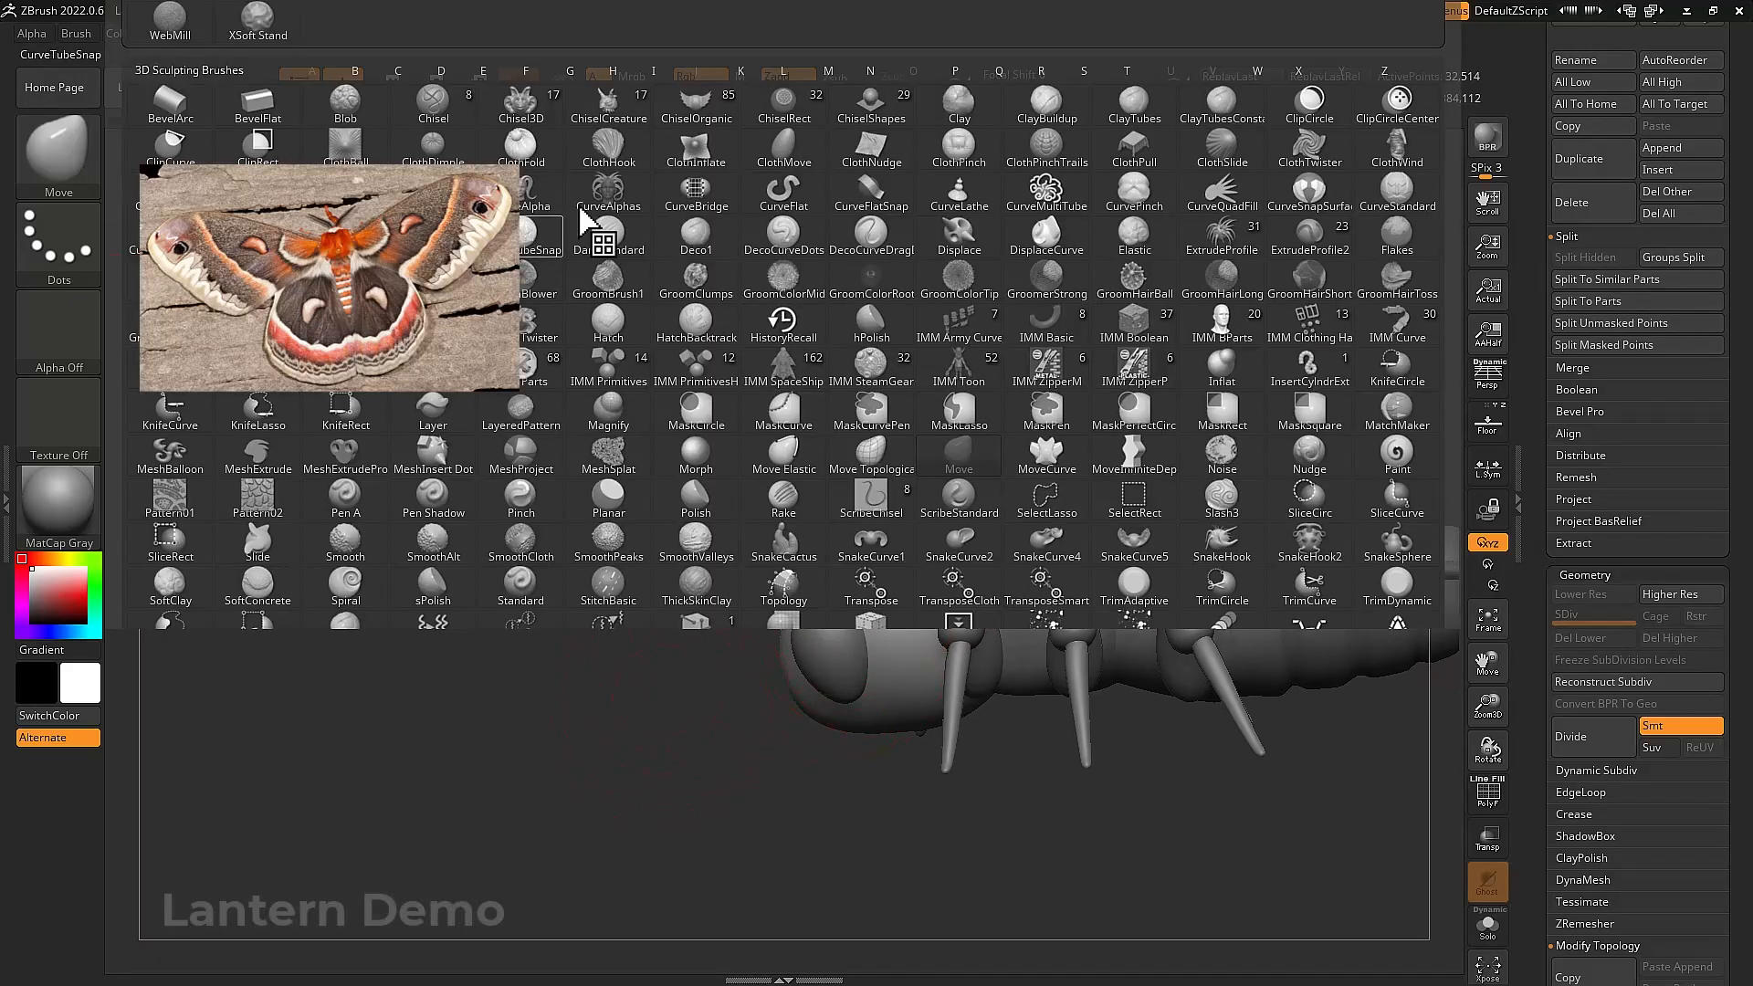
{"action": "left_click", "coordinate": [829, 71]}
{"action": "left_click", "coordinate": [1133, 454]}
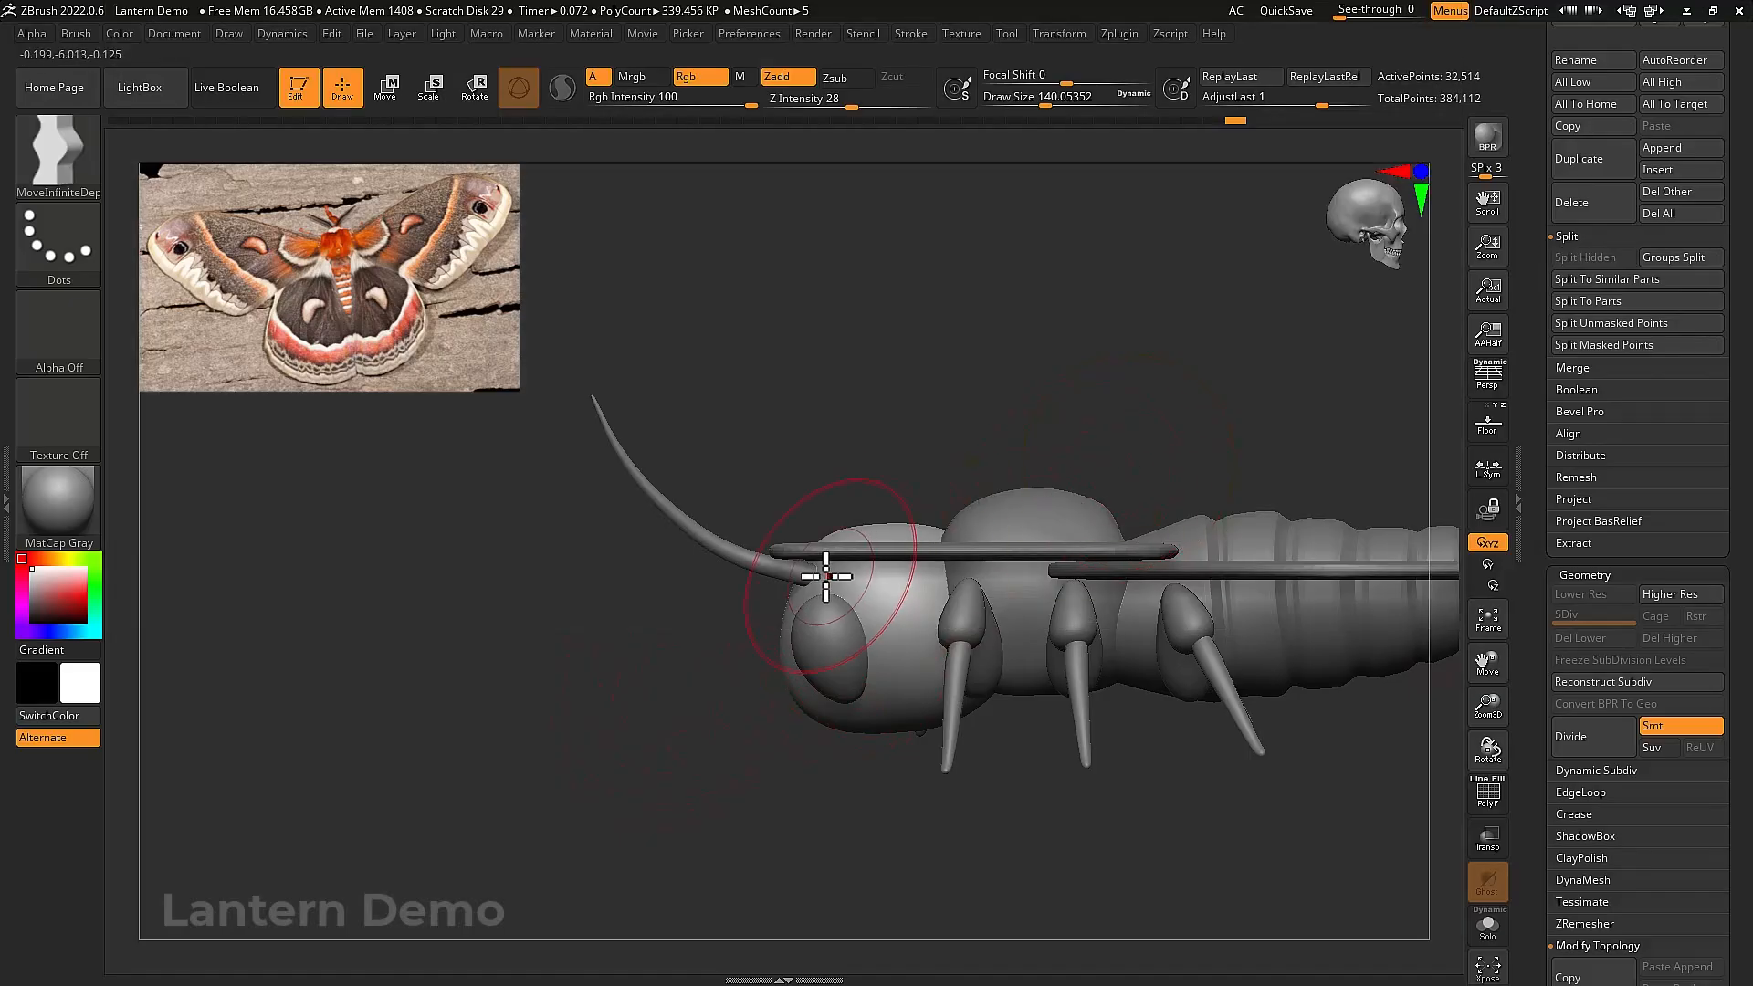
{"action": "mouse_move", "coordinate": [783, 576]}
{"action": "left_mouse_down"}
{"action": "mouse_move", "coordinate": [821, 544]}
{"action": "mouse_move", "coordinate": [880, 552]}
{"action": "mouse_move", "coordinate": [903, 504]}
{"action": "mouse_move", "coordinate": [858, 525]}
{"action": "left_mouse_up"}
{"action": "key", "text": "bracketleft"}
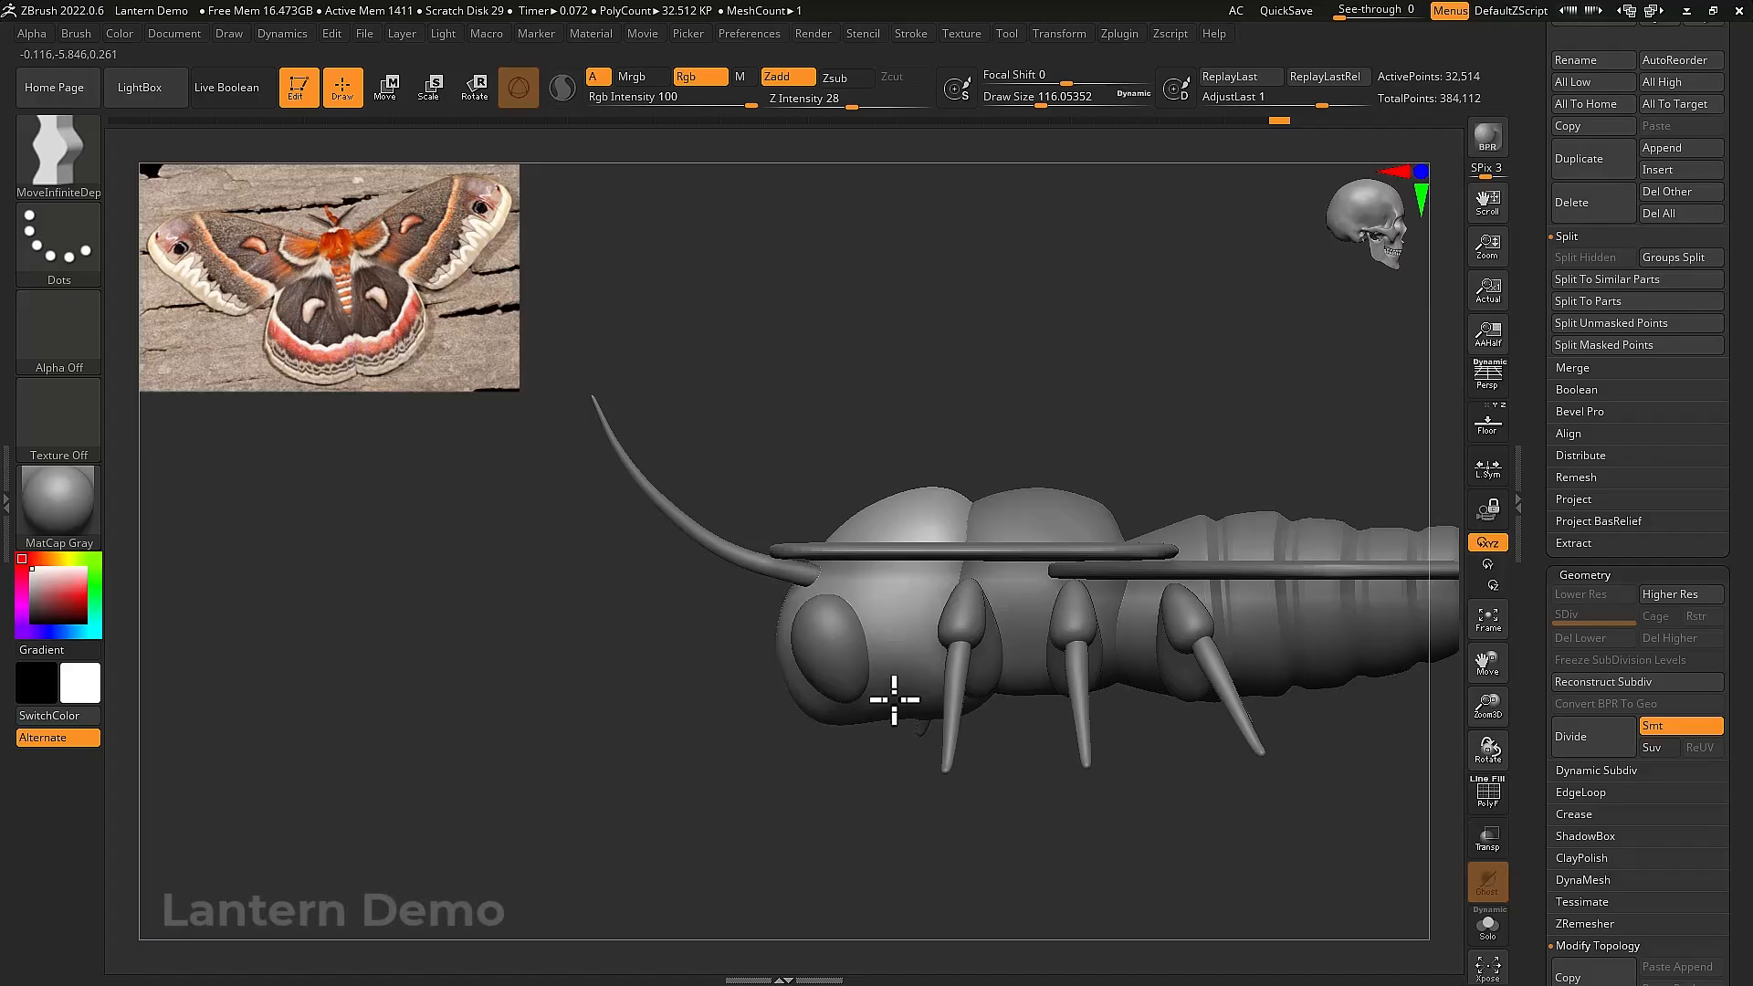
{"action": "left_click_drag", "start_coordinate": [826, 643], "coordinate": [794, 617]}
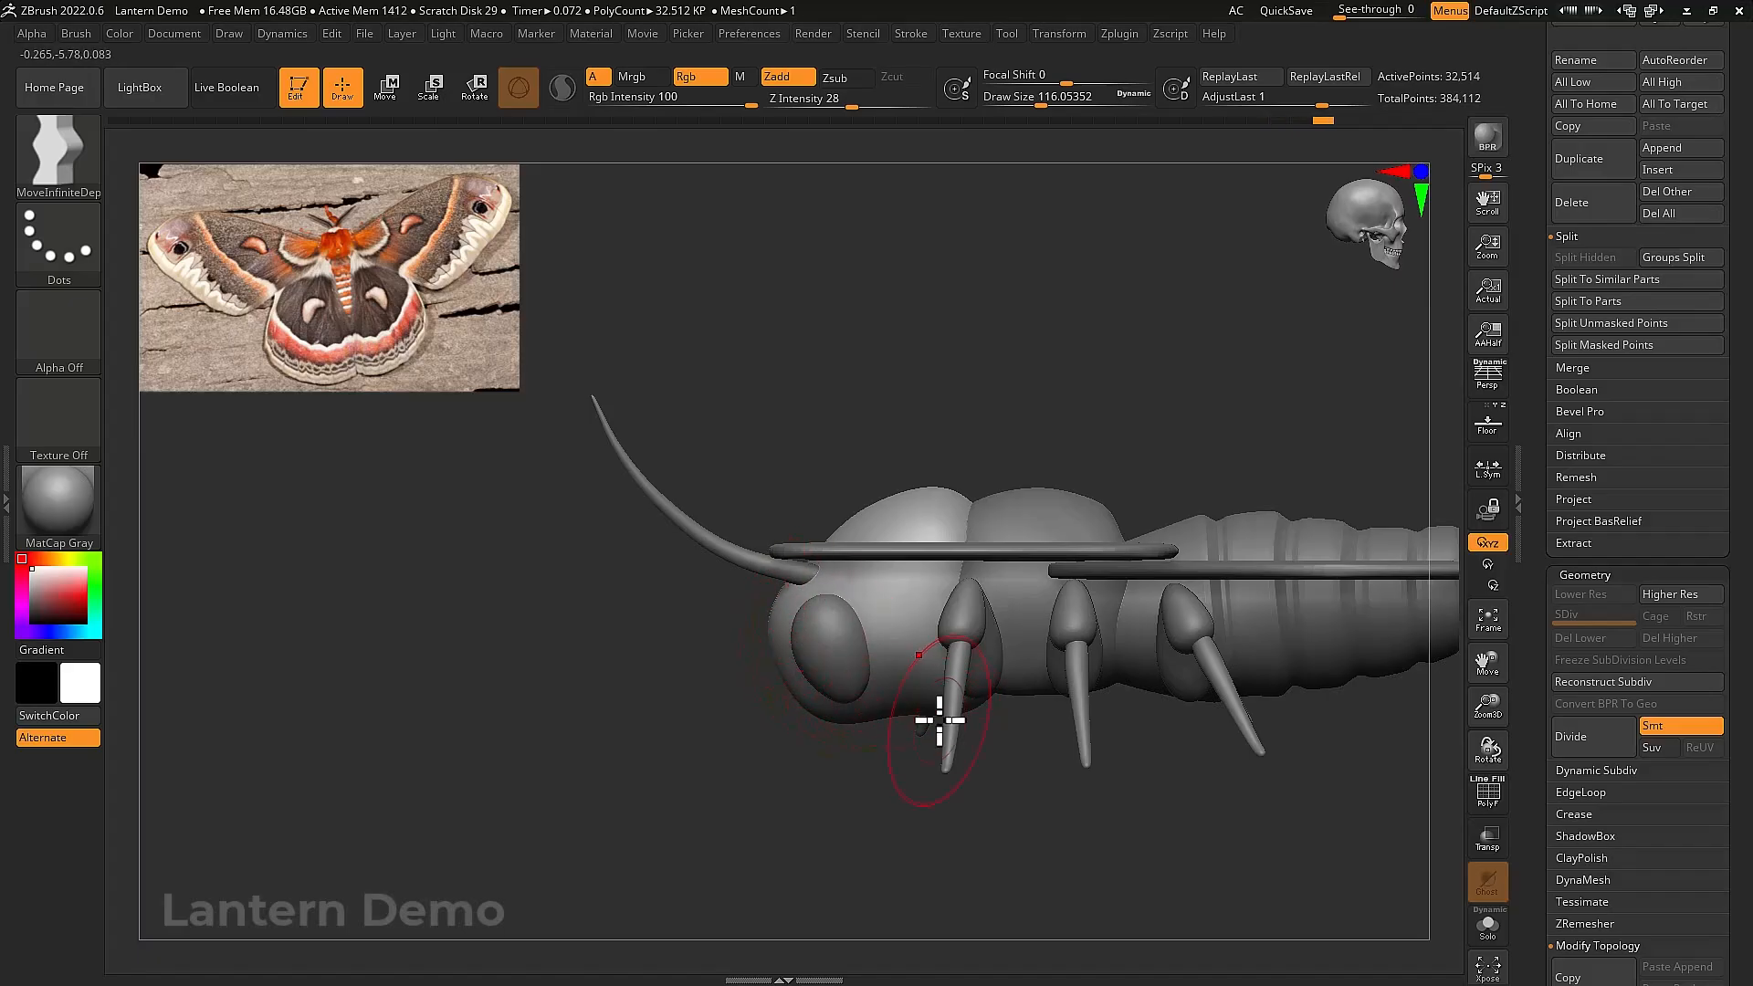
Refine the head's side profile with smaller brush sizes and transparency on, forming a dip along its upper surface
{"action": "left_click_drag", "start_coordinate": [961, 694], "coordinate": [950, 667]}
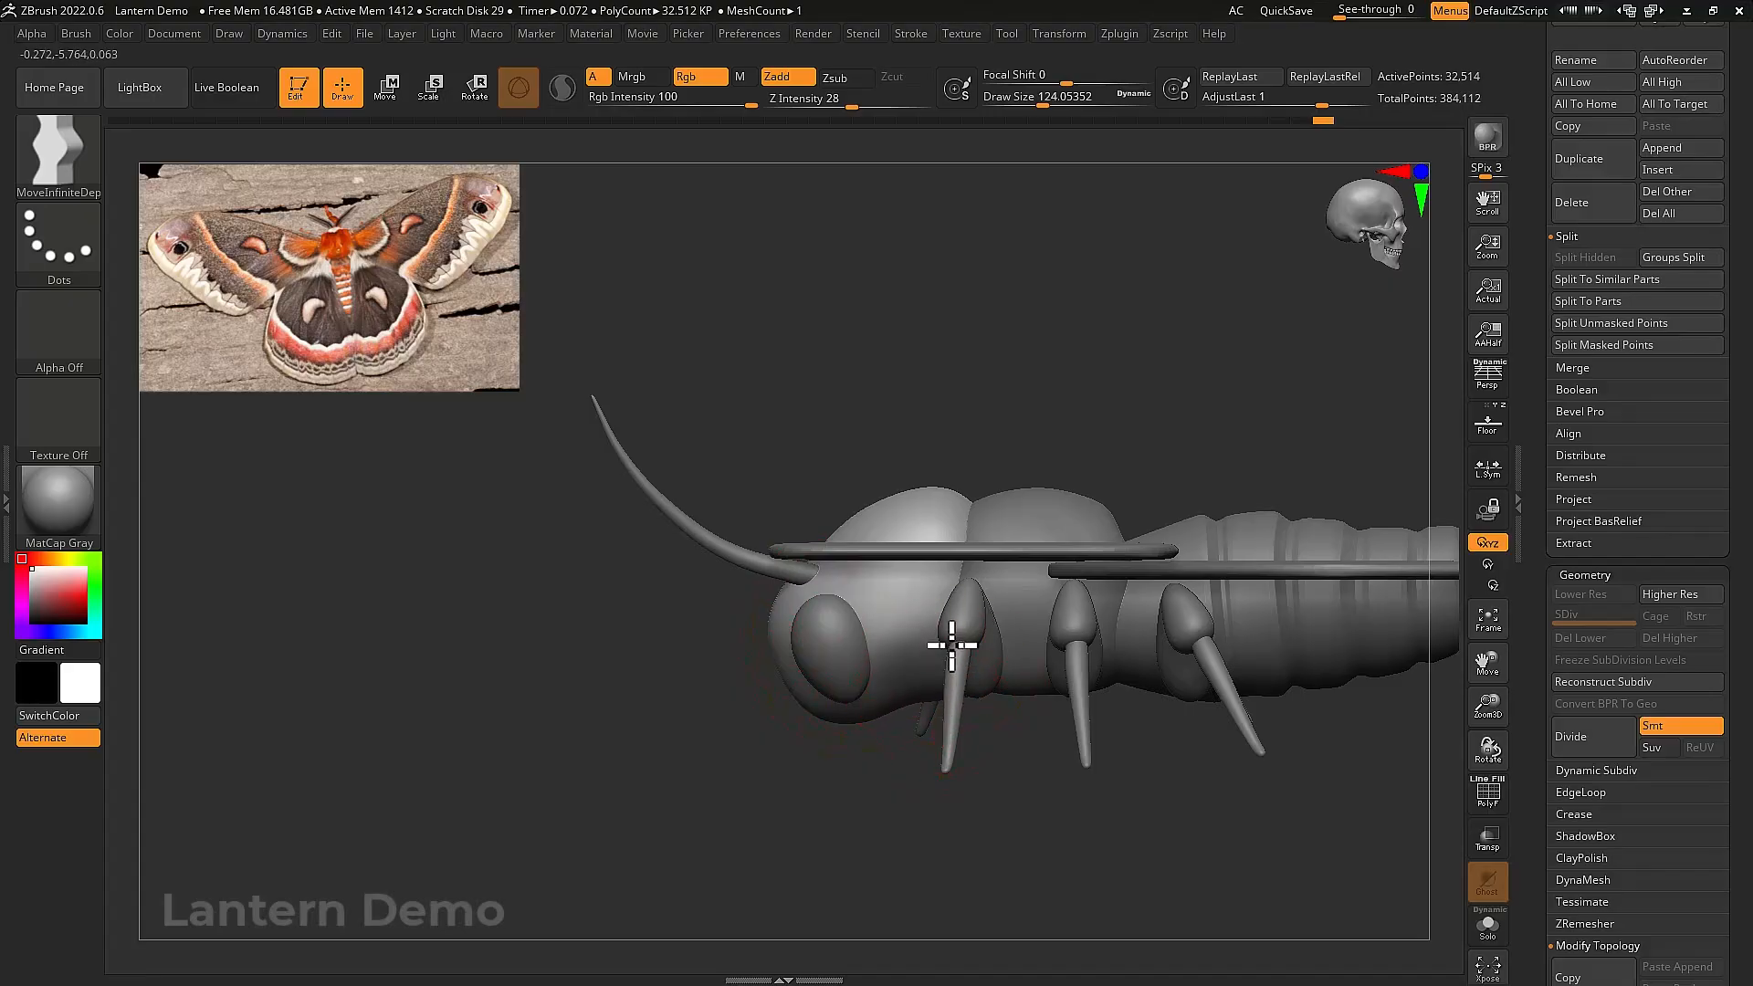
{"action": "left_click_drag", "start_coordinate": [917, 652], "coordinate": [913, 659]}
{"action": "key", "text": "["}
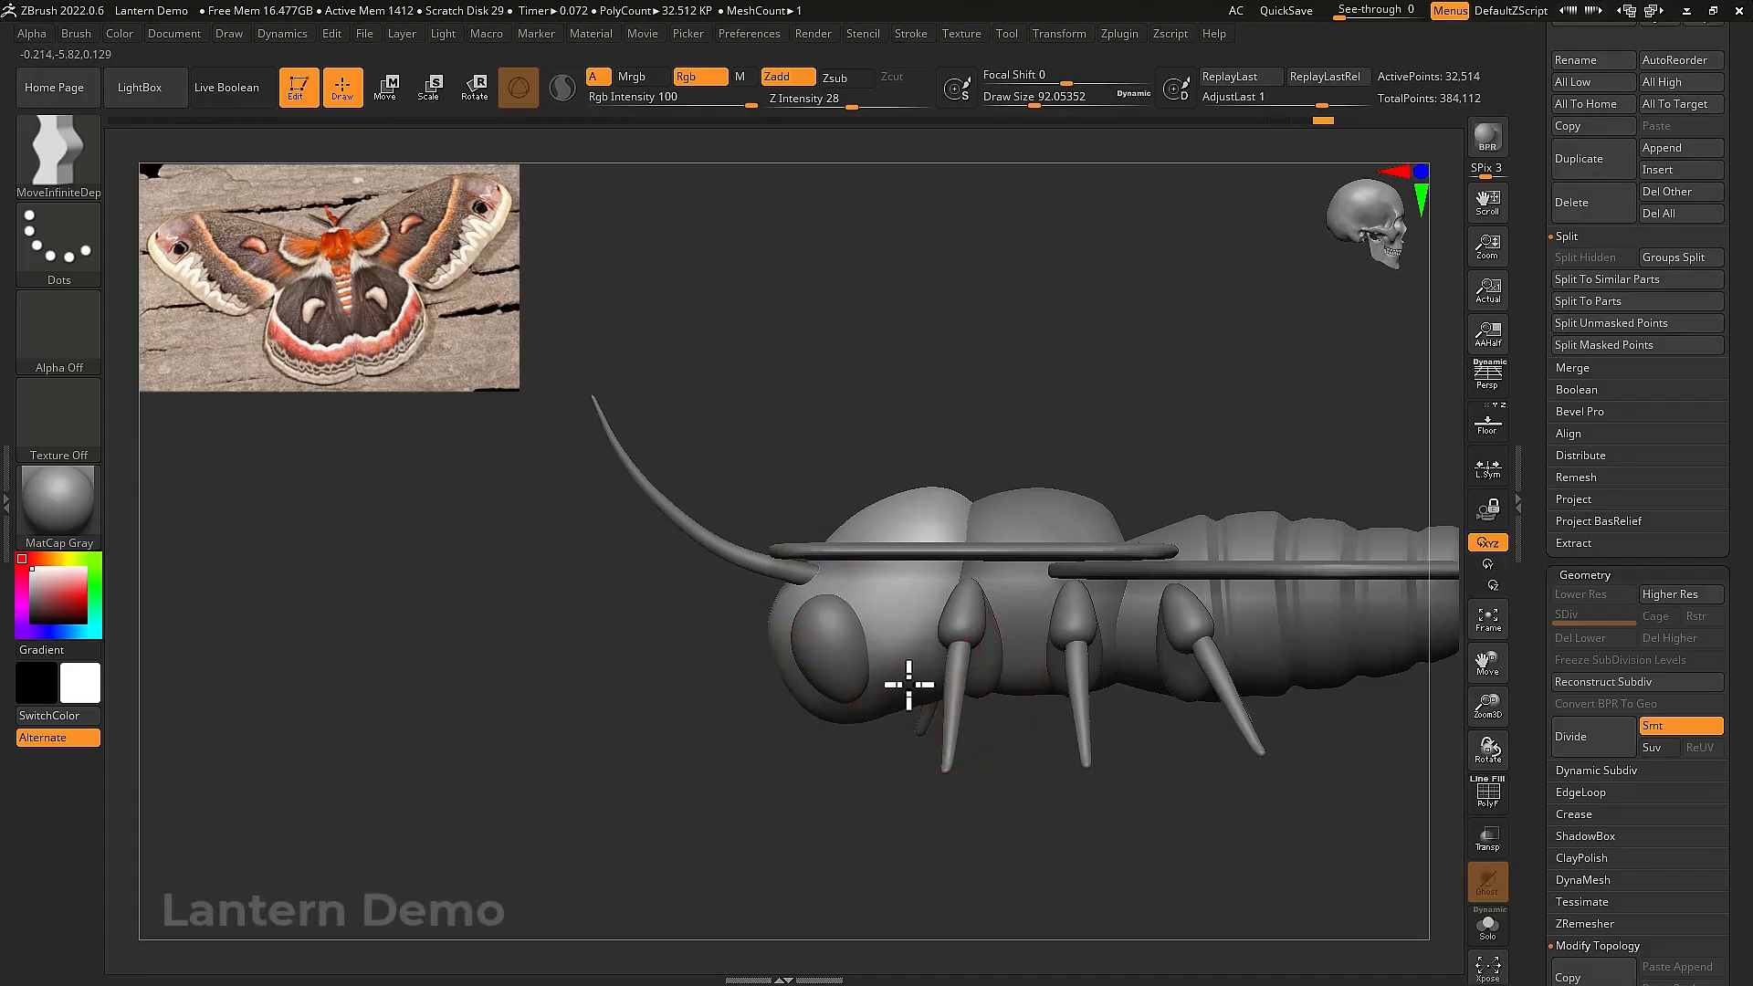
{"action": "key", "text": "]"}
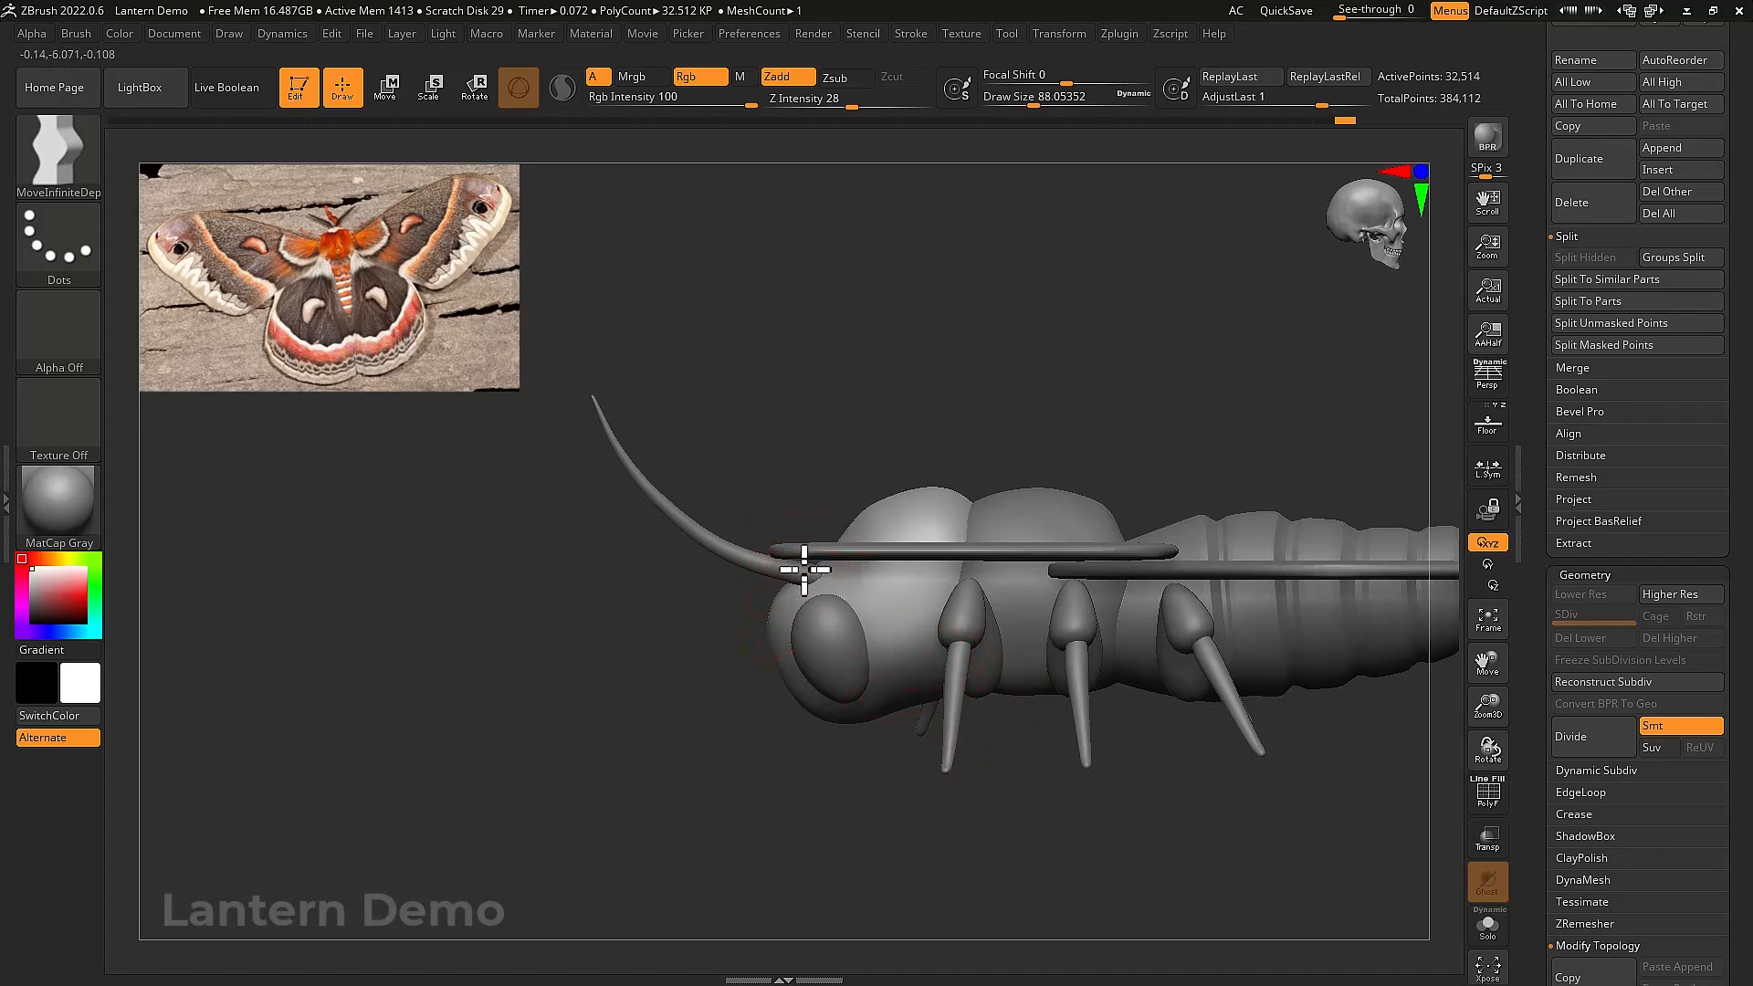
{"action": "key", "text": "ctrl+shift+t"}
{"action": "key", "text": "["}
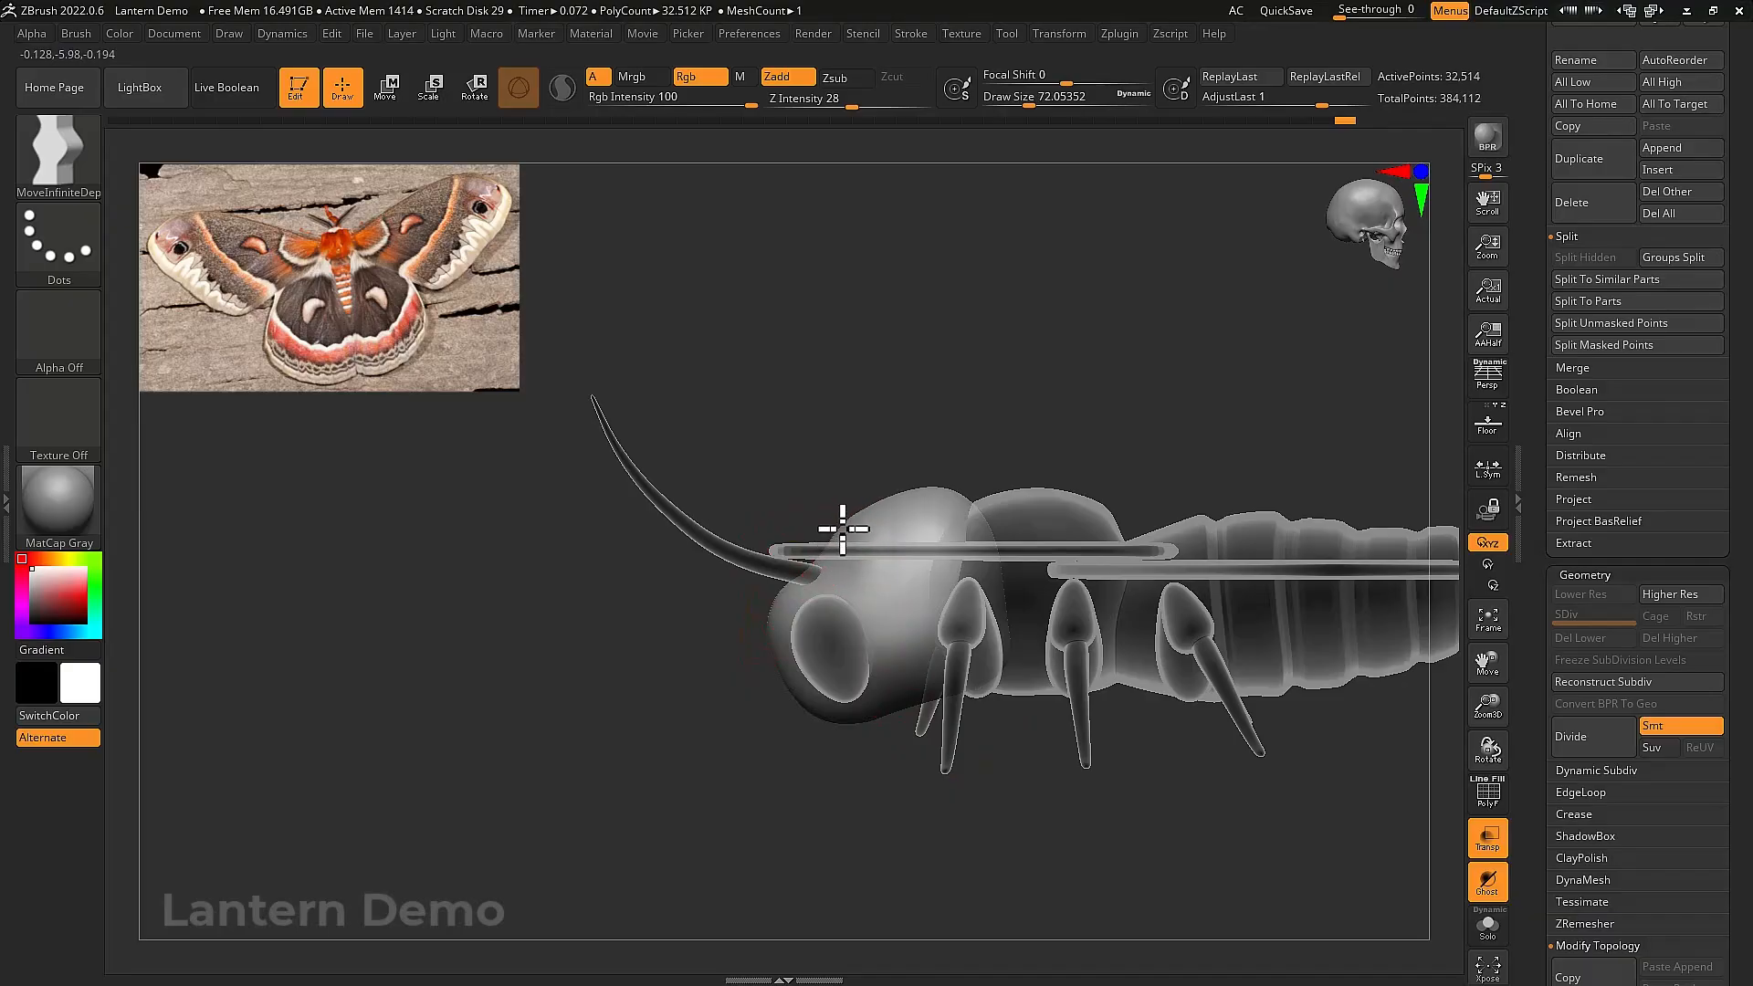
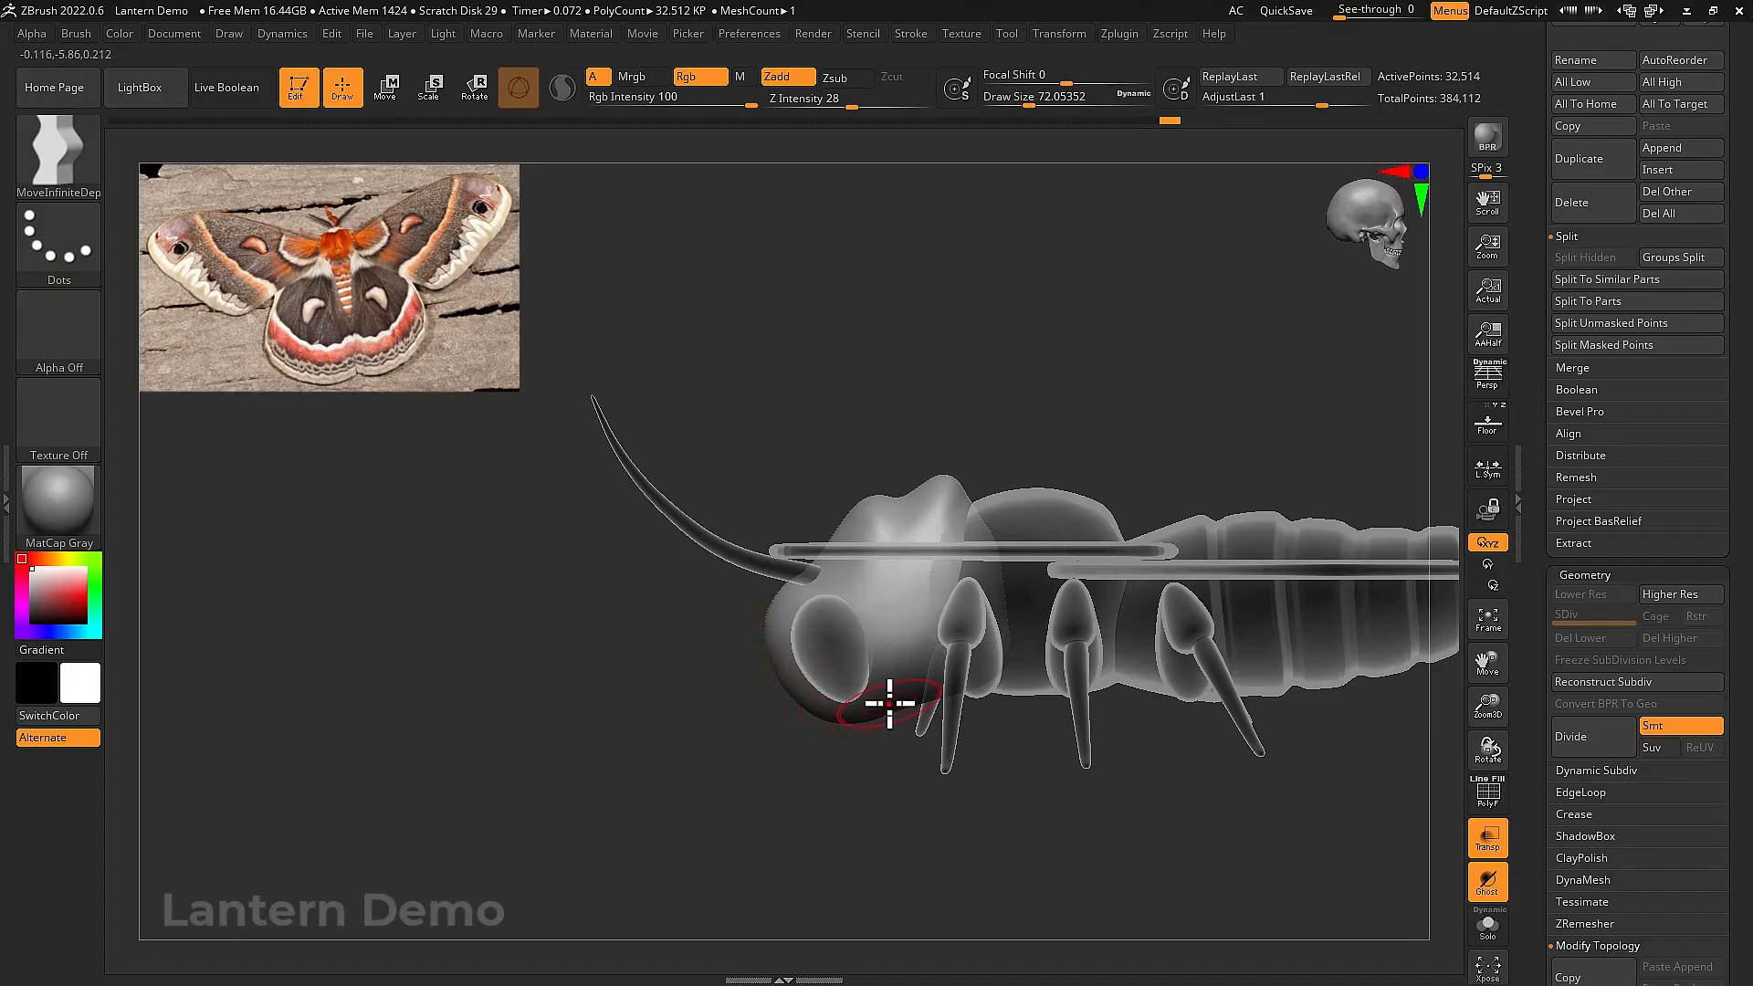
{"action": "key", "text": "bracketleft"}
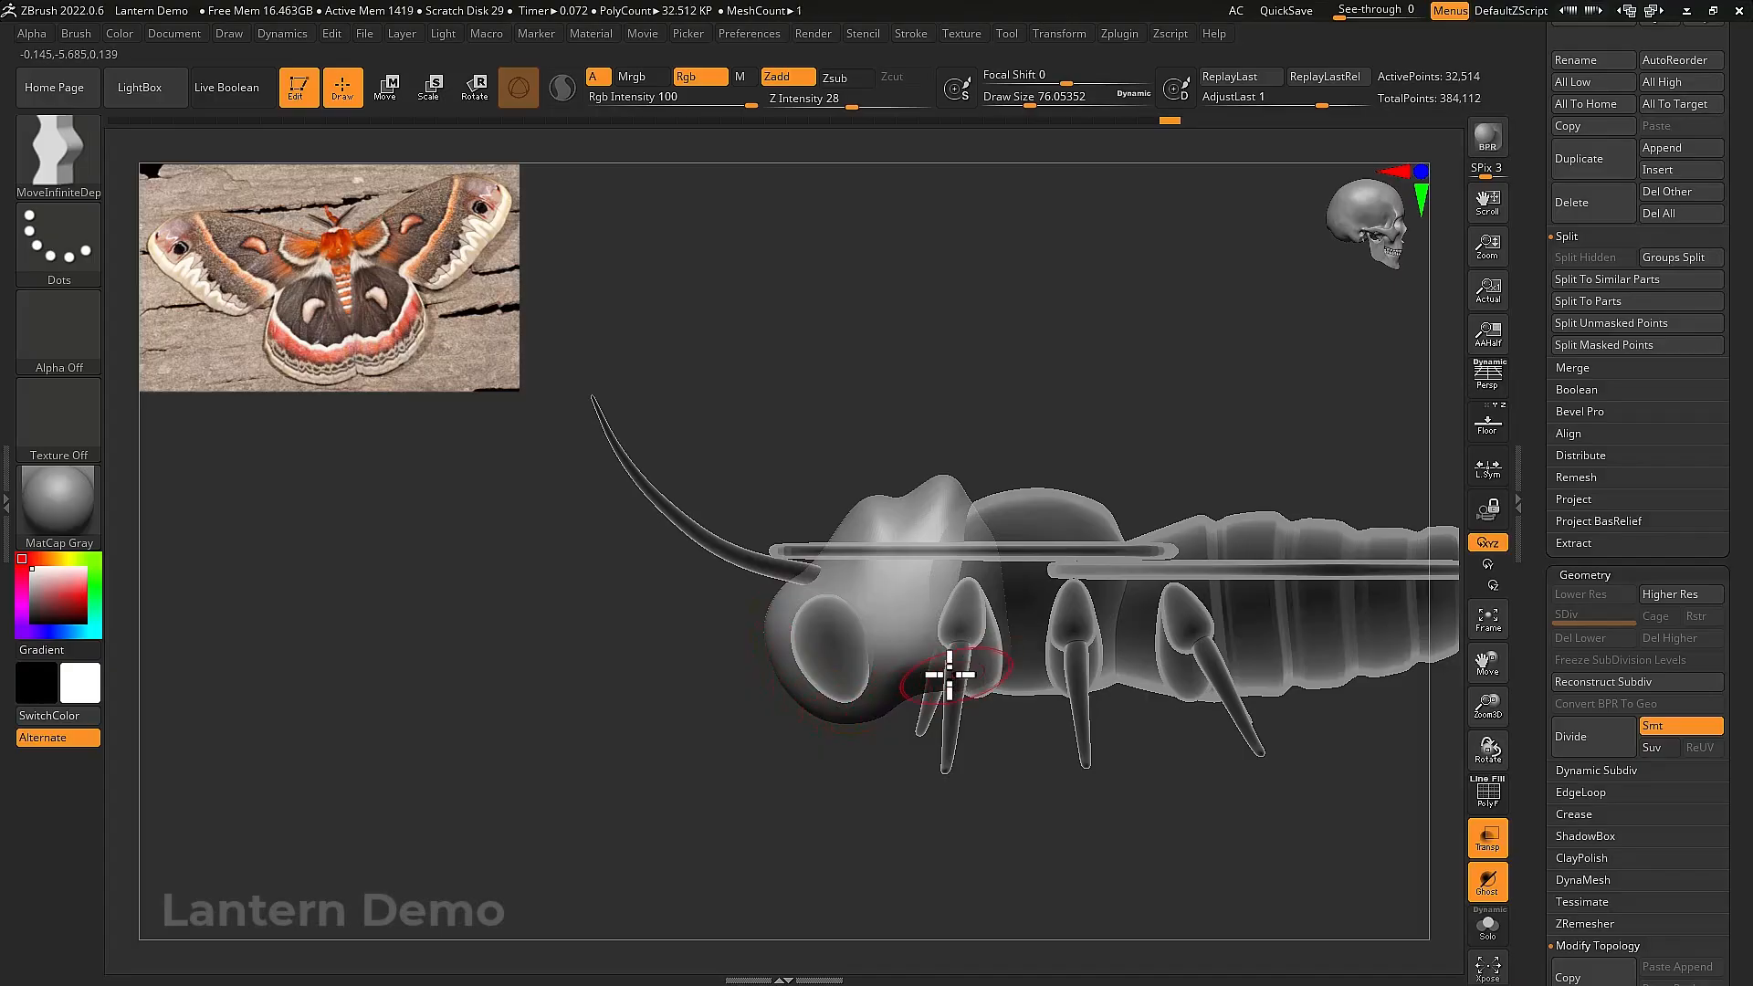
{"action": "key", "text": "ctrl+shift+t"}
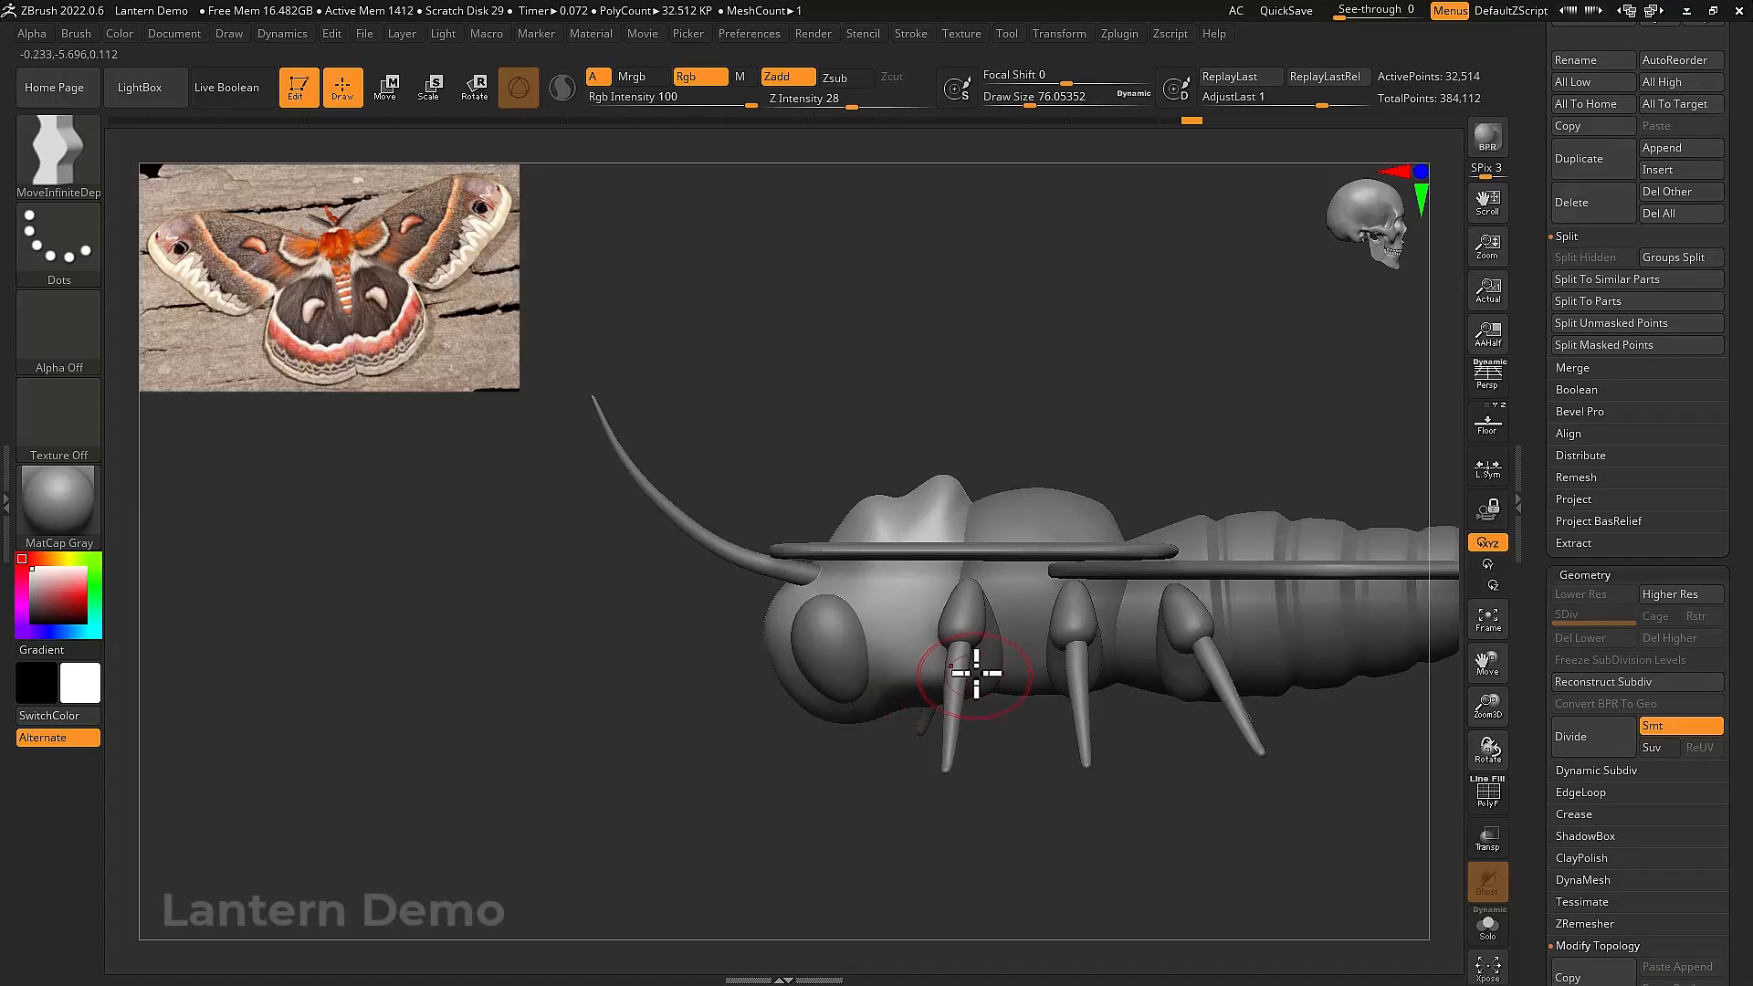
Switch to the Move brush and adjust the underside of the head where it meets the thorax
{"action": "key", "text": "b"}
{"action": "key", "text": "m"}
{"action": "key", "text": "v"}
{"action": "mouse_move", "coordinate": [996, 626]}
{"action": "right_mouse_down"}
{"action": "mouse_move", "coordinate": [1030, 615]}
{"action": "mouse_move", "coordinate": [966, 594]}
{"action": "mouse_move", "coordinate": [982, 608]}
{"action": "mouse_move", "coordinate": [975, 566]}
{"action": "mouse_move", "coordinate": [947, 594]}
{"action": "mouse_move", "coordinate": [931, 579]}
{"action": "mouse_move", "coordinate": [951, 583]}
{"action": "mouse_move", "coordinate": [952, 614]}
{"action": "mouse_move", "coordinate": [927, 548]}
{"action": "mouse_move", "coordinate": [942, 662]}
{"action": "mouse_move", "coordinate": [967, 689]}
{"action": "mouse_move", "coordinate": [951, 673]}
{"action": "mouse_move", "coordinate": [988, 645]}
{"action": "mouse_move", "coordinate": [975, 567]}
{"action": "mouse_move", "coordinate": [976, 666]}
{"action": "right_mouse_up"}
{"action": "key", "text": "space"}
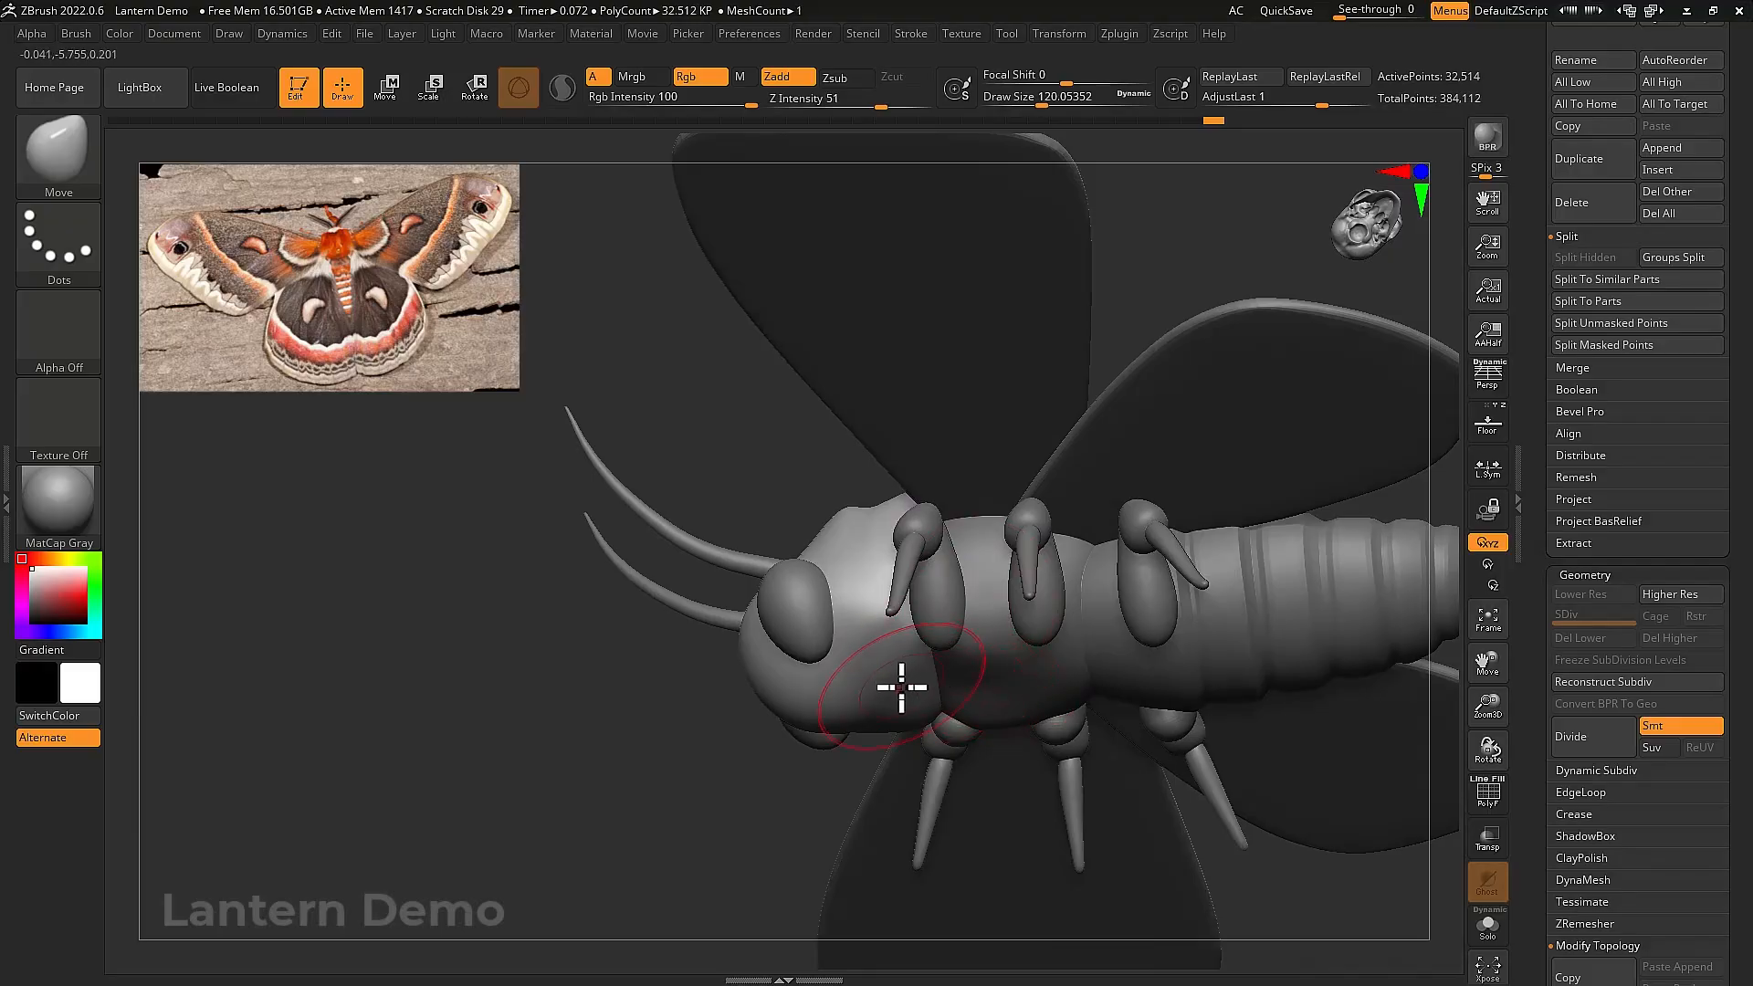
{"action": "right_click_drag", "start_coordinate": [904, 689], "coordinate": [1025, 618]}
Select the thorax and abdomen subtool and smooth out its upper profile with the Move brush
{"action": "left_click", "coordinate": [1045, 618], "text": "alt"}
{"action": "key", "text": "w"}
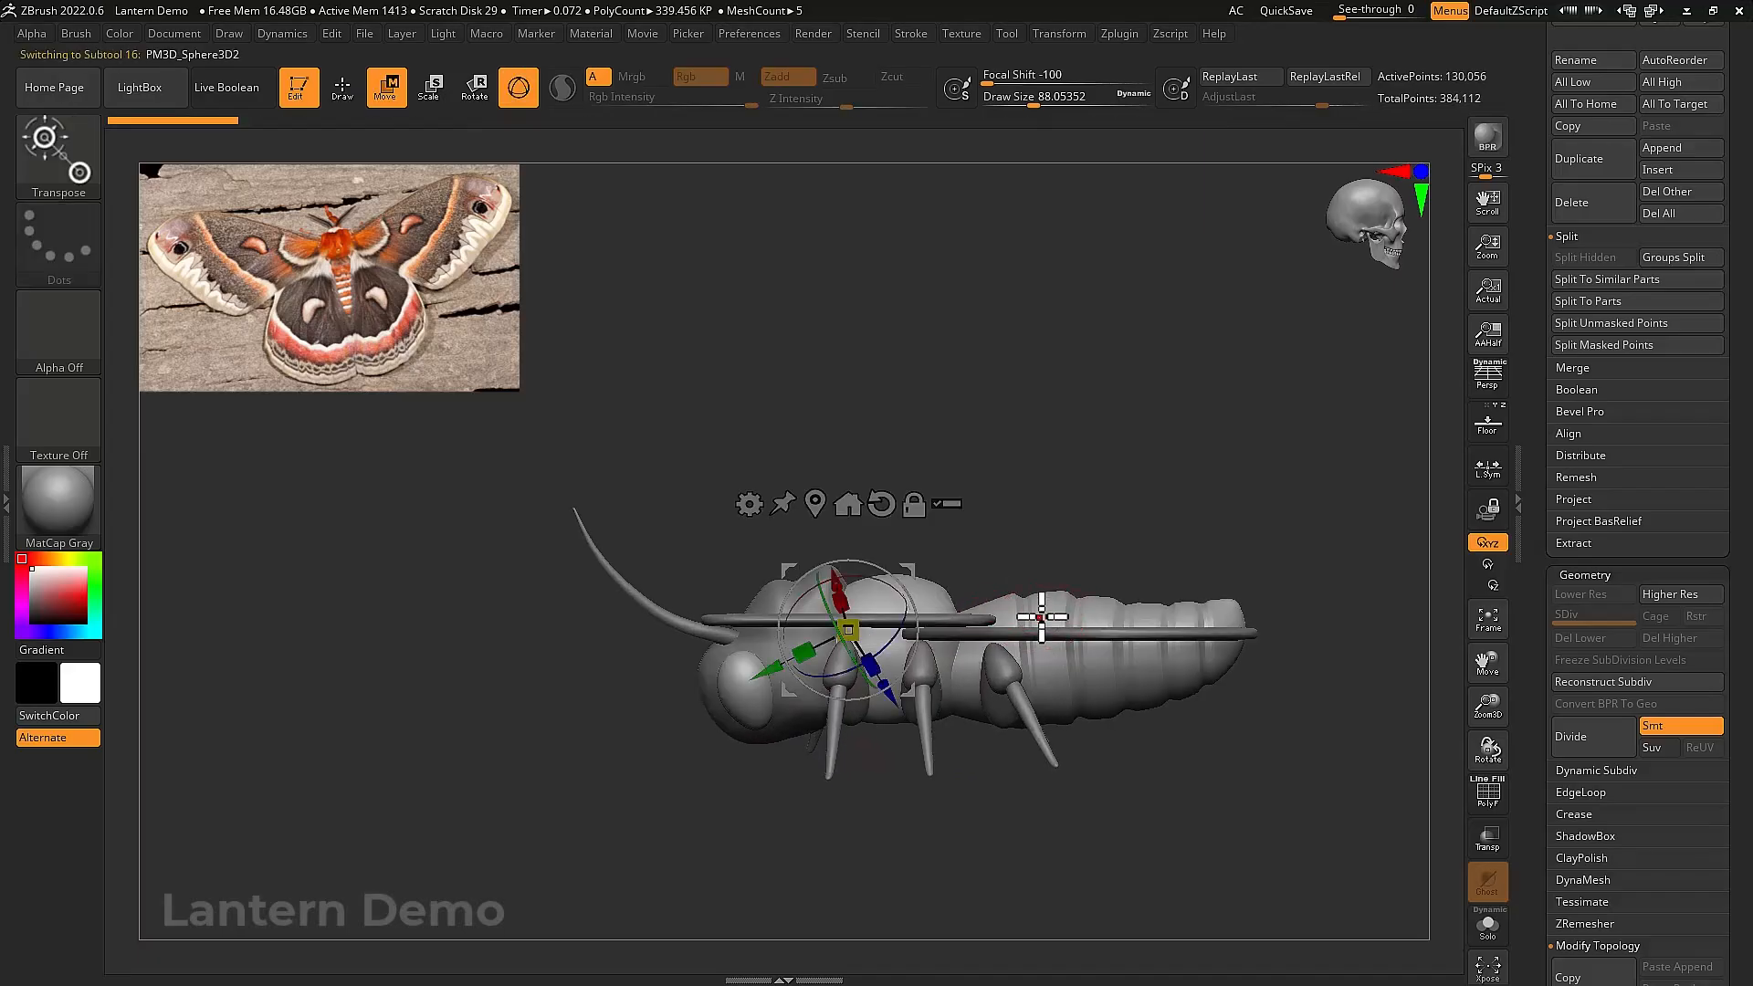
{"action": "key", "text": "q"}
{"action": "right_click_drag", "start_coordinate": [997, 603], "coordinate": [961, 599]}
{"action": "key", "text": "bracketright"}
{"action": "mouse_move", "coordinate": [977, 602]}
{"action": "left_mouse_down"}
{"action": "mouse_move", "coordinate": [952, 596]}
{"action": "mouse_move", "coordinate": [1011, 581]}
{"action": "mouse_move", "coordinate": [982, 580]}
{"action": "left_mouse_up"}
{"action": "key", "text": "bracketleft"}
{"action": "key", "text": "bracketleft"}
{"action": "key", "text": "bracketleft"}
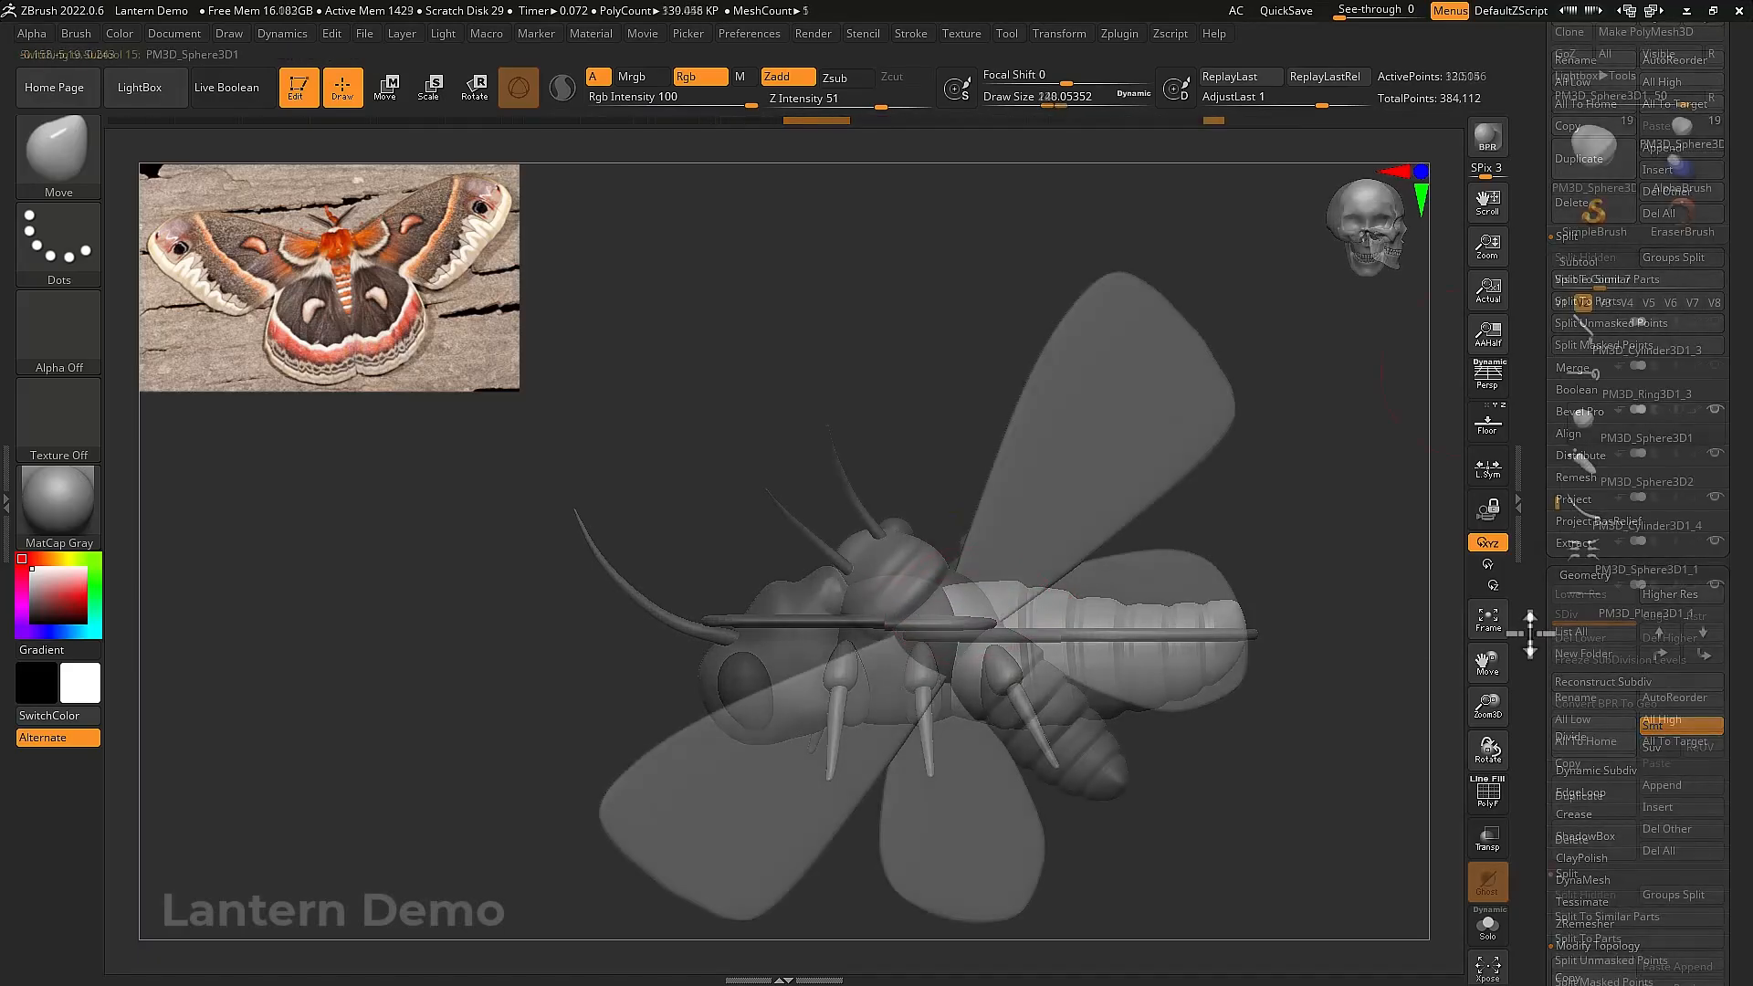
Merge the head, body, antennae, legs and wings down into a single moth subtool
{"action": "scroll", "coordinate": [1598, 580], "scroll_direction": "down", "scroll_amount": 2}
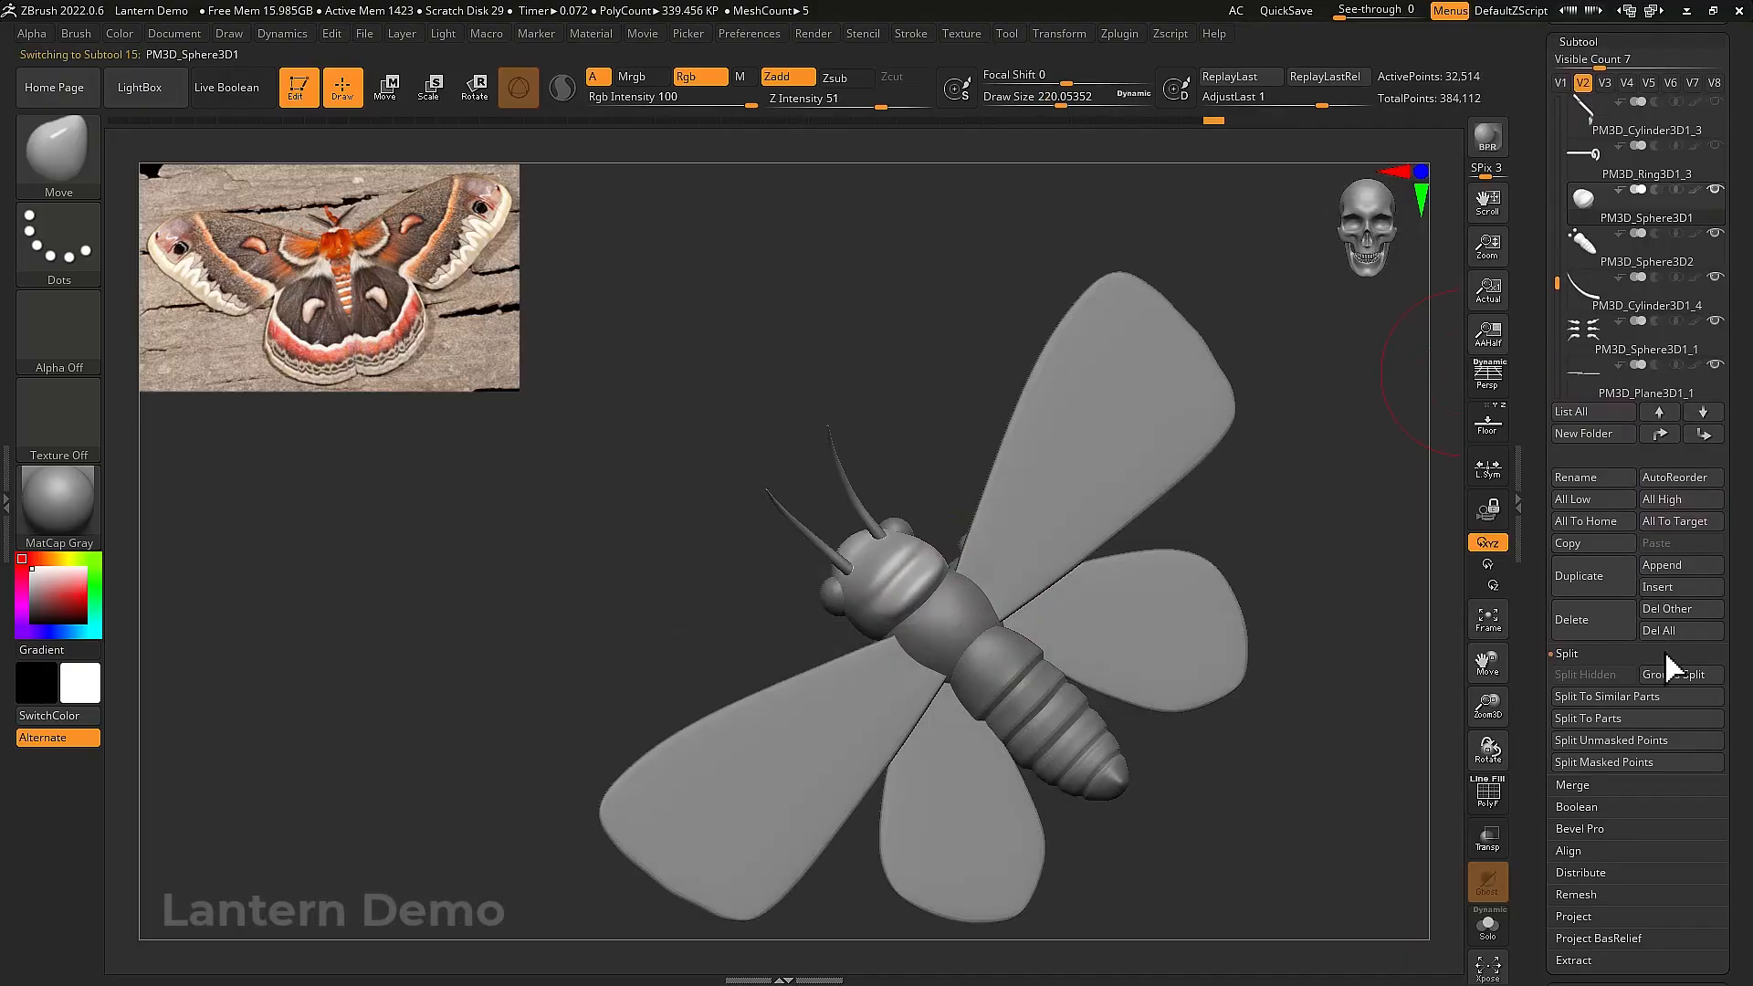
{"action": "left_click", "coordinate": [1613, 789]}
{"action": "left_click", "coordinate": [1603, 692]}
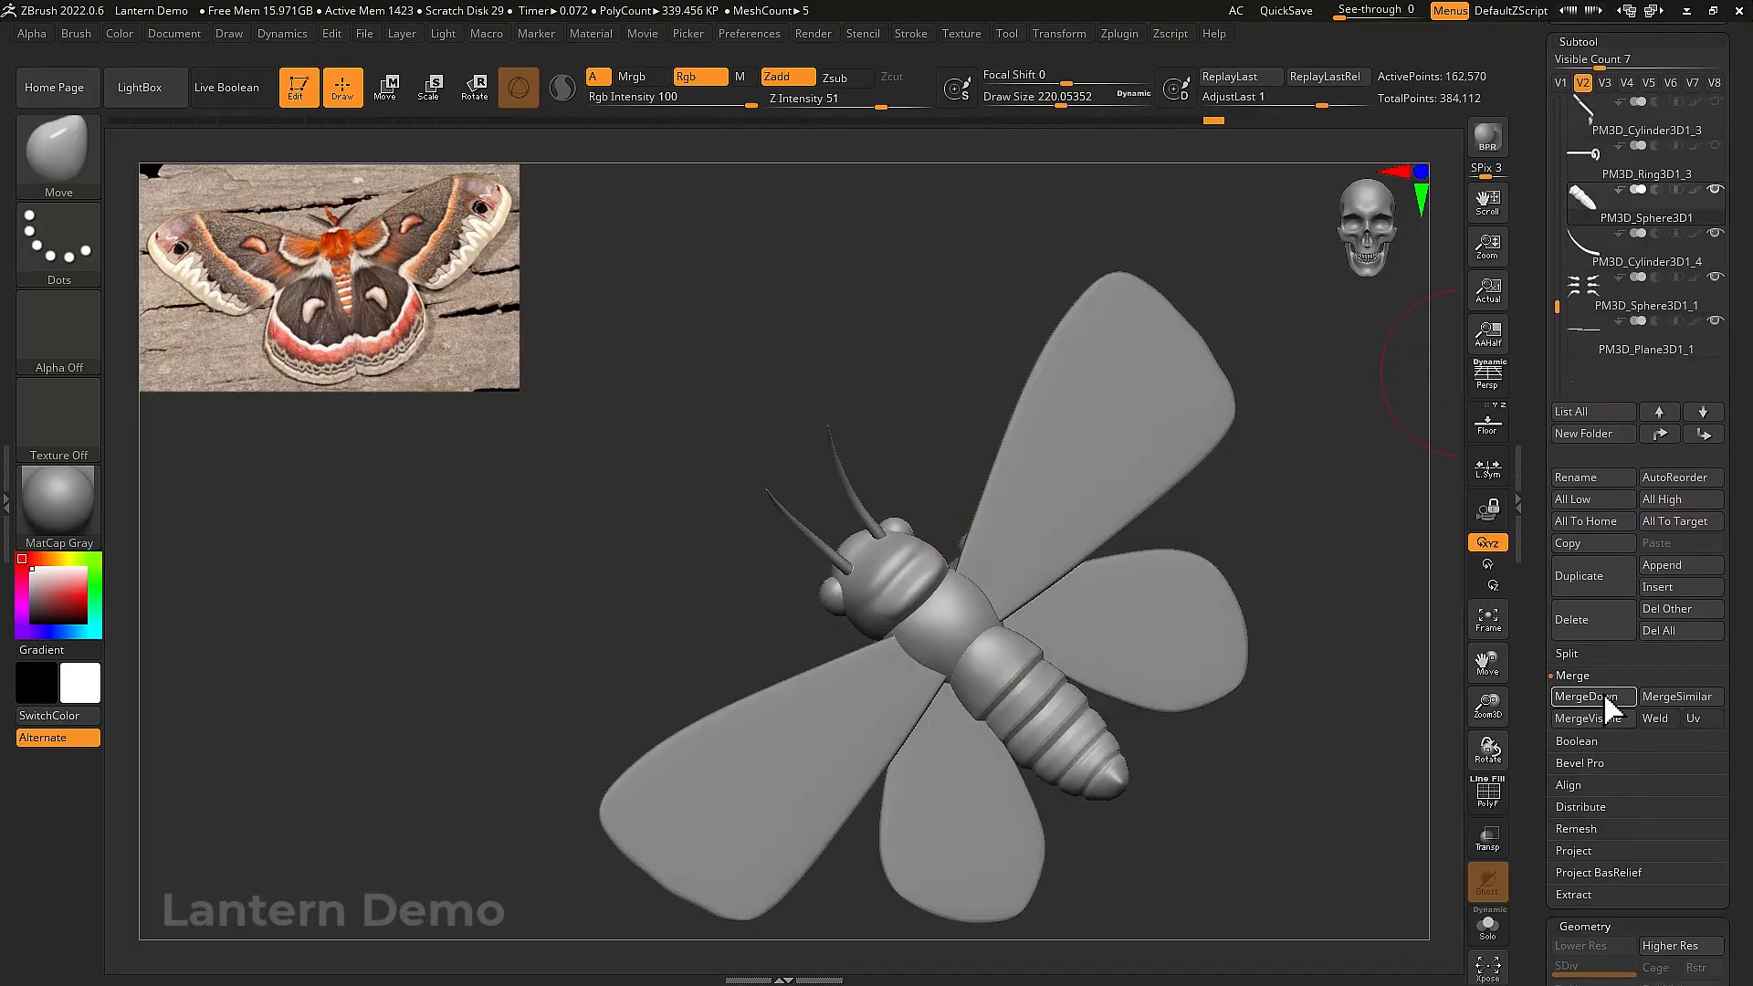
{"action": "left_click_drag", "start_coordinate": [1333, 667], "coordinate": [1261, 469]}
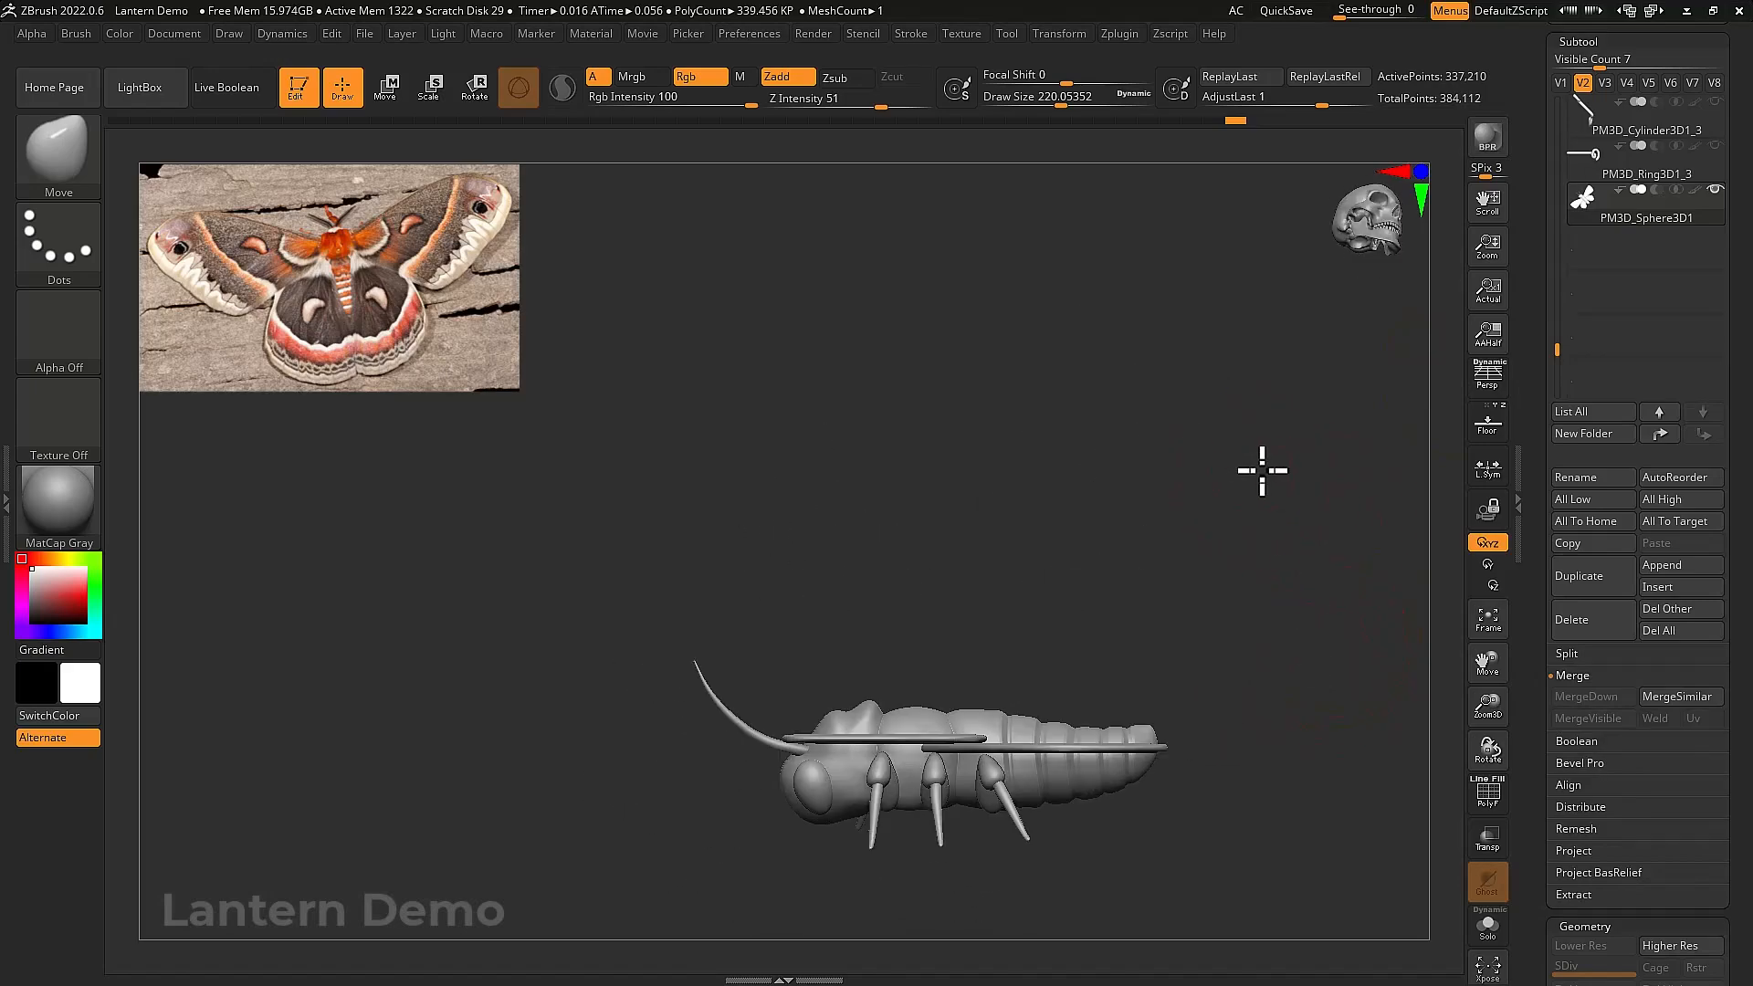
Duplicate the merged moth and line up the copy in a straight top view
{"action": "left_click", "coordinate": [1593, 575]}
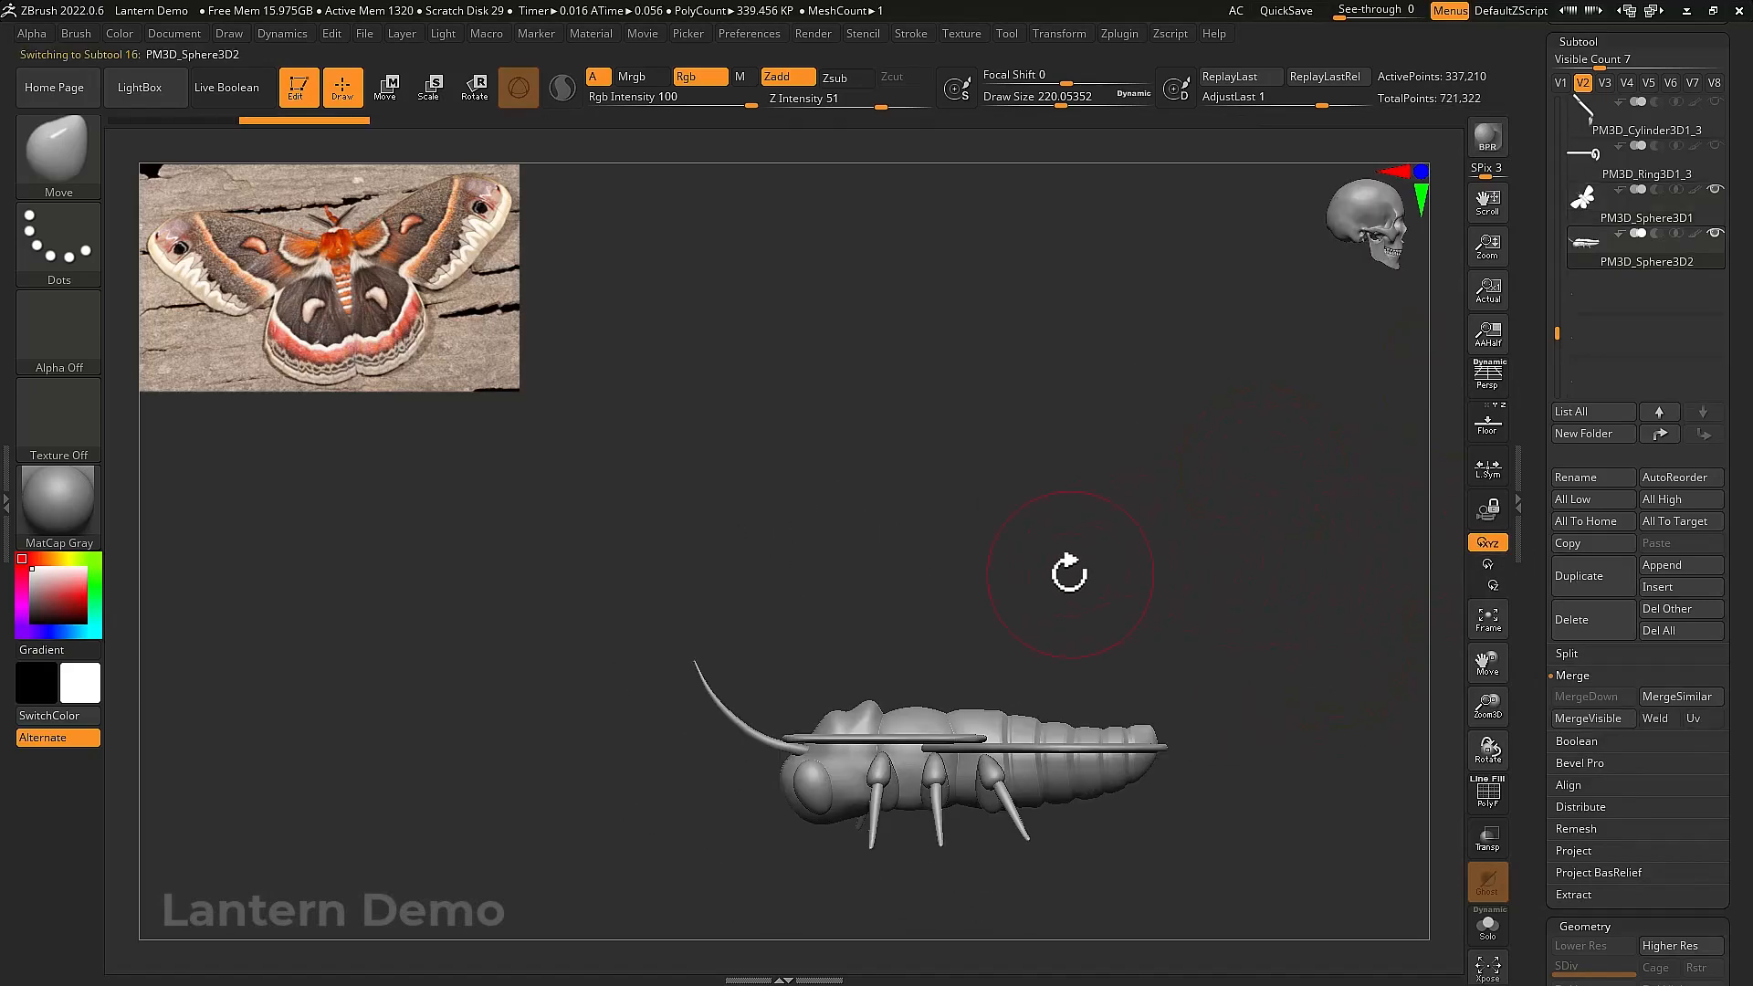
{"action": "key", "text": "w"}
{"action": "left_click_drag", "start_coordinate": [938, 614], "coordinate": [940, 233]}
{"action": "left_click_drag", "start_coordinate": [1166, 360], "coordinate": [1178, 528], "text": "shift"}
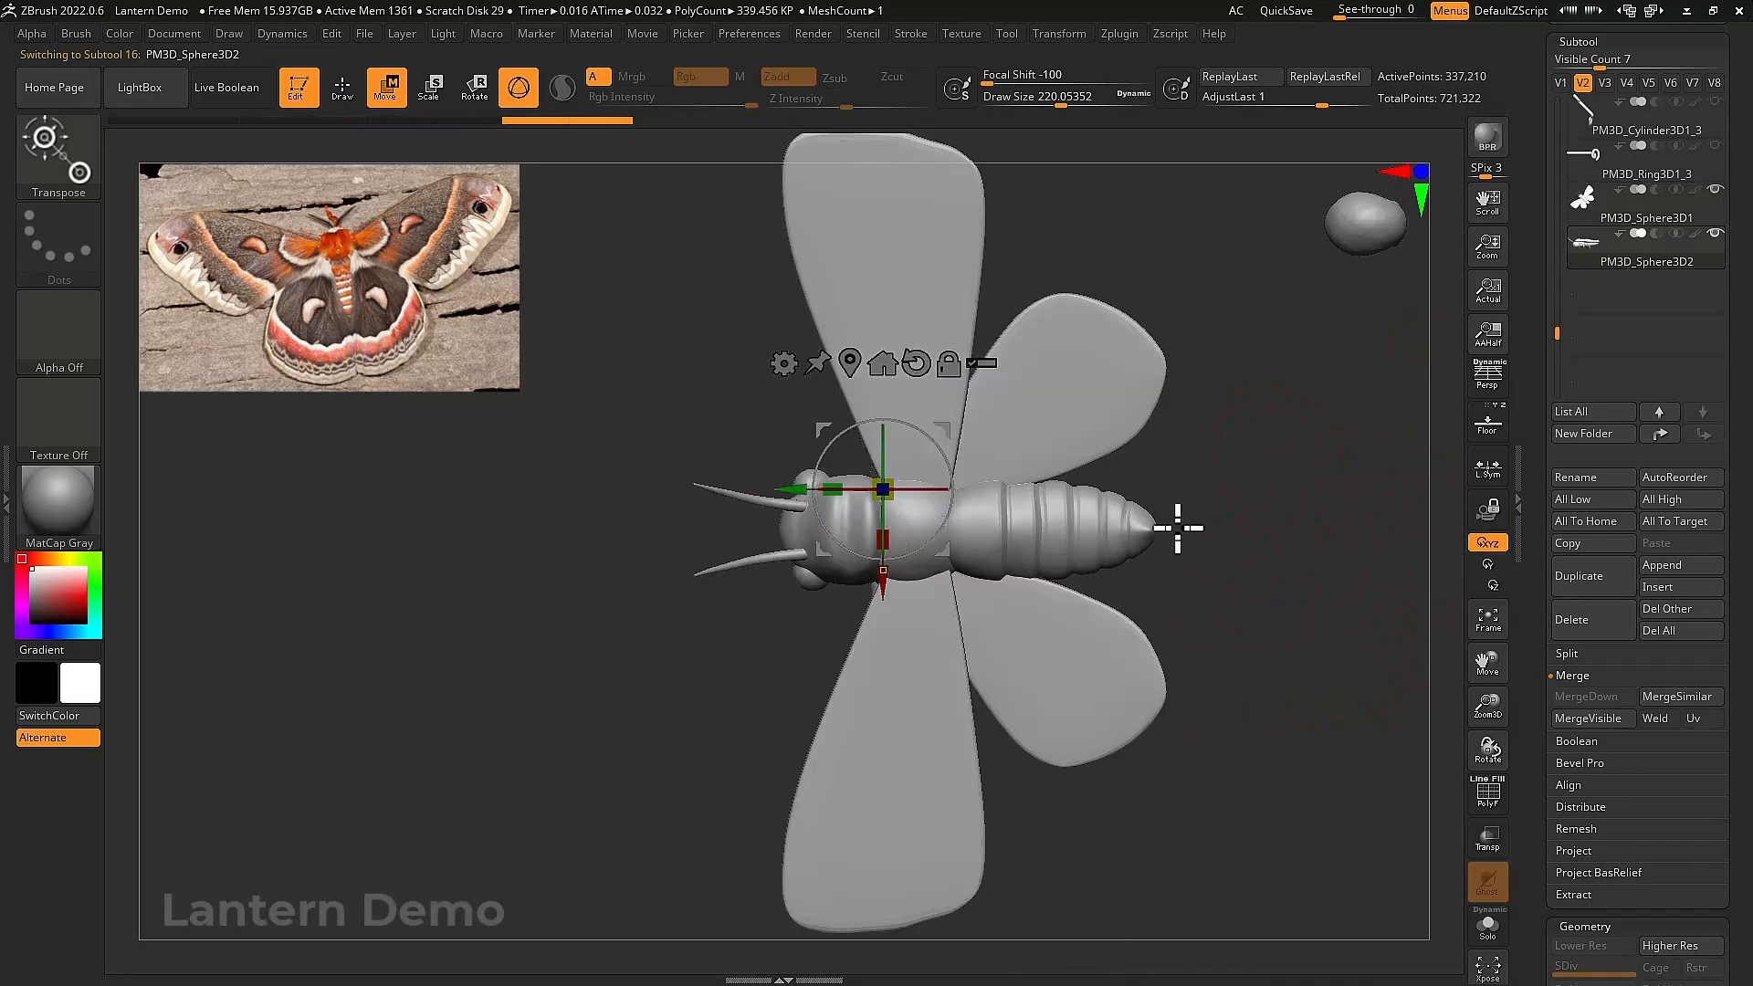
Choose the SelectRect brush for selections and isolate the copied moth's four wings
{"action": "key", "text": "q"}
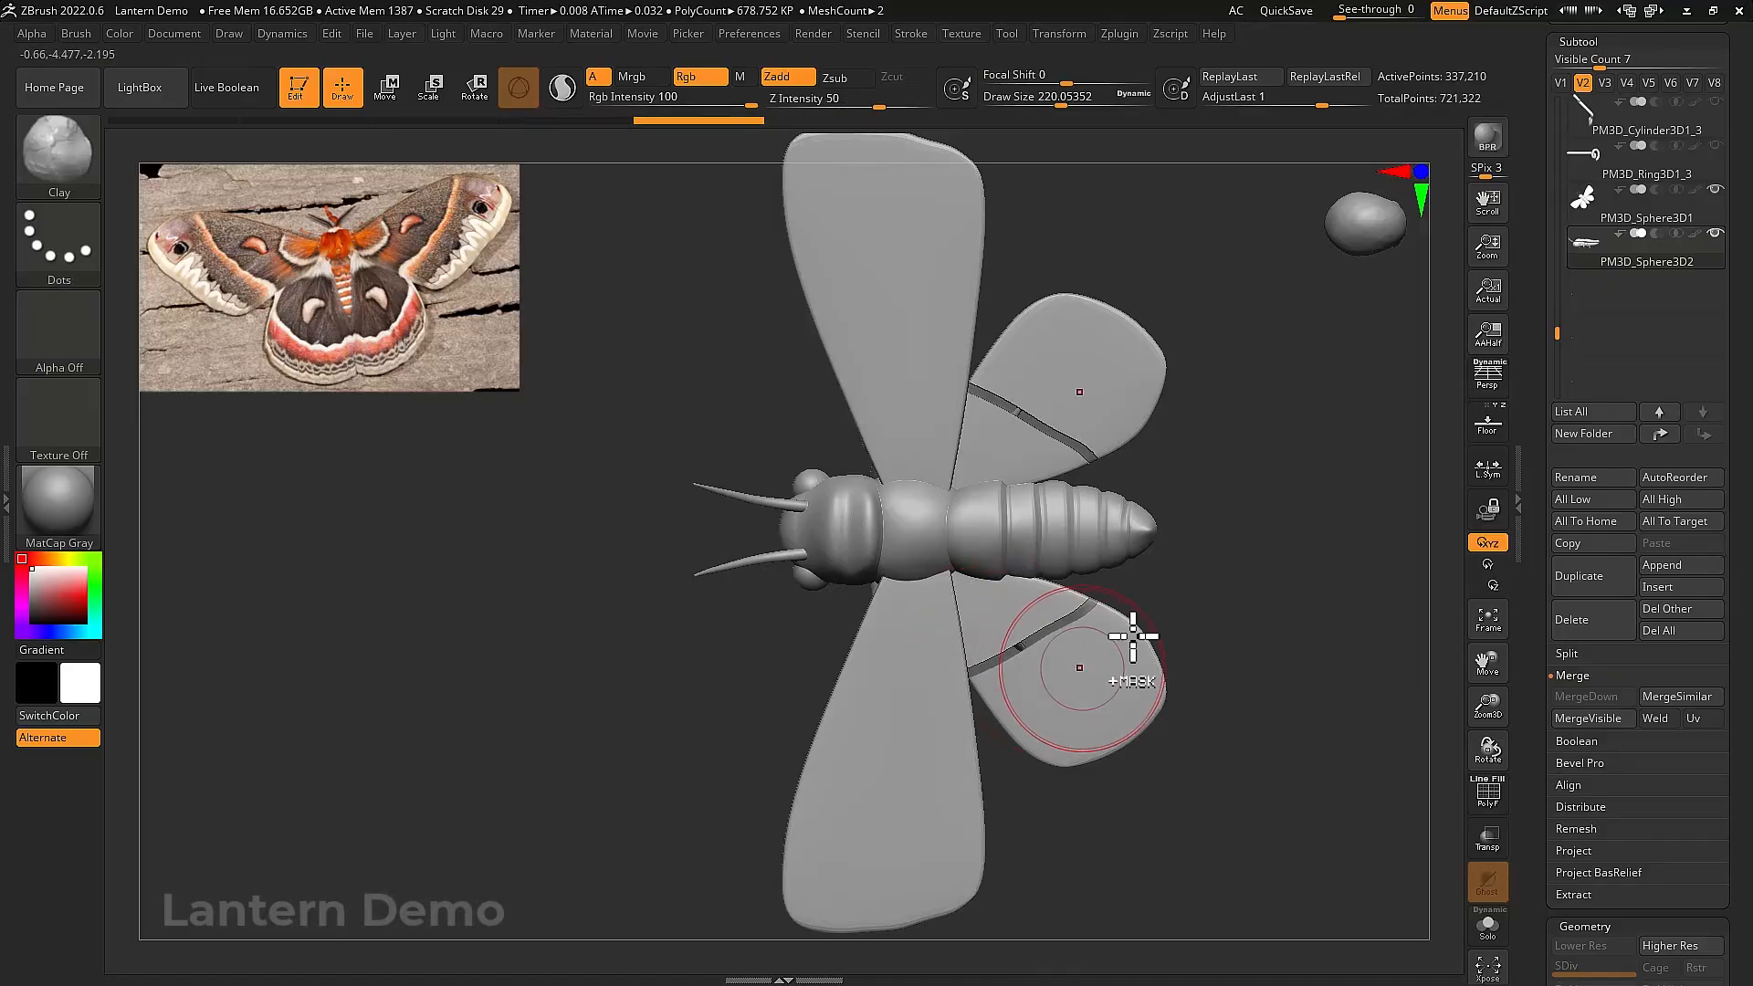
{"action": "left_click", "coordinate": [59, 157], "text": "ctrl+shift"}
{"action": "left_click", "coordinate": [1048, 245], "text": "ctrl+shift"}
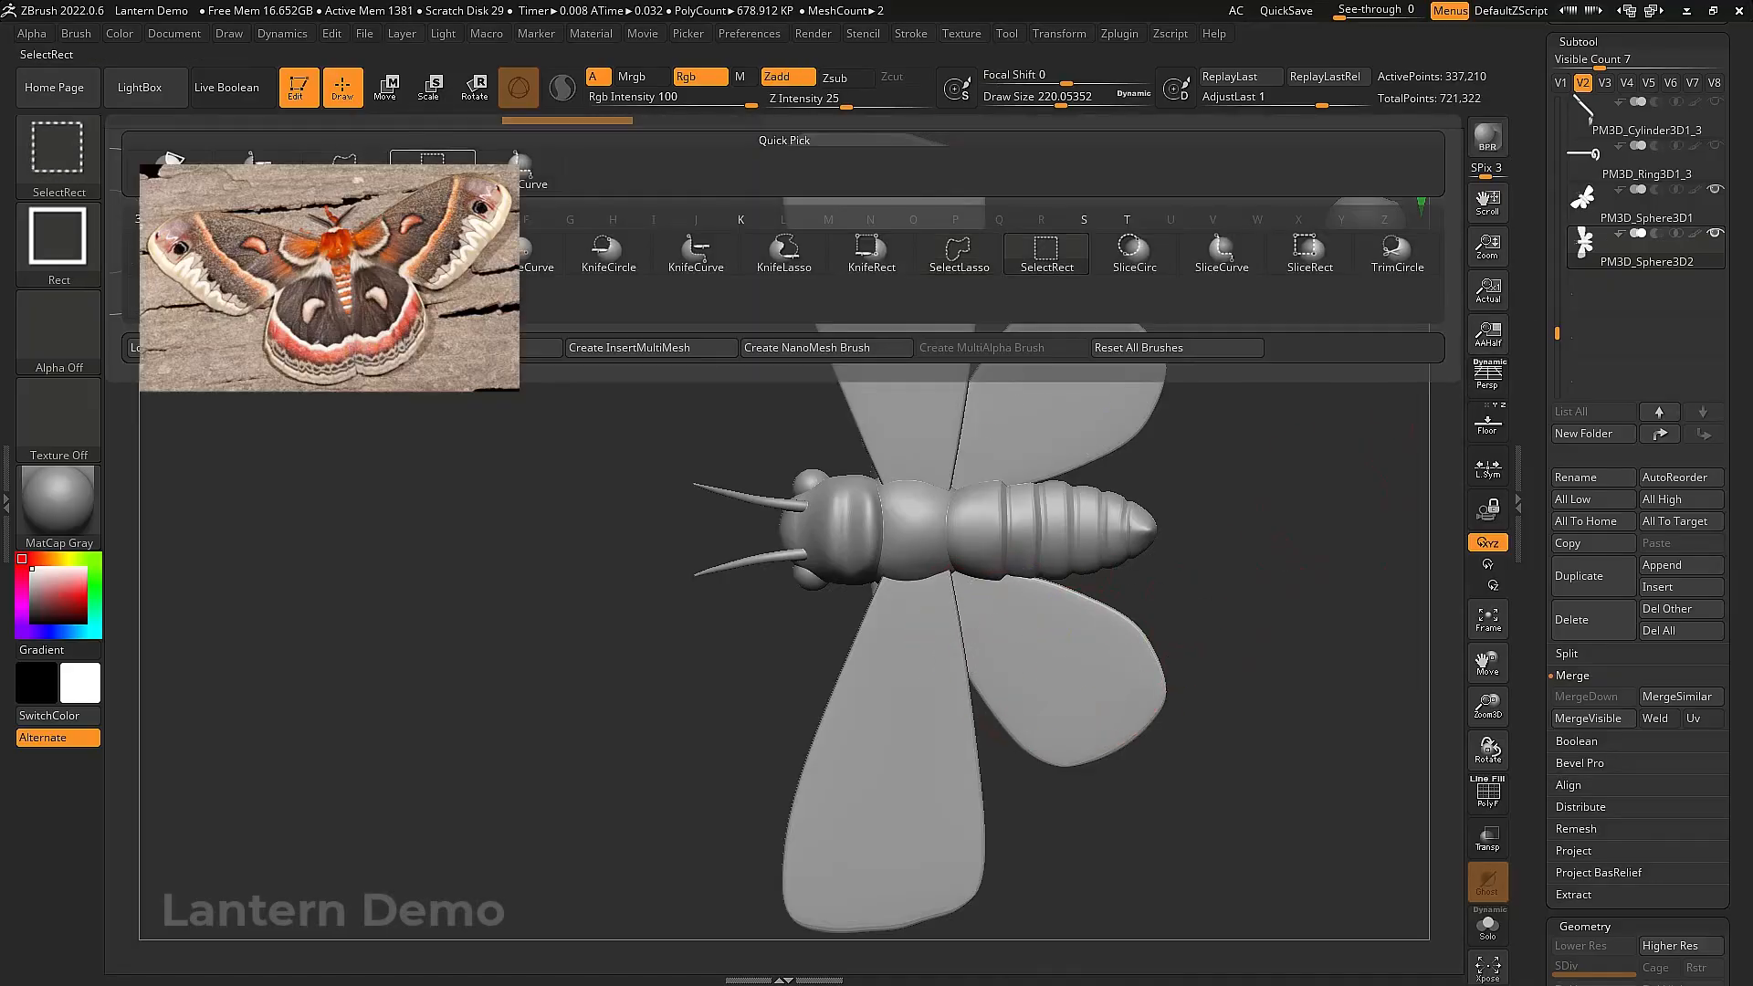
{"action": "mouse_move", "coordinate": [1193, 731]}
{"action": "left_mouse_down"}
{"action": "mouse_move", "coordinate": [1237, 627]}
{"action": "mouse_move", "coordinate": [1294, 684]}
{"action": "mouse_move", "coordinate": [1190, 639]}
{"action": "left_mouse_up"}
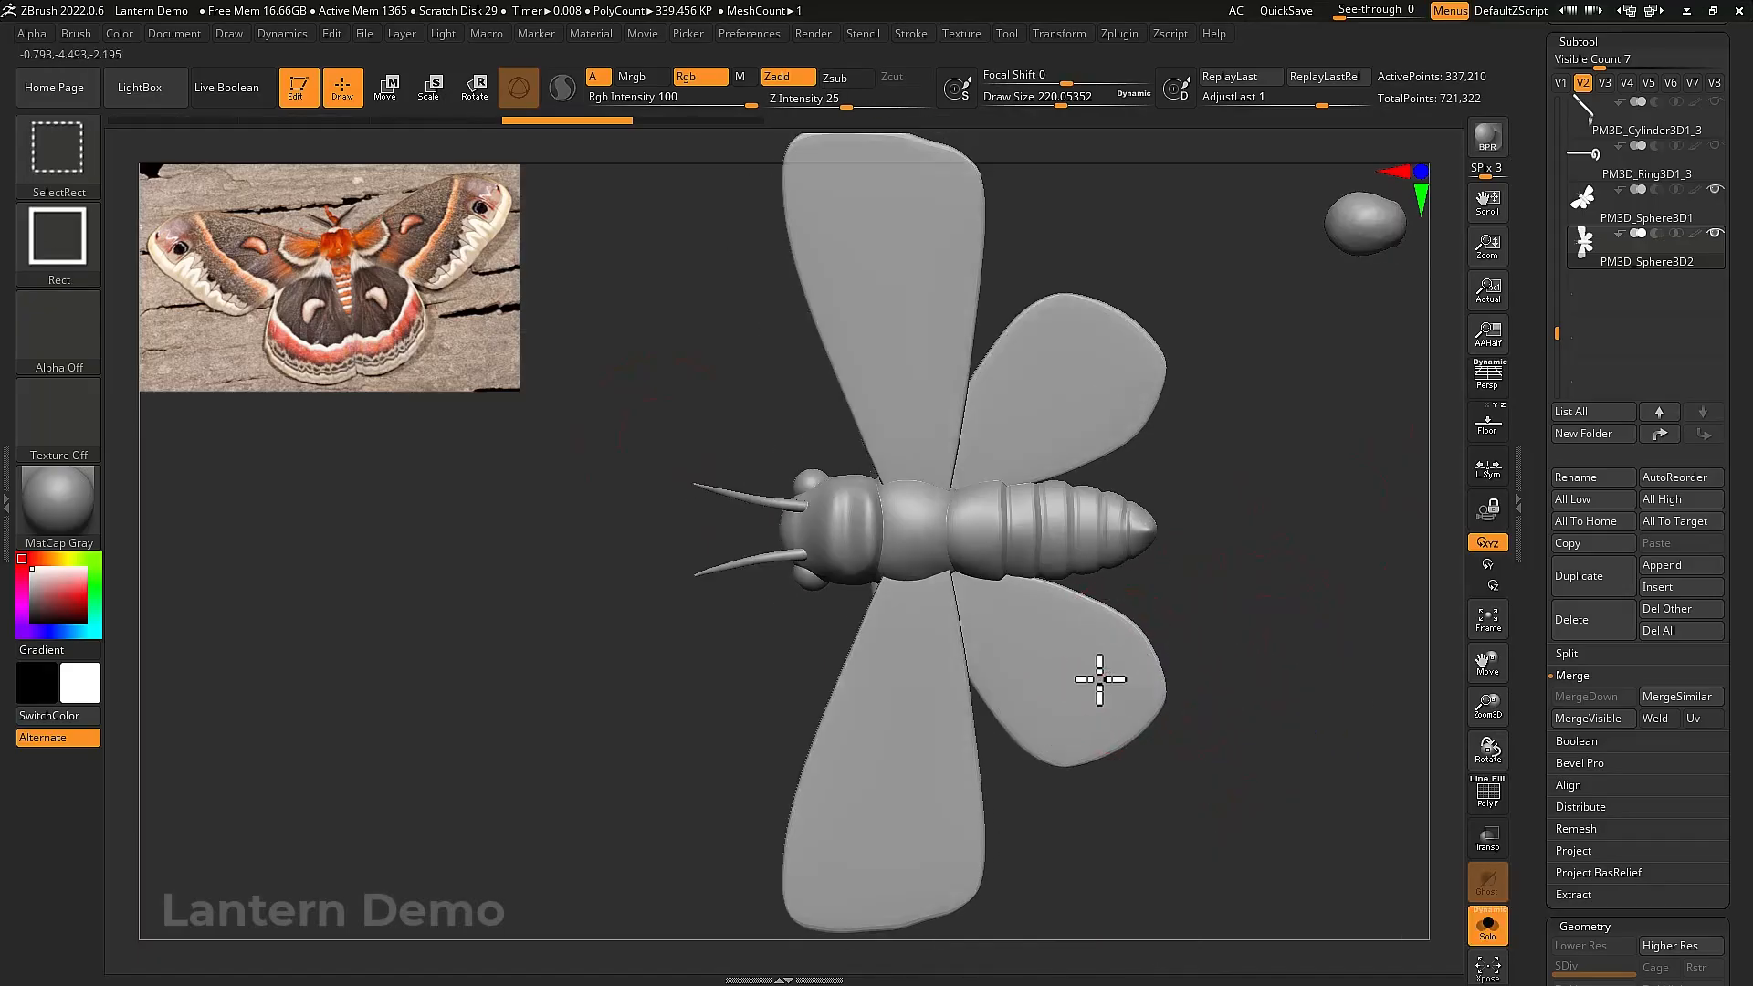
{"action": "left_click", "coordinate": [1099, 680], "text": "ctrl+shift"}
{"action": "left_click", "coordinate": [1099, 681], "text": "ctrl+shift"}
{"action": "left_click", "coordinate": [986, 683], "text": "ctrl+shift"}
{"action": "left_click", "coordinate": [1140, 712], "text": "ctrl+shift"}
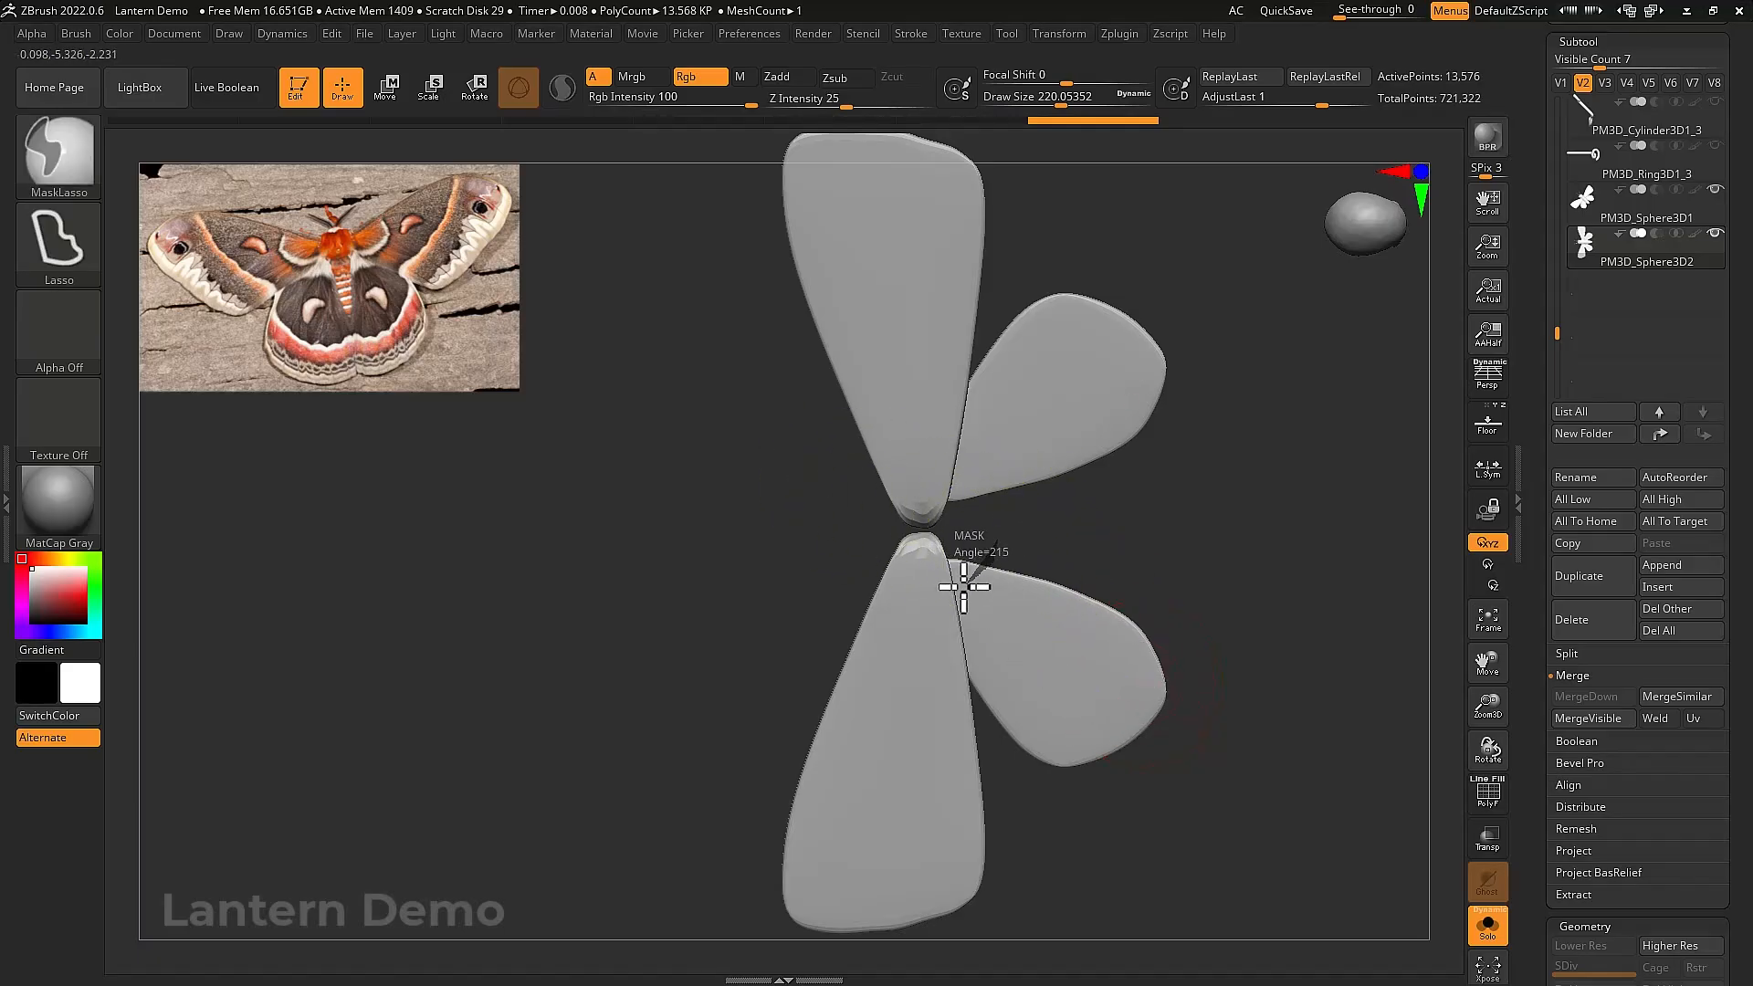
Mask the wing roots with a soft edge, unhide the body and place the gizmo at the wing roots
{"action": "mouse_move", "coordinate": [964, 586]}
{"action": "left_mouse_down", "text": "ctrl"}
{"action": "mouse_move", "coordinate": [852, 579]}
{"action": "mouse_move", "coordinate": [876, 520]}
{"action": "mouse_move", "coordinate": [963, 567]}
{"action": "left_mouse_up", "text": "ctrl"}
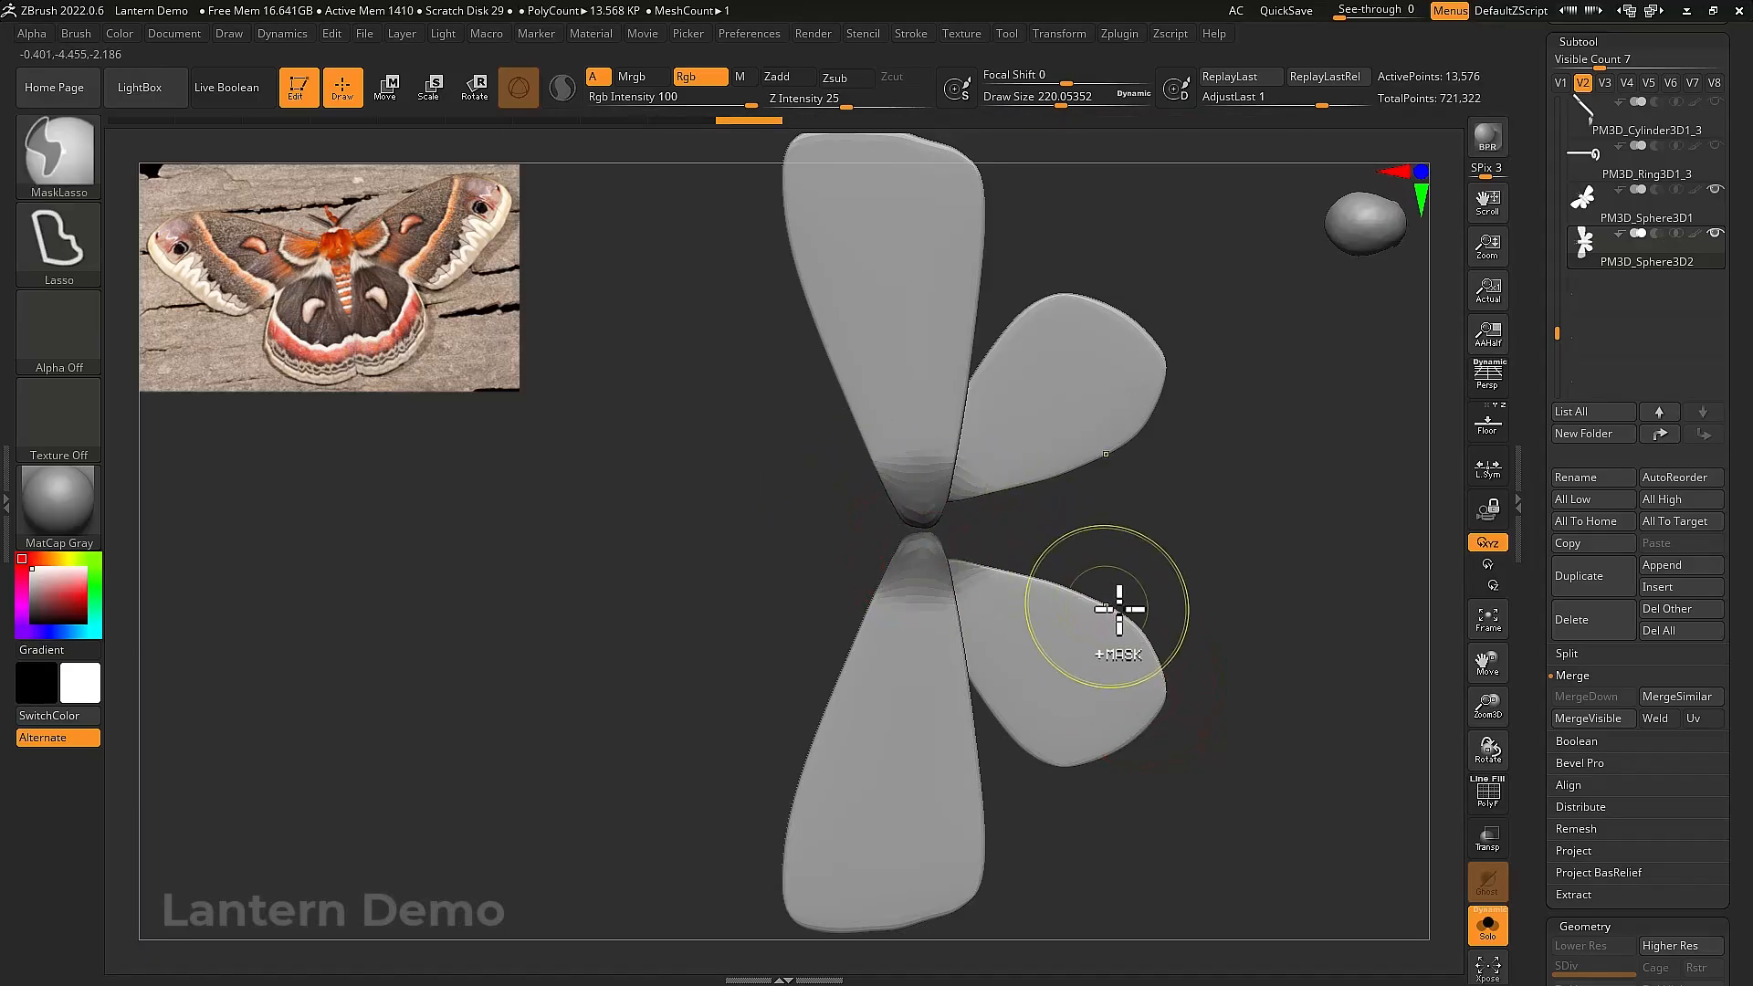
{"action": "left_click", "coordinate": [1265, 599], "text": "ctrl+shift"}
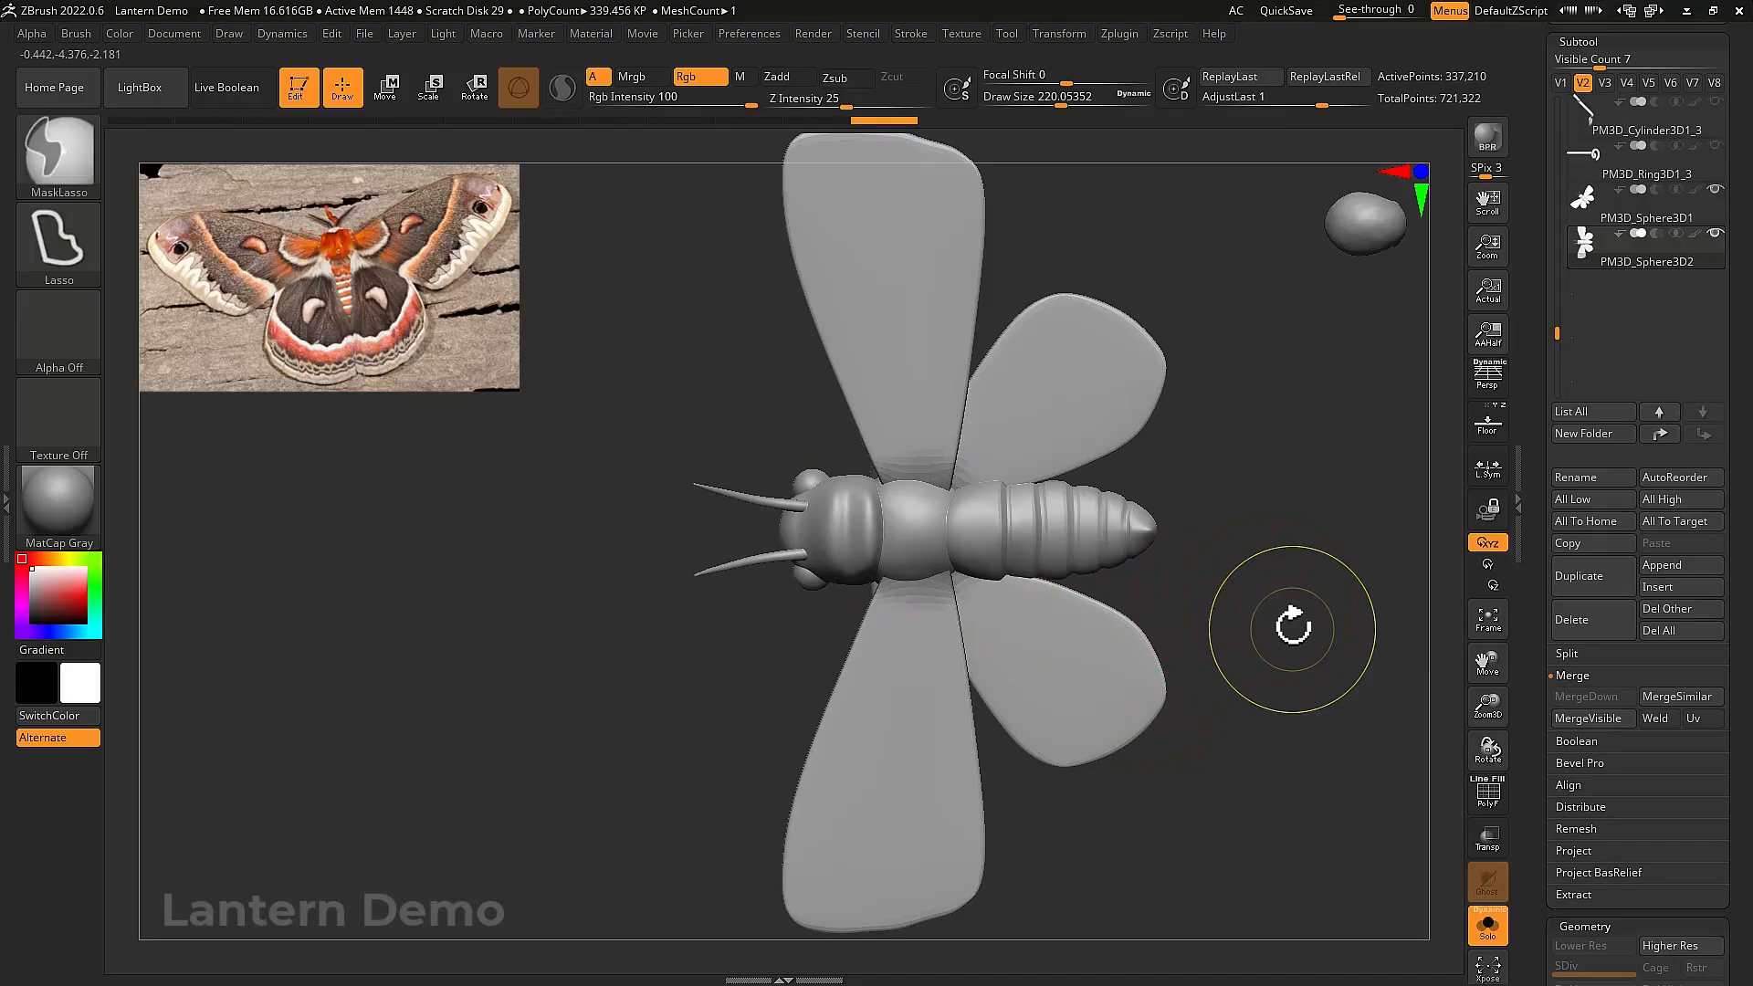
{"action": "key", "text": "w"}
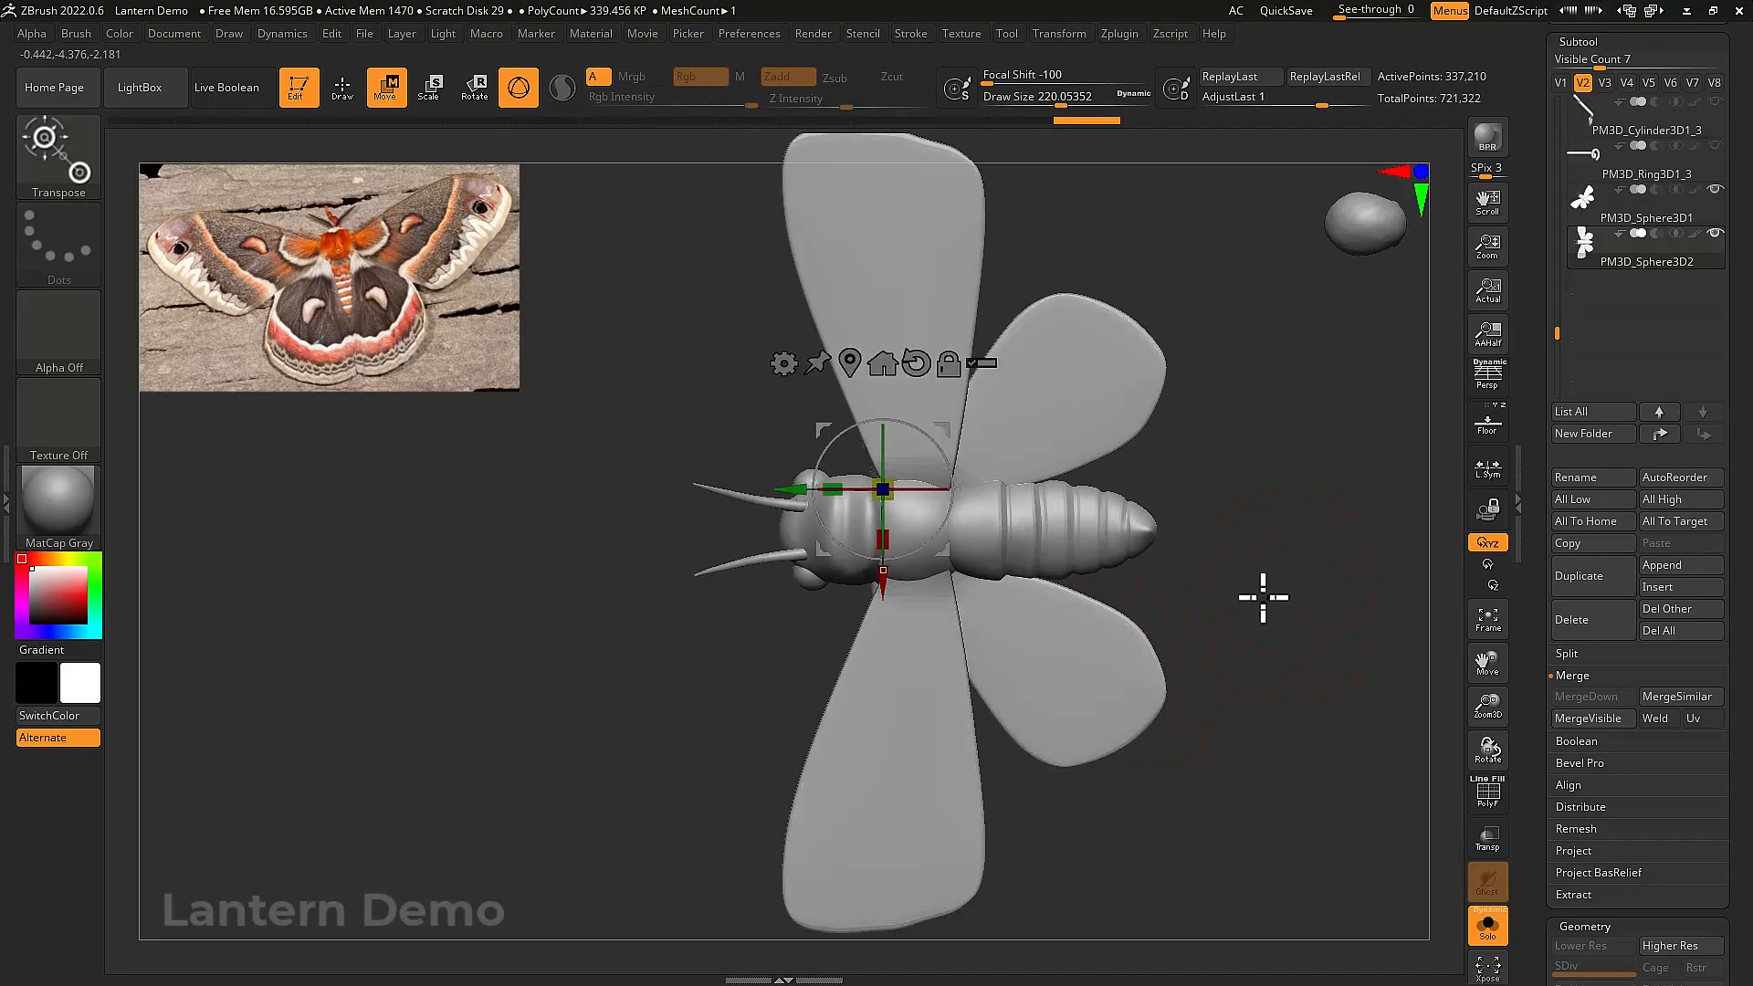
{"action": "left_click_drag", "start_coordinate": [947, 435], "coordinate": [1013, 423], "text": "alt"}
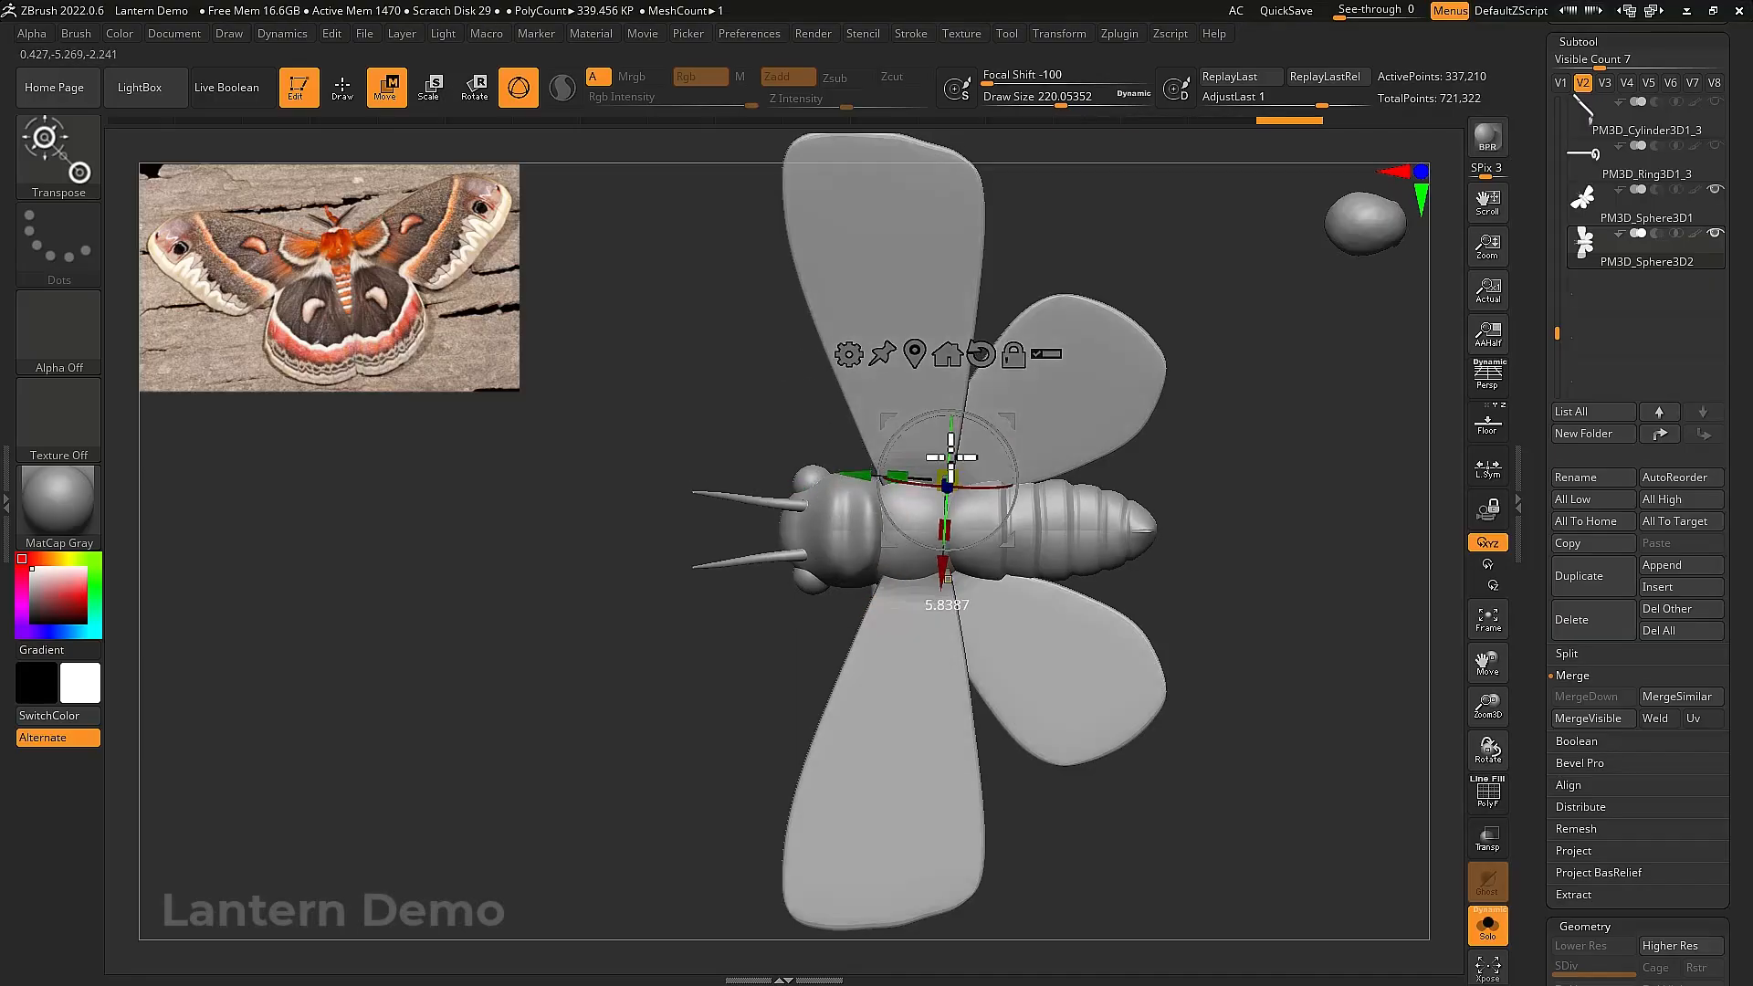
{"action": "key", "text": "ctrl"}
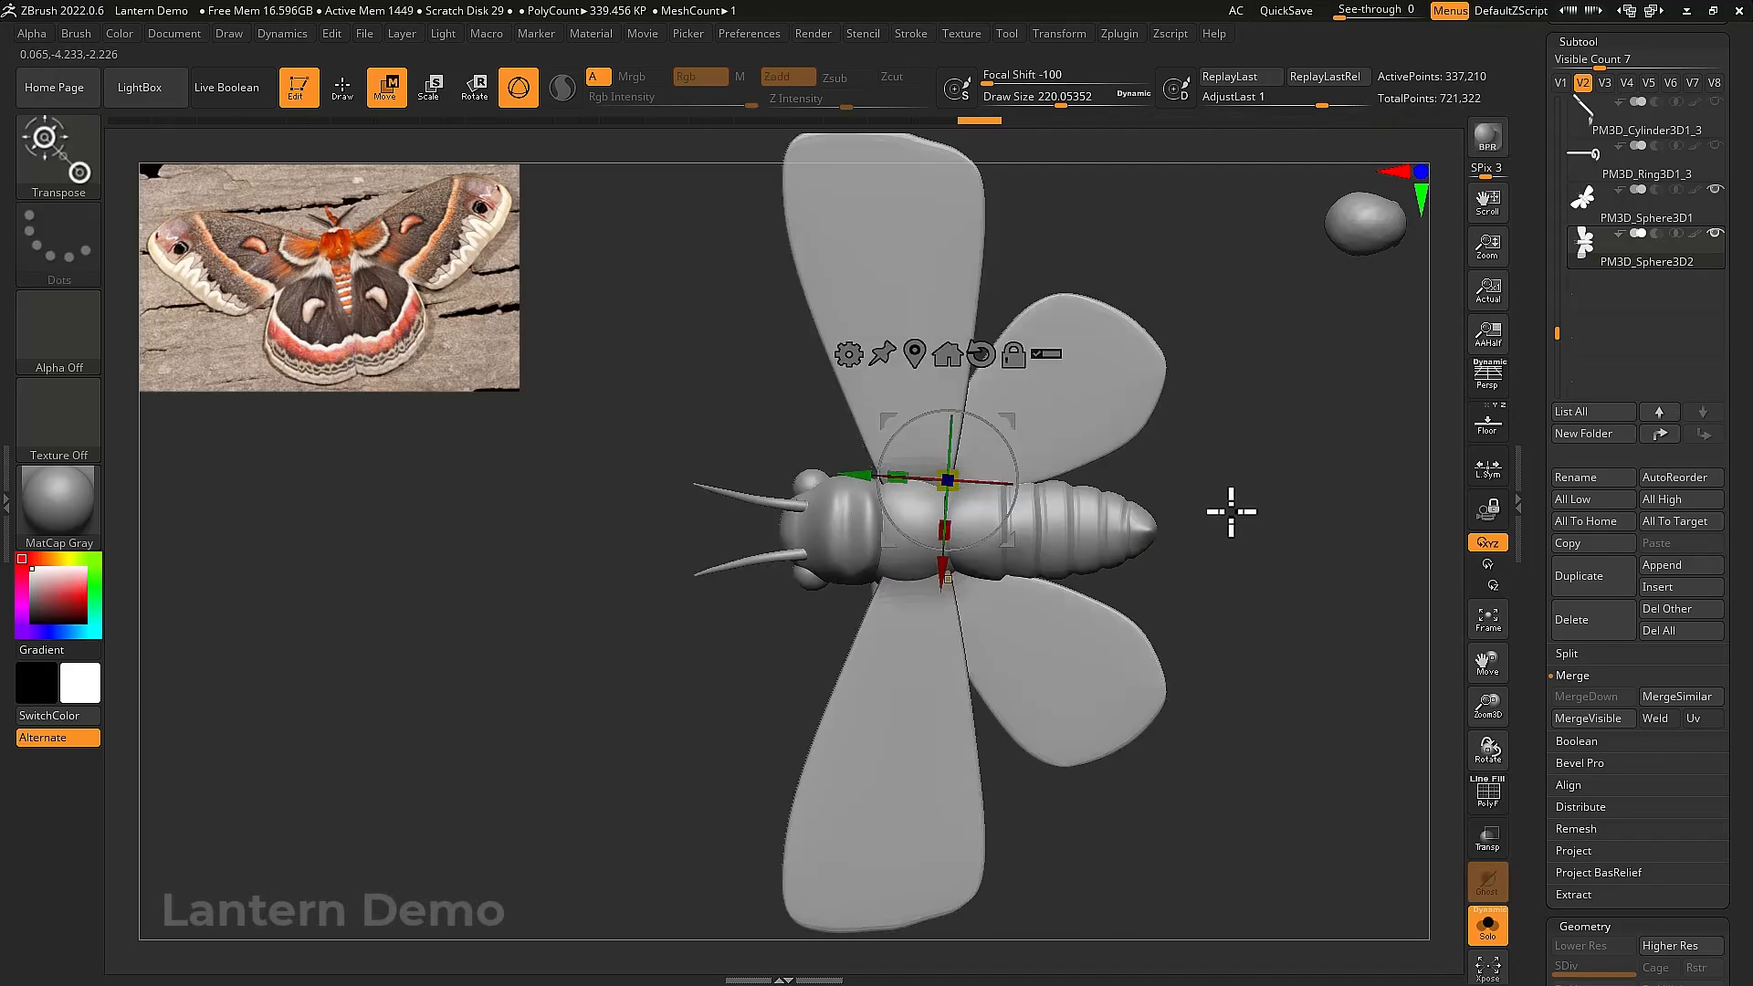
{"action": "right_click", "coordinate": [1226, 521]}
Hide the wings, mask the whole body with its legs and antennae, and show the wings again
{"action": "key", "text": "q"}
{"action": "right_click", "coordinate": [1242, 467]}
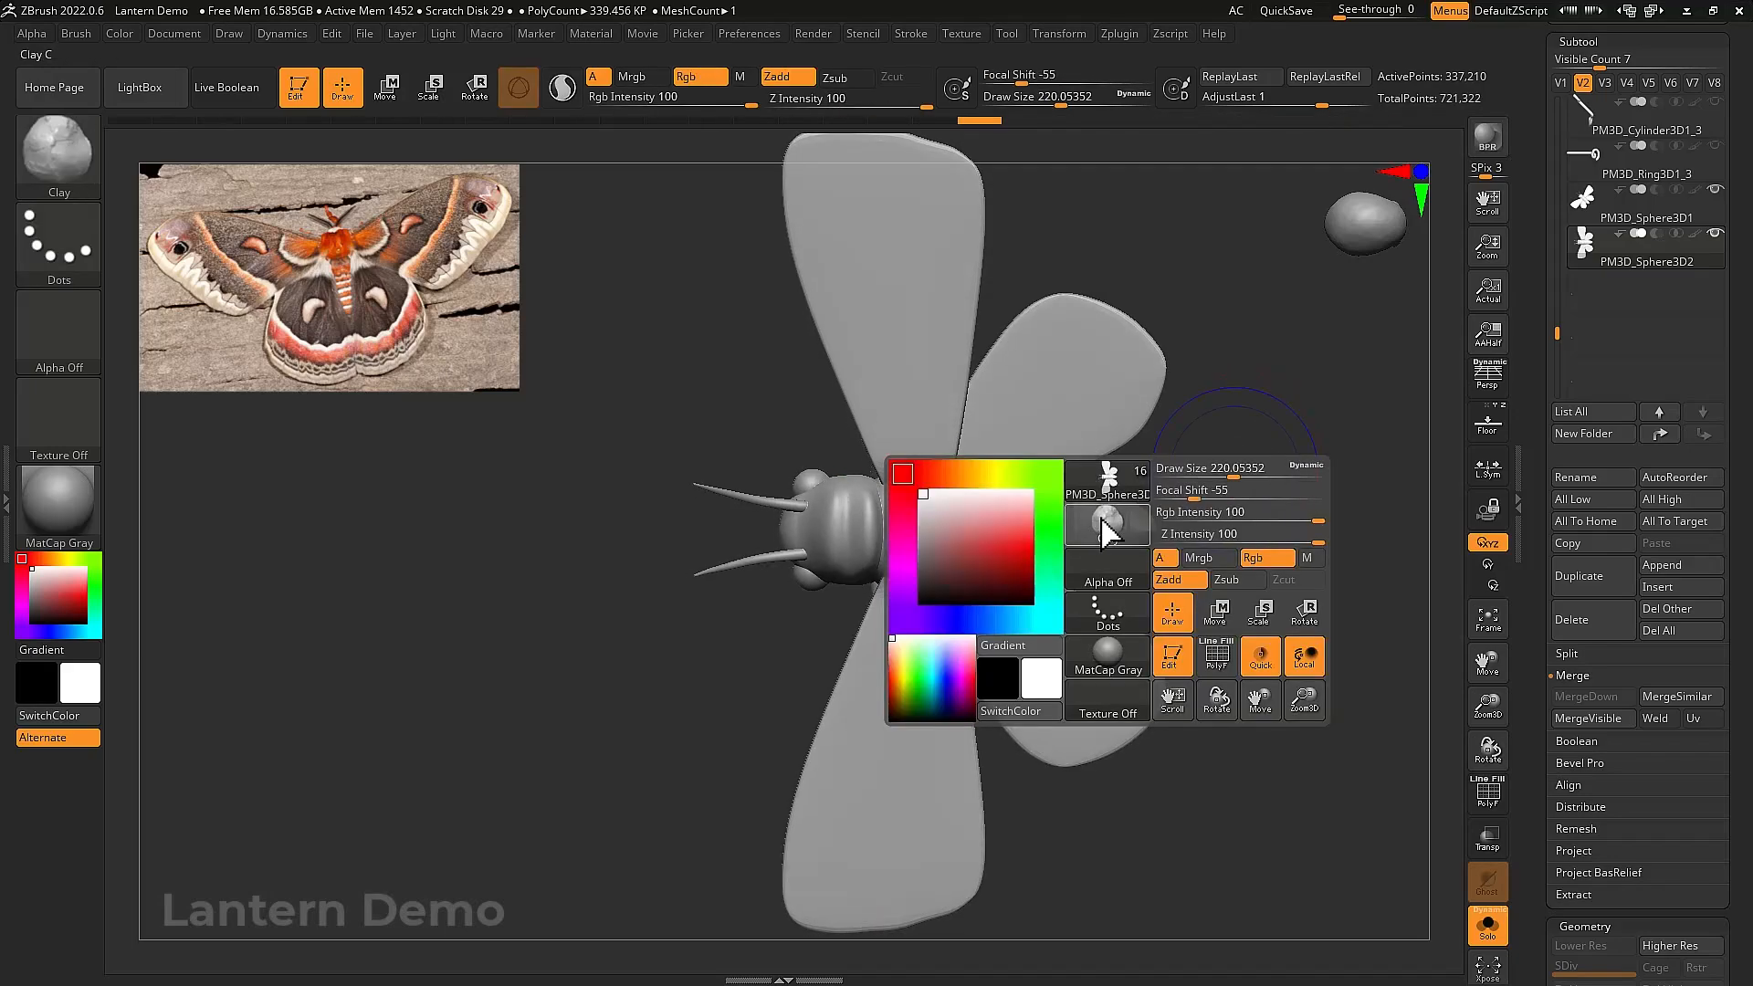
{"action": "left_click", "coordinate": [1068, 430], "text": "ctrl+alt+shift"}
{"action": "left_click", "coordinate": [970, 392], "text": "ctrl+alt+shift"}
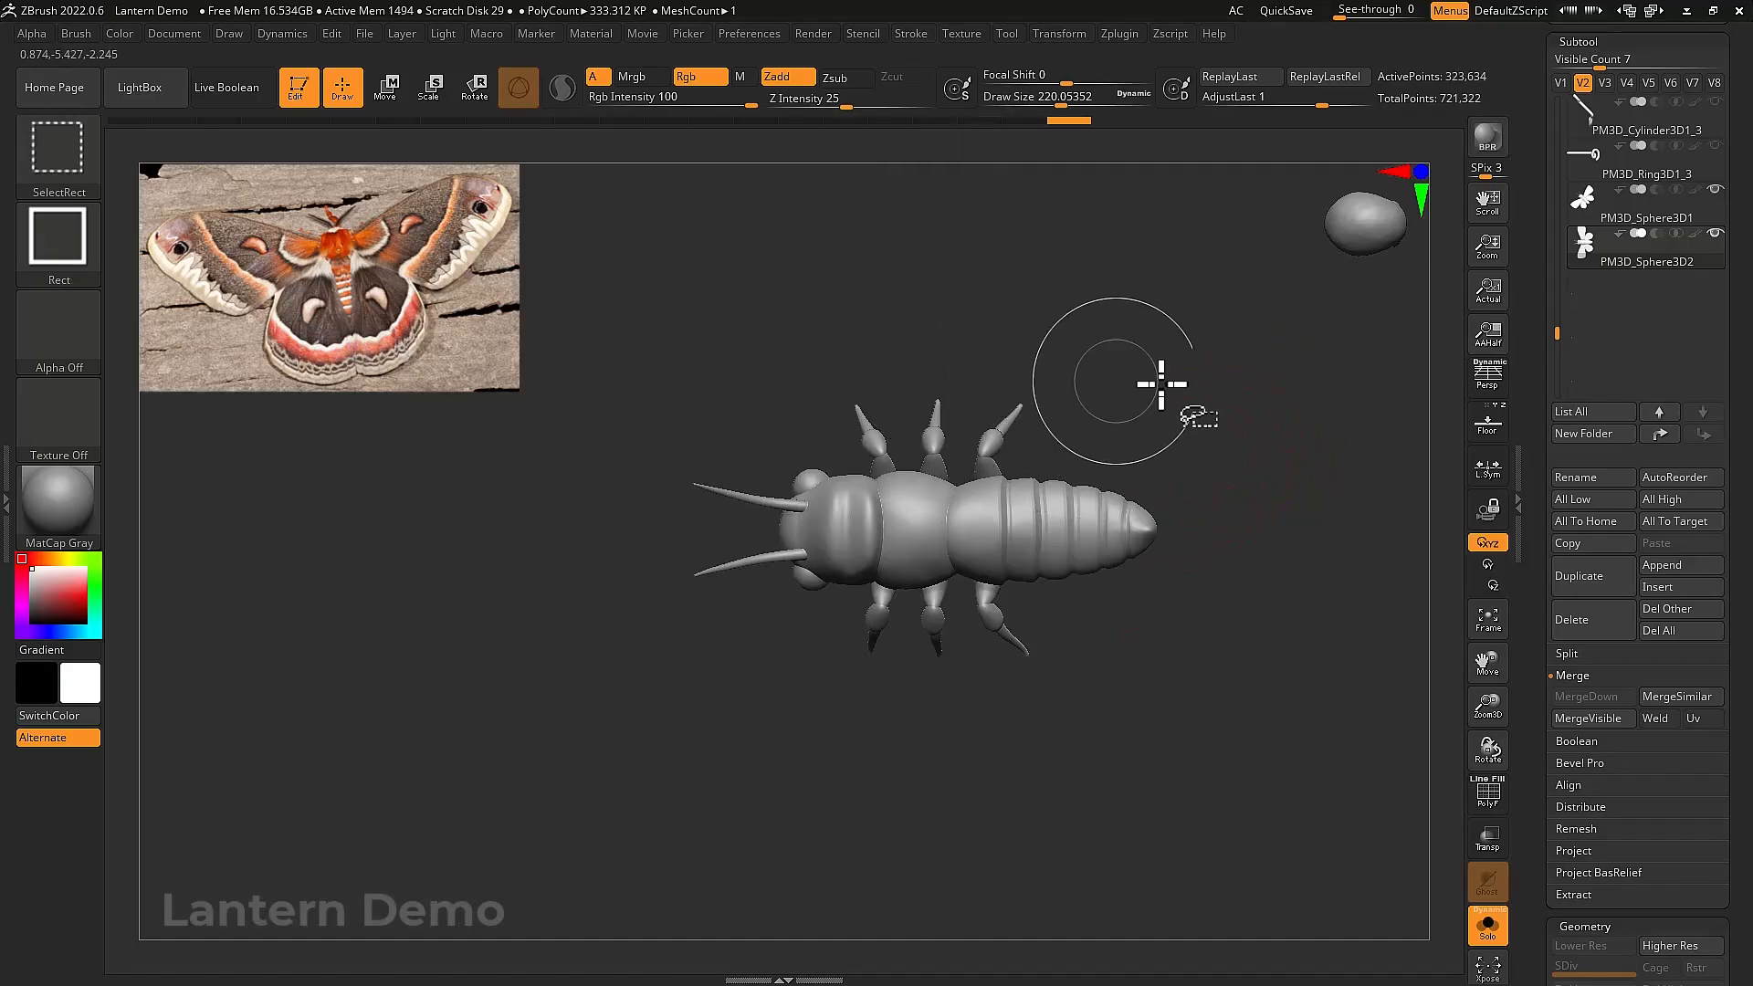
{"action": "mouse_move", "coordinate": [1249, 393]}
{"action": "left_mouse_down", "text": "ctrl"}
{"action": "mouse_move", "coordinate": [1168, 615]}
{"action": "mouse_move", "coordinate": [472, 485]}
{"action": "mouse_move", "coordinate": [1173, 285]}
{"action": "left_mouse_up", "text": "ctrl"}
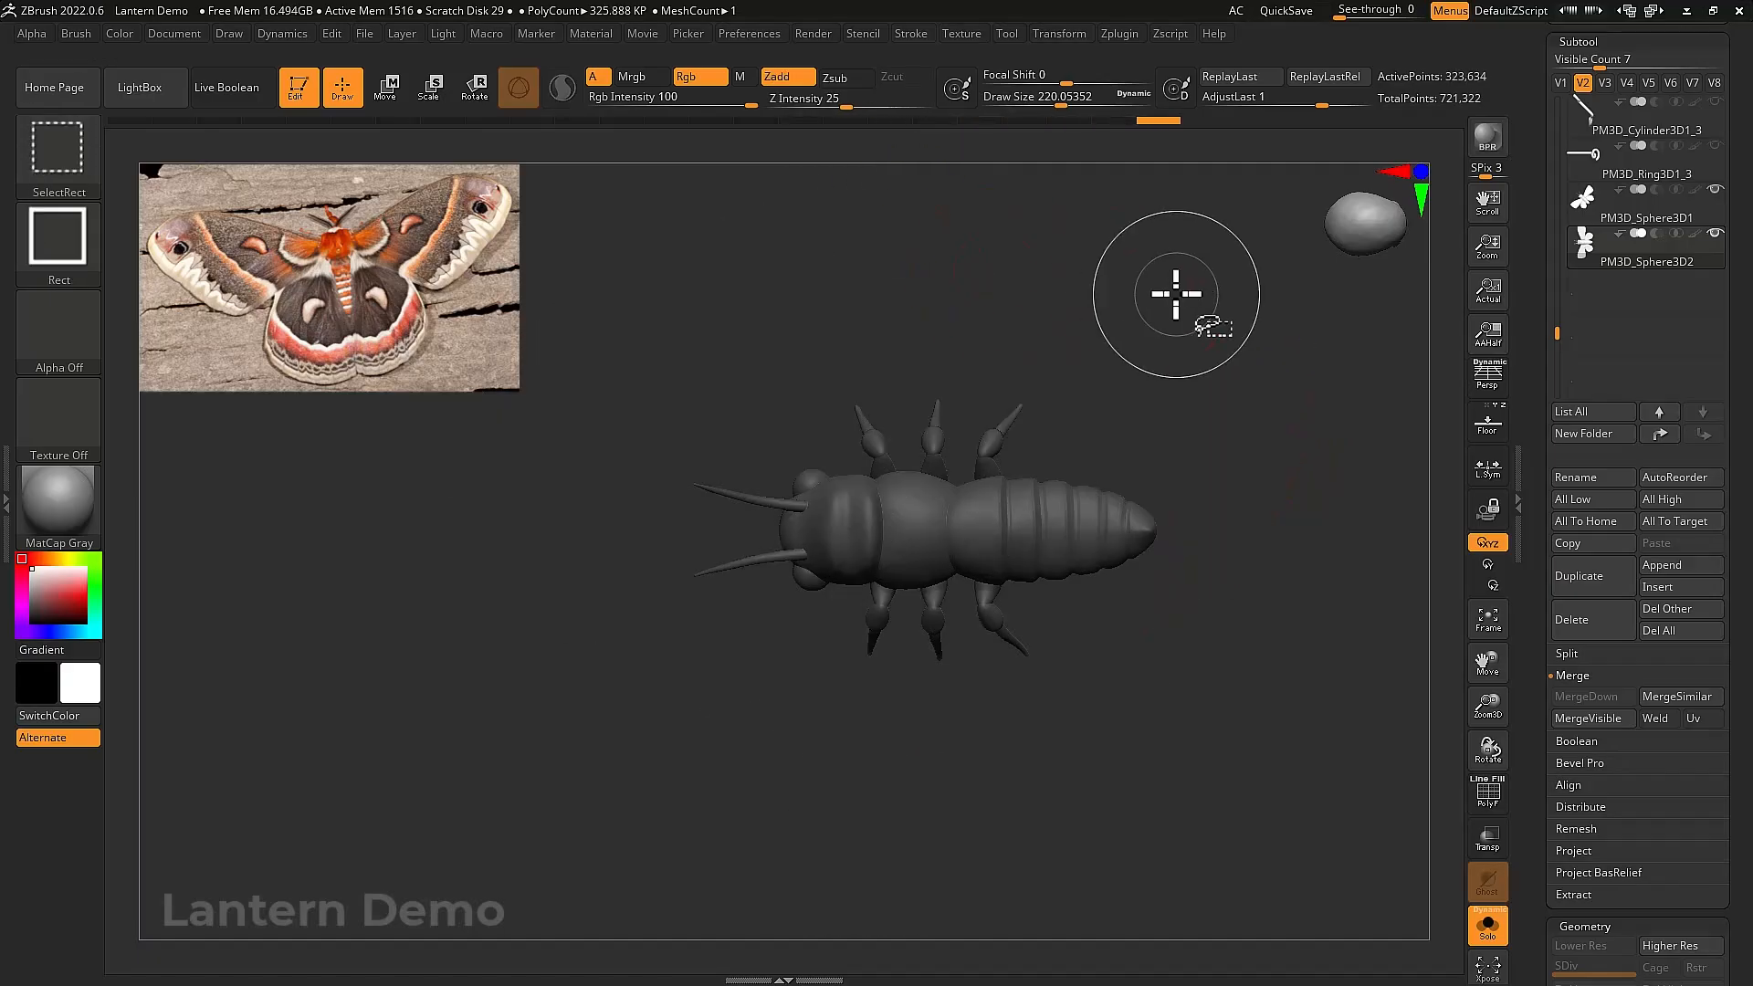
{"action": "left_click", "coordinate": [1175, 294], "text": "ctrl+shift"}
Rotate the copied moth's unmasked wings upward around their roots with the gizmo
{"action": "key", "text": "w"}
{"action": "left_click_drag", "start_coordinate": [948, 449], "coordinate": [940, 512]}
{"action": "key", "text": "ctrl+z"}
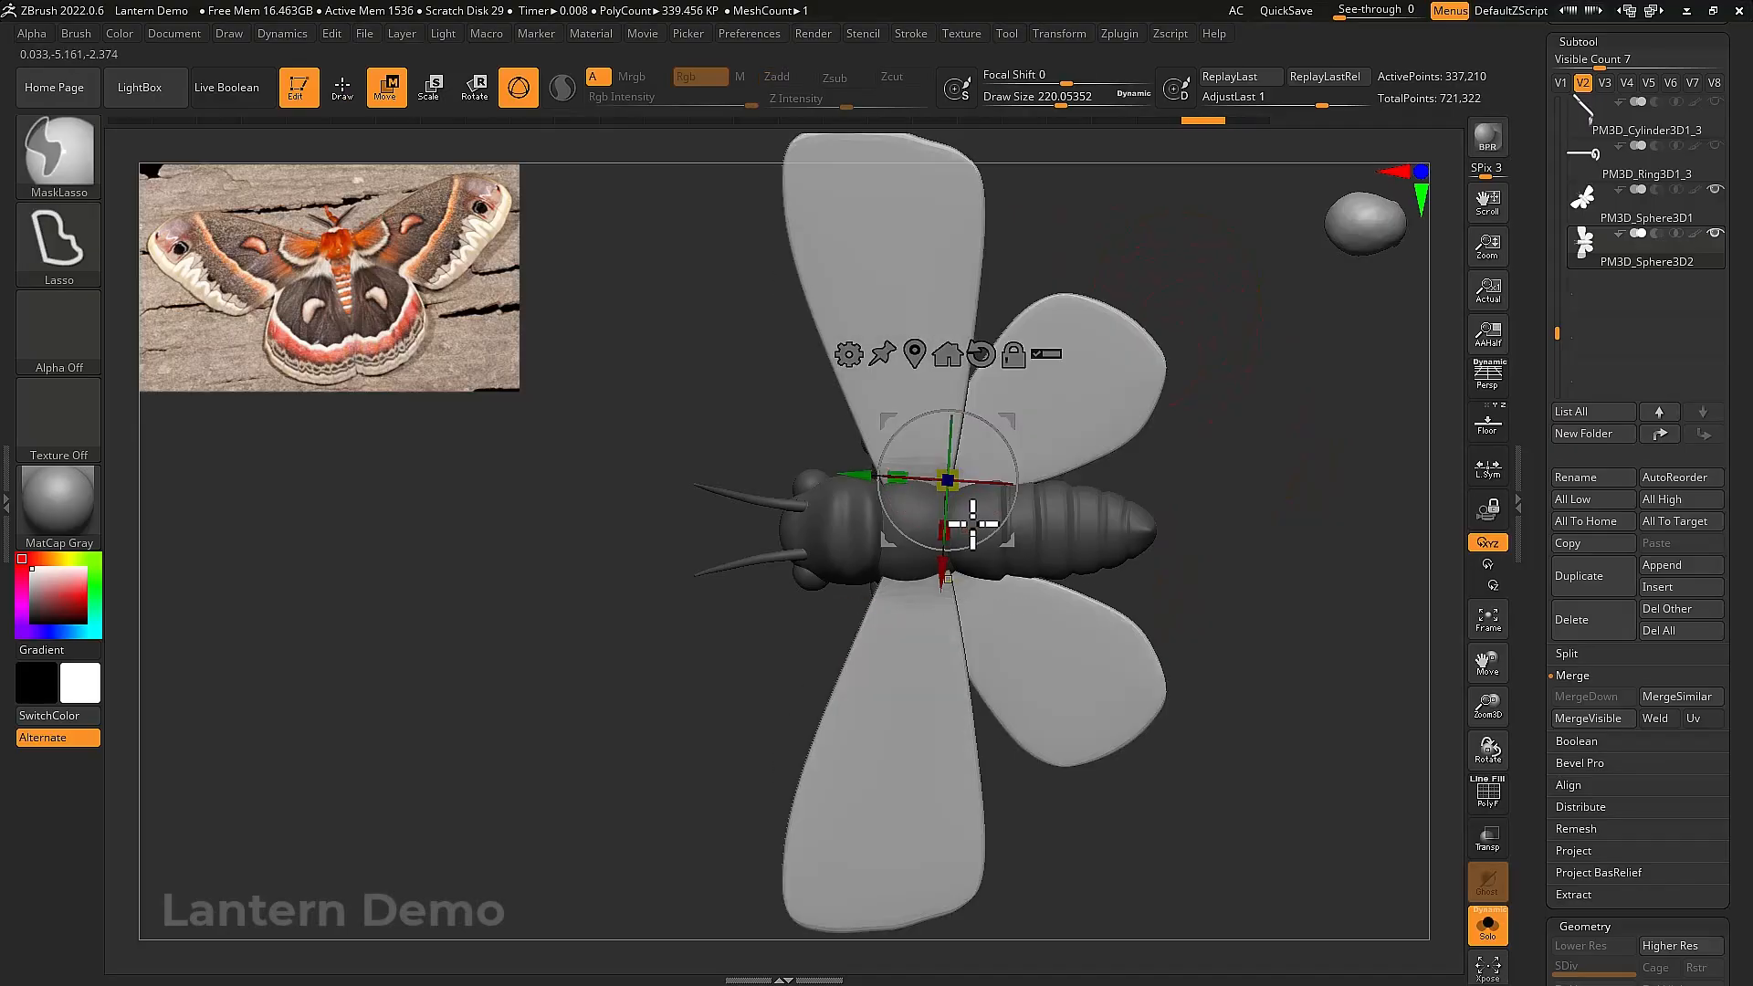
{"action": "left_click_drag", "start_coordinate": [952, 443], "coordinate": [947, 520]}
{"action": "left_click_drag", "start_coordinate": [1108, 657], "coordinate": [1147, 556]}
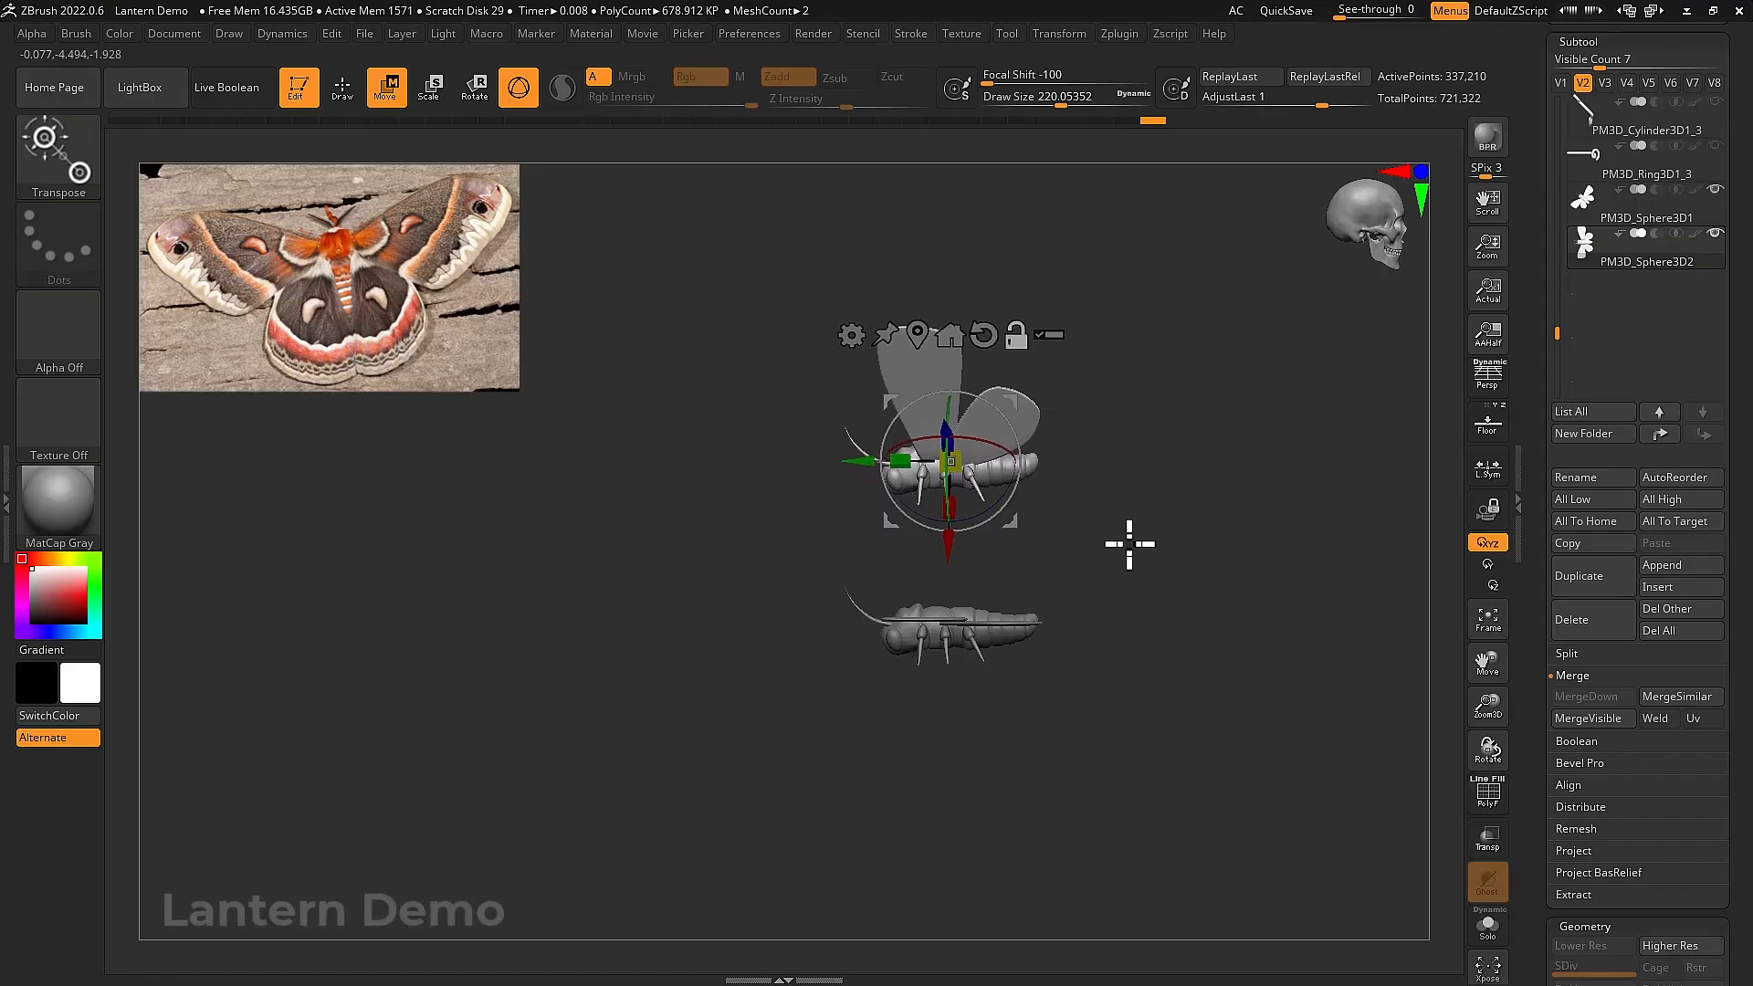
Switch to visibility set V1 and view the moths together with the lantern
{"action": "left_click_drag", "start_coordinate": [1130, 545], "coordinate": [1204, 541]}
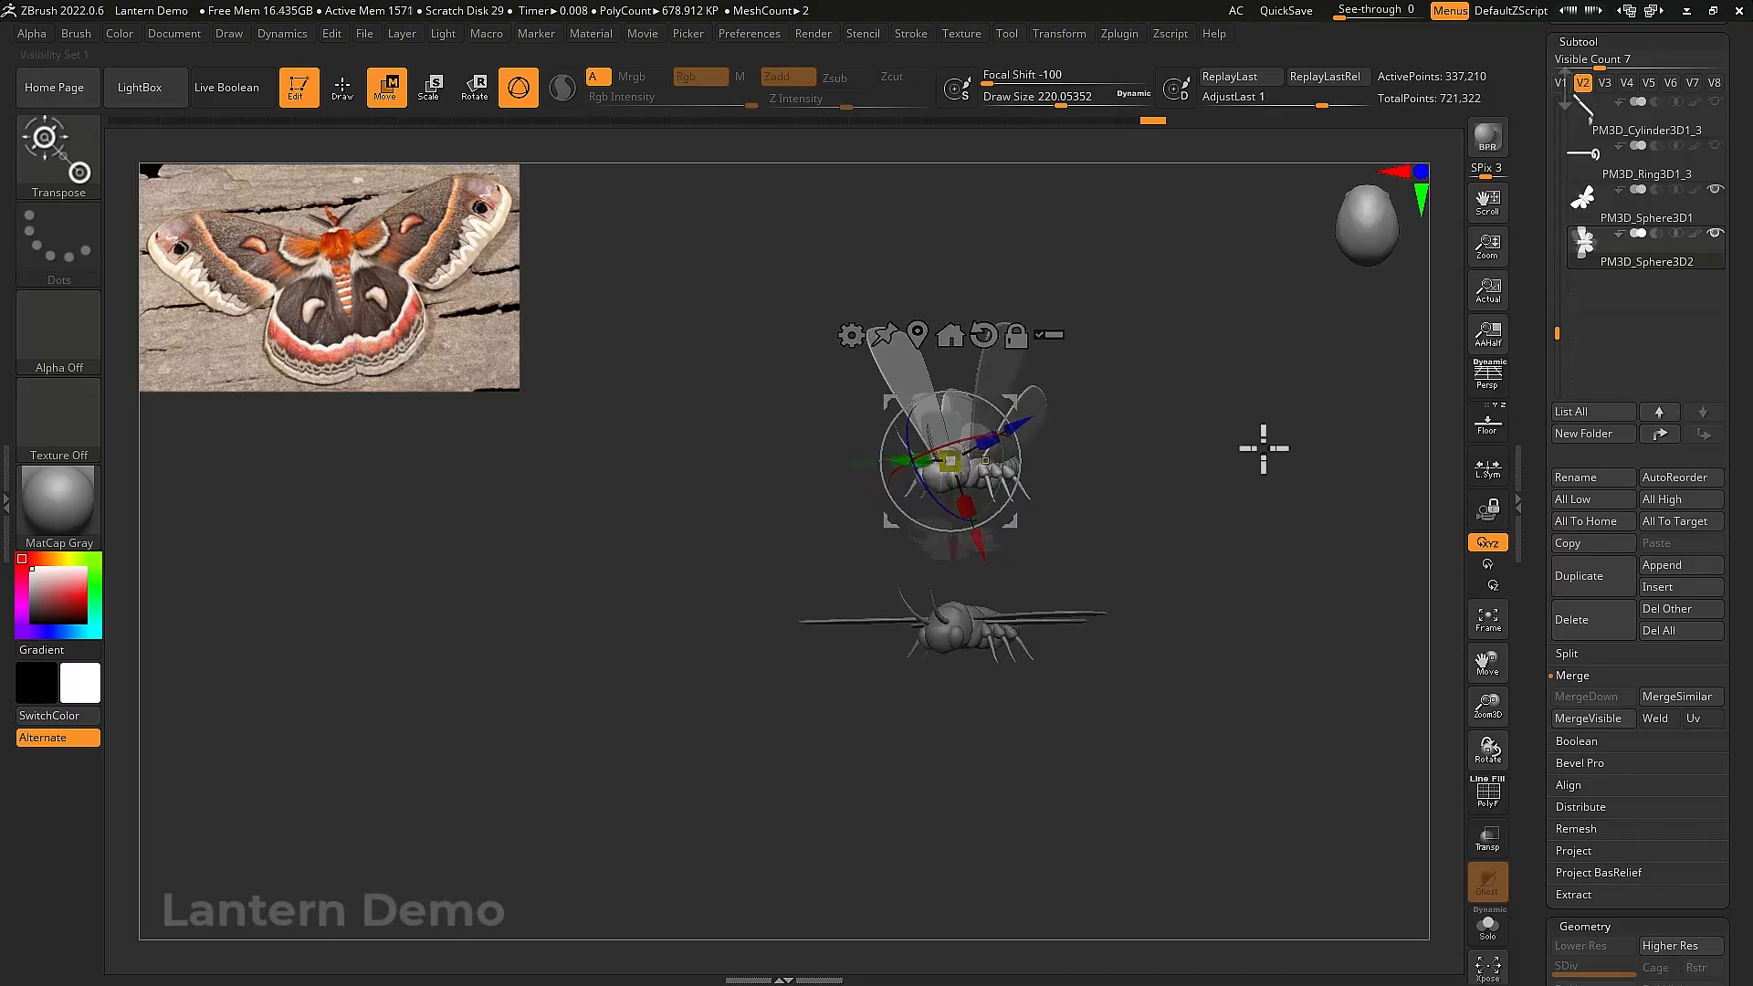
{"action": "left_click", "coordinate": [1563, 85]}
{"action": "left_click_drag", "start_coordinate": [1227, 408], "coordinate": [1293, 292]}
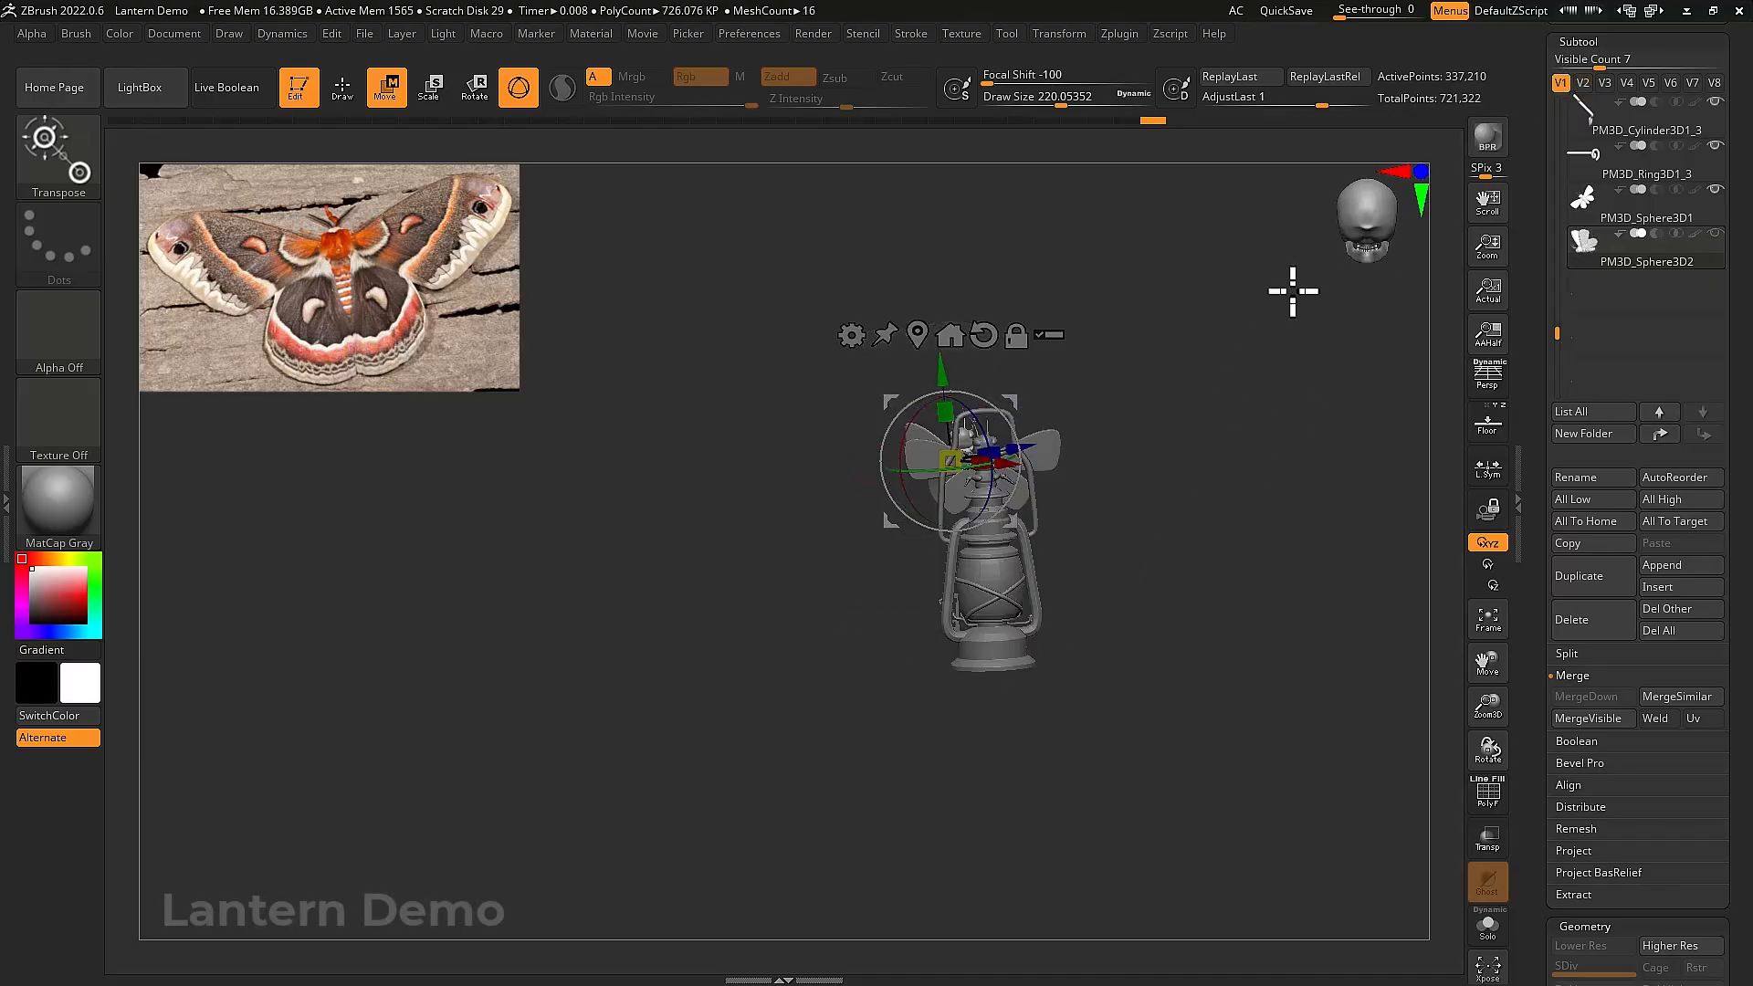
Enable transforming several subtools together and limit the selection to the two moths, leaving the lantern parts out
{"action": "left_click_drag", "start_coordinate": [1350, 421], "coordinate": [1250, 378]}
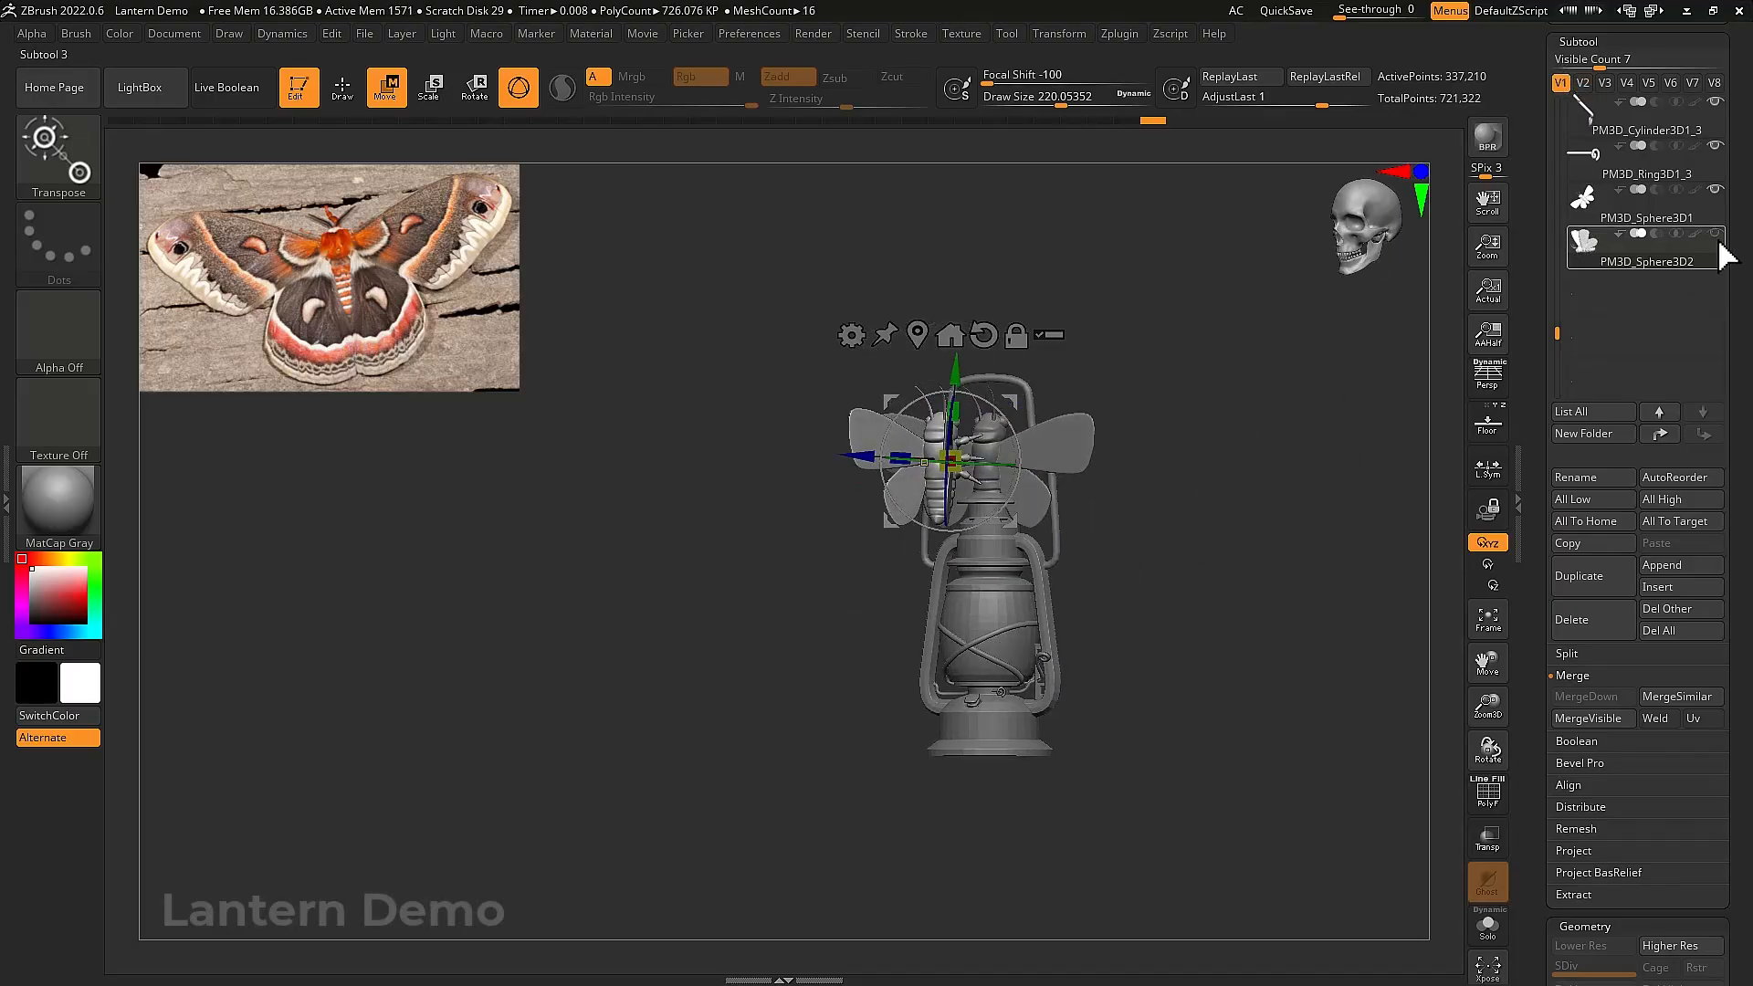
{"action": "left_click_drag", "start_coordinate": [1279, 353], "coordinate": [1105, 337]}
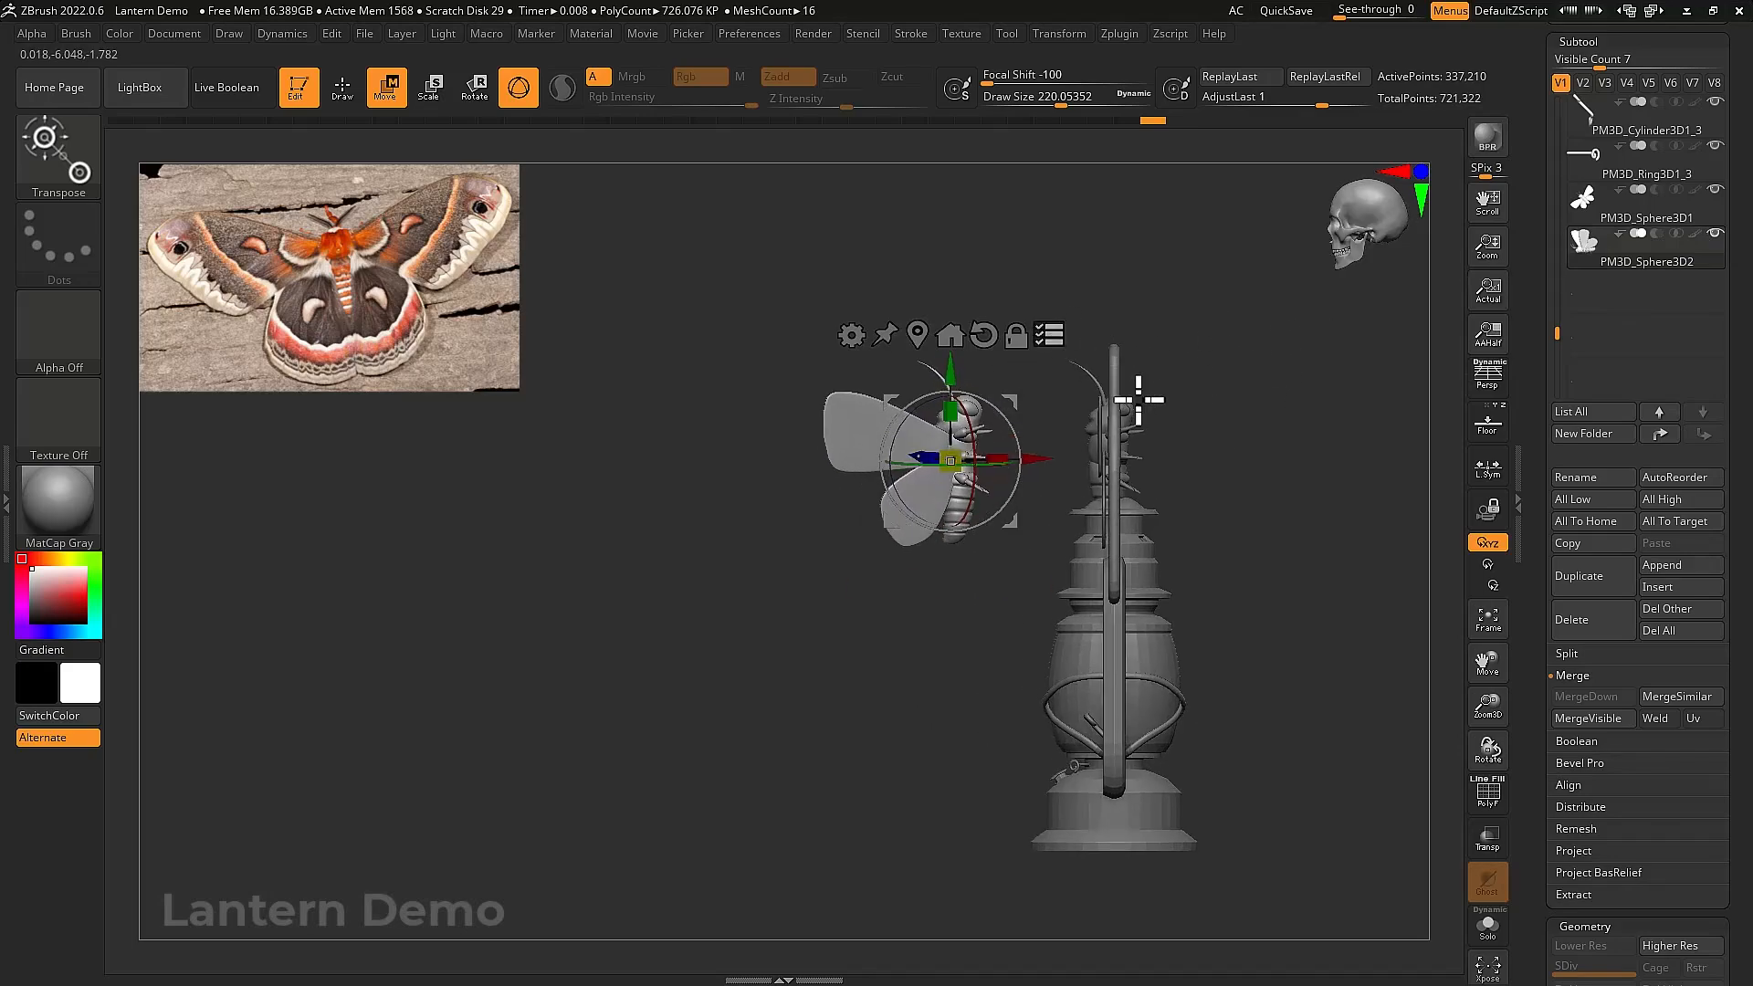
{"action": "left_click", "coordinate": [1281, 455], "text": "ctrl+shift"}
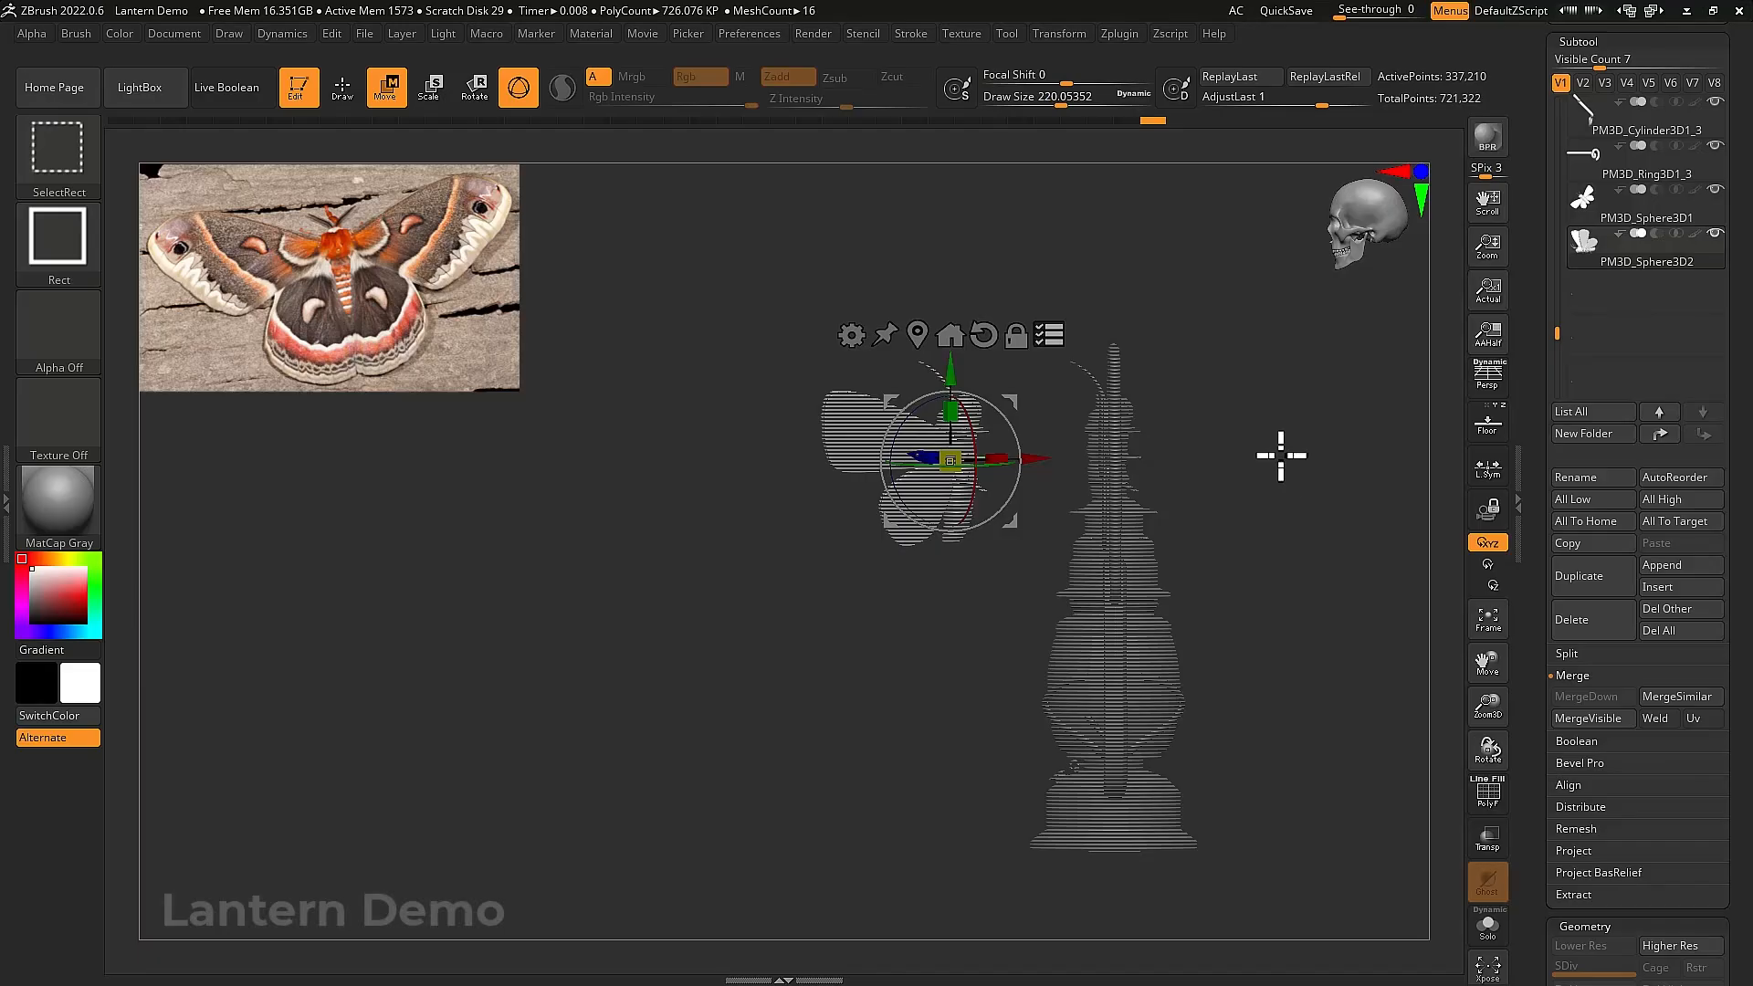
{"action": "left_click_drag", "start_coordinate": [1010, 396], "coordinate": [963, 375], "text": "alt"}
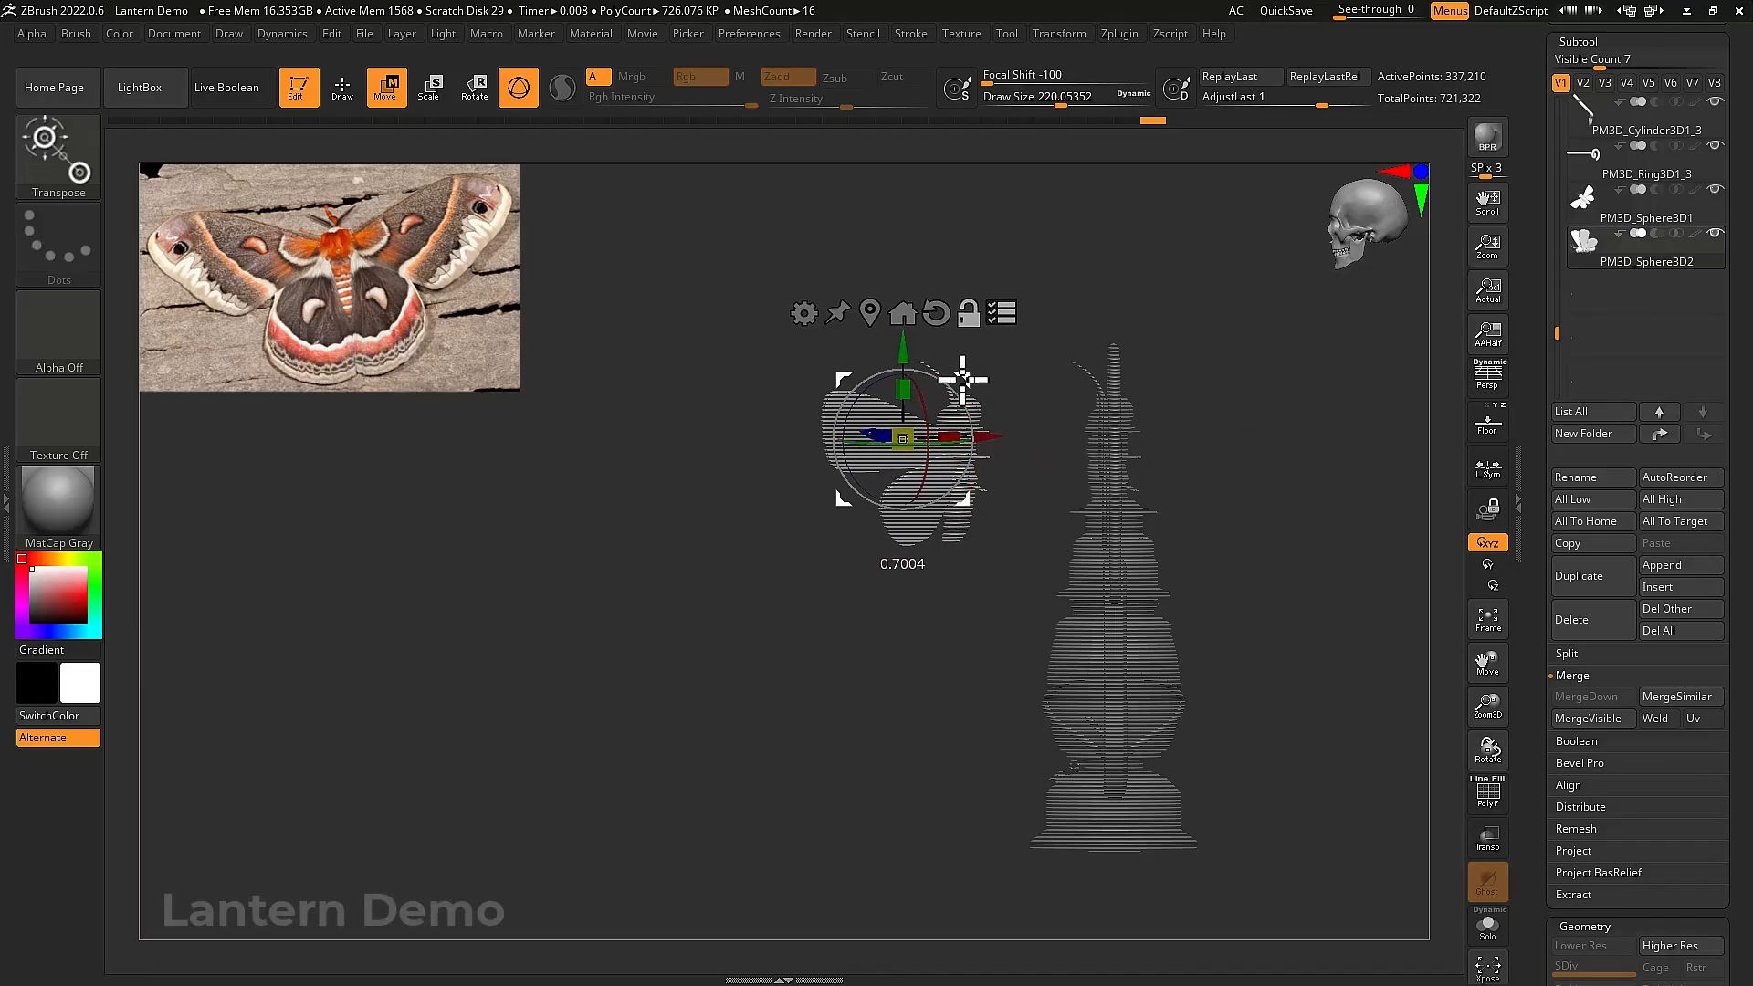
{"action": "left_click", "coordinate": [940, 327]}
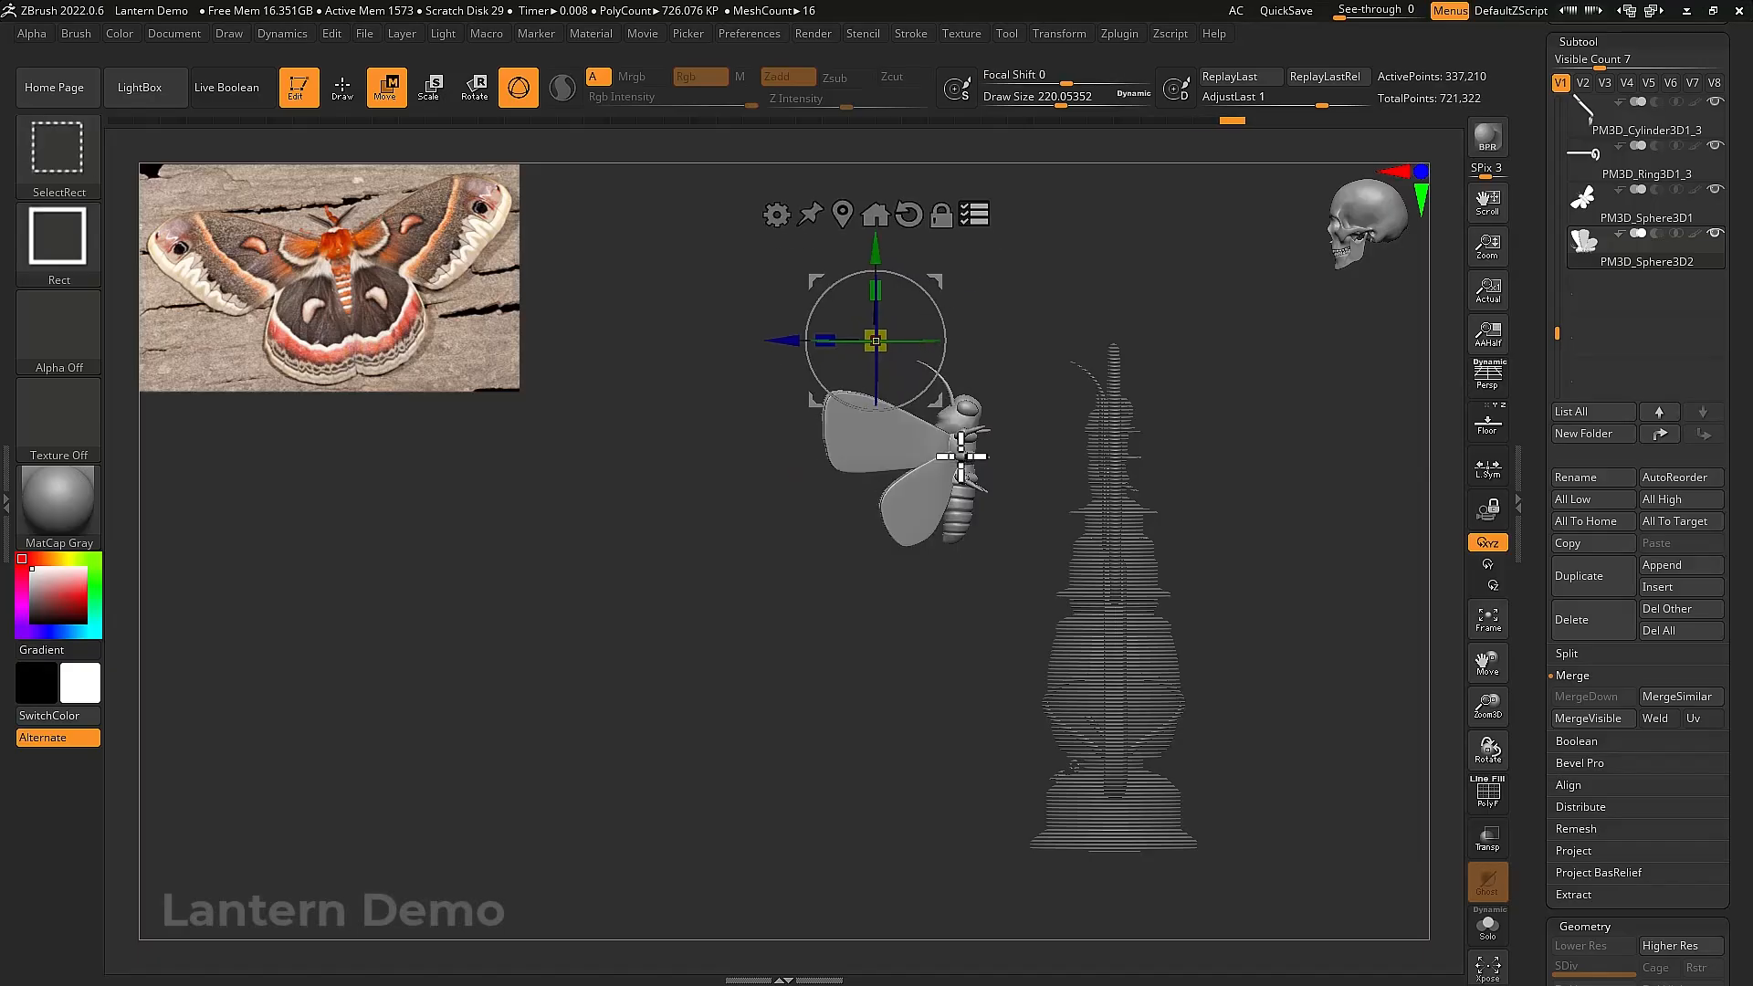
{"action": "left_click", "coordinate": [1125, 409], "text": "ctrl+shift"}
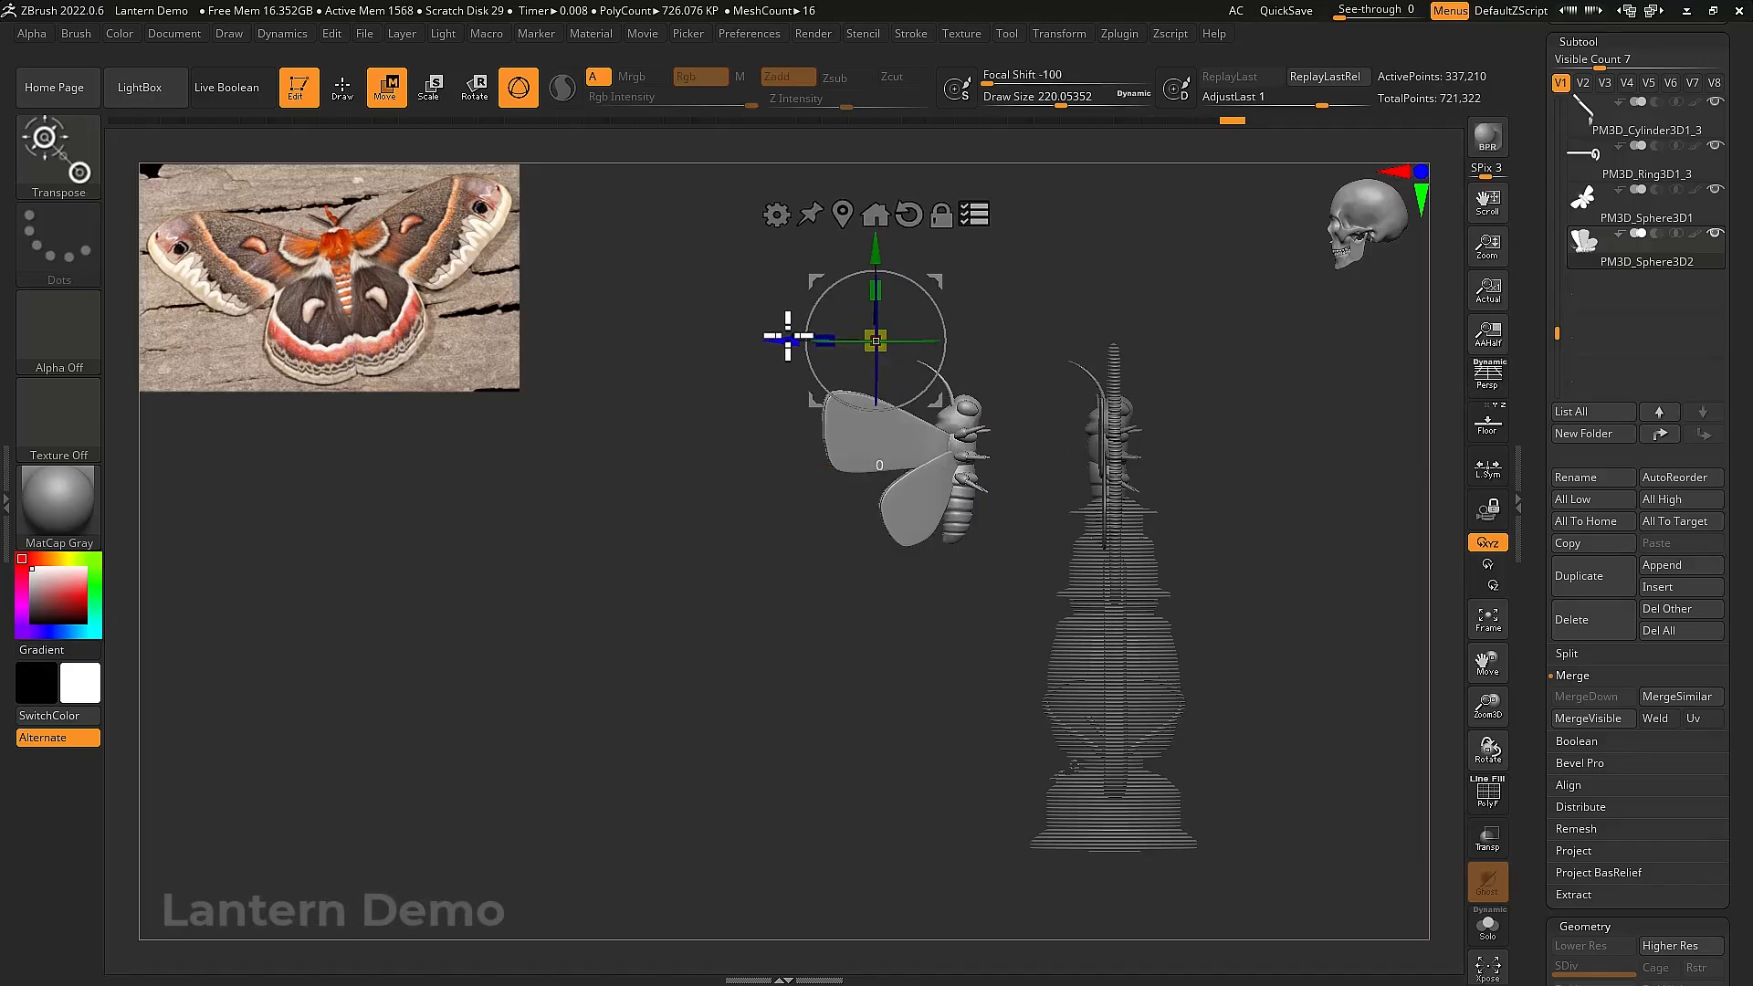
Move both selected moths together forward, away from the front of the lantern
{"action": "left_click_drag", "start_coordinate": [788, 336], "coordinate": [552, 344]}
{"action": "left_click", "coordinate": [606, 219]}
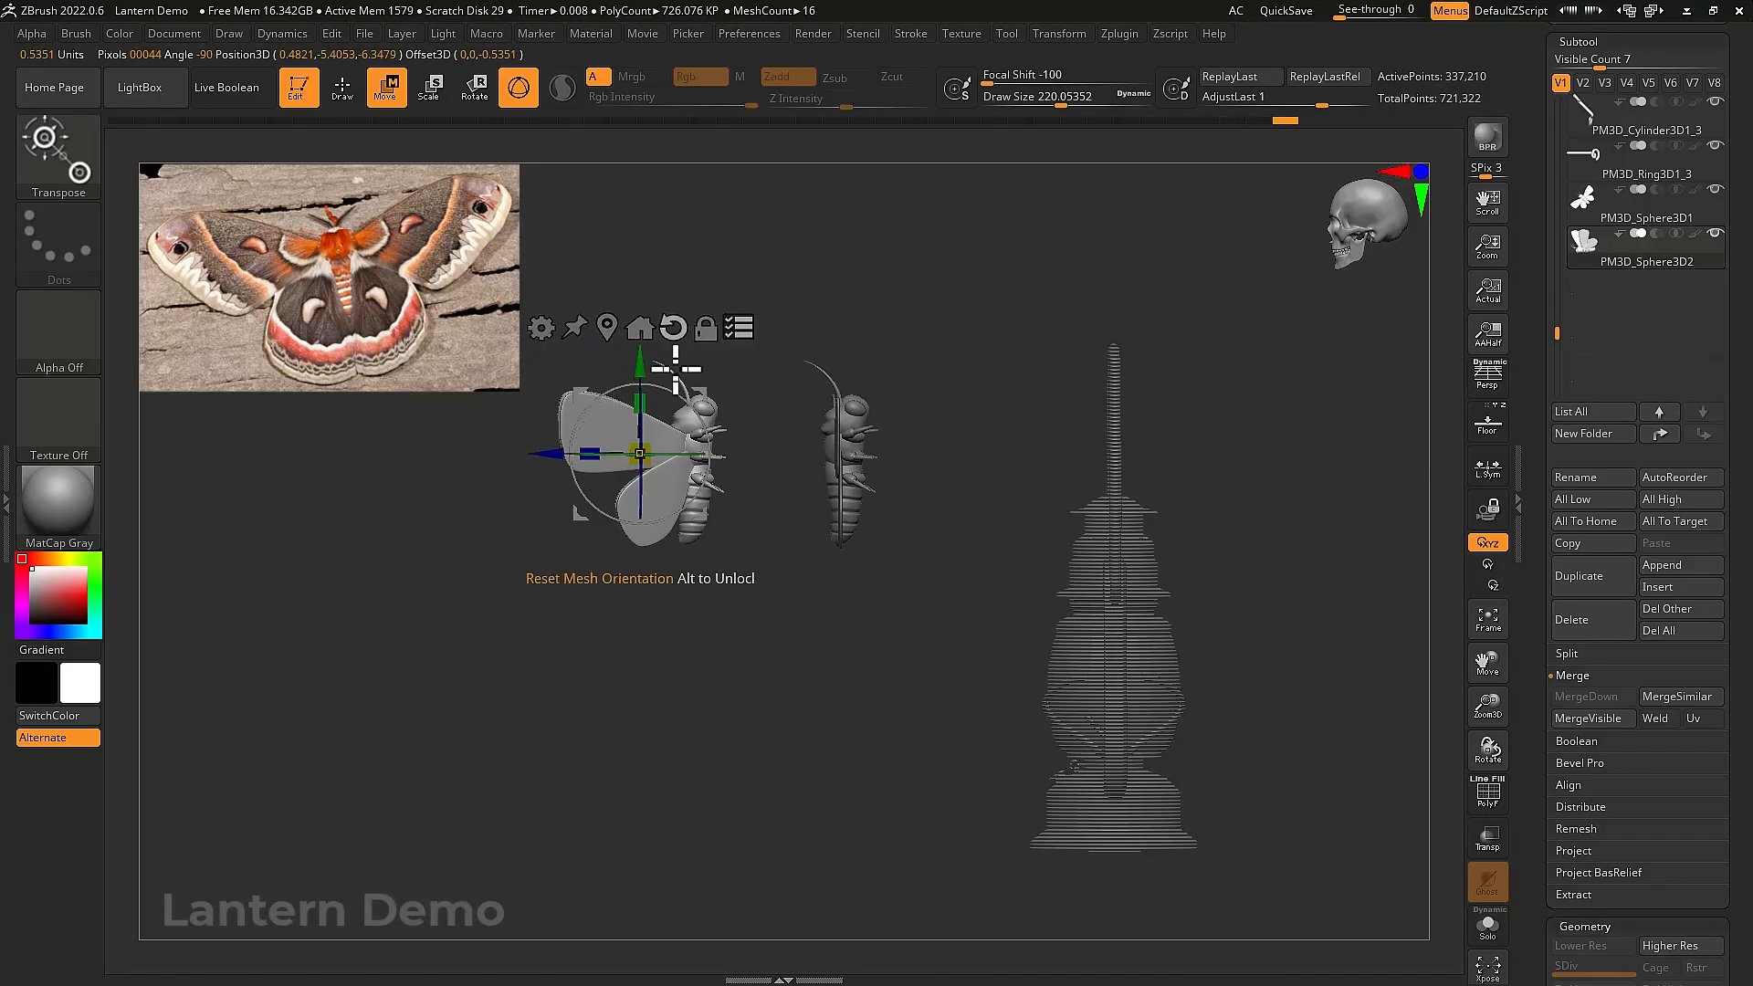
{"action": "mouse_move", "coordinate": [639, 453]}
{"action": "left_mouse_down"}
{"action": "mouse_move", "coordinate": [629, 466]}
{"action": "mouse_move", "coordinate": [641, 456]}
{"action": "left_mouse_up"}
Scale the two selected moths down and place them beside the lantern's carrying handle
{"action": "left_click_drag", "start_coordinate": [694, 530], "coordinate": [1089, 536]}
{"action": "left_click_drag", "start_coordinate": [940, 307], "coordinate": [1162, 395]}
{"action": "left_click_drag", "start_coordinate": [1132, 475], "coordinate": [1080, 509]}
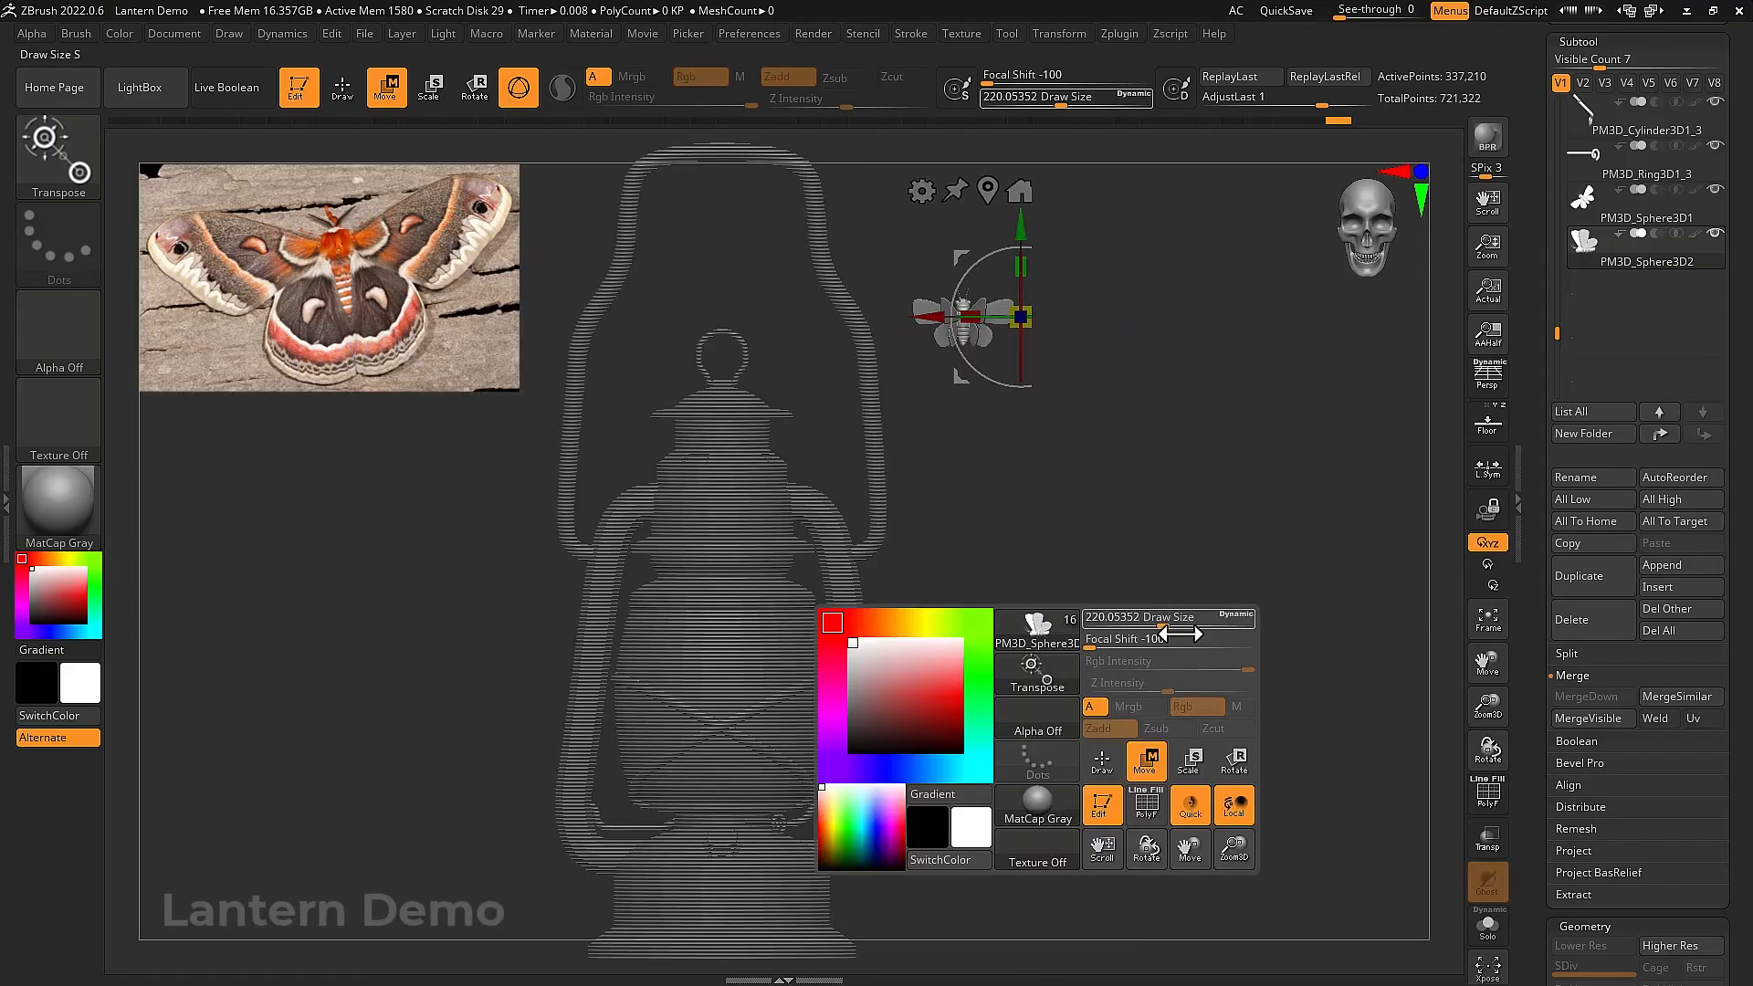
{"action": "left_click_drag", "start_coordinate": [1207, 468], "coordinate": [1204, 514]}
{"action": "left_click_drag", "start_coordinate": [1089, 623], "coordinate": [1267, 603]}
{"action": "left_click_drag", "start_coordinate": [1135, 482], "coordinate": [1129, 489]}
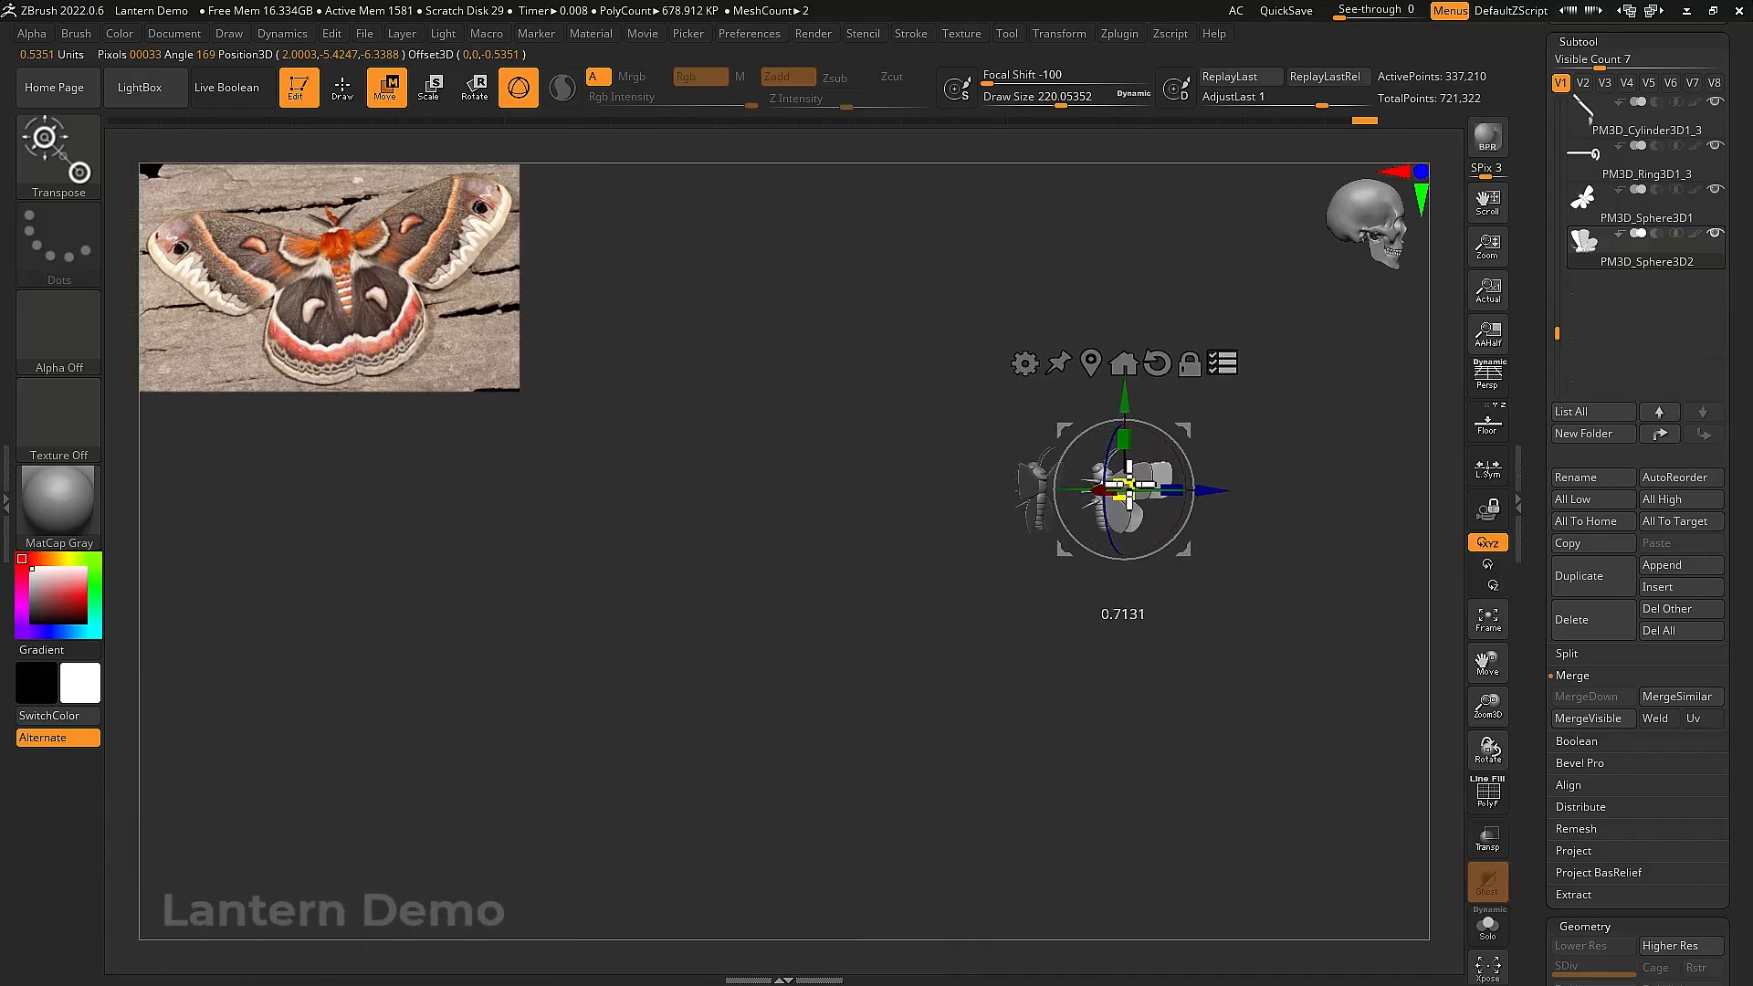
{"action": "key", "text": "ctrl+z"}
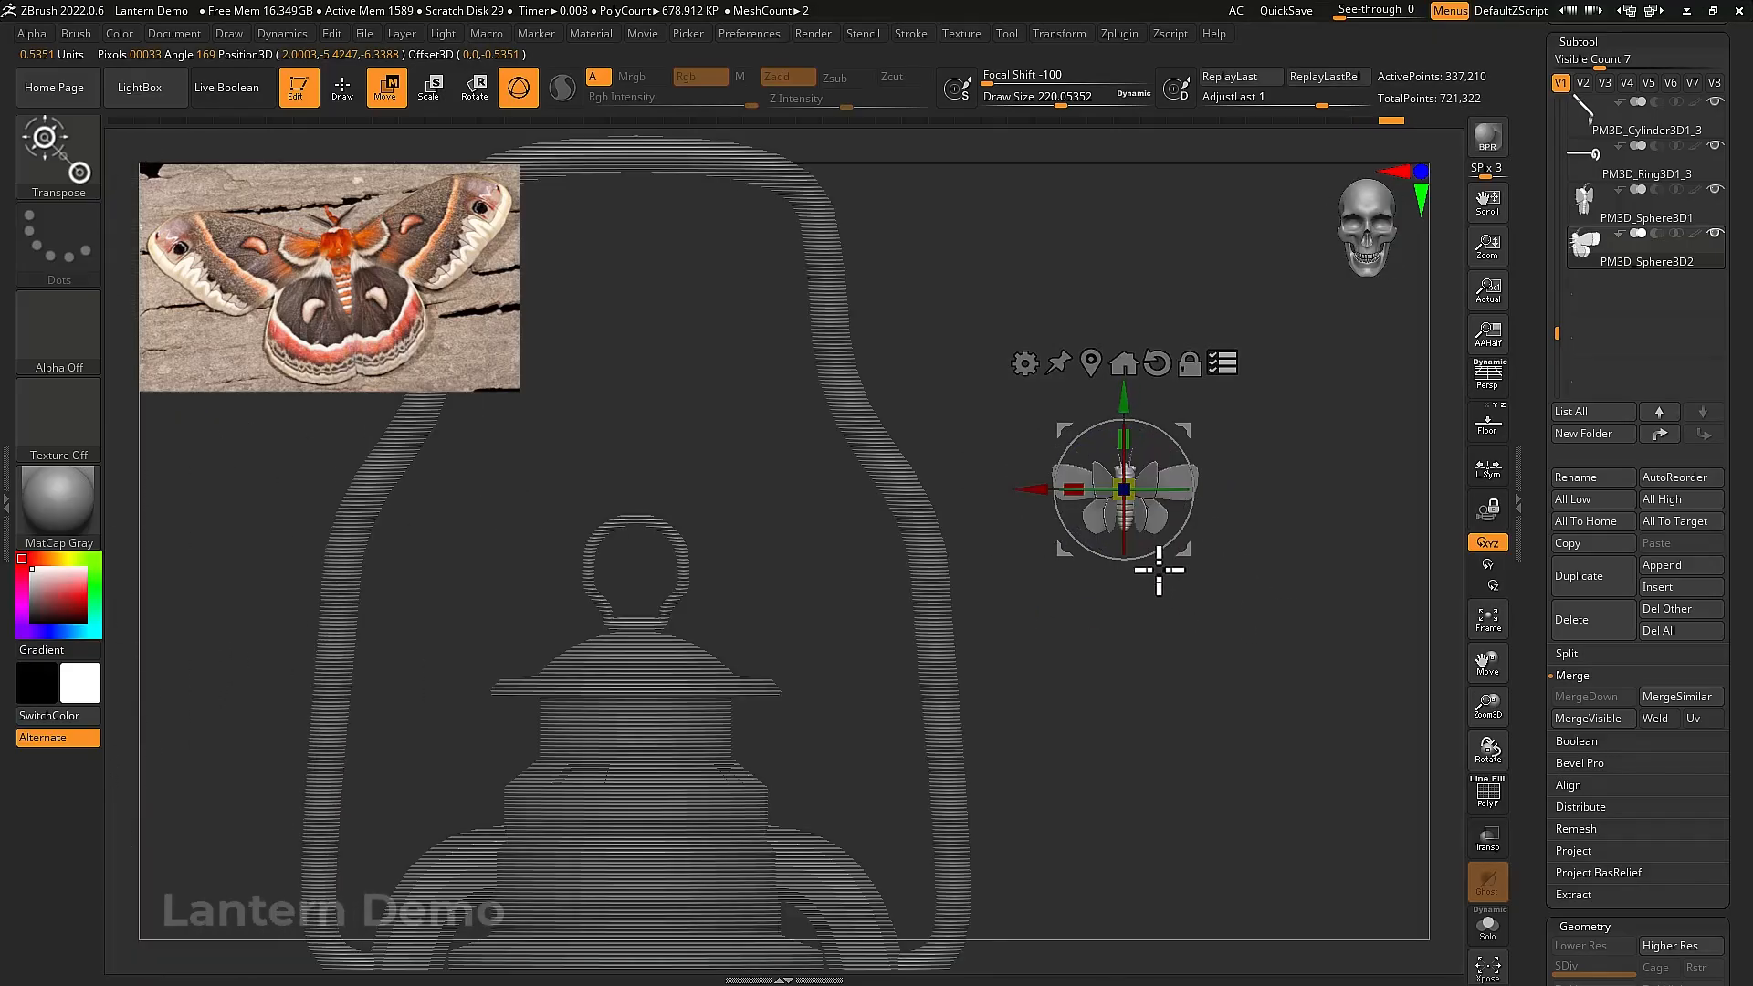
Return to transforming one subtool, raise the raised-wing moth above the other and rotate it to face sideways
{"action": "left_click", "coordinate": [1223, 367]}
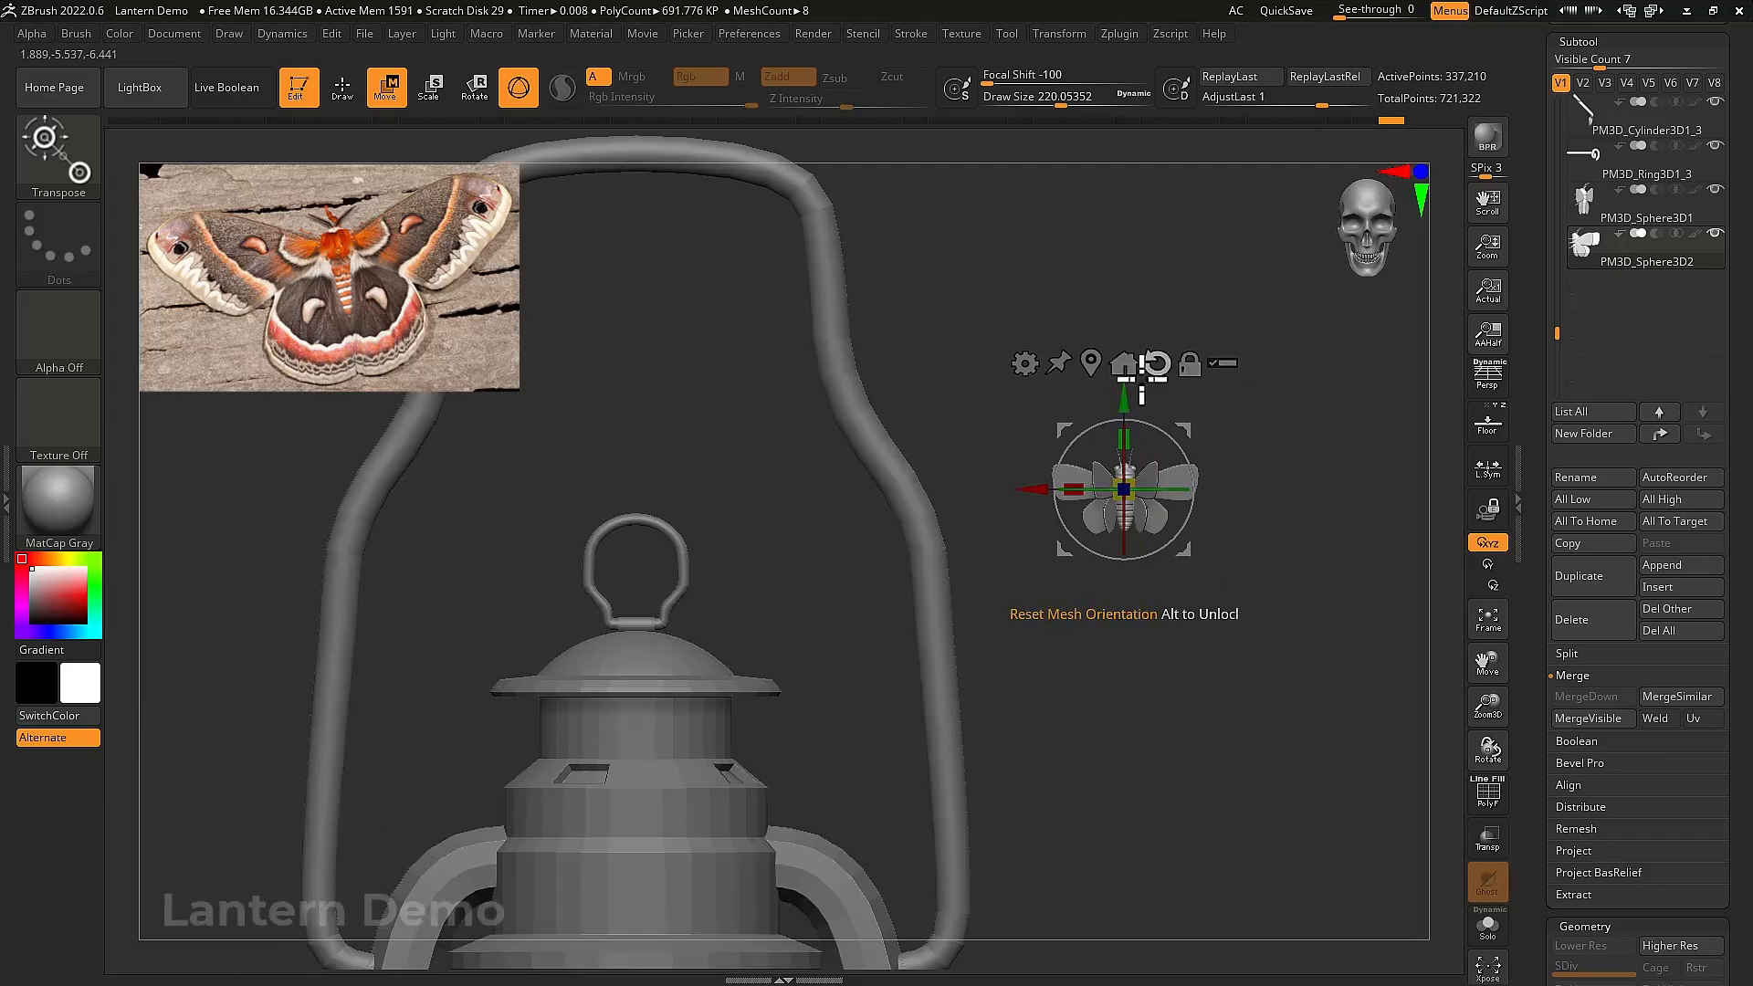
{"action": "left_click_drag", "start_coordinate": [1125, 391], "coordinate": [1130, 301]}
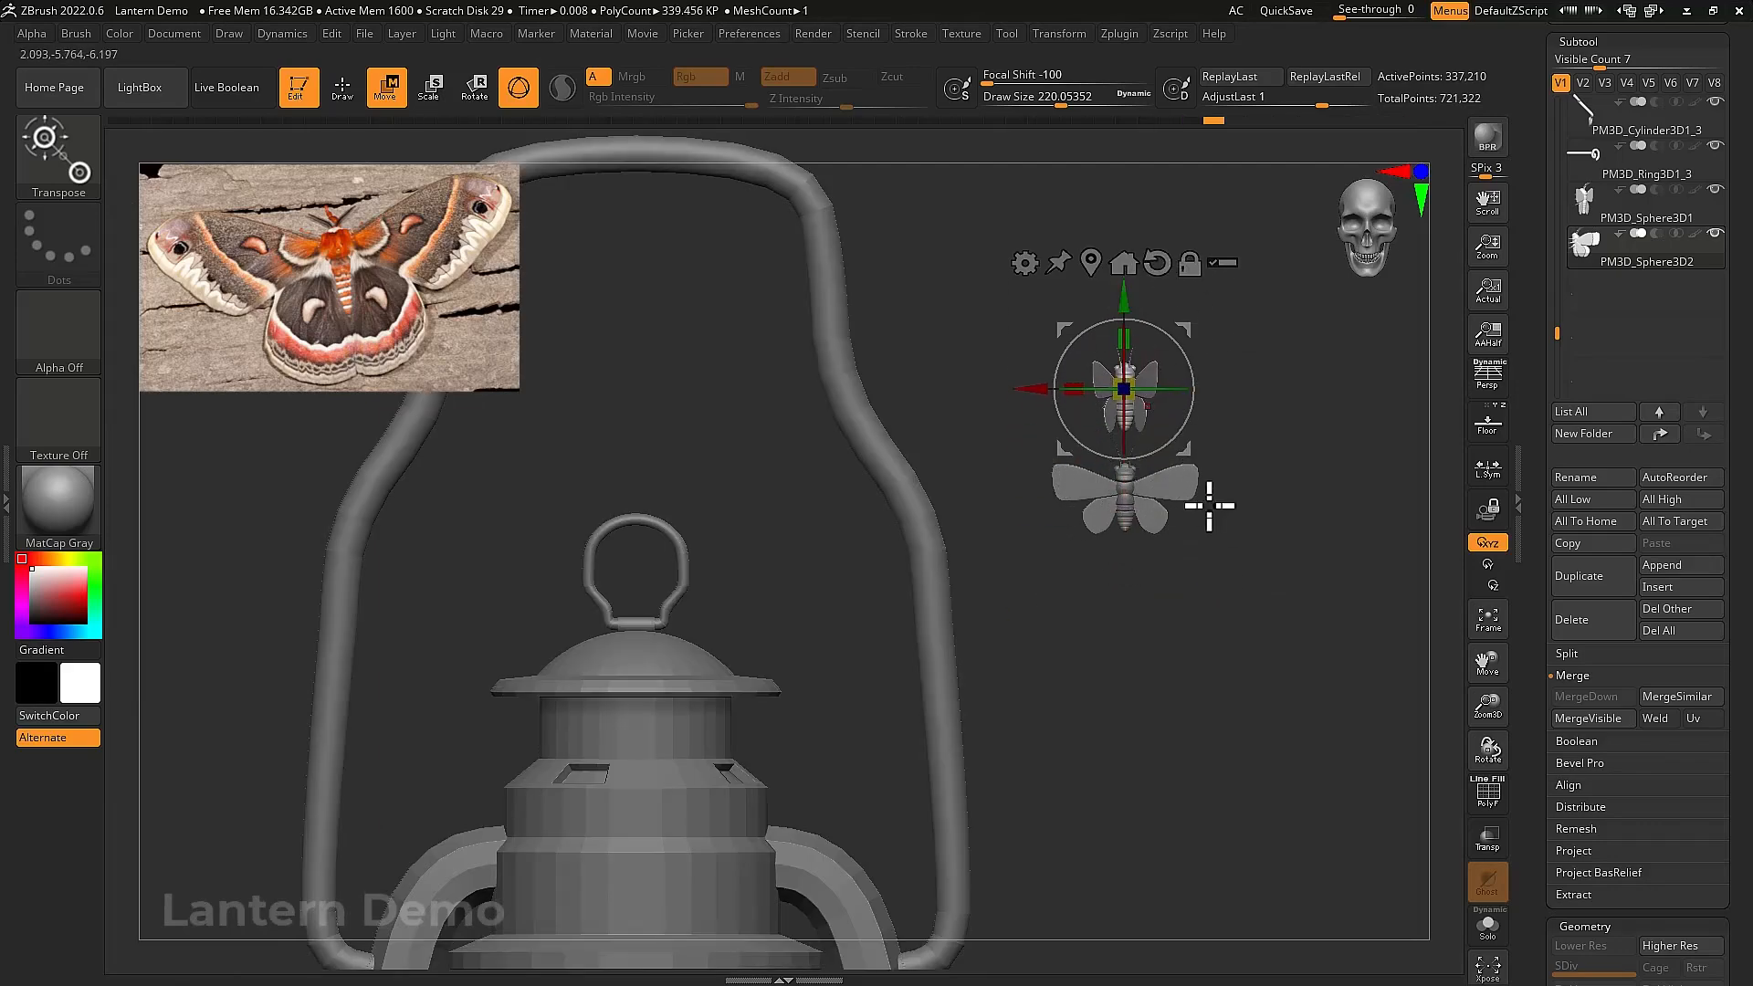
{"action": "right_click_drag", "start_coordinate": [1256, 485], "coordinate": [1256, 540], "text": "ctrl"}
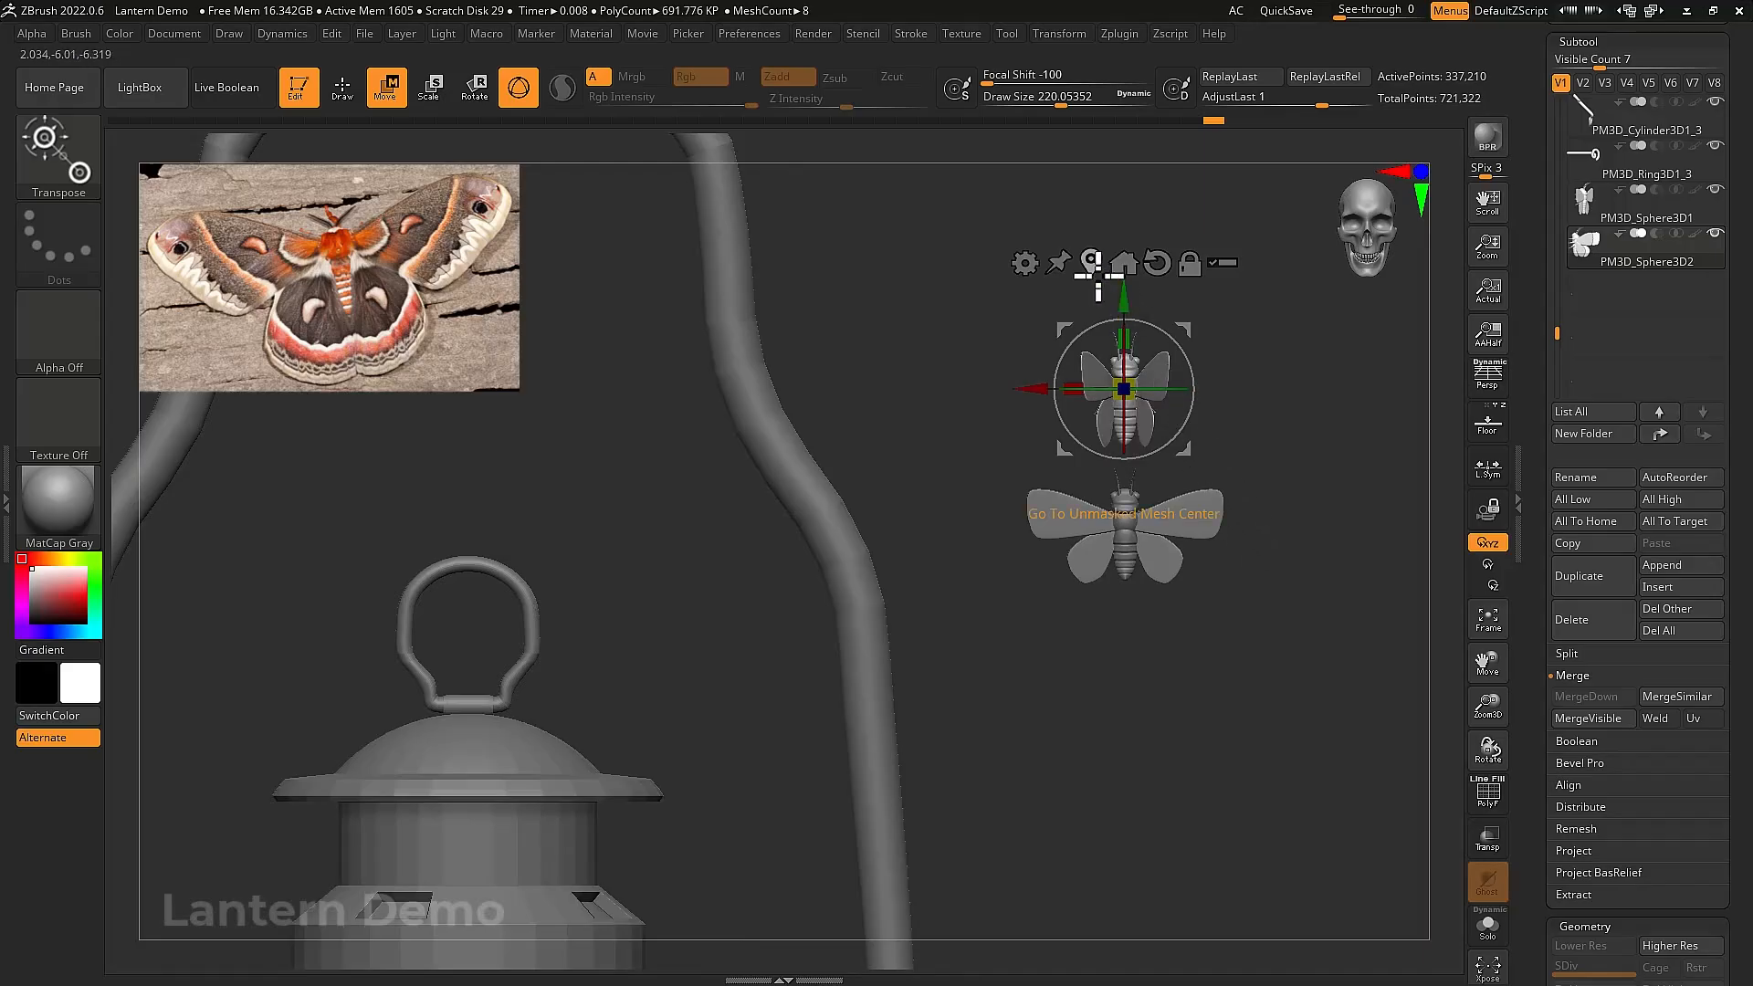
{"action": "left_click_drag", "start_coordinate": [1152, 382], "coordinate": [1263, 382]}
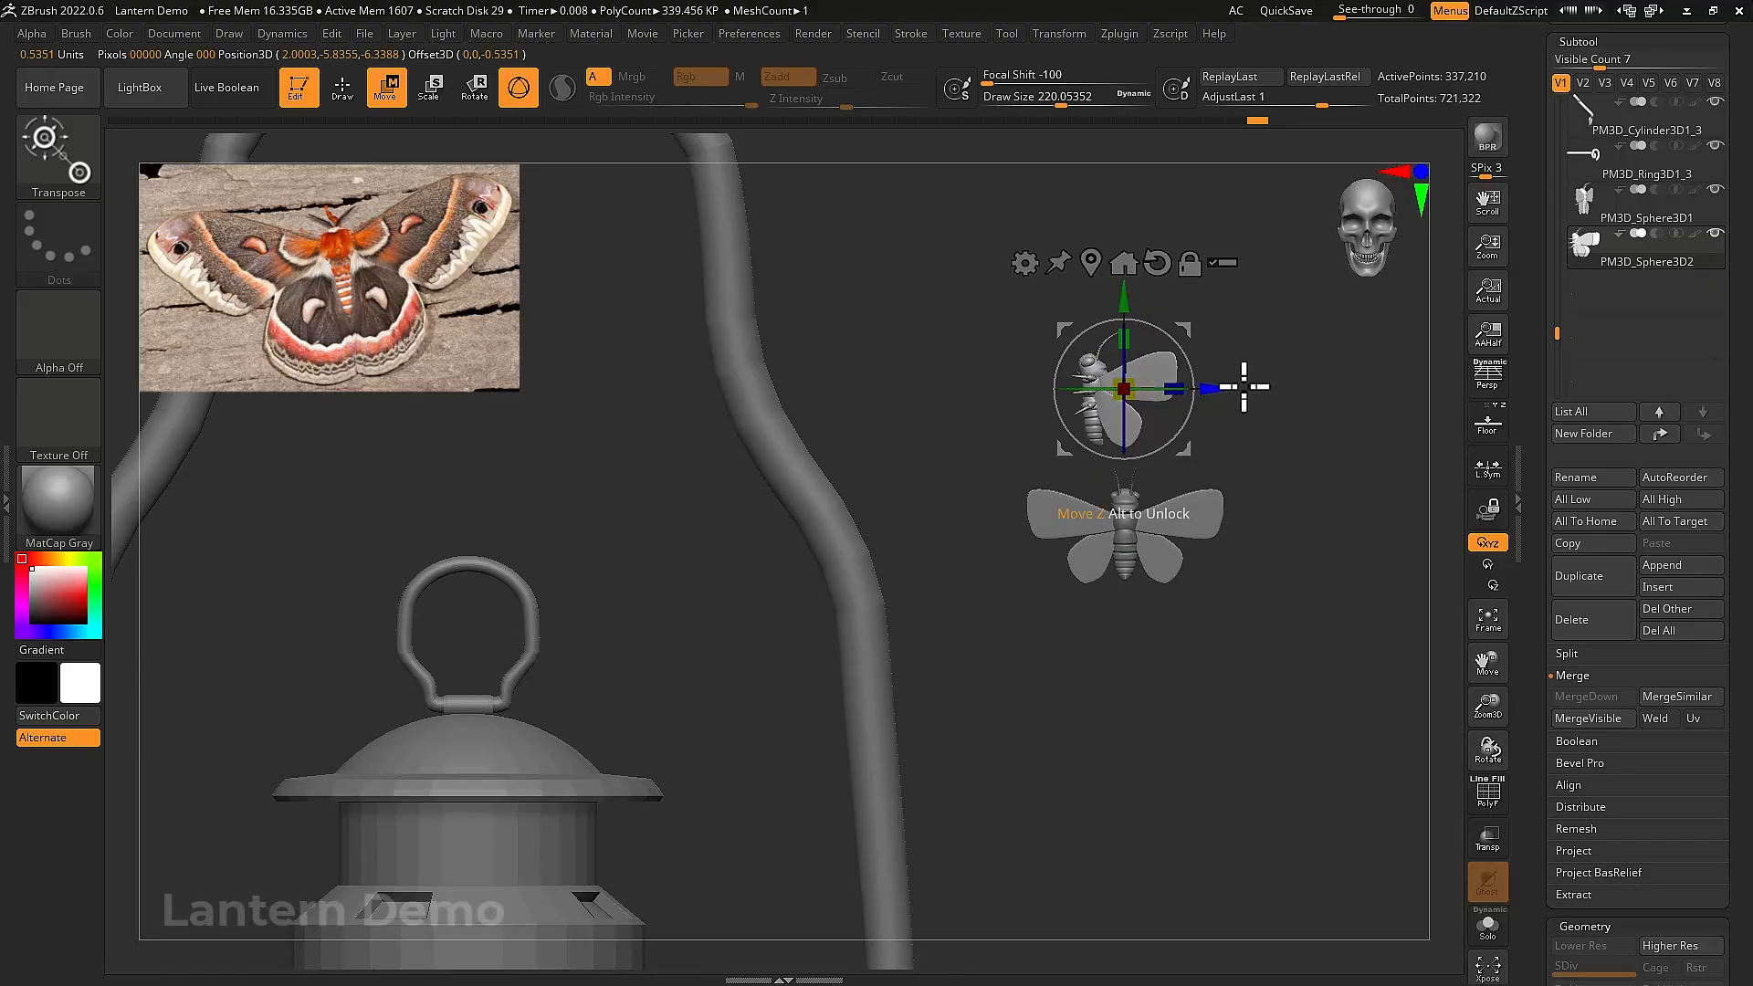
{"action": "mouse_move", "coordinate": [1127, 301]}
{"action": "left_mouse_down"}
{"action": "mouse_move", "coordinate": [1126, 274]}
{"action": "mouse_move", "coordinate": [1197, 403]}
{"action": "left_mouse_up"}
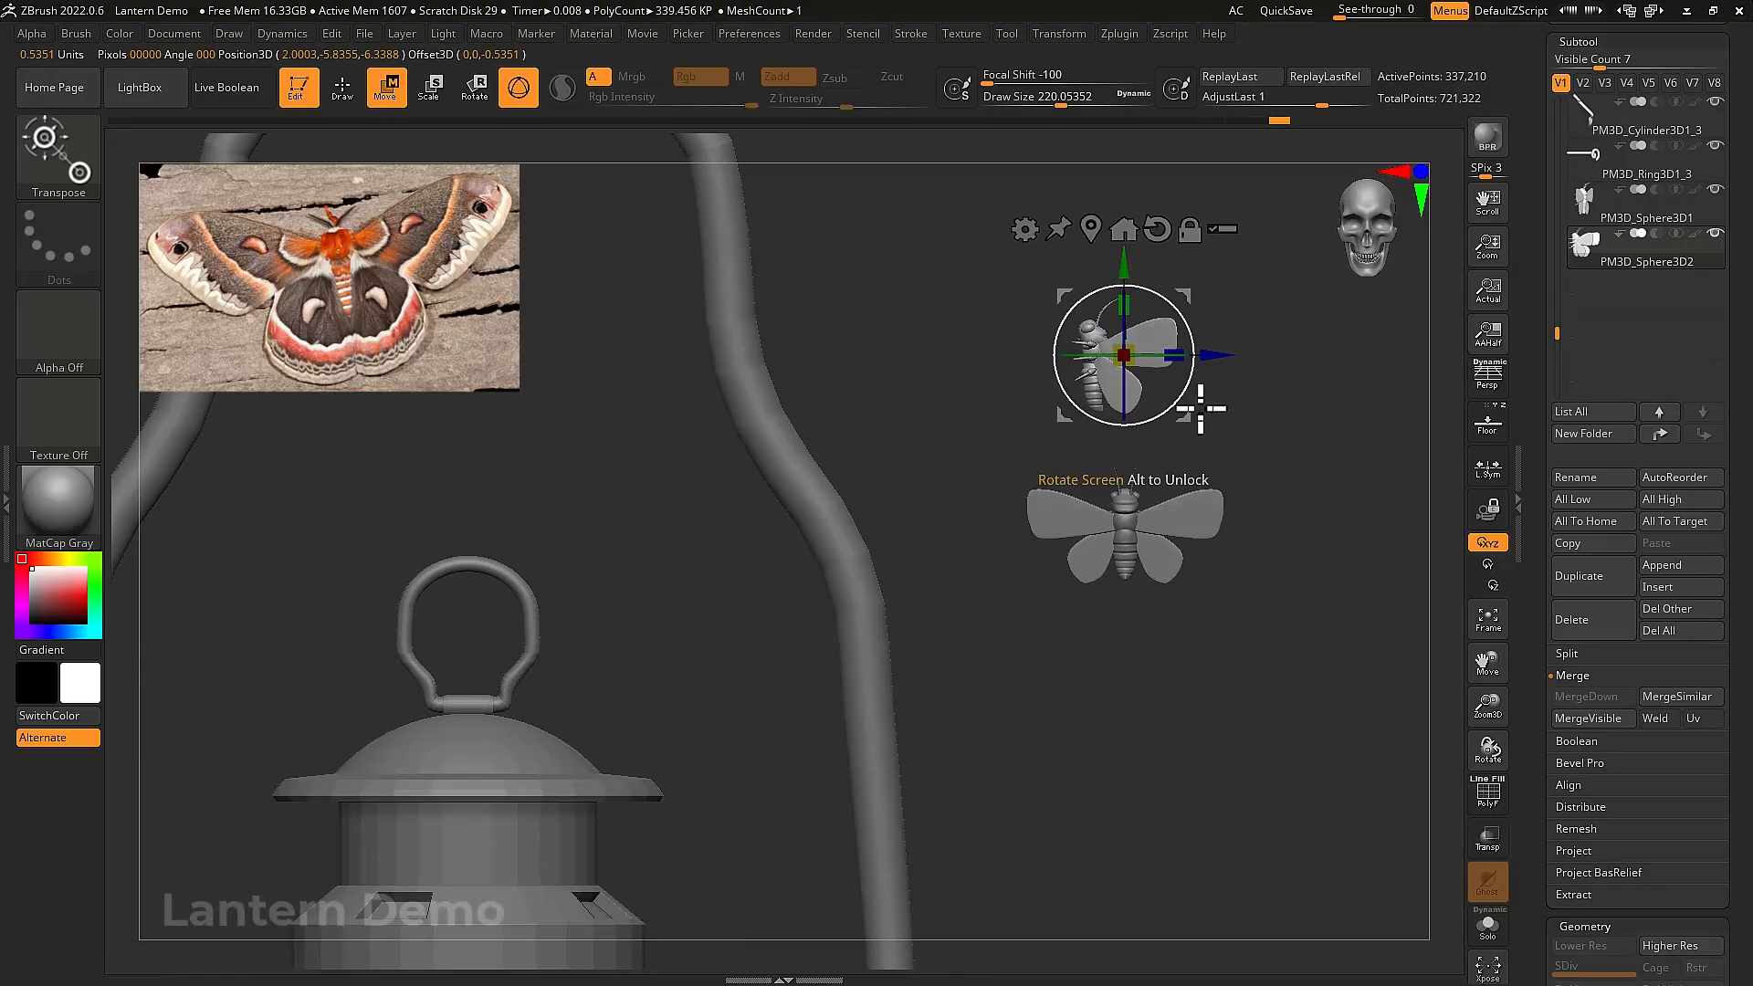
Move both moths together back in depth so they sit right beside the lantern's carrying handle
{"action": "key", "text": "q"}
{"action": "right_click_drag", "start_coordinate": [1249, 473], "coordinate": [888, 578], "text": "ctrl"}
{"action": "key", "text": "w"}
{"action": "left_click_drag", "start_coordinate": [853, 305], "coordinate": [990, 313]}
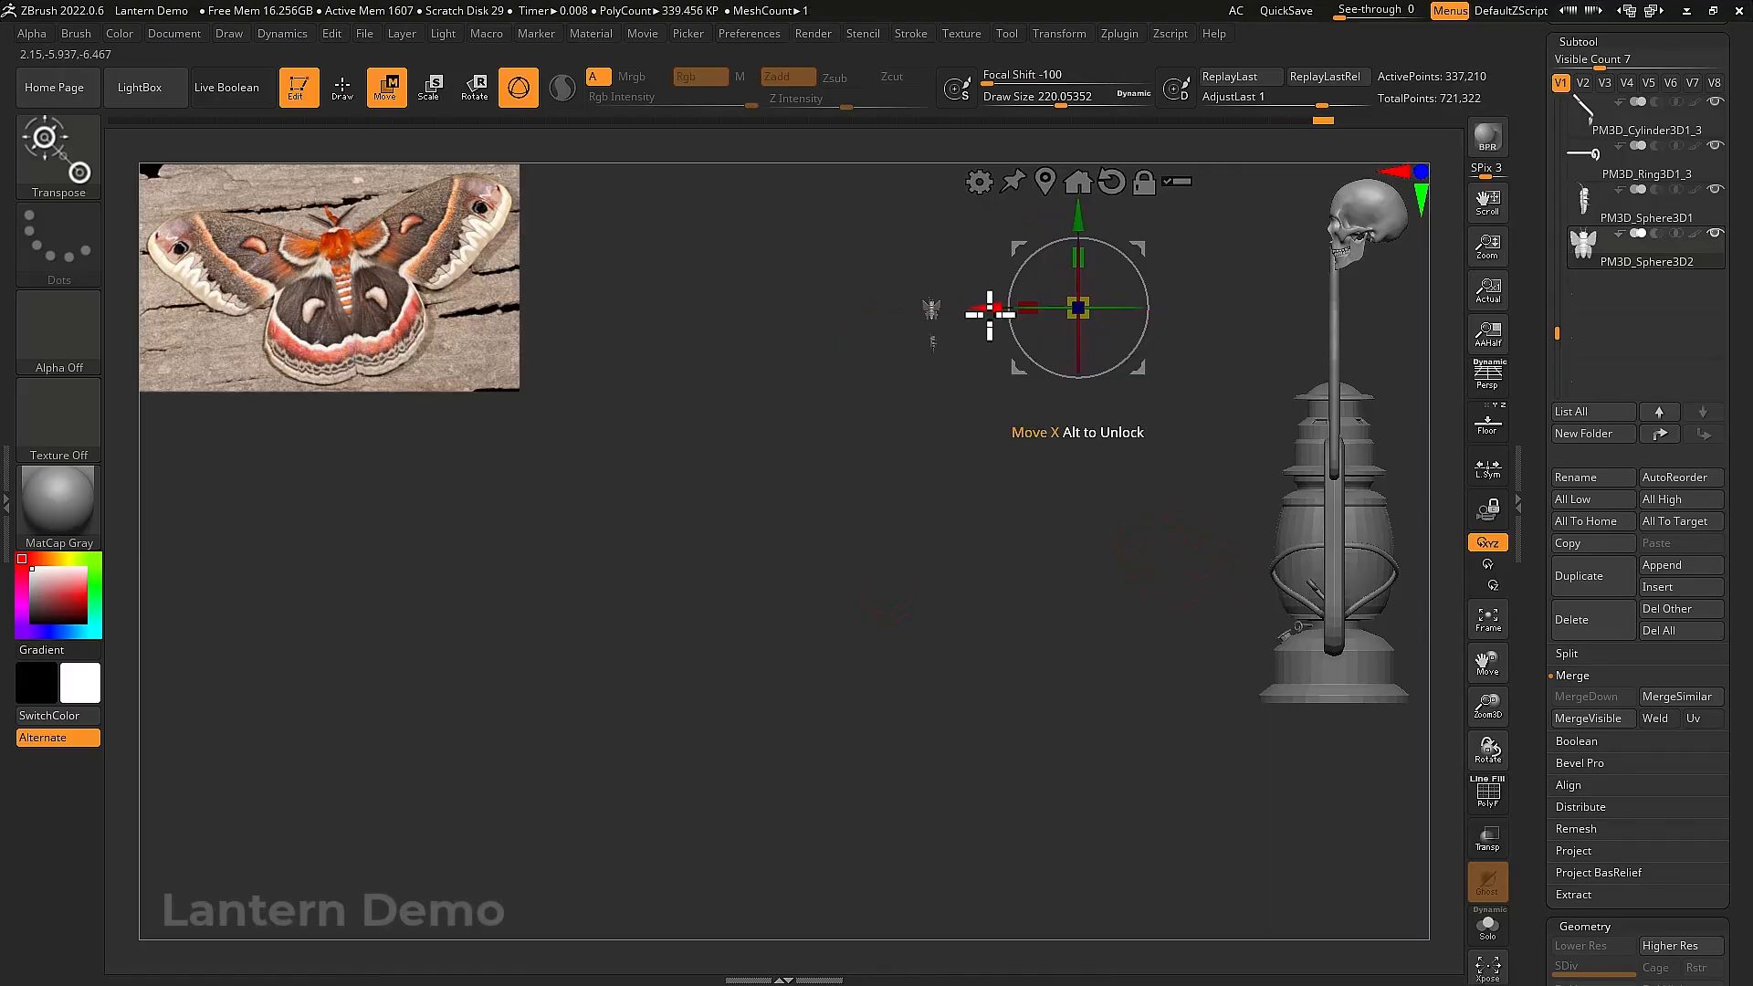
{"action": "right_click_drag", "start_coordinate": [989, 313], "coordinate": [883, 497], "text": "alt"}
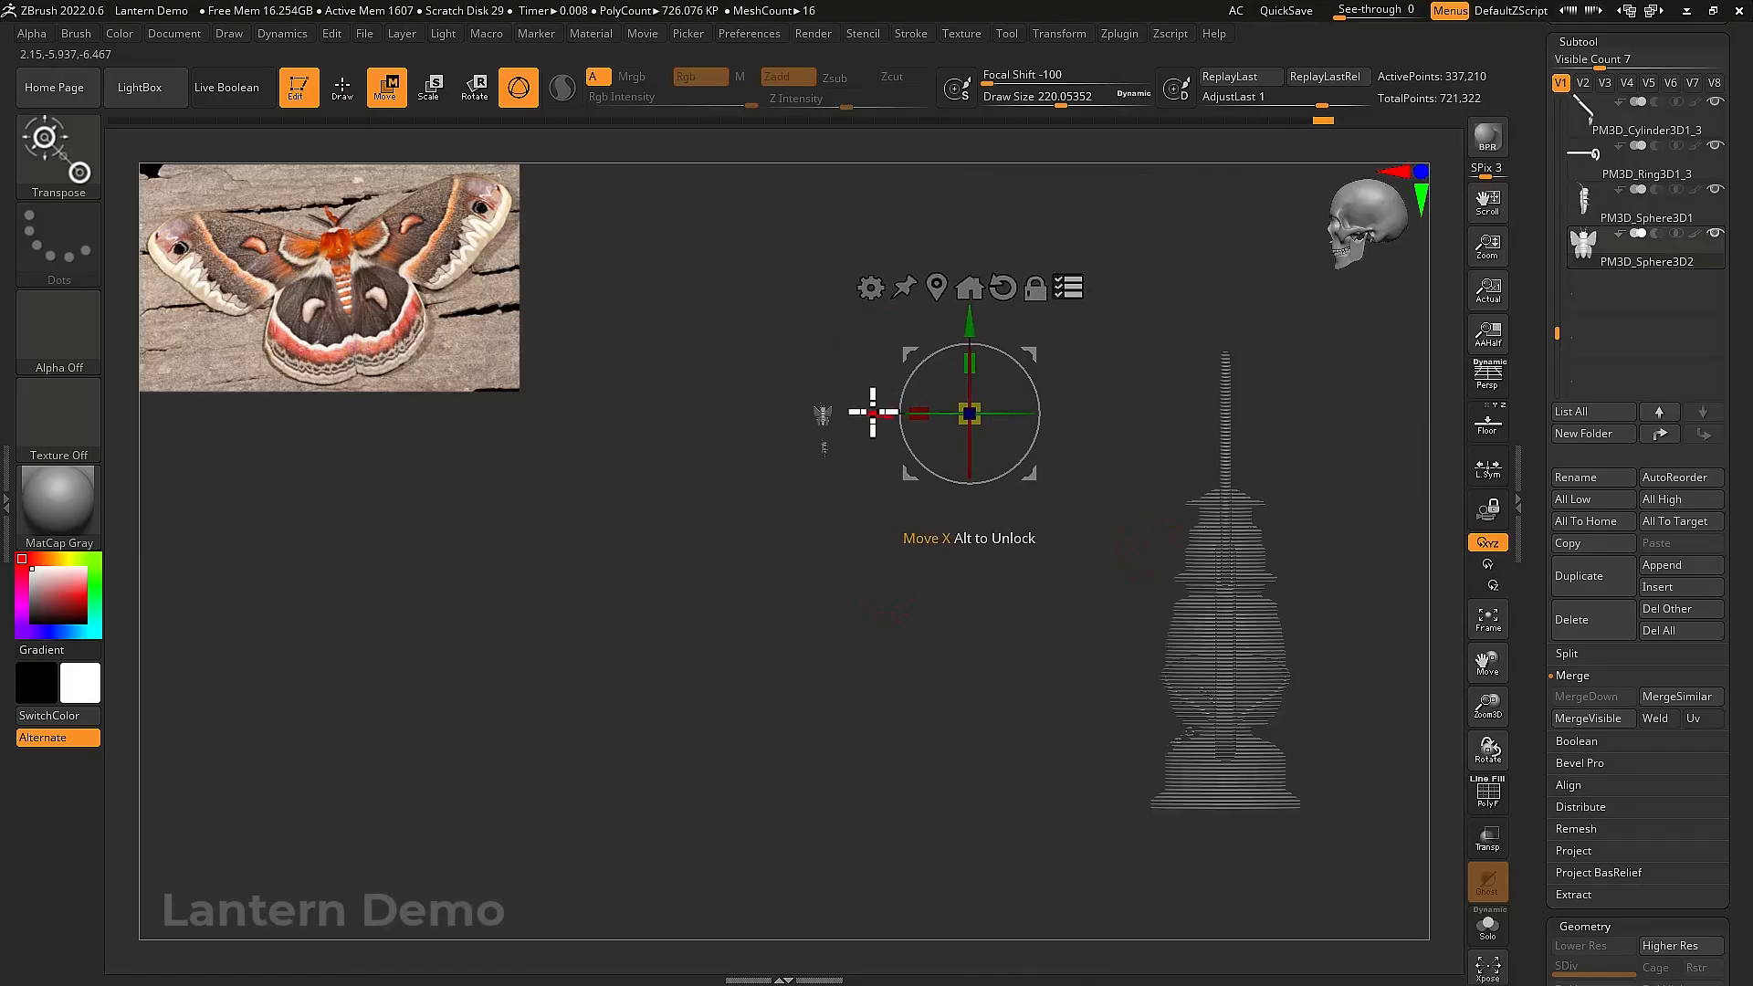
{"action": "left_click_drag", "start_coordinate": [873, 412], "coordinate": [1142, 501]}
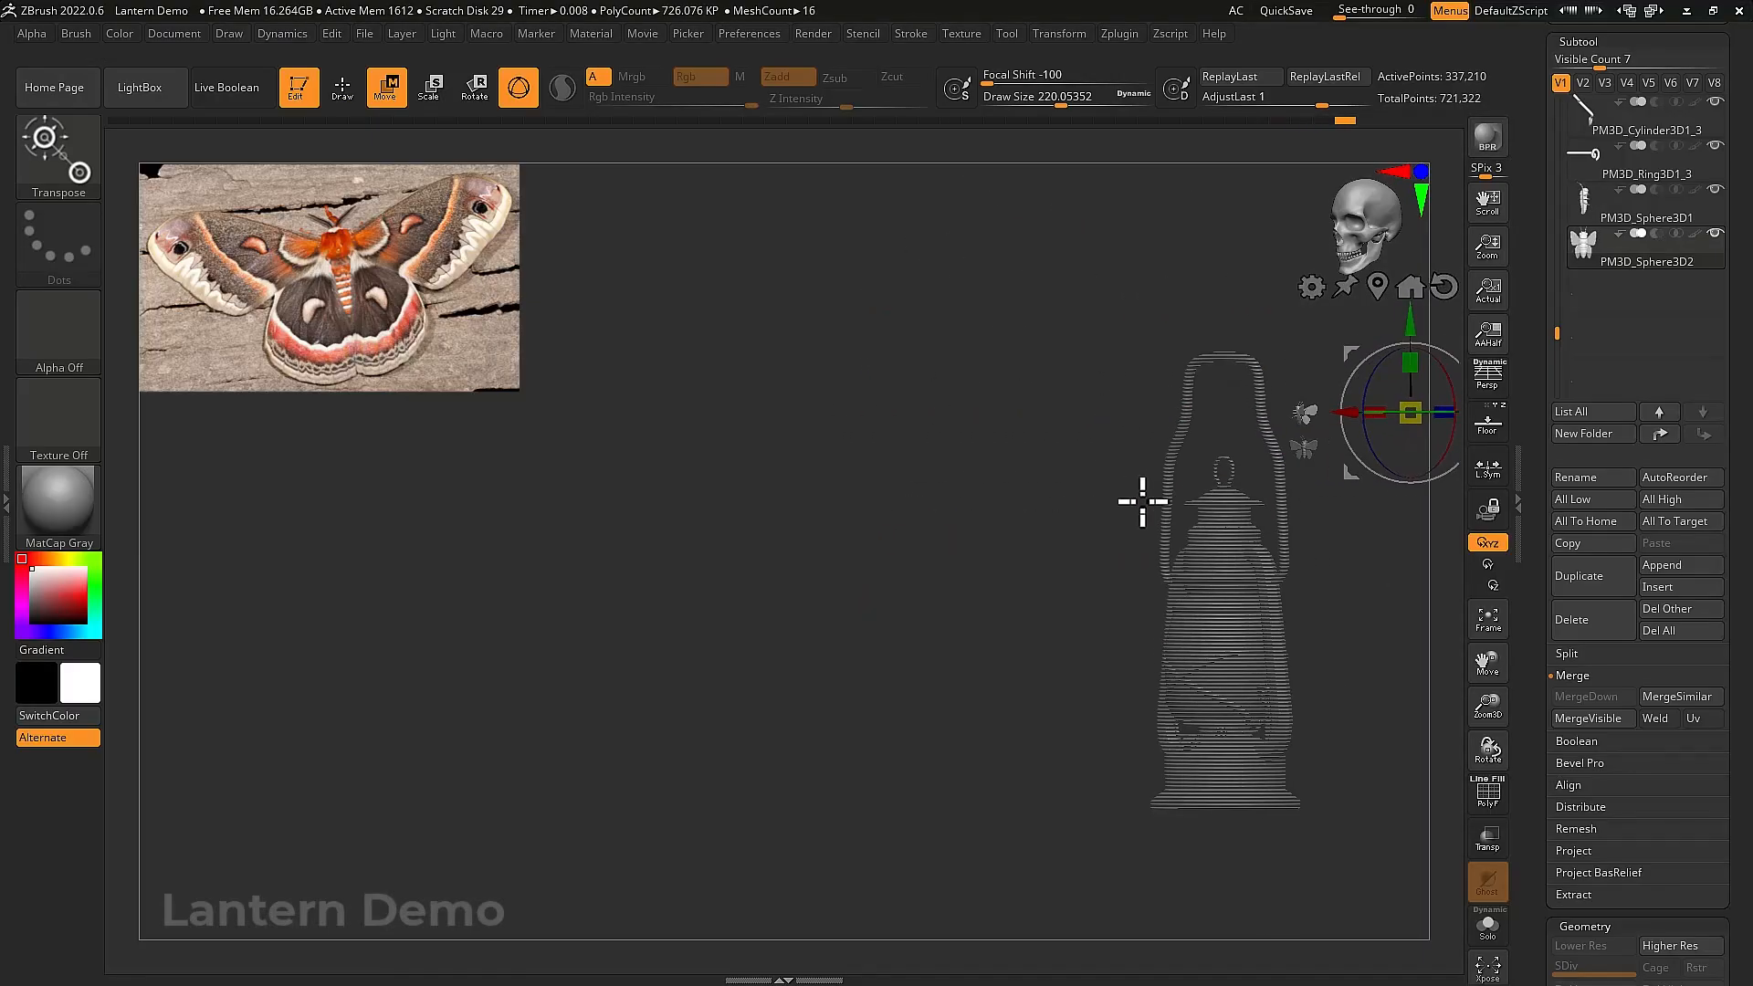
{"action": "right_click_drag", "start_coordinate": [1142, 501], "coordinate": [1164, 630], "text": "alt"}
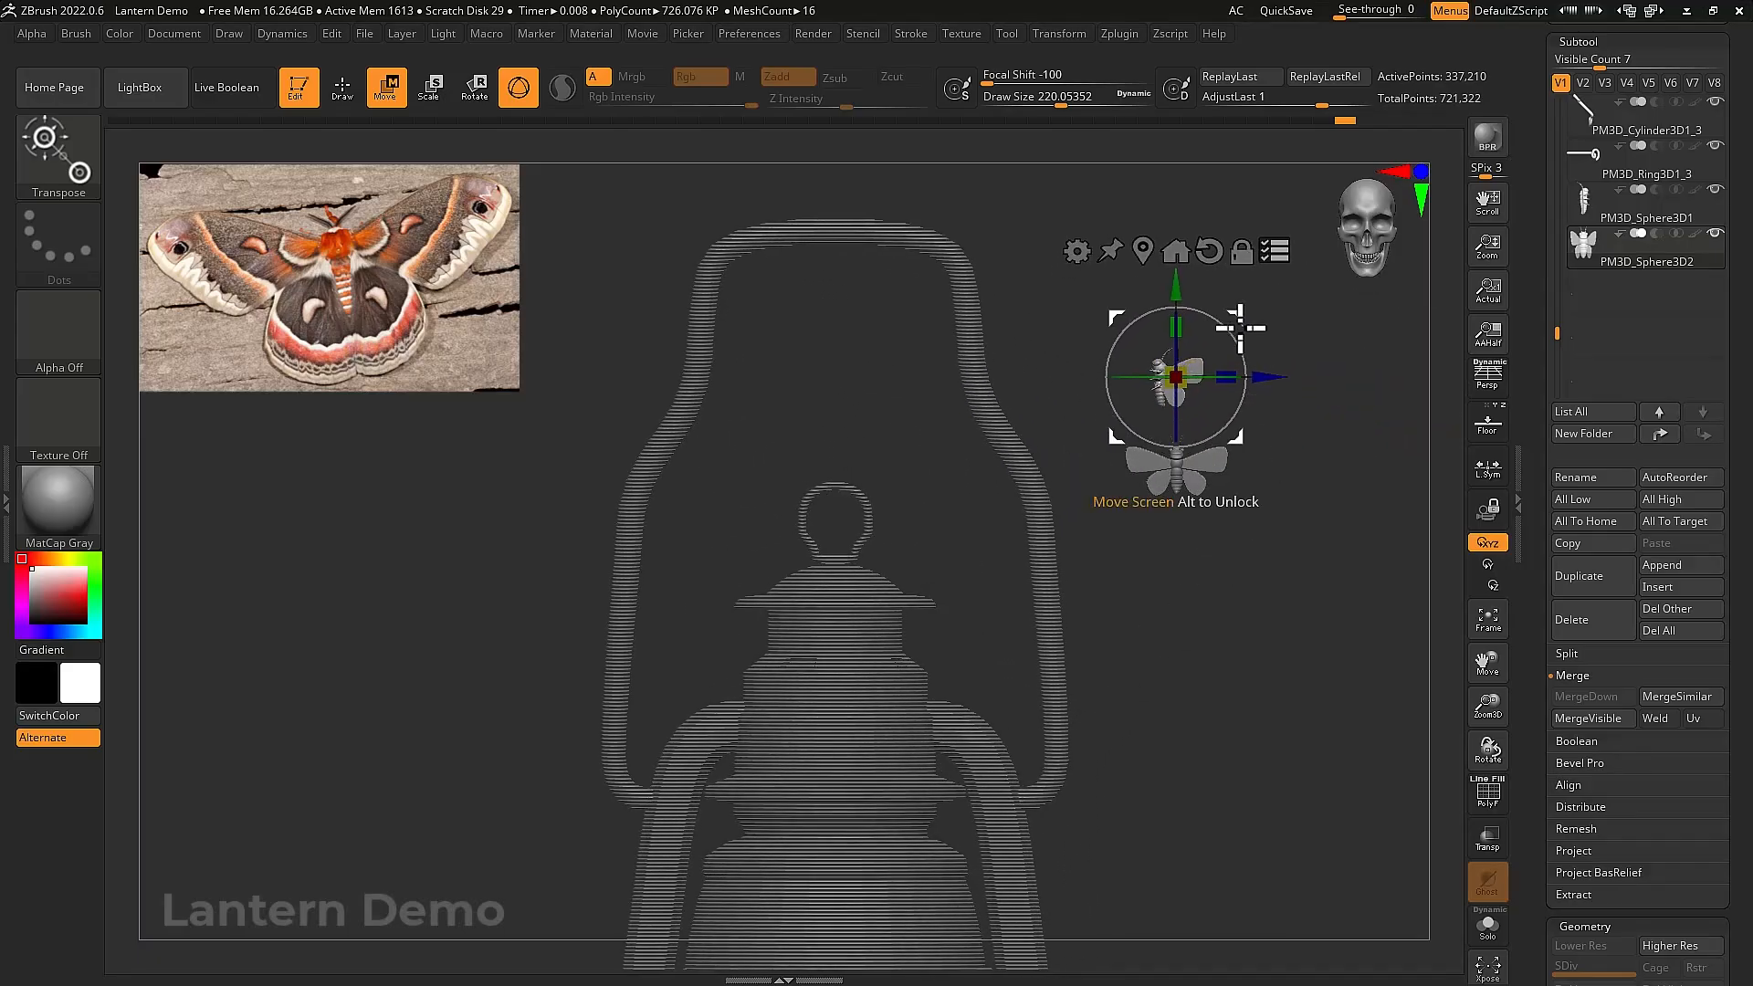
{"action": "right_click_drag", "start_coordinate": [1237, 583], "coordinate": [1261, 542]}
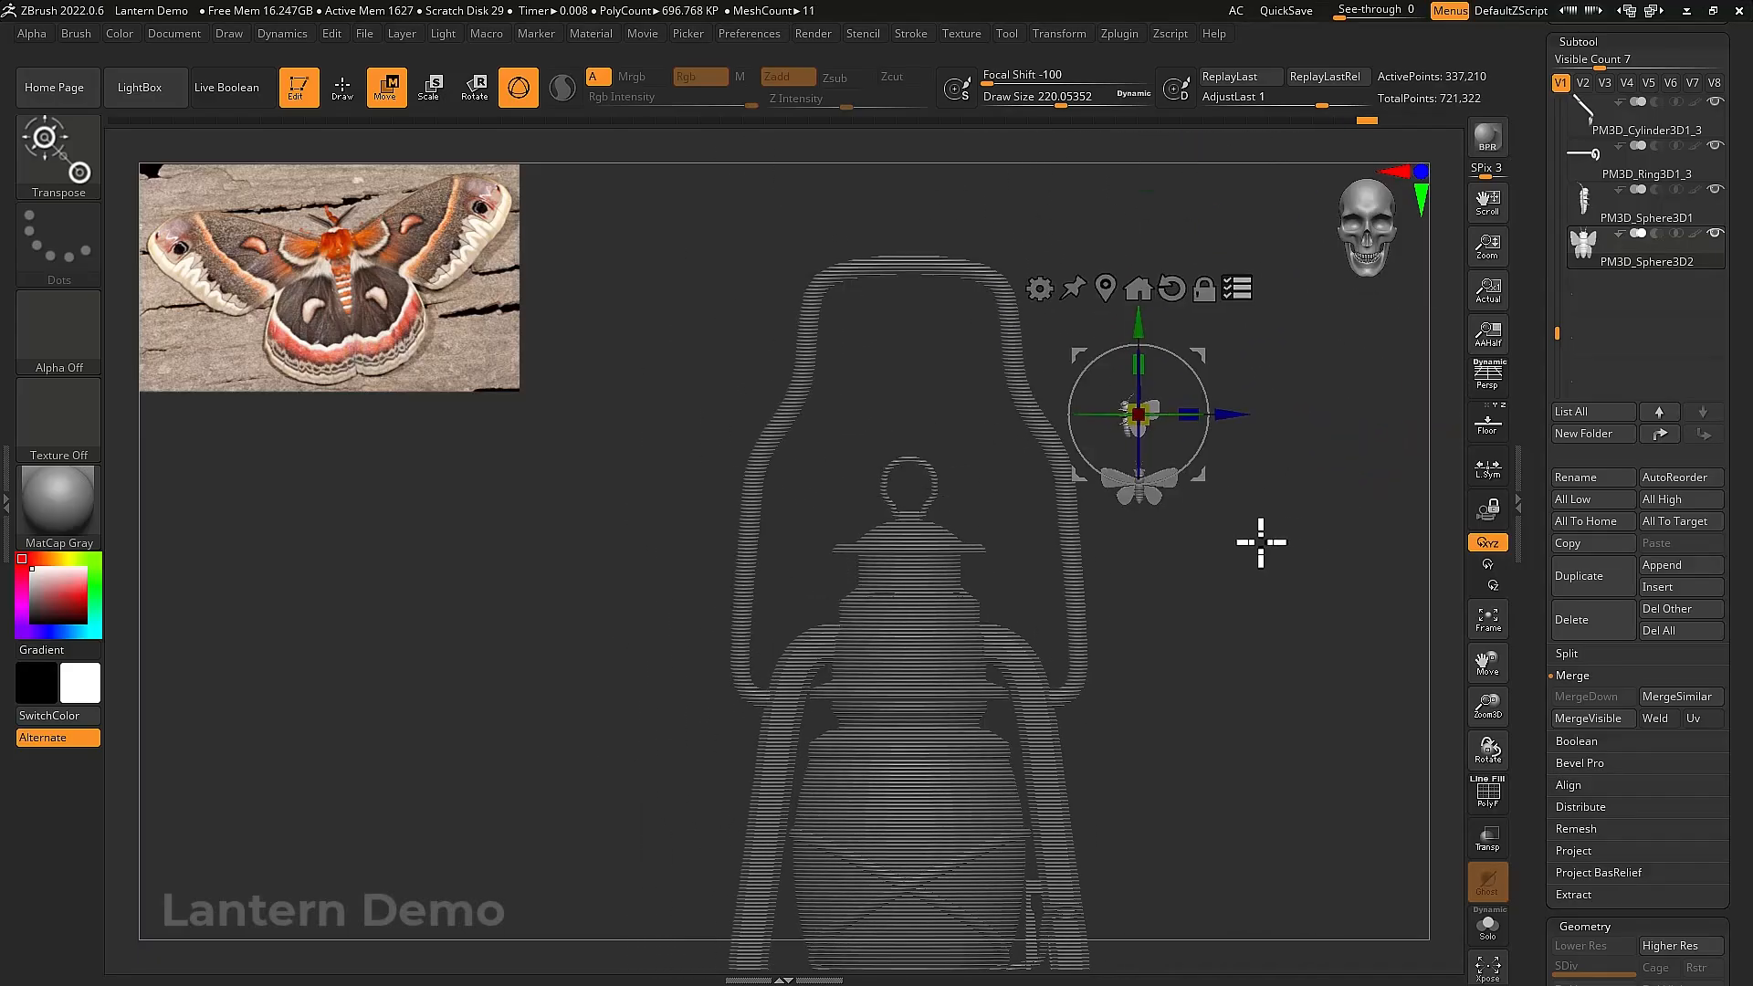
{"action": "mouse_move", "coordinate": [1237, 313]}
{"action": "right_mouse_down", "text": "alt"}
{"action": "mouse_move", "coordinate": [1303, 438]}
{"action": "mouse_move", "coordinate": [1279, 469]}
{"action": "mouse_move", "coordinate": [1303, 470]}
{"action": "right_mouse_up", "text": "alt"}
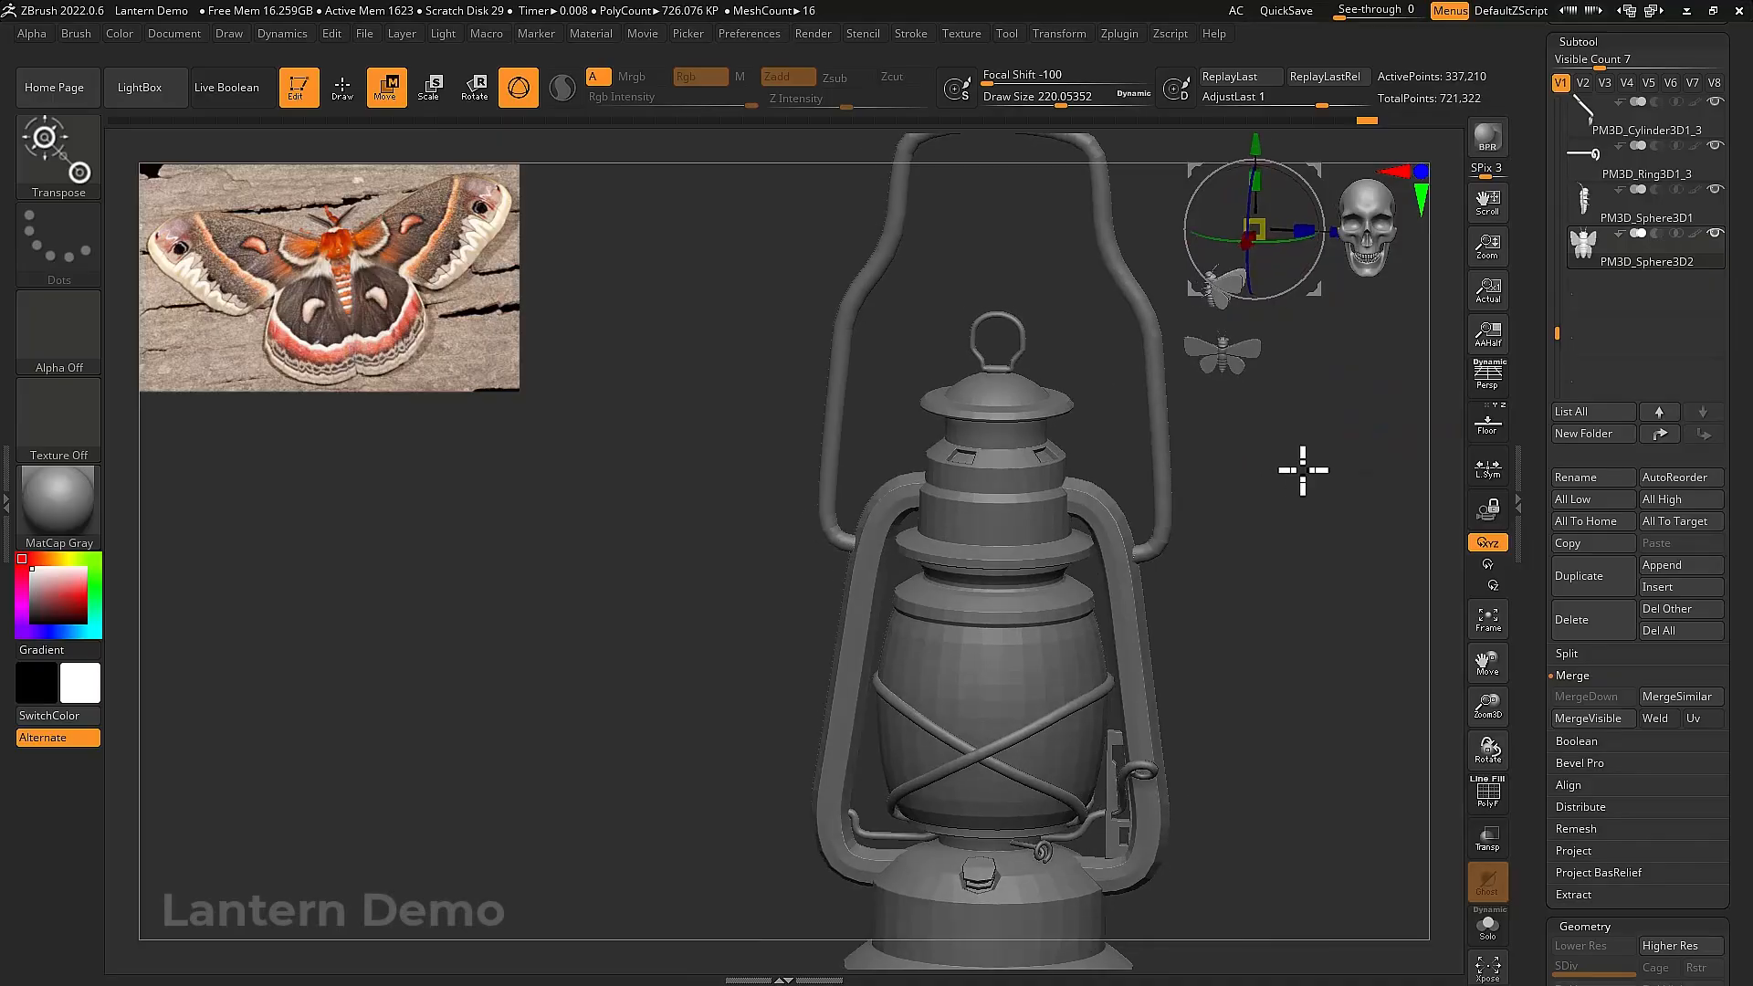
Center the gizmo on the upper moth, then select the lower spread-wing moth and center the gizmo on it
{"action": "left_click_drag", "start_coordinate": [1314, 171], "coordinate": [1272, 375], "text": "alt"}
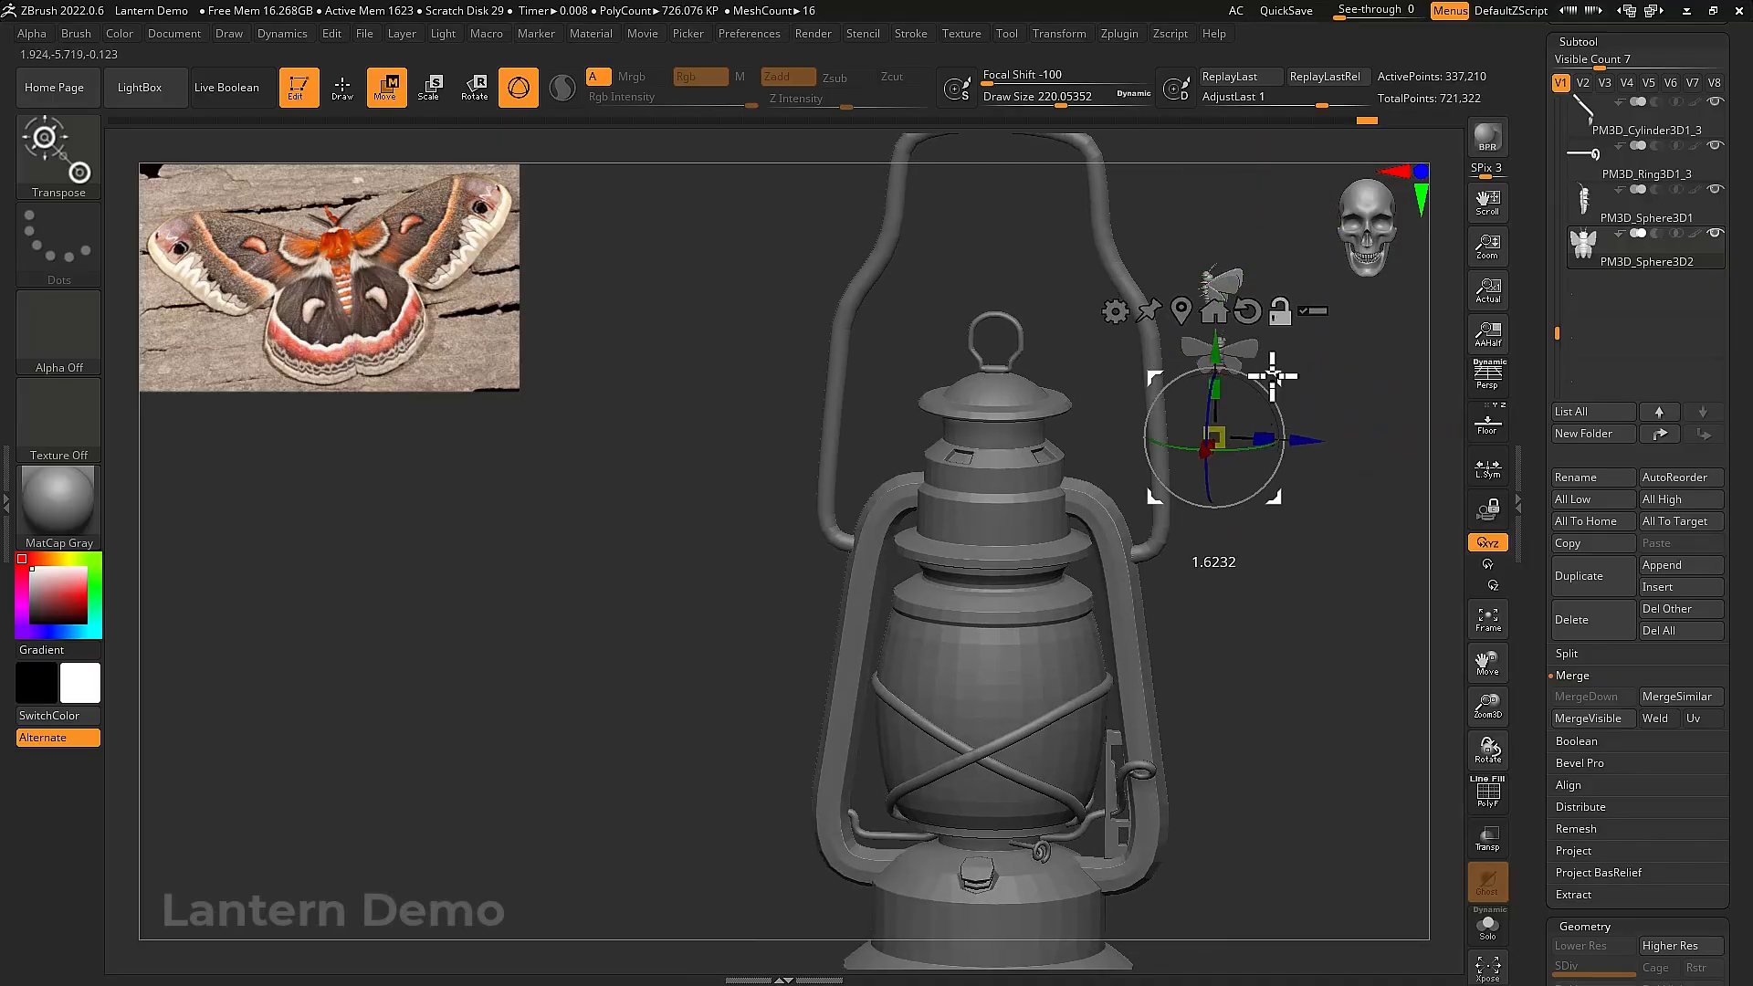
{"action": "left_click", "coordinate": [1181, 313]}
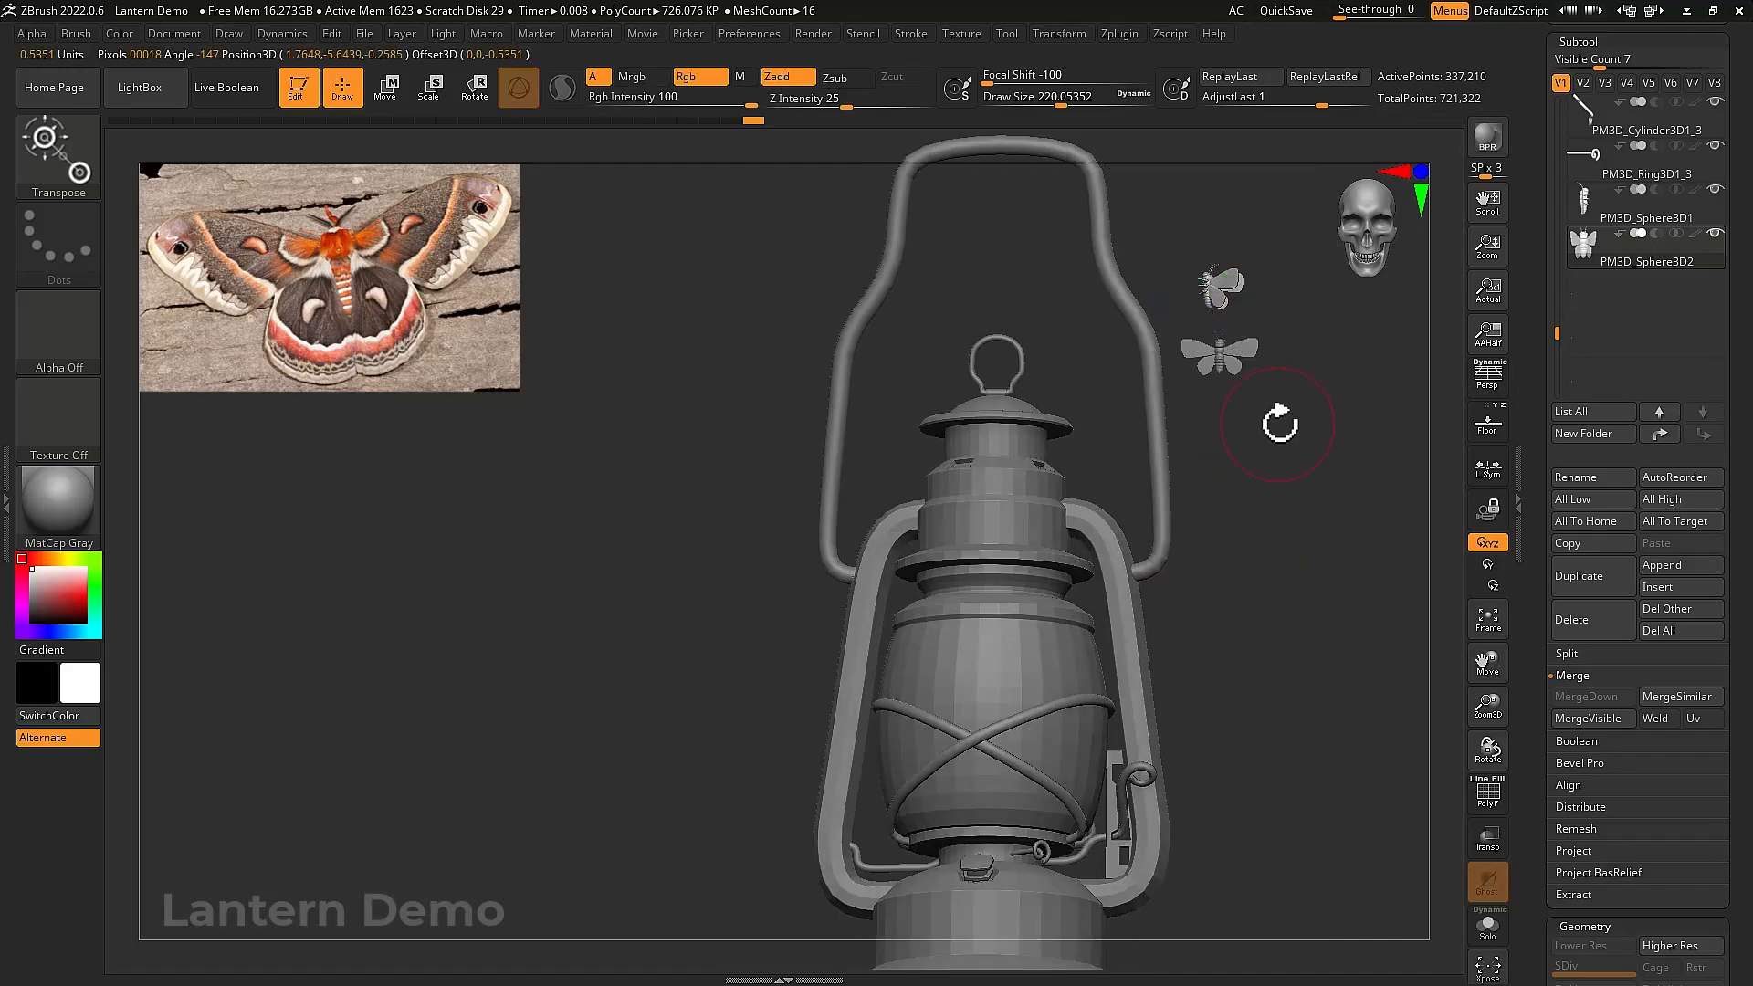
{"action": "left_click", "coordinate": [1233, 360], "text": "alt"}
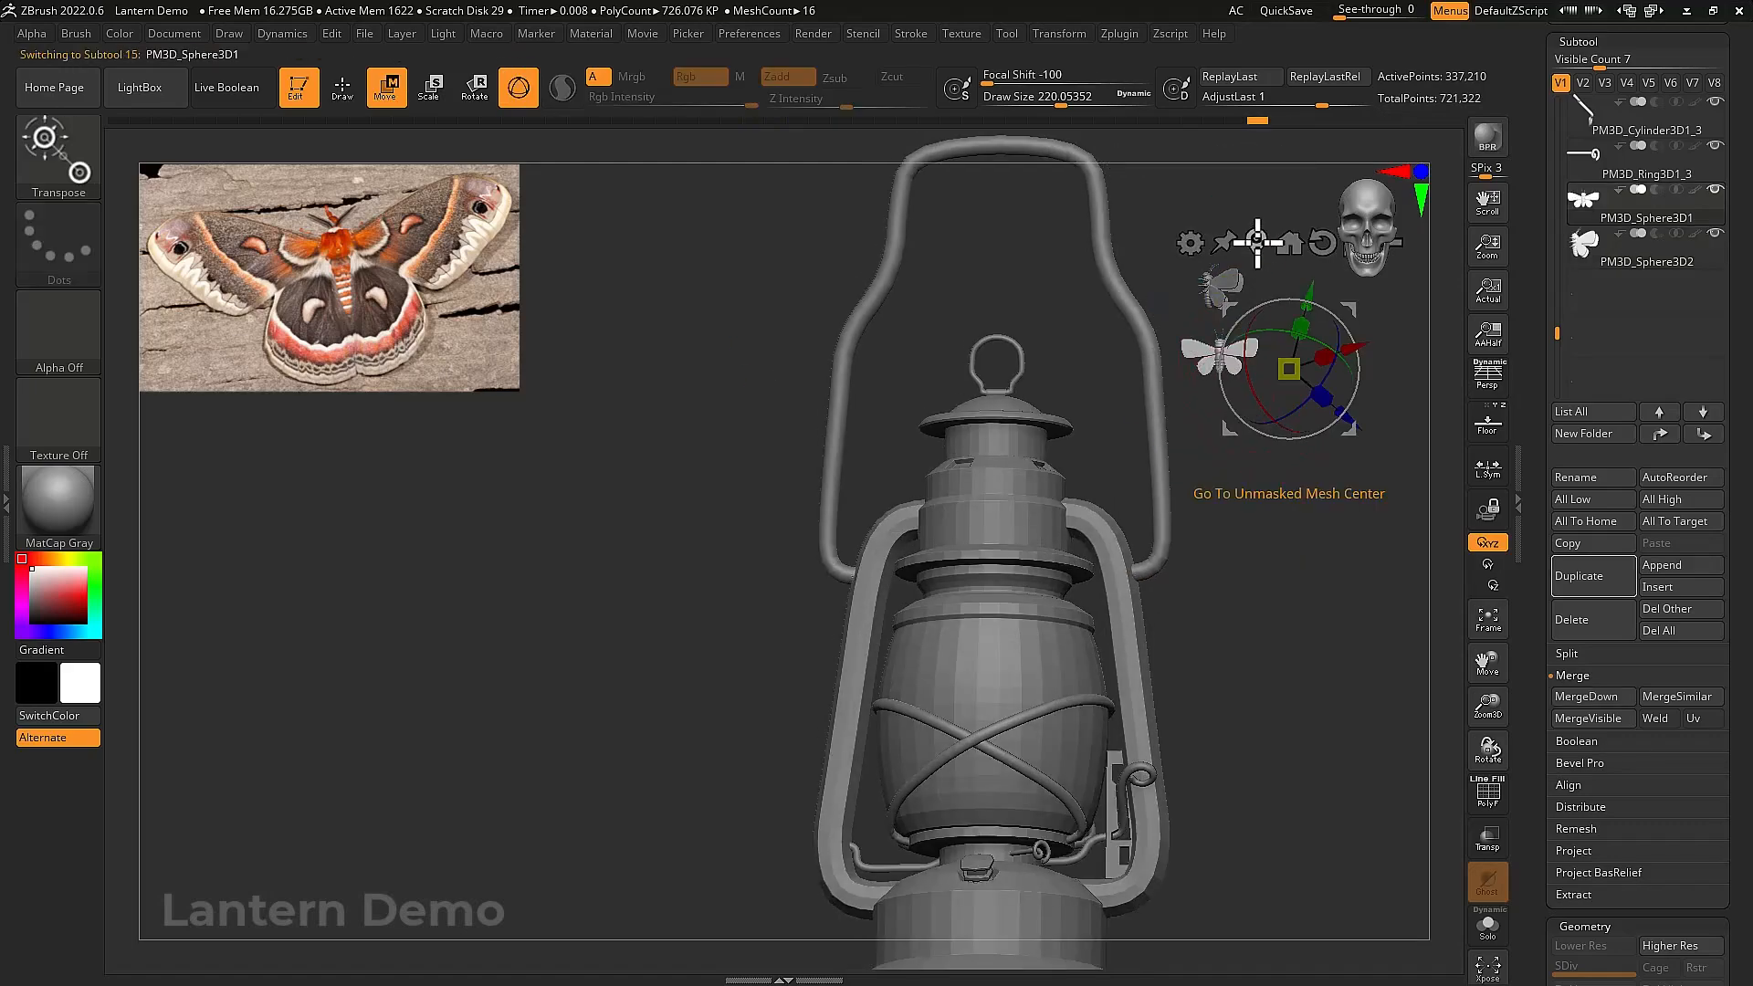
{"action": "left_click", "coordinate": [1258, 242]}
{"action": "left_click_drag", "start_coordinate": [1312, 372], "coordinate": [1309, 426]}
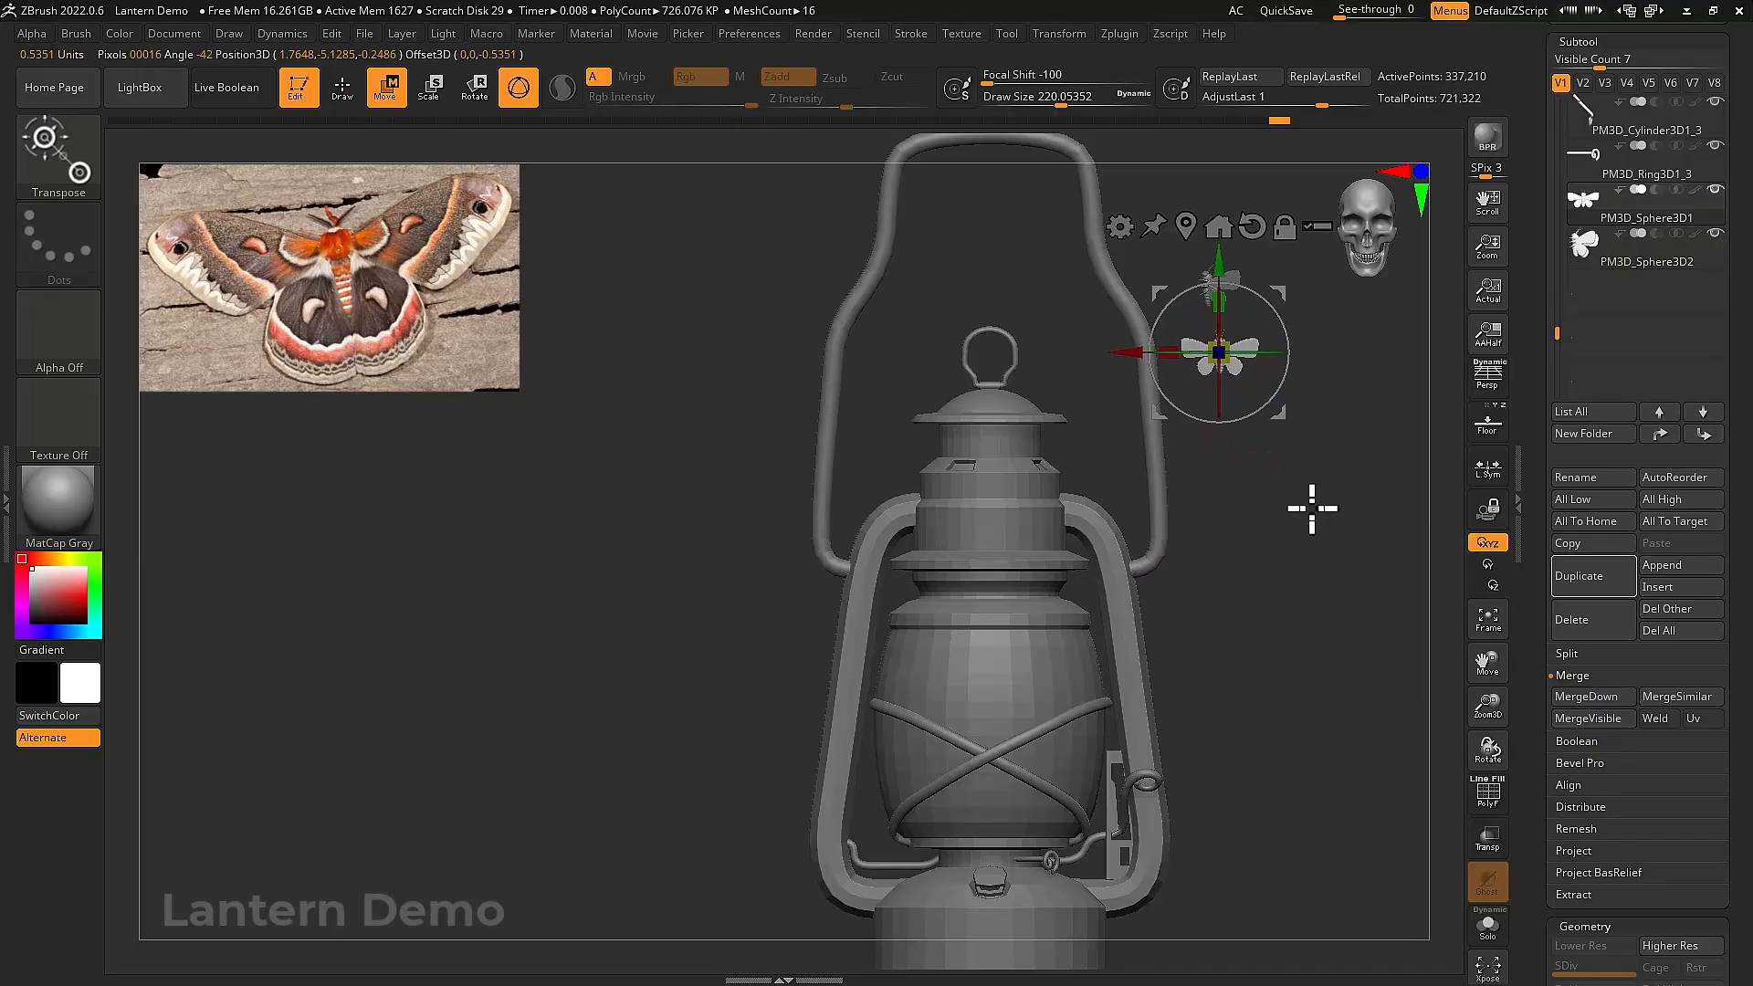
{"action": "left_click_drag", "start_coordinate": [1312, 508], "coordinate": [1299, 522]}
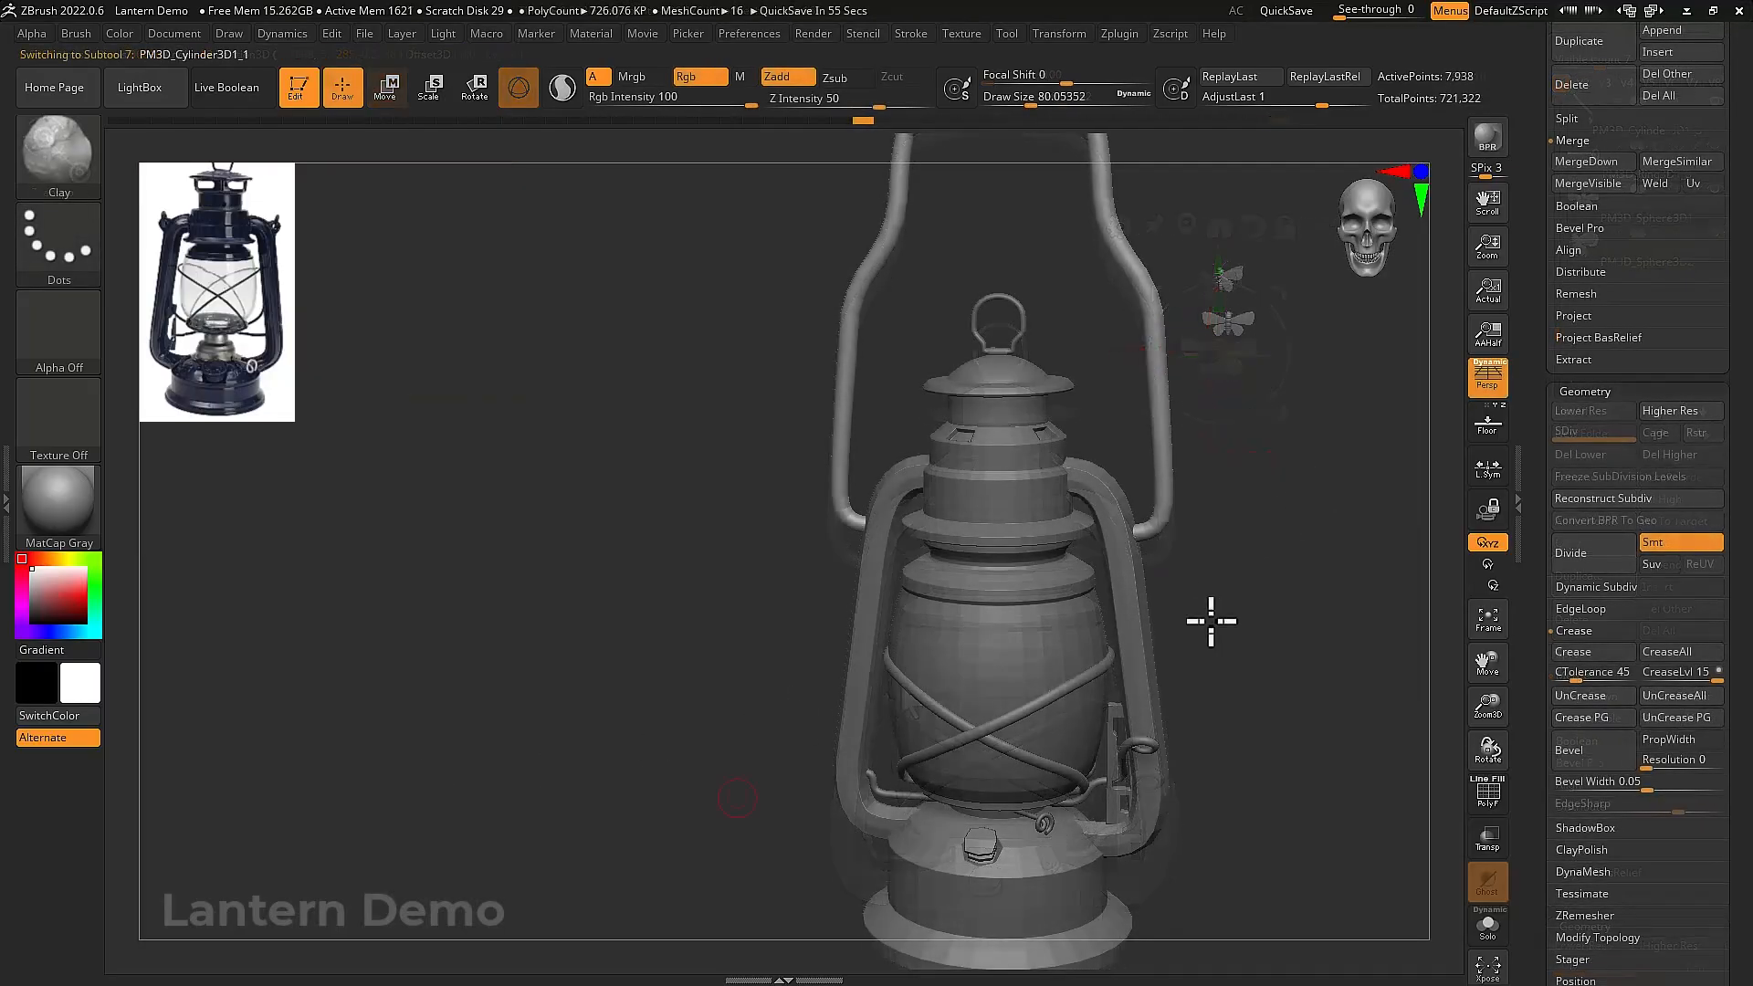
Subdivide the lantern's large carrying handle with smoothing up to subdivision level 4
{"action": "mouse_move", "coordinate": [1214, 618]}
{"action": "left_mouse_down"}
{"action": "mouse_move", "coordinate": [1211, 562]}
{"action": "mouse_move", "coordinate": [1206, 579]}
{"action": "mouse_move", "coordinate": [1284, 612]}
{"action": "left_mouse_up"}
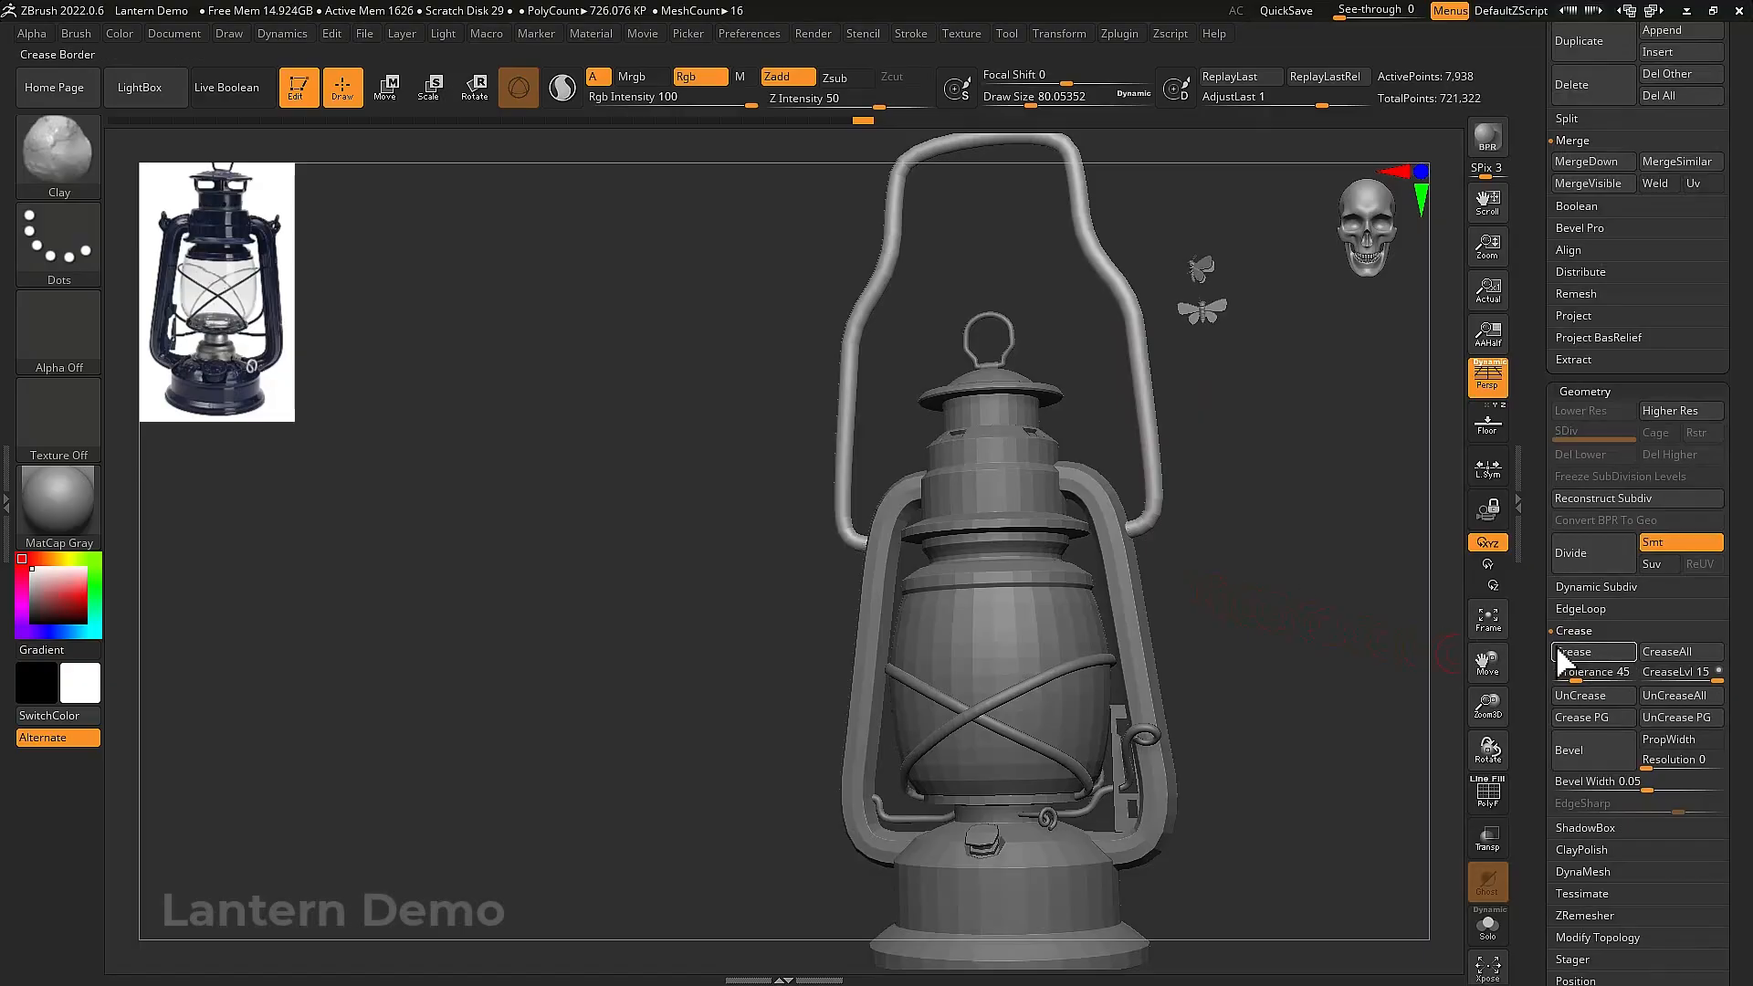
{"action": "left_click", "coordinate": [1571, 563]}
{"action": "left_click", "coordinate": [1572, 562]}
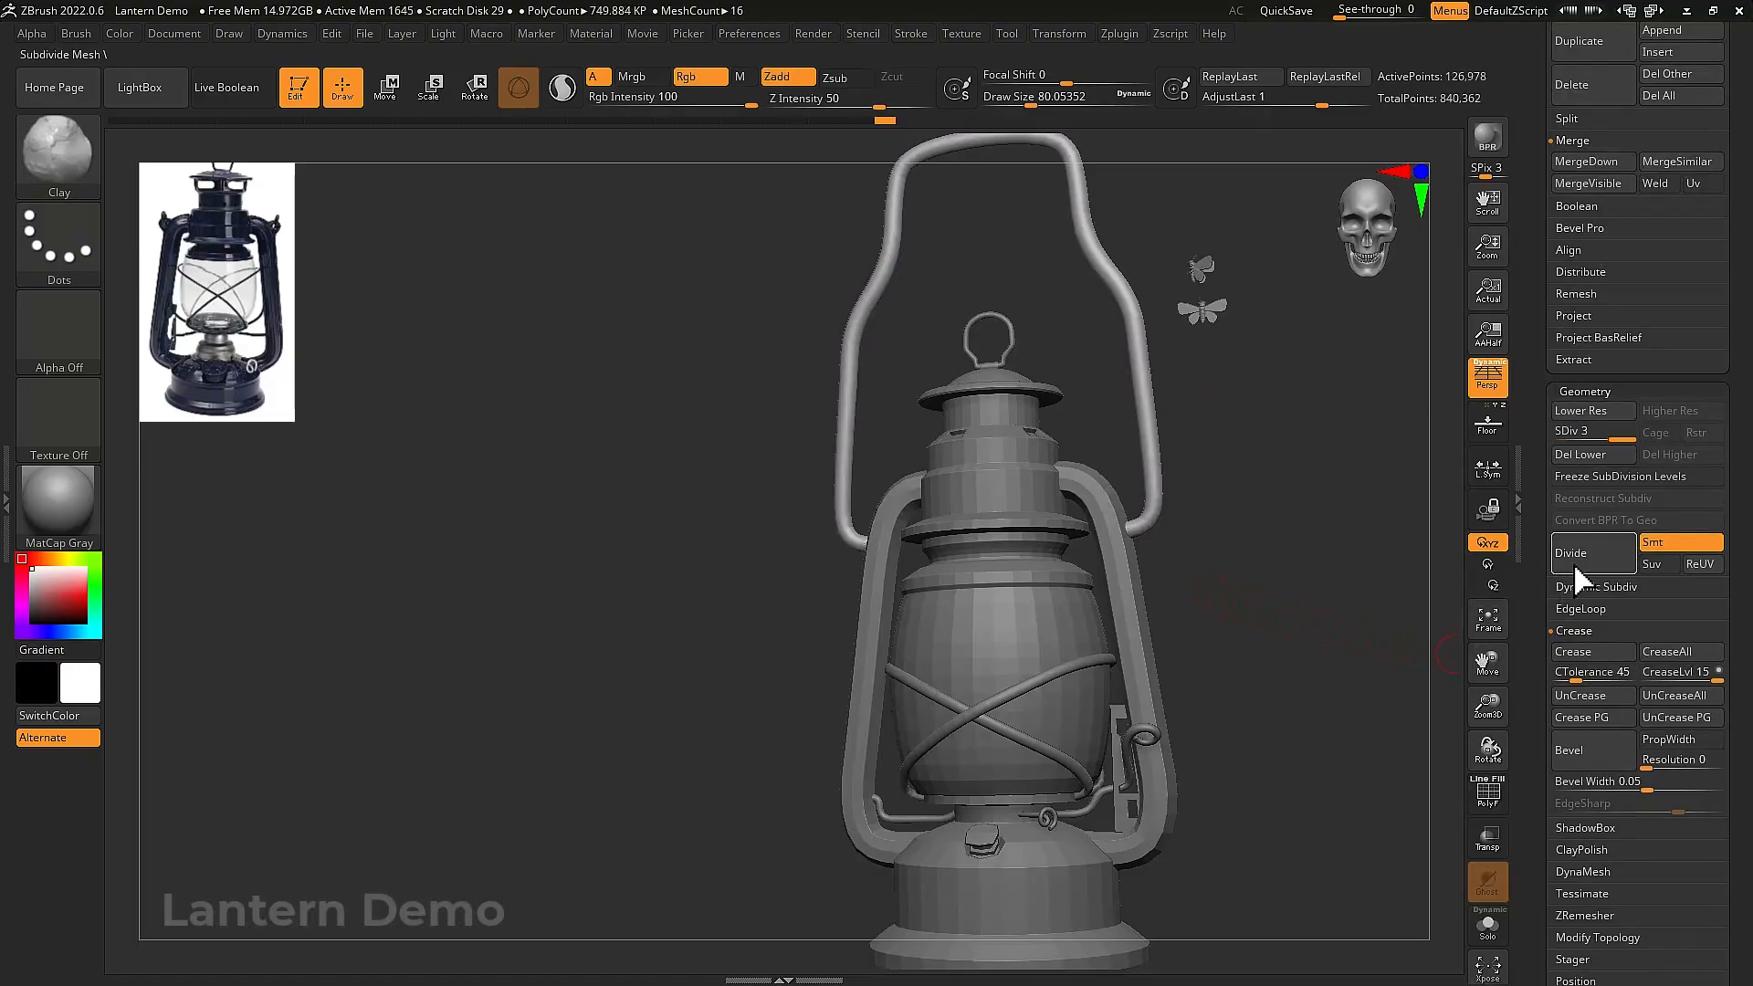
Select the small ring on the lantern's cap, inspect its polyframe and subdivide it to level 3
{"action": "left_click_drag", "start_coordinate": [1327, 560], "coordinate": [1129, 541]}
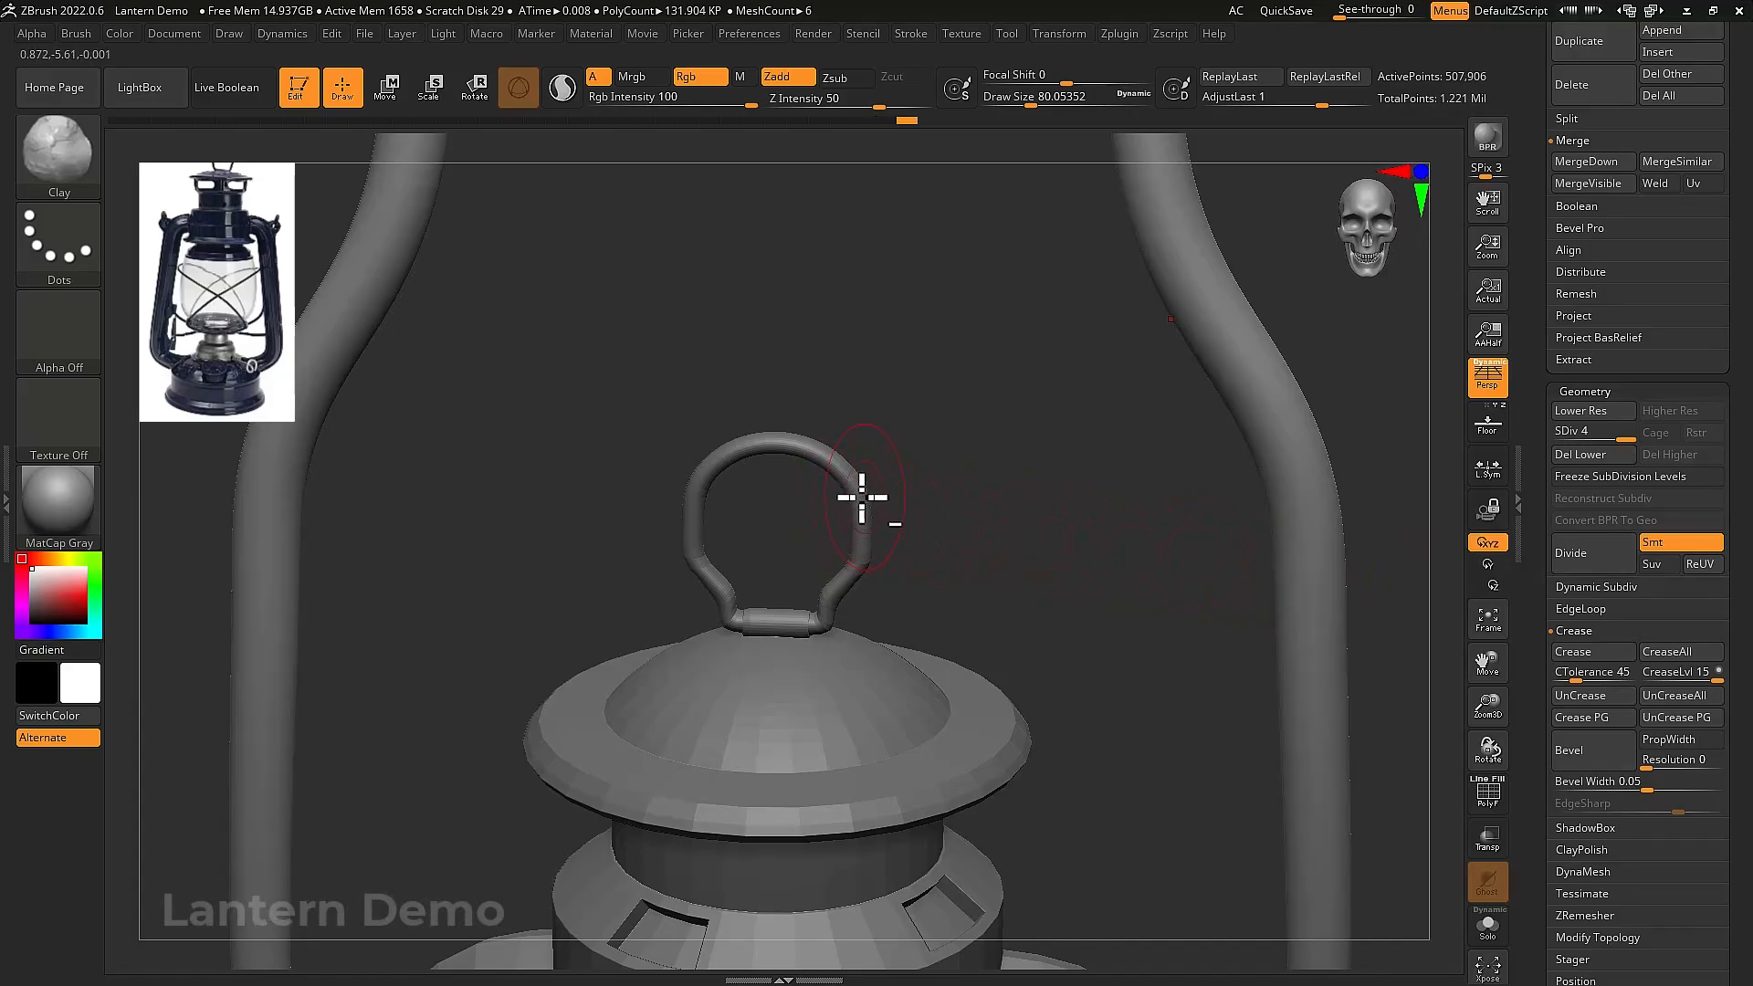
{"action": "left_click", "coordinate": [862, 497], "text": "alt"}
{"action": "left_click_drag", "start_coordinate": [877, 501], "coordinate": [970, 489]}
{"action": "key", "text": "shift+f"}
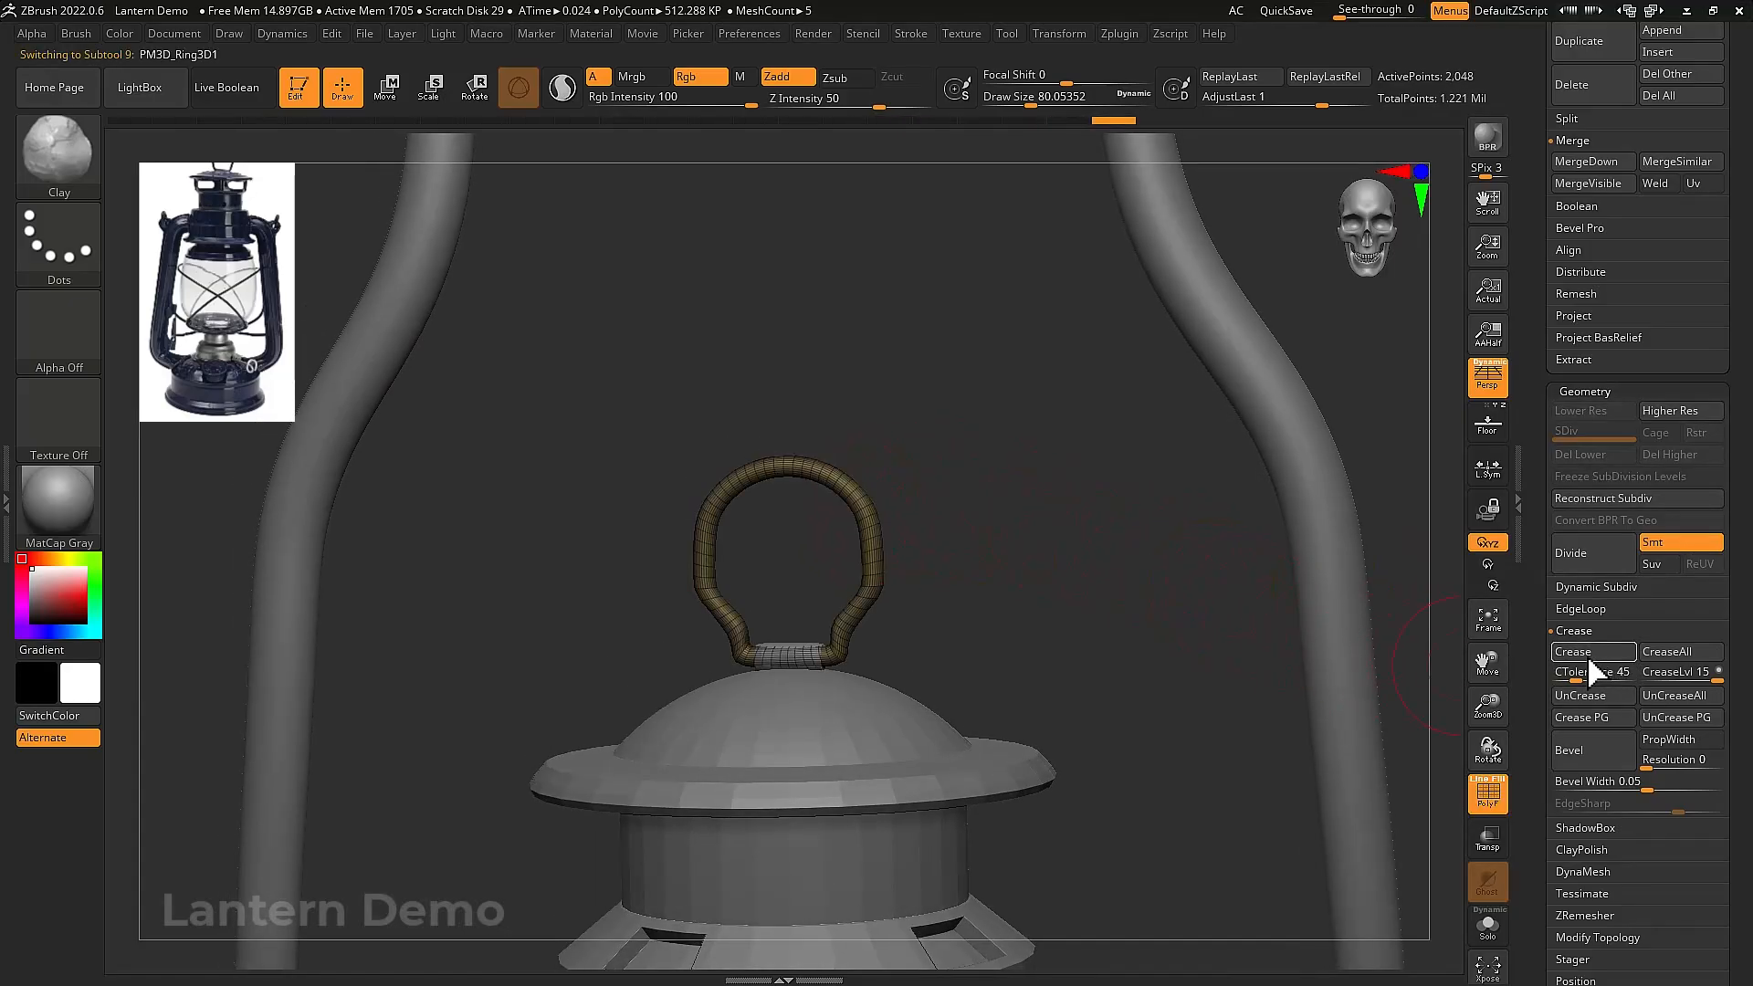
{"action": "key", "text": "shift+f"}
{"action": "left_click", "coordinate": [1569, 560]}
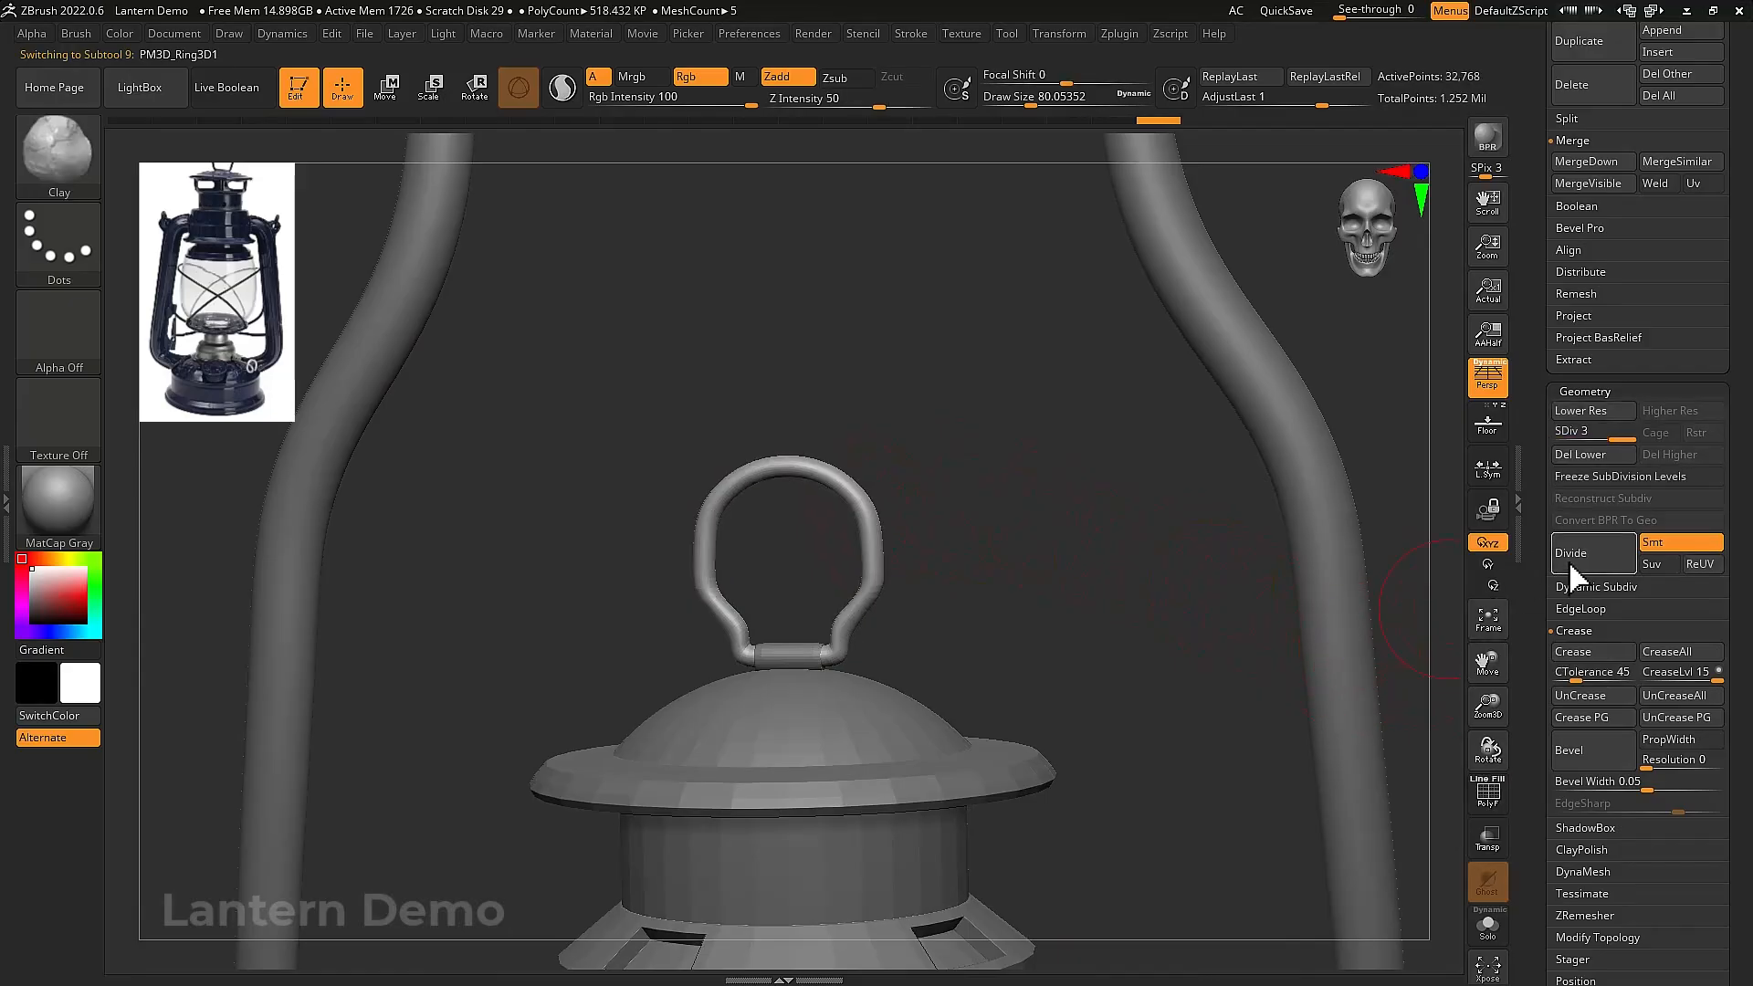
Select the small hinge cylinder beneath the carrying ring and subdivide it to level 3
{"action": "left_click", "coordinate": [872, 663], "text": "alt"}
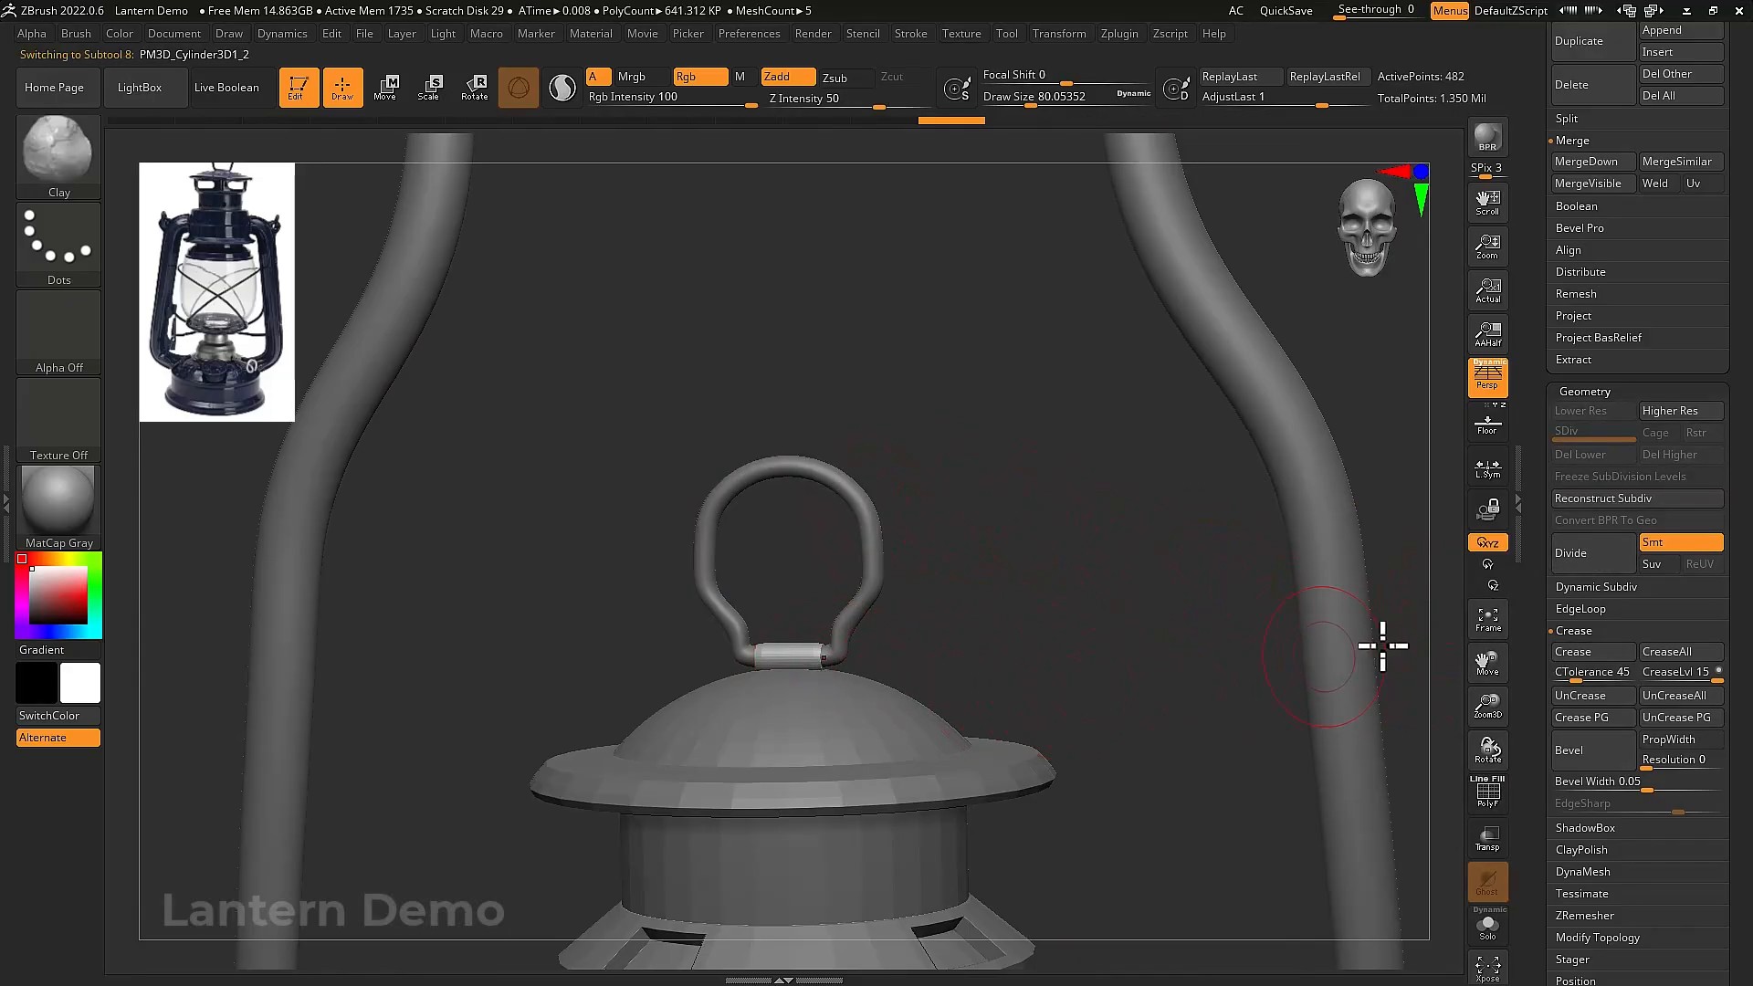
{"action": "left_click", "coordinate": [1583, 561]}
{"action": "key", "text": "ctrl+d"}
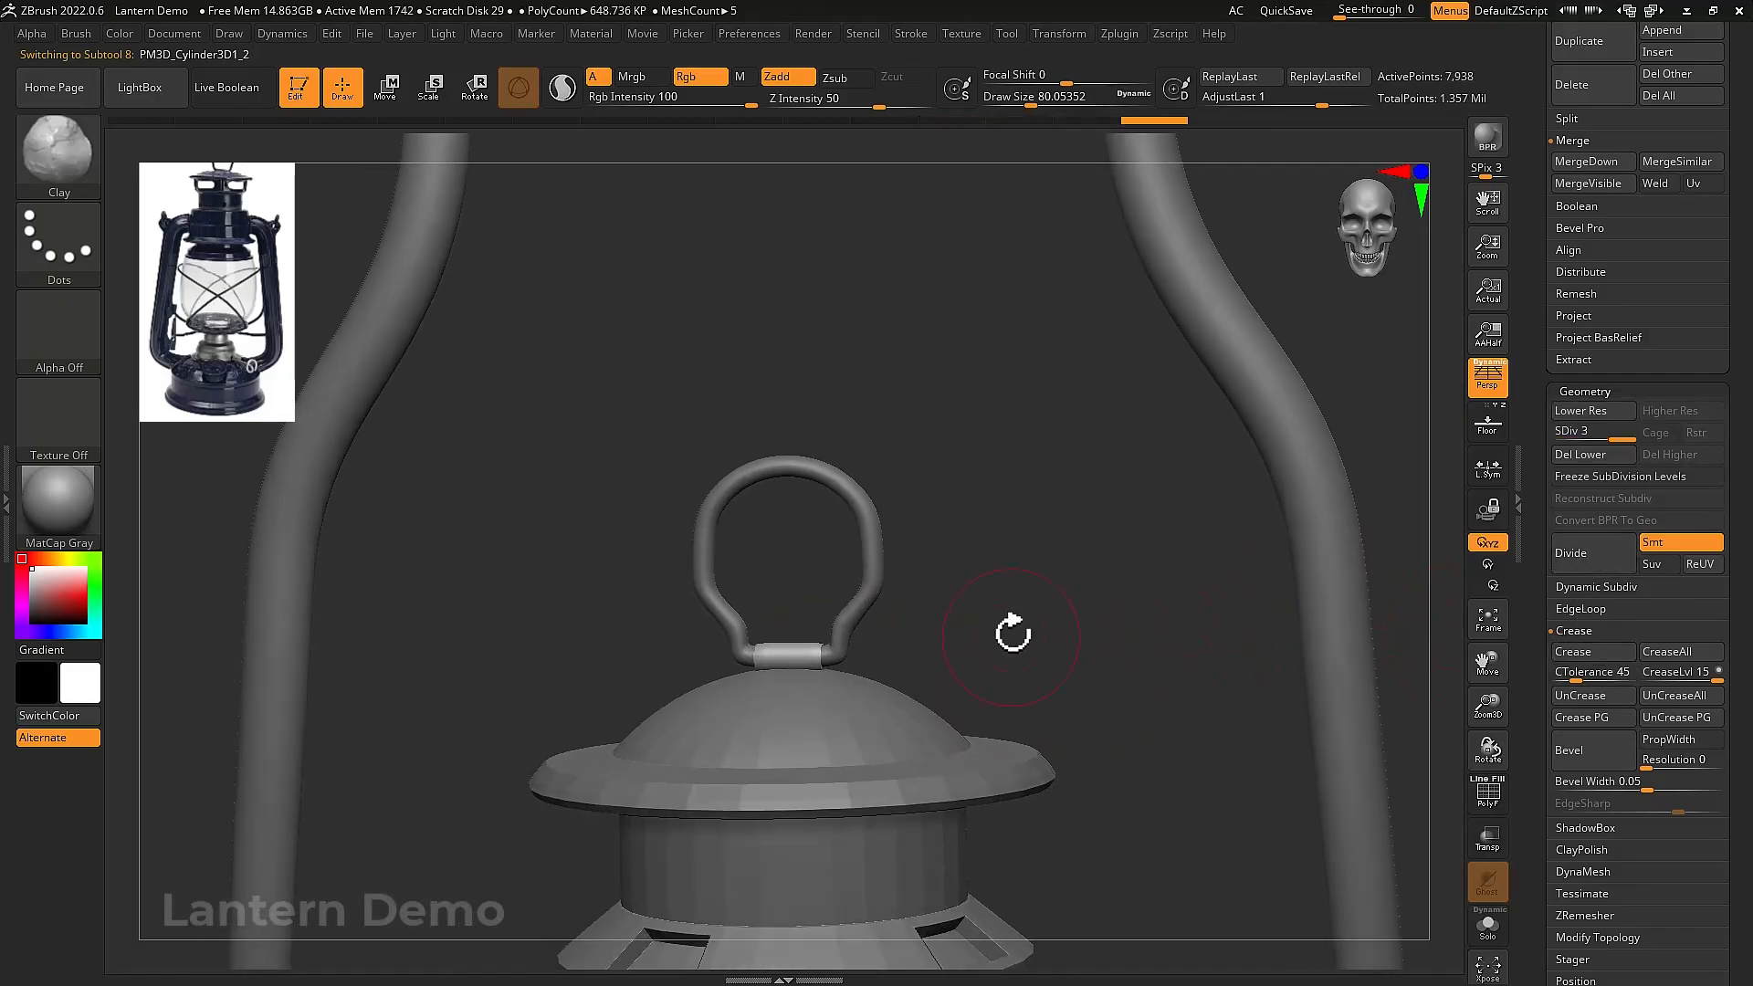
Adjust the fit of the small hinge cylinder beneath the ring with the transform gizmo
{"action": "right_click_drag", "start_coordinate": [1012, 633], "coordinate": [1037, 665], "text": "ctrl"}
{"action": "key", "text": "w"}
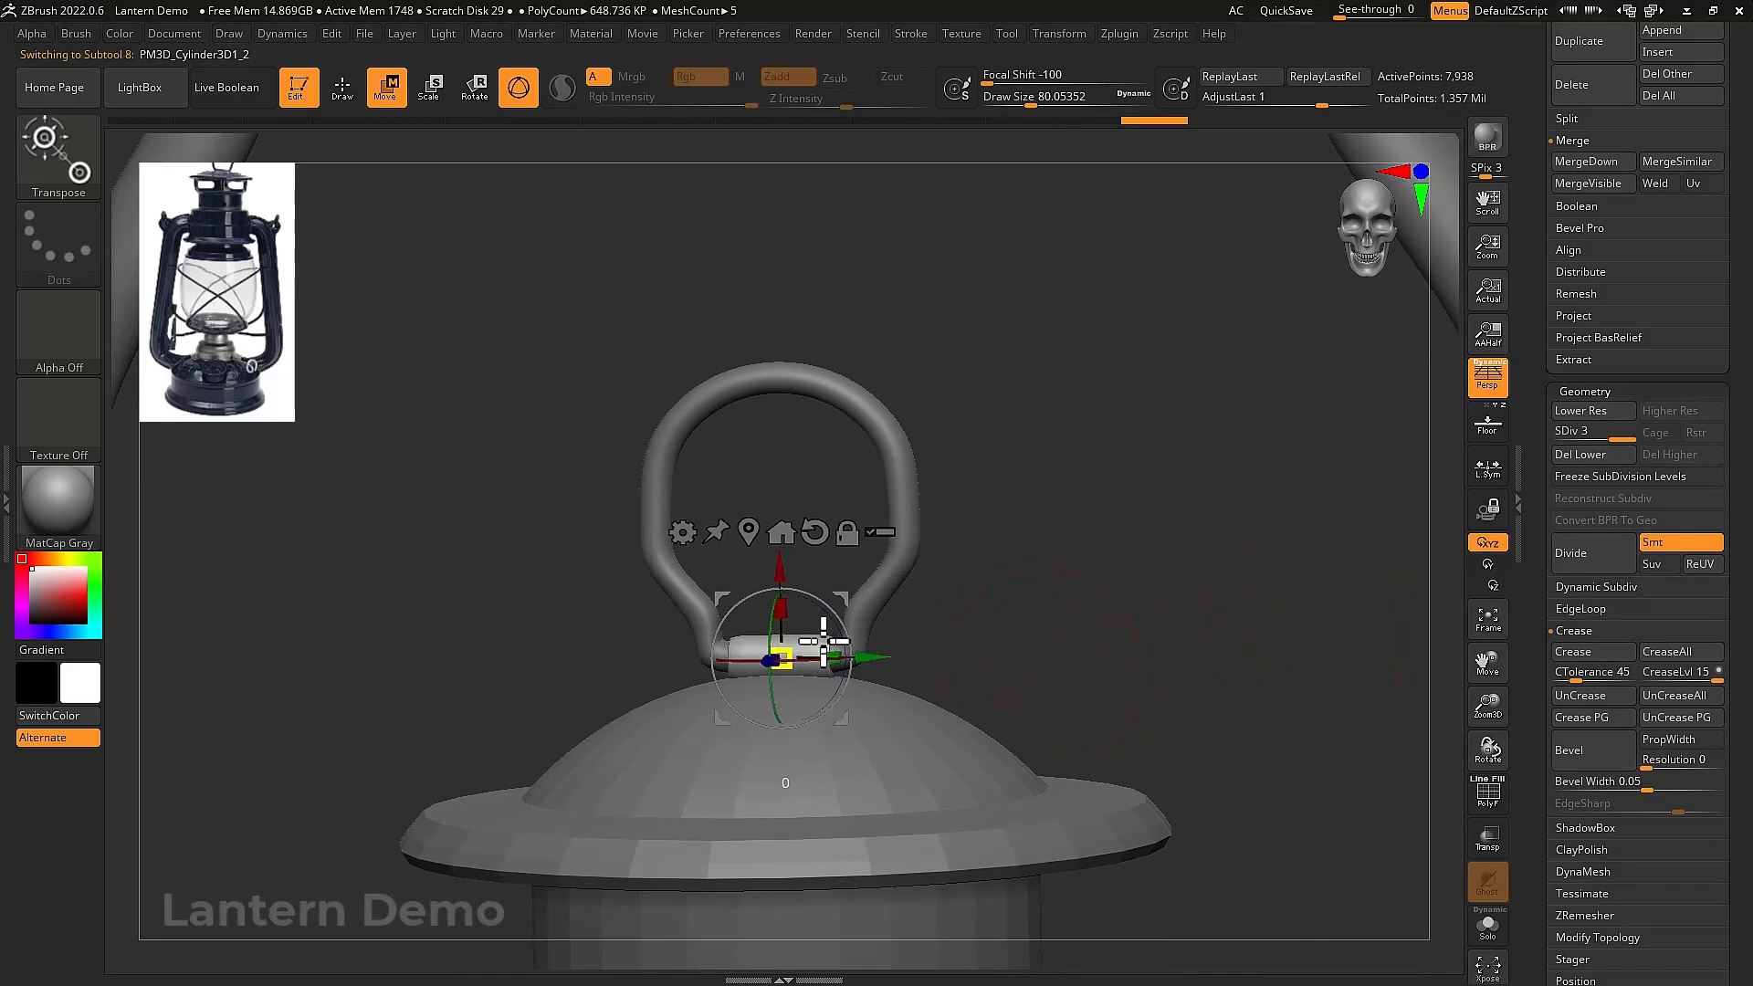
{"action": "left_click_drag", "start_coordinate": [842, 642], "coordinate": [843, 644]}
{"action": "mouse_move", "coordinate": [981, 630]}
{"action": "right_mouse_down"}
{"action": "mouse_move", "coordinate": [986, 649]}
{"action": "mouse_move", "coordinate": [1068, 646]}
{"action": "mouse_move", "coordinate": [1072, 503]}
{"action": "right_mouse_up"}
{"action": "key", "text": "q"}
Make the lantern's domed cap the active subtool and examine its polyframe and polygroups
{"action": "left_click", "coordinate": [886, 597], "text": "alt"}
{"action": "right_click_drag", "start_coordinate": [1117, 577], "coordinate": [1165, 647]}
{"action": "key", "text": "shift+f"}
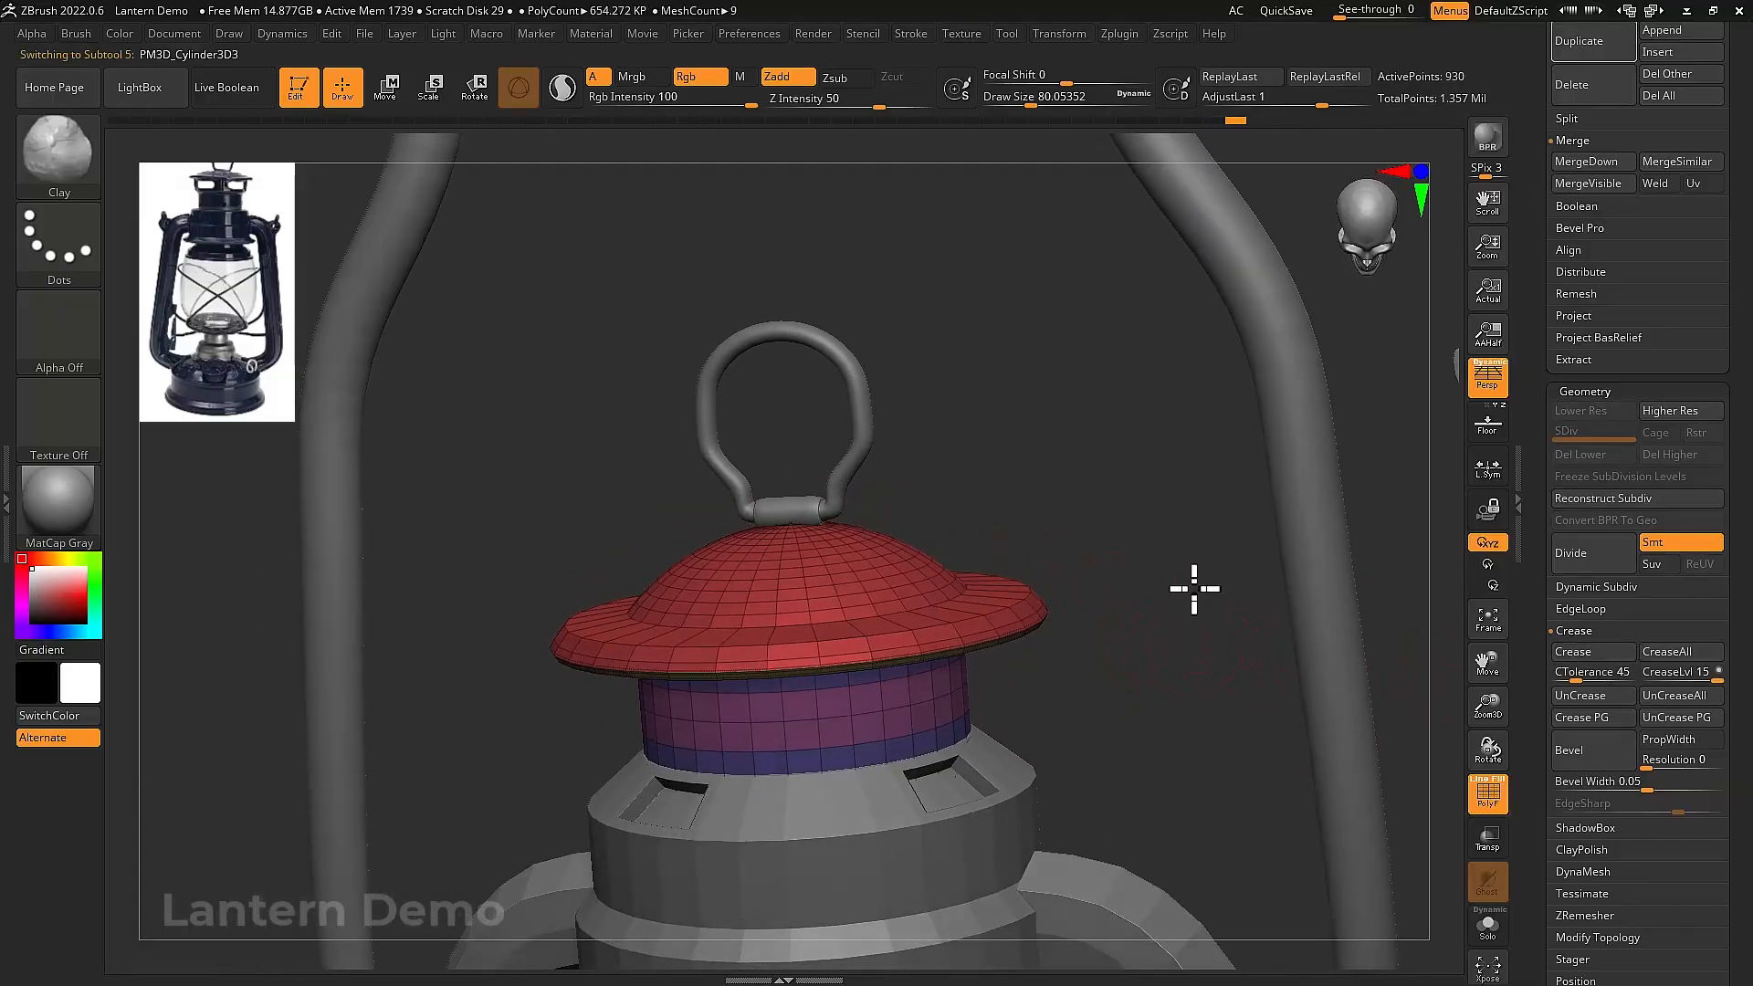
{"action": "key", "text": "shift+f"}
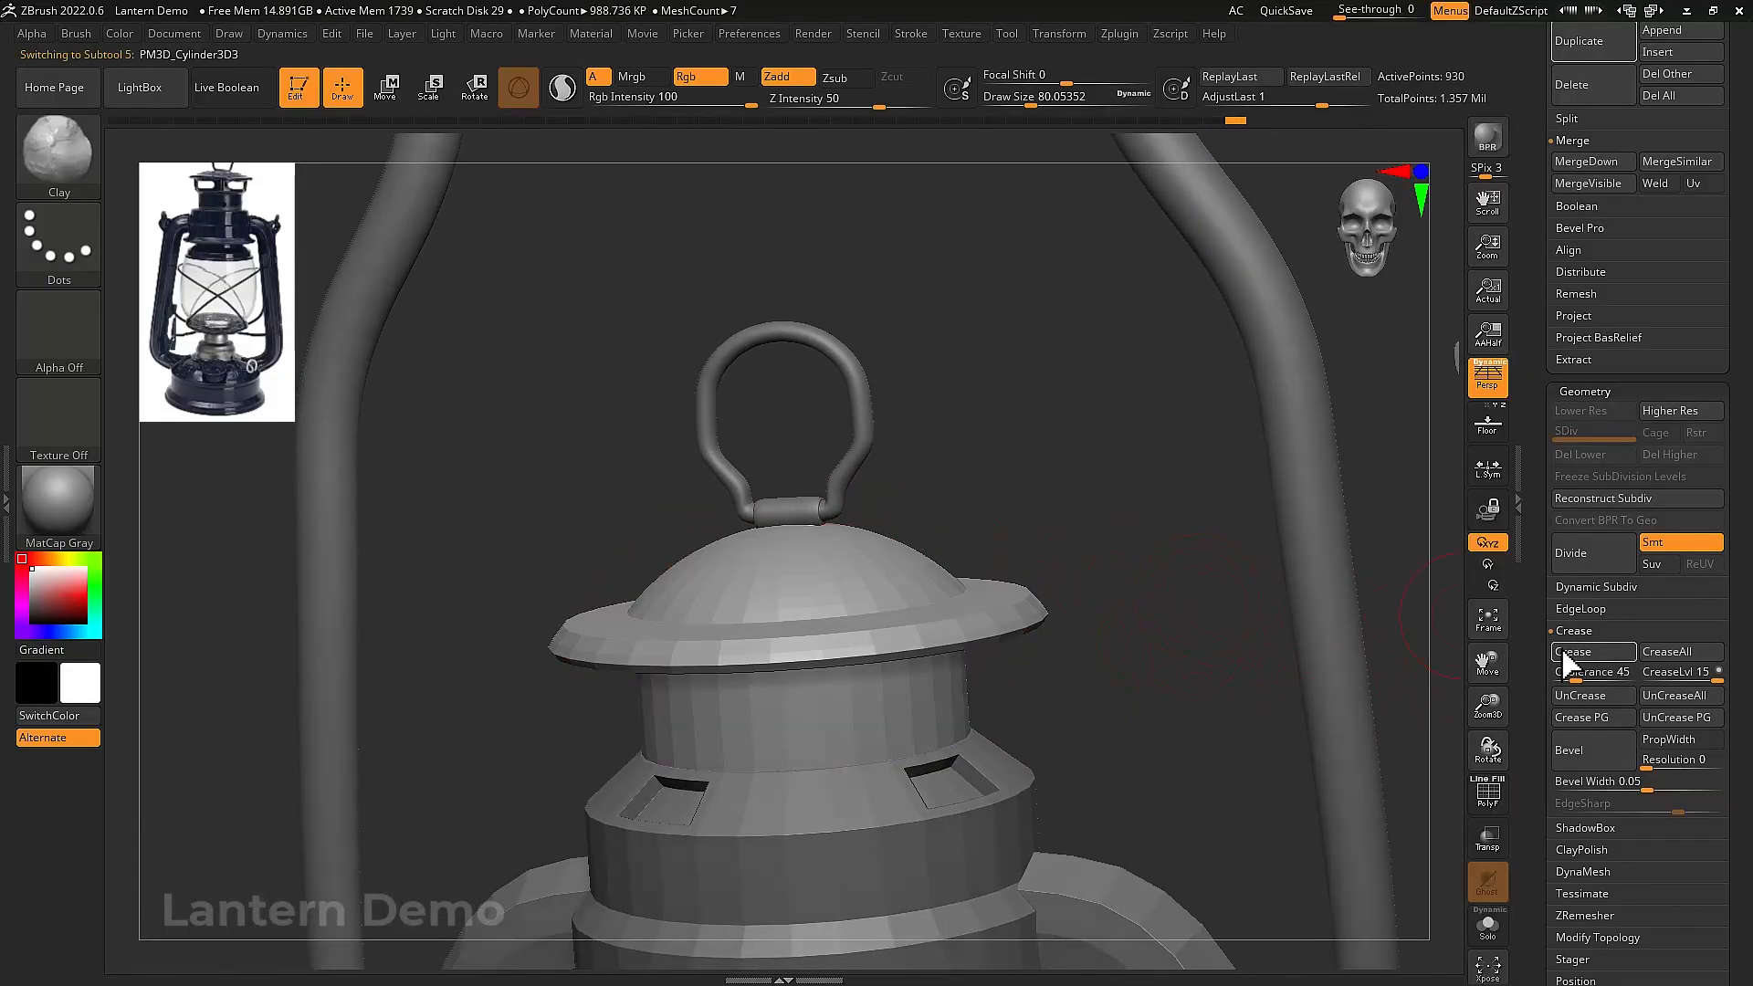
Try subdividing the domed cap to level 4, compare its levels, and undo the subdivision
{"action": "key", "text": "shift+f"}
{"action": "left_click", "coordinate": [1582, 567]}
{"action": "key", "text": "shift+f"}
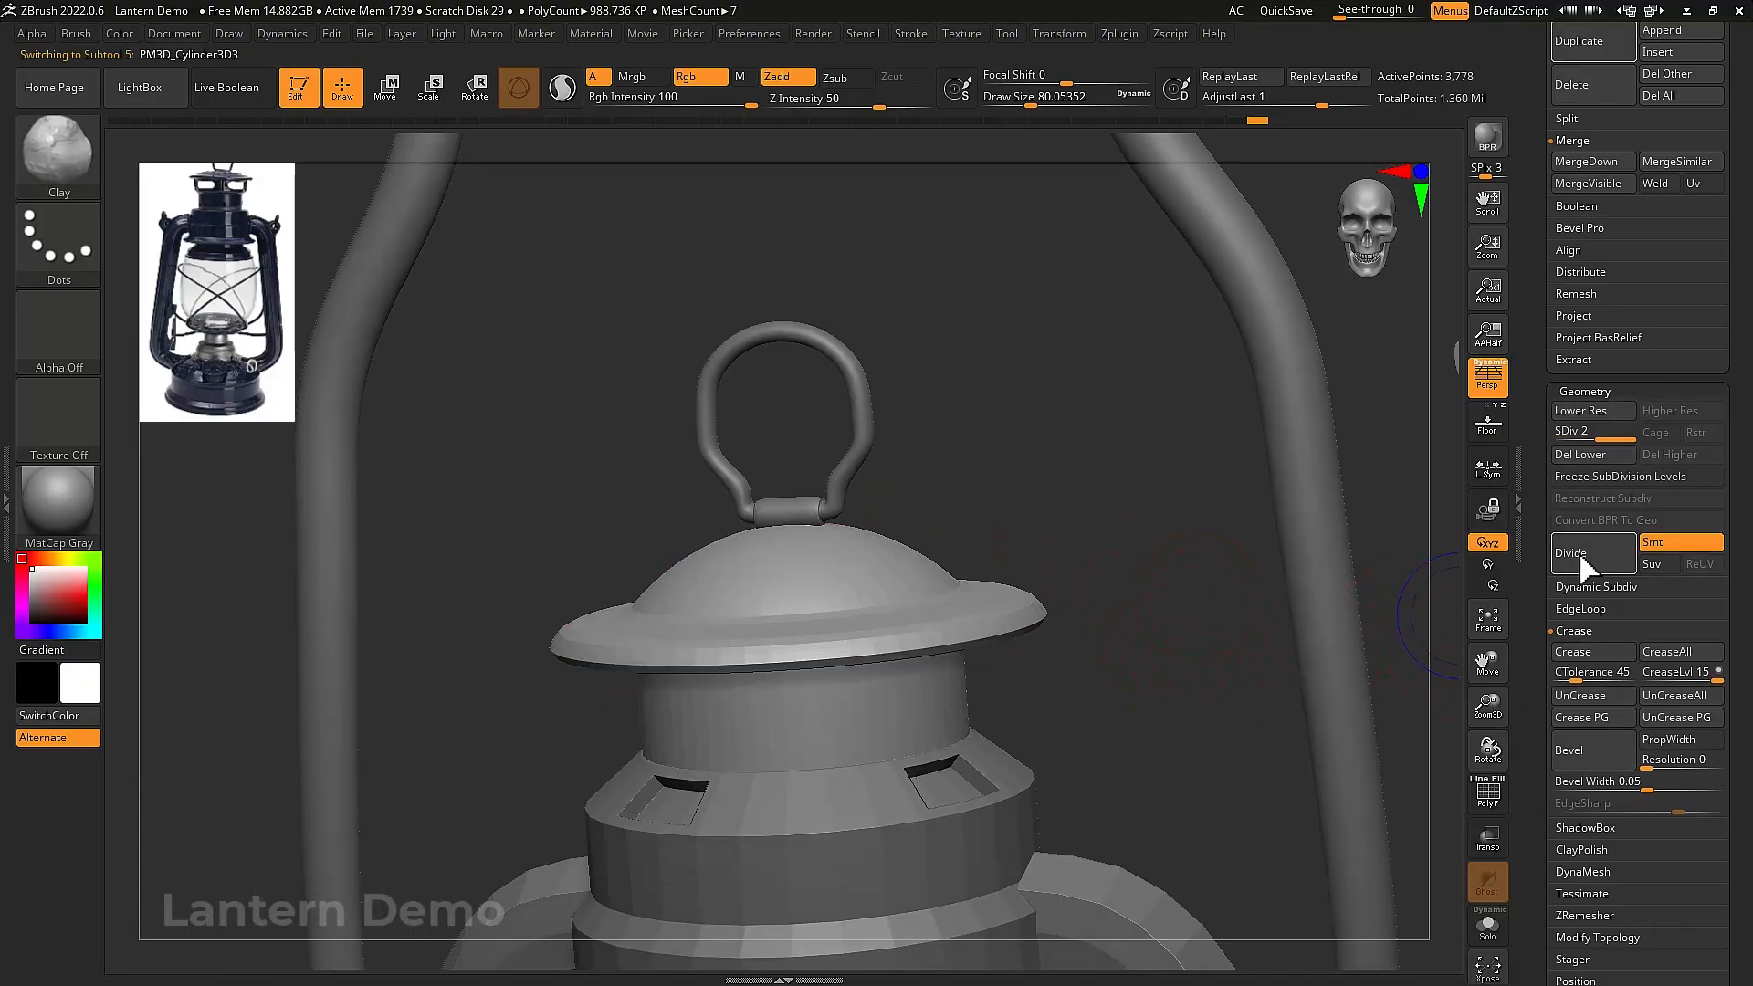
{"action": "left_click", "coordinate": [1582, 567]}
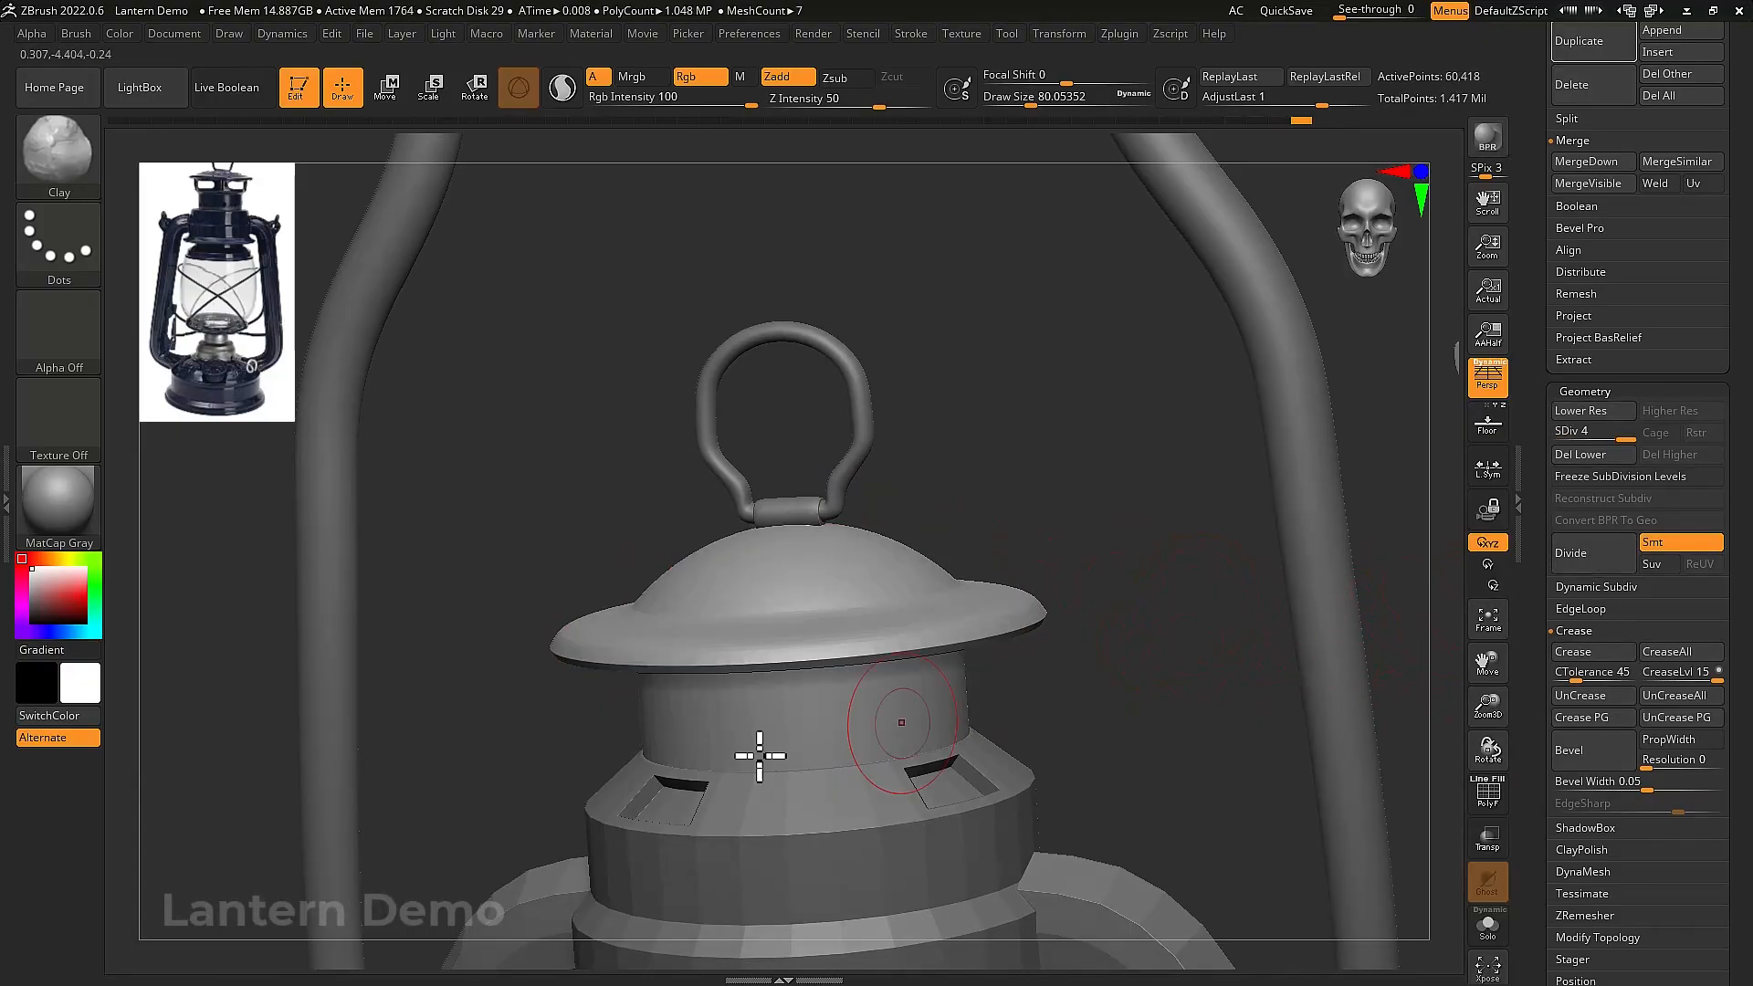
{"action": "key", "text": "shift+d"}
{"action": "key", "text": "shift+d"}
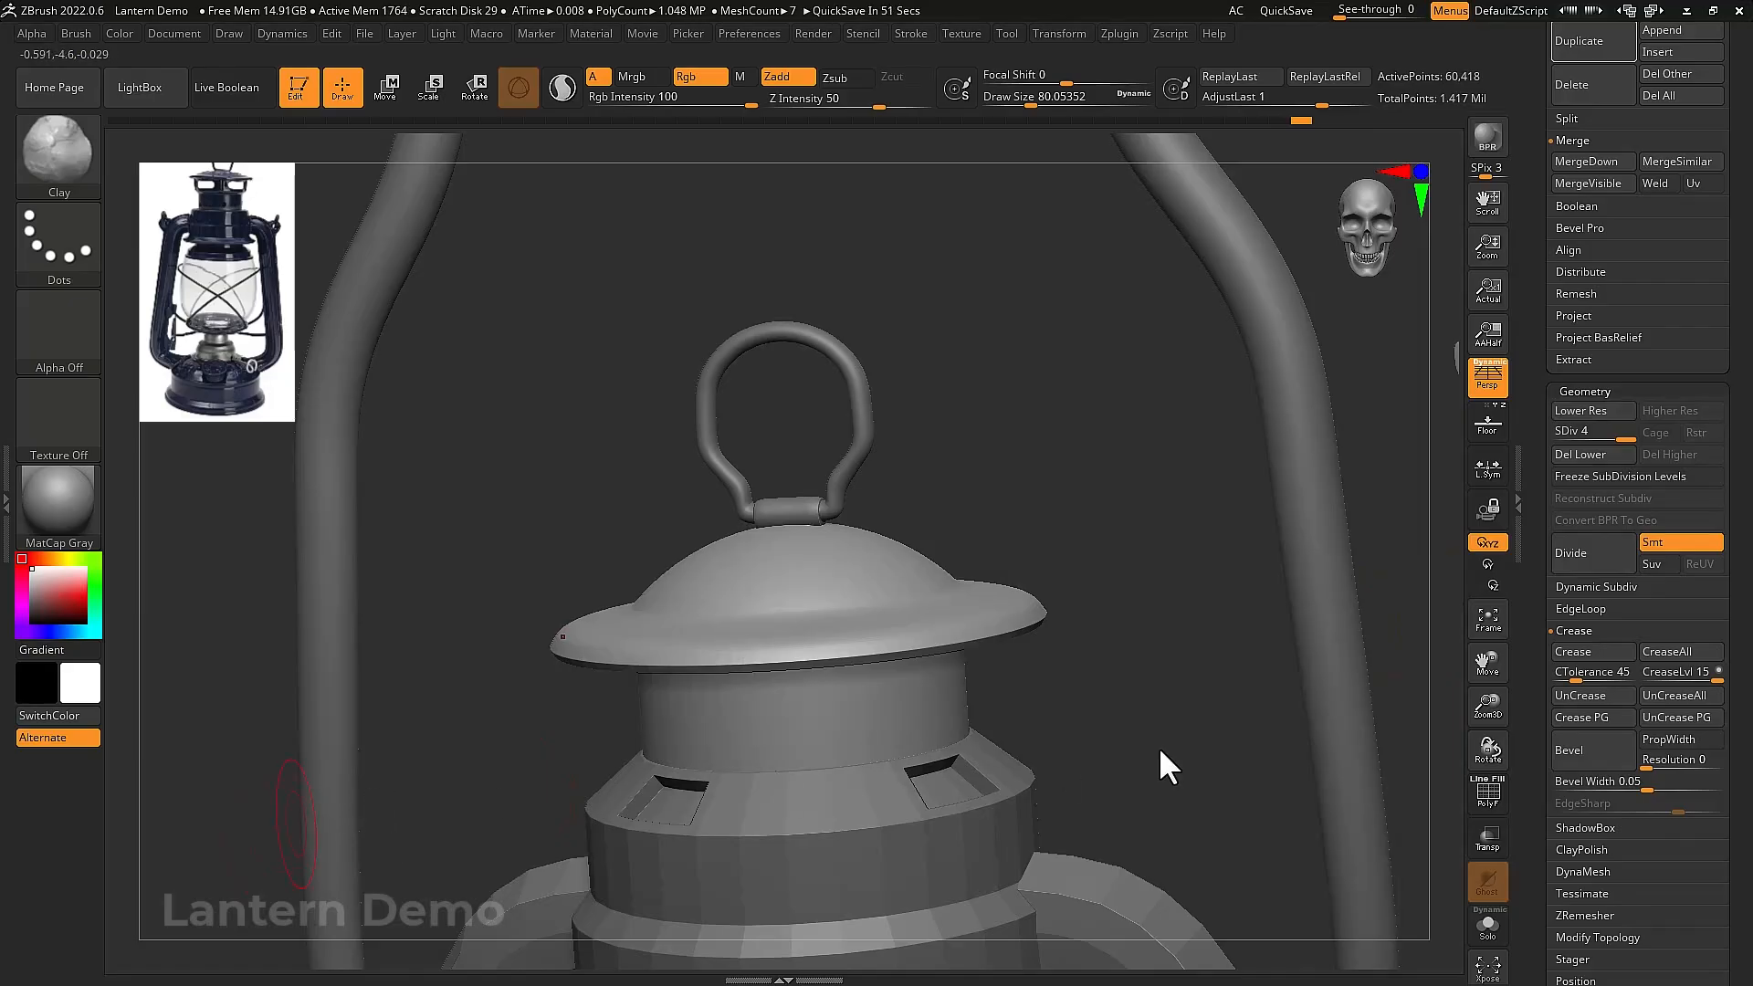
{"action": "key", "text": "shift+f"}
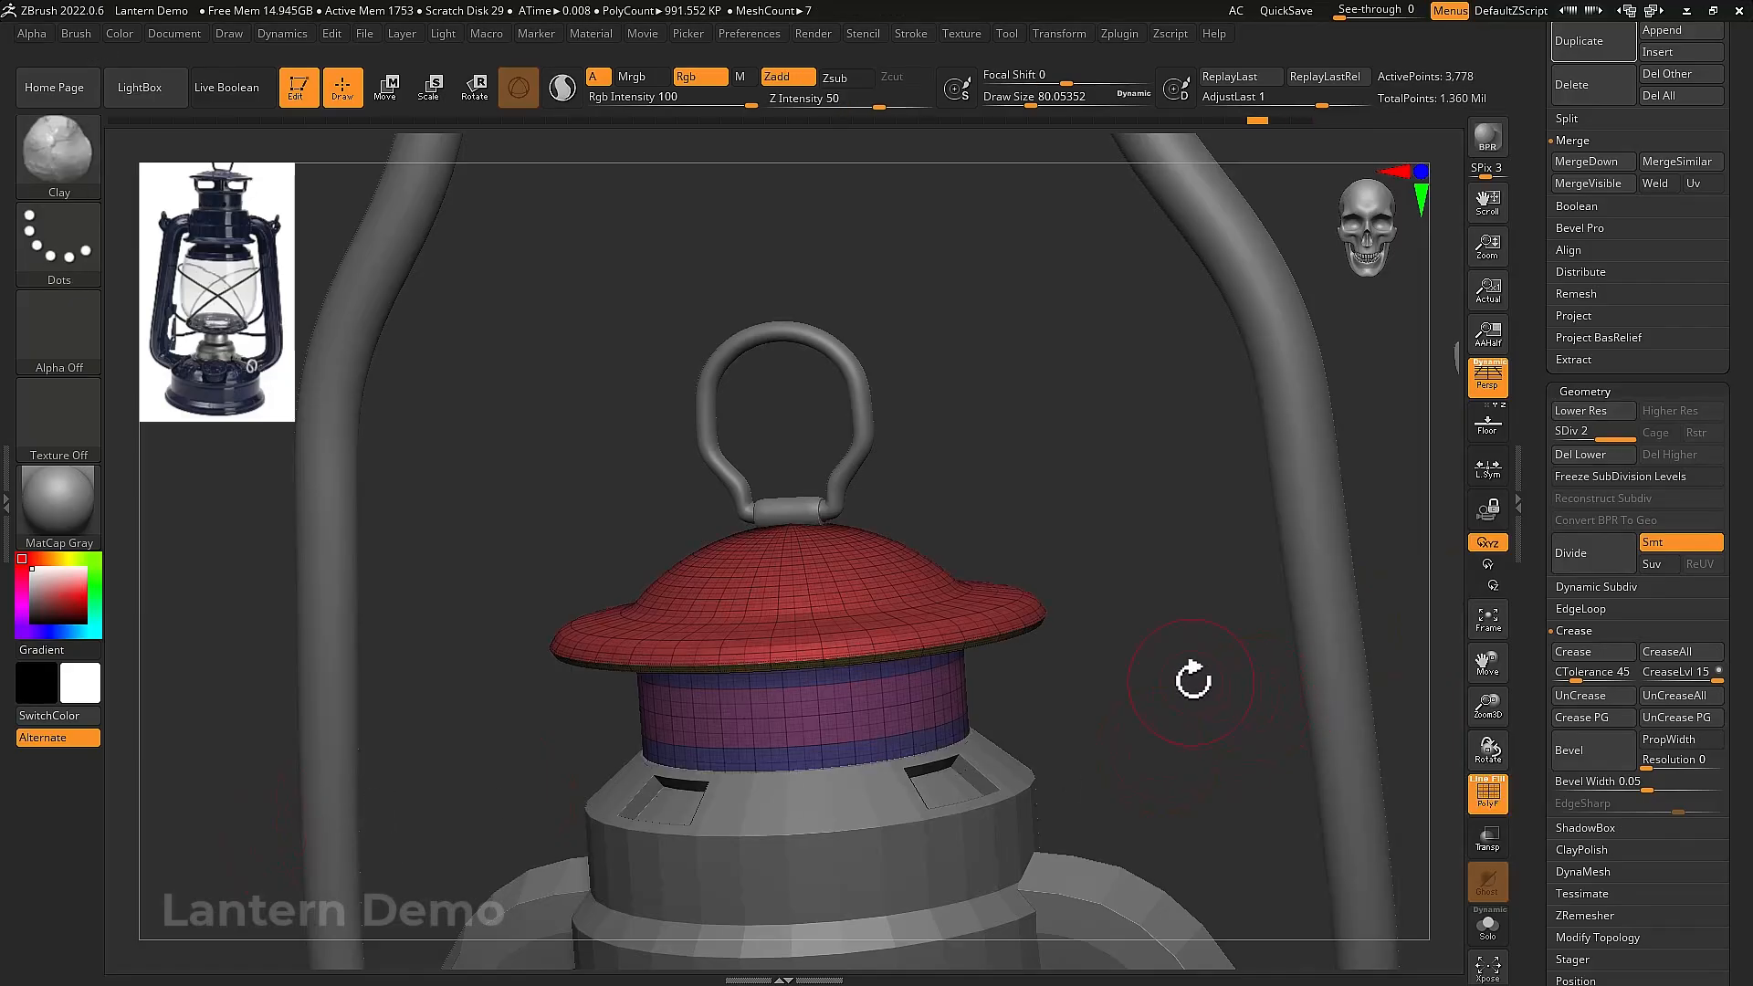
{"action": "left_click_drag", "start_coordinate": [1160, 592], "coordinate": [990, 527]}
{"action": "key", "text": "ctrl+z"}
Crease the edge loops around the cap's brim using ZModeler's Crease edge action with the EdgeLoop Complete target
{"action": "key", "text": "b"}
{"action": "key", "text": "z"}
{"action": "key", "text": "m"}
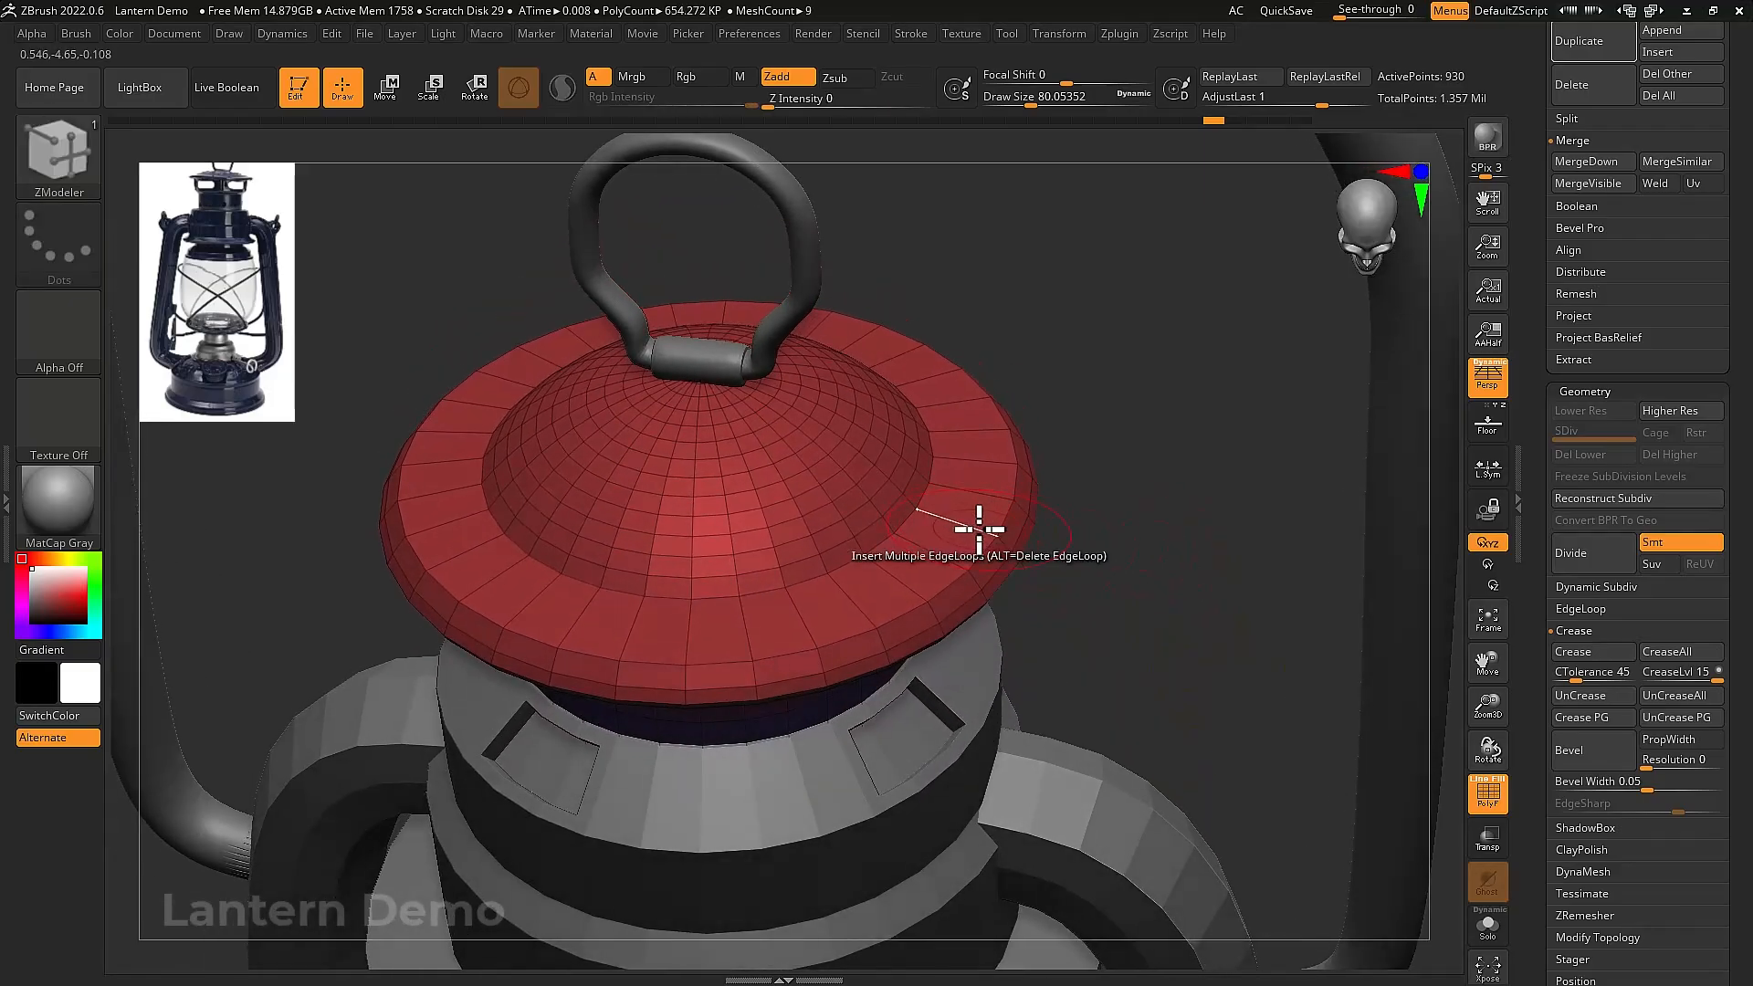
{"action": "key", "text": "space"}
{"action": "left_click", "coordinate": [809, 497]}
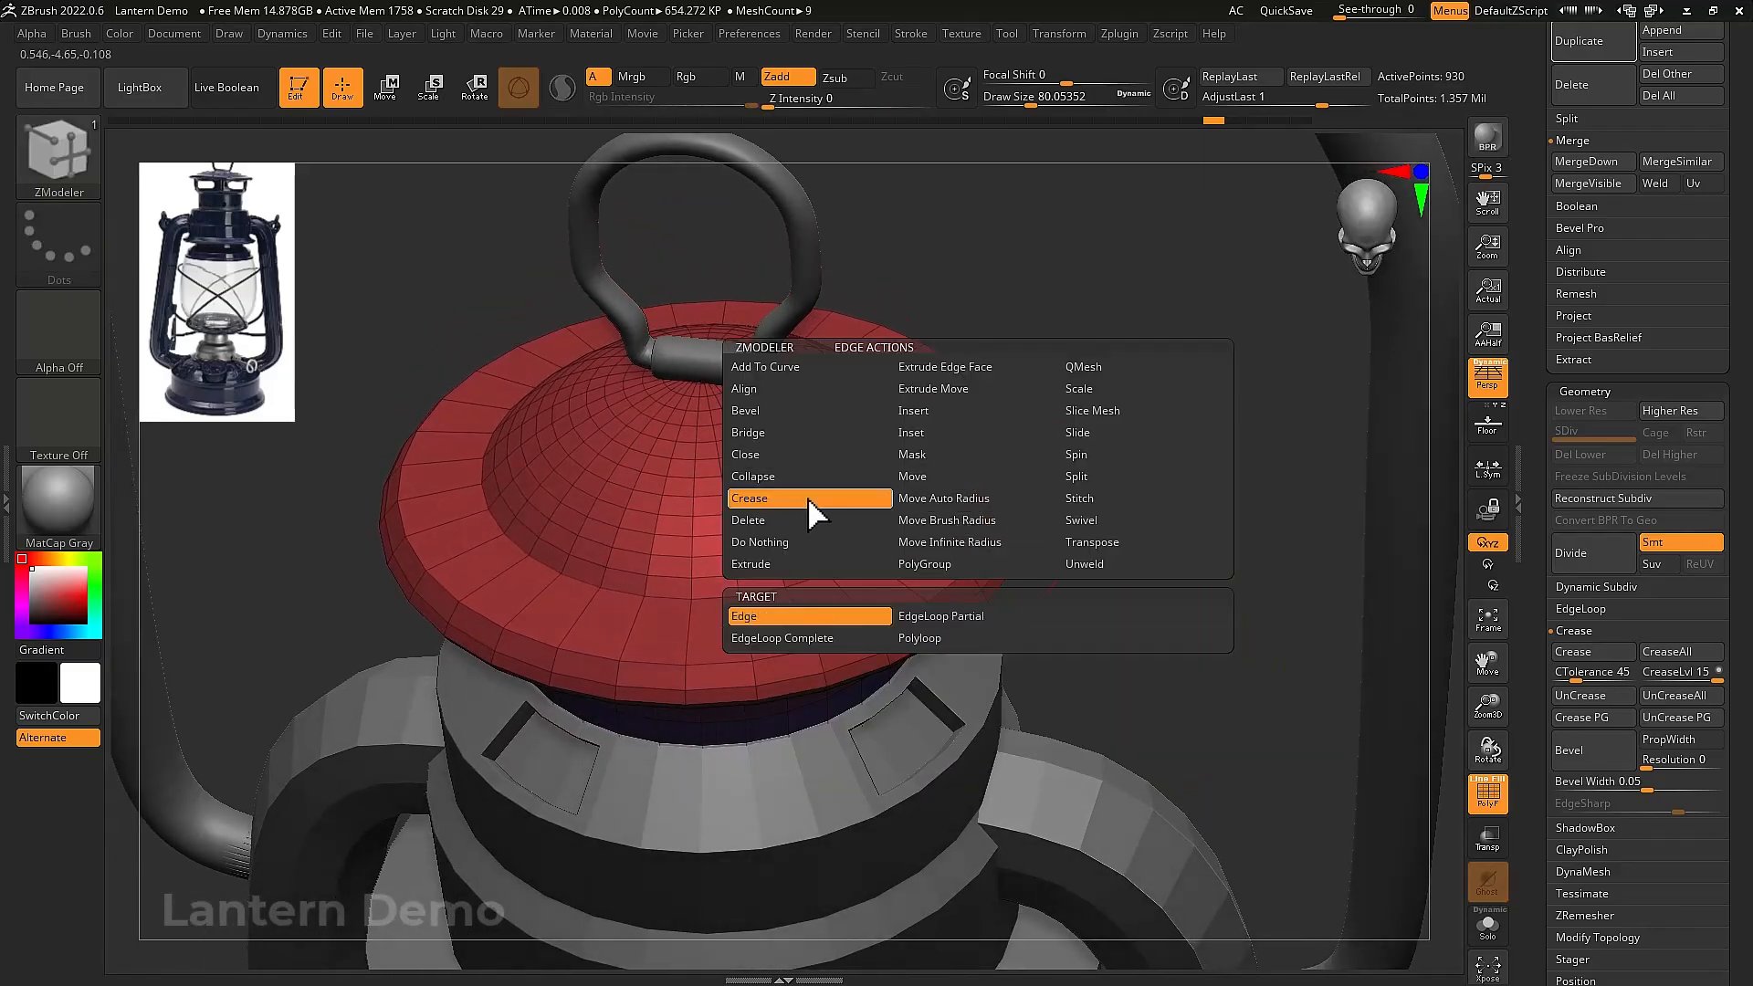
{"action": "key", "text": "space"}
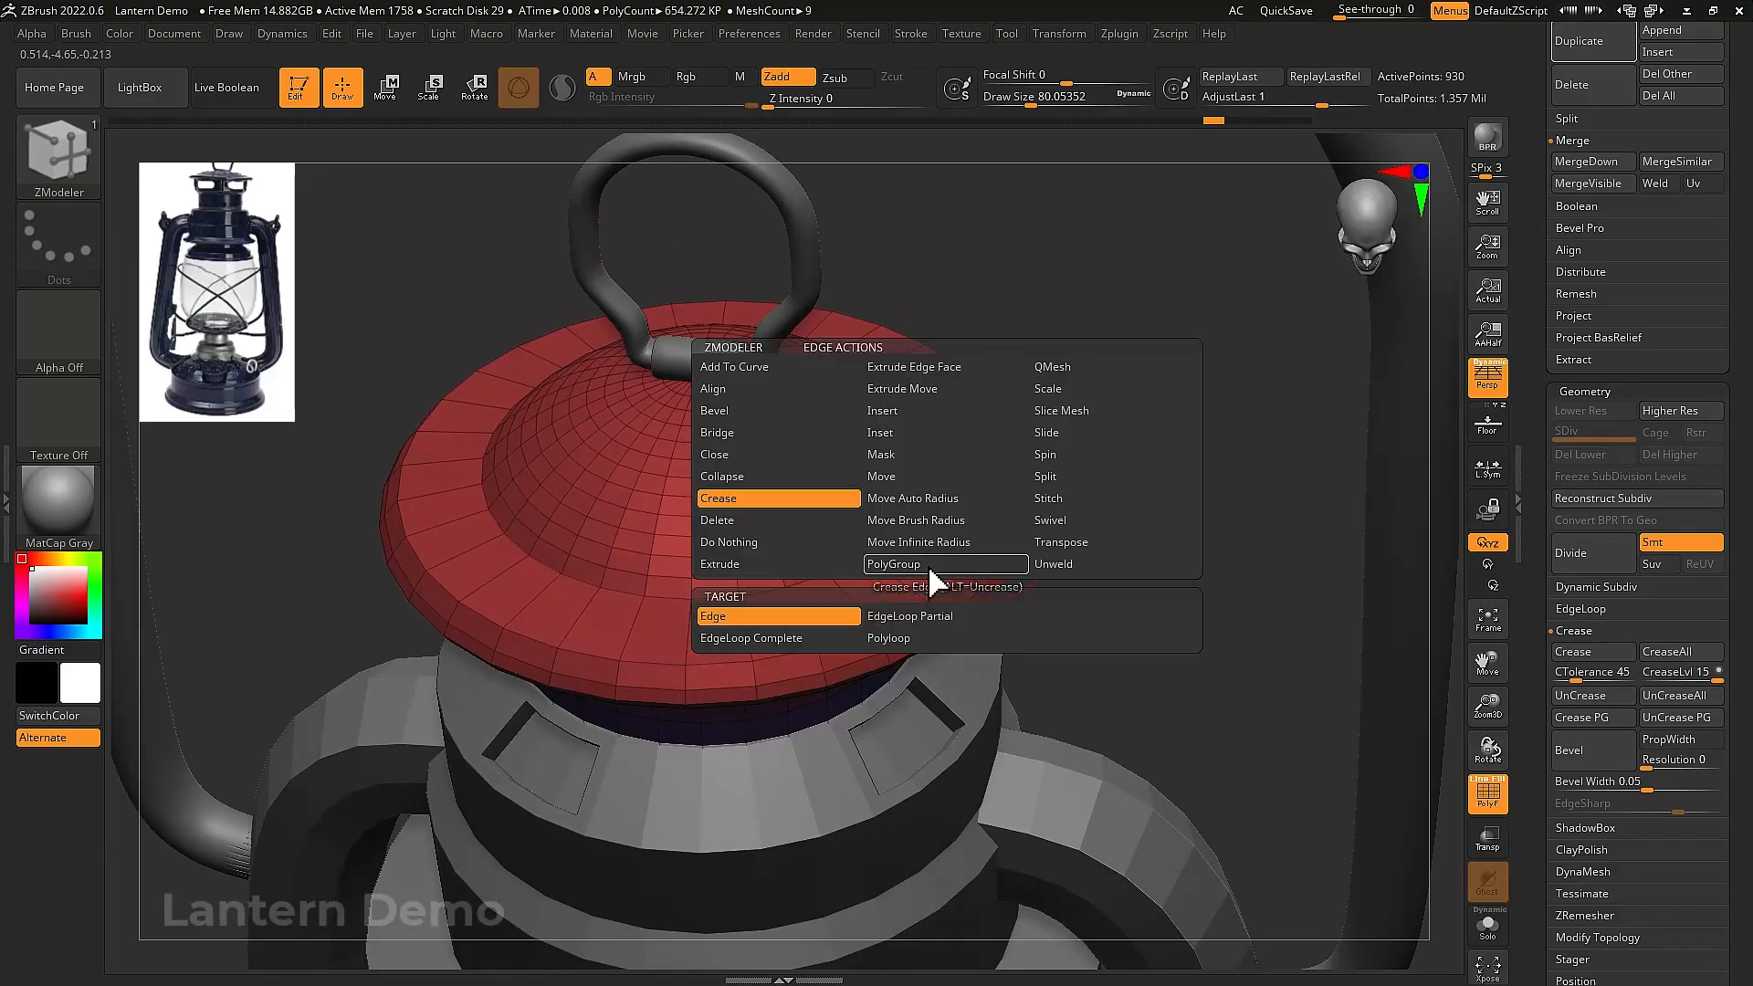
{"action": "left_click", "coordinate": [824, 638]}
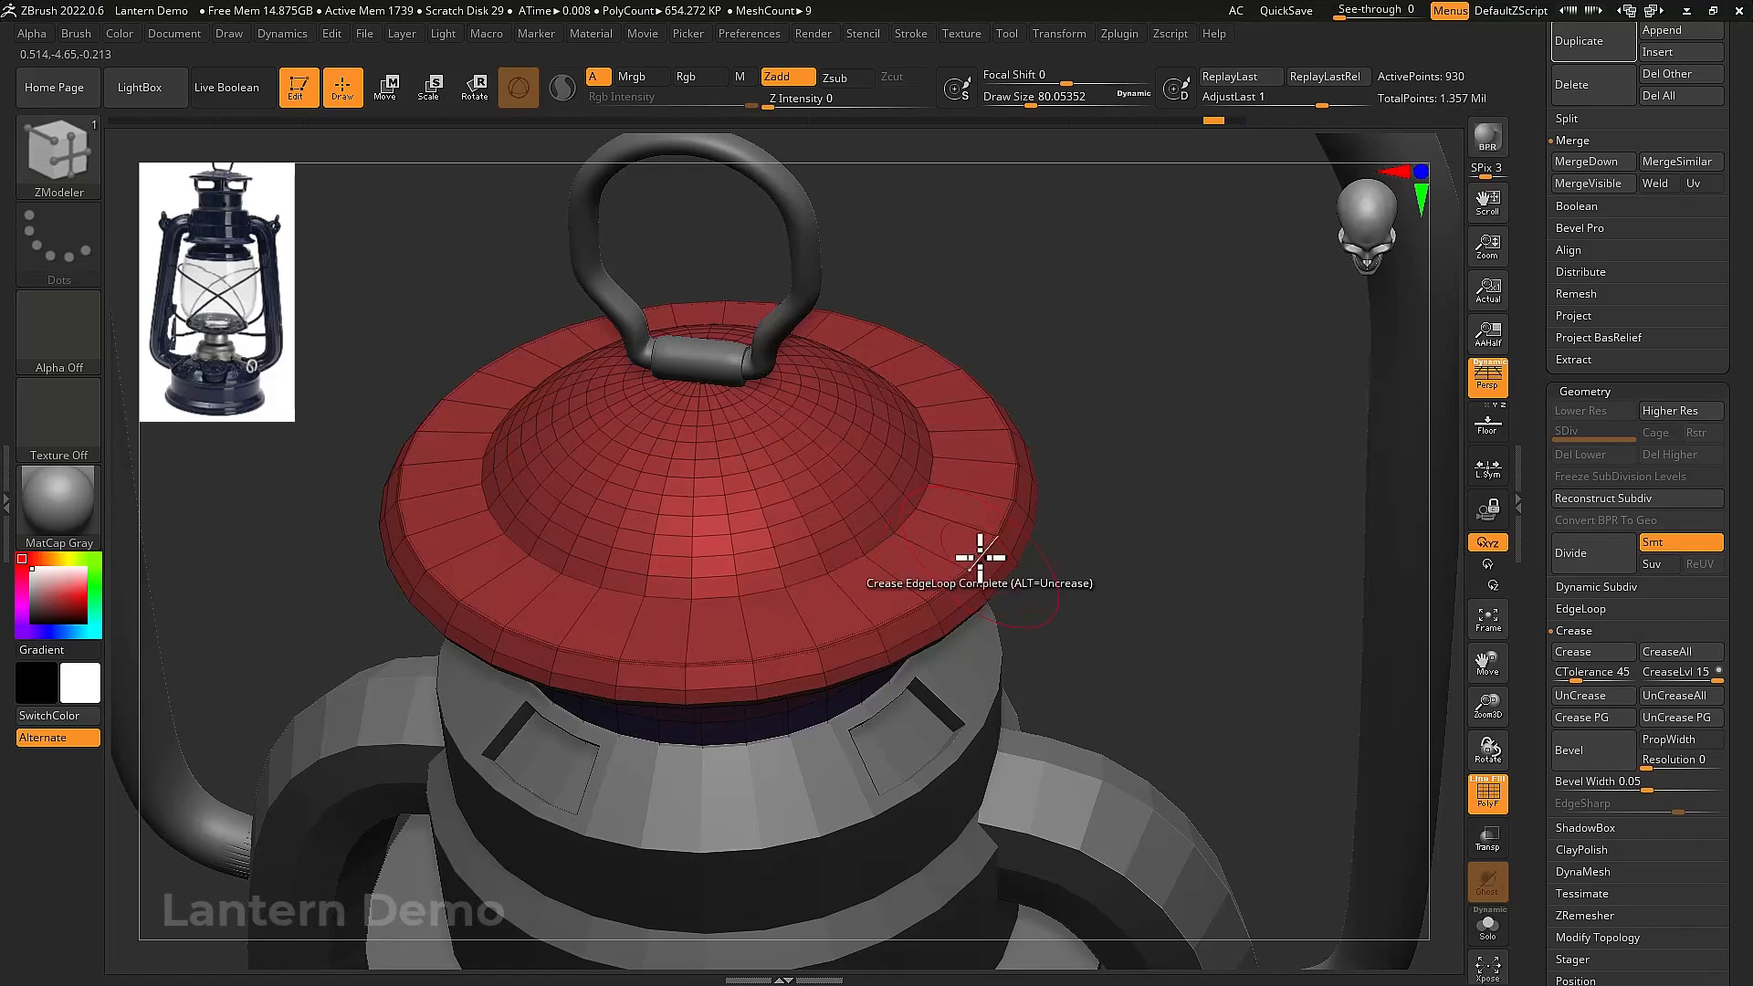
{"action": "left_click_drag", "start_coordinate": [1073, 598], "coordinate": [1050, 462]}
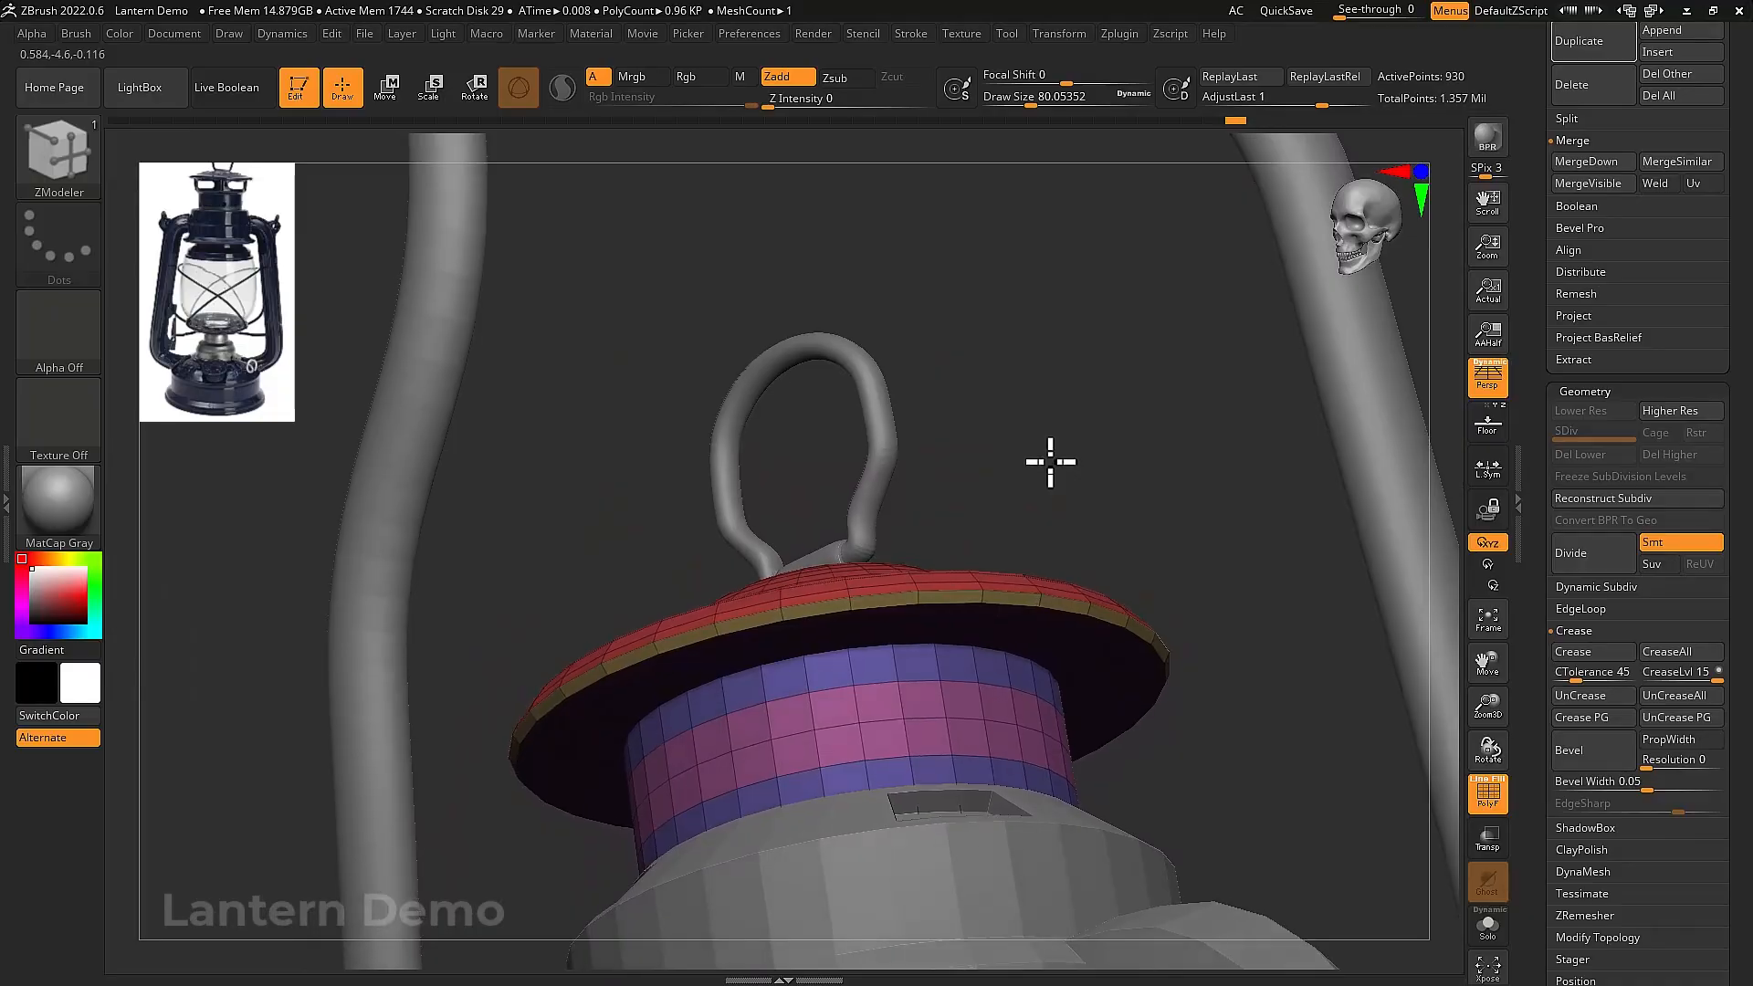
{"action": "left_click_drag", "start_coordinate": [1023, 607], "coordinate": [1132, 548]}
Try two subdivisions on the creased cap and undo them
{"action": "left_click", "coordinate": [1605, 564]}
{"action": "left_click", "coordinate": [1605, 565]}
{"action": "key", "text": "ctrl+z"}
{"action": "key", "text": "ctrl+z"}
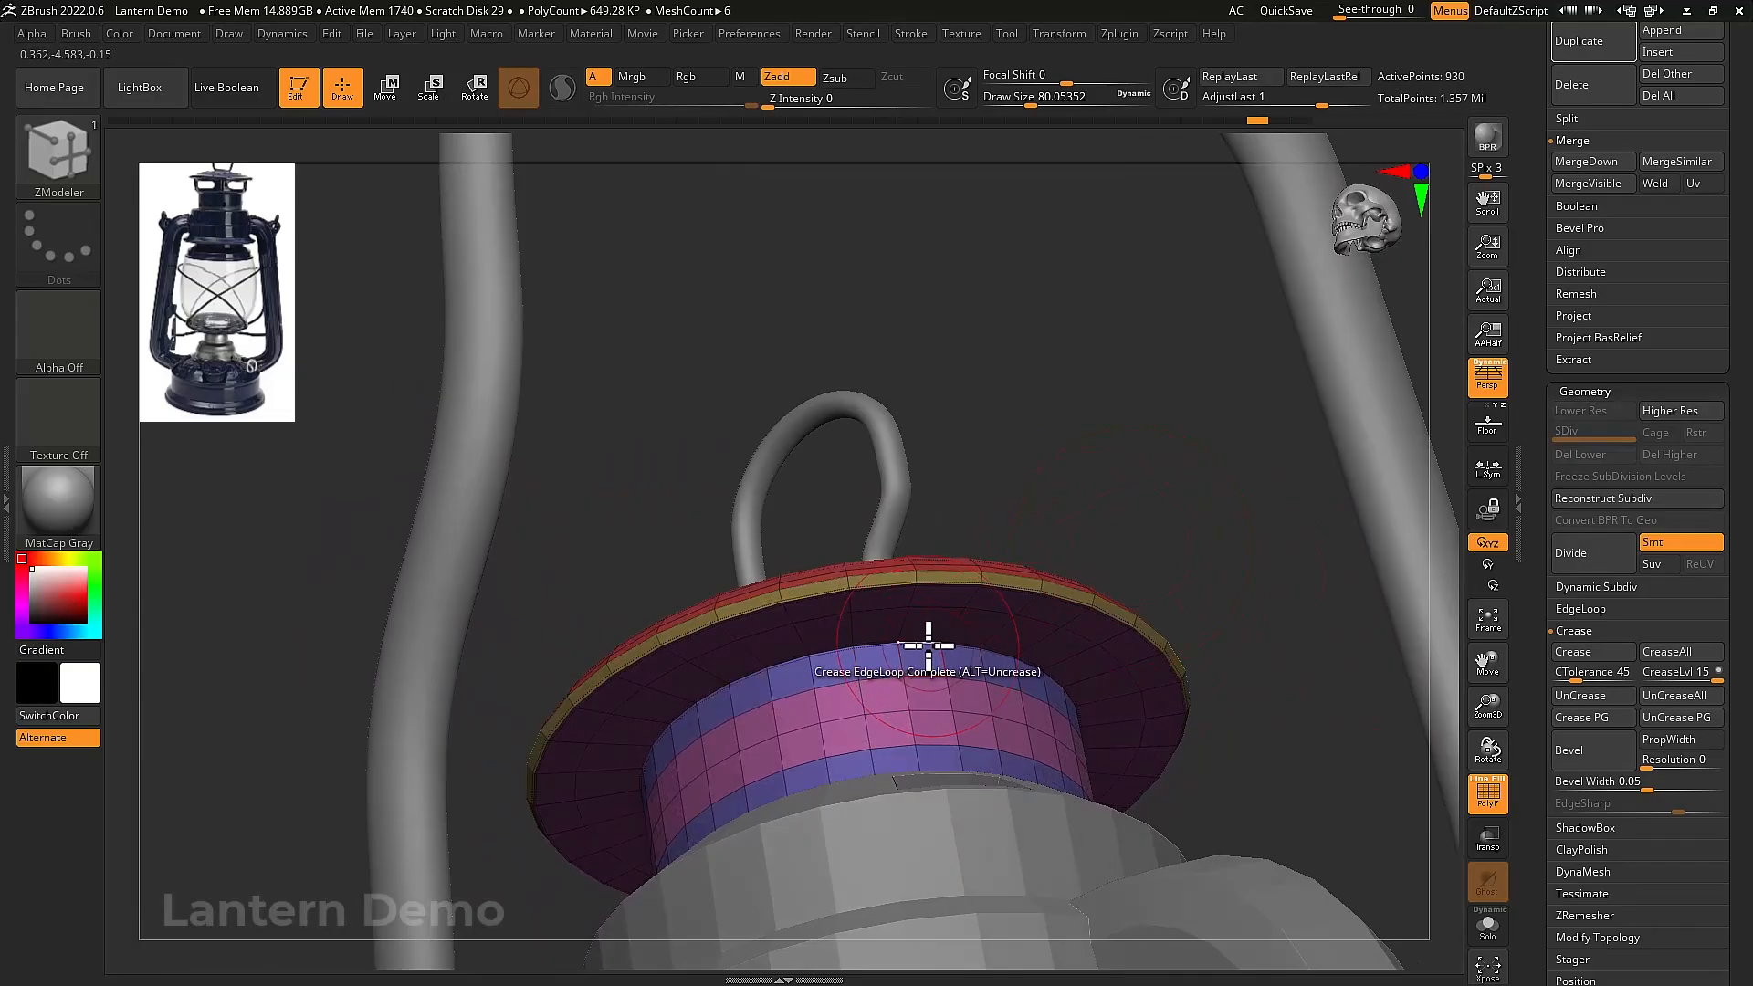
Isolate the cap and examine its neck and brim with and without the polyframe
{"action": "left_click_drag", "start_coordinate": [1274, 556], "coordinate": [1285, 613]}
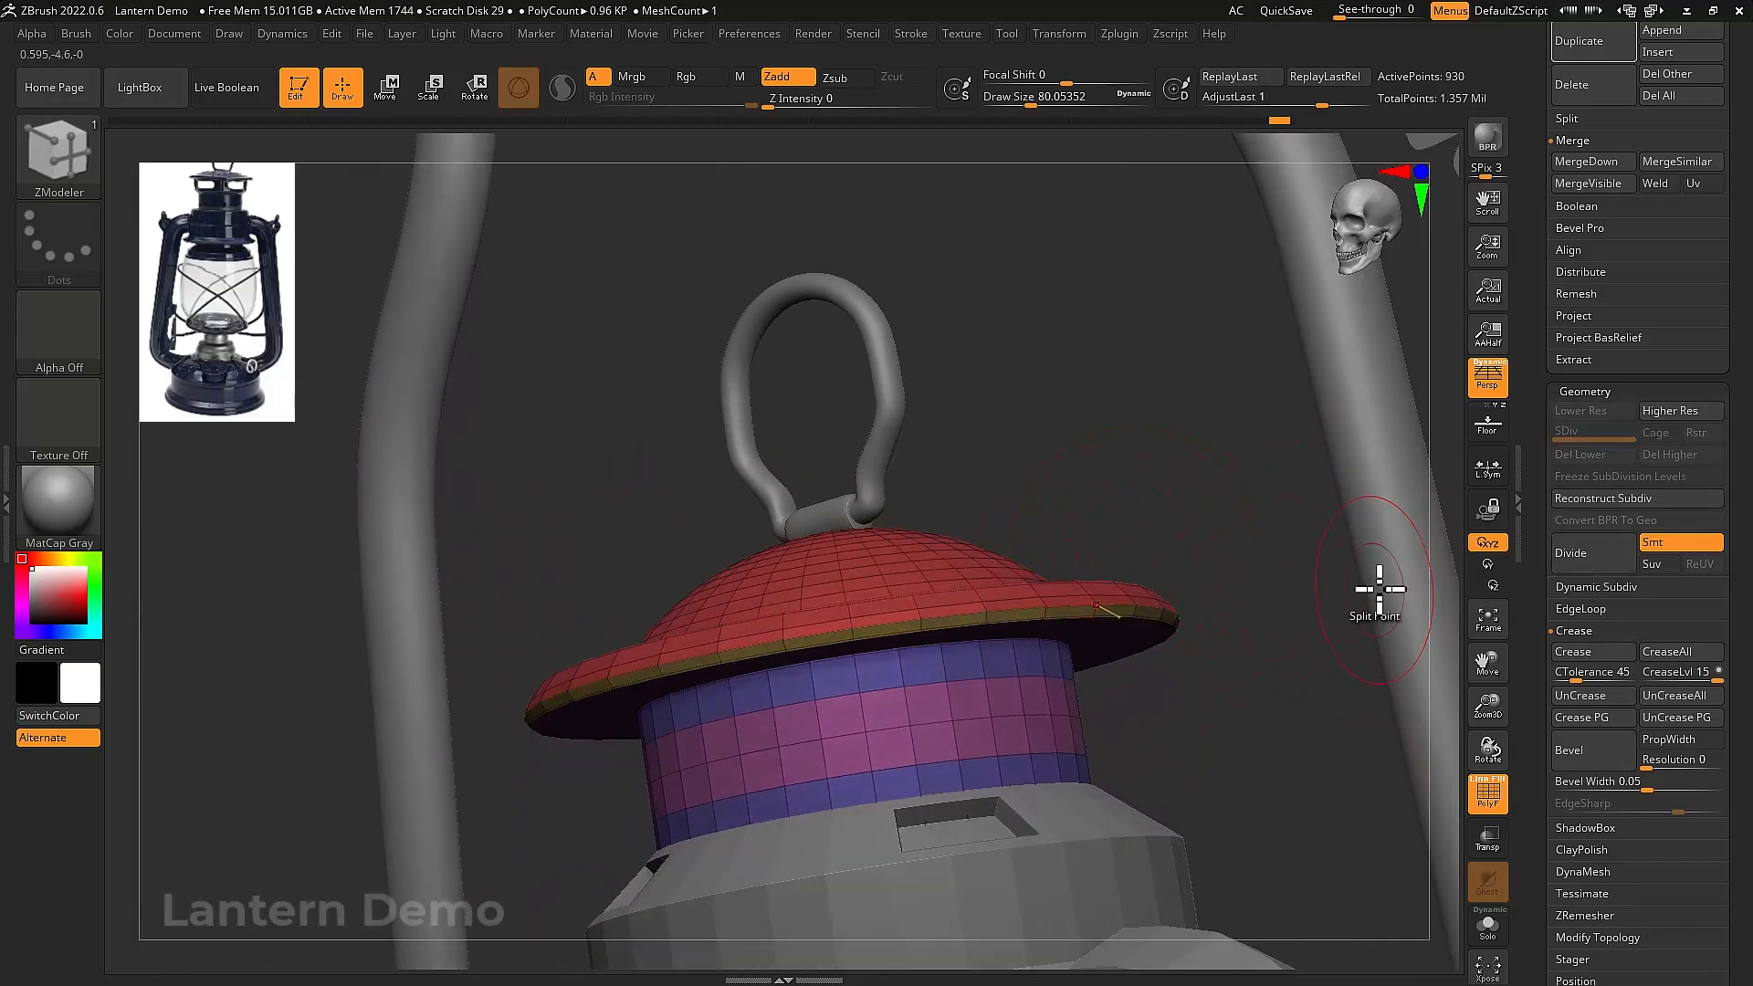
{"action": "key", "text": "shift+f"}
{"action": "key", "text": "alt+s"}
{"action": "key", "text": "shift+f"}
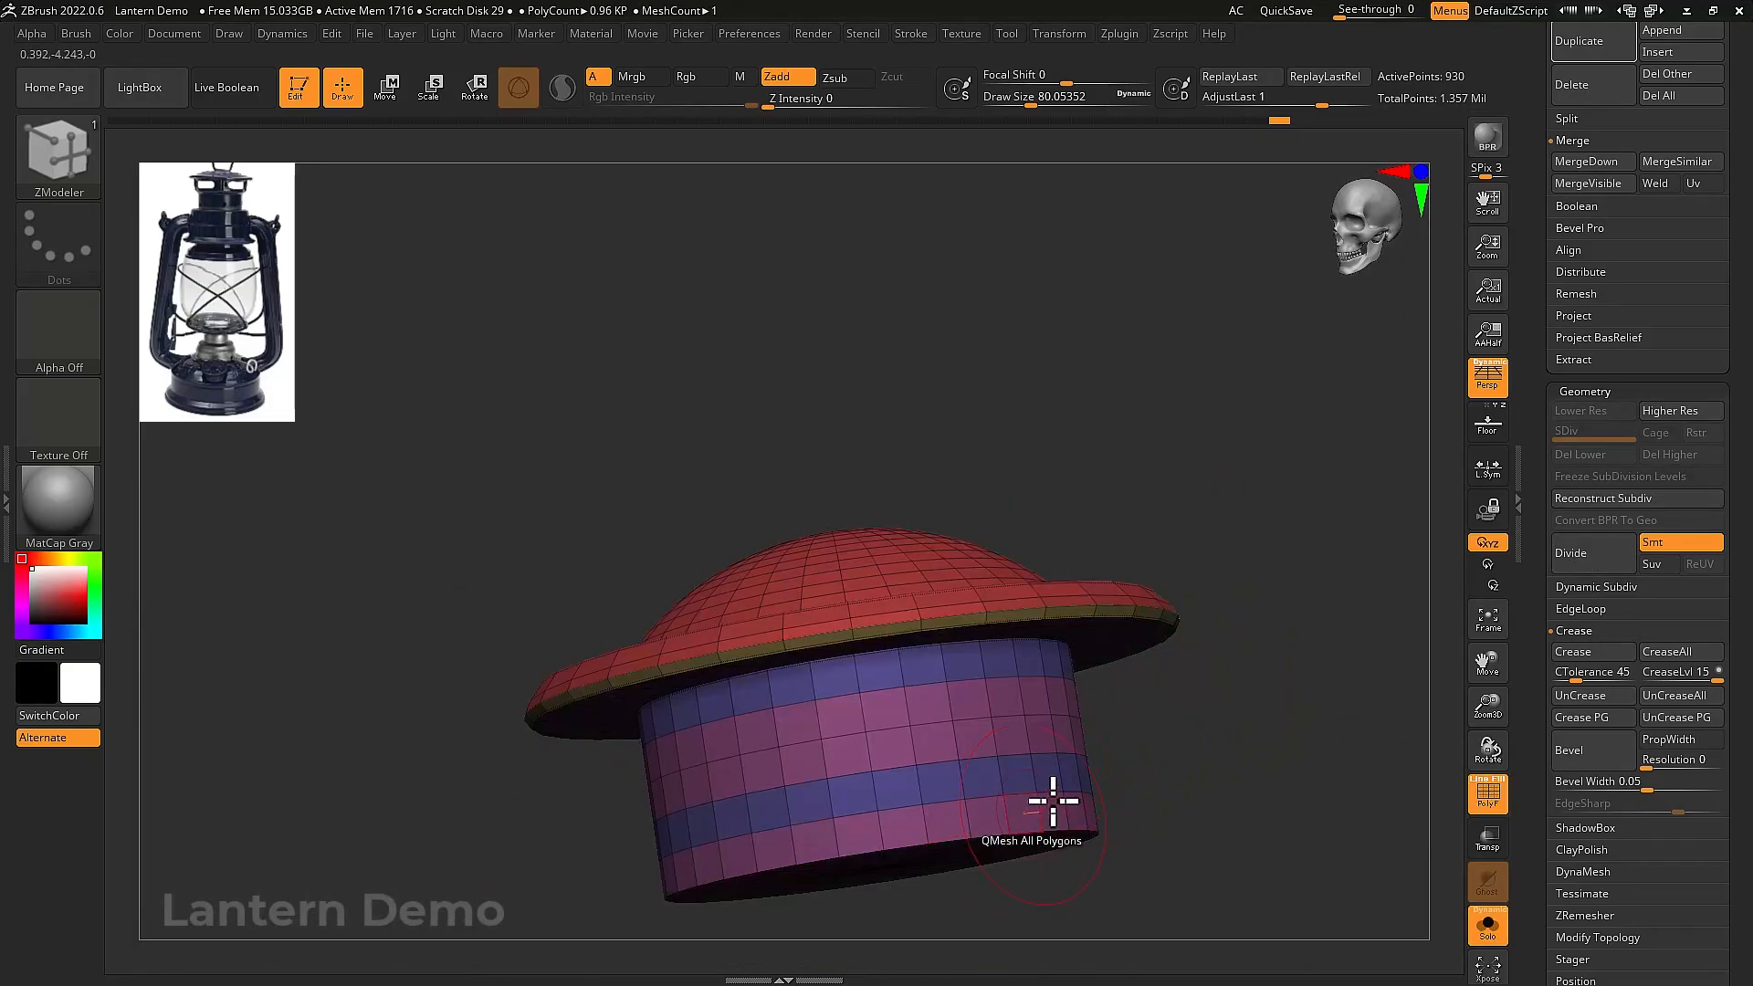
{"action": "key", "text": "shift+f"}
Try subdividing the isolated cap to level 4, show the other parts again, and undo the subdivisions
{"action": "left_click", "coordinate": [1584, 562]}
{"action": "left_click", "coordinate": [1584, 561]}
{"action": "left_click", "coordinate": [1584, 561]}
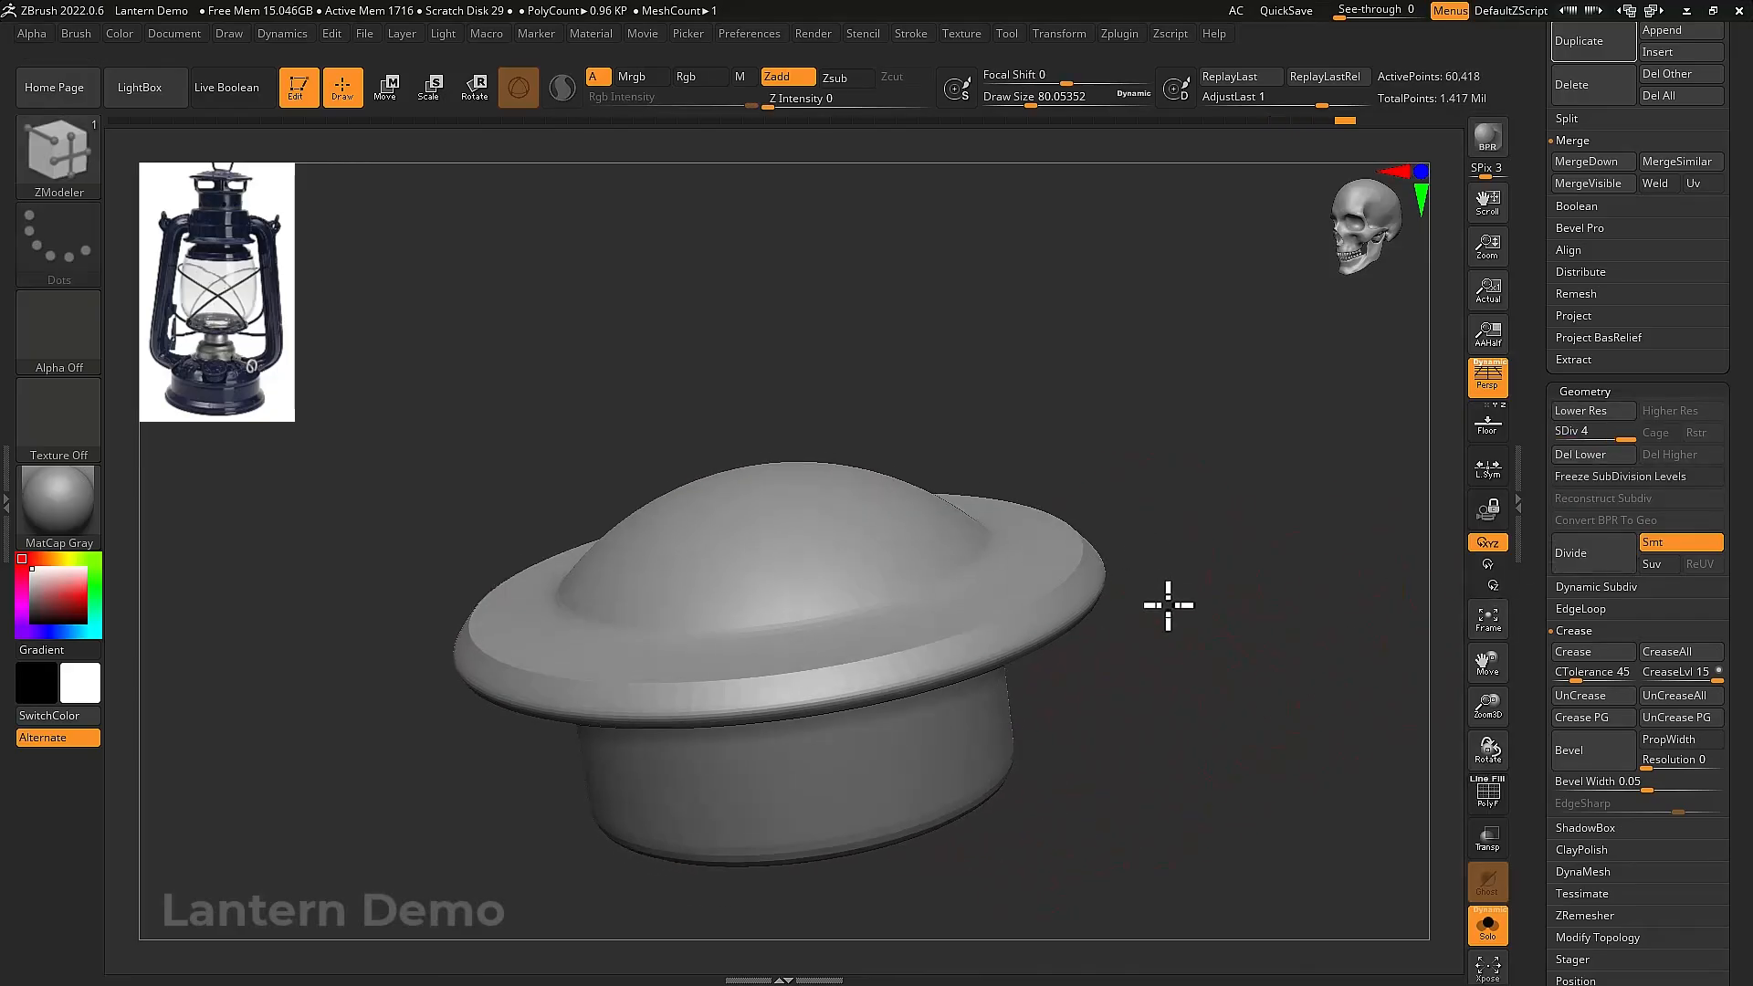
{"action": "key", "text": "alt+s"}
{"action": "left_click_drag", "start_coordinate": [1175, 636], "coordinate": [1072, 672], "text": "shift"}
{"action": "key", "text": "ctrl+z"}
{"action": "key", "text": "ctrl+z"}
{"action": "key", "text": "ctrl+z"}
{"action": "key", "text": "shift+f"}
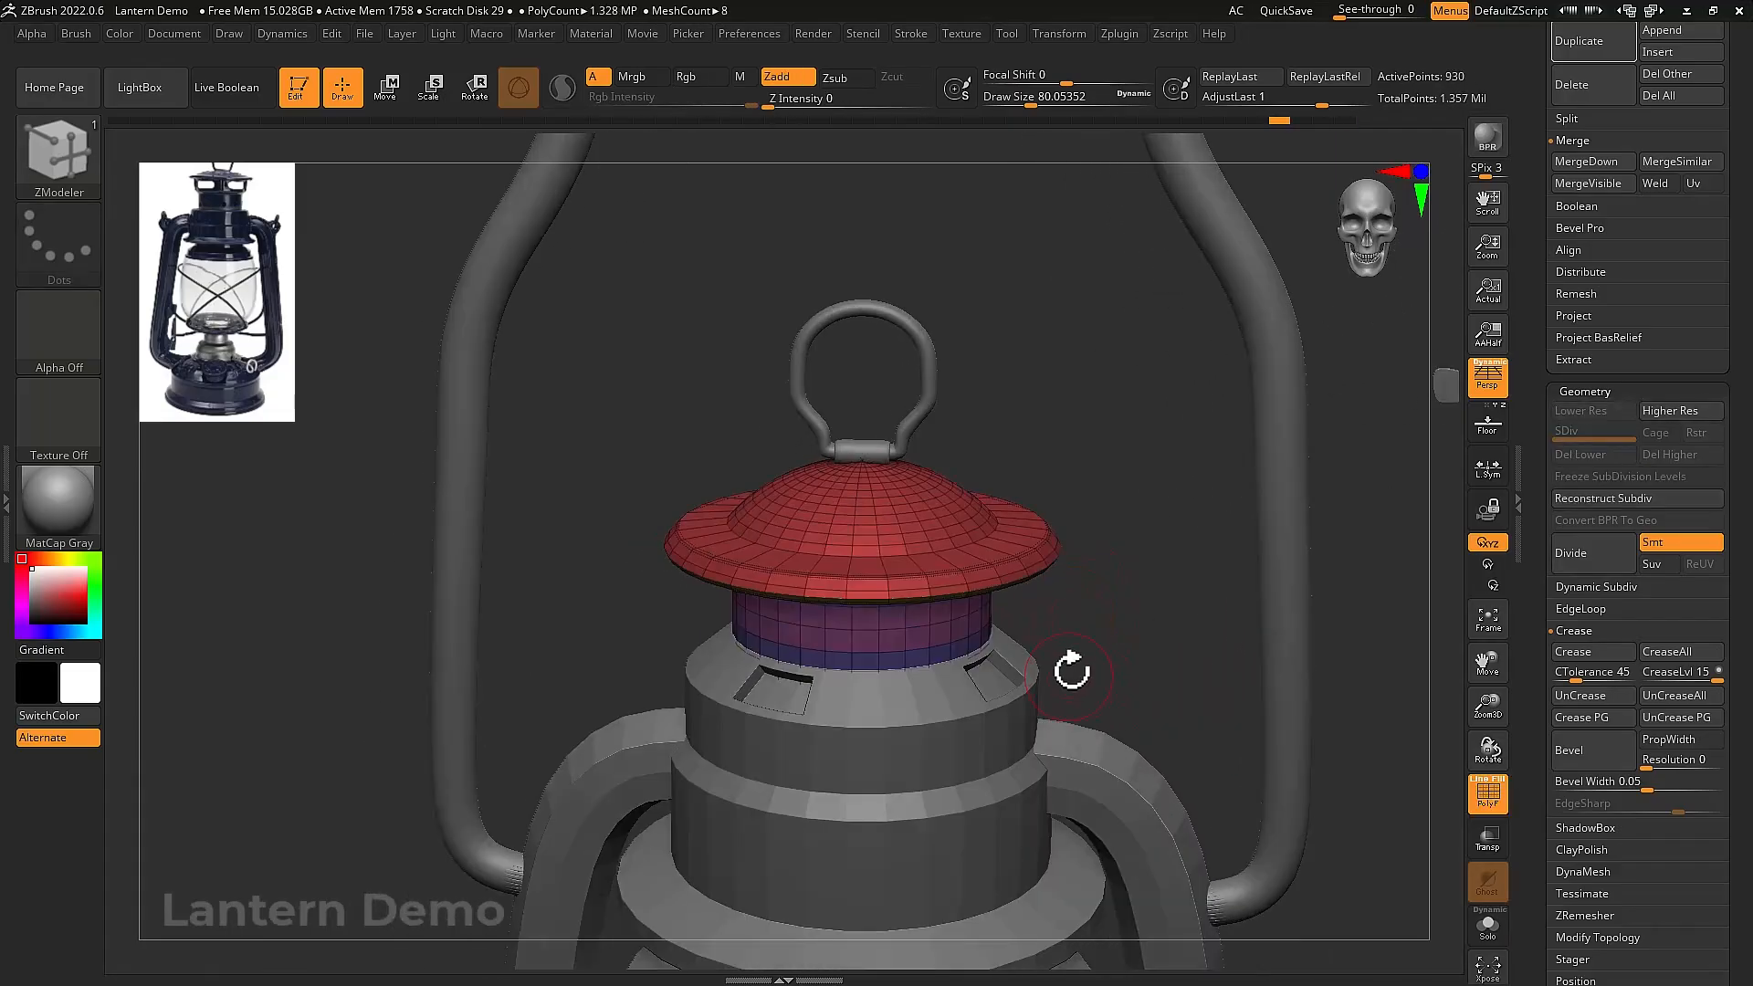
Set the symmetry to radial around the Y axis with a RadialCount of 8
{"action": "left_click", "coordinate": [1121, 35]}
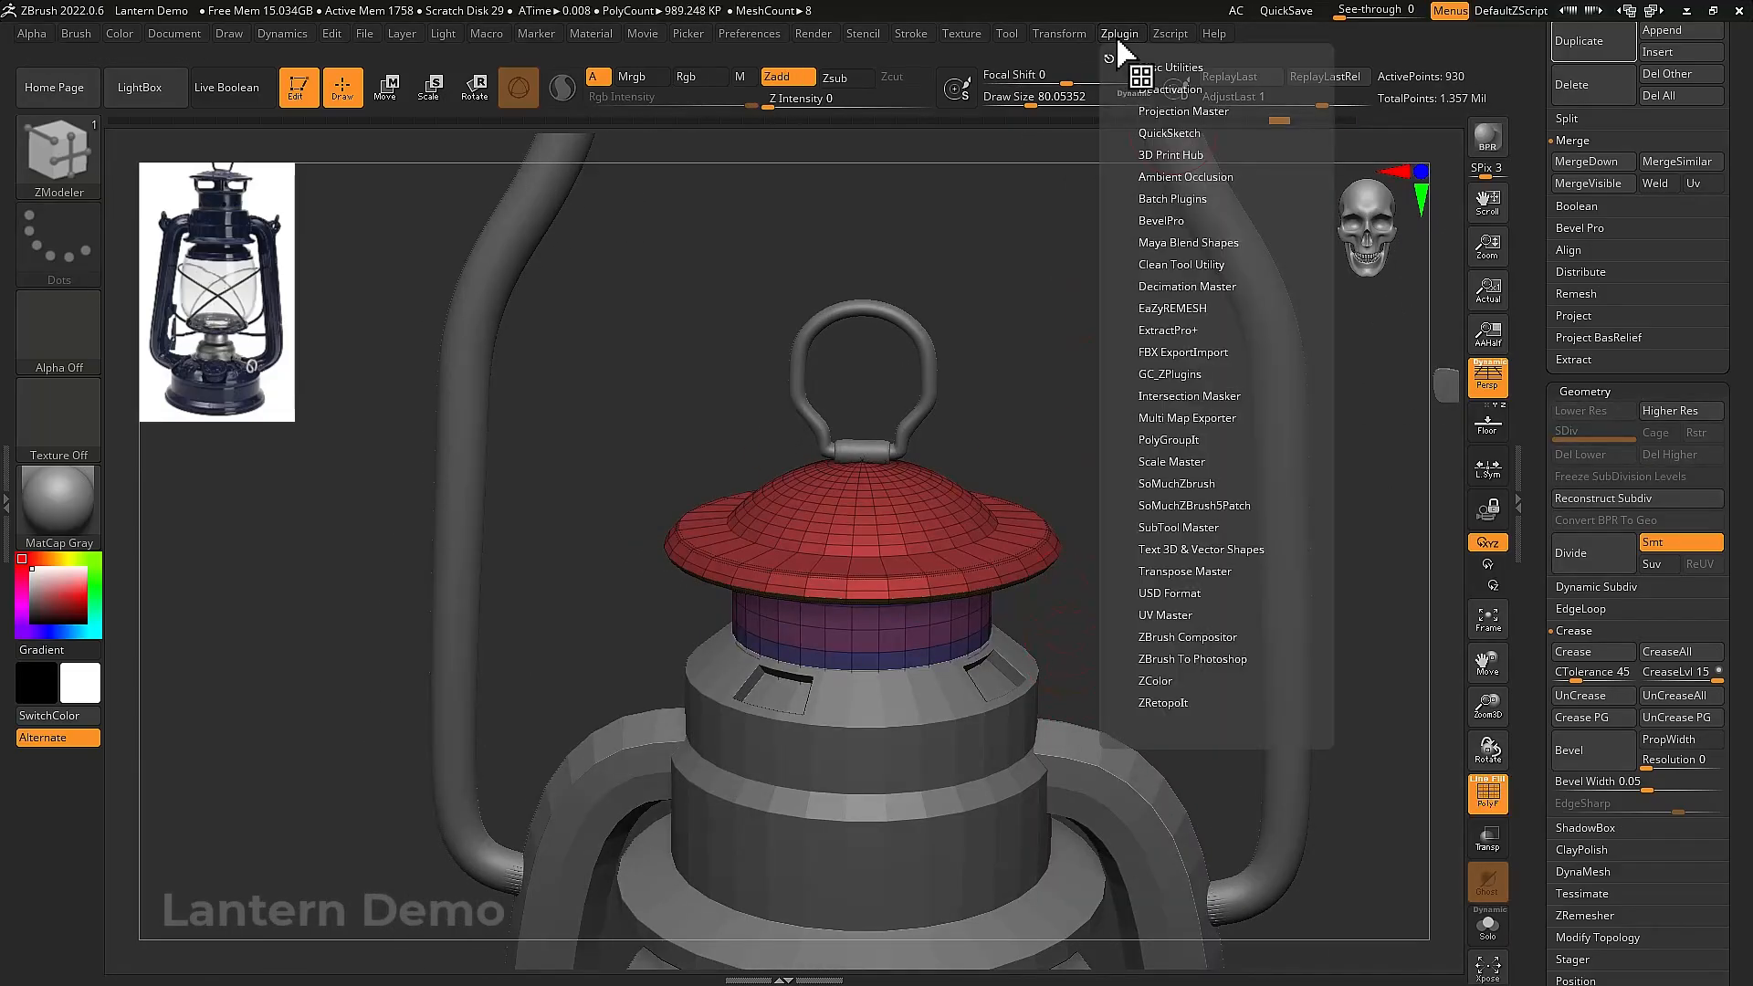
{"action": "left_click", "coordinate": [1059, 34]}
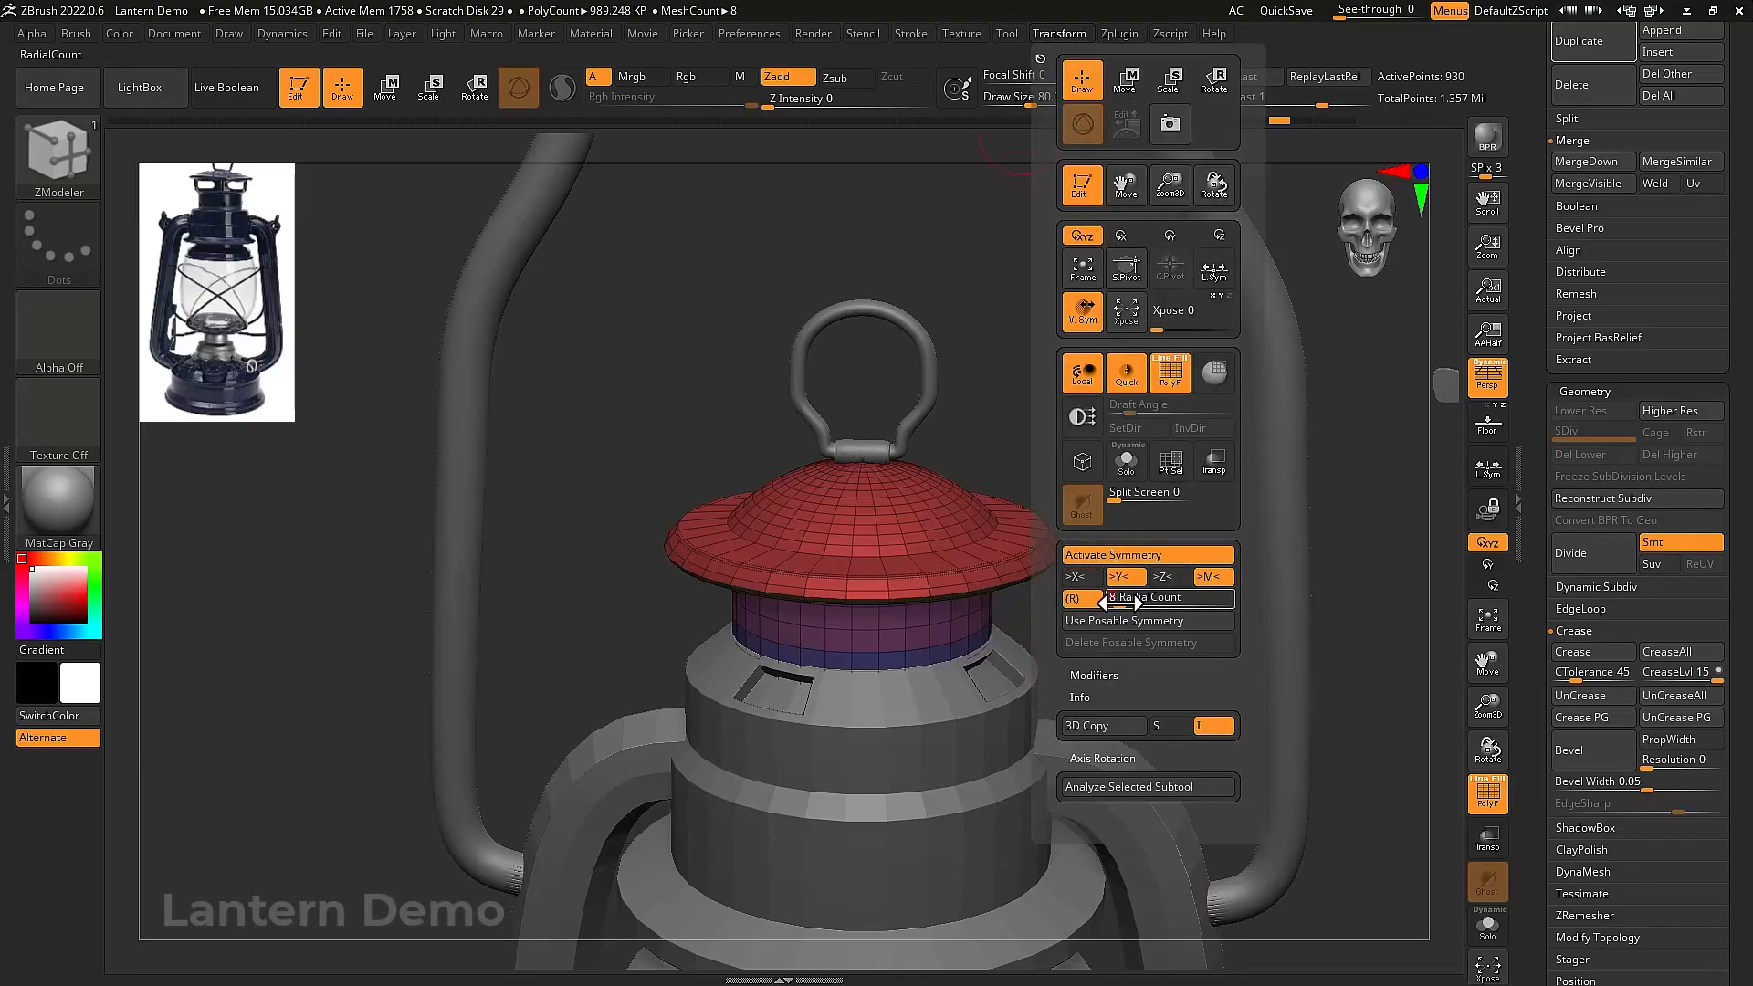
{"action": "type", "text": "8"}
{"action": "key", "text": "Return"}
{"action": "mouse_move", "coordinate": [1066, 654]}
{"action": "left_mouse_down"}
{"action": "mouse_move", "coordinate": [1065, 599]}
{"action": "mouse_move", "coordinate": [1061, 654]}
{"action": "left_mouse_up"}
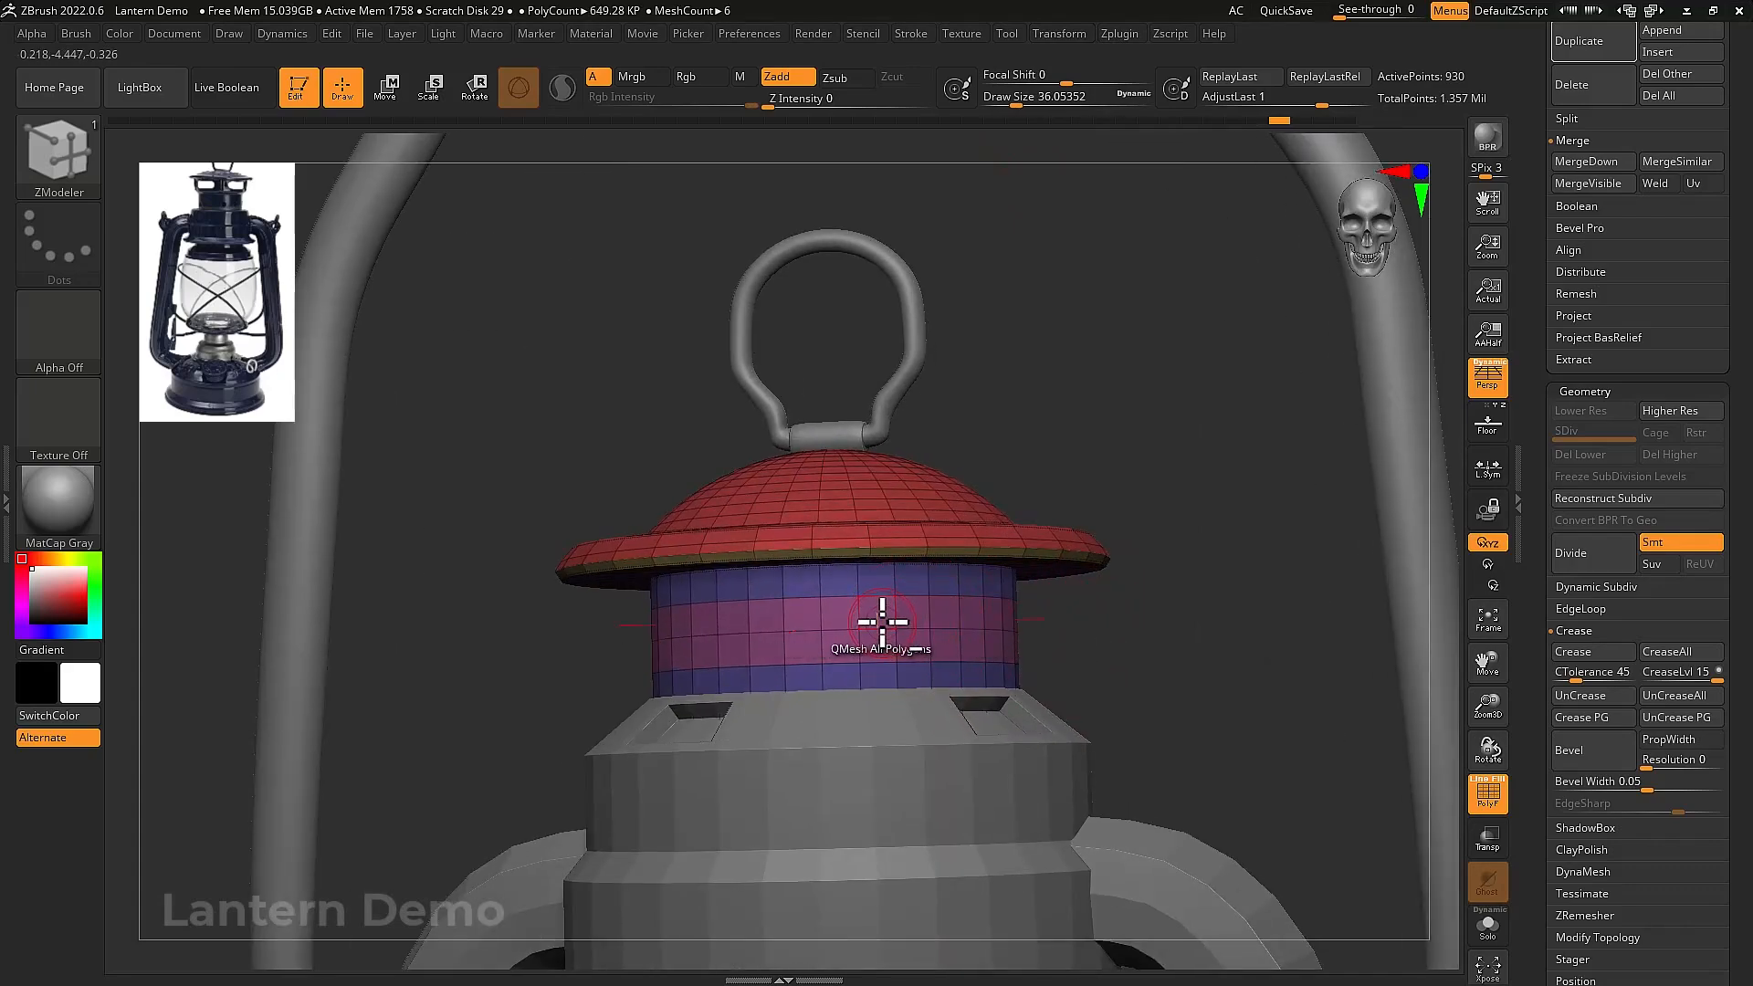
Mark adjacent faces in the neck's upper row and inset them as one region with ZModeler's Inset on A Single Poly
{"action": "left_click_drag", "start_coordinate": [911, 630], "coordinate": [912, 619], "text": "alt"}
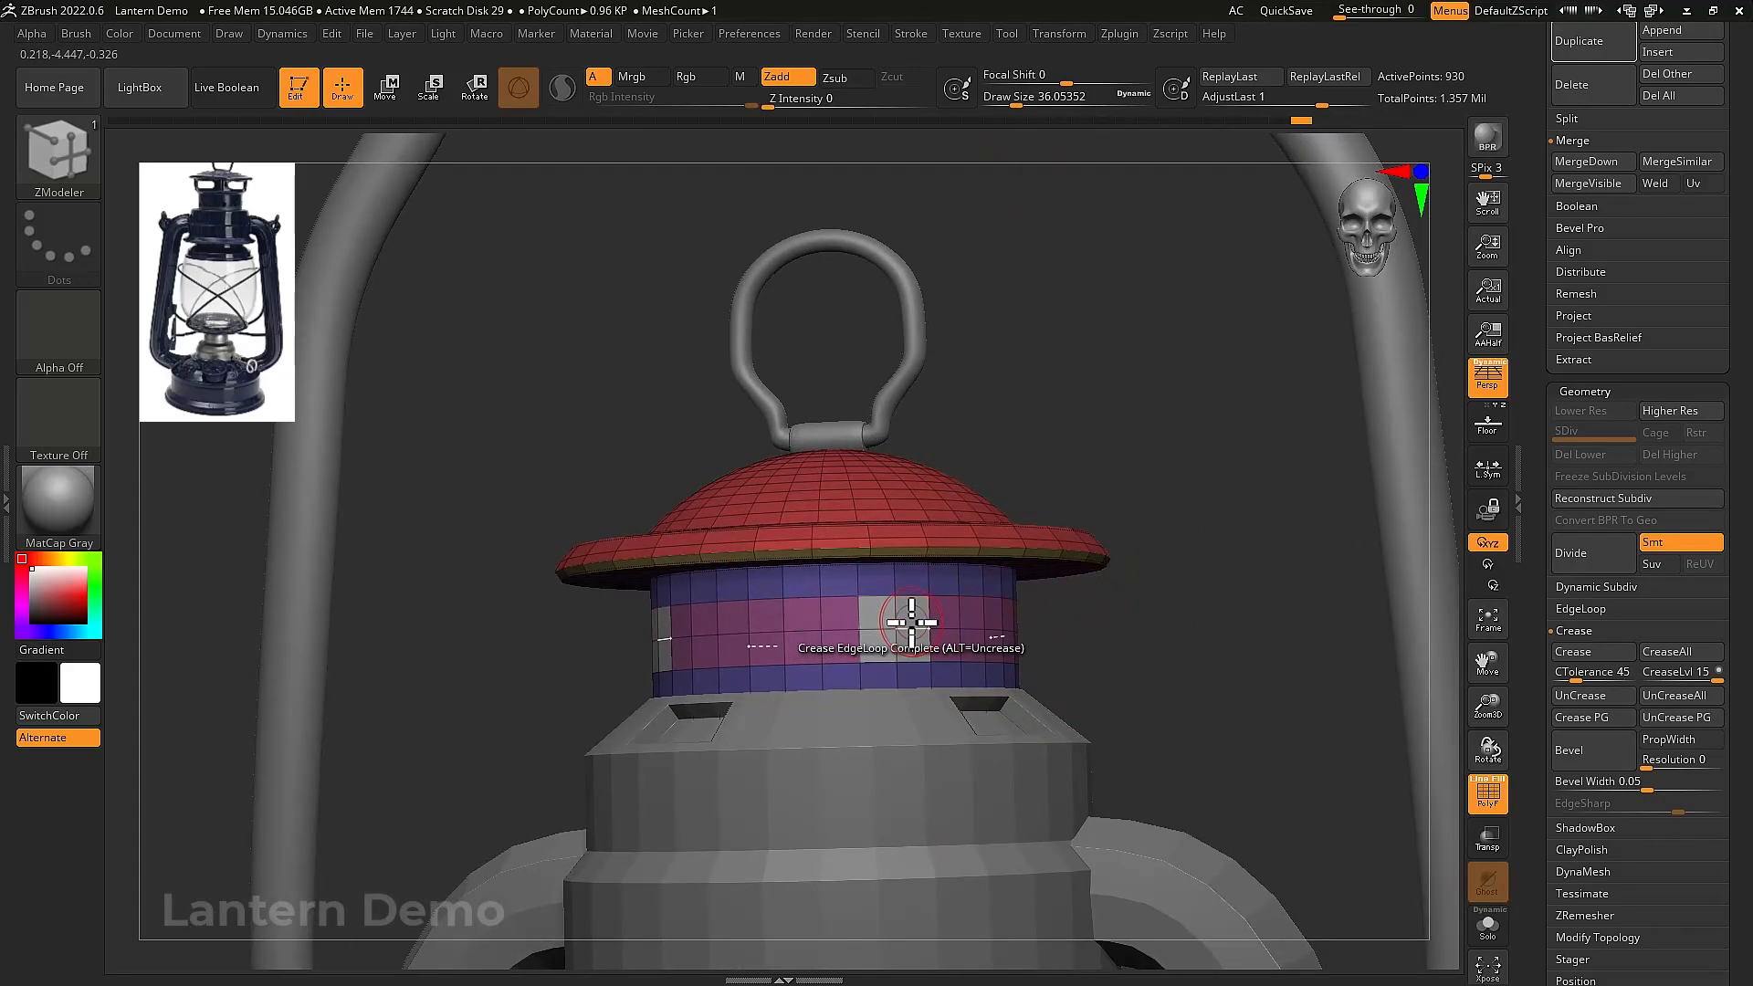
{"action": "right_click_drag", "start_coordinate": [919, 617], "coordinate": [897, 658]}
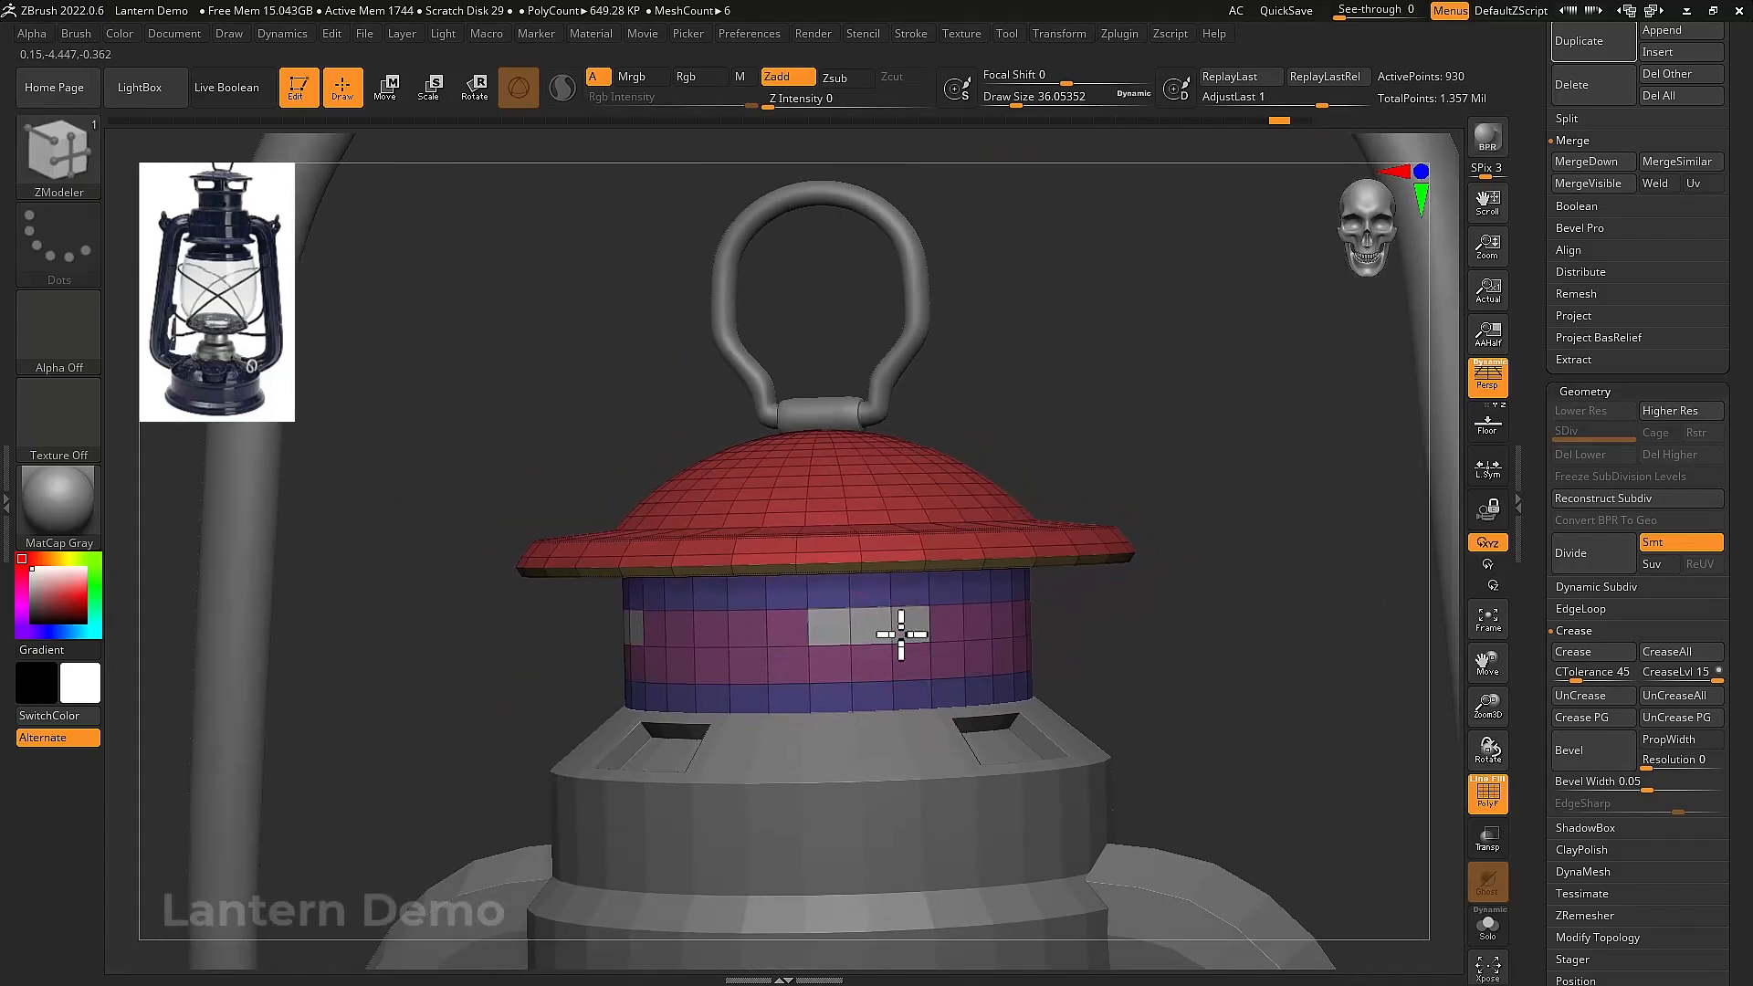
{"action": "mouse_move", "coordinate": [923, 630]}
{"action": "right_mouse_down", "text": "ctrl"}
{"action": "mouse_move", "coordinate": [951, 716]}
{"action": "mouse_move", "coordinate": [916, 627]}
{"action": "right_mouse_up", "text": "ctrl"}
{"action": "right_click", "coordinate": [917, 626]}
{"action": "left_click", "coordinate": [884, 281]}
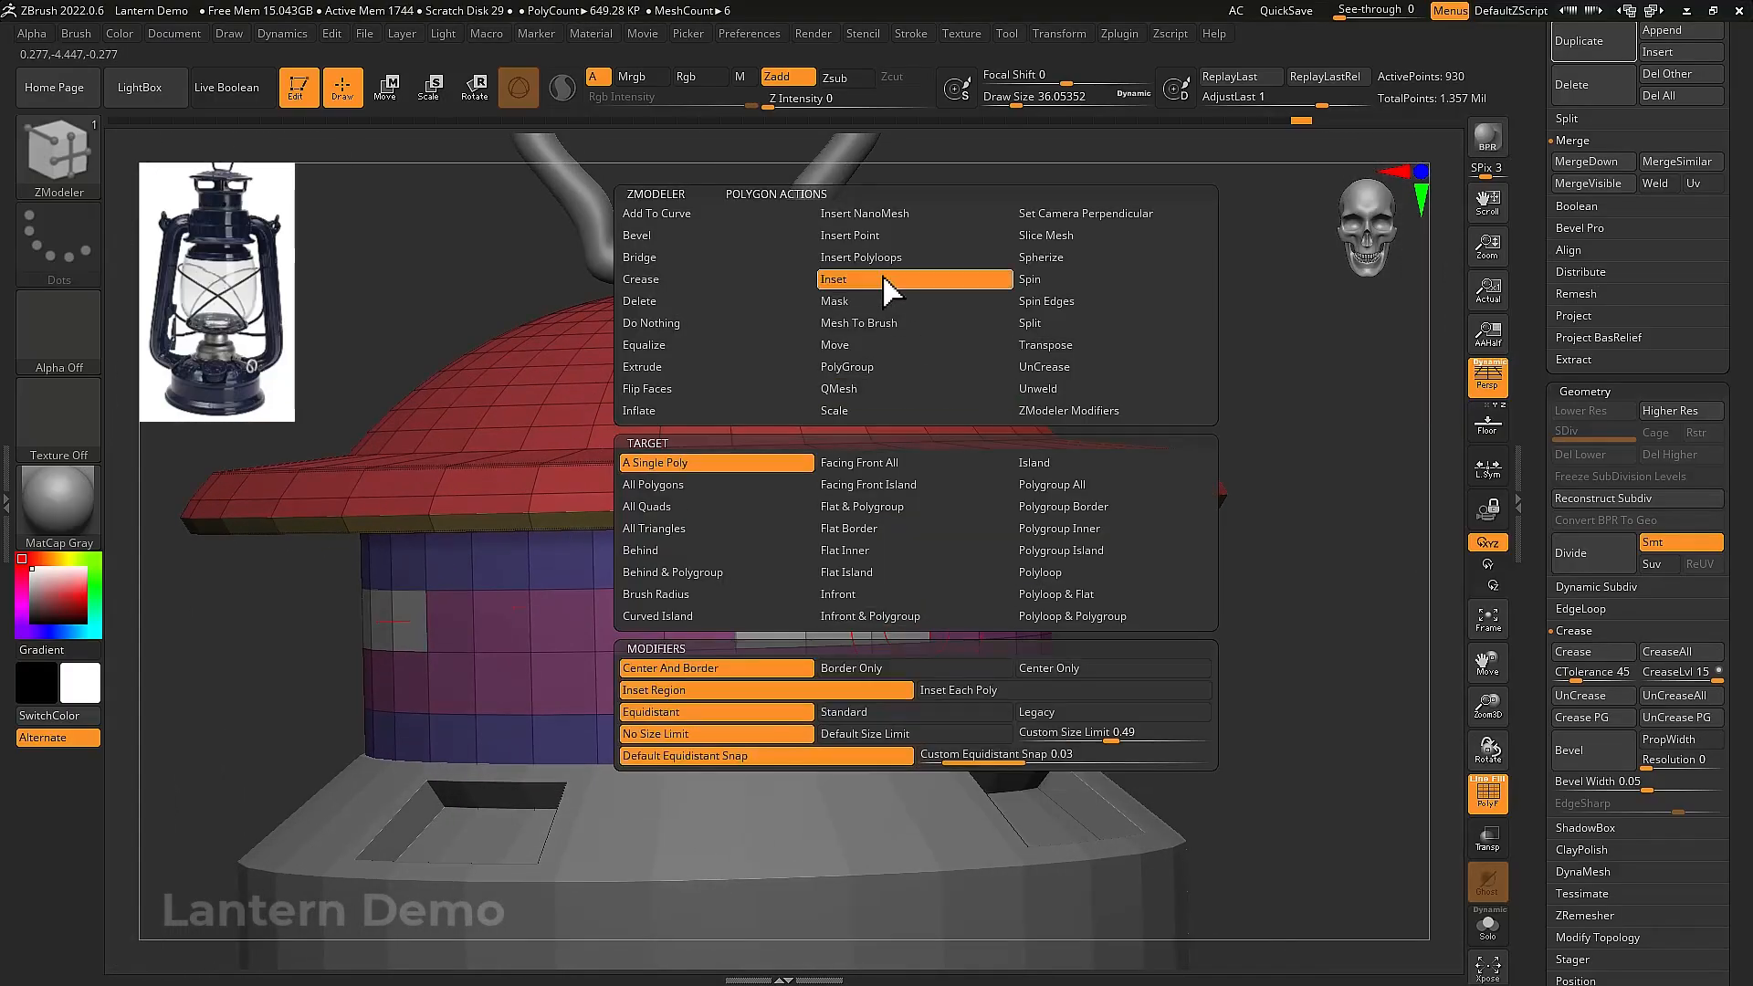
{"action": "left_click_drag", "start_coordinate": [841, 621], "coordinate": [884, 617]}
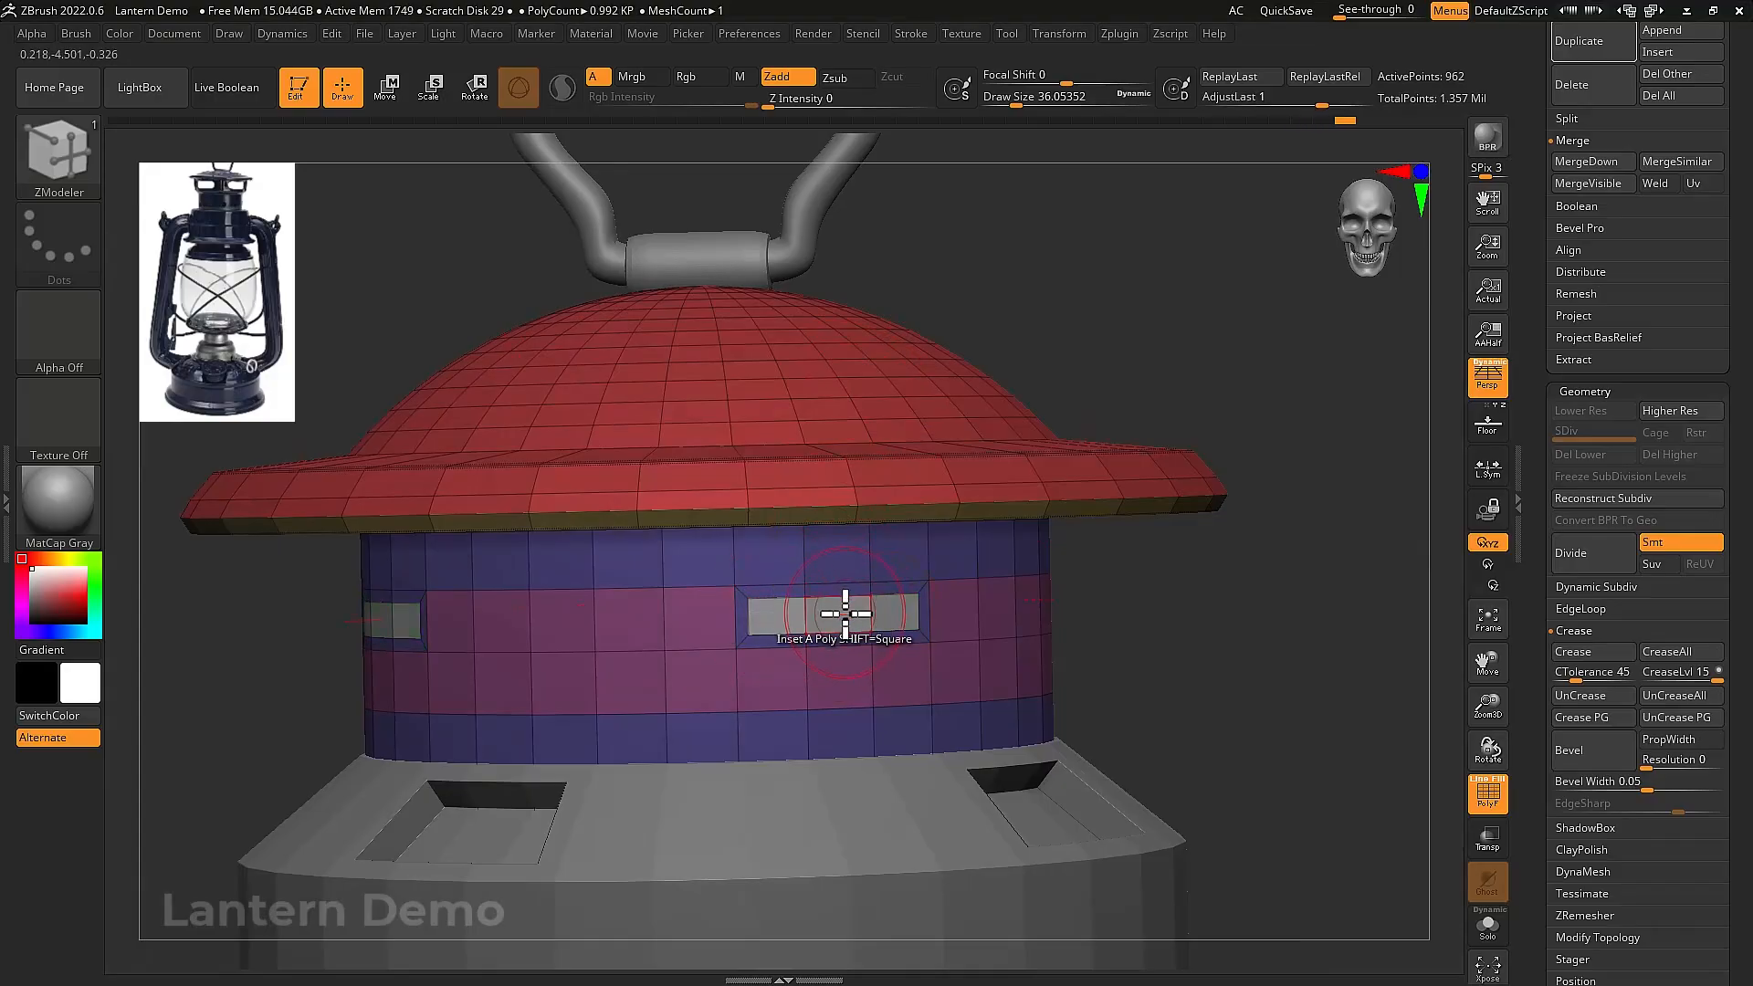
Push the inset neck faces inward into slots with the QMesh polygon action targeting A Single Poly
{"action": "right_click_drag", "start_coordinate": [846, 614], "coordinate": [871, 615]}
{"action": "right_click", "coordinate": [859, 614]}
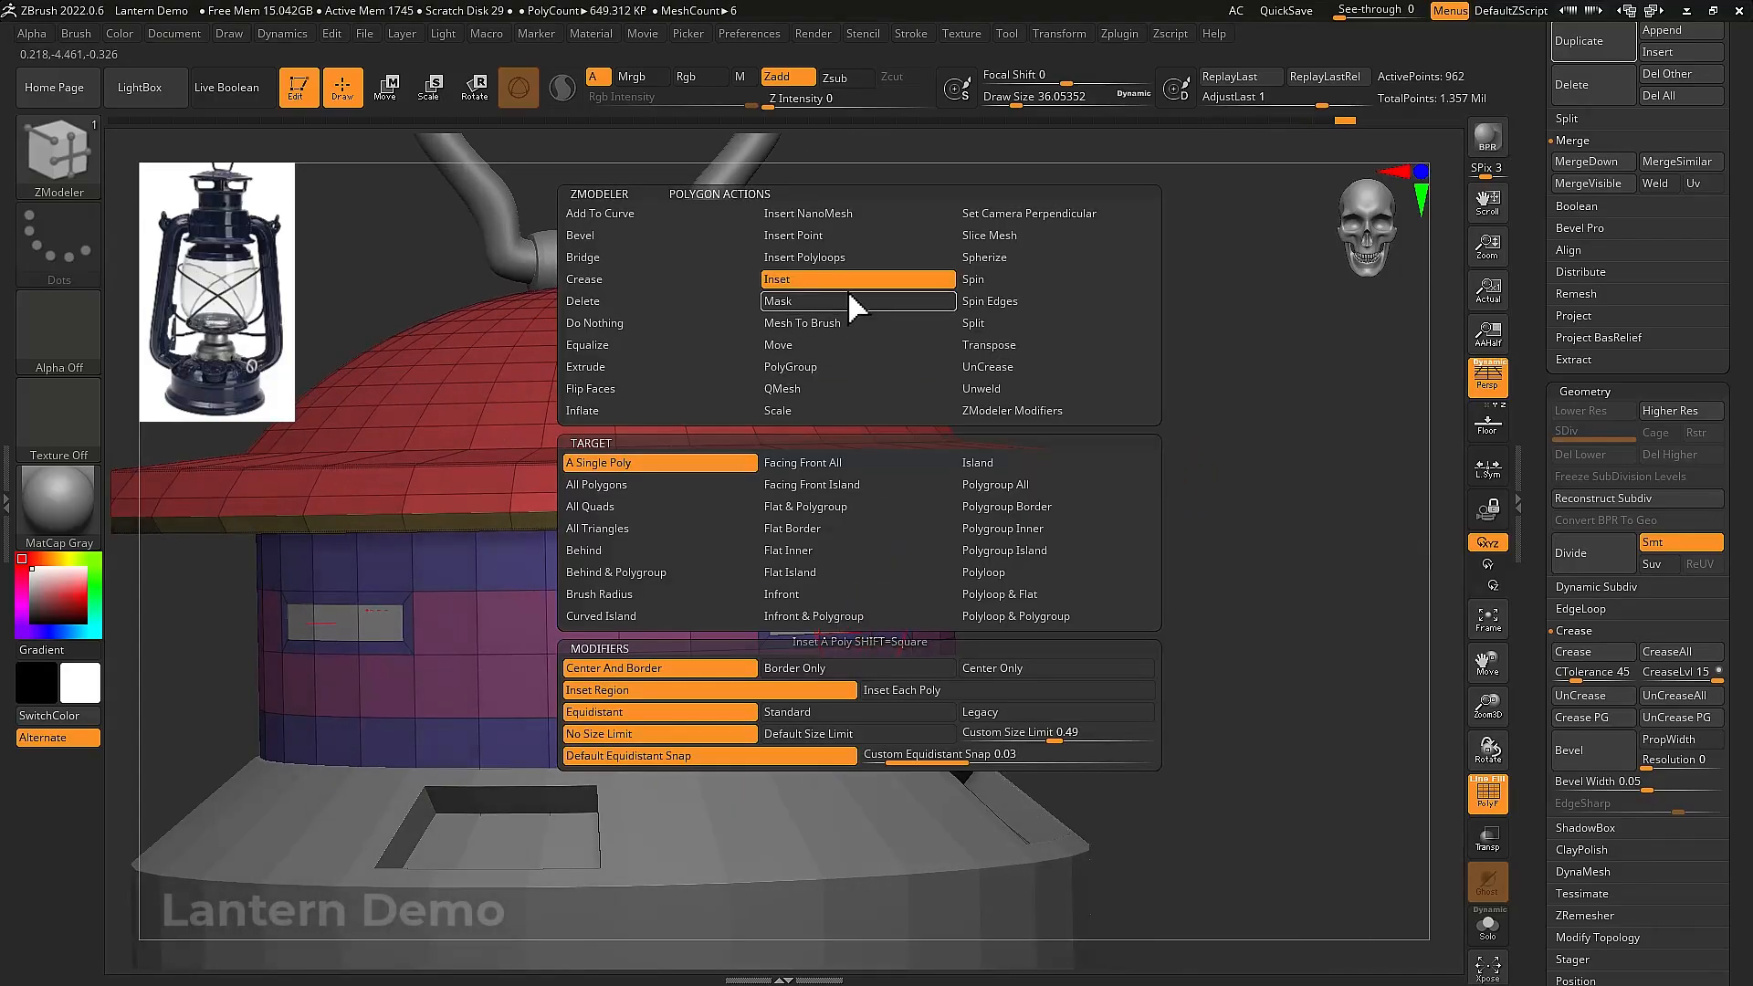
{"action": "left_click", "coordinate": [829, 386]}
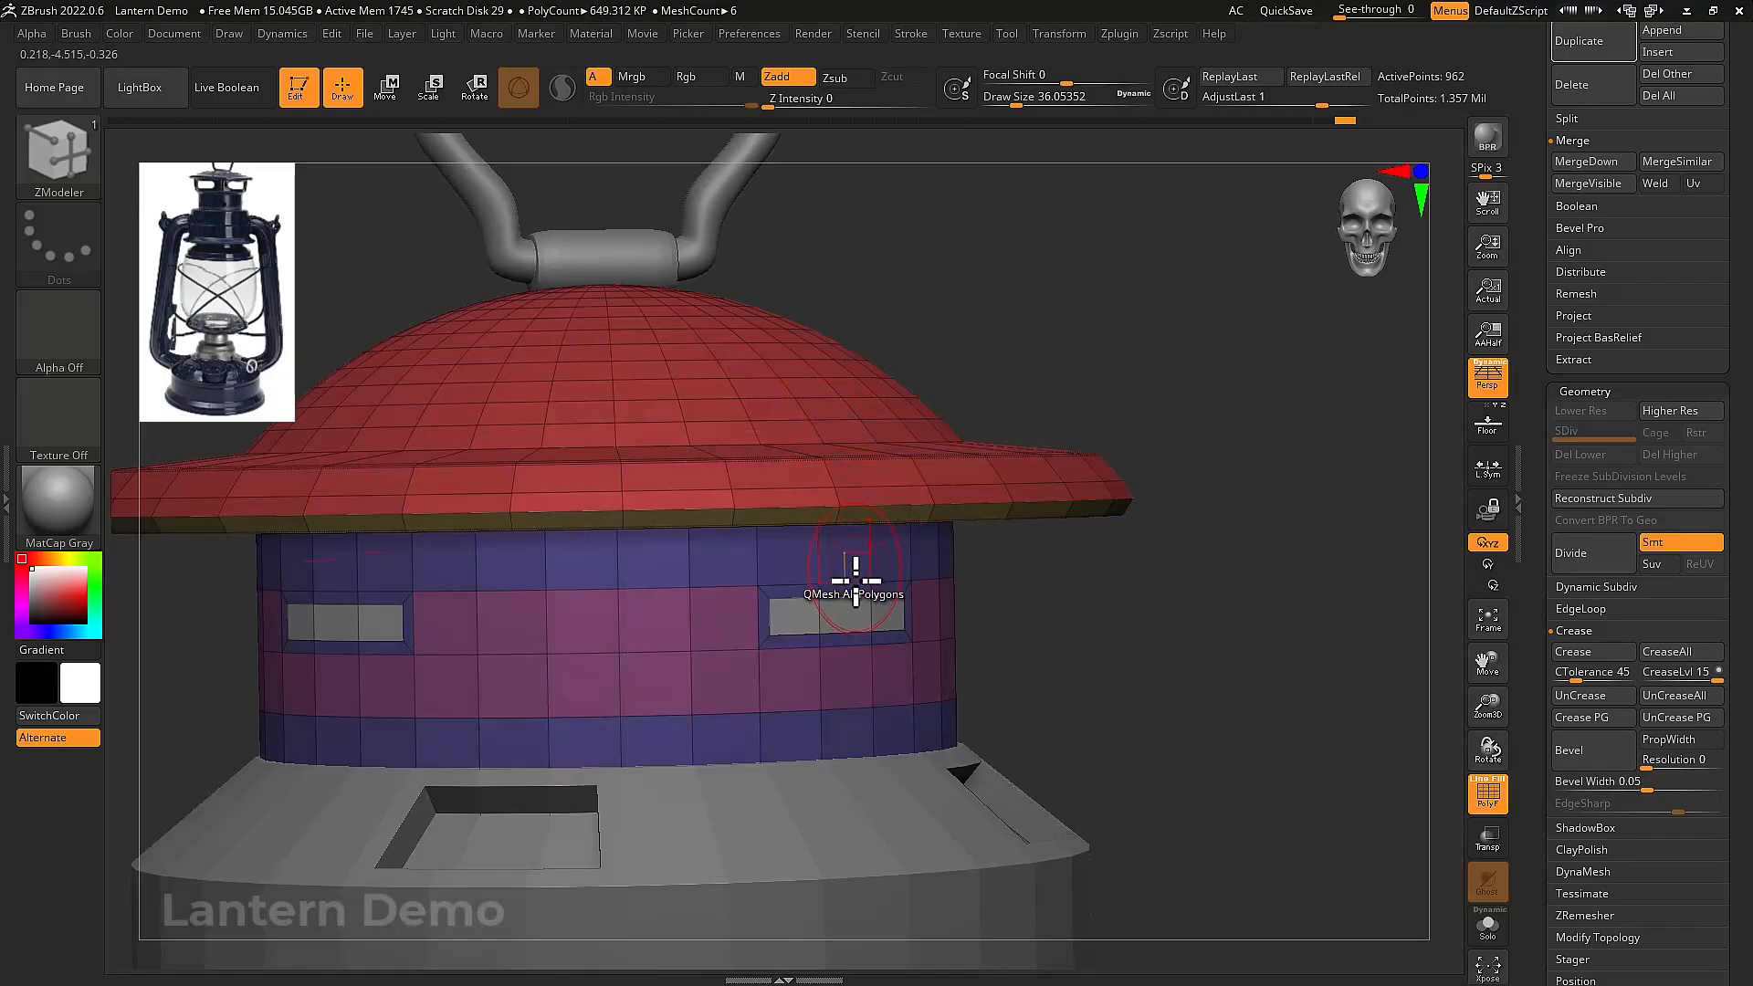
{"action": "left_click_drag", "start_coordinate": [879, 622], "coordinate": [876, 618]}
{"action": "key", "text": "ctrl+z"}
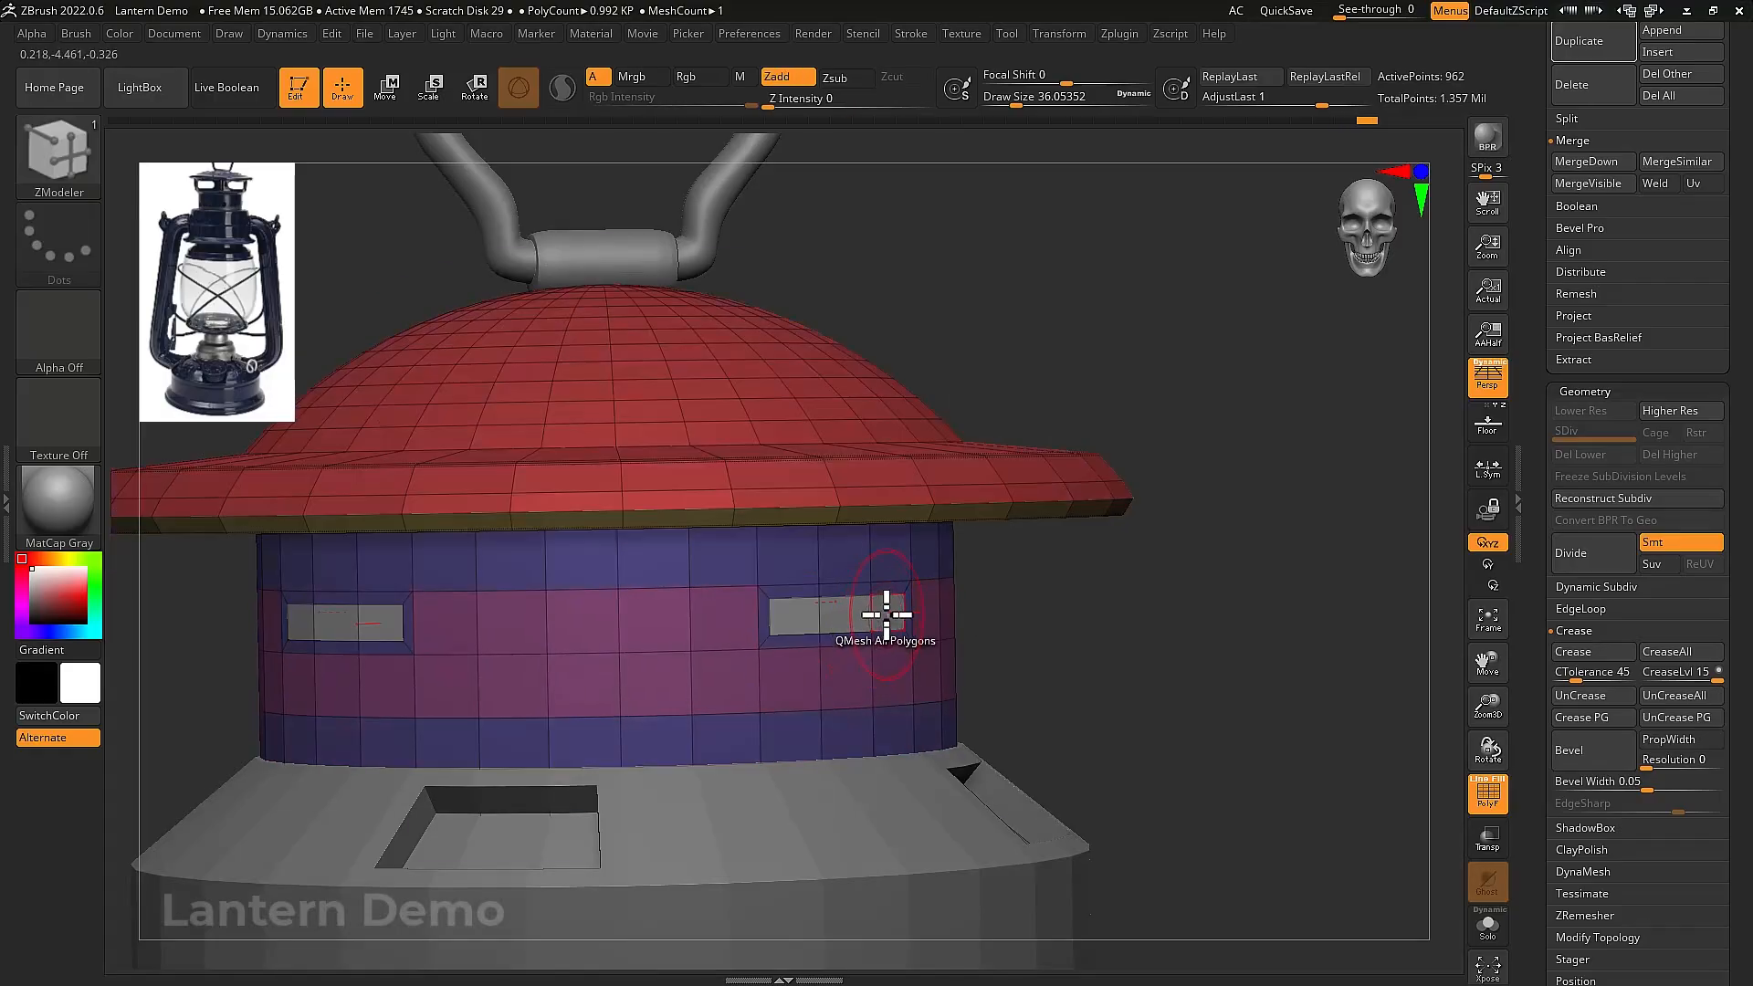
{"action": "key", "text": "space"}
{"action": "left_click", "coordinate": [704, 462]}
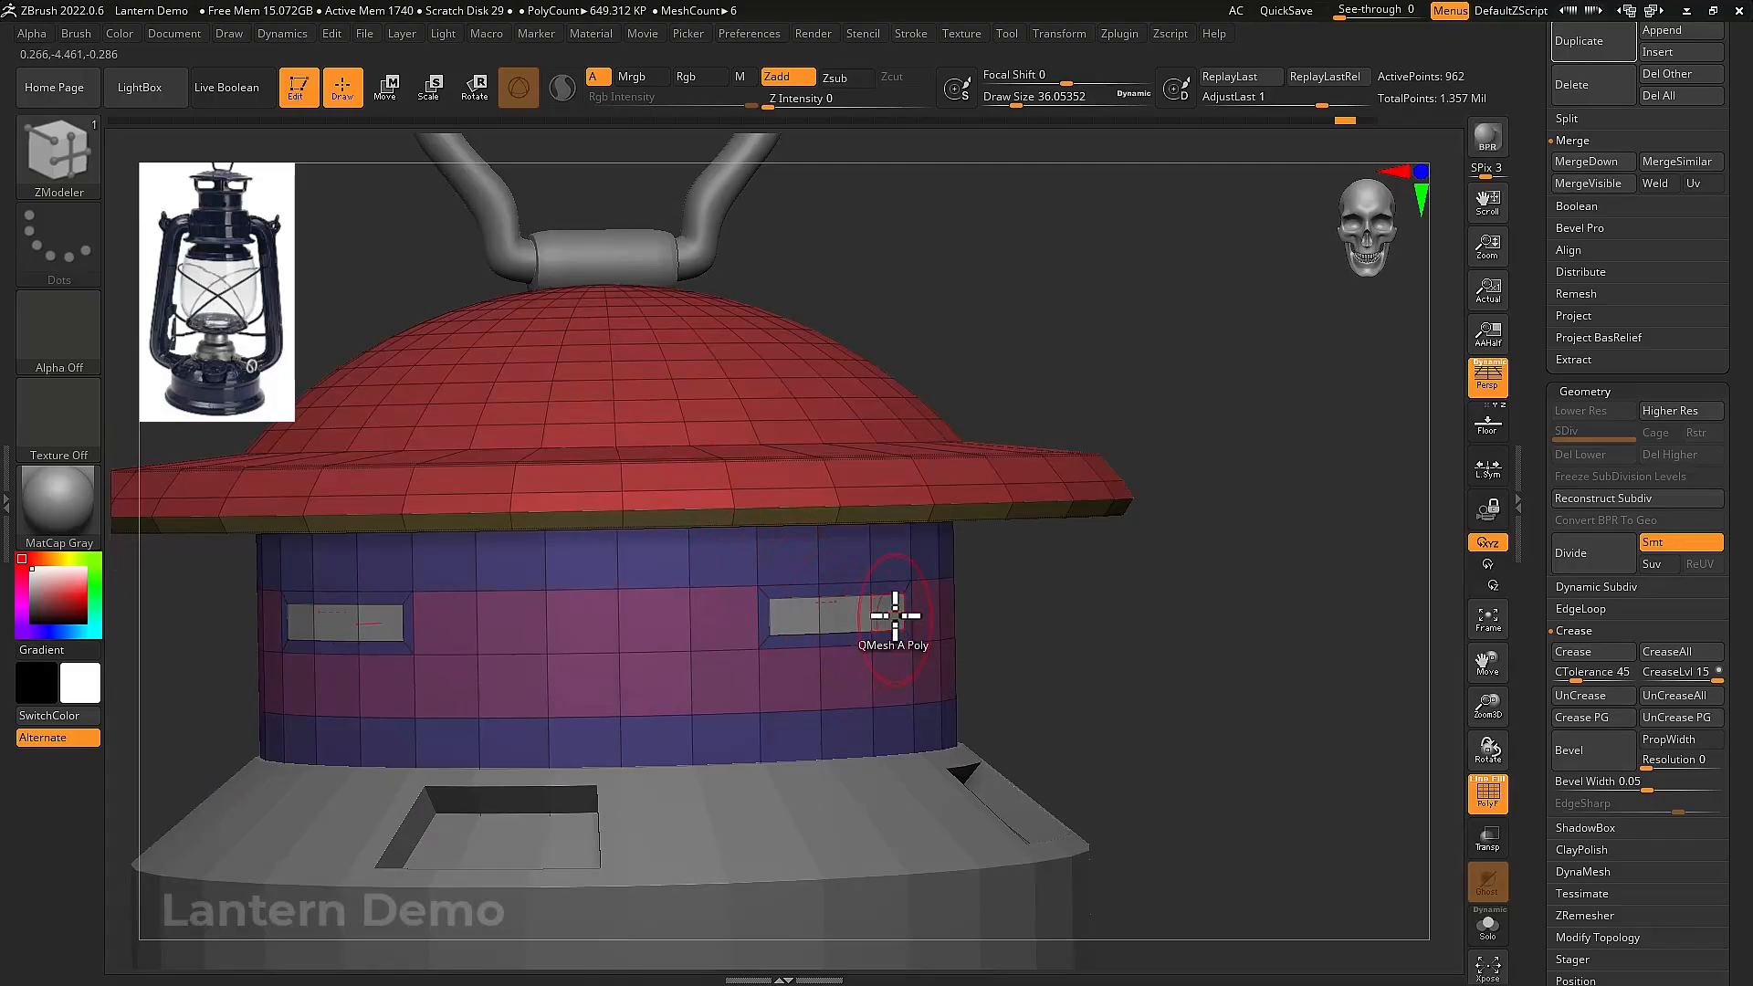
{"action": "left_click_drag", "start_coordinate": [895, 616], "coordinate": [865, 617]}
Try subdividing the slotted cap to level 4 and undo the subdivisions
{"action": "right_click_drag", "start_coordinate": [913, 626], "coordinate": [923, 671]}
{"action": "left_click", "coordinate": [1607, 554]}
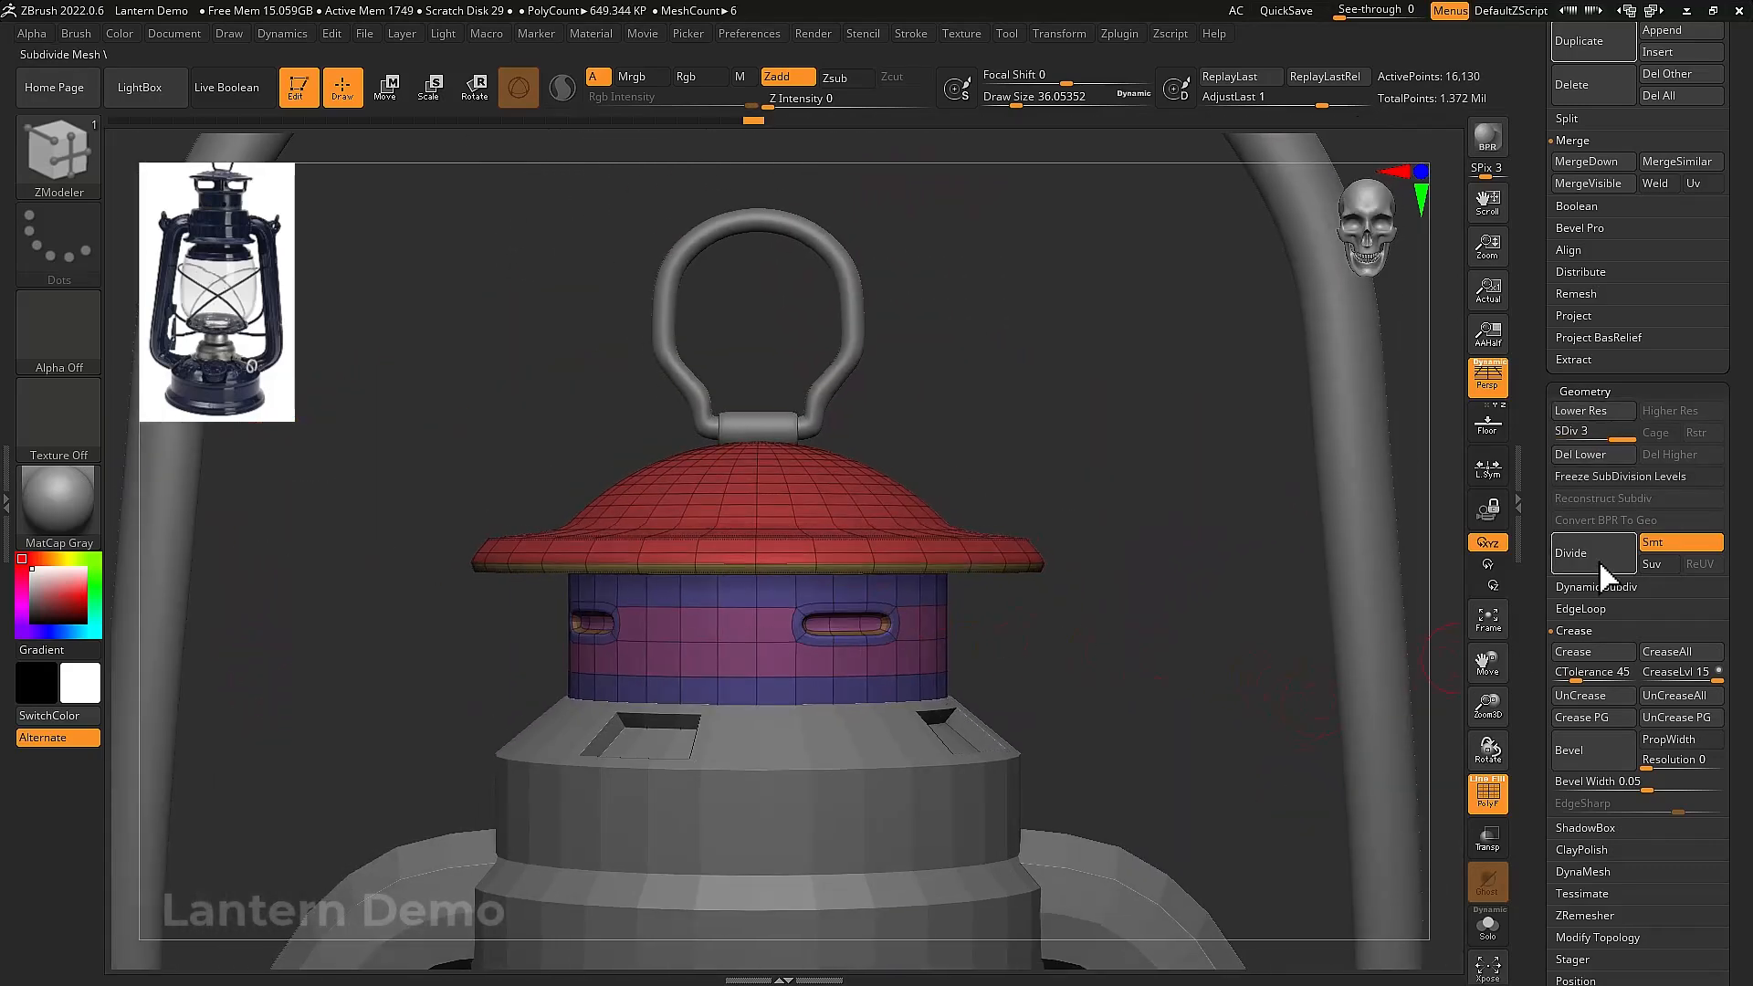
{"action": "left_click", "coordinate": [1600, 565]}
{"action": "key", "text": "shift+f"}
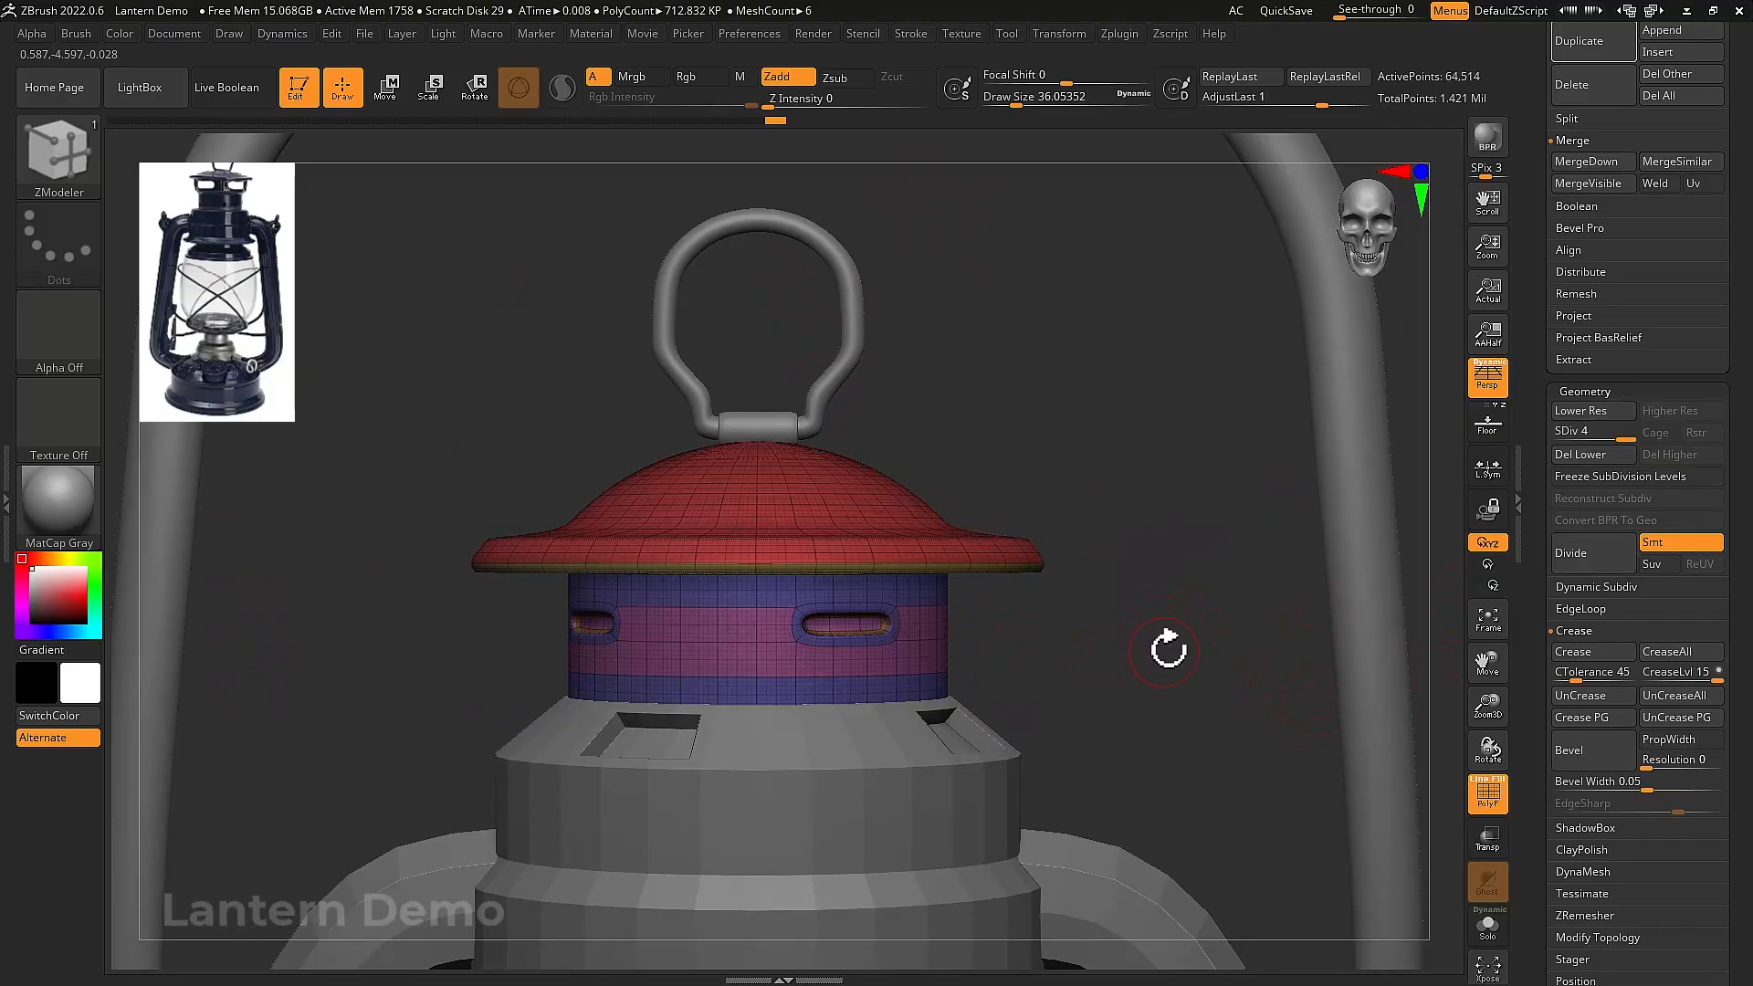
{"action": "key", "text": "shift+d"}
{"action": "left_click_drag", "start_coordinate": [1139, 642], "coordinate": [1106, 703], "text": "alt"}
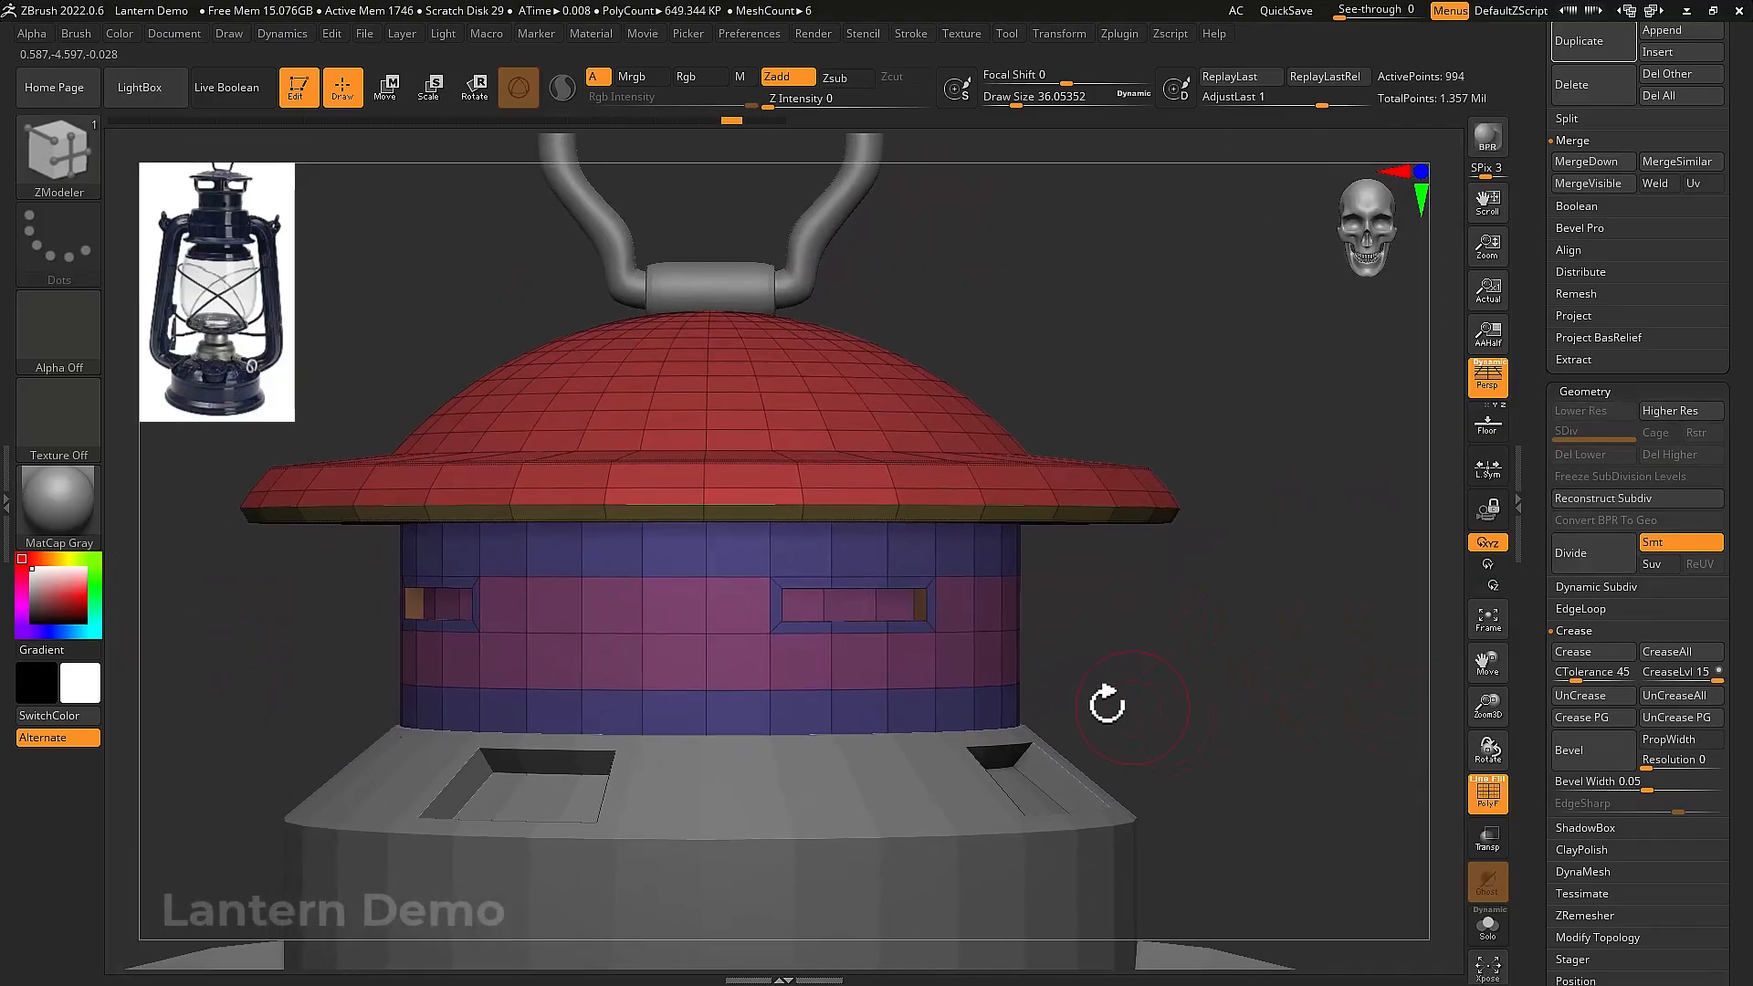
Insert an edge loop around the neck row below the slots with ZModeler's Insert edge action
{"action": "key", "text": "space"}
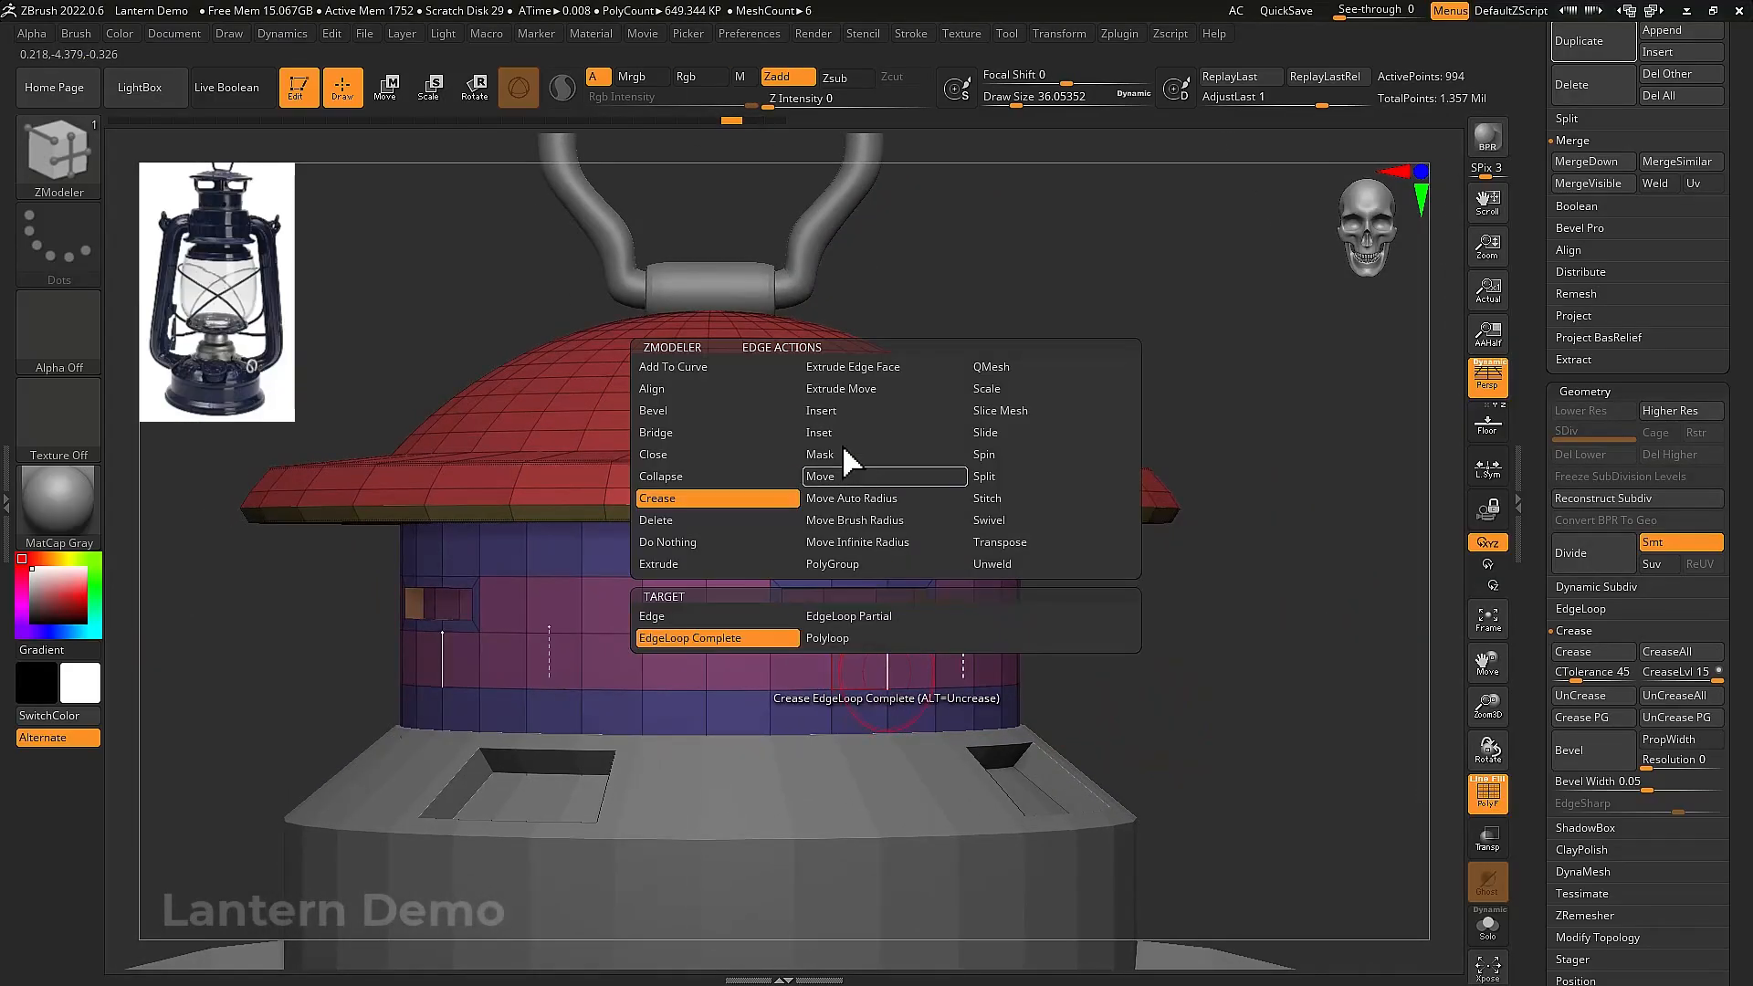
{"action": "left_click", "coordinate": [842, 444]}
{"action": "left_click", "coordinate": [885, 674]}
{"action": "left_click", "coordinate": [886, 674]}
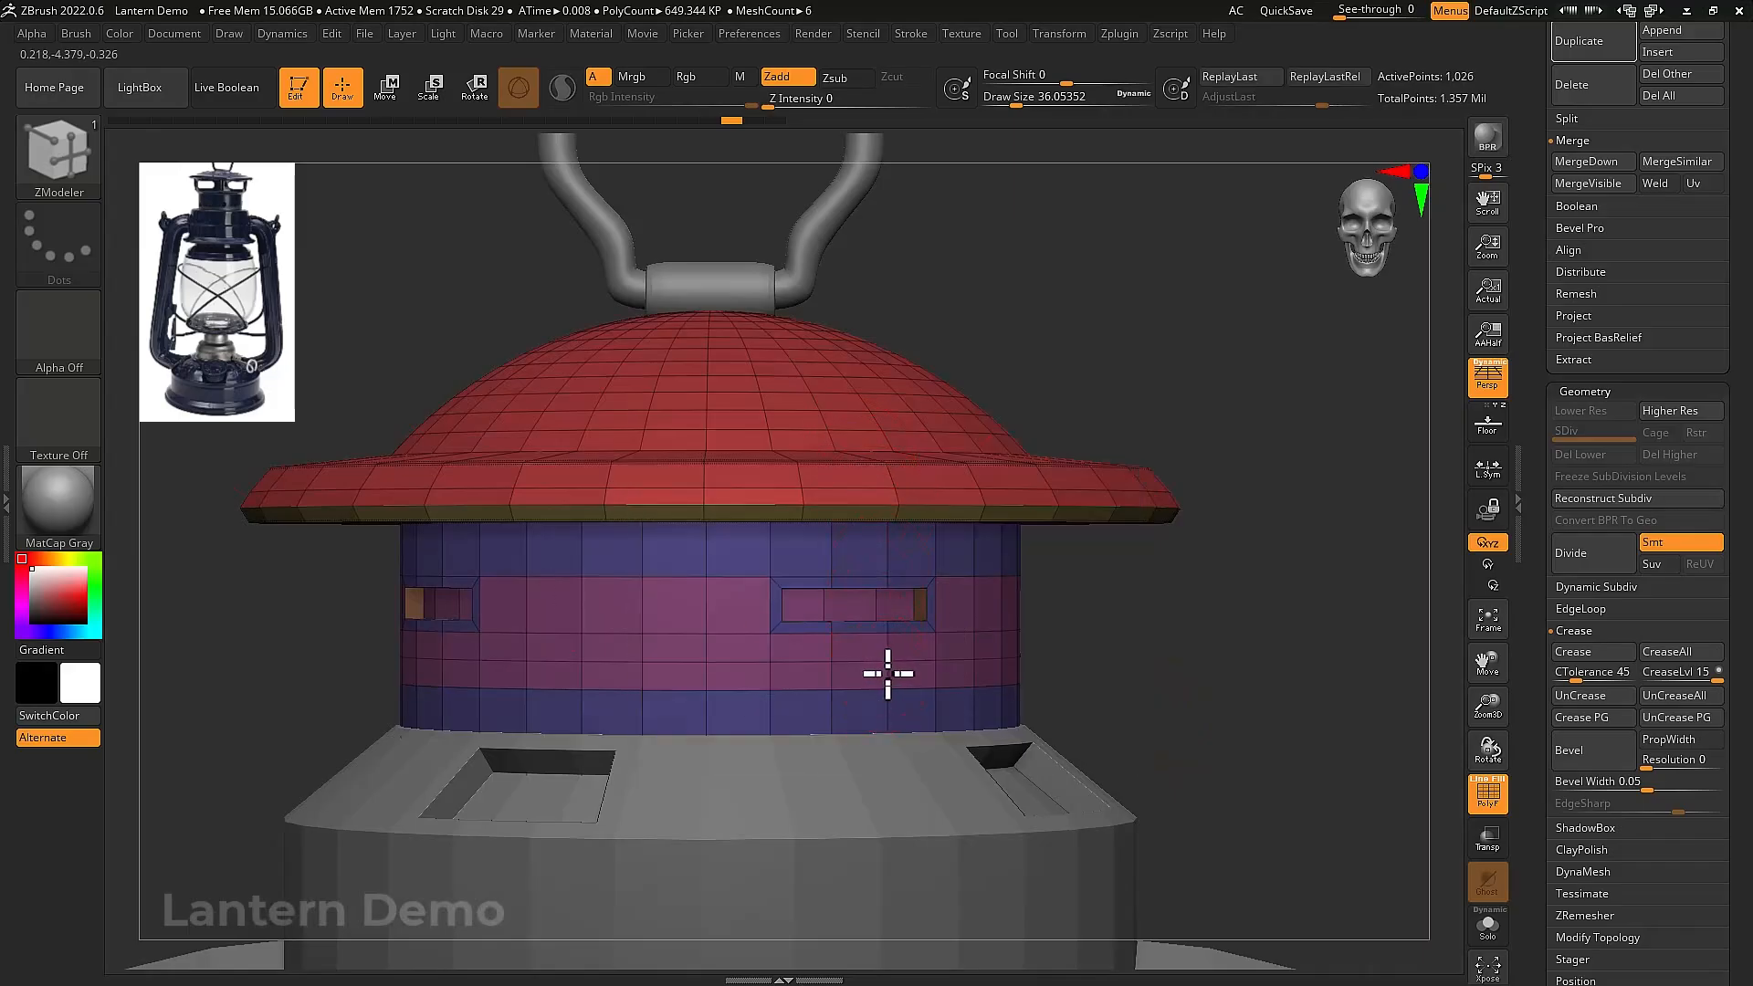
Try inserting multiple edge loops in the neck row below the slots and undo them
{"action": "left_click", "coordinate": [888, 675]}
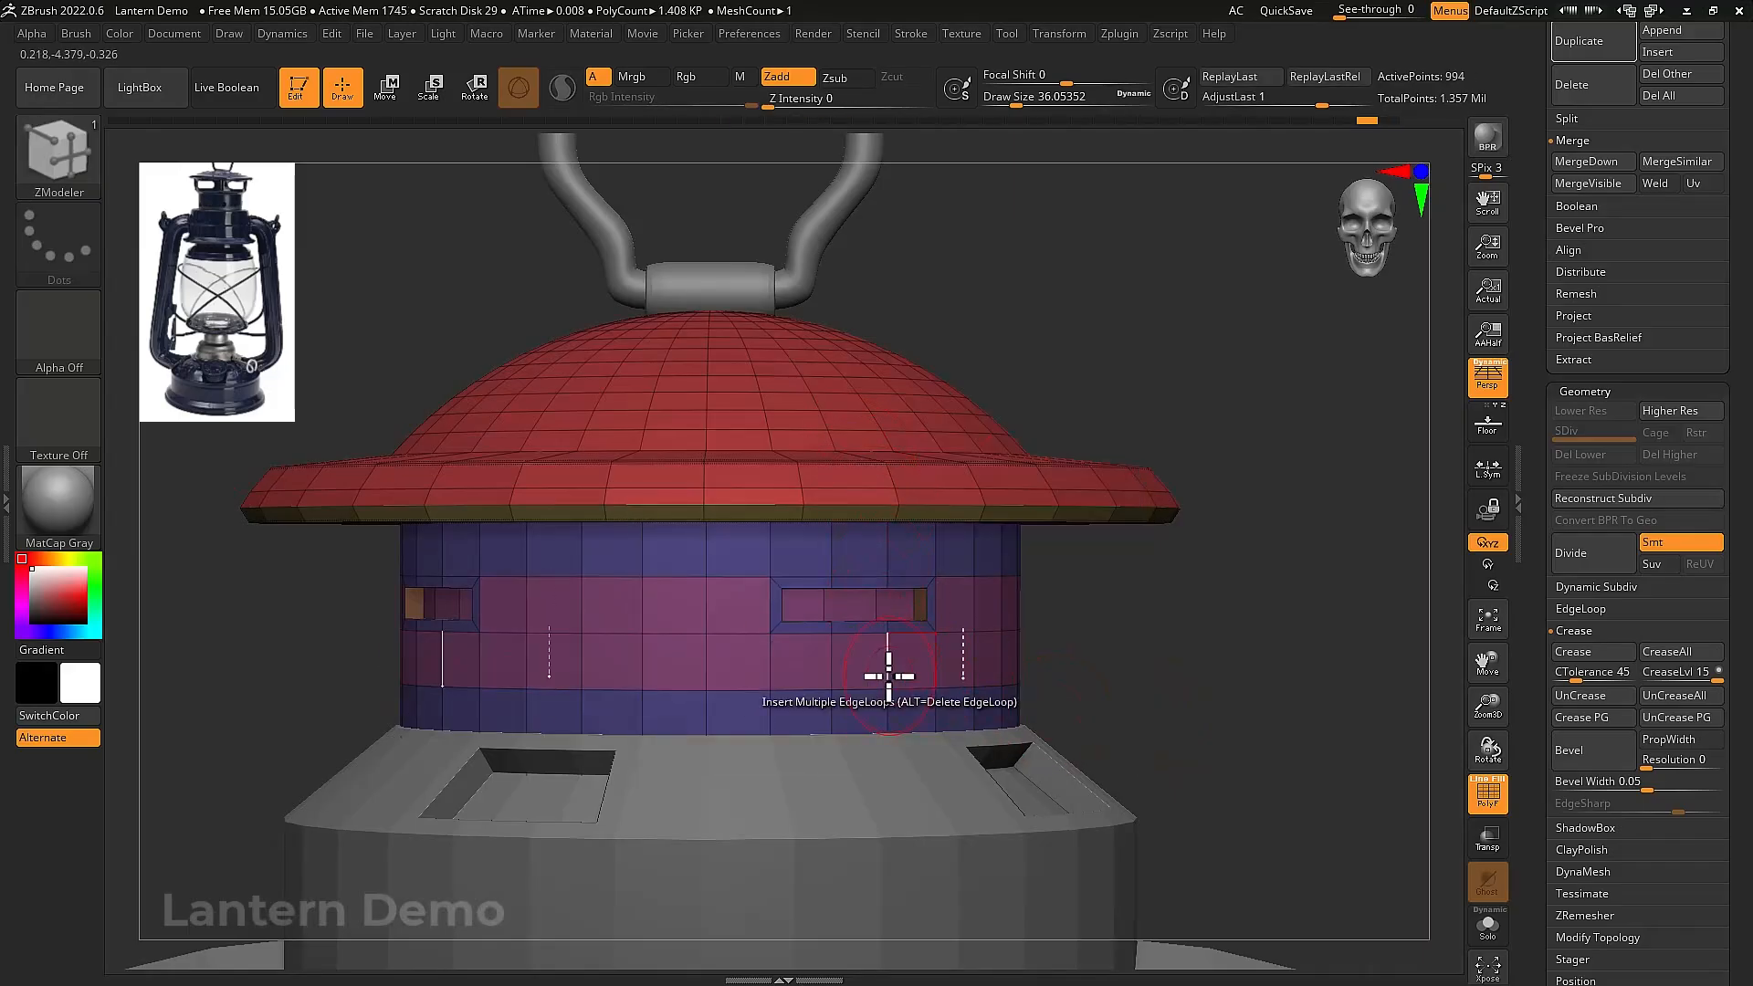
{"action": "left_click_drag", "start_coordinate": [1064, 686], "coordinate": [1108, 697]}
{"action": "key", "text": "ctrl+z"}
{"action": "key", "text": "ctrl+z"}
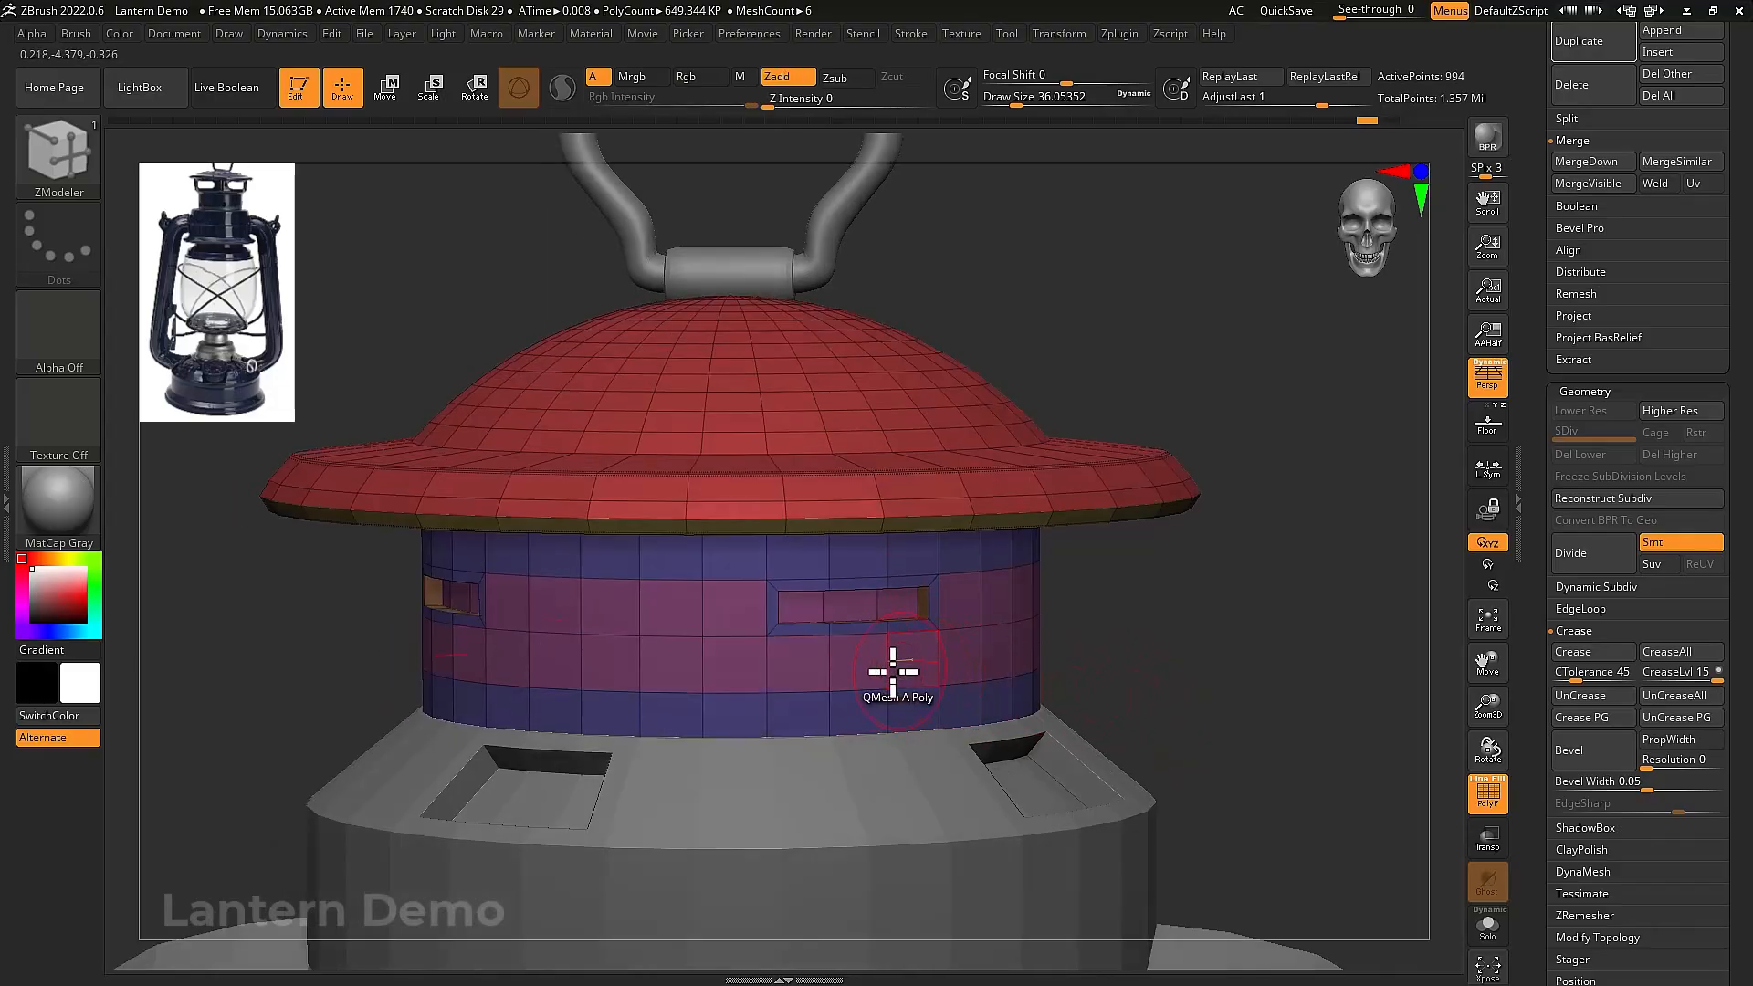
{"action": "left_click", "coordinate": [887, 672]}
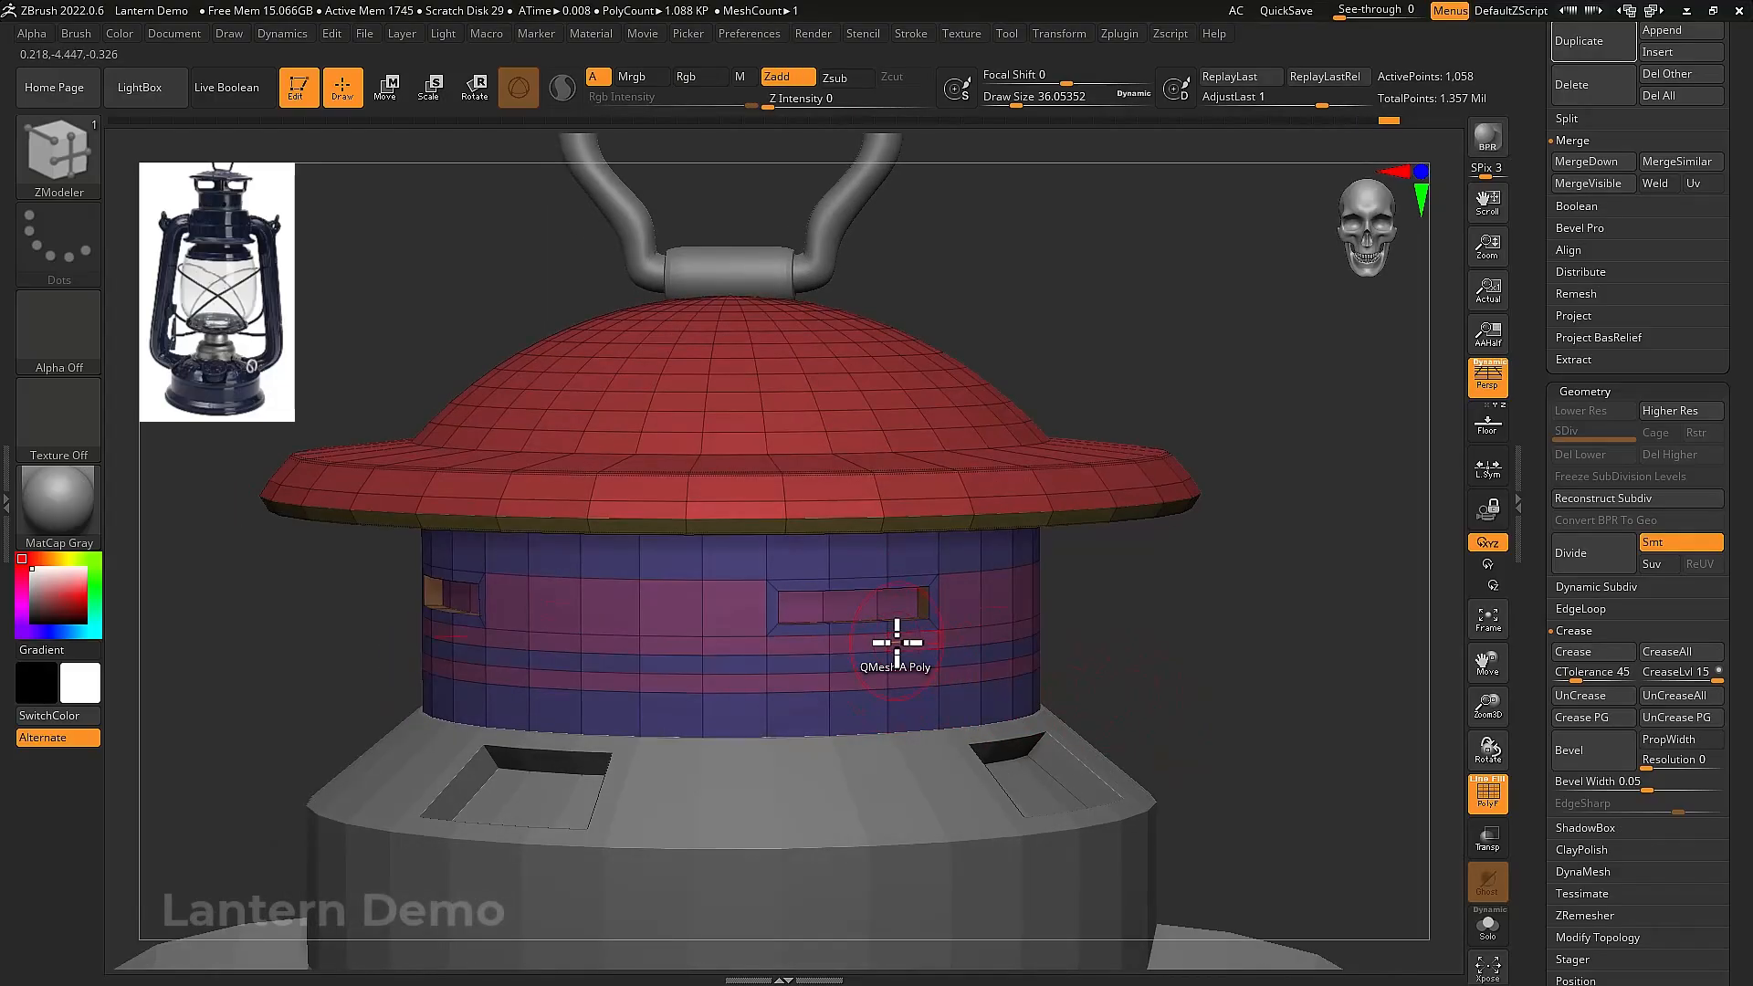
{"action": "key", "text": "ctrl+z"}
{"action": "key", "text": "ctrl+z"}
Insert a single edge loop below the neck slots and a raised bead of multiple edge loops in the row beneath it
{"action": "key", "text": "space"}
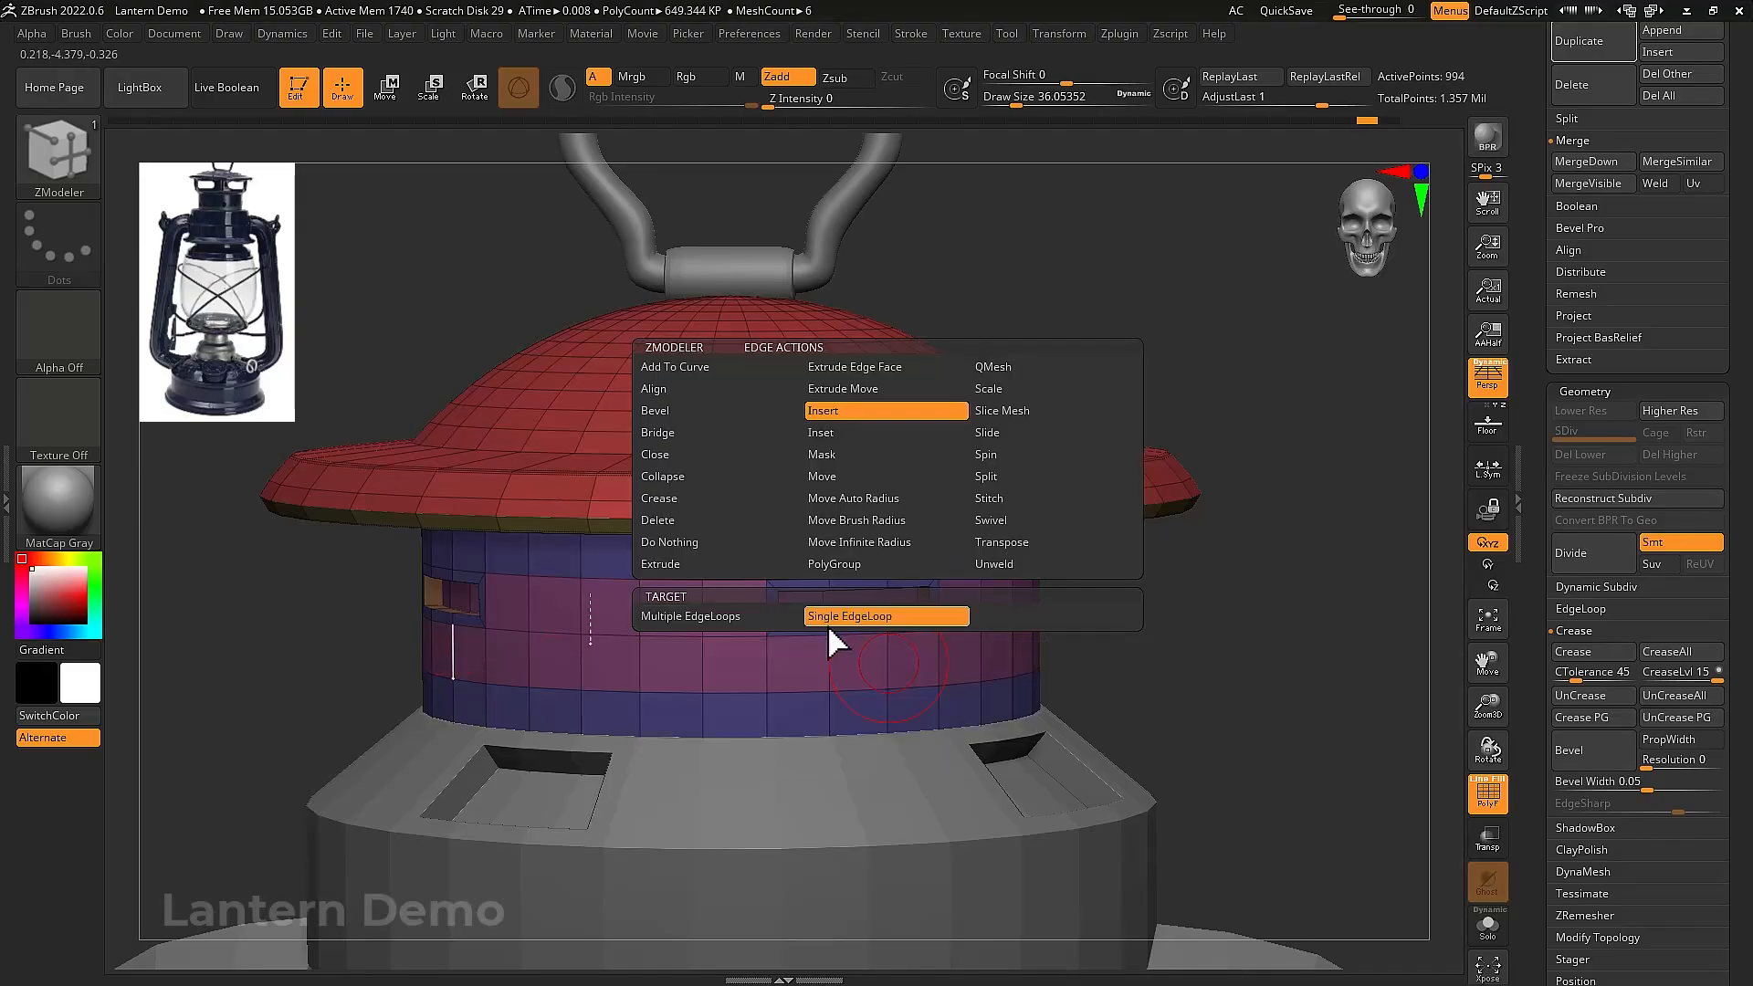
{"action": "left_click", "coordinate": [830, 625]}
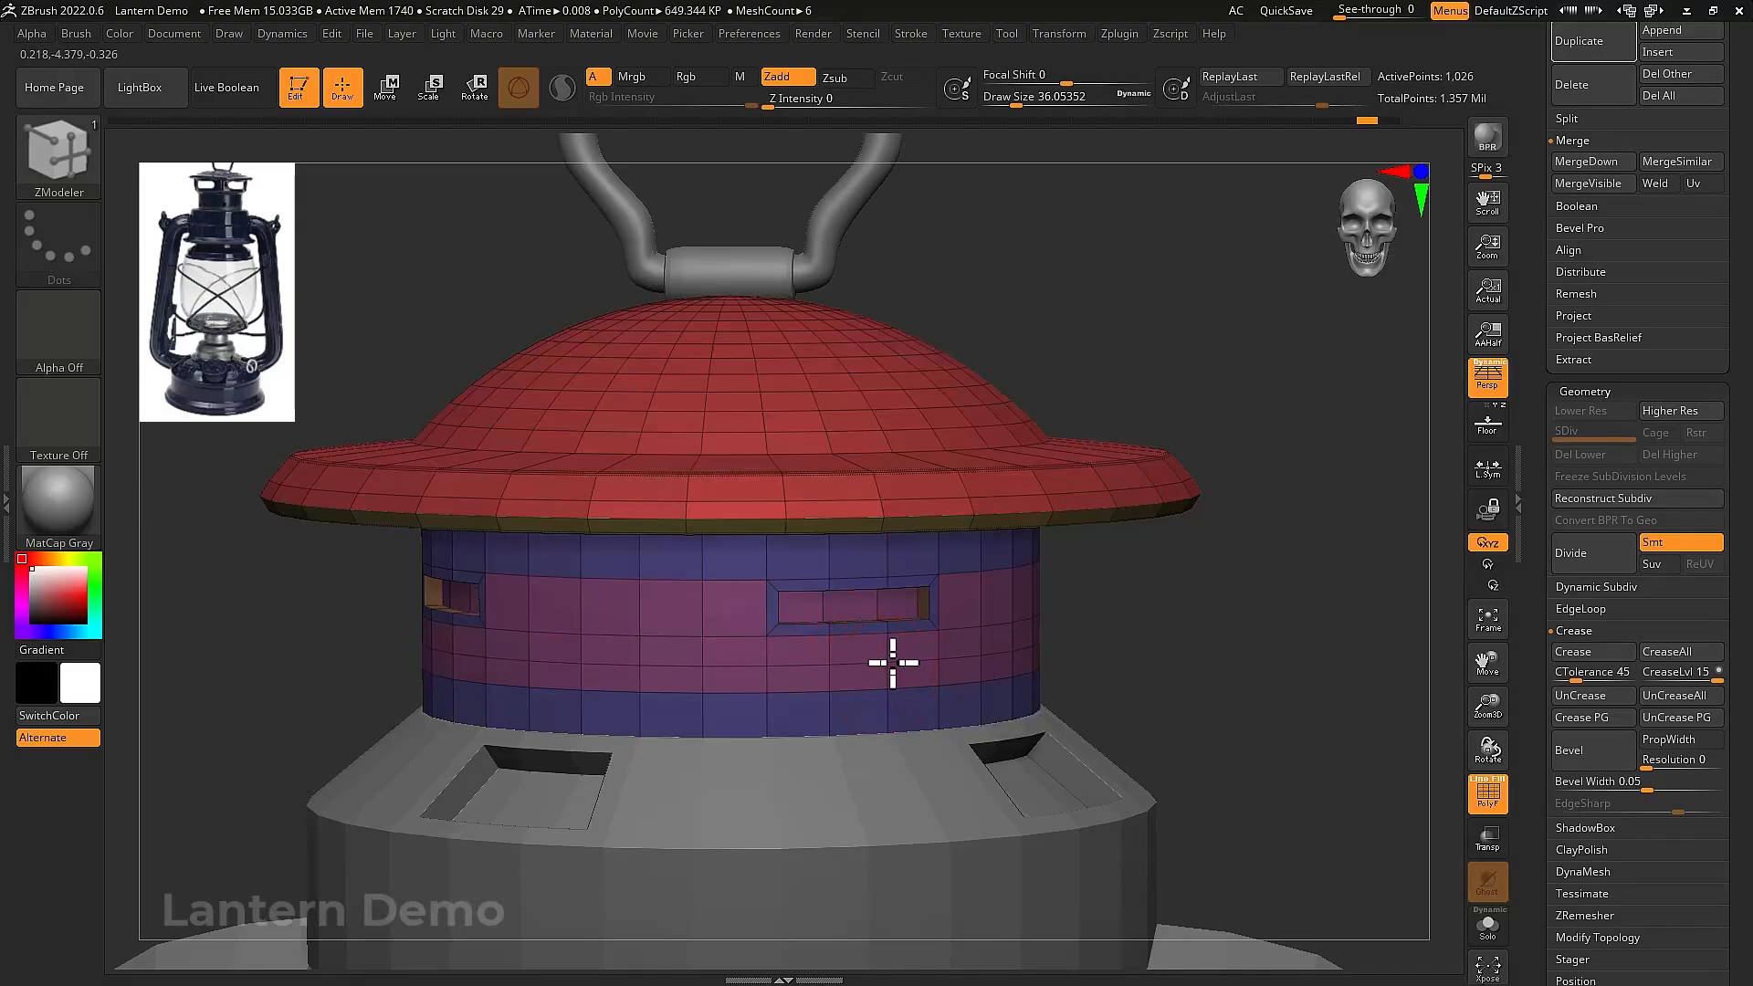
{"action": "key", "text": "space"}
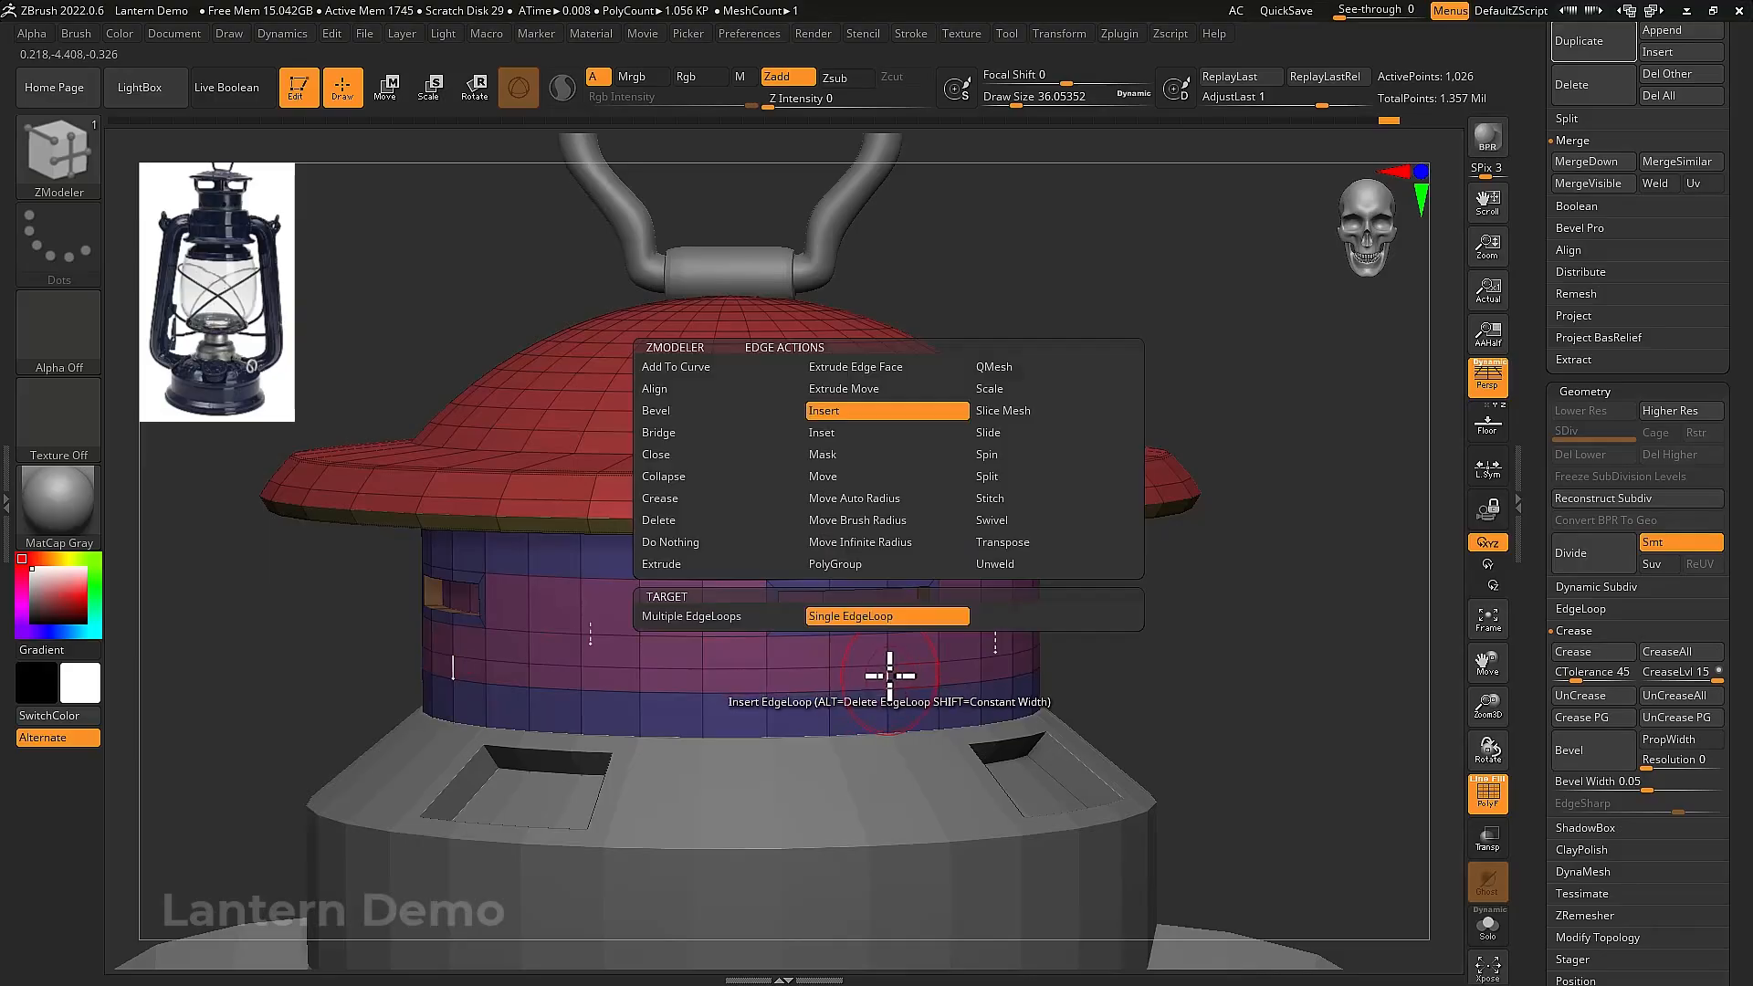
{"action": "left_click", "coordinate": [789, 617]}
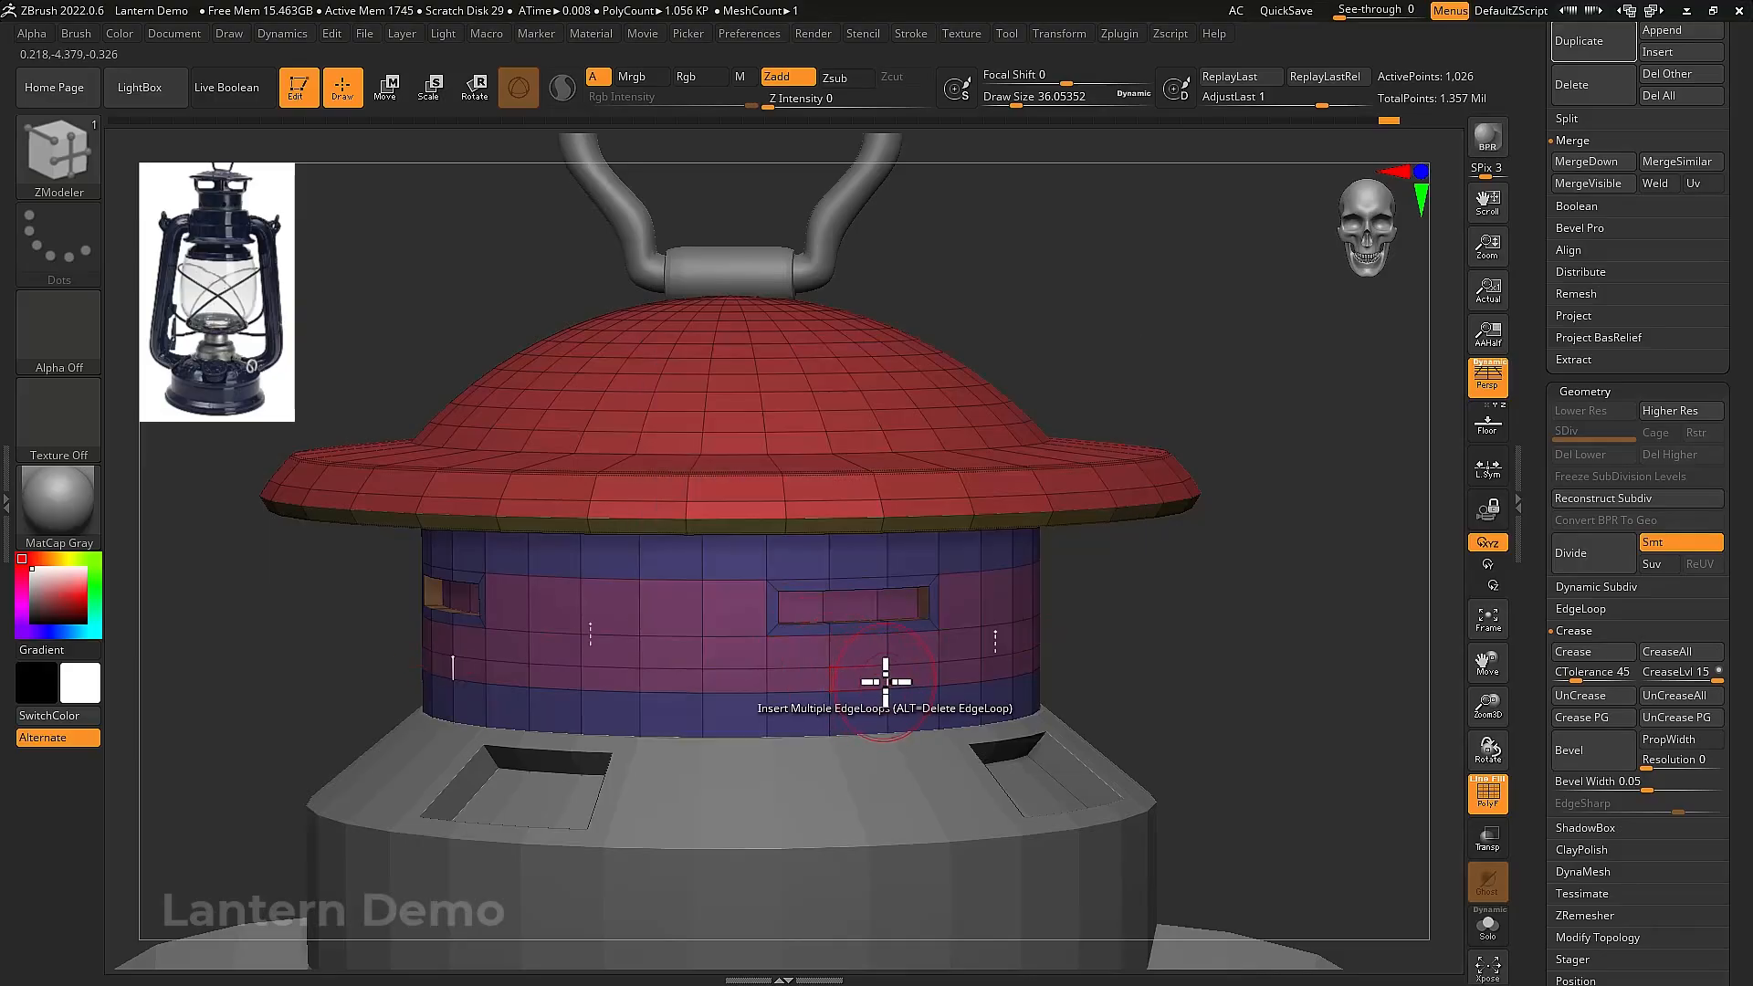
{"action": "left_click_drag", "start_coordinate": [913, 658], "coordinate": [1014, 638]}
{"action": "key", "text": "space"}
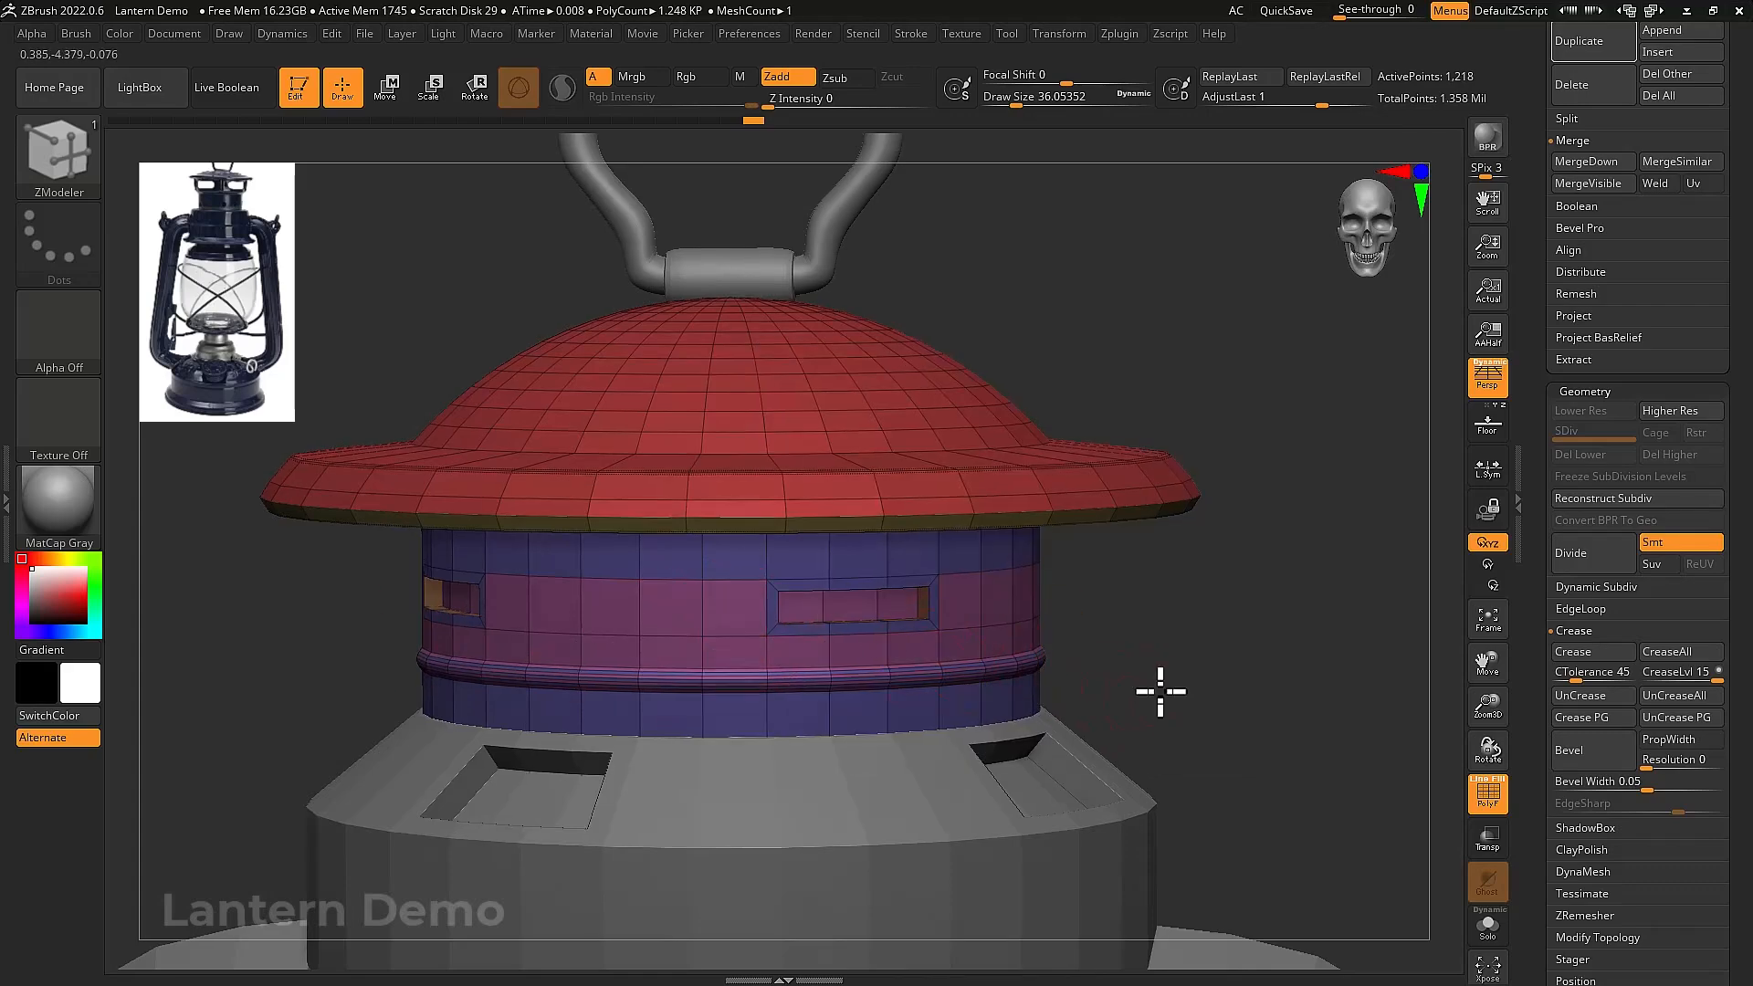
{"action": "left_click_drag", "start_coordinate": [1159, 688], "coordinate": [1172, 680]}
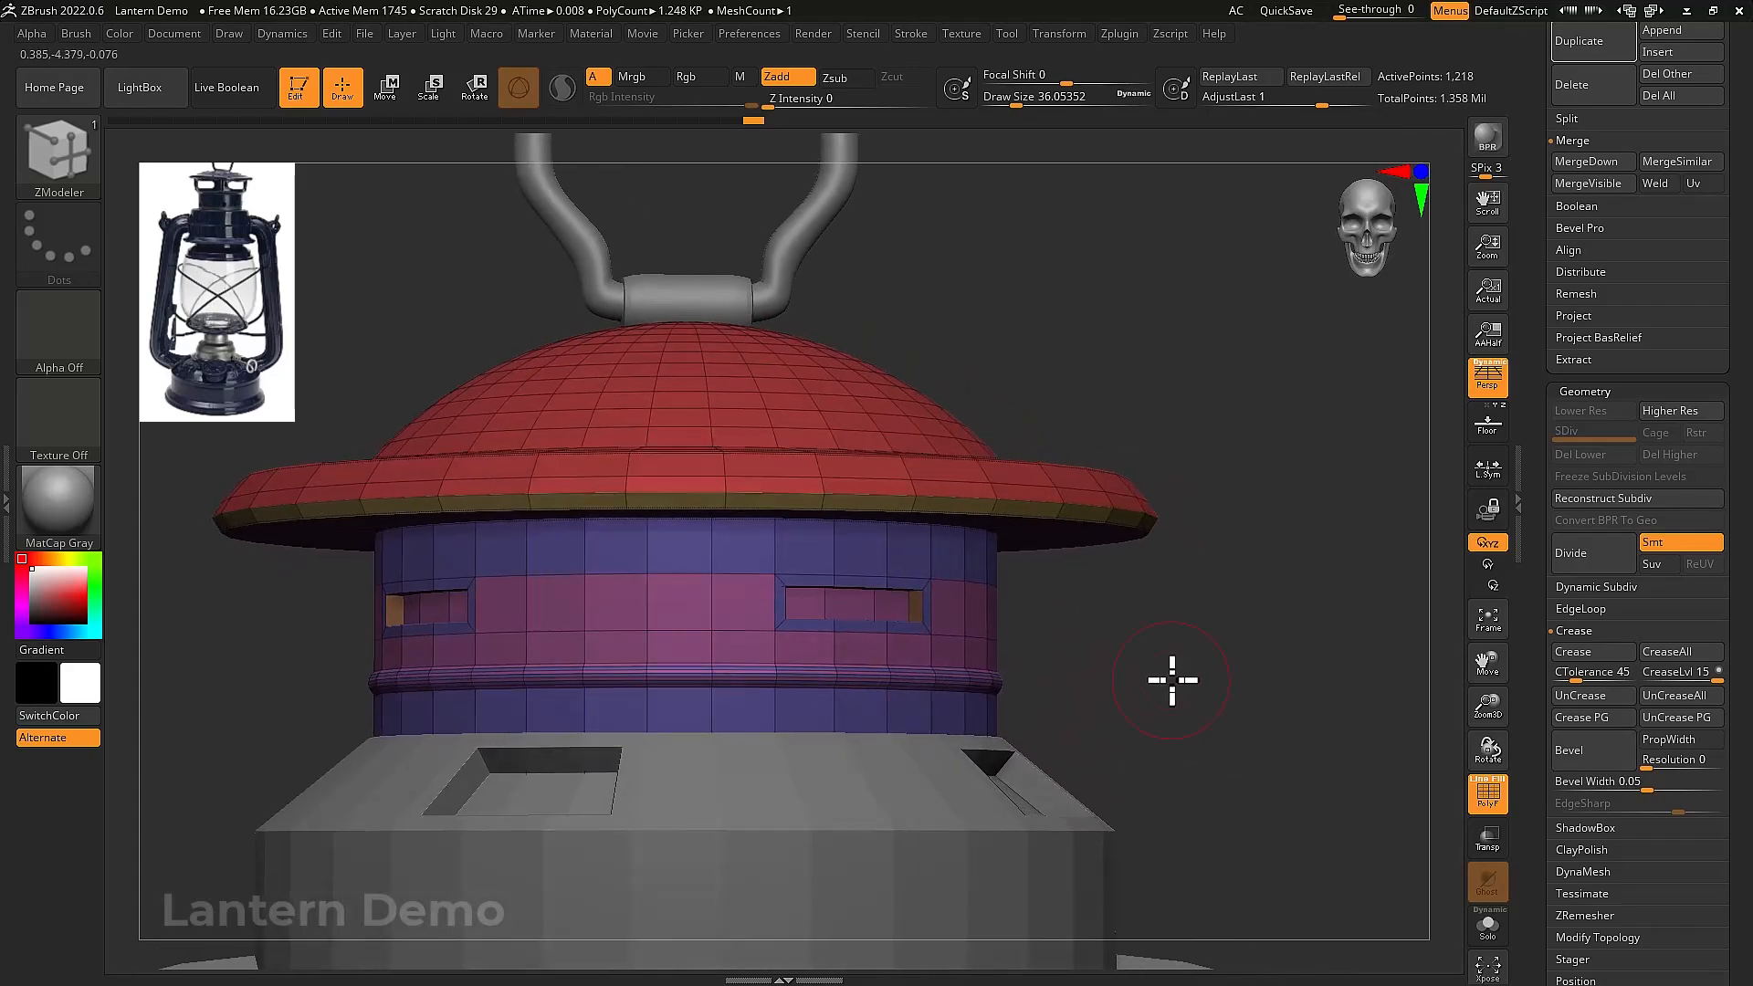
Subdivide the slotted cap to level 4 with its wireframe hidden
{"action": "left_click", "coordinate": [1597, 552]}
{"action": "key", "text": "shift+f"}
{"action": "left_click", "coordinate": [1597, 552]}
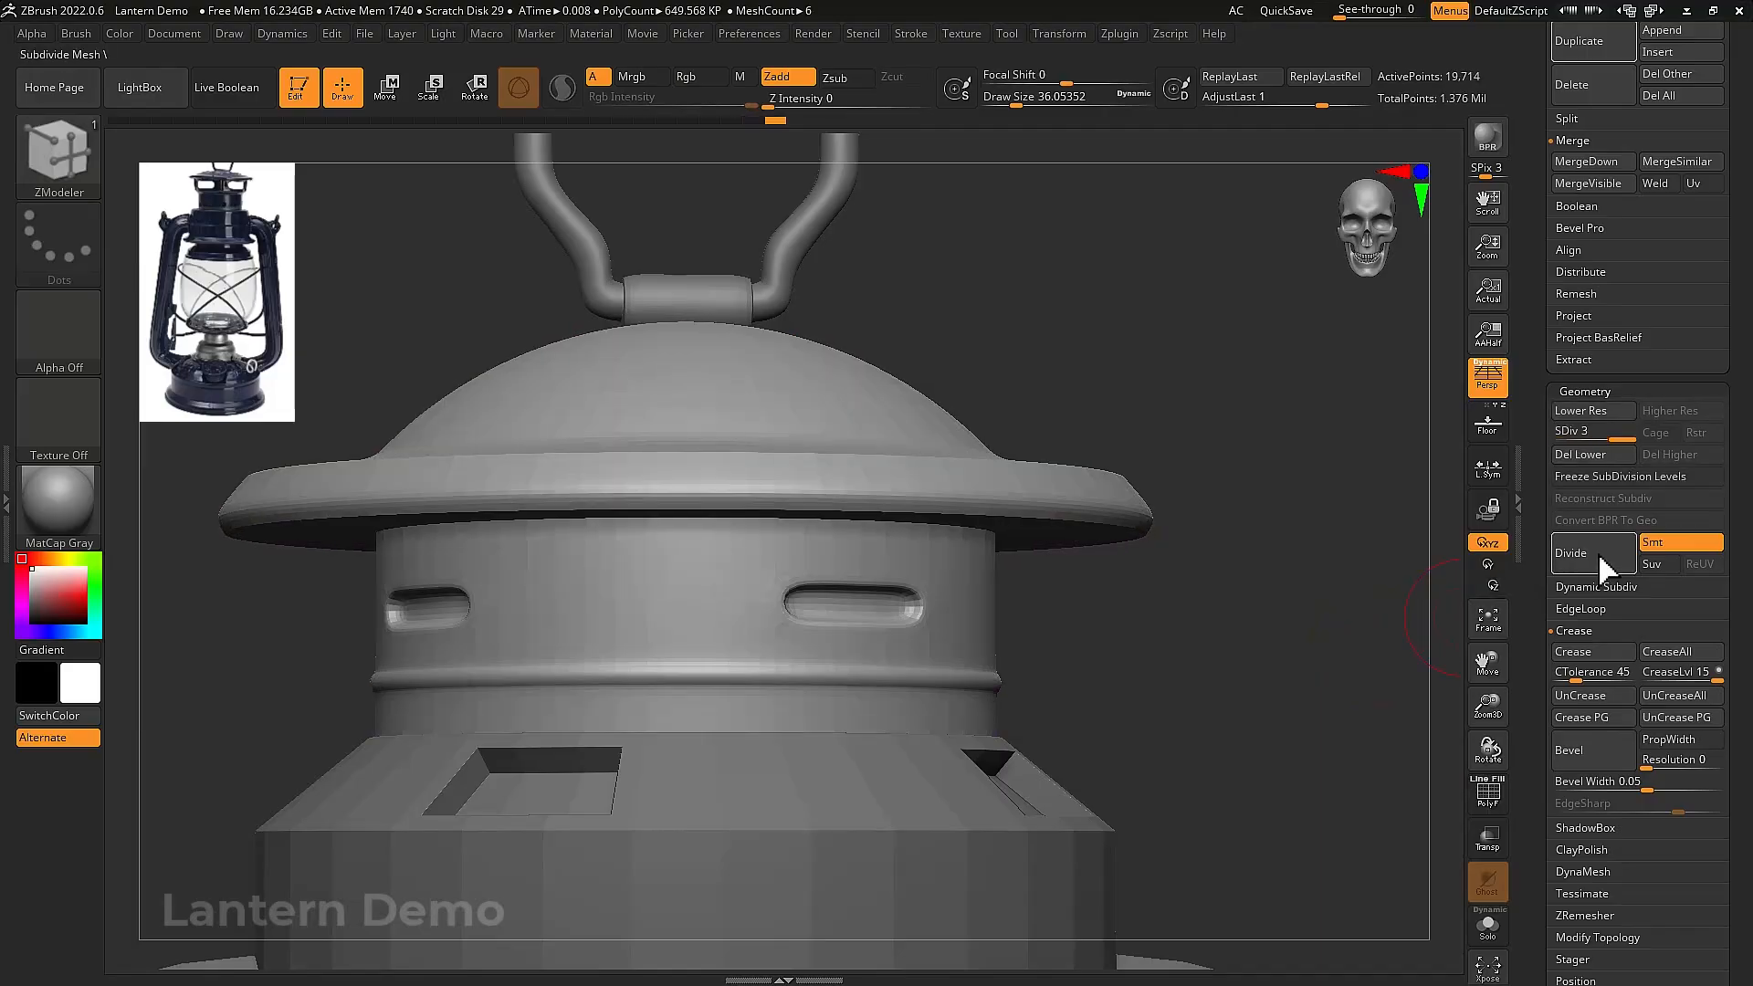
{"action": "left_click", "coordinate": [1598, 552]}
{"action": "left_click_drag", "start_coordinate": [1205, 640], "coordinate": [1151, 572]}
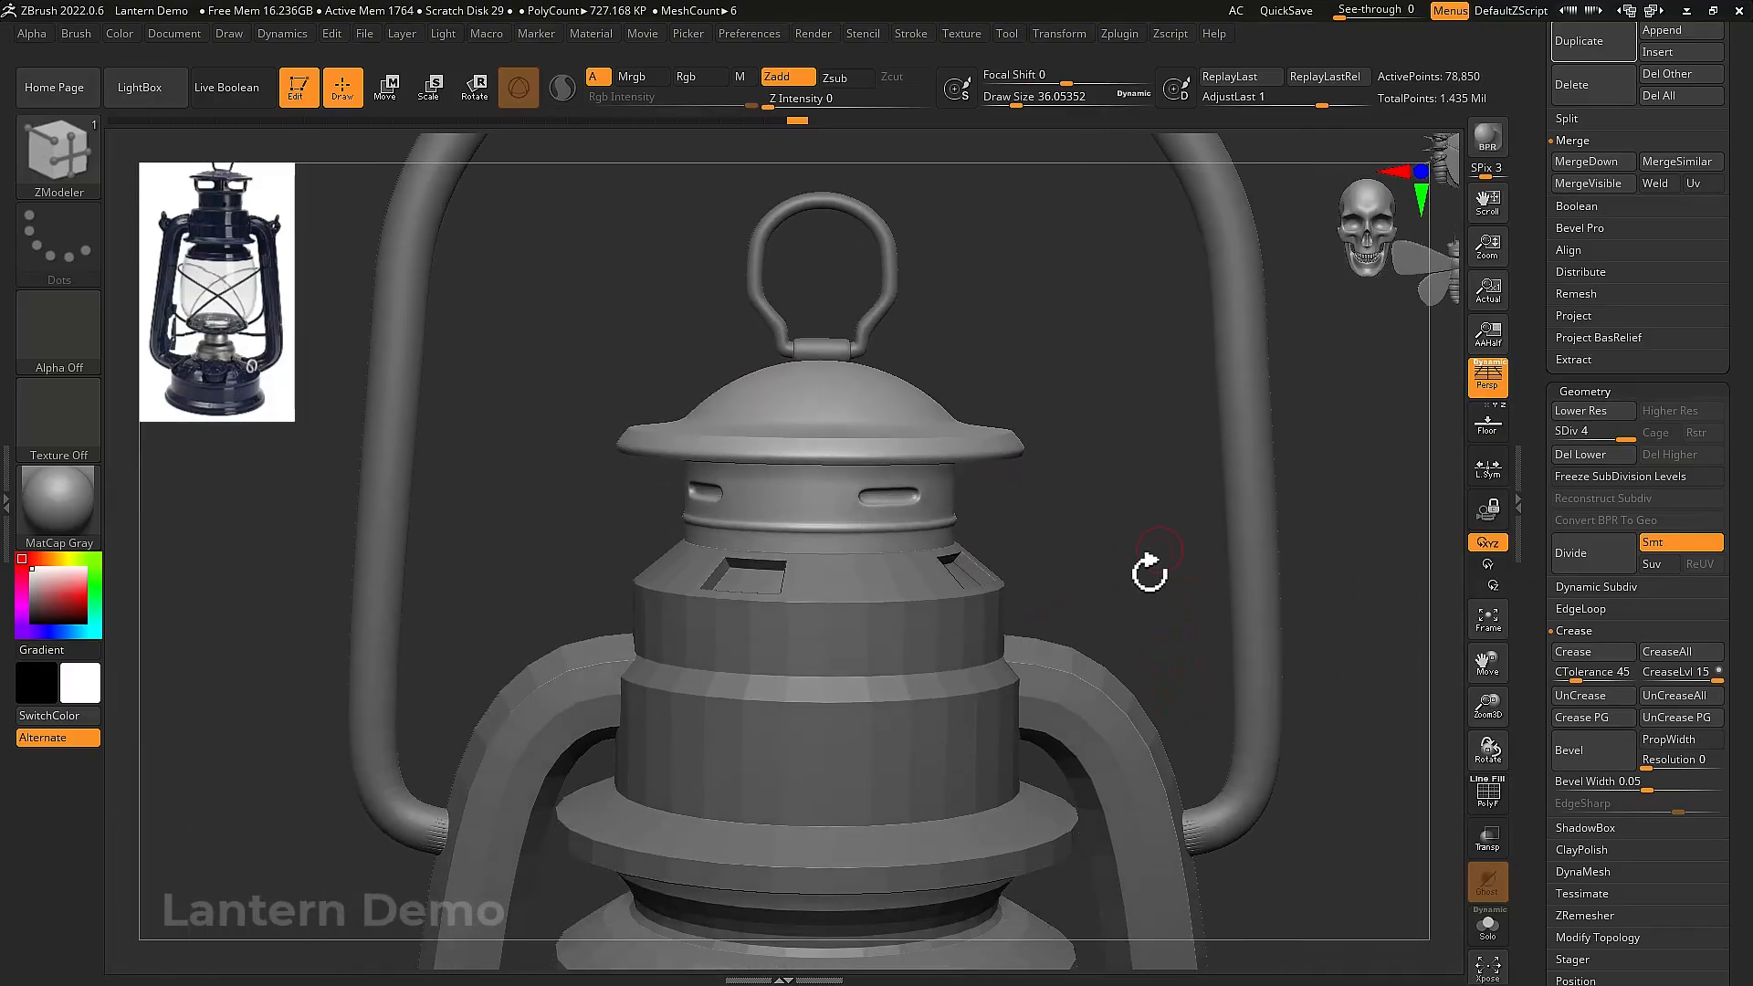
Make the lantern body below the cap the active subtool and crease its edges
{"action": "left_click", "coordinate": [970, 614], "text": "alt"}
{"action": "key", "text": "shift+f"}
{"action": "left_click_drag", "start_coordinate": [1132, 630], "coordinate": [1105, 595], "text": "shift"}
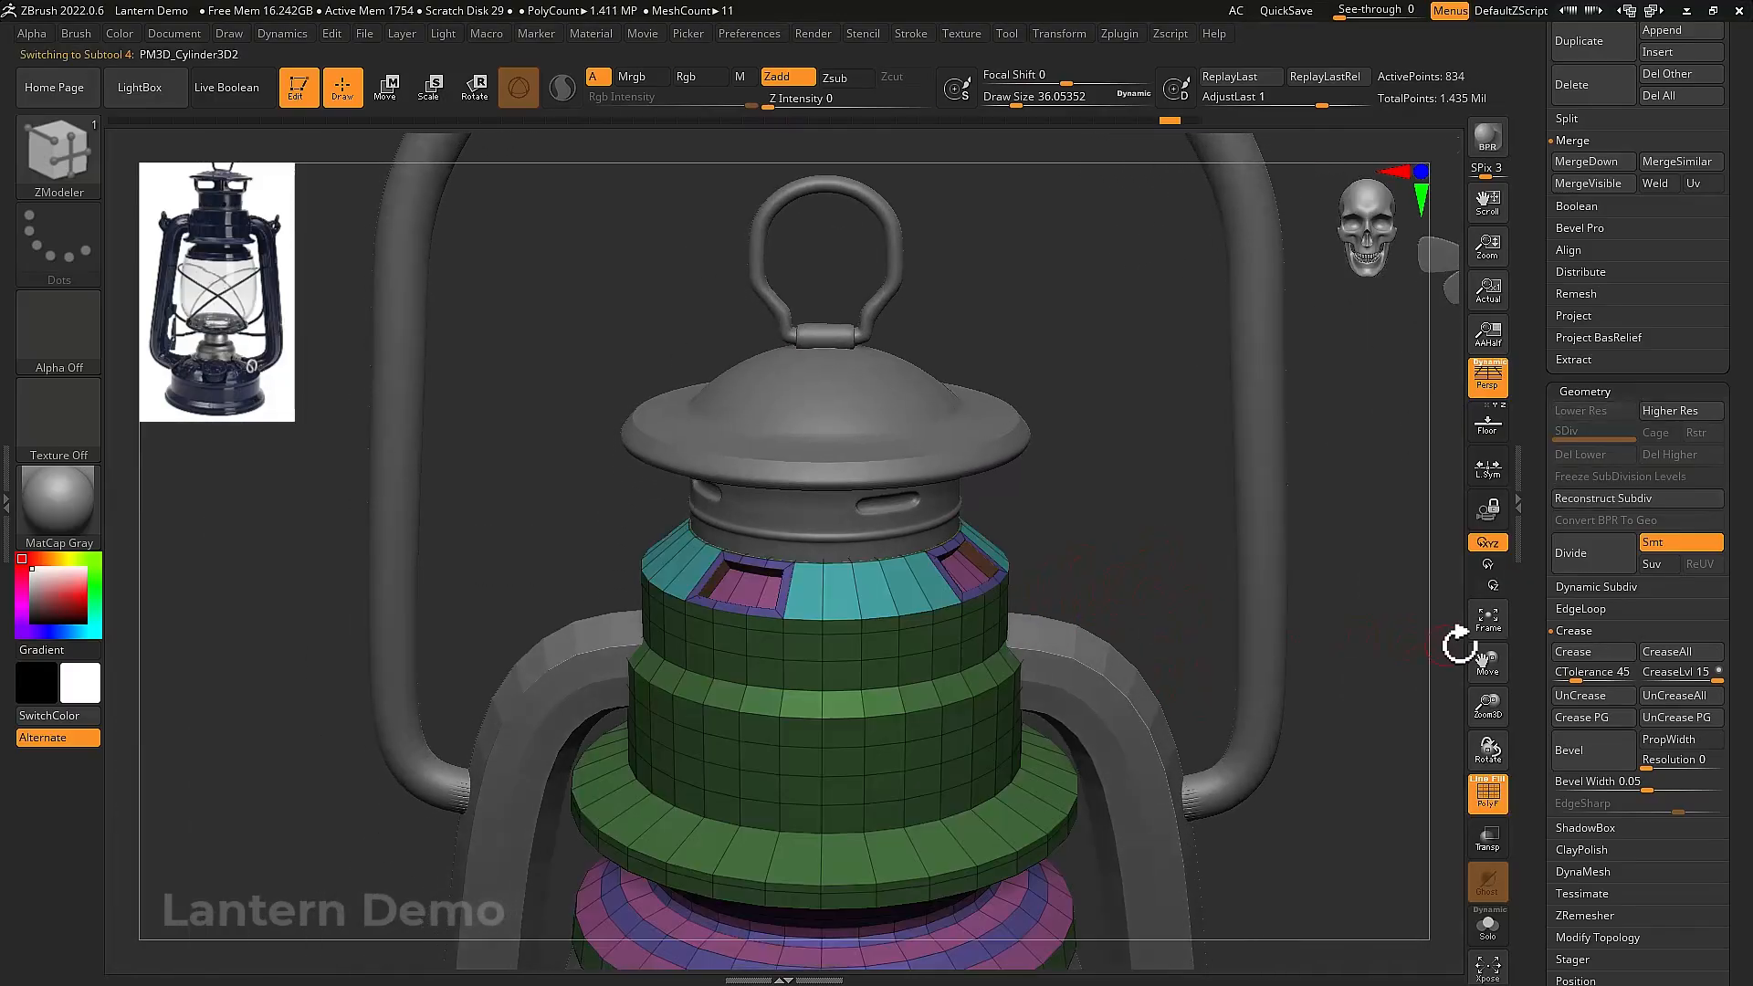
{"action": "left_click", "coordinate": [1563, 651]}
Try subdividing the body to level 4, isolate it with Solo for inspection, and undo the subdivisions
{"action": "key", "text": "shift+f"}
{"action": "left_click", "coordinate": [1577, 561]}
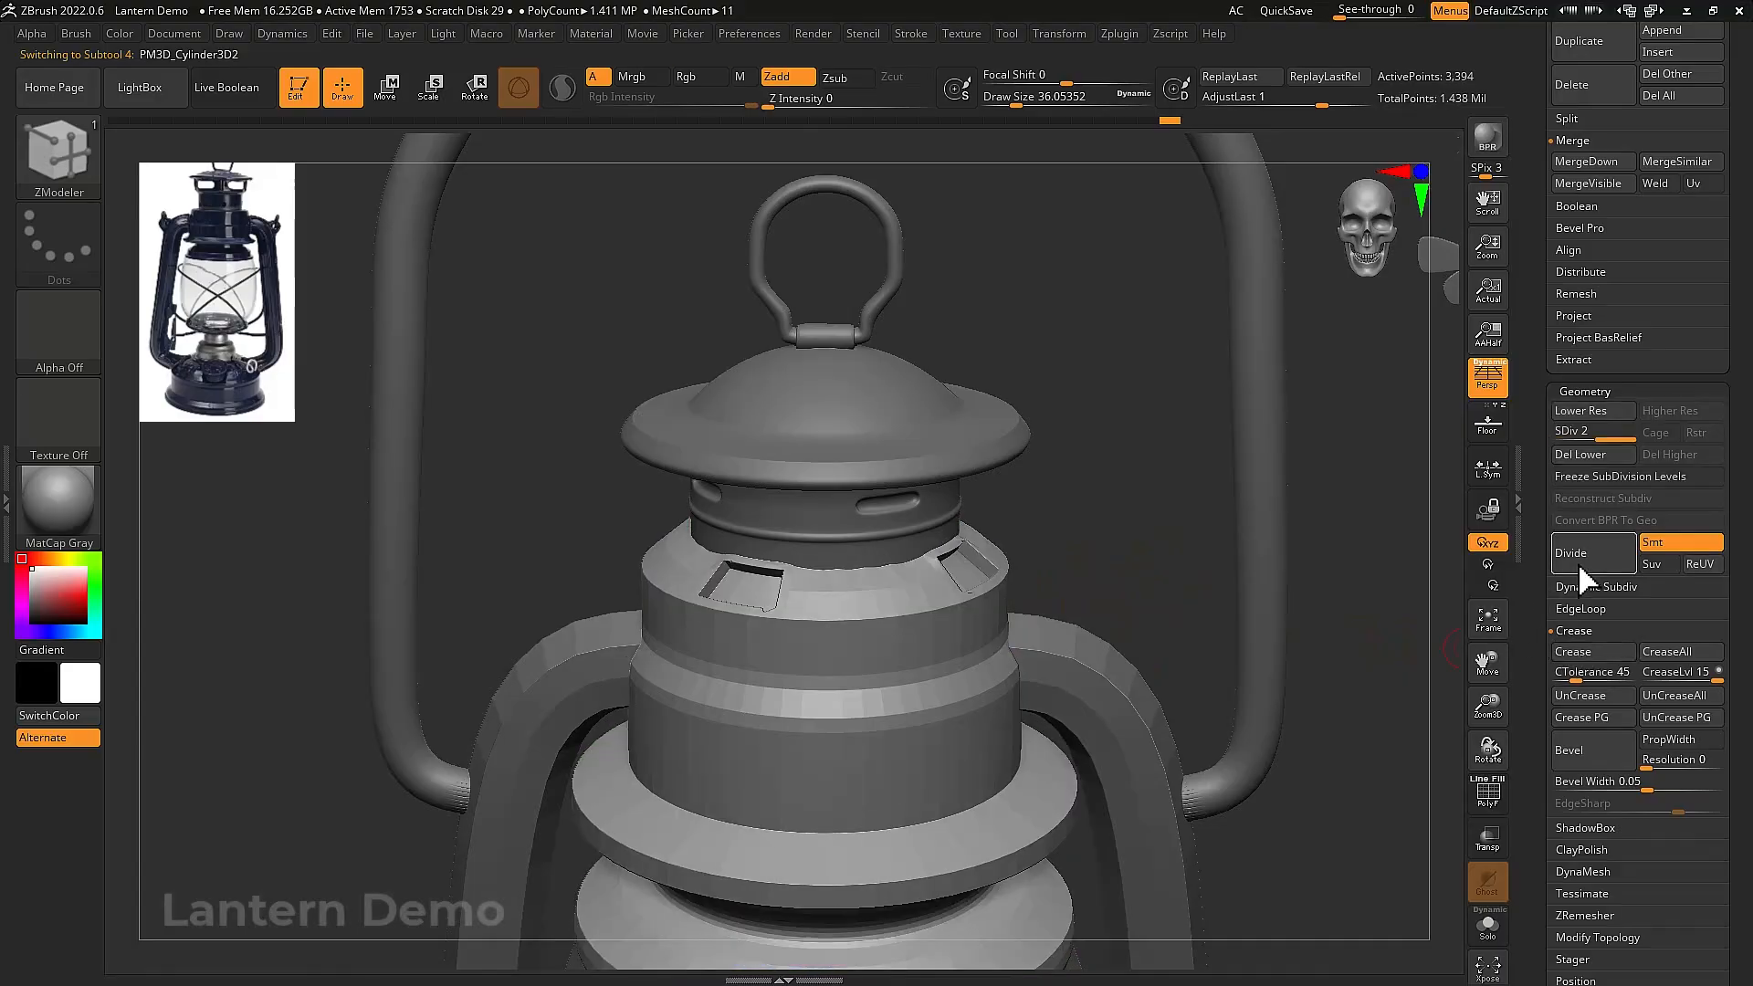
{"action": "left_click", "coordinate": [1578, 562]}
{"action": "left_click", "coordinate": [1578, 562]}
{"action": "key", "text": "alt+s"}
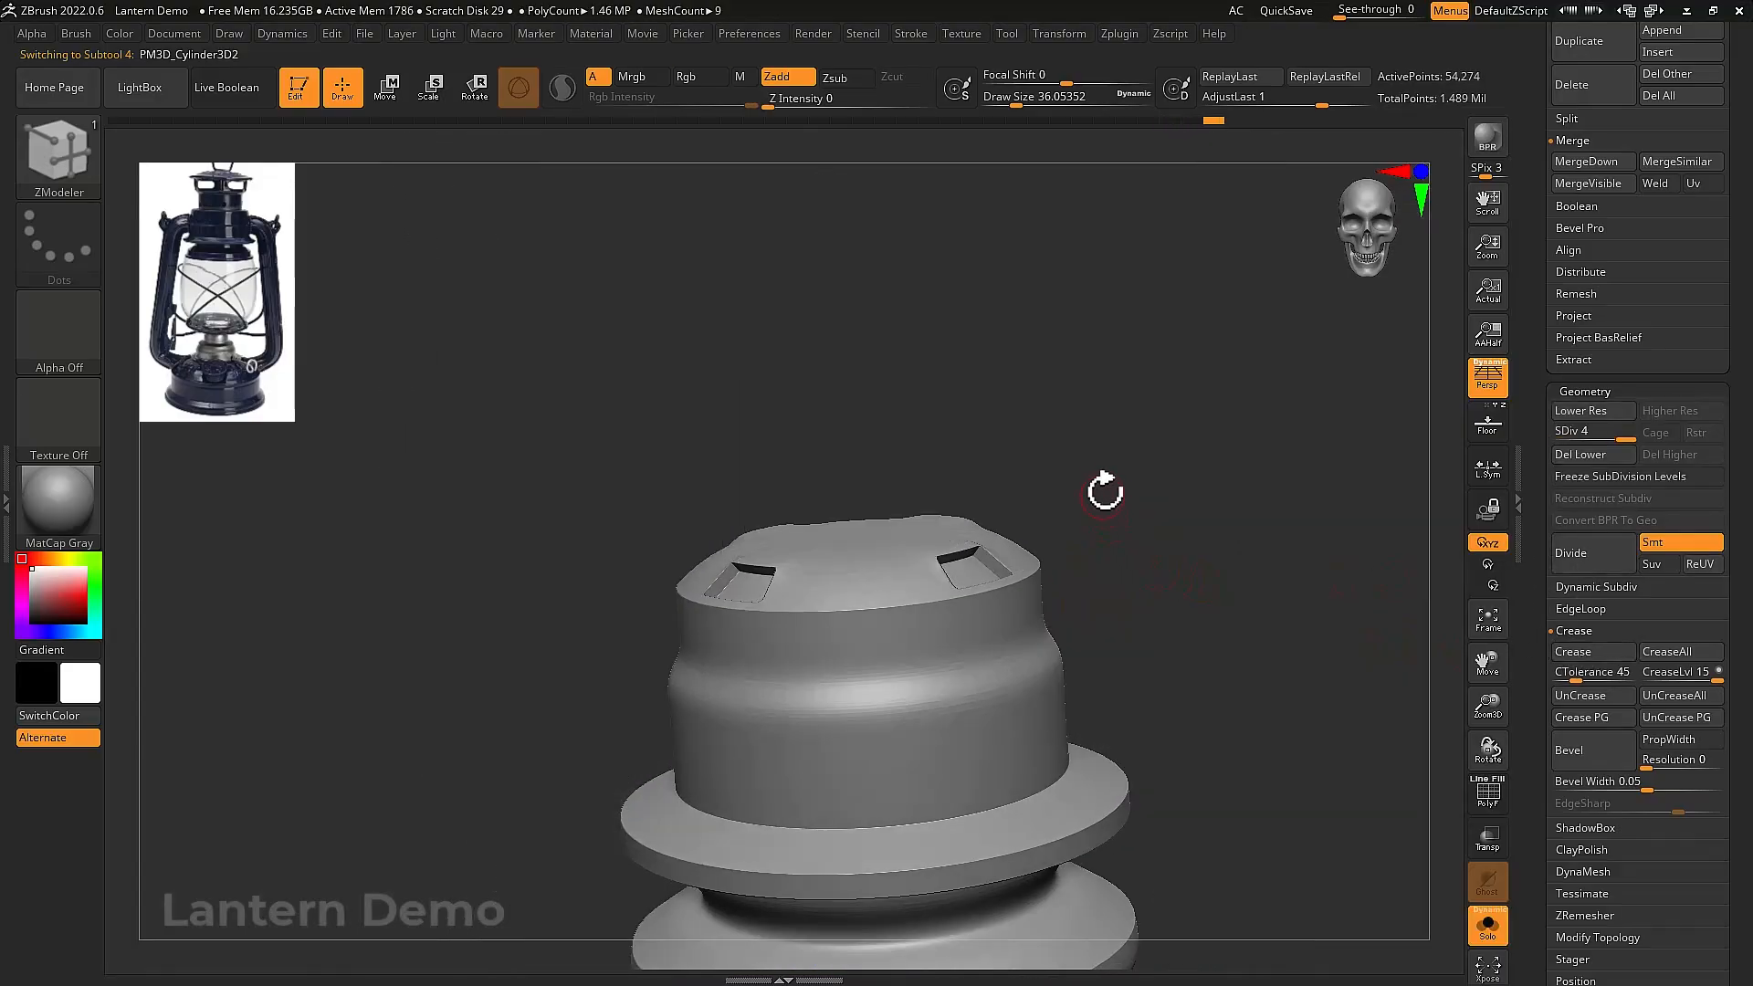
{"action": "left_click_drag", "start_coordinate": [1108, 490], "coordinate": [1224, 572]}
{"action": "key", "text": "shift+f"}
{"action": "key", "text": "ctrl+z"}
{"action": "key", "text": "ctrl+z"}
{"action": "key", "text": "ctrl+z"}
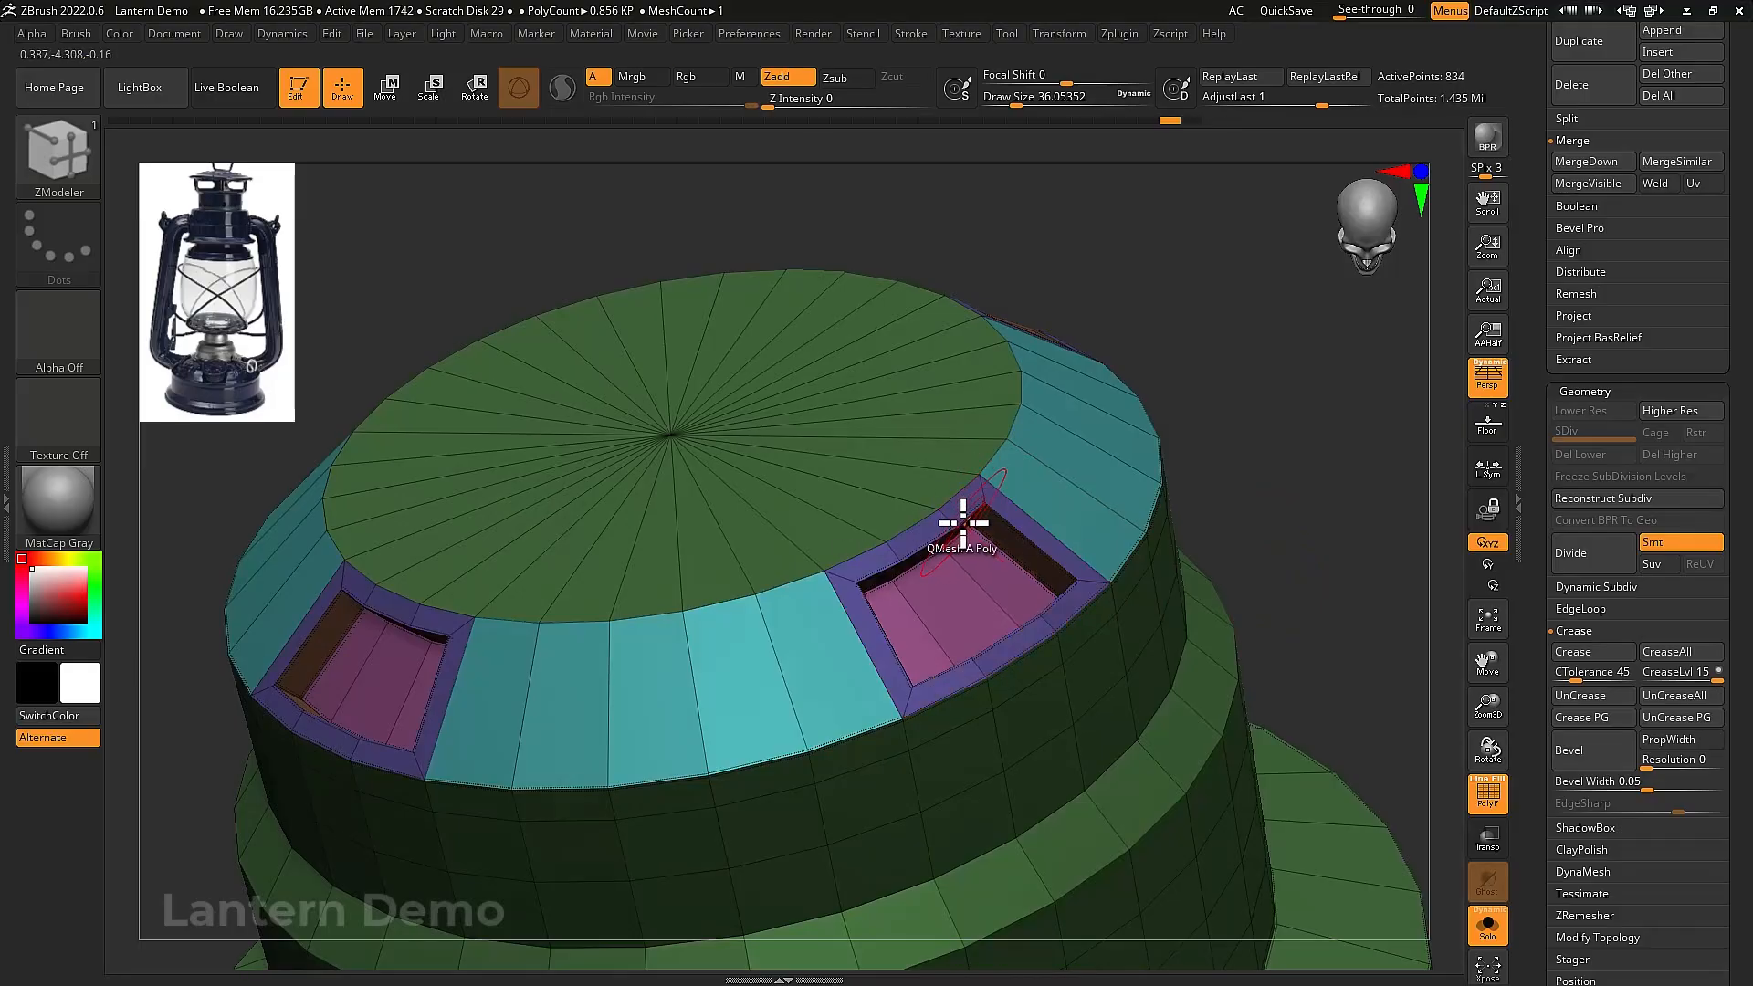
Crease the body's top rim beside the window recesses with ZModeler's Crease edge action targeting EdgeLoop Complete
{"action": "key", "text": "space"}
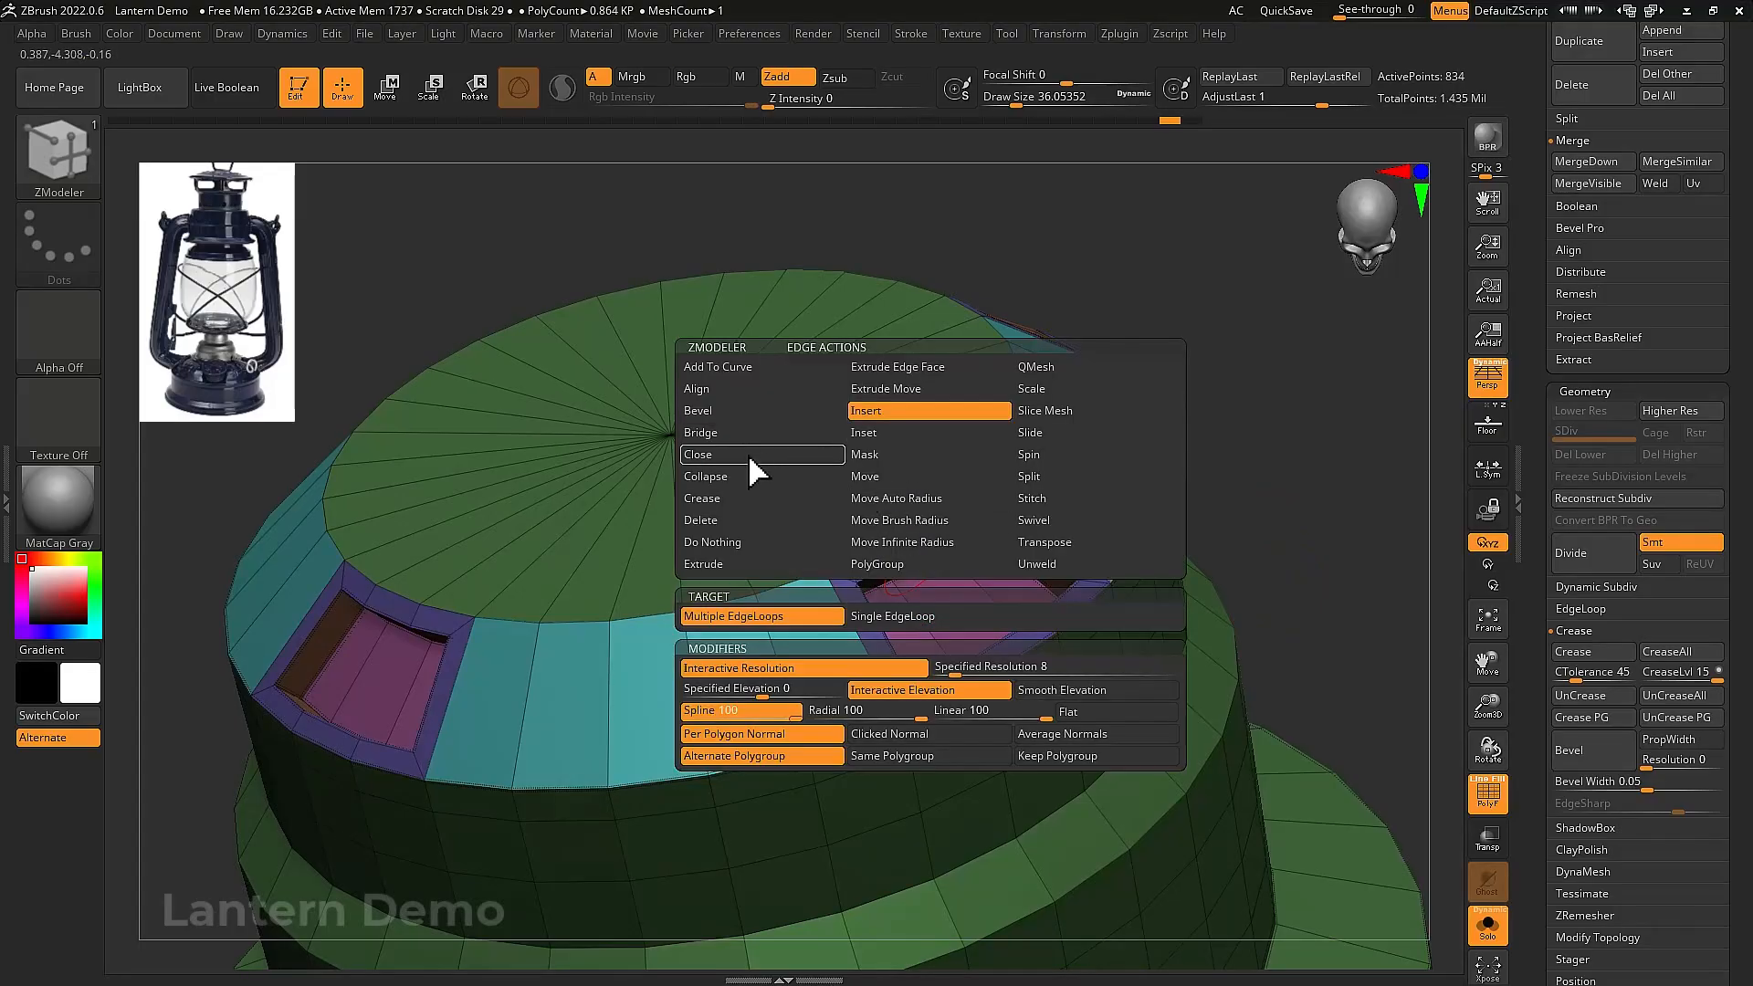
{"action": "left_click", "coordinate": [738, 498]}
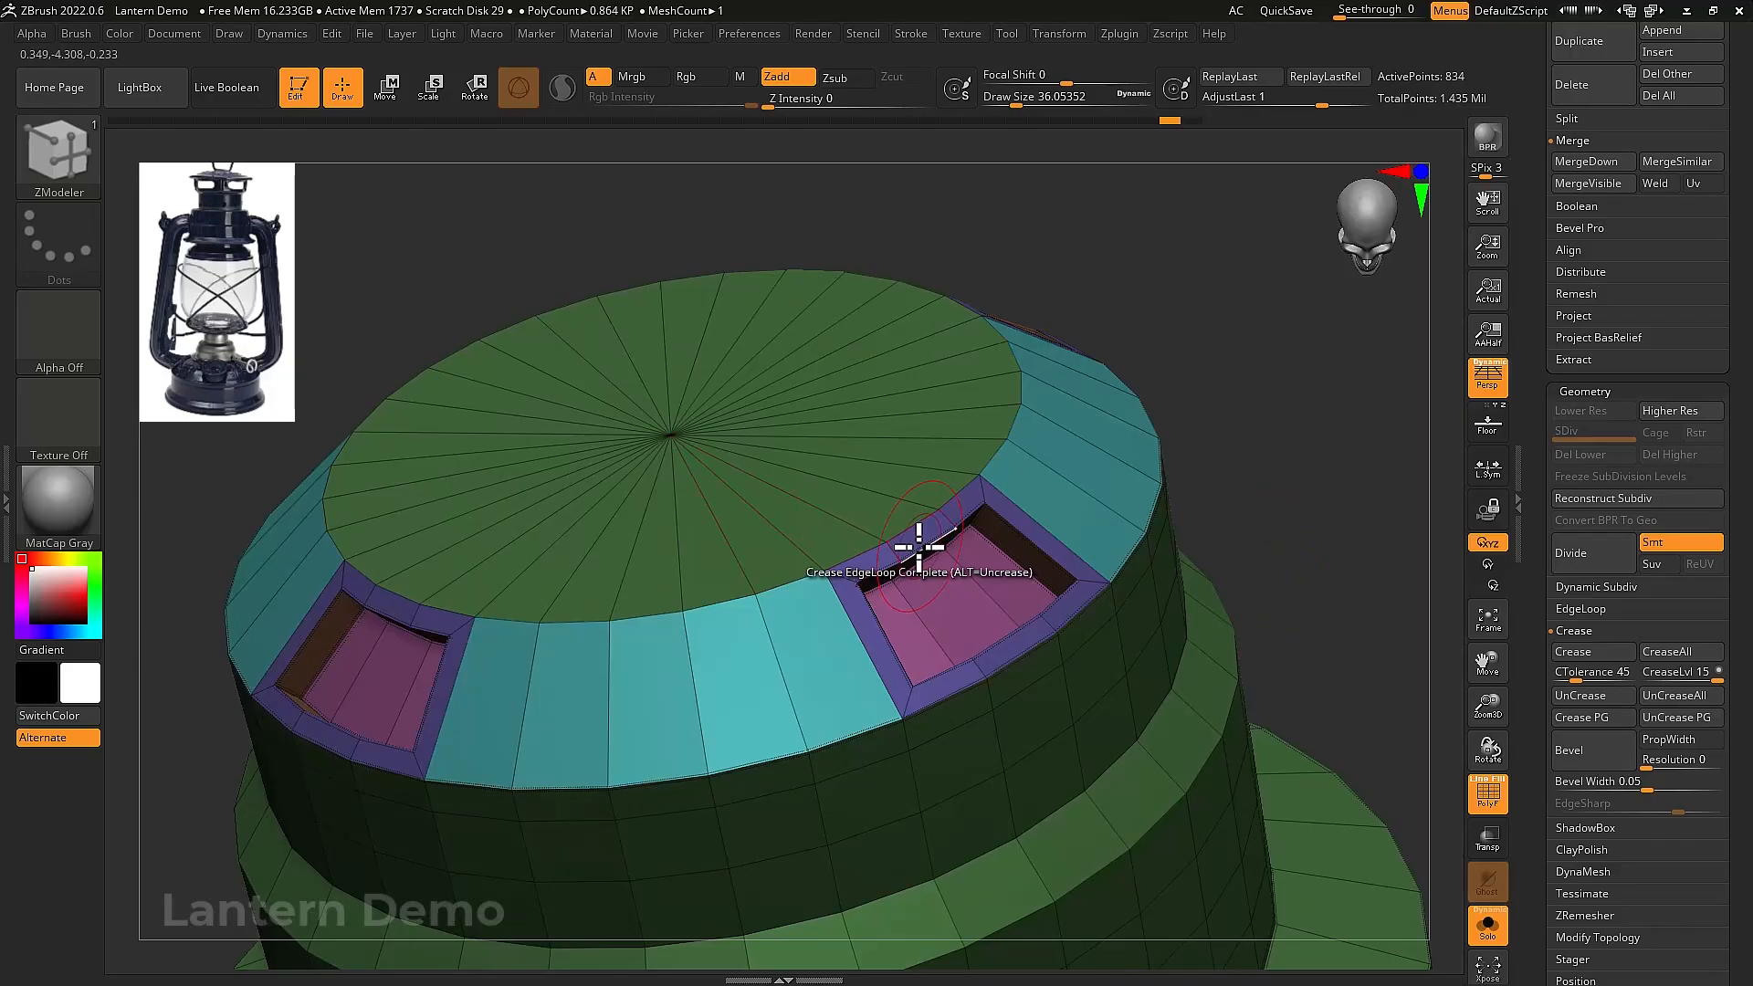
{"action": "right_click_drag", "start_coordinate": [966, 561], "coordinate": [932, 573]}
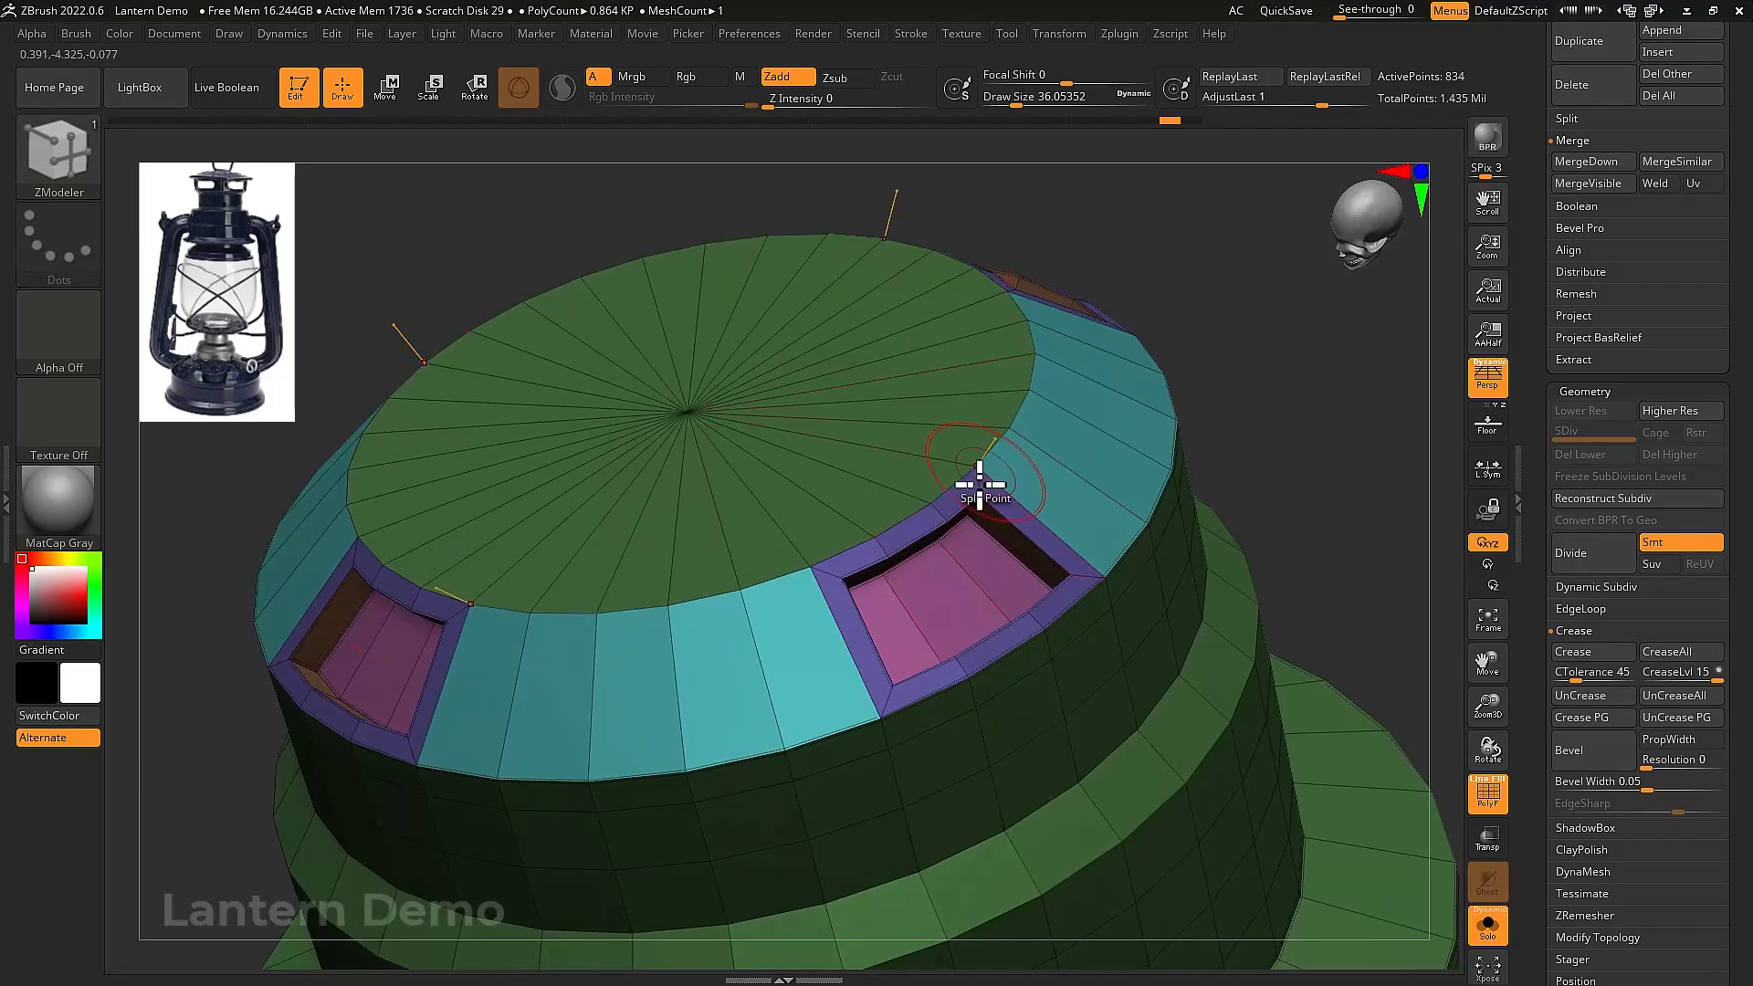
{"action": "right_click_drag", "start_coordinate": [978, 482], "coordinate": [925, 512]}
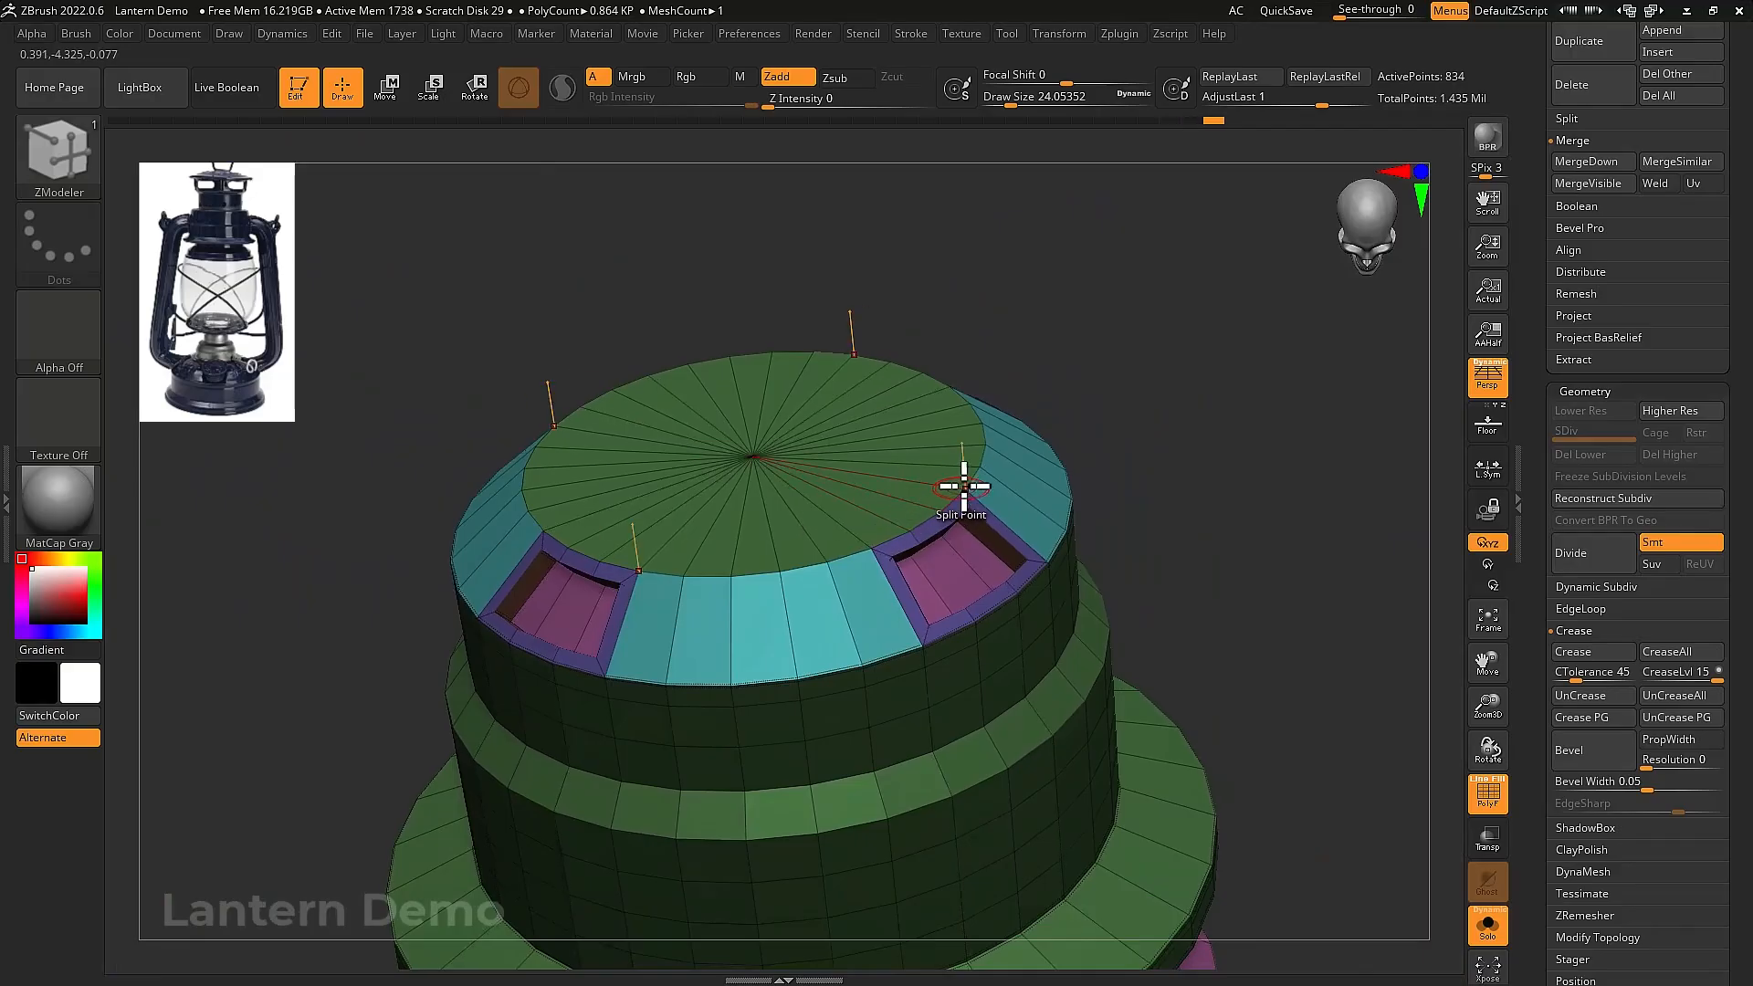
Try subdividing the body to check how the top rim and window recesses smooth
{"action": "key", "text": "shift+f"}
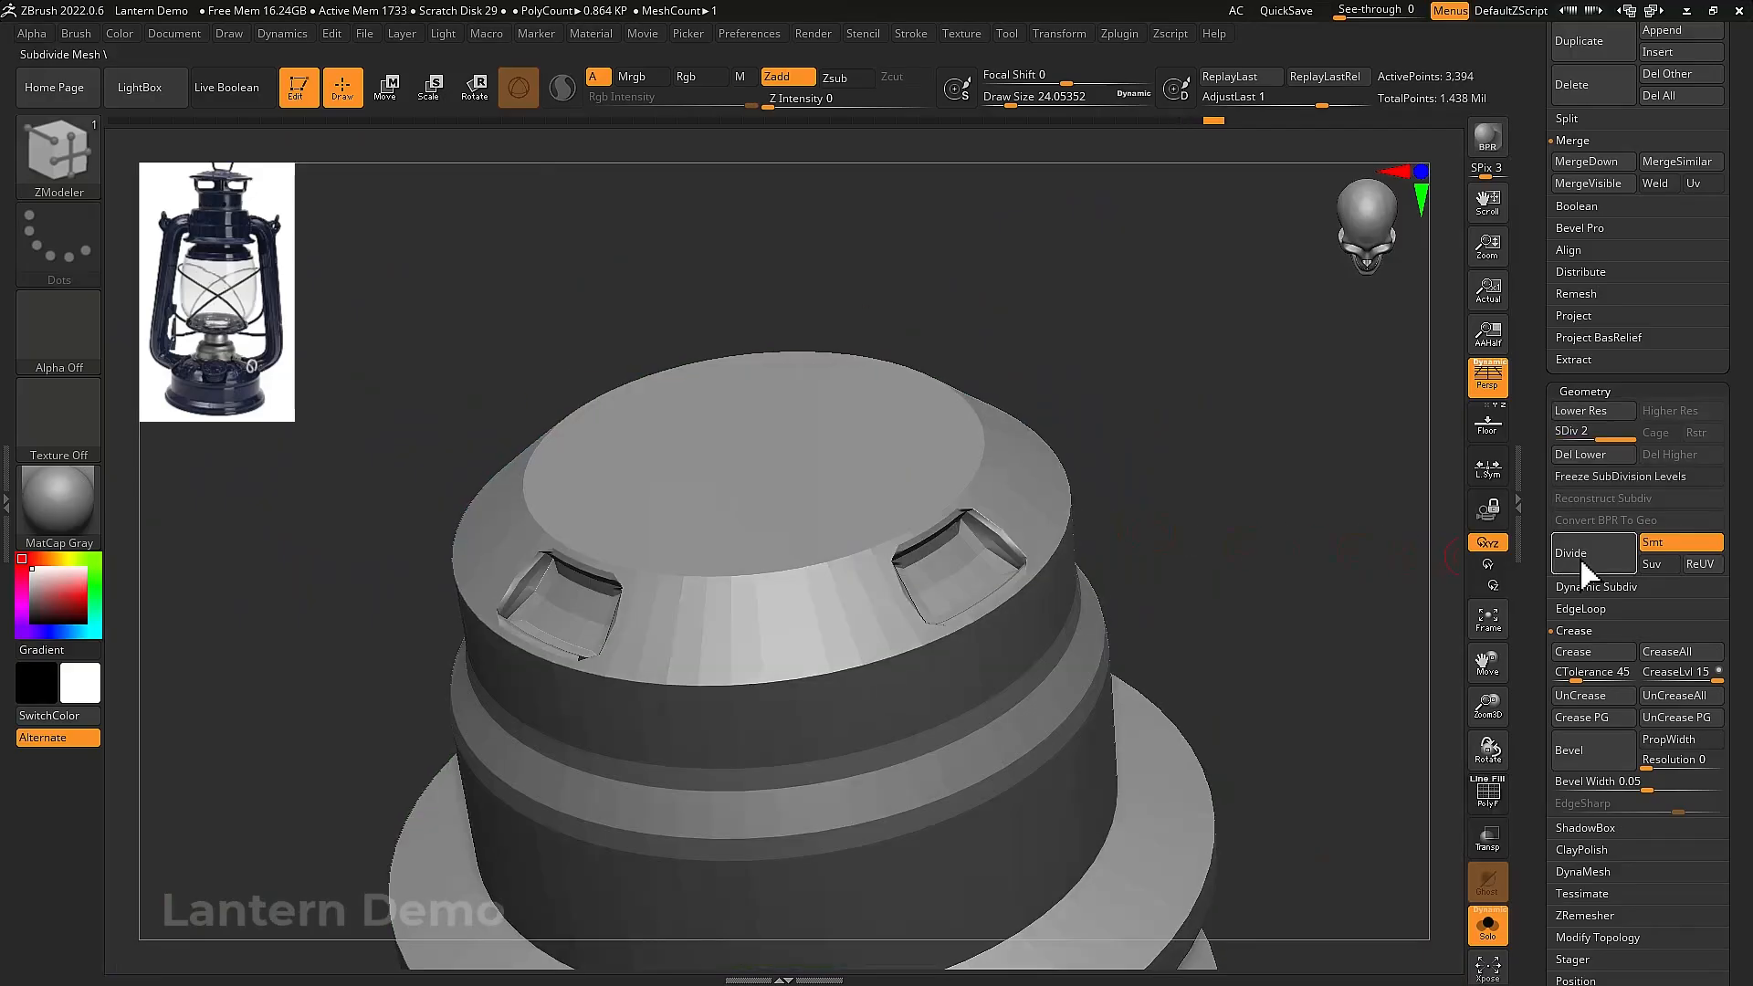
{"action": "key", "text": "shift+f"}
{"action": "key", "text": "shift+f"}
{"action": "left_click", "coordinate": [1576, 563]}
{"action": "left_click", "coordinate": [1576, 563]}
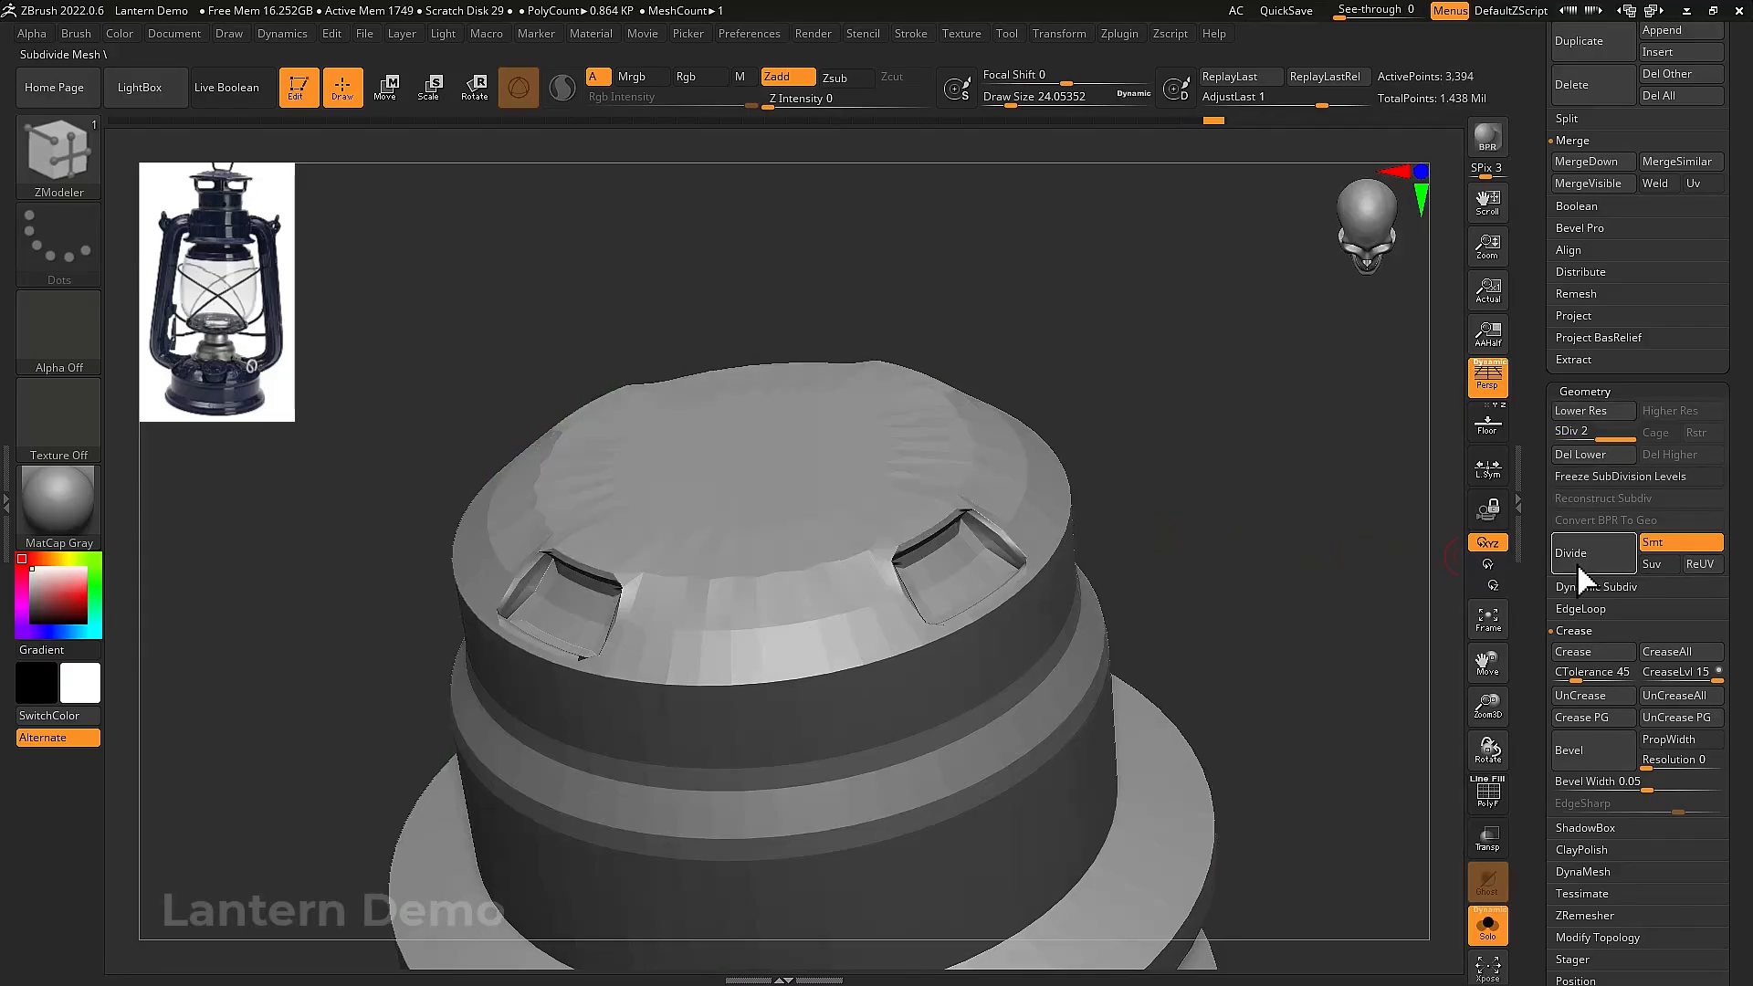
{"action": "key", "text": "shift+d"}
{"action": "key", "text": "shift+d"}
{"action": "key", "text": "shift+d"}
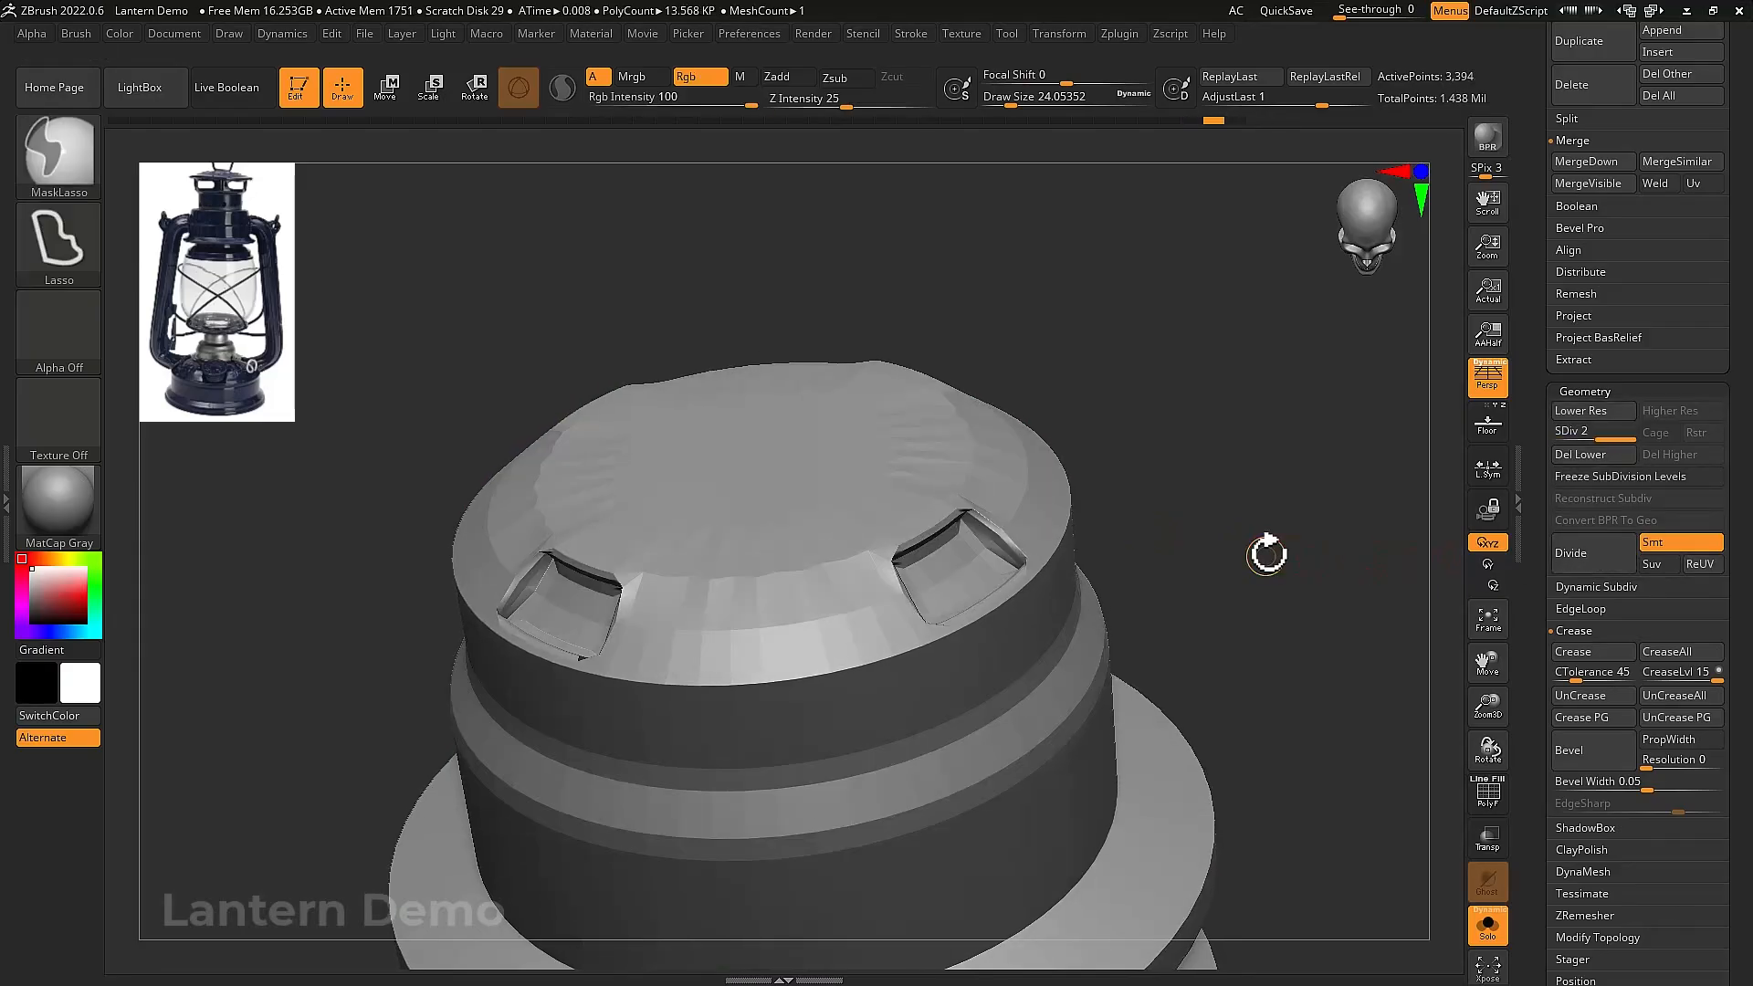
Examine a window recess up close and try subdividing the body again to check its edges
{"action": "key", "text": "shift+f"}
{"action": "left_click_drag", "start_coordinate": [1266, 552], "coordinate": [981, 592]}
{"action": "right_click_drag", "start_coordinate": [946, 577], "coordinate": [895, 626]}
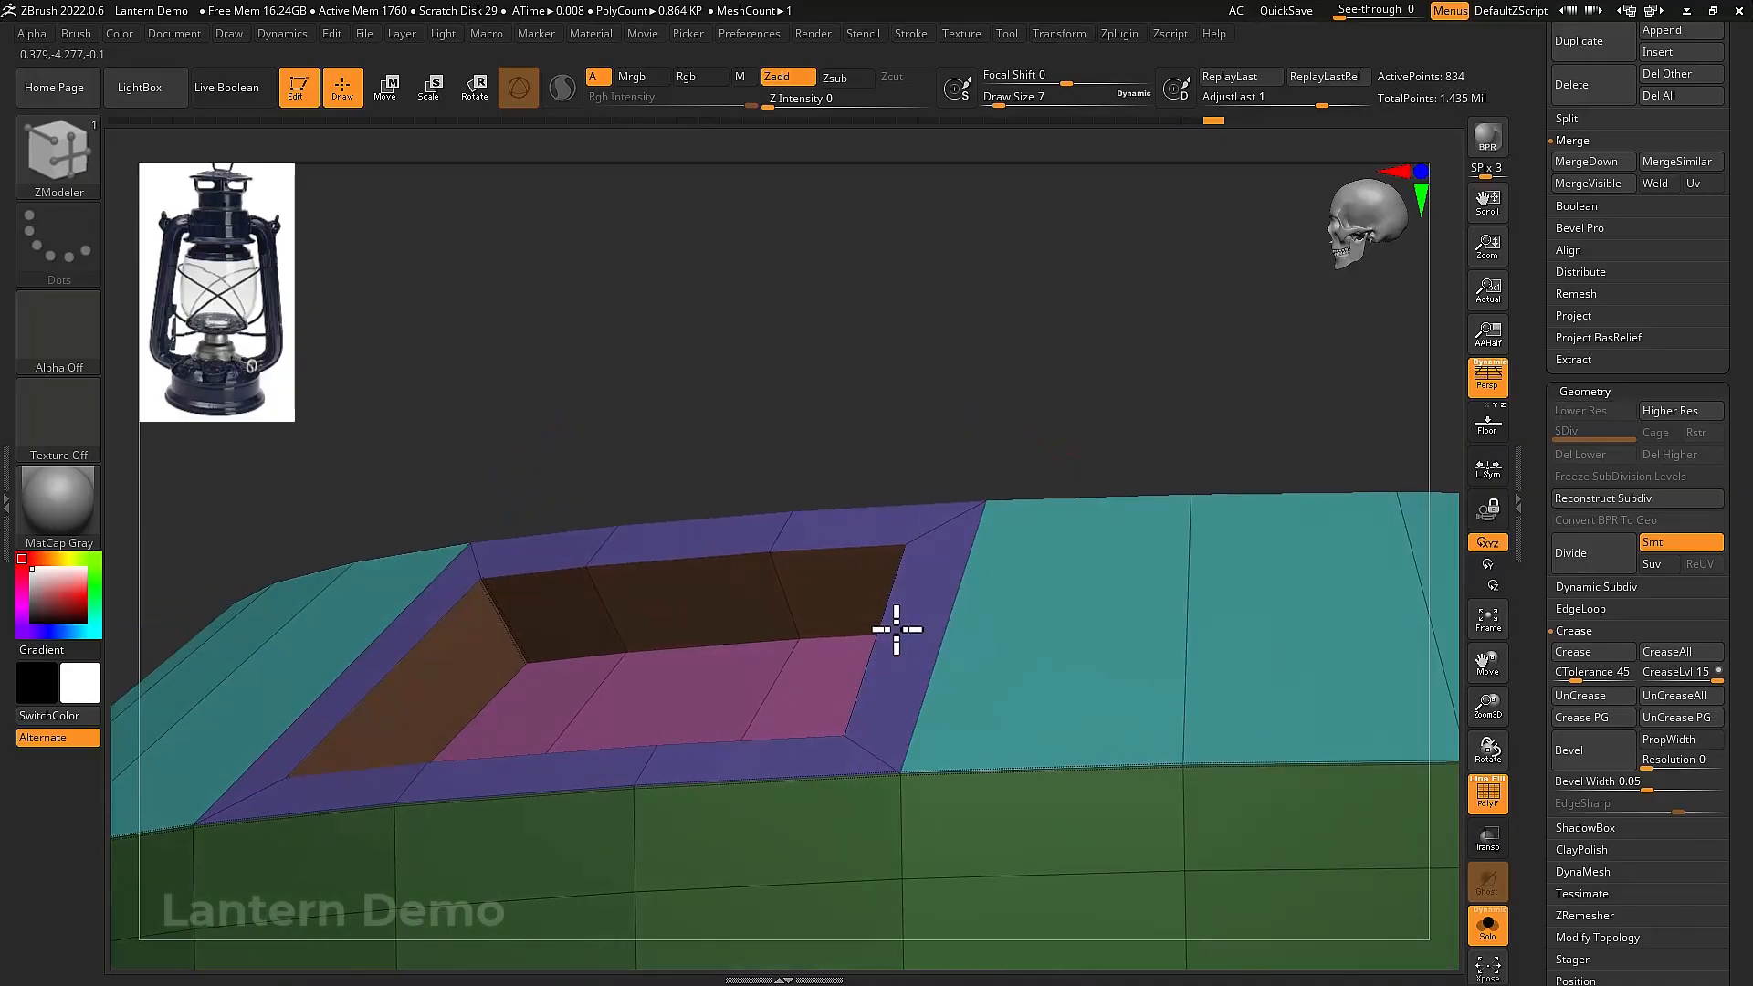
{"action": "right_click_drag", "start_coordinate": [505, 609], "coordinate": [1156, 521]}
{"action": "left_click", "coordinate": [1585, 559]}
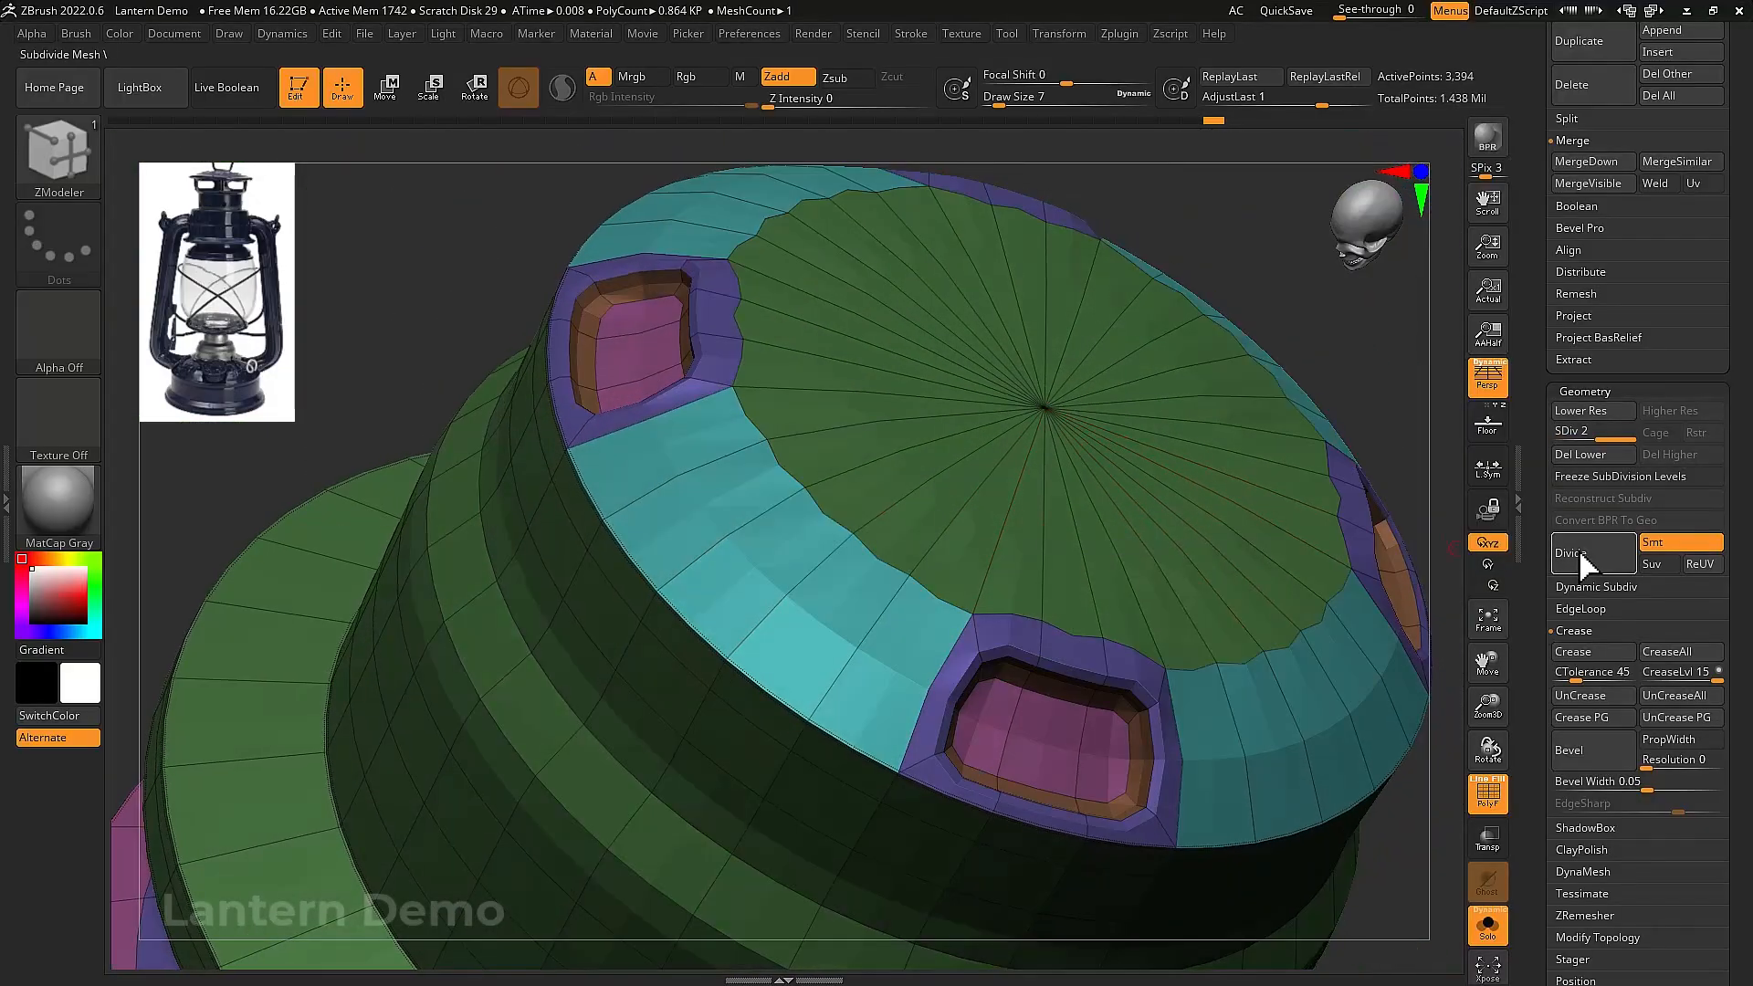
{"action": "left_click", "coordinate": [1585, 559]}
{"action": "left_click", "coordinate": [1585, 559]}
{"action": "key", "text": "shift+f"}
{"action": "mouse_move", "coordinate": [1198, 651]}
{"action": "right_mouse_down"}
{"action": "mouse_move", "coordinate": [1139, 567]}
{"action": "mouse_move", "coordinate": [1174, 567]}
{"action": "mouse_move", "coordinate": [1185, 628]}
{"action": "mouse_move", "coordinate": [1237, 626]}
{"action": "mouse_move", "coordinate": [1112, 554]}
{"action": "right_mouse_up"}
Reselect the ZModeler brush and undo the trial subdivisions of the body
{"action": "key", "text": "shift+f"}
{"action": "key", "text": "b"}
{"action": "key", "text": "z"}
{"action": "key", "text": "m"}
{"action": "key", "text": "shift+f"}
{"action": "key", "text": "ctrl+z"}
{"action": "key", "text": "ctrl+z"}
{"action": "key", "text": "ctrl+z"}
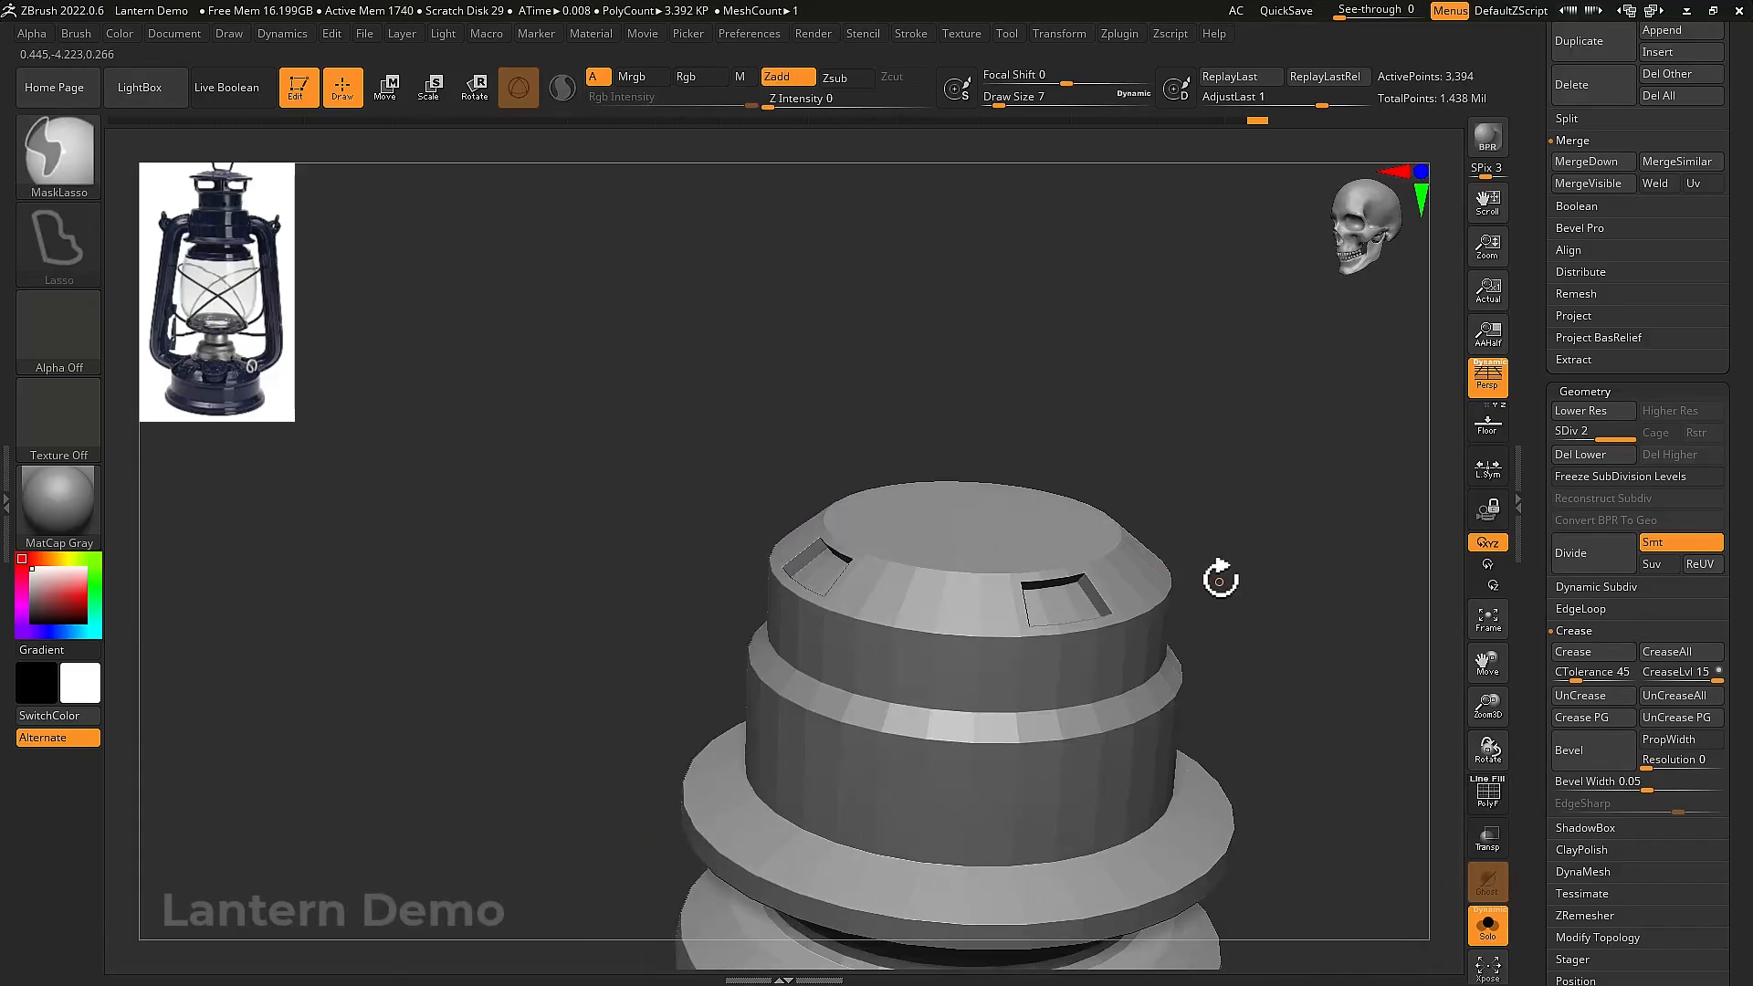
Crease the edge loop around the body's stepped ridge below the window recesses
{"action": "key", "text": "shift+f"}
{"action": "right_click_drag", "start_coordinate": [1243, 679], "coordinate": [1229, 732]}
{"action": "left_click", "coordinate": [1121, 711]}
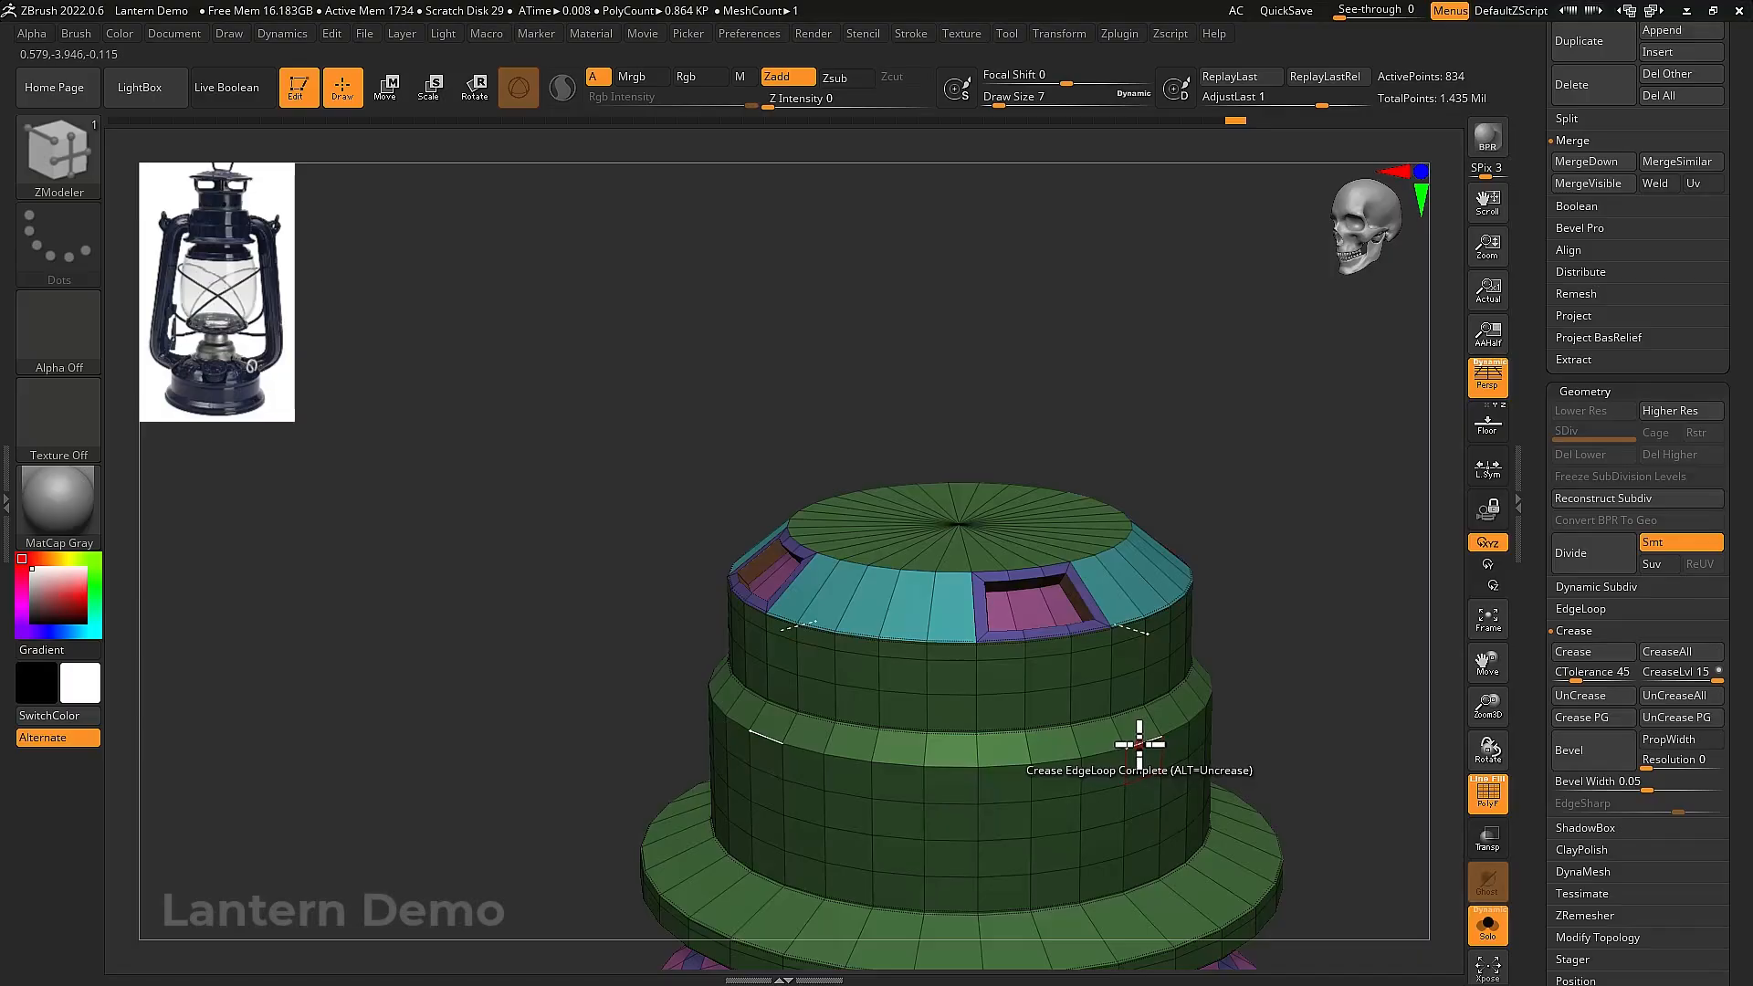
{"action": "mouse_move", "coordinate": [1215, 712]}
{"action": "right_mouse_down"}
{"action": "mouse_move", "coordinate": [1264, 685]}
{"action": "mouse_move", "coordinate": [1229, 693]}
{"action": "right_mouse_up"}
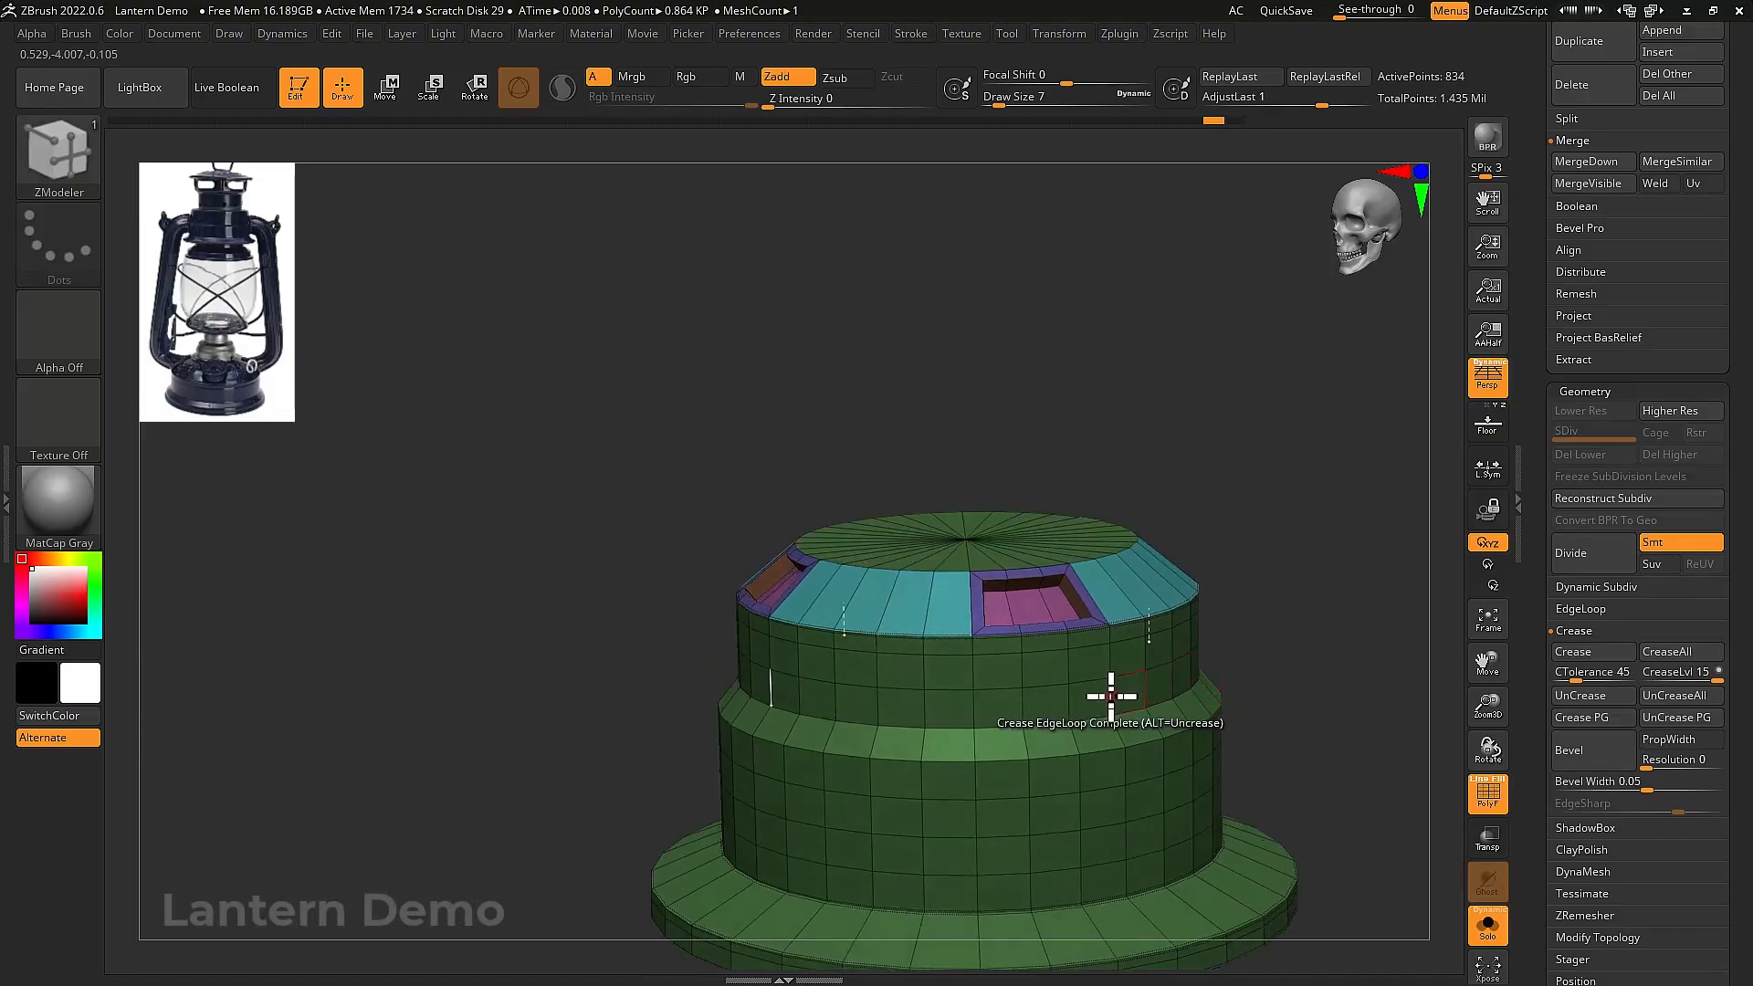
Insert supporting edge loops around the body's stepped ridge with ZModeler's Insert edge action set to Single EdgeLoop
{"action": "key", "text": "space"}
{"action": "left_click", "coordinate": [1046, 431]}
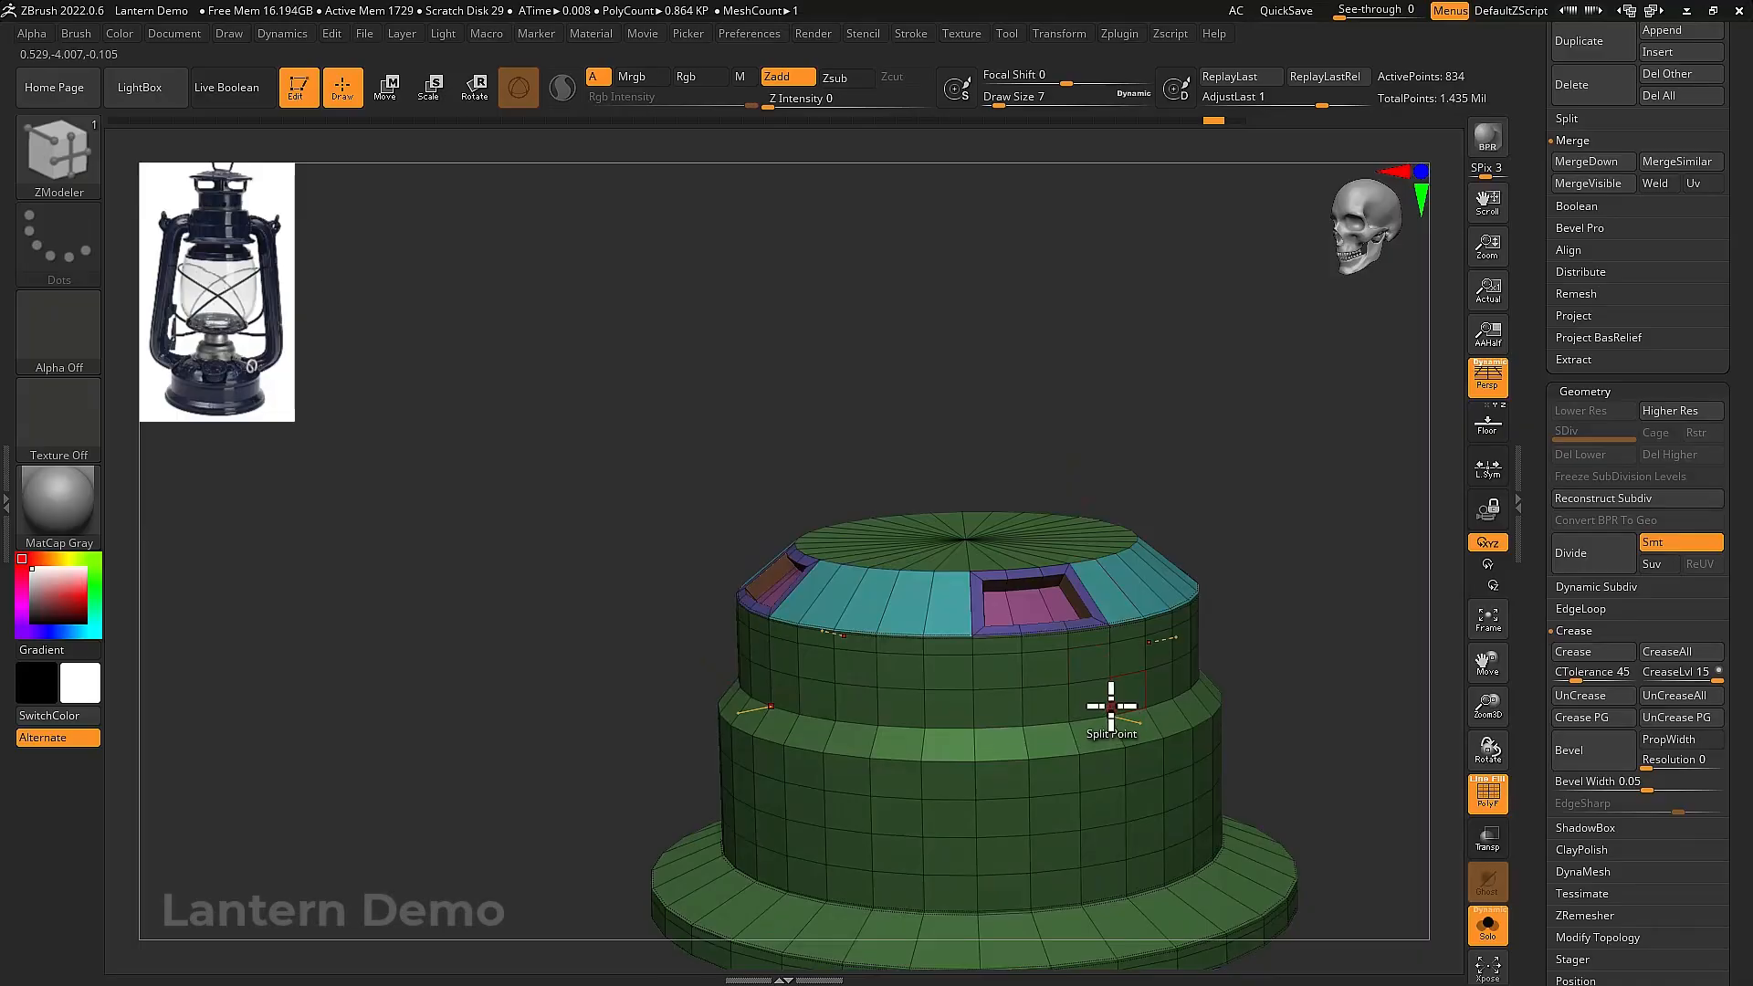
{"action": "key", "text": "space"}
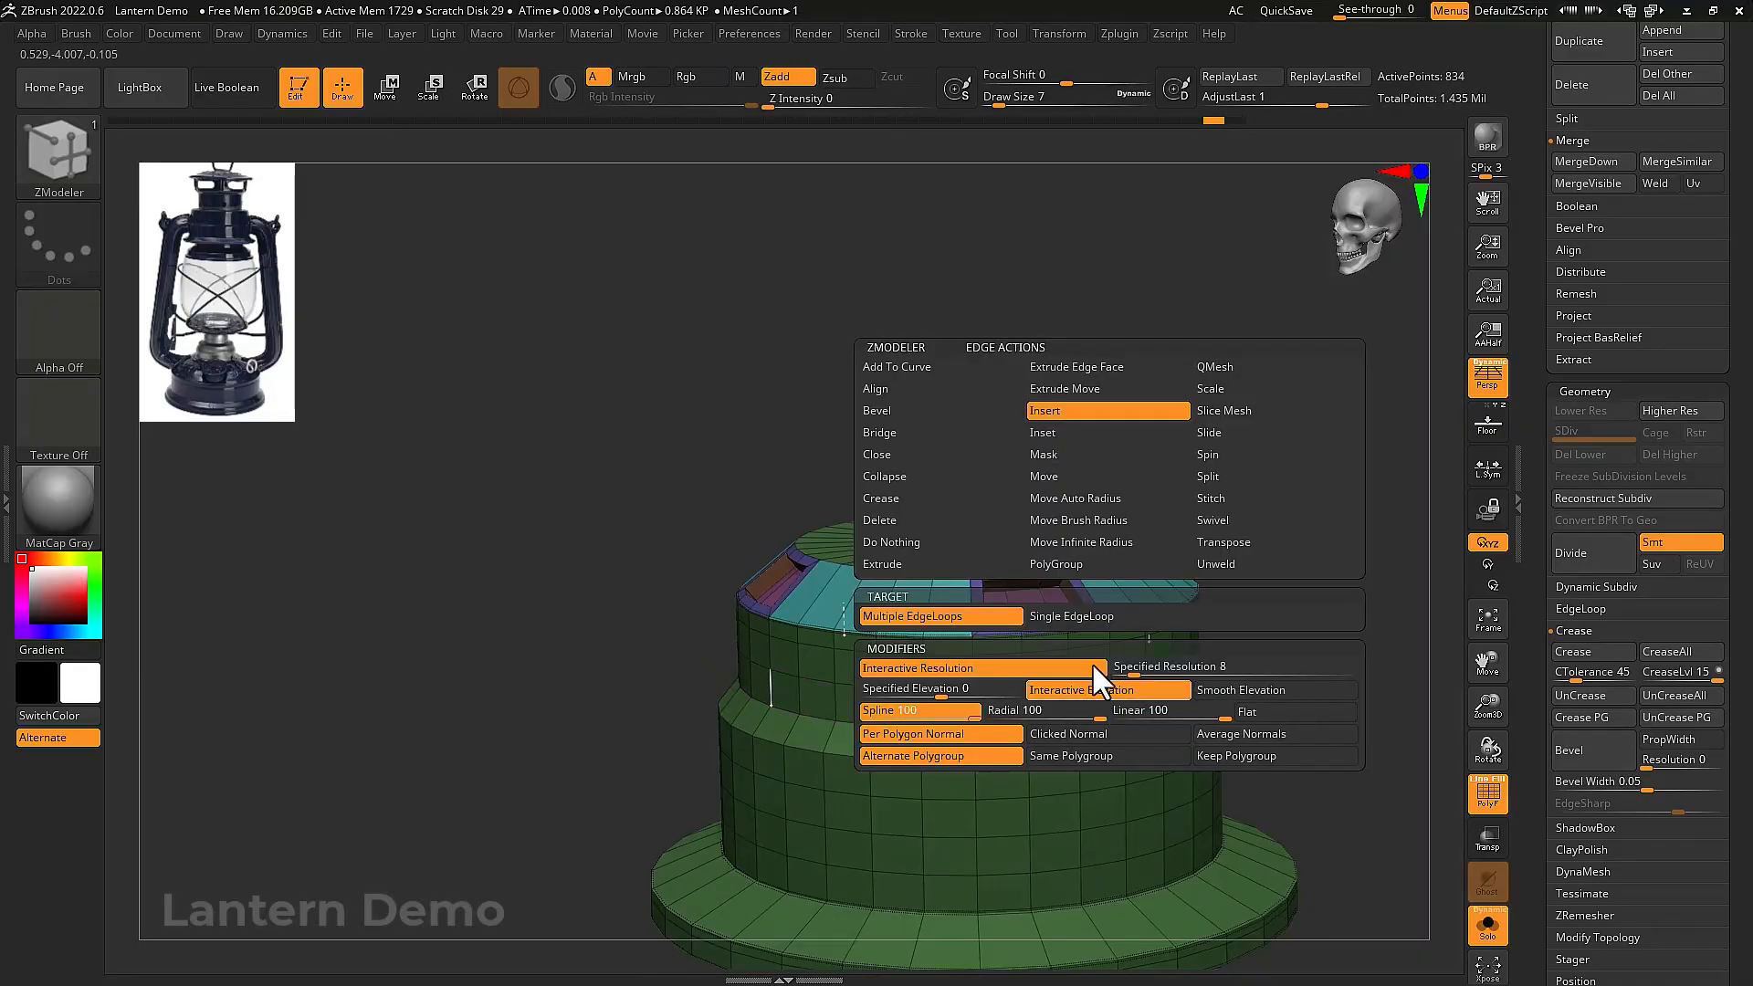
{"action": "left_click", "coordinate": [1075, 617]}
{"action": "left_click", "coordinate": [1072, 706]}
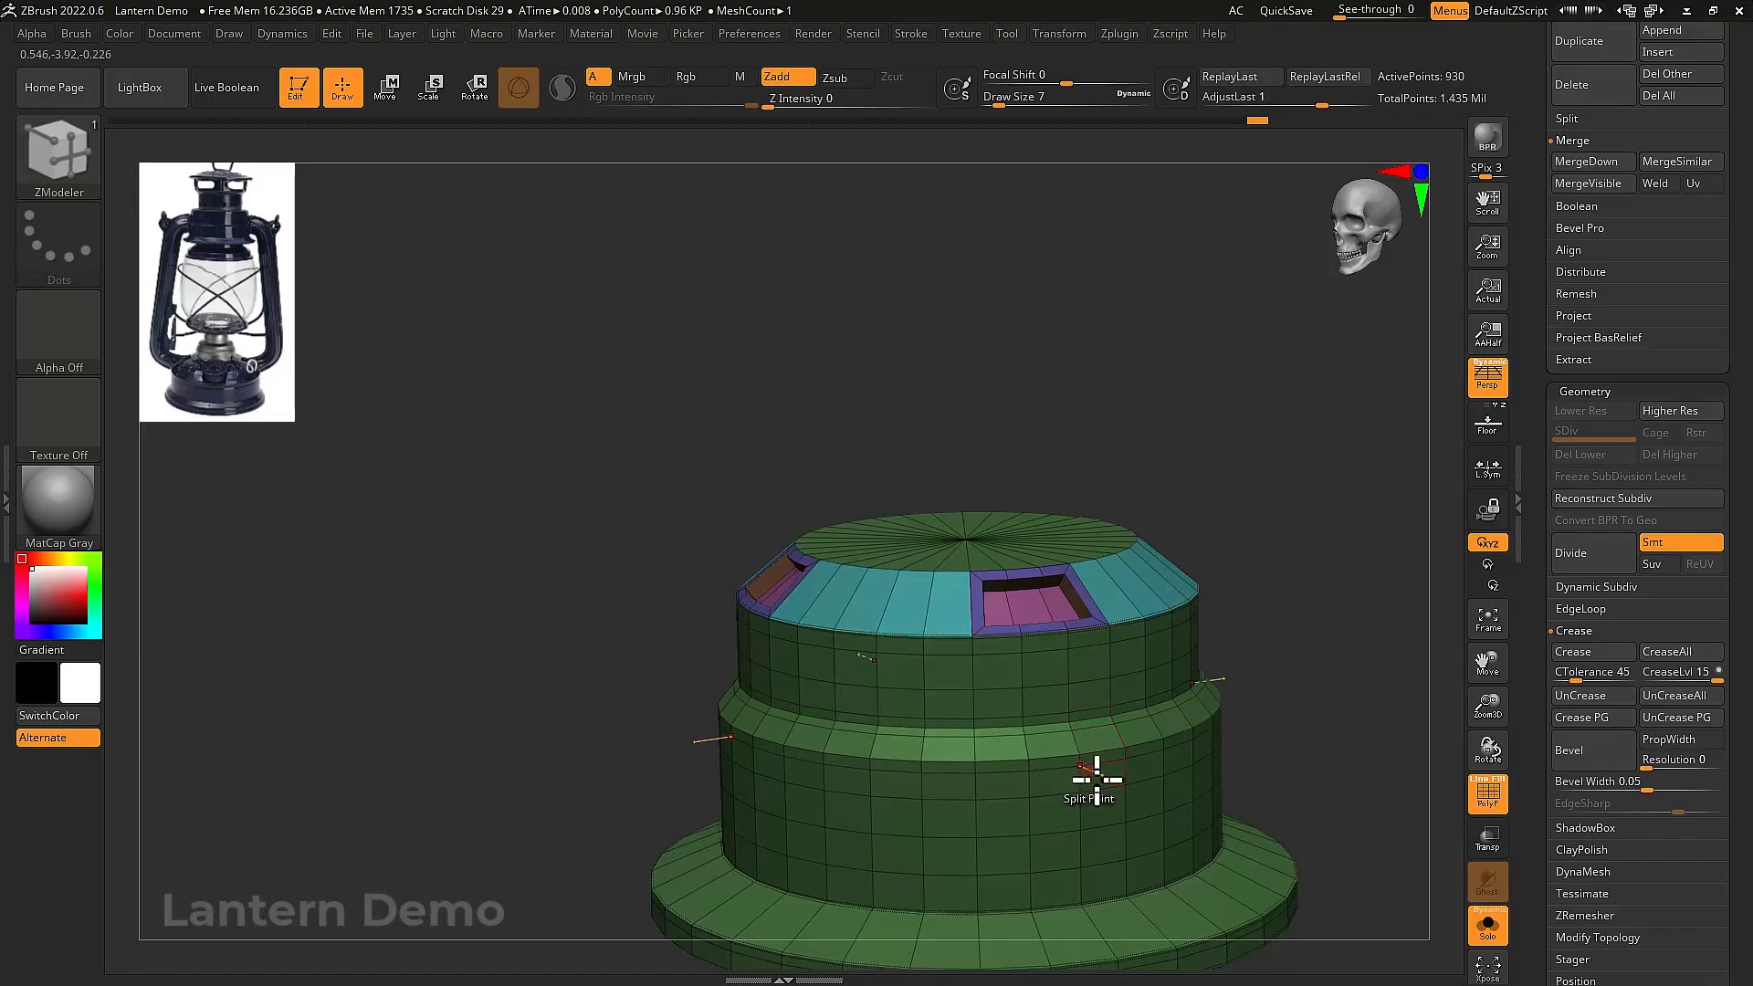
{"action": "right_click_drag", "start_coordinate": [1092, 779], "coordinate": [1311, 744]}
{"action": "key", "text": "shift+f"}
{"action": "right_click_drag", "start_coordinate": [1422, 730], "coordinate": [1291, 767]}
{"action": "key", "text": "shift+f"}
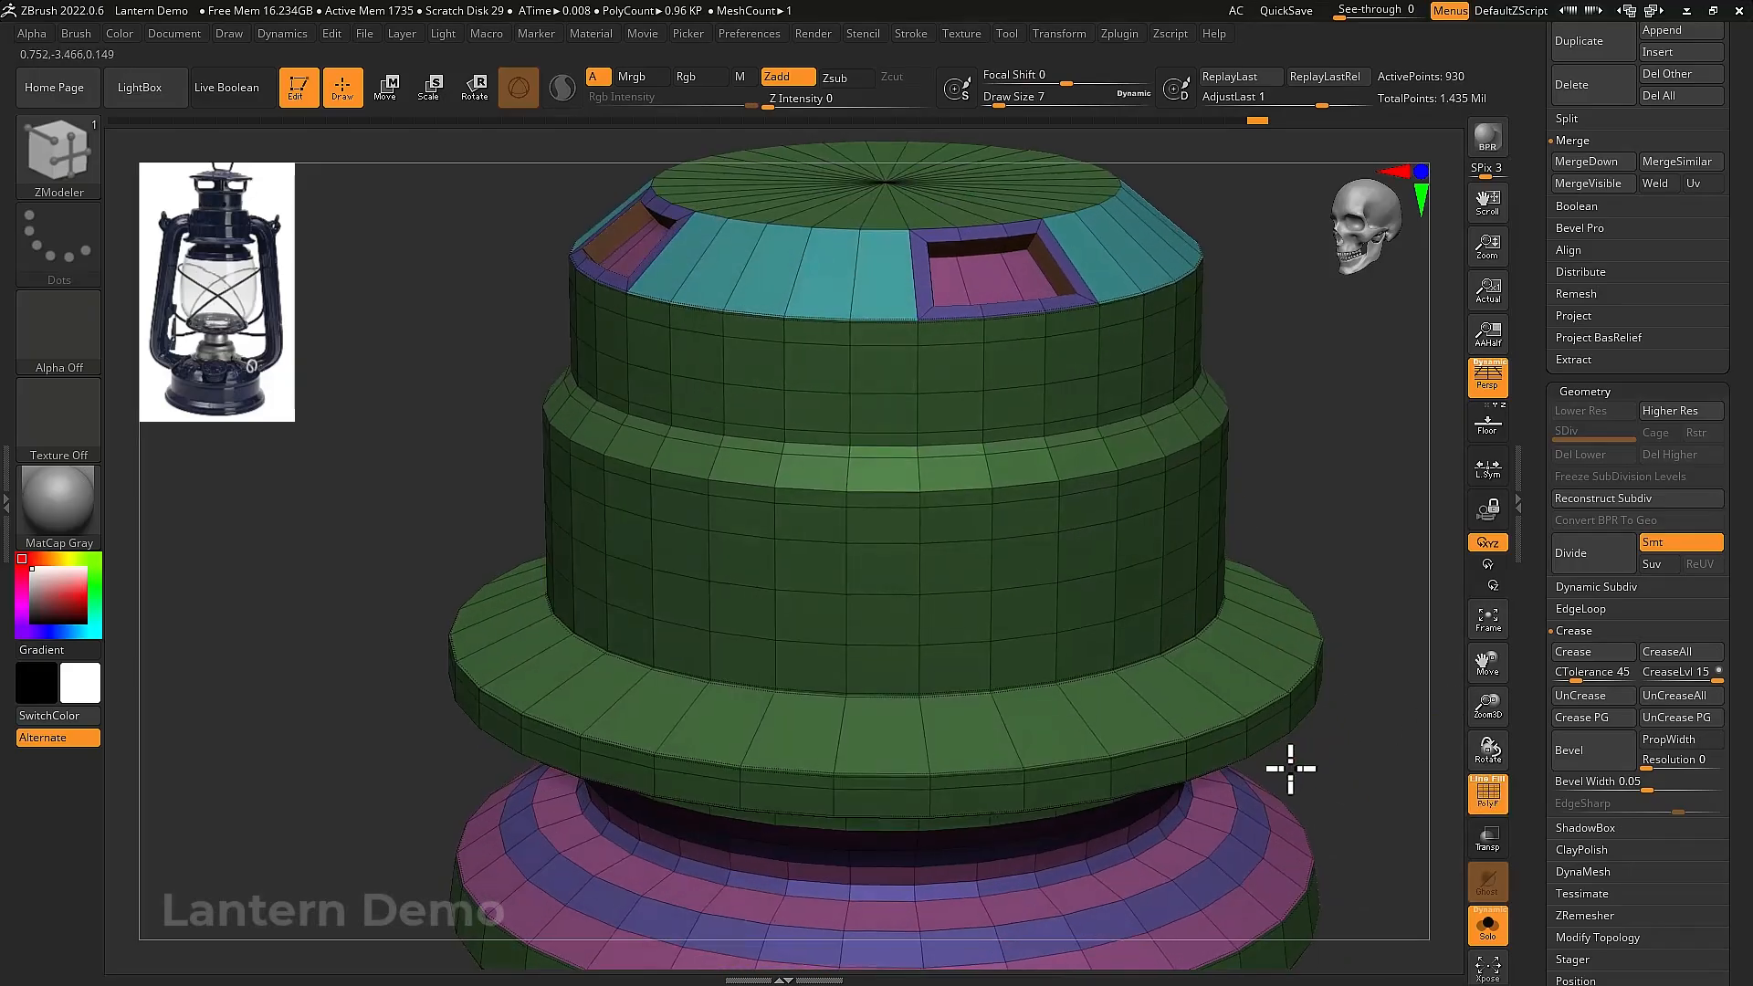
Crease the outer edge of the body's wide flange with ZModeler's Crease action on EdgeLoop Complete
{"action": "key", "text": "space"}
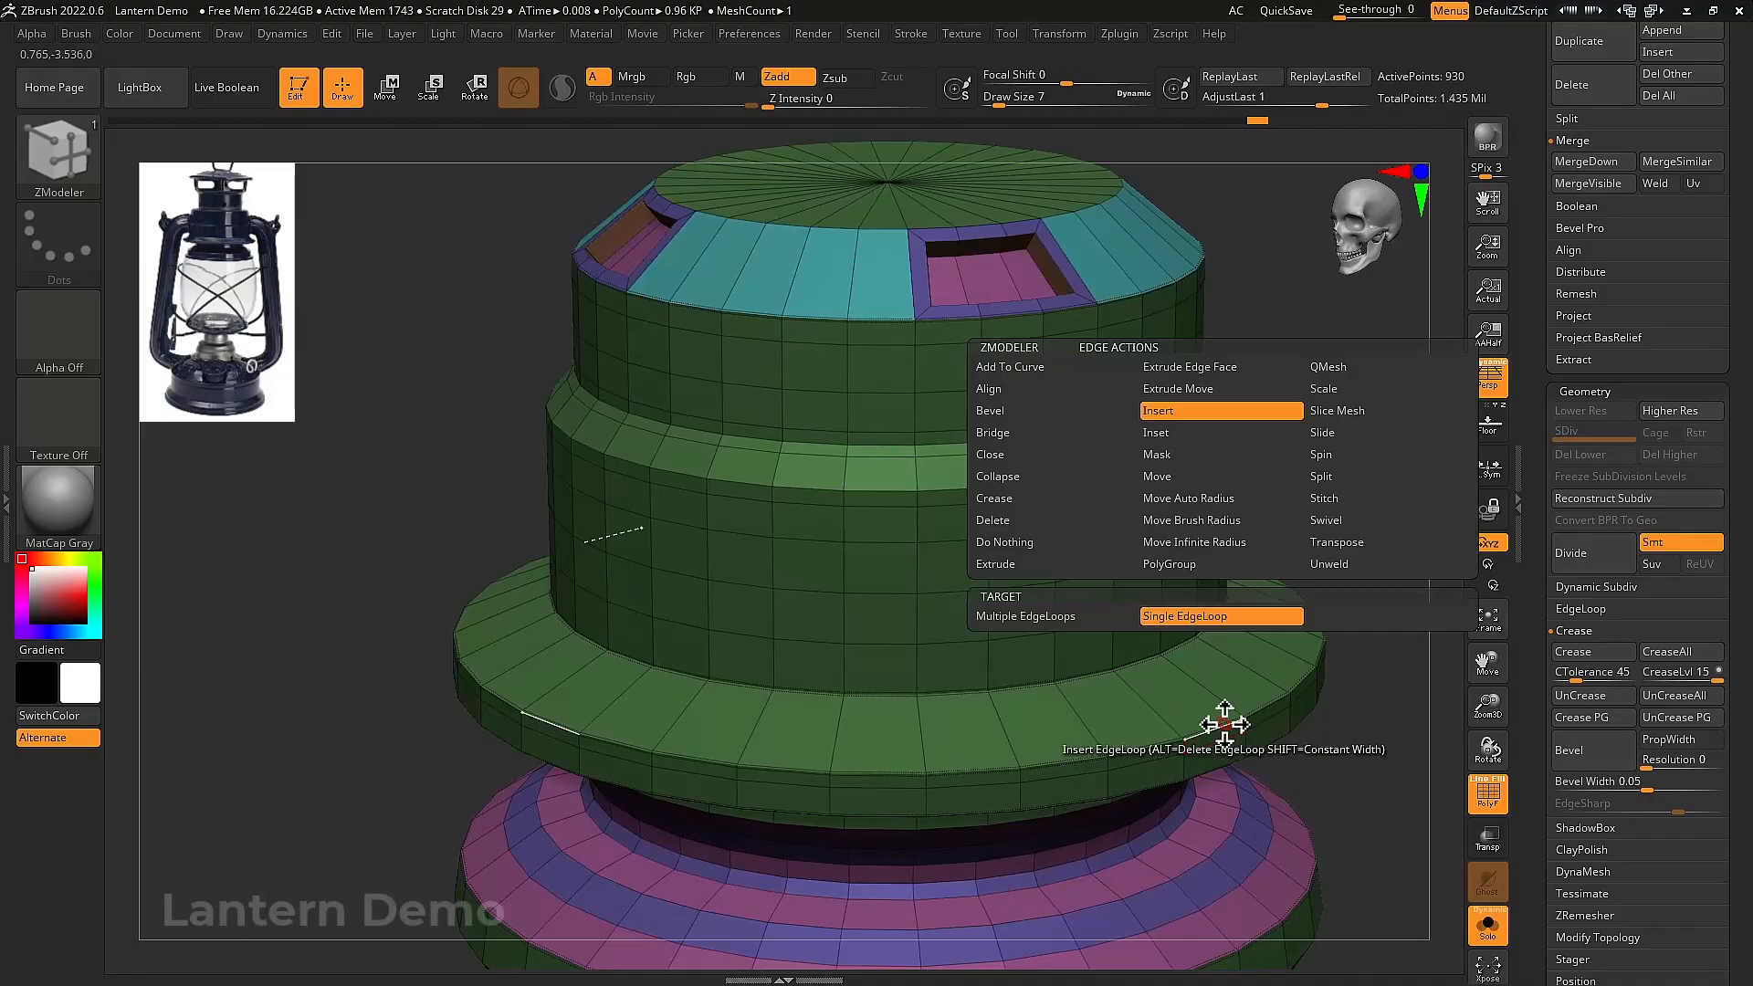
{"action": "left_click", "coordinate": [1032, 498]}
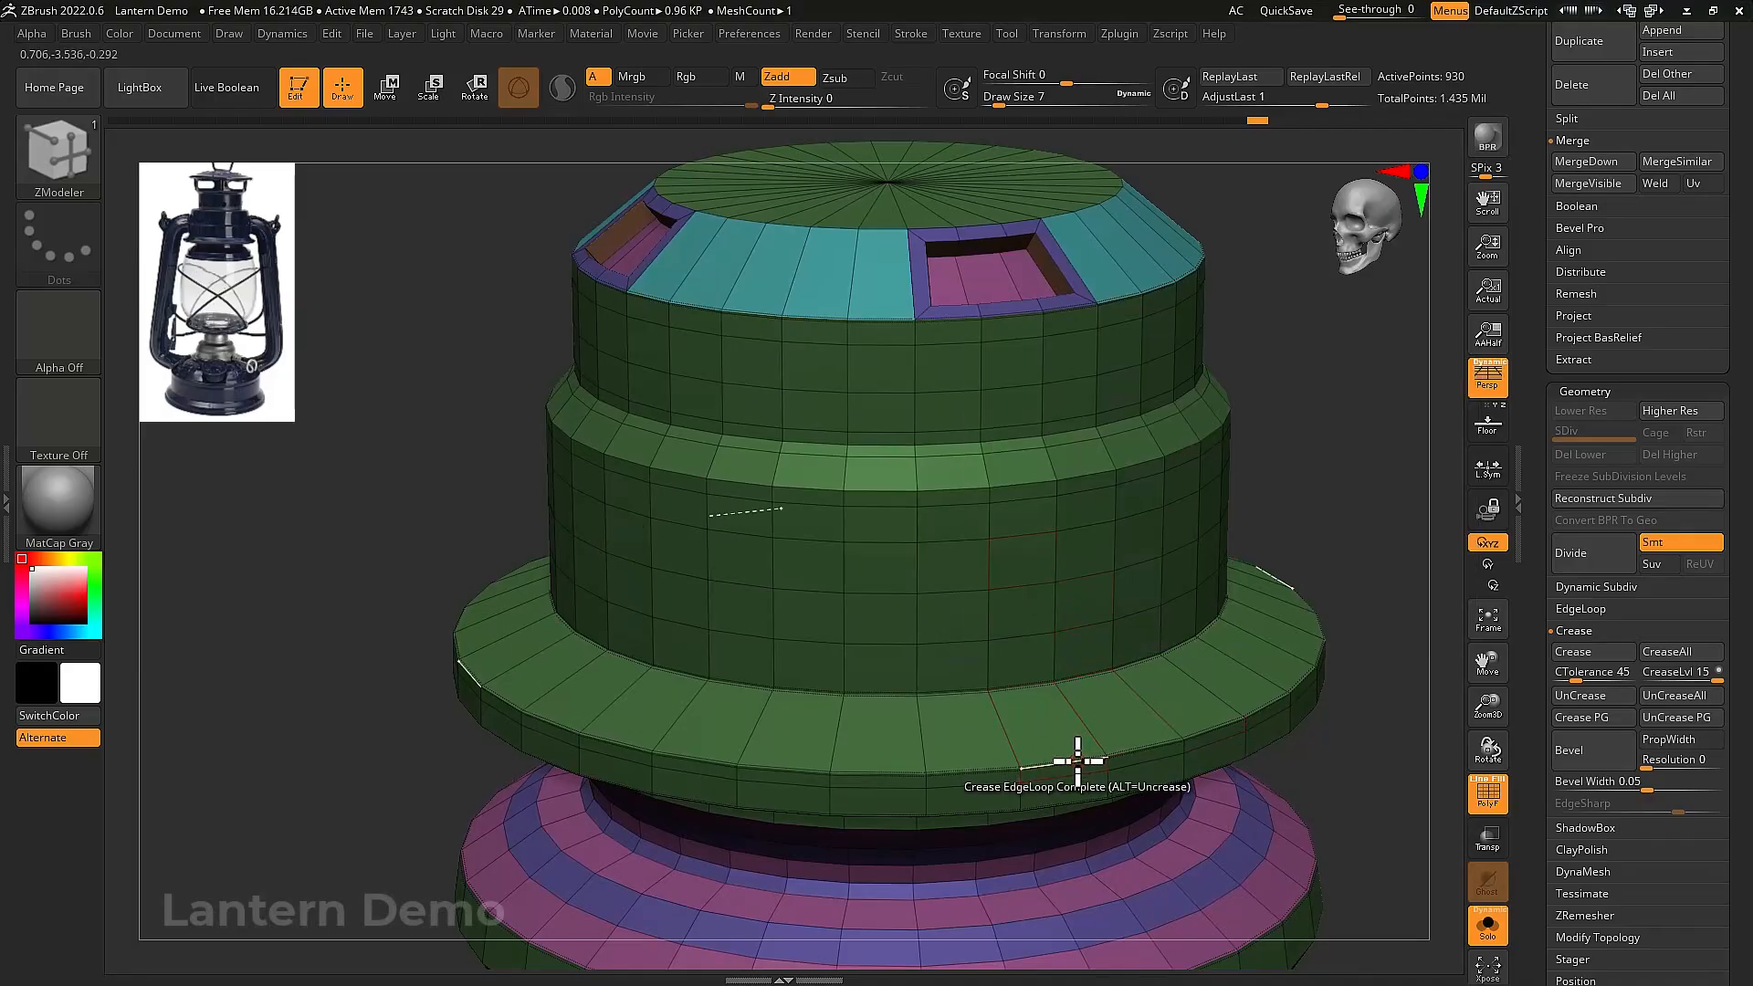
{"action": "right_click_drag", "start_coordinate": [1075, 760], "coordinate": [1115, 771]}
Insert single edge loops around the outer rim of the wide flange with ZModeler's Insert edge action
{"action": "key", "text": "space"}
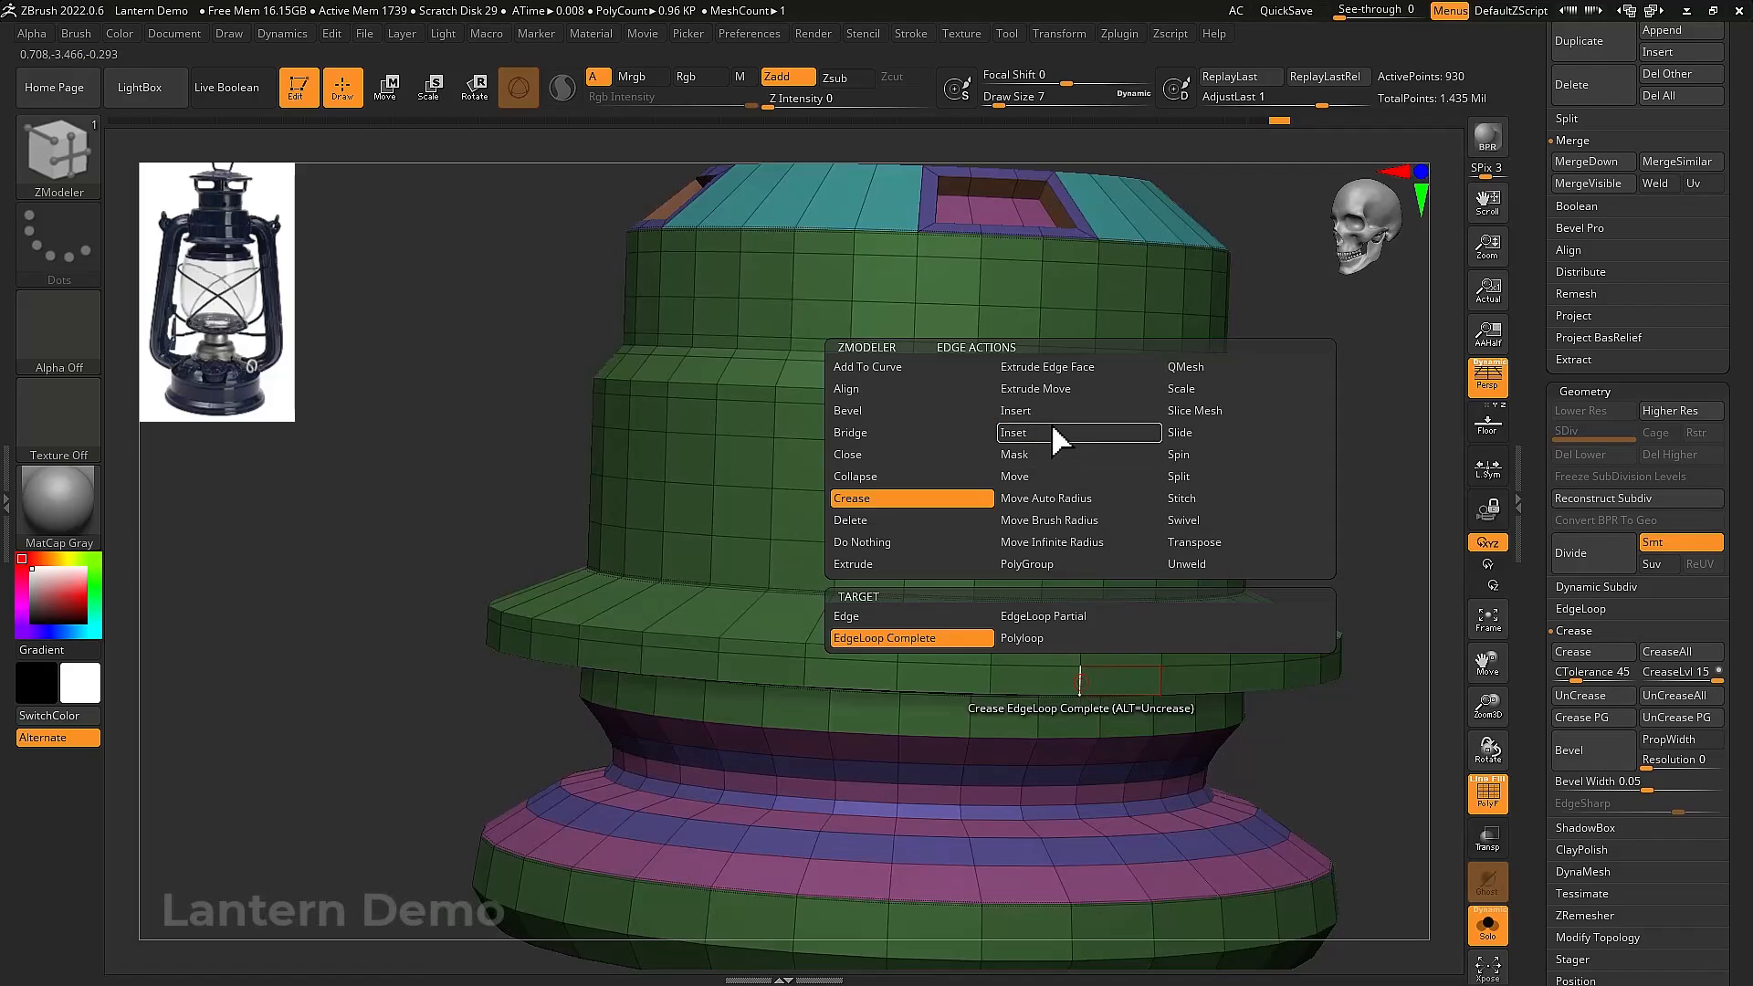
{"action": "mouse_move", "coordinate": [1077, 677]}
{"action": "right_mouse_down"}
{"action": "mouse_move", "coordinate": [1079, 641]}
{"action": "mouse_move", "coordinate": [1069, 716]}
{"action": "mouse_move", "coordinate": [1084, 583]}
{"action": "mouse_move", "coordinate": [1096, 658]}
{"action": "right_mouse_up"}
{"action": "left_click", "coordinate": [1081, 687]}
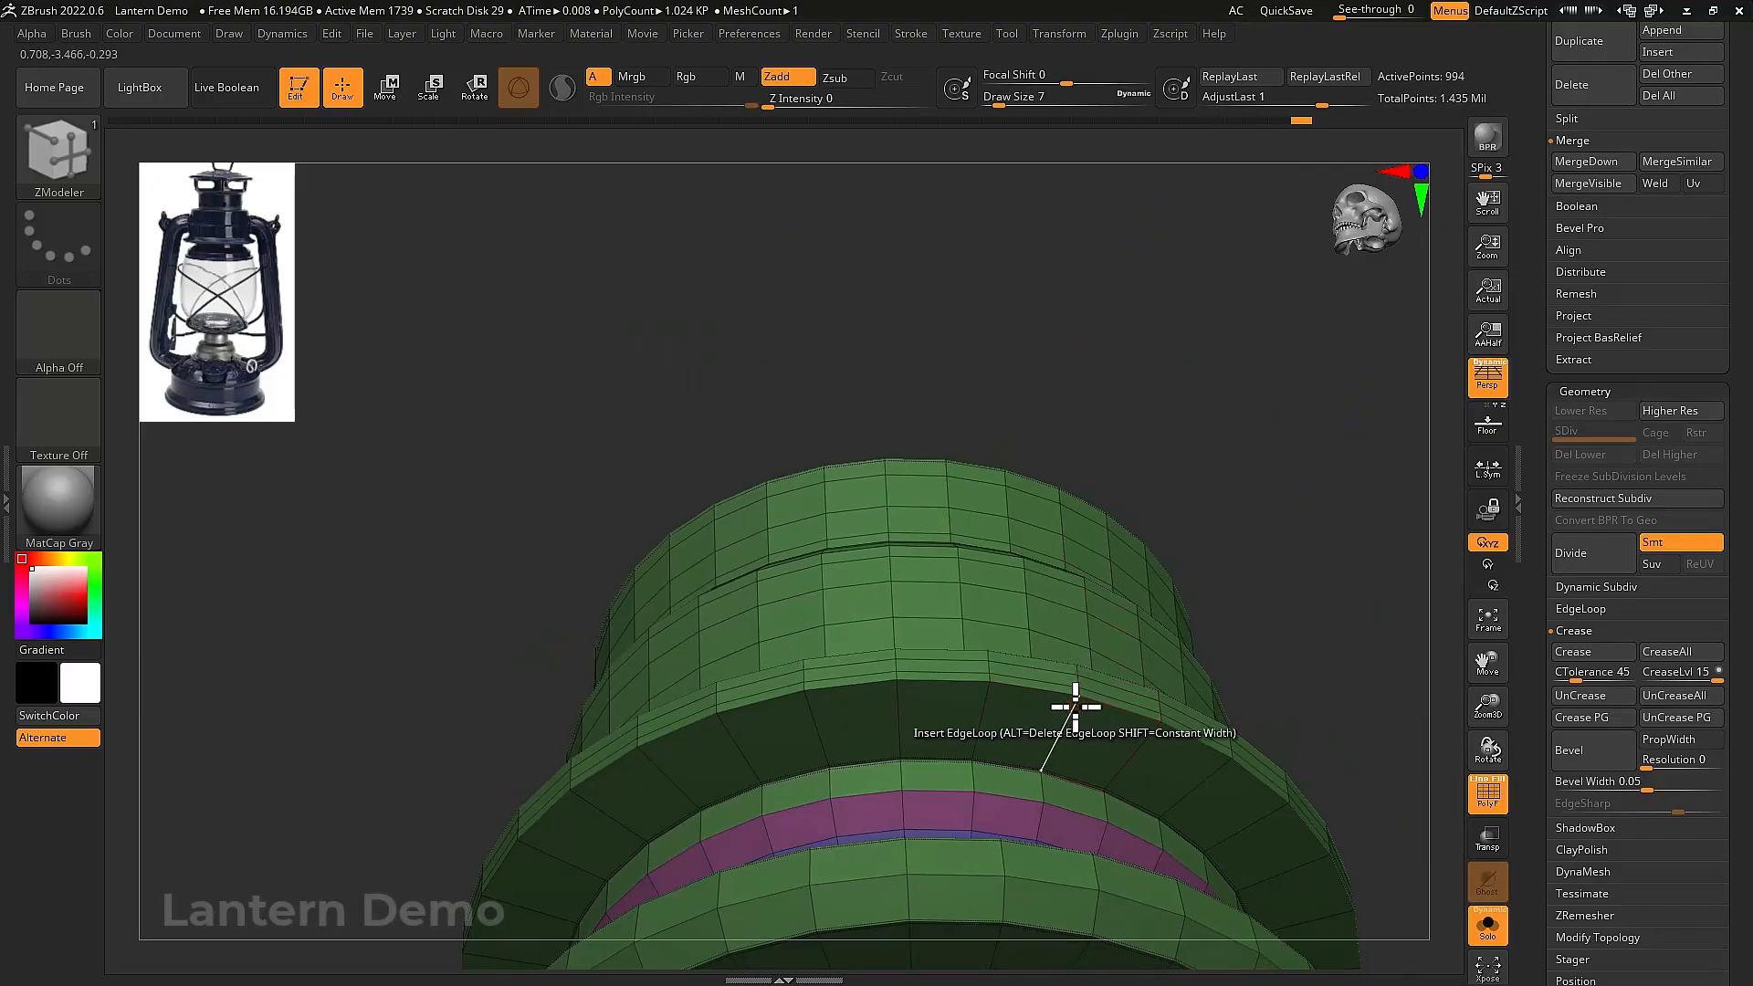
Insert a supporting edge loop on the underside of the body's wide flange
{"action": "left_click", "coordinate": [1074, 705]}
{"action": "right_click_drag", "start_coordinate": [1237, 668], "coordinate": [1281, 686]}
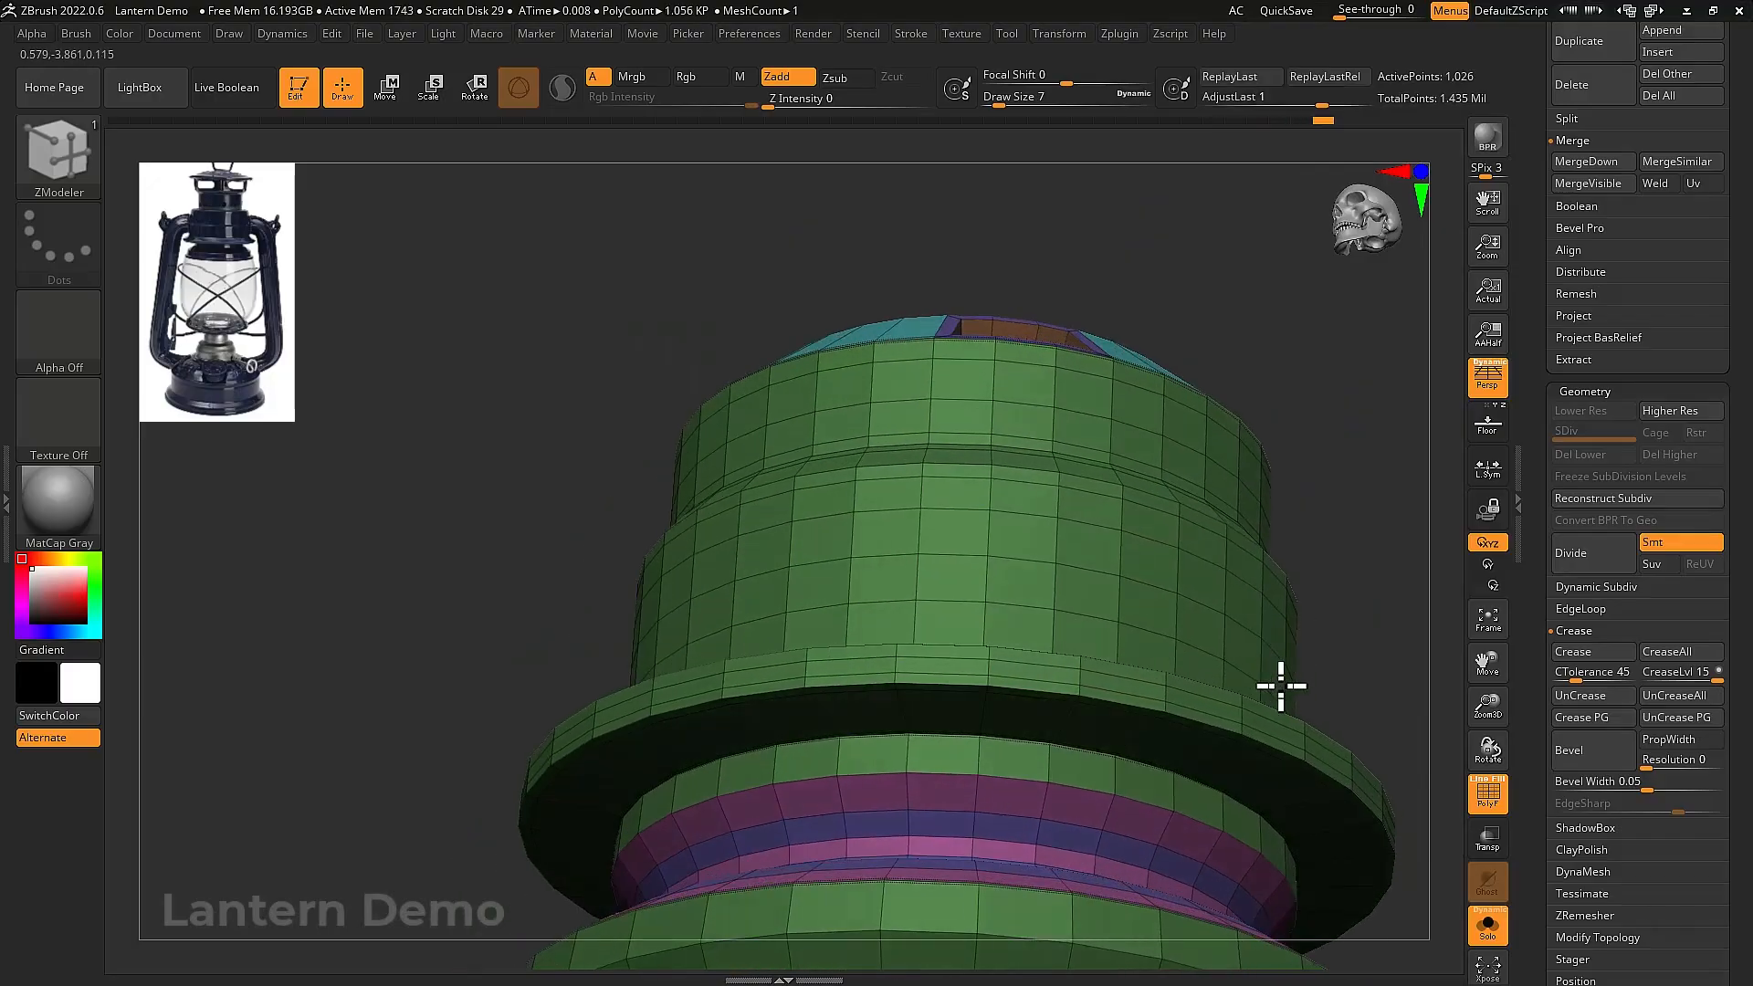
Try subdividing the lantern's upper body with Divide to check how its edges smooth
{"action": "left_click", "coordinate": [1581, 557]}
{"action": "left_click", "coordinate": [1580, 557]}
{"action": "left_click", "coordinate": [1580, 557]}
{"action": "right_click_drag", "start_coordinate": [1096, 722], "coordinate": [1119, 751]}
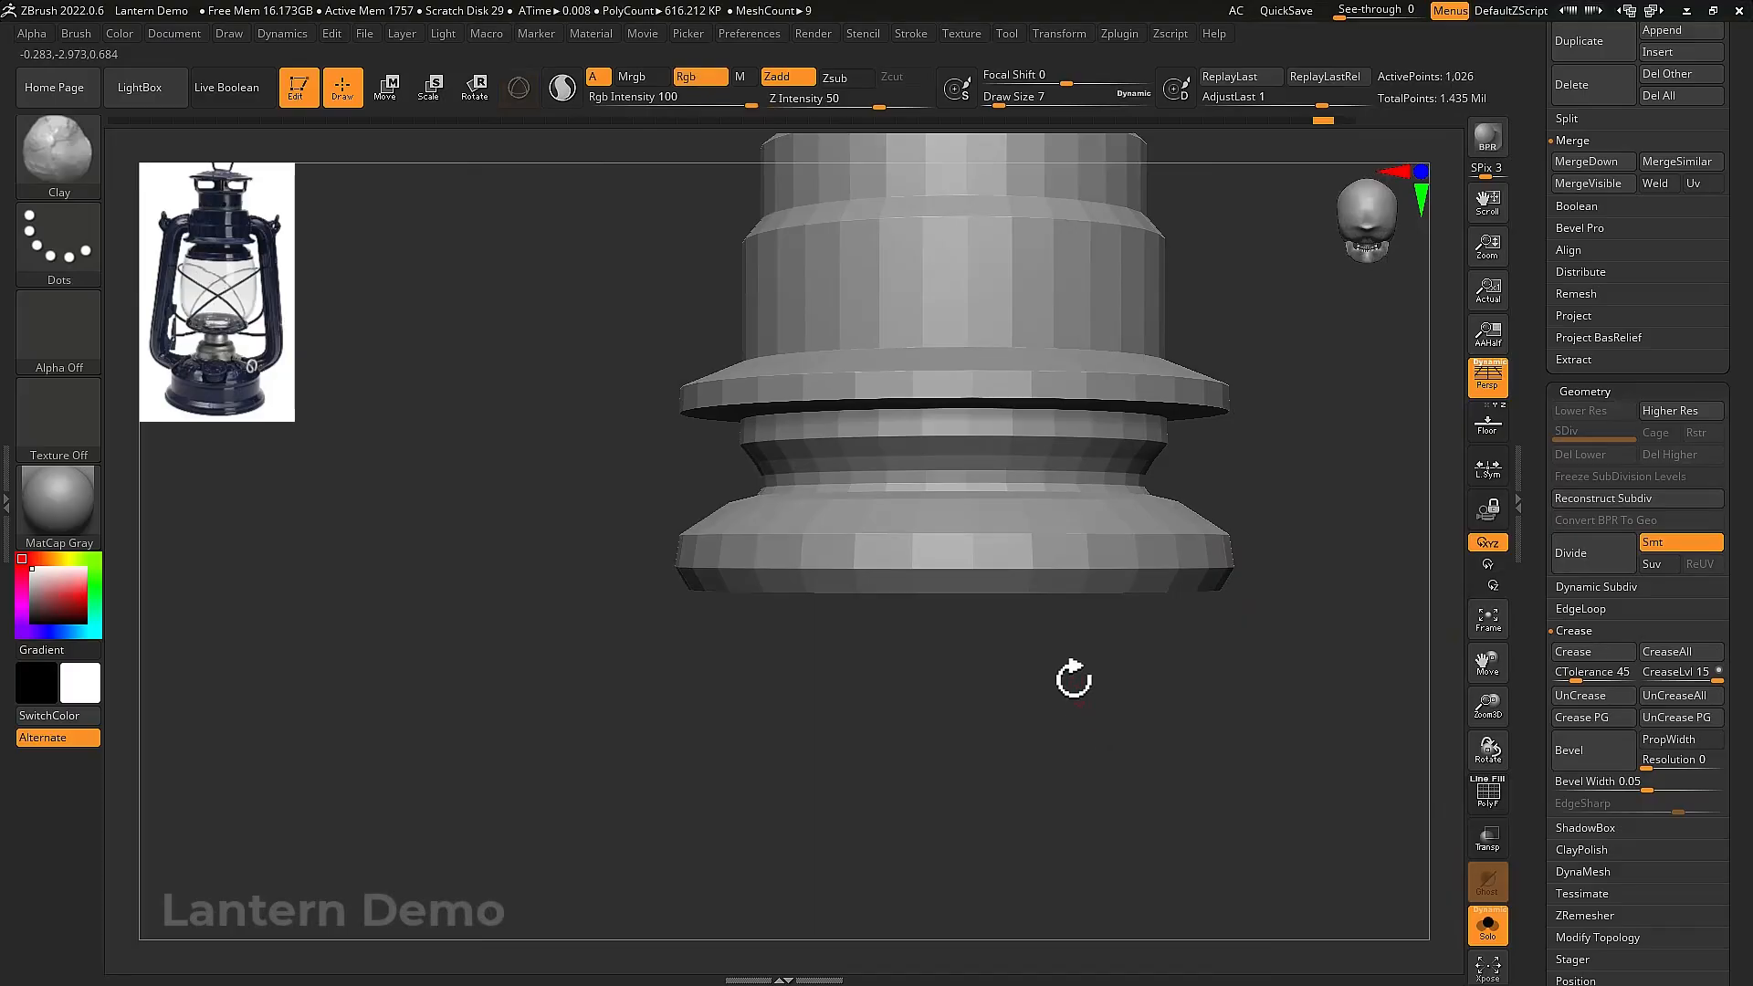
{"action": "right_click_drag", "start_coordinate": [1074, 679], "coordinate": [1100, 709], "text": "ctrl"}
Crease the body's bottom rim edges with ZModeler's Crease action set to EdgeLoop Complete
{"action": "key", "text": "shift+f"}
{"action": "key", "text": "b"}
{"action": "key", "text": "z"}
{"action": "key", "text": "m"}
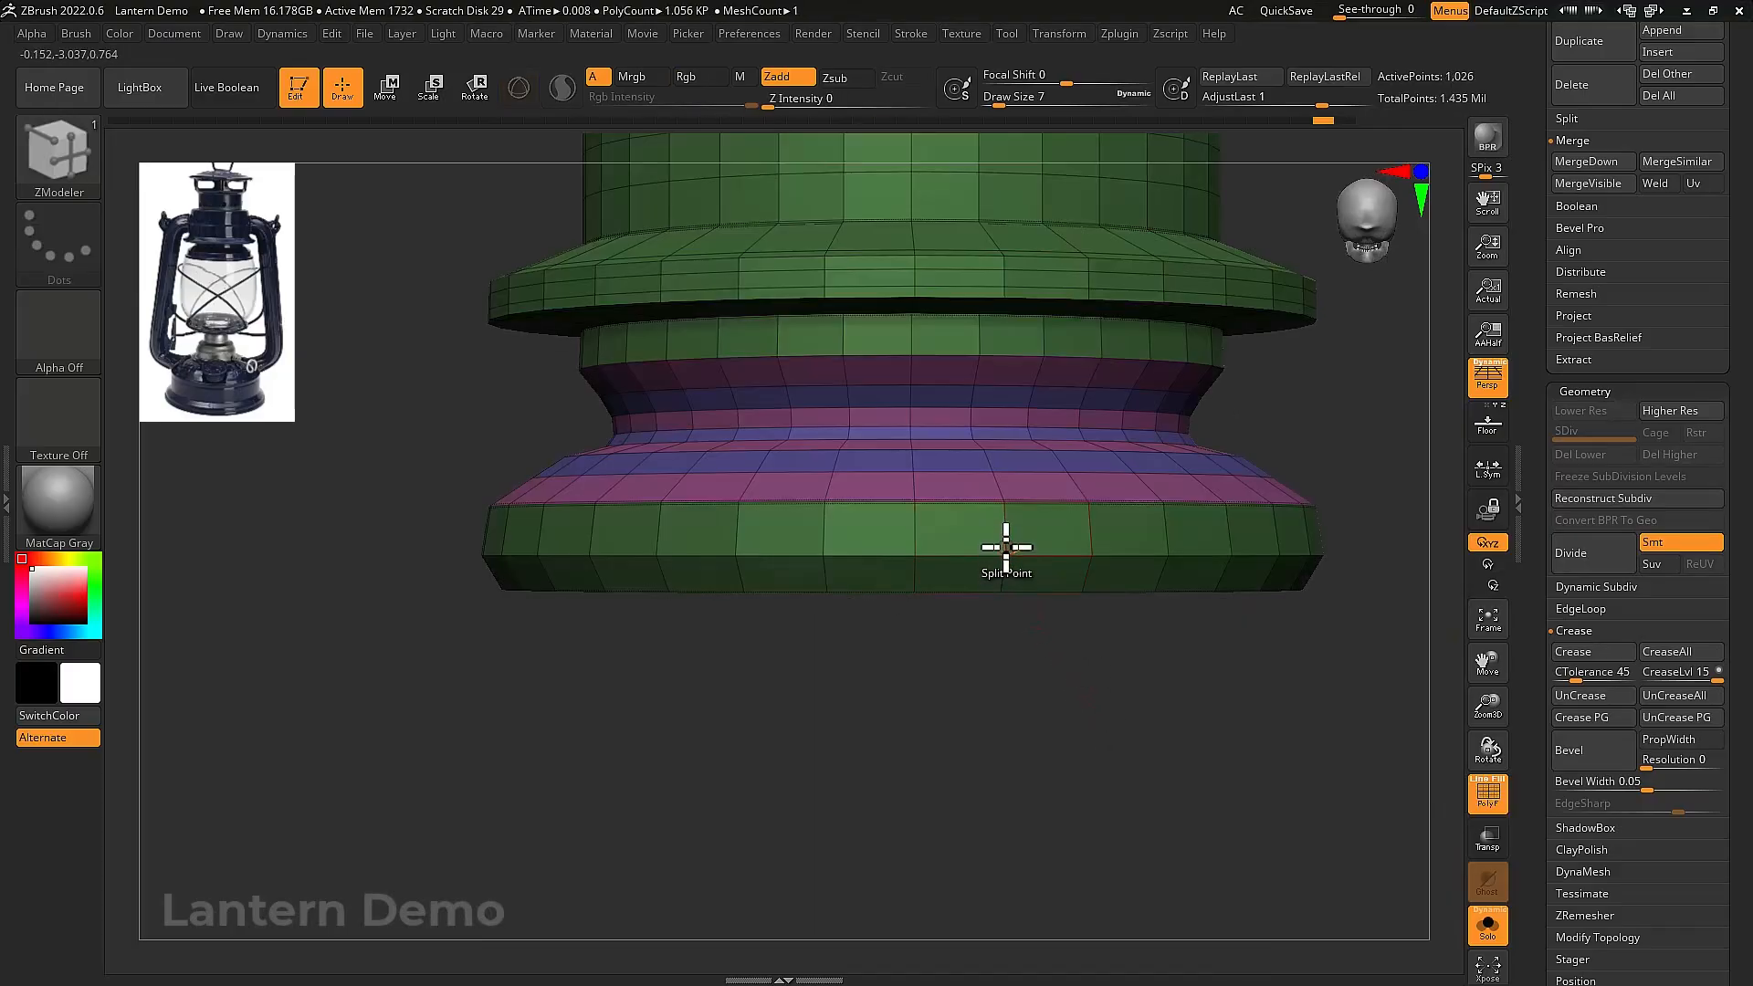
{"action": "mouse_move", "coordinate": [1006, 549]}
{"action": "right_mouse_down"}
{"action": "mouse_move", "coordinate": [1017, 532]}
{"action": "mouse_move", "coordinate": [1023, 566]}
{"action": "right_mouse_up"}
{"action": "key", "text": "space"}
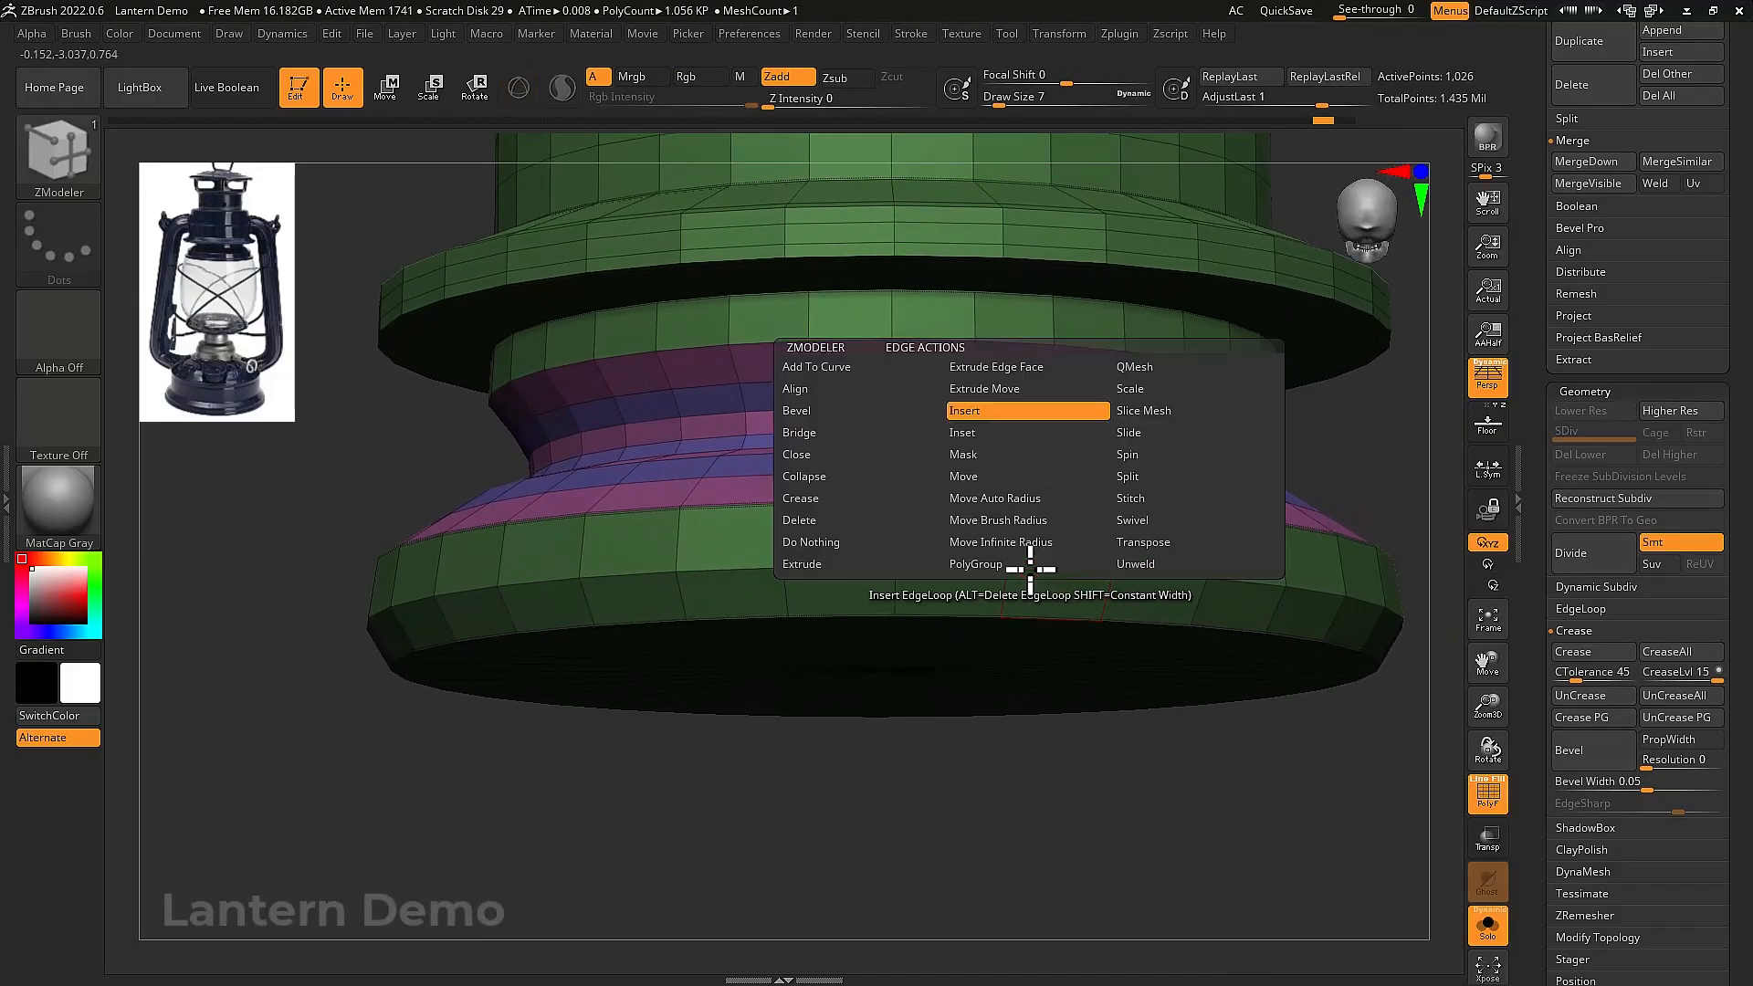
{"action": "left_click", "coordinate": [800, 497]}
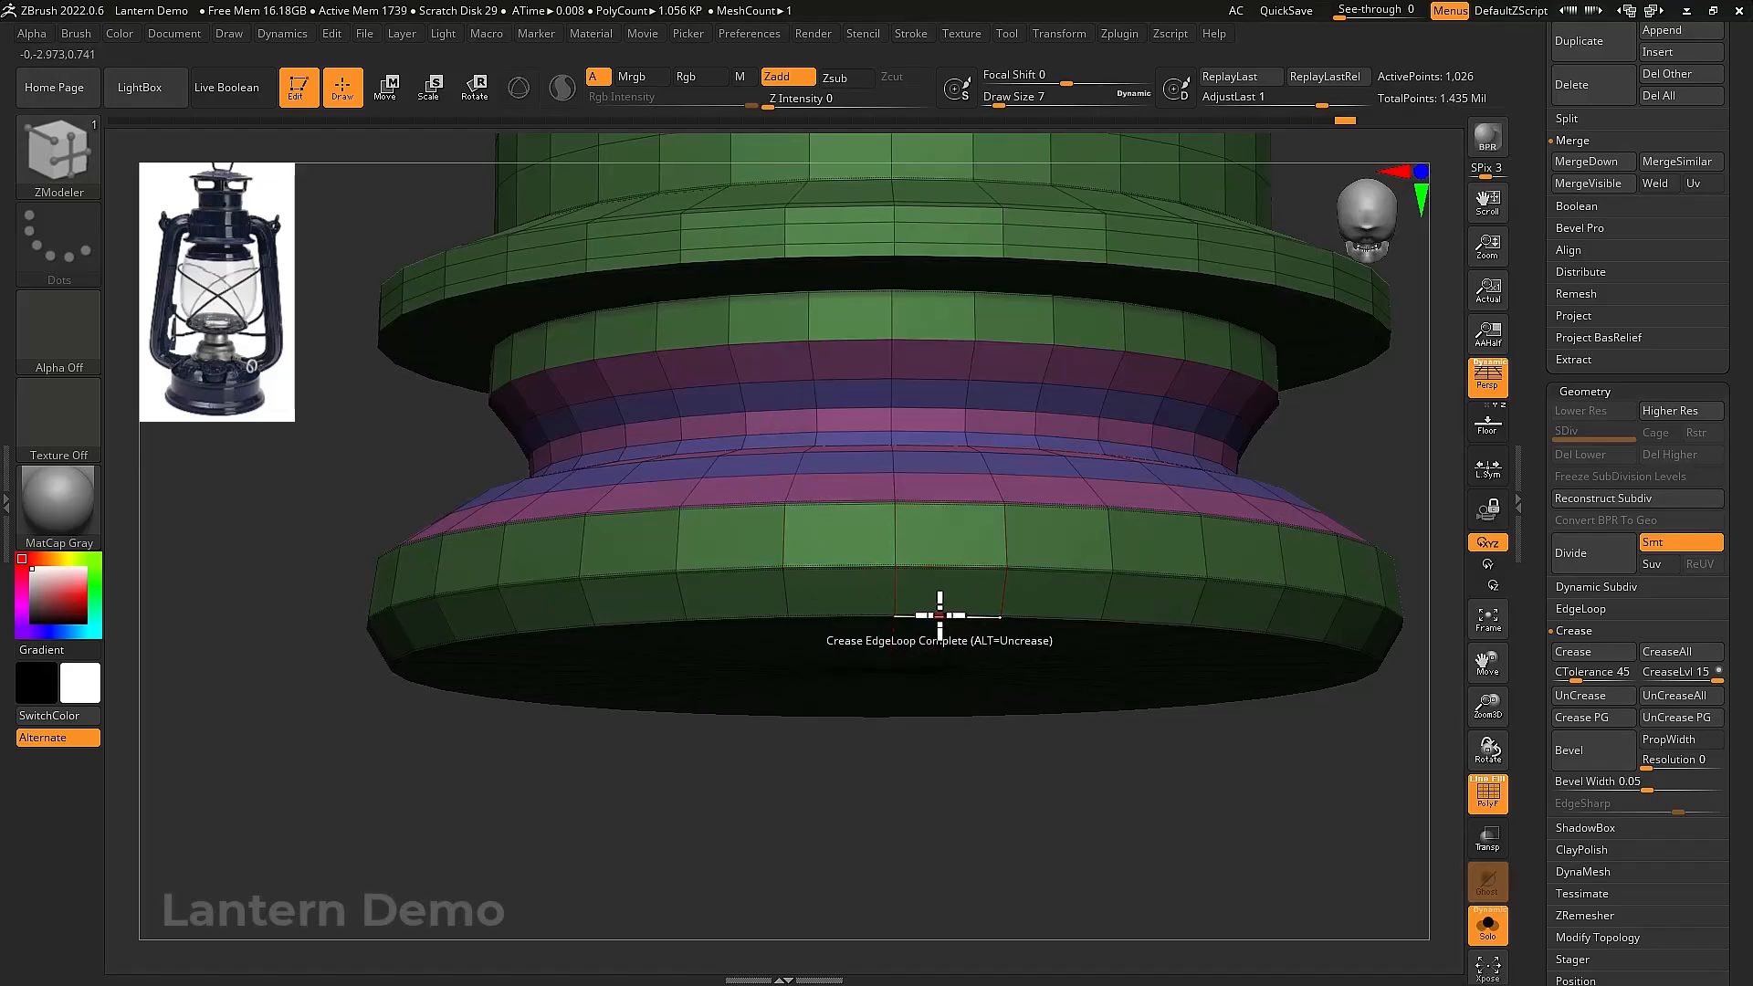
{"action": "right_click_drag", "start_coordinate": [968, 630], "coordinate": [1025, 603], "text": "ctrl"}
Show the whole lantern without polyframe and divide the upper body to subdivision level 3
{"action": "right_click_drag", "start_coordinate": [1364, 573], "coordinate": [1248, 552]}
{"action": "key", "text": "alt+s"}
{"action": "key", "text": "shift+f"}
{"action": "left_click", "coordinate": [1567, 561]}
{"action": "left_click", "coordinate": [1584, 556]}
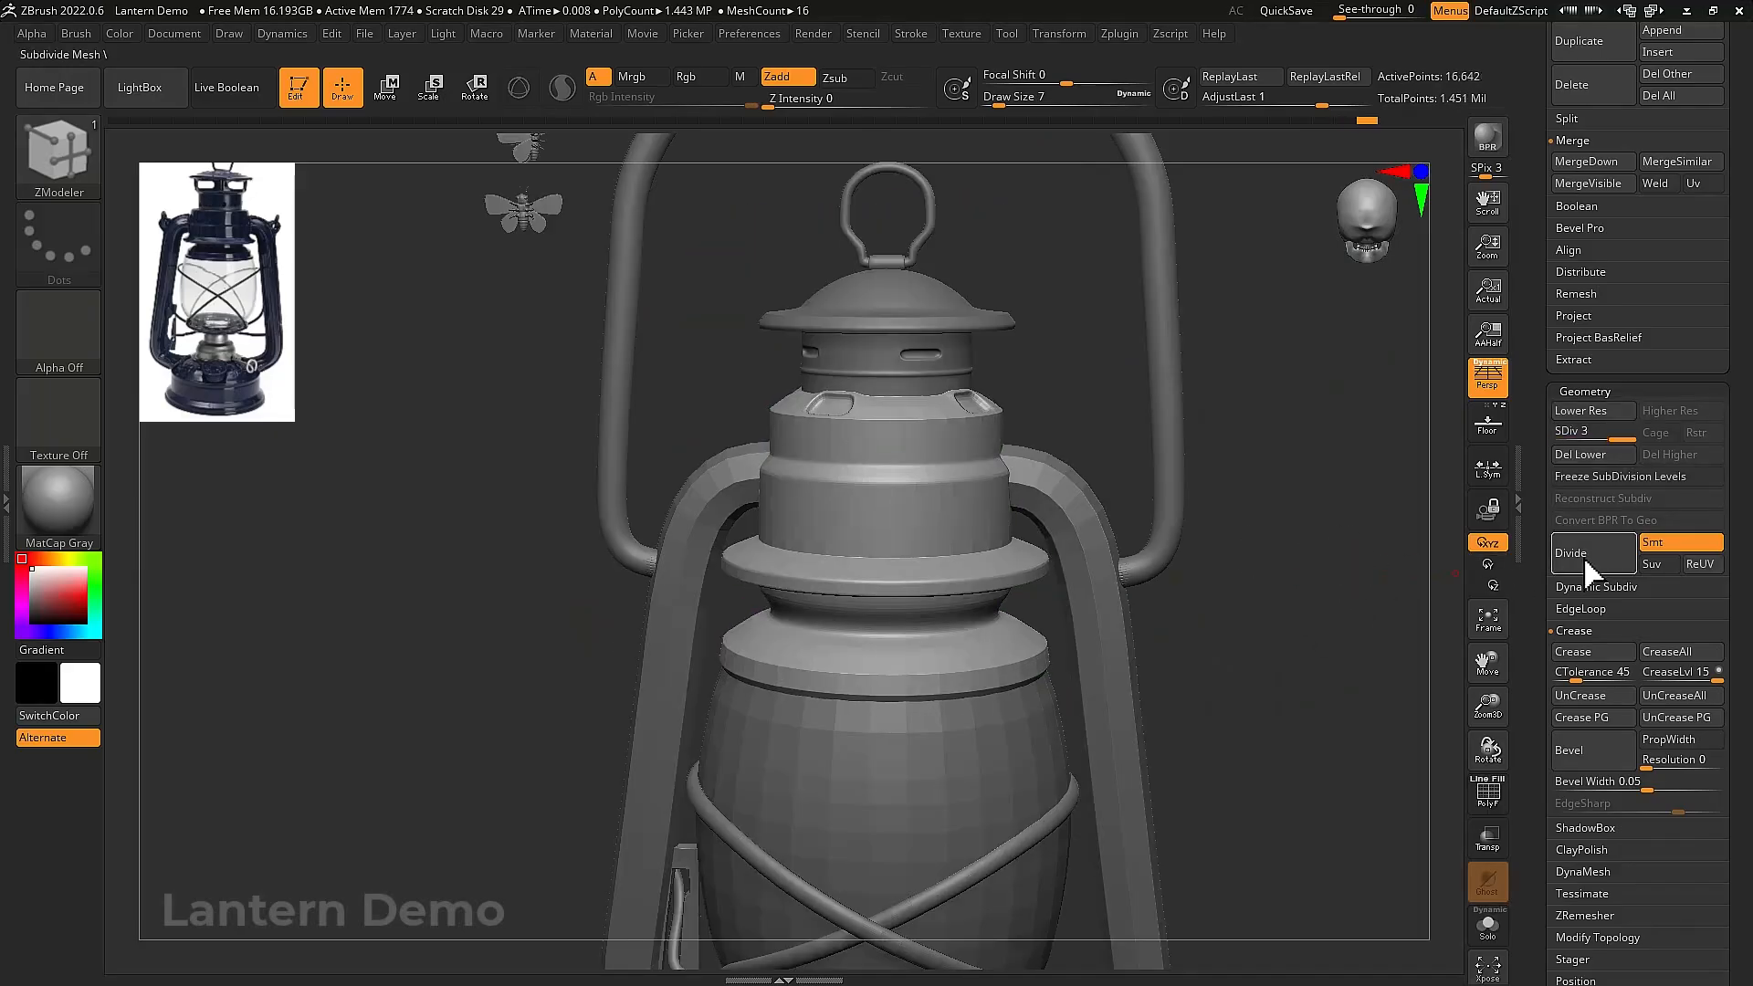
Isolate the glass globe and insert supporting edge loops around its bottom rim with ZModeler's Insert edge action
{"action": "right_click_drag", "start_coordinate": [1303, 508], "coordinate": [1279, 572]}
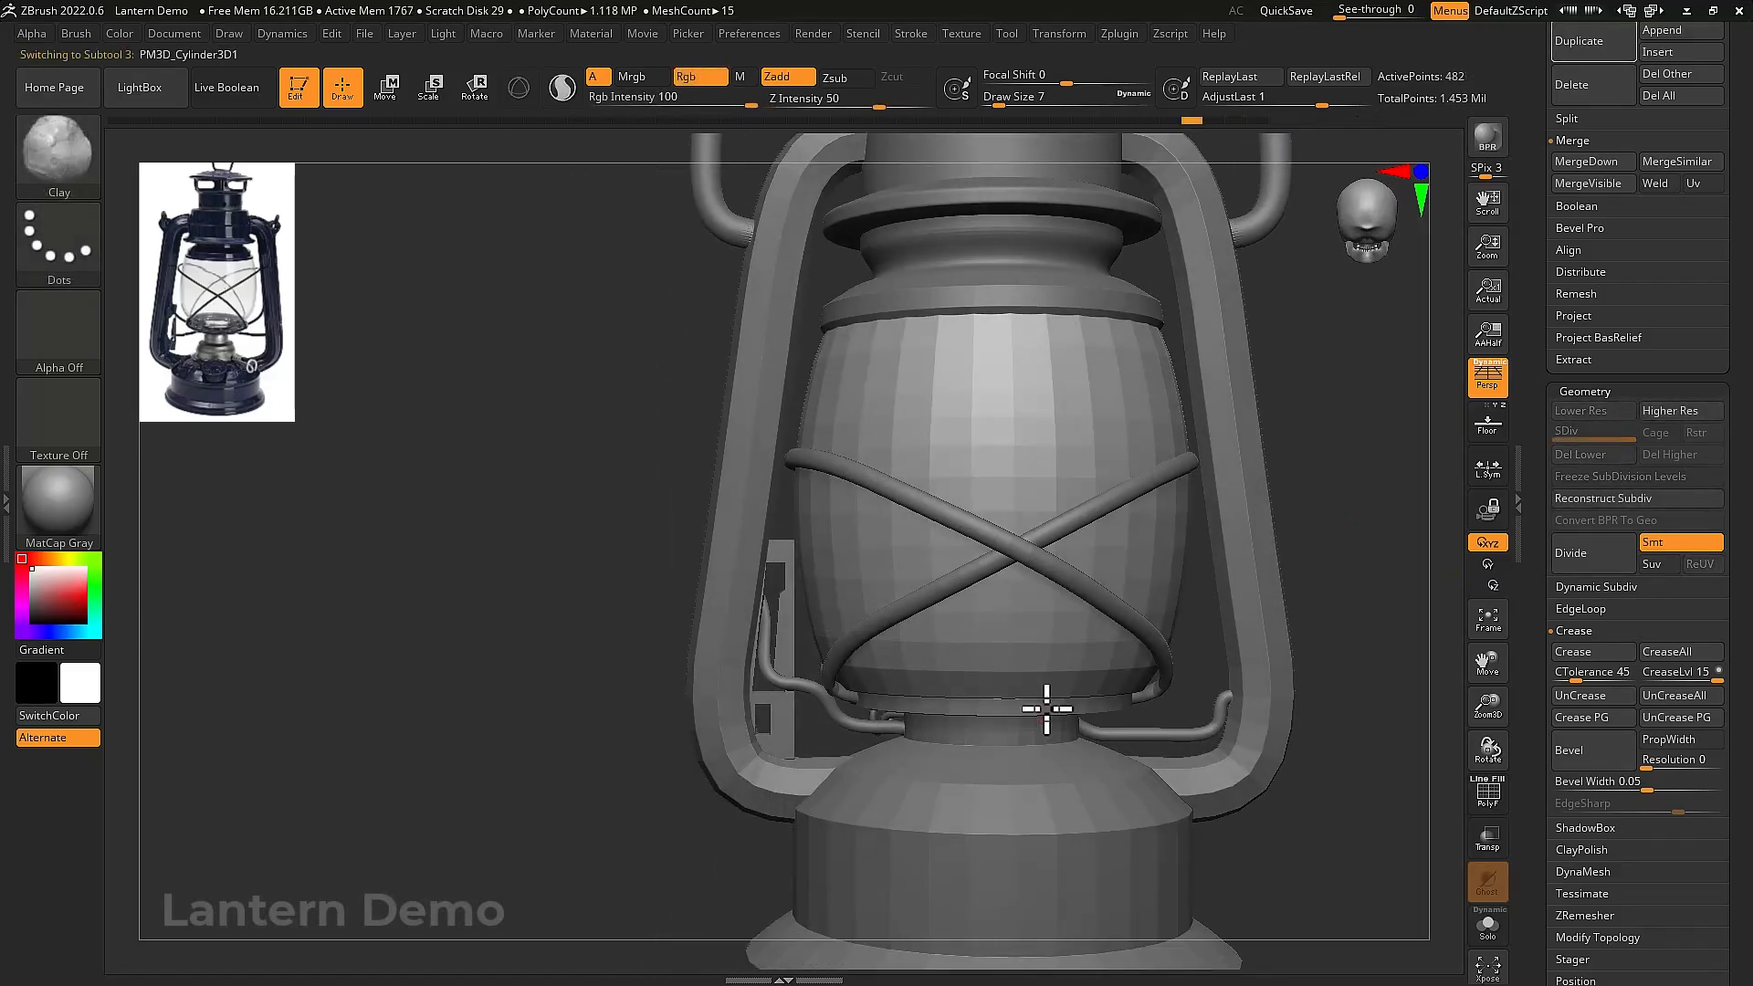
{"action": "key", "text": "shift+f"}
{"action": "right_click_drag", "start_coordinate": [1049, 708], "coordinate": [1053, 741], "text": "ctrl"}
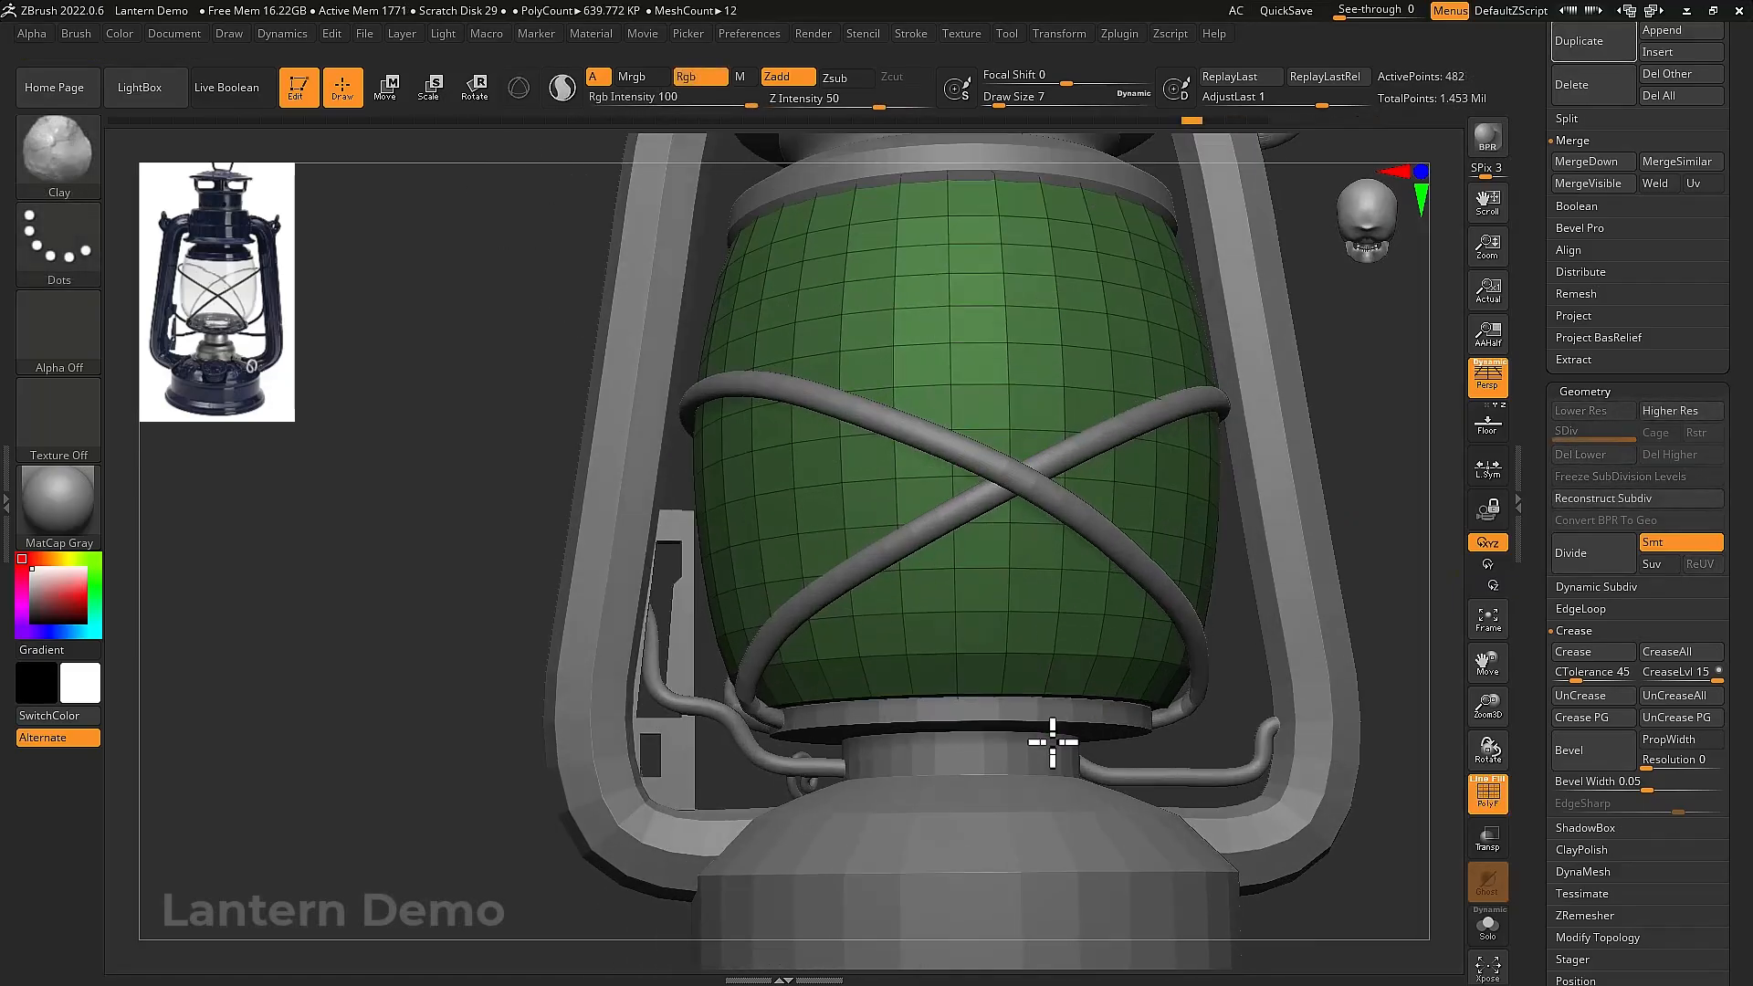
{"action": "key", "text": "b"}
{"action": "key", "text": "z"}
{"action": "key", "text": "m"}
{"action": "key", "text": "space"}
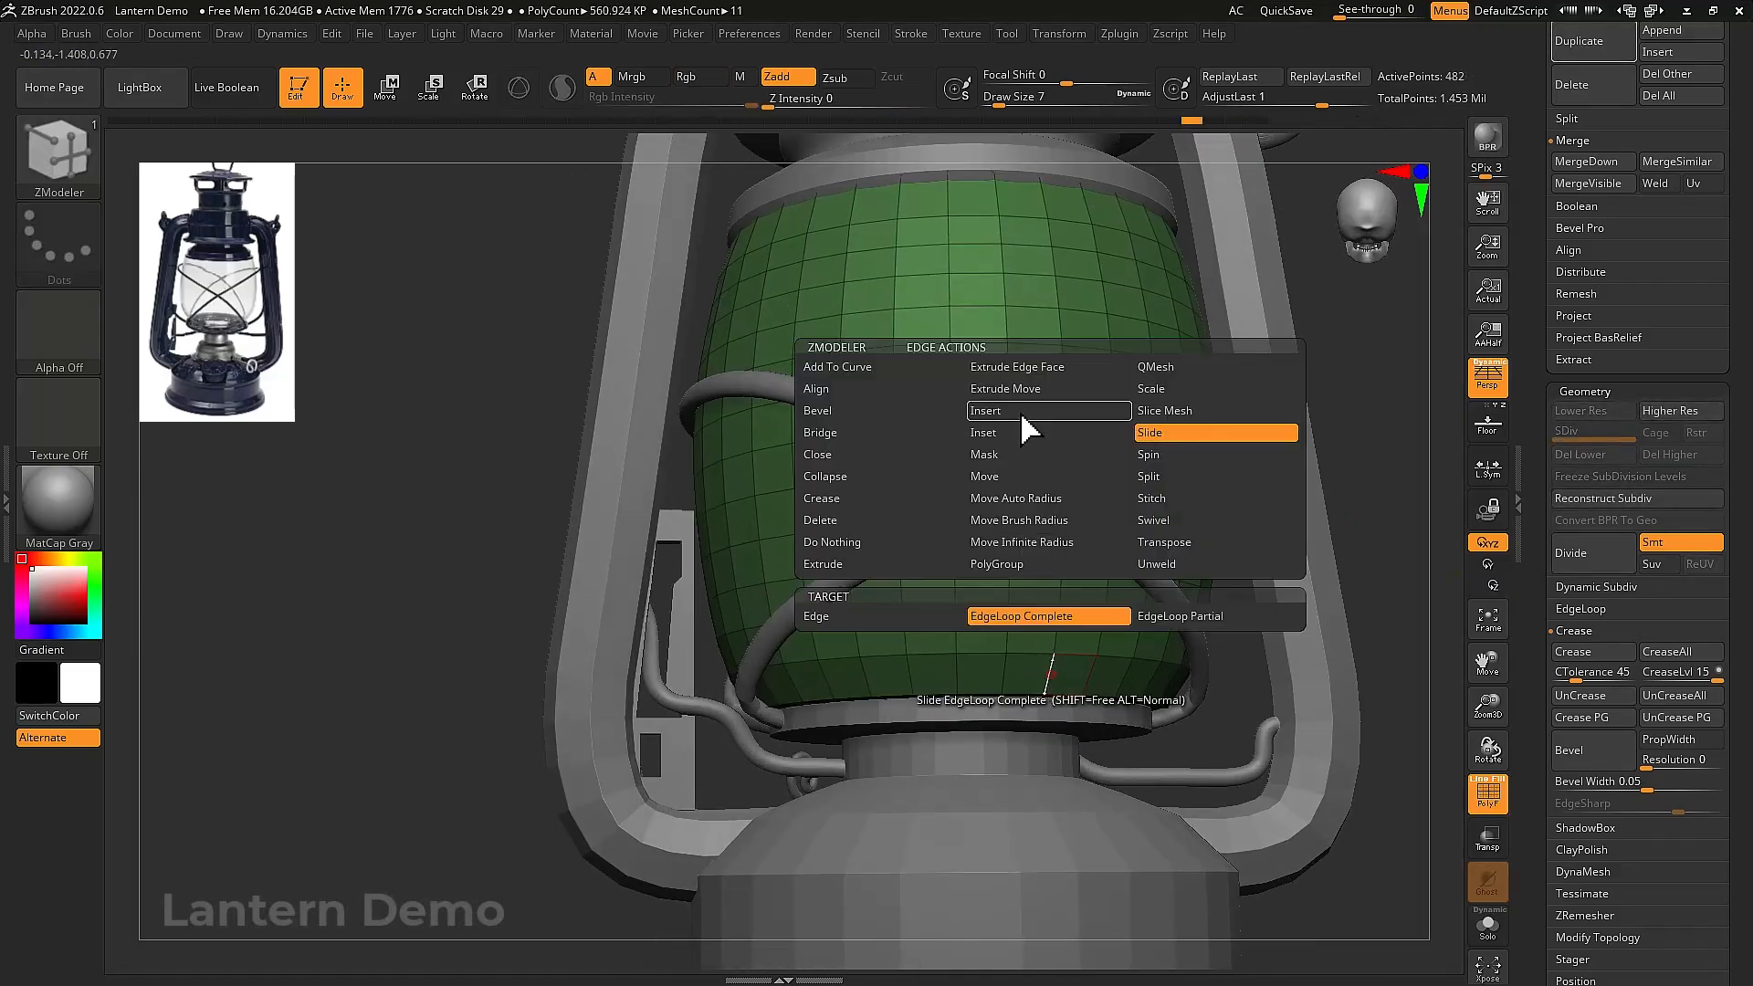
{"action": "right_click_drag", "start_coordinate": [1021, 420], "coordinate": [1005, 666]}
{"action": "key", "text": "alt+s"}
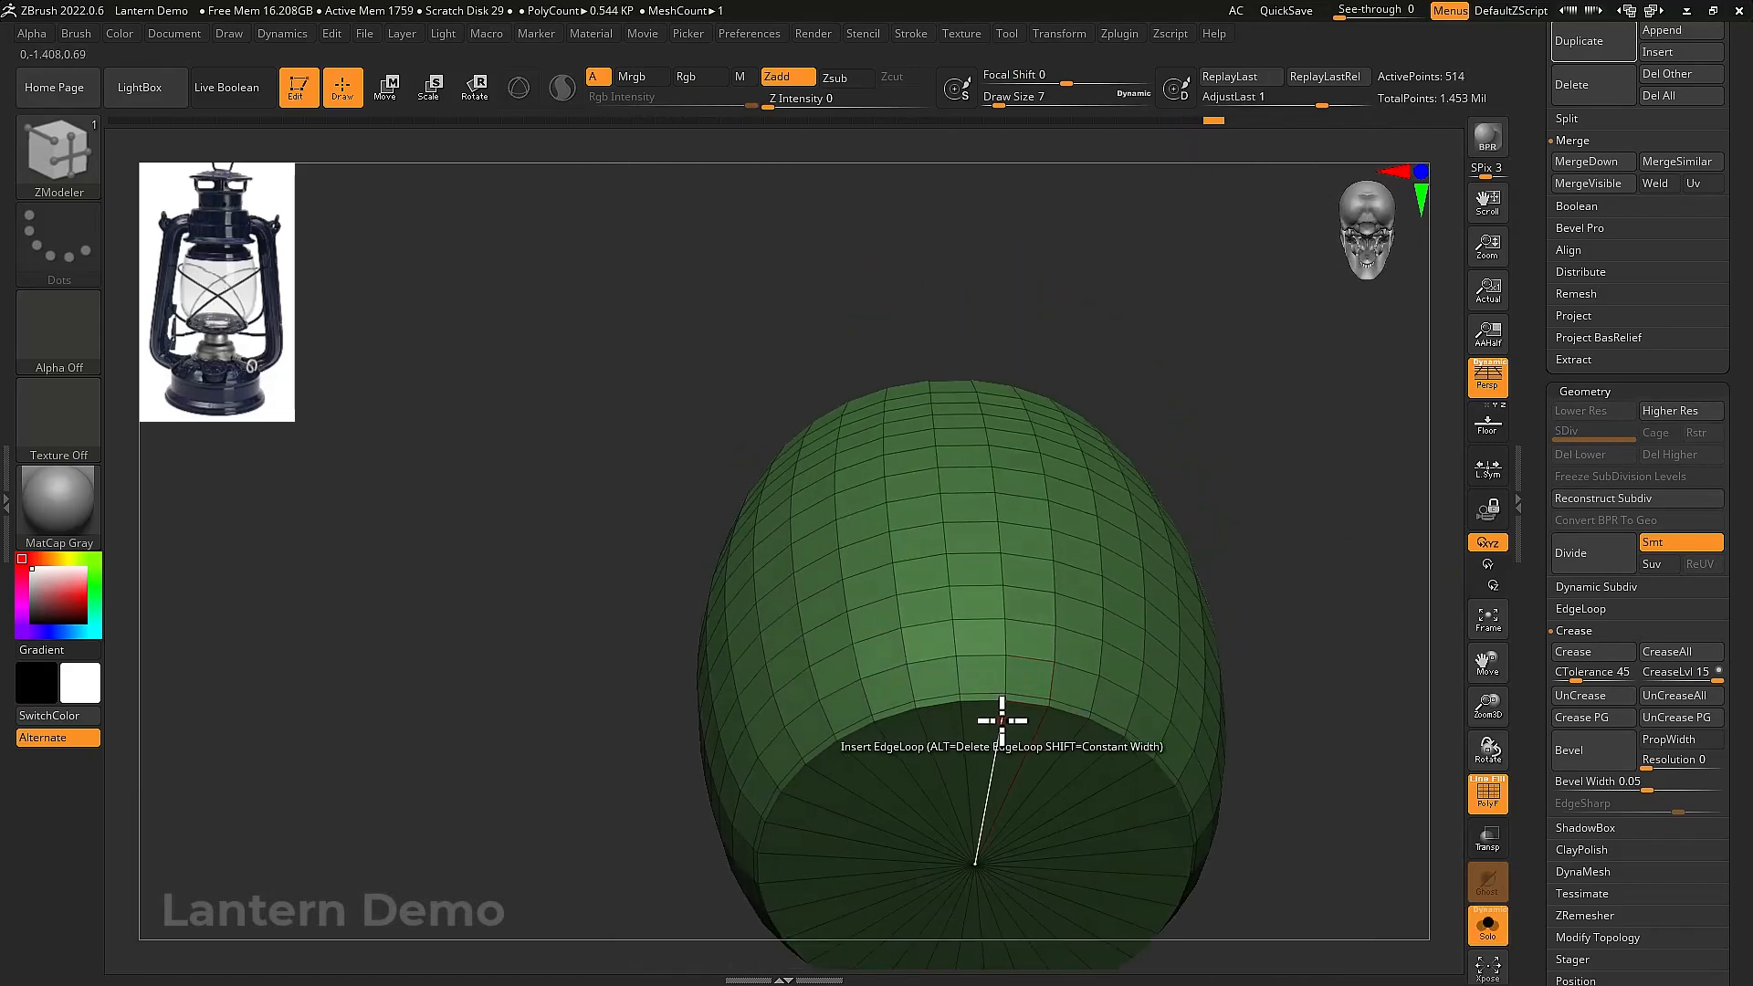
{"action": "left_click_drag", "start_coordinate": [1005, 718], "coordinate": [1008, 710]}
Insert supporting edge loops around the glass globe's top rim
{"action": "right_click_drag", "start_coordinate": [1012, 706], "coordinate": [1009, 610]}
{"action": "left_click", "coordinate": [1014, 595]}
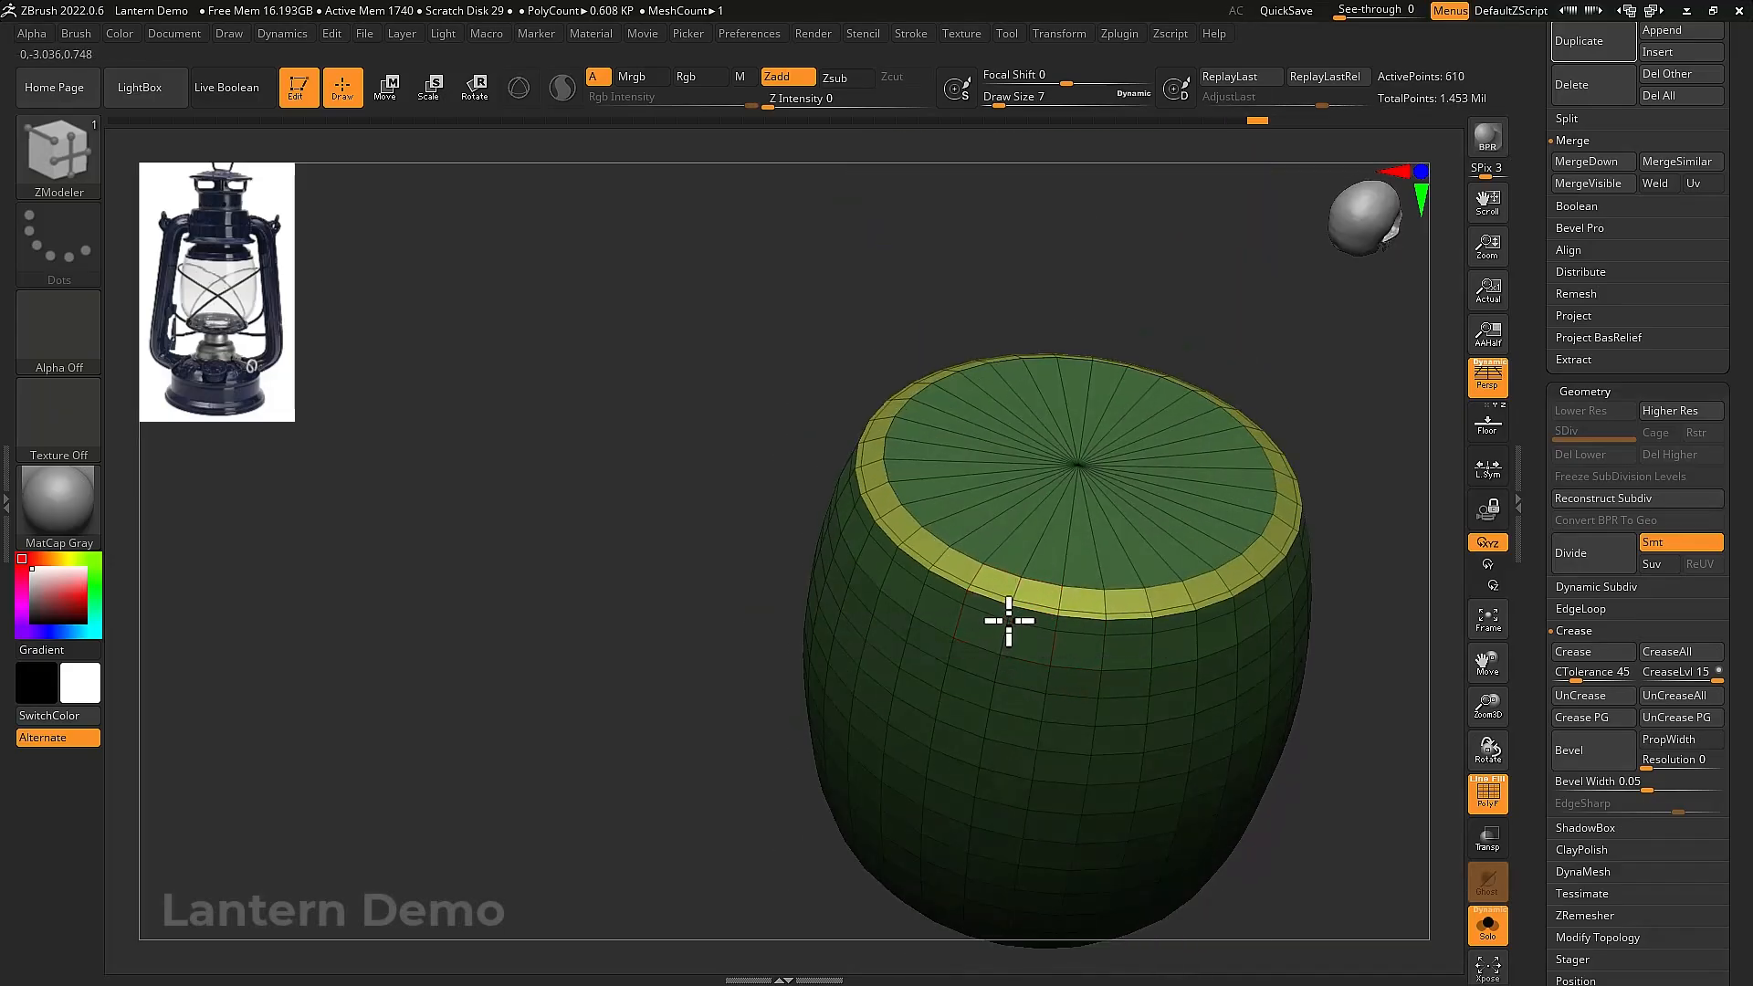
{"action": "left_click", "coordinate": [1023, 596]}
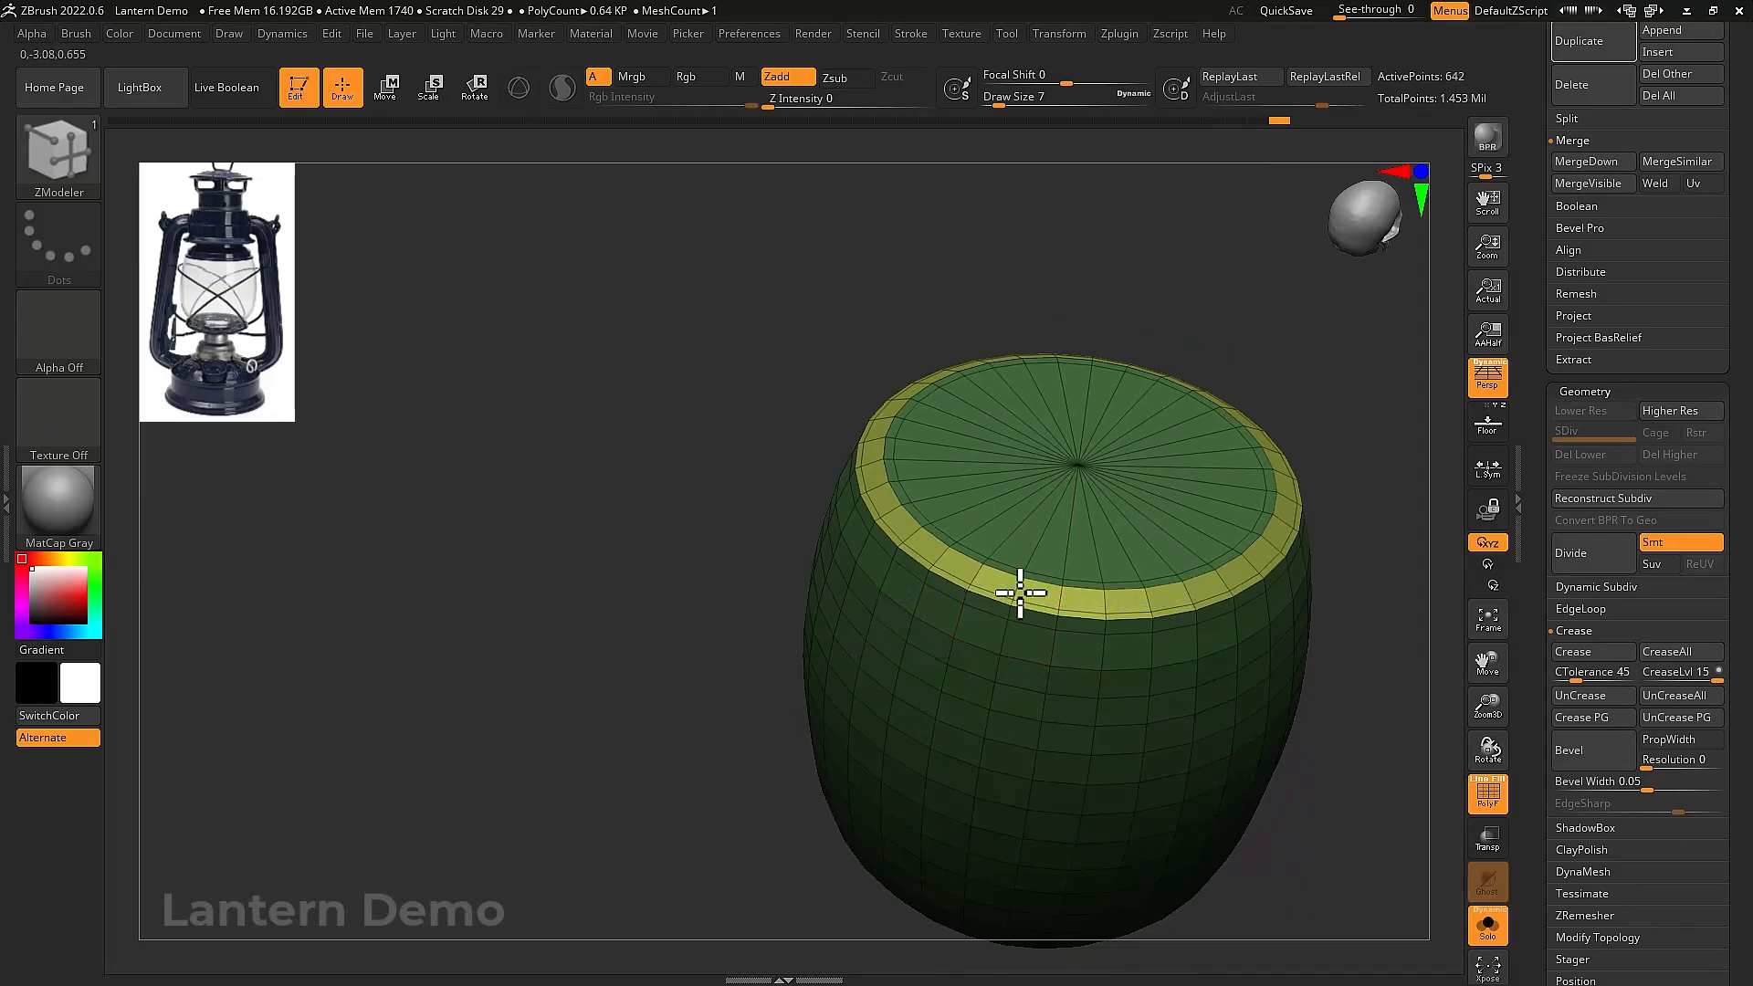
Bring back the other lantern parts, hide the polyframe and divide the glass globe twice
{"action": "right_click_drag", "start_coordinate": [1050, 608], "coordinate": [1274, 623]}
{"action": "key", "text": "alt+shift+s"}
{"action": "key", "text": "shift+f"}
{"action": "left_click", "coordinate": [1581, 561]}
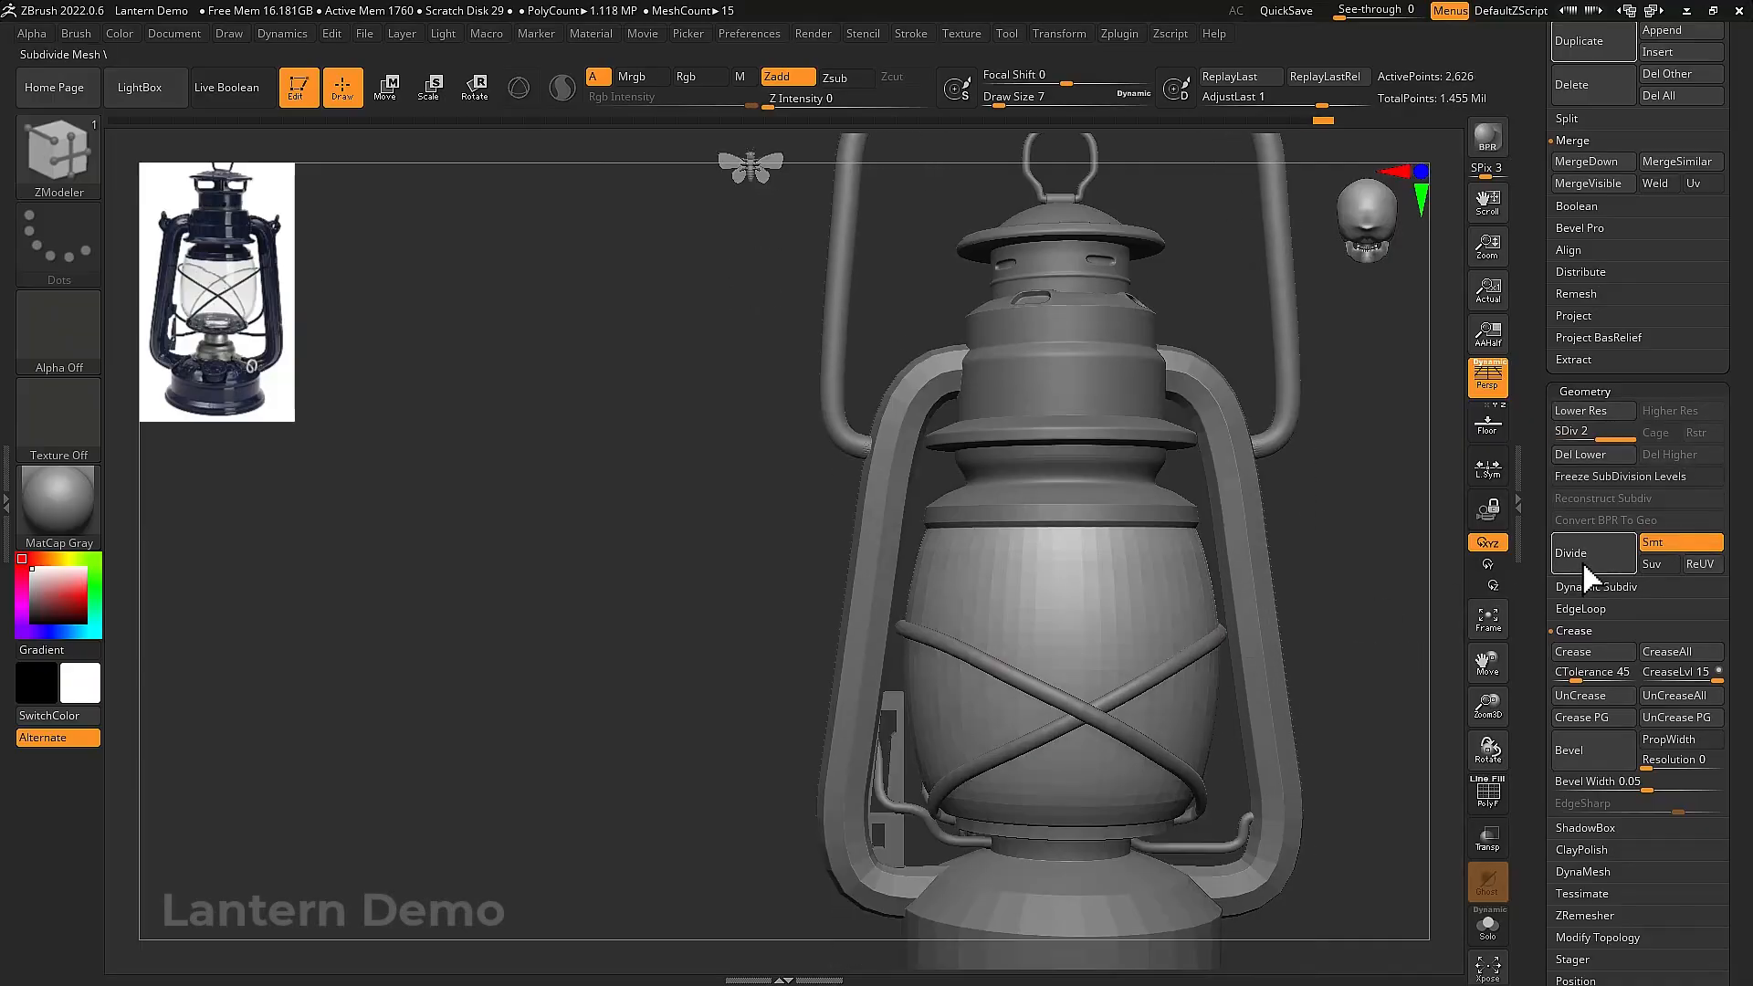
{"action": "left_click", "coordinate": [1581, 561]}
Select the first crossing guard wire around the globe and divide it to subdivision level 3
{"action": "right_click_drag", "start_coordinate": [1339, 579], "coordinate": [935, 612]}
{"action": "left_click", "coordinate": [1009, 634], "text": "alt"}
{"action": "mouse_move", "coordinate": [1185, 637]}
{"action": "right_mouse_down"}
{"action": "mouse_move", "coordinate": [1224, 666]}
{"action": "mouse_move", "coordinate": [1209, 657]}
{"action": "right_mouse_up"}
{"action": "right_click_drag", "start_coordinate": [1322, 644], "coordinate": [1269, 642]}
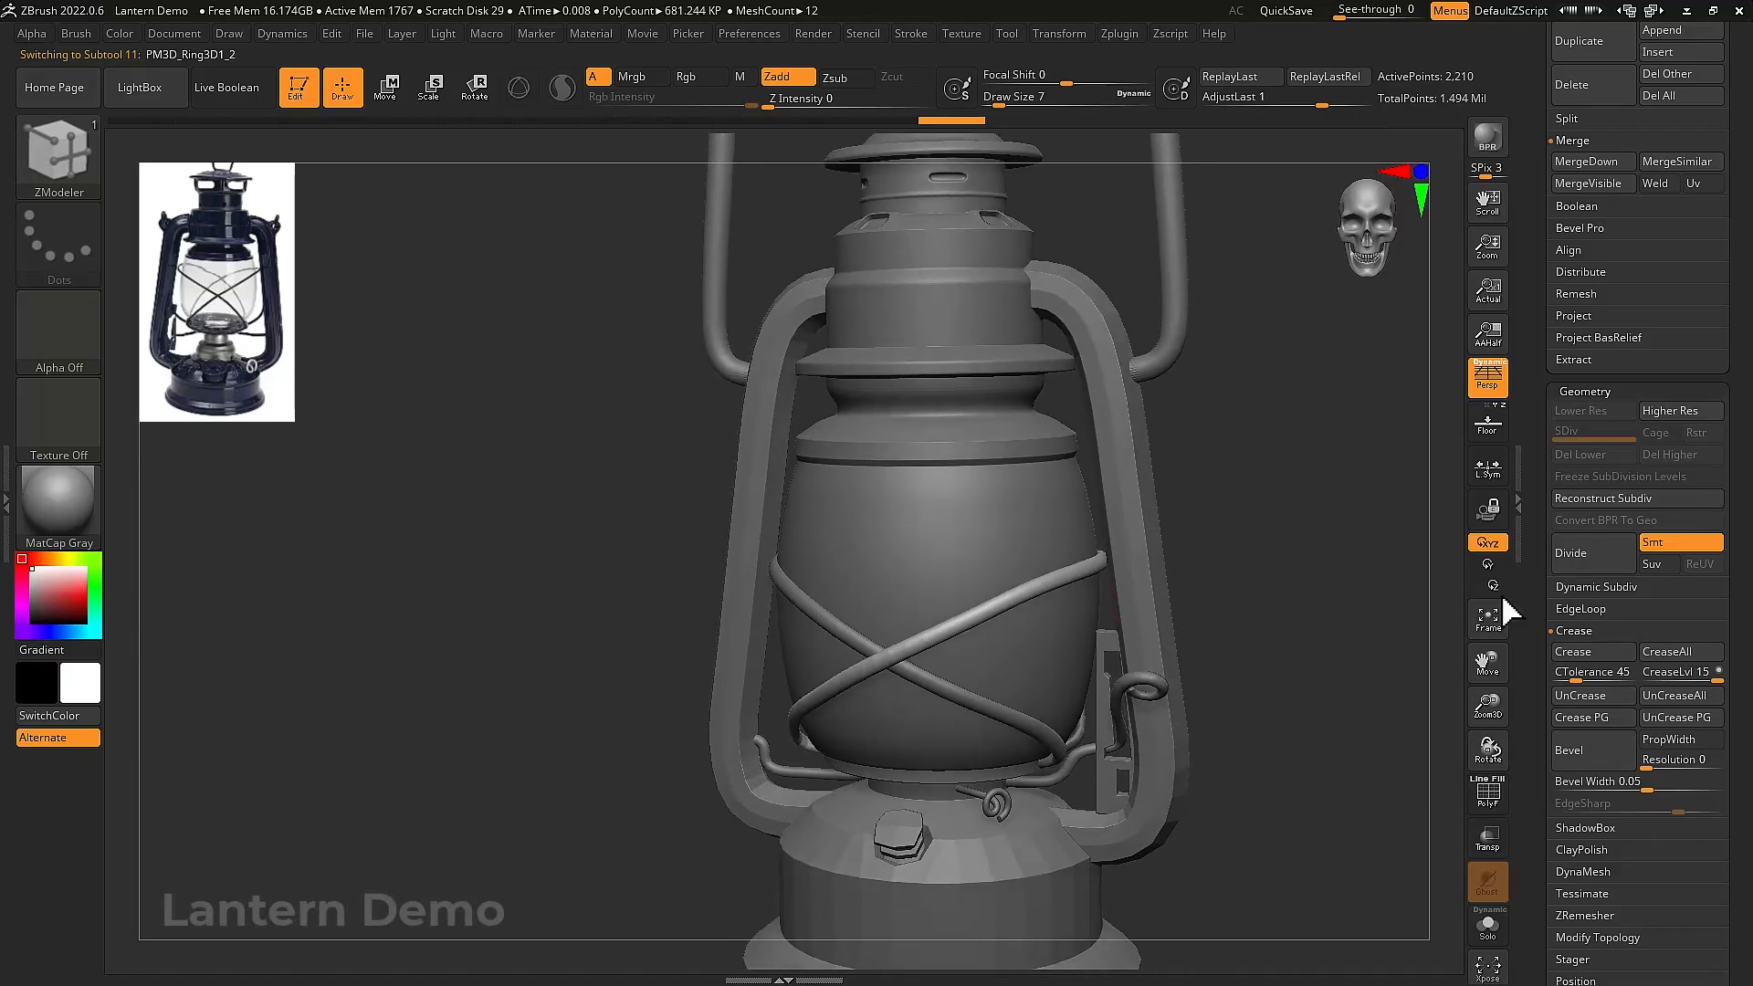
{"action": "left_click", "coordinate": [1586, 557]}
{"action": "left_click", "coordinate": [1587, 557]}
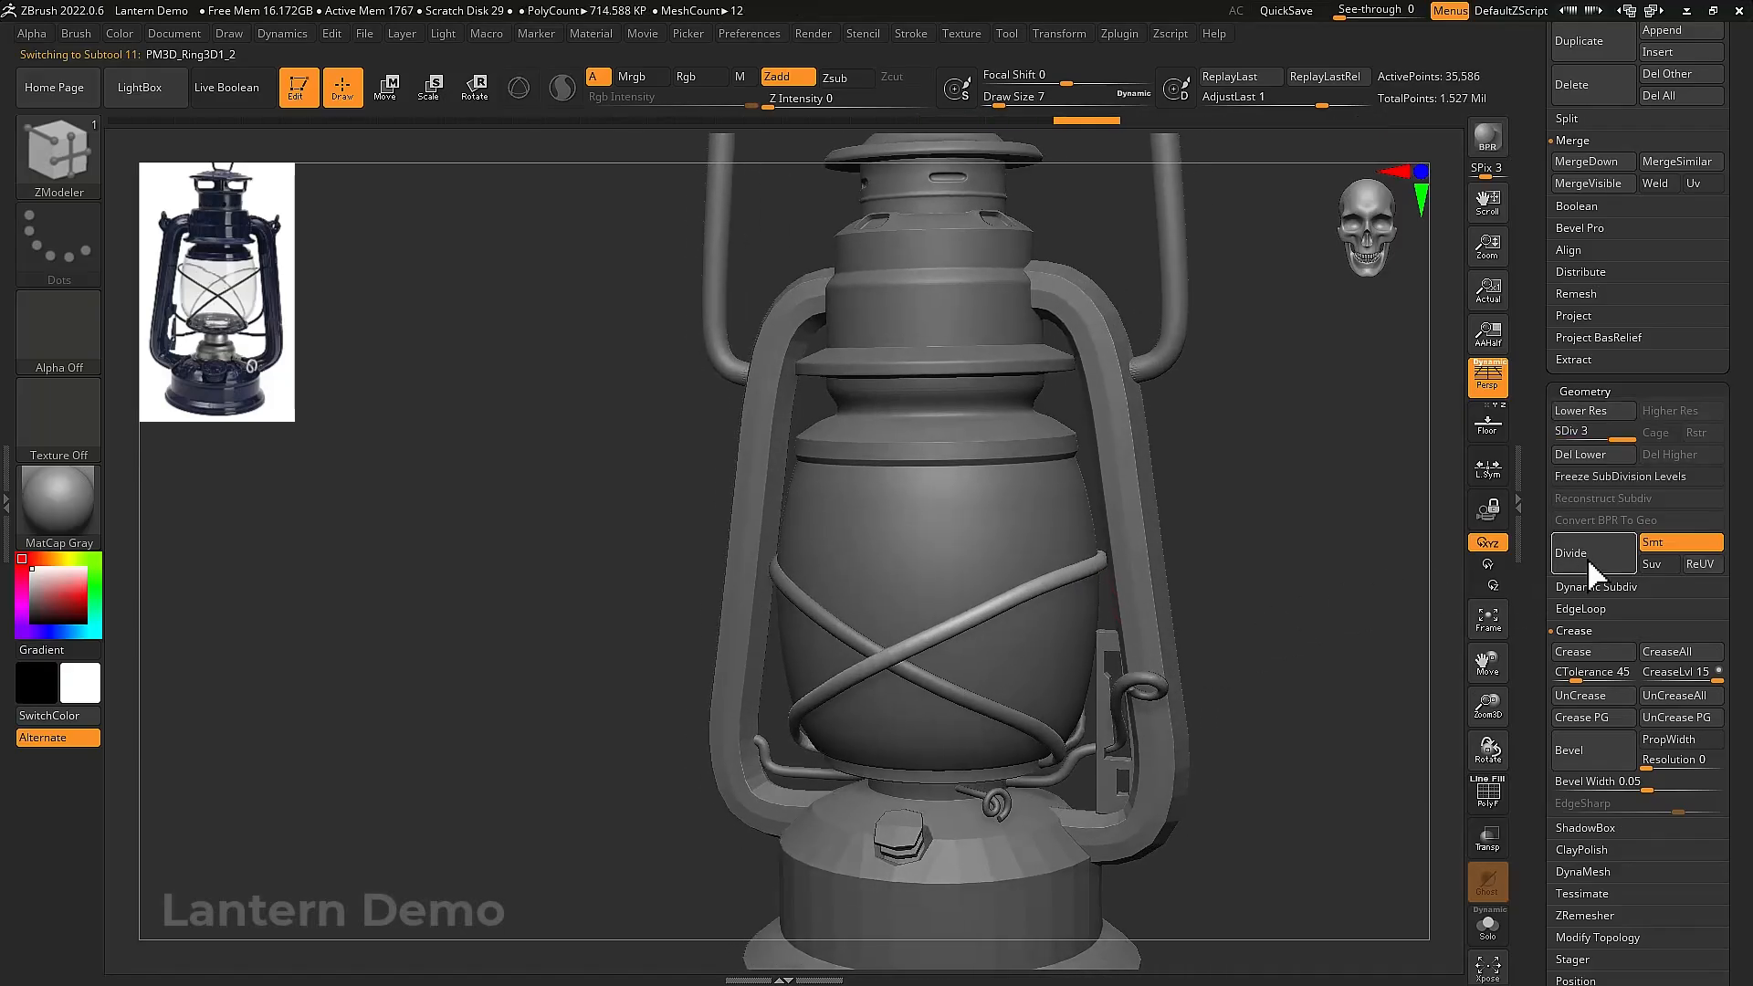
Select the second crossing guard wire around the globe and divide it twice
{"action": "left_click", "coordinate": [985, 707], "text": "alt"}
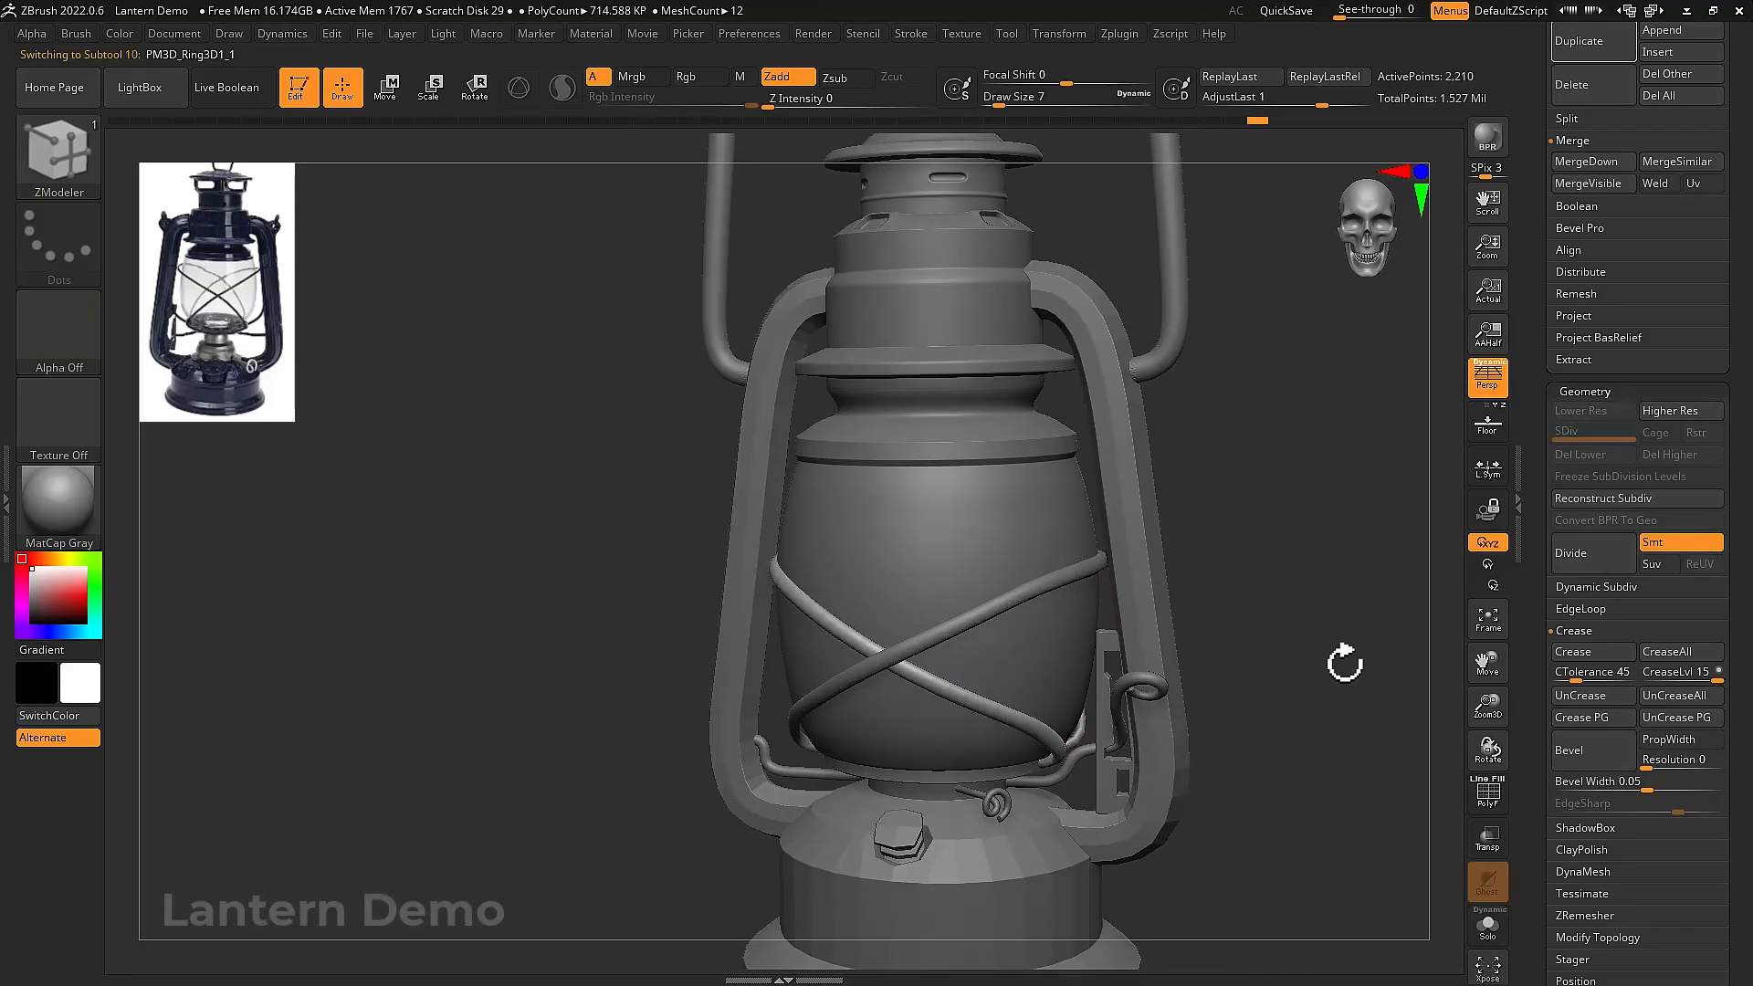
{"action": "left_click", "coordinate": [1586, 557]}
{"action": "left_click", "coordinate": [1586, 557]}
{"action": "mouse_move", "coordinate": [1328, 630]}
{"action": "left_mouse_down"}
{"action": "mouse_move", "coordinate": [1291, 634]}
{"action": "mouse_move", "coordinate": [1291, 618]}
{"action": "left_mouse_up"}
Isolate the carrying handle and examine the geometry of its bent lower ends
{"action": "mouse_move", "coordinate": [1230, 511]}
{"action": "left_mouse_down", "text": "alt"}
{"action": "mouse_move", "coordinate": [1269, 697]}
{"action": "mouse_move", "coordinate": [1265, 781]}
{"action": "left_mouse_up", "text": "alt"}
{"action": "left_click", "coordinate": [1170, 552], "text": "alt"}
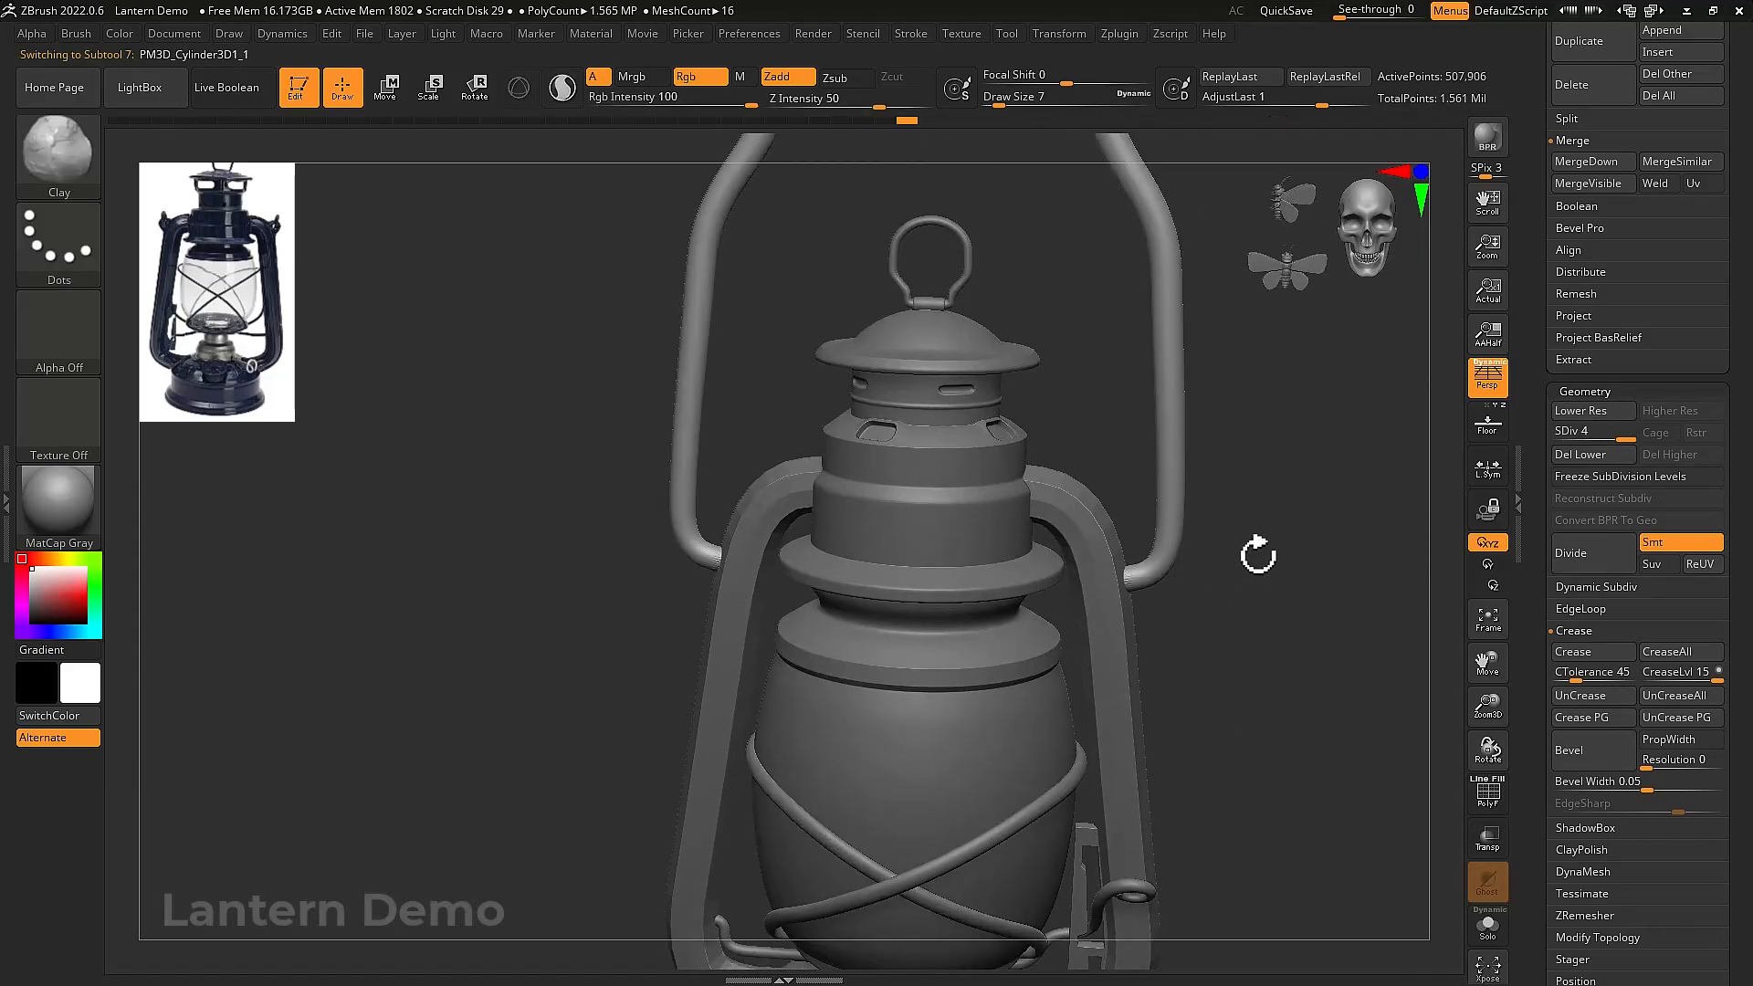
{"action": "left_click_drag", "start_coordinate": [1262, 559], "coordinate": [1244, 649], "text": "alt"}
{"action": "key", "text": "alt+s"}
{"action": "left_click_drag", "start_coordinate": [1243, 493], "coordinate": [1214, 772], "text": "alt"}
{"action": "key", "text": "shift+f"}
{"action": "key", "text": "shift+f"}
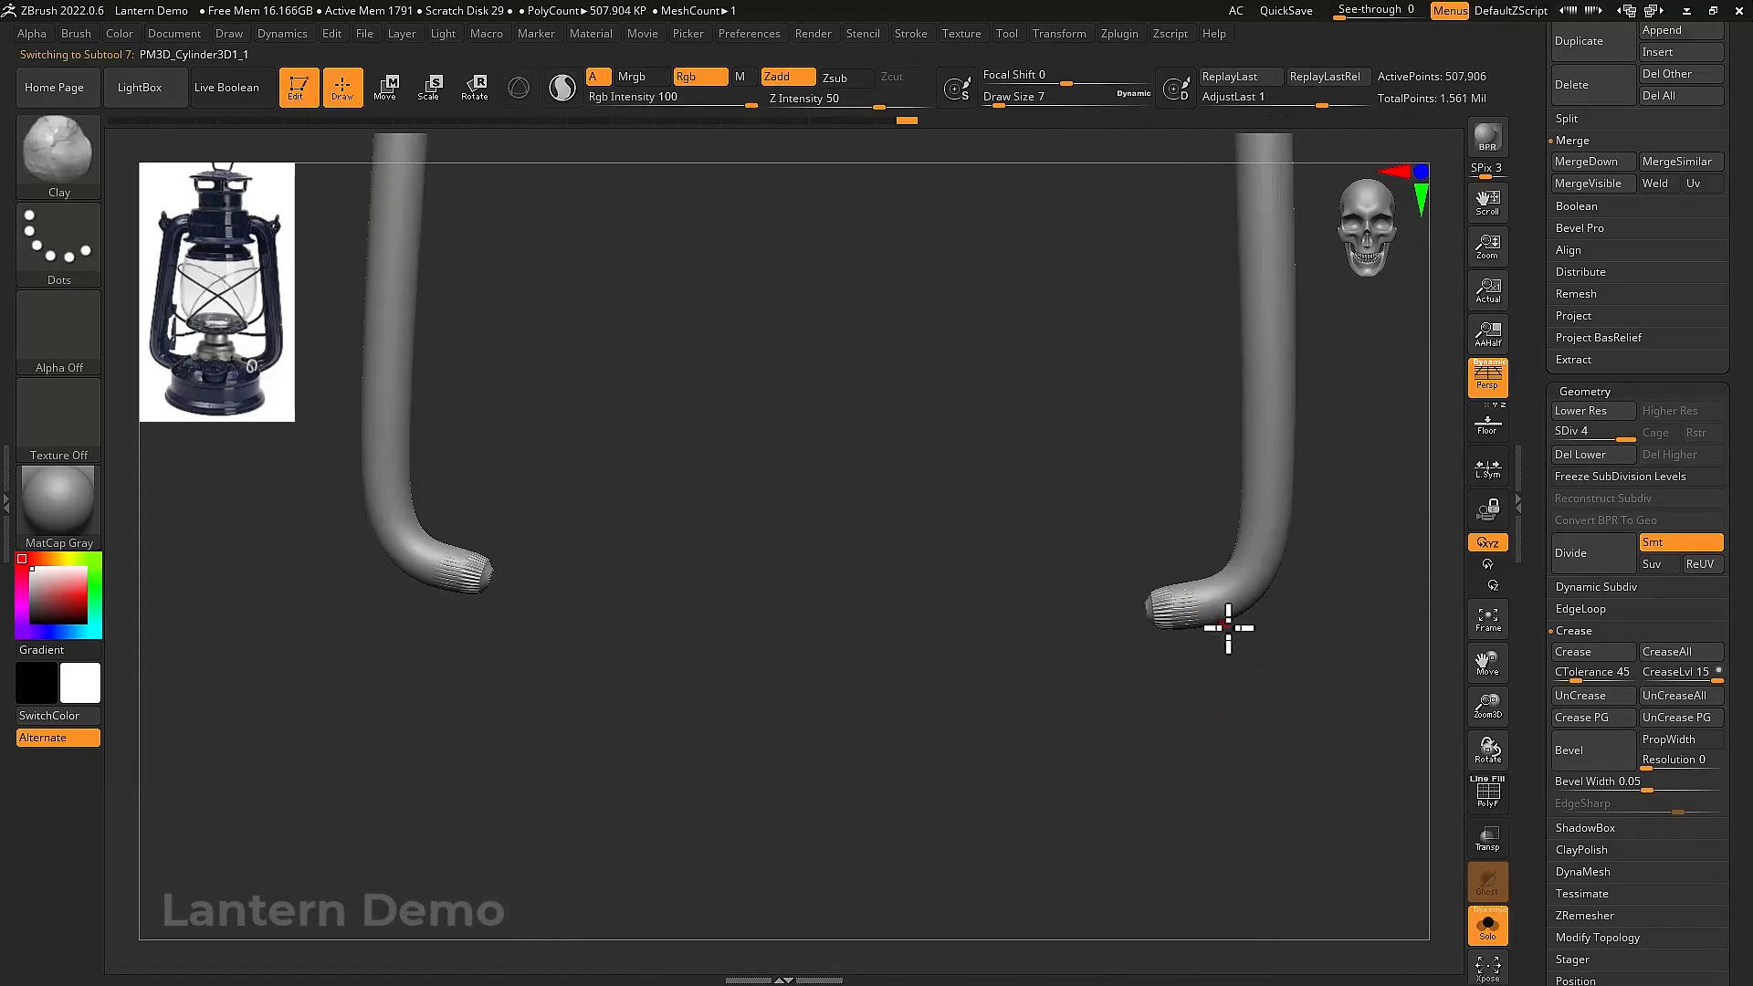
{"action": "left_click_drag", "start_coordinate": [1228, 627], "coordinate": [1267, 564]}
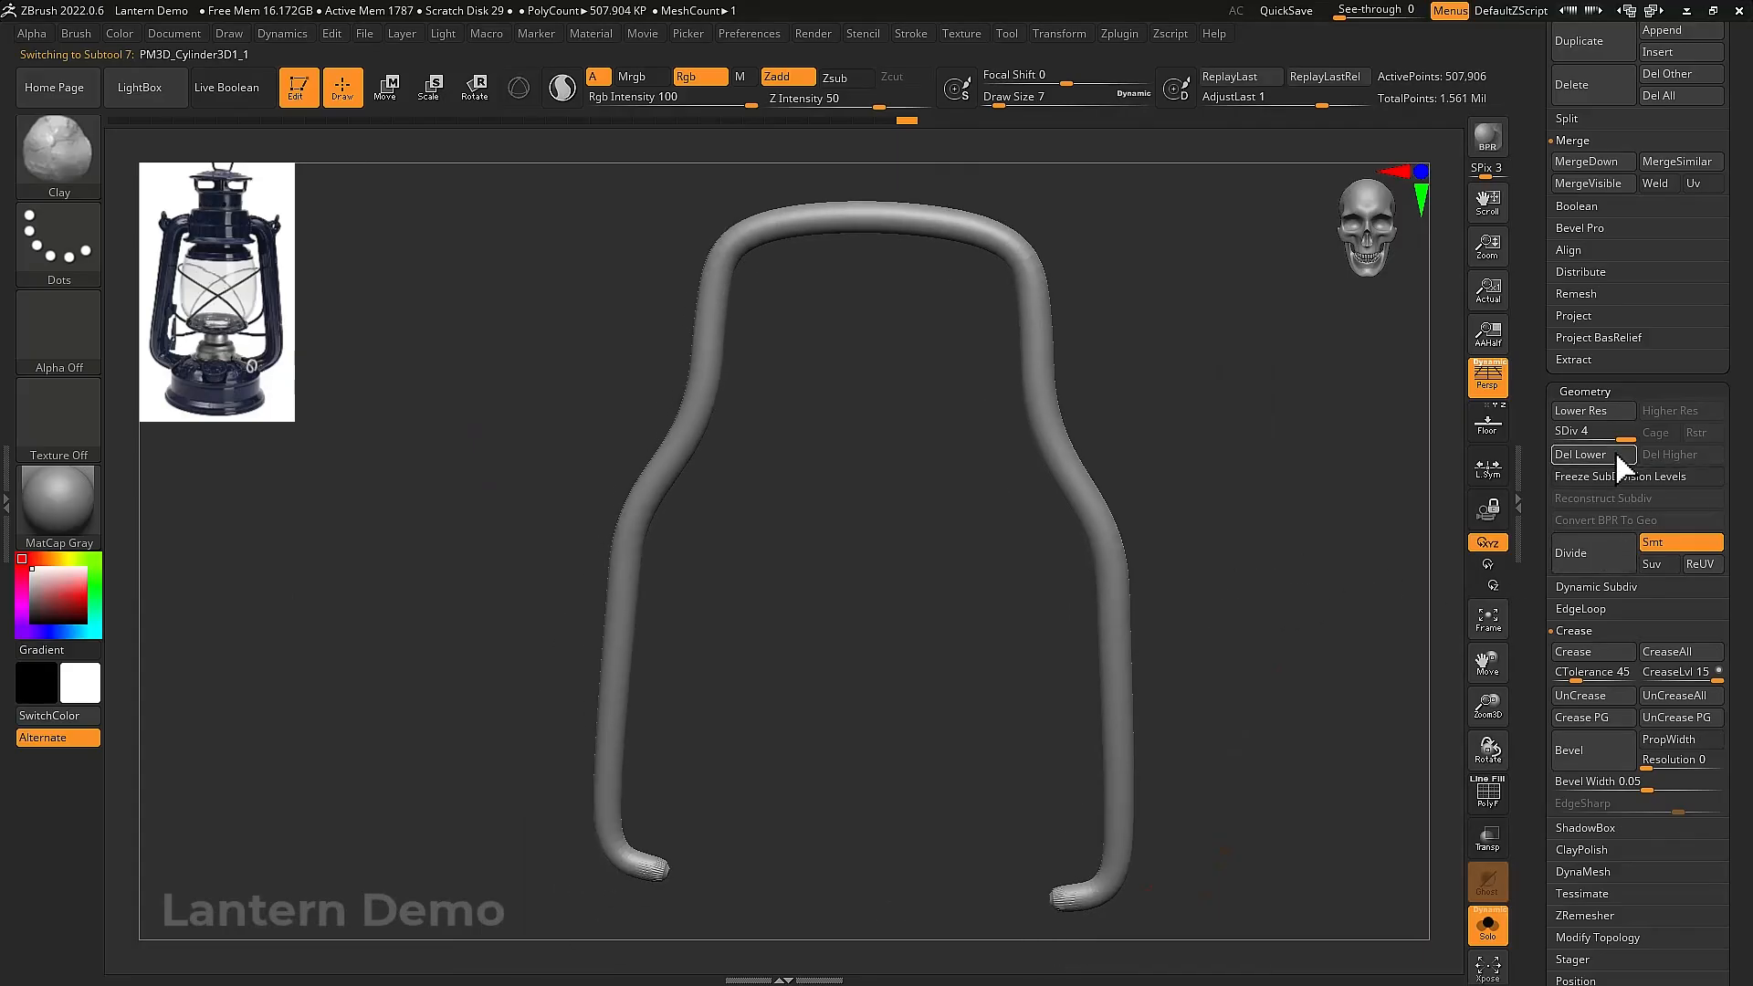
Try deleting the carrying handle's lower subdivision levels
{"action": "left_click", "coordinate": [1589, 454]}
{"action": "left_click_drag", "start_coordinate": [1213, 817], "coordinate": [1130, 764], "text": "alt"}
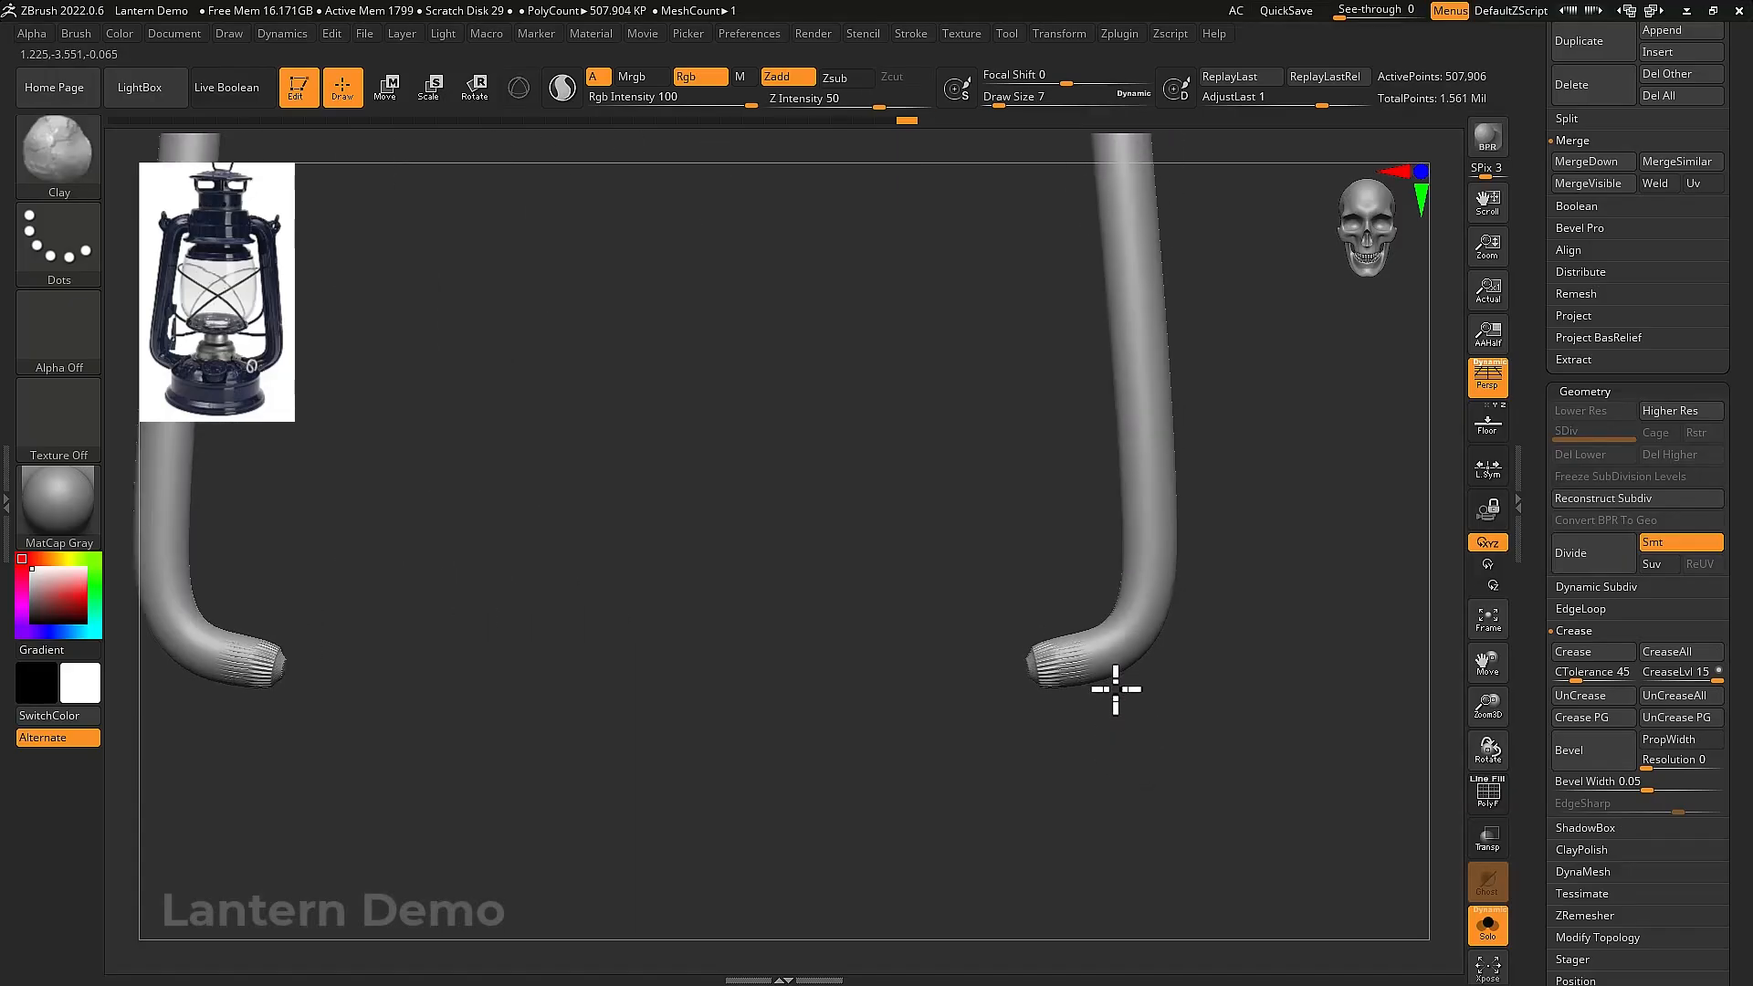
{"action": "left_click", "coordinate": [1065, 675], "text": "alt"}
Adjust the carrying handle's lower ends at the side frame with the MoveInfiniteDepth brush at a draw size of about 128
{"action": "key", "text": "b"}
{"action": "key", "text": "m"}
{"action": "key", "text": "v"}
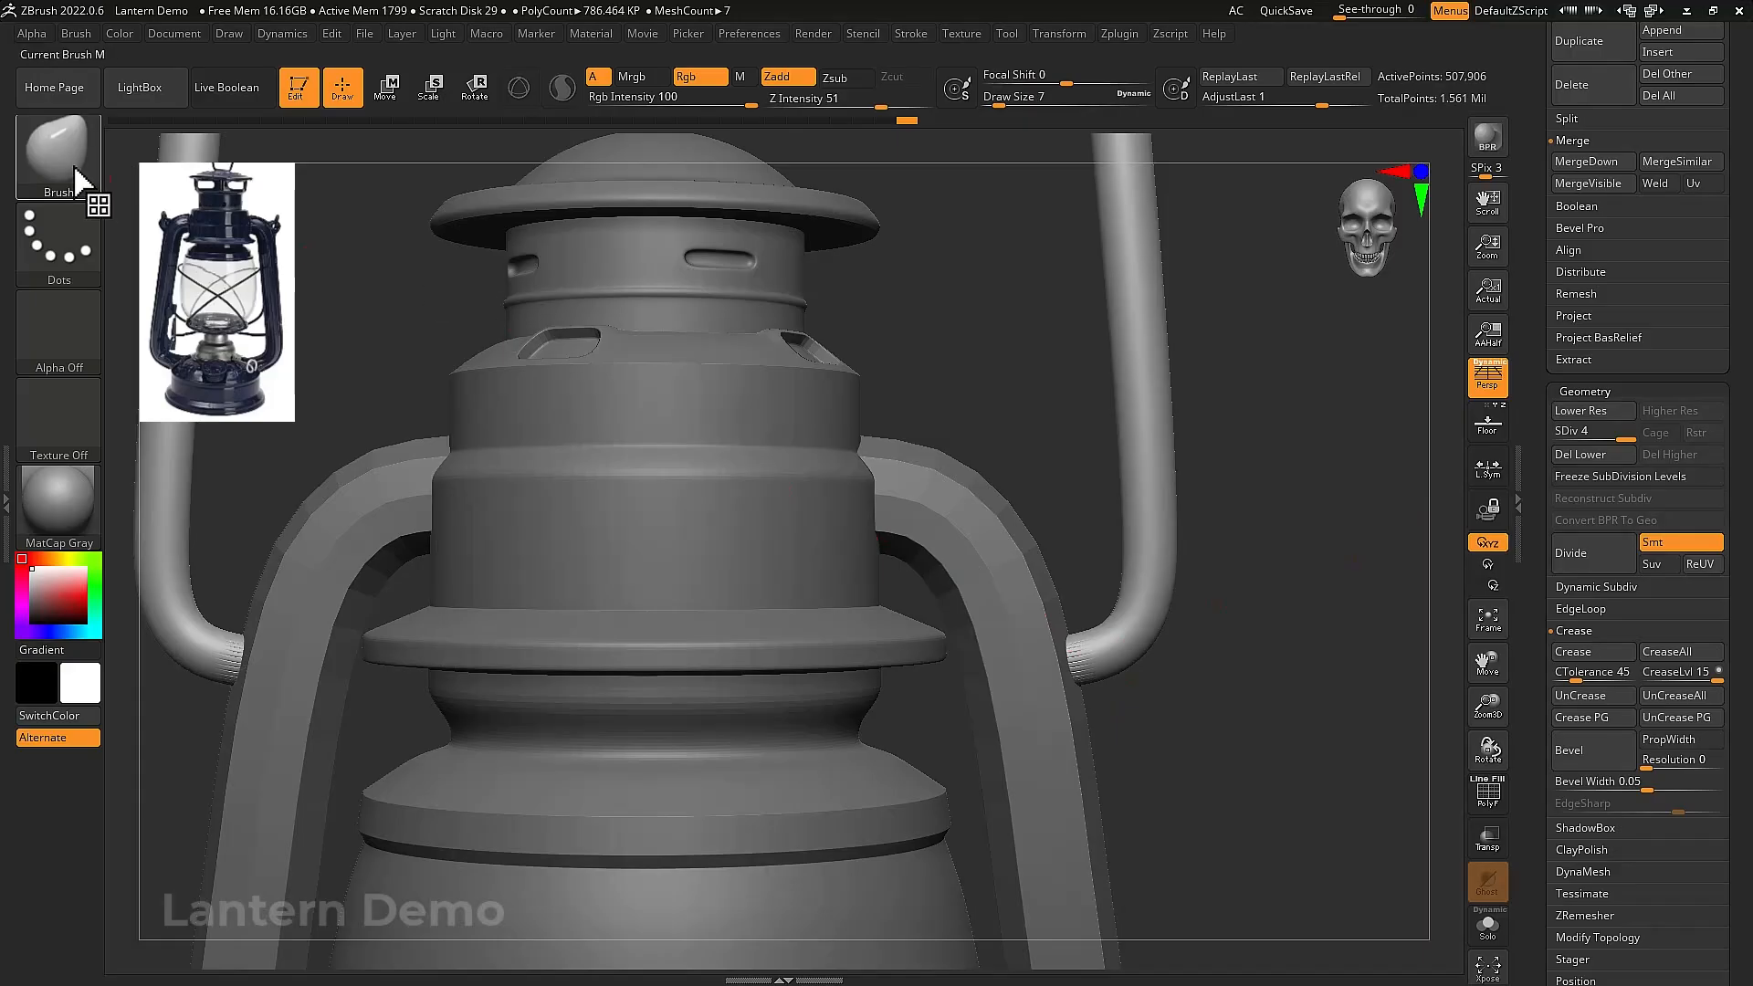
{"action": "key", "text": "b"}
{"action": "key", "text": "m"}
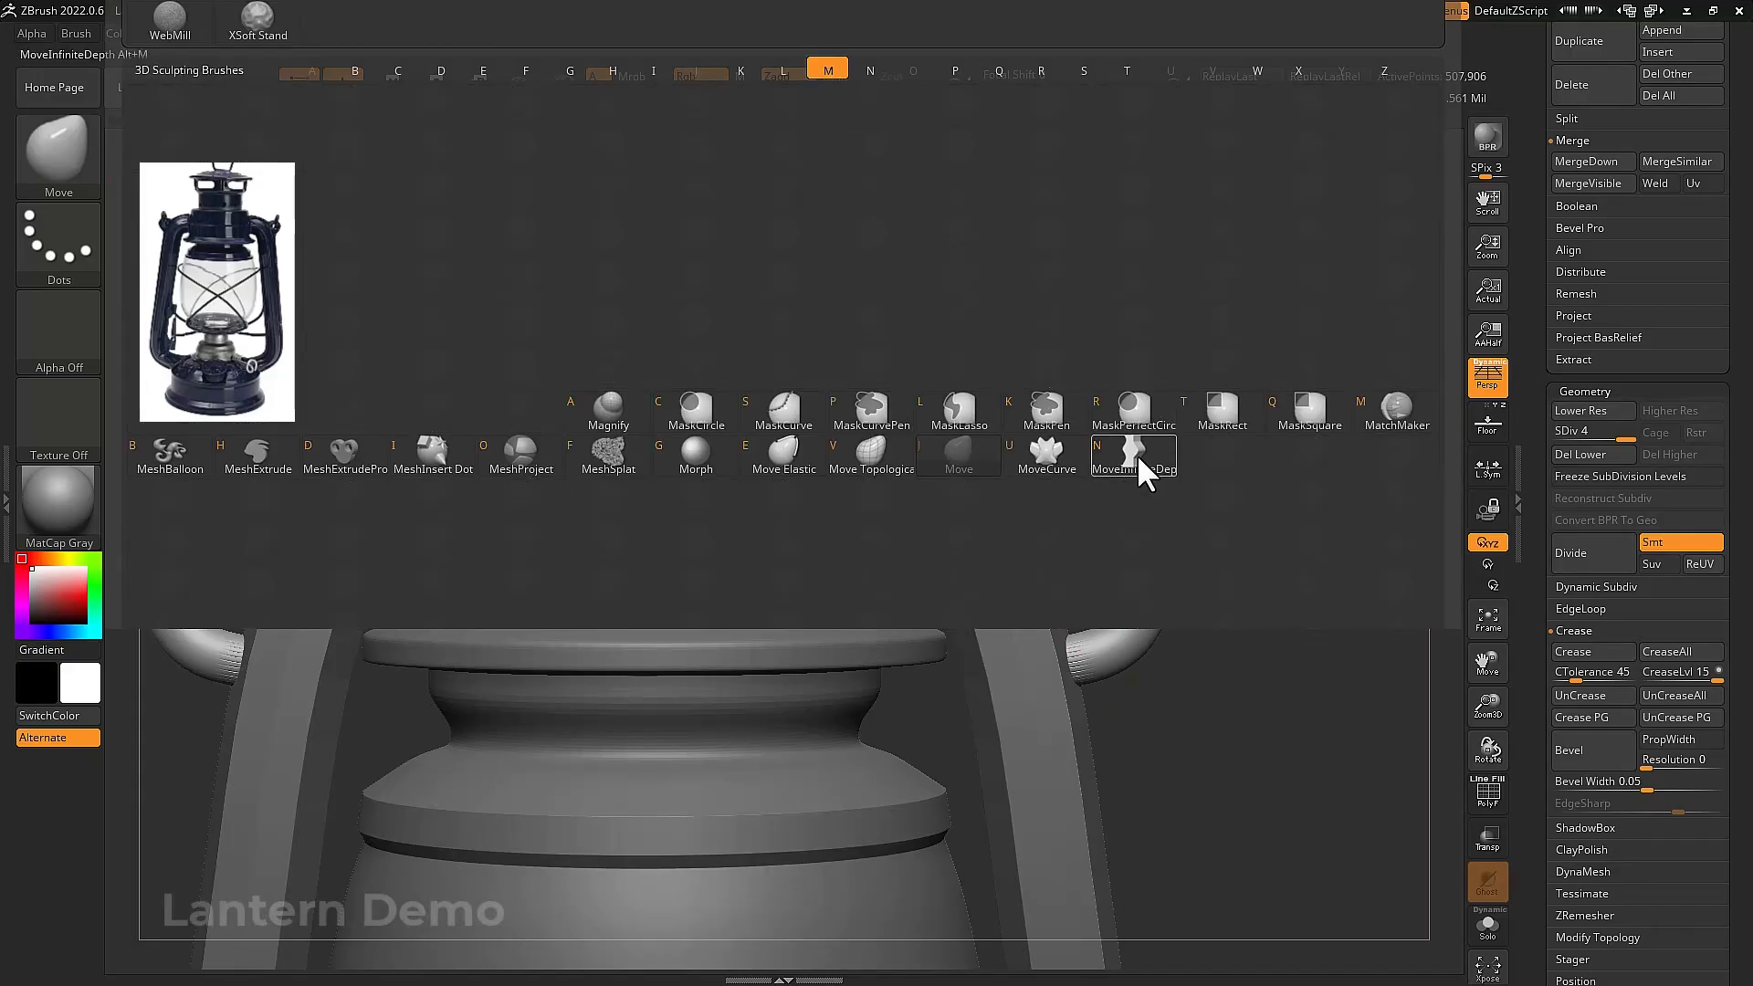
{"action": "left_click", "coordinate": [1139, 459]}
{"action": "key", "text": "space"}
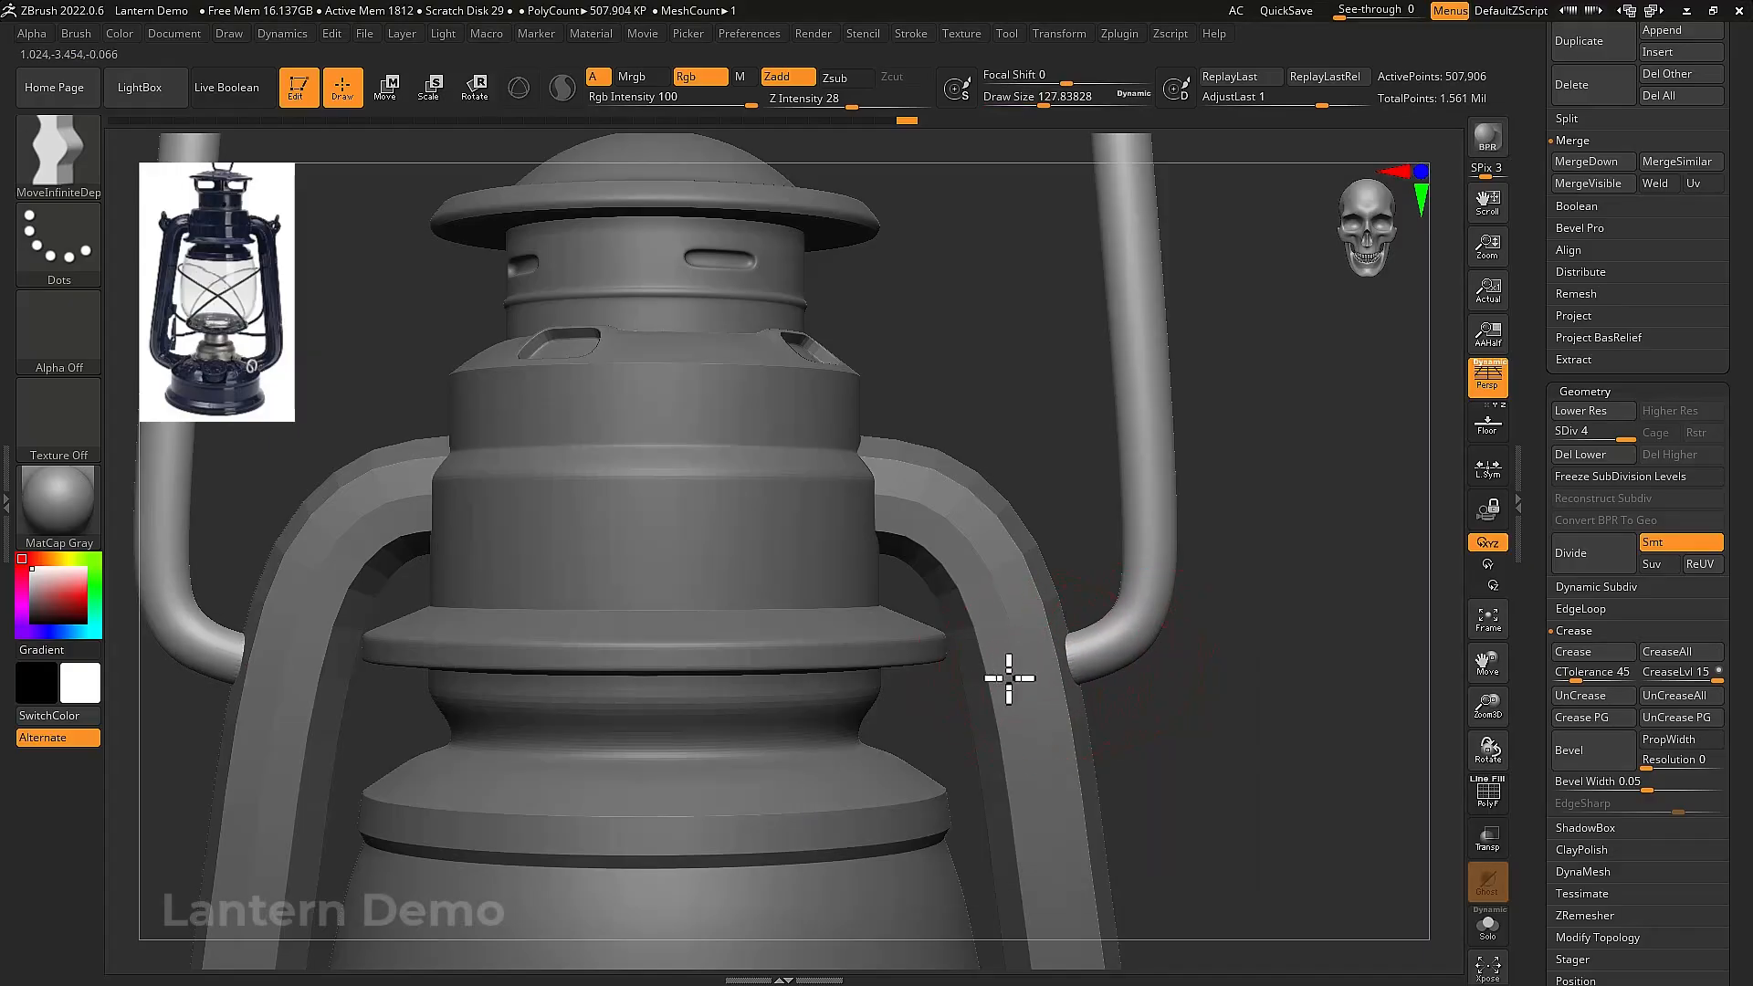
{"action": "left_click_drag", "start_coordinate": [1142, 700], "coordinate": [1105, 441], "text": "alt"}
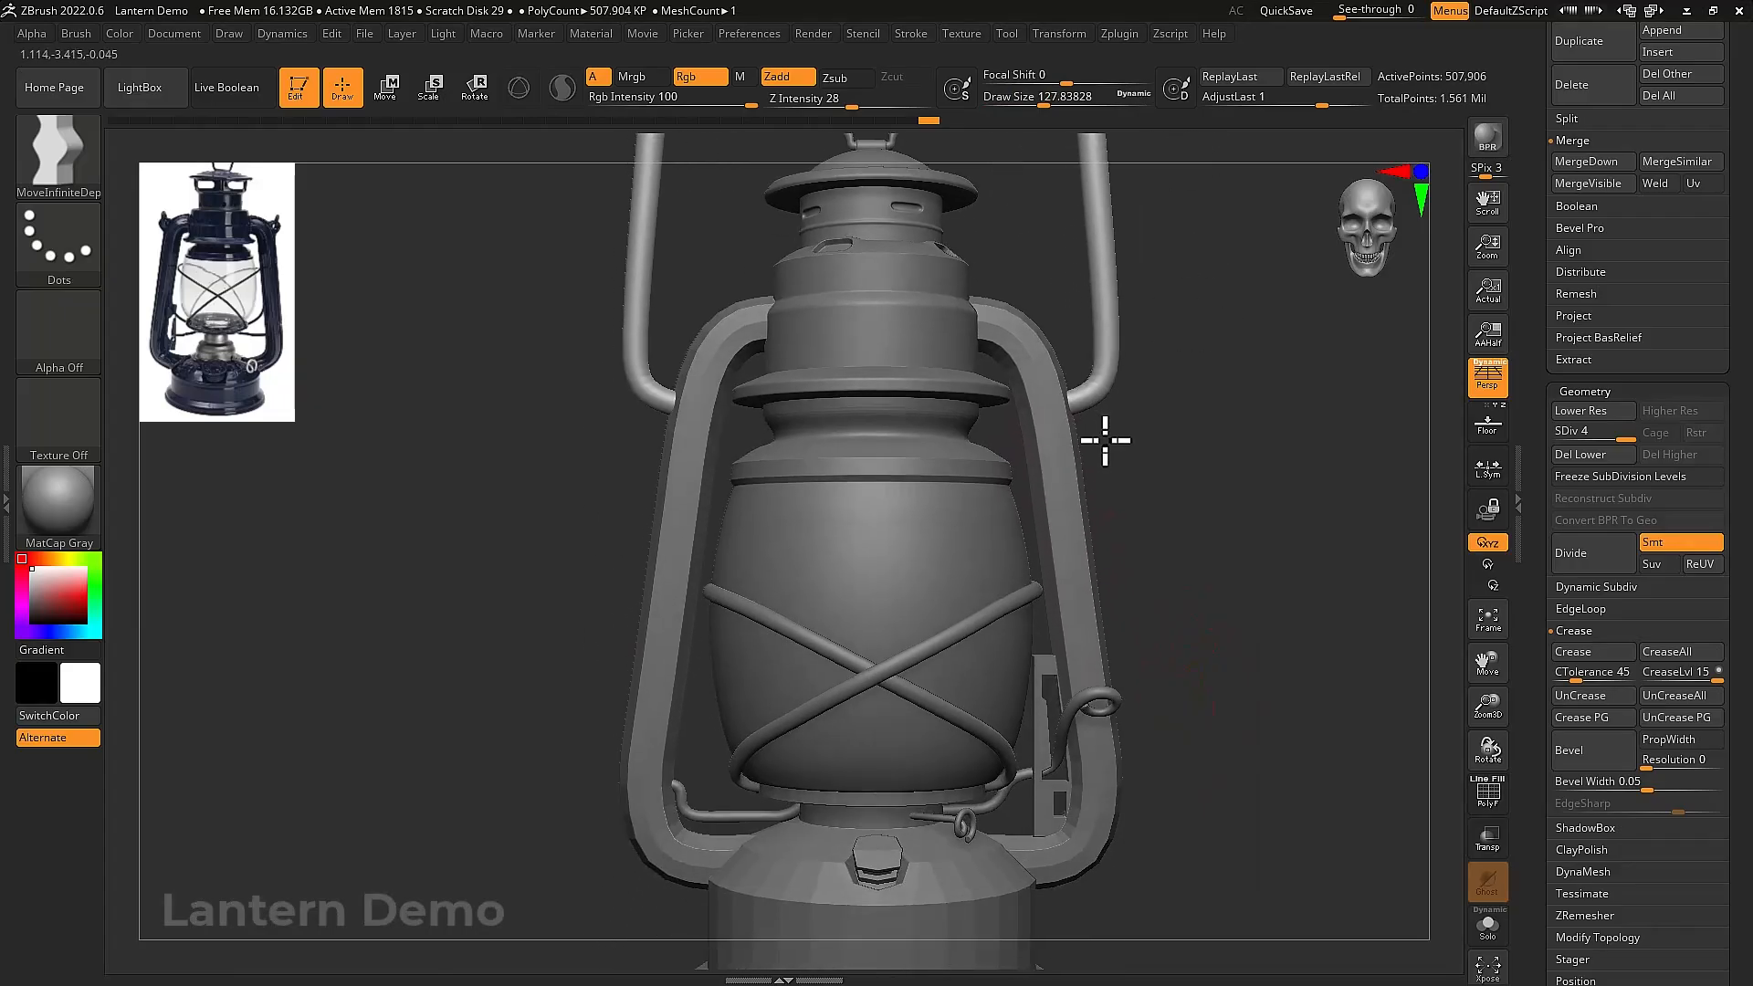
Reshape the front of the first crossing guard wire around the globe with the Move brush at a smaller draw size
{"action": "left_click_drag", "start_coordinate": [1154, 614], "coordinate": [1125, 541], "text": "alt"}
{"action": "key", "text": "b"}
{"action": "key", "text": "m"}
{"action": "key", "text": "v"}
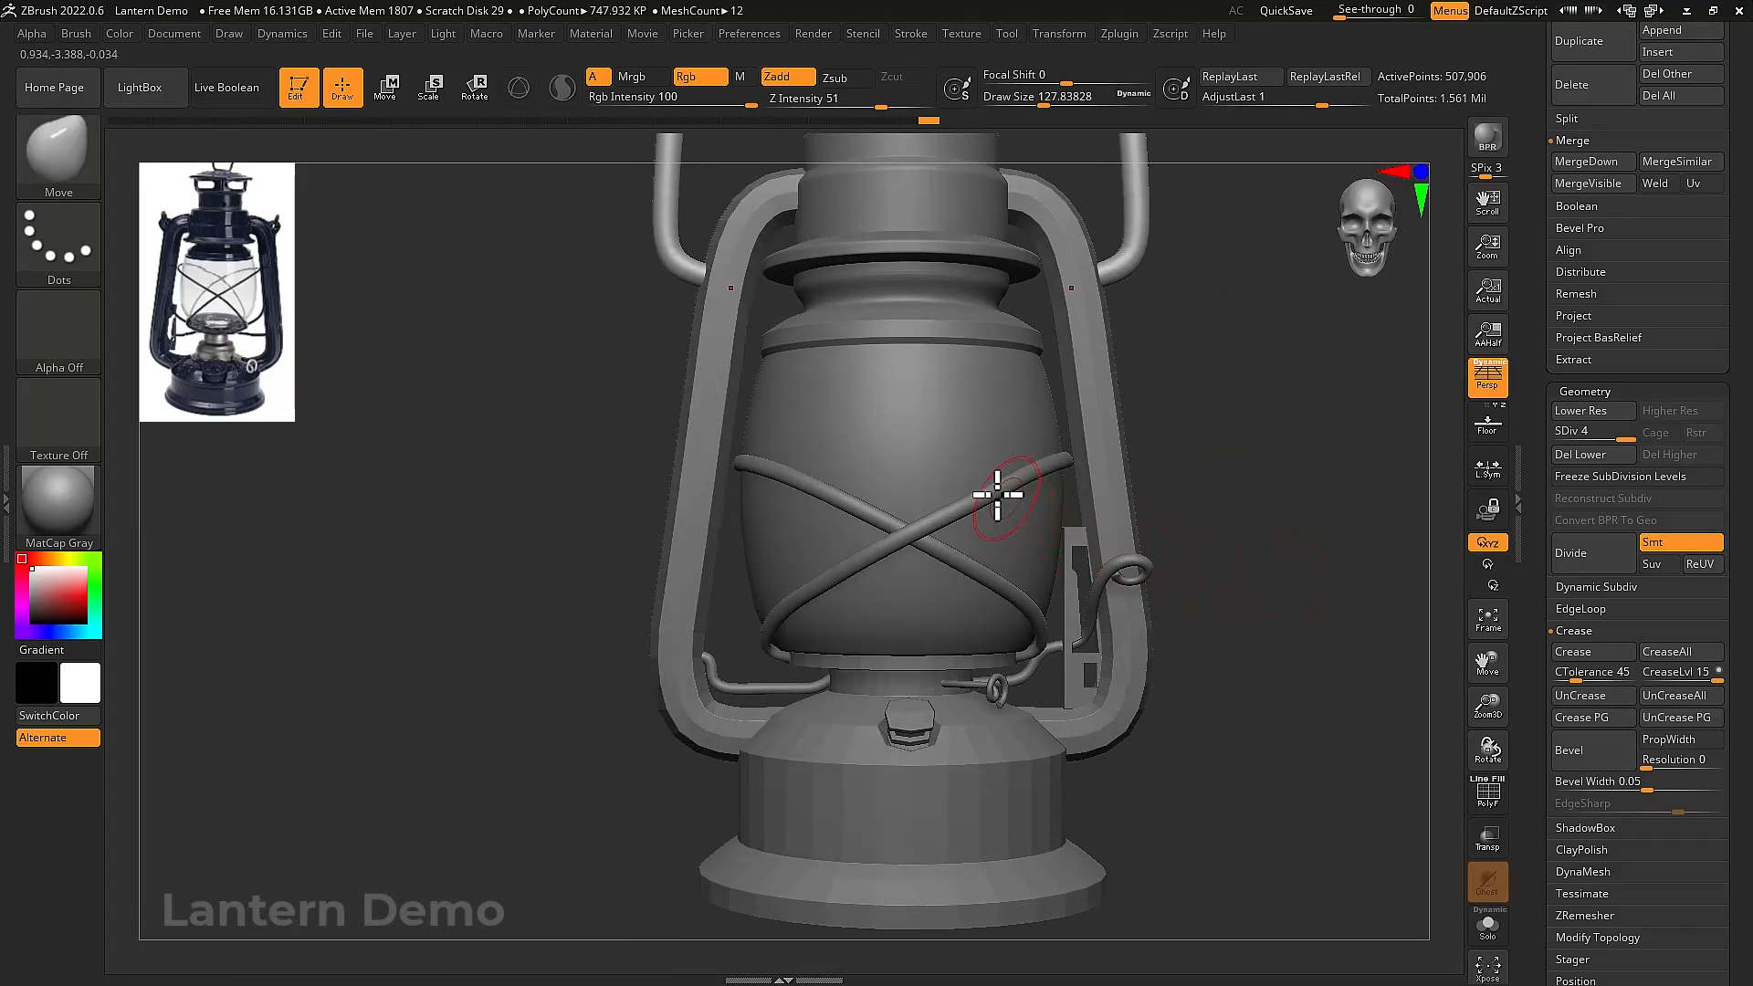
{"action": "left_click", "coordinate": [949, 502], "text": "alt"}
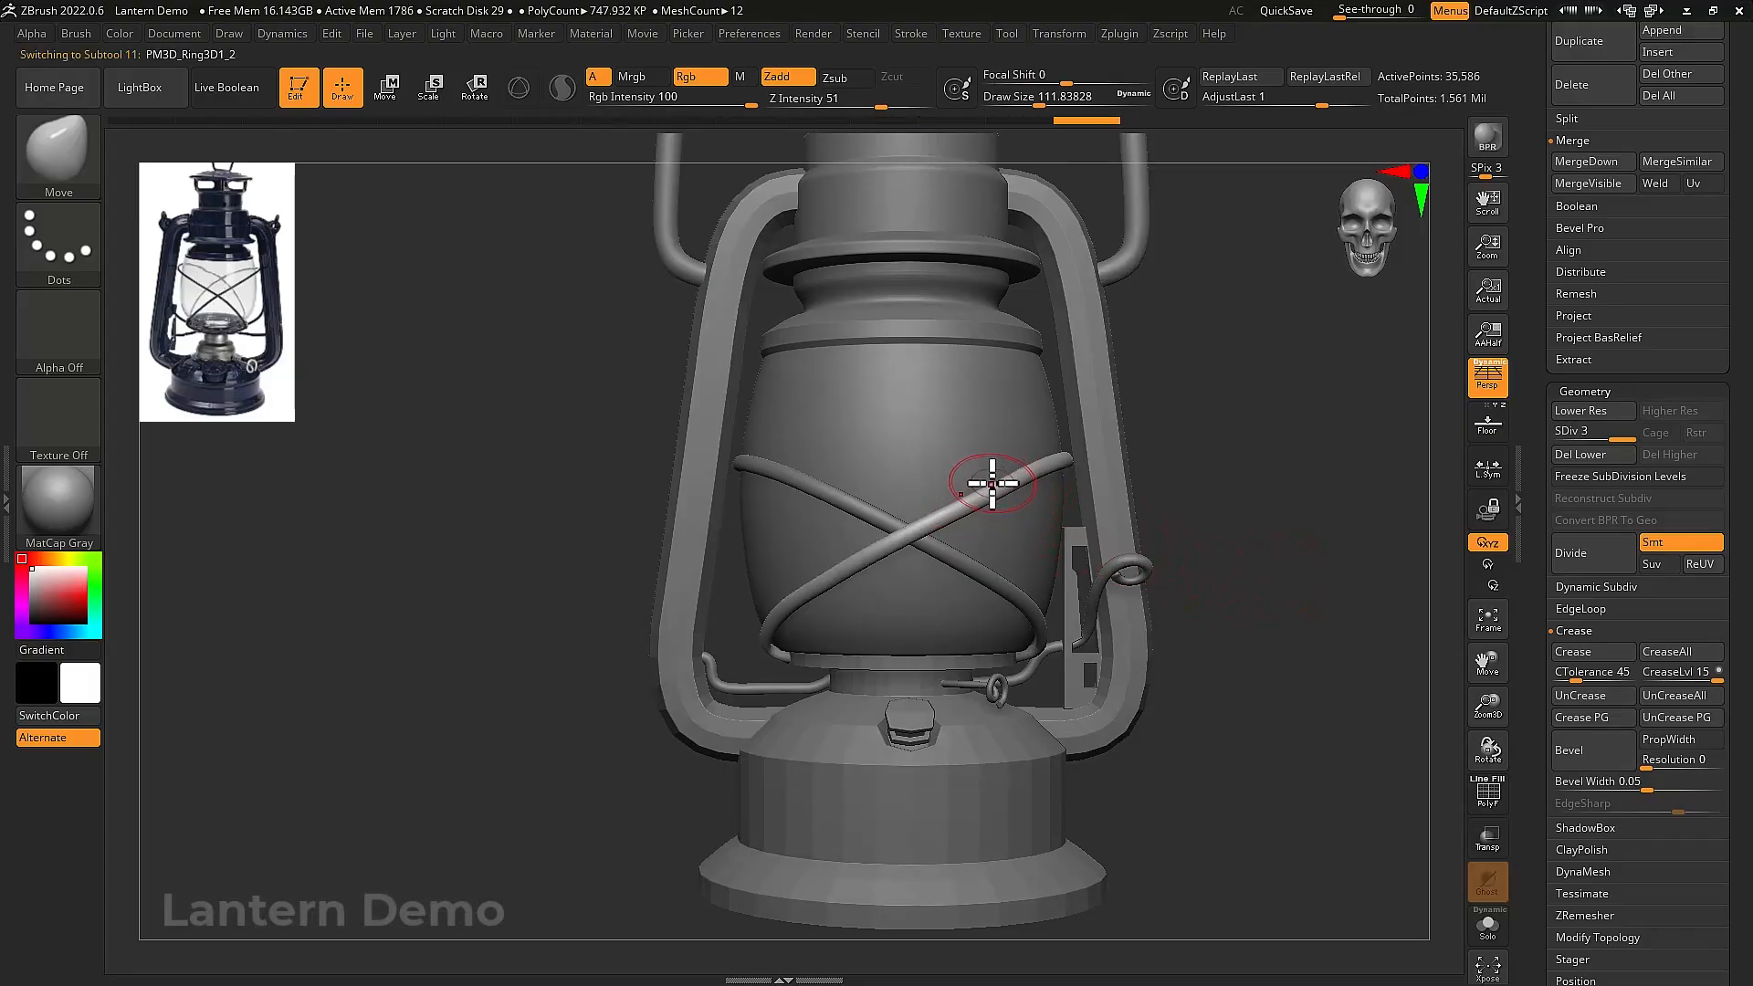
{"action": "mouse_move", "coordinate": [1012, 489]}
{"action": "right_mouse_down"}
{"action": "mouse_move", "coordinate": [1065, 528]}
{"action": "mouse_move", "coordinate": [1058, 496]}
{"action": "right_mouse_up"}
{"action": "left_click_drag", "start_coordinate": [1056, 491], "coordinate": [992, 543]}
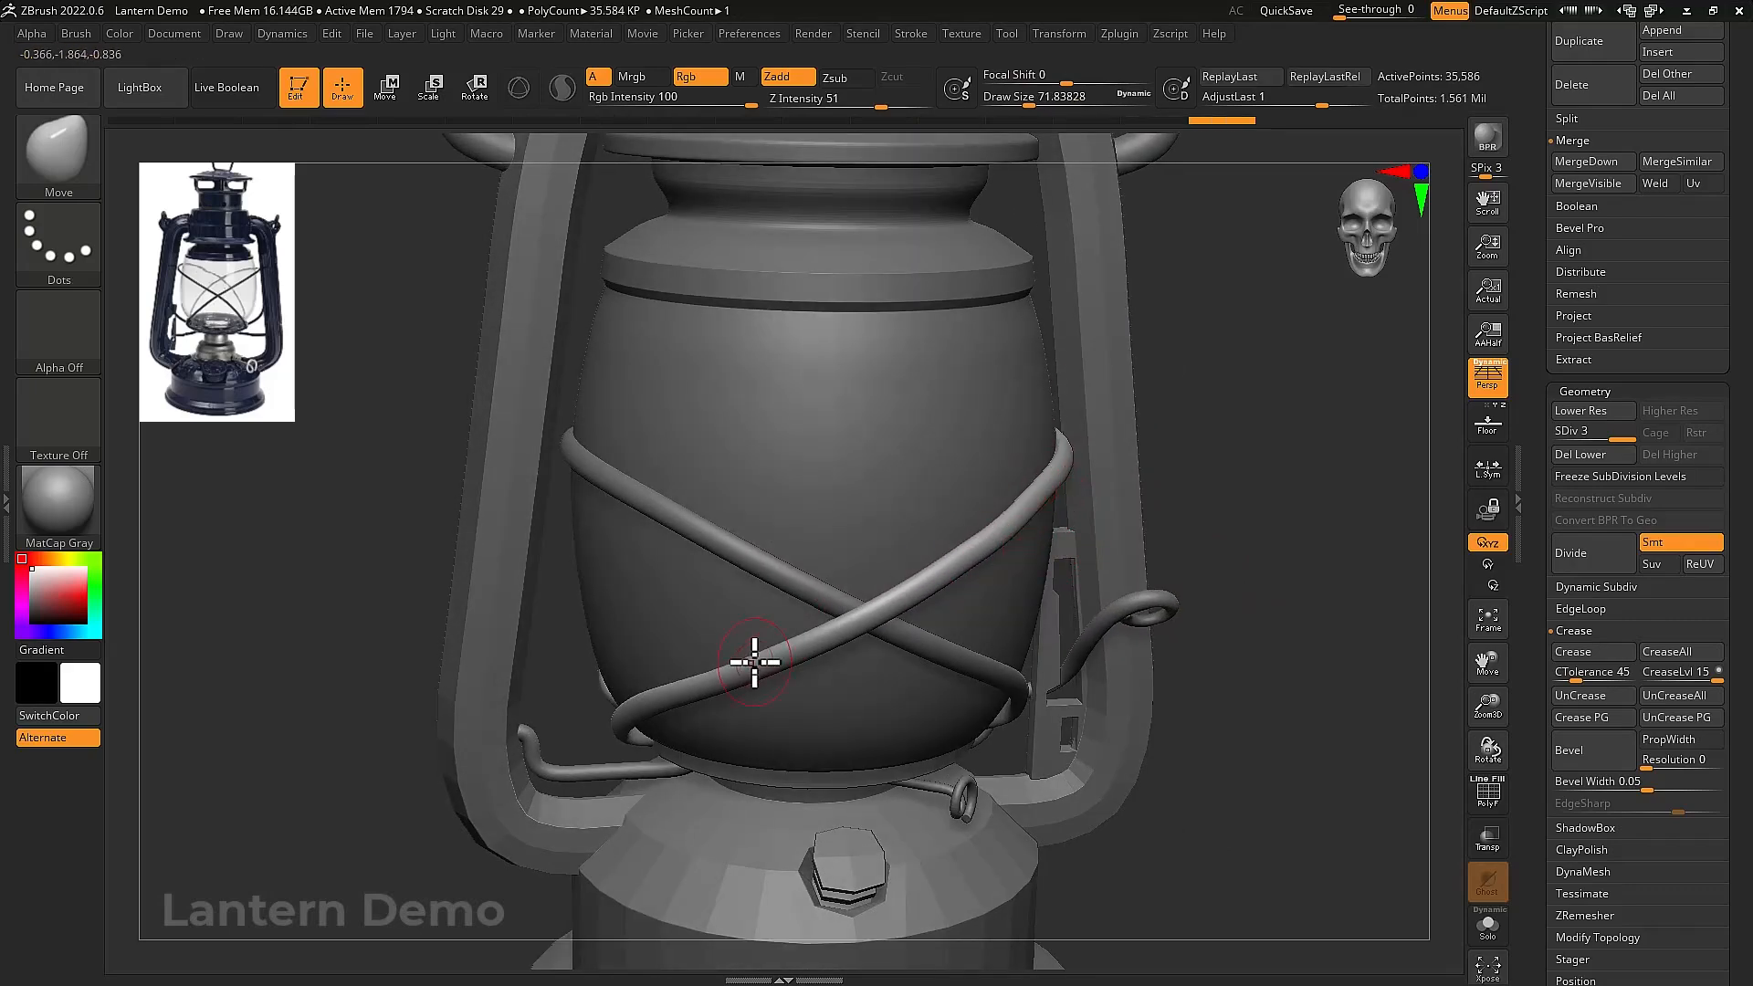
{"action": "right_click_drag", "start_coordinate": [724, 560], "coordinate": [704, 540]}
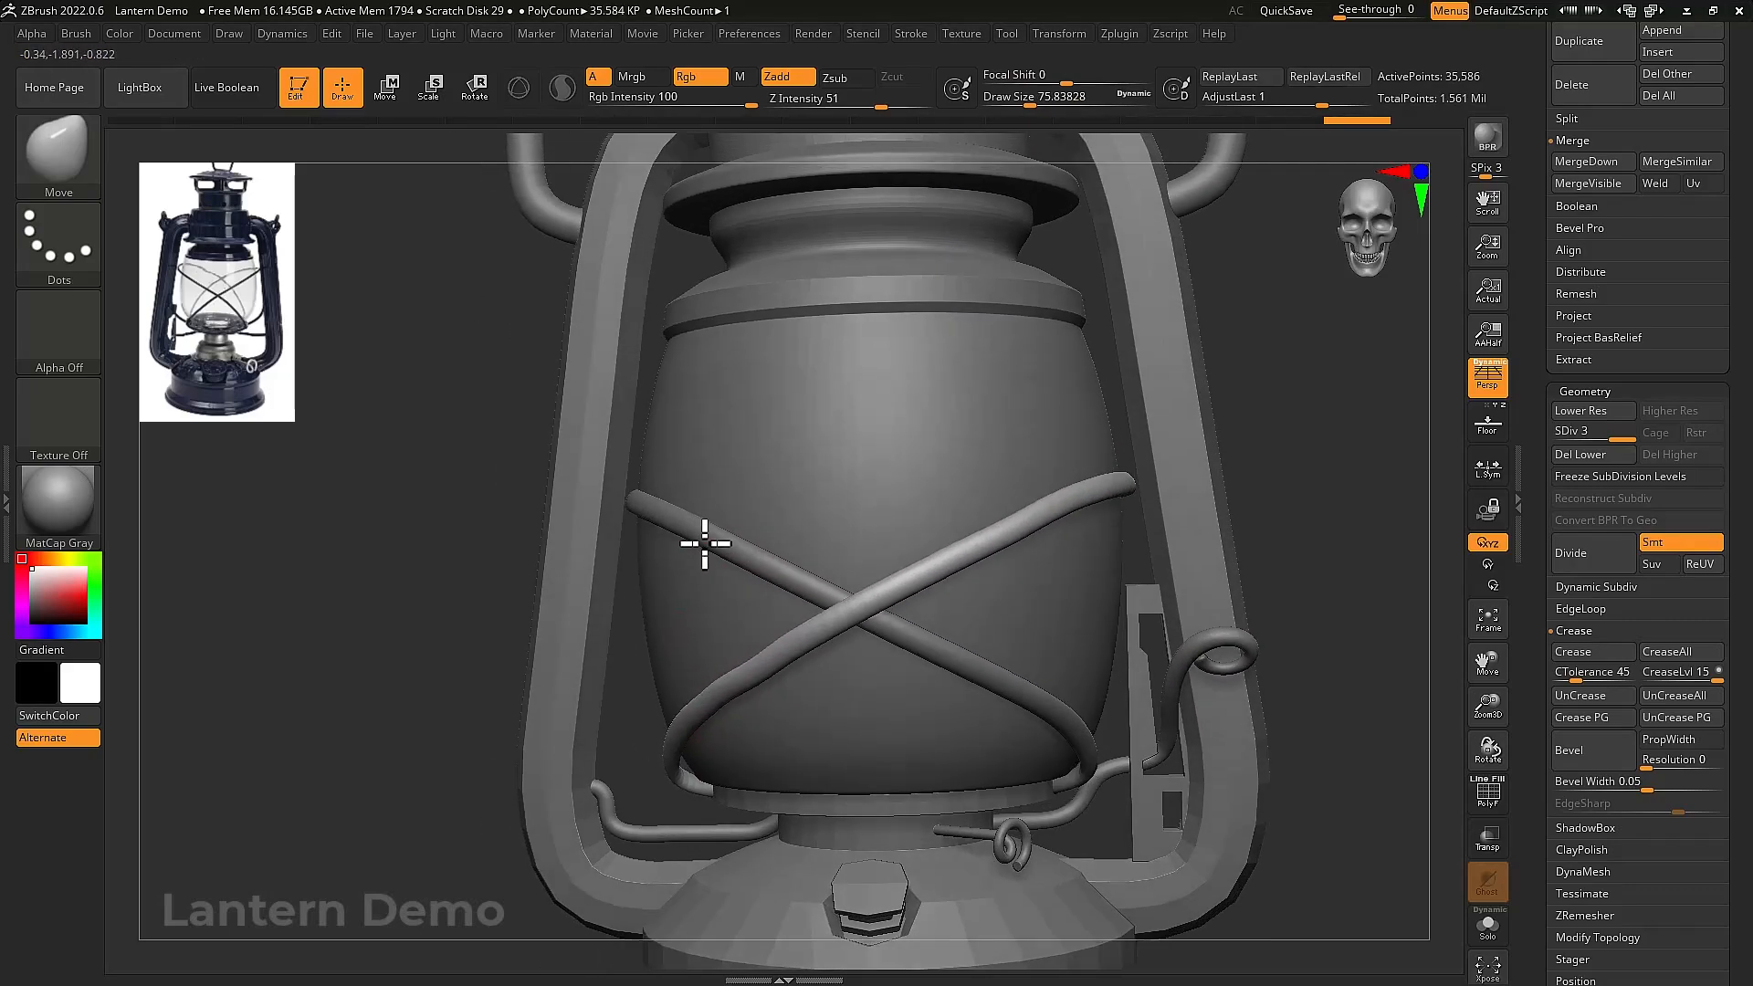
Adjust the same guard wire around the side and back of the globe with the Move brush to follow the glass
{"action": "mouse_move", "coordinate": [955, 606]}
{"action": "right_mouse_down", "text": "ctrl"}
{"action": "mouse_move", "coordinate": [1093, 604]}
{"action": "mouse_move", "coordinate": [902, 742]}
{"action": "right_mouse_up", "text": "ctrl"}
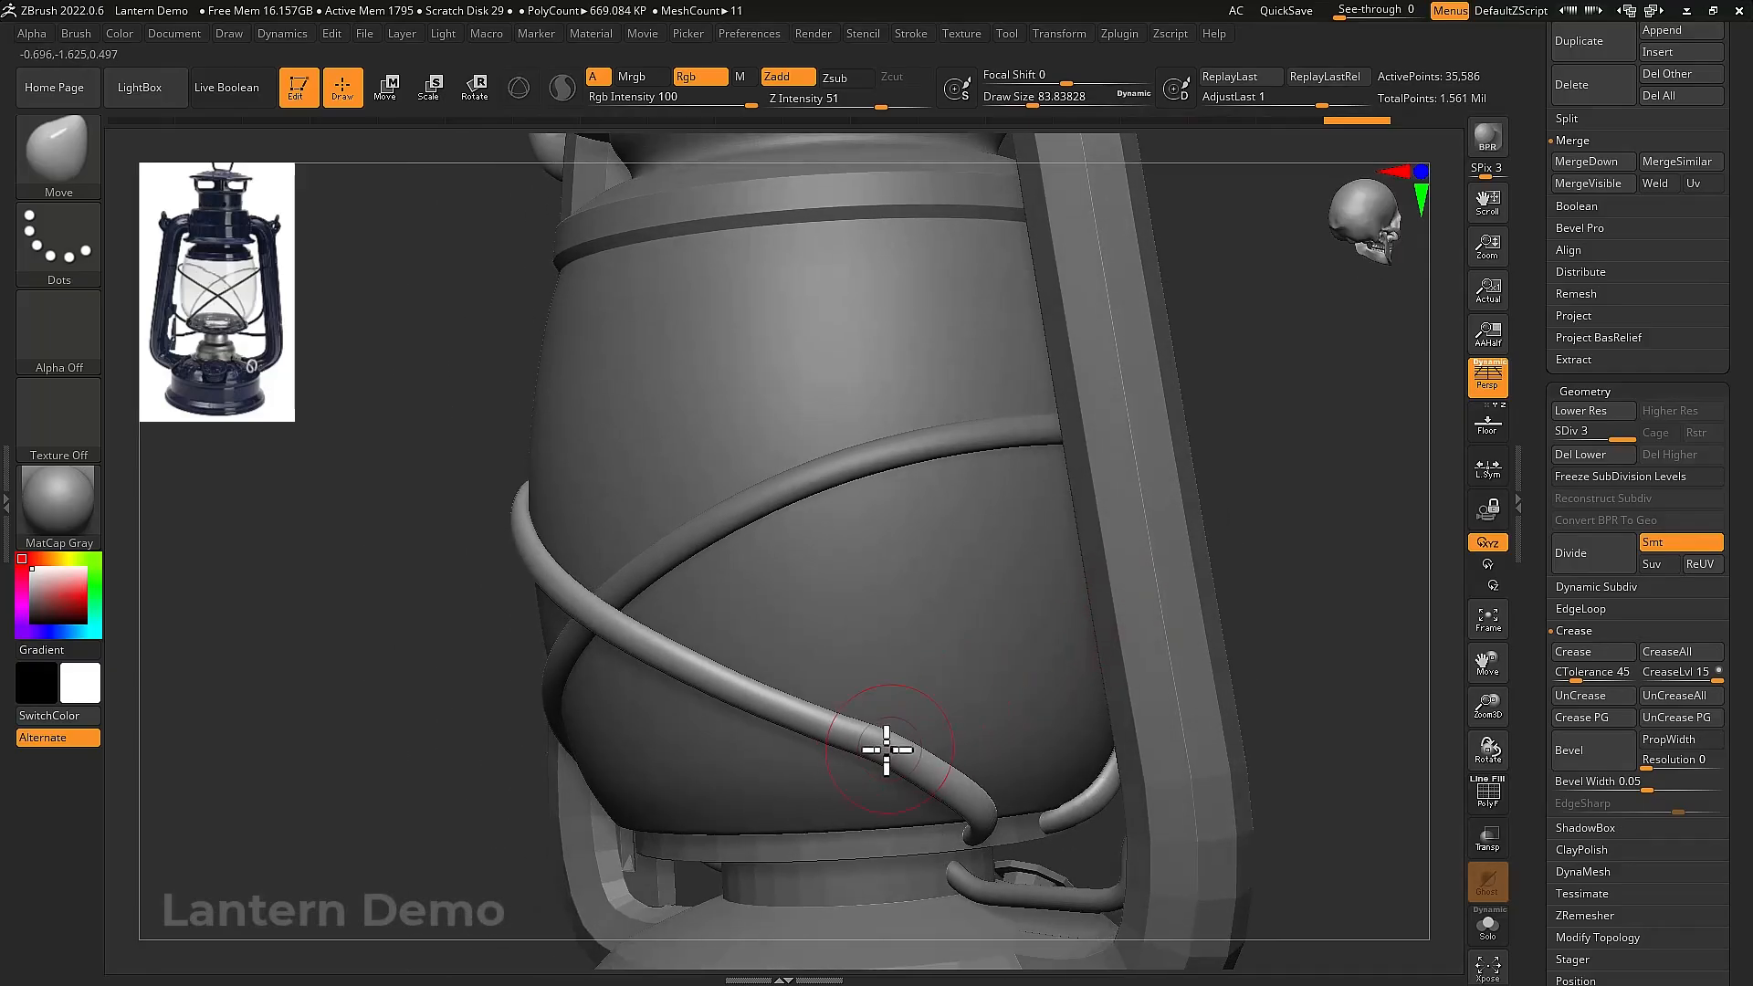
{"action": "mouse_move", "coordinate": [785, 681]}
{"action": "right_mouse_down", "text": "ctrl"}
{"action": "mouse_move", "coordinate": [931, 732]}
{"action": "mouse_move", "coordinate": [911, 709]}
{"action": "mouse_move", "coordinate": [723, 660]}
{"action": "mouse_move", "coordinate": [790, 587]}
{"action": "mouse_move", "coordinate": [688, 630]}
{"action": "right_mouse_up", "text": "ctrl"}
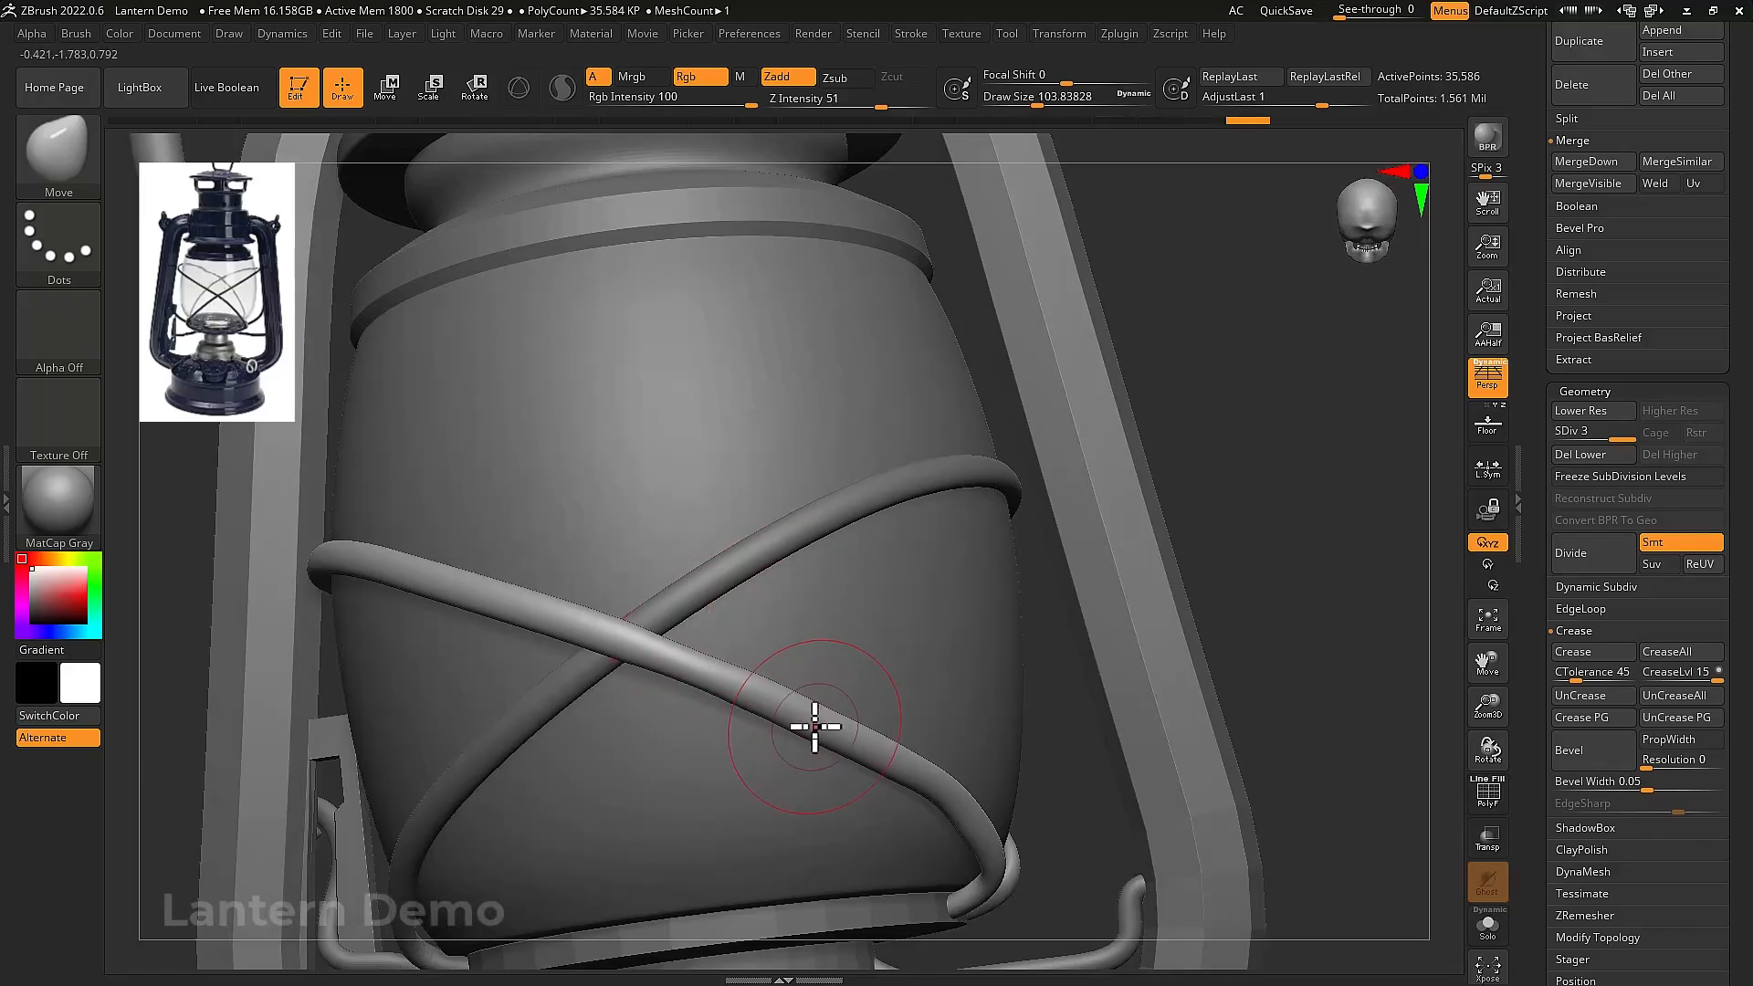
{"action": "right_click_drag", "start_coordinate": [796, 703], "coordinate": [802, 645]}
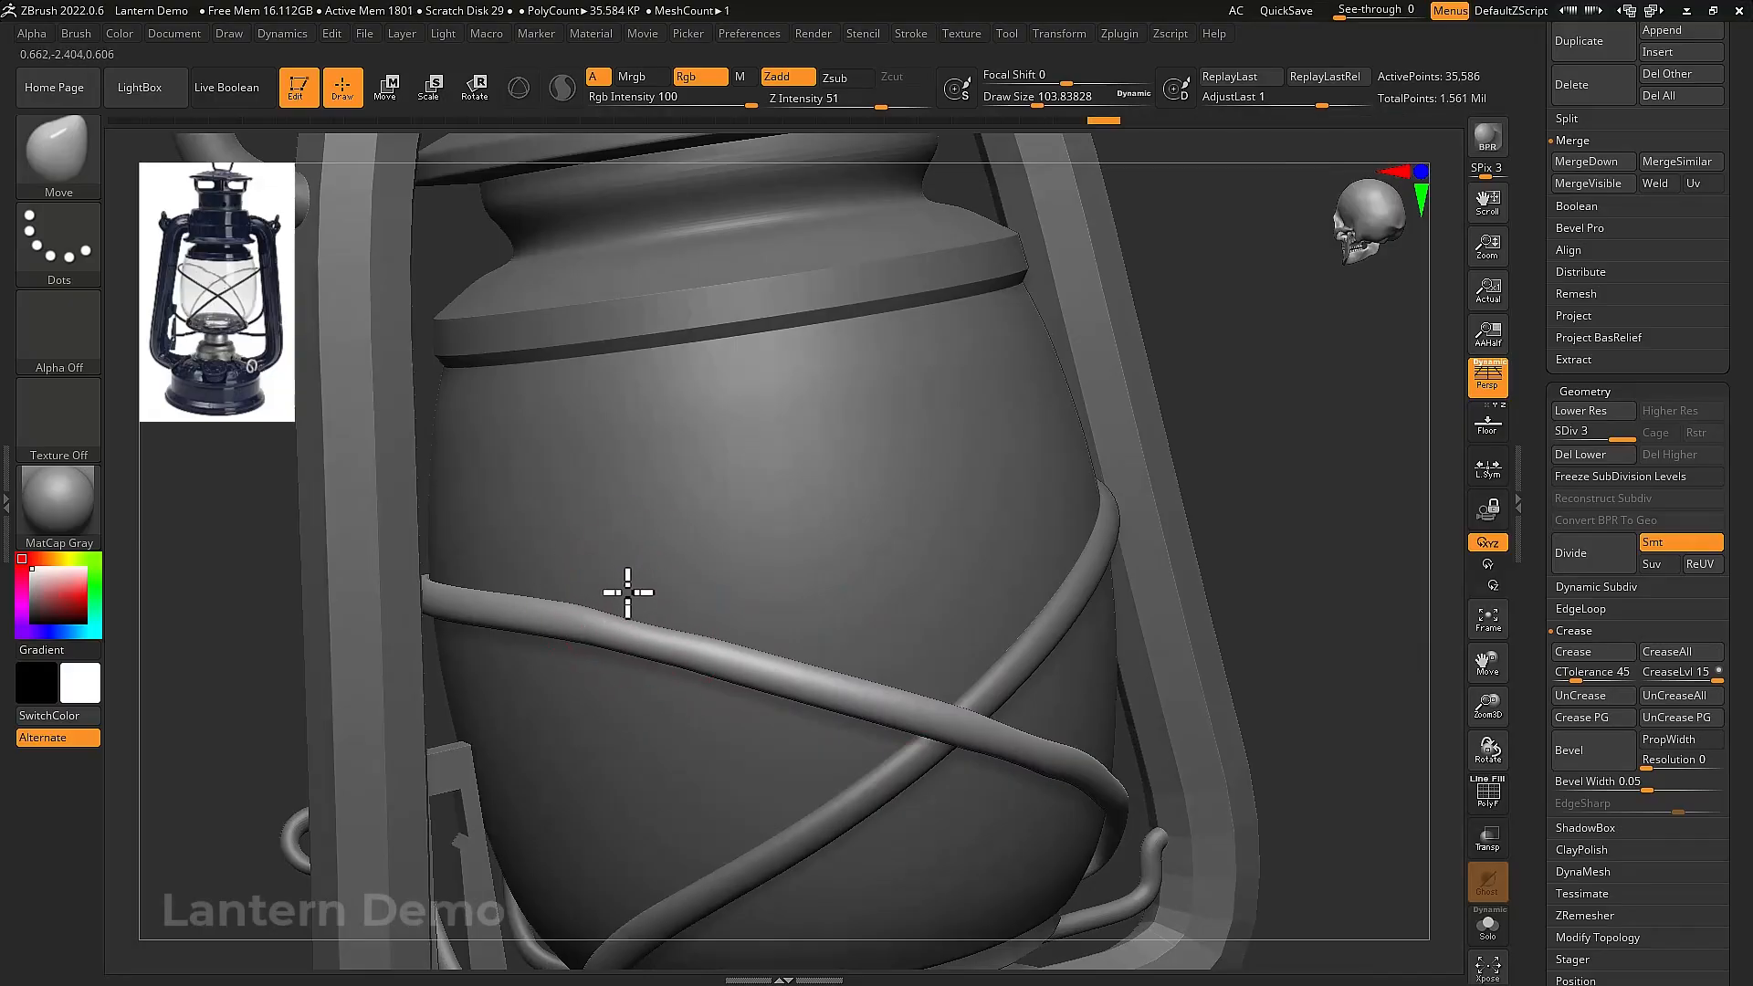
{"action": "right_click_drag", "start_coordinate": [567, 627], "coordinate": [522, 645]}
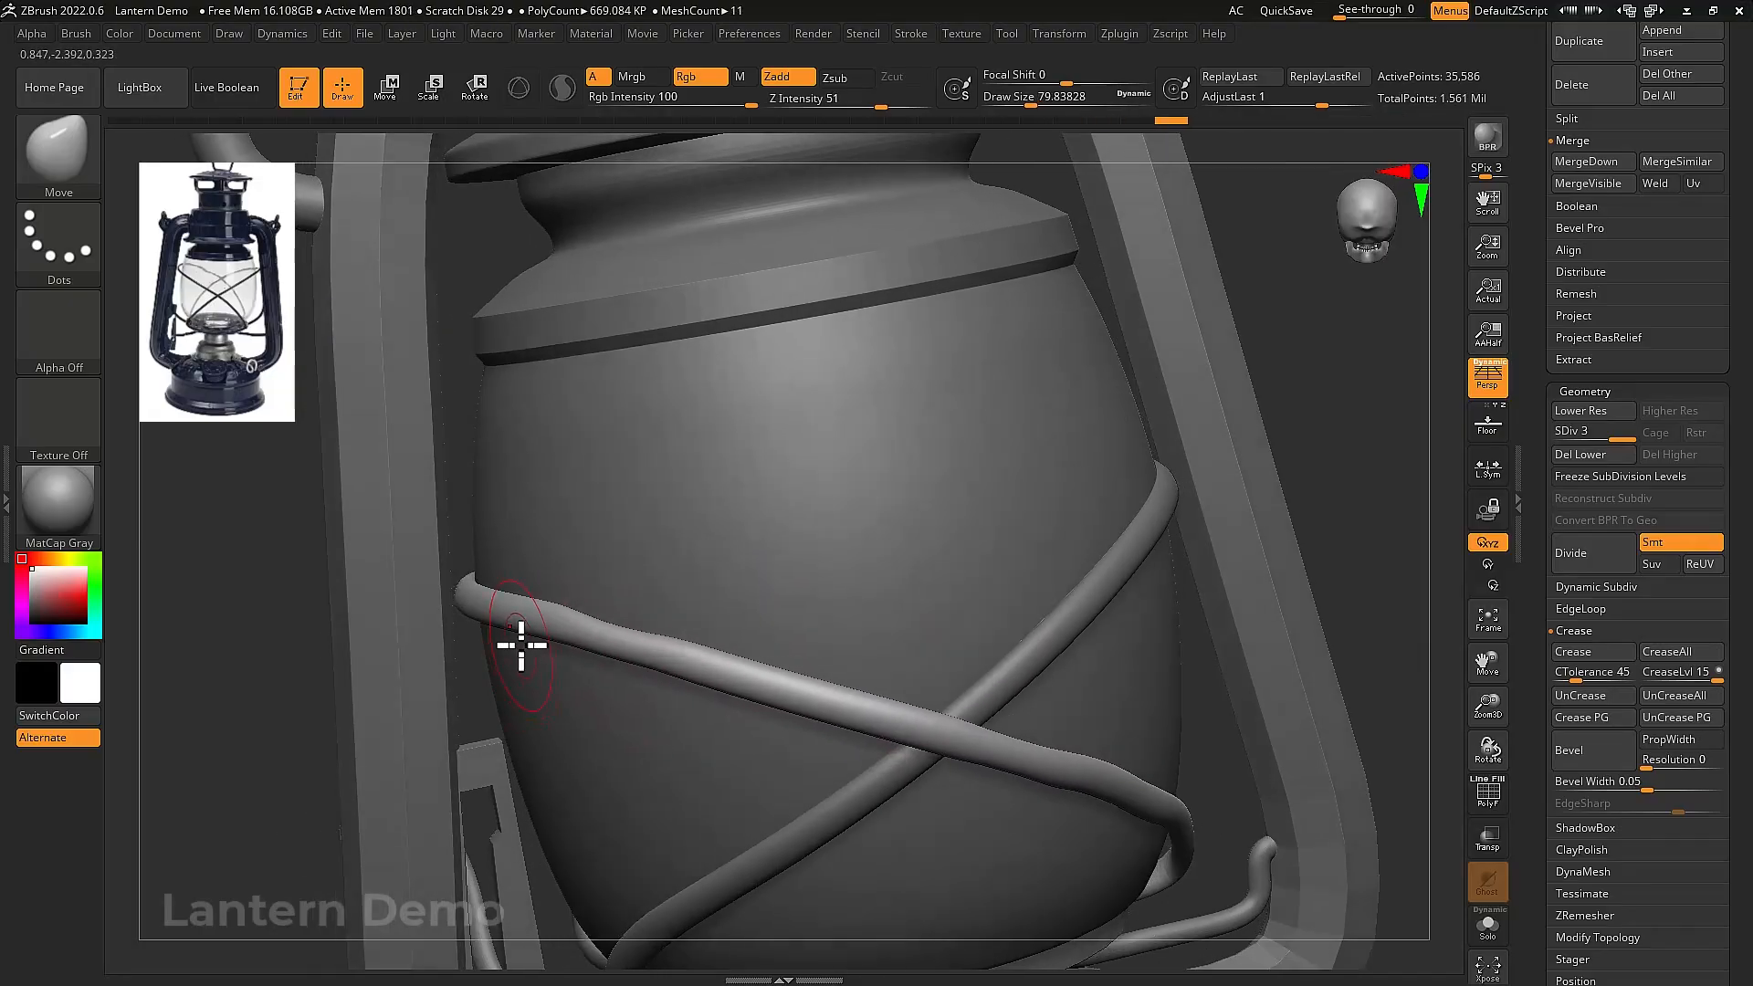
{"action": "right_click_drag", "start_coordinate": [492, 581], "coordinate": [526, 645]}
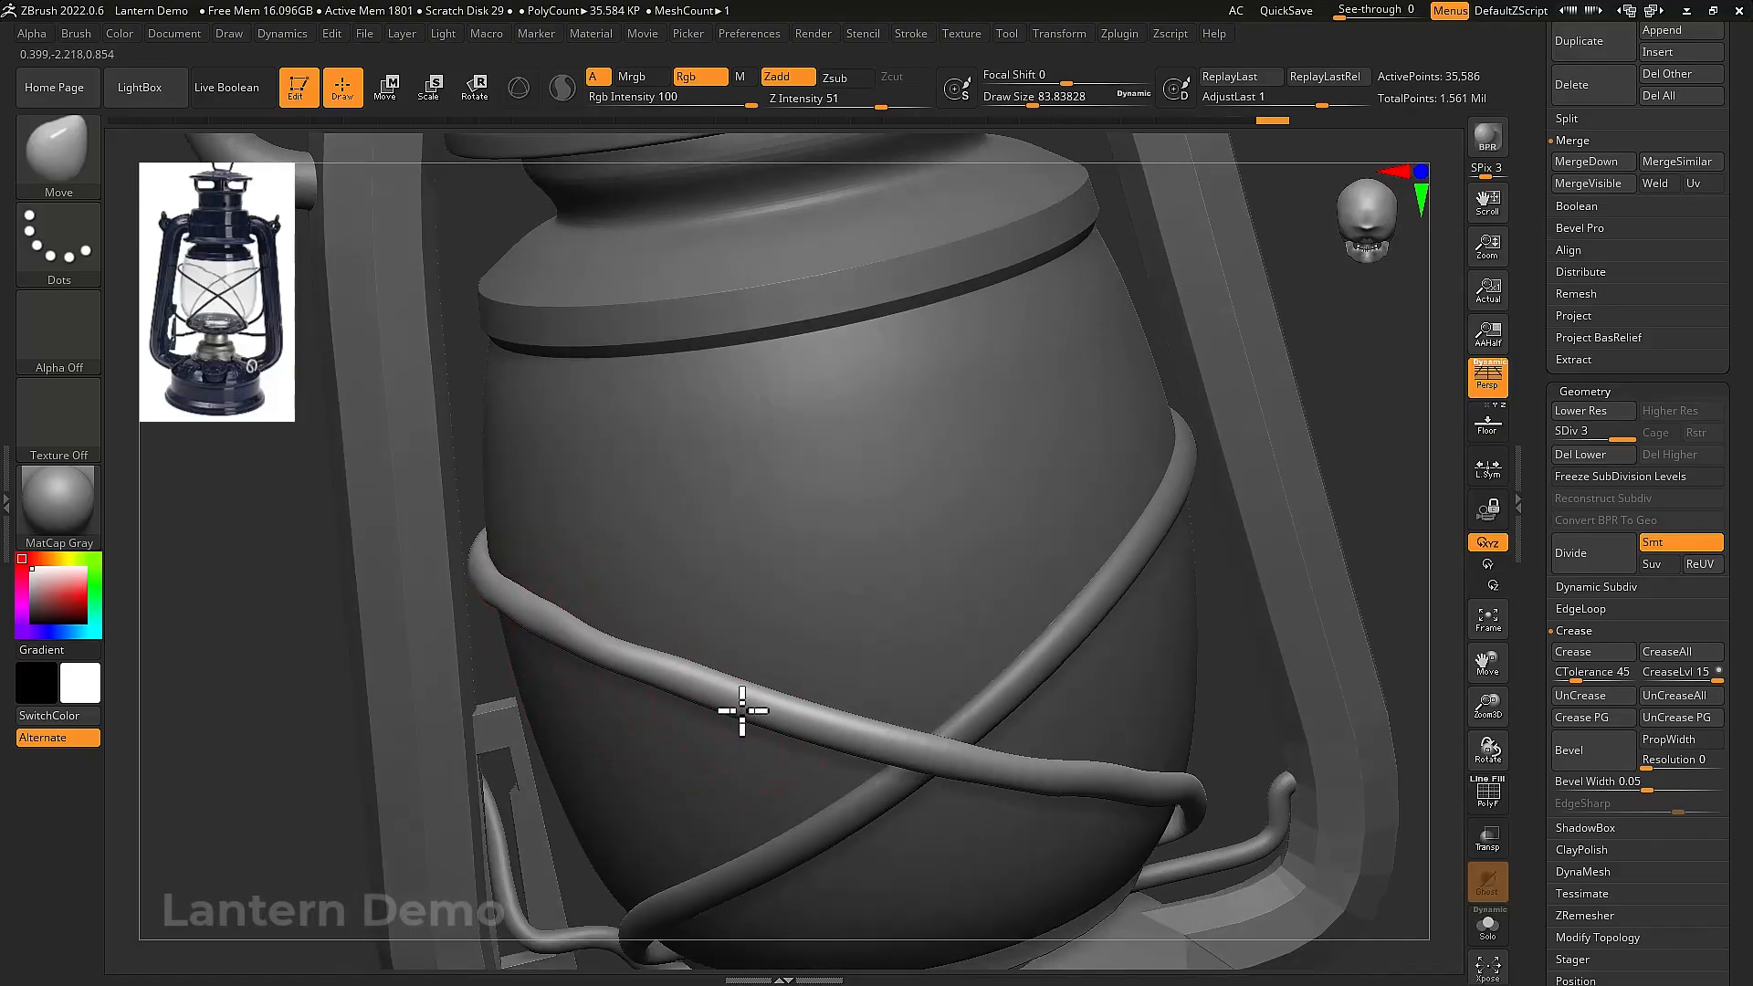
Reshape the second crossing guard wire across the front of the globe with the Move brush at a draw size of about 68 to 80
{"action": "right_click_drag", "start_coordinate": [1059, 677], "coordinate": [1090, 611]}
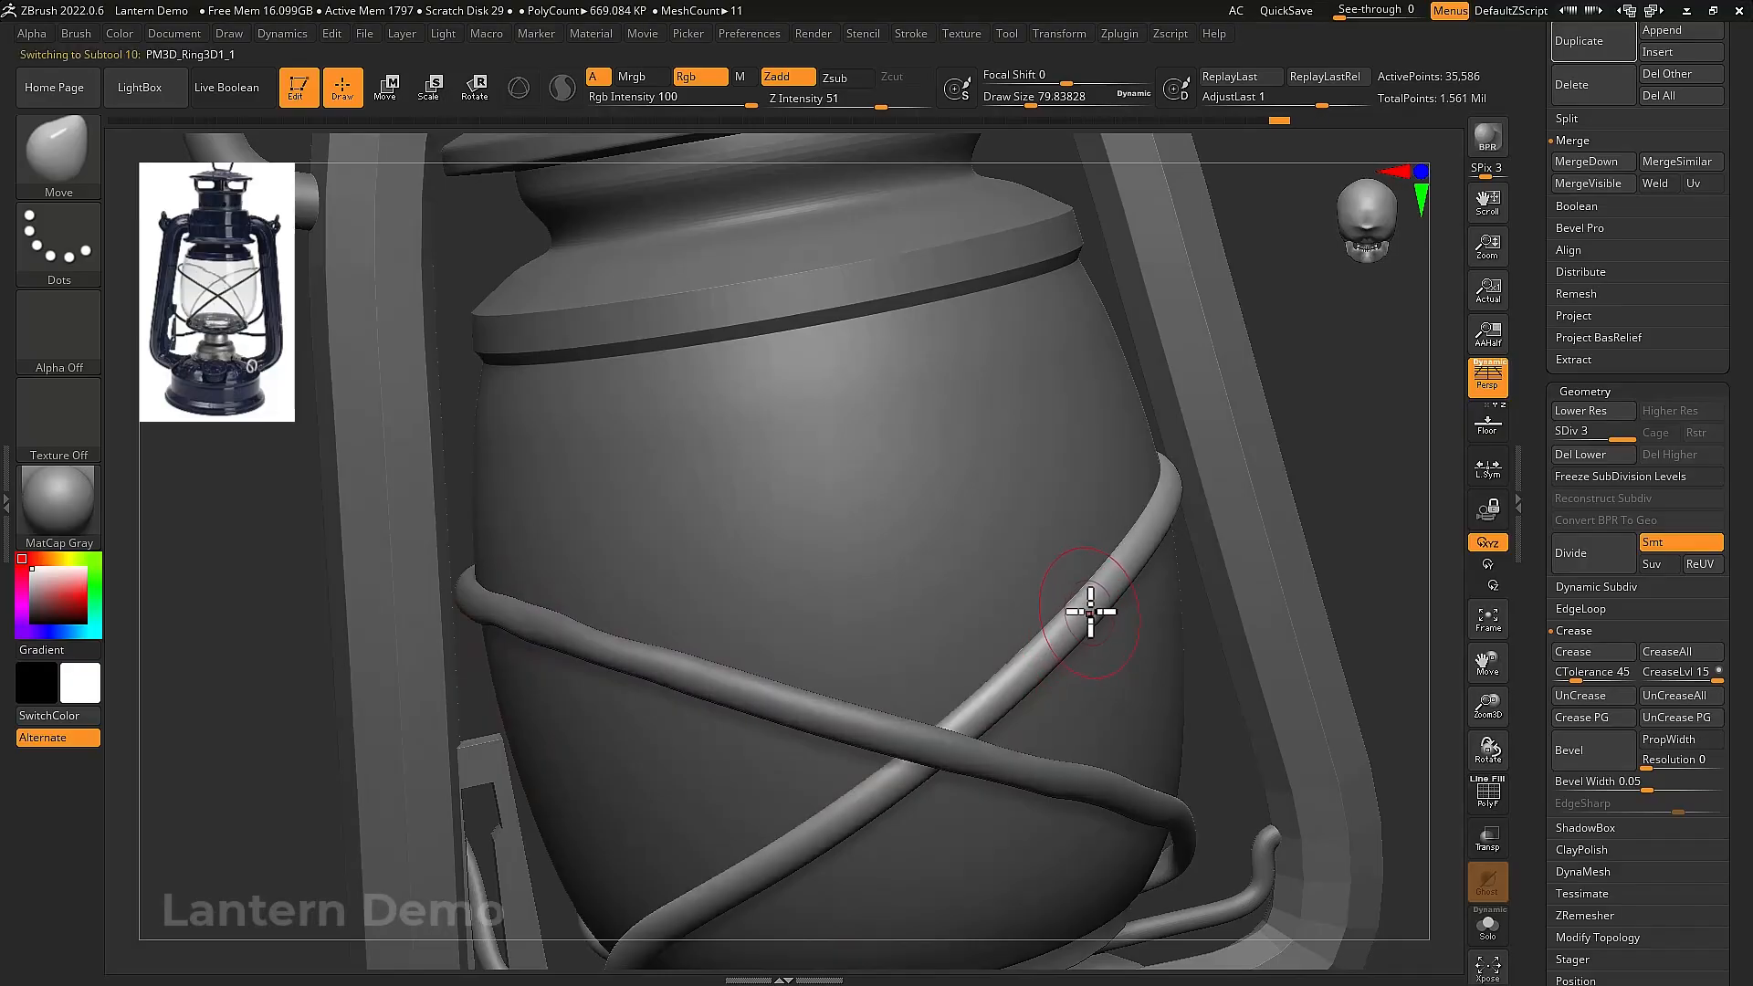
{"action": "mouse_move", "coordinate": [1160, 522]}
{"action": "right_mouse_down"}
{"action": "mouse_move", "coordinate": [1162, 548]}
{"action": "mouse_move", "coordinate": [1179, 492]}
{"action": "mouse_move", "coordinate": [1044, 642]}
{"action": "right_mouse_up"}
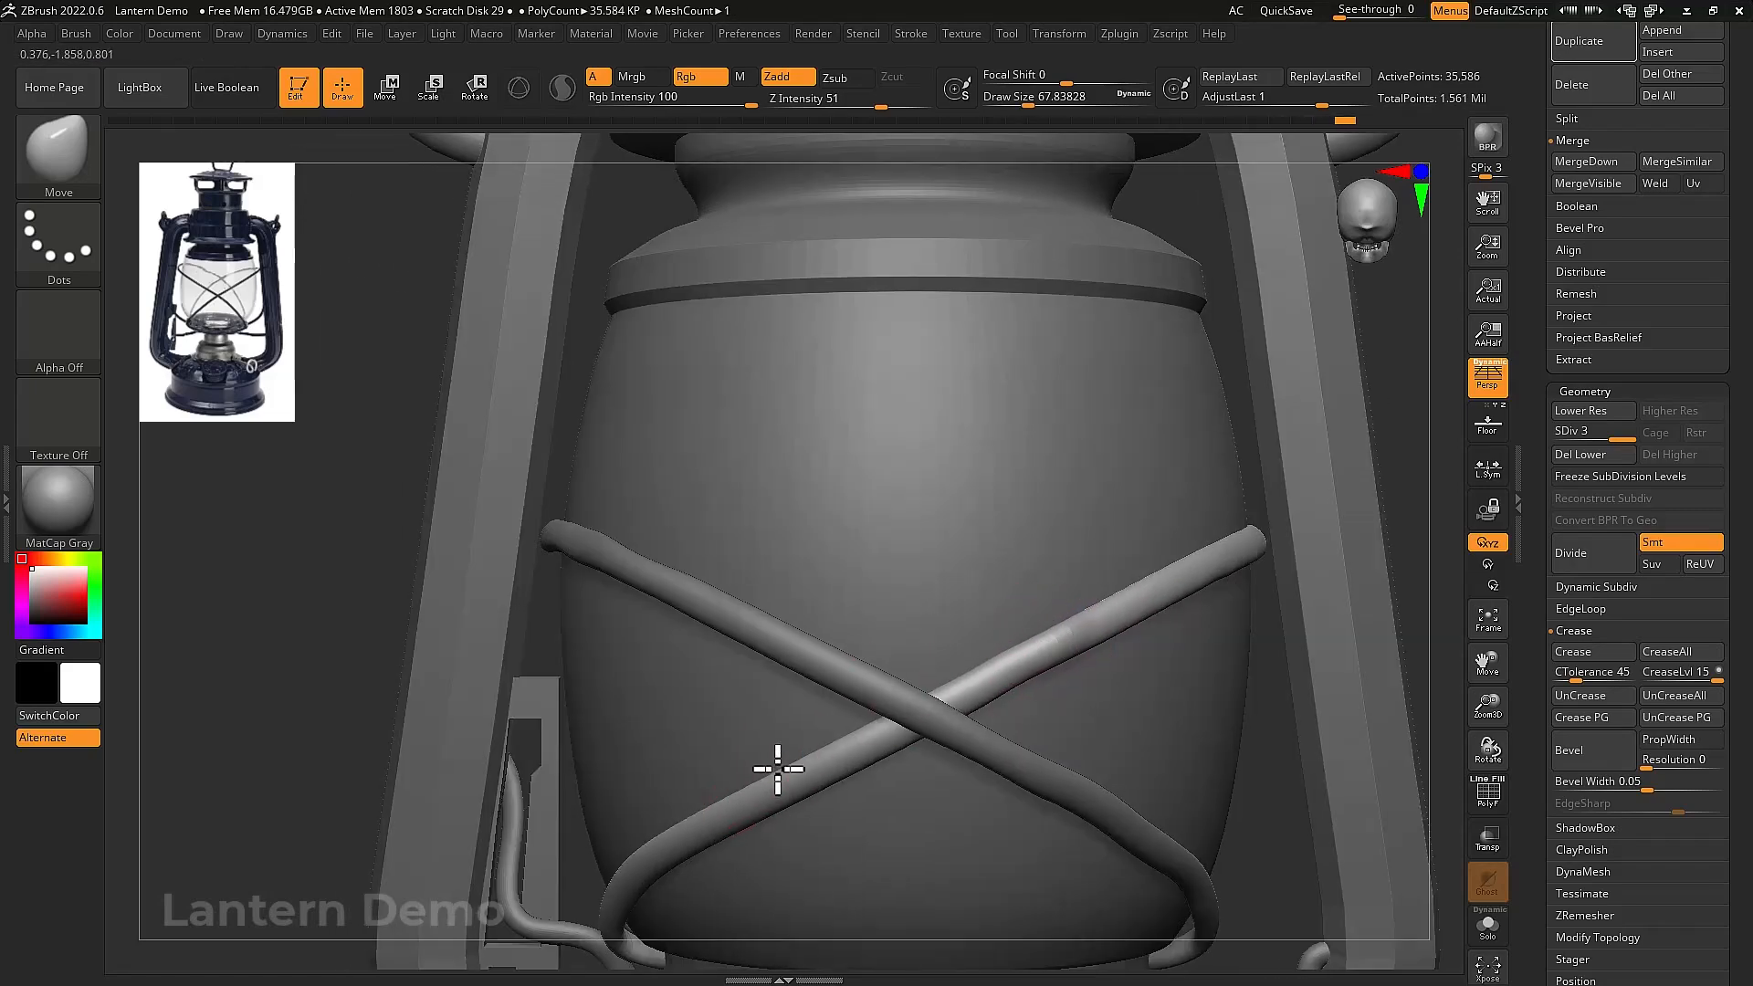
{"action": "right_click_drag", "start_coordinate": [775, 763], "coordinate": [867, 691]}
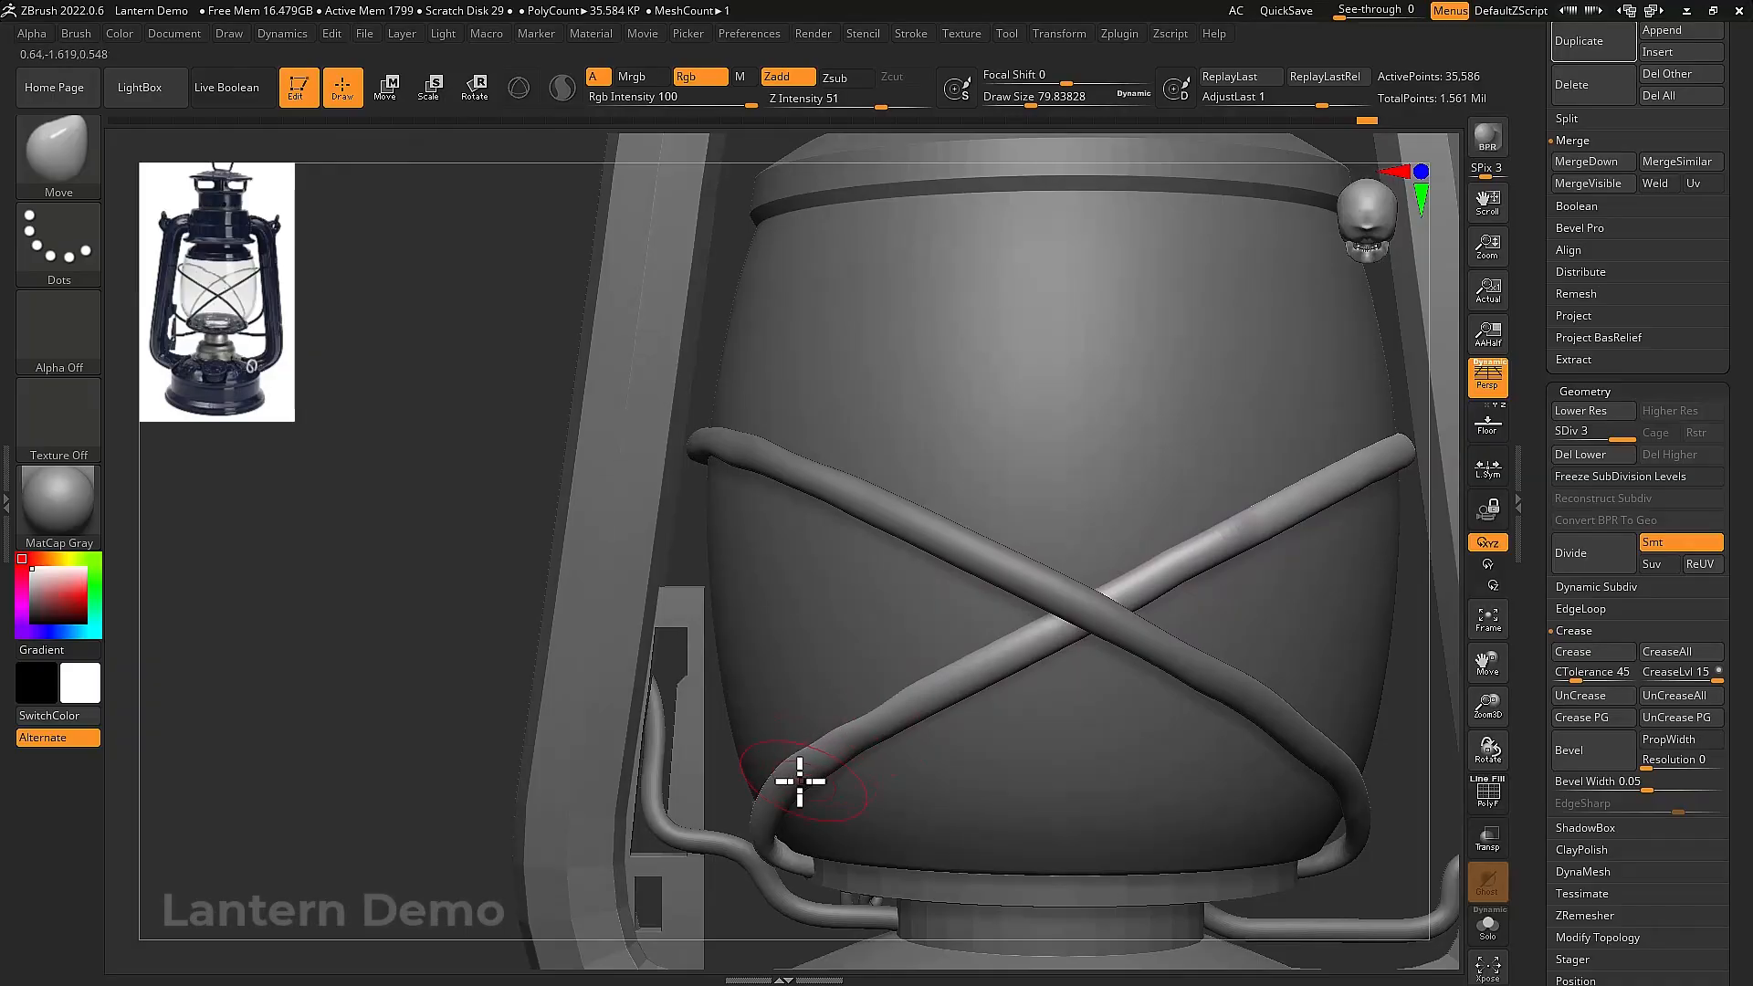
{"action": "mouse_move", "coordinate": [956, 681]}
{"action": "right_mouse_down"}
{"action": "mouse_move", "coordinate": [977, 665]}
{"action": "mouse_move", "coordinate": [1021, 743]}
{"action": "mouse_move", "coordinate": [1029, 704]}
{"action": "mouse_move", "coordinate": [1052, 719]}
{"action": "right_mouse_up"}
{"action": "key", "text": "bracketright"}
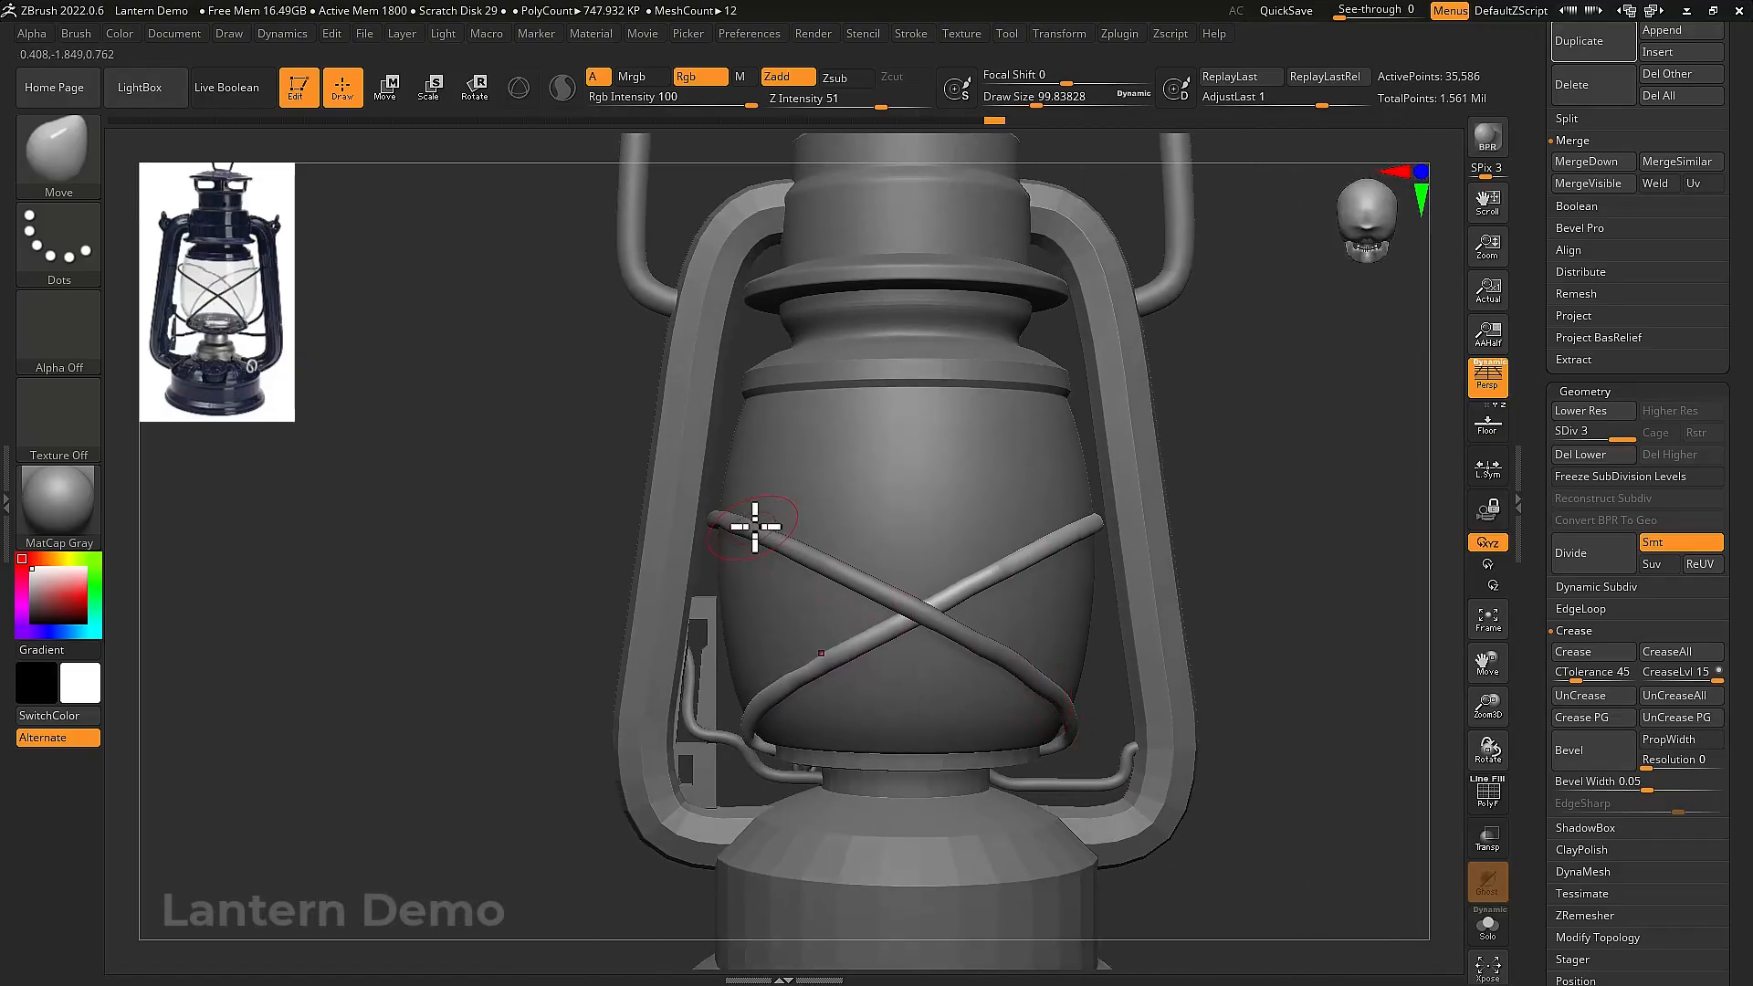
Refine the curves of both guard wires on the front and back of the globe with the Move brush at draw sizes of about 148 to 184
{"action": "left_click", "coordinate": [755, 529], "text": "alt"}
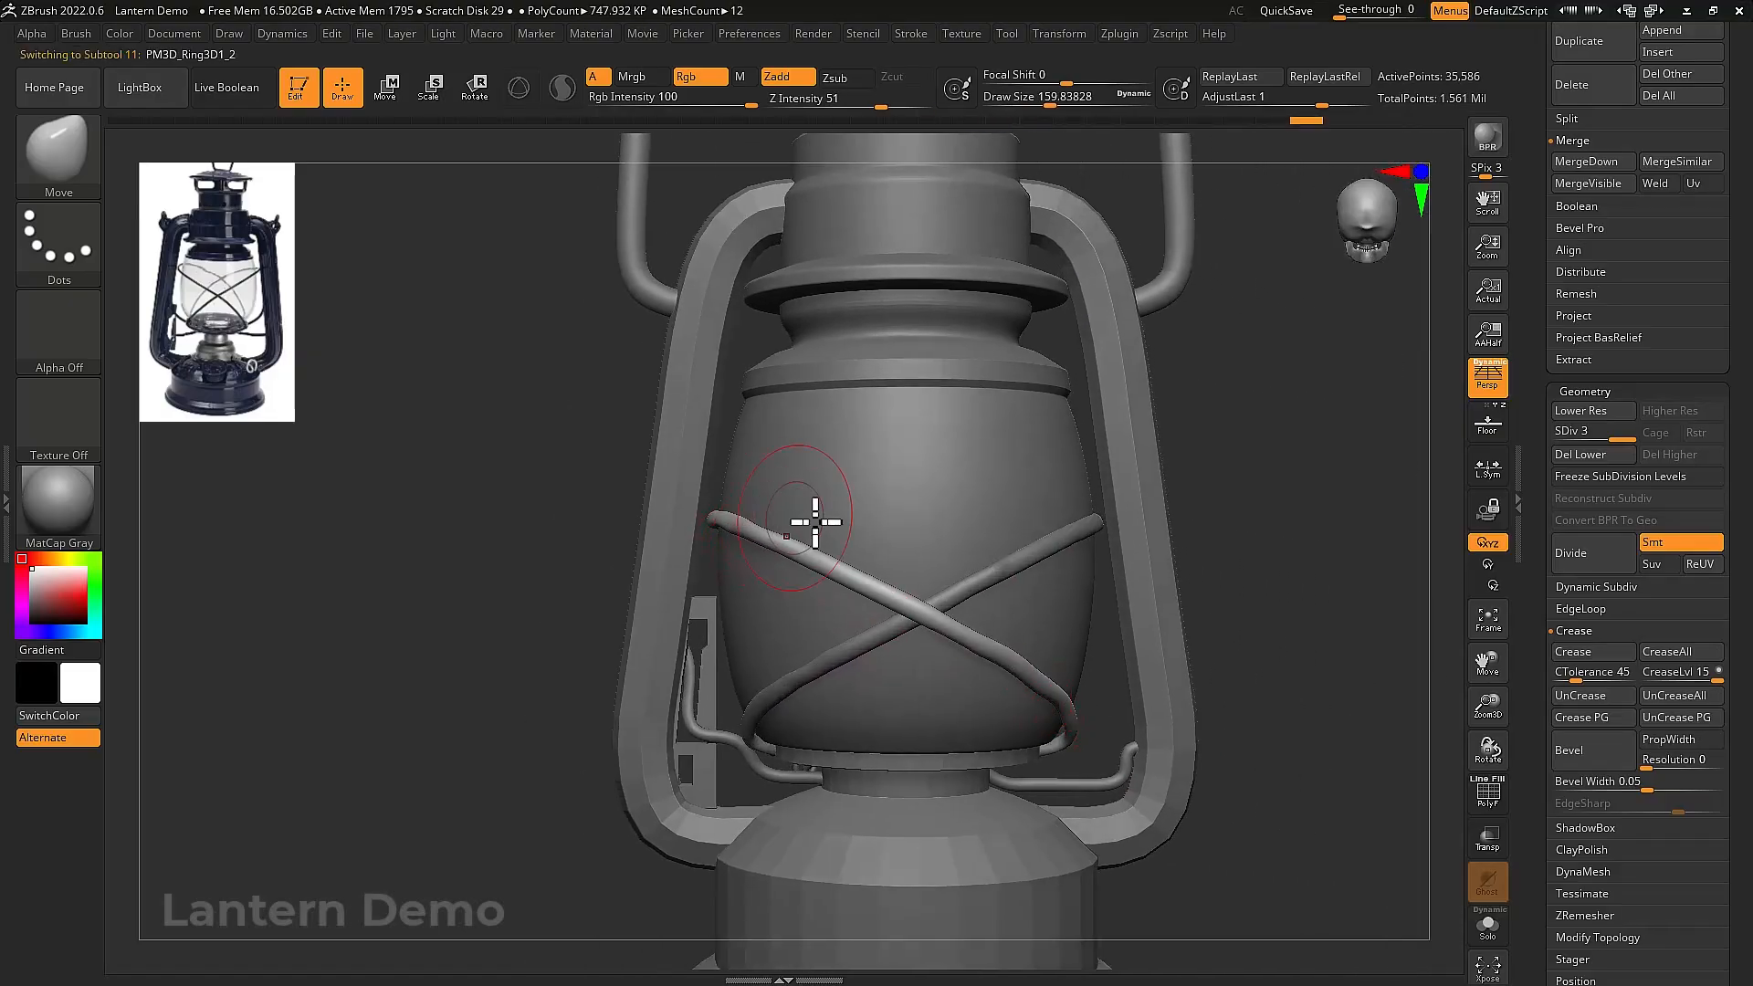
{"action": "mouse_move", "coordinate": [815, 523]}
{"action": "right_mouse_down"}
{"action": "mouse_move", "coordinate": [990, 595]}
{"action": "mouse_move", "coordinate": [969, 552]}
{"action": "right_mouse_up"}
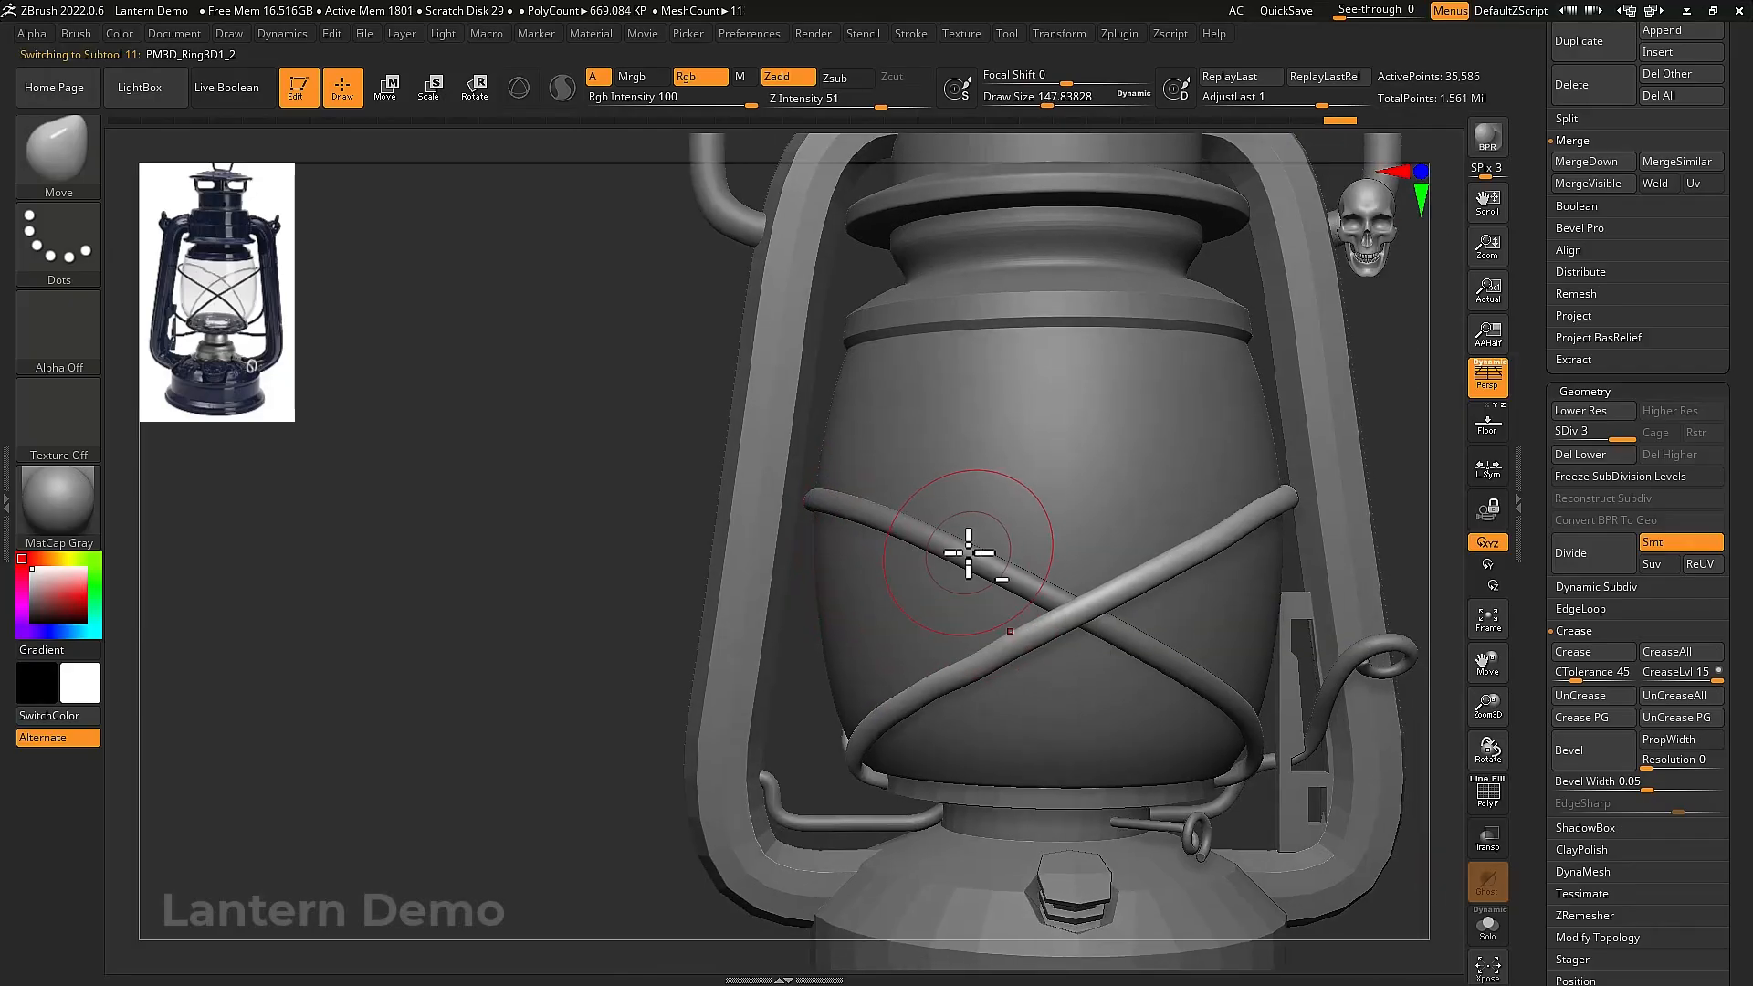
{"action": "left_click", "coordinate": [969, 552], "text": "alt"}
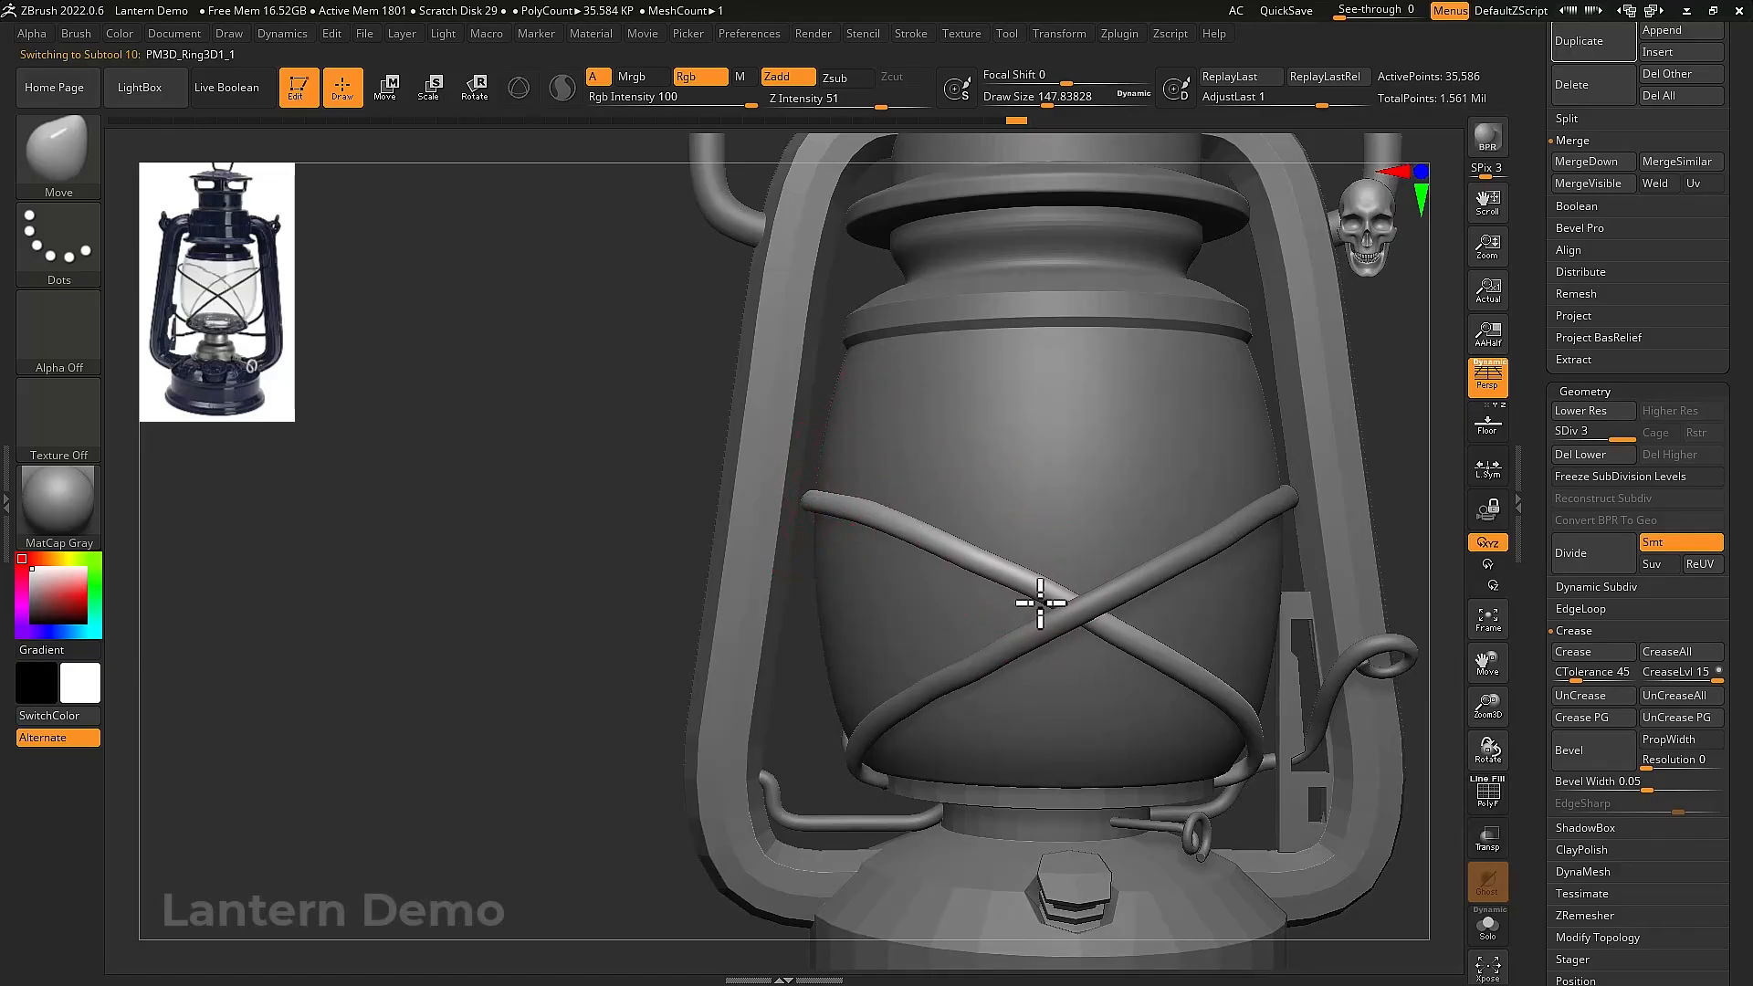
{"action": "key", "text": "]"}
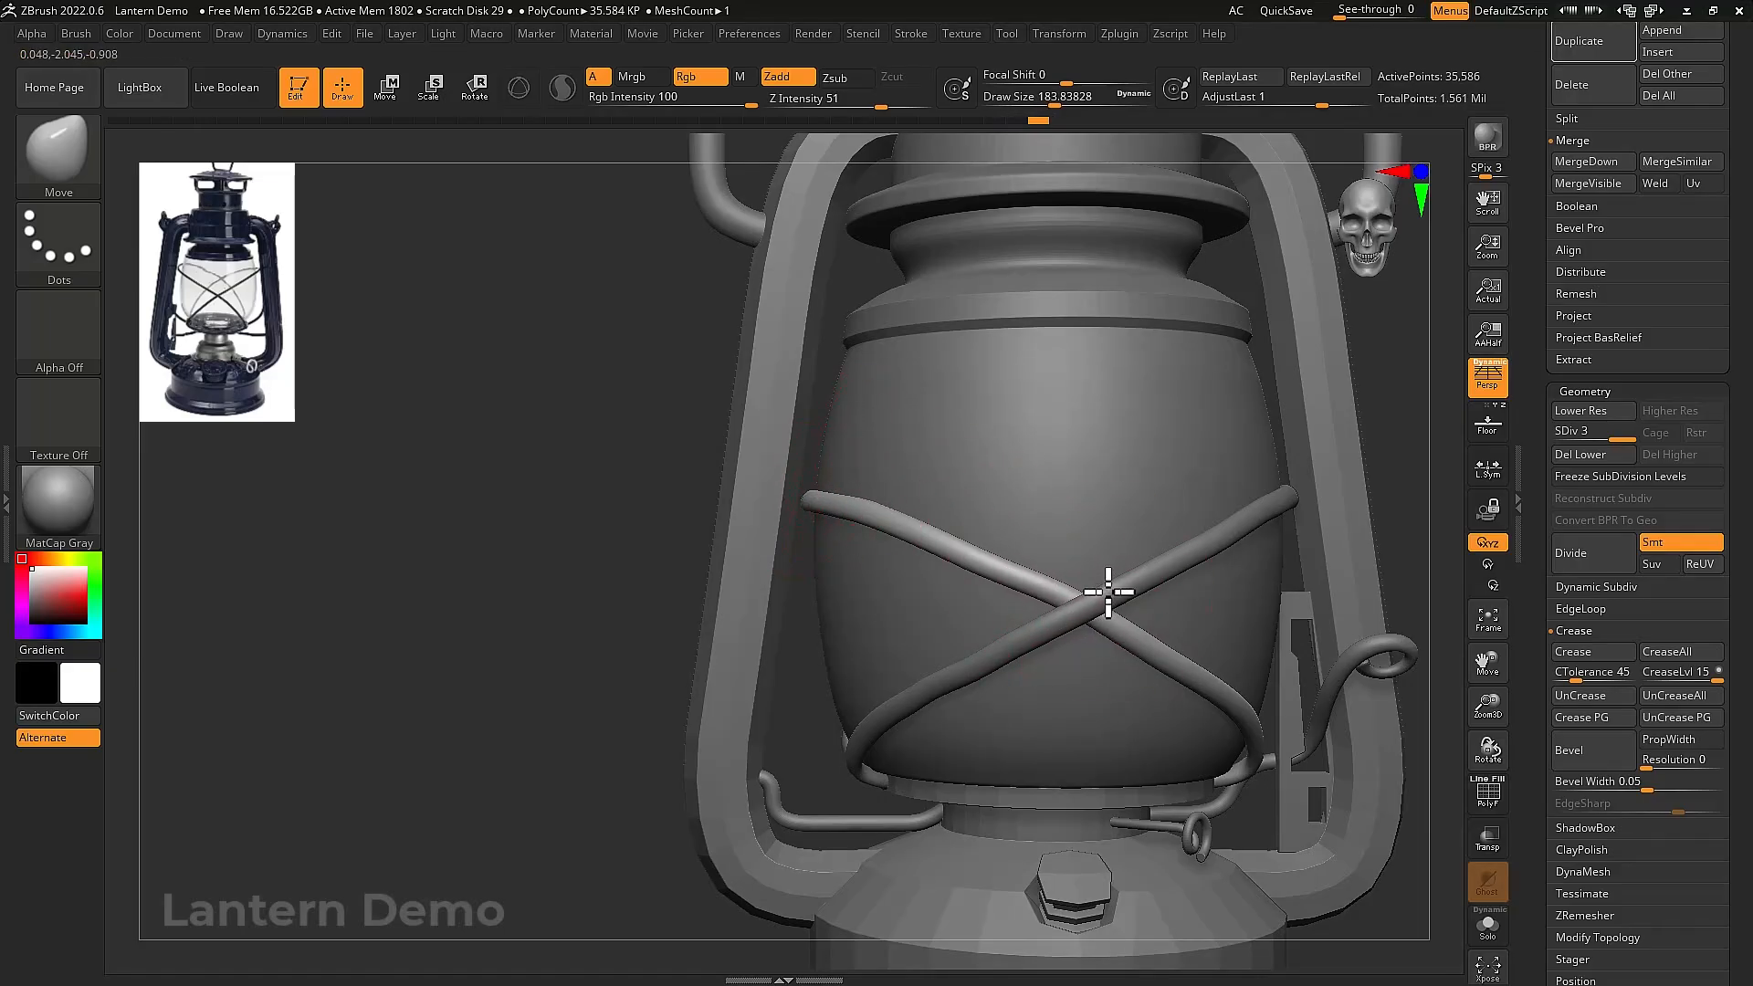
{"action": "scroll", "coordinate": [1150, 618], "scroll_direction": "down", "scroll_amount": 6}
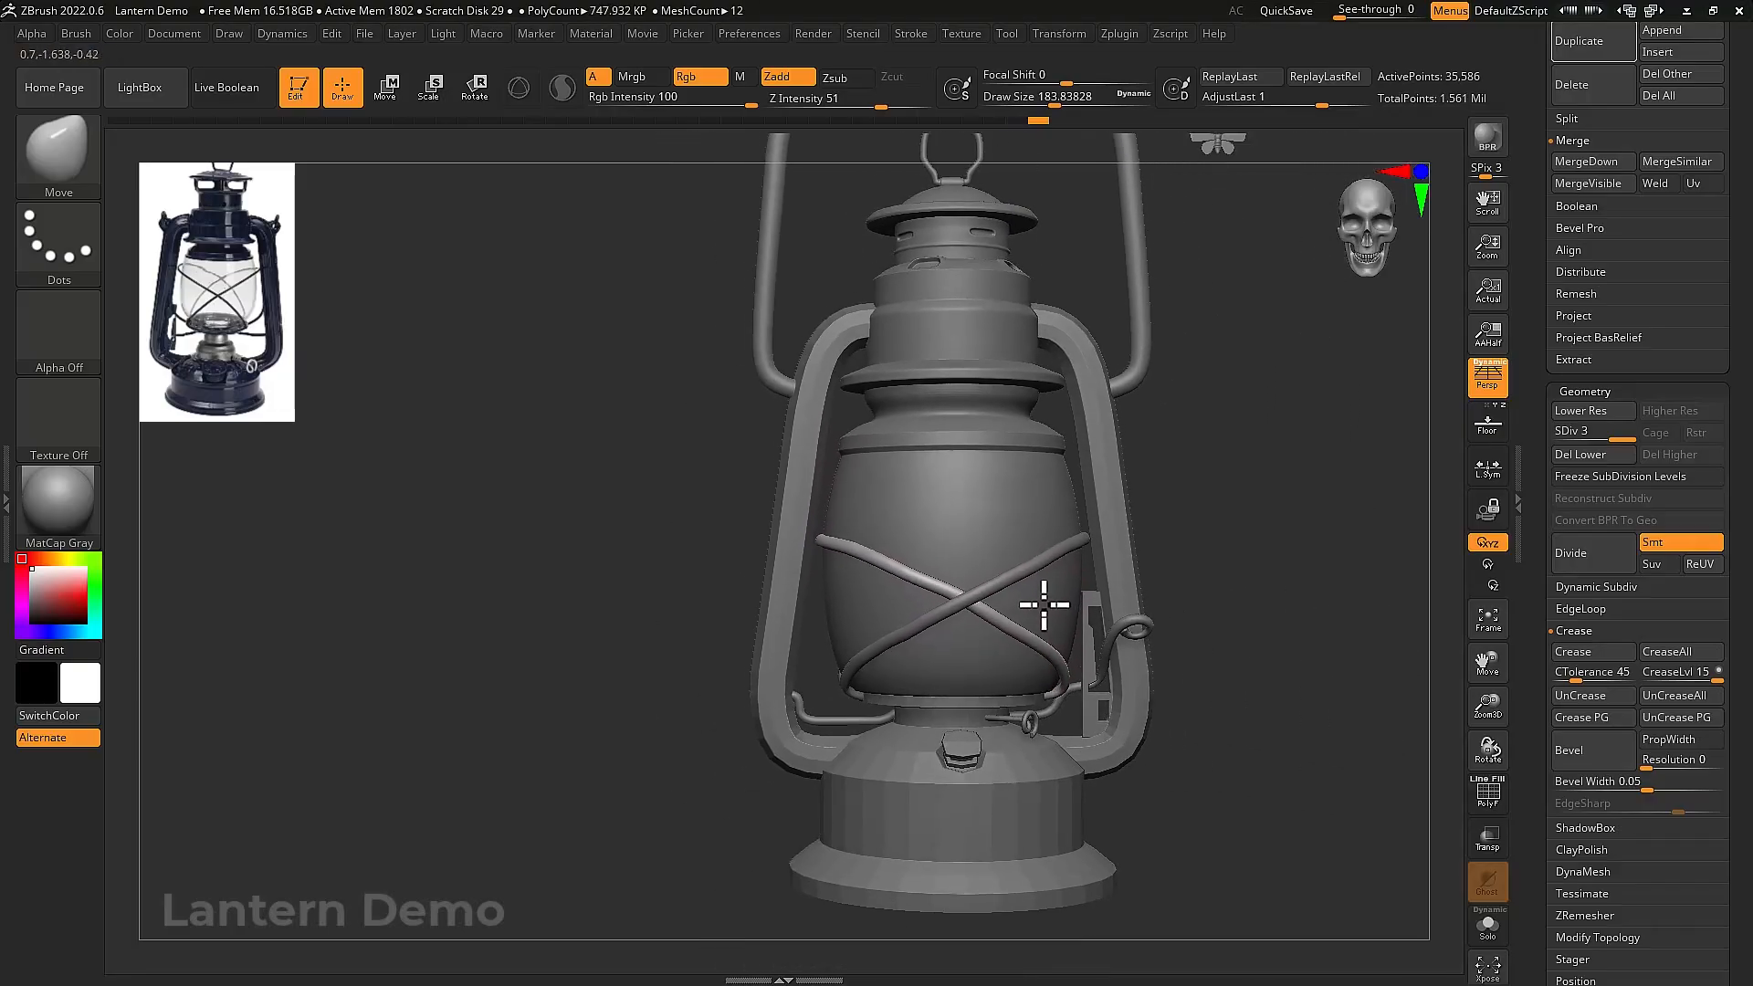
Isolate the slotted bracket beside the globe and display its polygon wireframe
{"action": "scroll", "coordinate": [1059, 616], "scroll_direction": "up", "scroll_amount": 3}
{"action": "scroll", "coordinate": [1134, 721], "scroll_direction": "up", "scroll_amount": 3}
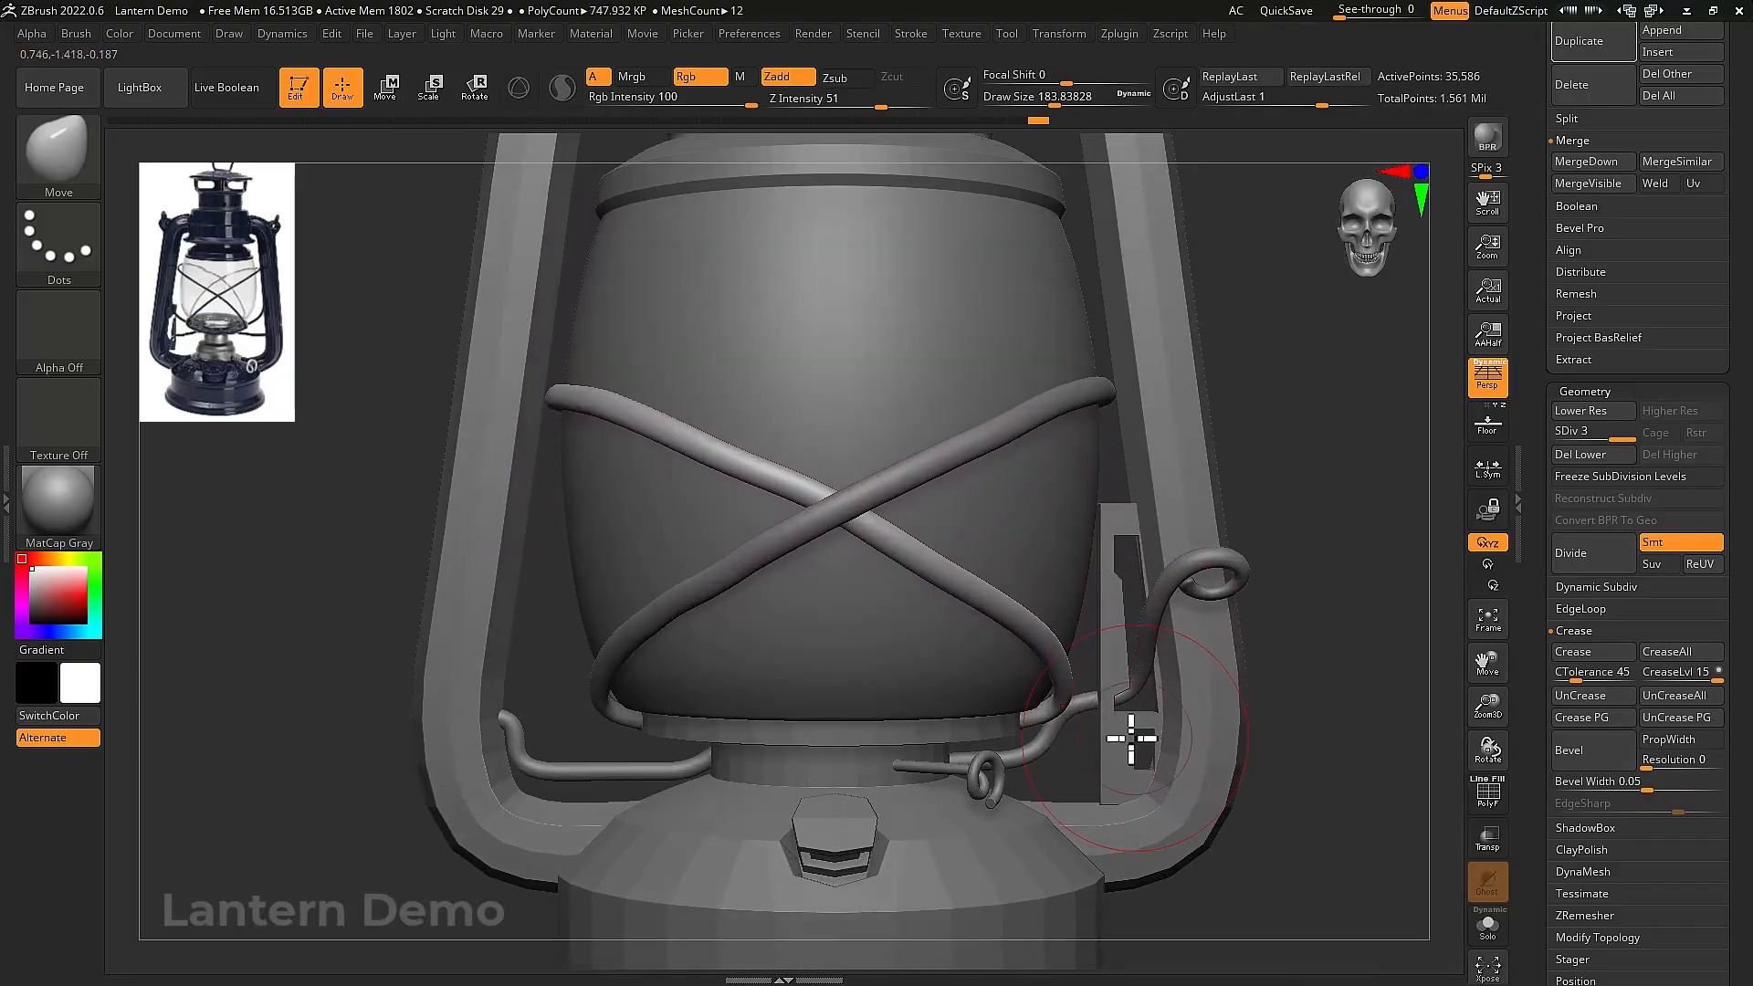
{"action": "left_click", "coordinate": [1119, 745], "text": "alt"}
{"action": "key", "text": "shift+f"}
{"action": "left_click_drag", "start_coordinate": [1232, 783], "coordinate": [1125, 742]}
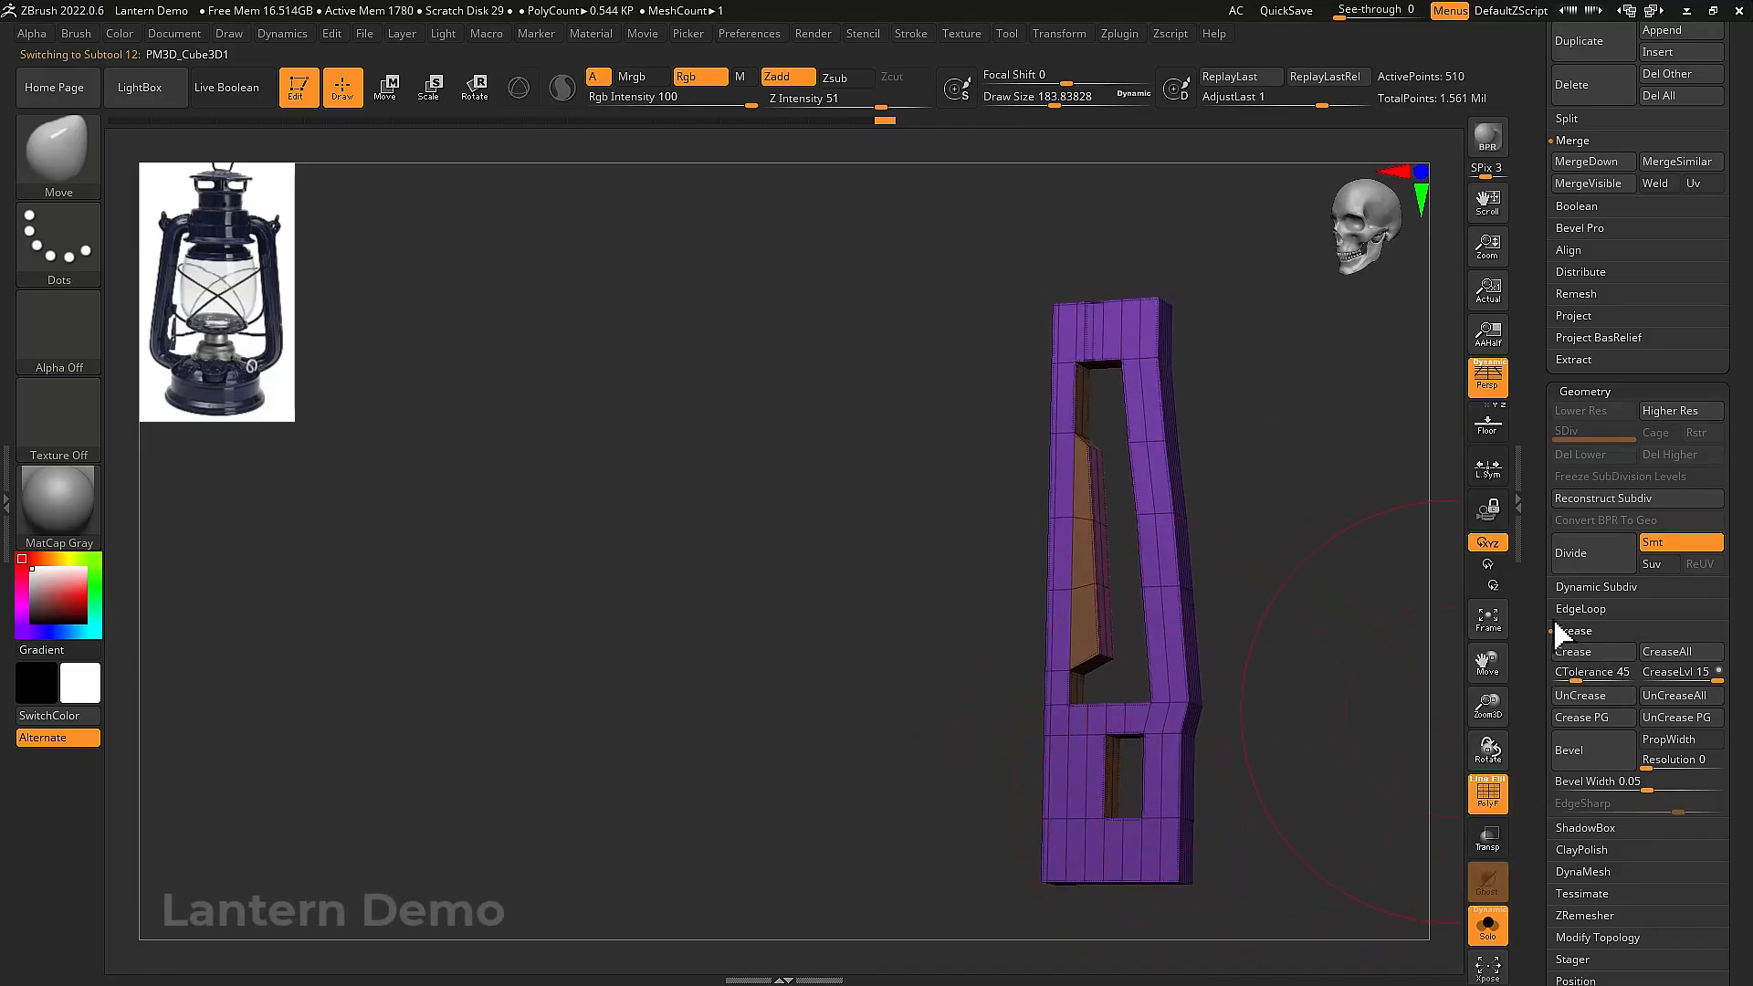
Try subdividing the isolated bracket without additional supporting edge loops
{"action": "key", "text": "shift+f"}
{"action": "left_click", "coordinate": [1589, 559]}
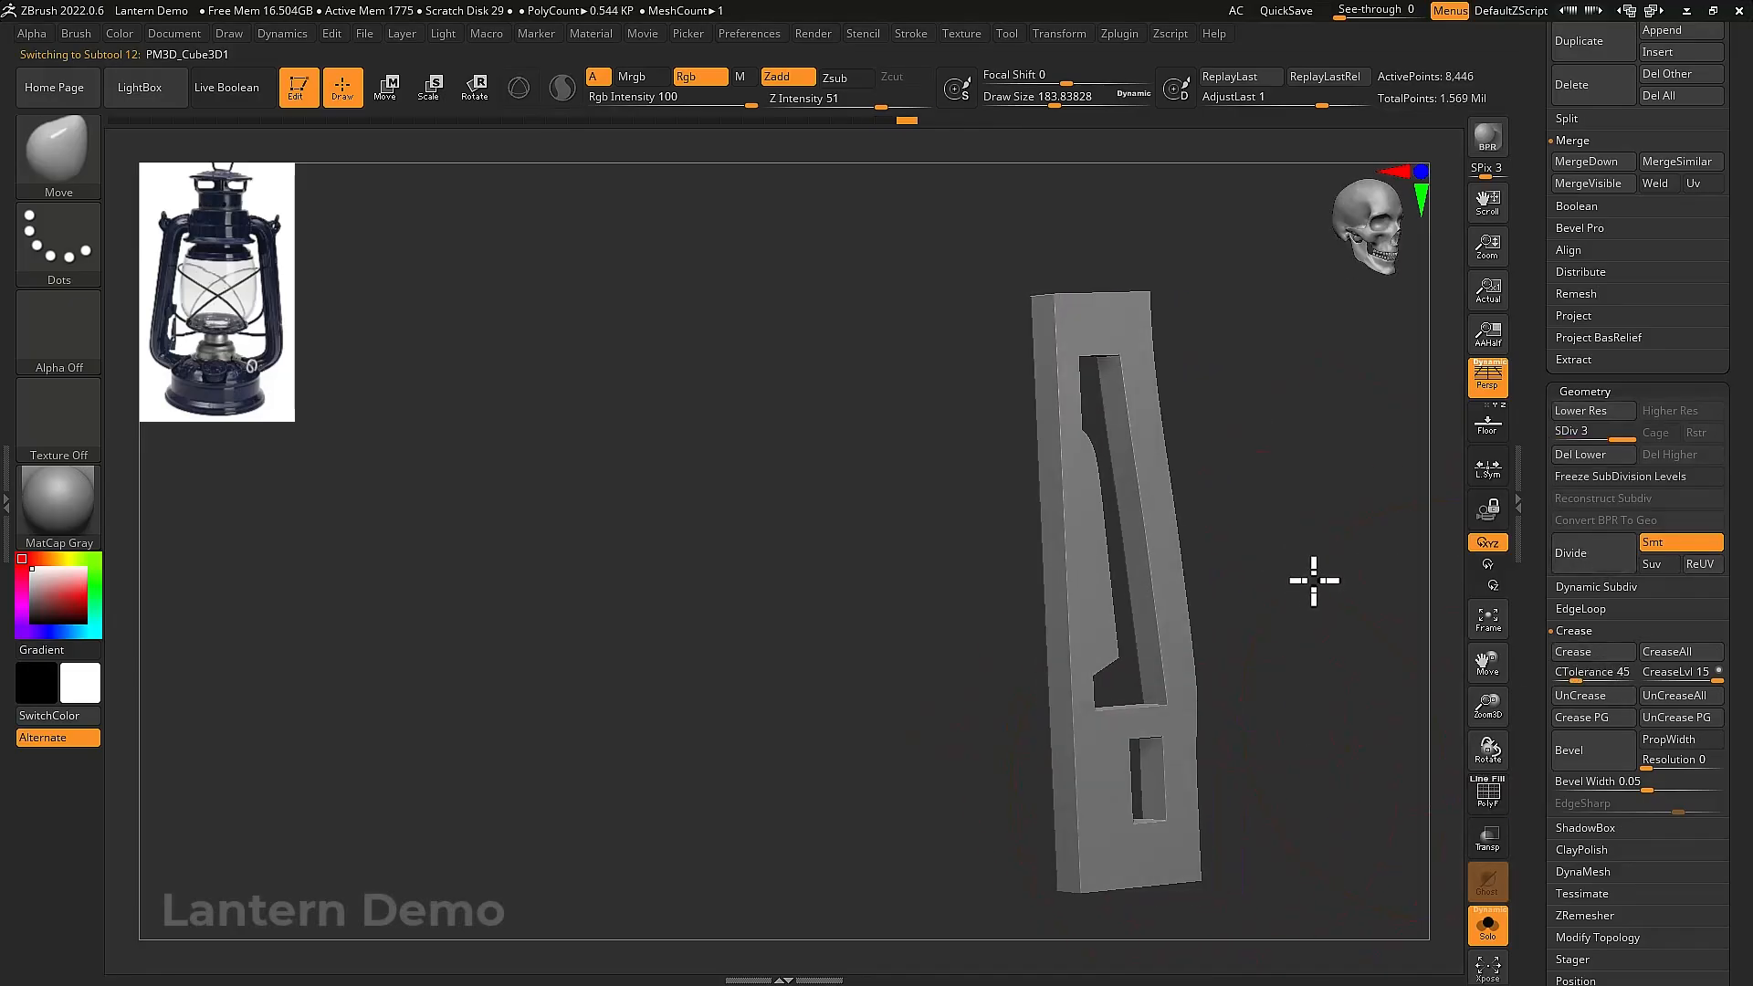
{"action": "key", "text": "shift+f"}
{"action": "mouse_move", "coordinate": [1170, 470]}
{"action": "left_mouse_down", "text": "alt"}
{"action": "mouse_move", "coordinate": [1210, 610]}
{"action": "mouse_move", "coordinate": [1178, 571]}
{"action": "mouse_move", "coordinate": [1181, 599]}
{"action": "mouse_move", "coordinate": [1123, 466]}
{"action": "mouse_move", "coordinate": [1147, 474]}
{"action": "left_mouse_up", "text": "alt"}
{"action": "key", "text": "shift+d"}
Insert a supporting edge loop near the bracket's long outer edge with ZModeler and check it with a smooth subdivision preview
{"action": "key", "text": "b"}
{"action": "key", "text": "z"}
{"action": "key", "text": "m"}
{"action": "key", "text": "space"}
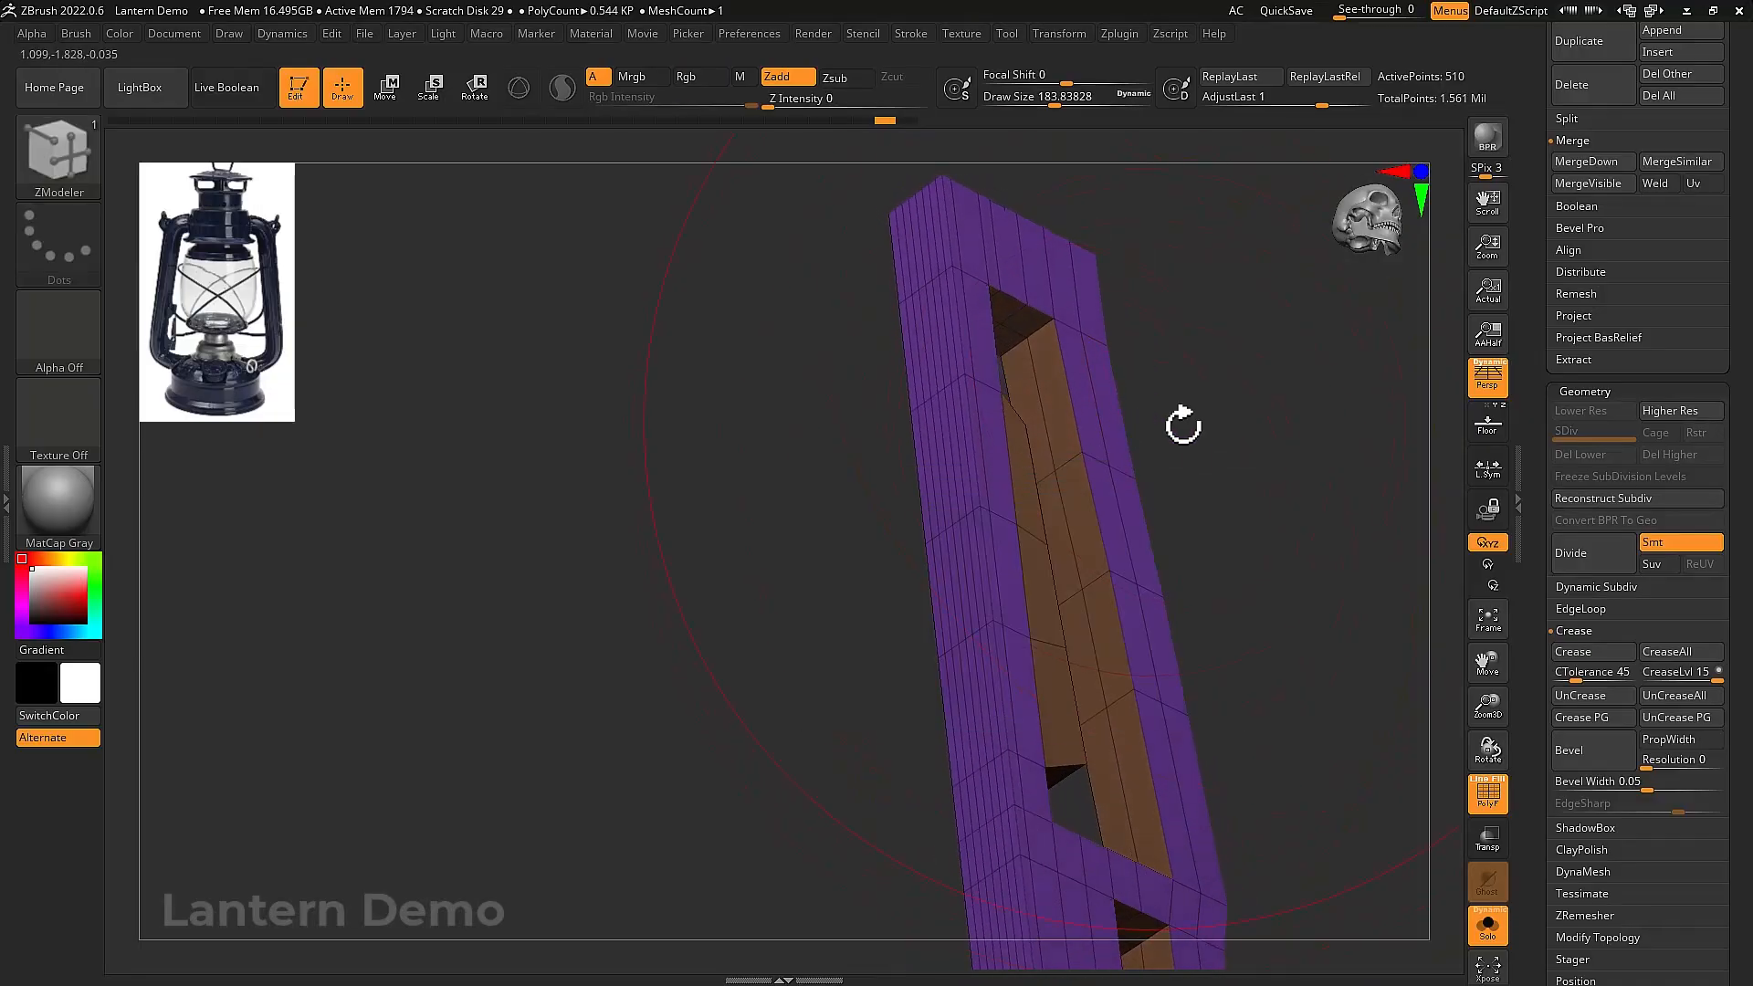
{"action": "key", "text": "shift+f"}
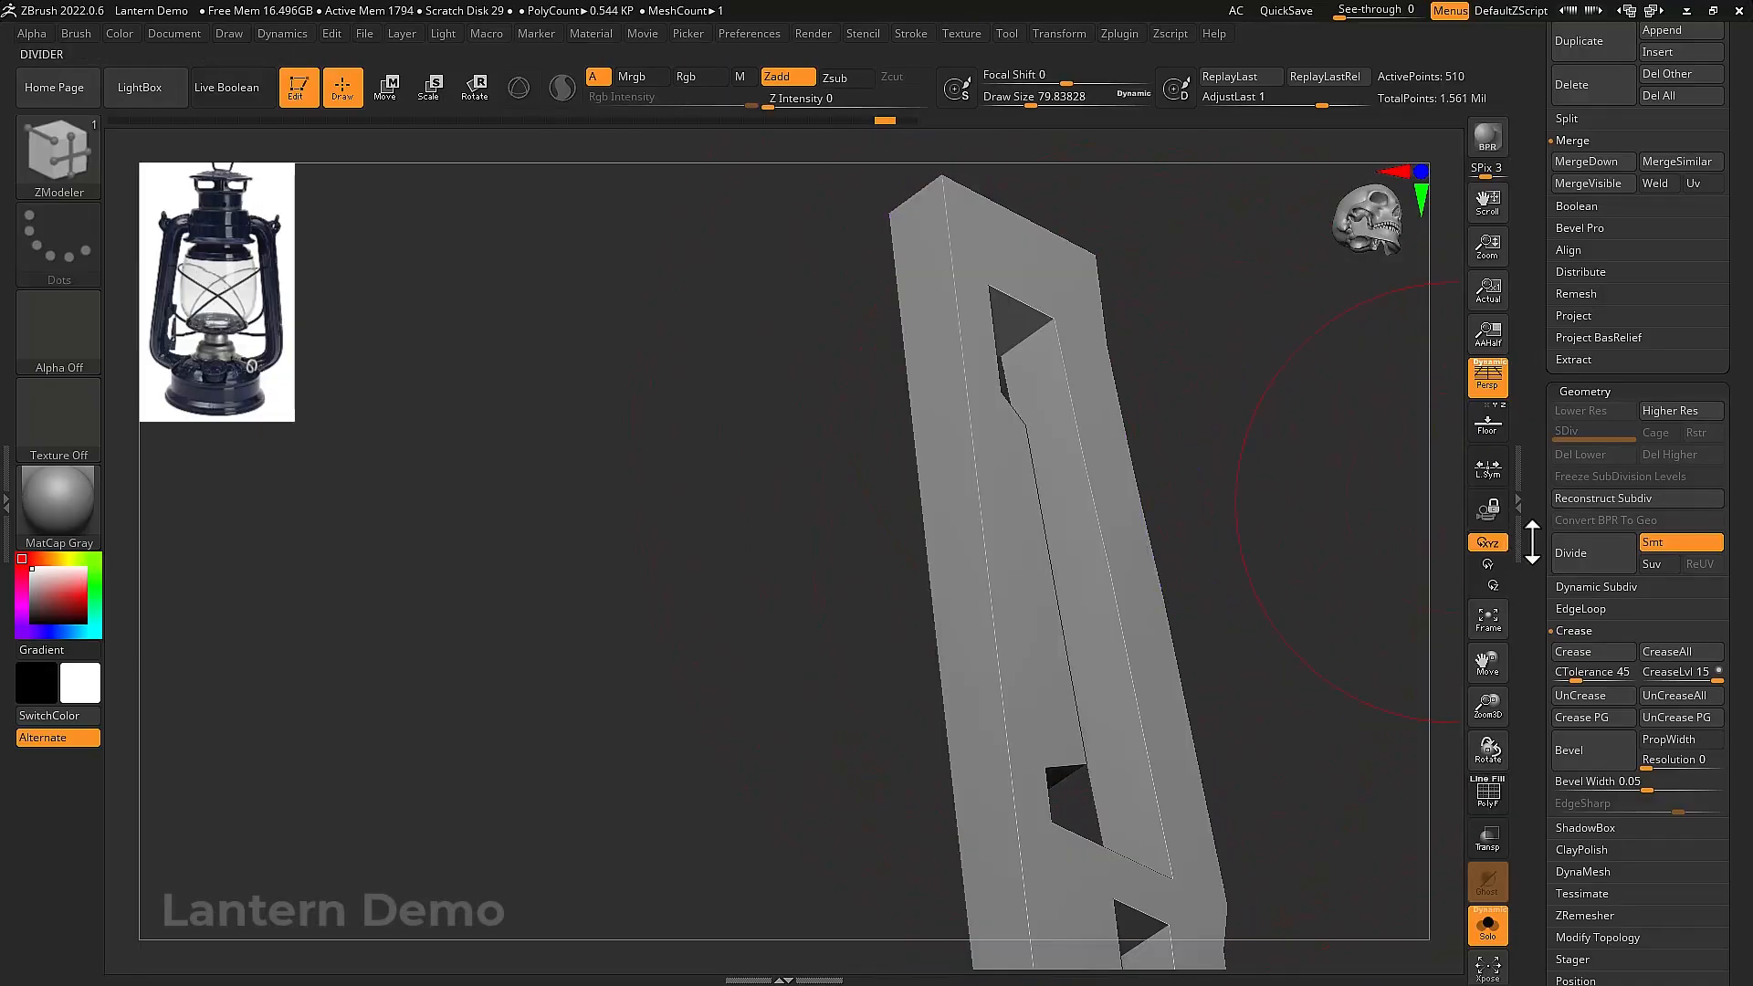
{"action": "key", "text": "d"}
{"action": "mouse_move", "coordinate": [1257, 532]}
{"action": "left_mouse_down"}
{"action": "mouse_move", "coordinate": [1220, 518]}
{"action": "mouse_move", "coordinate": [1245, 520]}
{"action": "mouse_move", "coordinate": [1235, 510]}
{"action": "left_mouse_up"}
{"action": "key", "text": "shift+d"}
{"action": "key", "text": "shift+f"}
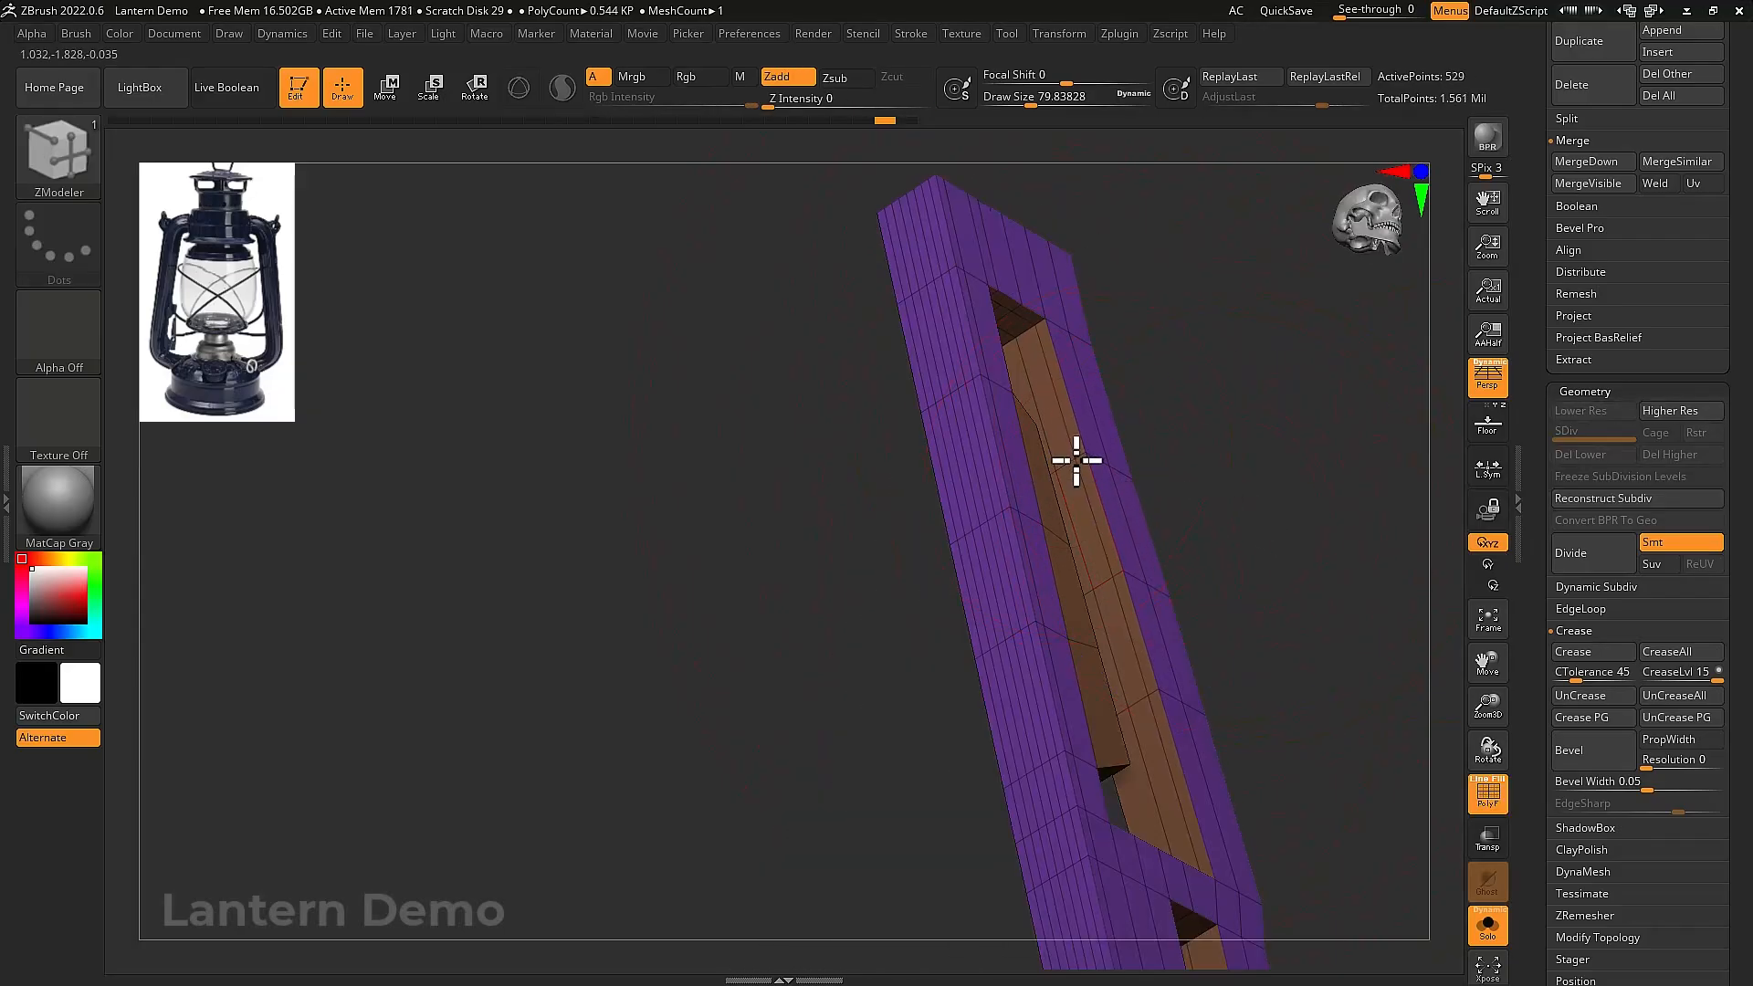
Insert further supporting edge loops near the bracket's opposite edge and along the tab projecting into its long slot
{"action": "left_click_drag", "start_coordinate": [1084, 459], "coordinate": [949, 482]}
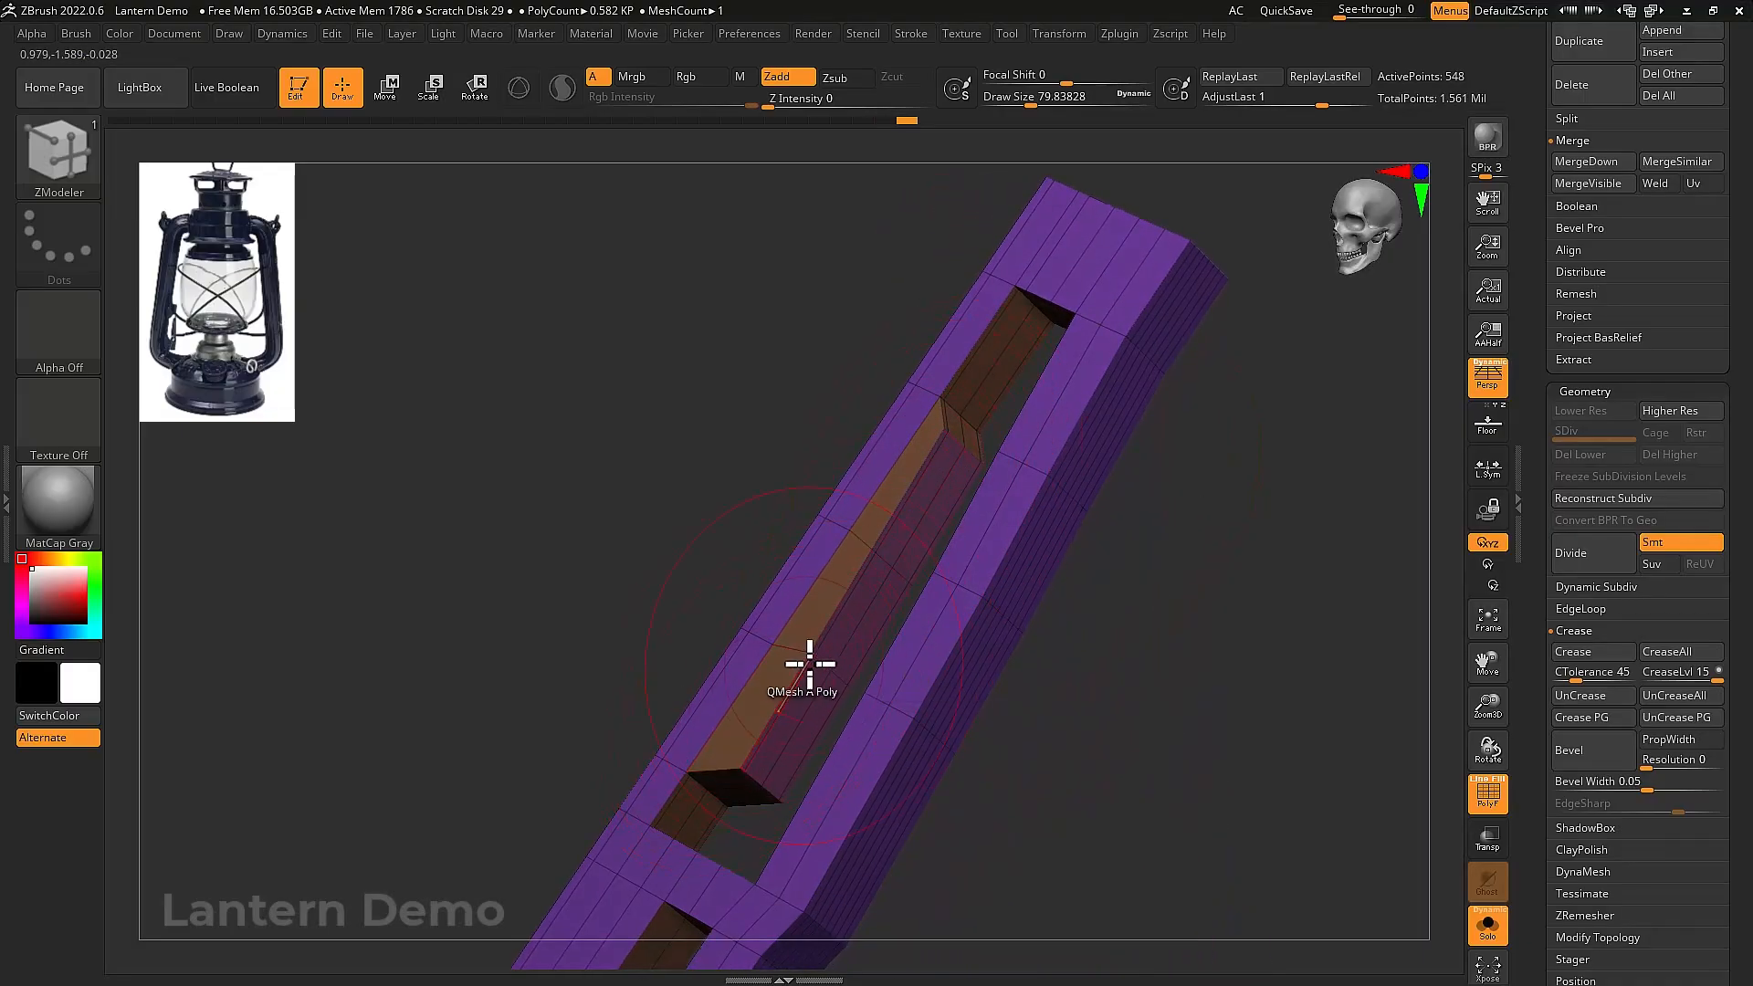
{"action": "right_click_drag", "start_coordinate": [778, 683], "coordinate": [814, 650]}
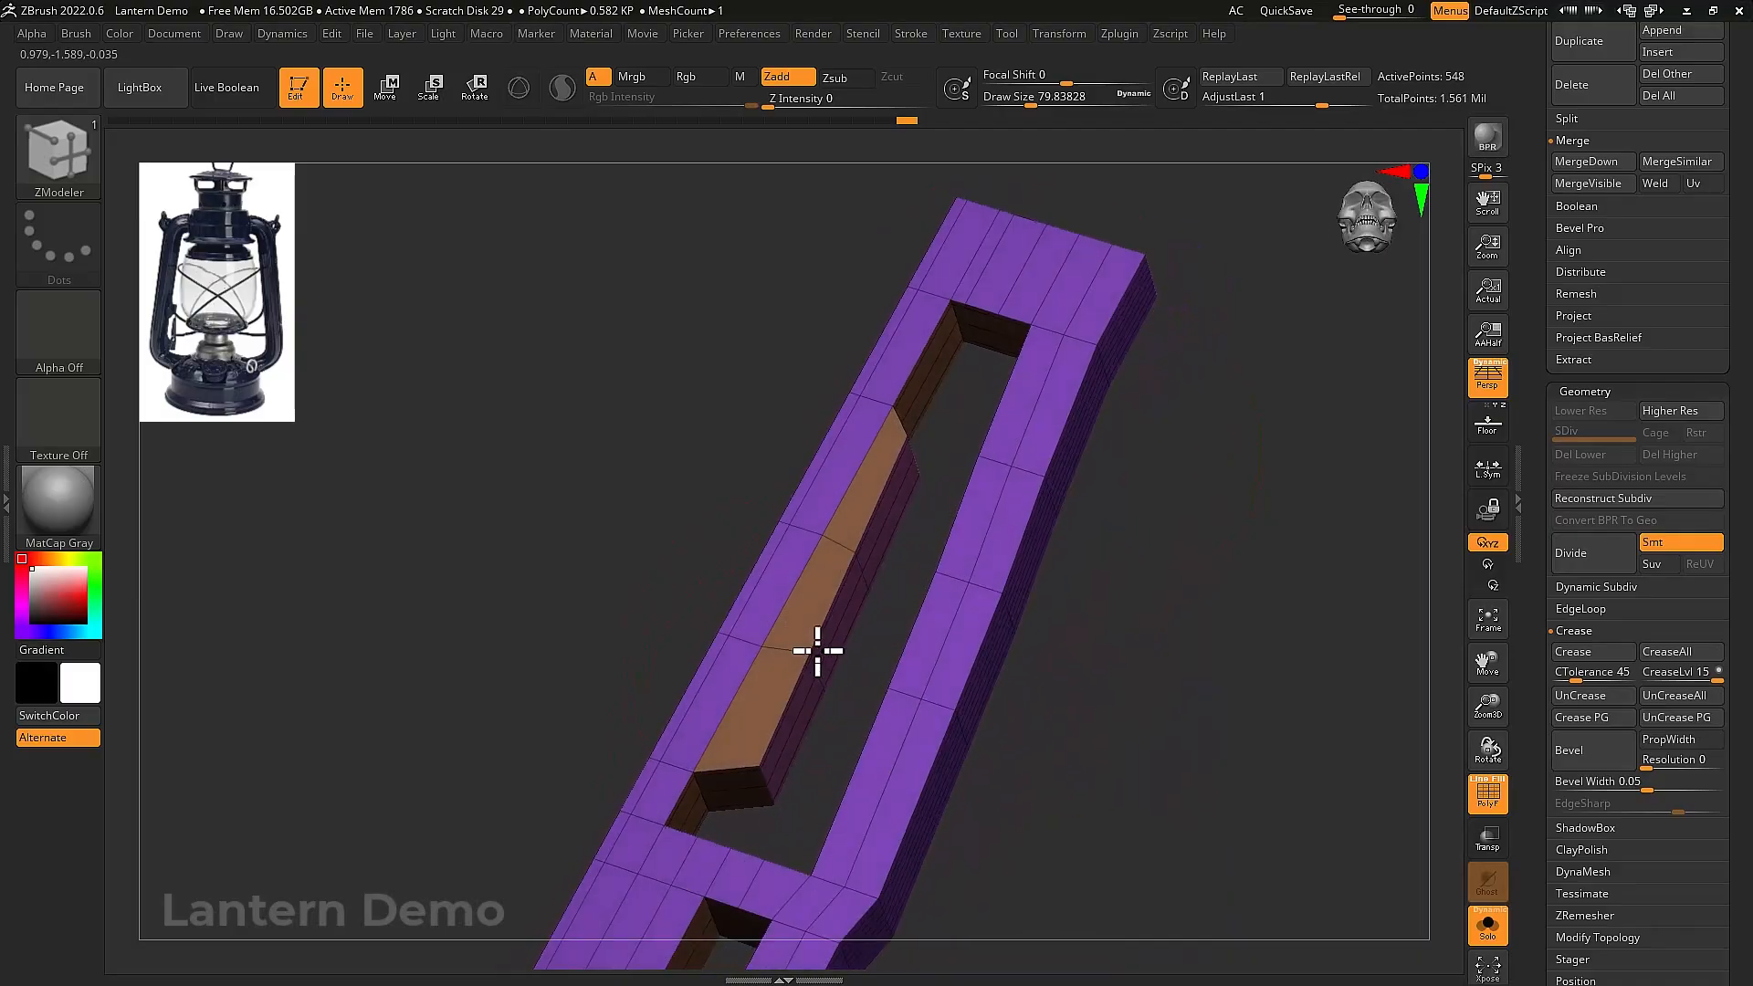
{"action": "left_click", "coordinate": [805, 651]}
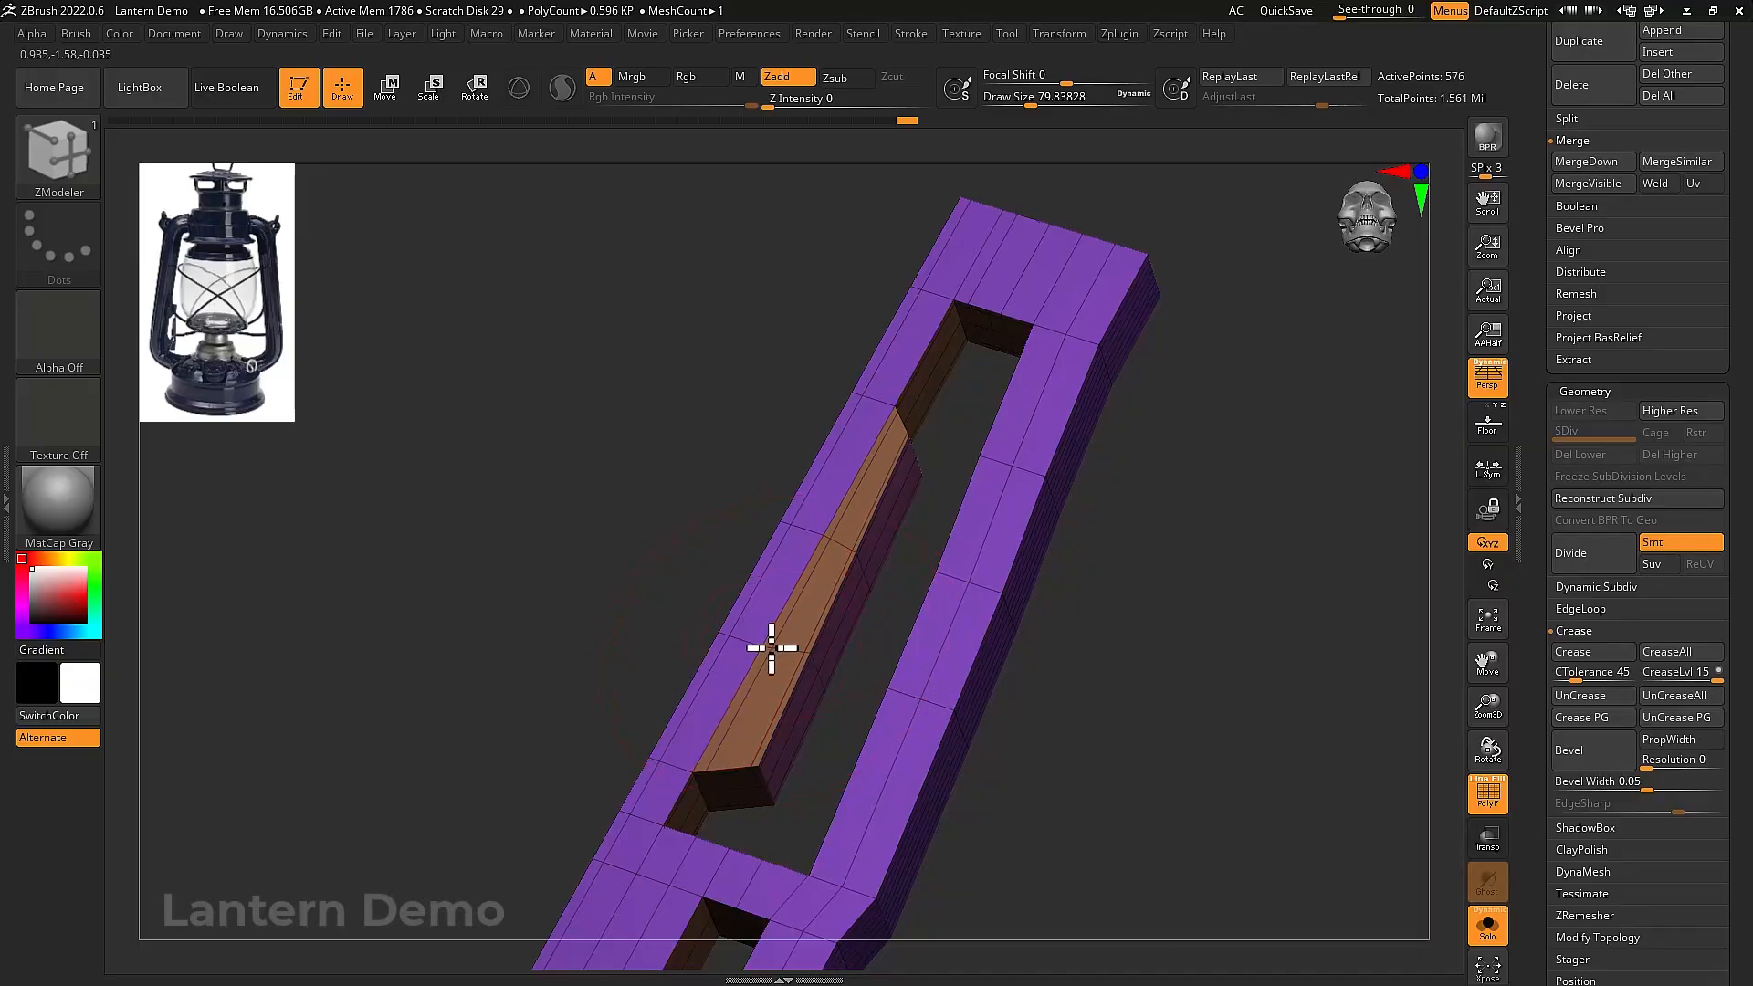
{"action": "right_click_drag", "start_coordinate": [771, 649], "coordinate": [1127, 595]}
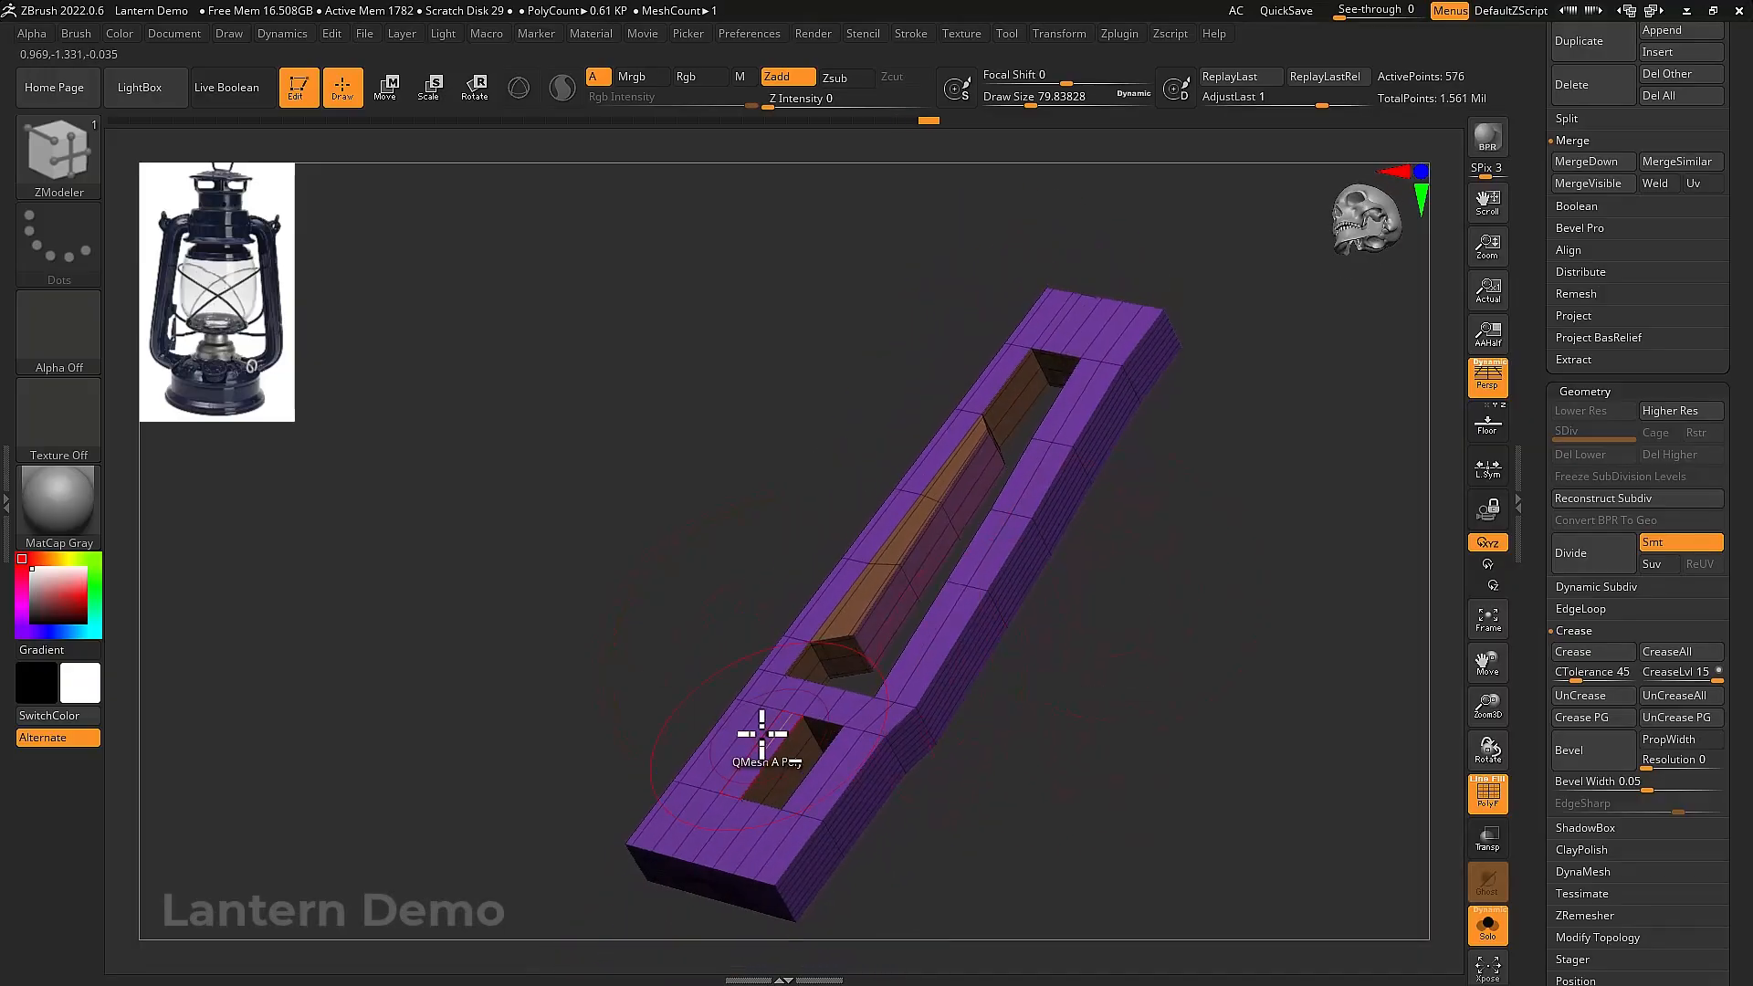
Subdivide the bracket to level 4, hide the wireframe and bring back the other lantern parts
{"action": "right_click_drag", "start_coordinate": [761, 734], "coordinate": [1169, 560], "text": "ctrl"}
{"action": "left_click", "coordinate": [1602, 570]}
{"action": "left_click", "coordinate": [1602, 570]}
{"action": "left_click", "coordinate": [1603, 571]}
{"action": "key", "text": "shift+f"}
{"action": "key", "text": "alt+s"}
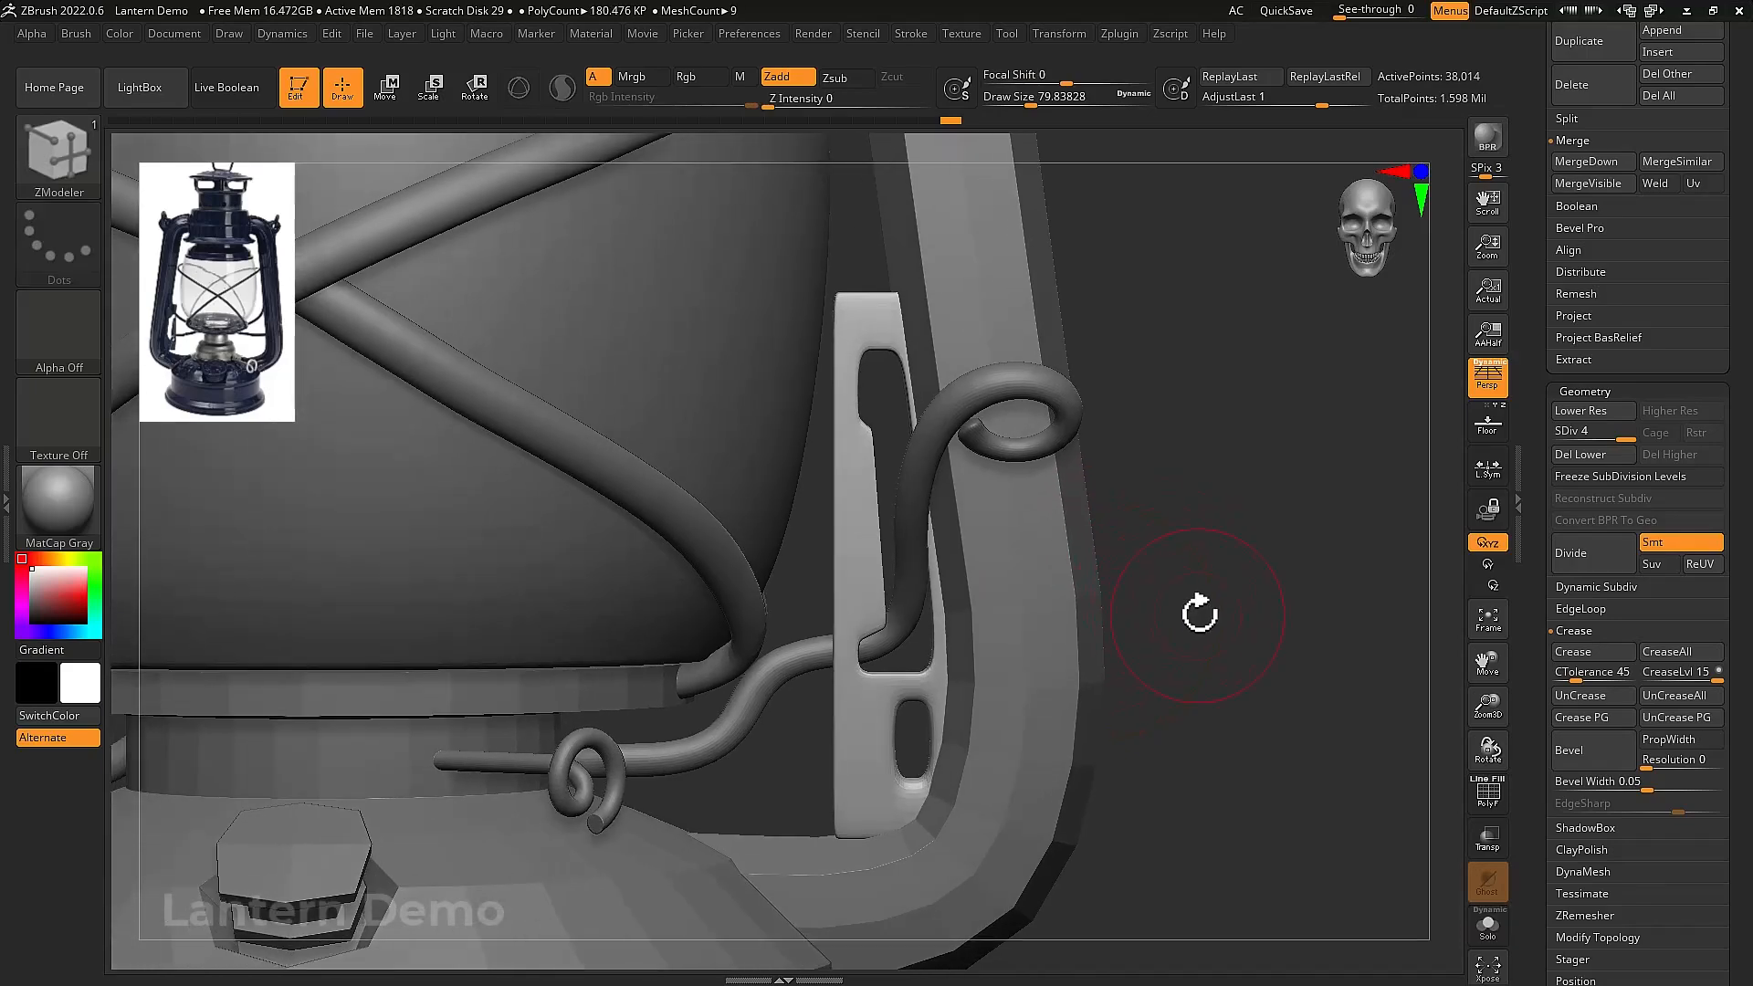
Compare the bracket and wires with the reference image on the floor grid in a view without perspective
{"action": "left_click", "coordinate": [1490, 425]}
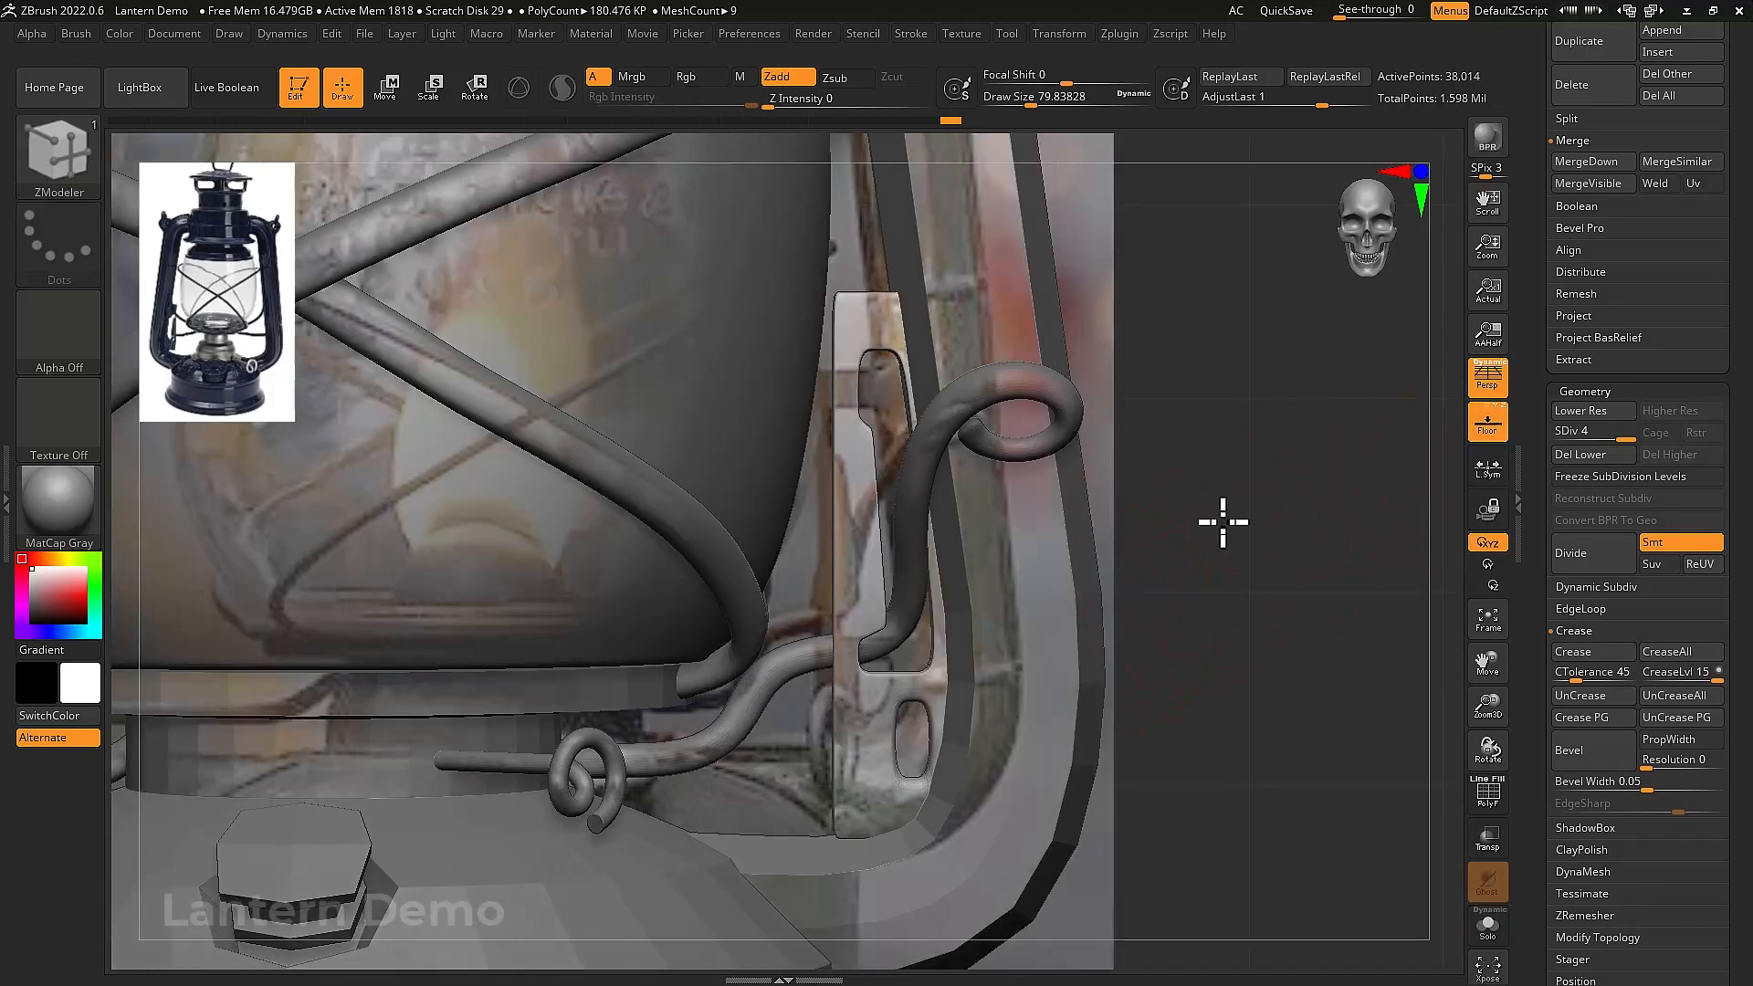
{"action": "right_click_drag", "start_coordinate": [1241, 548], "coordinate": [1316, 702], "text": "ctrl"}
{"action": "key", "text": "shift+f"}
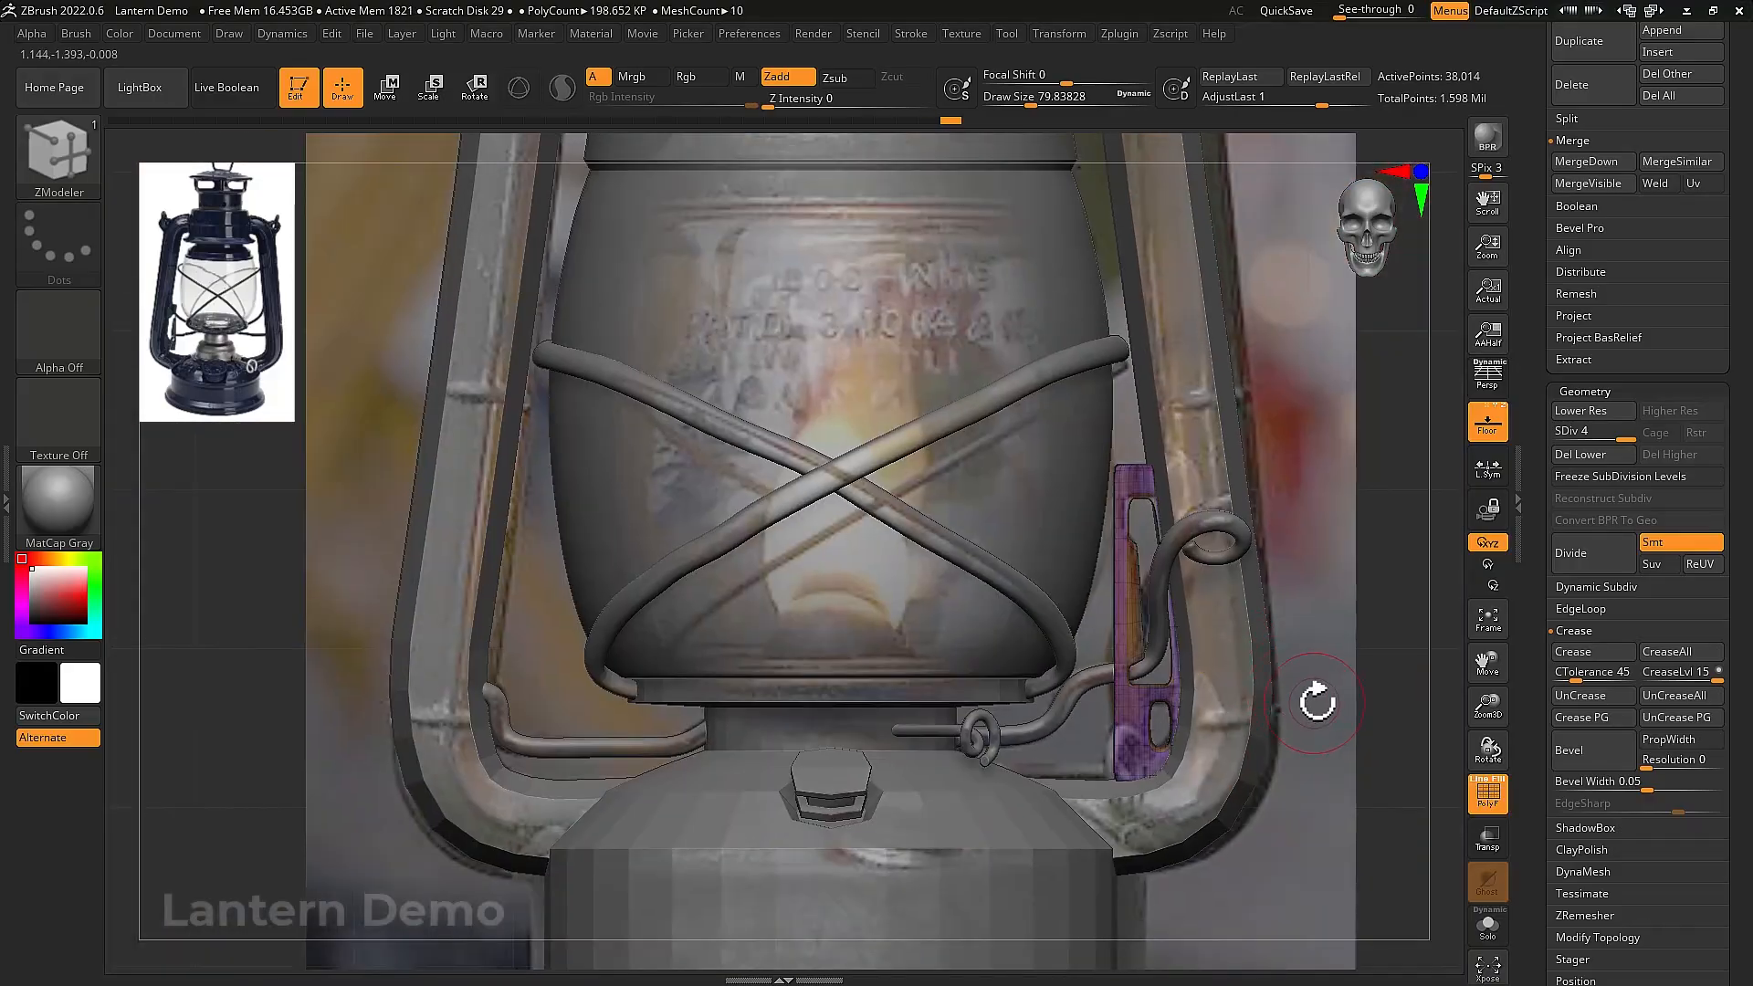
{"action": "left_click", "coordinate": [1492, 426]}
{"action": "right_click_drag", "start_coordinate": [1279, 548], "coordinate": [1248, 532], "text": "ctrl"}
{"action": "key", "text": "shift+f"}
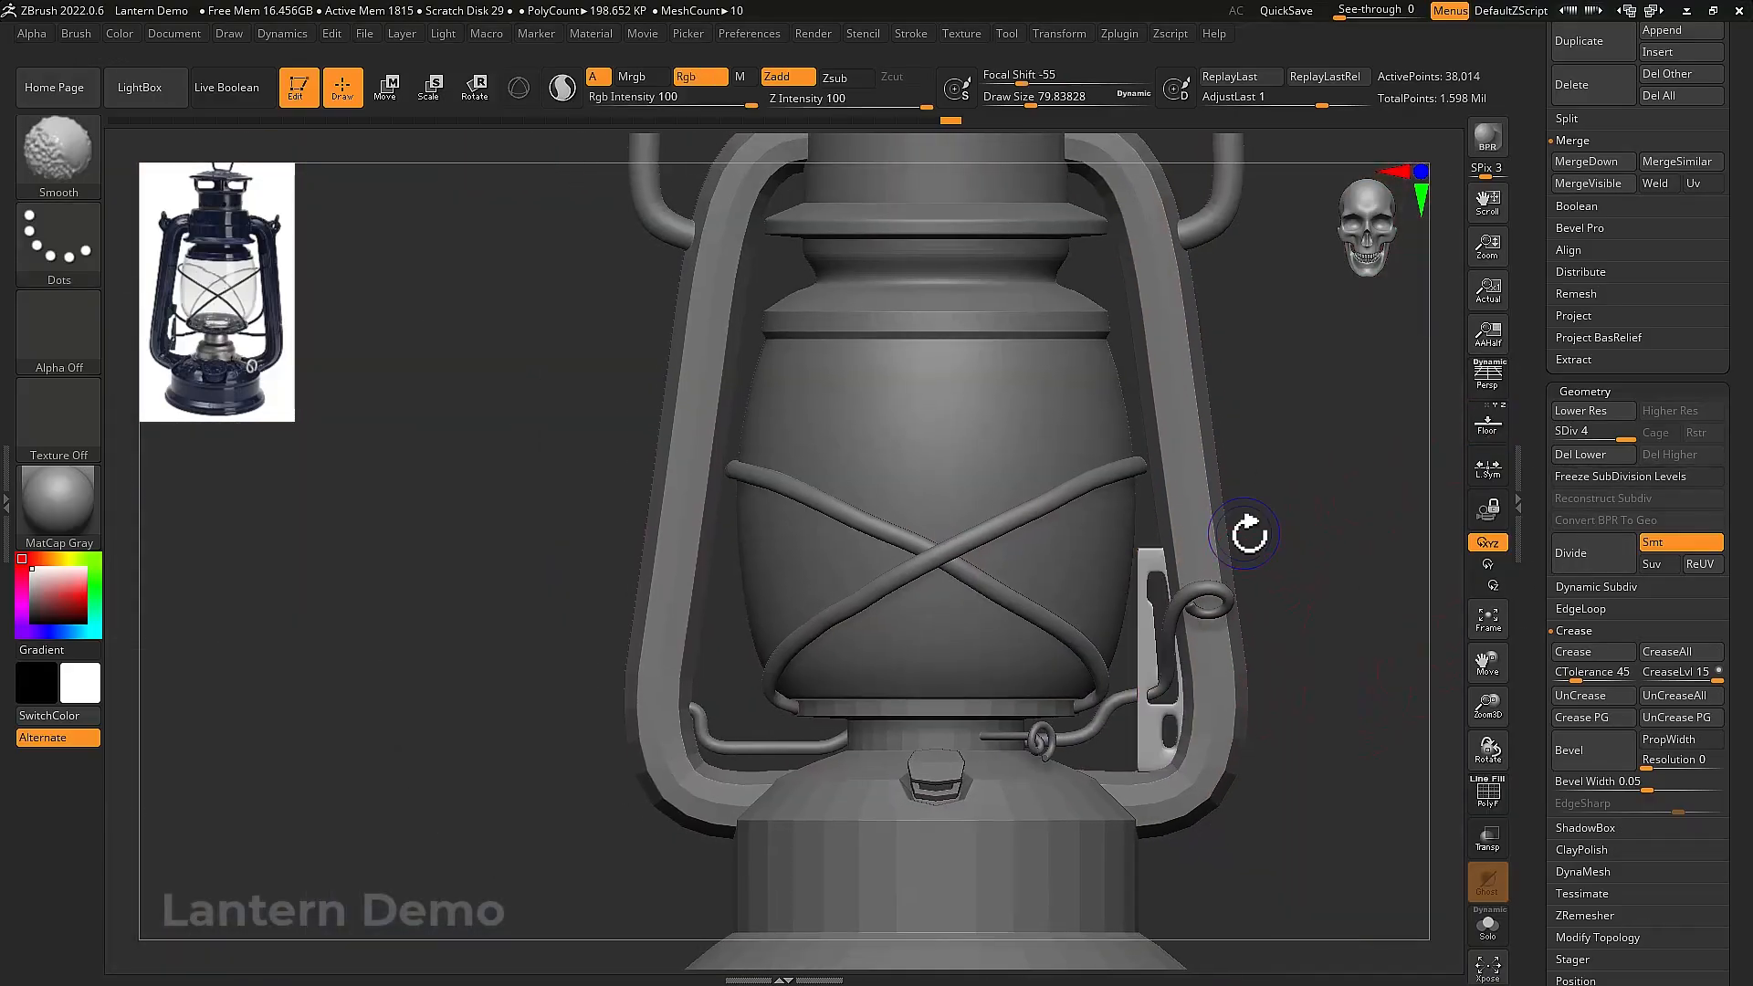
Subdivide the small coiled wire and the curved lever wire beside the burner by one more level each
{"action": "right_click_drag", "start_coordinate": [1304, 594], "coordinate": [1334, 528], "text": "alt"}
{"action": "left_click", "coordinate": [1229, 483], "text": "alt"}
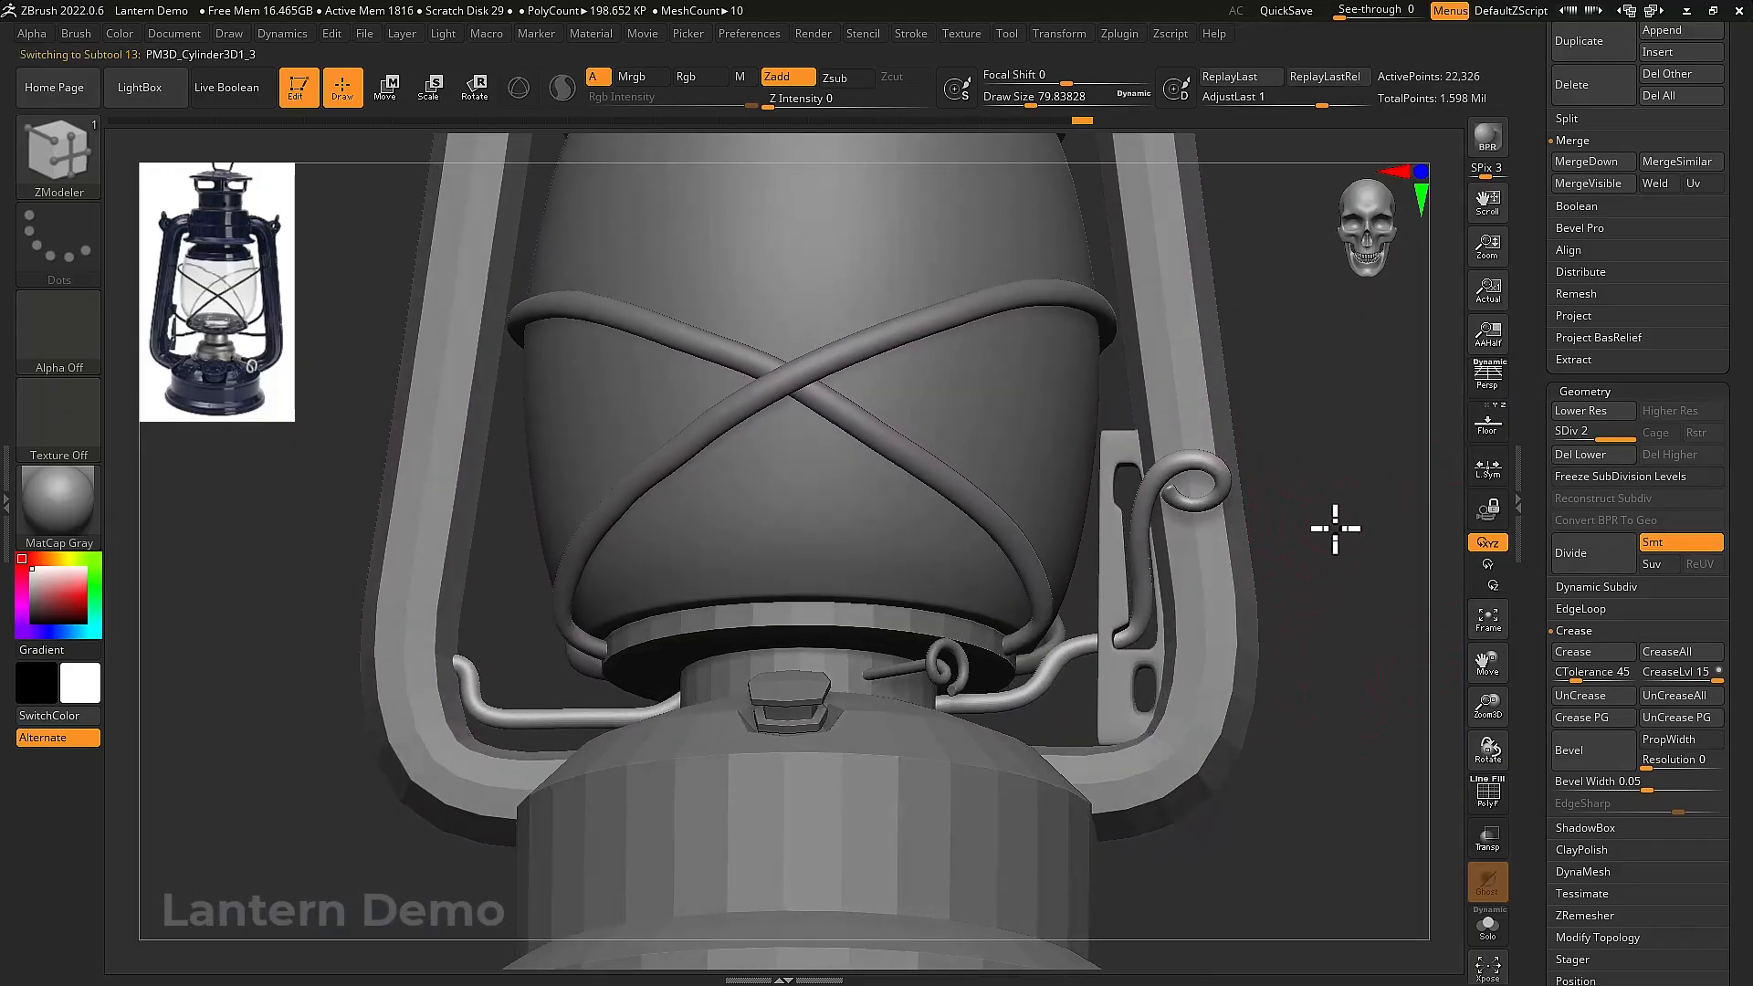
{"action": "right_click", "coordinate": [1335, 528]}
{"action": "right_click_drag", "start_coordinate": [986, 626], "coordinate": [1135, 834]}
{"action": "left_click", "coordinate": [973, 685], "text": "alt"}
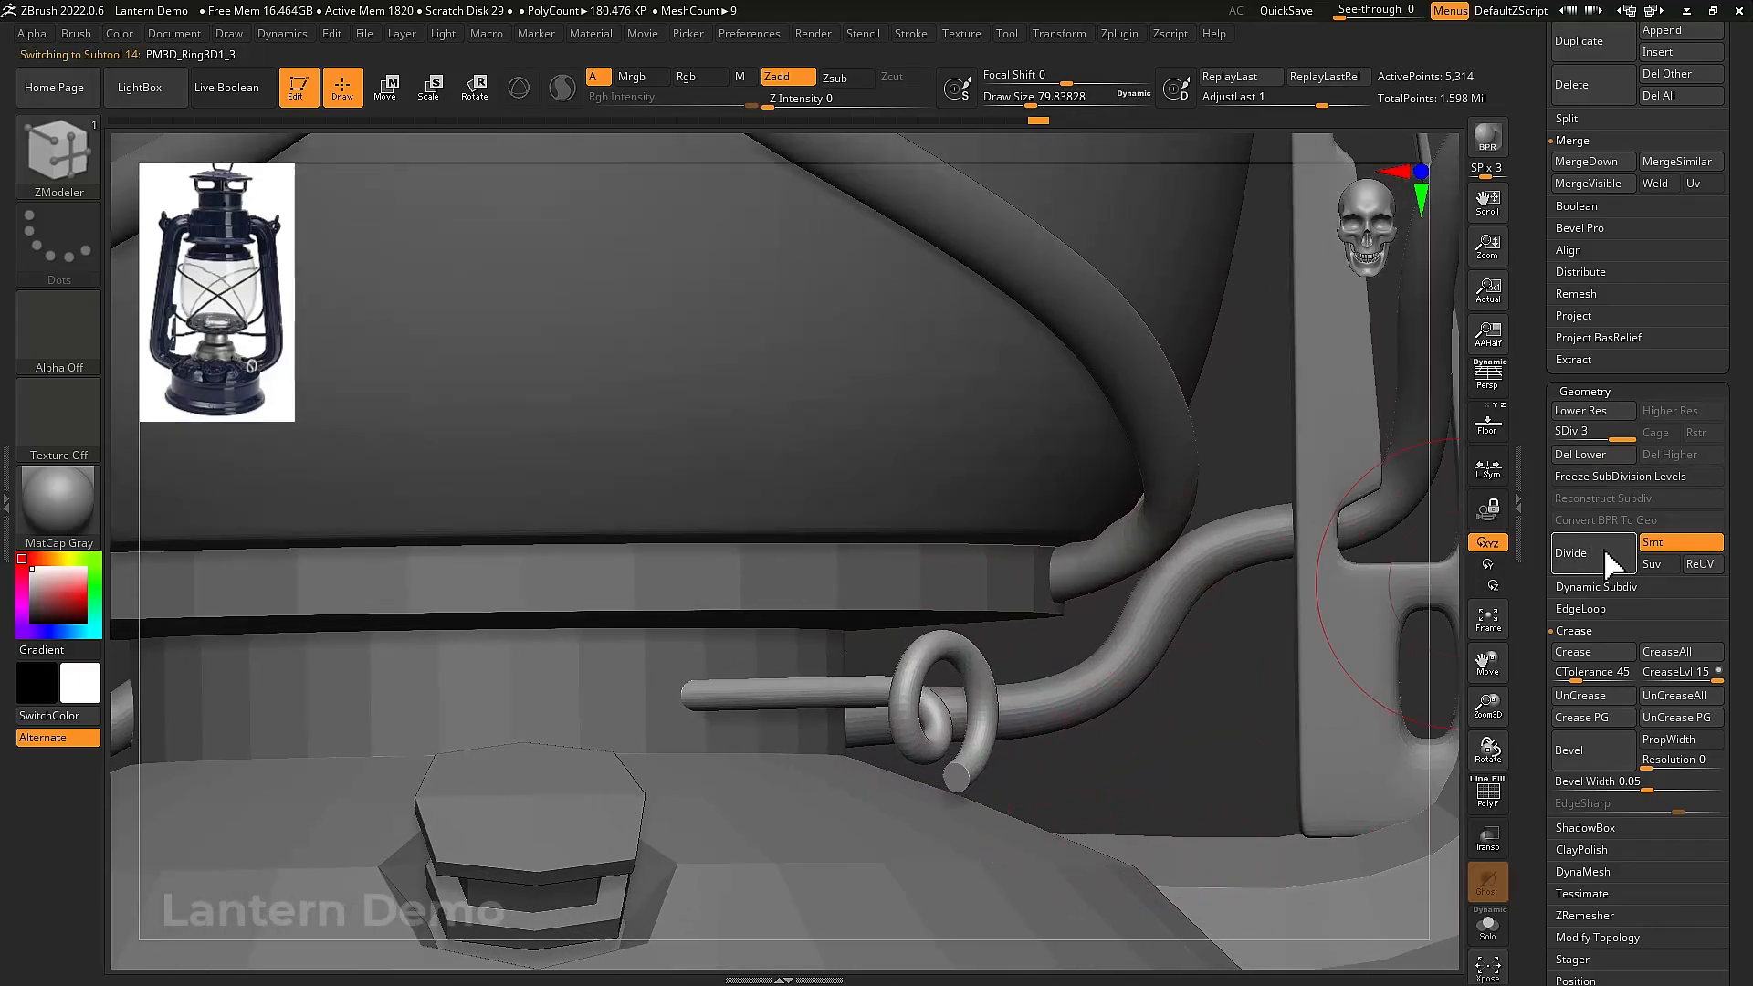
{"action": "left_click", "coordinate": [1096, 672], "text": "alt"}
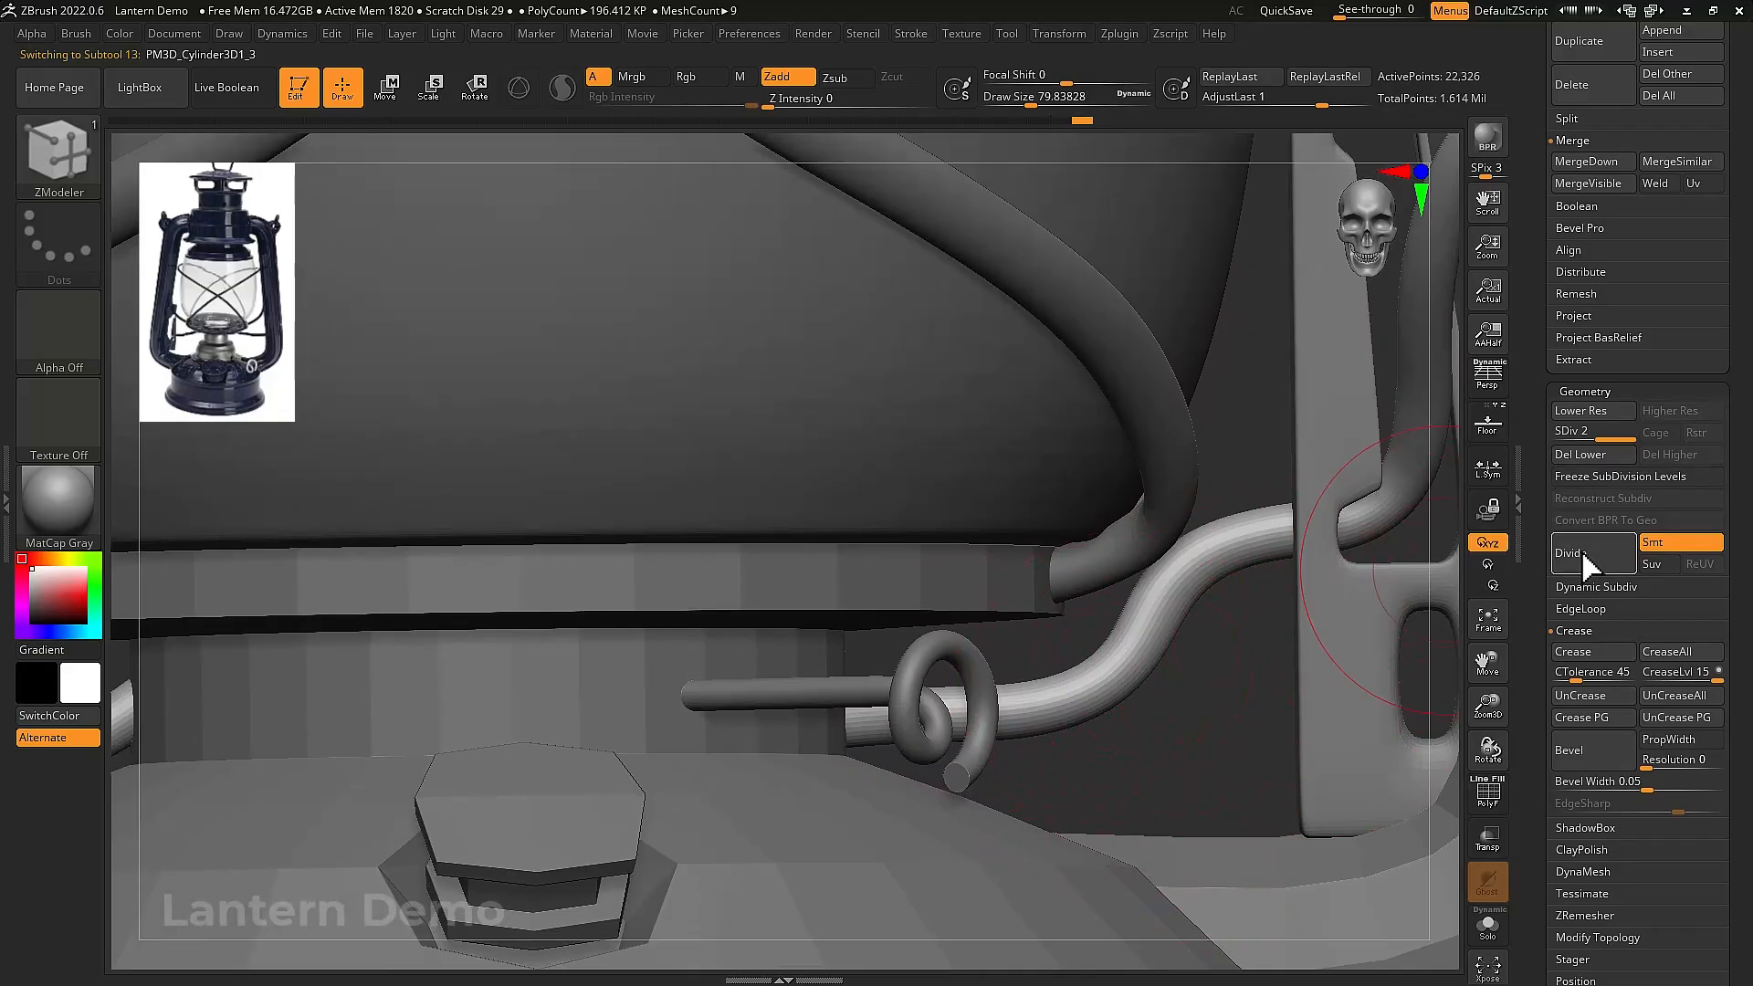
Isolate the burner collar beneath the globe and bevel its flange's lower rim with ZModeler as a complete, single-row edge loop
{"action": "mouse_move", "coordinate": [1183, 697]}
{"action": "right_mouse_down"}
{"action": "mouse_move", "coordinate": [1021, 638]}
{"action": "mouse_move", "coordinate": [1131, 607]}
{"action": "mouse_move", "coordinate": [1084, 462]}
{"action": "right_mouse_up"}
{"action": "left_click", "coordinate": [972, 628], "text": "alt"}
{"action": "key", "text": "alt+s"}
{"action": "key", "text": "shift+f"}
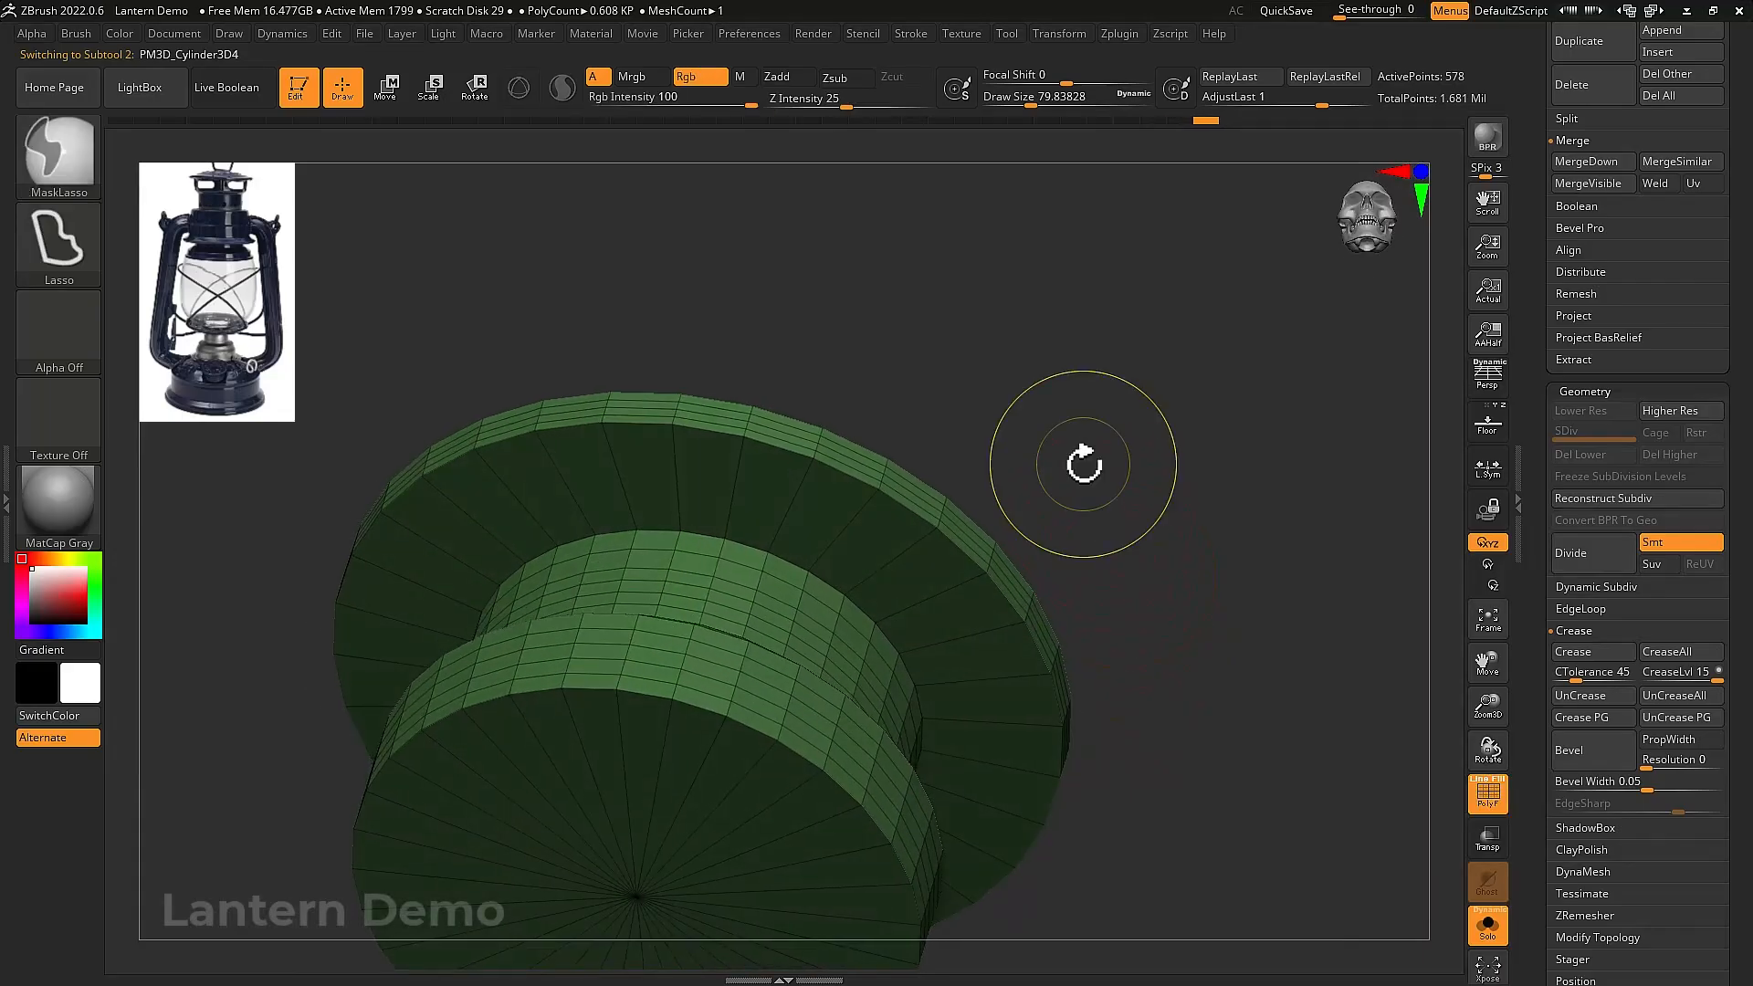
{"action": "key", "text": "b"}
{"action": "key", "text": "z"}
{"action": "key", "text": "m"}
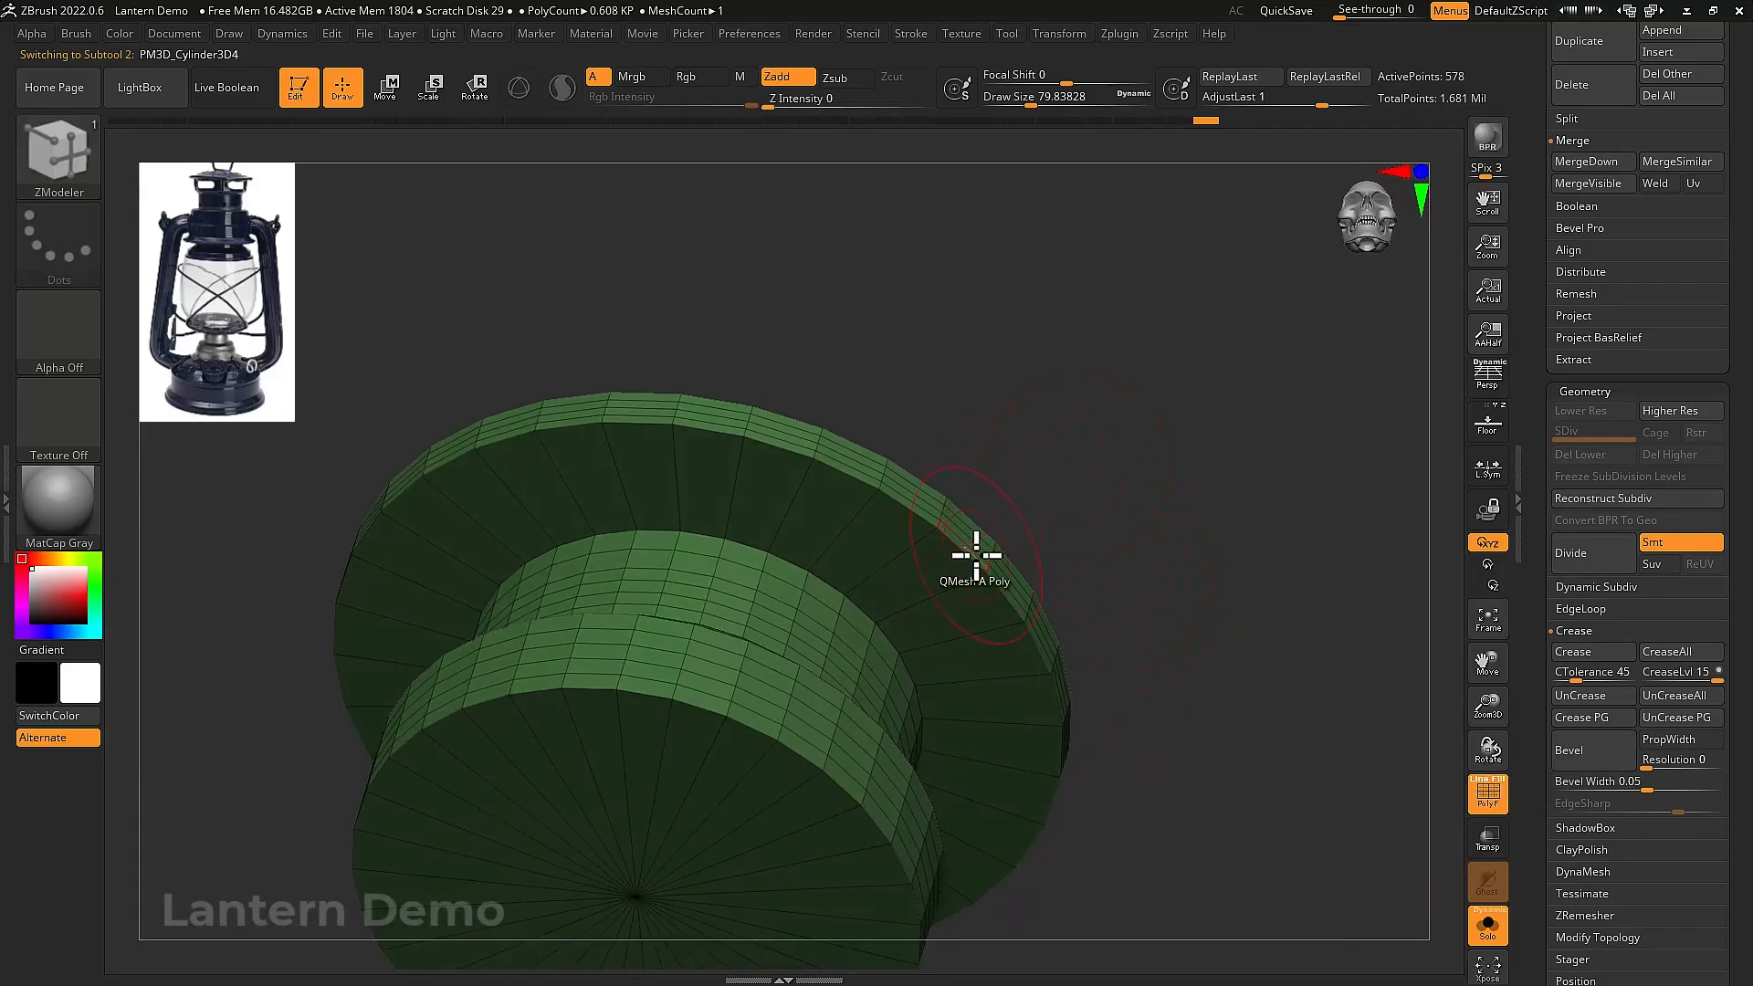
{"action": "key", "text": "space"}
{"action": "left_click", "coordinate": [809, 416]}
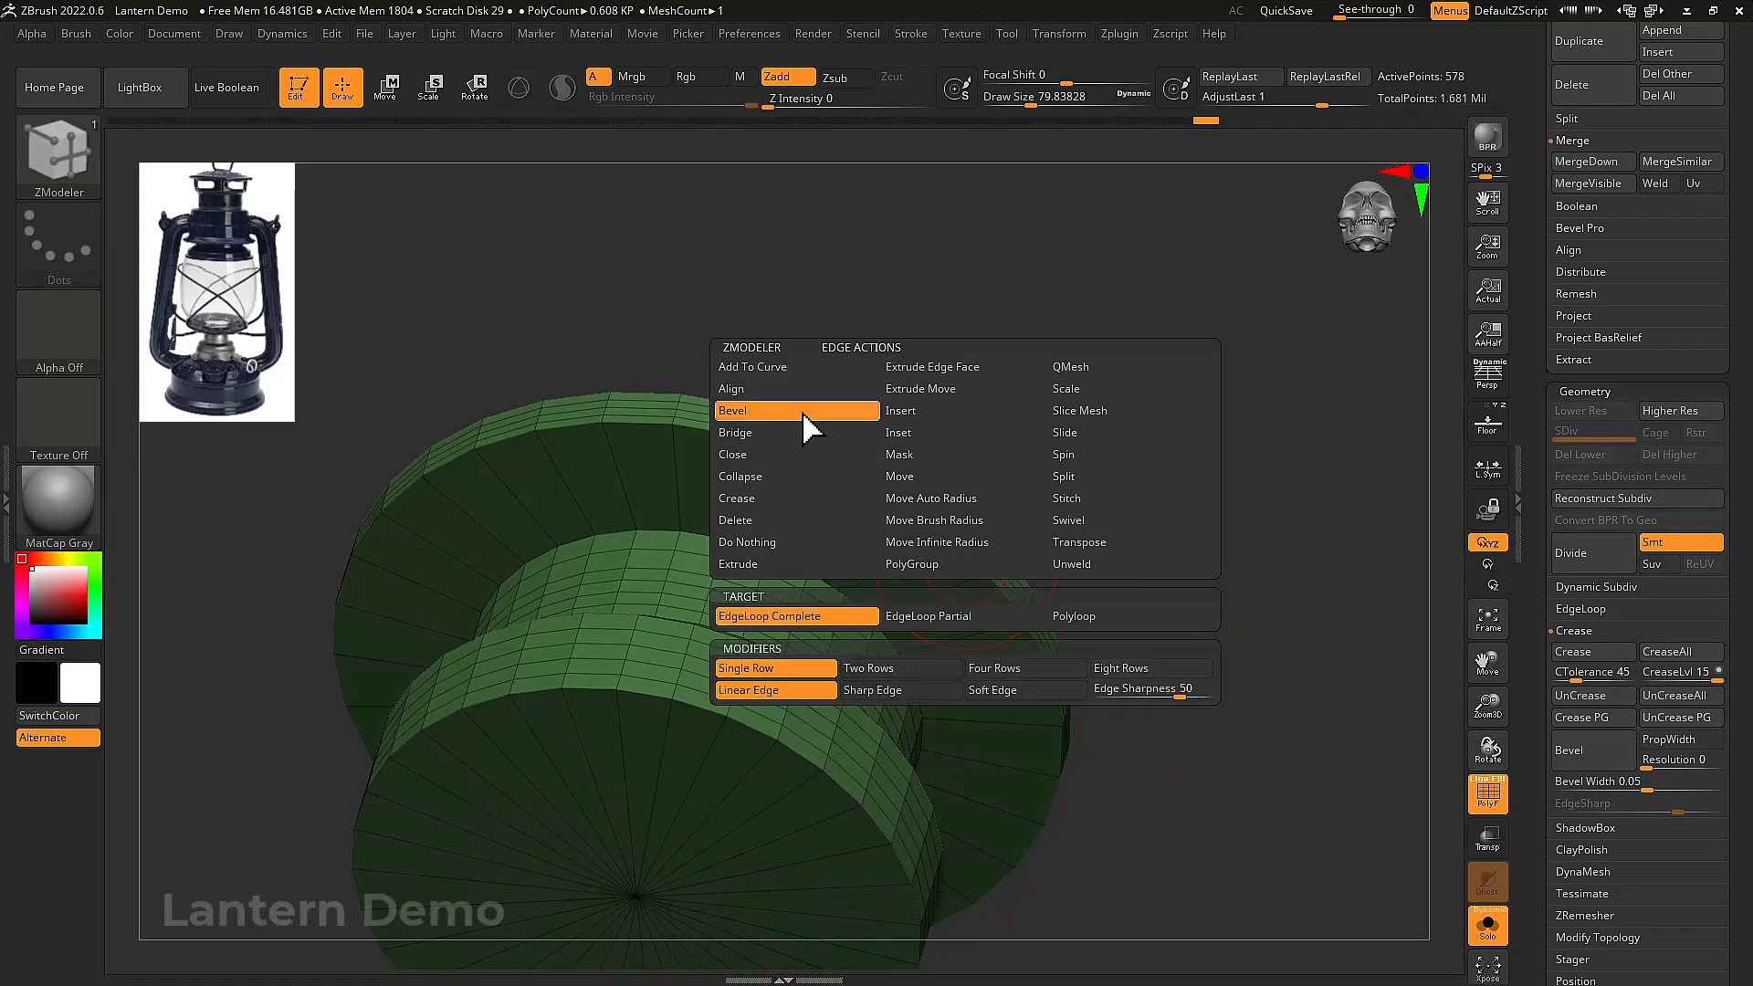
{"action": "left_click_drag", "start_coordinate": [922, 522], "coordinate": [916, 531]}
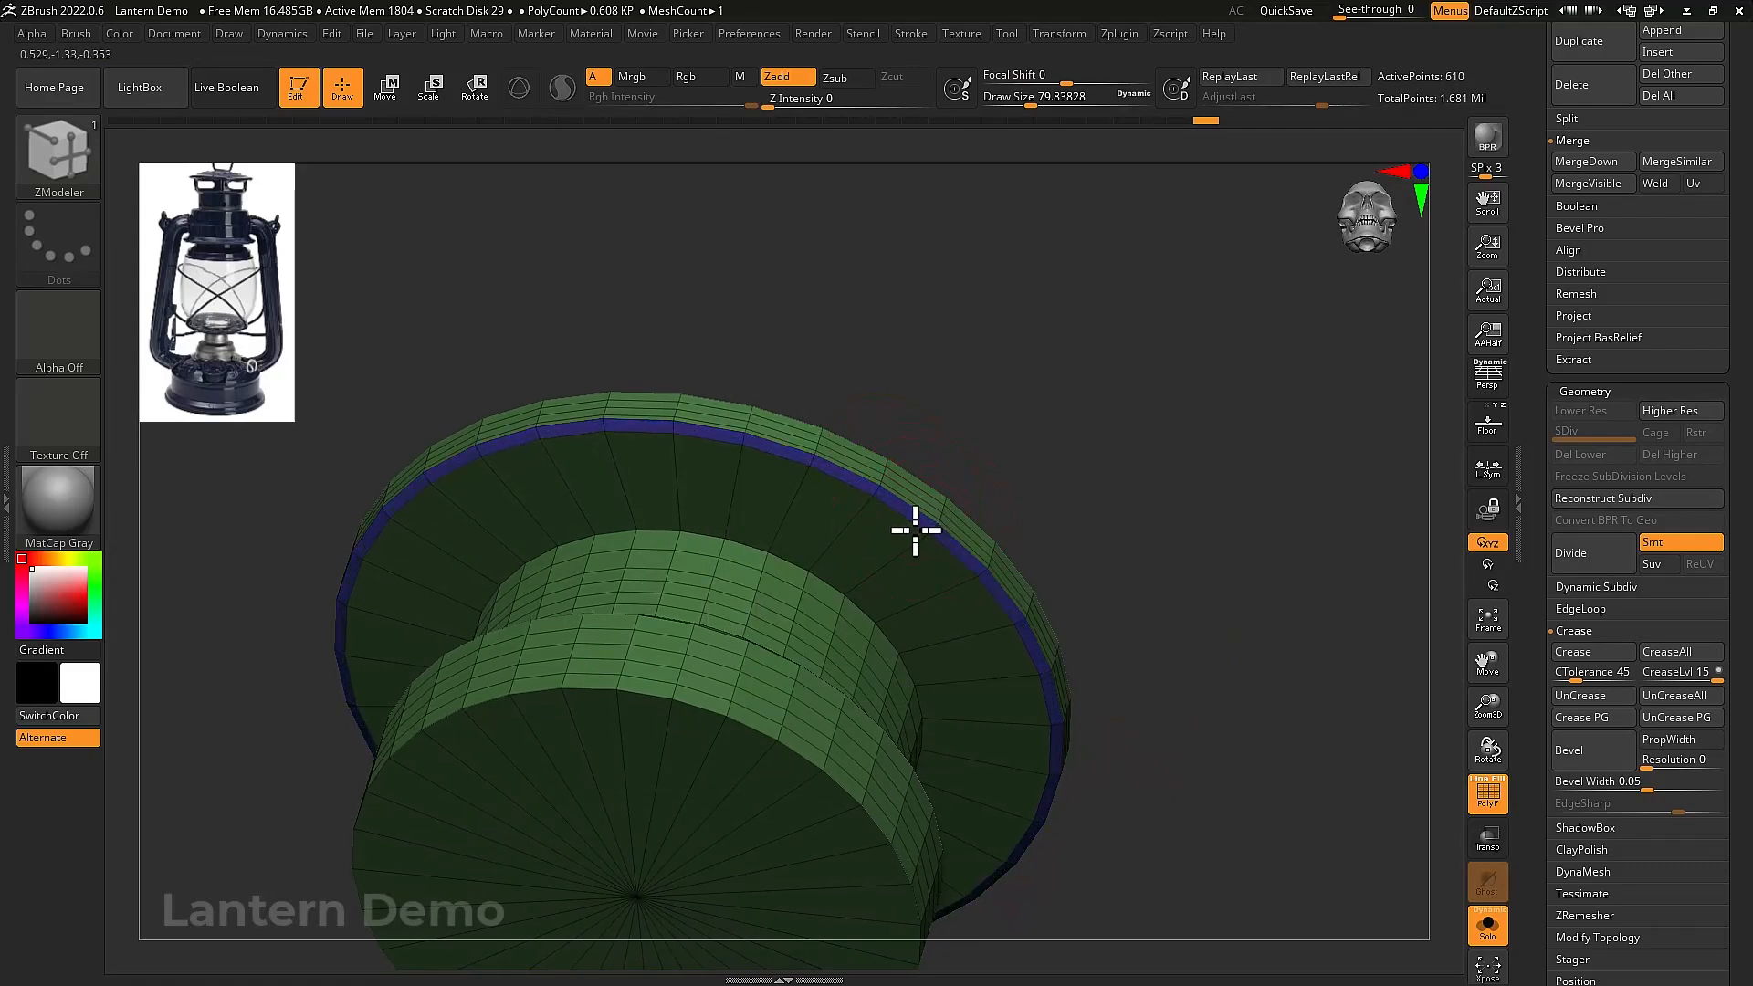
Insert multiple edge loops across the new rim bevel, using interactive resolution and elevation to round it
{"action": "right_click_drag", "start_coordinate": [915, 533], "coordinate": [1034, 503]}
{"action": "mouse_move", "coordinate": [892, 596]}
{"action": "right_mouse_down"}
{"action": "mouse_move", "coordinate": [889, 615]}
{"action": "mouse_move", "coordinate": [895, 582]}
{"action": "right_mouse_up"}
{"action": "key", "text": "space"}
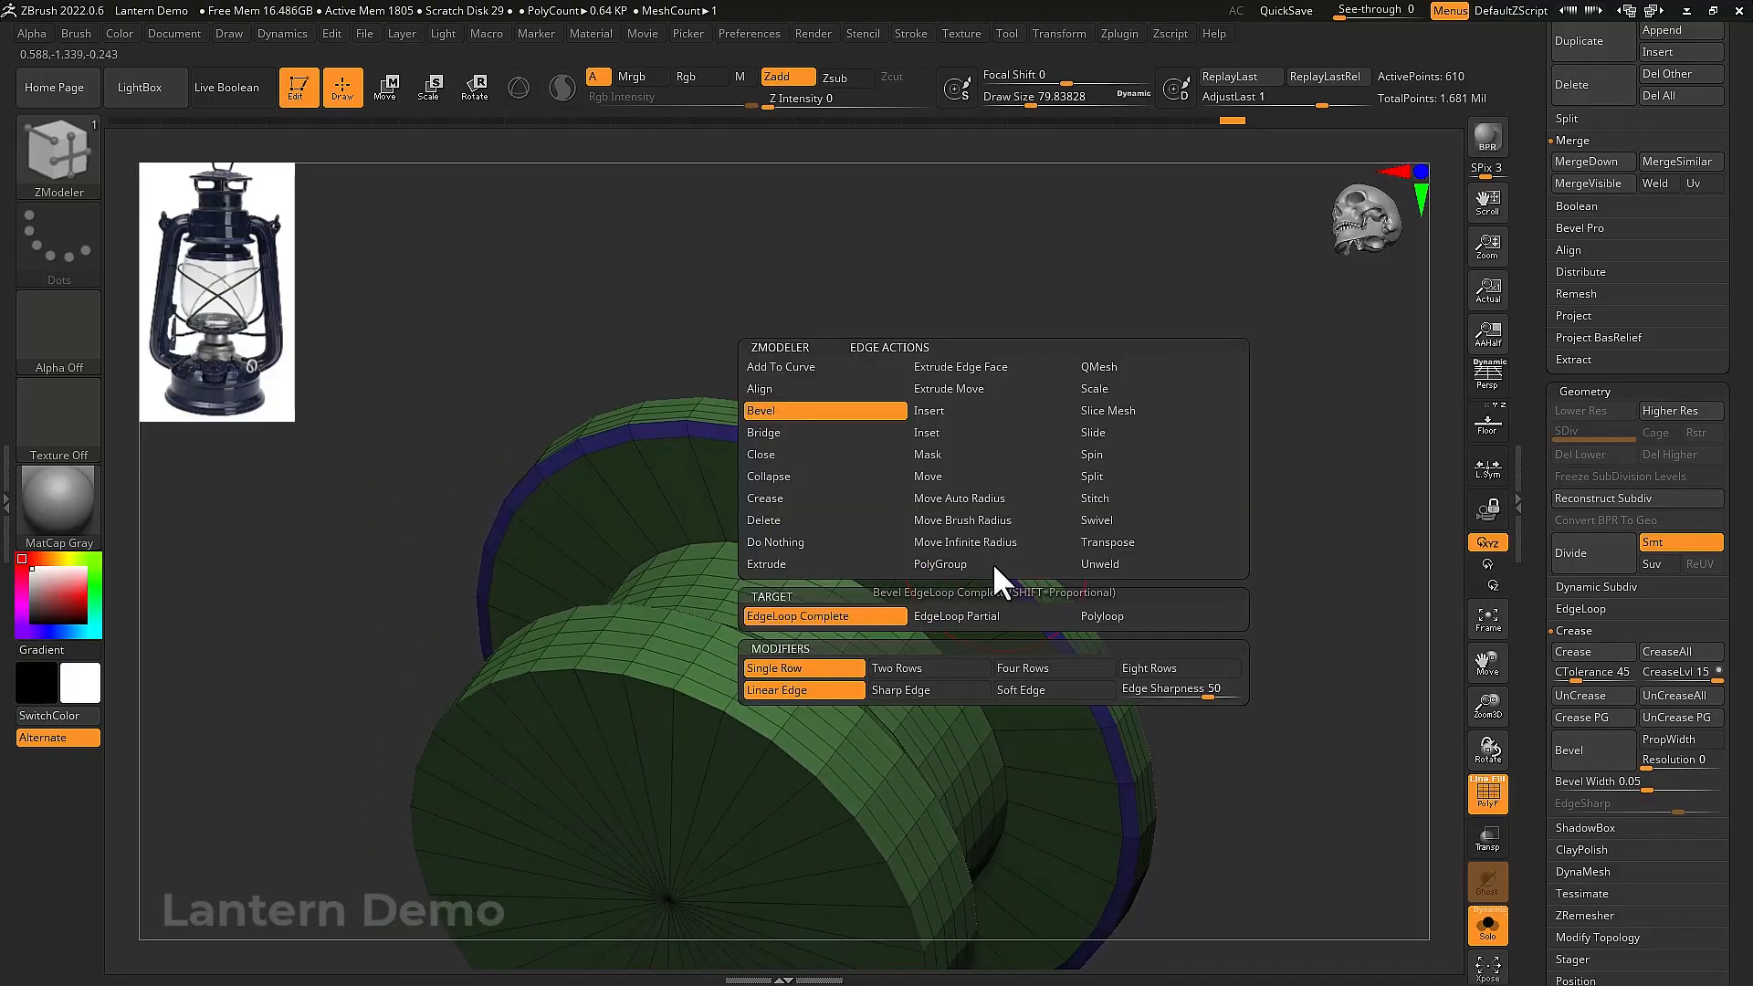
{"action": "left_click", "coordinate": [956, 413]}
{"action": "left_click", "coordinate": [863, 616]}
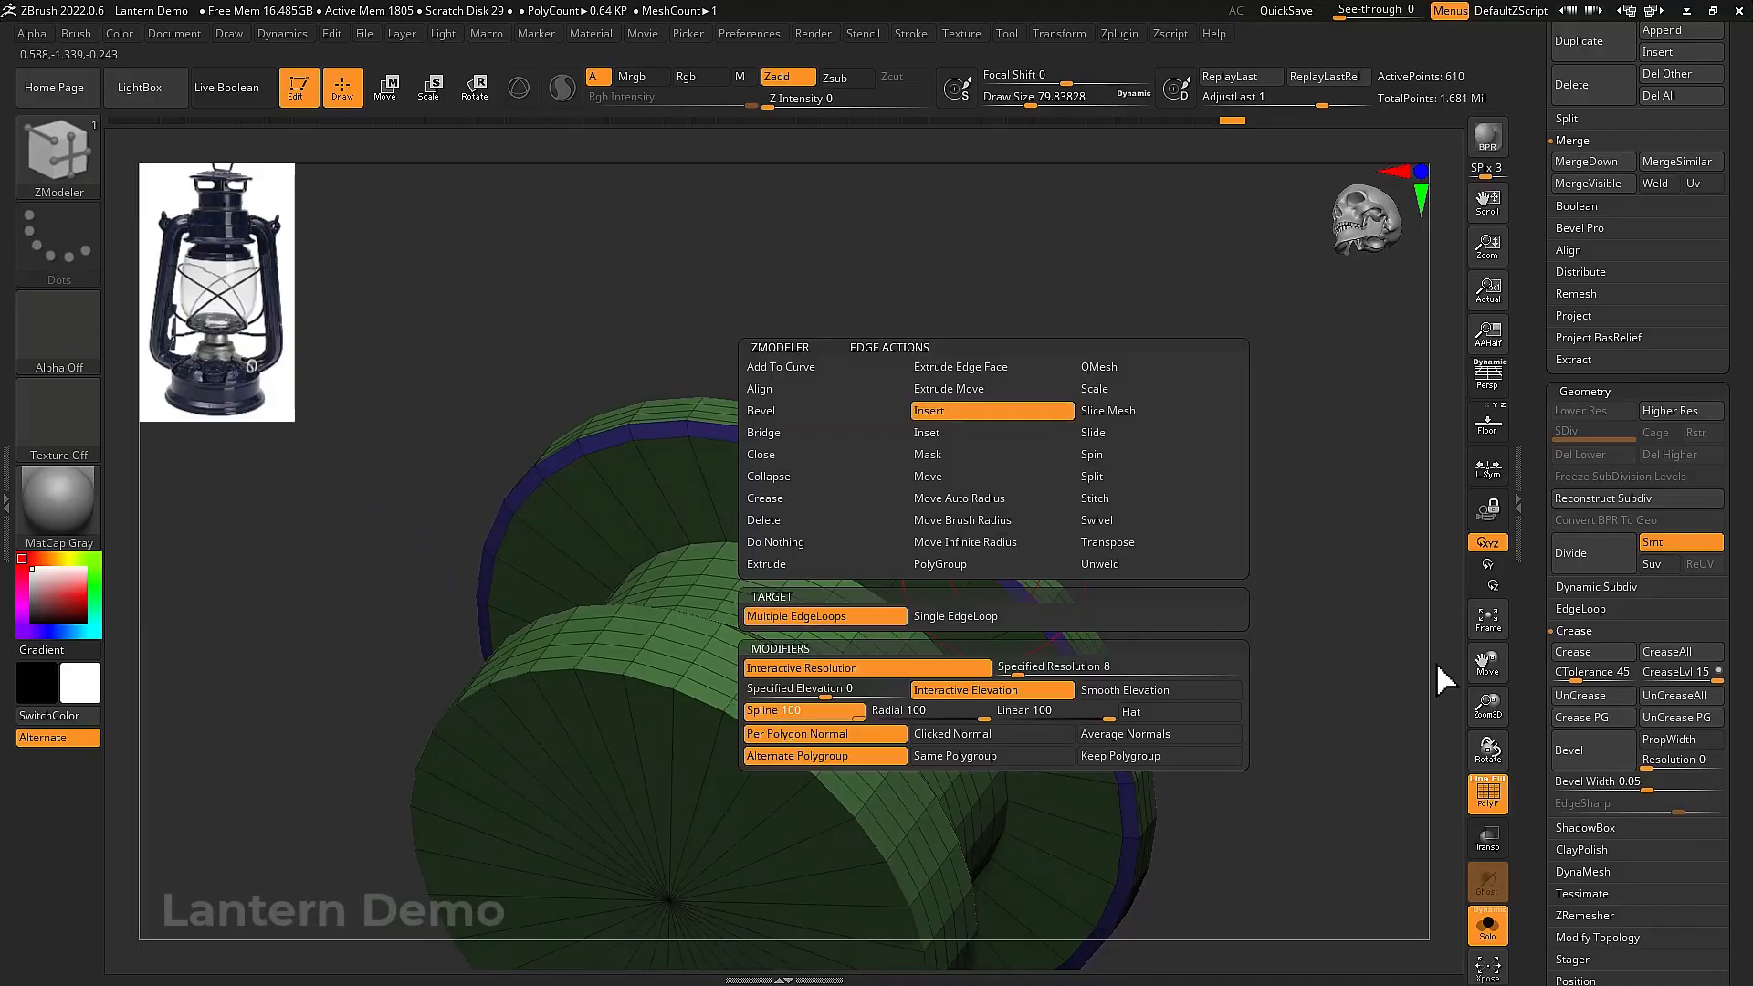
{"action": "right_click_drag", "start_coordinate": [1098, 520], "coordinate": [1132, 607], "text": "ctrl"}
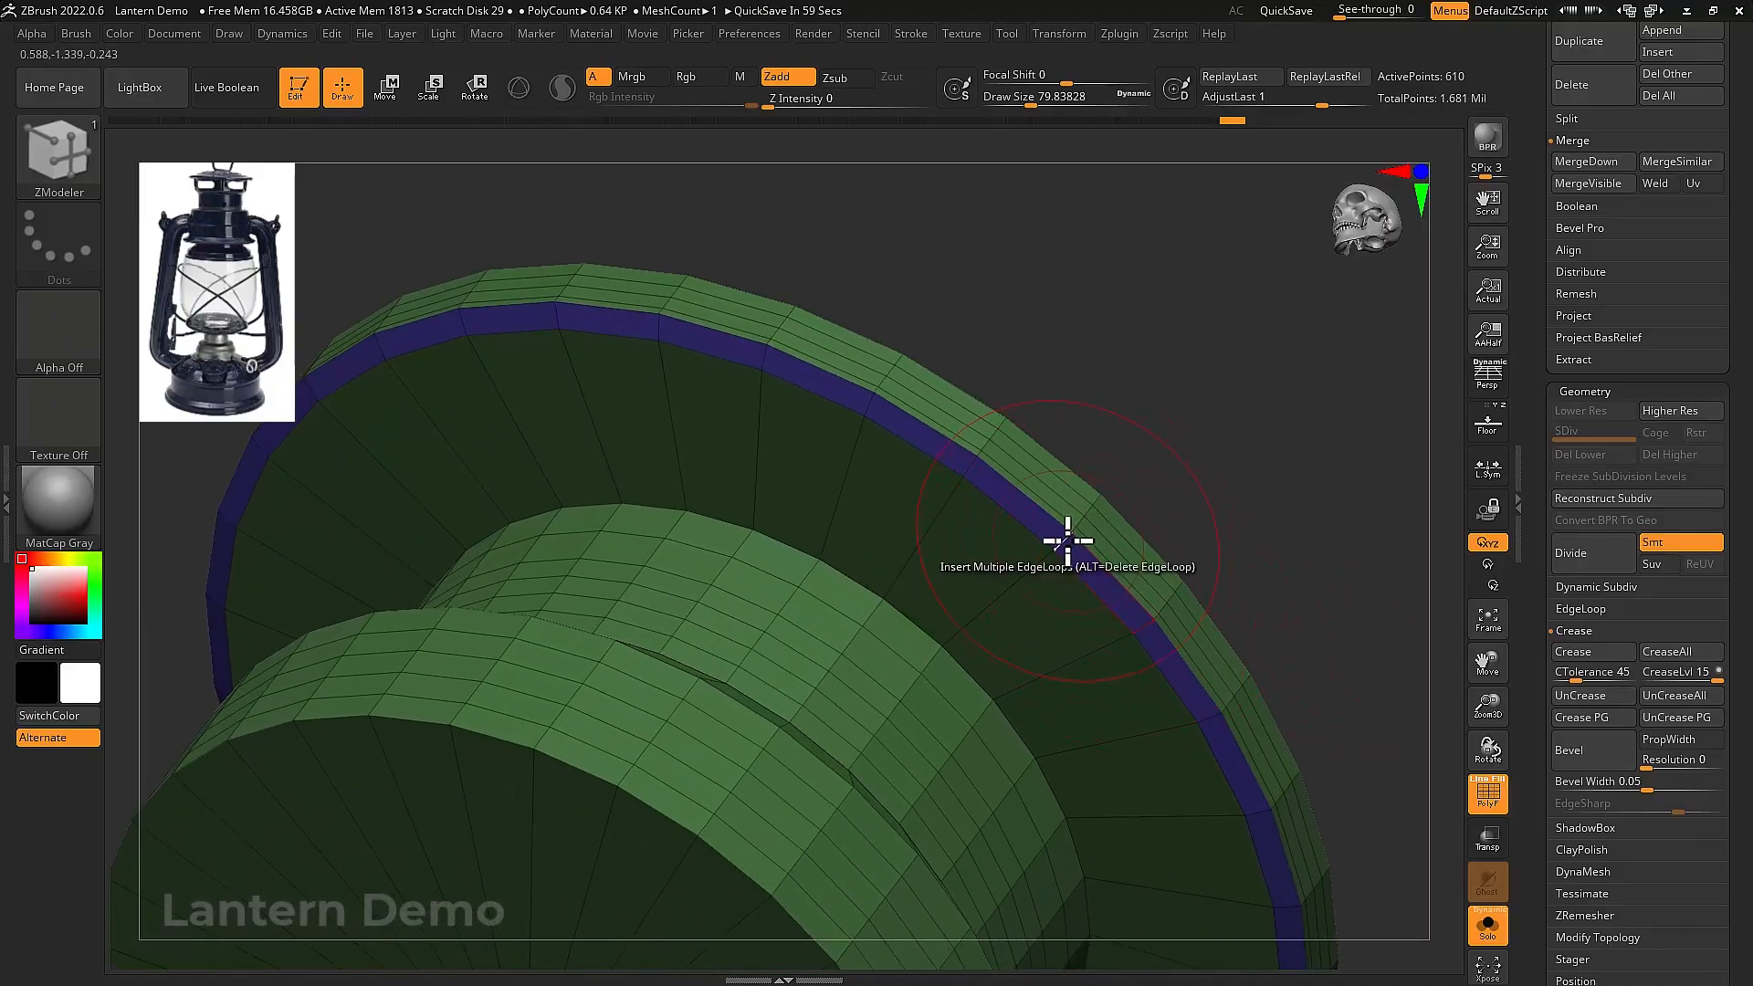
{"action": "mouse_move", "coordinate": [1068, 540]}
{"action": "left_mouse_down"}
{"action": "mouse_move", "coordinate": [1100, 502]}
{"action": "mouse_move", "coordinate": [1224, 473]}
{"action": "mouse_move", "coordinate": [1291, 594]}
{"action": "mouse_move", "coordinate": [1232, 562]}
{"action": "mouse_move", "coordinate": [1181, 447]}
{"action": "mouse_move", "coordinate": [1175, 477]}
{"action": "mouse_move", "coordinate": [1181, 462]}
{"action": "left_mouse_up"}
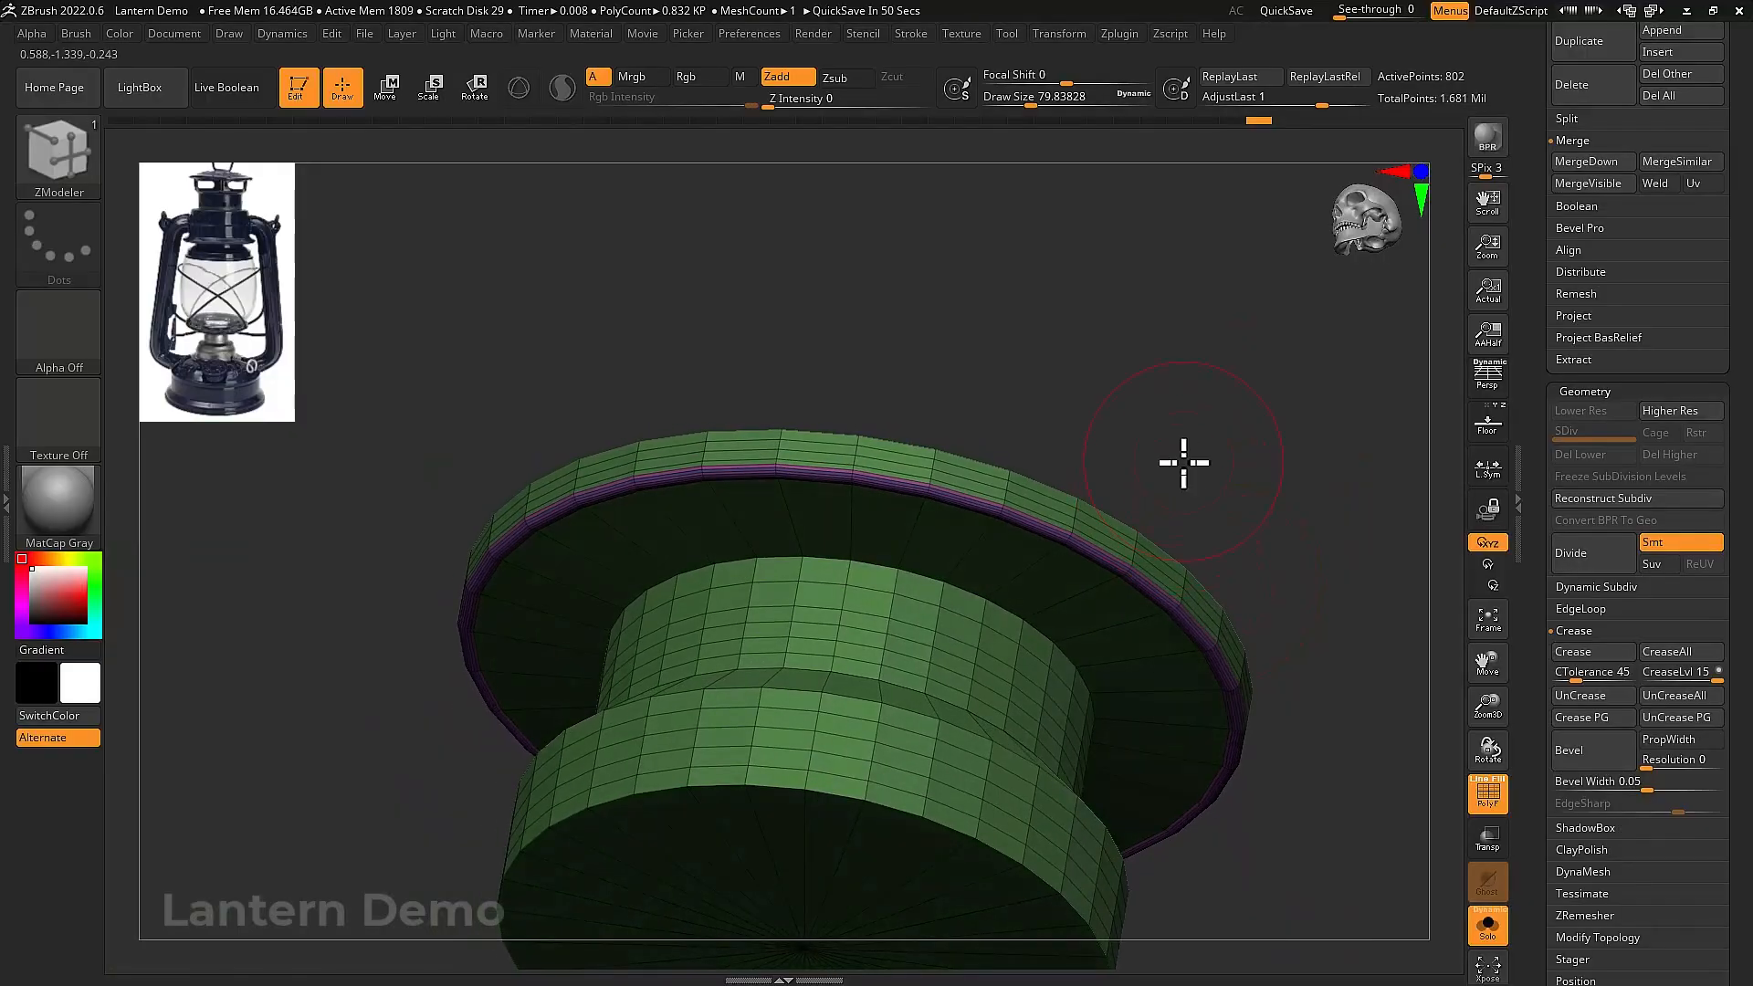
Insert single edge loops on the burner collar beside the underside junction of flange and neck and around the neck's lower end
{"action": "mouse_move", "coordinate": [988, 589]}
{"action": "right_mouse_down"}
{"action": "mouse_move", "coordinate": [978, 575]}
{"action": "mouse_move", "coordinate": [986, 592]}
{"action": "right_mouse_up"}
{"action": "key", "text": "space"}
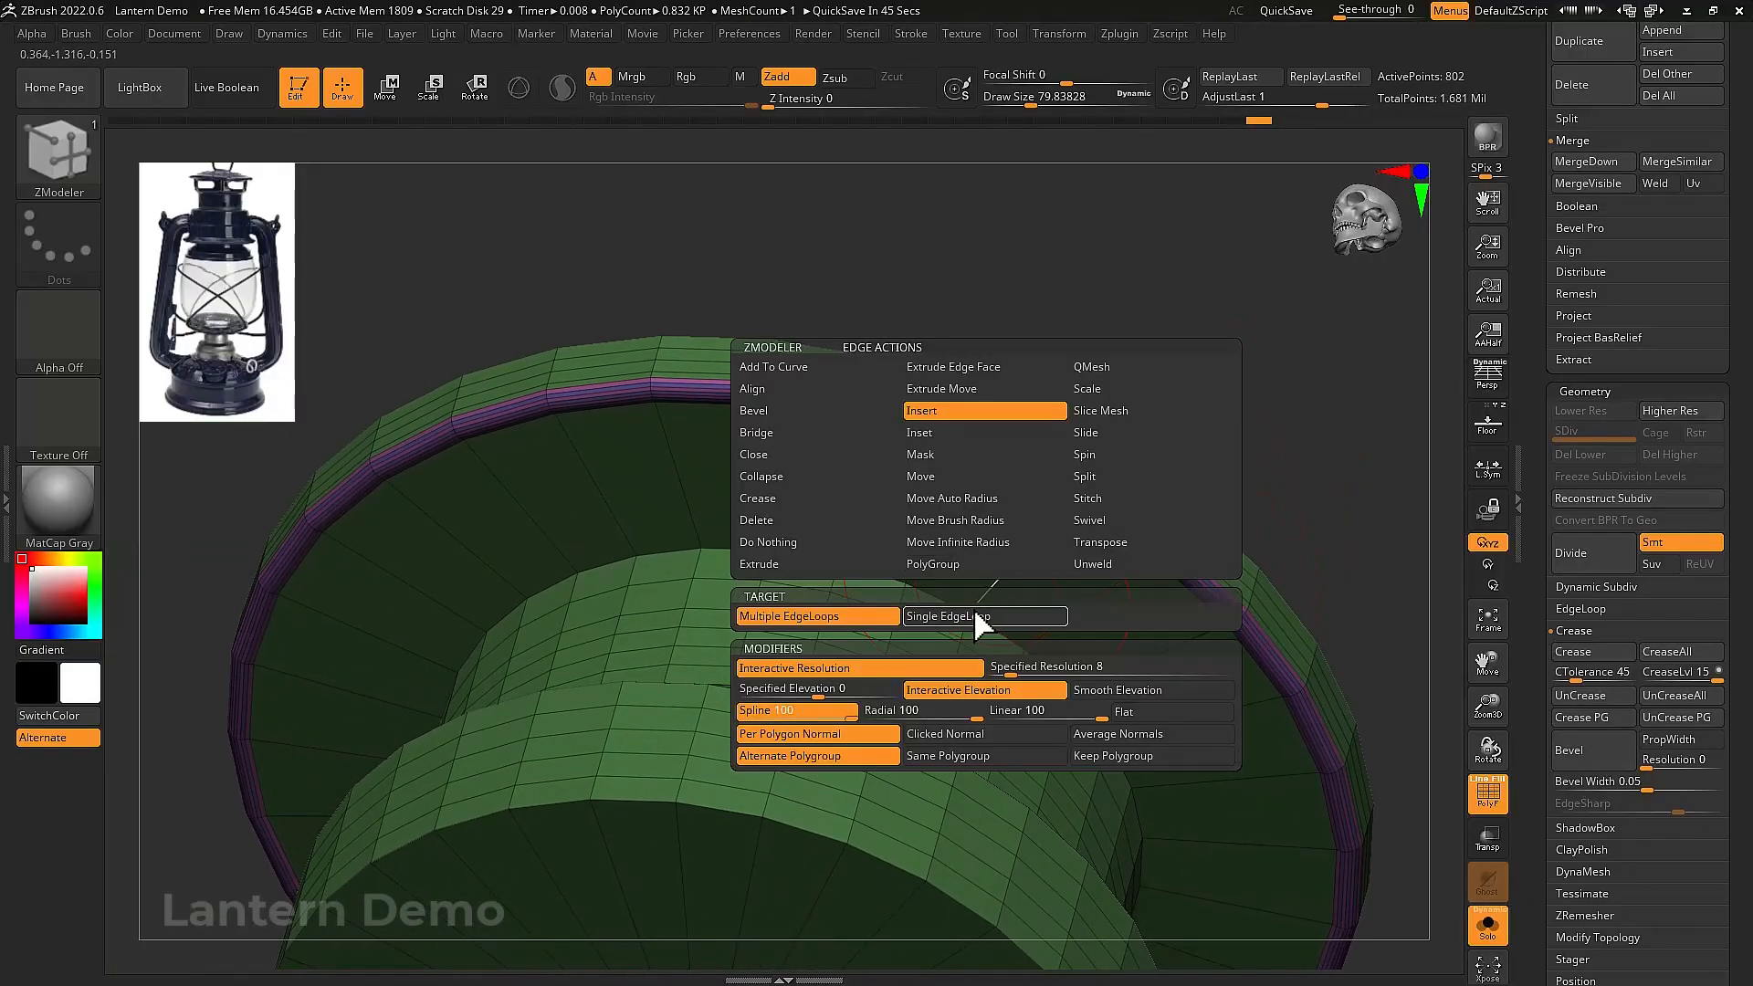
{"action": "left_click", "coordinate": [975, 612]}
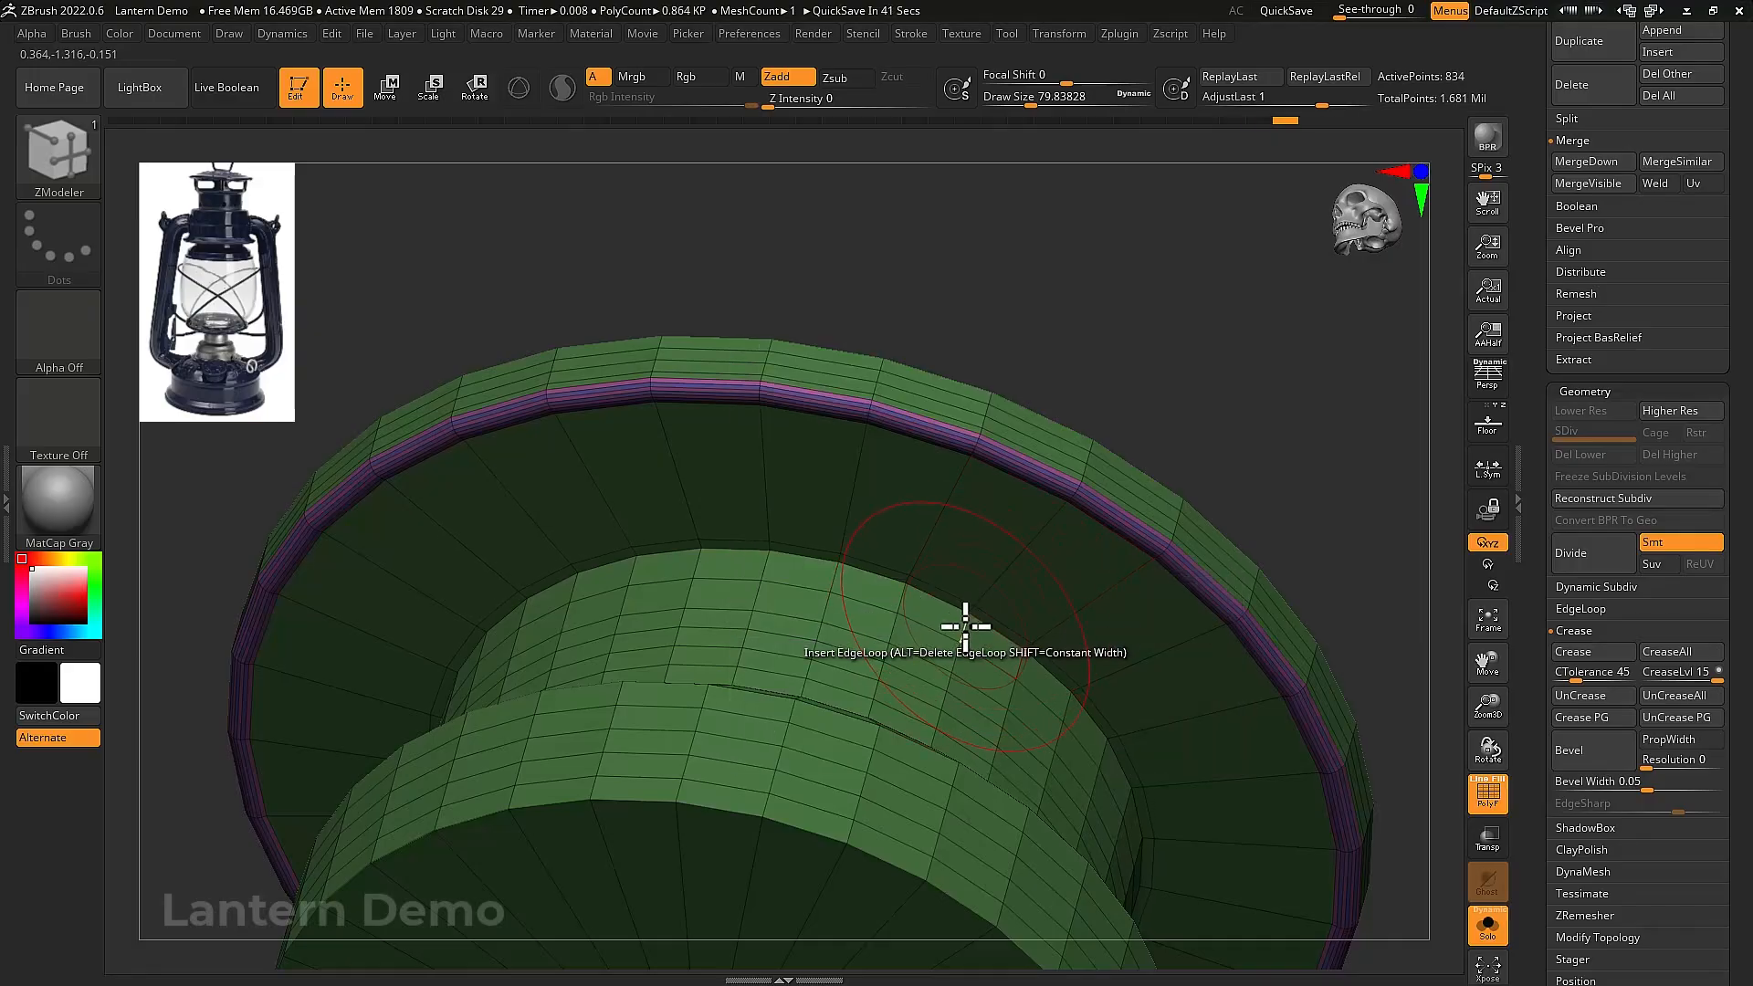
{"action": "left_click", "coordinate": [969, 618]}
{"action": "right_click_drag", "start_coordinate": [970, 615], "coordinate": [884, 737]}
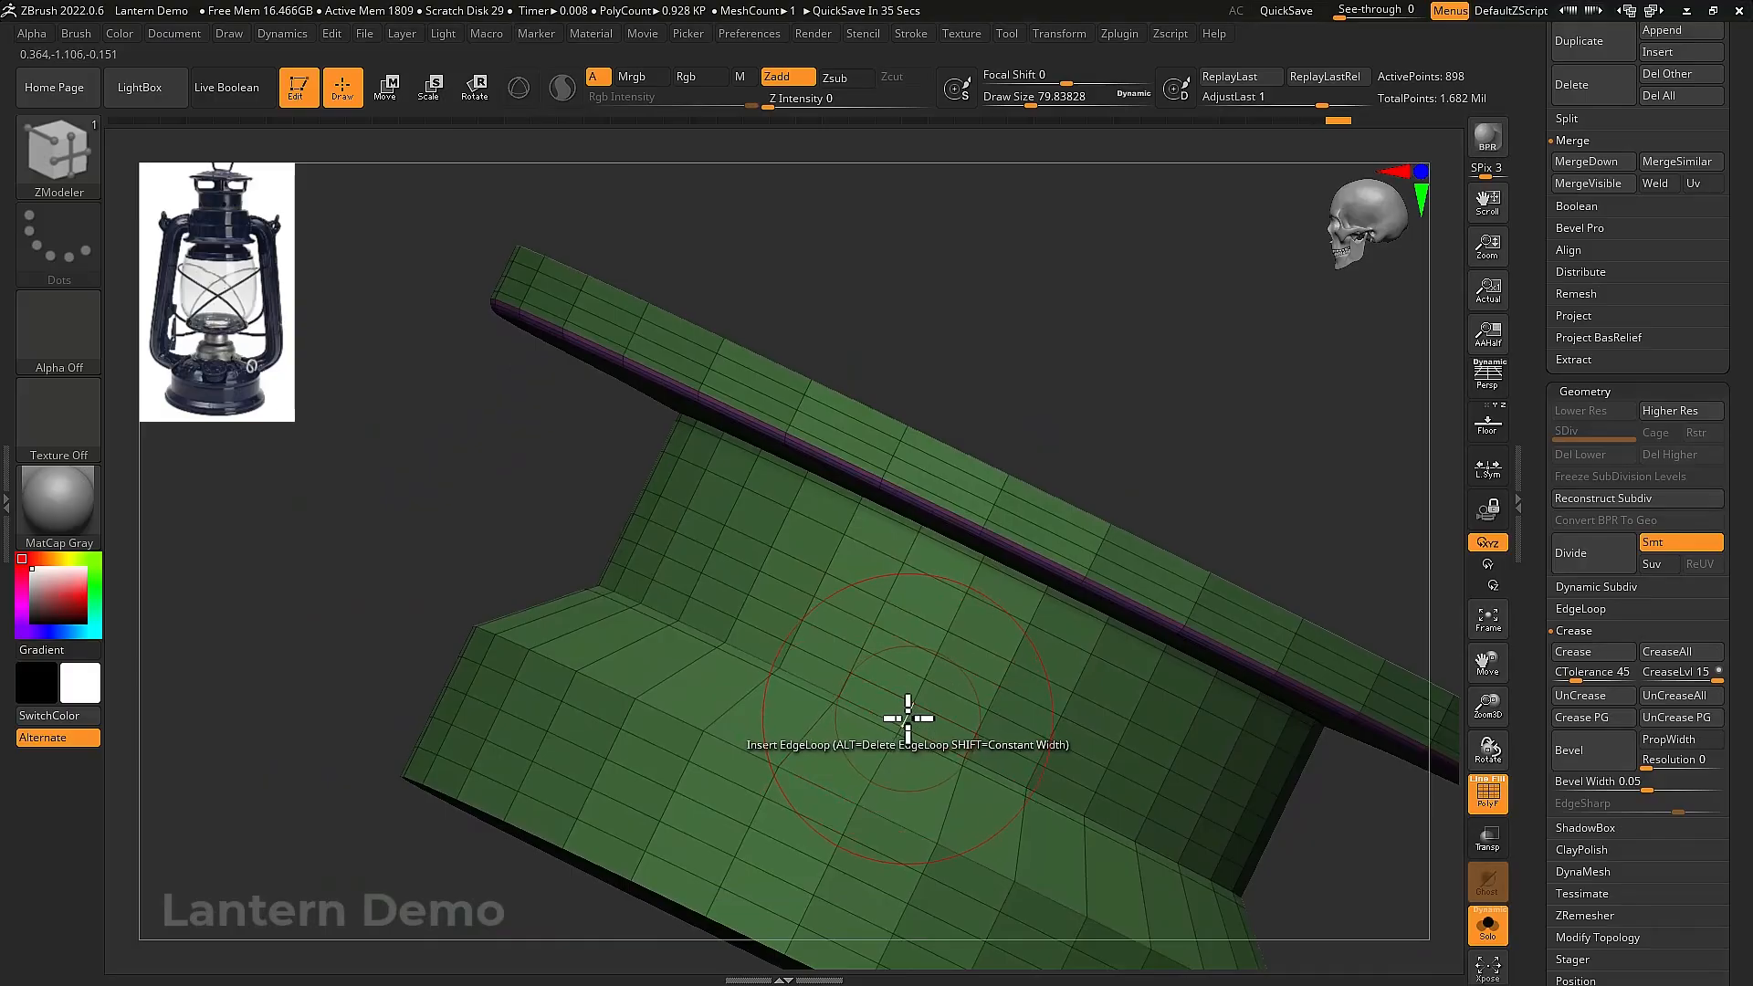
{"action": "left_click", "coordinate": [907, 719]}
{"action": "mouse_move", "coordinate": [904, 724]}
{"action": "right_mouse_down"}
{"action": "mouse_move", "coordinate": [892, 673]}
{"action": "mouse_move", "coordinate": [876, 715]}
{"action": "right_mouse_up"}
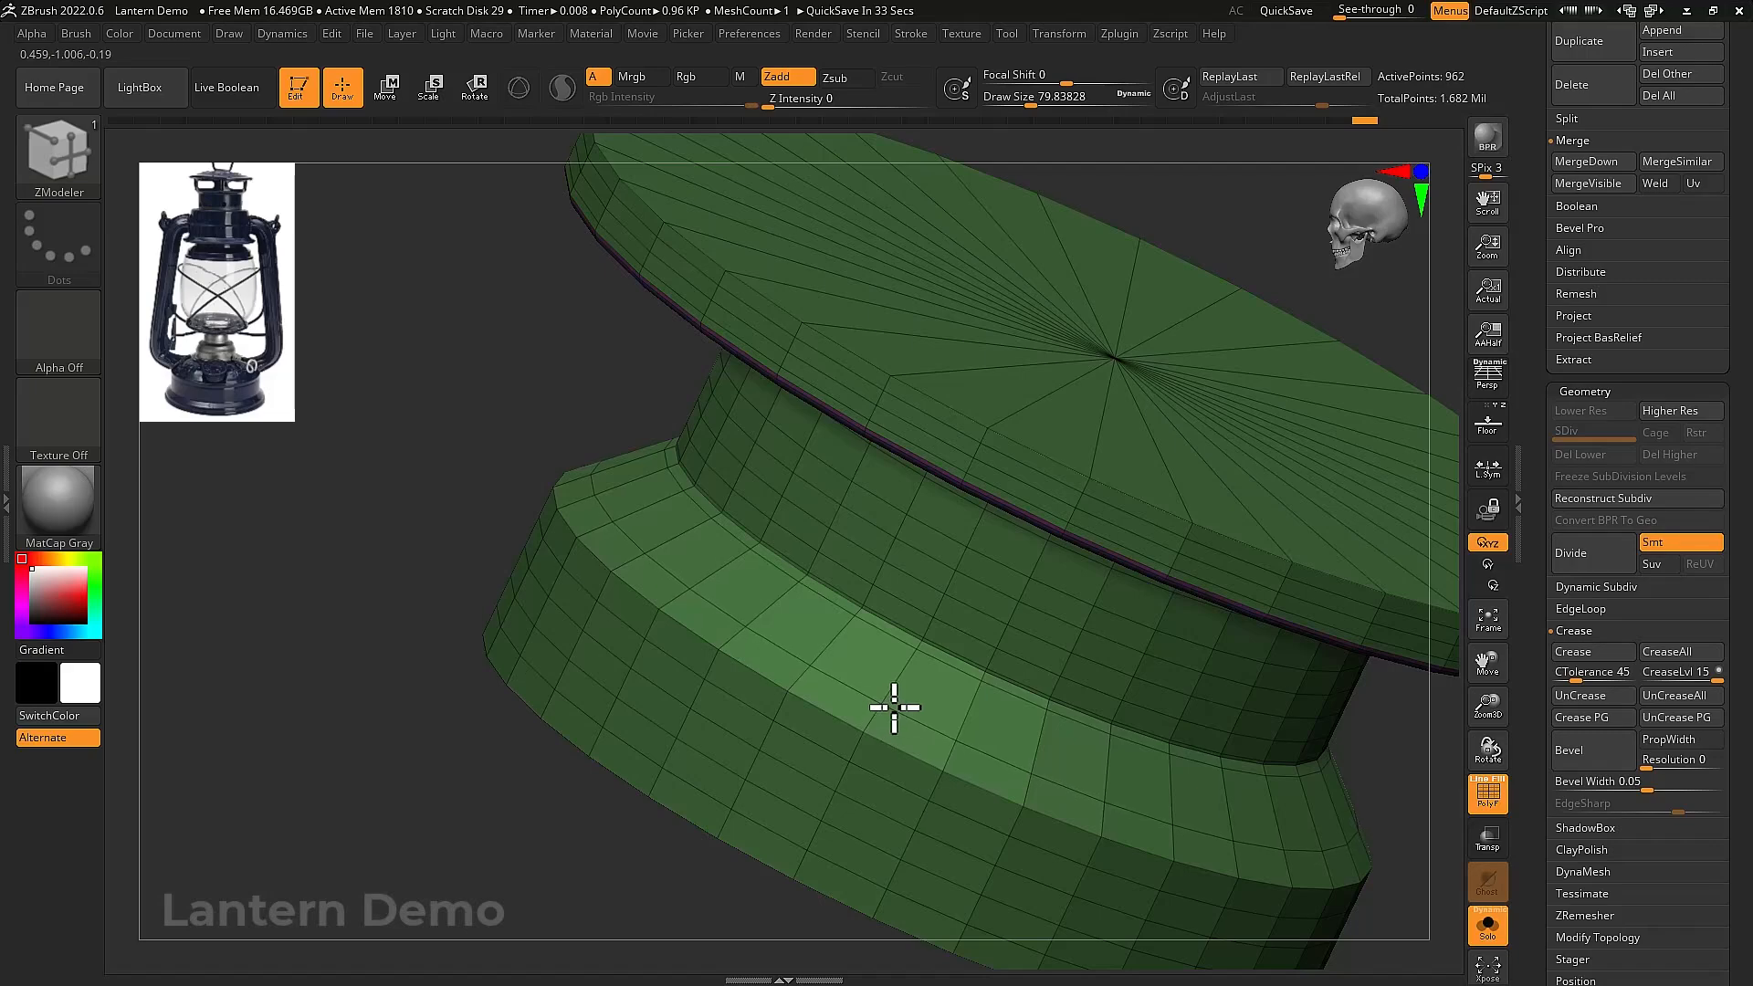
Insert supporting edge loops along the collar's sloped shoulder, undo the last two and restore only the first of them
{"action": "left_click", "coordinate": [887, 736]}
{"action": "key", "text": "ctrl+z"}
{"action": "key", "text": "ctrl+z"}
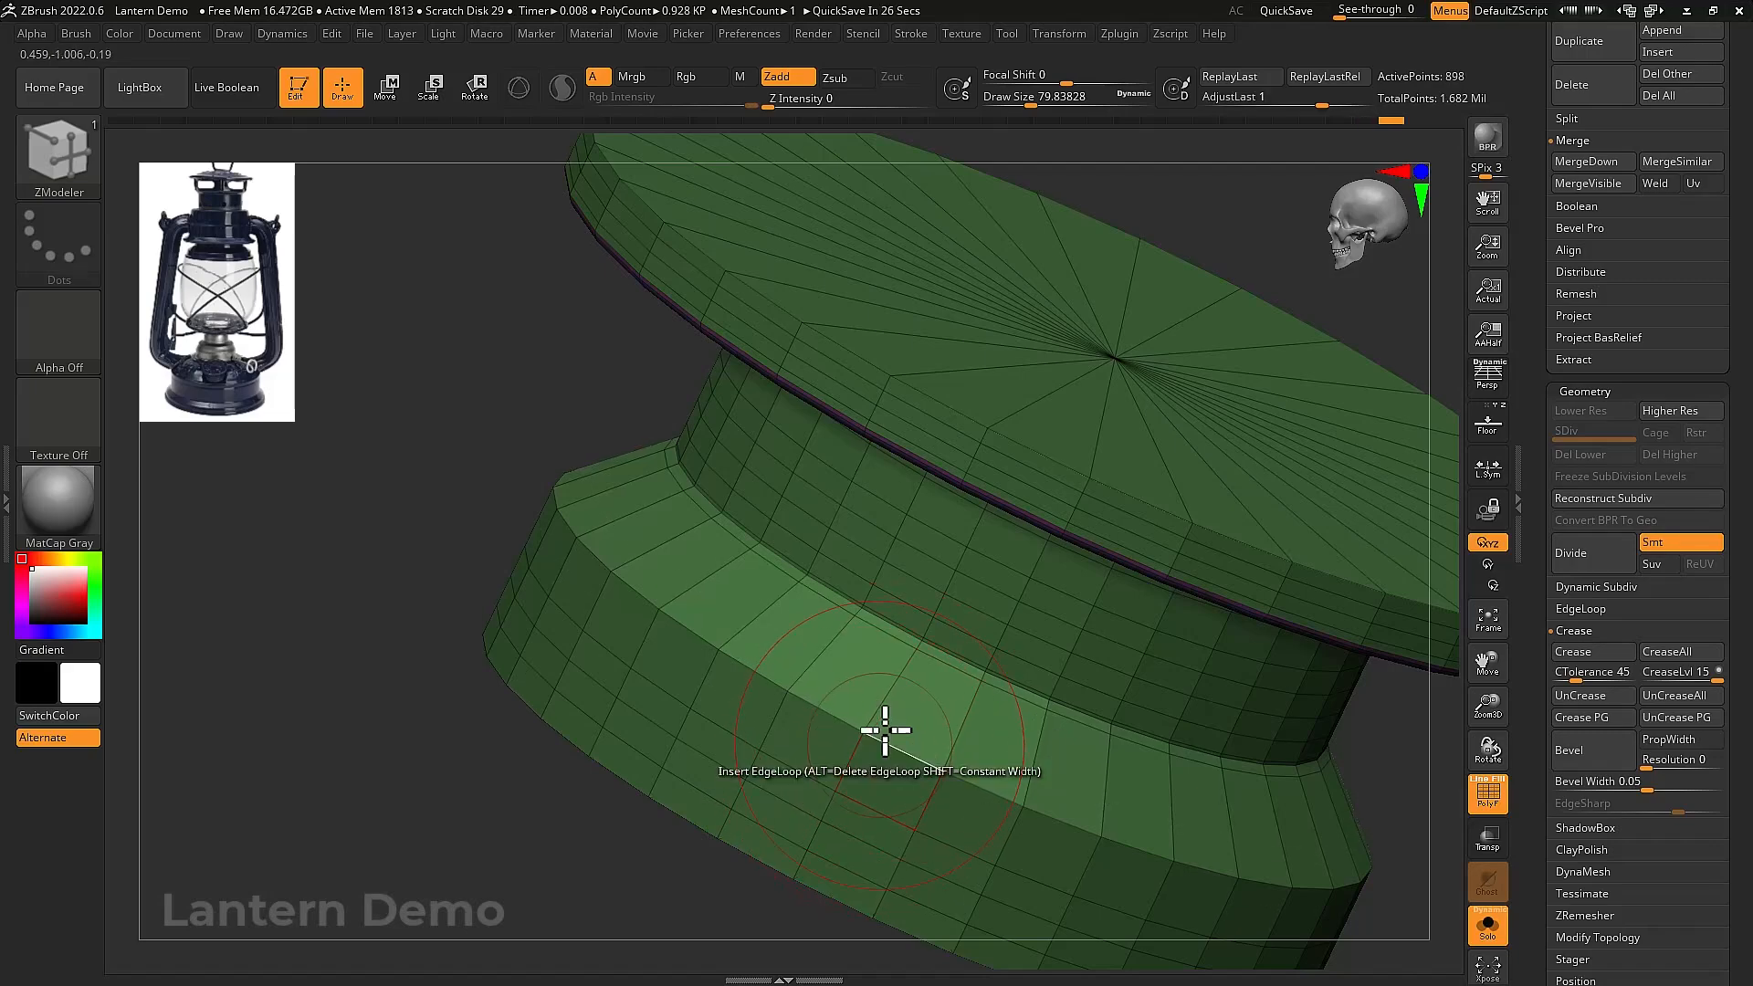
{"action": "key", "text": "ctrl+shift+z"}
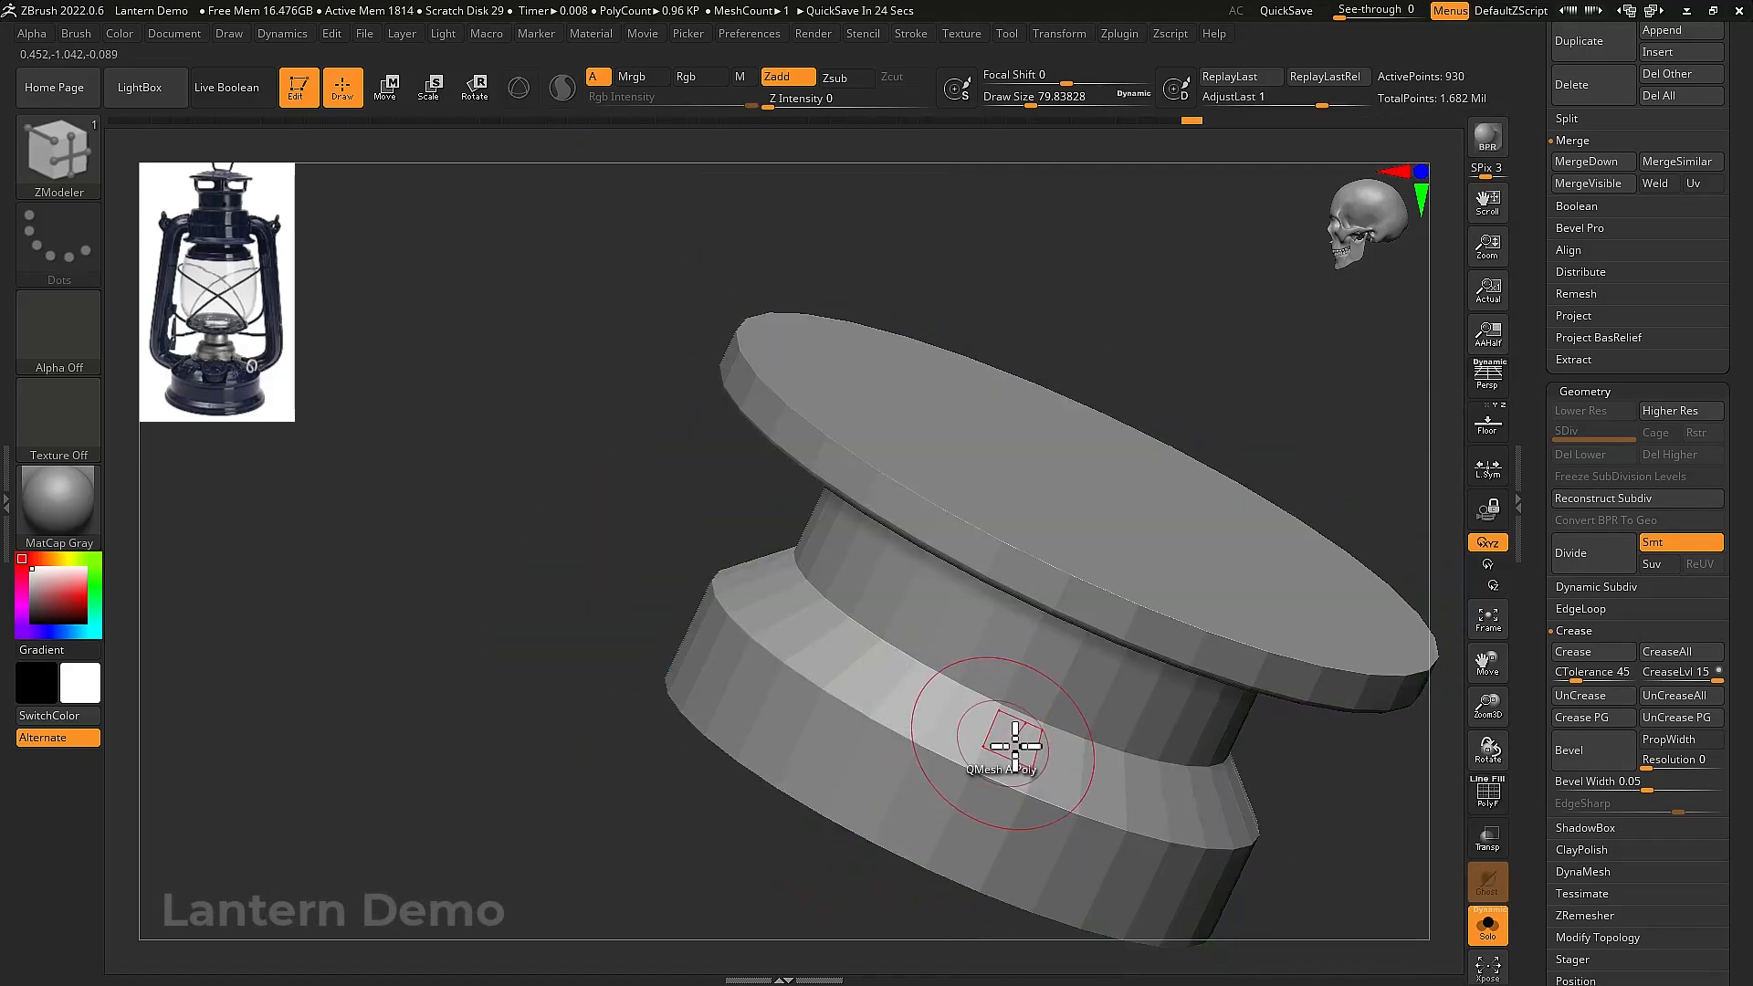
{"action": "key", "text": "space"}
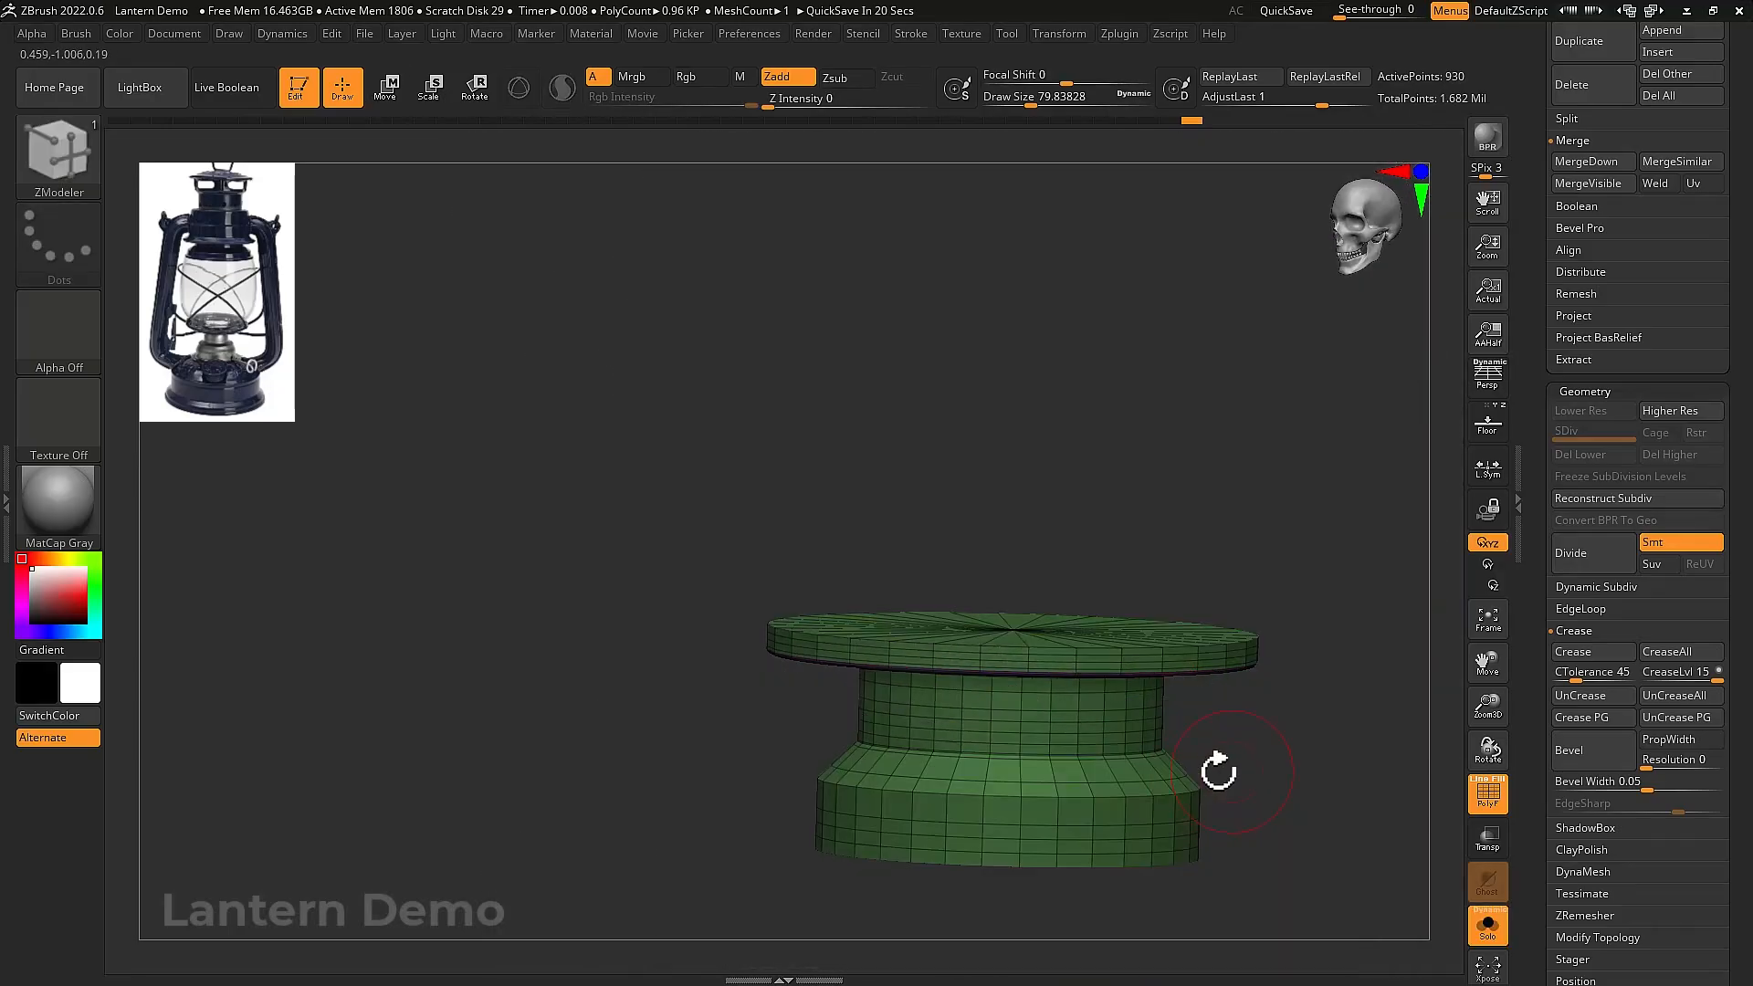
{"action": "left_click_drag", "start_coordinate": [1219, 772], "coordinate": [1103, 693]}
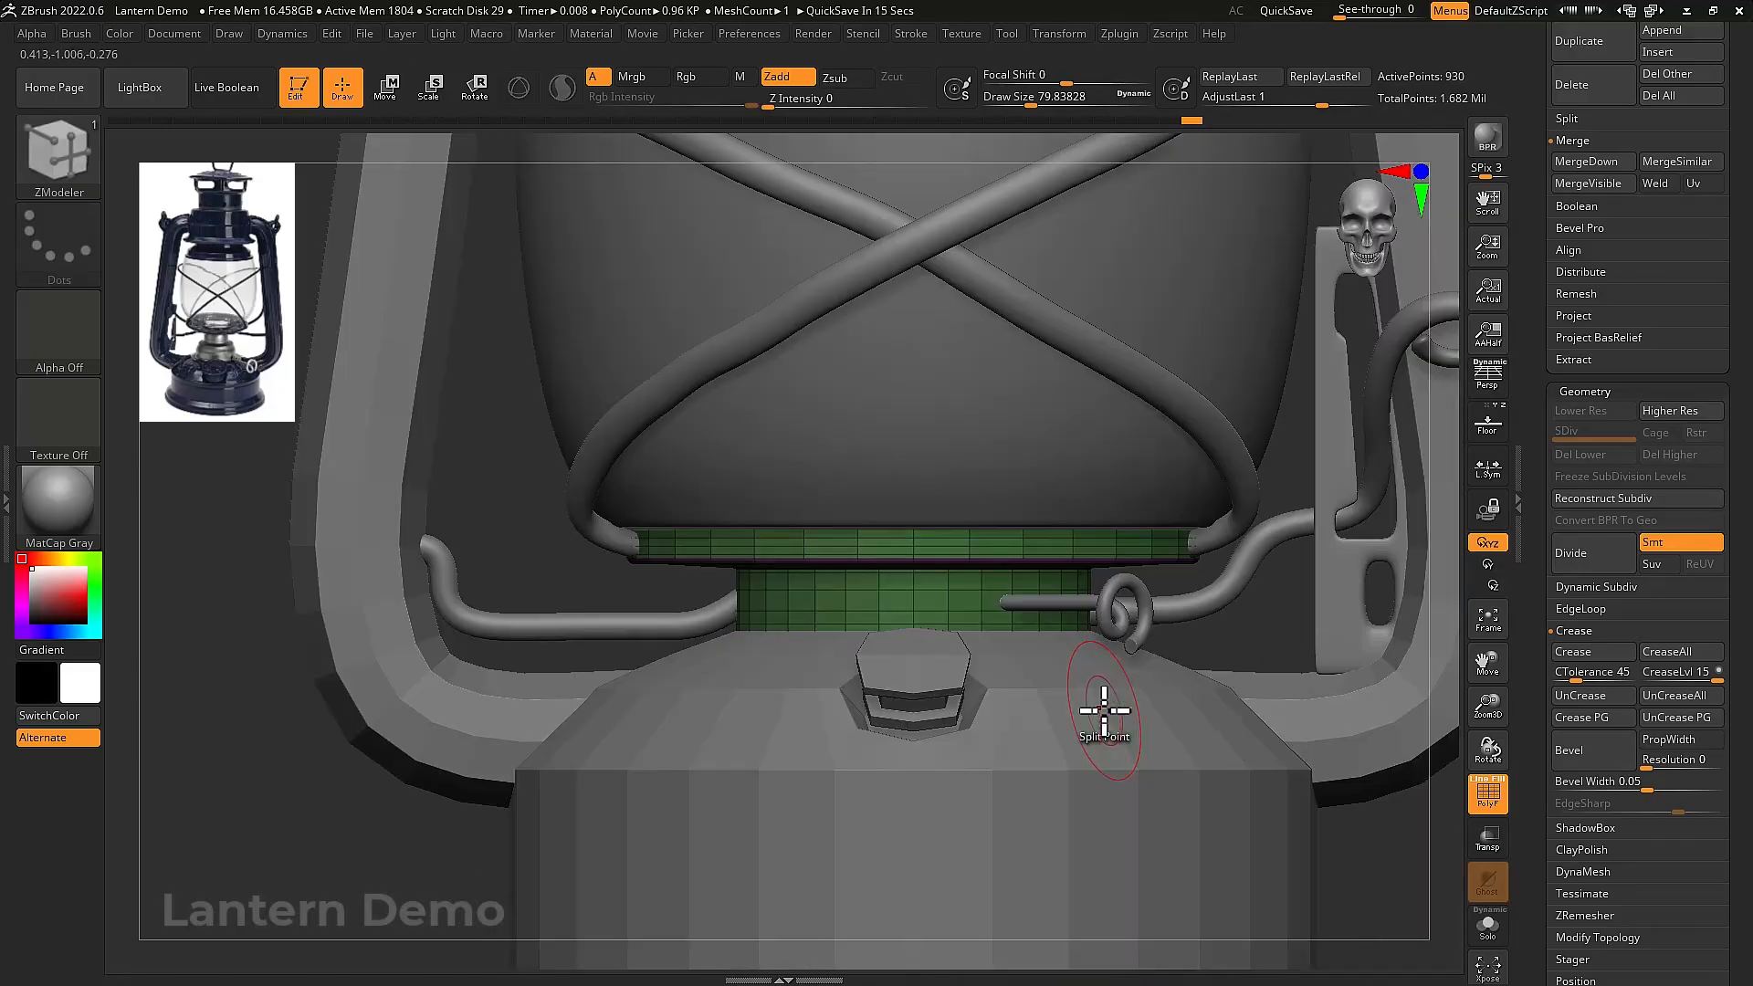
{"action": "left_click_drag", "start_coordinate": [1143, 685], "coordinate": [1142, 708], "text": "alt"}
Replace the loops at the collar's neck-to-flange junction with a single-row bevel and insert single supporting edge loops beside it
{"action": "mouse_move", "coordinate": [983, 652]}
{"action": "right_mouse_down"}
{"action": "mouse_move", "coordinate": [978, 594]}
{"action": "mouse_move", "coordinate": [1010, 693]}
{"action": "mouse_move", "coordinate": [976, 584]}
{"action": "mouse_move", "coordinate": [969, 613]}
{"action": "right_mouse_up"}
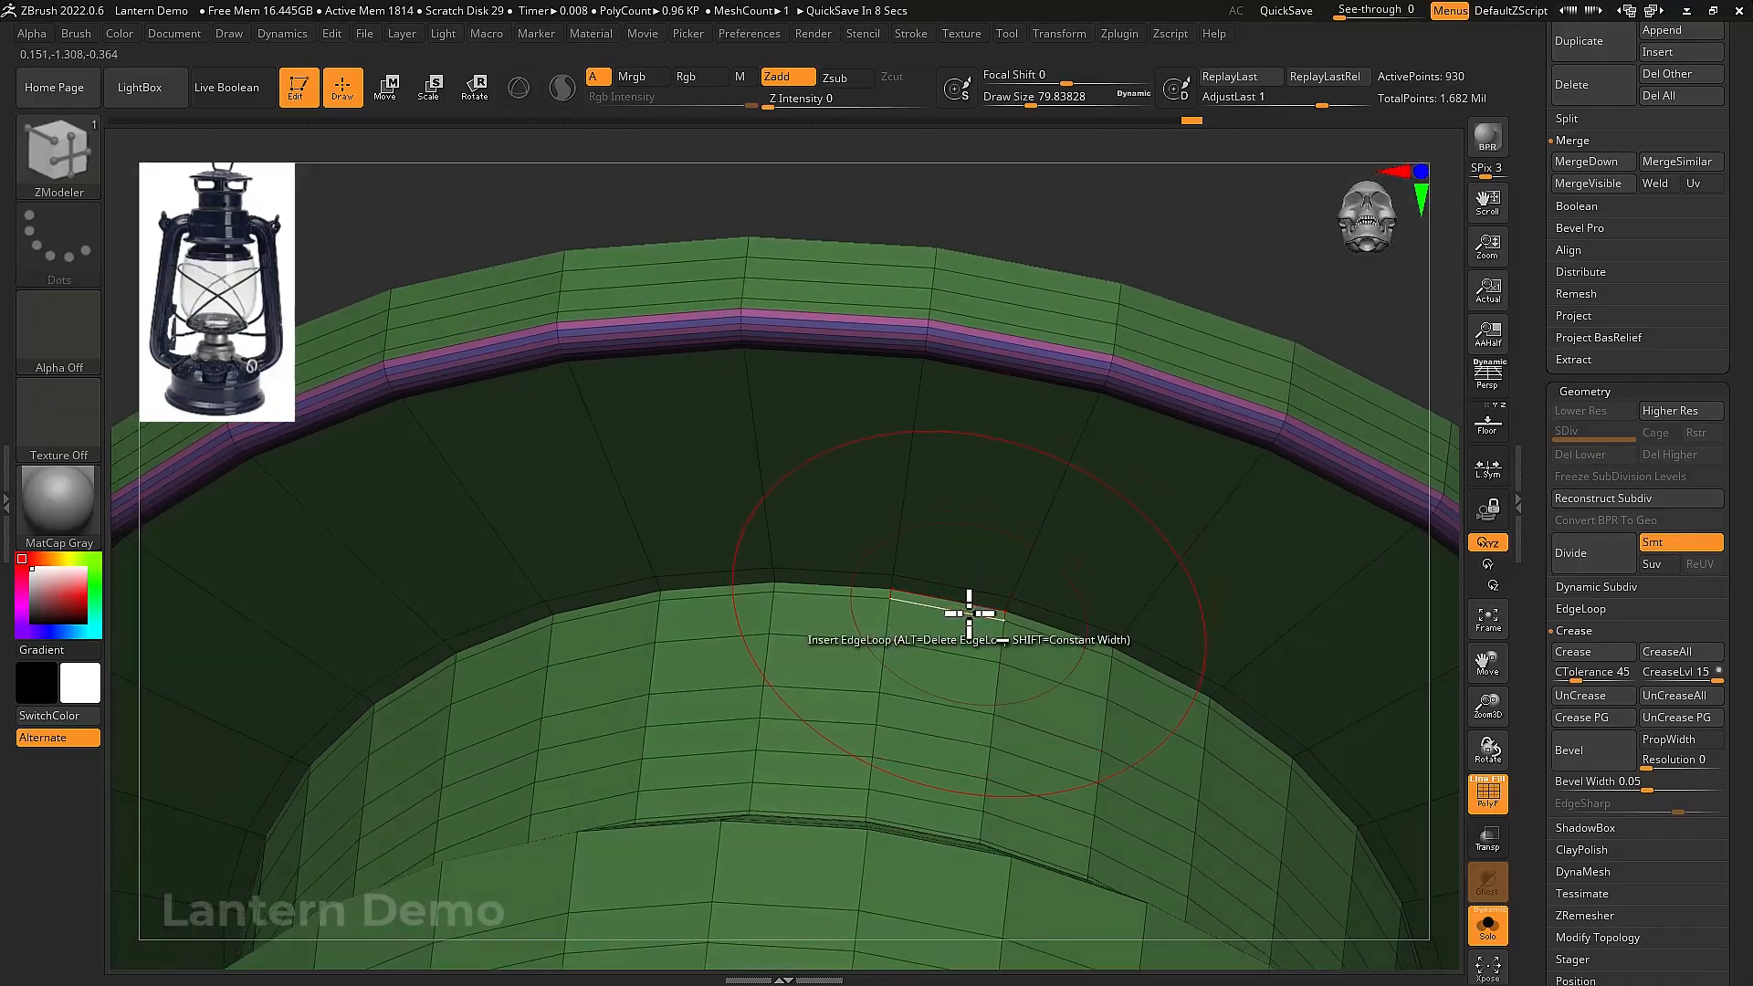
{"action": "key", "text": "space"}
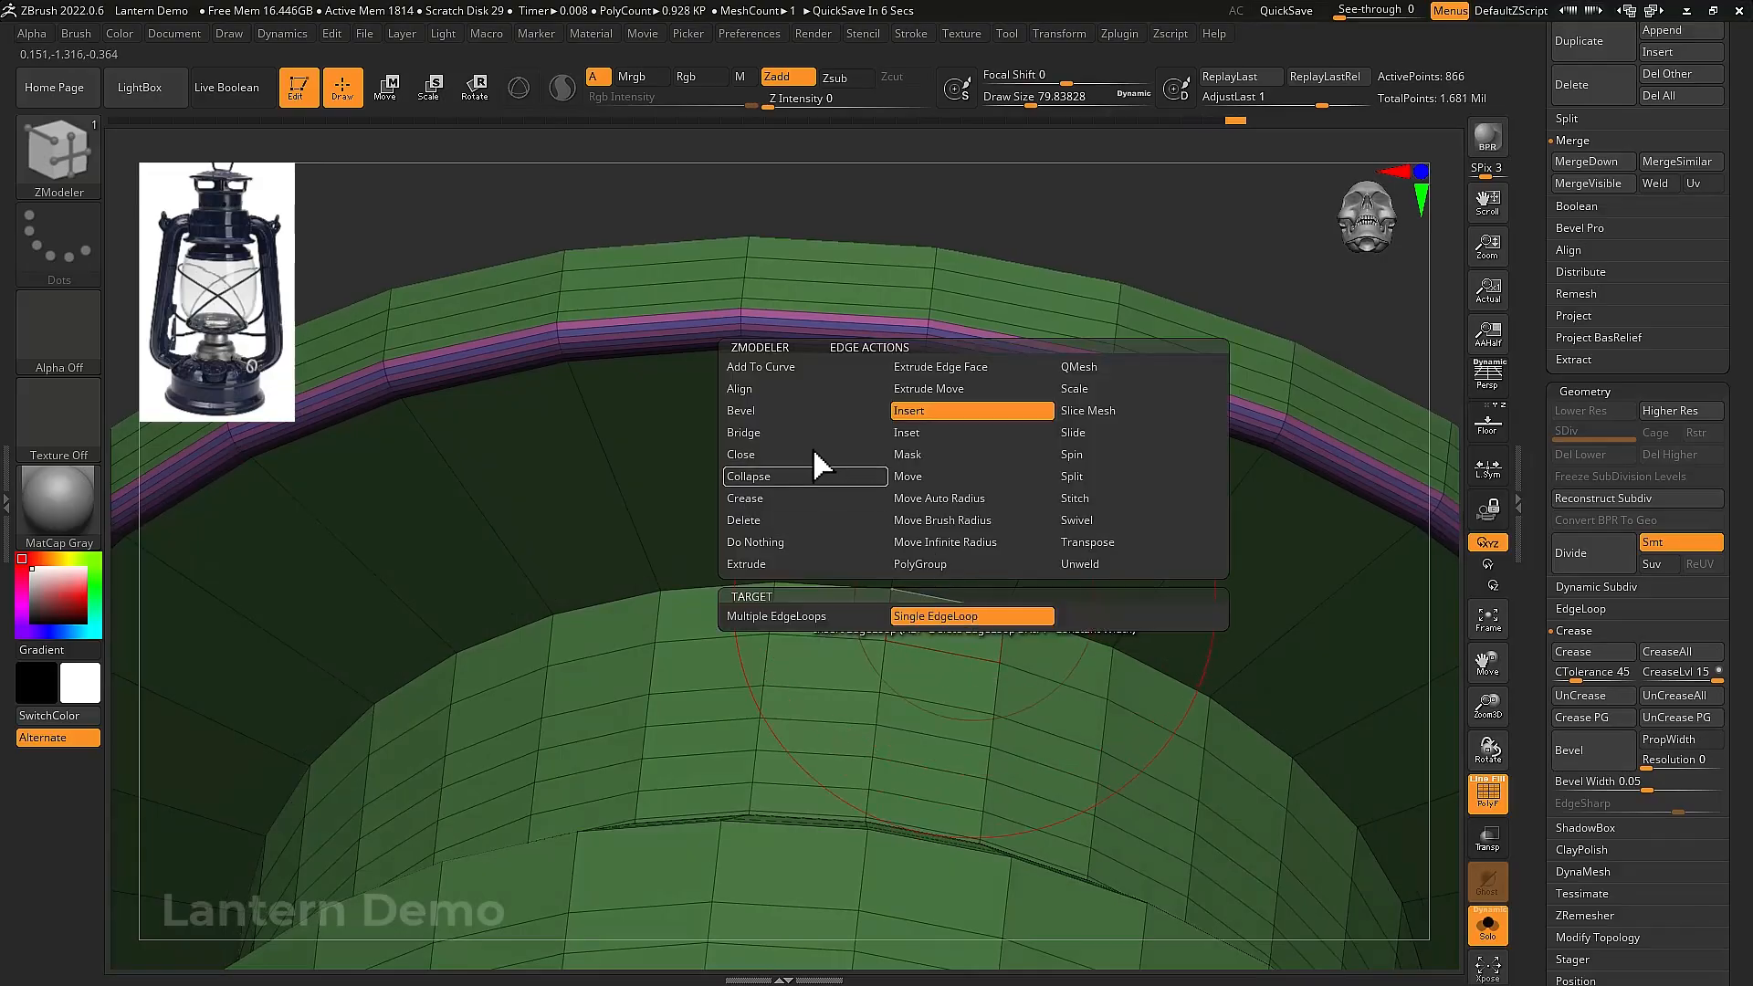
{"action": "left_click", "coordinate": [822, 422]}
{"action": "left_click", "coordinate": [943, 596]}
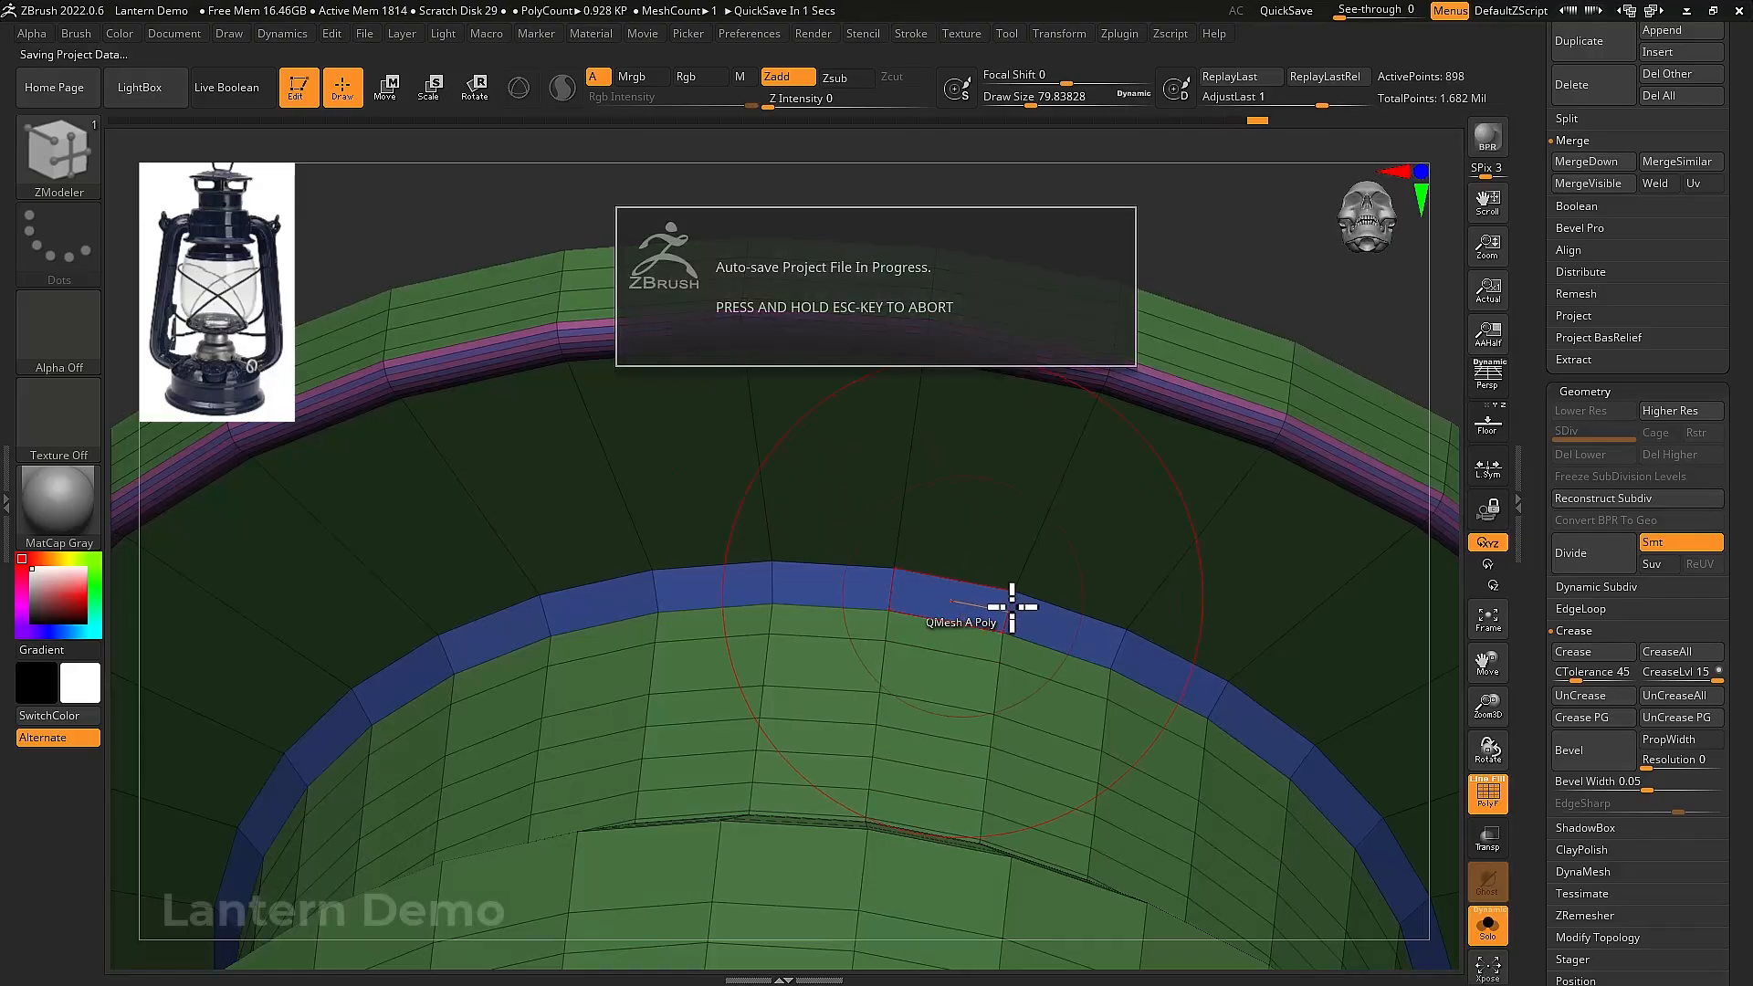
{"action": "key", "text": "space"}
{"action": "left_click", "coordinate": [995, 448]}
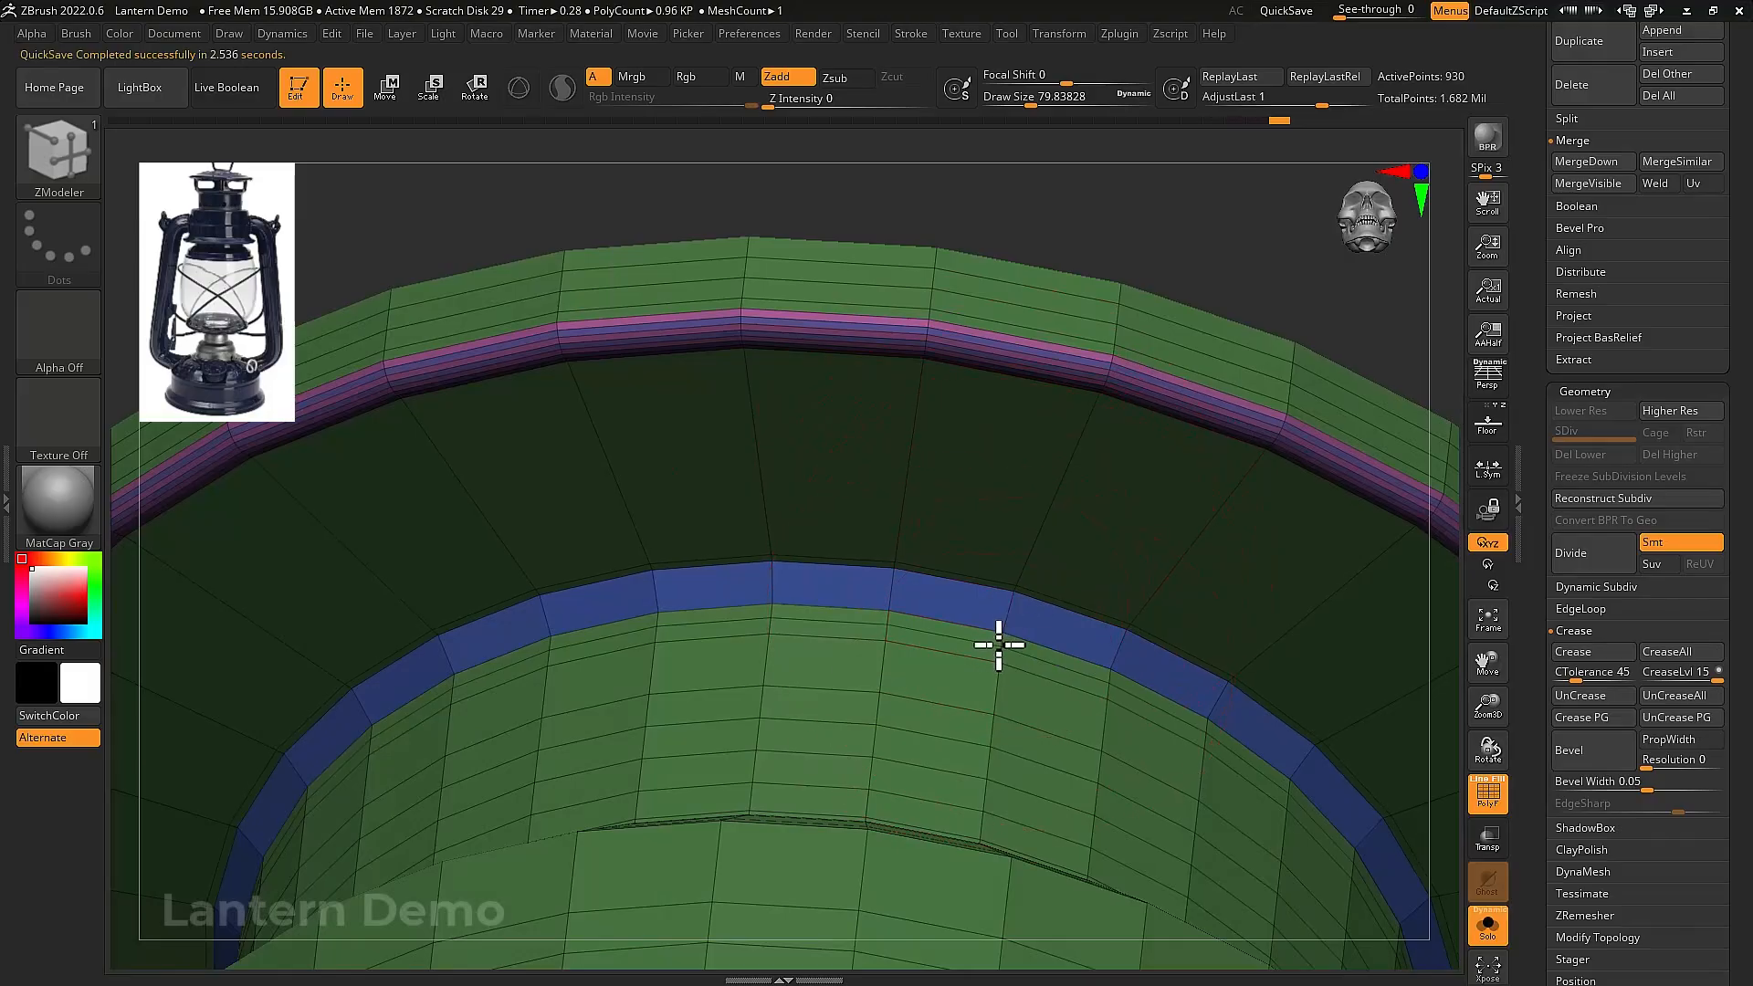
Subdivide the burner collar up to subdivision level 4 with the polyframe hidden, and show the whole lantern again
{"action": "scroll", "coordinate": [1083, 701], "scroll_direction": "down", "scroll_amount": 5}
{"action": "key", "text": "shift+f"}
{"action": "left_click_drag", "start_coordinate": [1002, 615], "coordinate": [1207, 706]}
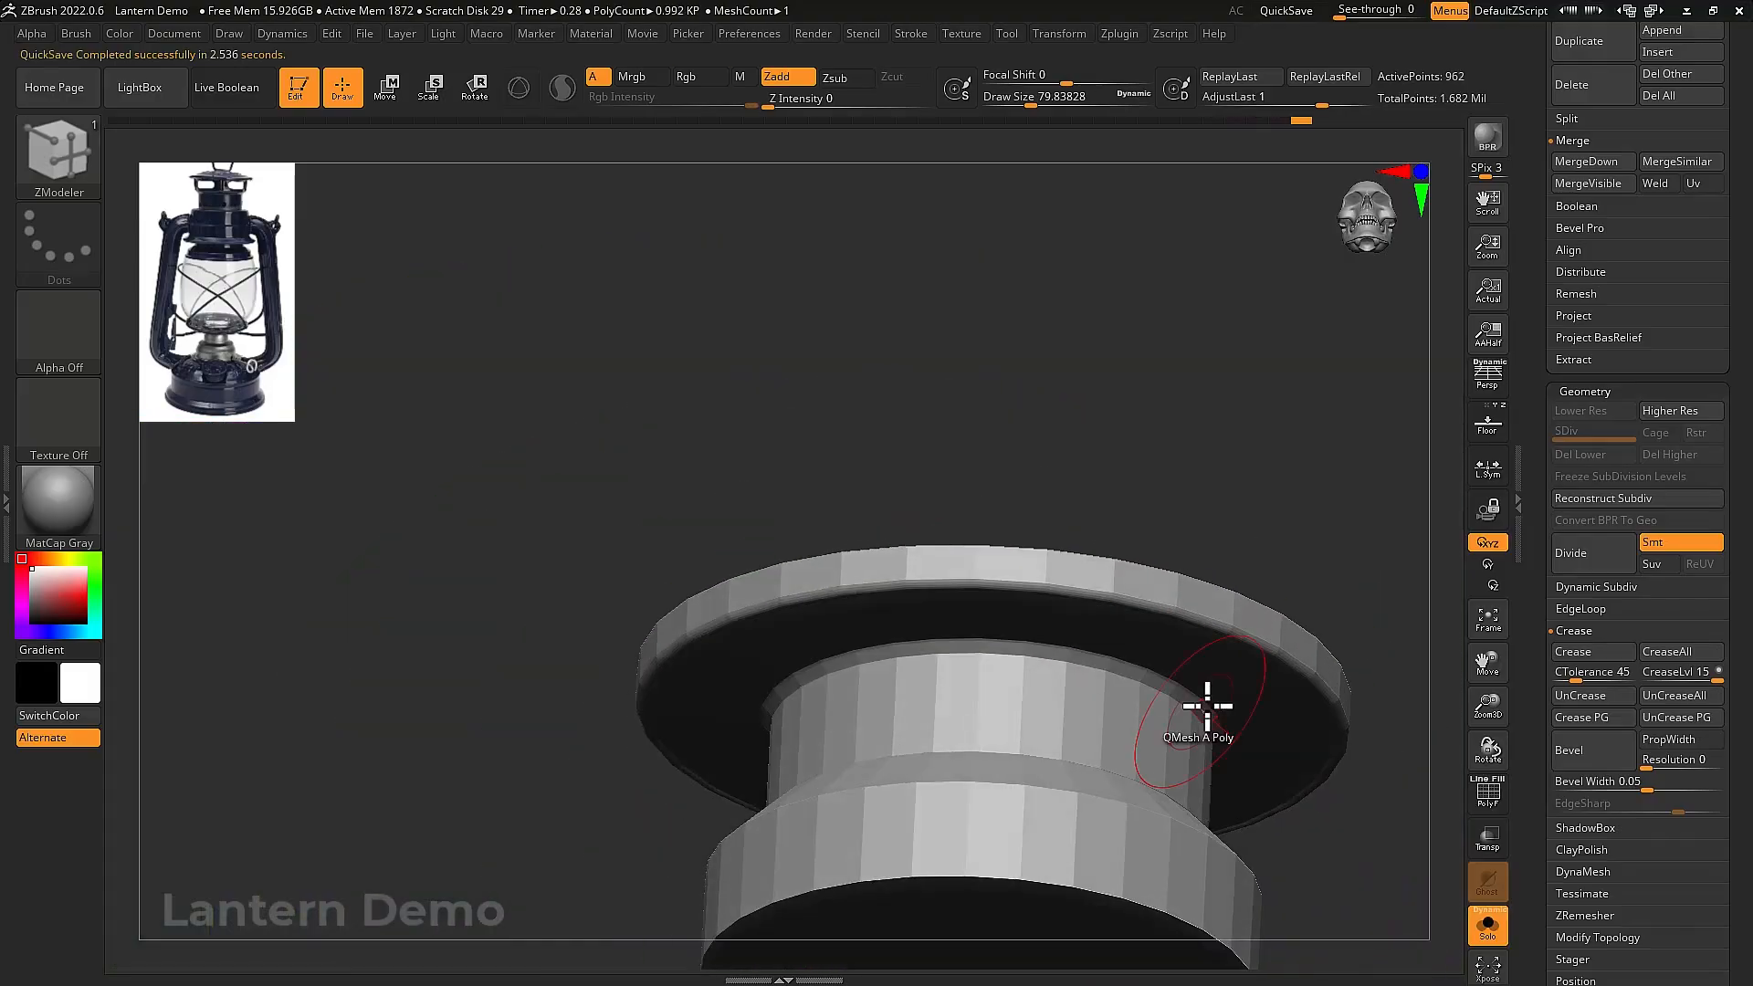
{"action": "double_click", "coordinate": [1593, 568]}
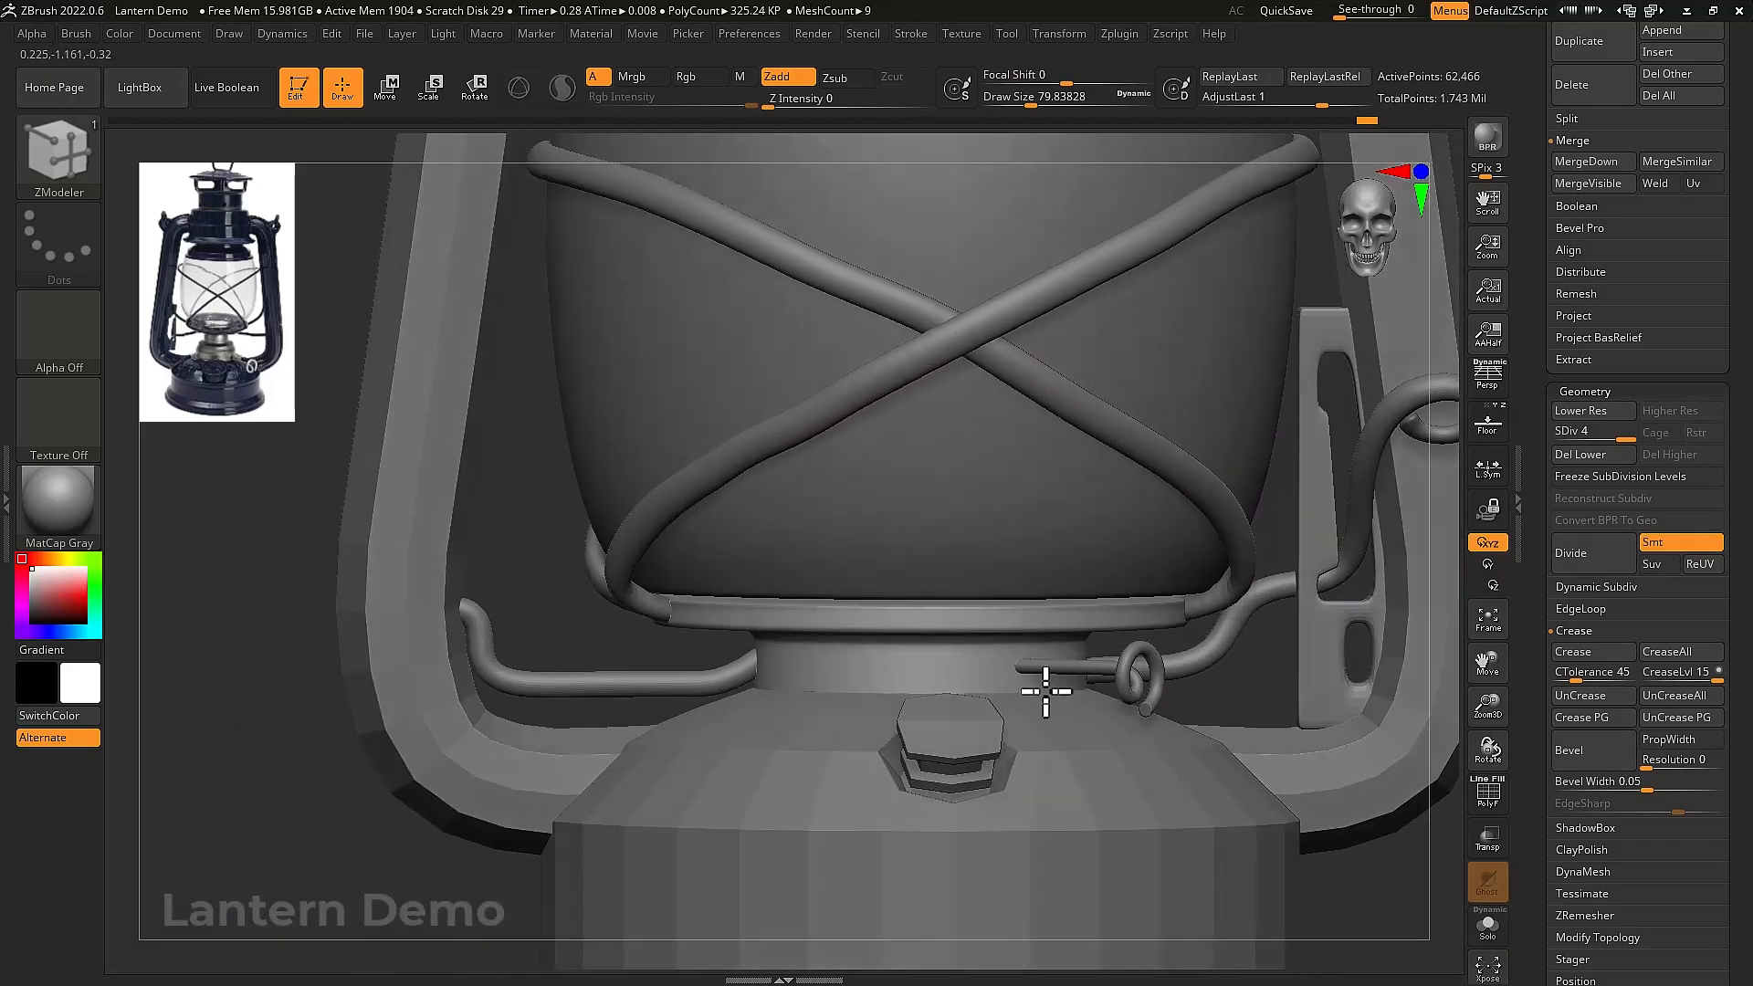
Make the fuel tank the active subtool and regroup its polygons with Auto Groups so the filler cap gets its own polygroup
{"action": "left_click", "coordinate": [1045, 691], "text": "alt"}
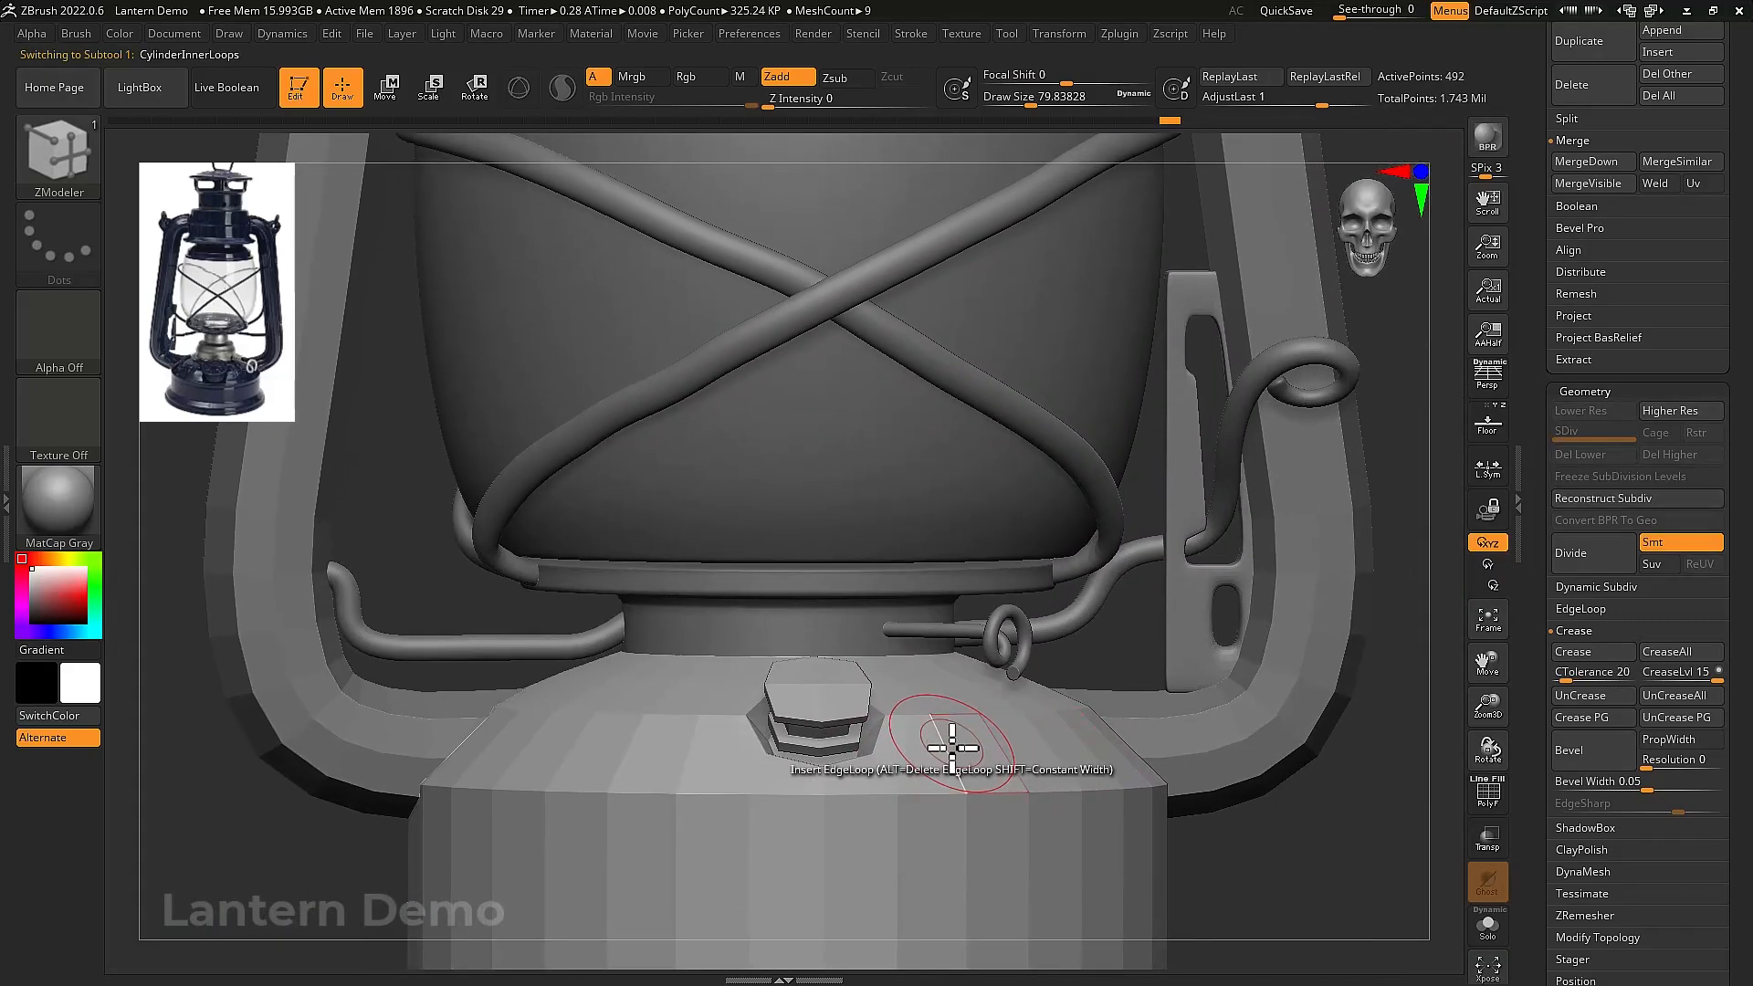
{"action": "key", "text": "shift+f"}
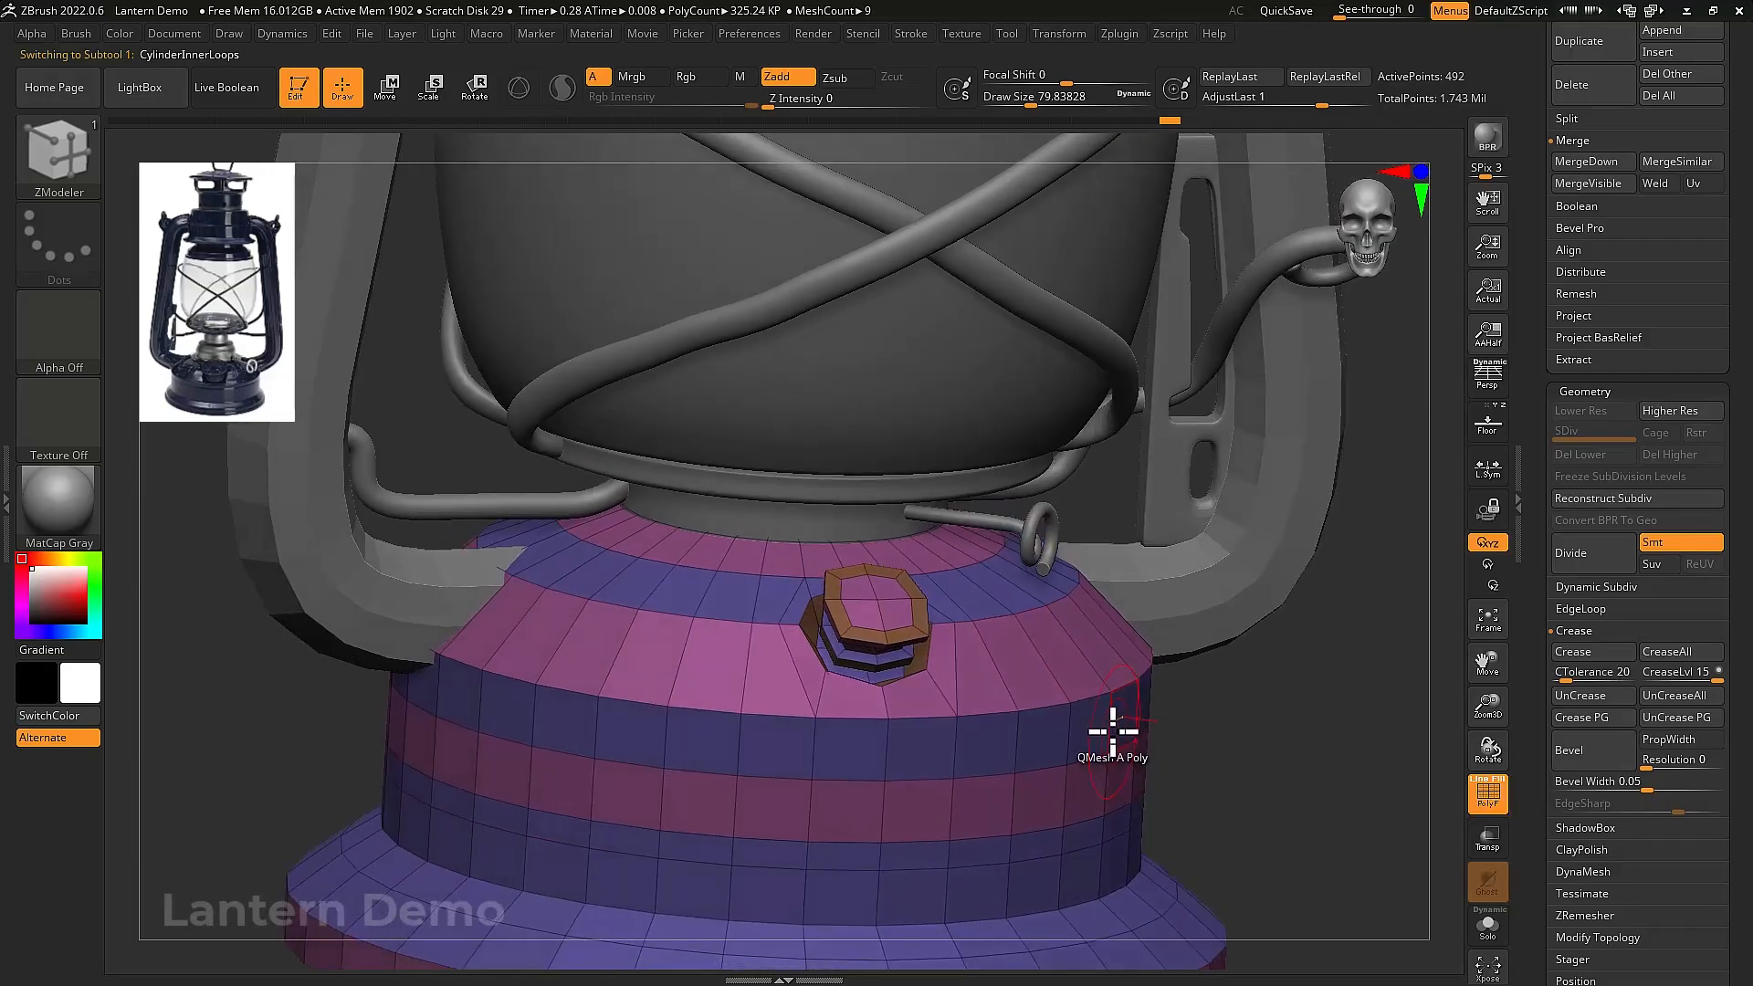
{"action": "left_click_drag", "start_coordinate": [1540, 587], "coordinate": [1546, 412]}
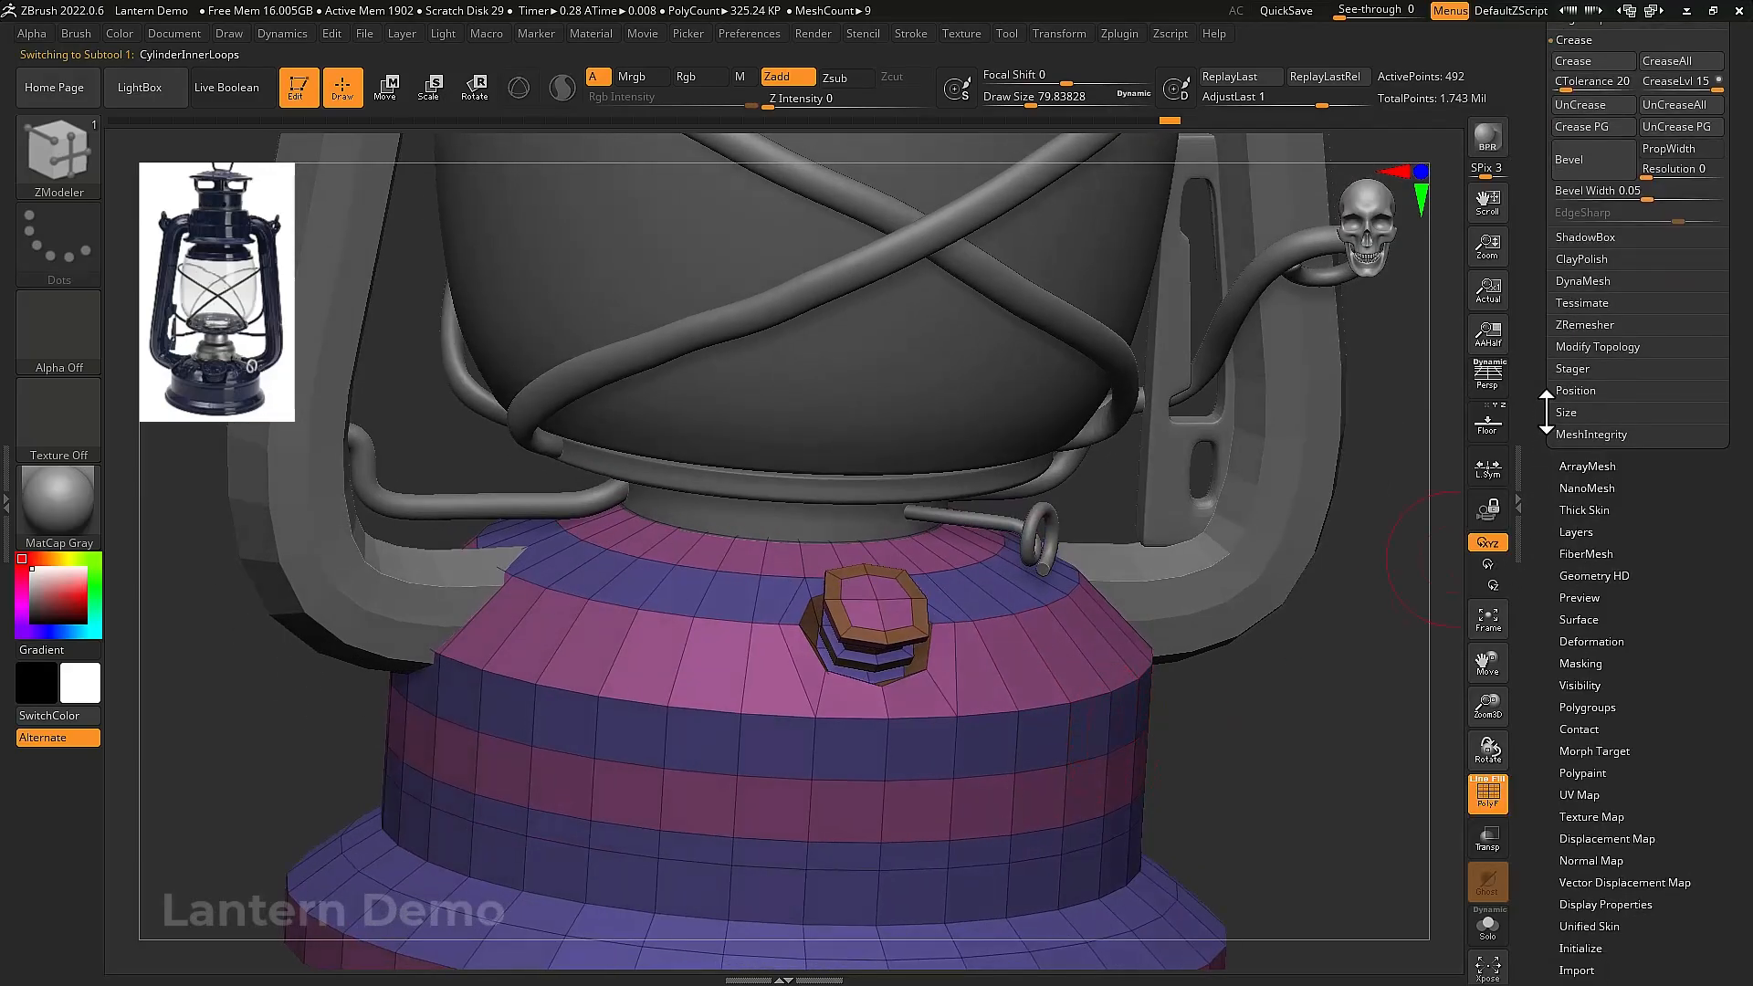
{"action": "left_click", "coordinate": [1586, 707]}
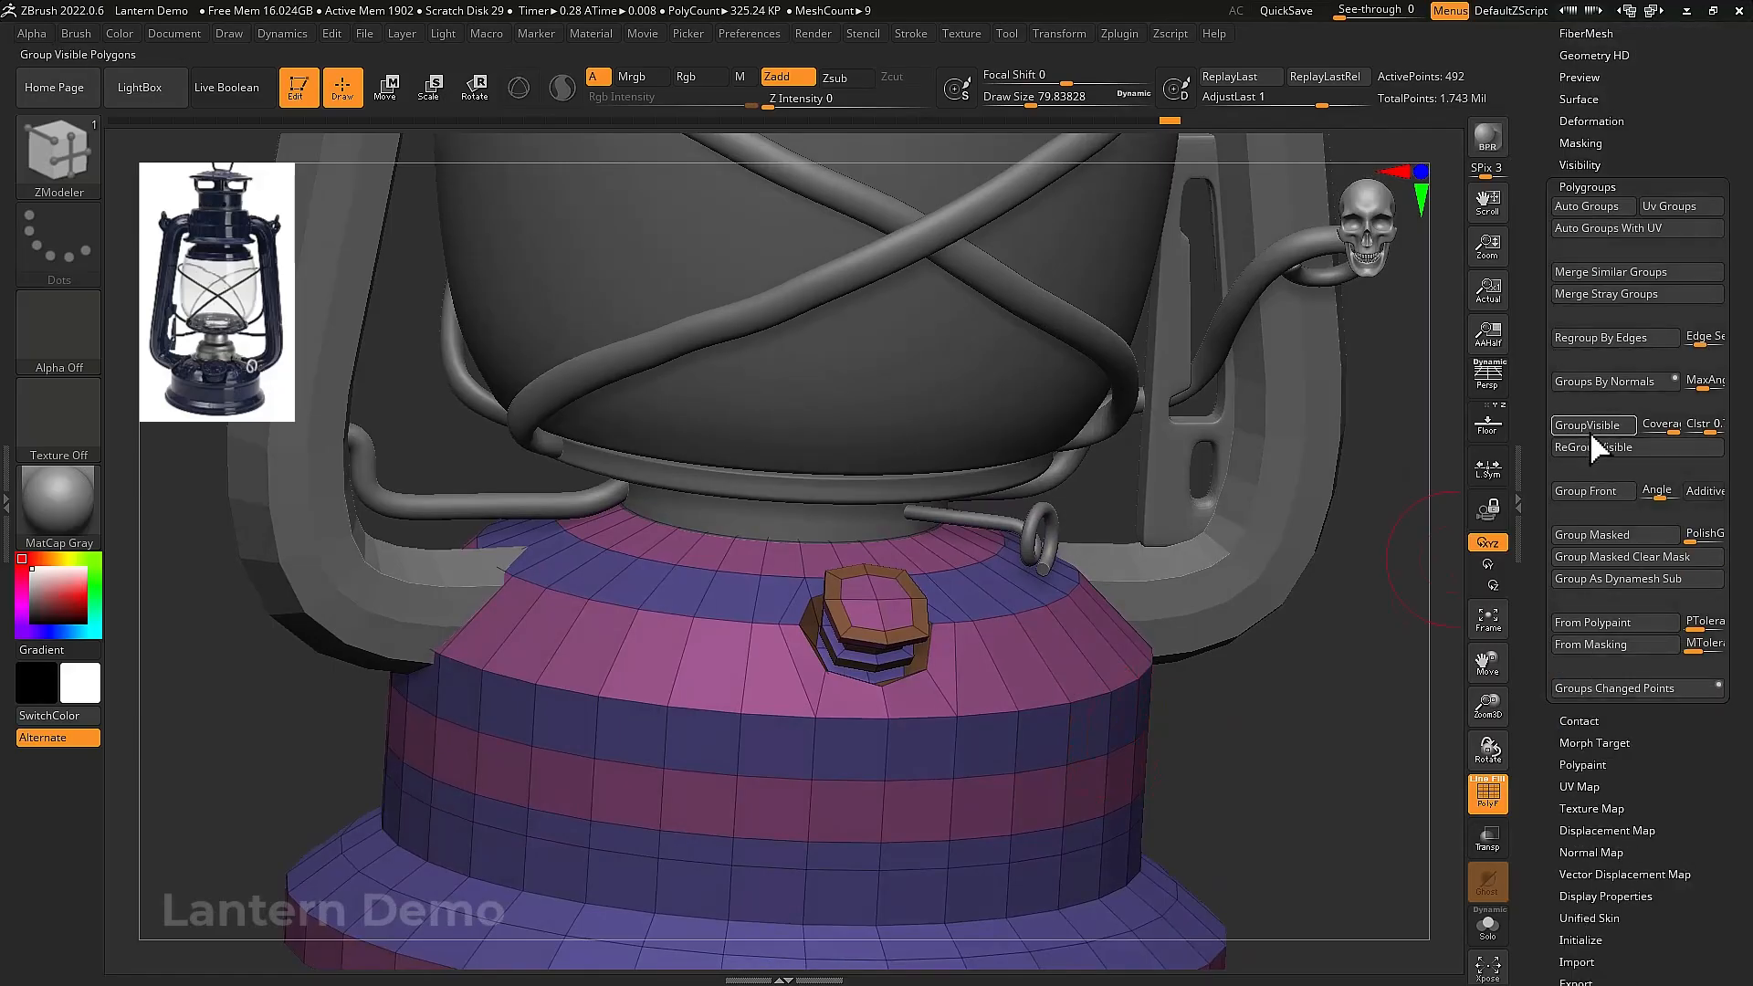
{"action": "left_click", "coordinate": [1588, 208]}
{"action": "left_click_drag", "start_coordinate": [1393, 536], "coordinate": [1330, 646]}
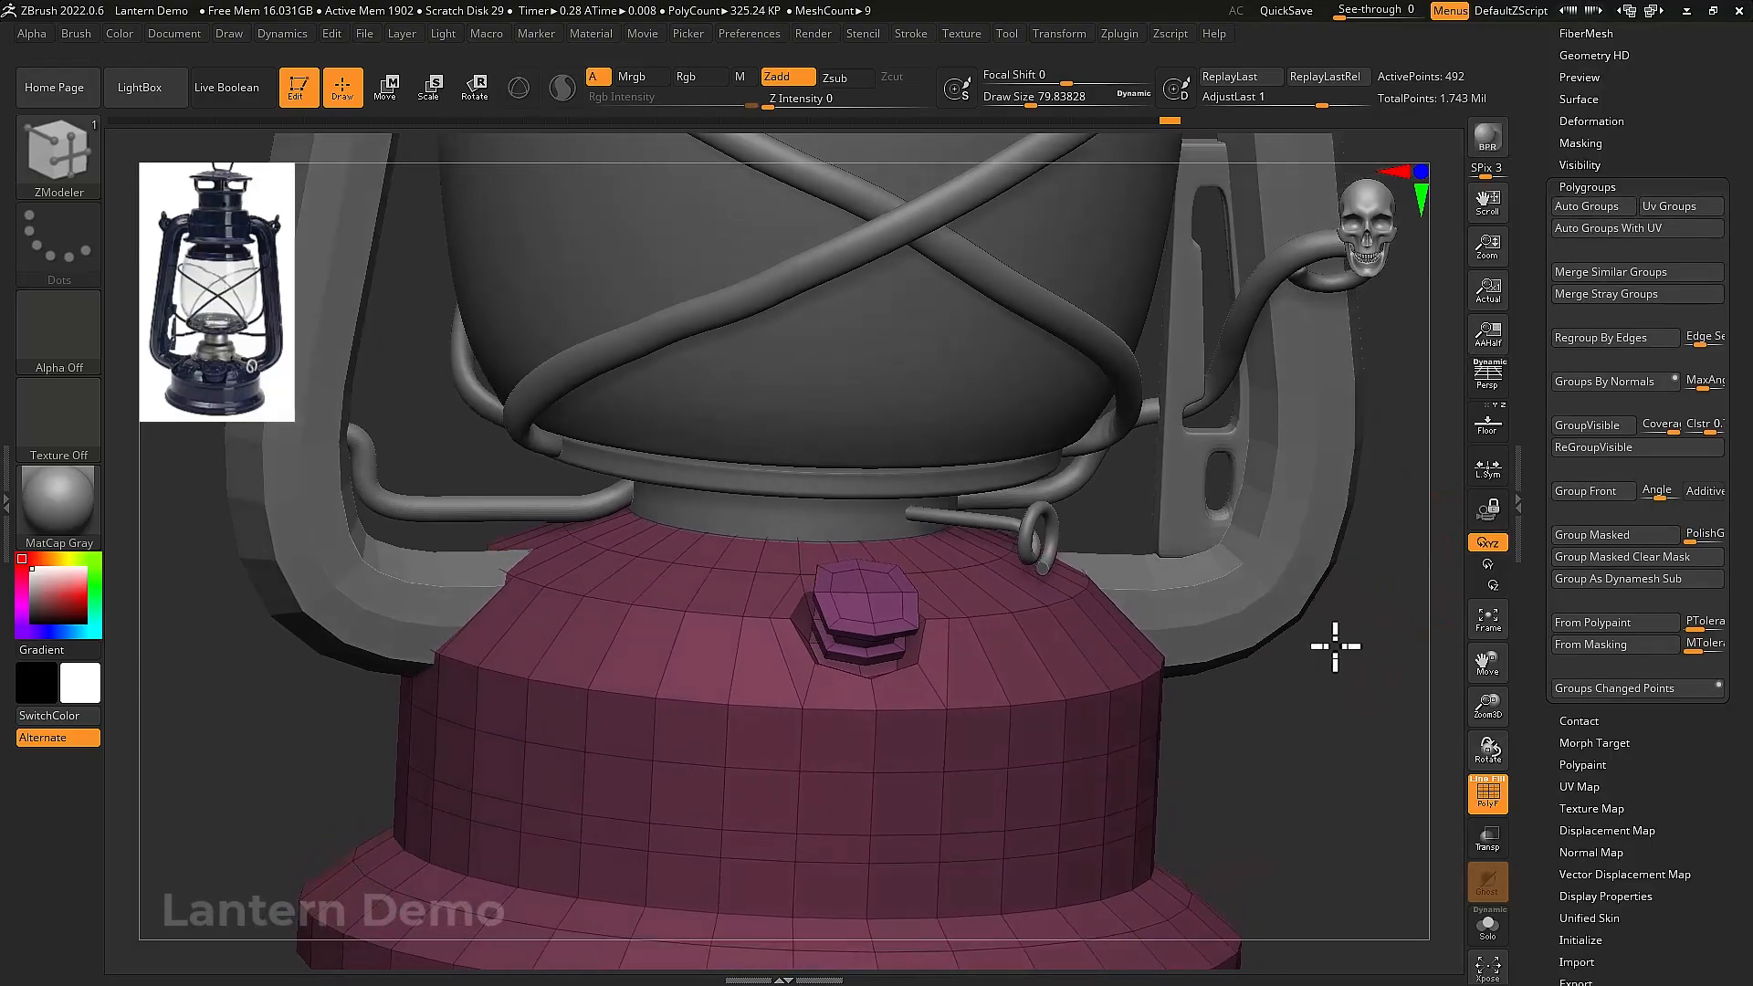
Isolate the filler cap's polygroup and split the hidden tank geometry into a separate subtool
{"action": "left_click", "coordinate": [890, 614], "text": "ctrl+shift"}
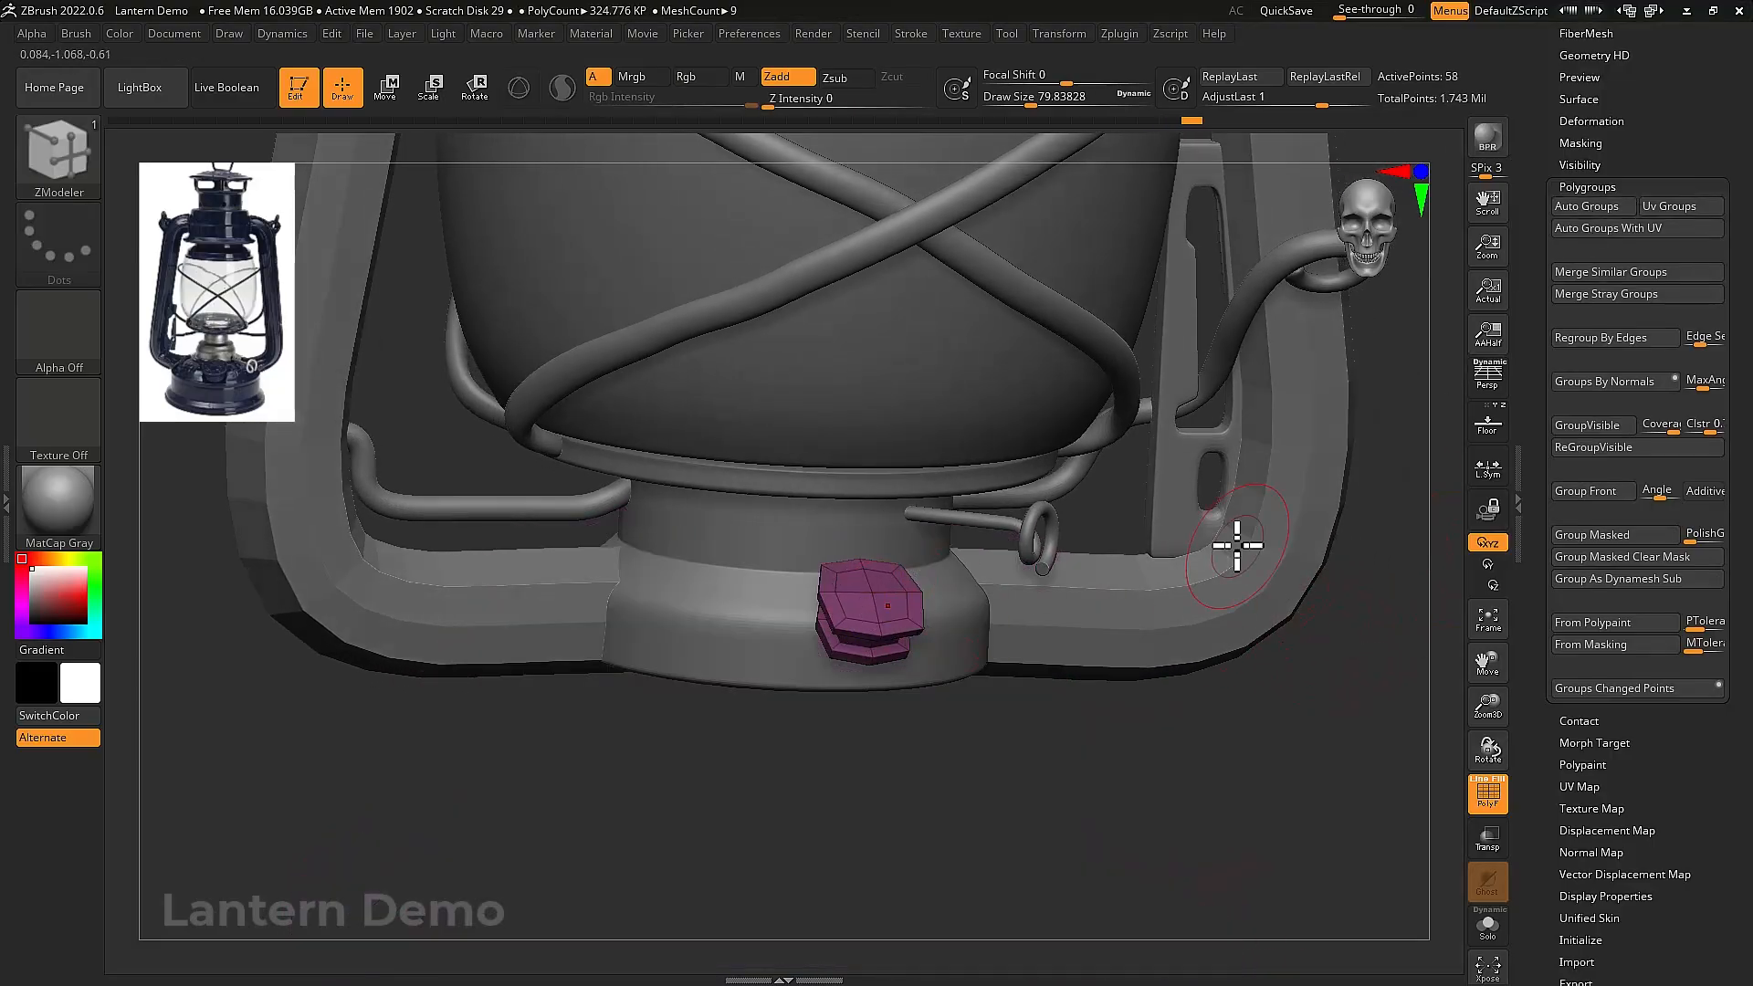
{"action": "left_click_drag", "start_coordinate": [1237, 544], "coordinate": [1086, 650]}
{"action": "scroll", "coordinate": [1671, 148], "scroll_direction": "up", "scroll_amount": 5}
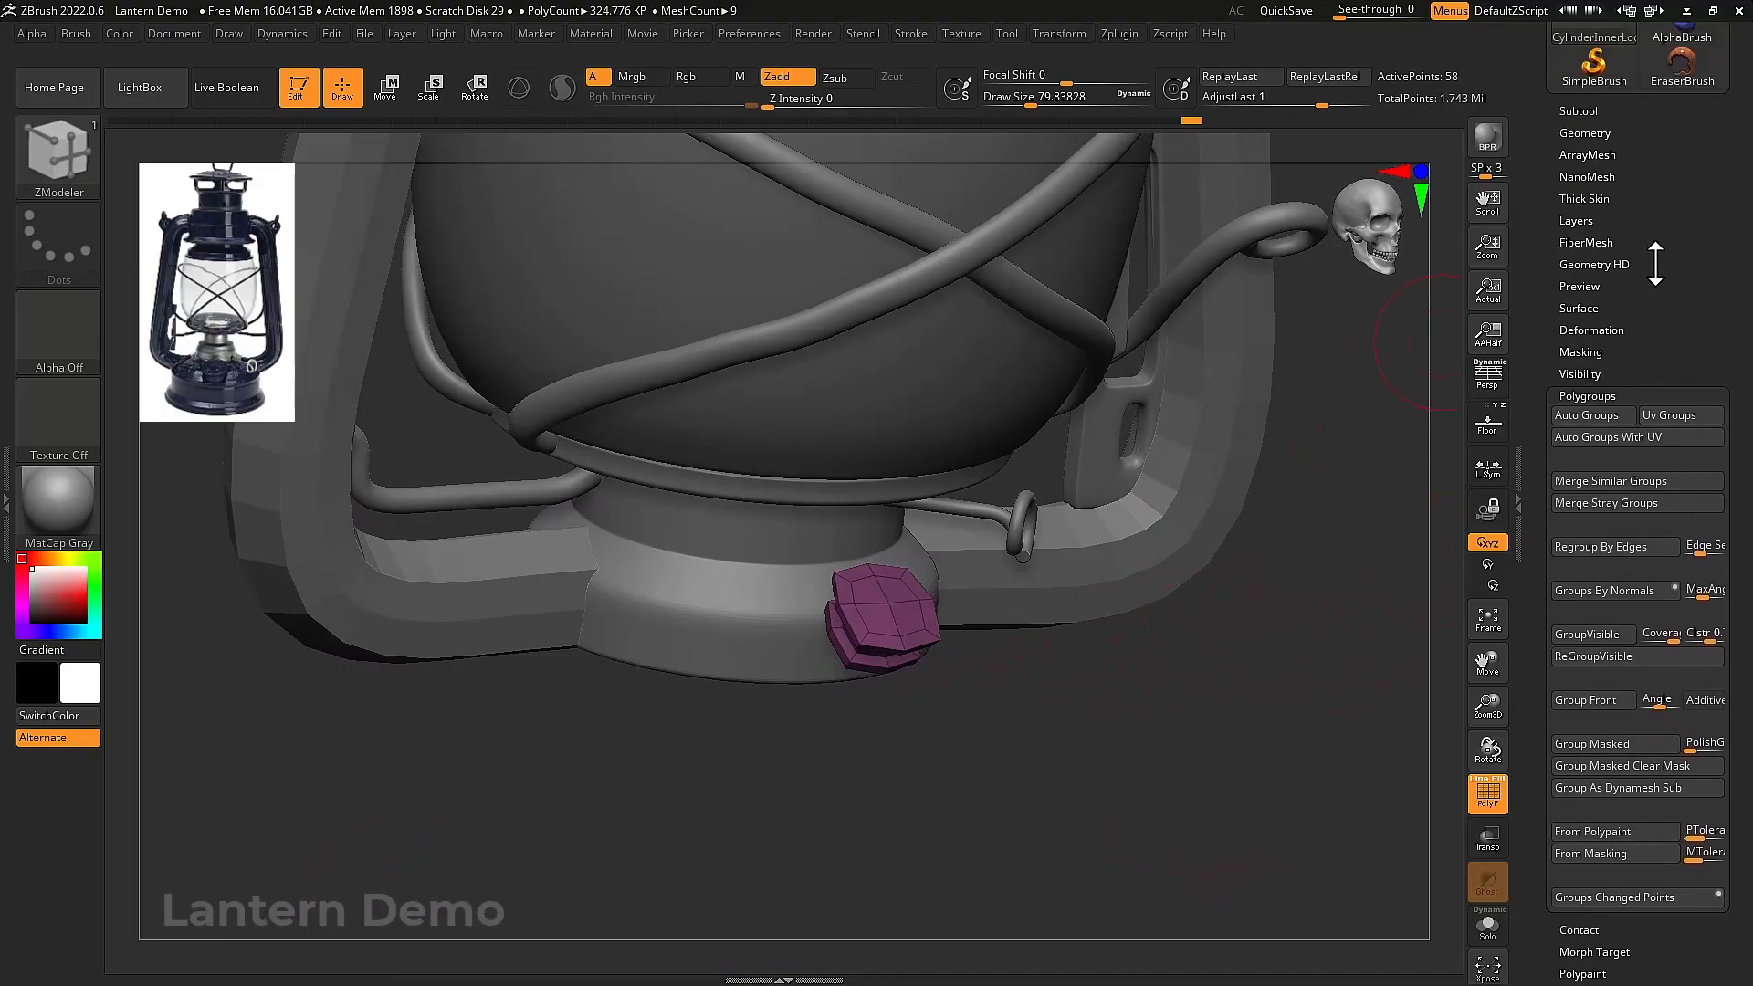
{"action": "left_click", "coordinate": [1589, 259]}
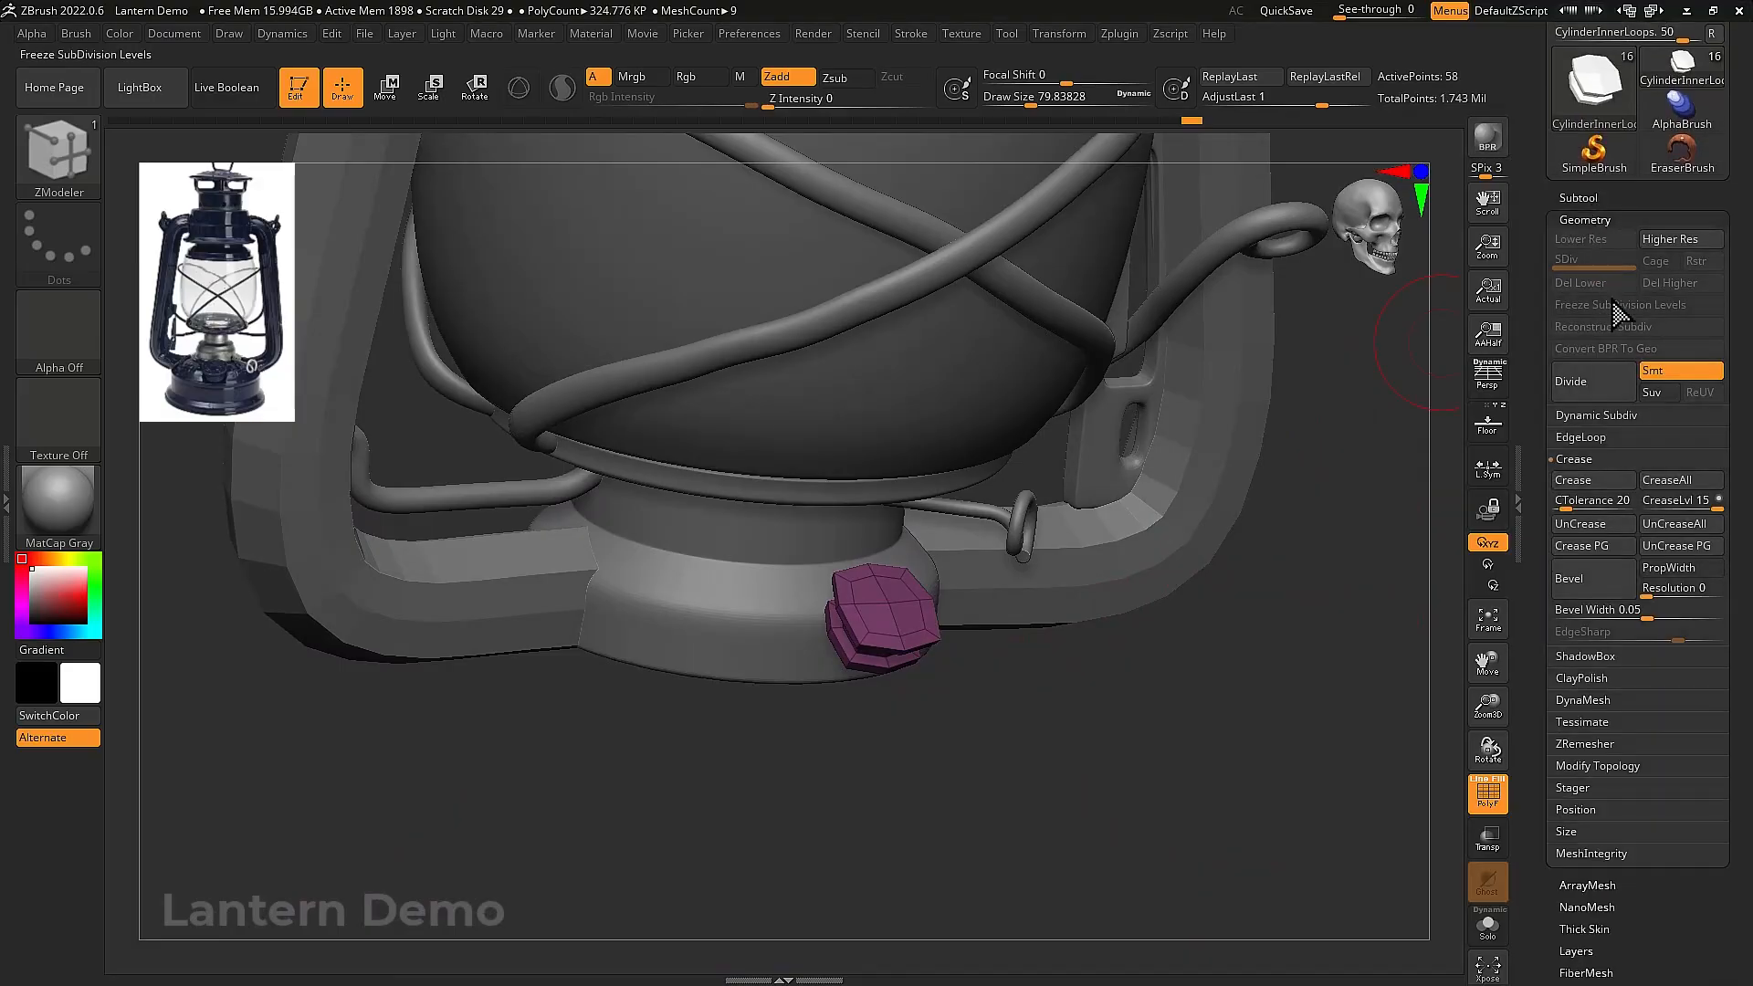
{"action": "left_click", "coordinate": [1605, 769]}
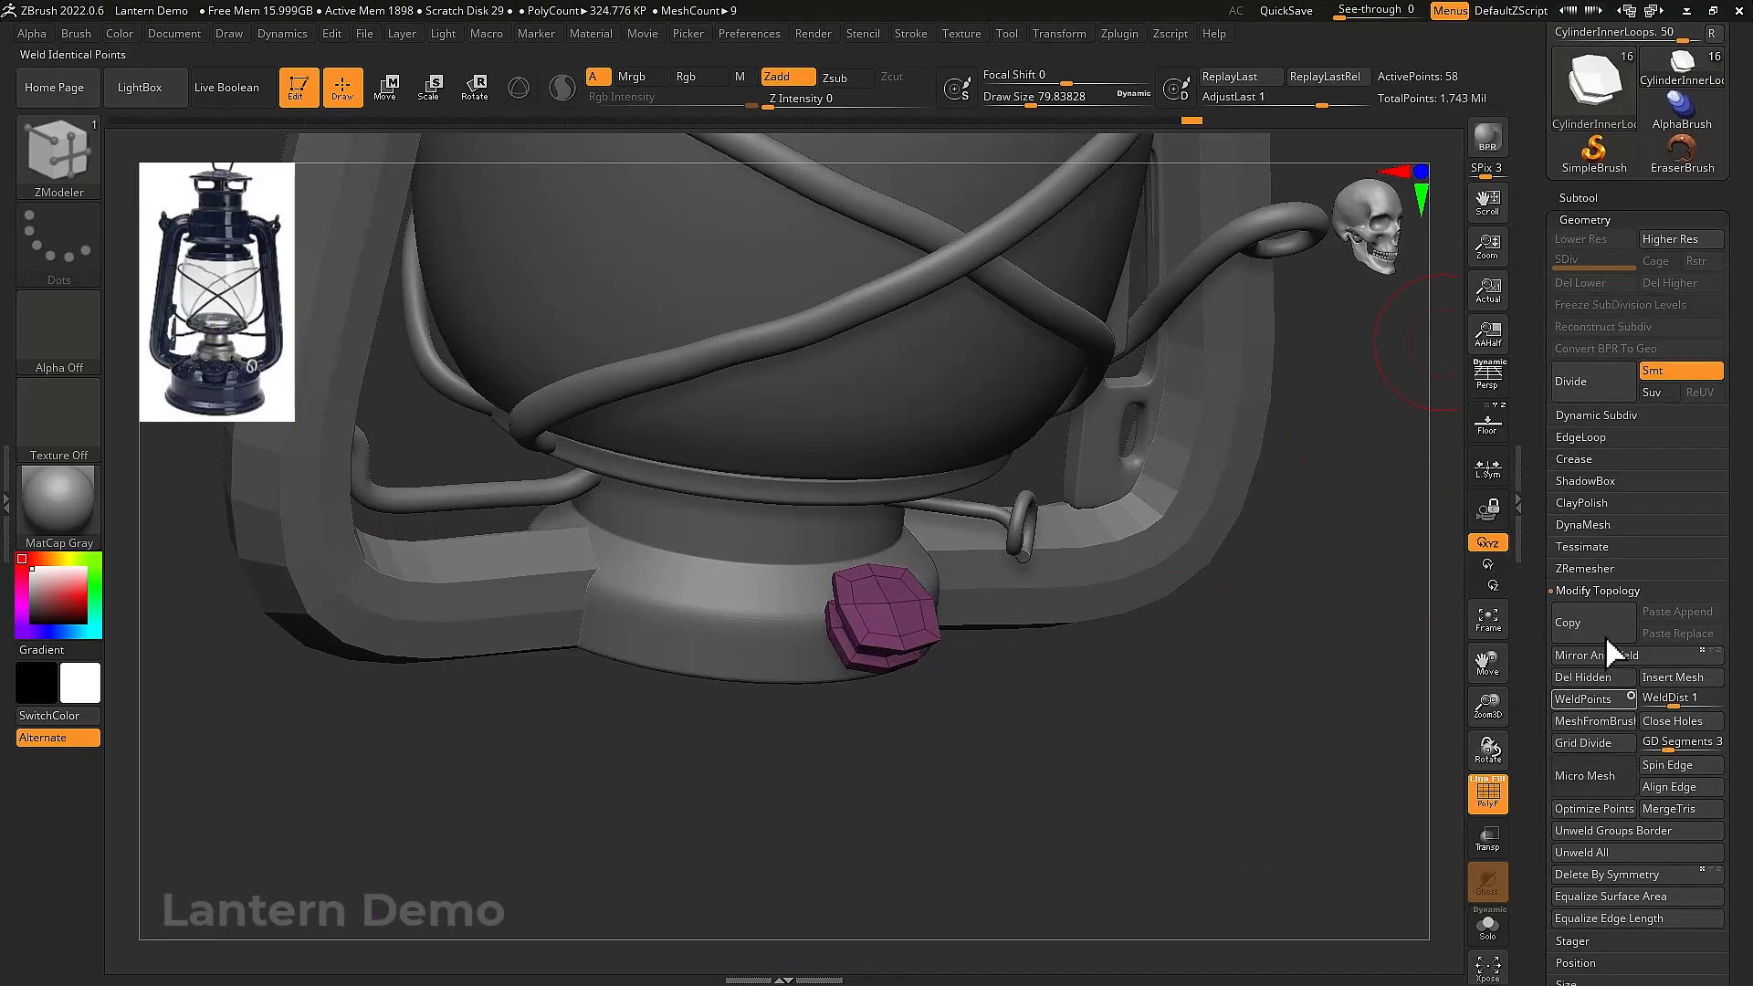
{"action": "left_click", "coordinate": [1589, 198]}
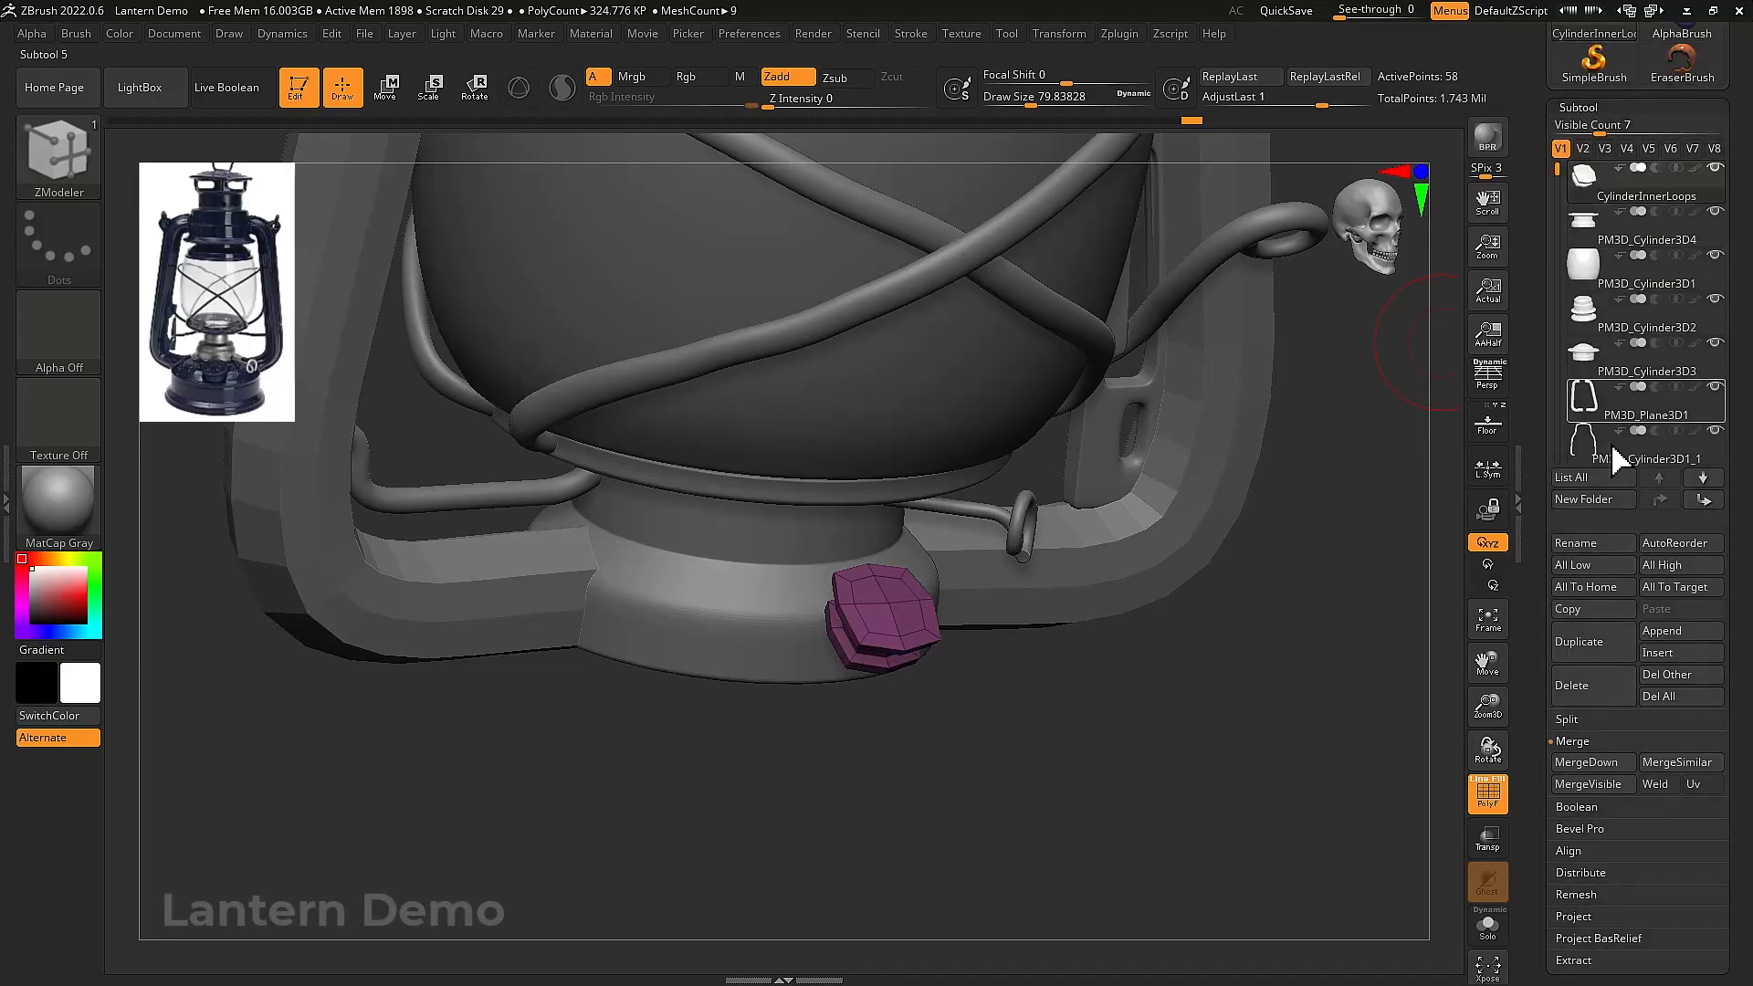
{"action": "left_click", "coordinate": [1603, 719]}
{"action": "left_click", "coordinate": [1608, 740]}
{"action": "left_click_drag", "start_coordinate": [1438, 694], "coordinate": [1349, 607]}
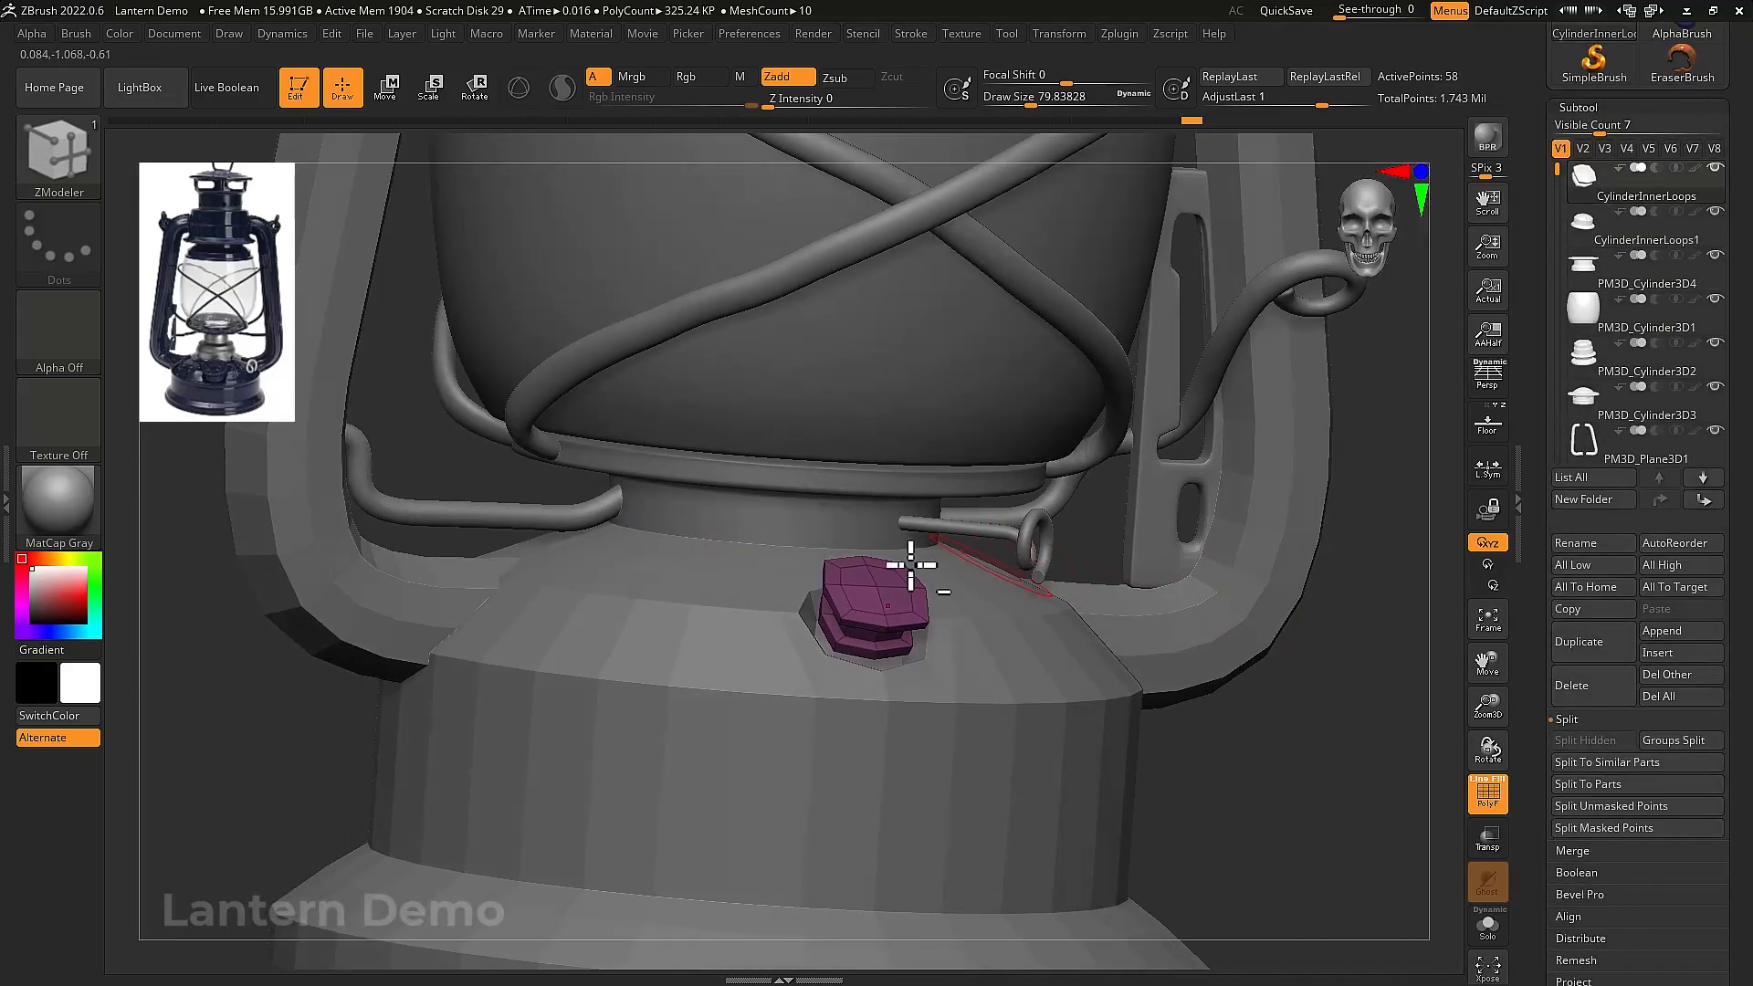
Insert single edge loops around the filler cap's top plate with ZModeler and isolate the cap
{"action": "right_click_drag", "start_coordinate": [911, 566], "coordinate": [957, 614]}
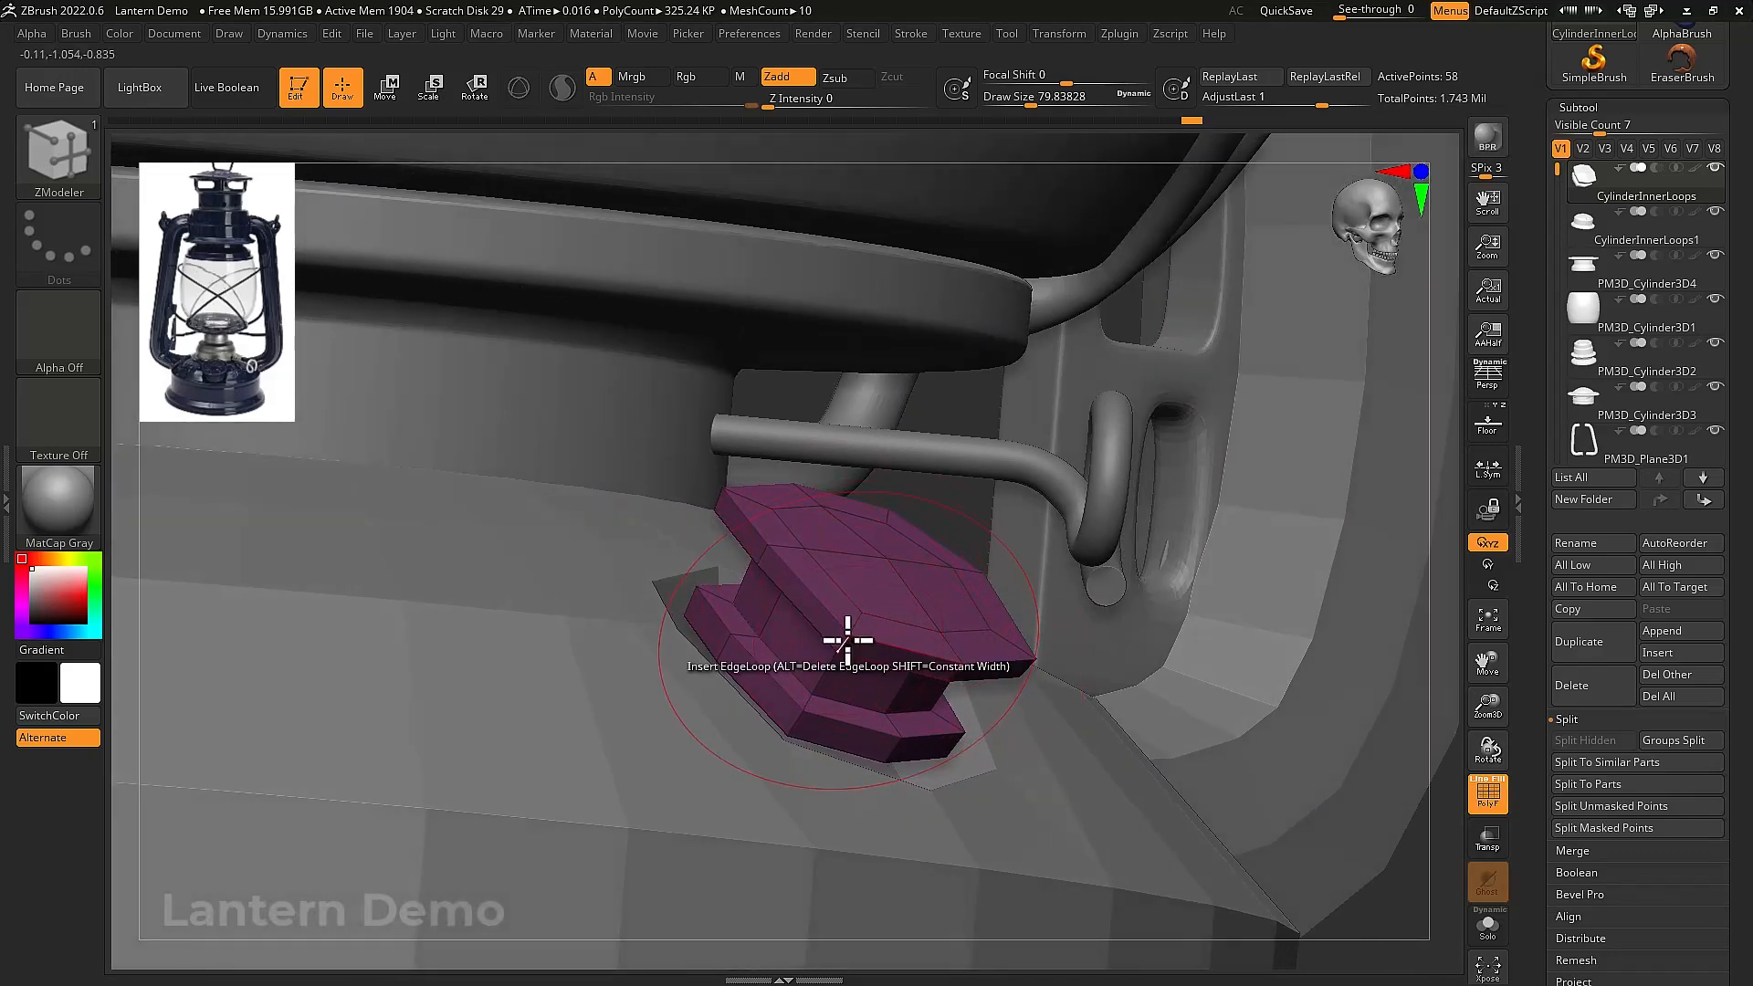
{"action": "key", "text": "space"}
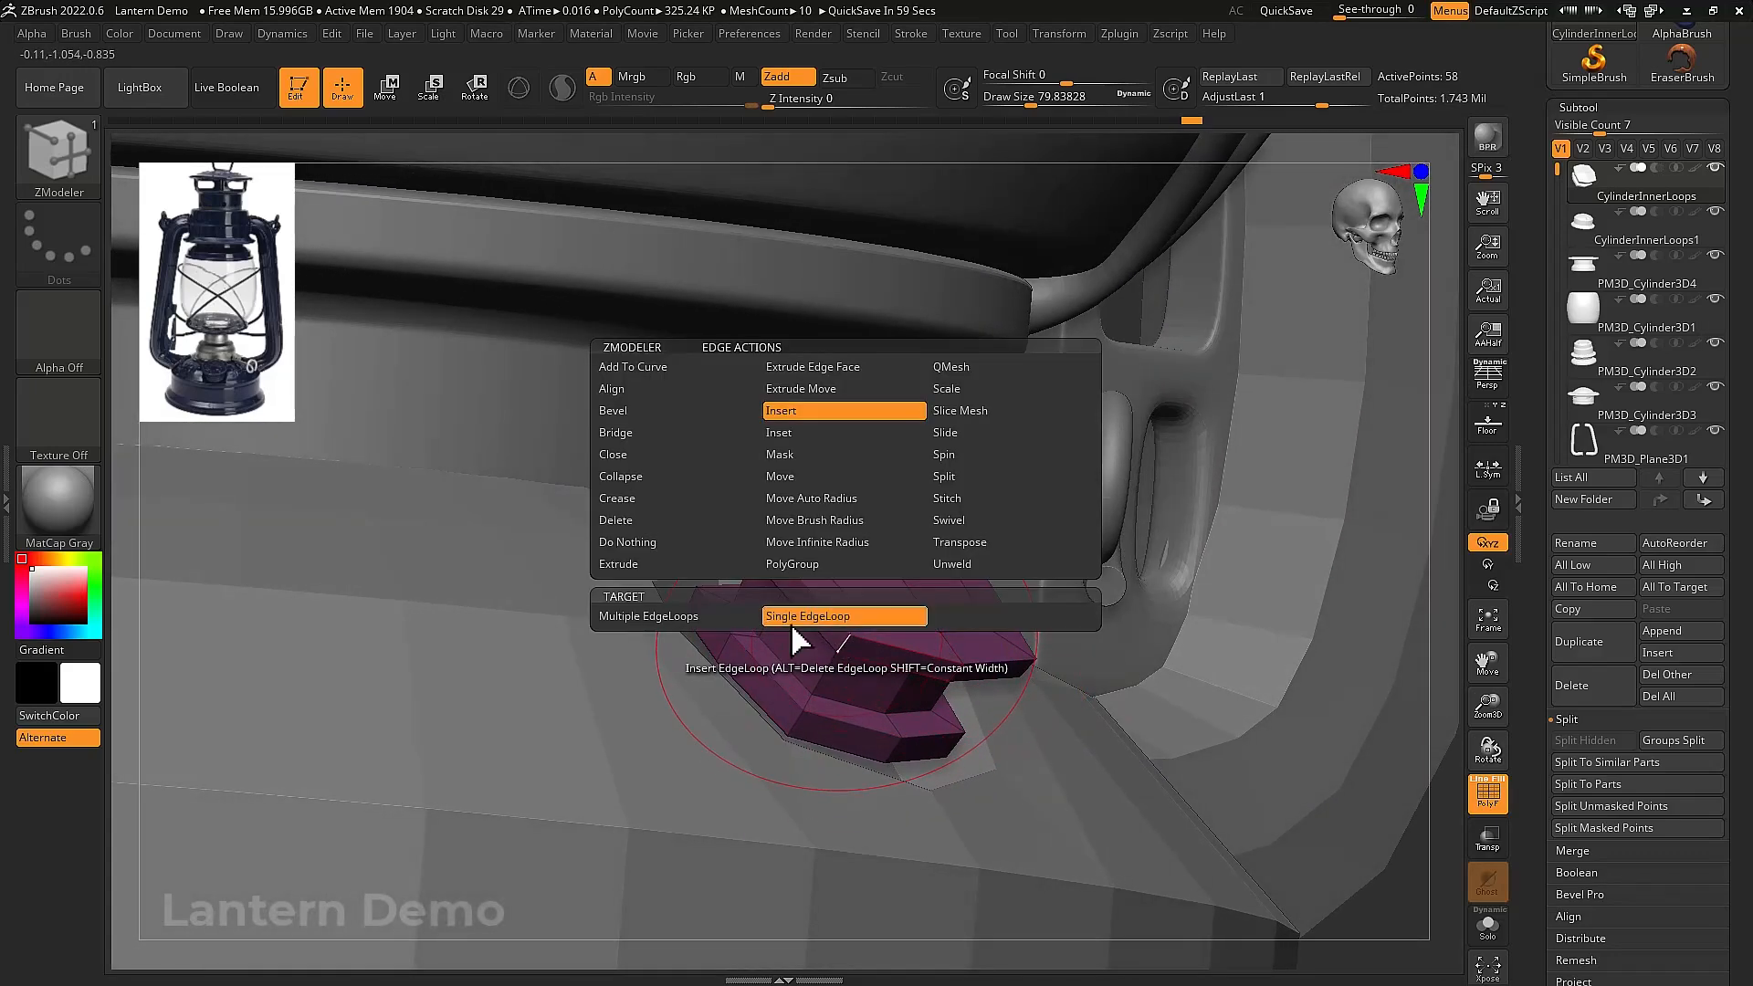
{"action": "right_click_drag", "start_coordinate": [864, 599], "coordinate": [842, 637]}
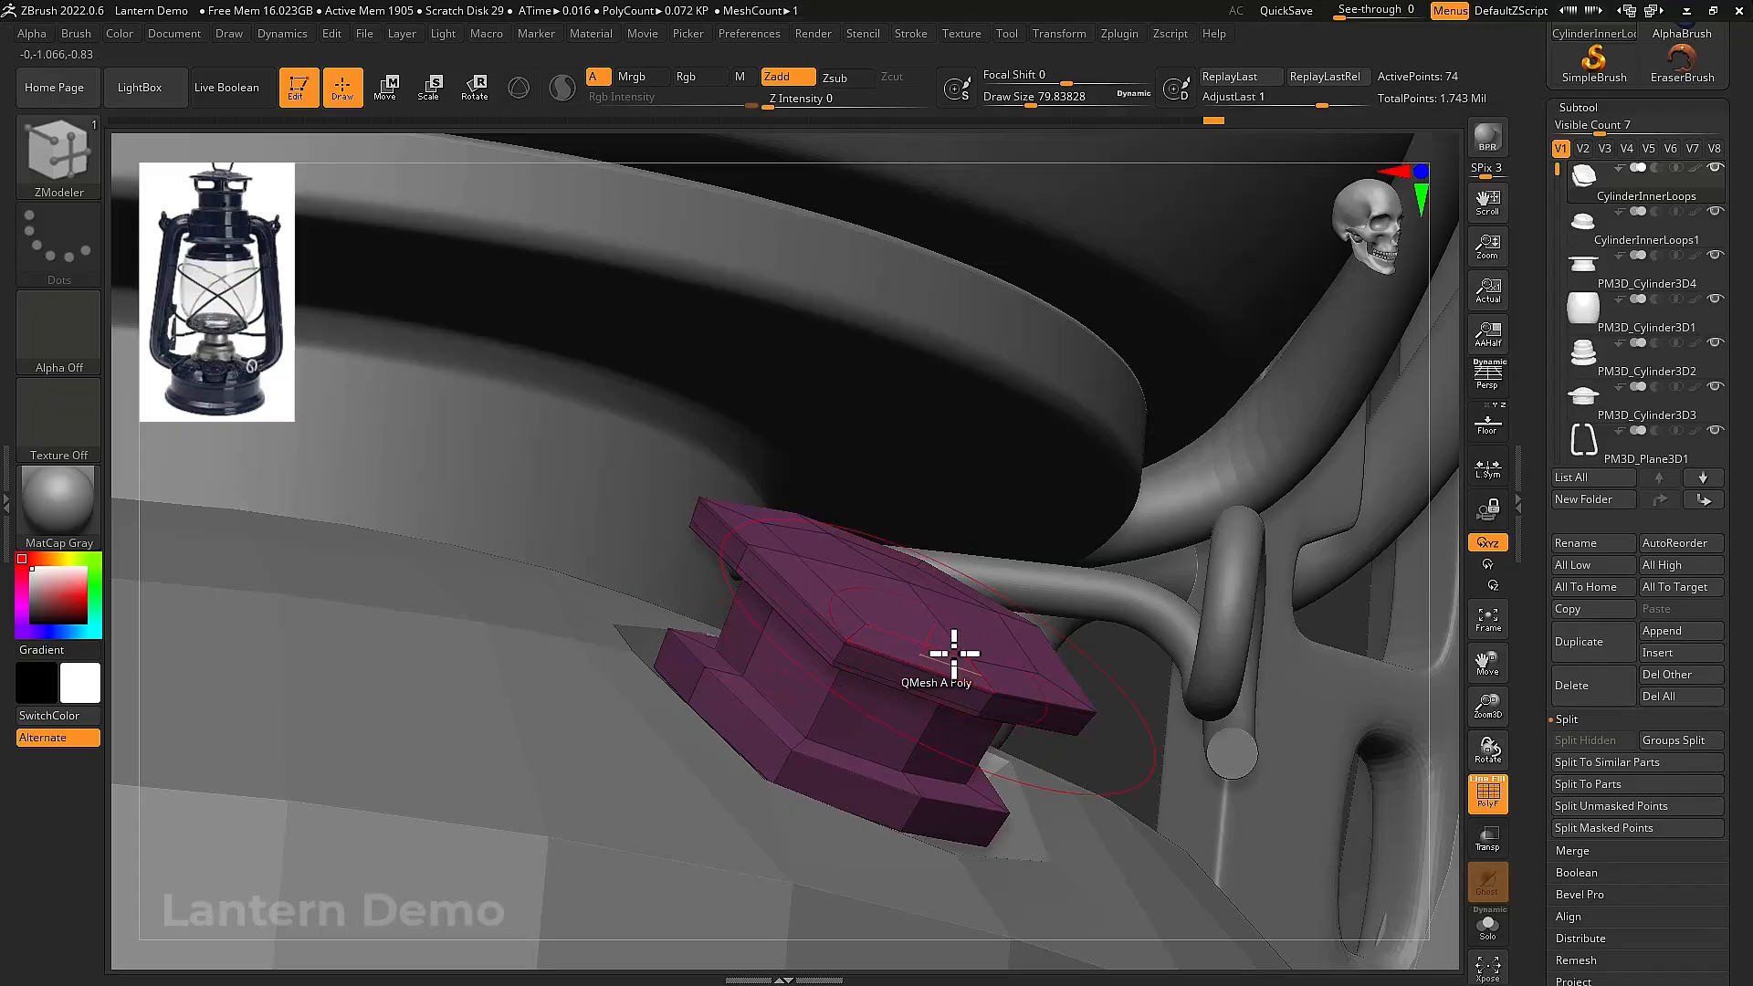
{"action": "right_click_drag", "start_coordinate": [954, 652], "coordinate": [975, 624]}
{"action": "key", "text": "ctrl+shift+f"}
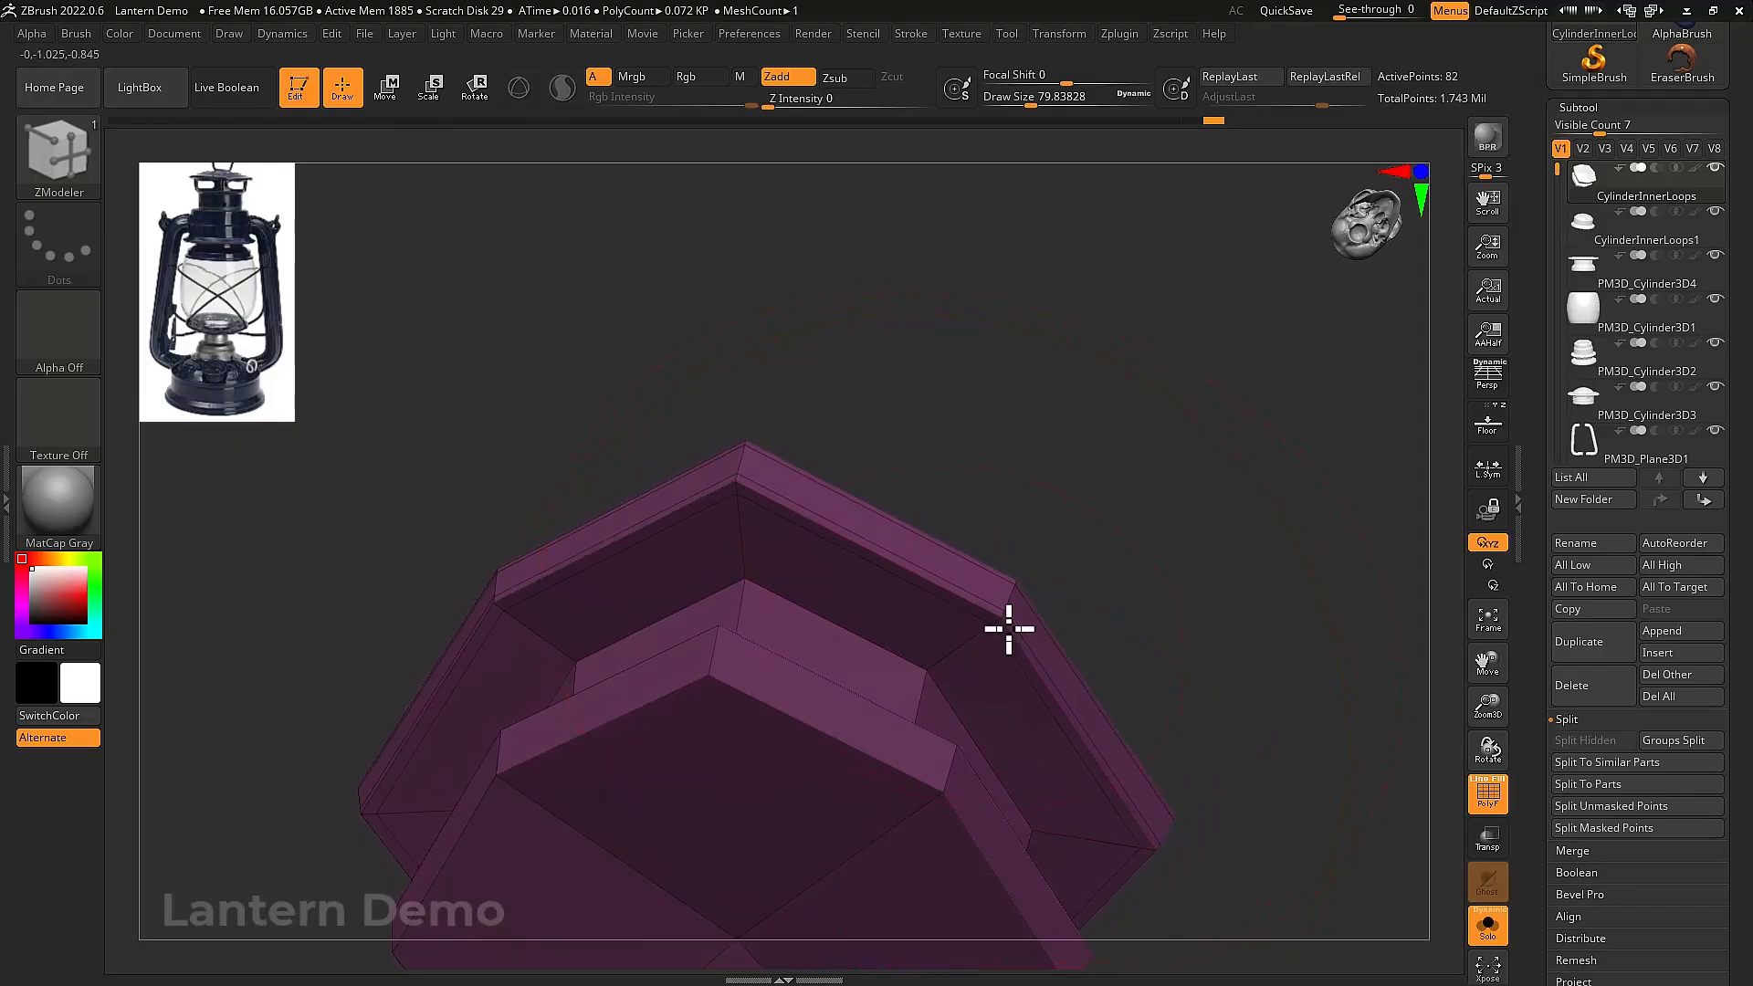
Bevel the edge loops at both ends of the cap's neck and the base plate's upper outer edge as complete, single-row loops
{"action": "mouse_move", "coordinate": [945, 655]}
{"action": "right_mouse_down"}
{"action": "mouse_move", "coordinate": [923, 692]}
{"action": "mouse_move", "coordinate": [938, 678]}
{"action": "right_mouse_up"}
{"action": "key", "text": "space"}
{"action": "left_click", "coordinate": [774, 431]}
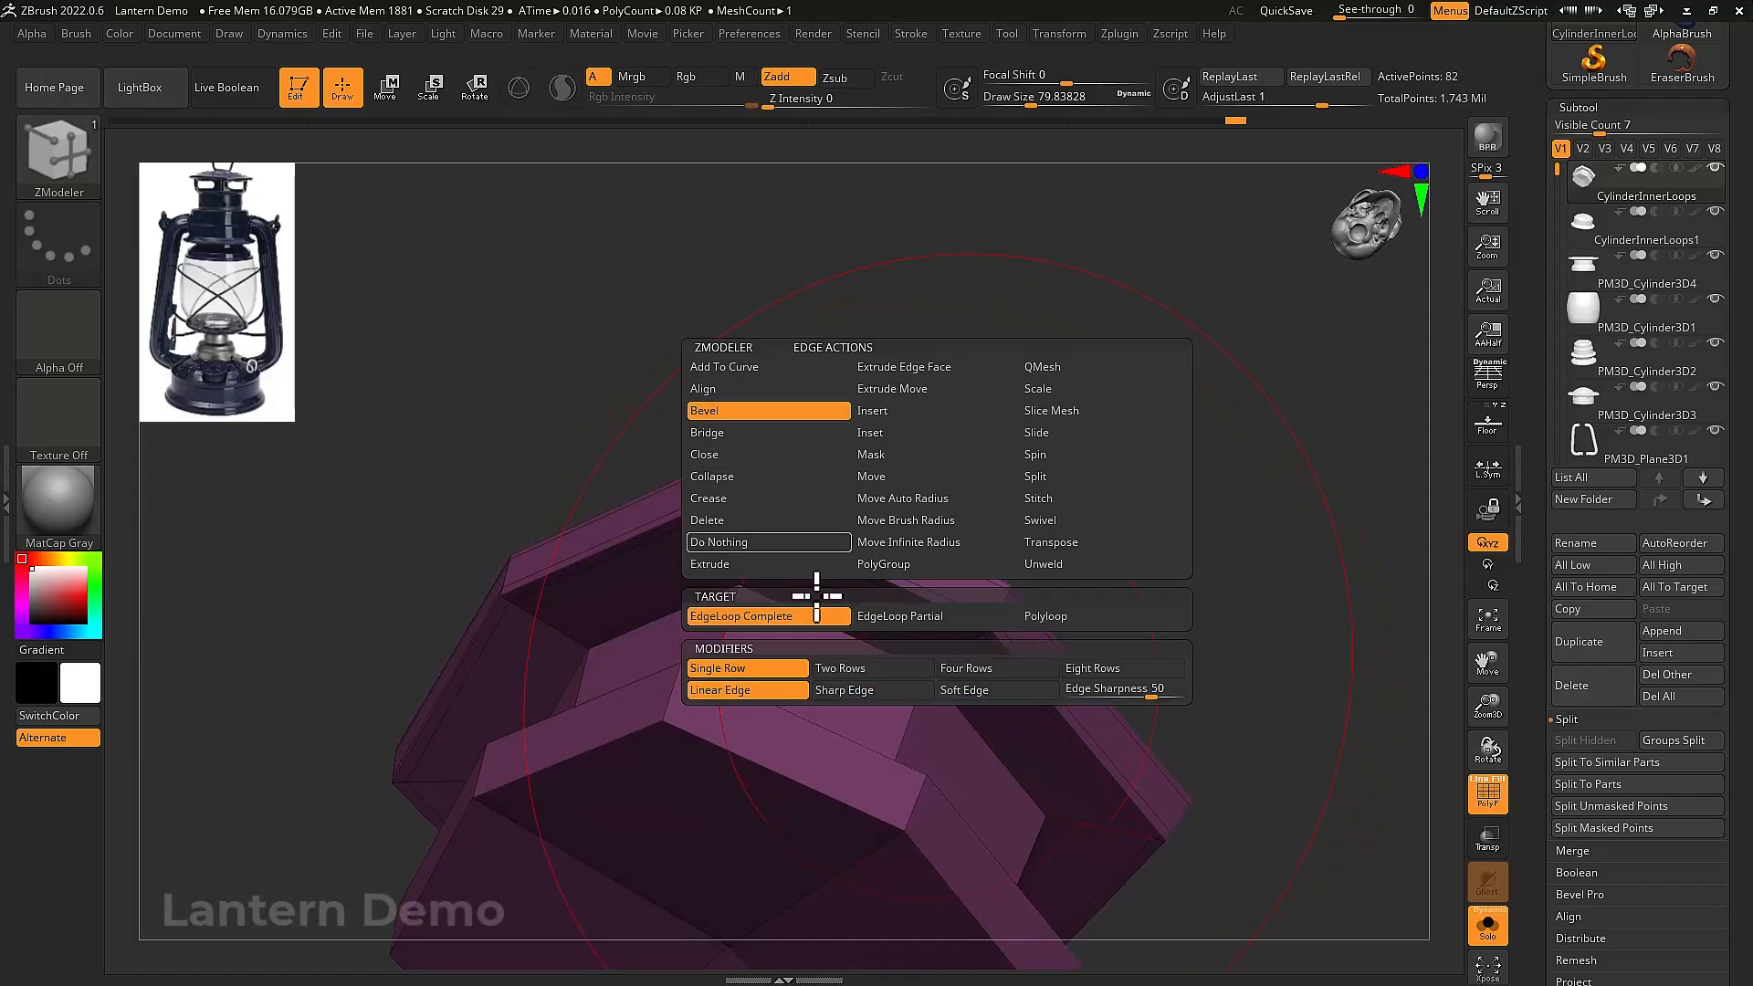
{"action": "left_click", "coordinate": [808, 610]}
{"action": "mouse_move", "coordinate": [847, 624]}
{"action": "left_mouse_down"}
{"action": "mouse_move", "coordinate": [858, 614]}
{"action": "mouse_move", "coordinate": [846, 630]}
{"action": "left_mouse_up"}
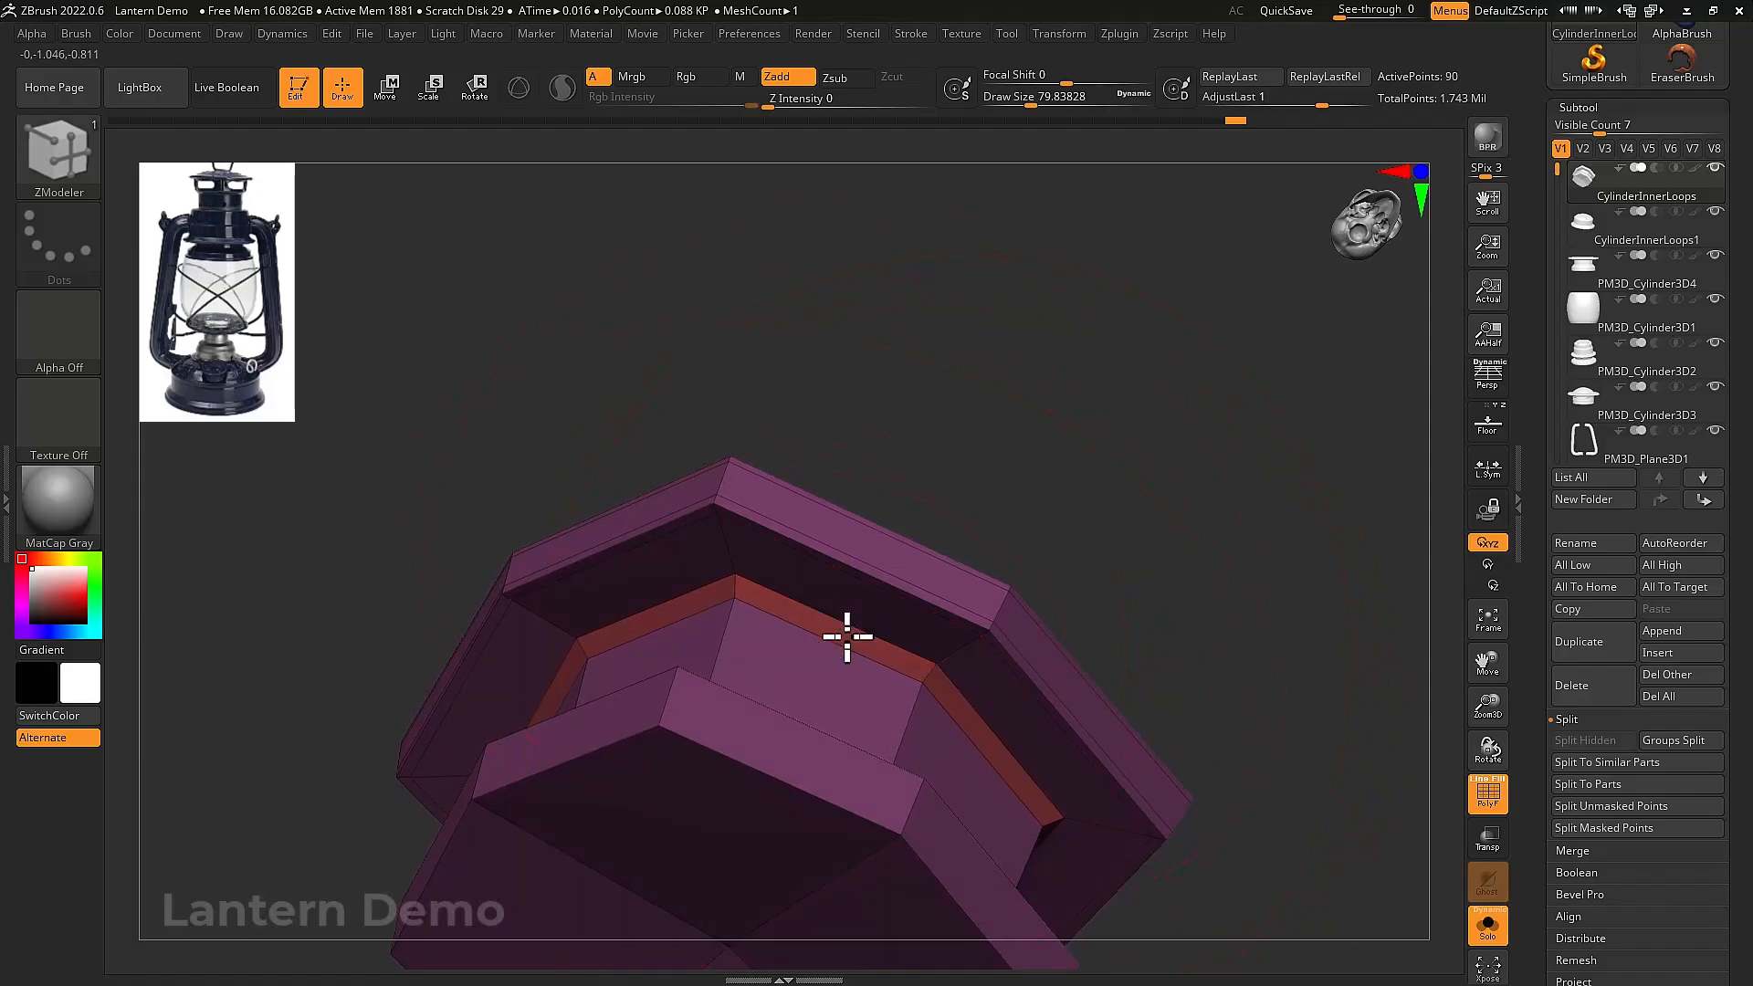
{"action": "right_click_drag", "start_coordinate": [846, 630], "coordinate": [765, 778]}
{"action": "left_click_drag", "start_coordinate": [765, 778], "coordinate": [724, 810]}
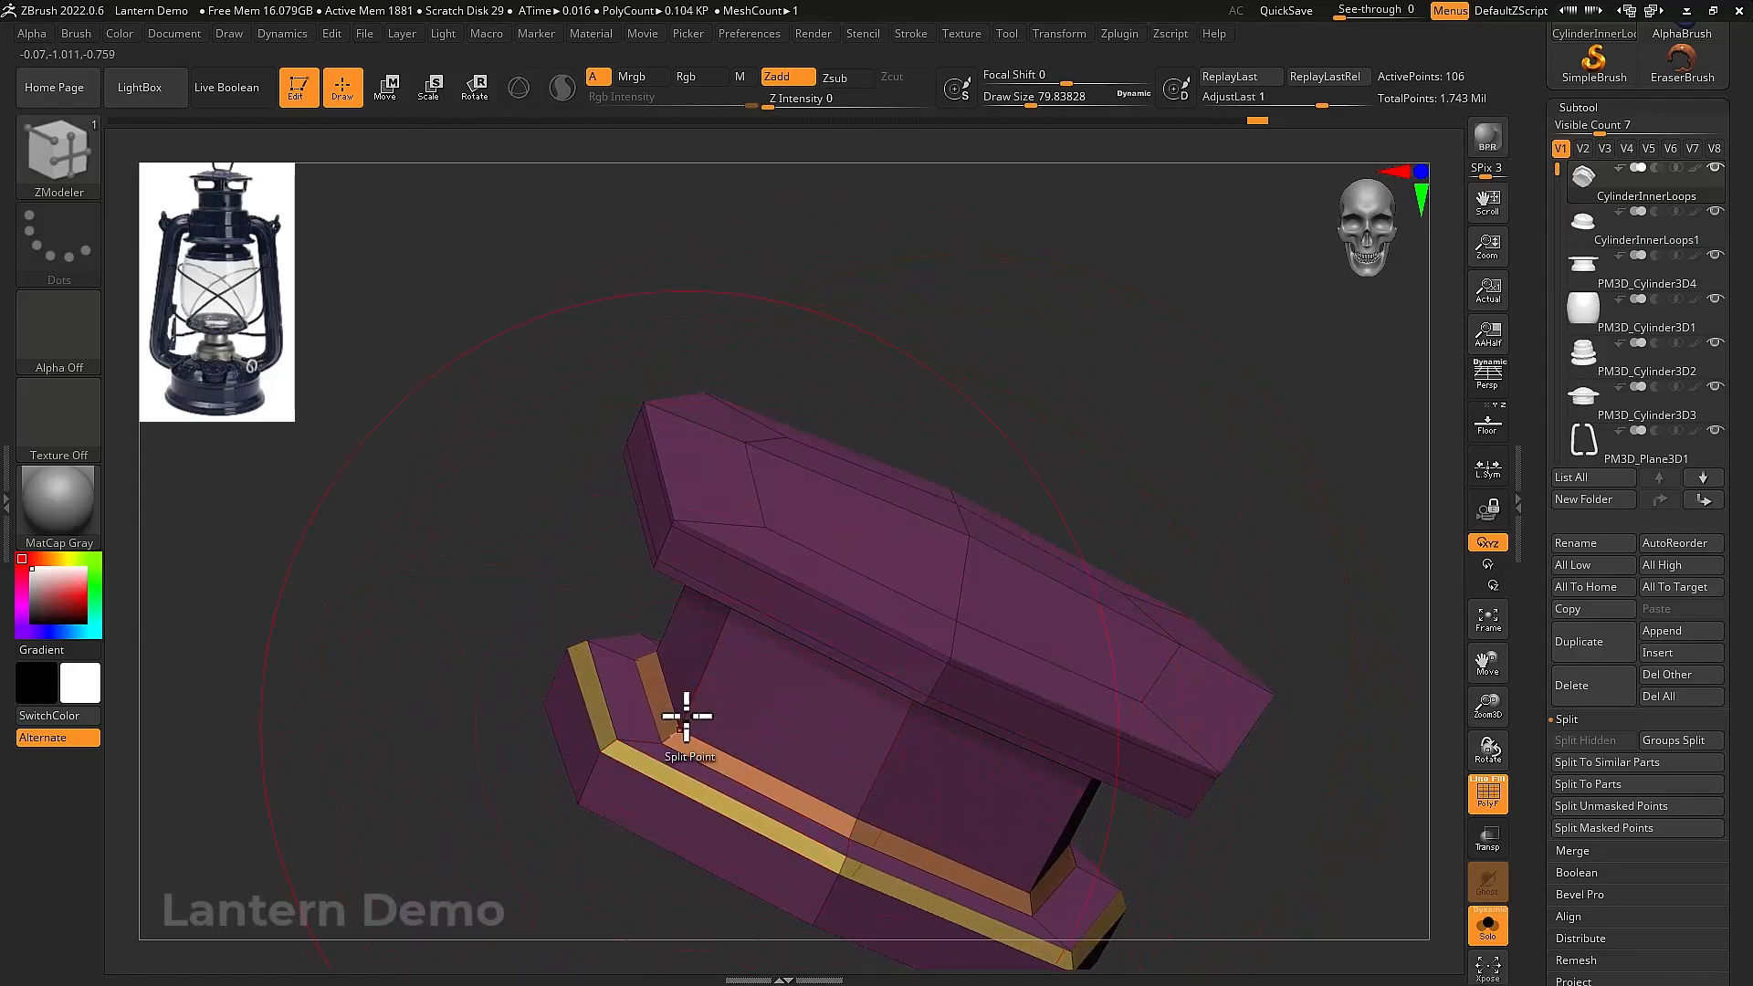
Undo the top plate's bevel, delete the redundant edge loop, and bevel its upper outer edge again as a complete, single-row loop
{"action": "right_click_drag", "start_coordinate": [687, 716], "coordinate": [734, 586]}
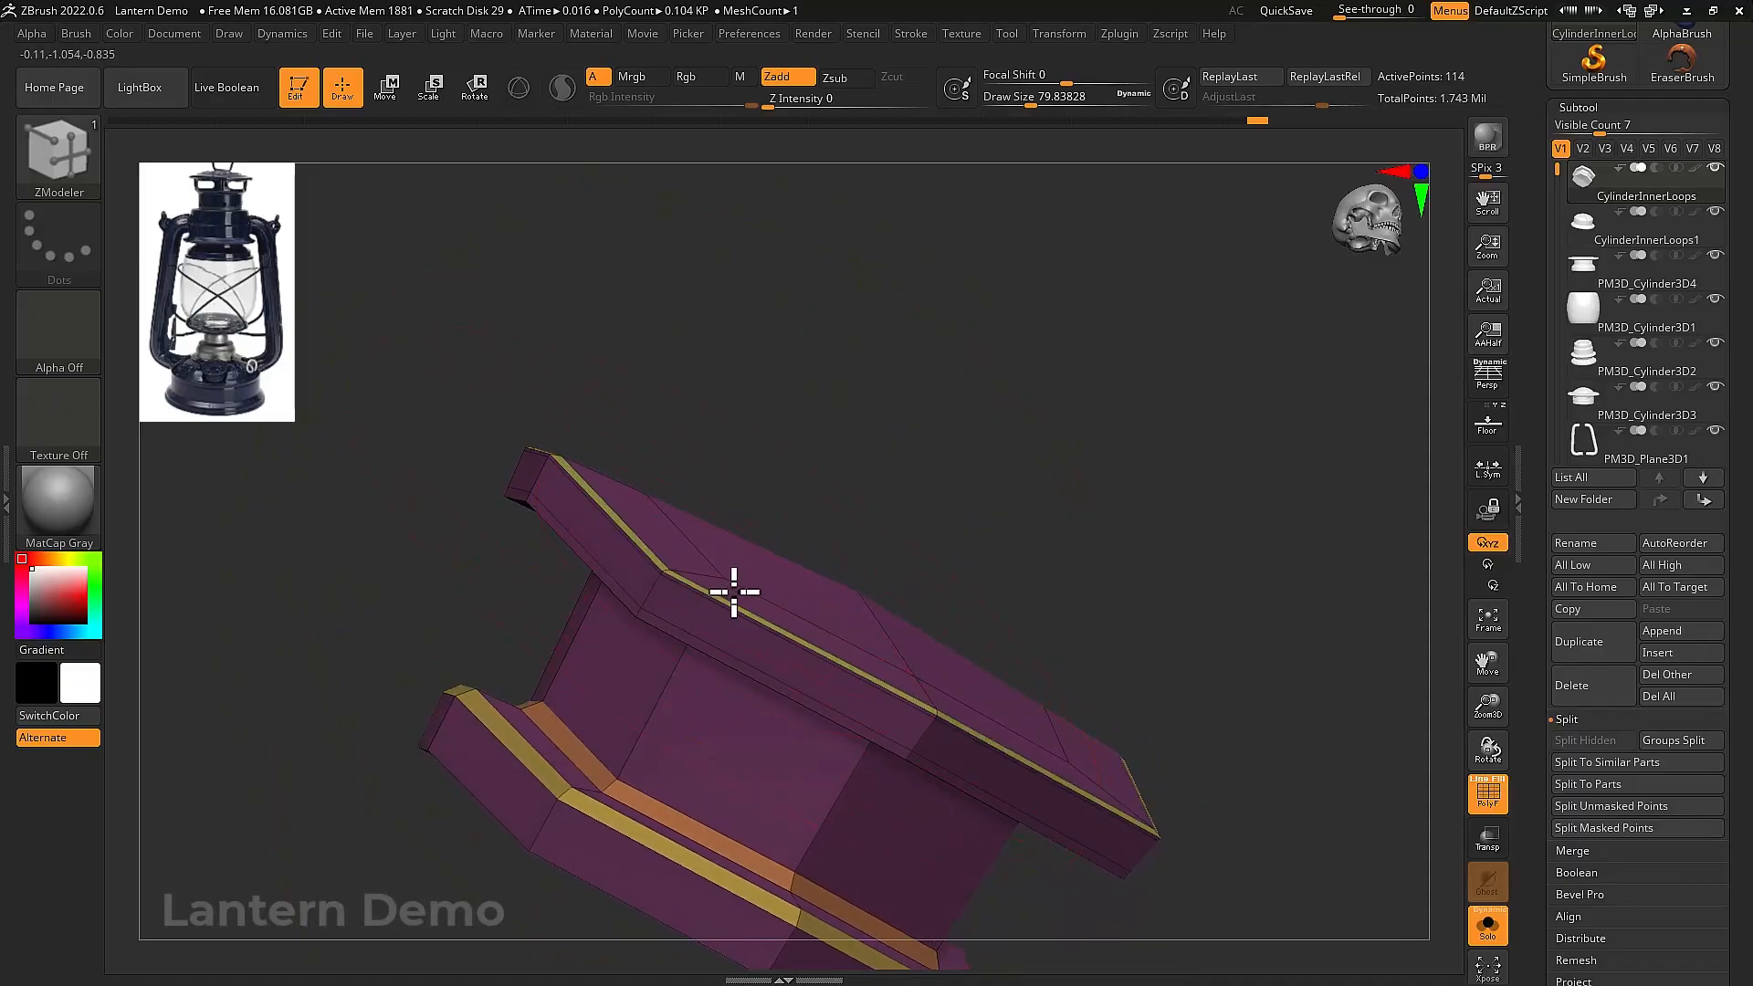
{"action": "key", "text": "ctrl+z"}
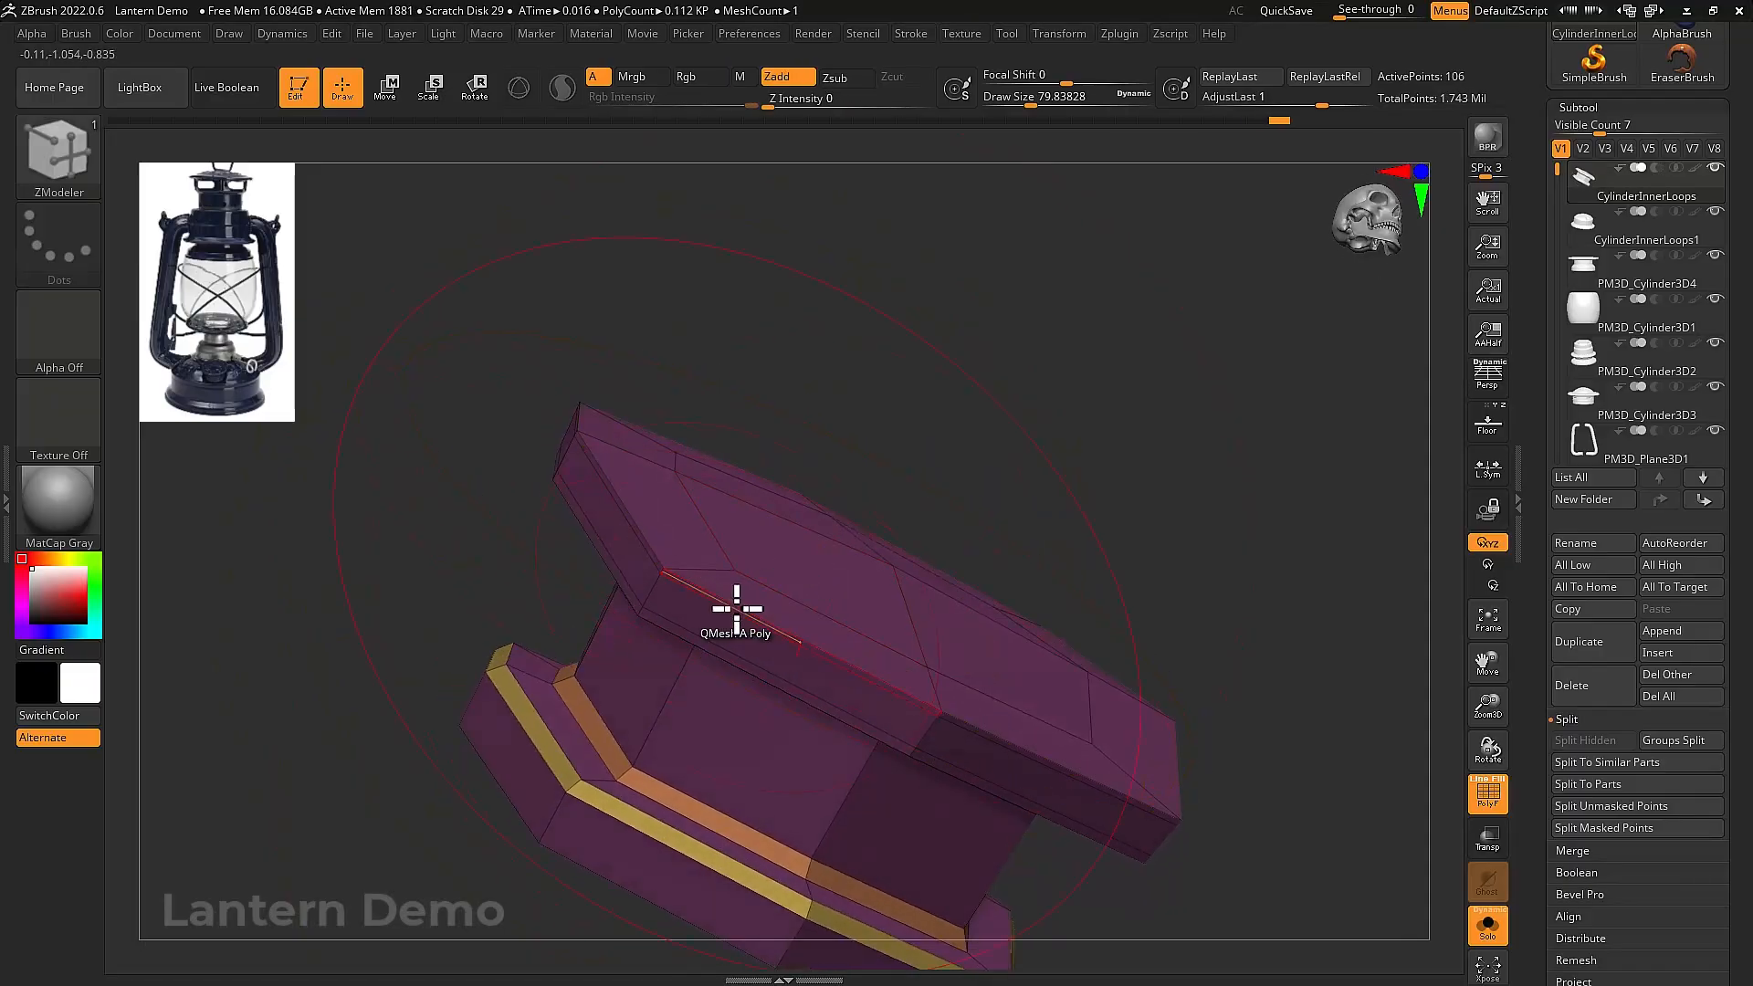
{"action": "key", "text": "space"}
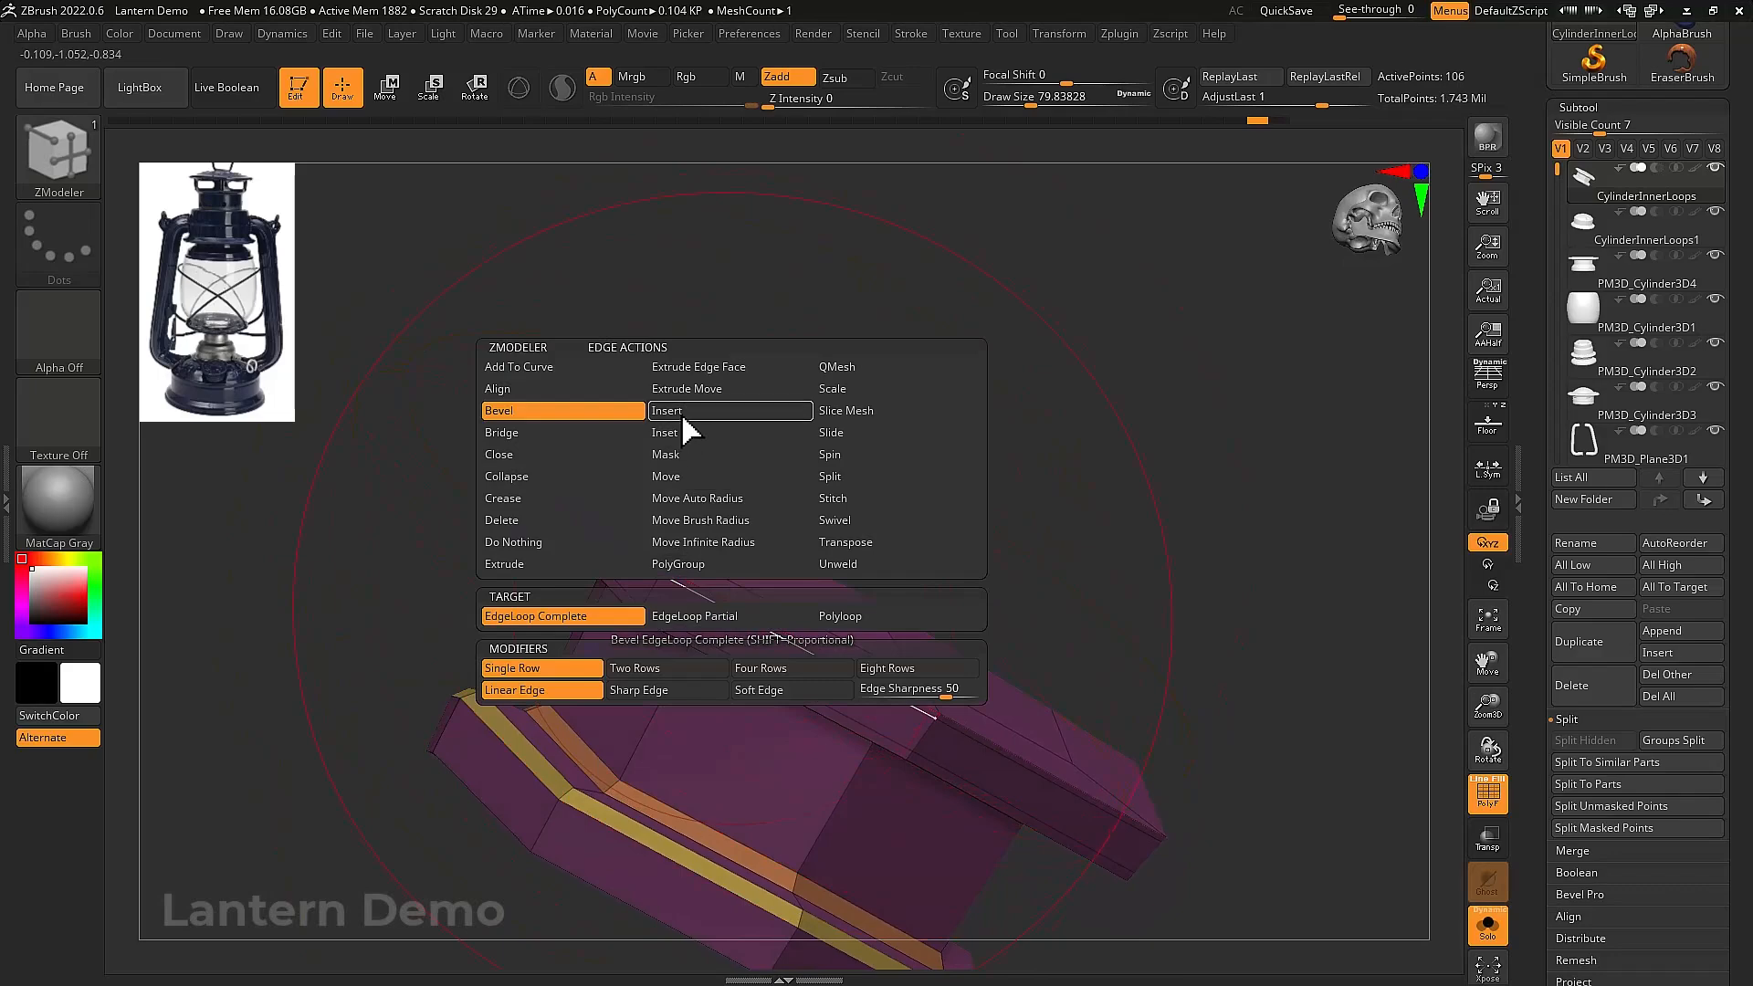
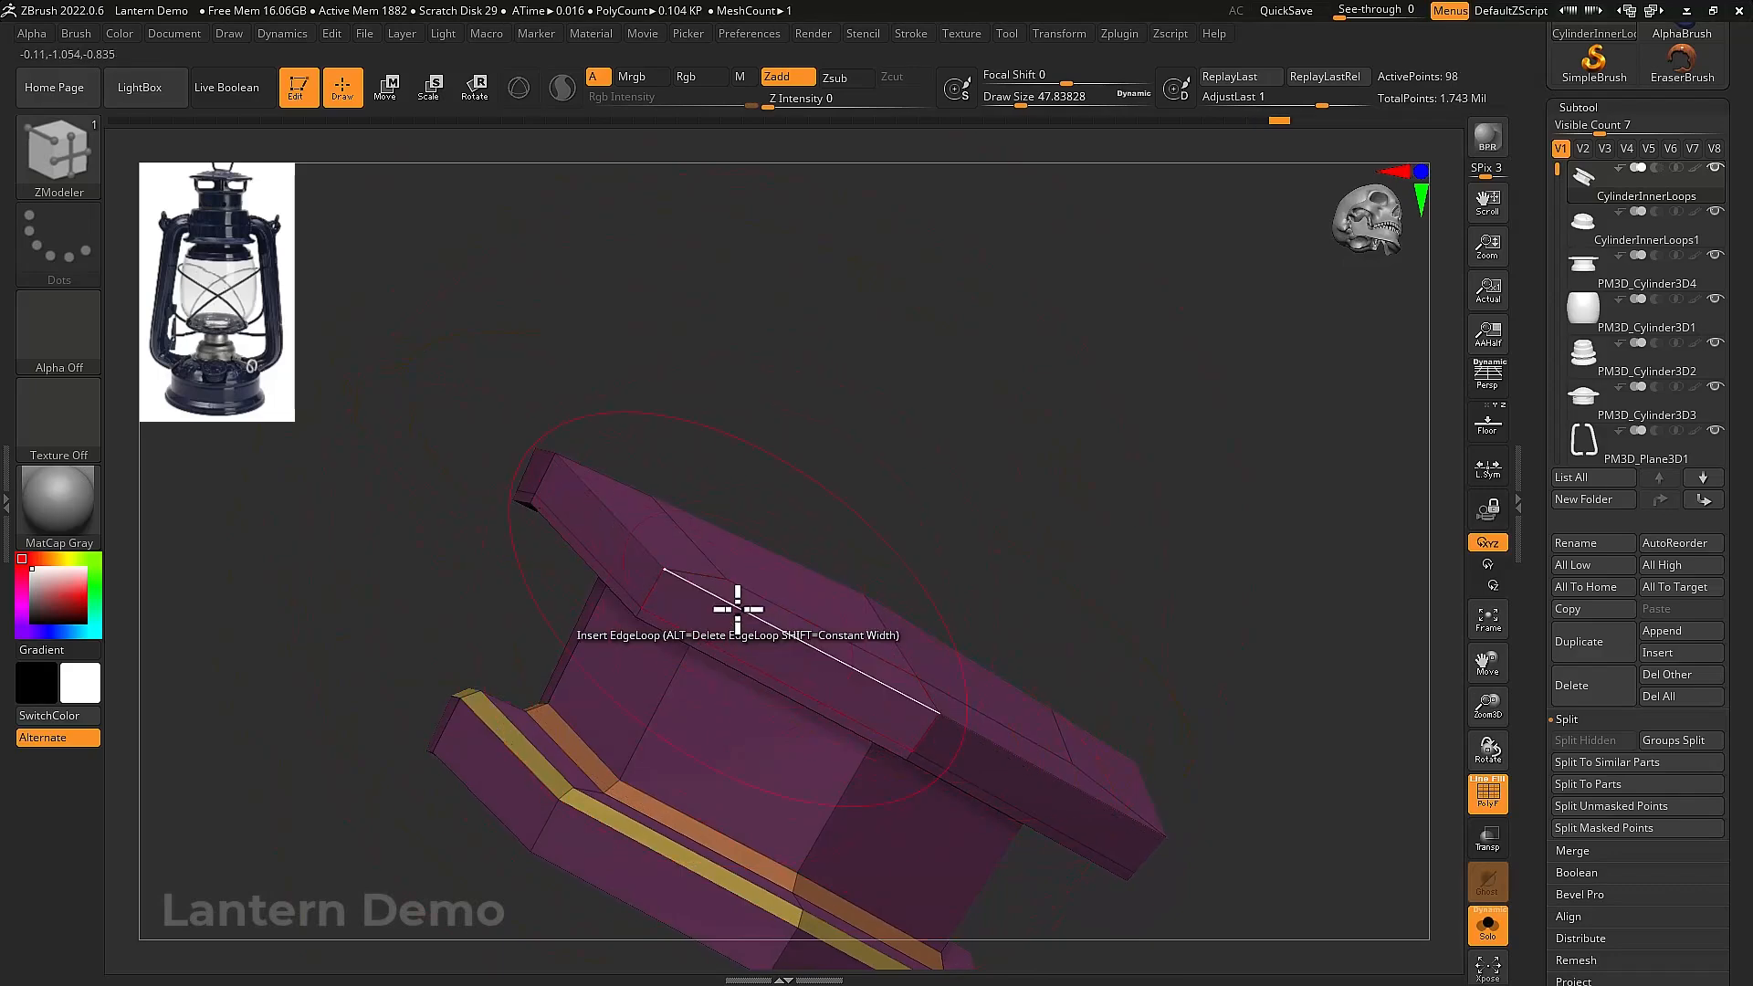
{"action": "key", "text": "space"}
{"action": "left_click", "coordinate": [842, 366]}
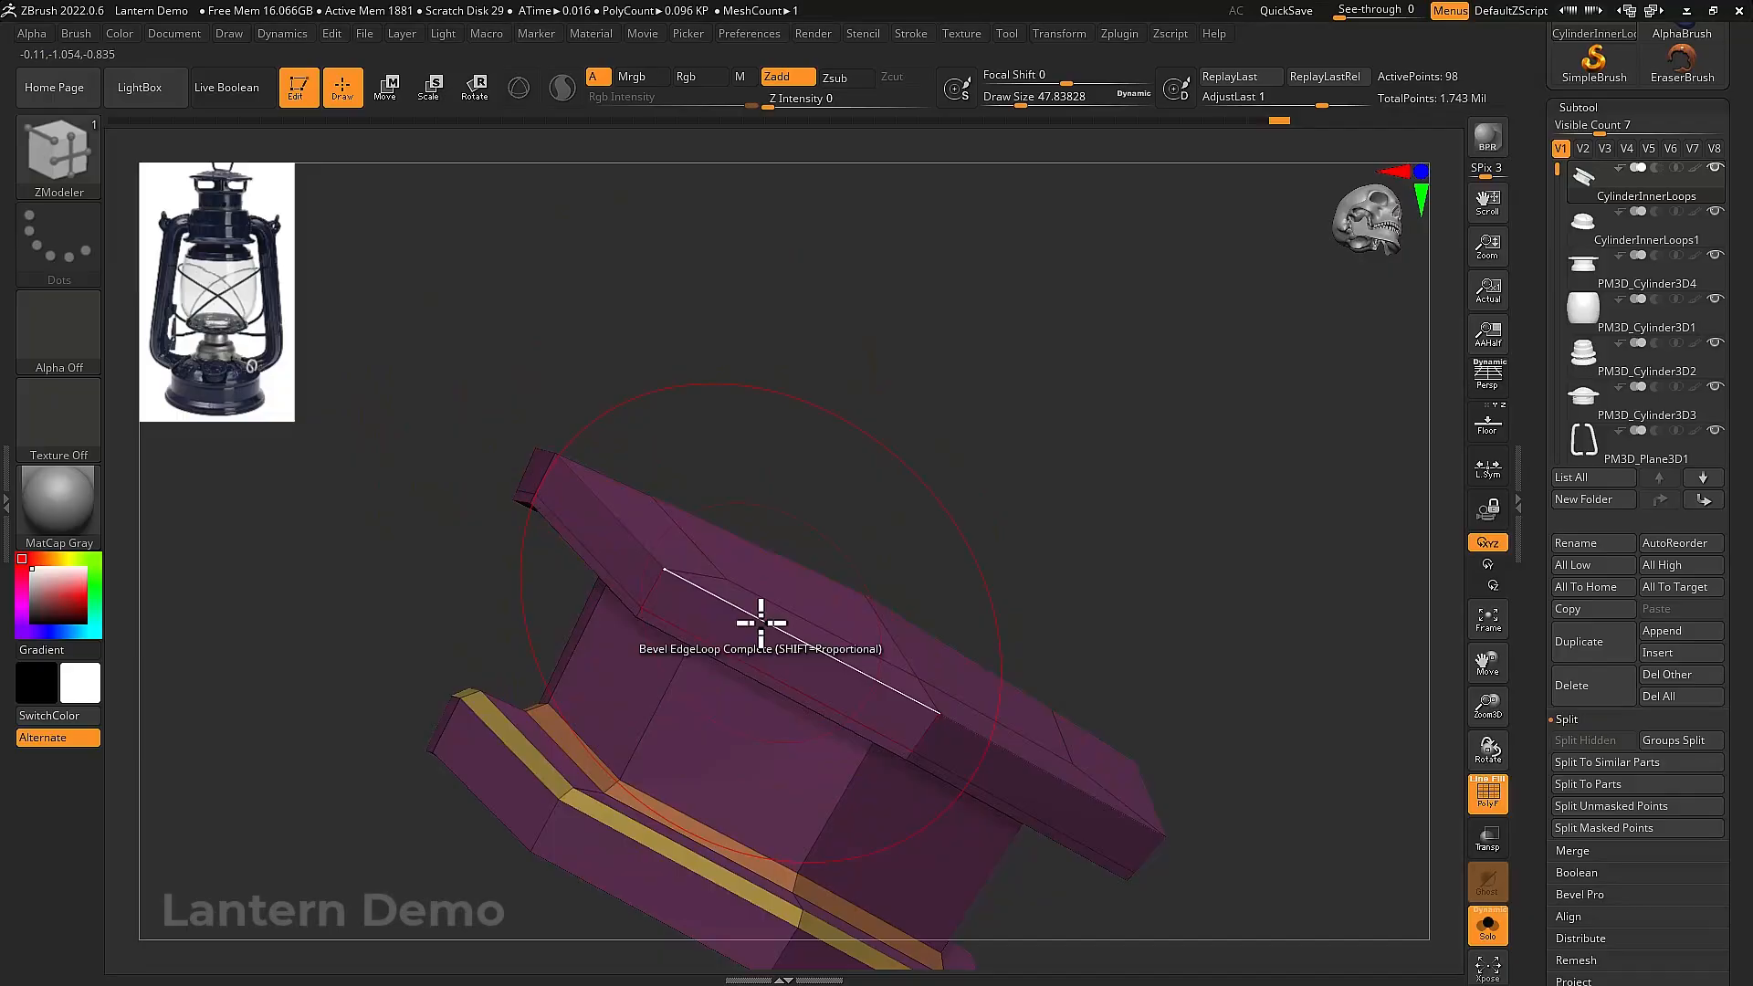
{"action": "left_click_drag", "start_coordinate": [764, 617], "coordinate": [771, 611]}
{"action": "right_click_drag", "start_coordinate": [771, 611], "coordinate": [811, 621]}
Insert supporting edge loops along and on both sides of the bevel around the filler cap's top plate
{"action": "key", "text": "space"}
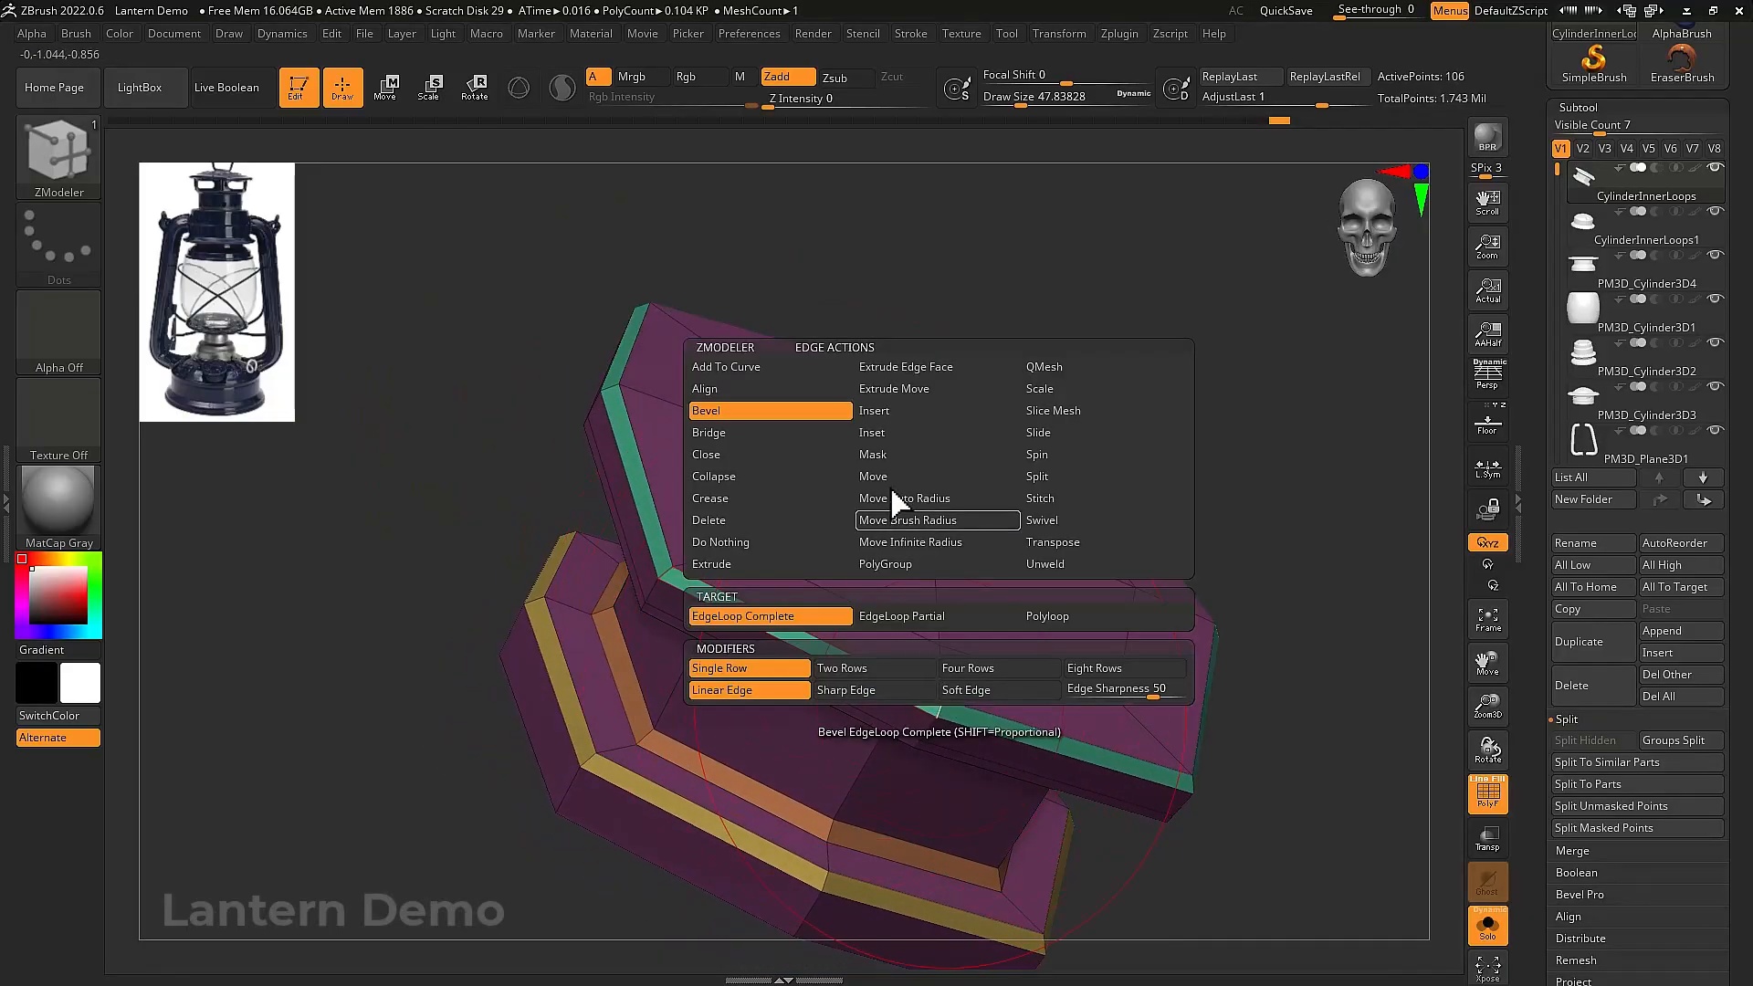
{"action": "left_click", "coordinate": [881, 403]}
{"action": "left_click", "coordinate": [946, 681]}
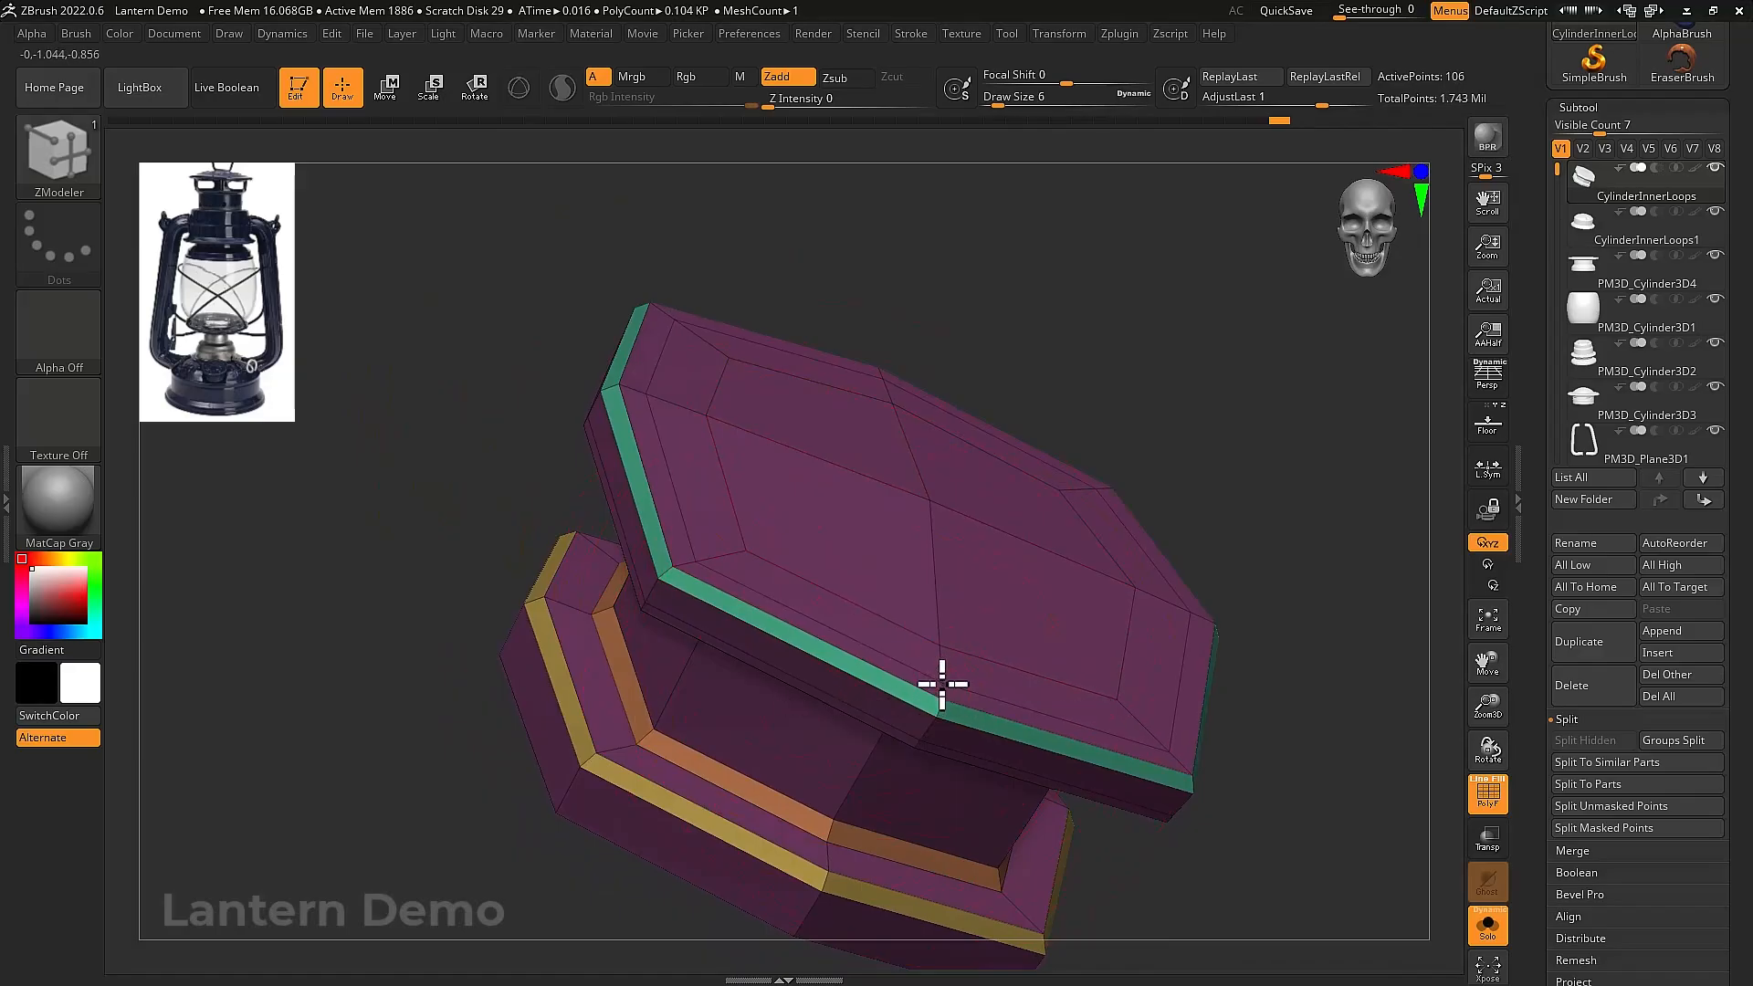
{"action": "left_click", "coordinate": [926, 727]}
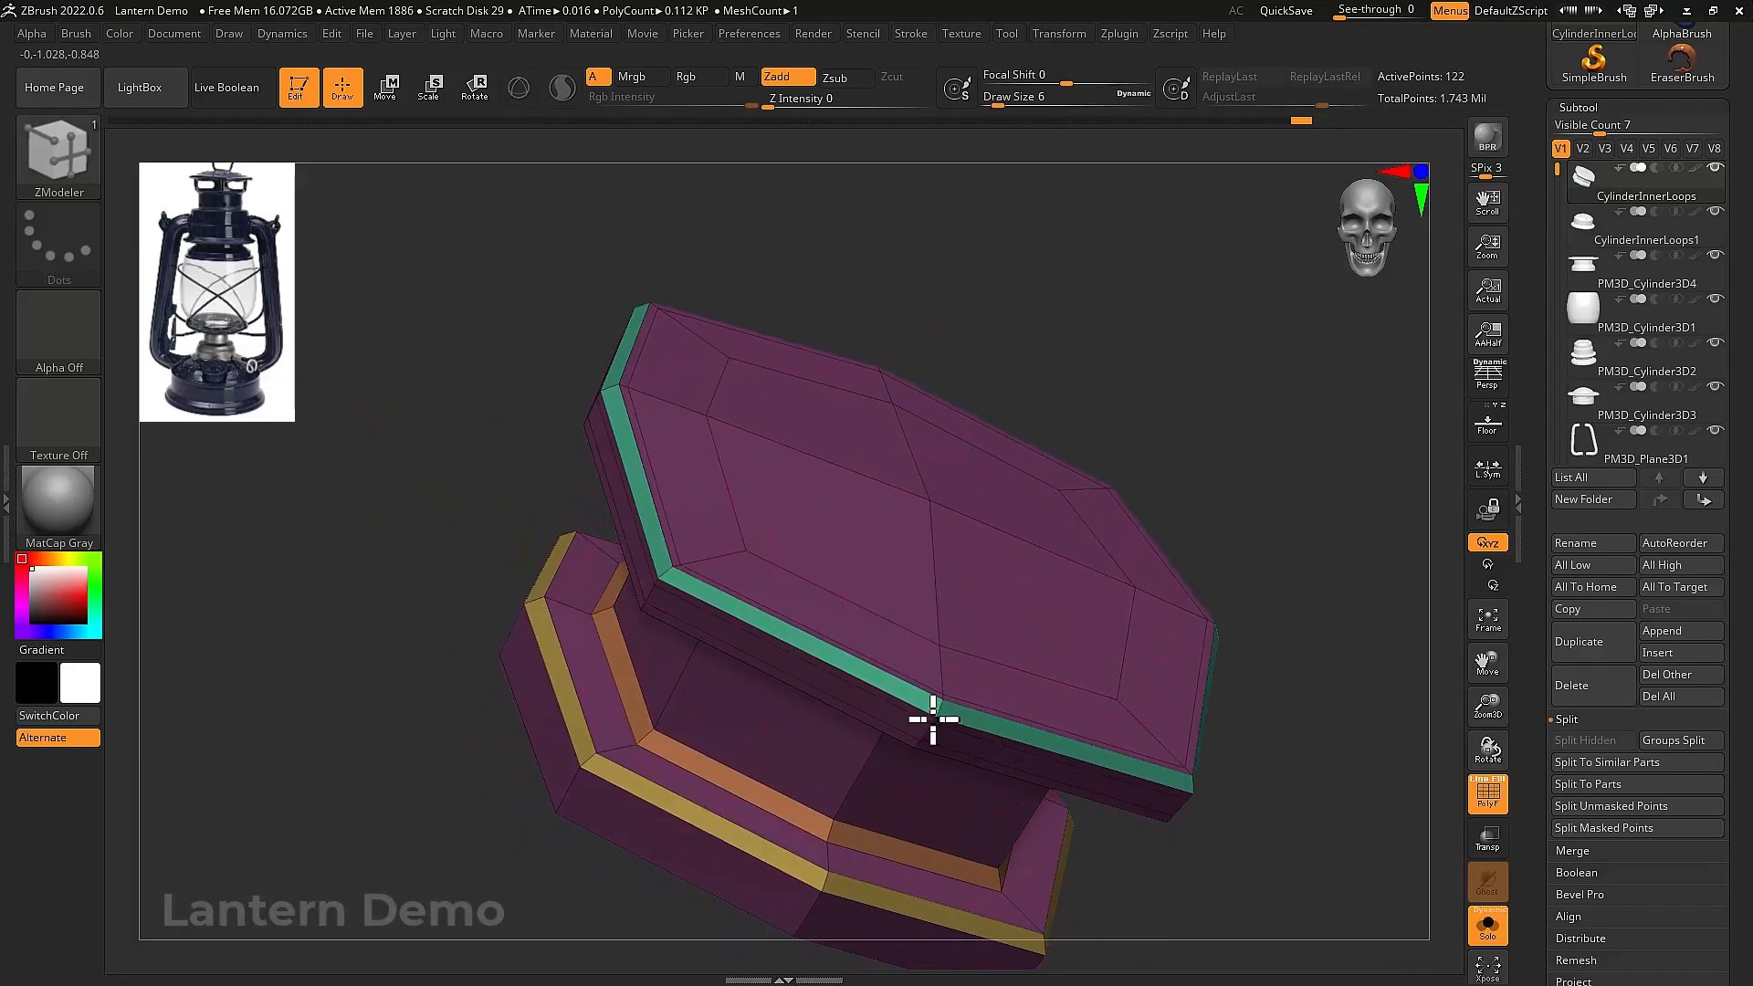
{"action": "left_click", "coordinate": [939, 704]}
{"action": "right_click_drag", "start_coordinate": [939, 704], "coordinate": [783, 773]}
{"action": "left_click", "coordinate": [854, 687]}
{"action": "left_click", "coordinate": [884, 658]}
{"action": "left_click", "coordinate": [869, 667]}
{"action": "left_click", "coordinate": [857, 673]}
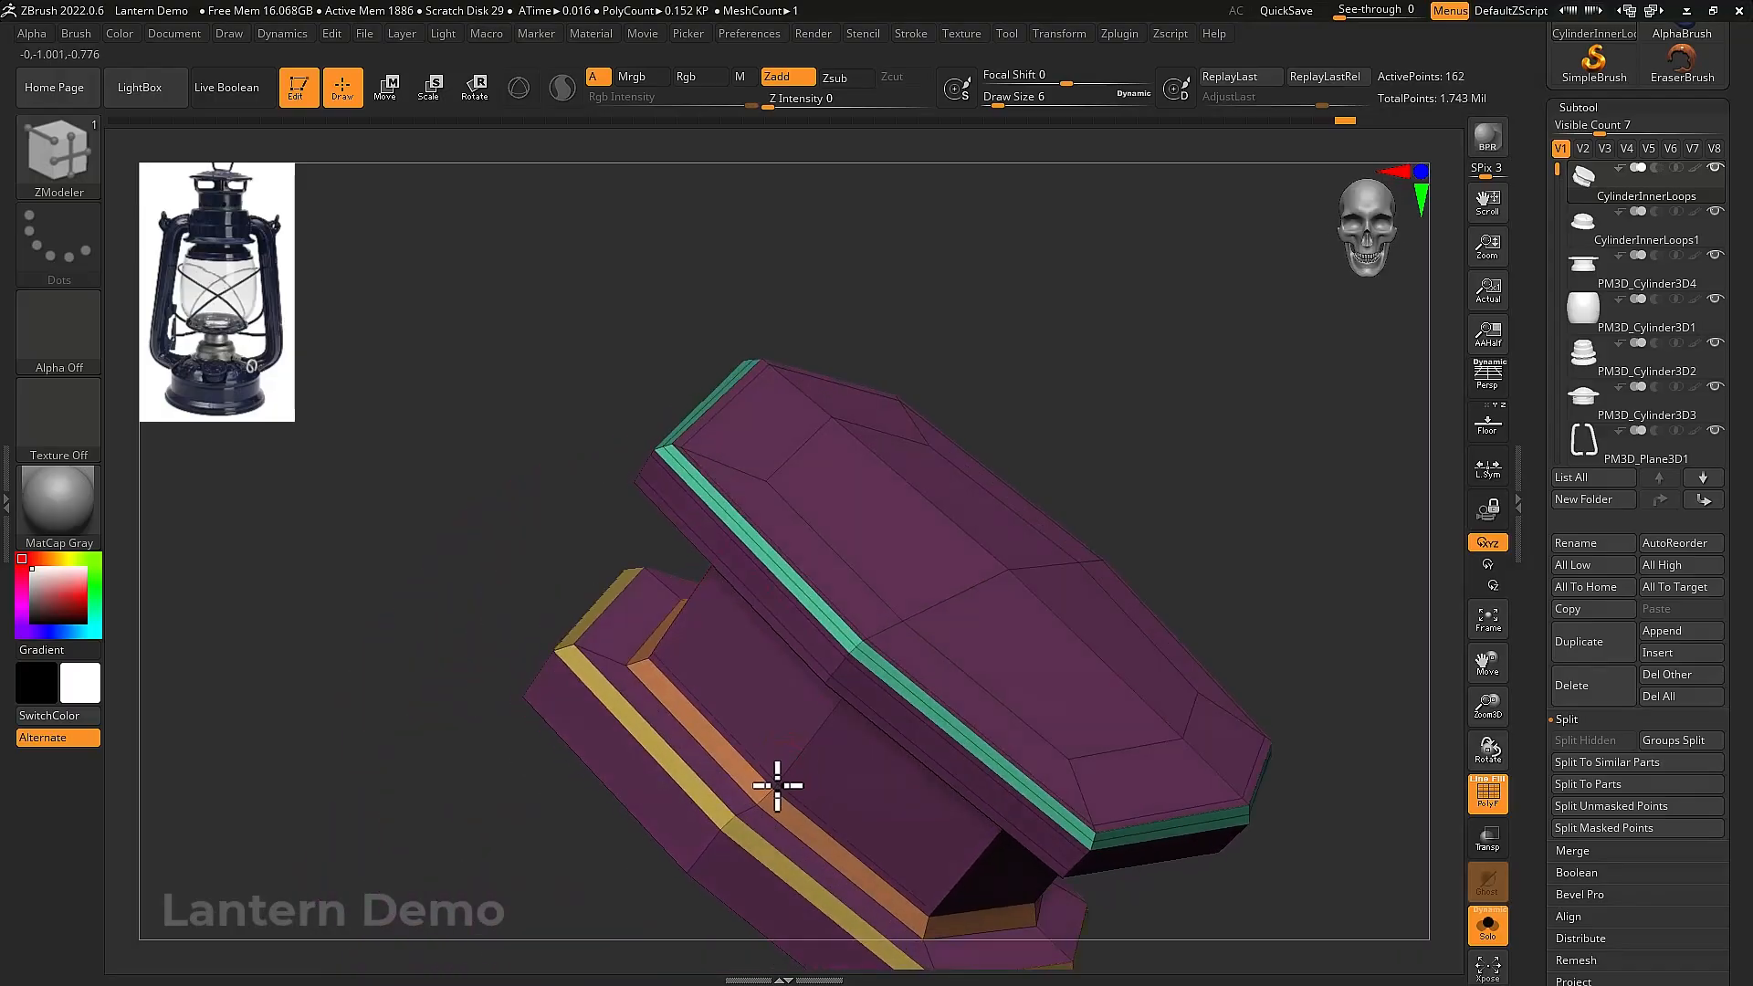
Insert supporting edge loops along the bevels at the neck's base and around the base plate's upper outer edge
{"action": "left_click", "coordinate": [759, 807]}
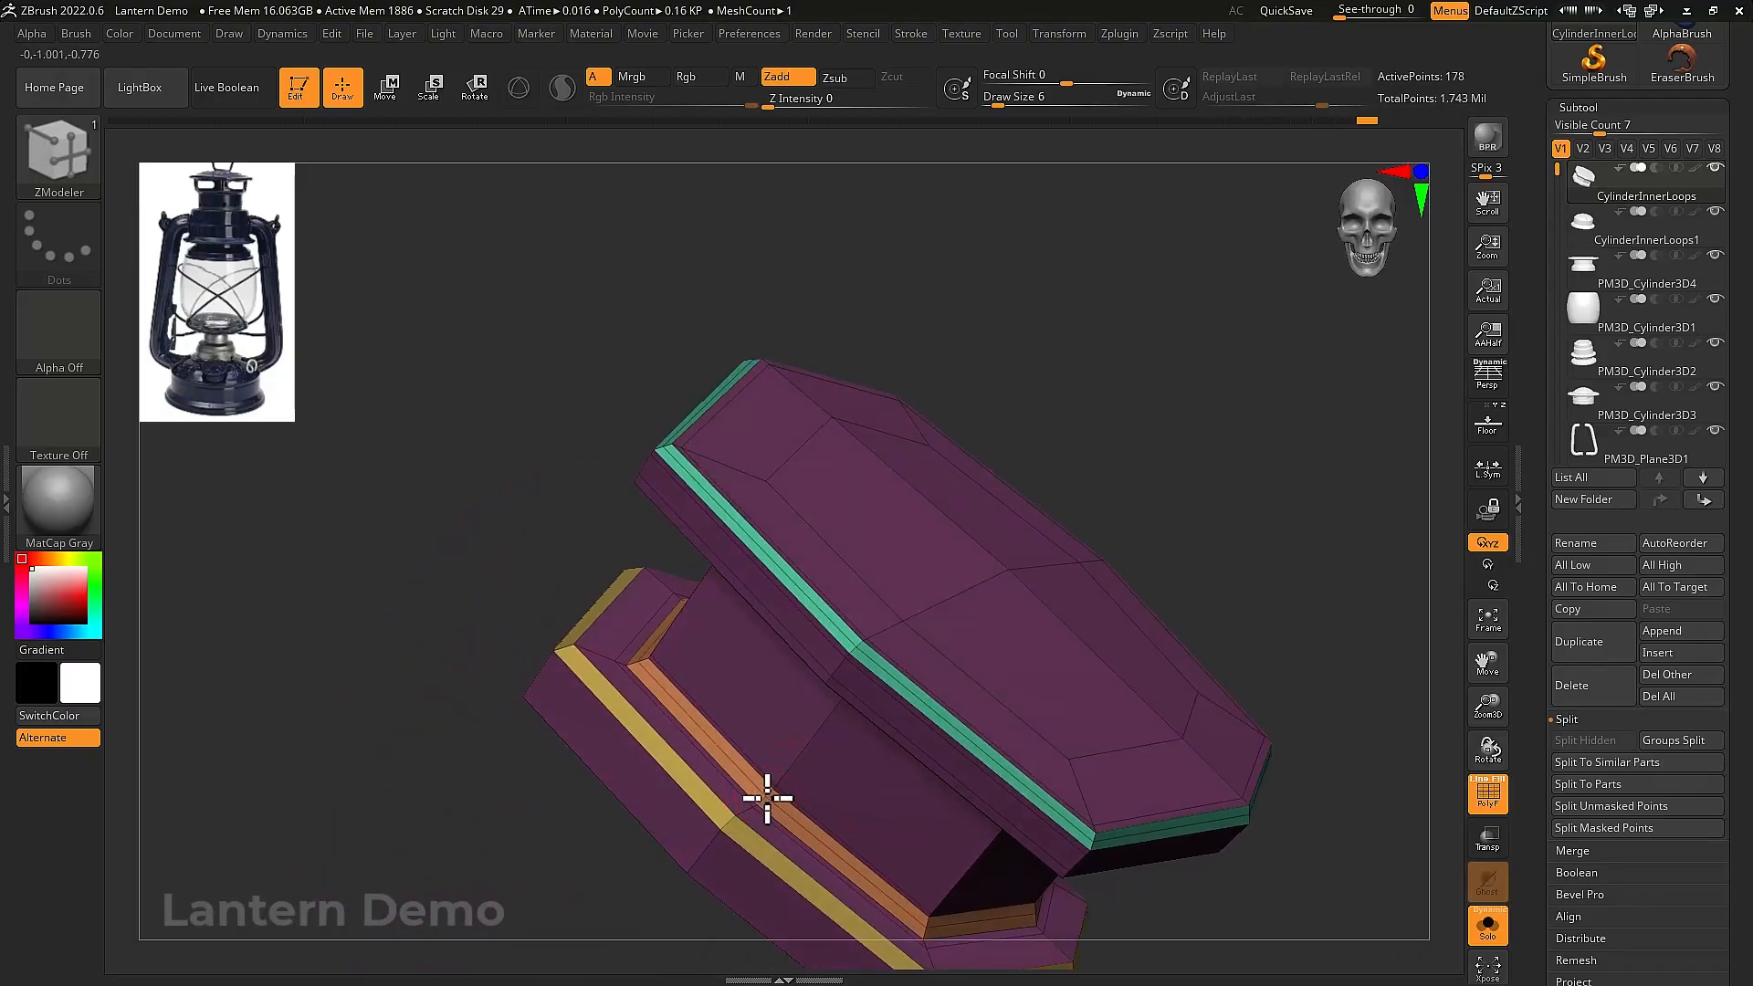
{"action": "left_click", "coordinate": [767, 798]}
{"action": "right_click_drag", "start_coordinate": [767, 798], "coordinate": [731, 819]}
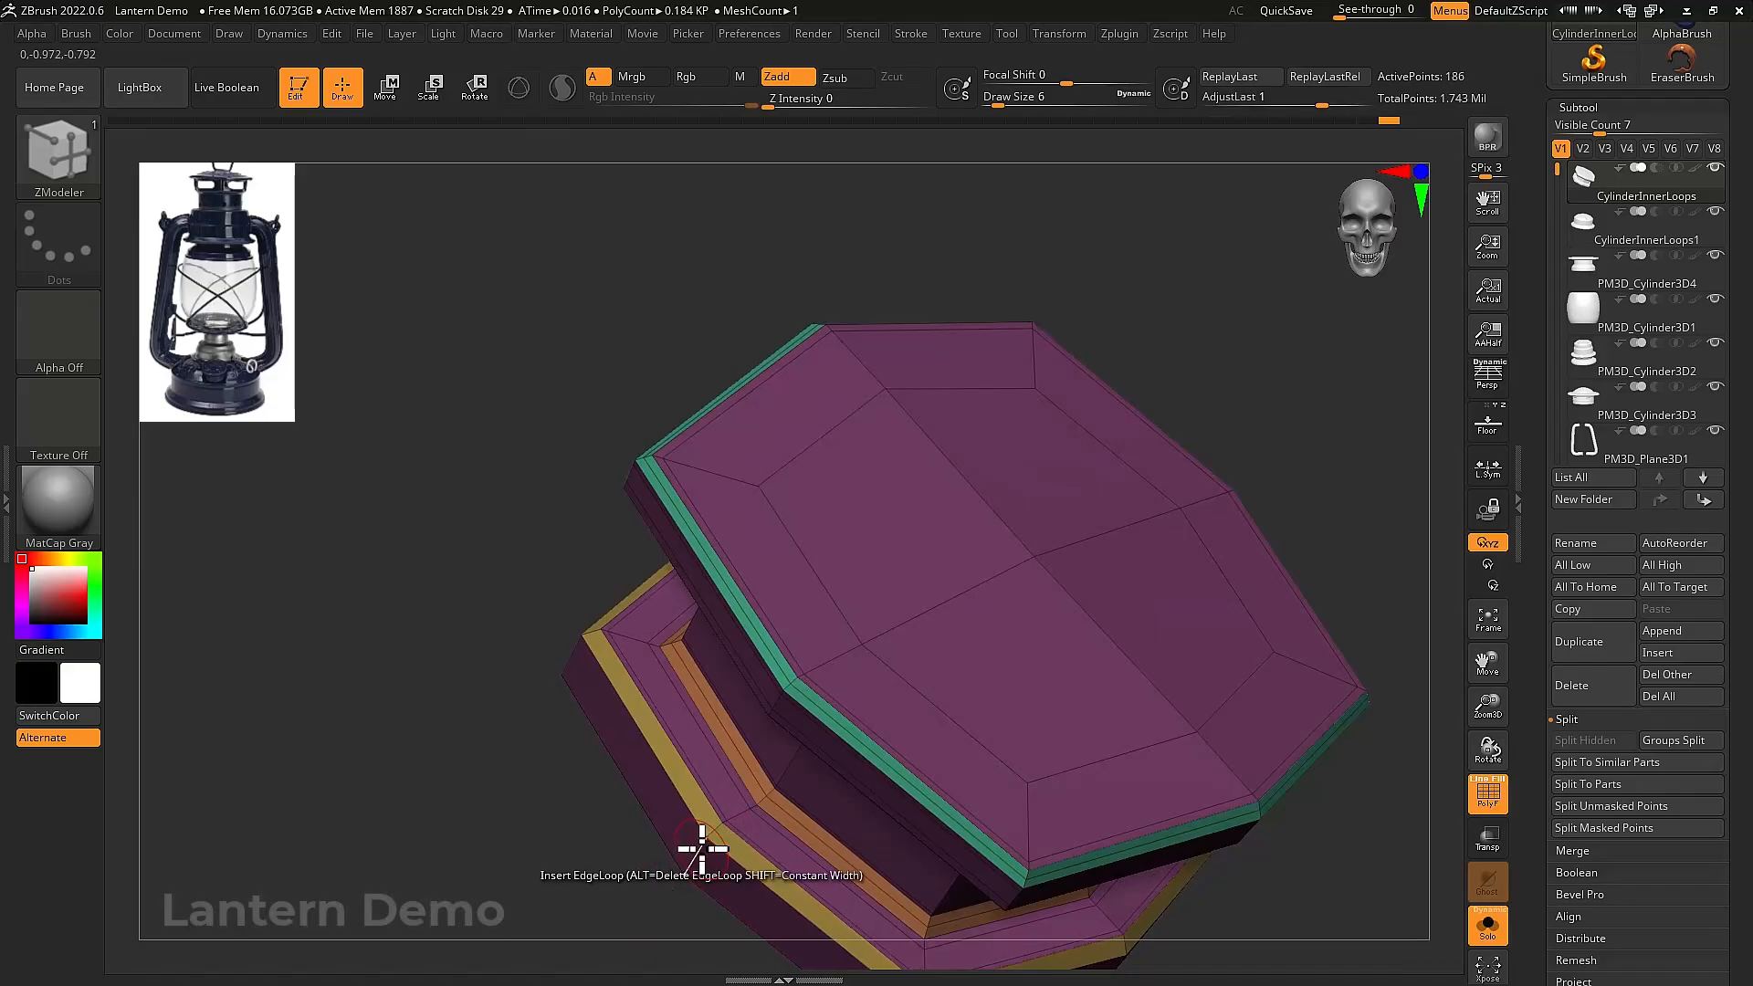
{"action": "left_click", "coordinate": [706, 844]}
{"action": "left_click", "coordinate": [717, 830]}
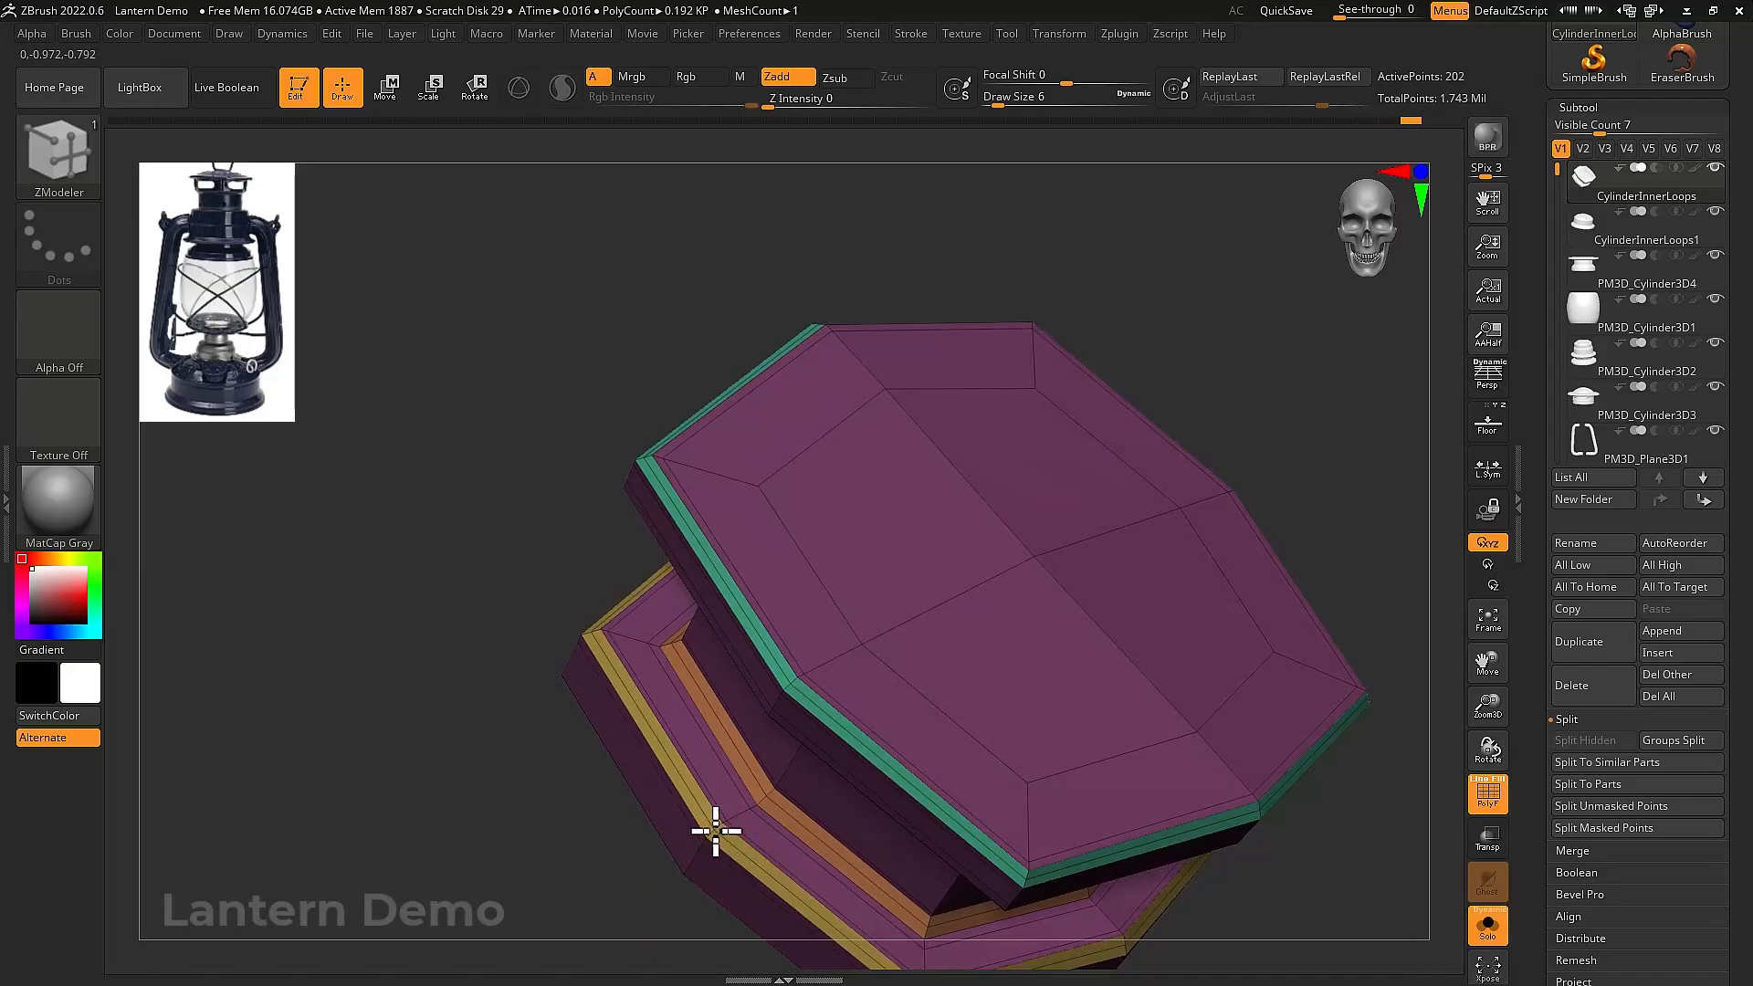
{"action": "left_click", "coordinate": [716, 831]}
{"action": "right_click_drag", "start_coordinate": [1010, 755], "coordinate": [929, 480]}
{"action": "left_click", "coordinate": [724, 661]}
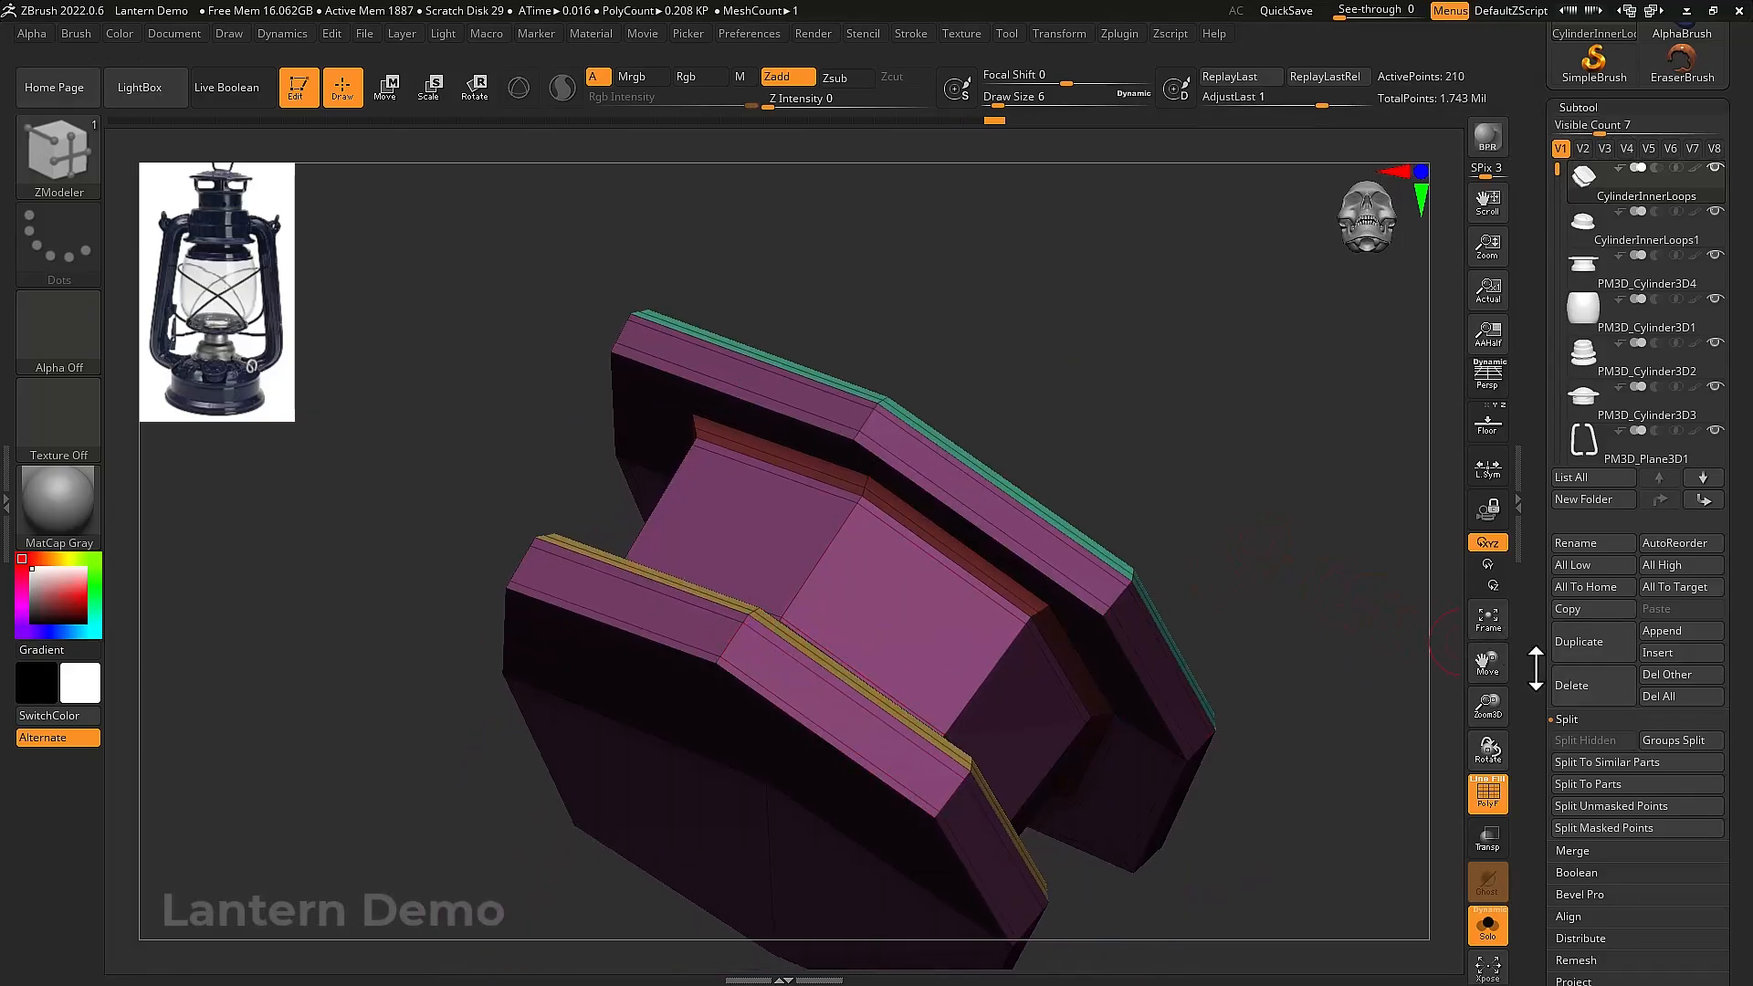
Hide the polyframe and divide the filler cap up to subdivision level 5
{"action": "left_click_drag", "start_coordinate": [1537, 669], "coordinate": [1540, 470]}
{"action": "left_click", "coordinate": [1573, 361]}
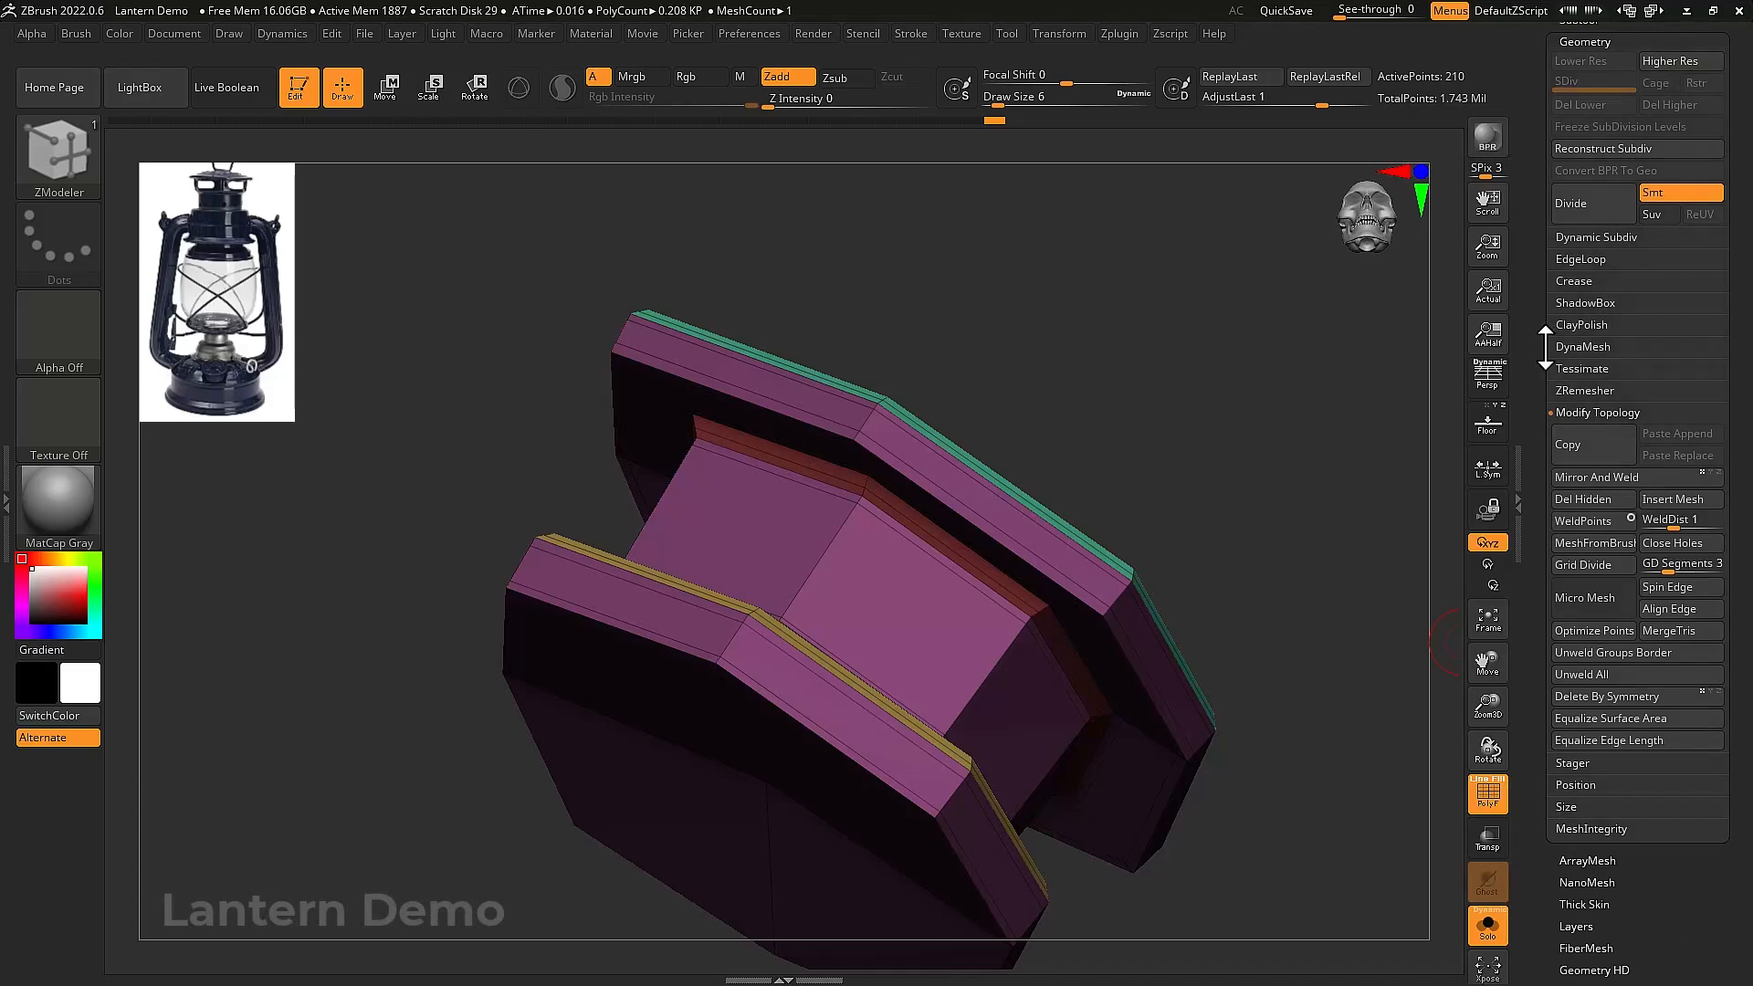
{"action": "left_click", "coordinate": [1580, 216]}
{"action": "key", "text": "shift+f"}
{"action": "left_click", "coordinate": [1580, 215]}
{"action": "right_click_drag", "start_coordinate": [1269, 455], "coordinate": [1013, 603]}
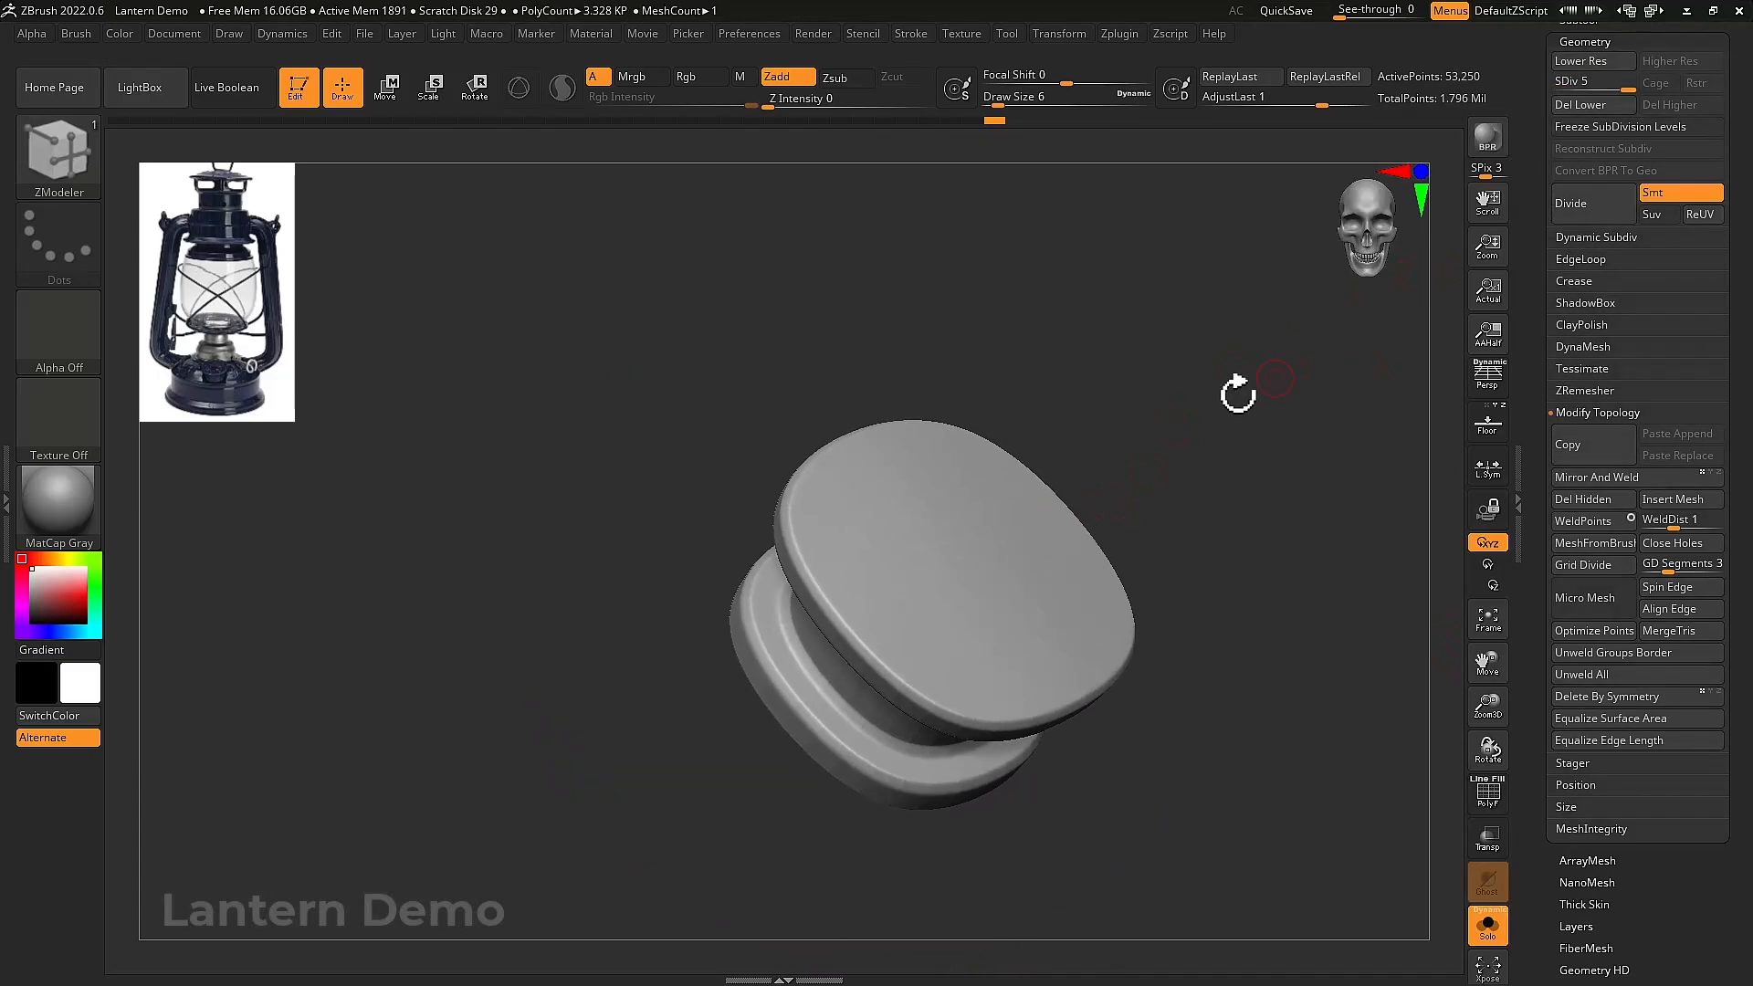
{"action": "right_click_drag", "start_coordinate": [1238, 395], "coordinate": [1214, 489]}
Show the whole lantern again and move the filler cap about 0.05 units along its green axis into the tank's recess
{"action": "key", "text": "shift+alt+s"}
{"action": "right_click_drag", "start_coordinate": [1206, 559], "coordinate": [1087, 572]}
{"action": "key", "text": "w"}
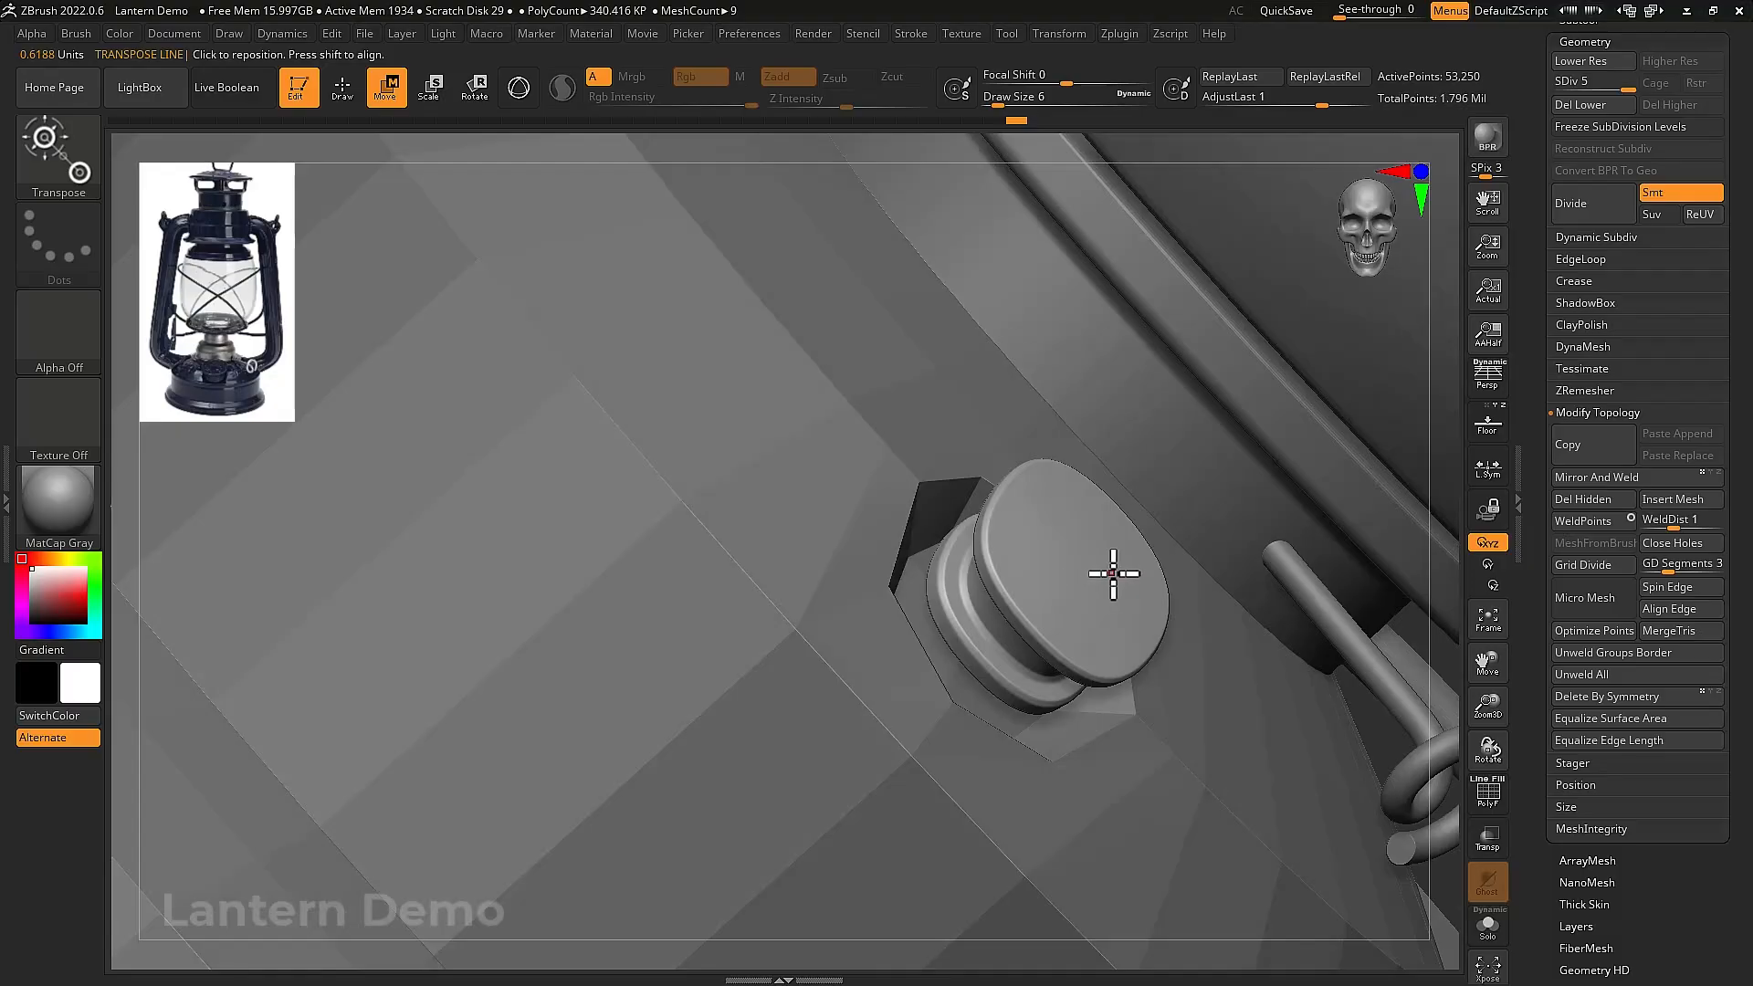
{"action": "key", "text": "y"}
{"action": "right_click_drag", "start_coordinate": [1199, 577], "coordinate": [1207, 603]}
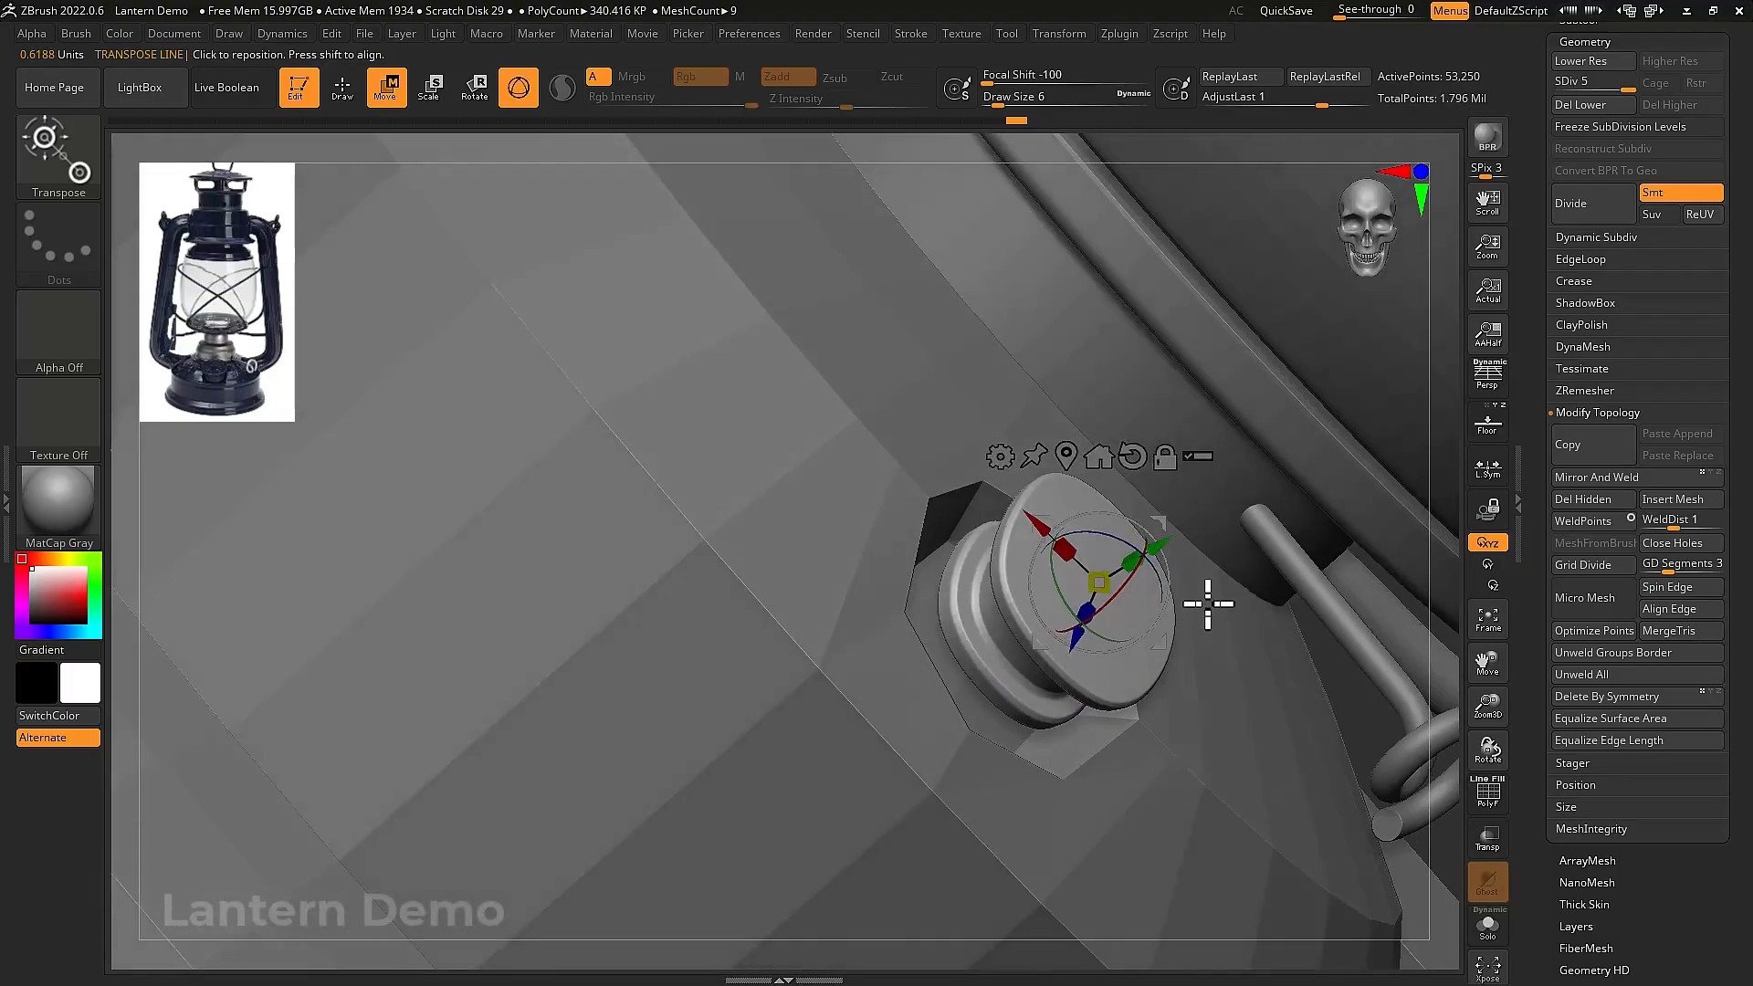
{"action": "left_click_drag", "start_coordinate": [1162, 542], "coordinate": [1131, 570]}
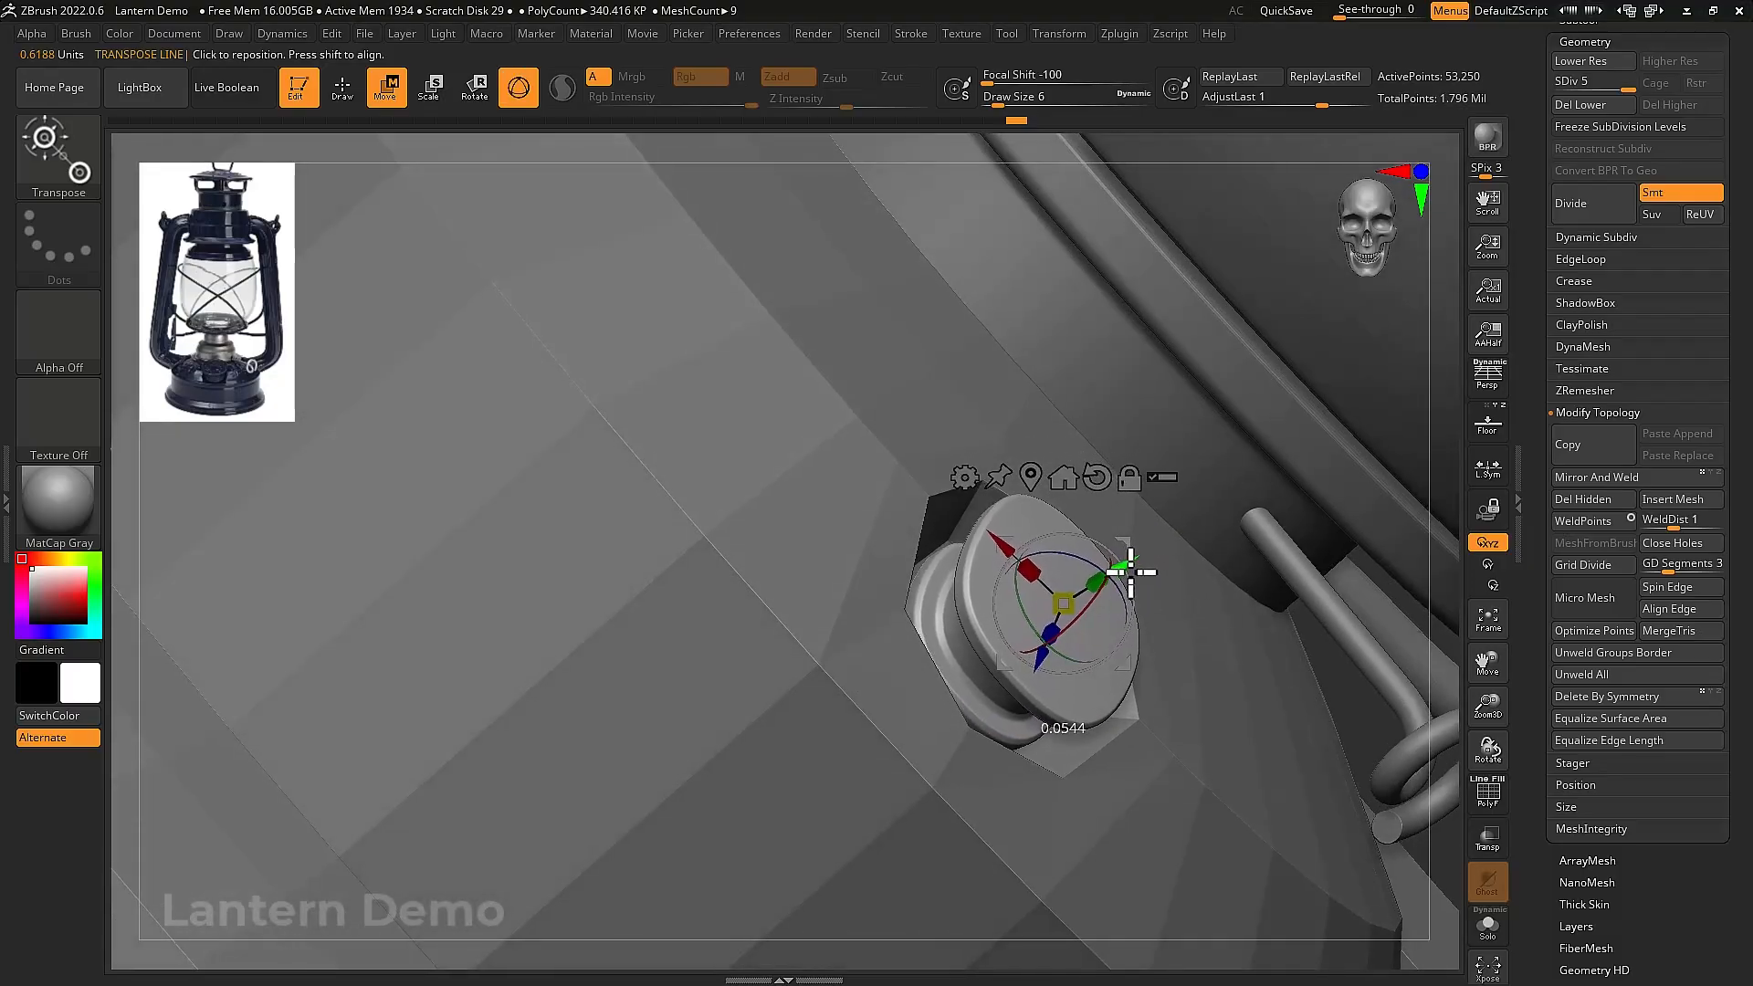
{"action": "right_click_drag", "start_coordinate": [1178, 542], "coordinate": [1196, 588]}
Make the fuel tank the active subtool, show its crease settings, and isolate it without the polyframe
{"action": "left_click", "coordinate": [1178, 630], "text": "alt"}
{"action": "key", "text": "shift+f"}
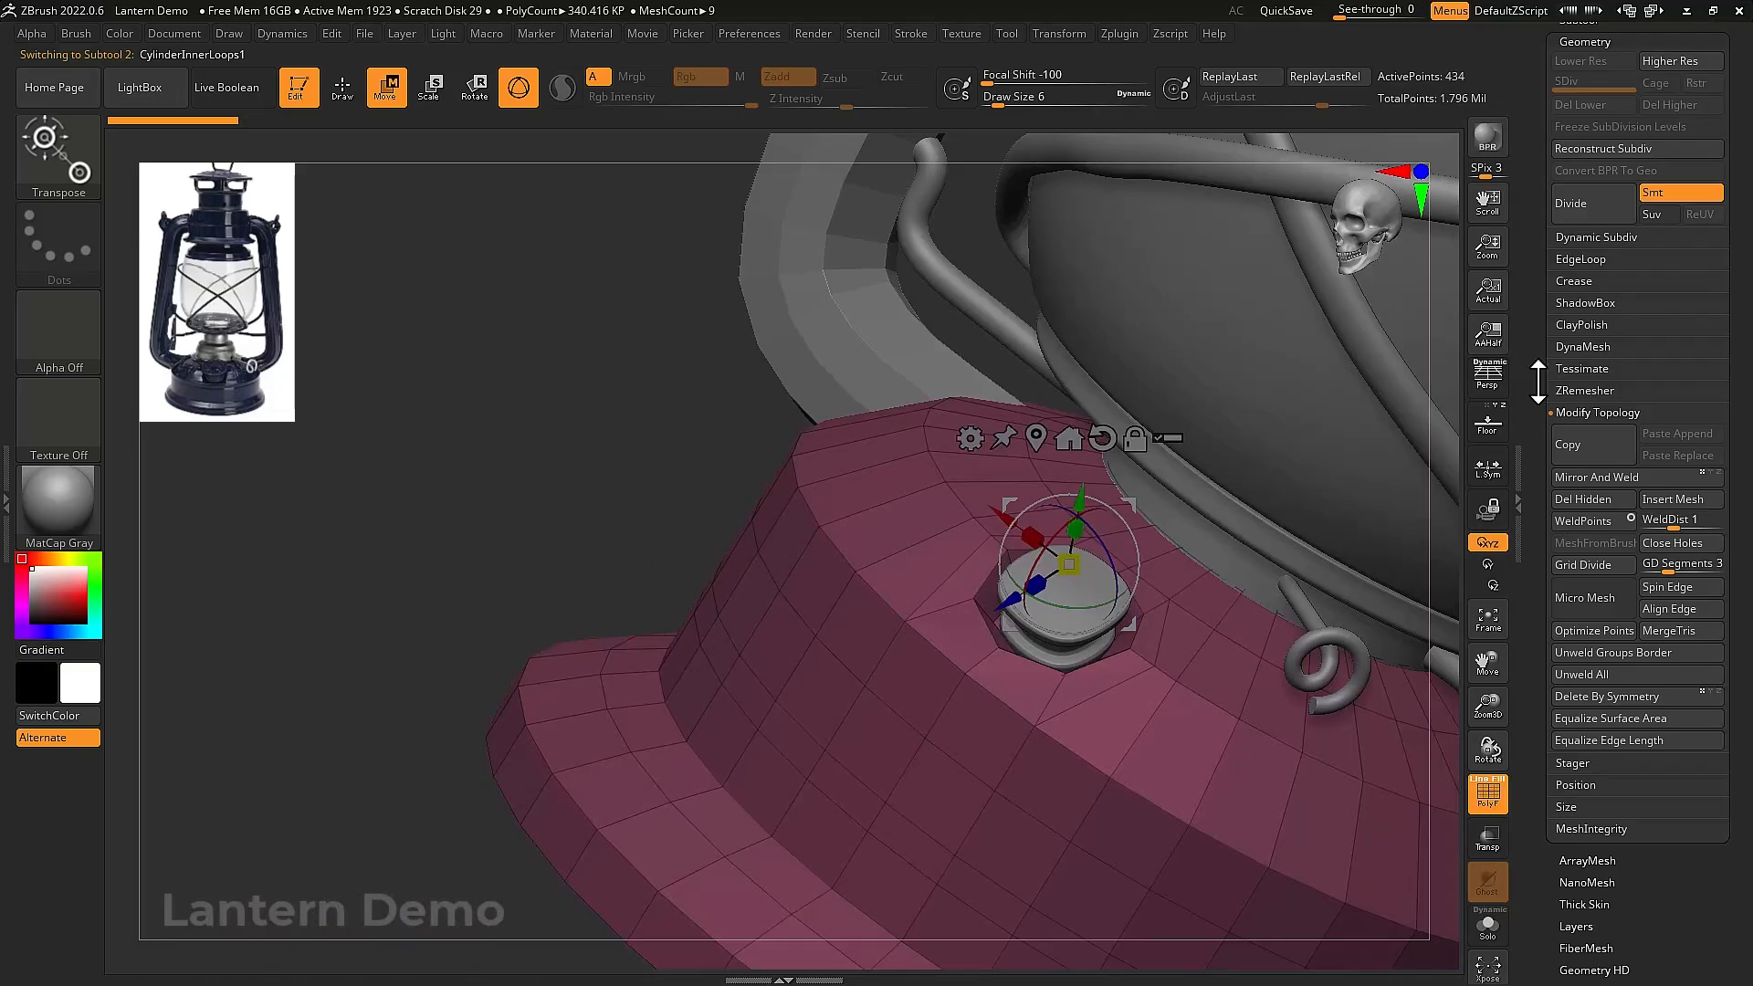
{"action": "left_click", "coordinate": [1580, 282]}
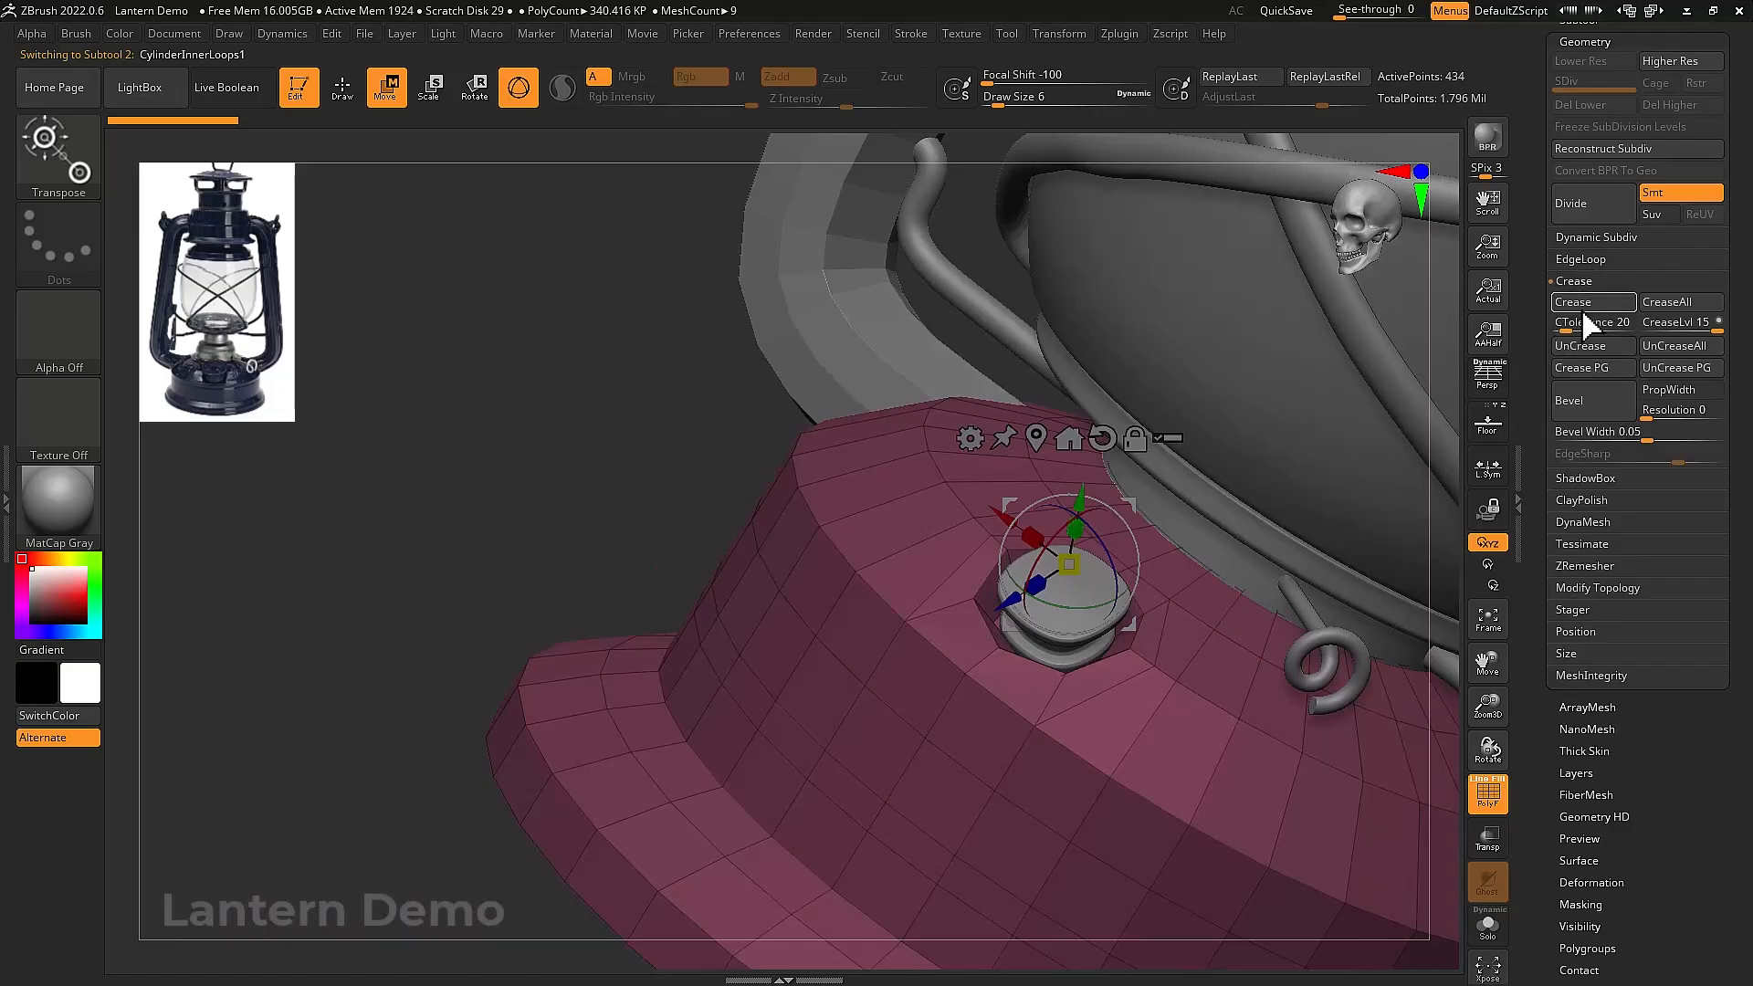
{"action": "right_click_drag", "start_coordinate": [1297, 474], "coordinate": [1071, 775]}
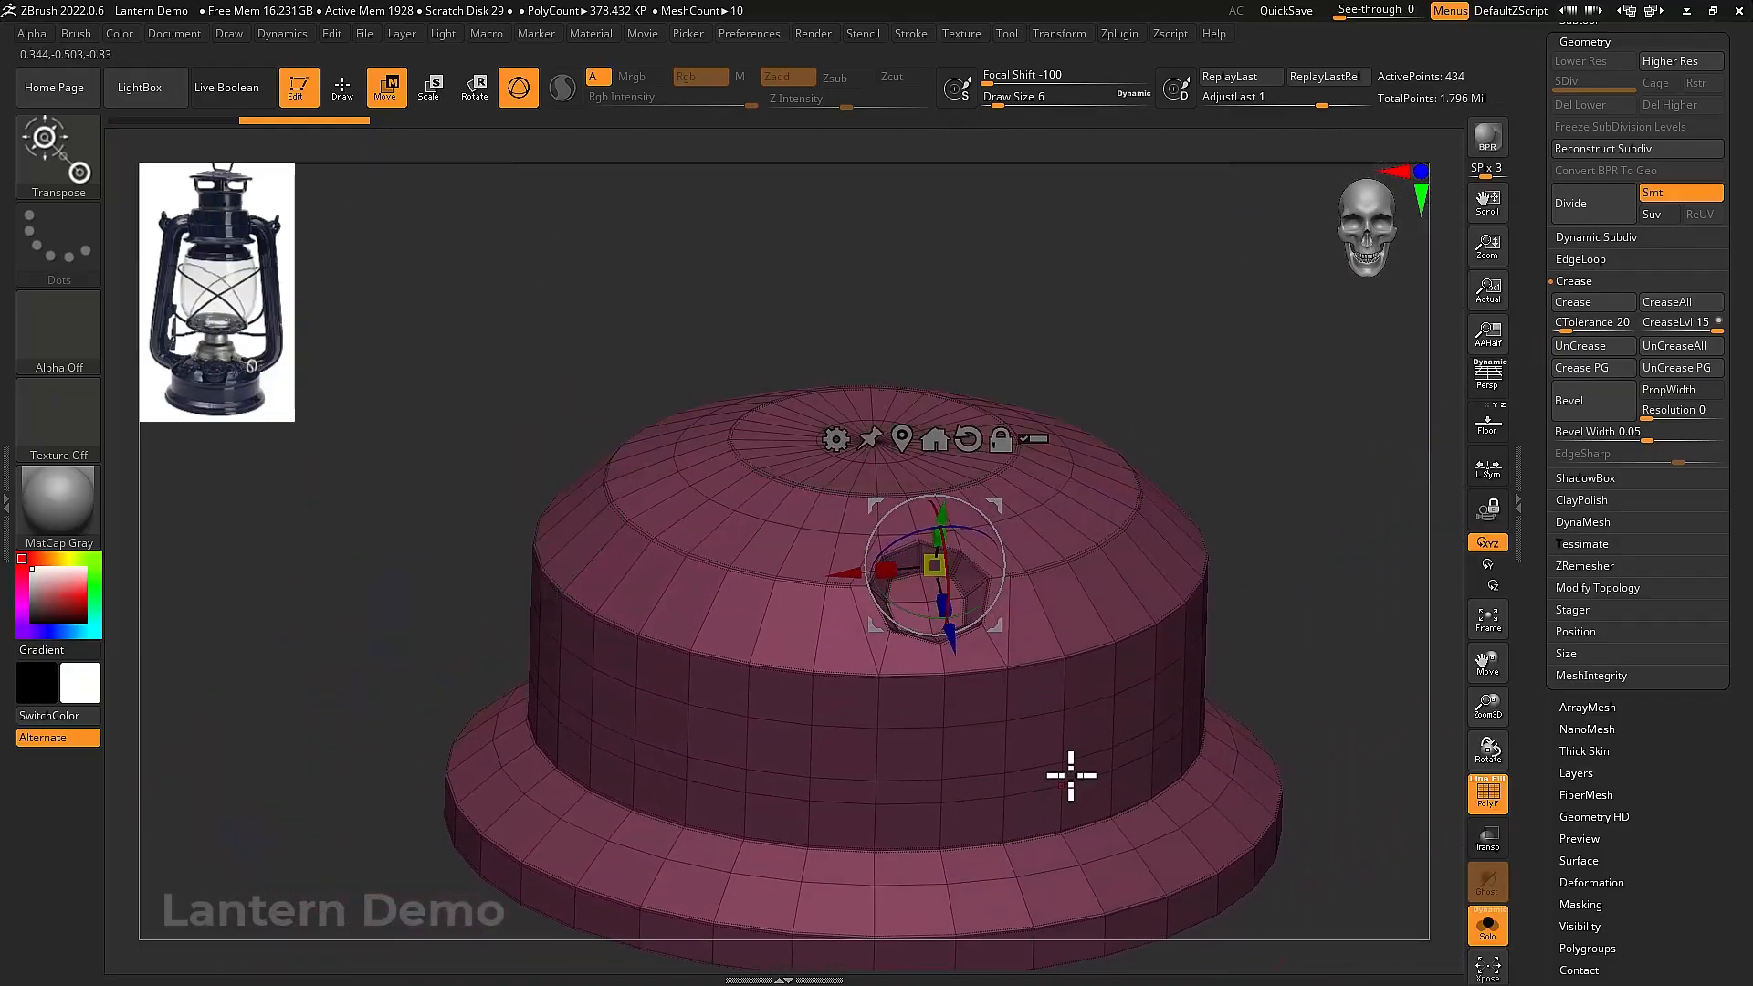
{"action": "key", "text": "shift+f"}
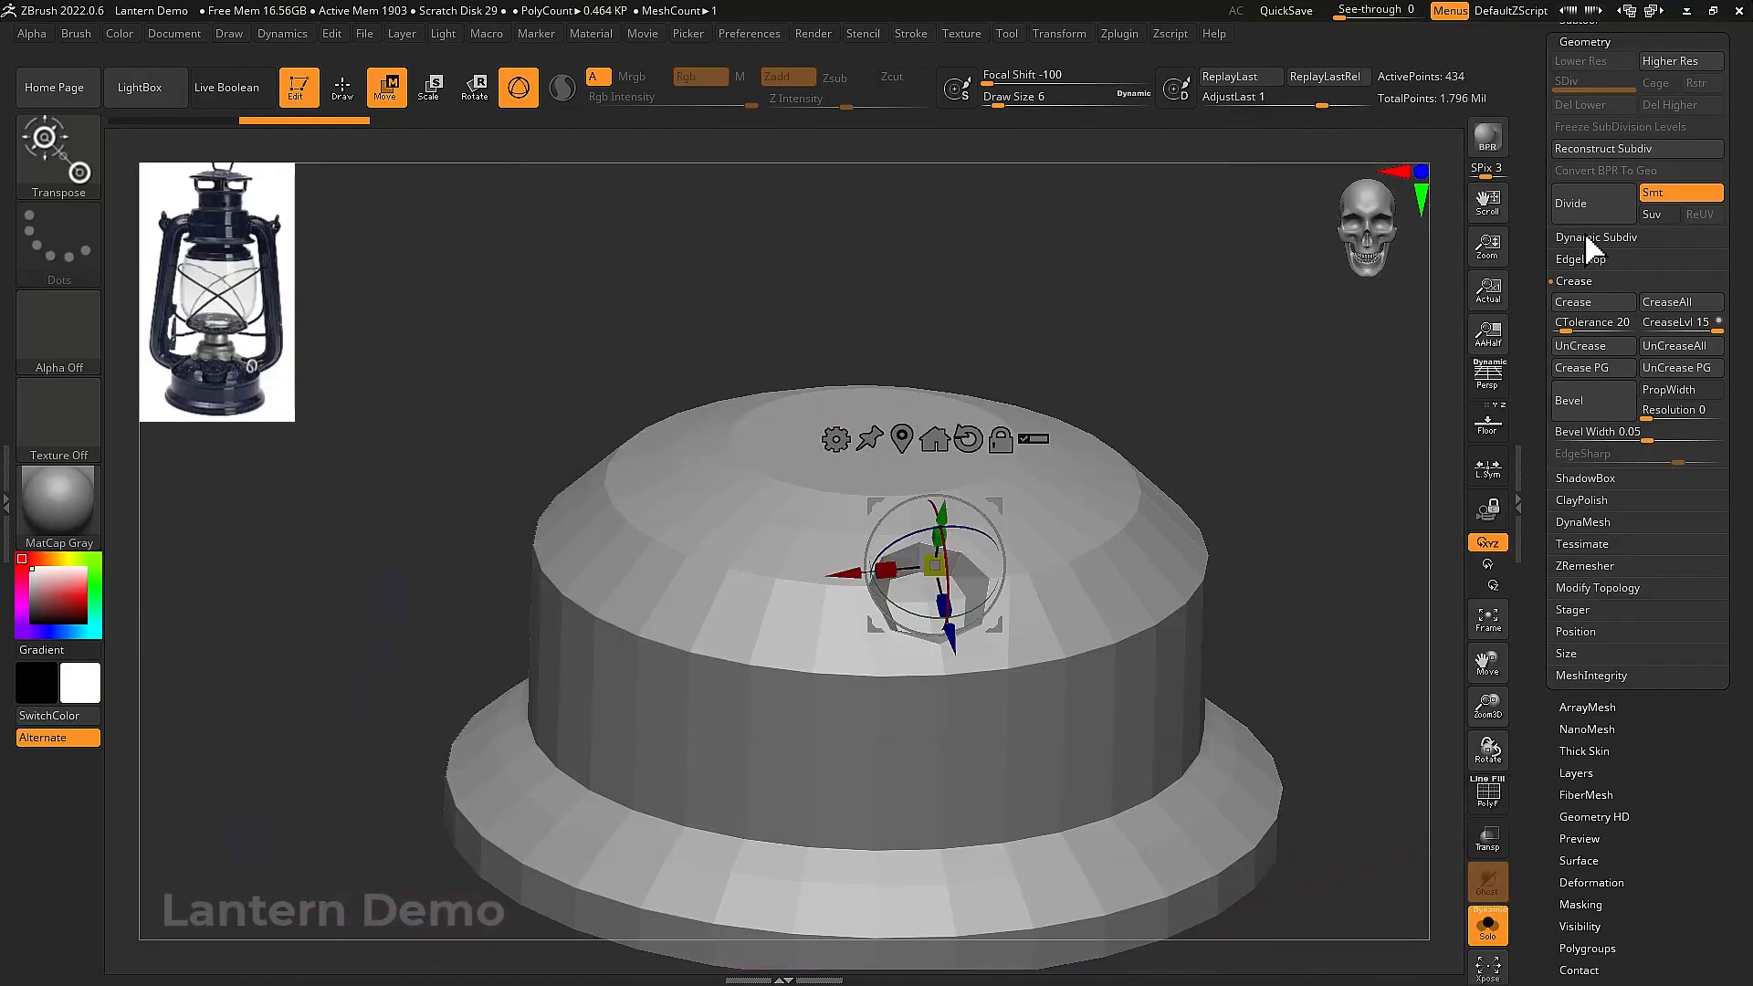
Test the fuel tank's smoothing by subdividing it, and return to the base mesh with the polyframe shown
{"action": "left_click", "coordinate": [1589, 210]}
{"action": "right_click_drag", "start_coordinate": [1249, 468], "coordinate": [1044, 695]}
{"action": "key", "text": "shift+f"}
{"action": "key", "text": "shift+d"}
{"action": "right_click_drag", "start_coordinate": [950, 666], "coordinate": [900, 489]}
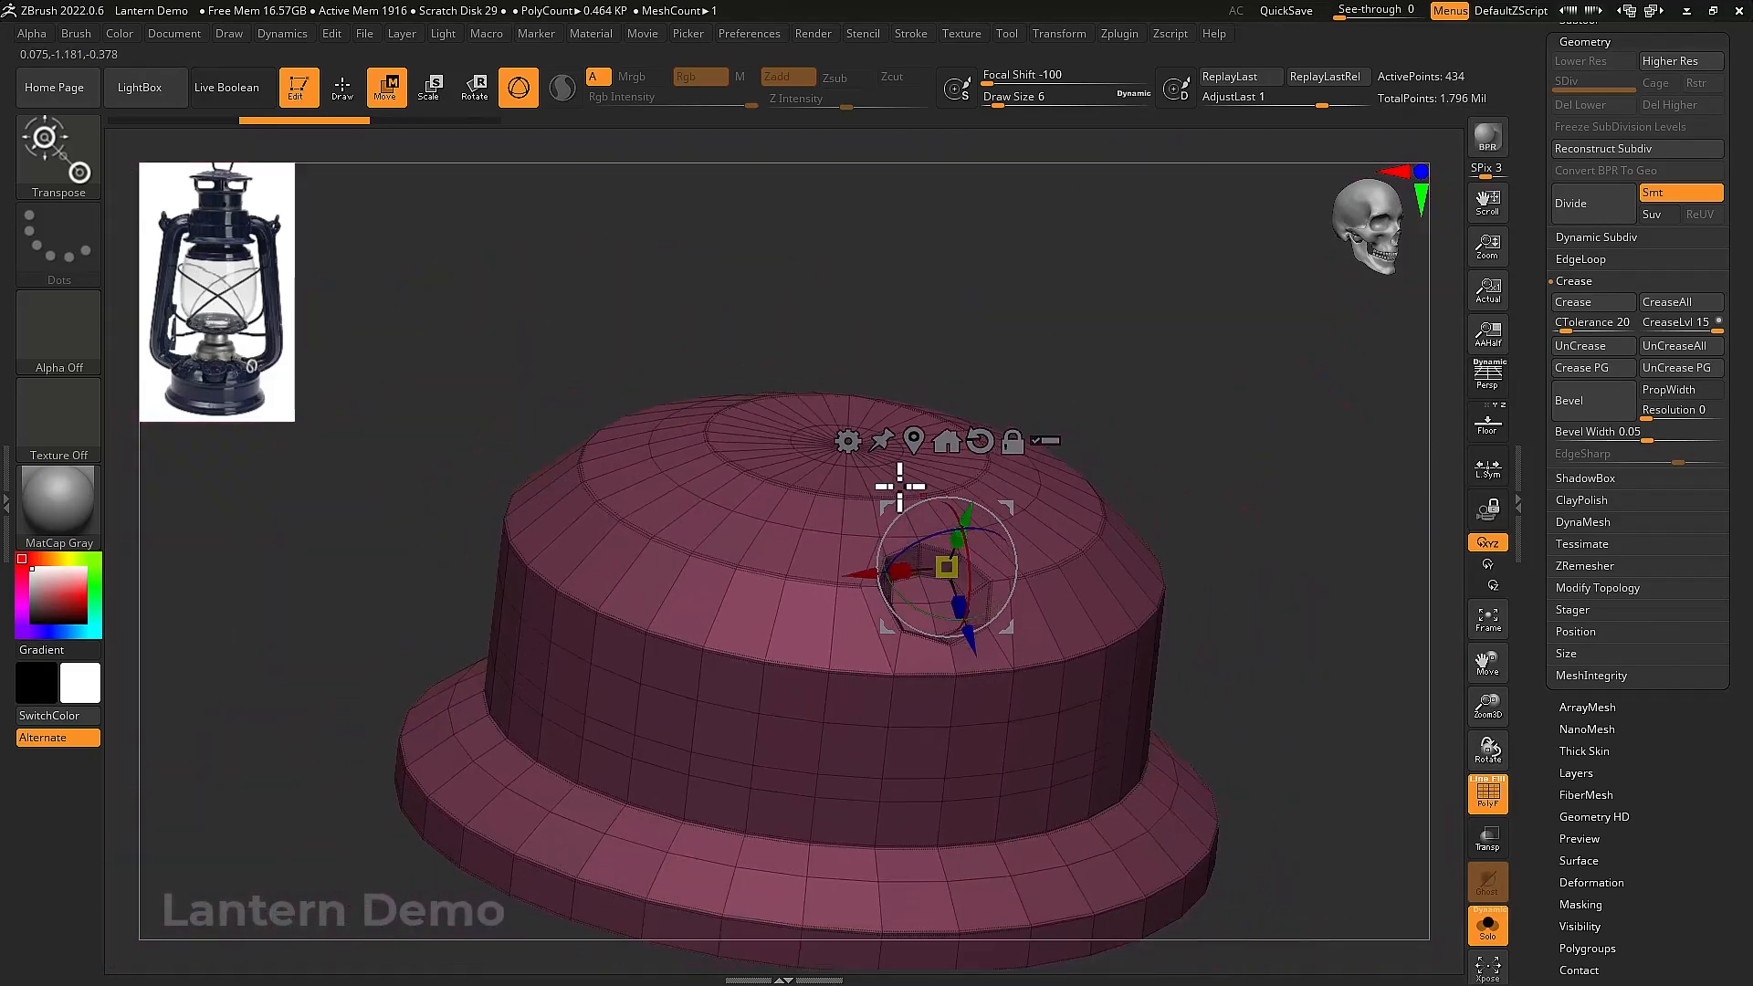
{"action": "key", "text": "shift+f"}
{"action": "left_click", "coordinate": [1582, 207]}
{"action": "mouse_move", "coordinate": [1142, 524]}
{"action": "right_mouse_down"}
{"action": "mouse_move", "coordinate": [1010, 646]}
{"action": "mouse_move", "coordinate": [1025, 795]}
{"action": "mouse_move", "coordinate": [900, 841]}
{"action": "mouse_move", "coordinate": [892, 657]}
{"action": "mouse_move", "coordinate": [830, 755]}
{"action": "mouse_move", "coordinate": [907, 751]}
{"action": "mouse_move", "coordinate": [909, 771]}
{"action": "mouse_move", "coordinate": [967, 775]}
{"action": "mouse_move", "coordinate": [1092, 740]}
{"action": "mouse_move", "coordinate": [1194, 682]}
{"action": "mouse_move", "coordinate": [1162, 599]}
{"action": "mouse_move", "coordinate": [1174, 611]}
{"action": "mouse_move", "coordinate": [1092, 604]}
{"action": "mouse_move", "coordinate": [1081, 626]}
{"action": "right_mouse_up"}
{"action": "key", "text": "shift+f"}
{"action": "key", "text": "shift+d"}
Insert supporting edge loops with ZModeler around the rim and inner wall of the tank's filler recess
{"action": "key", "text": "q"}
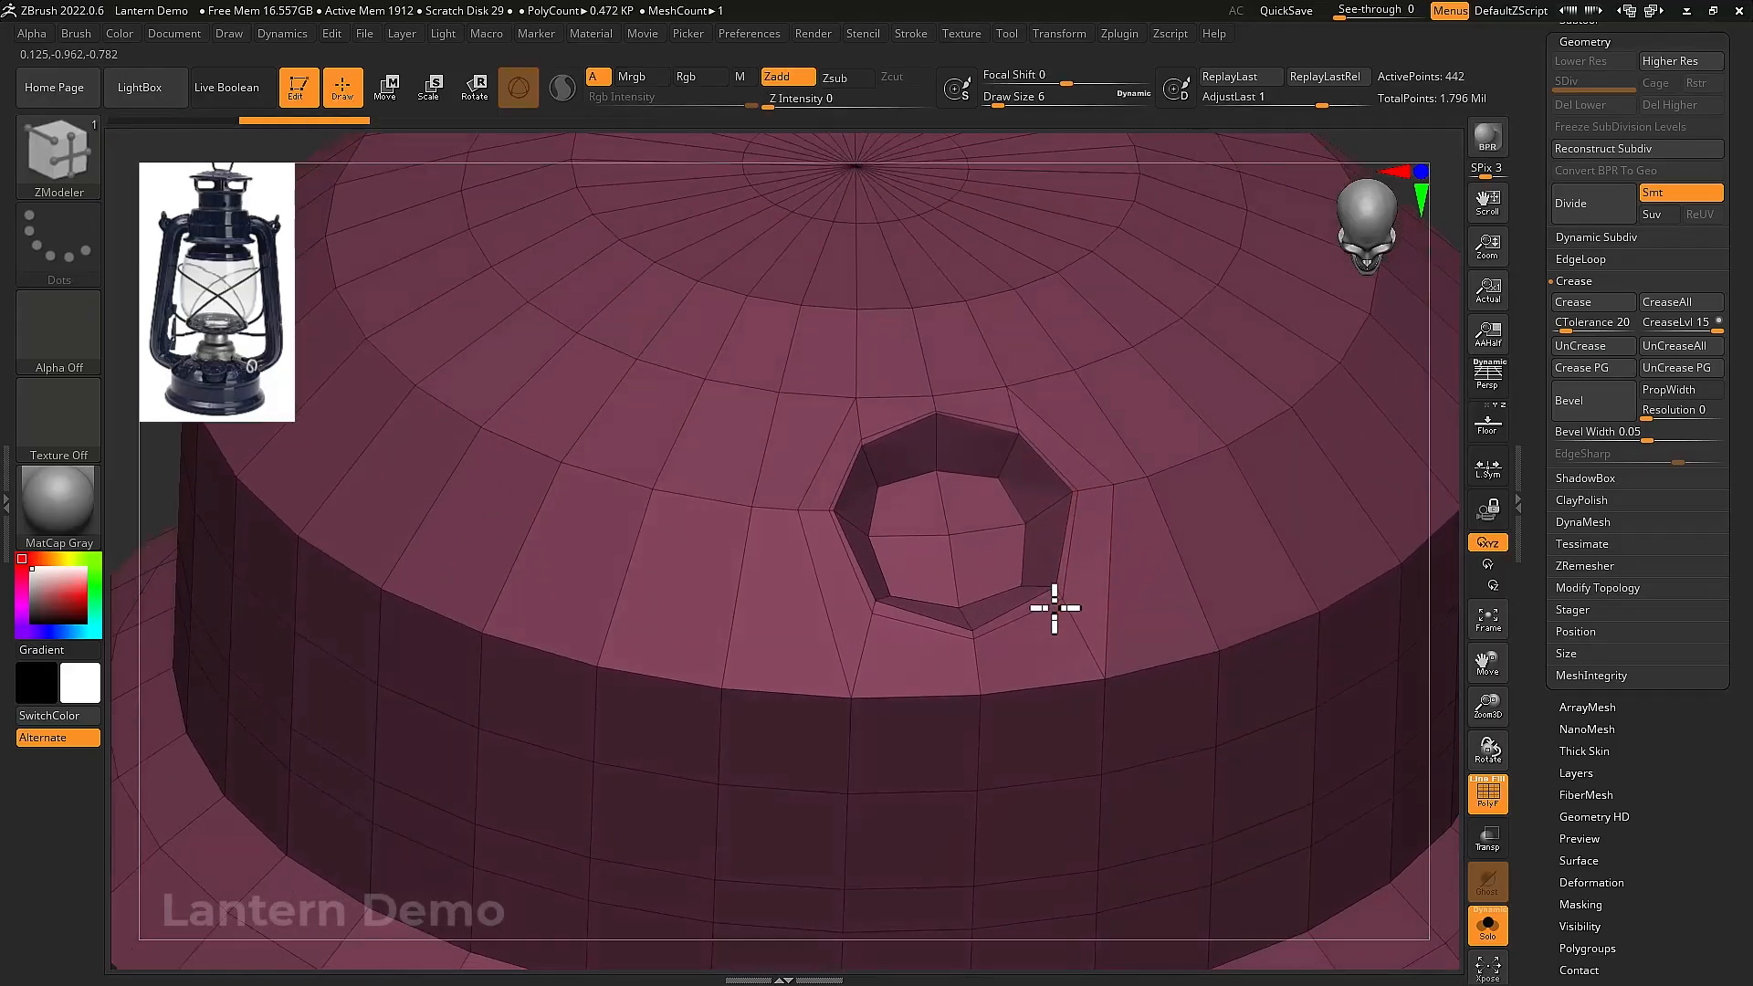
{"action": "left_click_drag", "start_coordinate": [1053, 606], "coordinate": [1045, 595]}
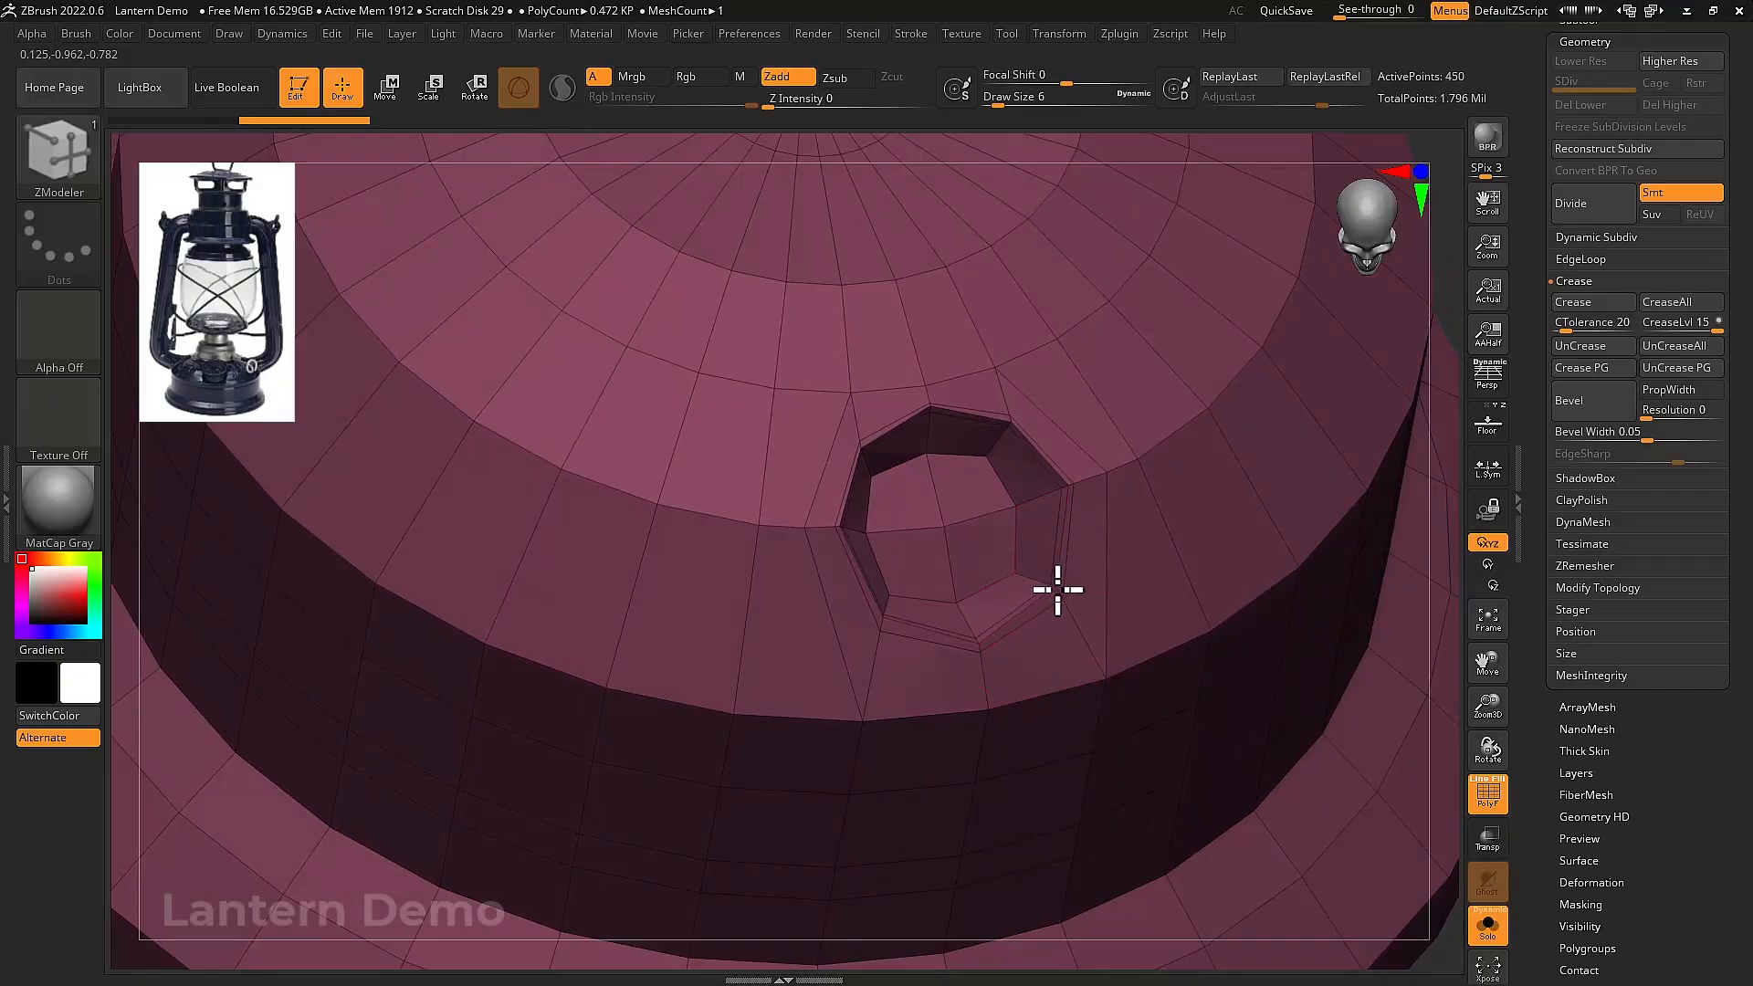
{"action": "left_click", "coordinate": [1032, 577]}
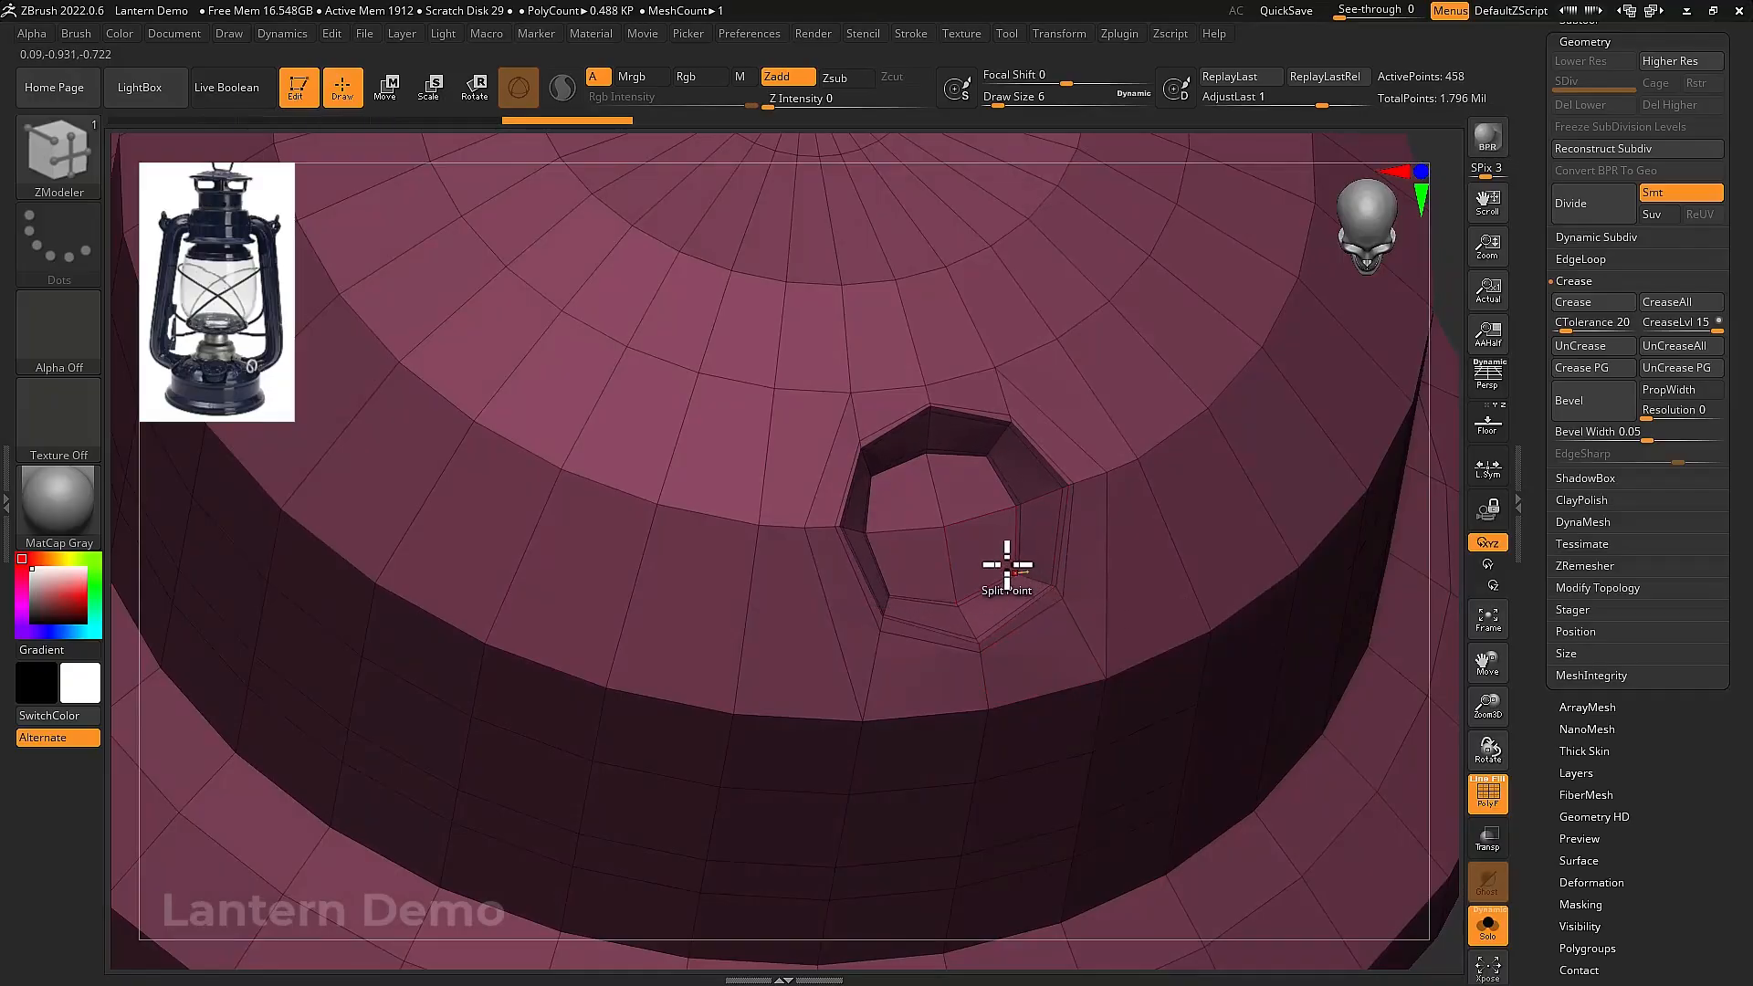
{"action": "right_click_drag", "start_coordinate": [1007, 564], "coordinate": [978, 533]}
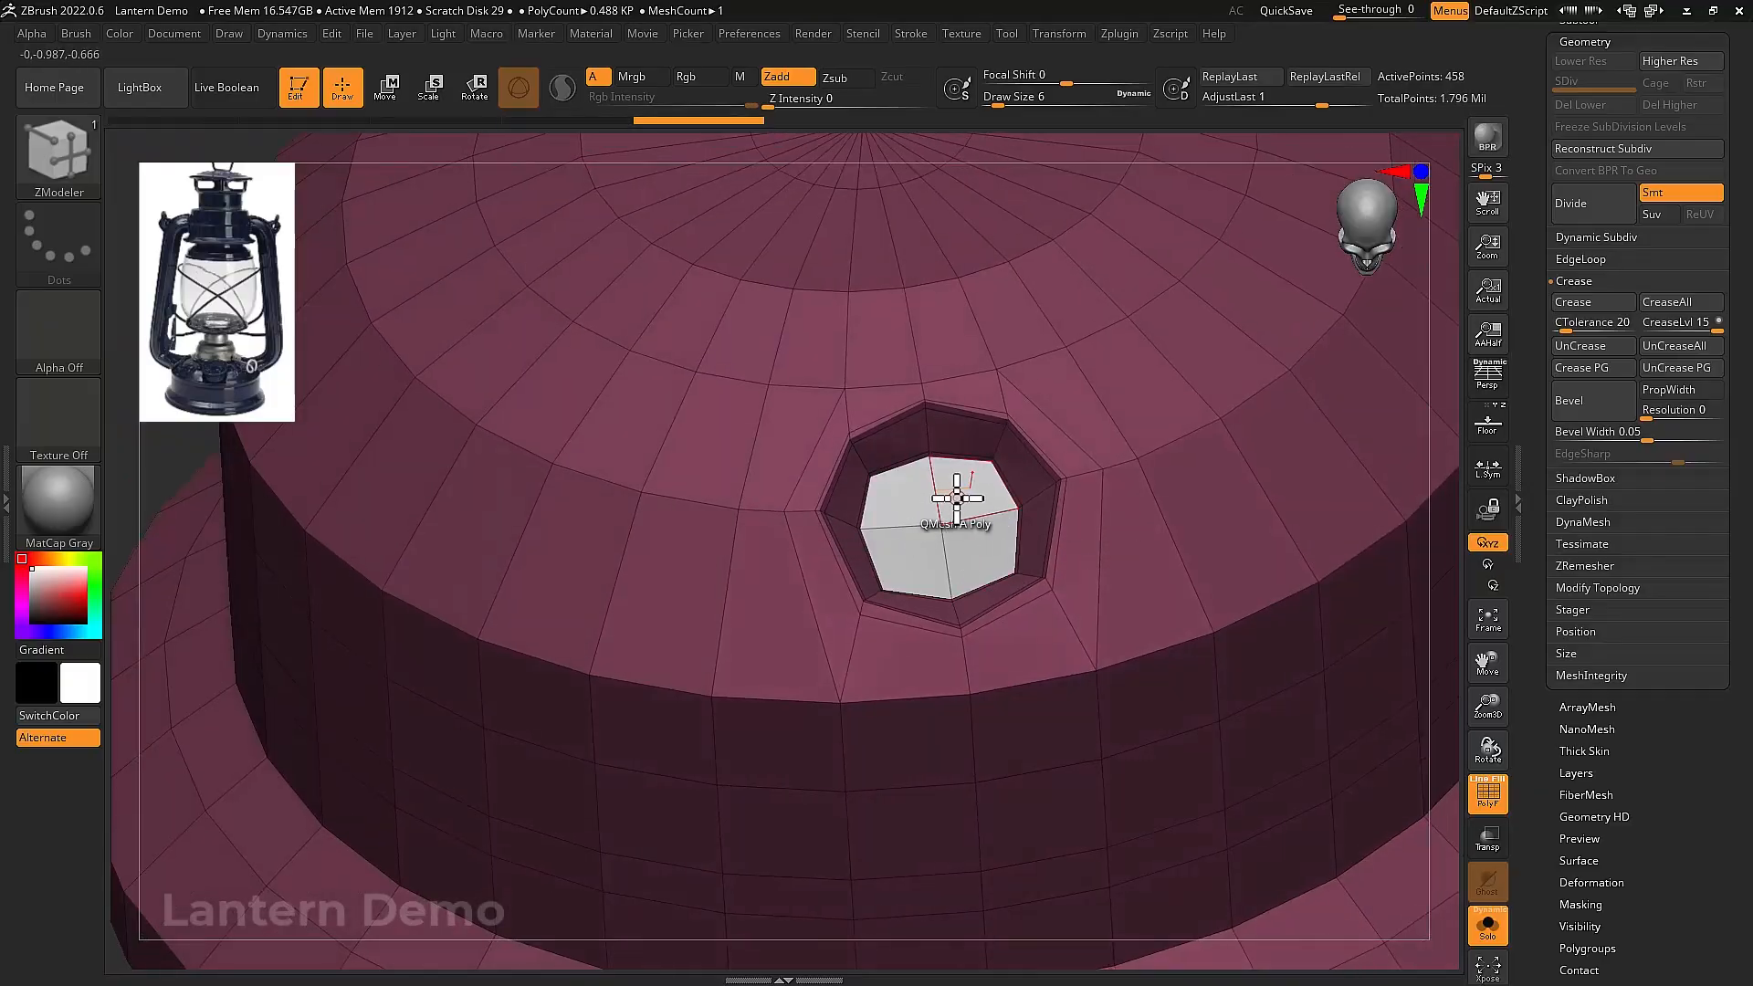
Inset the floor polygons of the filler recess slightly to form a narrow border inside the wall
{"action": "key", "text": "space"}
{"action": "left_click", "coordinate": [890, 279]}
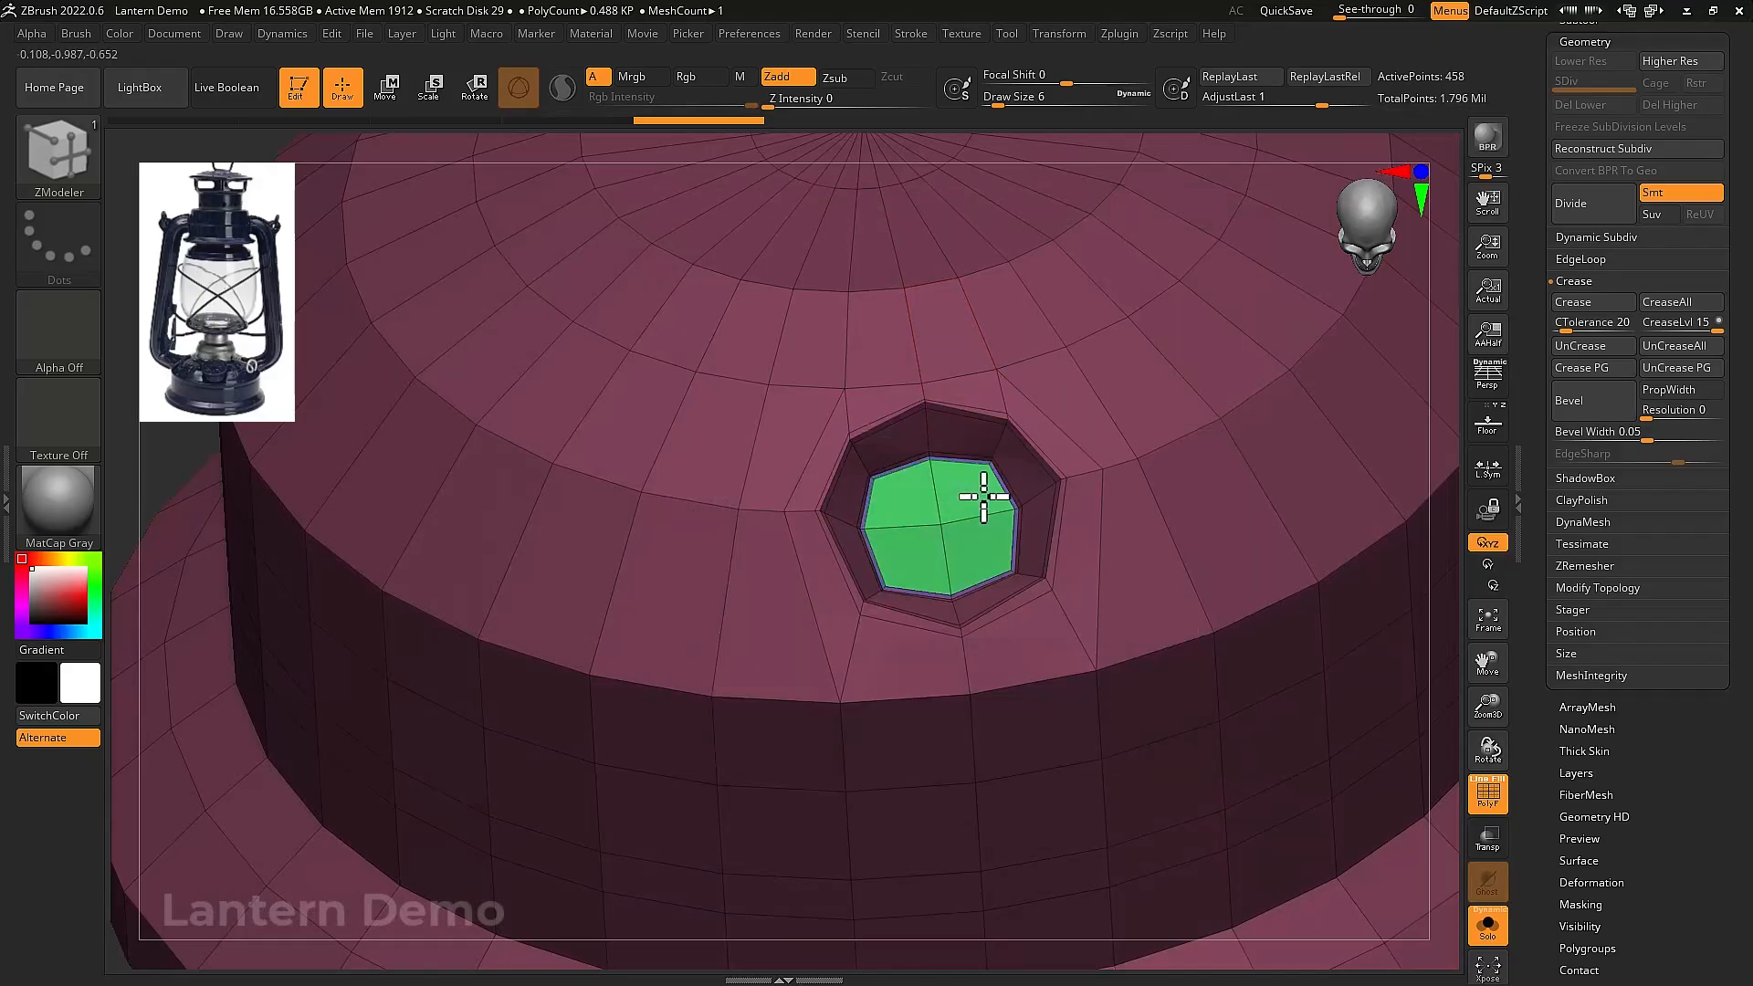
{"action": "mouse_move", "coordinate": [977, 499]}
{"action": "left_mouse_down"}
{"action": "mouse_move", "coordinate": [955, 514]}
{"action": "mouse_move", "coordinate": [989, 498]}
{"action": "left_mouse_up"}
{"action": "right_click_drag", "start_coordinate": [985, 539], "coordinate": [982, 524], "text": "ctrl"}
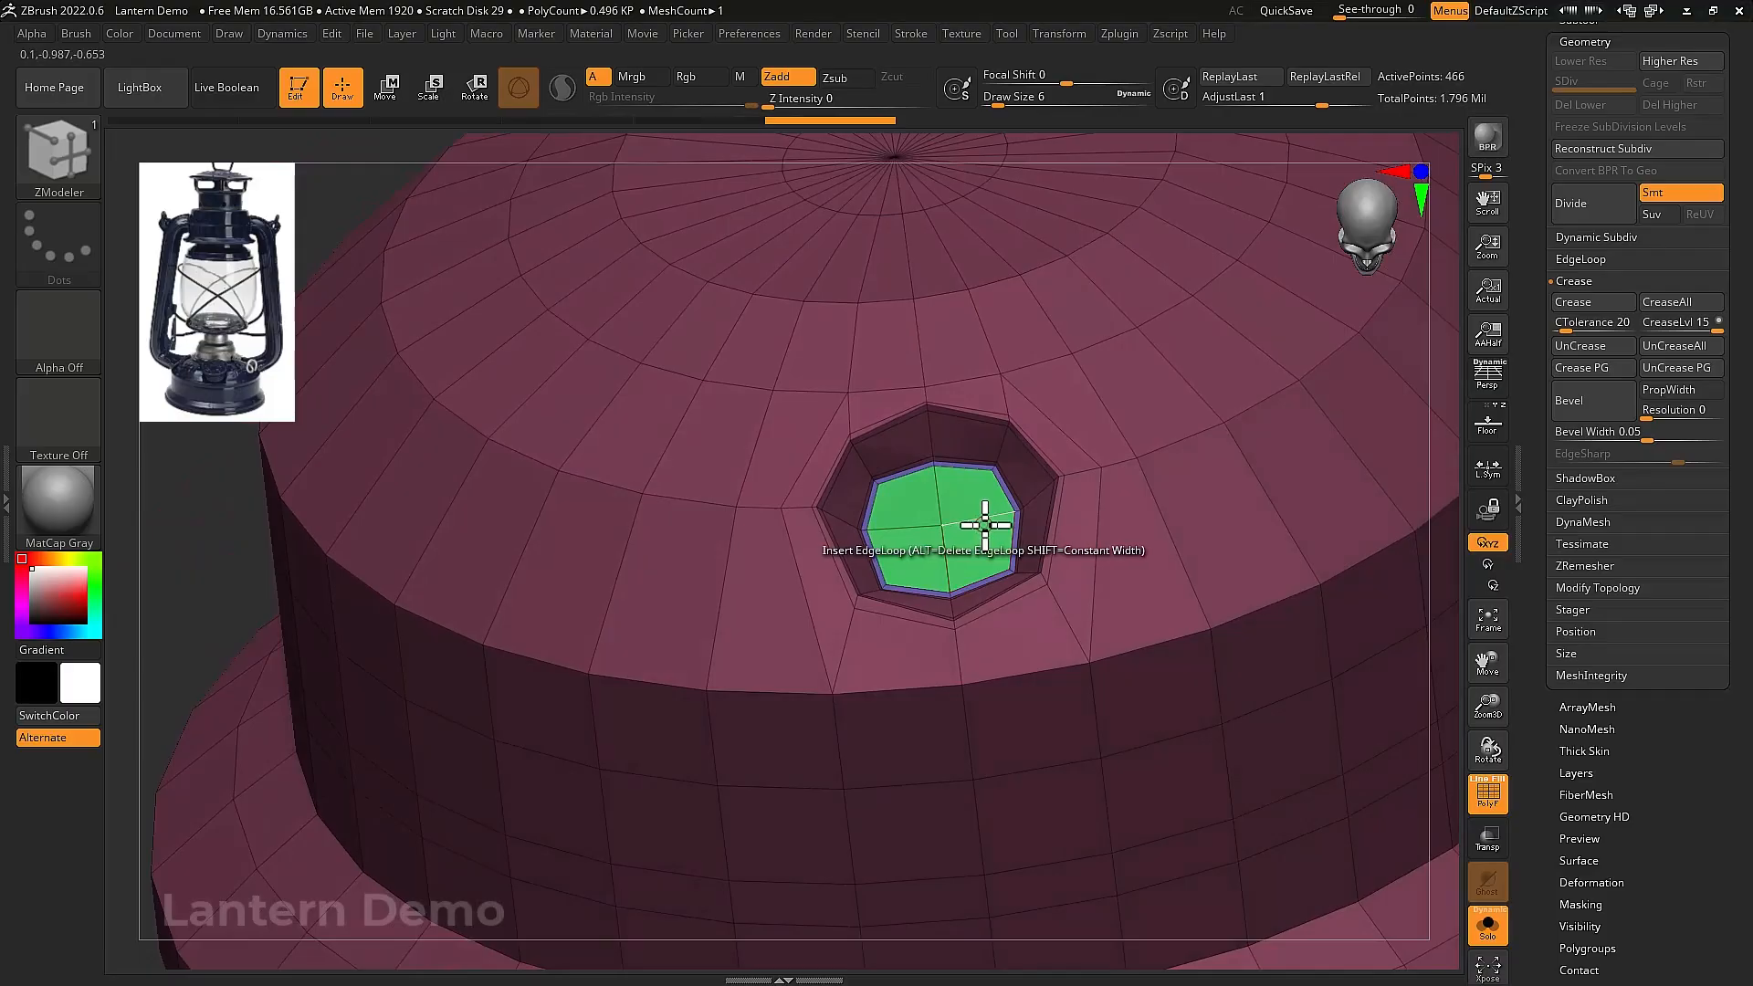
Insert a single edge loop close below the tank's upper shoulder edge and undo the extra edit made after it
{"action": "right_click_drag", "start_coordinate": [1142, 643], "coordinate": [1123, 618], "text": "ctrl"}
{"action": "key", "text": "space"}
{"action": "key", "text": "space"}
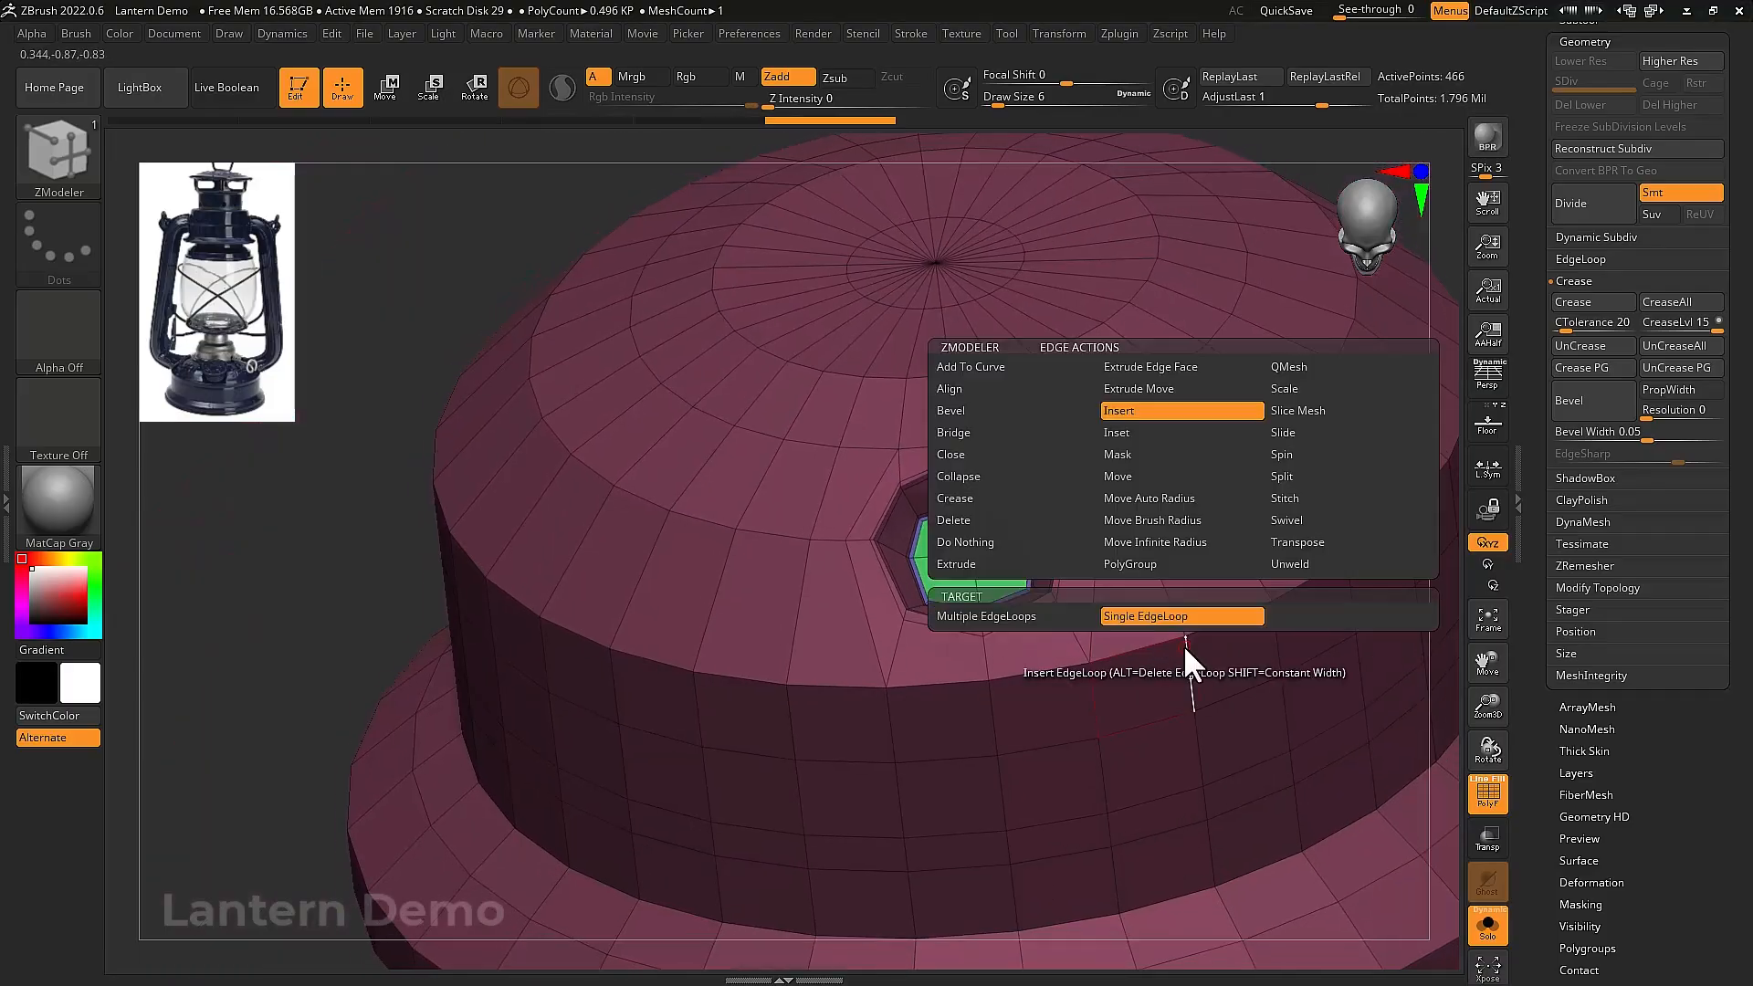
{"action": "right_click_drag", "start_coordinate": [1185, 673], "coordinate": [1212, 654]}
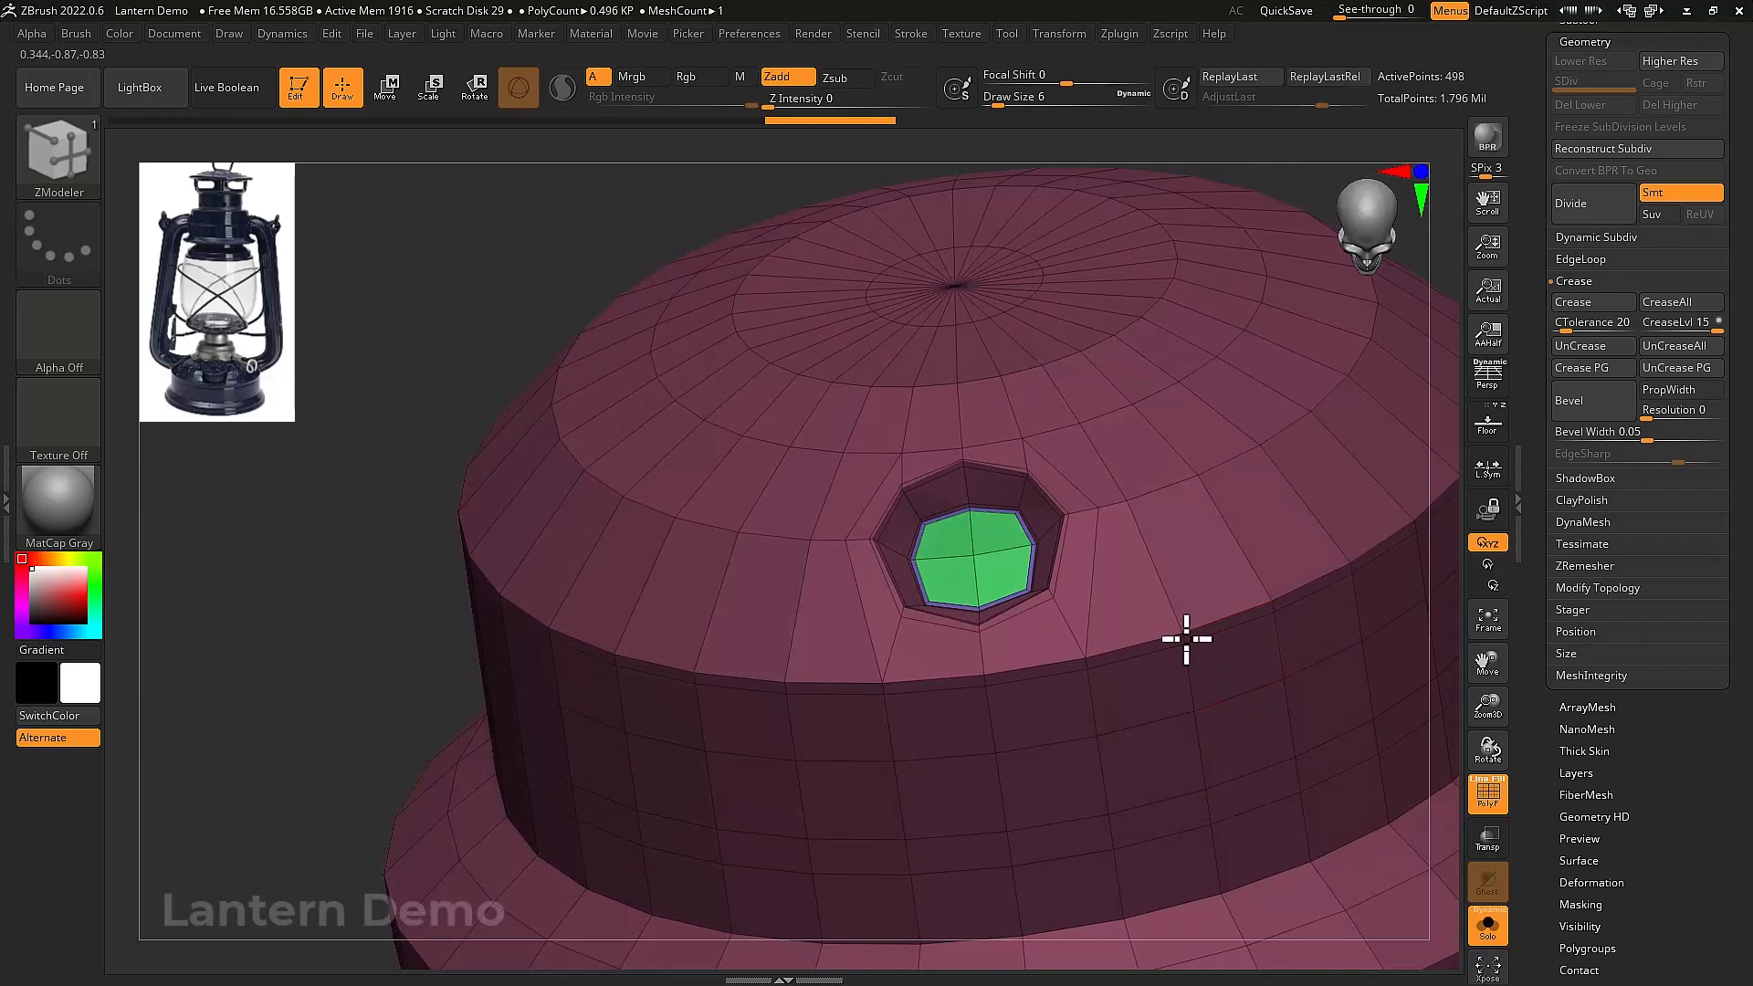
{"action": "left_click", "coordinate": [1185, 637]}
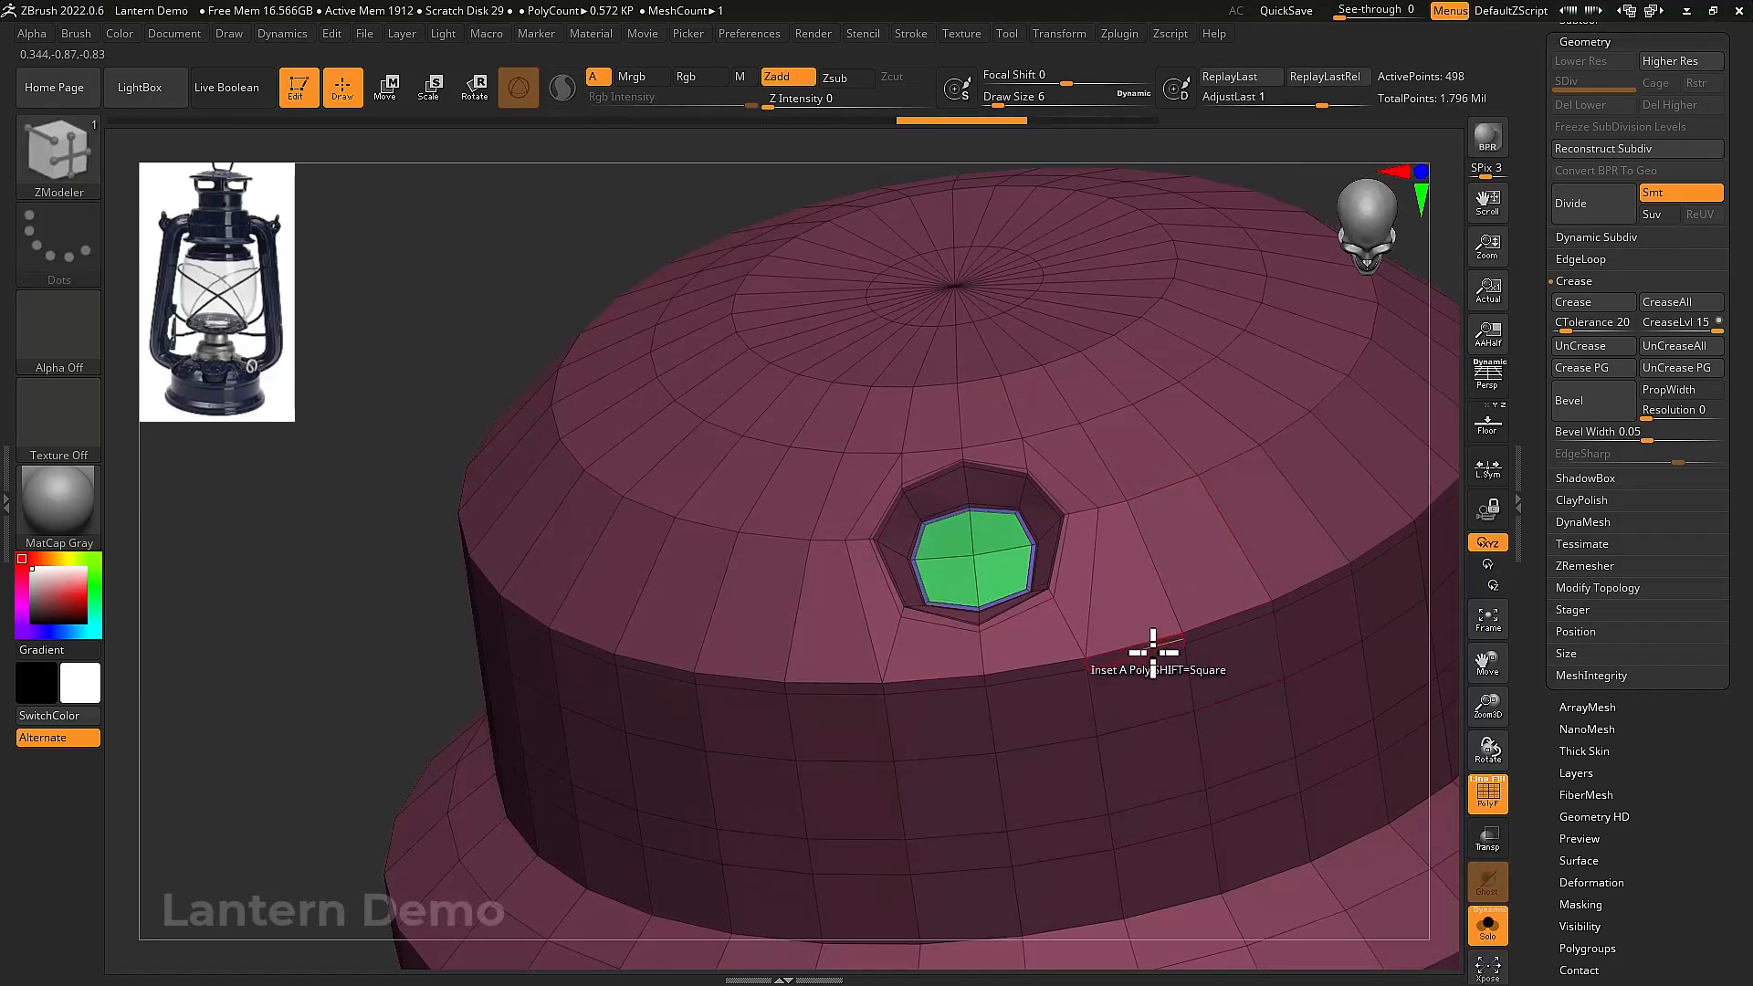
{"action": "key", "text": "ctrl+z"}
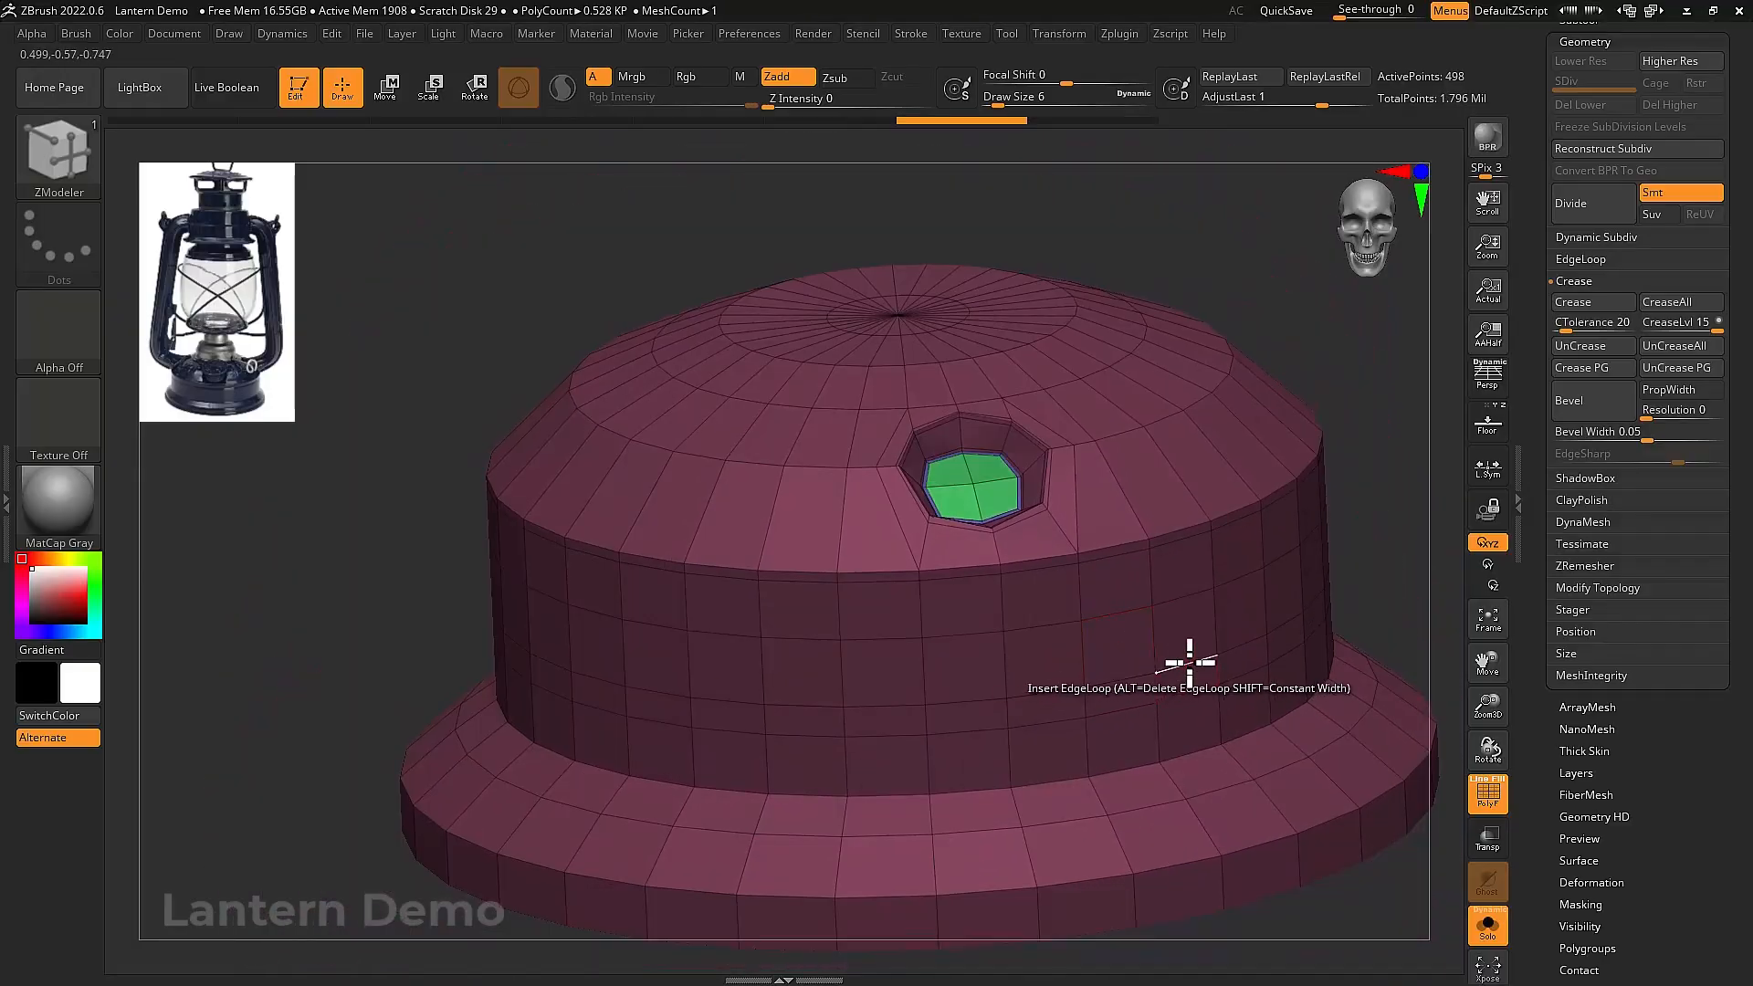
Test the fuel tank's smoothing at subdivision level 3 and undo the subdivisions
{"action": "key", "text": "shift+f"}
{"action": "left_click", "coordinate": [1593, 203]}
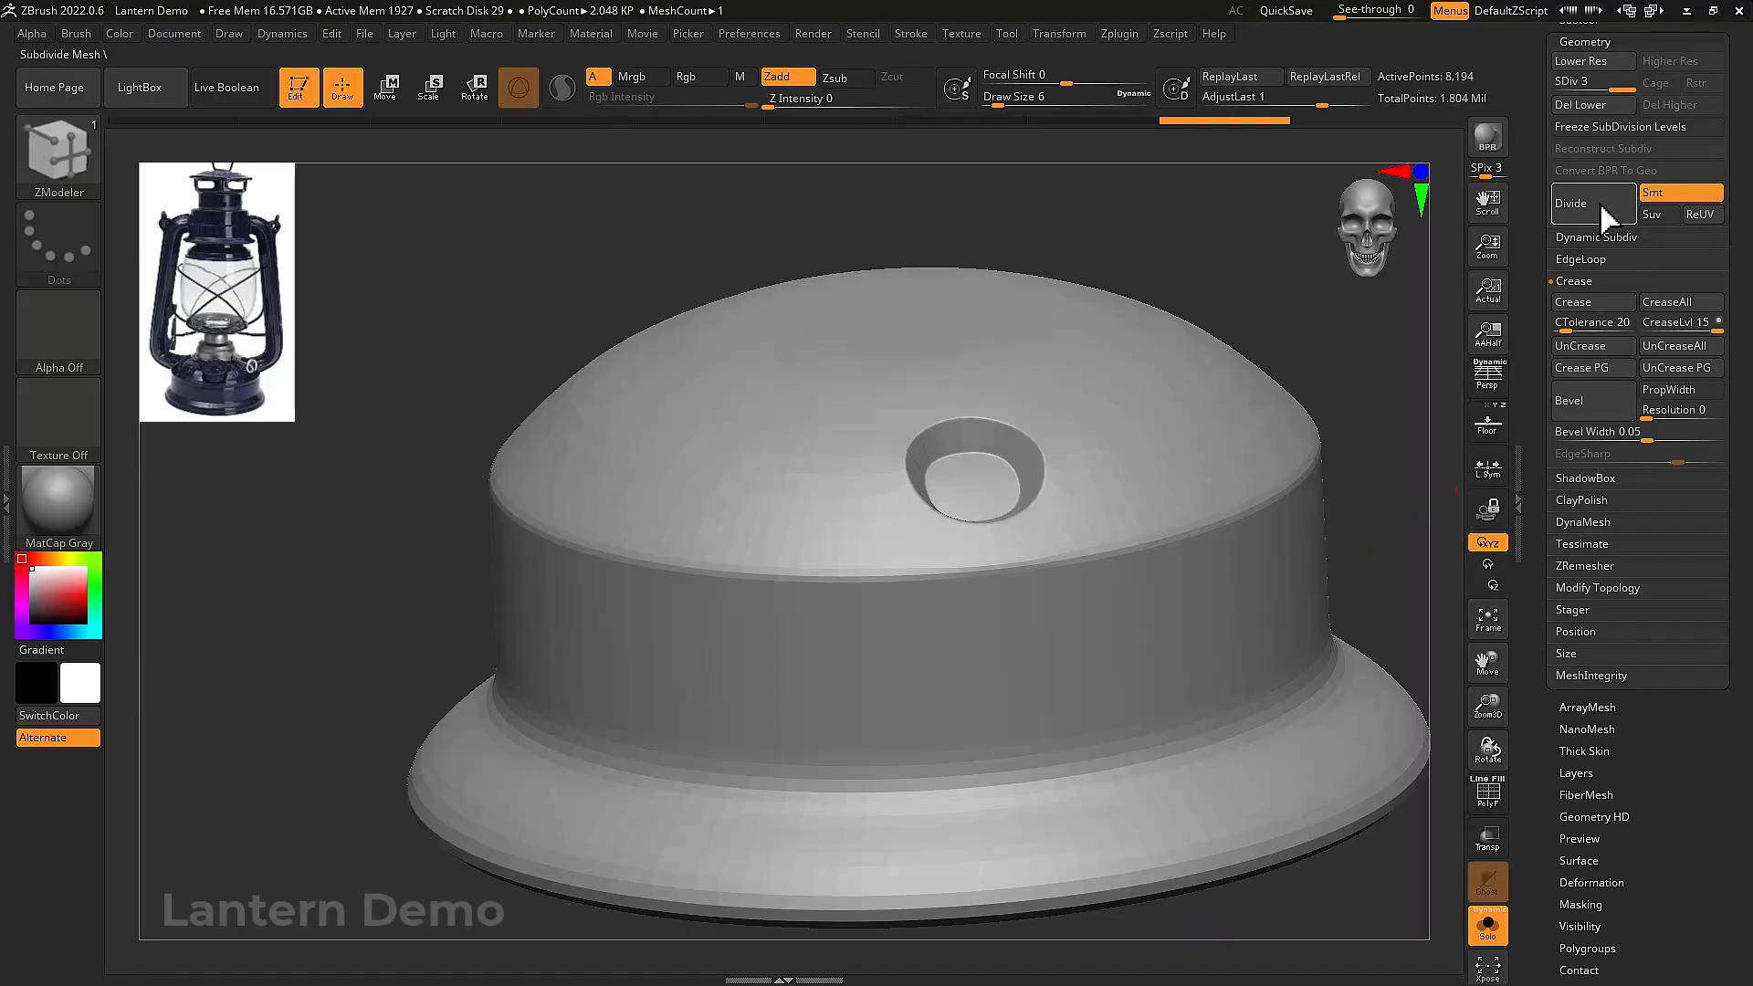
{"action": "key", "text": "ctrl+z"}
{"action": "key", "text": "ctrl+z"}
{"action": "right_click_drag", "start_coordinate": [1219, 452], "coordinate": [1172, 532]}
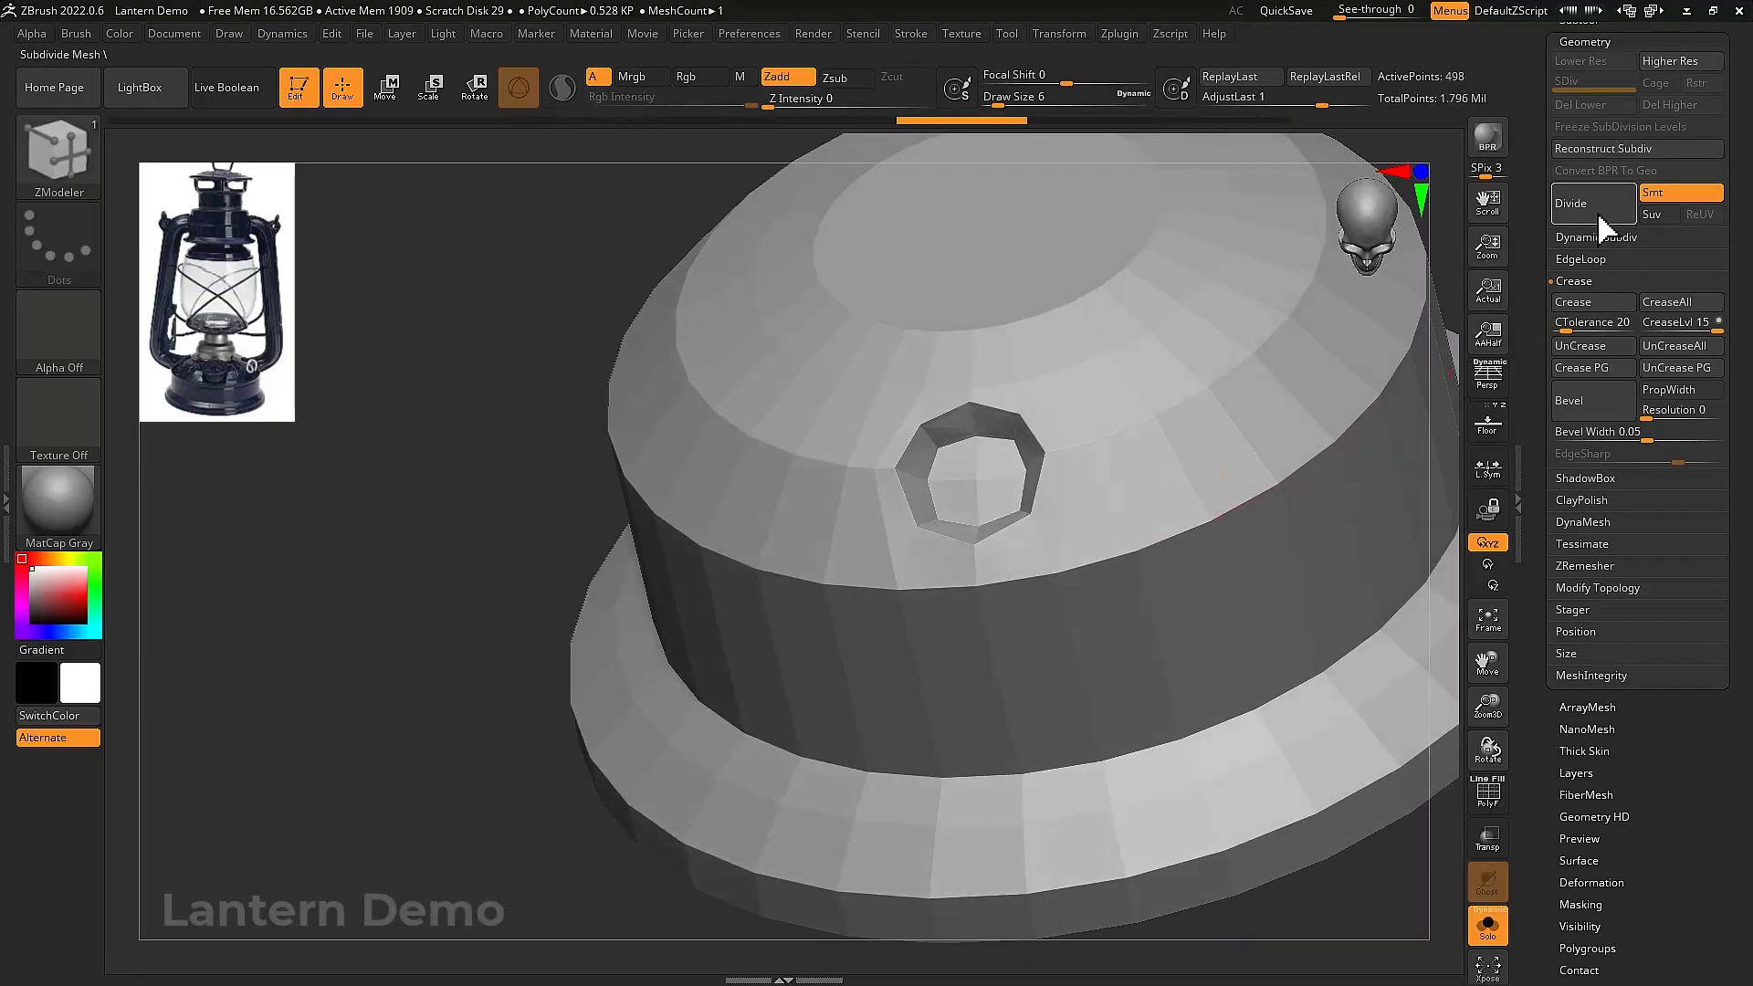
Preview the tank's smoothing with another quick subdivision and undo it
{"action": "double_click", "coordinate": [1596, 210]}
{"action": "key", "text": "ctrl+z"}
{"action": "key", "text": "ctrl+z"}
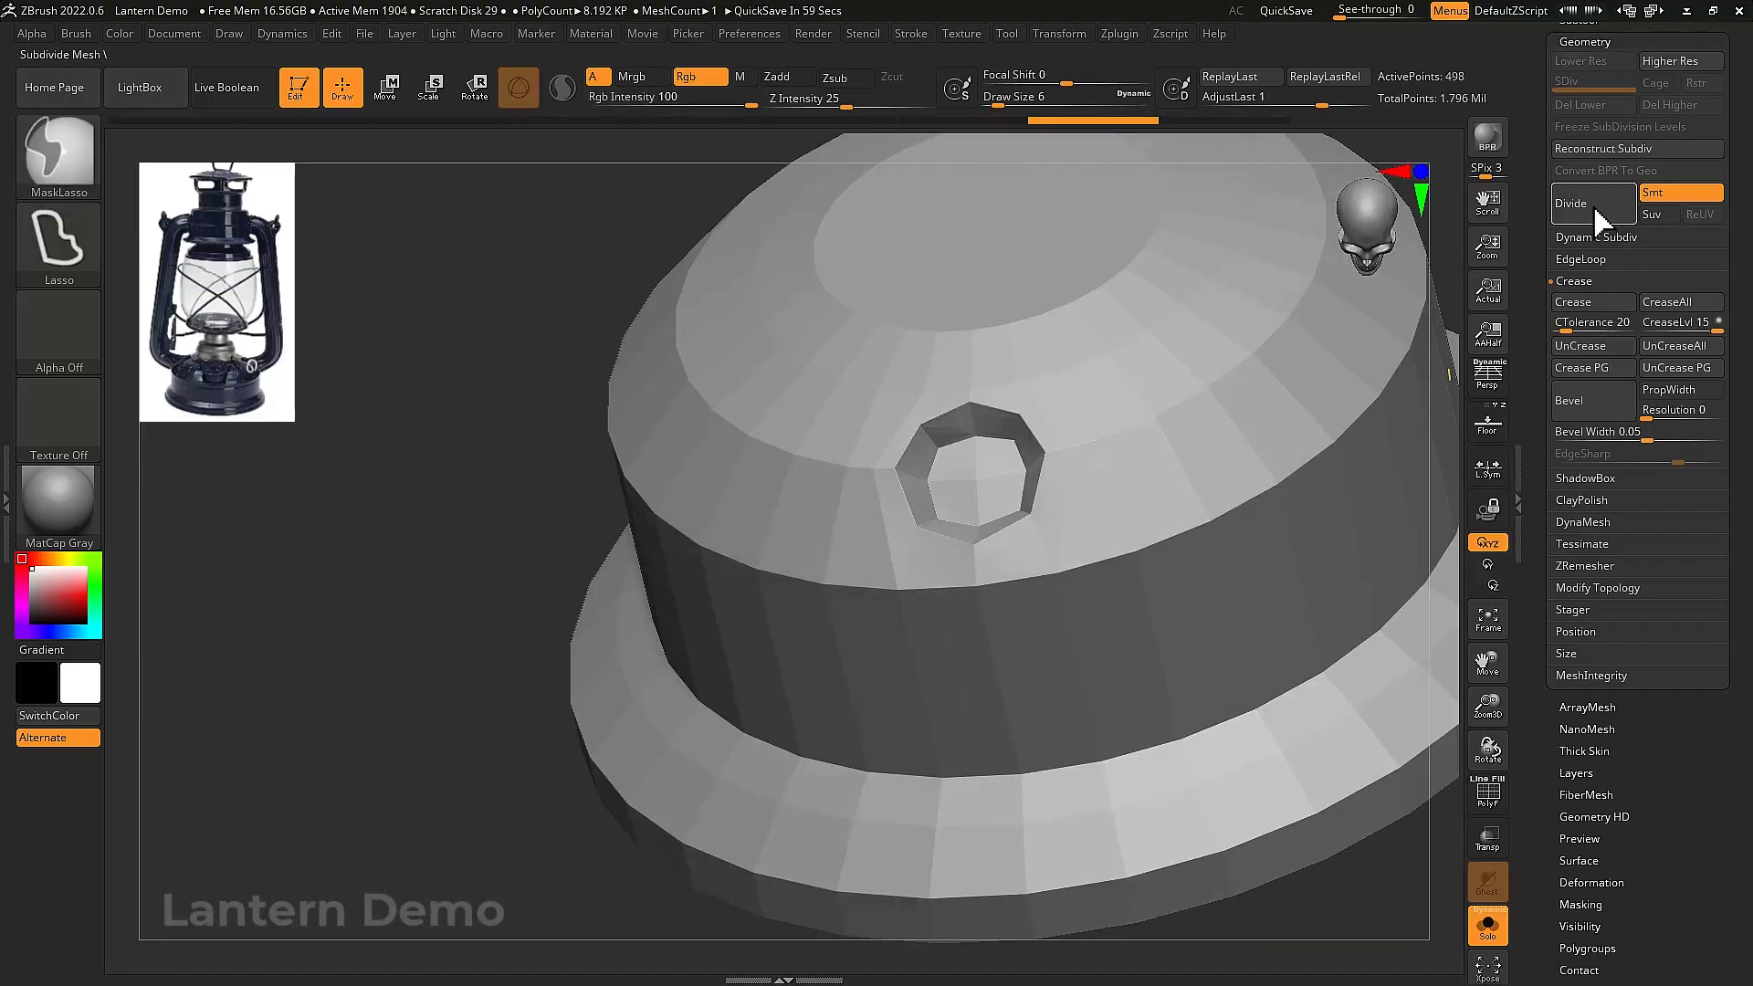
Slide the complete edge loop just below the tank's upper shoulder farther down the side wall with ZModeler
{"action": "right_click_drag", "start_coordinate": [1173, 671], "coordinate": [1153, 621]}
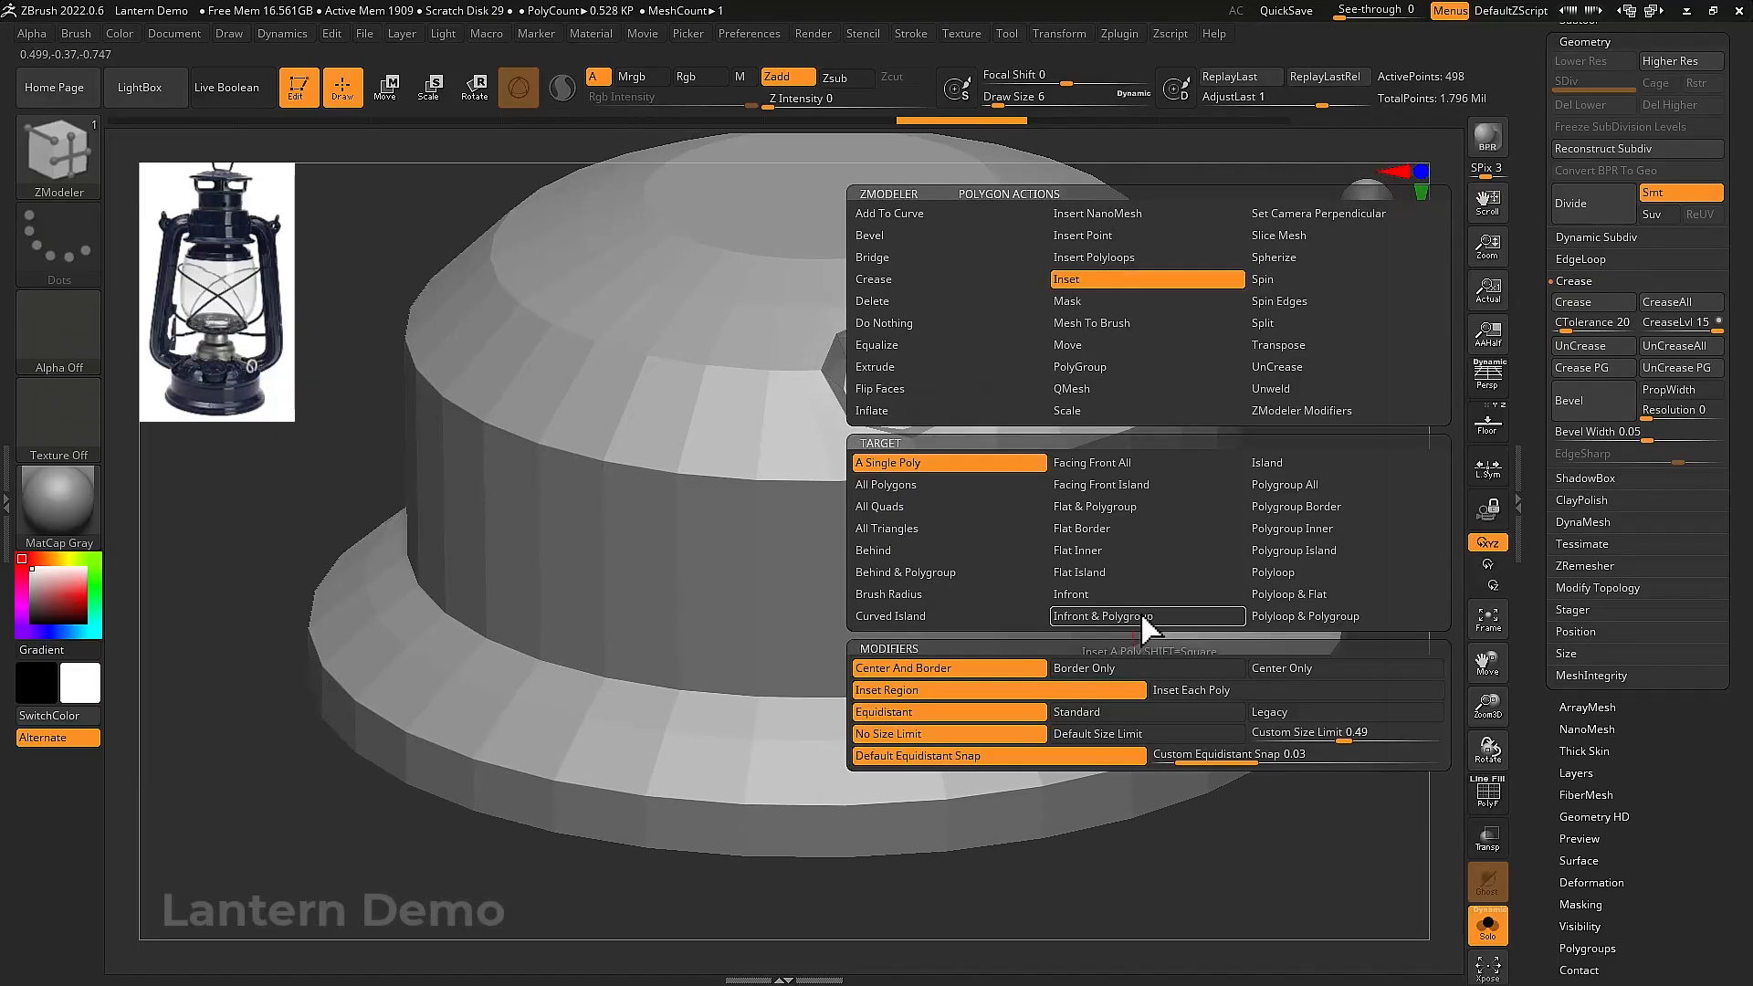
{"action": "left_click", "coordinate": [1142, 619]}
{"action": "key", "text": "shift+f"}
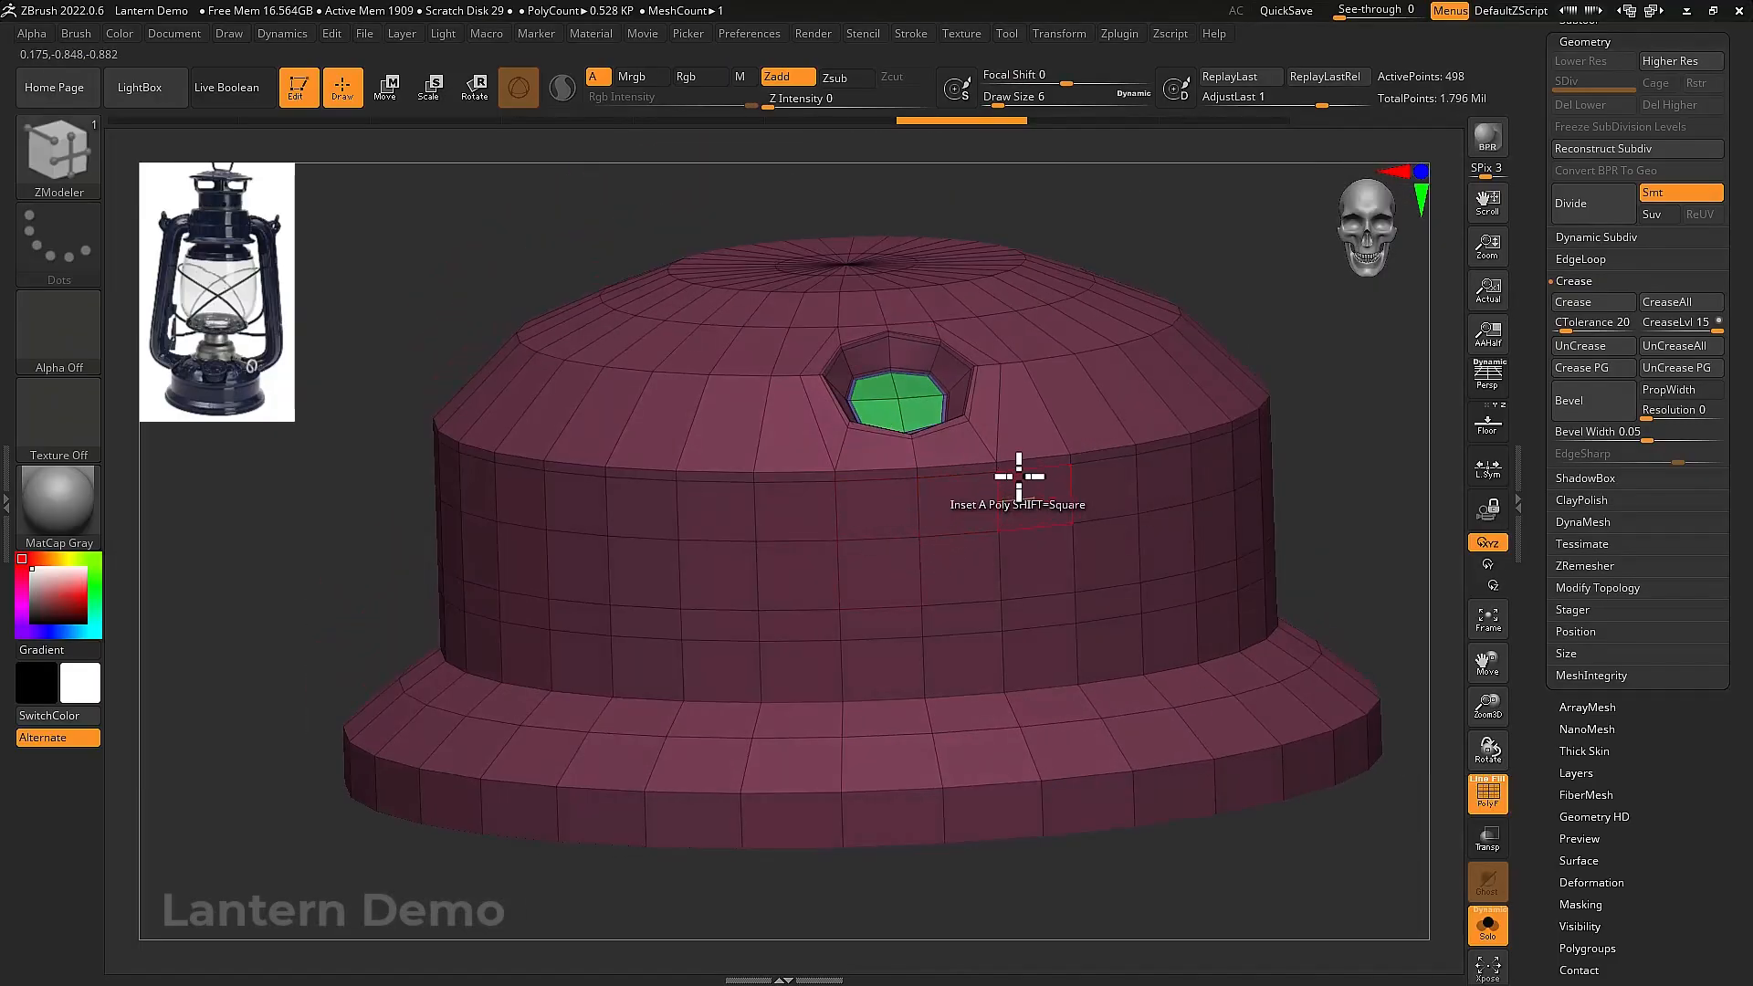
{"action": "key", "text": "space"}
{"action": "left_click", "coordinate": [1118, 433]}
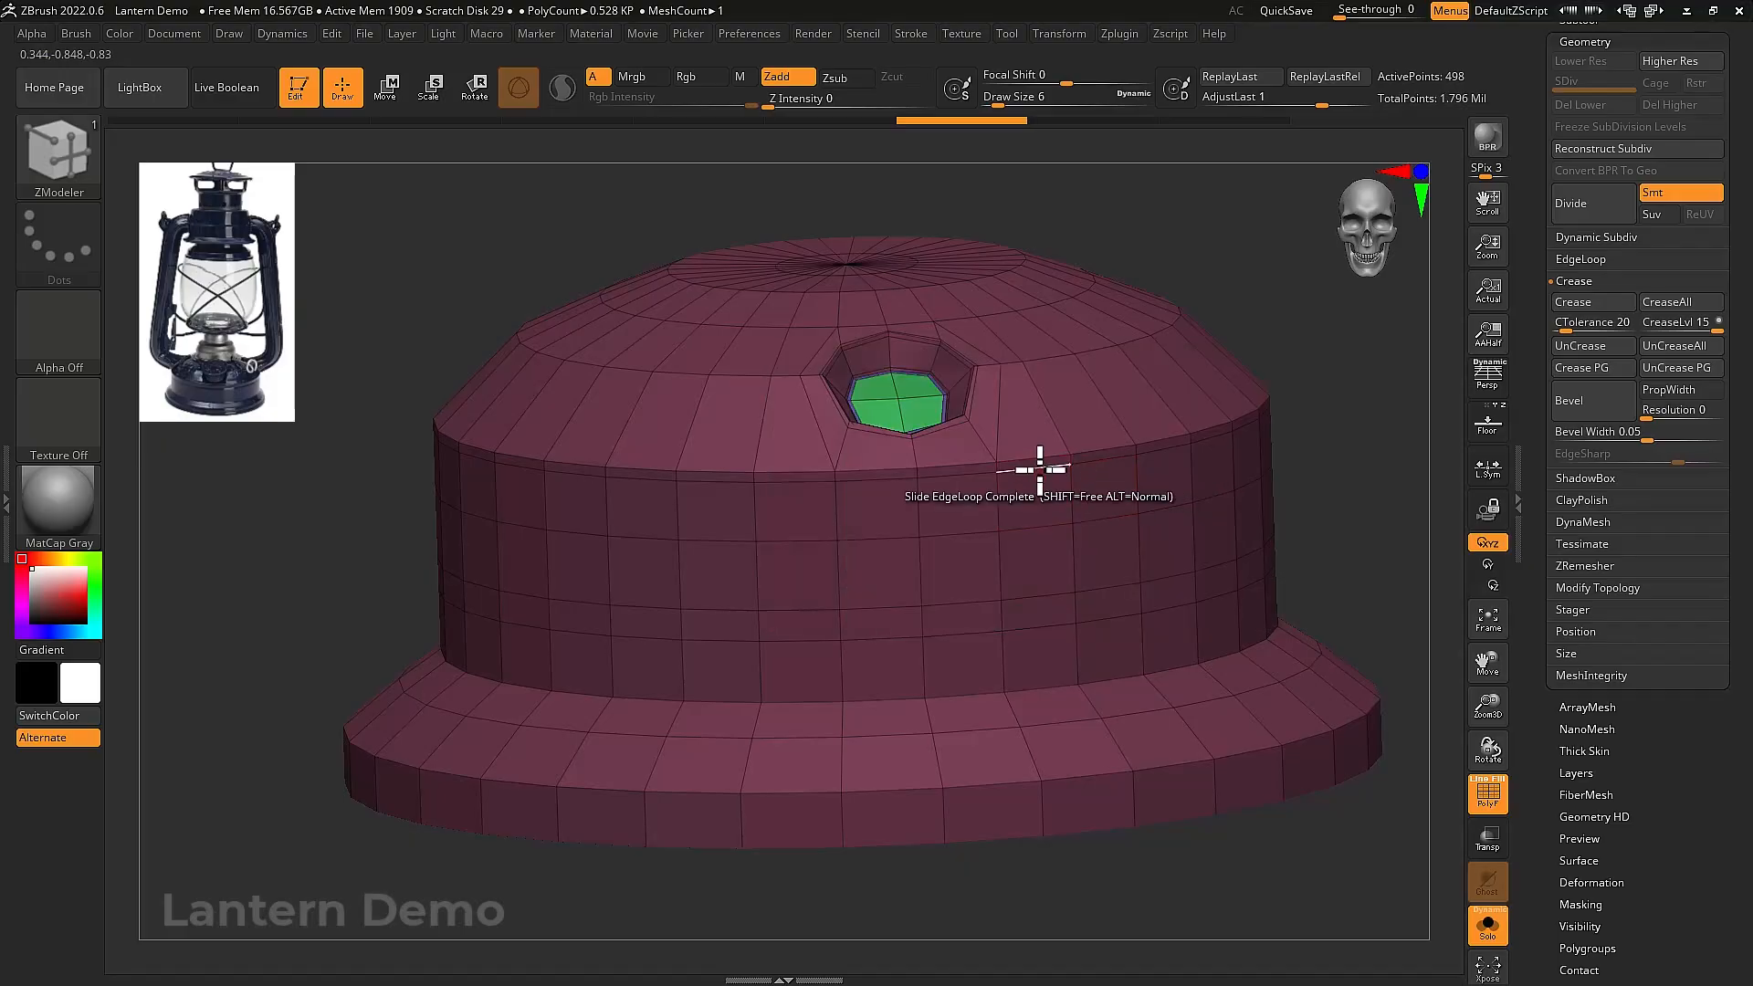
{"action": "right_click_drag", "start_coordinate": [1040, 482], "coordinate": [1066, 588]}
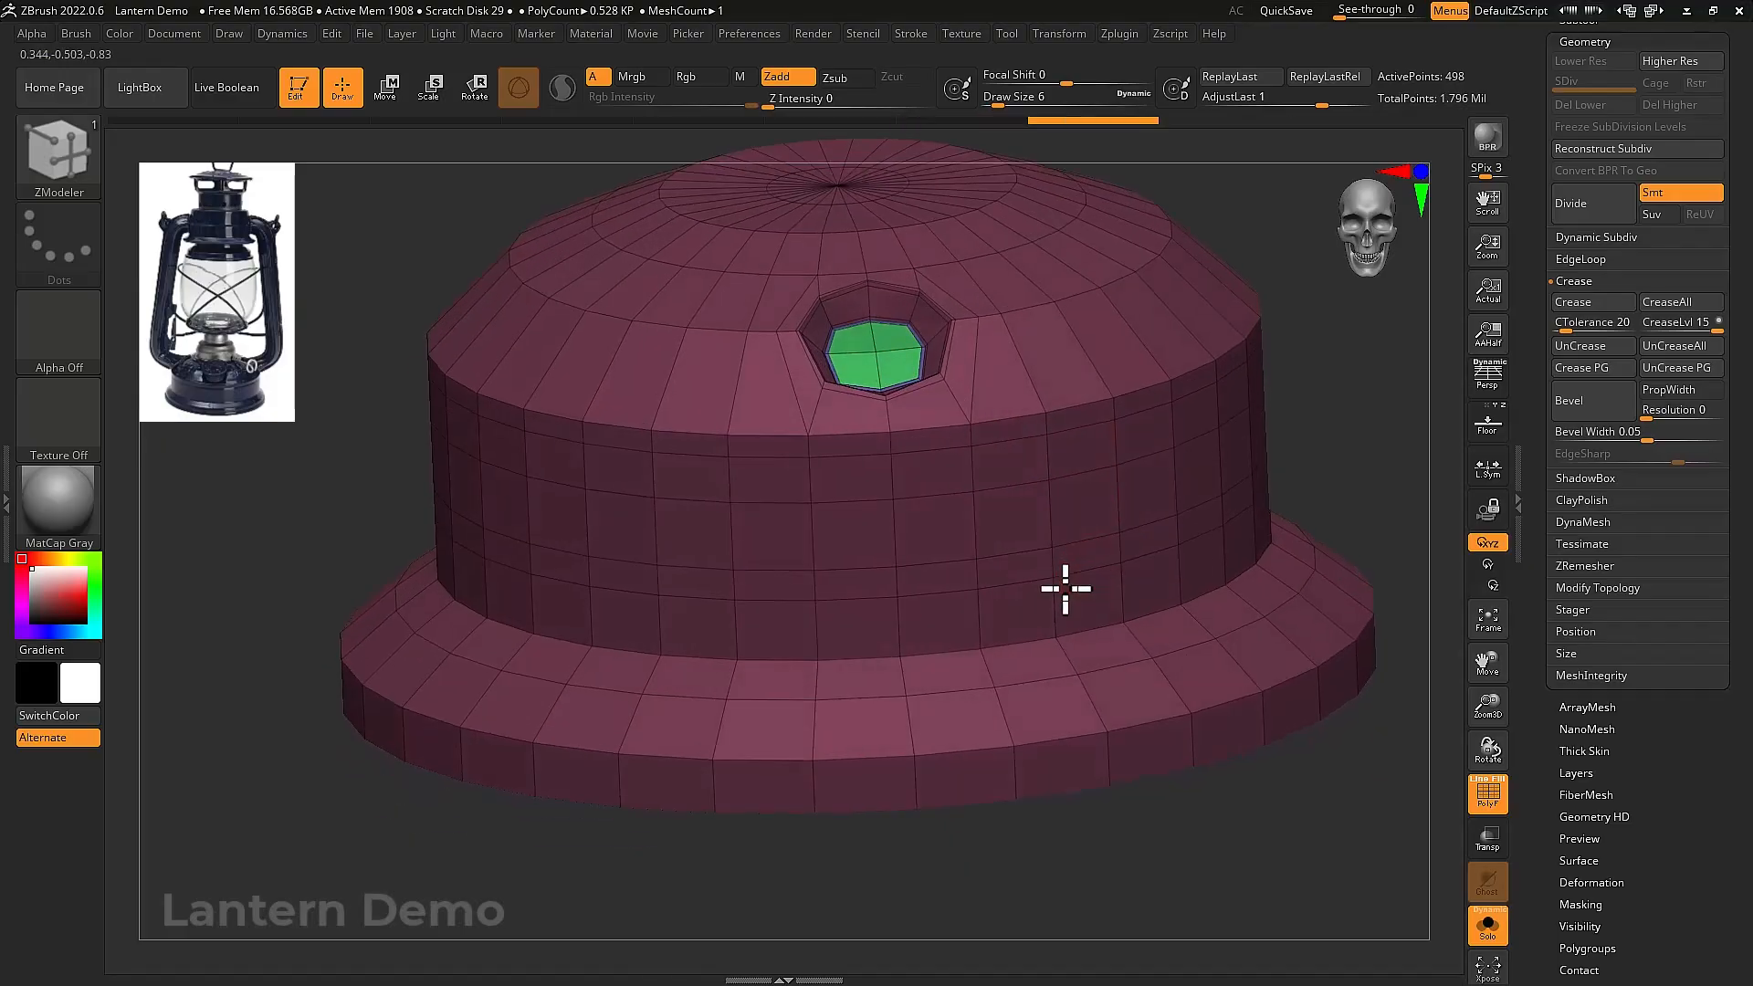
Insert three single edge loops around the tank, supporting the base of the wall, the flared skirt and the outer rim
{"action": "key", "text": "space"}
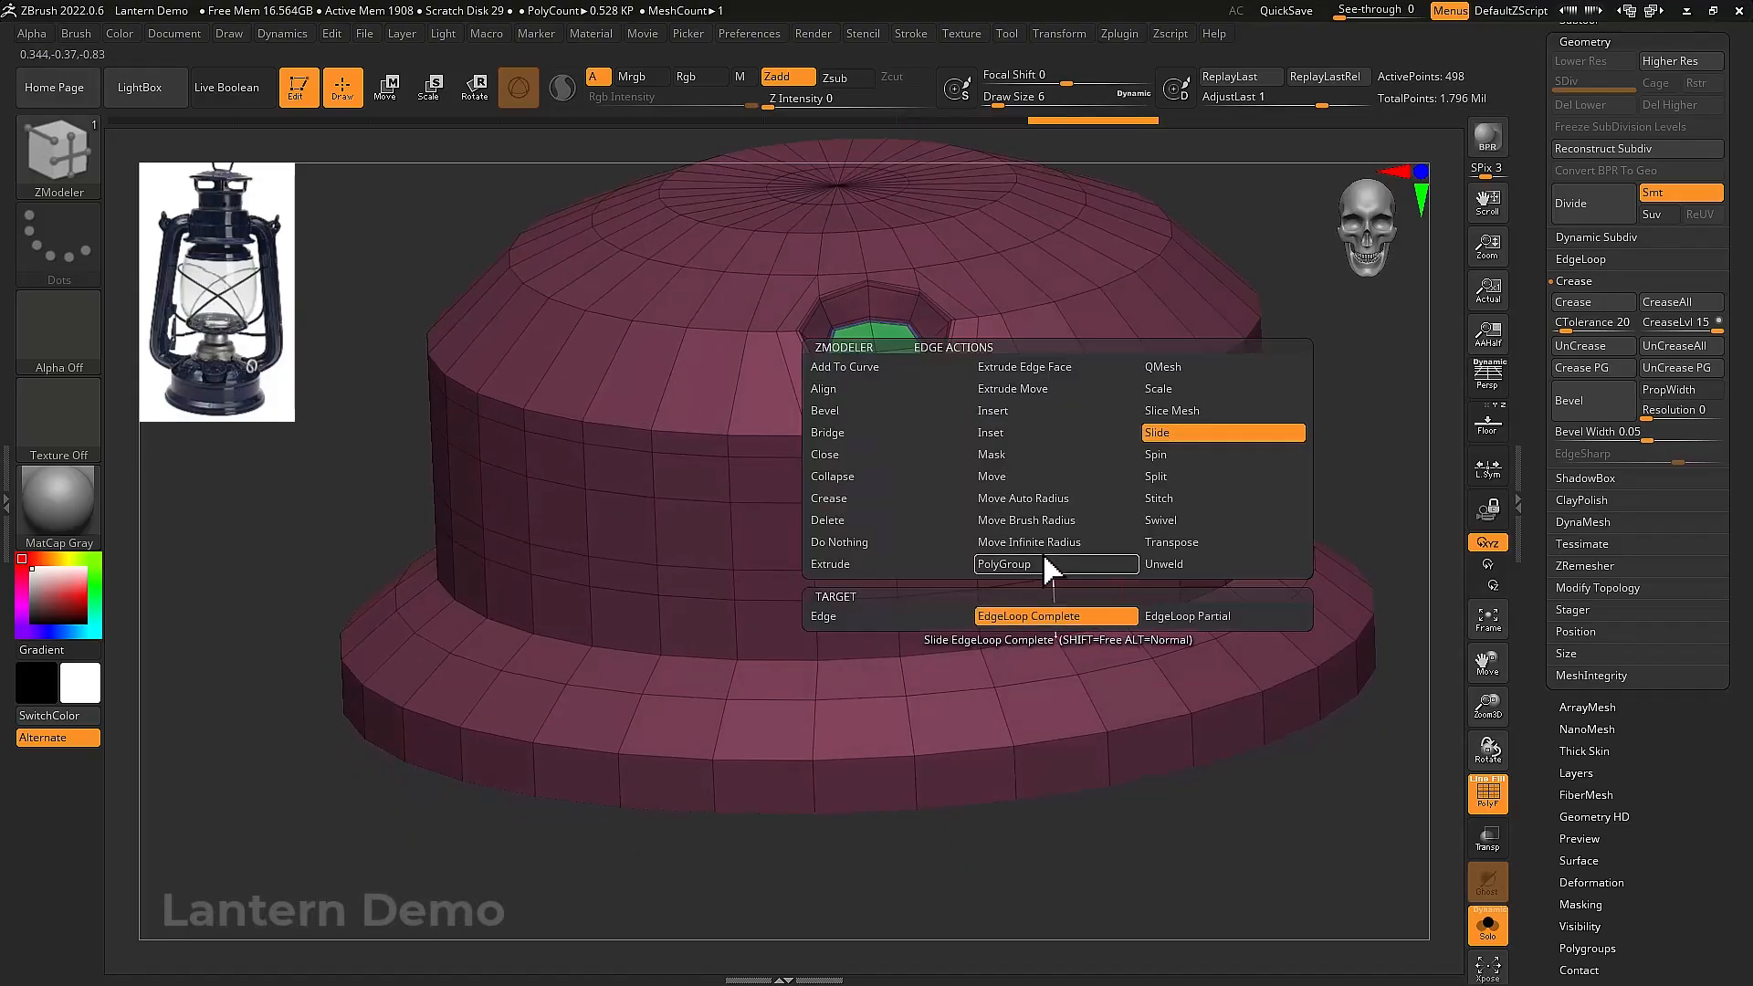
{"action": "left_click", "coordinate": [1041, 403]}
{"action": "left_click", "coordinate": [1064, 664]}
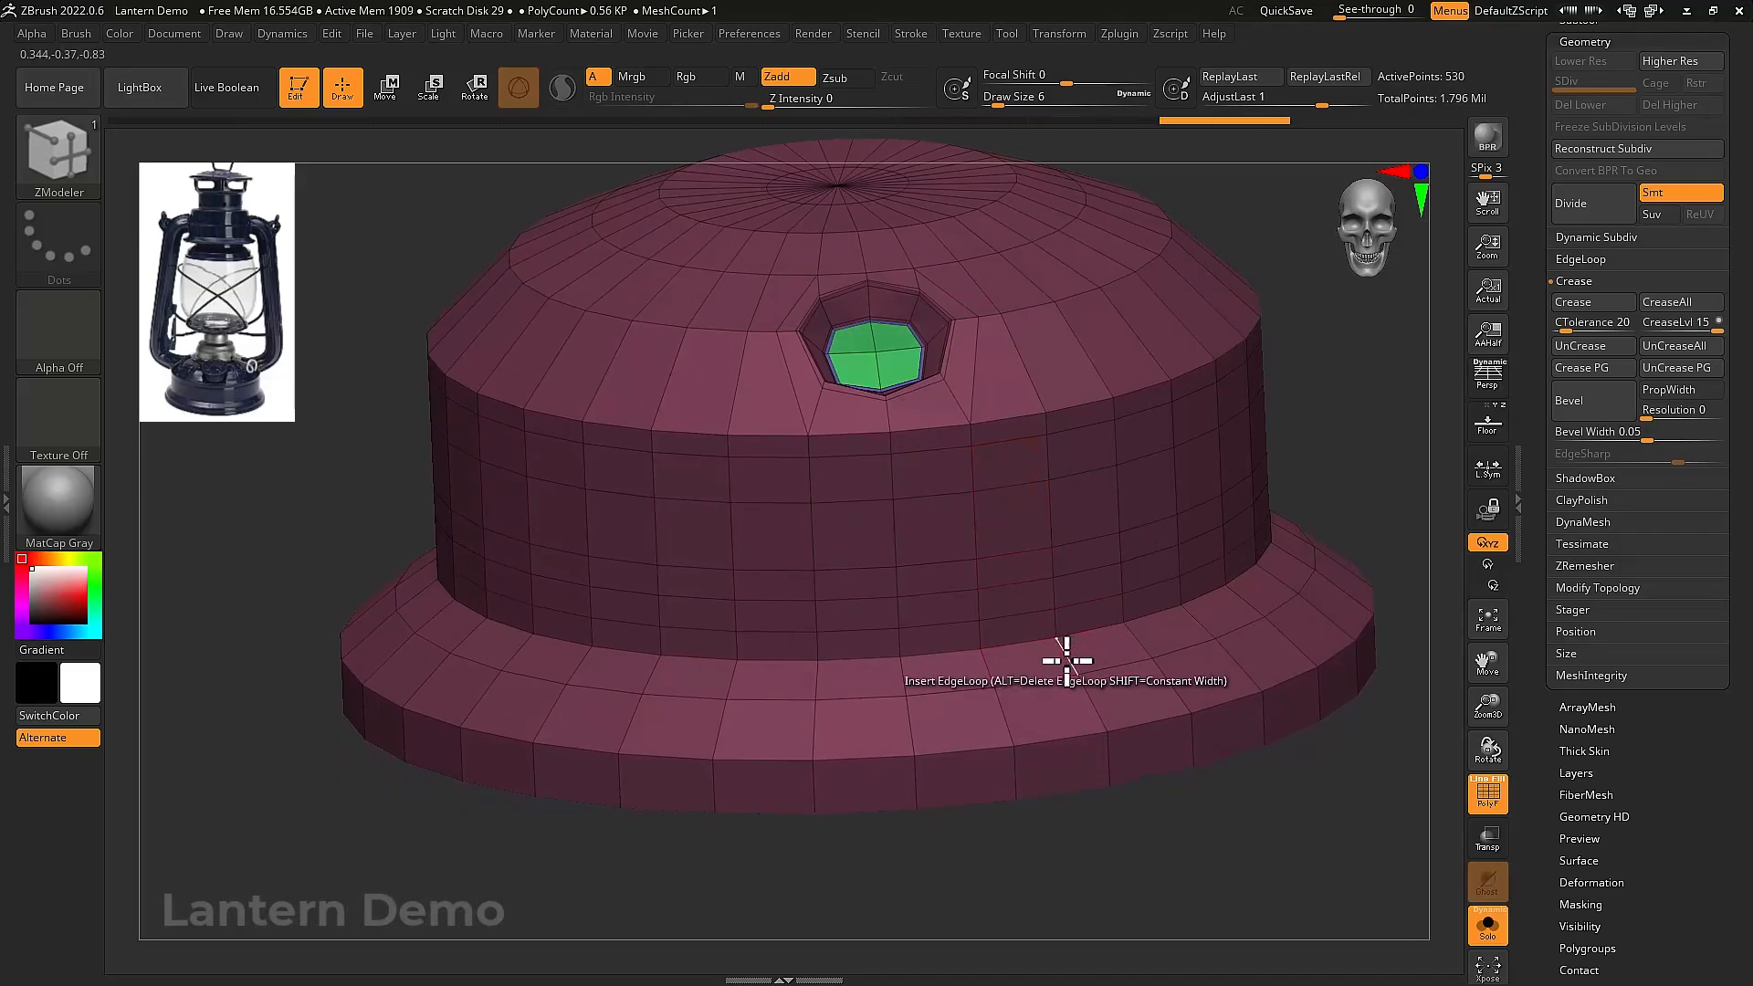
{"action": "left_click", "coordinate": [1097, 714]}
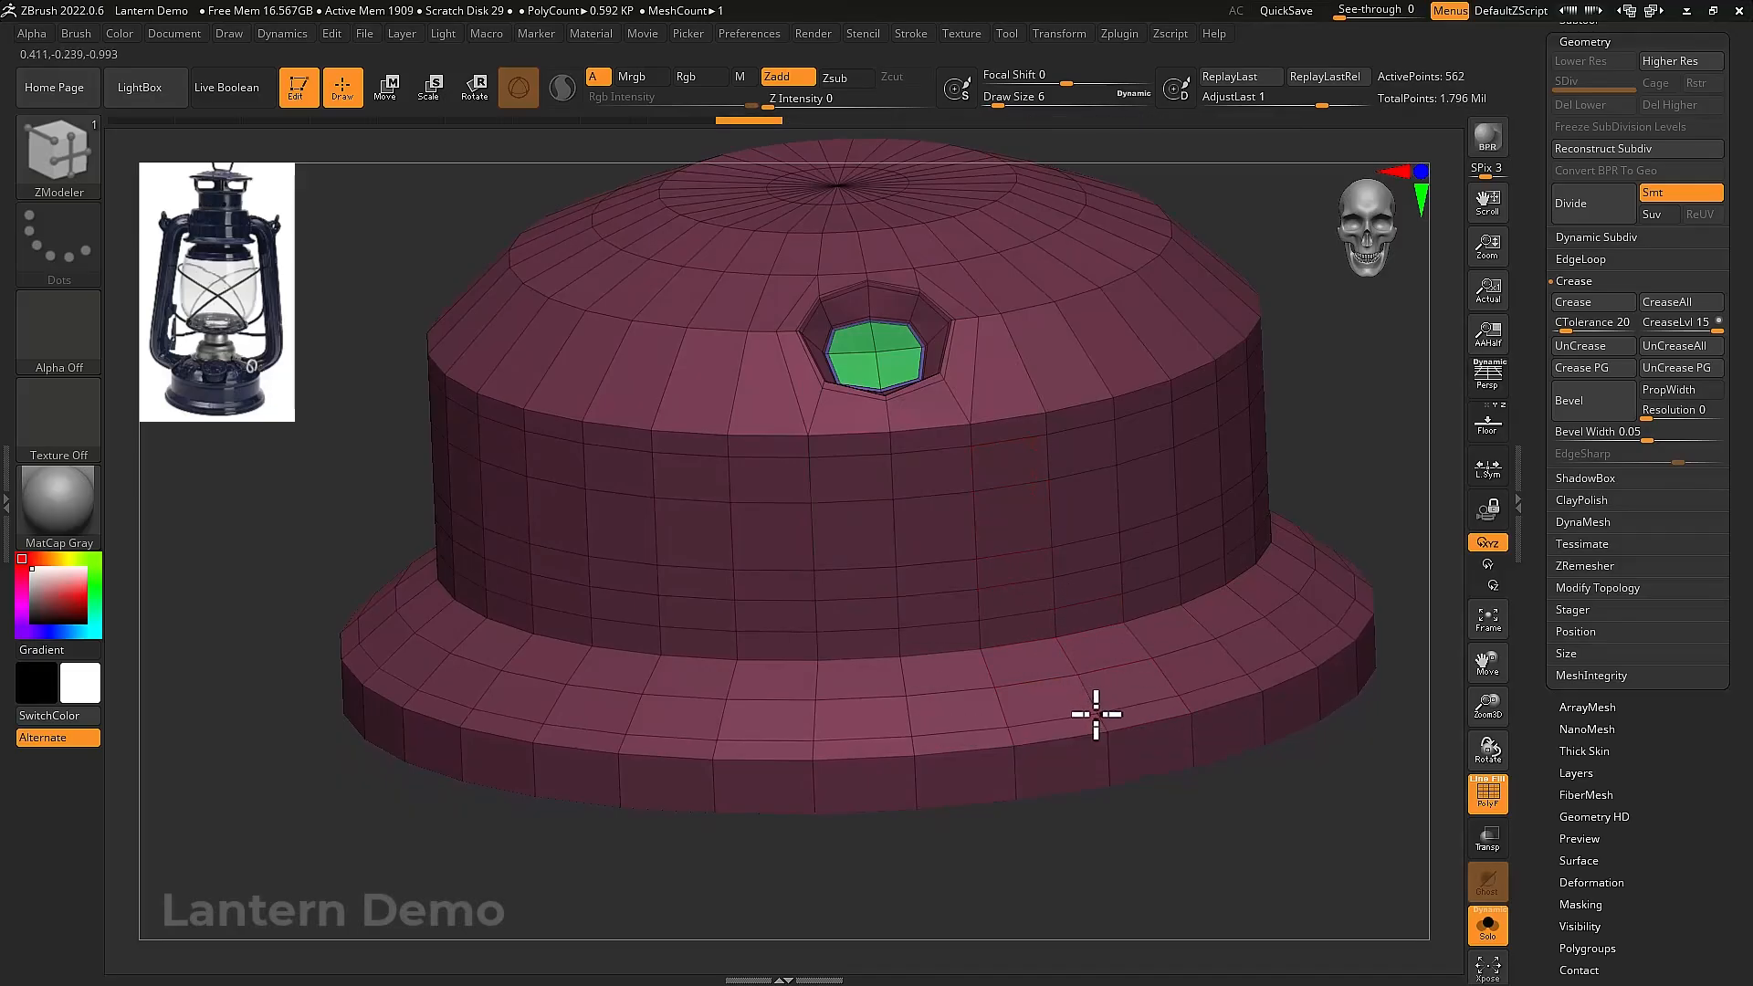
{"action": "left_click", "coordinate": [1107, 743]}
{"action": "right_click_drag", "start_coordinate": [1108, 743], "coordinate": [865, 756]}
Mask the tank above its bottom edge, extrude the unmasked bottom downward by about 0.07, and clear the mask
{"action": "mouse_move", "coordinate": [547, 763]}
{"action": "left_mouse_down", "text": "ctrl"}
{"action": "mouse_move", "coordinate": [1018, 780]}
{"action": "mouse_move", "coordinate": [1312, 736]}
{"action": "mouse_move", "coordinate": [1129, 708]}
{"action": "left_mouse_up", "text": "ctrl"}
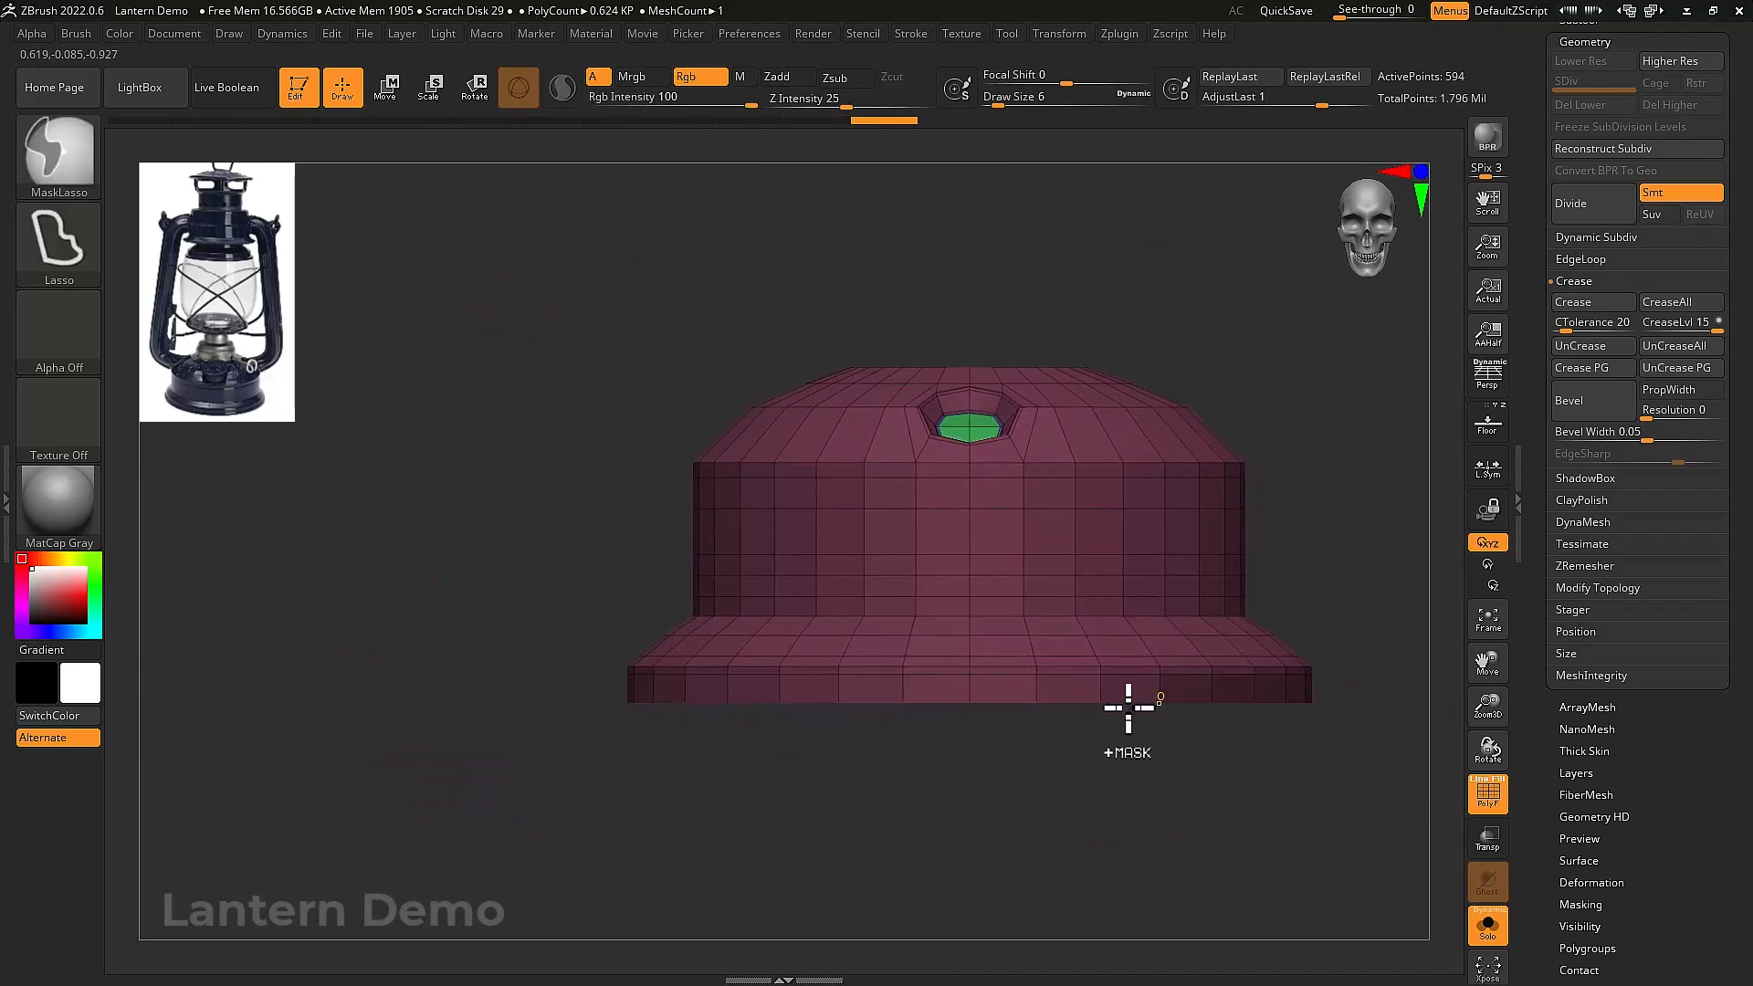
{"action": "left_click", "coordinate": [71, 180], "text": "ctrl"}
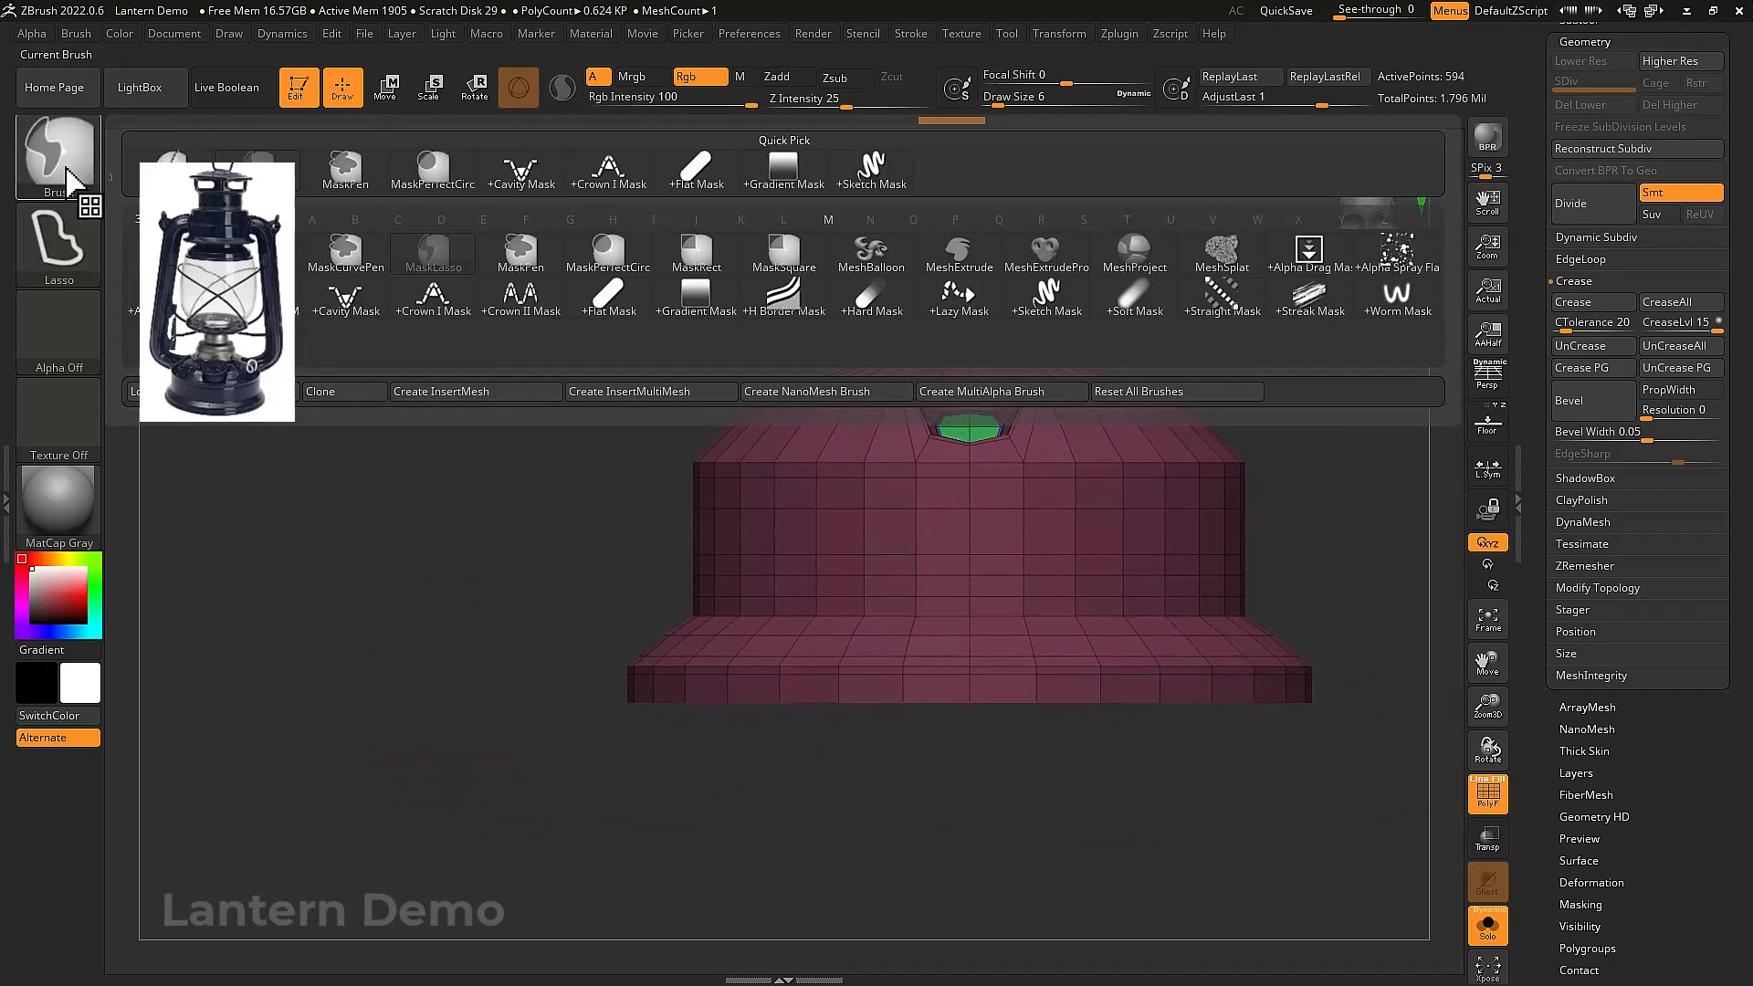
{"action": "left_click", "coordinate": [395, 194]}
{"action": "mouse_move", "coordinate": [539, 748]}
{"action": "left_mouse_down", "text": "ctrl"}
{"action": "mouse_move", "coordinate": [1370, 751]}
{"action": "mouse_move", "coordinate": [1389, 694]}
{"action": "left_mouse_up", "text": "ctrl"}
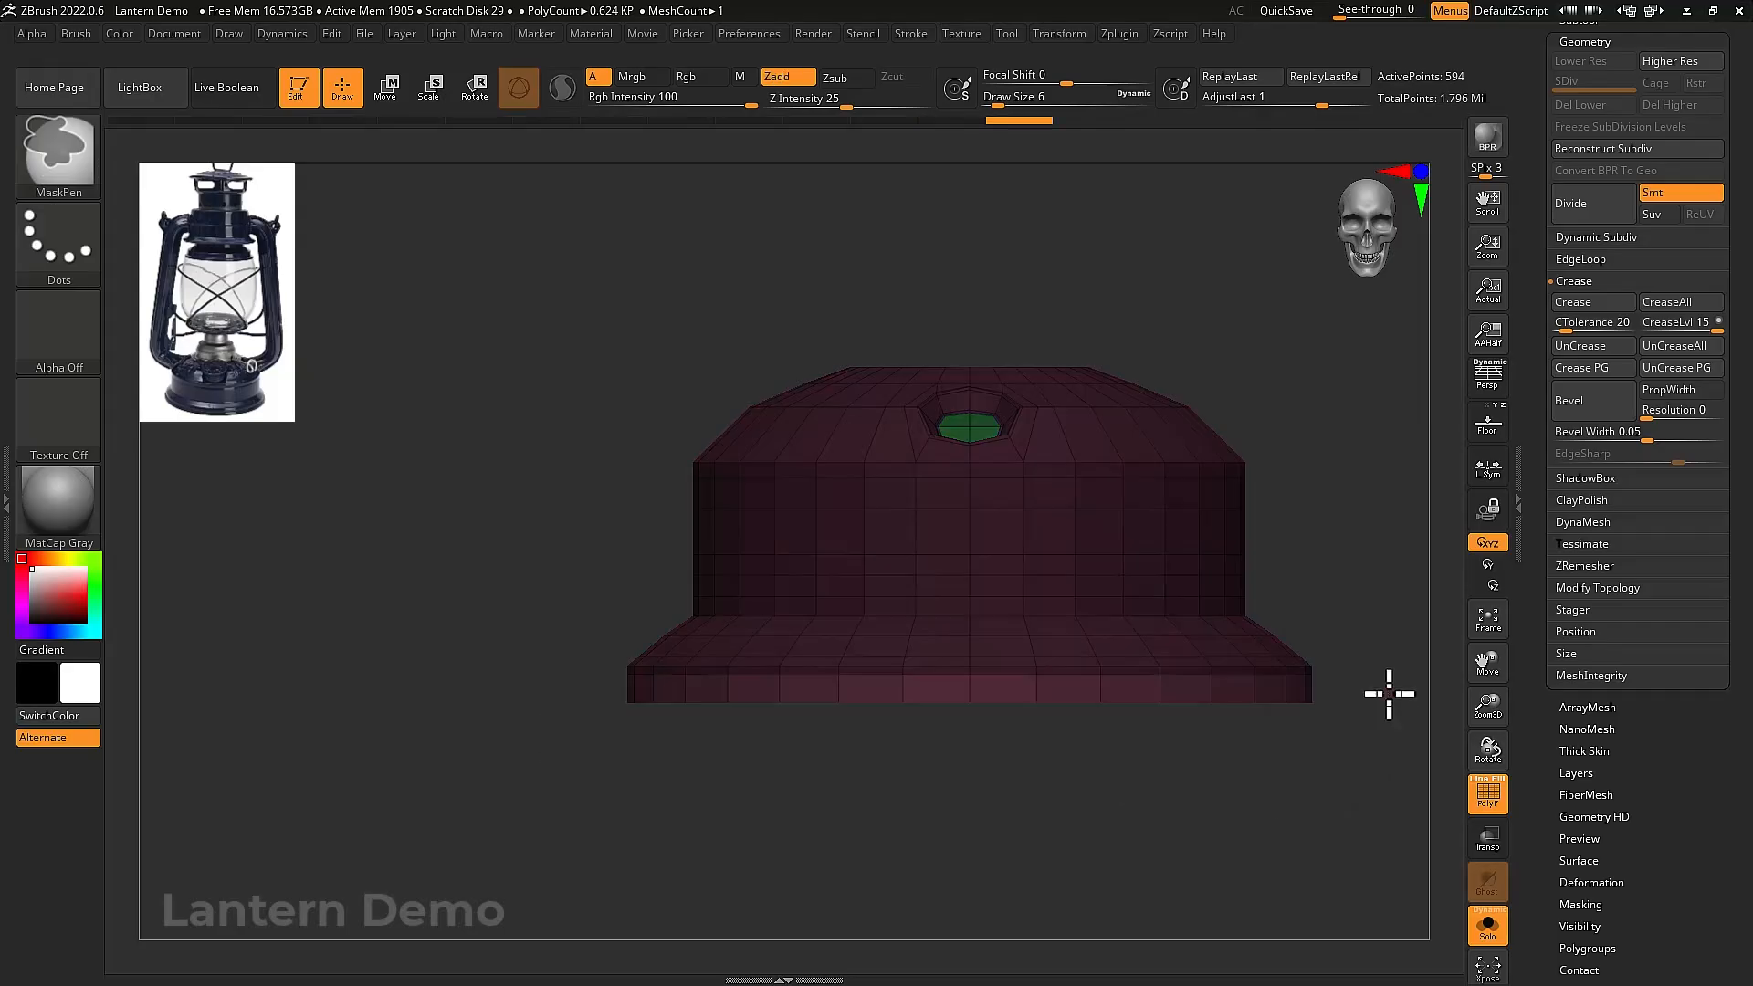
{"action": "key", "text": "w"}
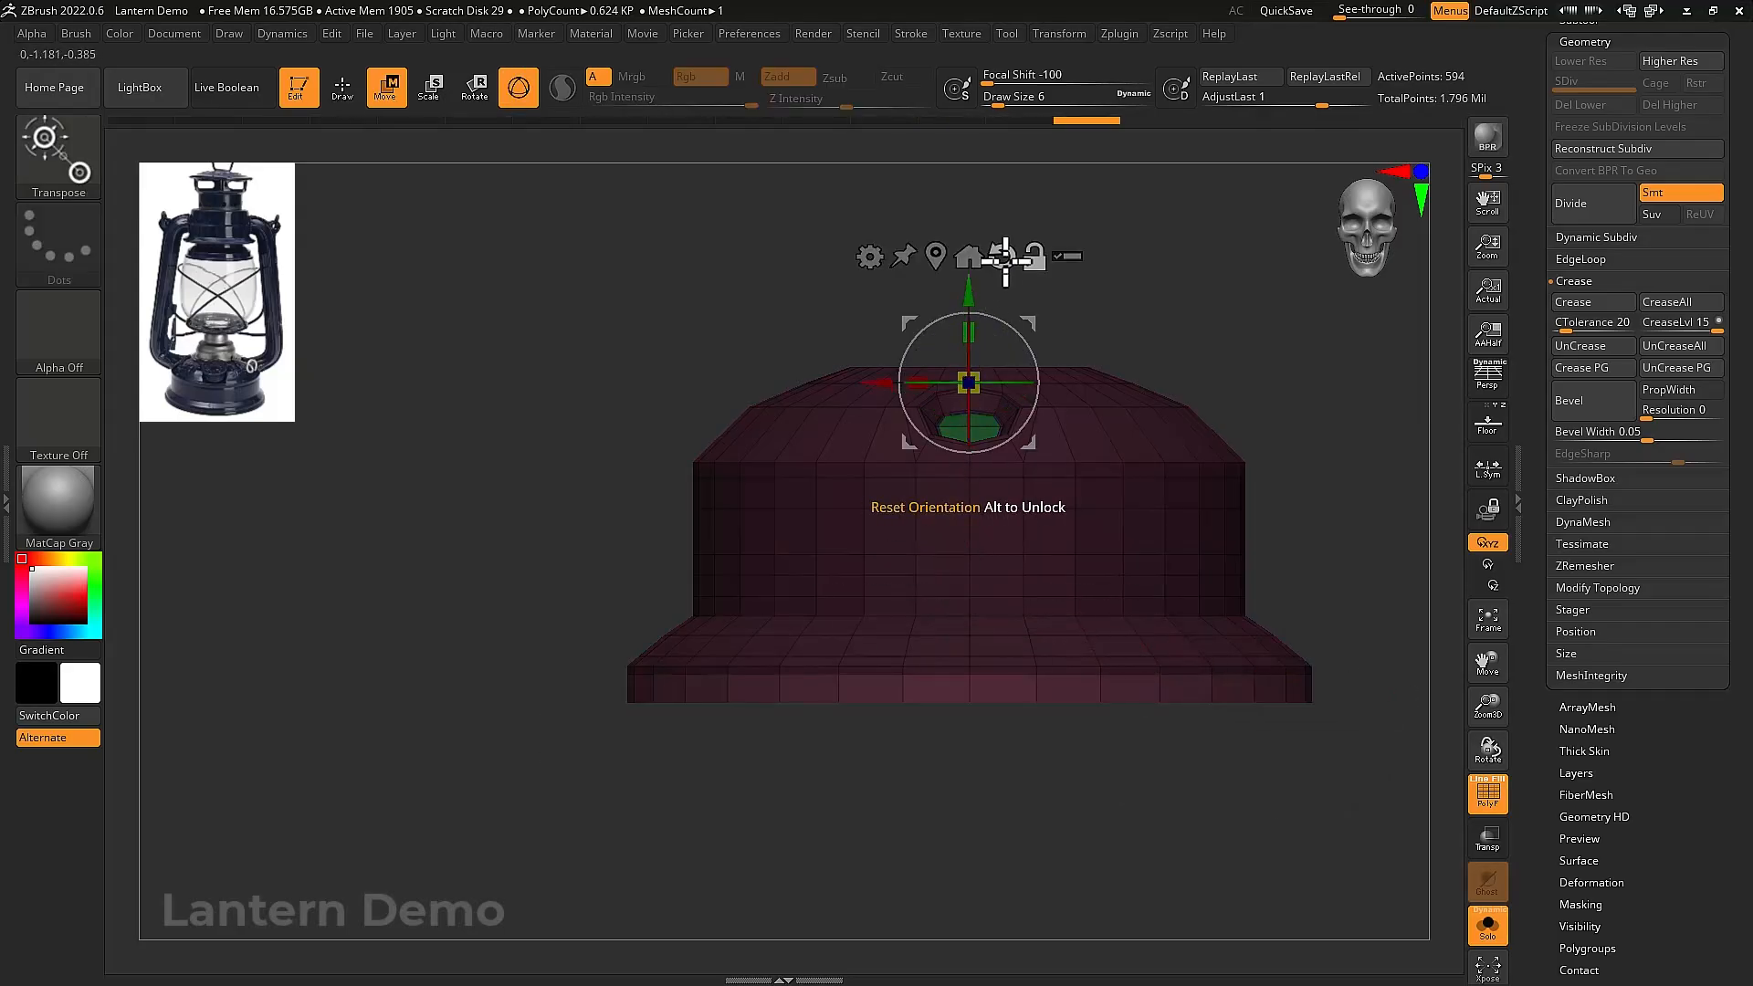
{"action": "left_click_drag", "start_coordinate": [970, 285], "coordinate": [979, 320]}
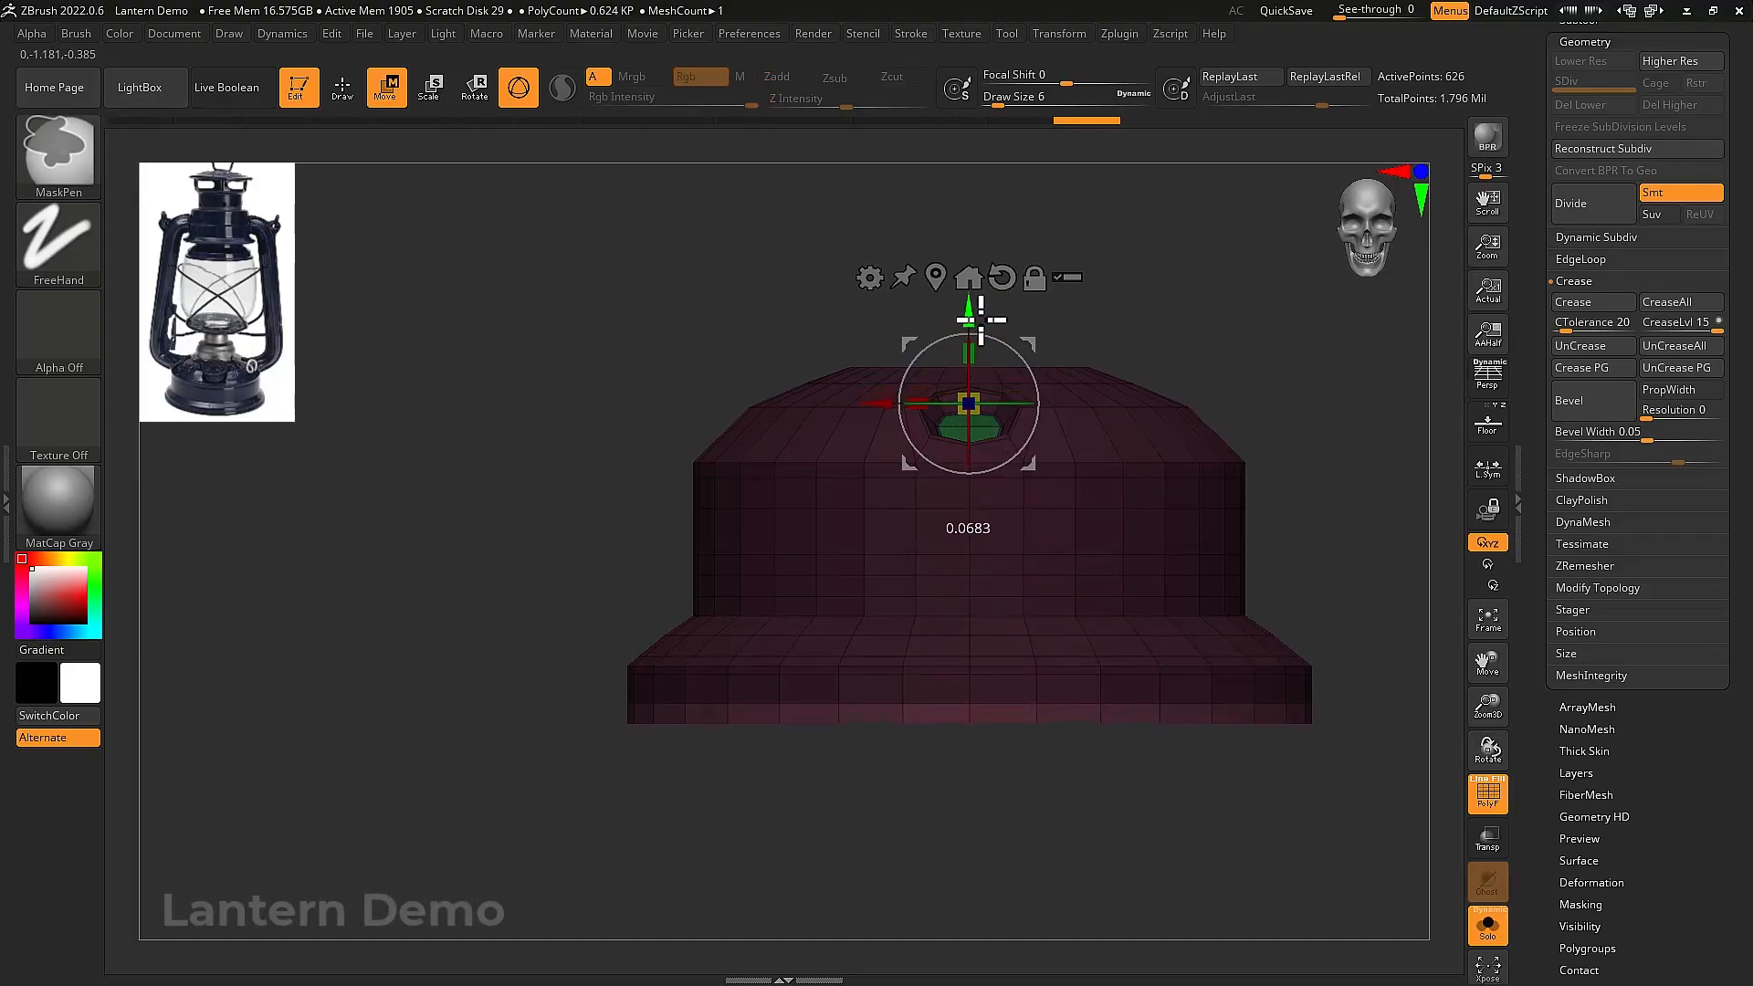
{"action": "left_click_drag", "start_coordinate": [1088, 771], "coordinate": [1094, 680], "text": "ctrl"}
Insert multiple edge loops with interactive elevation in the tank's new bottom band, bulging it into a rounded rim
{"action": "scroll", "coordinate": [1068, 776], "scroll_direction": "up", "scroll_amount": 5}
{"action": "key", "text": "q"}
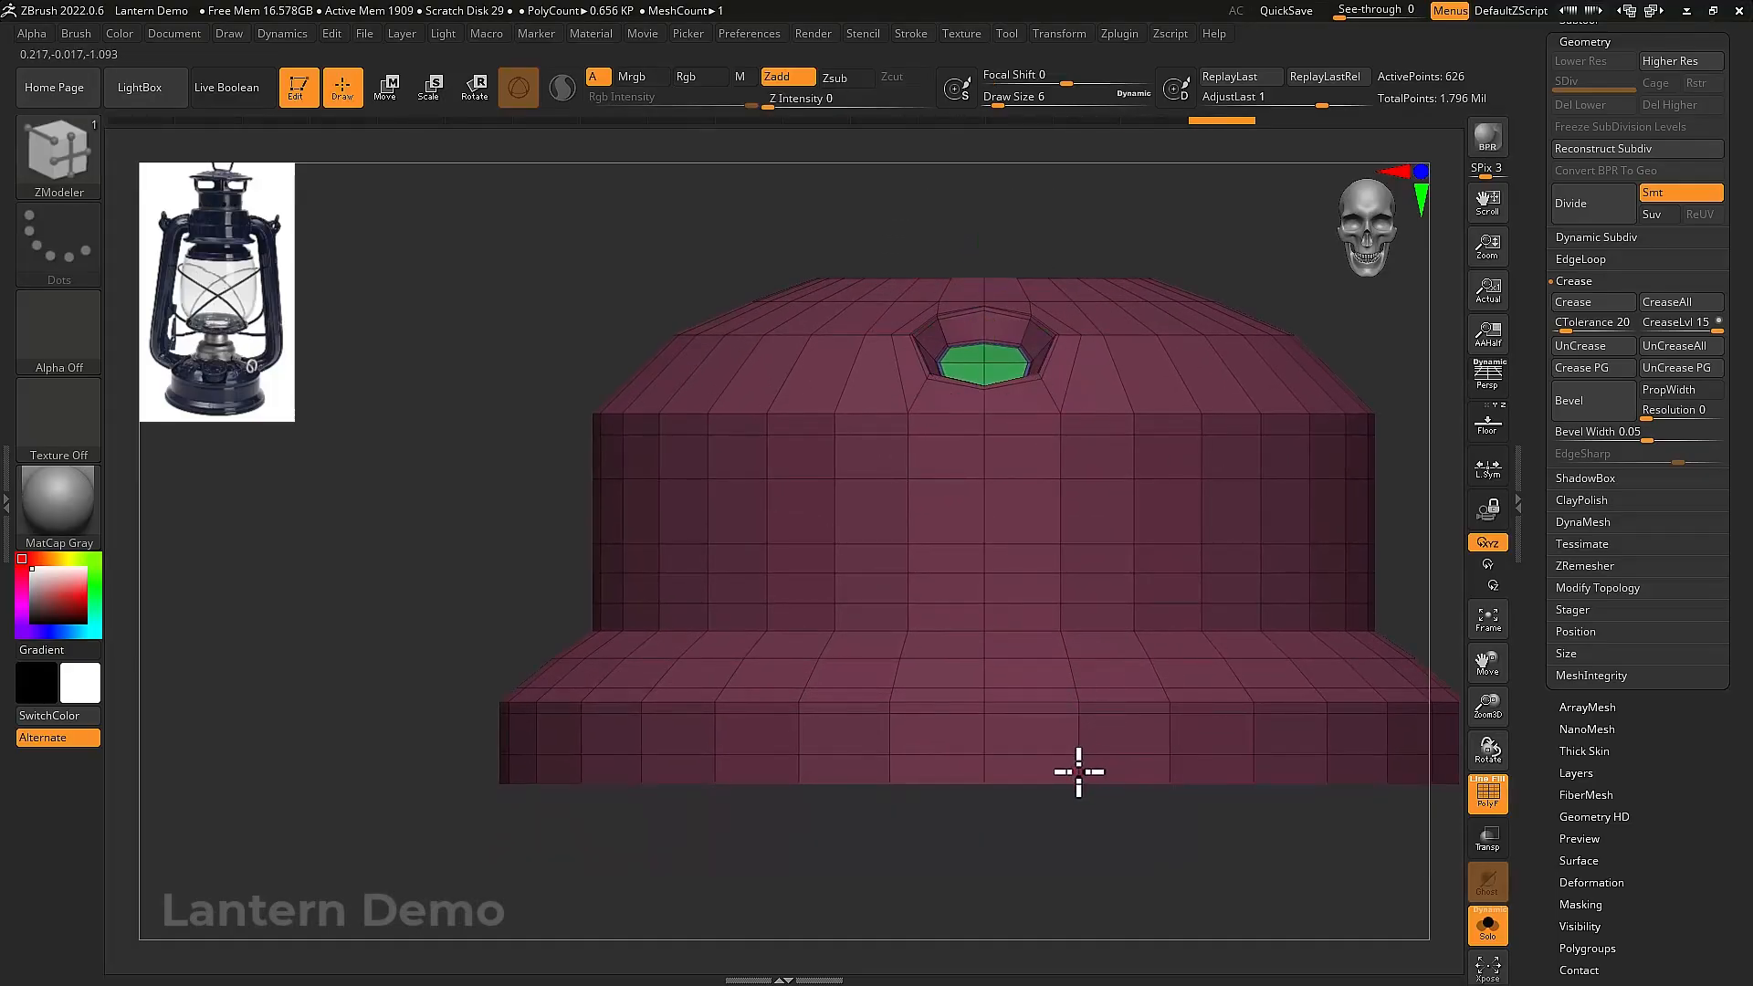
{"action": "key", "text": "space"}
{"action": "left_click", "coordinate": [972, 617]}
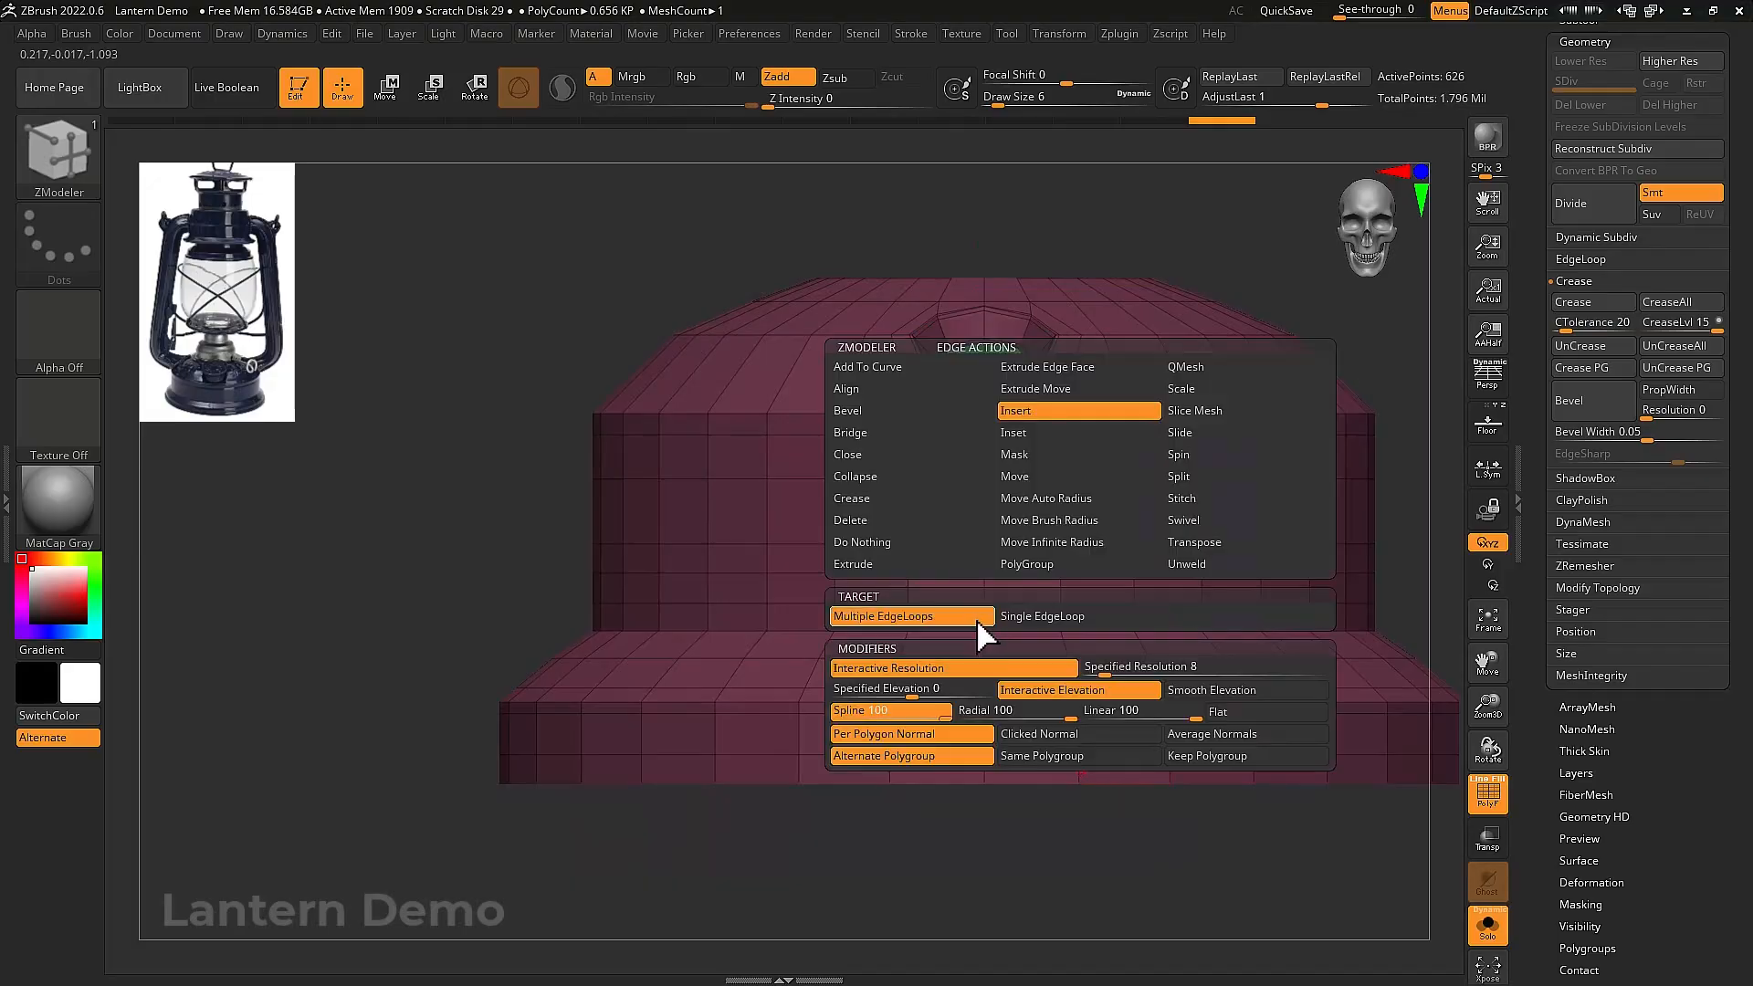
{"action": "left_click_drag", "start_coordinate": [1084, 753], "coordinate": [1242, 686]}
{"action": "right_click_drag", "start_coordinate": [1242, 686], "coordinate": [1268, 546], "text": "ctrl"}
Test the fuel tank's smoothing at subdivision level 5 beside the other lantern parts and undo the subdivisions
{"action": "key", "text": "shift+f"}
{"action": "left_click", "coordinate": [1584, 212]}
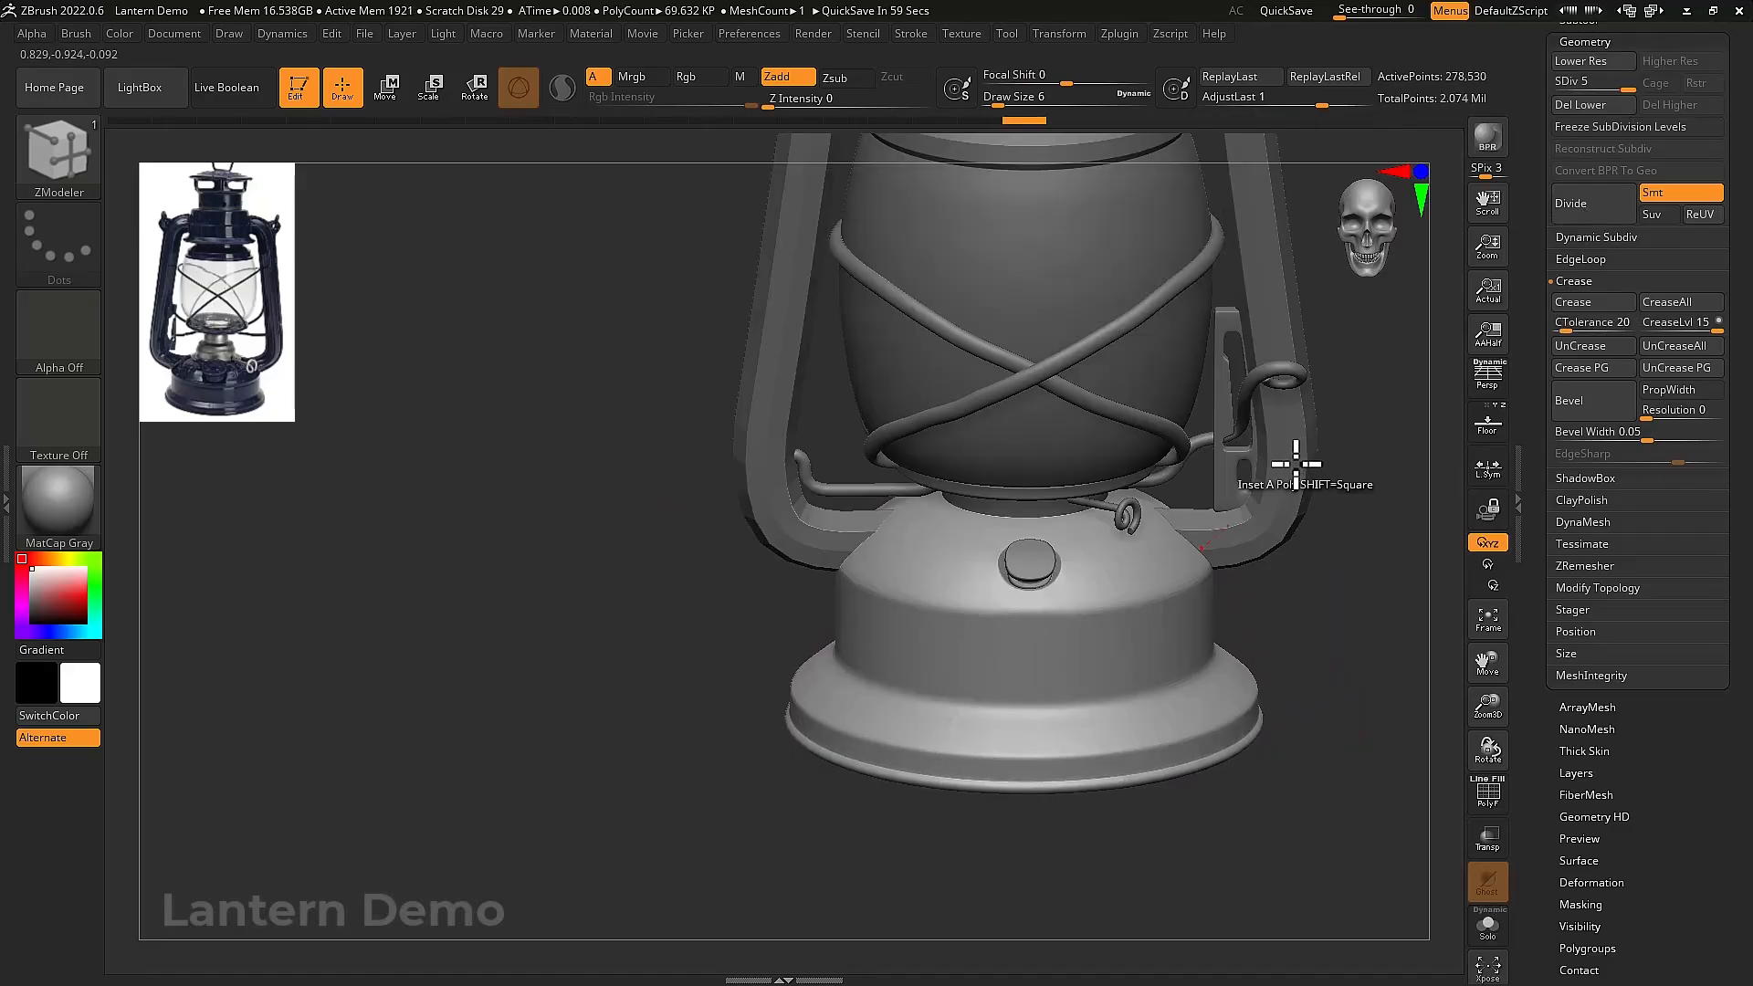
{"action": "mouse_move", "coordinate": [1296, 463]}
{"action": "right_mouse_down"}
{"action": "mouse_move", "coordinate": [1322, 615]}
{"action": "mouse_move", "coordinate": [1330, 556]}
{"action": "mouse_move", "coordinate": [1323, 606]}
{"action": "mouse_move", "coordinate": [1253, 604]}
{"action": "right_mouse_up"}
{"action": "key", "text": "shift+d"}
{"action": "key", "text": "shift+d"}
{"action": "key", "text": "shift+d"}
{"action": "key", "text": "ctrl"}
{"action": "key", "text": "b"}
{"action": "key", "text": "z"}
{"action": "key", "text": "m"}
{"action": "key", "text": "shift+d"}
{"action": "key", "text": "ctrl+shift+s"}
{"action": "key", "text": "shift+f"}
{"action": "key", "text": "ctrl+shift+s"}
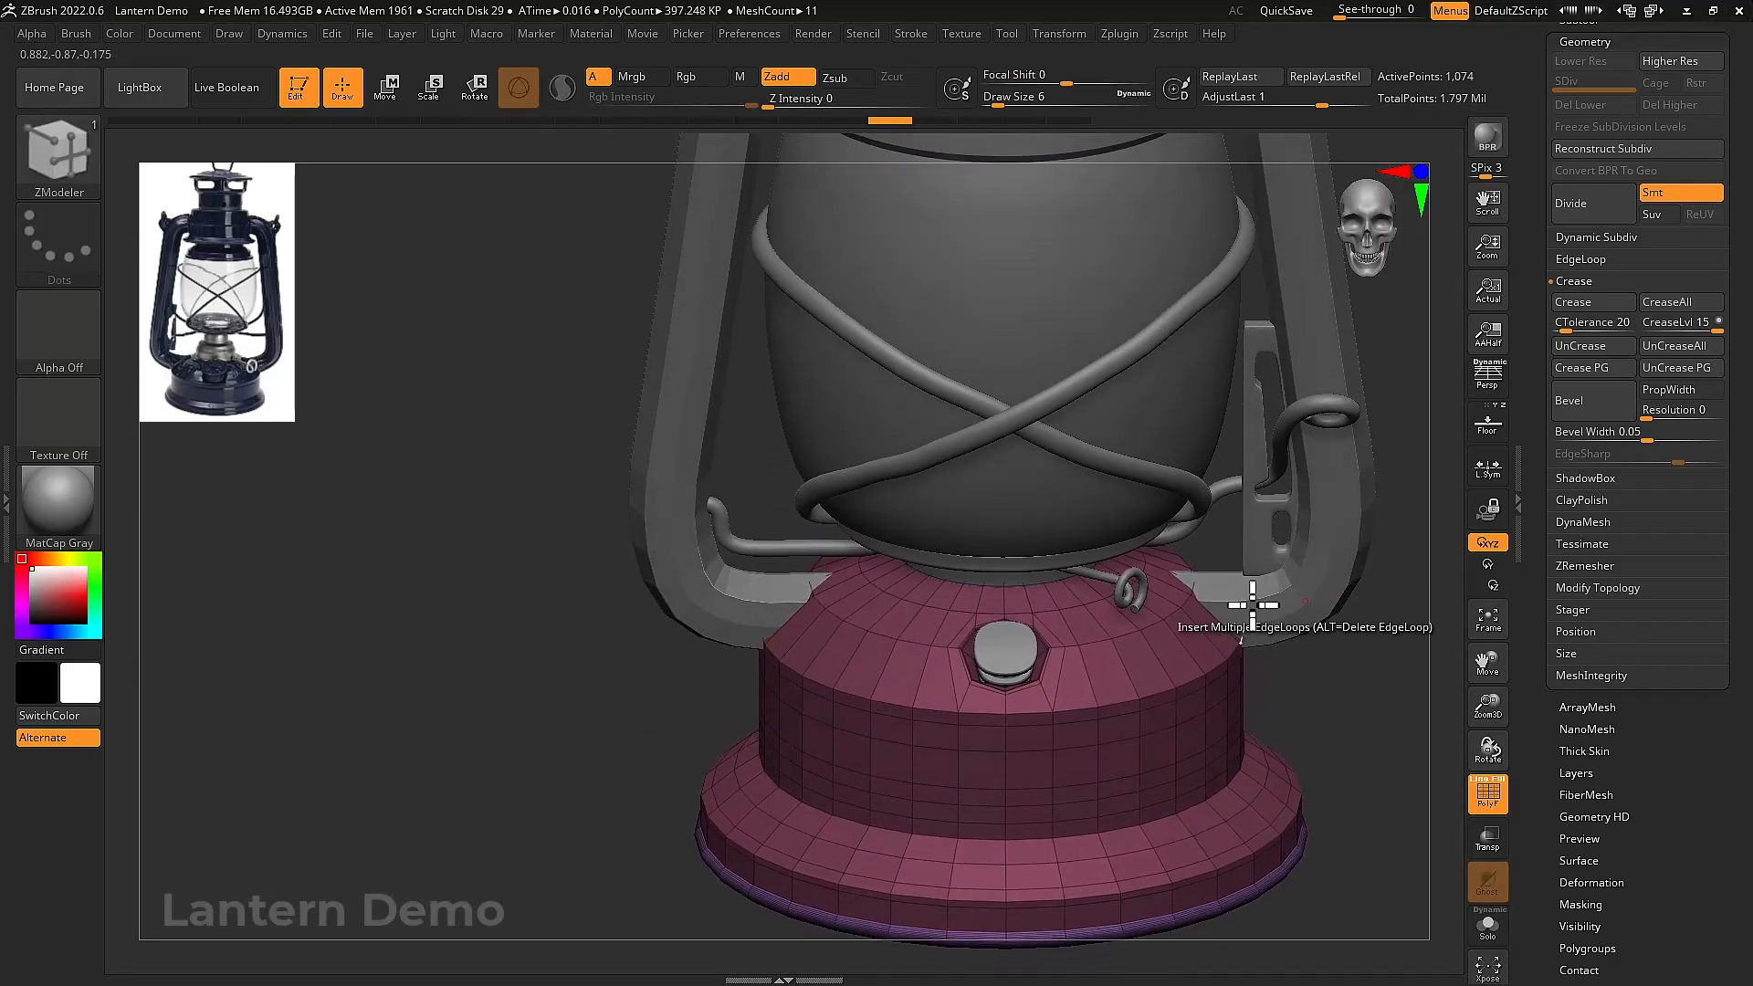
Isolate the tank and insert two single edge loops around the circular edge on top of its dome
{"action": "key", "text": "ctrl+shift+s"}
{"action": "mouse_move", "coordinate": [1065, 599]}
{"action": "right_mouse_down"}
{"action": "mouse_move", "coordinate": [1104, 638]}
{"action": "mouse_move", "coordinate": [1083, 587]}
{"action": "right_mouse_up"}
{"action": "right_click", "coordinate": [1083, 587]}
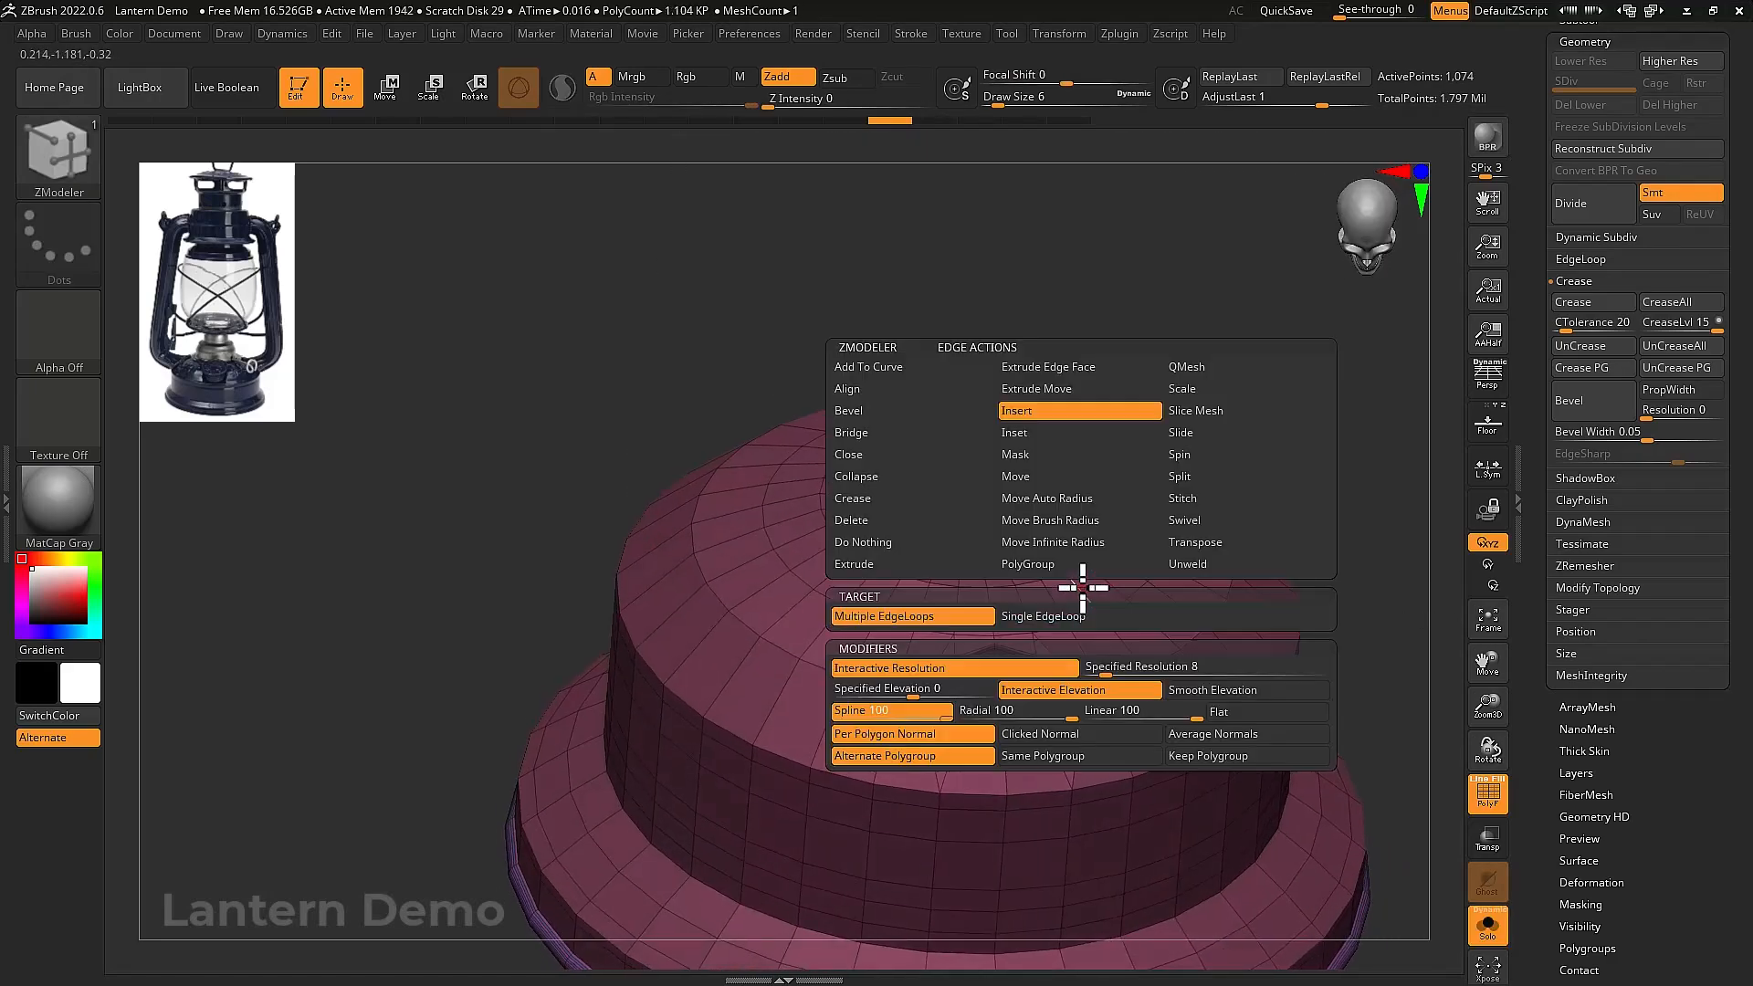
{"action": "left_click", "coordinate": [1072, 610]}
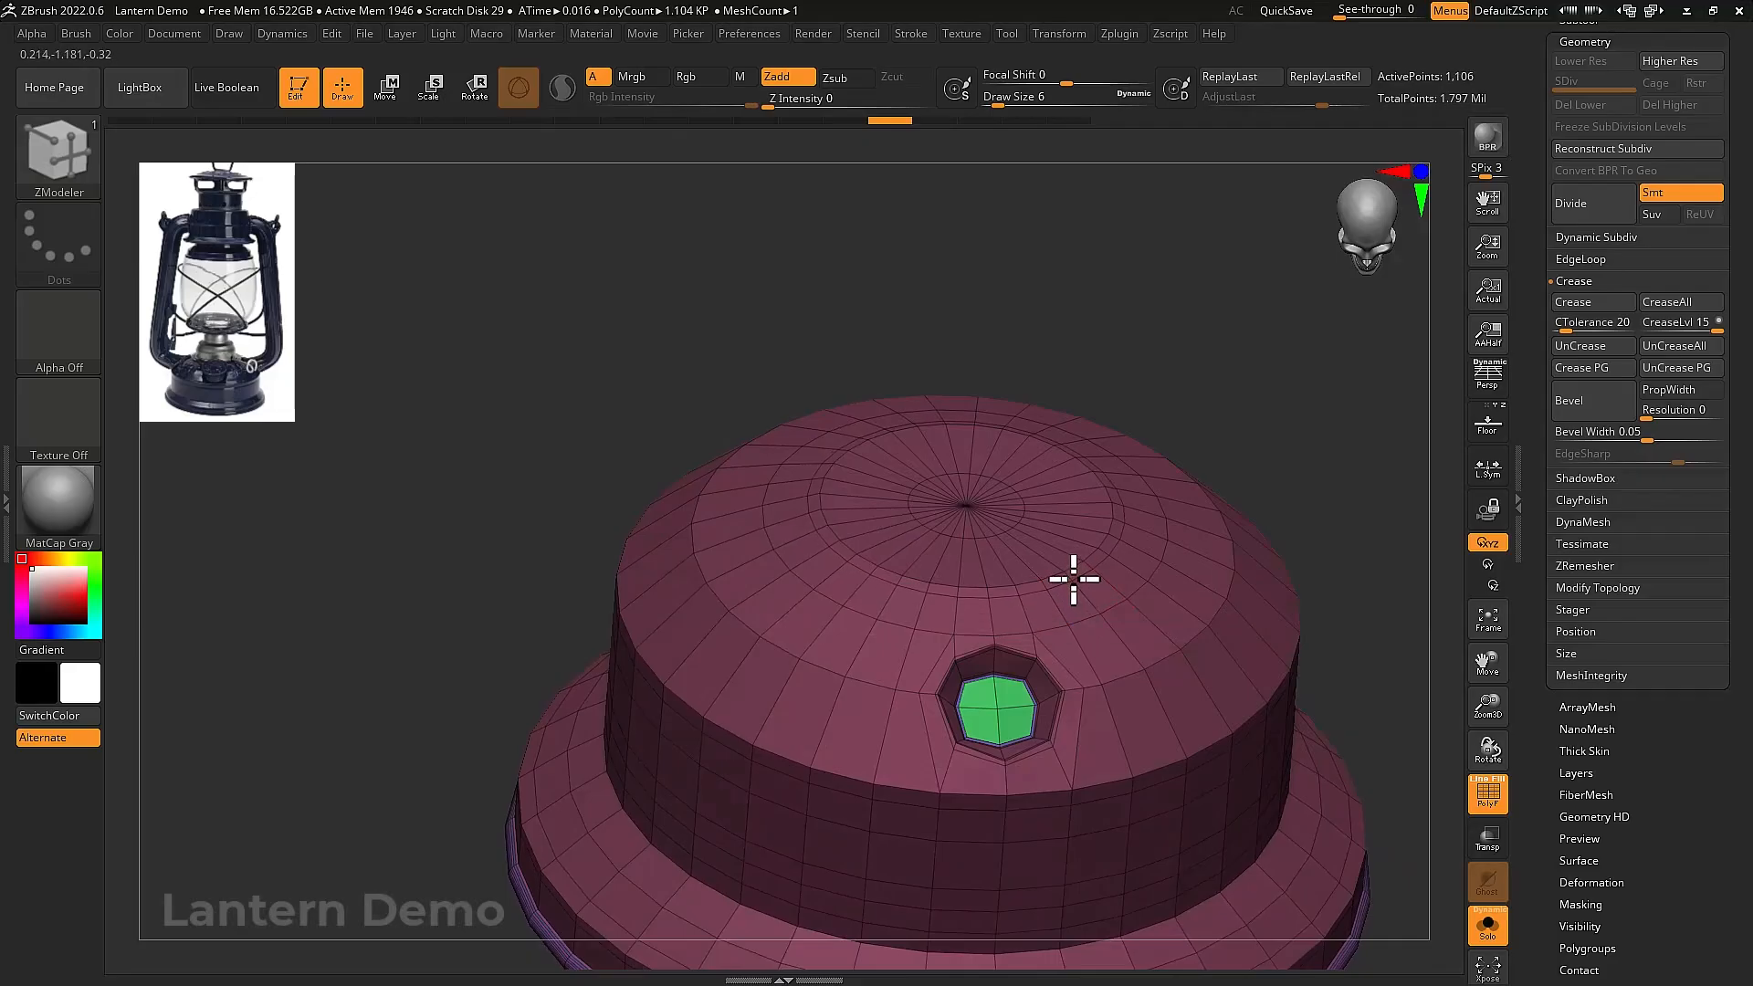
{"action": "left_click", "coordinate": [1057, 566]}
{"action": "left_click", "coordinate": [1063, 568]}
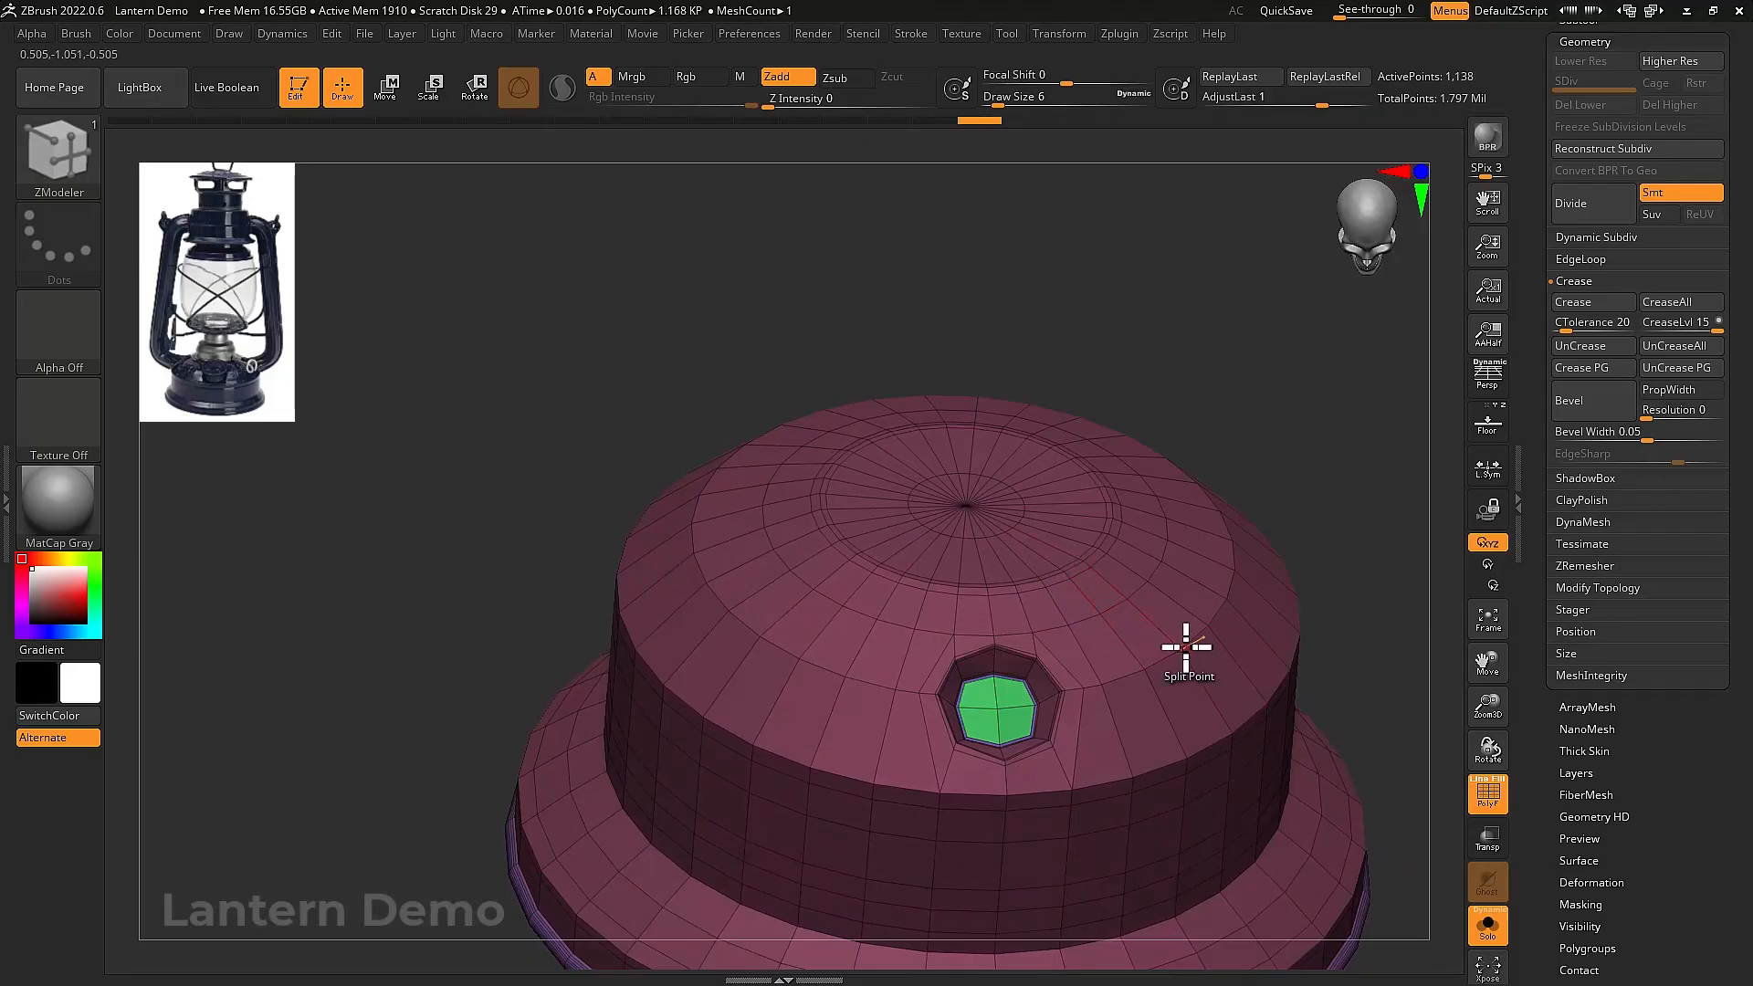
Show the whole lantern without wireframe and subdivide the fuel tank to level 4
{"action": "mouse_move", "coordinate": [1182, 645]}
{"action": "right_mouse_down"}
{"action": "mouse_move", "coordinate": [1135, 634]}
{"action": "mouse_move", "coordinate": [1166, 642]}
{"action": "right_mouse_up"}
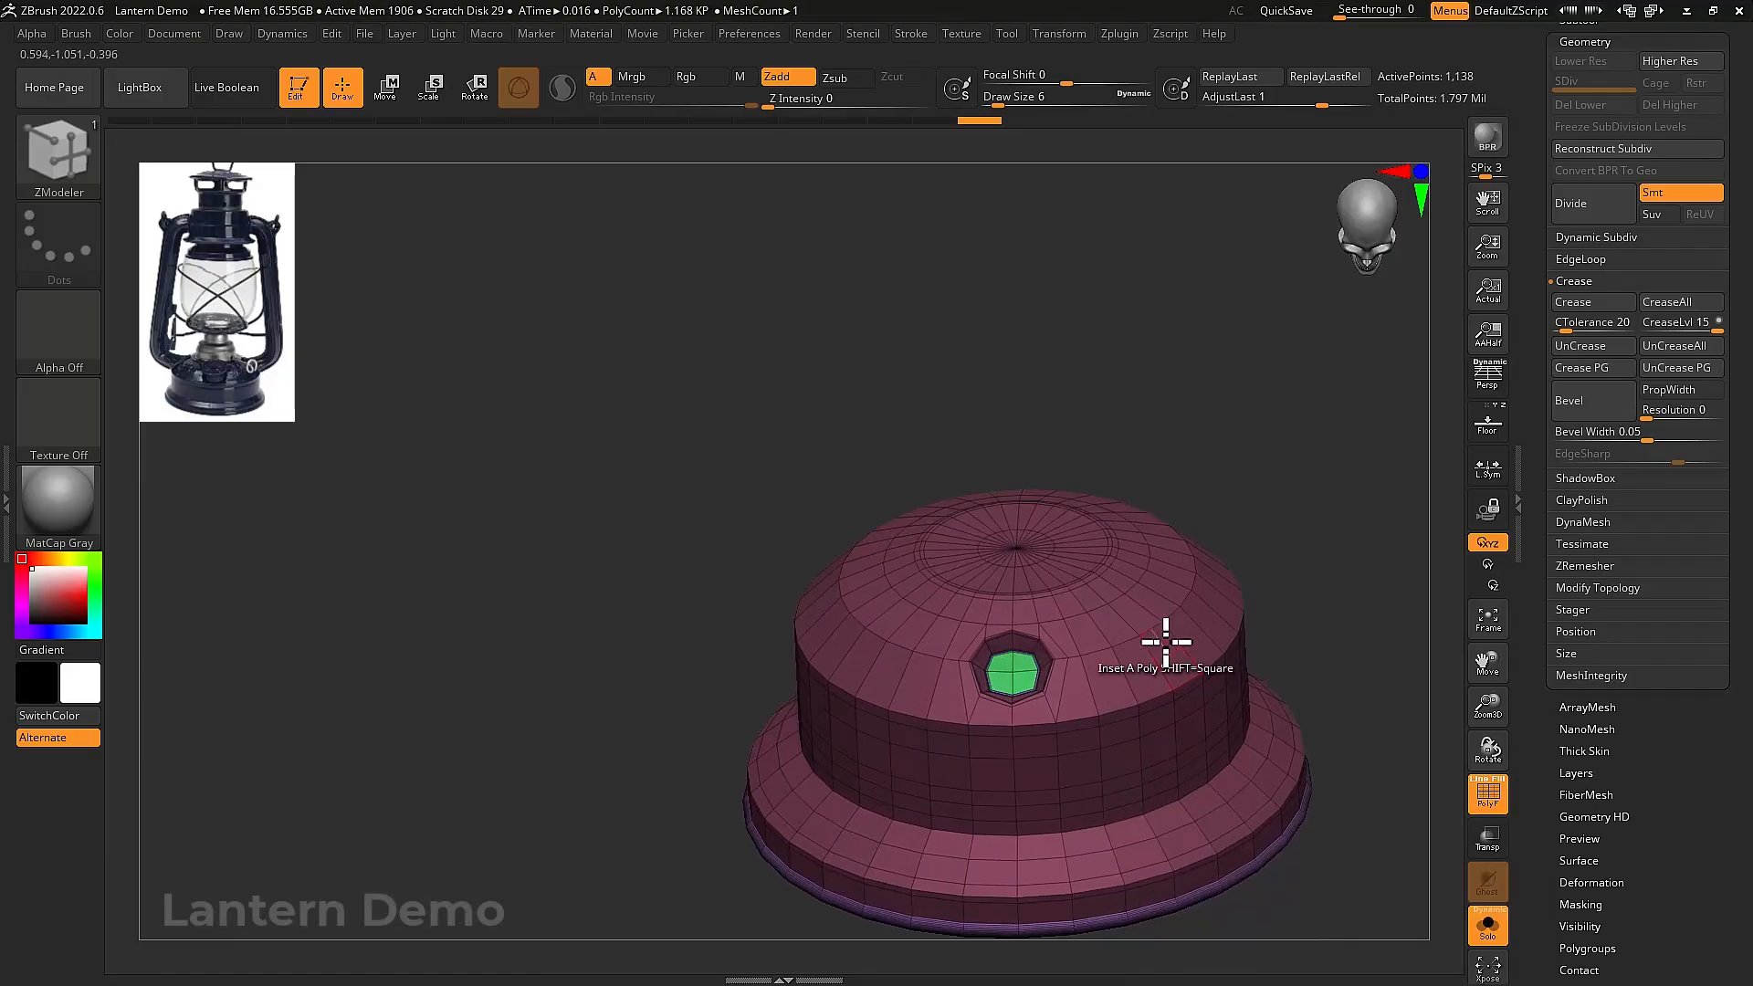
{"action": "right_click_drag", "start_coordinate": [1307, 724], "coordinate": [1403, 635], "text": "shift"}
{"action": "key", "text": "ctrl+shift+x"}
{"action": "key", "text": "shift+f"}
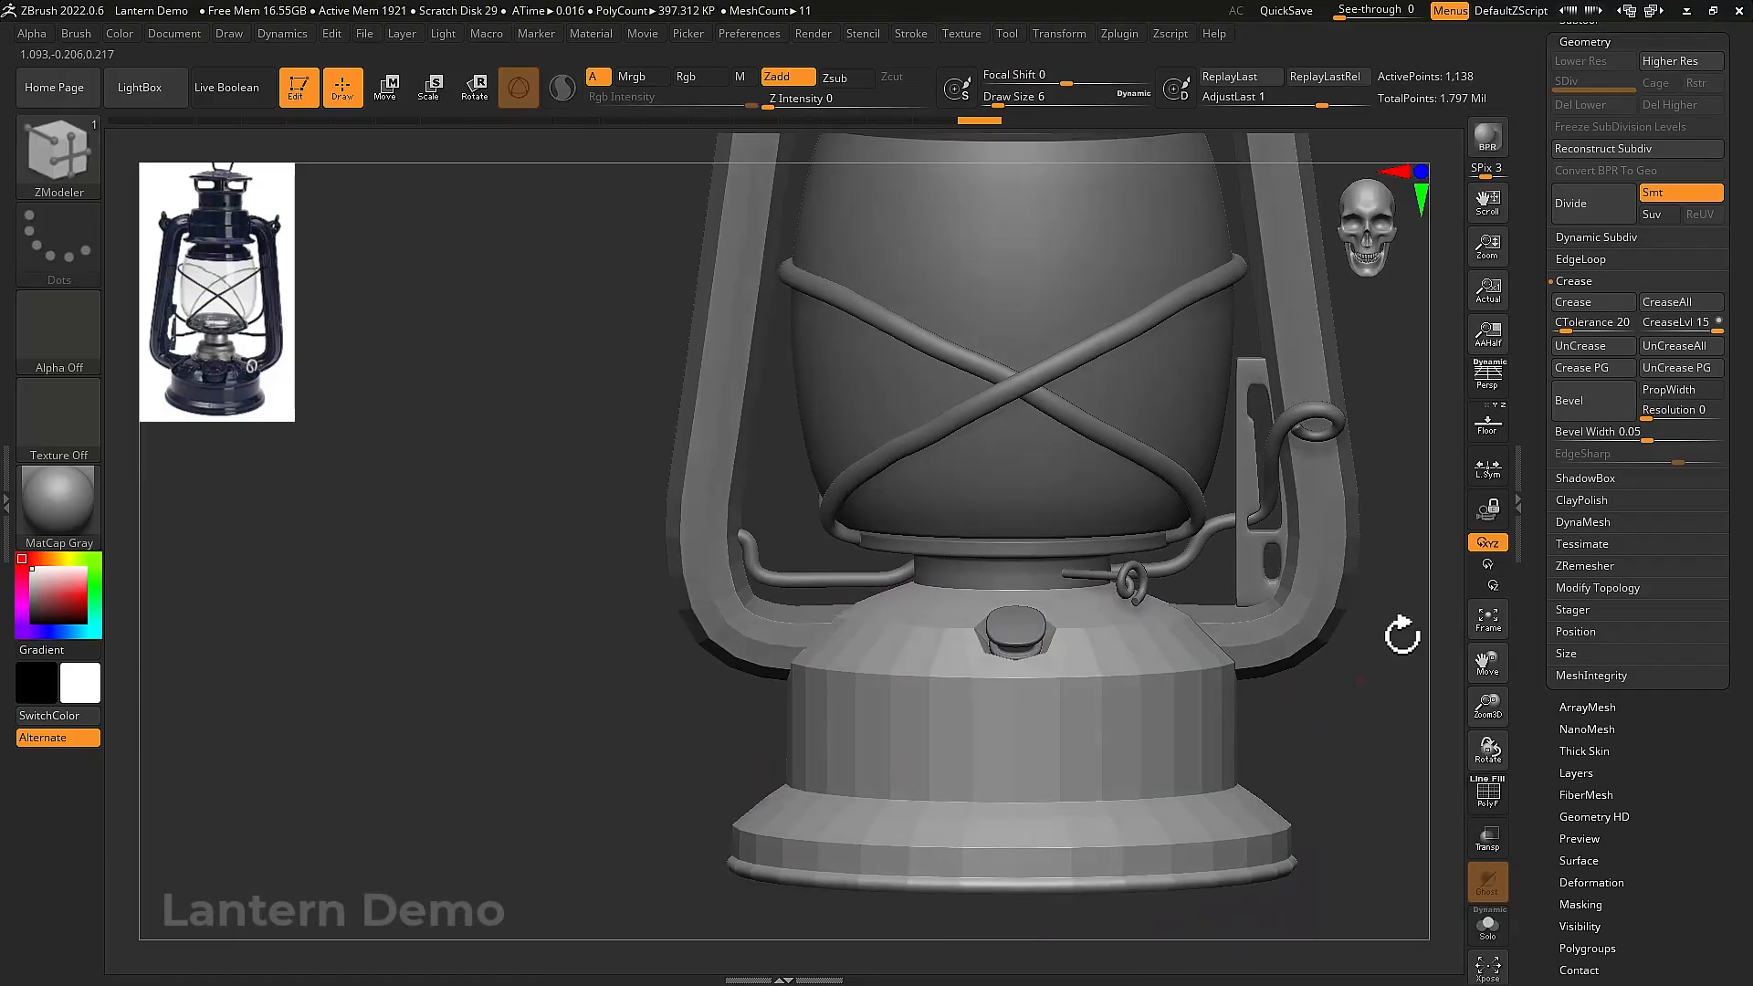
{"action": "left_click", "coordinate": [1575, 206]}
{"action": "left_click", "coordinate": [1575, 206]}
{"action": "left_click", "coordinate": [1575, 207]}
{"action": "right_click_drag", "start_coordinate": [1379, 630], "coordinate": [1302, 694]}
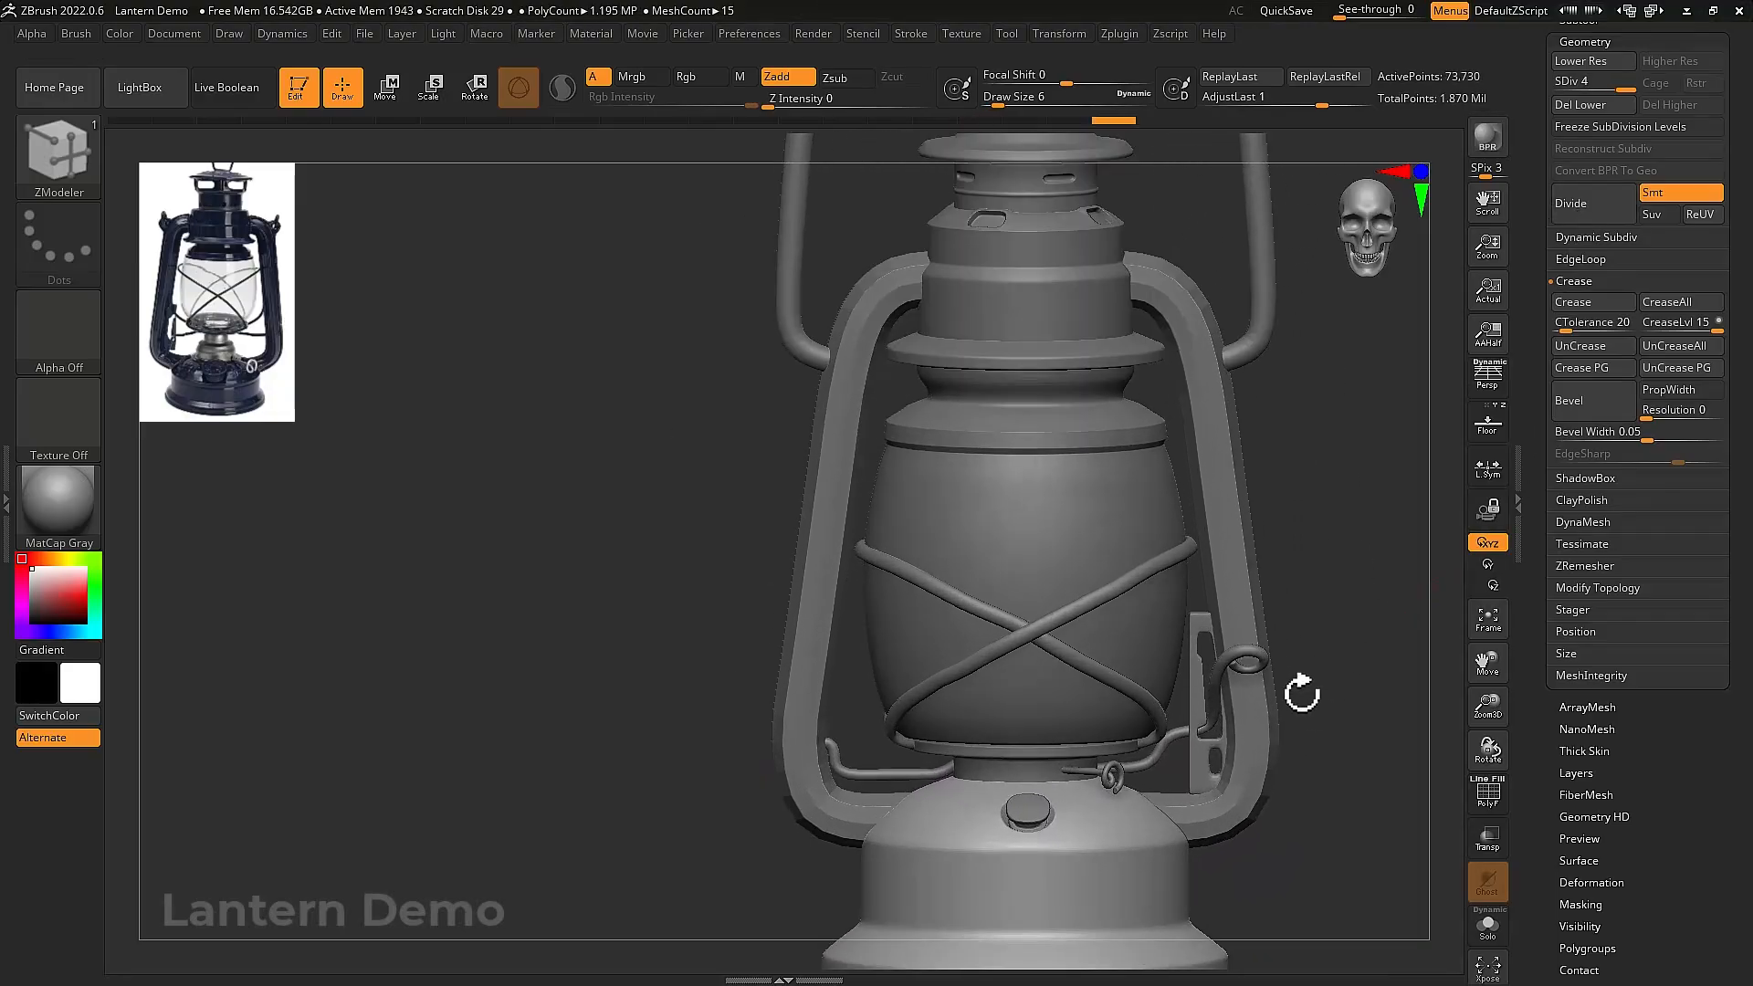
Select the side tube frame, show its polygroups in isolation, and set the ZModeler edge action to Bevel
{"action": "left_click", "coordinate": [1249, 613], "text": "alt"}
{"action": "key", "text": "shift+f"}
{"action": "right_click_drag", "start_coordinate": [1284, 618], "coordinate": [1291, 570]}
{"action": "key", "text": "space"}
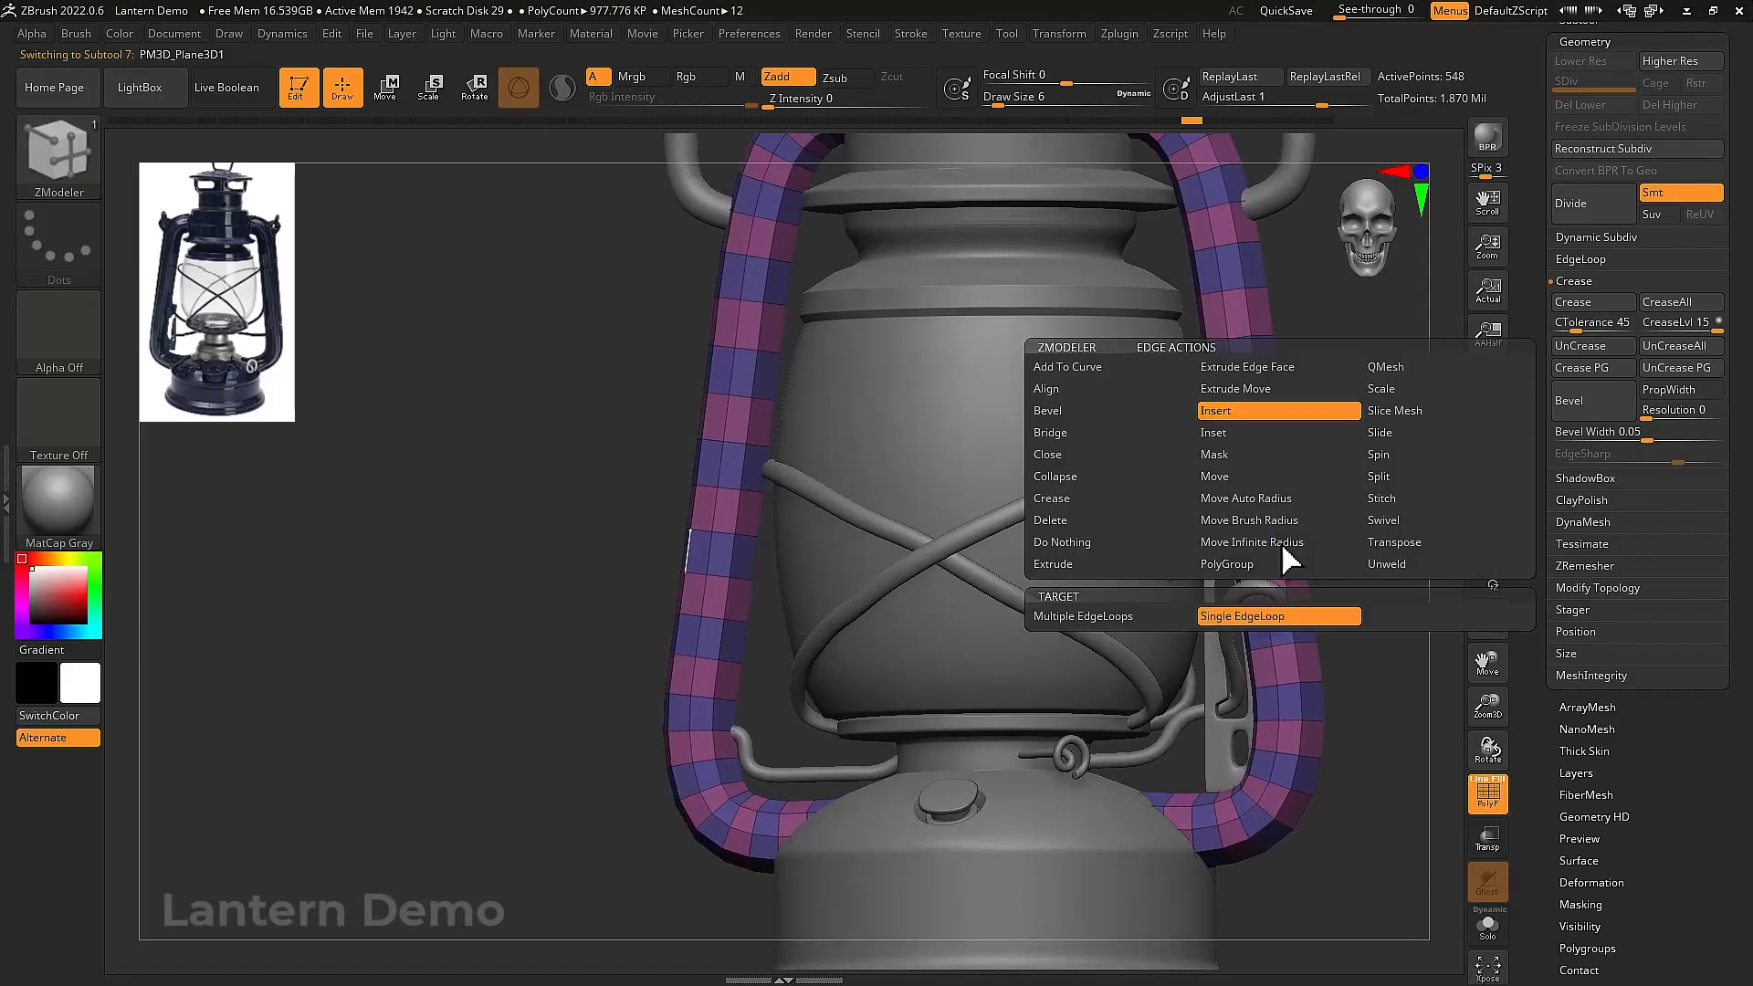
{"action": "left_click", "coordinate": [1093, 408]}
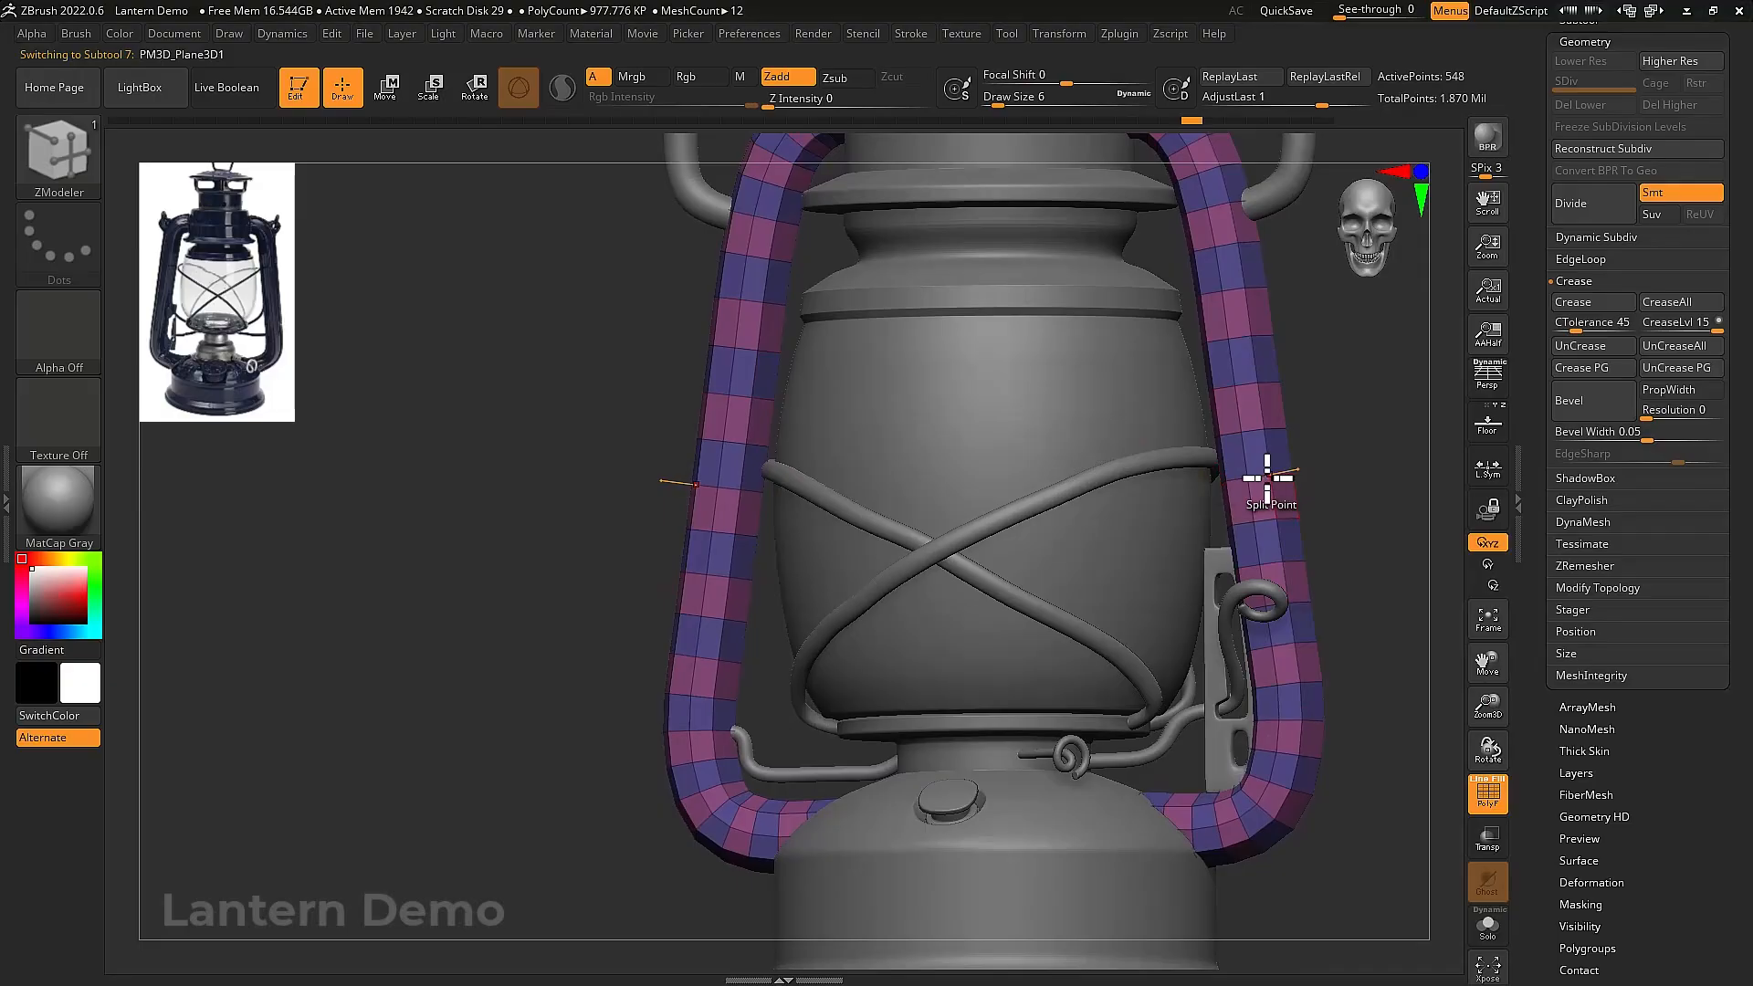
{"action": "left_click_drag", "start_coordinate": [1325, 459], "coordinate": [1178, 146]}
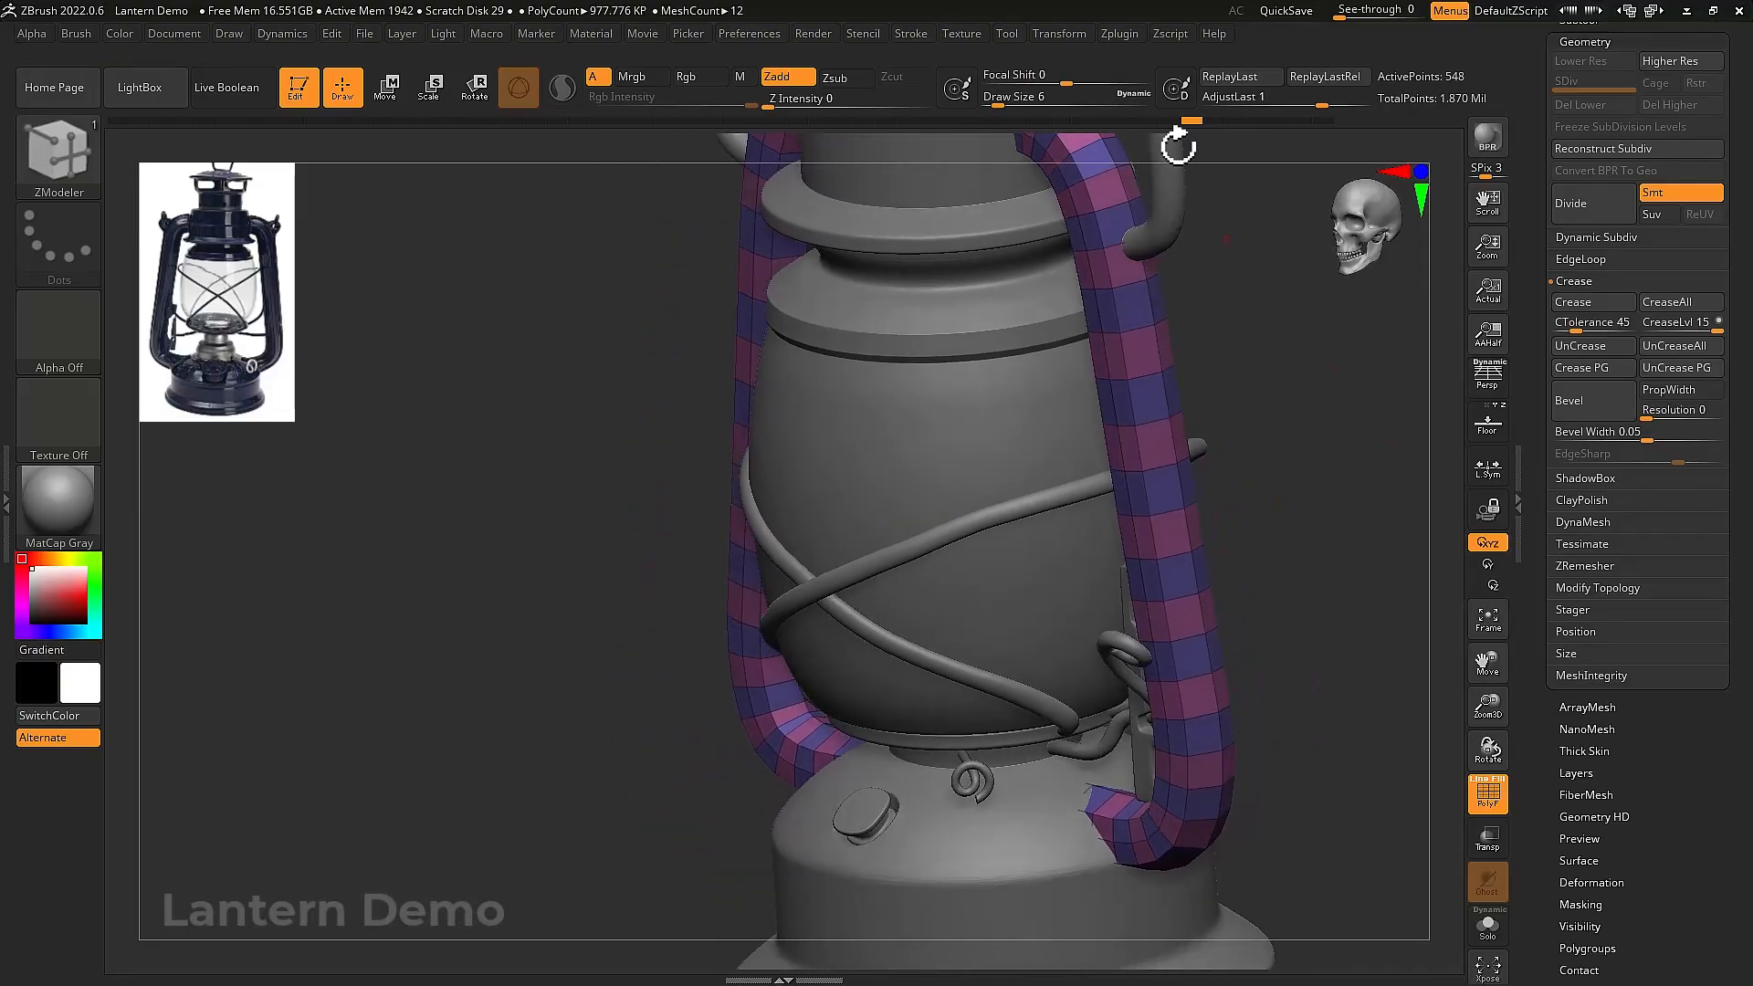
{"action": "left_click", "coordinate": [1061, 37]}
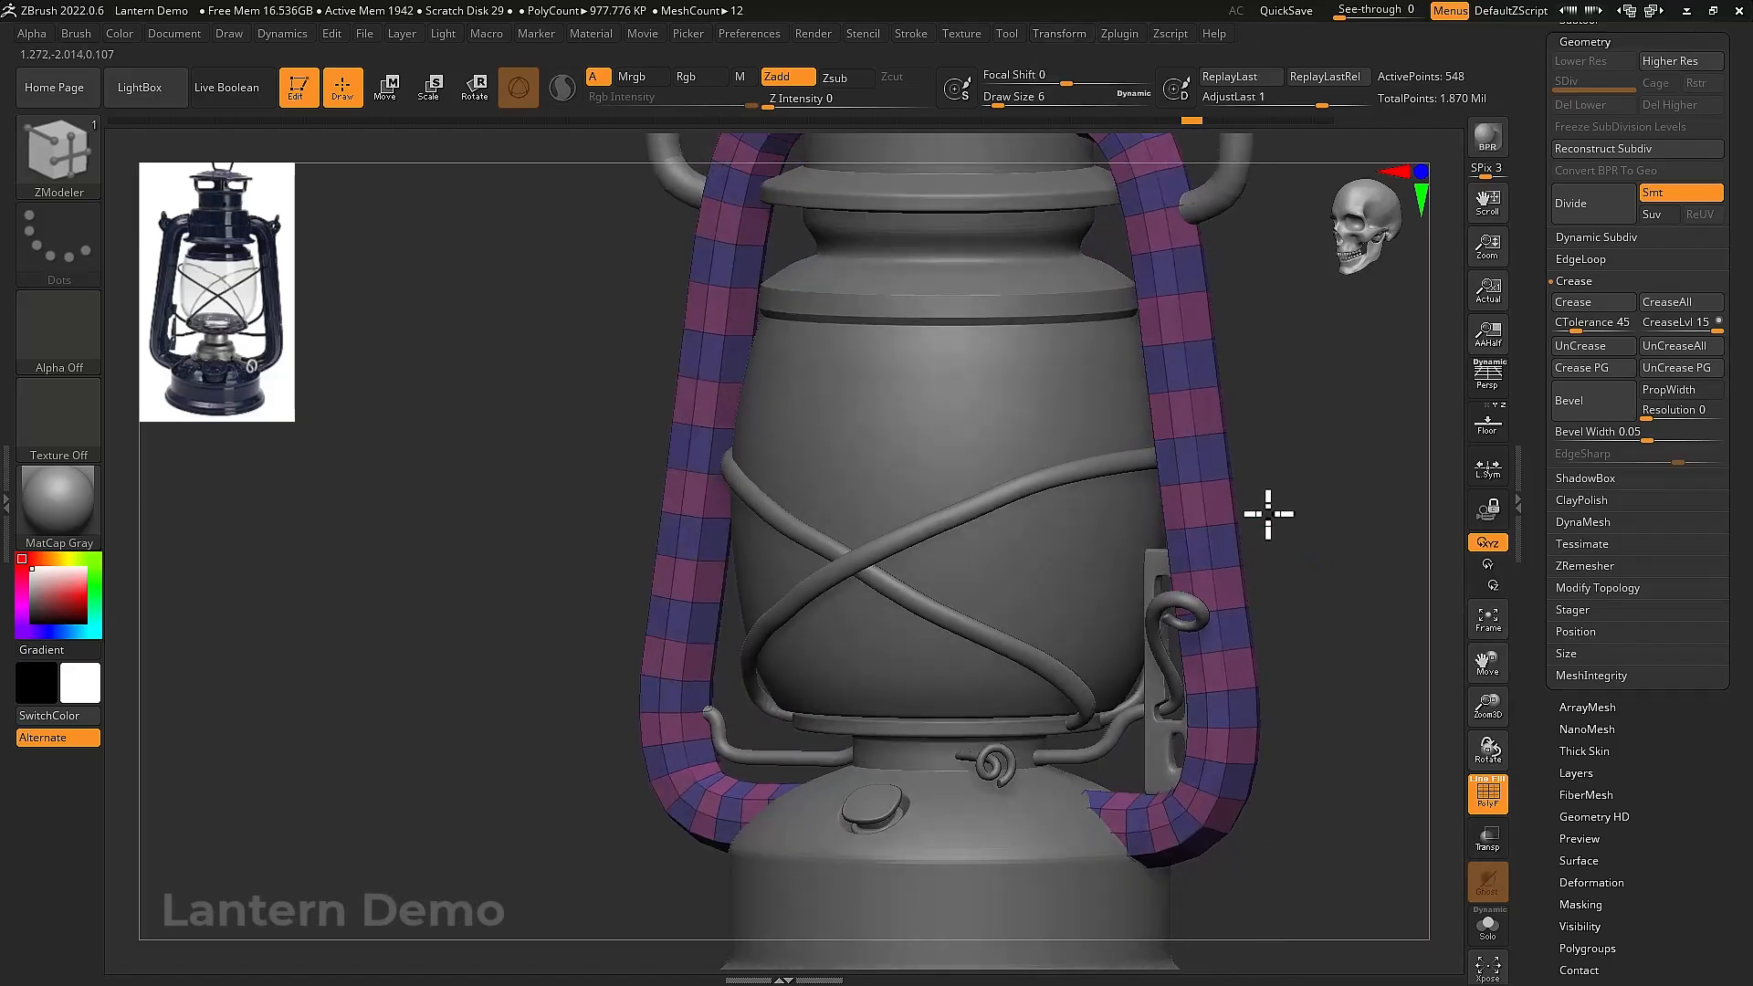
{"action": "key", "text": "ctrl+shift+s"}
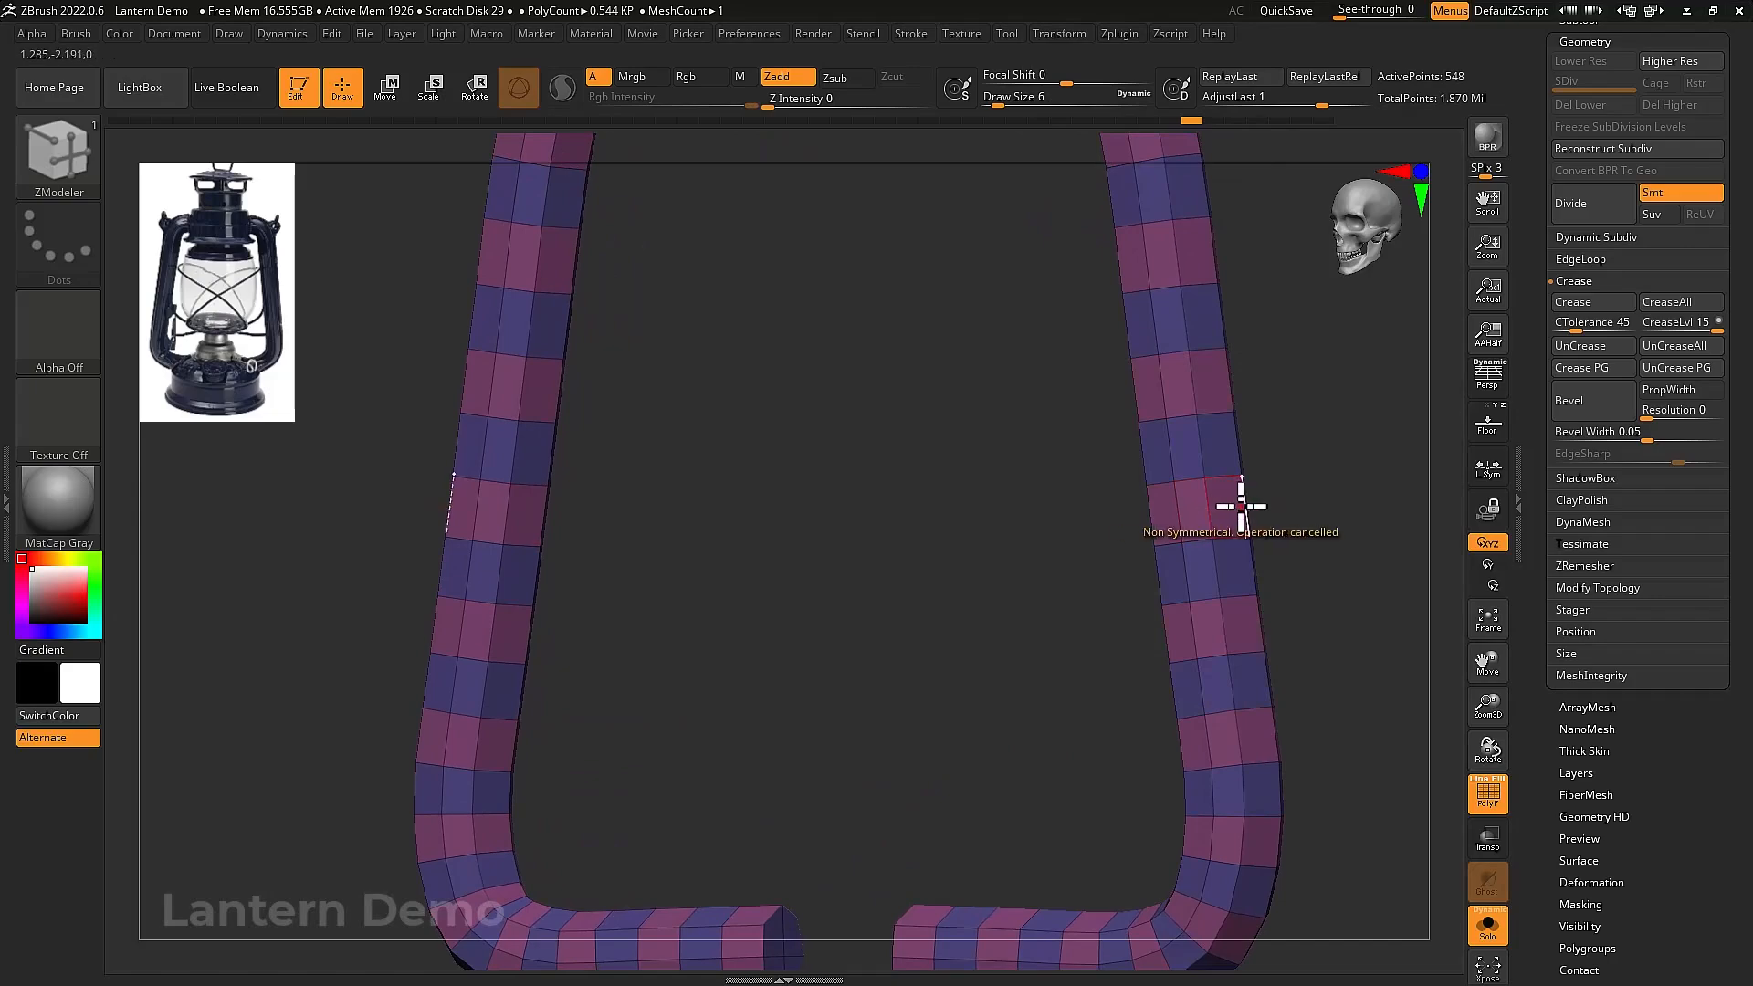
Try beveling the outer front edge loop of the side tubes and undo the bevel
{"action": "mouse_move", "coordinate": [1241, 506]}
{"action": "left_mouse_down", "text": "shift"}
{"action": "mouse_move", "coordinate": [1284, 536]}
{"action": "mouse_move", "coordinate": [1236, 536]}
{"action": "mouse_move", "coordinate": [1279, 533]}
{"action": "mouse_move", "coordinate": [1272, 517]}
{"action": "mouse_move", "coordinate": [1231, 534]}
{"action": "left_mouse_up", "text": "shift"}
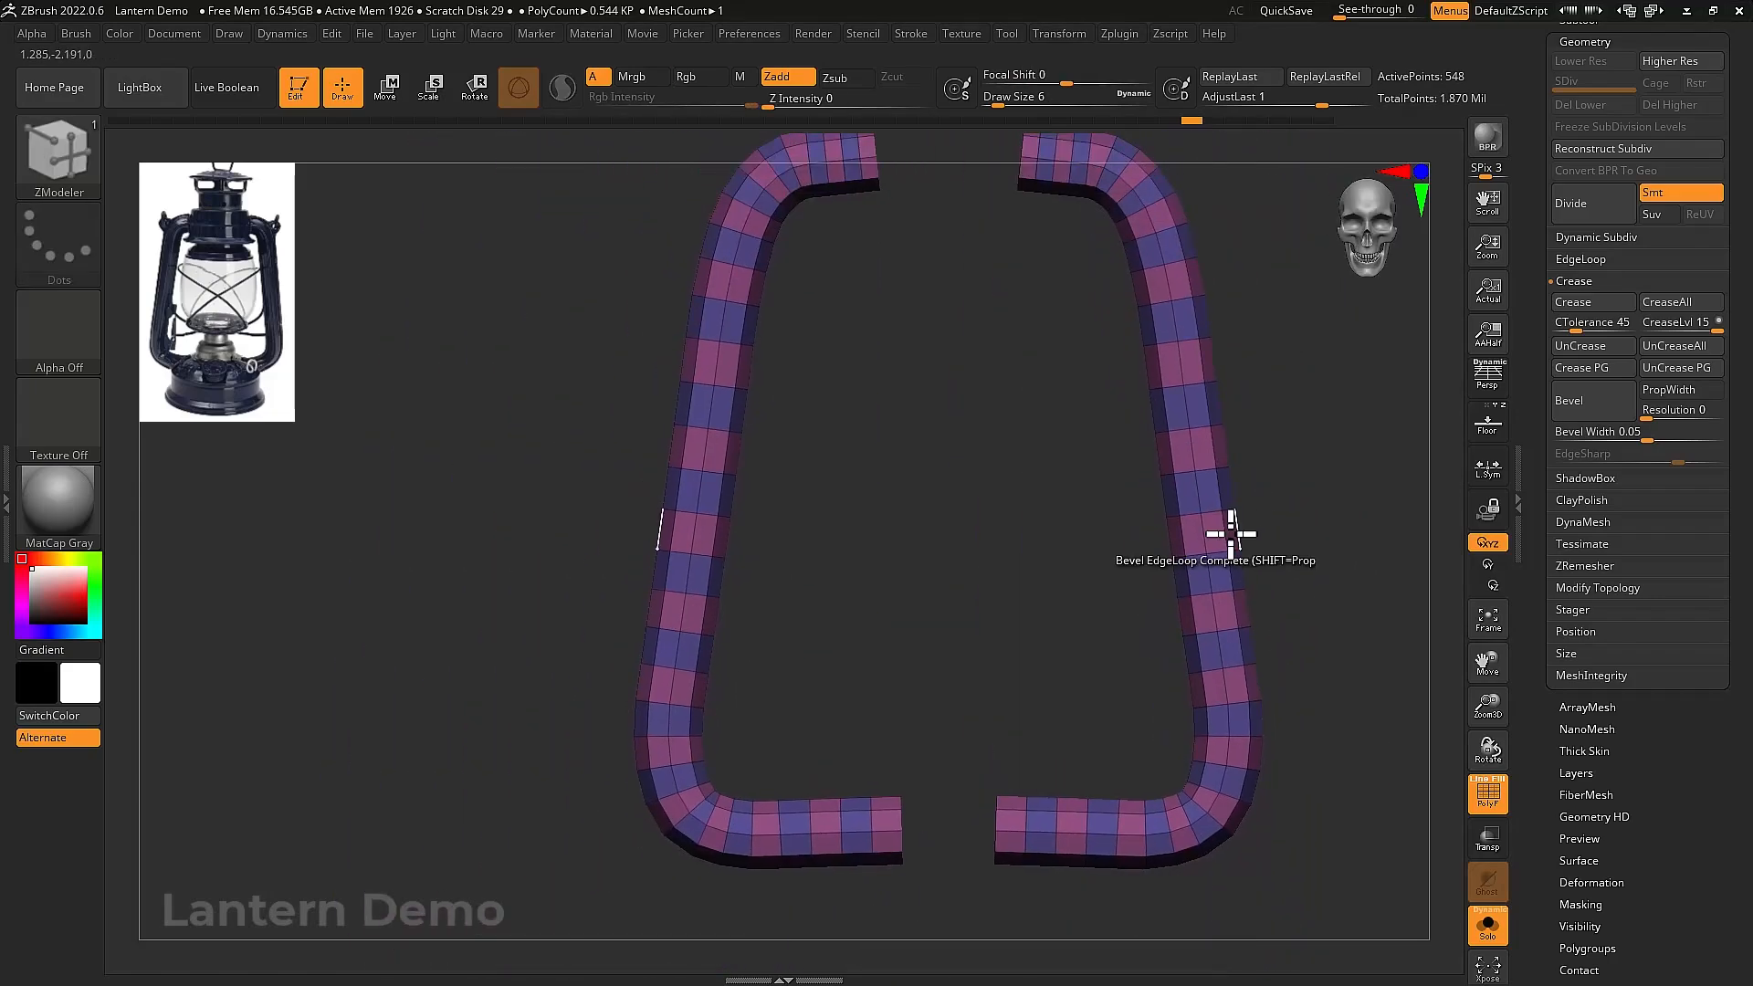
{"action": "left_click", "coordinate": [912, 35]}
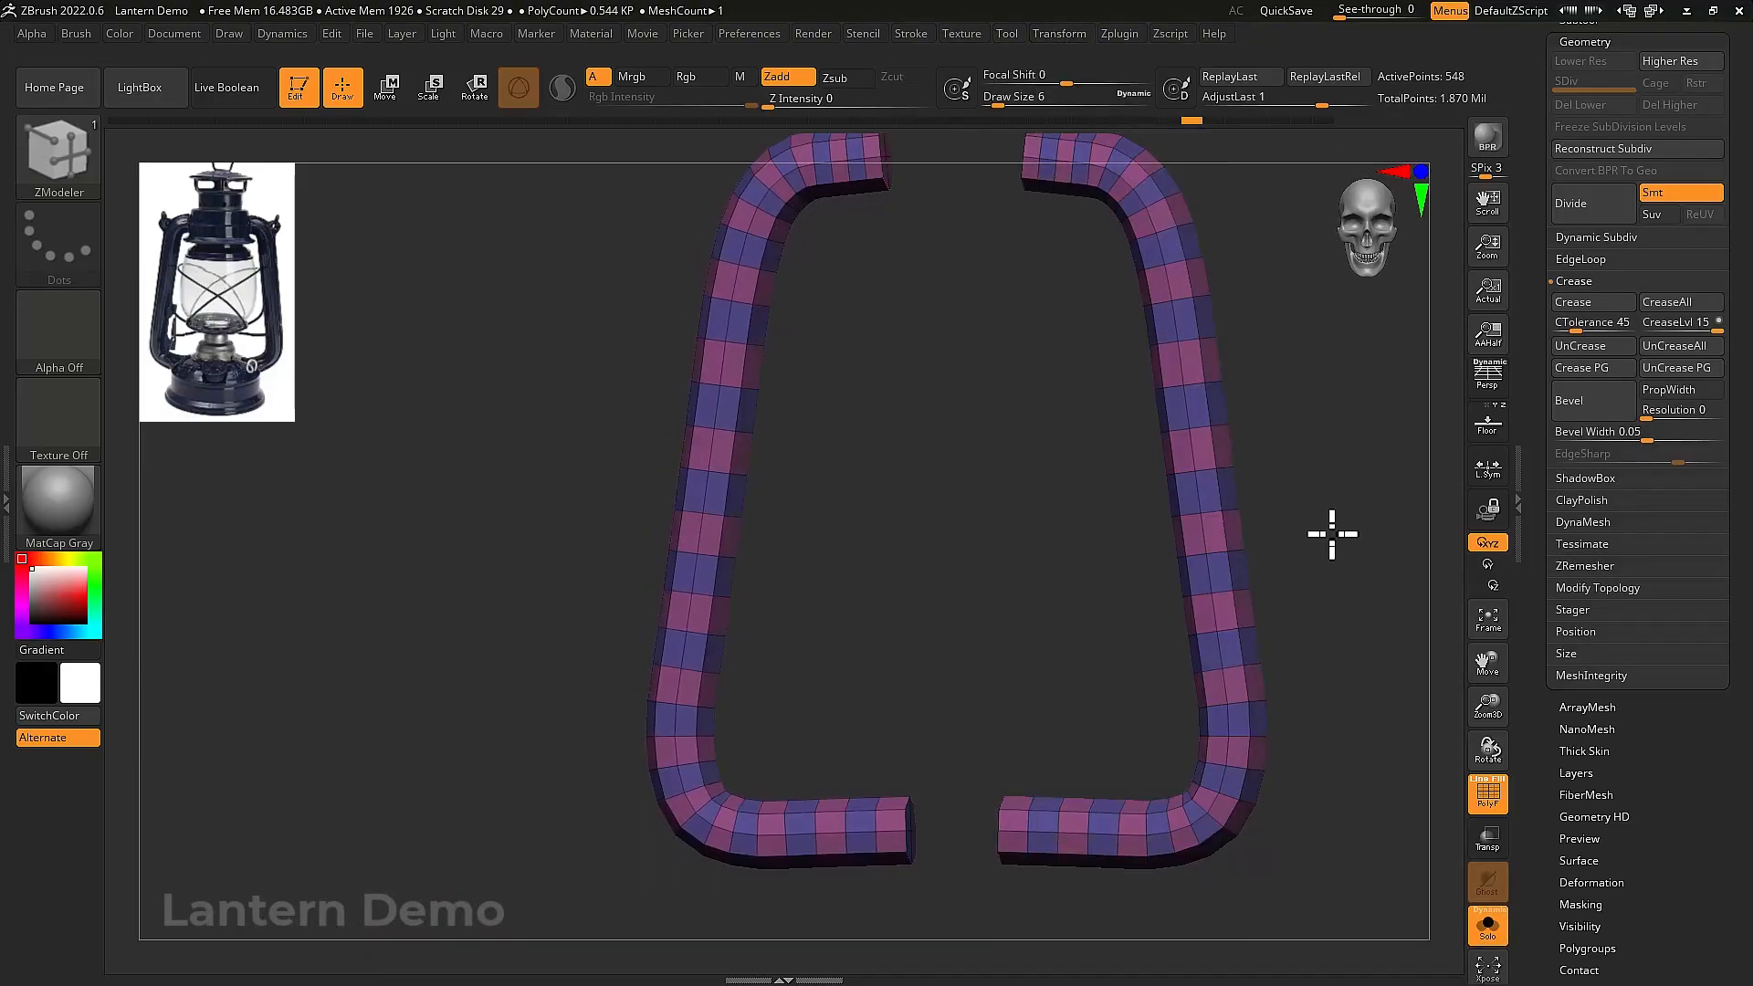
{"action": "left_click_drag", "start_coordinate": [1331, 528], "coordinate": [1312, 554]}
{"action": "left_click", "coordinate": [1229, 535]}
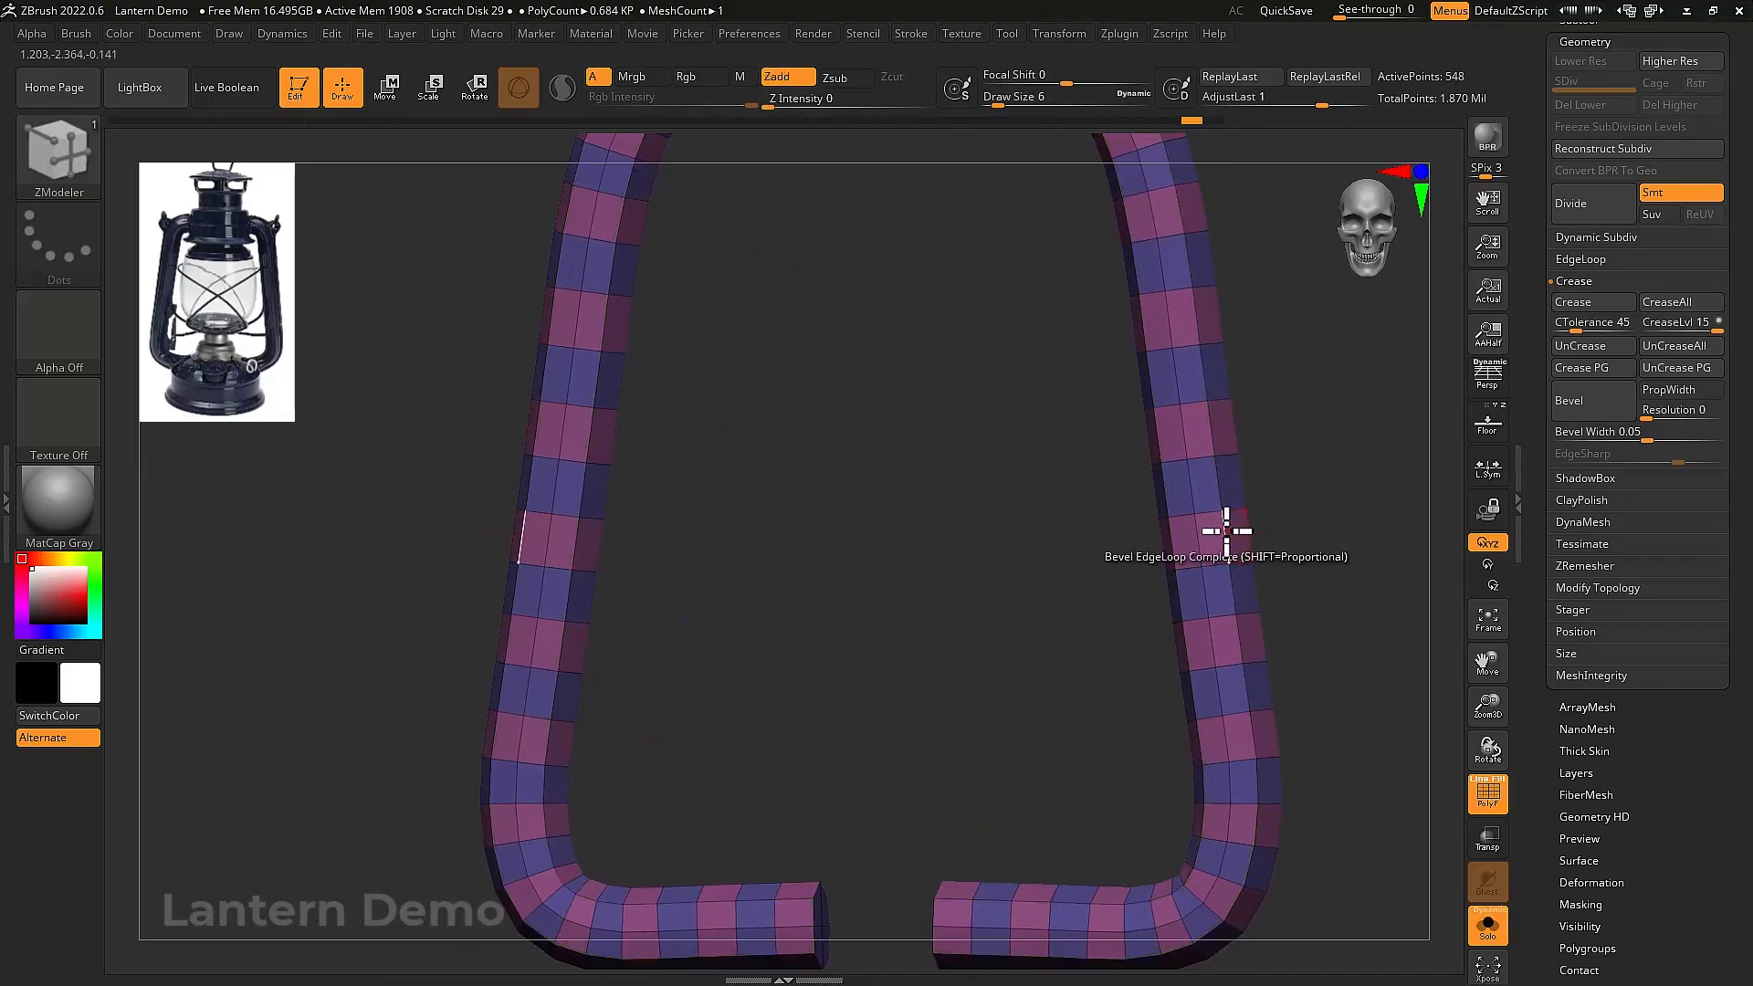
{"action": "left_click", "coordinate": [1235, 533]}
{"action": "left_click_drag", "start_coordinate": [1264, 521], "coordinate": [1308, 520]}
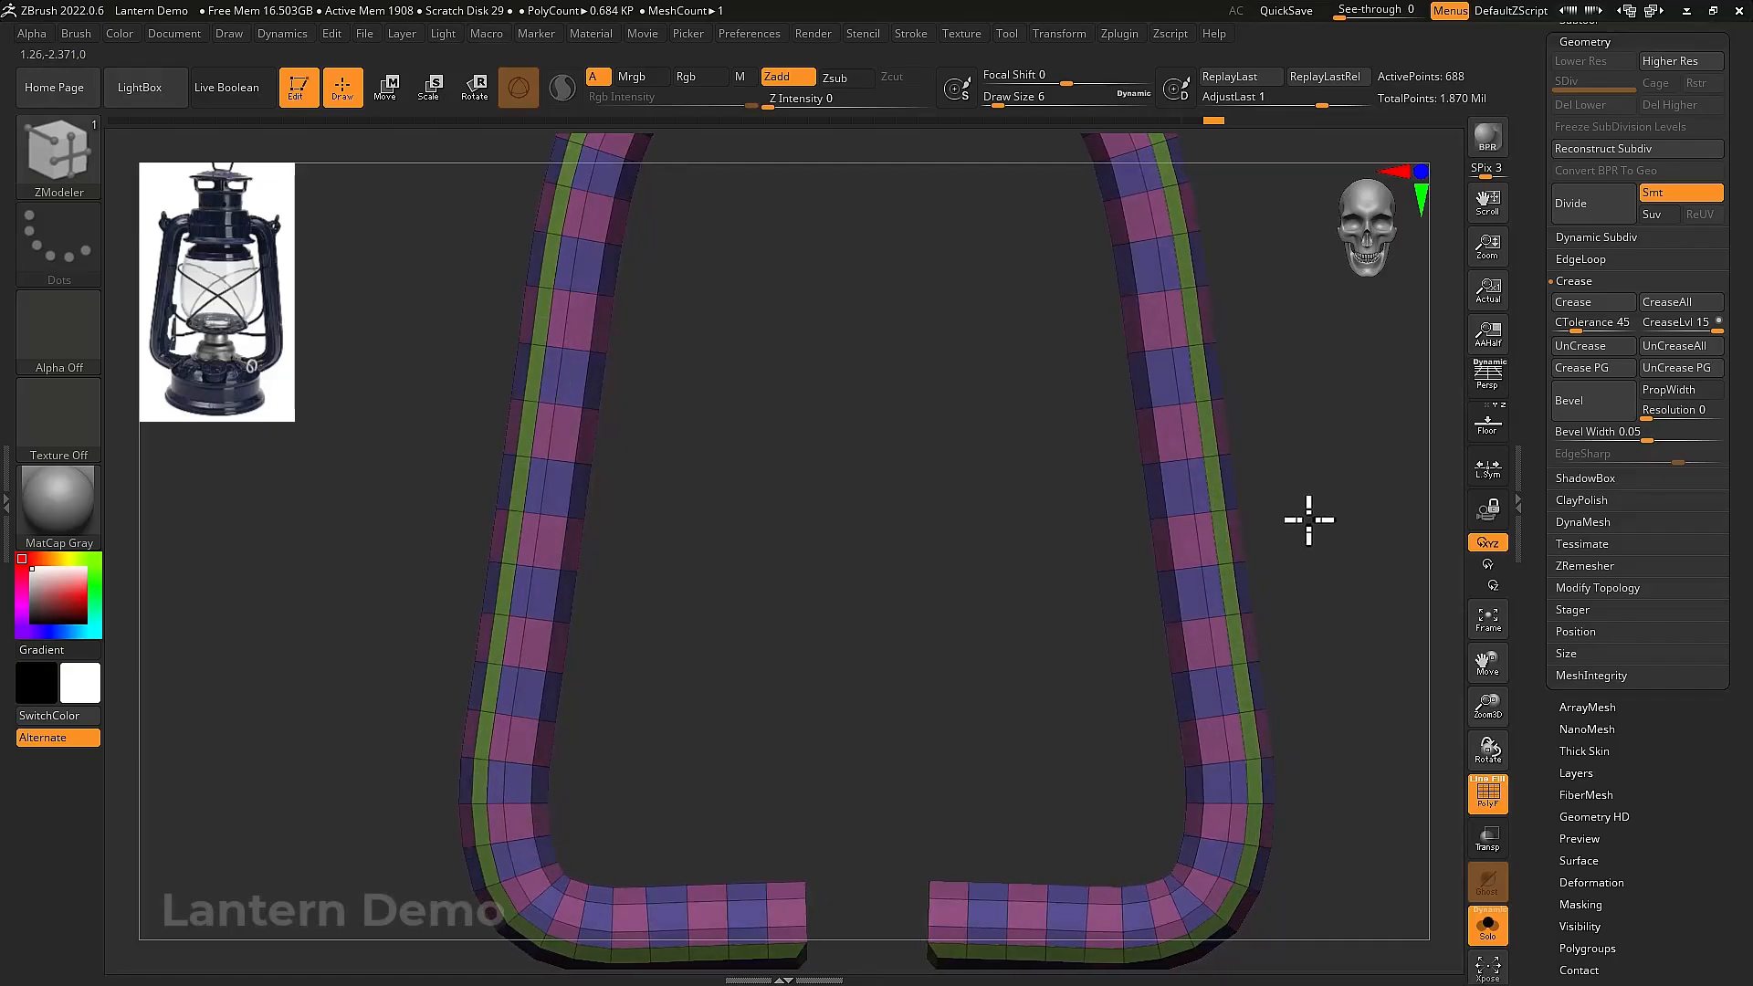
{"action": "key", "text": "ctrl+z"}
Bevel the outer and inner front edge loops along both side tubes into narrow strips
{"action": "left_click", "coordinate": [1225, 530]}
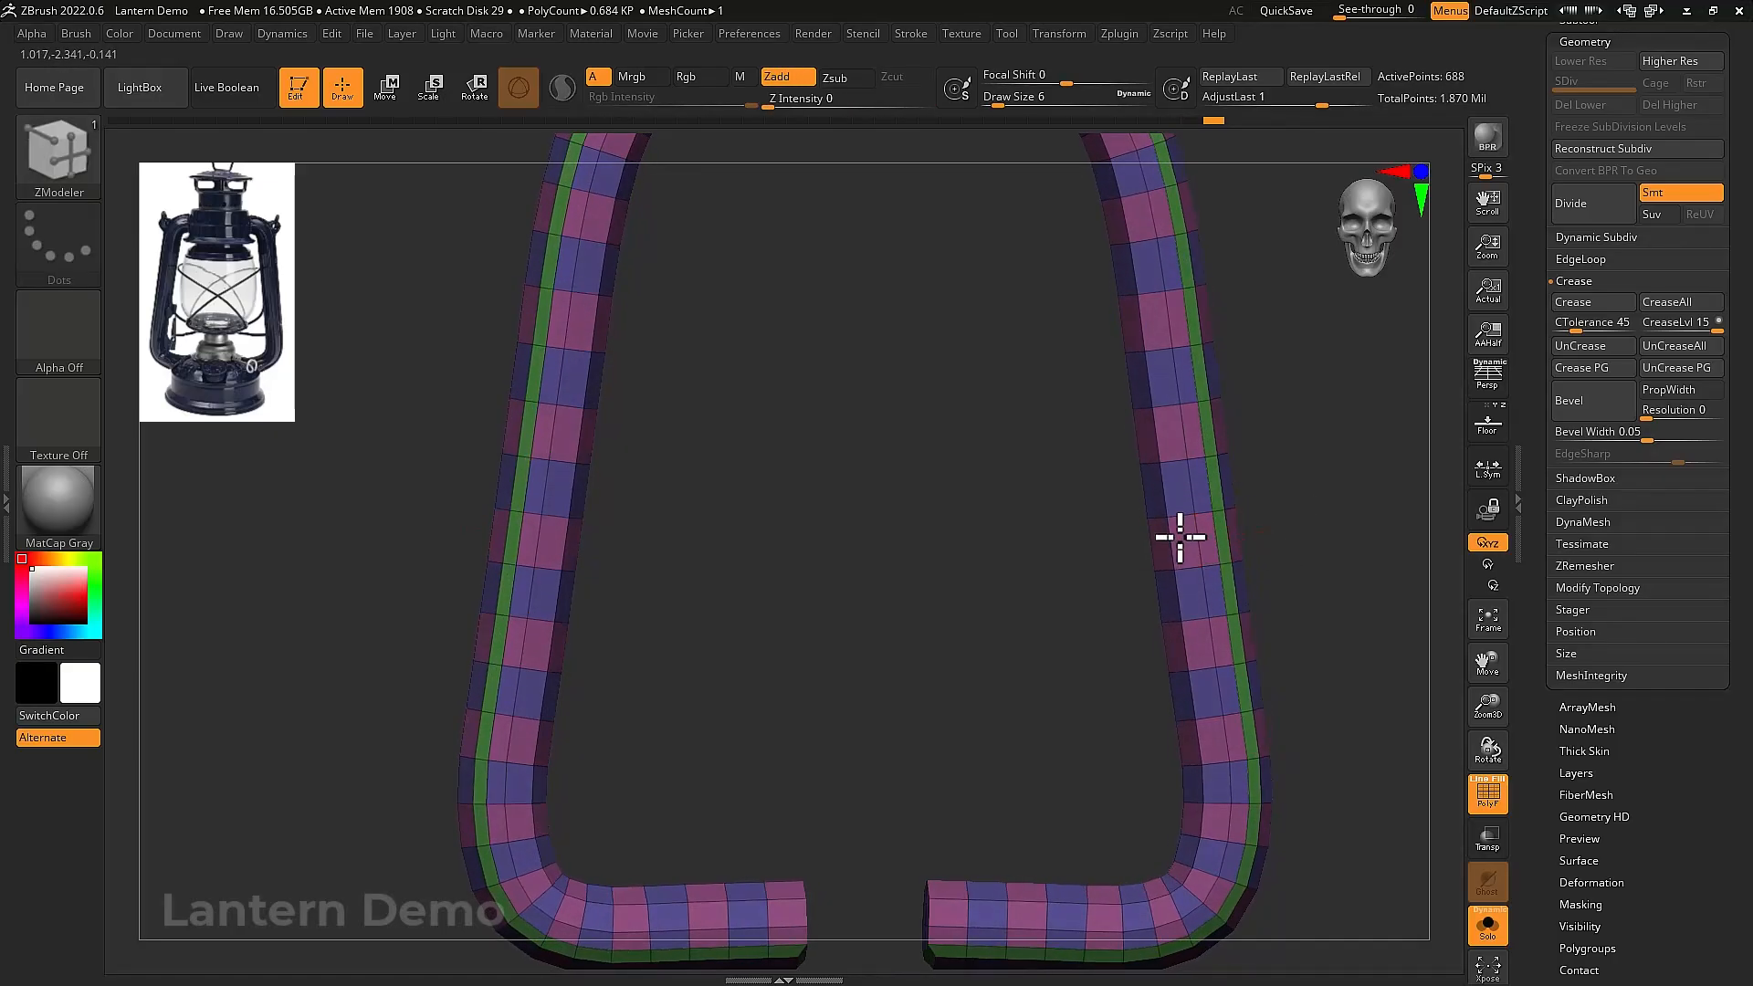
{"action": "left_click_drag", "start_coordinate": [1197, 537], "coordinate": [1248, 542]}
{"action": "mouse_move", "coordinate": [1247, 542]}
{"action": "right_mouse_down"}
{"action": "mouse_move", "coordinate": [1128, 533]}
{"action": "mouse_move", "coordinate": [1245, 529]}
{"action": "mouse_move", "coordinate": [1239, 512]}
{"action": "right_mouse_up"}
Set the ZModeler edge action to Insert with Multiple EdgeLoops as the target
{"action": "key", "text": "space"}
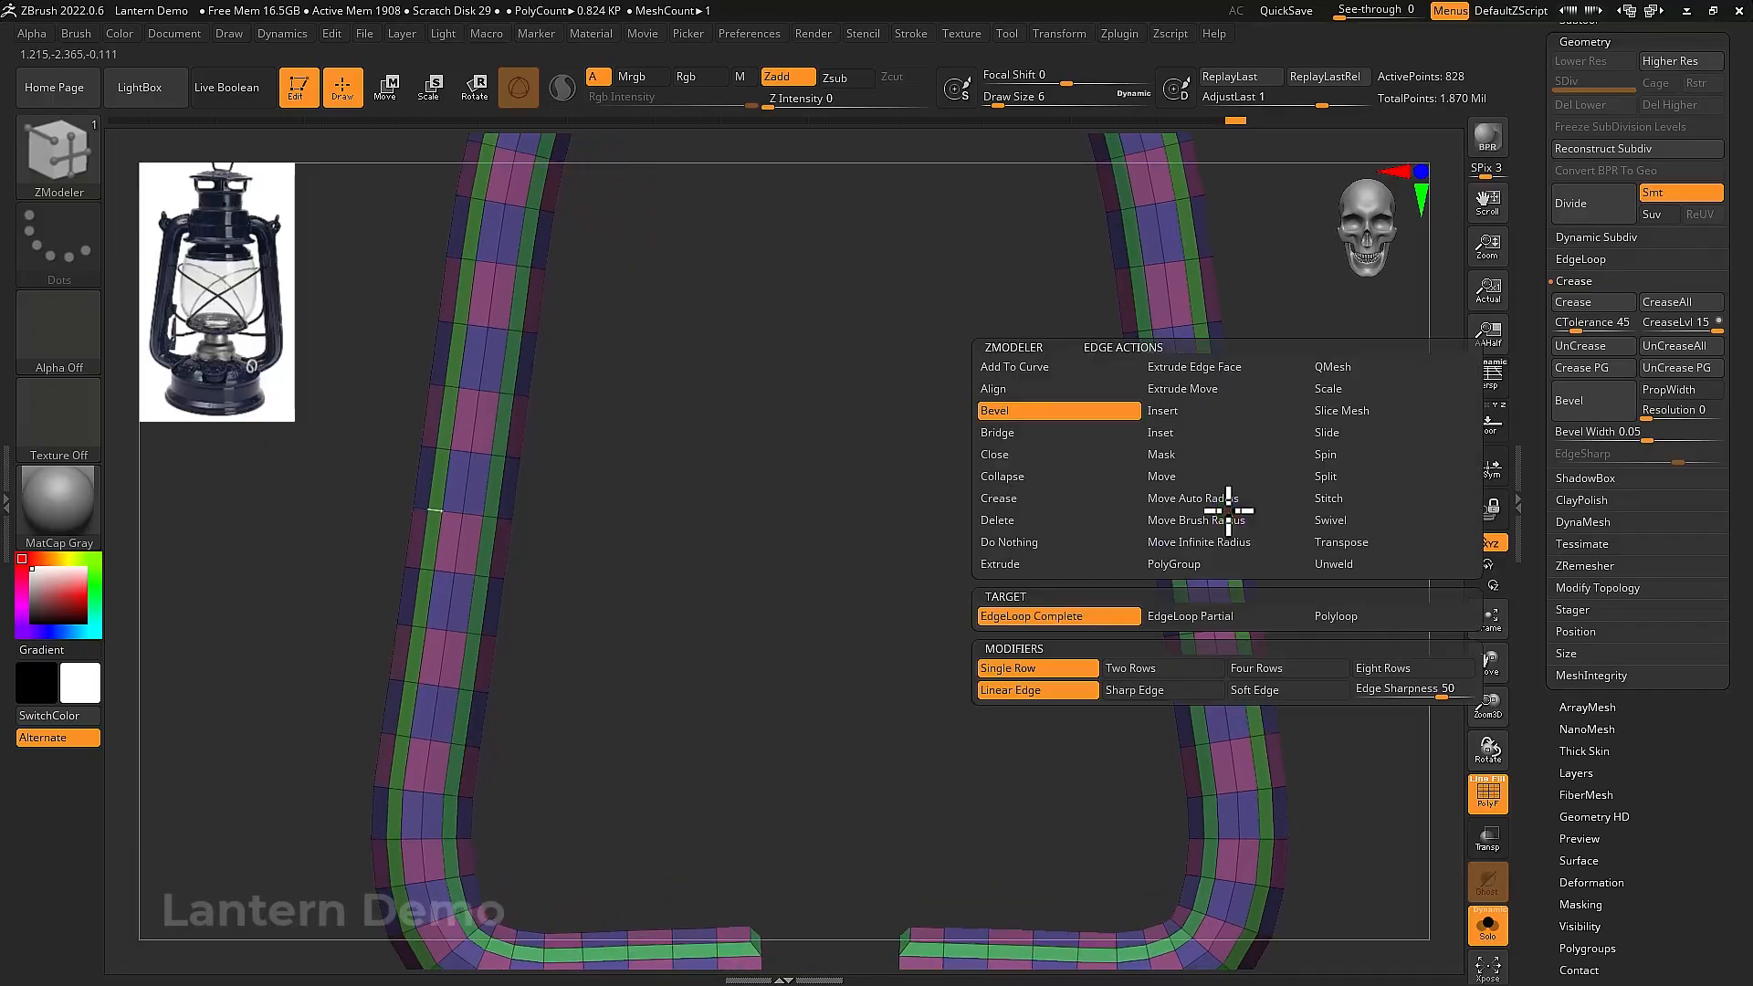
{"action": "left_click", "coordinate": [1191, 410]}
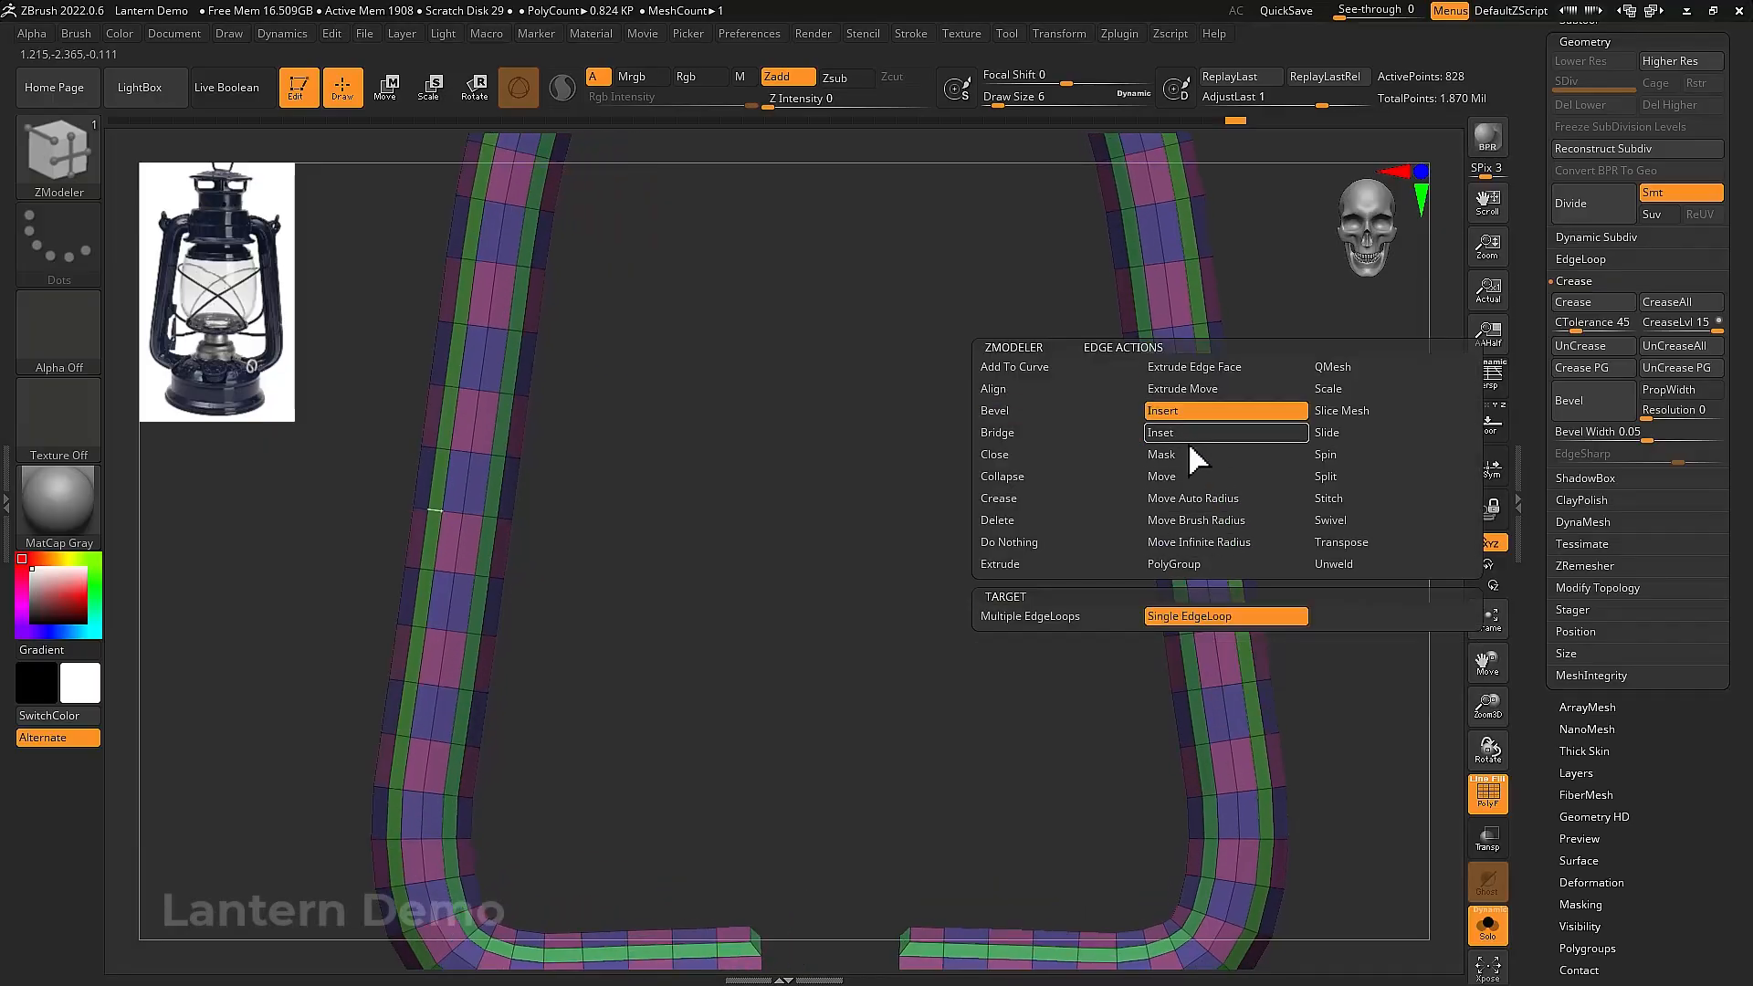
{"action": "left_click", "coordinate": [1032, 617]}
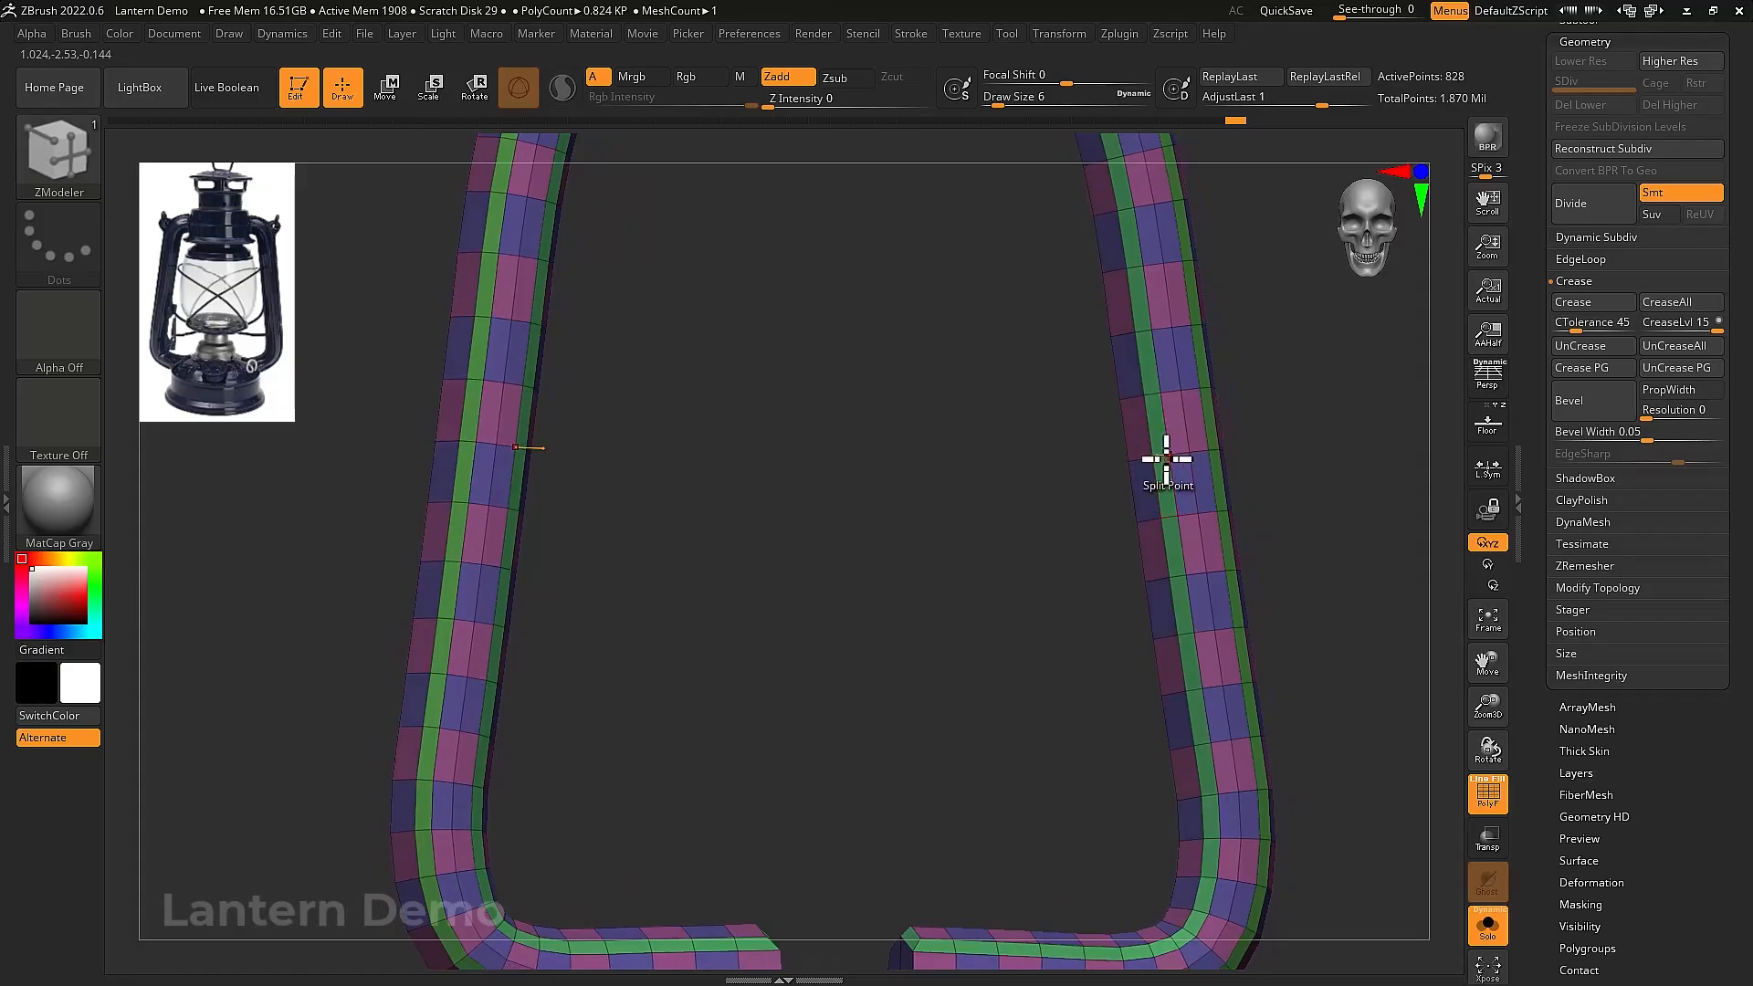
Try inserting multiple edge loops along the side tube's narrow bevel strips and undo each attempt
{"action": "left_click_drag", "start_coordinate": [1162, 455], "coordinate": [1271, 380]}
{"action": "key", "text": "ctrl+z"}
{"action": "key", "text": "shift+f"}
{"action": "right_click_drag", "start_coordinate": [1316, 399], "coordinate": [1321, 445], "text": "ctrl"}
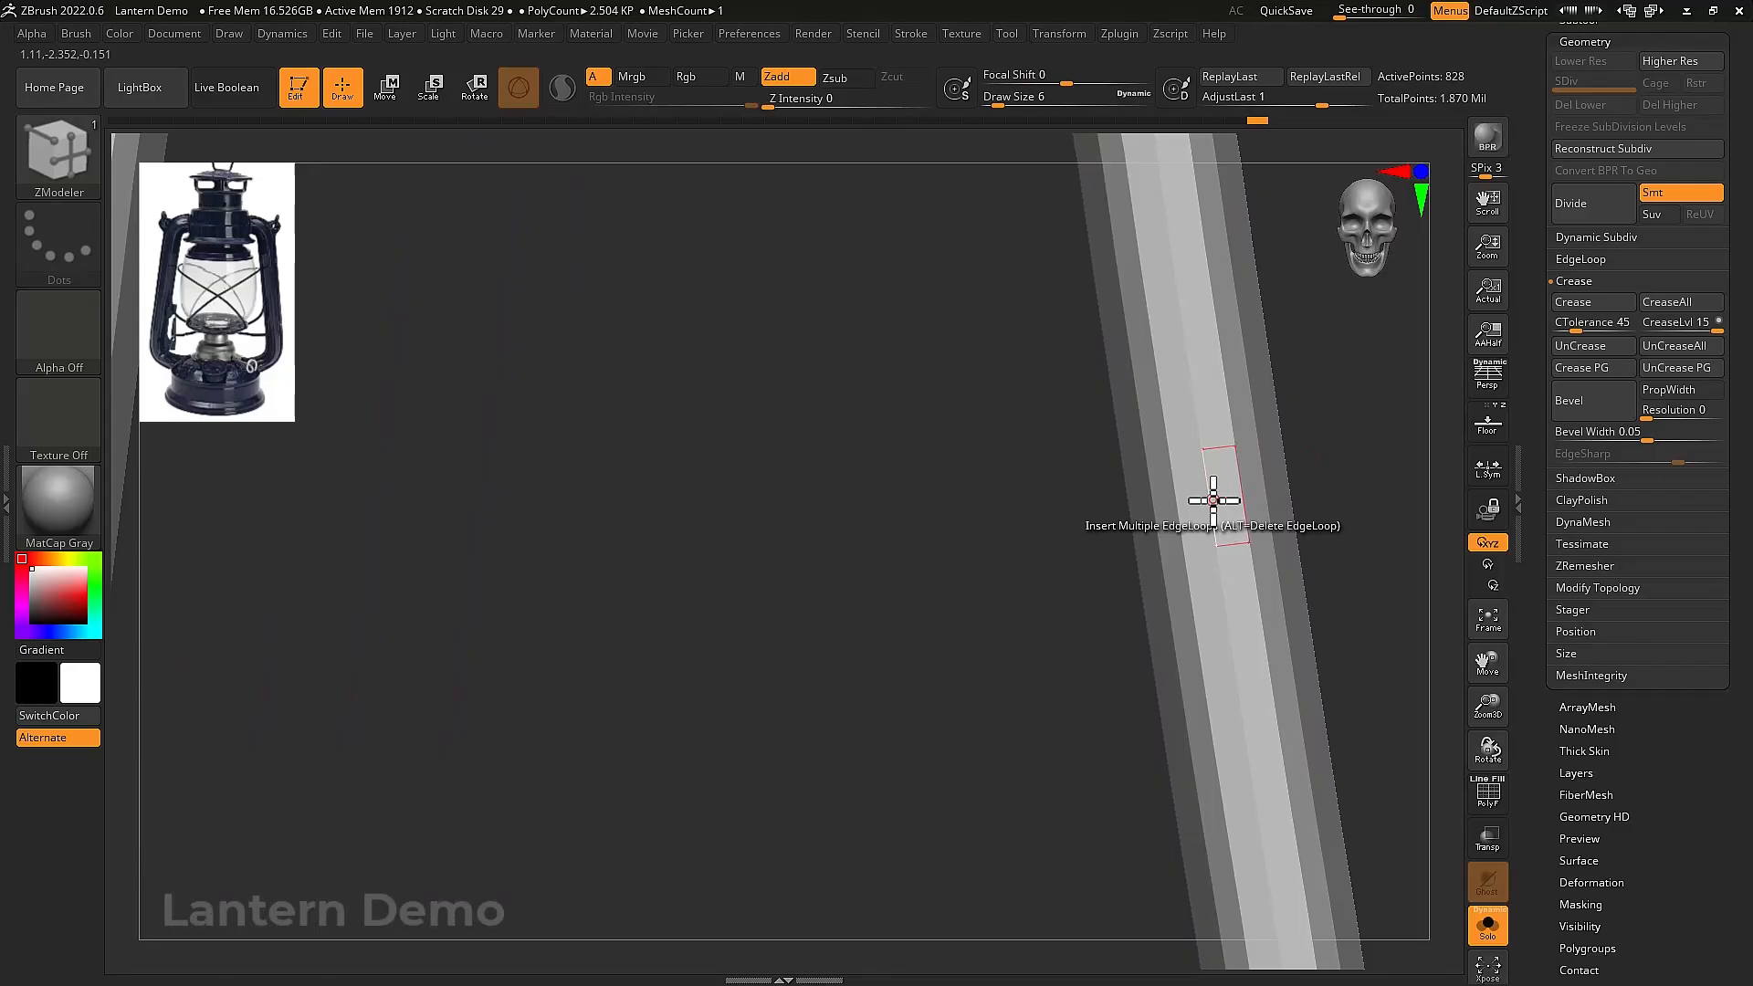
{"action": "right_click_drag", "start_coordinate": [1213, 501], "coordinate": [1209, 485]}
{"action": "key", "text": "shift+f"}
{"action": "left_click_drag", "start_coordinate": [1144, 461], "coordinate": [1285, 337]}
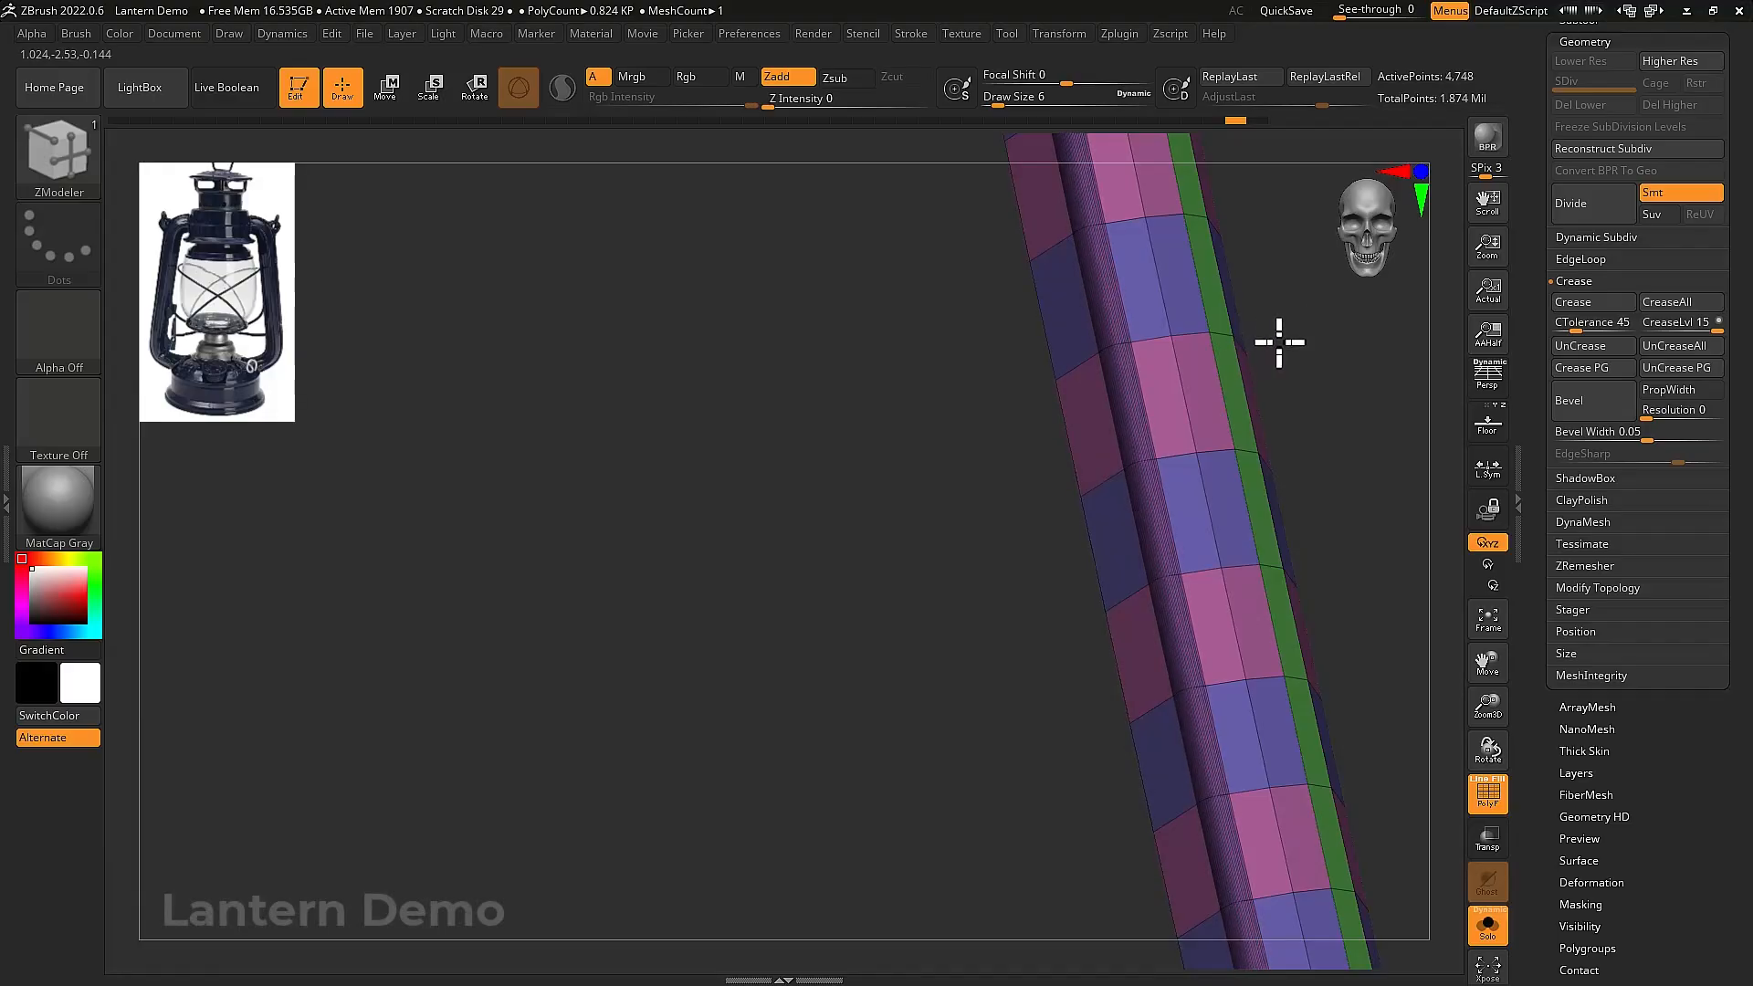
{"action": "right_click_drag", "start_coordinate": [1279, 340], "coordinate": [1216, 471]}
{"action": "key", "text": "ctrl+z"}
Insert multiple rounded edge loops along both narrow bevel strips of the side tubes to form raised seams
{"action": "key", "text": "space"}
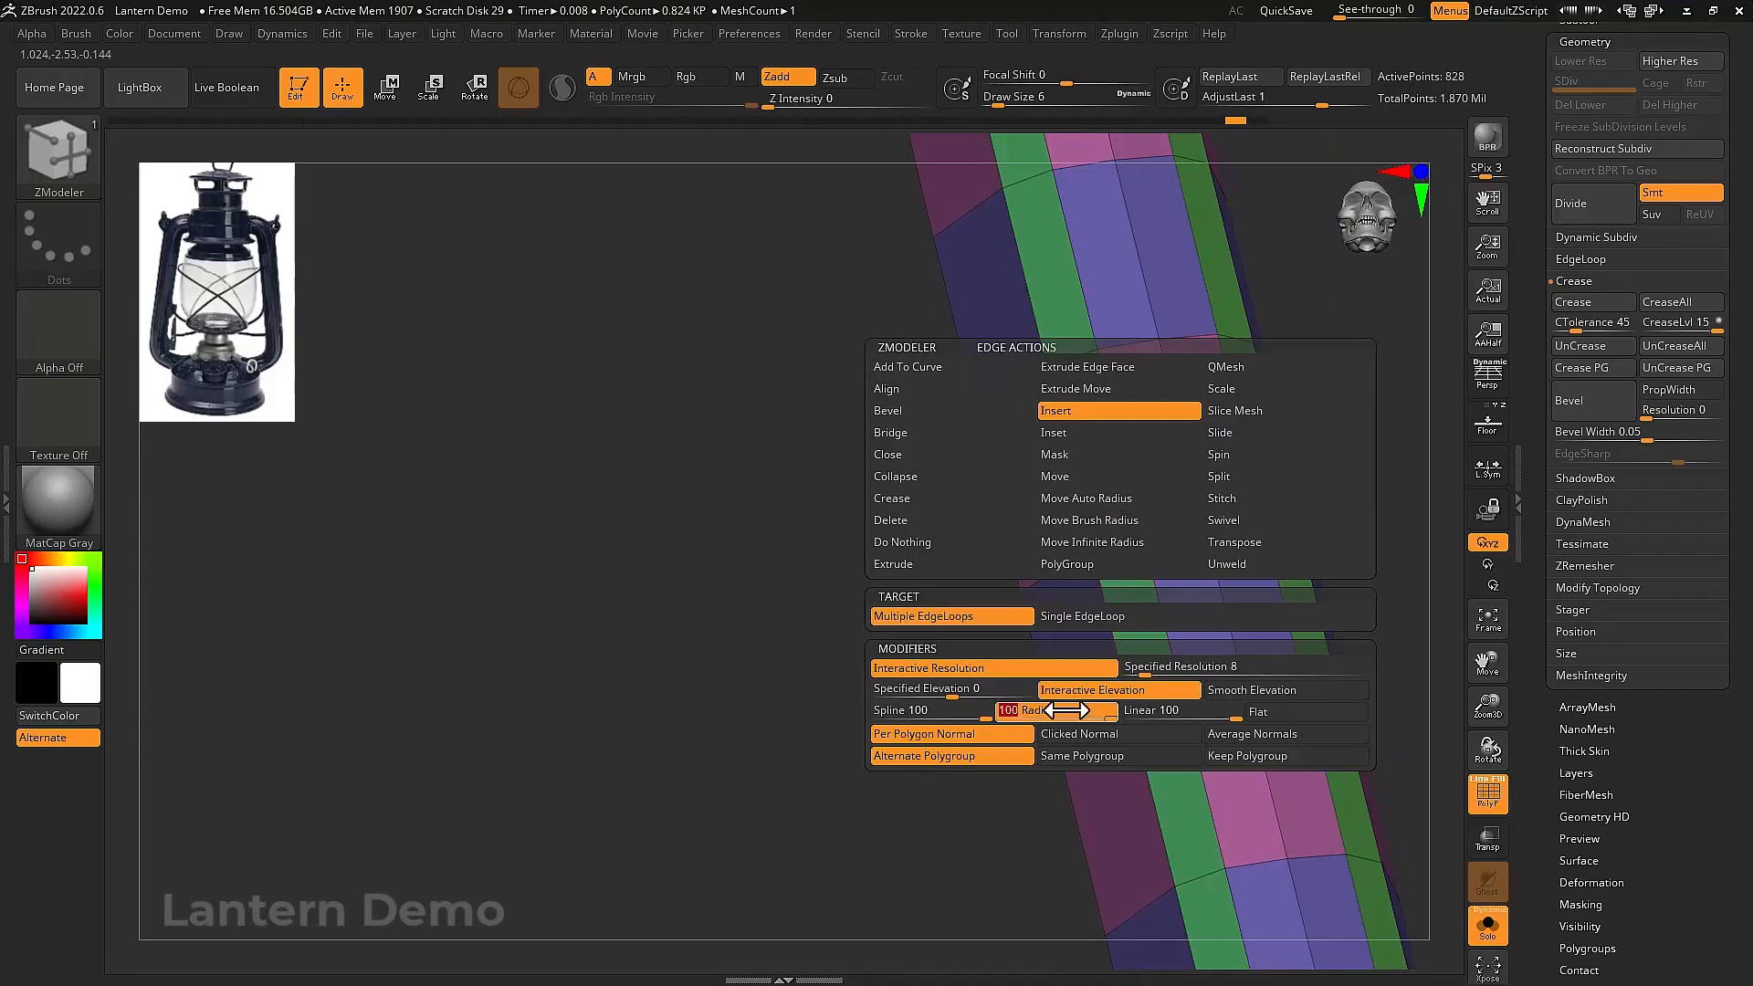
{"action": "left_click_drag", "start_coordinate": [1123, 533], "coordinate": [1279, 457]}
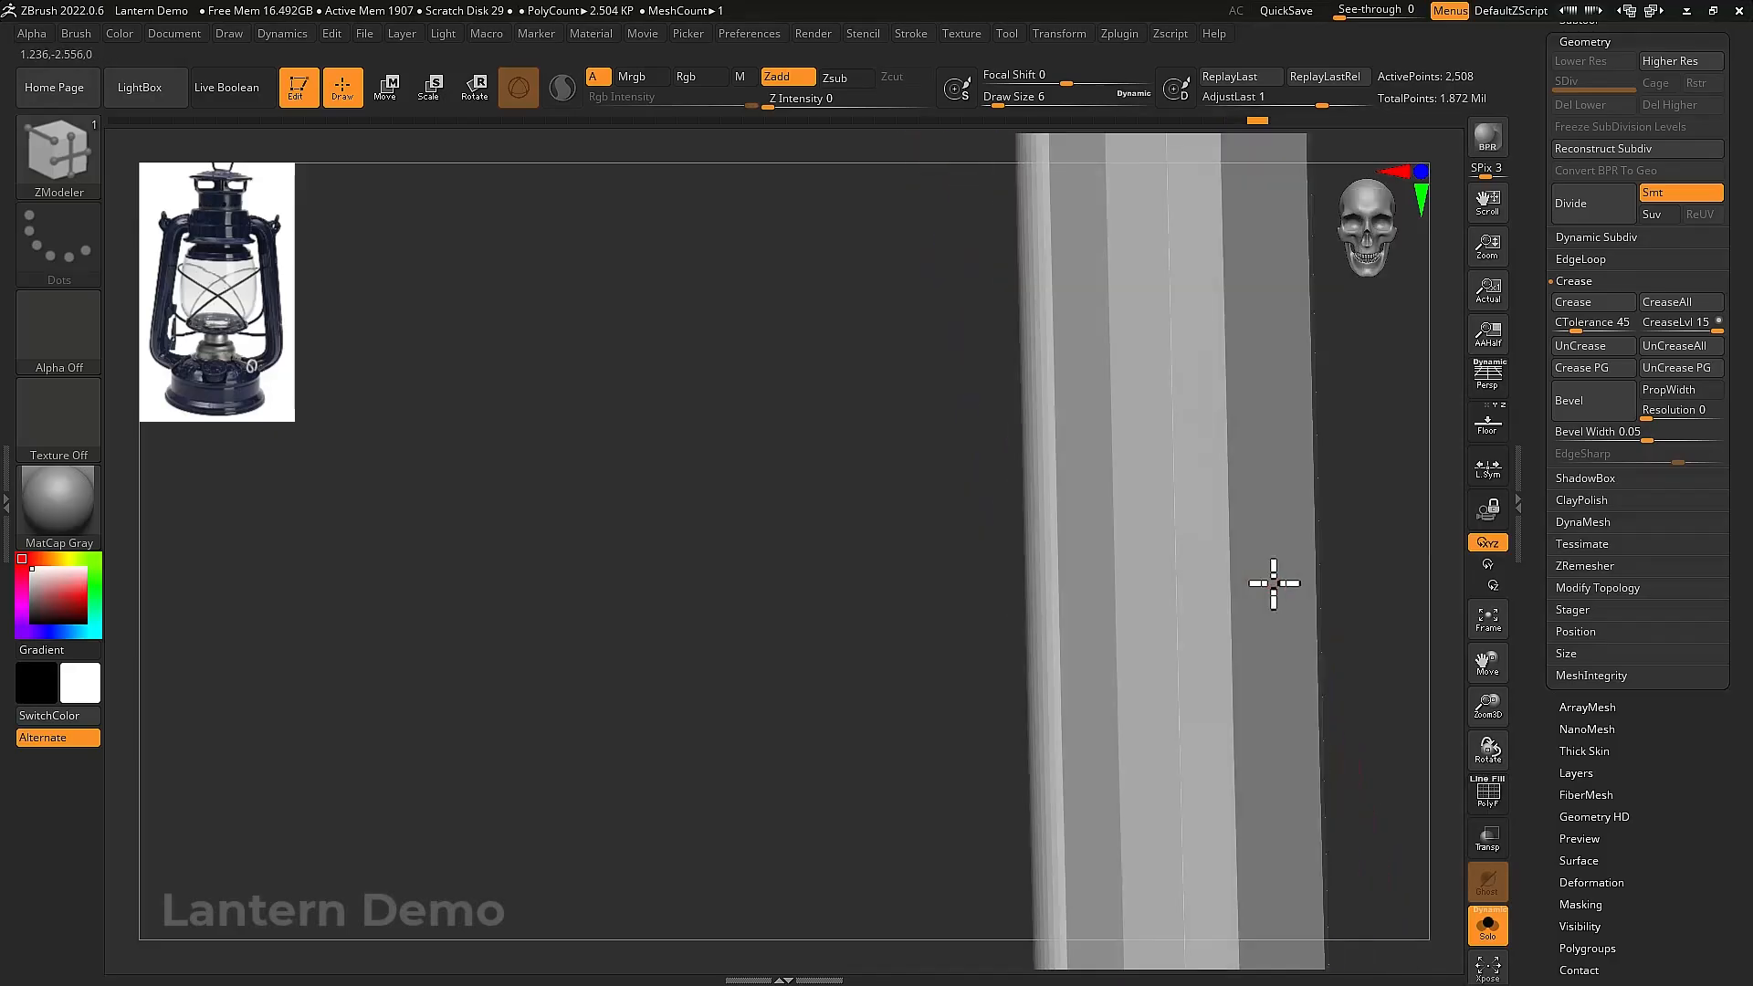
{"action": "key", "text": "shift+f"}
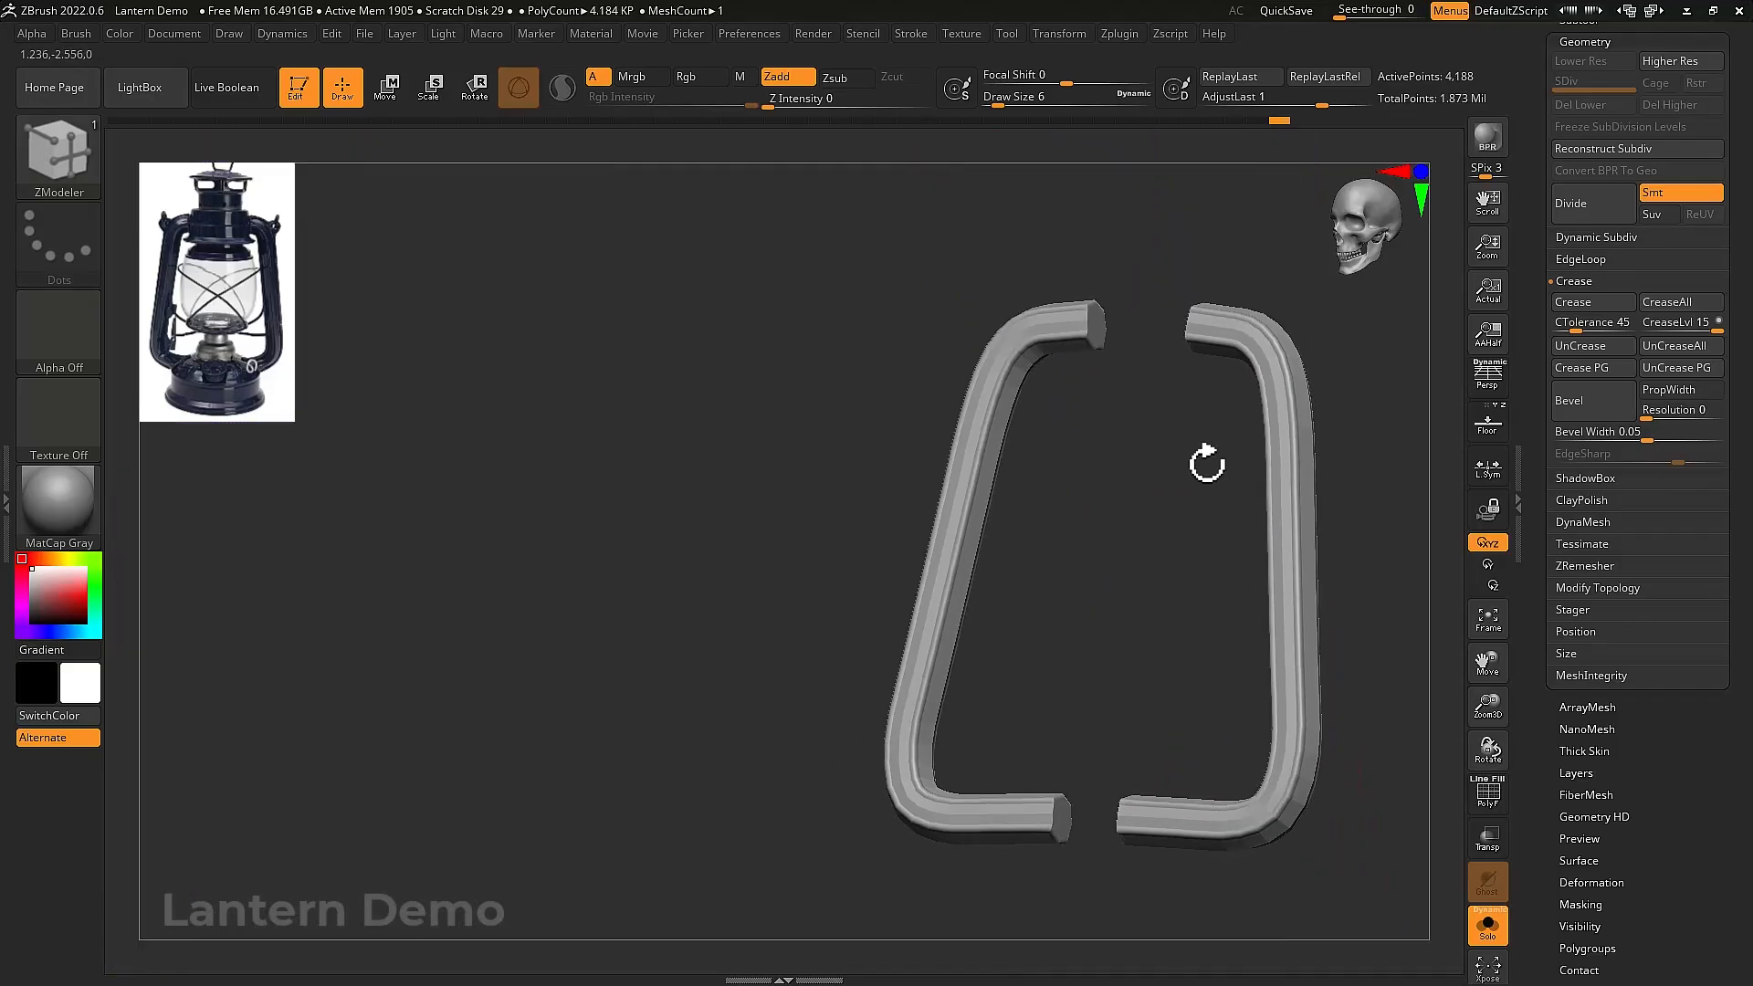
{"action": "left_click_drag", "start_coordinate": [1205, 462], "coordinate": [1227, 501]}
{"action": "key", "text": "shift+f"}
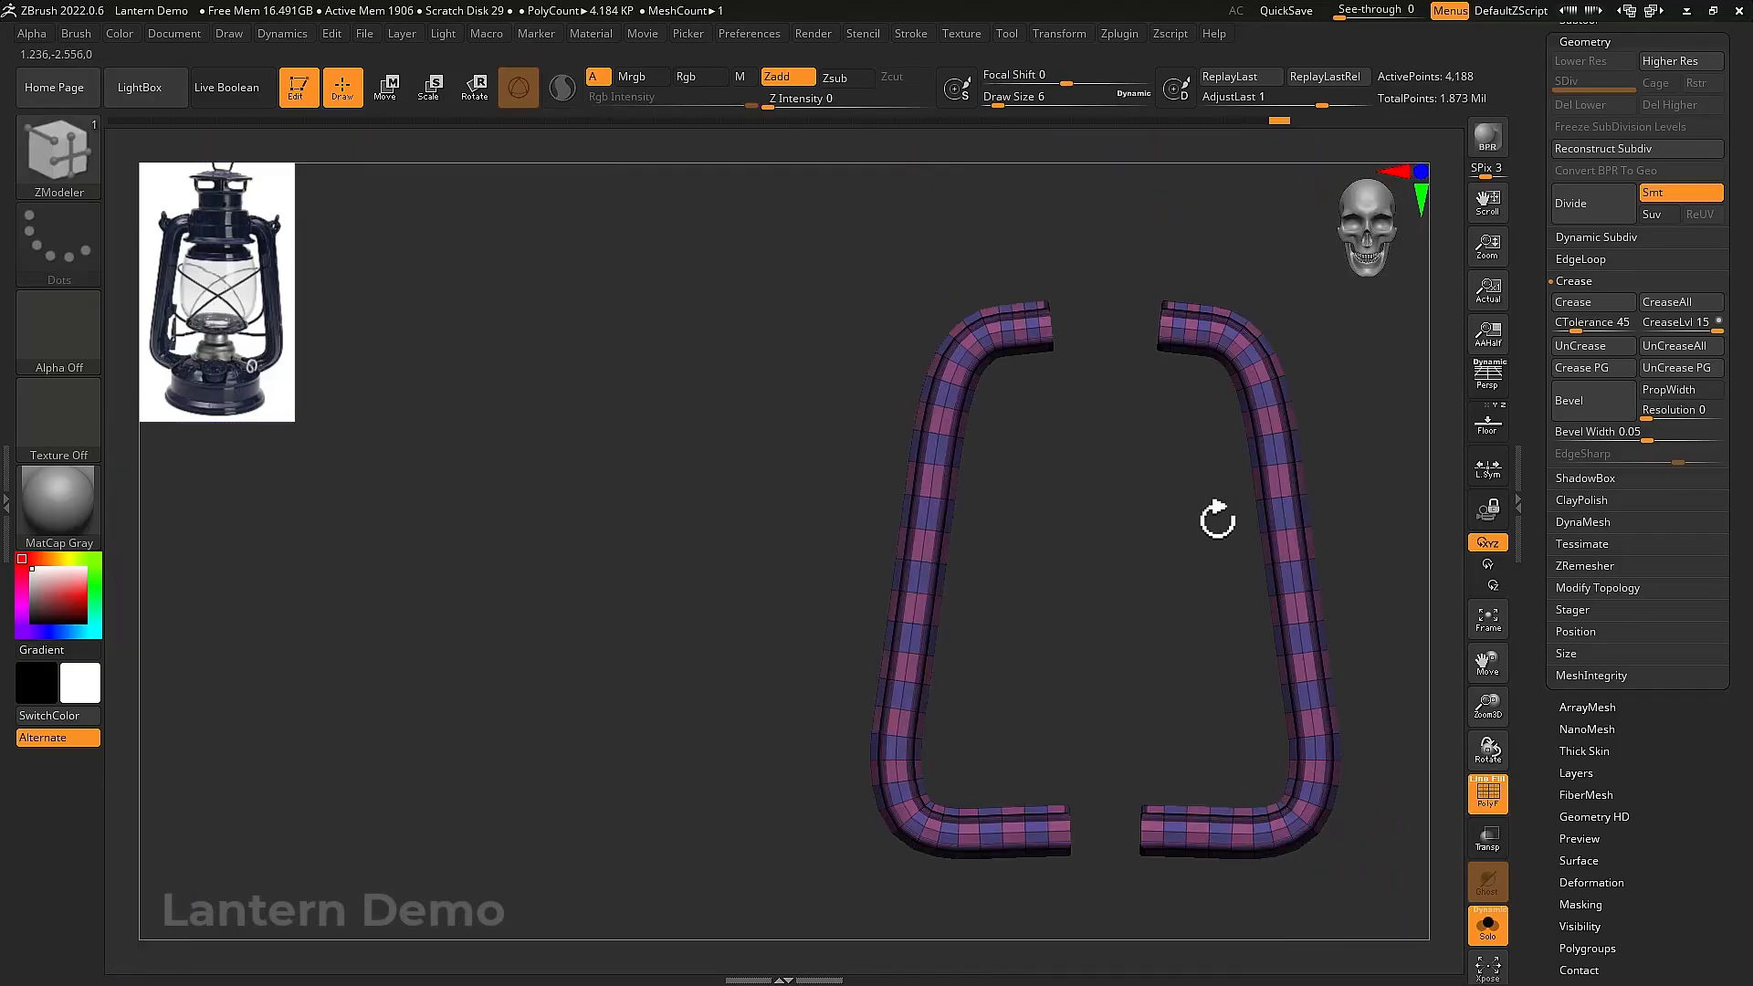
Show the whole lantern without wireframe and subdivide the side tubes to level 4
{"action": "key", "text": "shift+f"}
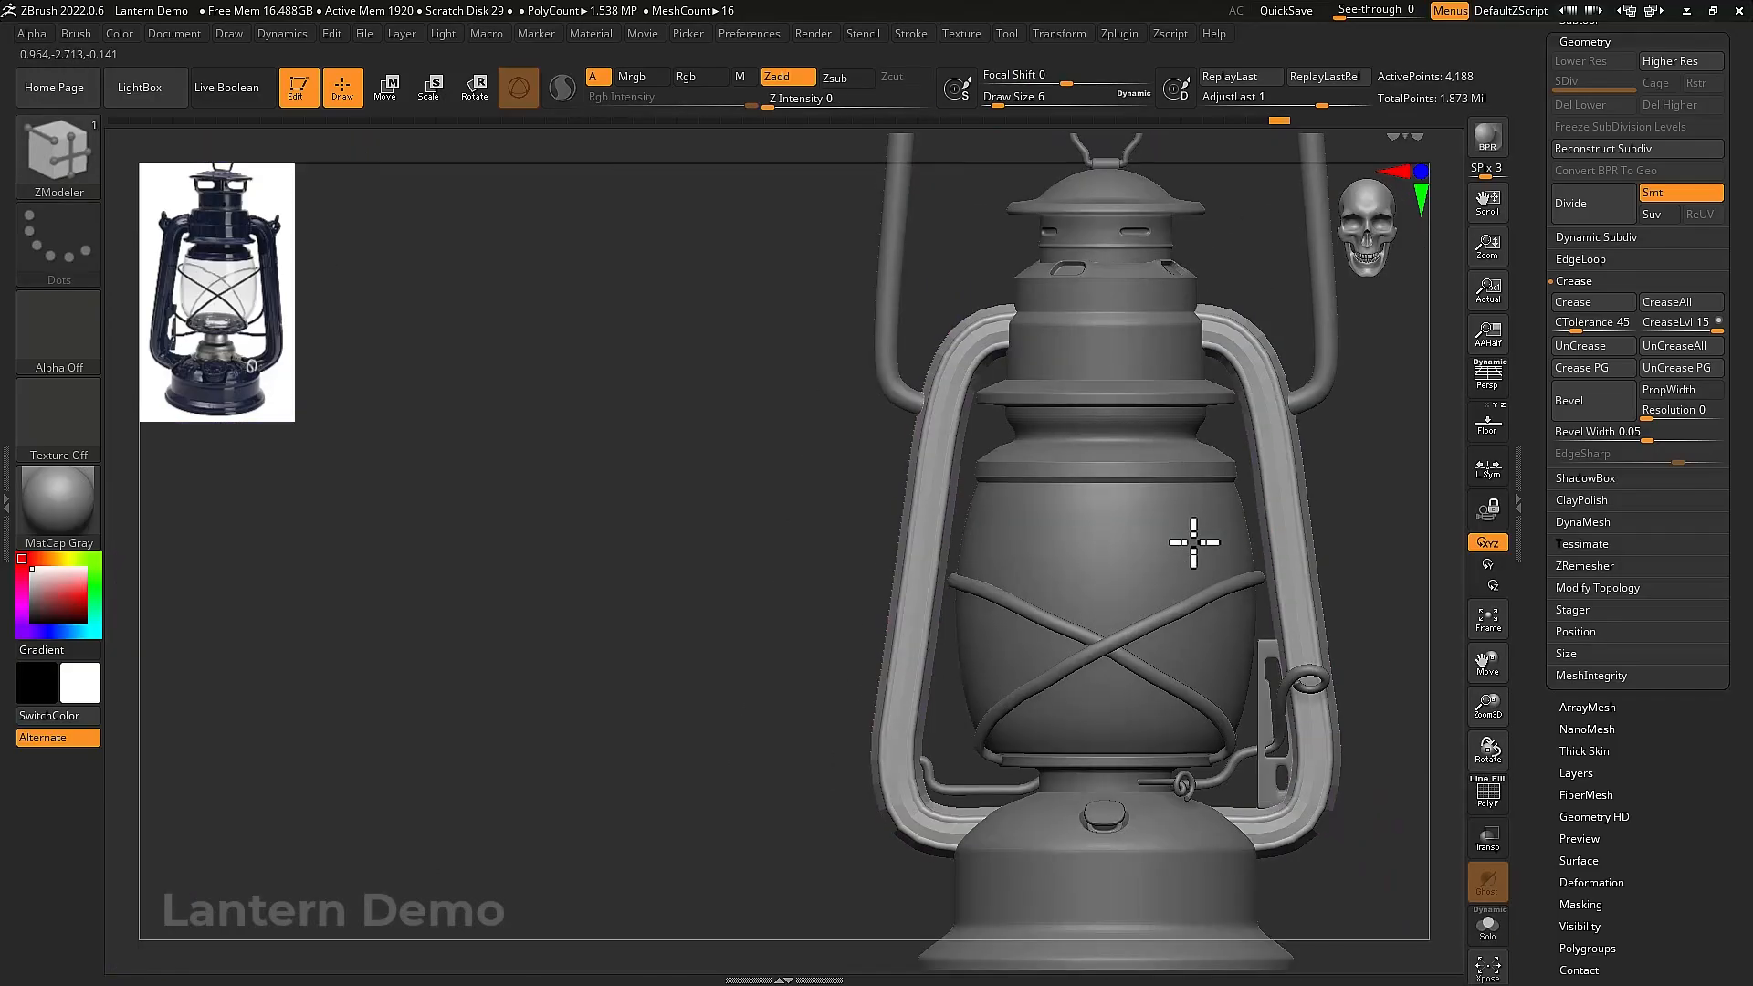
{"action": "mouse_move", "coordinate": [1194, 542]}
{"action": "left_mouse_down"}
{"action": "mouse_move", "coordinate": [1126, 560]}
{"action": "mouse_move", "coordinate": [1104, 528]}
{"action": "mouse_move", "coordinate": [1217, 539]}
{"action": "left_mouse_up"}
{"action": "left_click_drag", "start_coordinate": [1409, 544], "coordinate": [1360, 531], "text": "alt"}
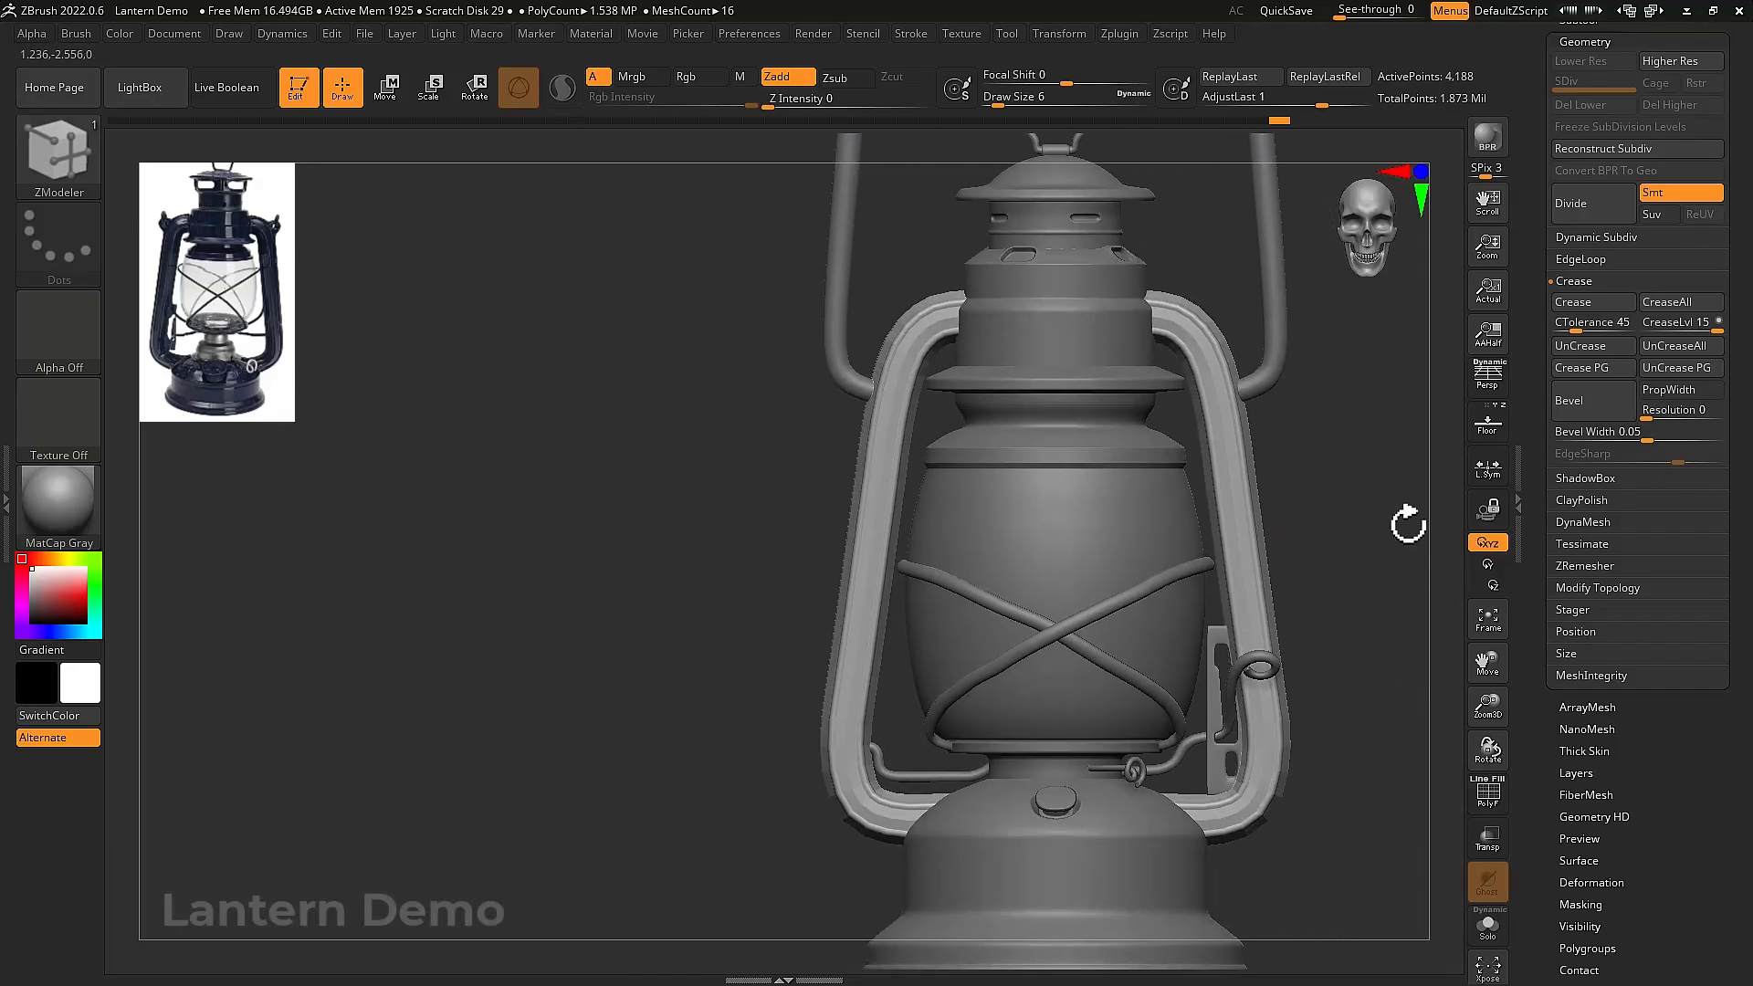
{"action": "left_click", "coordinate": [1585, 211]}
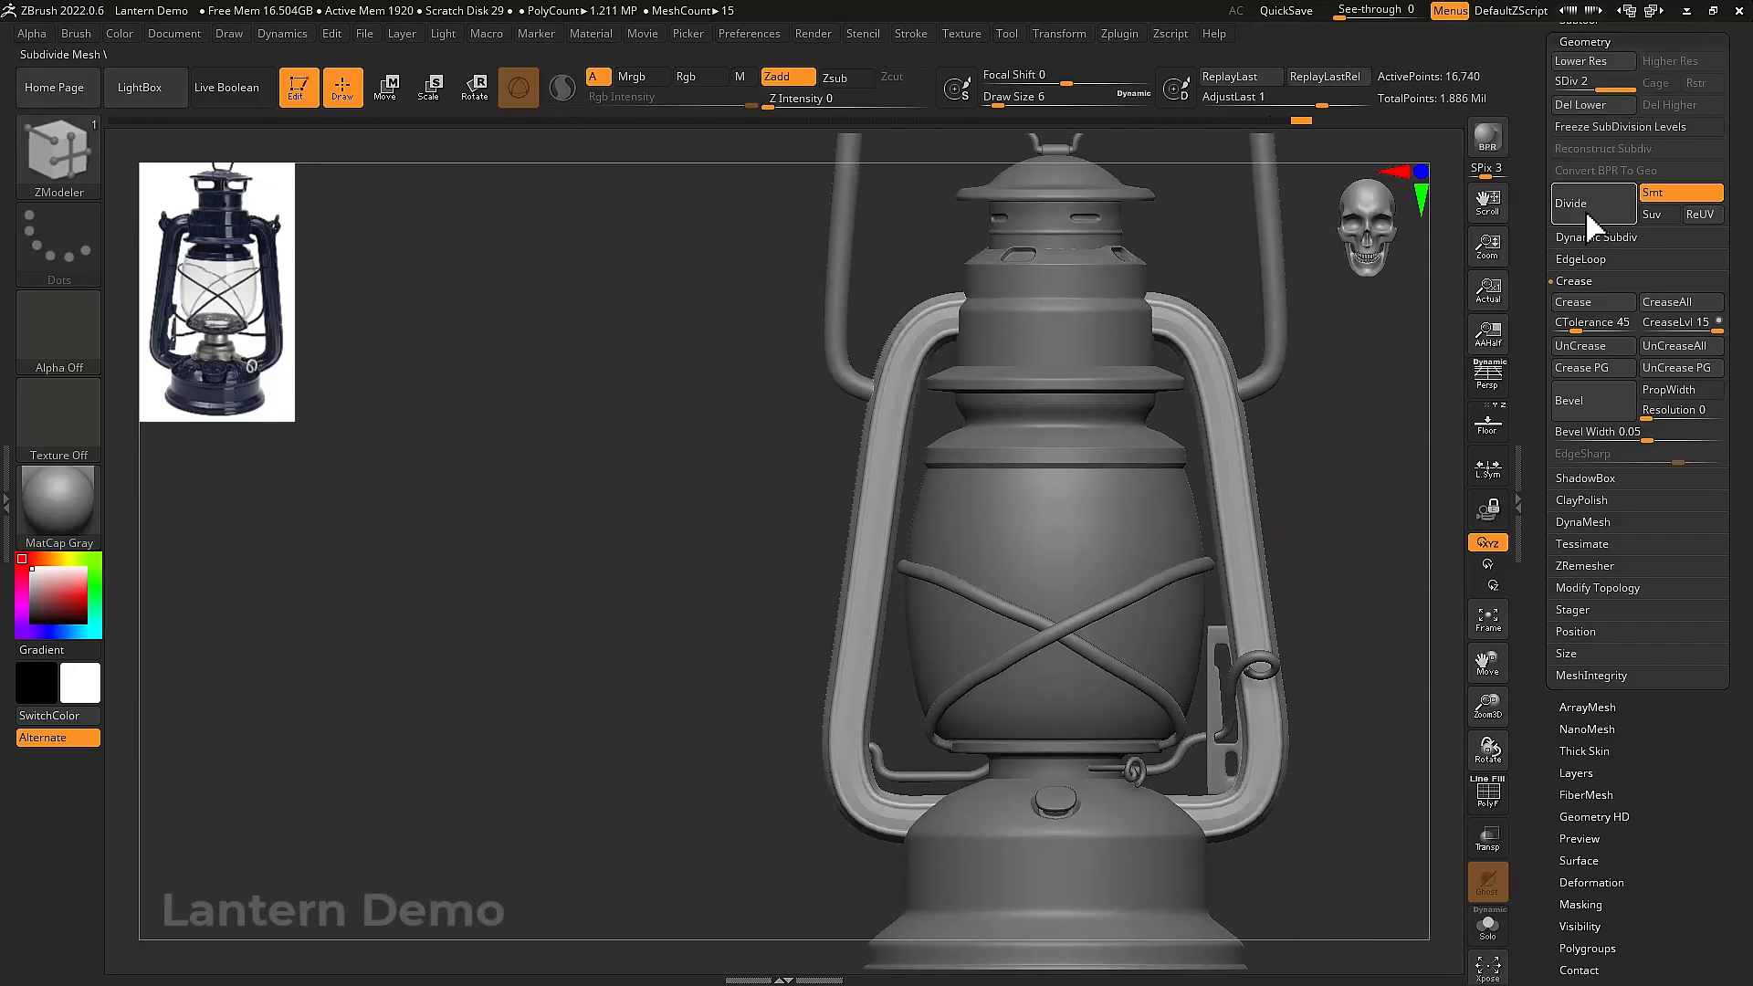
{"action": "left_click", "coordinate": [1586, 210]}
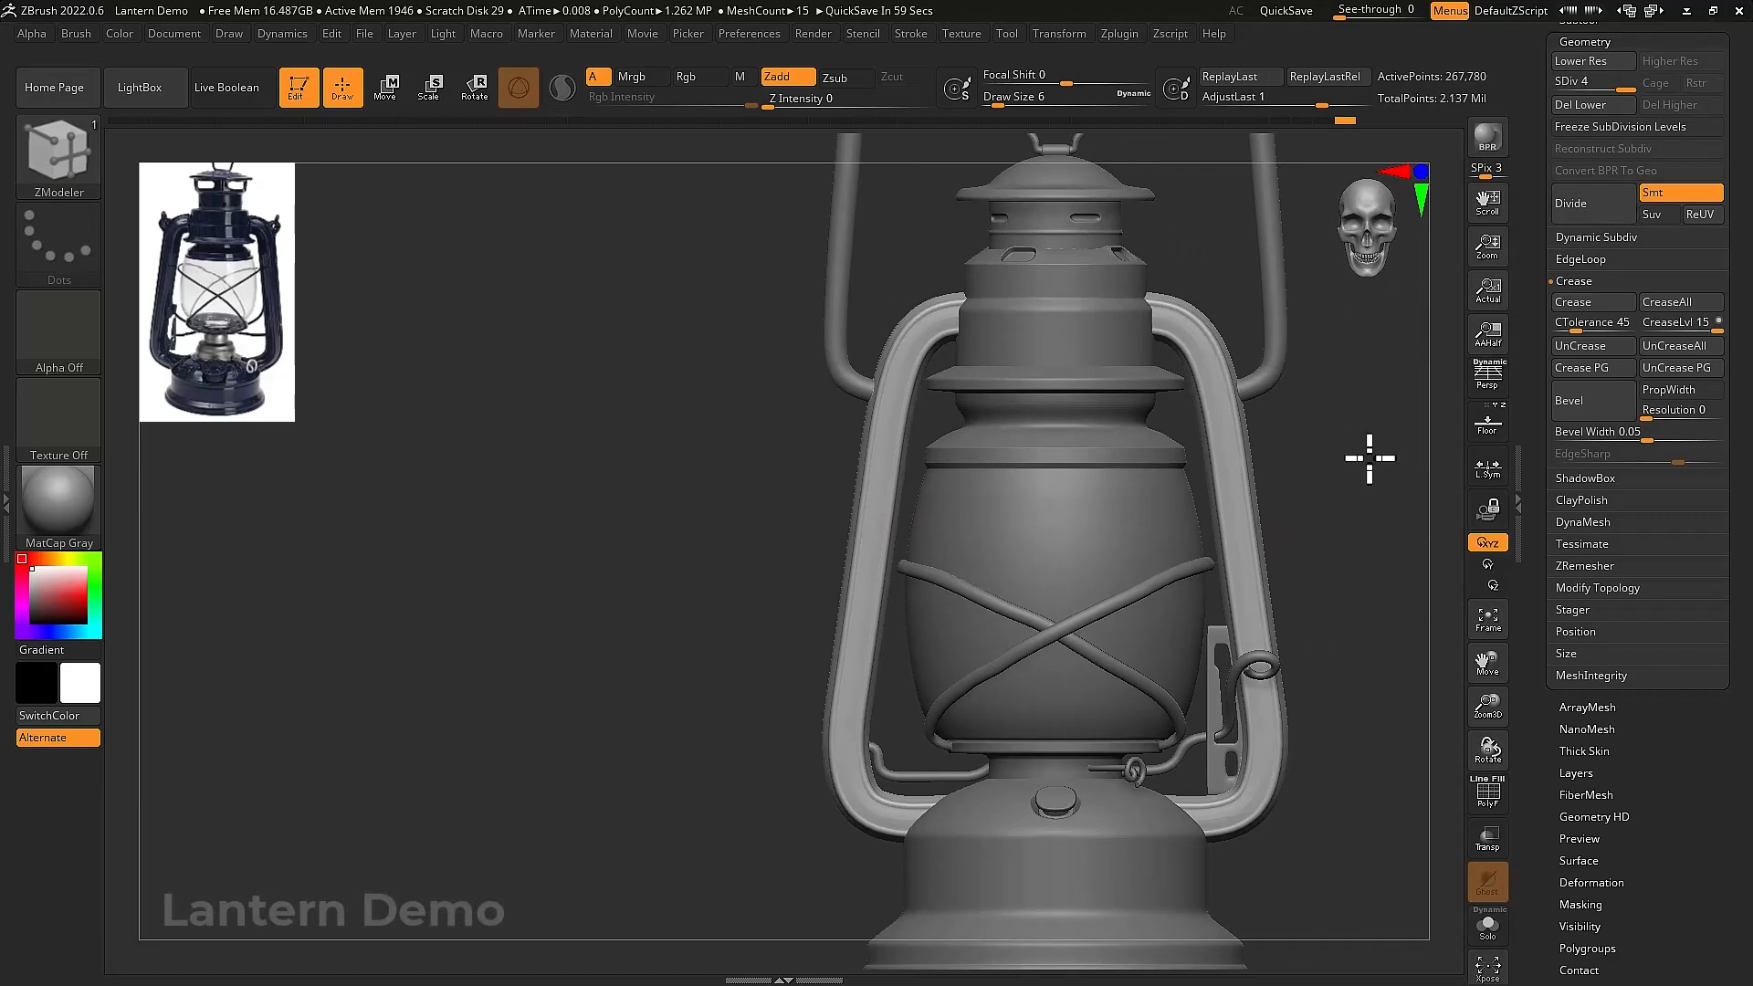
Turn on perspective and return the chimney body above the glass to its undivided mesh with polygroups shown
{"action": "left_click_drag", "start_coordinate": [1379, 456], "coordinate": [1395, 558], "text": "alt"}
{"action": "key", "text": "p"}
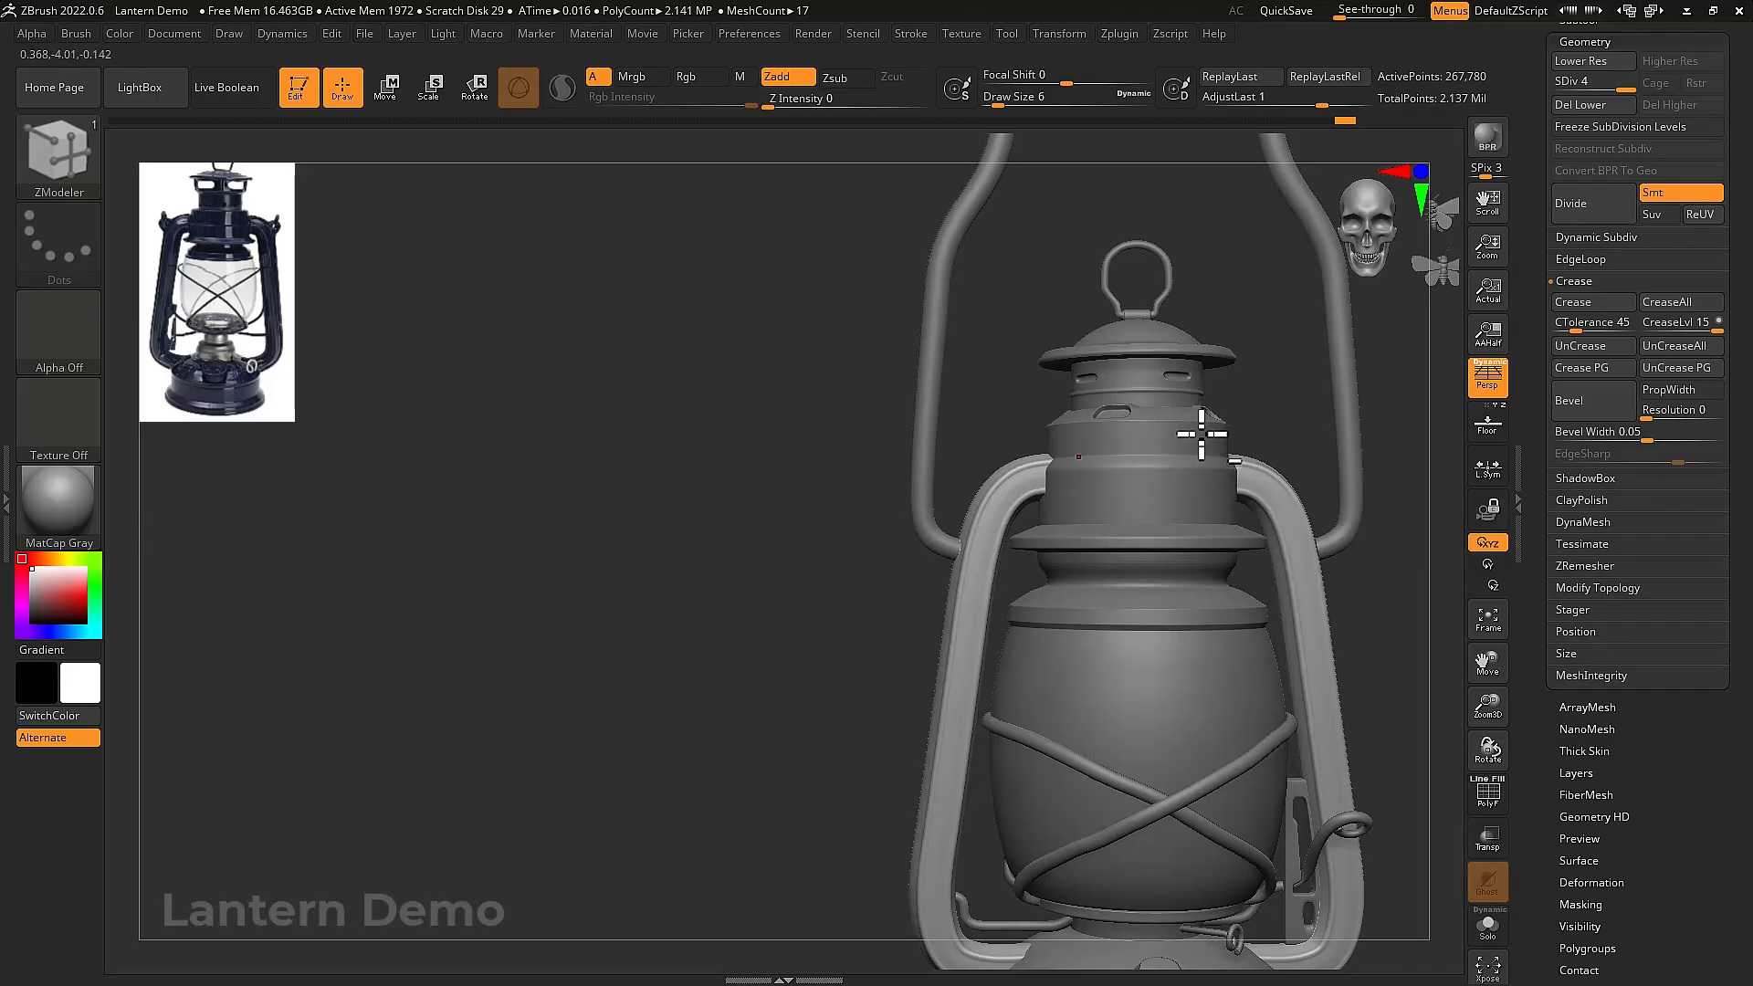
{"action": "right_click_drag", "start_coordinate": [1202, 434], "coordinate": [1167, 485], "text": "ctrl"}
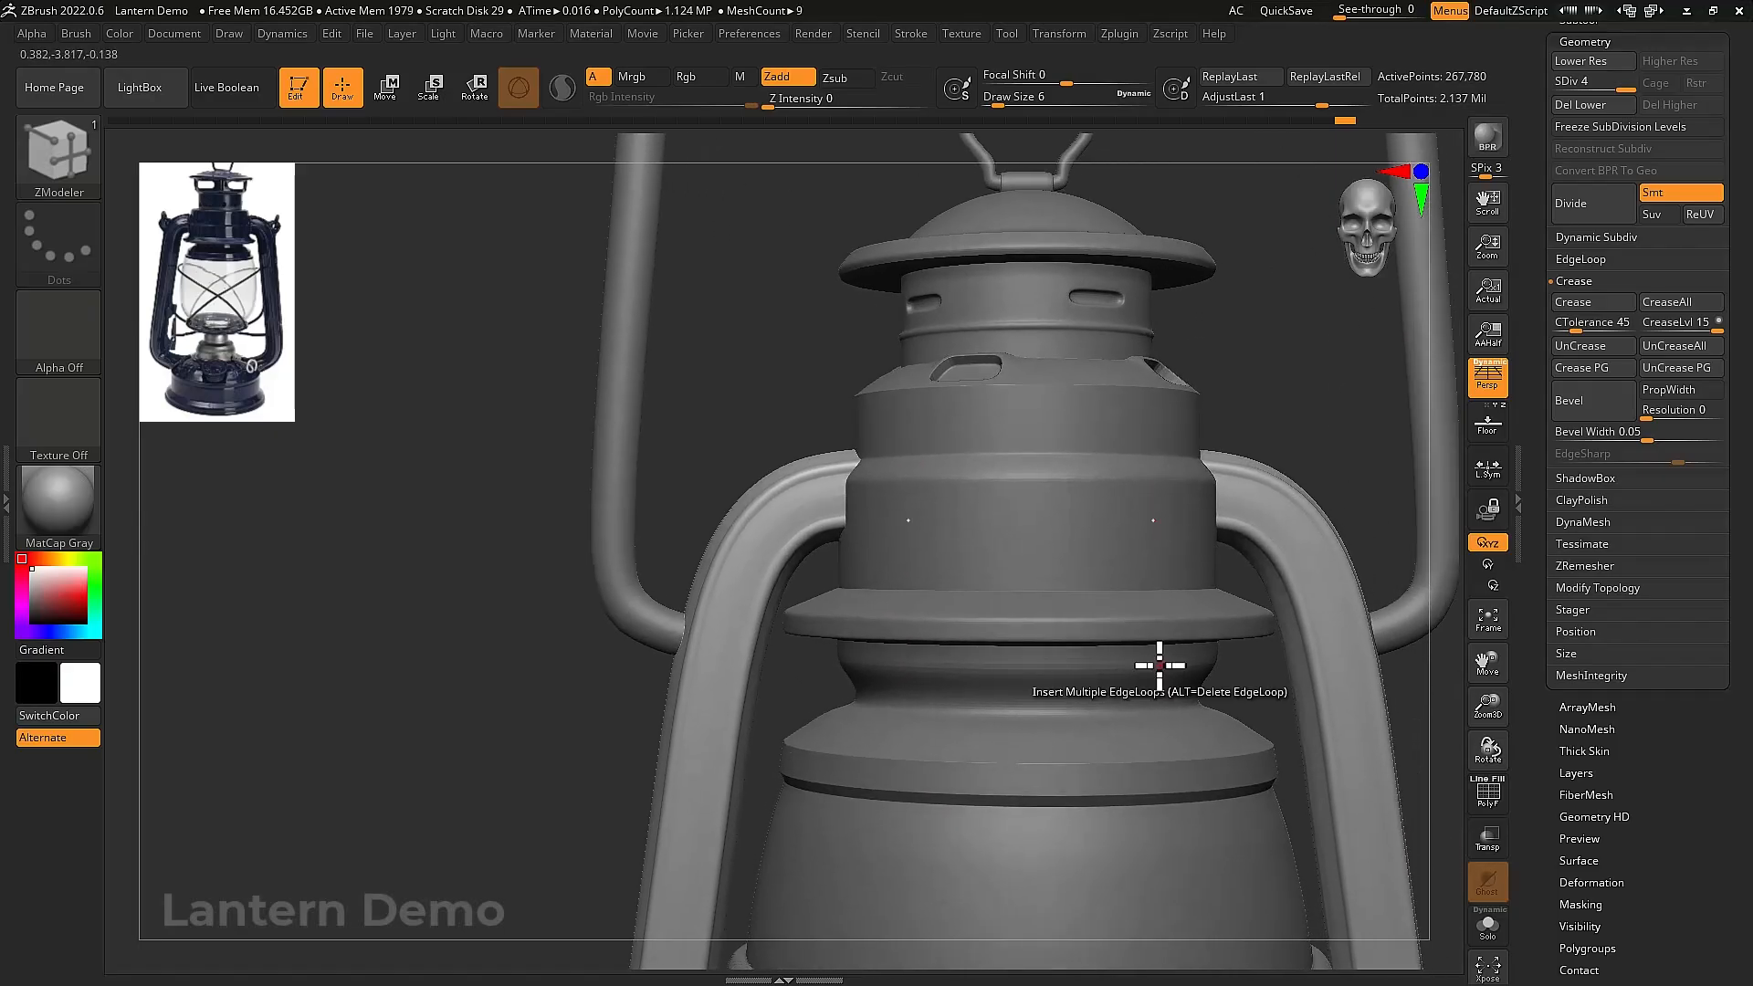
{"action": "right_click_drag", "start_coordinate": [1159, 666], "coordinate": [1127, 621], "text": "alt"}
{"action": "left_click", "coordinate": [1119, 575], "text": "alt"}
{"action": "key", "text": "shift+f"}
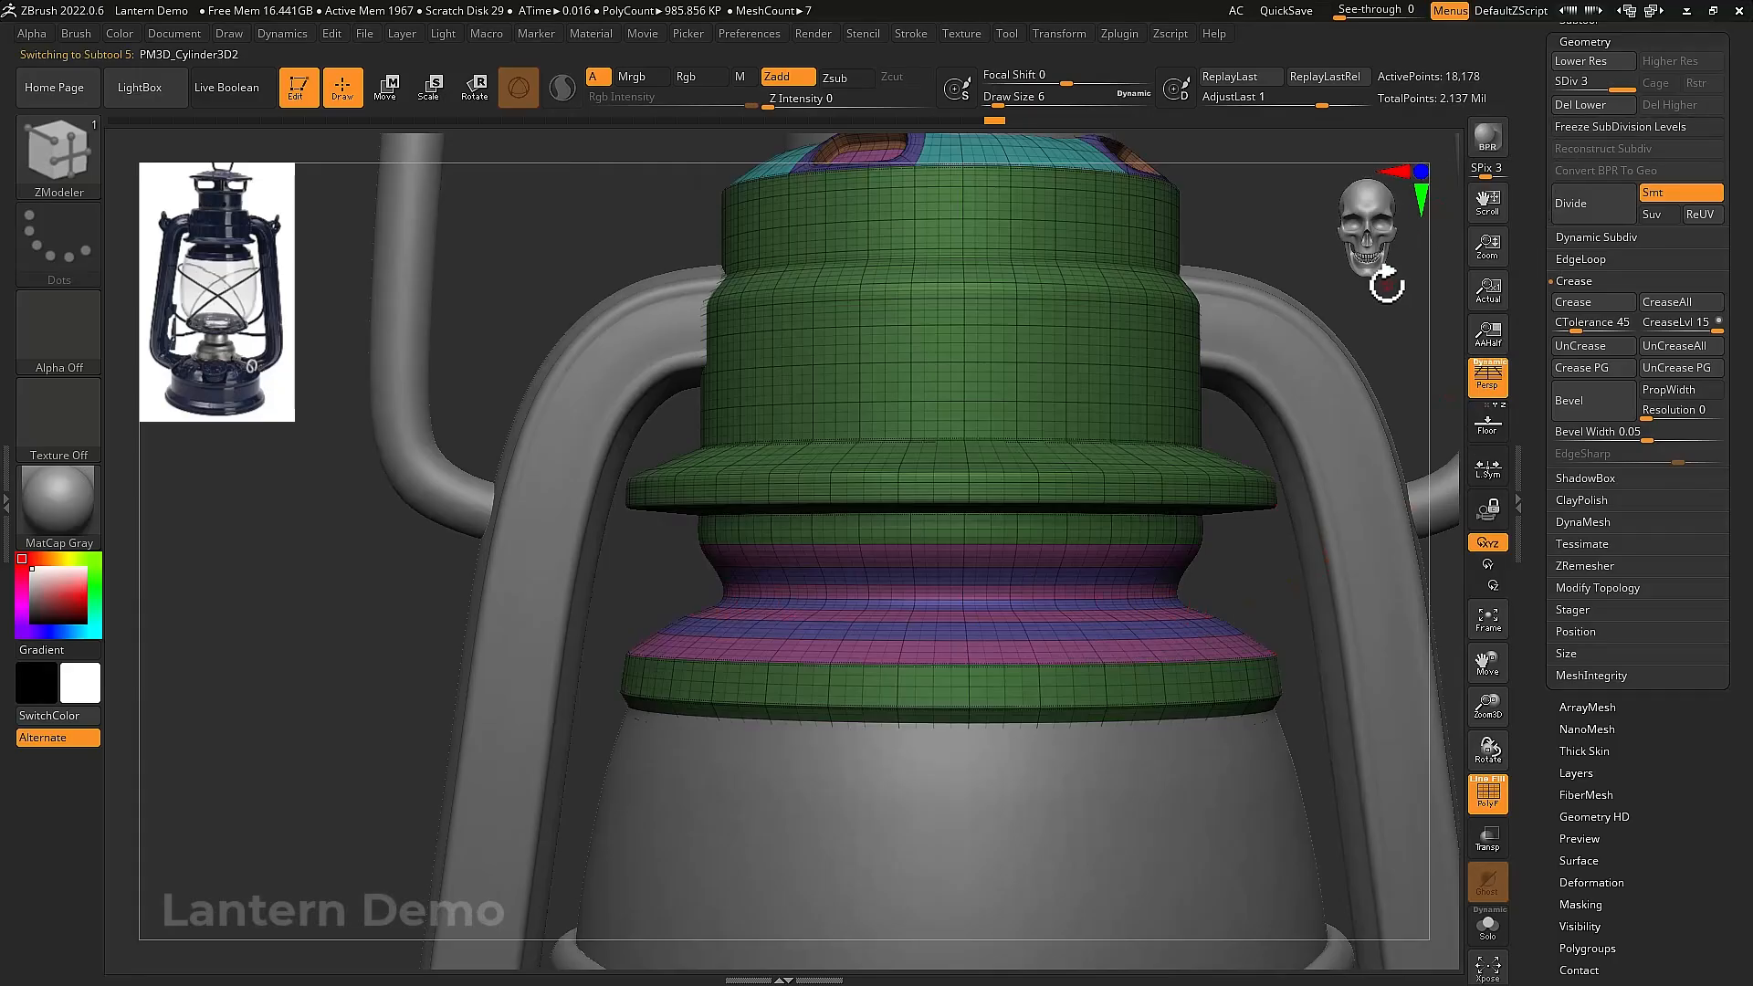
{"action": "key", "text": "ctrl+z"}
{"action": "key", "text": "ctrl+z"}
Insert multiple edge loops around the chimney's narrow neck below the wide flange to add fine ridges
{"action": "right_click_drag", "start_coordinate": [1117, 556], "coordinate": [1106, 444], "text": "alt"}
{"action": "right_click_drag", "start_coordinate": [1063, 508], "coordinate": [1123, 507]}
{"action": "left_click", "coordinate": [1031, 505]}
{"action": "left_click", "coordinate": [1035, 455]}
{"action": "key", "text": "shift+f"}
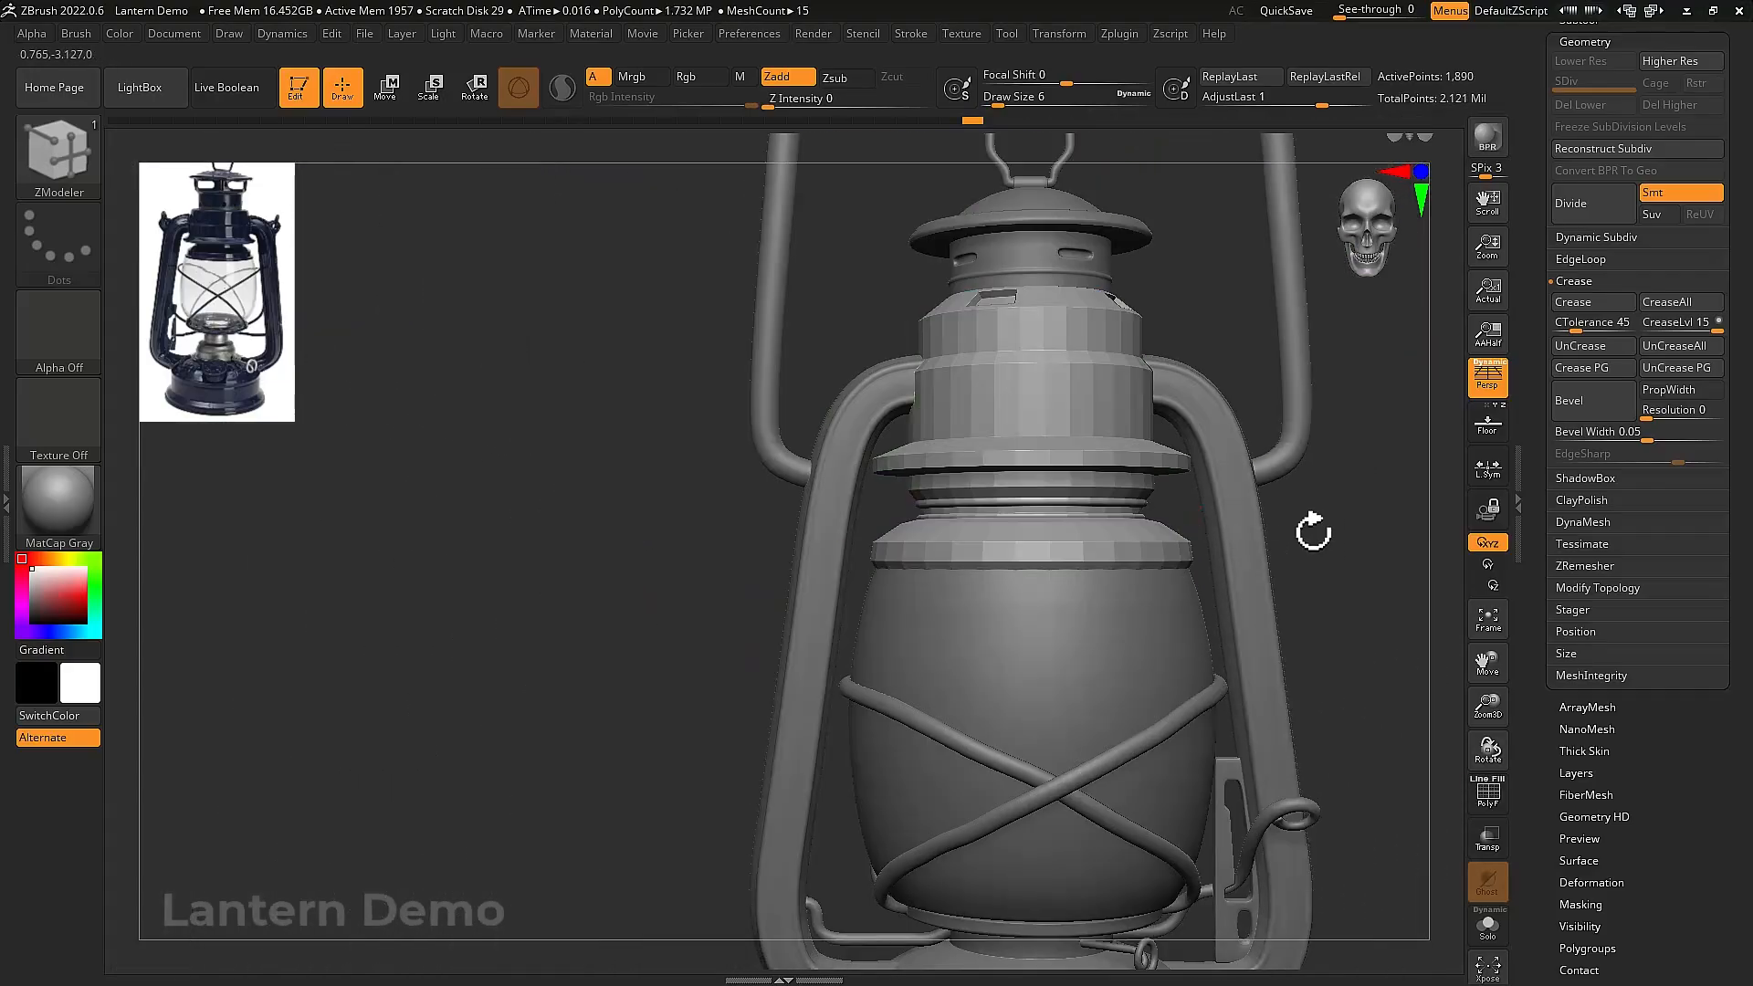
Try subdividing the chimney body to level 4 and undo the subdivisions
{"action": "left_click", "coordinate": [1586, 205]}
{"action": "left_click", "coordinate": [1586, 205]}
{"action": "left_click", "coordinate": [1586, 205]}
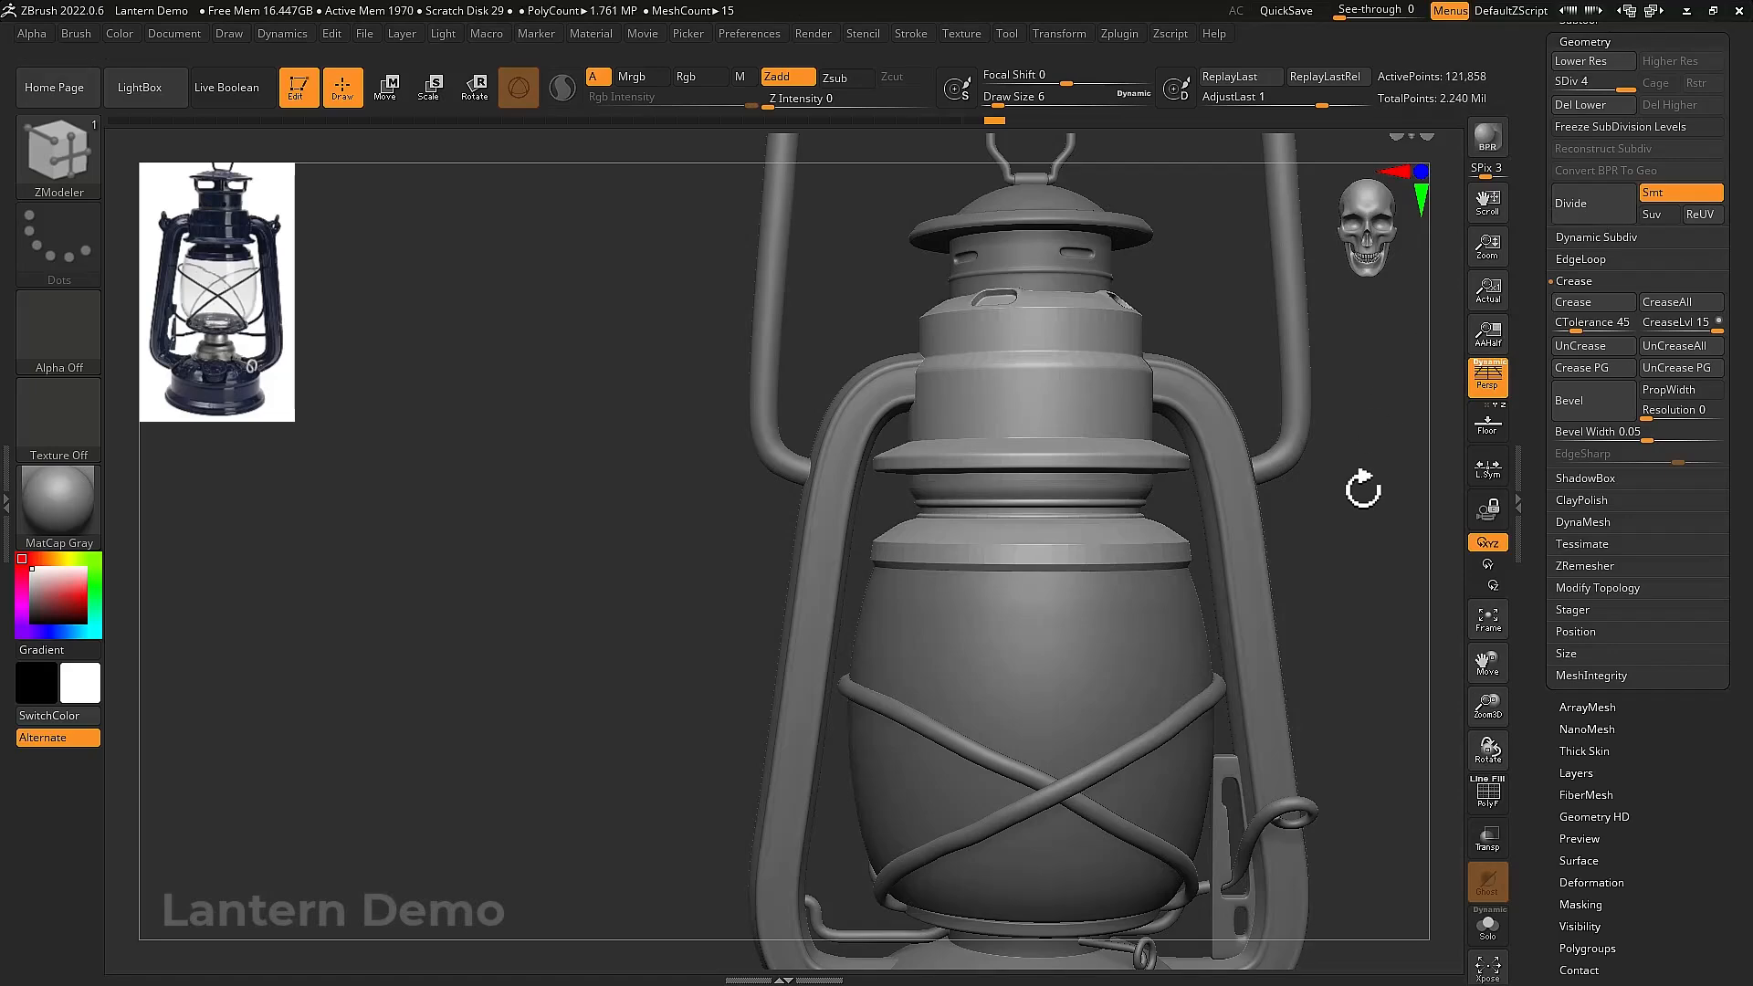
{"action": "right_click_drag", "start_coordinate": [1363, 488], "coordinate": [1342, 599], "text": "ctrl"}
{"action": "key", "text": "ctrl+z"}
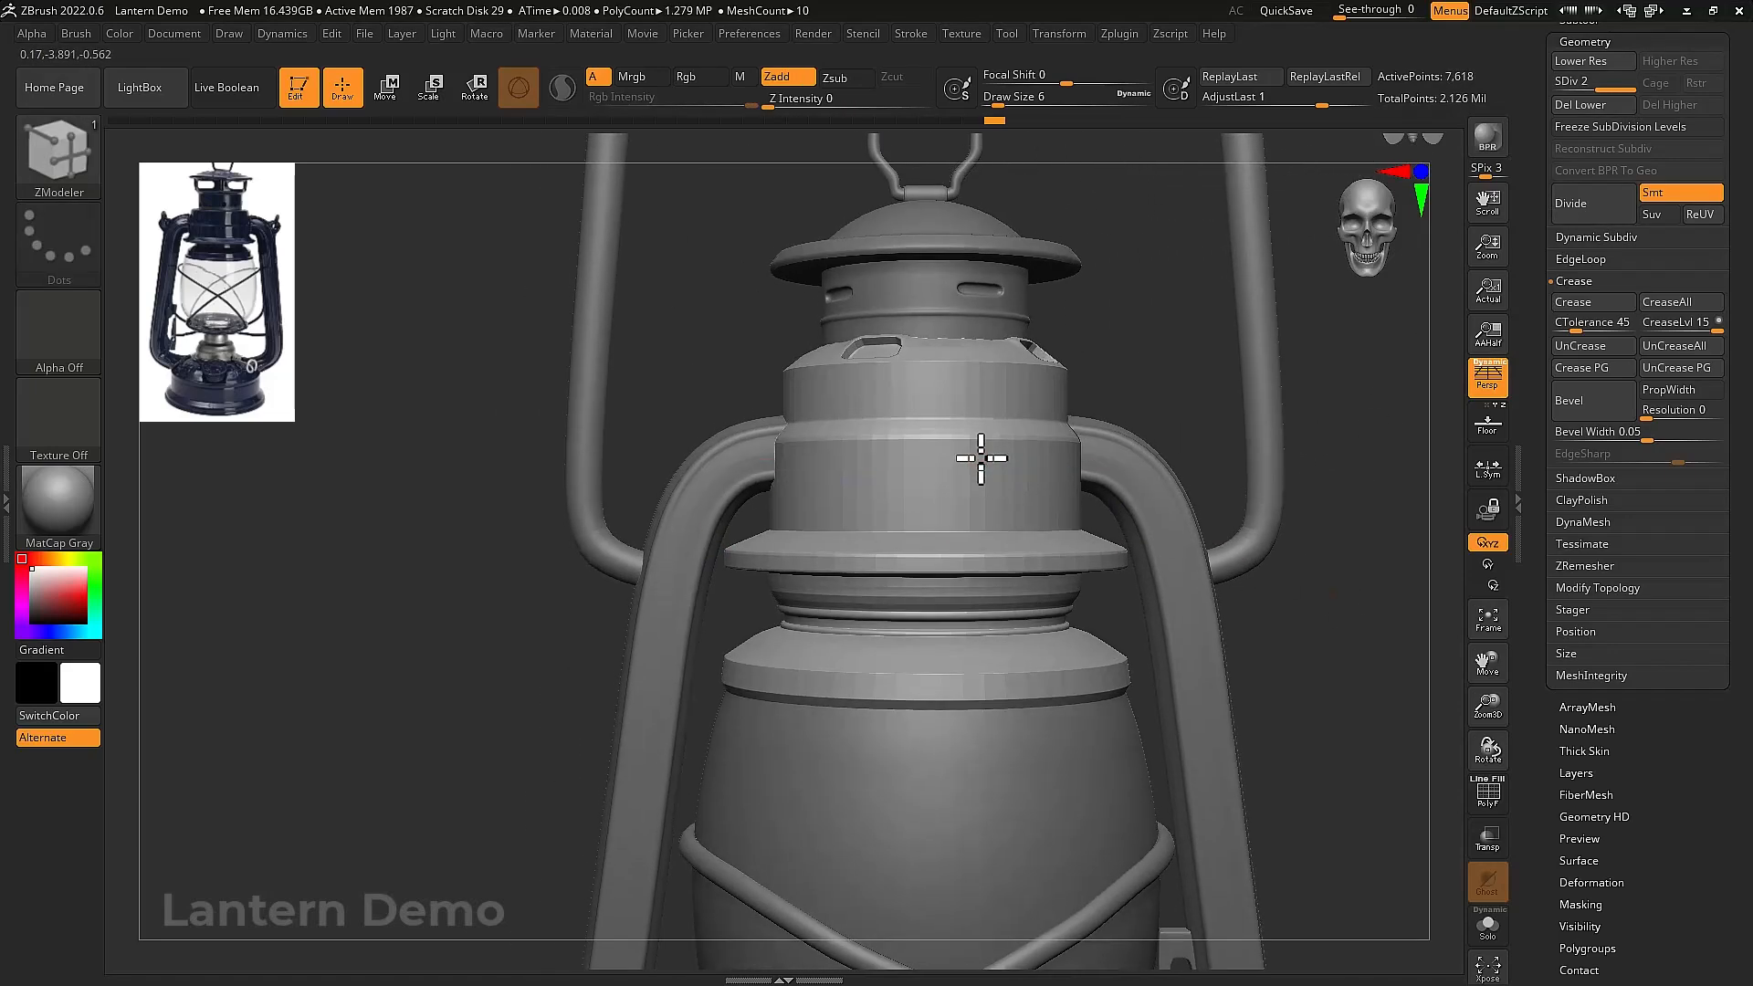
{"action": "right_click_drag", "start_coordinate": [978, 458], "coordinate": [1005, 505], "text": "ctrl"}
{"action": "key", "text": "ctrl+z"}
Insert multiple edge loops as a rounded raised bead around the chimney's shoulder and preview the isolated chimney at subdivision level 3
{"action": "key", "text": "shift+f"}
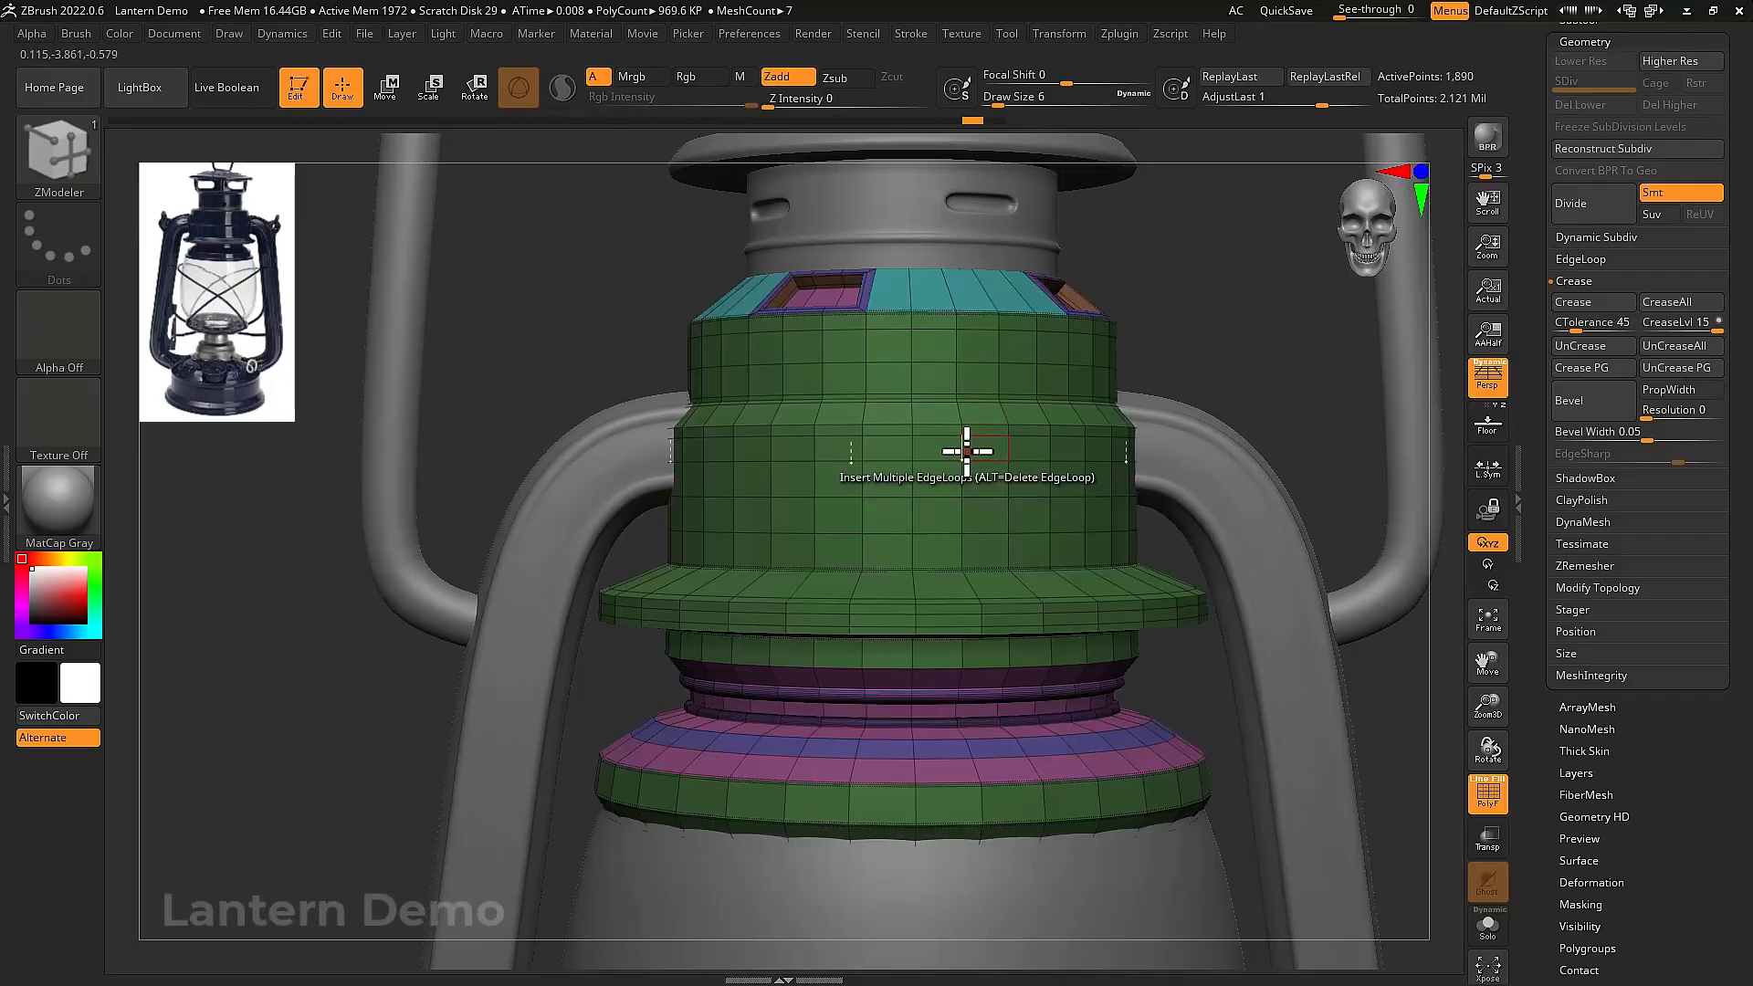
{"action": "mouse_move", "coordinate": [1019, 507]}
{"action": "right_mouse_down"}
{"action": "mouse_move", "coordinate": [1029, 439]}
{"action": "mouse_move", "coordinate": [1020, 497]}
{"action": "right_mouse_up"}
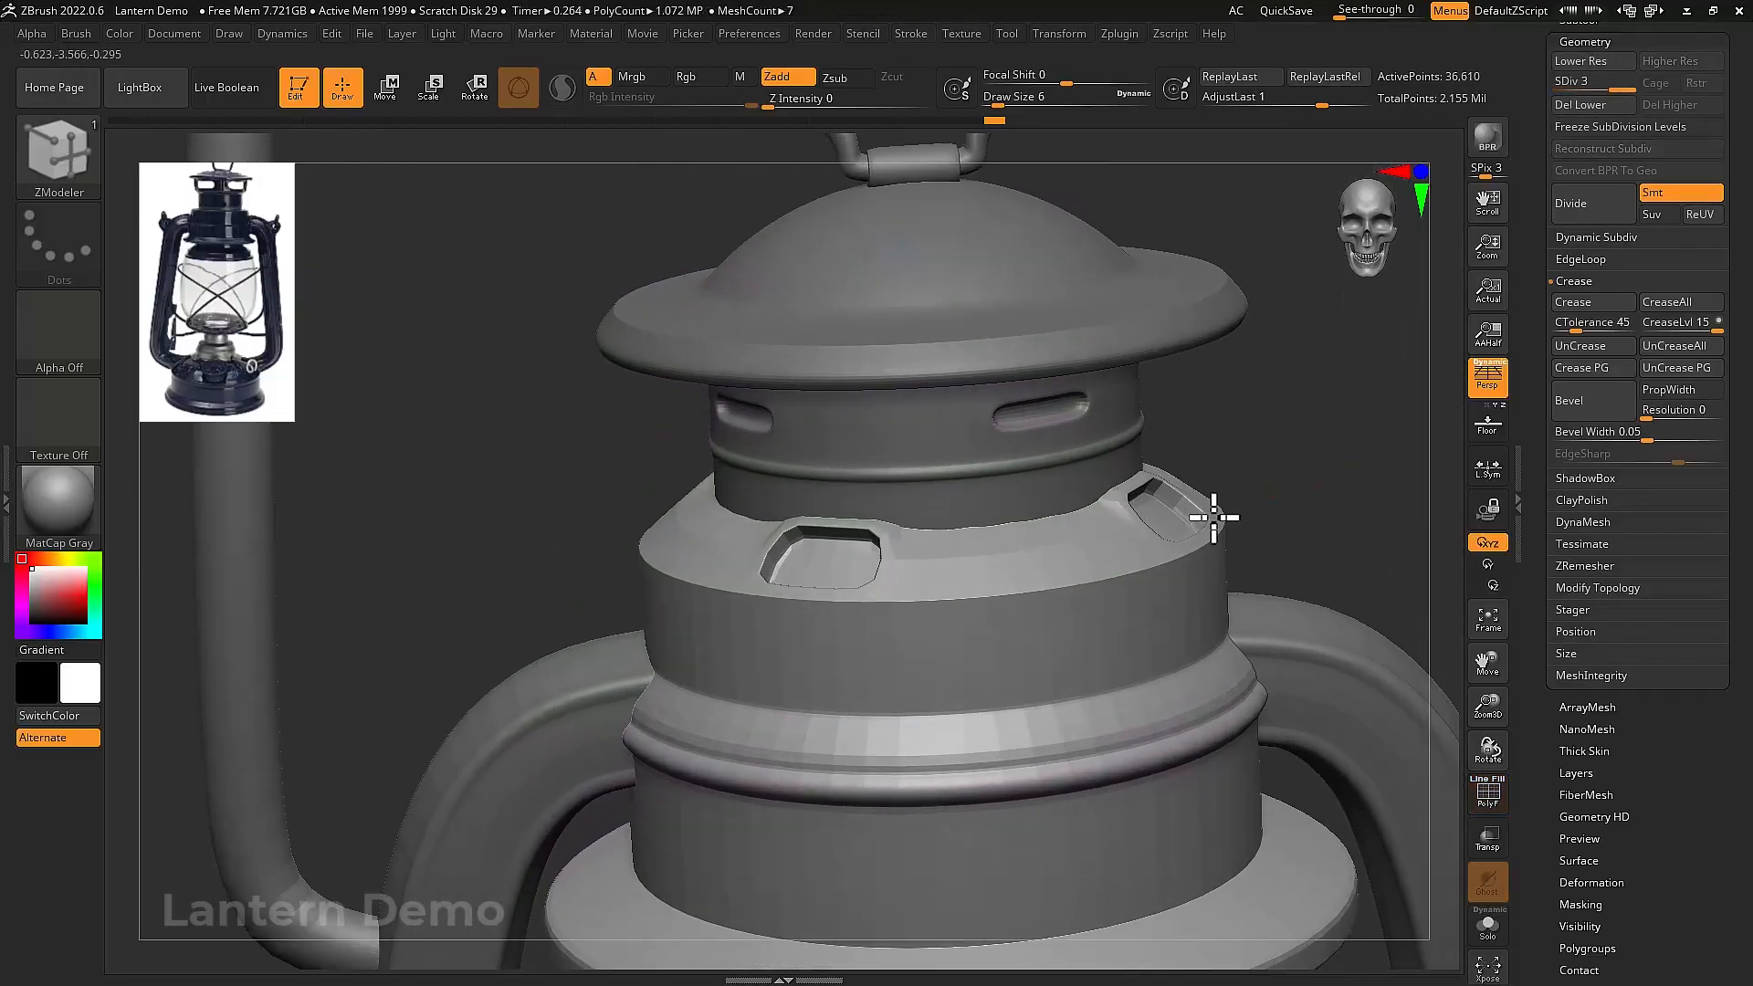
{"action": "right_click_drag", "start_coordinate": [1215, 513], "coordinate": [1254, 466], "text": "ctrl"}
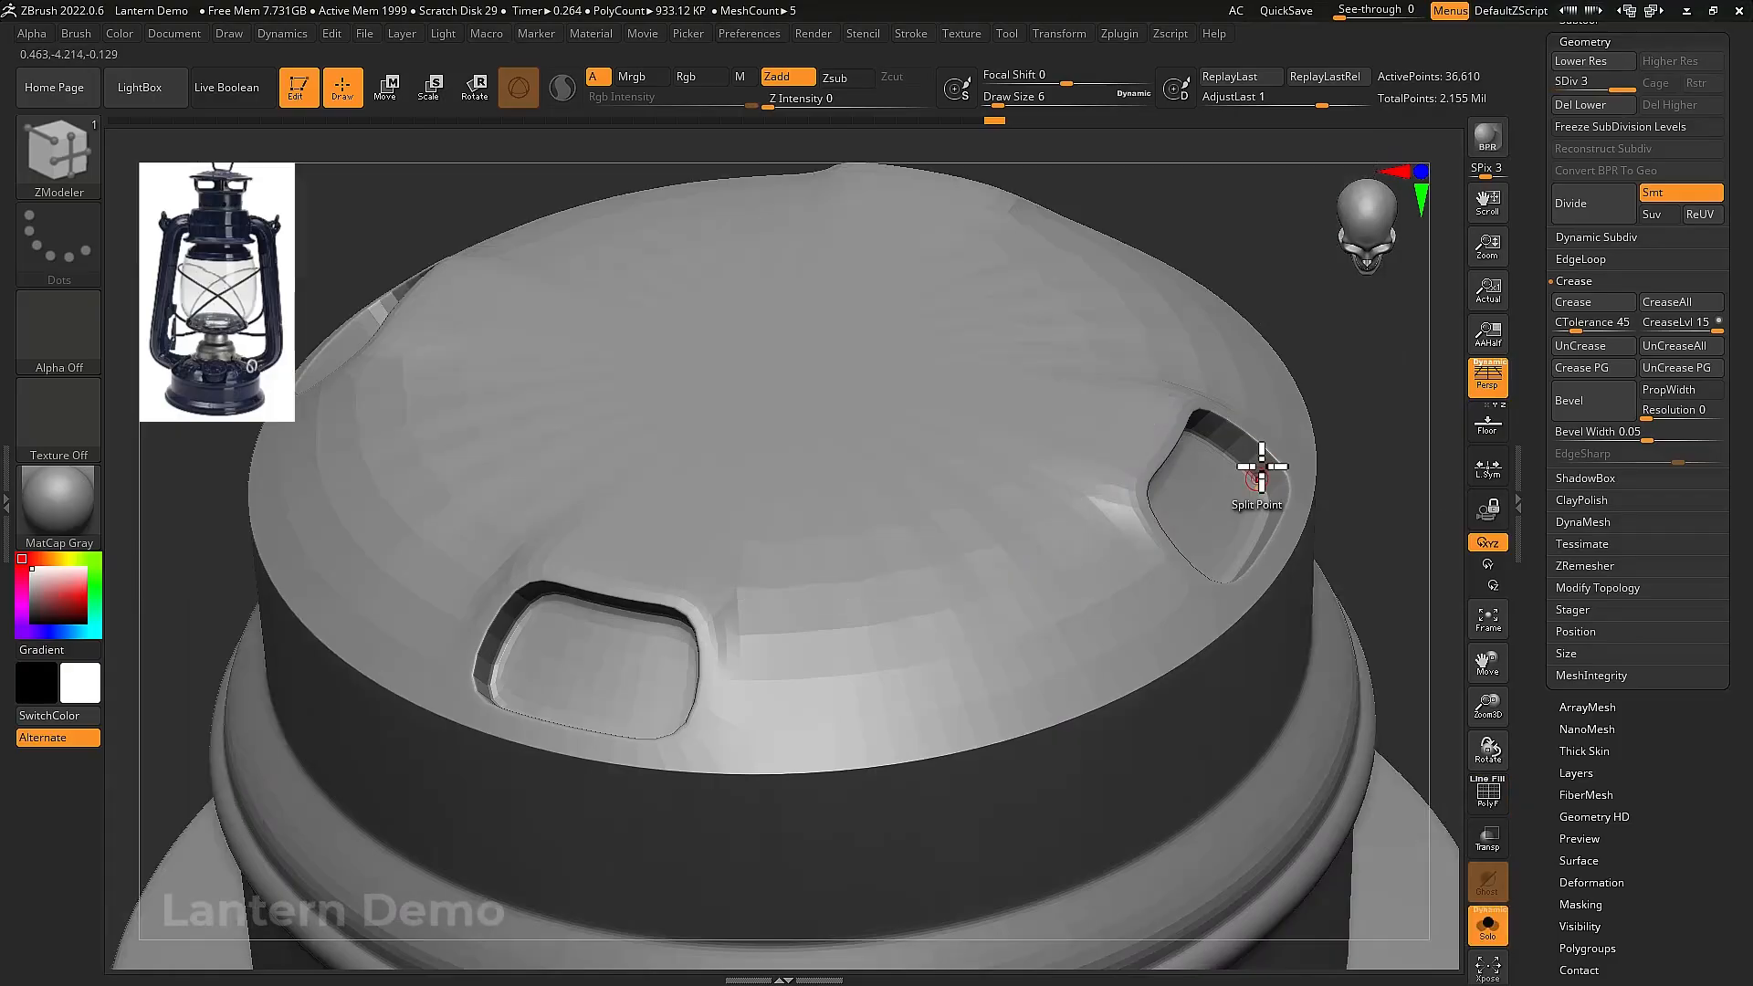
Return the isolated chimney to its undivided mesh and insert a supporting edge loop around the flat top disc
{"action": "key", "text": "shift+d"}
{"action": "key", "text": "shift+d"}
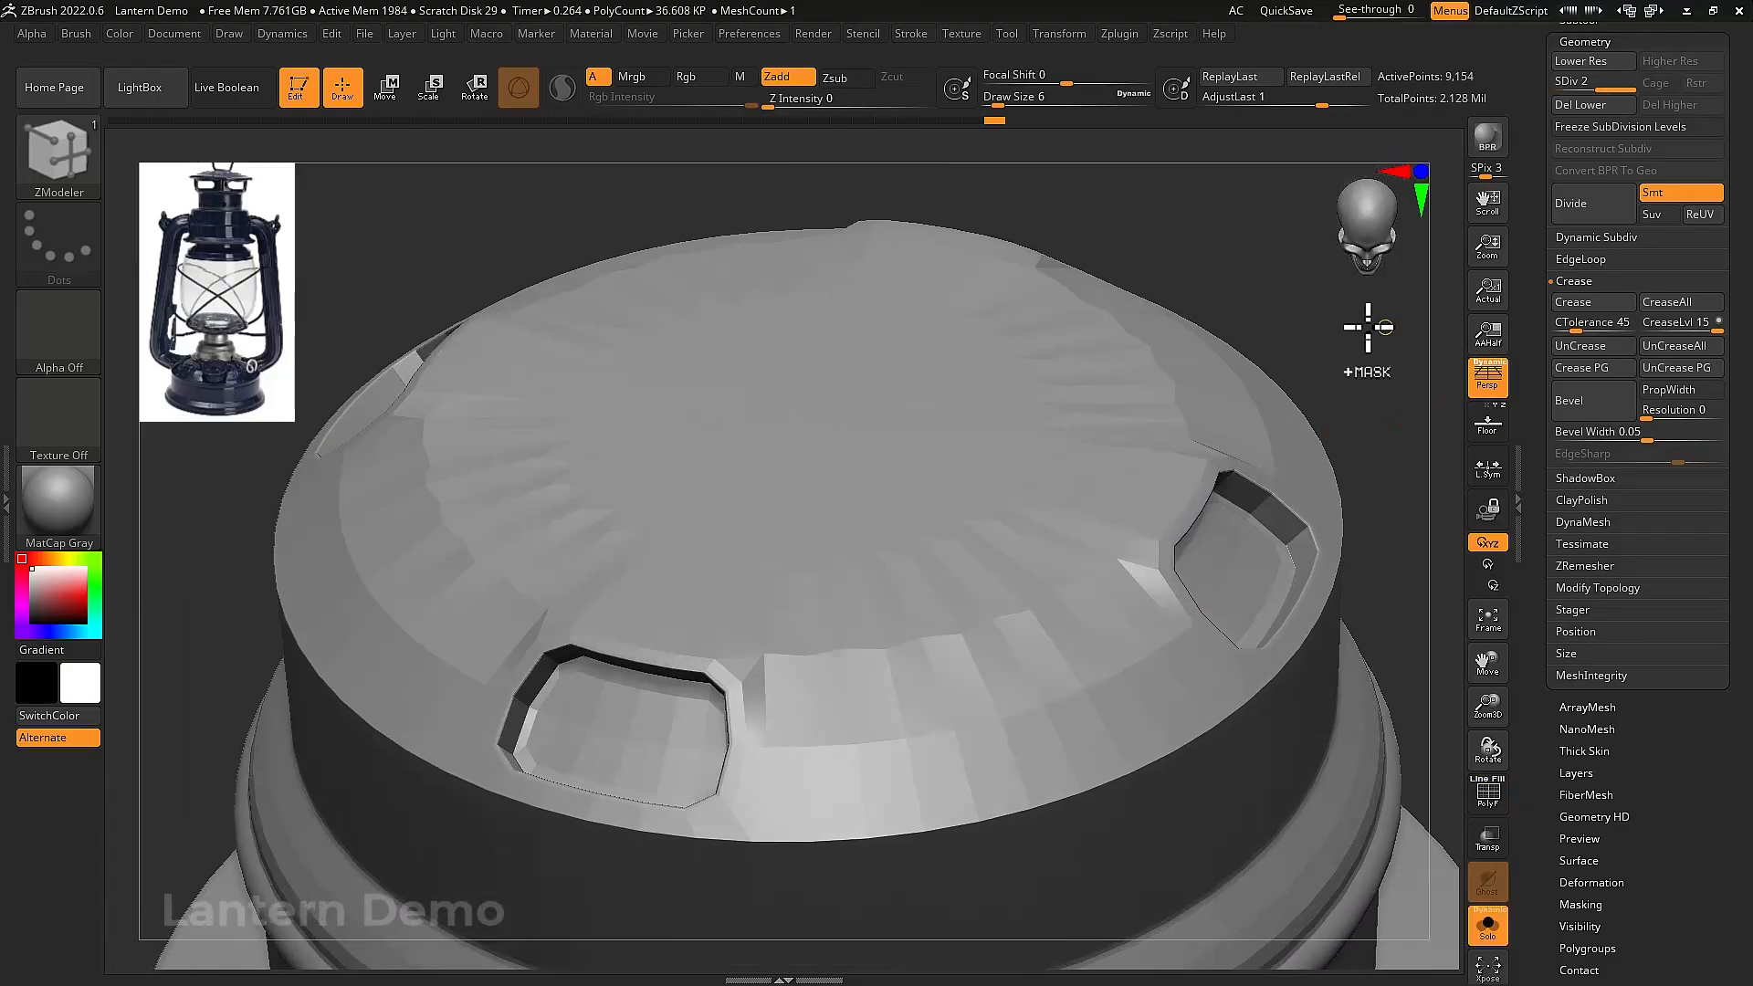
{"action": "left_click_drag", "start_coordinate": [1366, 326], "coordinate": [1185, 491]}
{"action": "key", "text": "shift+f"}
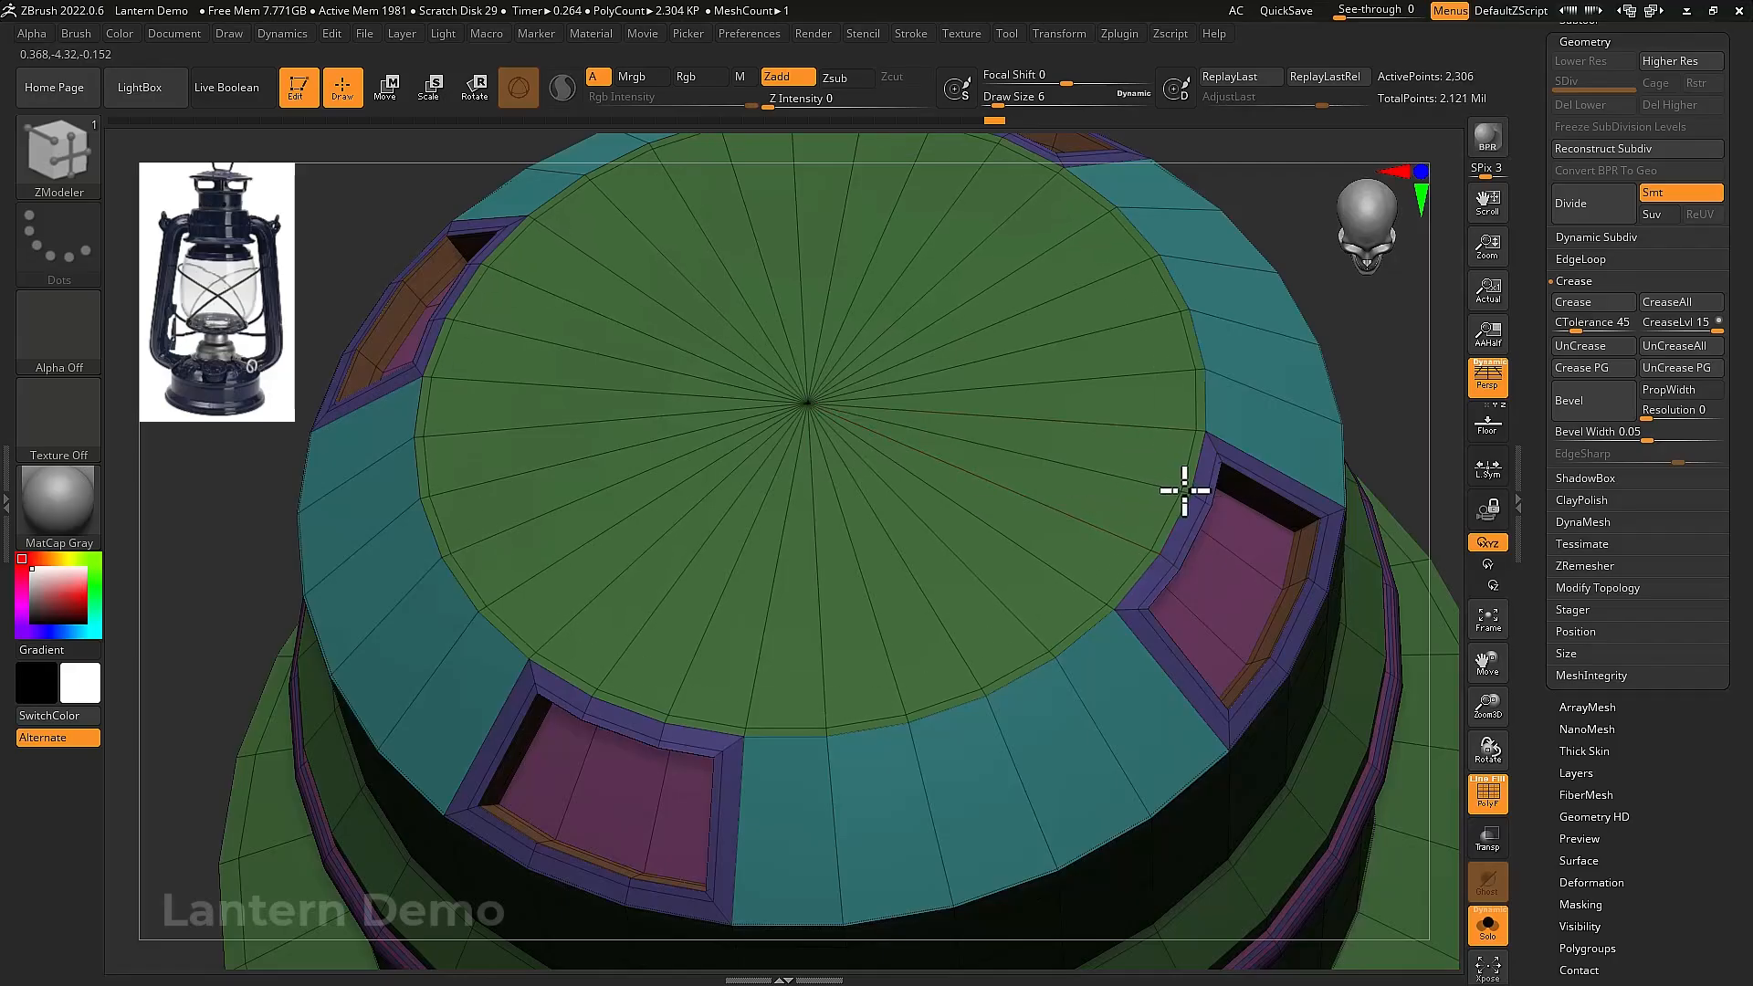
{"action": "left_click_drag", "start_coordinate": [1343, 438], "coordinate": [1361, 379]}
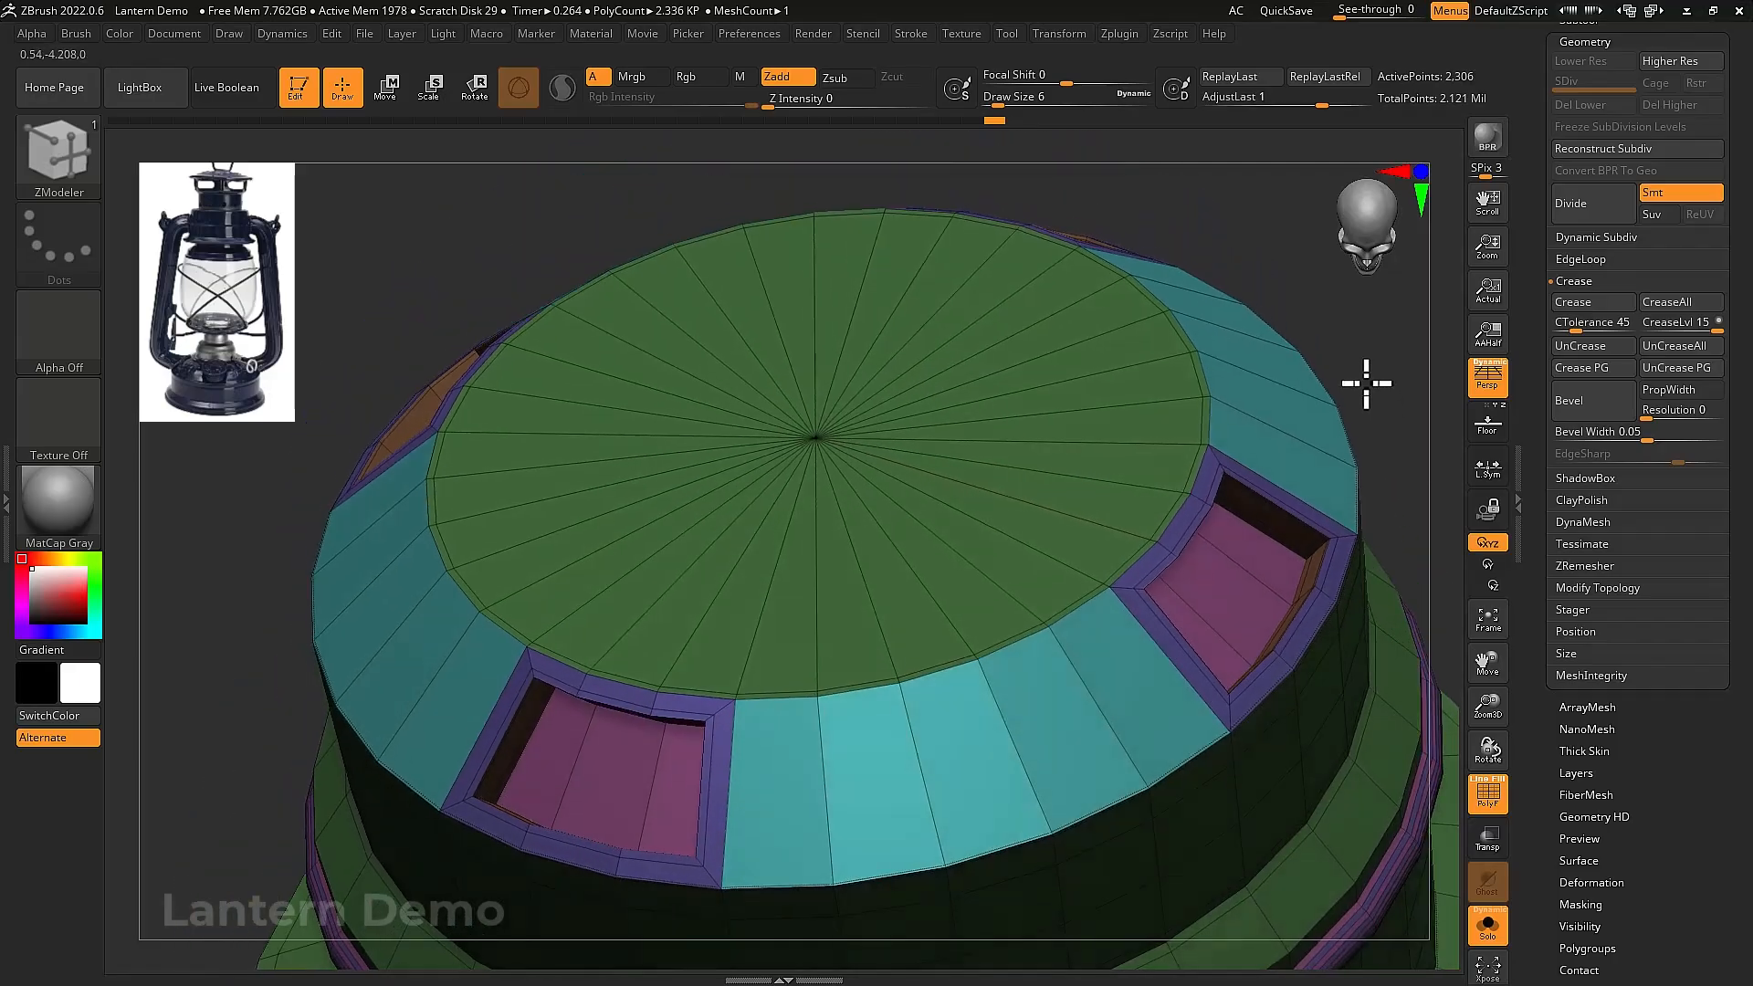
Subdivide the chimney body to level 4 and show the whole lantern again
{"action": "key", "text": "shift+f"}
{"action": "left_click", "coordinate": [1577, 205]}
{"action": "left_click", "coordinate": [1577, 206]}
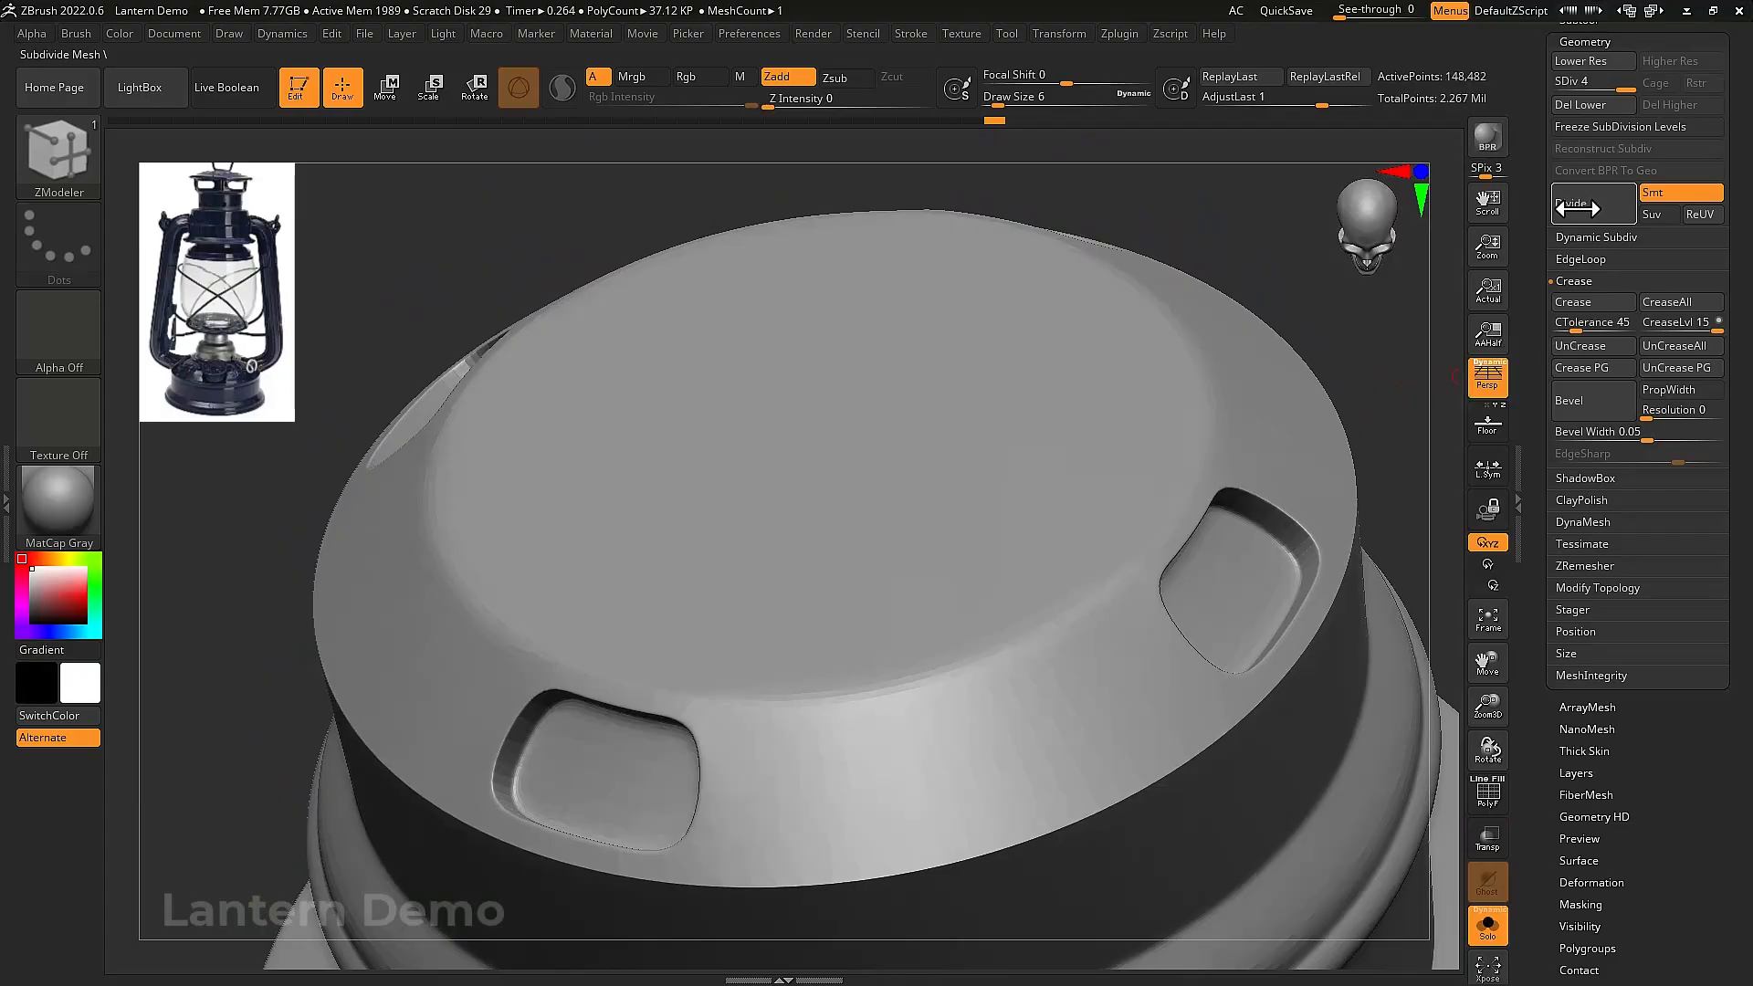
{"action": "key", "text": "shift+ctrl+s"}
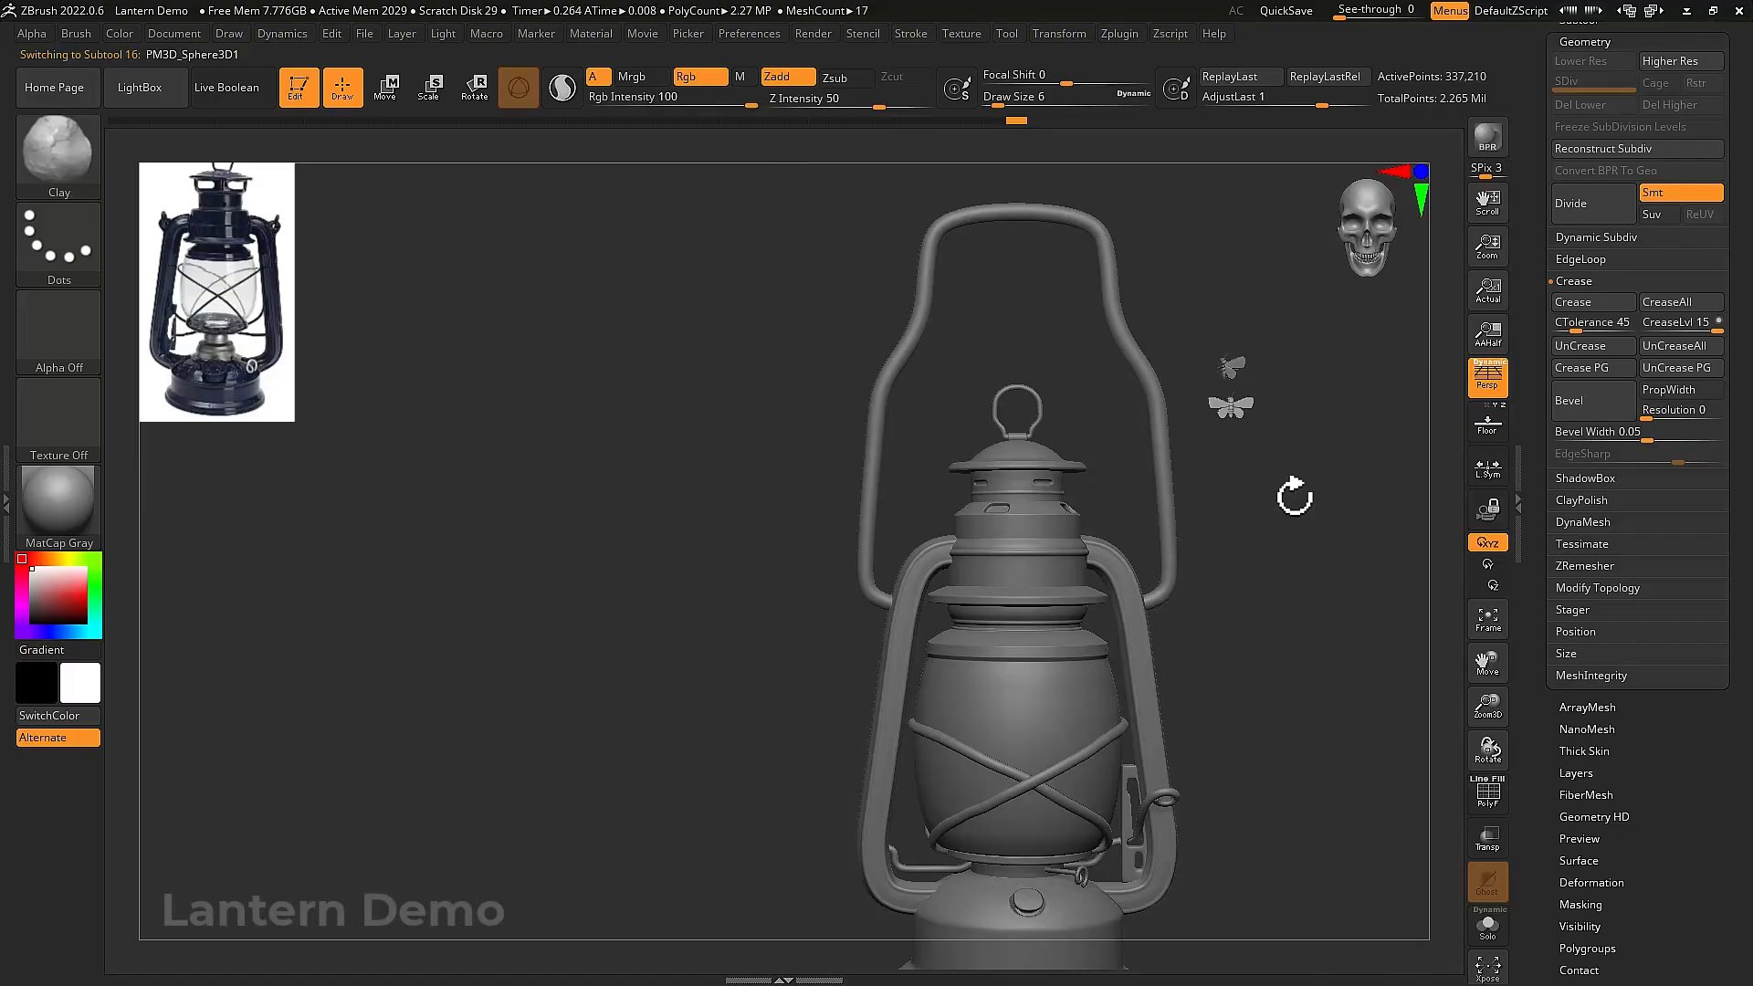
Select the front-facing moth and duplicate it twice, placing the copies beside the lantern's left and right side tubes
{"action": "left_click_drag", "start_coordinate": [1293, 494], "coordinate": [1319, 530]}
{"action": "key", "text": "w"}
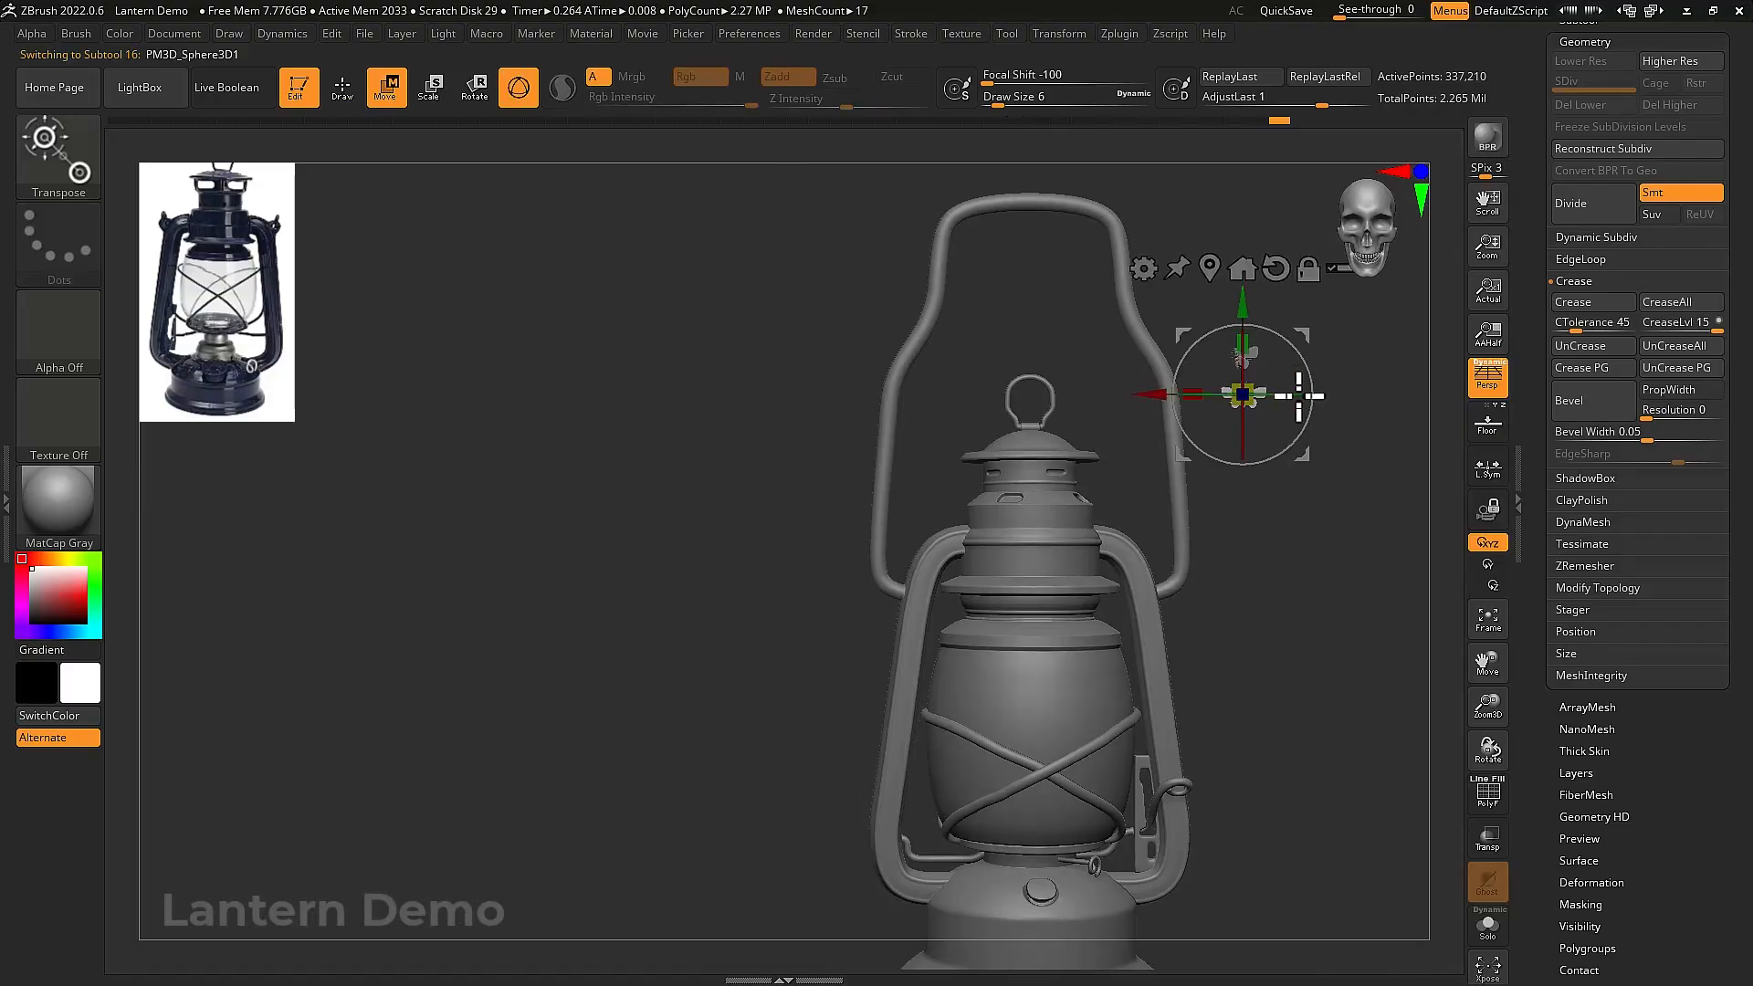
{"action": "mouse_move", "coordinate": [1318, 345]}
{"action": "left_mouse_down"}
{"action": "mouse_move", "coordinate": [1349, 567]}
{"action": "mouse_move", "coordinate": [1305, 447]}
{"action": "mouse_move", "coordinate": [1378, 502]}
{"action": "mouse_move", "coordinate": [1283, 683]}
{"action": "mouse_move", "coordinate": [1038, 798]}
{"action": "mouse_move", "coordinate": [1024, 859]}
{"action": "left_mouse_up"}
{"action": "key", "text": "ctrl"}
{"action": "left_click", "coordinate": [1277, 673]}
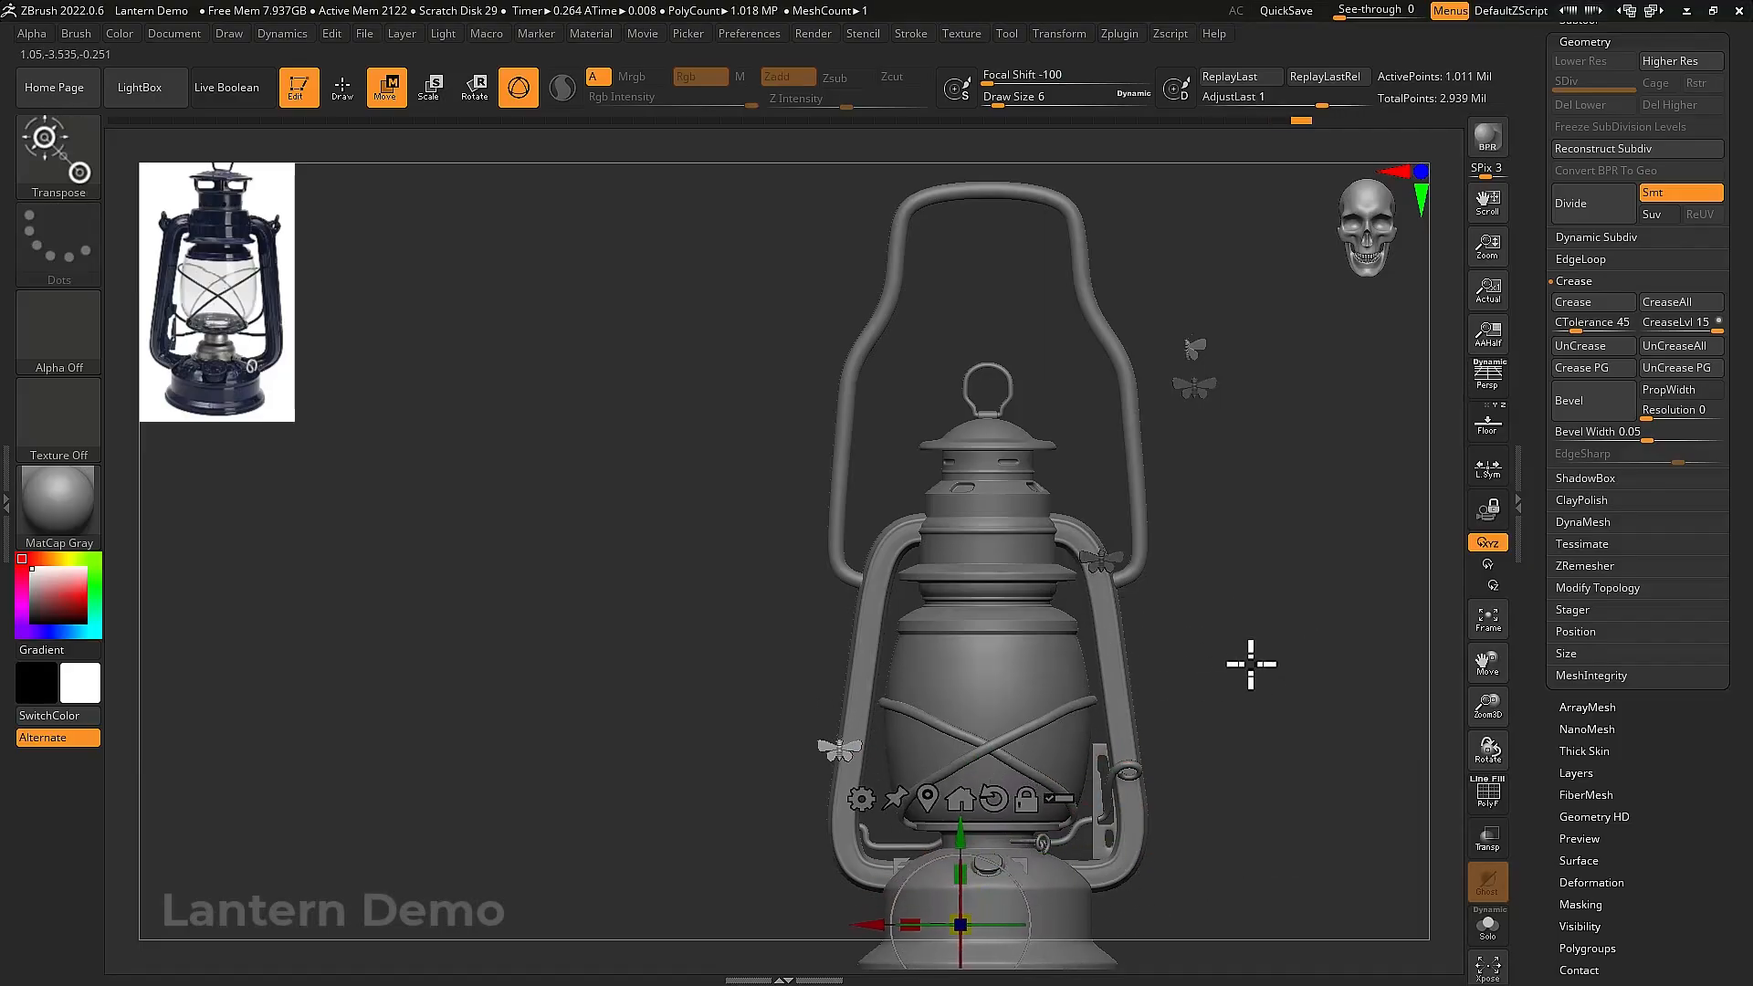
{"action": "left_click_drag", "start_coordinate": [1251, 664], "coordinate": [1196, 639]}
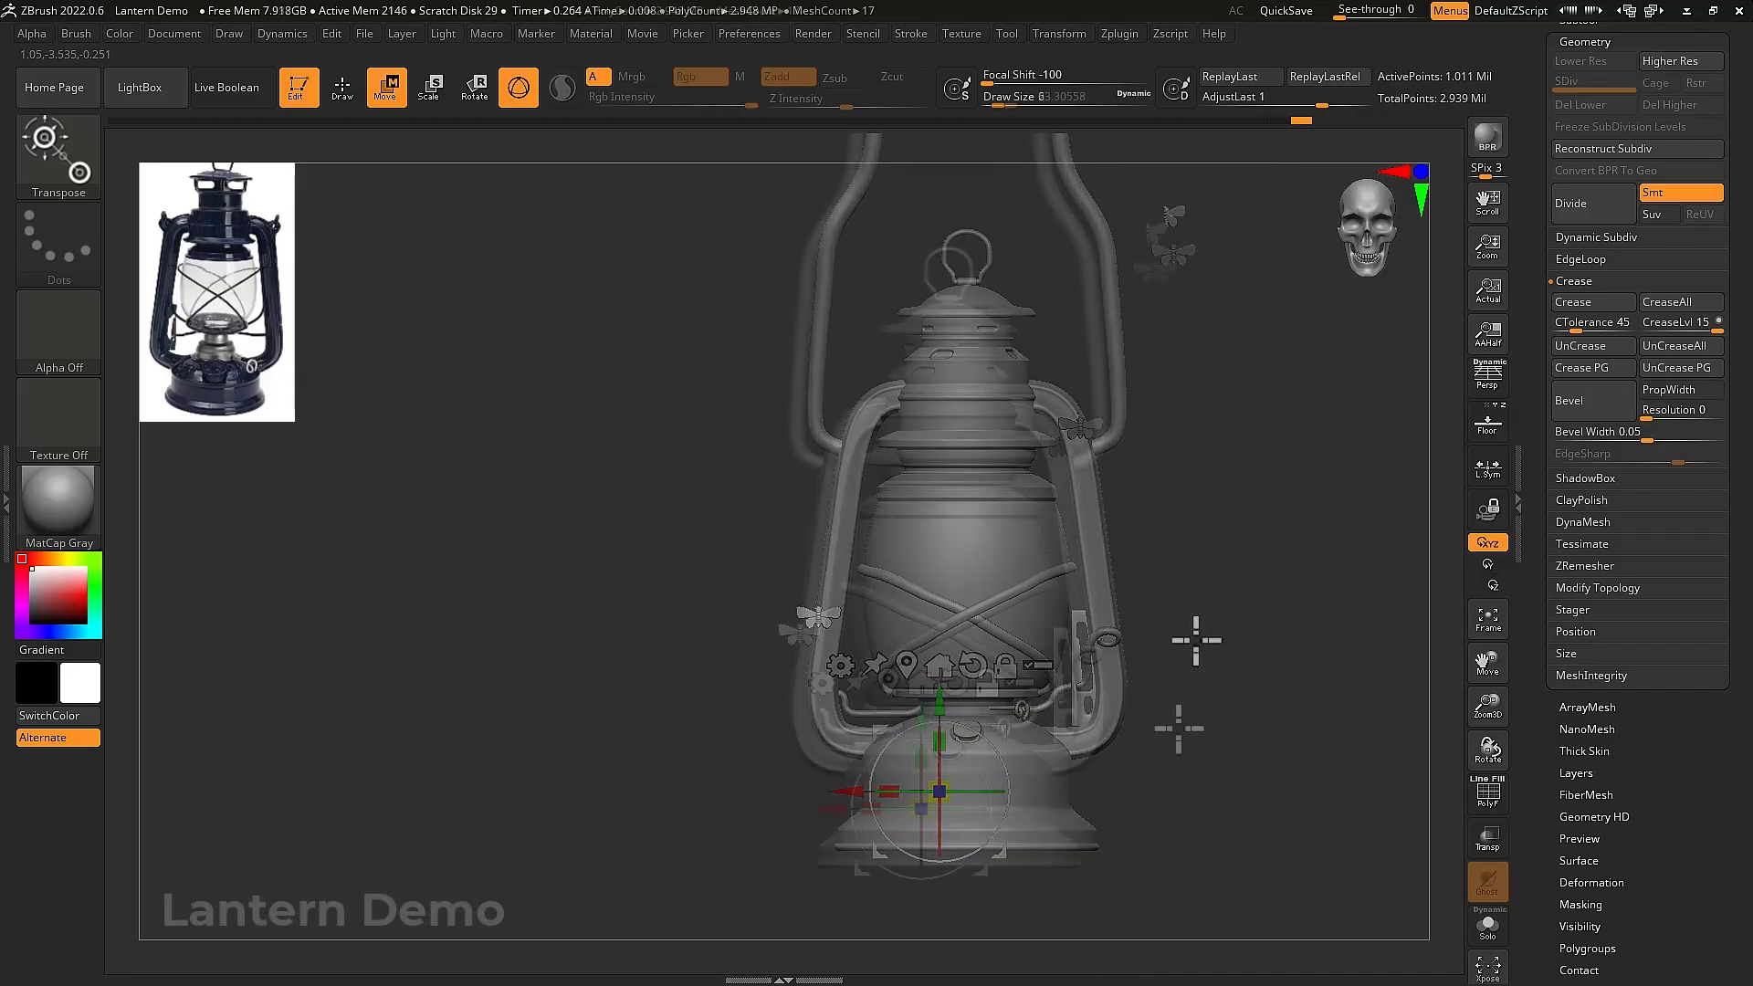
Duplicate another moth to the side tube's lower corner beside the fuel tank and adjust its depth
{"action": "left_click_drag", "start_coordinate": [991, 749], "coordinate": [1238, 879], "text": "ctrl"}
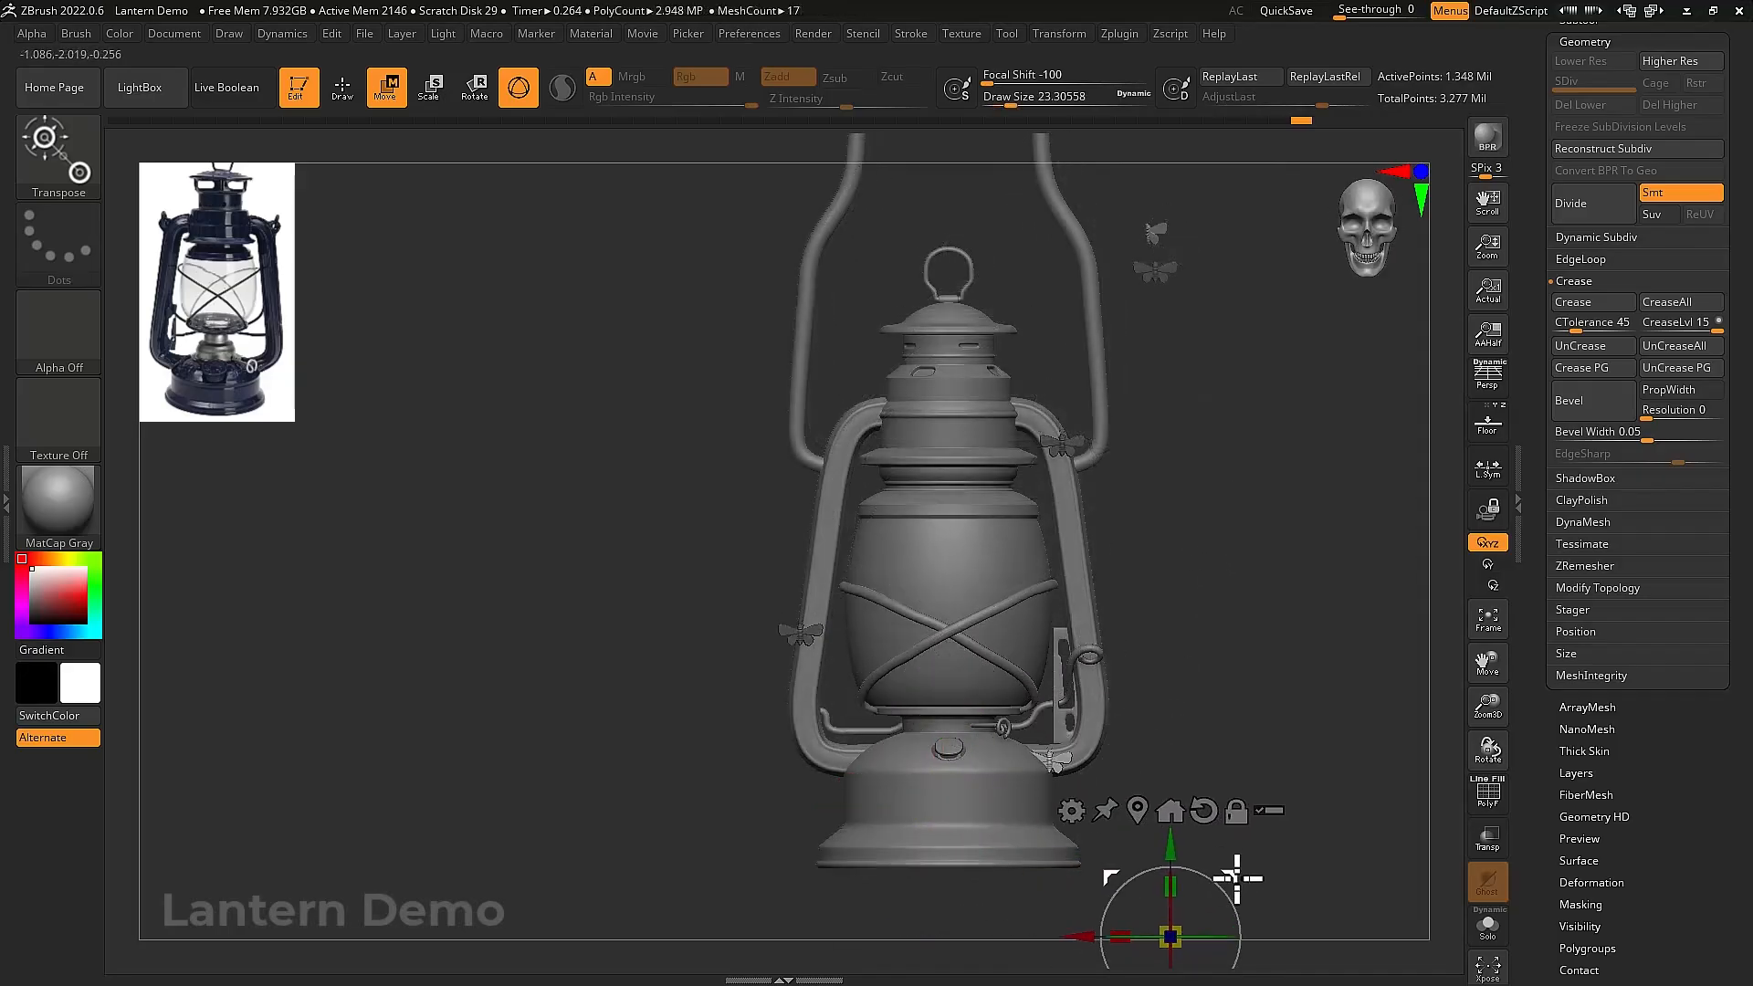
{"action": "left_click_drag", "start_coordinate": [1292, 764], "coordinate": [1214, 817]}
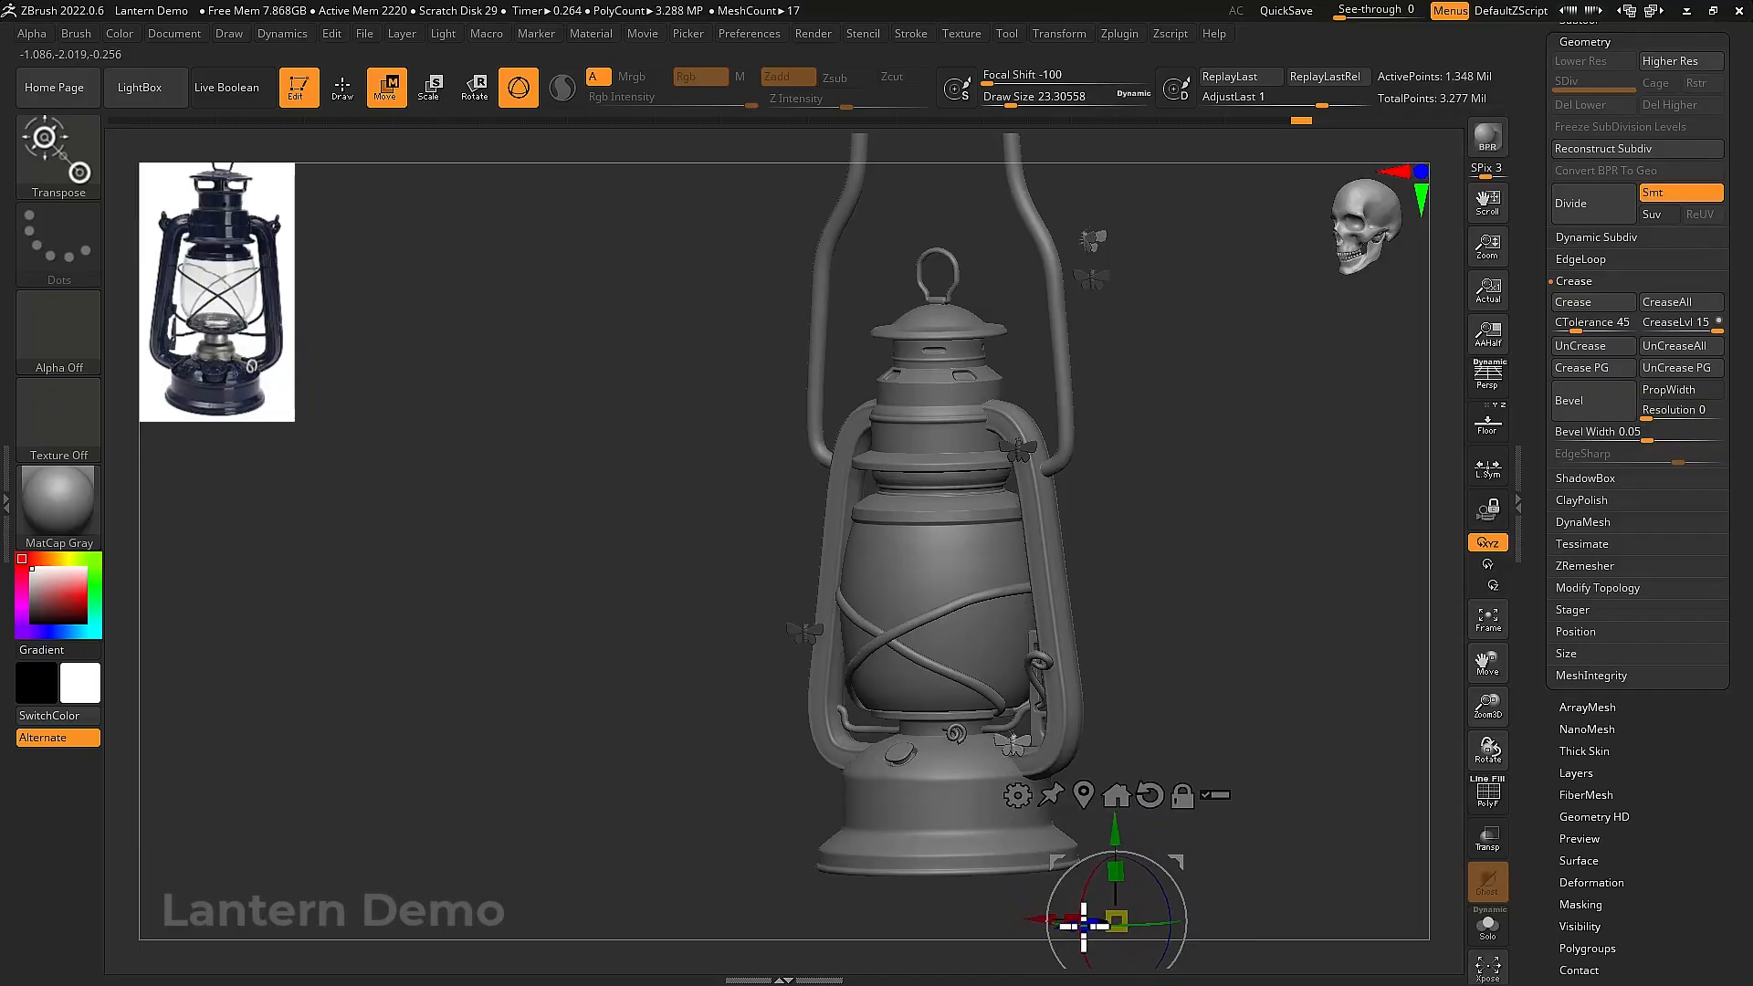
{"action": "left_click_drag", "start_coordinate": [1065, 923], "coordinate": [1037, 923]}
{"action": "left_click_drag", "start_coordinate": [1251, 743], "coordinate": [1219, 657], "text": "shift"}
Check the moth copies in isolation, then show the whole lantern again and clear the moths' mask
{"action": "key", "text": "ctrl+shift+s"}
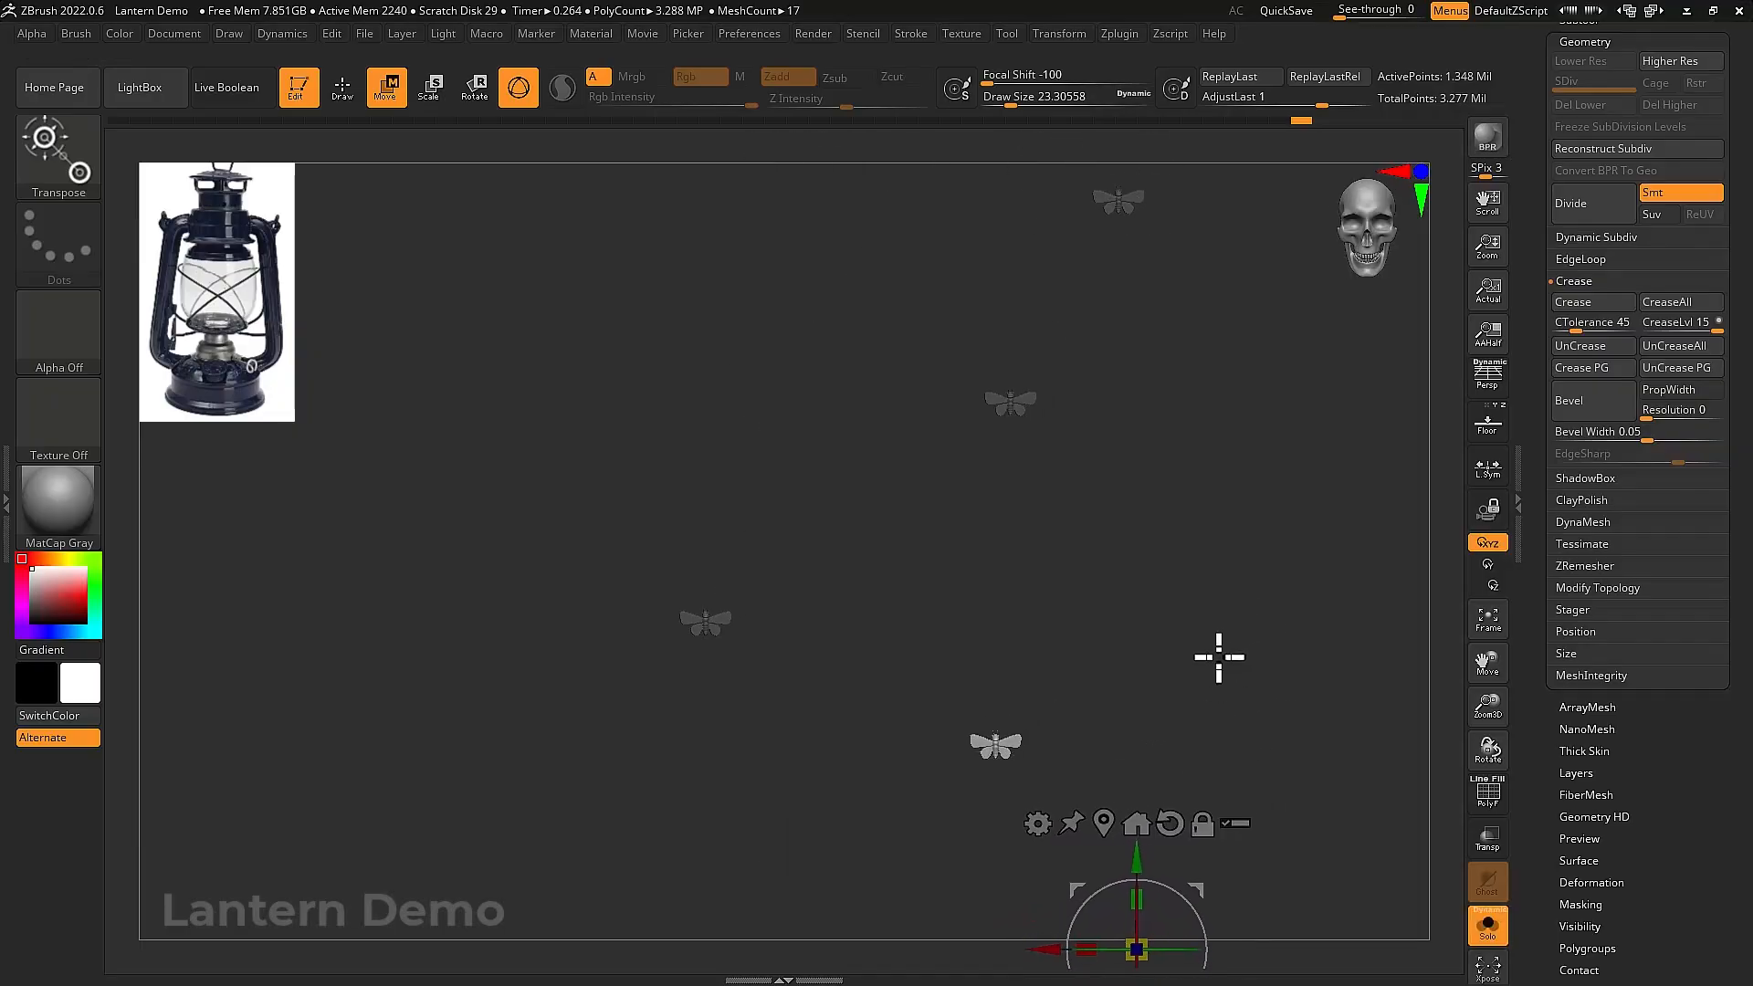
{"action": "left_click_drag", "start_coordinate": [1196, 887], "coordinate": [1301, 710]}
{"action": "key", "text": "ctrl+shift+s"}
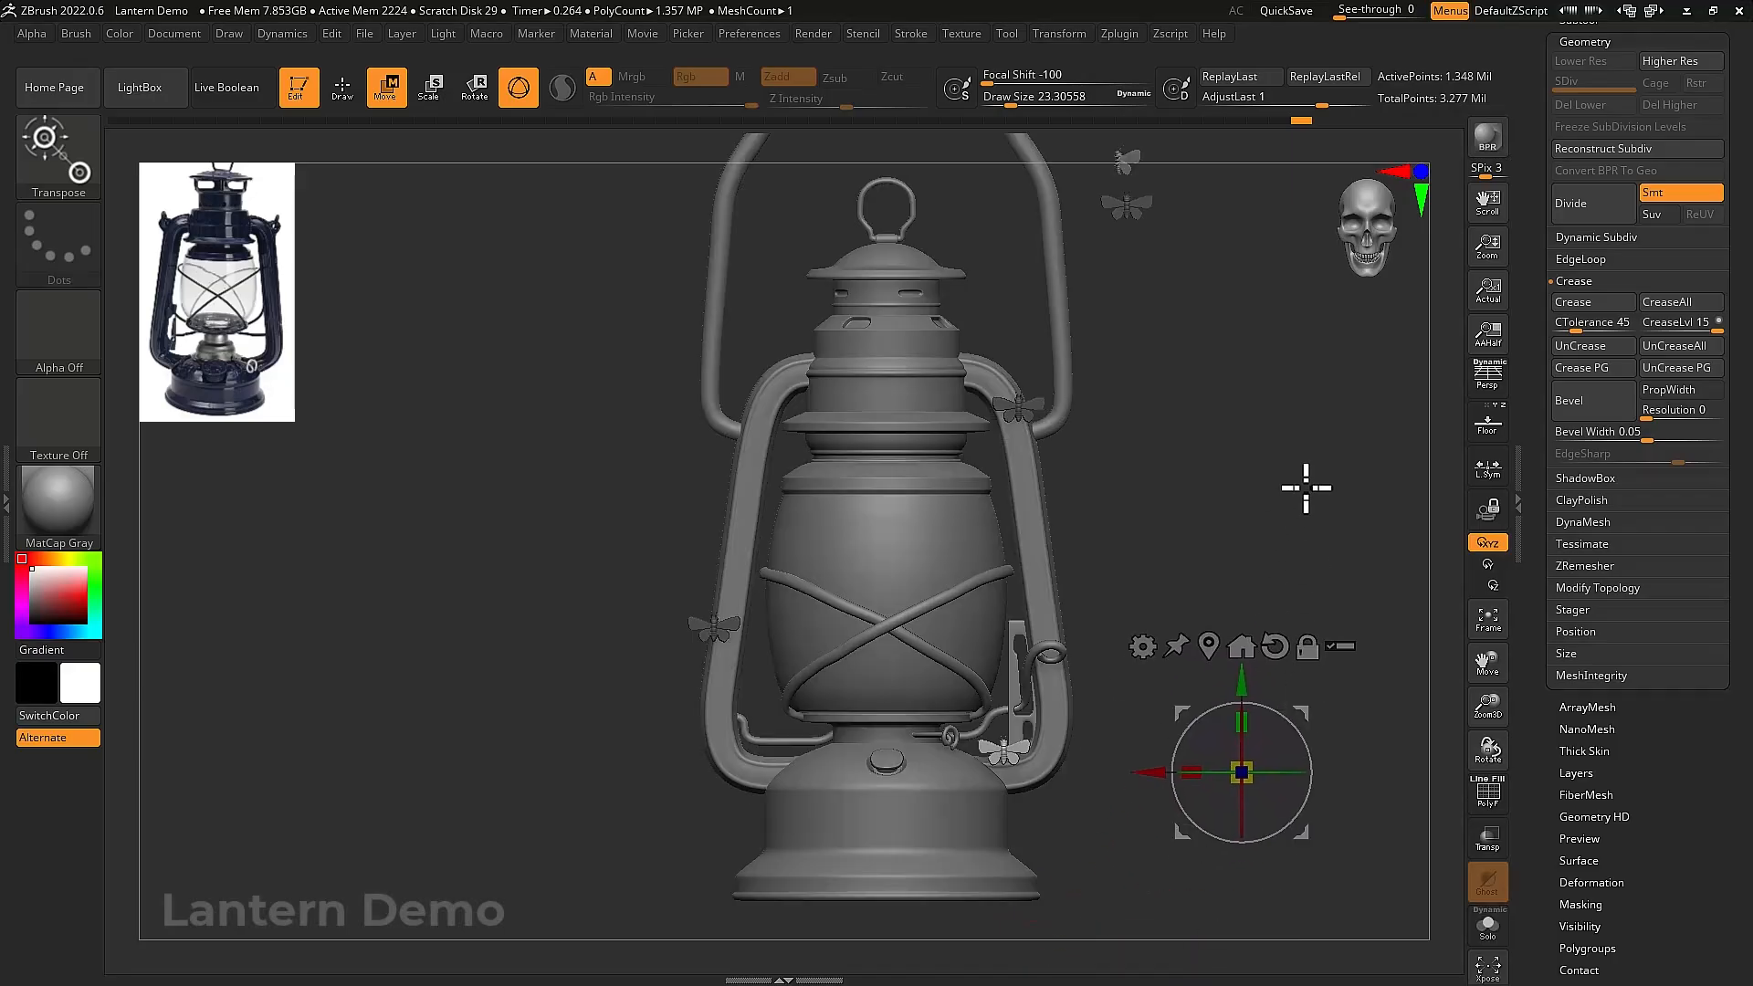
{"action": "mouse_move", "coordinate": [1306, 488]}
{"action": "left_mouse_down", "text": "alt"}
{"action": "mouse_move", "coordinate": [1307, 517]}
{"action": "mouse_move", "coordinate": [1288, 517]}
{"action": "mouse_move", "coordinate": [1292, 487]}
{"action": "left_mouse_up", "text": "alt"}
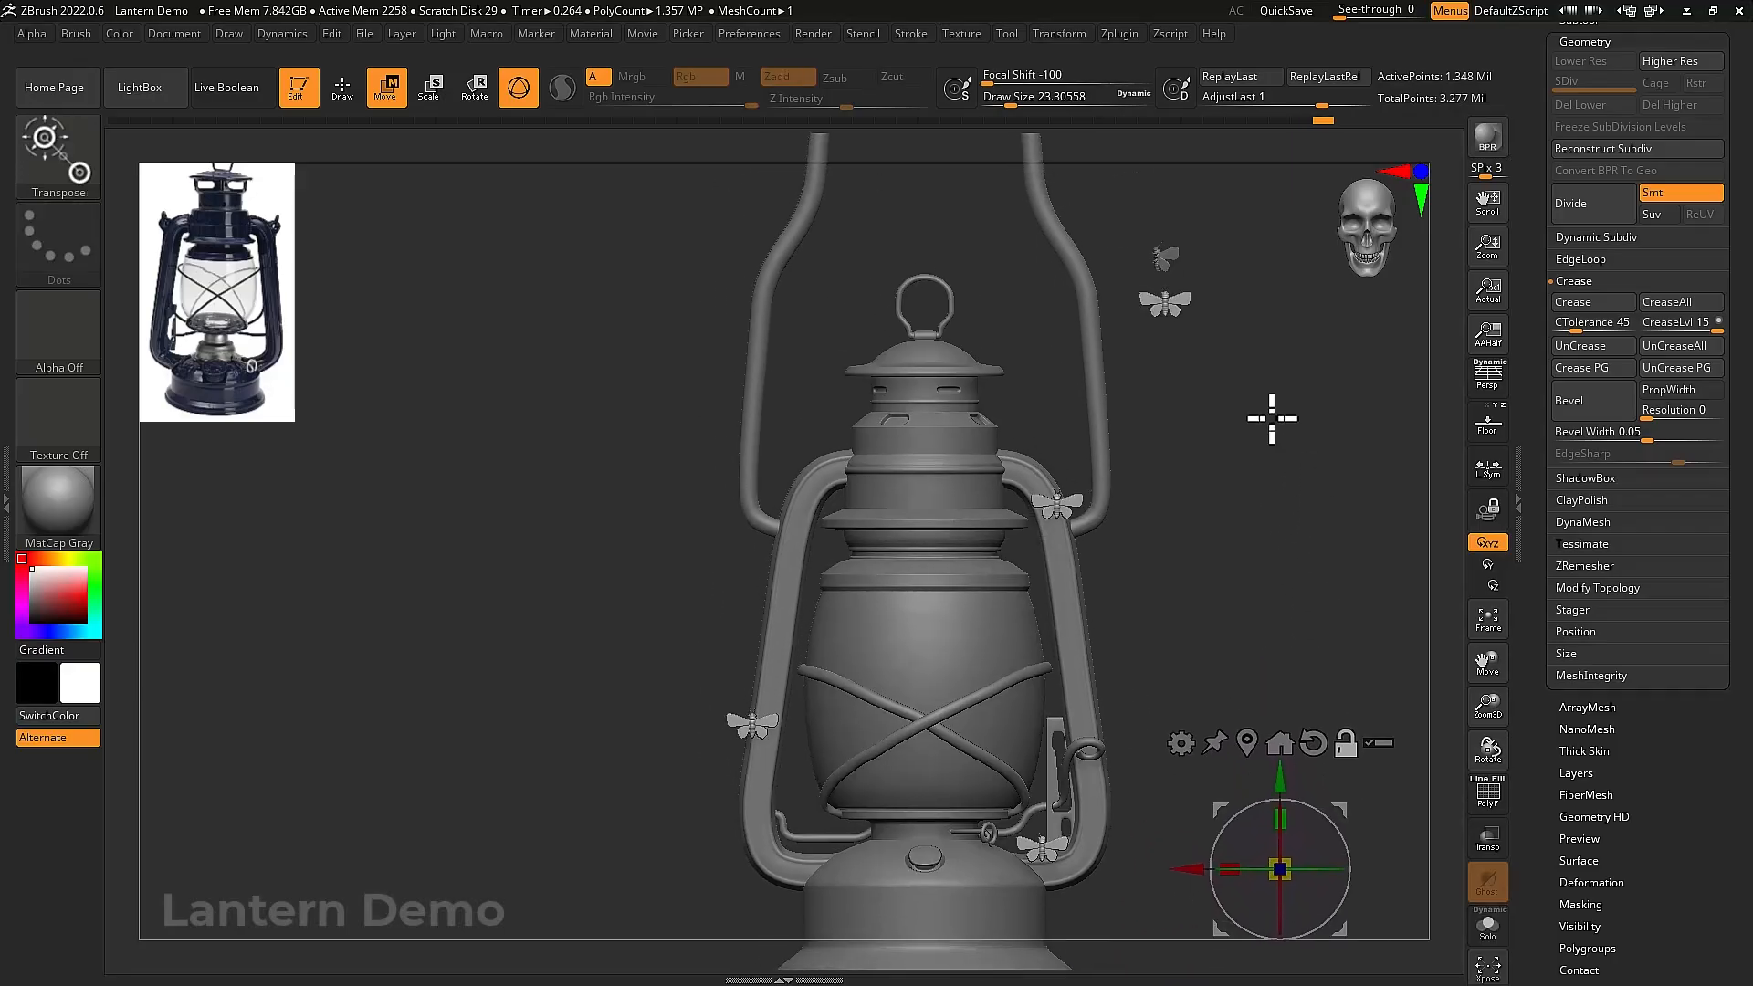
Isolate the front-facing moth copies, hide the original front-facing moth beside the handle, and show the whole lantern again
{"action": "left_click", "coordinate": [1169, 259]}
{"action": "left_click_drag", "start_coordinate": [1191, 274], "coordinate": [1263, 306], "text": "alt"}
{"action": "left_click", "coordinate": [1040, 504]}
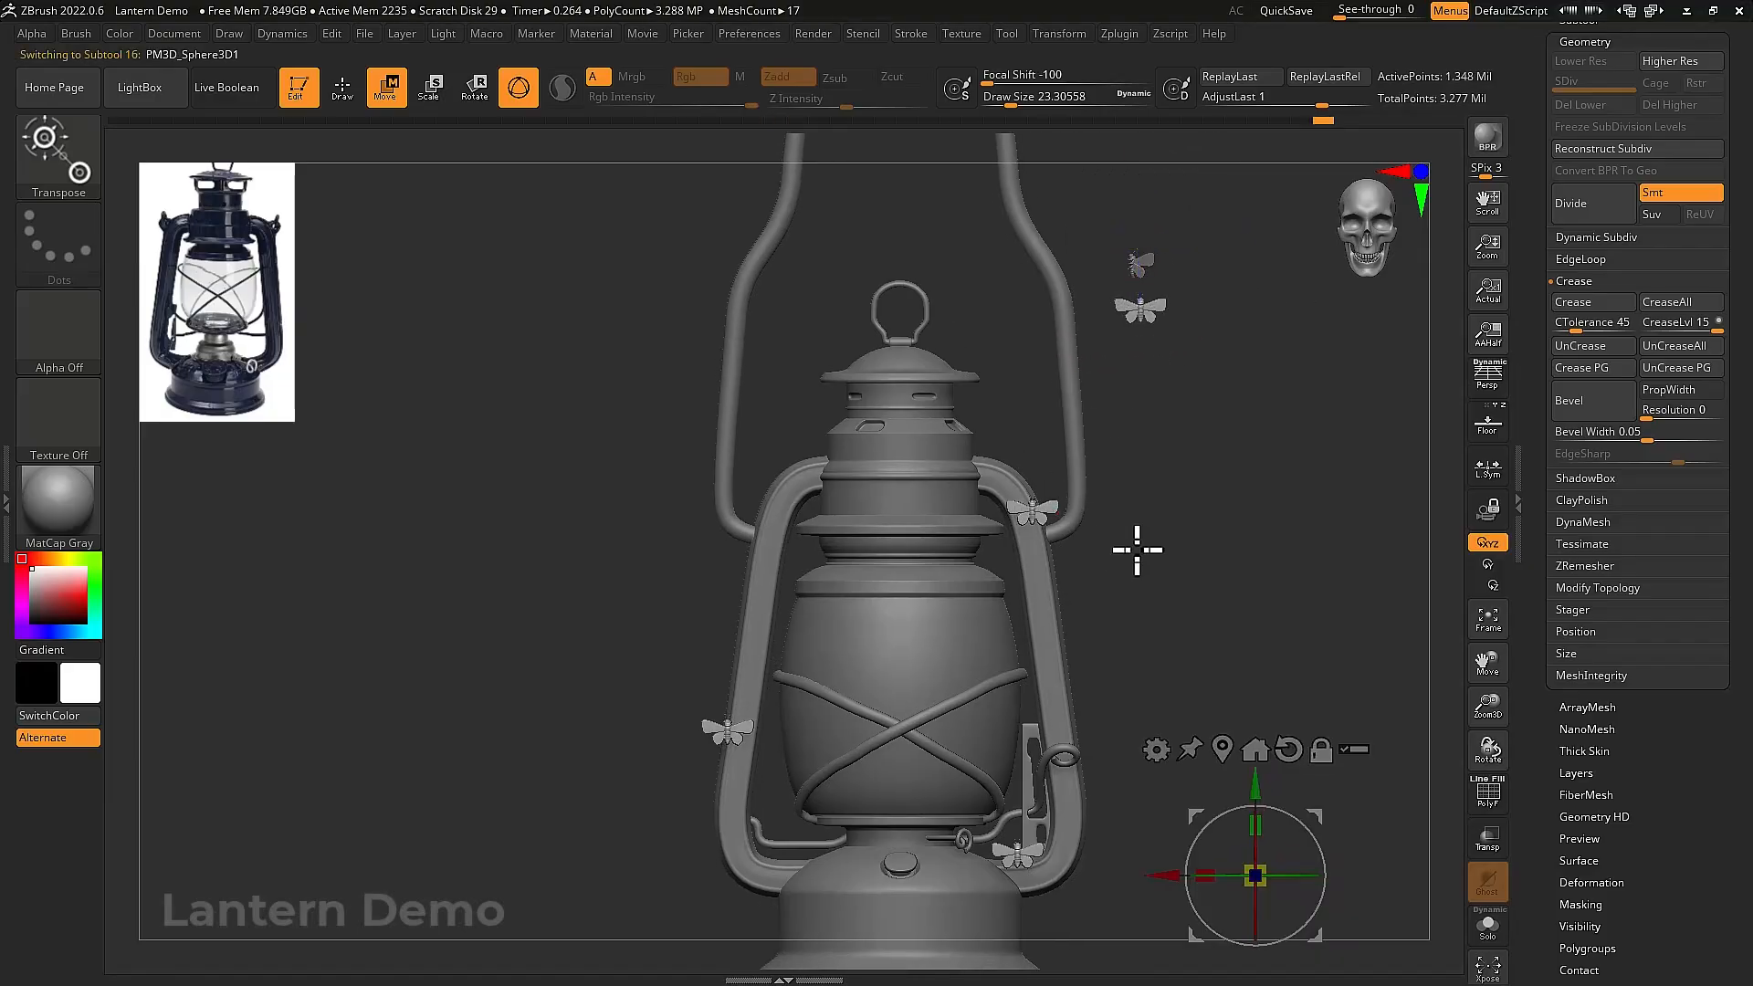
{"action": "key", "text": "alt+s"}
{"action": "key", "text": "q"}
{"action": "left_click_drag", "start_coordinate": [639, 419], "coordinate": [1187, 918], "text": "ctrl+shift"}
{"action": "scroll", "coordinate": [1551, 562], "scroll_direction": "up", "scroll_amount": 5}
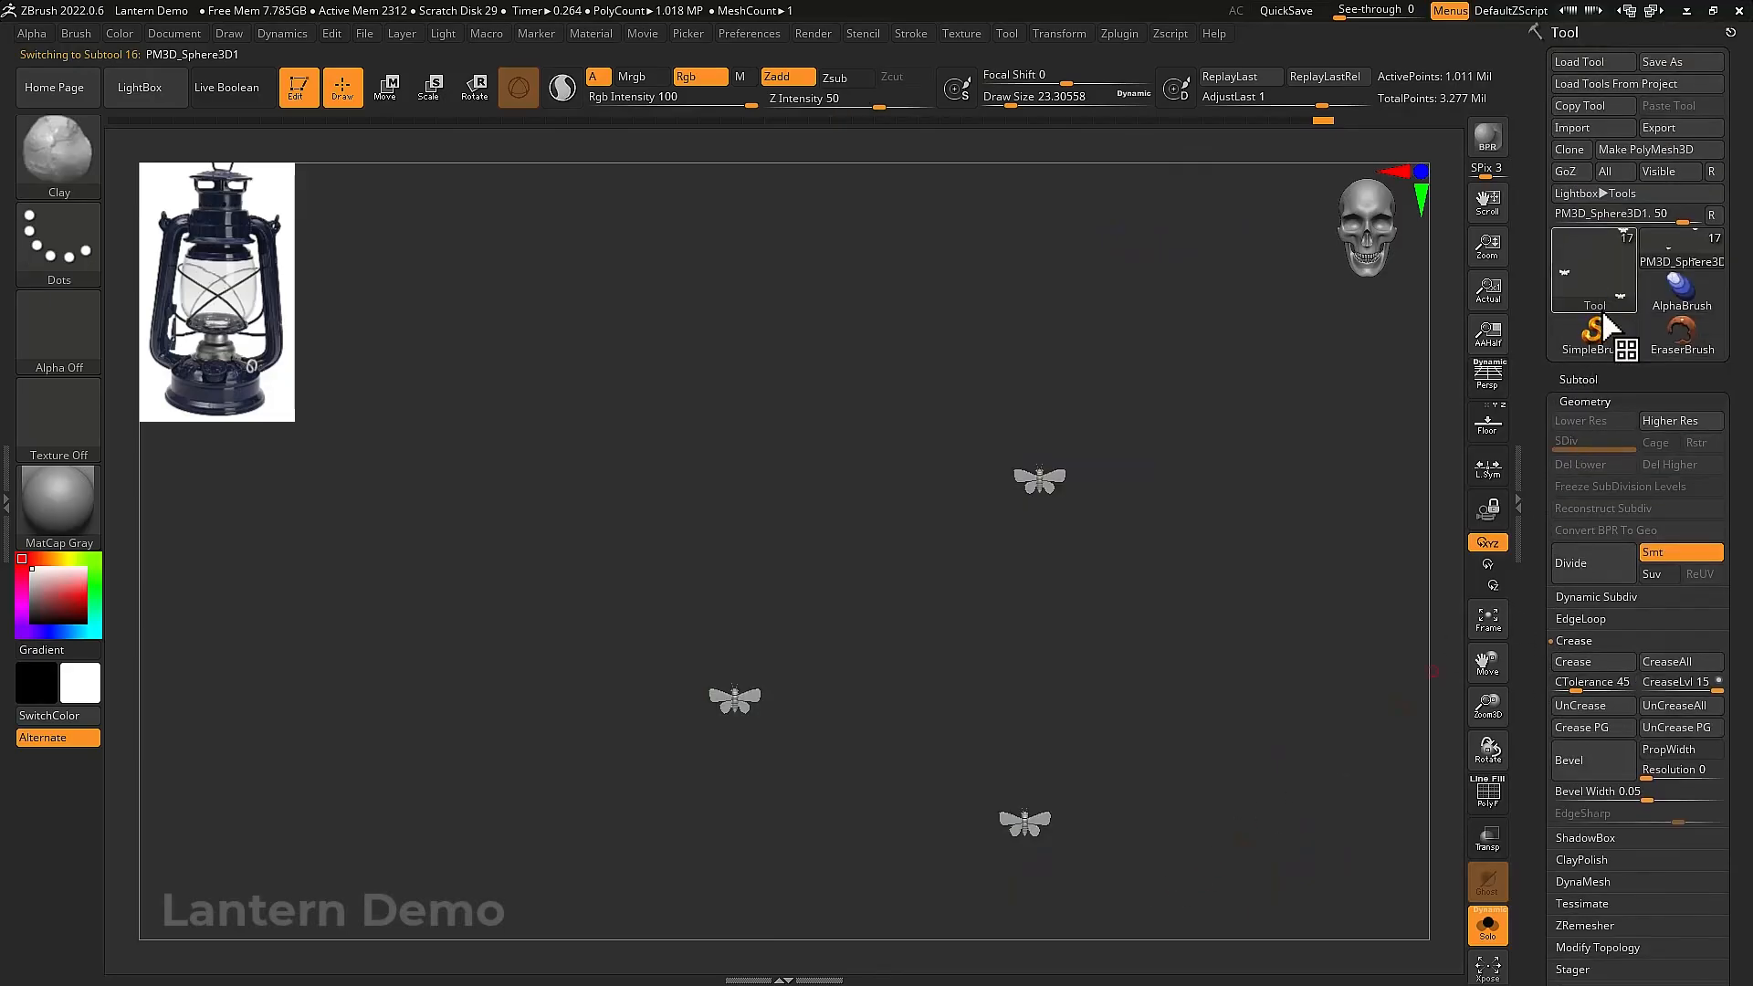
{"action": "left_click", "coordinate": [1579, 380]}
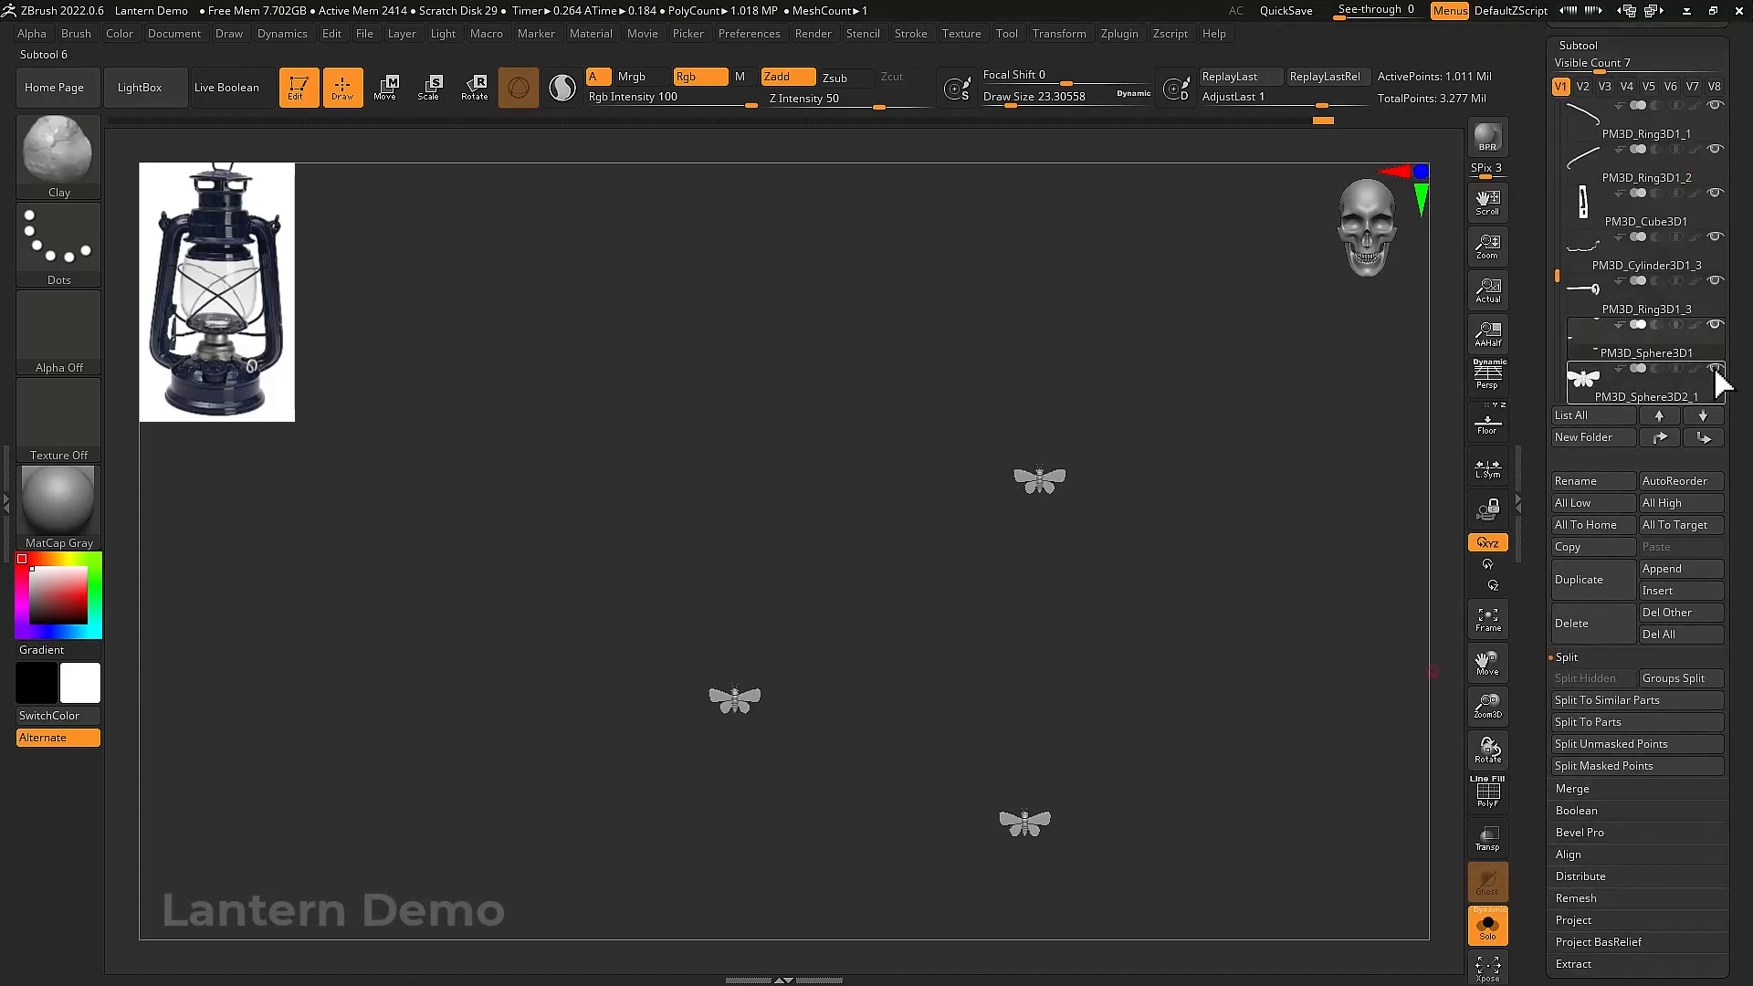
{"action": "key", "text": "shift+alt+s"}
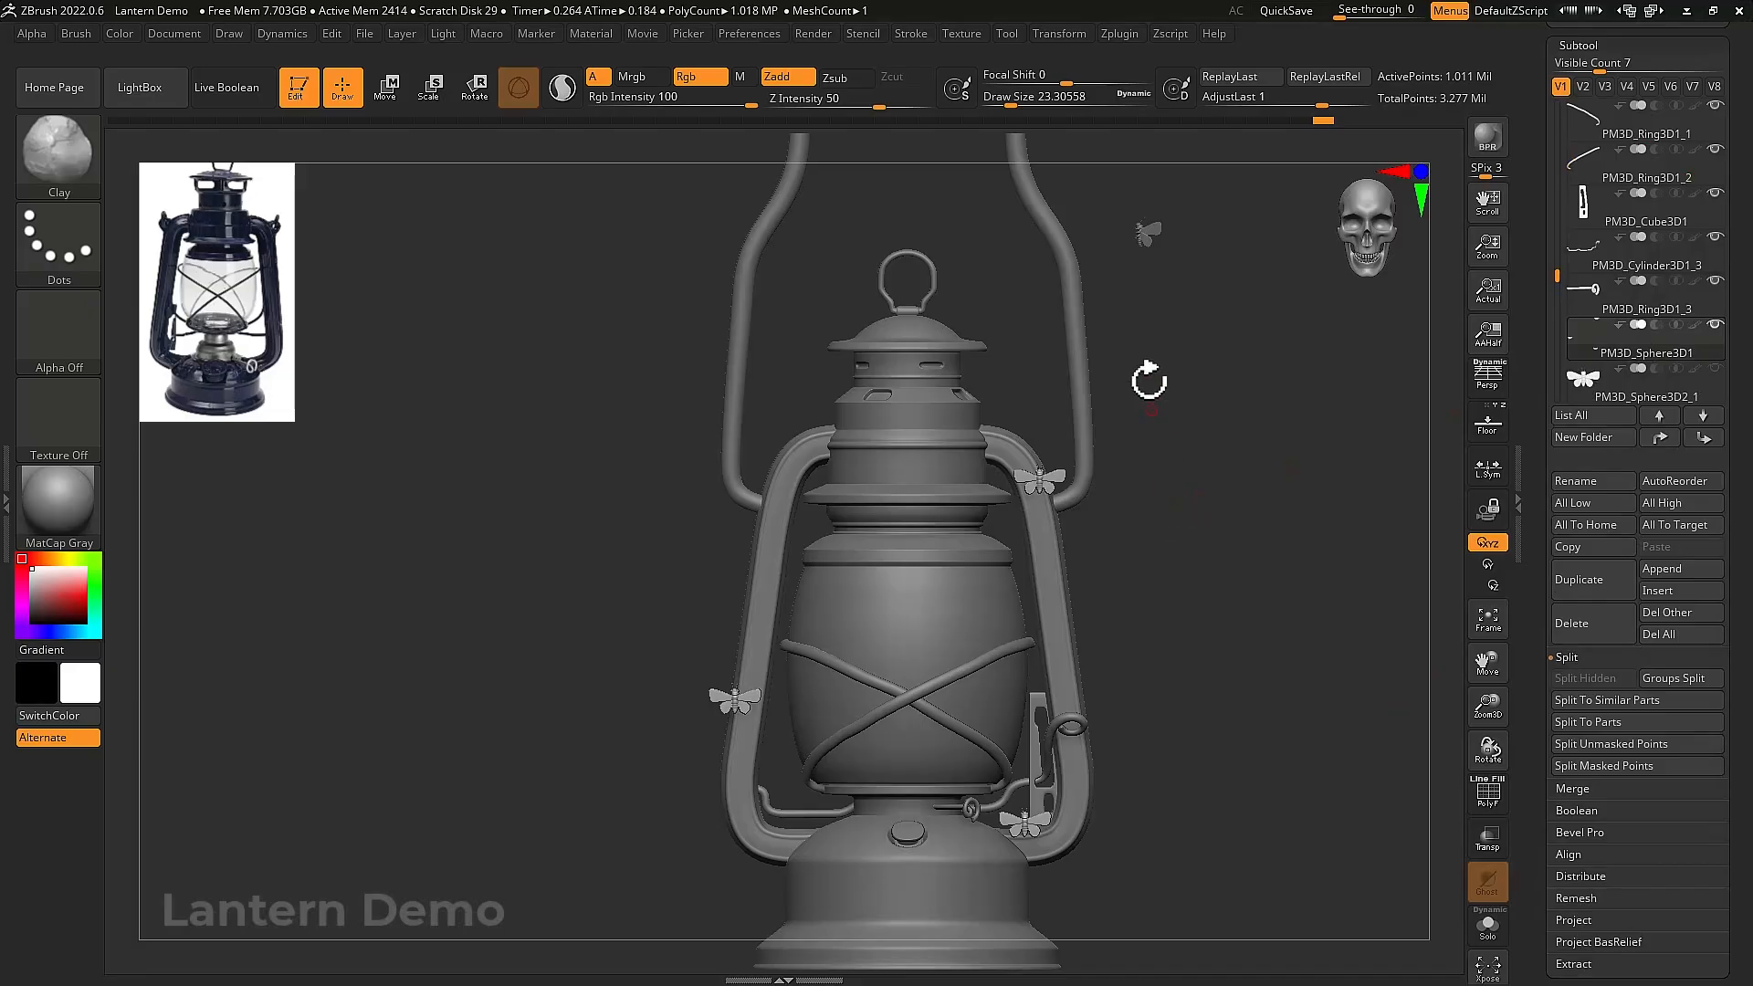
Duplicate the side-facing moth beside the handle and hide its original
{"action": "left_click", "coordinate": [1143, 236], "text": "alt"}
{"action": "left_click_drag", "start_coordinate": [1262, 436], "coordinate": [1275, 455], "text": "alt"}
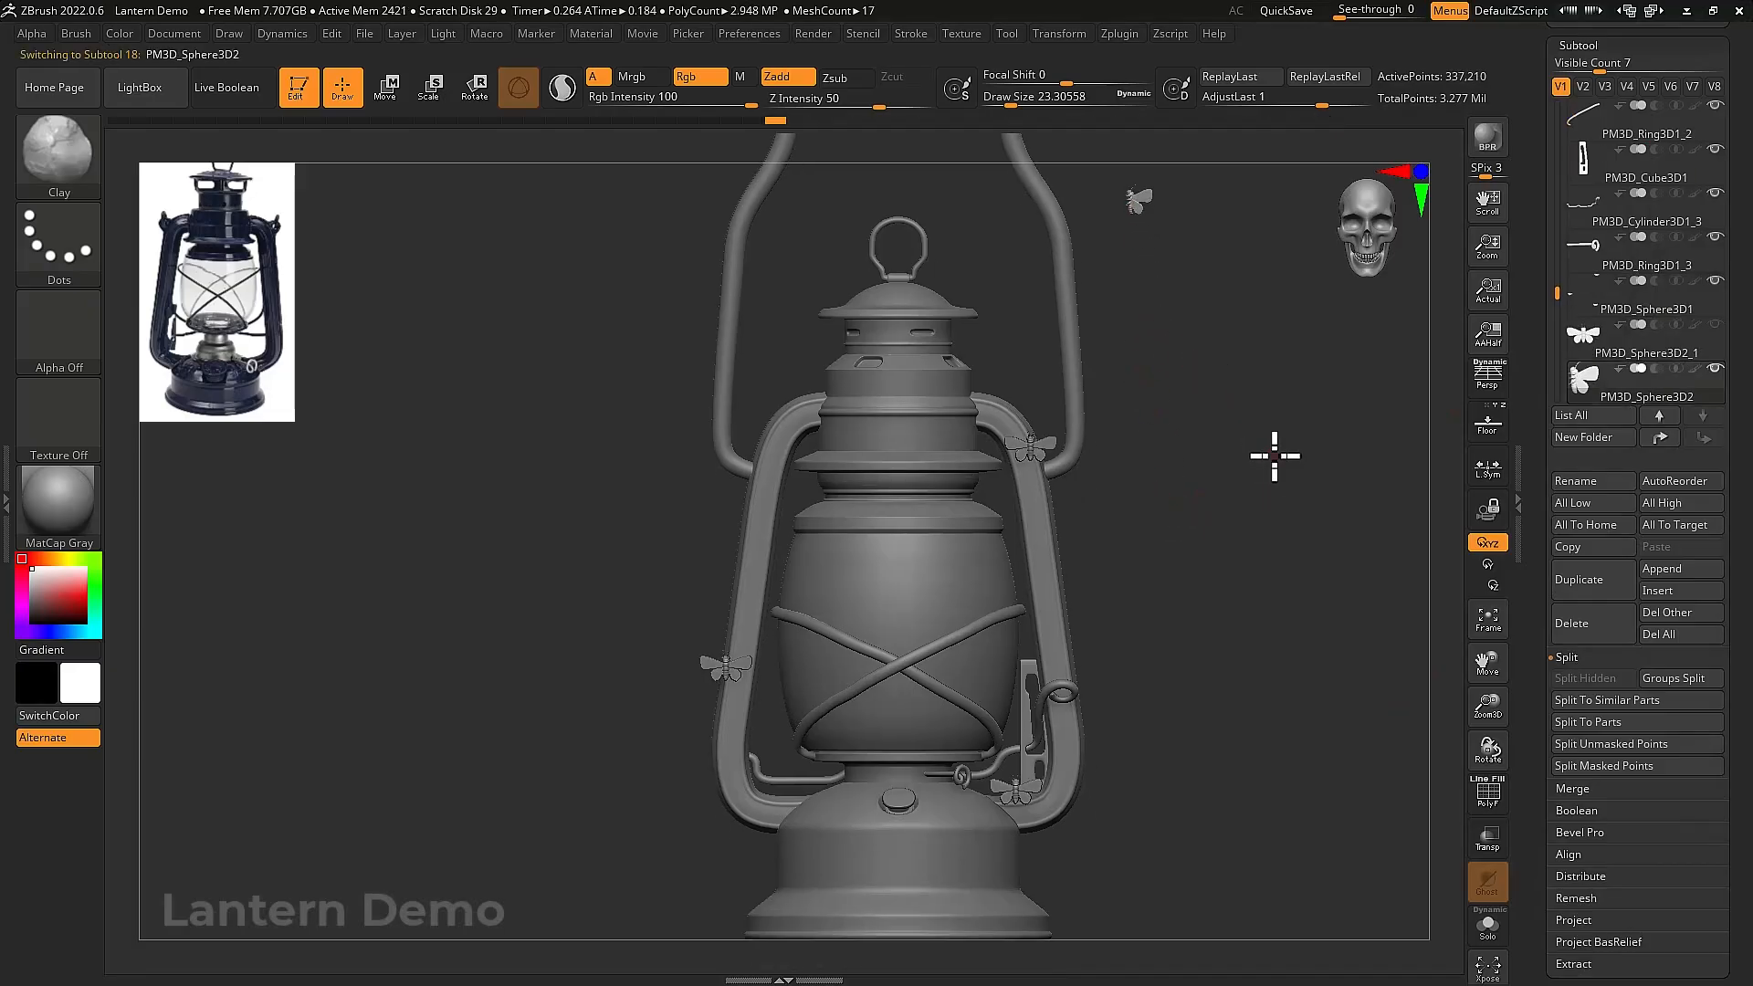
{"action": "left_click", "coordinate": [1617, 585]}
{"action": "left_click", "coordinate": [1716, 325]}
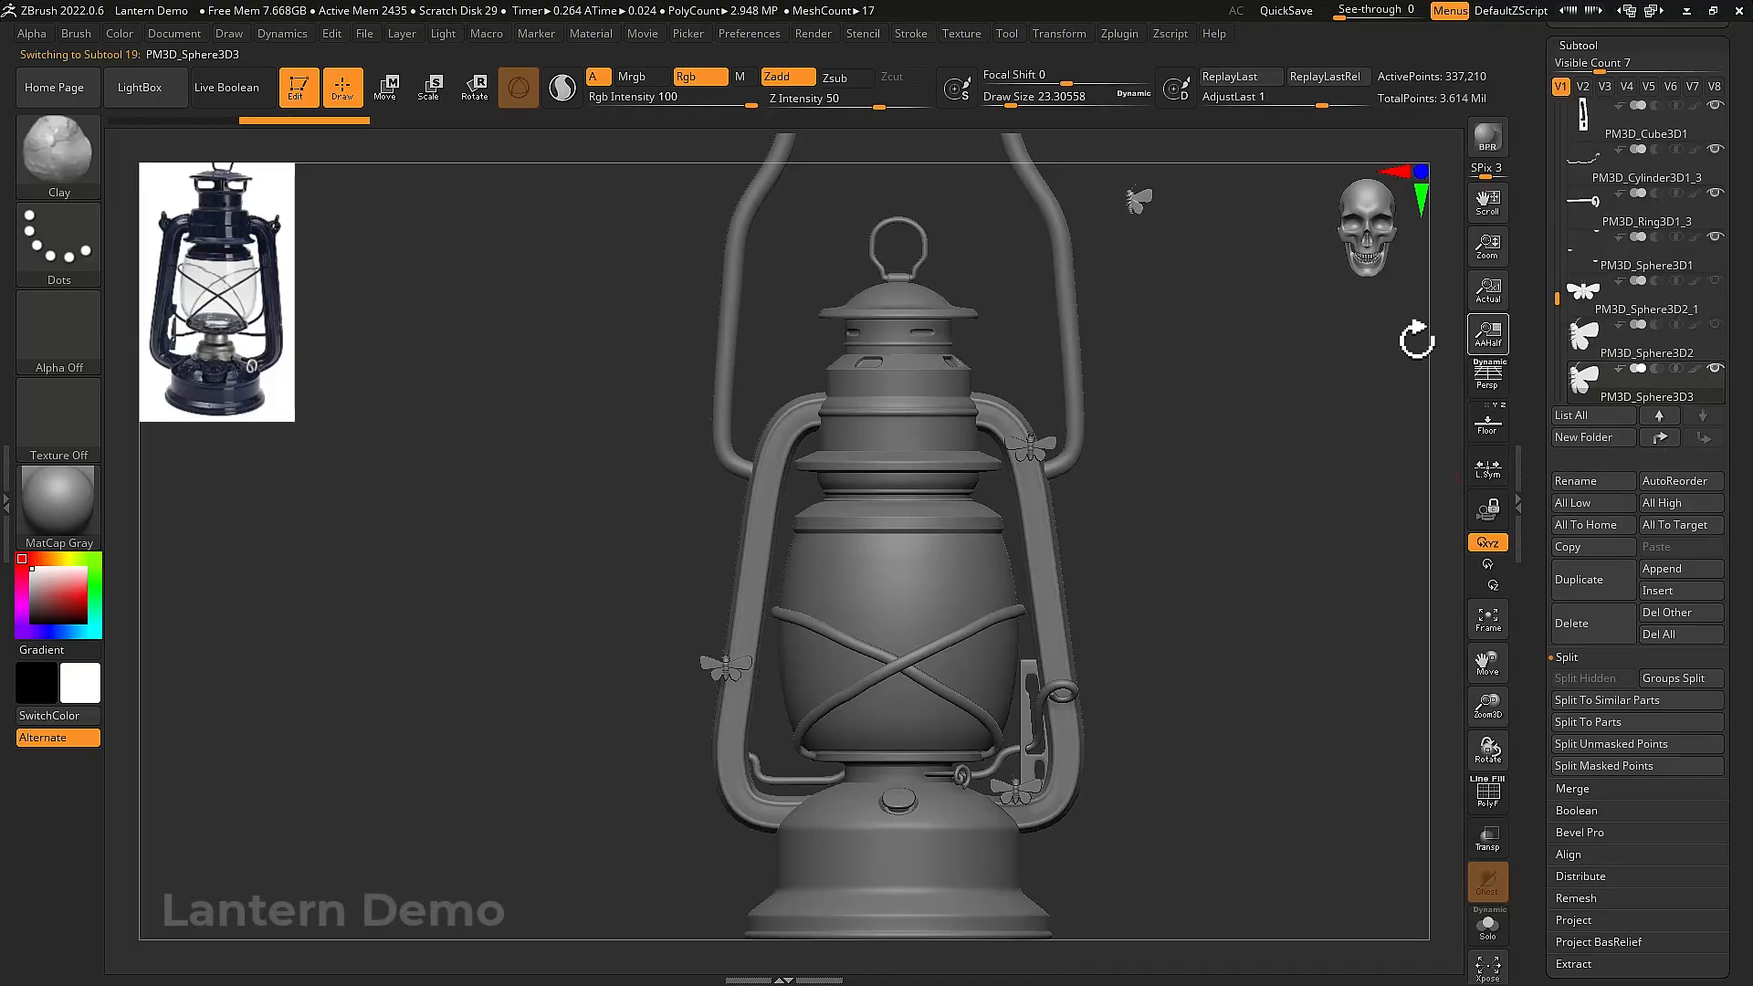
Move and tilt the side-facing moth copy so it perches on the right rim of the chimney cap
{"action": "key", "text": "w"}
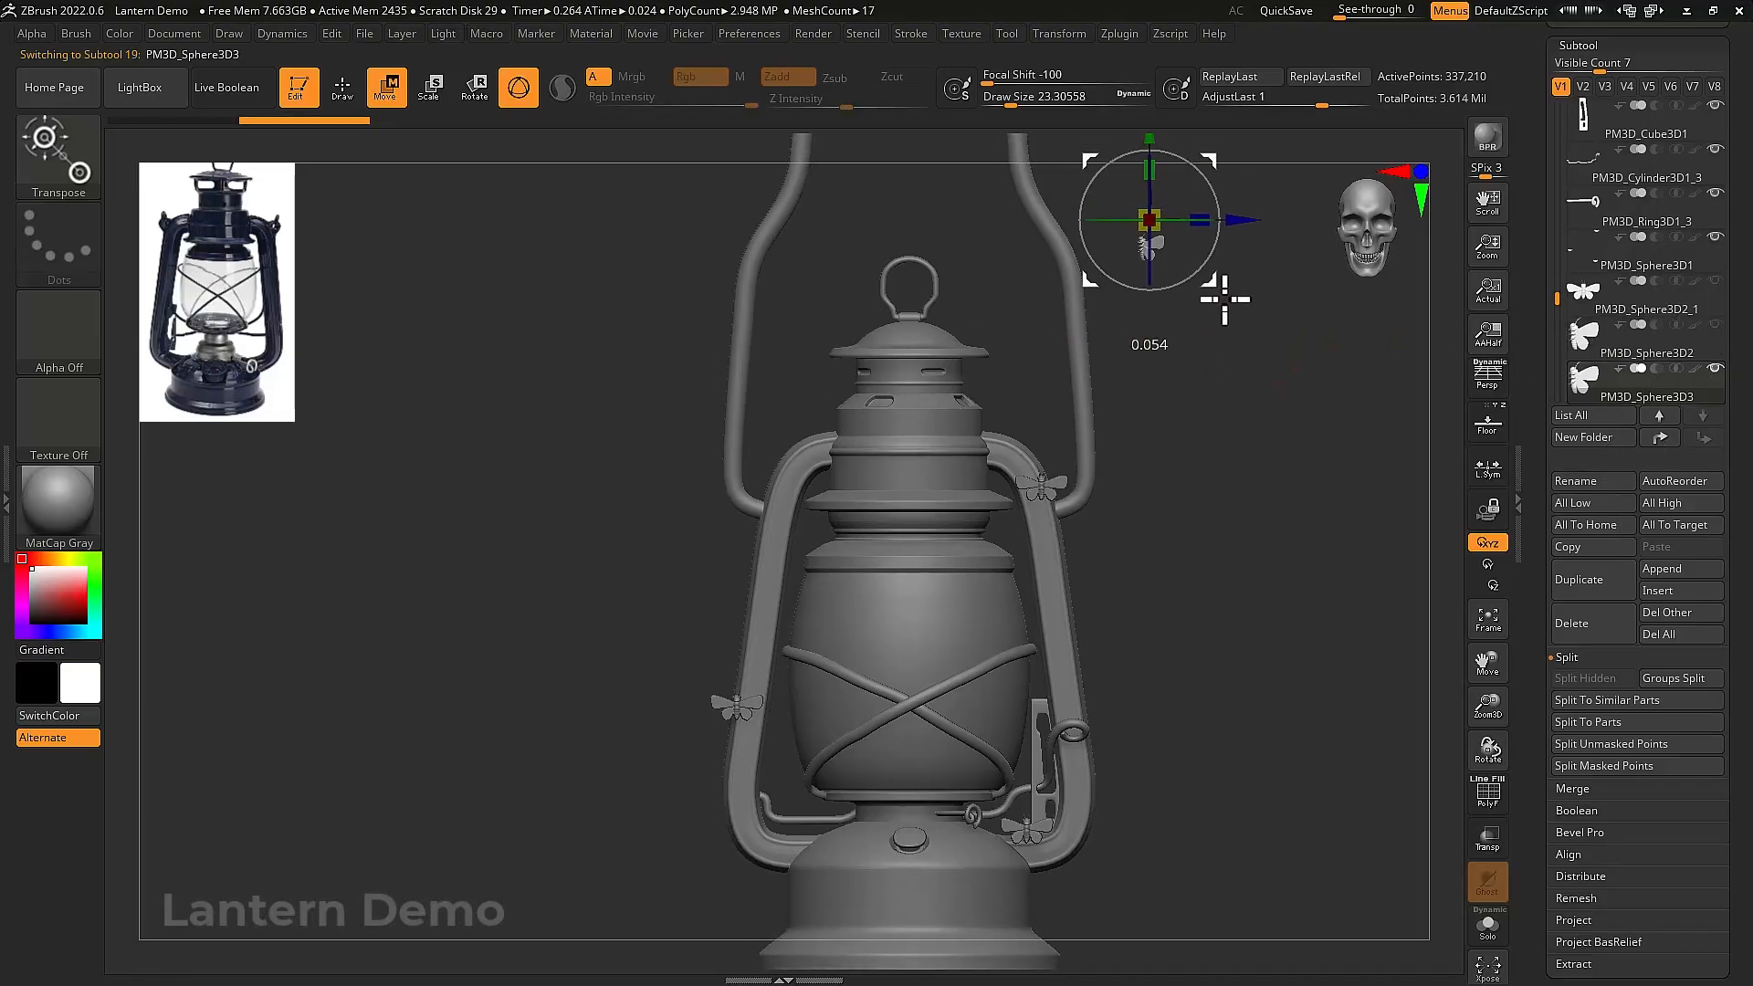
{"action": "mouse_move", "coordinate": [1213, 286]}
{"action": "left_mouse_down"}
{"action": "mouse_move", "coordinate": [1237, 456]}
{"action": "mouse_move", "coordinate": [1137, 509]}
{"action": "mouse_move", "coordinate": [1181, 360]}
{"action": "left_mouse_up"}
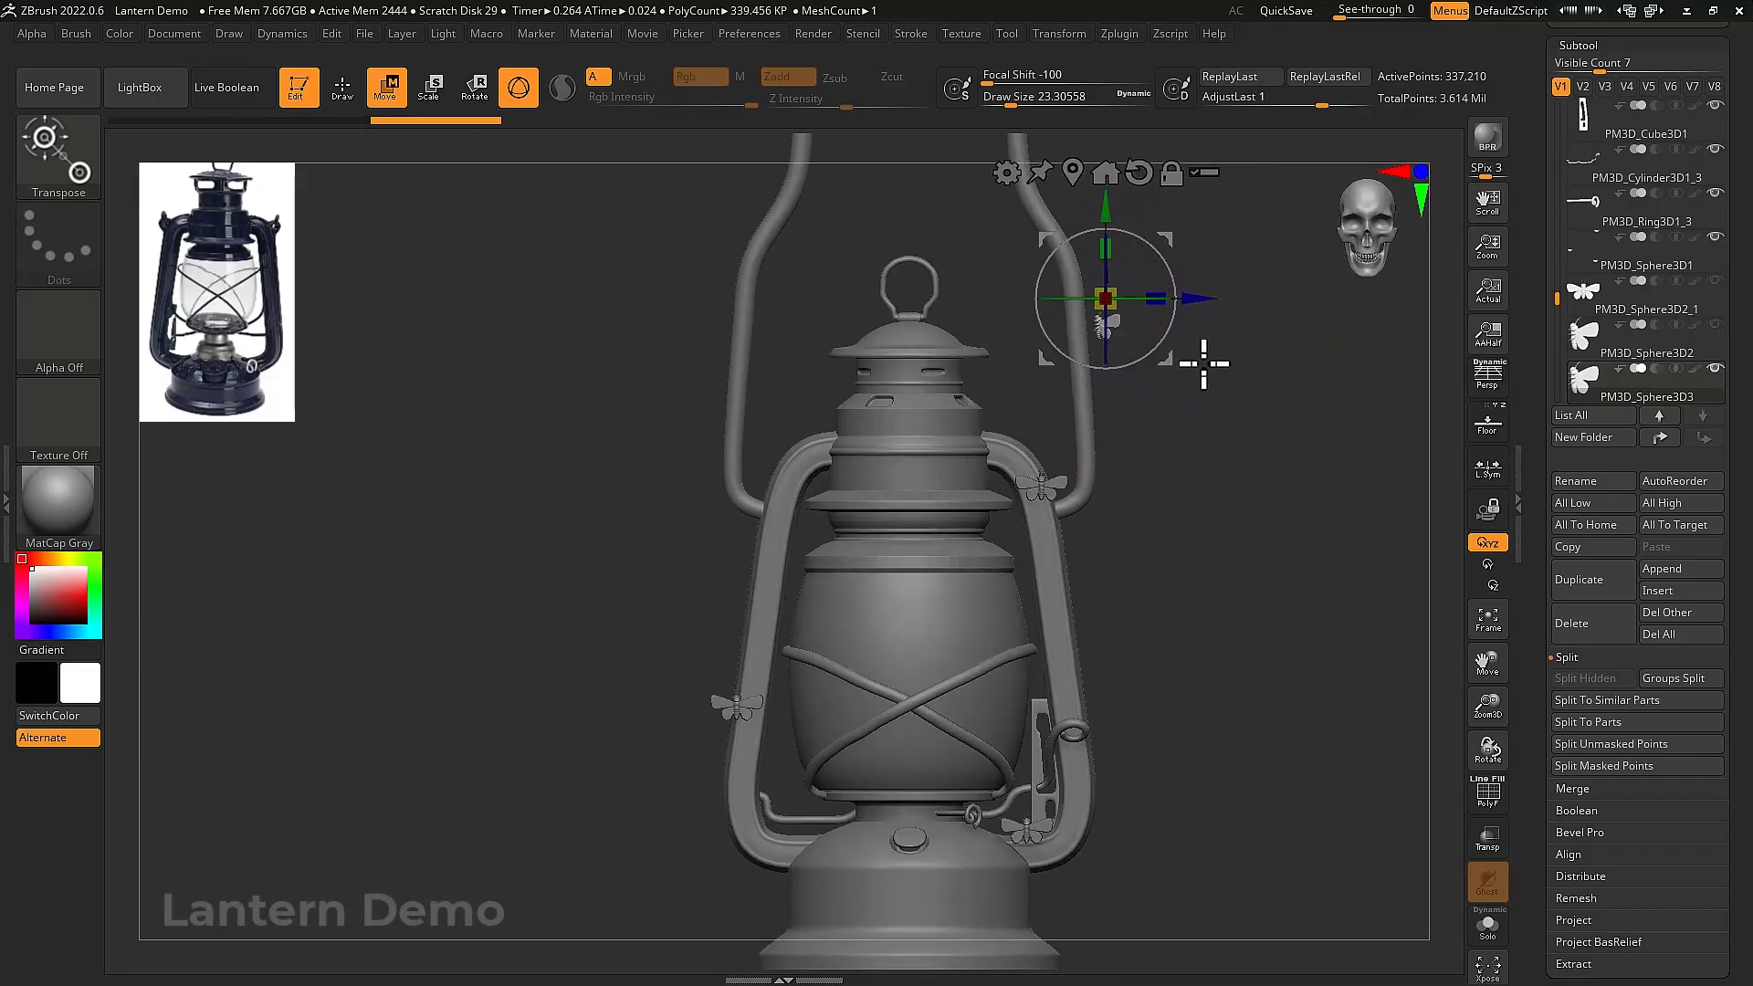
{"action": "left_click_drag", "start_coordinate": [1168, 269], "coordinate": [987, 279]}
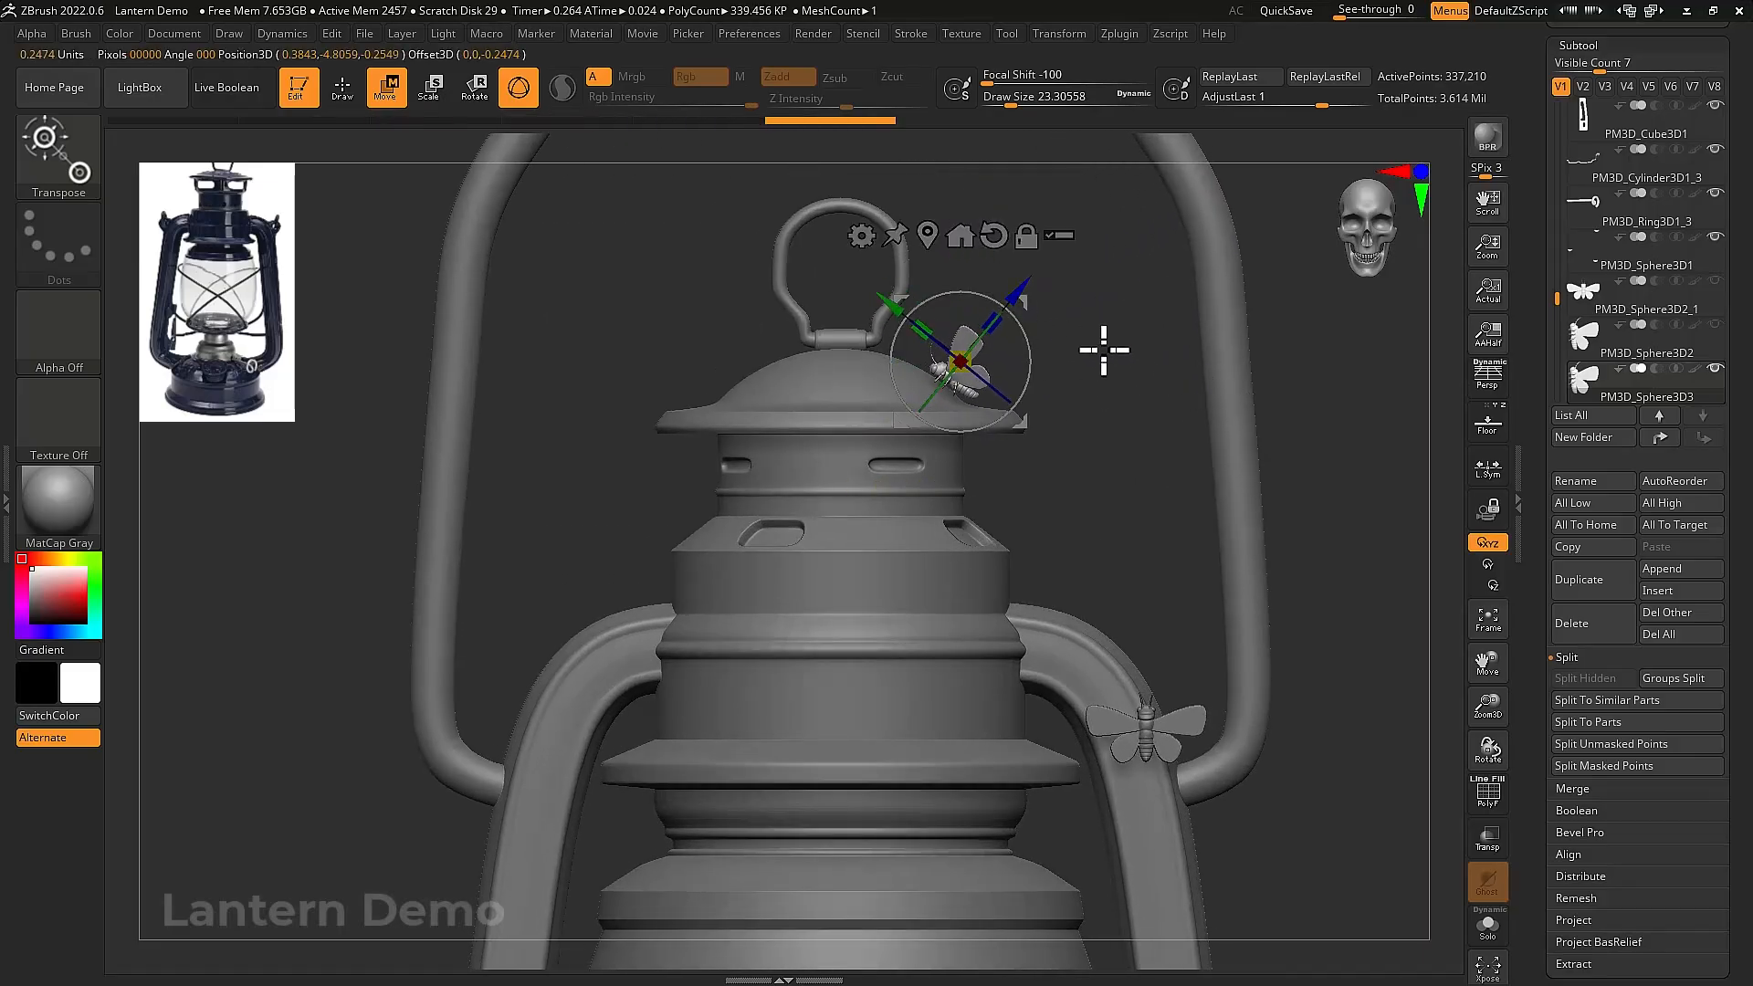
{"action": "left_click_drag", "start_coordinate": [1104, 352], "coordinate": [1191, 567], "text": "alt"}
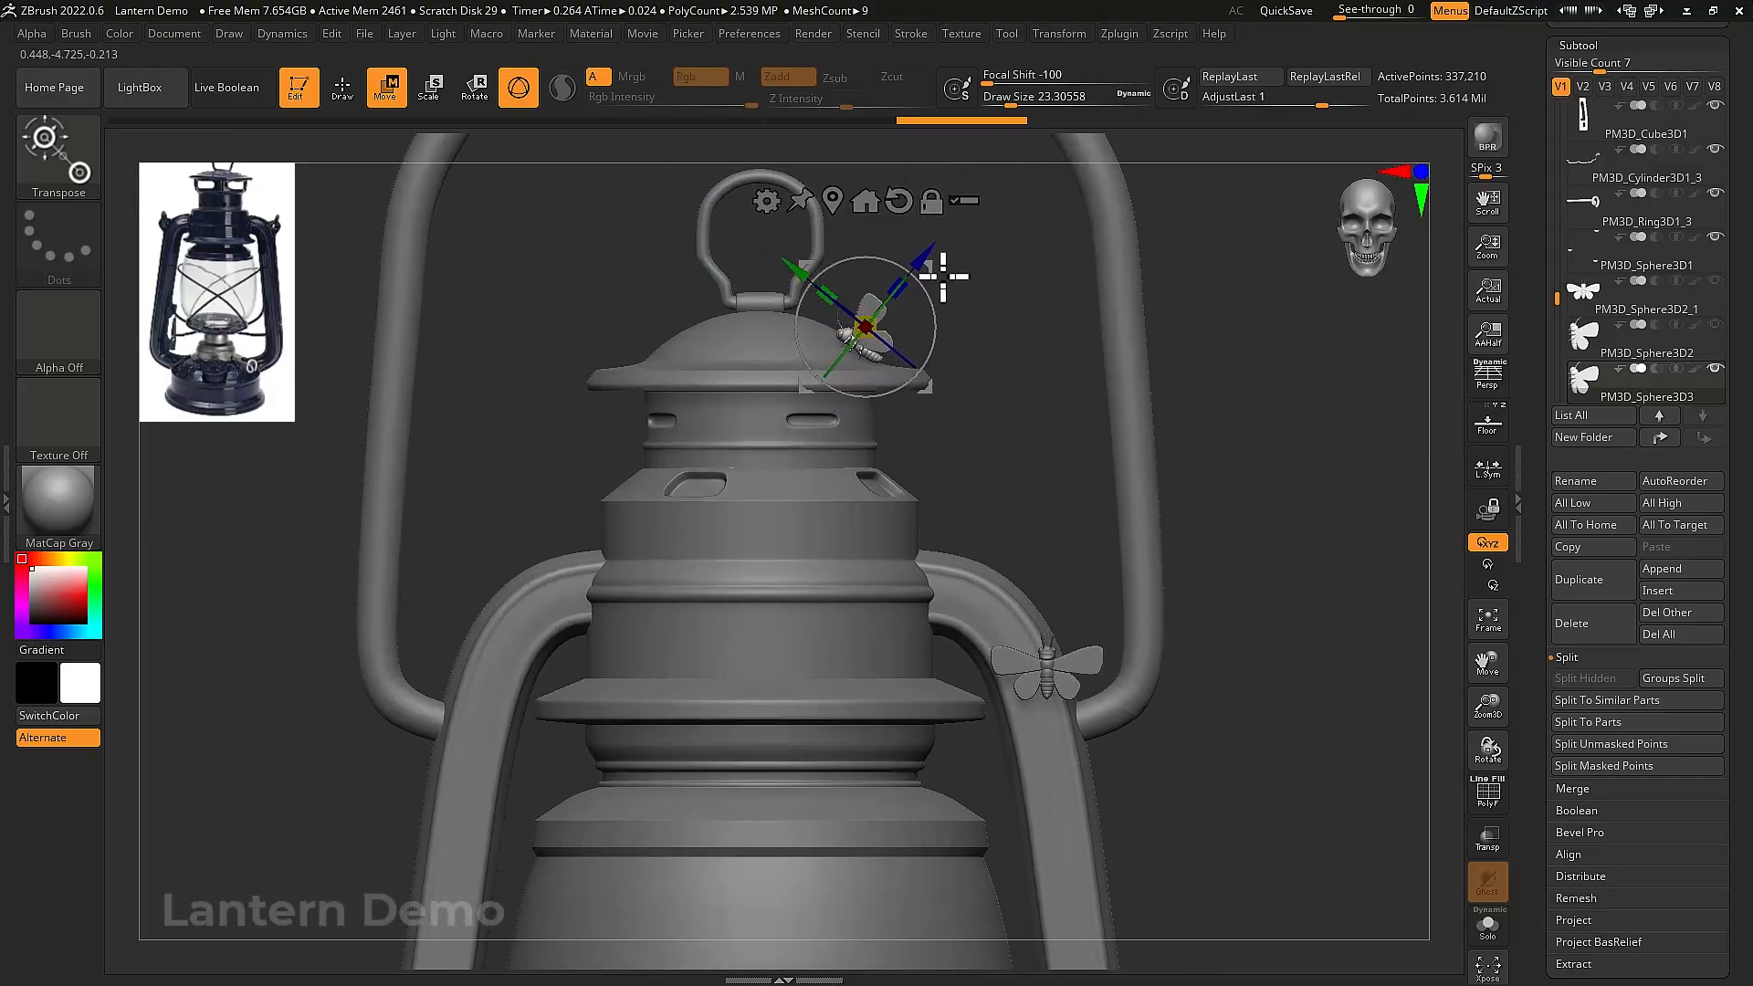
{"action": "left_click_drag", "start_coordinate": [943, 274], "coordinate": [983, 283]}
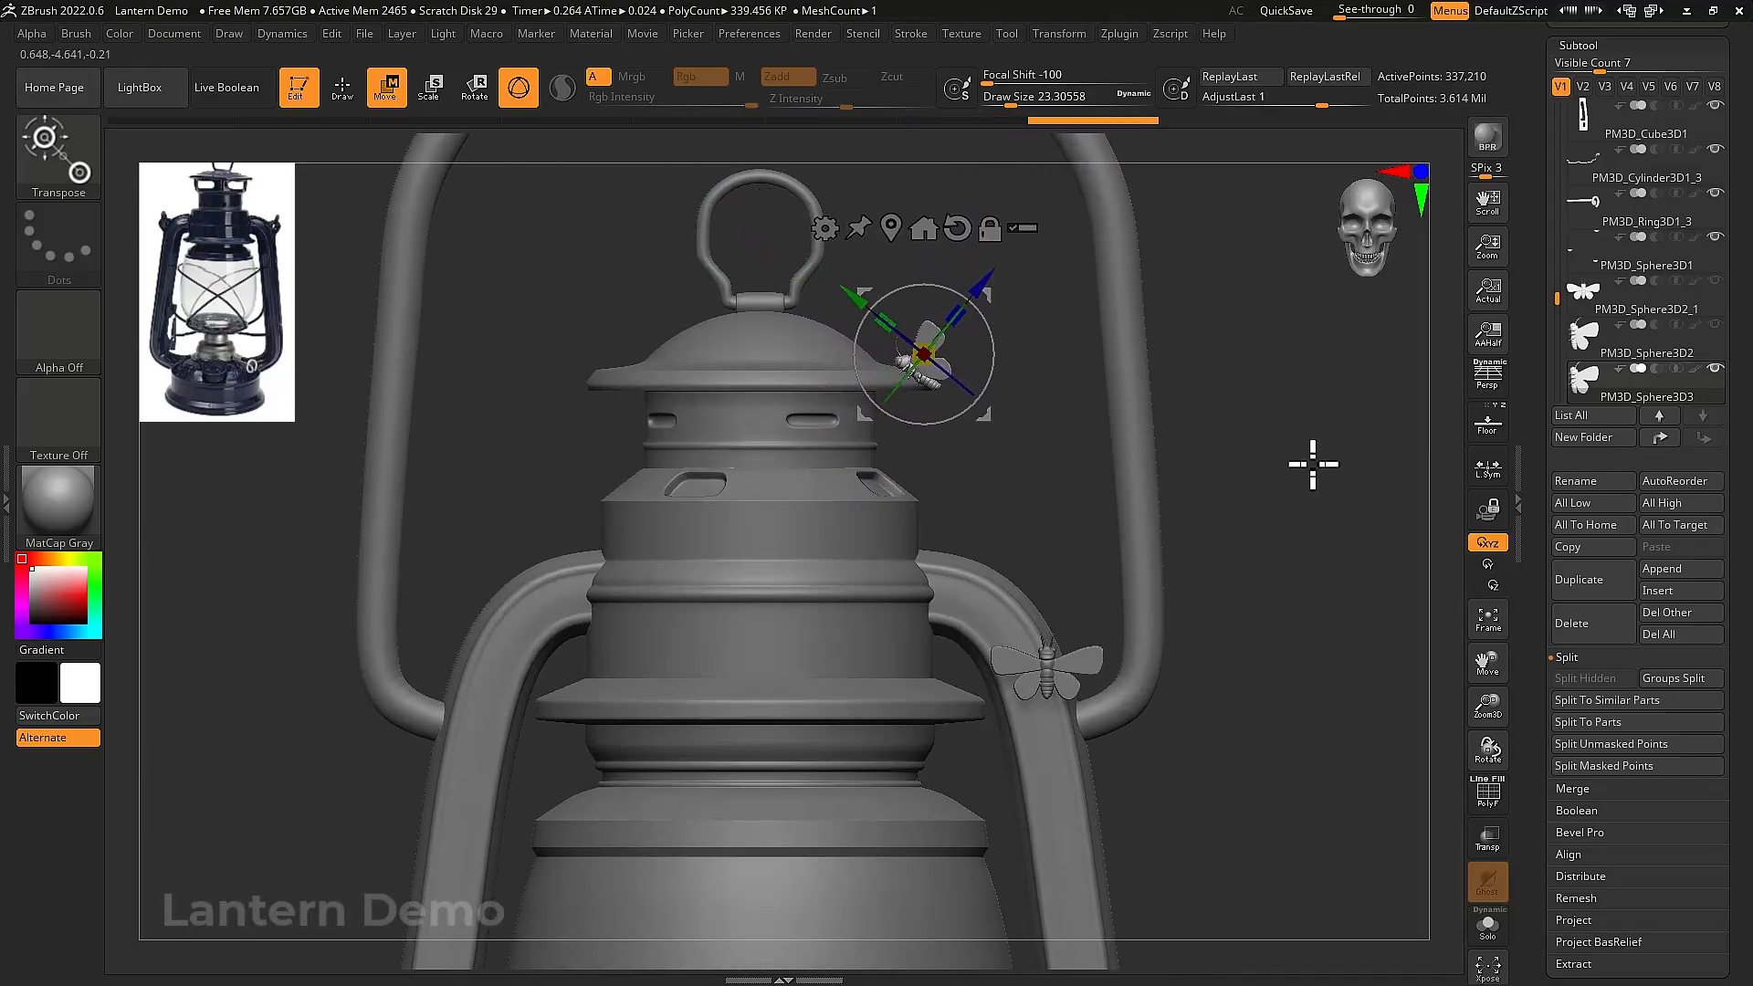
{"action": "left_click_drag", "start_coordinate": [1313, 464], "coordinate": [1243, 444]}
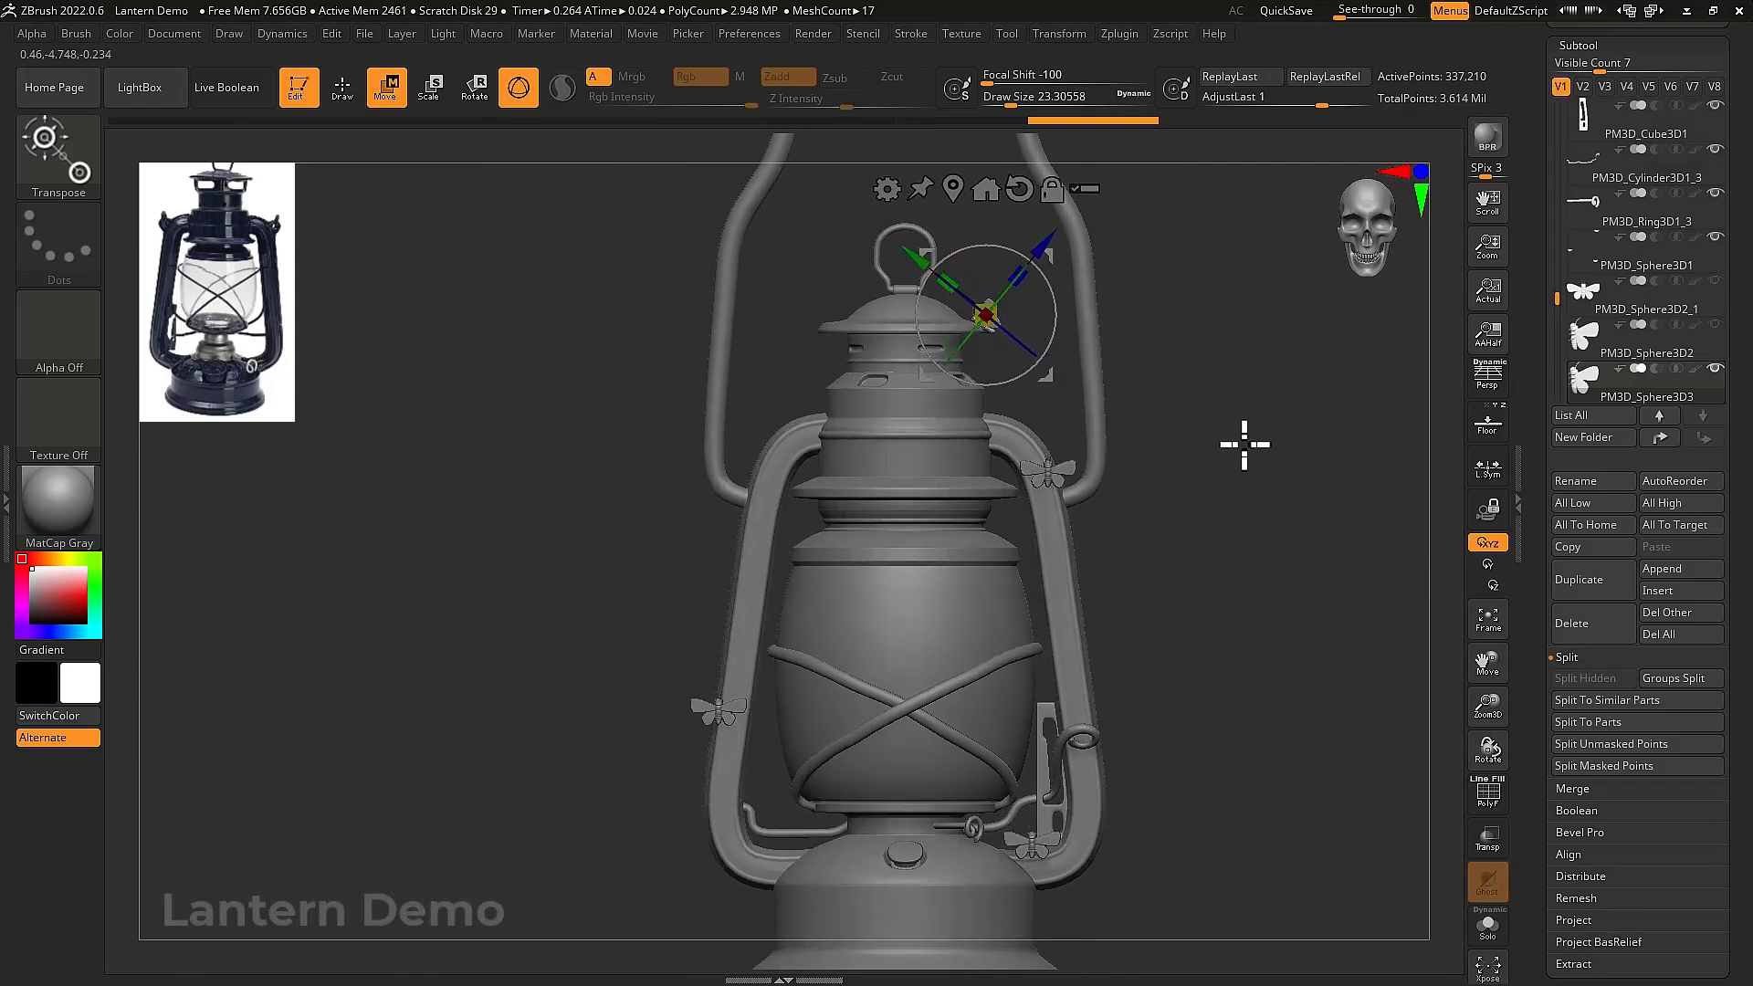
Duplicate the moth from the cap, turn the copy, and position it in front of the globe's upper left shoulder
{"action": "left_click_drag", "start_coordinate": [1052, 262], "coordinate": [1175, 518], "text": "ctrl"}
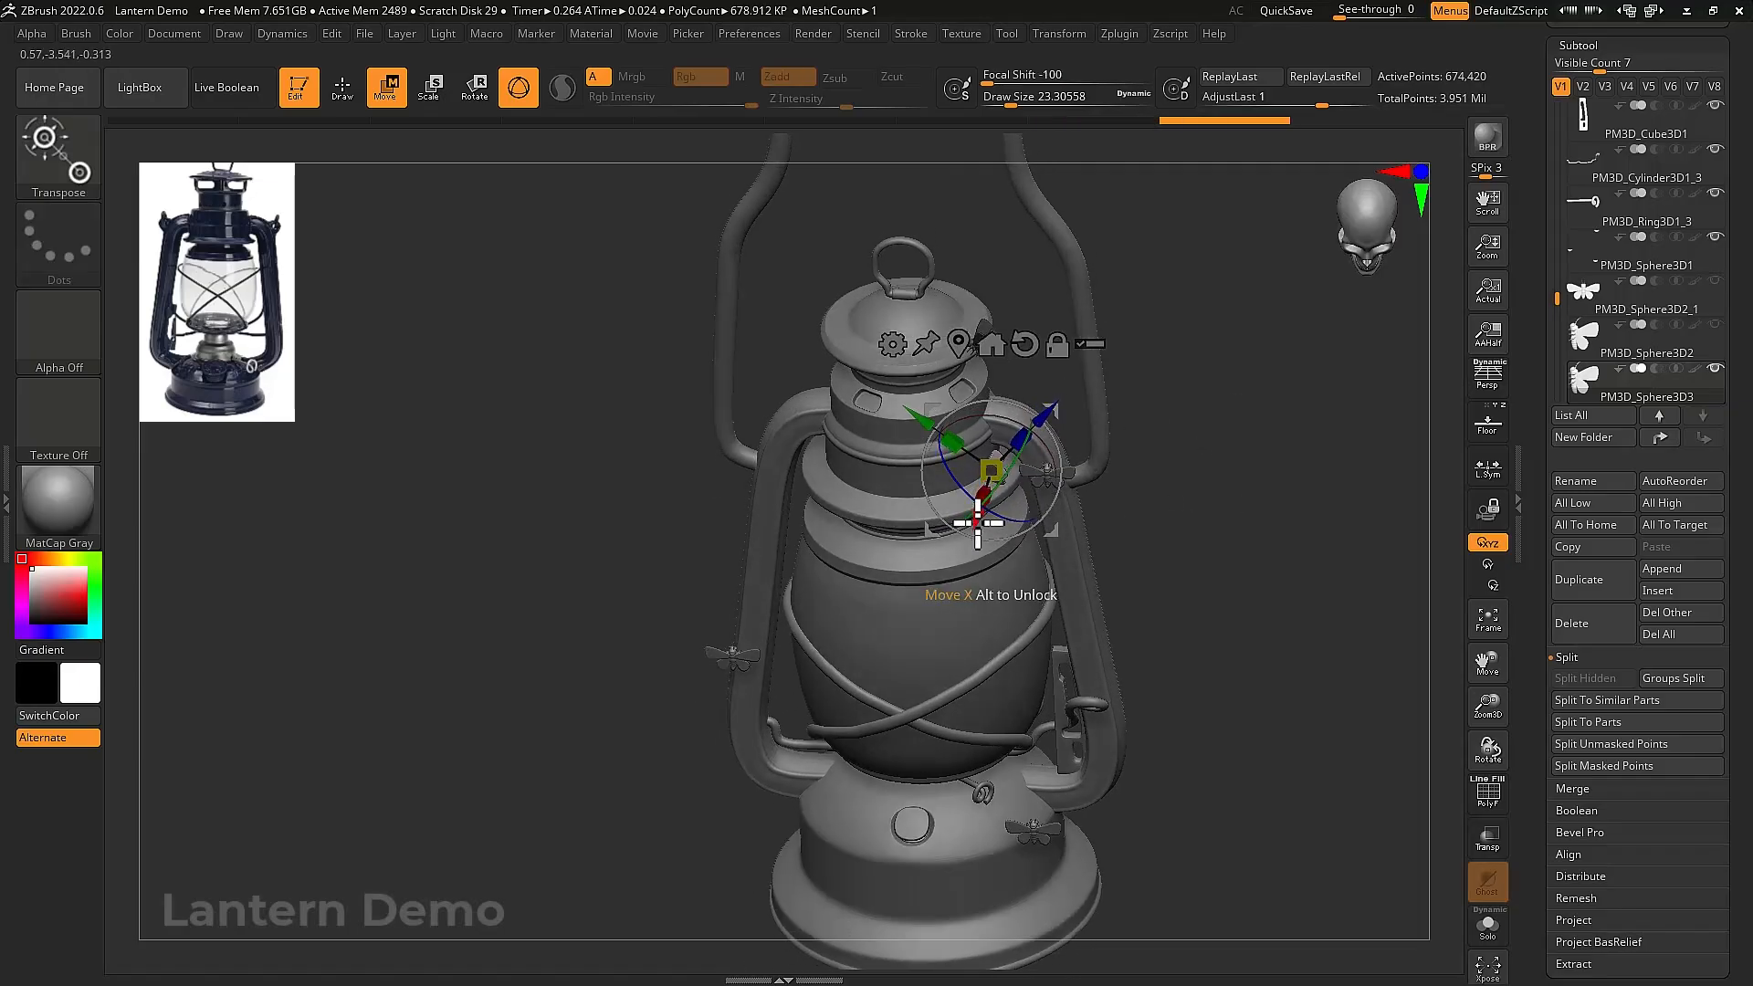
{"action": "left_click_drag", "start_coordinate": [983, 558], "coordinate": [991, 563]}
{"action": "left_click_drag", "start_coordinate": [1114, 594], "coordinate": [1110, 535]}
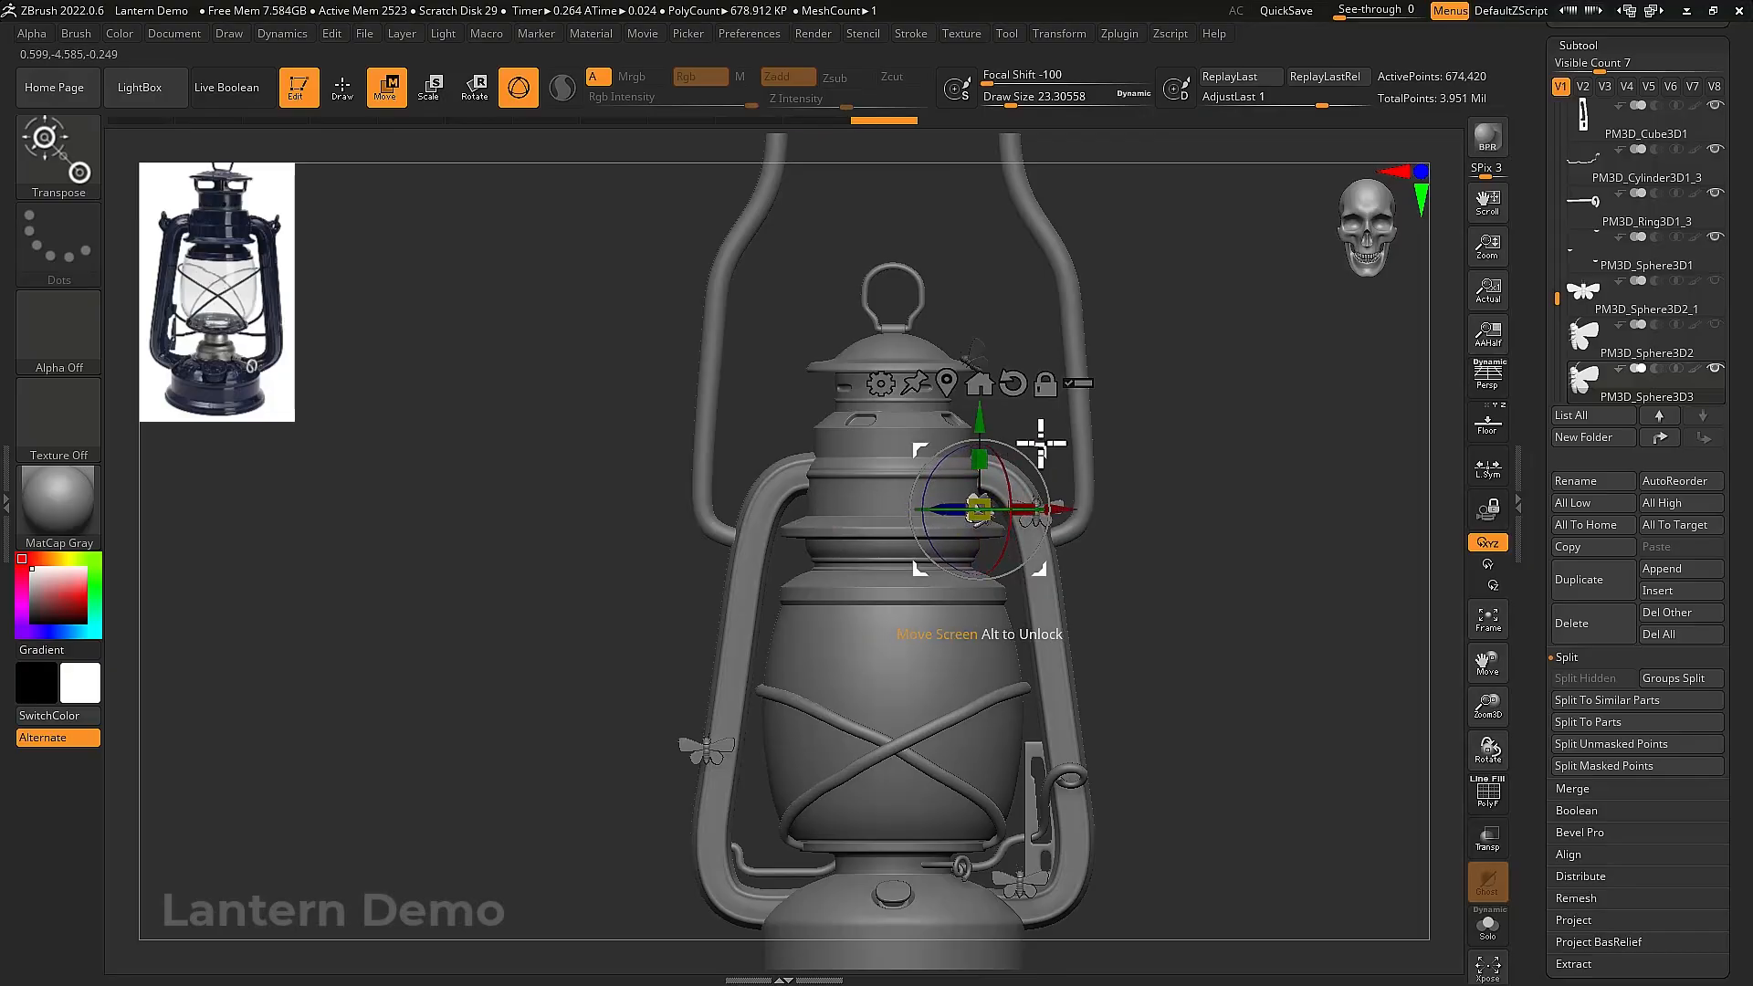
{"action": "left_click_drag", "start_coordinate": [1041, 444], "coordinate": [1124, 503]}
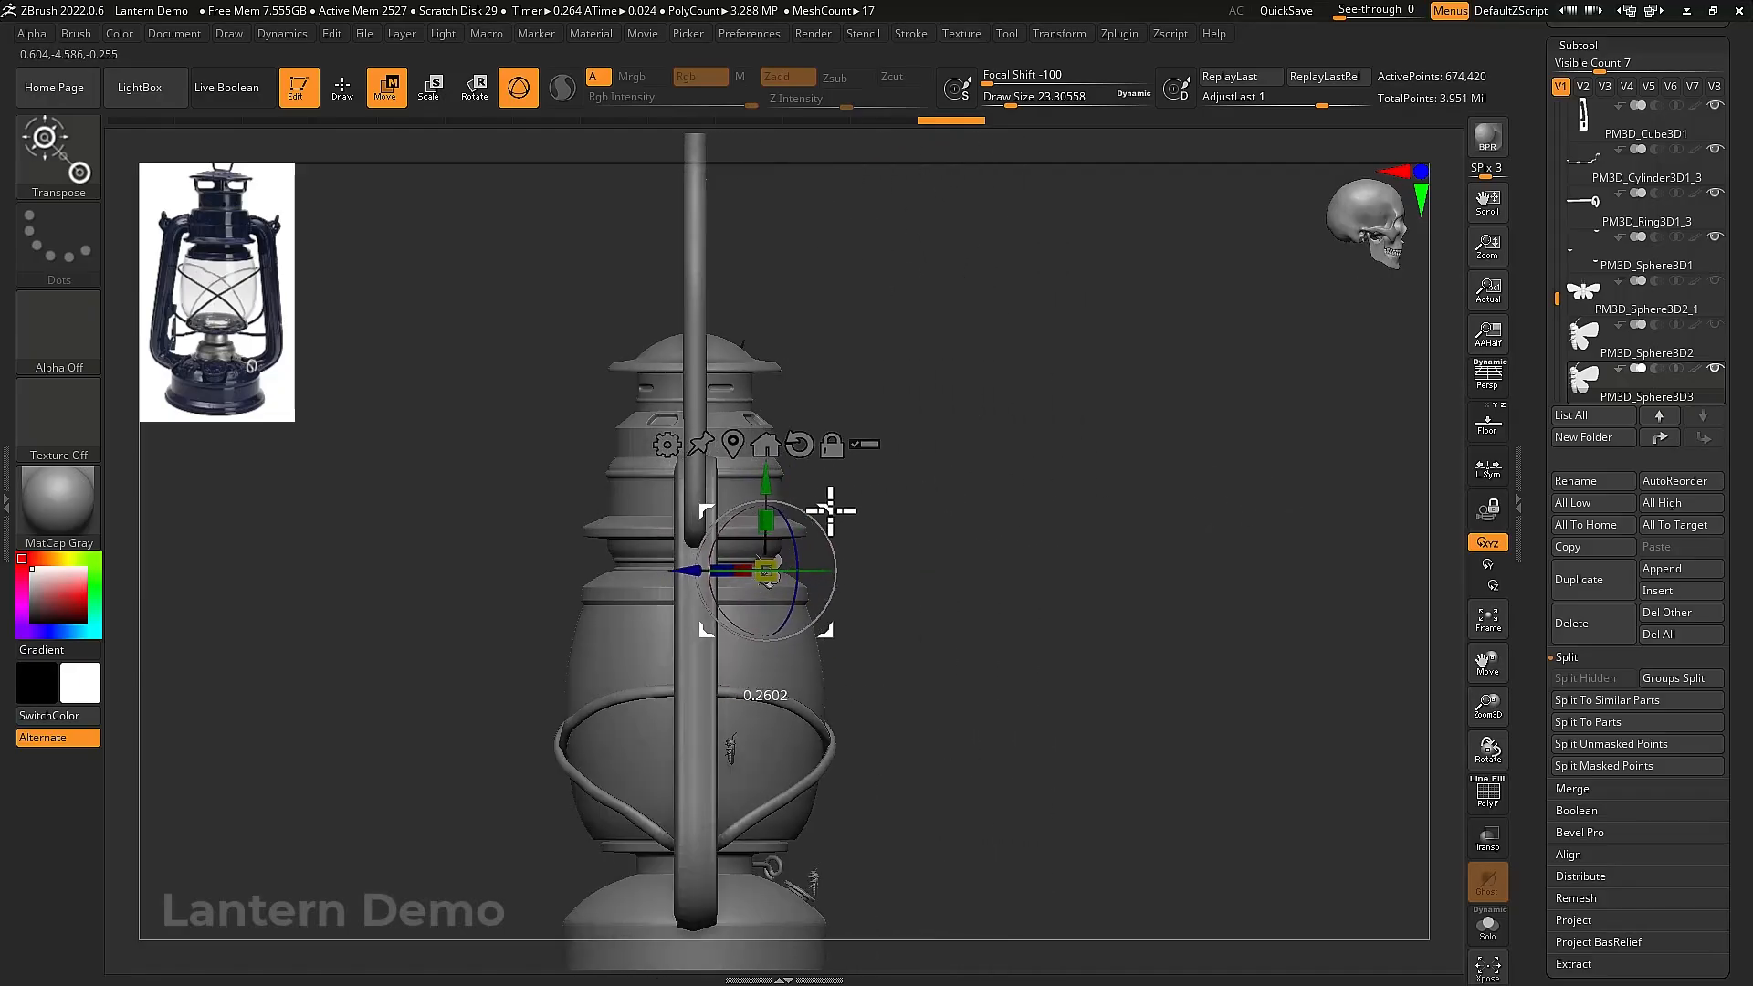
{"action": "left_click_drag", "start_coordinate": [830, 509], "coordinate": [1137, 539]}
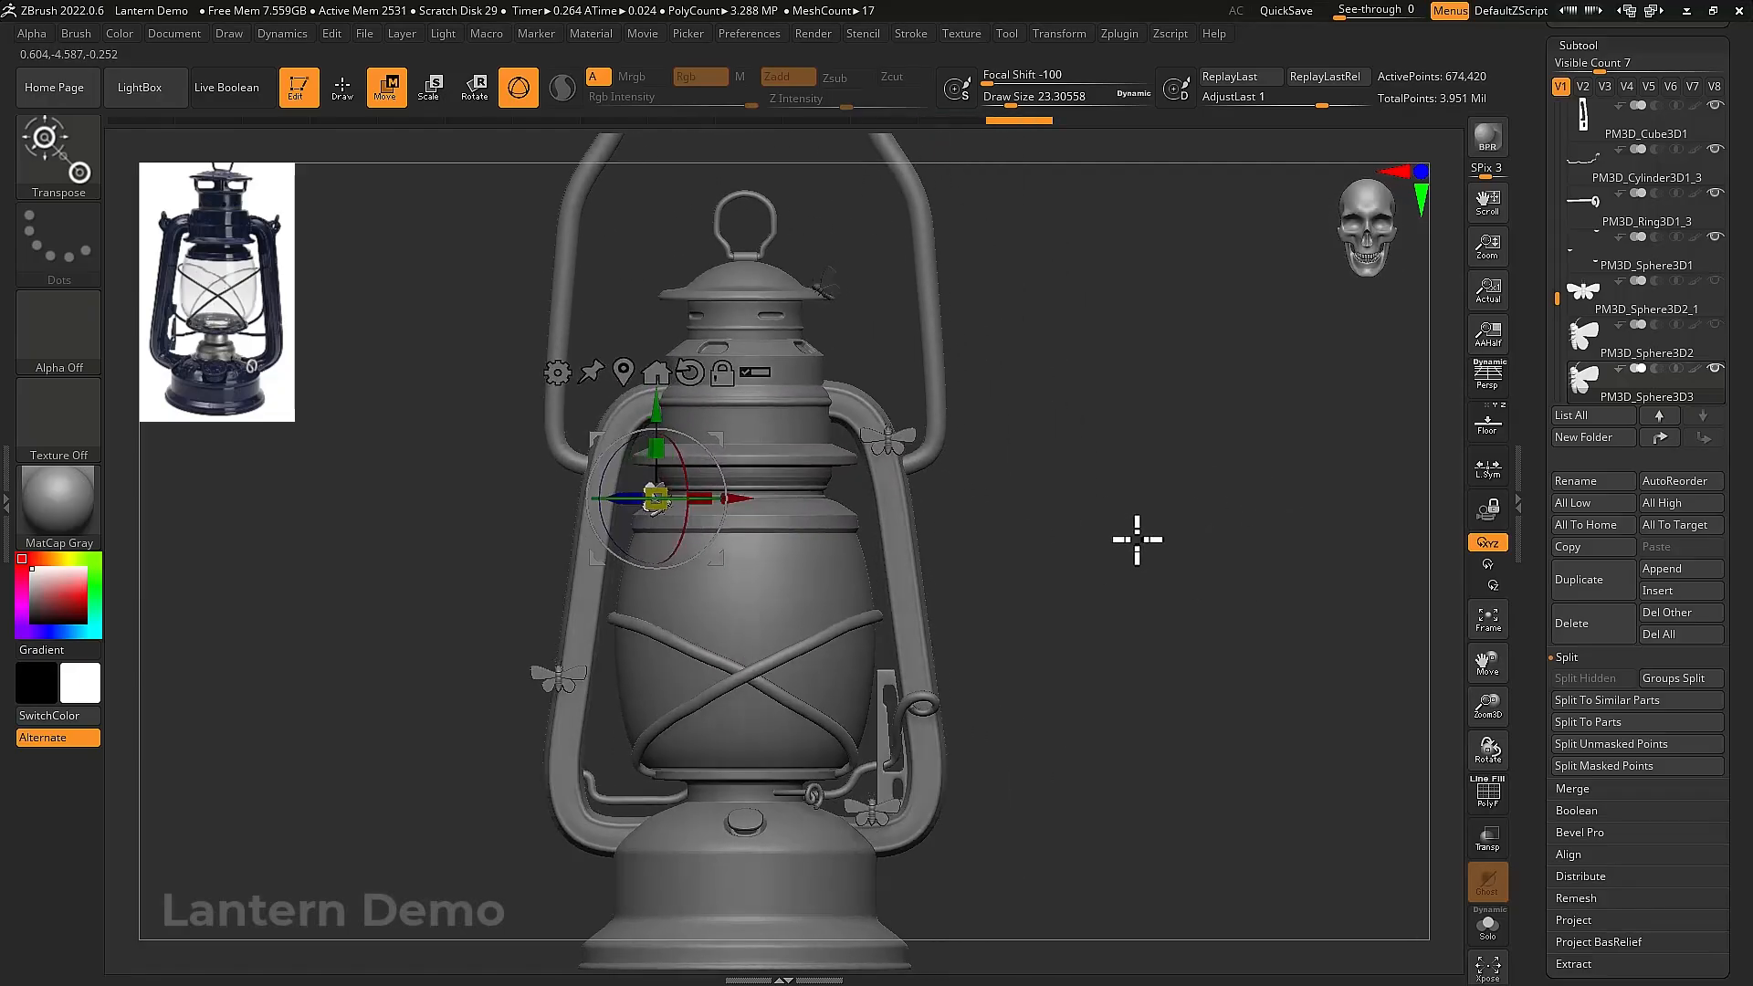
{"action": "left_click_drag", "start_coordinate": [797, 480], "coordinate": [839, 491], "text": "alt"}
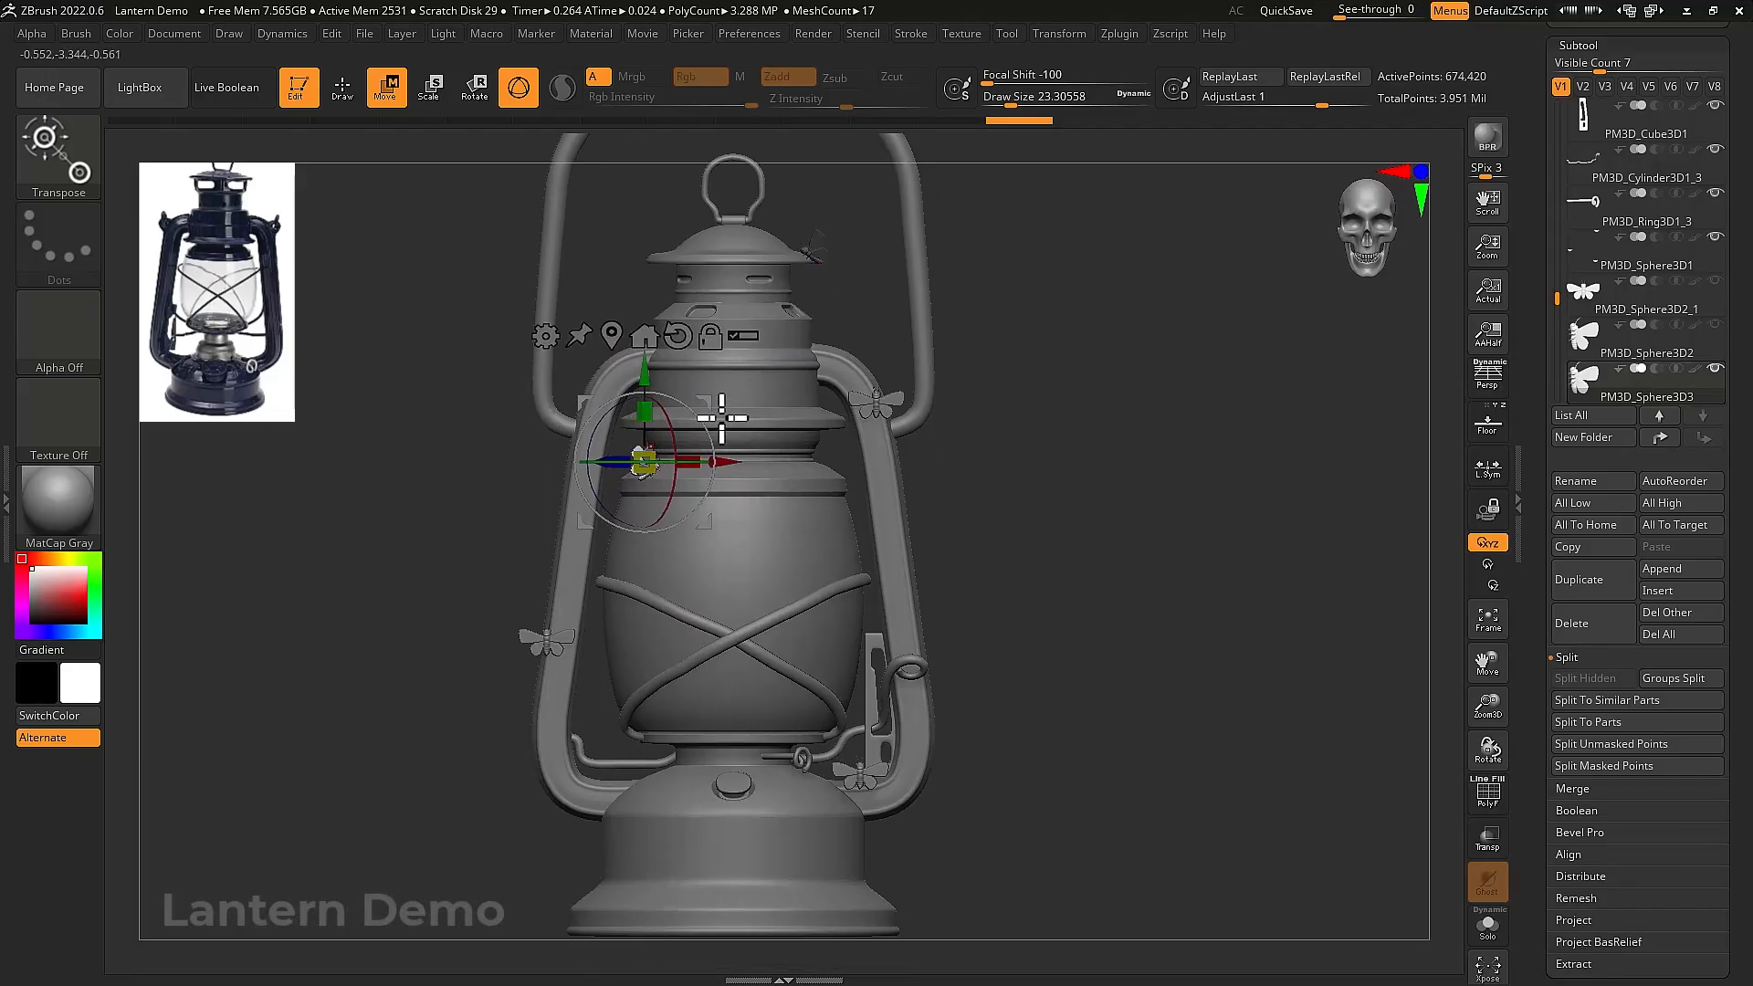
Duplicate the moth from the globe's shoulder and rotate and move the copy beside the right side tube at the wire's end
{"action": "left_click_drag", "start_coordinate": [714, 408], "coordinate": [926, 442], "text": "ctrl"}
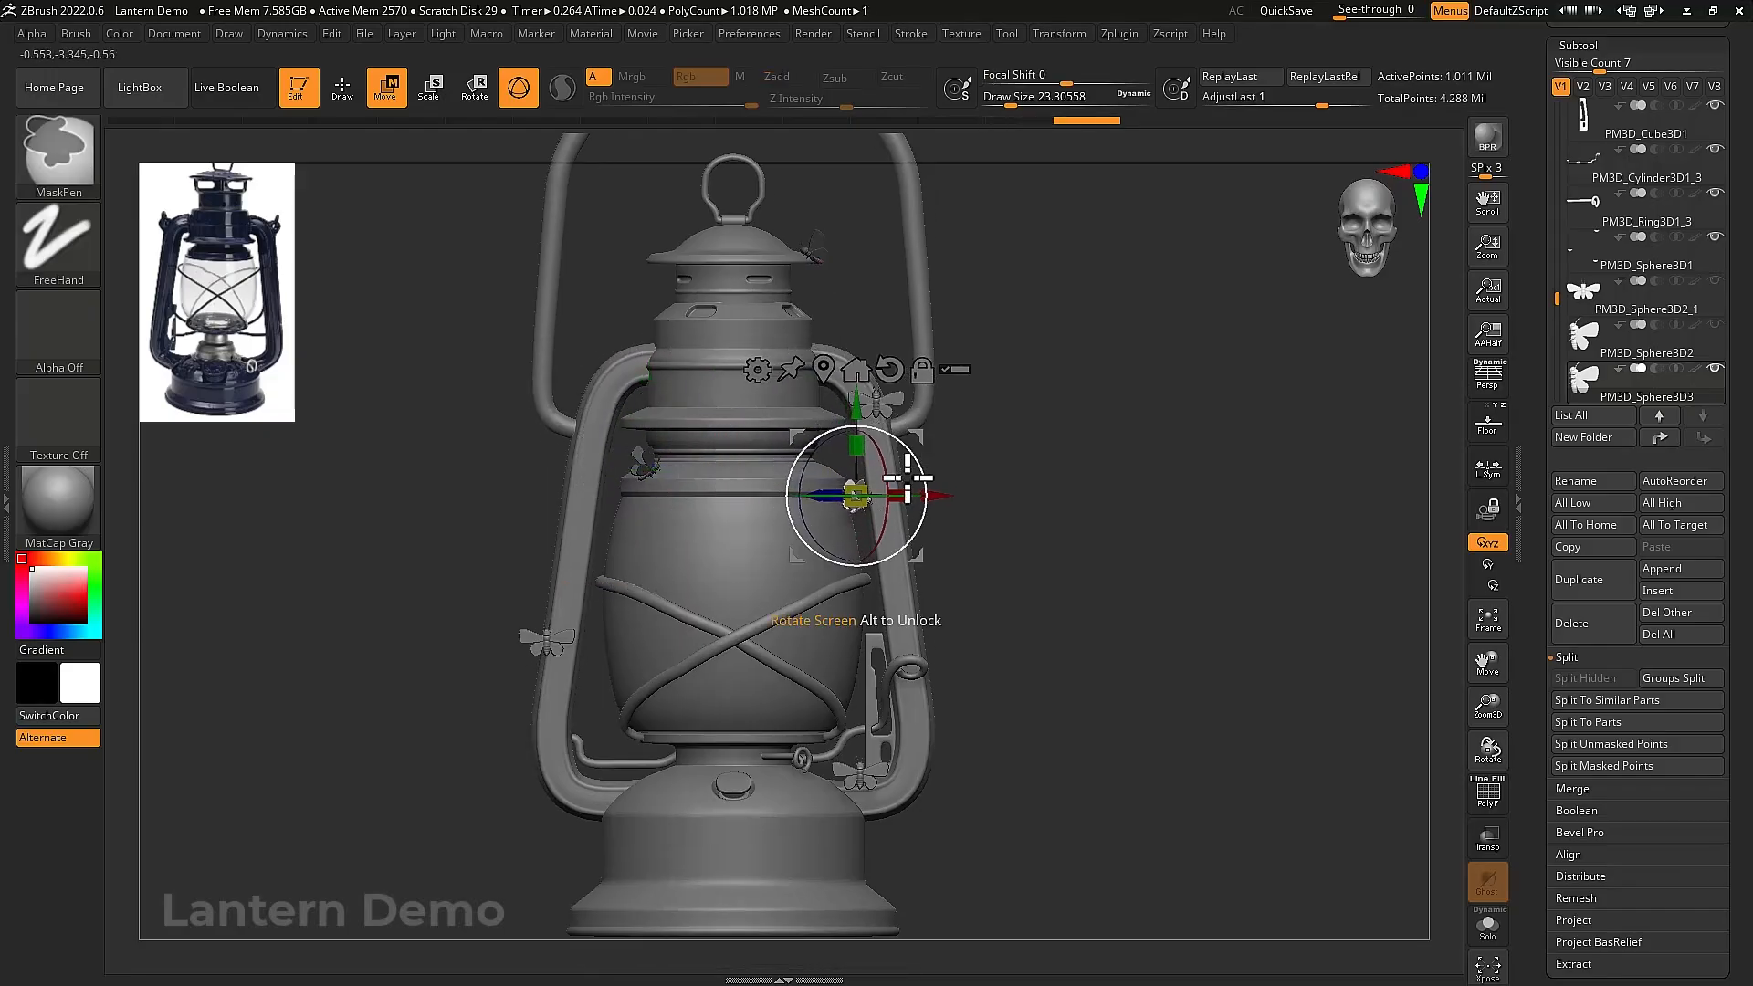
{"action": "left_click_drag", "start_coordinate": [1039, 460], "coordinate": [1104, 614], "text": "alt"}
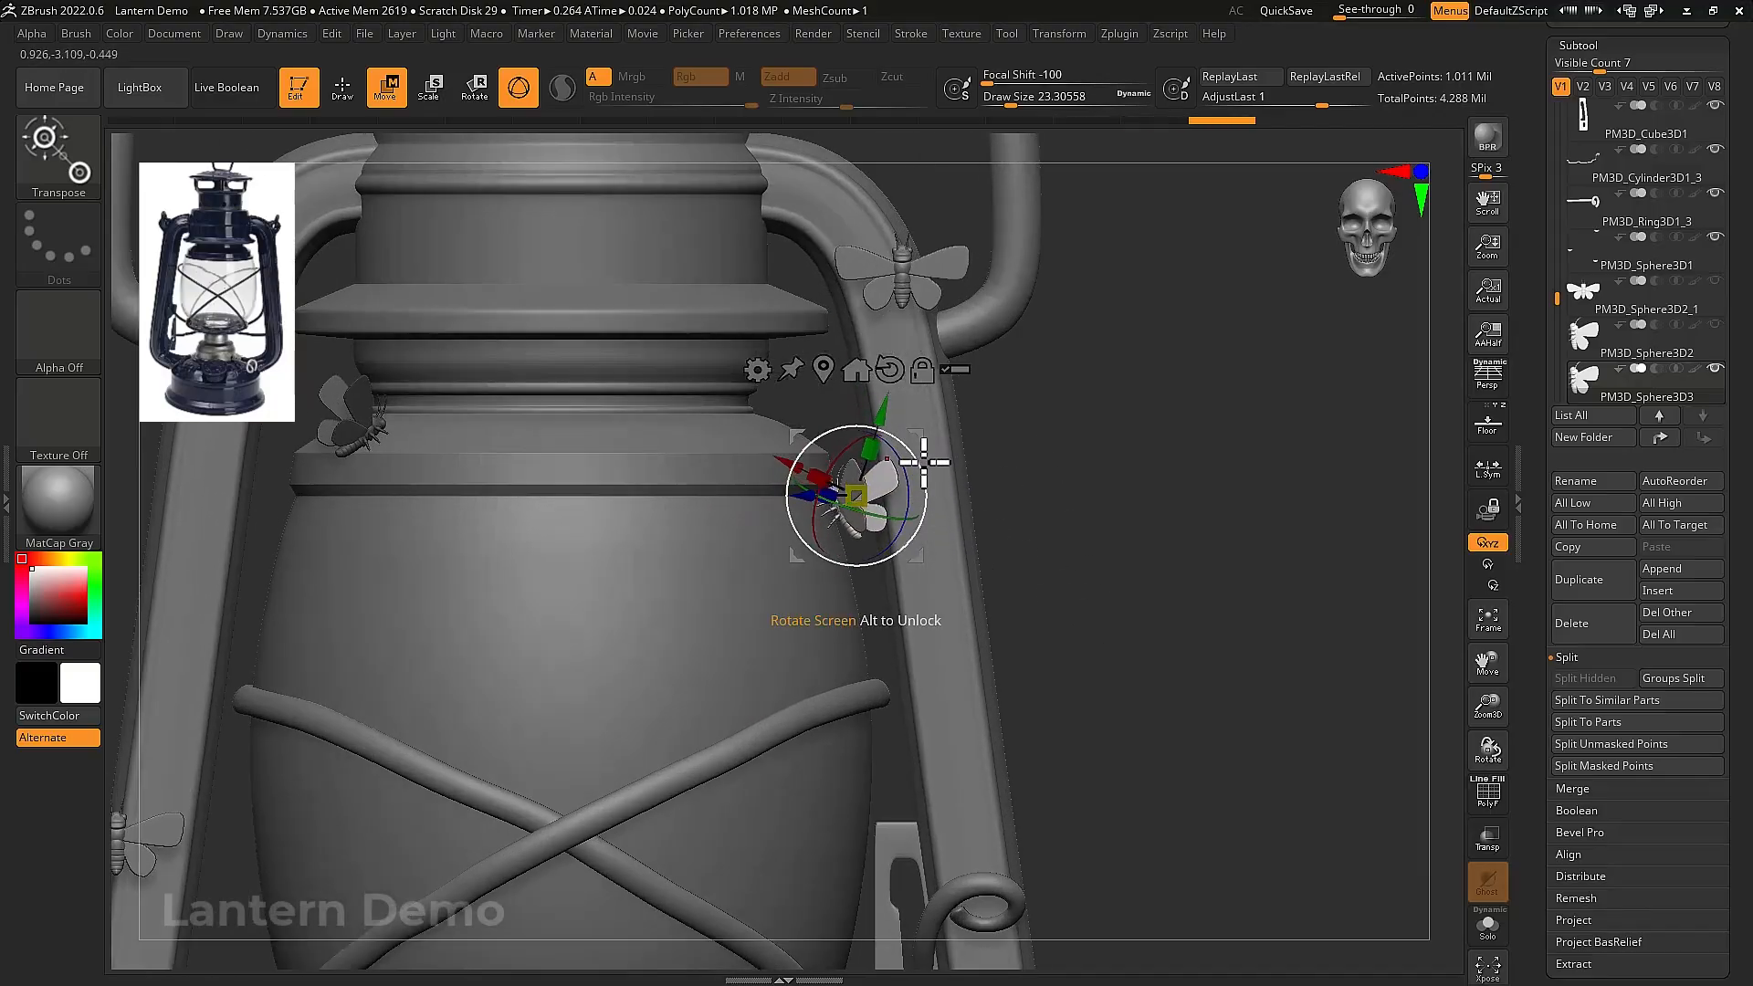
{"action": "left_click_drag", "start_coordinate": [927, 458], "coordinate": [976, 612]}
{"action": "left_click_drag", "start_coordinate": [1106, 654], "coordinate": [1154, 564], "text": "alt"}
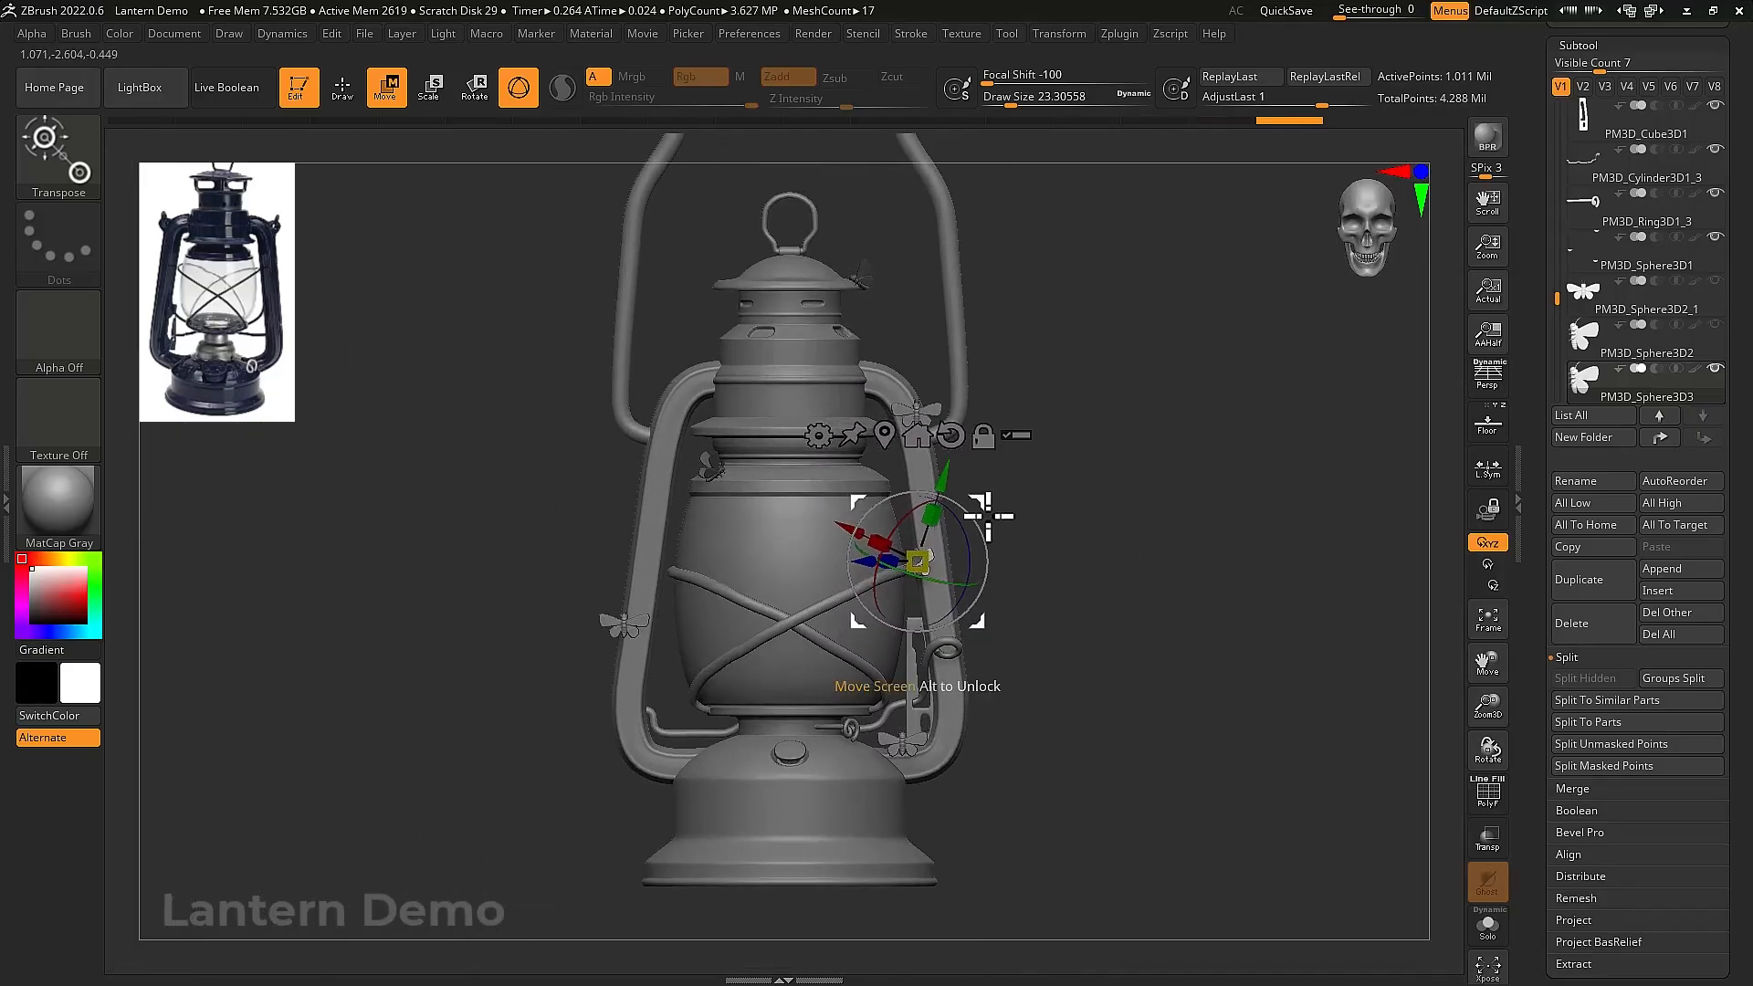
Duplicate another moth onto the lower left side tube, rotate it toward the tube, and adjust its depth from the side
{"action": "mouse_move", "coordinate": [968, 506]}
{"action": "left_mouse_down", "text": "ctrl"}
{"action": "mouse_move", "coordinate": [985, 522]}
{"action": "mouse_move", "coordinate": [846, 645]}
{"action": "mouse_move", "coordinate": [692, 594]}
{"action": "mouse_move", "coordinate": [649, 615]}
{"action": "mouse_move", "coordinate": [645, 638]}
{"action": "left_mouse_up", "text": "ctrl"}
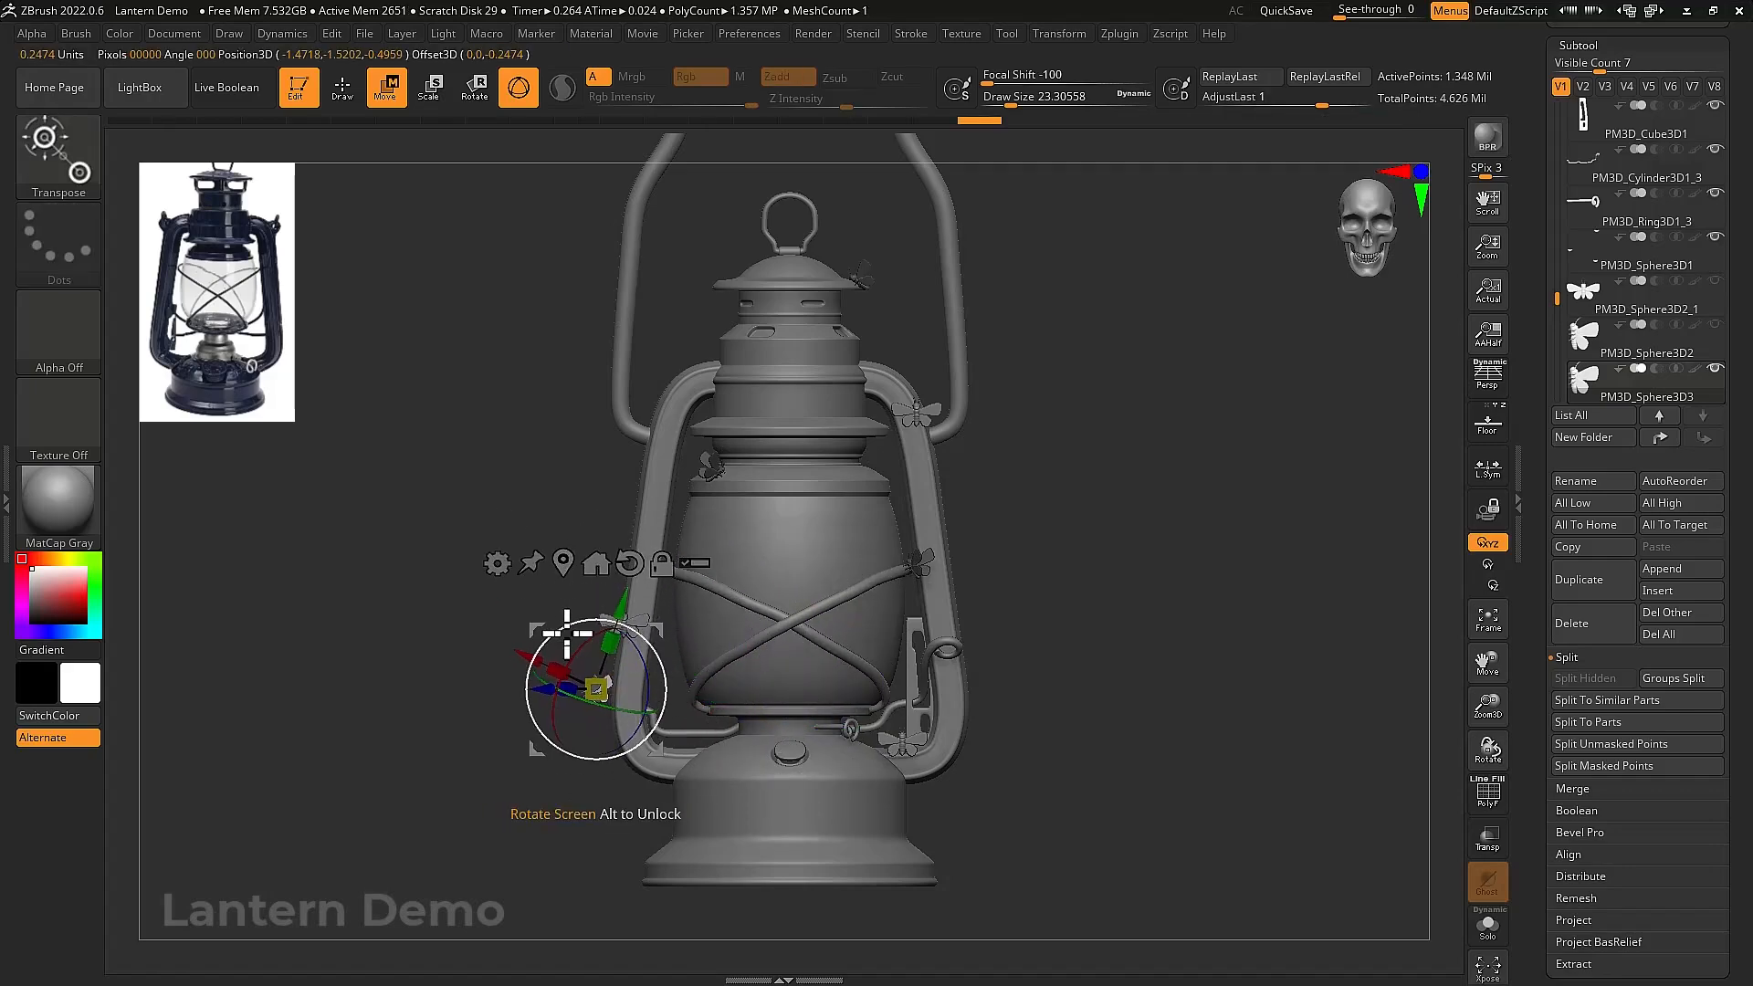
{"action": "right_click_drag", "start_coordinate": [576, 639], "coordinate": [601, 670], "text": "ctrl"}
{"action": "left_click_drag", "start_coordinate": [599, 704], "coordinate": [619, 711]}
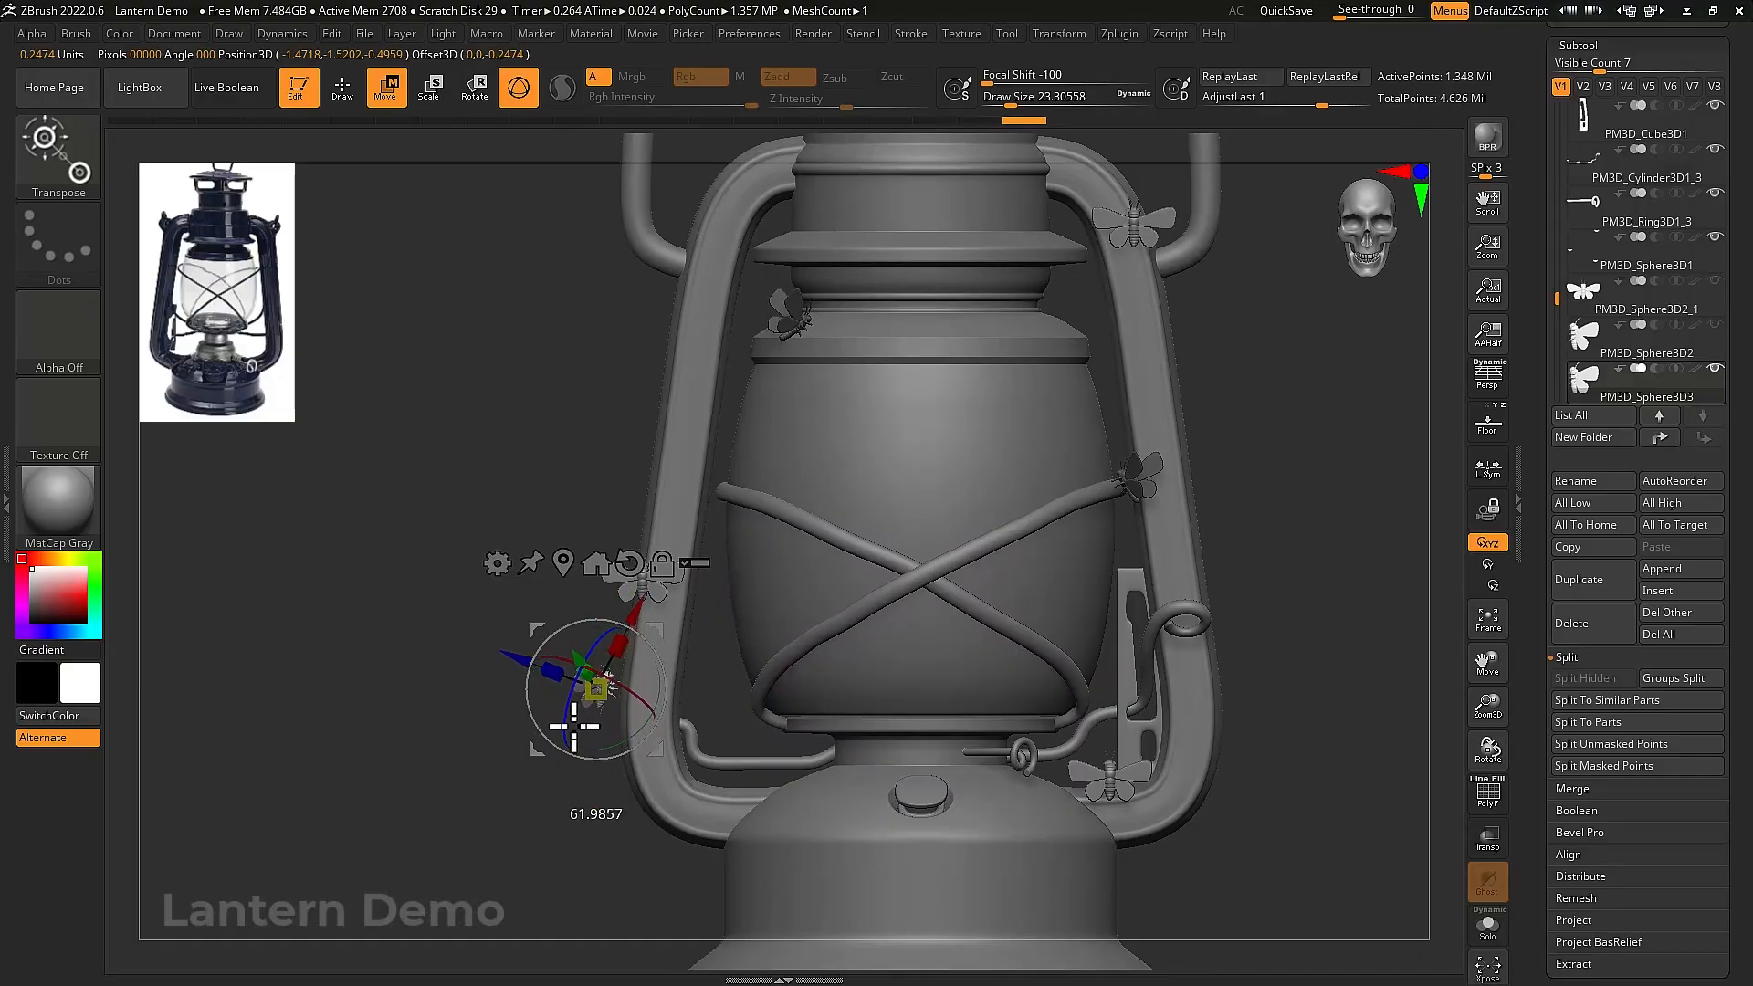
{"action": "left_click_drag", "start_coordinate": [621, 684], "coordinate": [683, 630]}
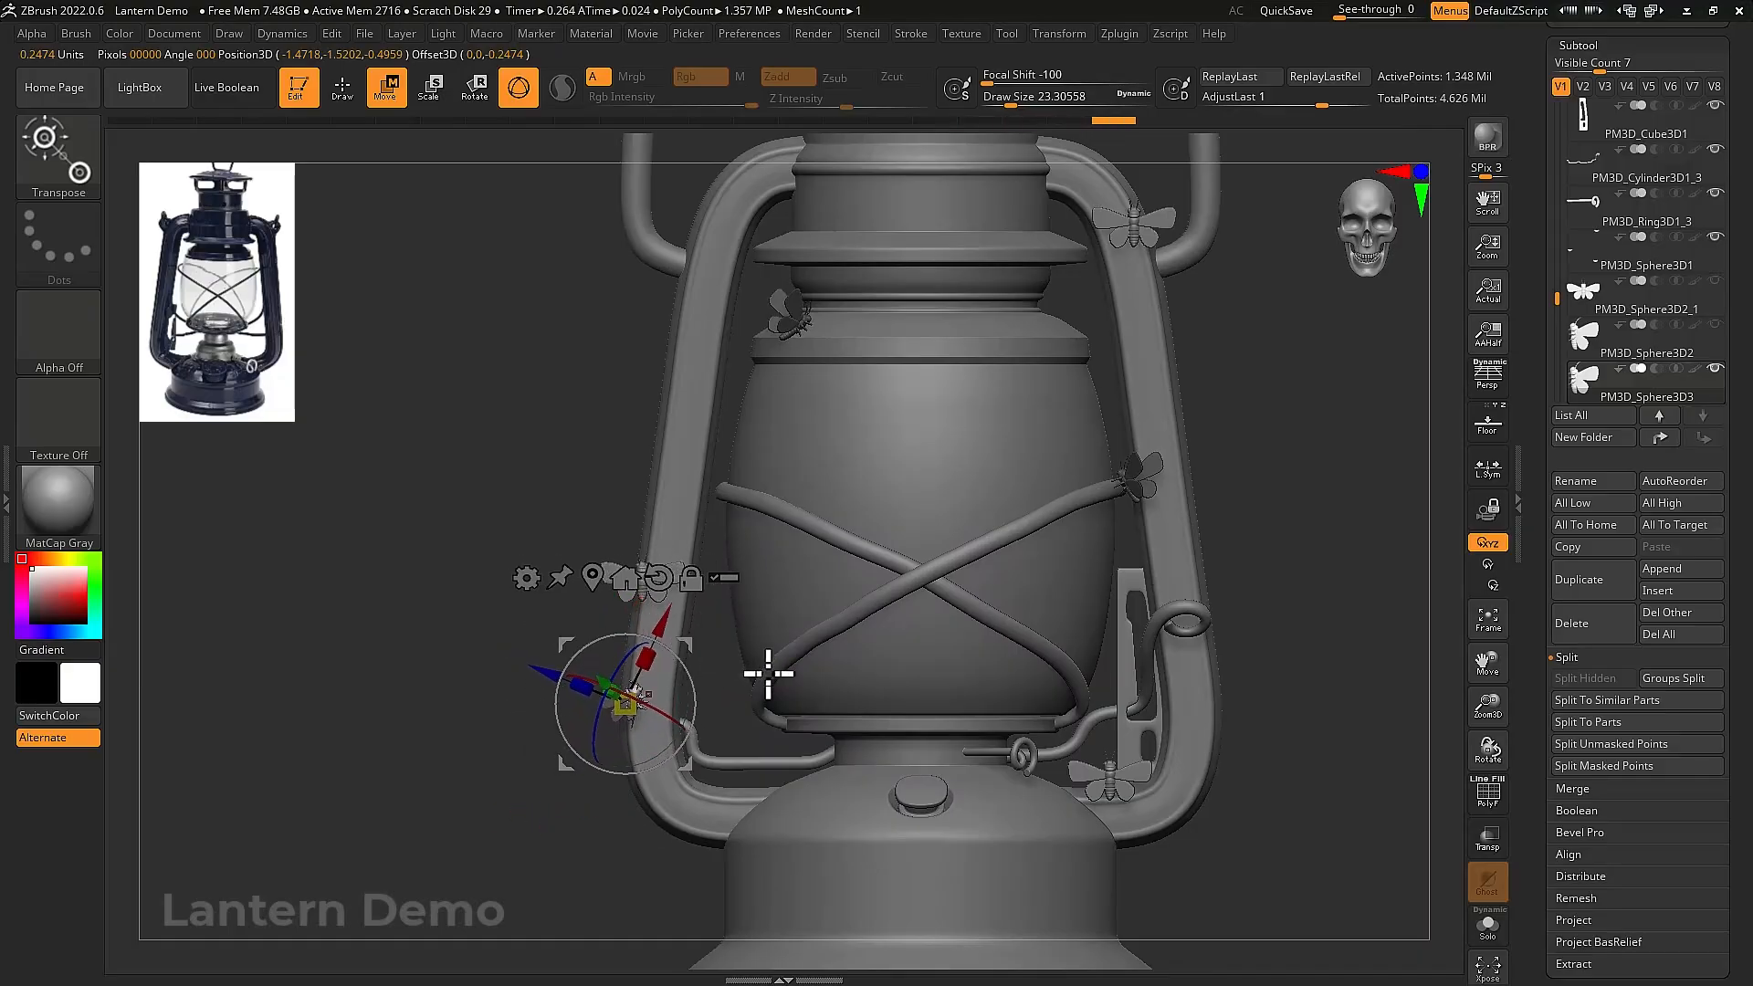
{"action": "mouse_move", "coordinate": [767, 673]}
{"action": "left_mouse_down"}
{"action": "mouse_move", "coordinate": [728, 665]}
{"action": "mouse_move", "coordinate": [837, 673]}
{"action": "mouse_move", "coordinate": [772, 657]}
{"action": "left_mouse_up"}
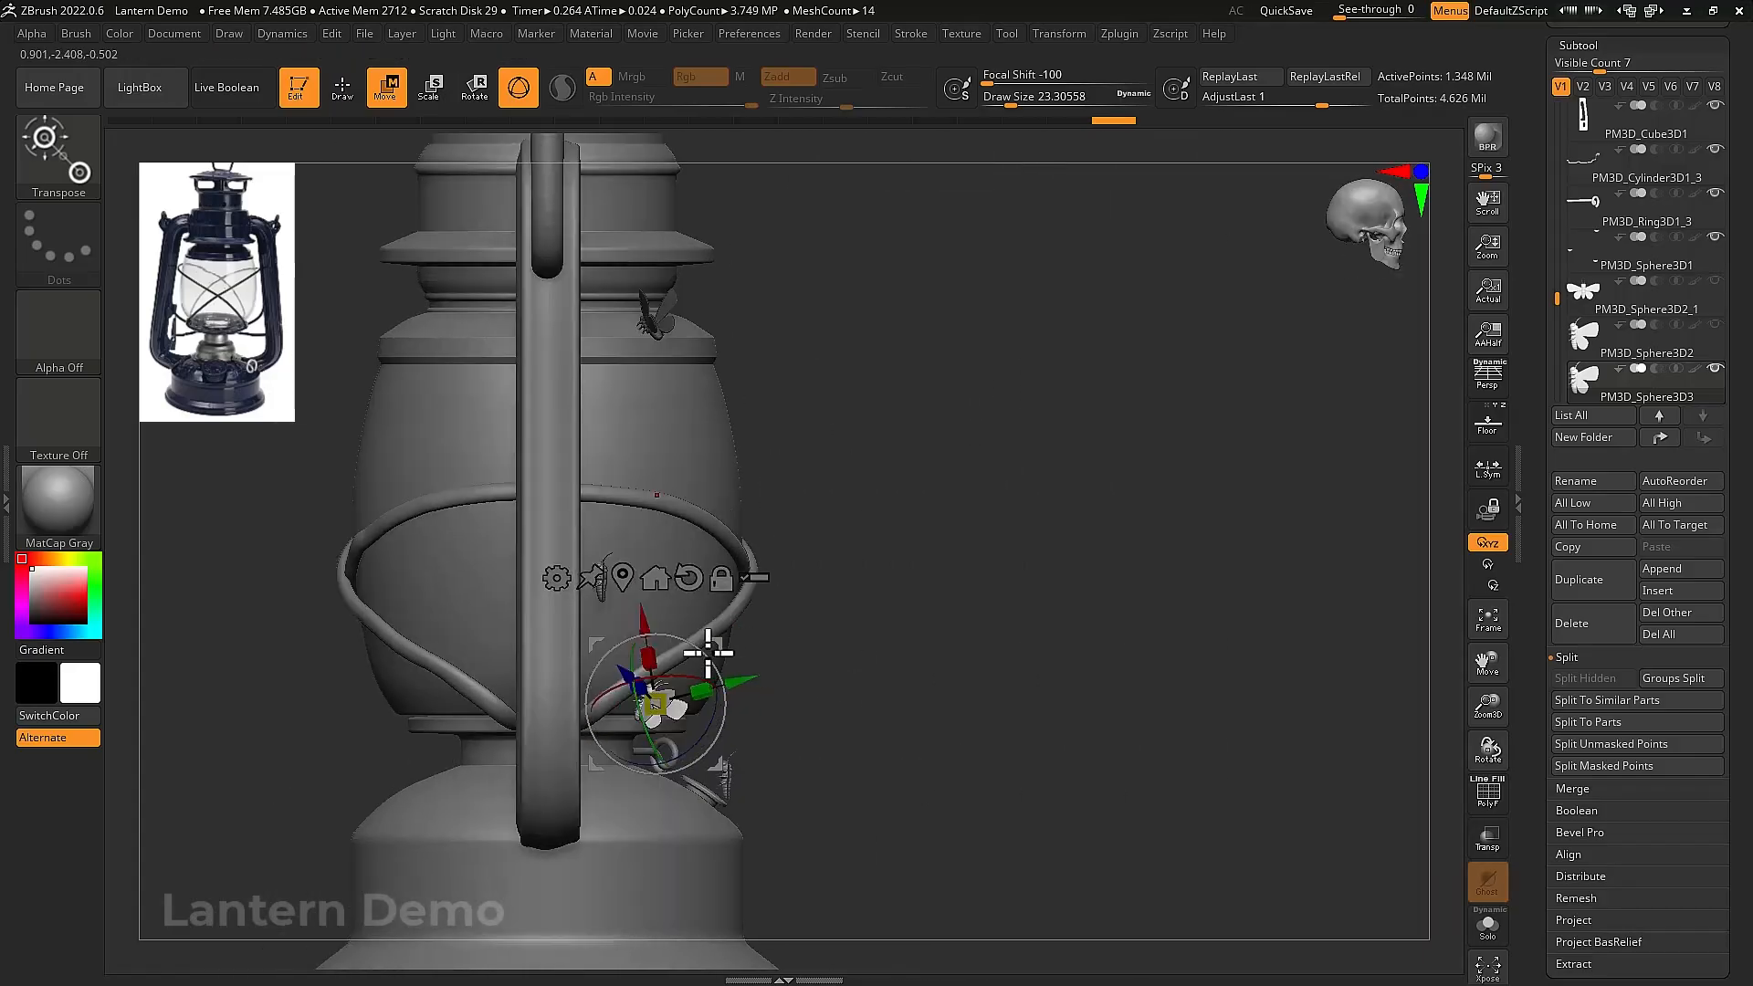
{"action": "key", "text": "q"}
{"action": "key", "text": "w"}
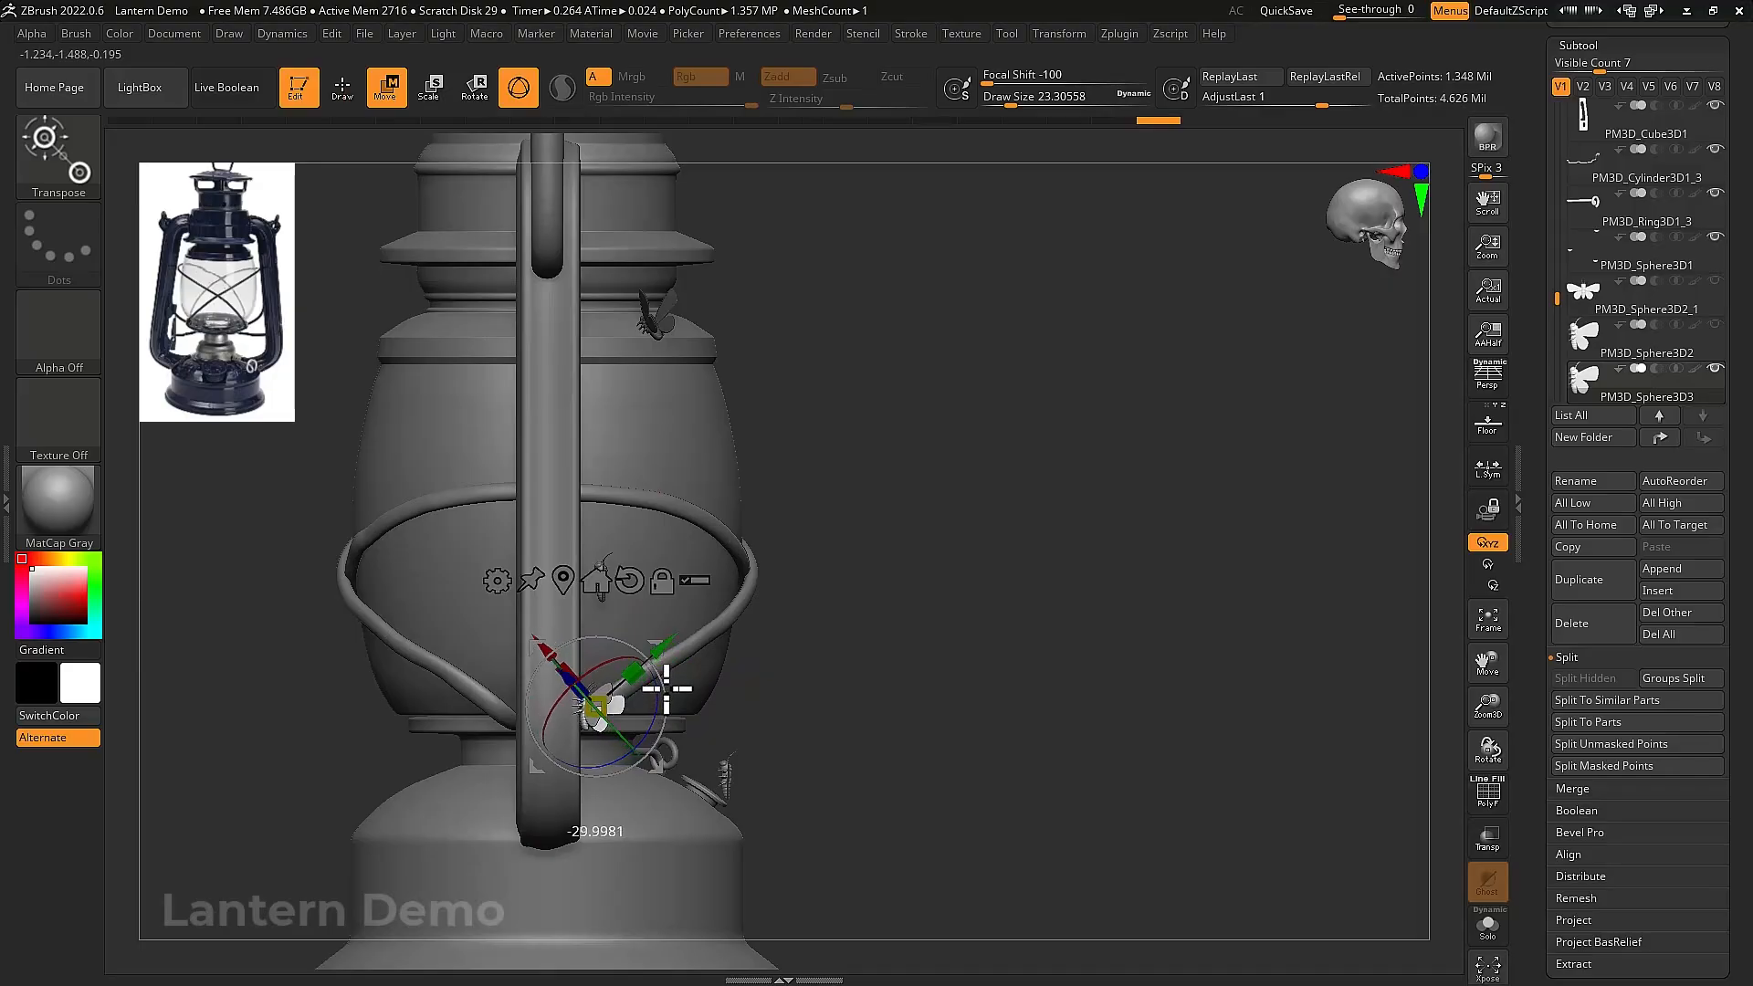
{"action": "left_click_drag", "start_coordinate": [674, 684], "coordinate": [731, 680]}
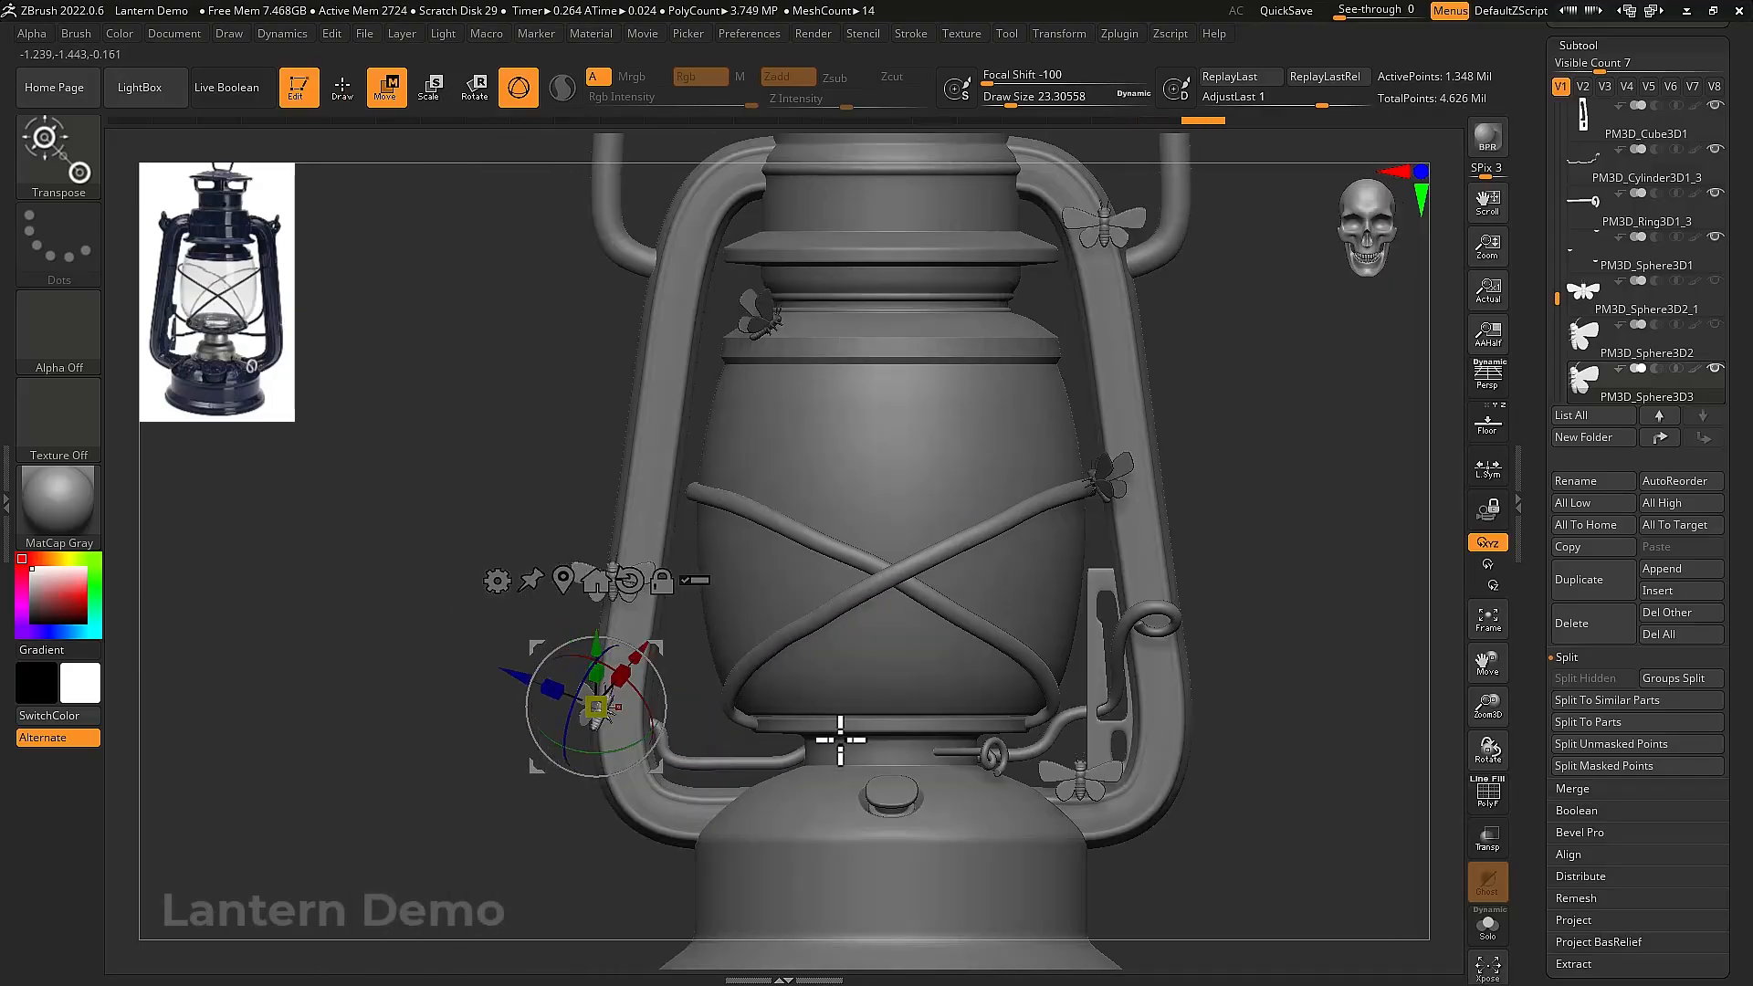
Return to draw mode, frame the whole lantern, and turn on perspective
{"action": "key", "text": "f"}
{"action": "key", "text": "q"}
{"action": "mouse_move", "coordinate": [1099, 669]}
{"action": "left_mouse_down"}
{"action": "mouse_move", "coordinate": [1051, 674]}
{"action": "mouse_move", "coordinate": [1080, 657]}
{"action": "mouse_move", "coordinate": [1125, 708]}
{"action": "mouse_move", "coordinate": [1143, 673]}
{"action": "mouse_move", "coordinate": [1127, 661]}
{"action": "mouse_move", "coordinate": [1185, 704]}
{"action": "left_mouse_up"}
{"action": "key", "text": "p"}
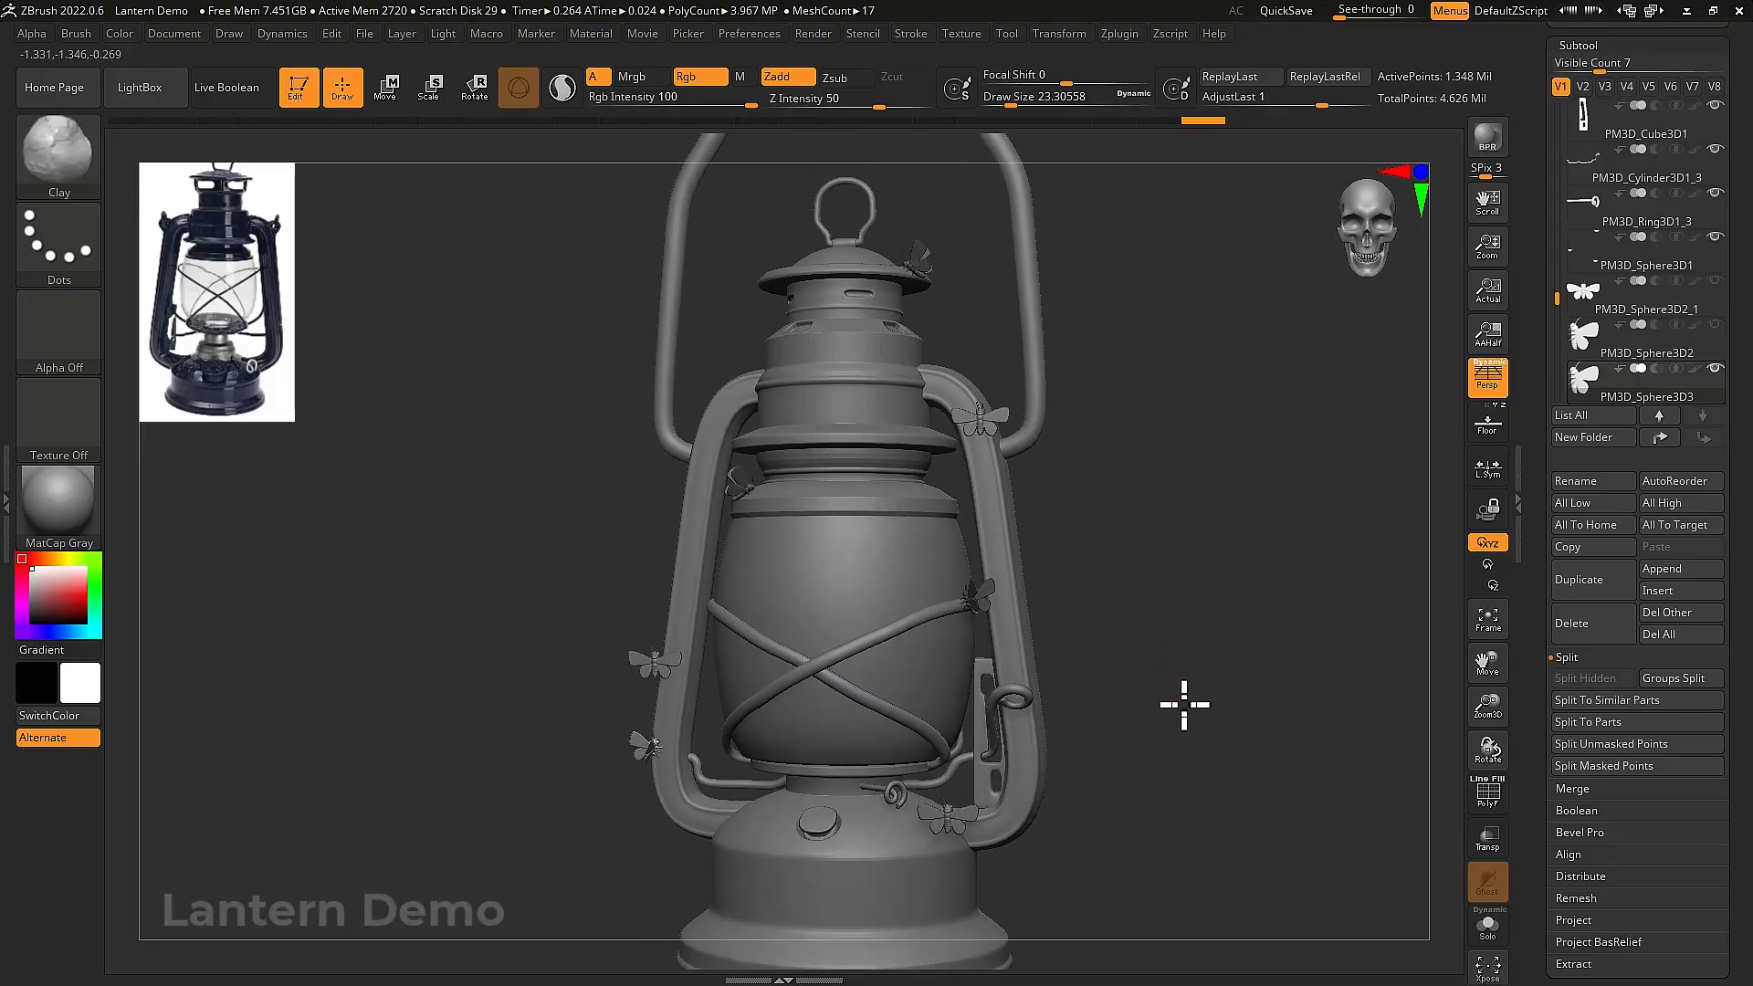
{"action": "left_click", "coordinate": [1168, 647]}
{"action": "left_click", "coordinate": [1168, 648]}
Make the side-facing moth copies the active subtool, with the full lantern in view
{"action": "left_click", "coordinate": [993, 594], "text": "alt"}
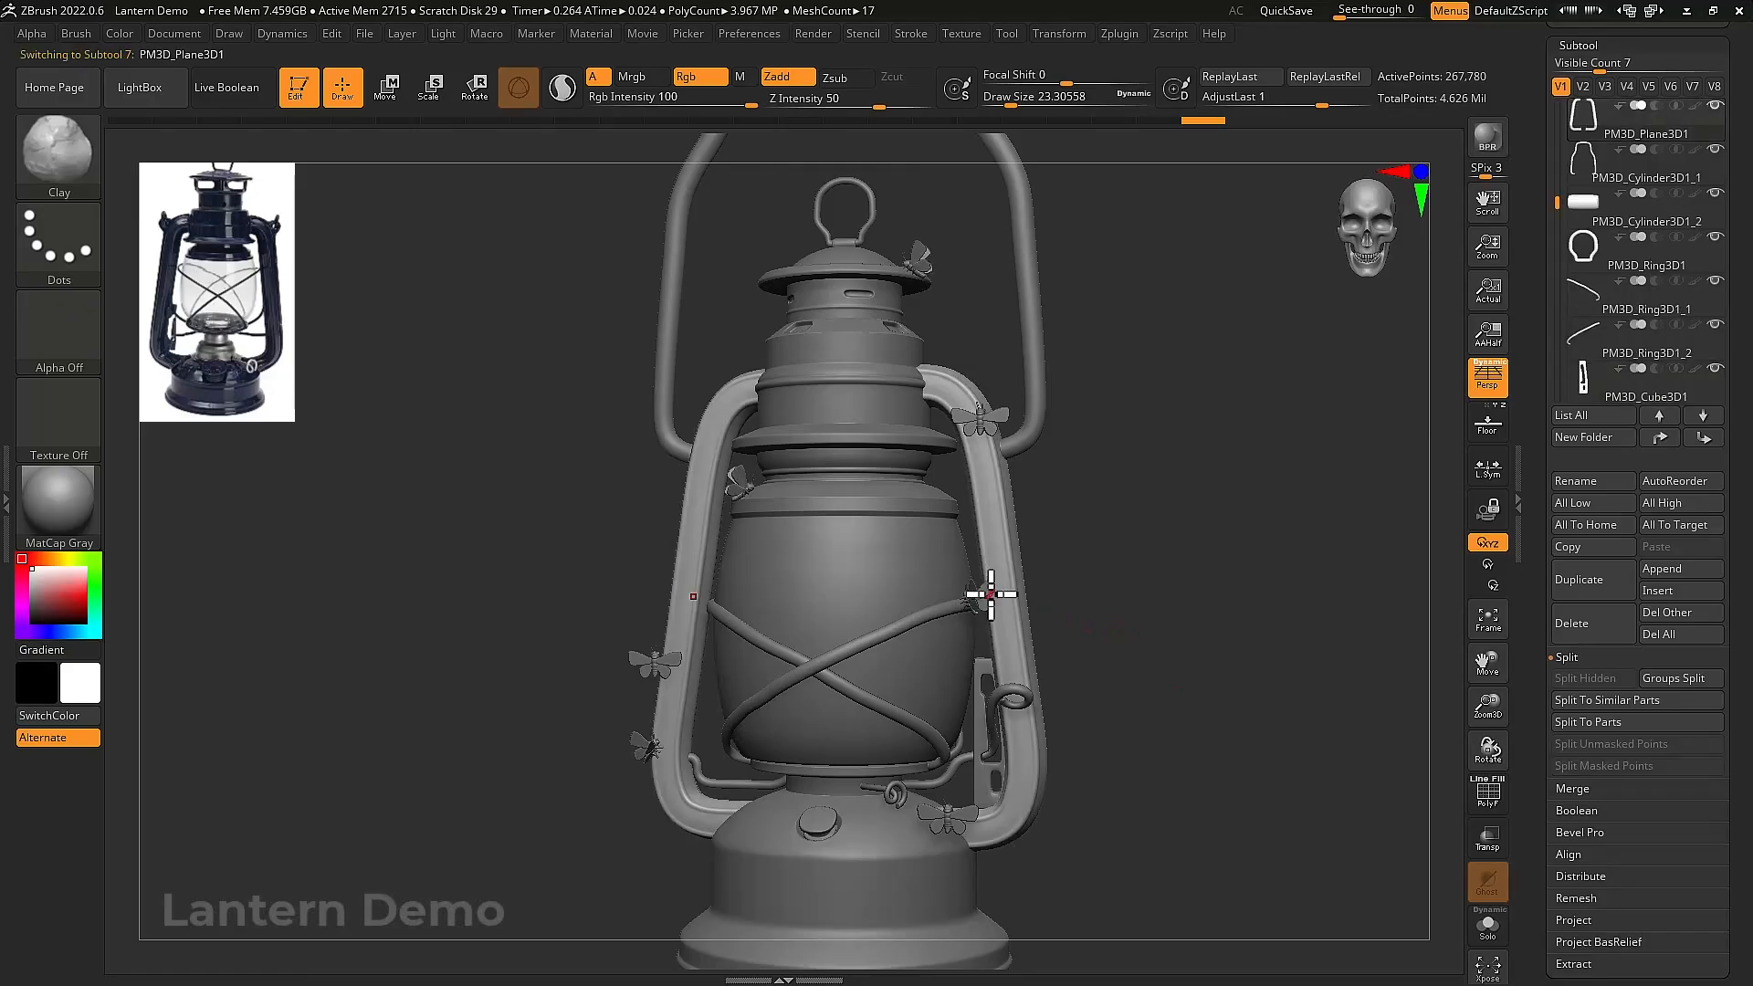
{"action": "left_click", "coordinate": [1142, 593]}
{"action": "left_click", "coordinate": [1142, 592]}
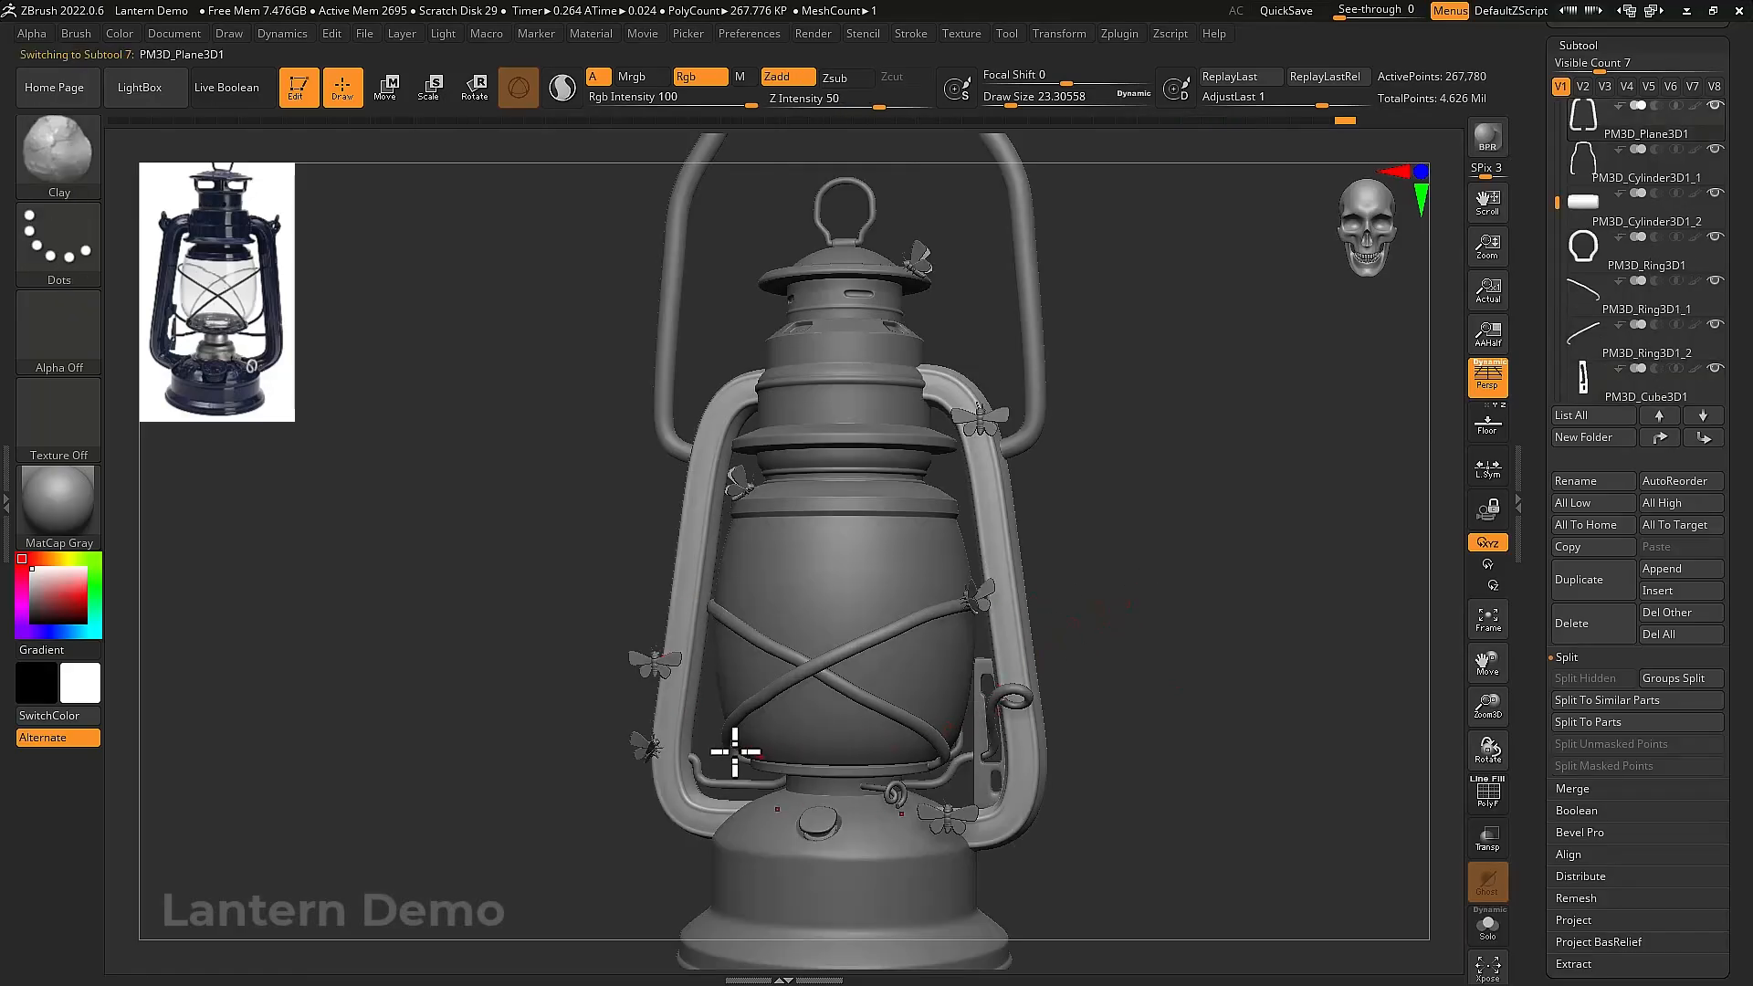
{"action": "left_click", "coordinate": [651, 748], "text": "alt"}
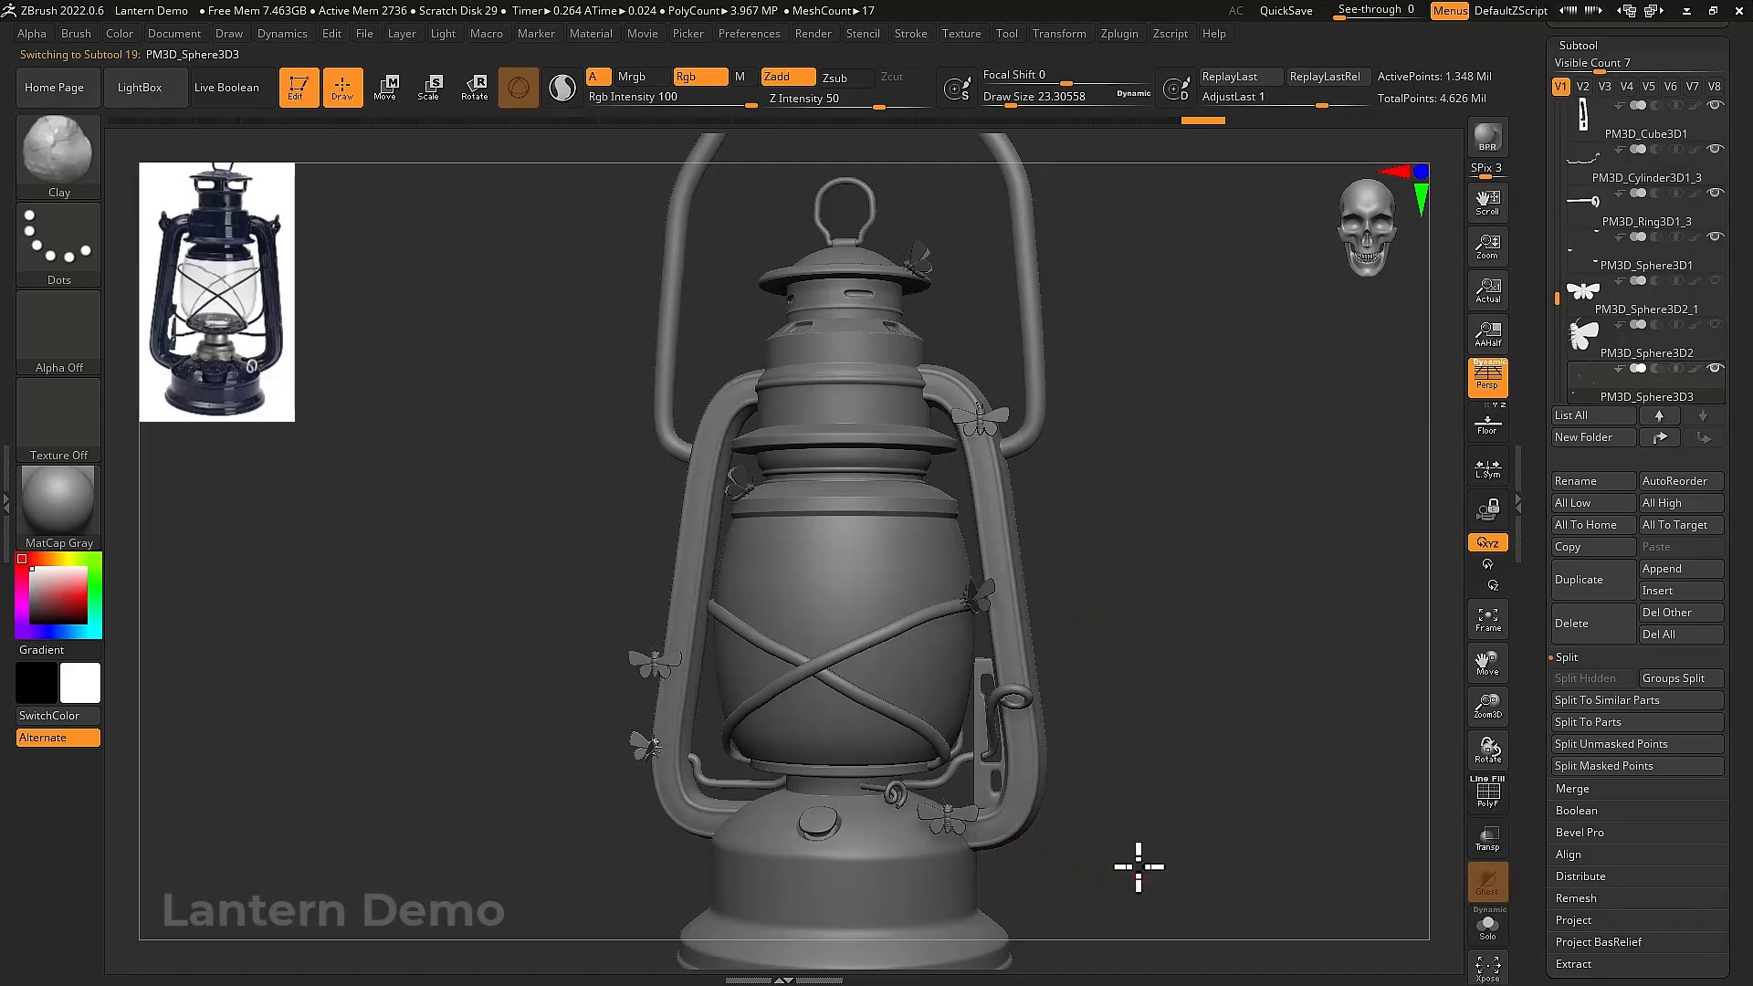
{"action": "left_click_drag", "start_coordinate": [1138, 867], "coordinate": [1273, 867], "text": "alt"}
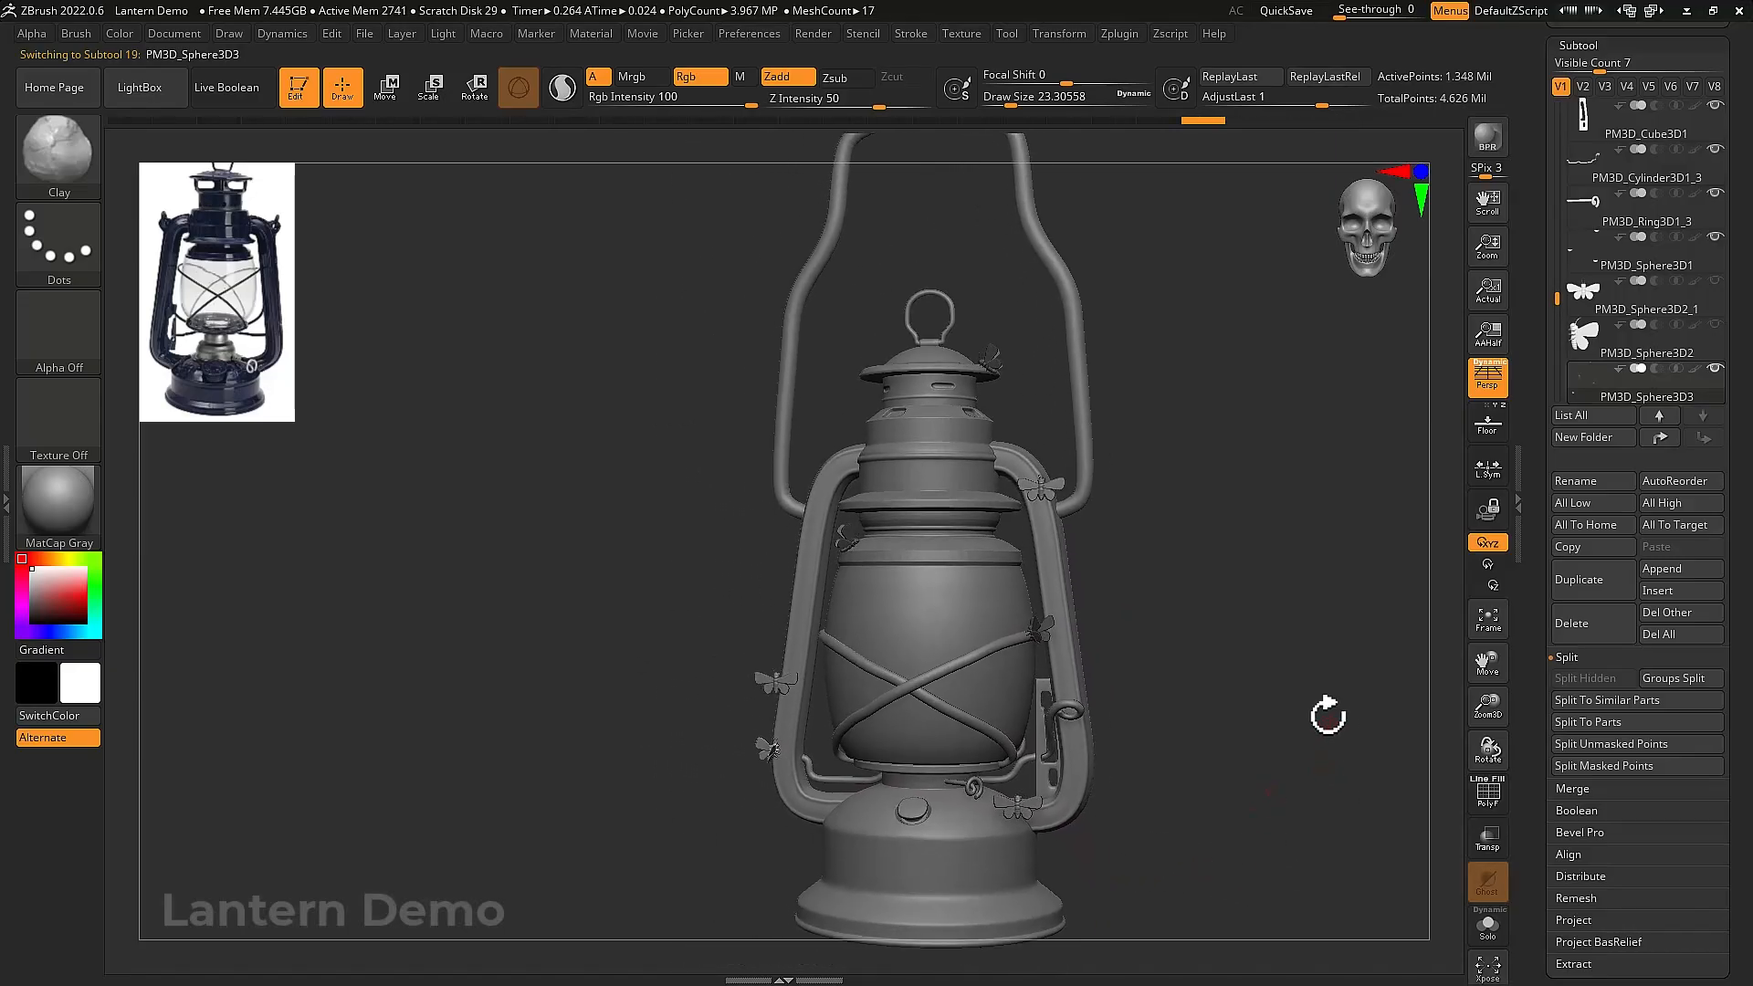
Apply the Silver standard material to the lantern and moths
{"action": "key", "text": "space"}
{"action": "left_click", "coordinate": [1251, 850]}
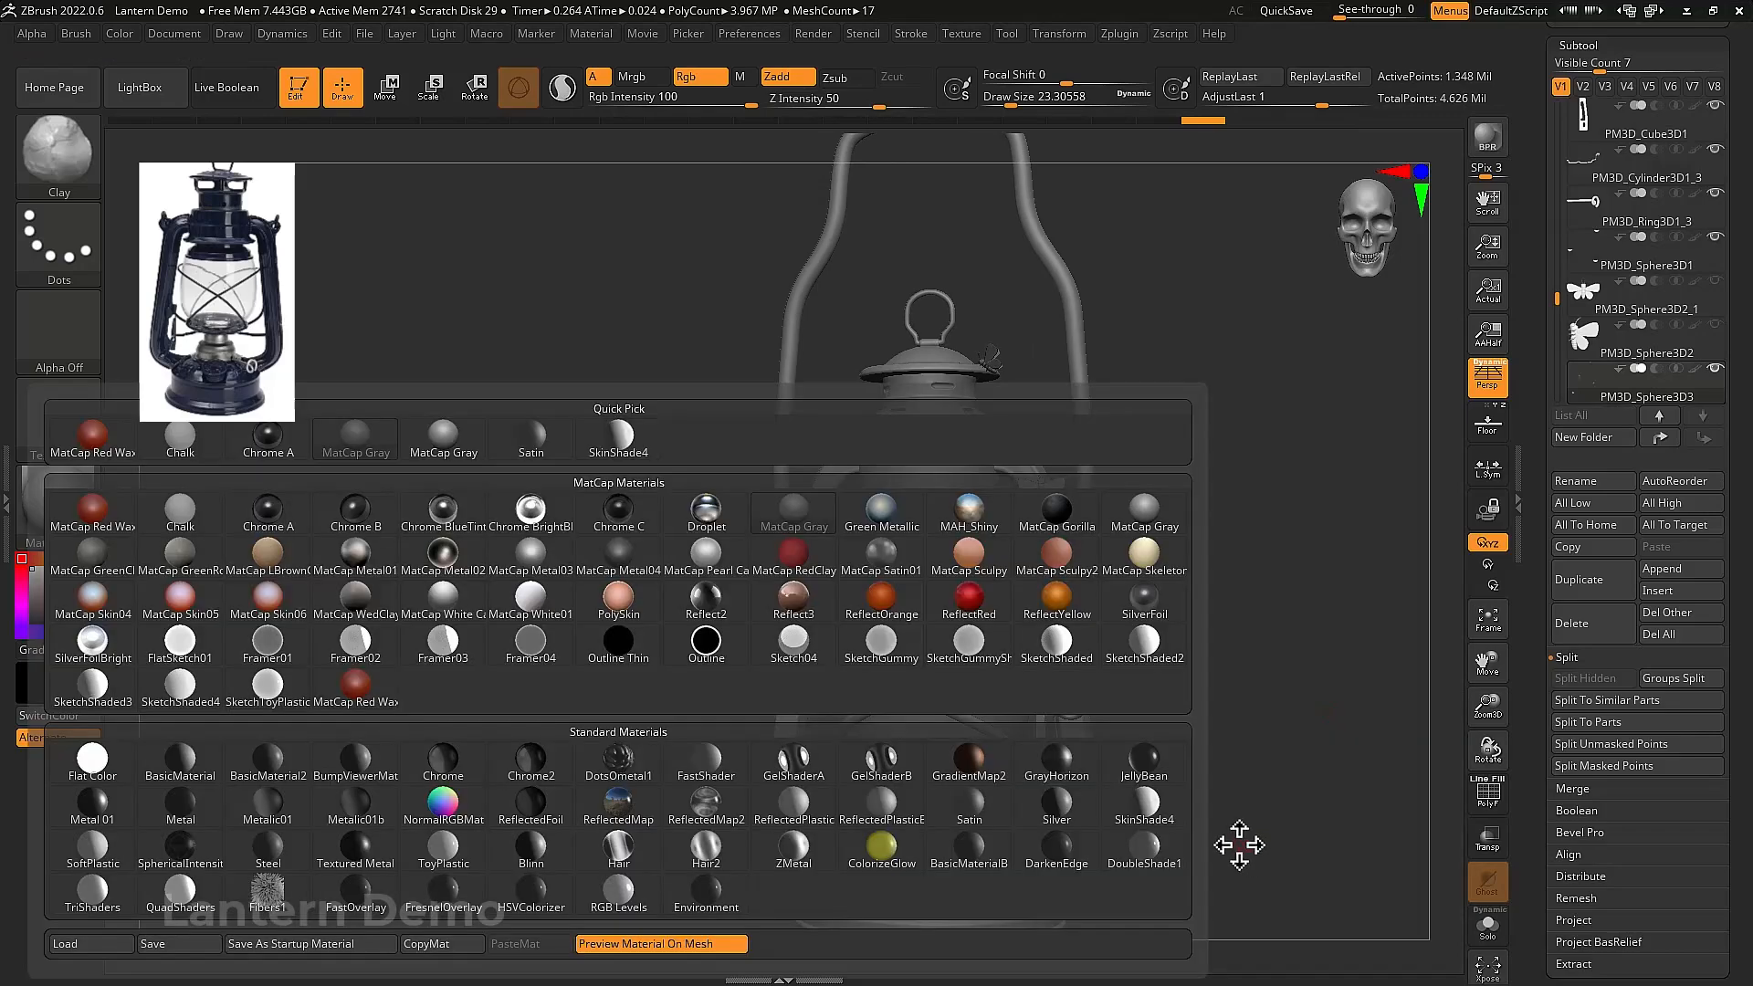
{"action": "left_click", "coordinate": [1059, 813]}
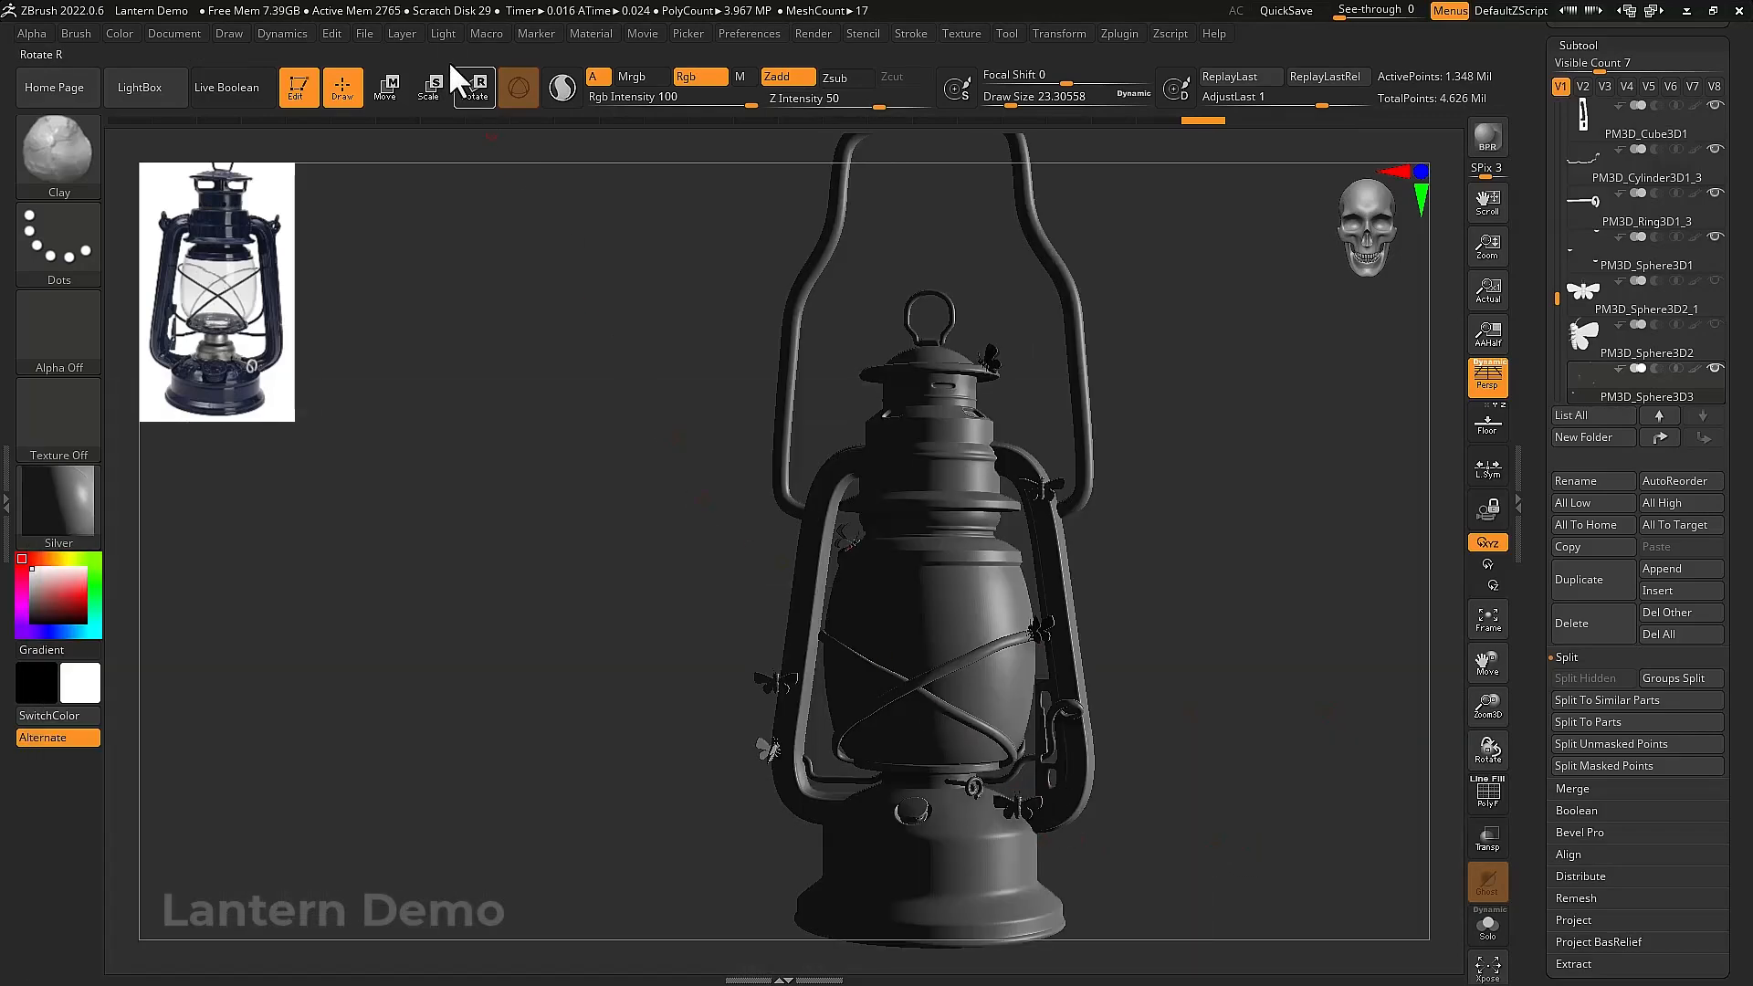
Change the light direction so the lantern is lit from the front
{"action": "left_click", "coordinate": [443, 35]}
{"action": "left_click_drag", "start_coordinate": [484, 95], "coordinate": [501, 118]}
{"action": "left_click_drag", "start_coordinate": [1229, 551], "coordinate": [1023, 616]}
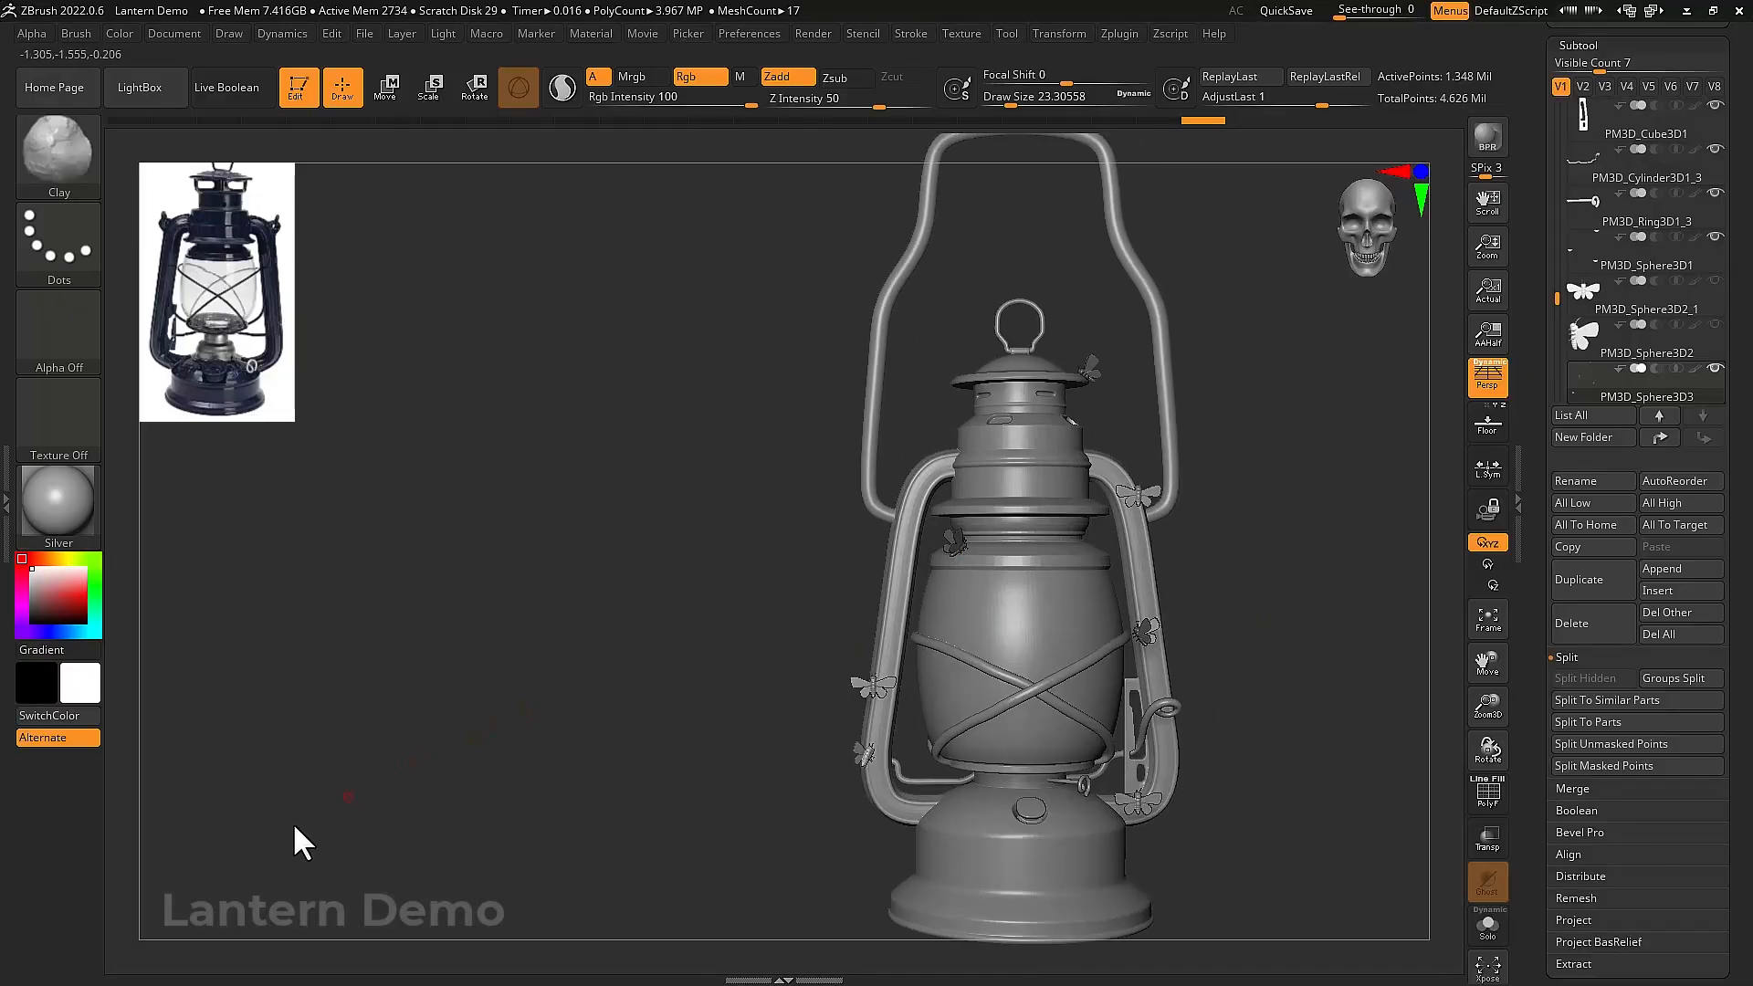
{"action": "left_click_drag", "start_coordinate": [1267, 785], "coordinate": [1137, 813], "text": "alt"}
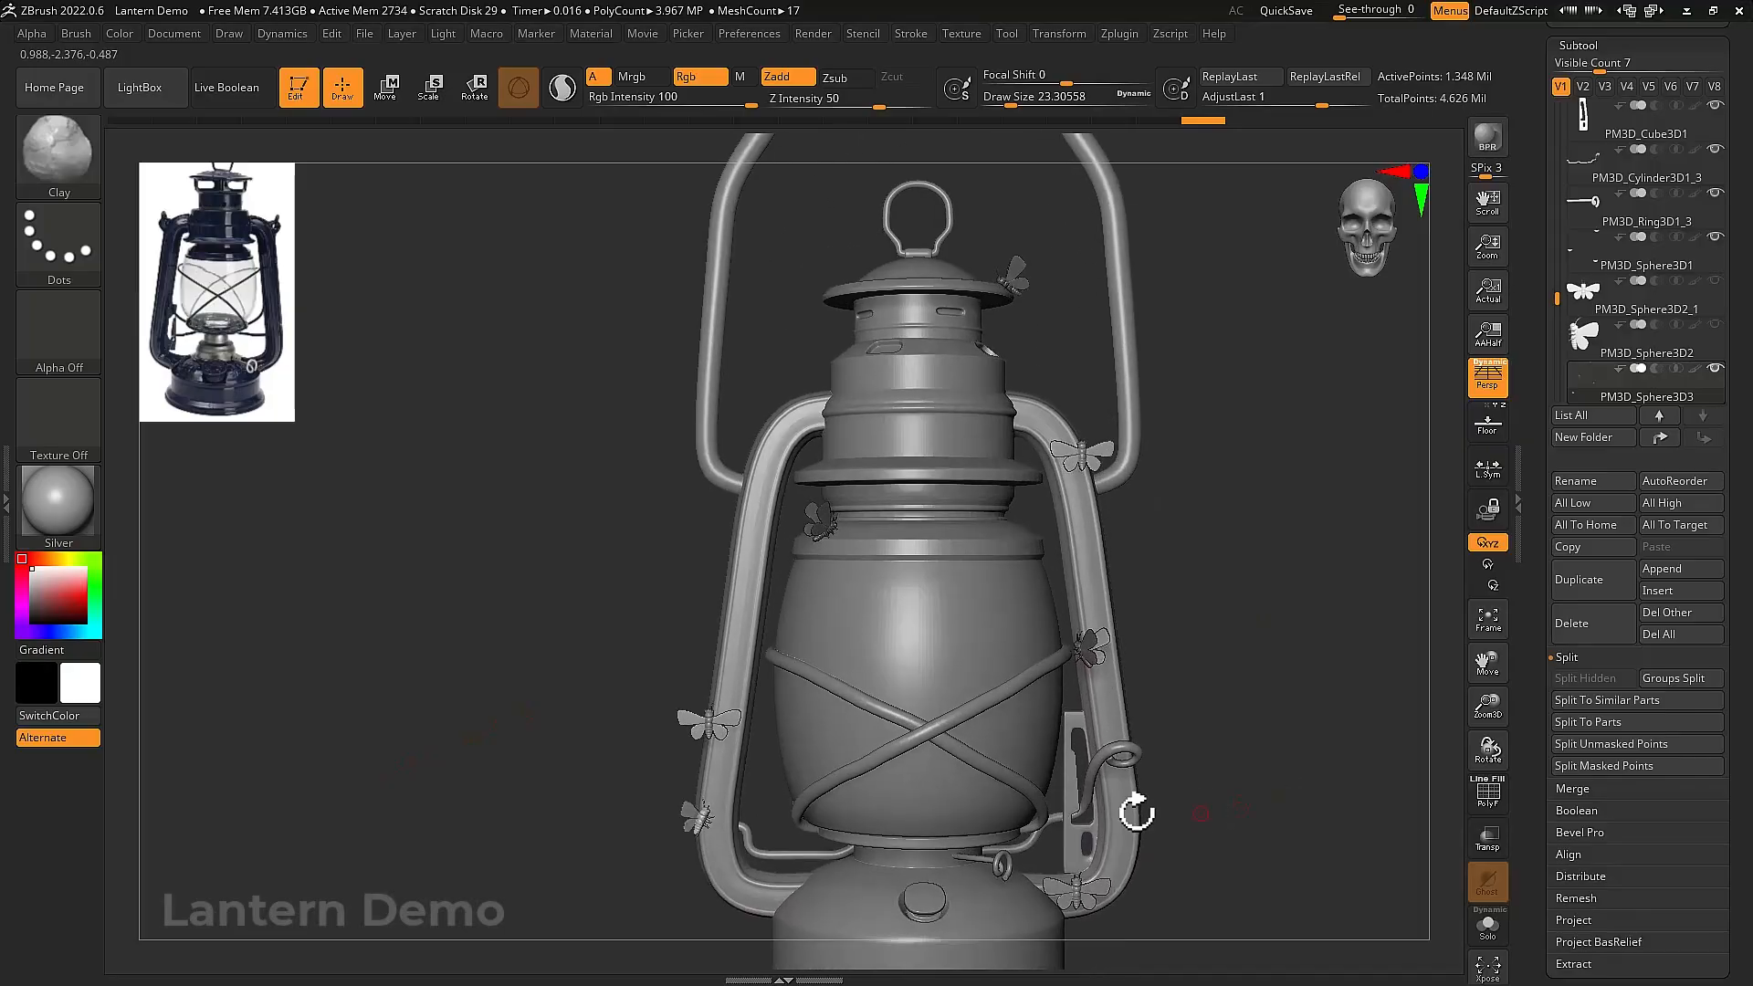
Isolate the side-facing moths, mask all but the lowest one, and place a copy of it higher up beside the lantern
{"action": "left_click", "coordinate": [717, 818], "text": "alt"}
{"action": "key", "text": "ctrl"}
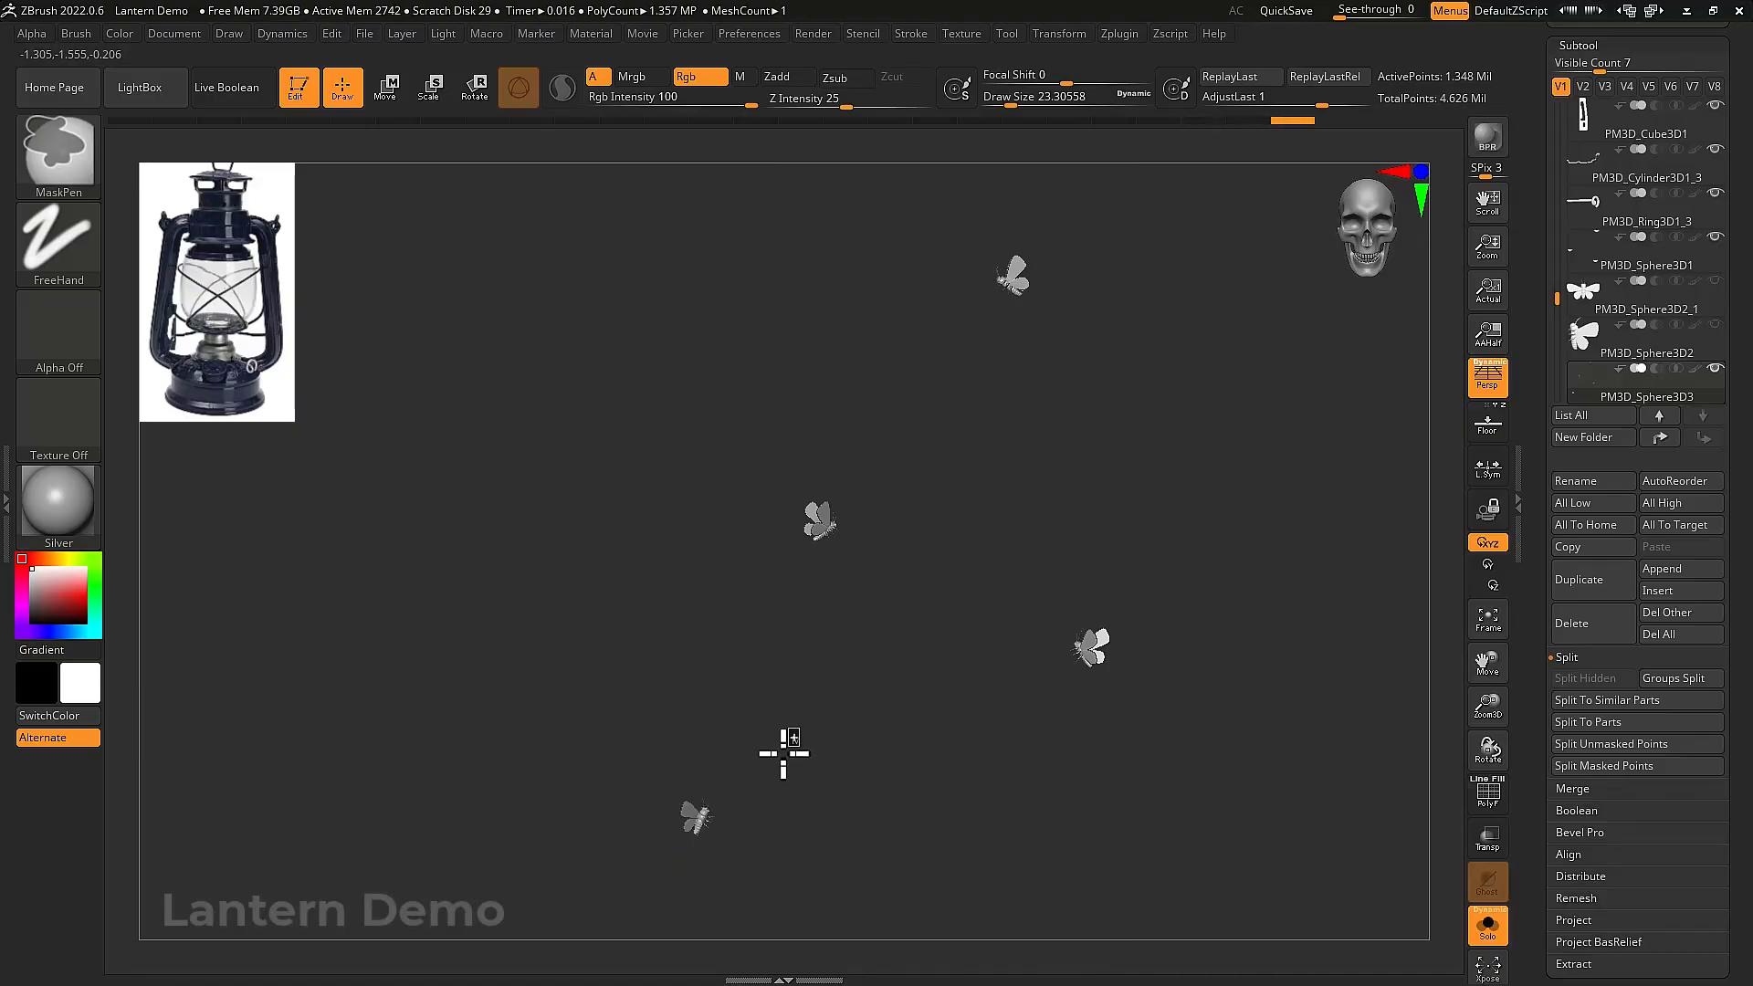
{"action": "left_click_drag", "start_coordinate": [783, 754], "coordinate": [634, 864], "text": "ctrl"}
{"action": "left_click", "coordinate": [878, 823], "text": "ctrl"}
{"action": "key", "text": "w"}
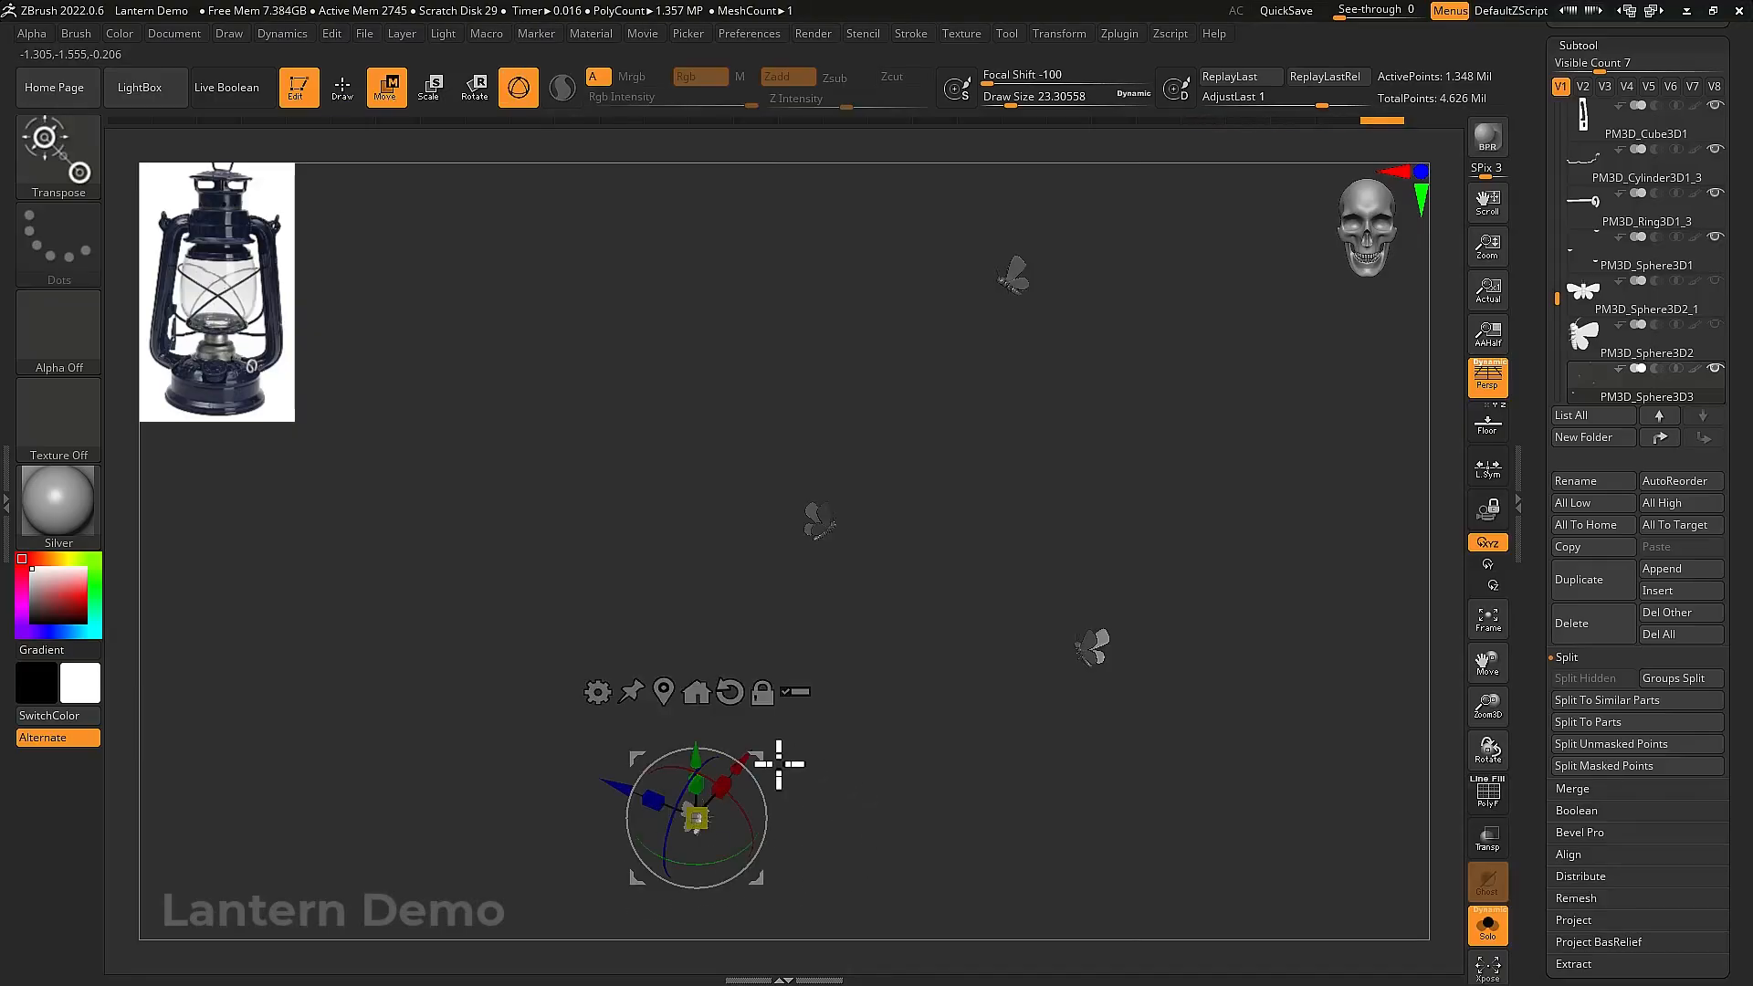
{"action": "mouse_move", "coordinate": [765, 756]}
{"action": "left_mouse_down", "text": "ctrl"}
{"action": "mouse_move", "coordinate": [731, 720]}
{"action": "mouse_move", "coordinate": [677, 563]}
{"action": "mouse_move", "coordinate": [743, 490]}
{"action": "left_mouse_up", "text": "ctrl"}
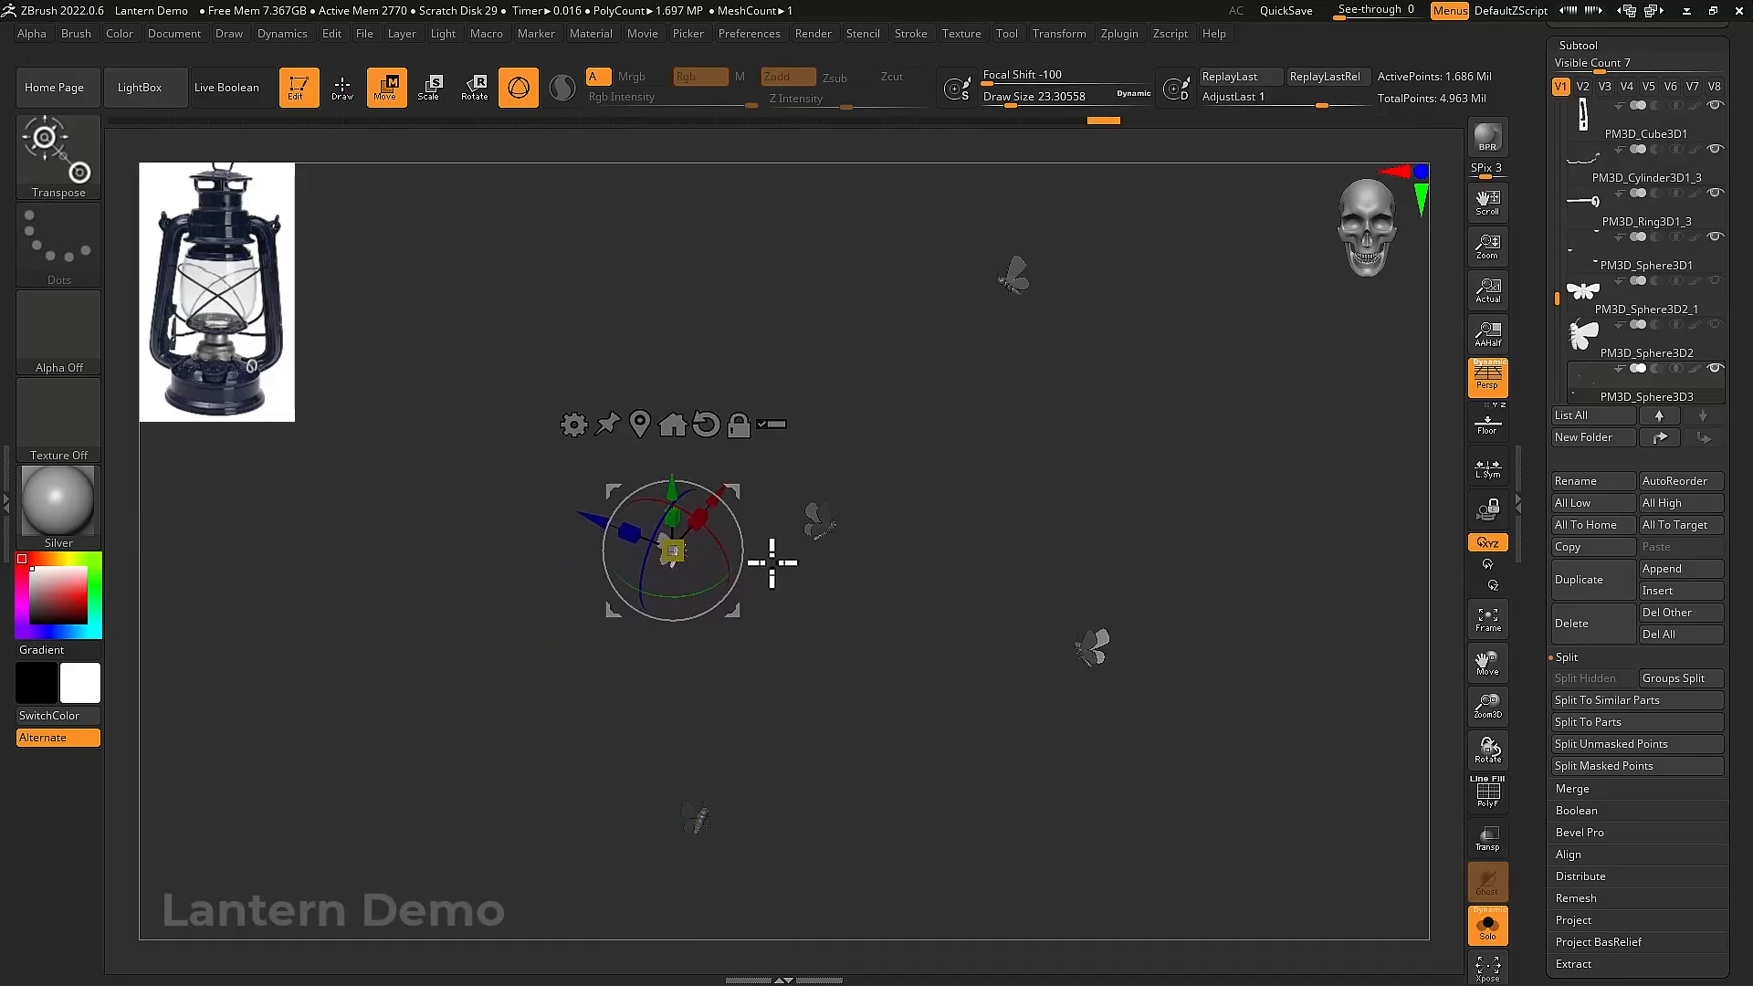
Move the copied moth about 0.25 units along Z, adjust its tilt, and return to draw mode
{"action": "left_click_drag", "start_coordinate": [707, 588], "coordinate": [666, 591]}
{"action": "right_click_drag", "start_coordinate": [949, 630], "coordinate": [928, 679], "text": "ctrl"}
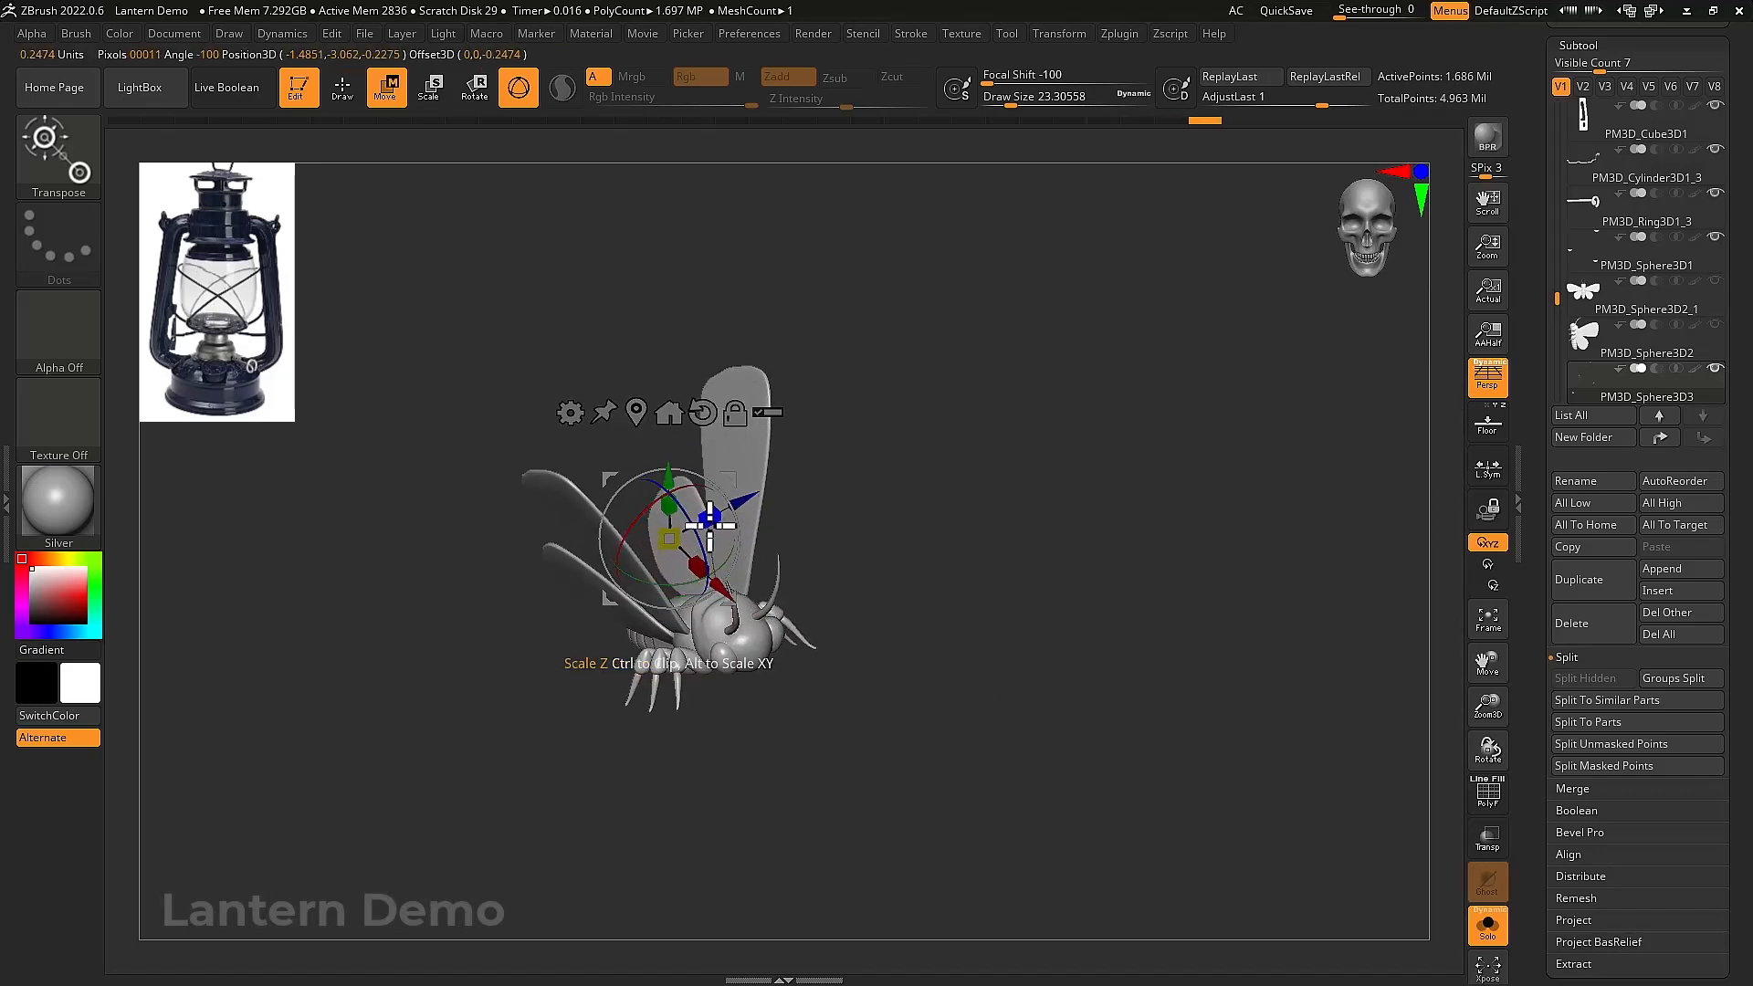
{"action": "left_click_drag", "start_coordinate": [704, 516], "coordinate": [727, 567]}
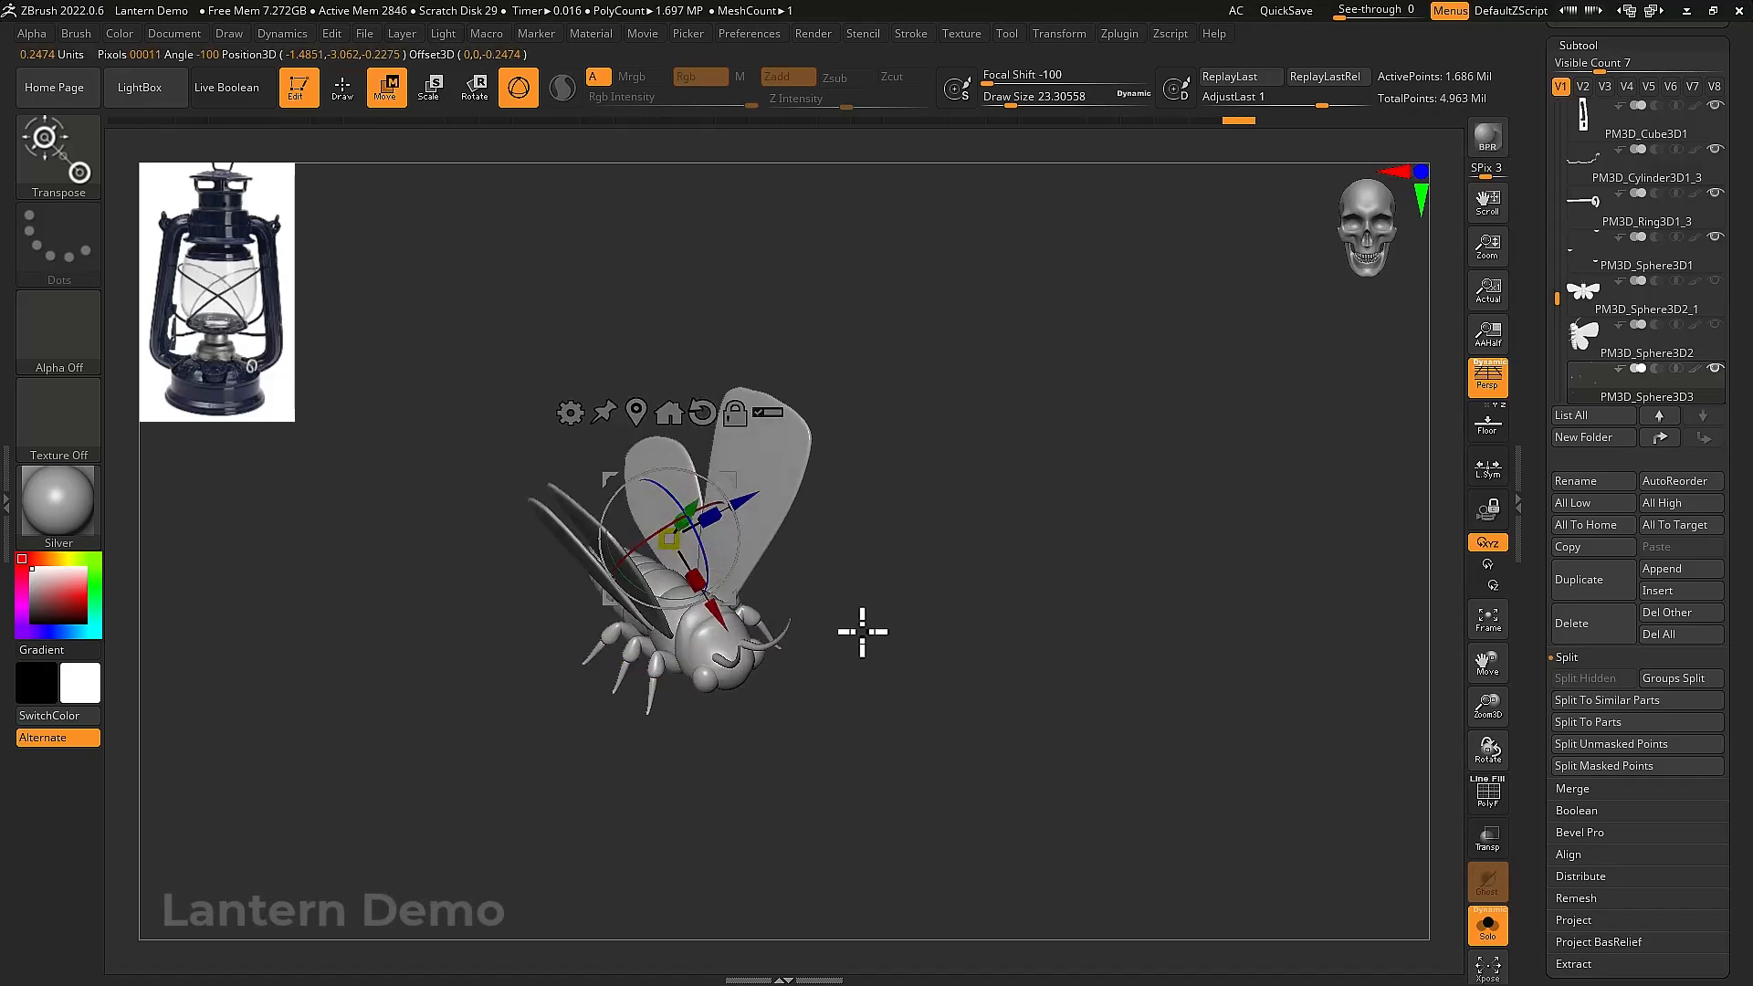
{"action": "mouse_move", "coordinate": [862, 631]}
{"action": "left_mouse_down"}
{"action": "mouse_move", "coordinate": [822, 584]}
{"action": "mouse_move", "coordinate": [834, 575]}
{"action": "mouse_move", "coordinate": [862, 629]}
{"action": "left_mouse_up"}
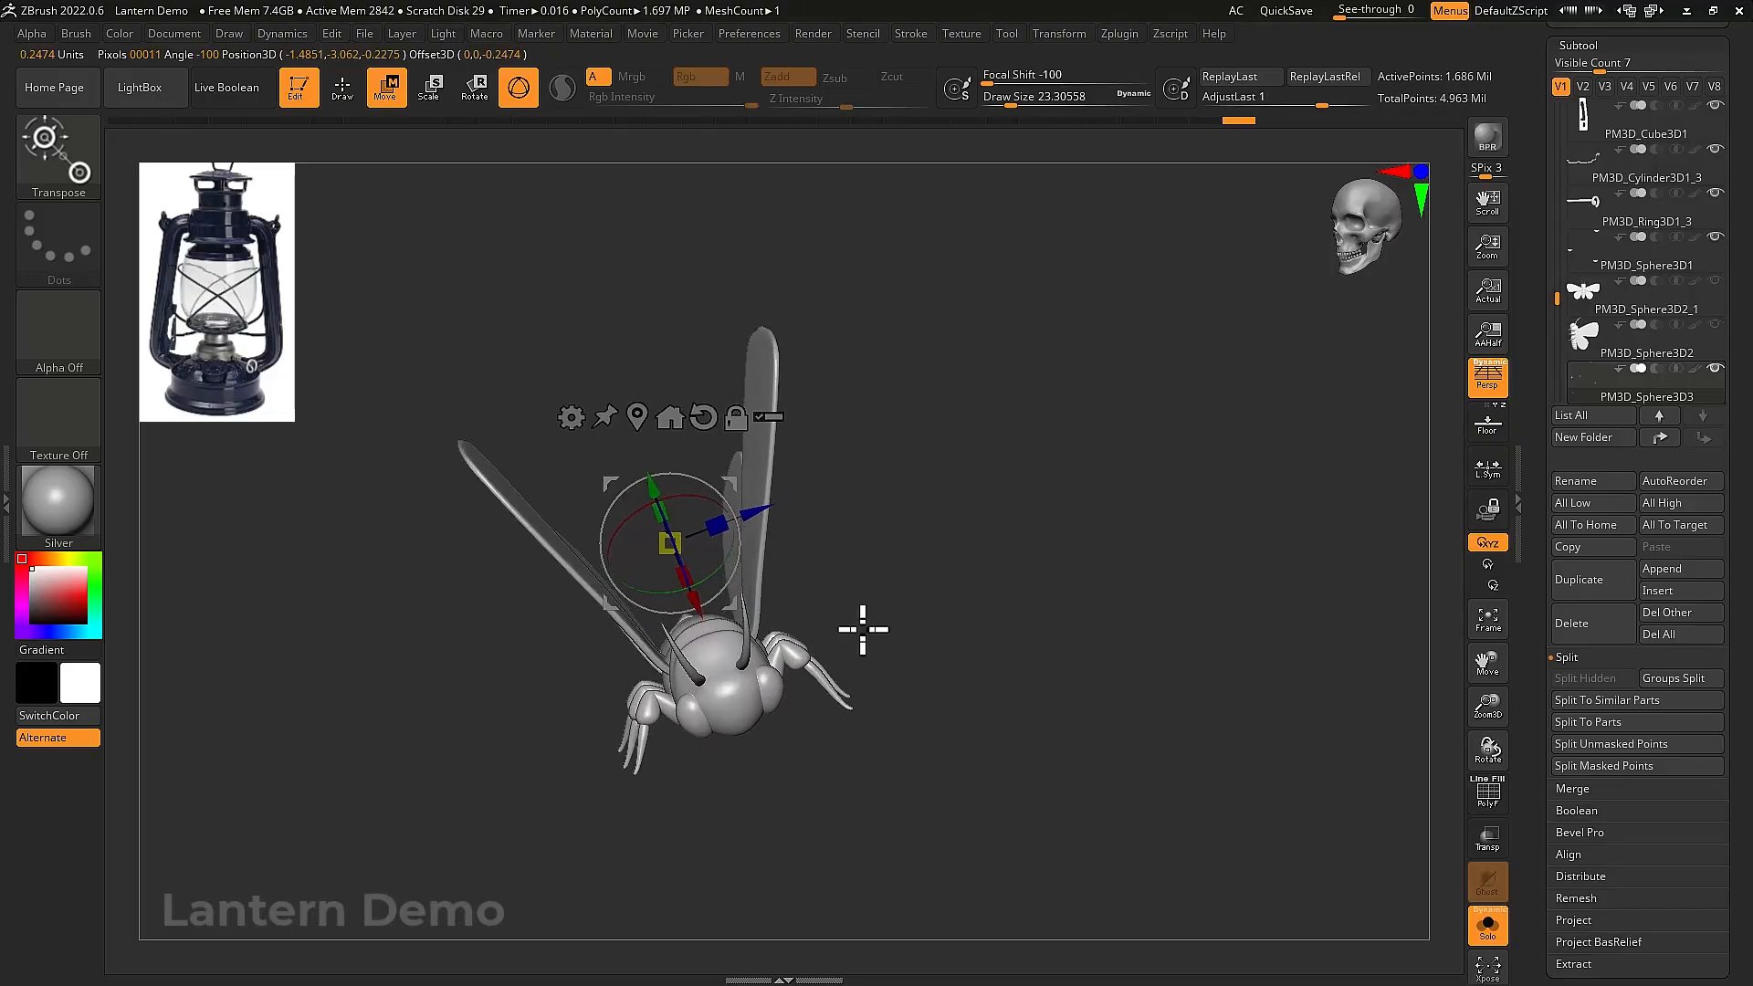
{"action": "key", "text": "ctrl+z"}
{"action": "key", "text": "q"}
Hide the copied moth's body and the other moths so only its wings are displayed
{"action": "left_click", "coordinate": [776, 533], "text": "ctrl+shift"}
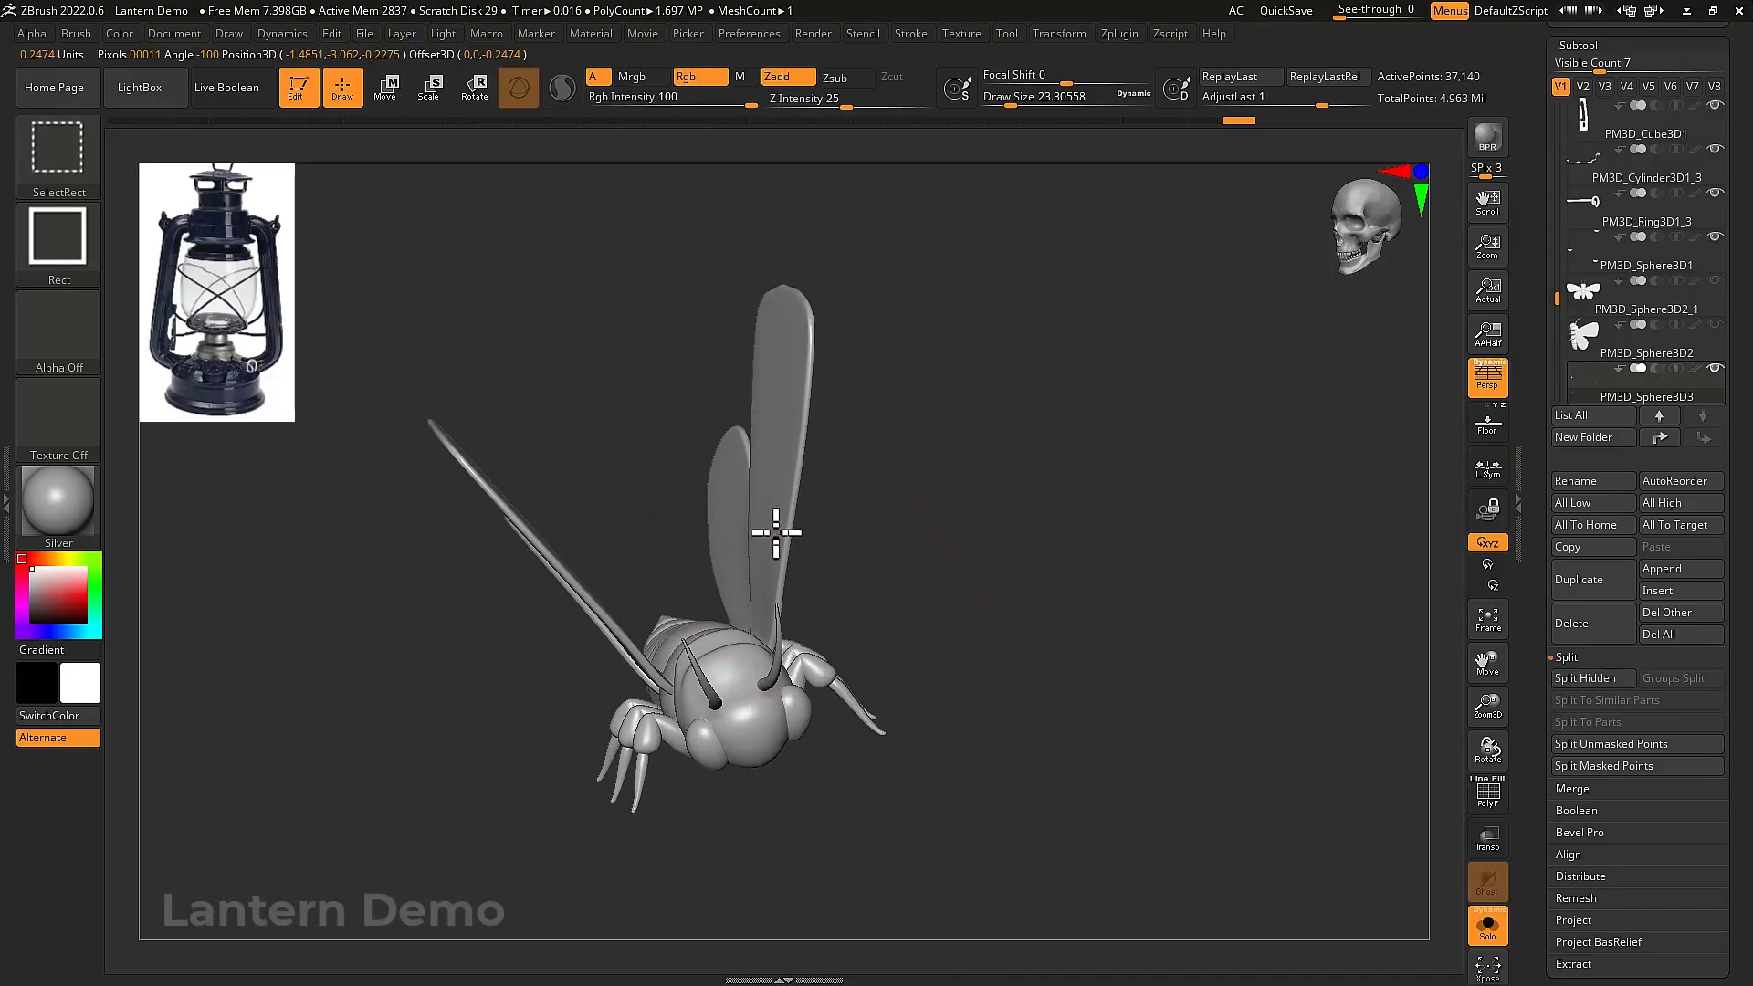
{"action": "left_click", "coordinate": [756, 527], "text": "ctrl+shift"}
{"action": "left_click", "coordinate": [752, 530], "text": "ctrl+shift"}
{"action": "mouse_move", "coordinate": [803, 528]}
{"action": "left_mouse_down", "text": "ctrl+shift"}
{"action": "mouse_move", "coordinate": [947, 566]}
{"action": "mouse_move", "coordinate": [904, 633]}
{"action": "mouse_move", "coordinate": [868, 611]}
{"action": "left_mouse_up", "text": "ctrl+shift"}
Choose the MaskLasso brush, mask the wings on one side, make them a separate polygroup, and unhide the moths
{"action": "left_click", "coordinate": [73, 170]}
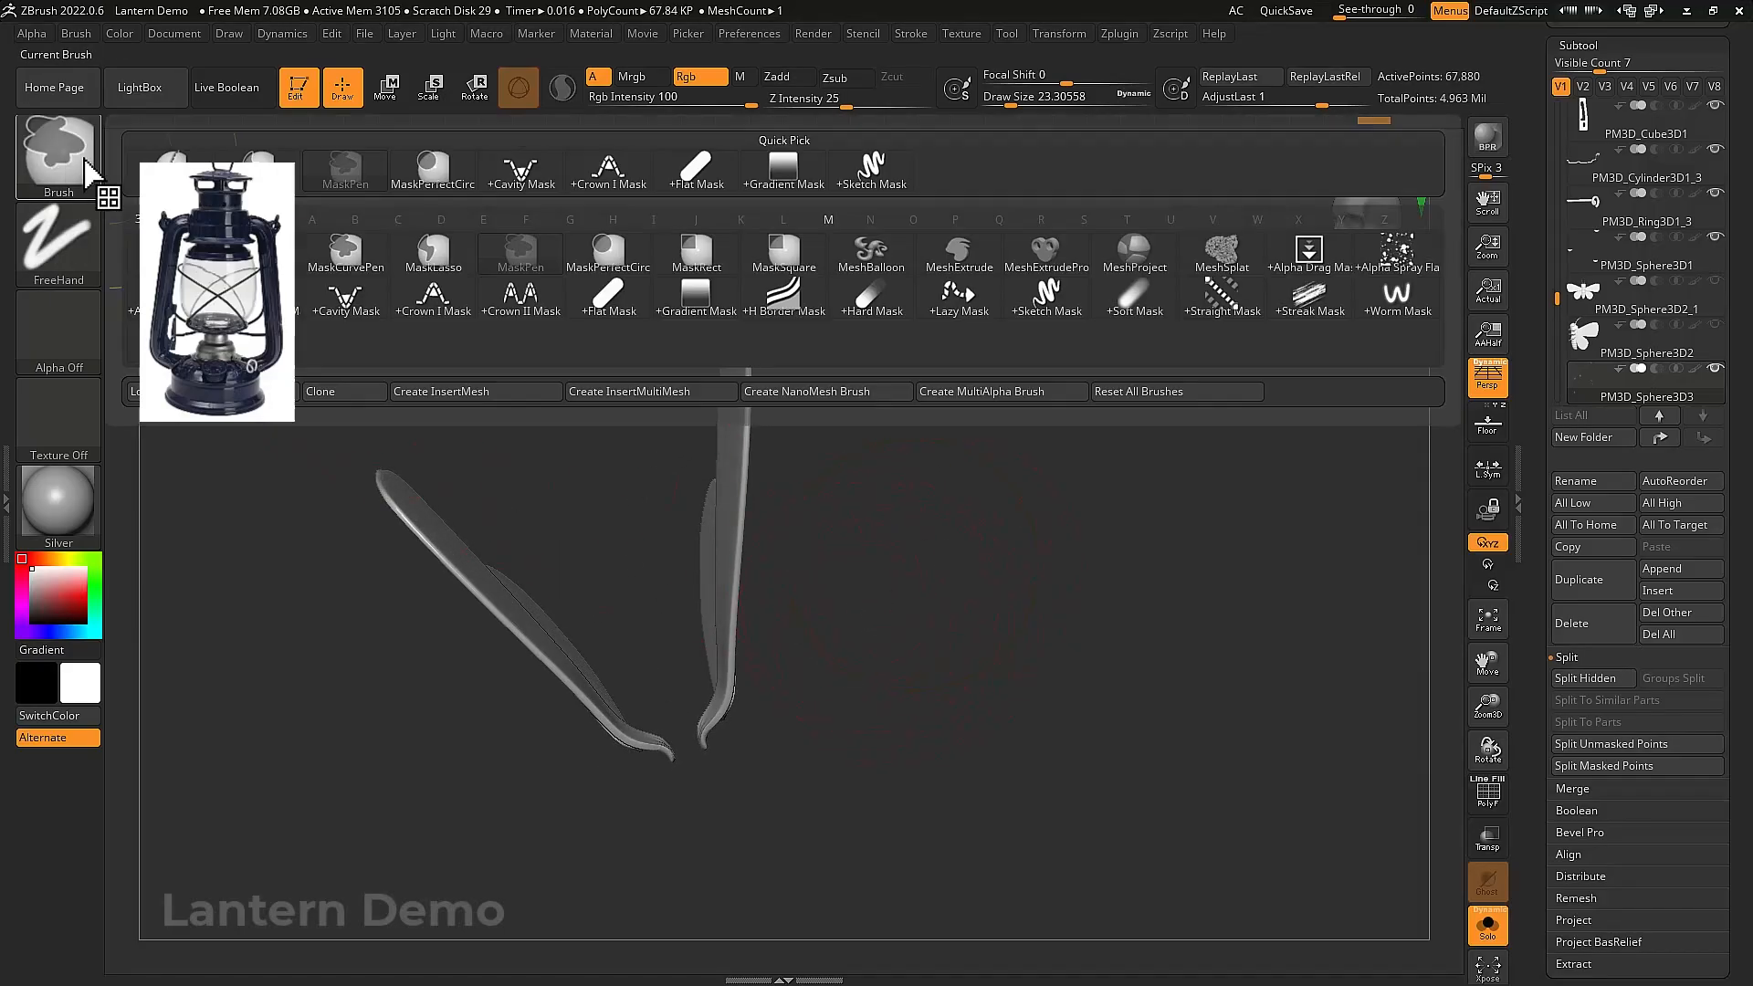
{"action": "mouse_move", "coordinate": [919, 324]}
{"action": "left_mouse_down"}
{"action": "mouse_move", "coordinate": [814, 290]}
{"action": "mouse_move", "coordinate": [661, 527]}
{"action": "mouse_move", "coordinate": [681, 694]}
{"action": "left_mouse_up"}
{"action": "left_click_drag", "start_coordinate": [731, 796], "coordinate": [843, 810]}
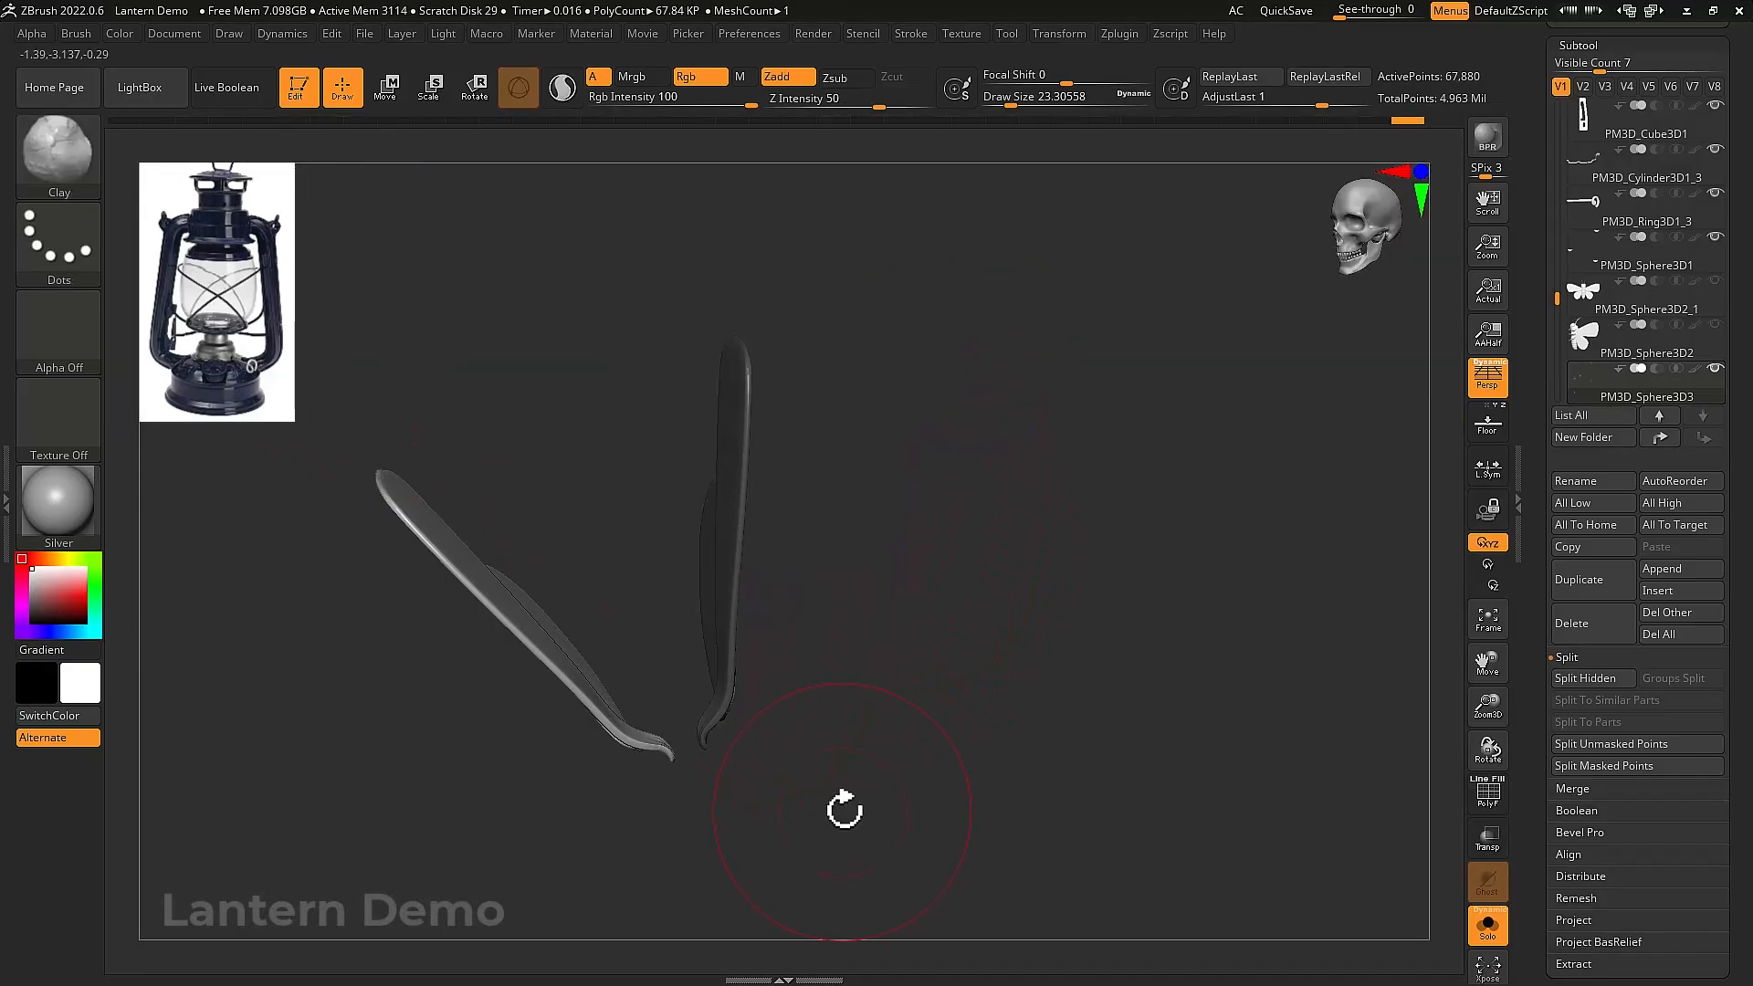
{"action": "mouse_move", "coordinate": [687, 723]}
{"action": "left_mouse_down", "text": "ctrl"}
{"action": "mouse_move", "coordinate": [430, 670]}
{"action": "mouse_move", "coordinate": [310, 351]}
{"action": "left_mouse_up", "text": "ctrl"}
{"action": "key", "text": "ctrl+w"}
{"action": "left_click_drag", "start_coordinate": [928, 575], "coordinate": [918, 575]}
{"action": "left_click", "coordinate": [919, 575], "text": "ctrl+shift"}
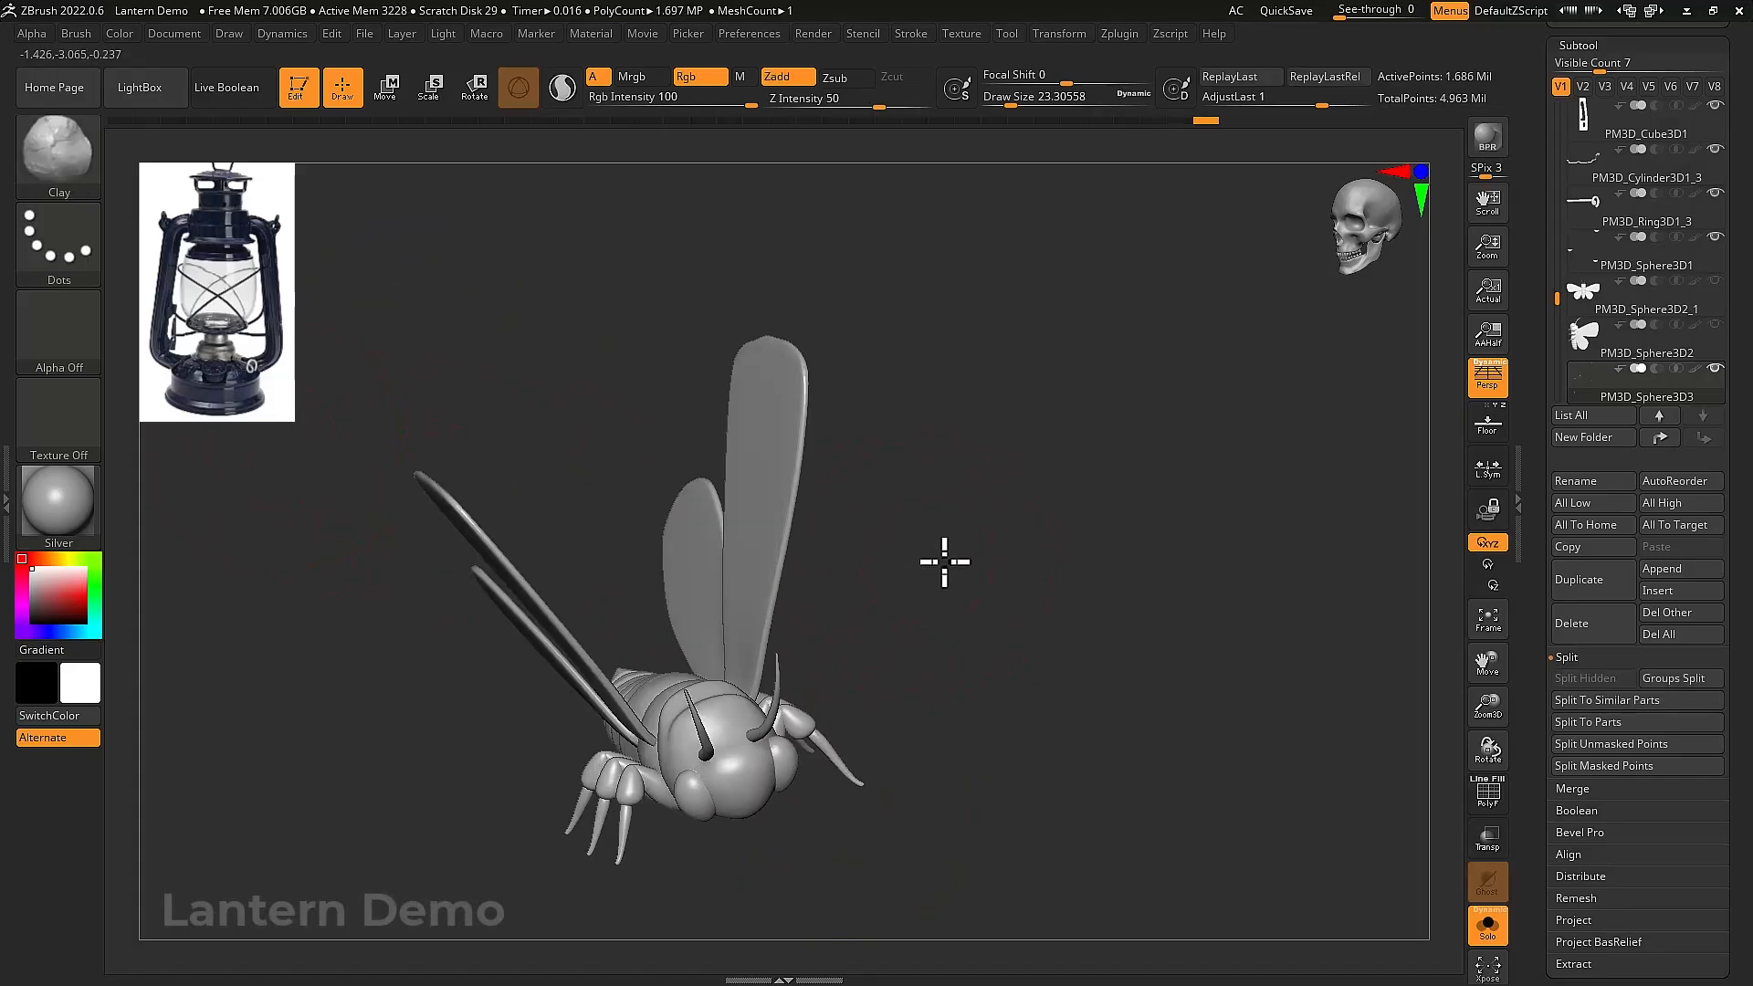
Mask all but the copied moth's right-hand wings, set the pivot at their base, and rotate them into a new pose
{"action": "key", "text": "w"}
{"action": "left_click", "coordinate": [723, 615], "text": "ctrl"}
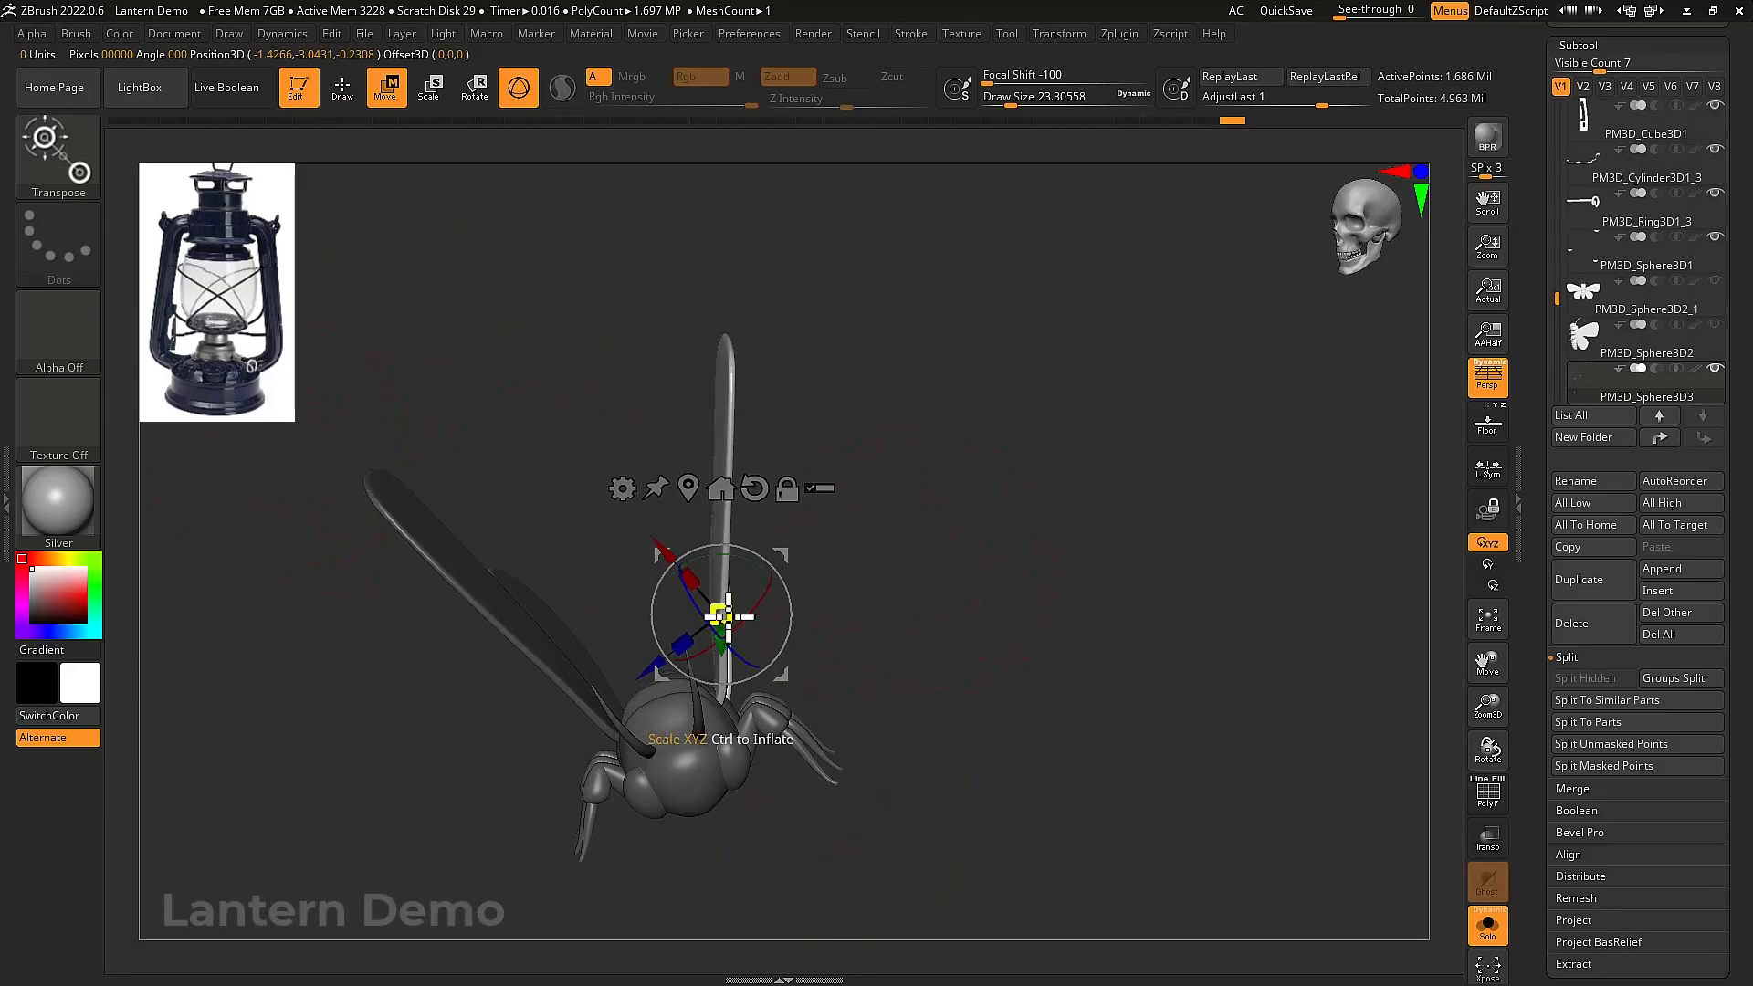
{"action": "left_click_drag", "start_coordinate": [783, 571], "coordinate": [791, 688], "text": "alt"}
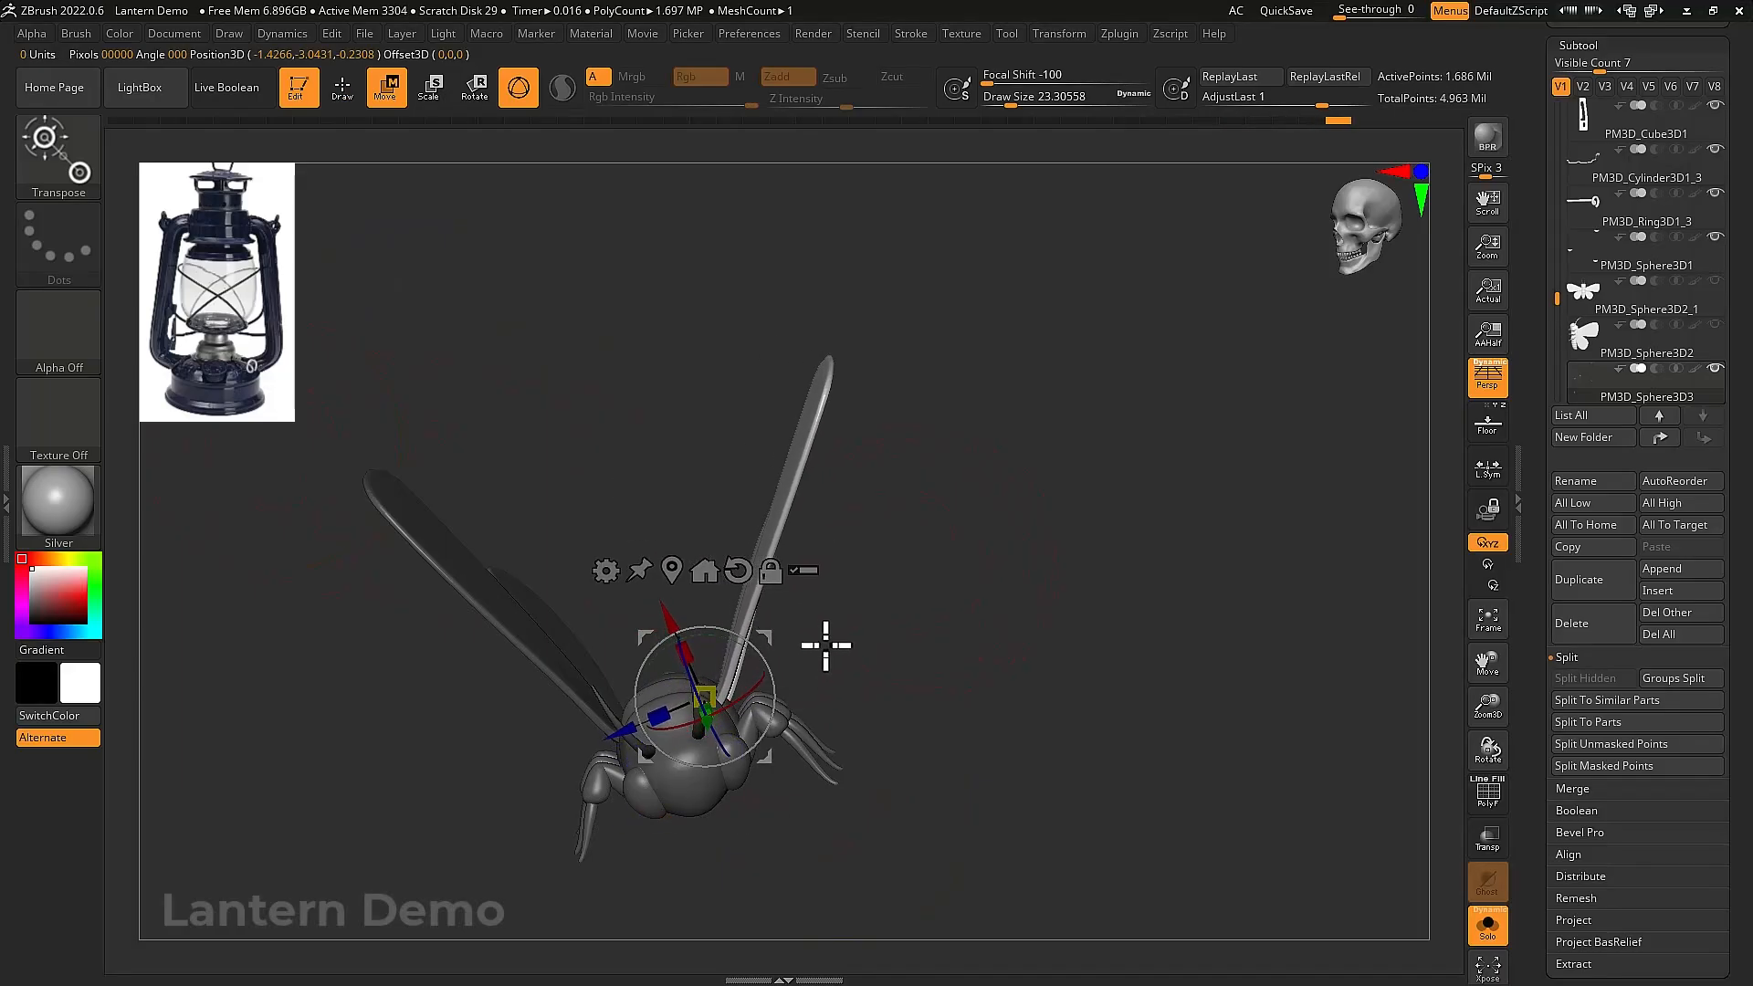
{"action": "left_click_drag", "start_coordinate": [827, 614], "coordinate": [926, 780]}
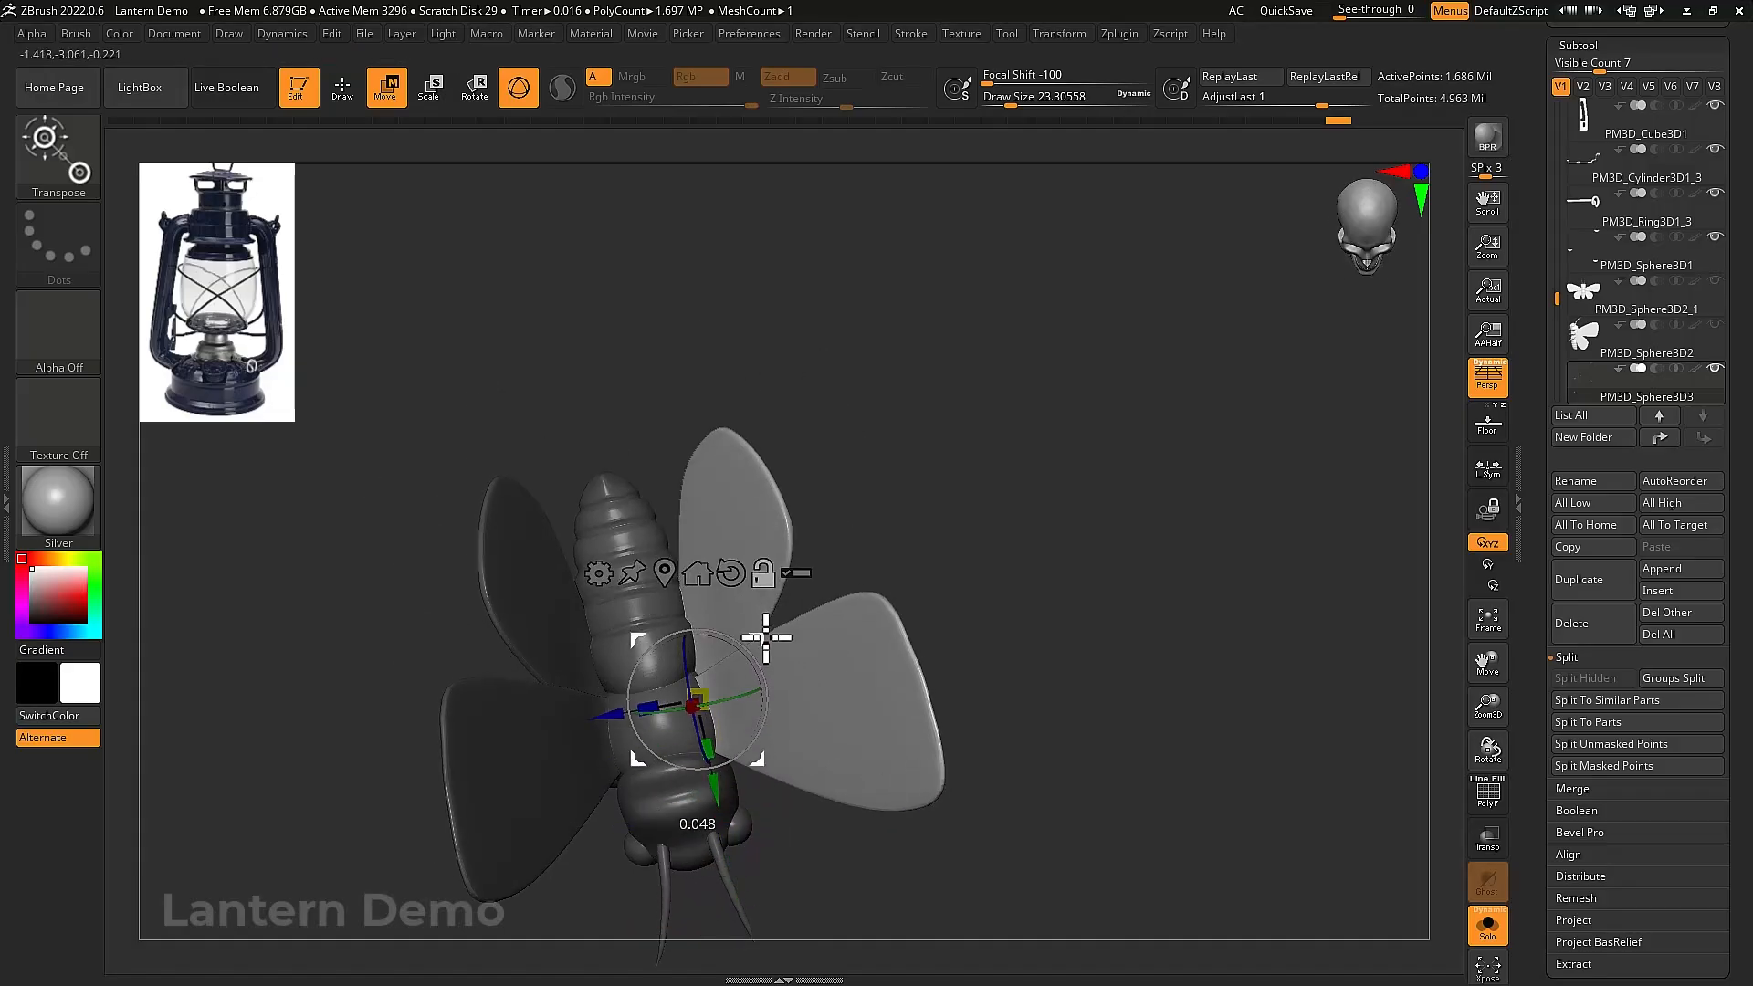
{"action": "left_click_drag", "start_coordinate": [766, 636], "coordinate": [752, 603], "text": "alt"}
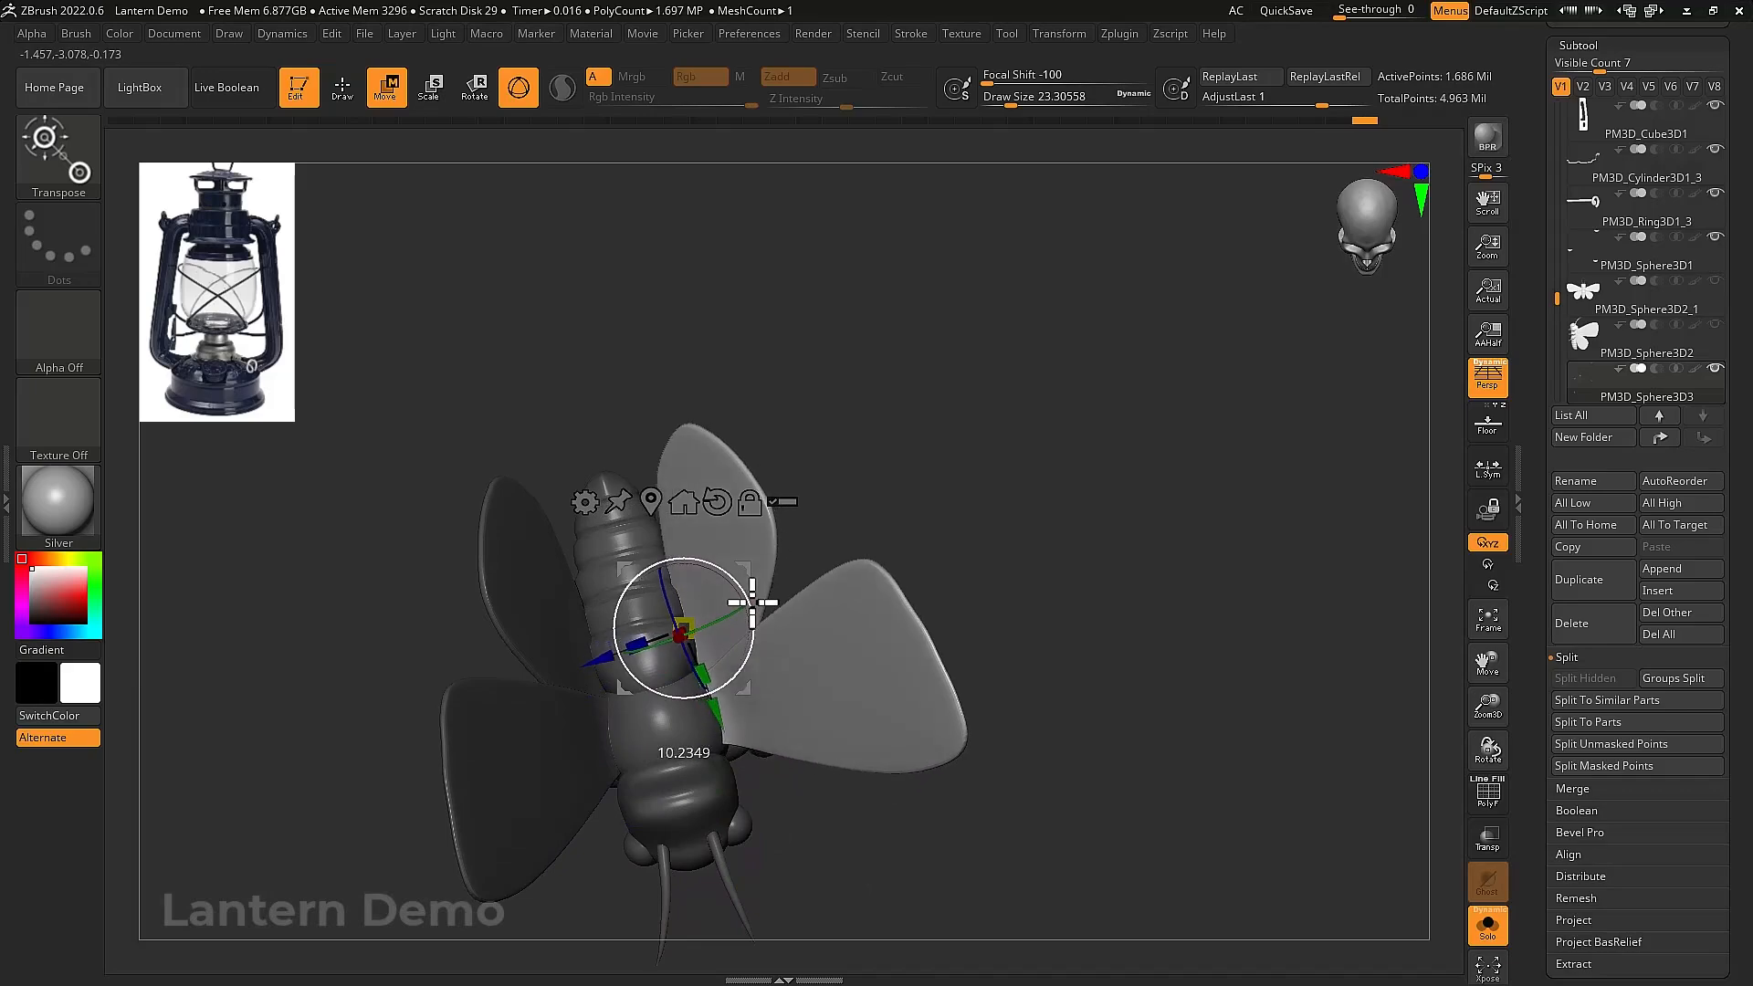
Set the pivot at the base of the opposite wing pair, rotate those wings, and show the lantern again
{"action": "left_click", "coordinate": [575, 728]}
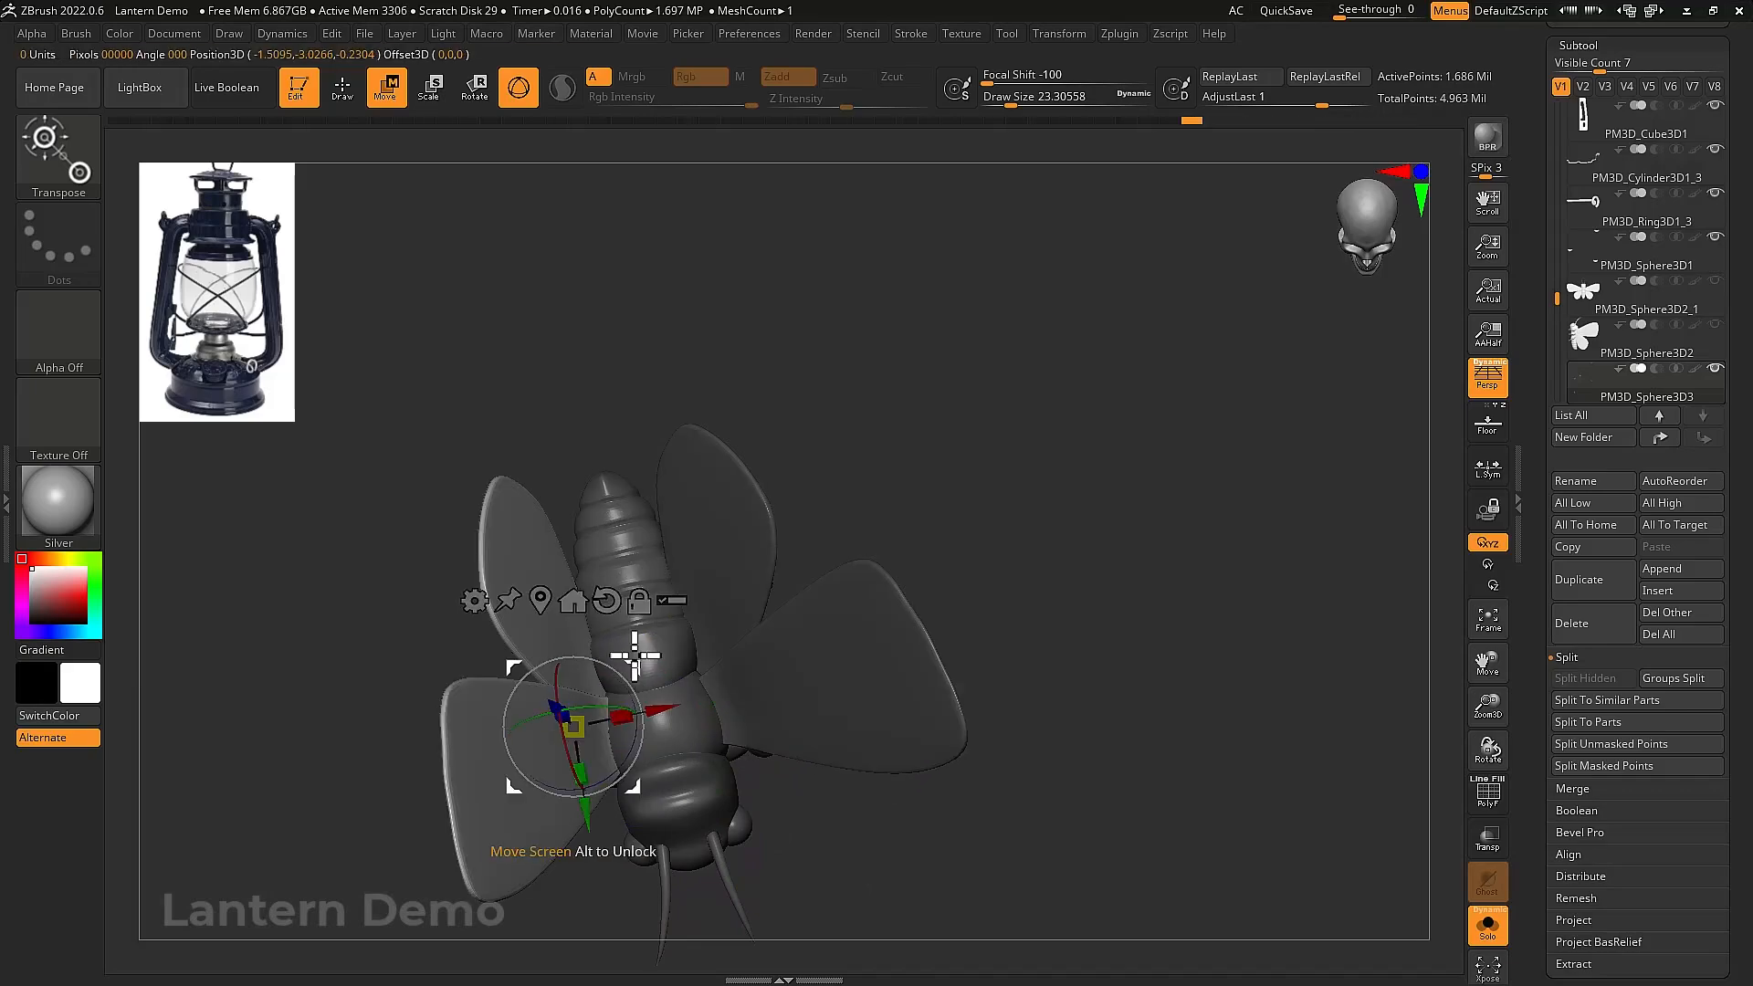
{"action": "left_click_drag", "start_coordinate": [641, 668], "coordinate": [625, 592], "text": "alt"}
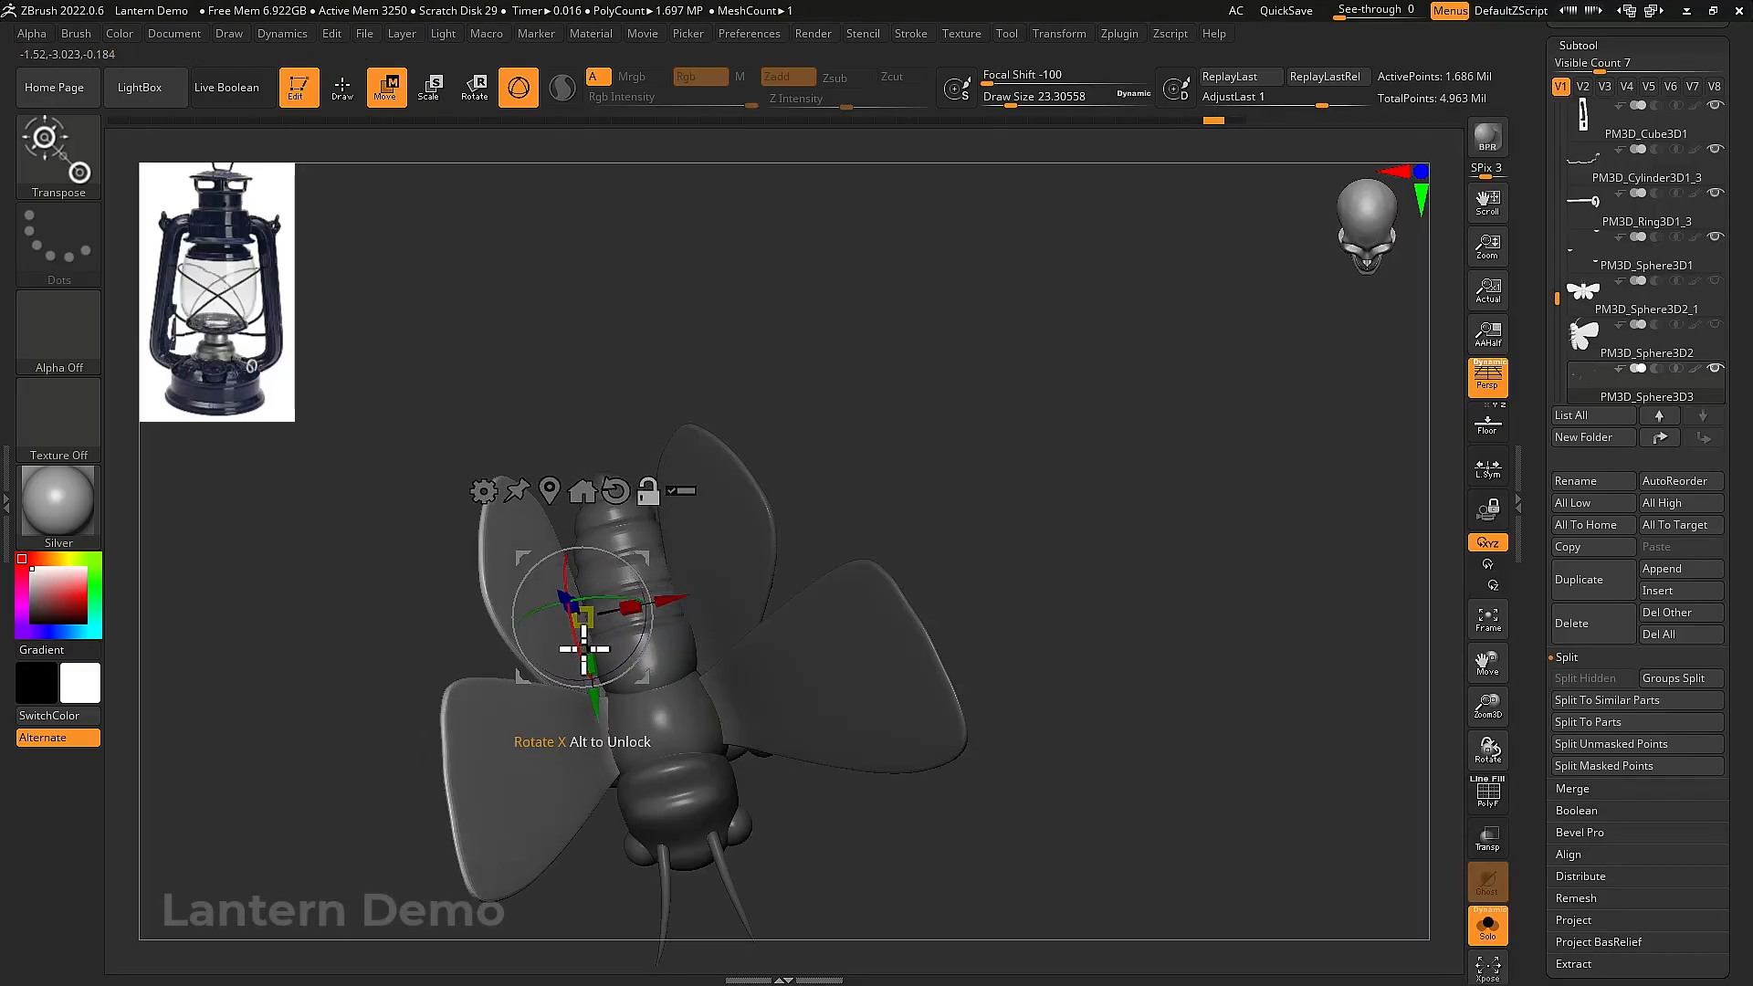
{"action": "left_click_drag", "start_coordinate": [612, 614], "coordinate": [653, 597]}
{"action": "right_click_drag", "start_coordinate": [670, 683], "coordinate": [644, 493]}
{"action": "left_click_drag", "start_coordinate": [638, 551], "coordinate": [651, 574], "text": "alt"}
{"action": "right_click_drag", "start_coordinate": [654, 606], "coordinate": [983, 677]}
{"action": "key", "text": "alt+s"}
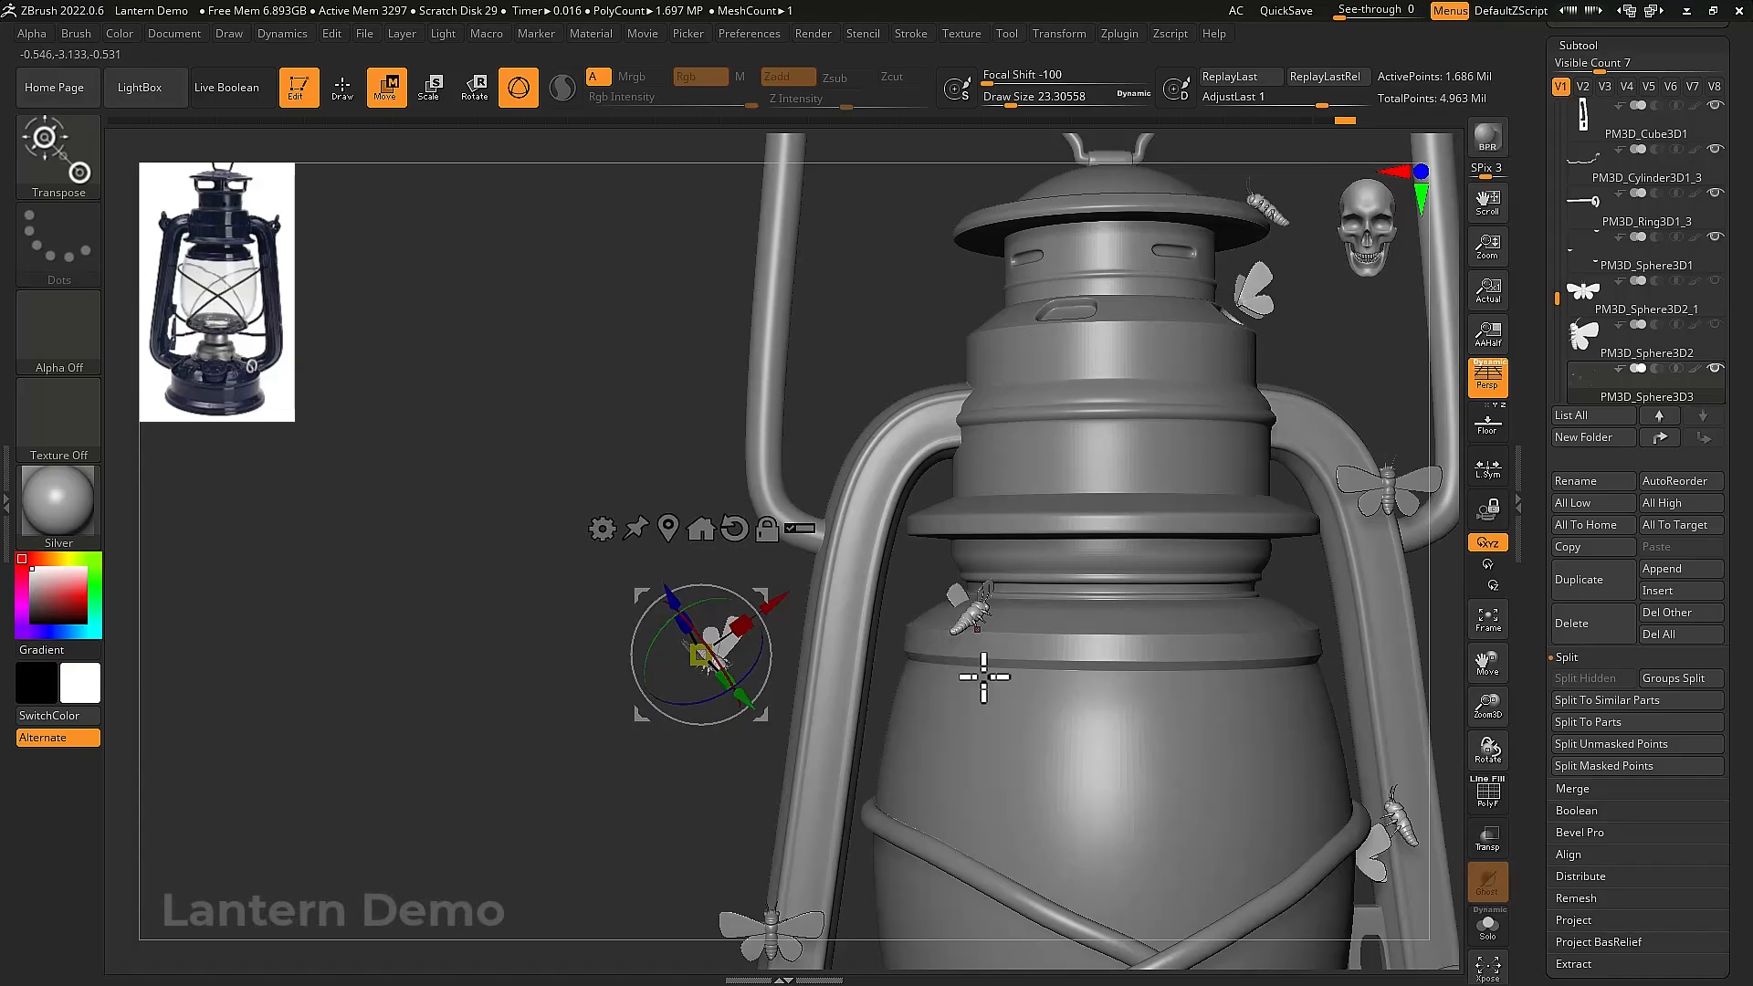
Mask all other moths in the subtool, then reposition and rotate the whole copied moth beside the lantern
{"action": "key", "text": "alt+s"}
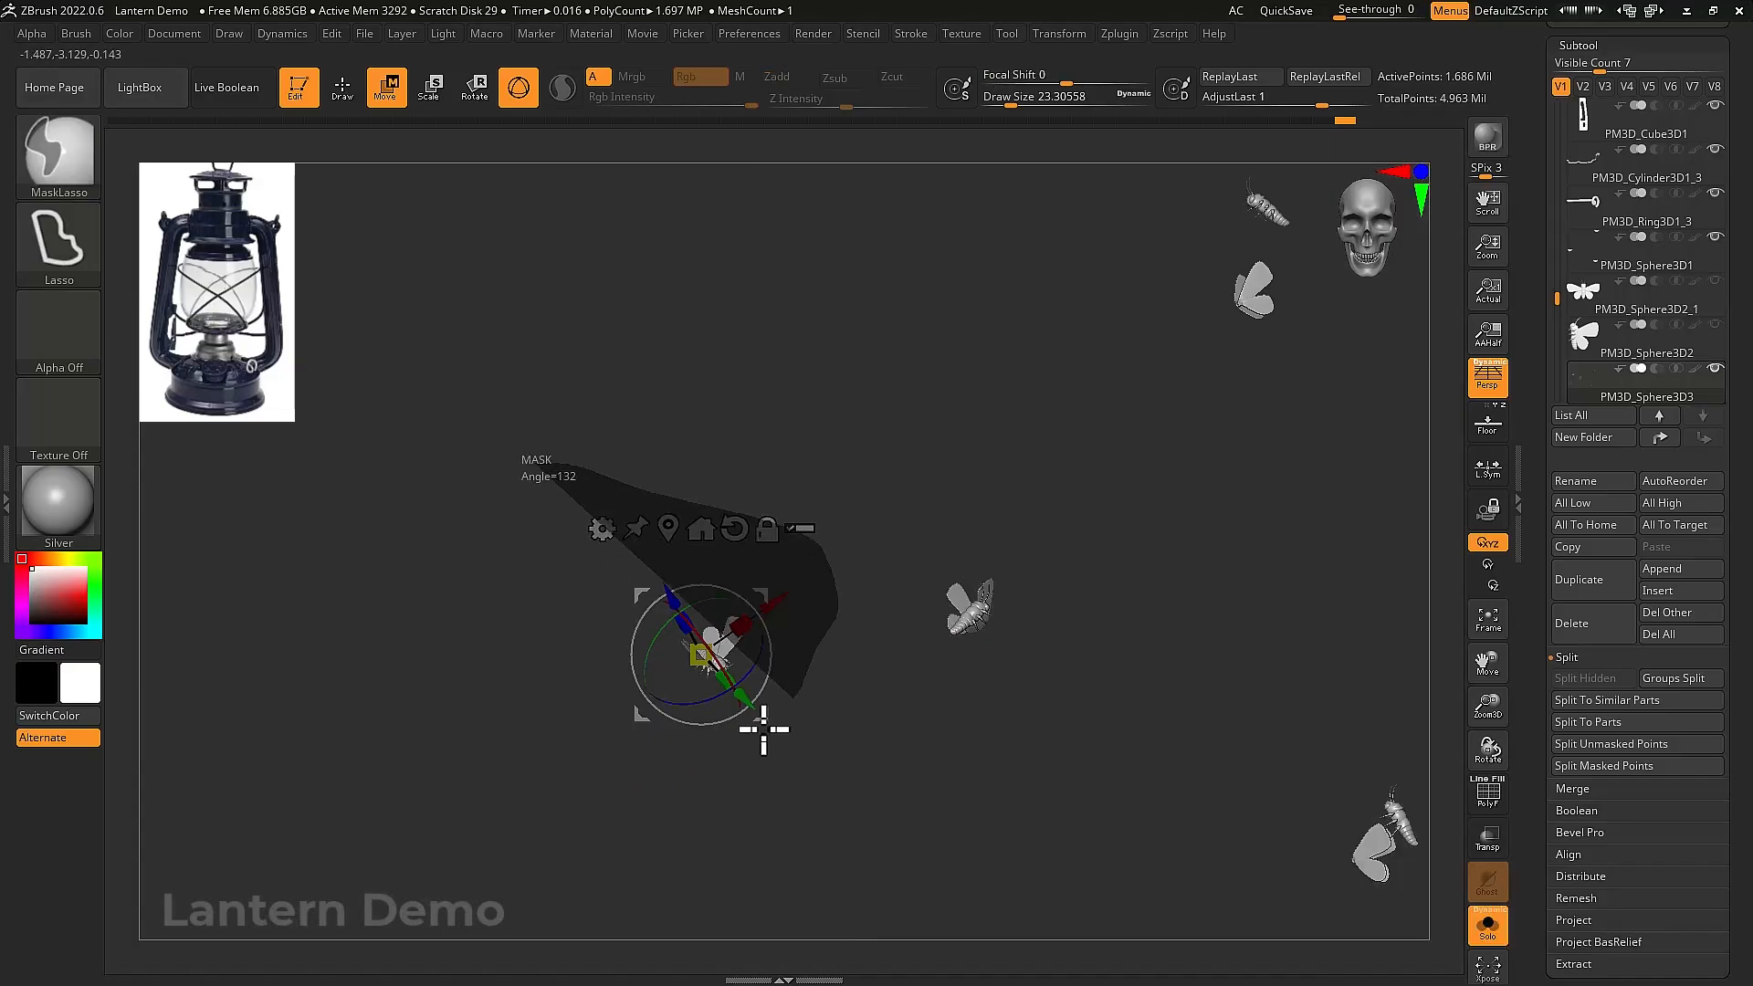
{"action": "left_click_drag", "start_coordinate": [763, 729], "coordinate": [747, 737], "text": "ctrl"}
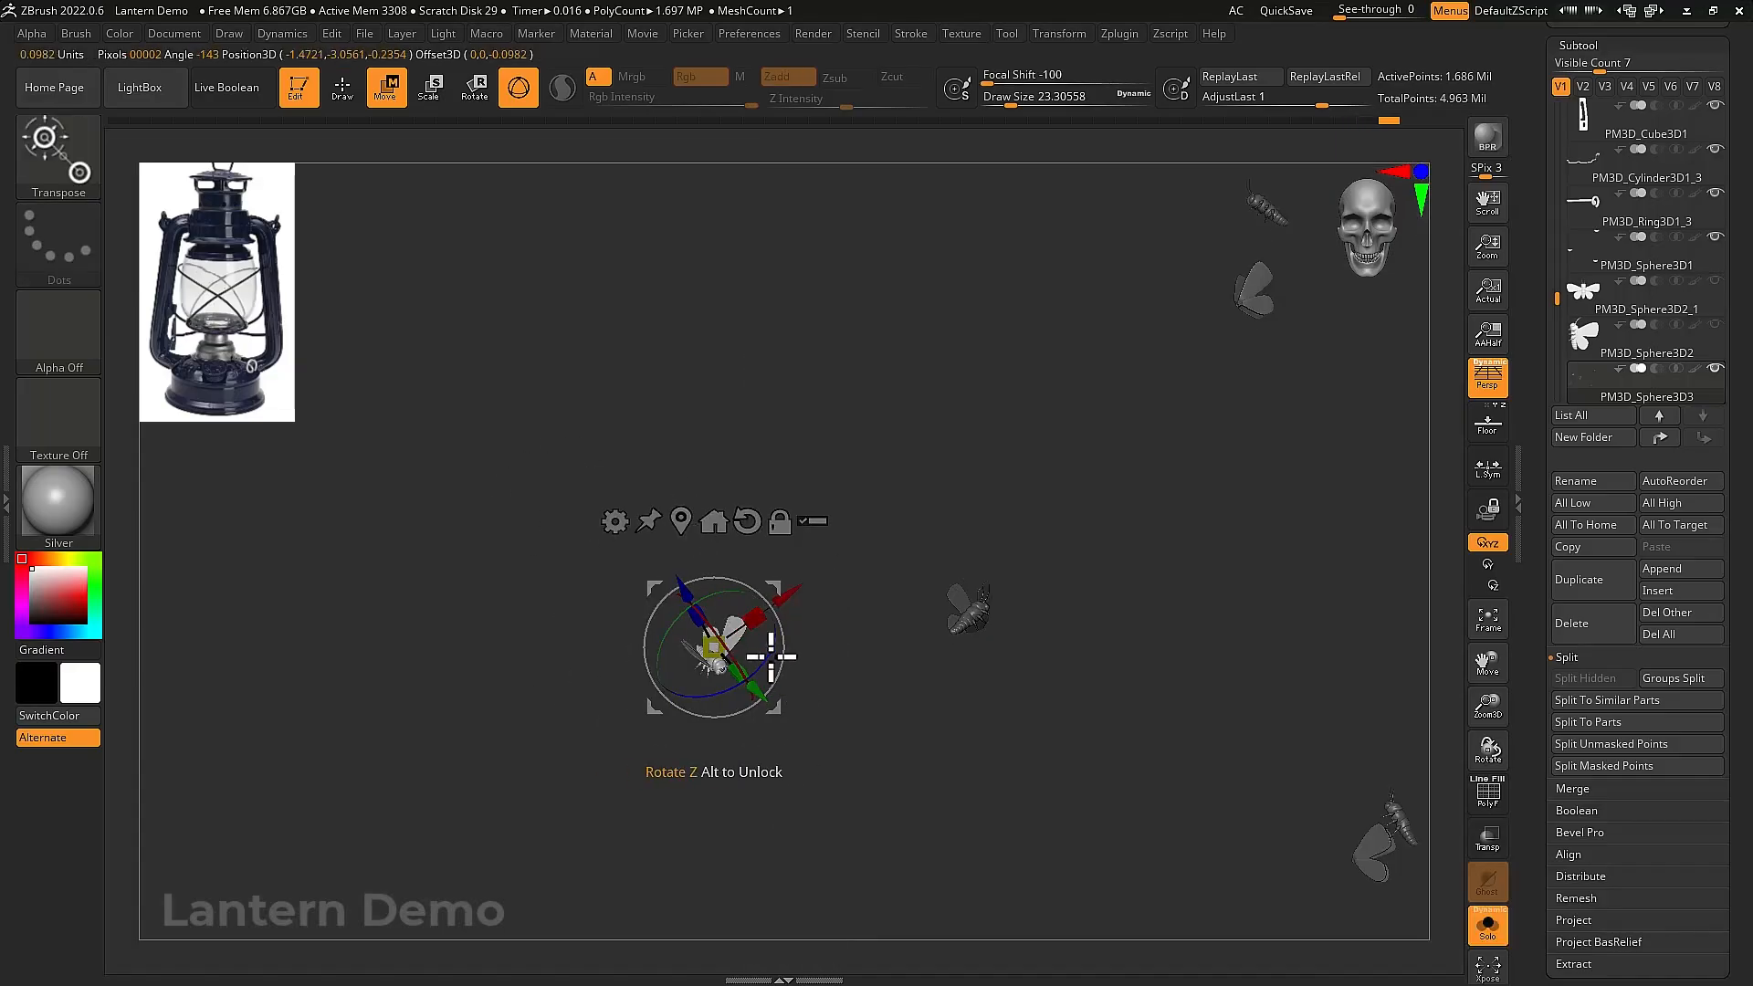
{"action": "key", "text": "alt+s"}
{"action": "right_click_drag", "start_coordinate": [858, 713], "coordinate": [898, 687], "text": "ctrl"}
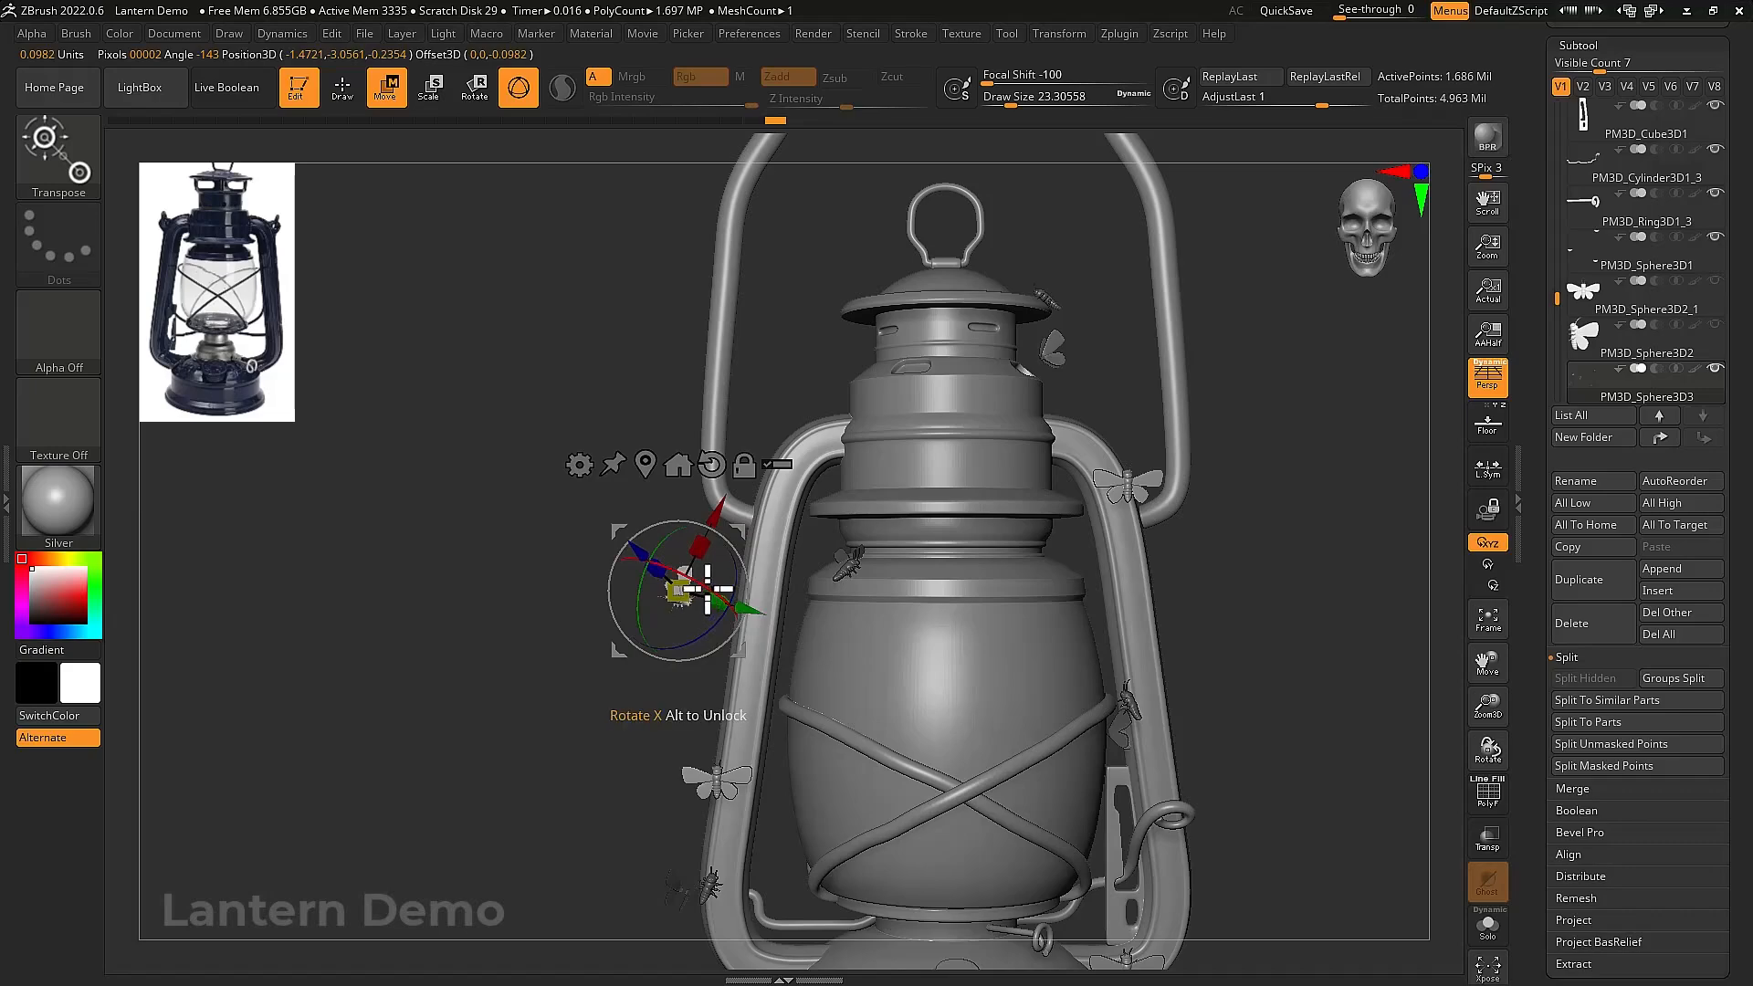
{"action": "right_click_drag", "start_coordinate": [733, 603], "coordinate": [1182, 684], "text": "ctrl"}
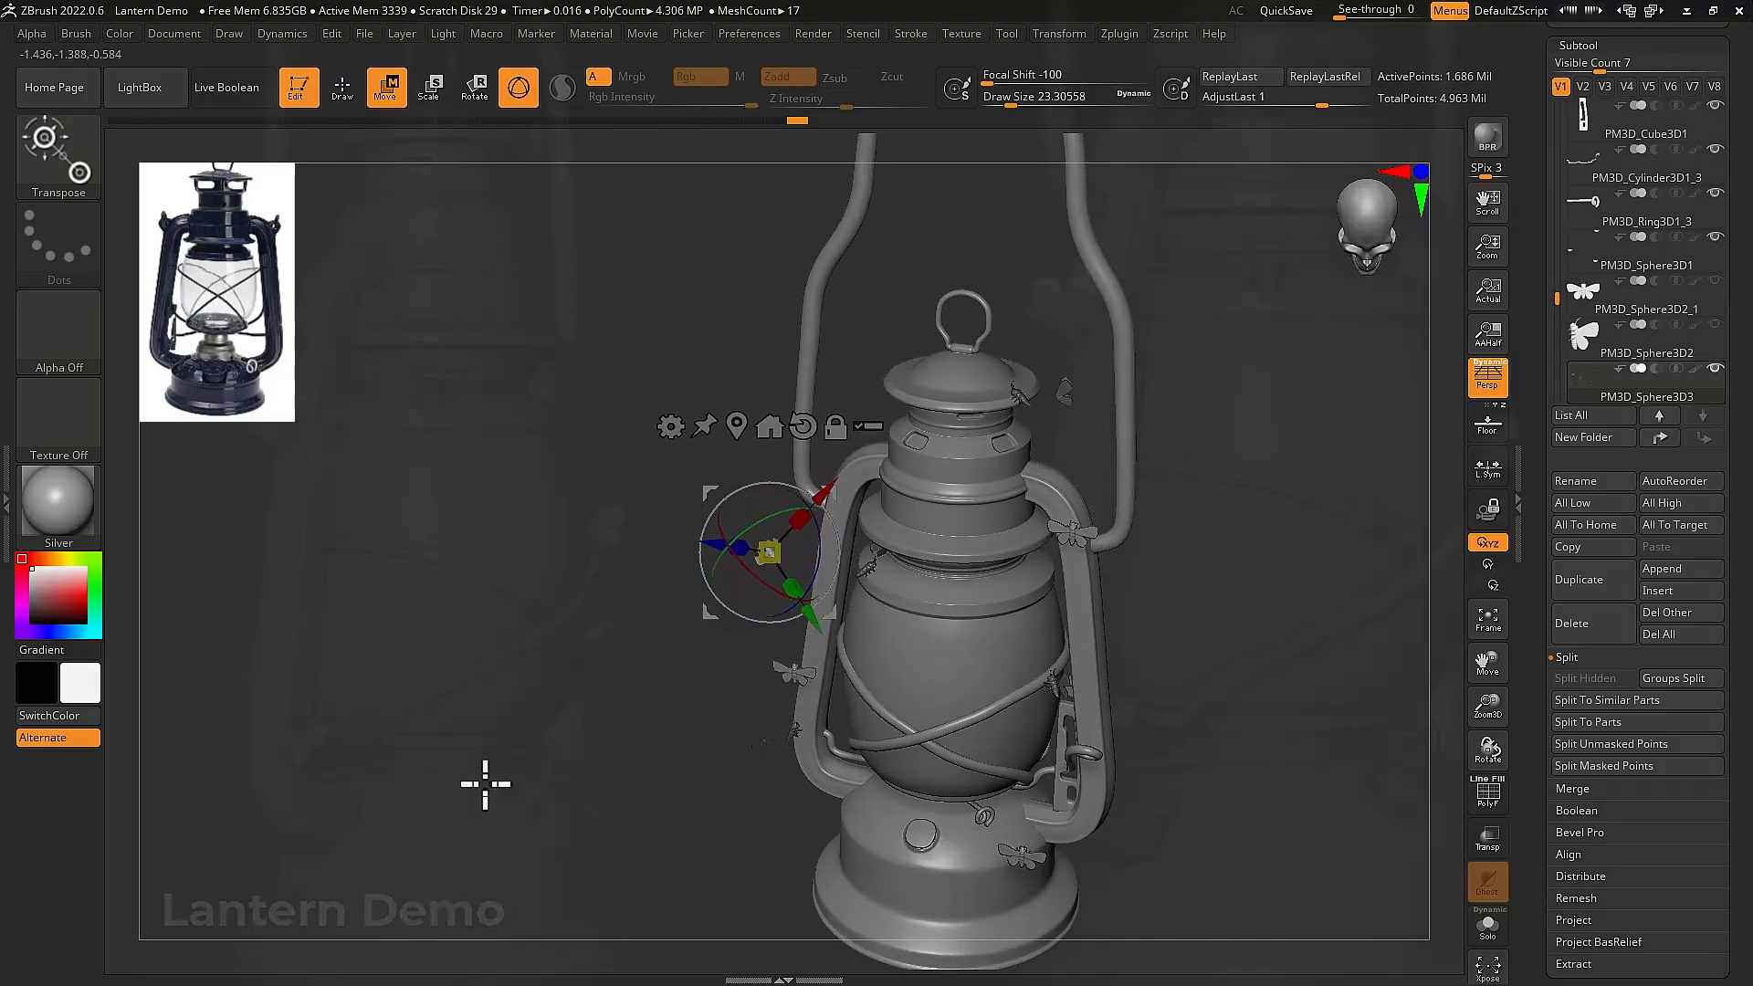